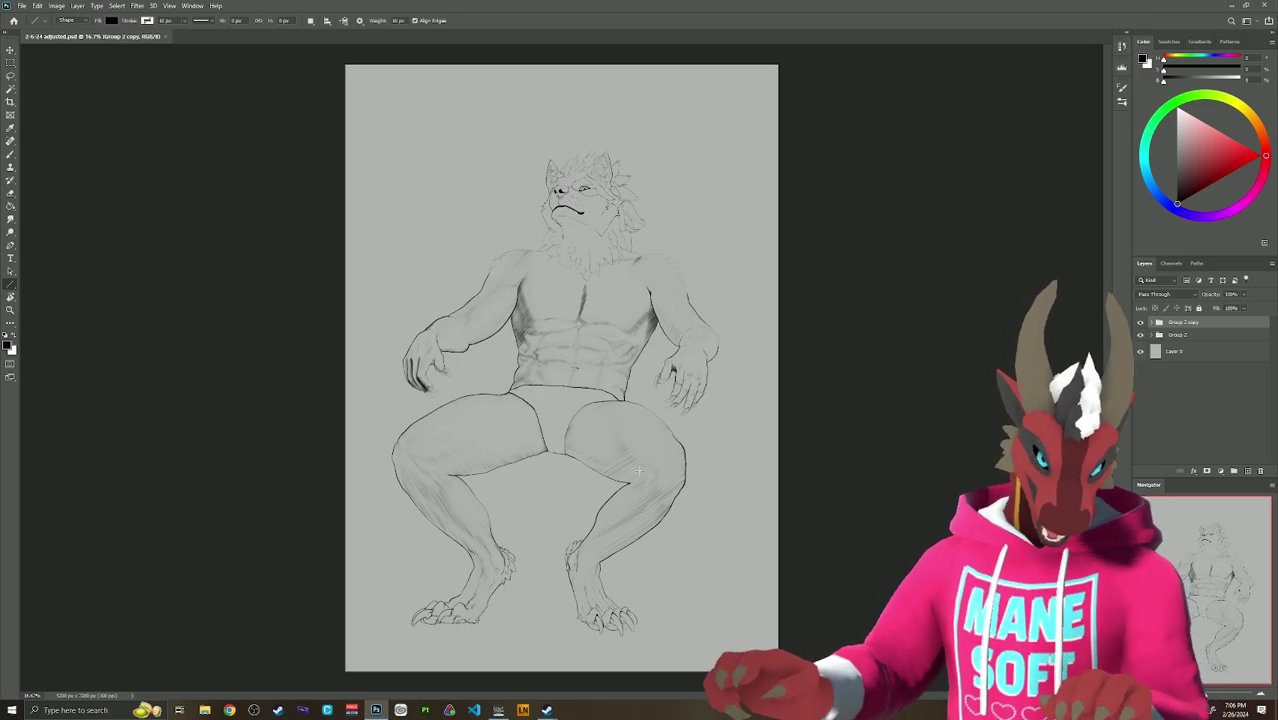
Launch Blender from the Steam library and dismiss its splash screen.
mouse_move(551, 712)
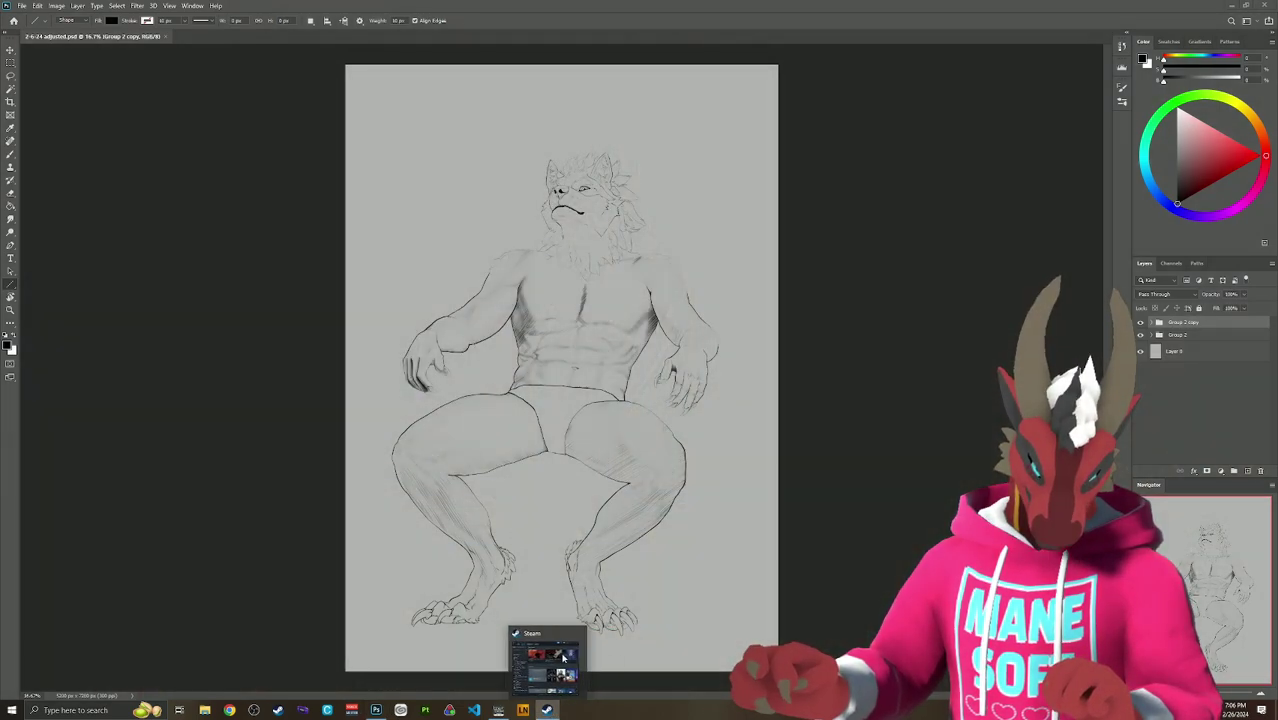
click(548, 645)
click(290, 231)
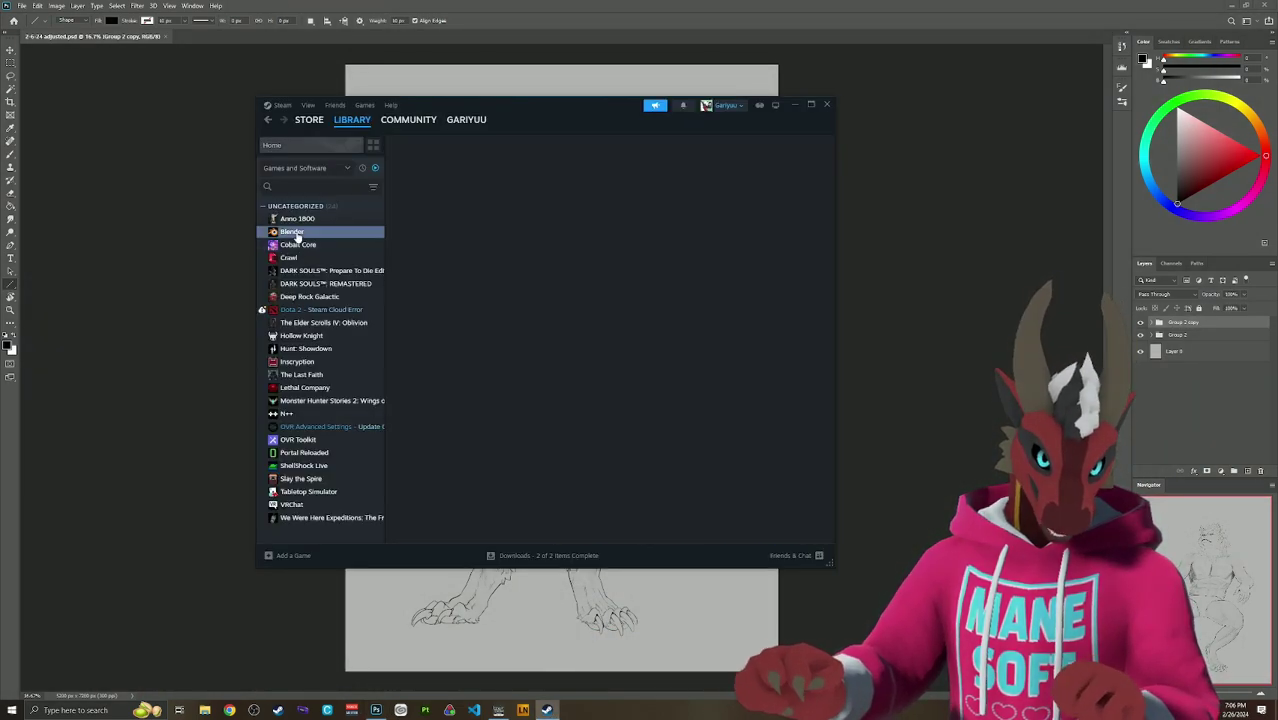
click(462, 302)
click(660, 22)
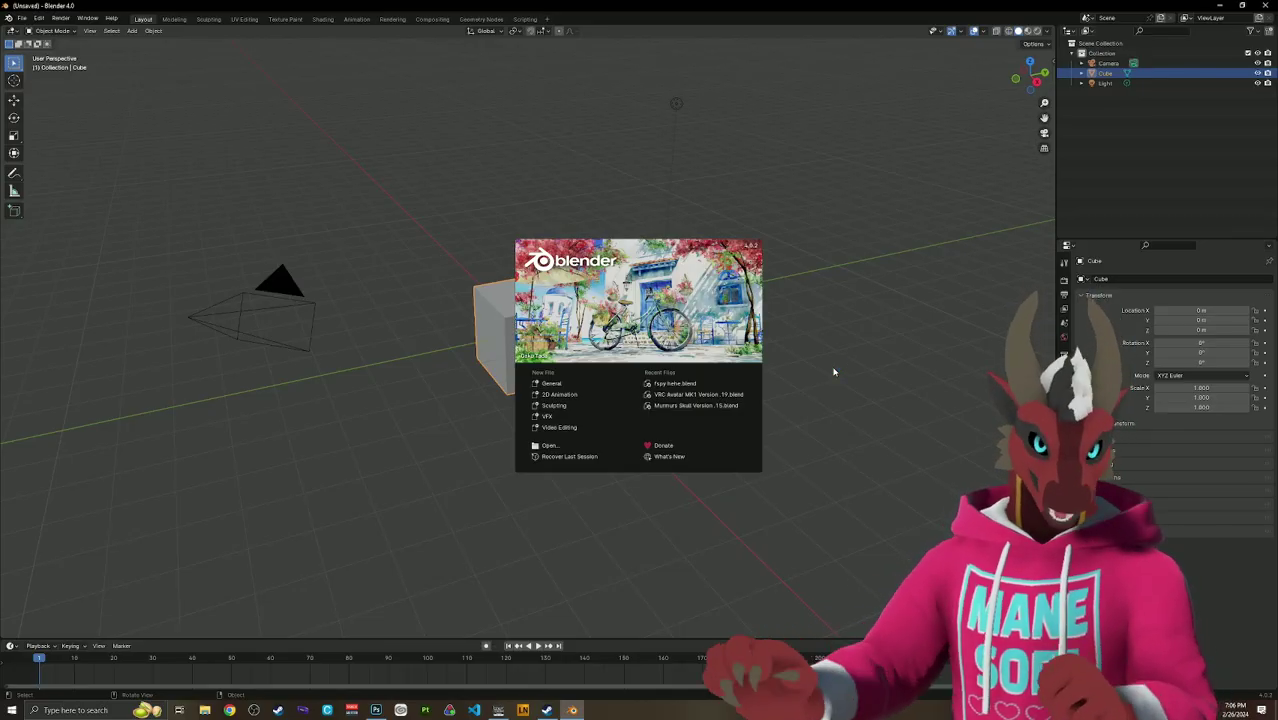
click(688, 137)
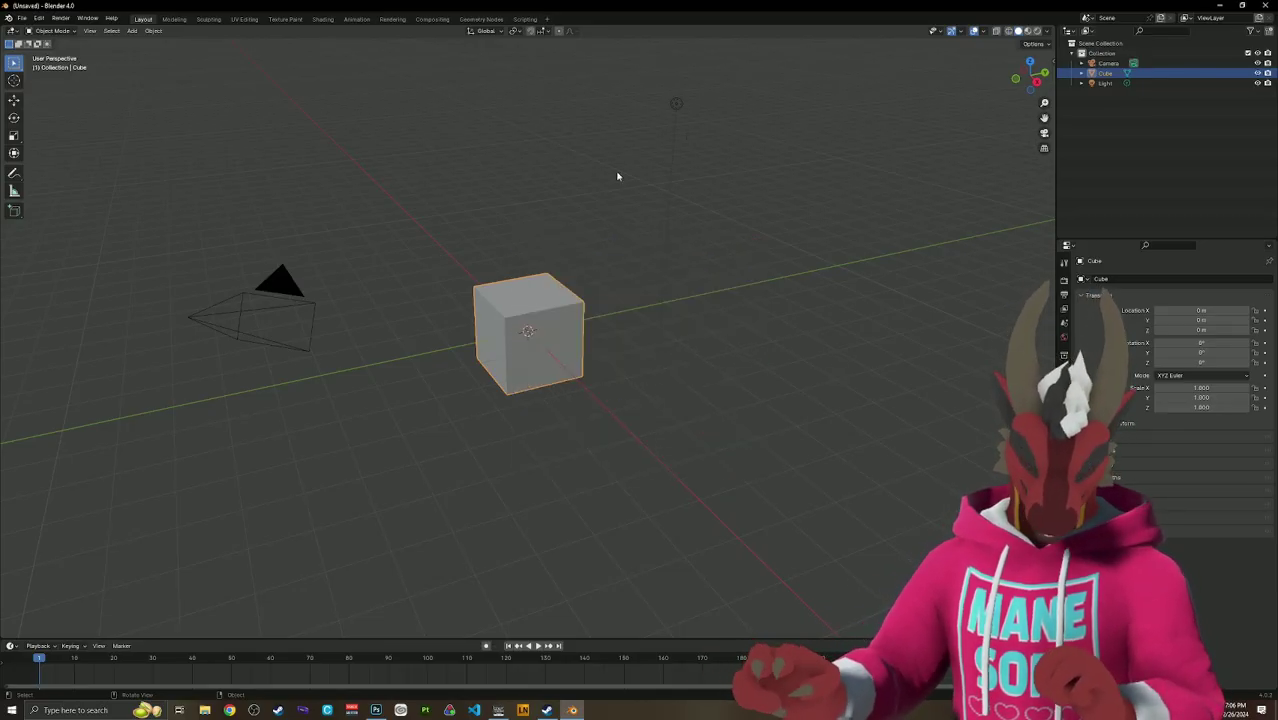
Make the Blender window fullscreen and open the recent file fspy hehe.blend.
click(89, 20)
click(99, 53)
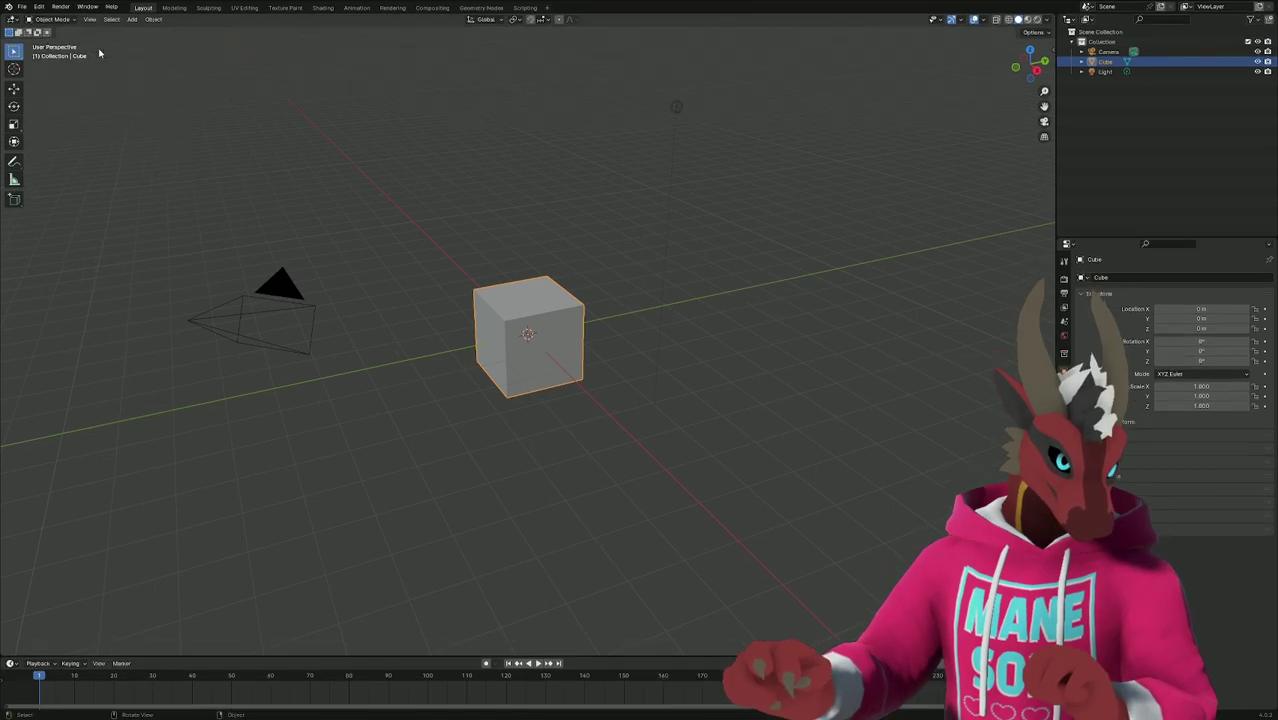
click(24, 8)
mouse_move(36, 38)
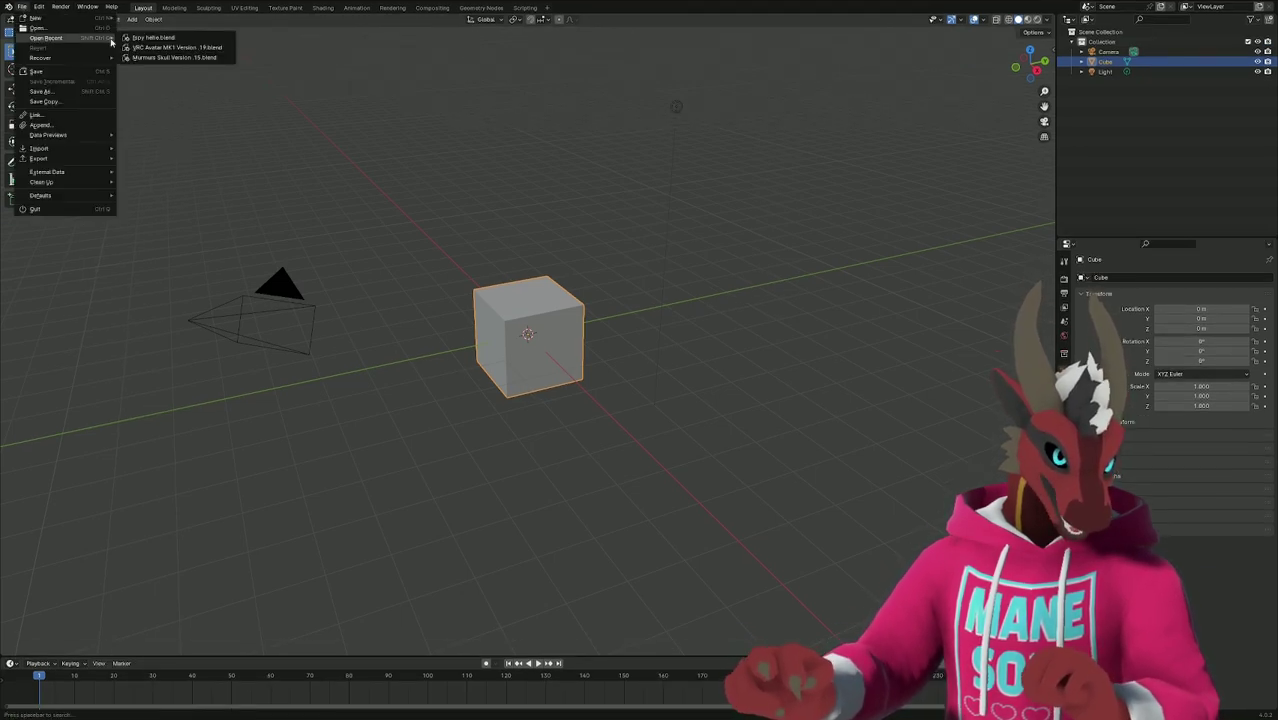
click(152, 37)
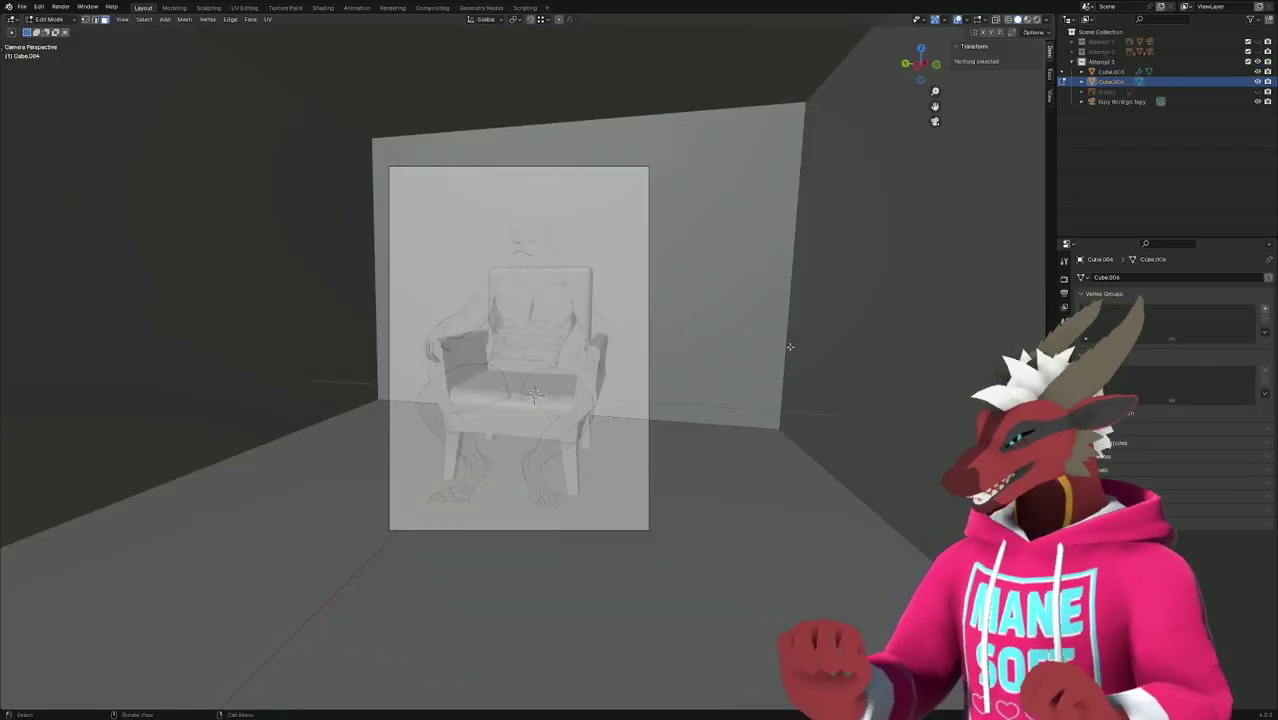
Compare the armchair scene with the character sketch in camera view and free perspective, and save the file.
scroll(699, 346, up, 4)
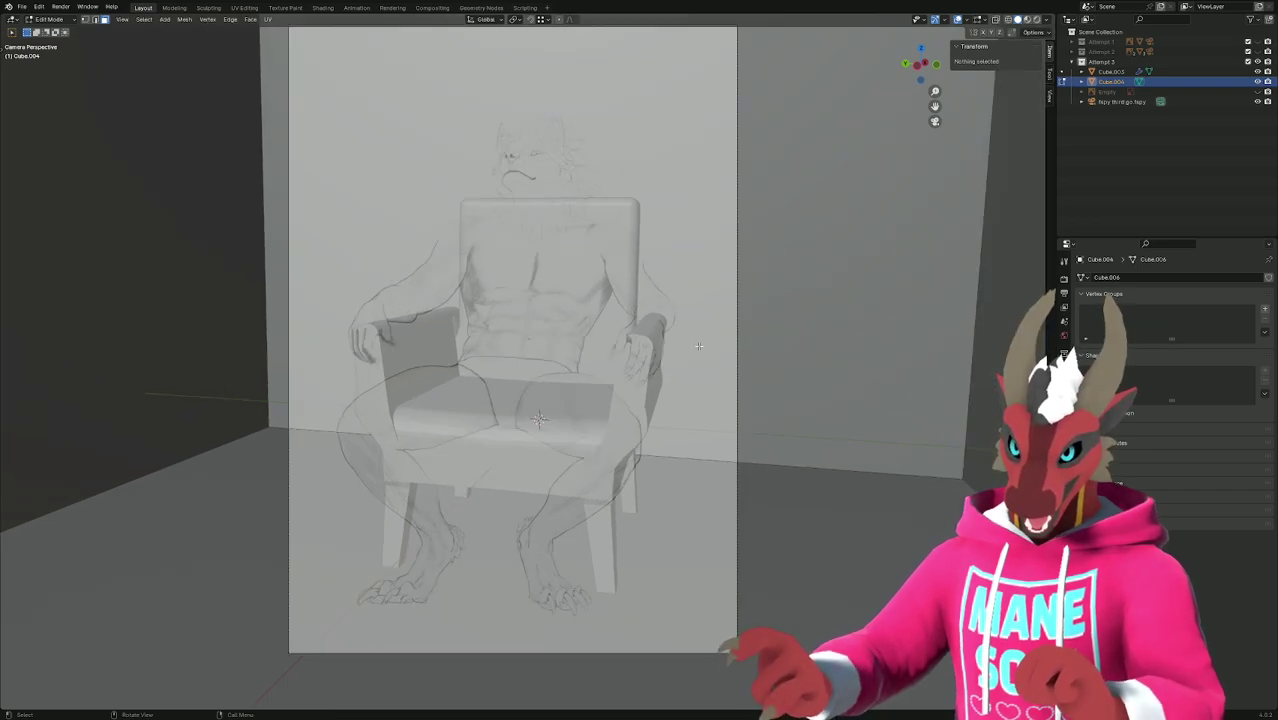
scroll(699, 346, down, 2)
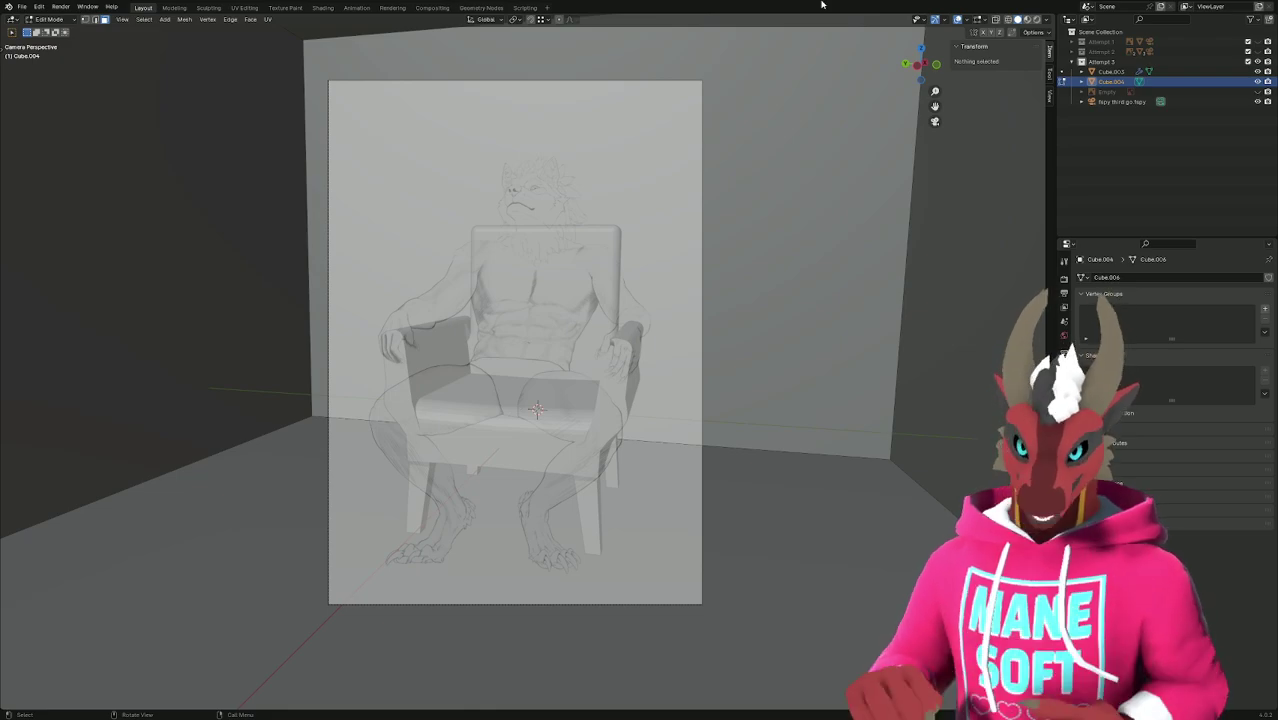
middle_drag(825, 348, 809, 369)
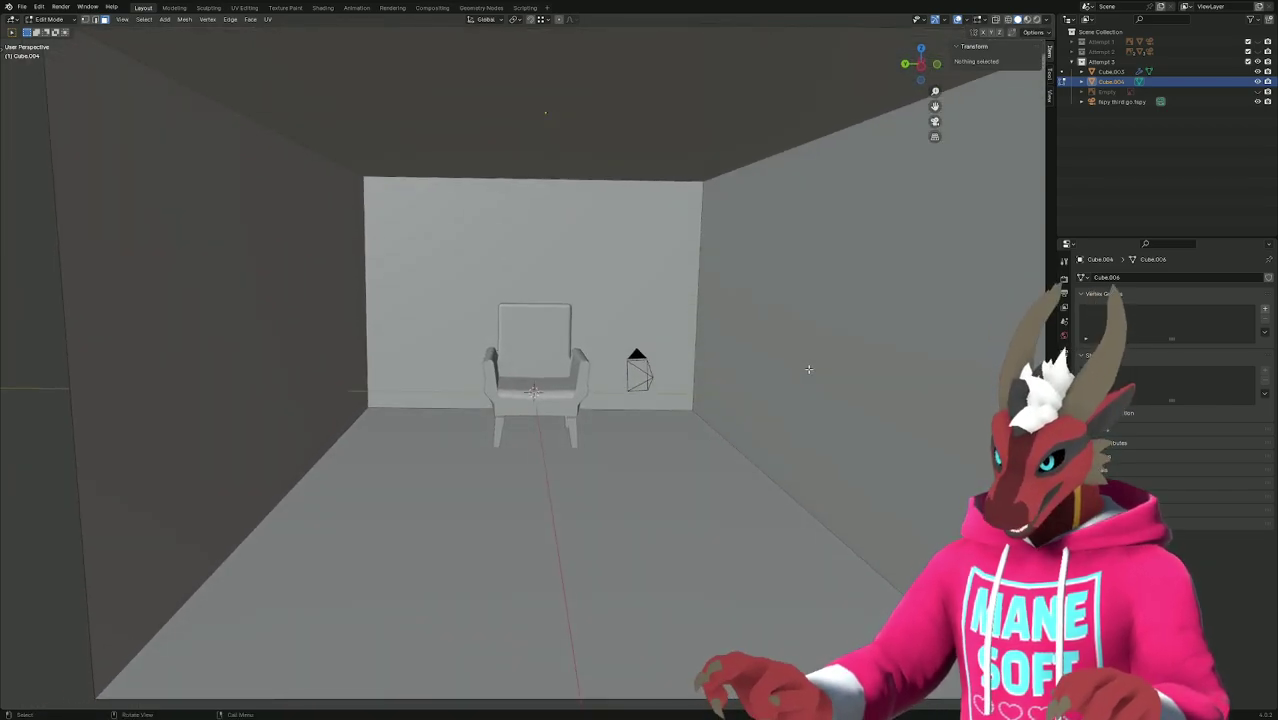
key(KP_0)
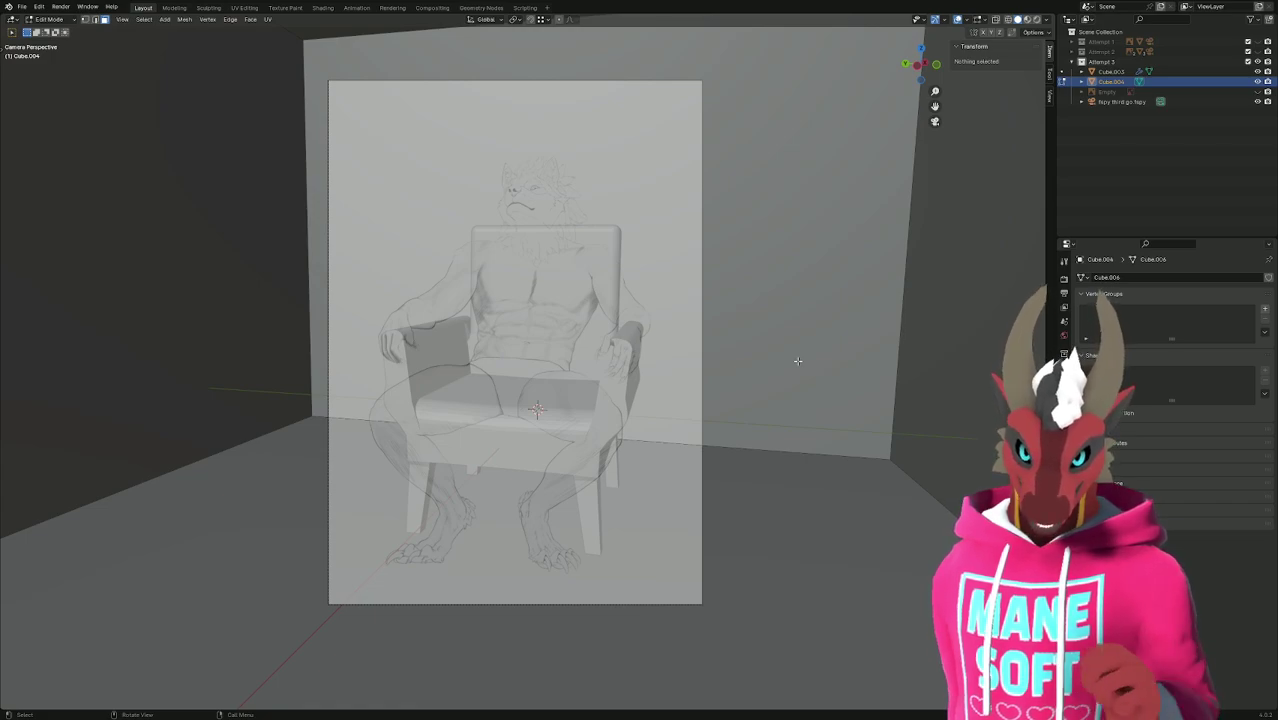
mouse_move(762, 364)
middle_down()
mouse_move(765, 377)
mouse_move(747, 371)
middle_up()
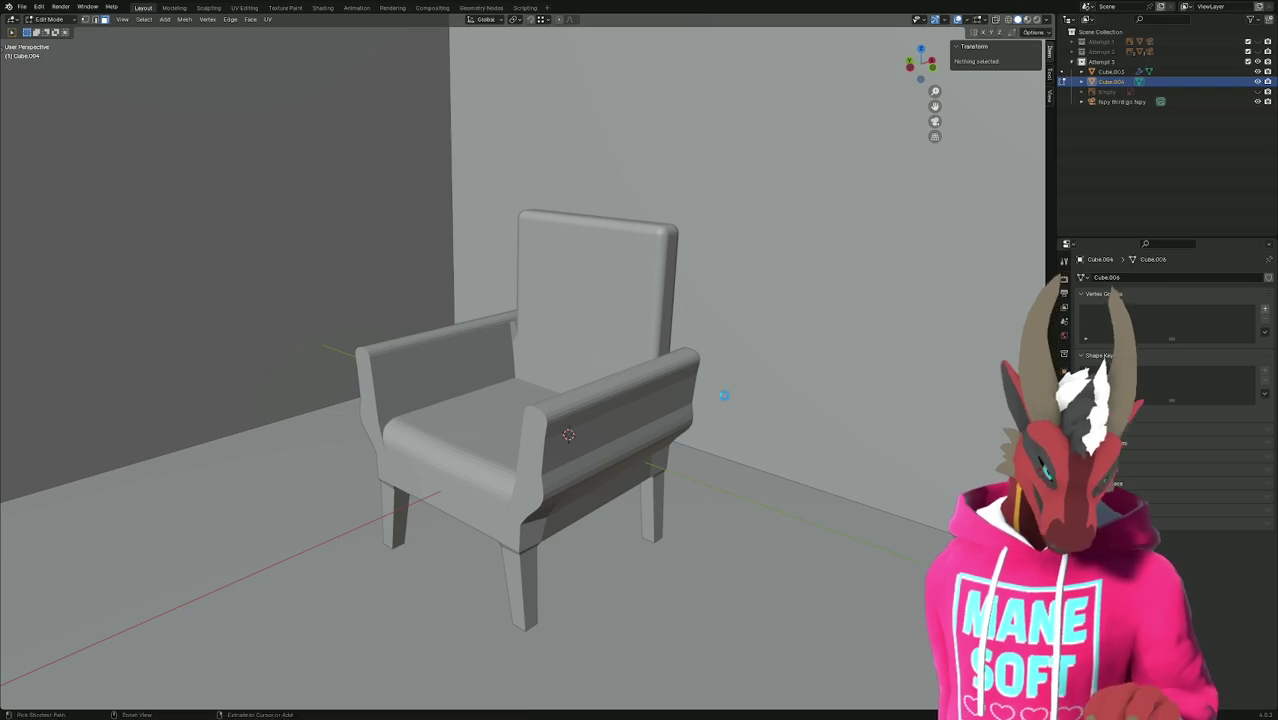
key(ctrl+s)
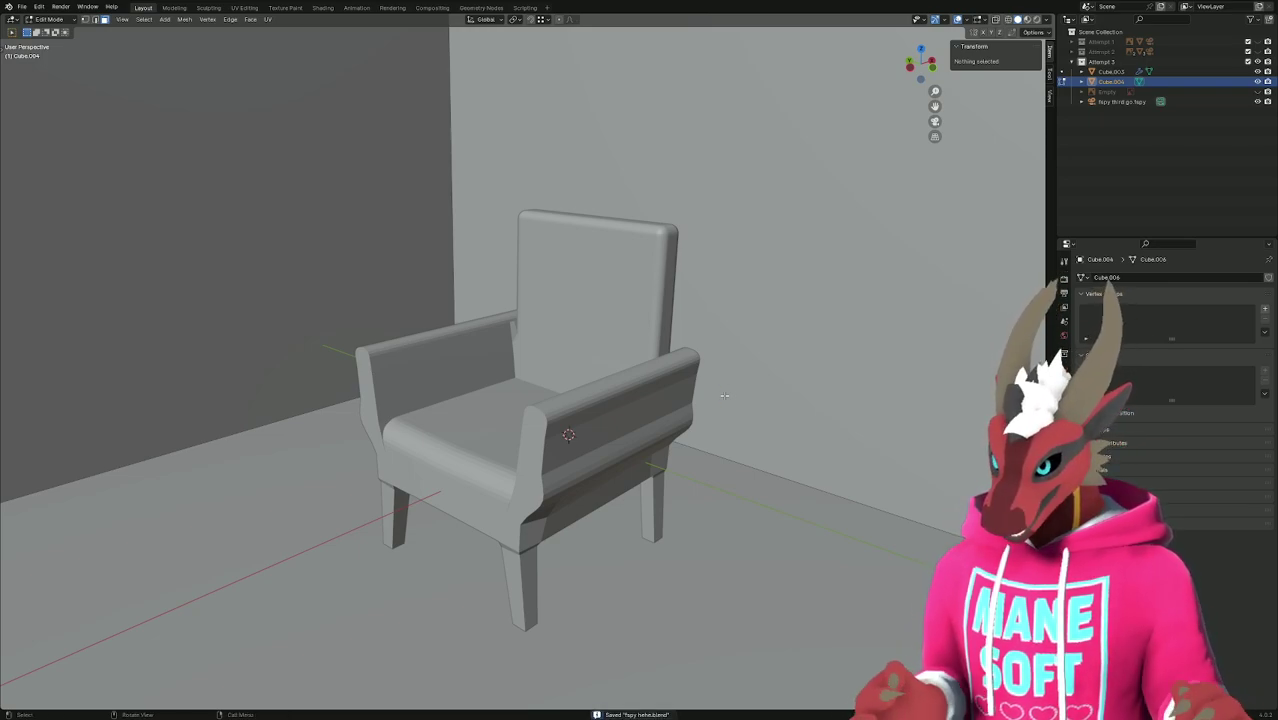
key(KP_0)
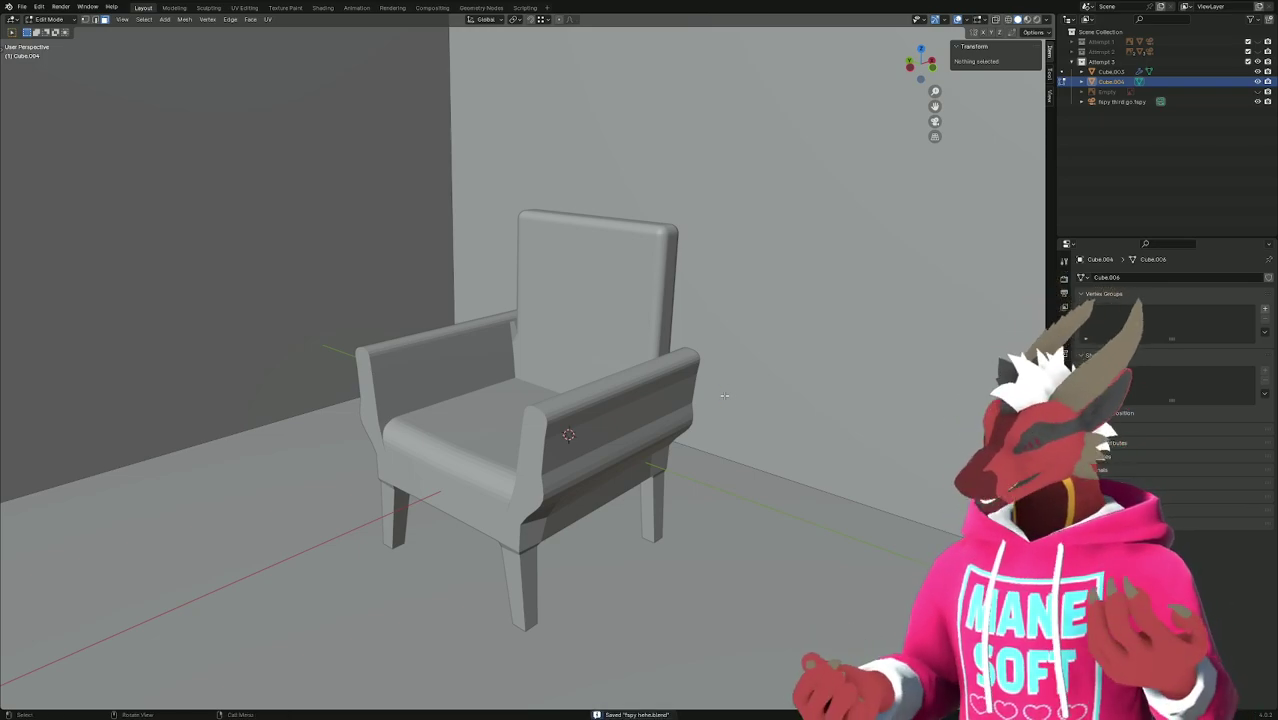
key(KP_0)
key(KP_0)
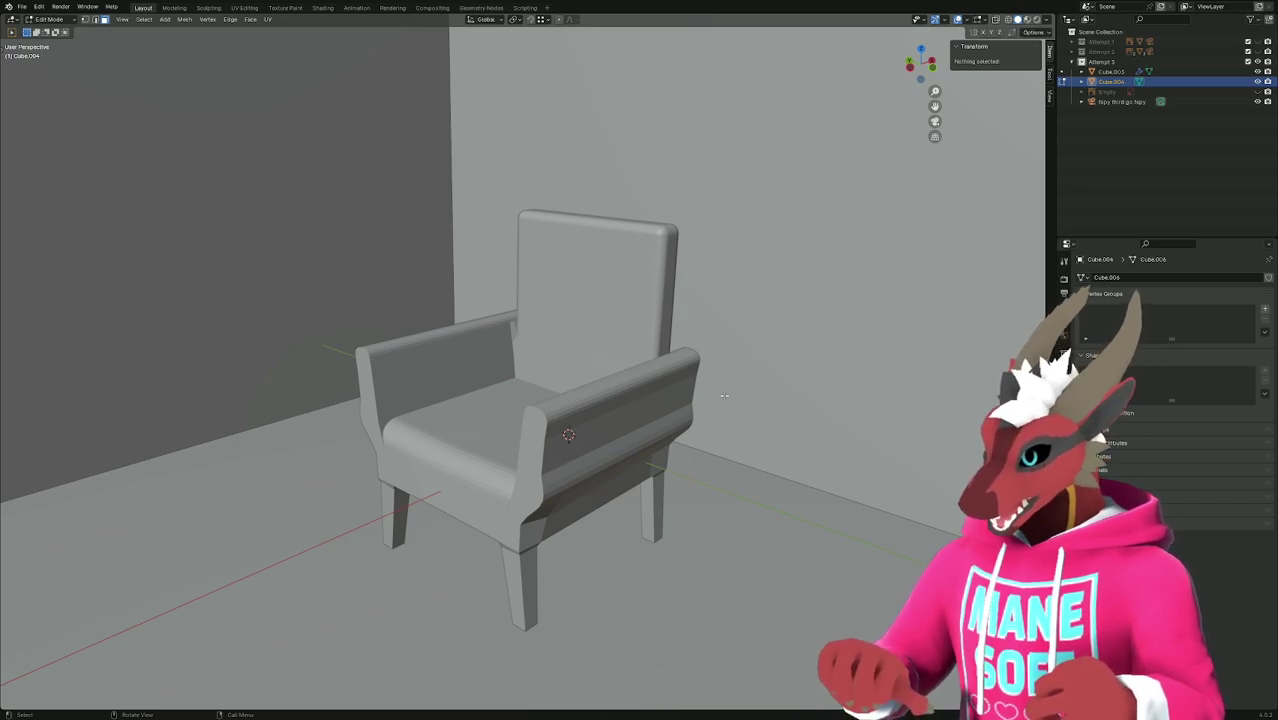
key(KP_0)
key(KP_0)
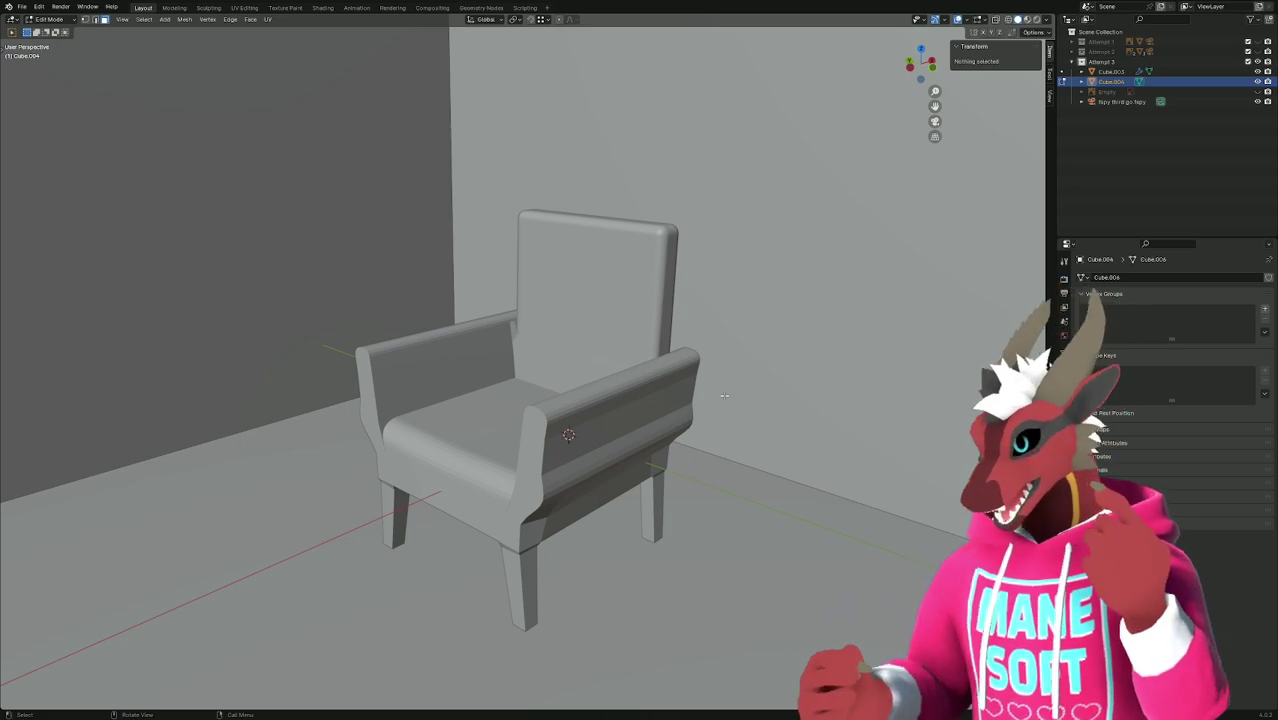
key(KP_0)
key(KP_0)
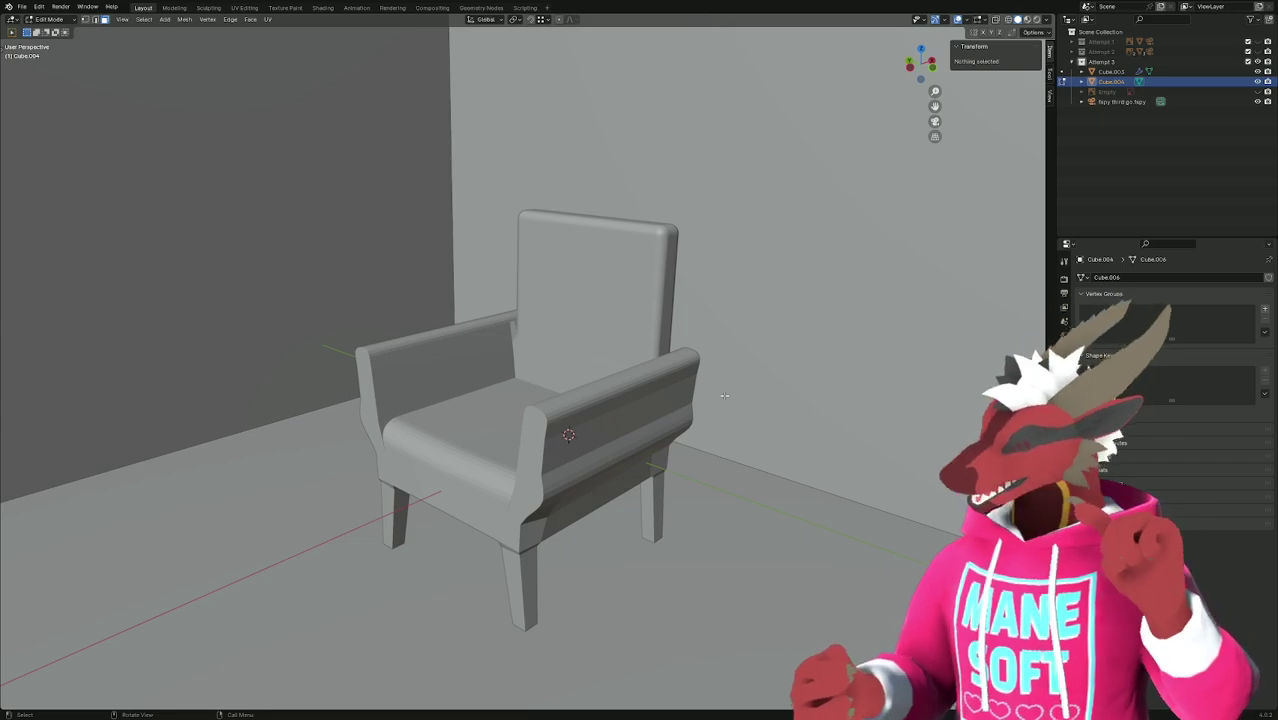
key(KP_0)
key(KP_0)
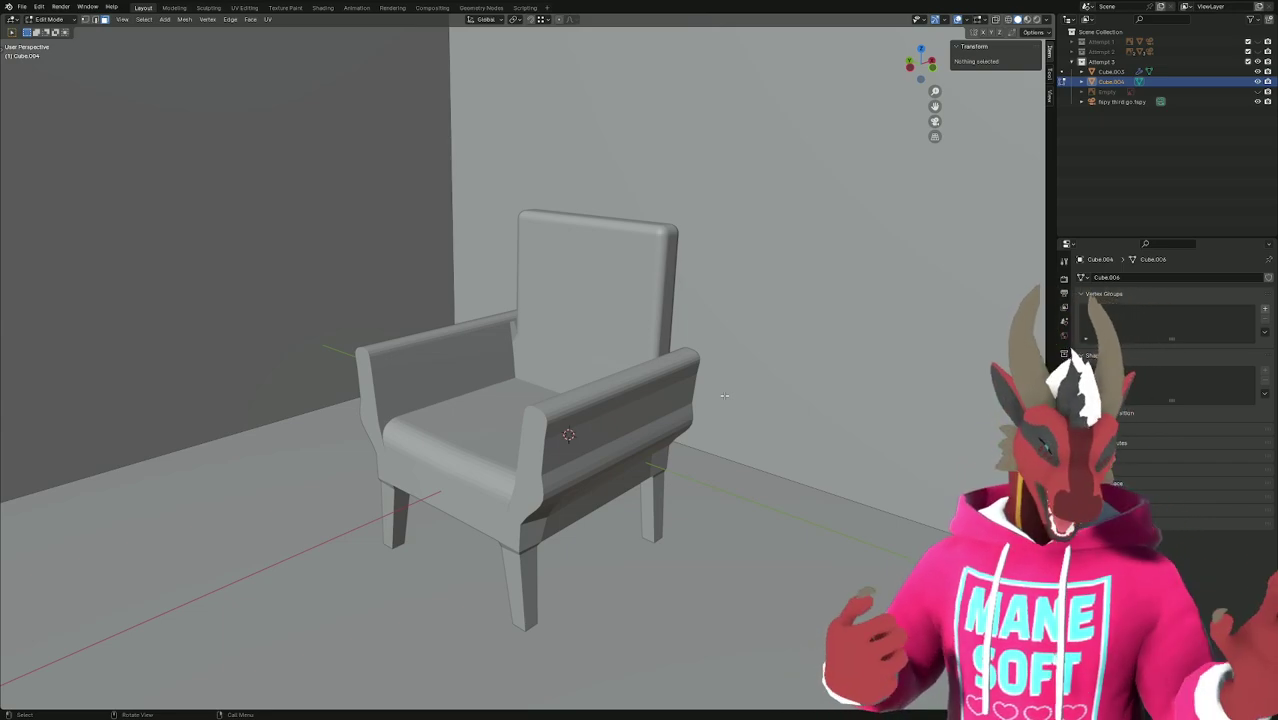
key(KP_0)
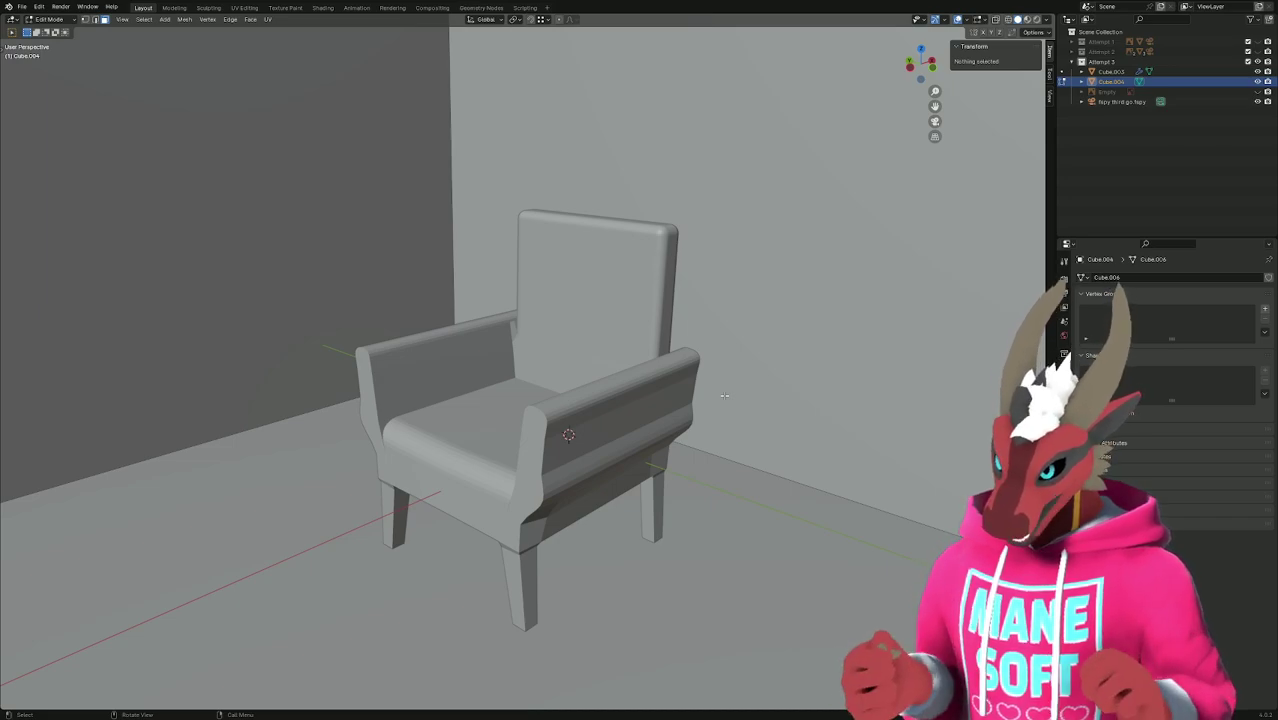
middle_drag(724, 396, 747, 438)
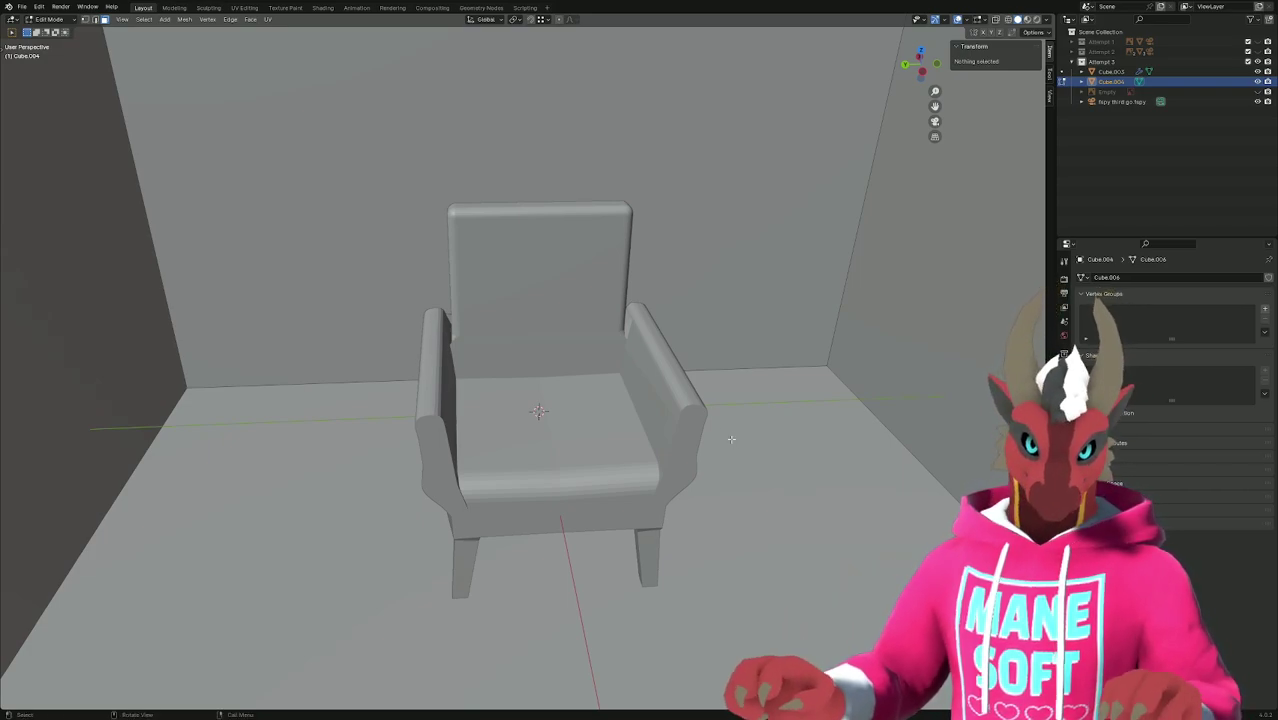
middle_drag(747, 438, 715, 422)
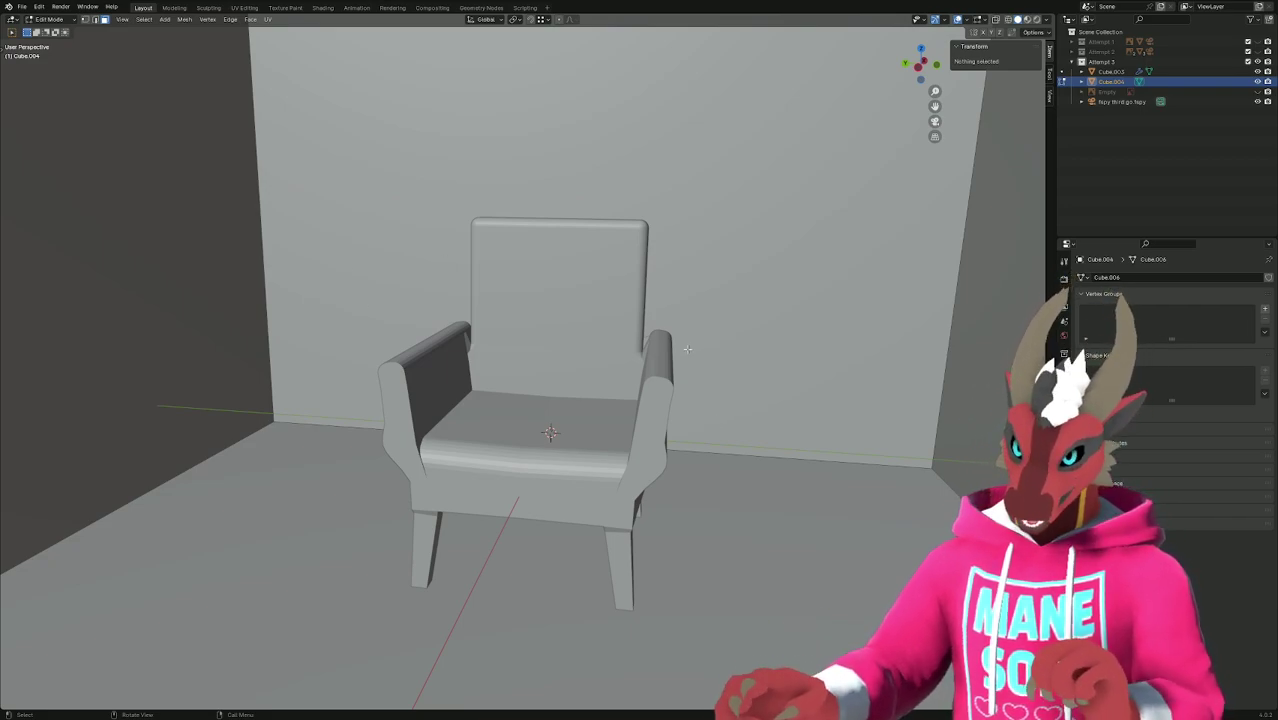
Switch to Chrome, open khyaber.art in a new tab and show the page full screen.
key(super)
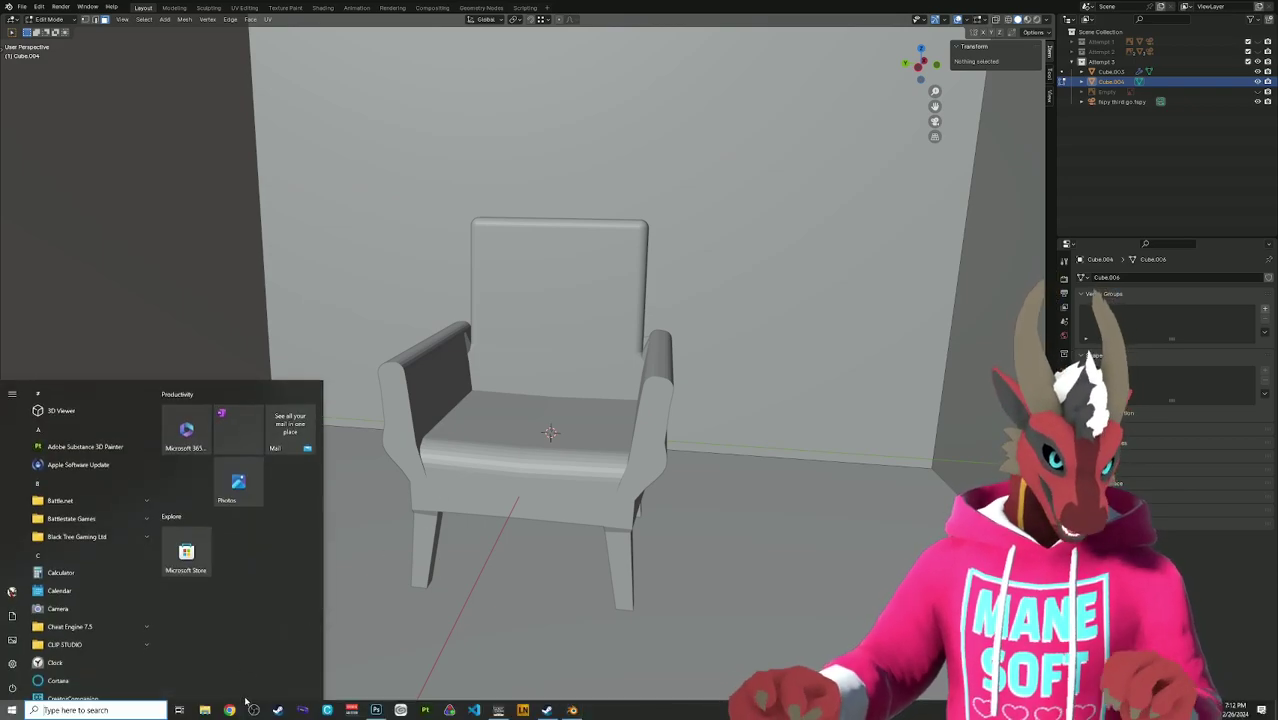
click(187, 430)
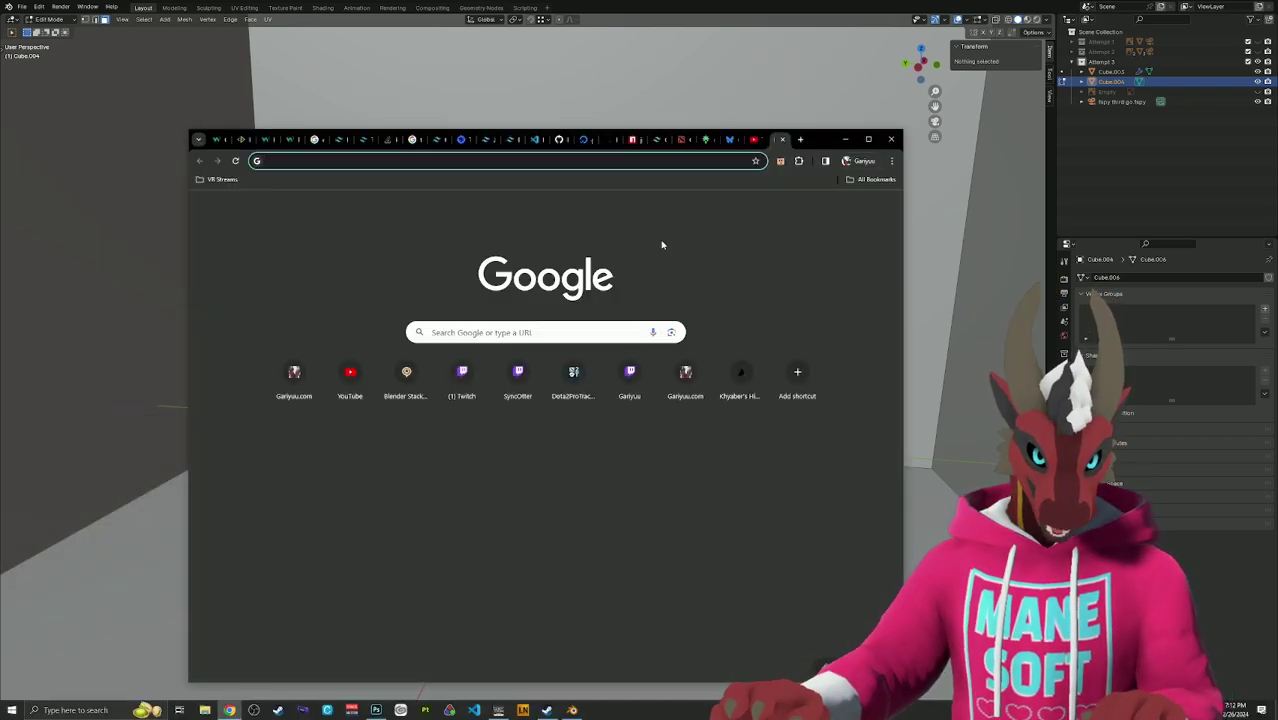
text(khyaber.art)
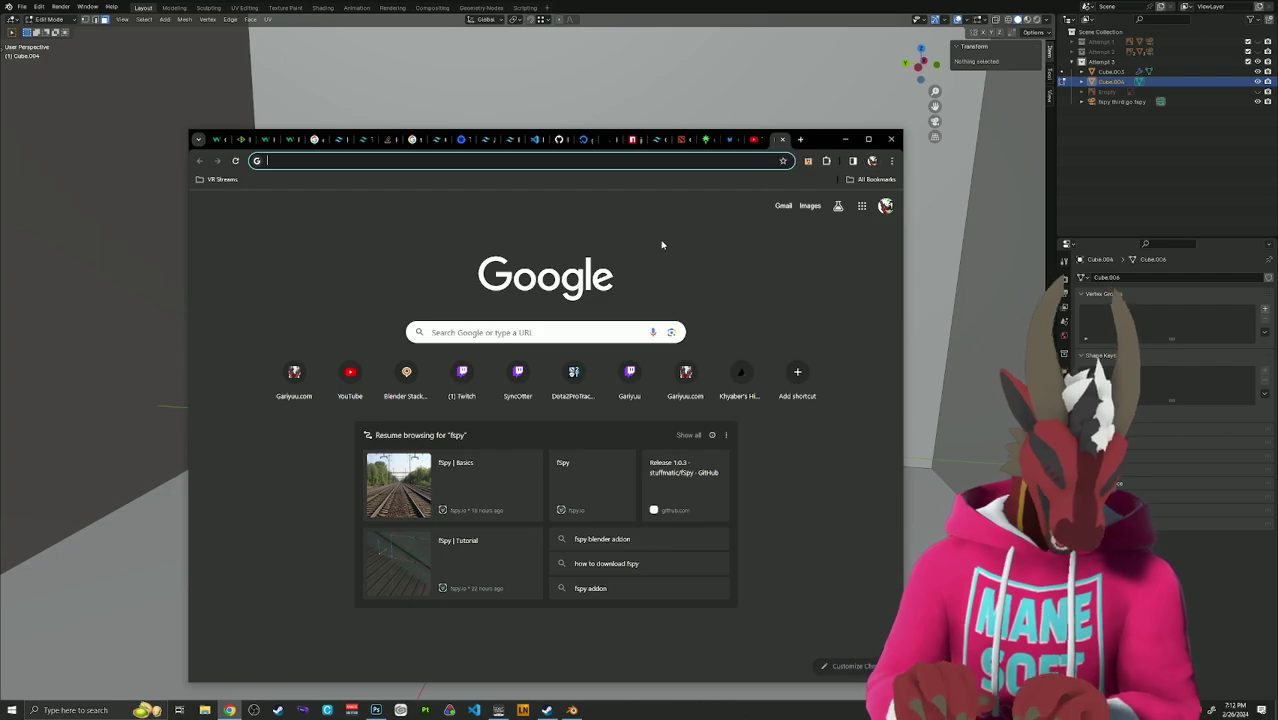
key(Return)
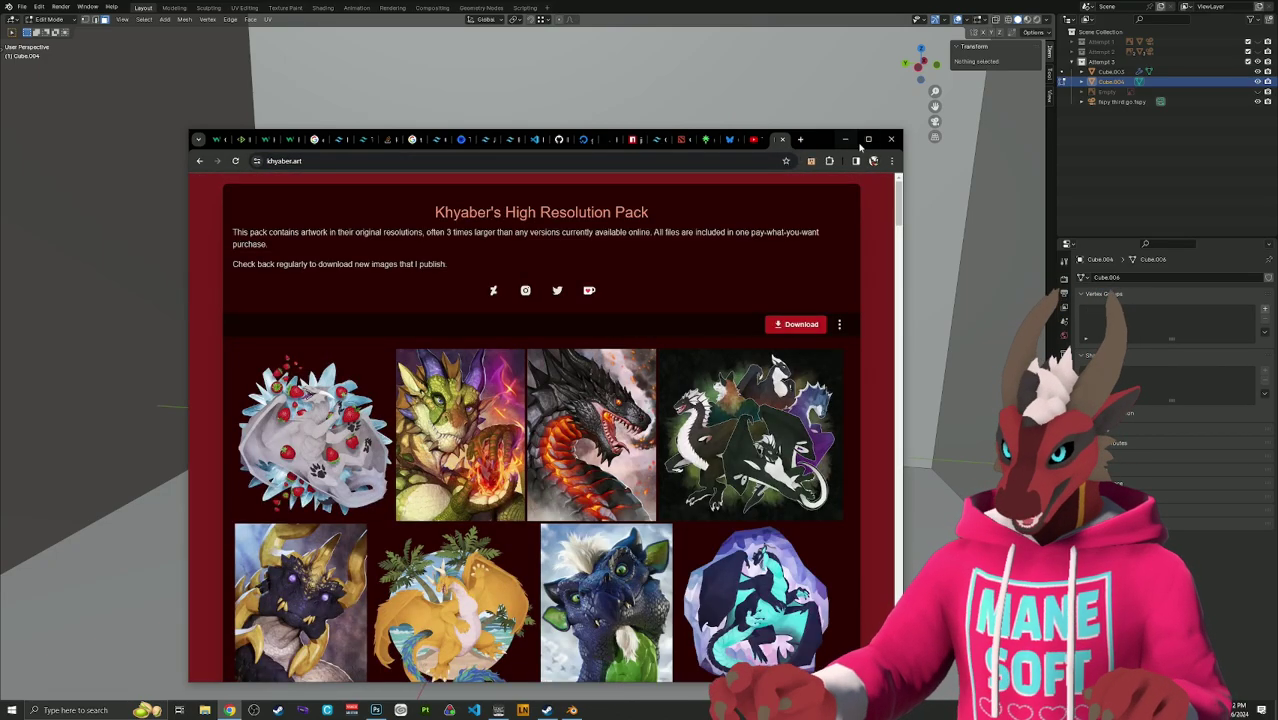
click(867, 140)
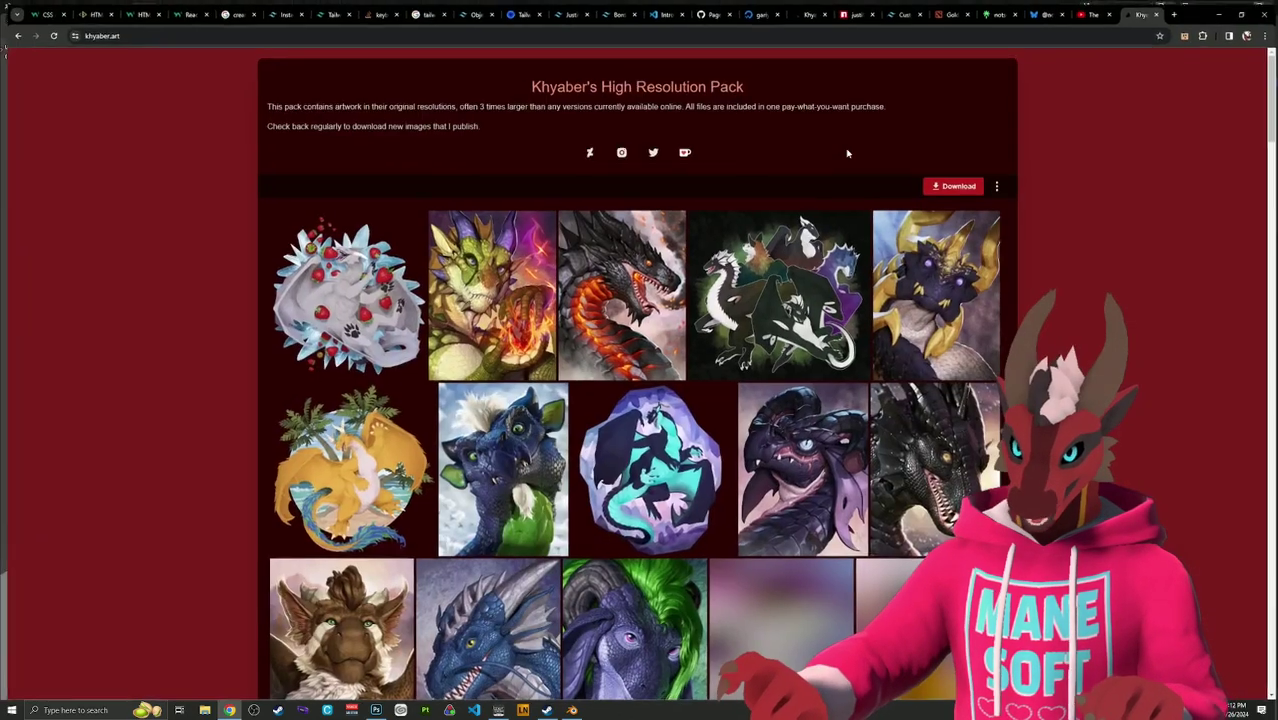
key(F11)
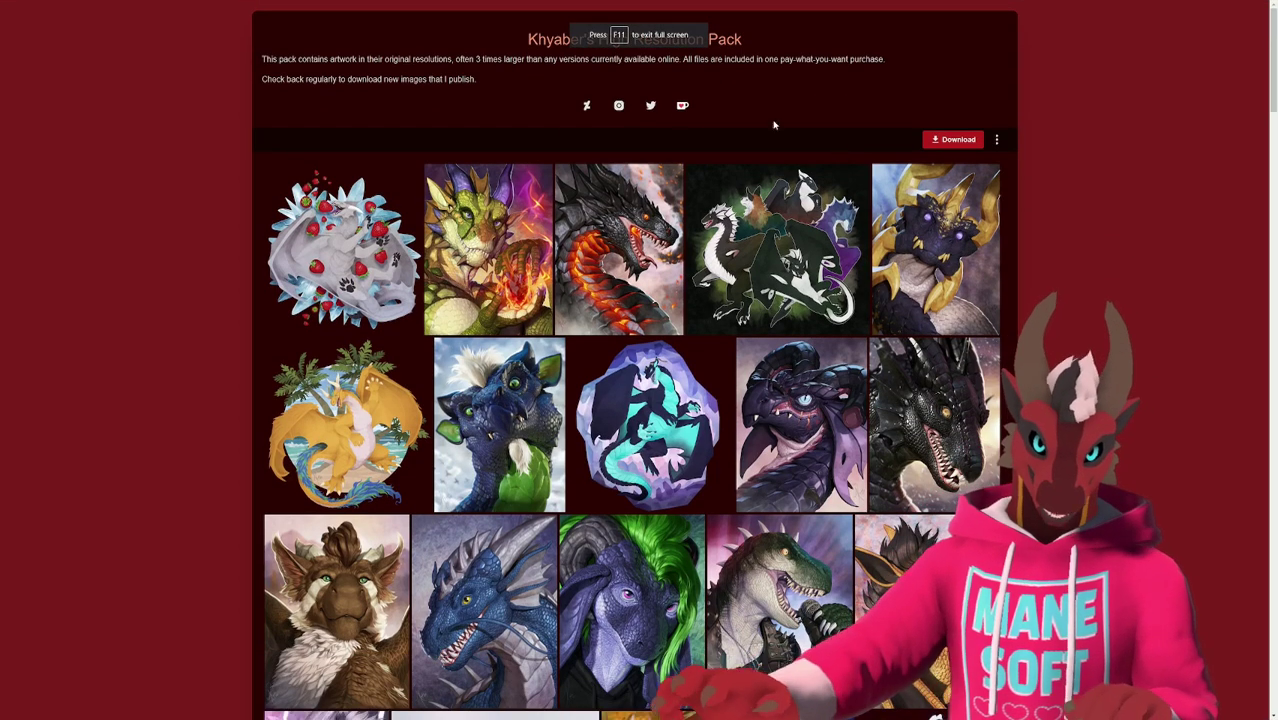
View the gallery's first six artworks at large size, from Graphic Falindrith through Graphic Myr.
click(341, 259)
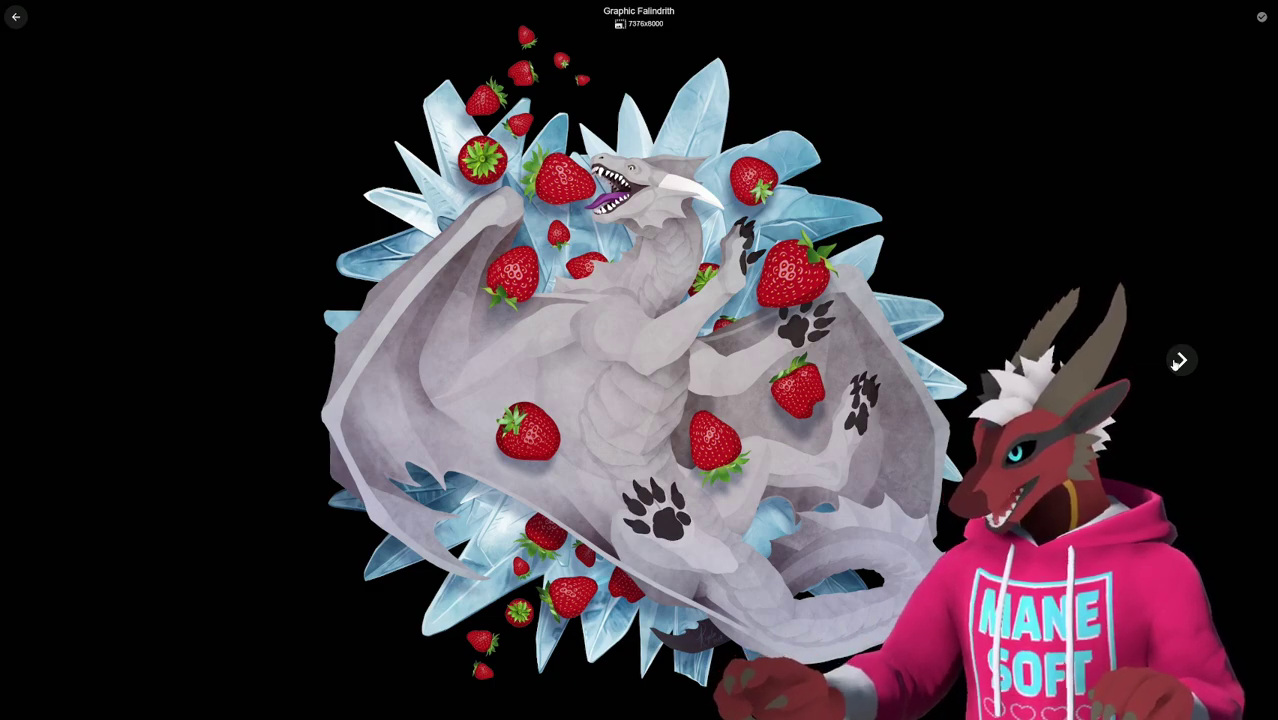
click(1182, 362)
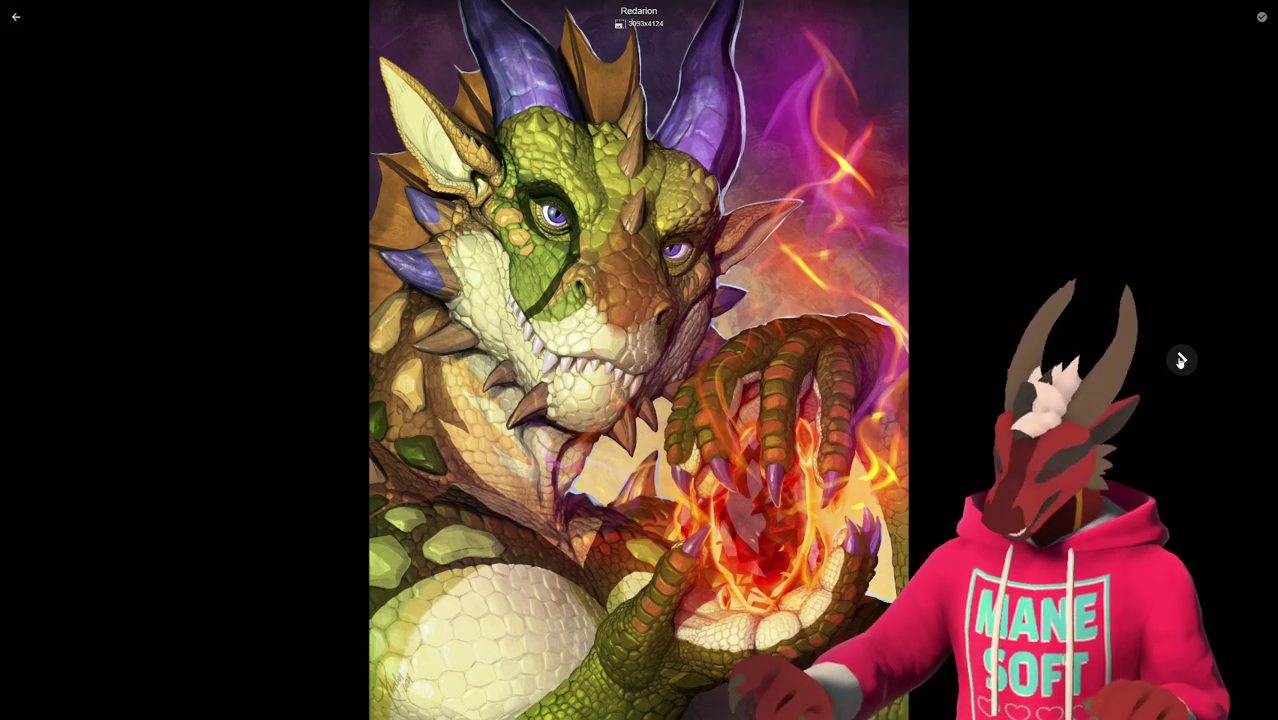
click(1181, 361)
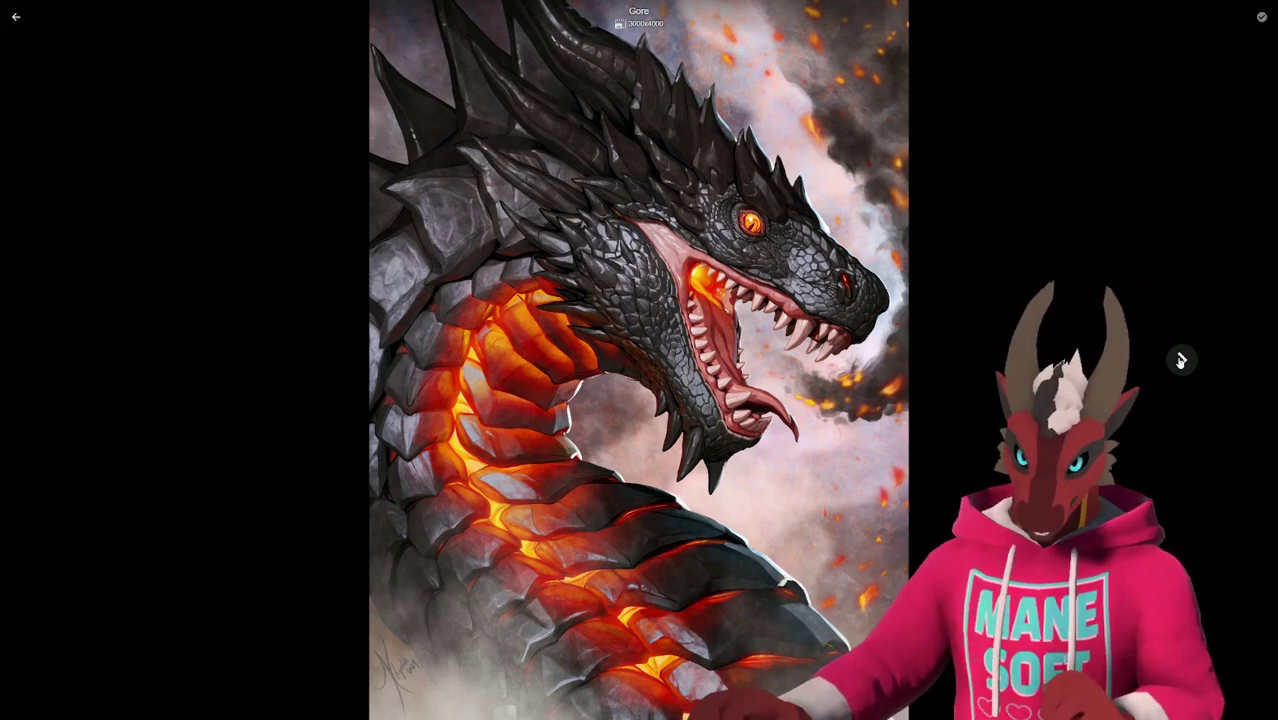
click(1181, 361)
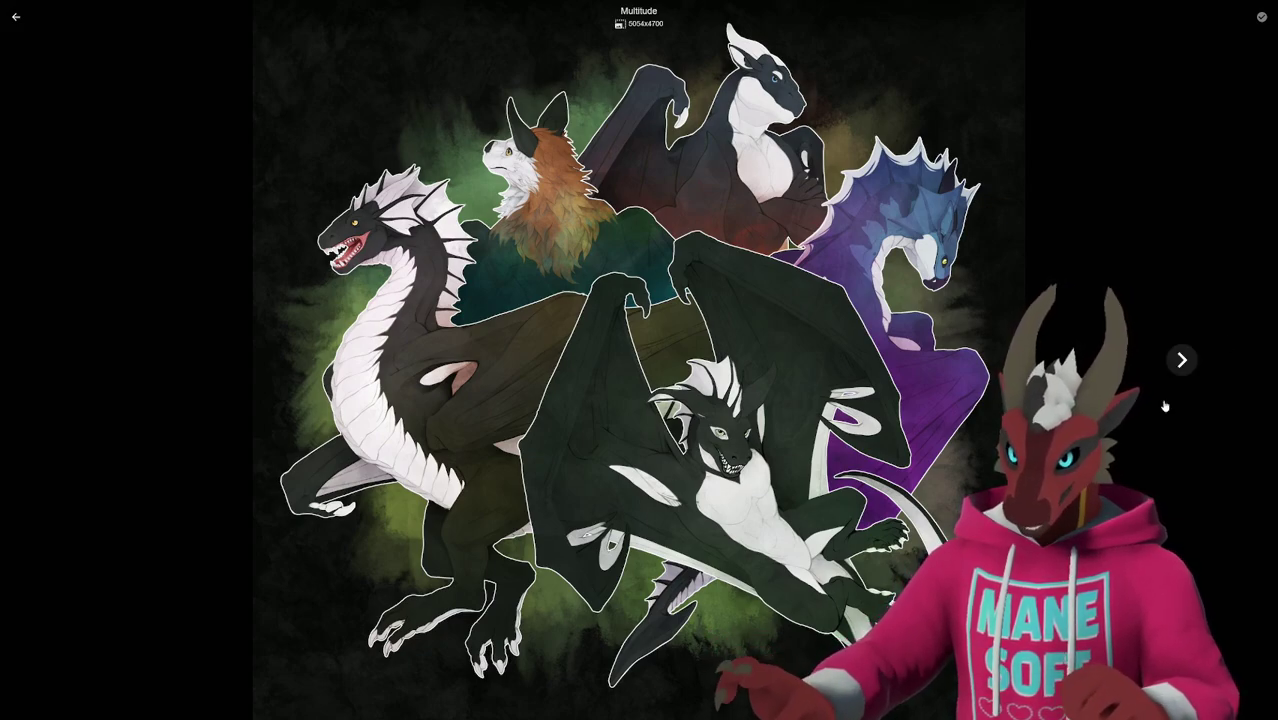
click(1181, 360)
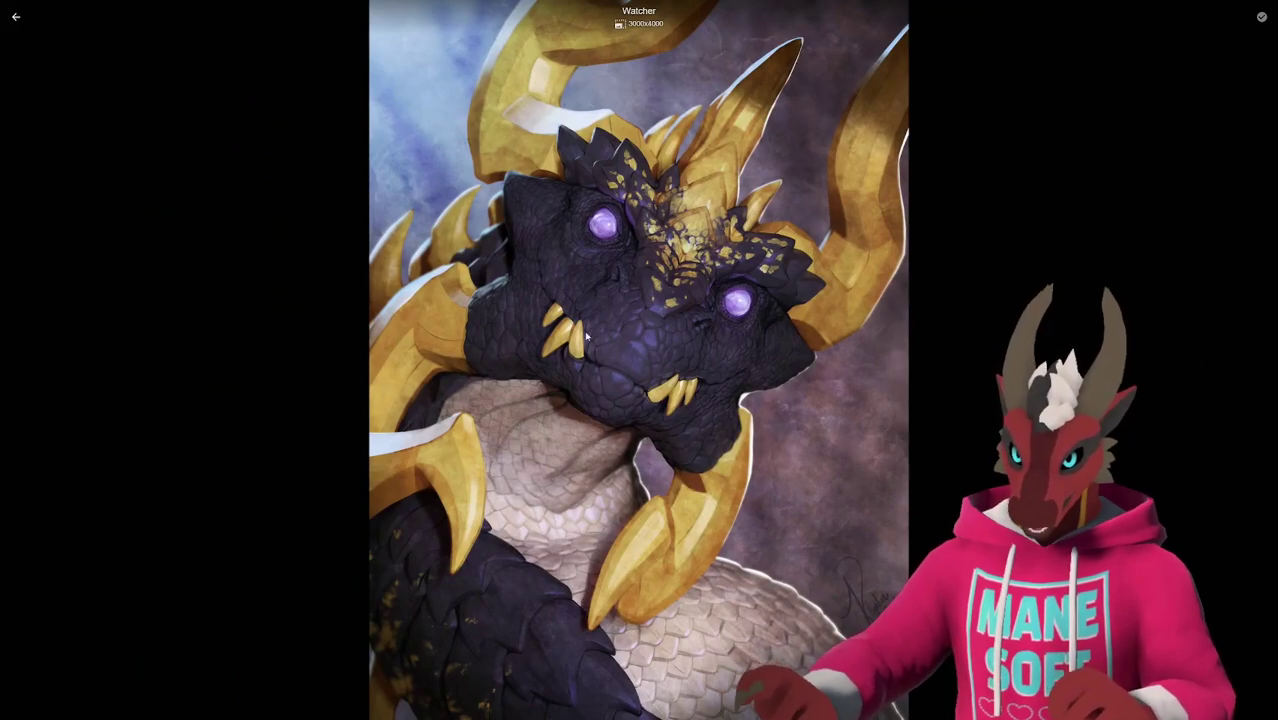
click(1186, 360)
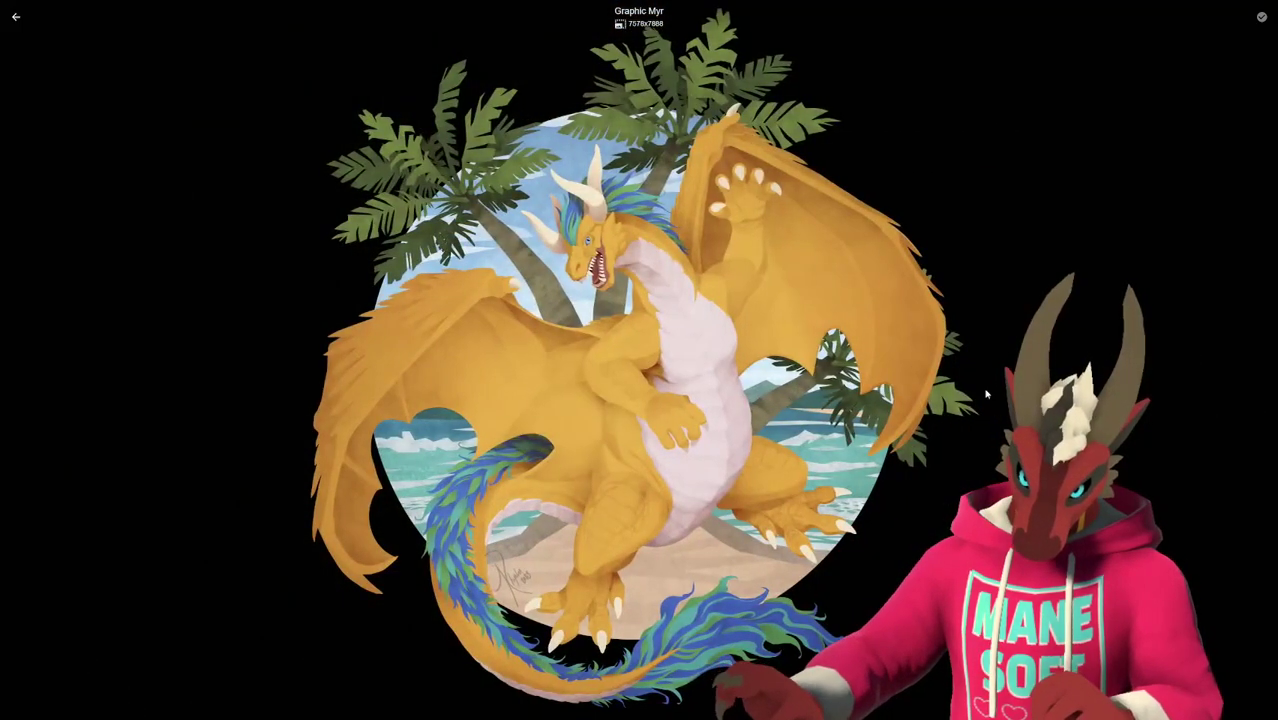
Open beastfantasia.com/costumes in place of the Khyaber gallery page and show it full screen.
key(F11)
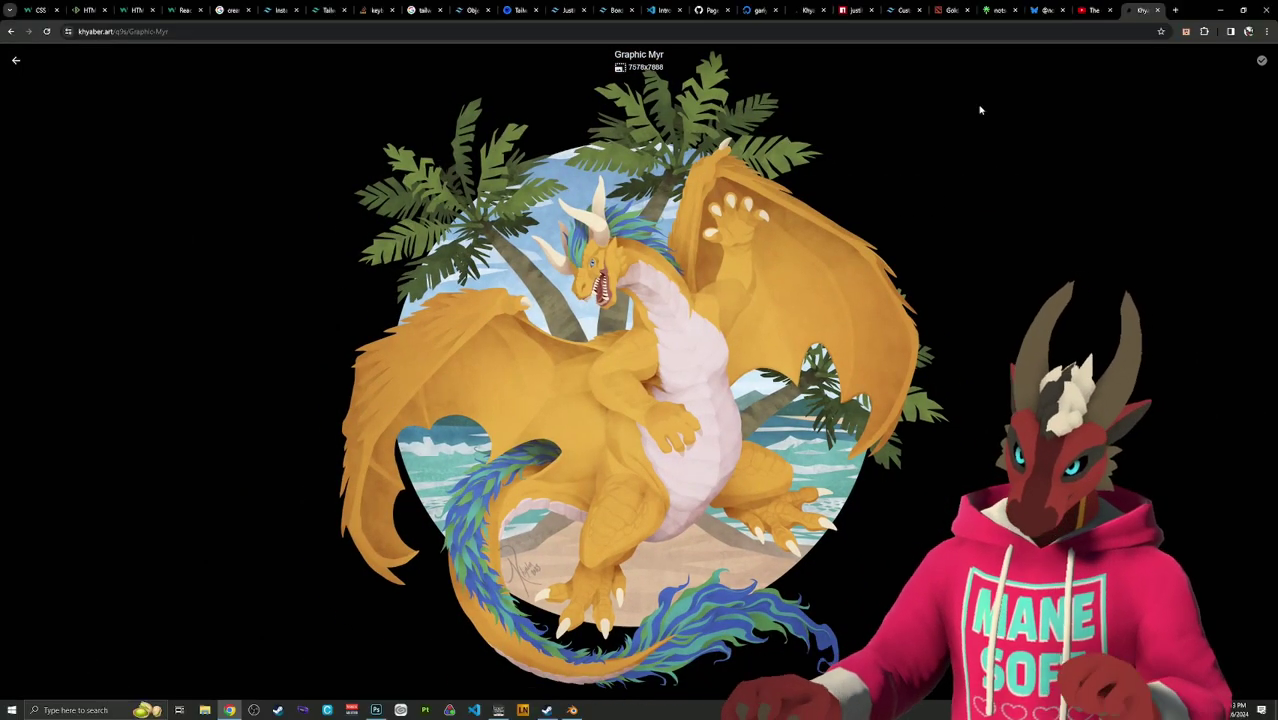
click(976, 33)
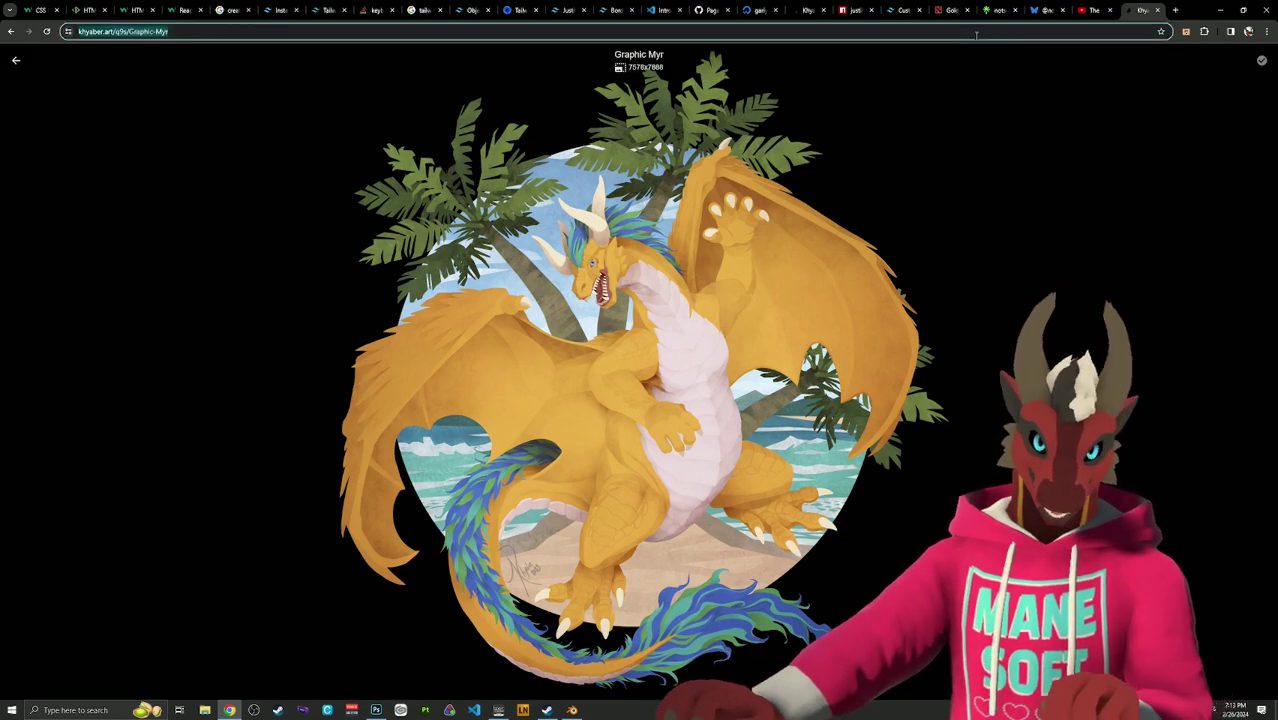
text(beastfantasia.com/costumes)
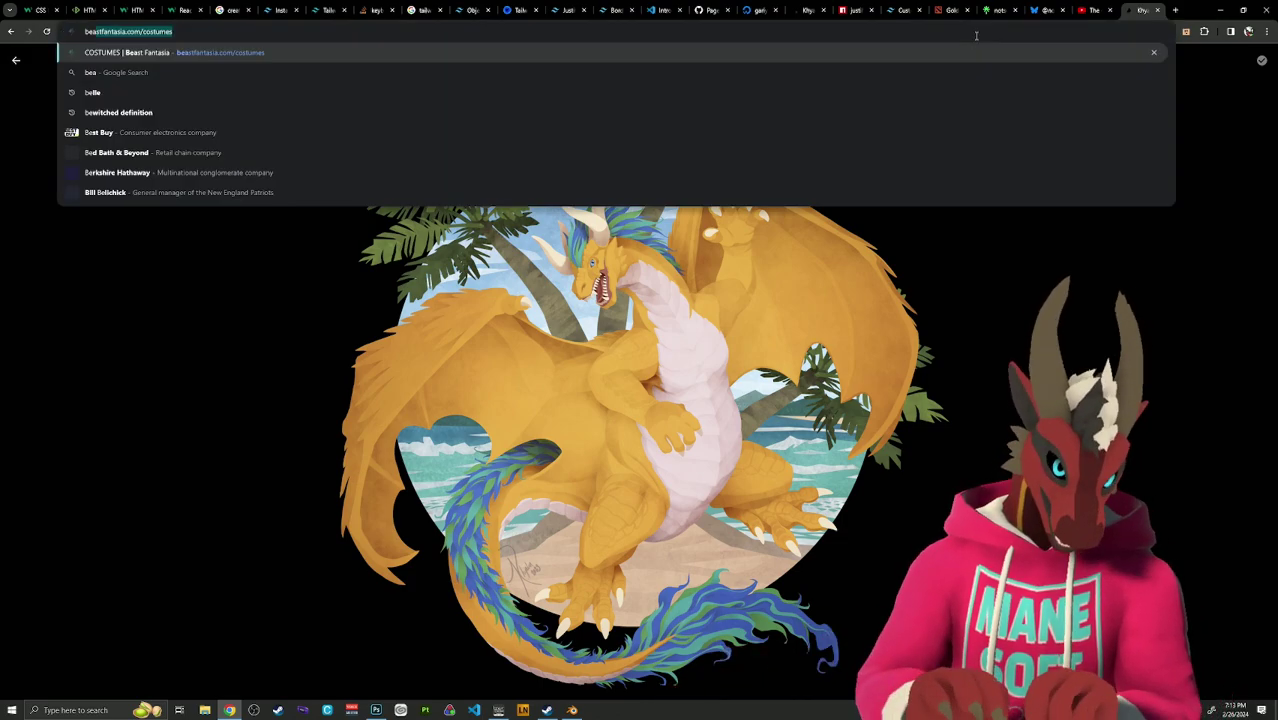
key(Return)
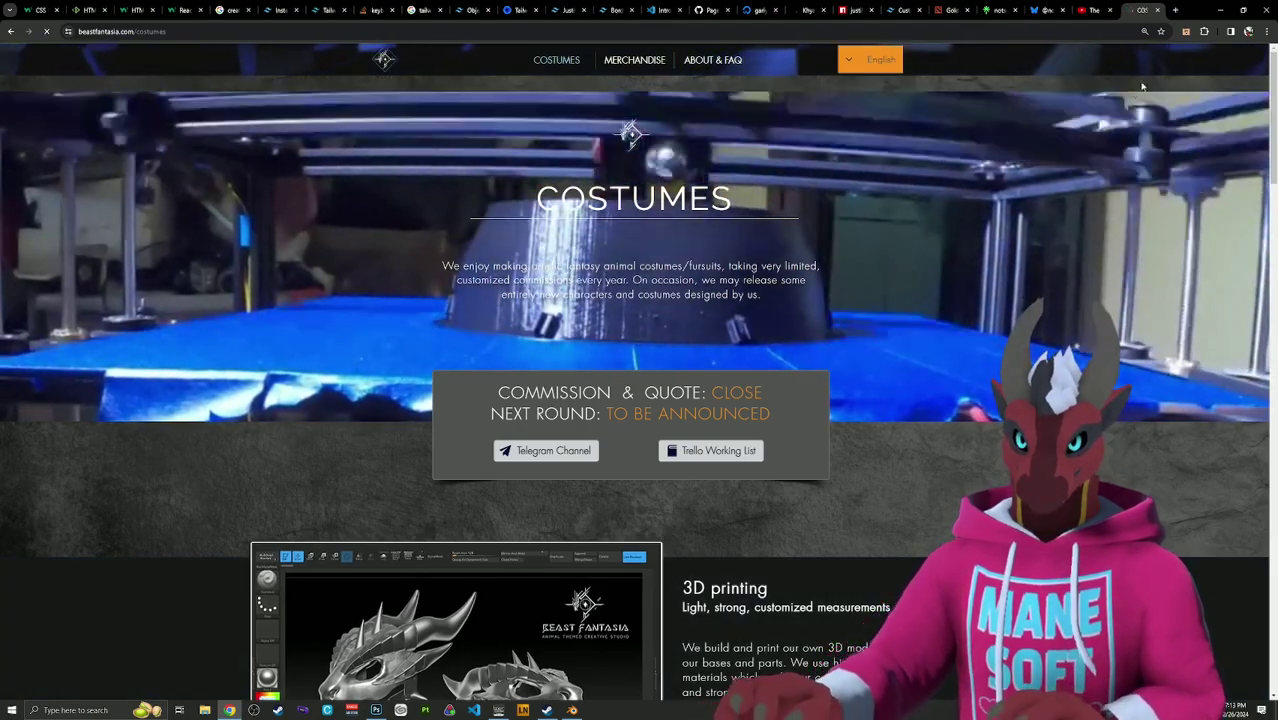
key(F11)
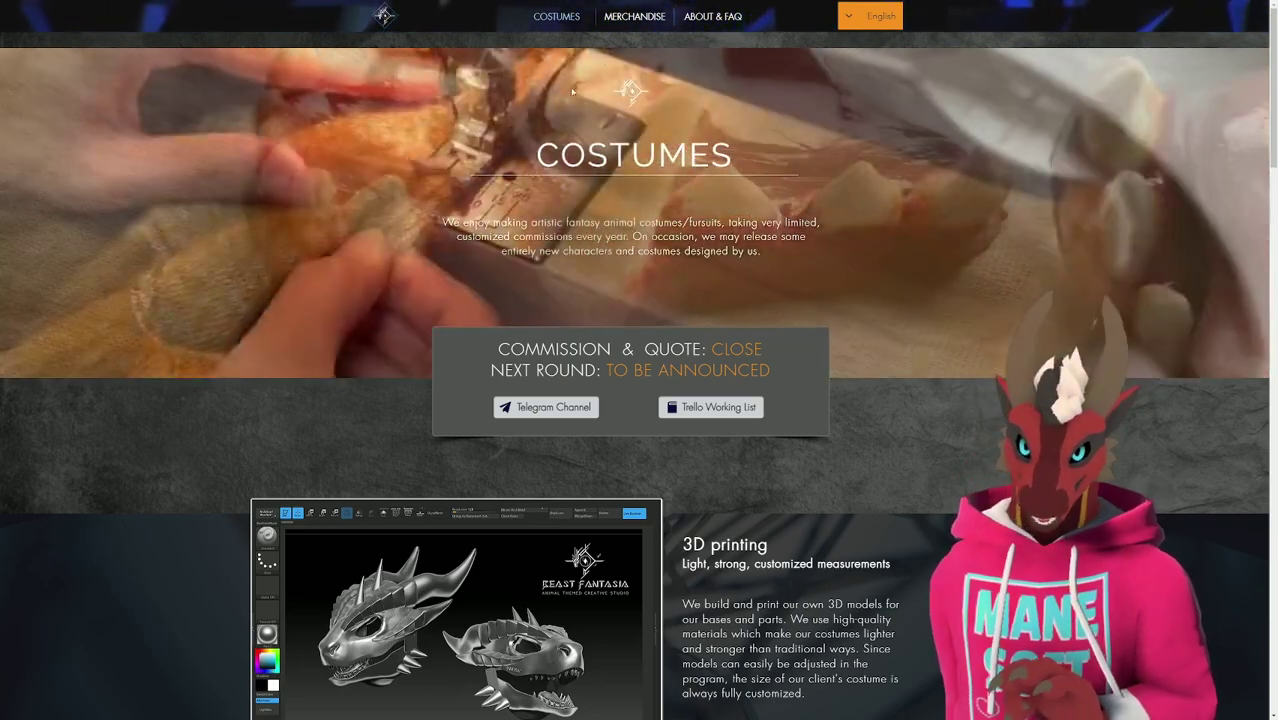
Open the site's costume gallery full screen and look over its banner and first costume sheets.
mouse_move(556, 16)
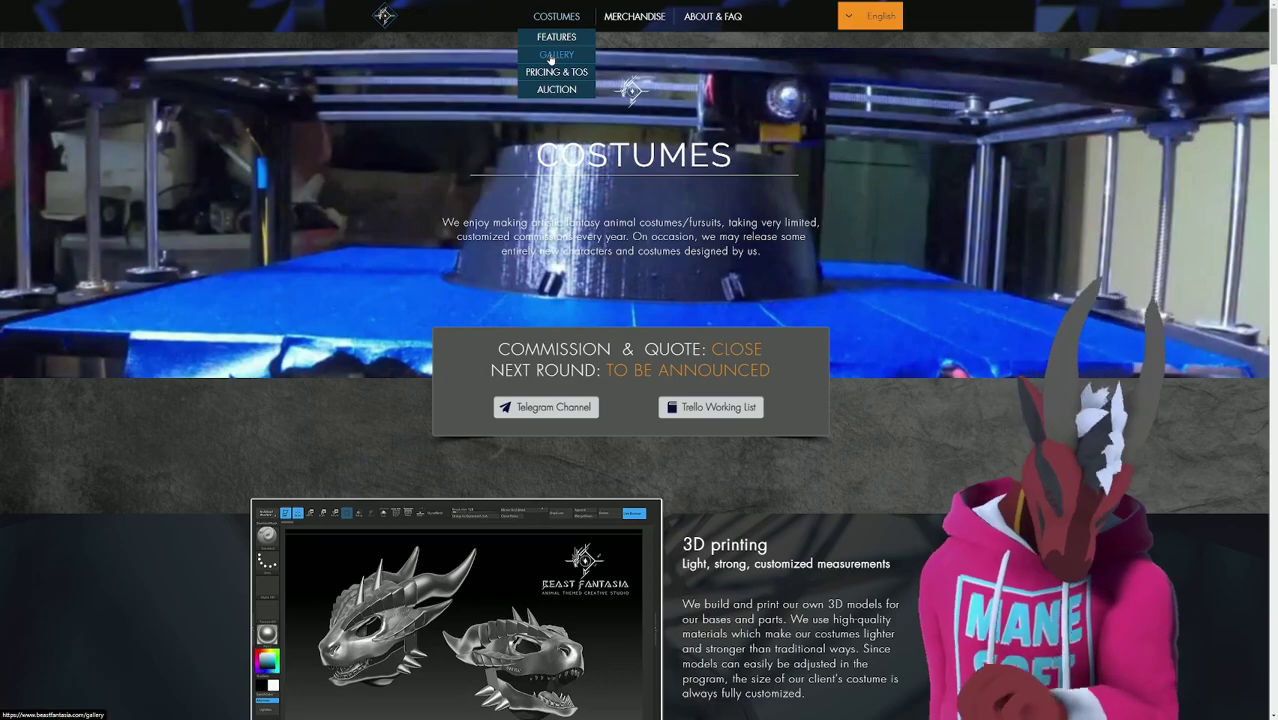
click(549, 56)
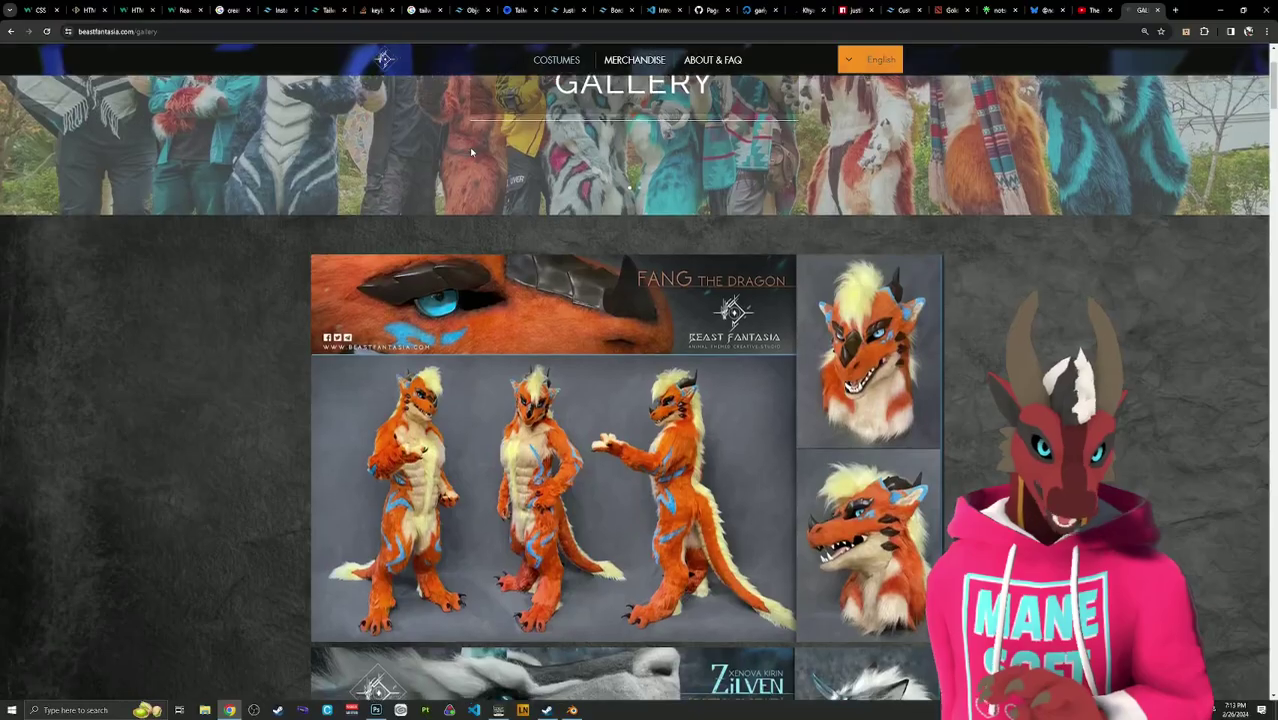
key(F11)
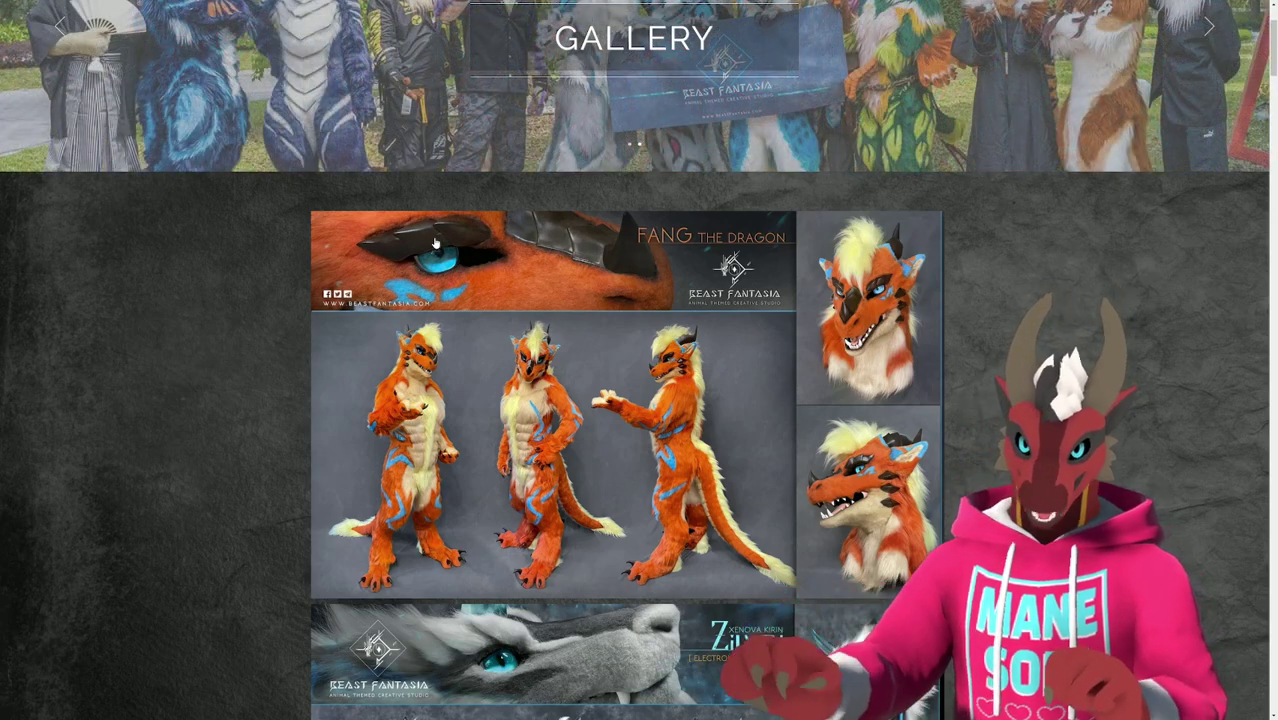
scroll(487, 278, down, 1)
scroll(487, 278, up, 4)
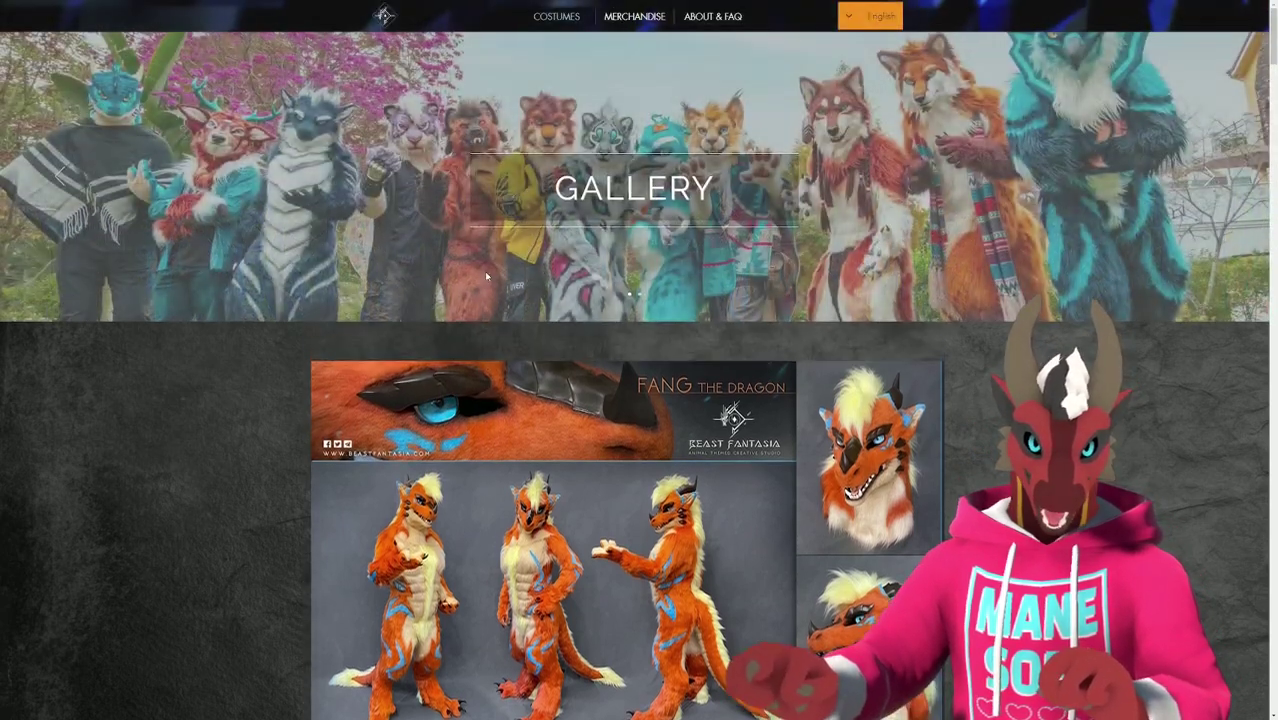
scroll(599, 228, down, 5)
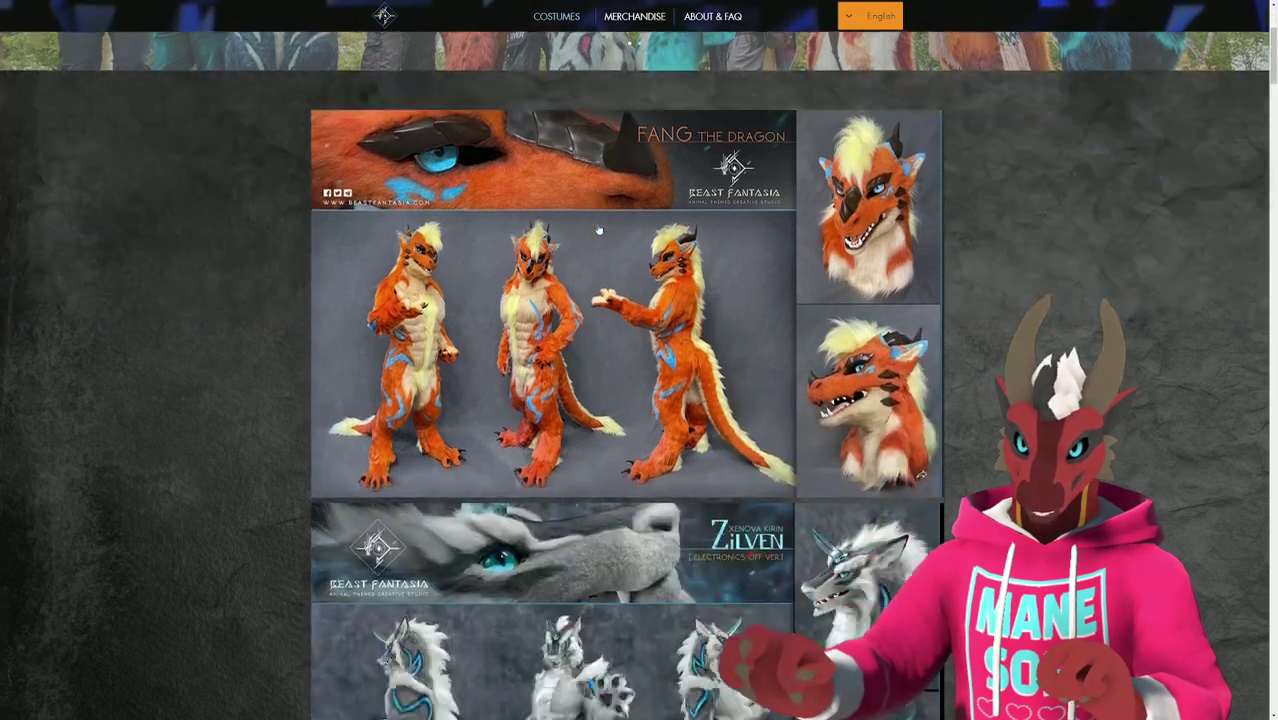
Enlarge the Fang the Dragon sheet to full screen and view each following costume through Krescent the Dragon.
click(590, 210)
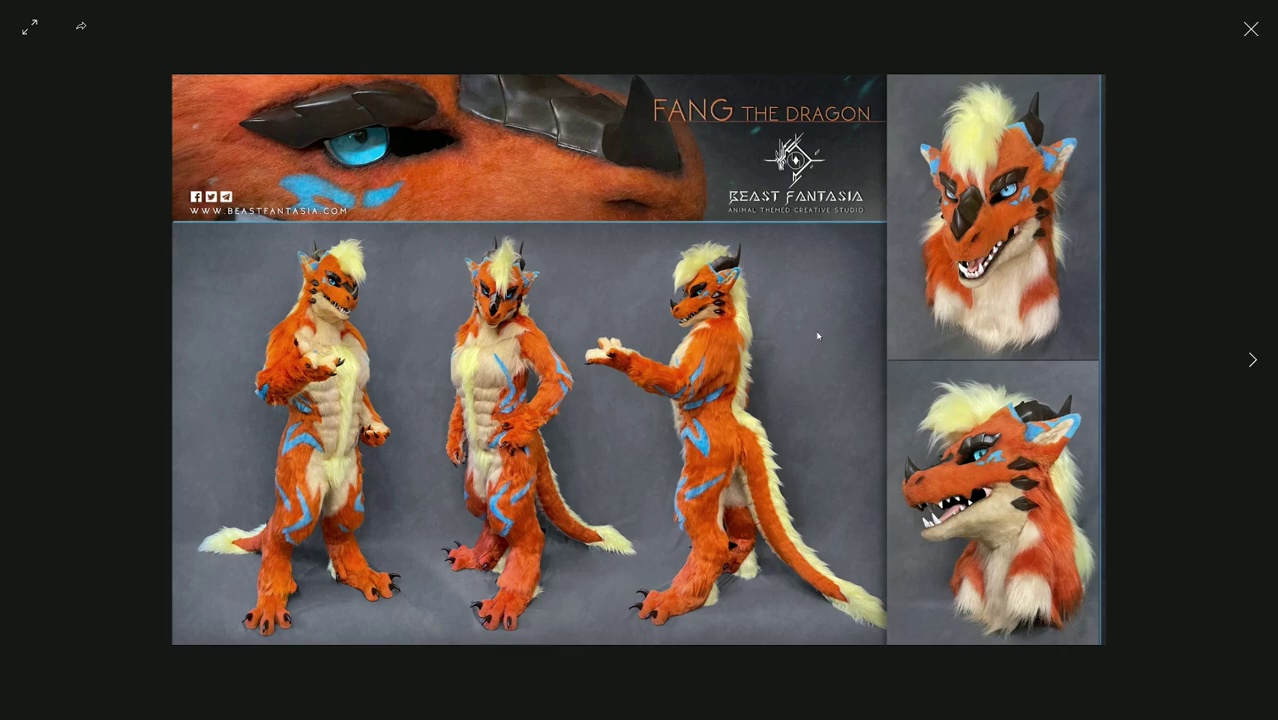
click(30, 26)
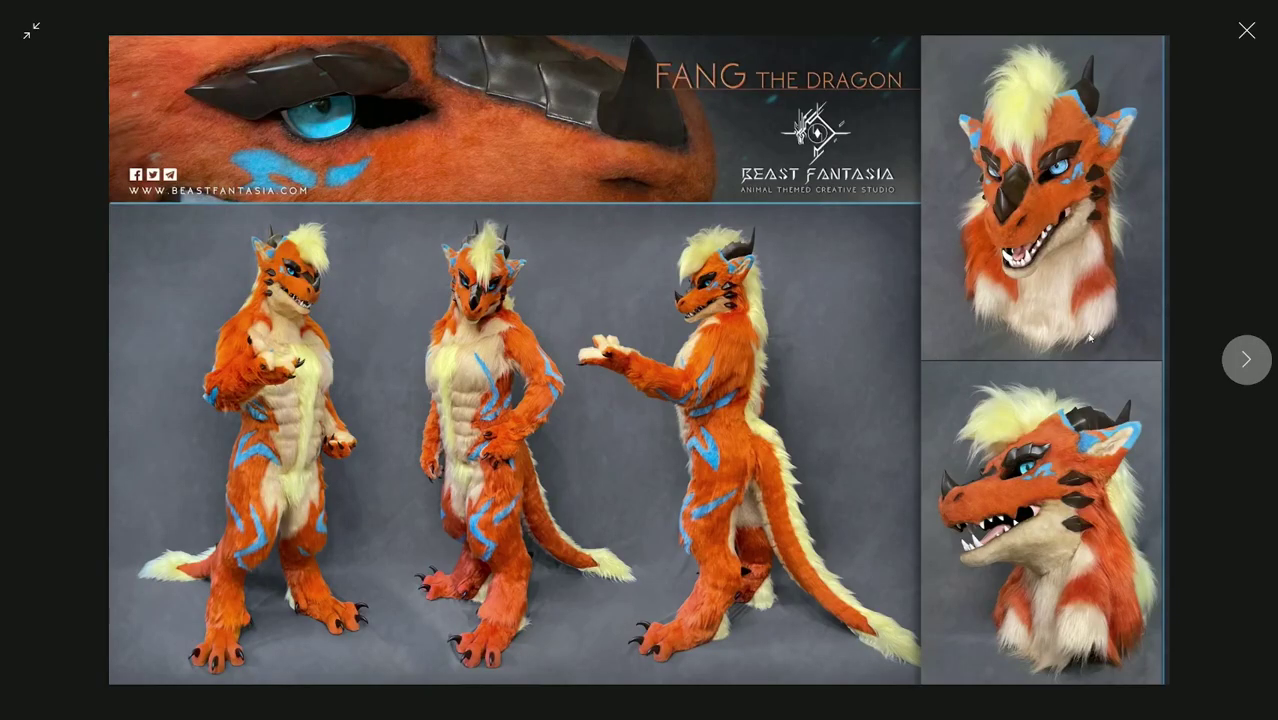
click(1246, 359)
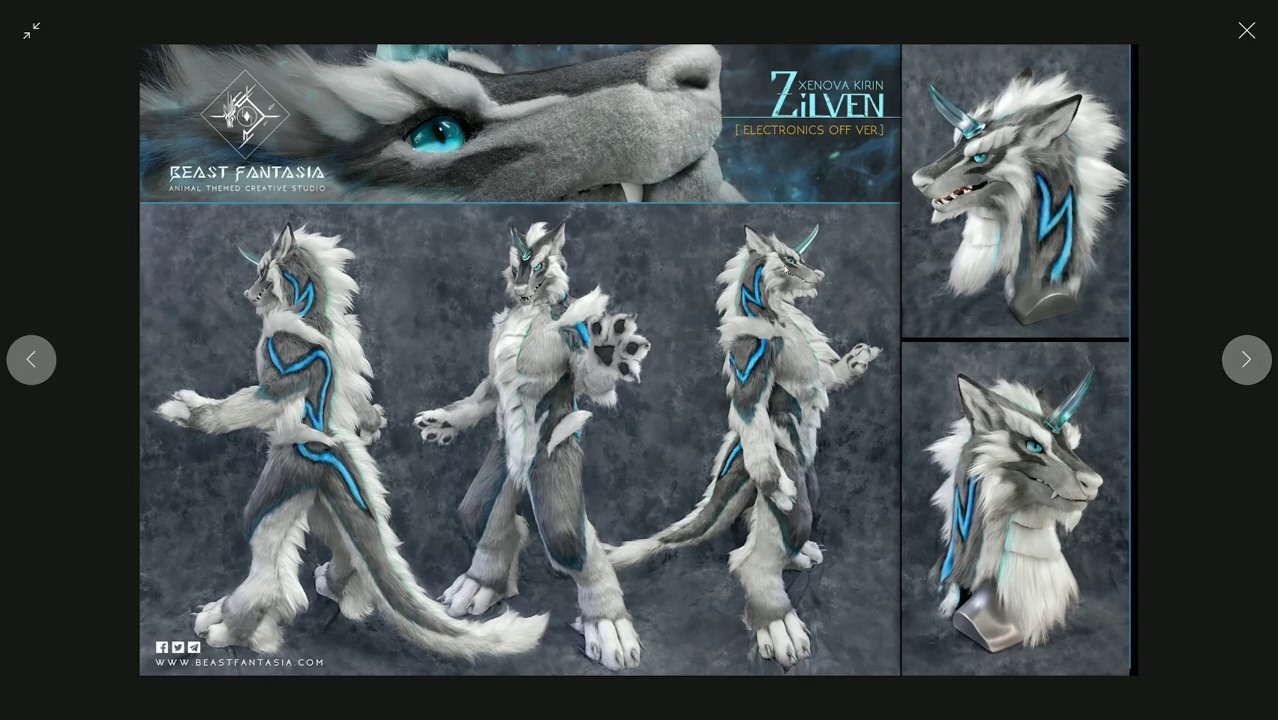
click(1244, 359)
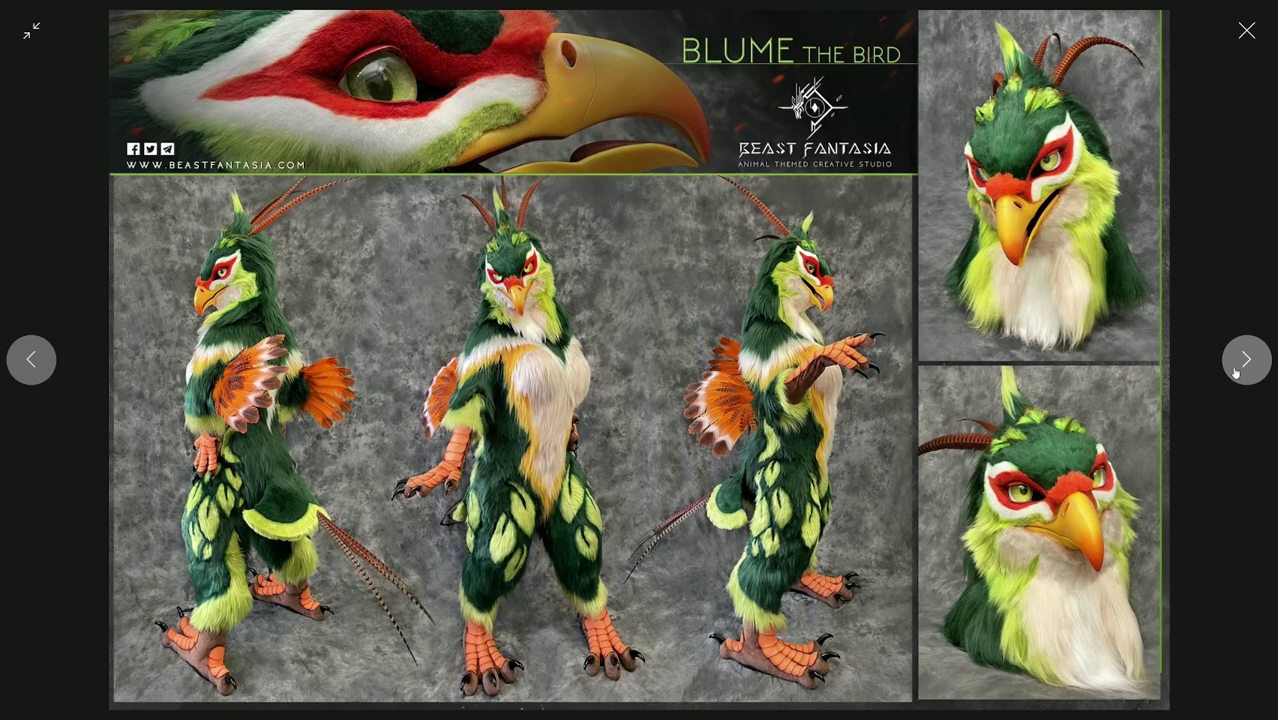
click(1235, 372)
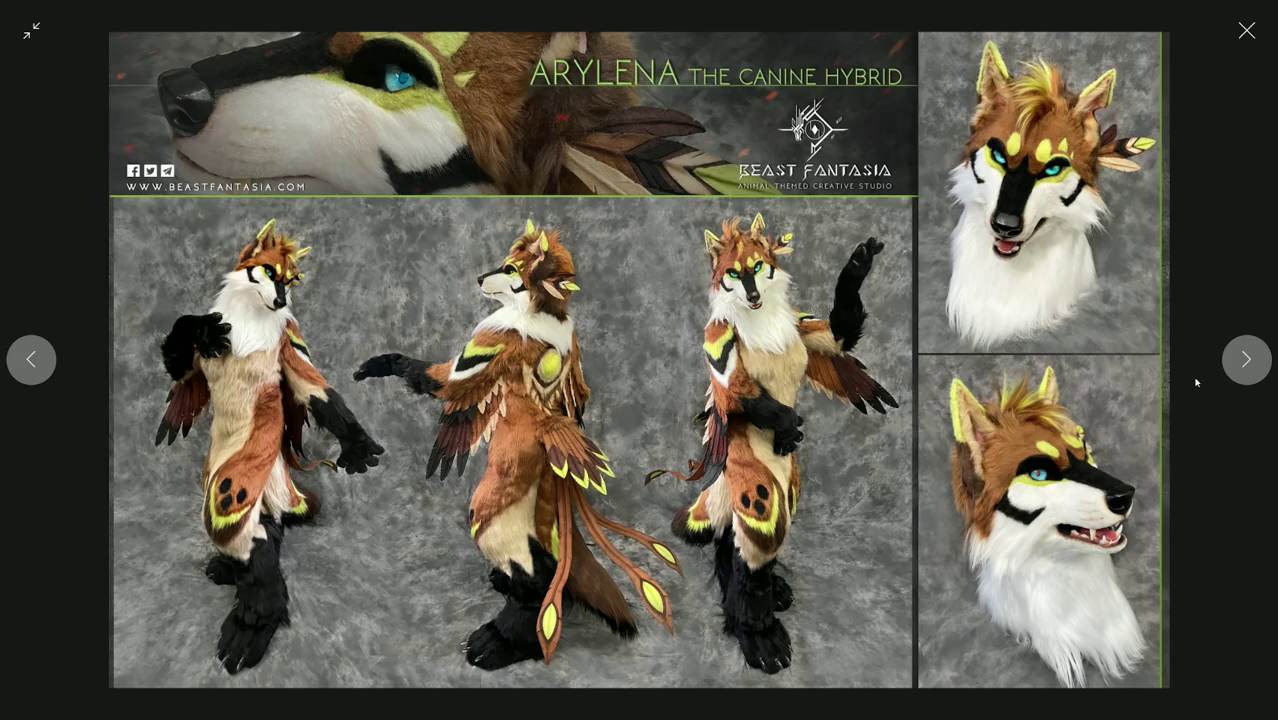
click(1244, 362)
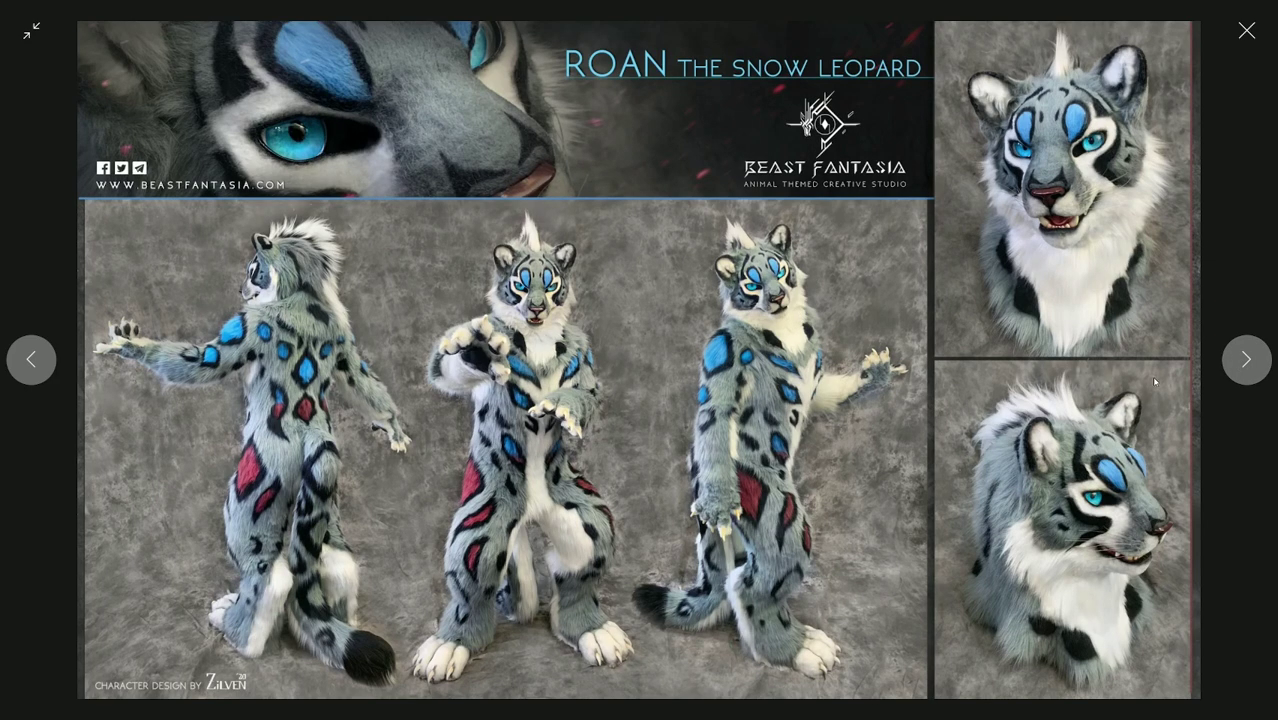
click(1245, 360)
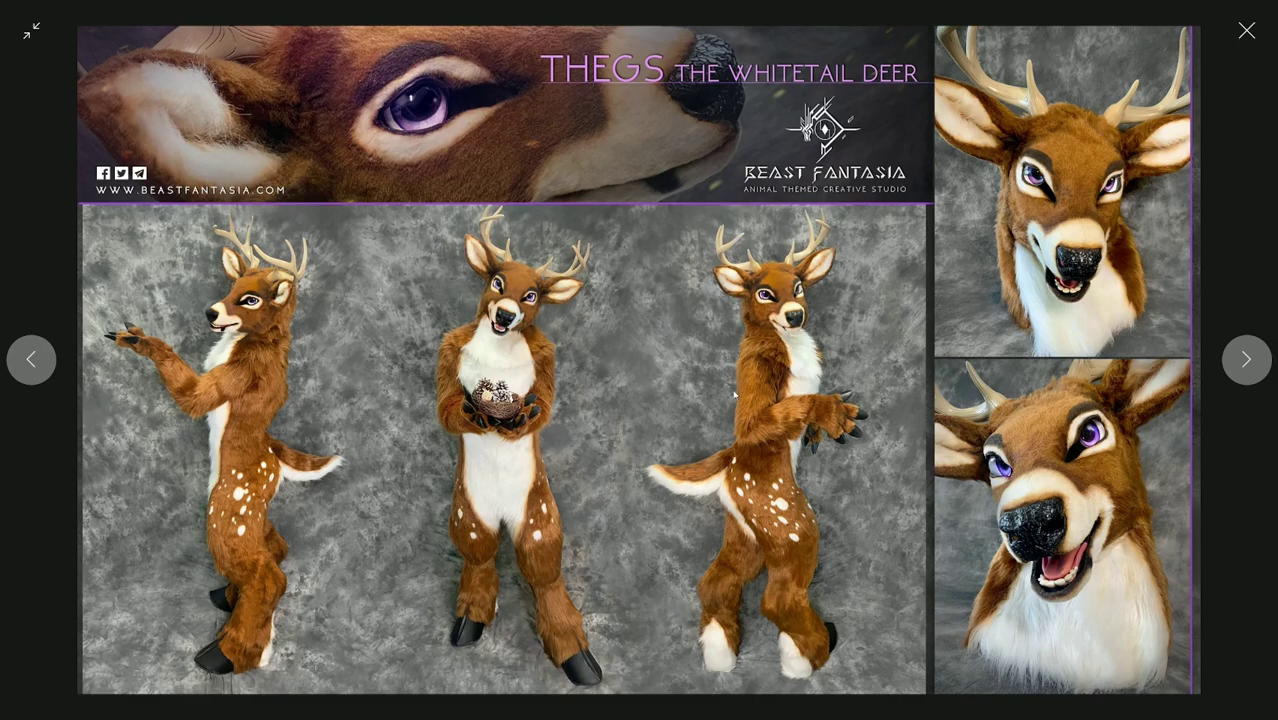
click(1246, 362)
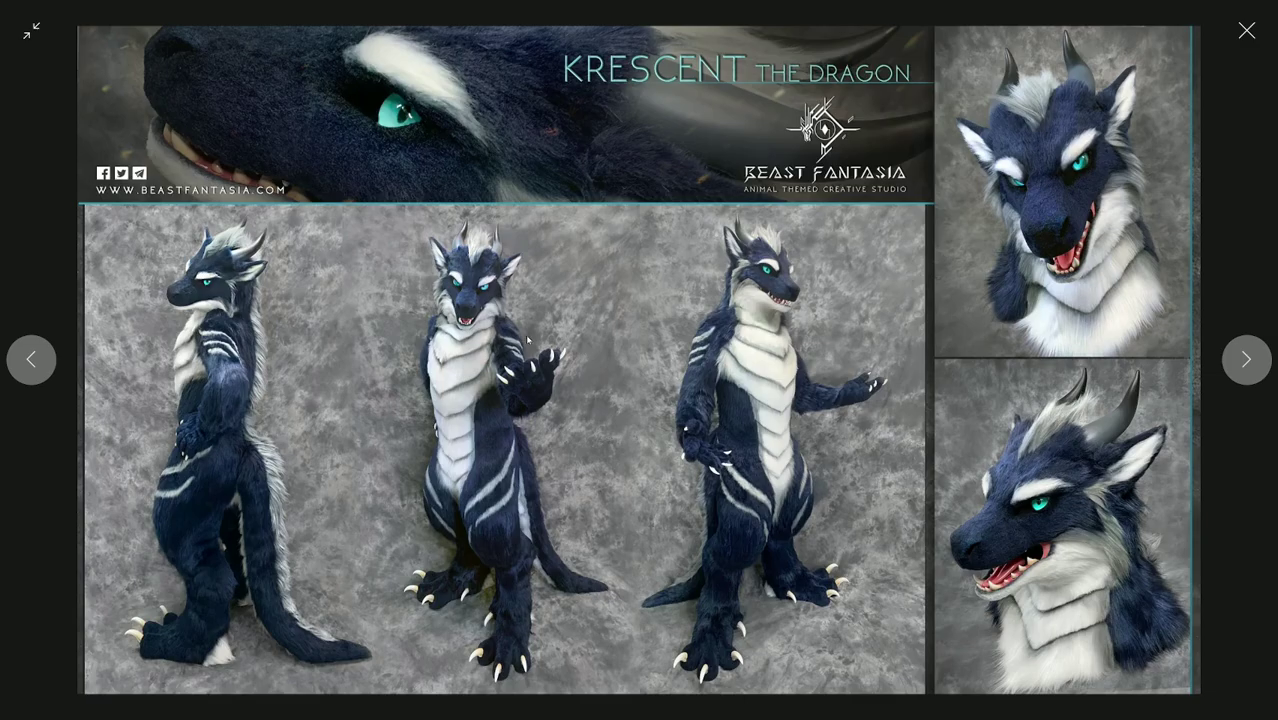
Adjust the page zoom so the Krescent the Dragon sheet fills the full height of the screen.
key(ctrl+plus)
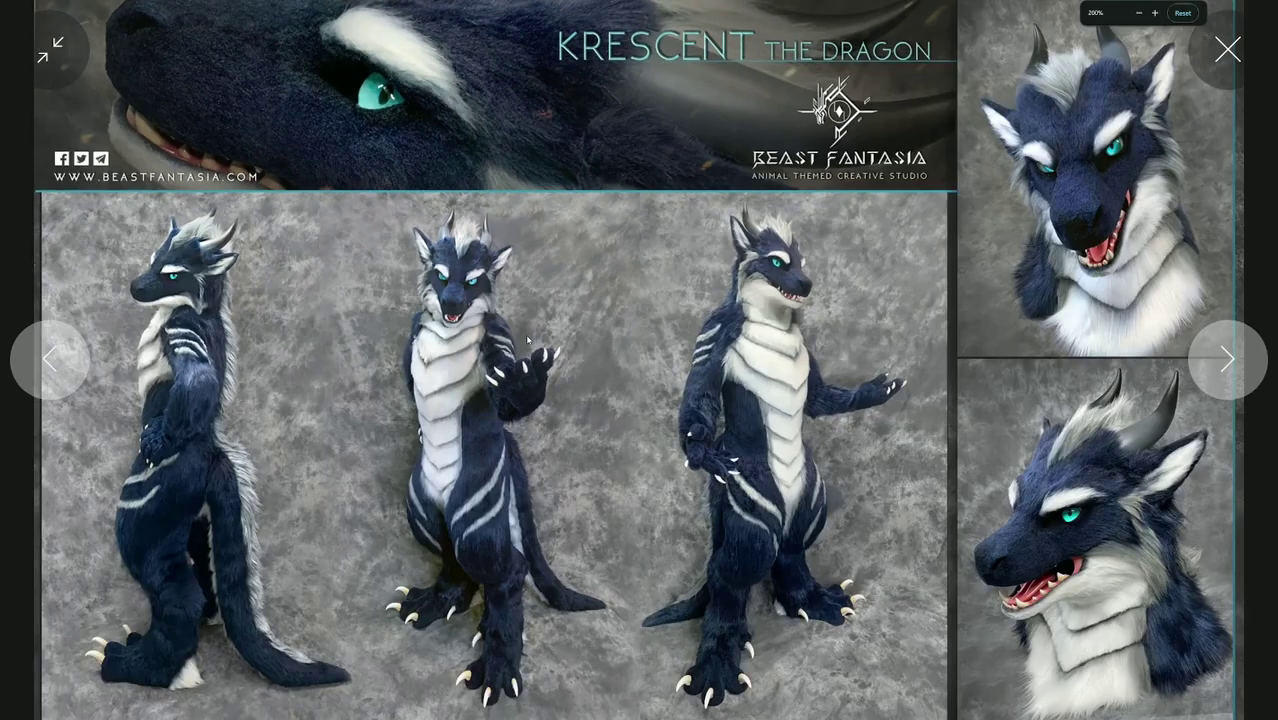
key(ctrl+plus)
key(ctrl+minus)
key(ctrl+minus)
key(ctrl+minus)
key(ctrl+minus)
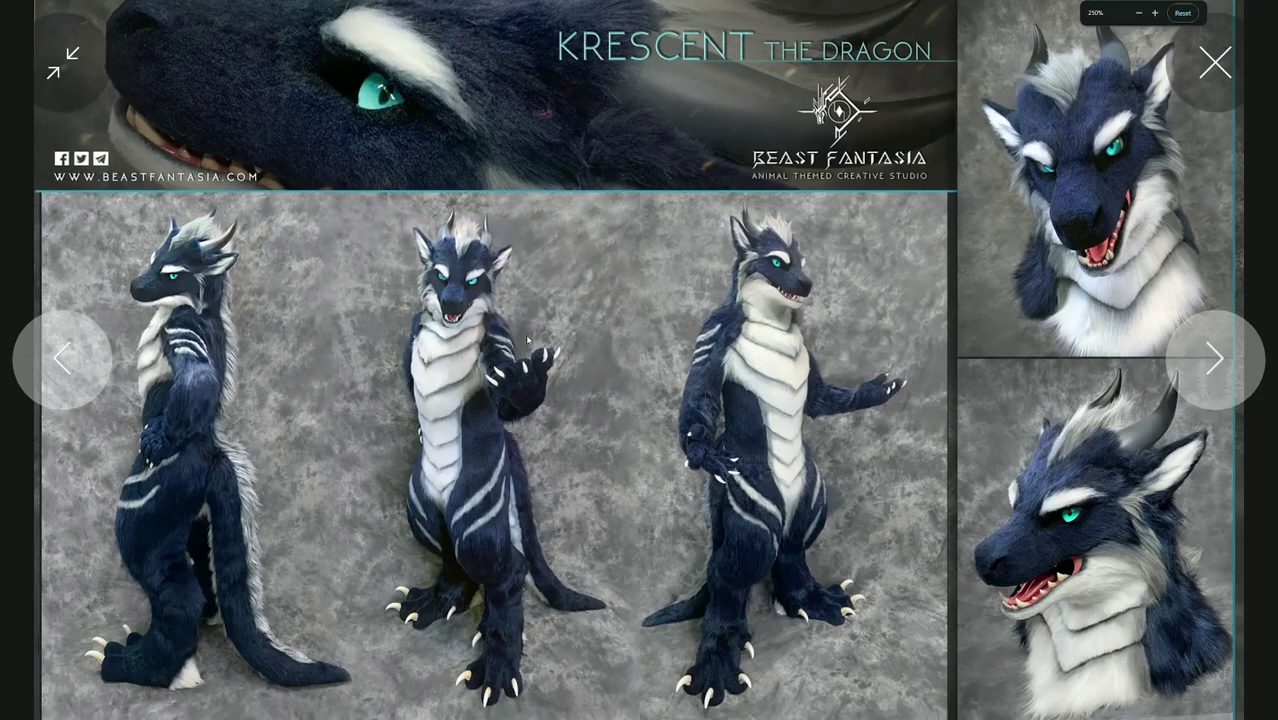
key(ctrl+minus)
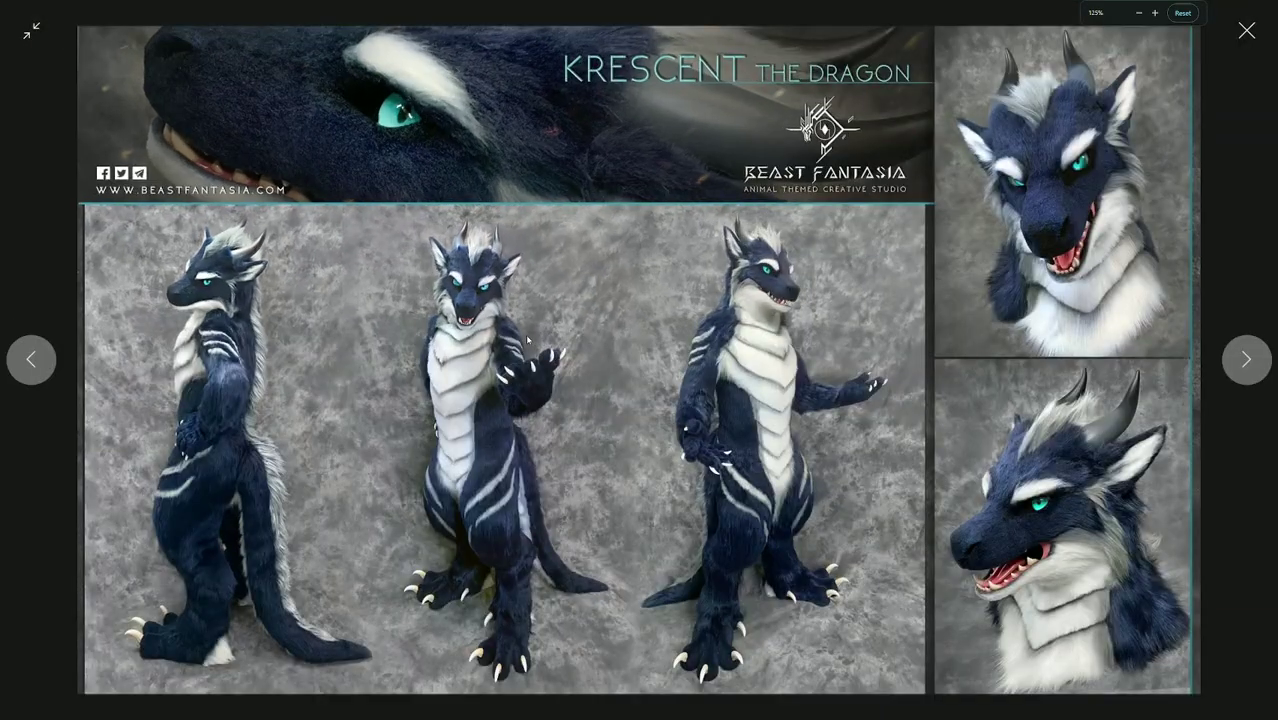
key(ctrl+plus)
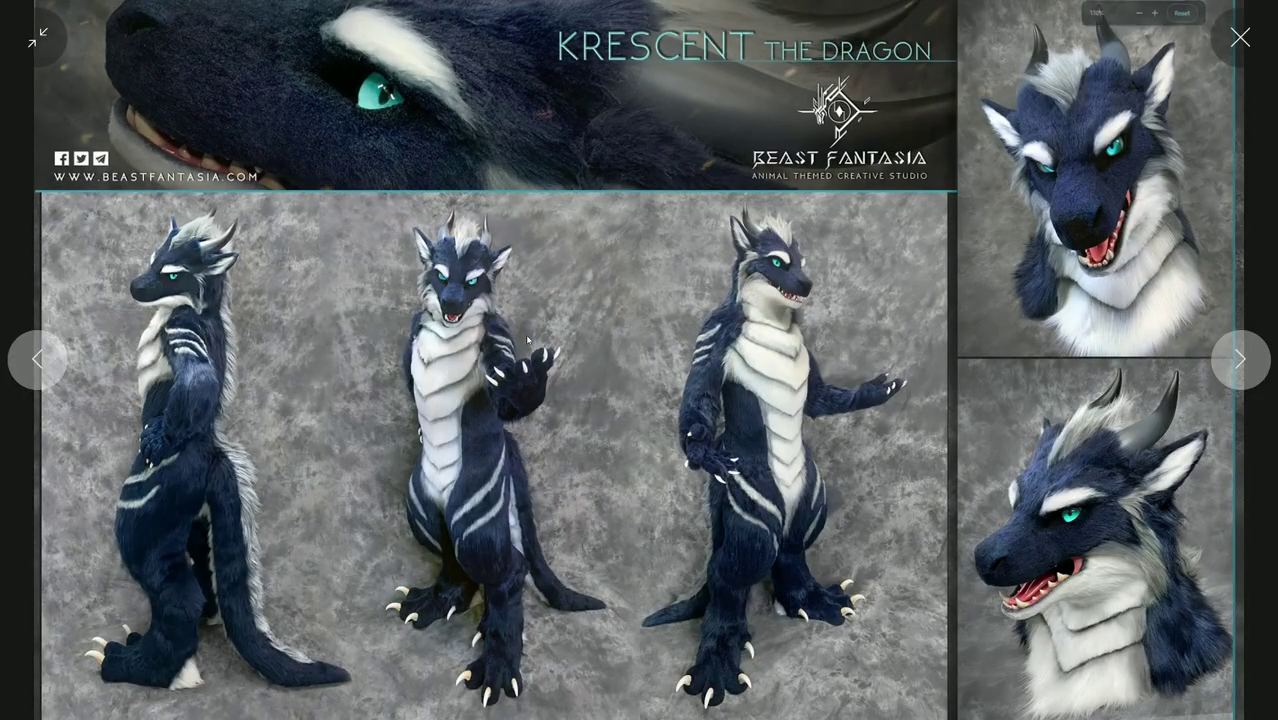
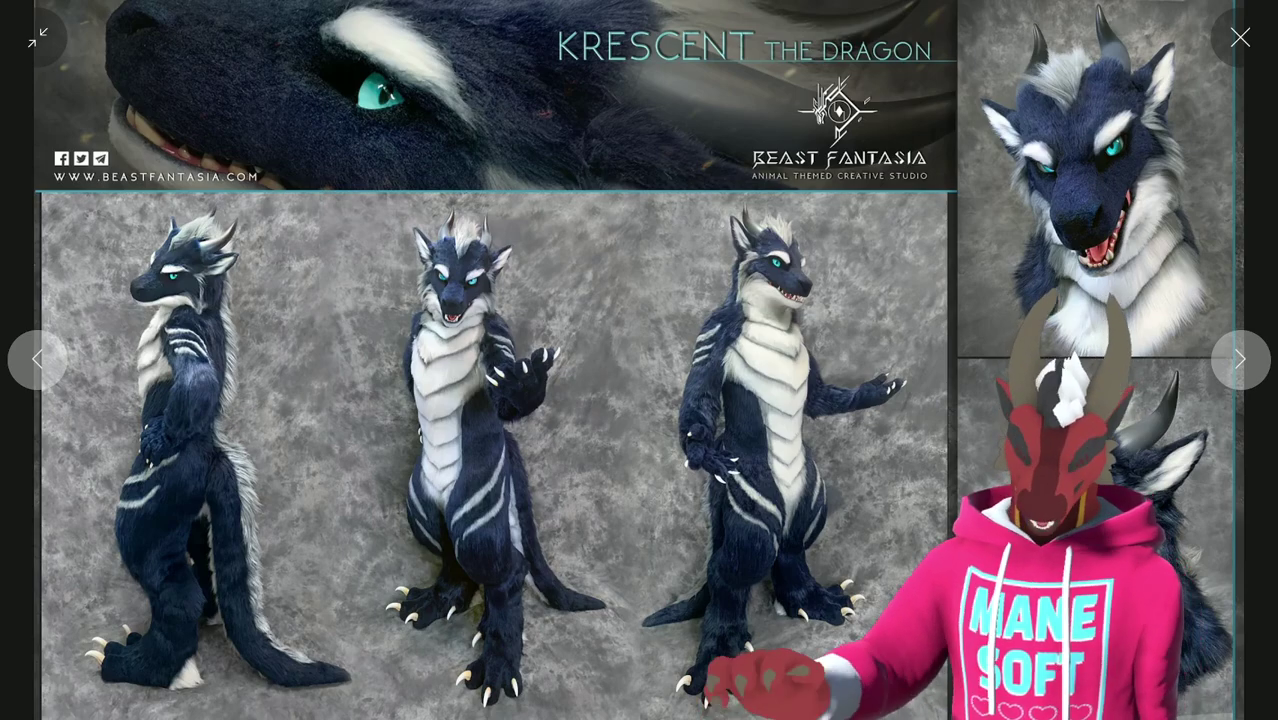
Switch to Blender, select the room's floor face and view the armchair scene through the camera with the sketch overlaid.
key(alt+Tab)
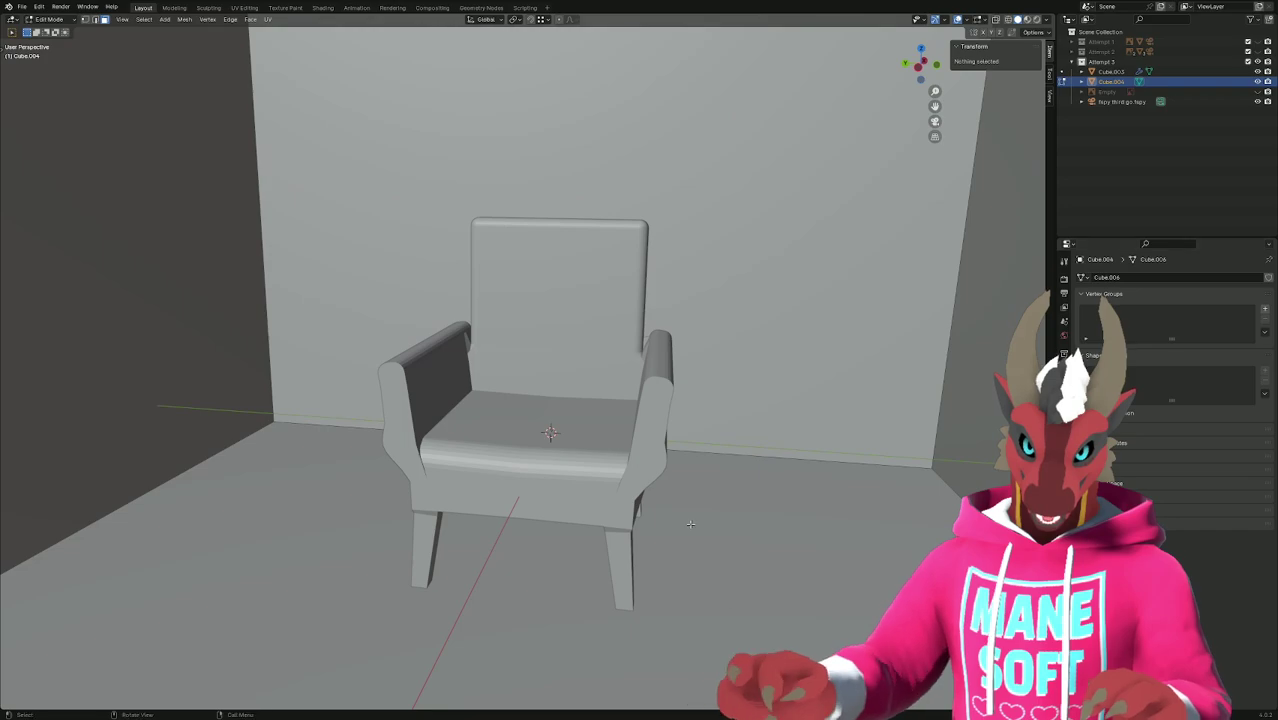
click(805, 446)
click(815, 548)
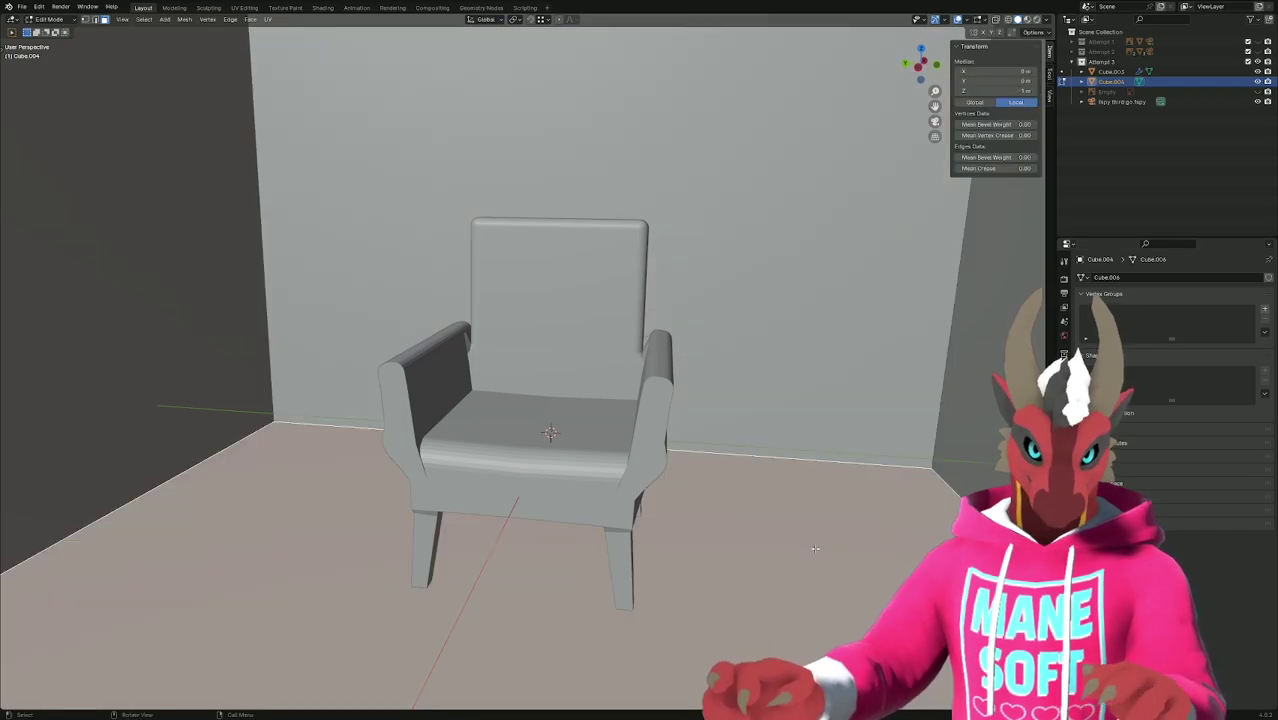
key(KP_0)
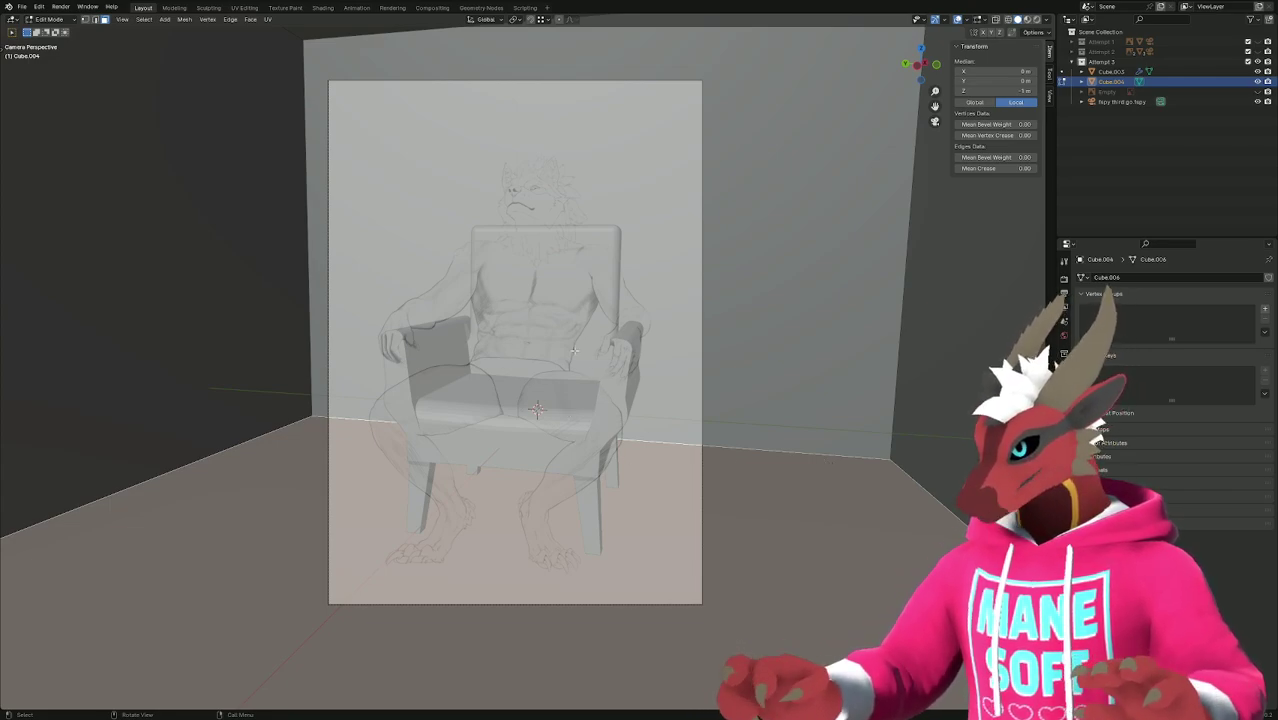
Switch to Photoshop to show the seated character sketch, activate the Brush tool, and return to Blender.
key(alt+Tab)
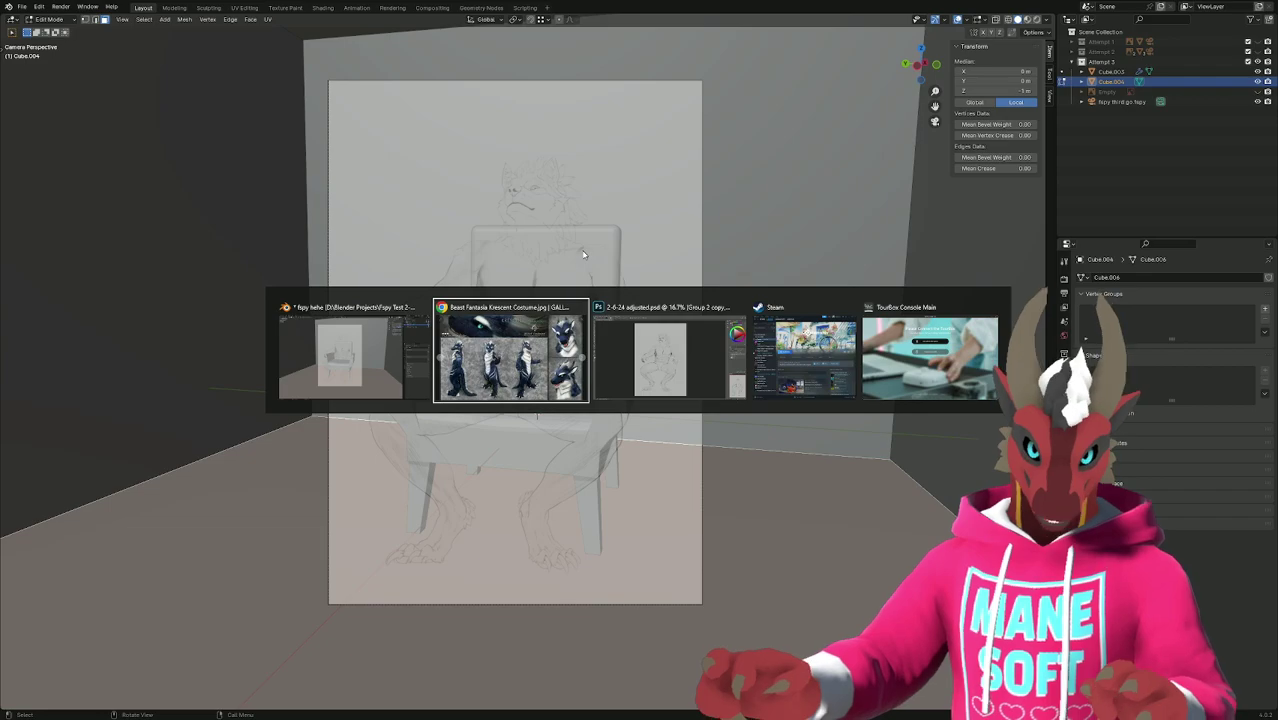
key(alt+Tab)
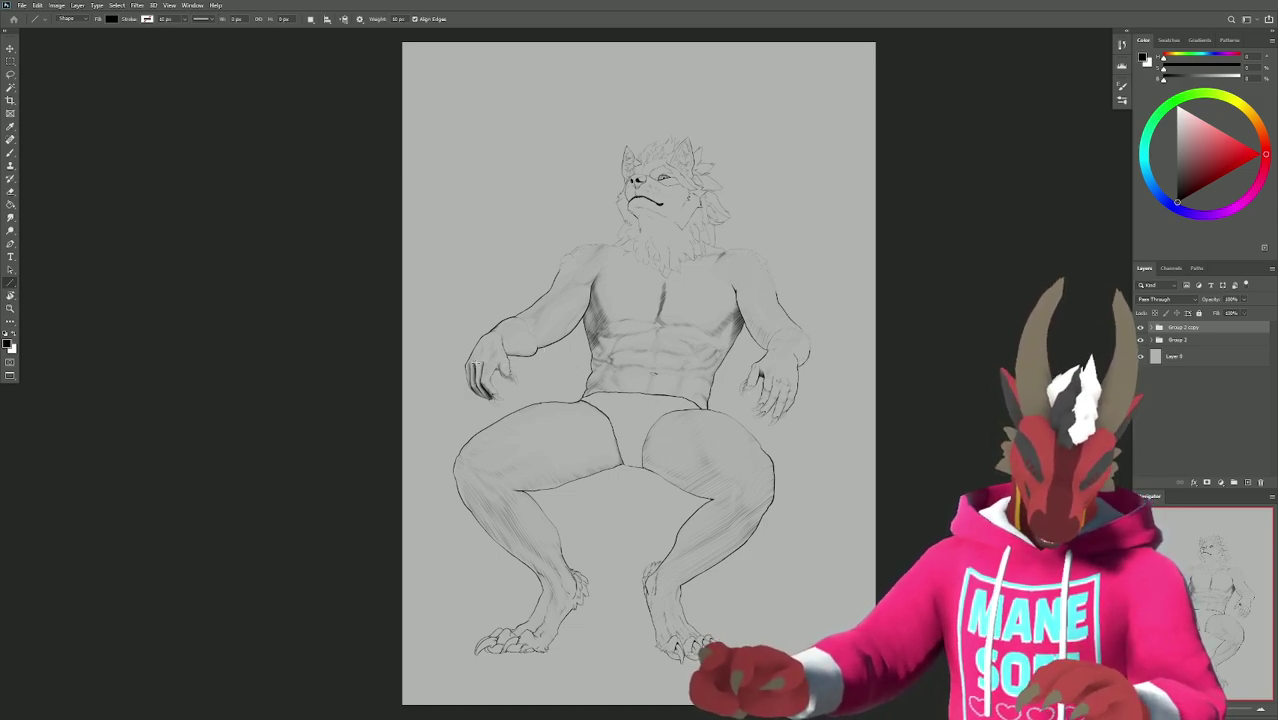
key(b)
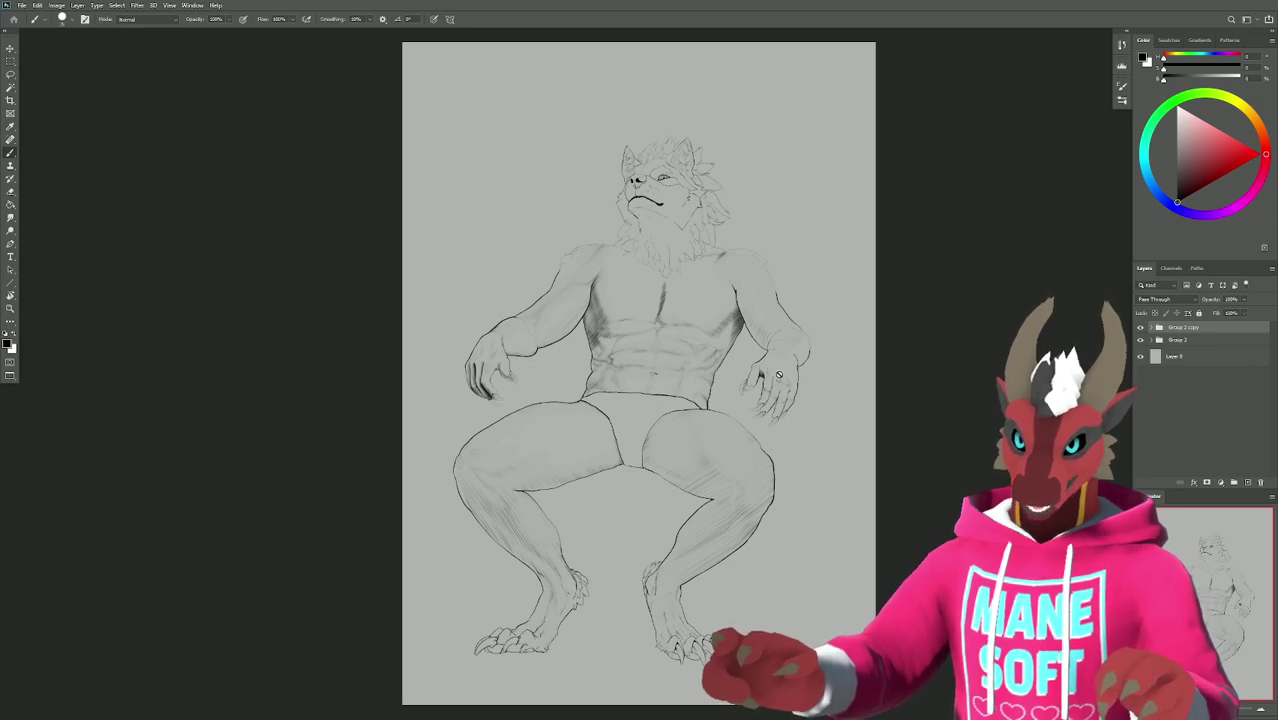
key(alt+Tab)
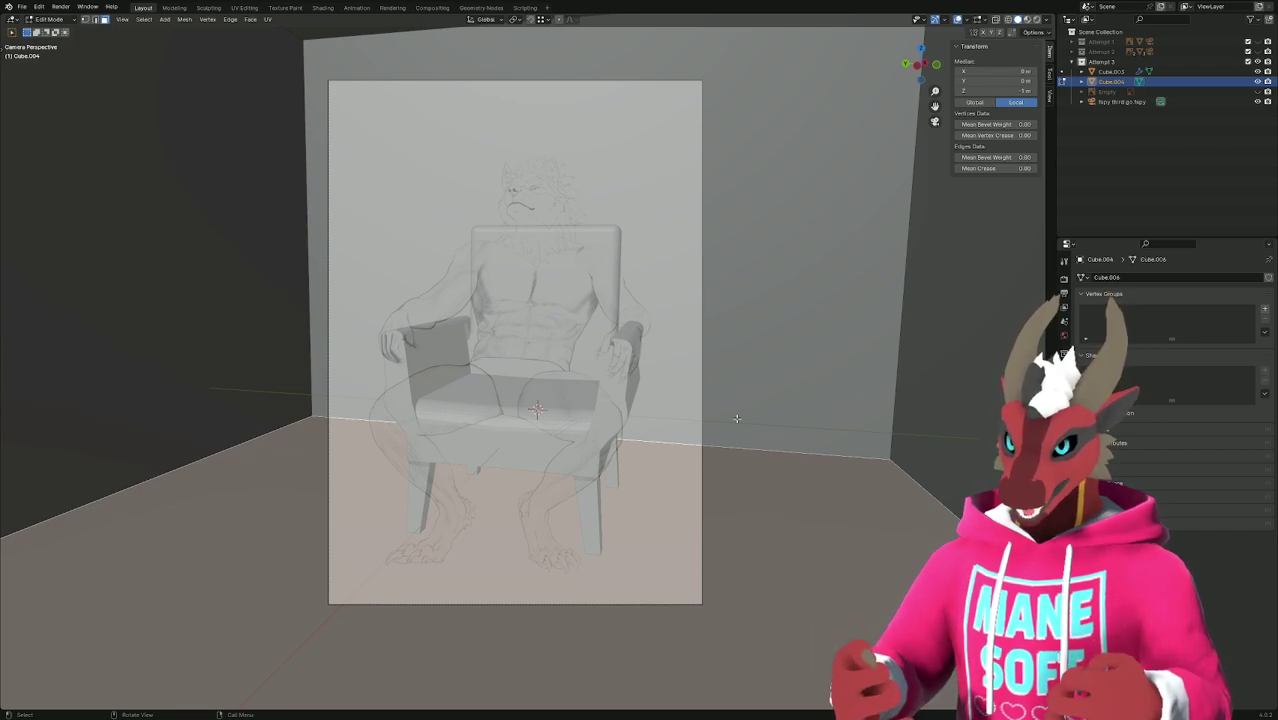
Switch to Chrome, go back through the costume sheets from Krescent to Arylena, and return to Roan the Snow Leopard.
key(alt+Tab)
key(alt+Tab)
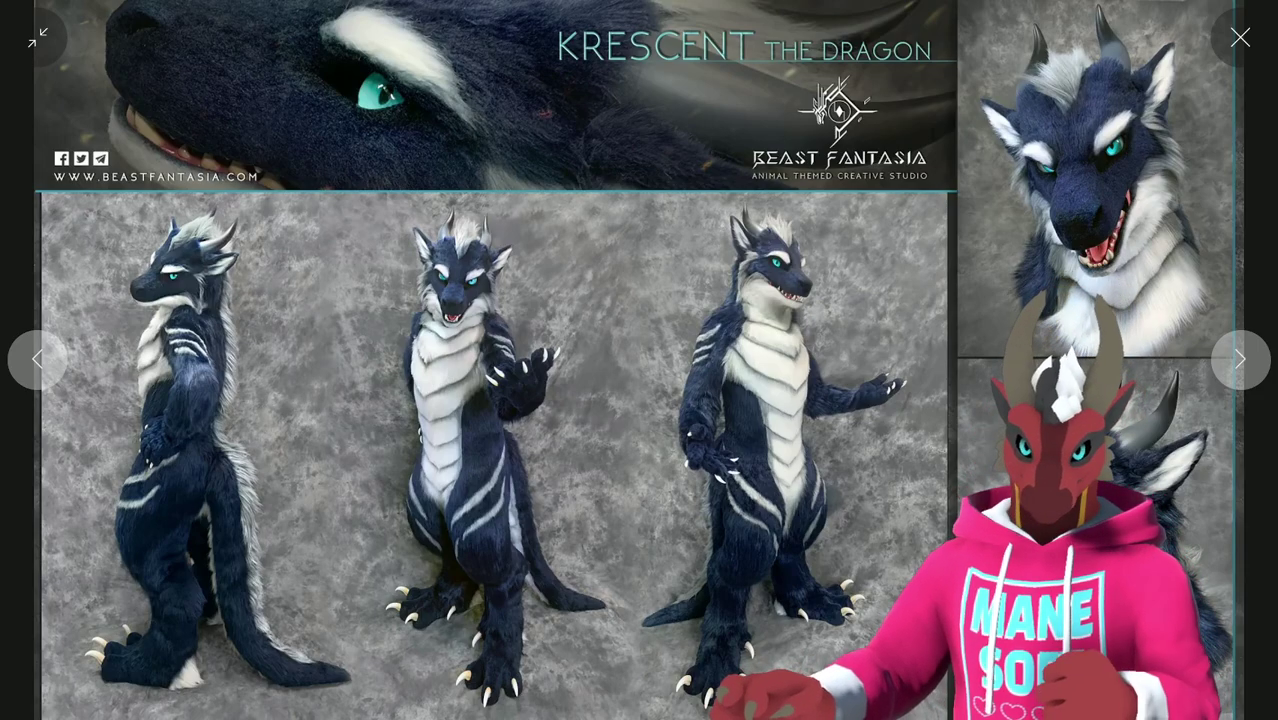
click(37, 360)
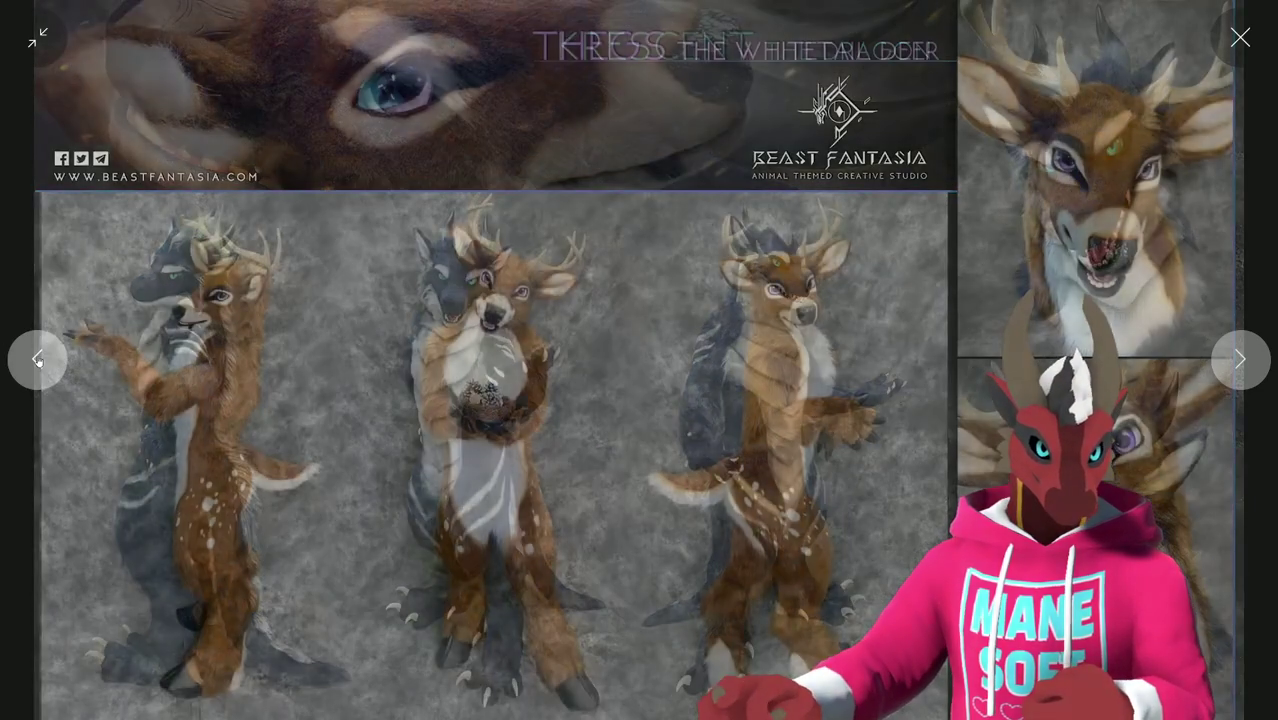
click(37, 360)
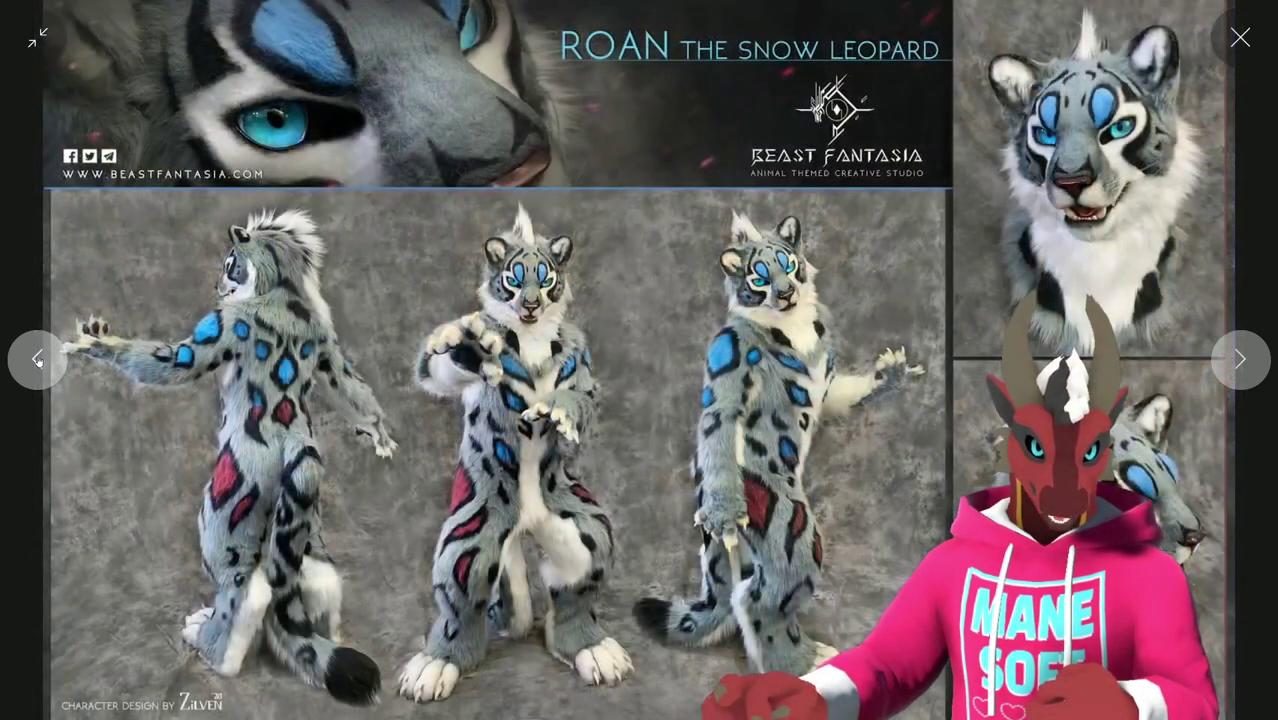
click(37, 360)
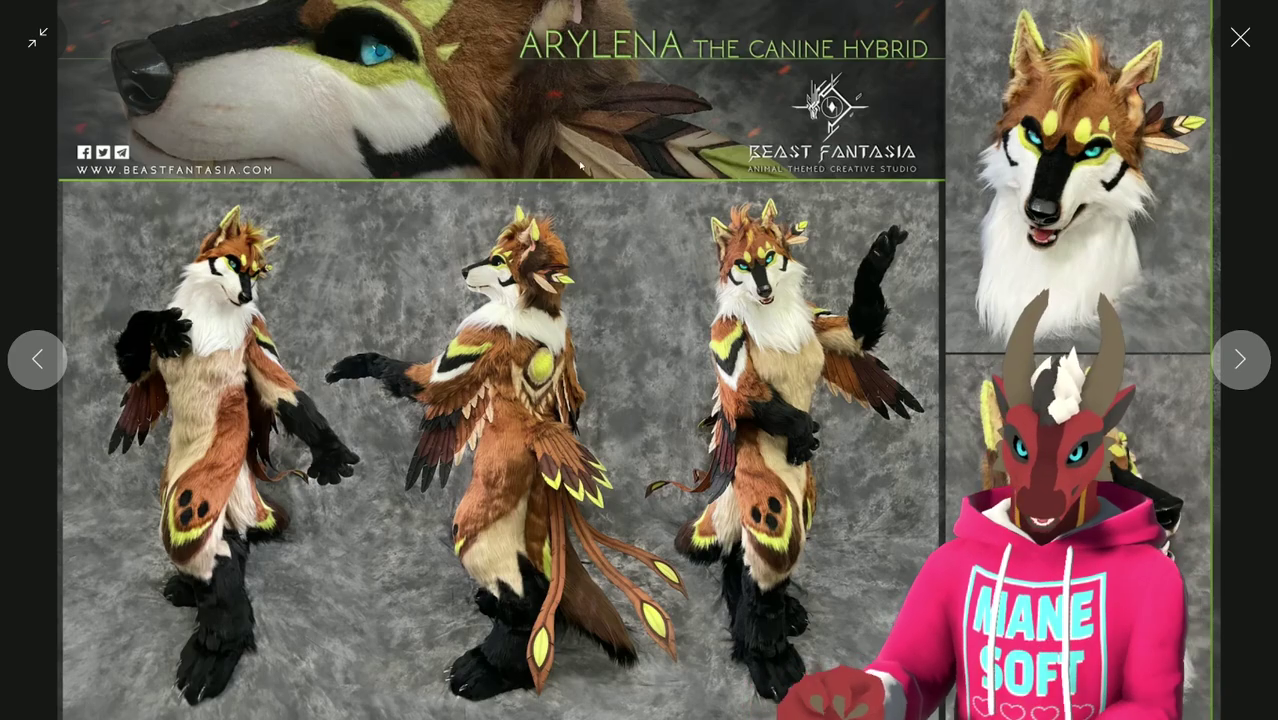
click(1243, 372)
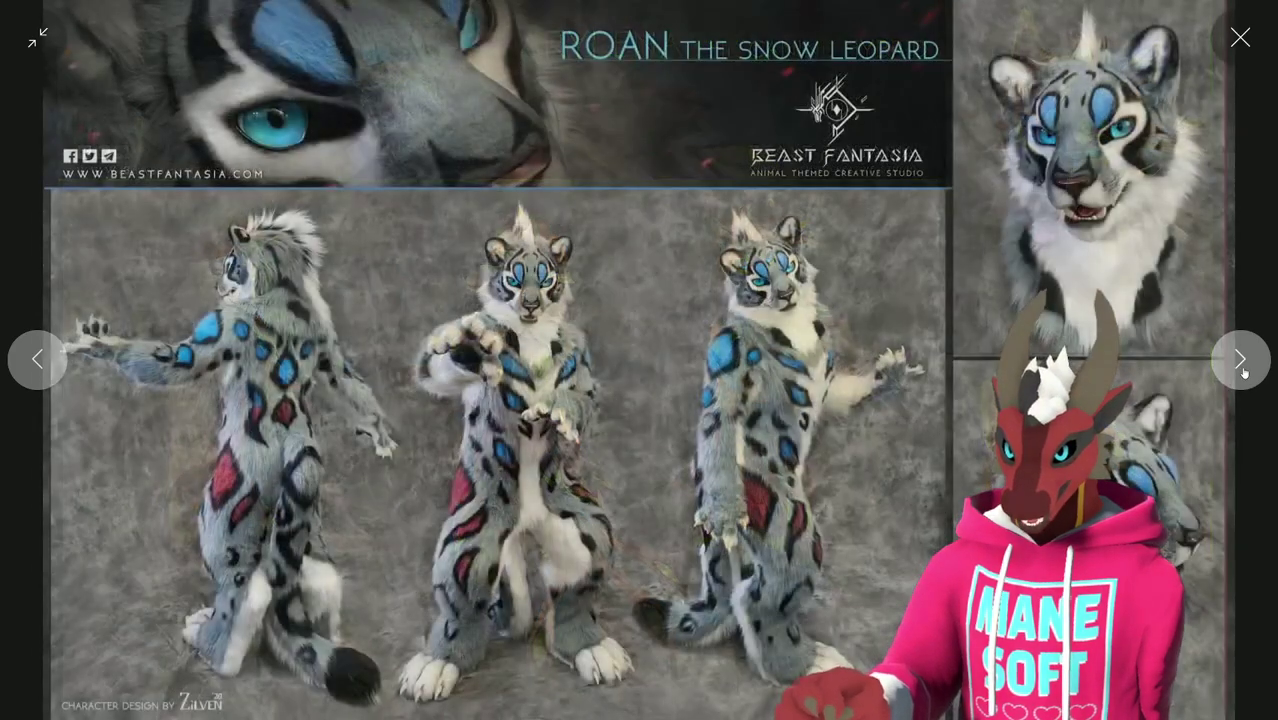
Advance the costume gallery from Roan to the Krescent the Dragon sheet and switch to Blender.
click(1243, 372)
click(1243, 372)
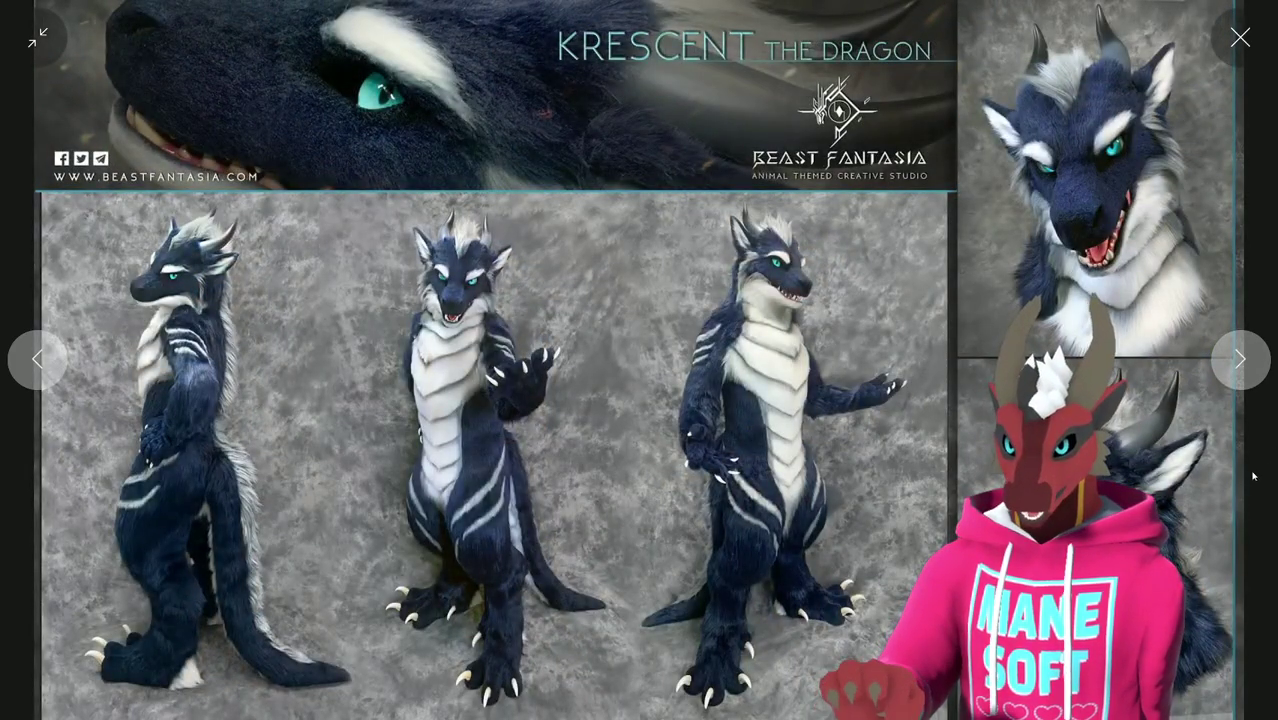
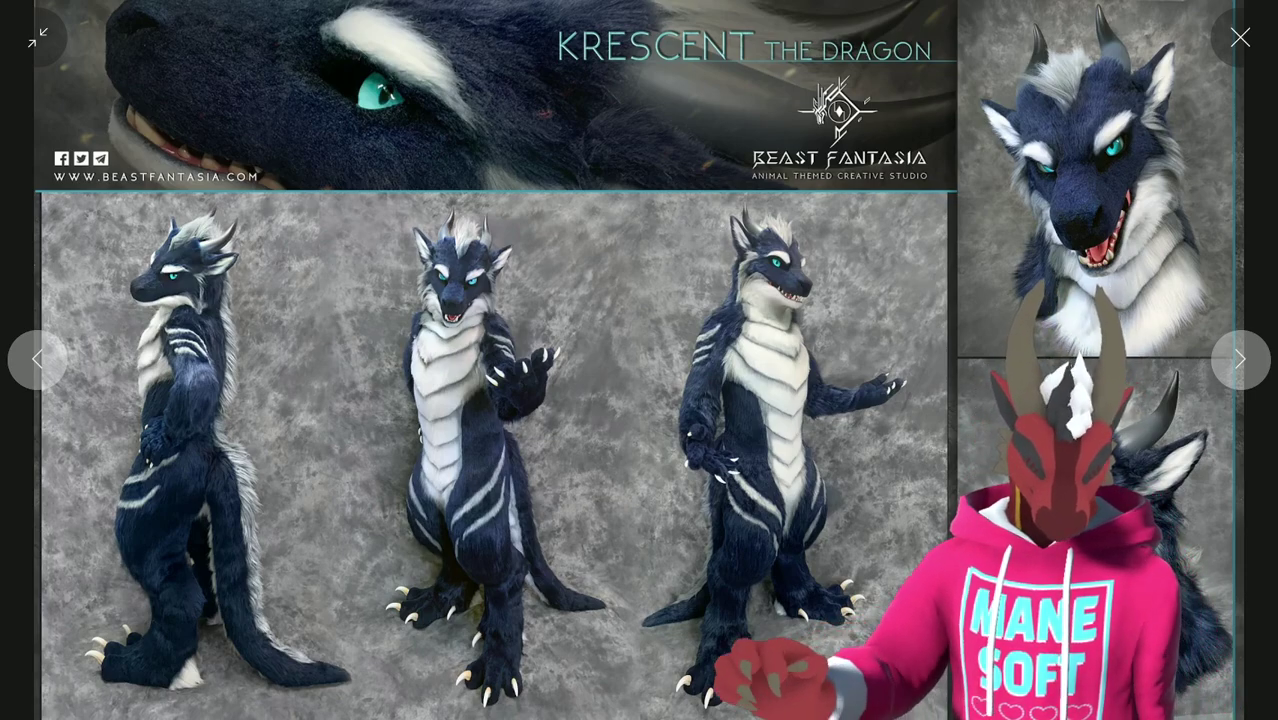
key(alt+Tab)
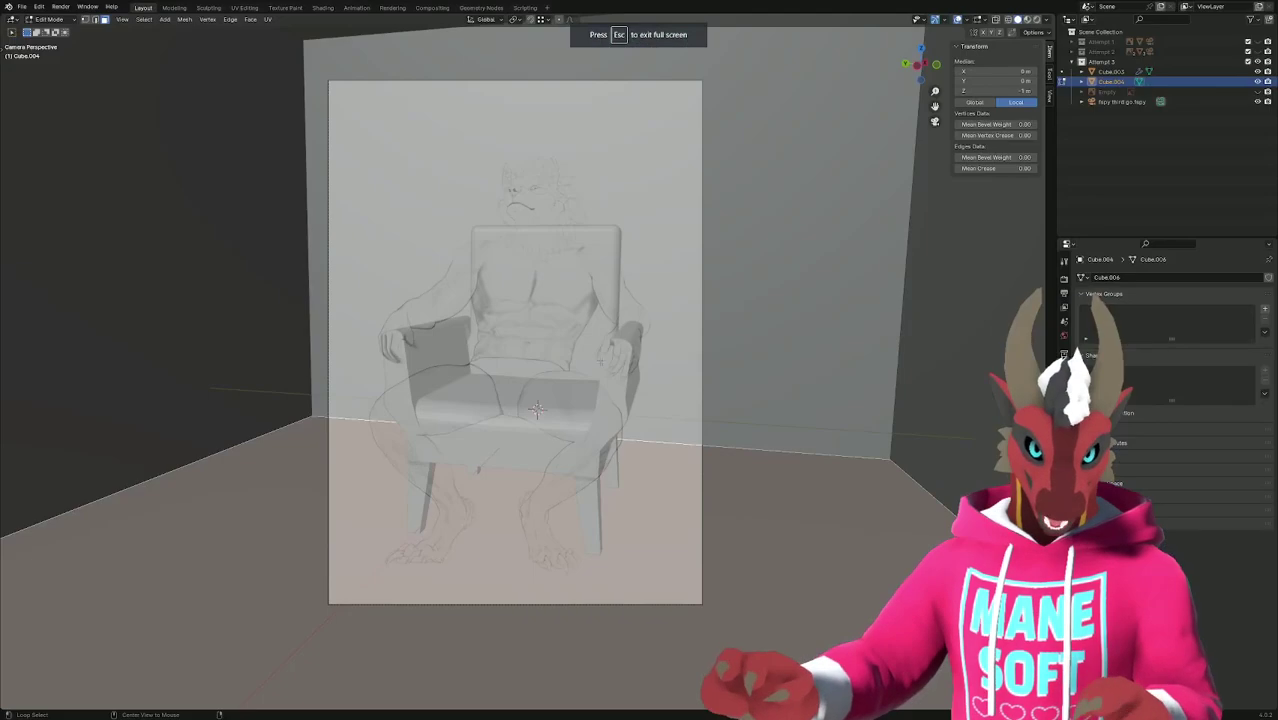
Switch to Steam to show the Dota 2 library page, and return to the Krescent sheet in Chrome.
key(alt+Tab)
key(alt+Tab)
key(alt+Tab)
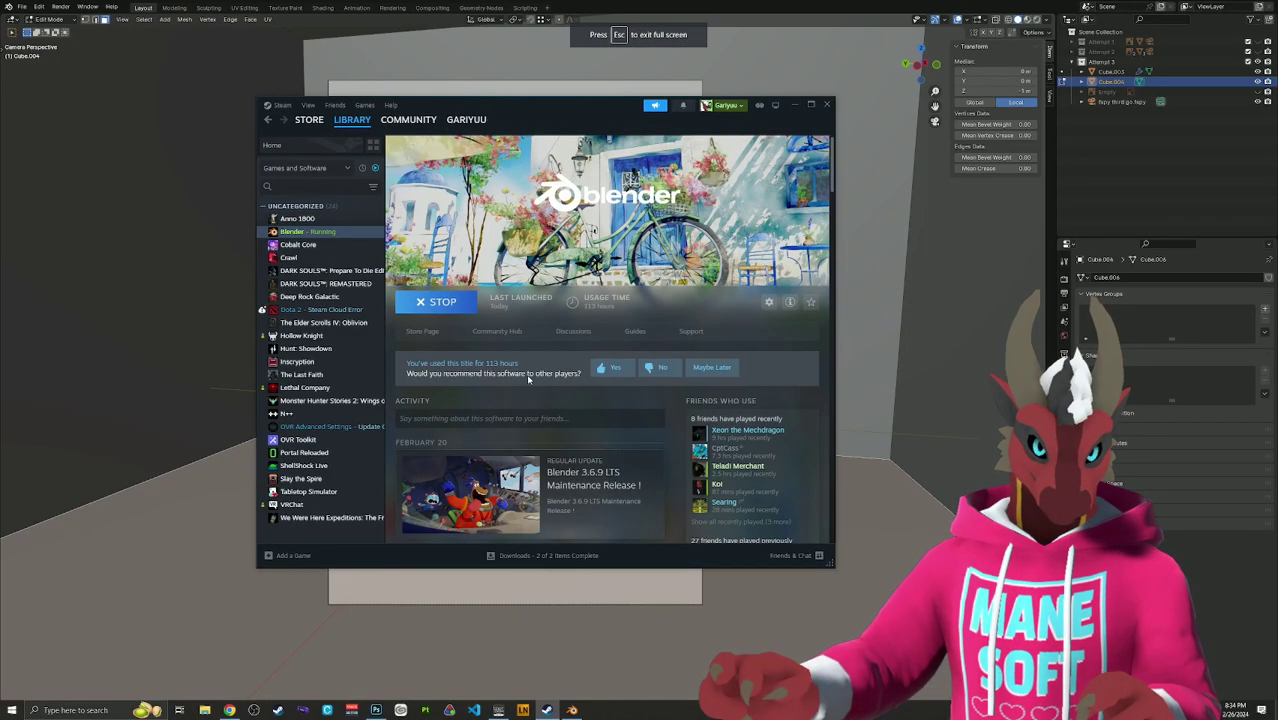
click(320, 309)
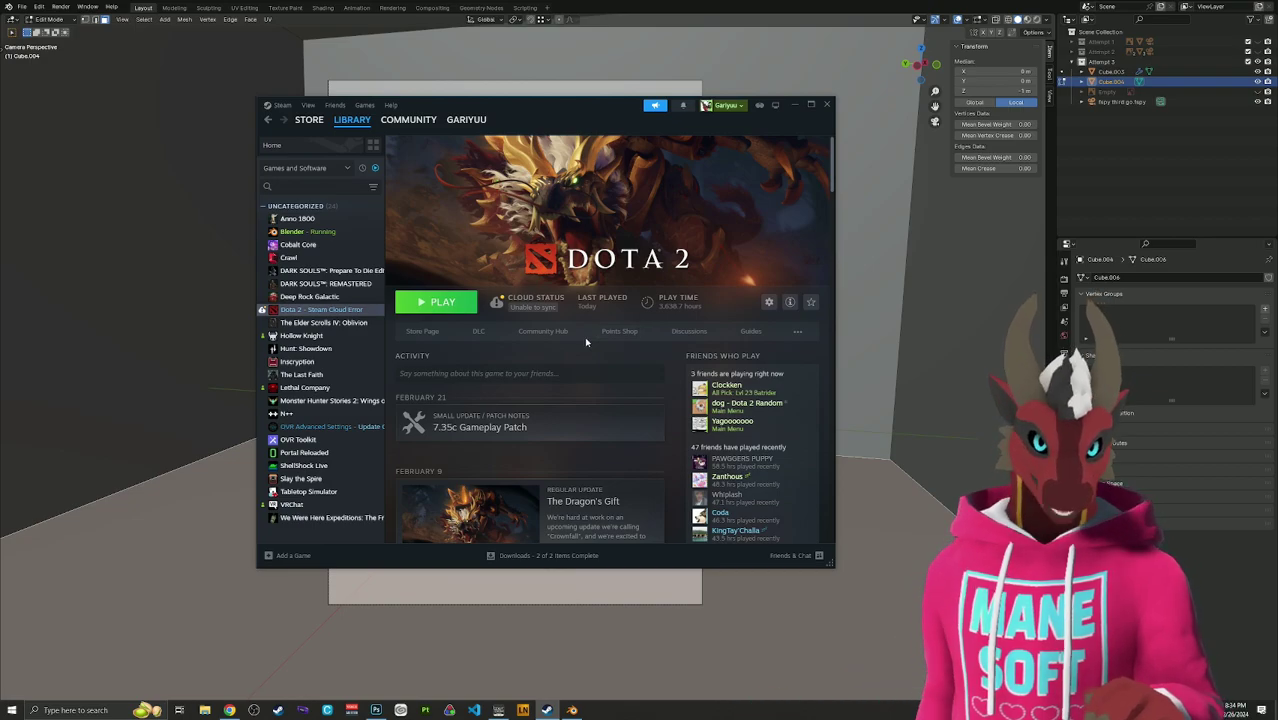
key(alt+Tab)
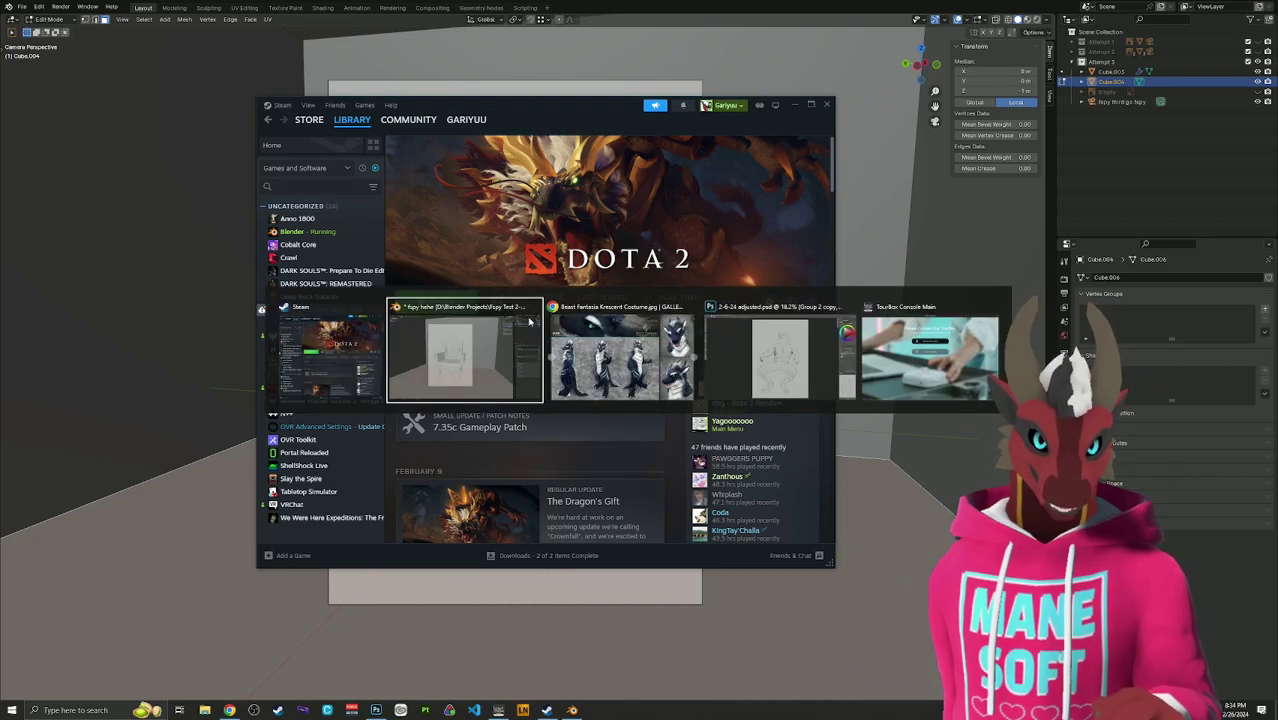
click(640, 330)
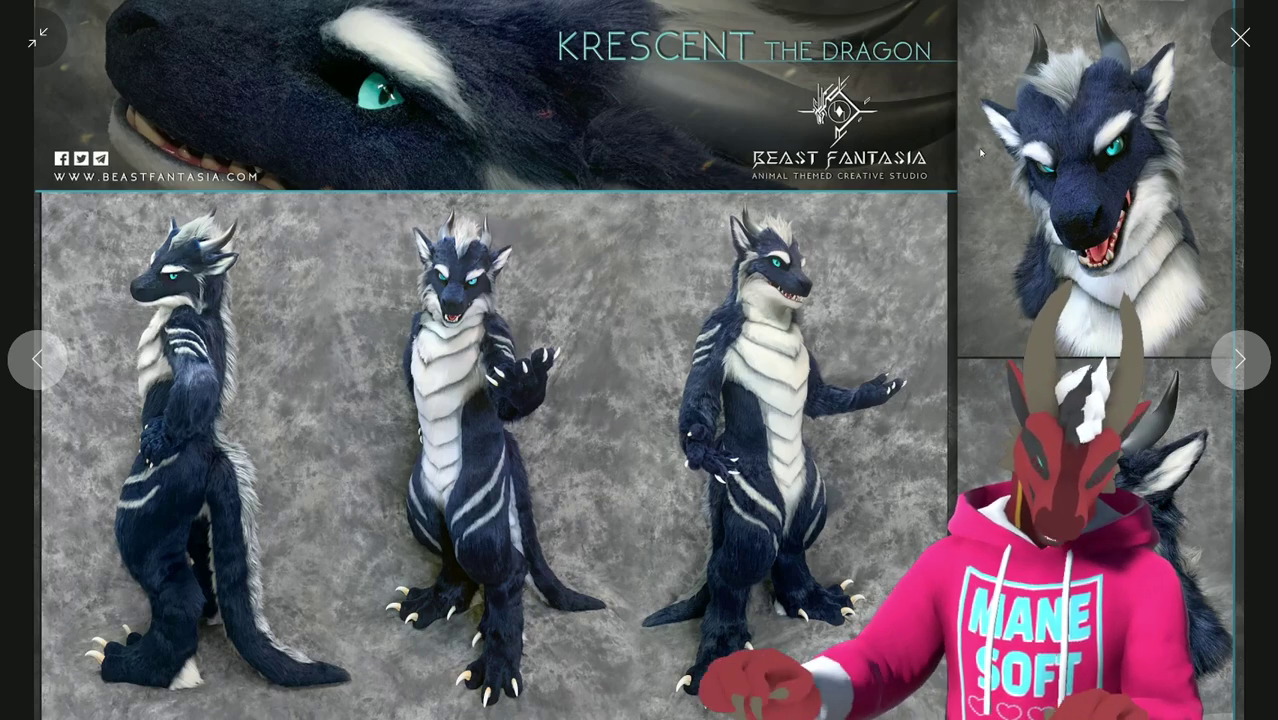
Reset the page zoom and close the enlarged Krescent sheet, taking the browser out of full screen into a smaller window.
key(ctrl+0)
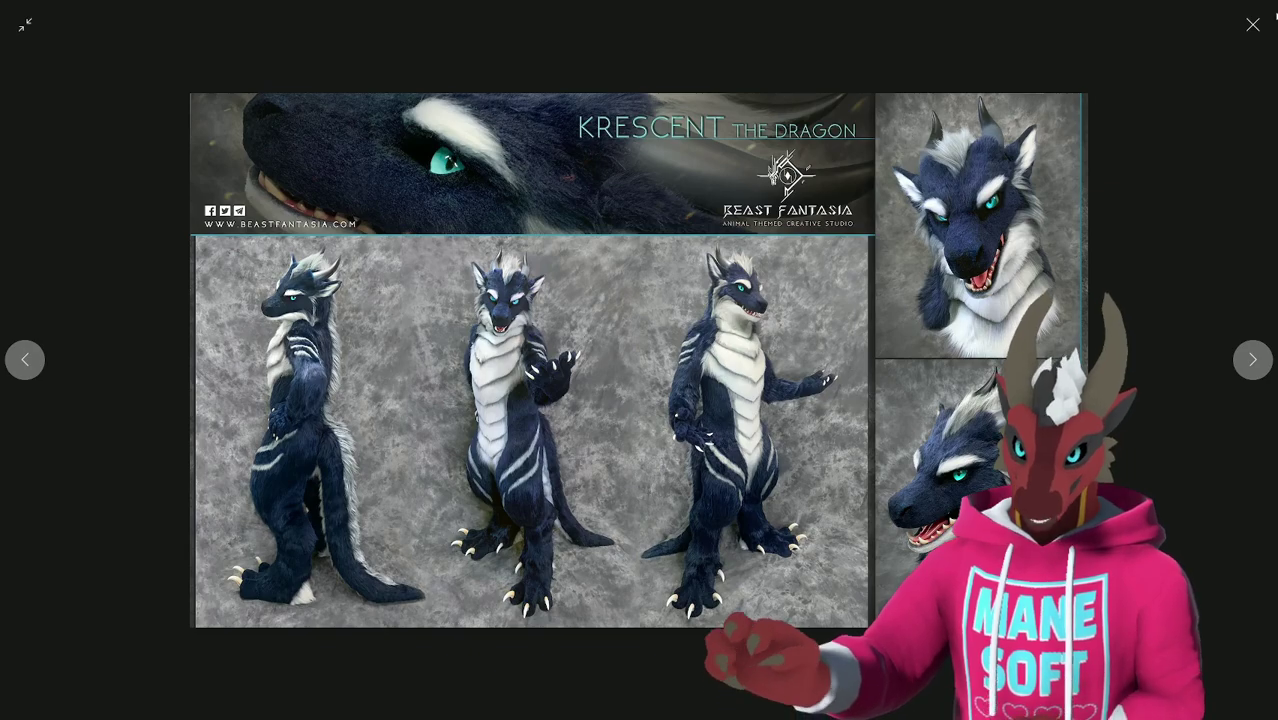
click(1255, 24)
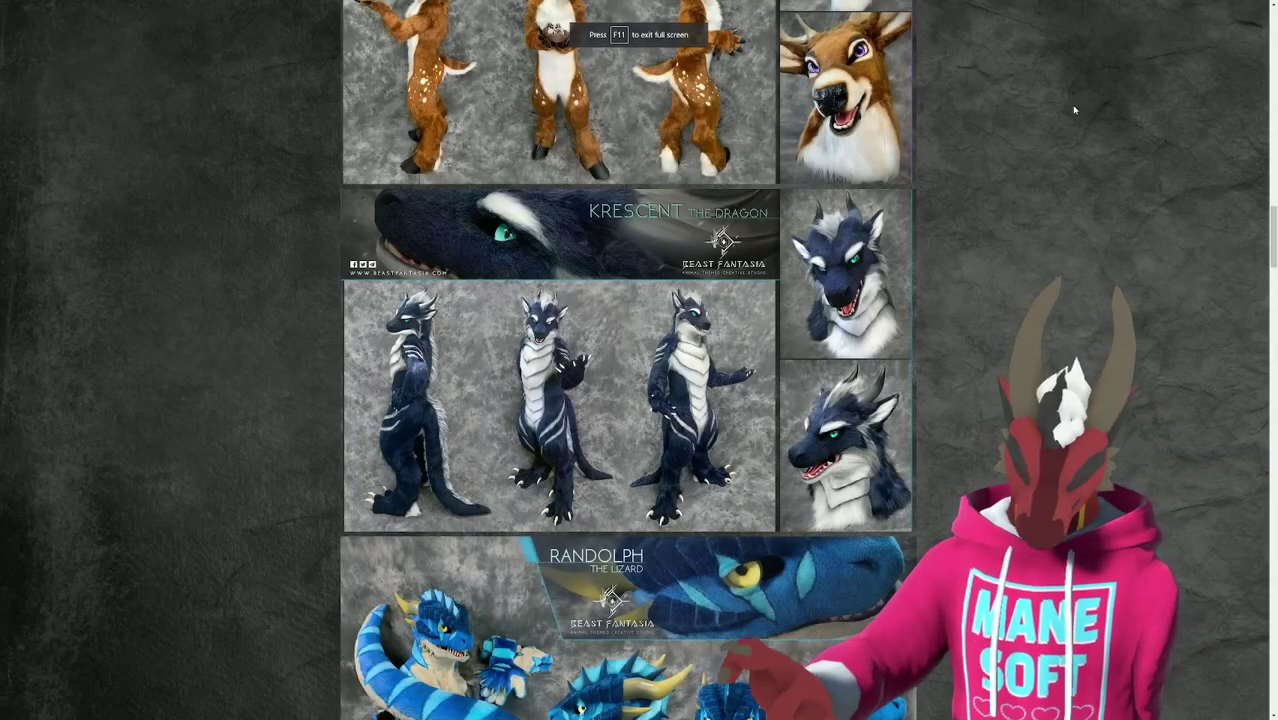
key(F11)
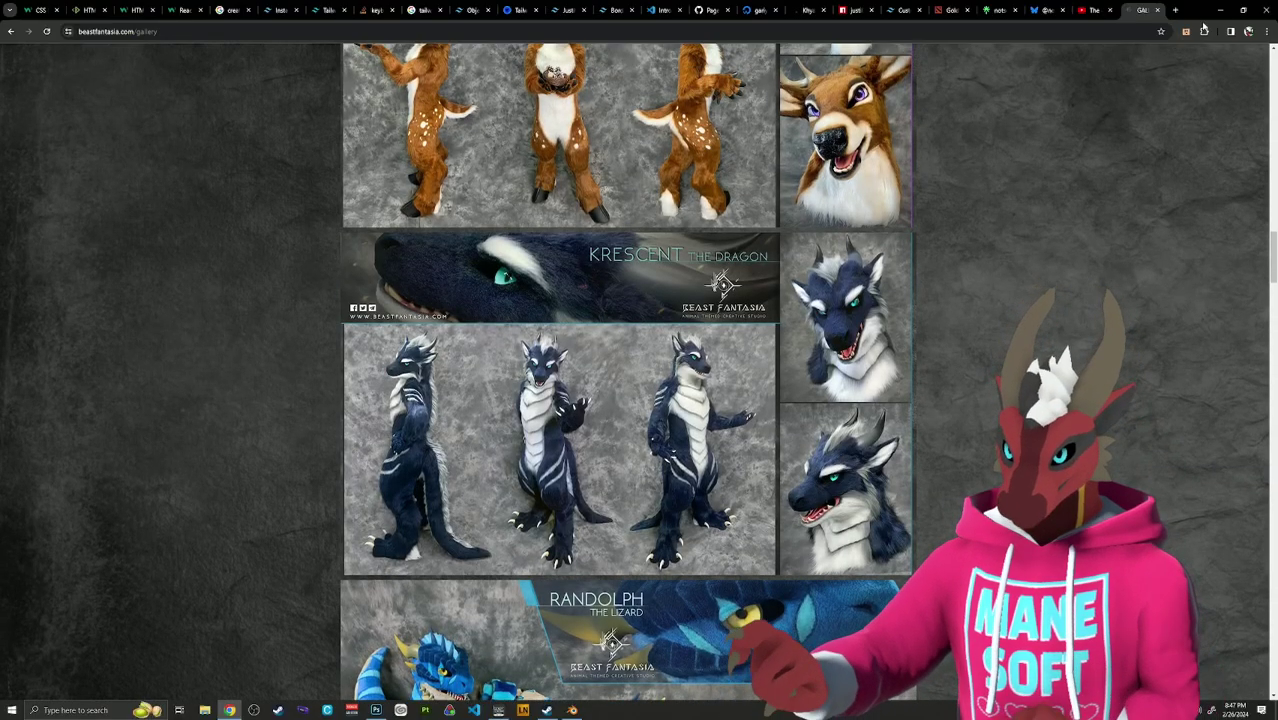
click(1243, 10)
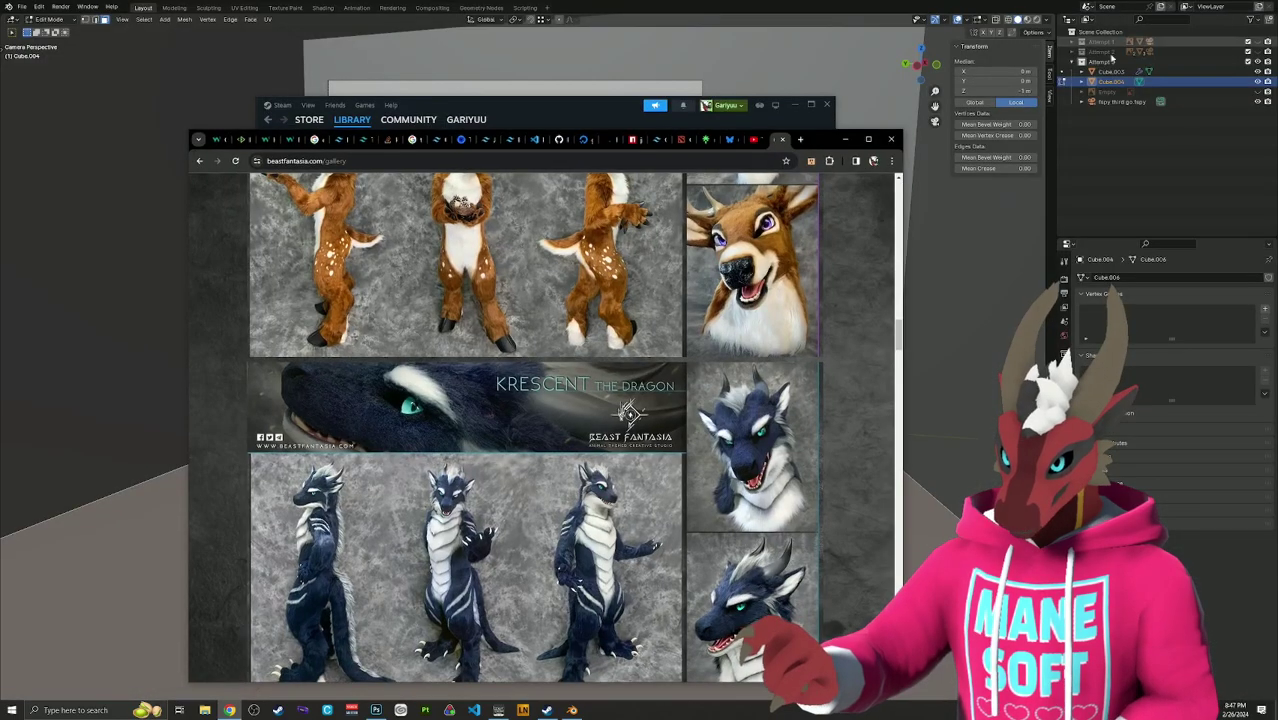
Replace the gallery tab with a blank new tab, and minimize the browser to return to Blender.
click(803, 141)
click(763, 145)
click(766, 141)
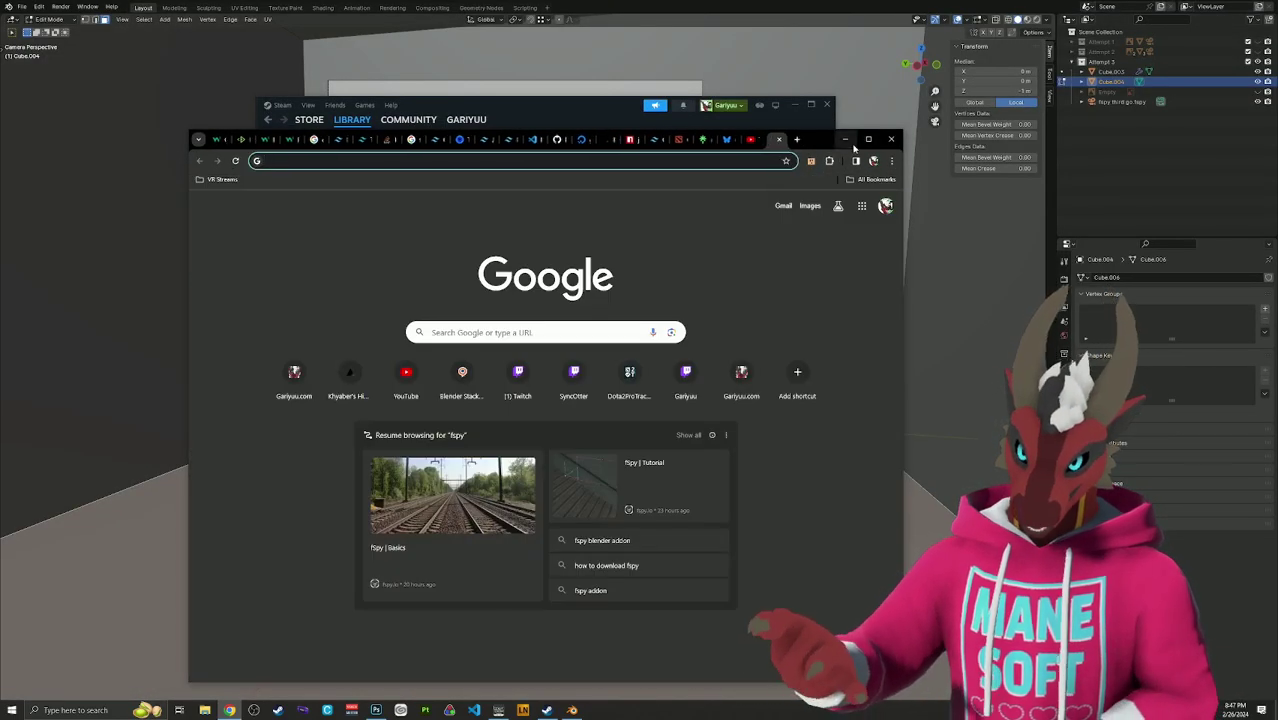
click(847, 141)
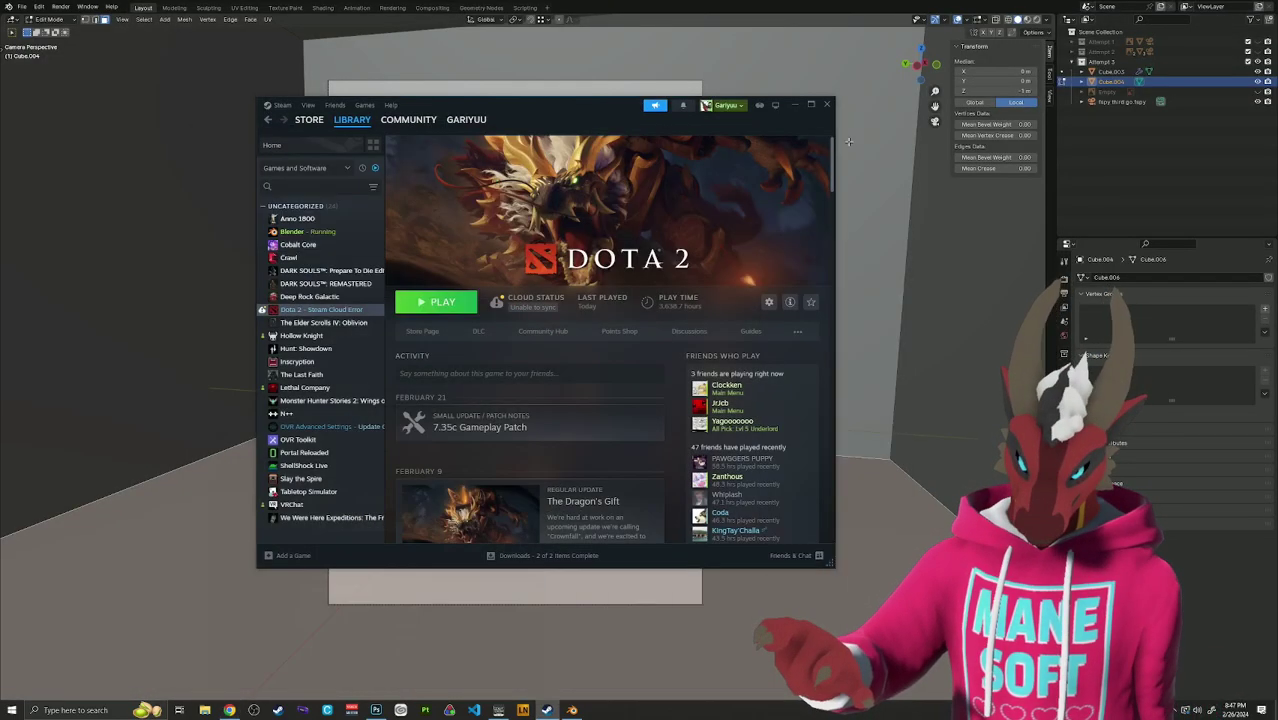
click(806, 4)
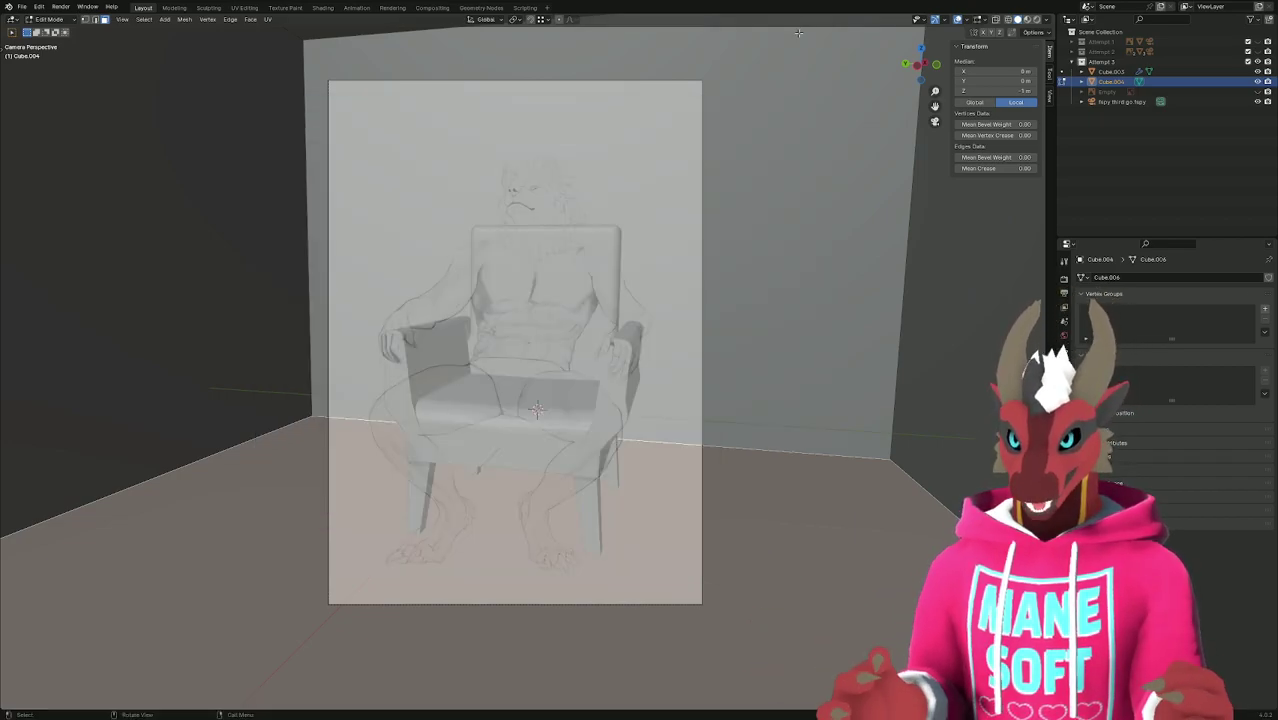
Leave the camera view for a perspective view of the whole room with the armchair, and deselect everything.
middle_drag(807, 235, 817, 250)
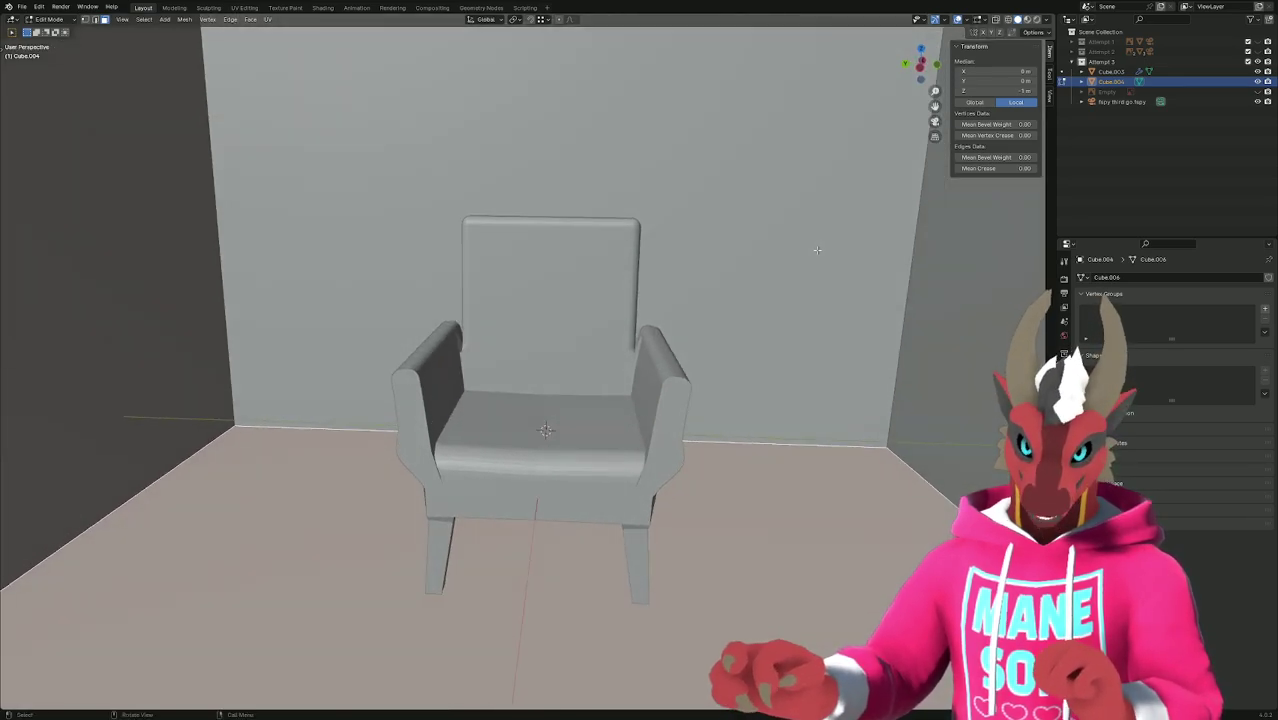
scroll(817, 250, down, 6)
key(alt+a)
scroll(864, 334, up, 4)
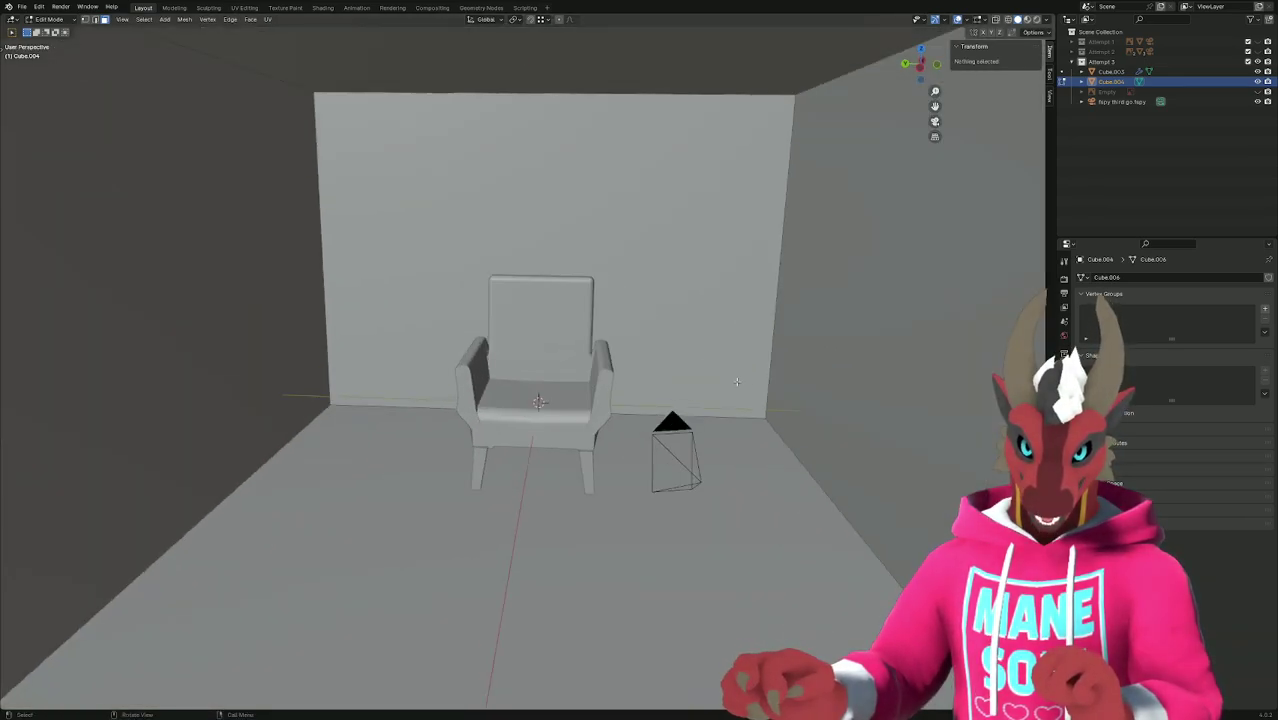
middle_drag(737, 381, 739, 375)
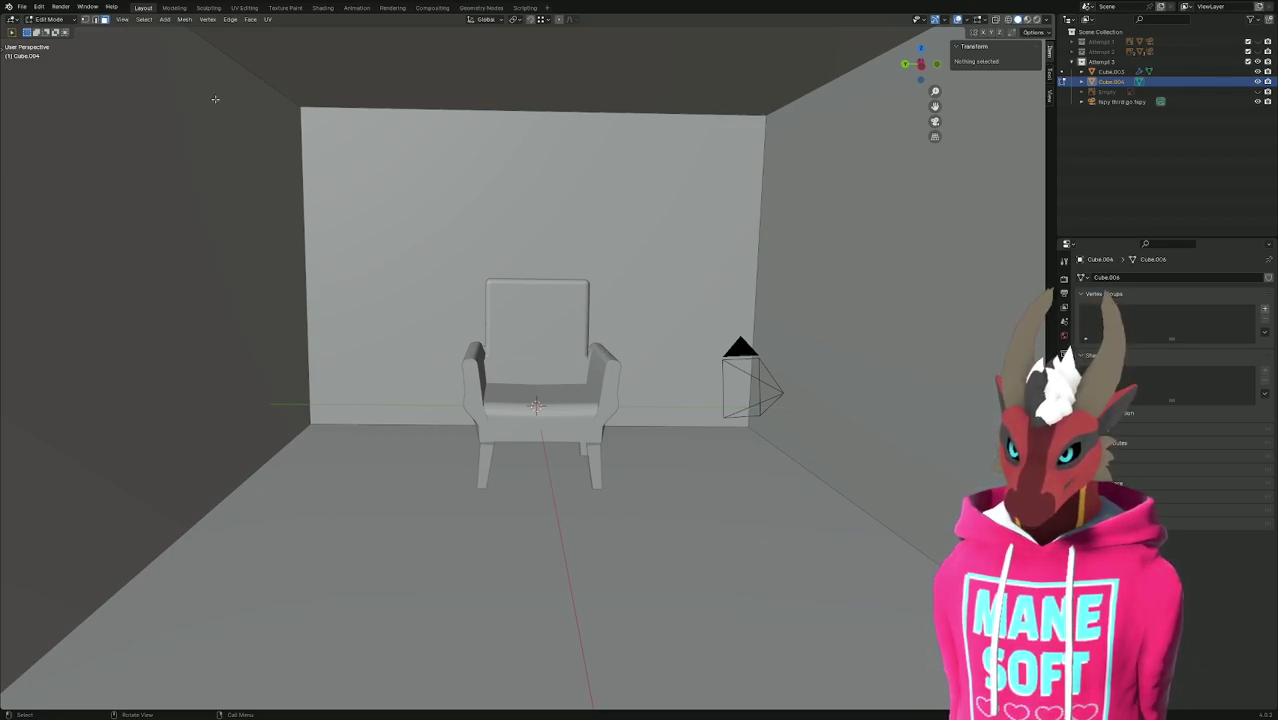
Start saving the scene as a new file named March YCH Background Composition.blend.
click(29, 6)
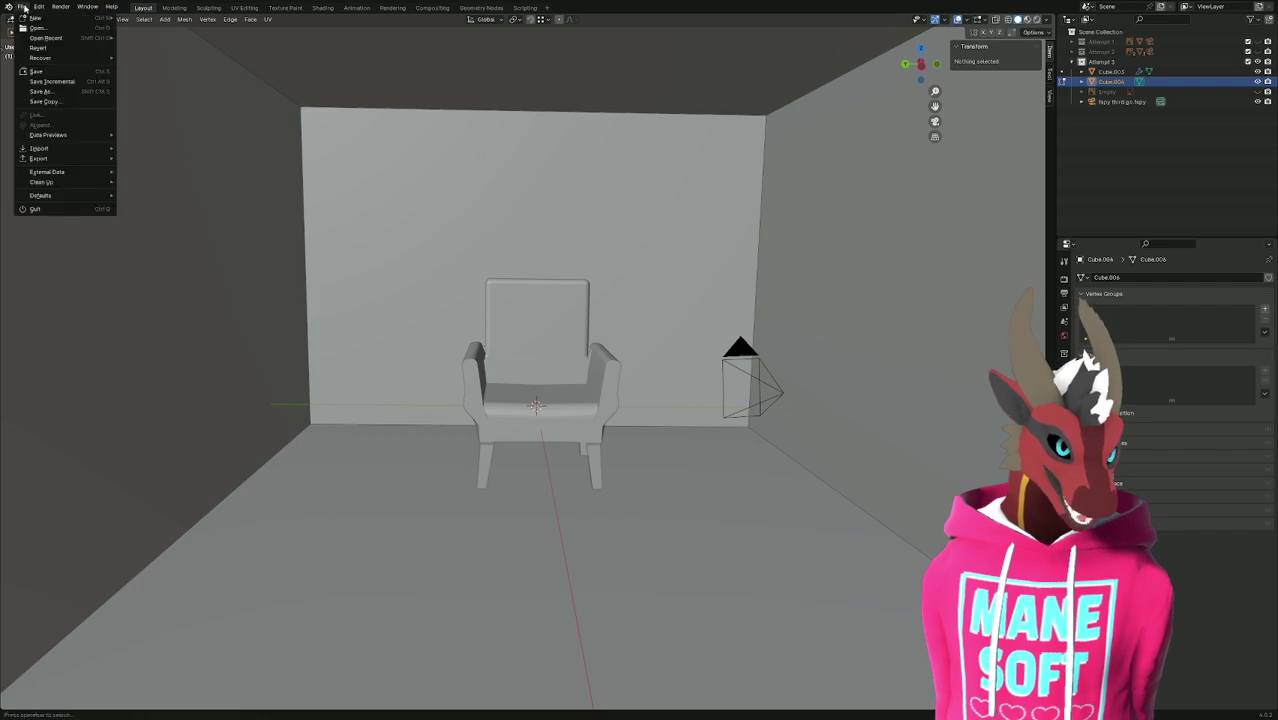
click(45, 95)
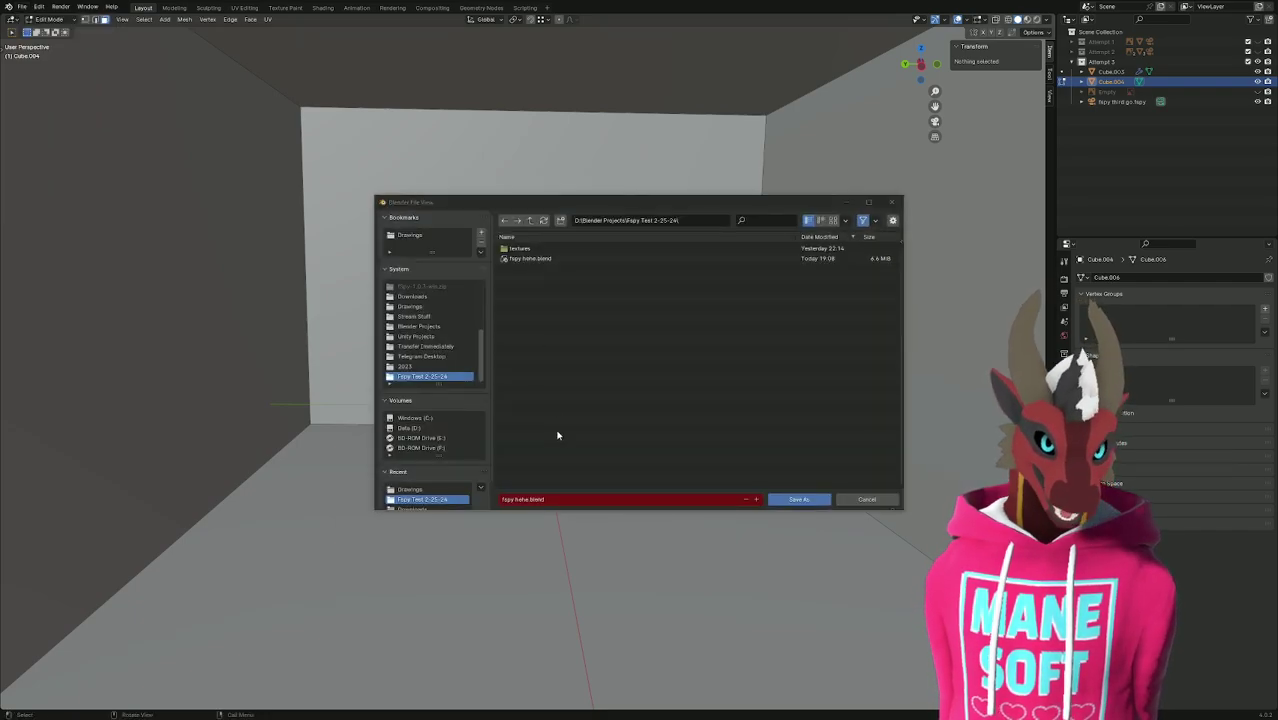
click(554, 499)
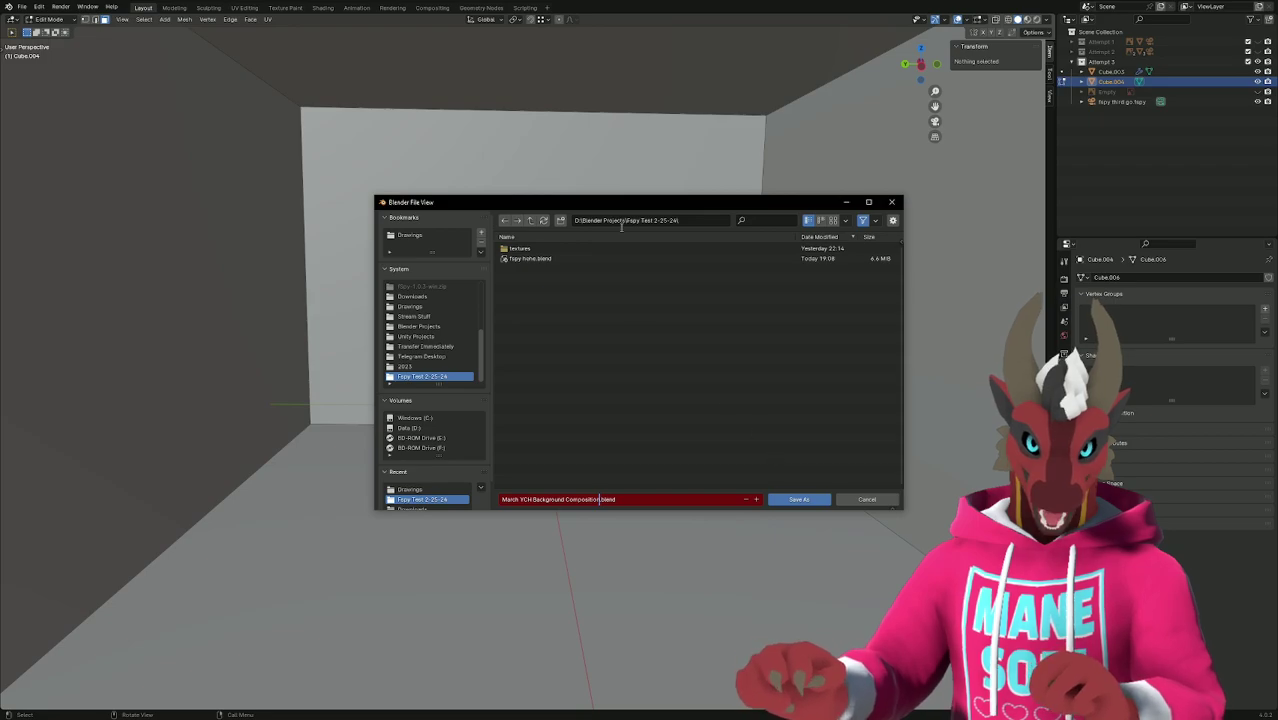
Create a folder named March 2024 in D:\Blender Projects and save the file in it.
click(533, 221)
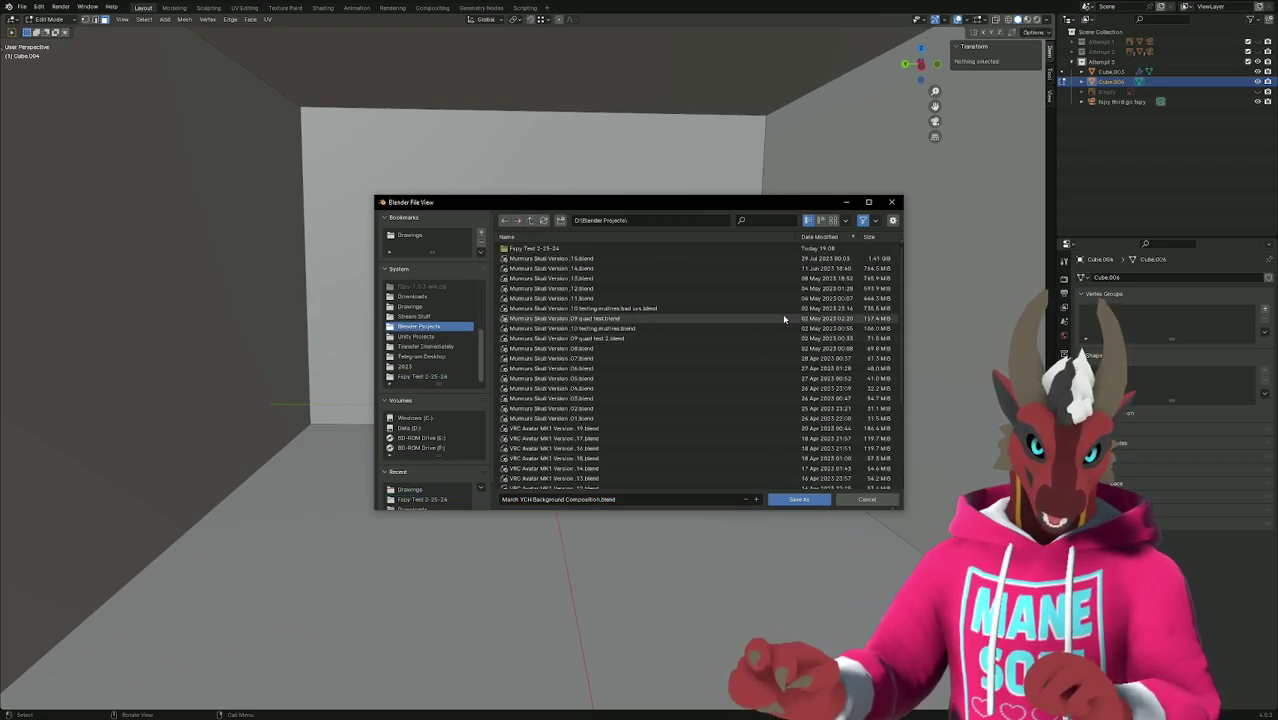
scroll(768, 432, down, 5)
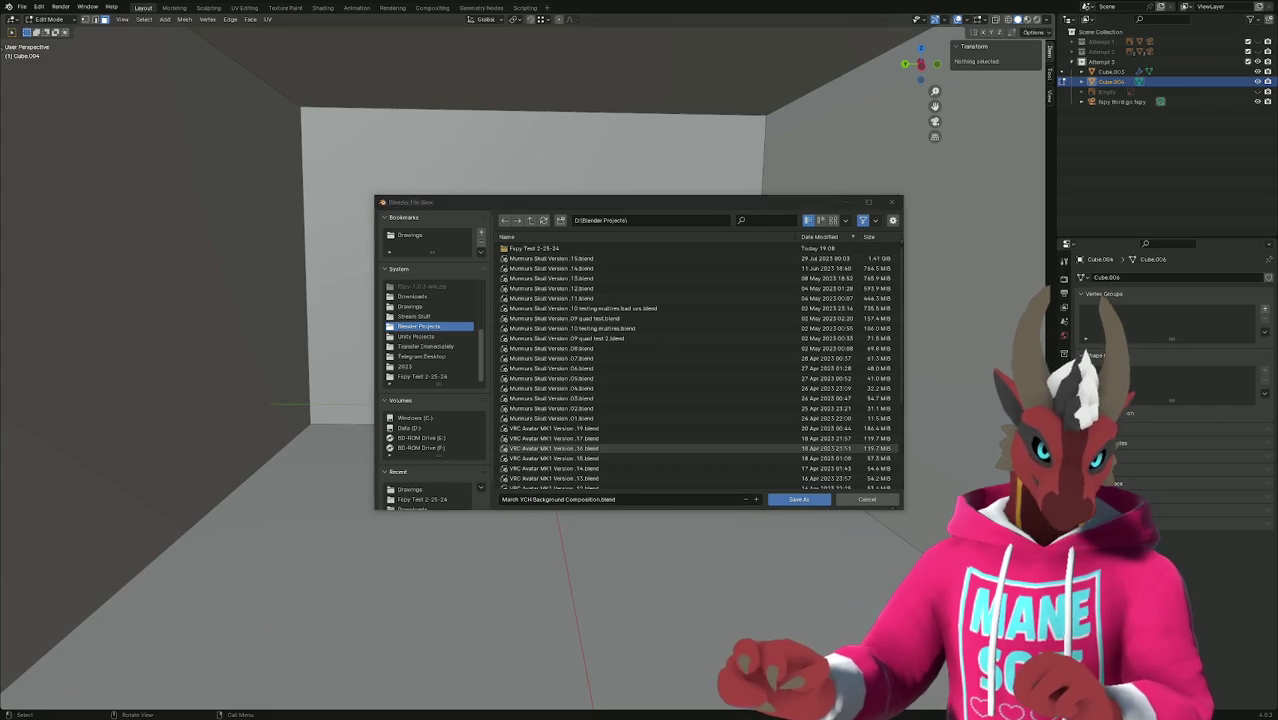
click(563, 221)
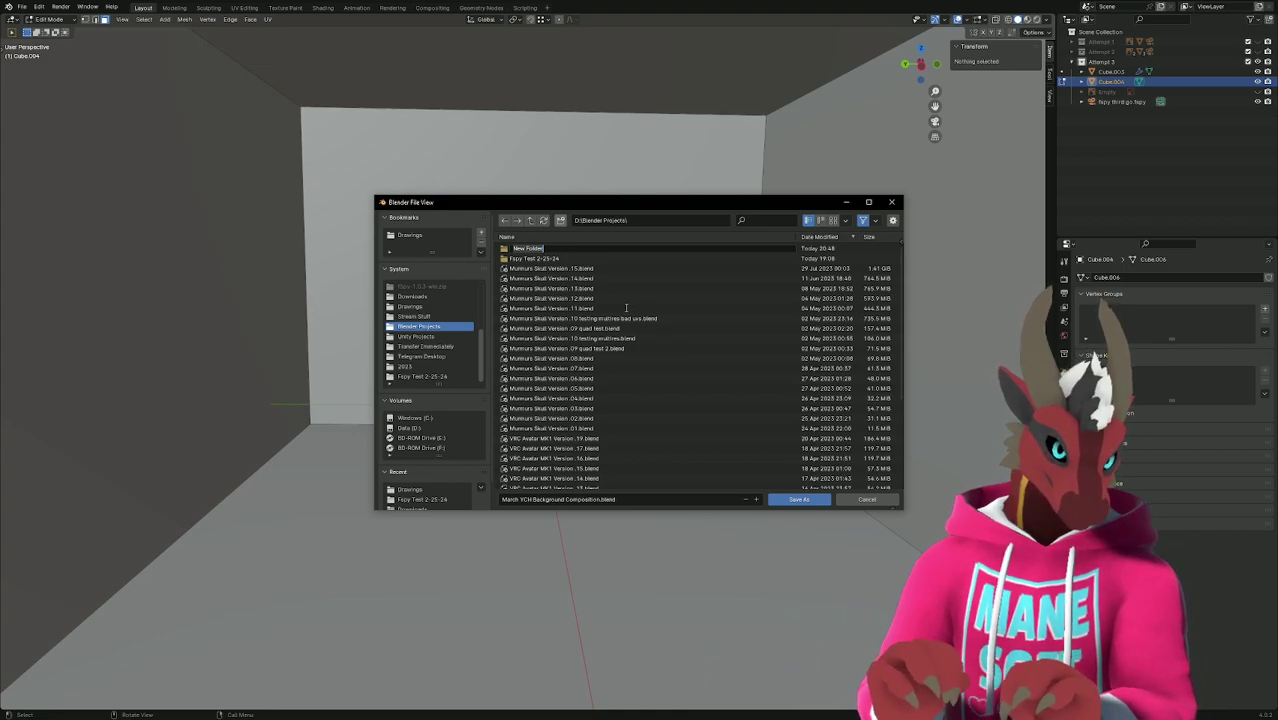
text(March 20)
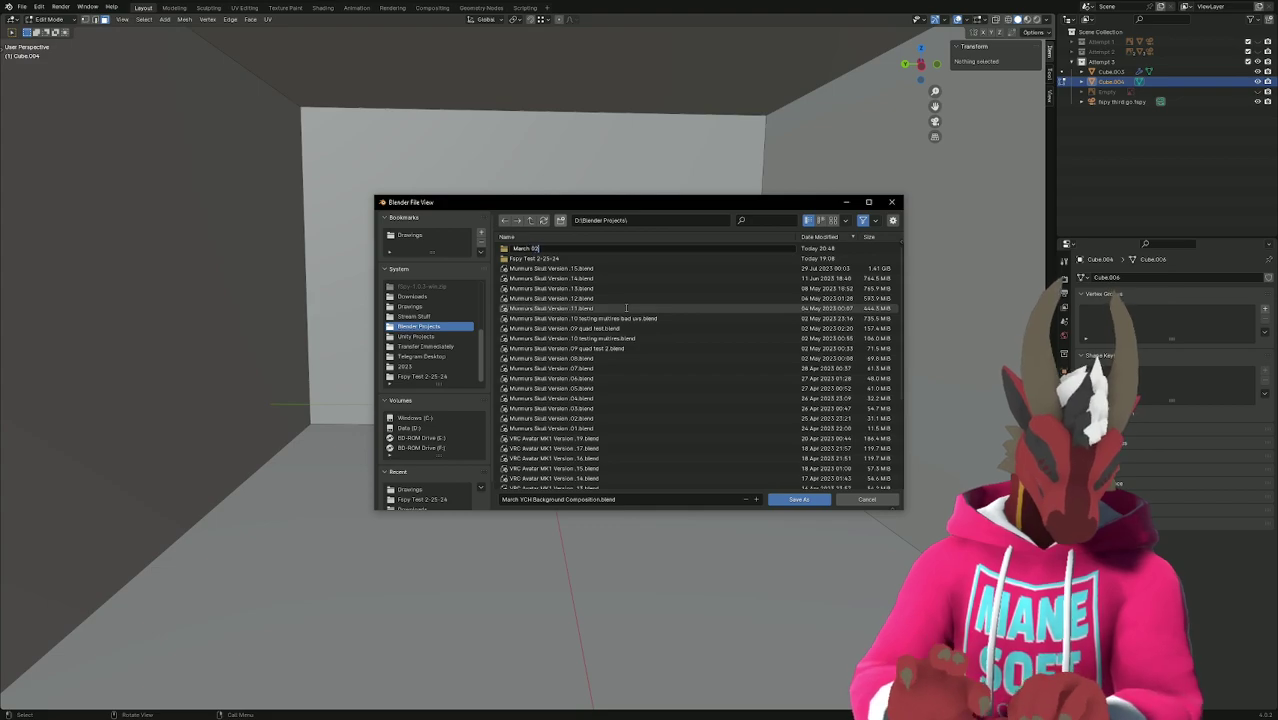
text(2)
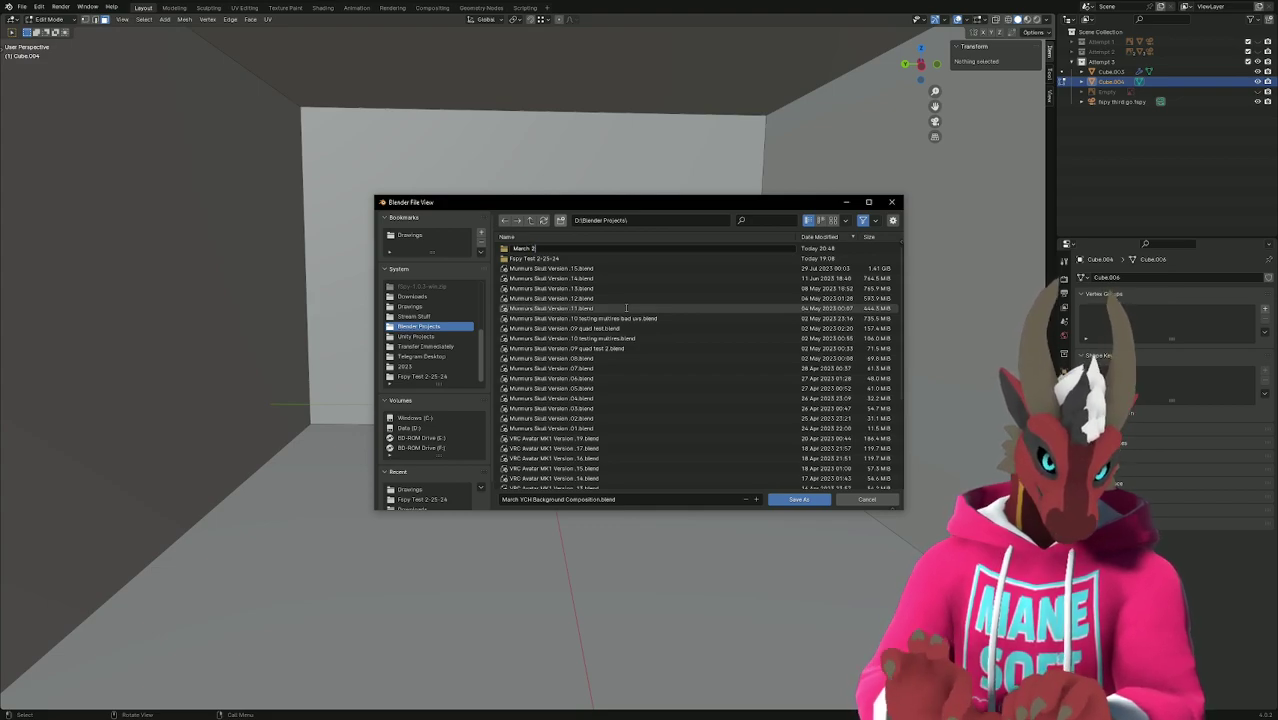
text(4)
key(Return)
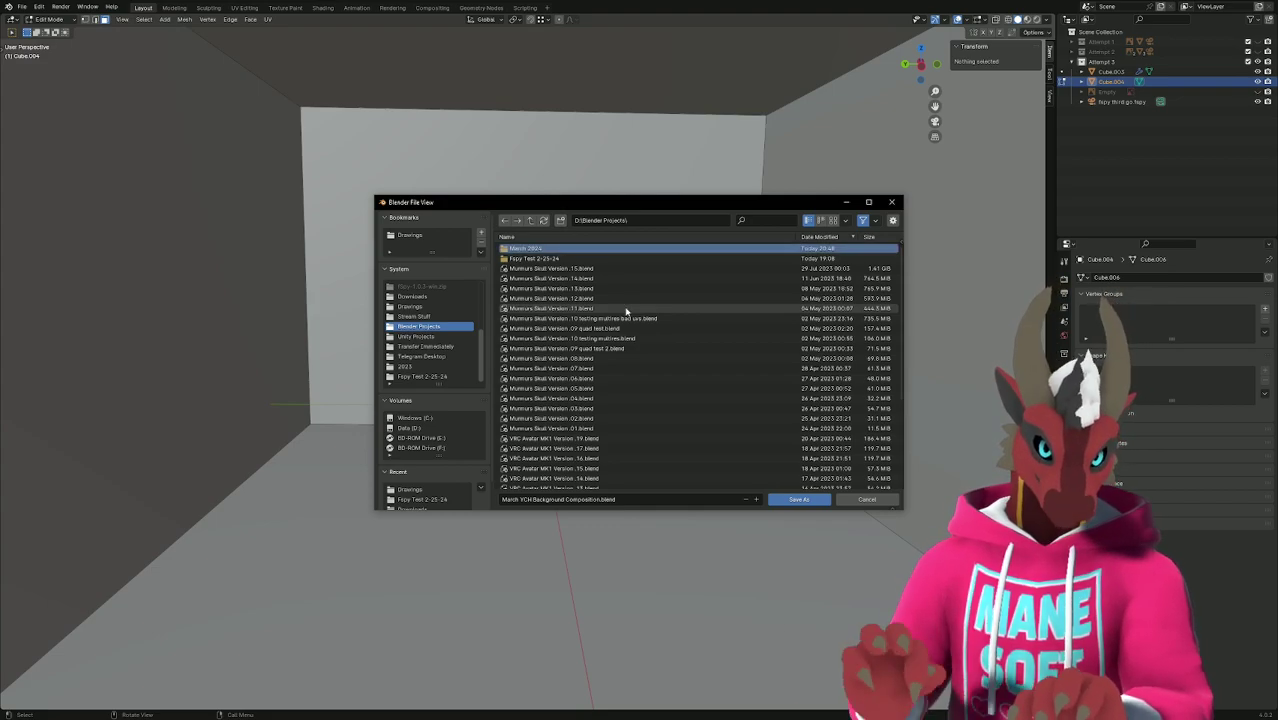
double_click(541, 251)
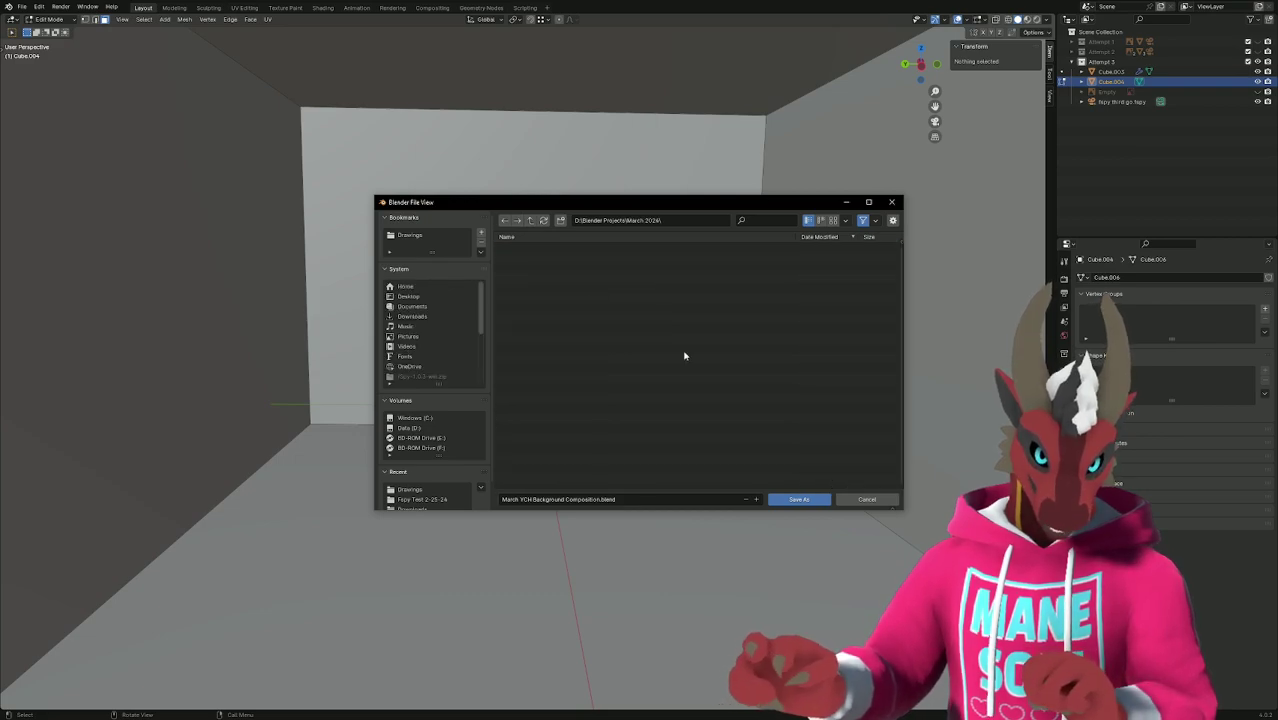
click(797, 500)
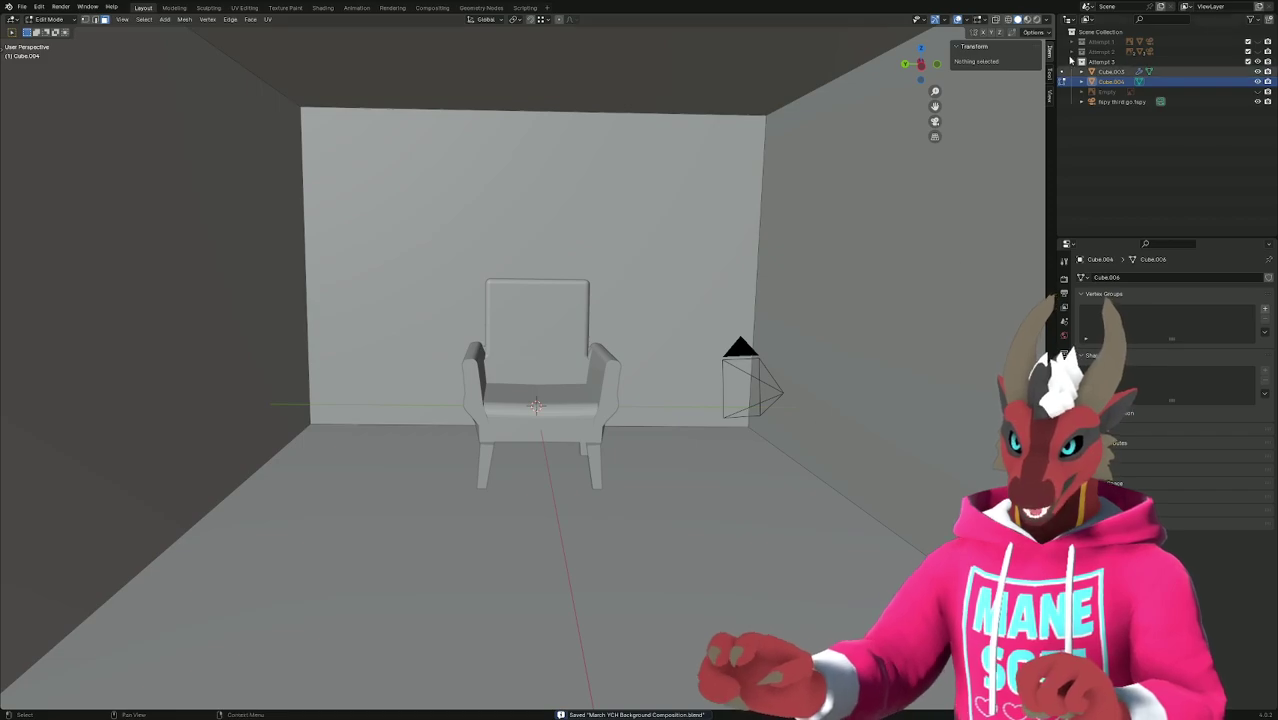
Try to delete the Attempt 1 collection directly, undo the deletion, and expand the collection.
click(1190, 43)
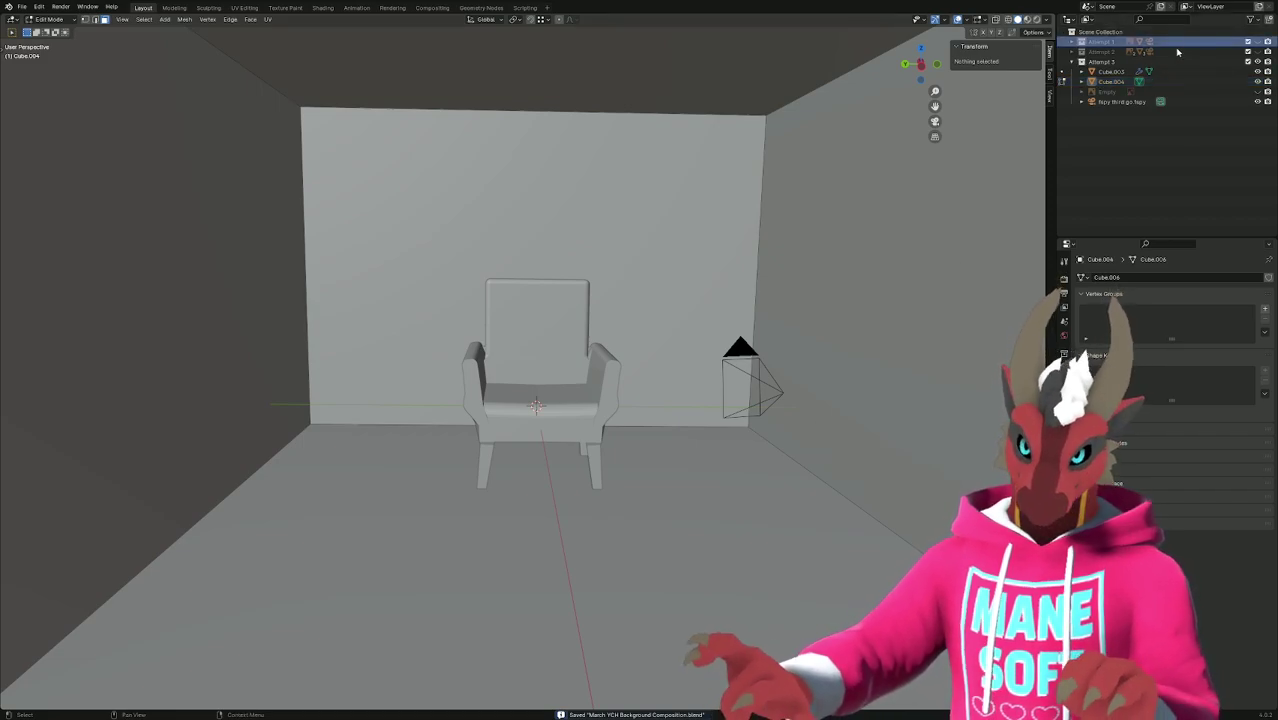
key(x)
click(1183, 44)
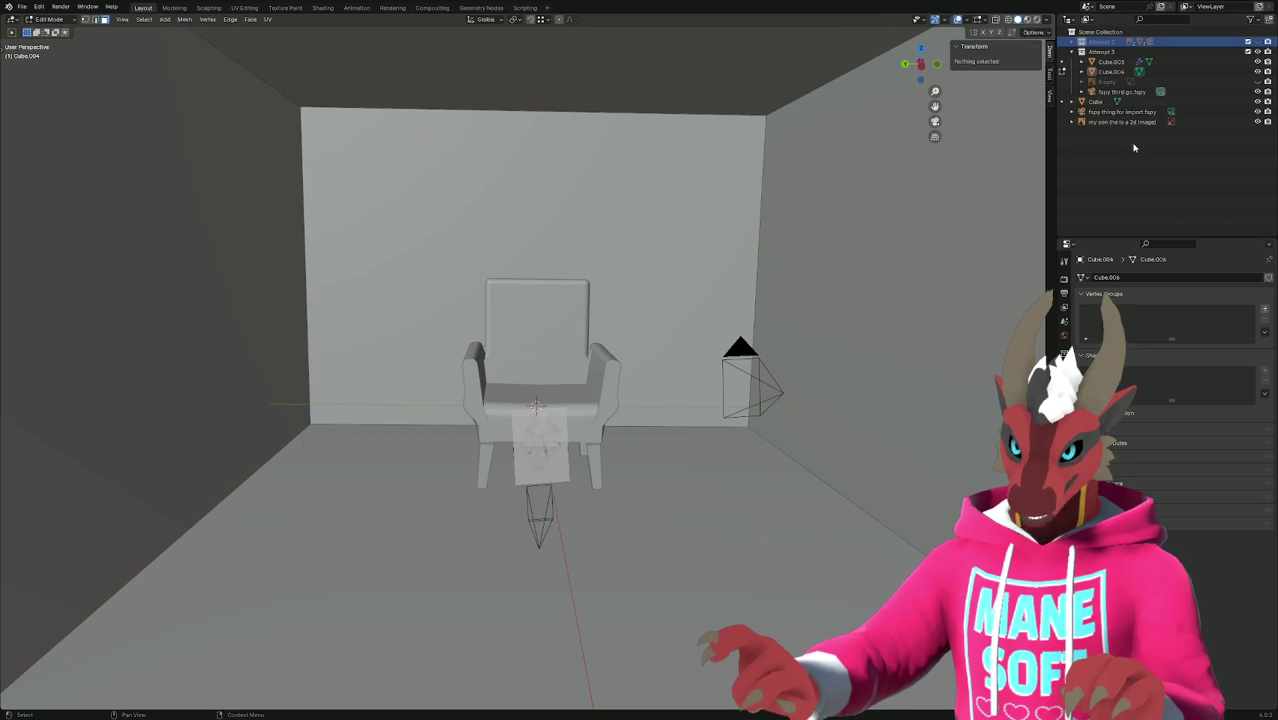
key(e)
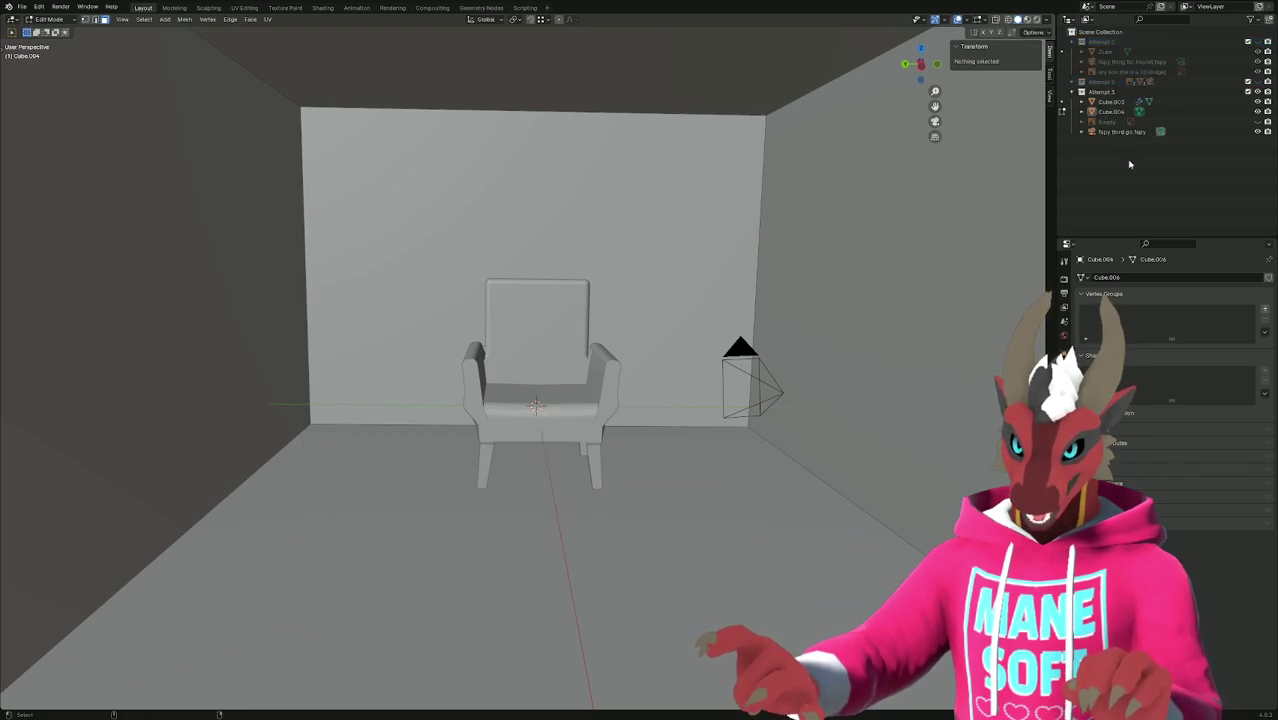
Delete the three objects inside the Attempt 1 collection together with the collection itself.
click(1124, 52)
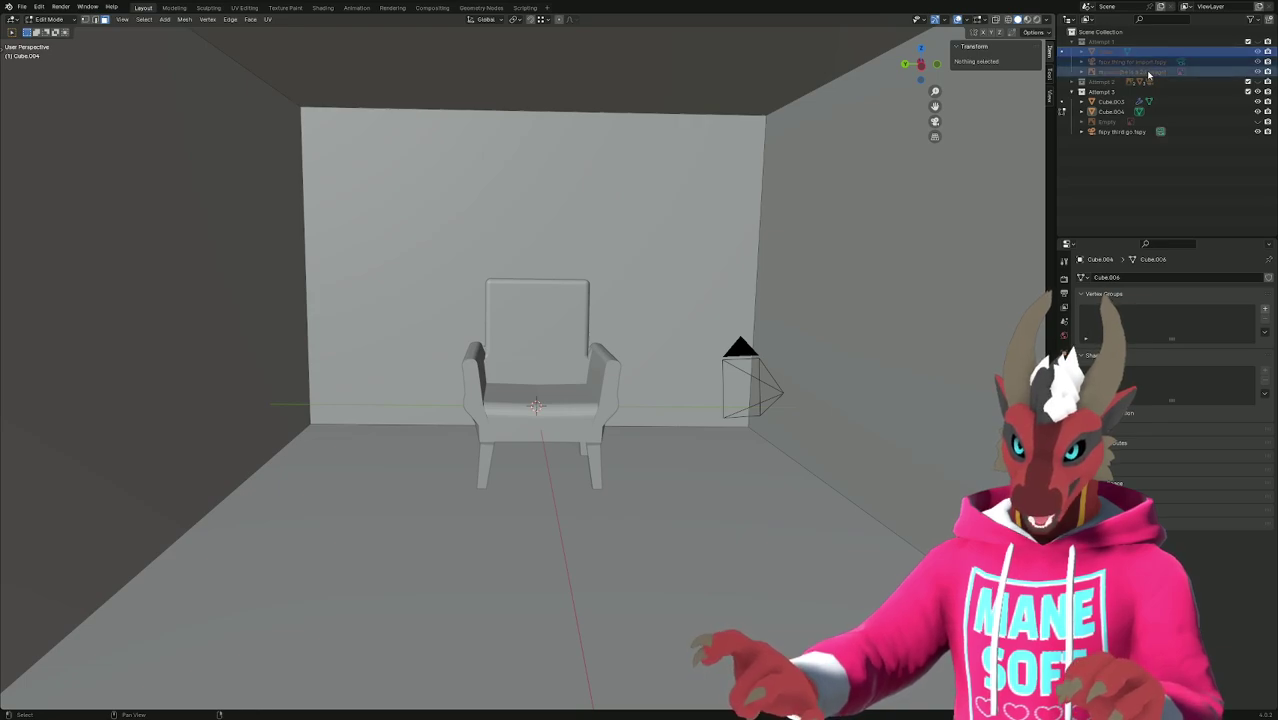
key(x)
click(1150, 44)
key(x)
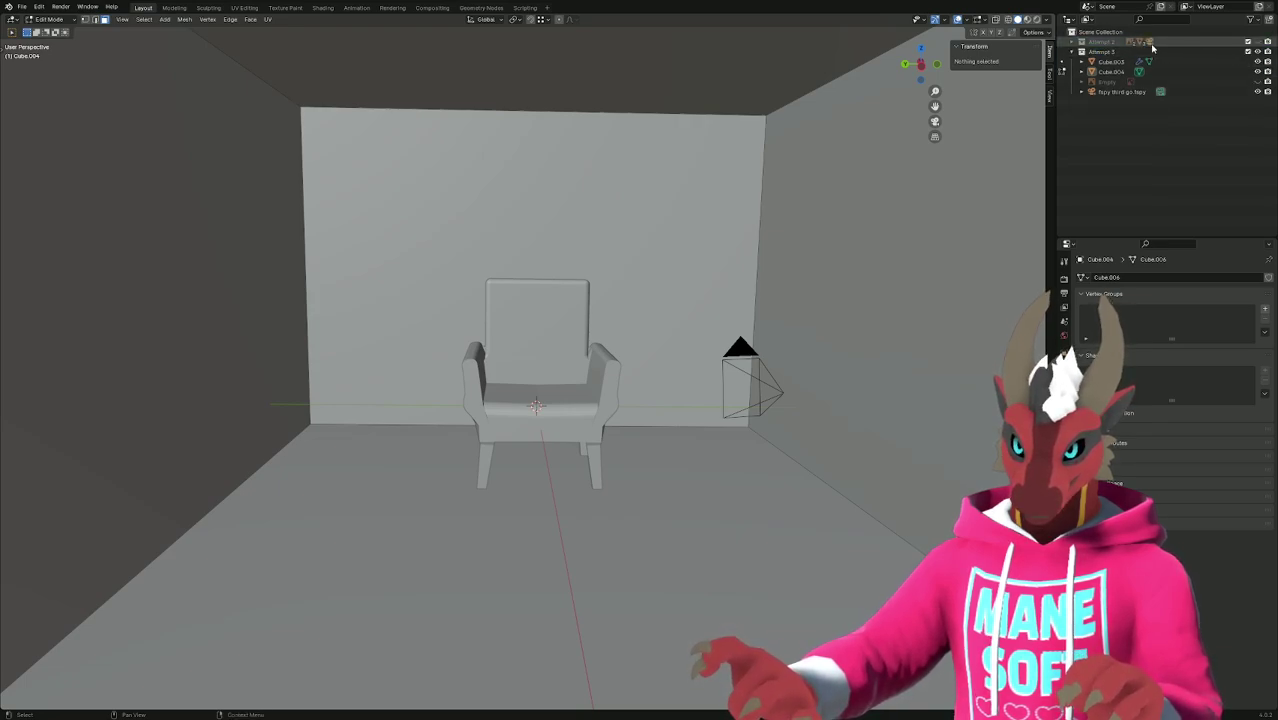
Delete the six objects in the Attempt 2 collection, the collection itself, and the Empty in Attempt 3.
click(1081, 42)
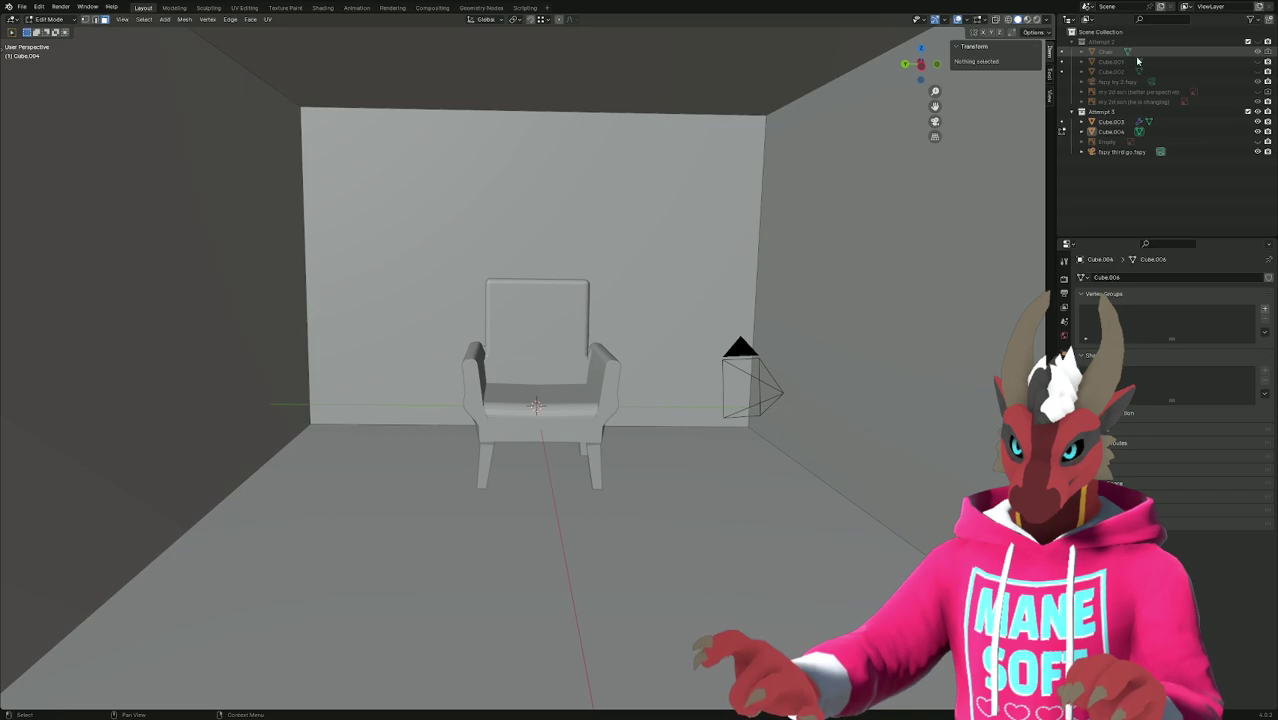
drag(1137, 60, 1206, 104)
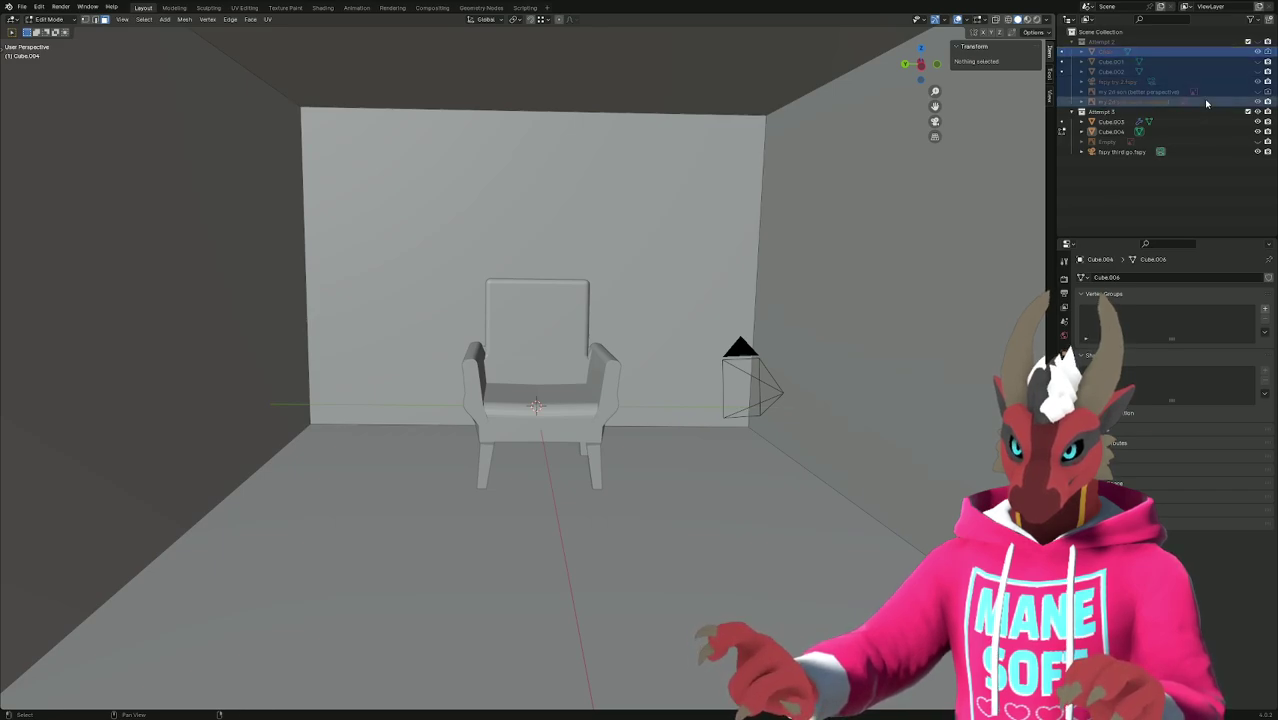
key(x)
click(1110, 42)
key(x)
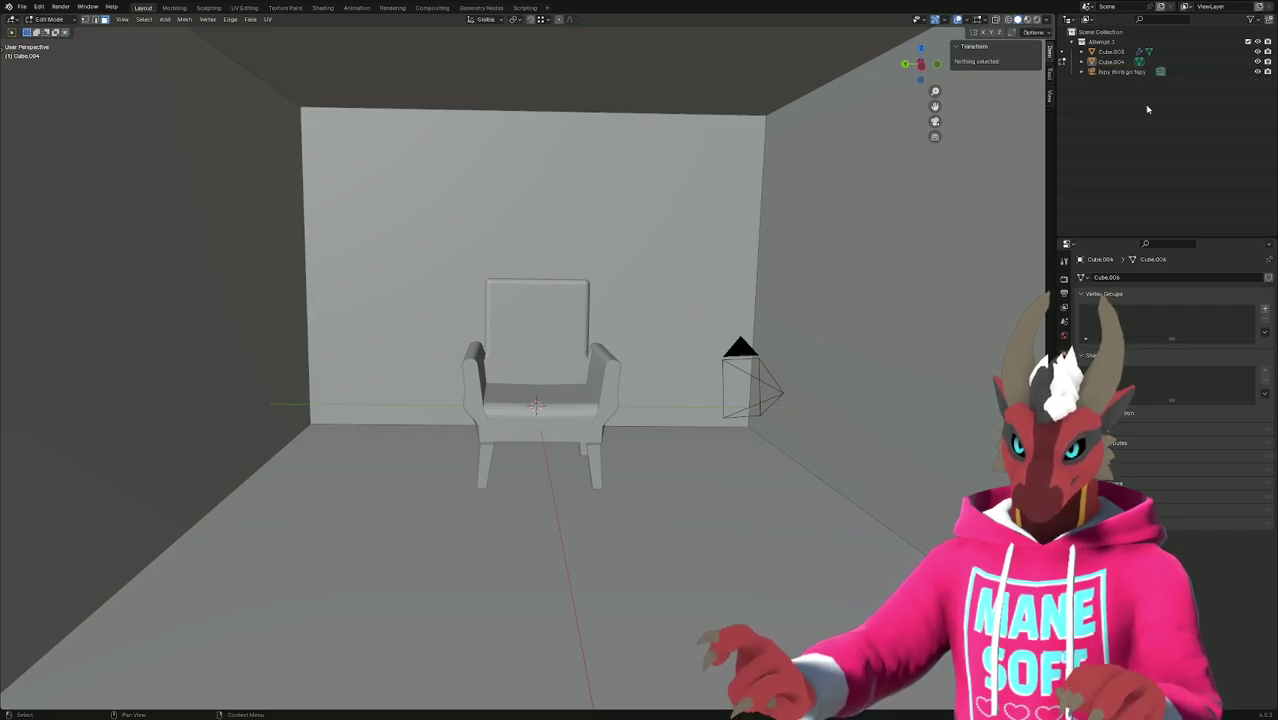
Toggle the visibility of Cube.004 to identify it as the room mesh, and rename it Room.
click(1258, 61)
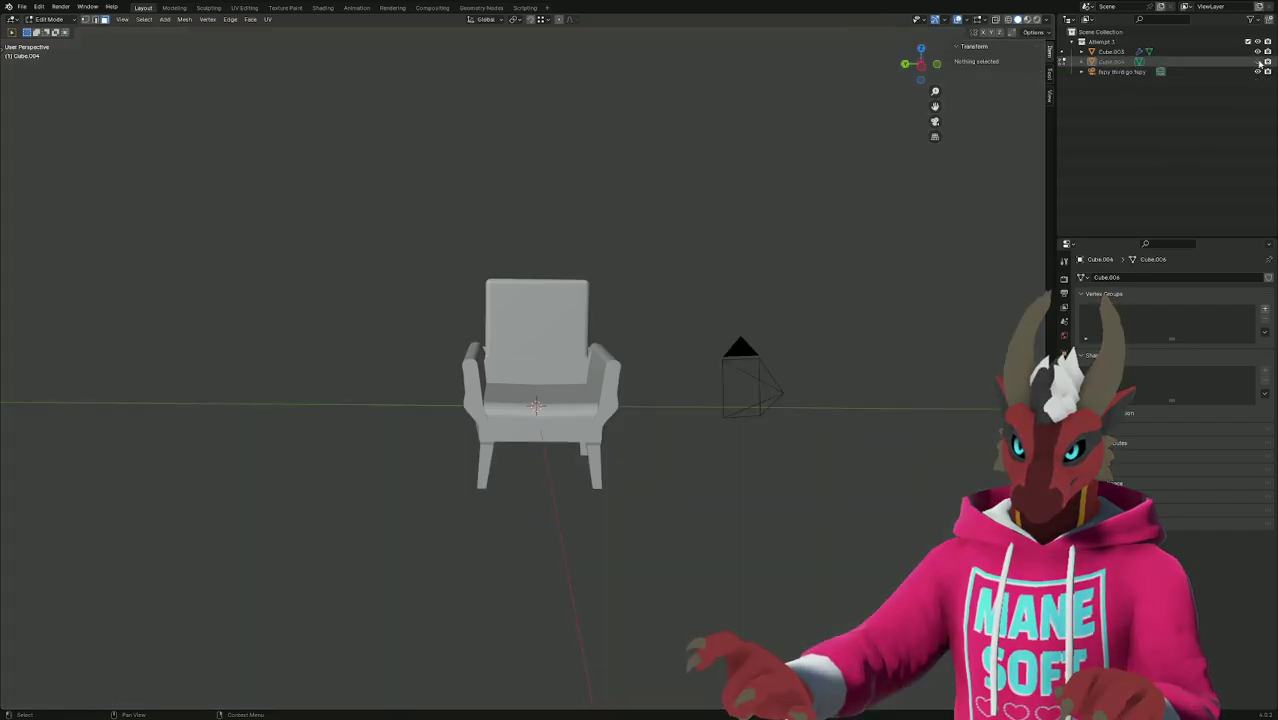
click(1258, 61)
double_click(1121, 63)
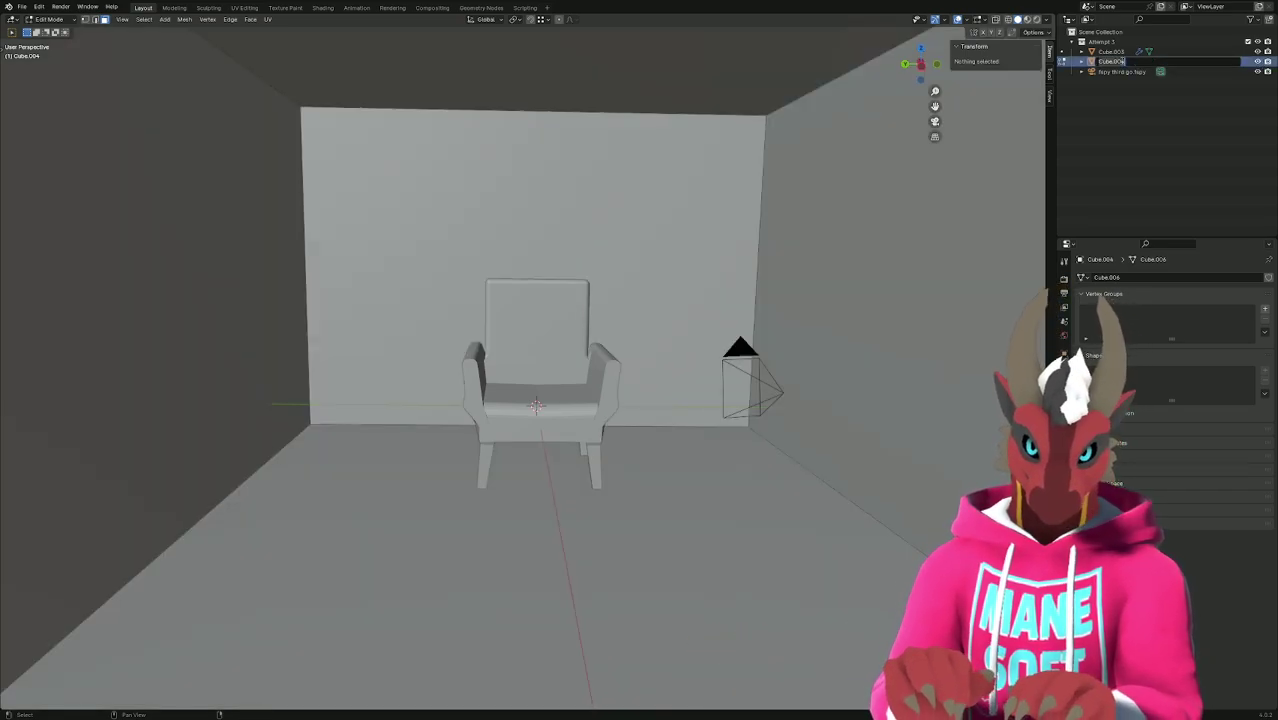
text(Room)
key(Return)
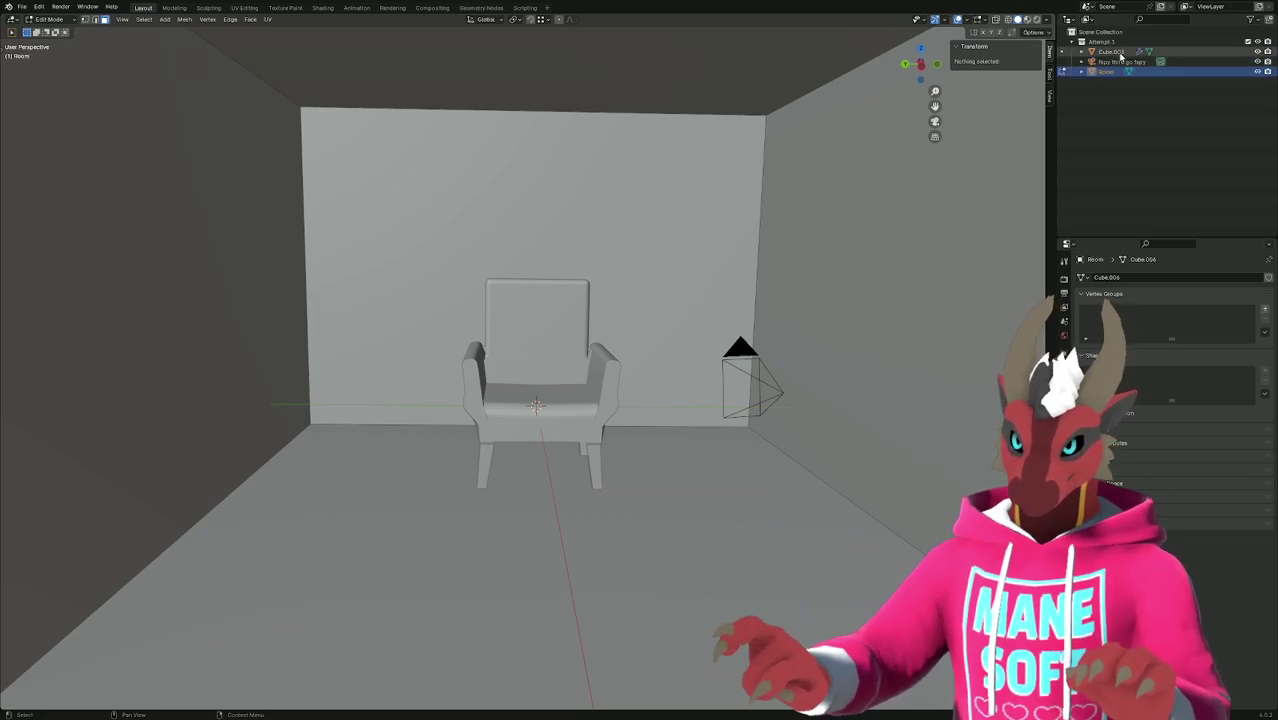
Rename the armchair mesh Chair and the imported fSpy camera Camera in the Attempt 3 collection.
double_click(1119, 52)
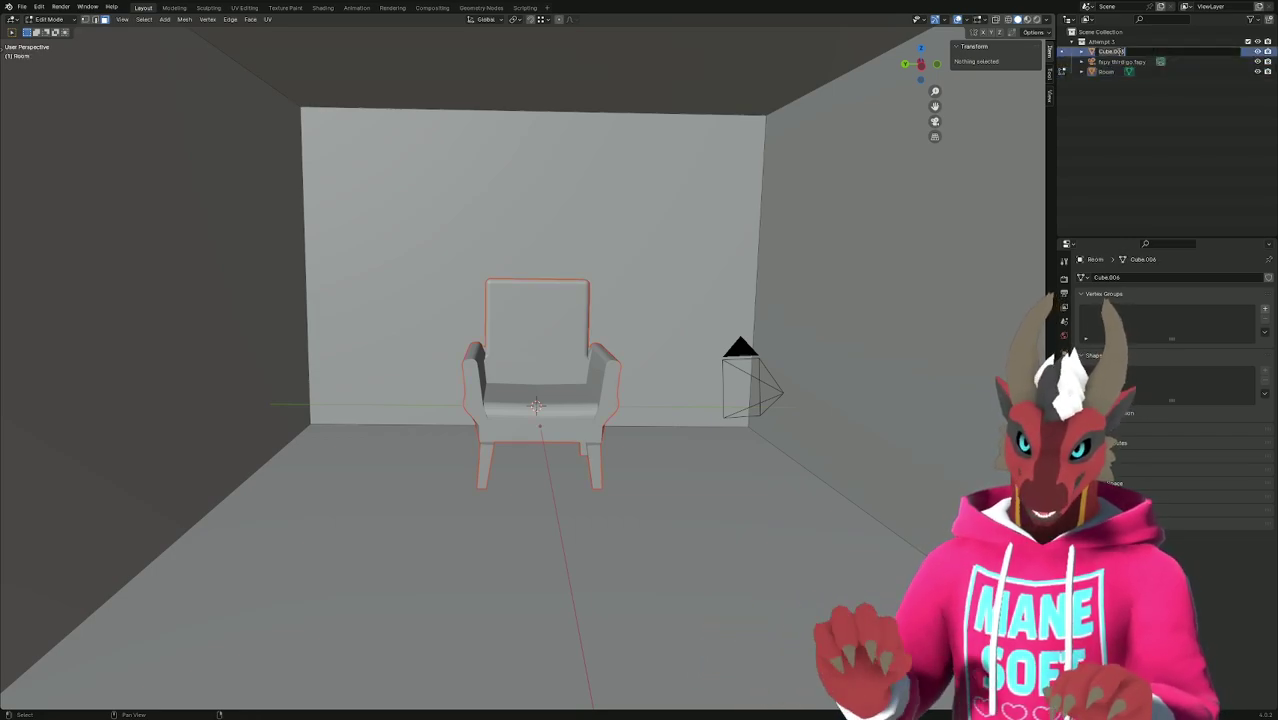
text(Chair)
key(Return)
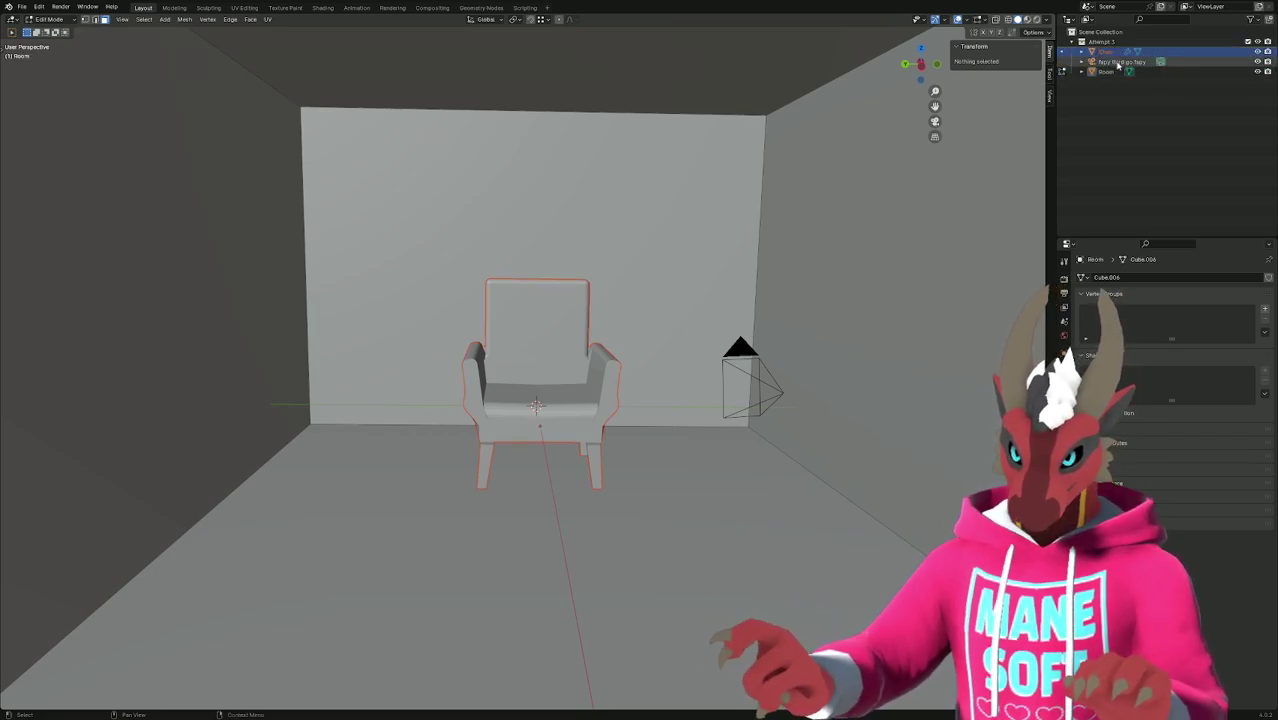
click(1122, 61)
double_click(1122, 61)
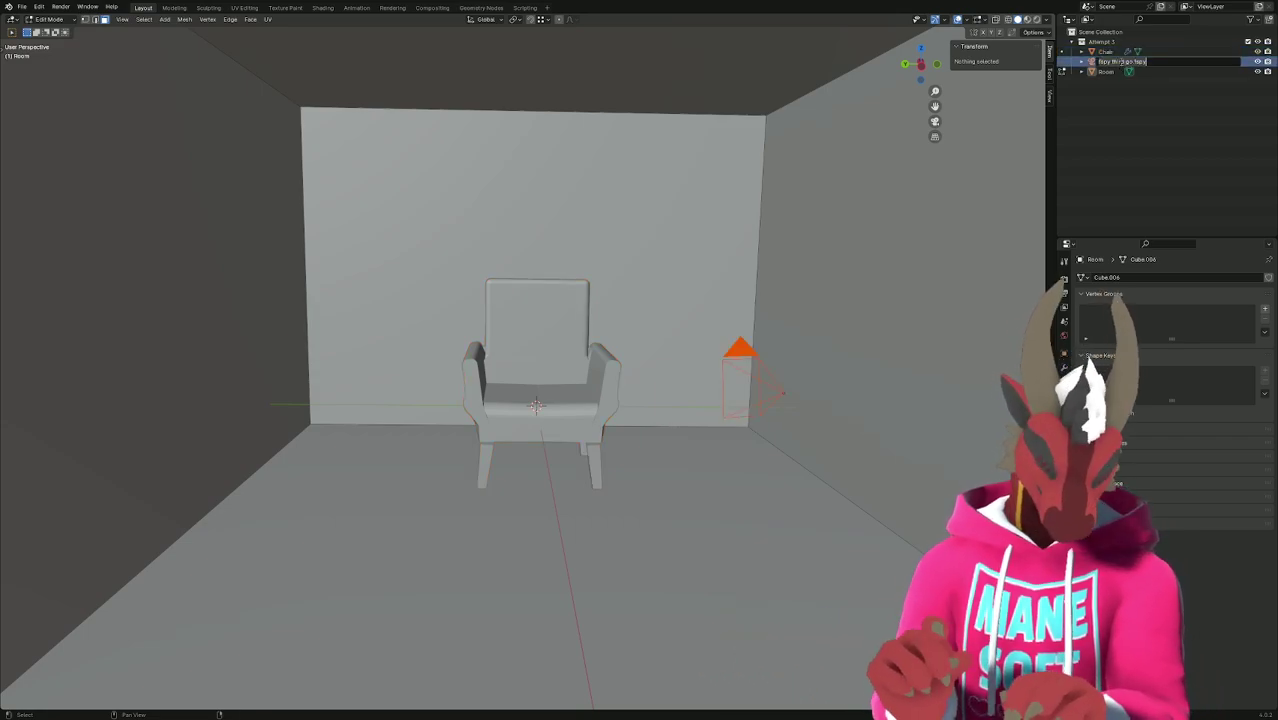
text(Ca)
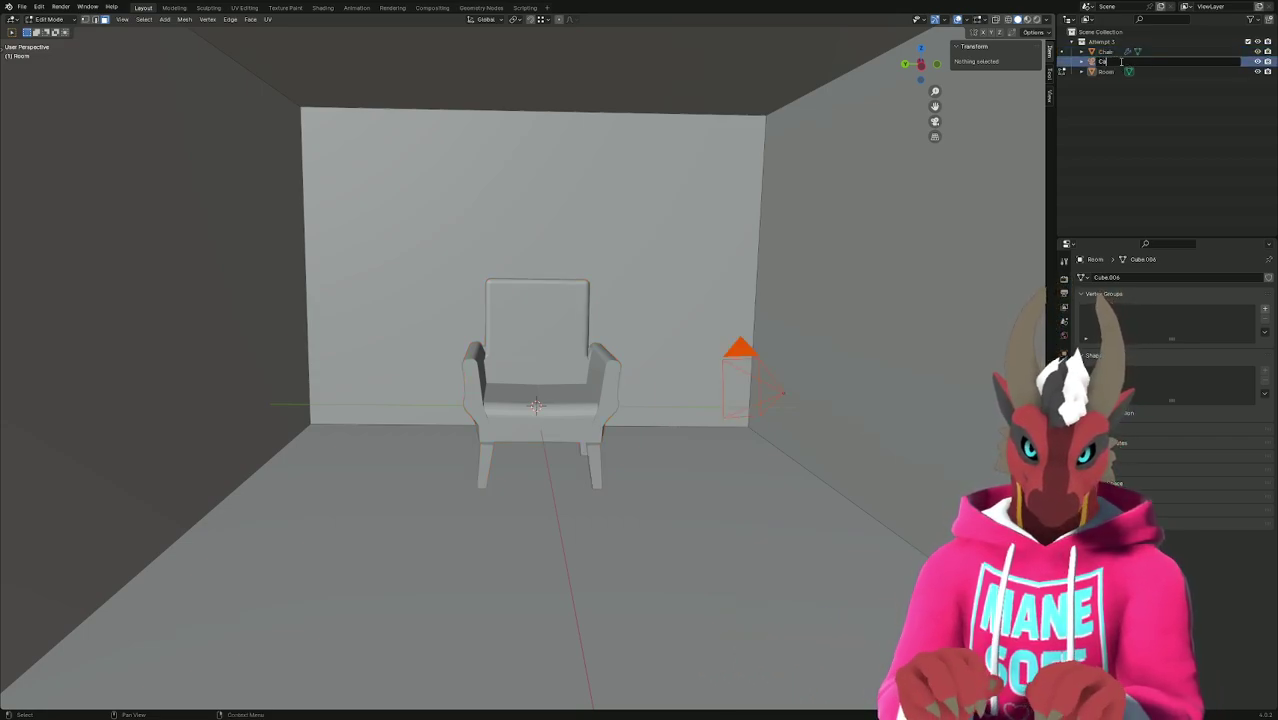
text(mera)
key(Return)
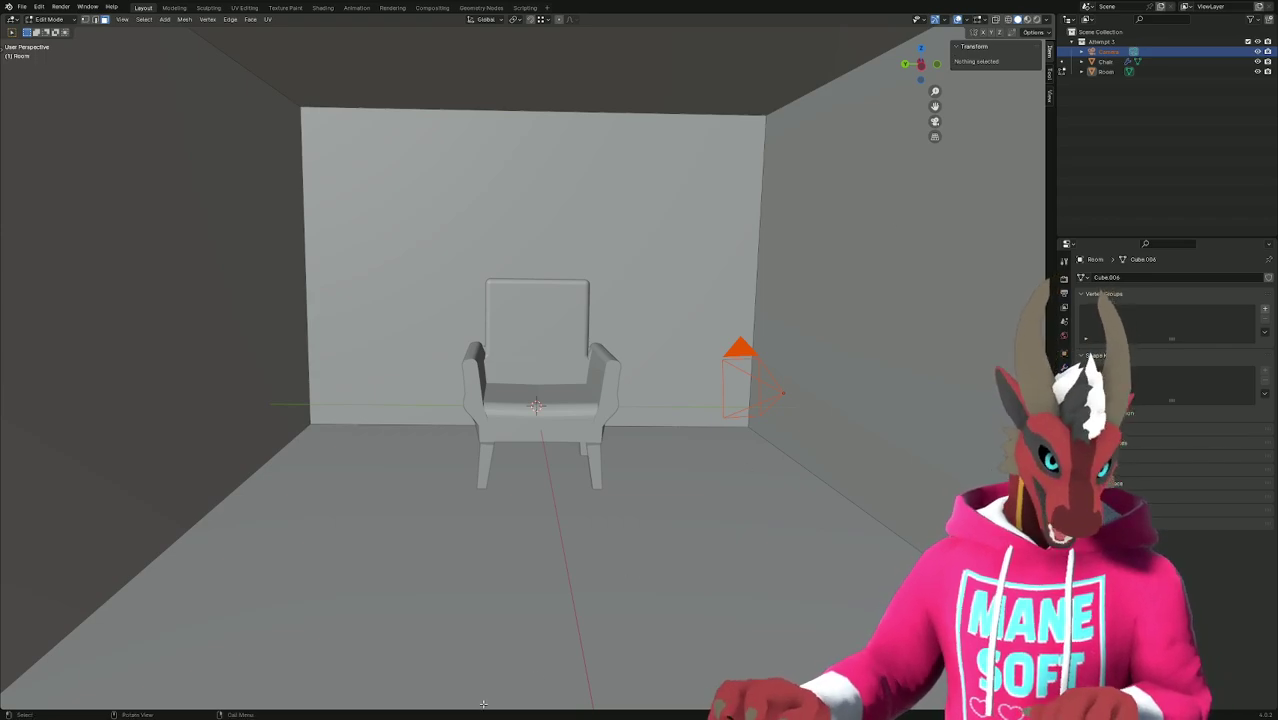
Switch to File Explorer and open the Downloads folder on the D: drive.
key(super)
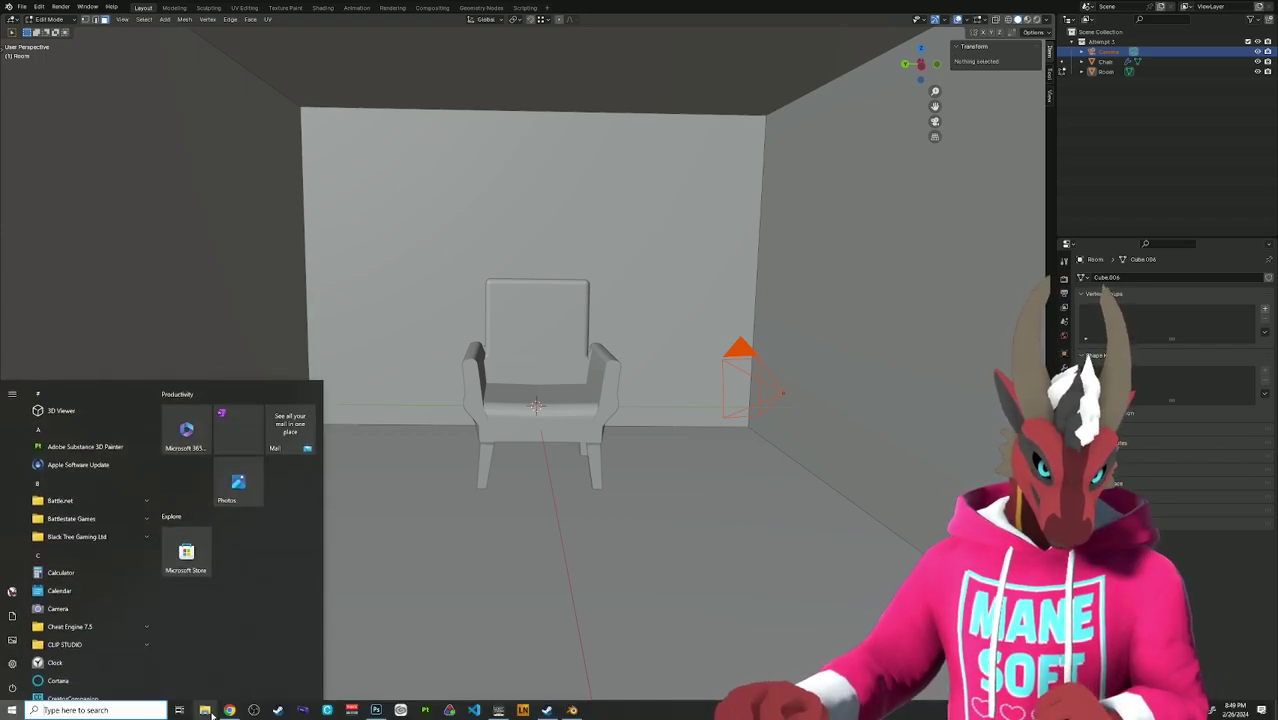
click(204, 710)
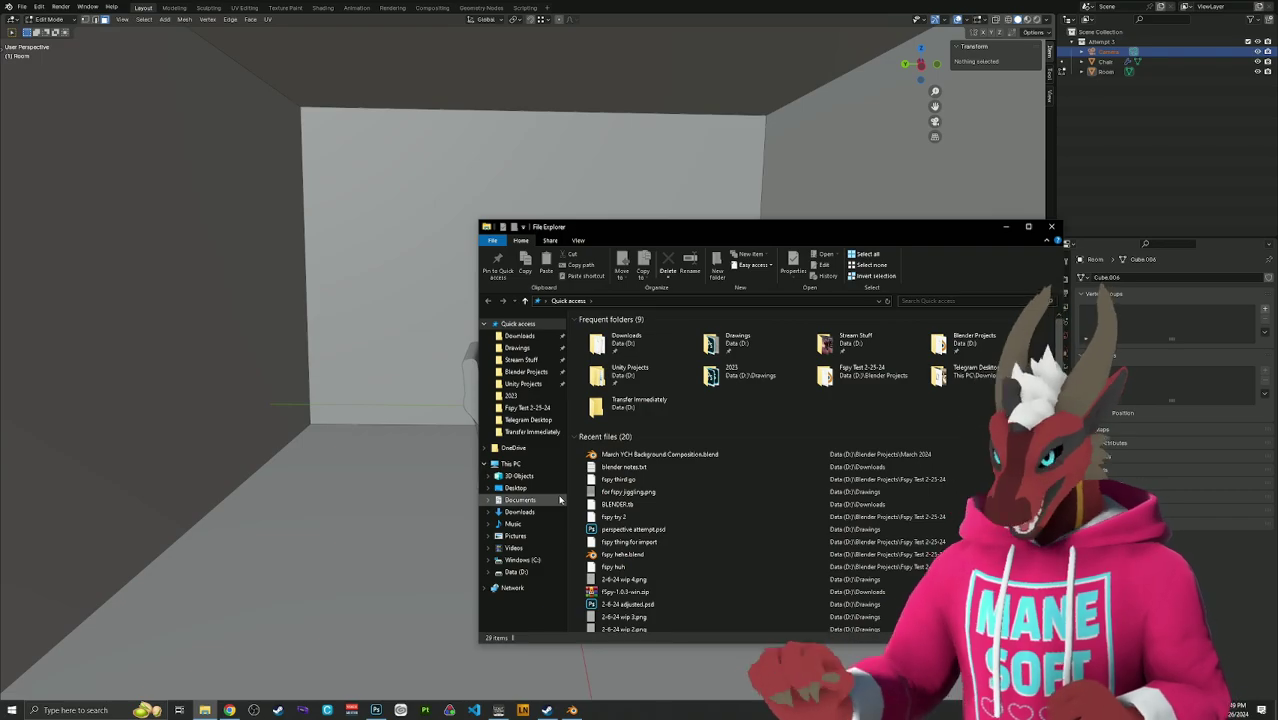
drag(717, 230, 481, 249)
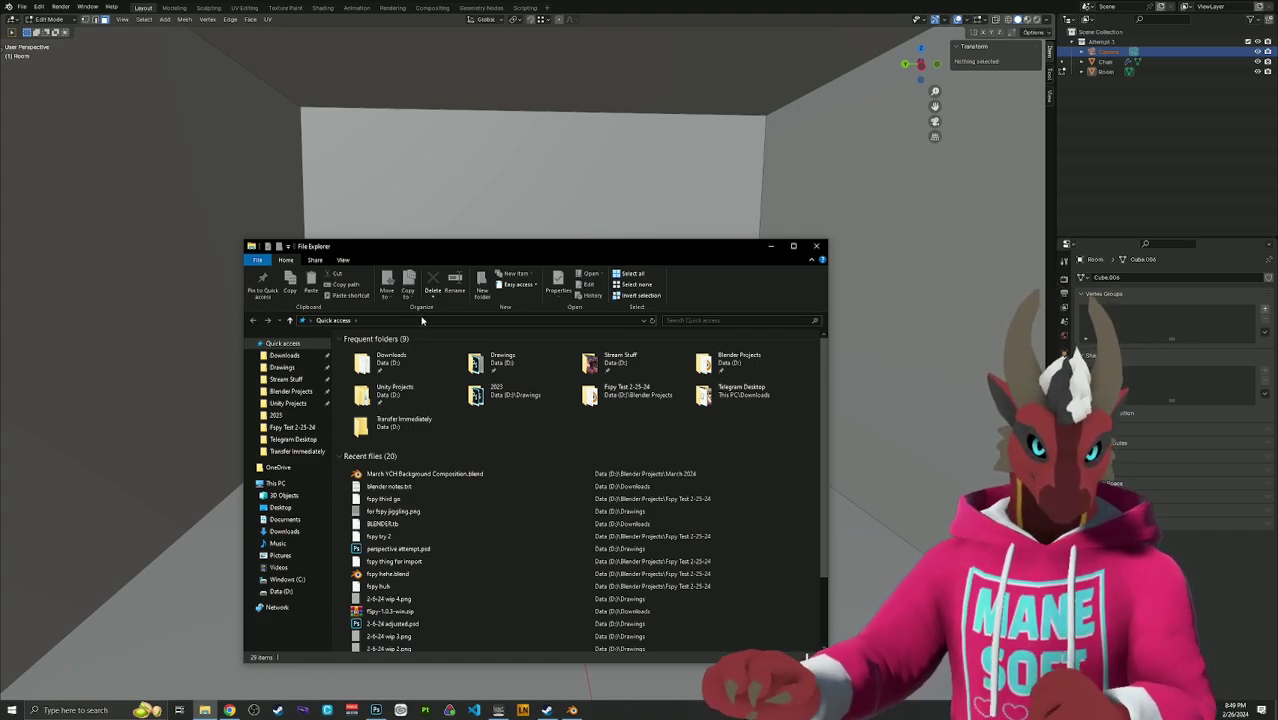
drag(436, 251, 484, 193)
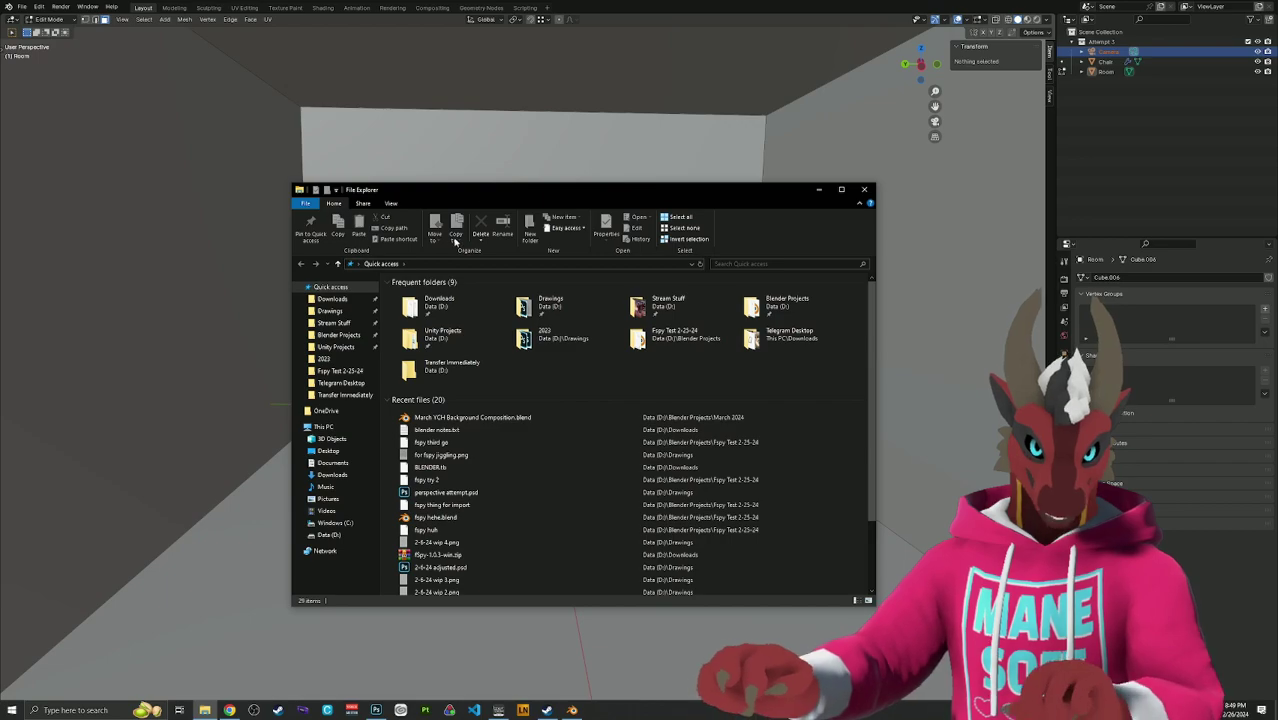
double_click(460, 304)
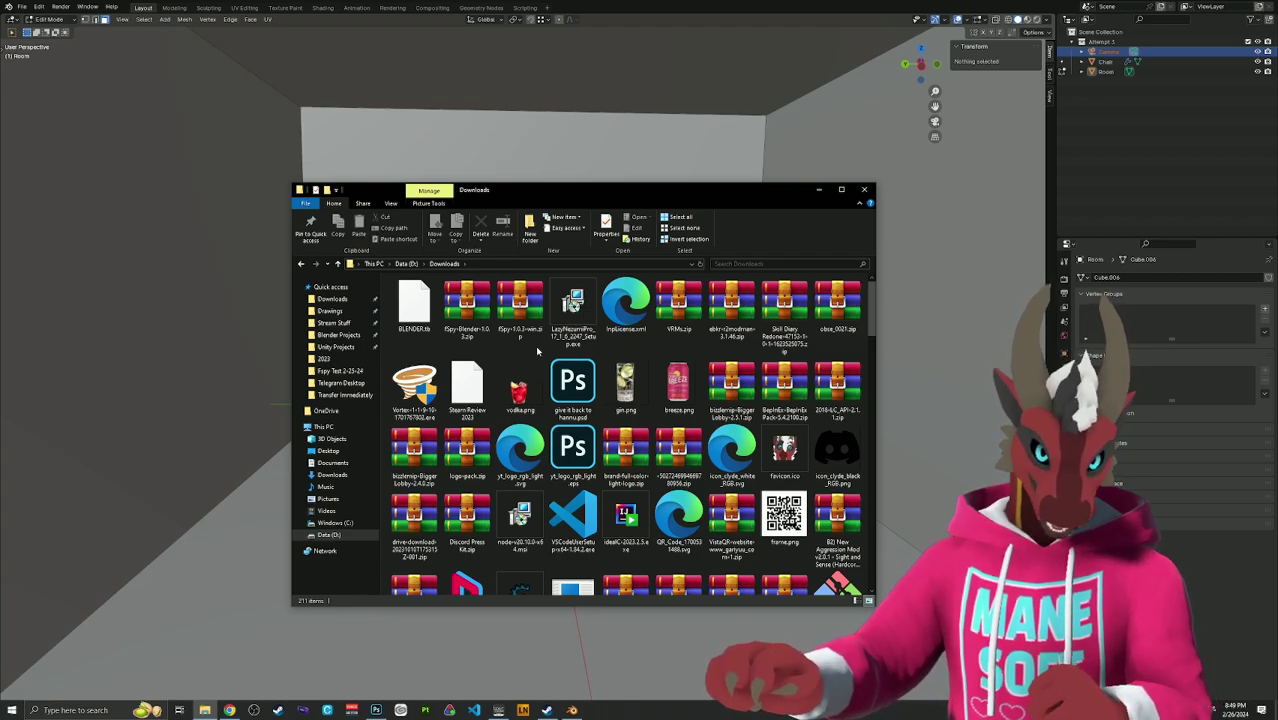
drag(597, 193, 580, 170)
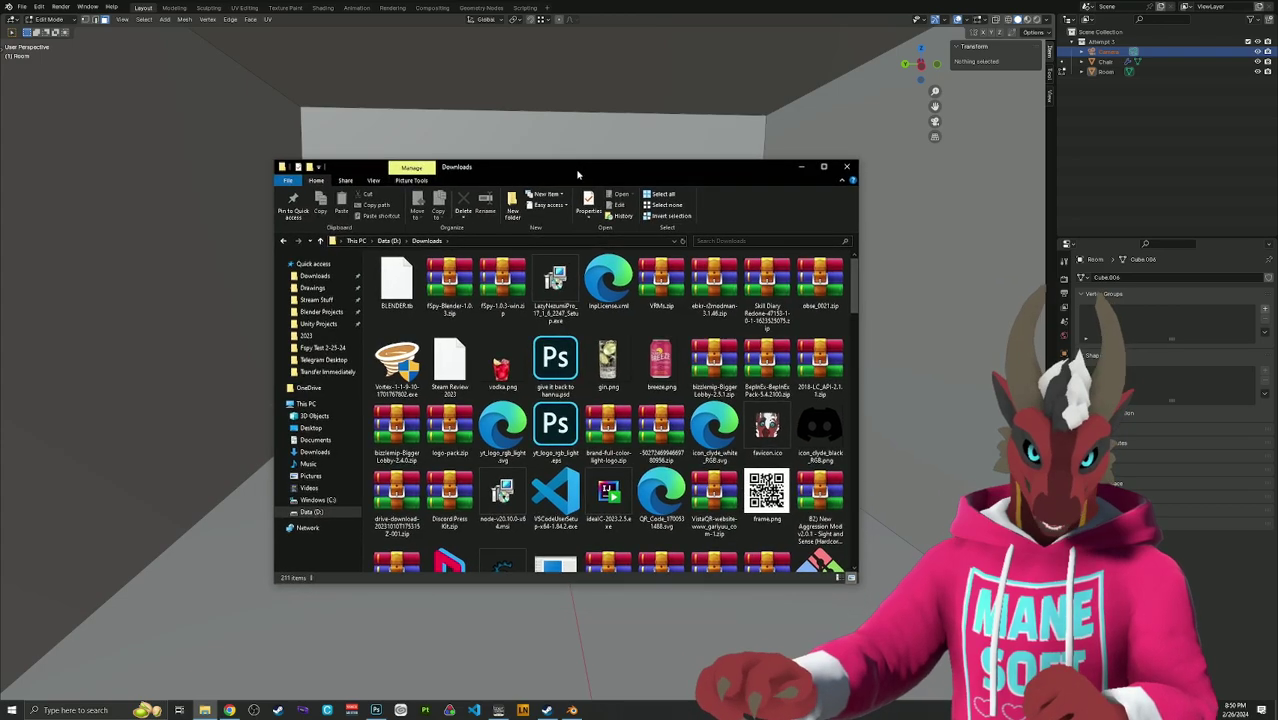
Open a second File Explorer window showing the same Downloads folder.
right_click(204, 710)
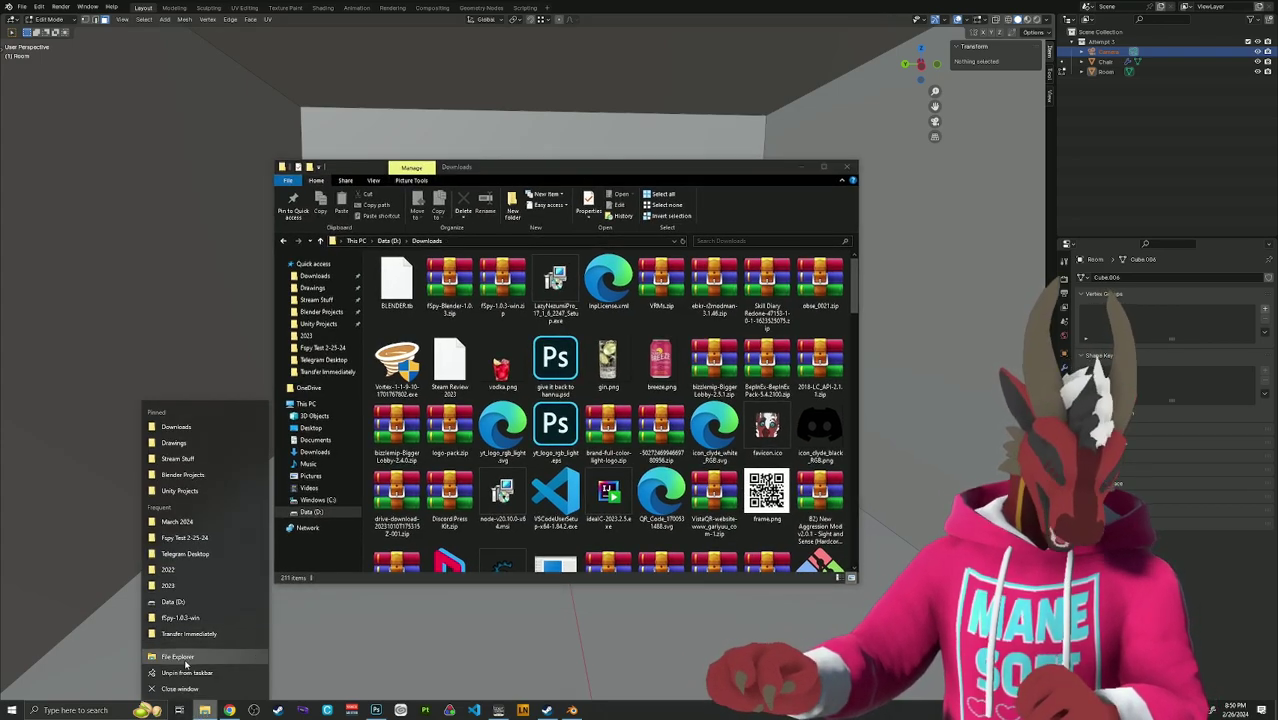
click(182, 656)
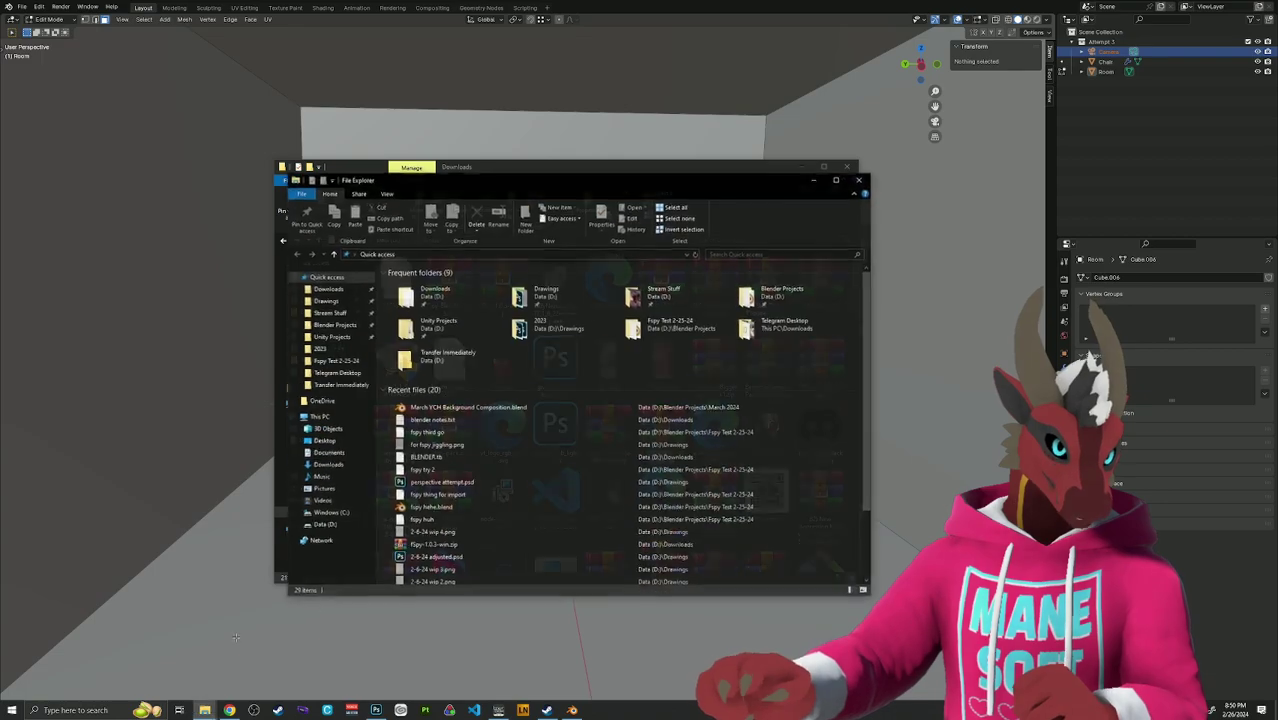
double_click(452, 294)
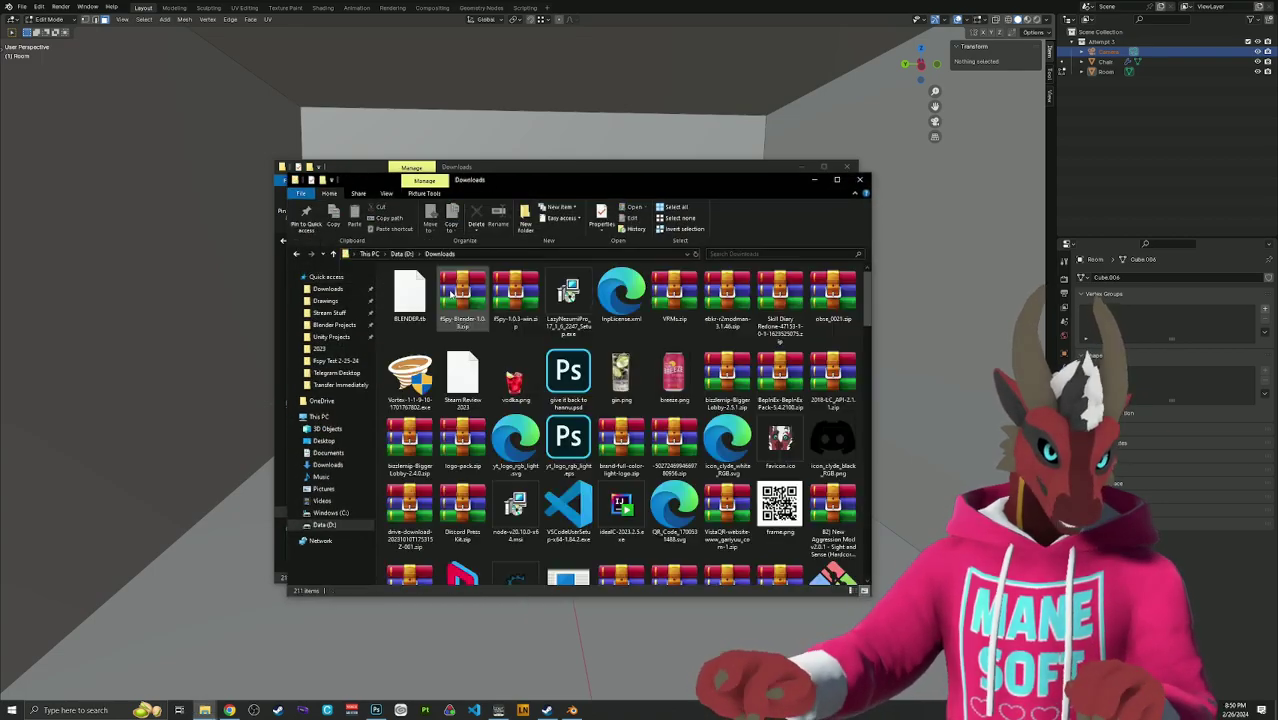
Create a new folder named Blender Plugins in Downloads and open it.
right_click(548, 346)
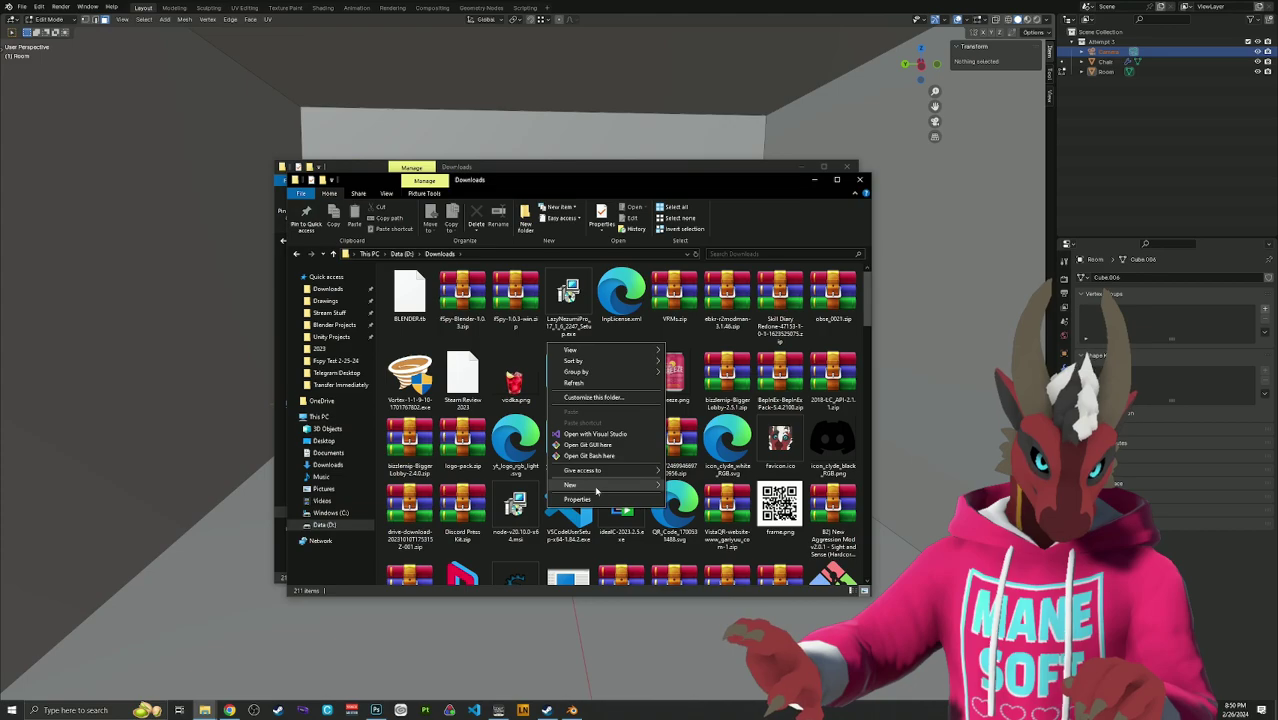
mouse_move(605, 485)
click(689, 488)
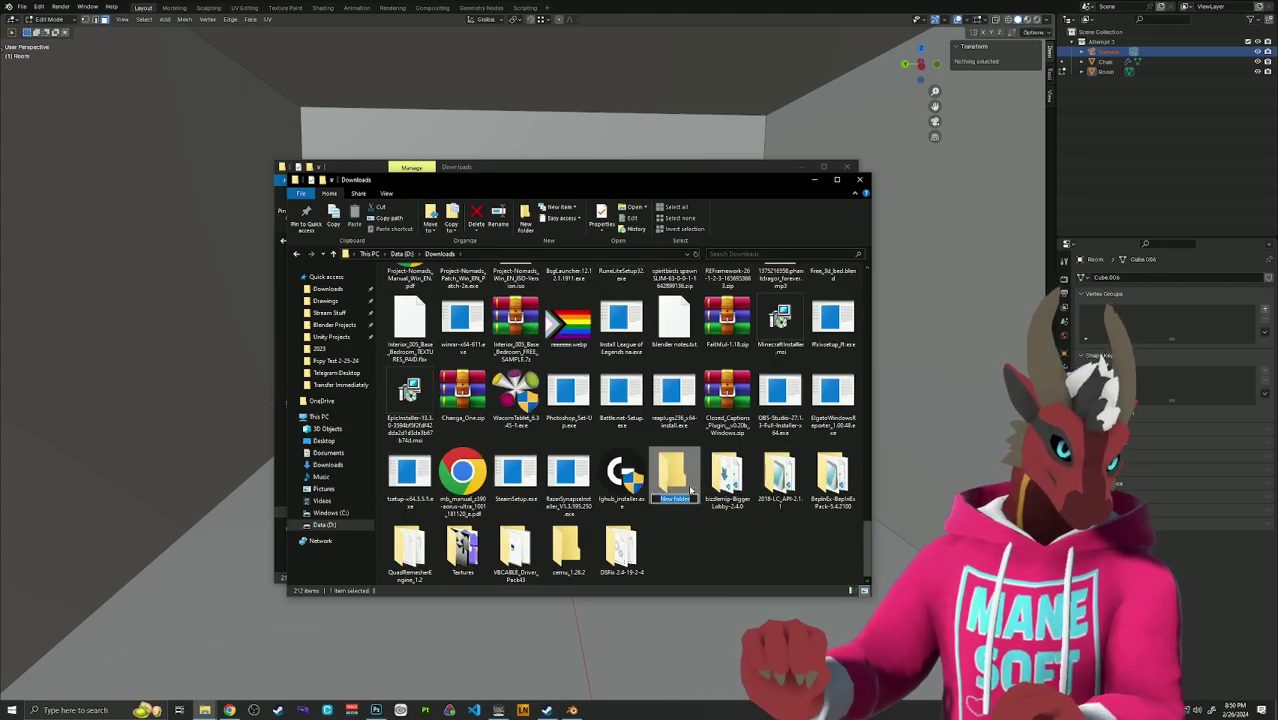
text(Blender)
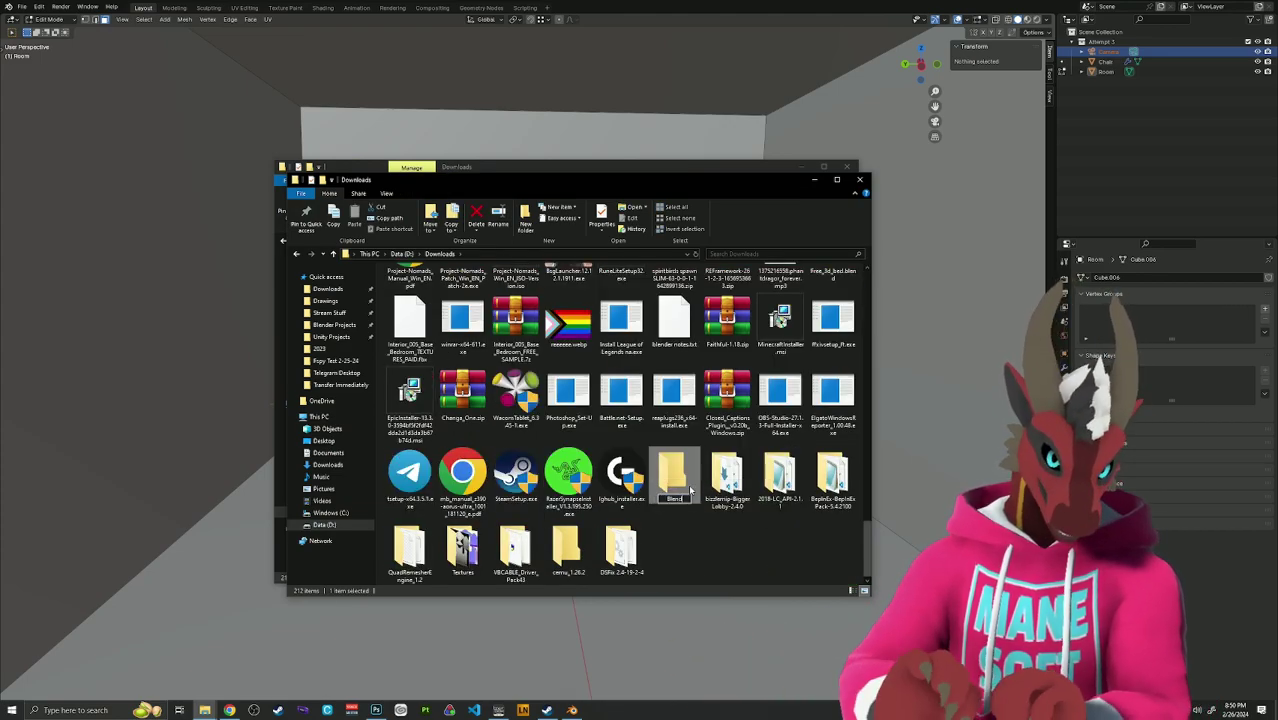
text( Plugins)
key(Return)
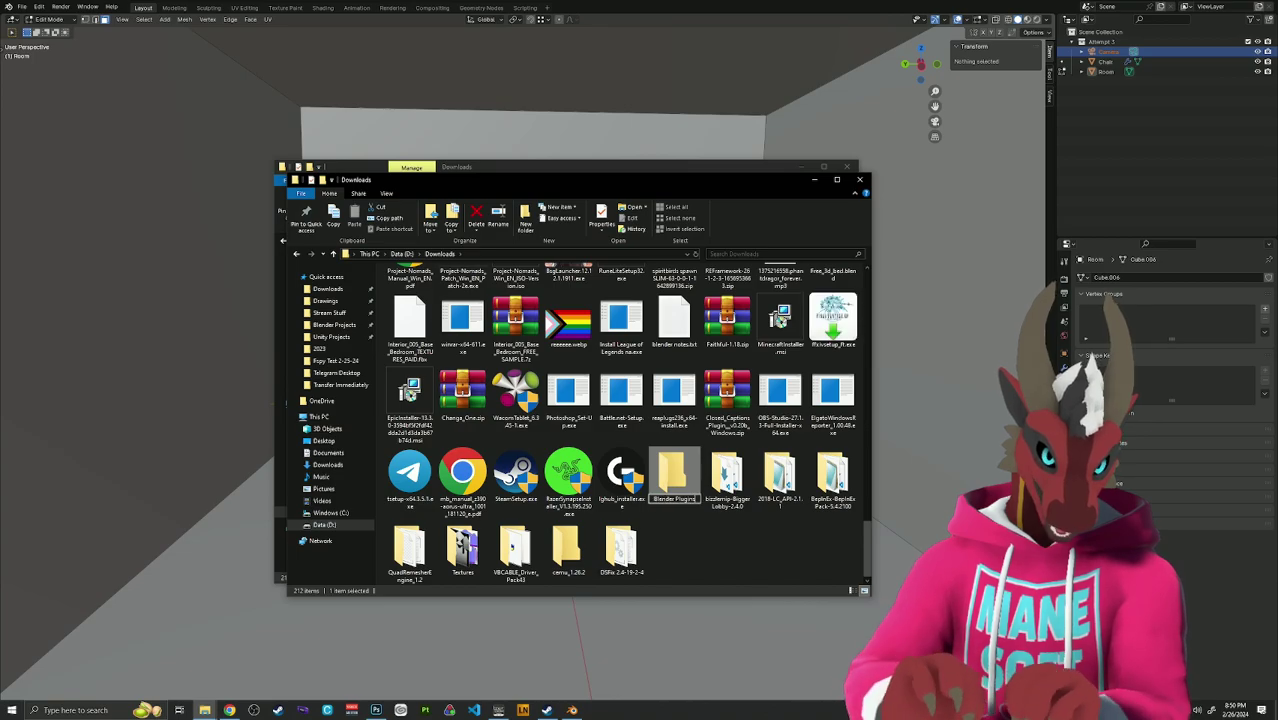
double_click(690, 489)
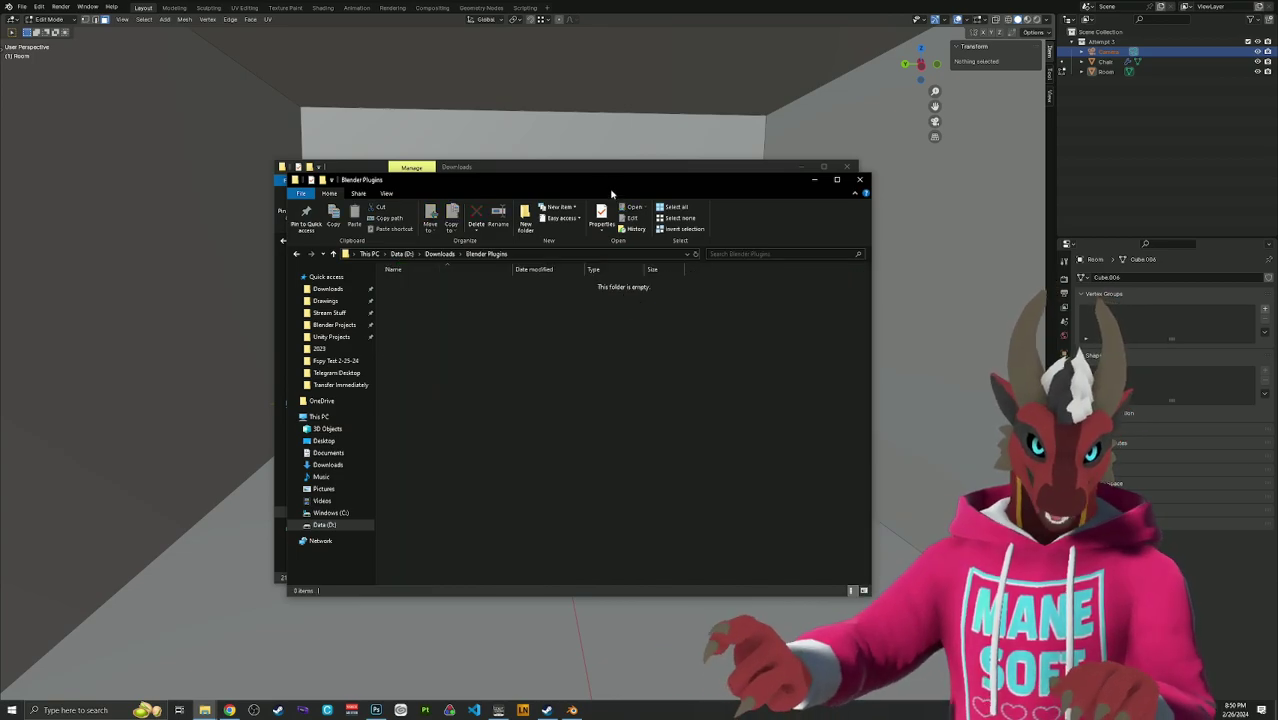
Arrange the Blender Plugins and Downloads windows so that both folders are accessible side by side.
drag(615, 175, 573, 129)
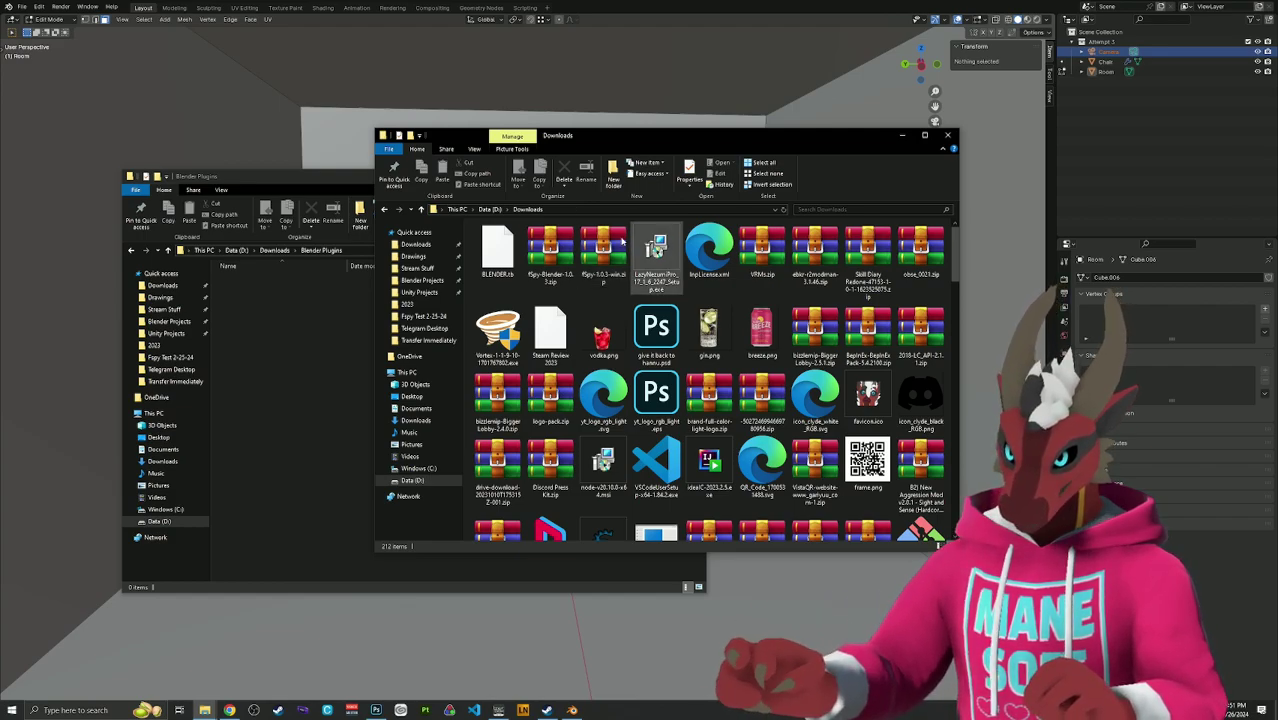
drag(626, 142, 643, 132)
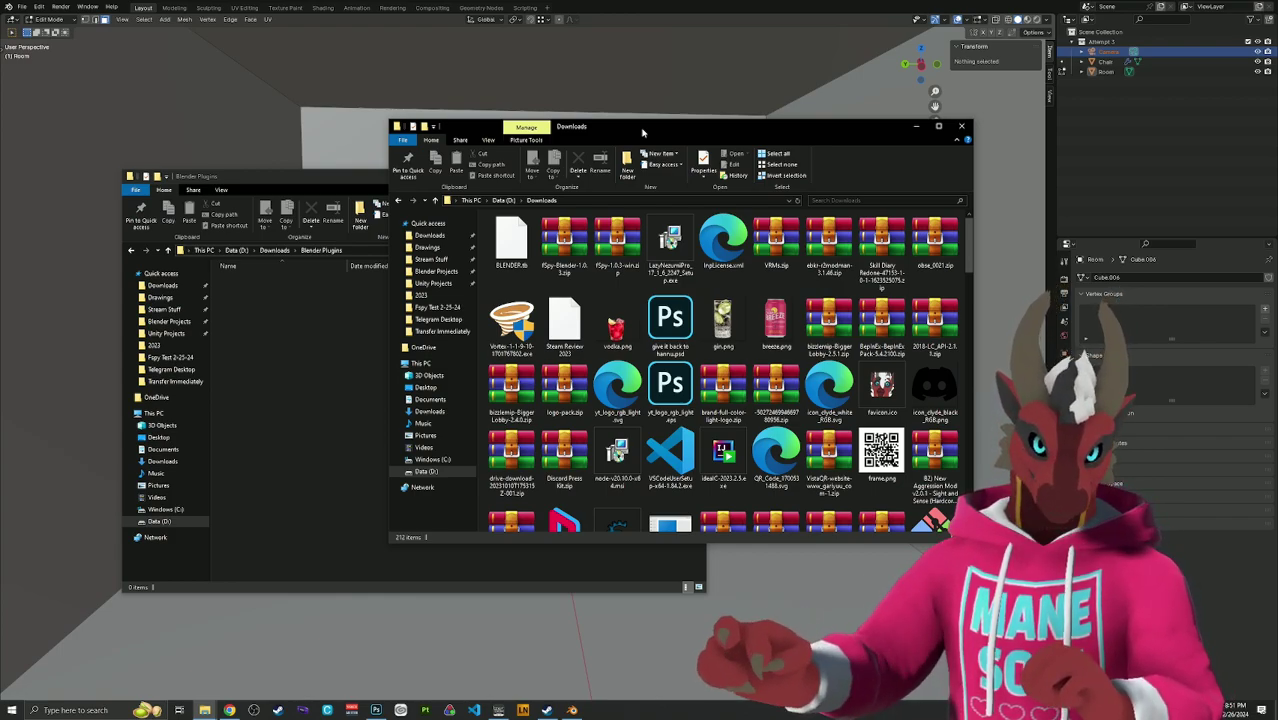
drag(628, 128, 670, 117)
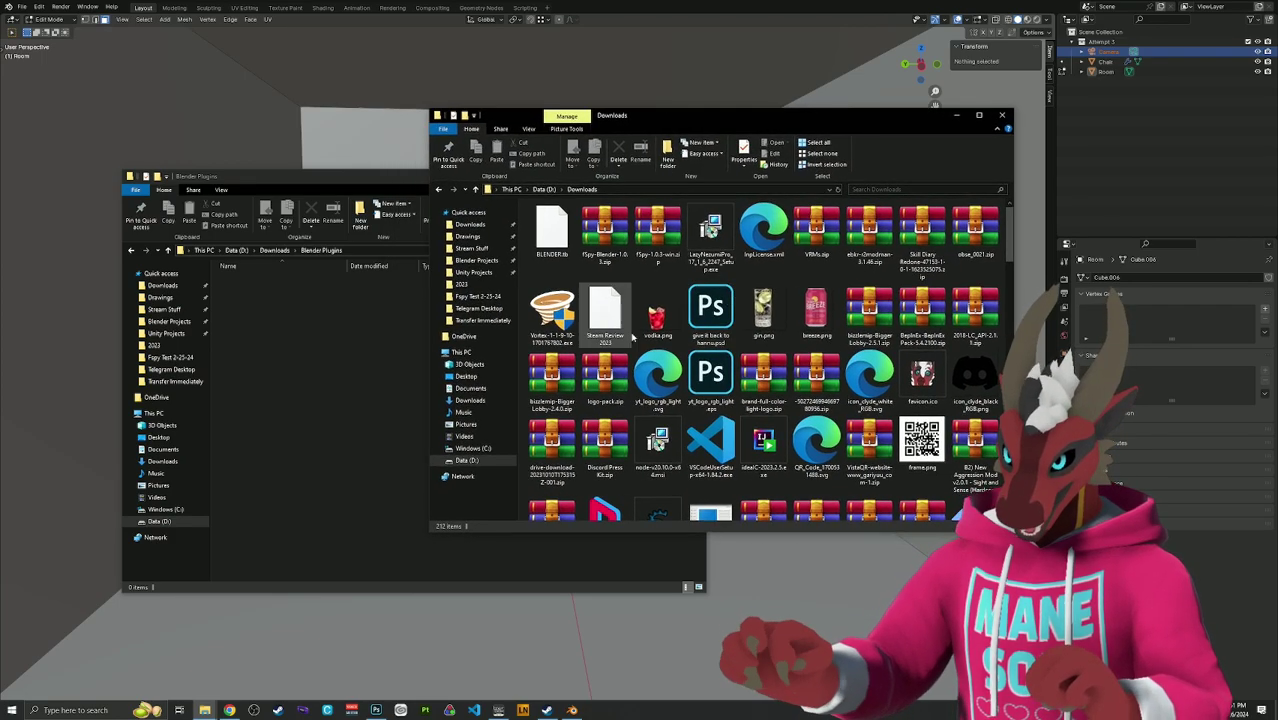
Search the Downloads folder for .zip files and examine the fSpy archives among the results.
click(874, 189)
text(.clip)
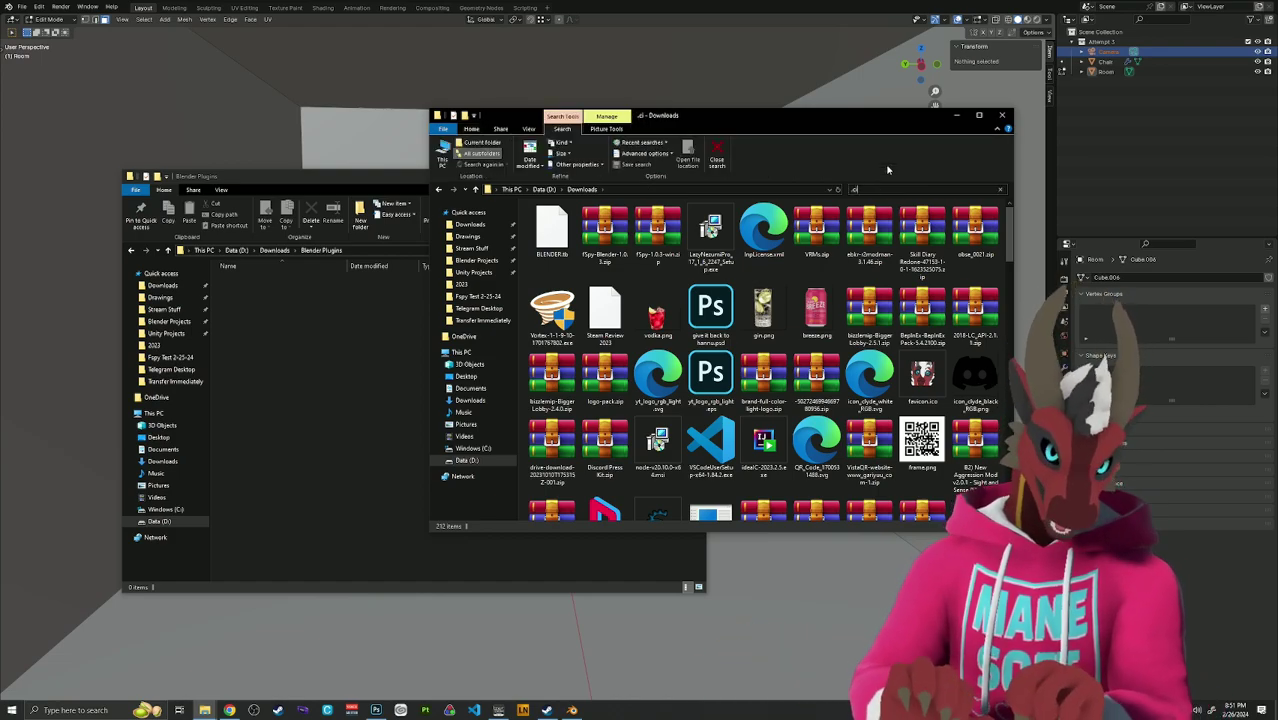
key(BackSpace)
key(BackSpace)
key(BackSpace)
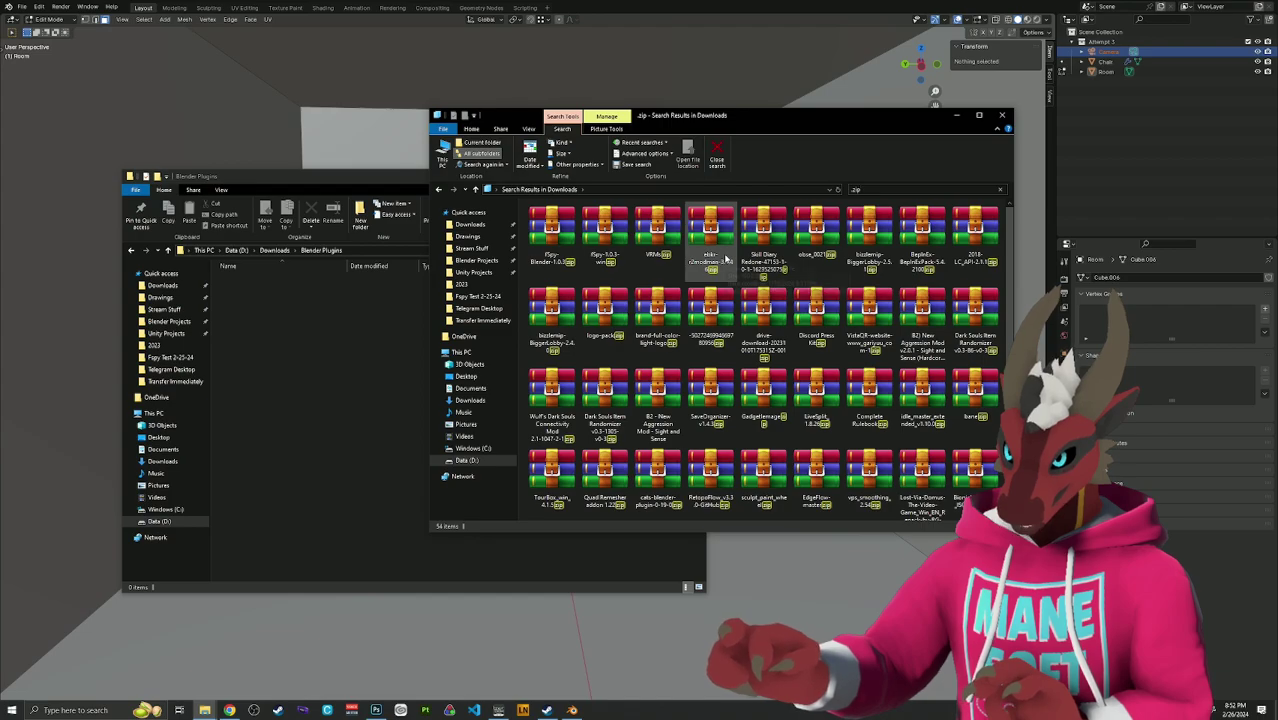
mouse_move(726, 259)
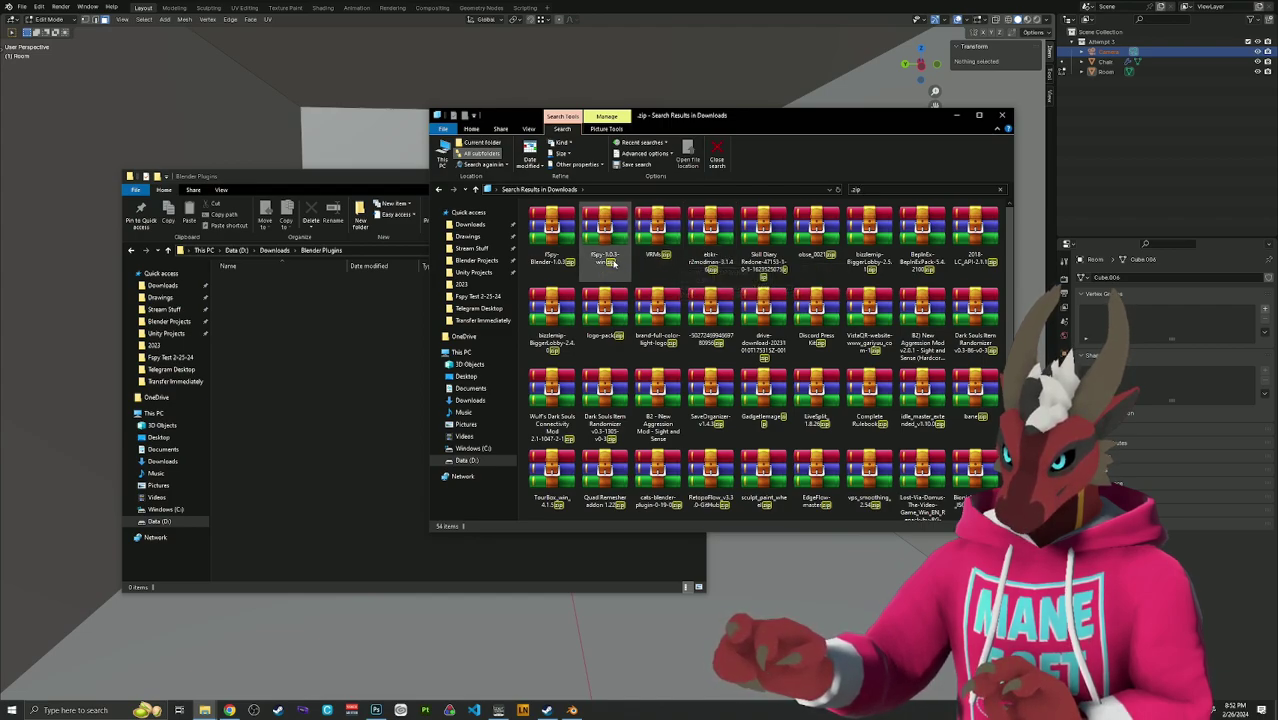
mouse_move(607, 263)
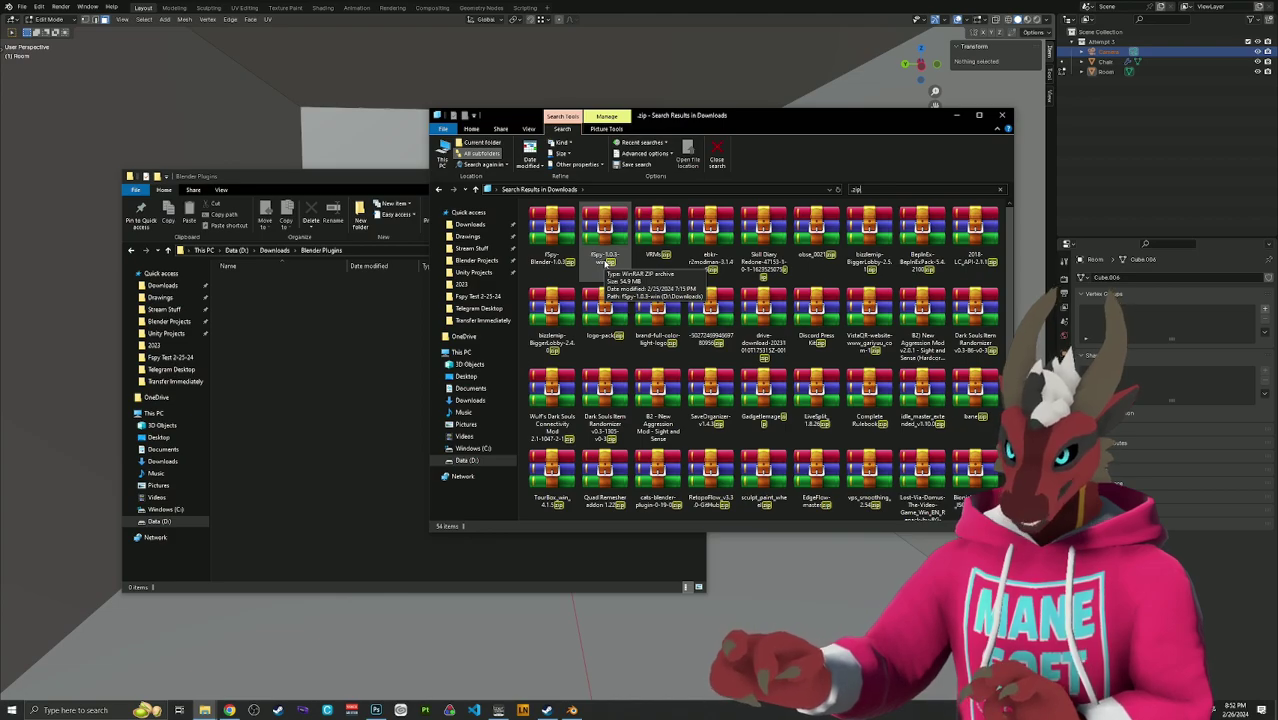
Move fSpy-Blender-1.0.3.zip from the search results into the Blender Plugins folder, keeping both windows accessible.
drag(731, 118, 786, 101)
drag(605, 212, 312, 386)
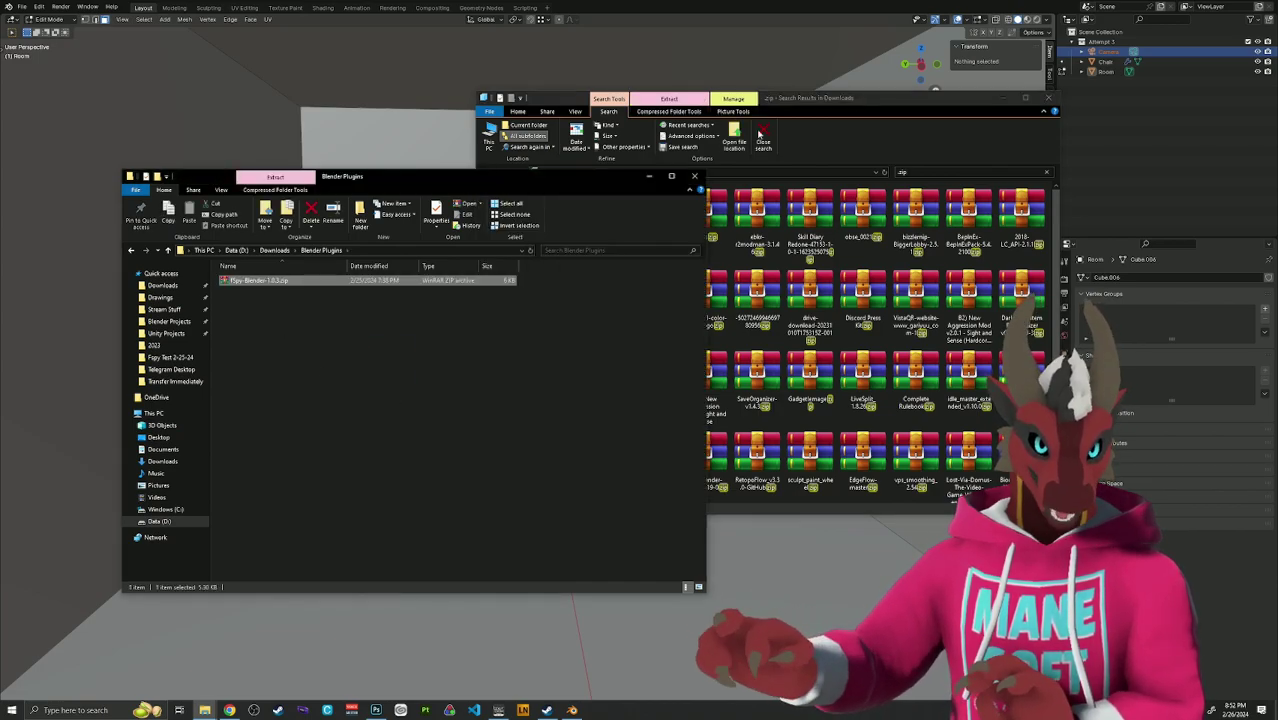
drag(795, 103, 824, 98)
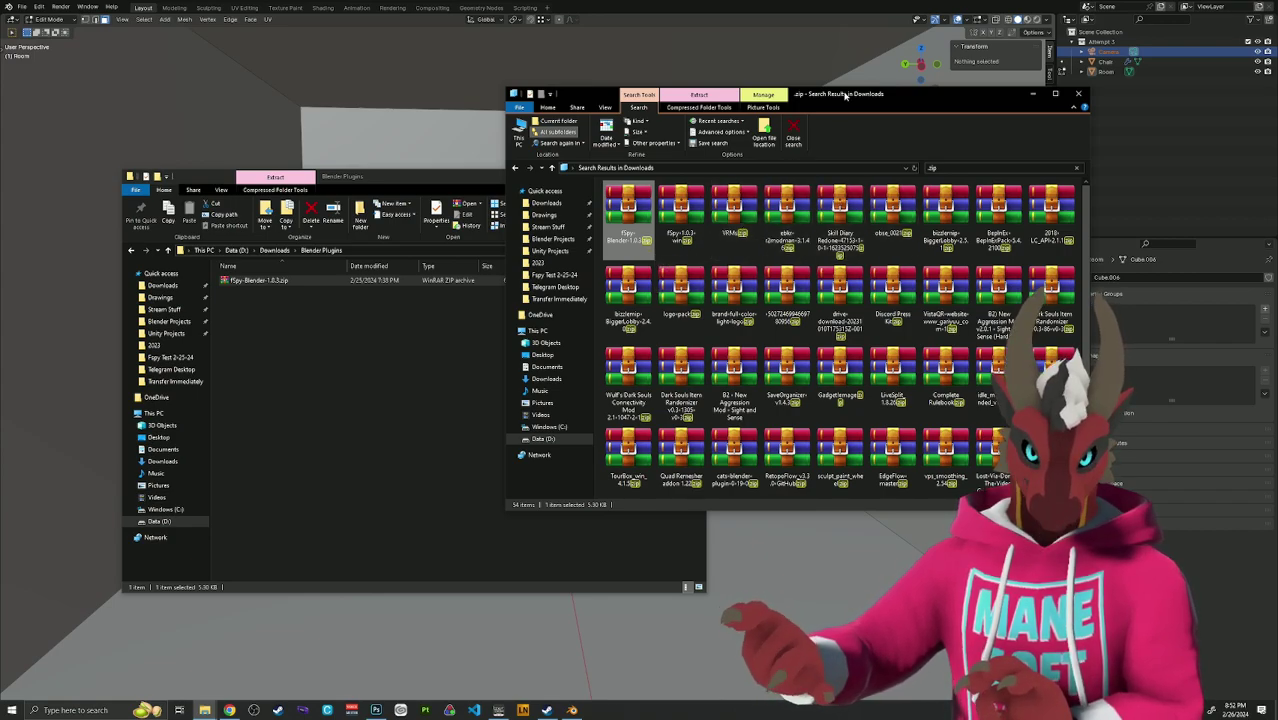
drag(841, 95, 851, 97)
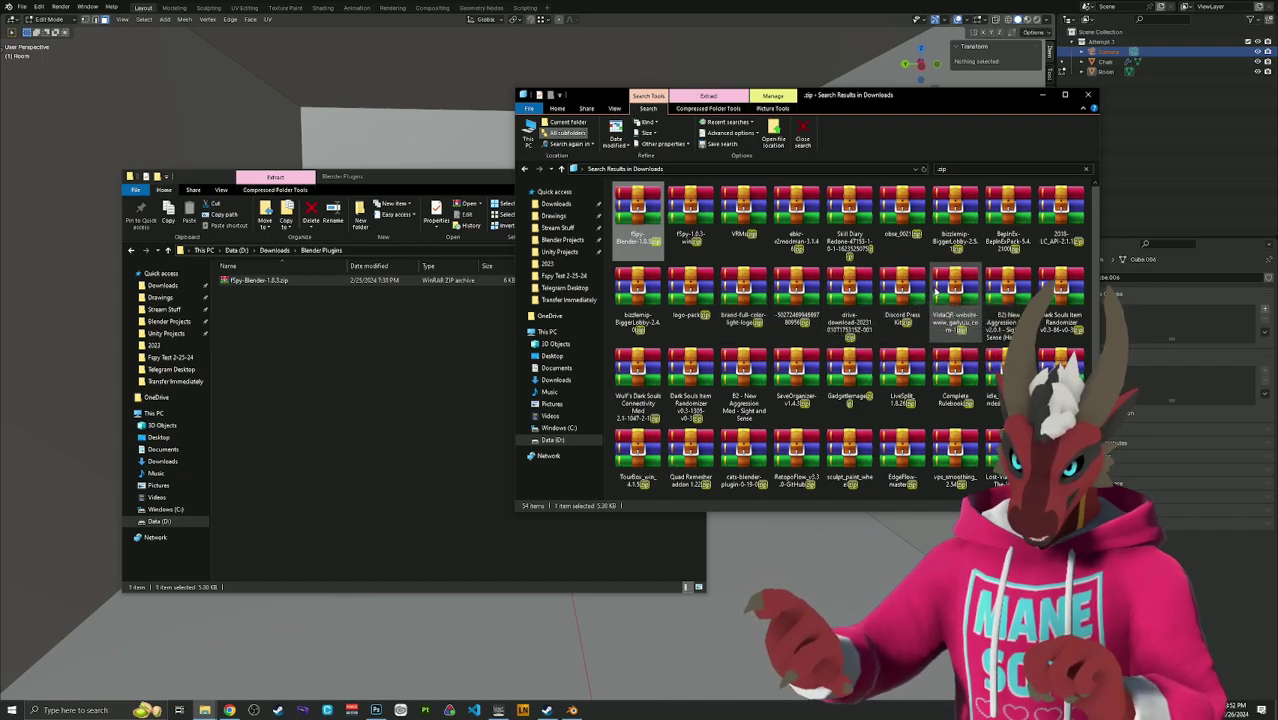
Move Quad Remesher addon 1.22.zip, cats-blender-plugin-0-19-0.zip and RetopoFlow_v3.3.0-GitHub.zip from the search results into the Blender Plugins folder.
scroll(935, 290, down, 1)
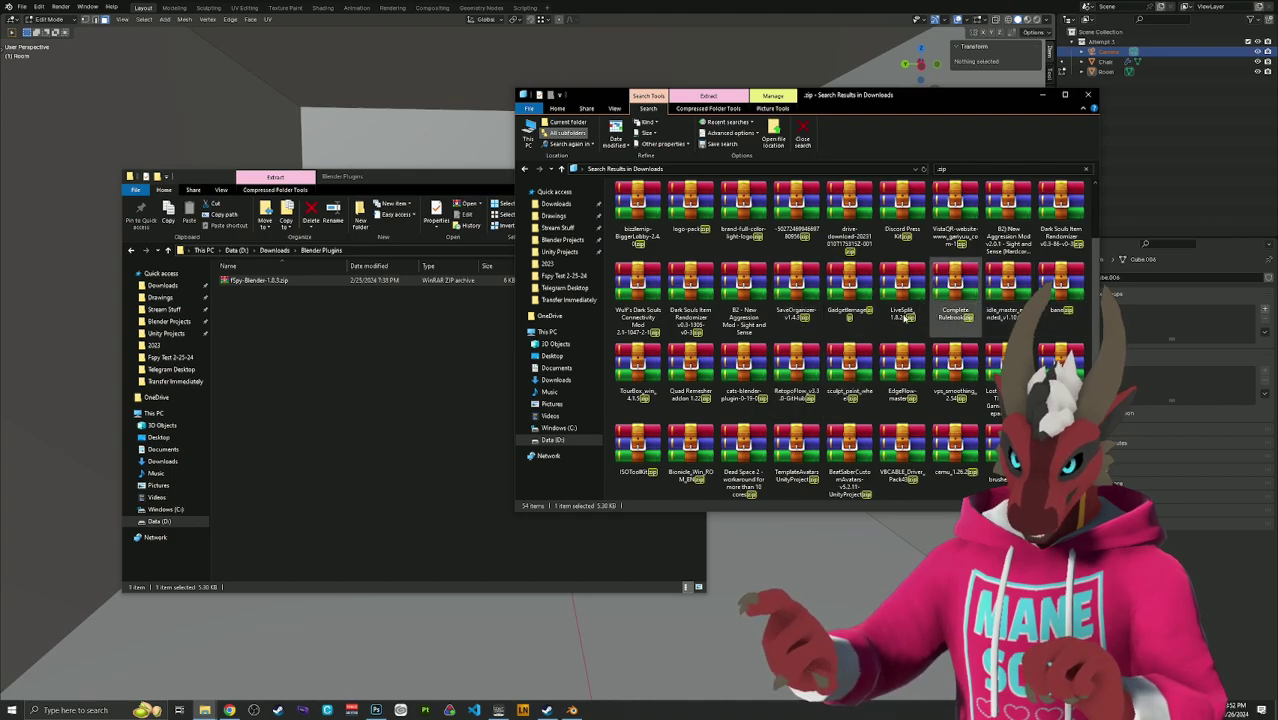
click(689, 370)
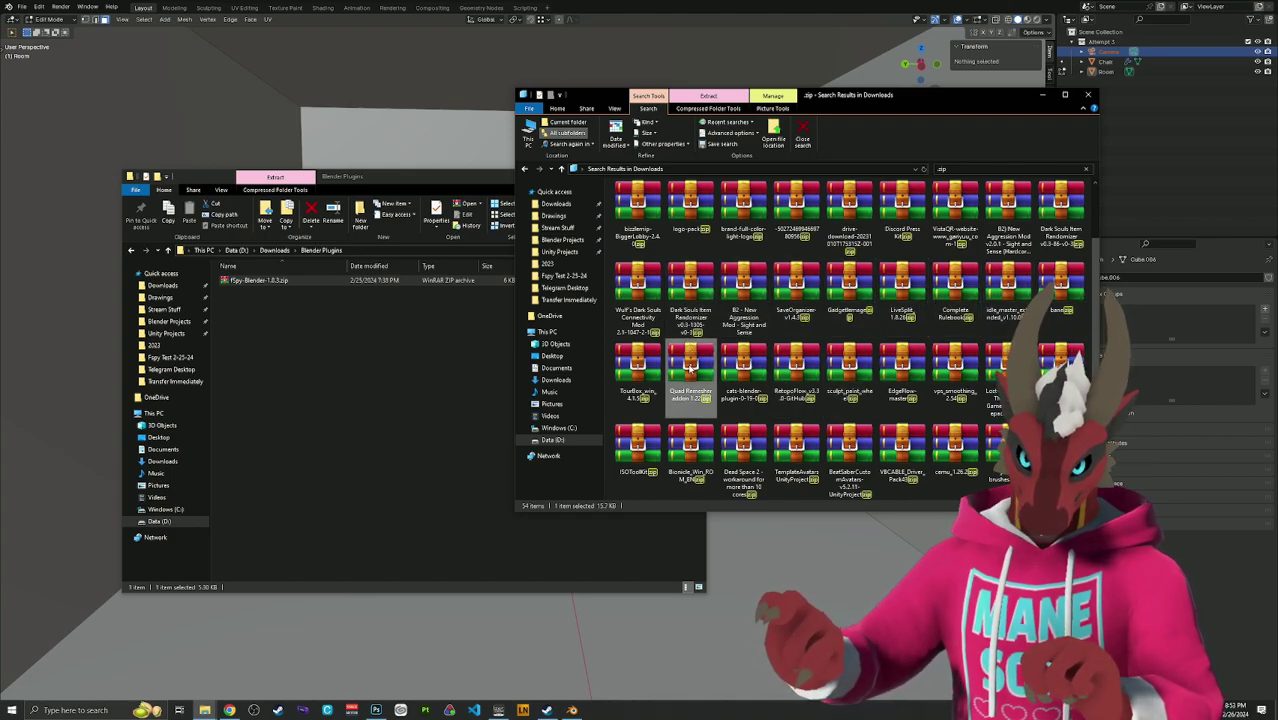
drag(694, 370, 410, 378)
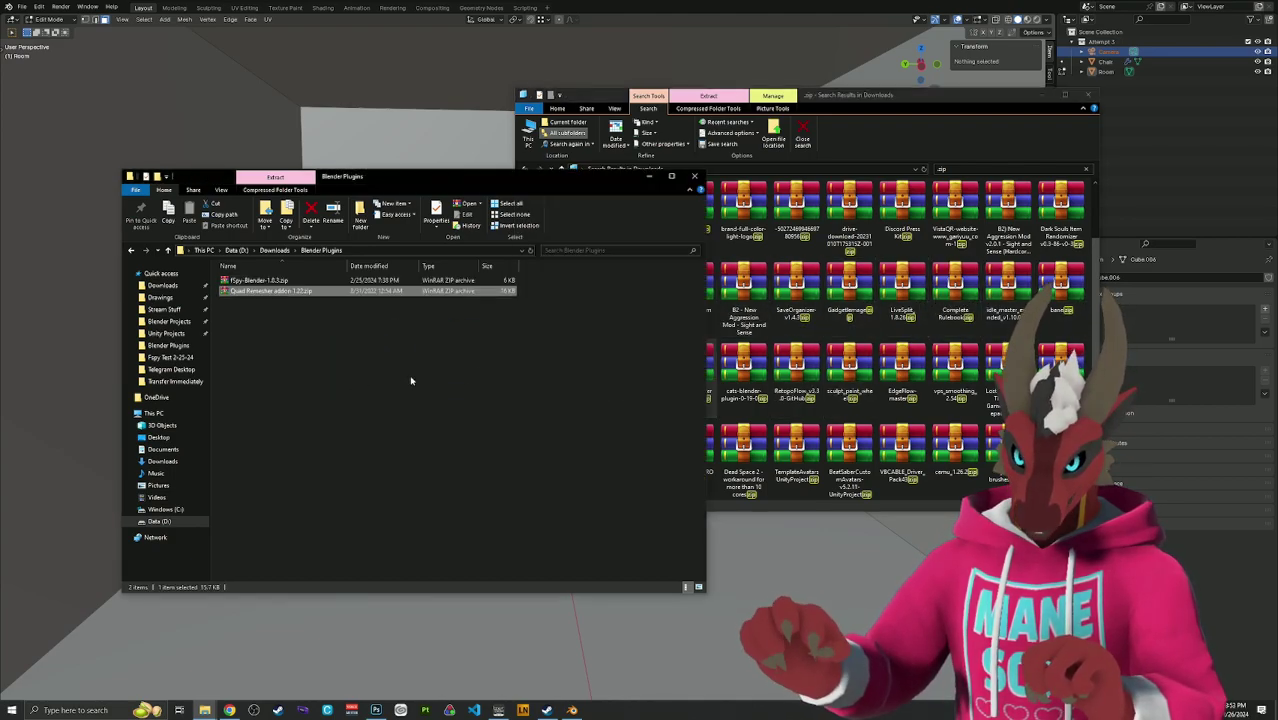
click(748, 386)
drag(750, 388, 342, 380)
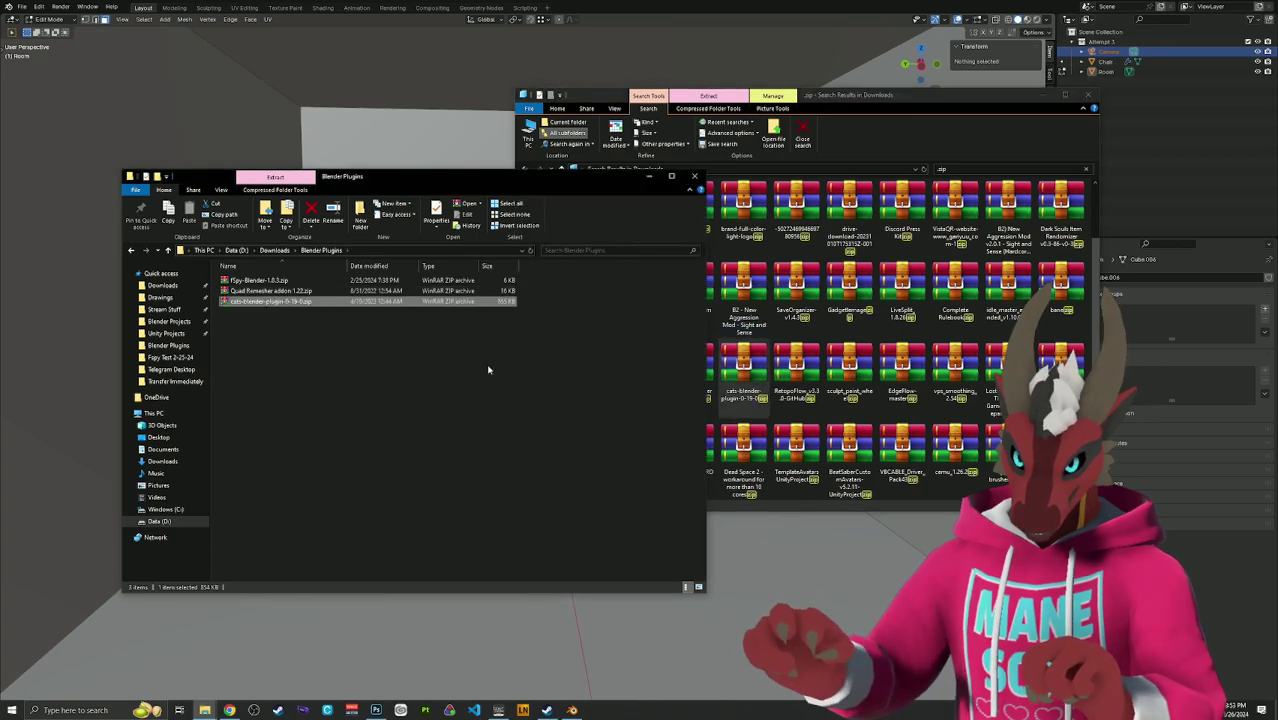
drag(798, 370, 365, 370)
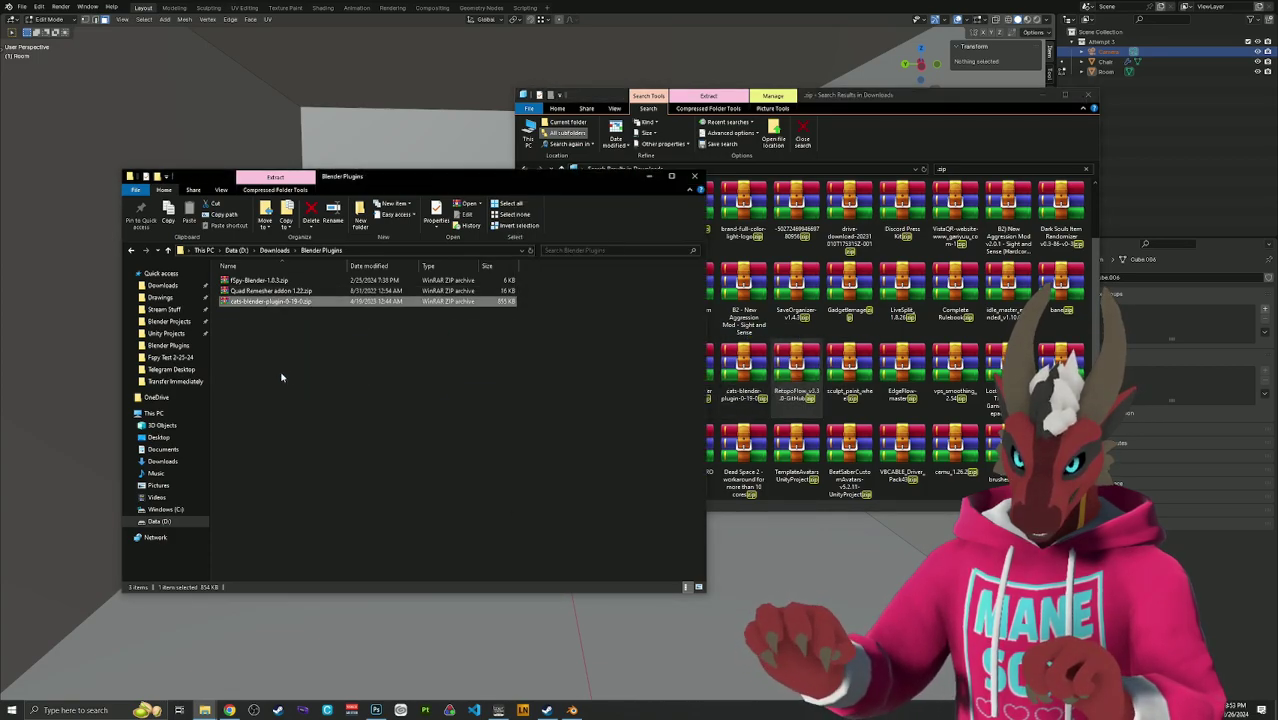
Move sculpt_paint_wheel.zip, EdgeFlow-master.zip and vps_smoothing_2.54.zip from the search results into the Blender Plugins folder.
click(849, 370)
drag(849, 370, 370, 412)
click(903, 370)
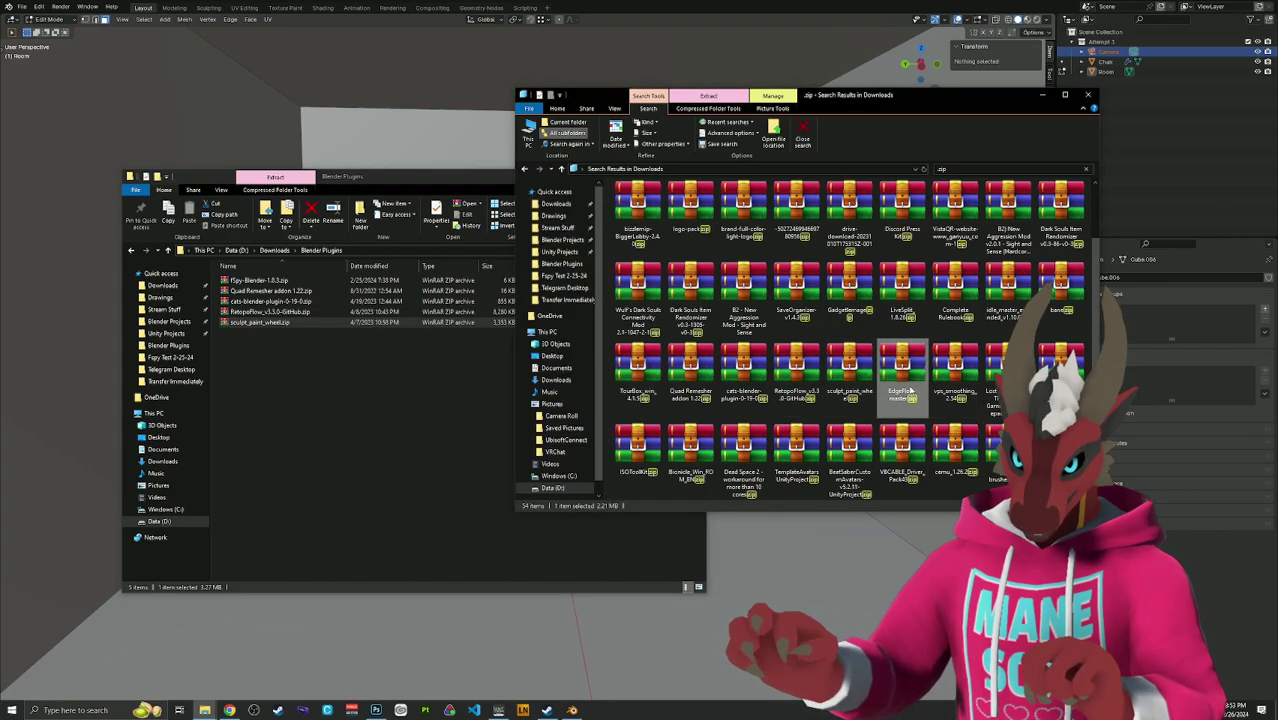
drag(903, 370, 376, 421)
click(955, 370)
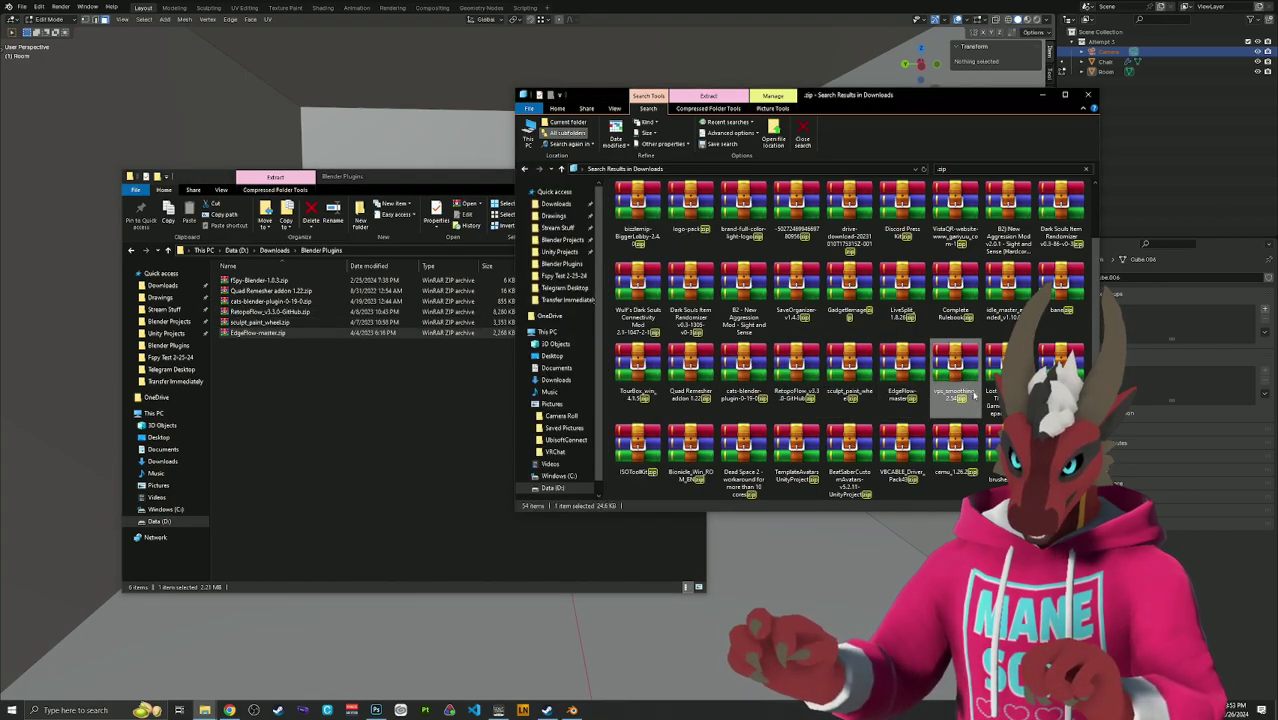
drag(955, 370, 390, 432)
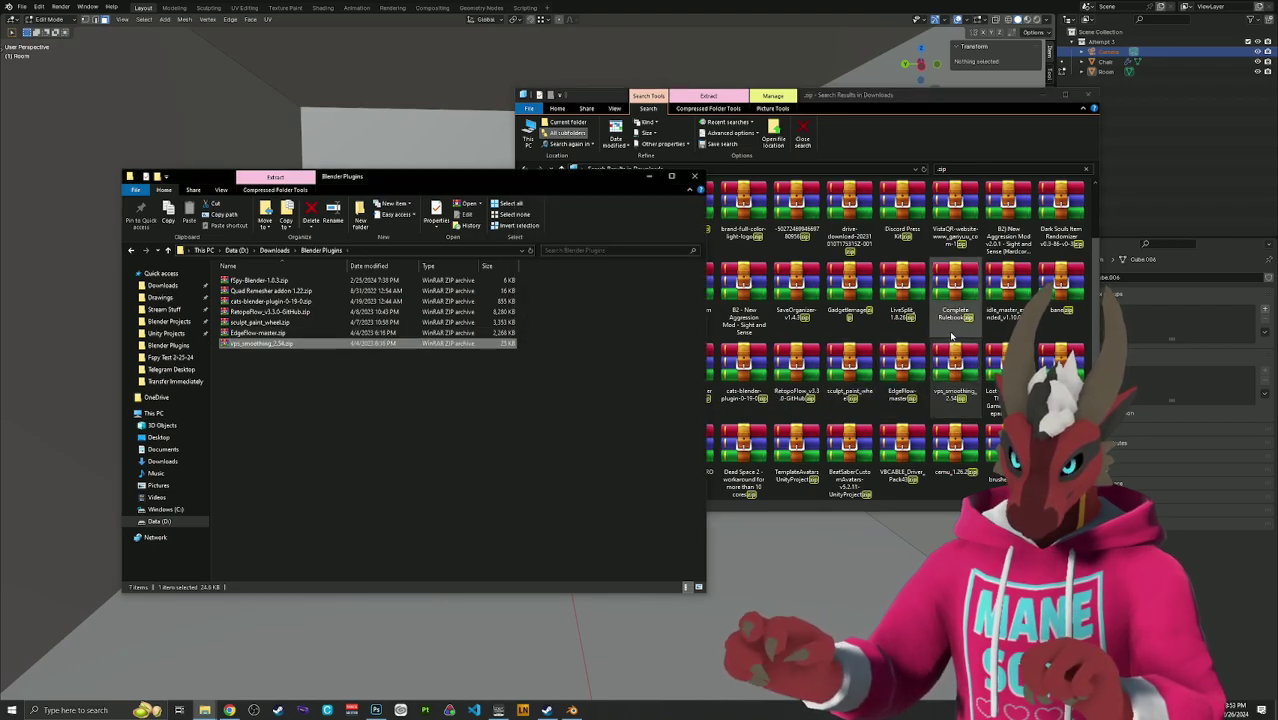
Check the remaining .zip results for add-on archives, close the search results window and reposition the Blender Plugins window.
click(966, 107)
scroll(928, 392, down, 1)
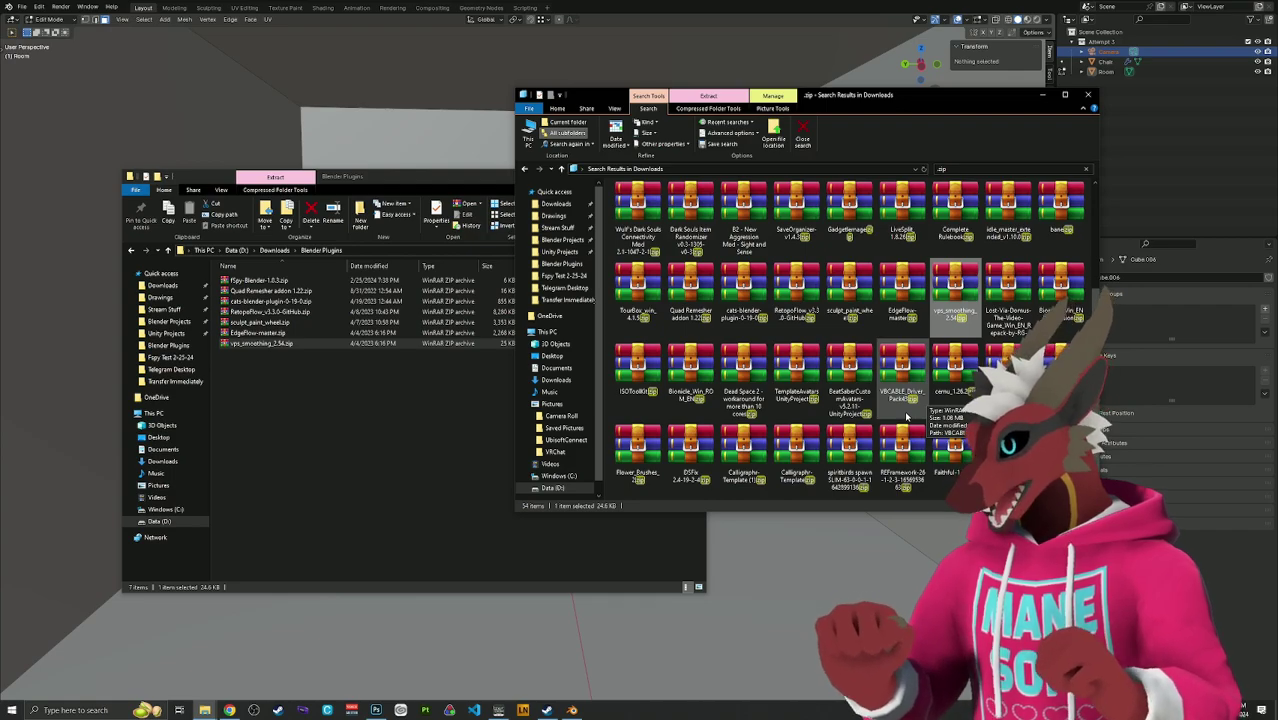
mouse_move(906, 416)
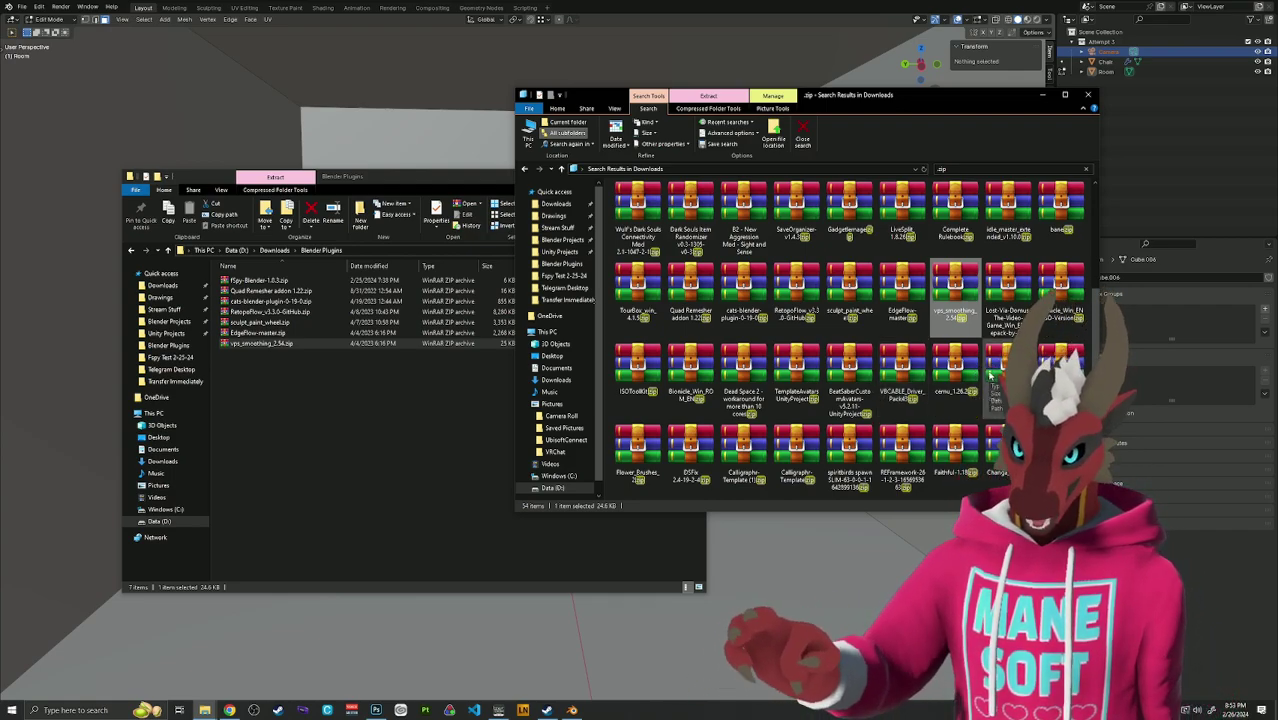
mouse_move(1006, 318)
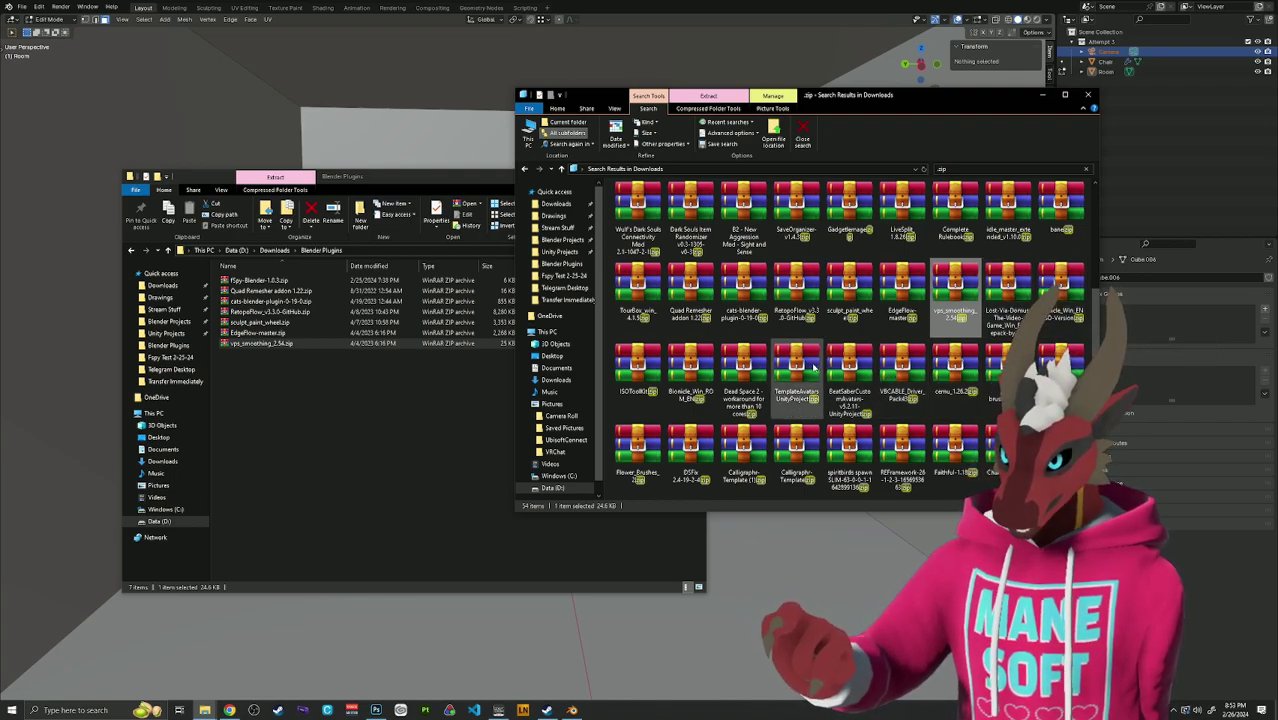
mouse_move(810, 368)
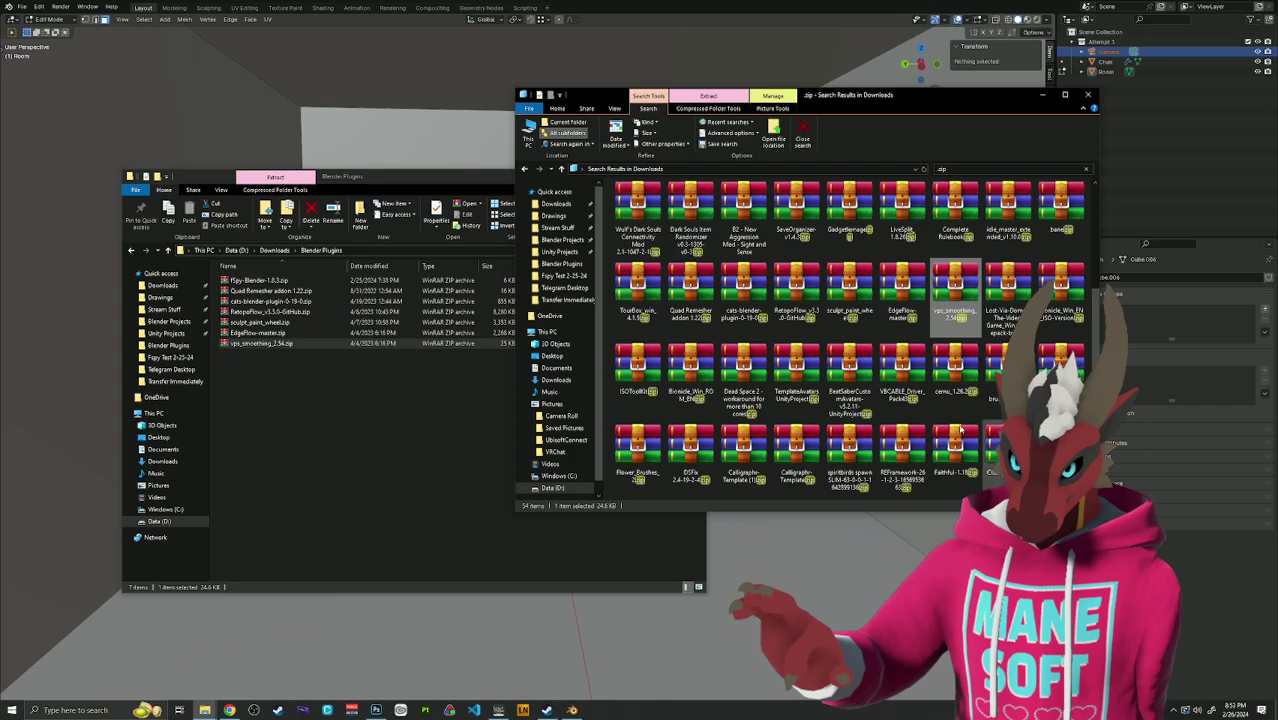
click(1088, 94)
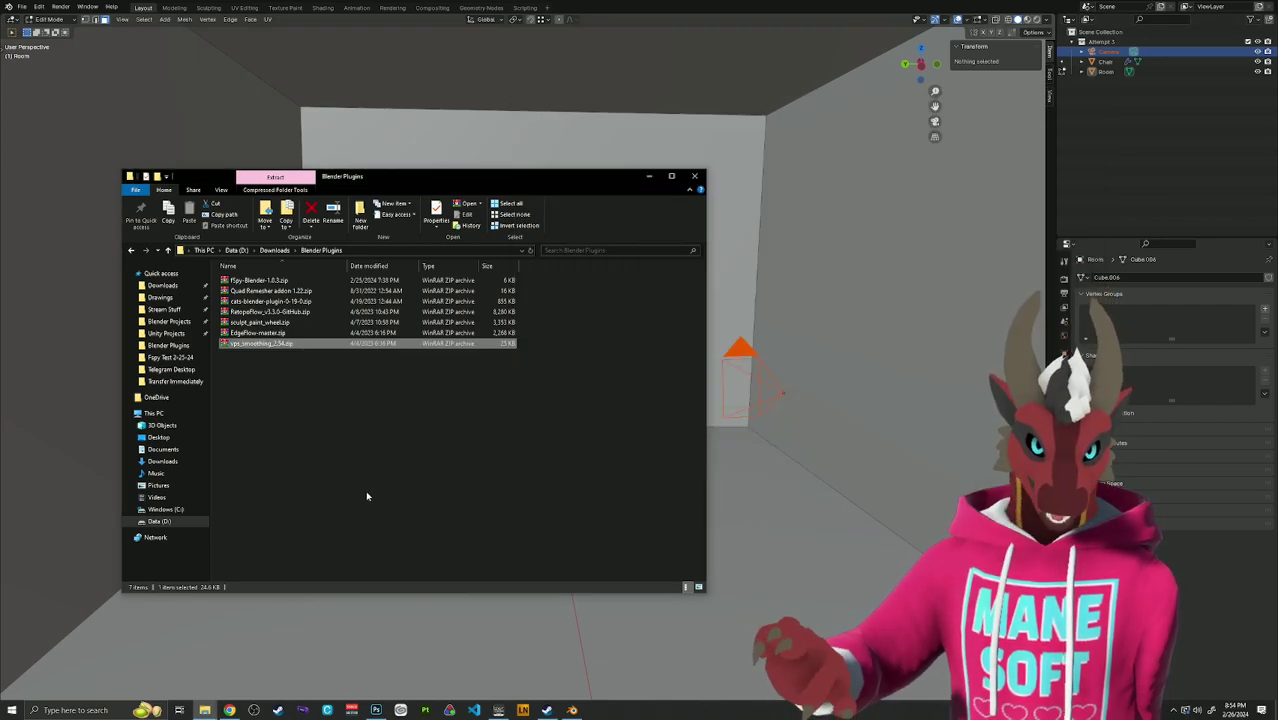
click(394, 436)
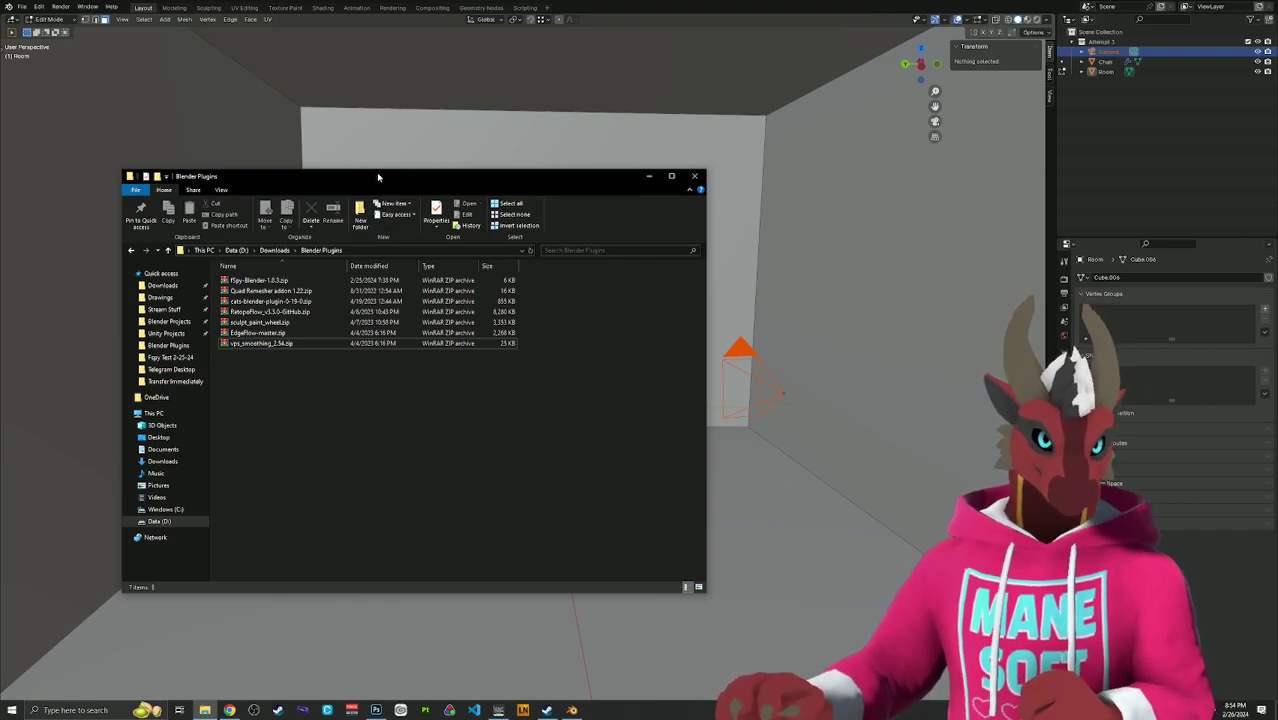
drag(378, 177, 453, 160)
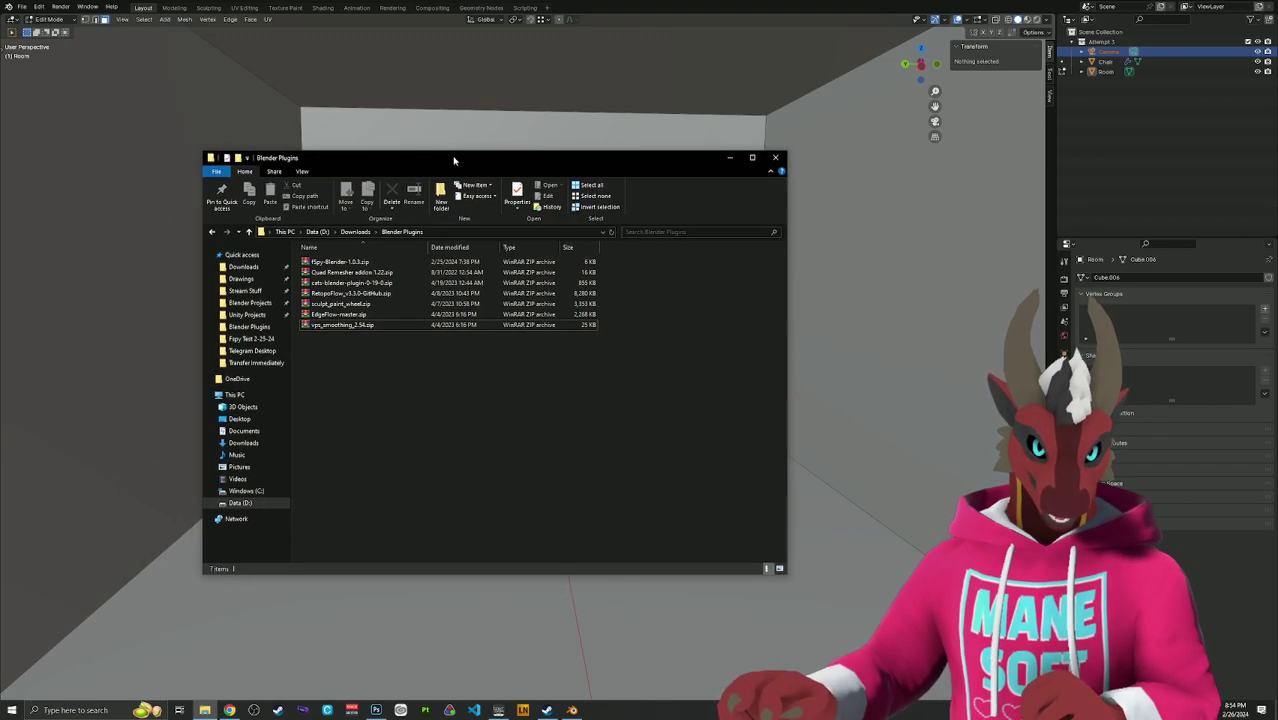
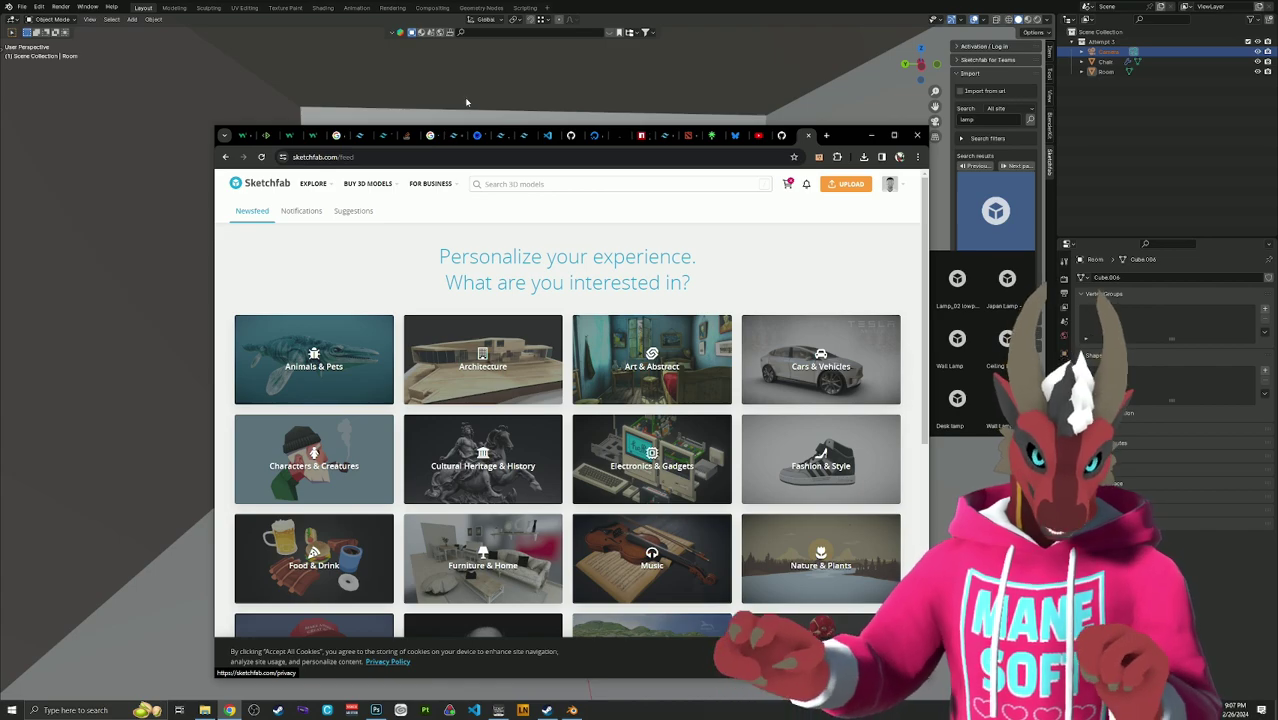
Look over the model categories on the Sketchfab newsfeed page and return to the Blender scene.
mouse_move(427, 178)
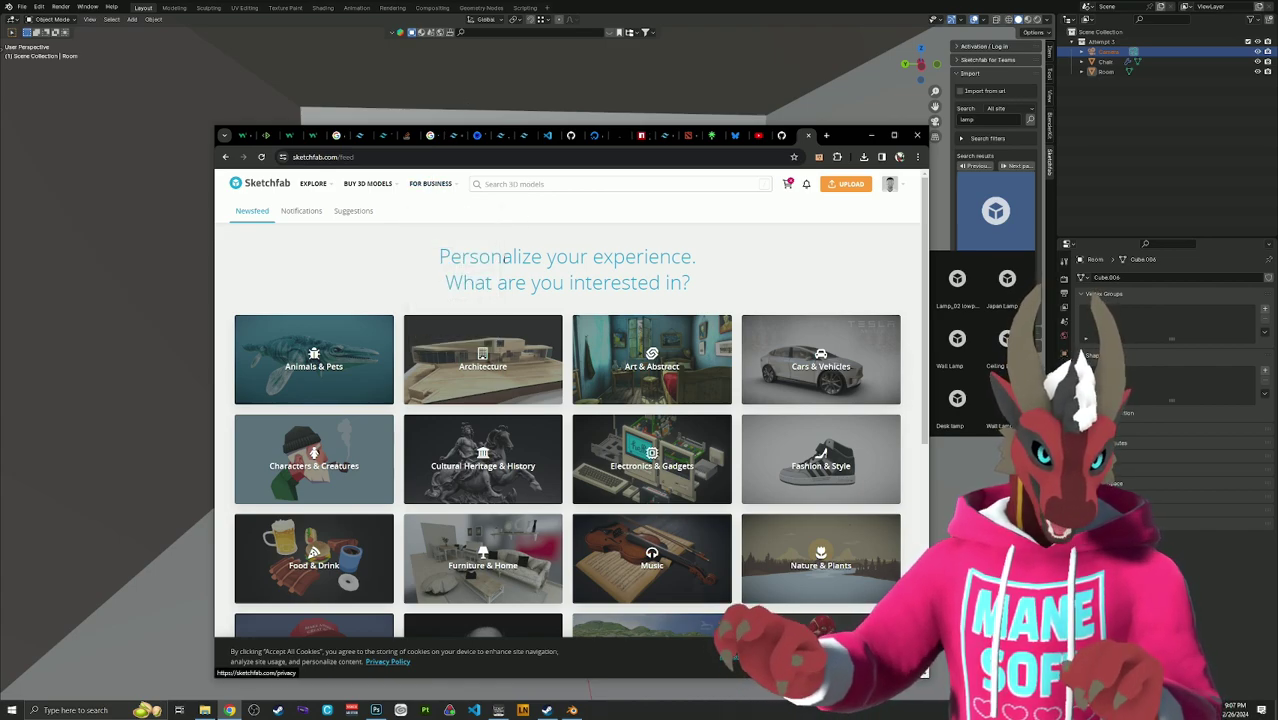
scroll(505, 258, down, 3)
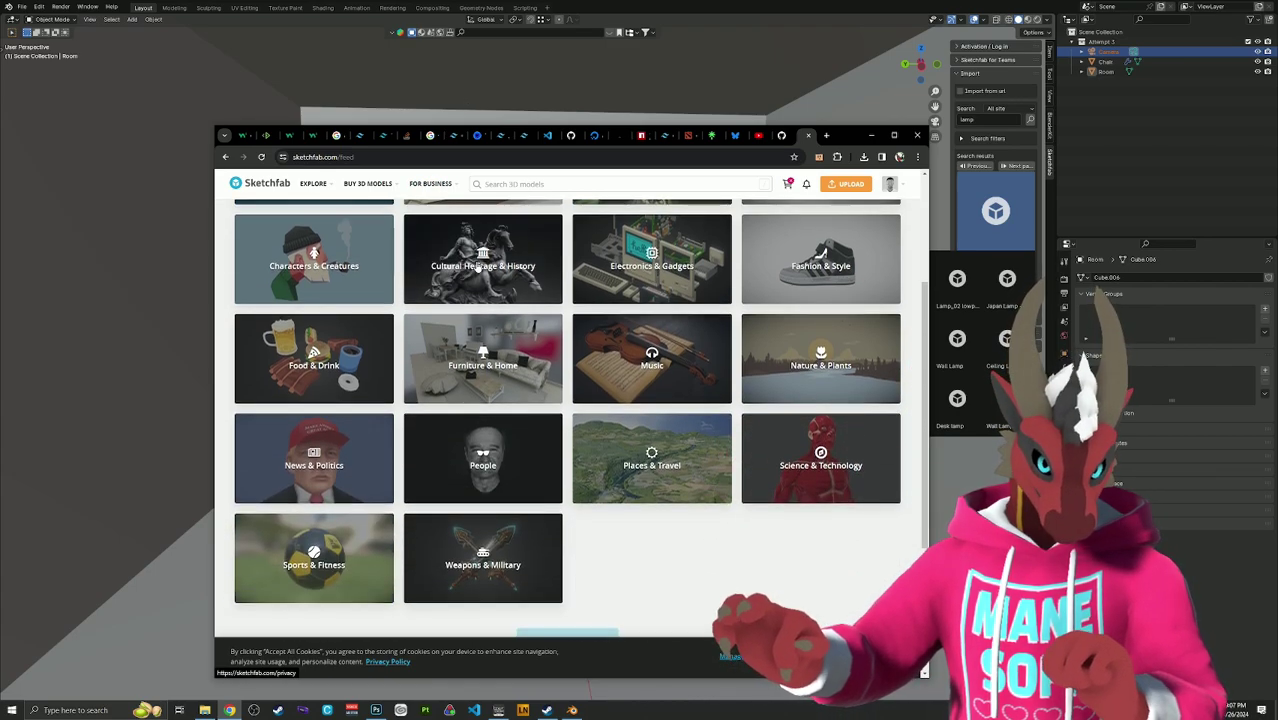
scroll(478, 268, up, 3)
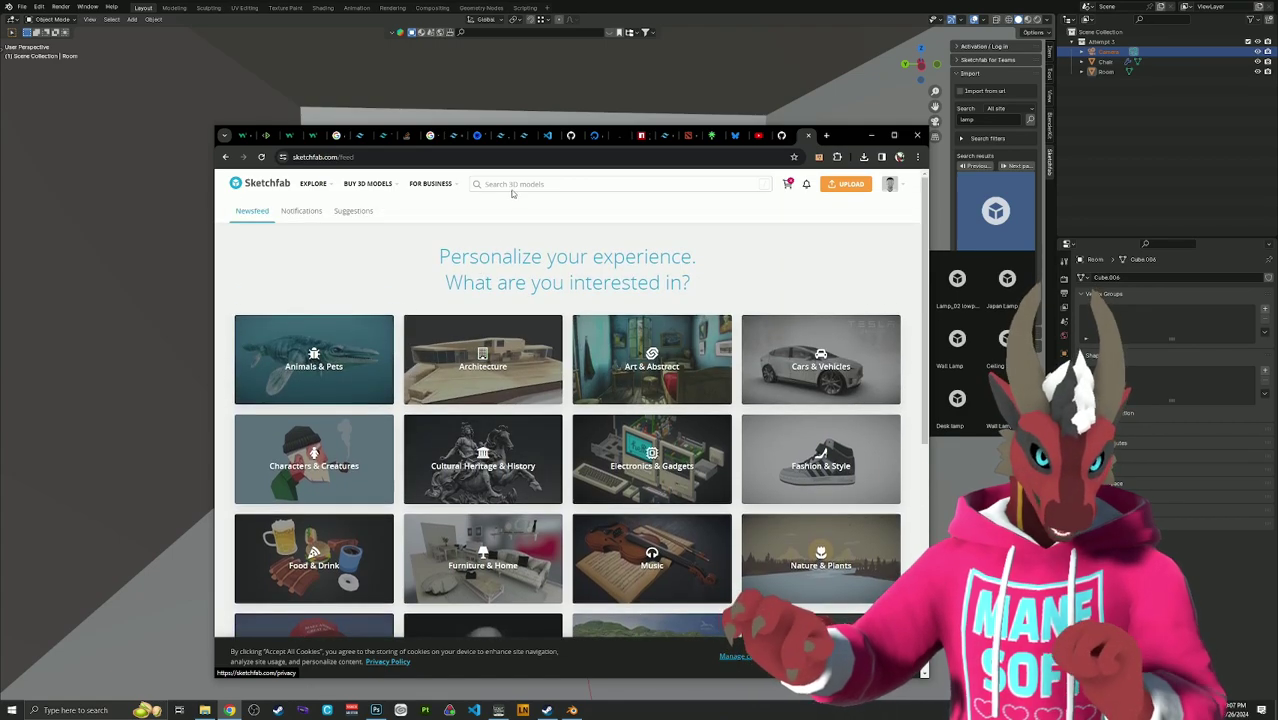
click(966, 6)
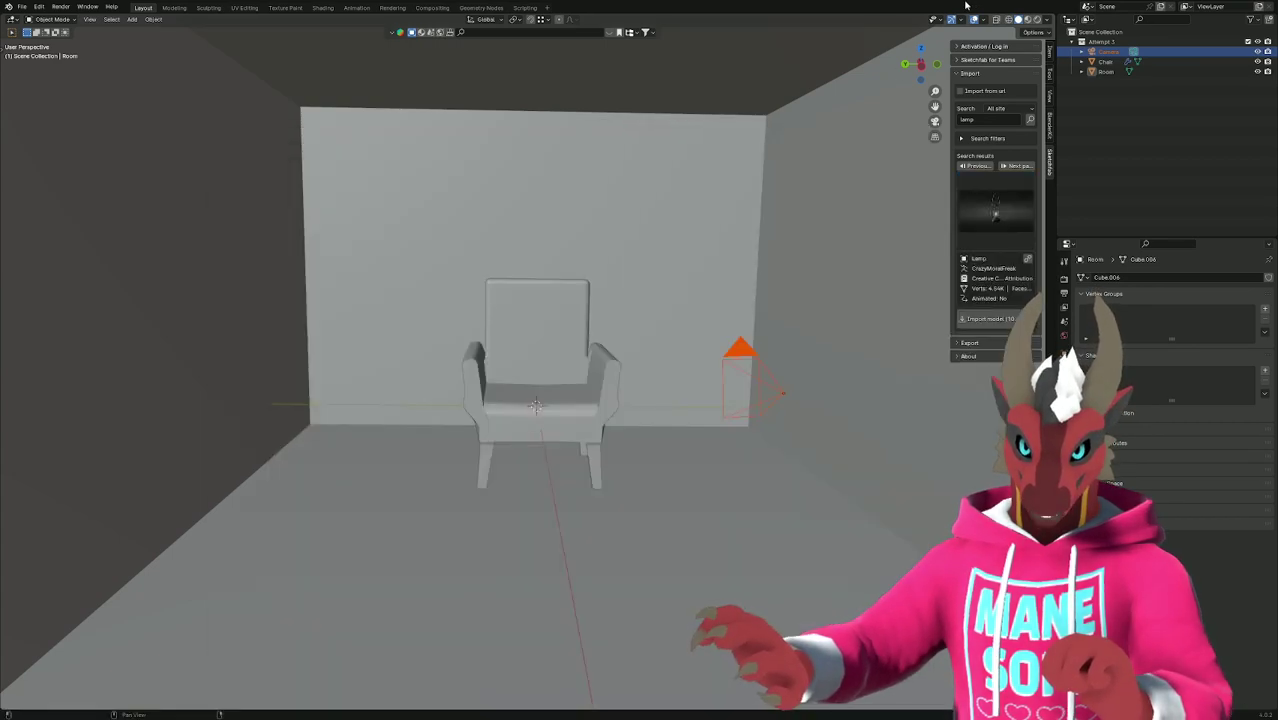
Compare the BlenderKit asset search with the Sketchfab import options in Blender, finishing on the Sketchfab add-on.
click(995, 210)
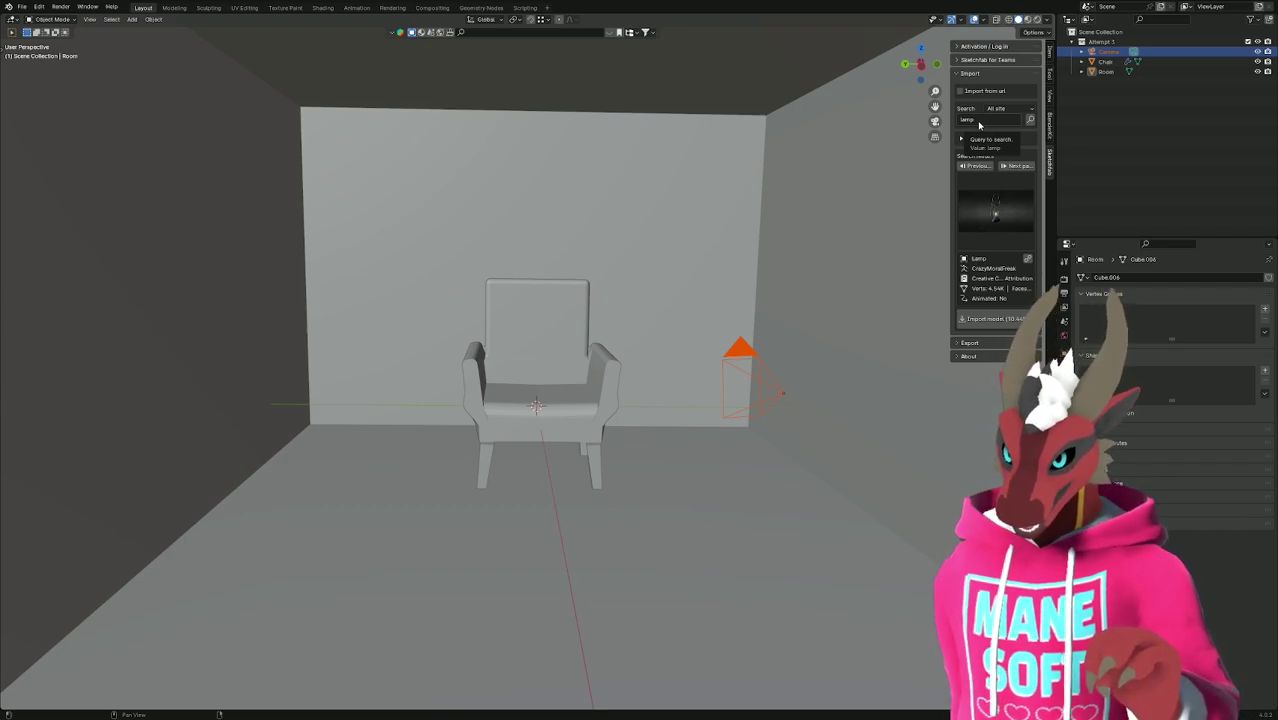
click(1050, 131)
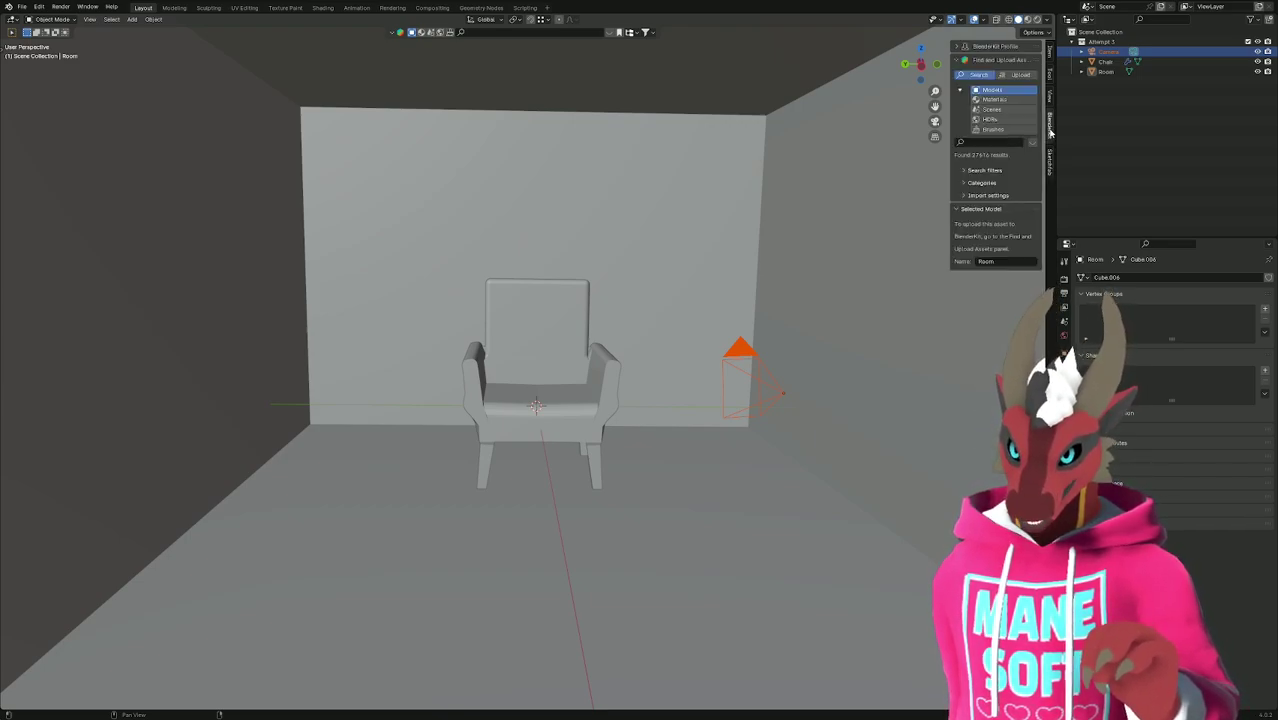
click(1050, 157)
click(1050, 133)
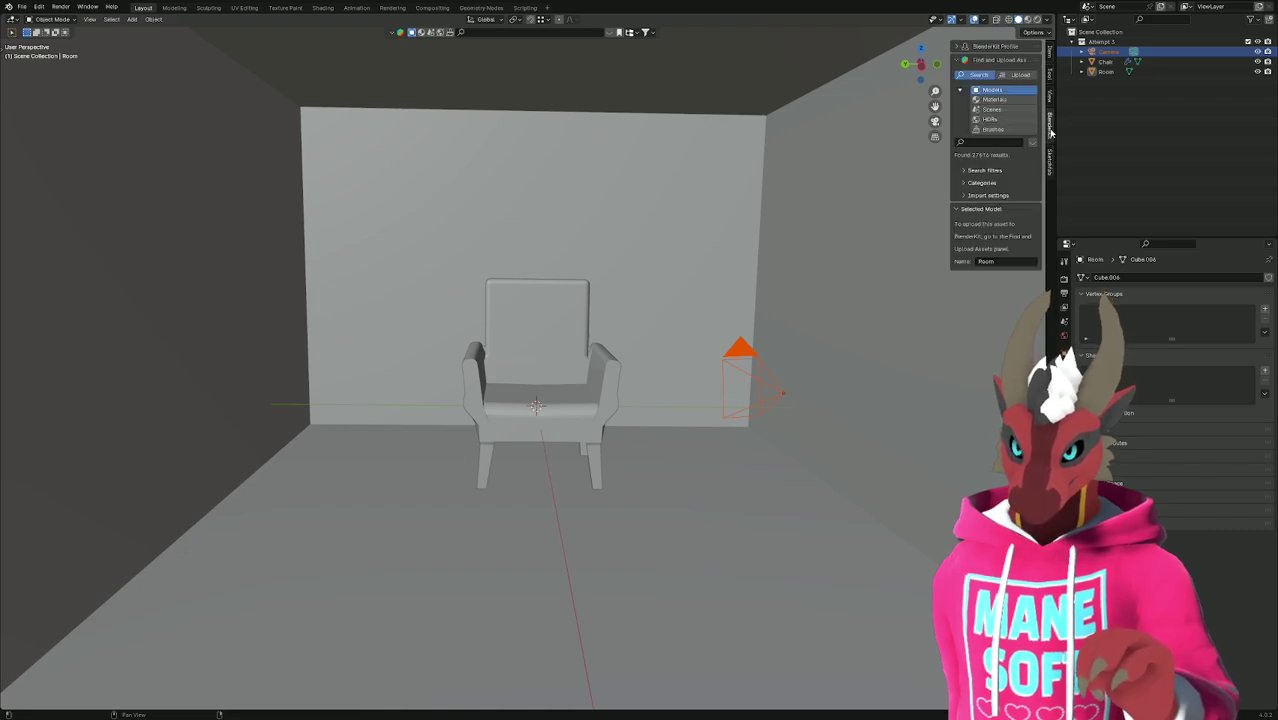
click(1050, 157)
click(1050, 139)
click(1051, 155)
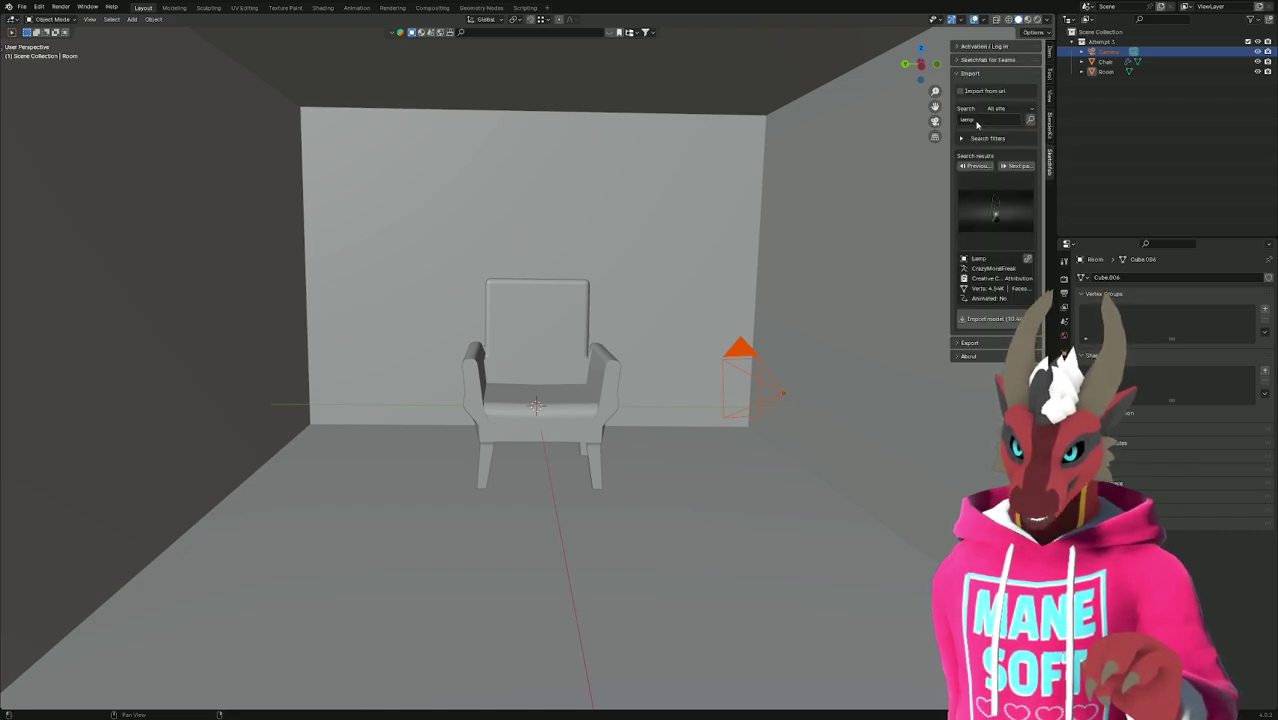
Replace the search term in the Sketchfab add-on with "light" and run the model search.
click(977, 120)
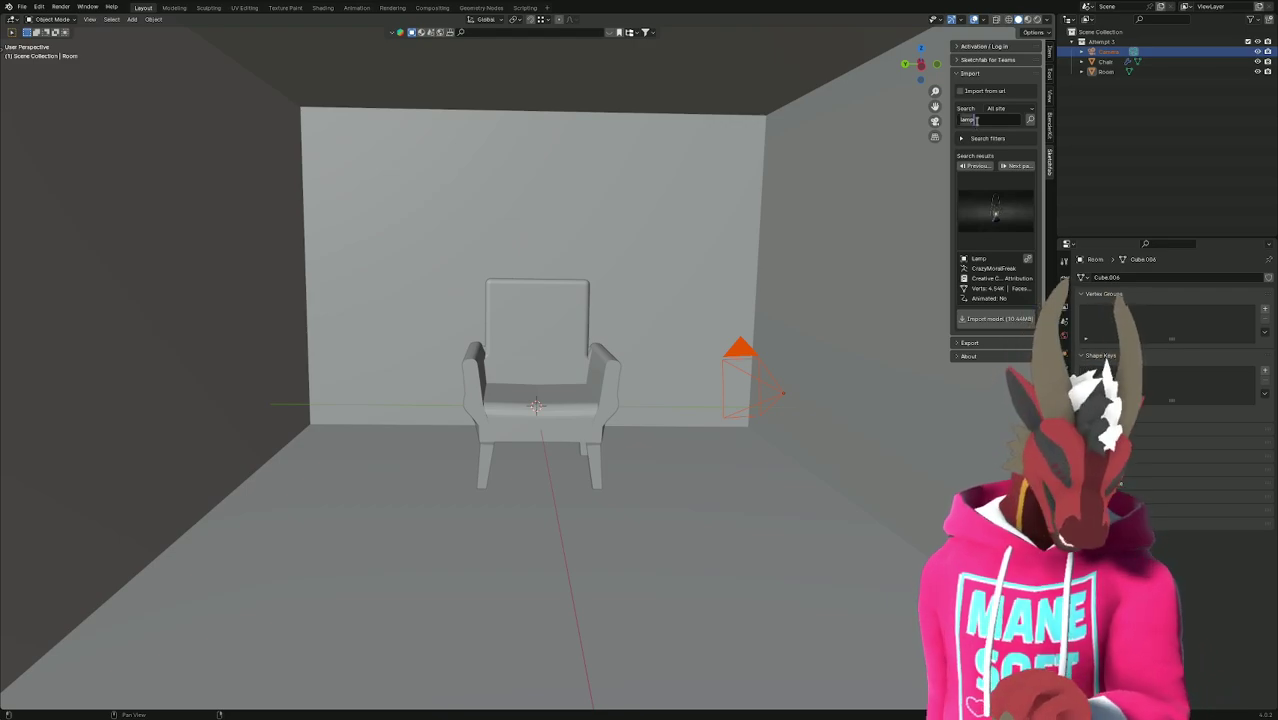
text(light)
key(Return)
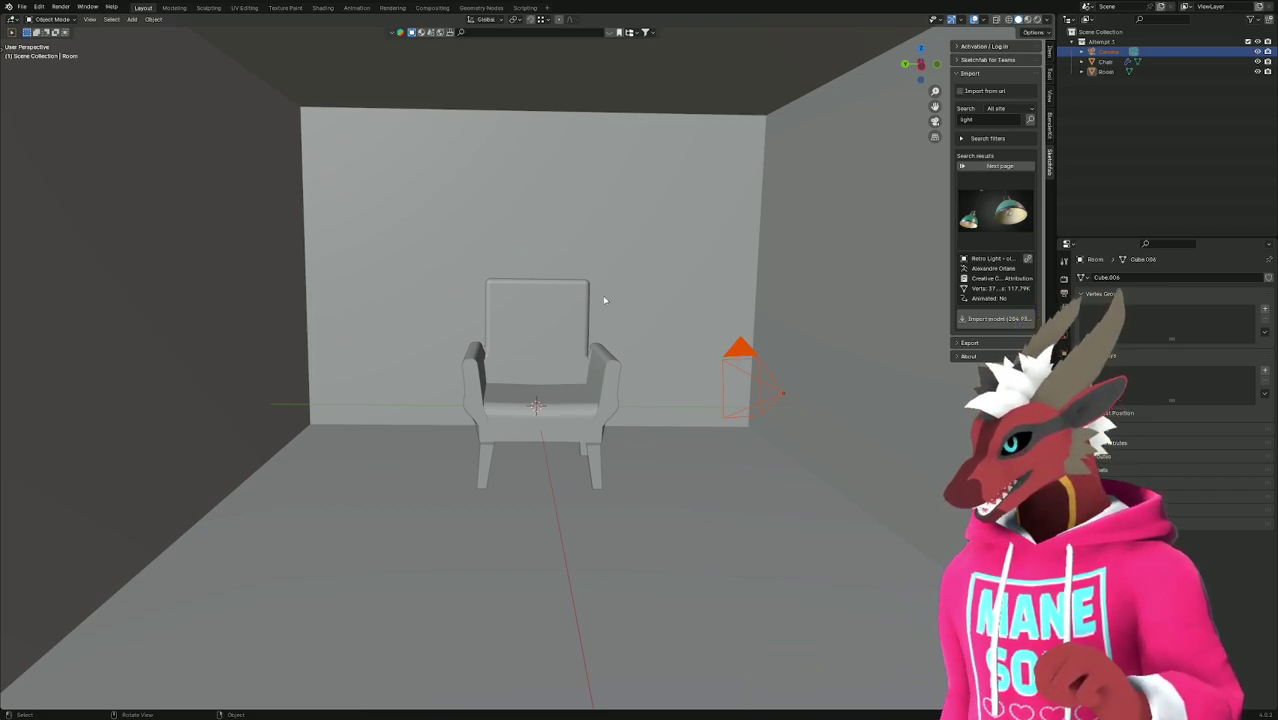
Search the Sketchfab add-on for "fireplace" and open the thumbnail gallery of matching models.
click(987, 120)
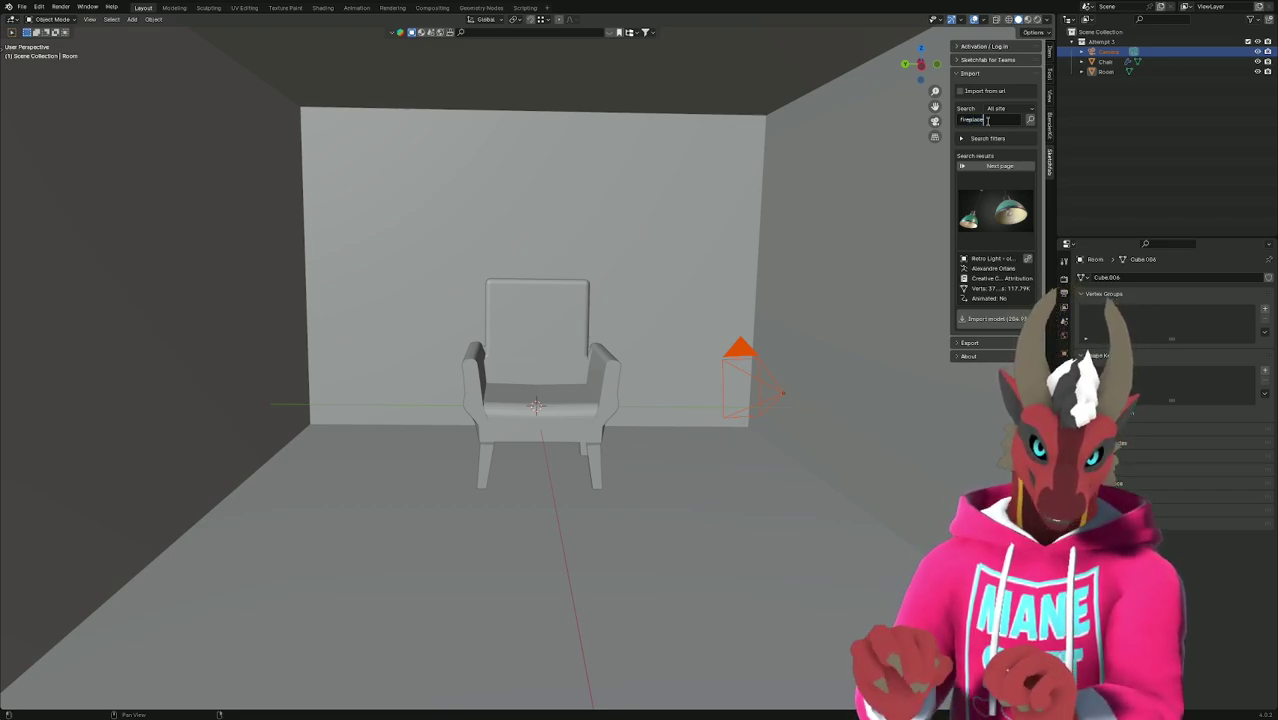
key(Return)
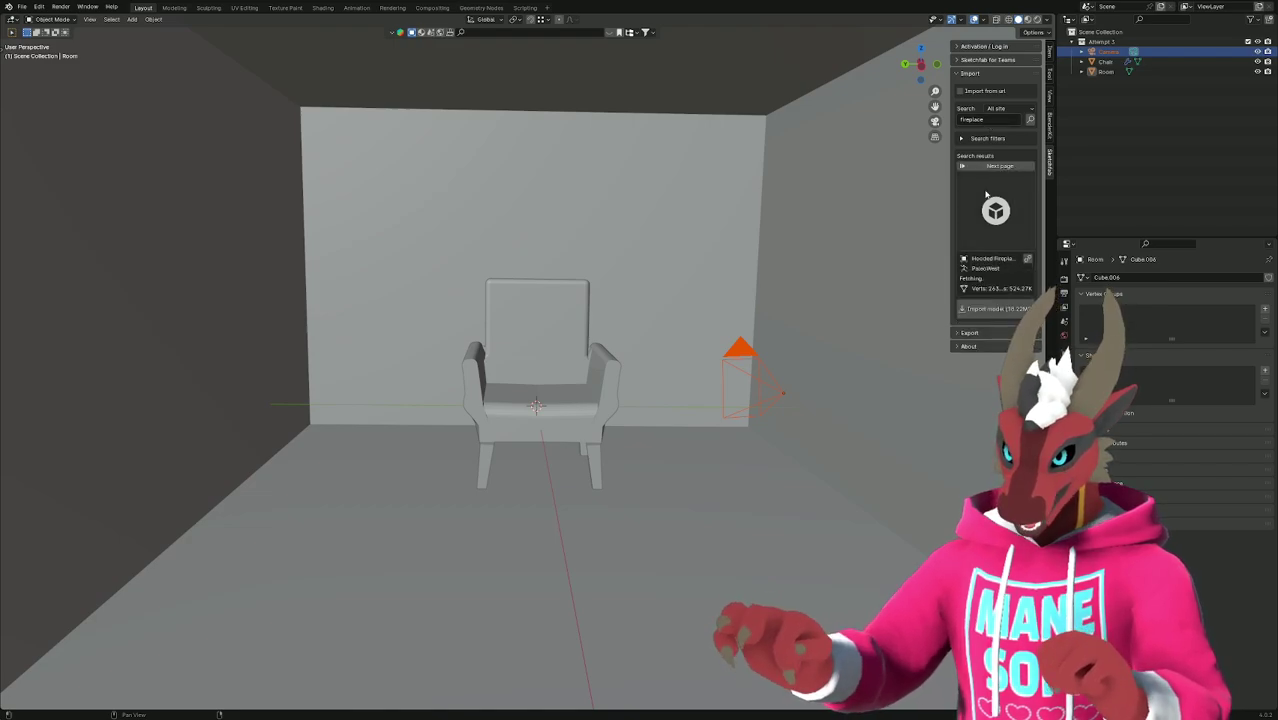
click(986, 195)
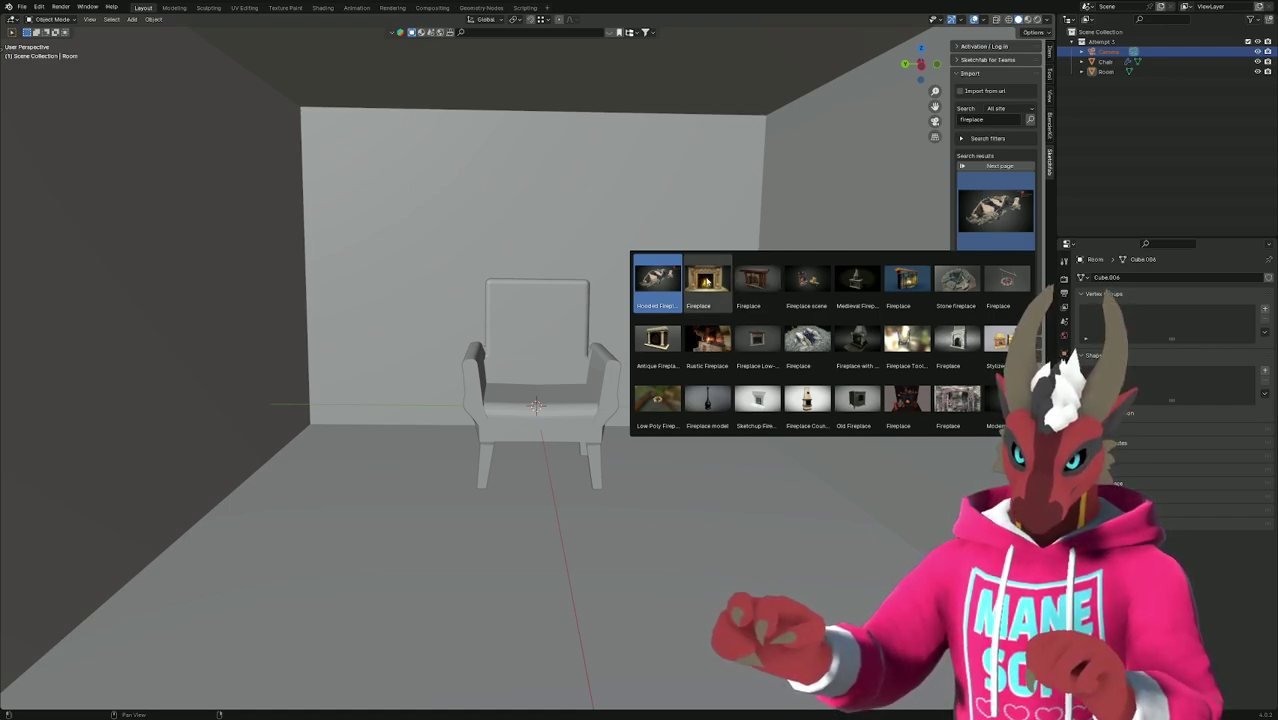
Switch to the Sketchfab website in Chrome and search its 3D models for "fireplace".
key(alt+Tab)
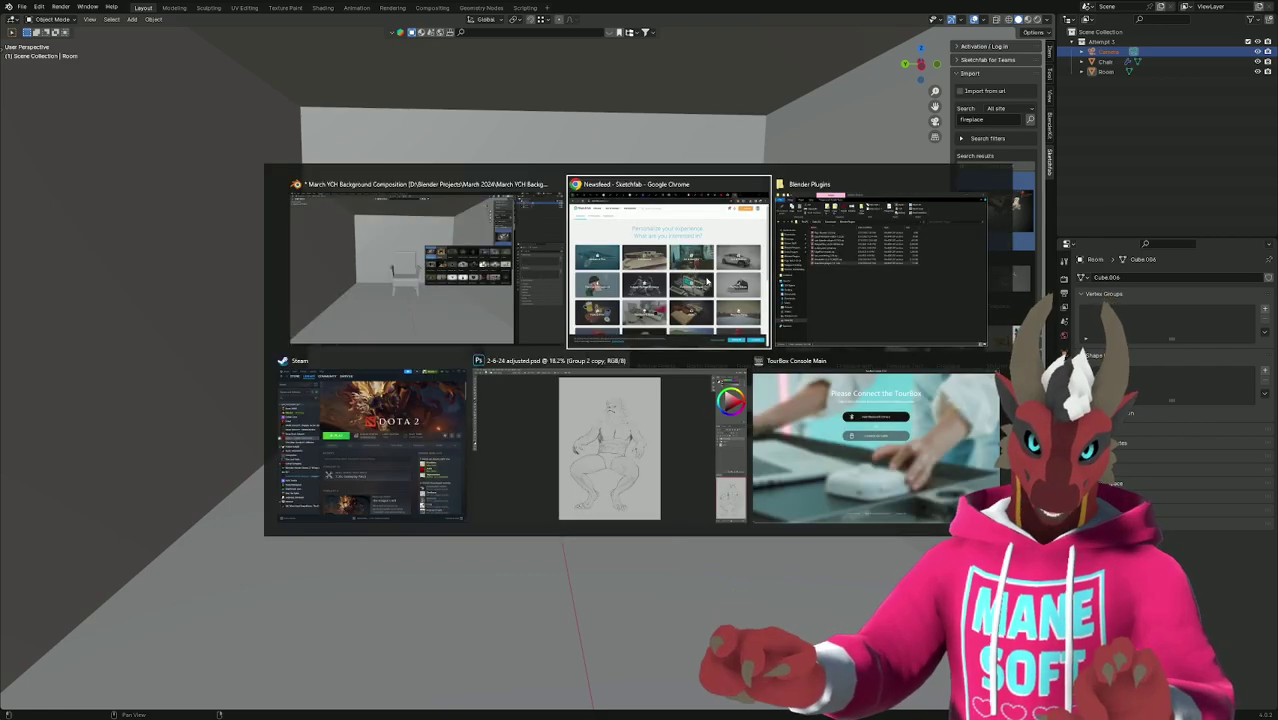
click(538, 185)
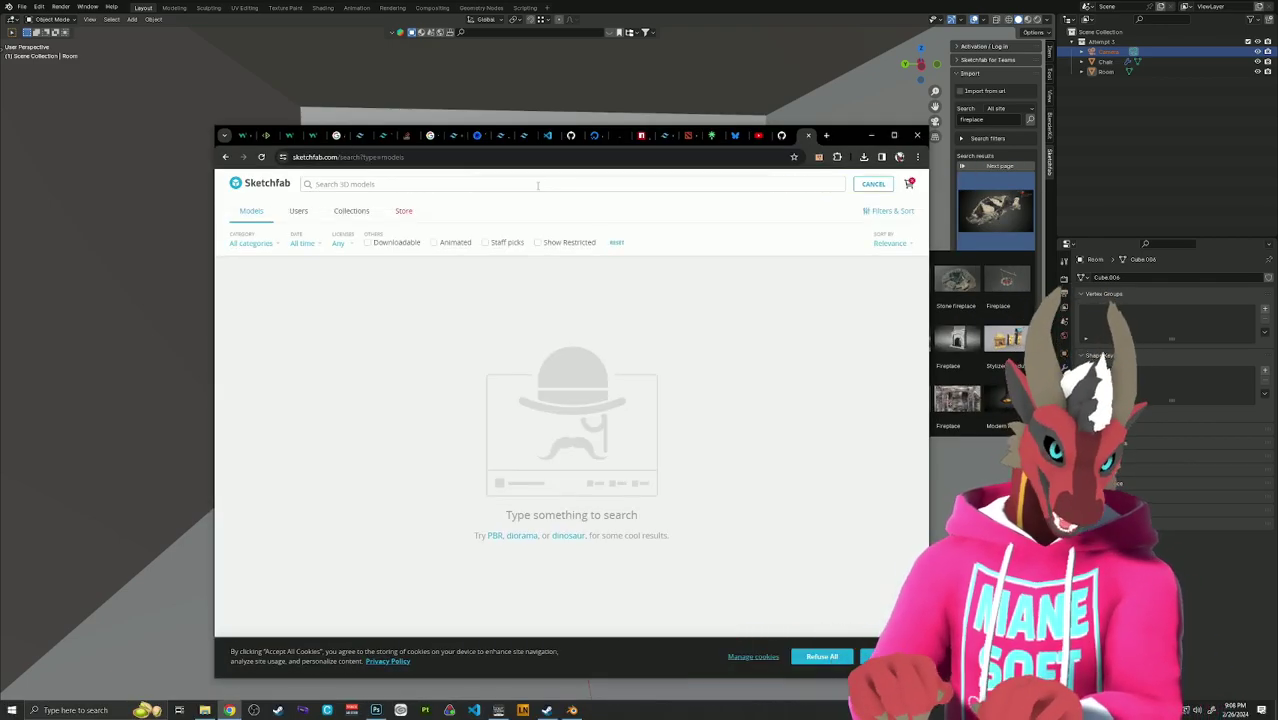
text(fireplace)
key(Return)
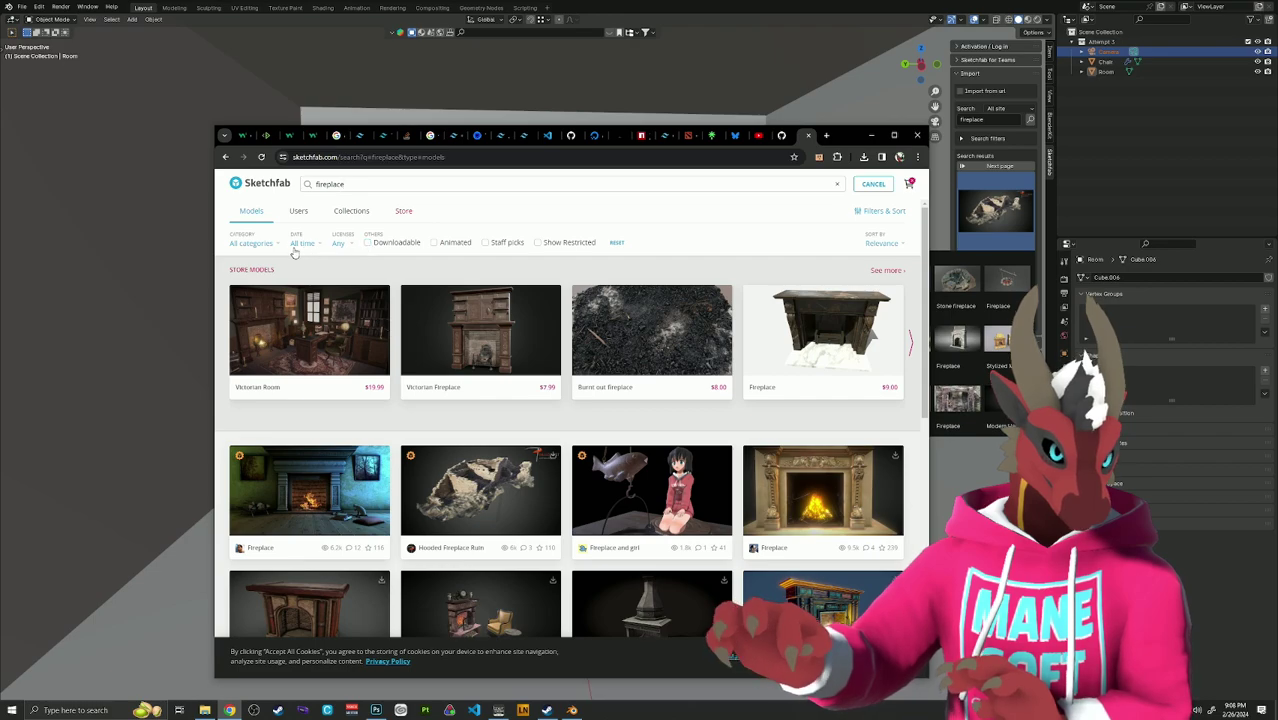
Inspect the category and licence filters for the fireplace search and limit the results to Downloadable models.
click(262, 248)
click(268, 247)
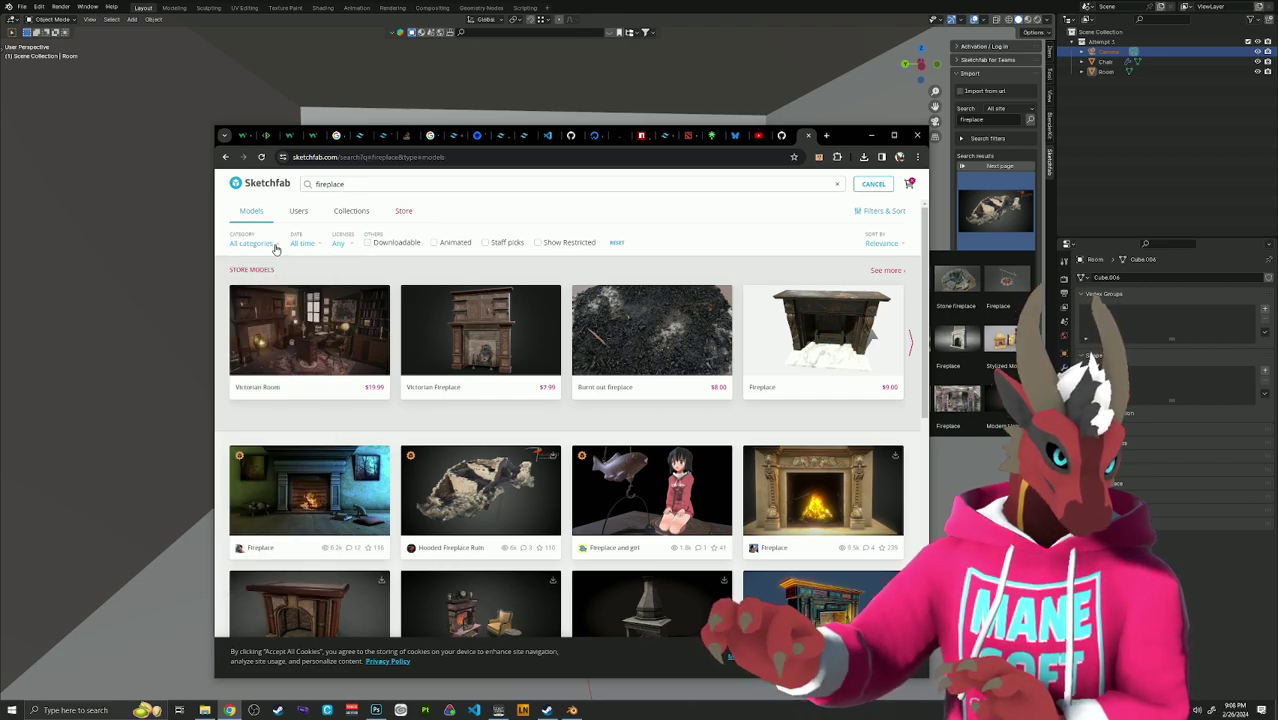
click(341, 246)
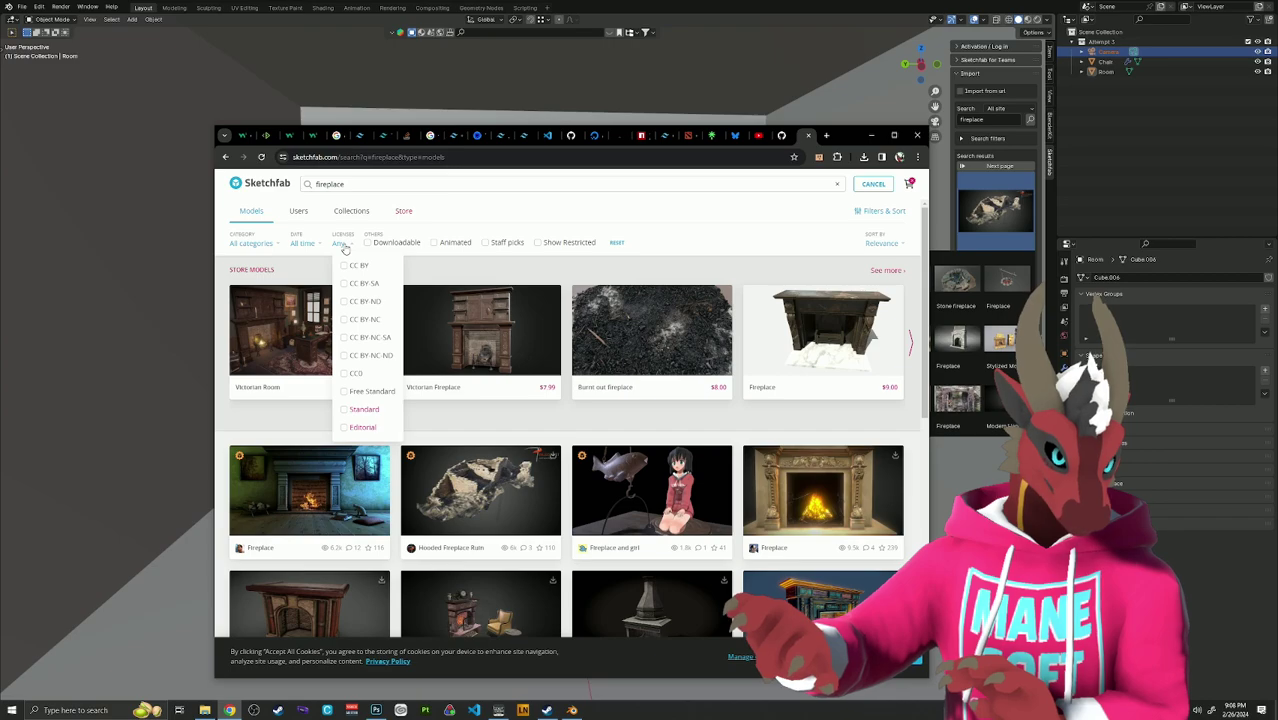
click(368, 243)
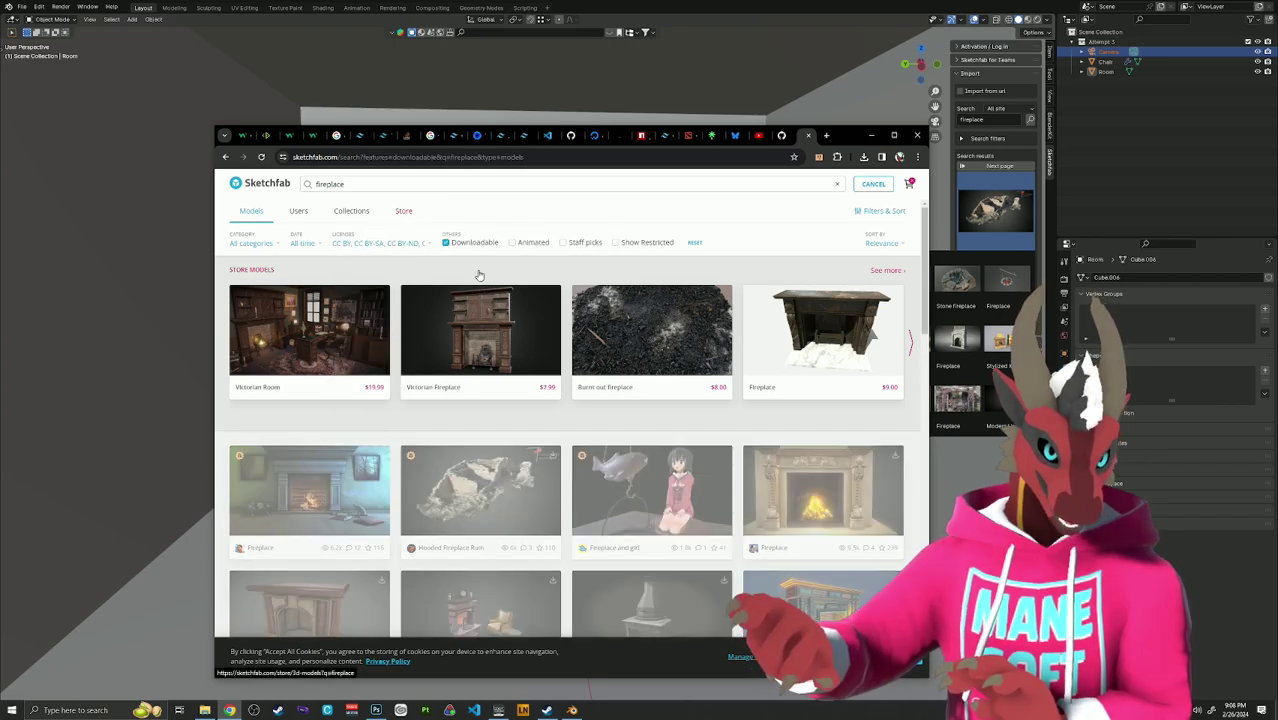
Check the sort options on the Sketchfab website and browse the downloadable fireplace models.
click(876, 245)
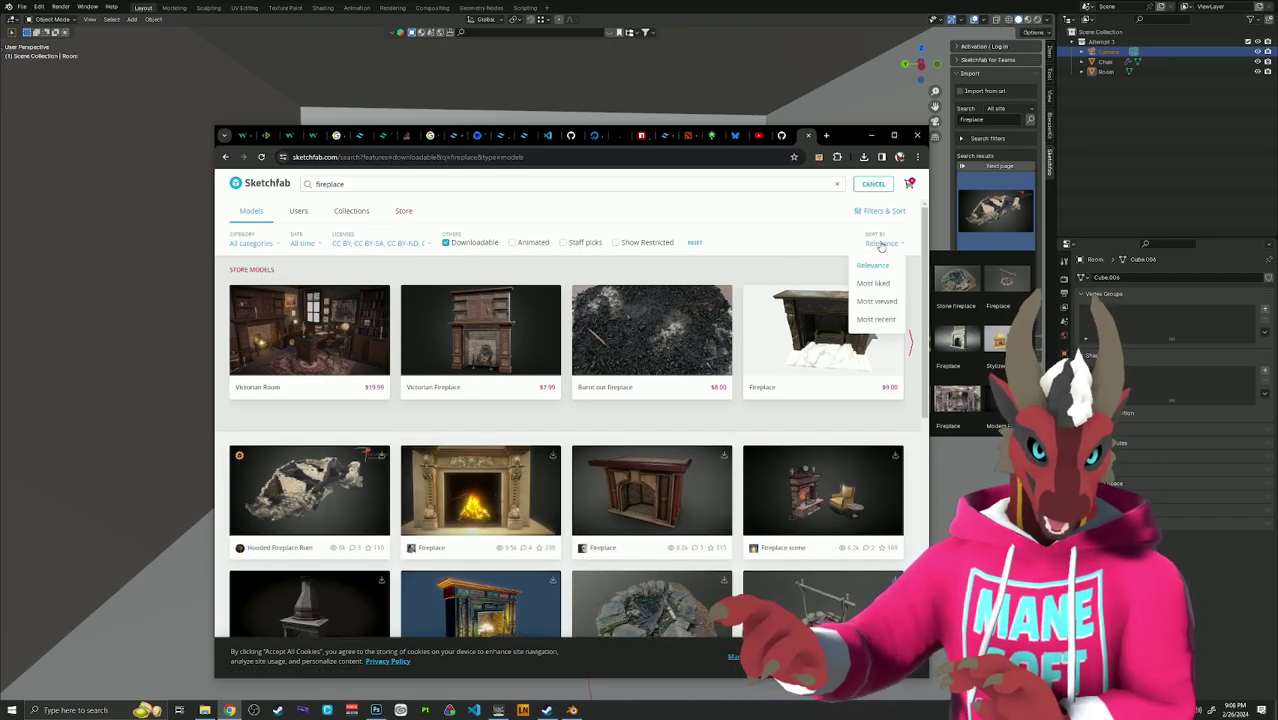
click(783, 233)
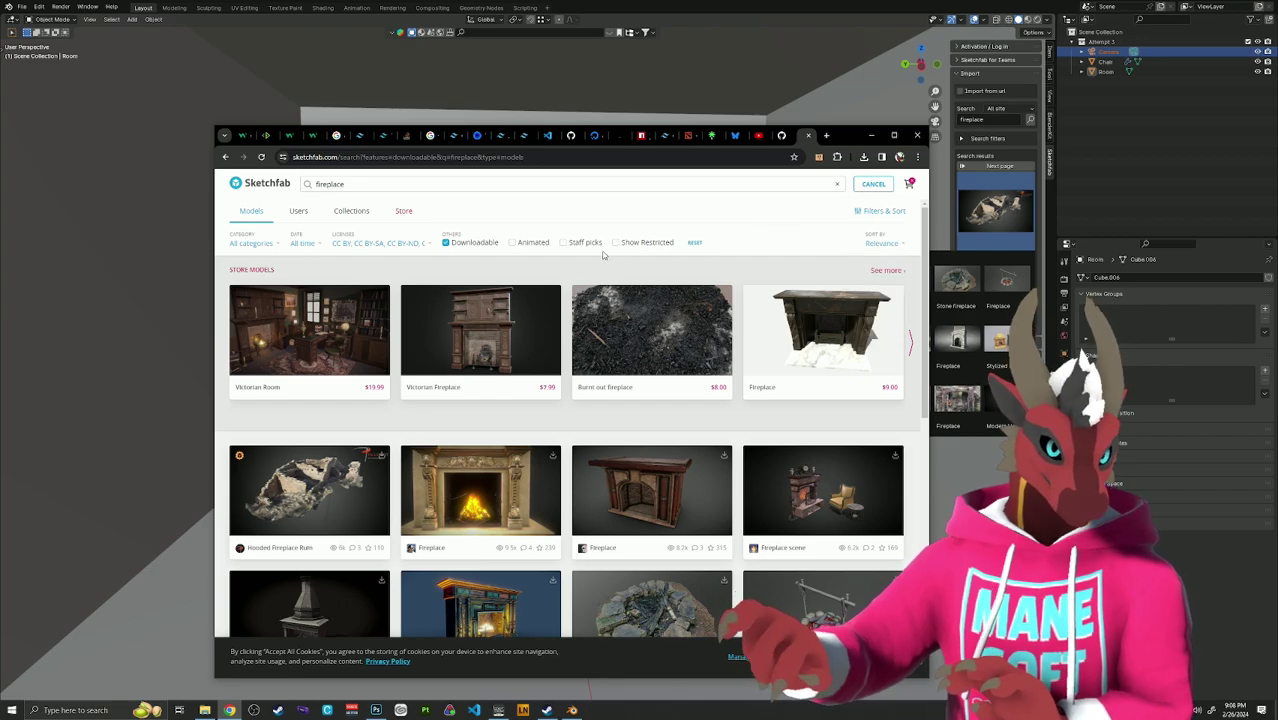
scroll(325, 330, down, 2)
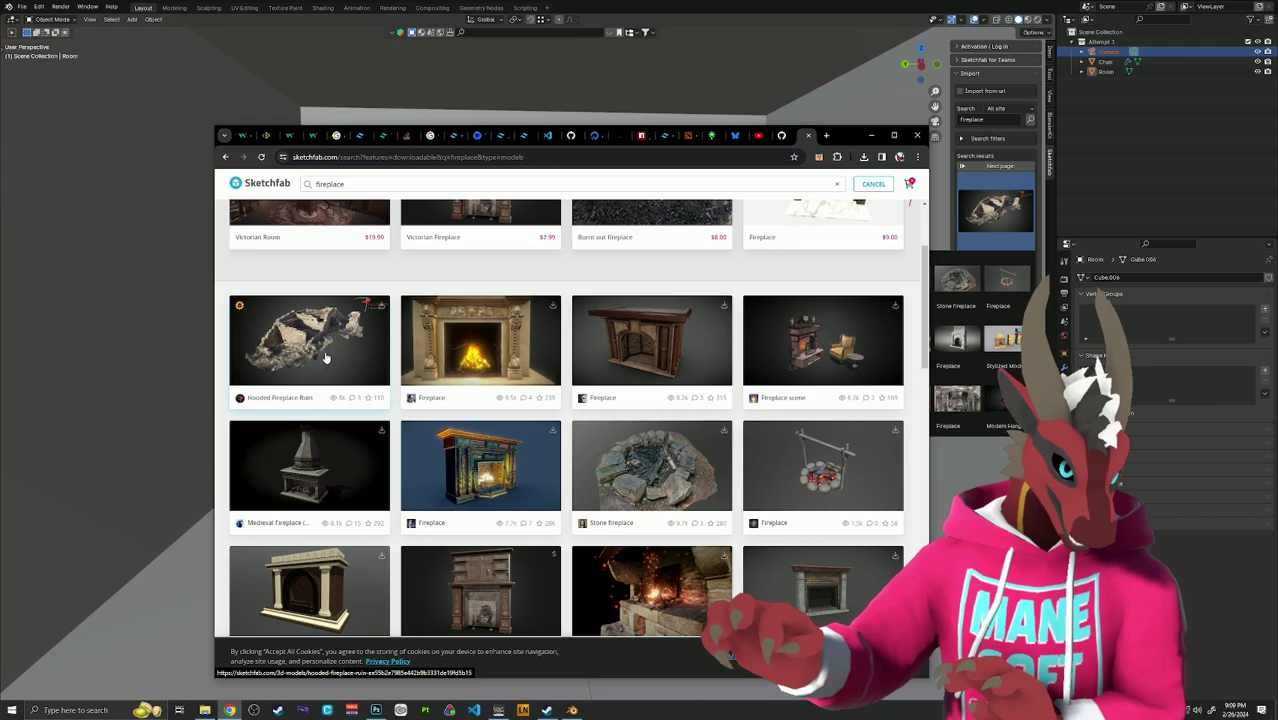
scroll(322, 355, down, 1)
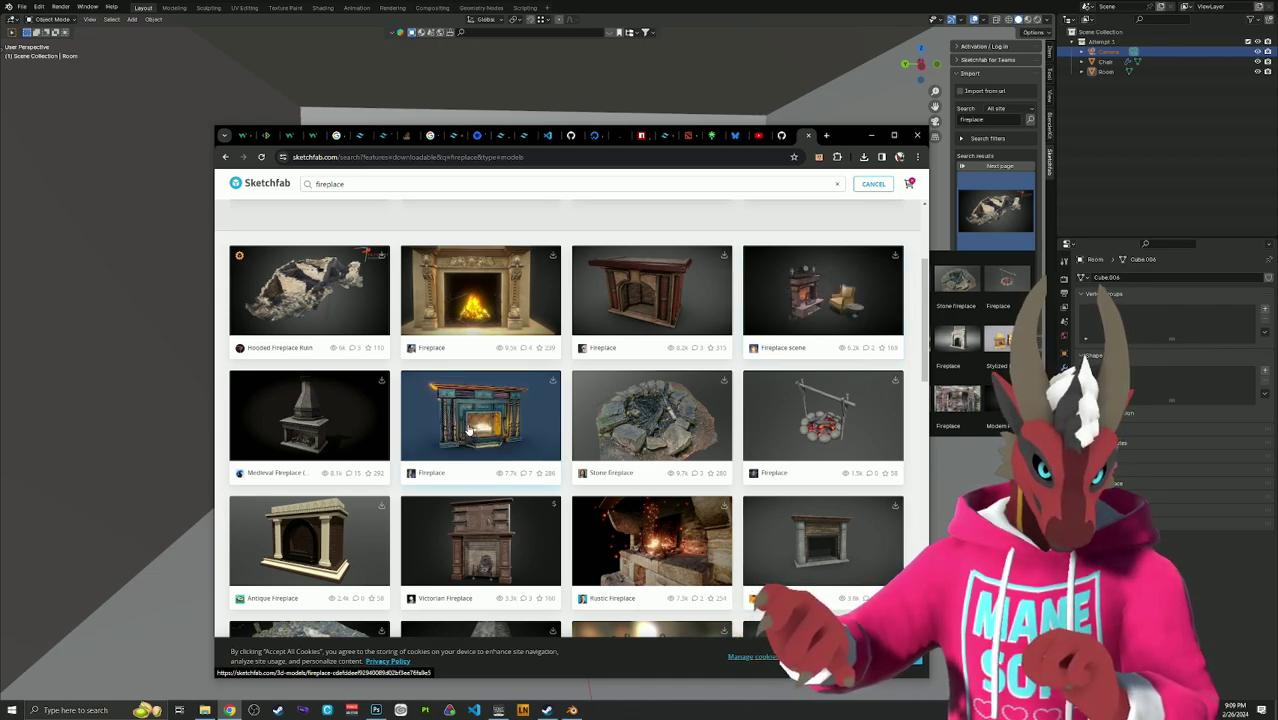
scroll(468, 429, down, 1)
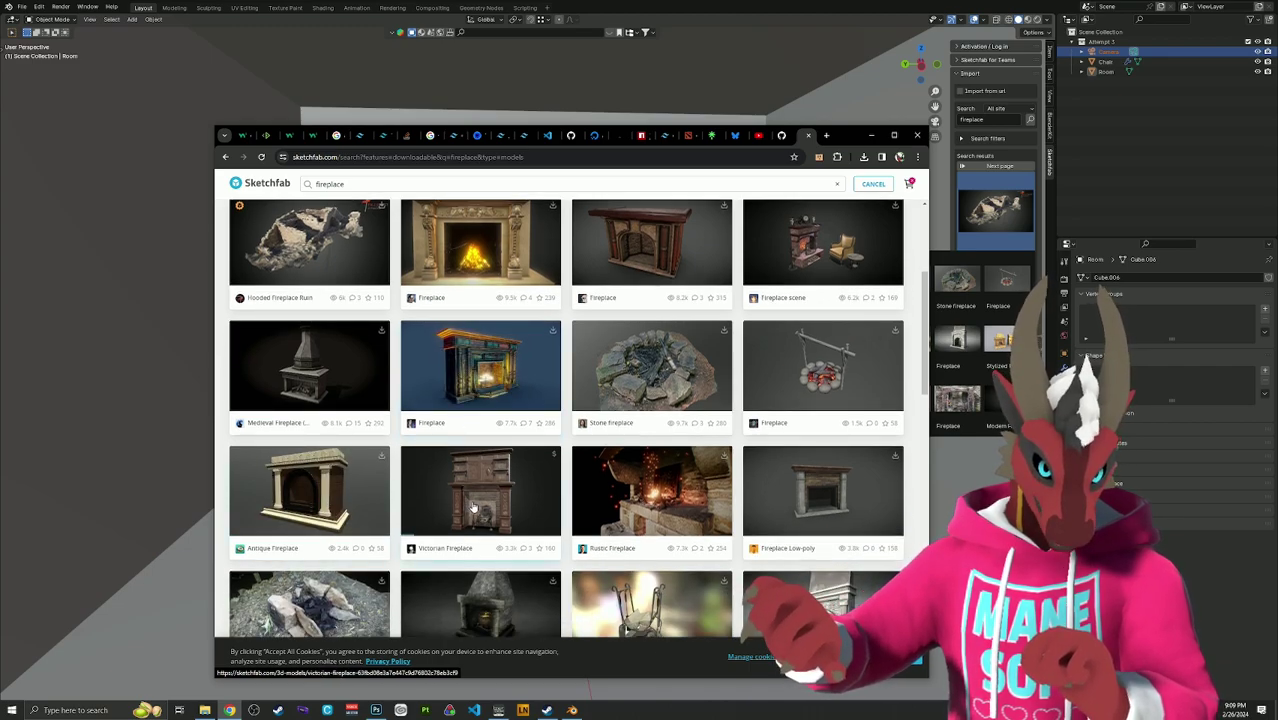
Compare the add-on's fireplace gallery in Blender with the website results in Chrome, and inspect the Victorian Fireplace model's page.
click(857, 5)
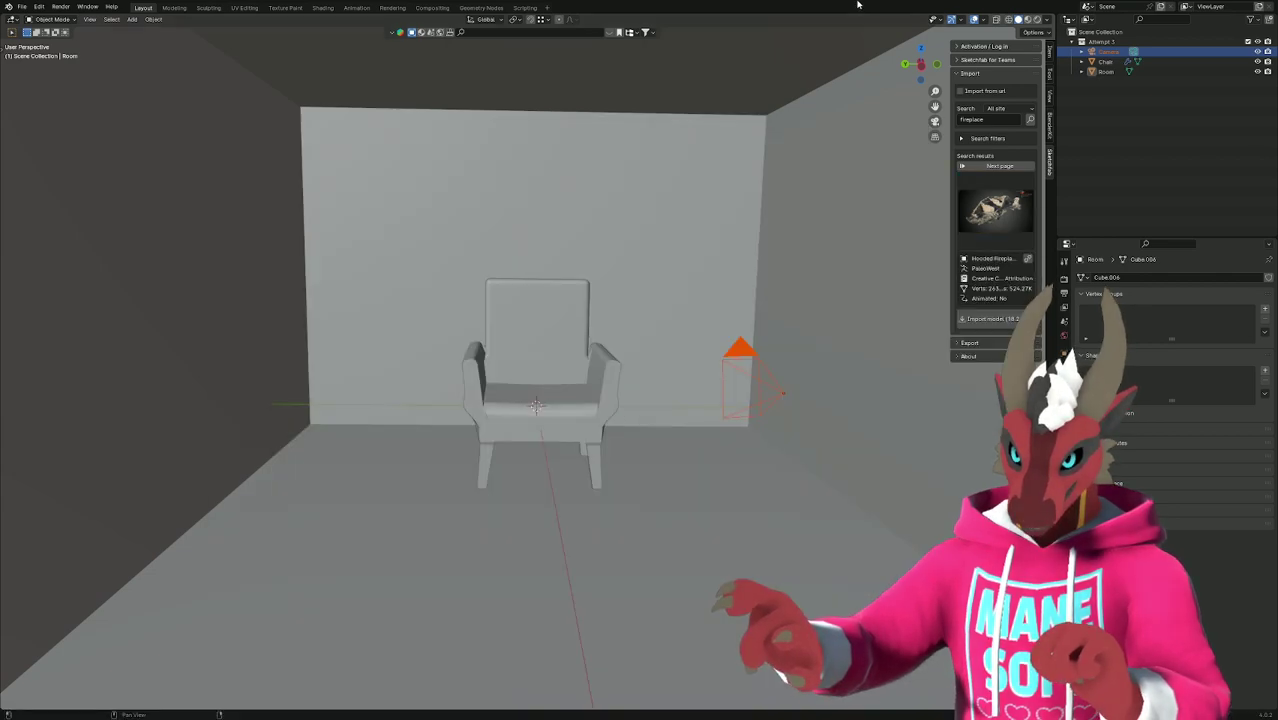
click(970, 196)
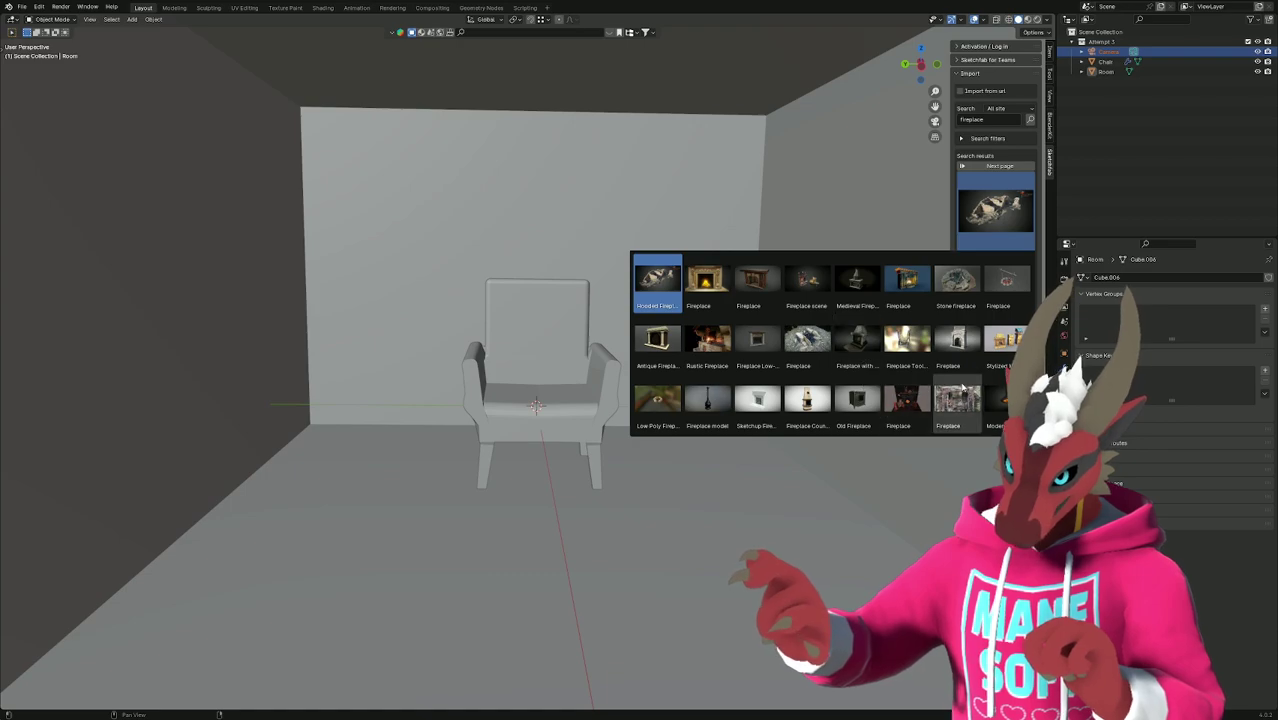
key(alt+Tab)
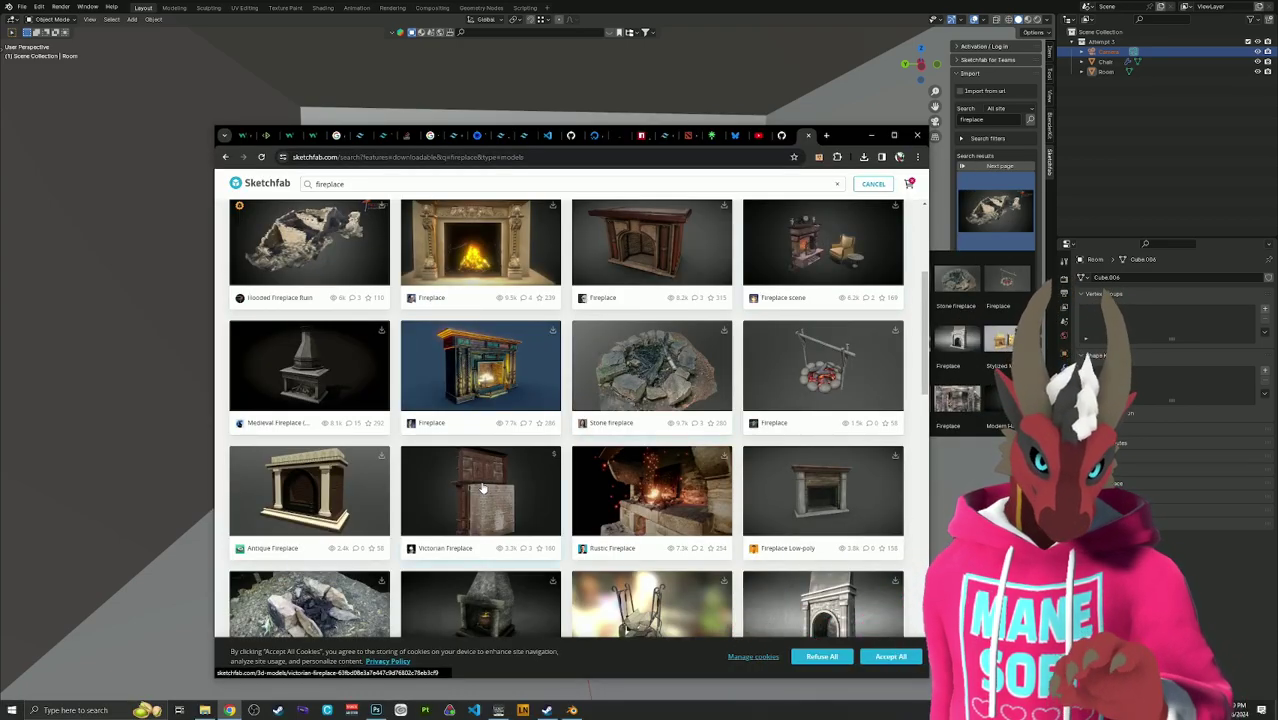
click(483, 488)
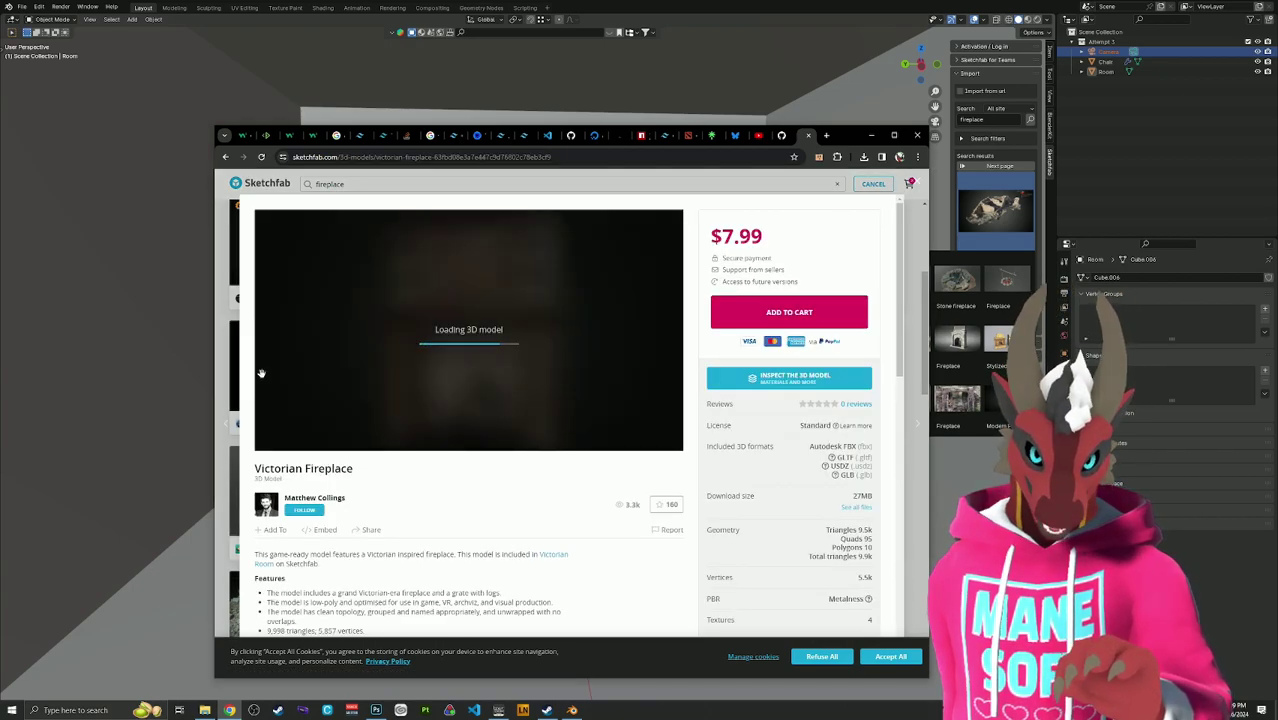
key(alt+Left)
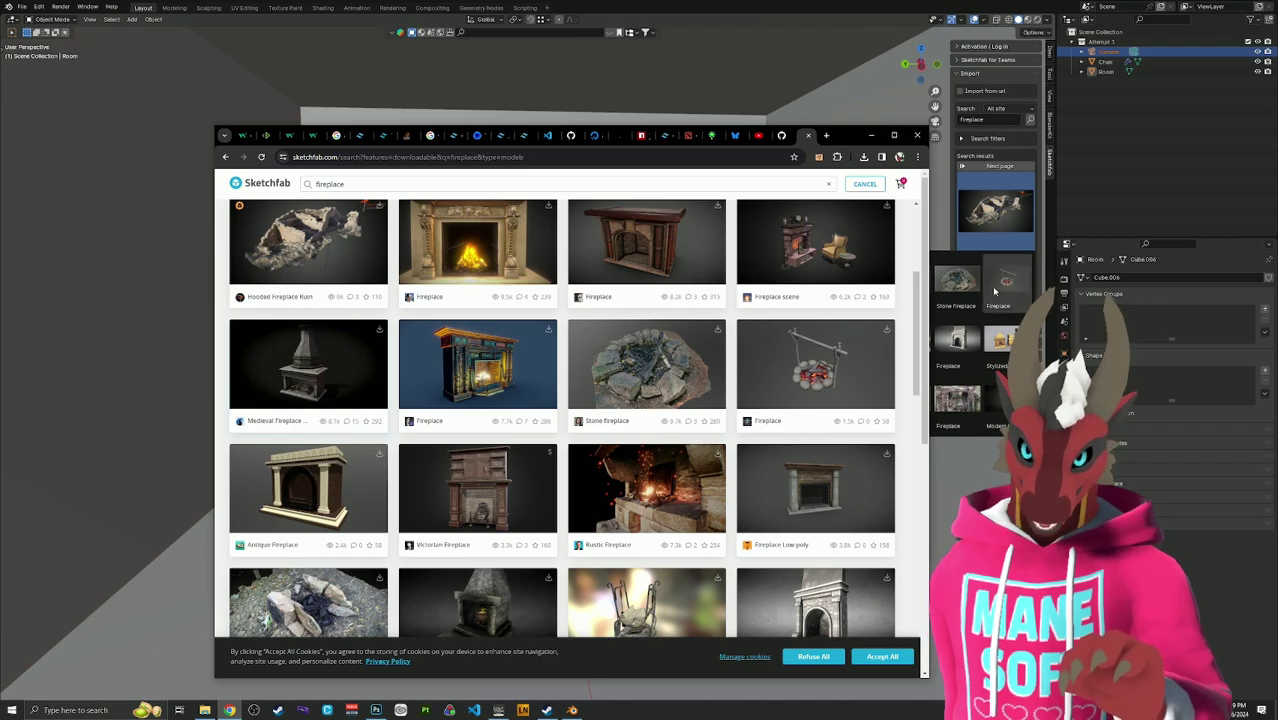
Switch to Blender and examine the search filters available in the Sketchfab add-on.
click(990, 168)
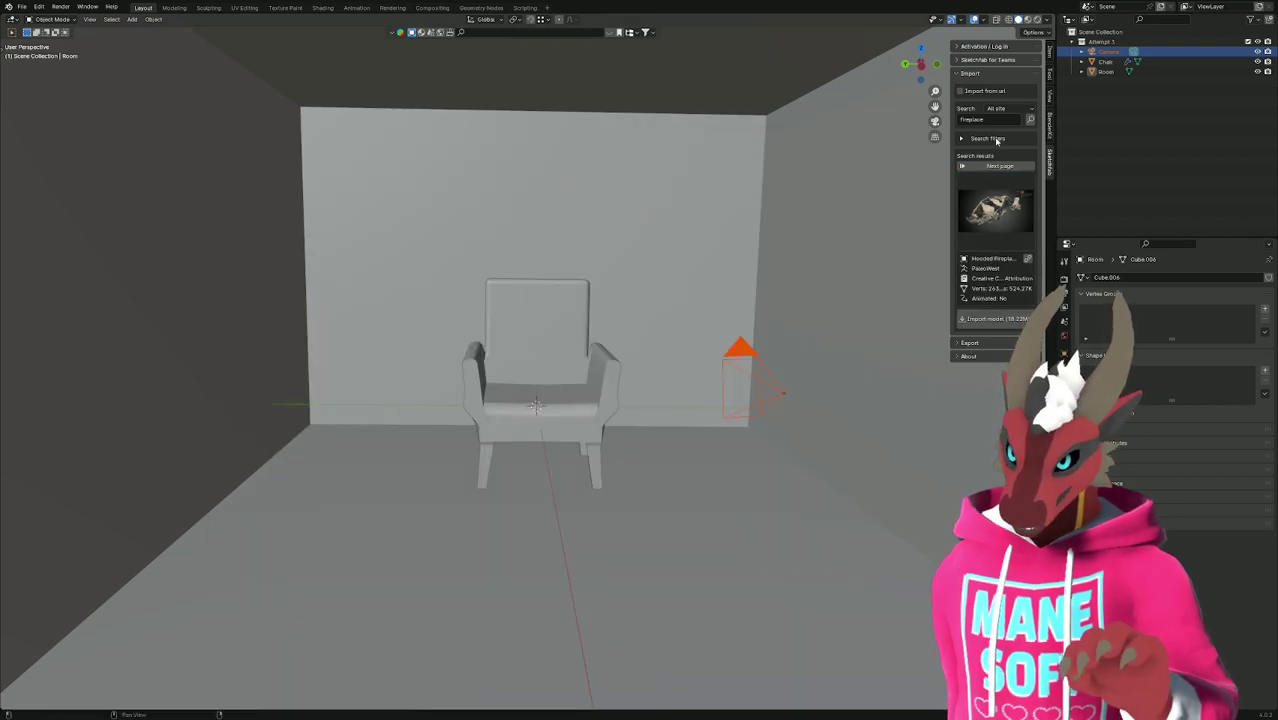
click(962, 140)
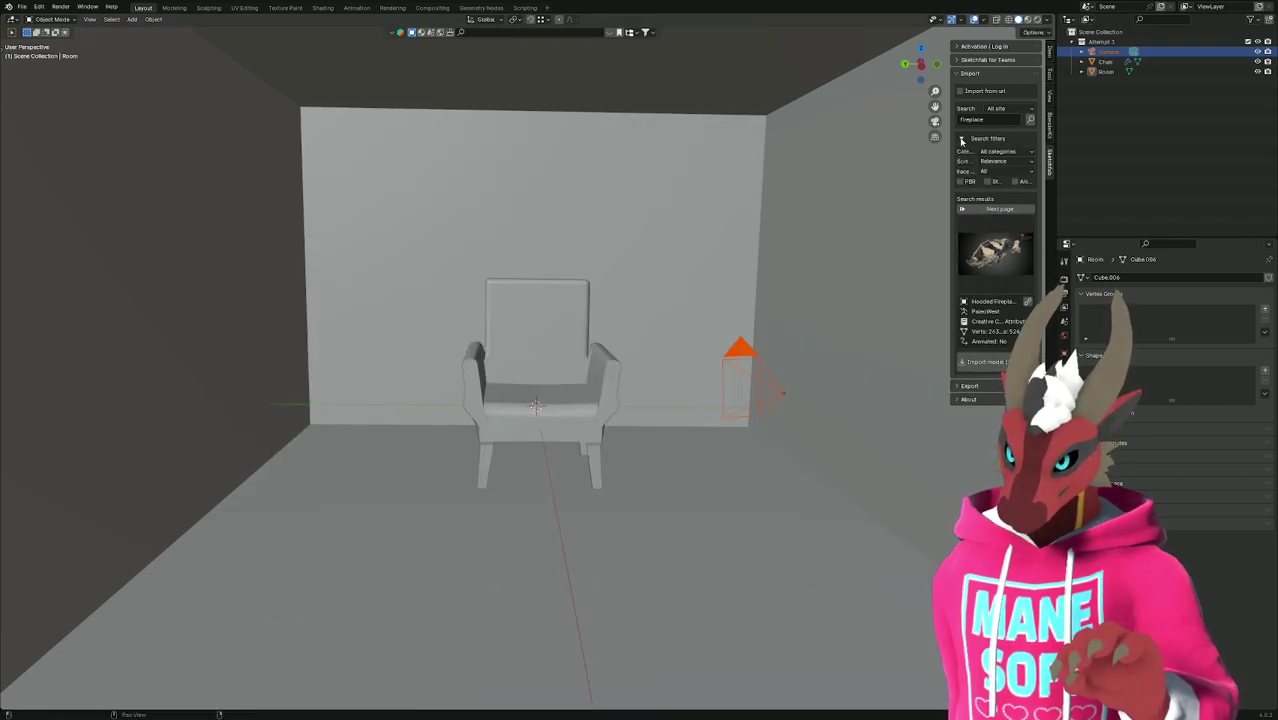
click(962, 140)
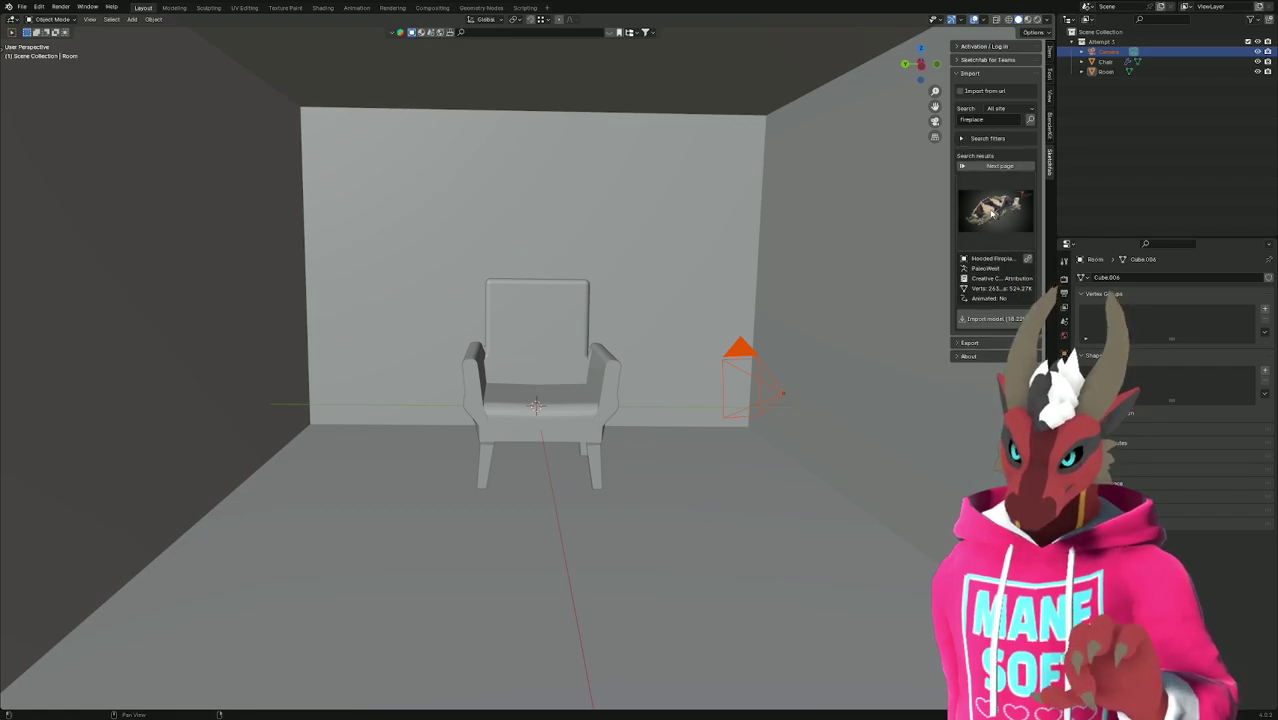
Switch to Chrome and look through more of the downloadable fireplace models on Sketchfab.
key(alt+Tab)
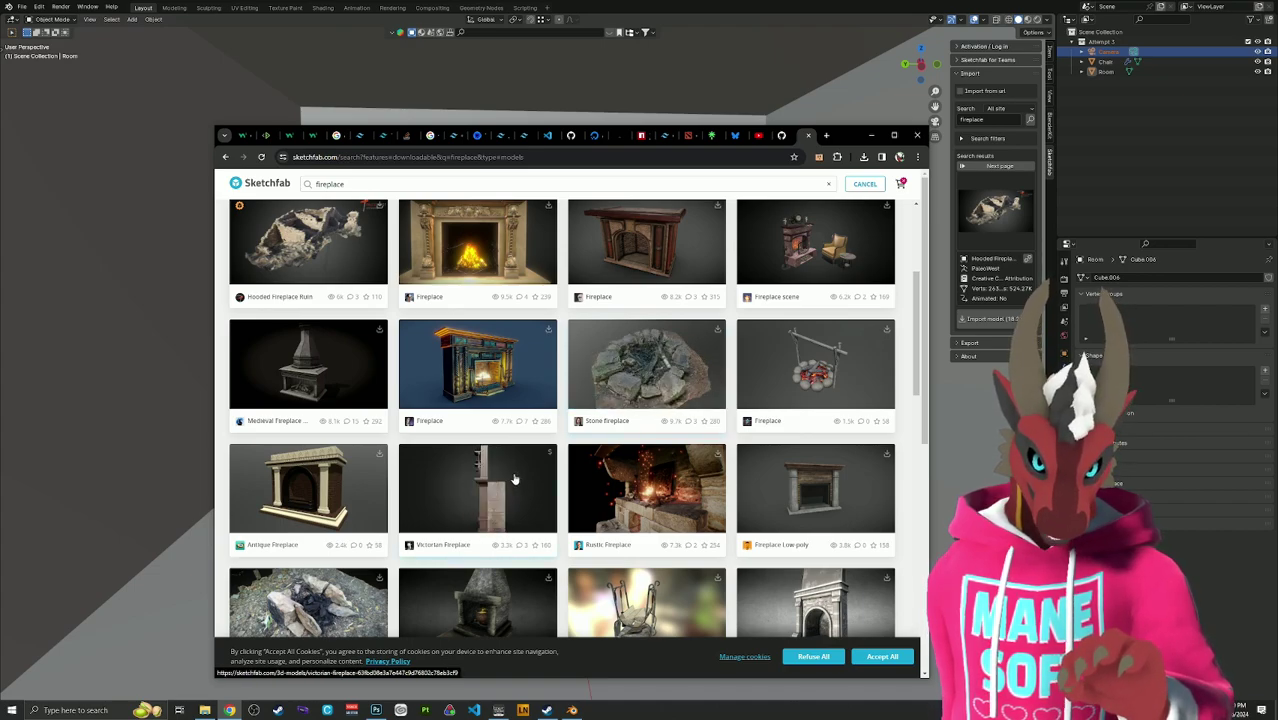
scroll(514, 480, up, 1)
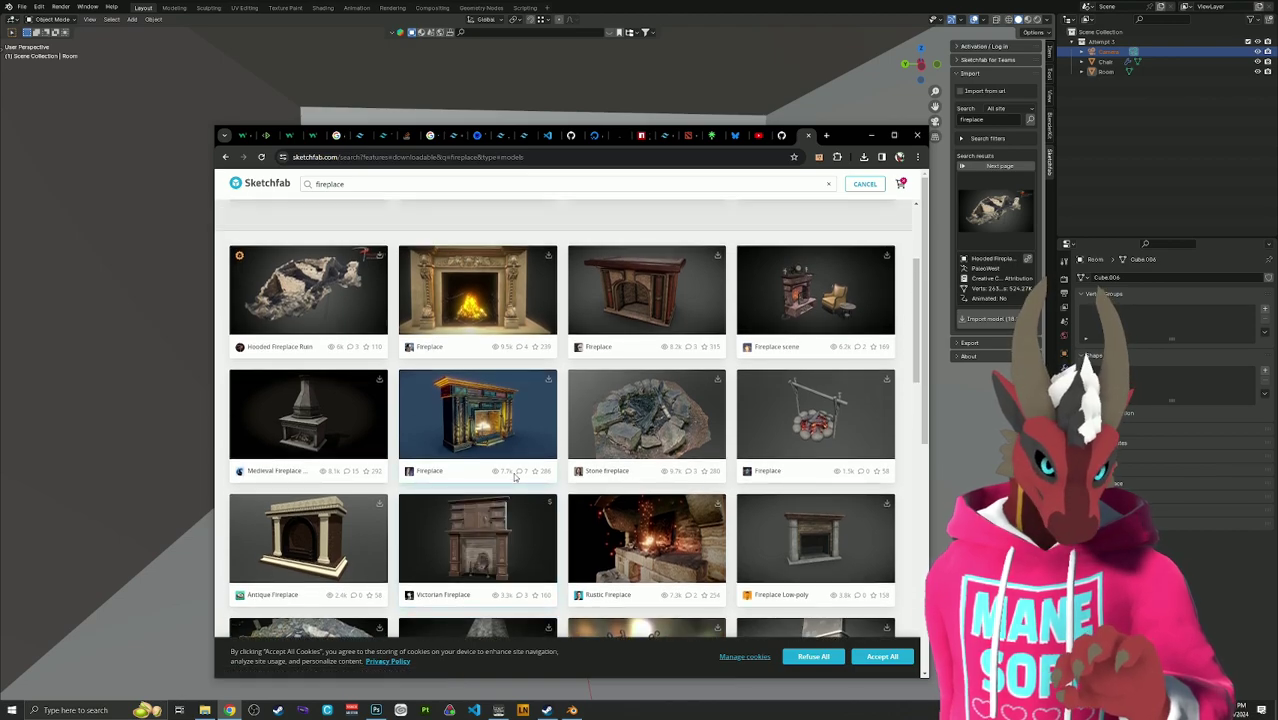
scroll(514, 462, down, 1)
scroll(505, 460, down, 1)
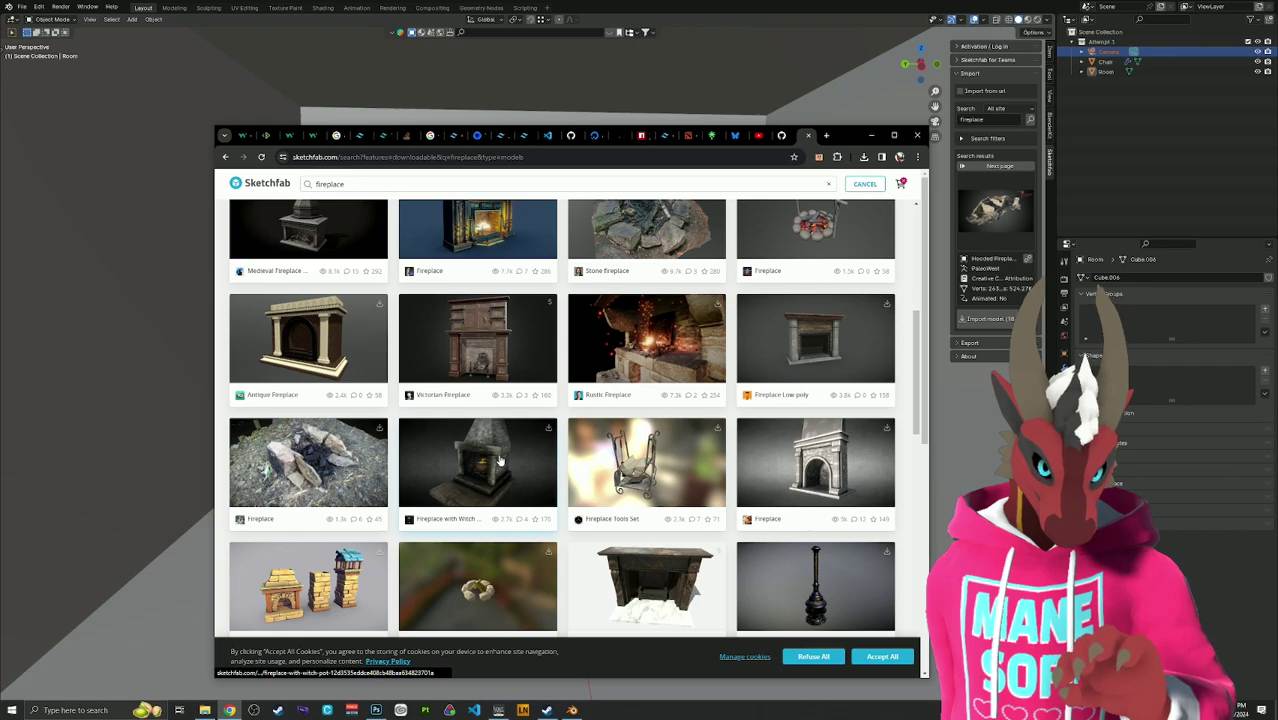
scroll(500, 460, up, 1)
scroll(500, 460, up, 1)
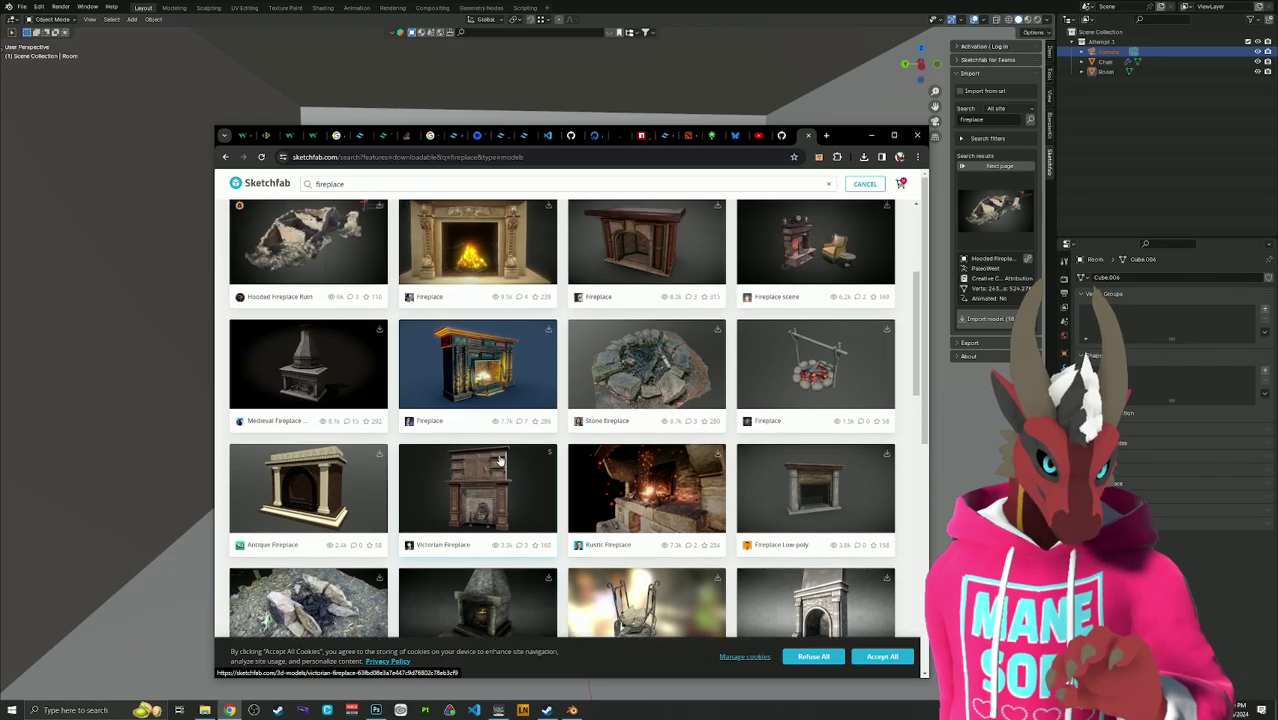
Switch to Blender and choose the ornate Fireplace model on the blue background from the Sketchfab add-on's results.
key(alt+Tab)
click(993, 213)
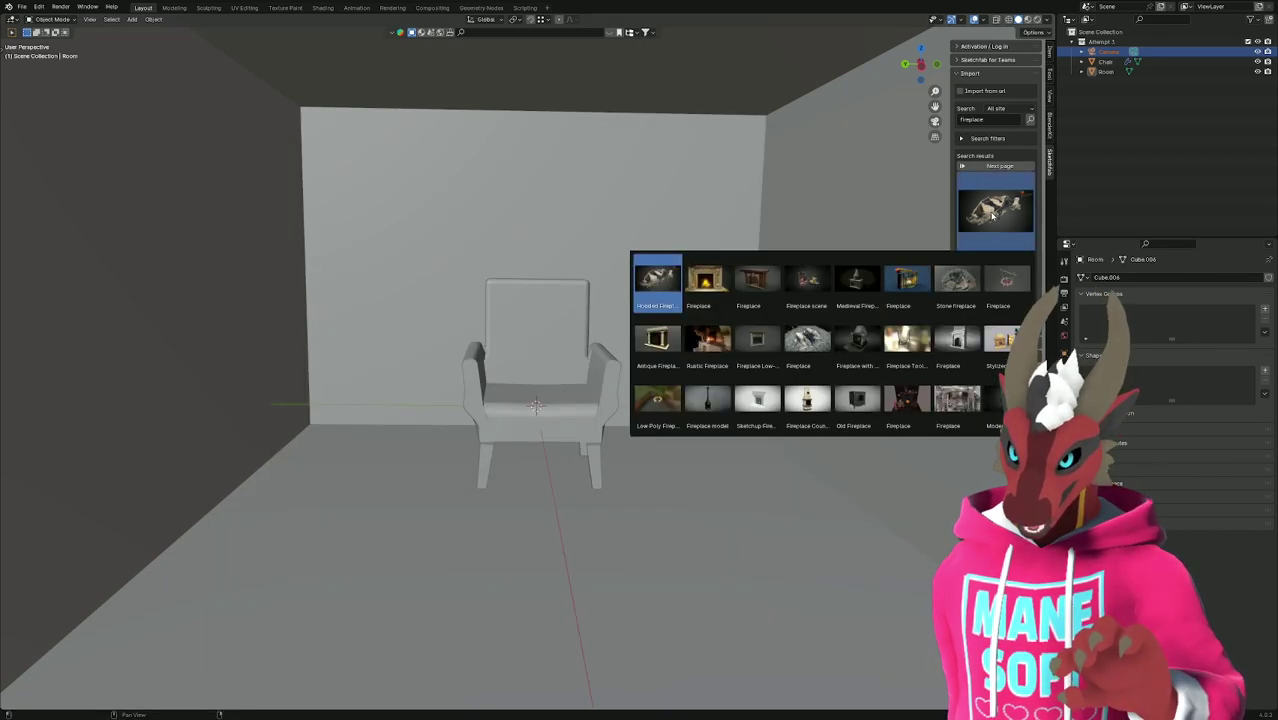
click(905, 282)
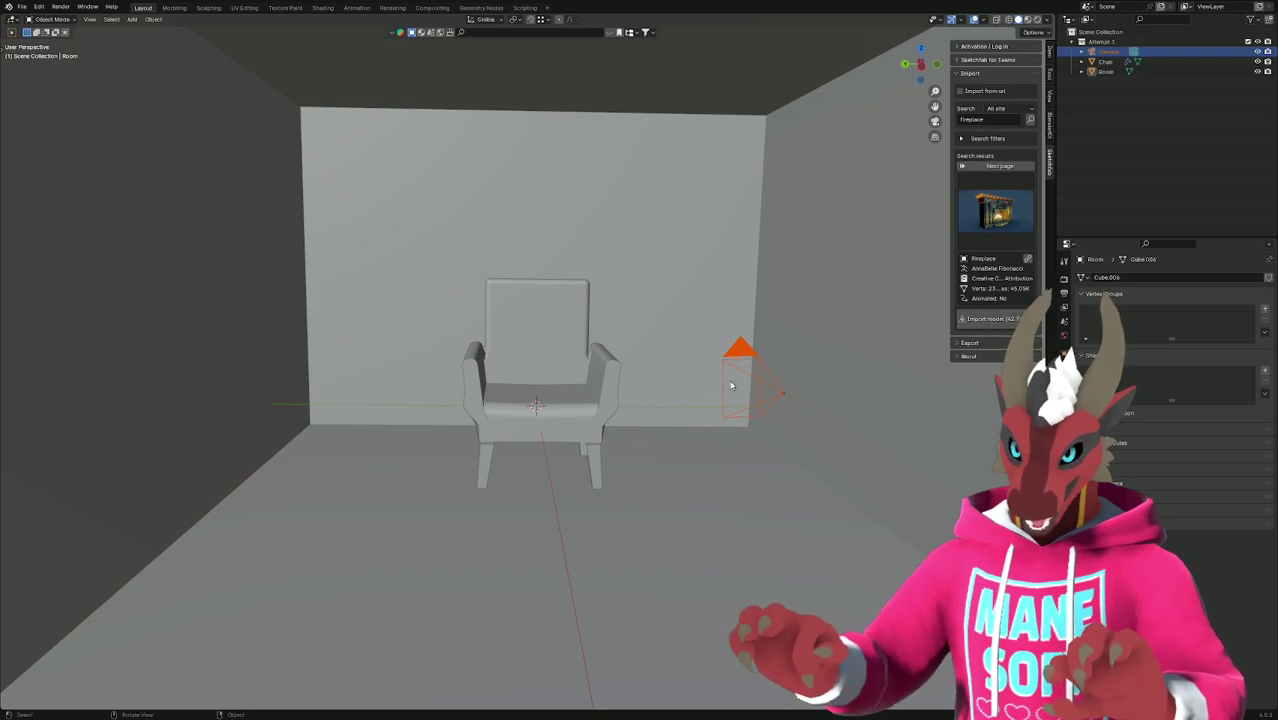
Create a new collection in the scene and name it "Imported Models".
click(1095, 113)
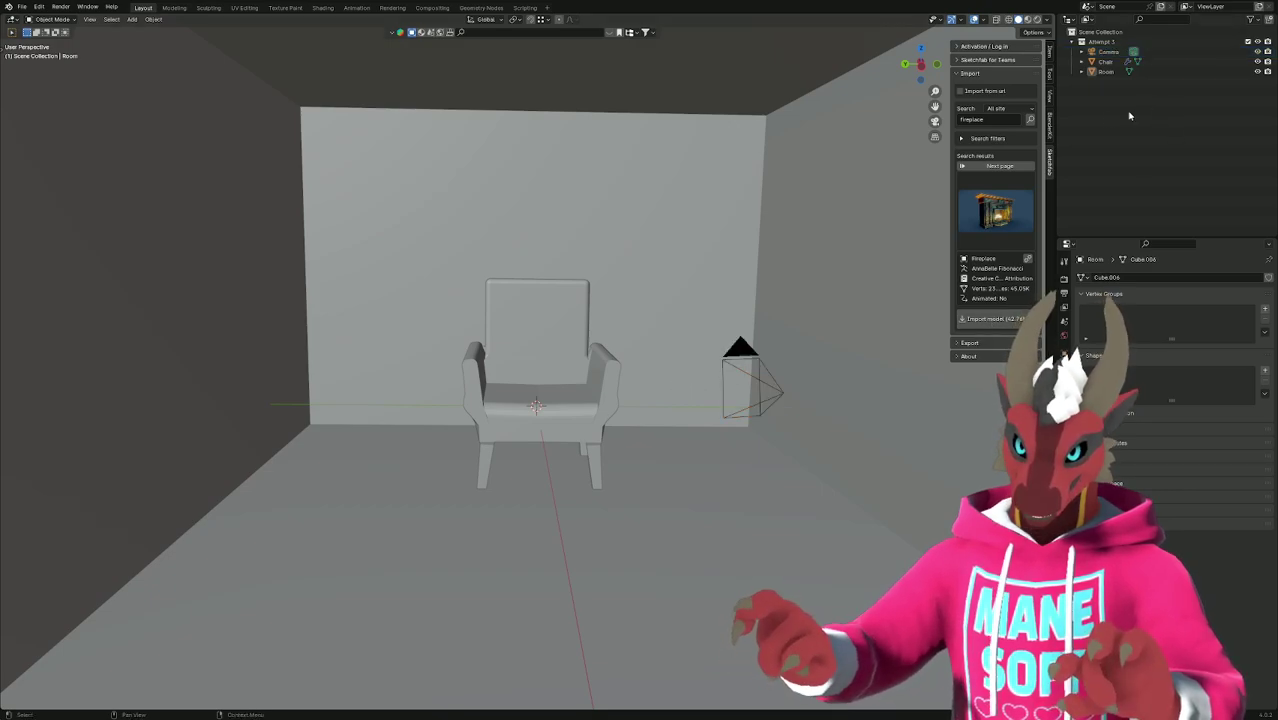
right_click(1088, 108)
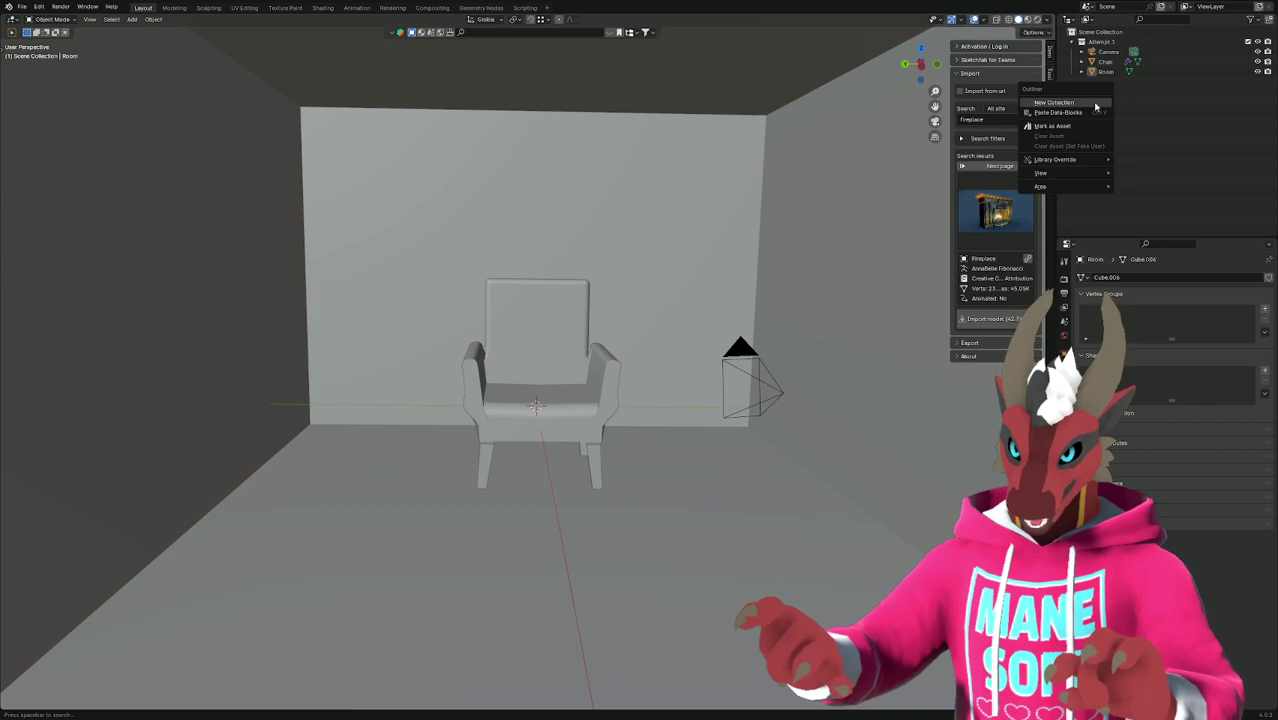
click(1100, 106)
click(1102, 84)
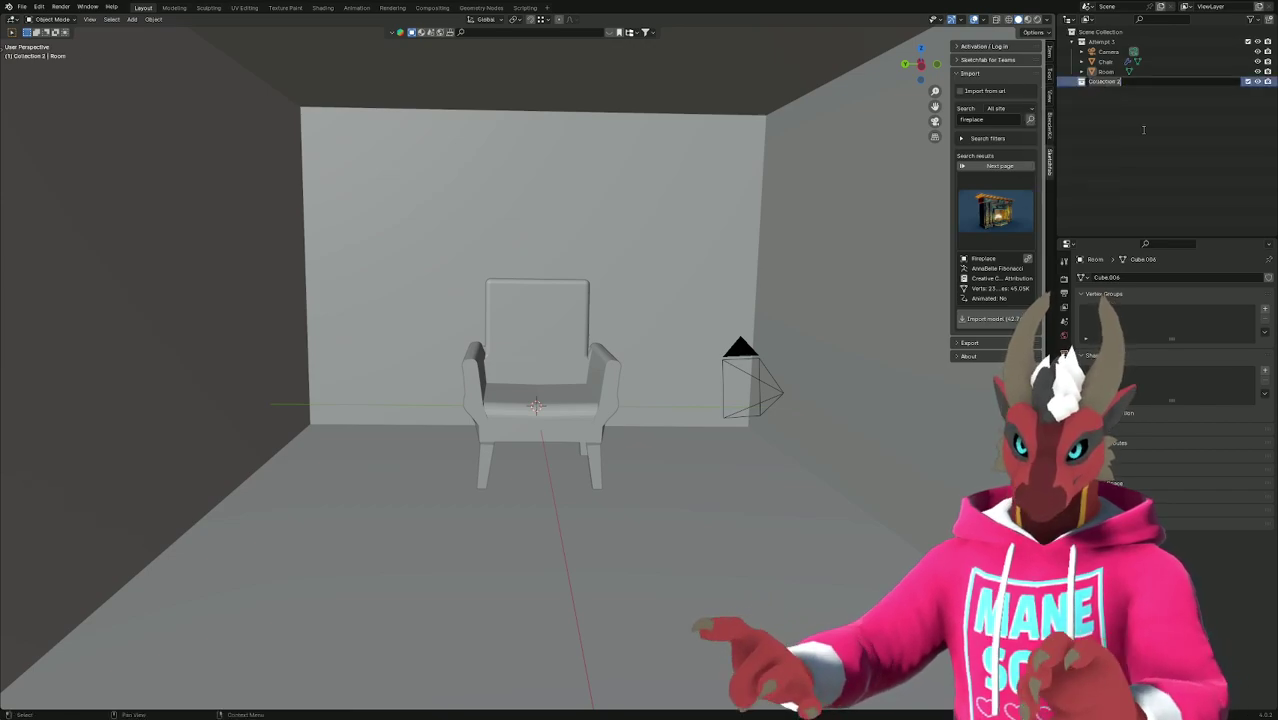
text(Imported)
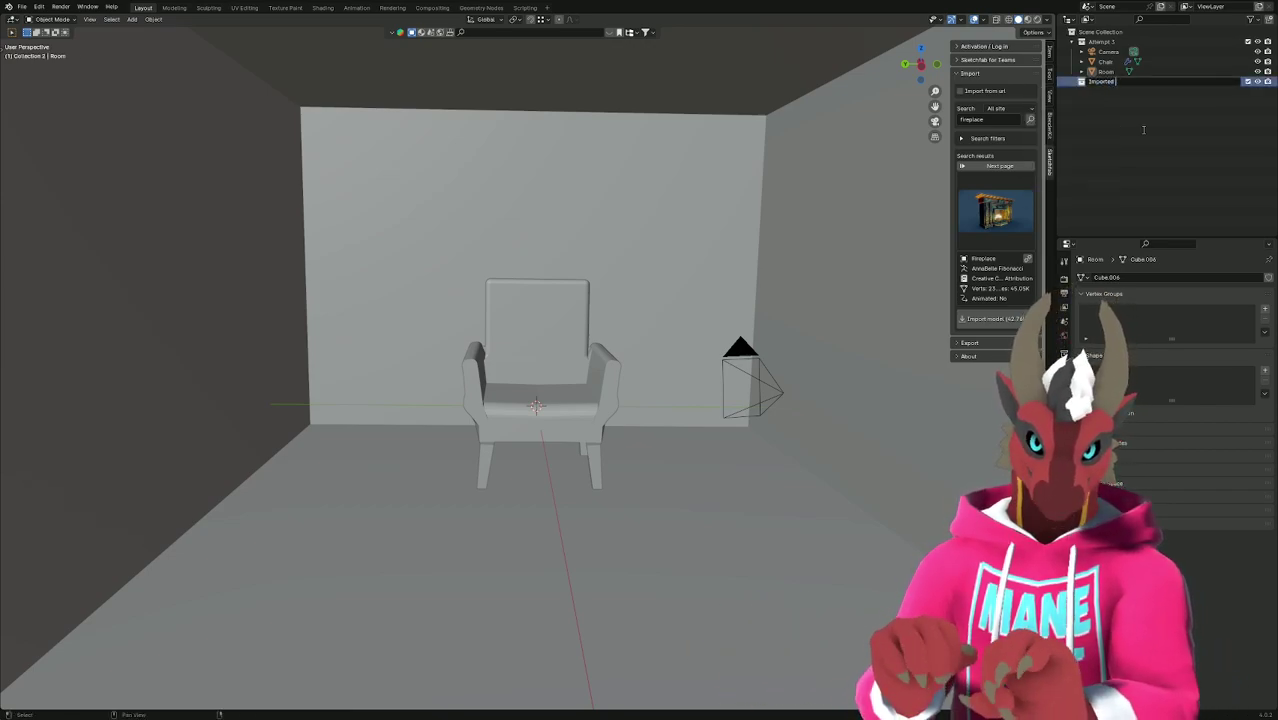
text( Models)
key(Return)
click(1137, 130)
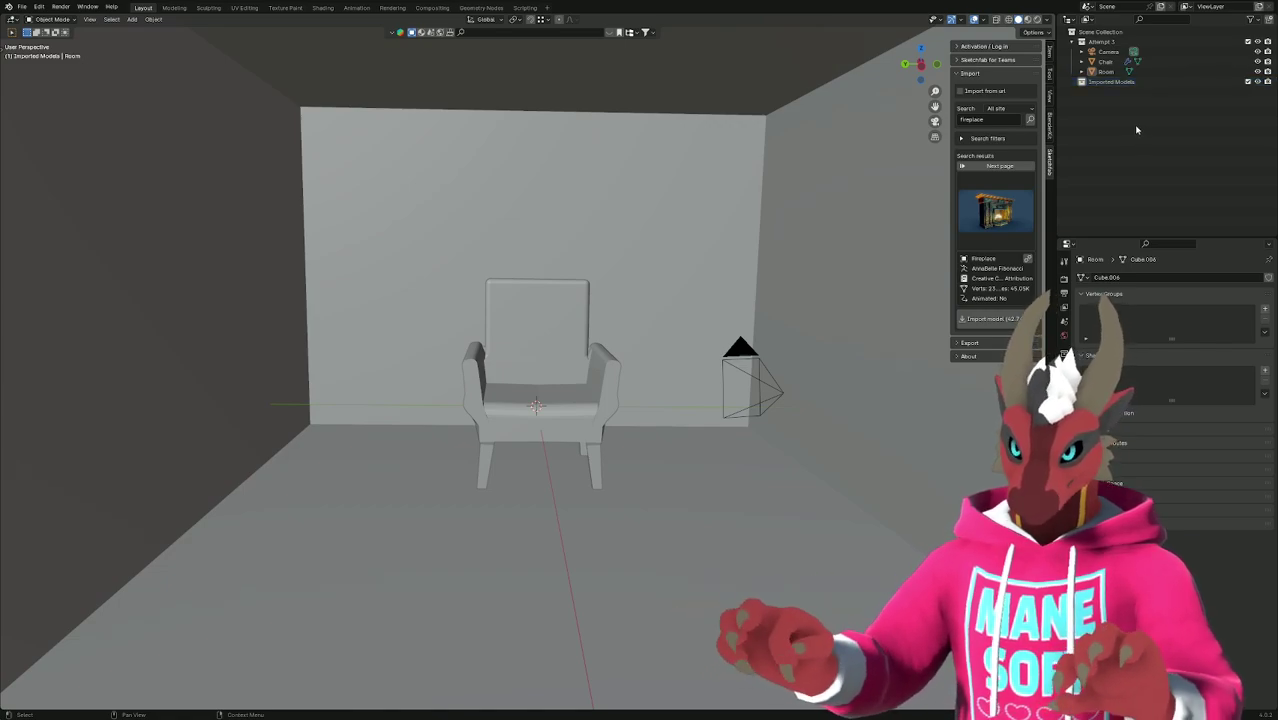
Make the Imported Models collection active, import the chosen Sketchfab fireplace, and look for it around the chair.
click(1106, 82)
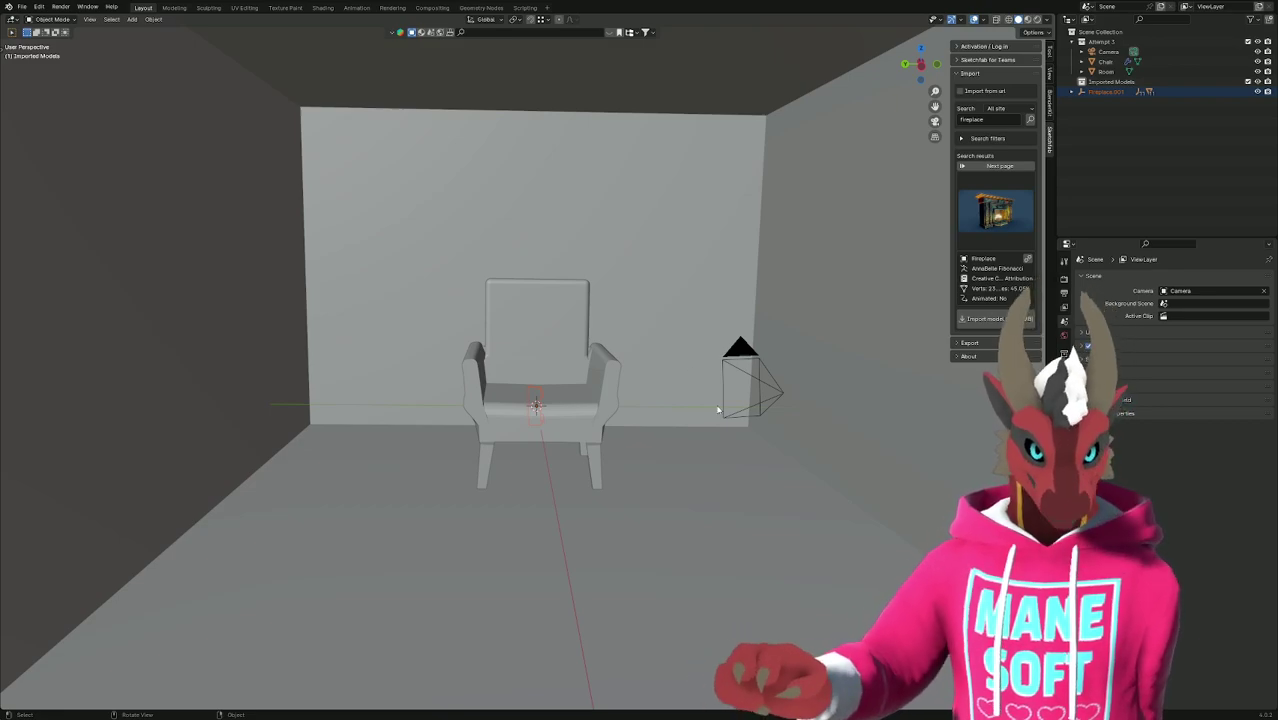
scroll(700, 404, up, 5)
scroll(679, 402, down, 5)
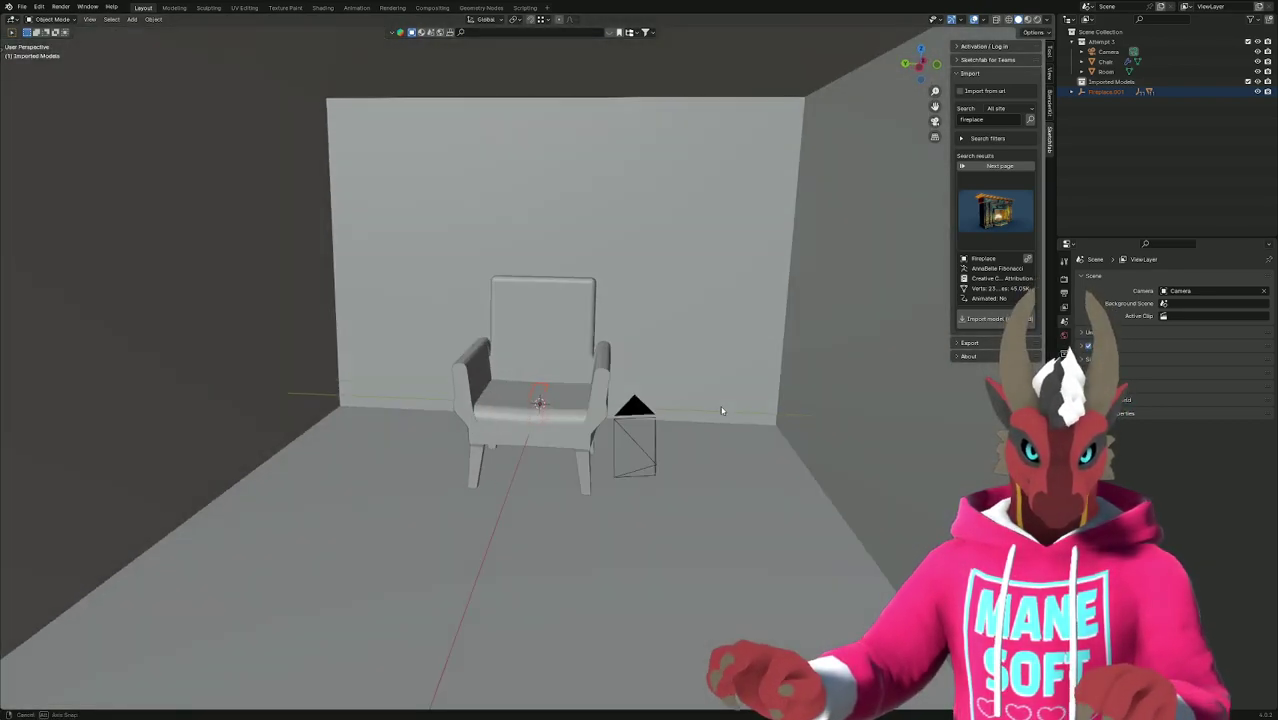
middle_drag(679, 402, 613, 440)
scroll(685, 415, up, 3)
scroll(797, 458, up, 5)
scroll(797, 458, down, 5)
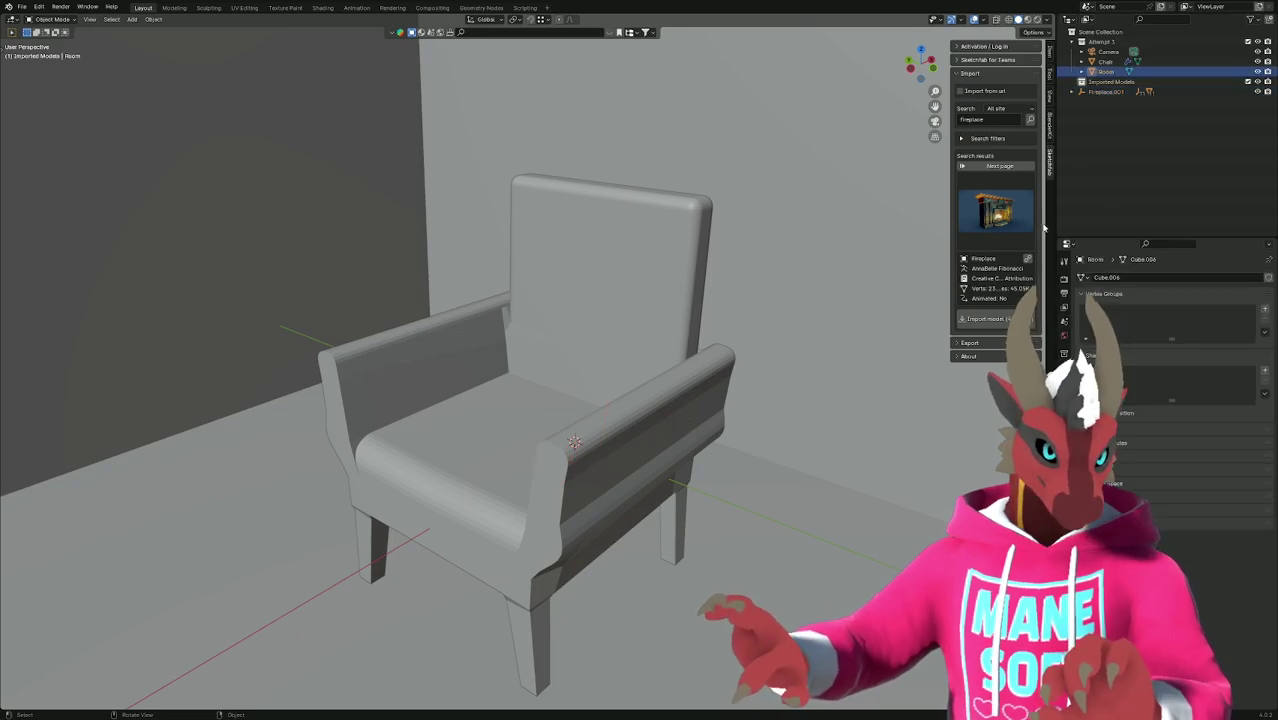
Select the imported fireplace's parent empty in the scene hierarchy and hide the viewport sidebar.
click(1128, 72)
click(1138, 92)
key(KP_Decimal)
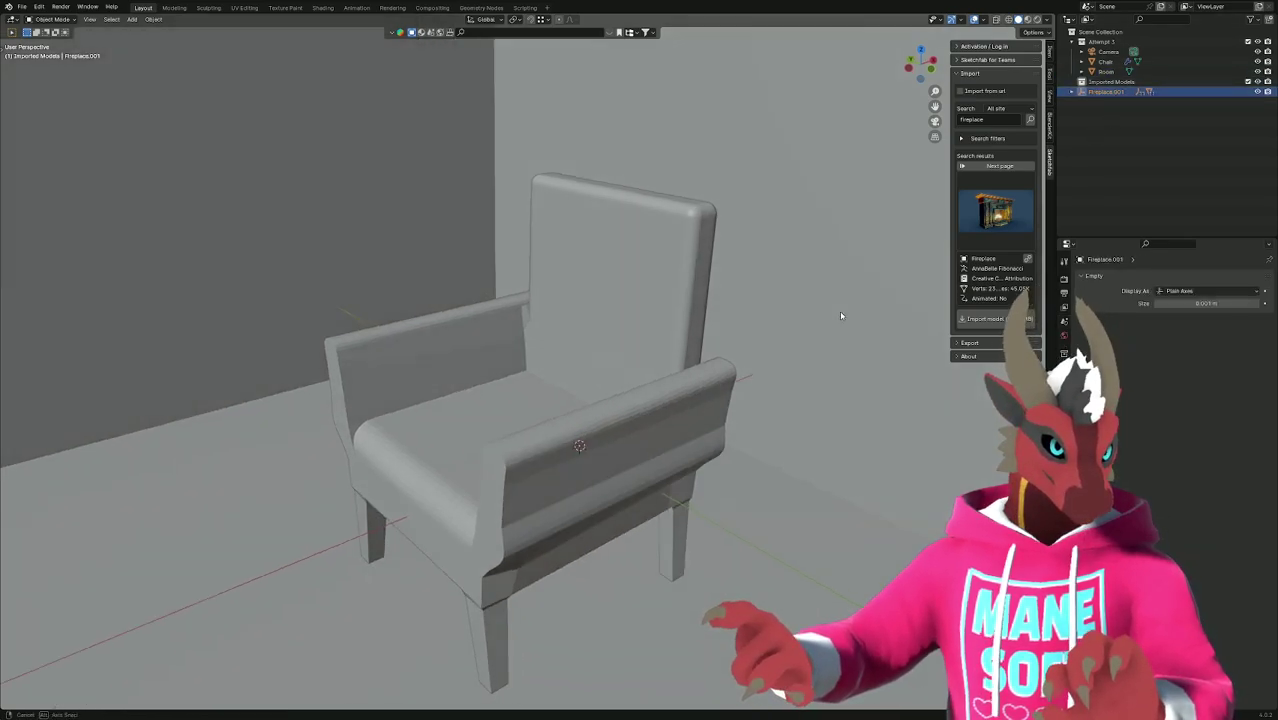
scroll(782, 313, down, 8)
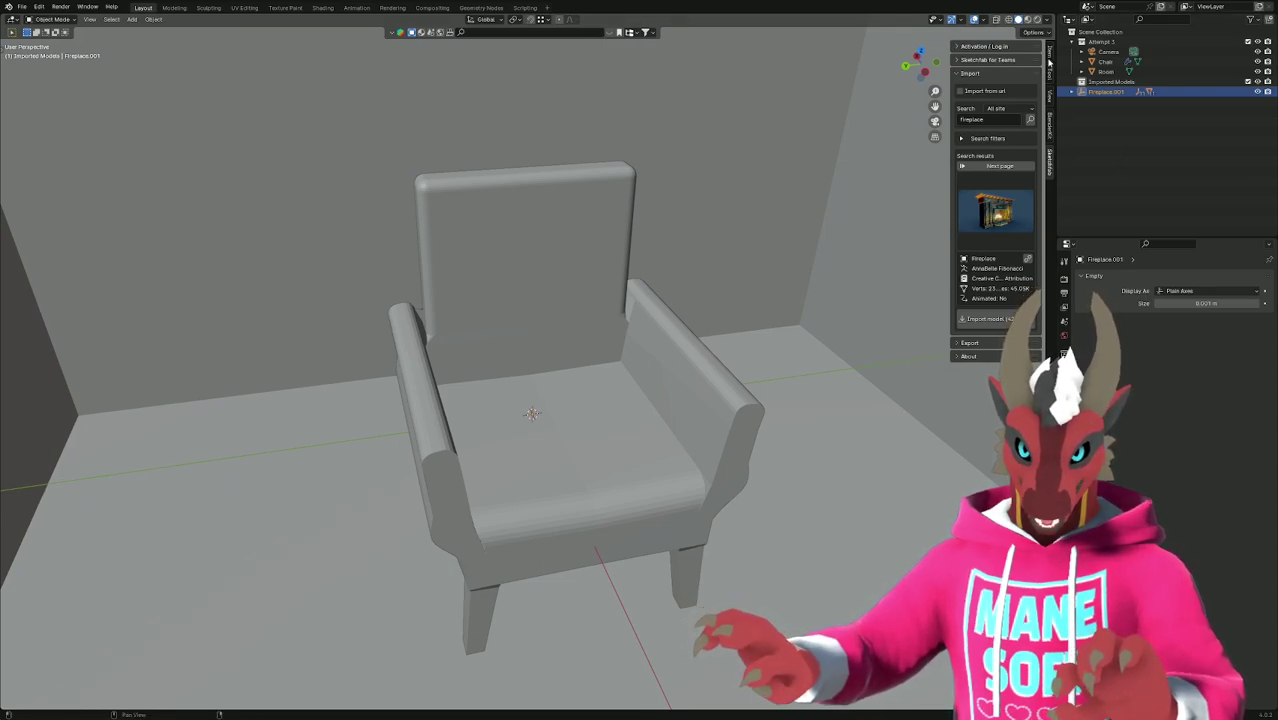
click(1049, 68)
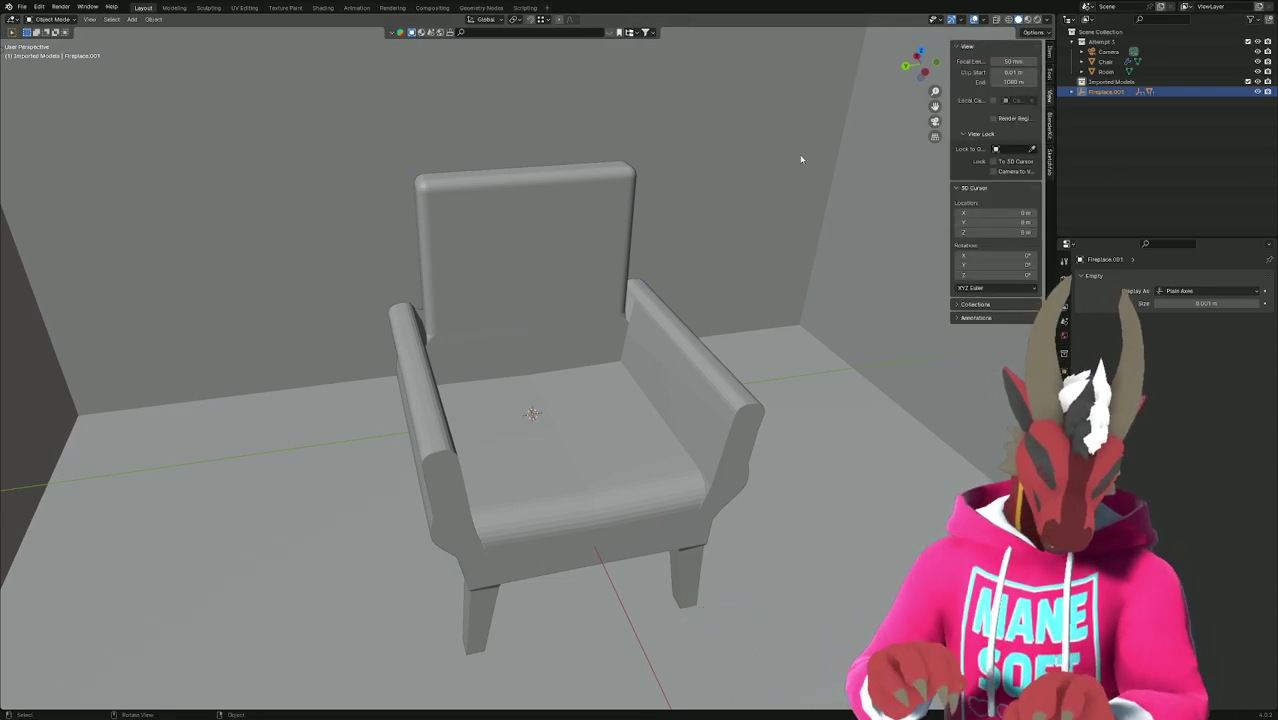
key(n)
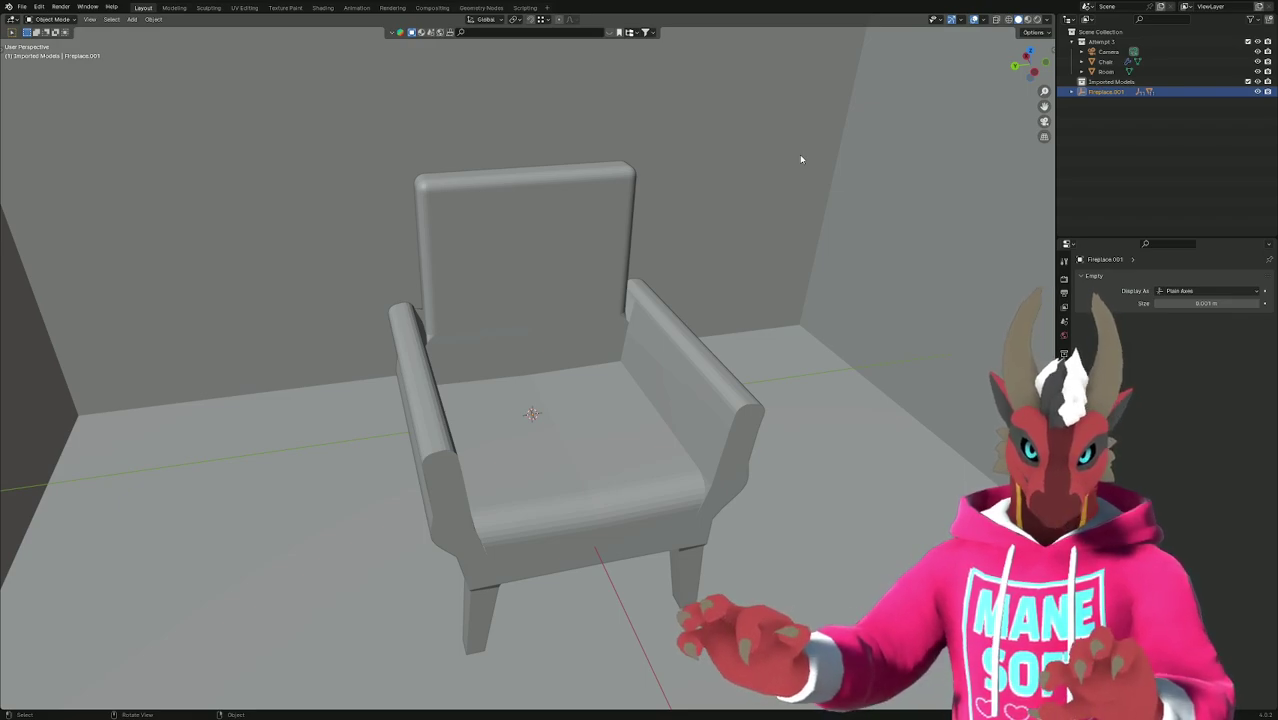
Select the imported fireplace mesh protruding beneath the chair seat and enter Edit Mode on it.
scroll(677, 274, up, 3)
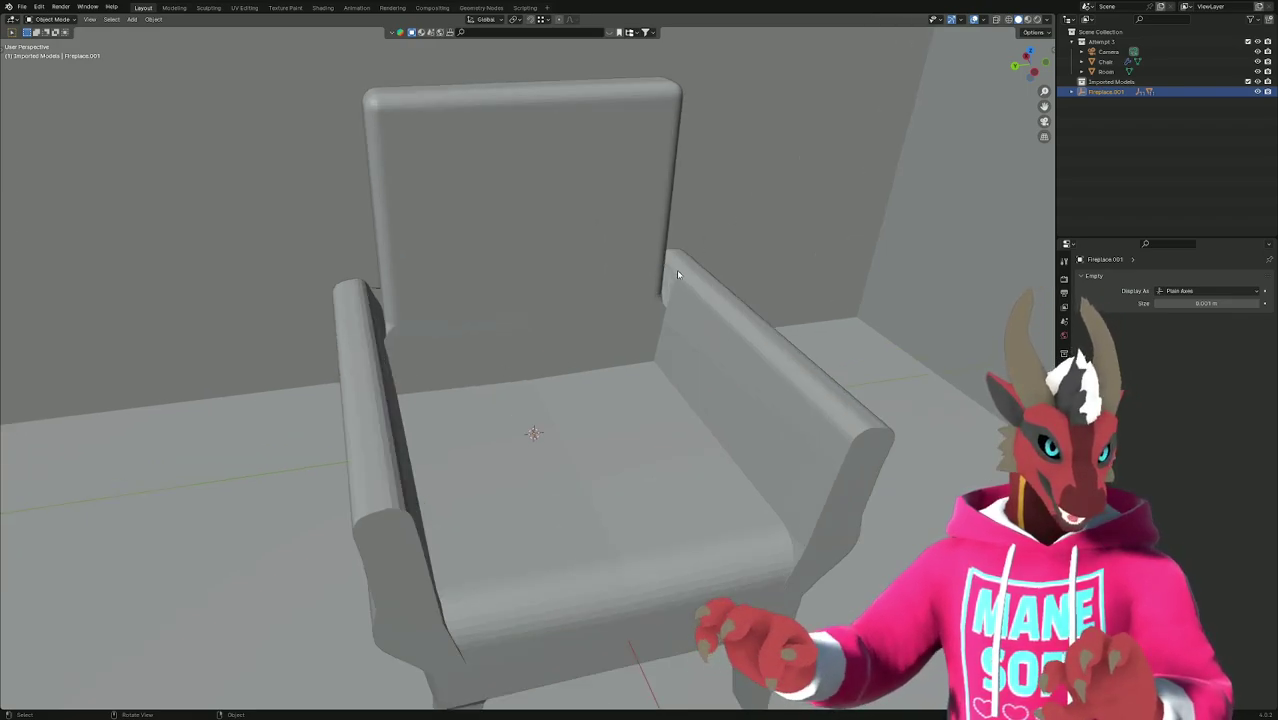
middle_drag(677, 274, 684, 500)
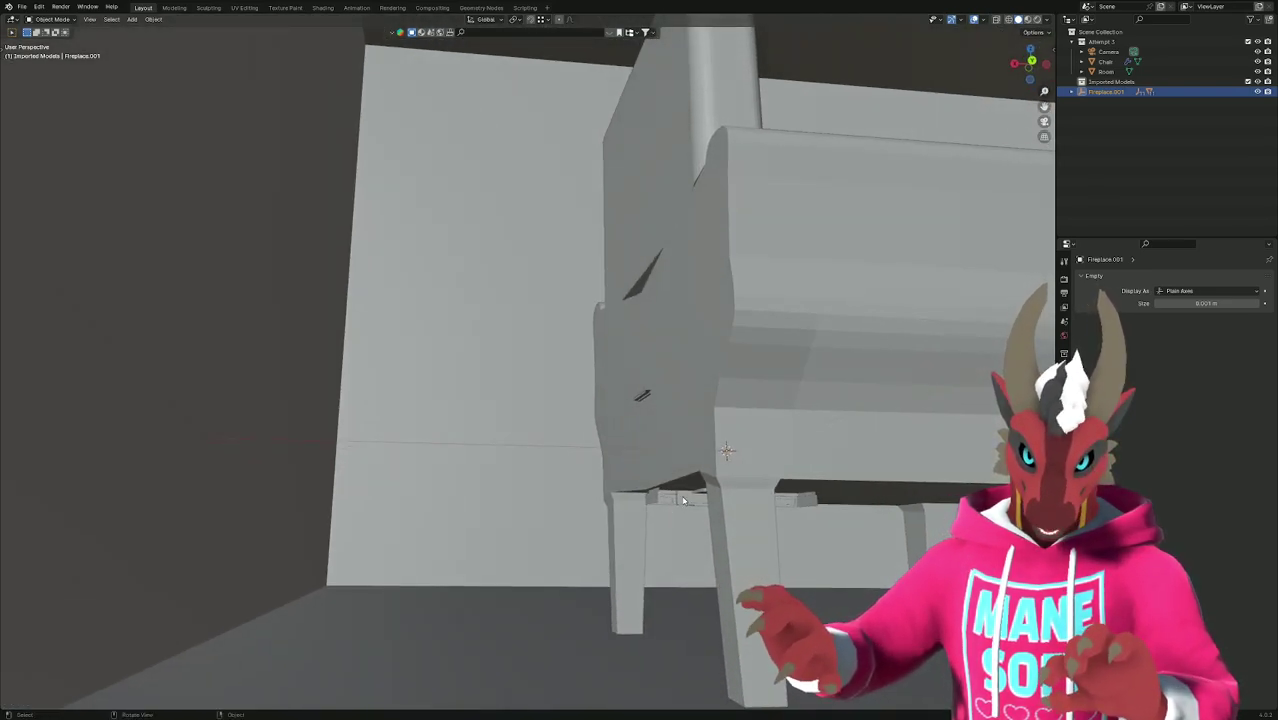
click(684, 500)
key(Tab)
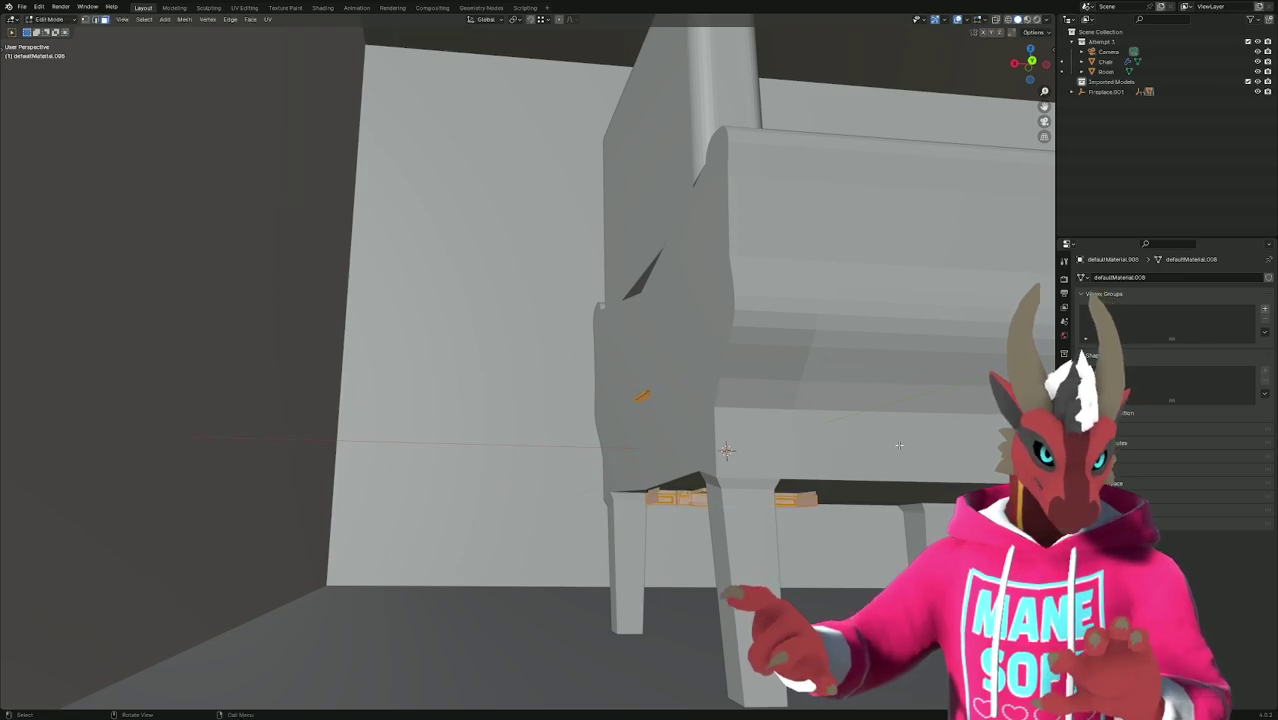
scroll(899, 445, up, 5)
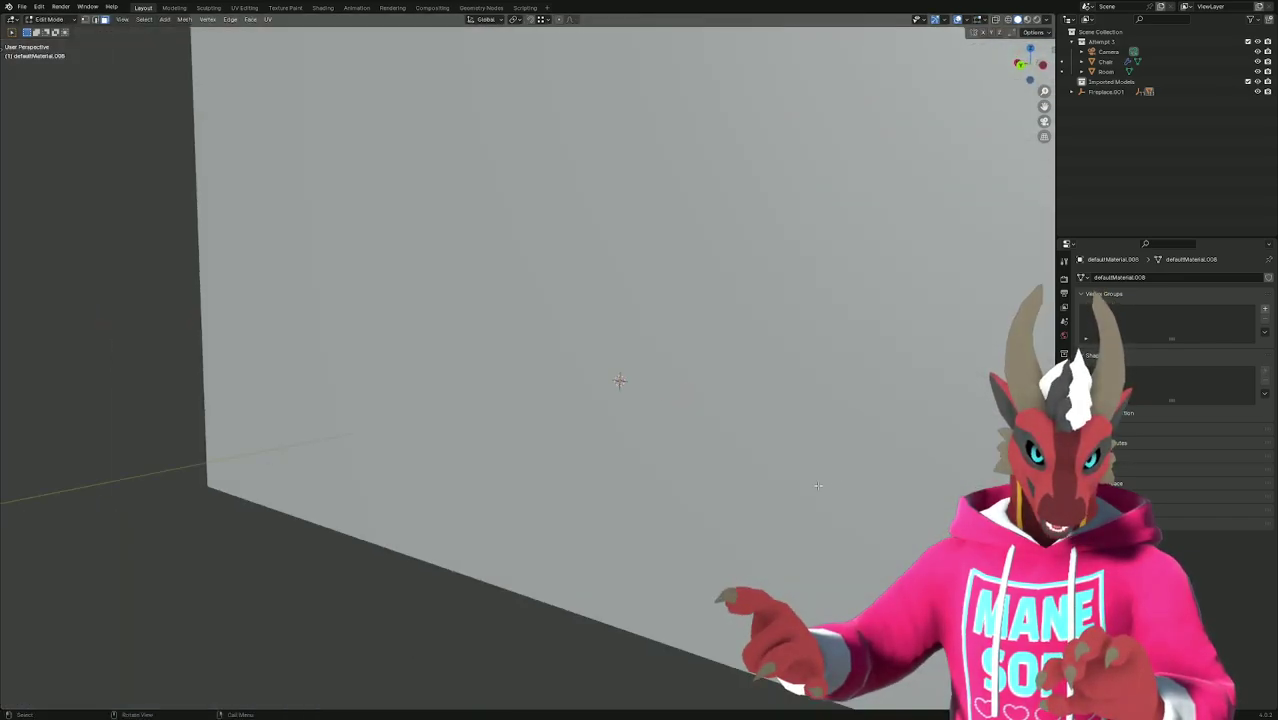
Turn on X-ray and try rotating the selected fireplace mesh 90° around the global Z axis.
middle_drag(818, 486, 753, 494)
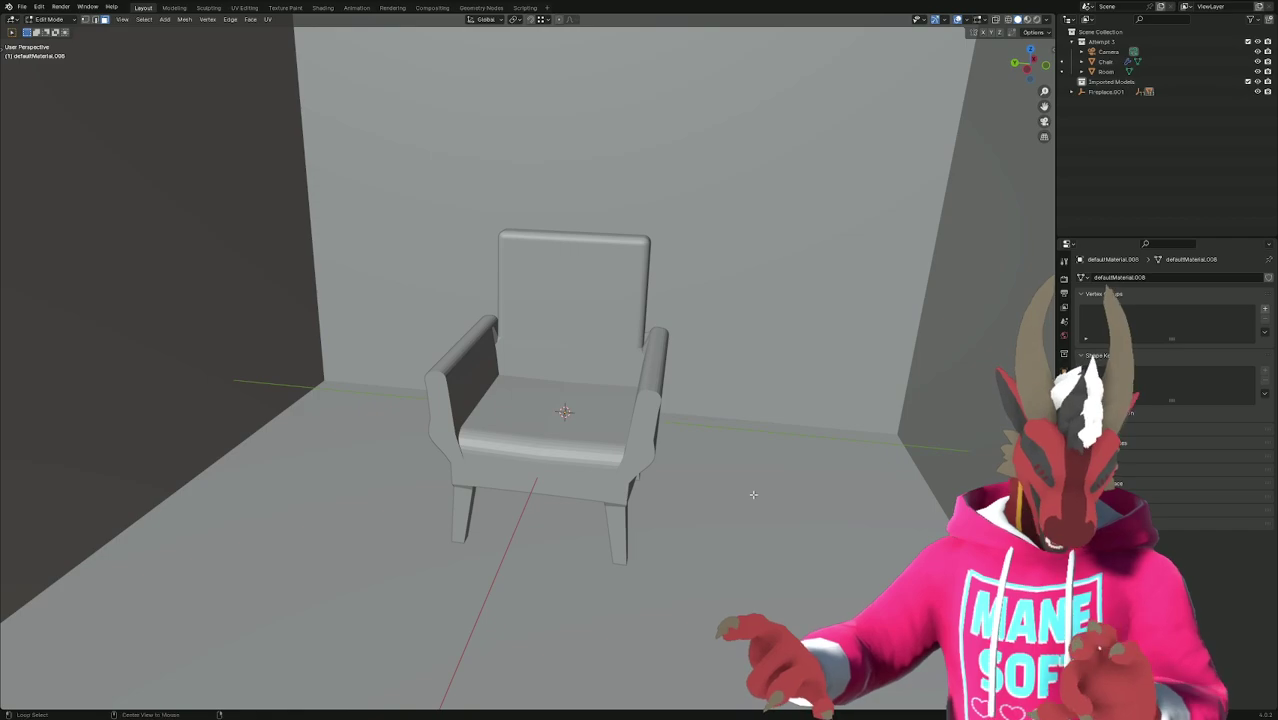
key(alt+z)
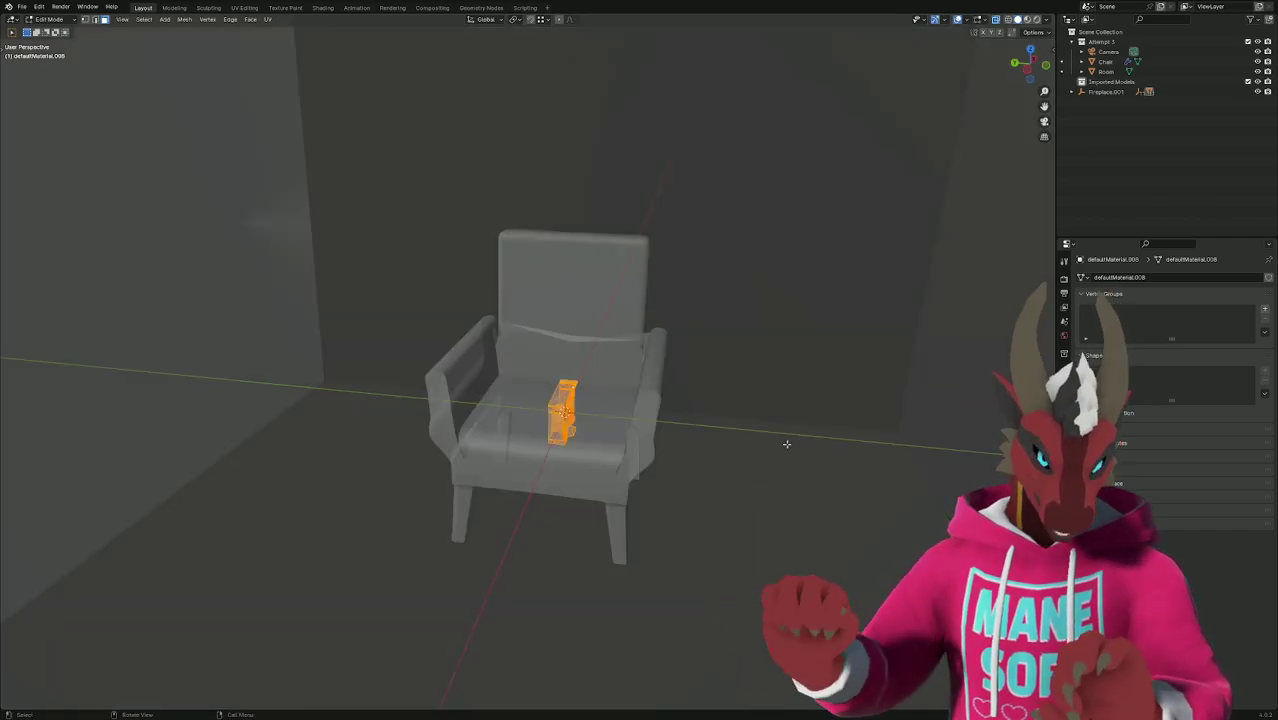
text(r)
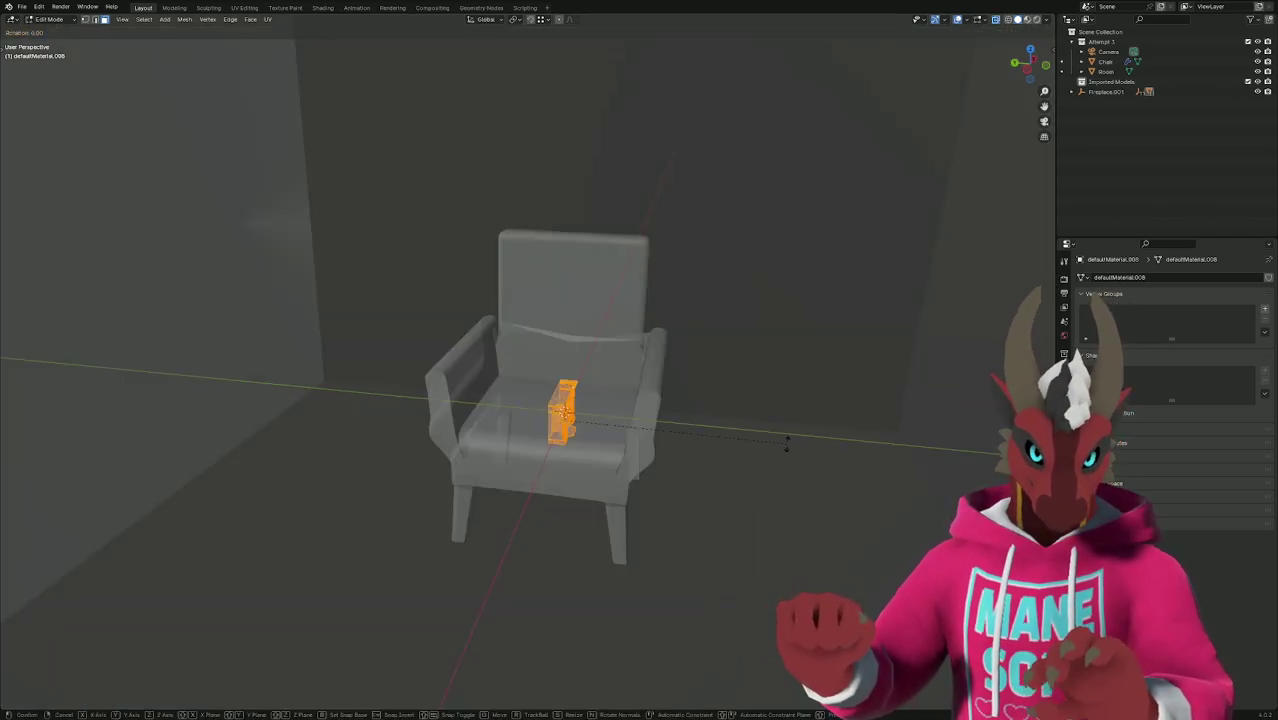
text(z)
text(90)
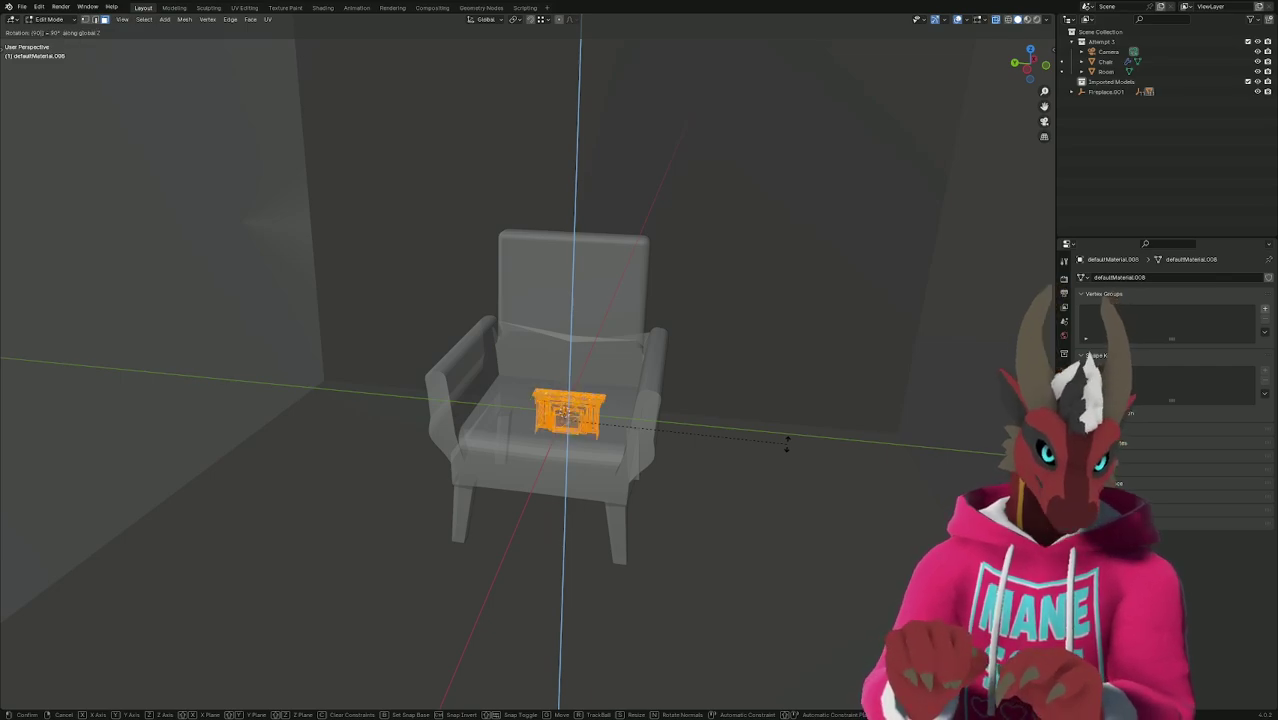
key(Return)
Rotate the selected fireplace mesh -90° around the global Z axis.
middle_drag(782, 447, 756, 467)
scroll(693, 448, up, 3)
scroll(693, 448, up, 4)
scroll(693, 464, down, 4)
text(rz)
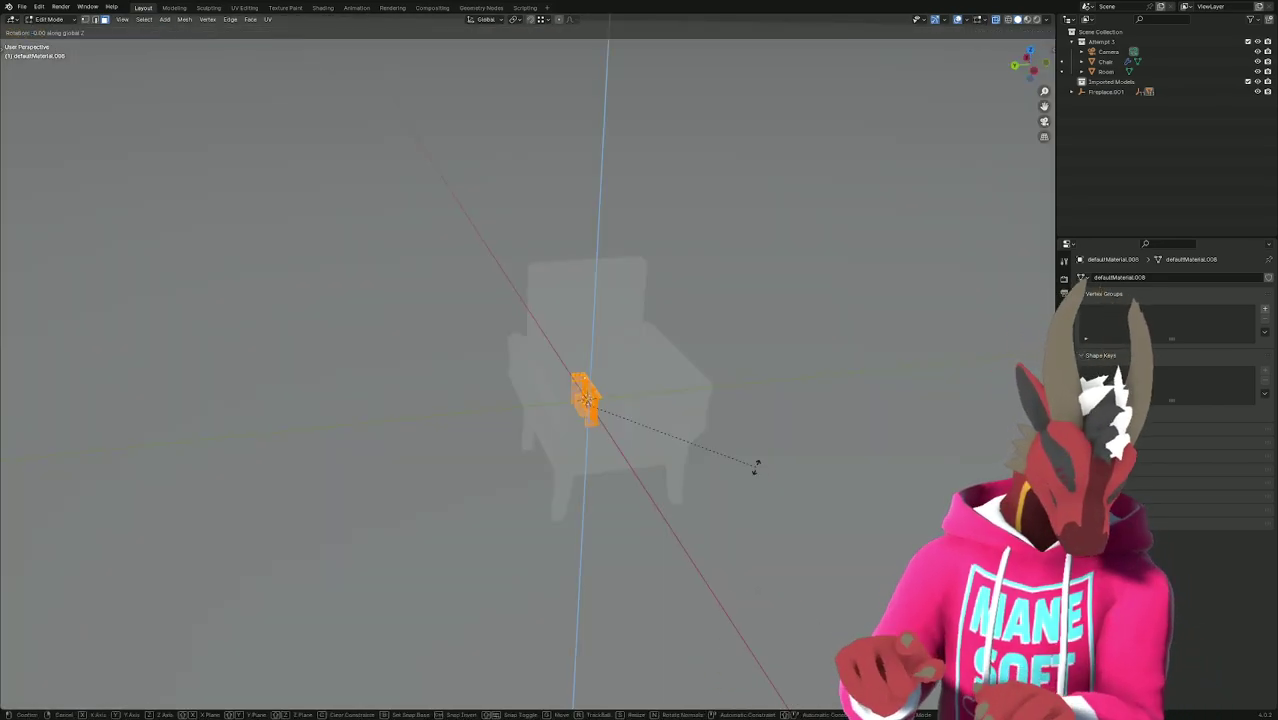
text(-90)
key(Return)
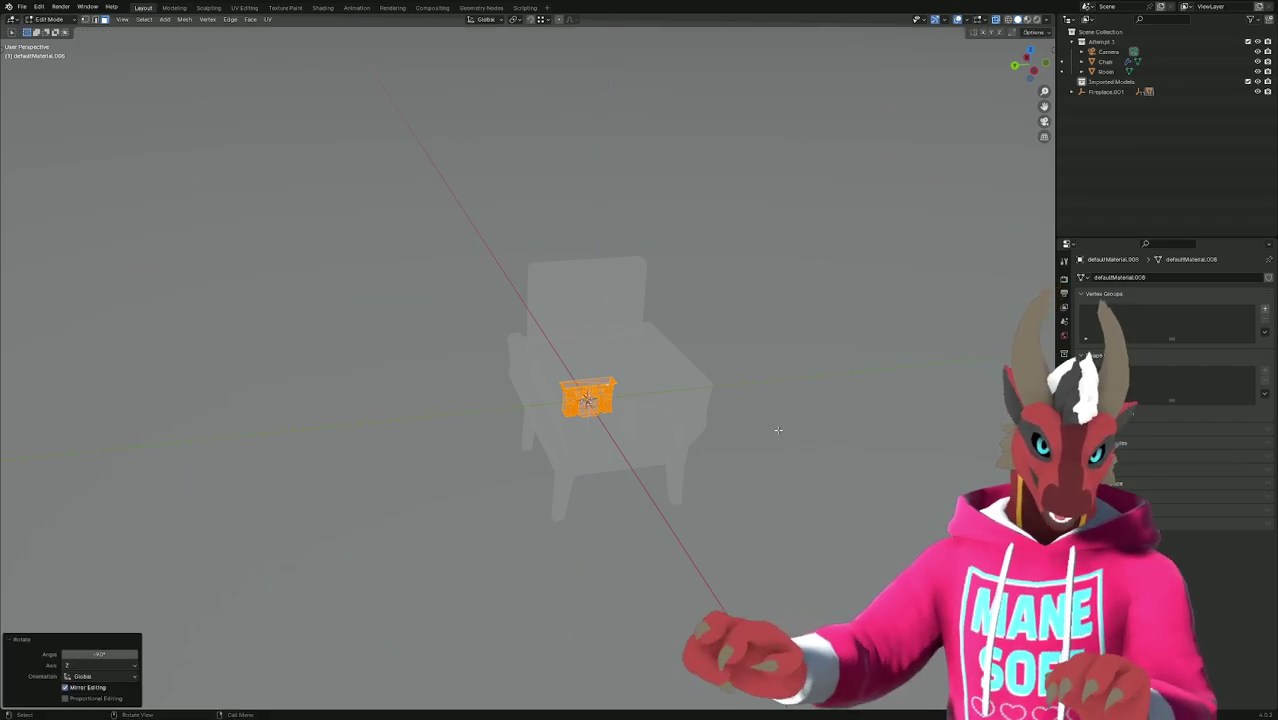
Scale the fireplace mesh up uniformly by about 5.7 and turn off X-ray.
key(alt+z)
middle_drag(775, 428, 727, 419)
scroll(727, 419, up, 1)
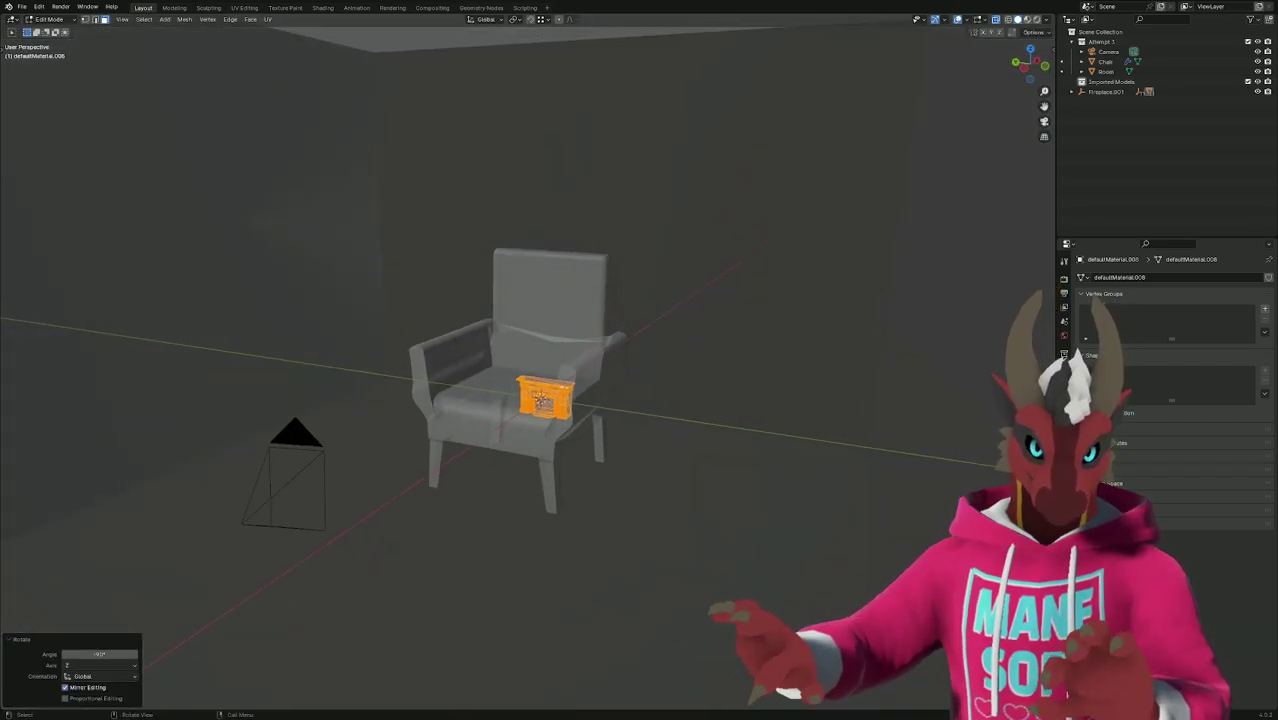
key(s)
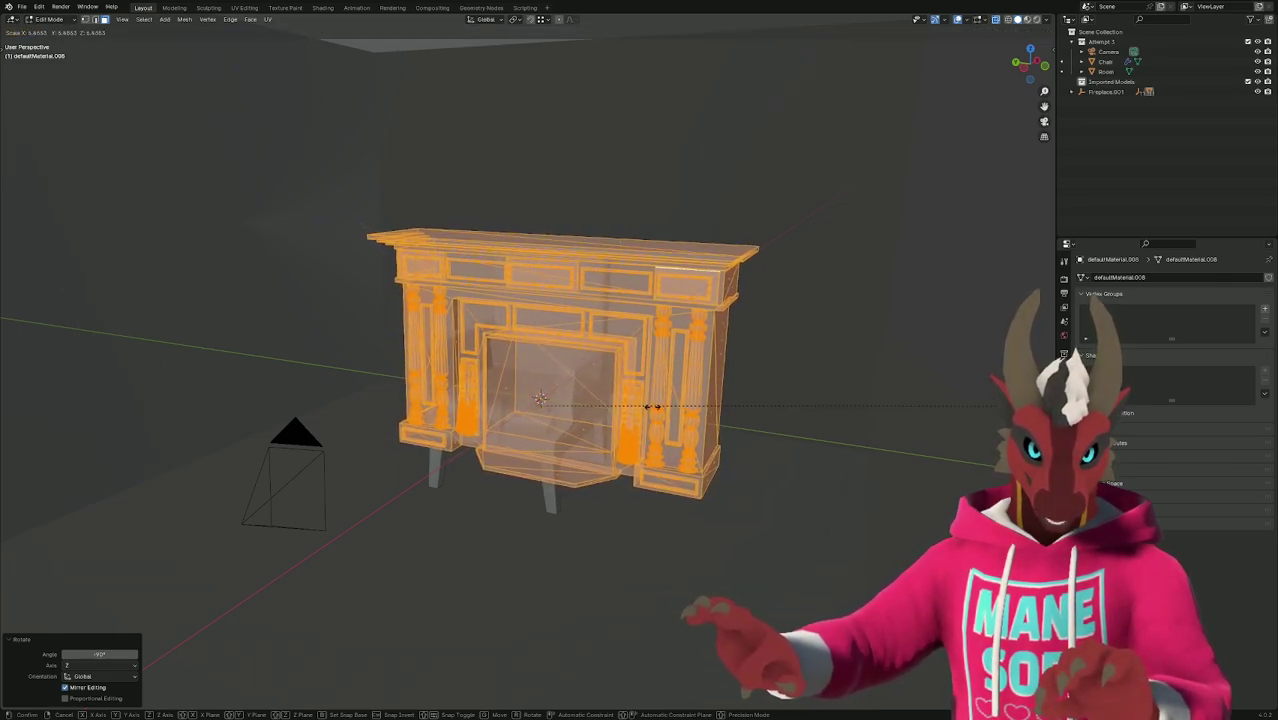
click(511, 407)
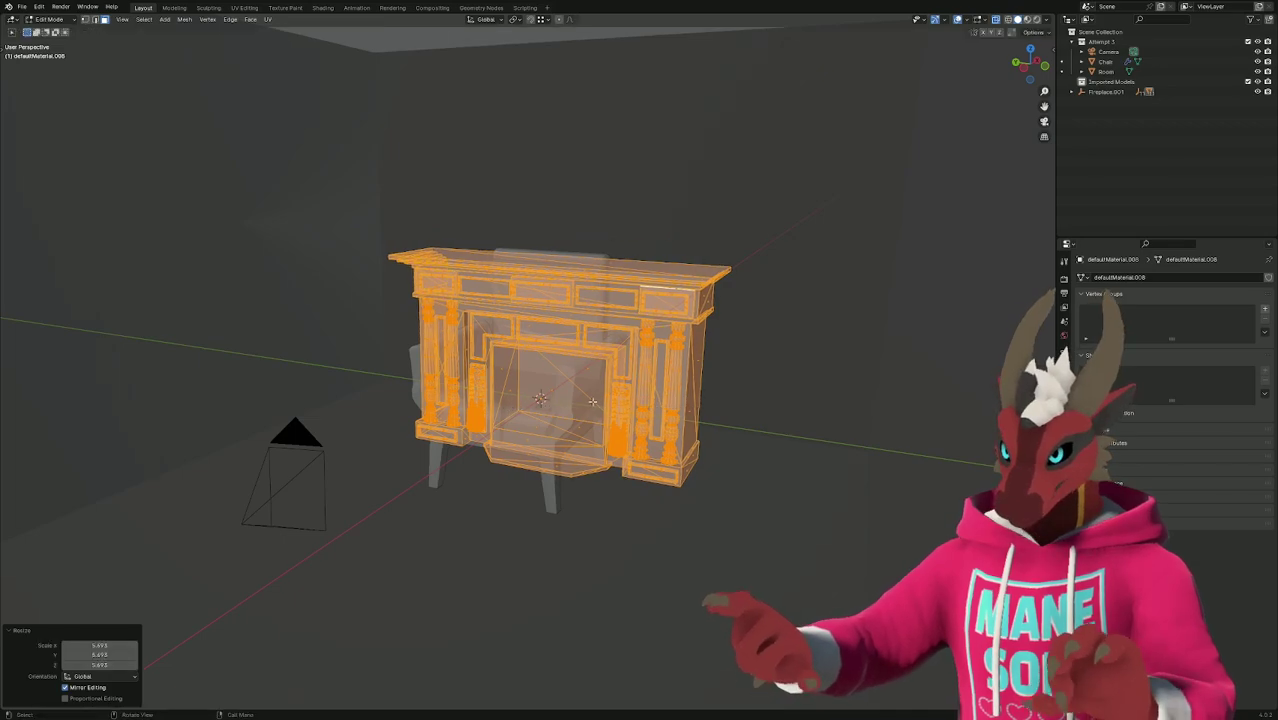
key(alt+z)
middle_drag(592, 401, 644, 410)
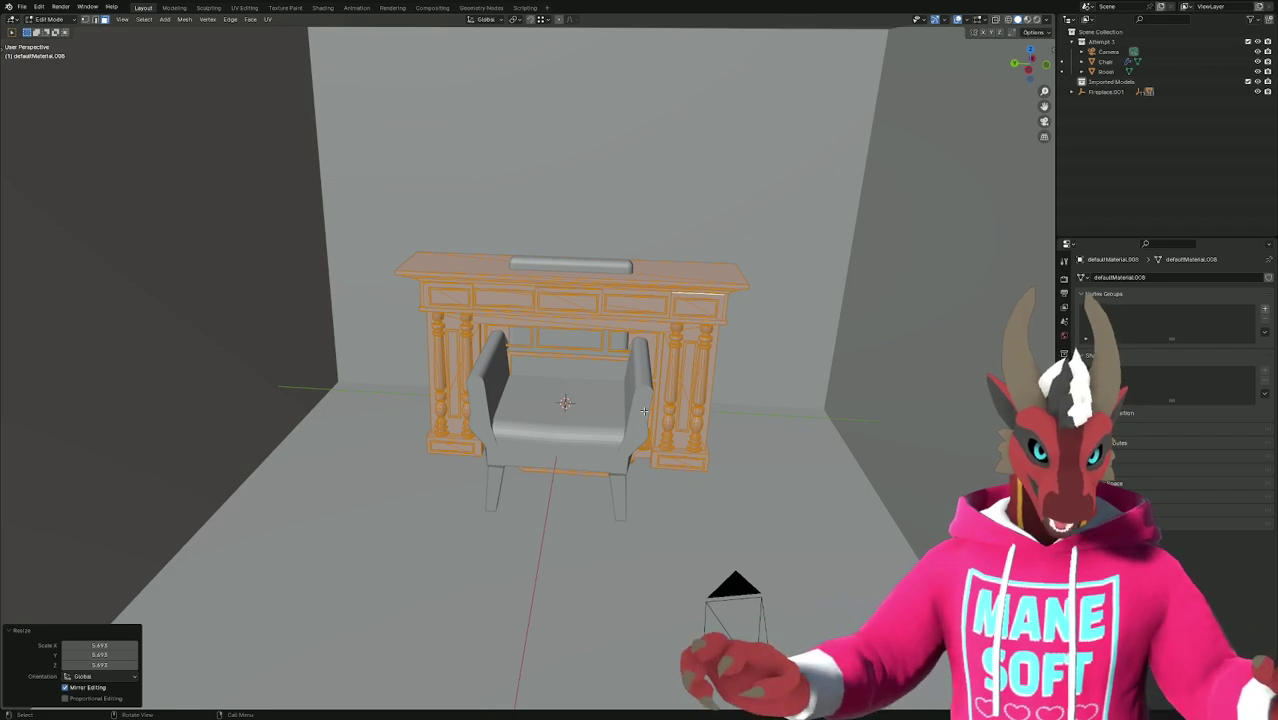
Enlarge the fireplace uniformly by about 1.12, judging its size against the character sketch in camera view.
scroll(660, 404, up, 3)
middle_drag(670, 399, 663, 404)
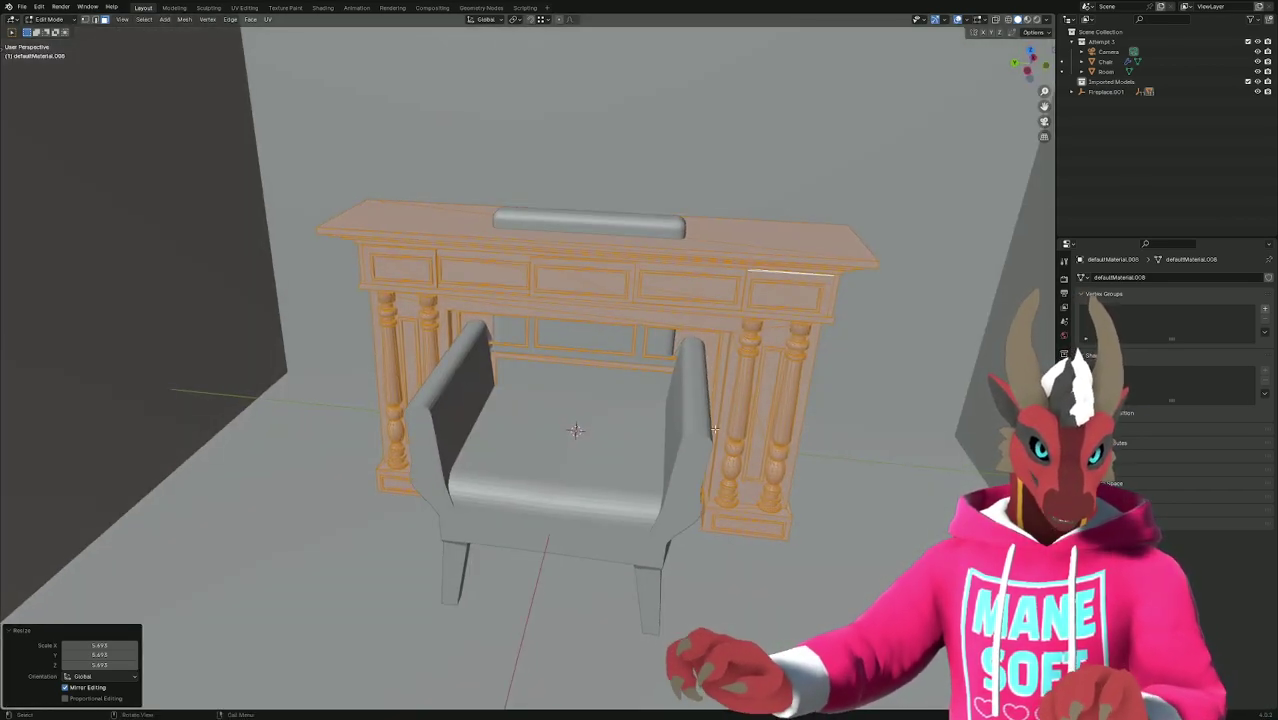
key(KP_0)
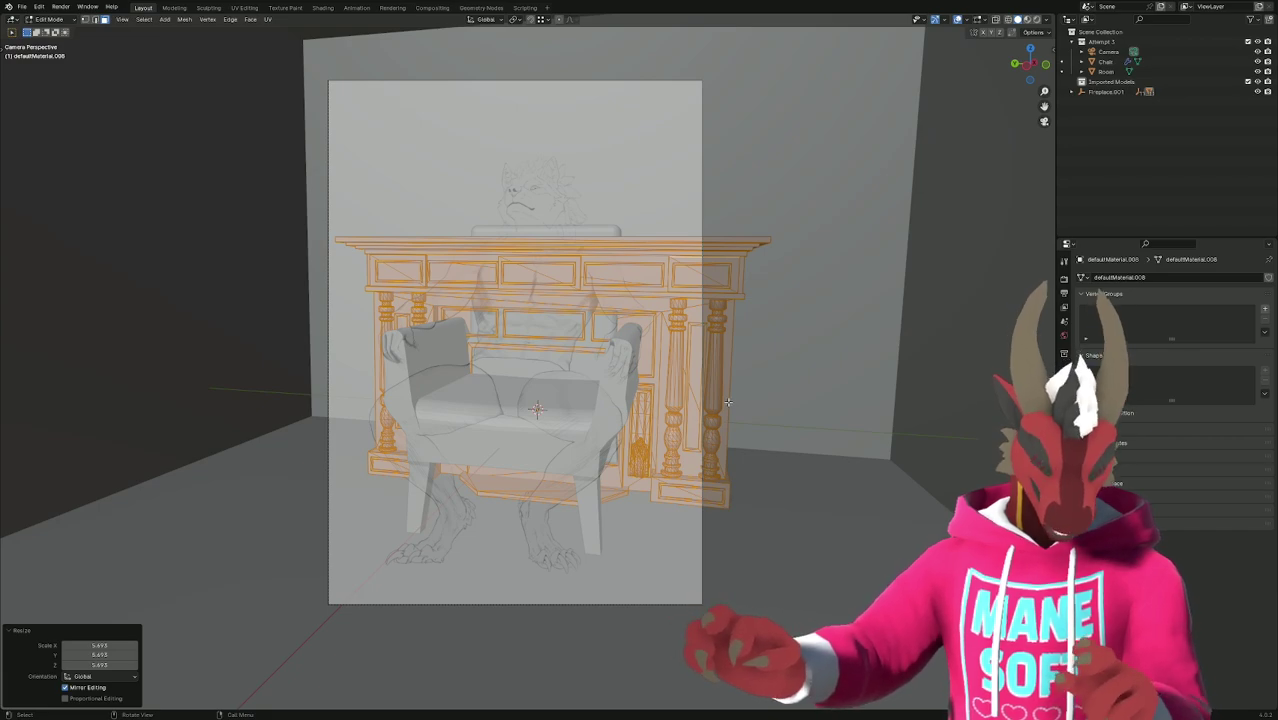
key(s)
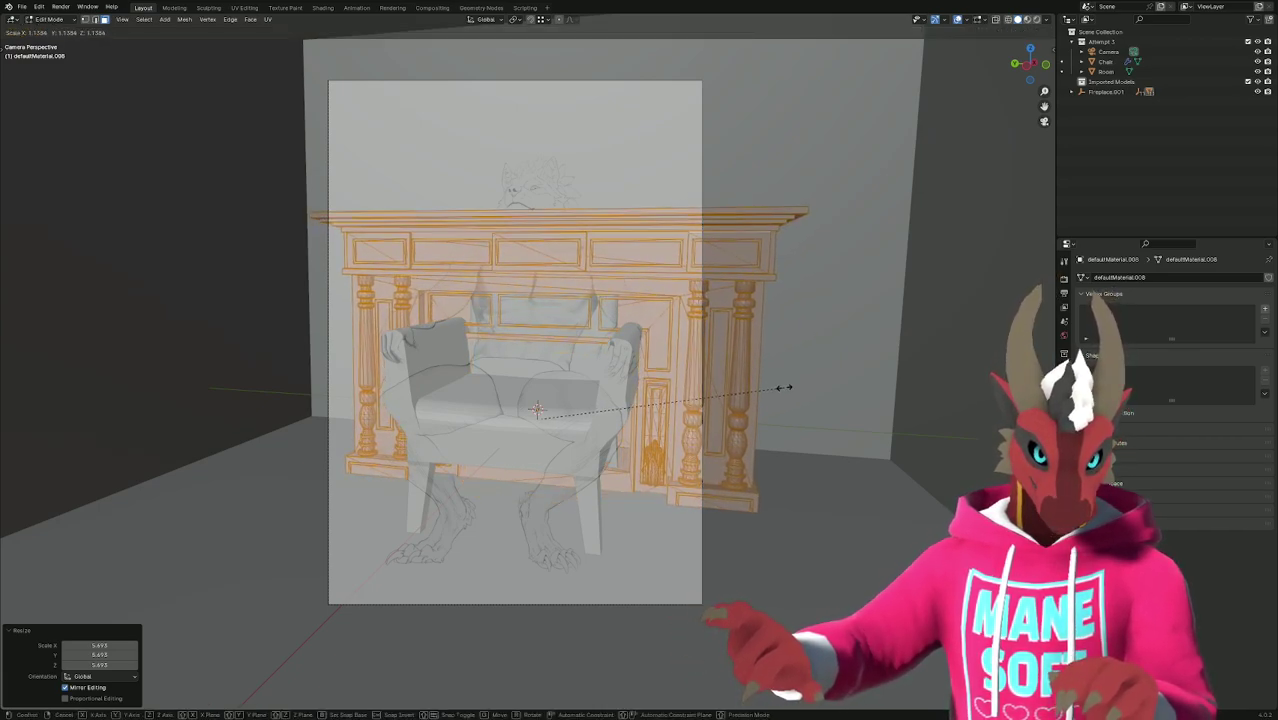
click(780, 391)
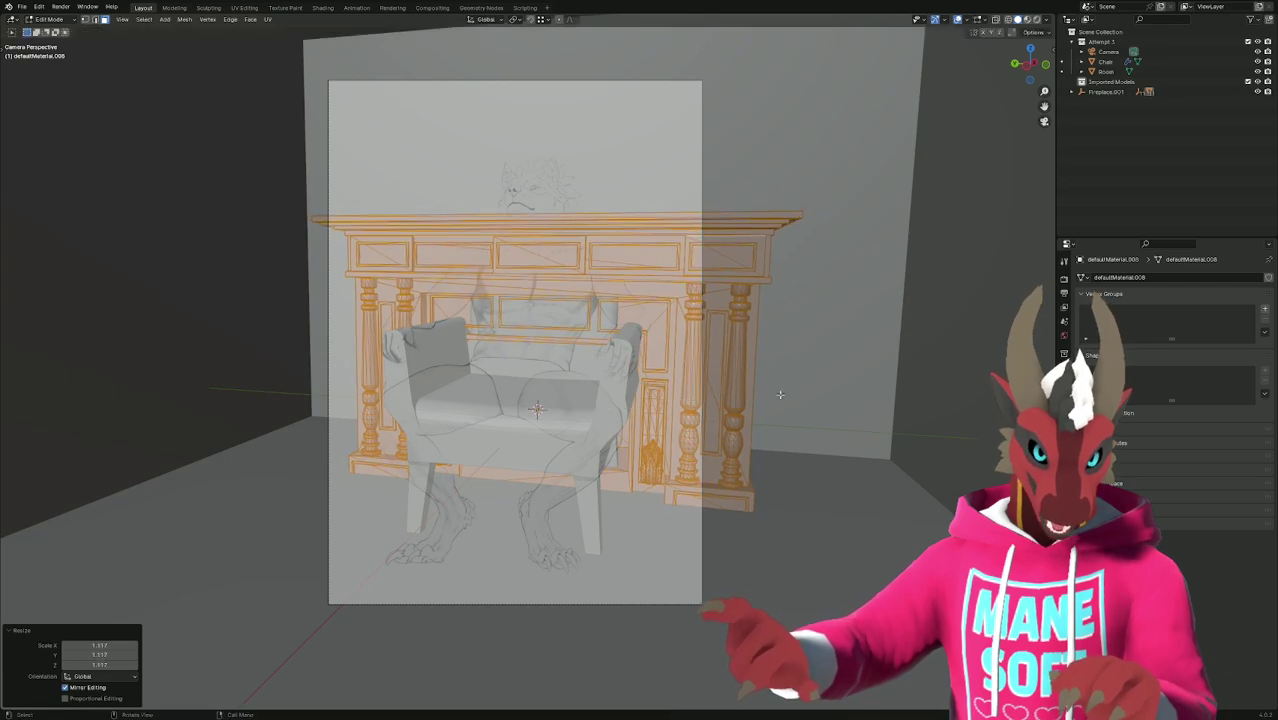
Select all of the Room mesh in Edit Mode, recalculate its normals to the inside, and return to Object Mode.
middle_drag(780, 391, 816, 409)
scroll(816, 409, up, 5)
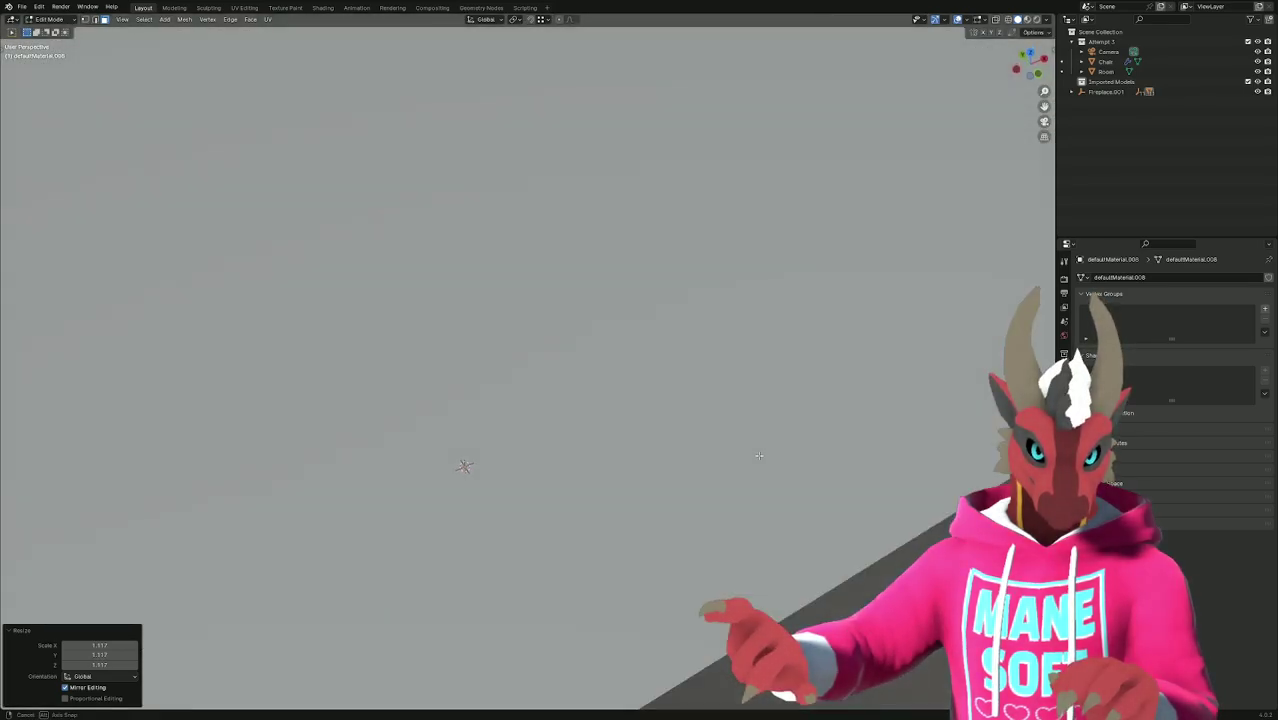
scroll(751, 440, down, 5)
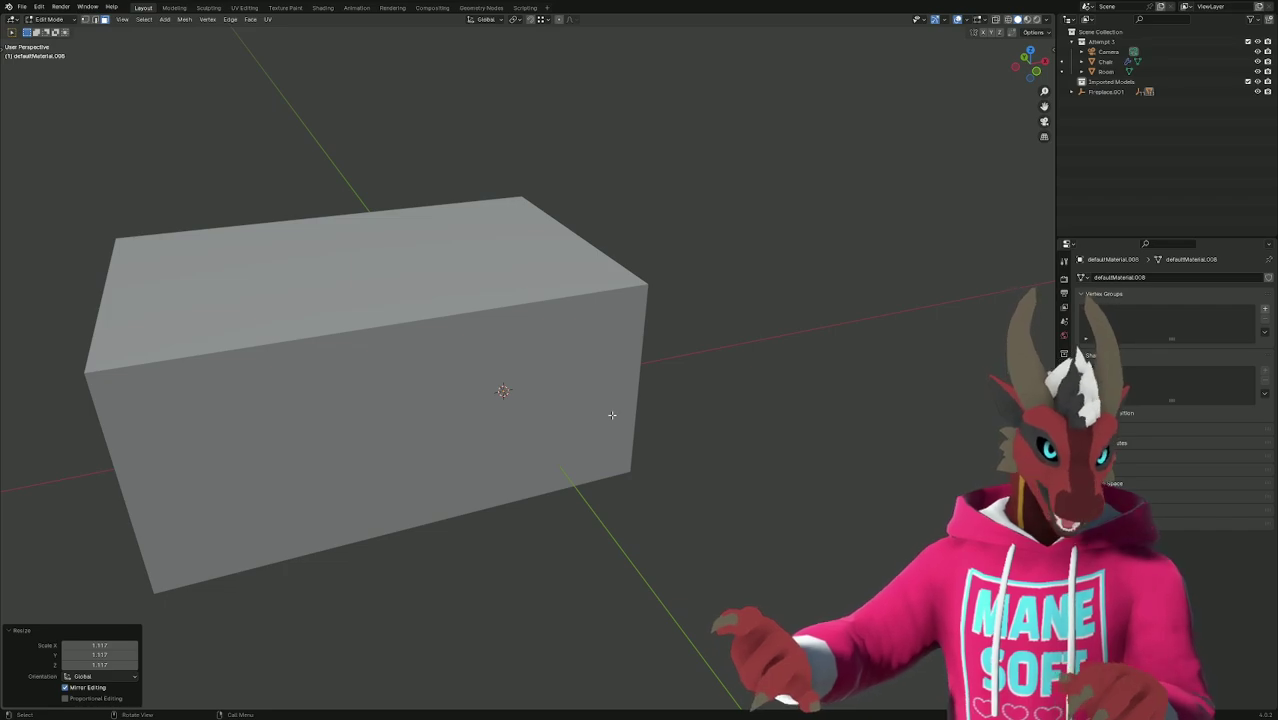
key(Tab)
click(578, 380)
key(Tab)
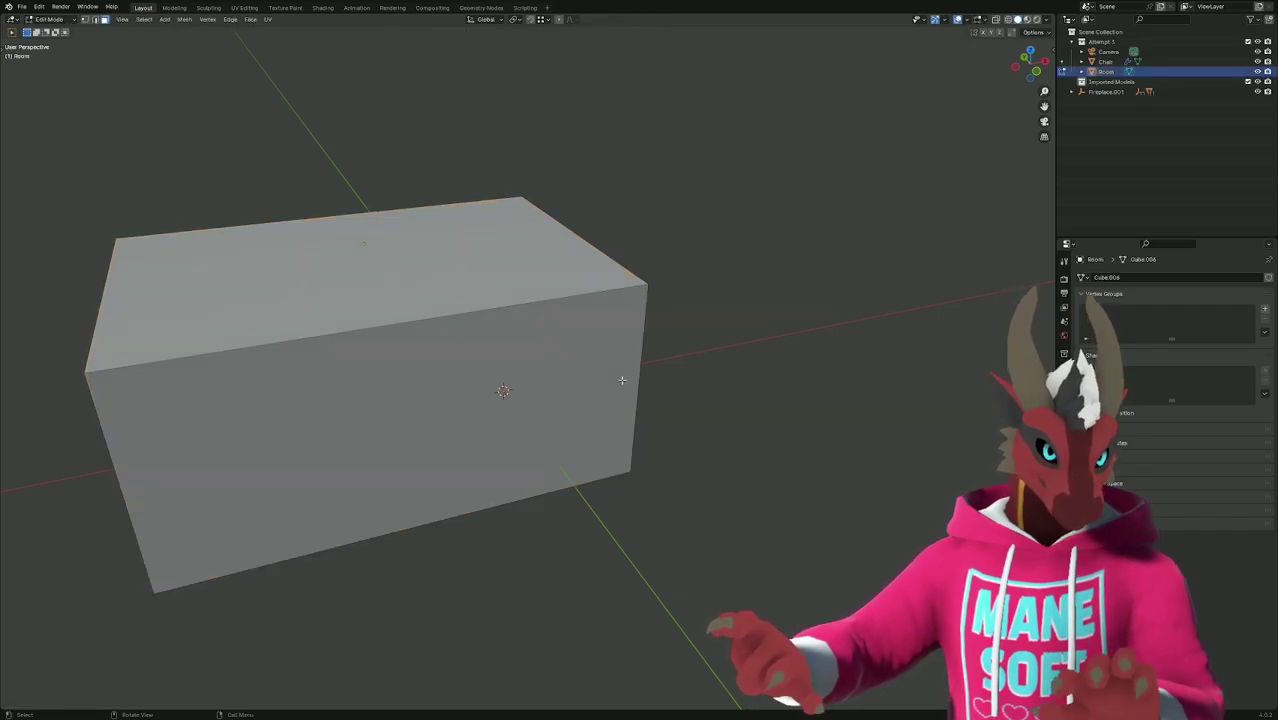
key(a)
key(ctrl+shift+n)
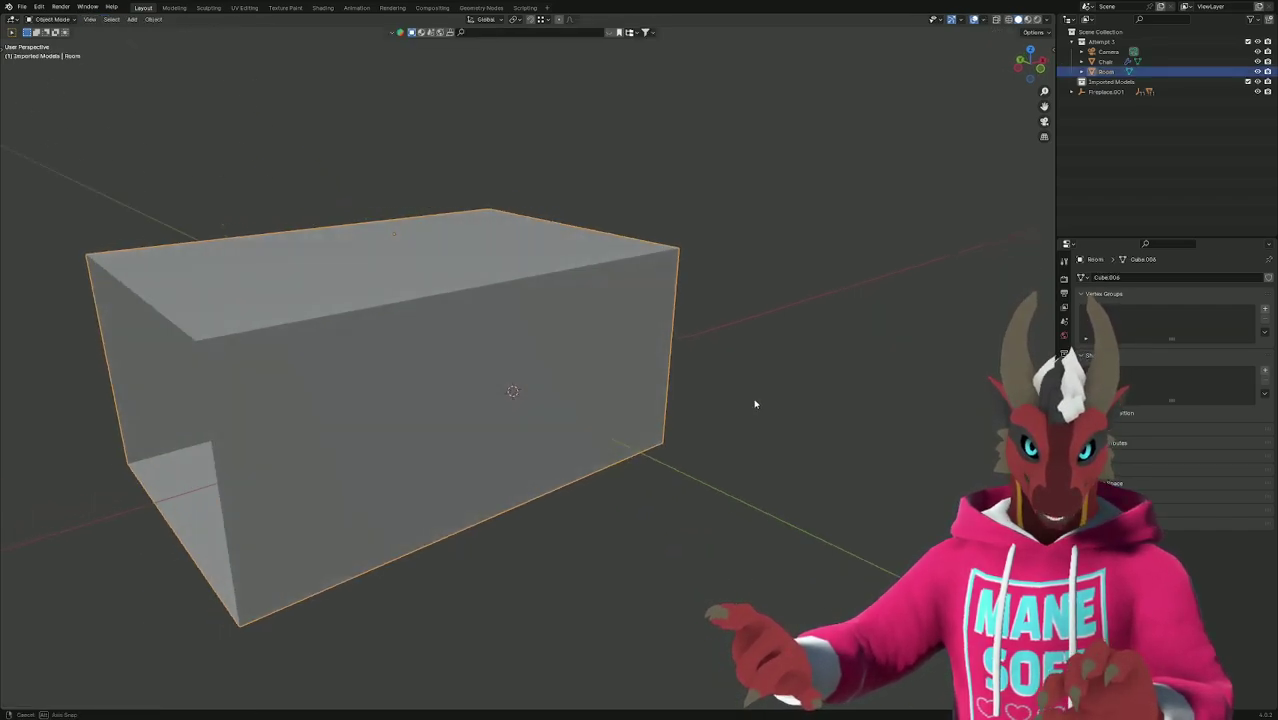
middle_drag(753, 388, 799, 388)
key(Tab)
Open the fireplace mesh in Edit Mode and examine its placement relative to the chair and the room walls.
click(603, 328)
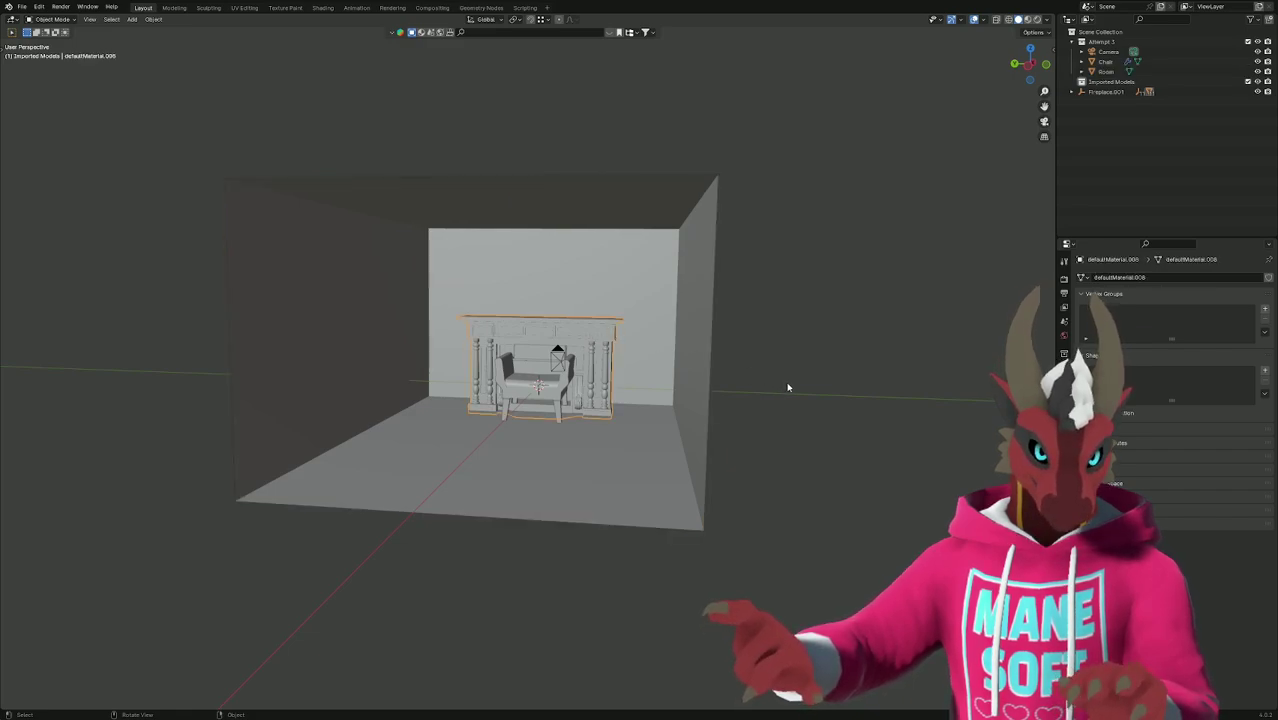
key(Tab)
middle_drag(810, 401, 675, 403)
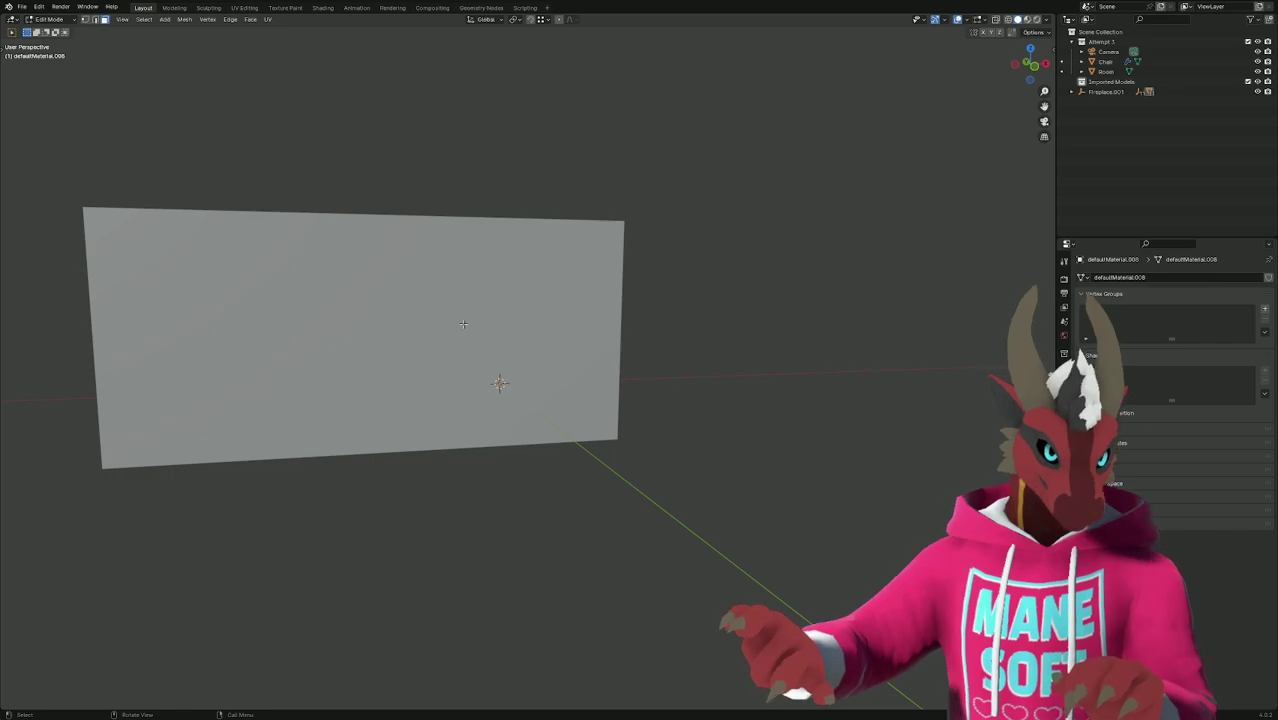
middle_drag(475, 308, 451, 418)
scroll(743, 406, up, 3)
scroll(720, 416, up, 8)
scroll(350, 422, down, 4)
scroll(410, 407, up, 3)
scroll(423, 408, down, 5)
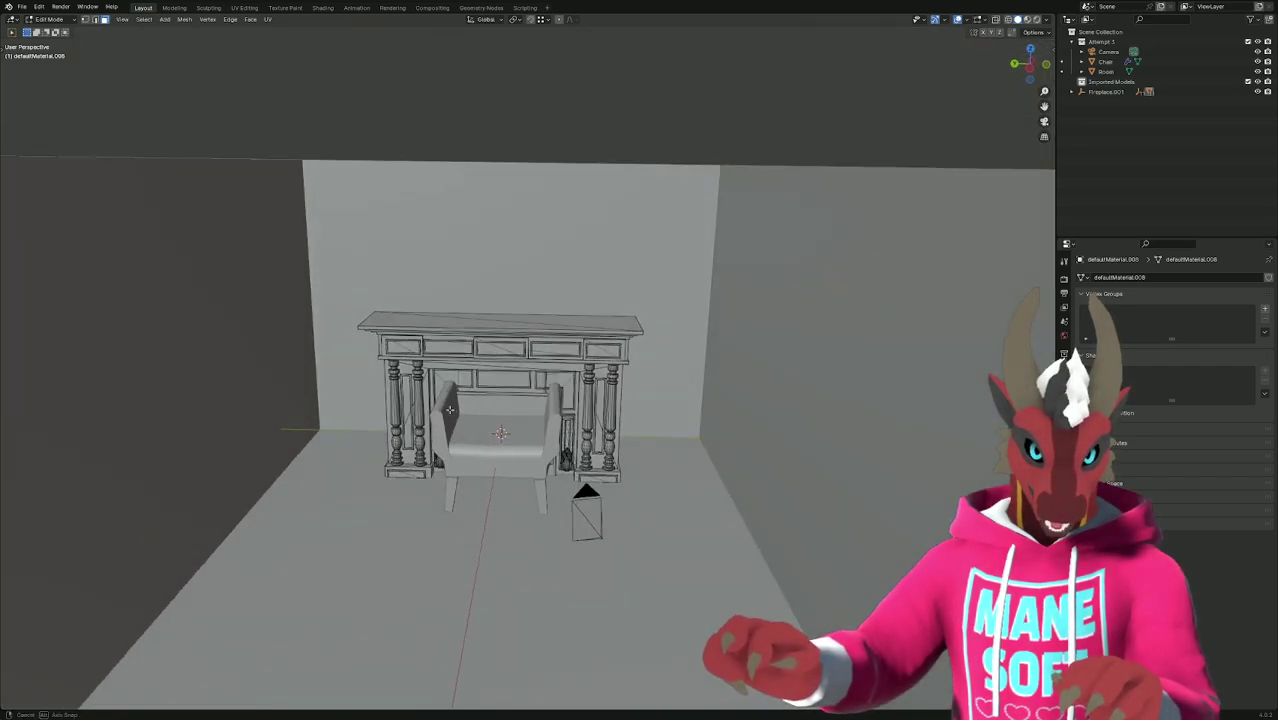
scroll(451, 418, up, 6)
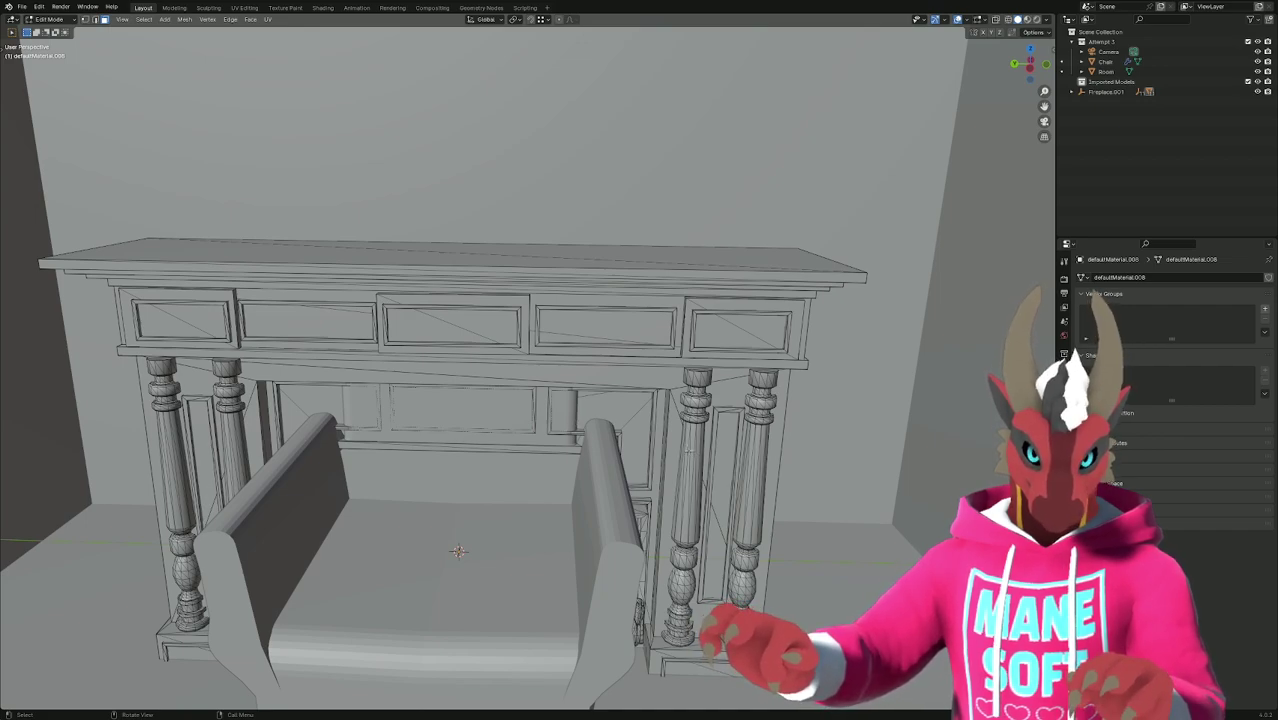
Enter Edit Mode on the Room with a lower corner vertex in view and examine its transform, tool and view settings.
key(Tab)
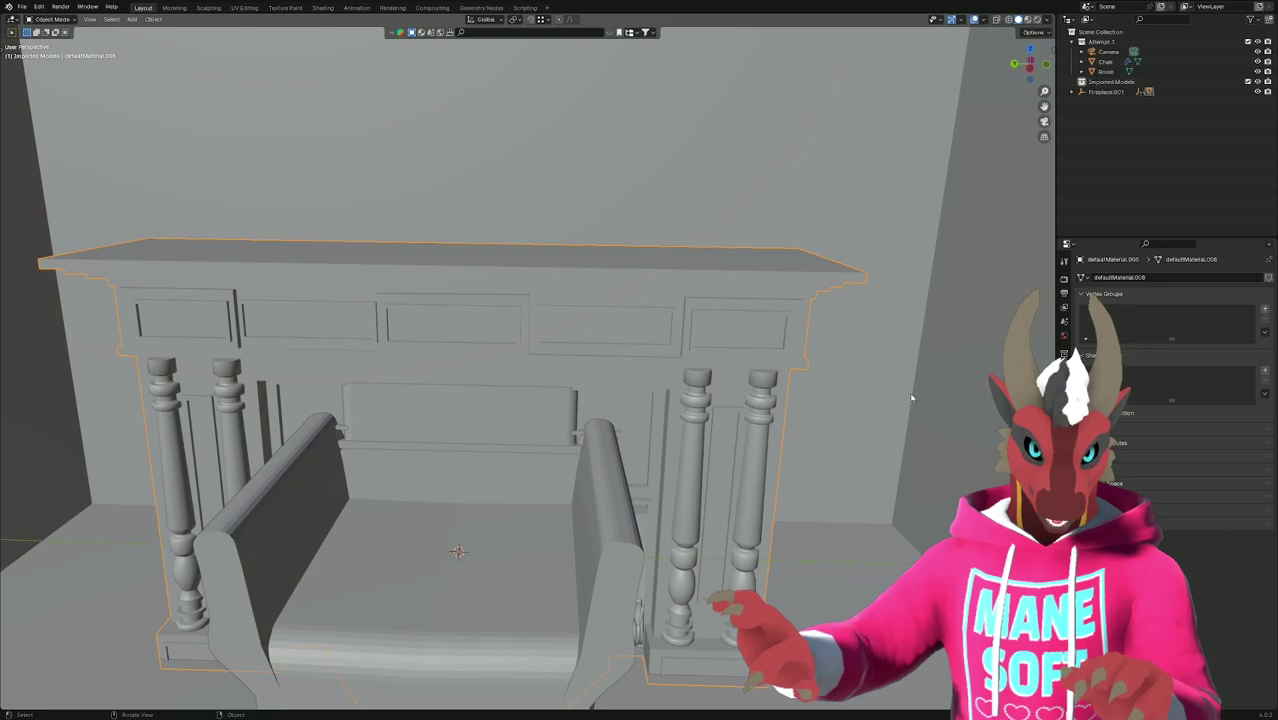
click(881, 168)
key(Tab)
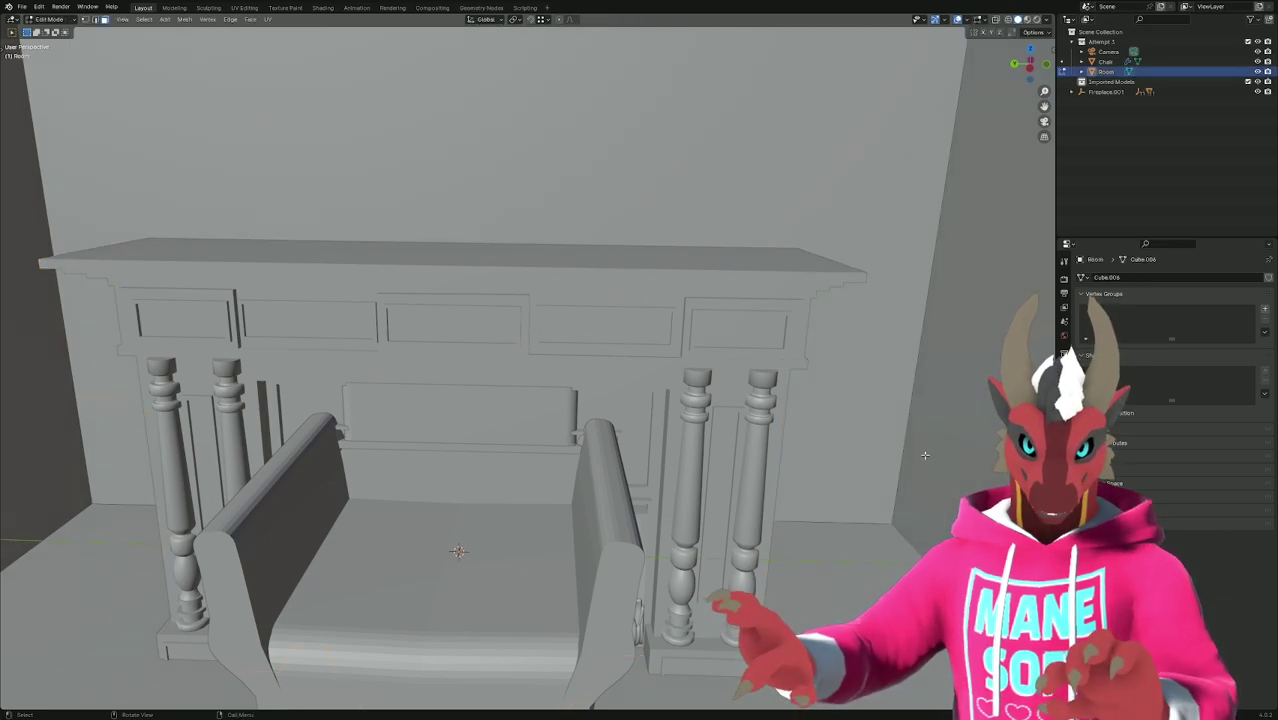
key(KP_Divide)
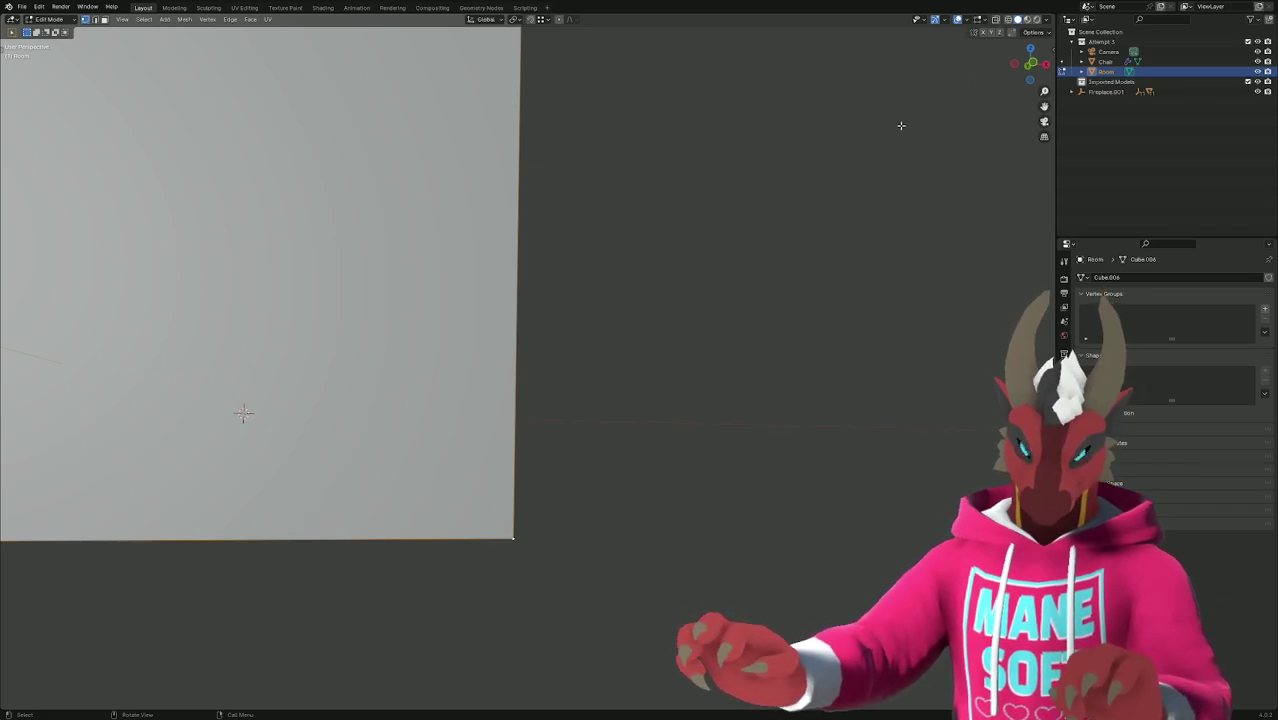
key(n)
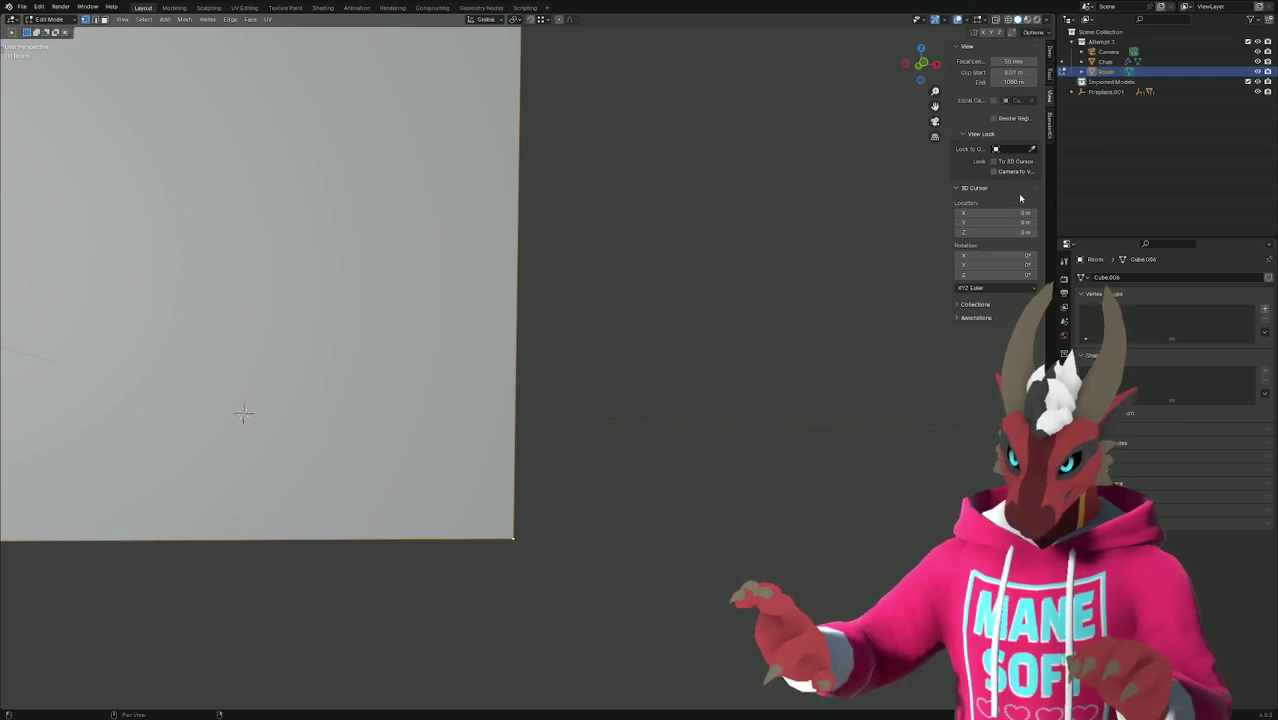
click(1049, 55)
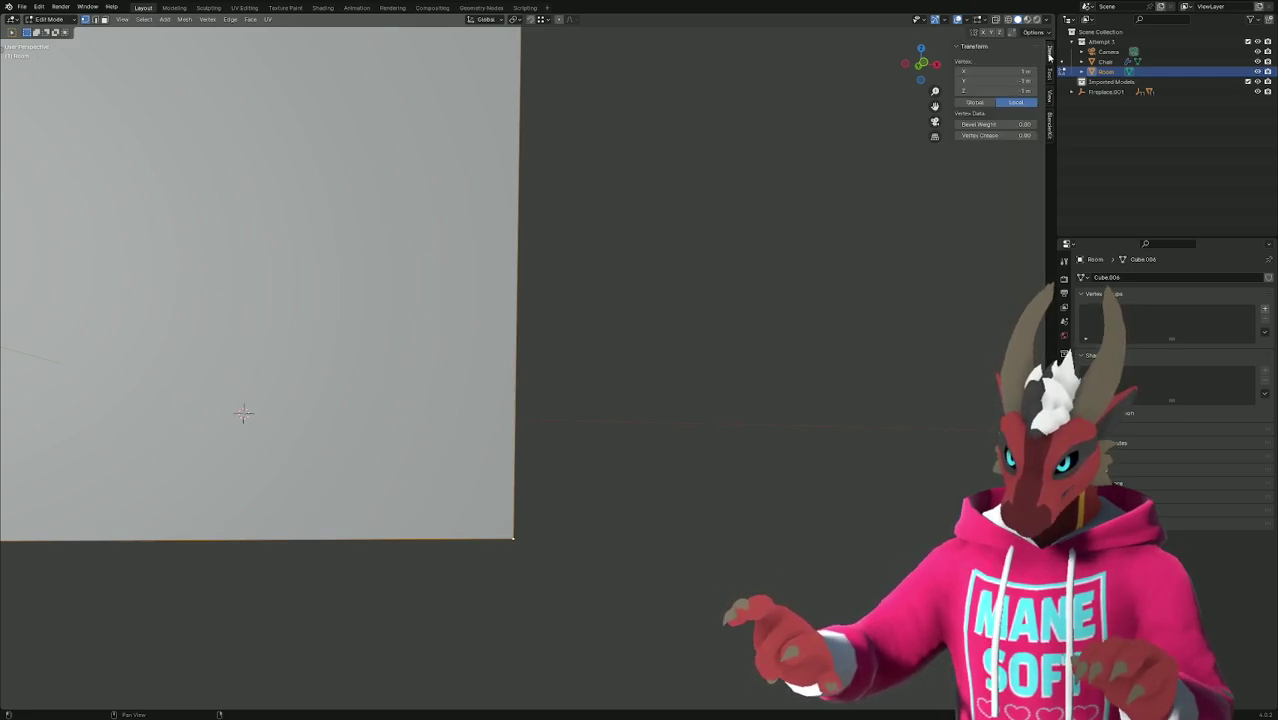
click(1050, 73)
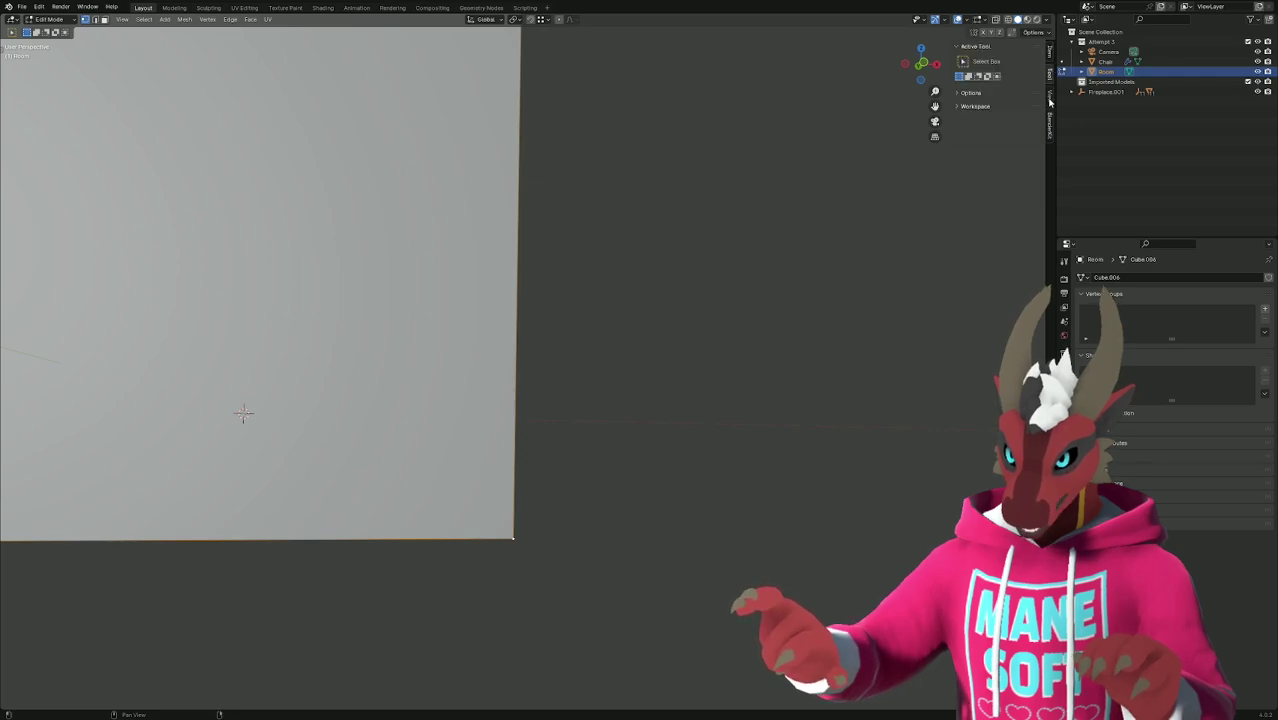
click(1049, 95)
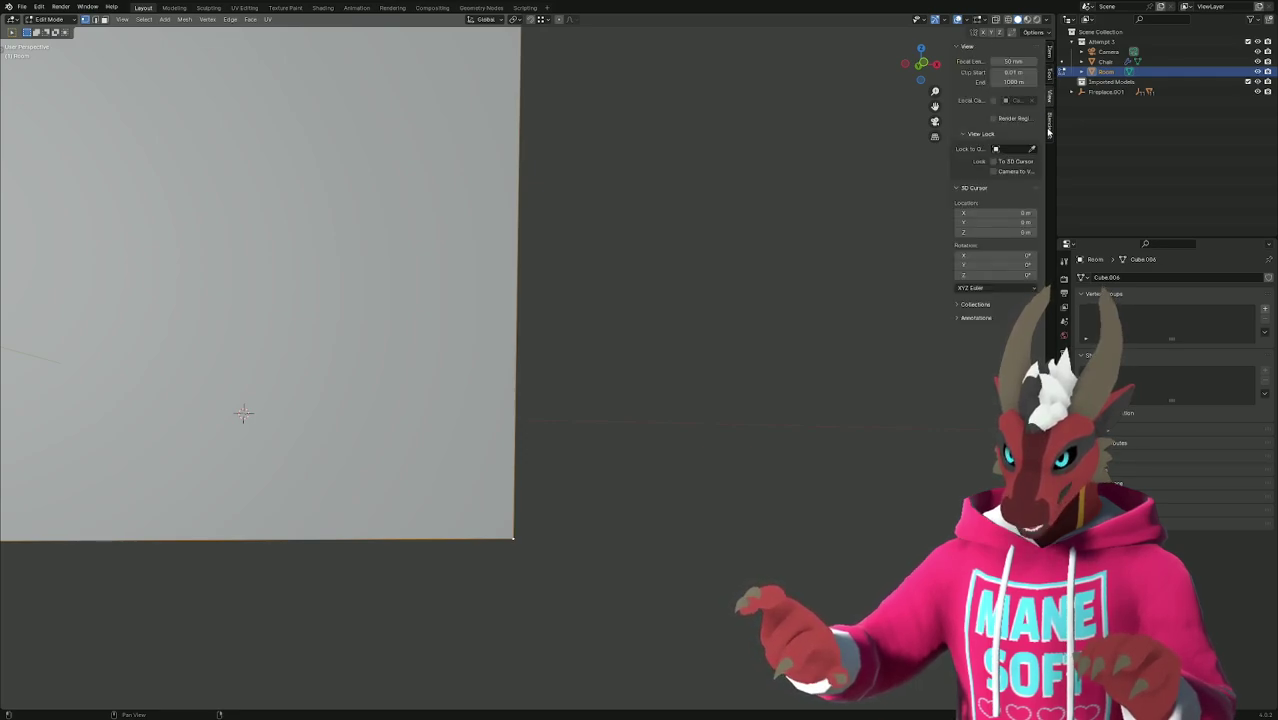
View the Room's wall from outside and select the lower corner vertices at its two ends in turn.
middle_drag(673, 322, 648, 379)
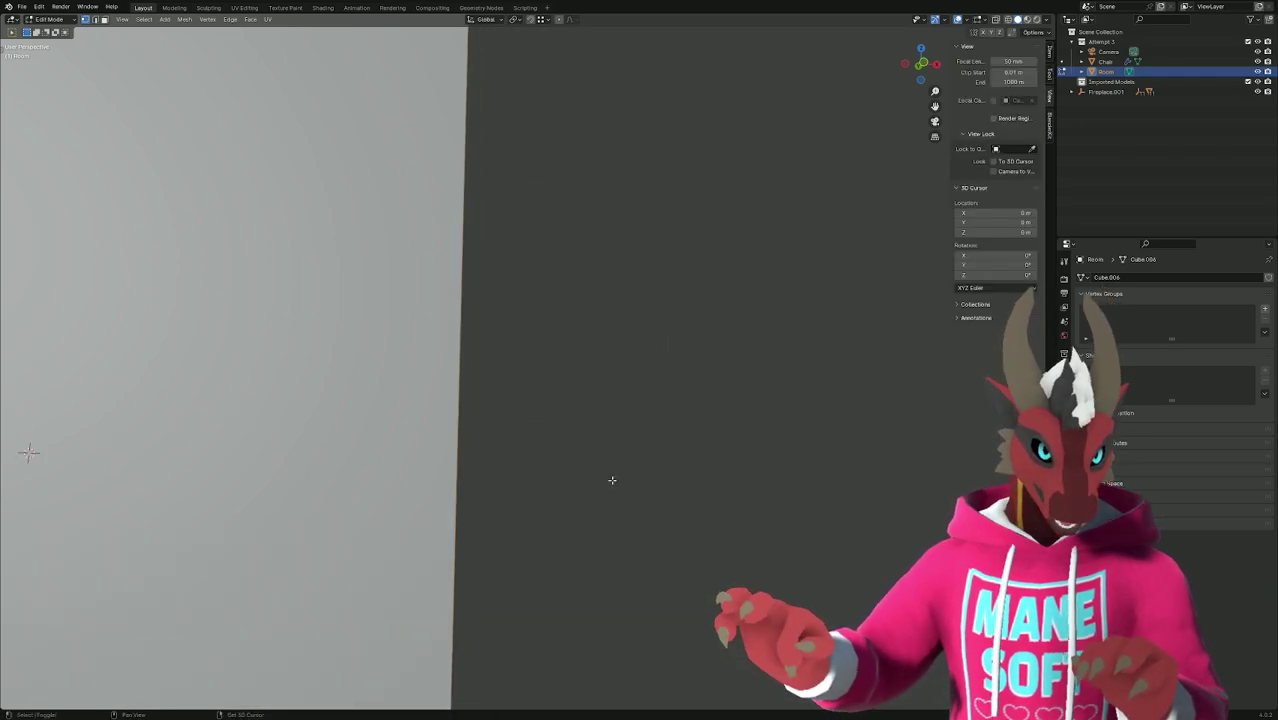
middle_drag(608, 479, 436, 397)
click(520, 366)
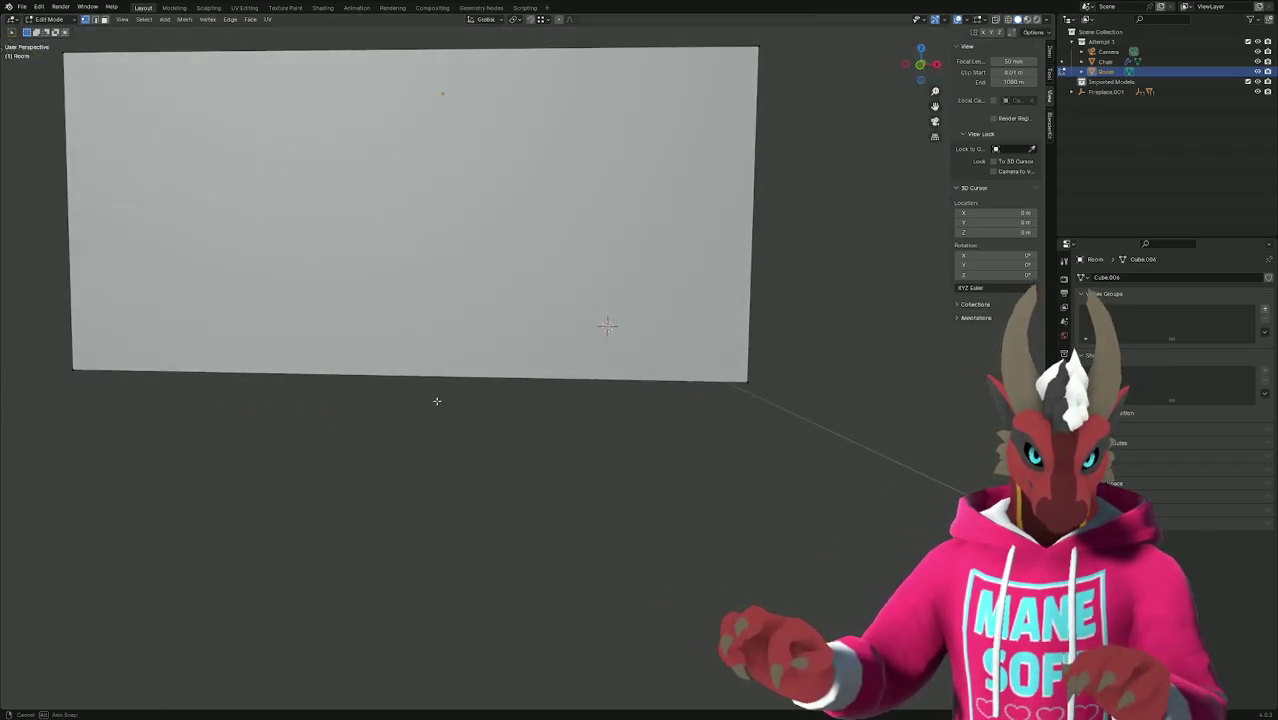
shift+click(72, 367)
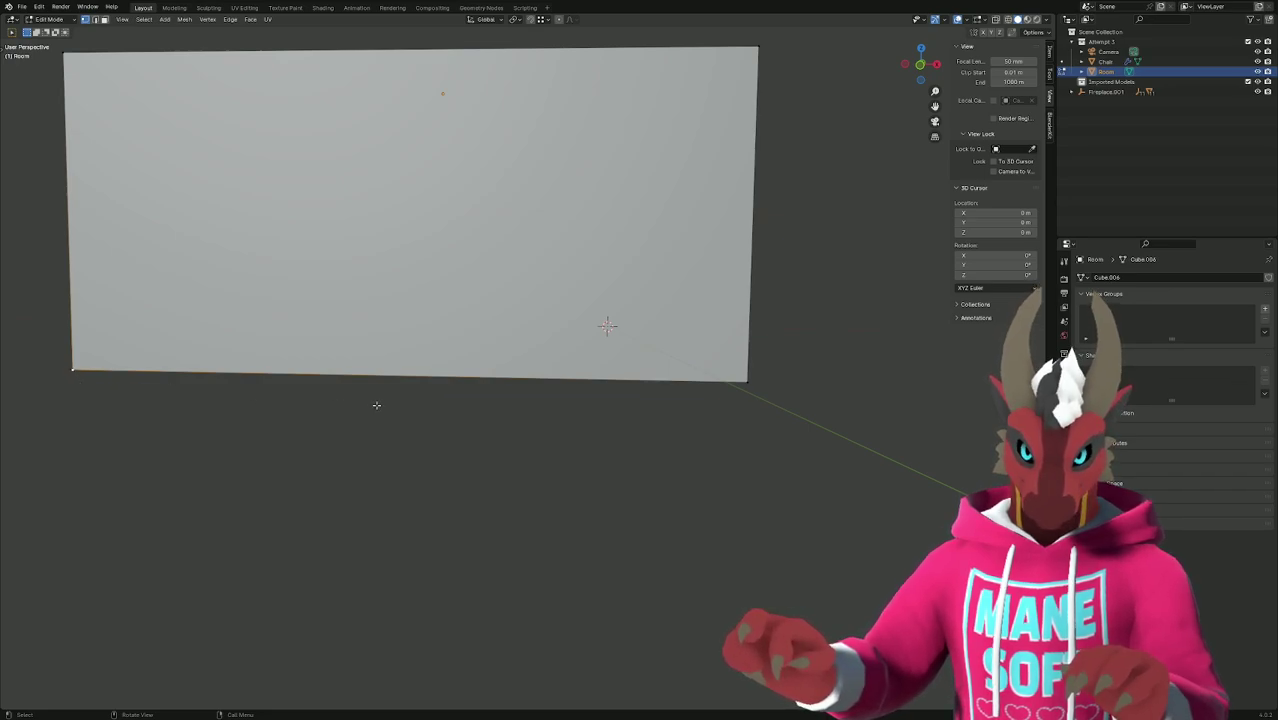
shift+click(748, 382)
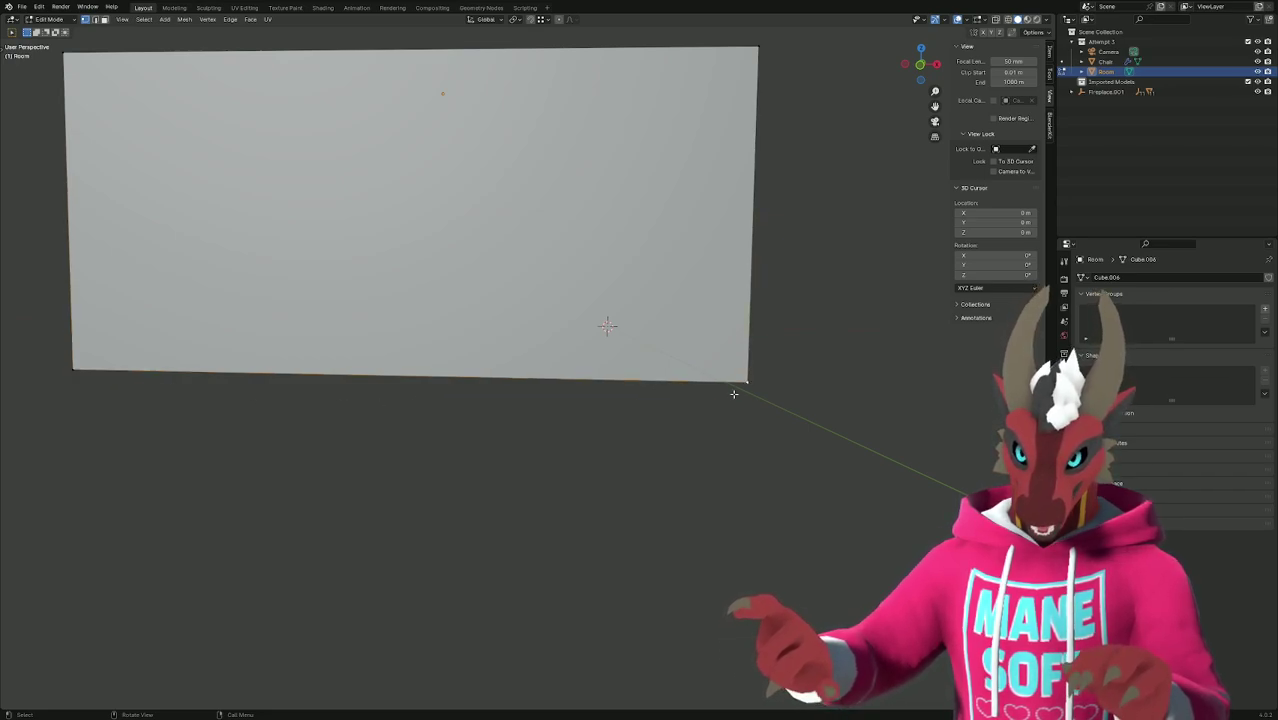
middle_drag(761, 405, 747, 402)
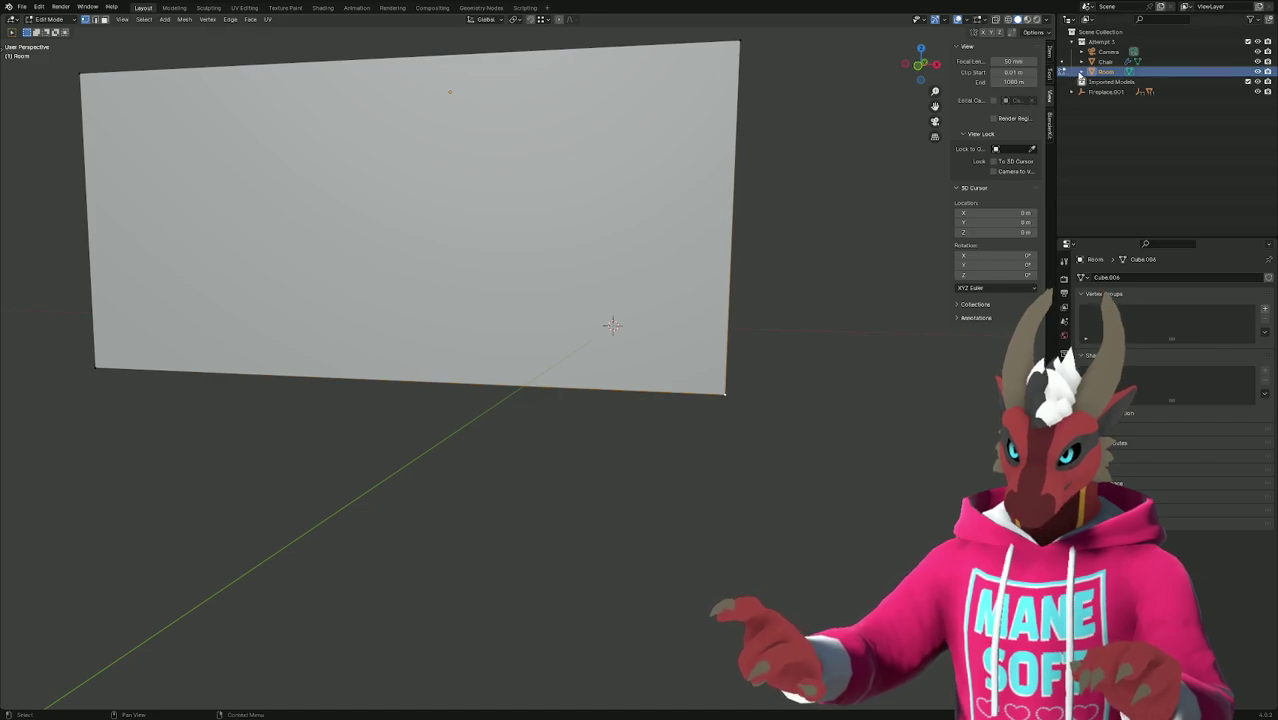
Expand the Room object in the scene hierarchy and select its Cube.006 mesh data.
click(1081, 72)
click(1098, 81)
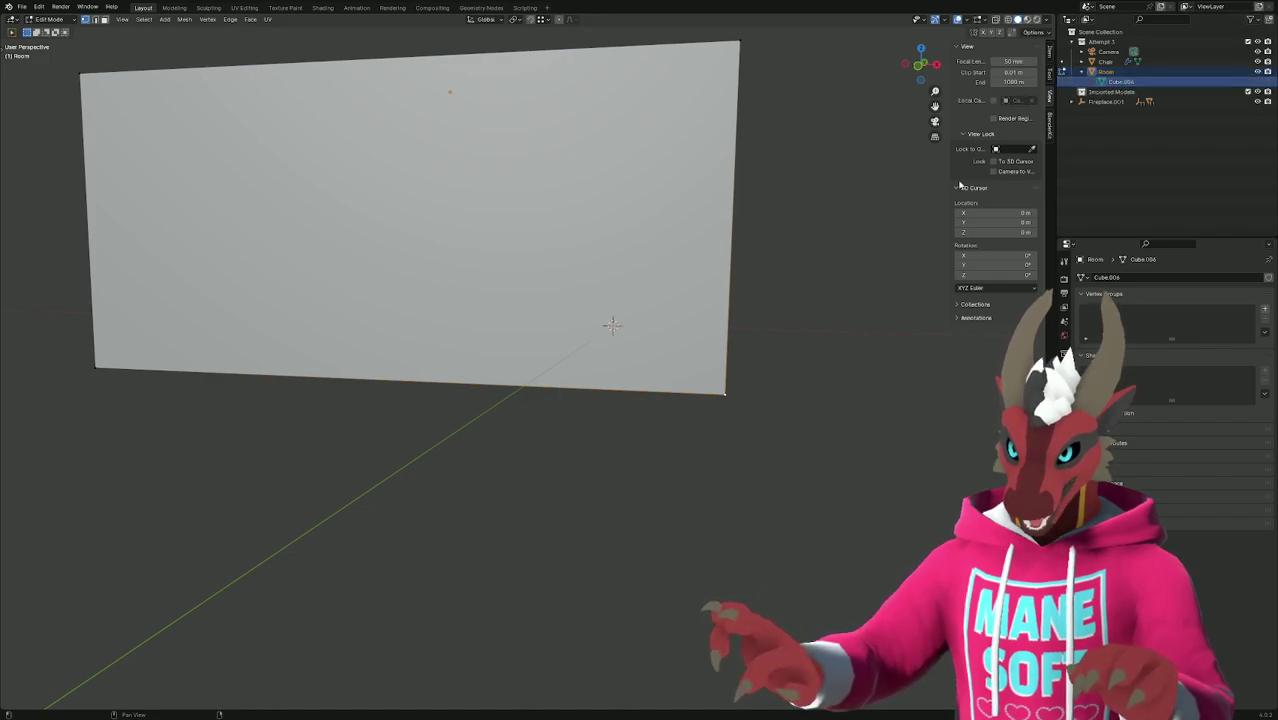
Select the Room's outer wall face, switch back to vertex selection and view the wall's lower corner.
key(3)
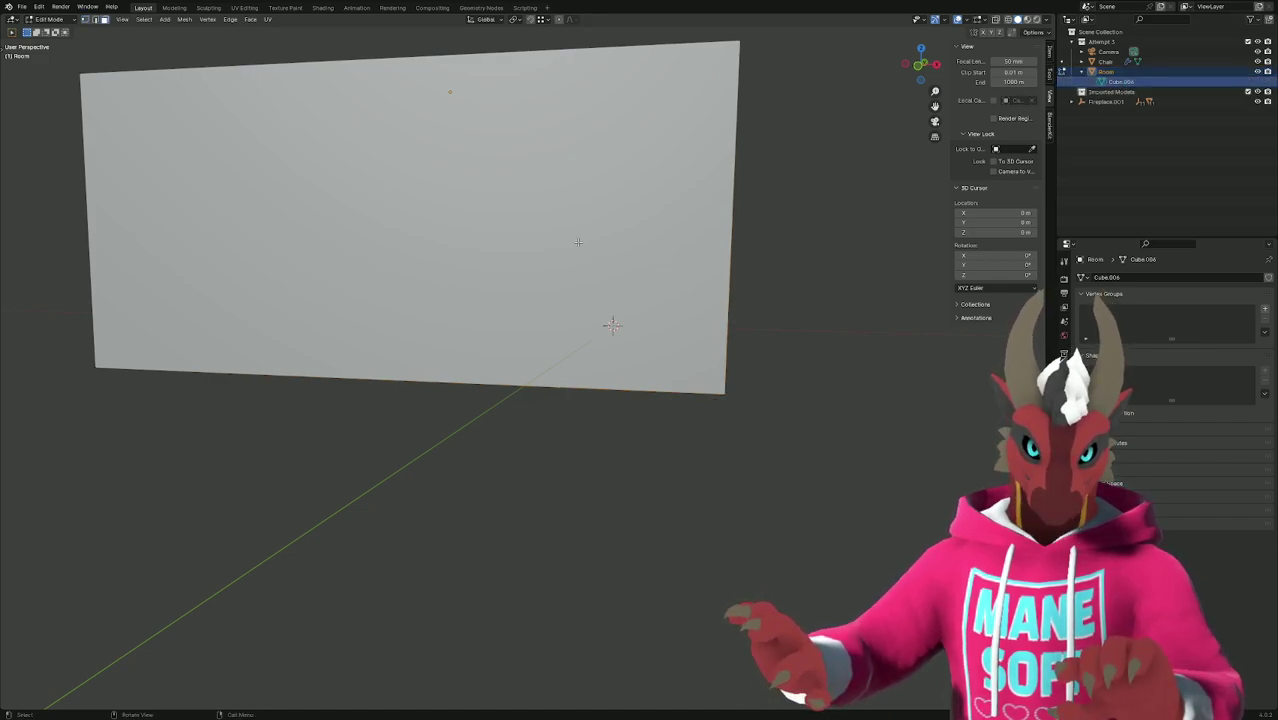
click(578, 242)
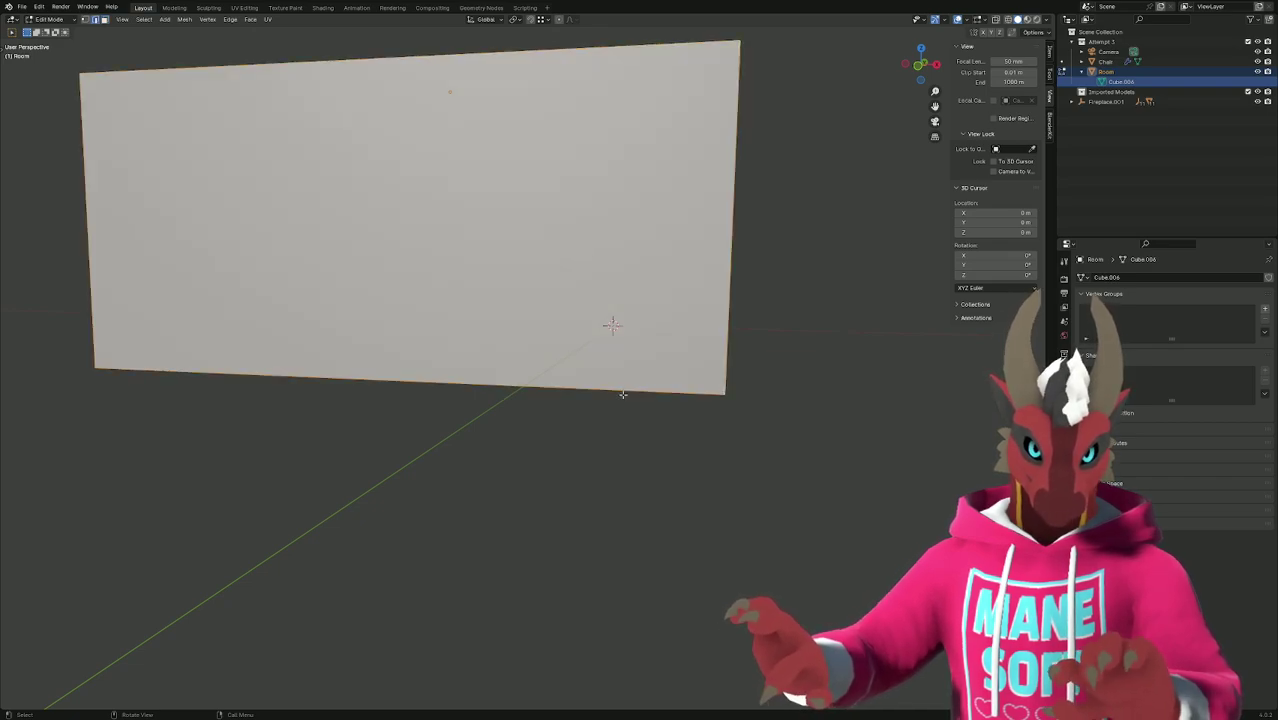
key(1)
middle_drag(742, 262, 745, 235)
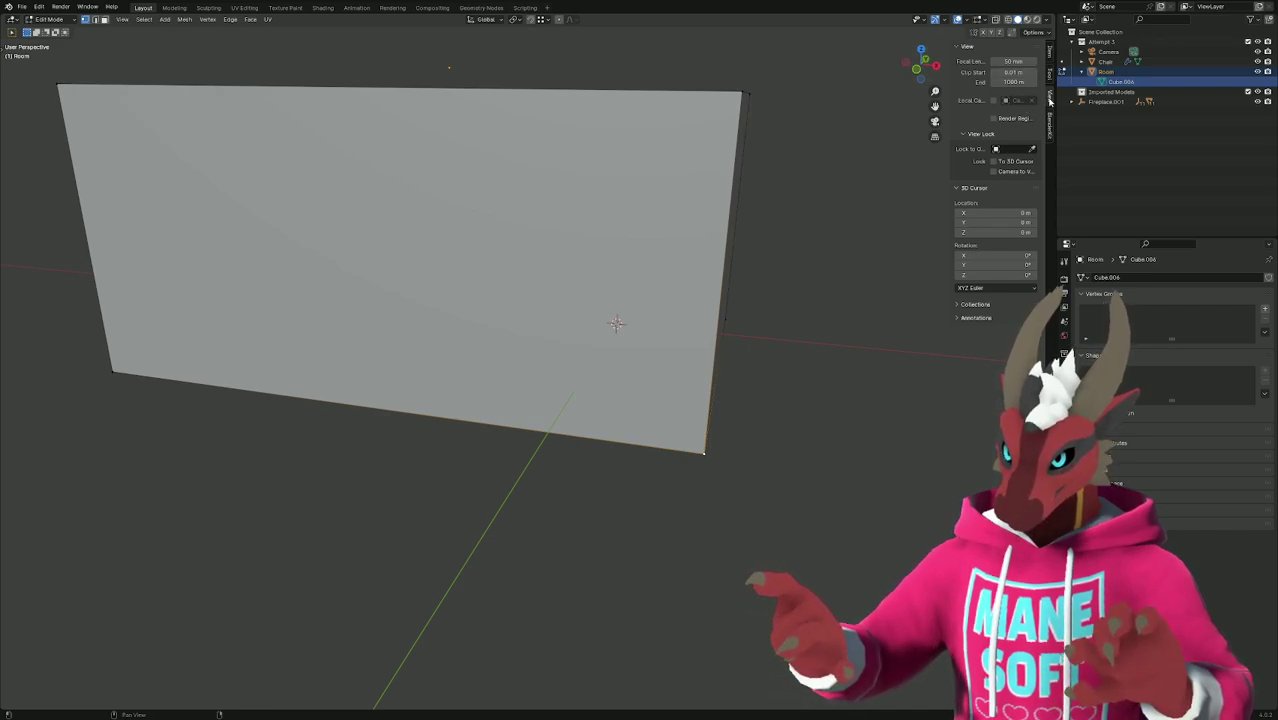
Examine the local coordinates of the upper and lower corner vertices on the Room's wall.
click(1050, 62)
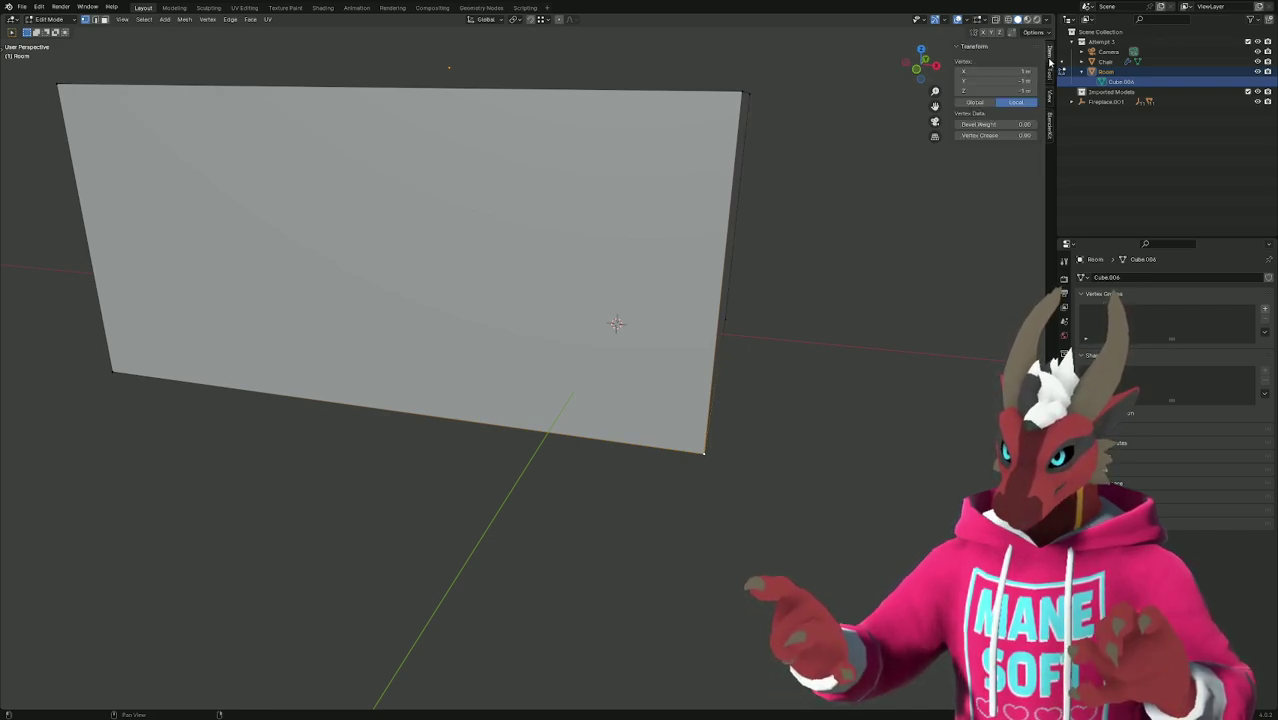
click(741, 89)
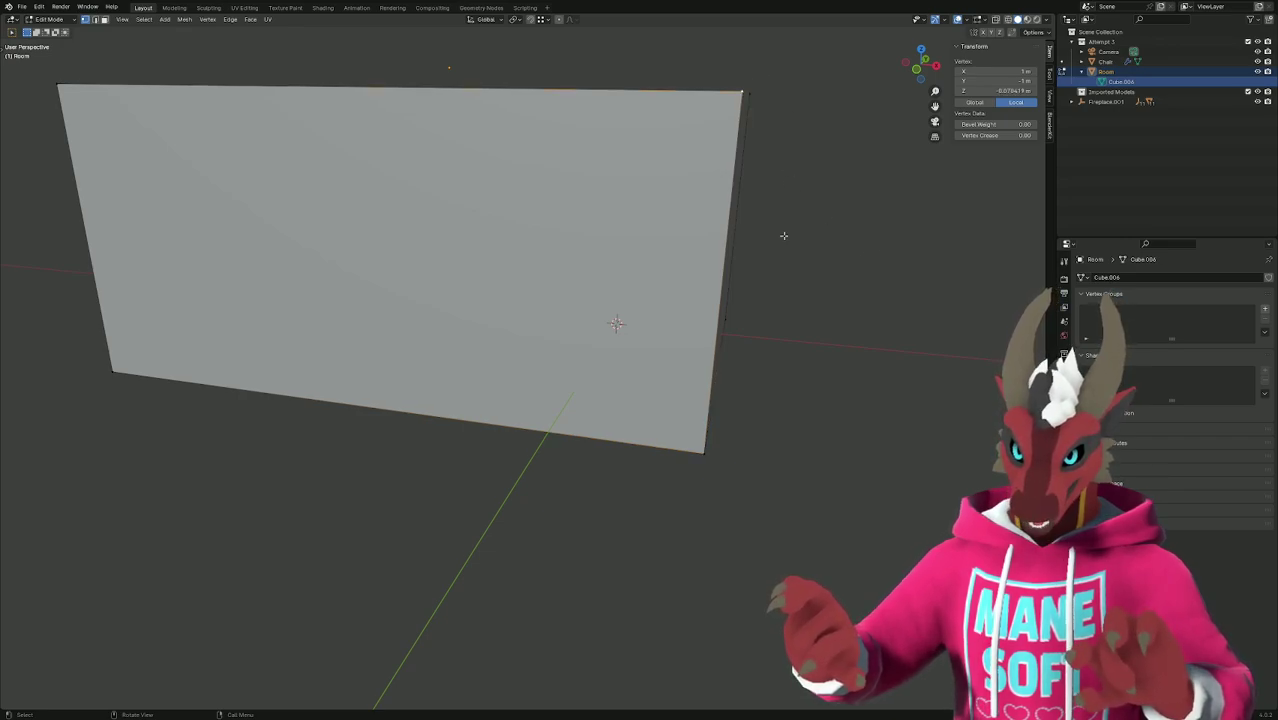
middle_drag(790, 275, 782, 263)
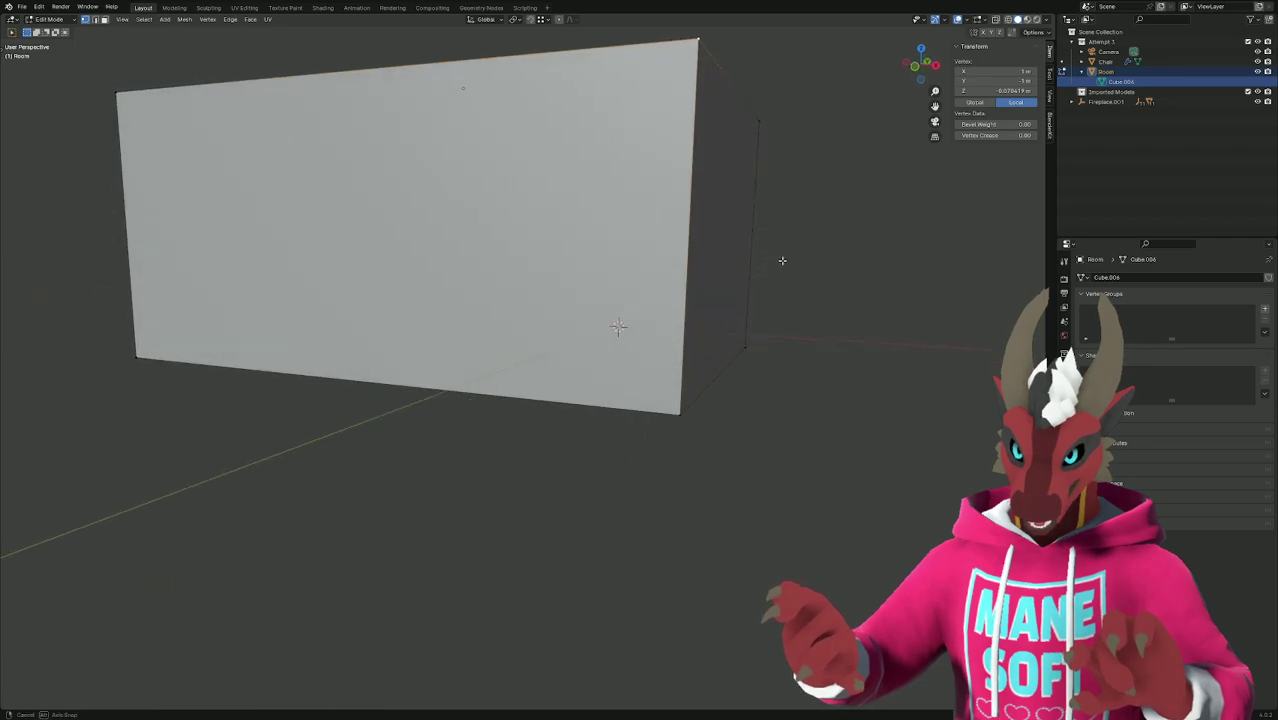
click(680, 414)
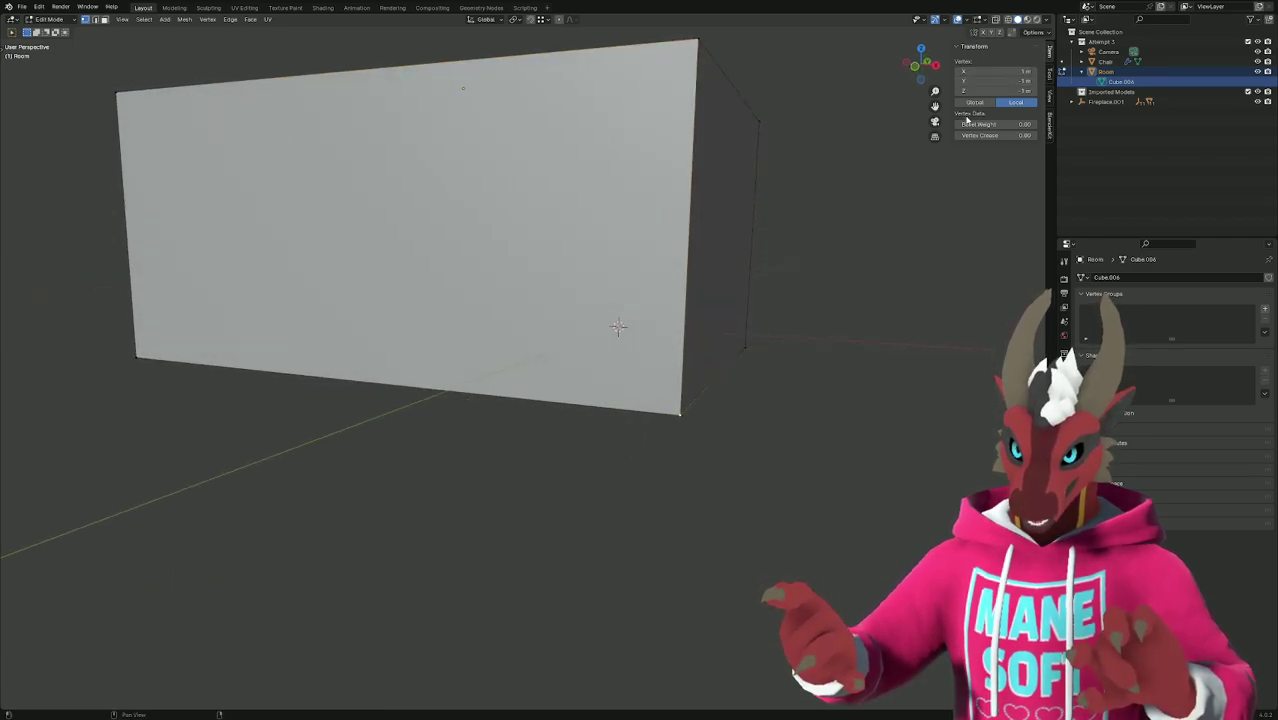
middle_drag(807, 276, 170, 220)
click(193, 208)
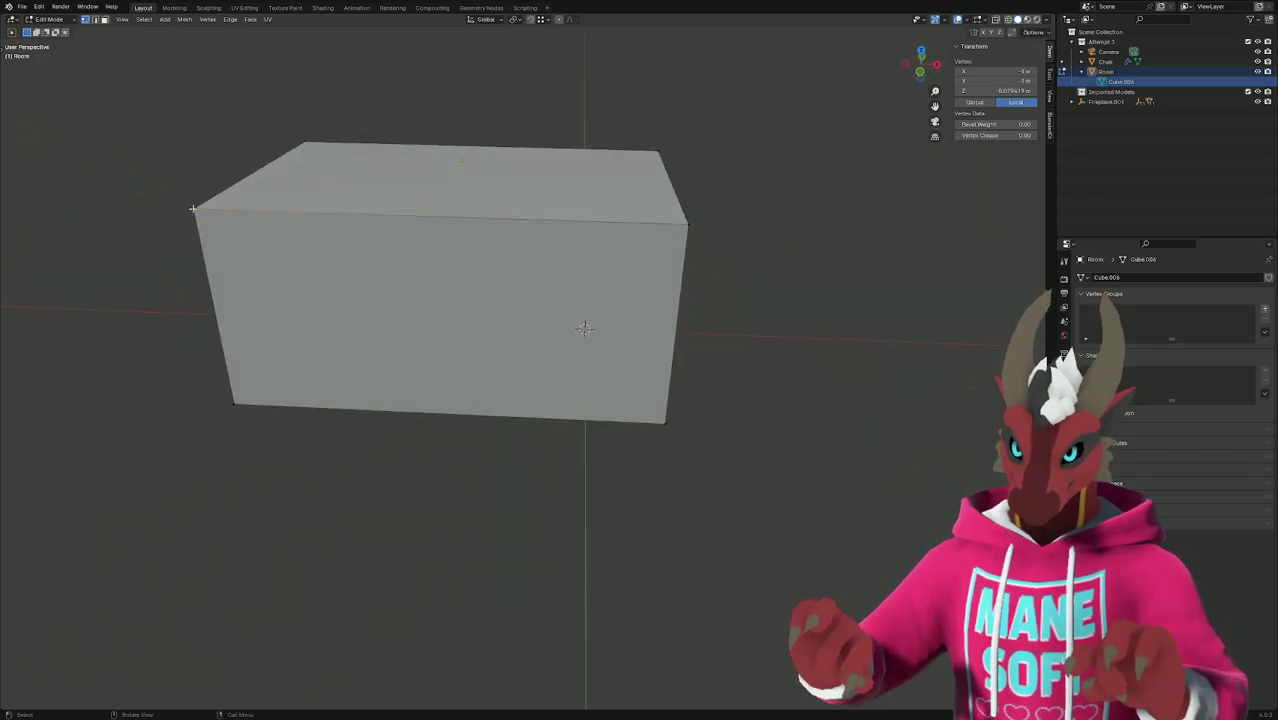
click(664, 425)
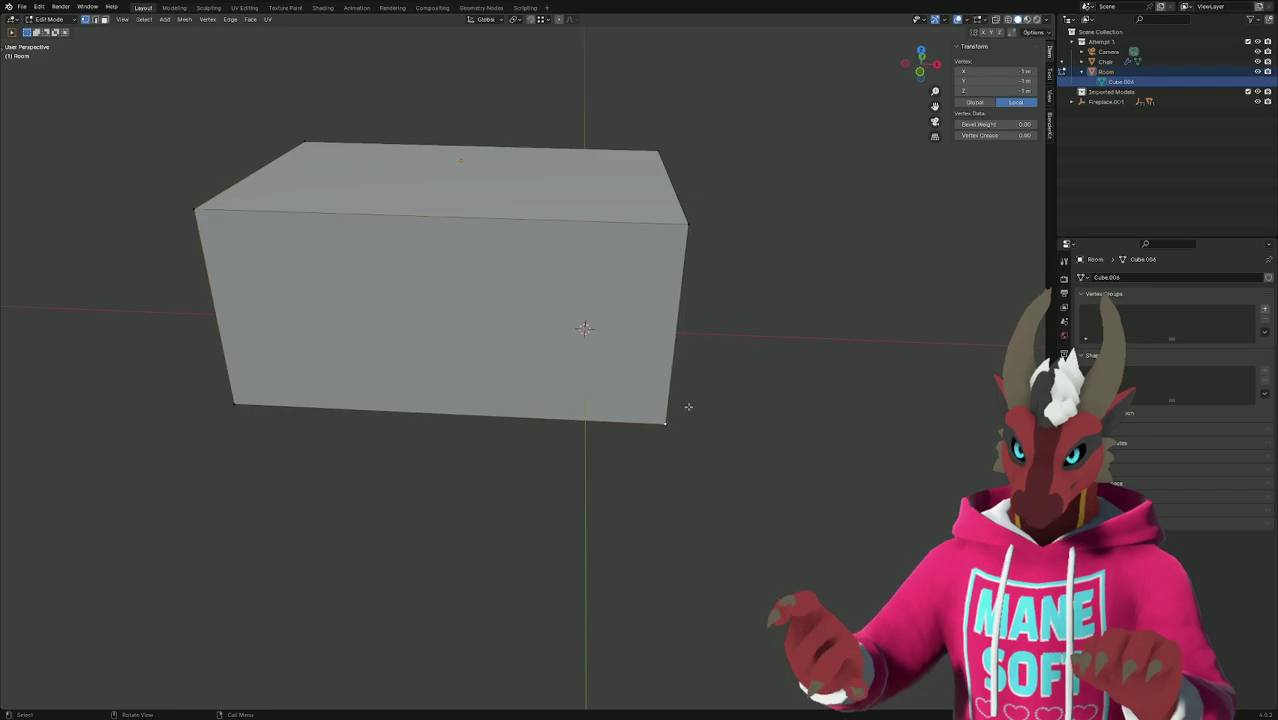
click(1018, 70)
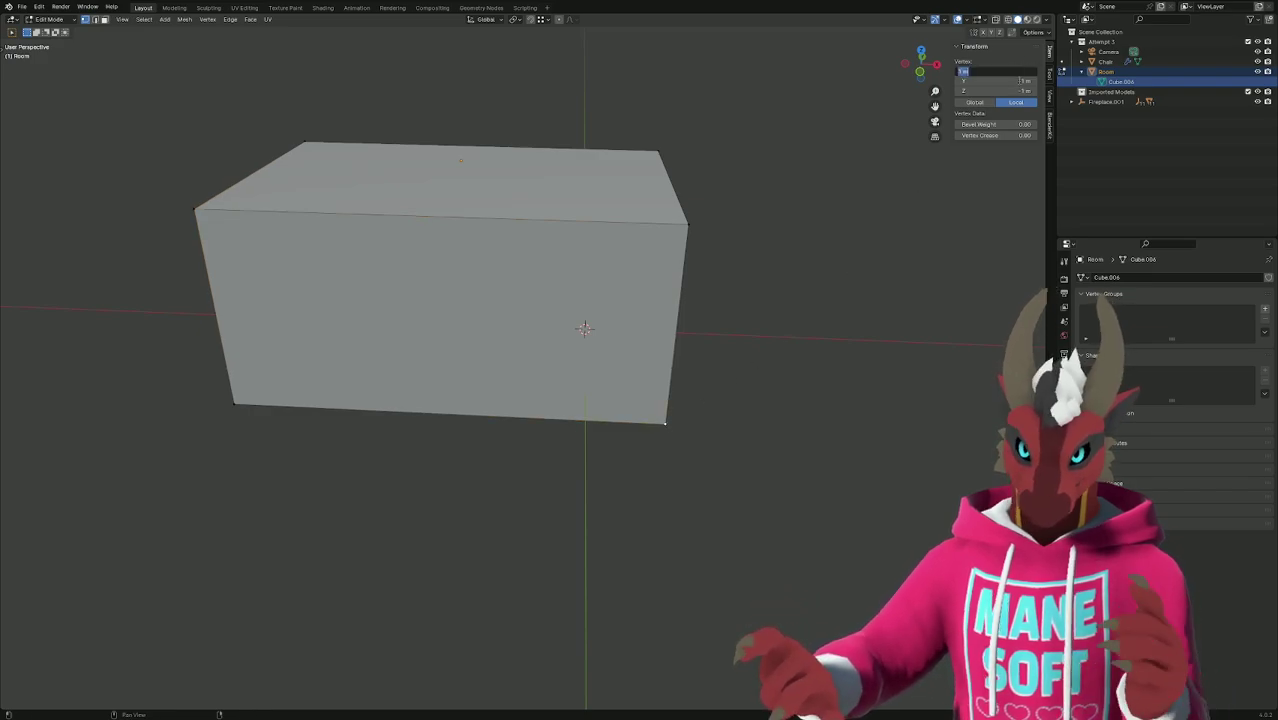
key(Escape)
Leave Edit Mode on the Room, collapse it in the hierarchy, and select and frame Fireplace.001.
click(1087, 72)
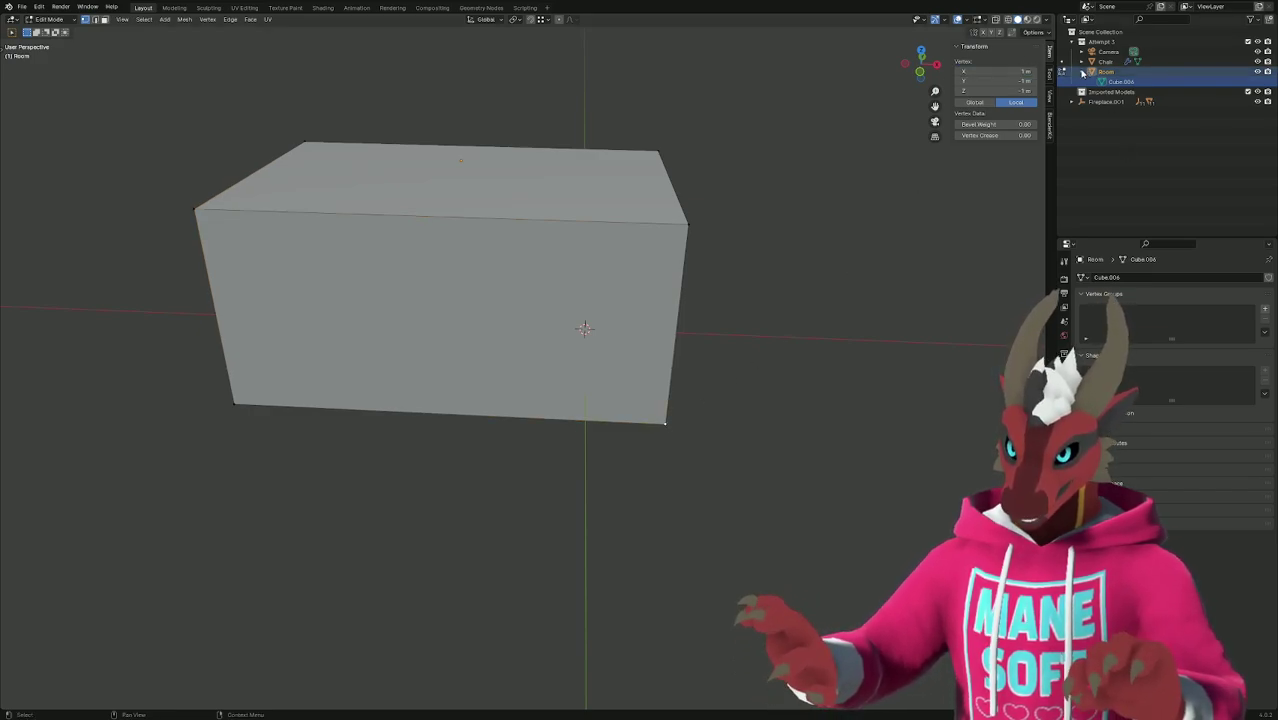
click(1064, 72)
click(1105, 91)
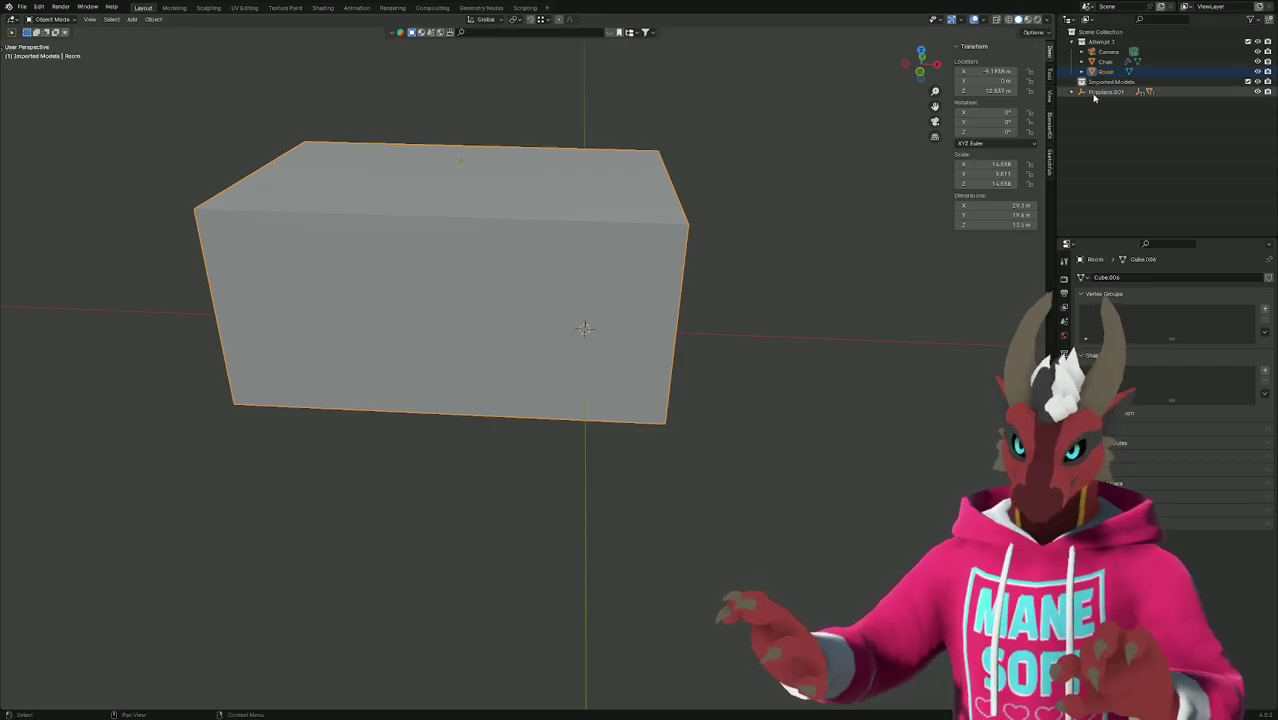
key(KP_Decimal)
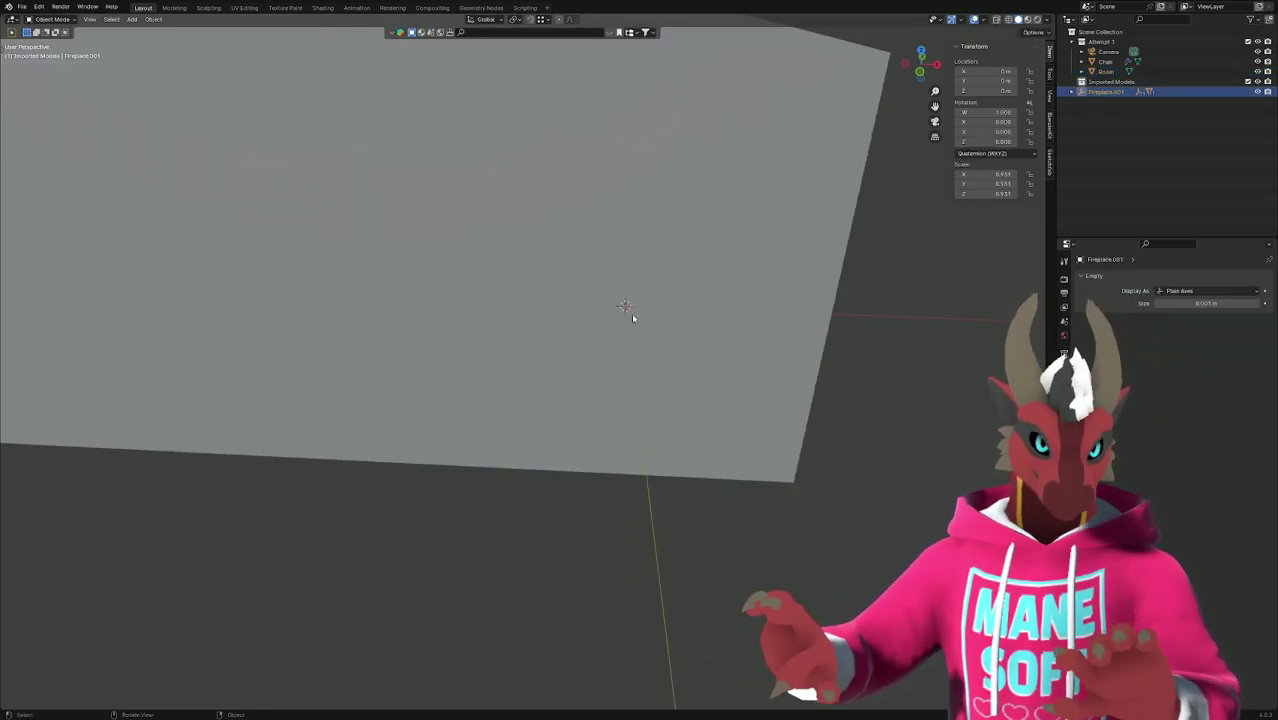
middle_drag(632, 318, 725, 313)
key(Escape)
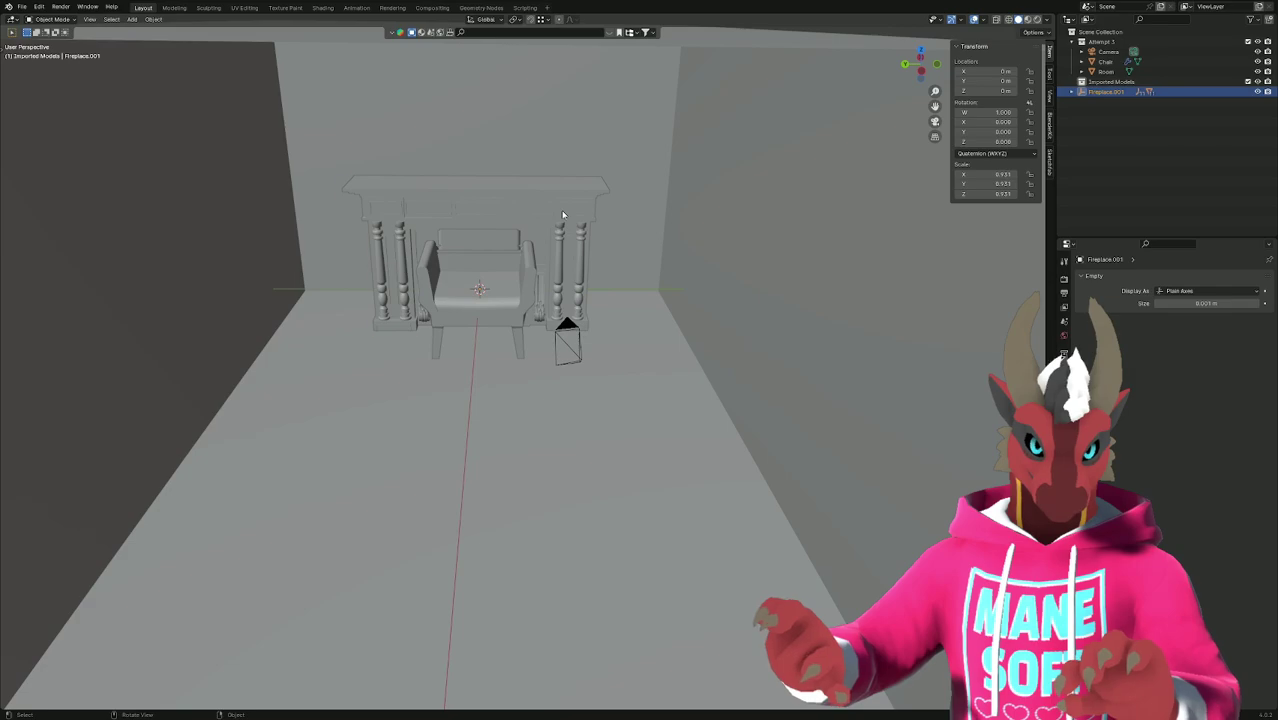
Open the fireplace mesh in Edit Mode with the chair and the room corner in view.
click(562, 214)
key(Tab)
scroll(671, 376, up, 5)
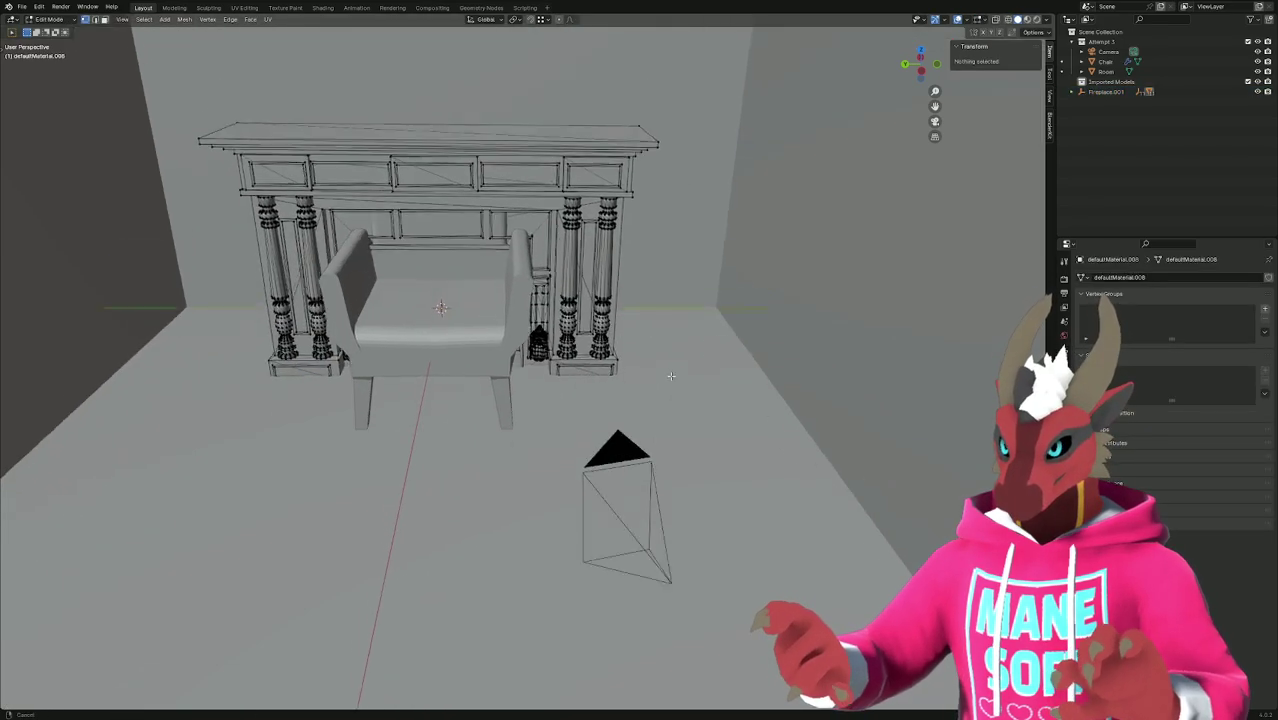
middle_drag(671, 376, 735, 343)
scroll(671, 340, up, 3)
scroll(706, 373, down, 2)
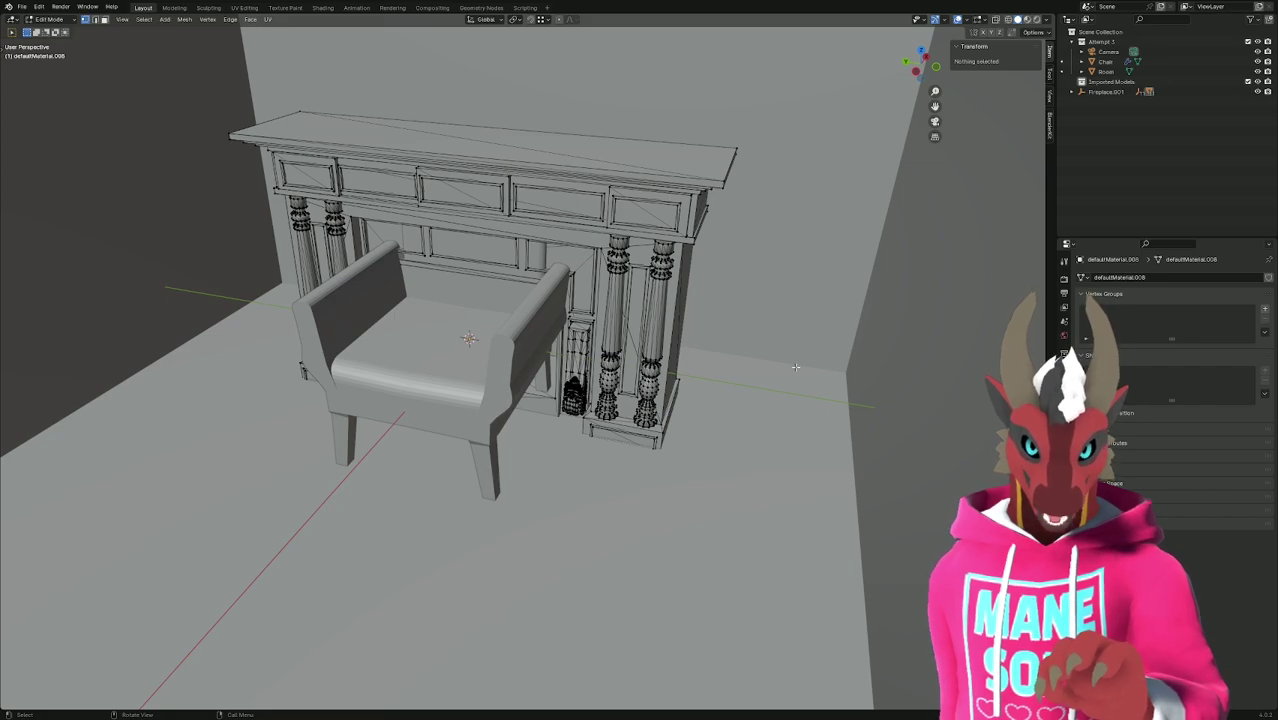
Select all of the fireplace's geometry and compare its median coordinates in global and local space.
key(a)
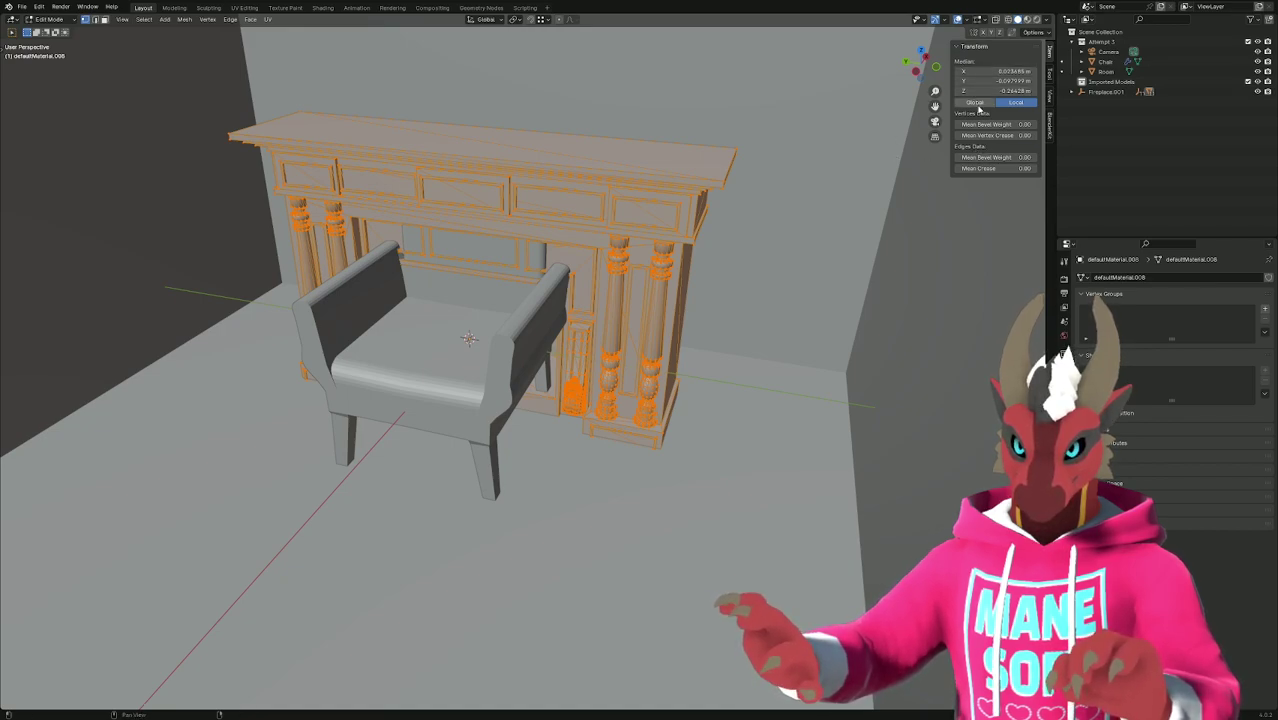
click(975, 102)
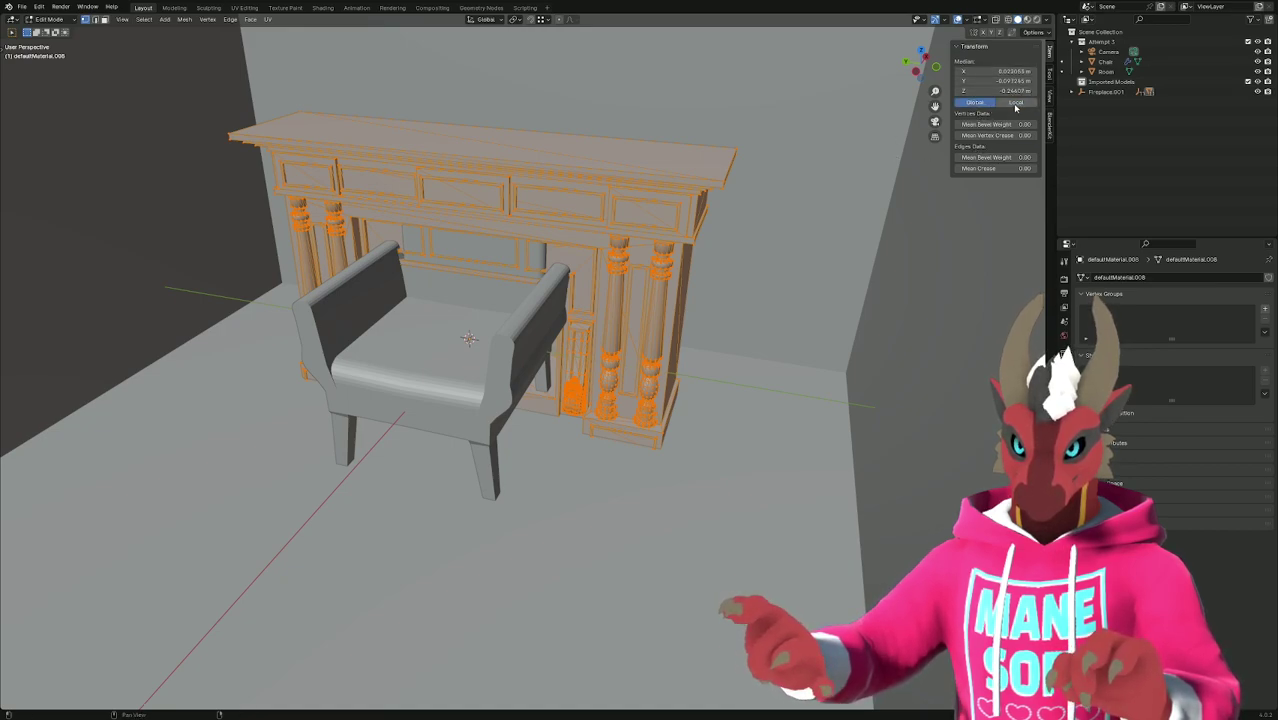
click(1015, 104)
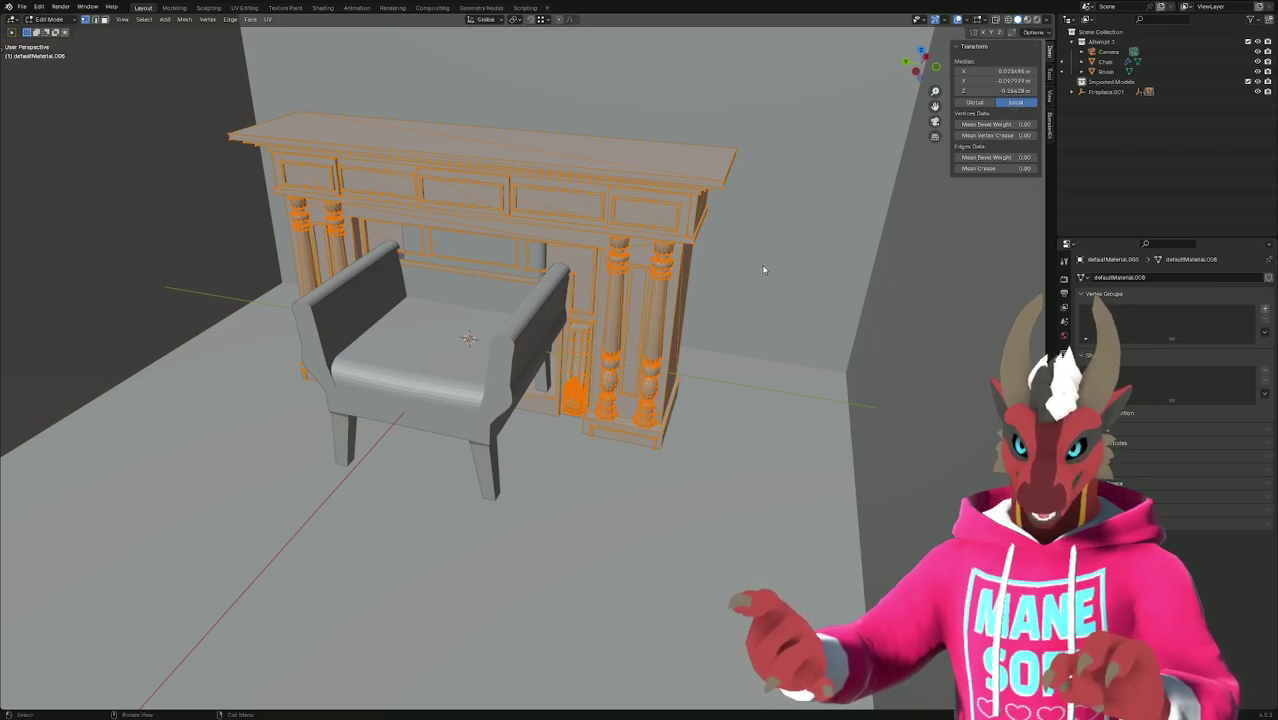
In front orthographic view, move the whole fireplace mesh up along Z by about 0.10 m towards the Room's floor.
middle_drag(763, 270, 676, 246)
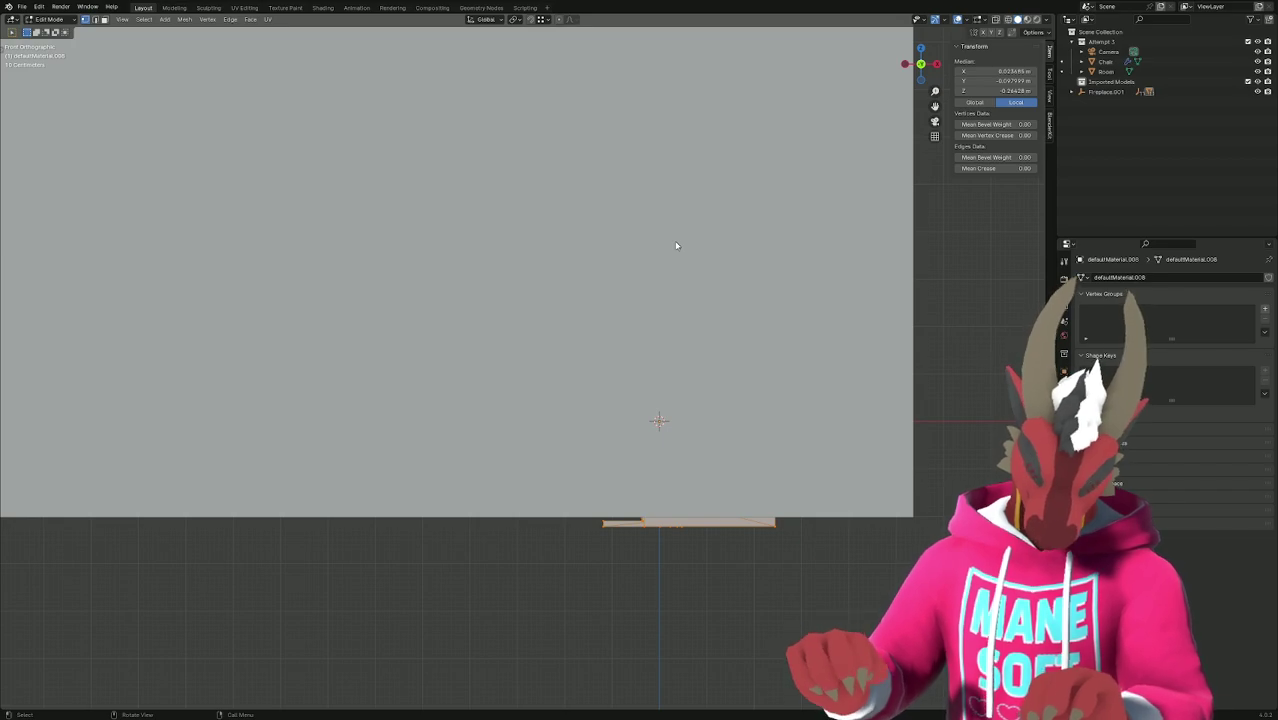
key(KP_3)
key(ctrl+KP_3)
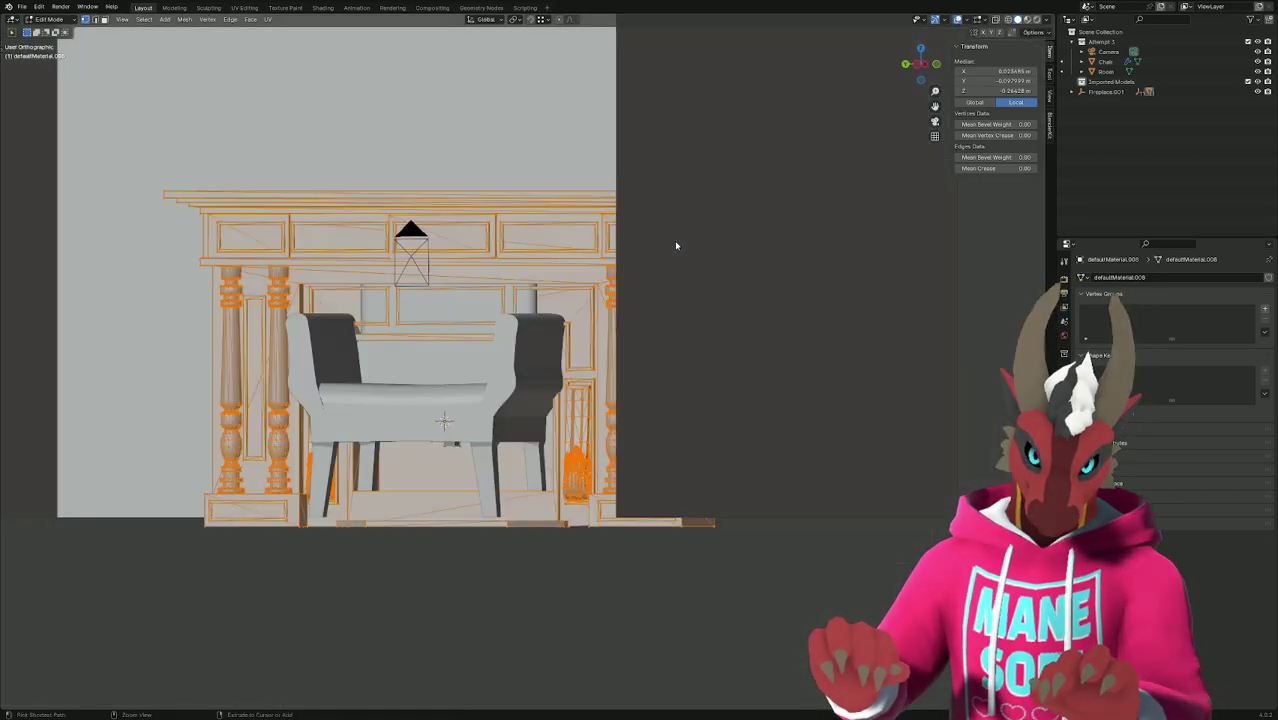
key(KP_1)
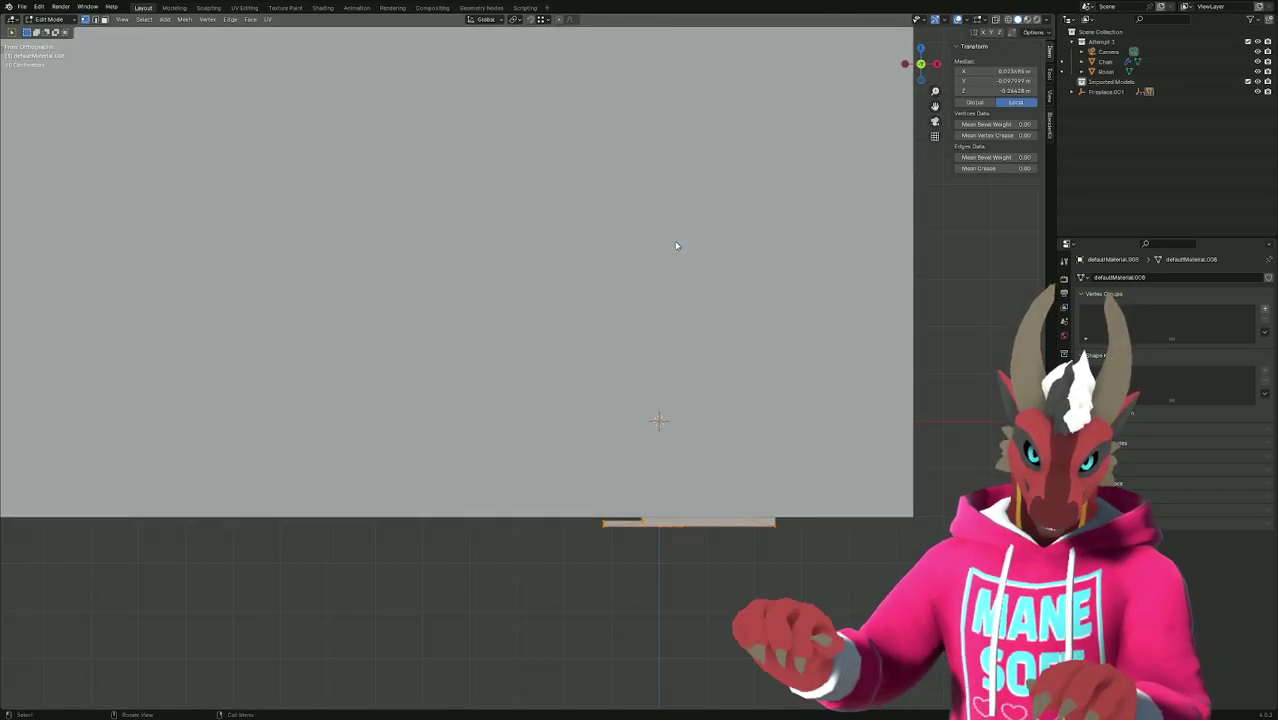
scroll(732, 298, down, 2)
scroll(729, 360, up, 2)
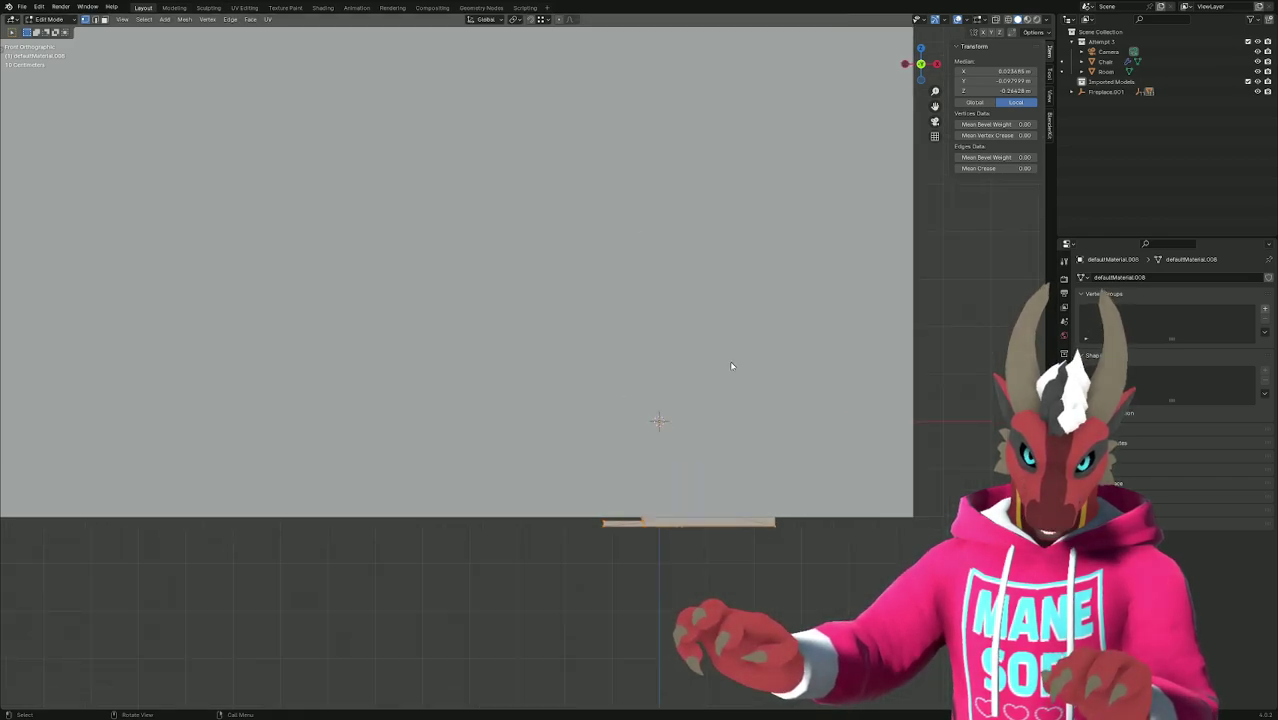
scroll(700, 452, down, 1)
shift+middle_drag(700, 452, 599, 328)
scroll(619, 325, up, 8)
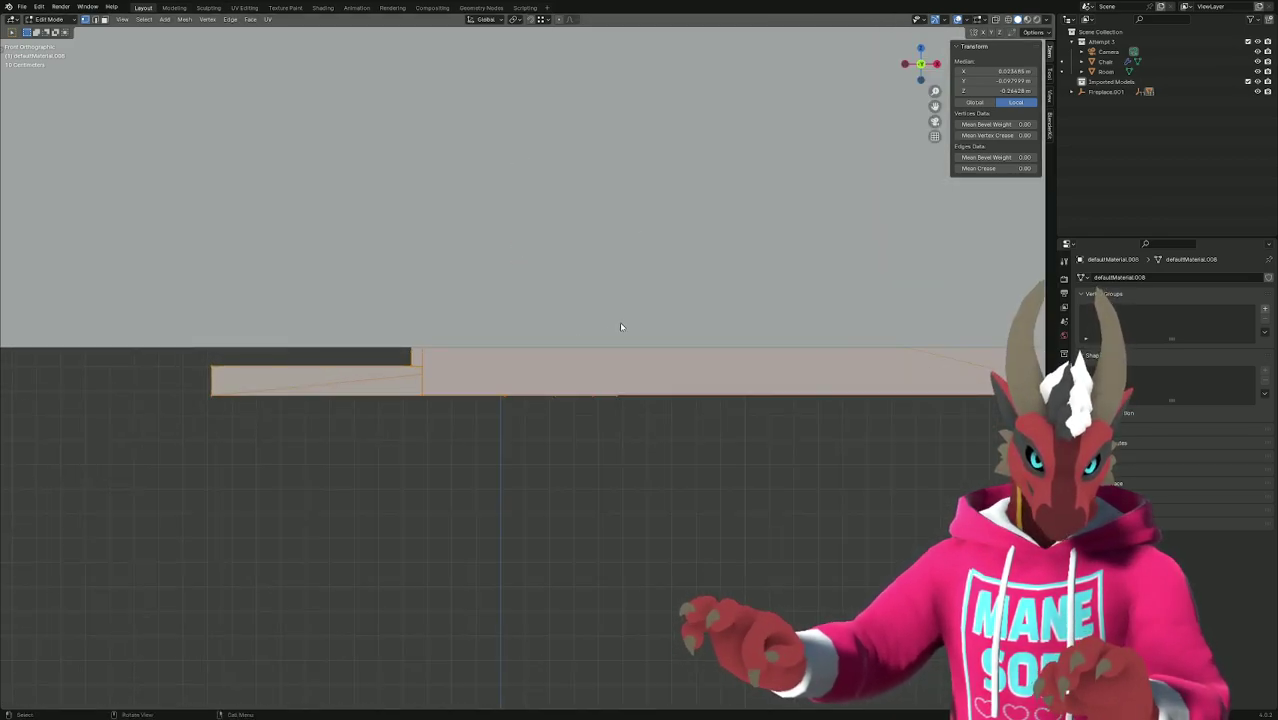
scroll(619, 325, down, 4)
key(g)
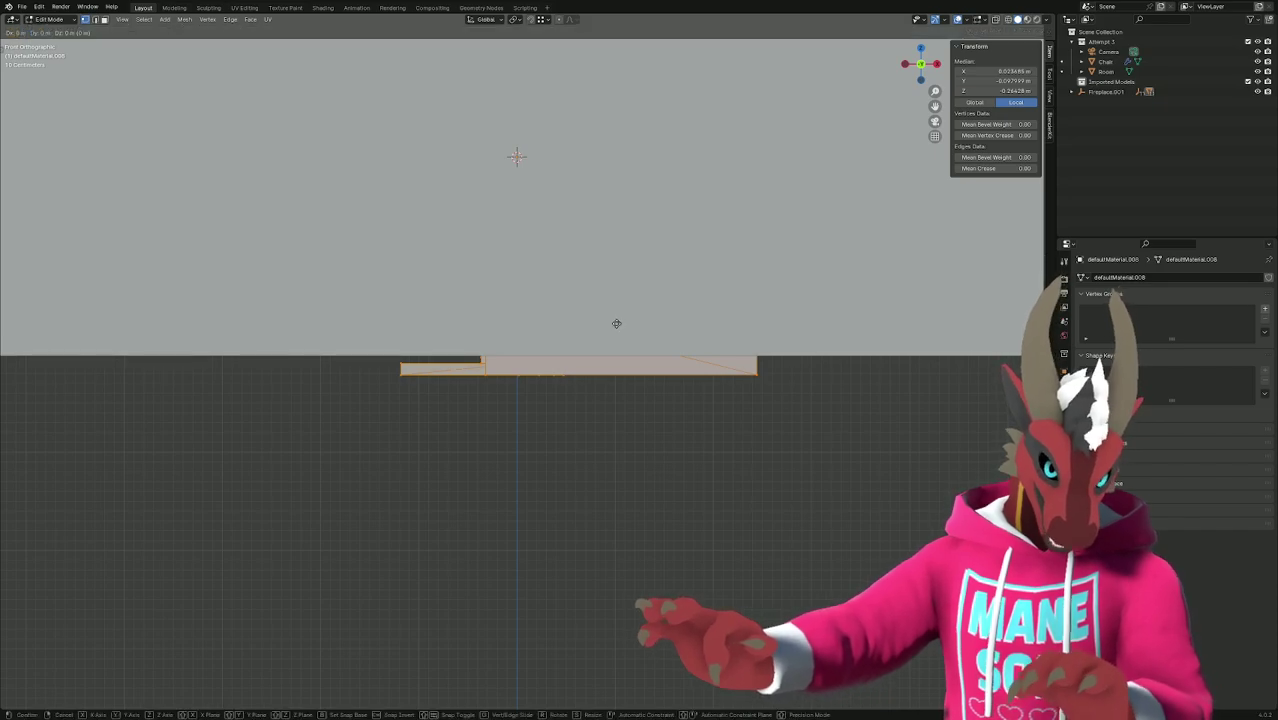
key(z)
click(612, 313)
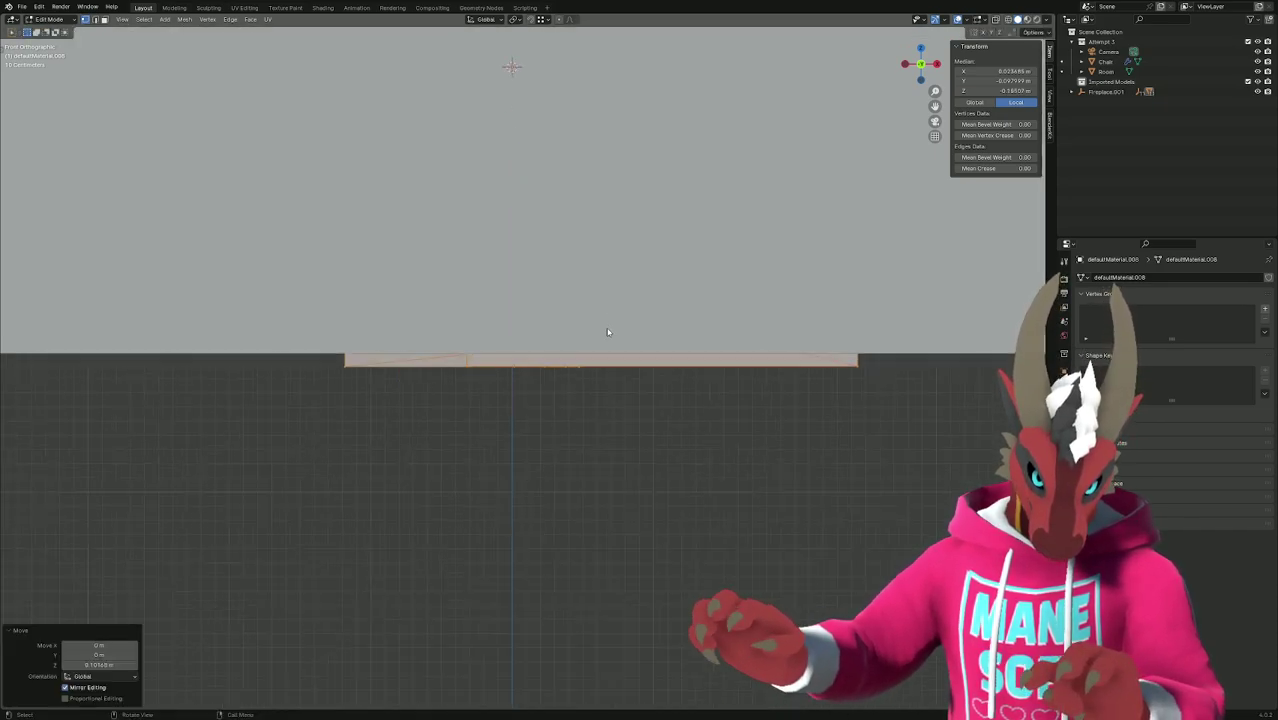
Raise the fireplace mesh a further 0.09 m or so along Z towards the Room's floor line.
scroll(565, 326, up, 5)
key(g)
key(z)
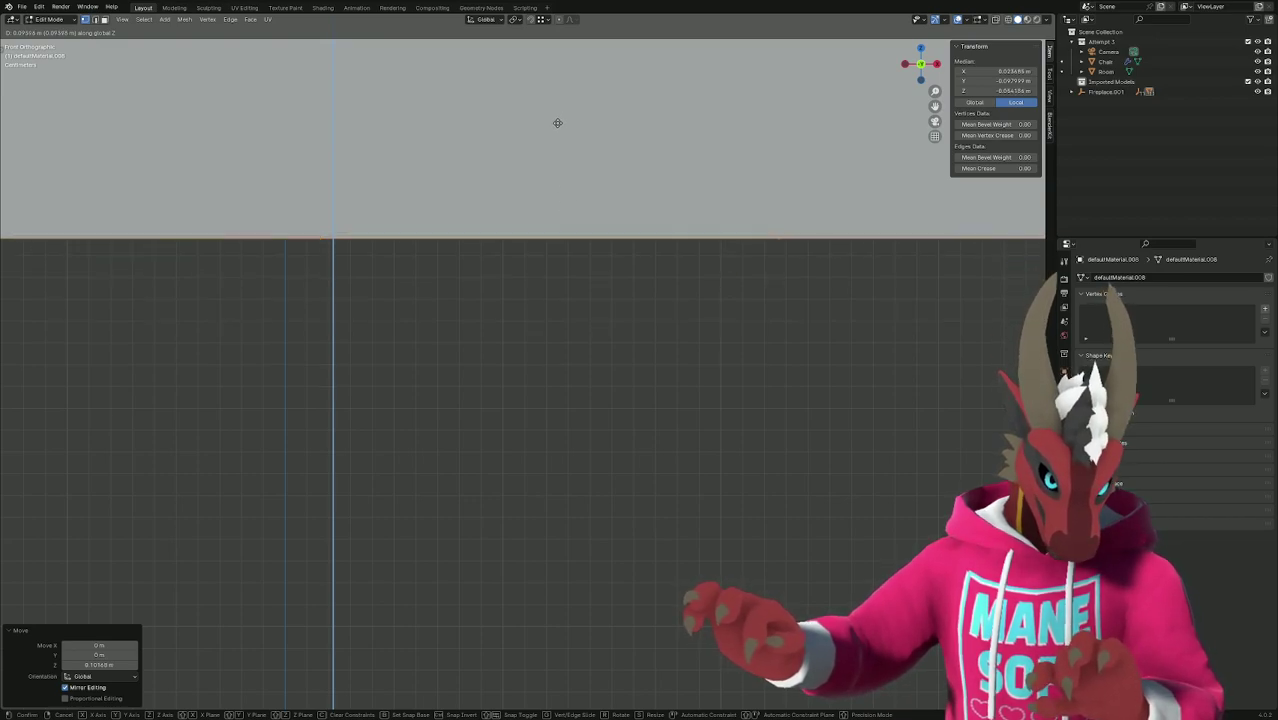
click(556, 120)
Zoom in on the floor line and nudge the fireplace mesh up along Z by about 0.001 m.
scroll(556, 134, up, 5)
shift+middle_drag(556, 134, 560, 385)
shift+scroll(572, 345, up, 6)
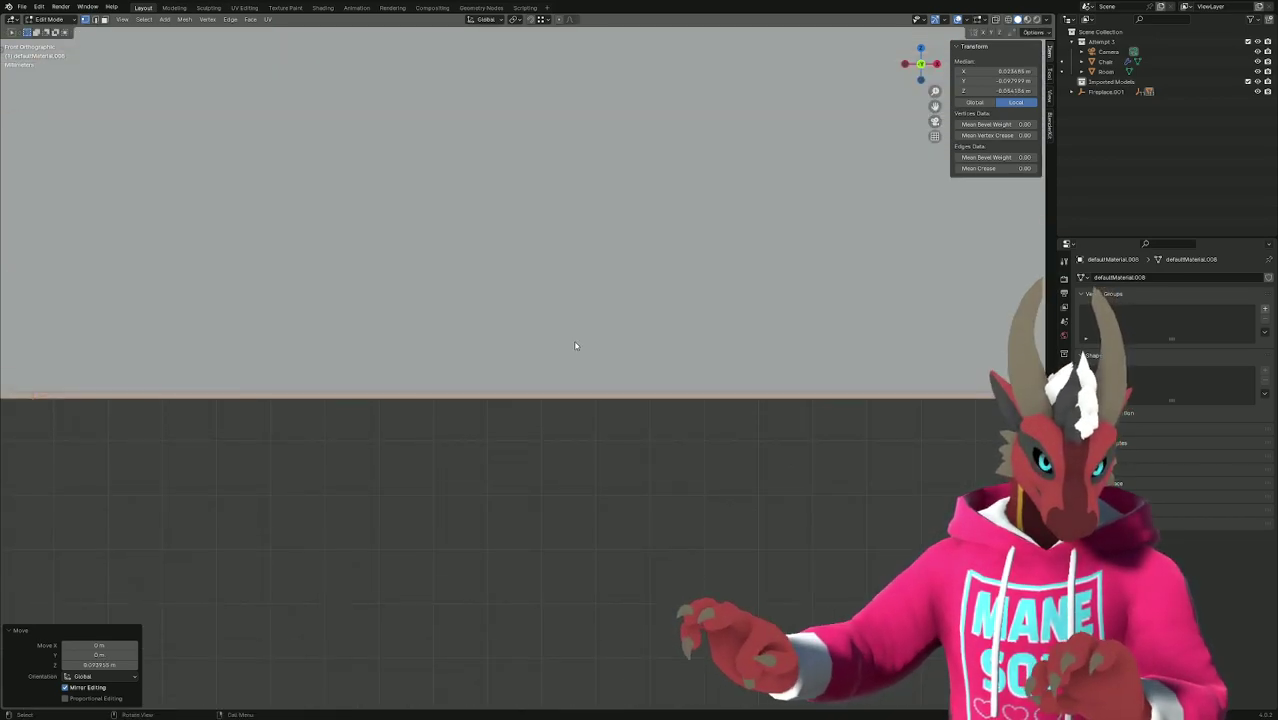
key(g)
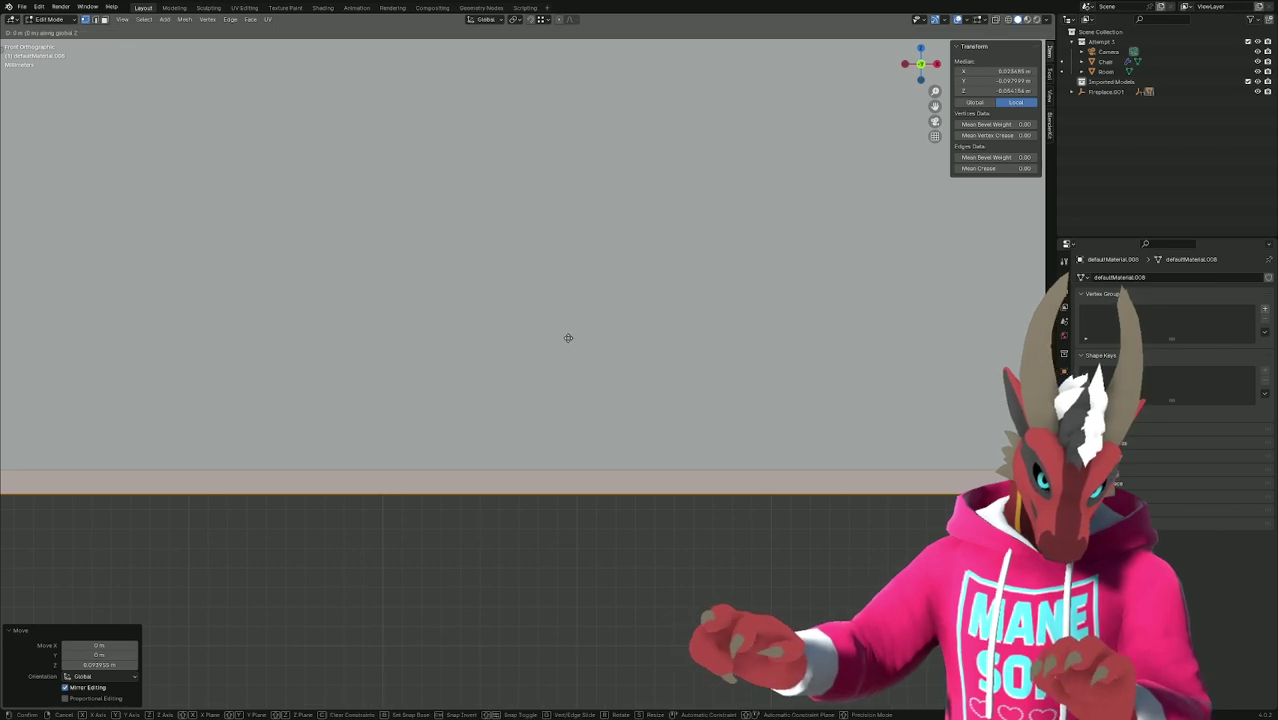
key(z)
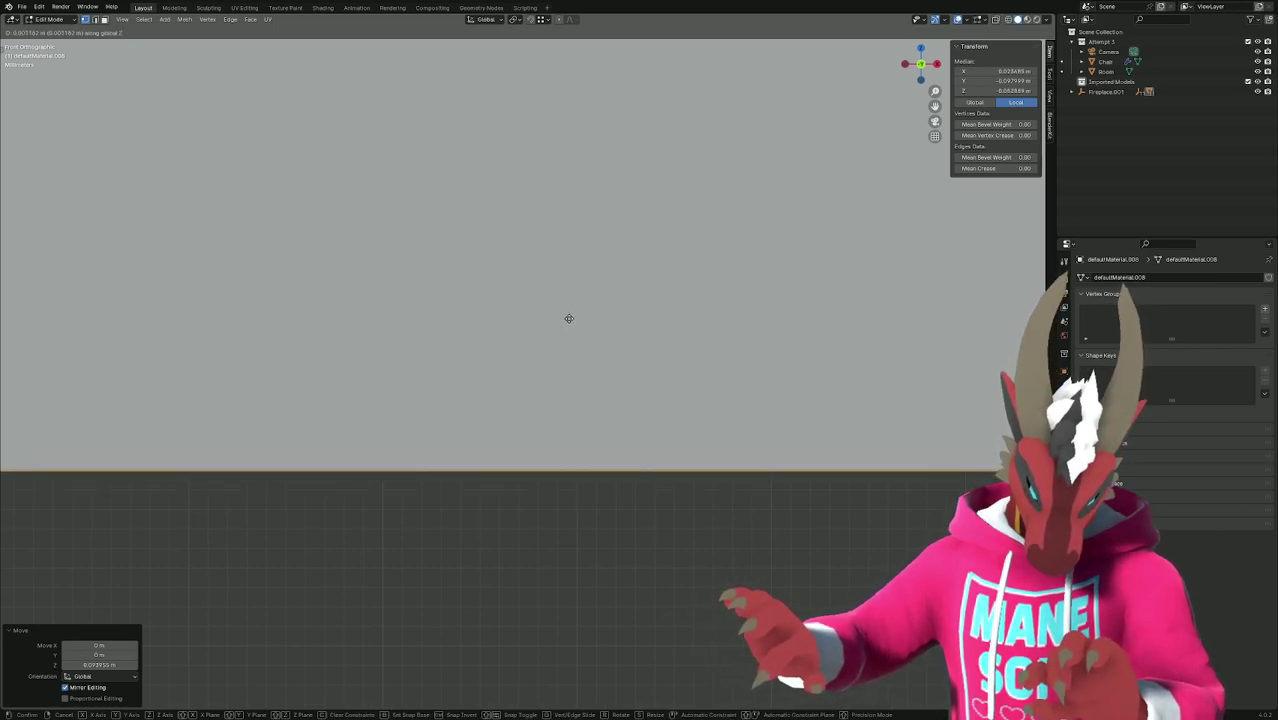
click(571, 325)
Fine-tune the fireplace mesh's height along Z at high zoom so its base sits flush with the Room's floor.
scroll(608, 448, up, 2)
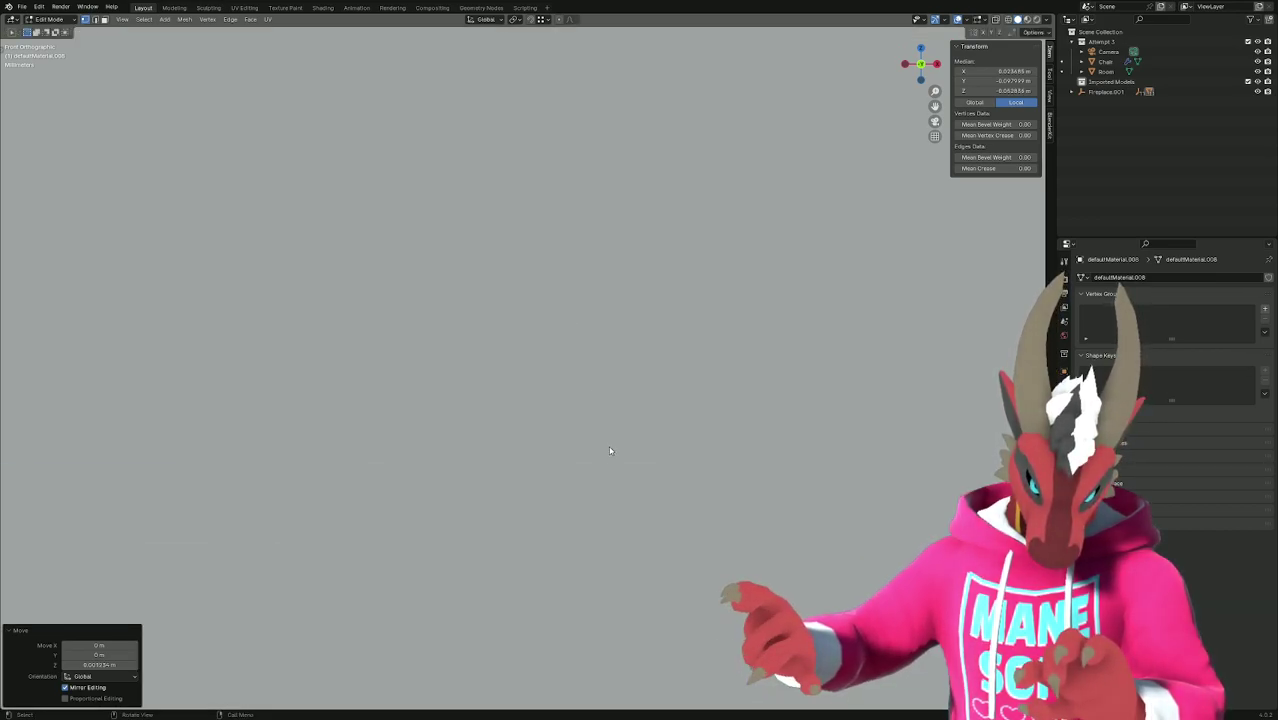
scroll(620, 386, down, 3)
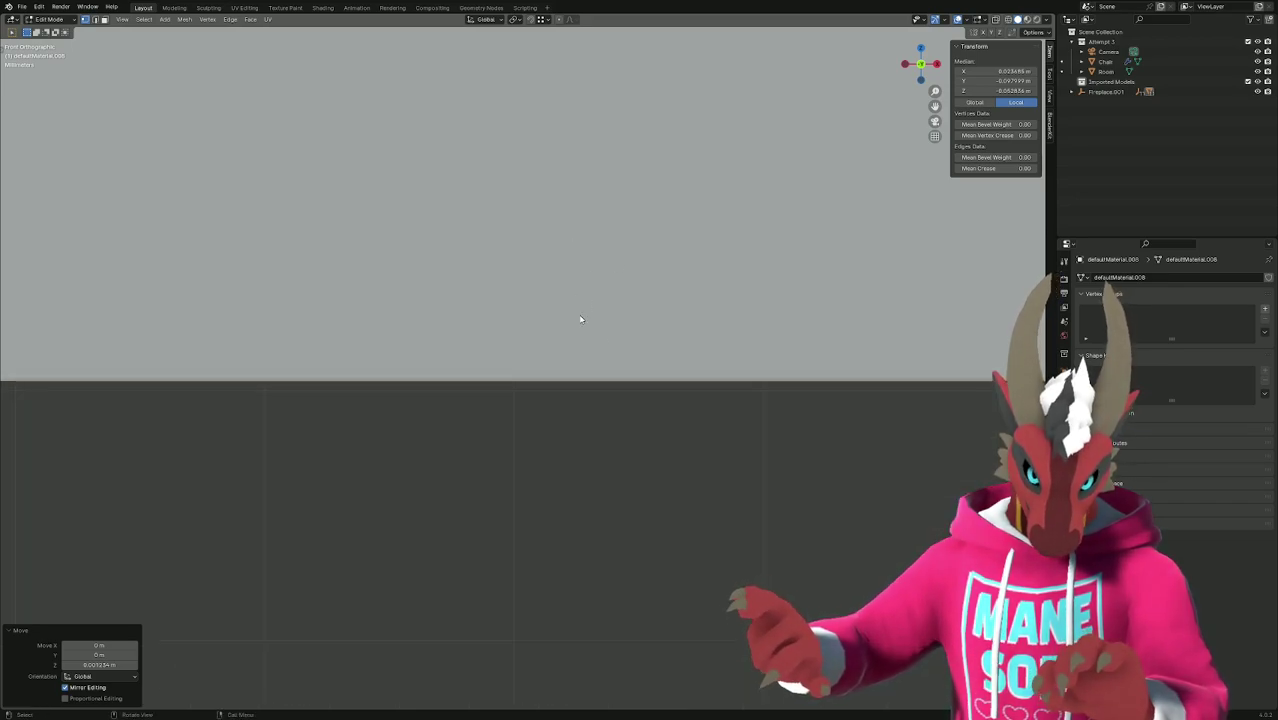
key(g)
key(z)
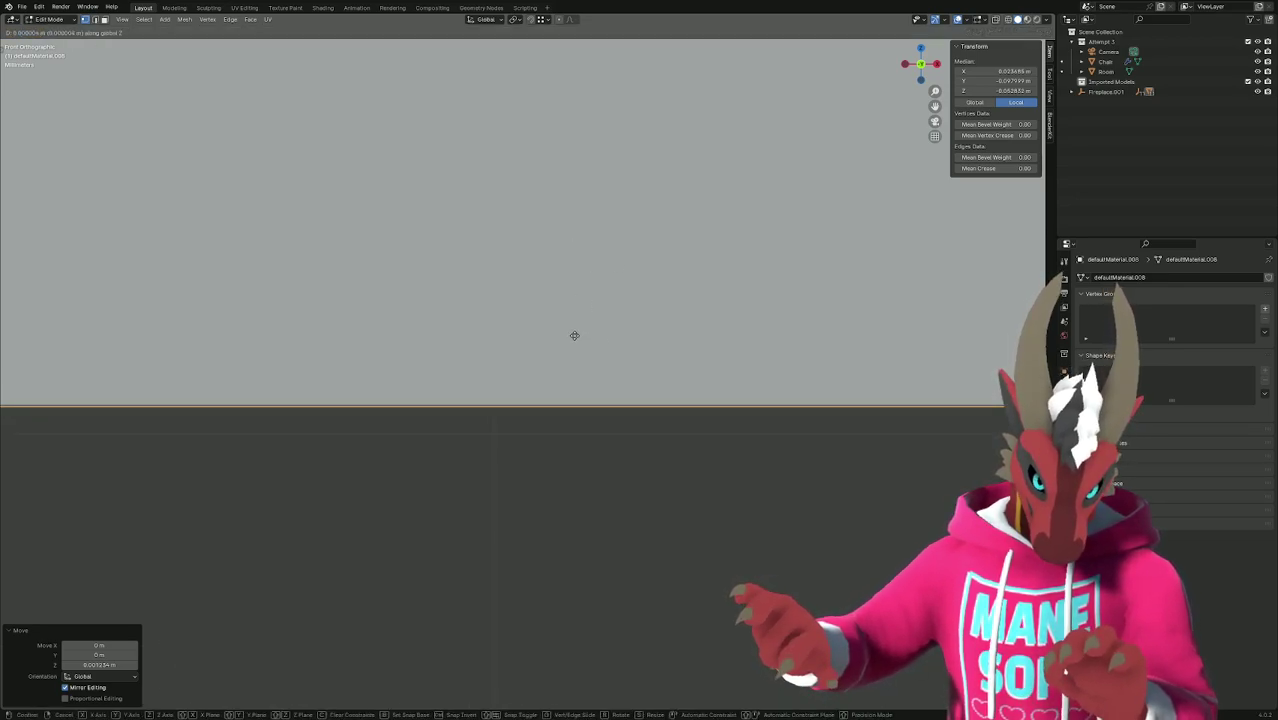
click(573, 334)
key(KP_Decimal)
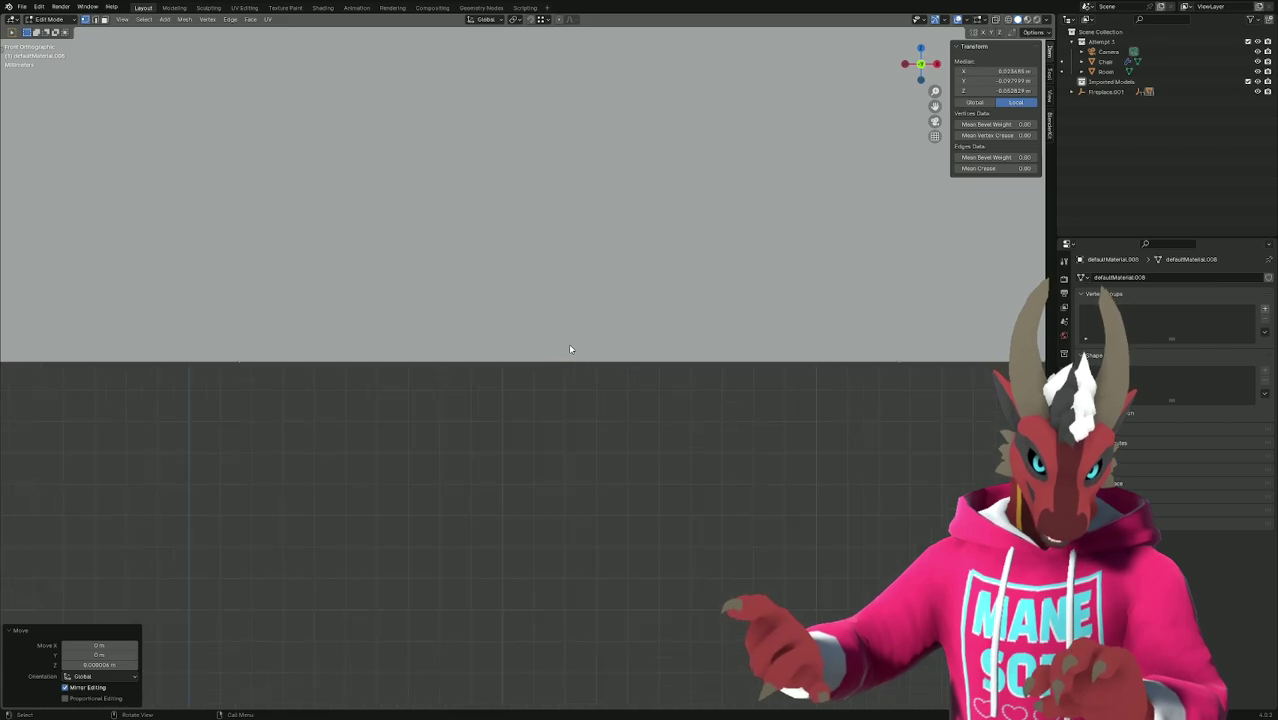
shift+middle_drag(570, 349, 519, 405)
scroll(590, 365, down, 2)
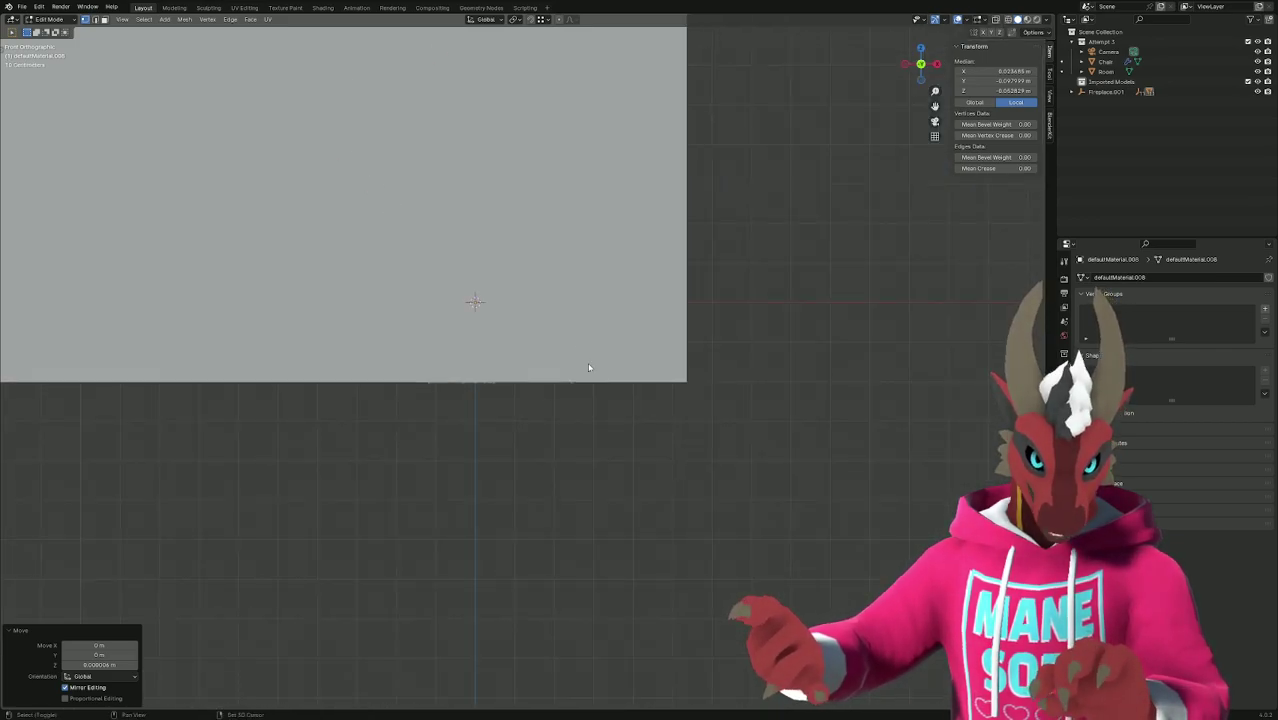
Move the whole fireplace mesh along X until it protrudes past the outside of the Room's back wall.
shift+middle_drag(590, 365, 523, 440)
key(g)
key(x)
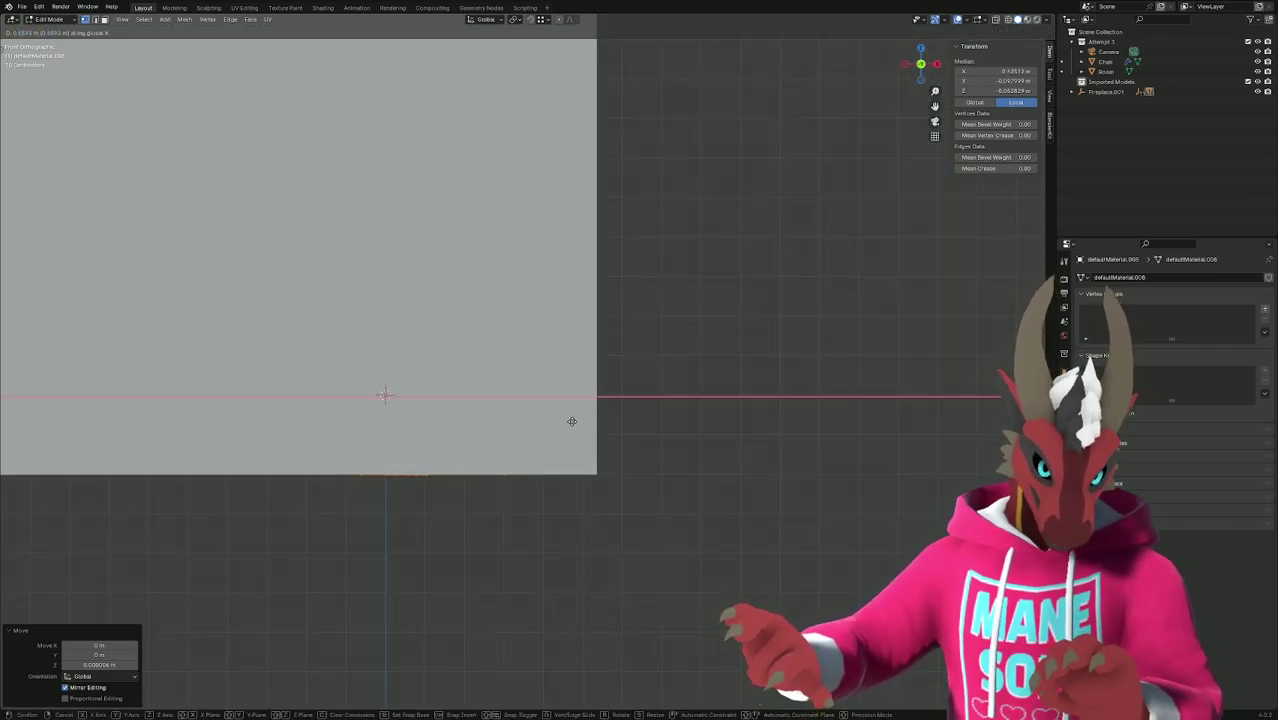
click(662, 437)
ctrl+middle_drag(662, 437, 532, 345)
scroll(534, 391, up, 1)
scroll(605, 348, up, 1)
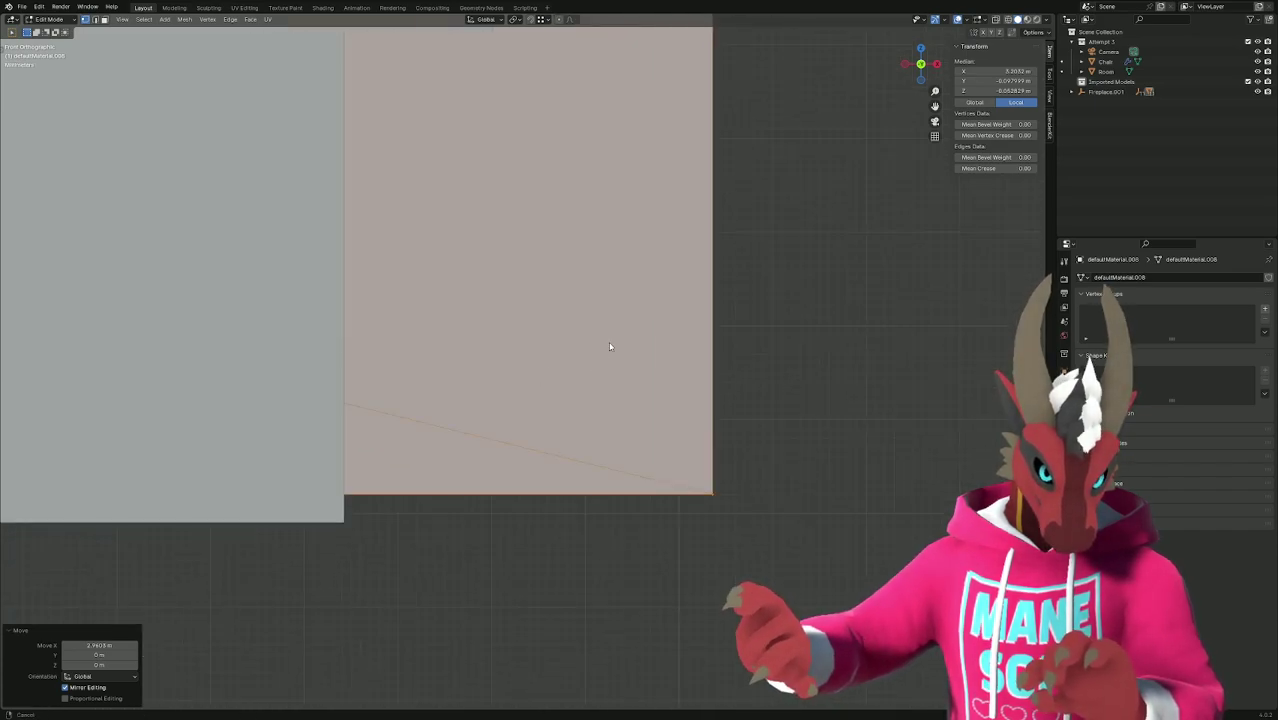
scroll(603, 370, up, 2)
scroll(551, 462, down, 2)
Lower the fireplace mesh along Z by about 0.003 m to align its base with the Room's floor line.
shift+middle_drag(551, 462, 713, 222)
scroll(571, 324, up, 1)
key(g)
key(z)
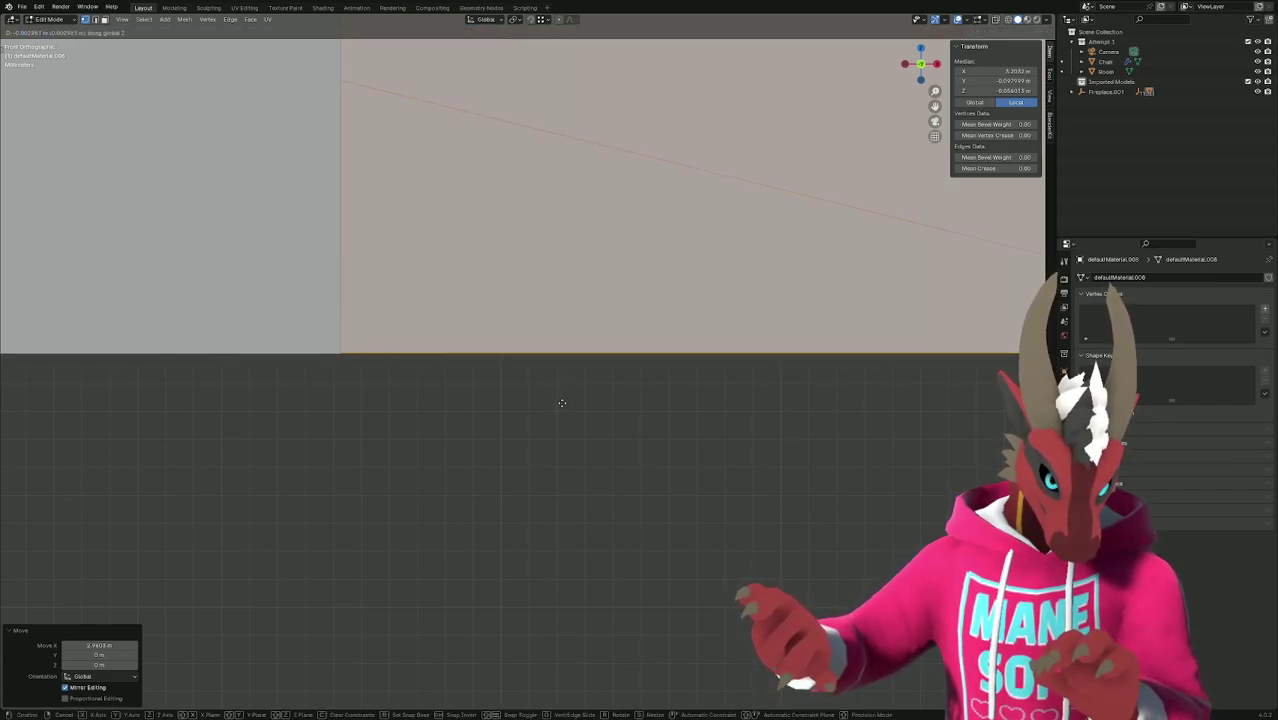
click(562, 407)
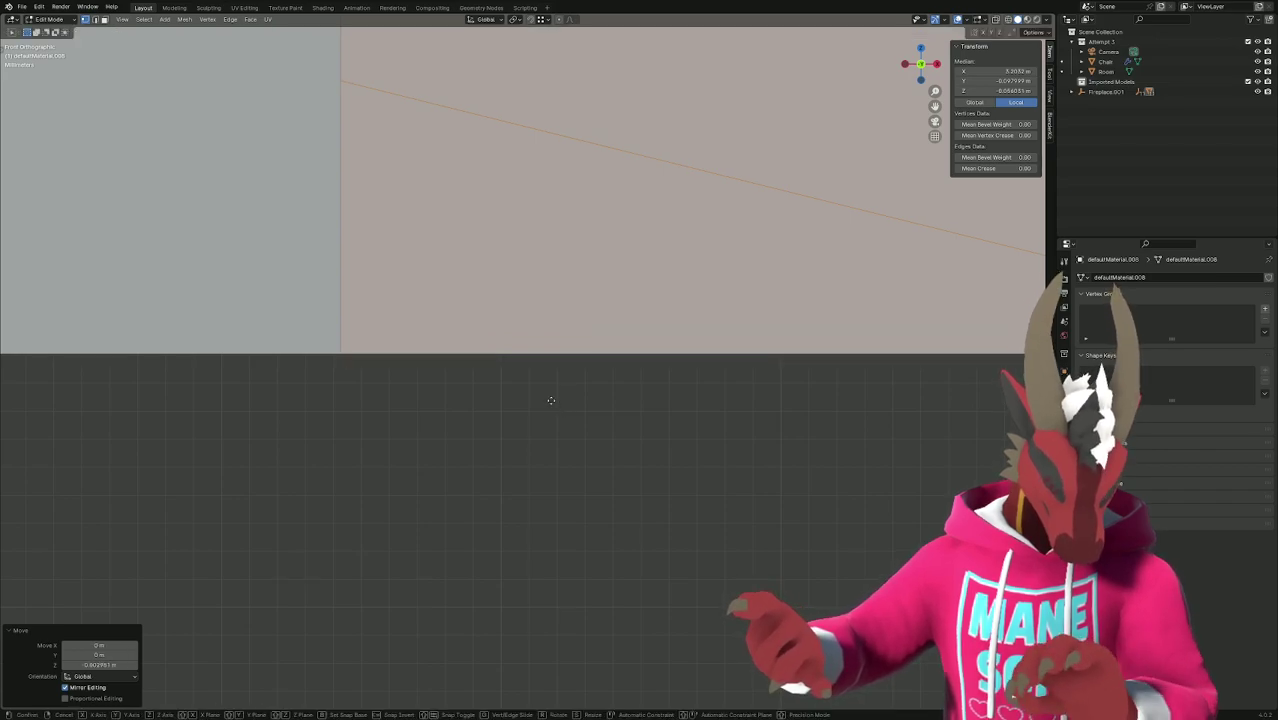
Shift the fireplace mesh back along X by about 0.039 m so its back sits flush with the wall.
key(g)
key(x)
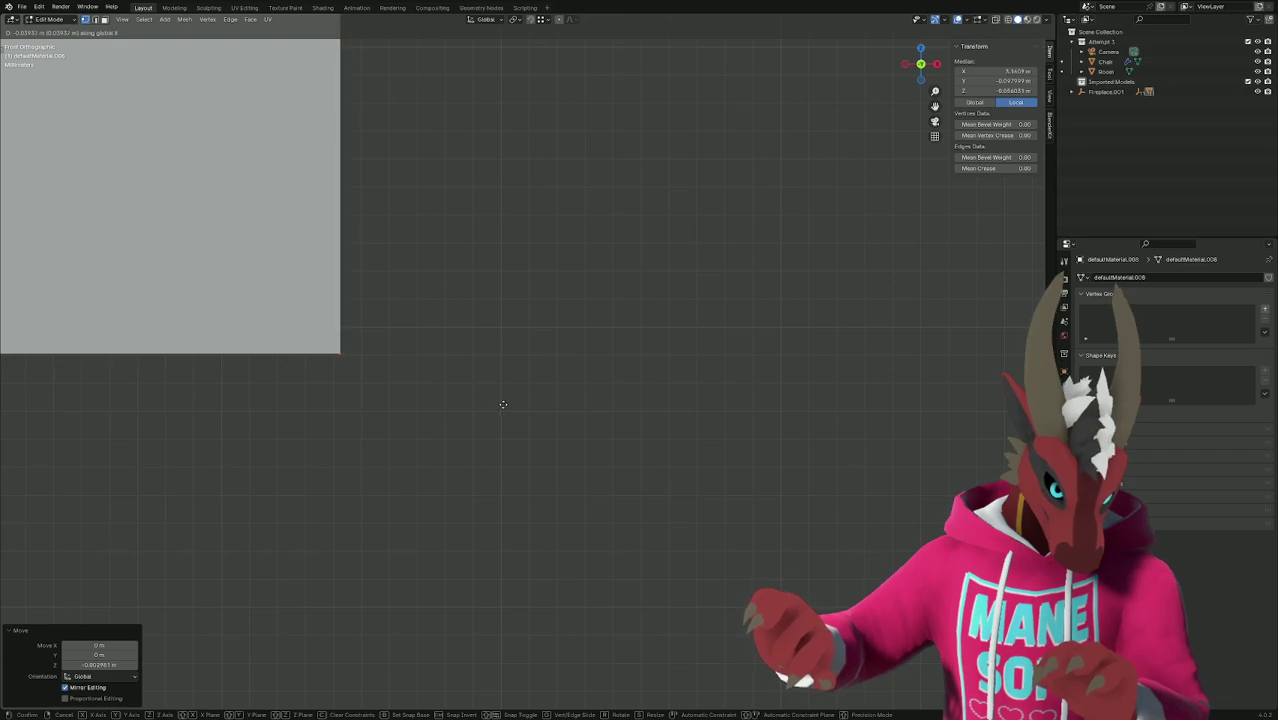
click(503, 405)
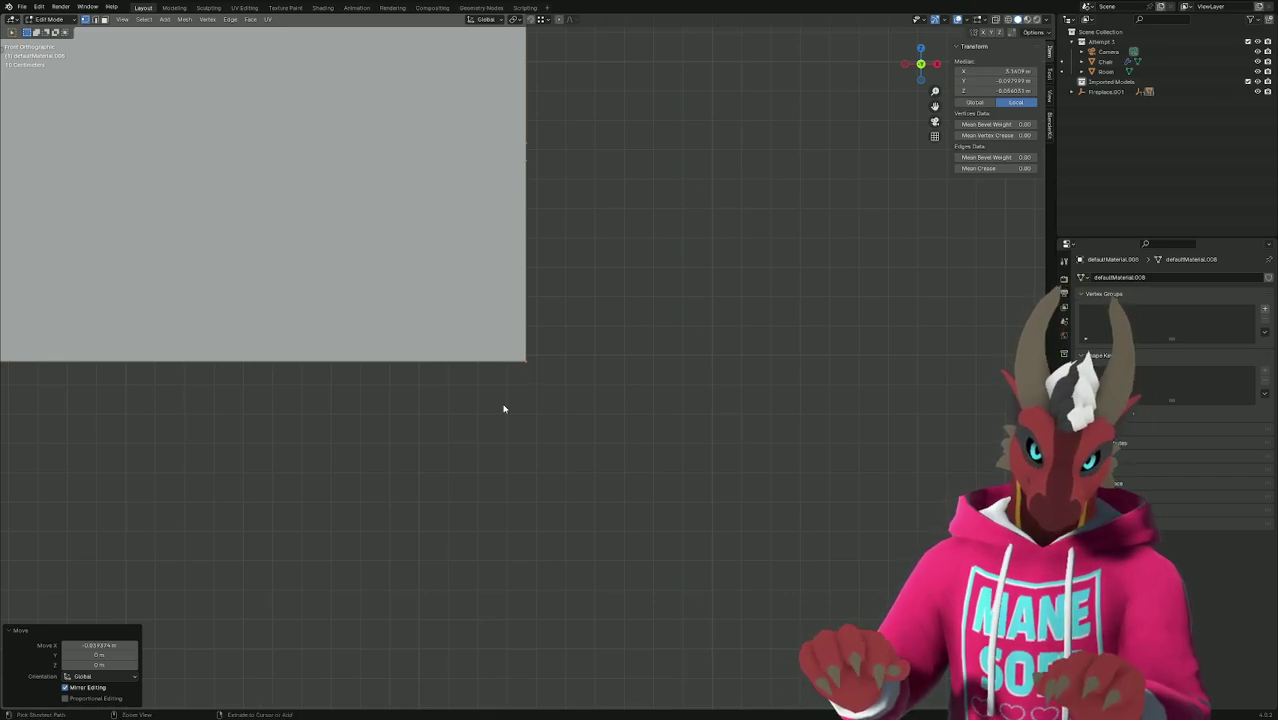
Using the camera view, slide the fireplace mesh along Y towards the Room's side wall, so it shows beside the chair.
key(ctrl+KP_1)
key(ctrl+KP_3)
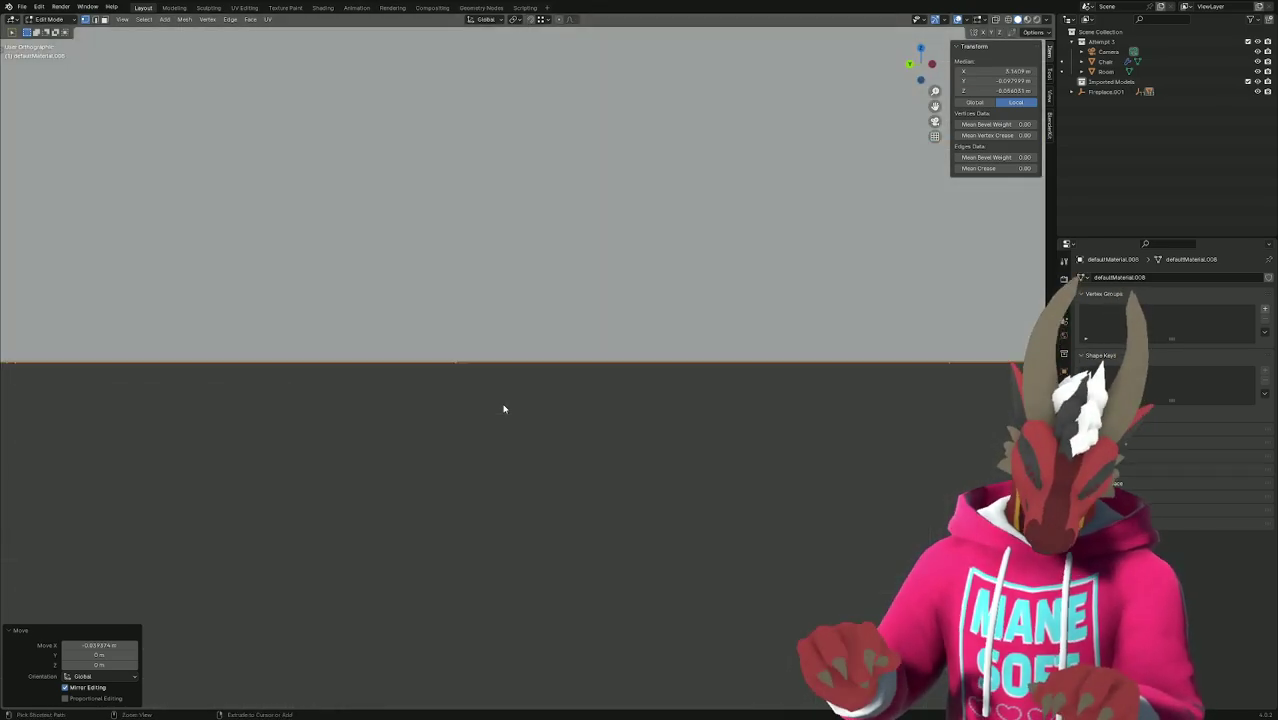
scroll(504, 409, down, 7)
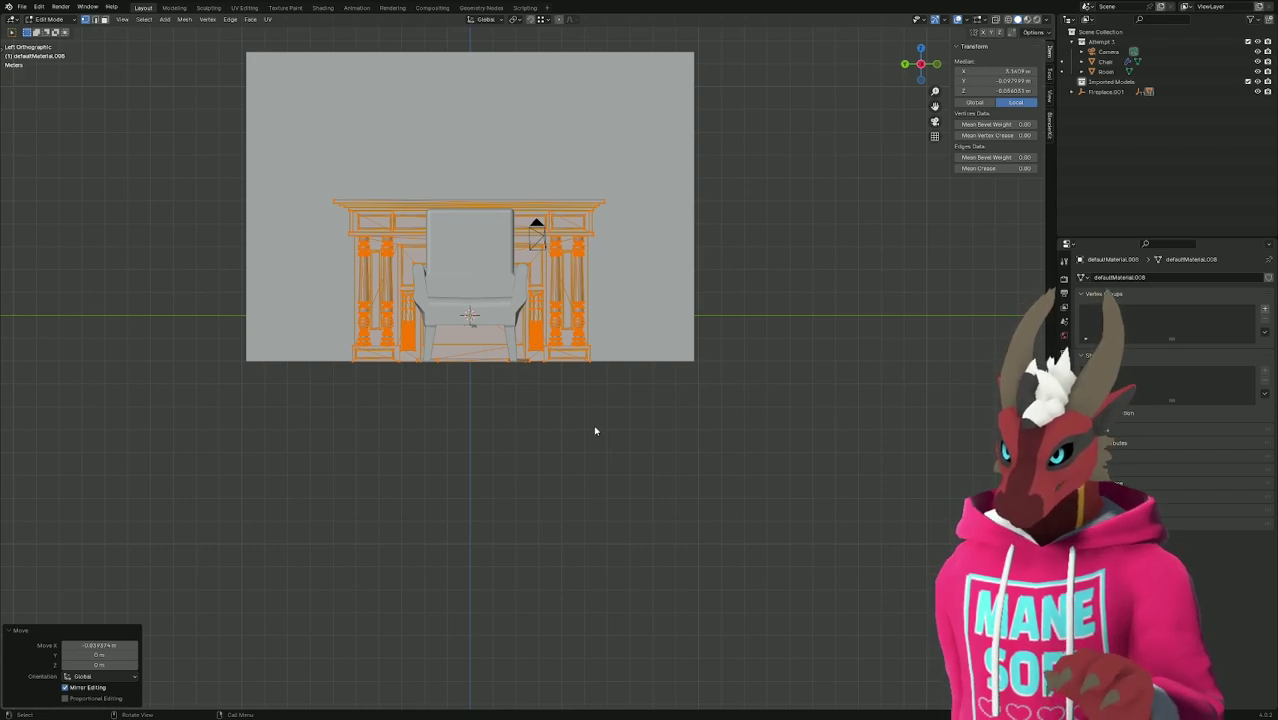
key(KP_0)
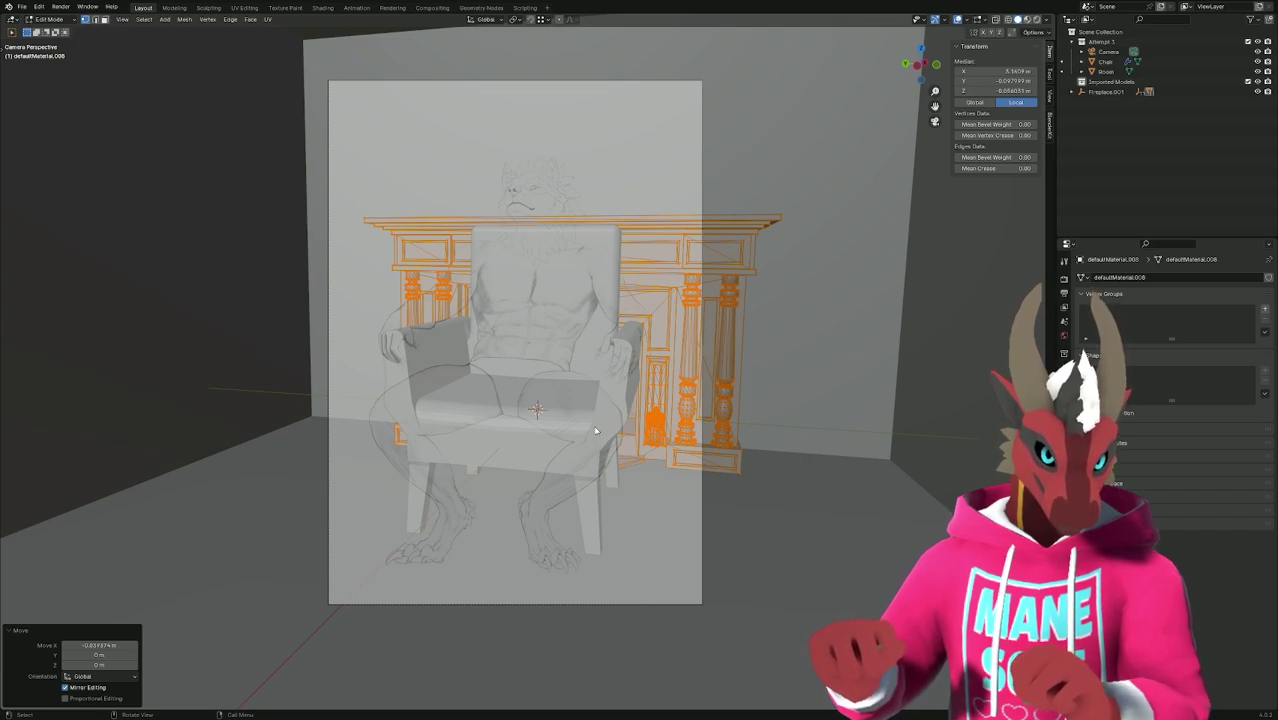
key(g)
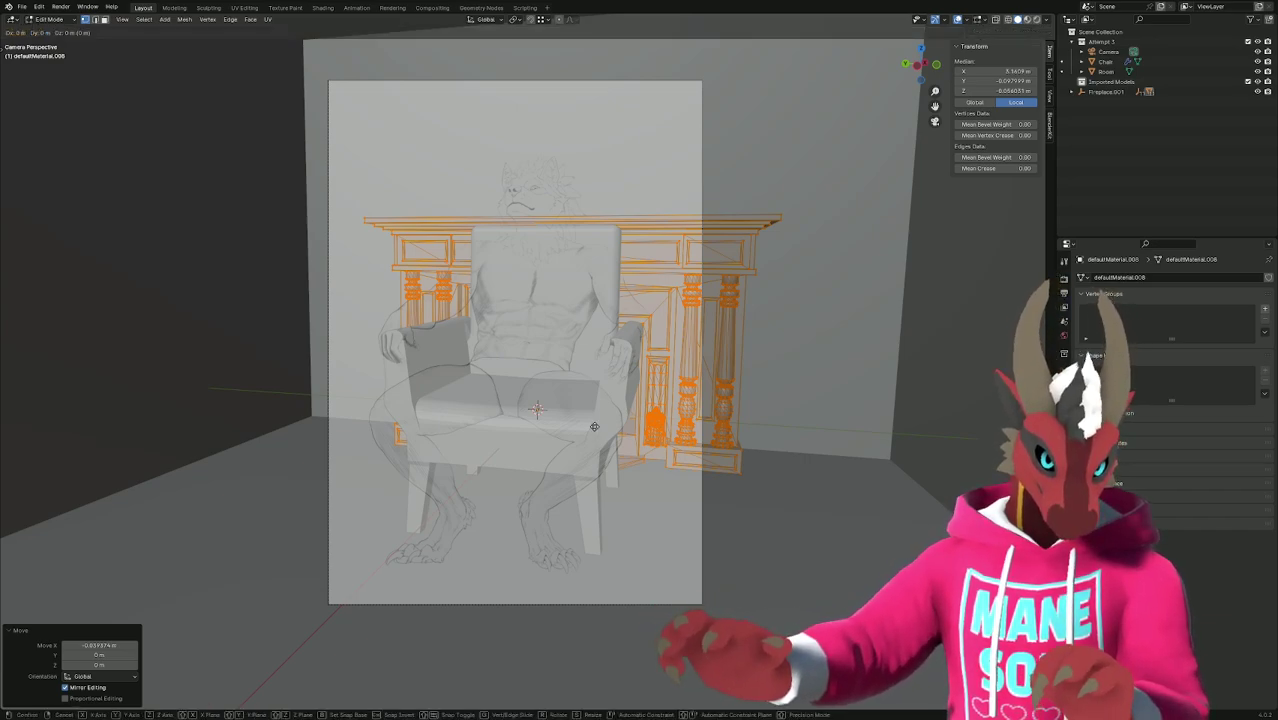
right_click(528, 428)
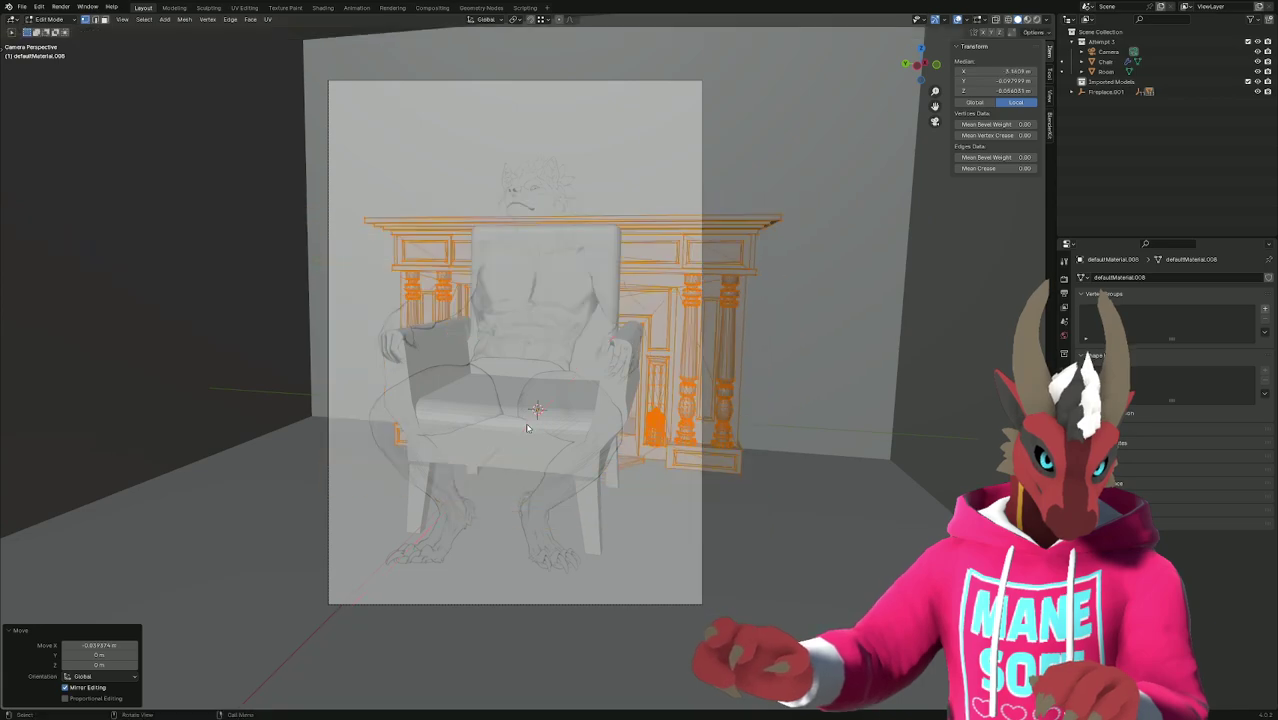
key(g)
key(y)
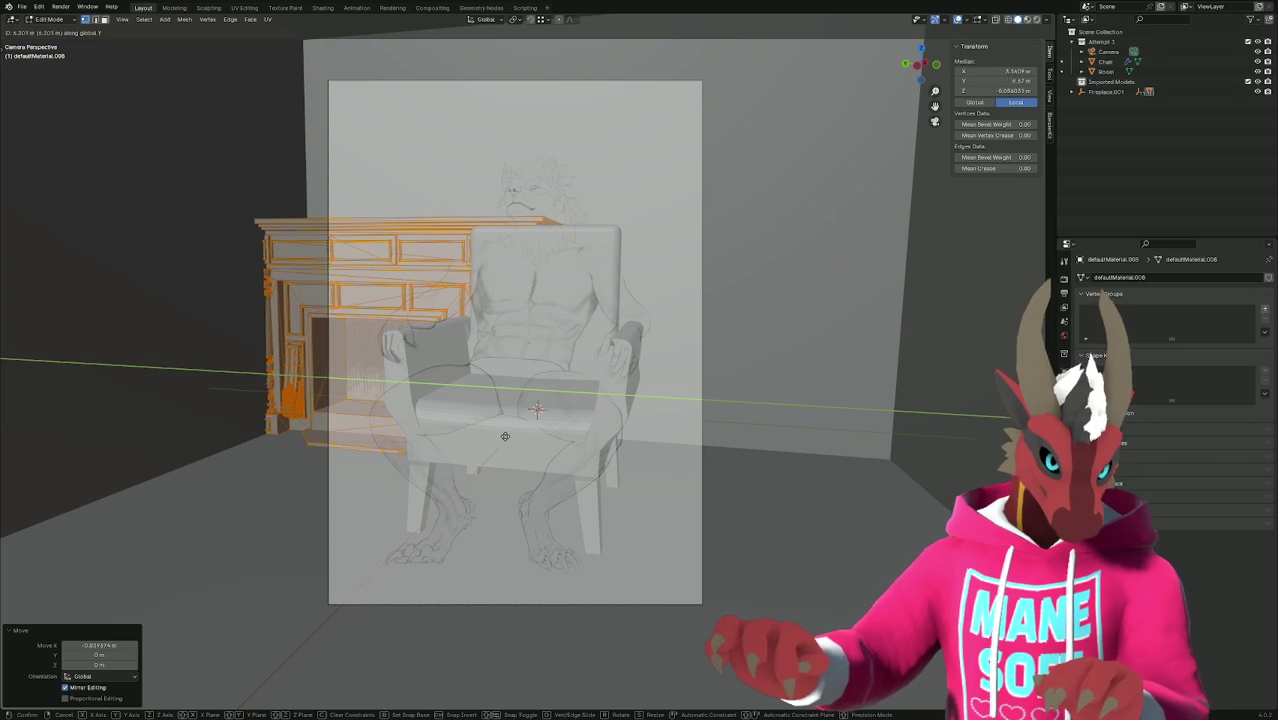
click(498, 439)
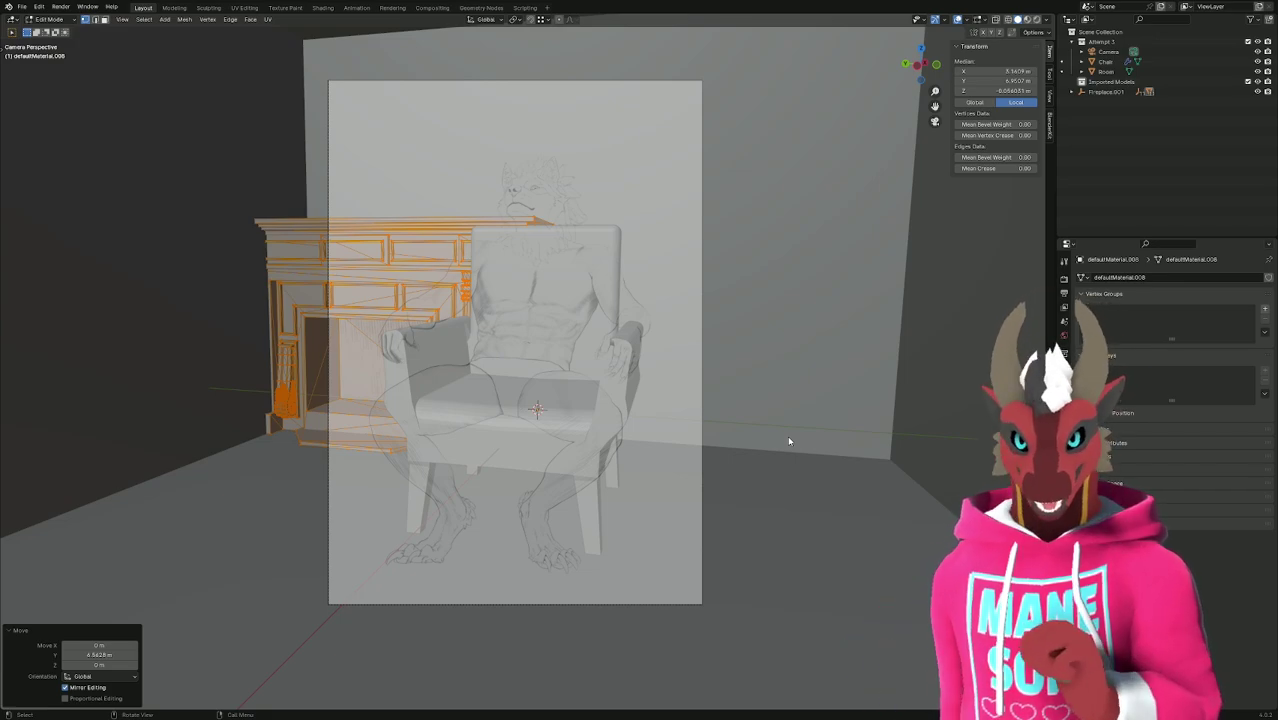
Return to Object Mode, check the fireplace's placement behind the chair through the camera, and save the file.
key(Tab)
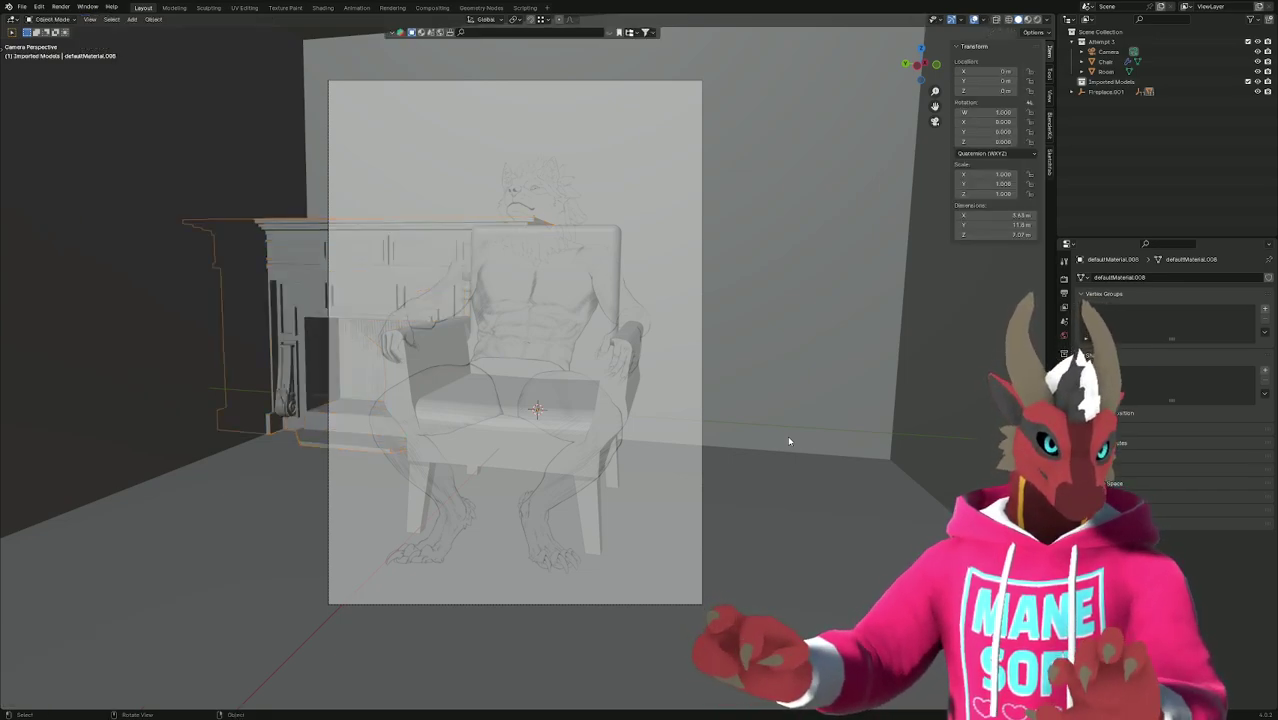
scroll(838, 471, down, 6)
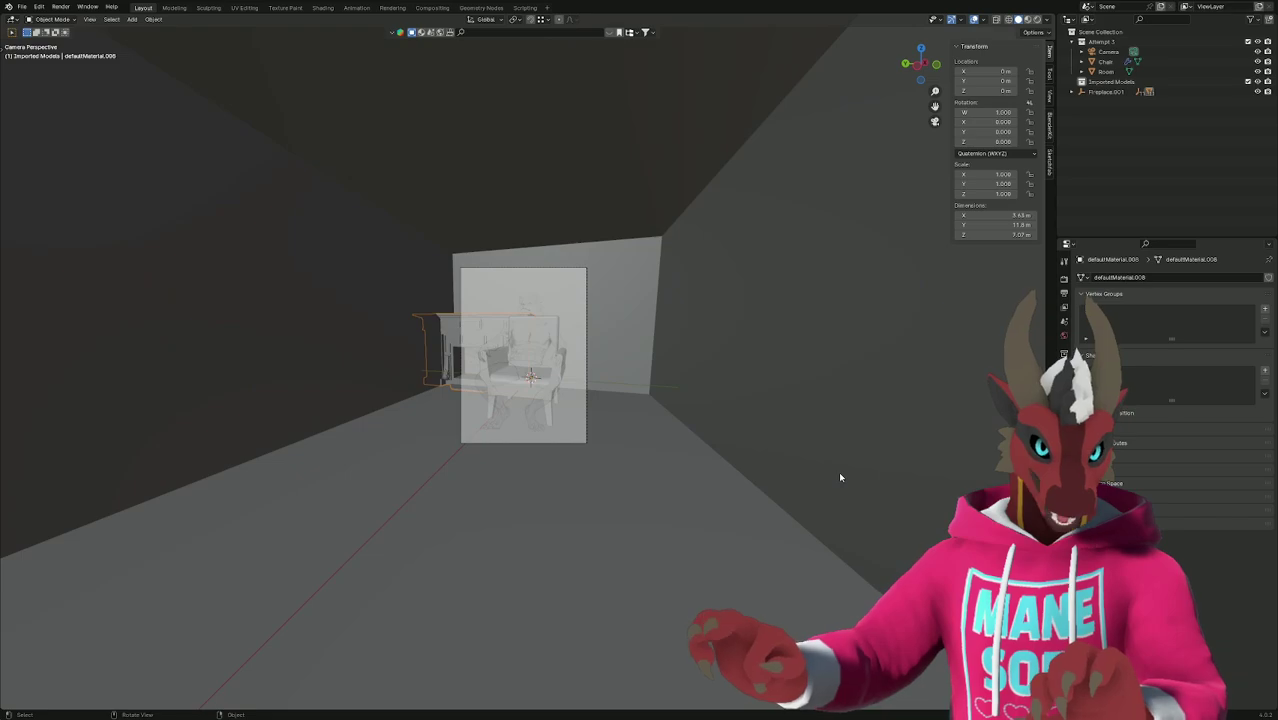
scroll(829, 470, up, 6)
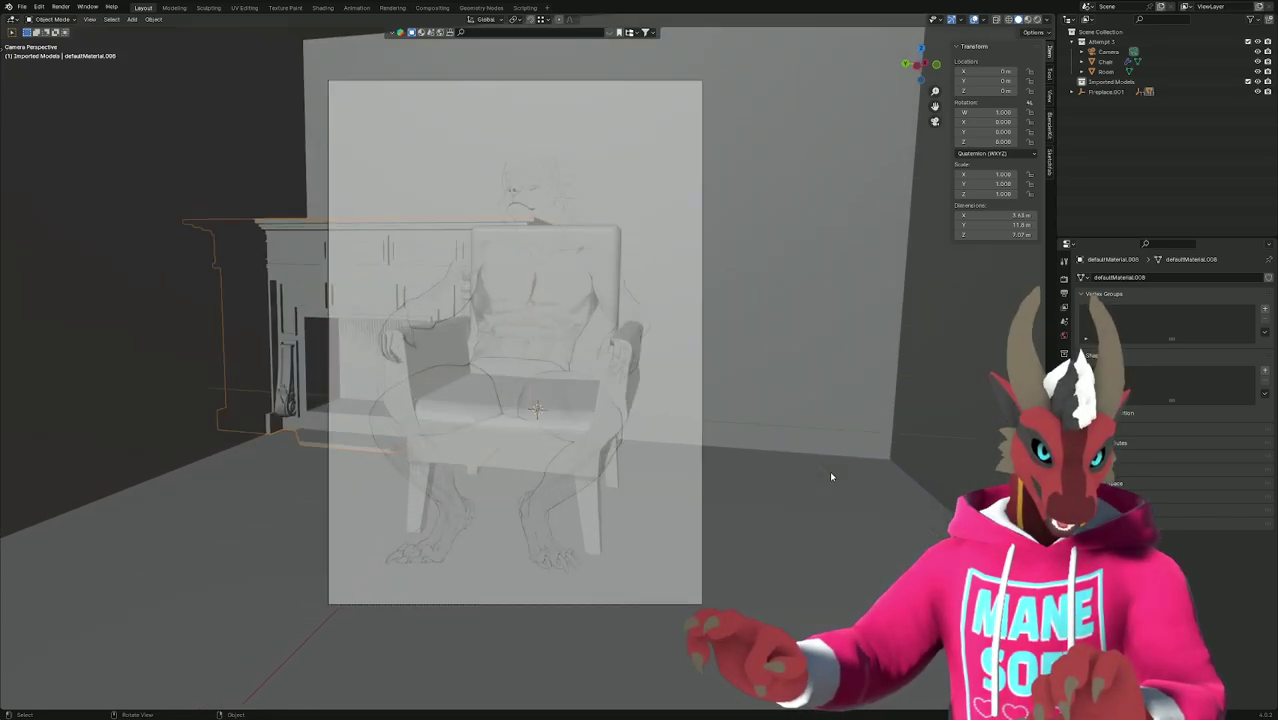
key(ctrl+KP_3)
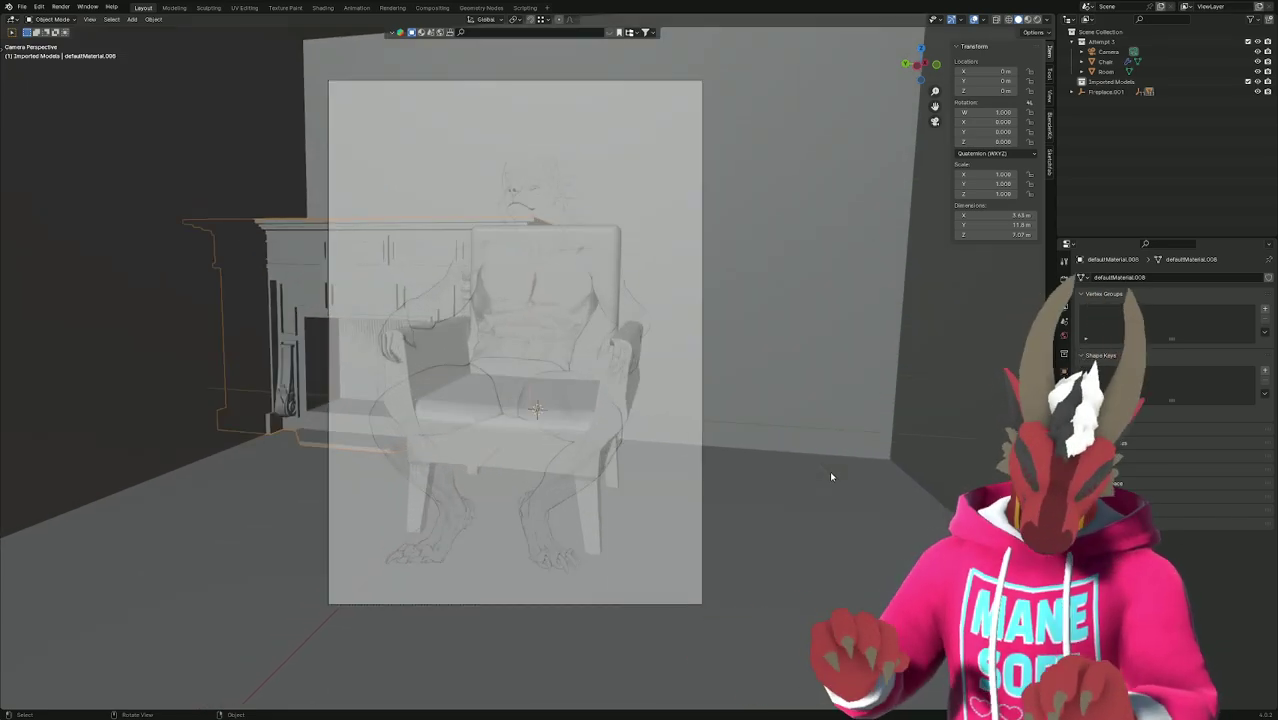
key(KP_0)
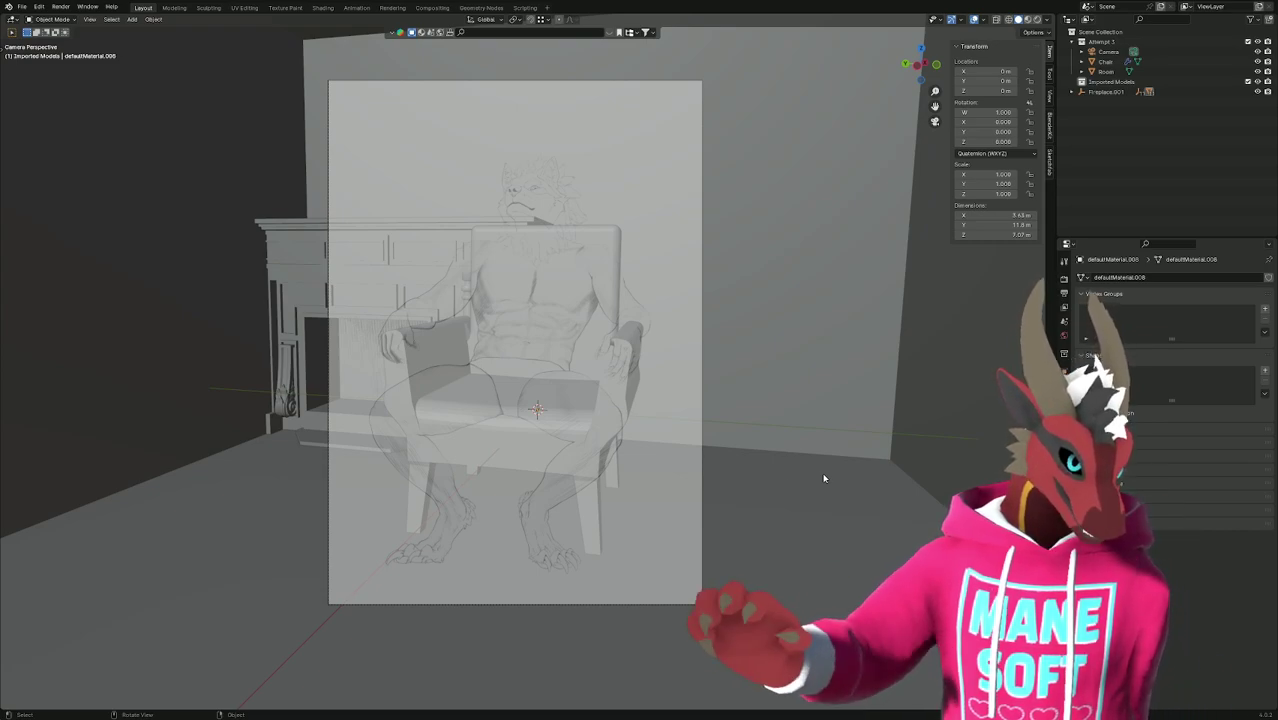
mouse_move(822, 478)
middle_down()
mouse_move(793, 471)
mouse_move(820, 477)
mouse_move(800, 472)
mouse_move(816, 511)
mouse_move(803, 471)
middle_up()
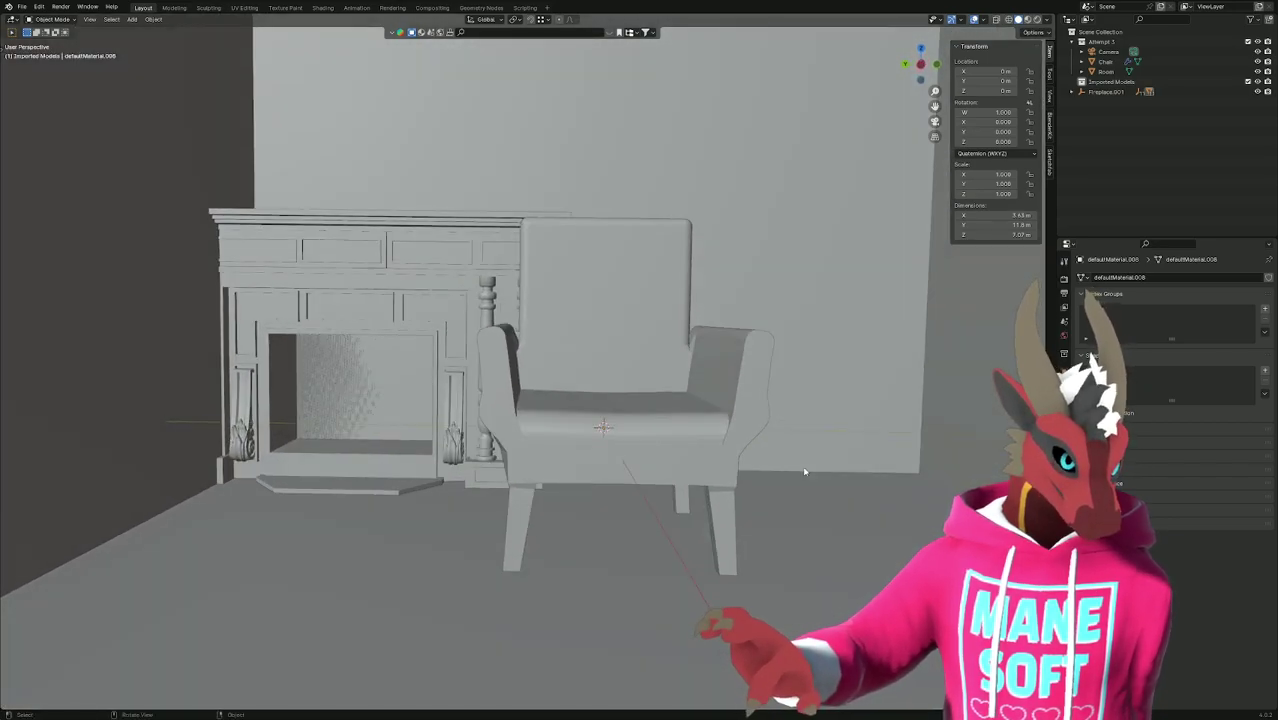
key(KP_0)
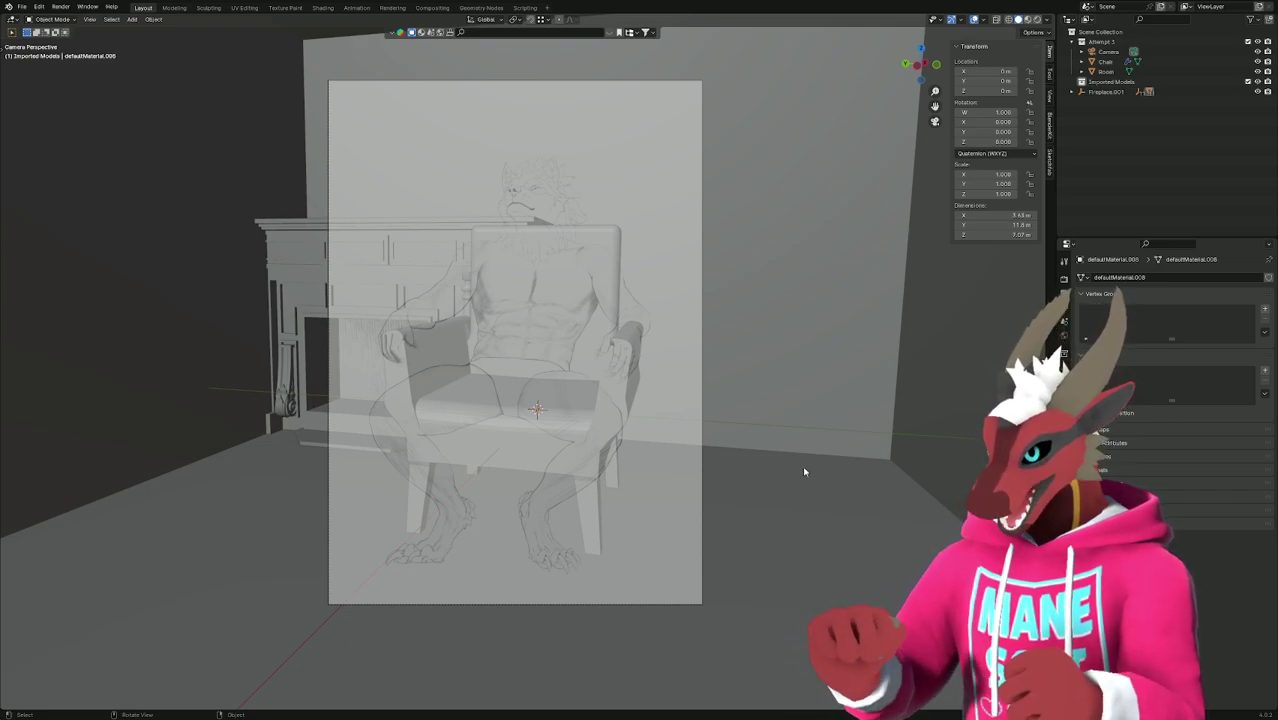
key(ctrl+s)
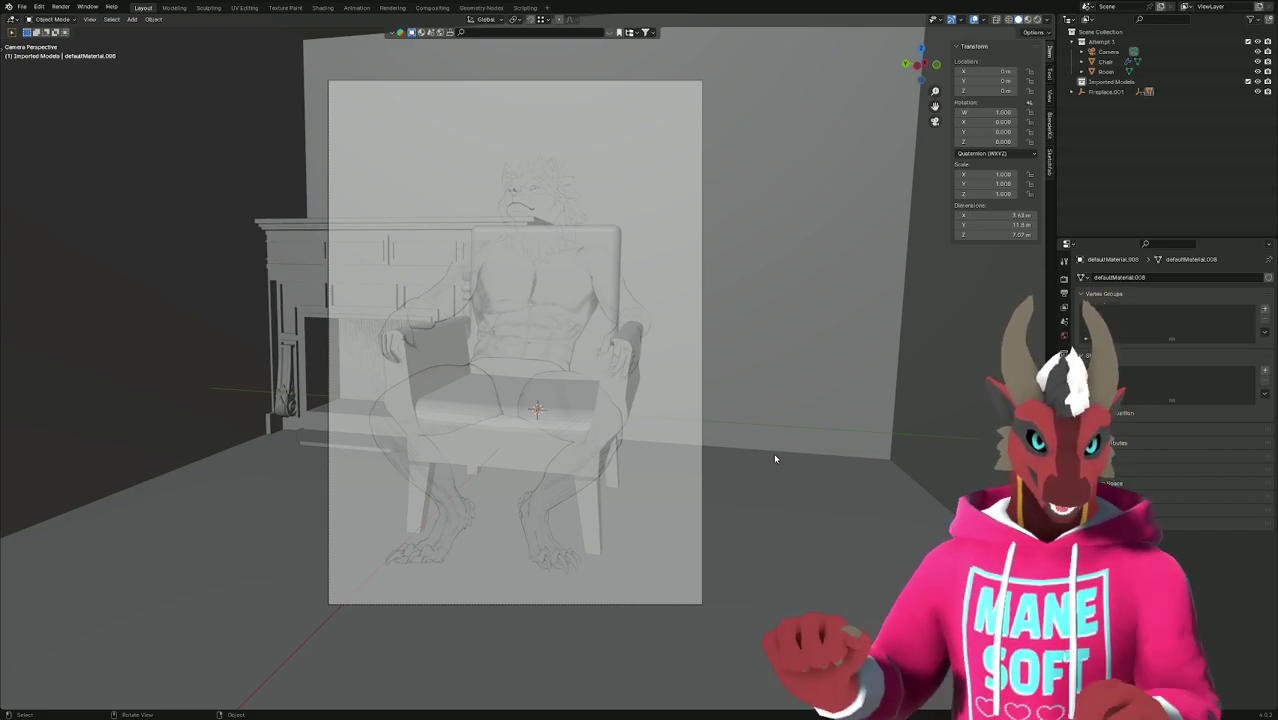
Search Sketchfab for "painting" models and browse the result thumbnails.
scroll(775, 458, down, 2)
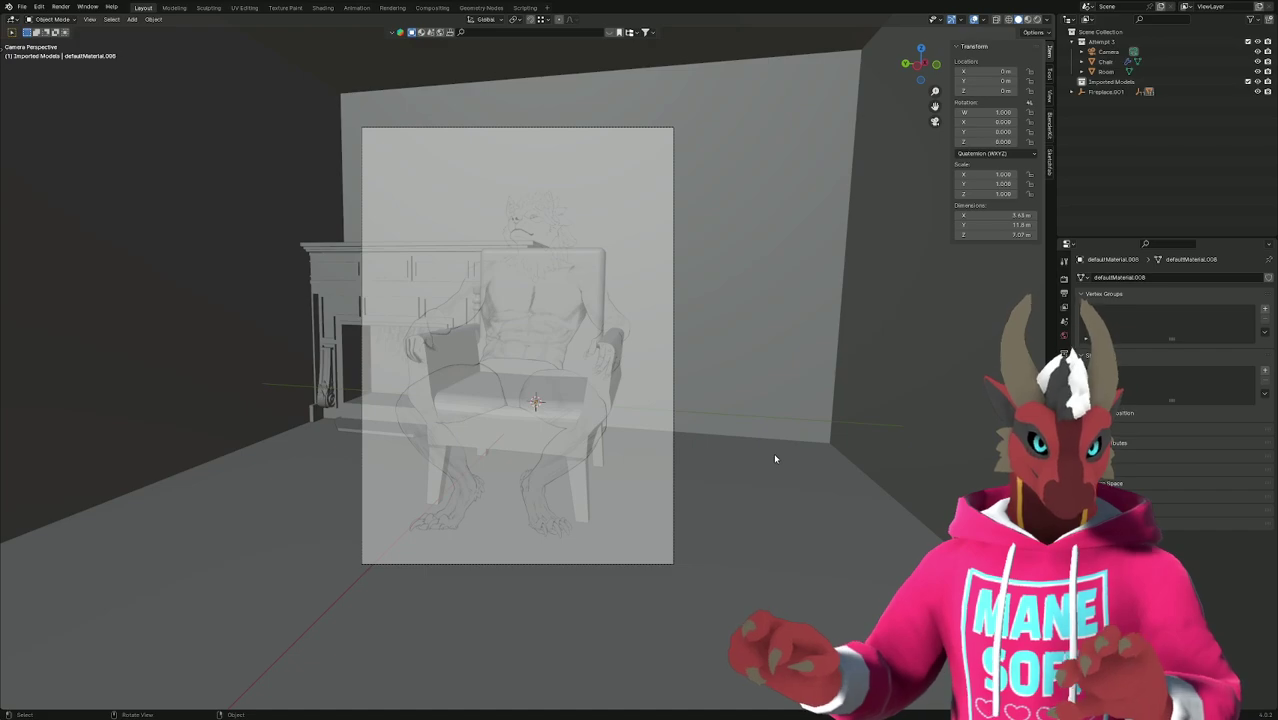
scroll(775, 458, up, 1)
key(KP_0)
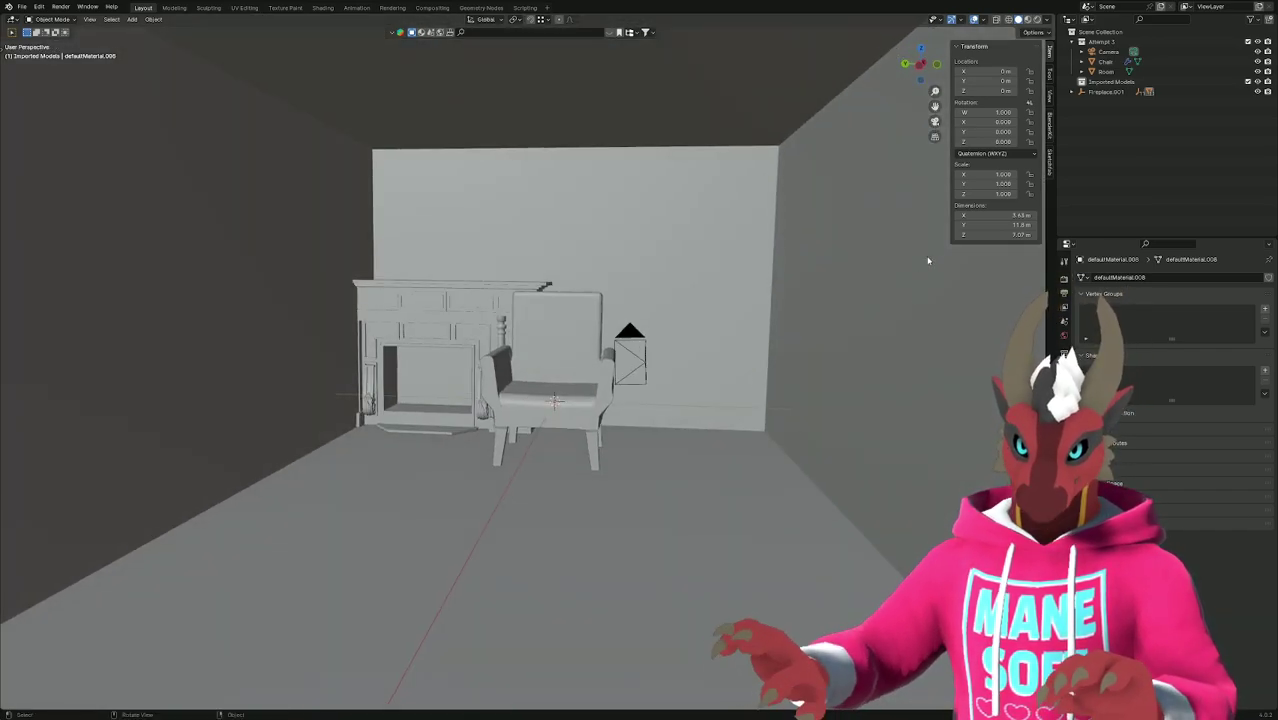
click(1049, 160)
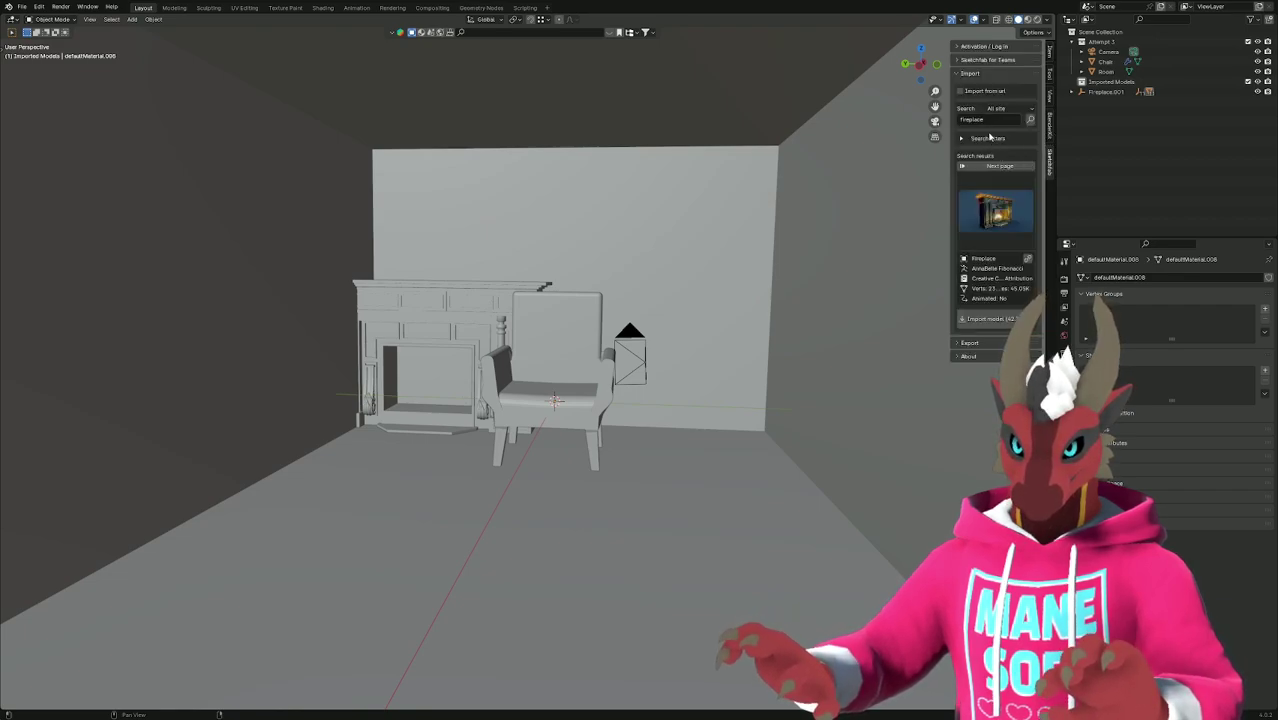
click(986, 121)
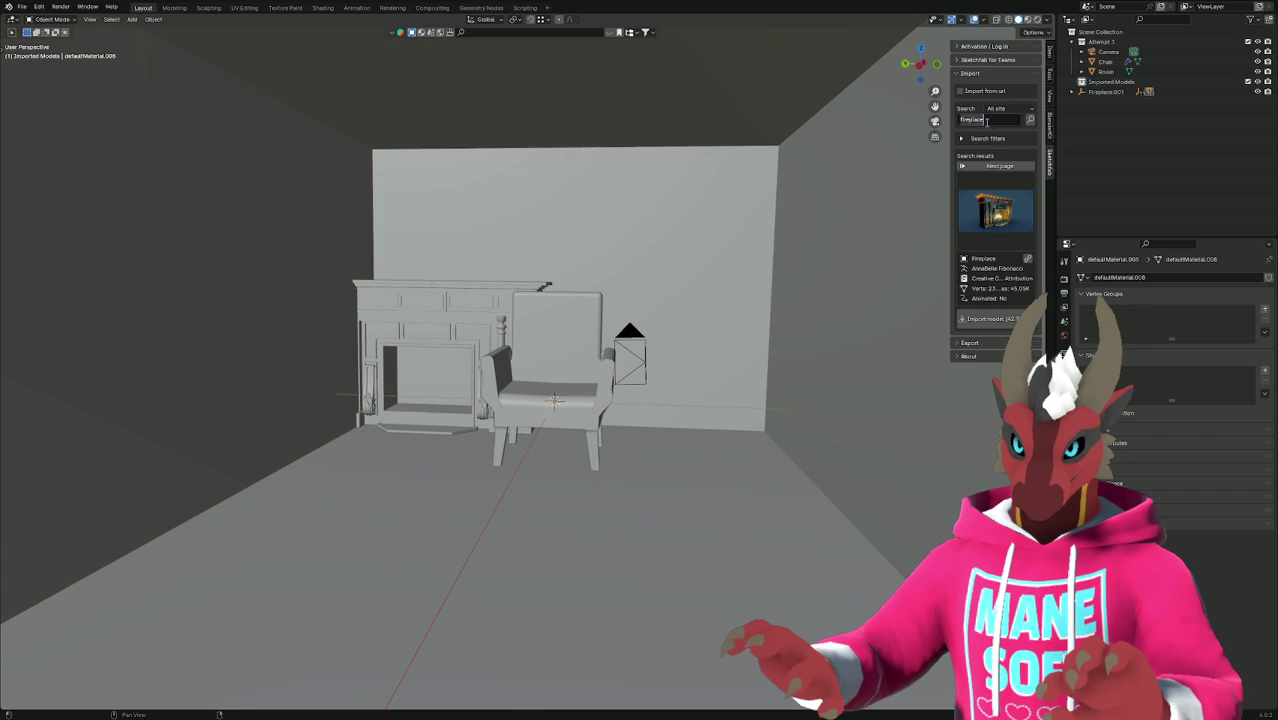
text(painting)
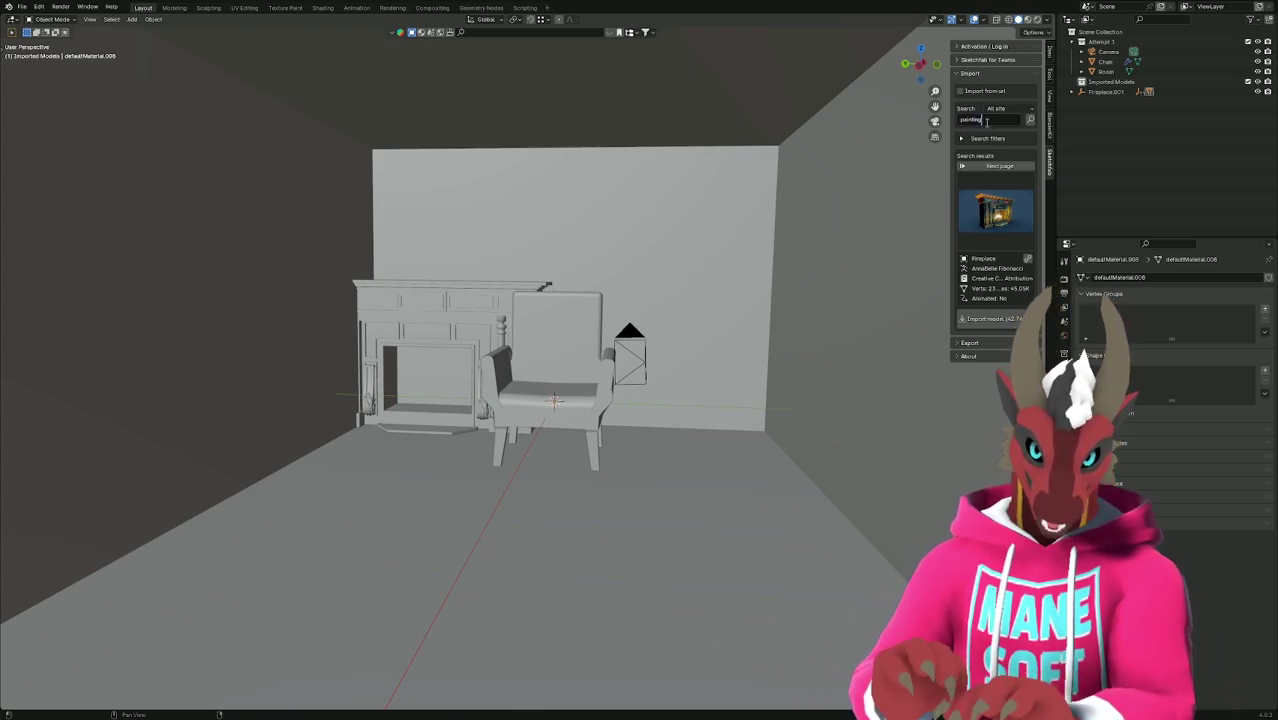
key(Return)
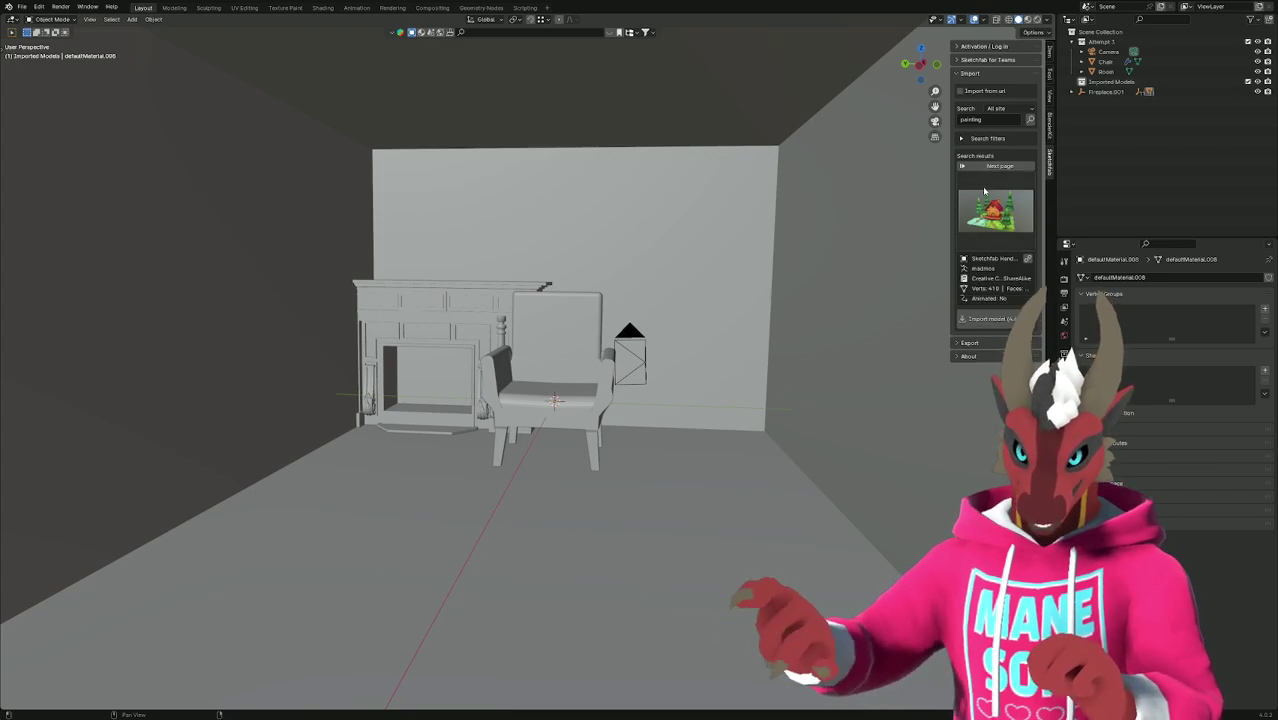
click(984, 191)
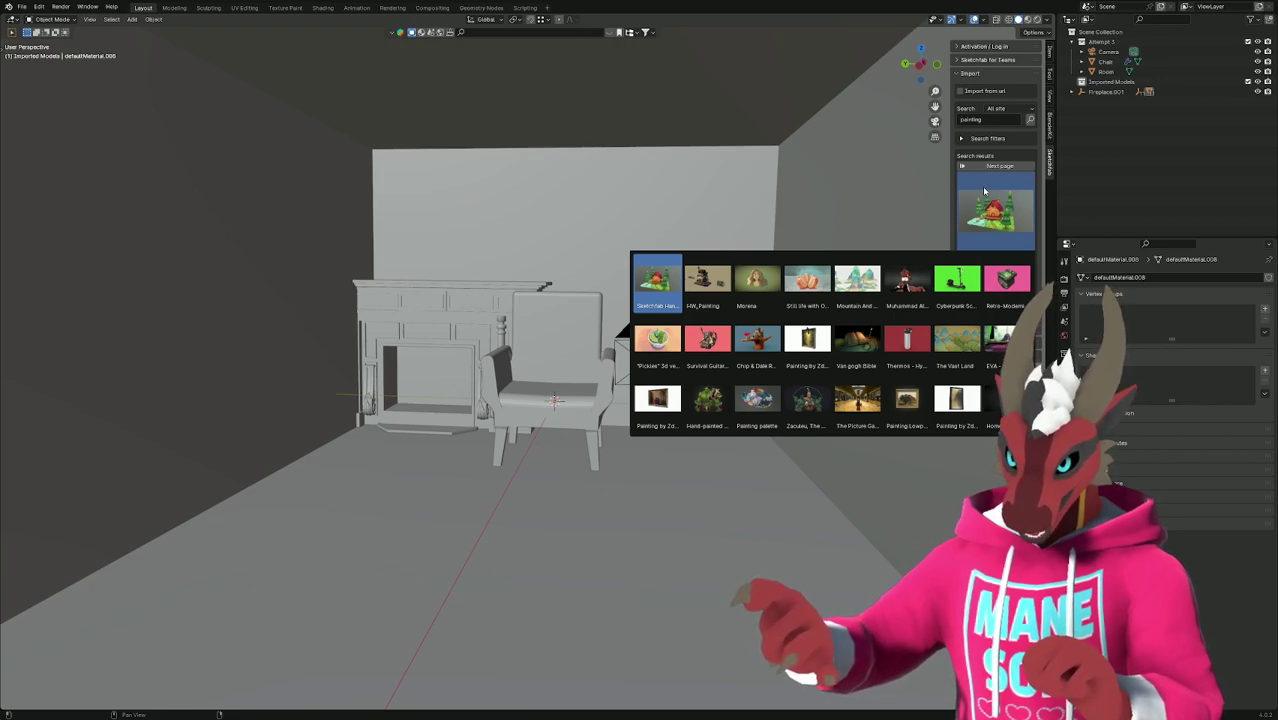
Search Sketchfab for "frame" and select the gold-edged Picture Frame model from the results.
click(990, 120)
text(fir)
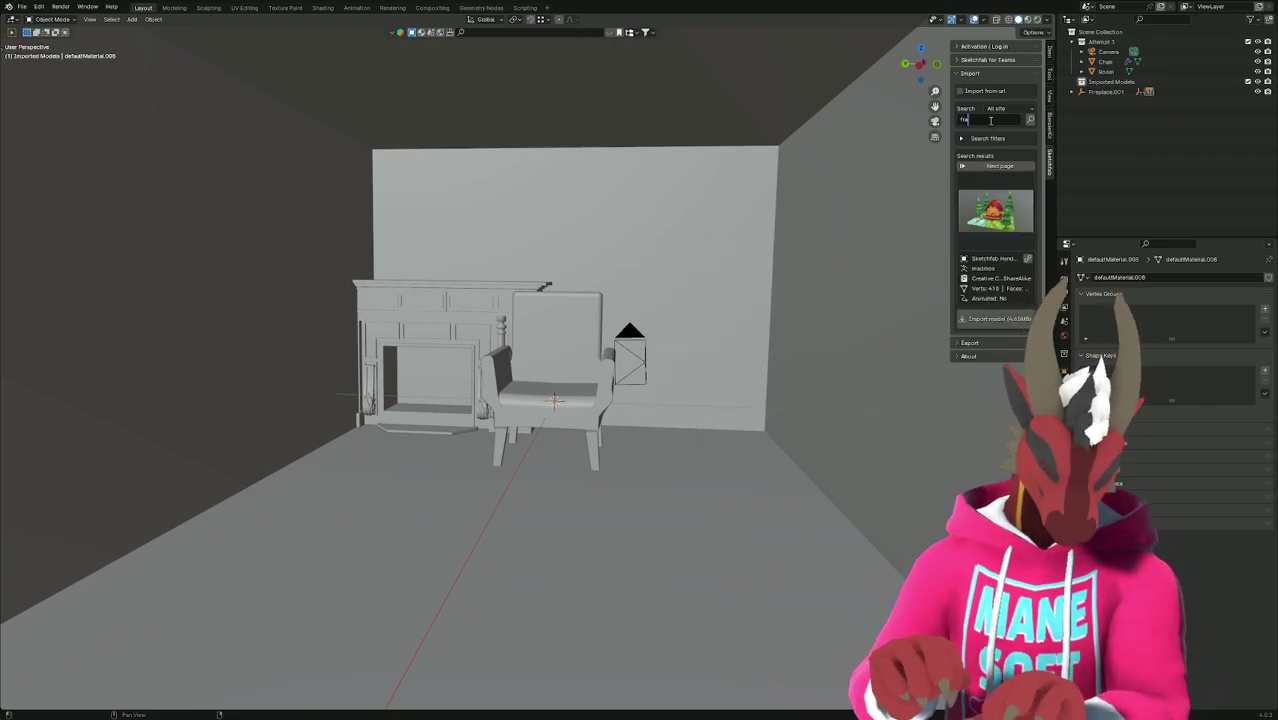
text(me)
key(Return)
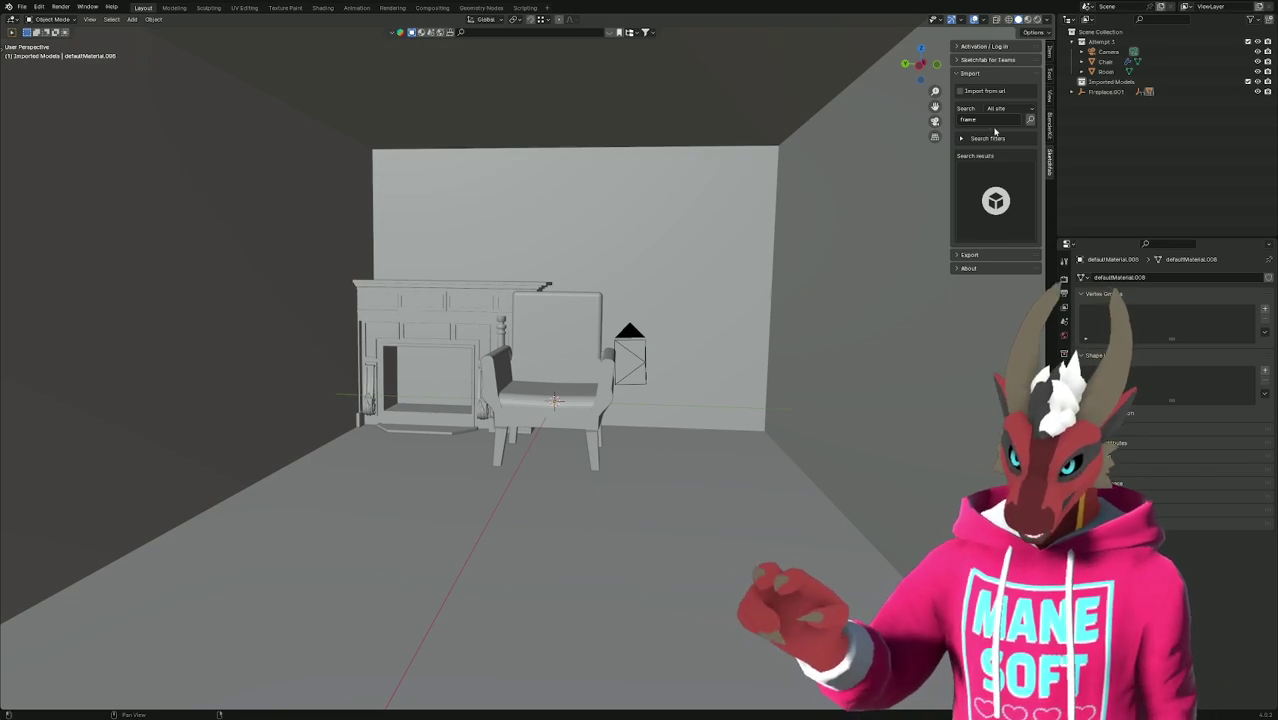
click(998, 213)
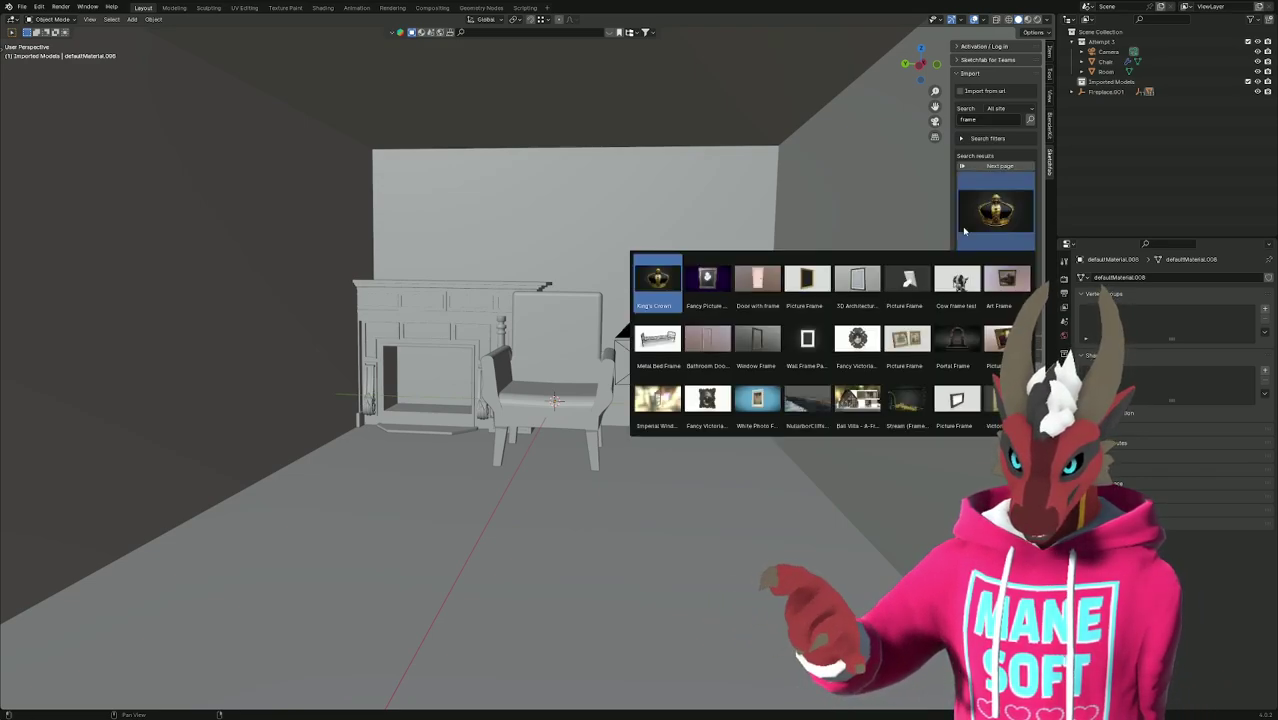
click(814, 283)
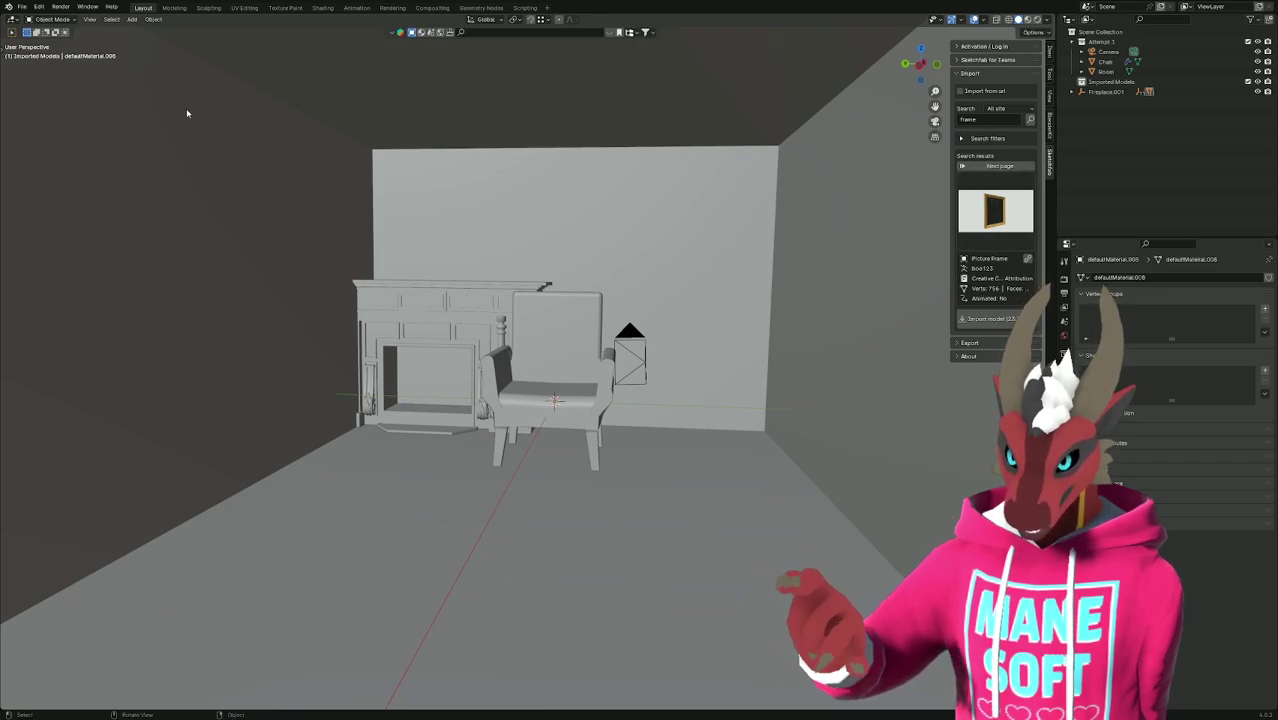
Look over the Sketchfab Plugin add-on's entry in the preferences and close them.
click(41, 8)
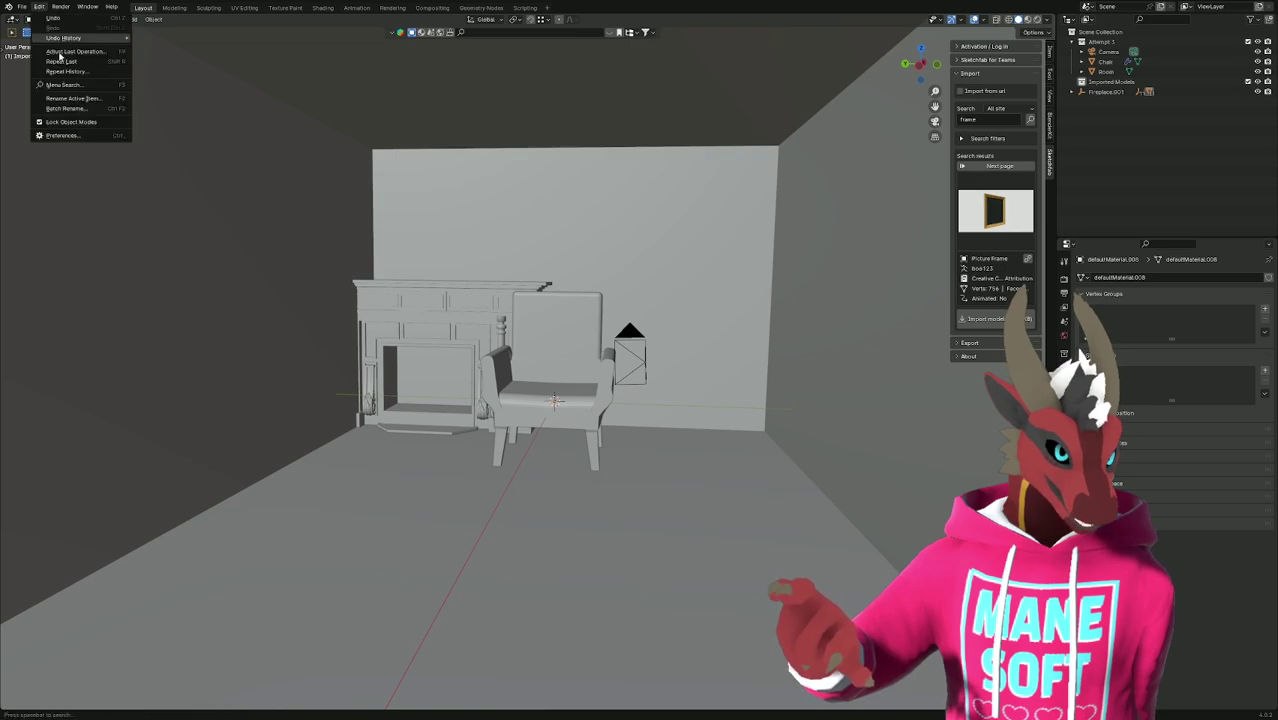
click(72, 137)
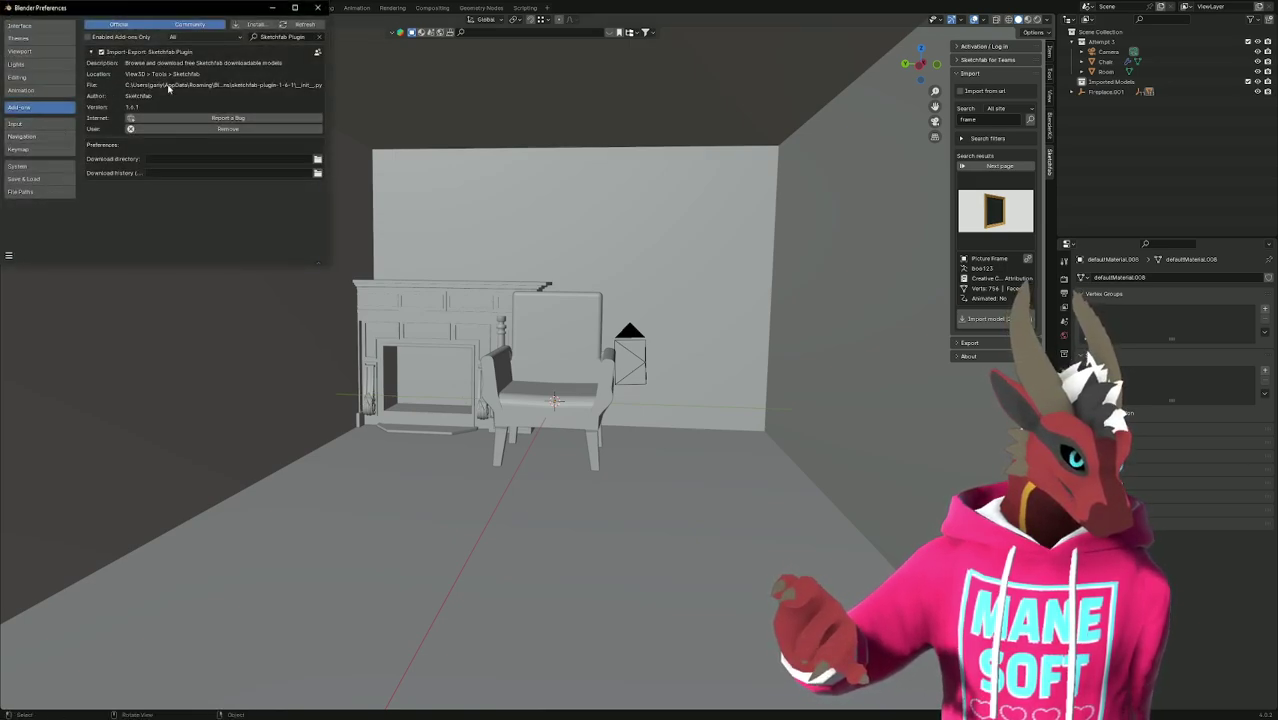
click(318, 7)
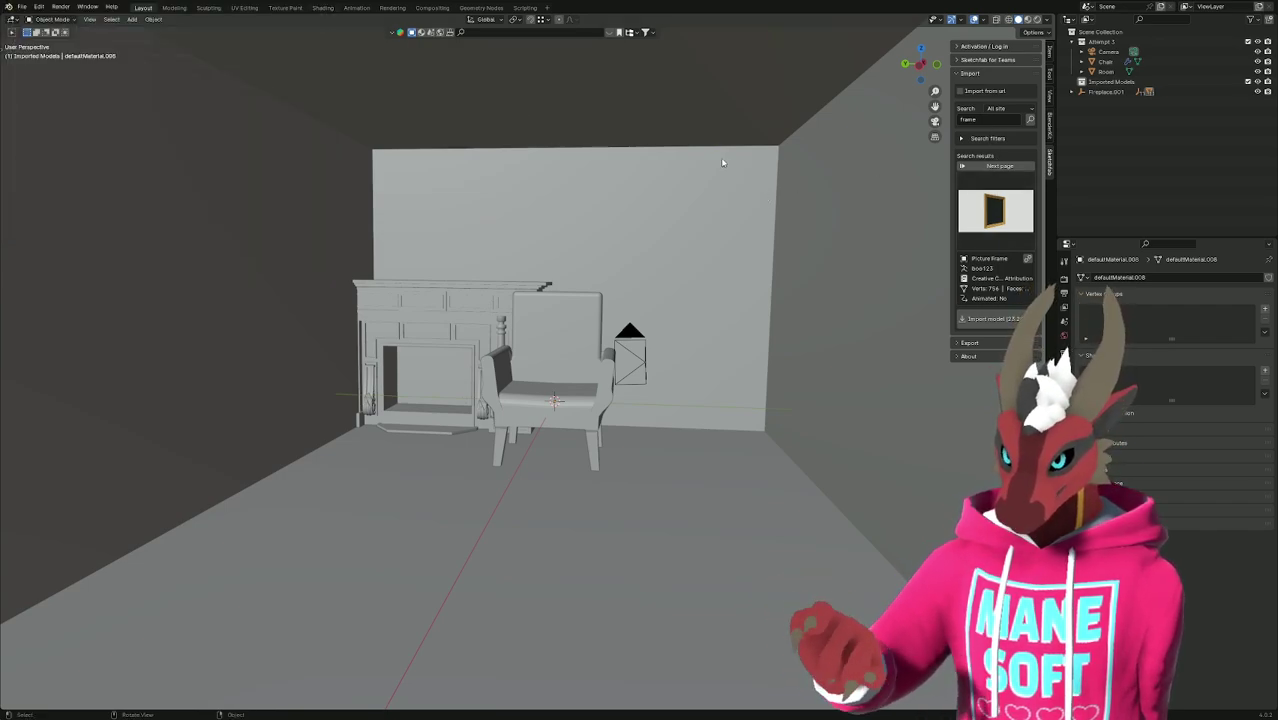
Switch to the browser, search the Sketchfab site for "frame" instead of "fireplace", browse the downloadable picture frames, and return to Blender.
key(alt+Tab)
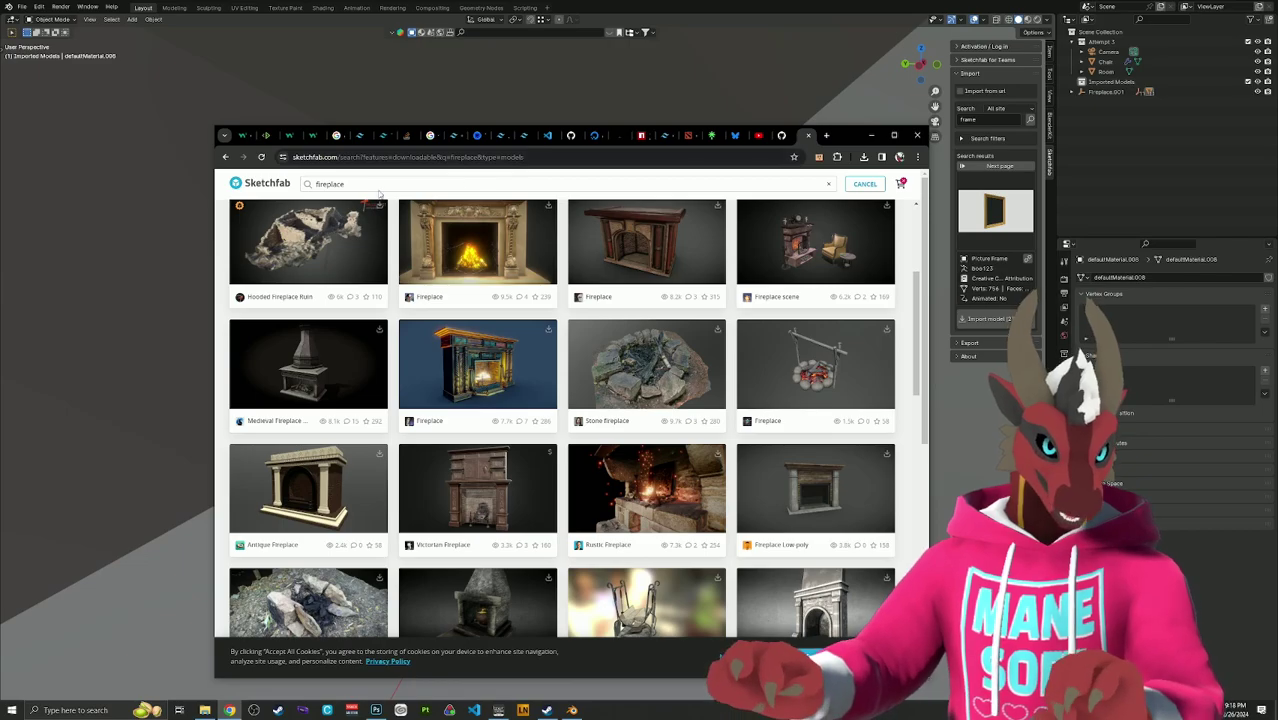
click(330, 184)
text(frame)
key(Return)
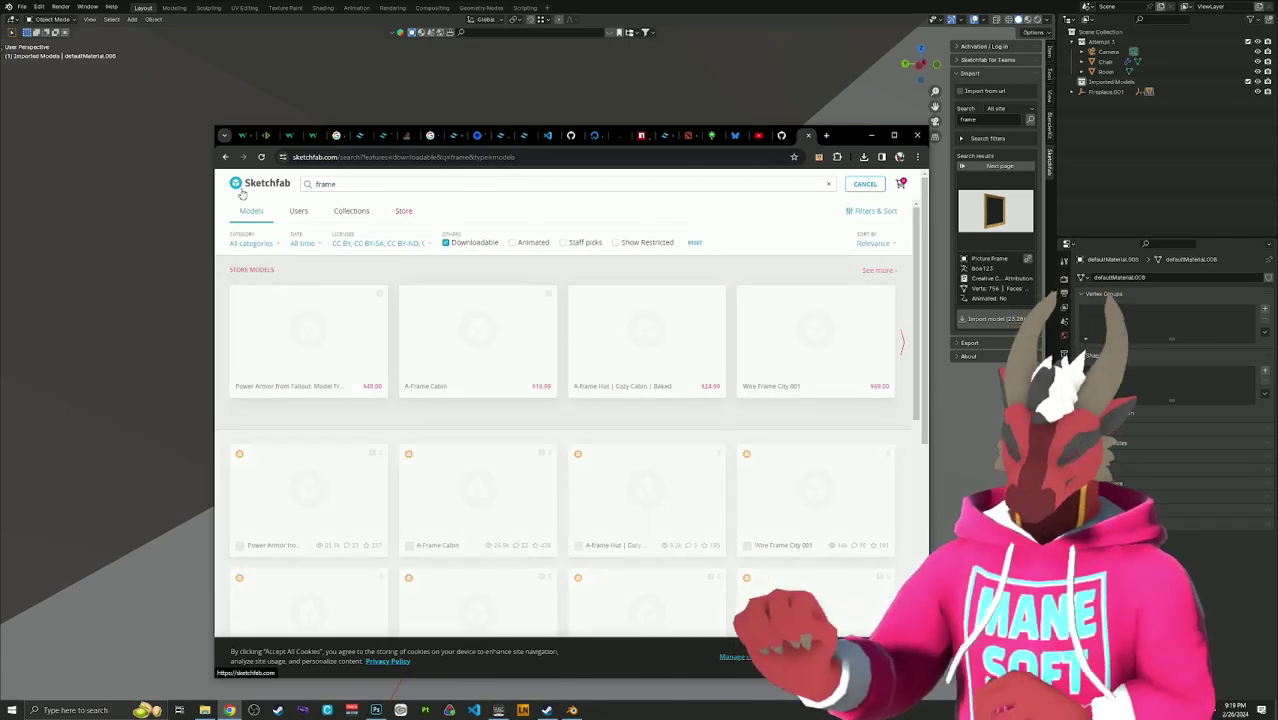
scroll(500, 276, down, 1)
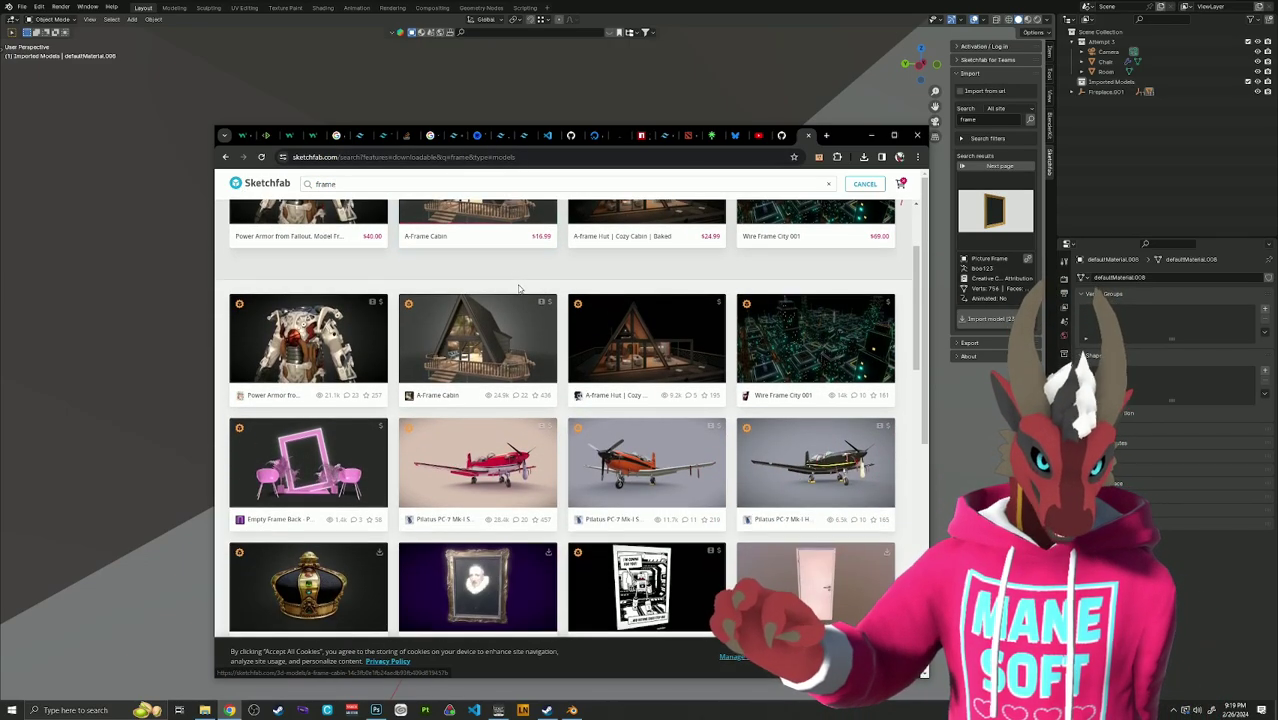
scroll(512, 270, up, 1)
scroll(512, 270, up, 1)
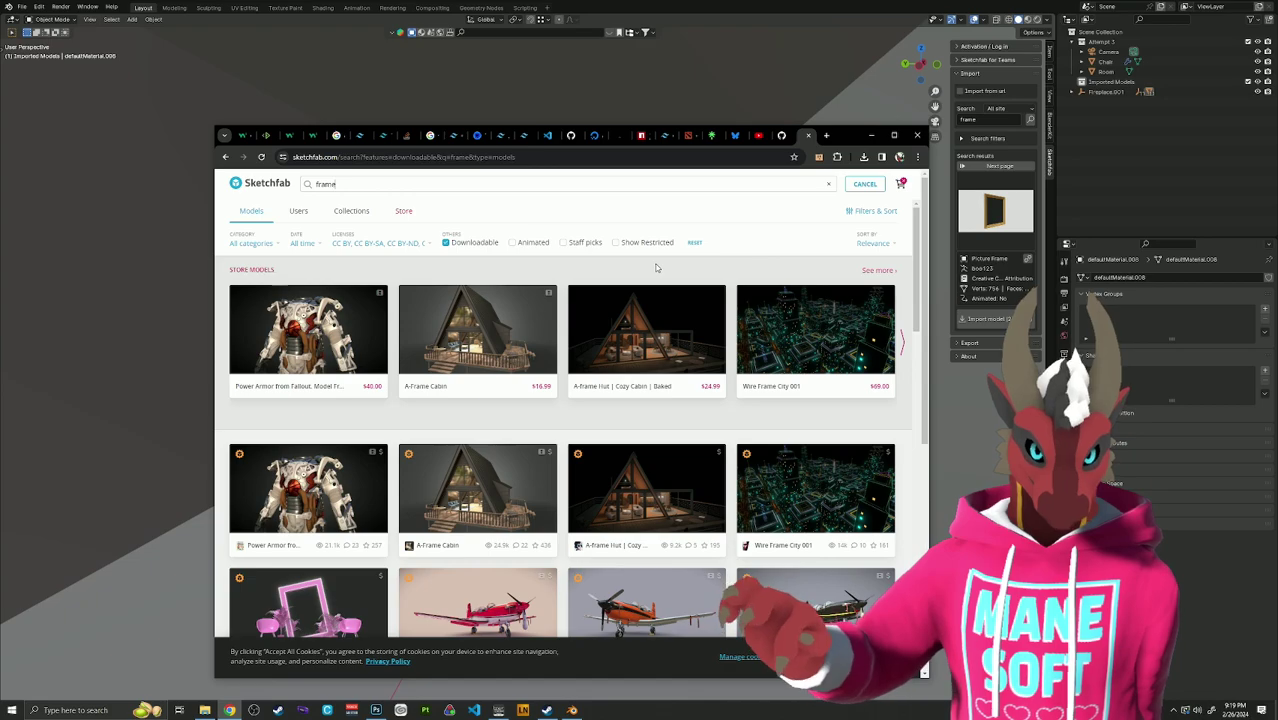
scroll(648, 267, down, 2)
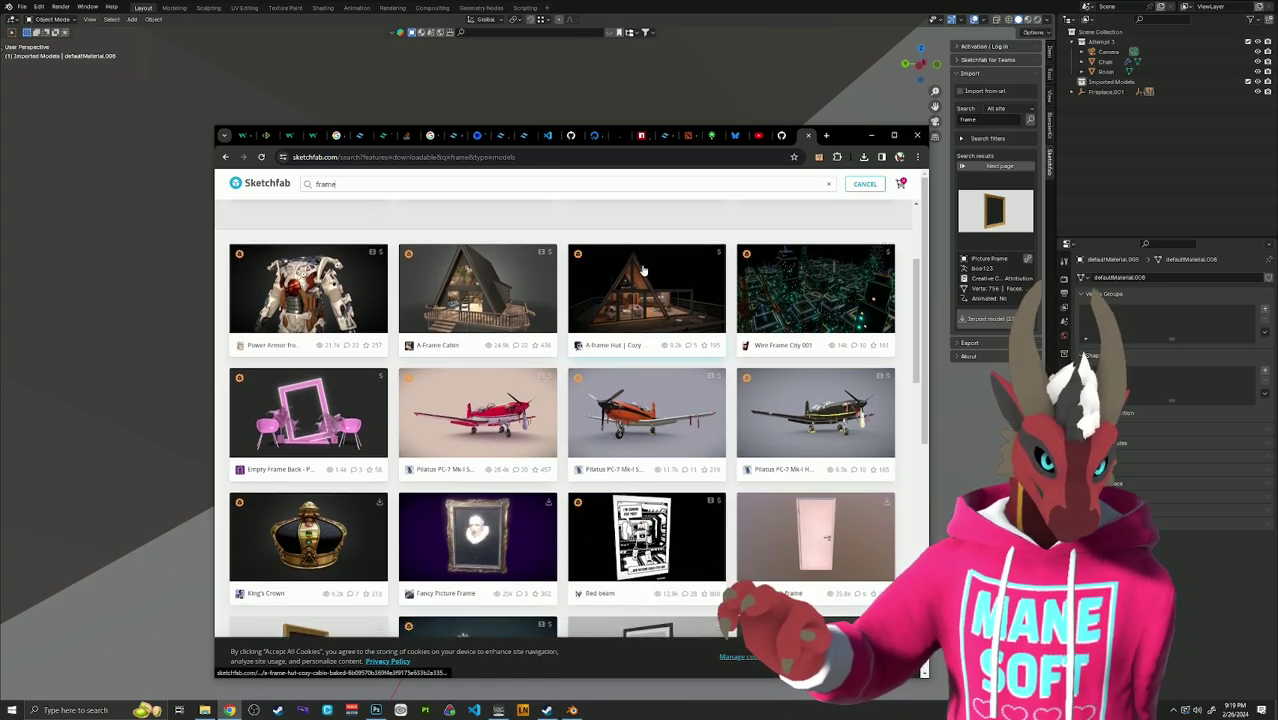
scroll(644, 271, down, 1)
scroll(644, 271, down, 1)
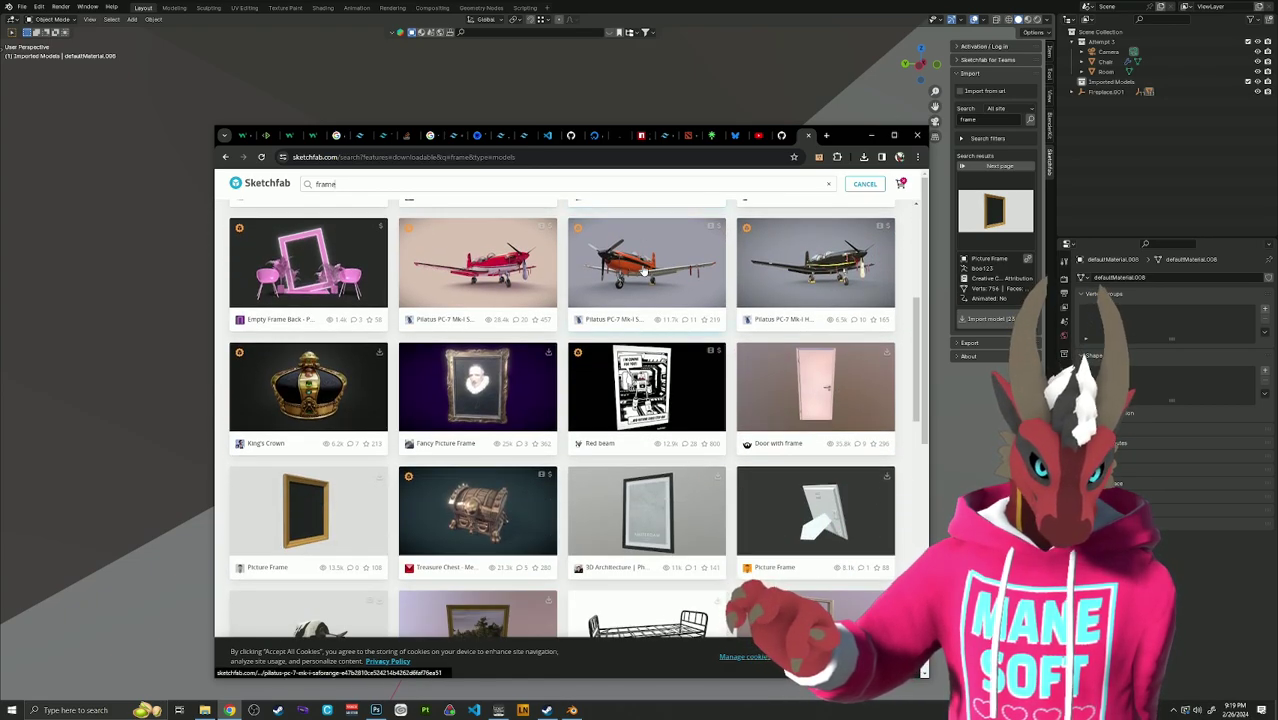
scroll(644, 271, down, 1)
scroll(513, 305, down, 1)
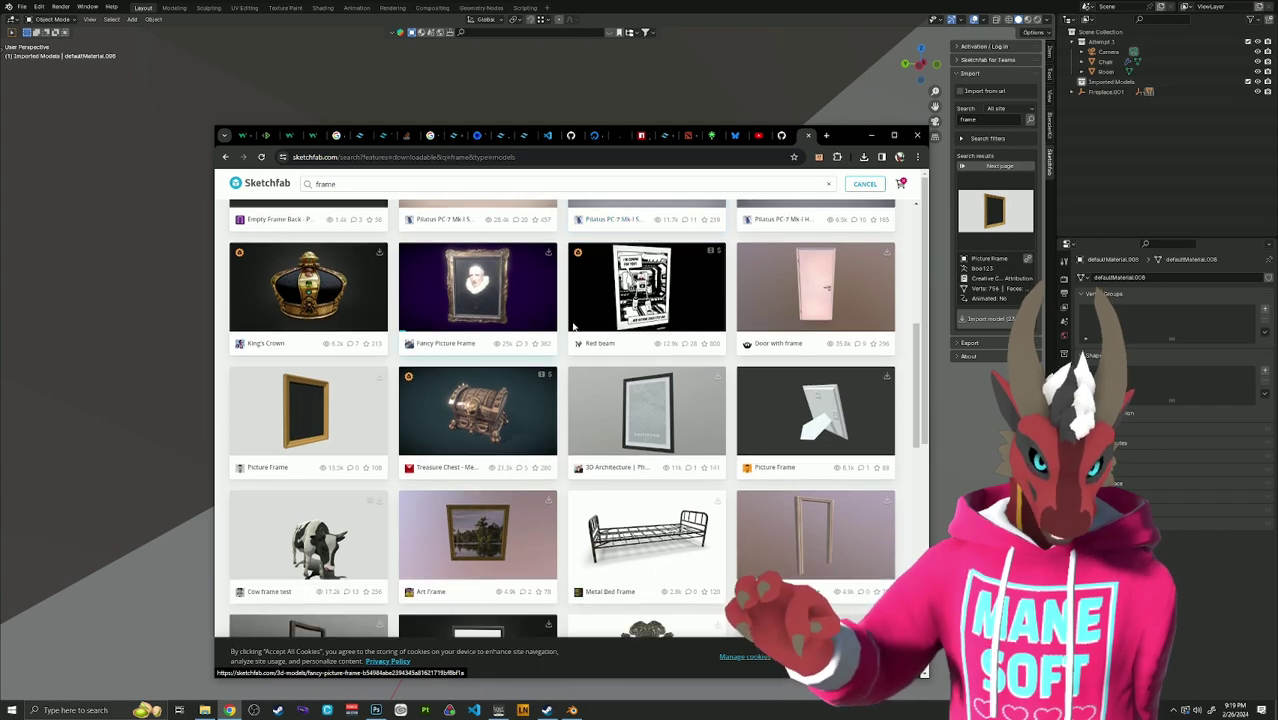
scroll(316, 367, down, 1)
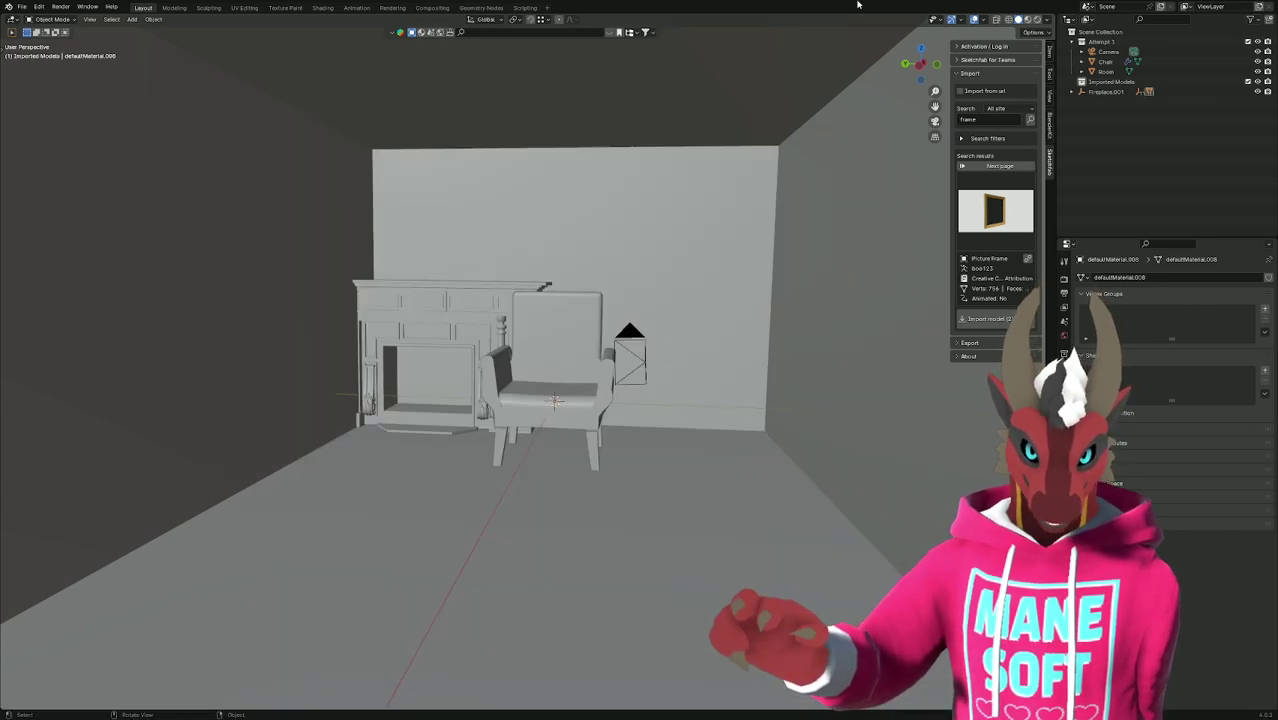
click(917, 135)
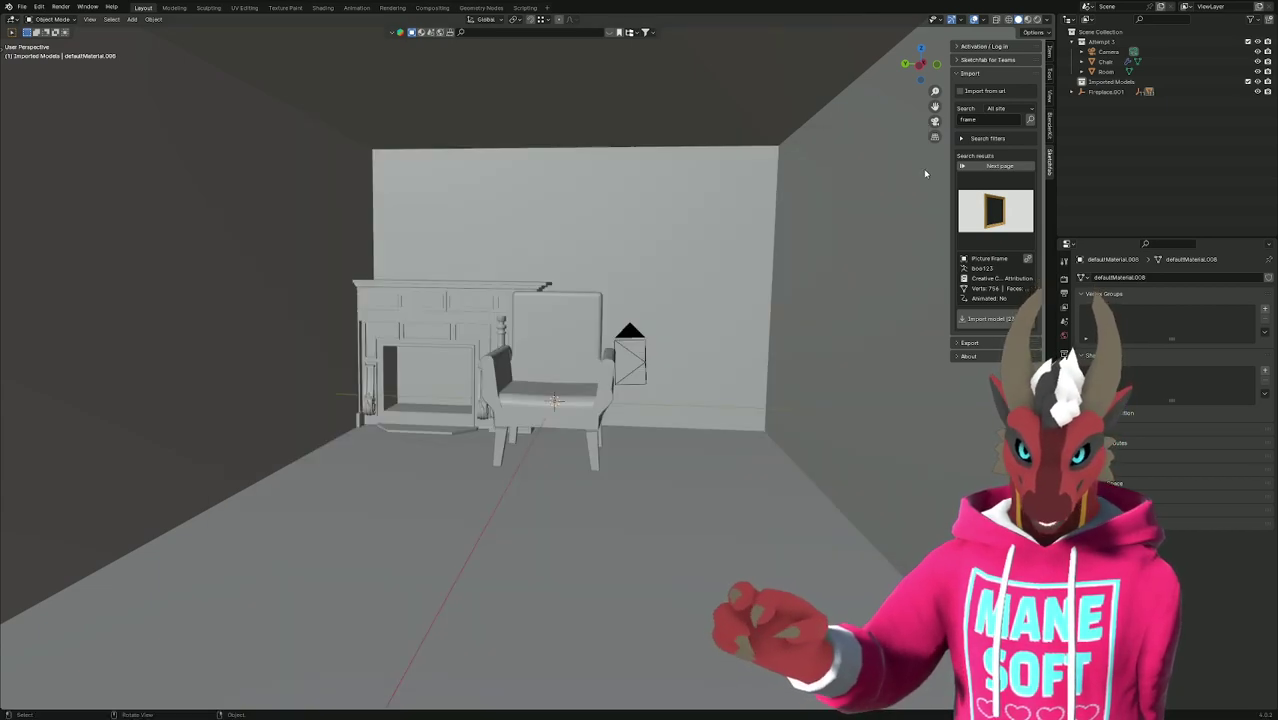
Choose the Fancy Picture Frame model from the Sketchfab results and import it into the scene.
click(994, 216)
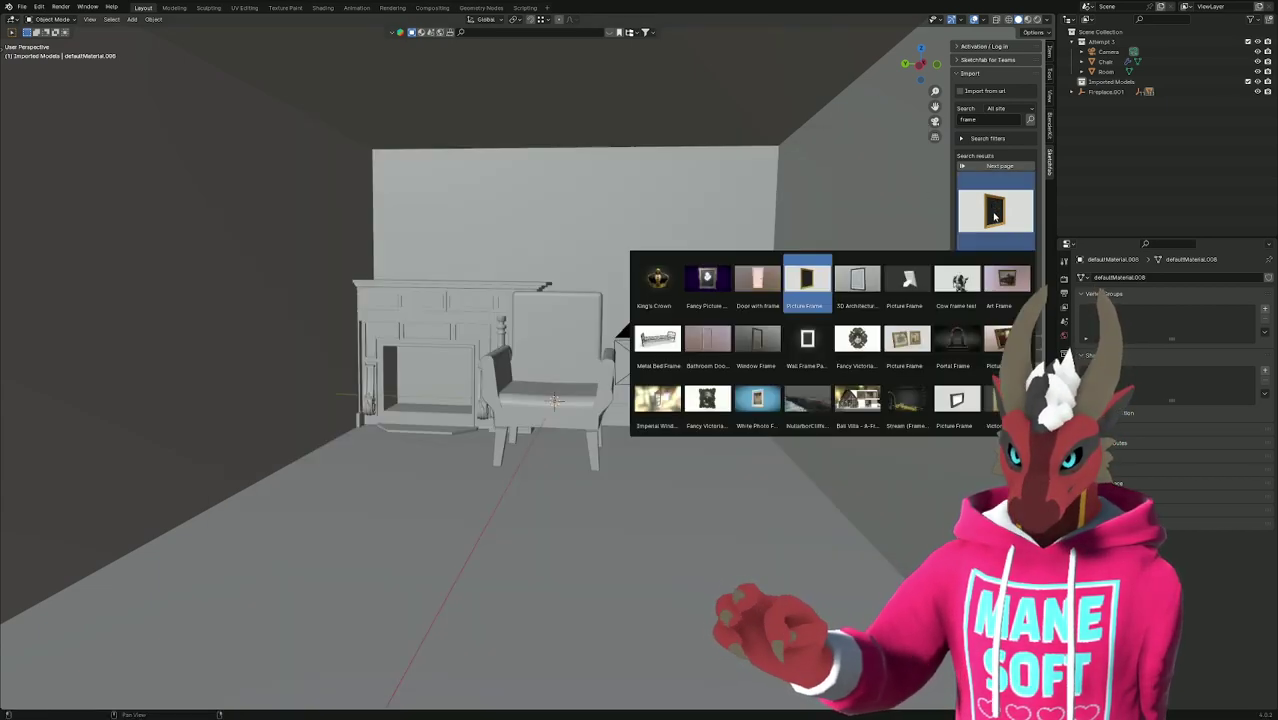
click(707, 282)
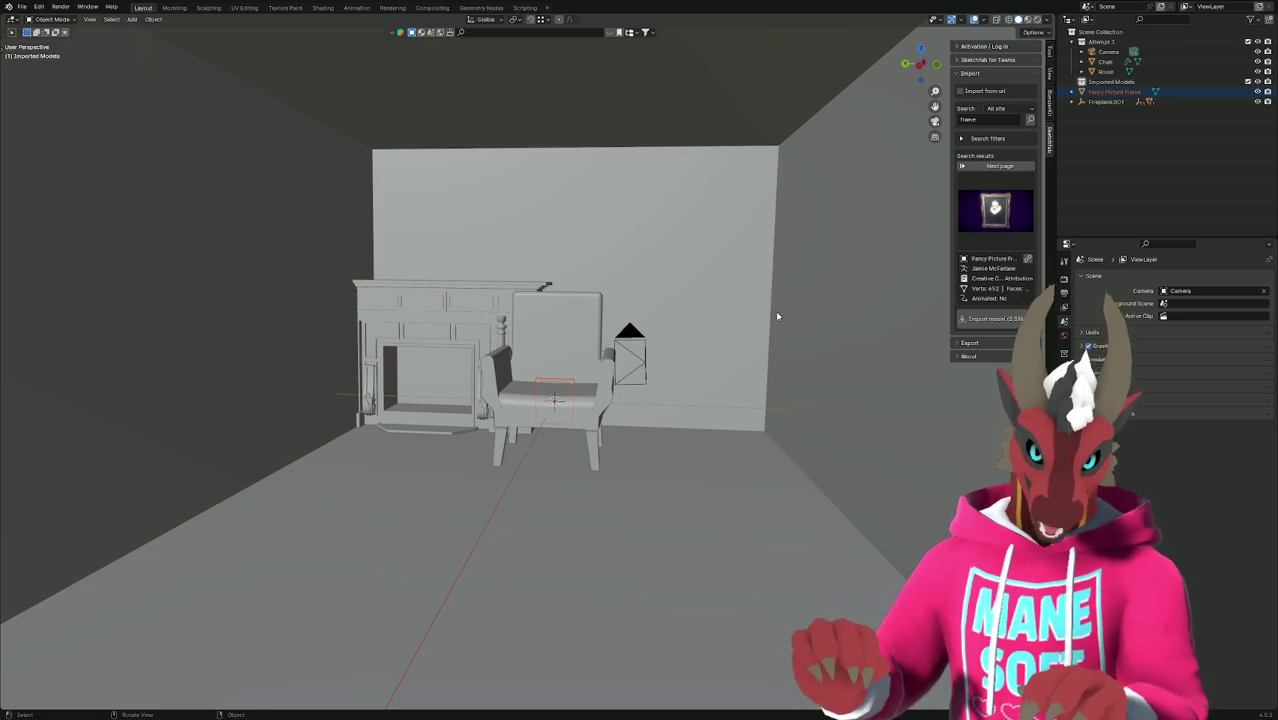
key(KP_1)
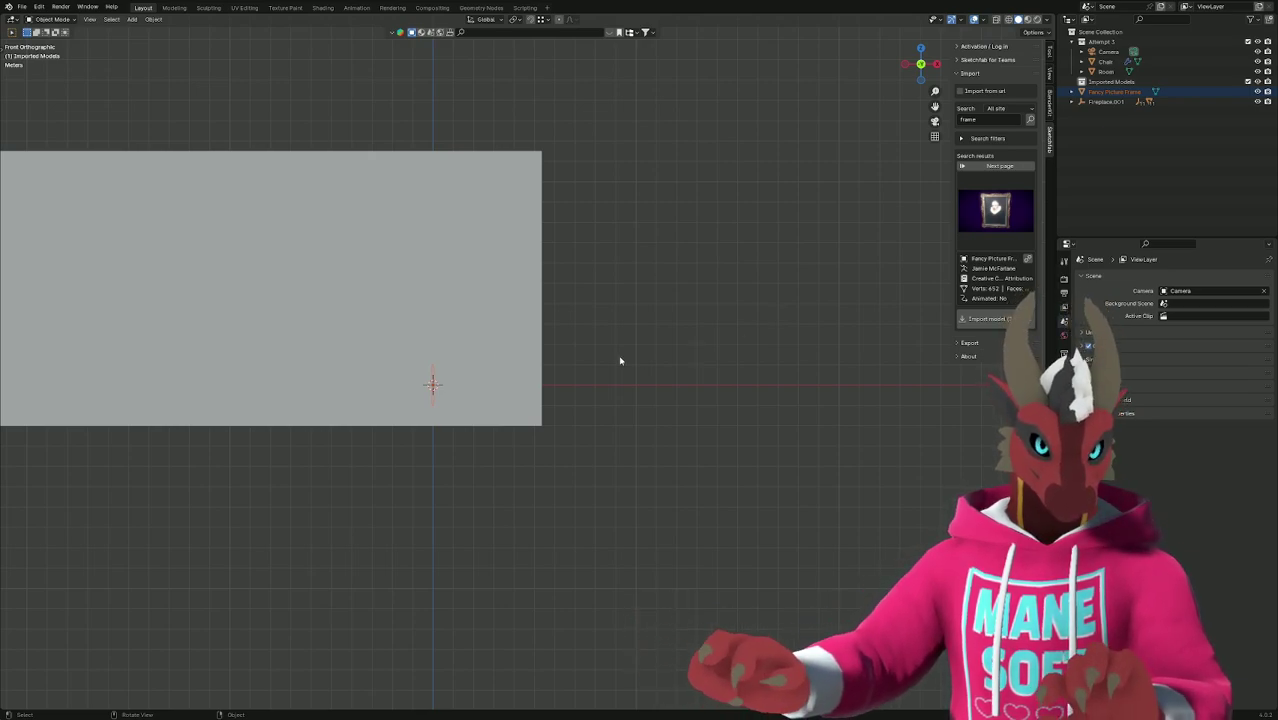
middle_drag(620, 360, 735, 371)
key(KP_Decimal)
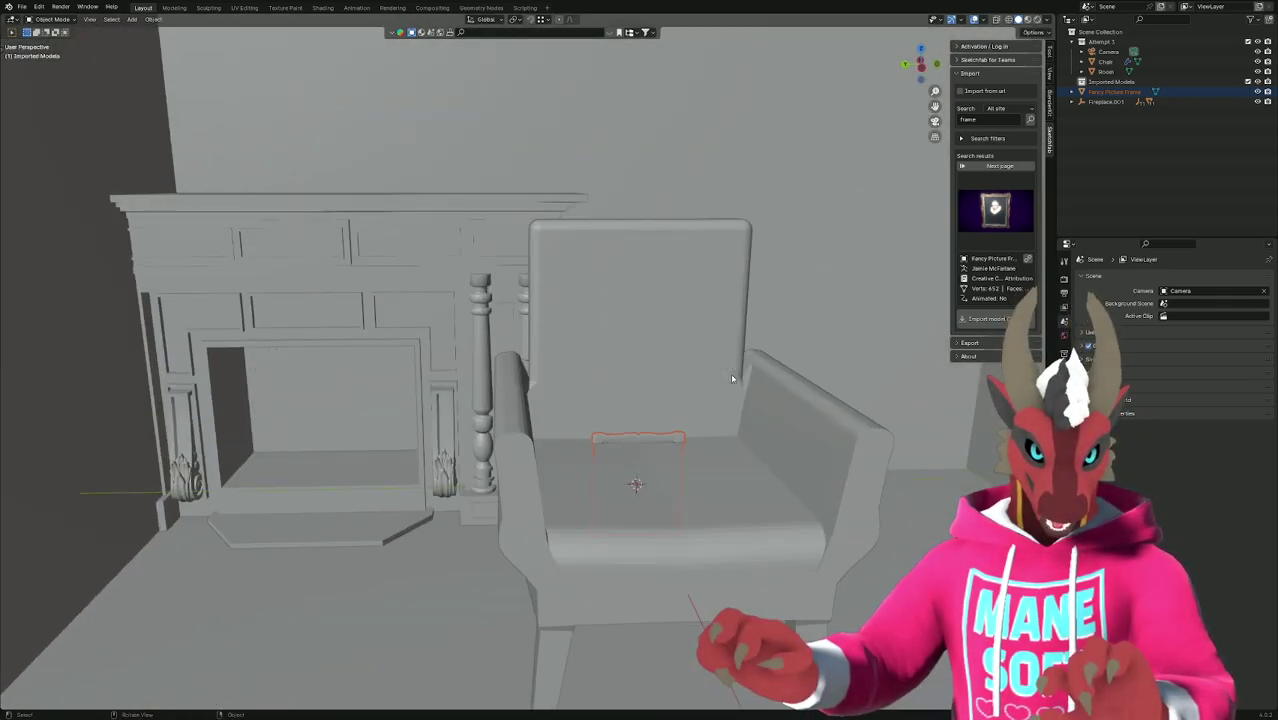
Make Fancy Picture Frame the active object, enter Edit Mode on it, and look at it from the front.
middle_drag(733, 415, 700, 340)
click(769, 442)
click(650, 330)
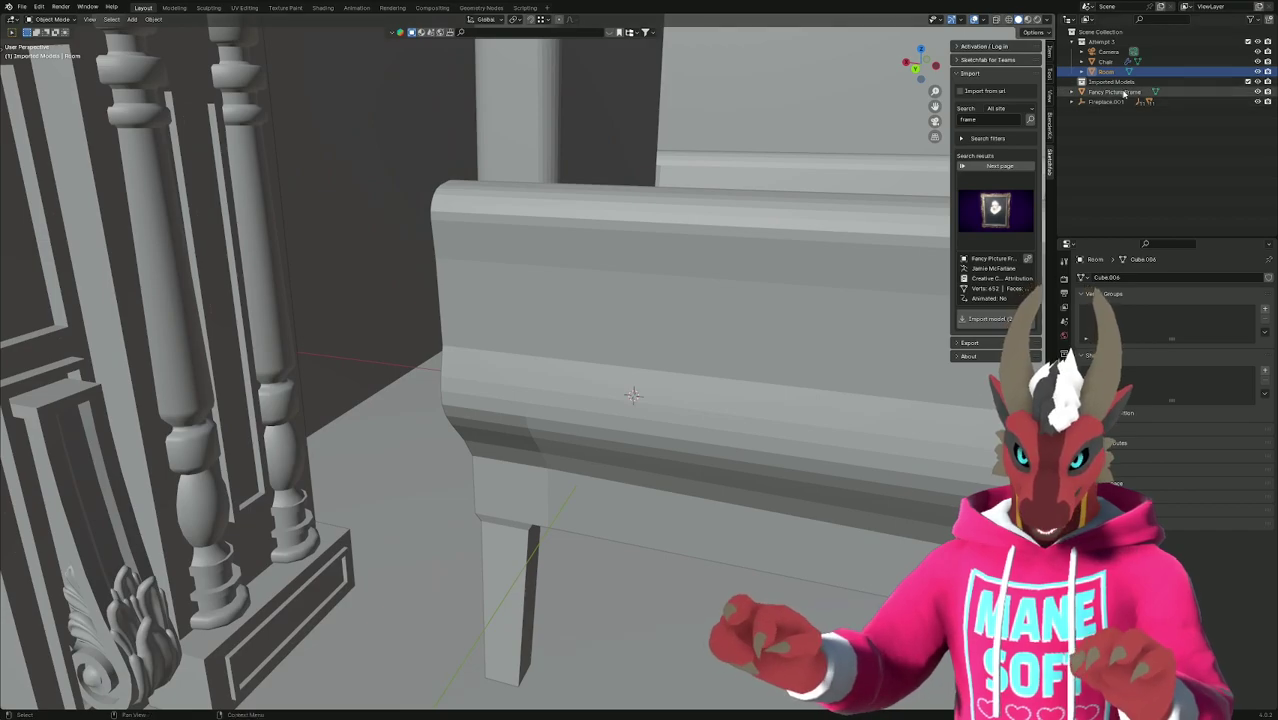
key(Tab)
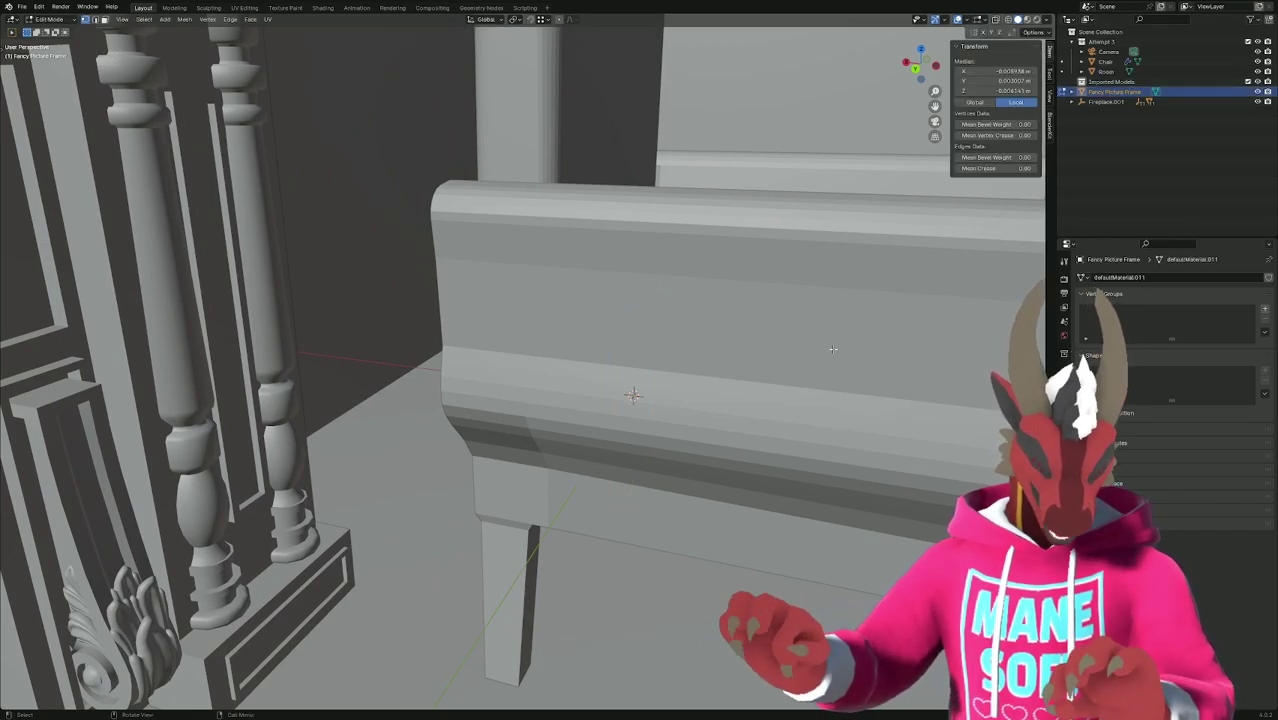
key(KP_Decimal)
key(KP_1)
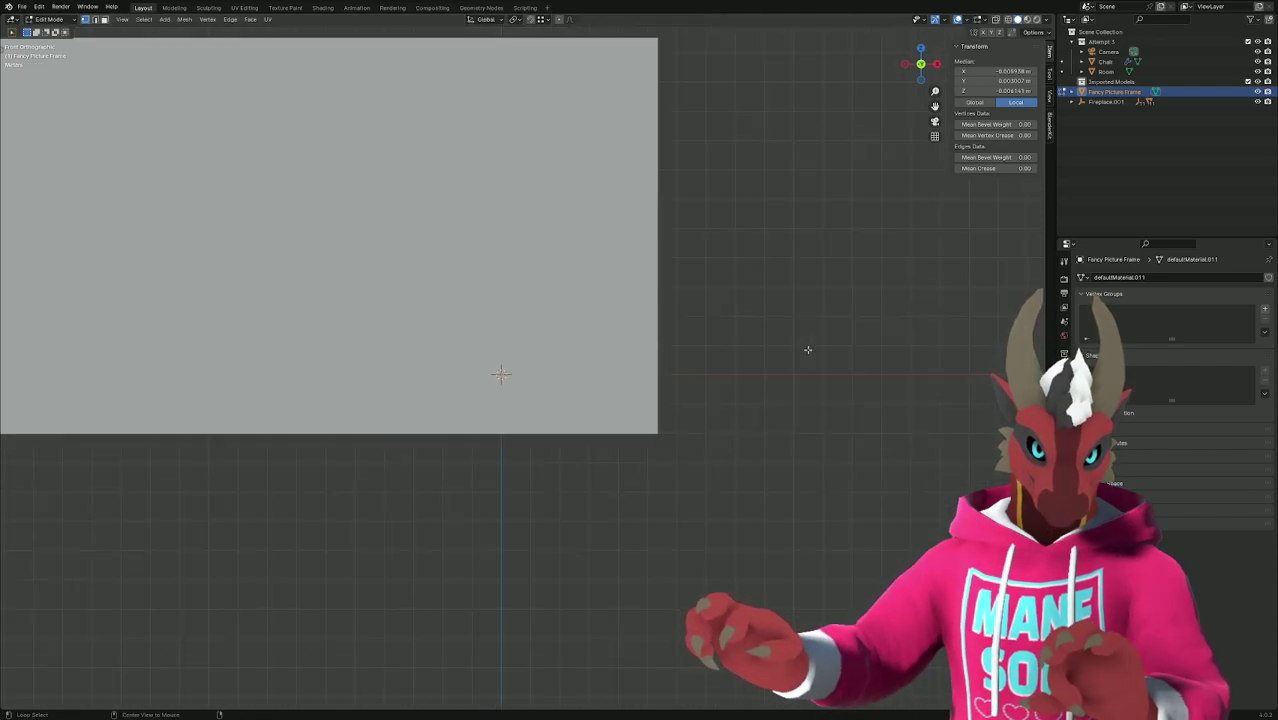
Move the picture frame's mesh about 5.34 m along the X axis to the room's back wall.
scroll(808, 349, up, 5)
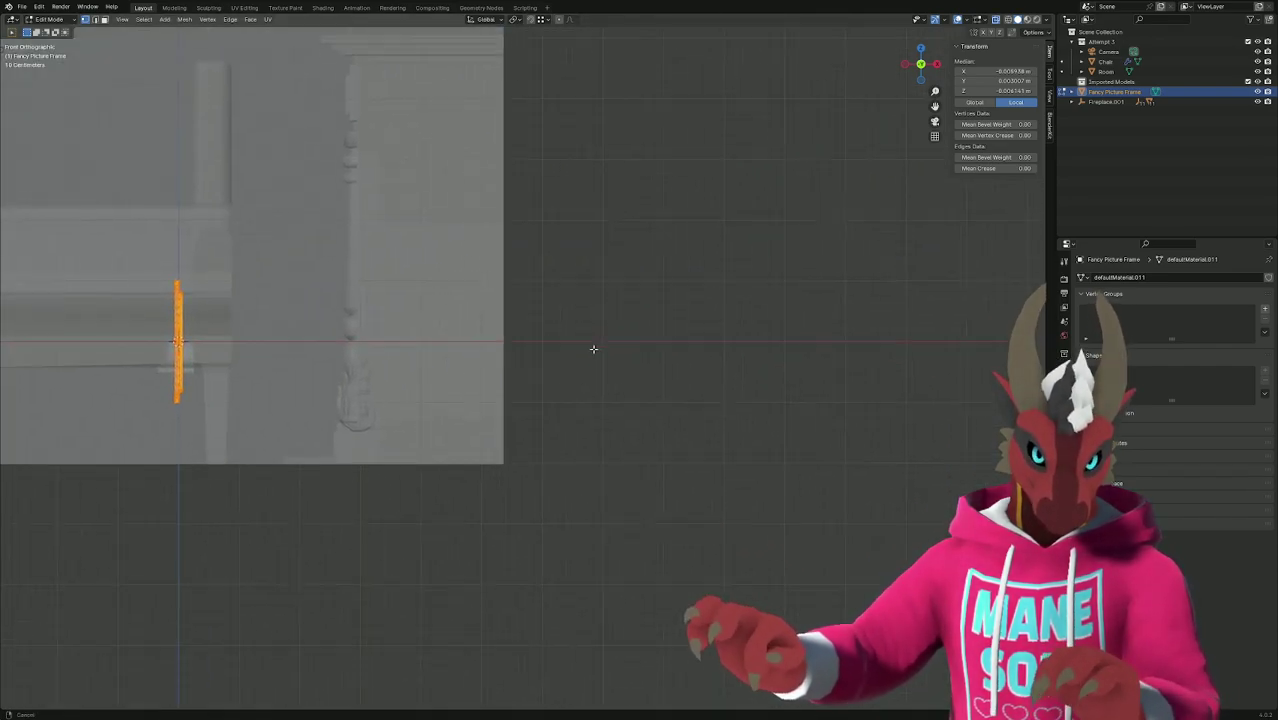
shift+scroll(593, 349, up, 1)
scroll(593, 357, up, 4)
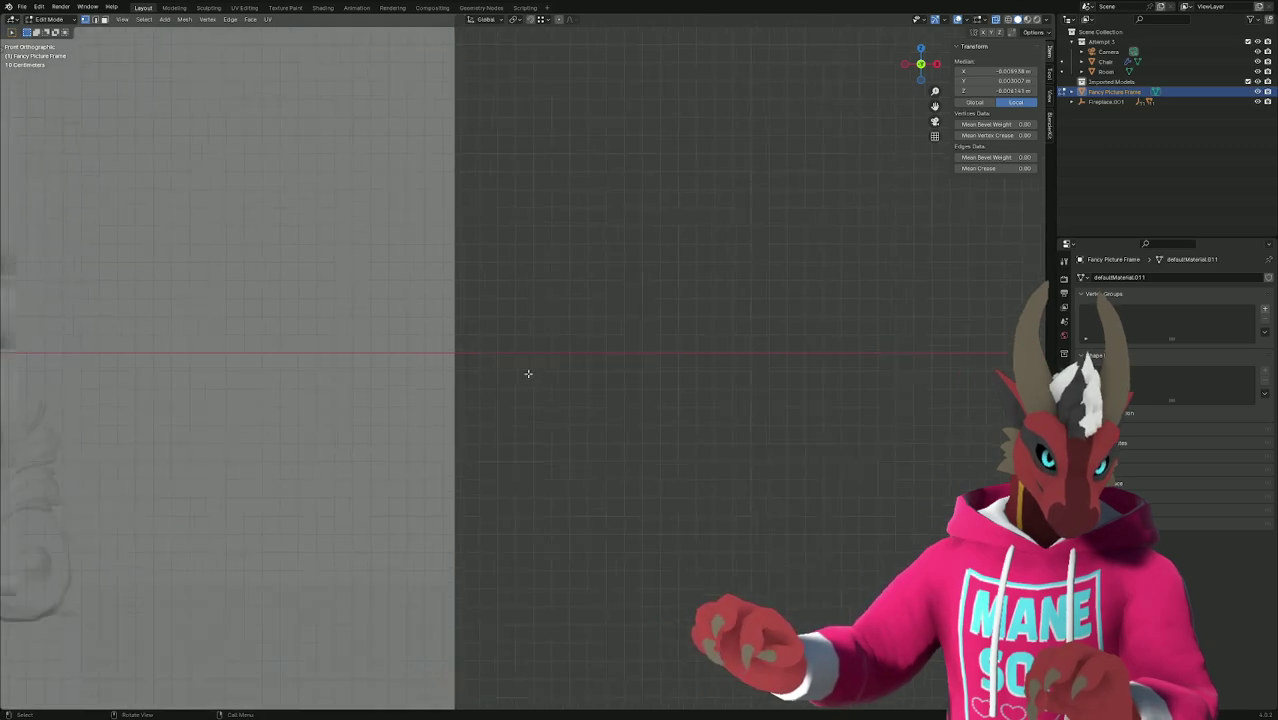
scroll(586, 361, up, 4)
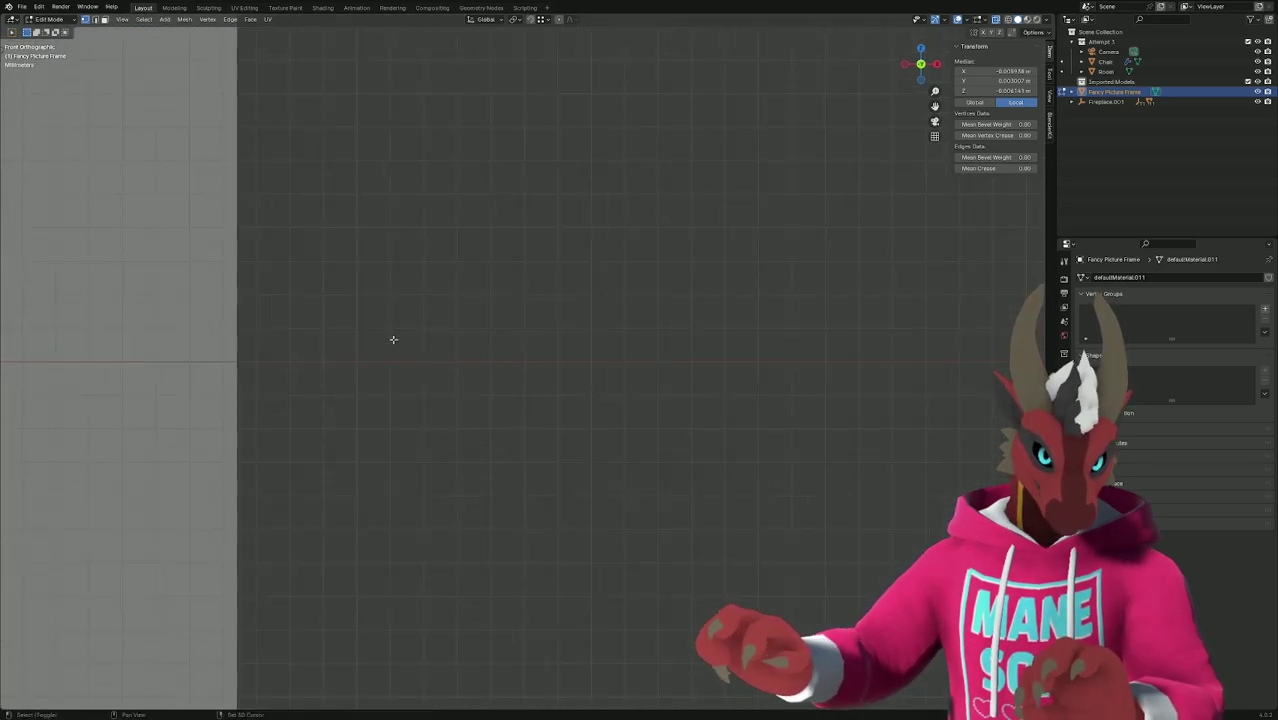
scroll(614, 379, down, 3)
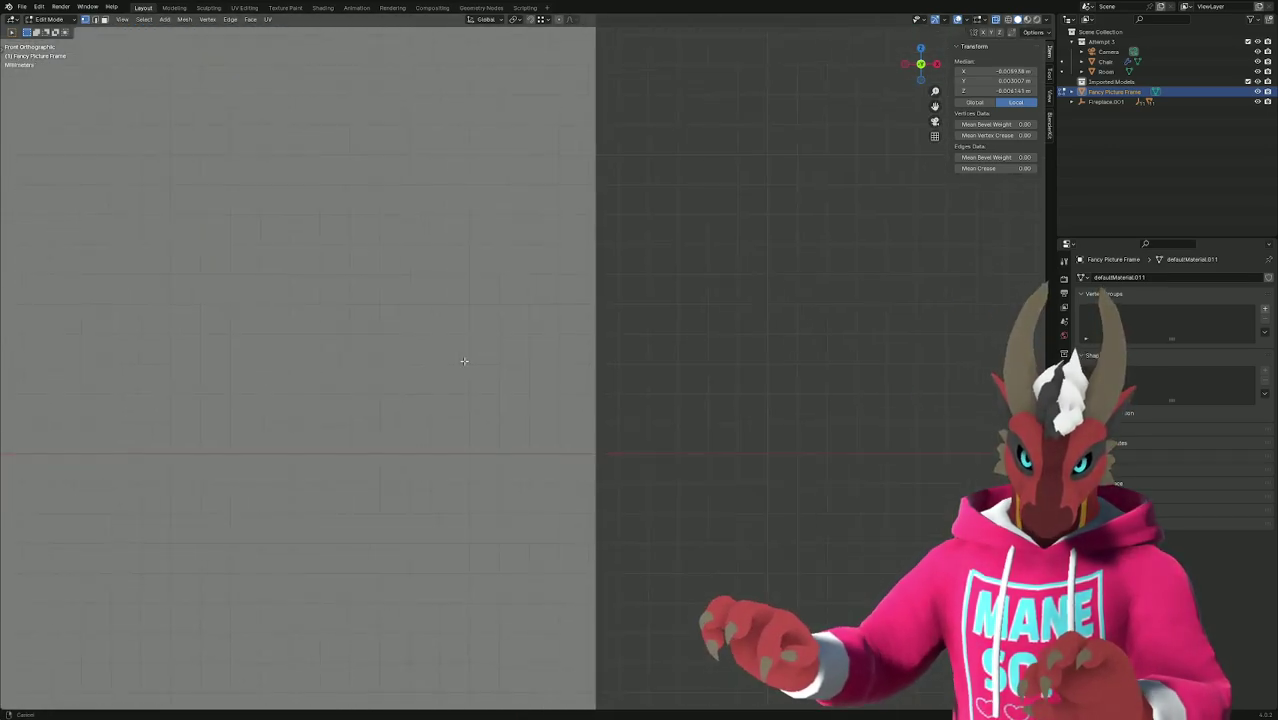
scroll(565, 370, down, 3)
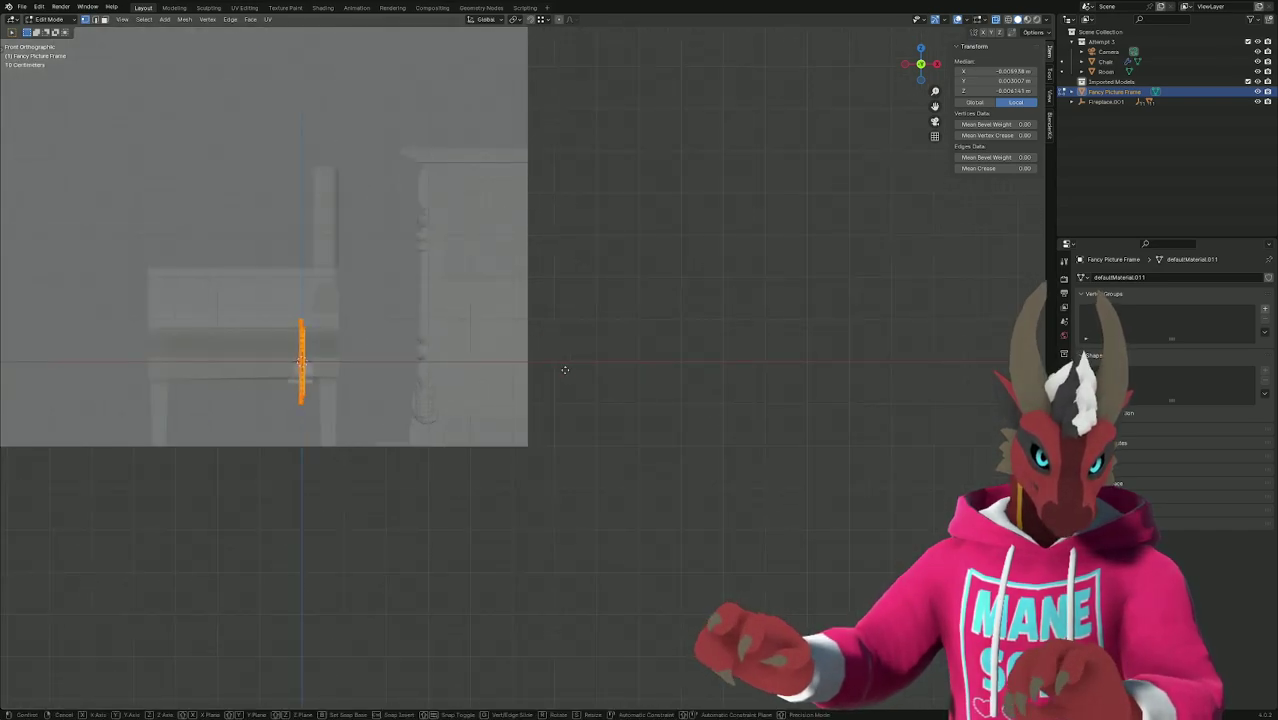
key(g)
key(x)
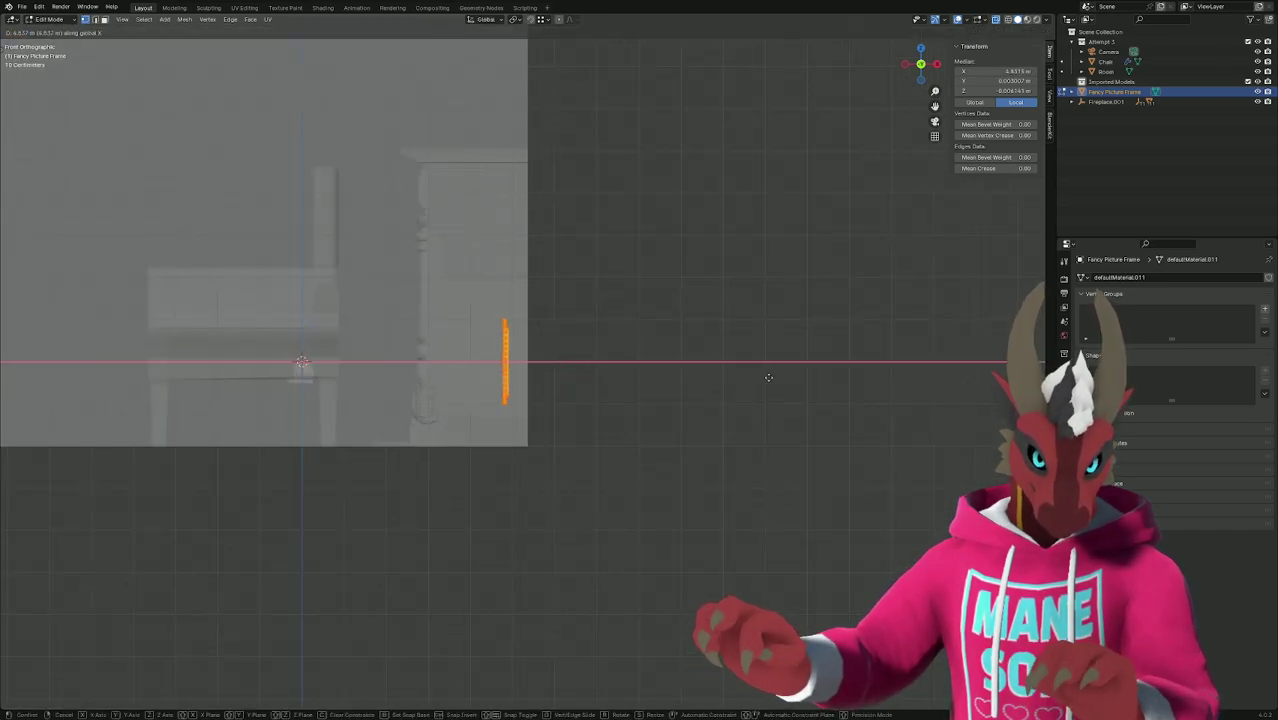
click(789, 376)
Turn off X-ray, shift the frame's mesh back about 0.03 m along X to meet the wall surface, and check its fit.
scroll(656, 388, up, 8)
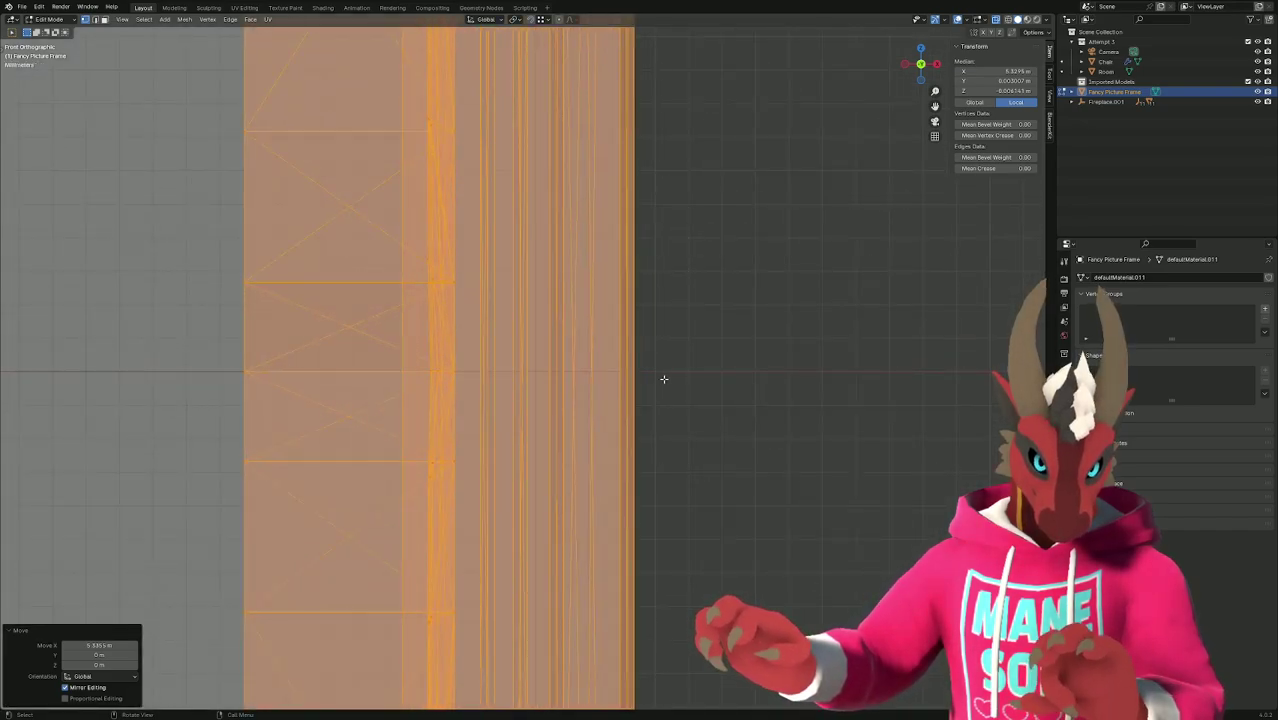
key(alt+z)
scroll(663, 379, up, 2)
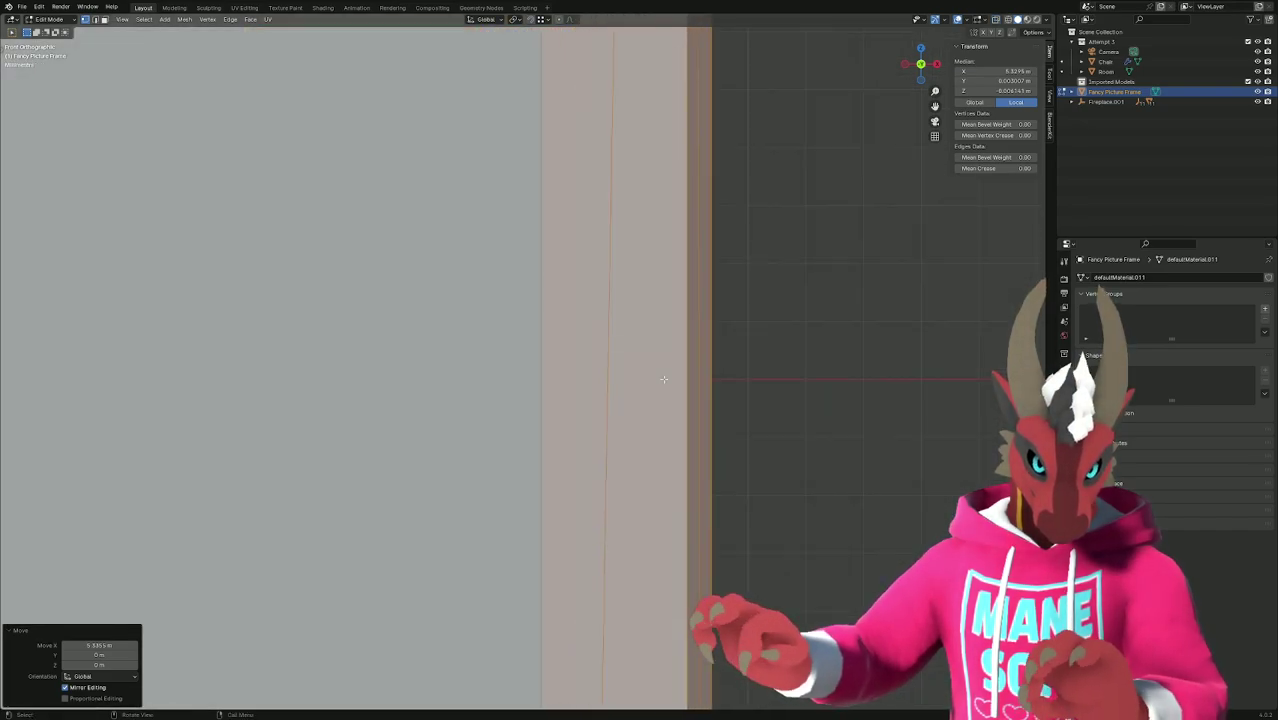
scroll(663, 379, up, 4)
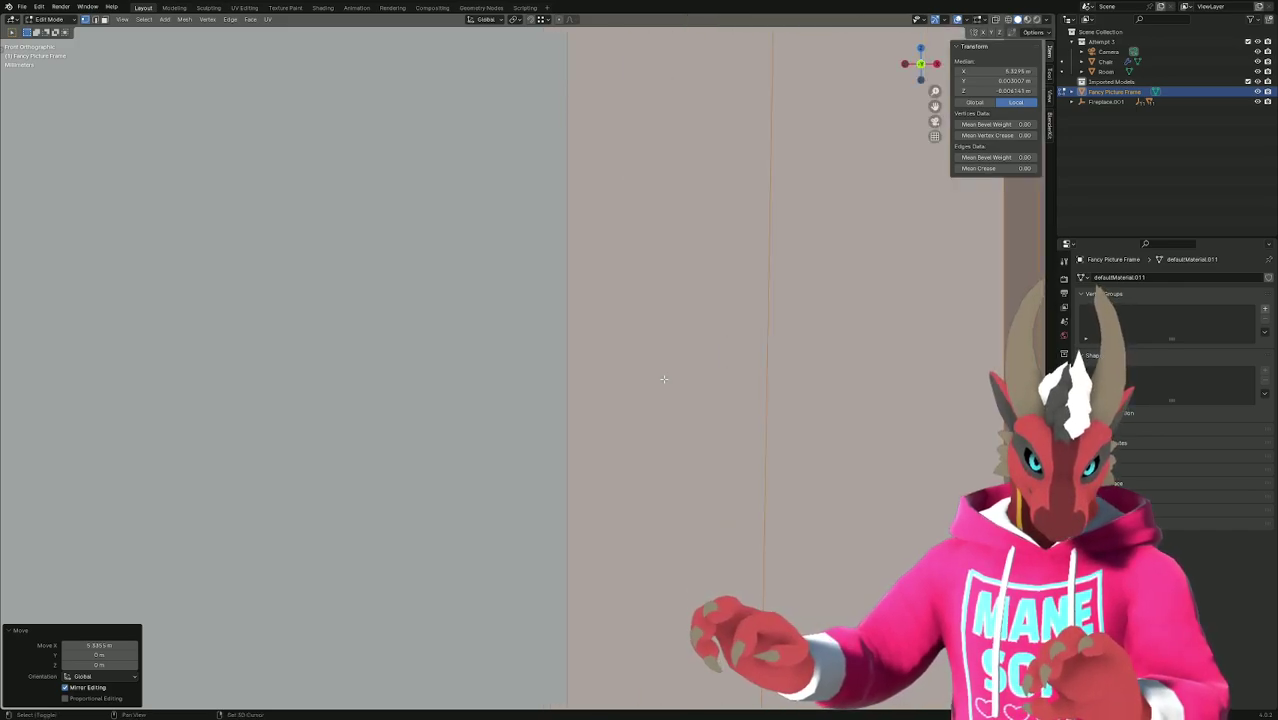
scroll(663, 379, down, 4)
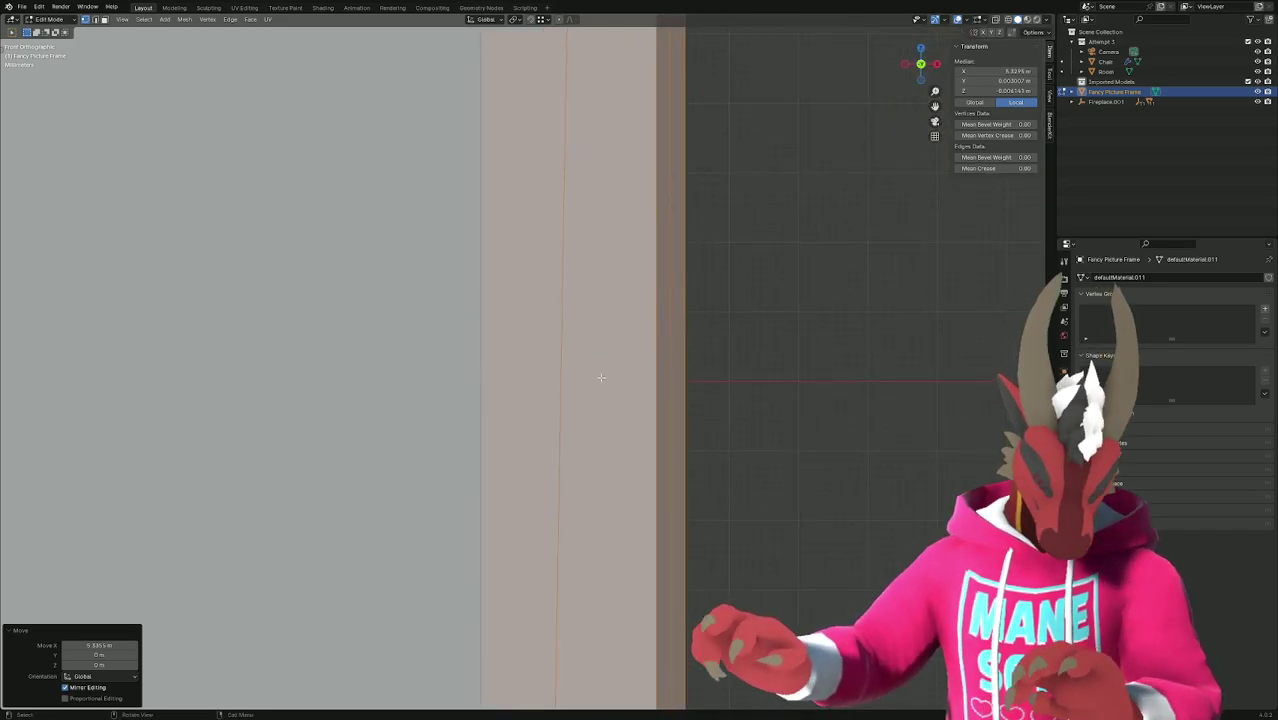
key(g)
key(x)
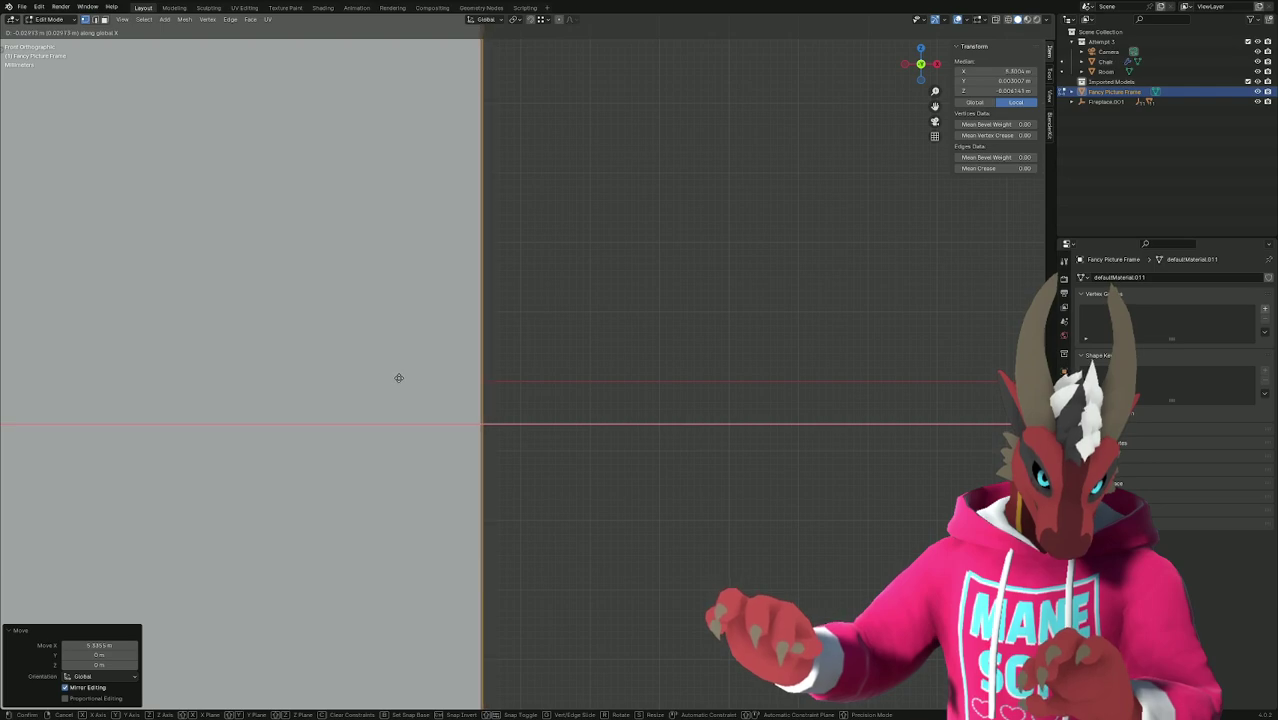
click(394, 377)
scroll(551, 380, down, 1)
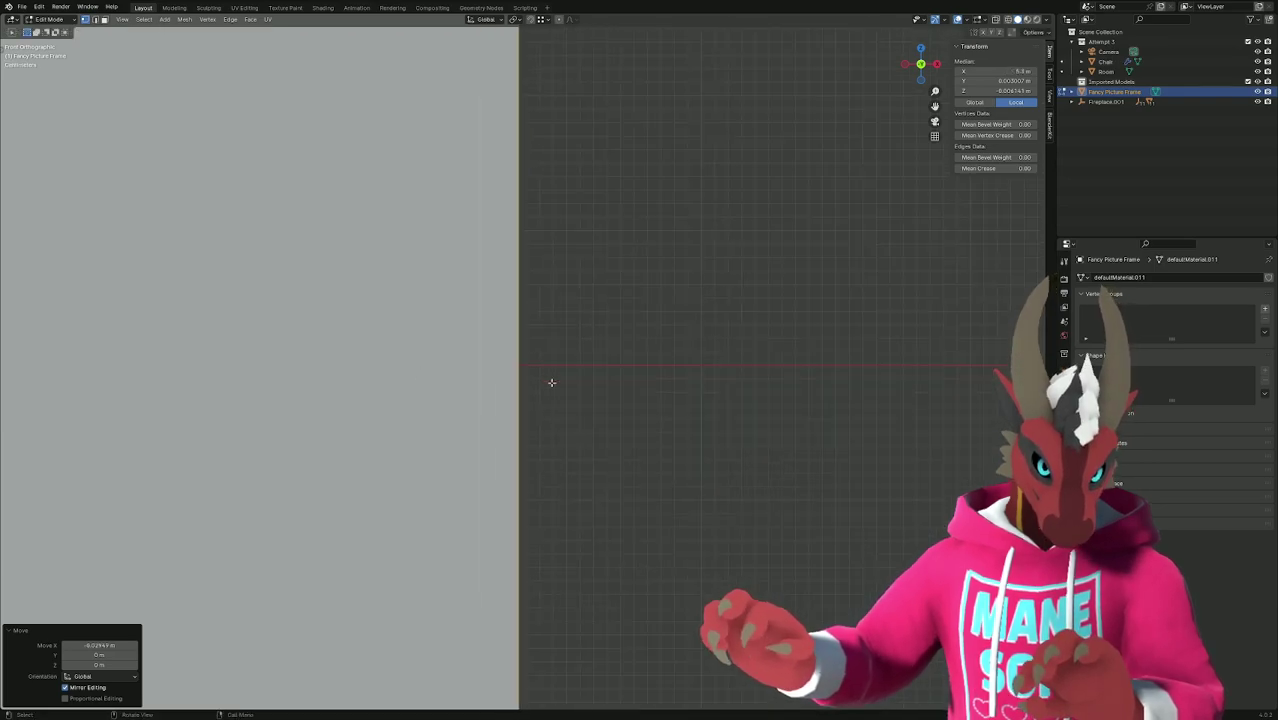
scroll(551, 382, down, 1)
scroll(551, 380, up, 1)
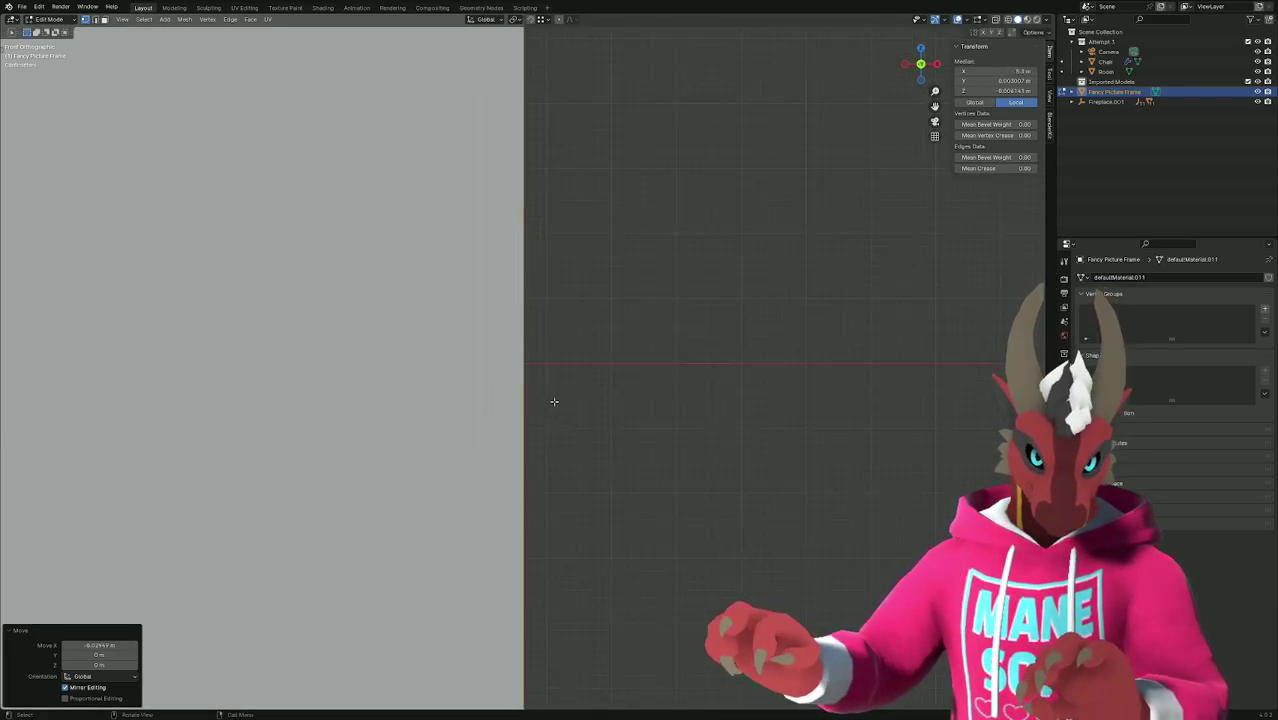
scroll(551, 401, up, 10)
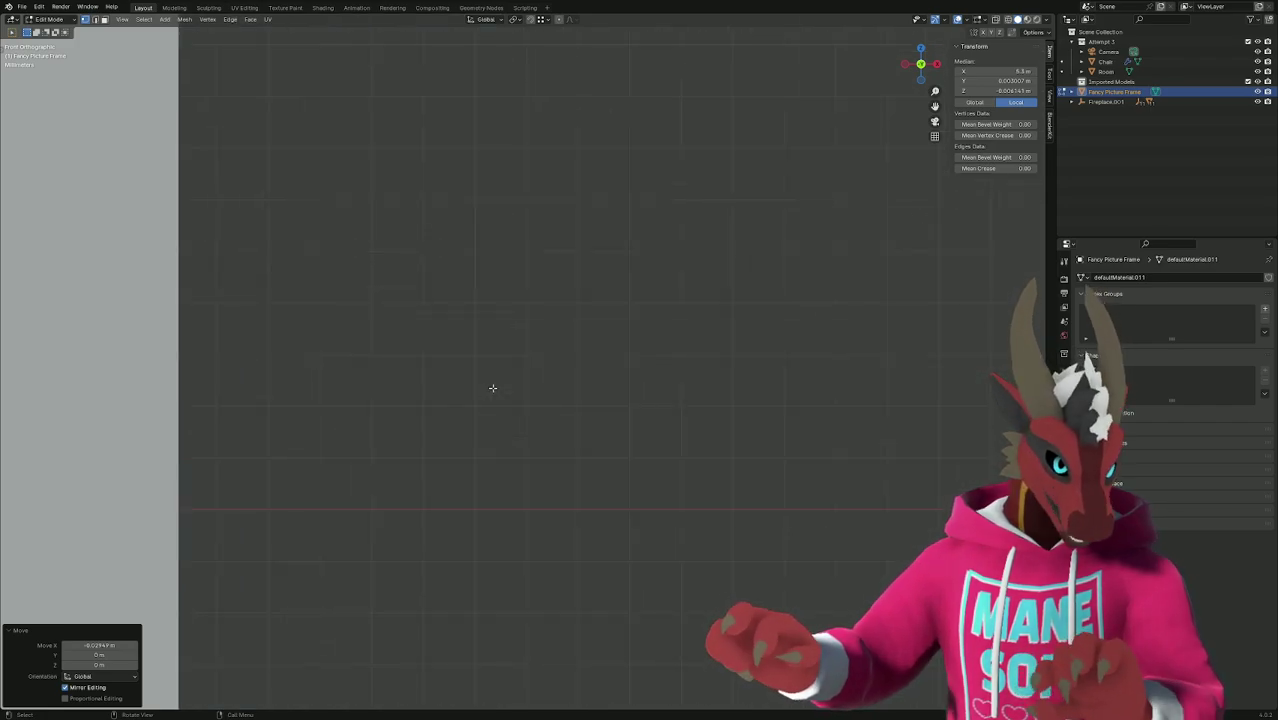
scroll(492, 388, down, 10)
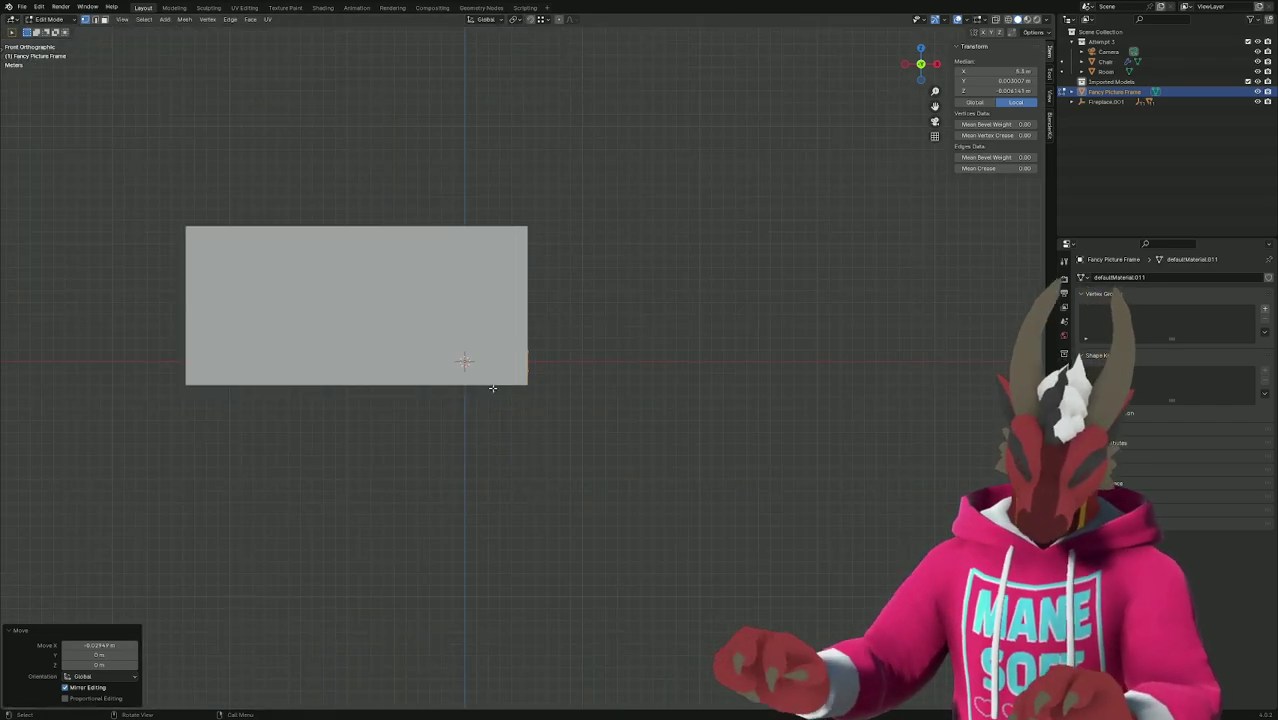
In the camera view, raise the frame about 8.2 m along Z to above the chair and scale it up about 2.3 times.
key(KP_0)
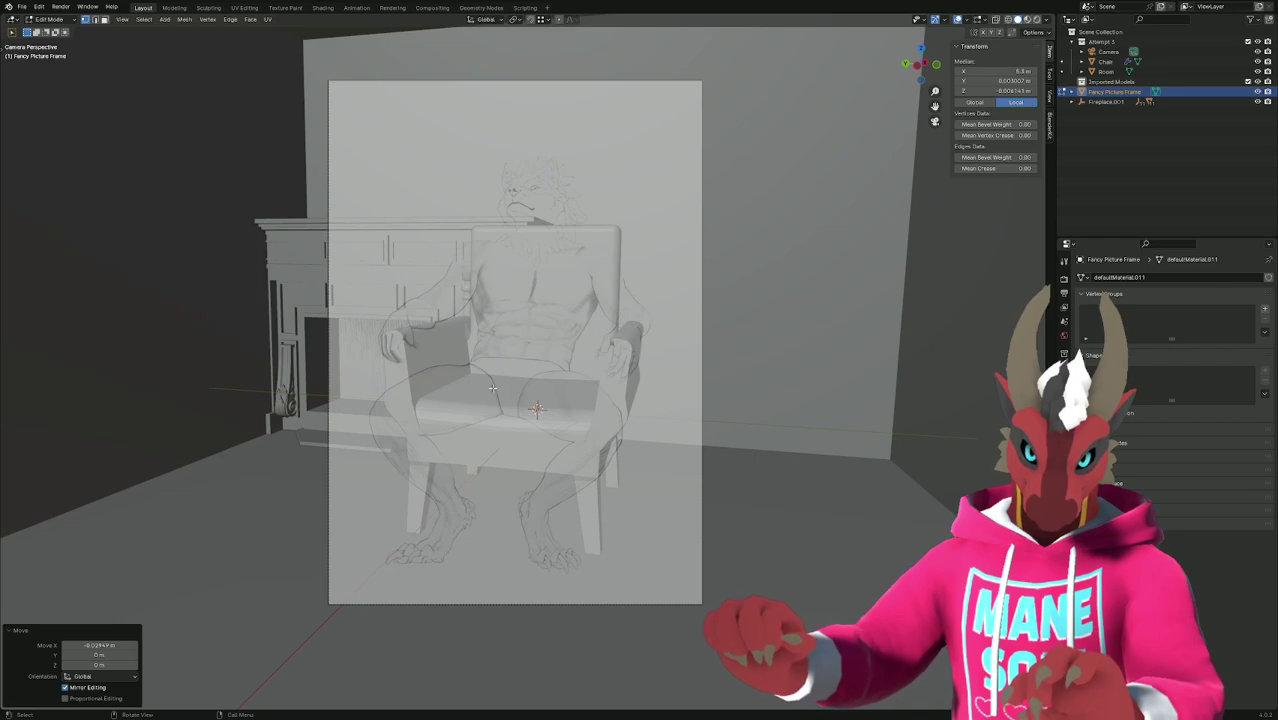
key(g)
key(z)
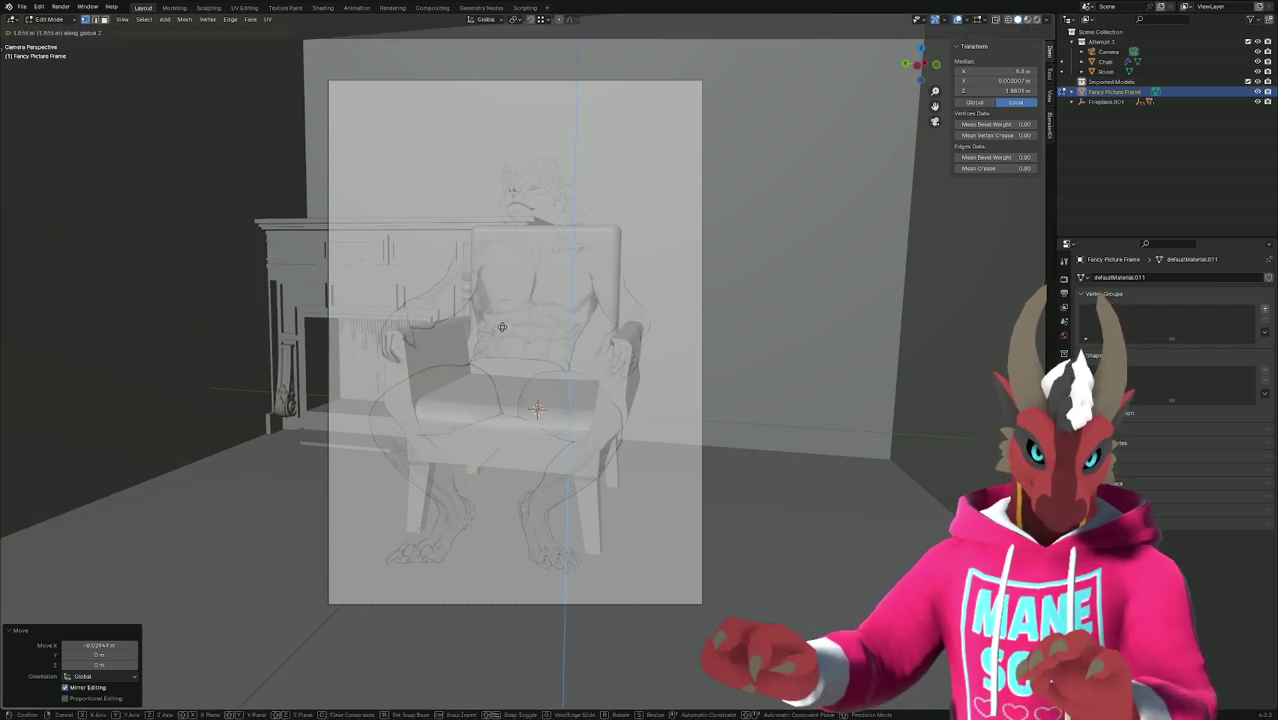
click(502, 123)
key(s)
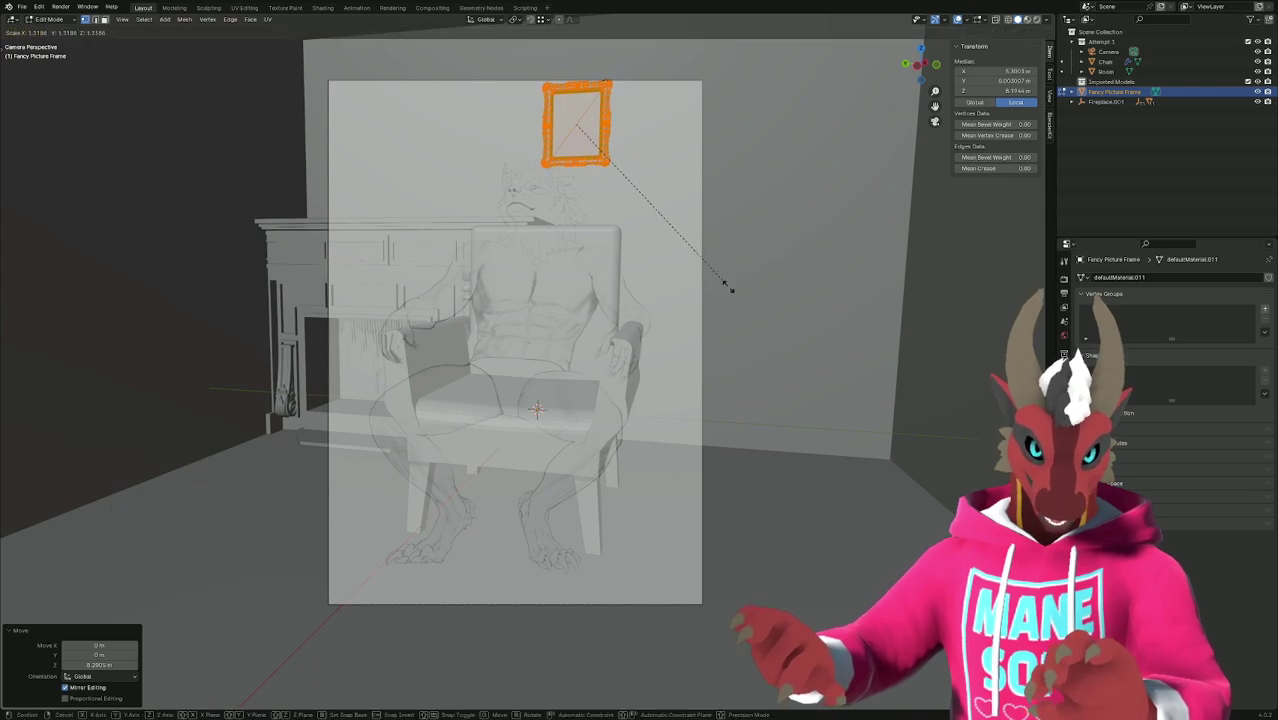
click(850, 392)
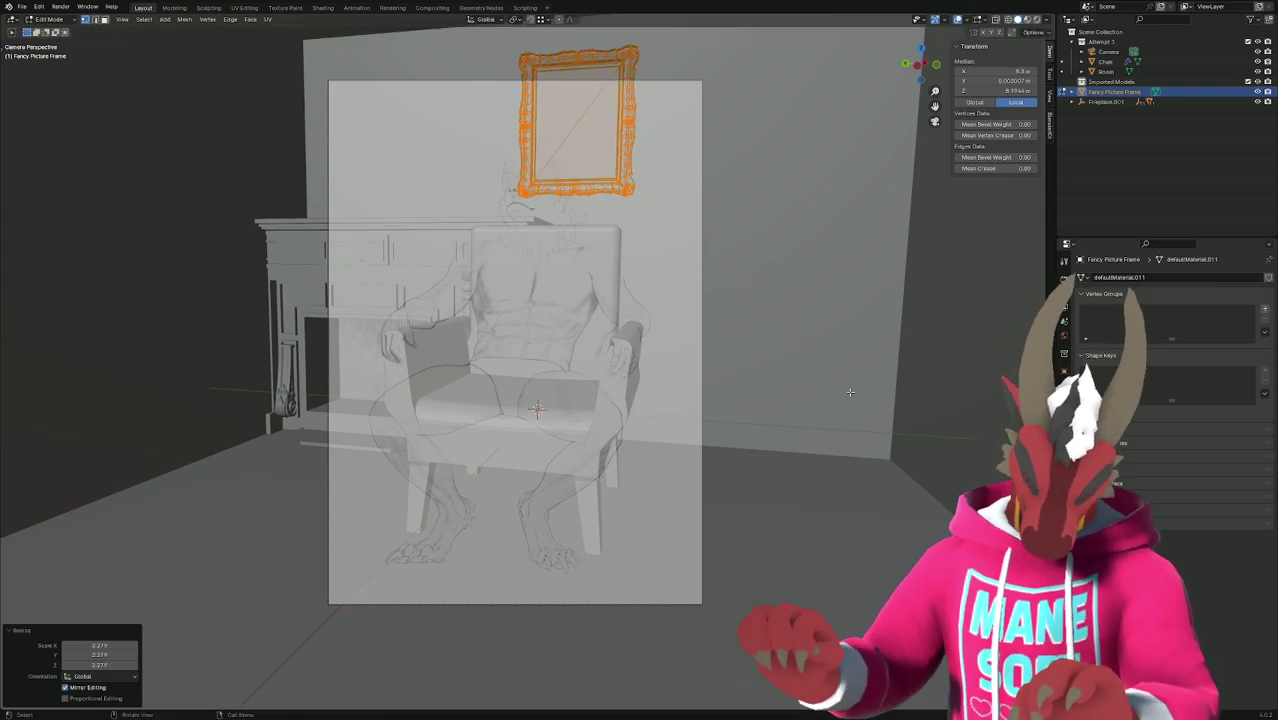
From the front, move the picture frame's mesh about -0.09 m along X until it sits inside the room's wall.
key(KP_1)
scroll(850, 391, up, 4)
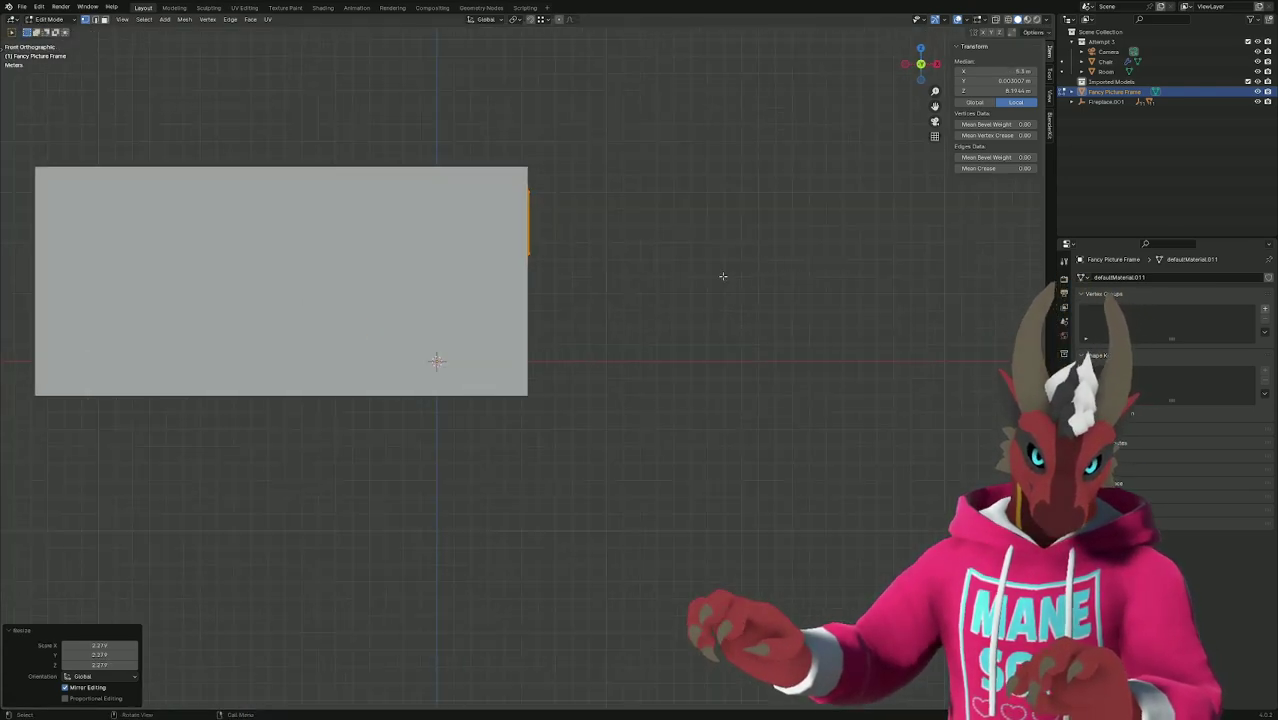
shift+middle_drag(638, 232, 633, 514)
scroll(585, 502, down, 2)
scroll(530, 473, up, 5)
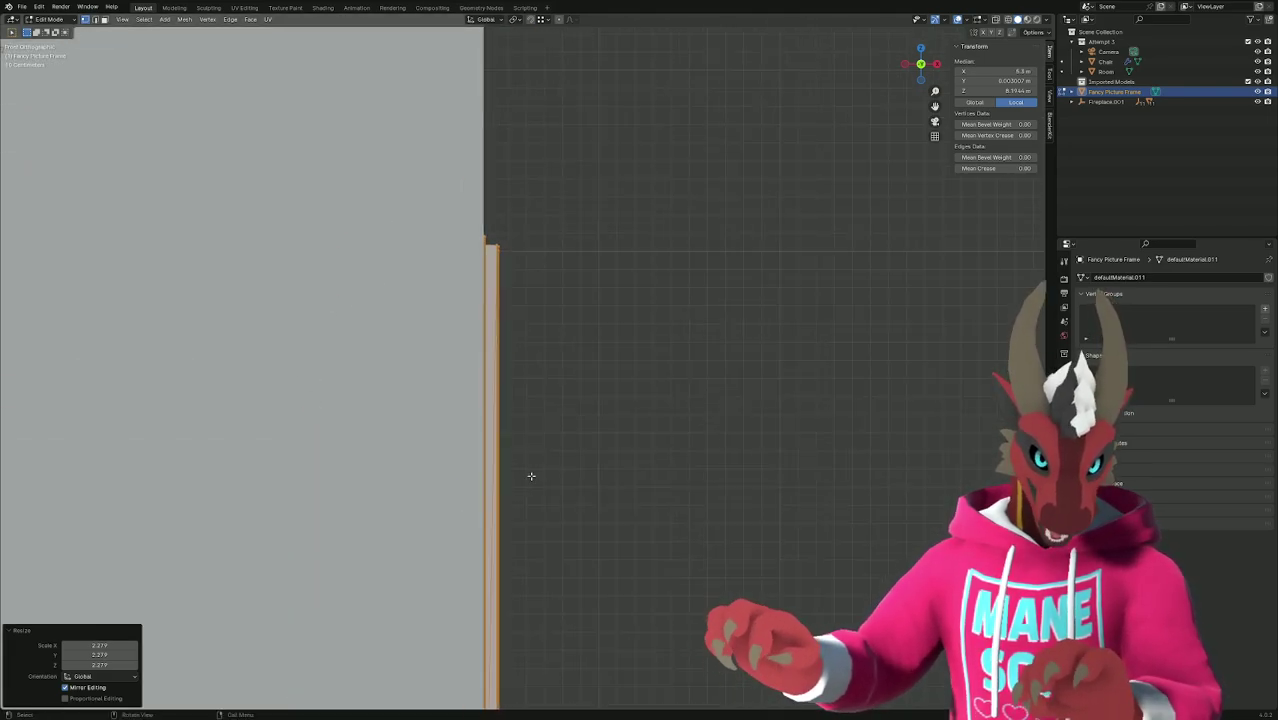
shift+middle_drag(535, 414, 610, 474)
key(g)
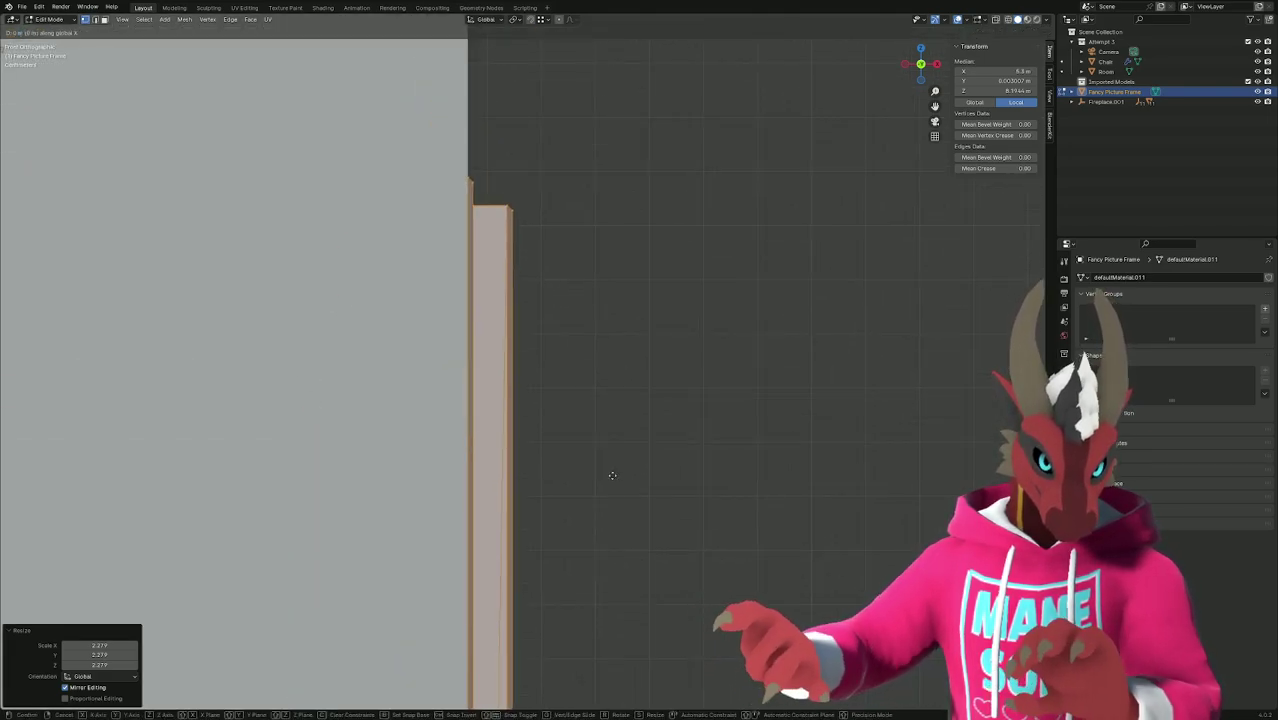
key(x)
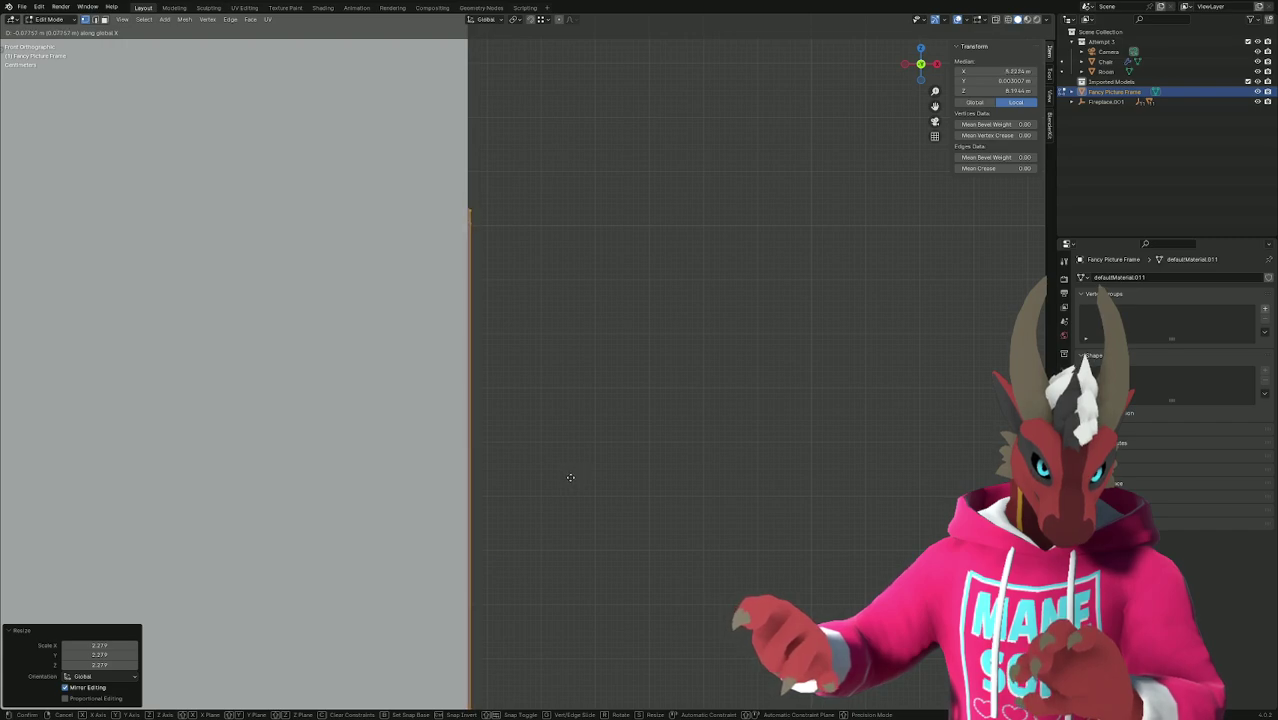
click(567, 478)
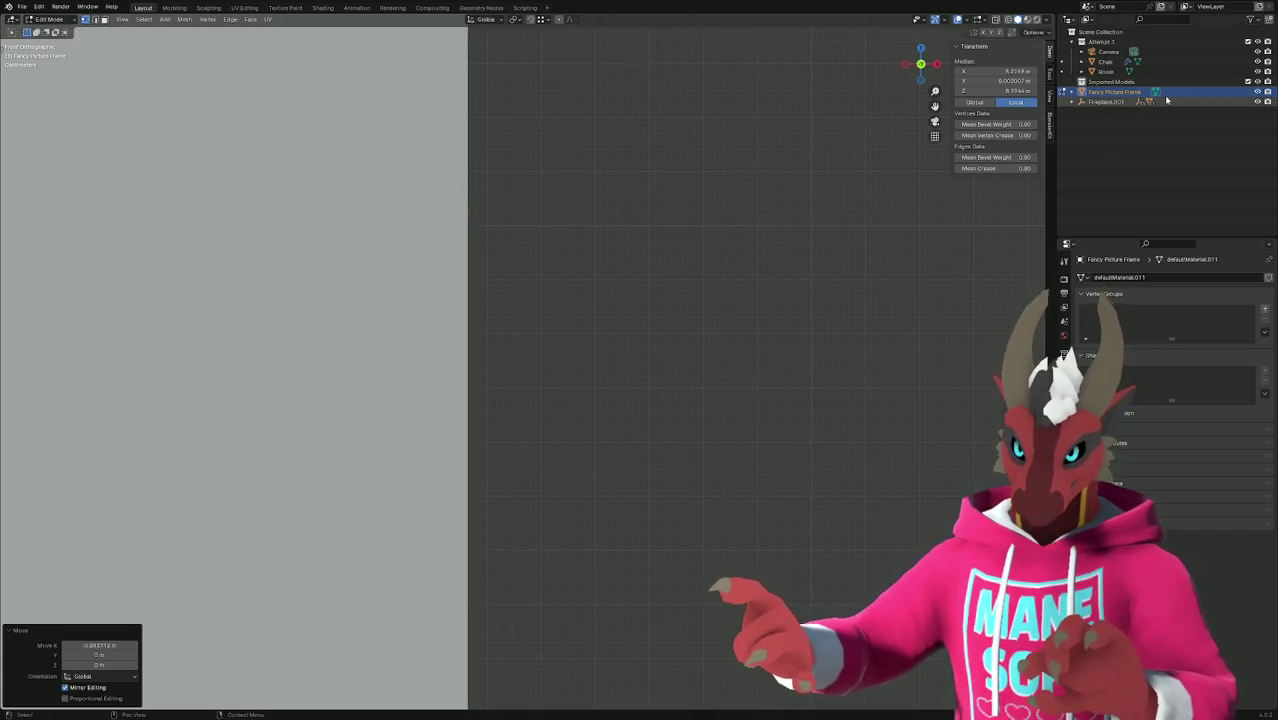
Hide the room, leave Edit Mode, and examine which way the picture frame faces using Material Preview shading.
click(1267, 72)
middle_drag(514, 437, 701, 450)
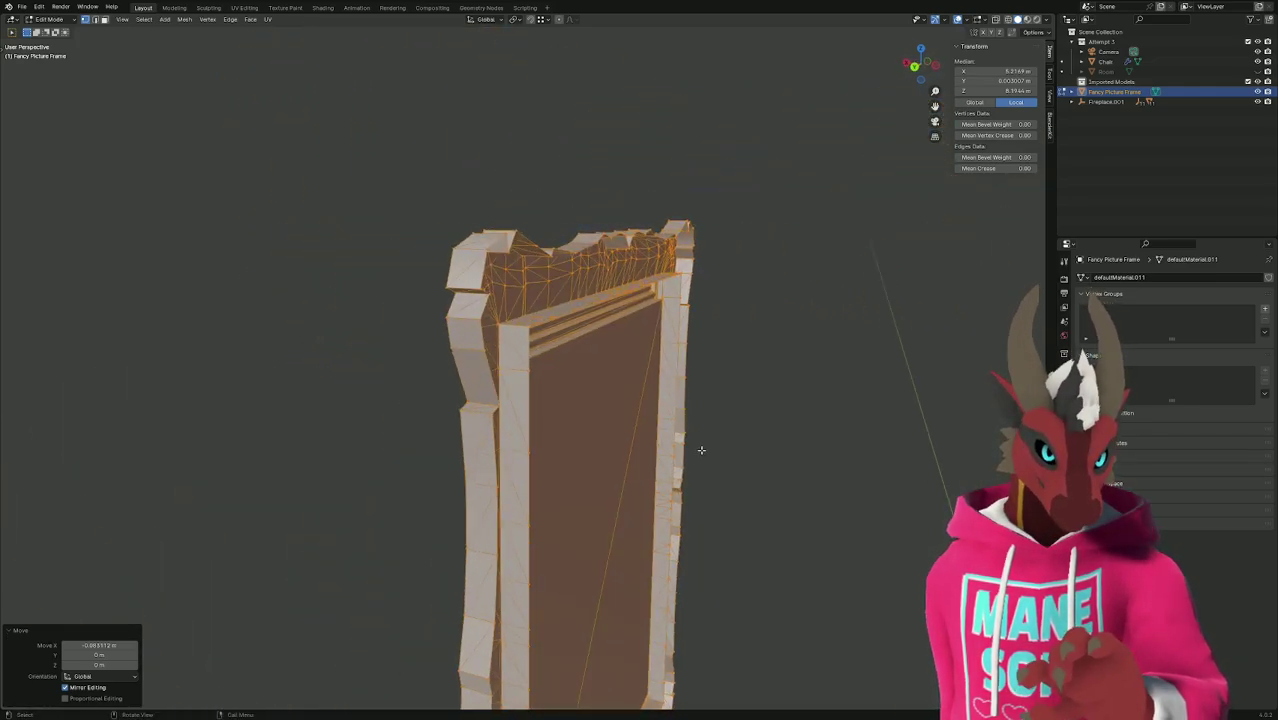
key(Tab)
mouse_move(724, 452)
middle_down()
mouse_move(662, 439)
mouse_move(611, 479)
mouse_move(539, 483)
mouse_move(529, 498)
mouse_move(562, 503)
mouse_move(607, 466)
mouse_move(550, 490)
middle_up()
scroll(650, 442, down, 5)
key(z)
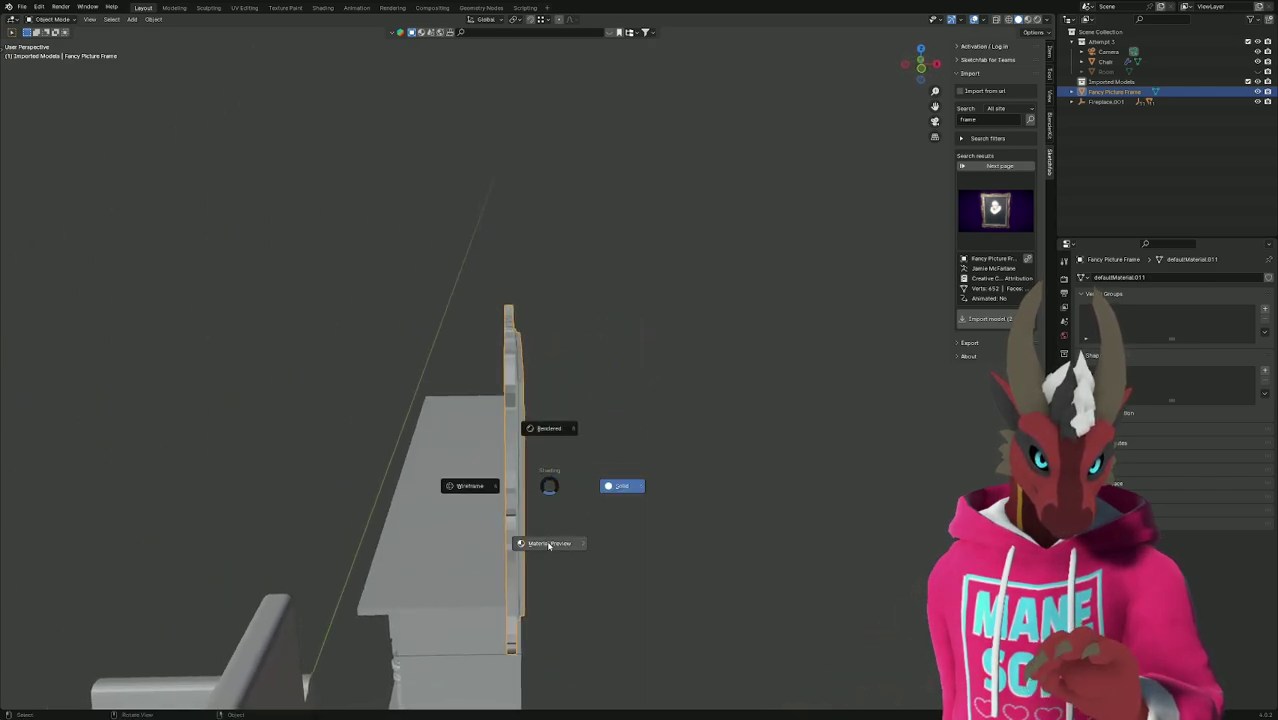
click(641, 548)
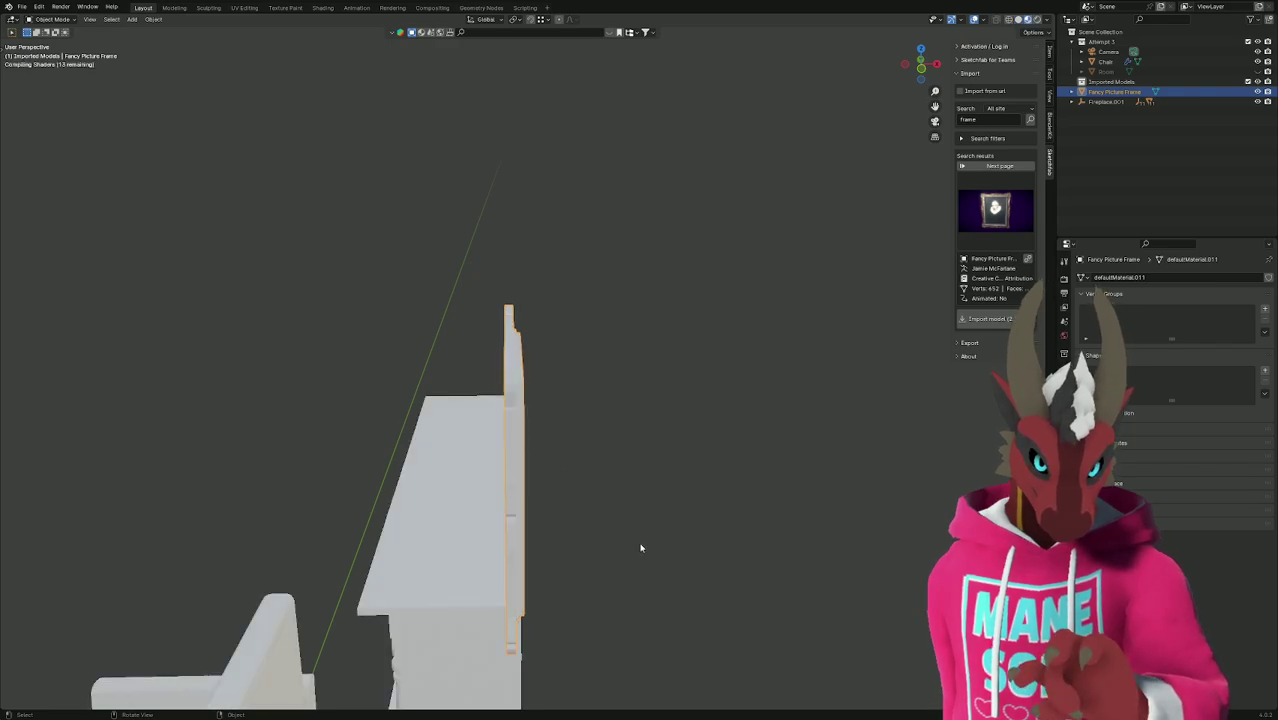
middle_drag(641, 548, 599, 534)
scroll(715, 527, up, 4)
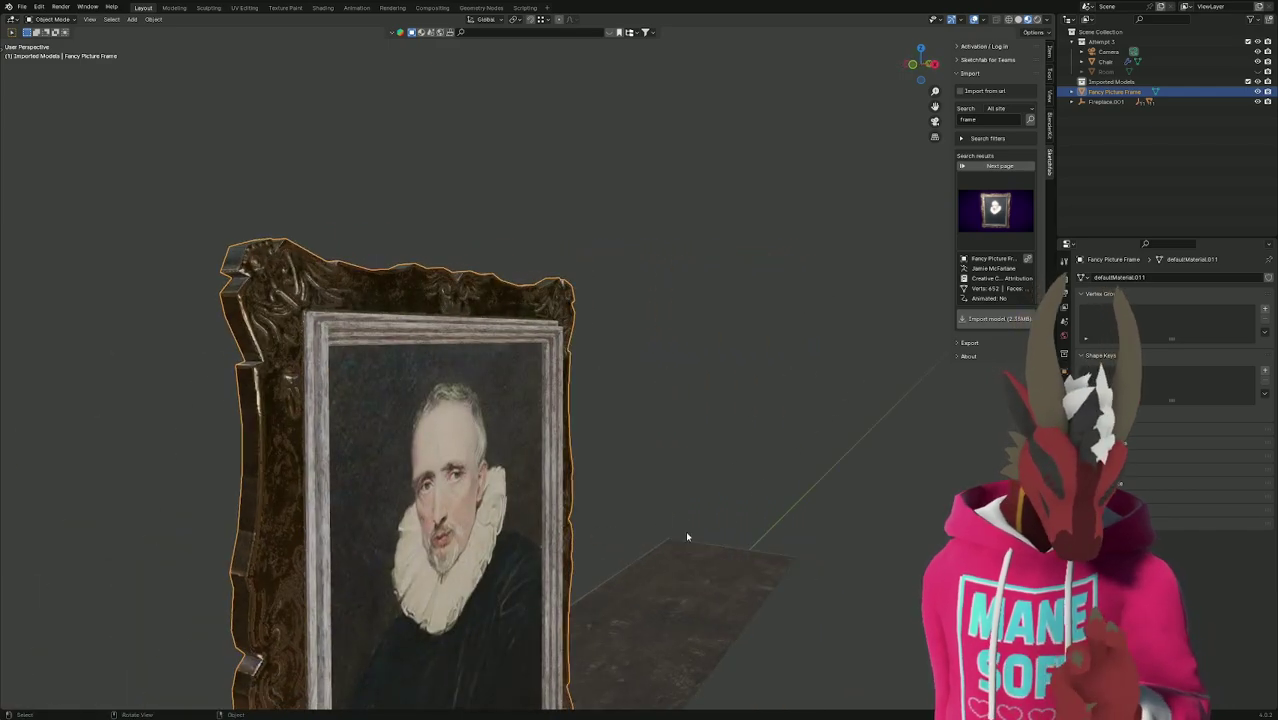
Return to Solid shading and rotate the picture frame's mesh 180° about the Z axis in Edit Mode.
key(z)
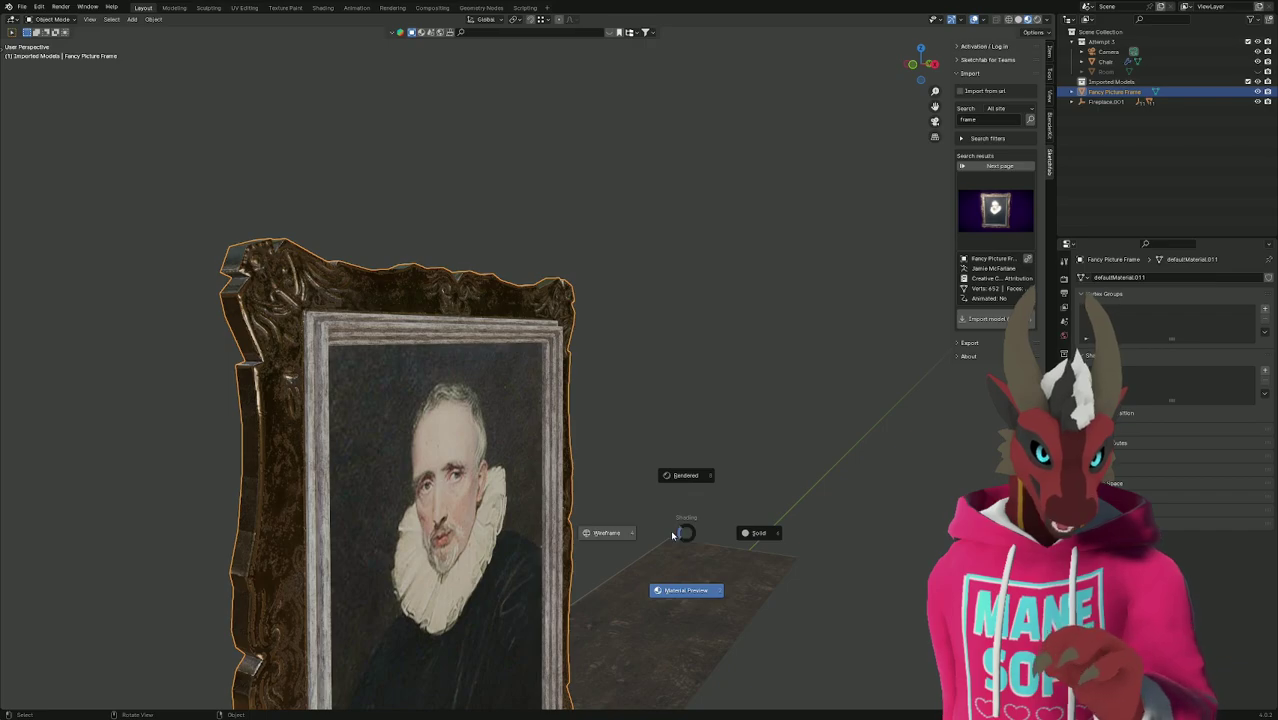
click(758, 534)
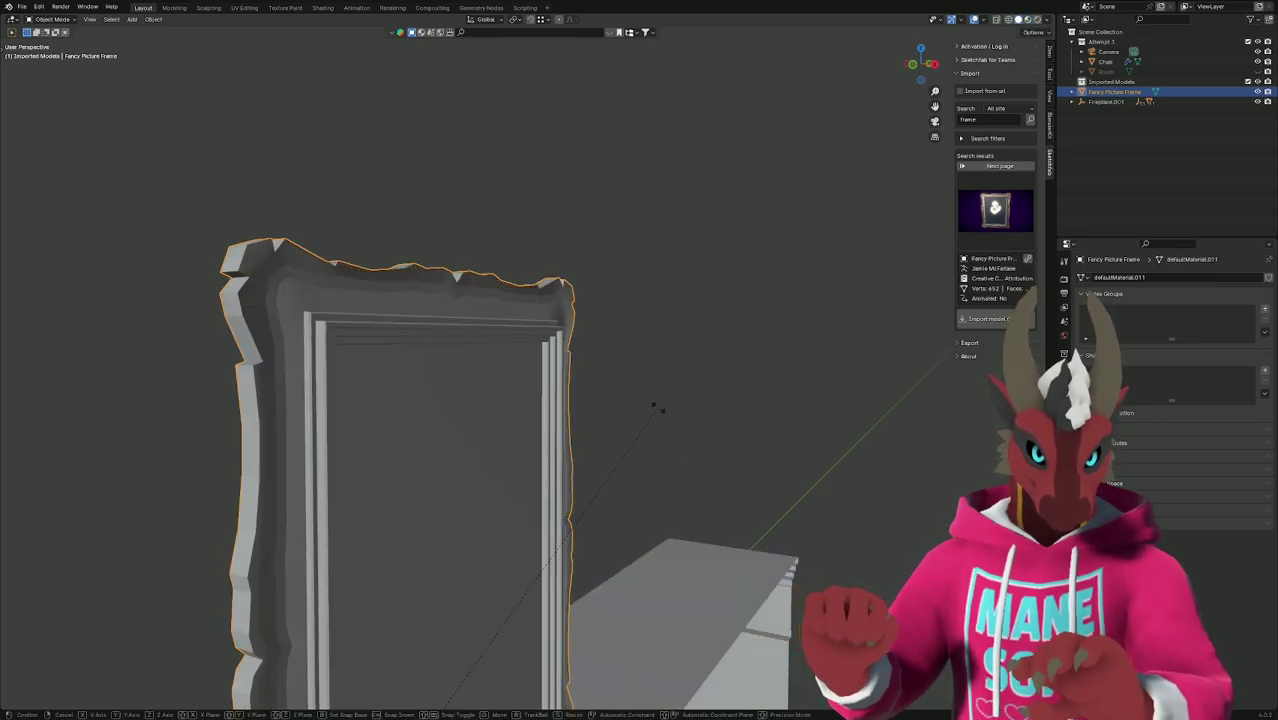
key(r)
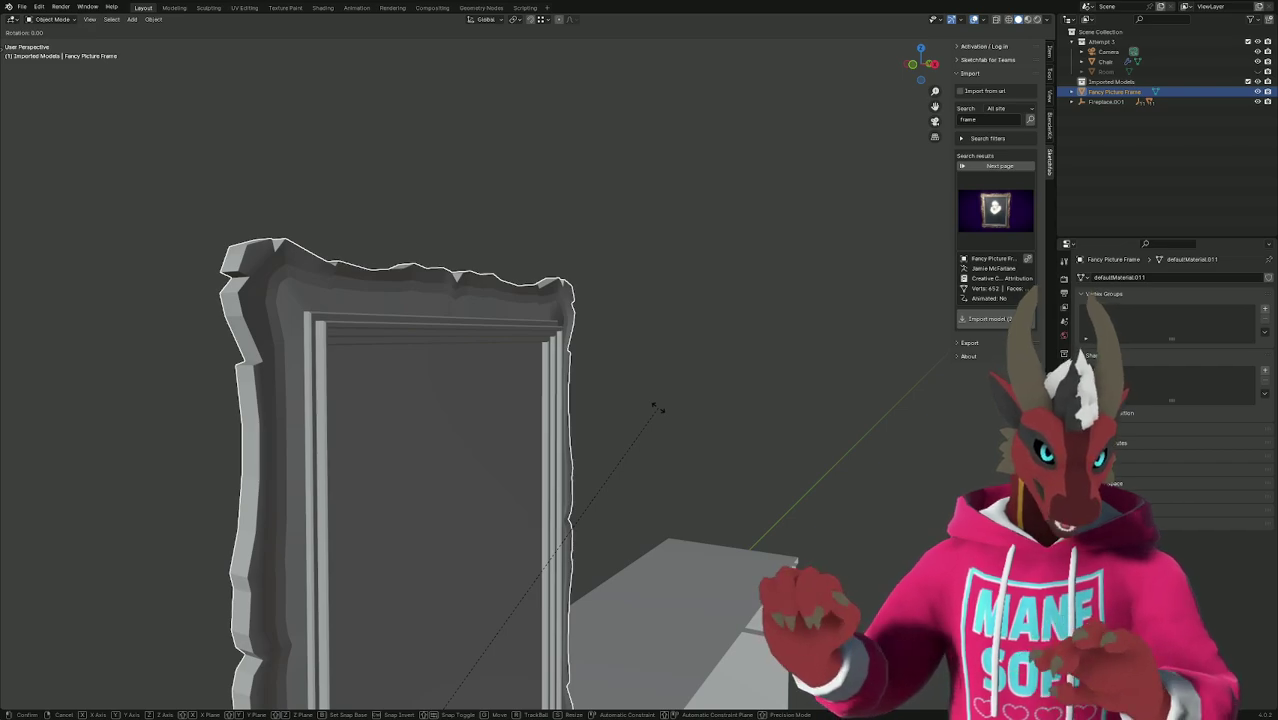
key(Escape)
key(Tab)
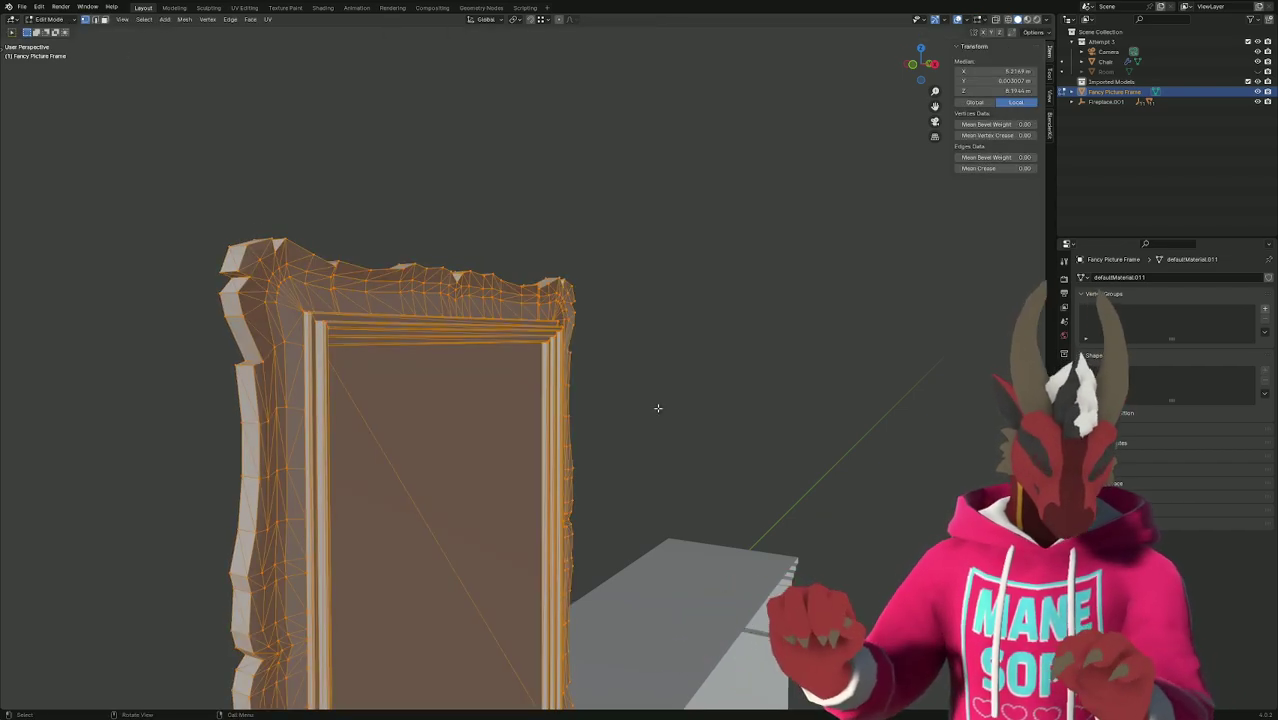
key(r)
text(z)
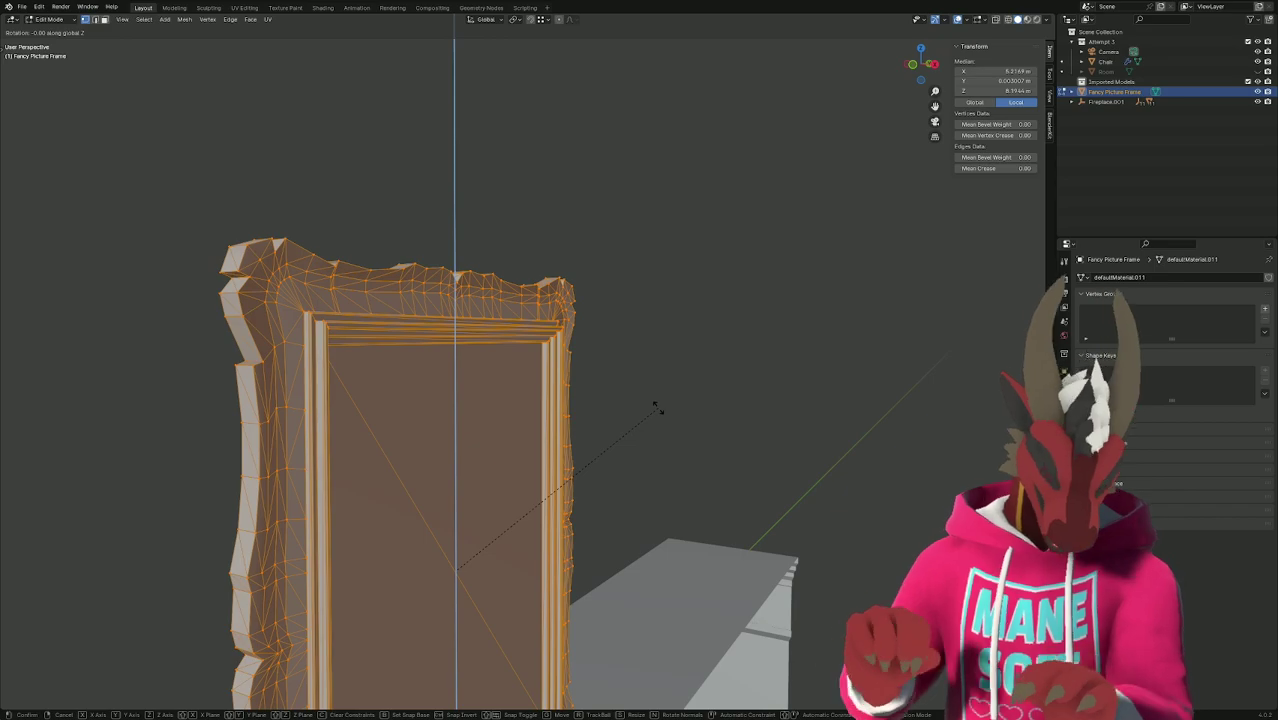
text(180|) 180°)
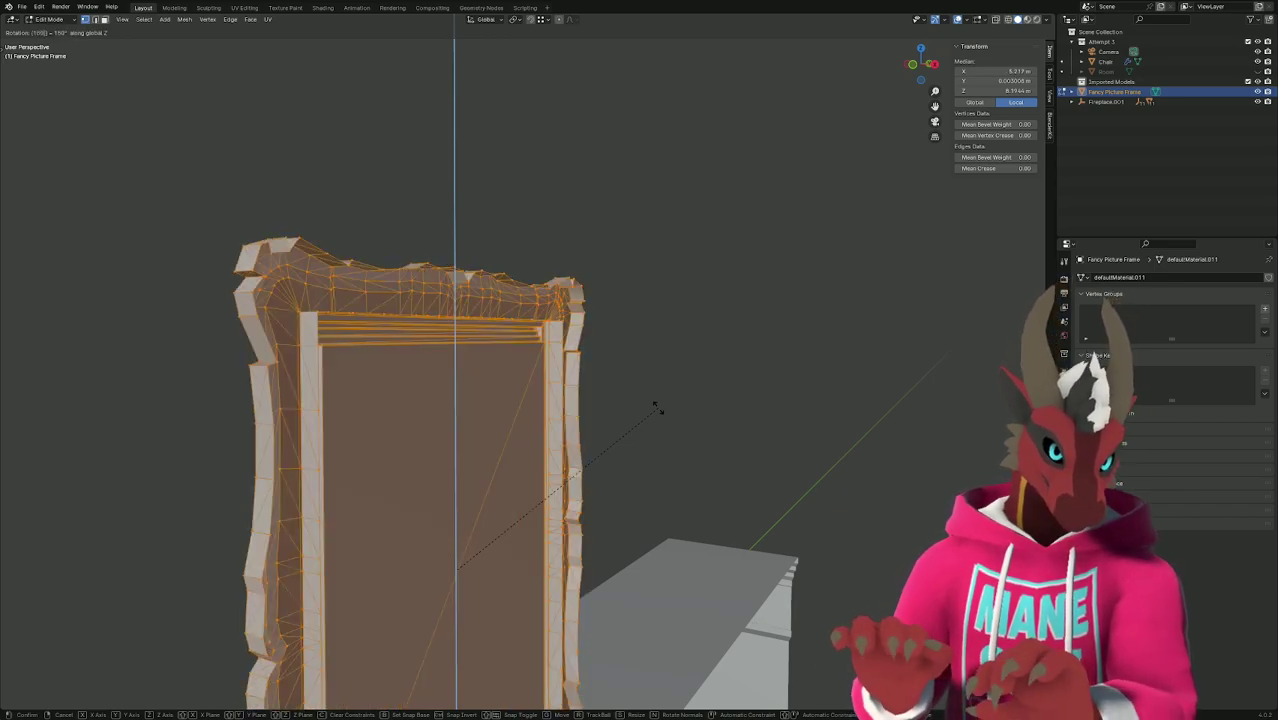
key(Return)
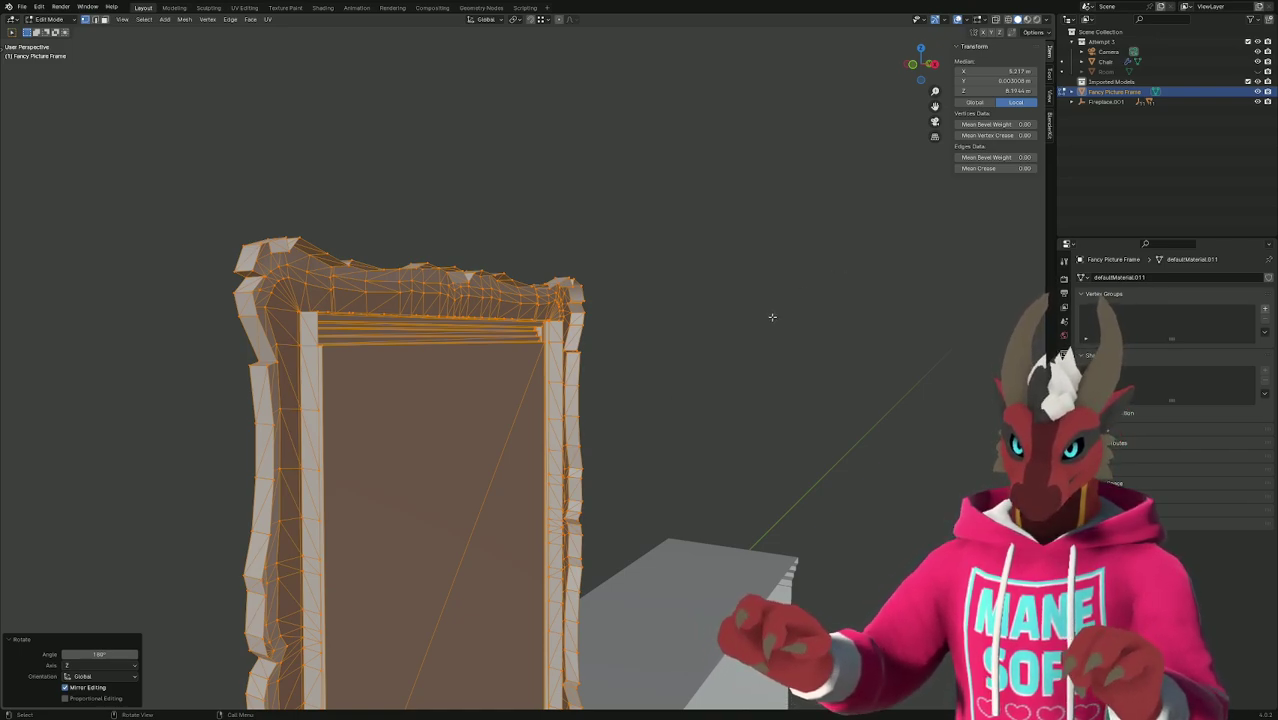
Unhide the room and, with X-ray on in front view, move the frame about 0.03 m along X against the wall.
click(1257, 71)
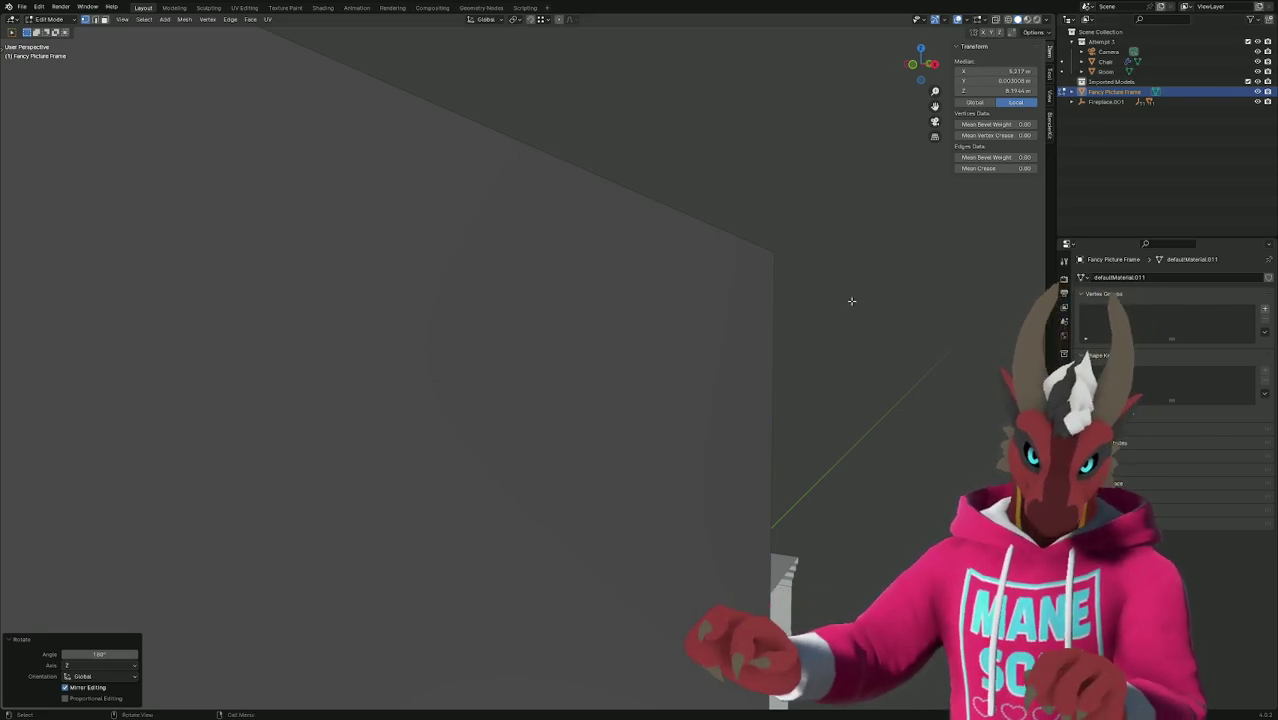
key(KP_1)
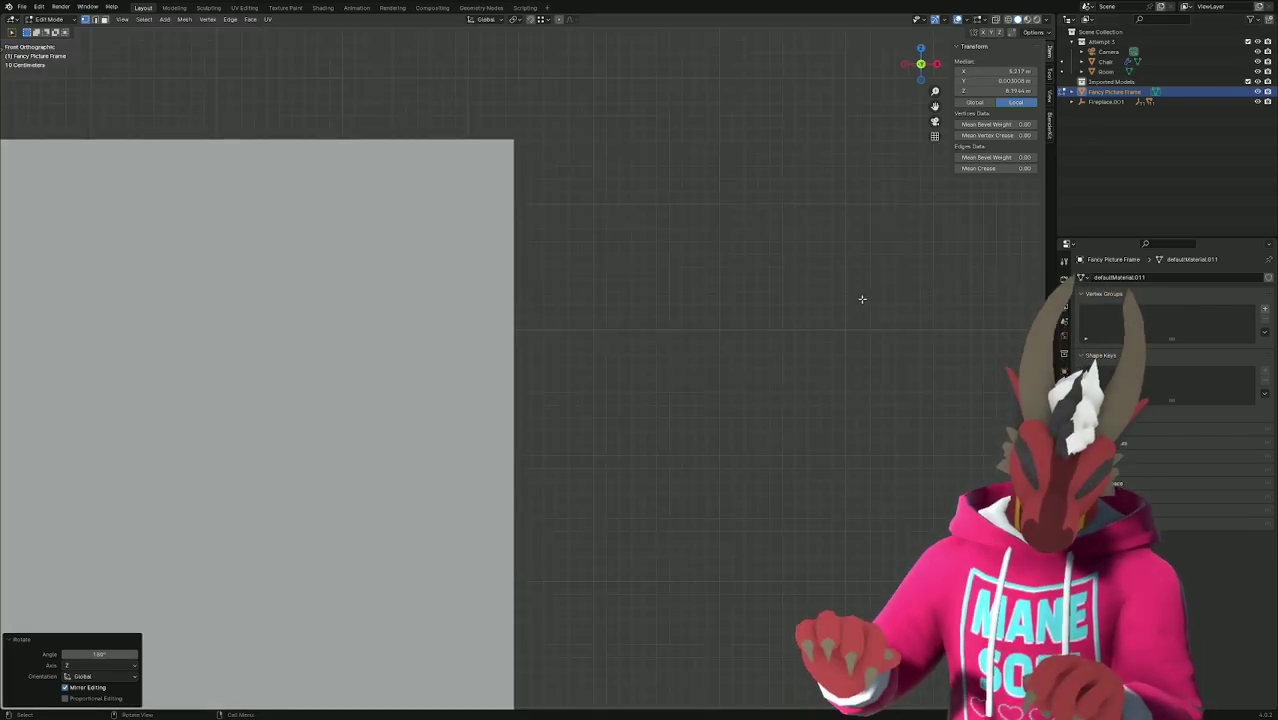
key(alt+z)
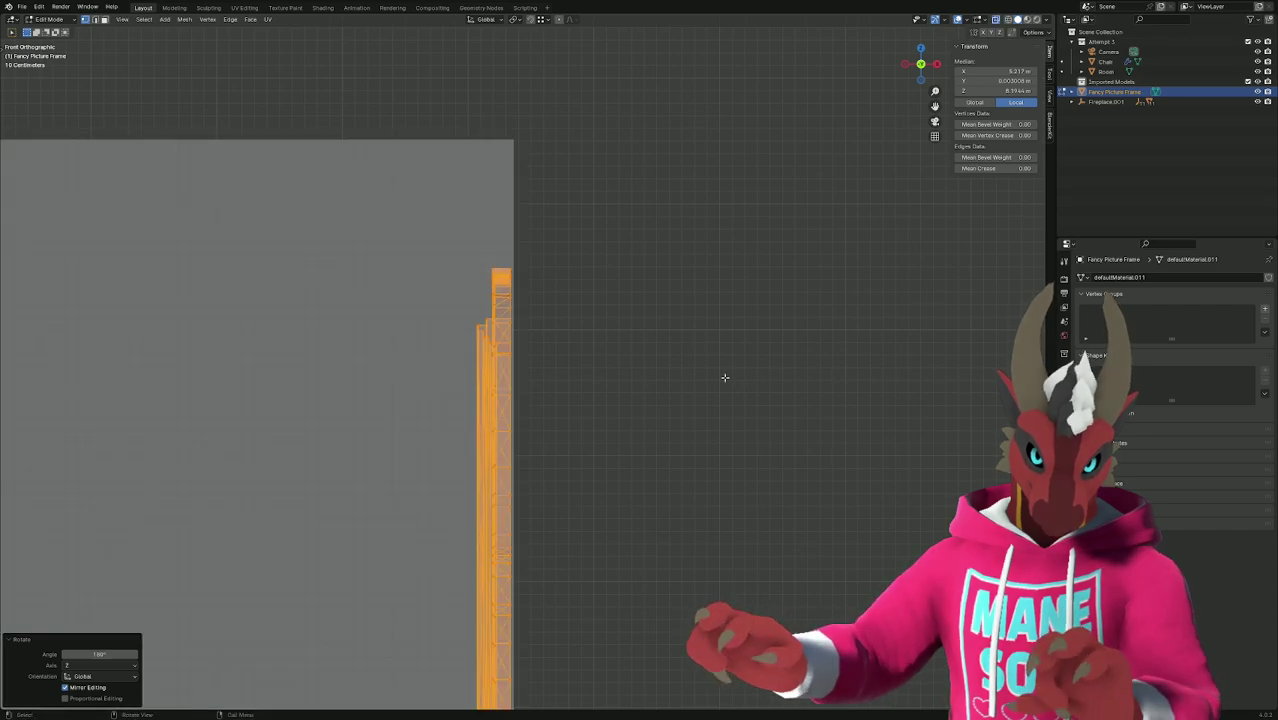
scroll(528, 377, up, 2)
scroll(528, 377, up, 2)
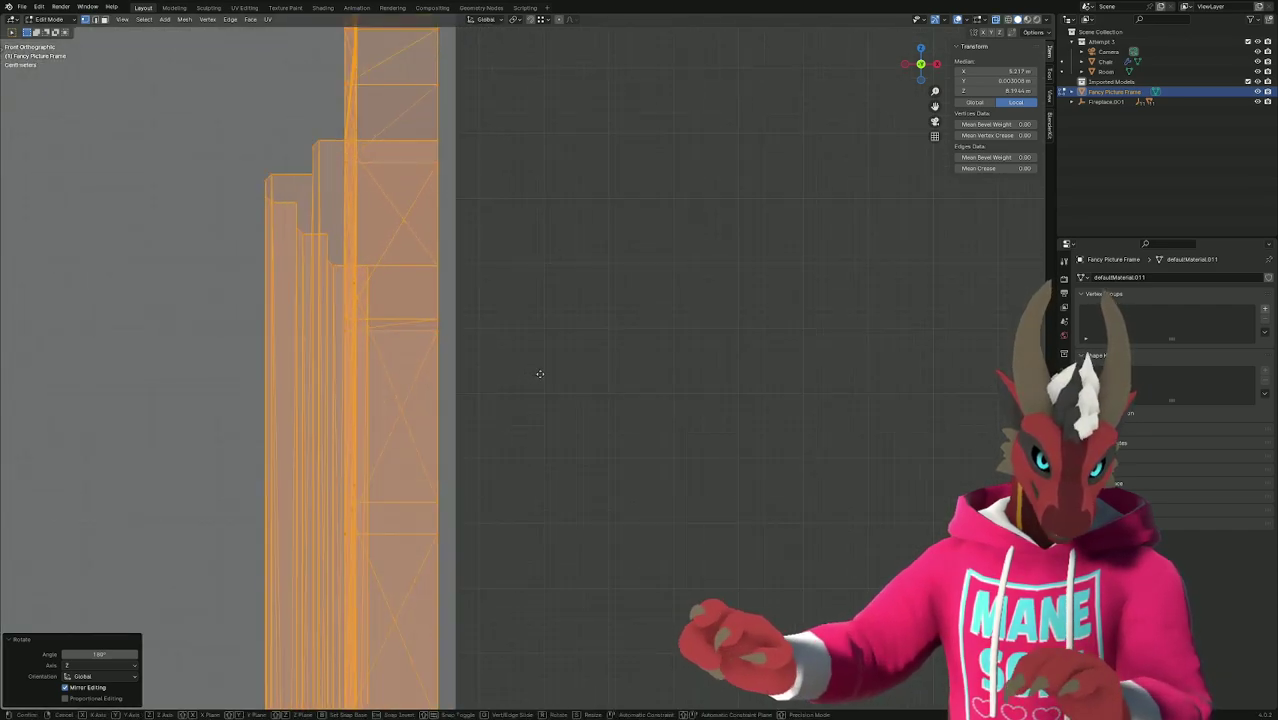
key(g)
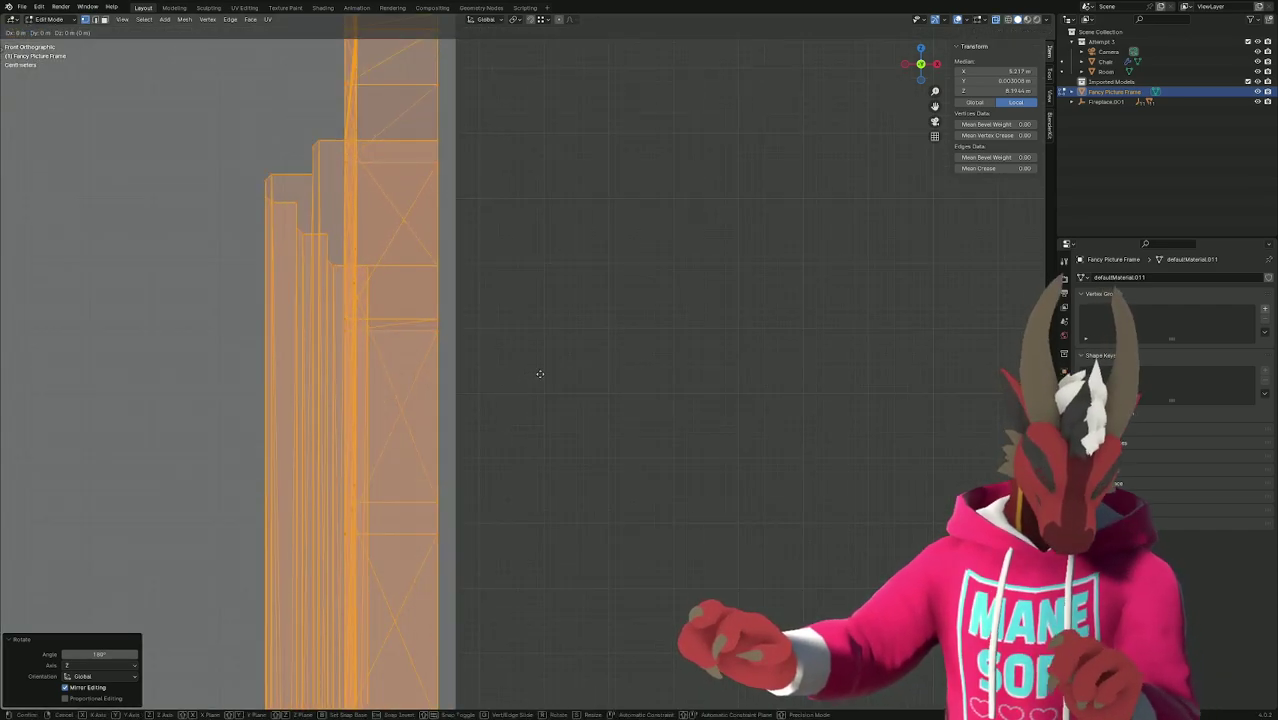
key(x)
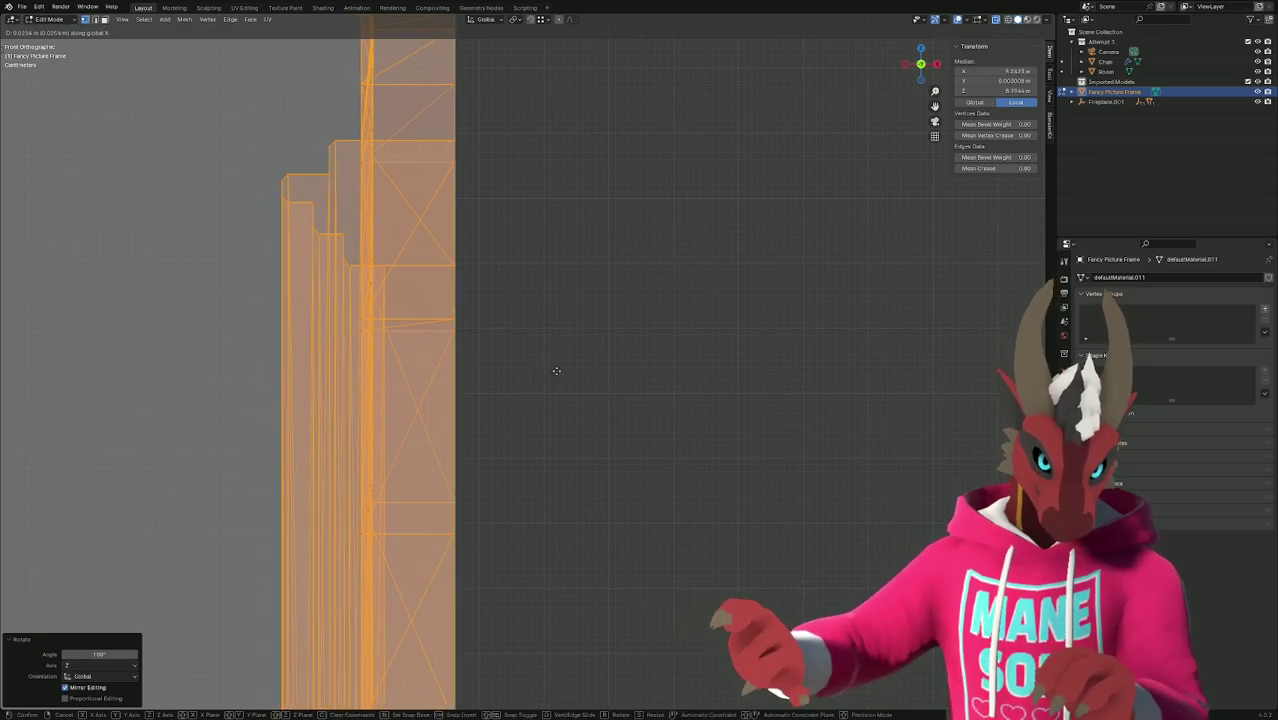
click(545, 371)
scroll(428, 386, up, 6)
shift+middle_drag(428, 386, 716, 378)
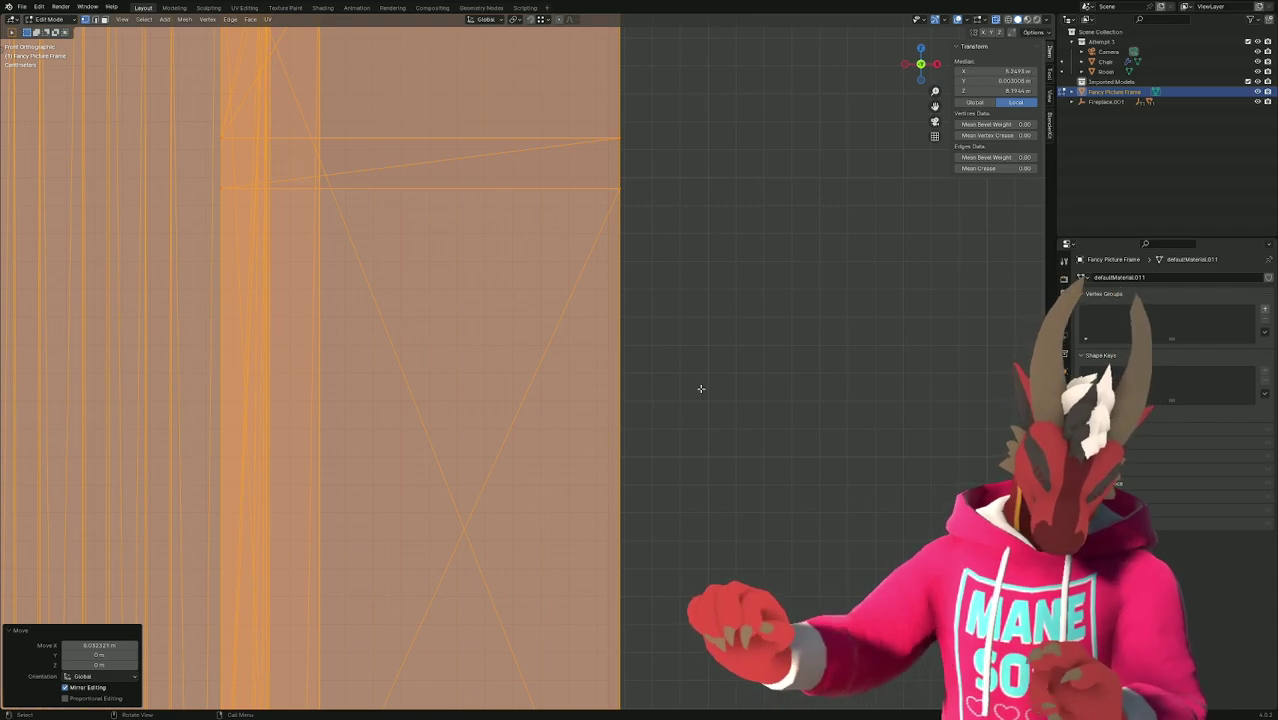
click(701, 388)
With X-ray off, shift the frame's mesh about -0.005 m along X so its back no longer protrudes through the wall.
mouse_move(627, 371)
shift+middle_down()
mouse_move(700, 375)
mouse_move(560, 377)
mouse_move(601, 379)
mouse_move(622, 357)
shift+middle_up()
scroll(628, 357, up, 4)
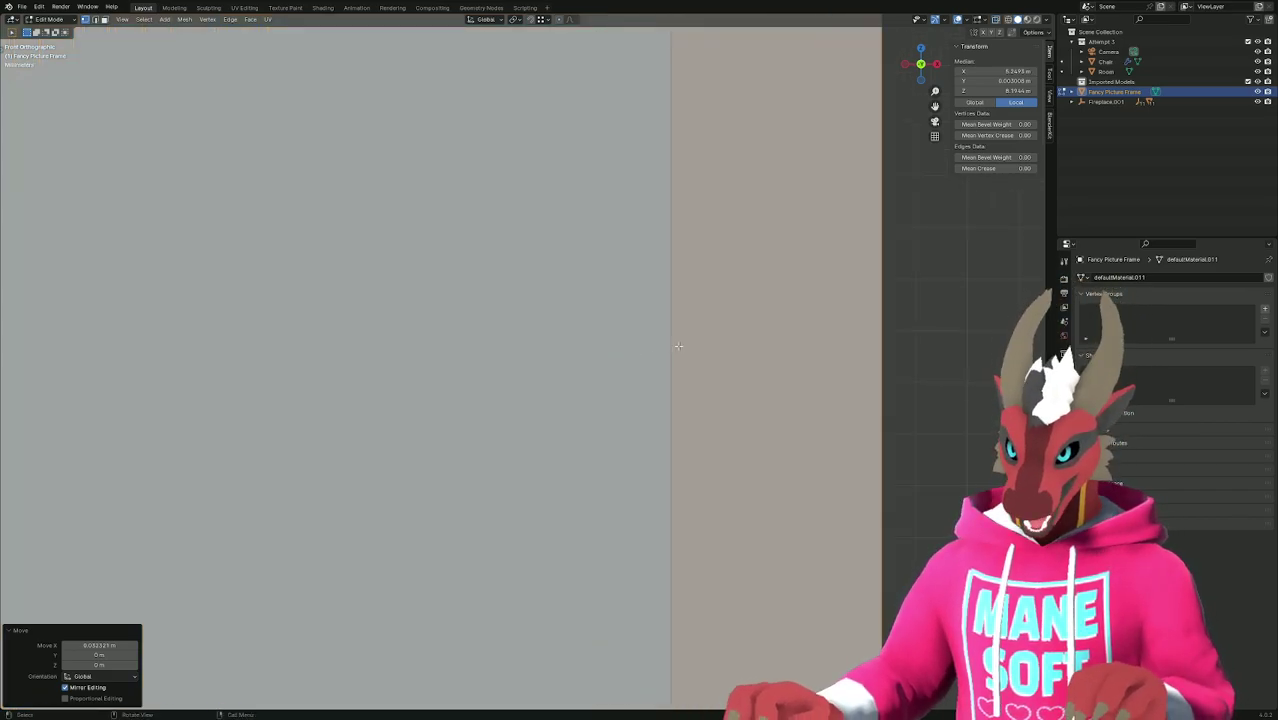
scroll(692, 352, up, 1)
shift+middle_drag(705, 357, 619, 374)
scroll(700, 390, up, 2)
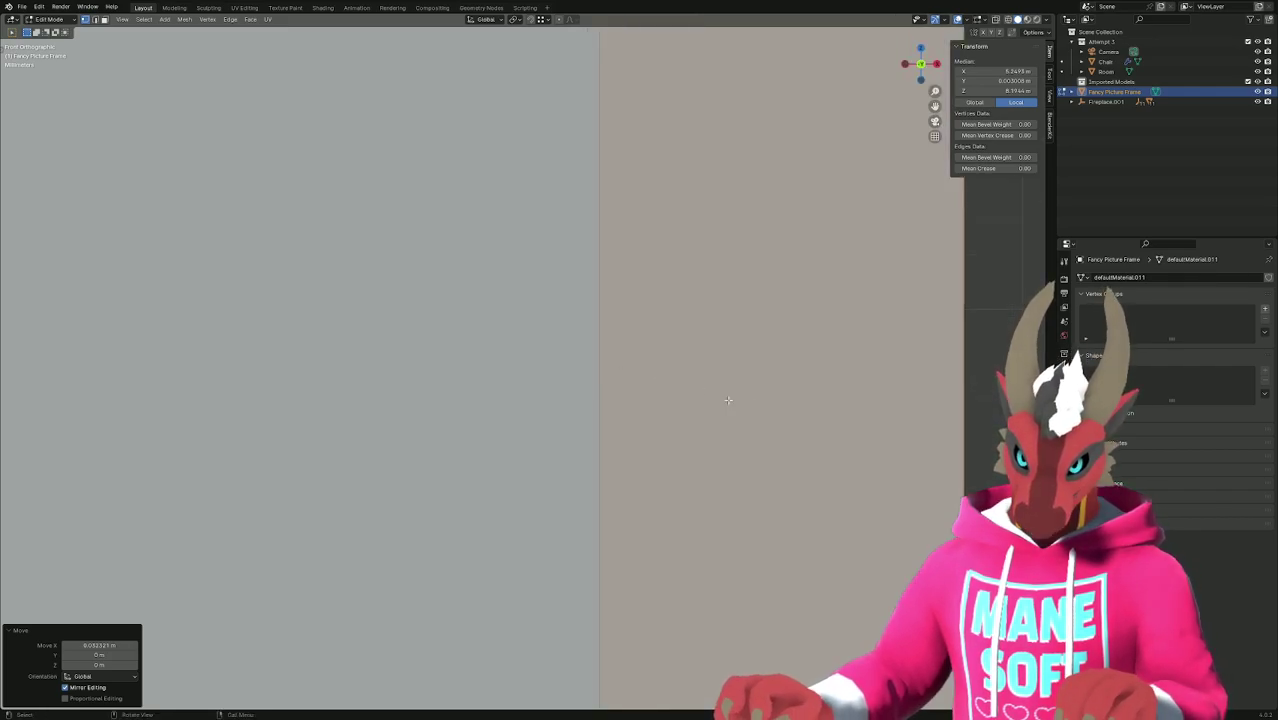
shift+middle_drag(728, 400, 600, 372)
scroll(591, 370, up, 2)
scroll(515, 369, up, 3)
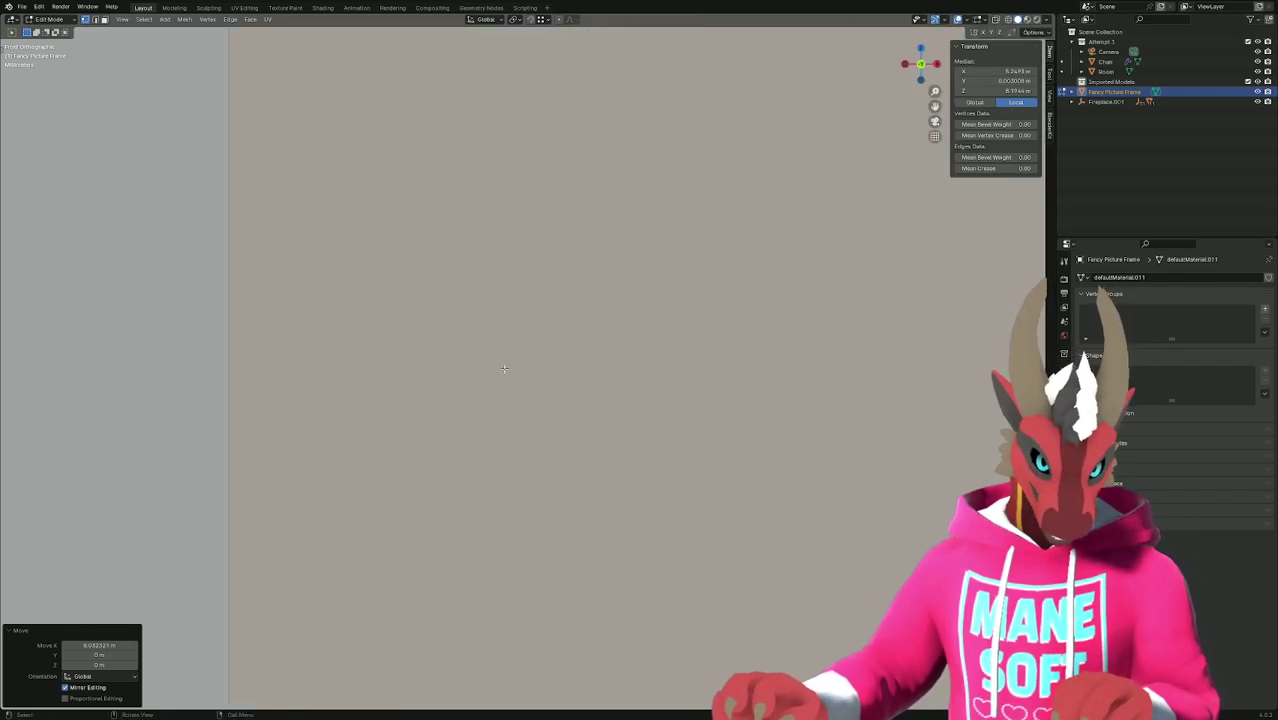
shift+middle_drag(519, 371, 688, 322)
key(g)
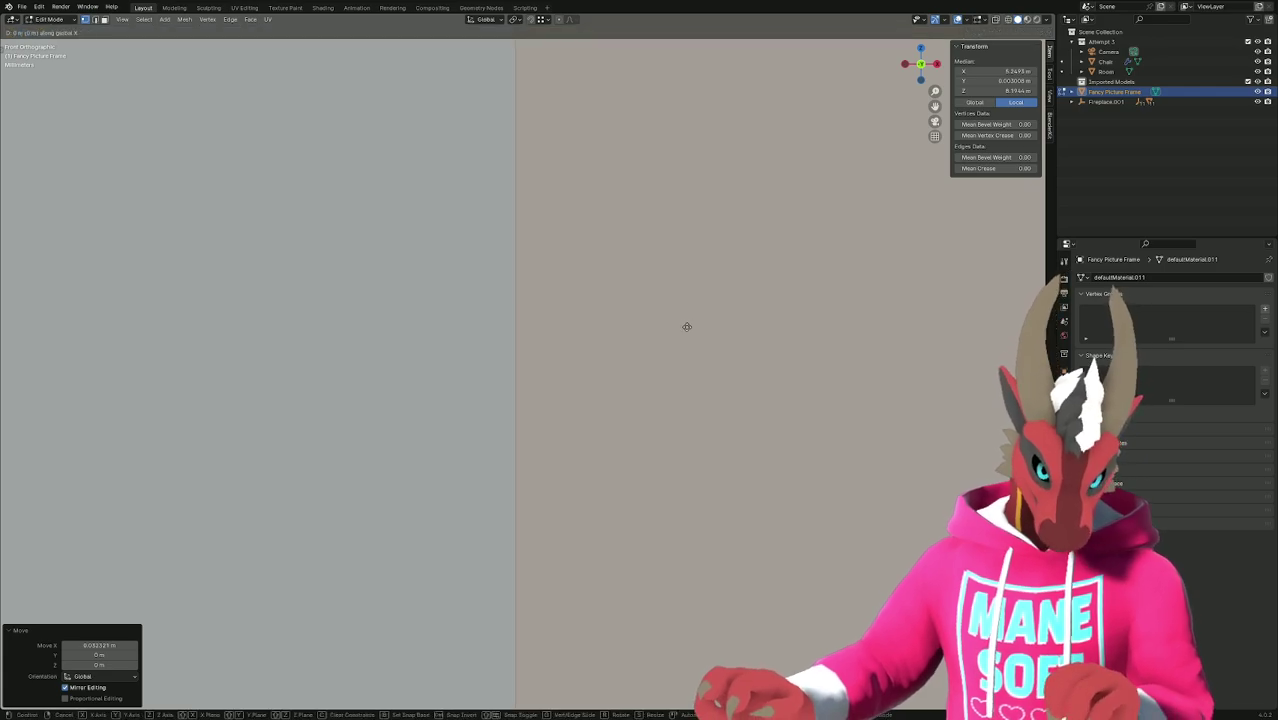
key(x)
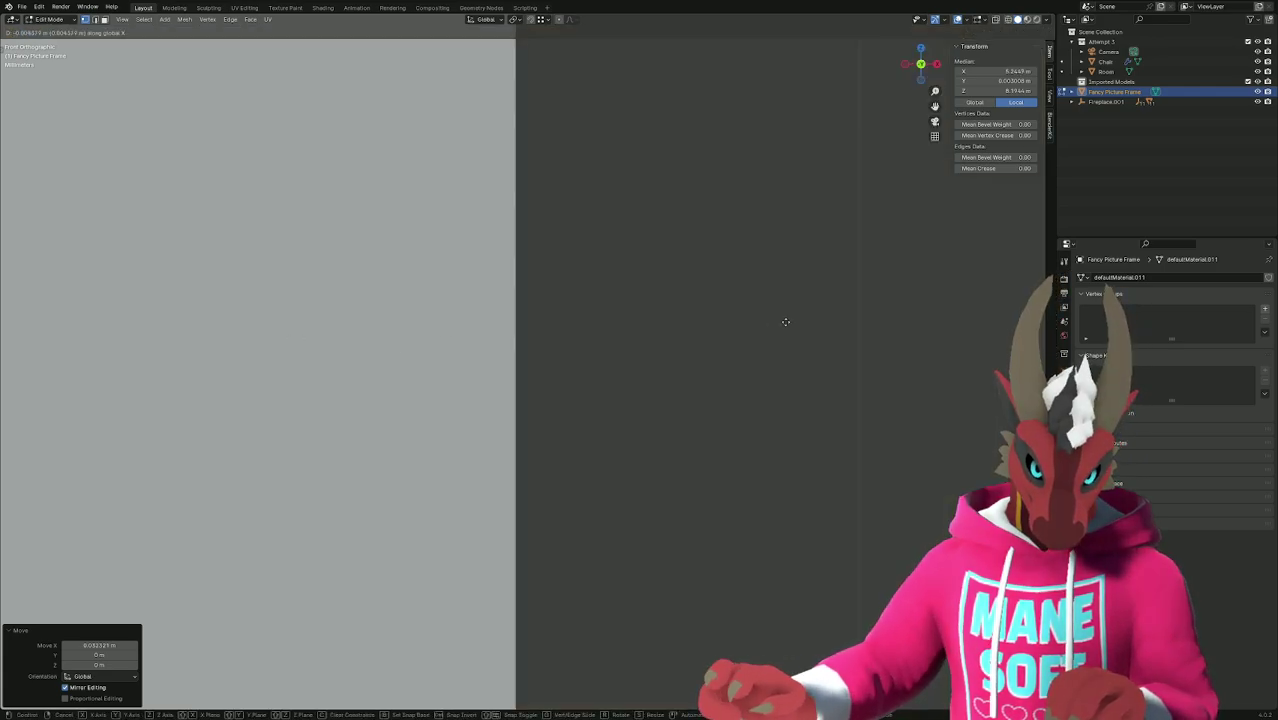
click(913, 327)
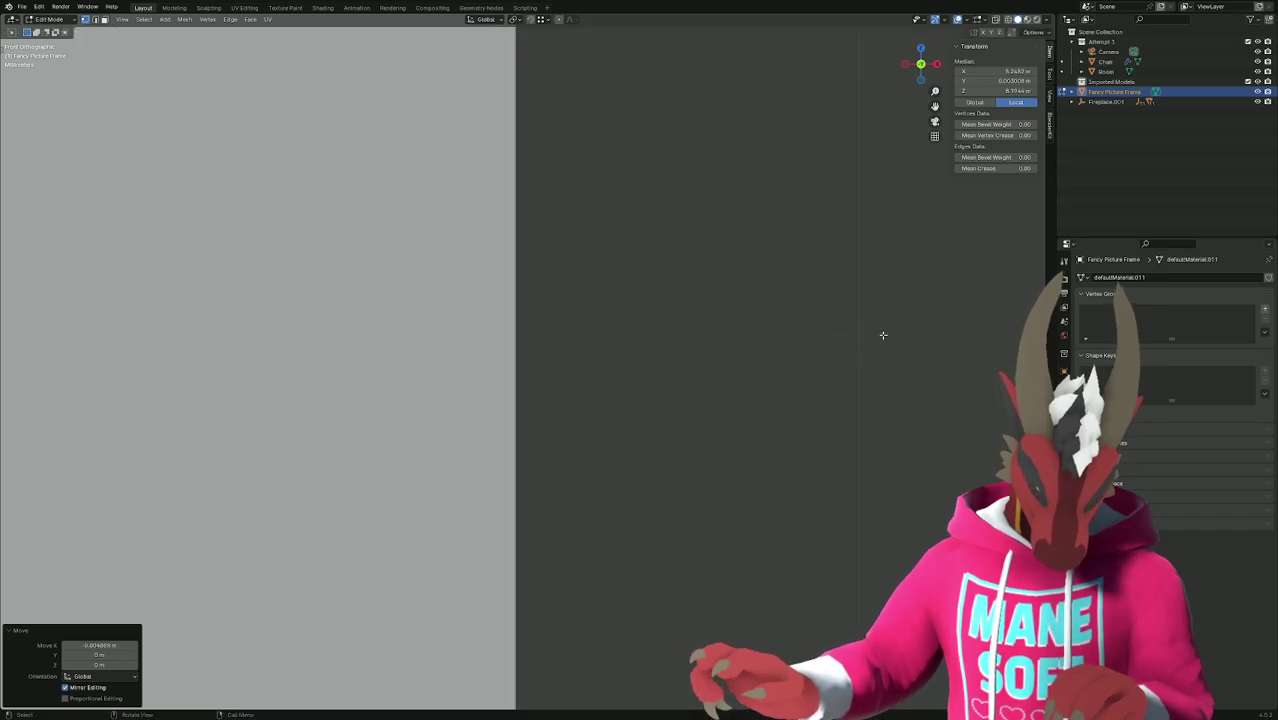
scroll(860, 340, down, 1)
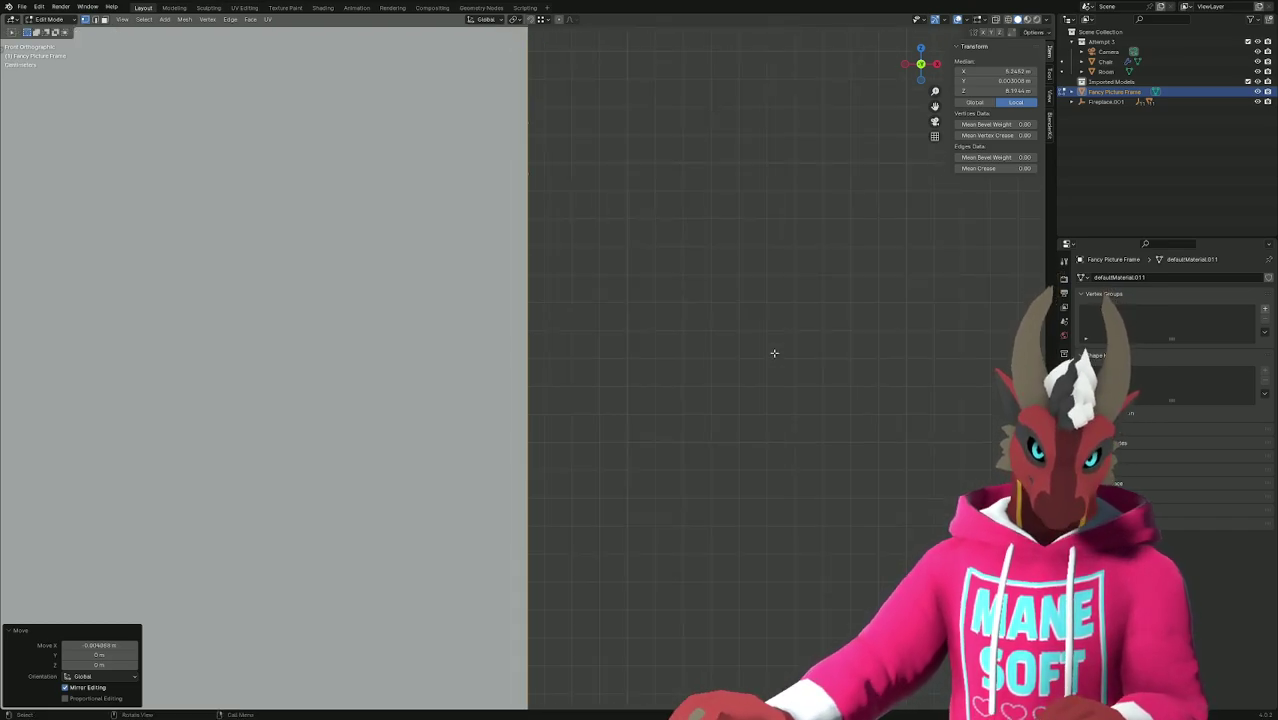
In the camera view, move the frame about 6.34 m along Y and 0.78 m up along Z to hang above the fireplace.
key(KP_0)
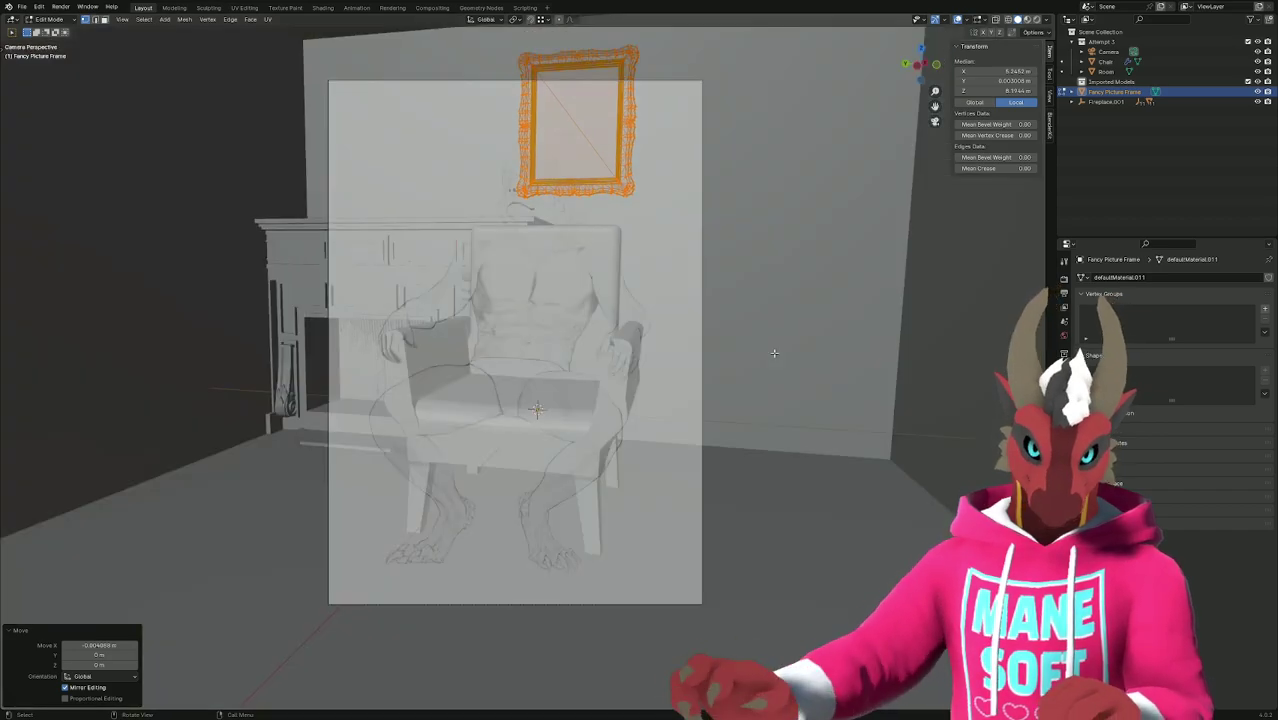
key(g)
key(y)
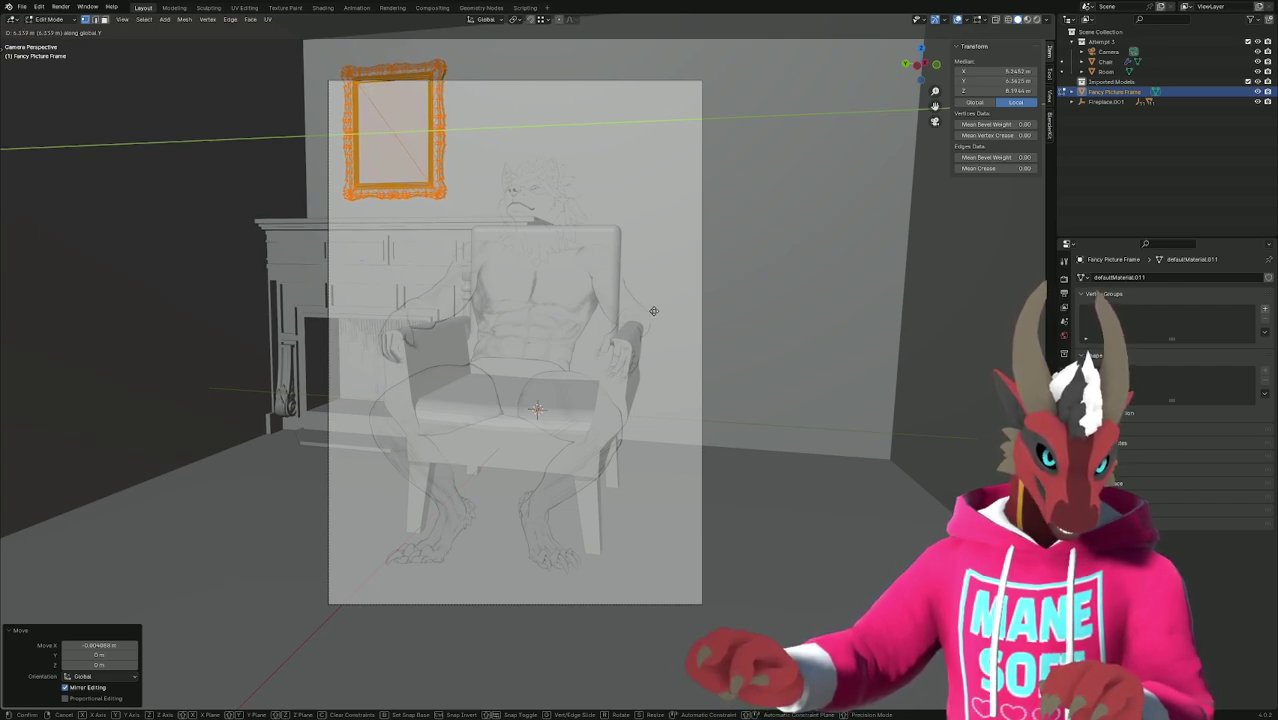
key(z)
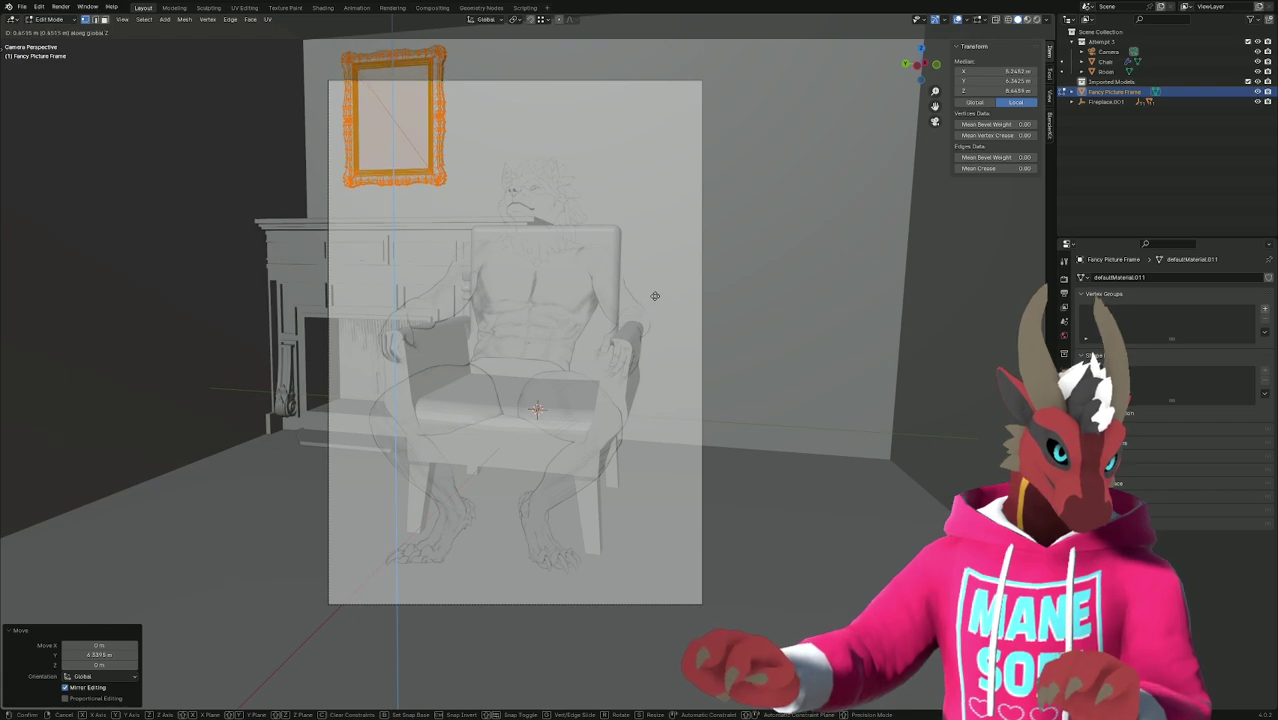
click(657, 287)
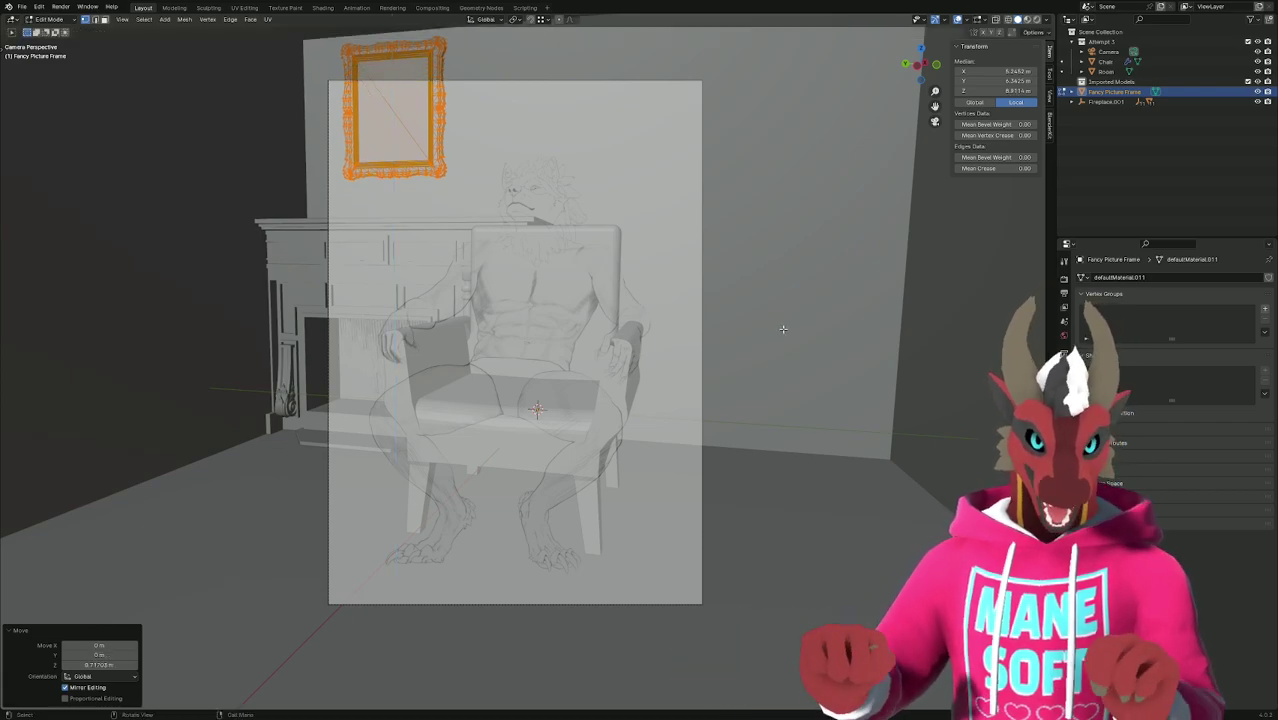
mouse_move(772, 332)
middle_down()
mouse_move(780, 340)
mouse_move(759, 352)
middle_up()
scroll(780, 340, down, 6)
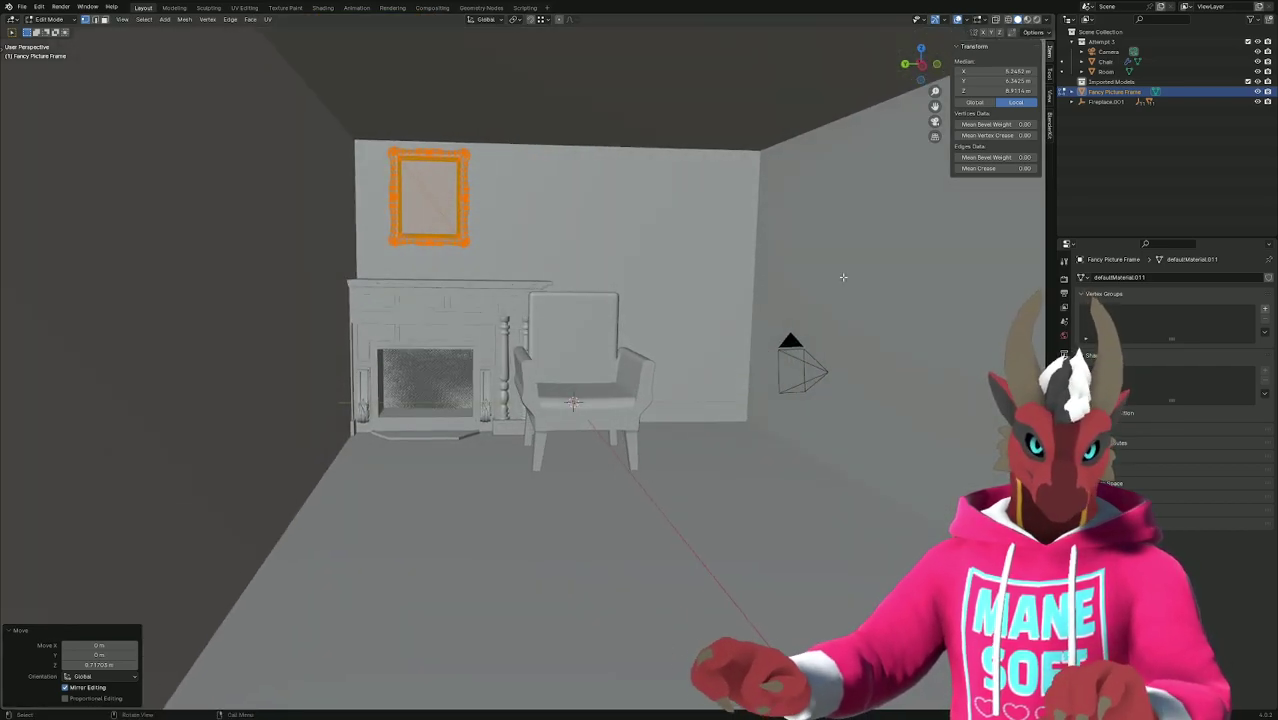
In the room's mesh, move the side wall face beside the fireplace outward along Y until the whole fireplace fits inside the room.
click(1173, 73)
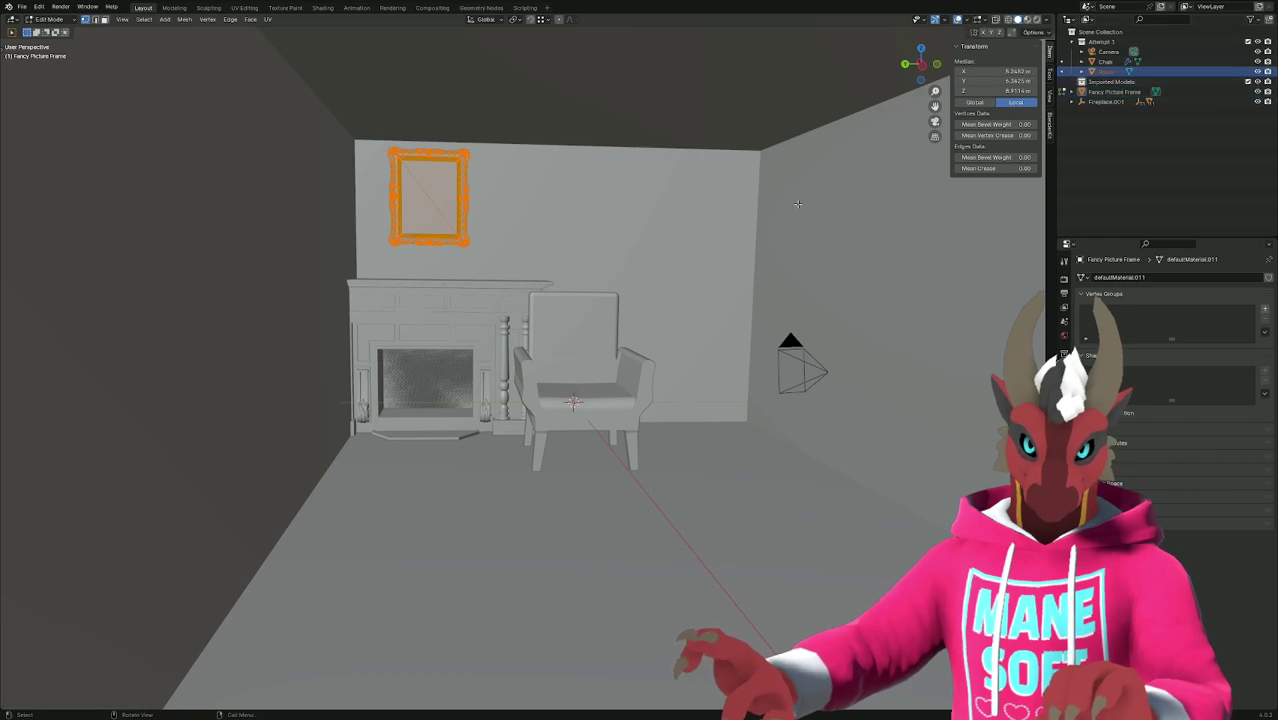
key(Tab)
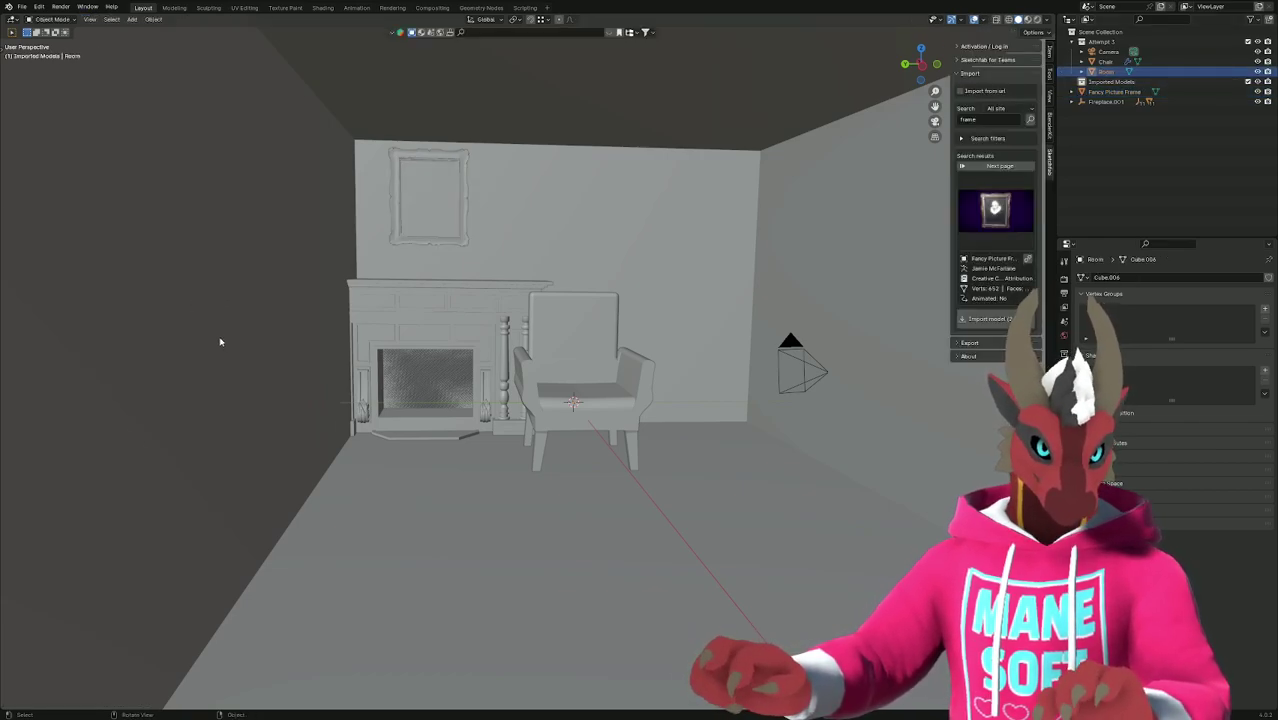
key(Tab)
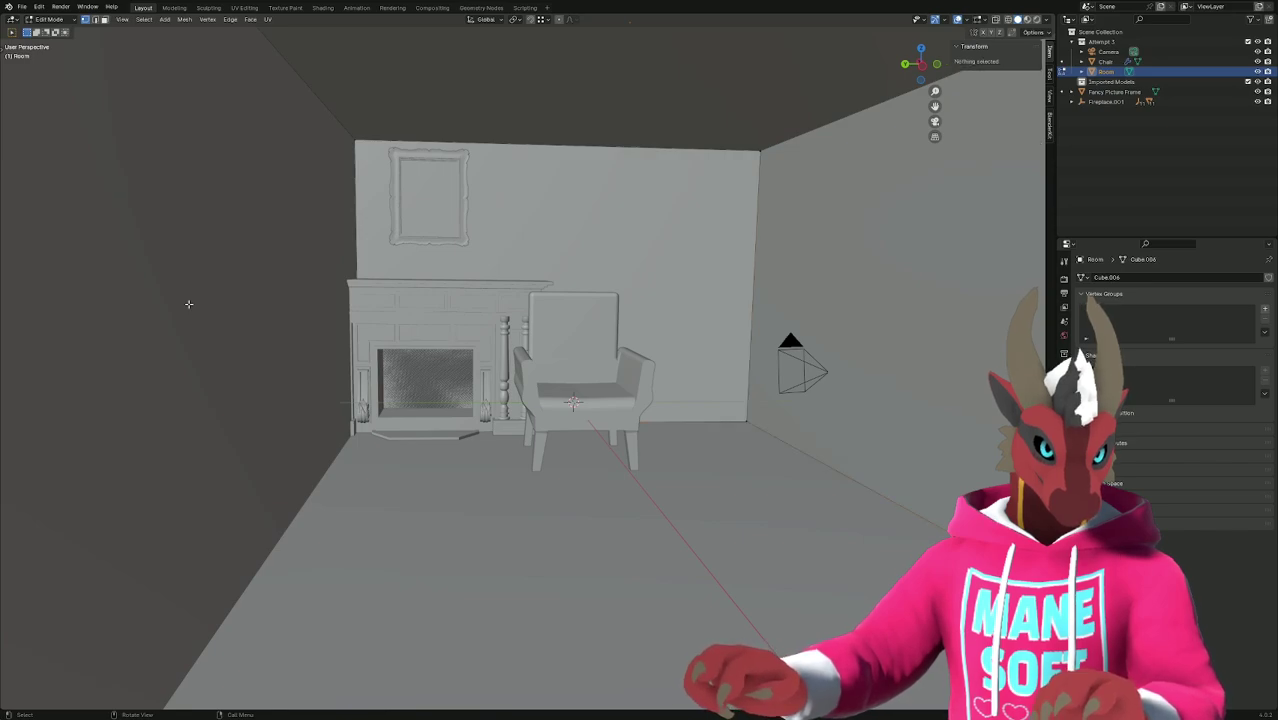
key(3)
click(189, 304)
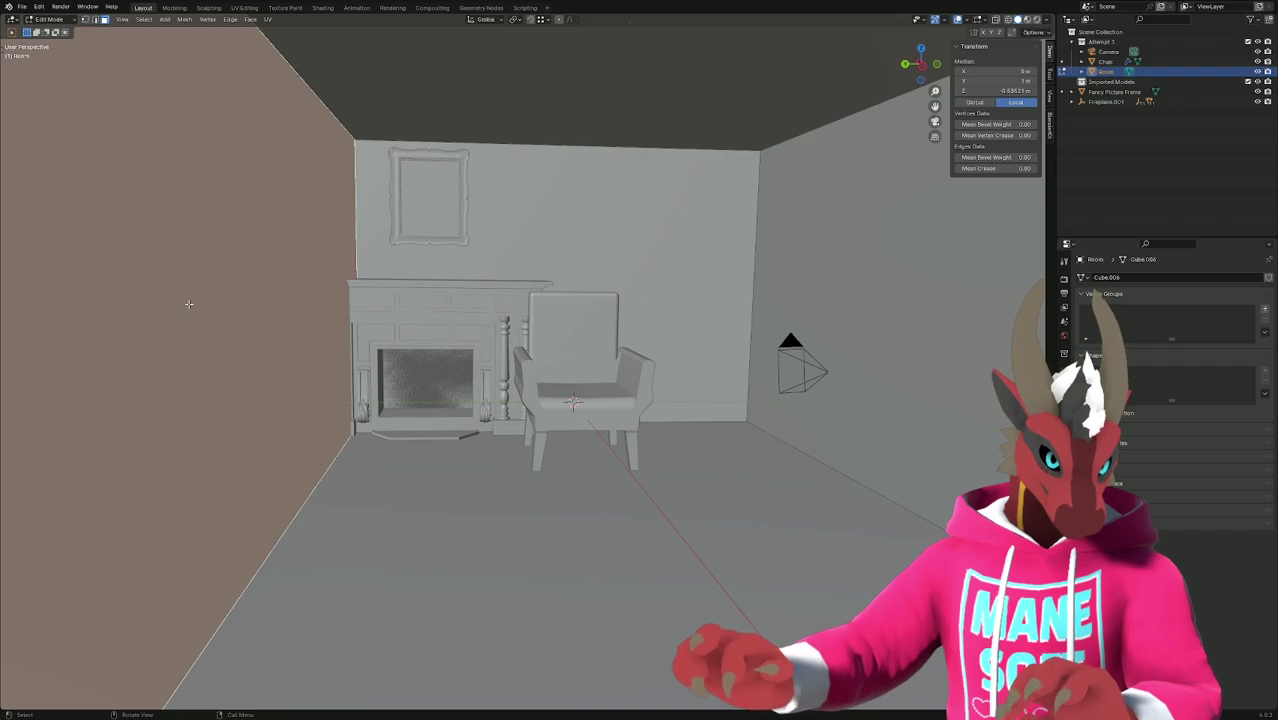
key(g)
key(y)
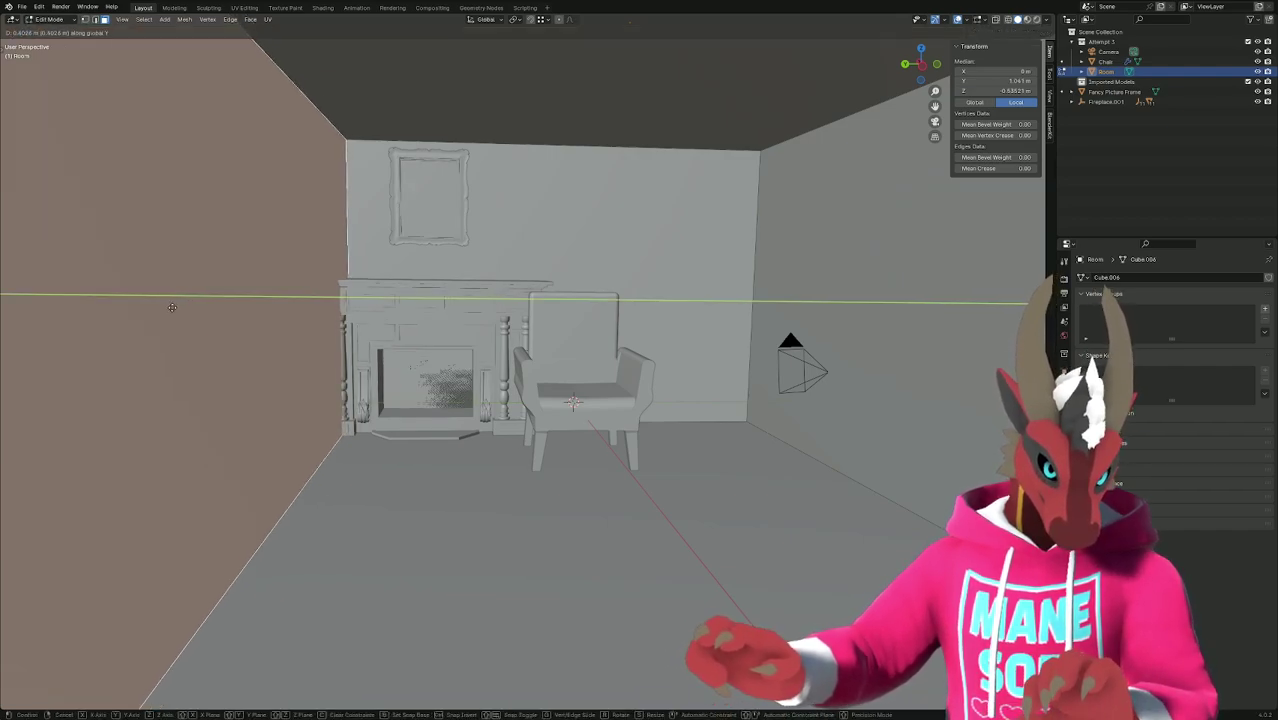
click(55, 328)
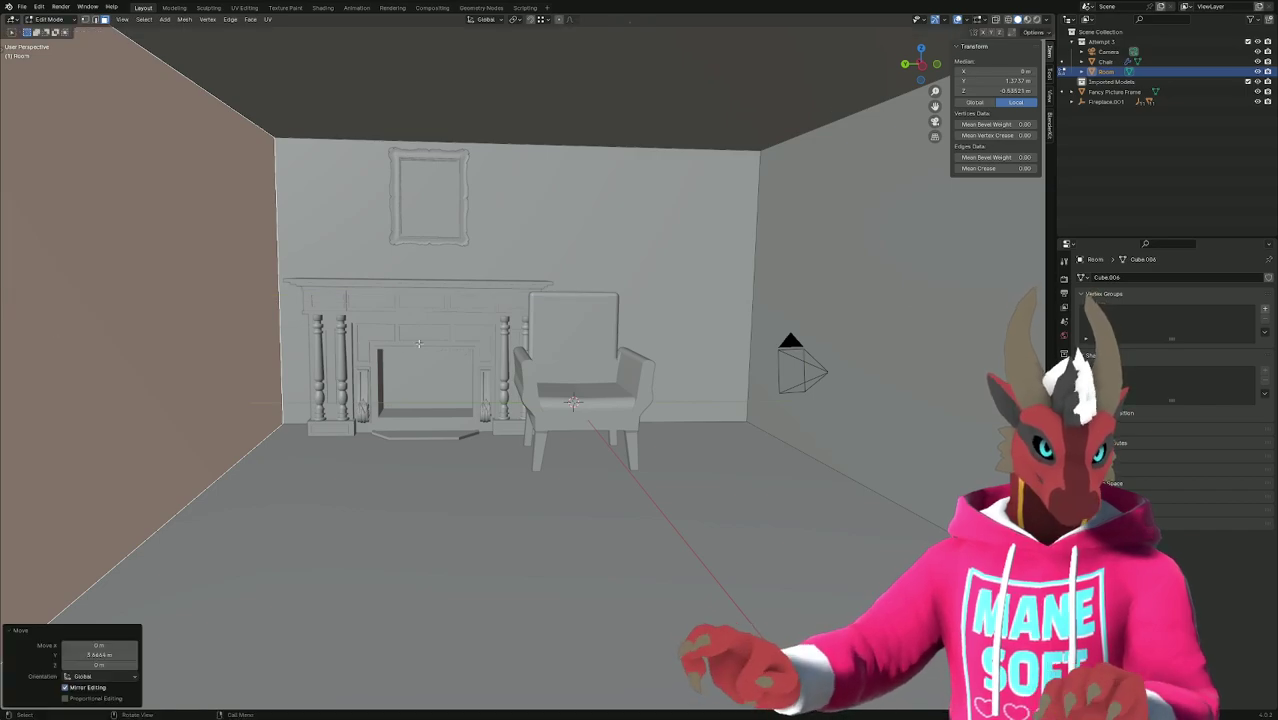
key(Tab)
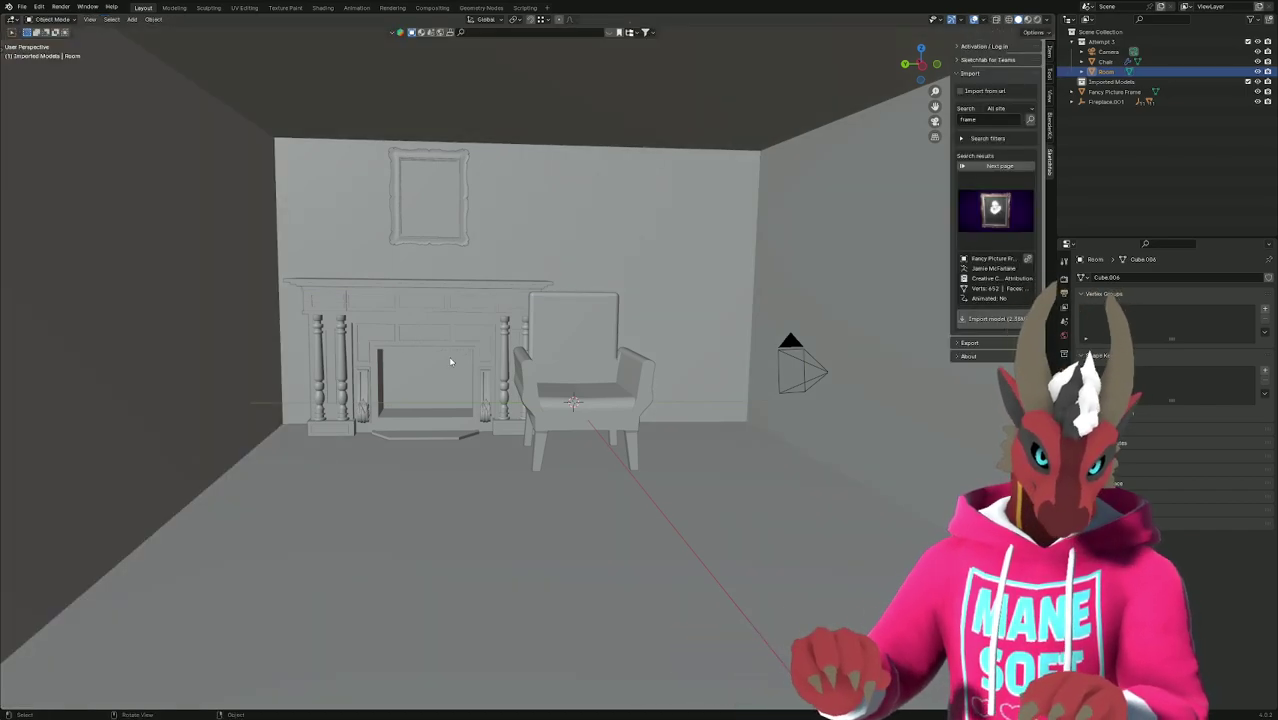
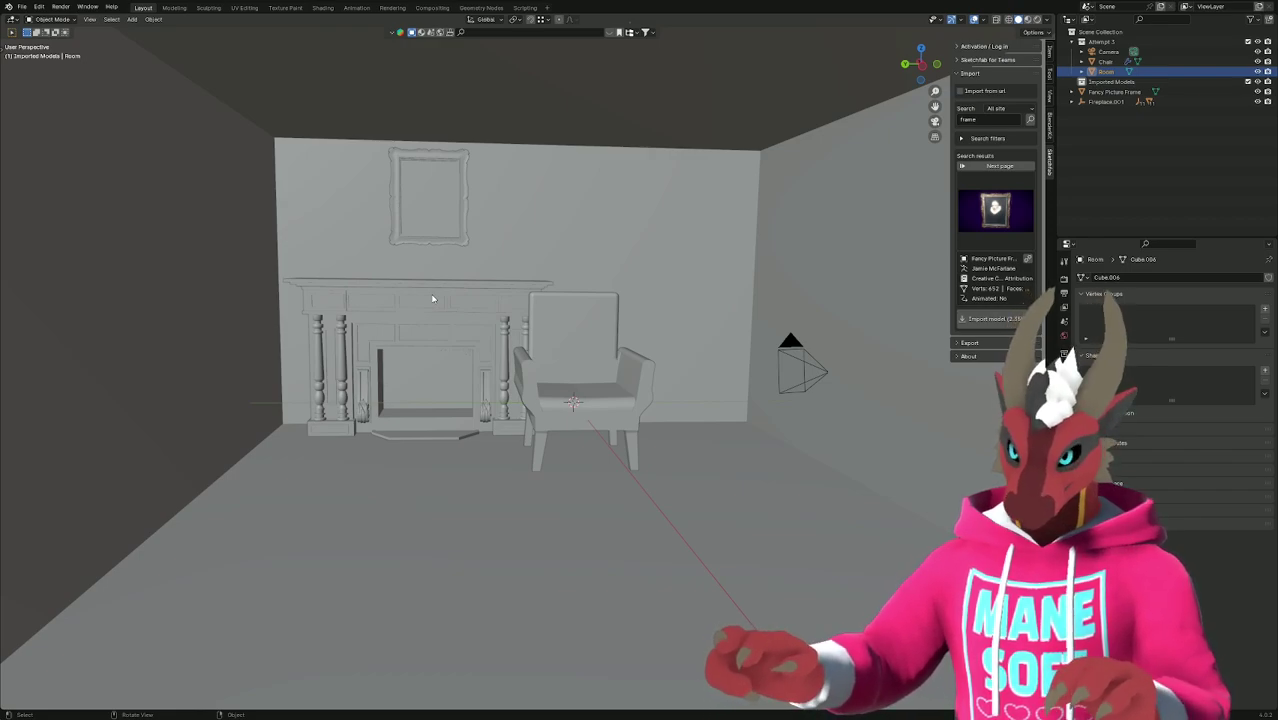
Switch to the Chrome browser and search Google in a new tab for "center one object over another blender".
key(alt+Tab)
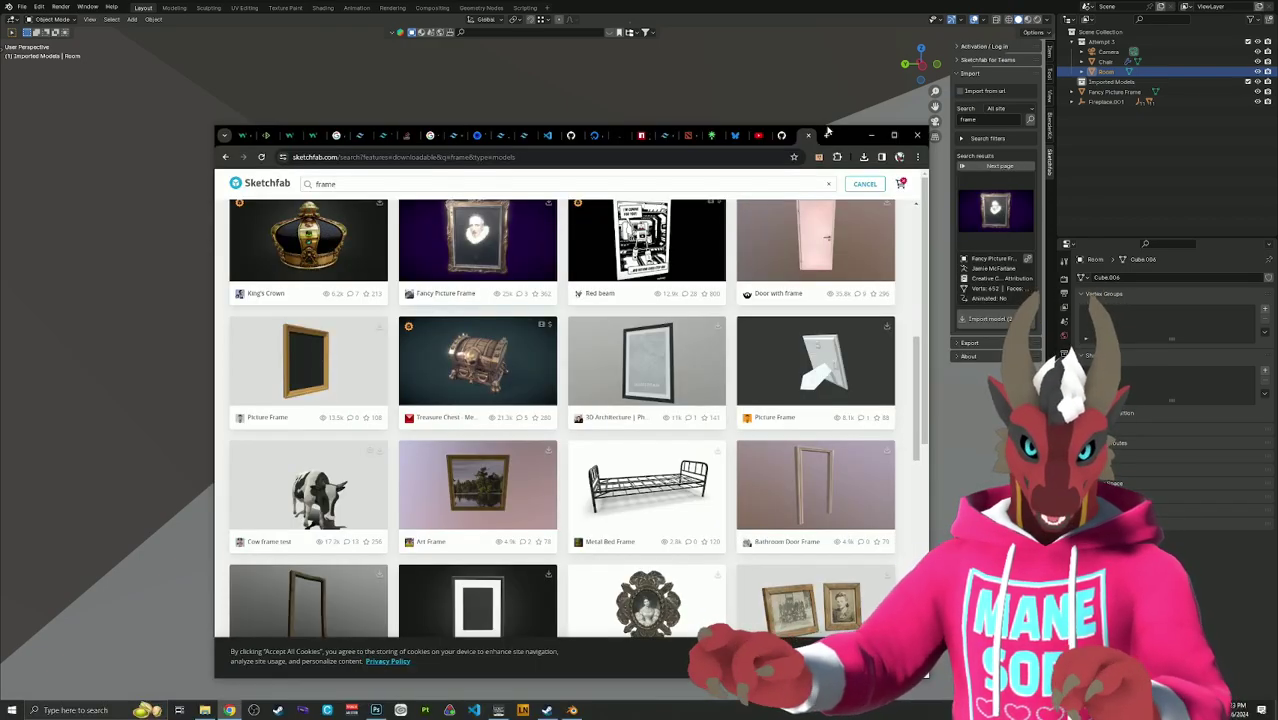
click(827, 136)
text(center one )
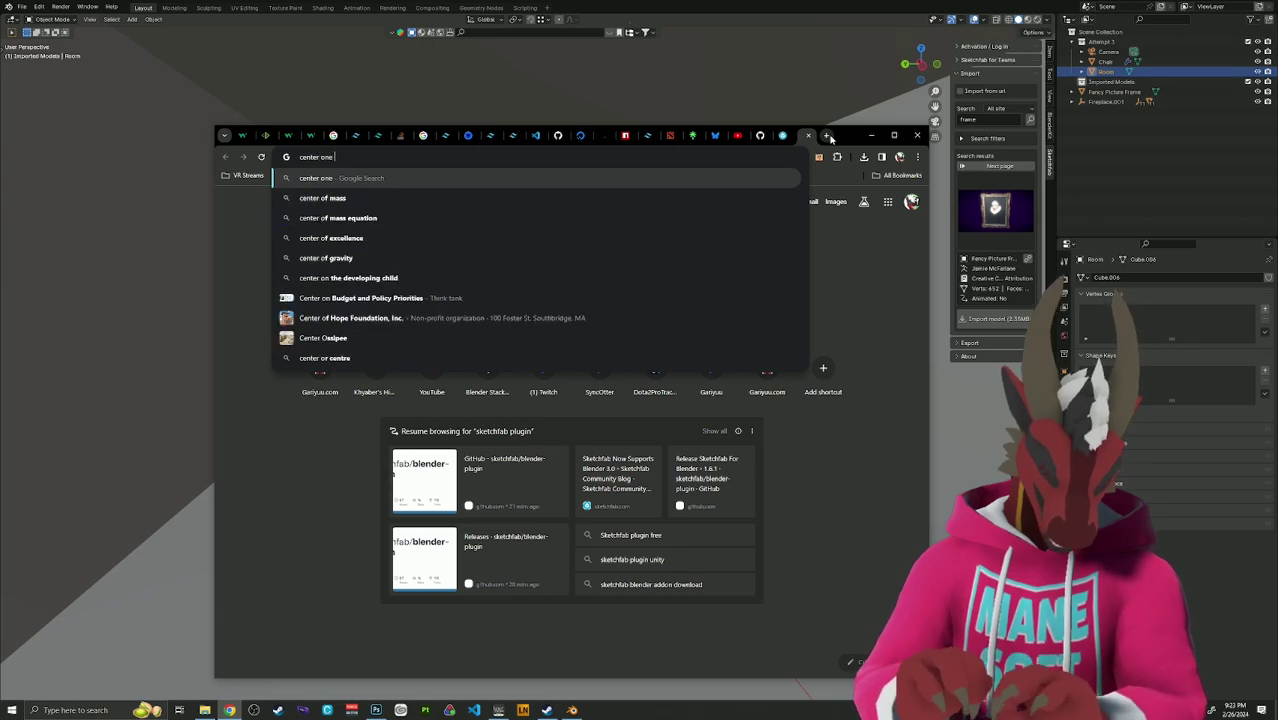
text(object over)
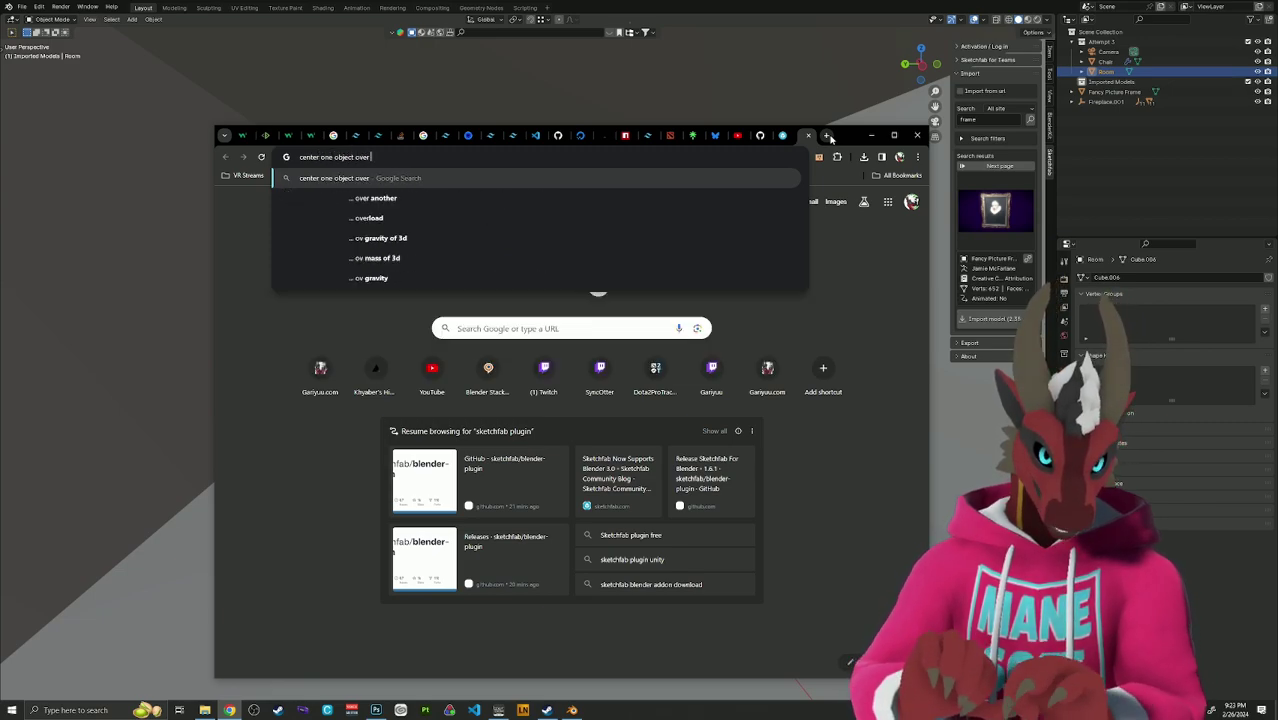
text( another blender)
key(Return)
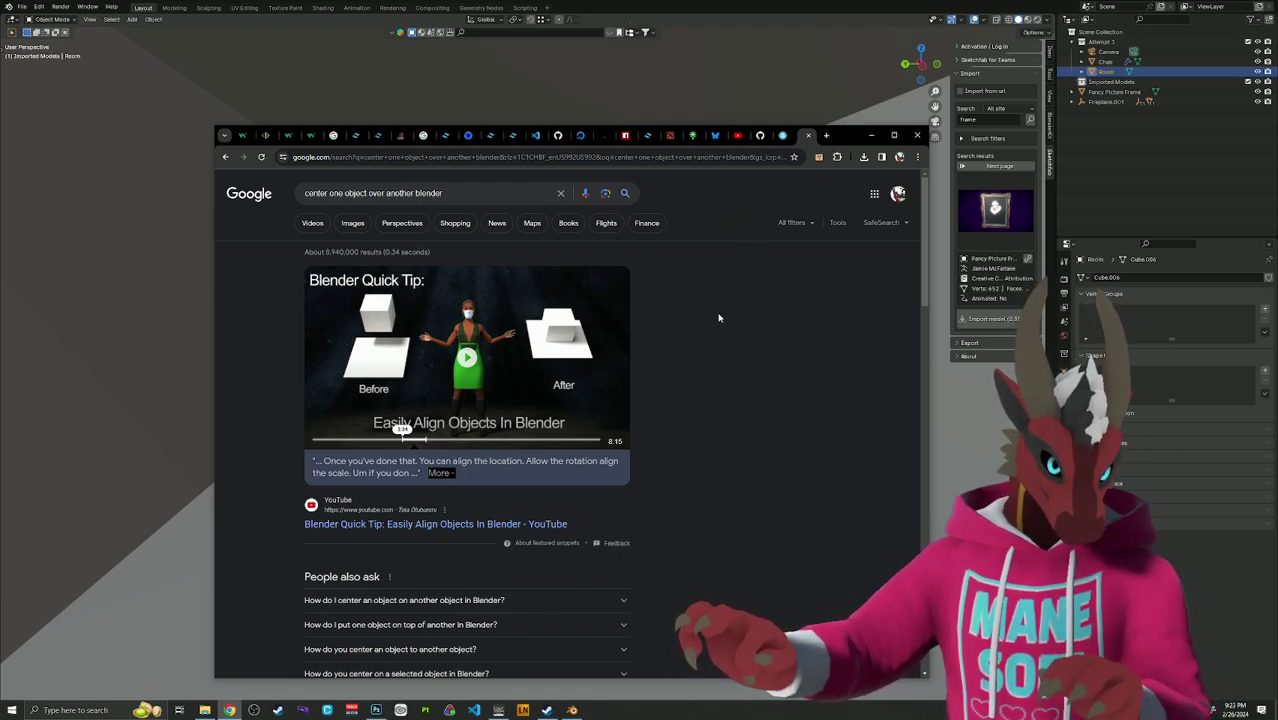
Open the Reddit thread "How to Center an Object to another Object" from the search results and read its suggested method.
scroll(718, 318, down, 4)
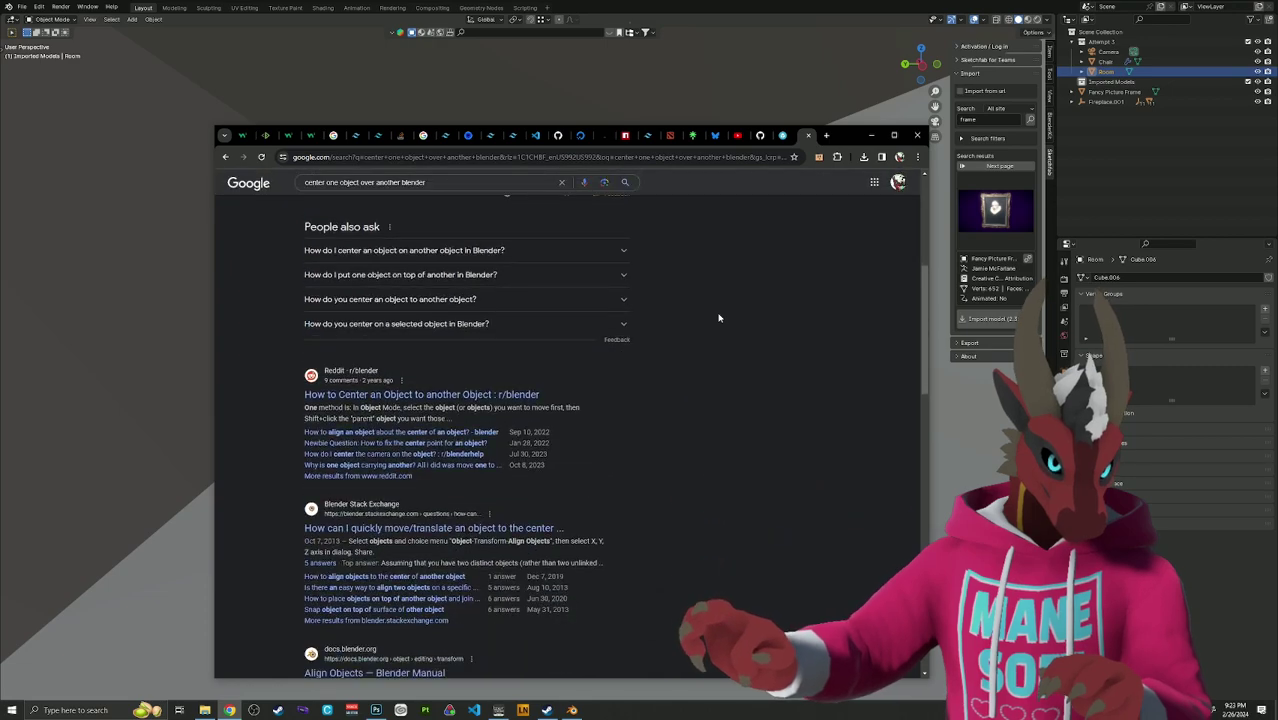
click(621, 254)
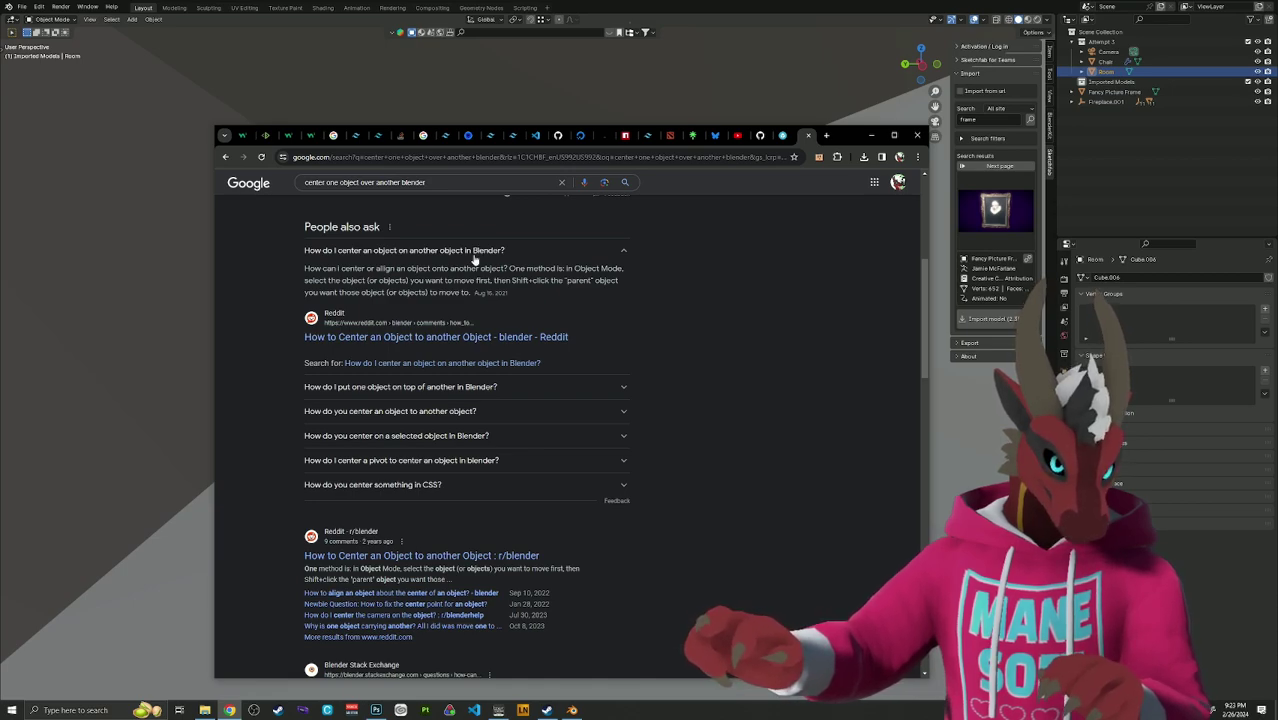
click(516, 557)
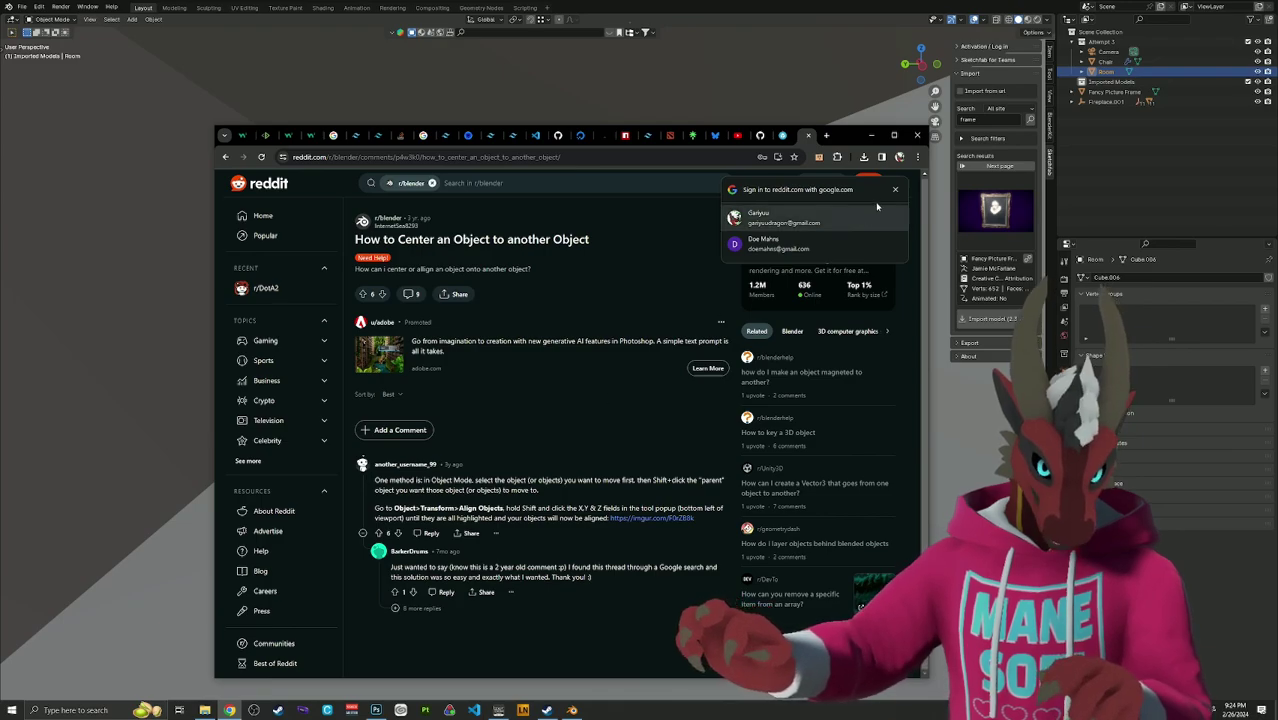
click(565, 421)
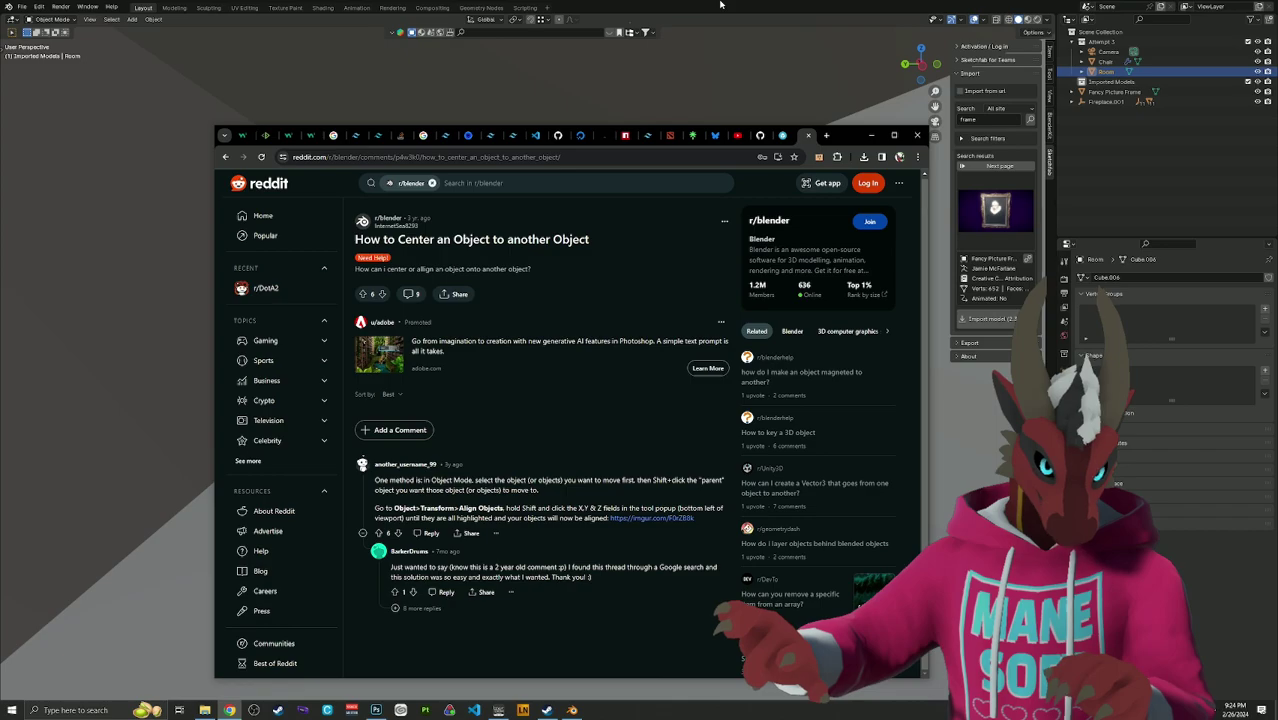
Switch to Blender and align the picture frame's center to the fireplace along the Y axis with Align Objects.
click(720, 5)
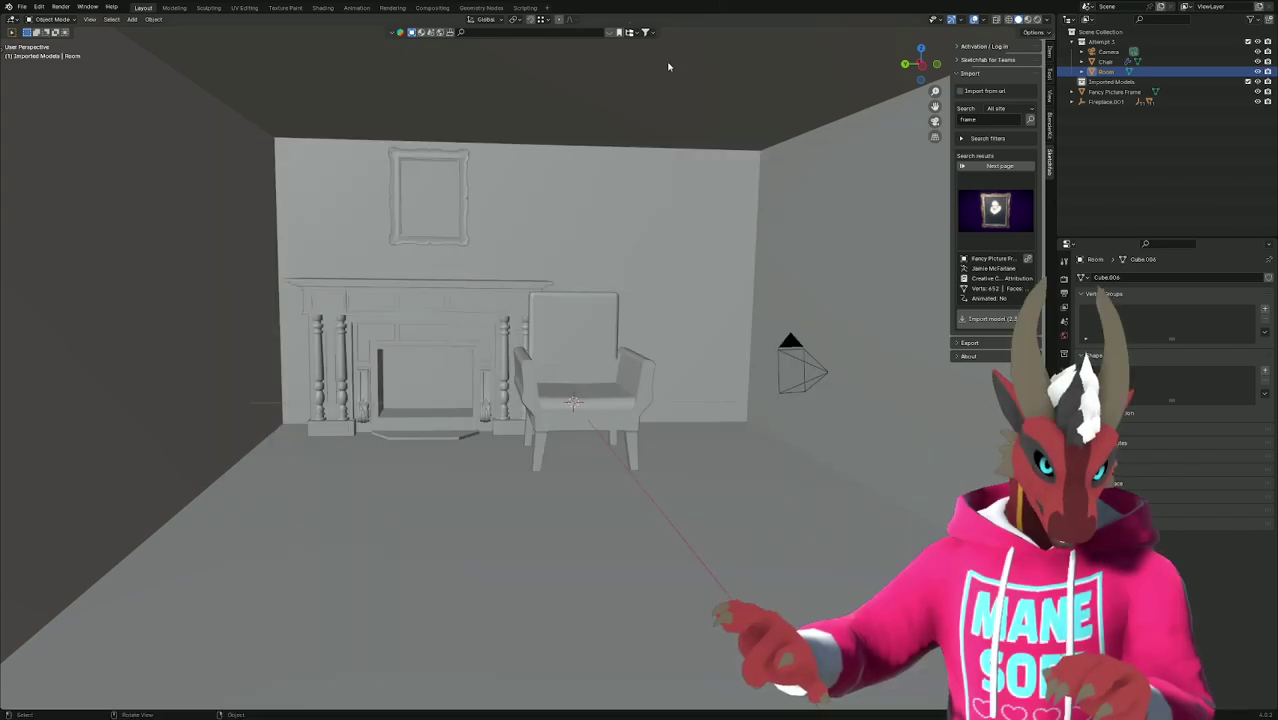
click(465, 205)
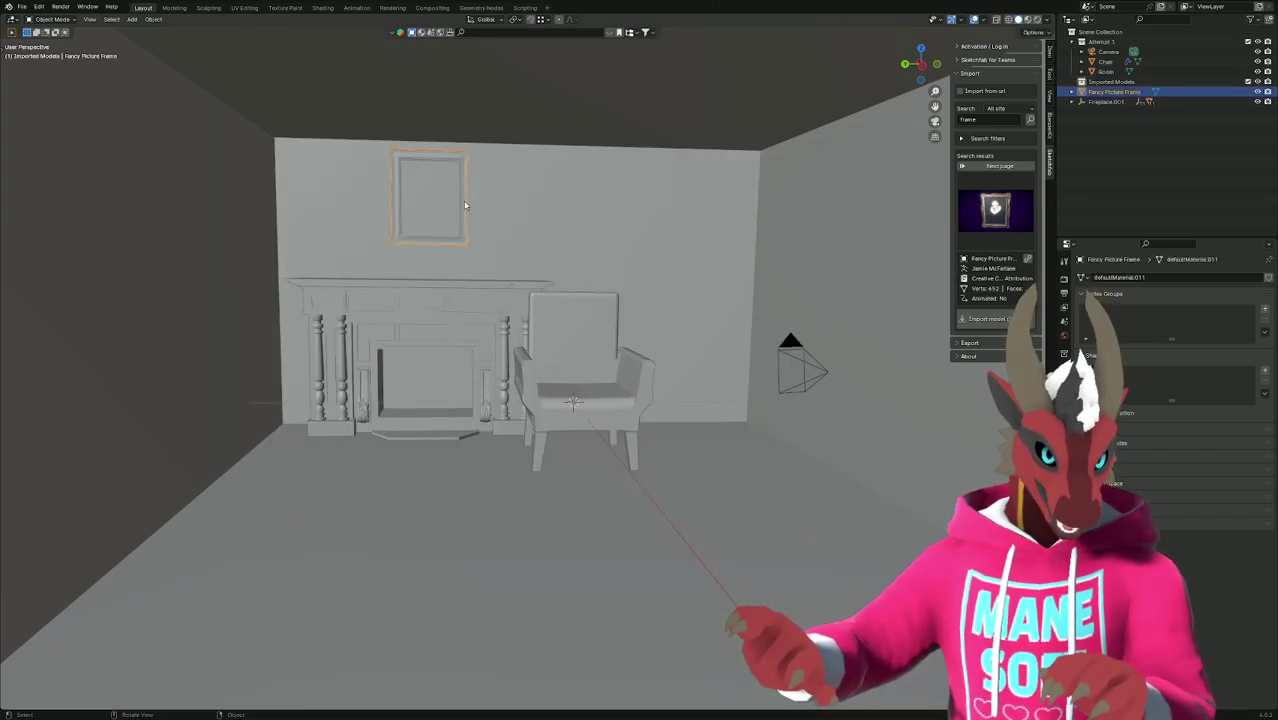
shift+click(452, 308)
key(alt+Tab)
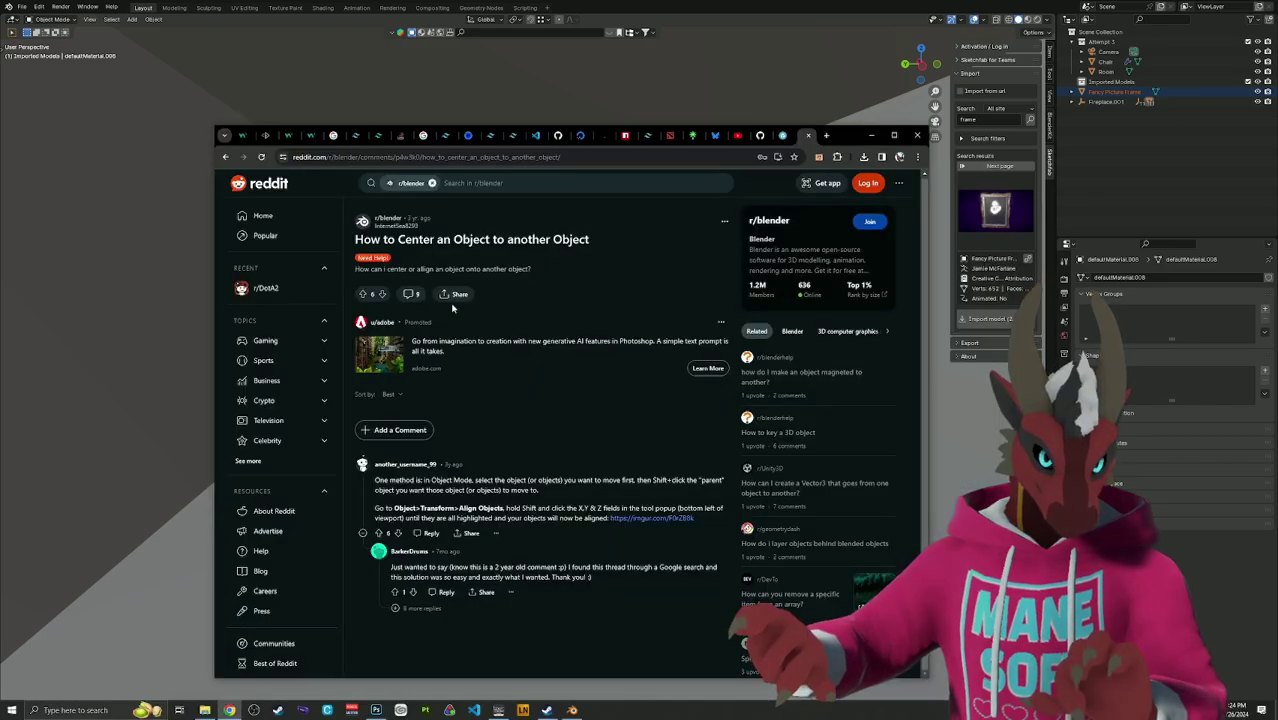
key(alt+Tab)
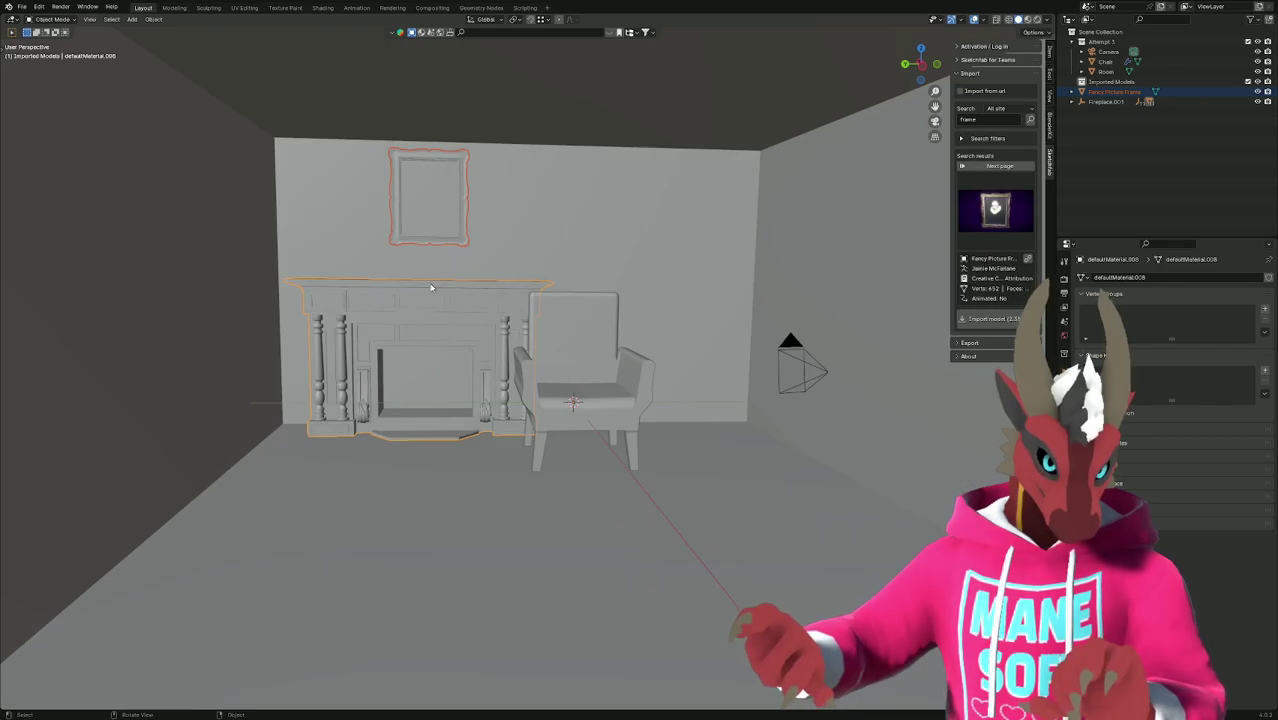
click(153, 19)
mouse_move(162, 31)
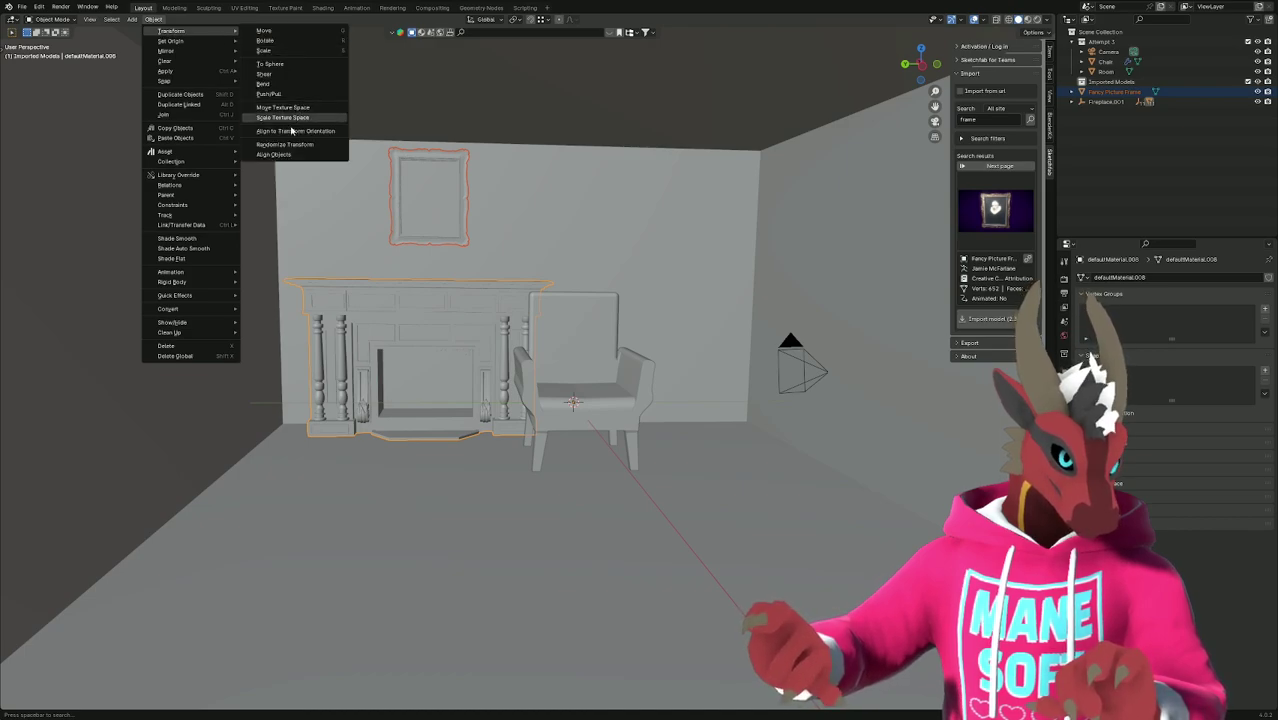
click(278, 154)
key(alt+Tab)
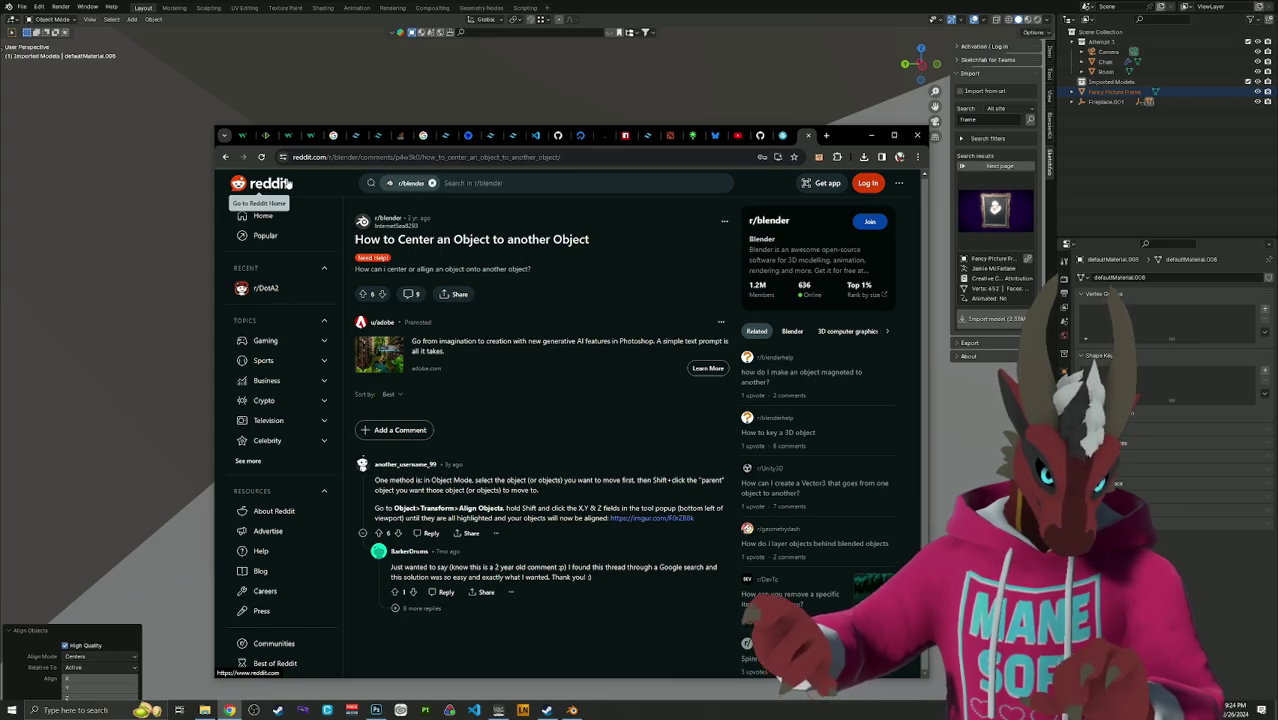
key(alt+Tab)
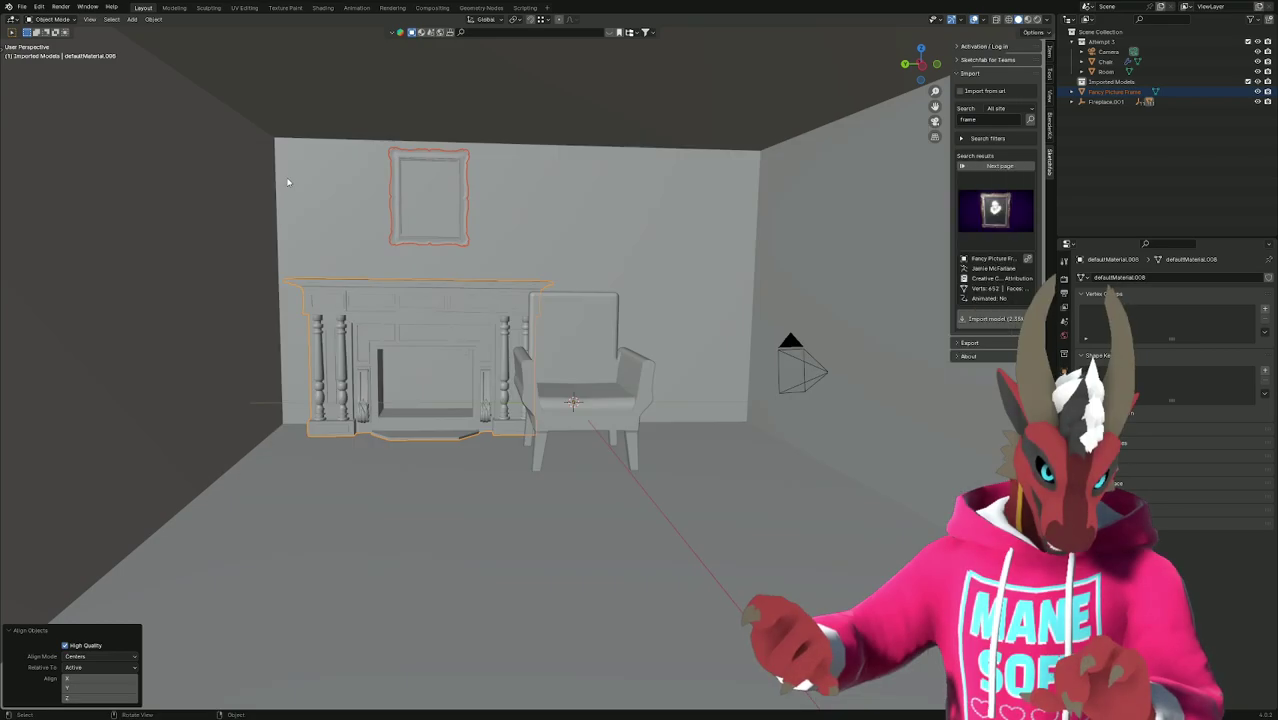
click(87, 689)
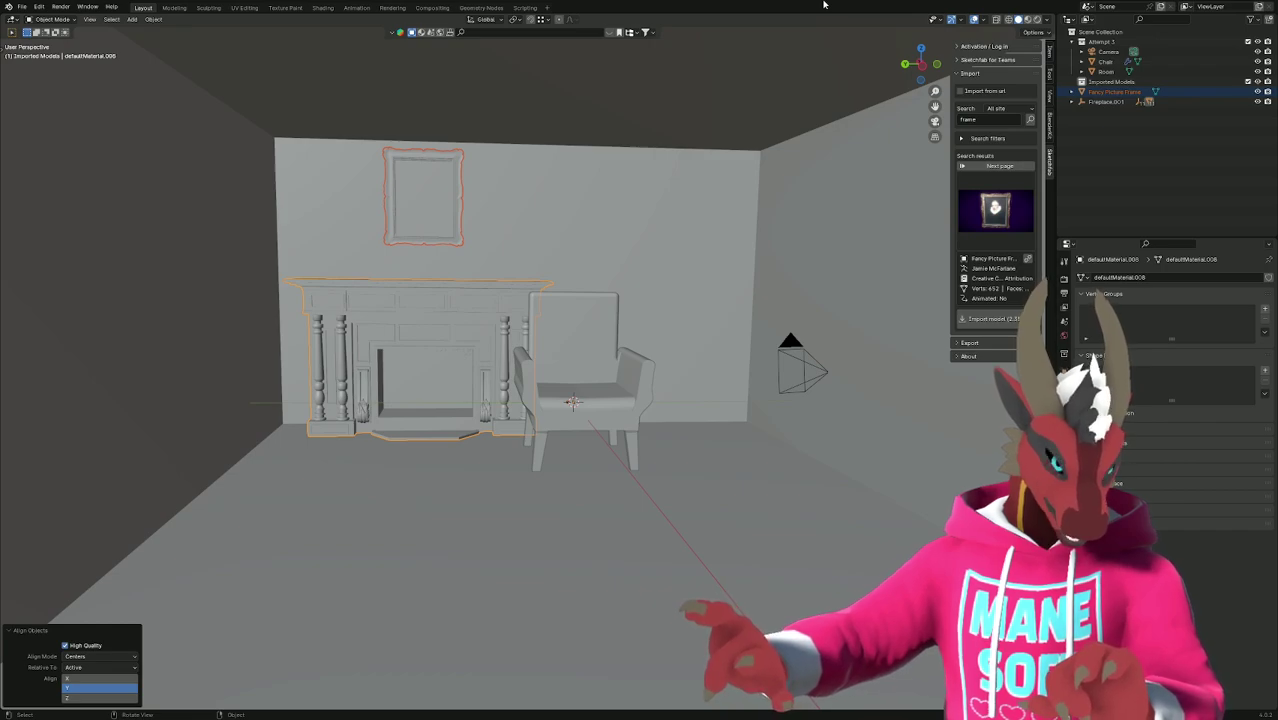
click(733, 203)
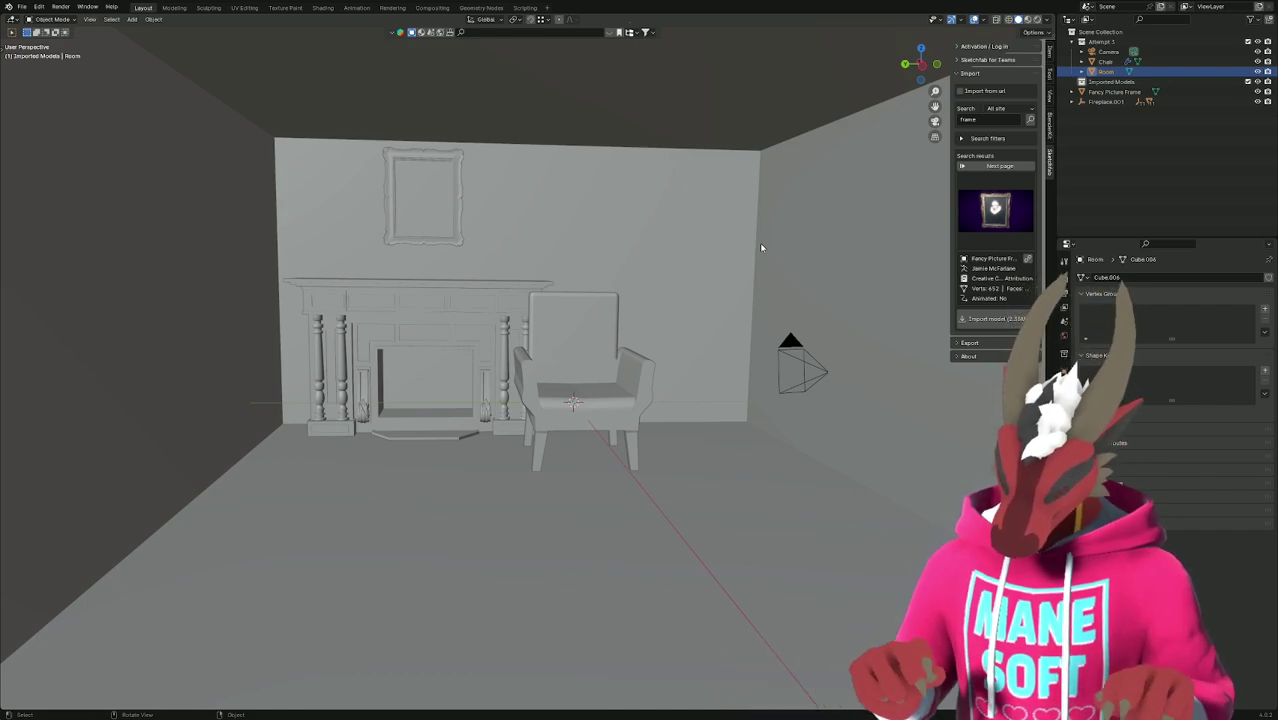
Inspect the picture frame's placement above the fireplace in left orthographic view, in perspective and through the camera.
key(ctrl+KP_3)
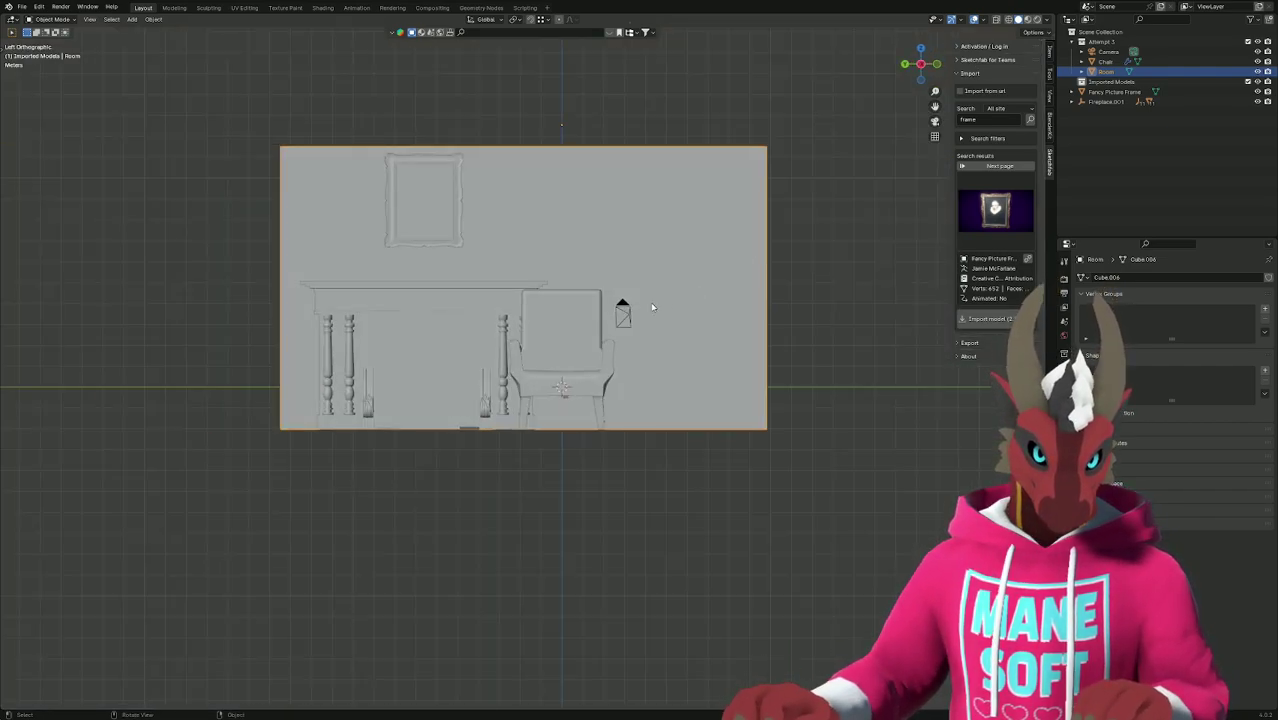
shift+middle_drag(591, 272, 693, 382)
scroll(700, 390, up, 4)
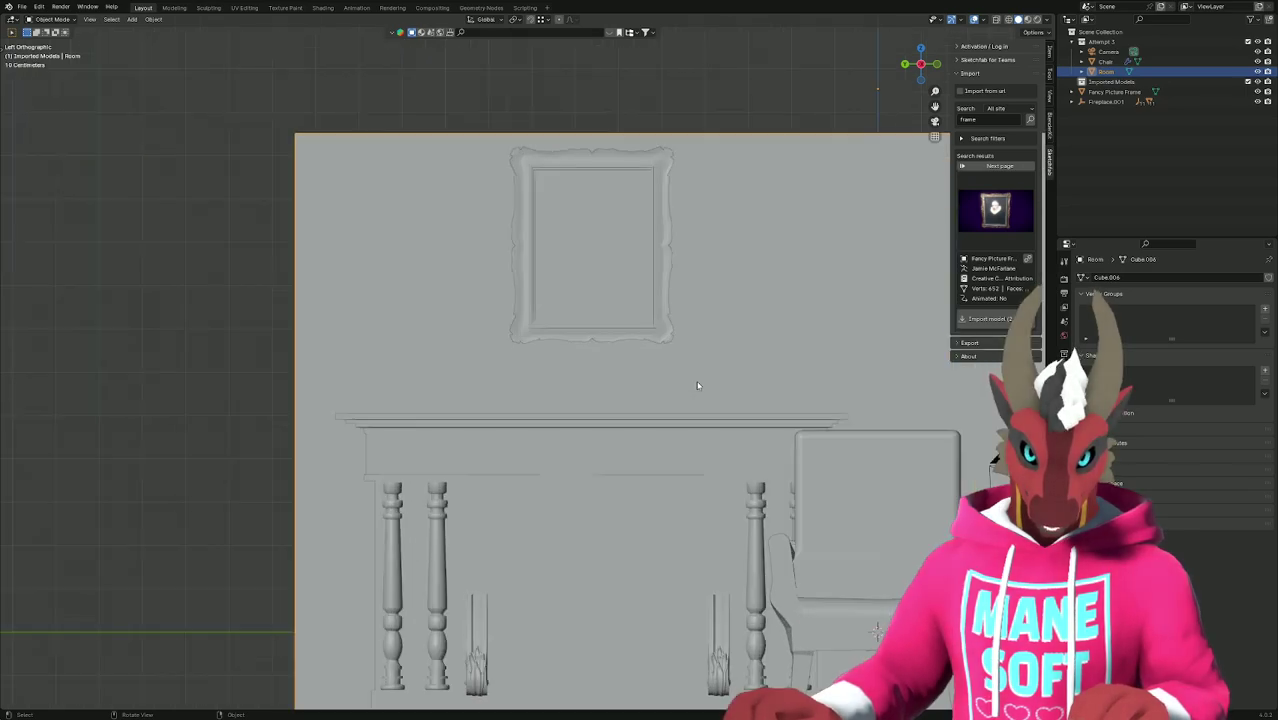
scroll(702, 395, down, 3)
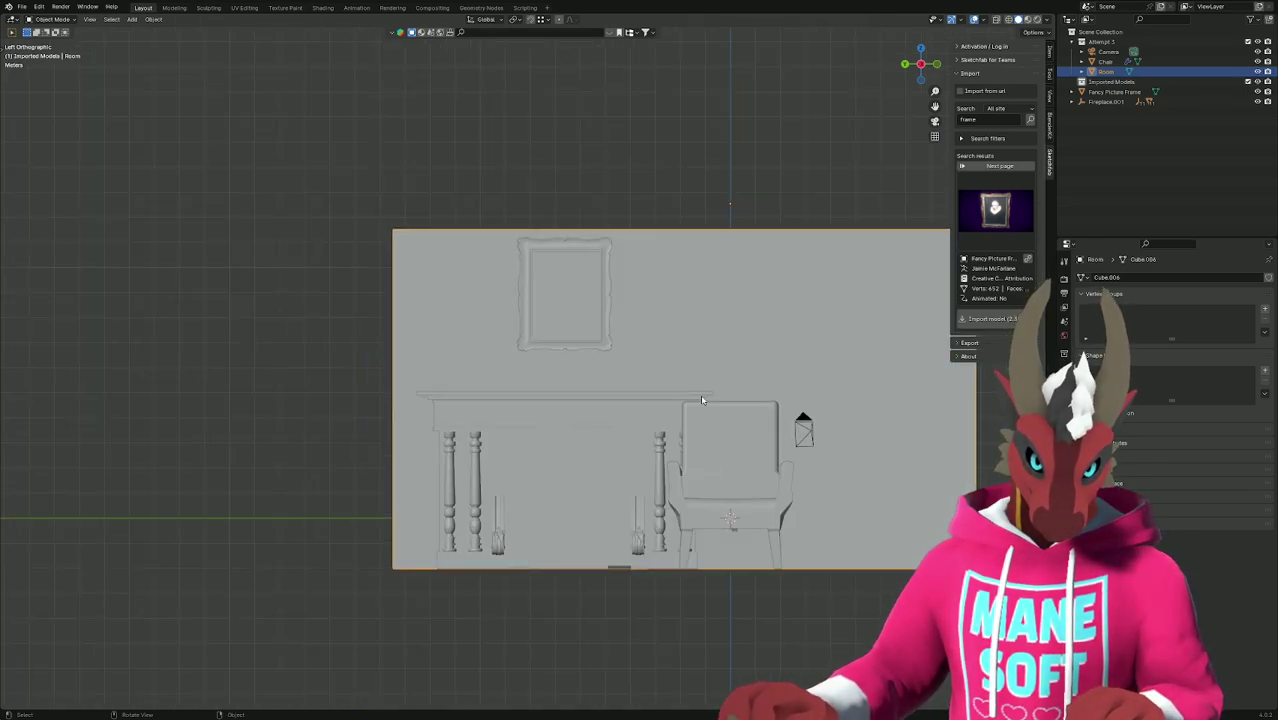
middle_drag(701, 400, 707, 422)
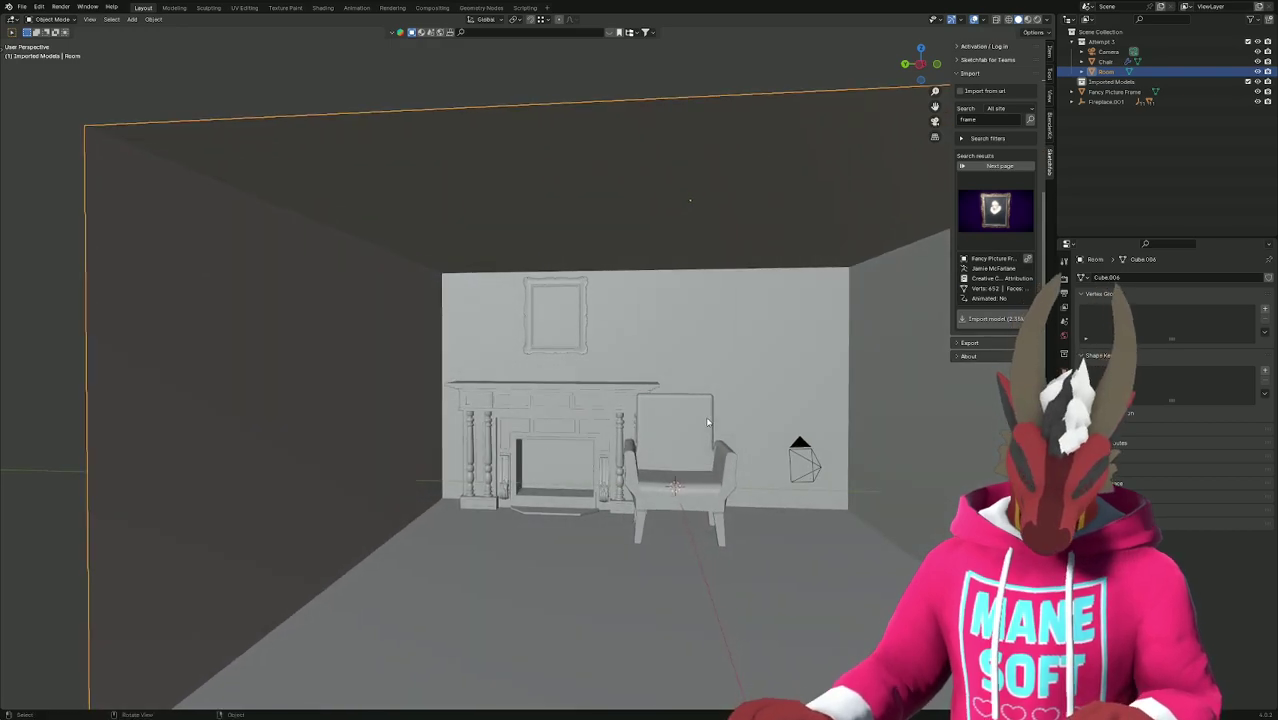
key(KP_0)
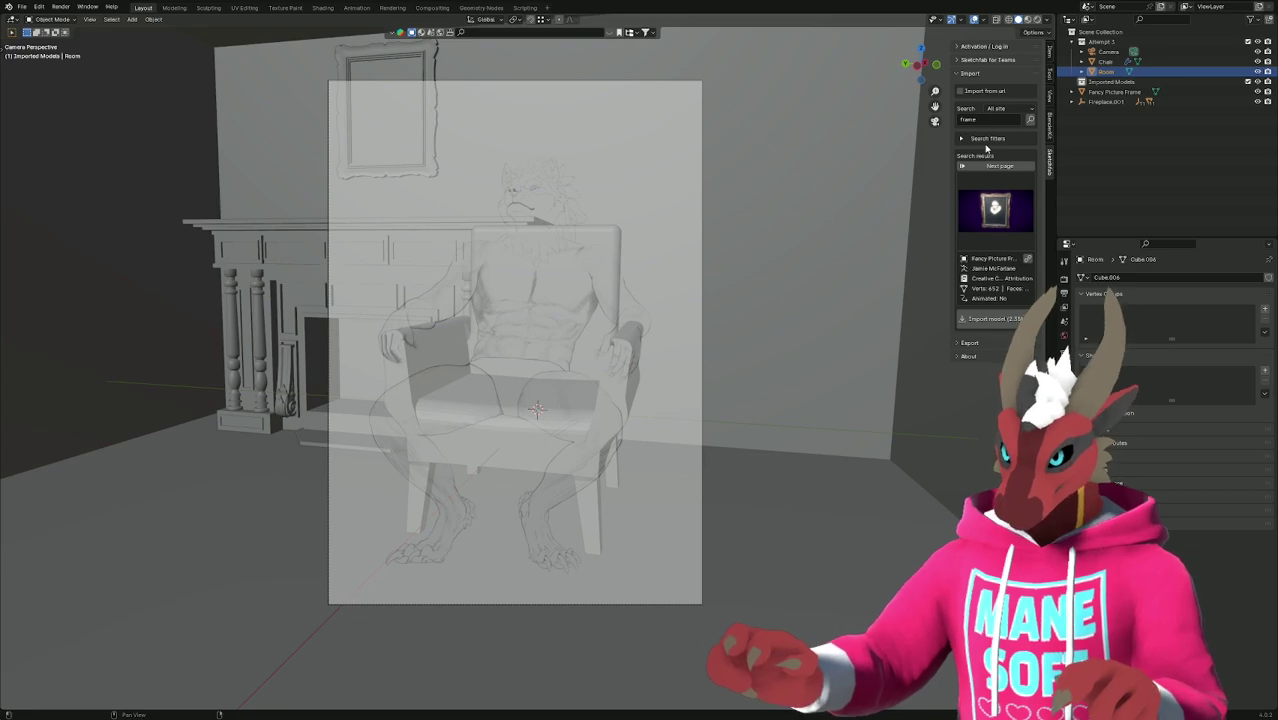
Switch to the browser, search Sketchfab's downloadable models for "books" and look through the results.
key(alt+Tab)
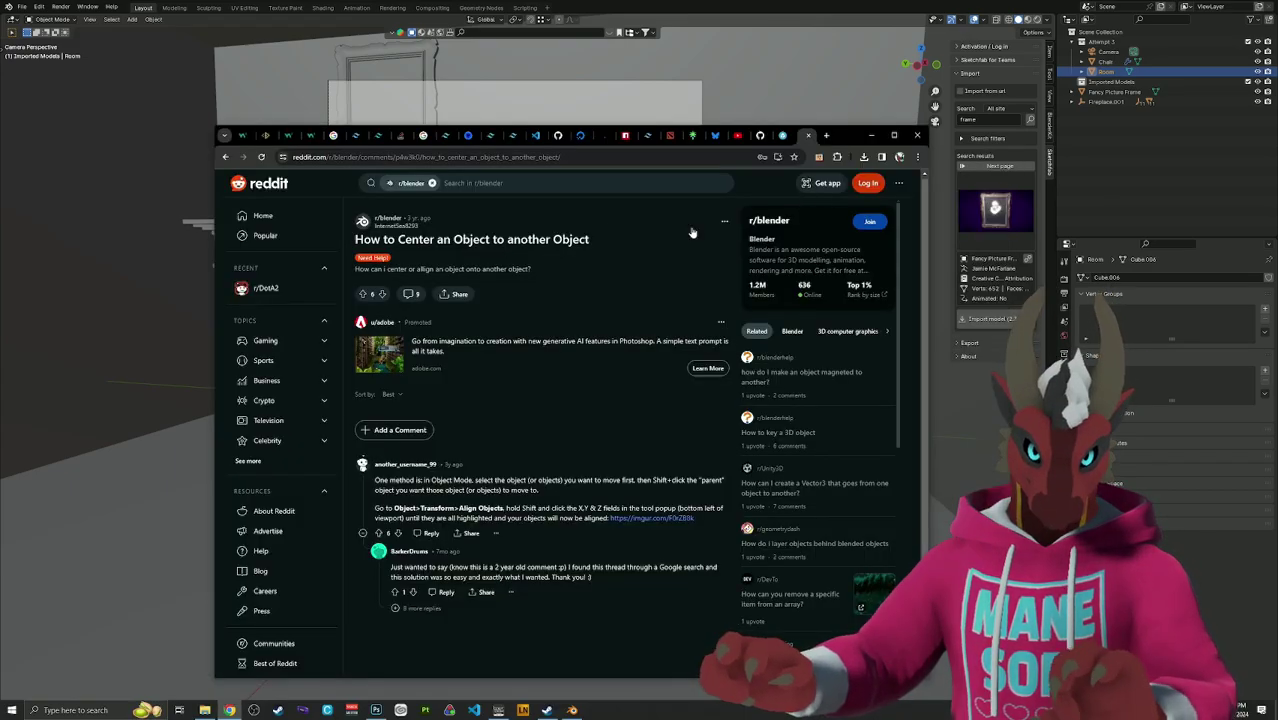
click(809, 136)
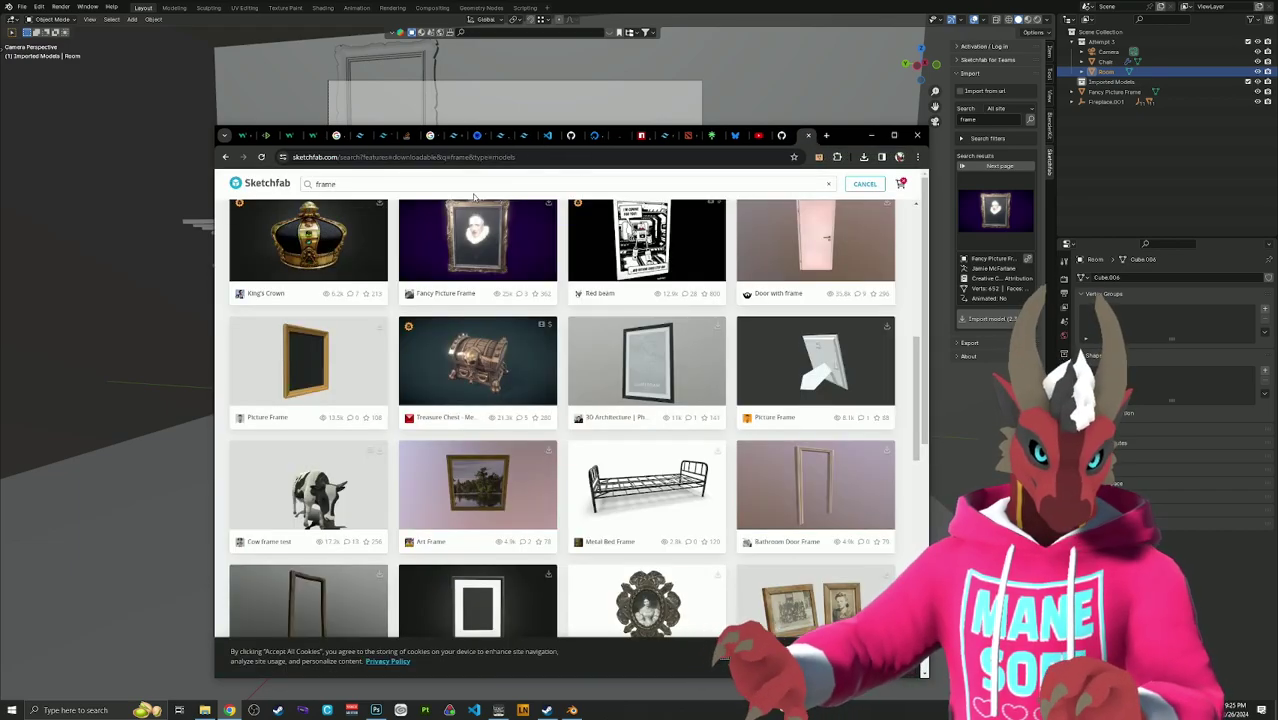
key(ctrl+a)
triple_click(392, 185)
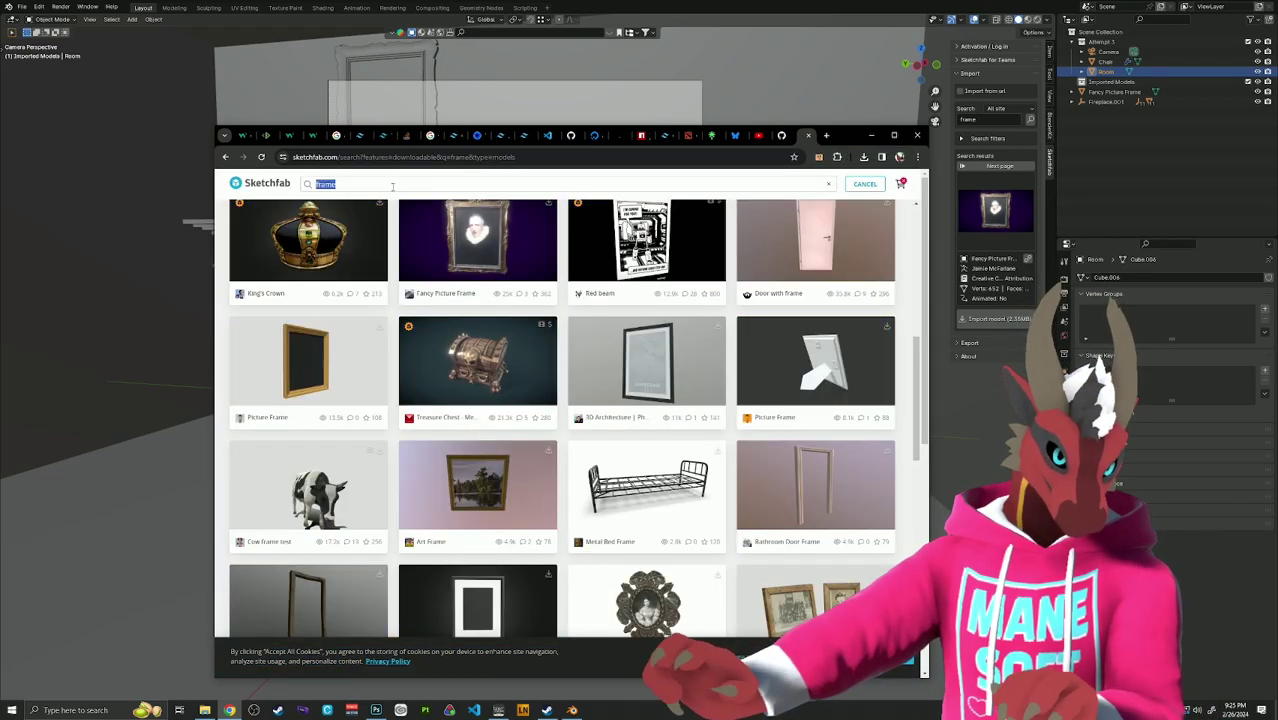
text(books)
key(Return)
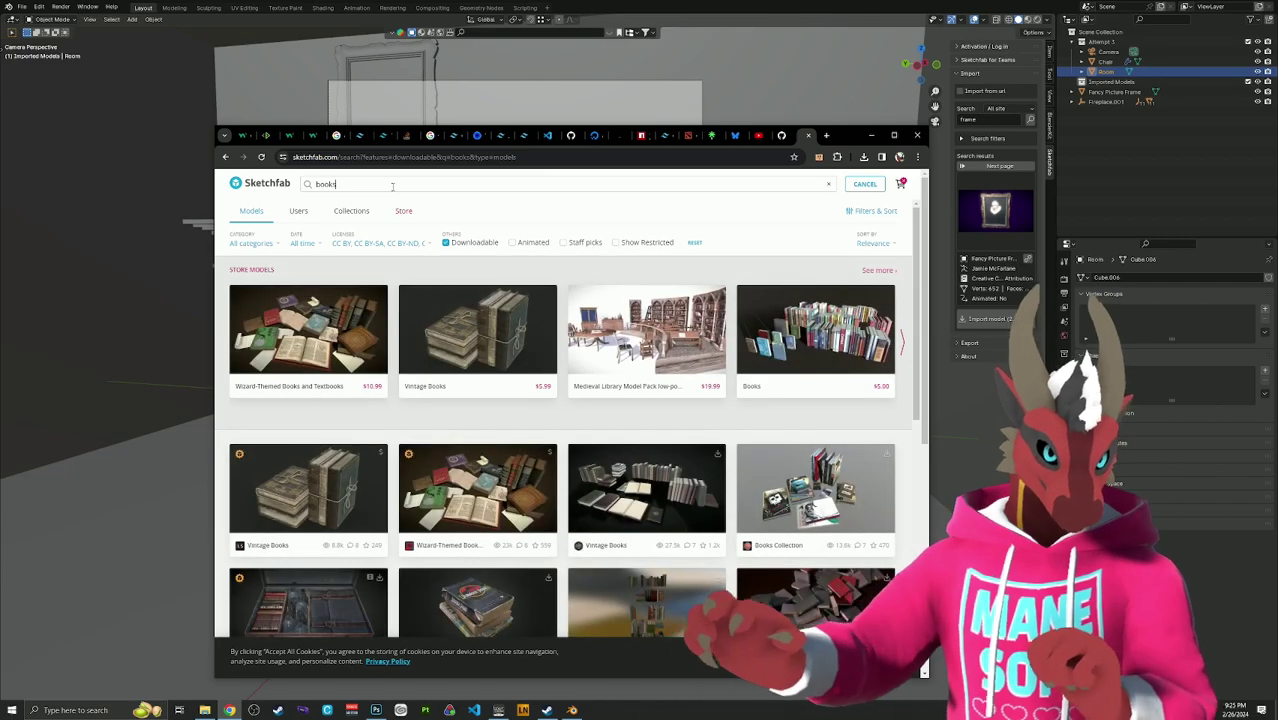
scroll(407, 218, down, 2)
scroll(407, 218, down, 1)
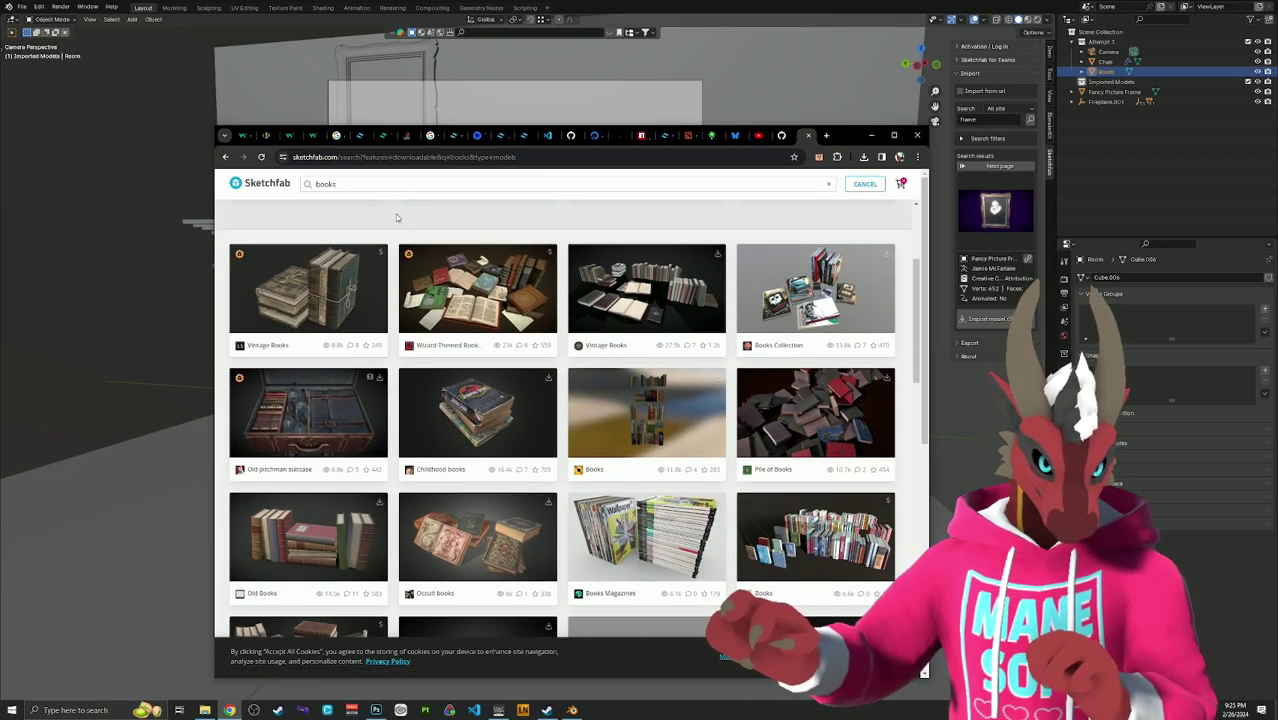
Switch to Blender, search the Sketchfab add-on for "books" and import the Vintage Books model.
click(928, 5)
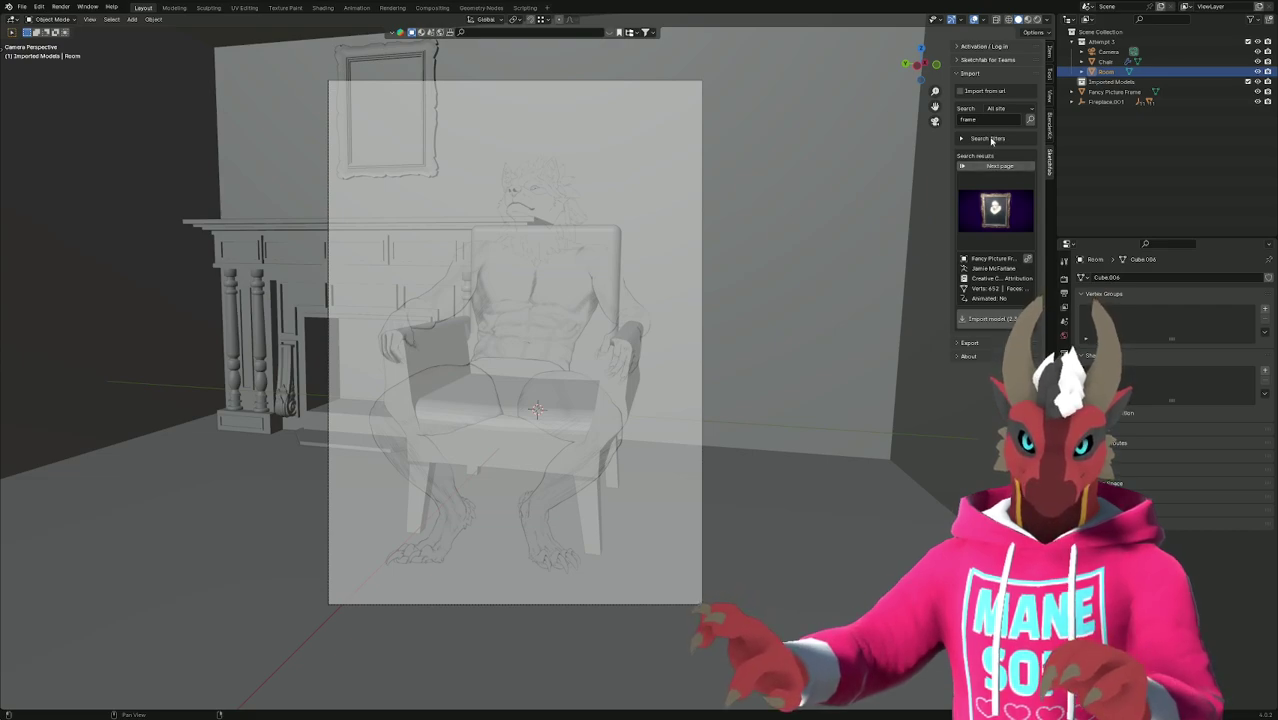
click(986, 121)
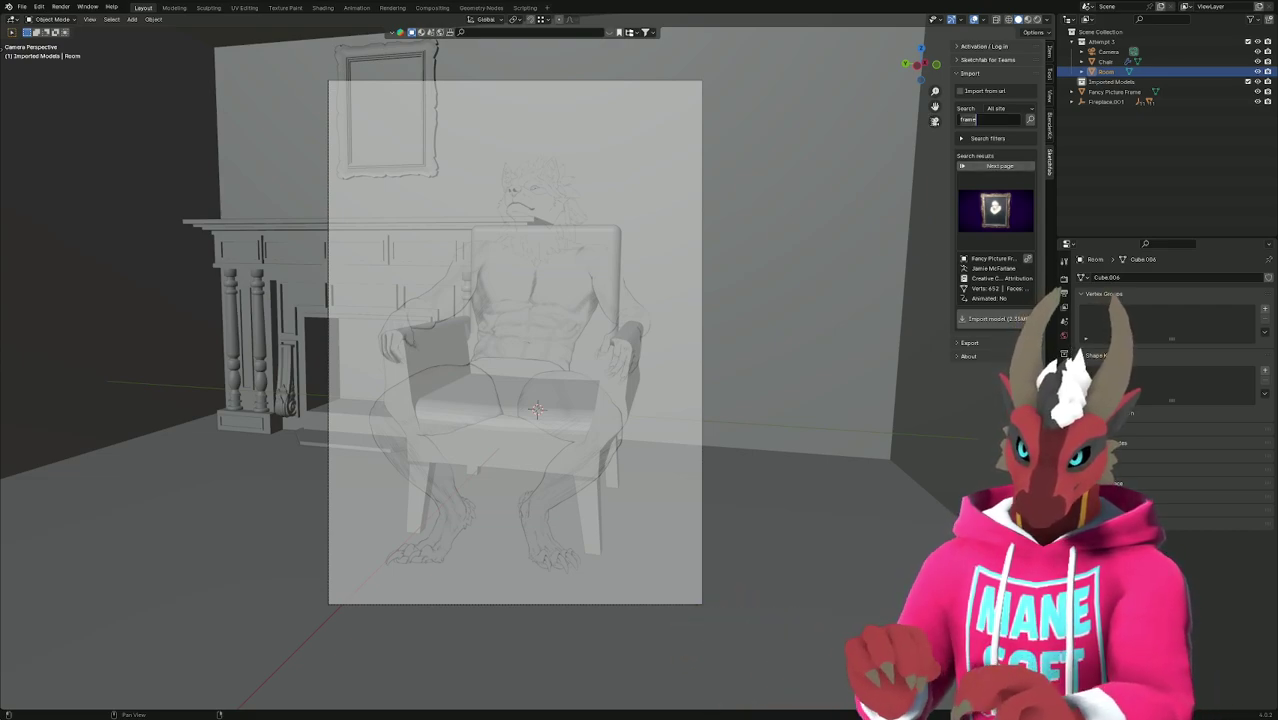
text(books)
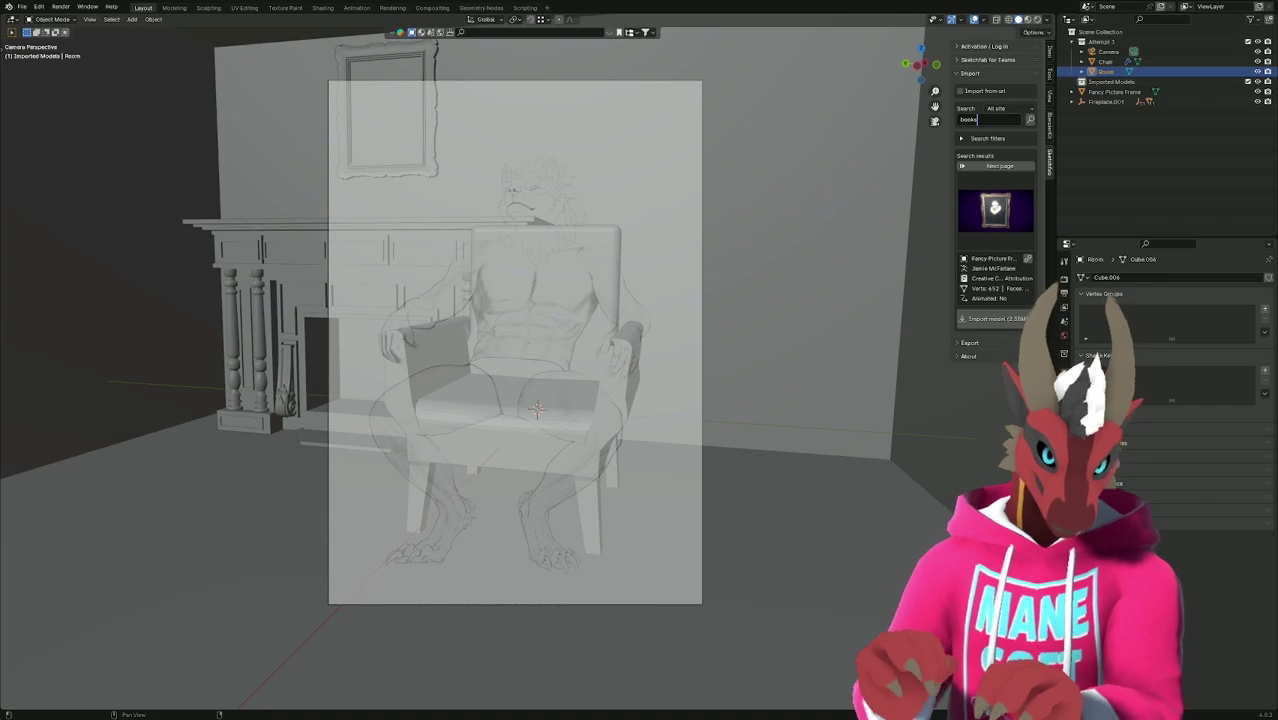
key(Return)
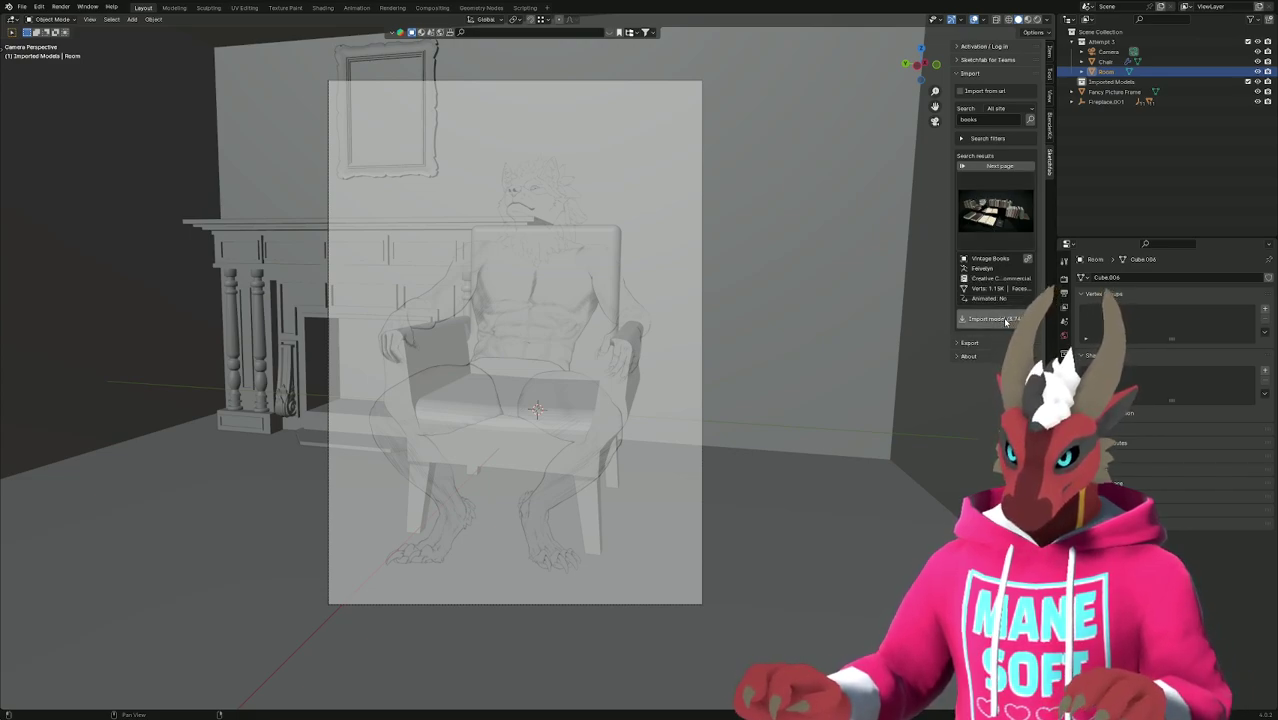
click(1008, 319)
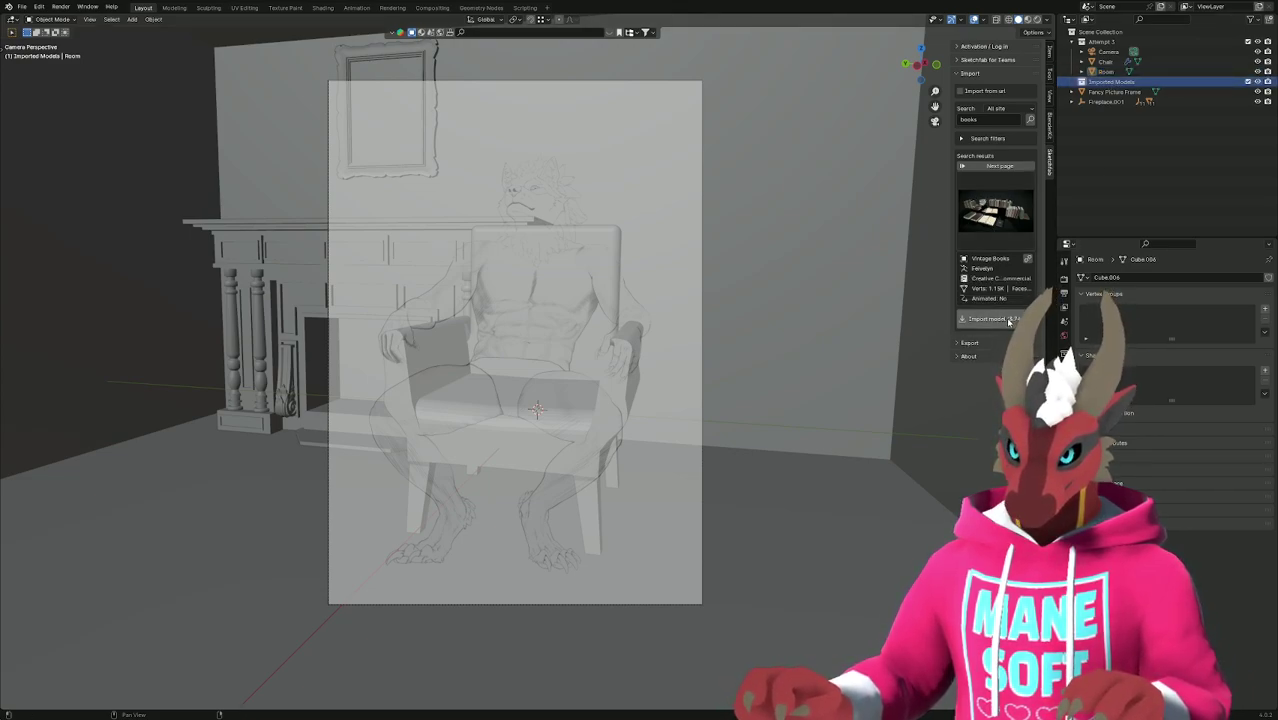
key(KP_0)
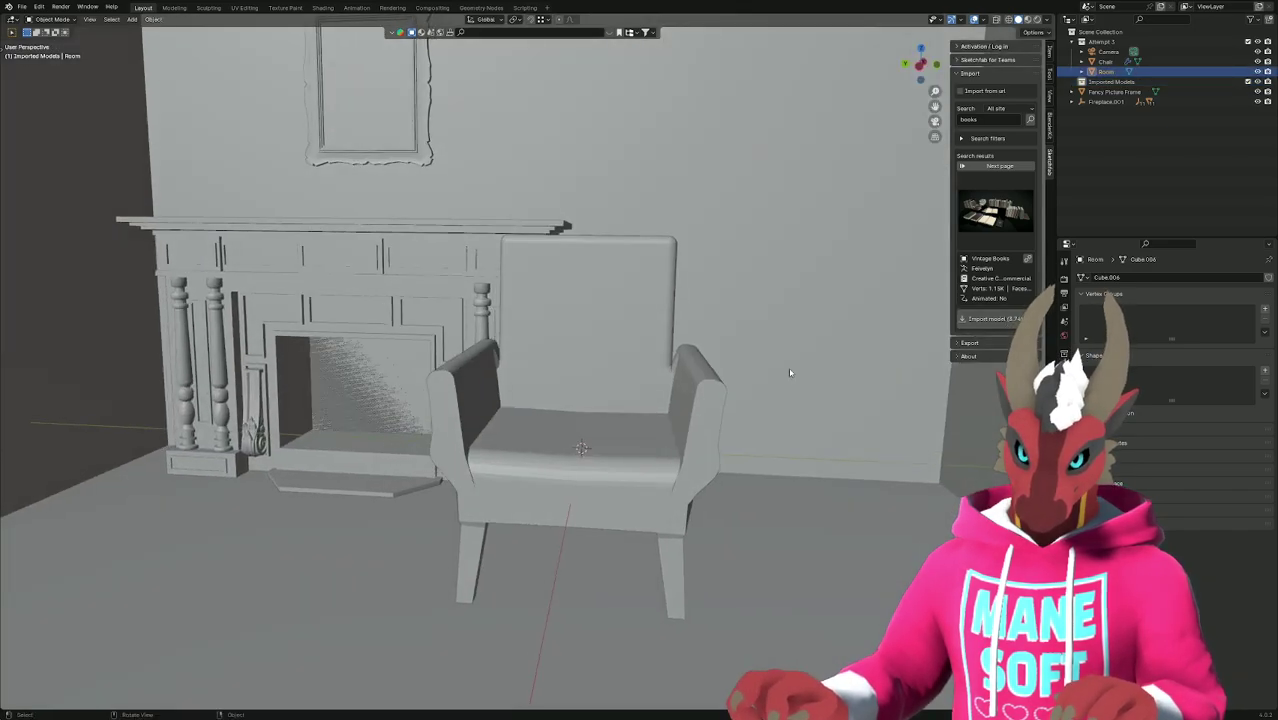
click(1008, 319)
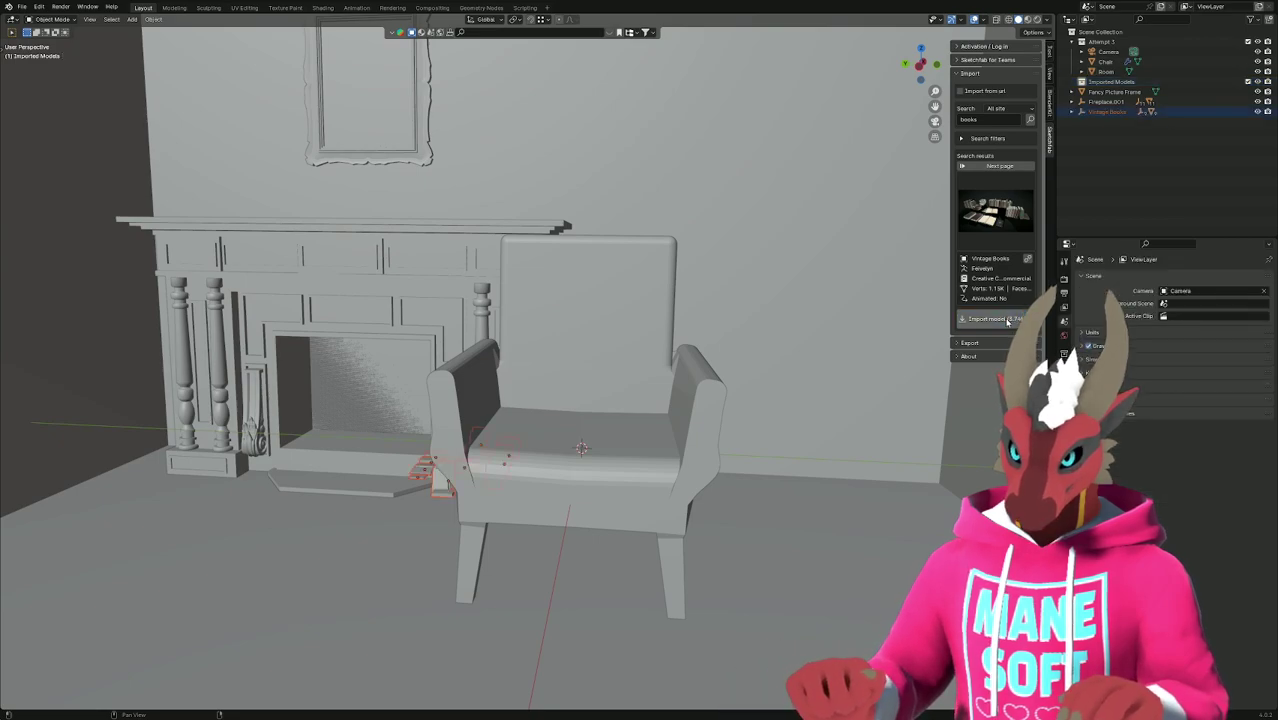
Hide the Attempt 3 collection so that only the imported models show around the new books.
scroll(563, 376, down, 5)
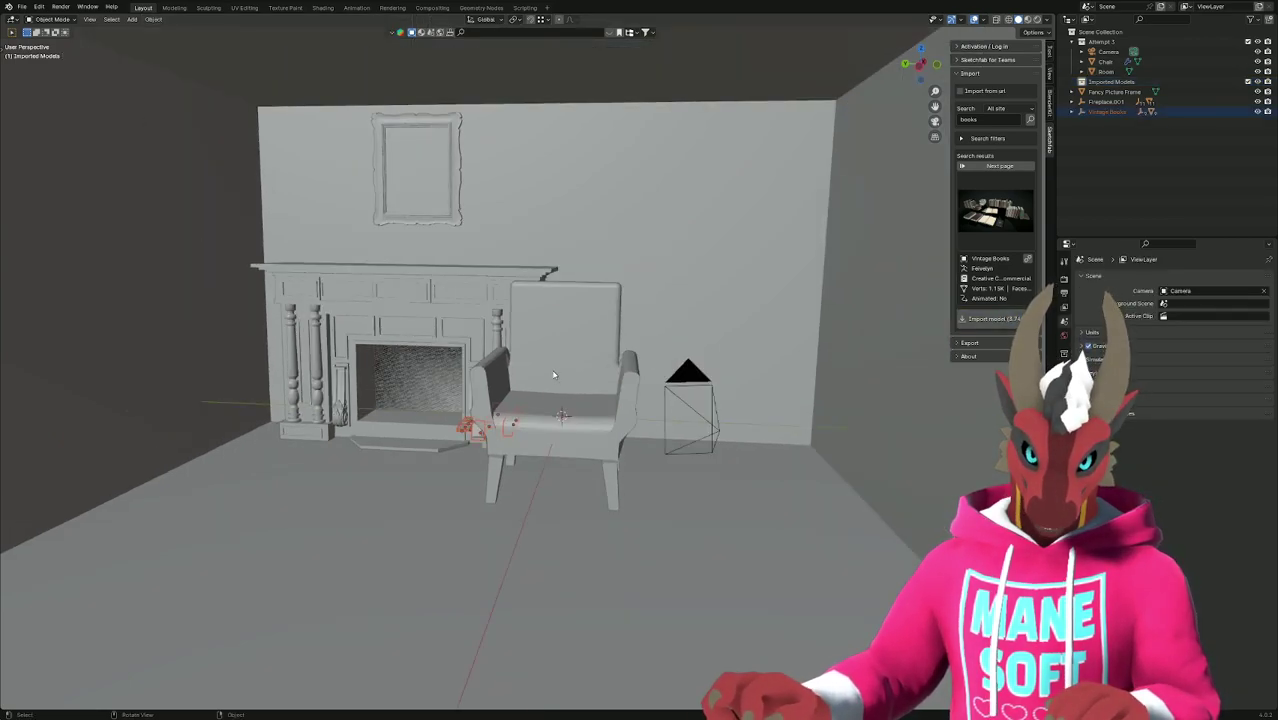
click(1257, 41)
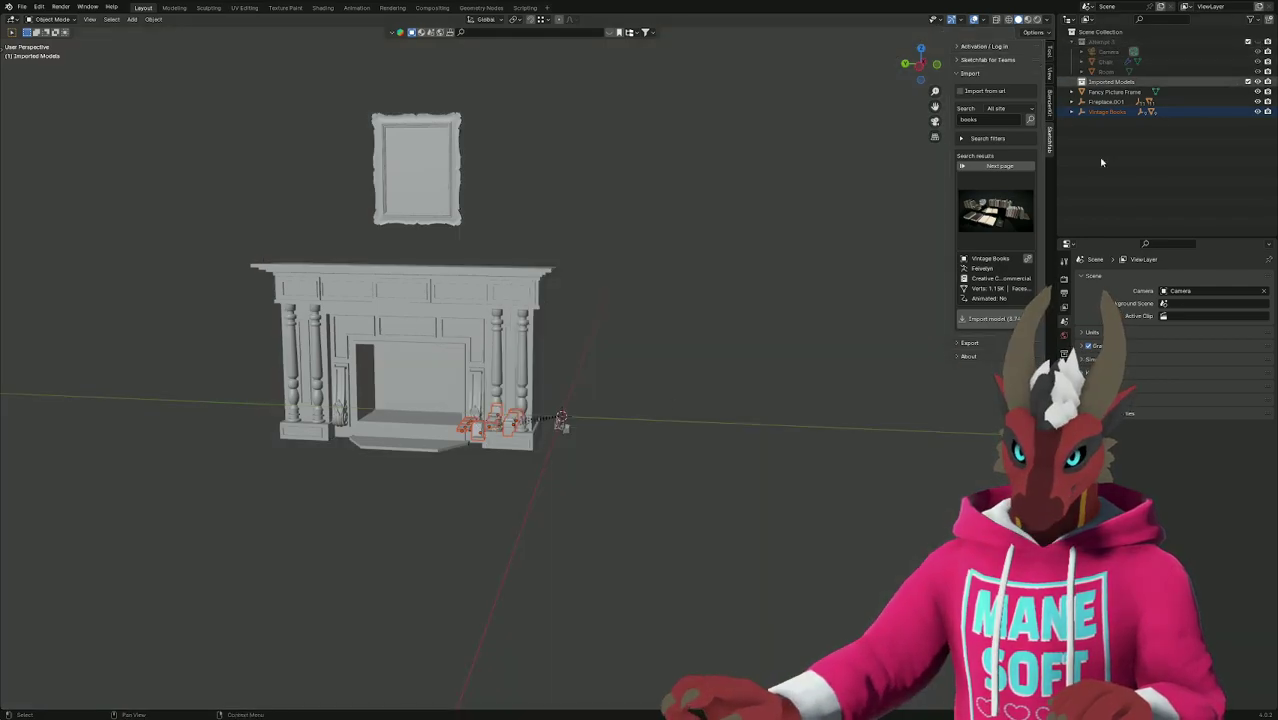
middle_drag(570, 438, 436, 434)
scroll(377, 480, up, 4)
key(KP_Decimal)
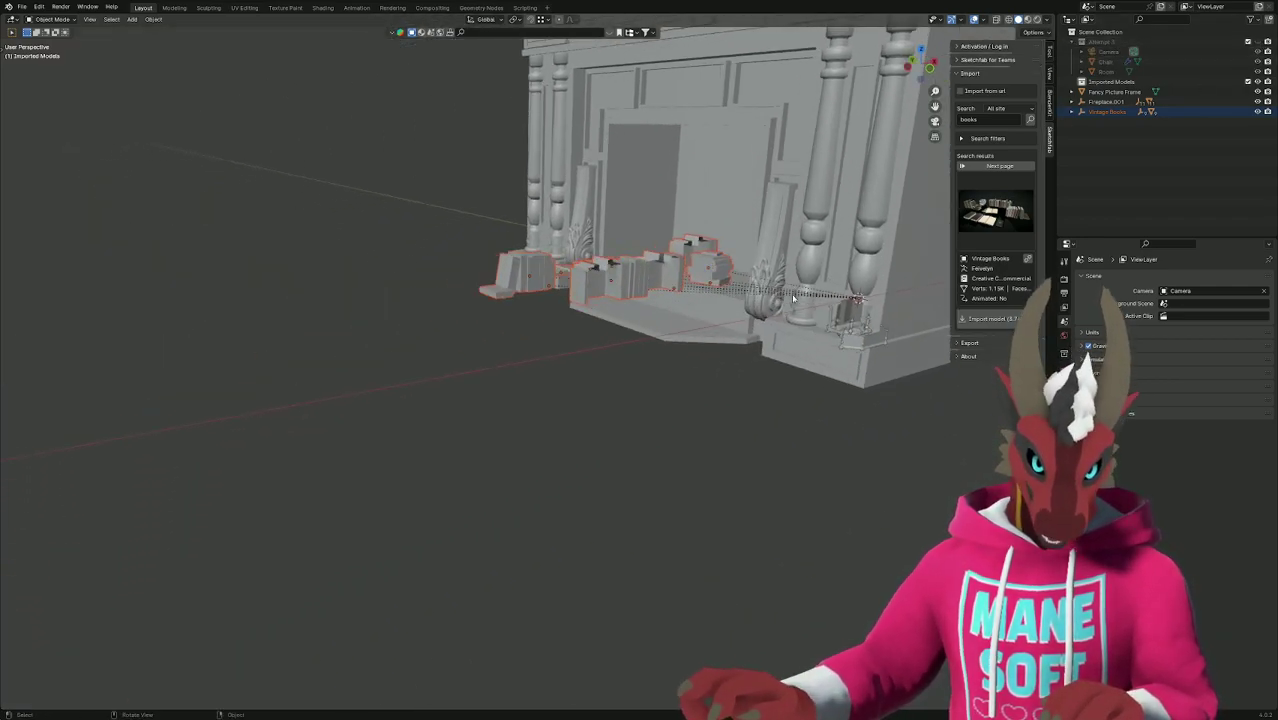
Expand the Vintage Books hierarchy and select the prop_books_01 group of upright books.
click(1074, 116)
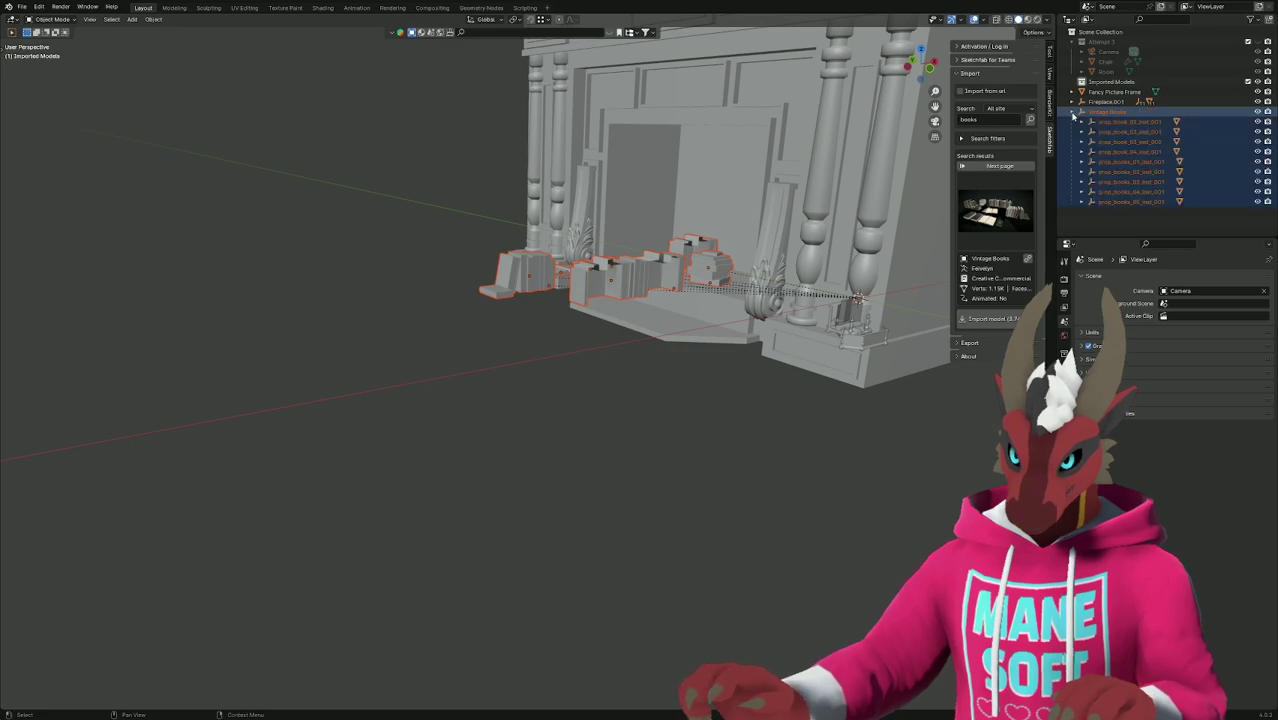
click(1125, 121)
middle_drag(550, 366, 607, 402)
scroll(699, 384, up, 2)
middle_drag(699, 384, 811, 348)
click(717, 147)
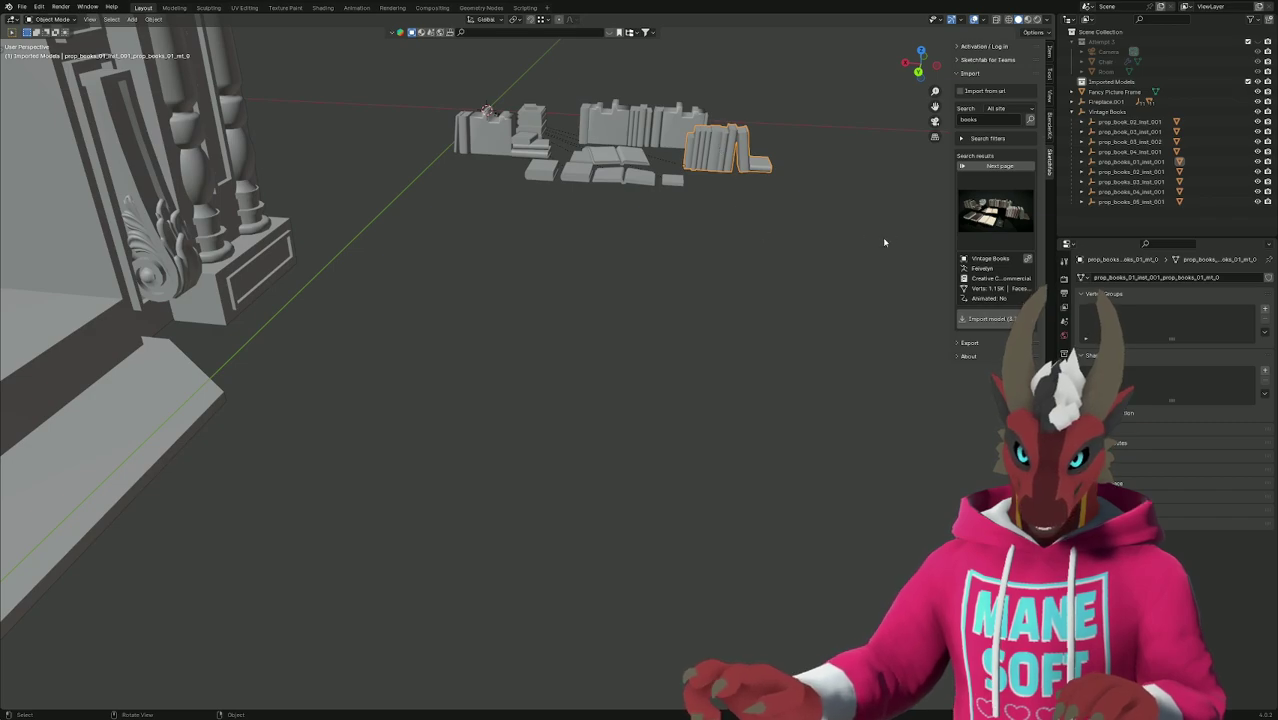
Try to delete every Vintage Books group empty except prop_books_01_inst_001.
click(1150, 151)
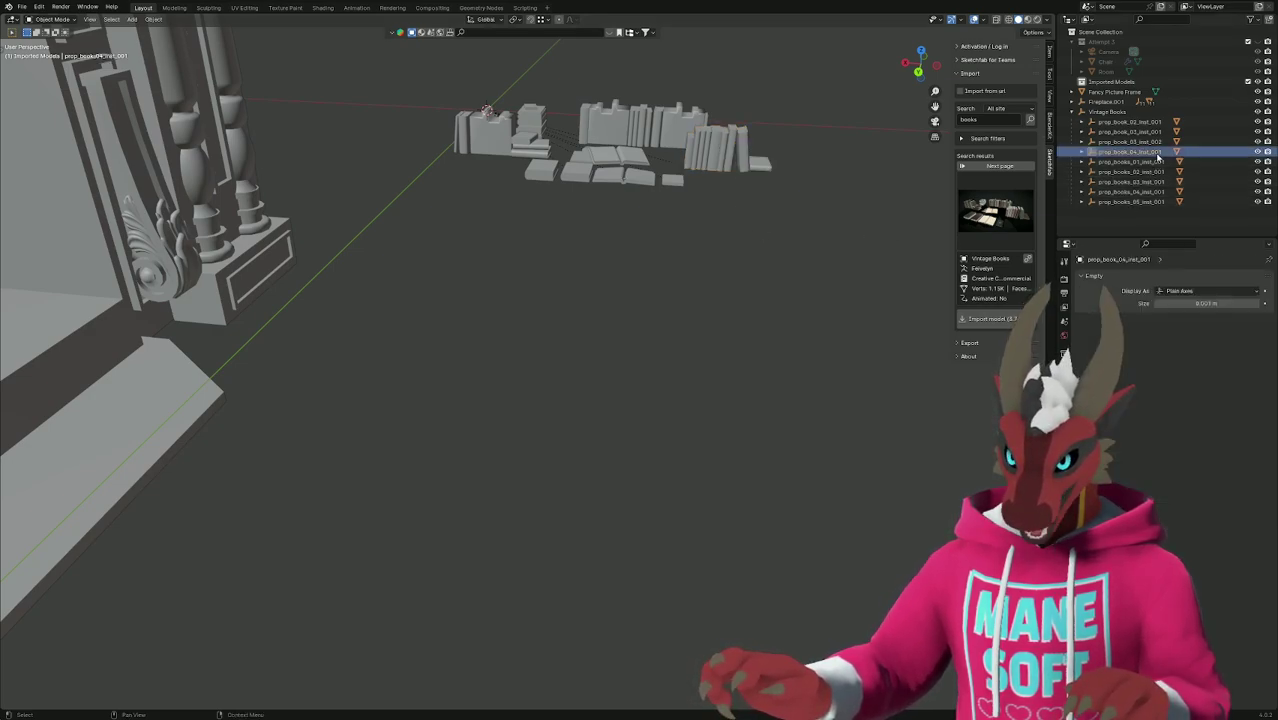
shift+click(1148, 121)
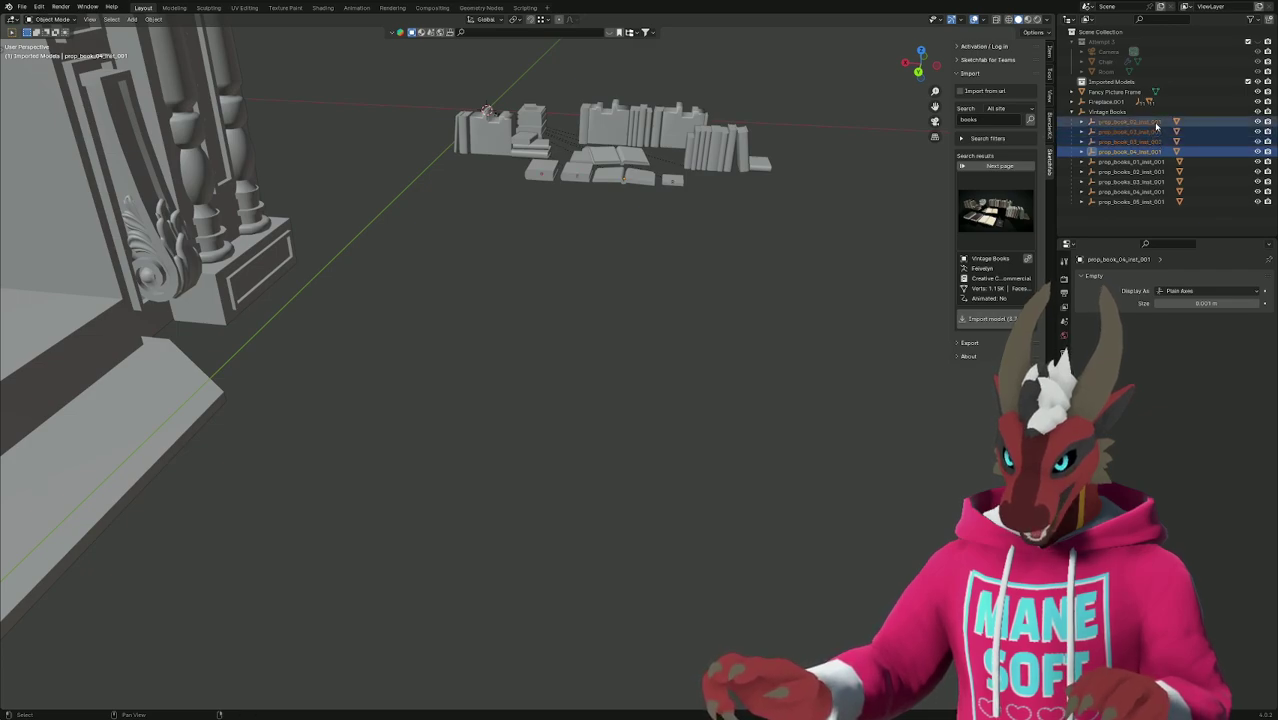
click(1150, 172)
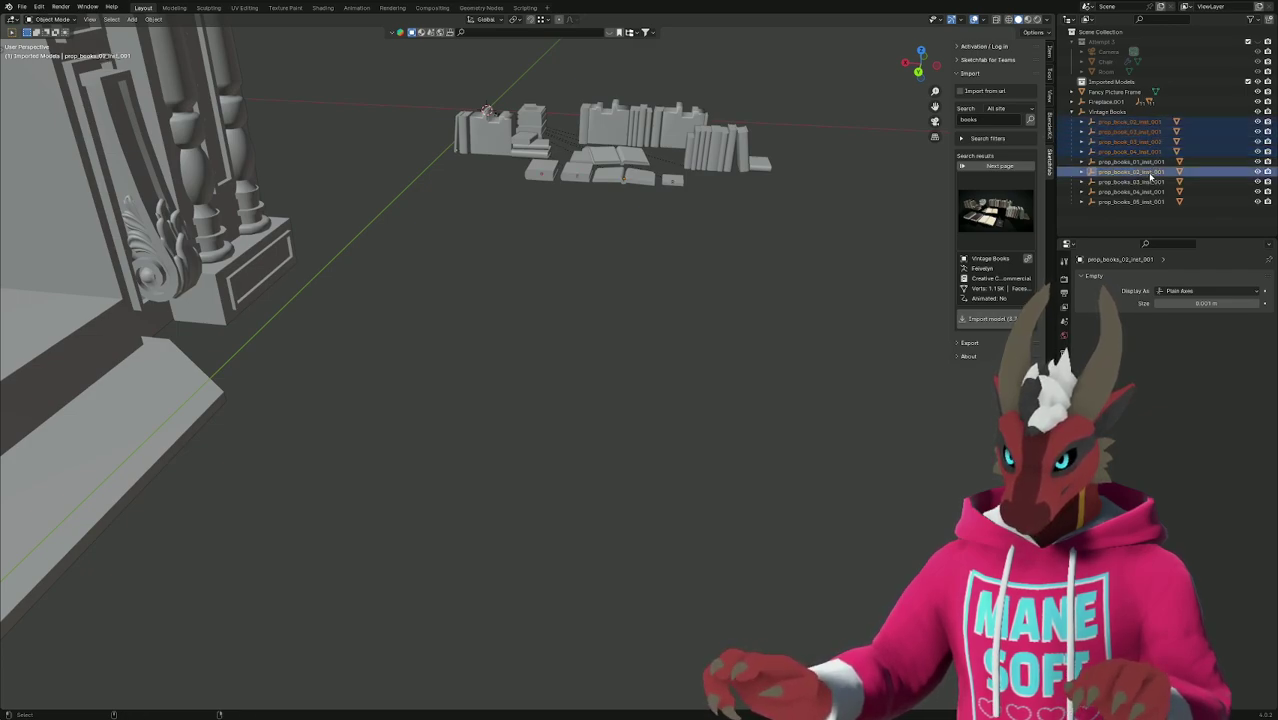
shift+click(1150, 182)
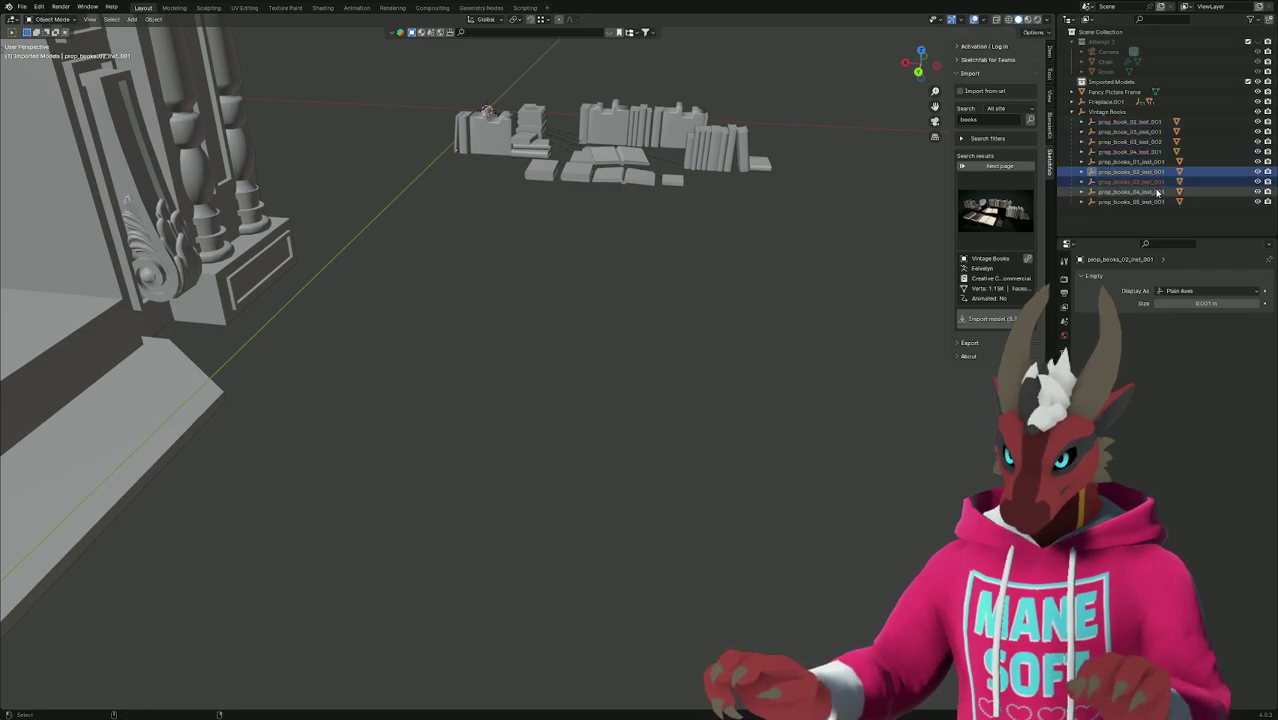
ctrl+click(1150, 192)
ctrl+click(1155, 202)
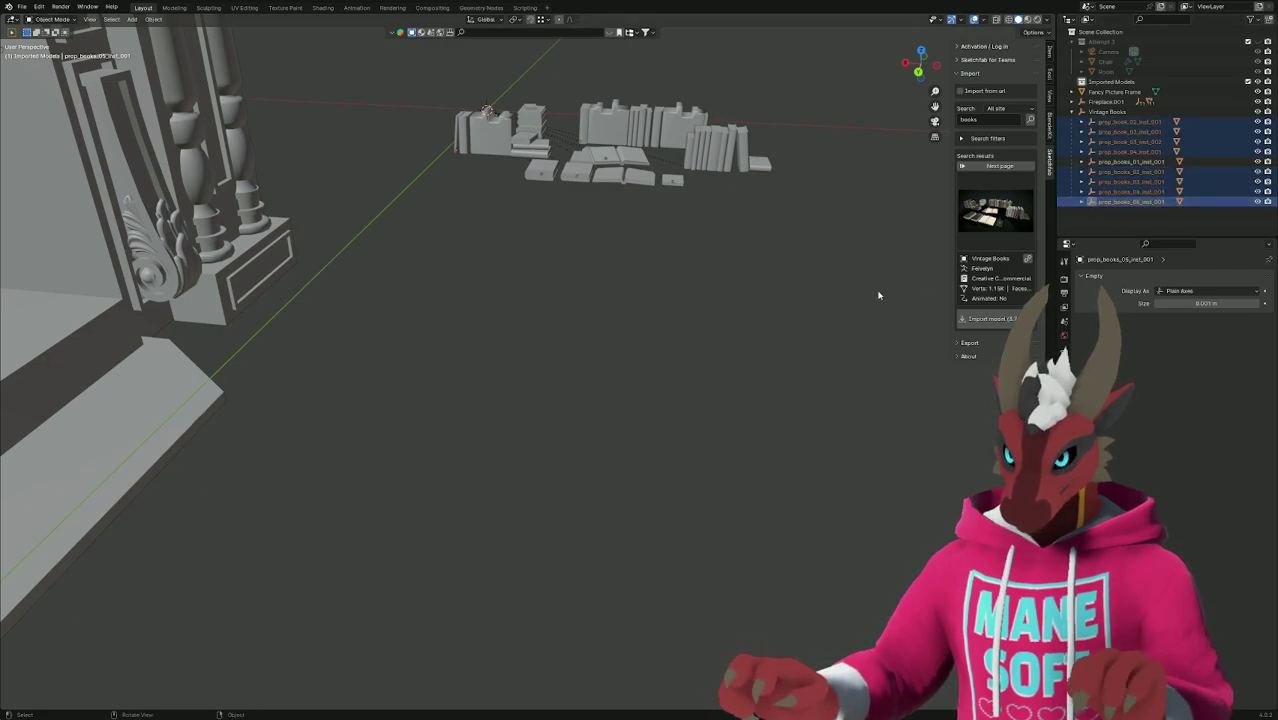
key(x)
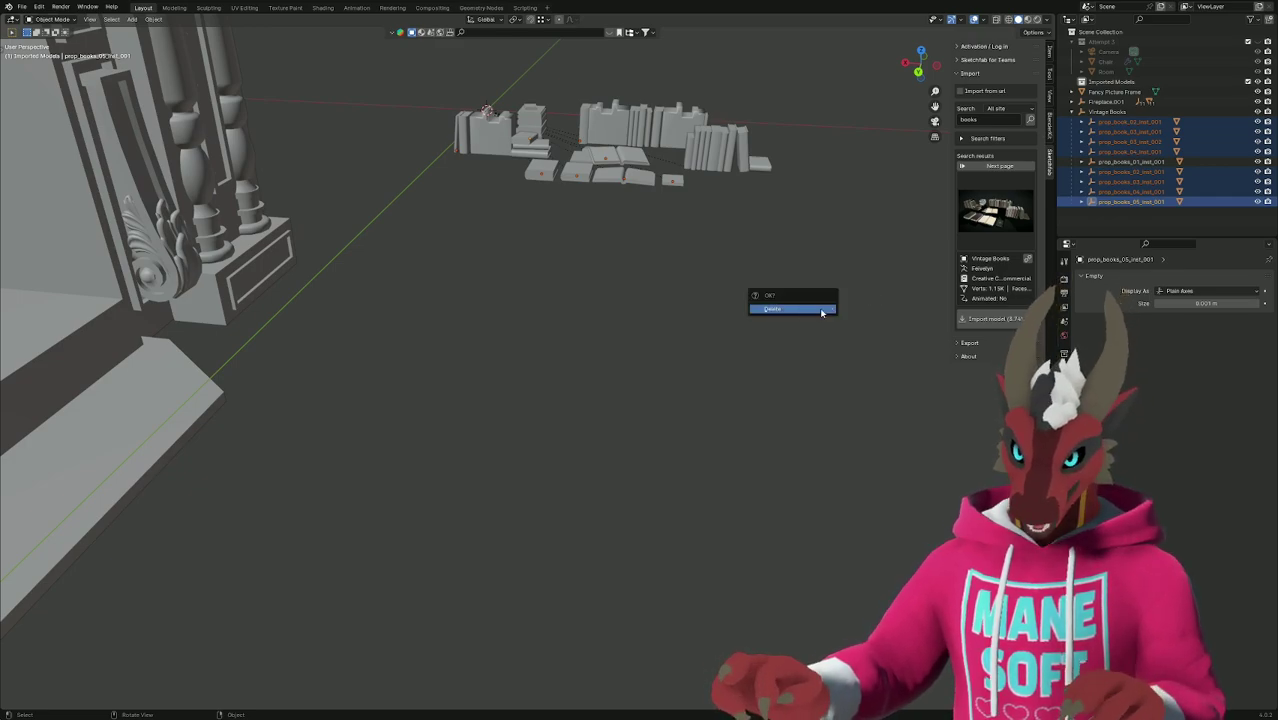
click(821, 313)
scroll(821, 313, down, 10)
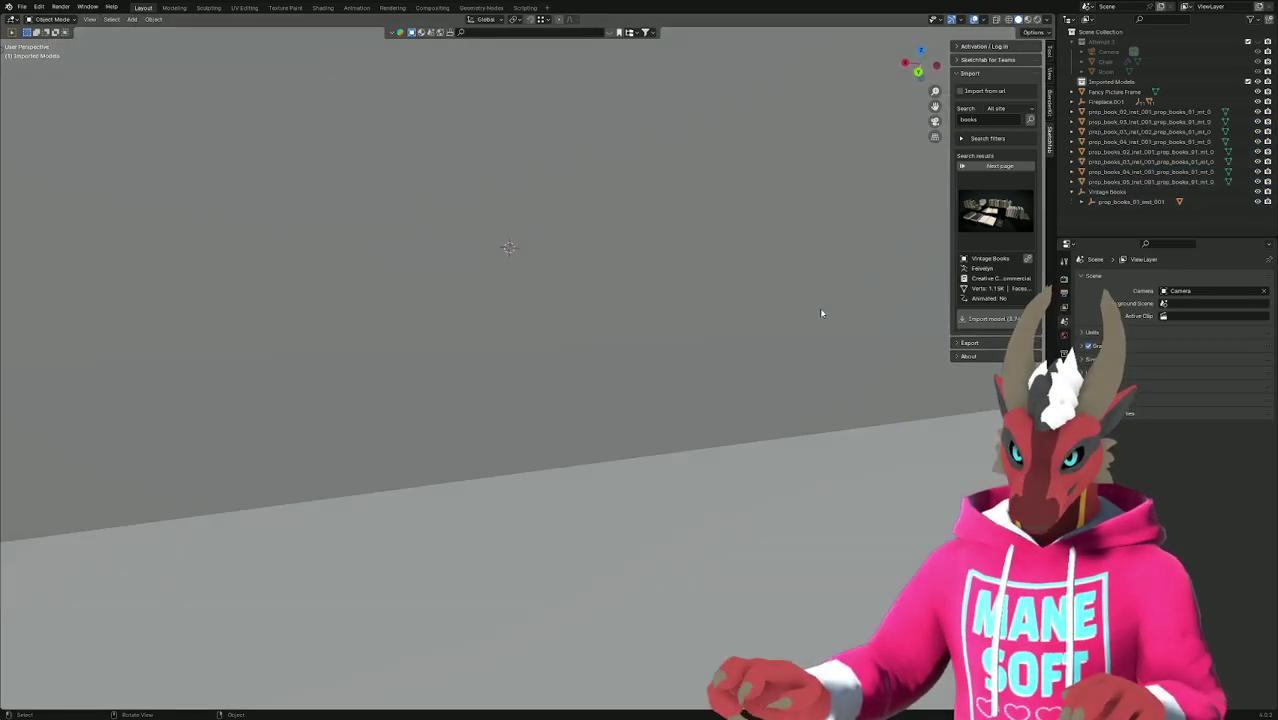
scroll(755, 331, up, 5)
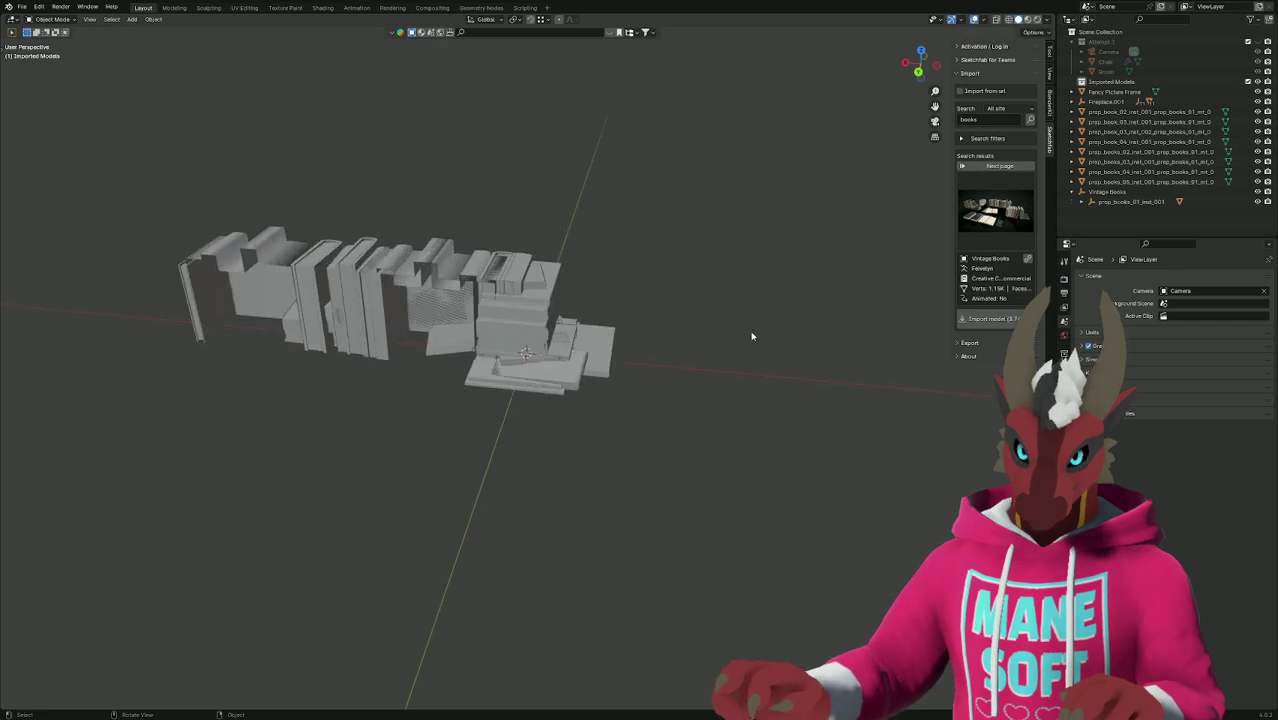
middle_drag(750, 337, 601, 321)
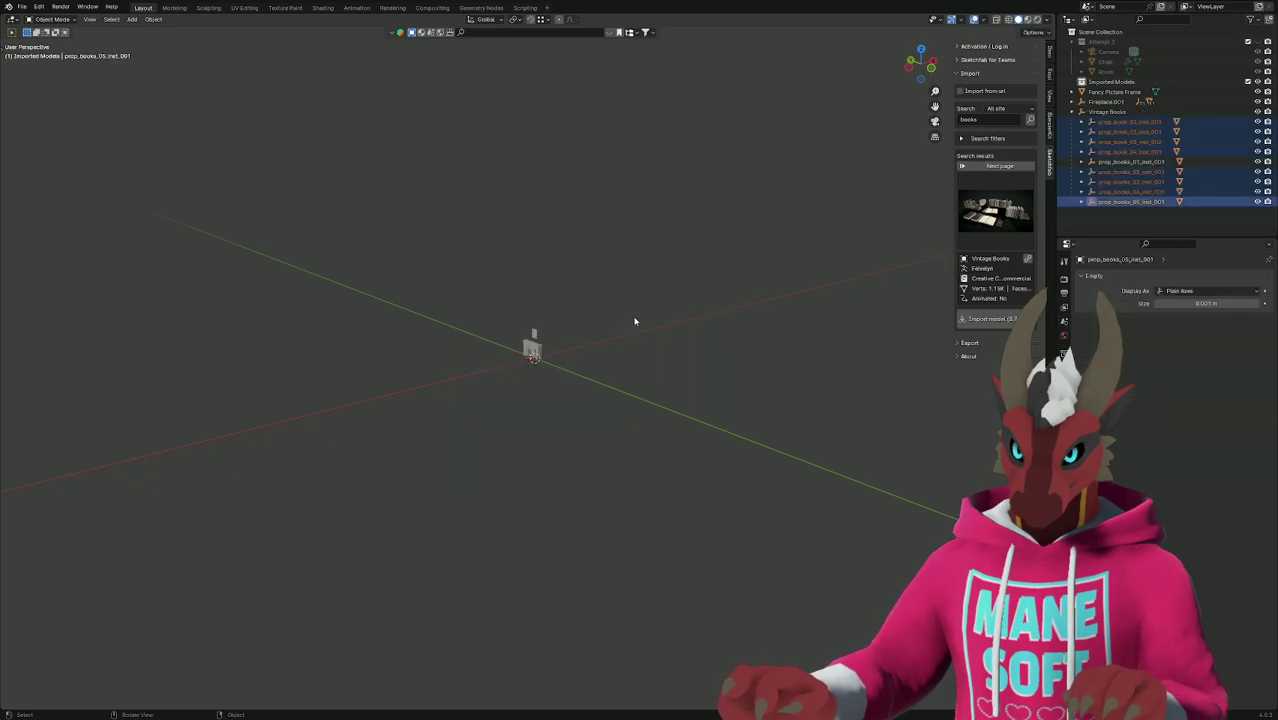
Examine the imported pieces beside the fireplace by selecting prop_books_01_inst_001 and the small parts near the origin.
click(1132, 162)
scroll(532, 351, up, 7)
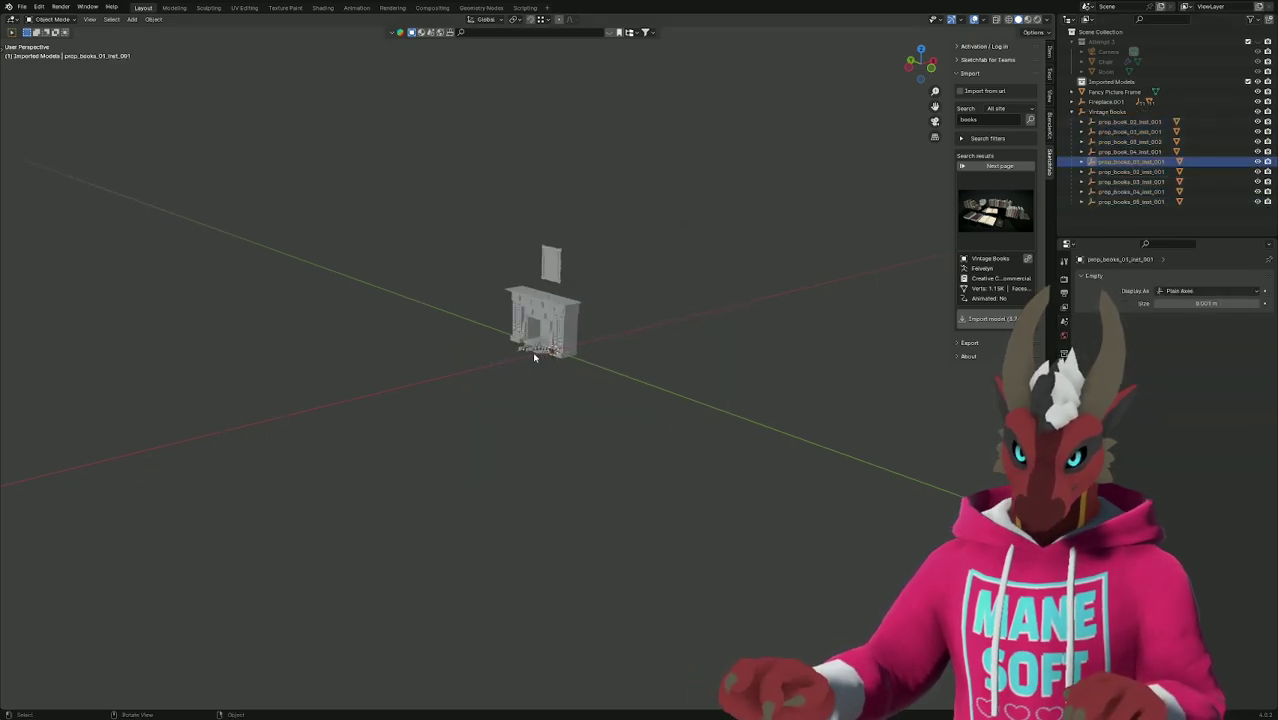
middle_drag(535, 358, 767, 316)
click(758, 331)
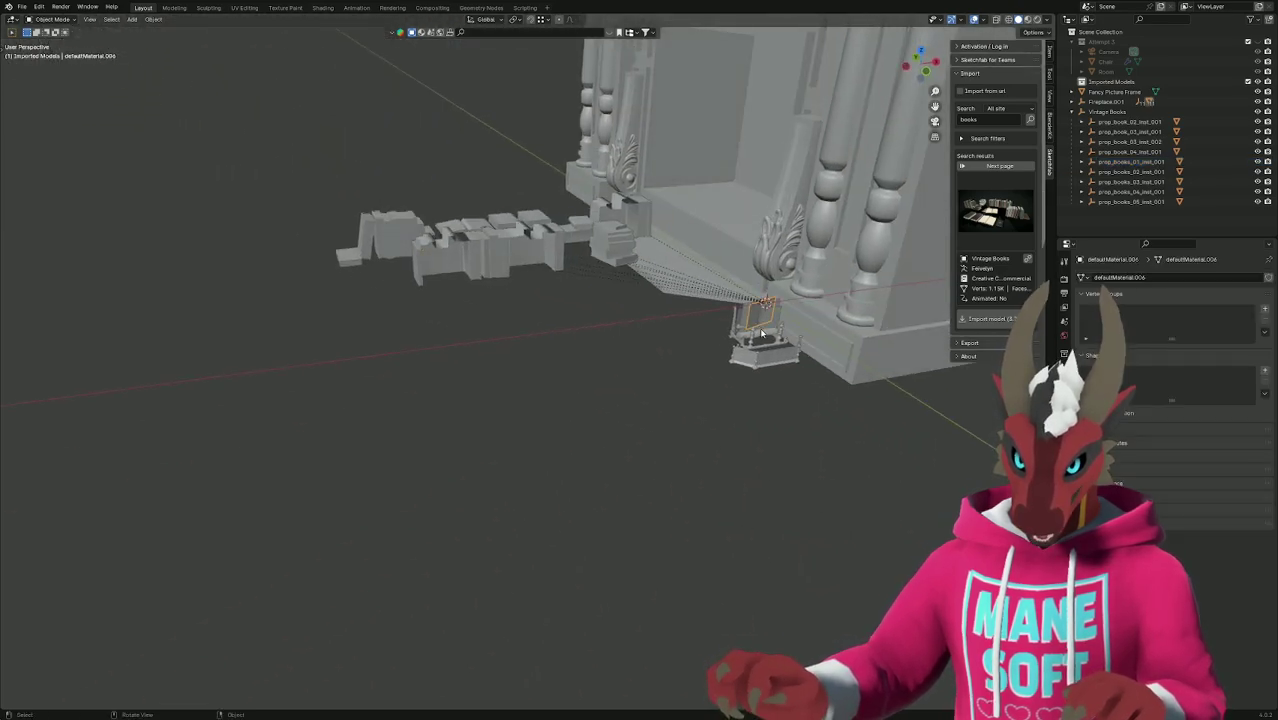
click(757, 345)
middle_drag(779, 368, 832, 377)
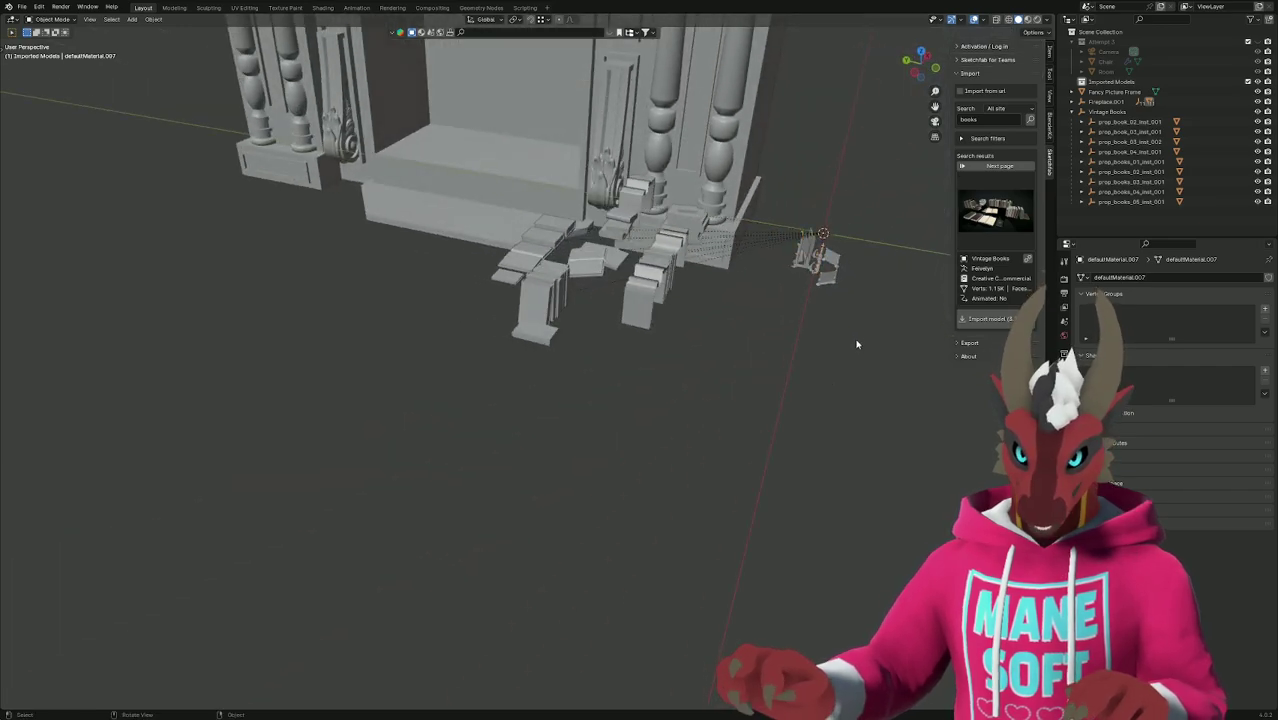
Expand prop_book_02_inst_001 and select its mesh to identify the book it holds, then collapse the group.
click(1083, 122)
click(1148, 133)
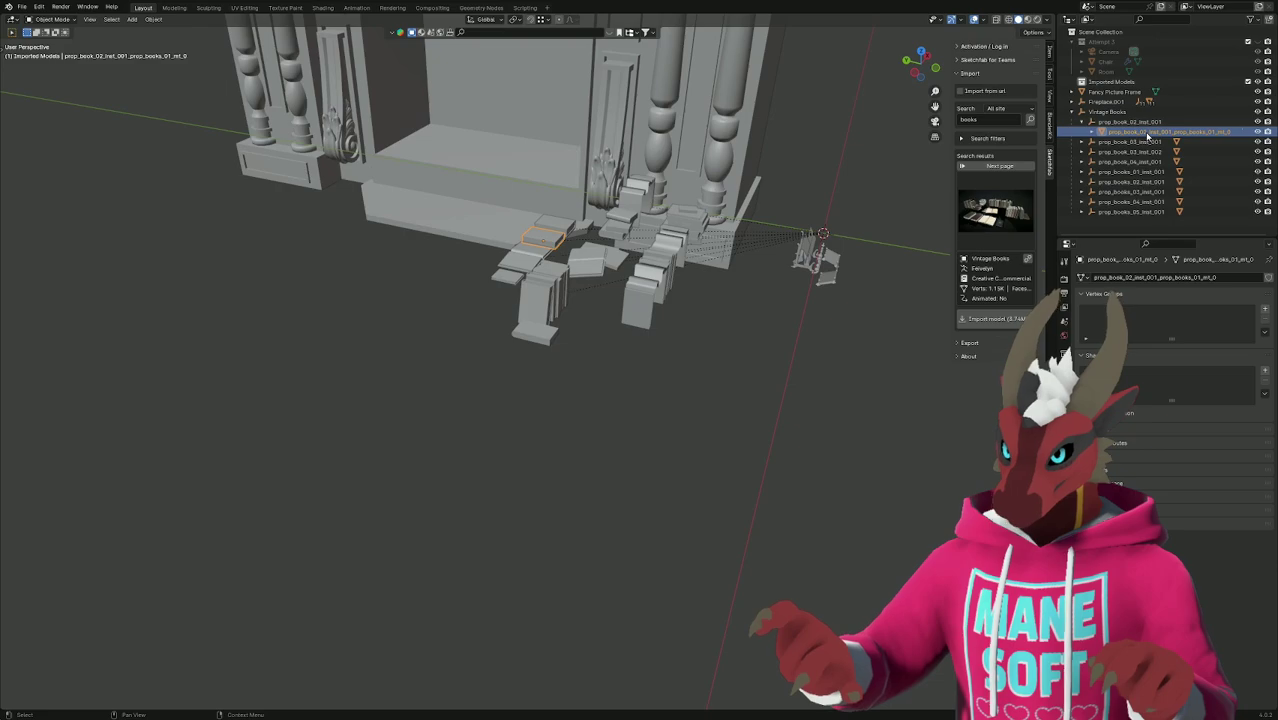
click(1083, 122)
click(1125, 131)
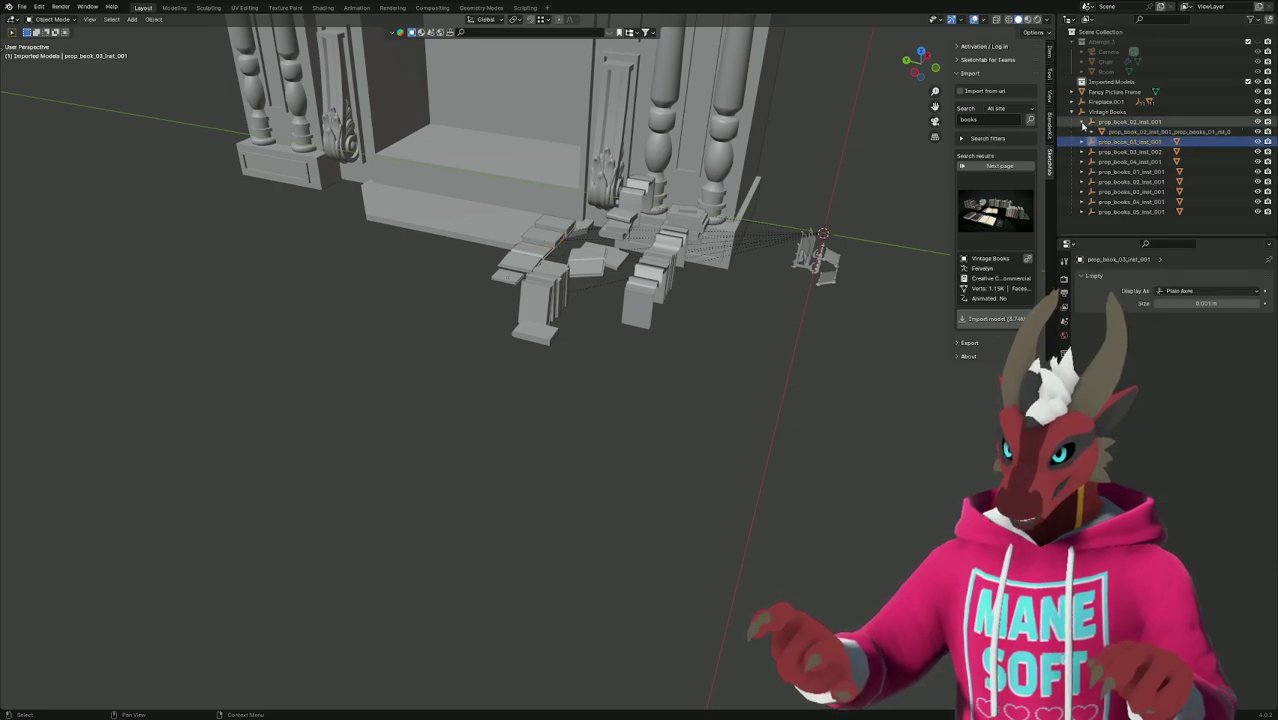
Select the upright-books mesh inside prop_books_01_inst_001 and switch its viewport visibility off and on to identify it.
click(577, 256)
middle_drag(577, 256, 706, 270)
click(706, 270)
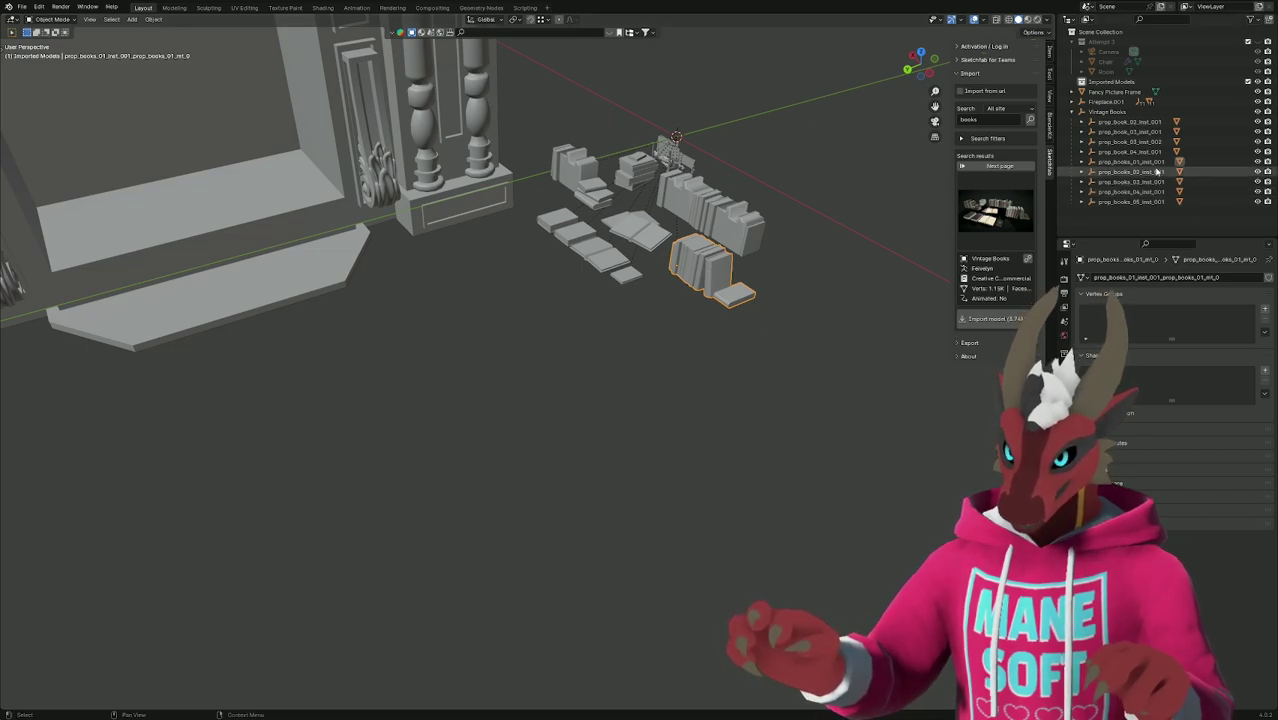
click(1083, 162)
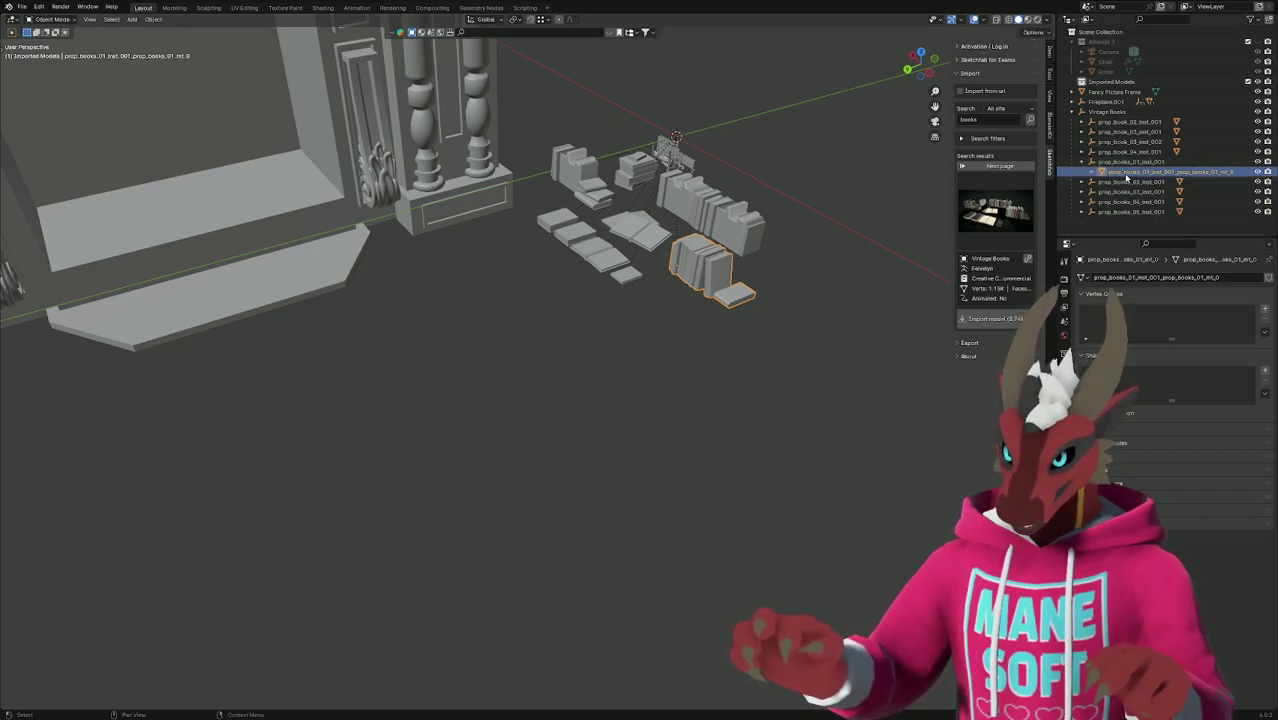
click(1090, 173)
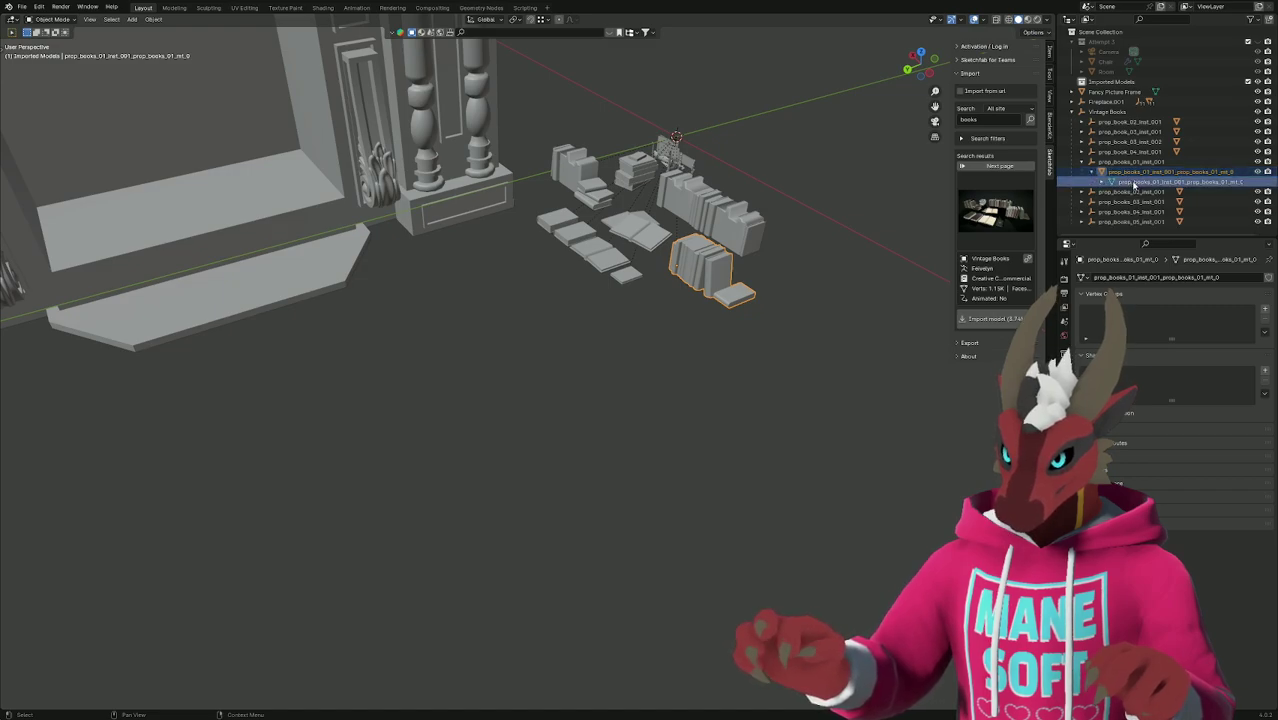
click(1092, 173)
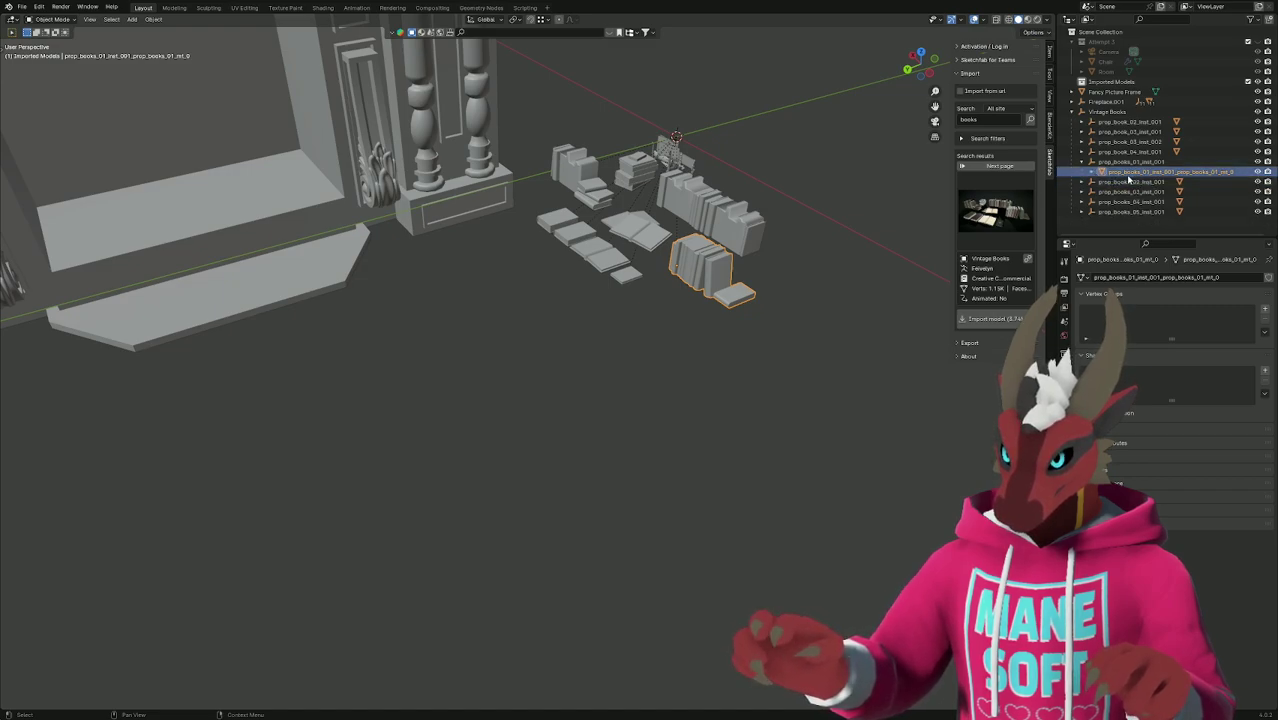
click(1258, 172)
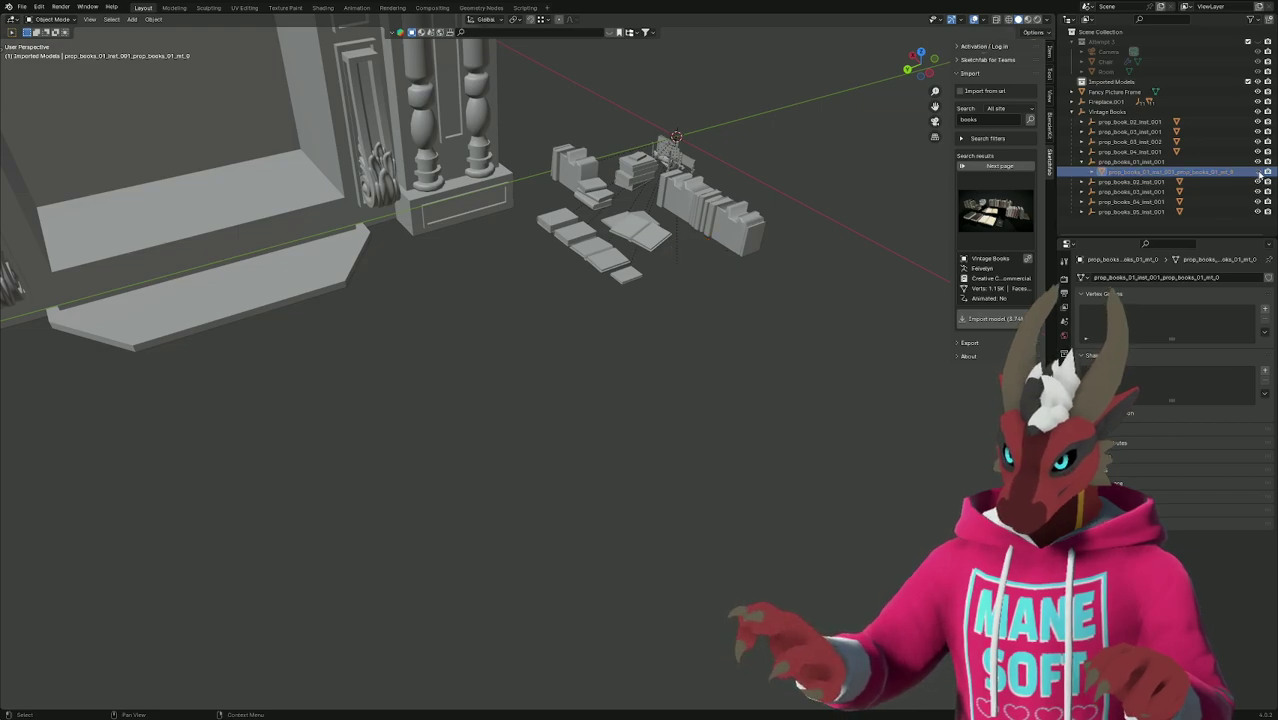
click(1258, 172)
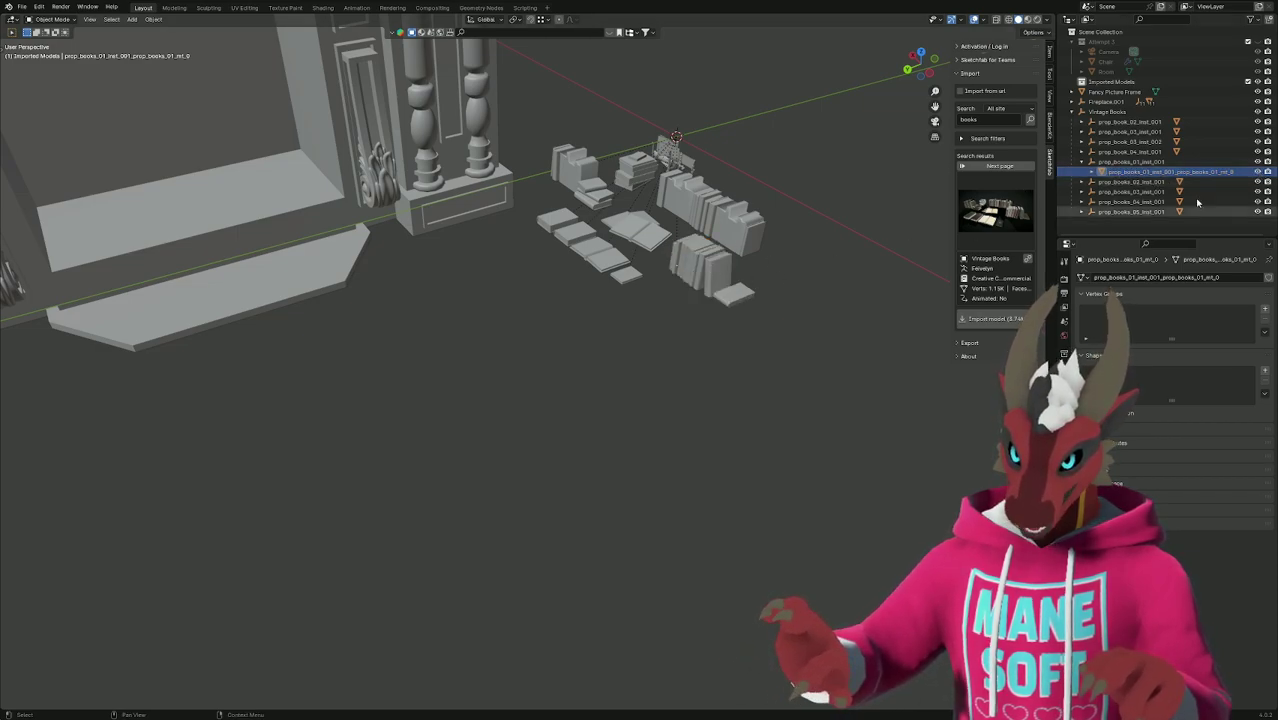
Clear the parent of the prop_books_01 upright-books mesh while keeping its transformation.
right_click(690, 262)
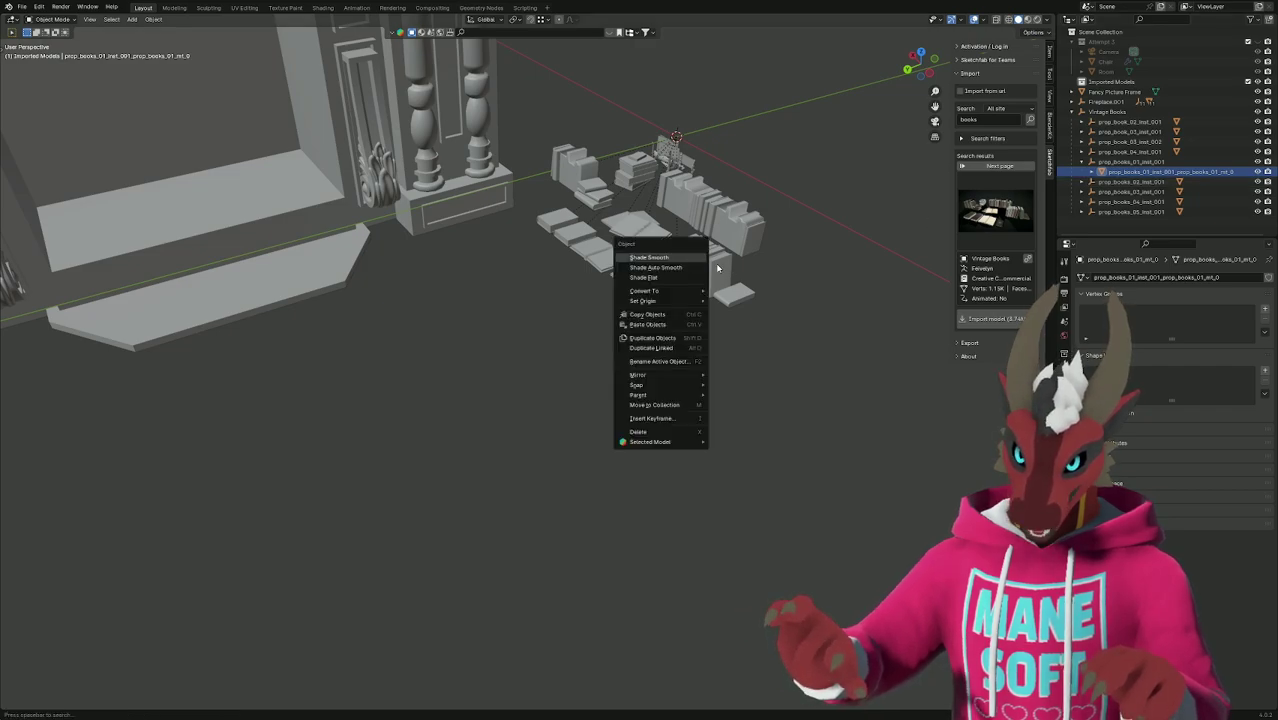
key(Escape)
click(704, 268)
right_click(704, 268)
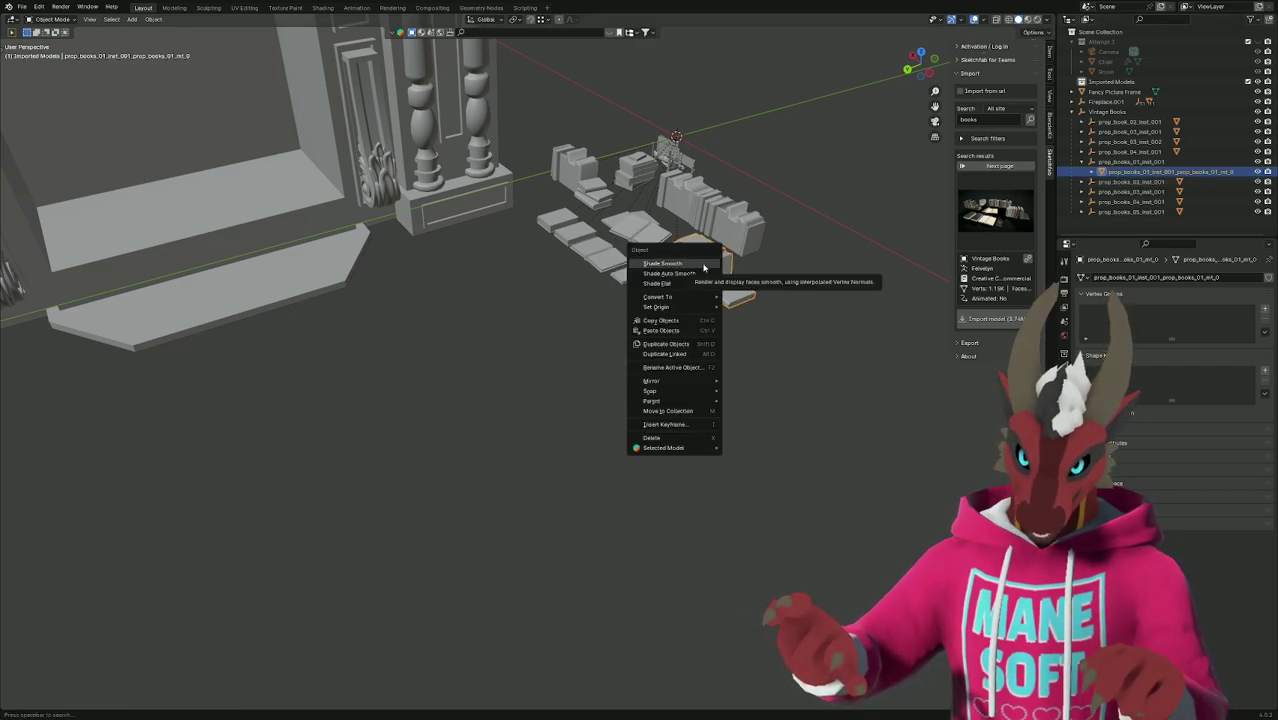
mouse_move(700, 401)
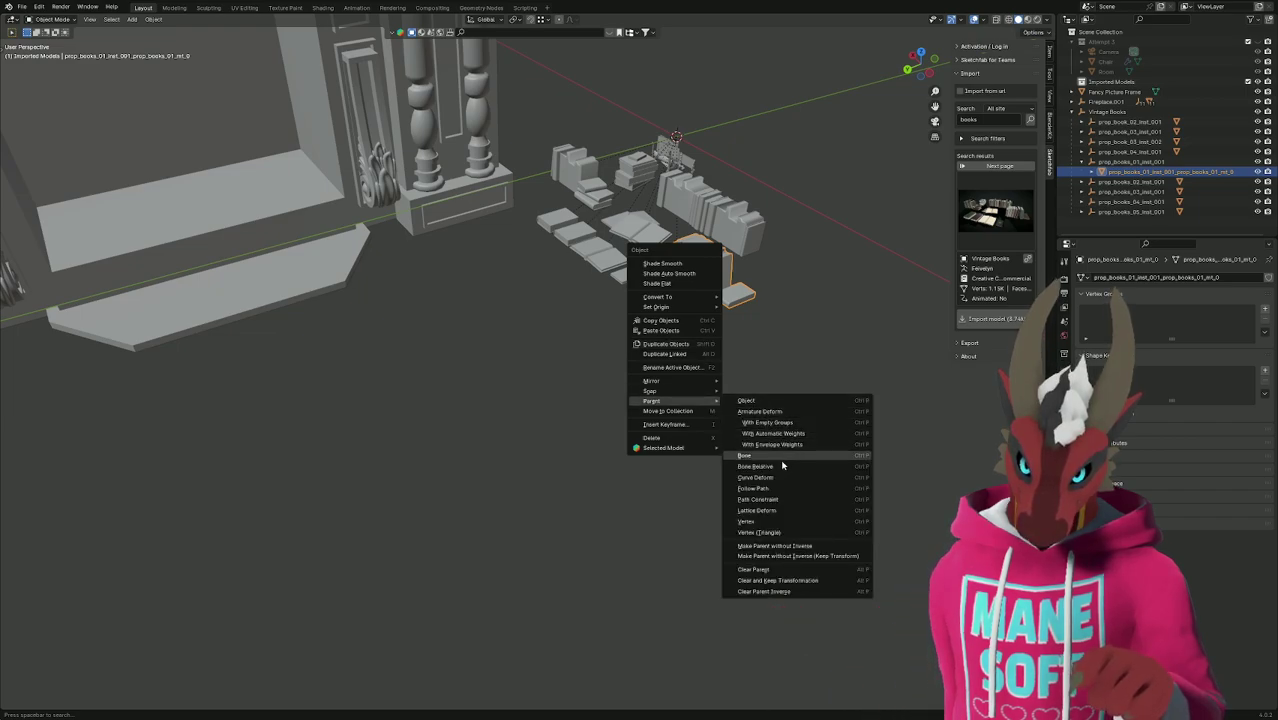
click(784, 581)
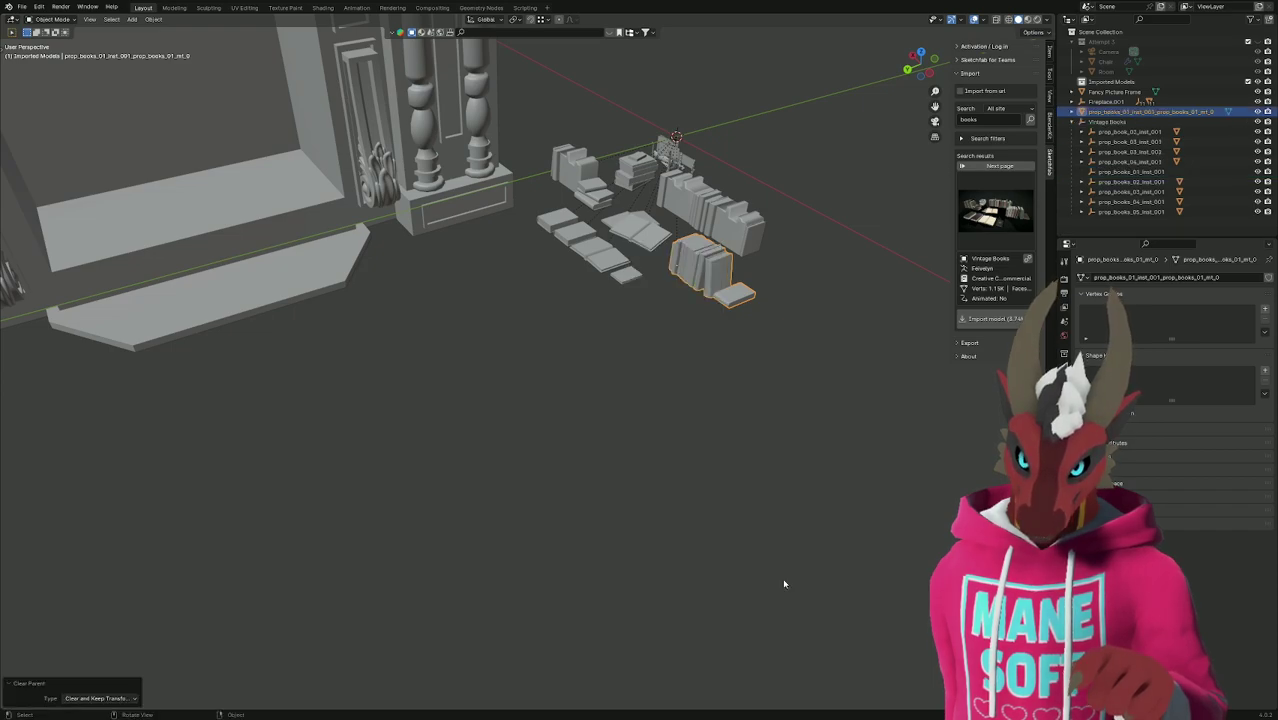
Delete the Vintage Books parent empty.
click(1107, 121)
key(x)
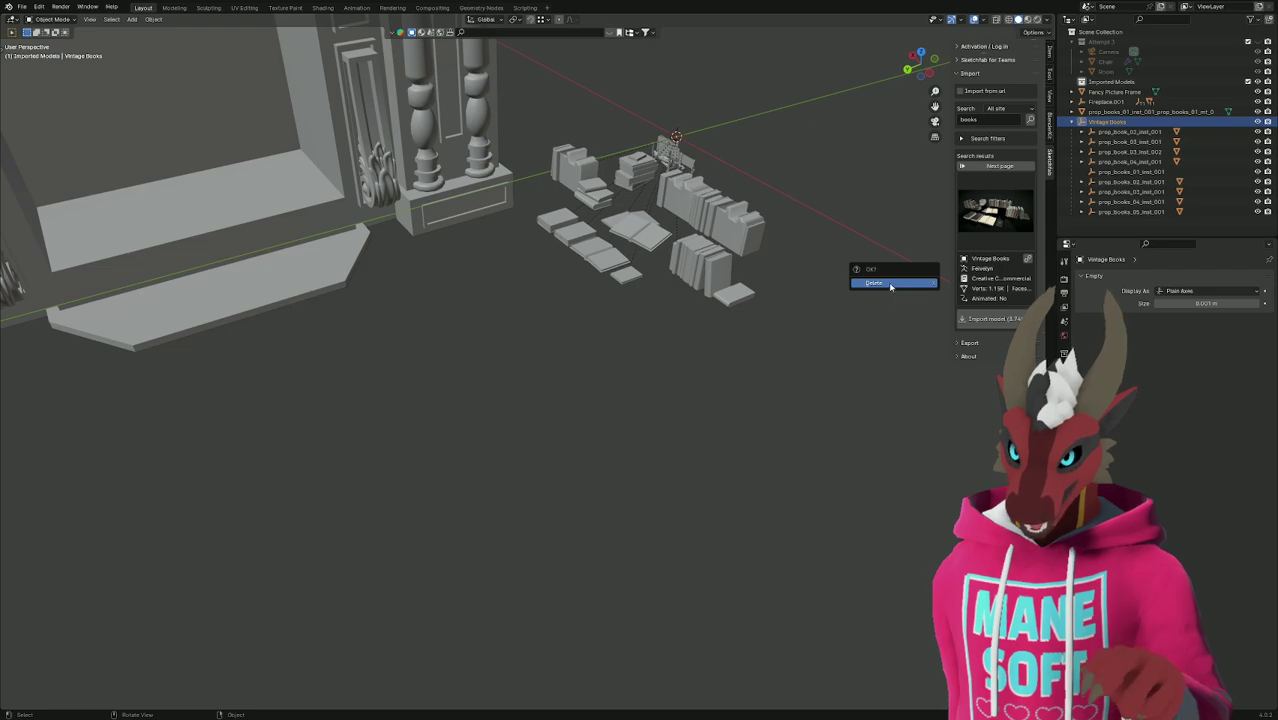
click(890, 284)
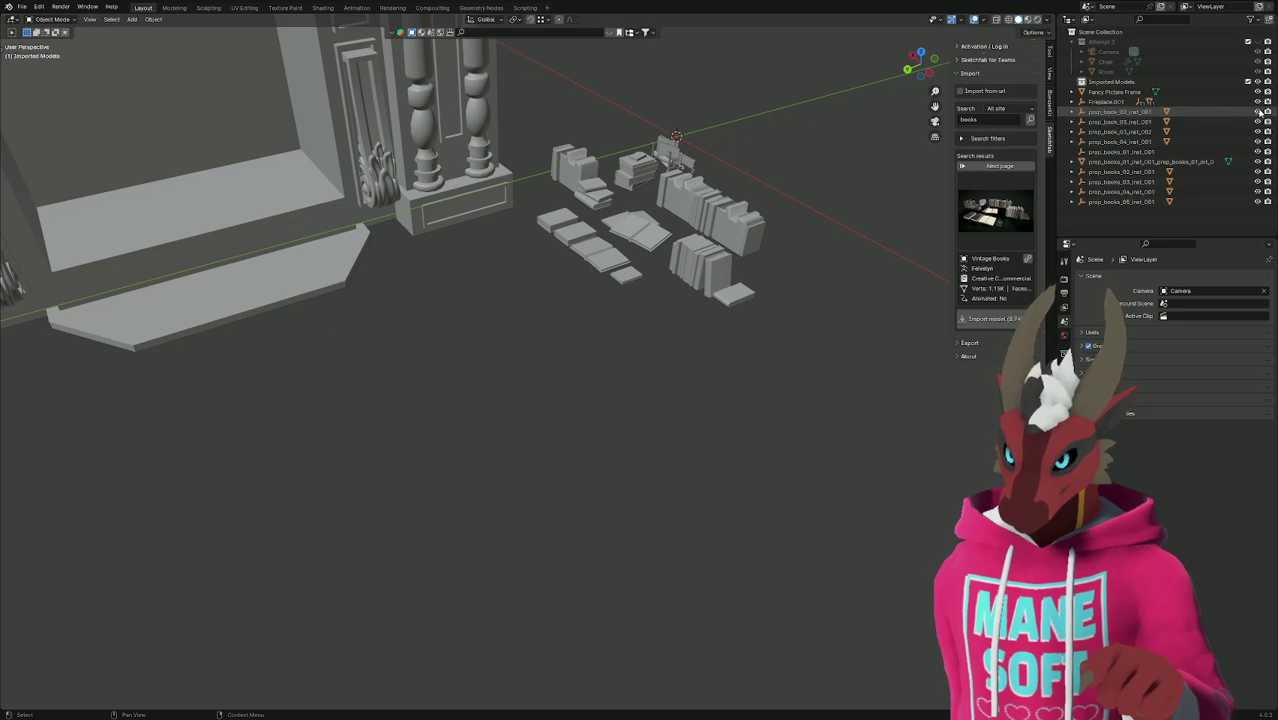
Try to delete the four prop_book empties together with the childless prop_books_01_inst_001 empty.
click(1141, 113)
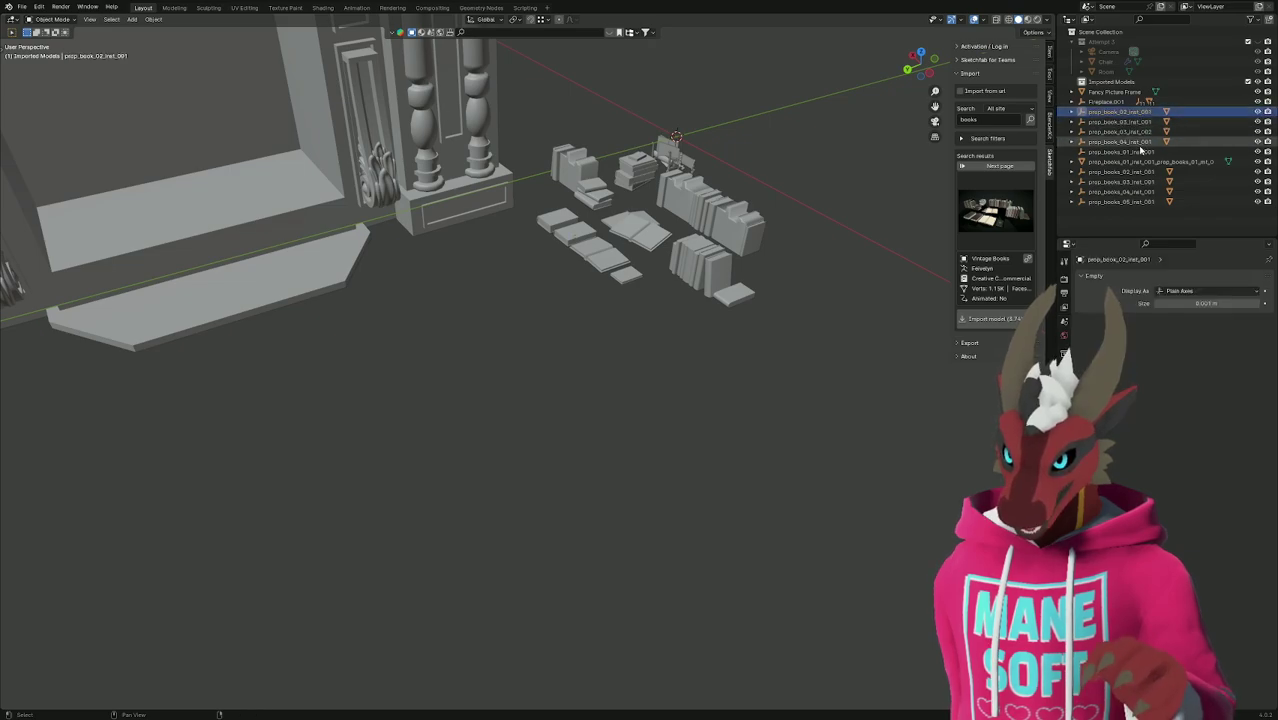
ctrl+click(1140, 150)
ctrl+click(1138, 152)
key(x)
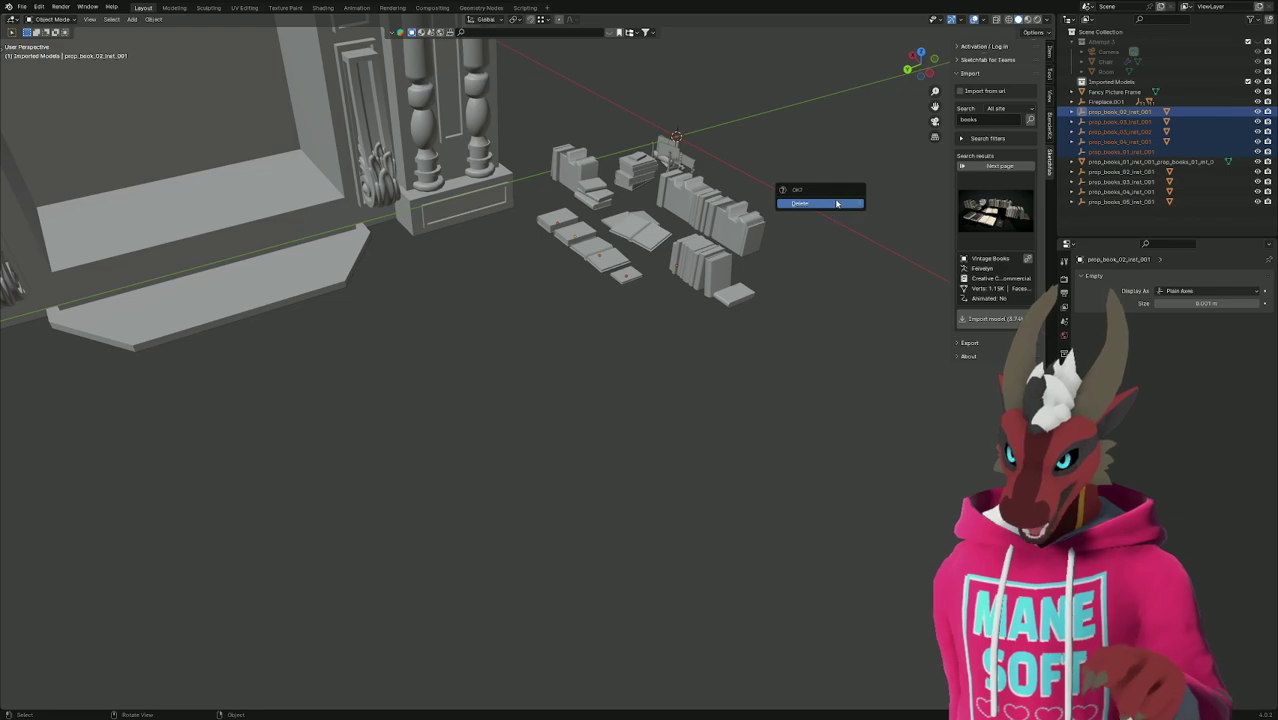
click(836, 203)
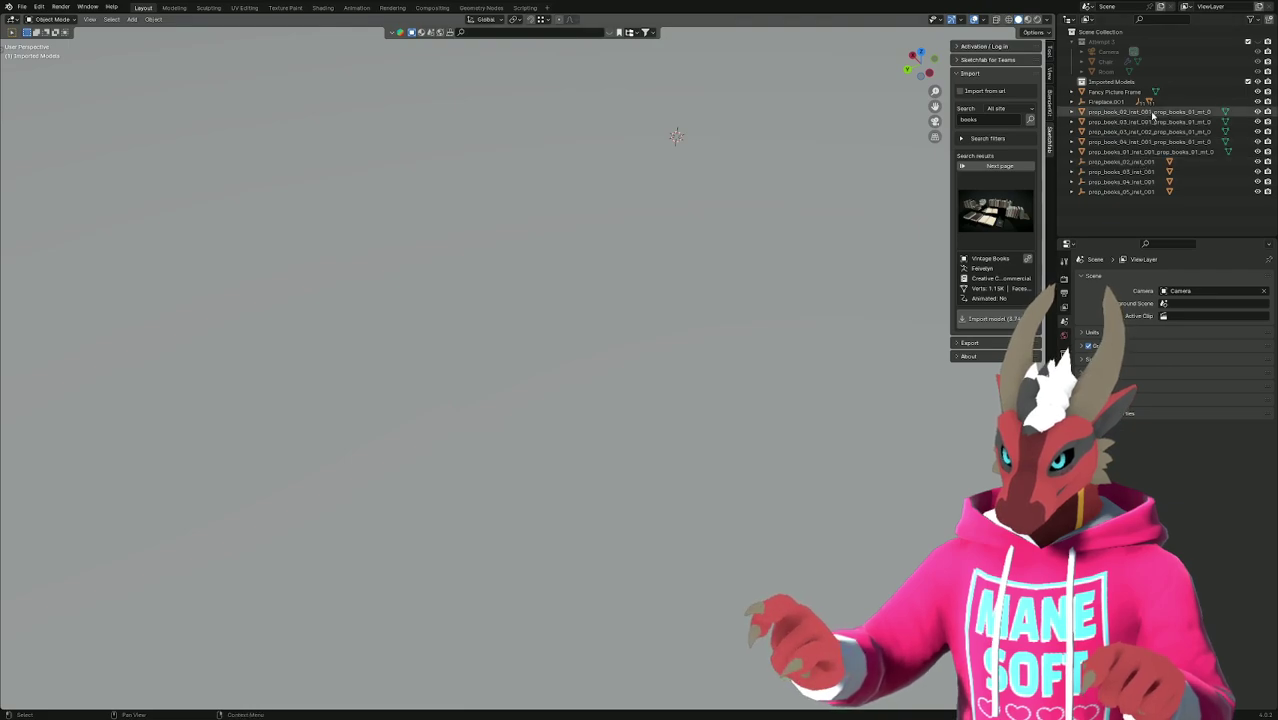
scroll(811, 259, down, 2)
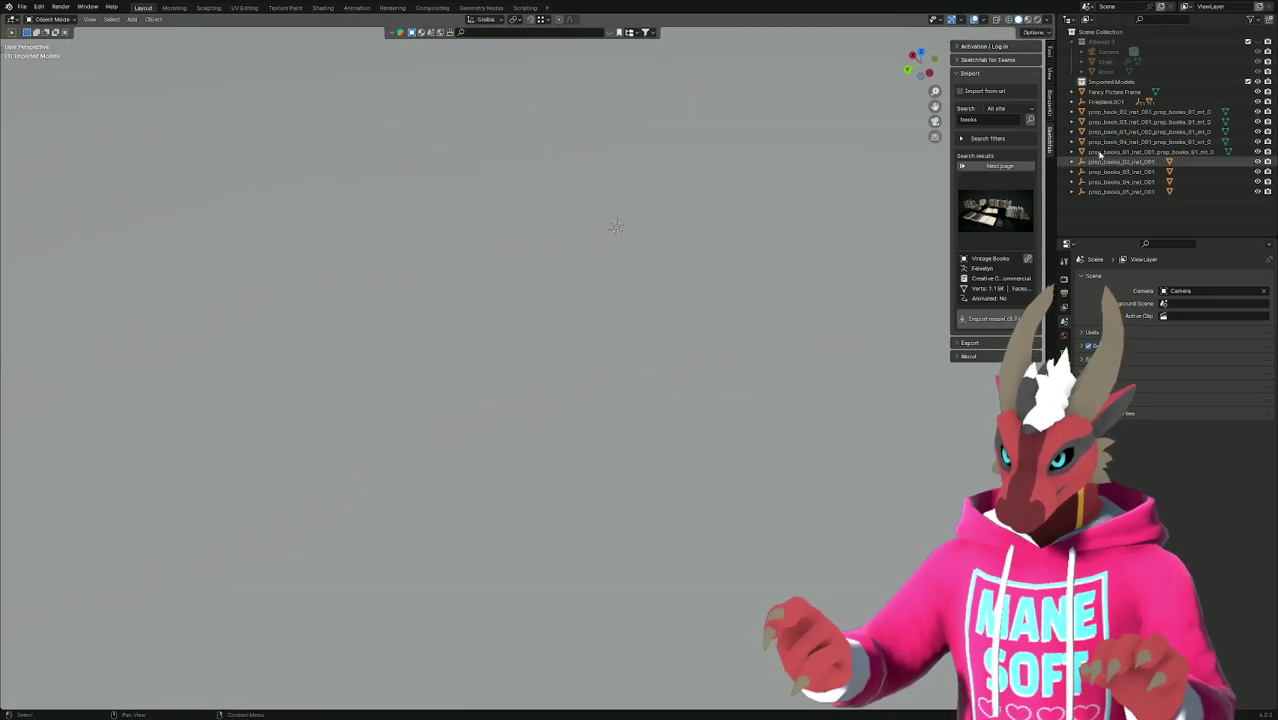
Try to delete the five unparented book meshes, and undo the deletions back to the intact book groups.
click(1141, 112)
shift+click(1150, 151)
key(x)
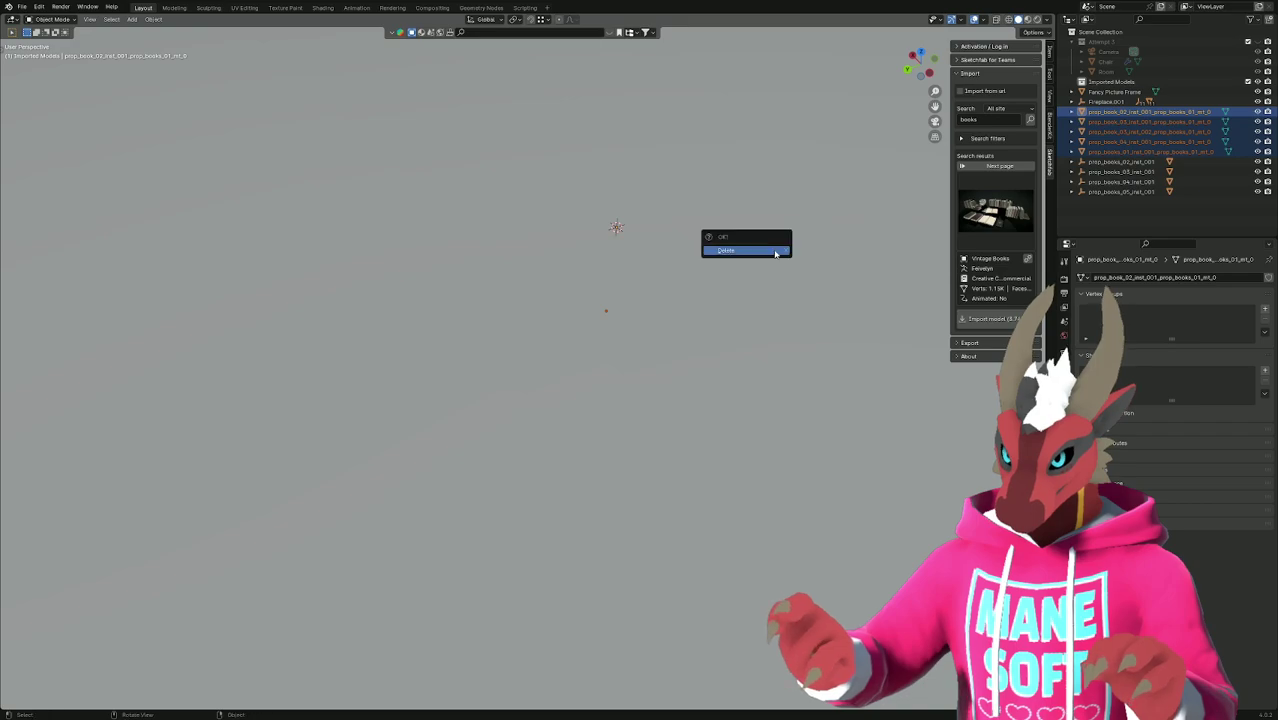
click(773, 250)
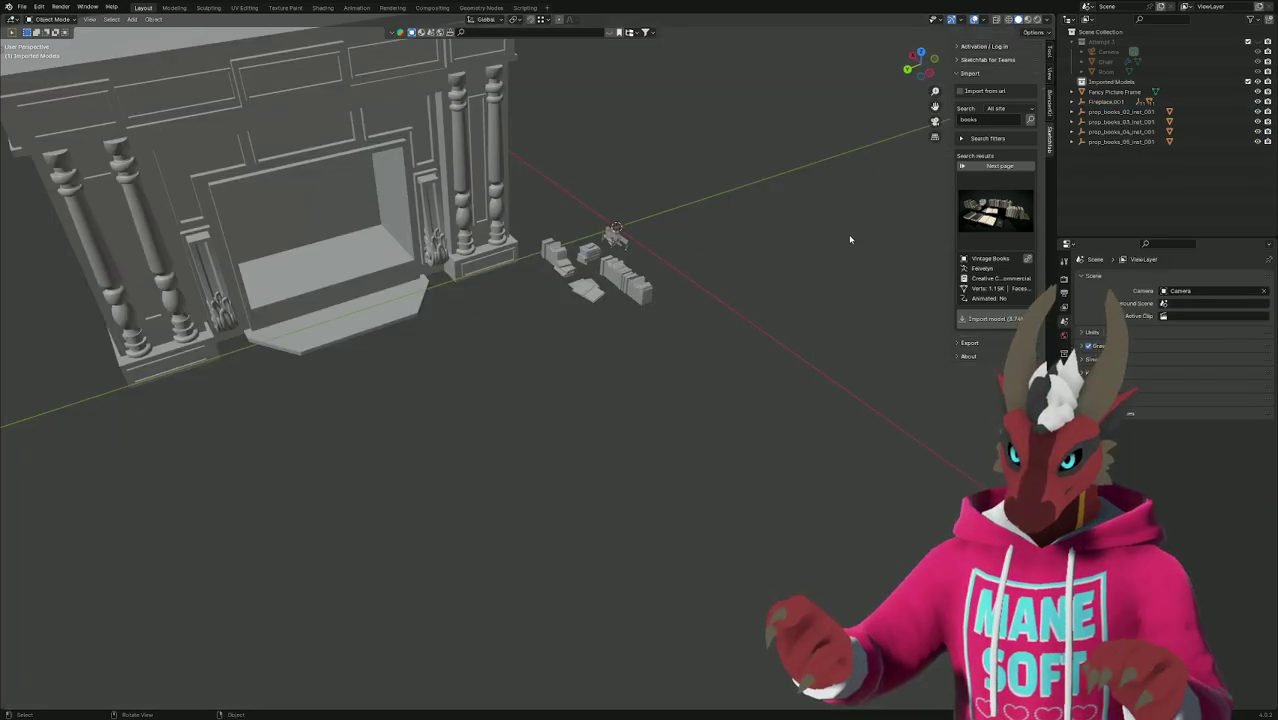
key(ctrl+z)
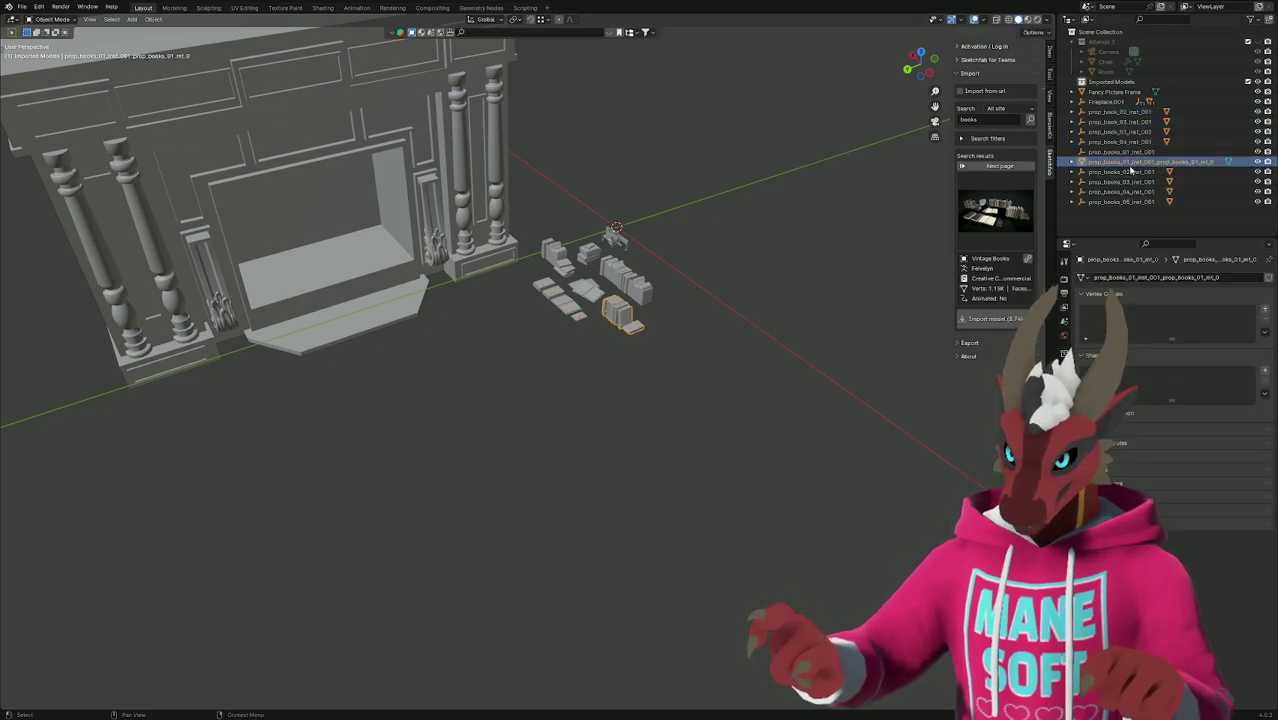
Delete the four prop_book empties, the childless prop_books_01 empty and the prop_books_02 to prop_books_05 groups, including their hierarchies.
drag(1072, 113, 1074, 154)
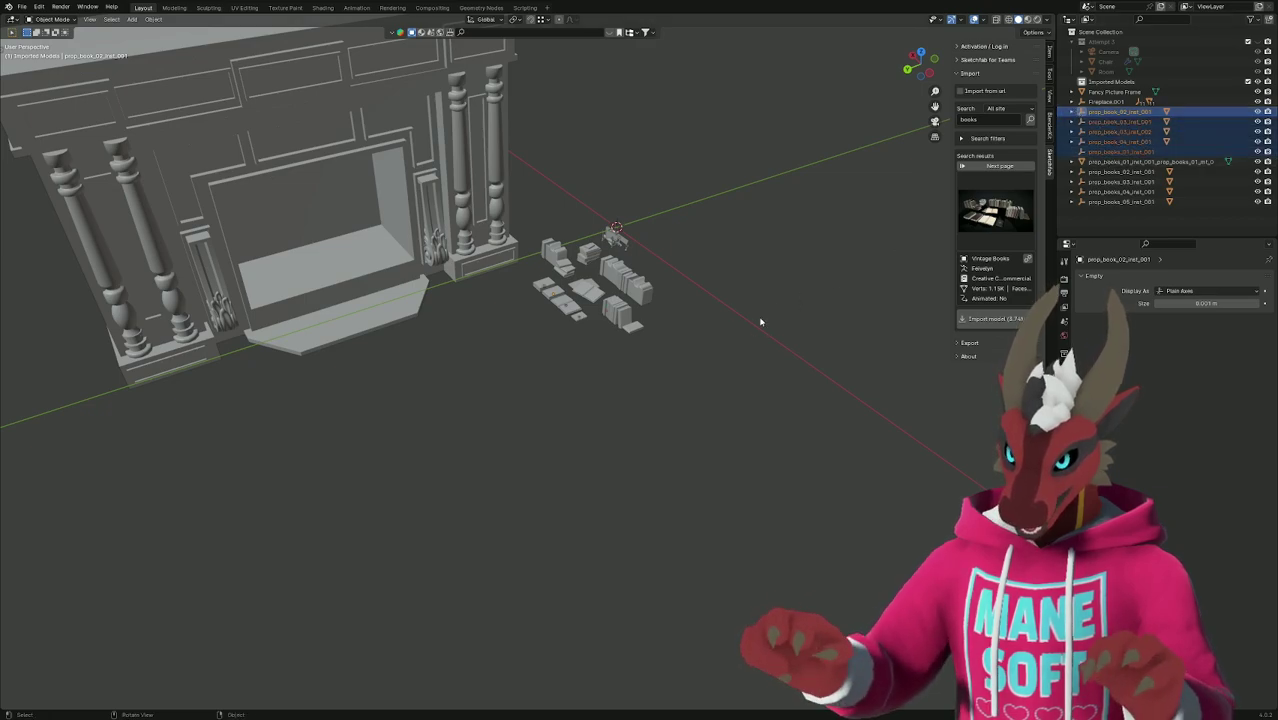
right_click(1138, 114)
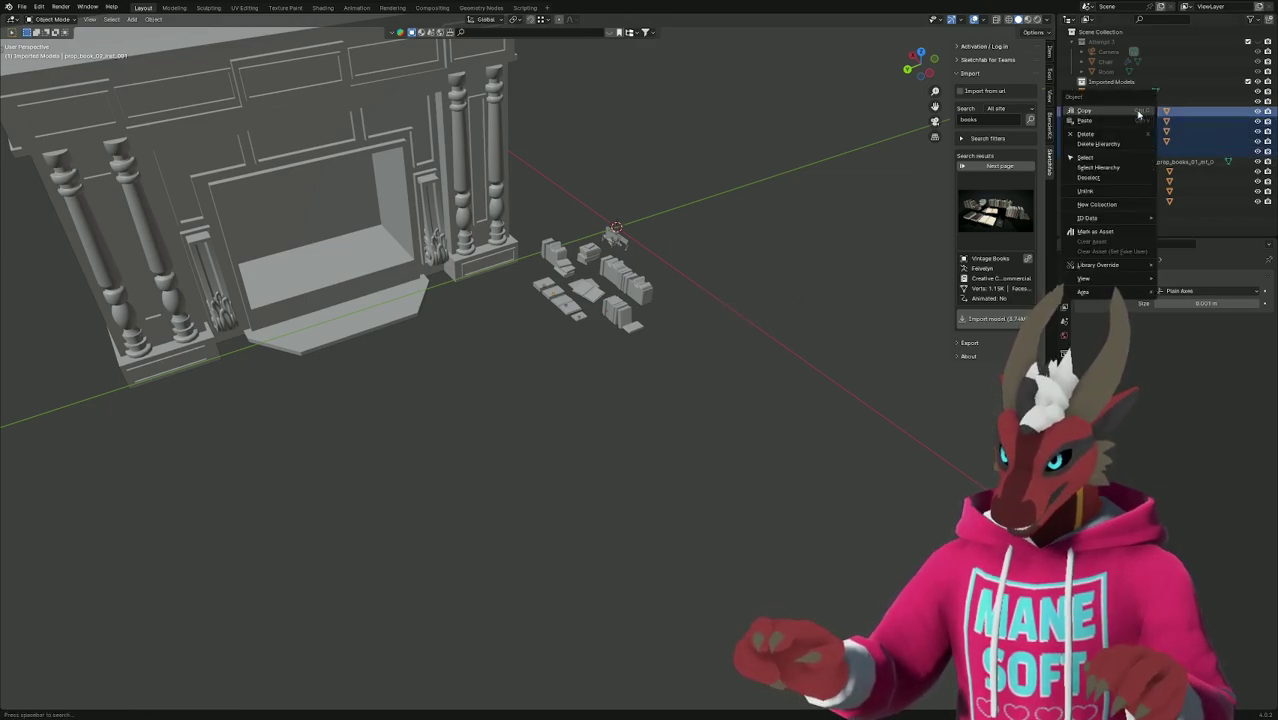
click(1128, 145)
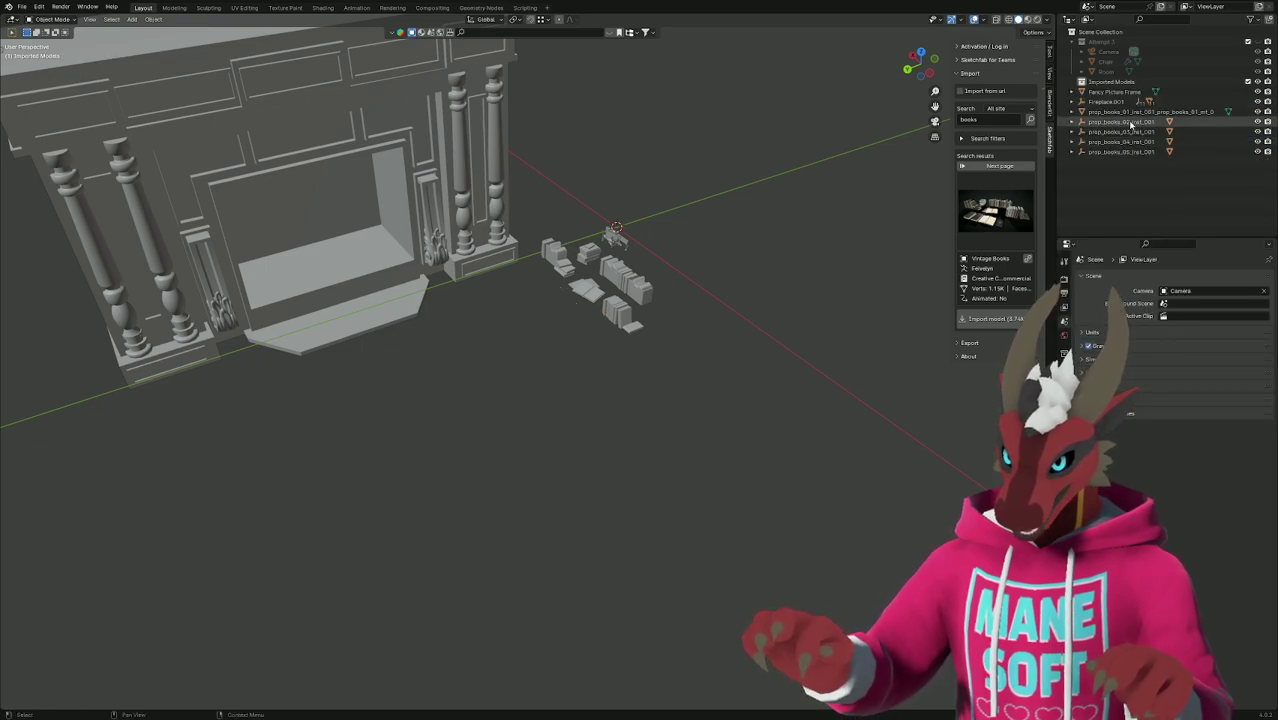
click(1129, 122)
right_click(1136, 141)
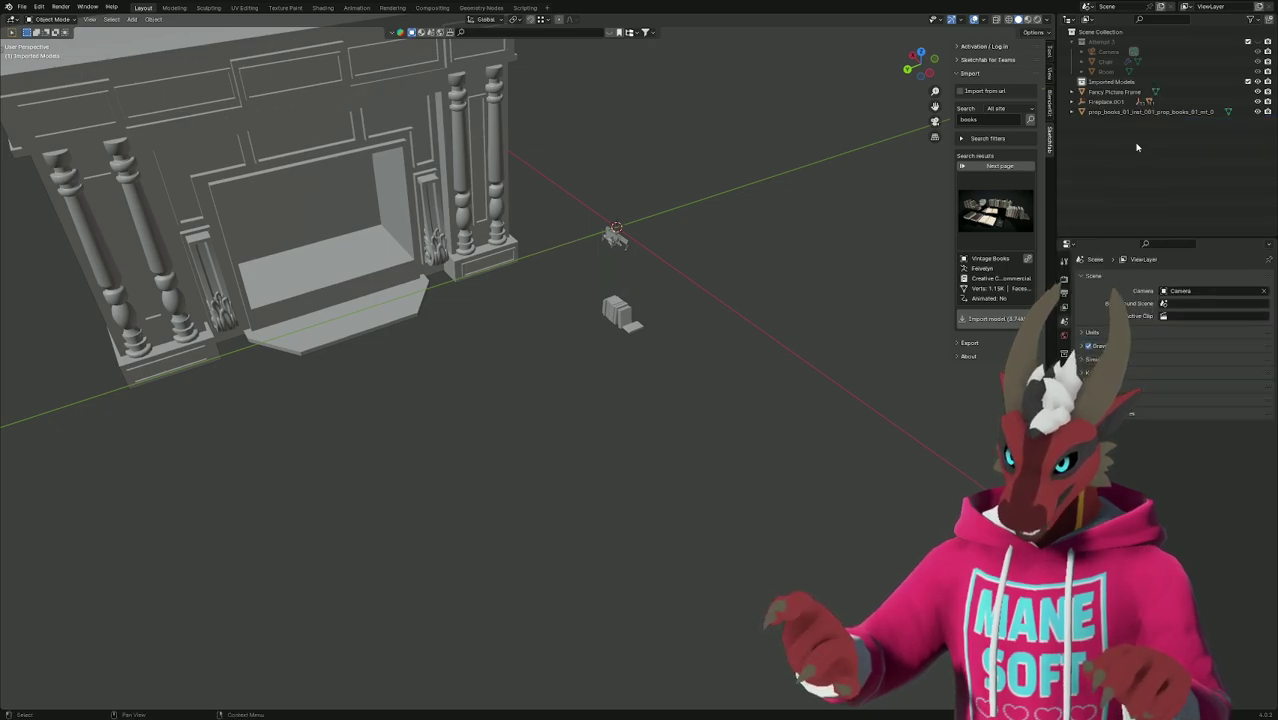
Examine the kept books mesh, the small fire parts at the world origin and the child objects of Fireplace.001.
click(1140, 111)
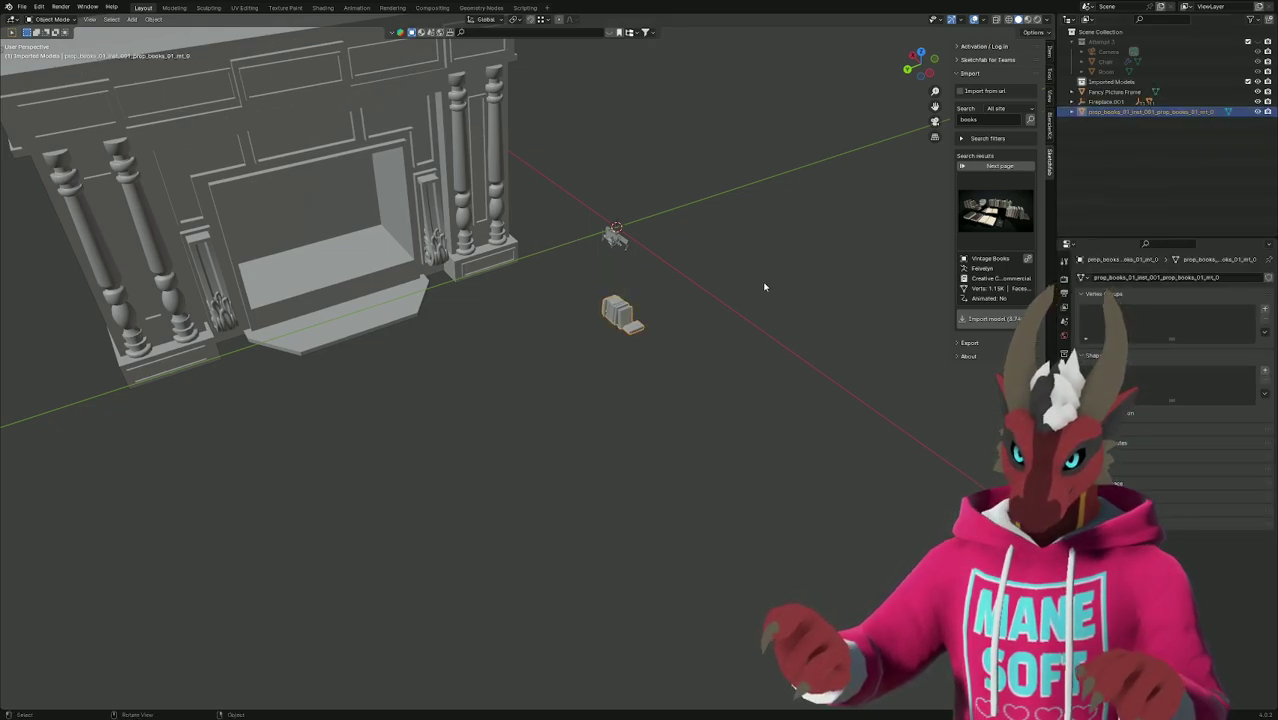
click(1081, 111)
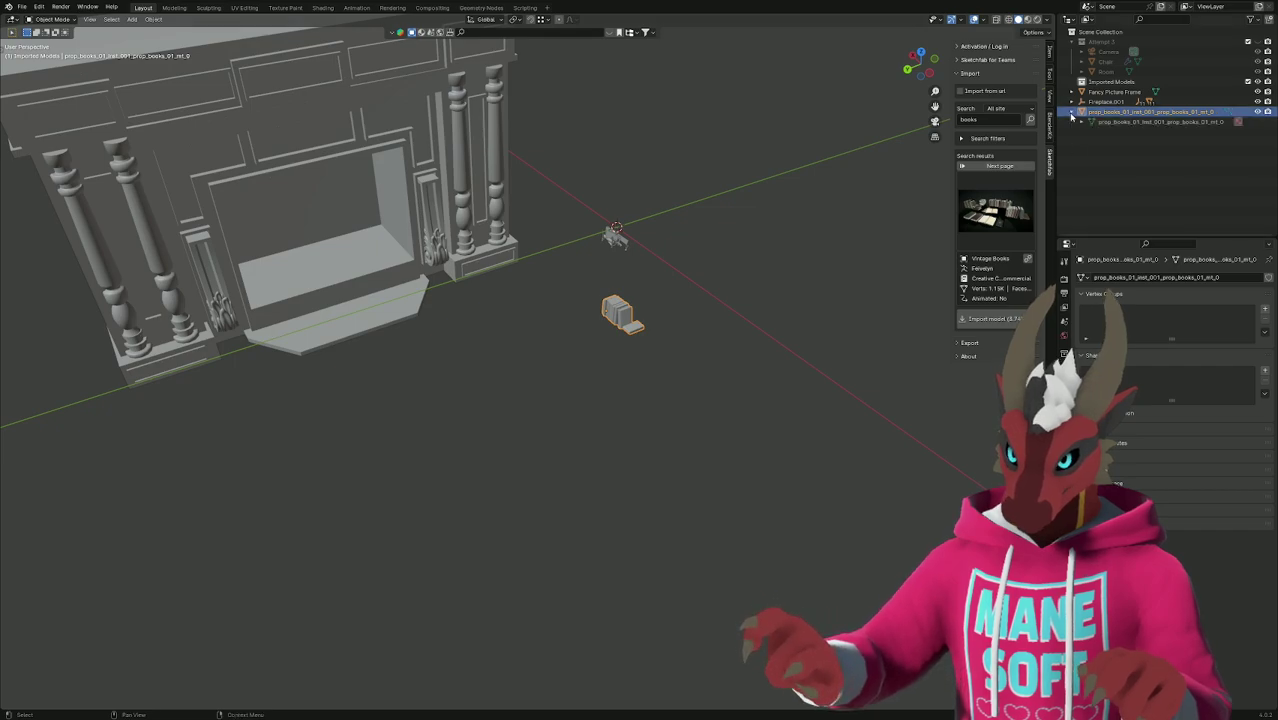
click(618, 240)
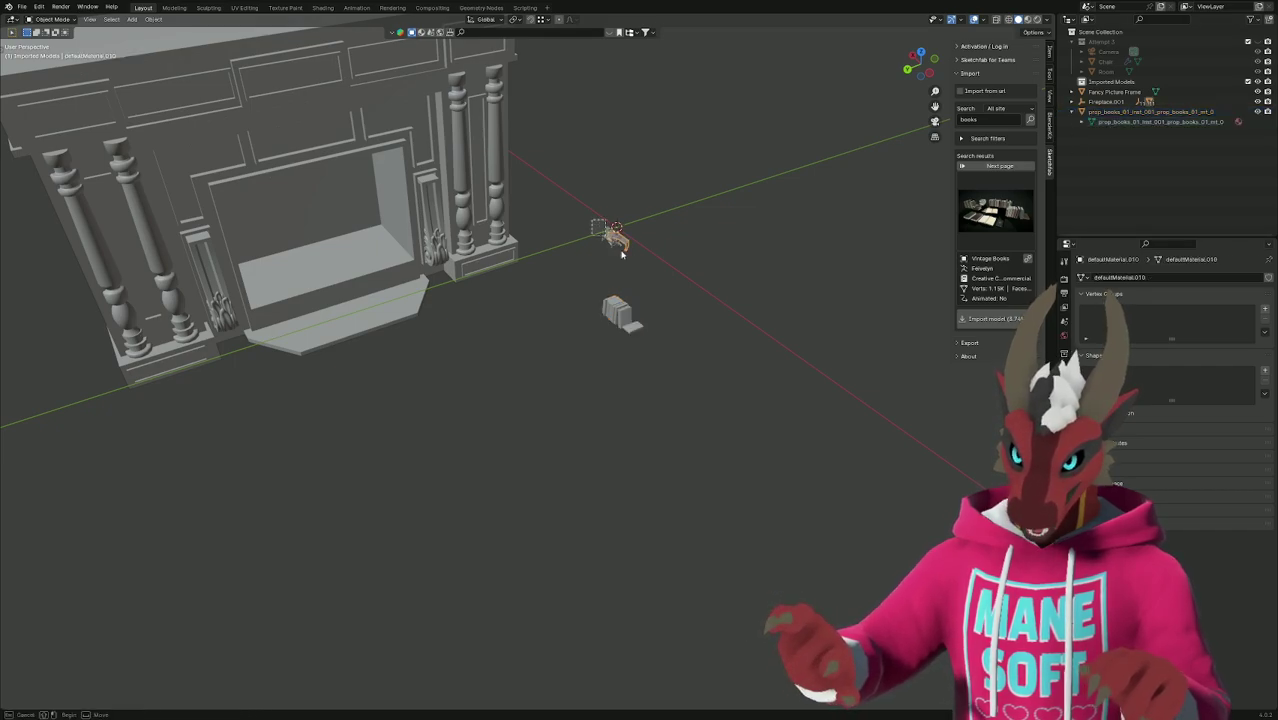
middle_drag(679, 284, 604, 262)
scroll(600, 268, up, 4)
key(KP_Decimal)
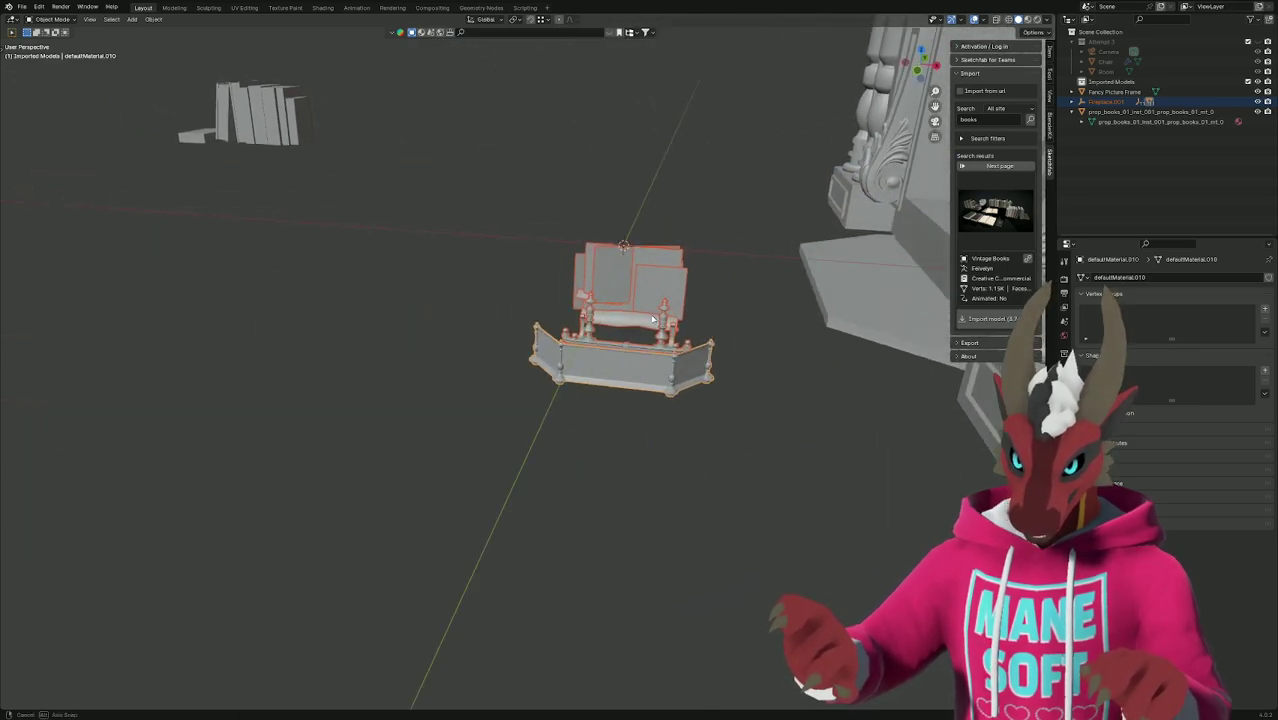
click(711, 343)
middle_drag(711, 343, 577, 309)
click(500, 272)
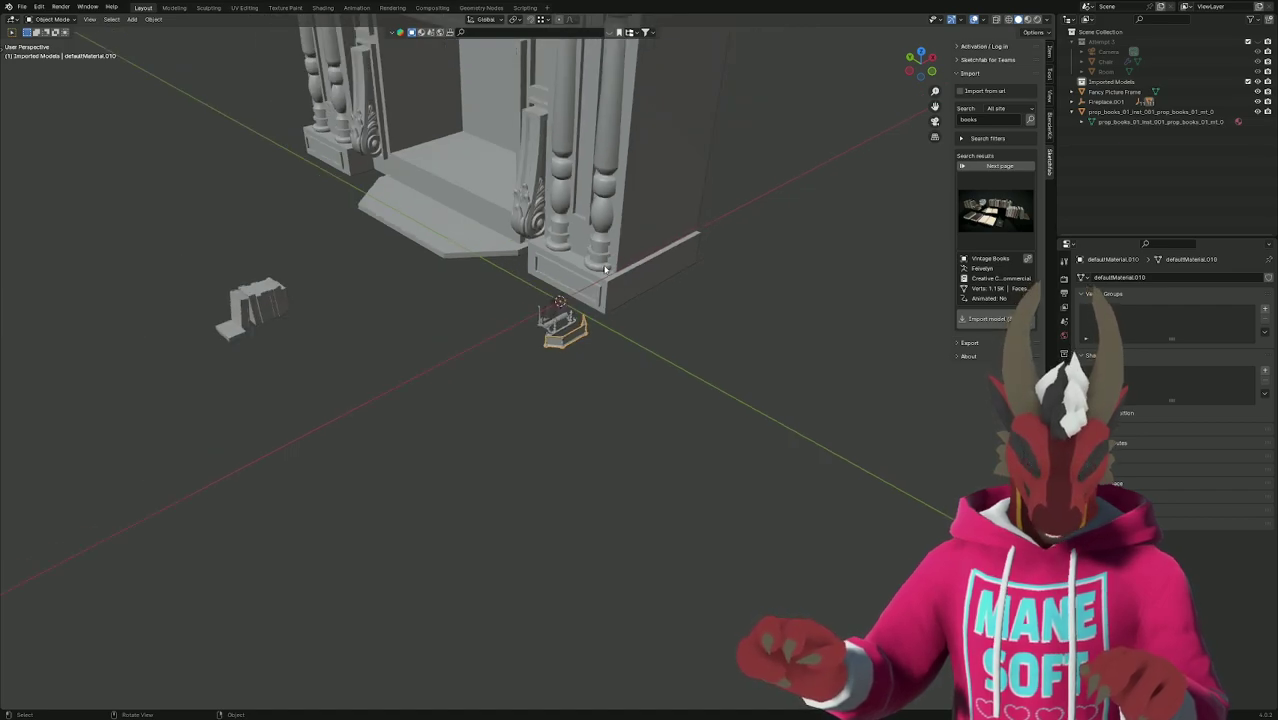
click(621, 200)
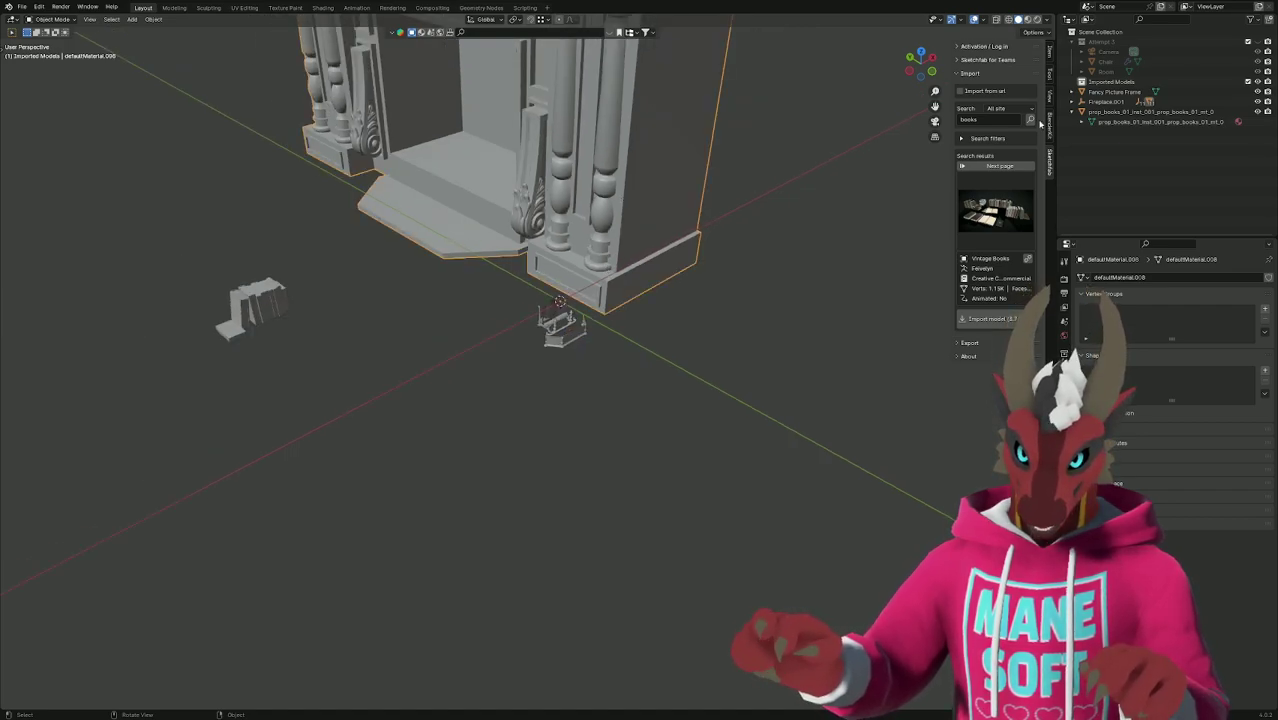
click(1100, 102)
click(1074, 102)
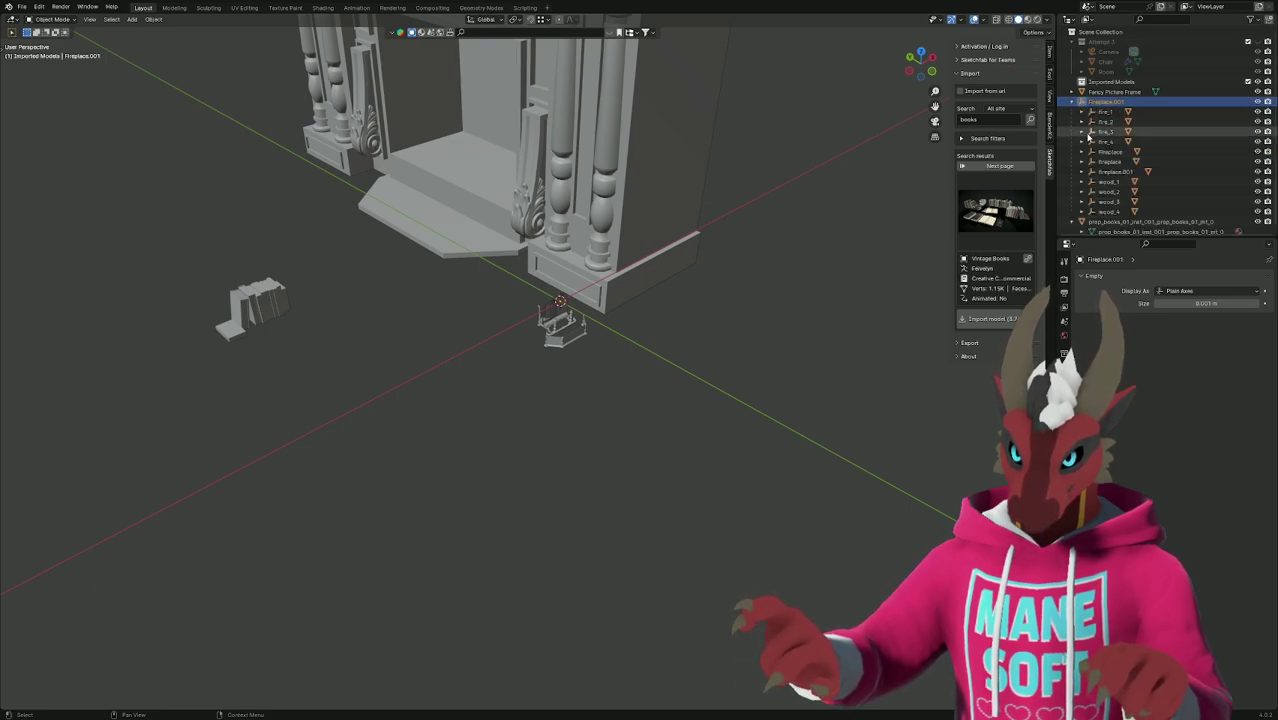
click(1107, 181)
click(641, 295)
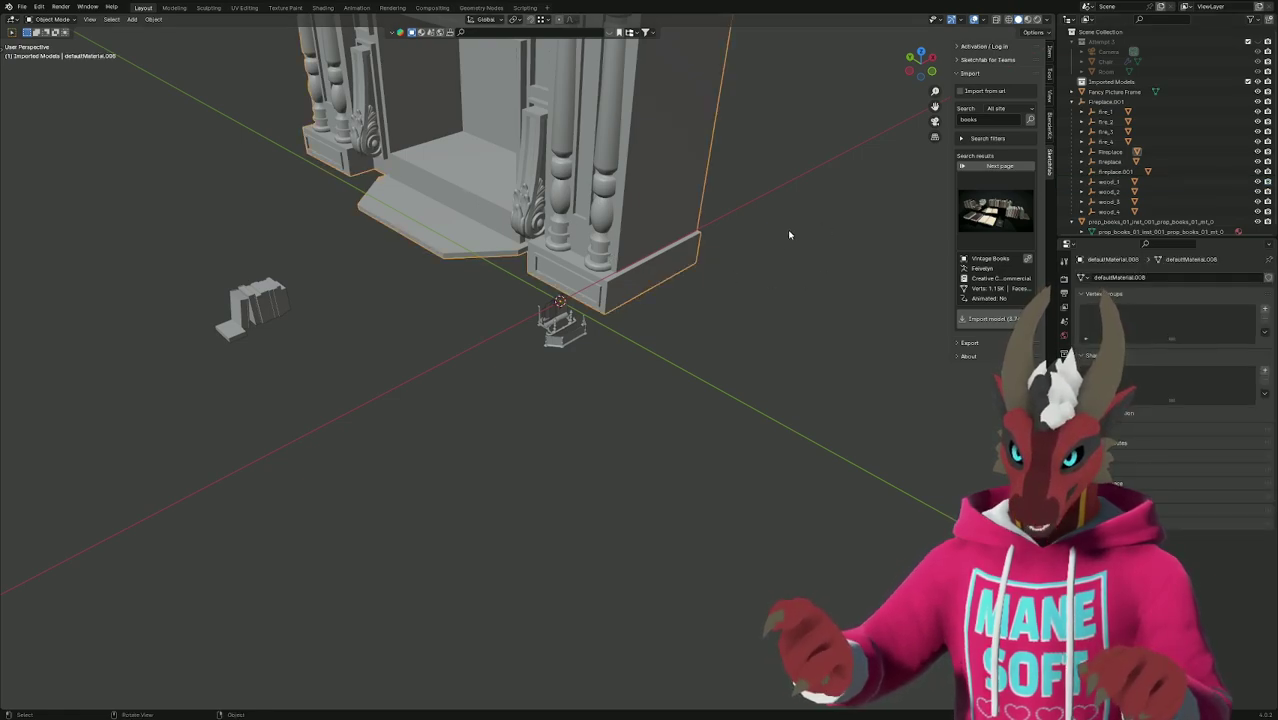
Try to copy all location values of the main fireplace mesh to the small fire parts at the origin.
right_click(623, 185)
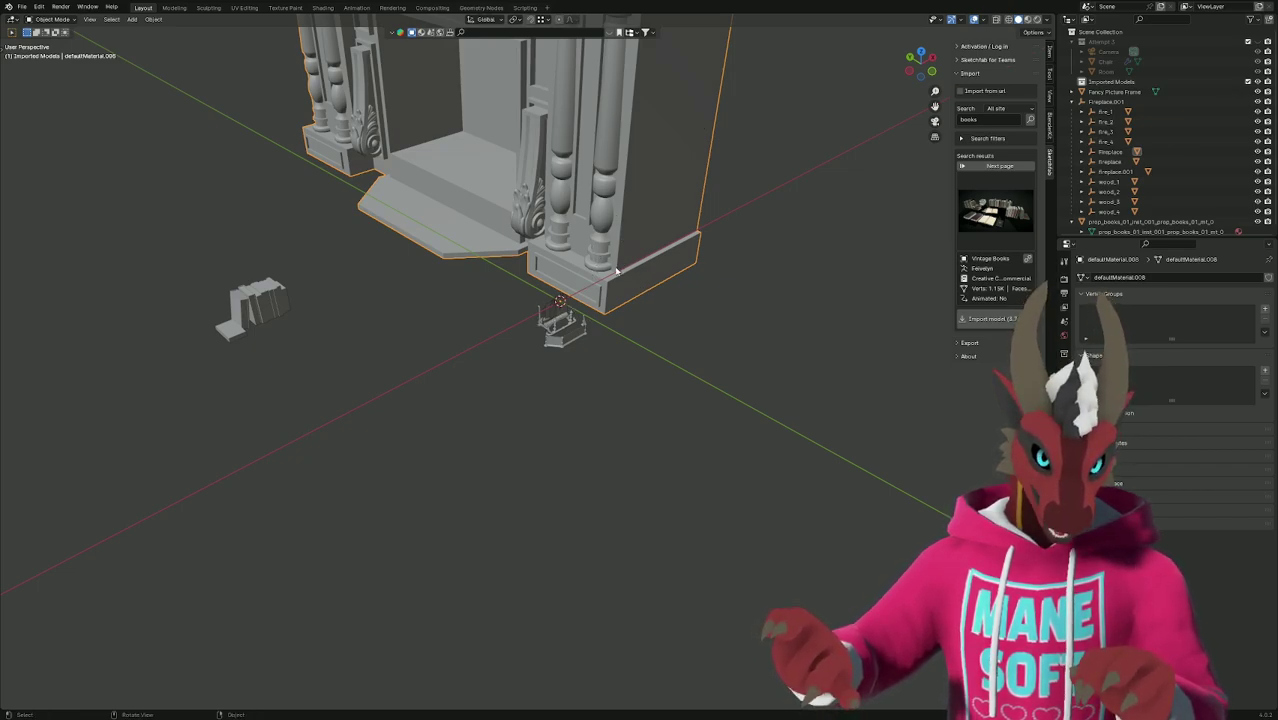
click(626, 391)
click(556, 322)
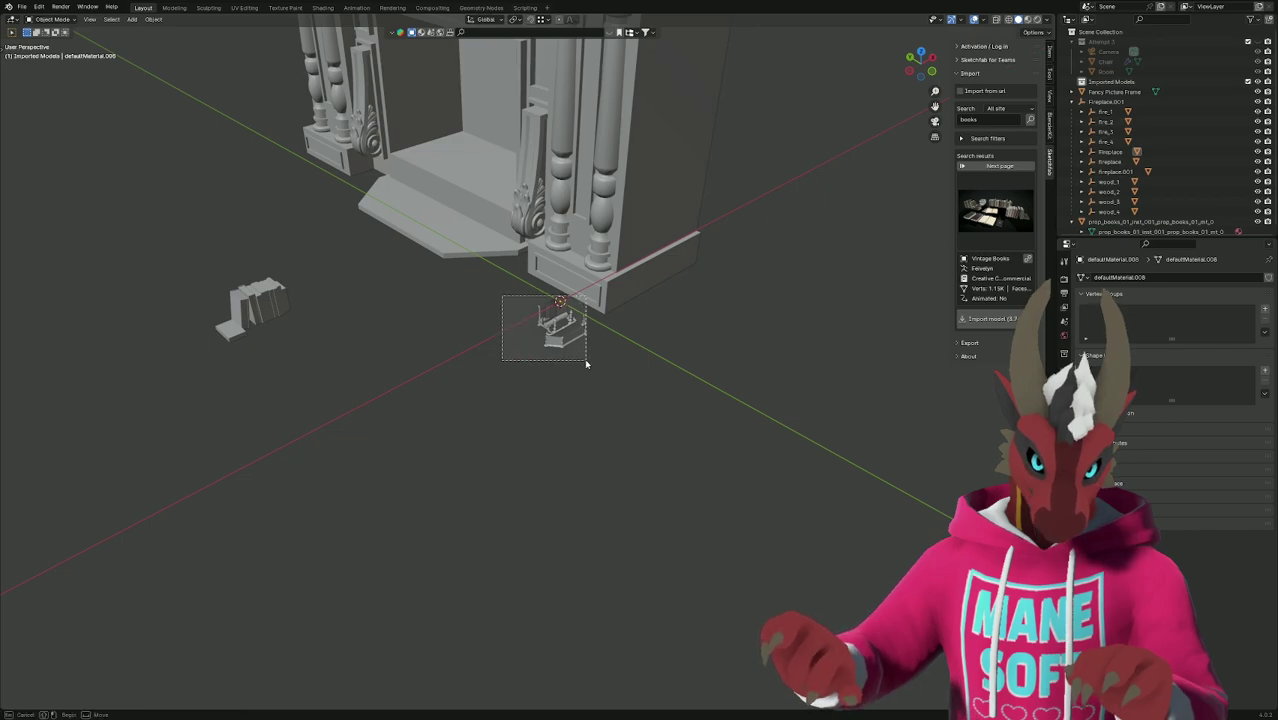
click(584, 358)
mouse_move(574, 372)
mouse_down()
mouse_move(514, 296)
mouse_move(593, 385)
mouse_up()
click(606, 360)
middle_drag(593, 385, 581, 467)
drag(464, 364, 566, 478)
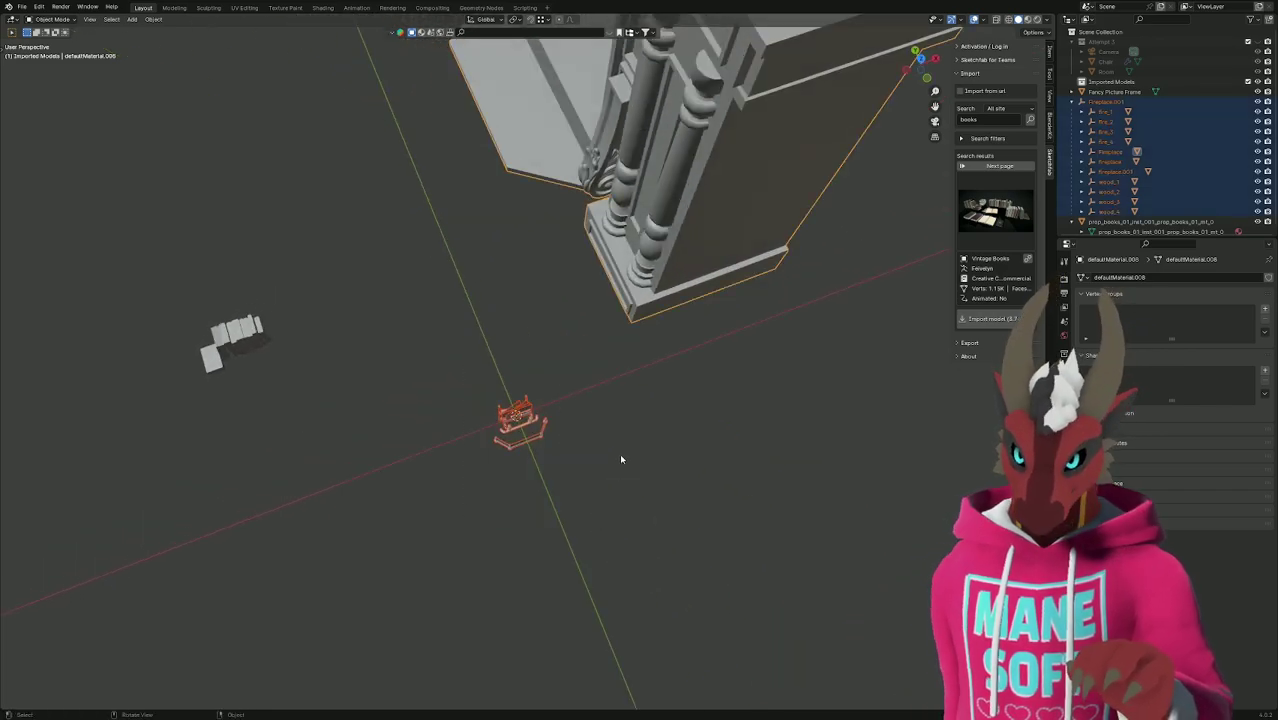
right_click(698, 206)
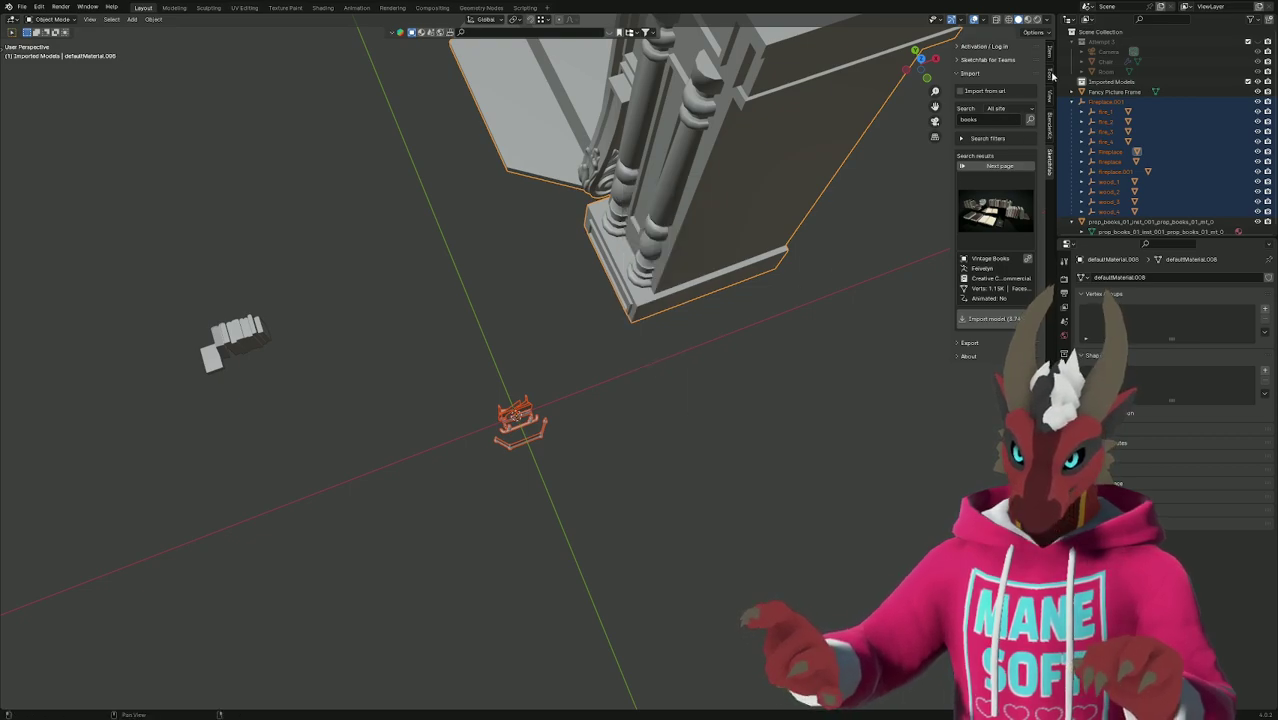
click(1050, 55)
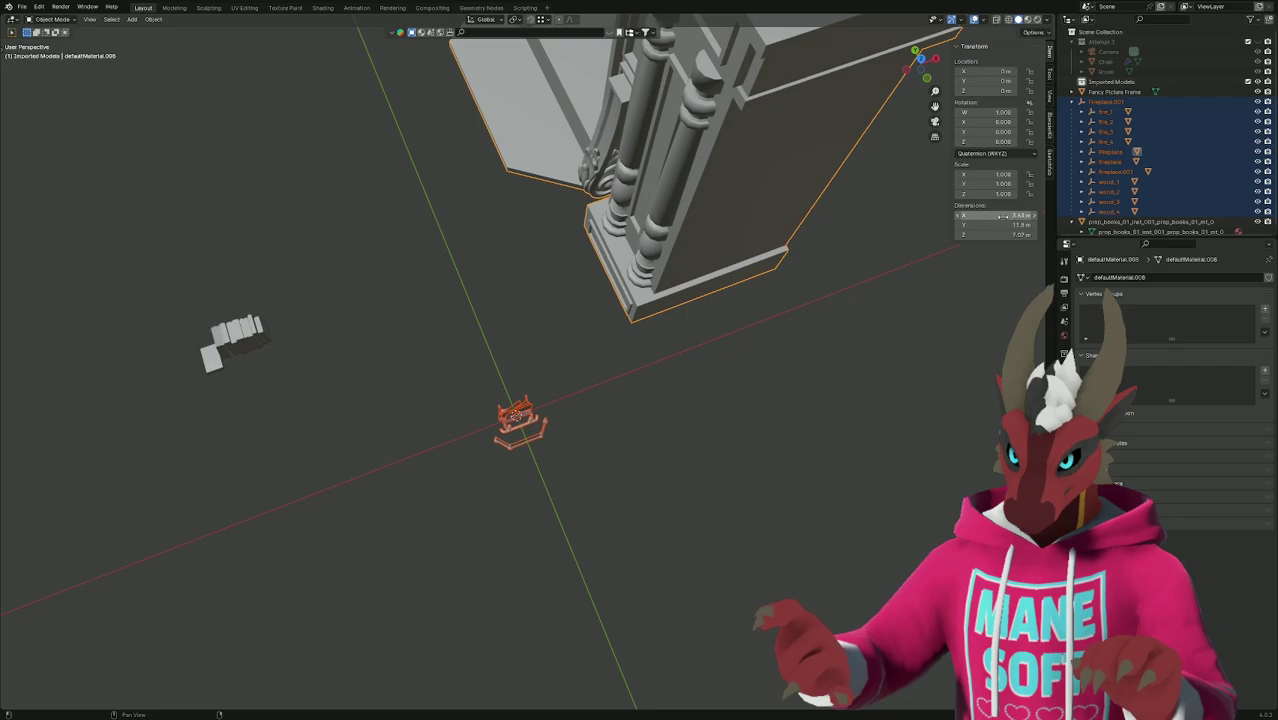
right_click(990, 80)
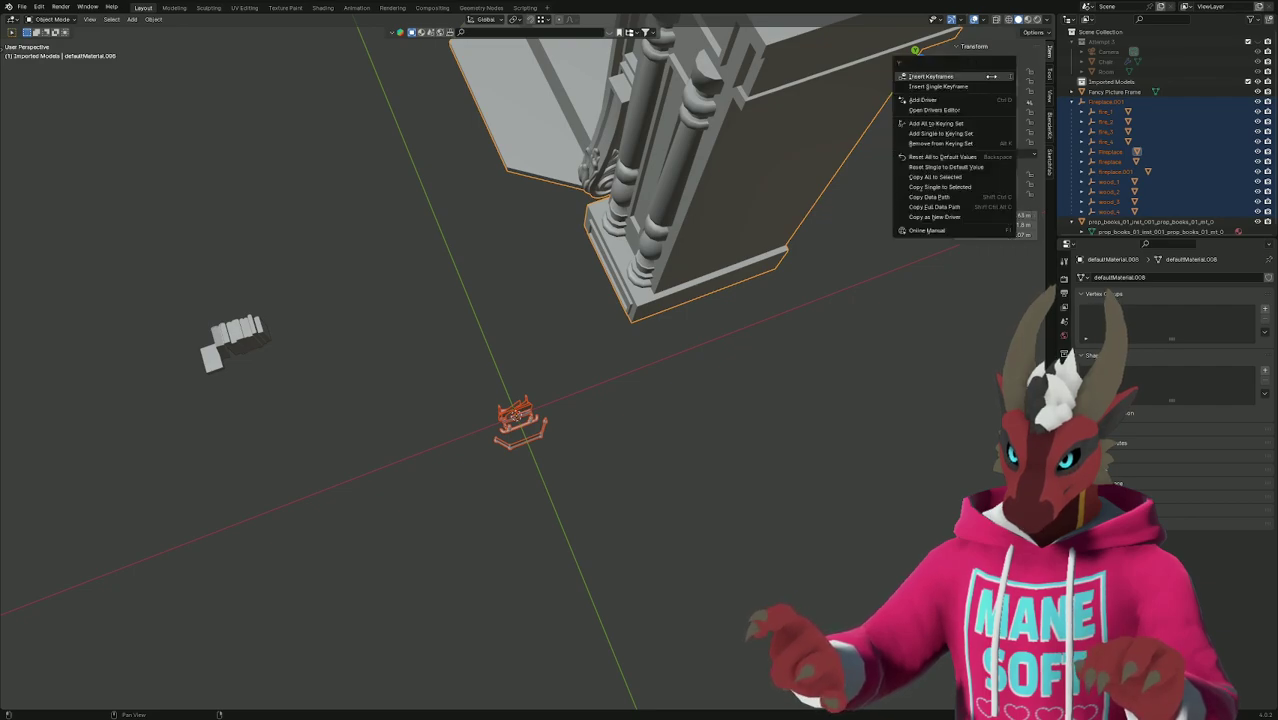
click(977, 177)
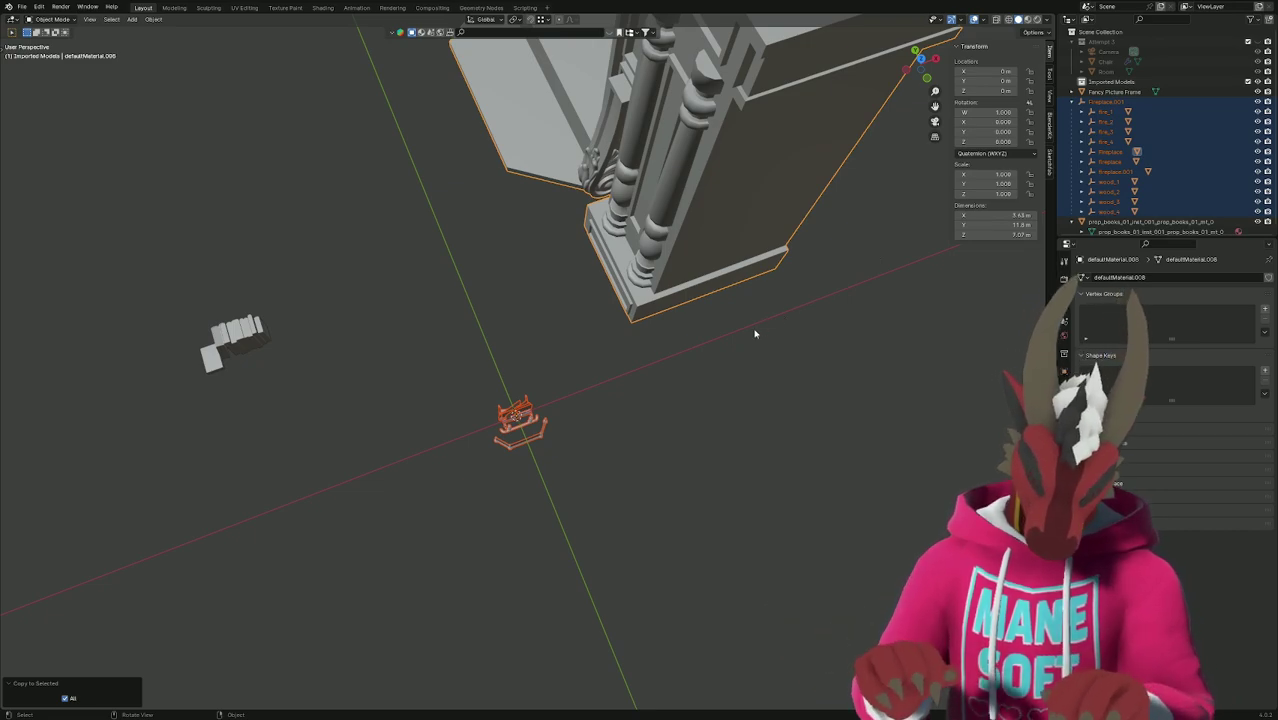
click(765, 367)
key(a)
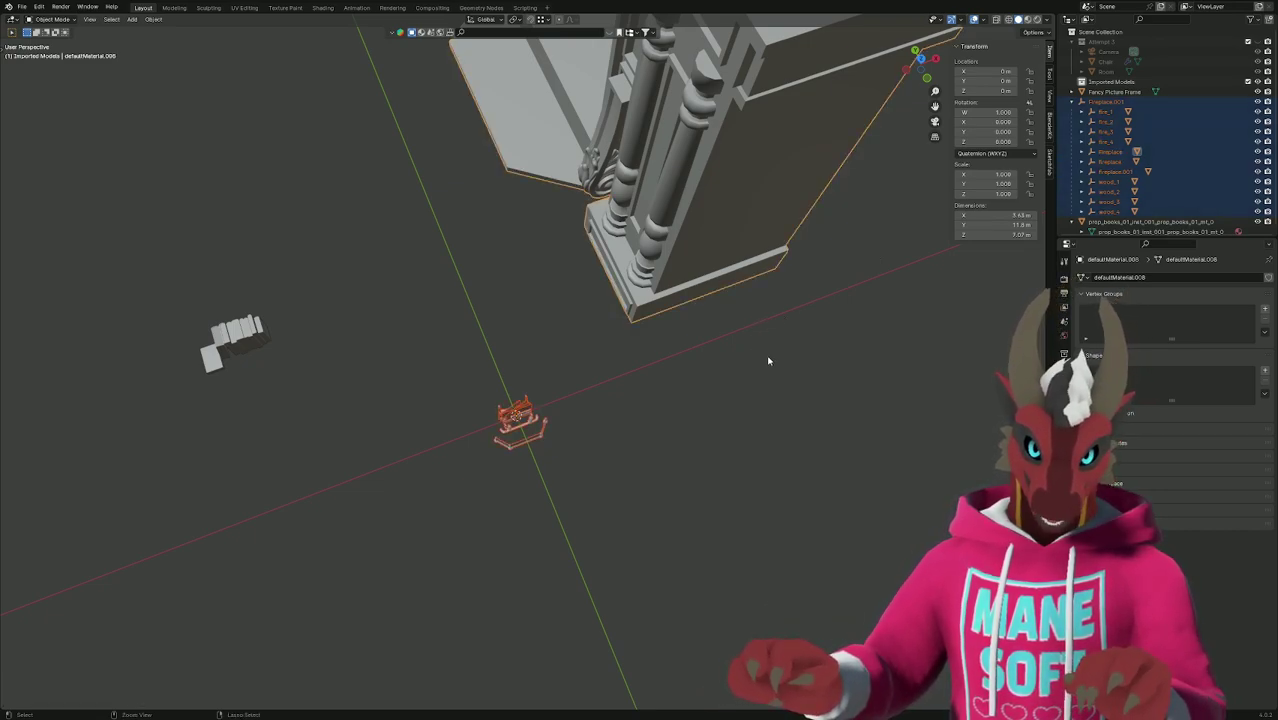
key(alt+a)
key(a)
key(alt+a)
key(a)
key(alt+a)
key(a)
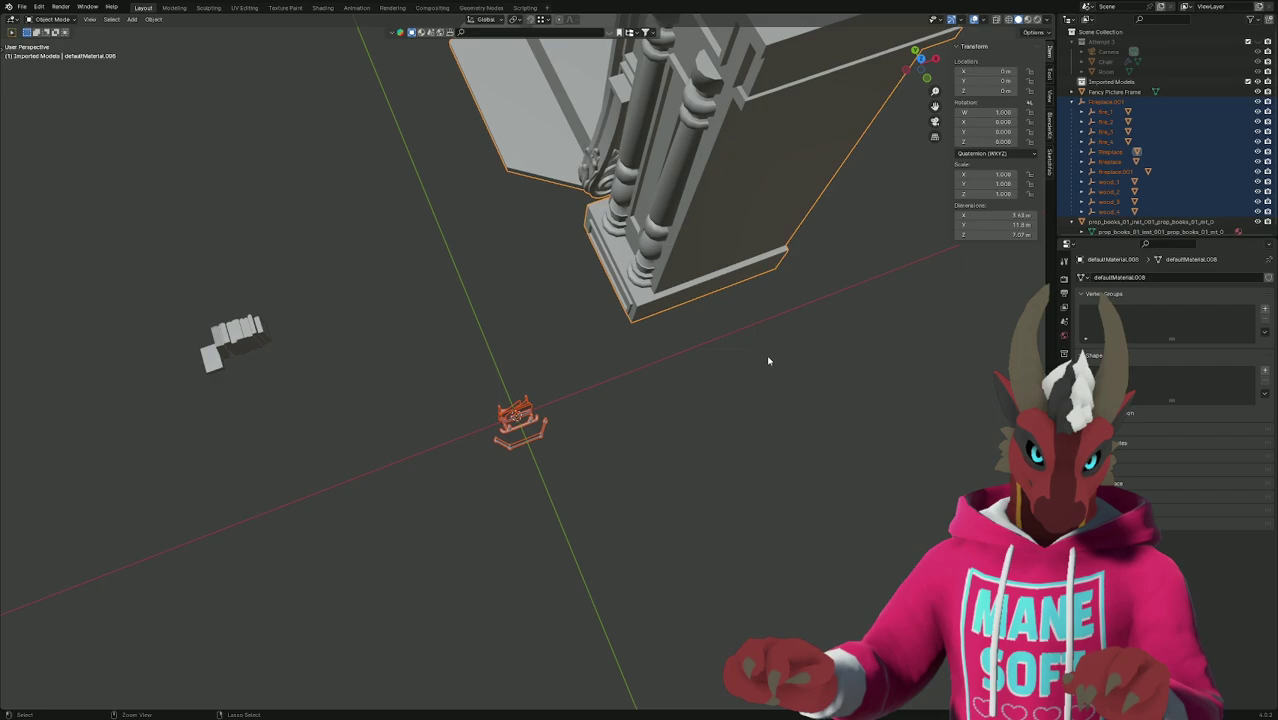
key(alt+a)
key(a)
key(alt+a)
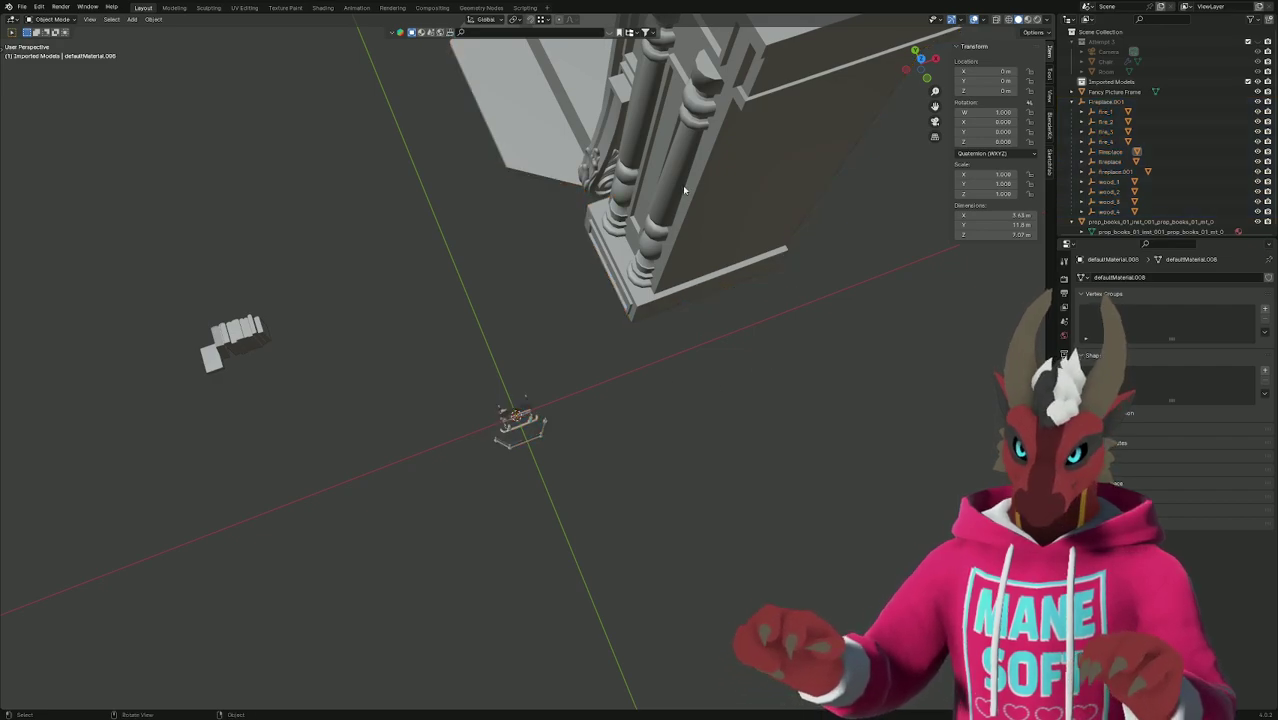
key(a)
key(a)
key(alt+a)
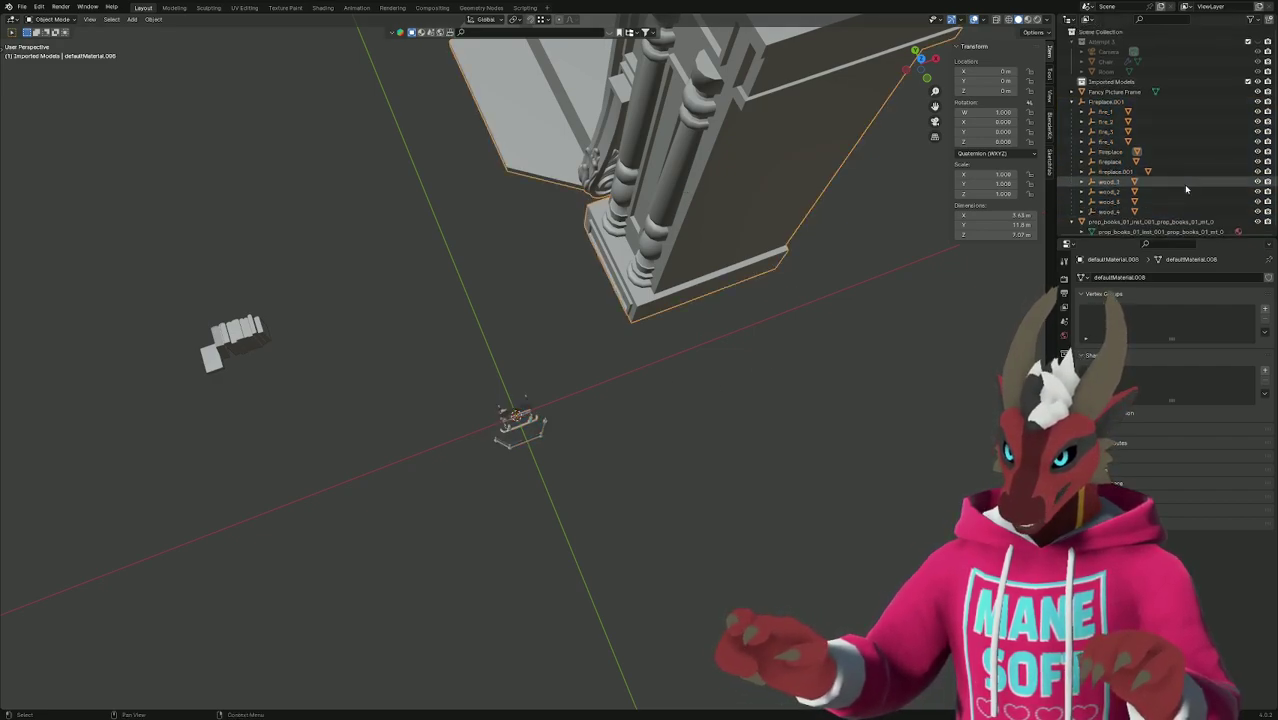
Clear the parent of the main fireplace mesh under the Fireplace empty while keeping its transformation.
click(1093, 151)
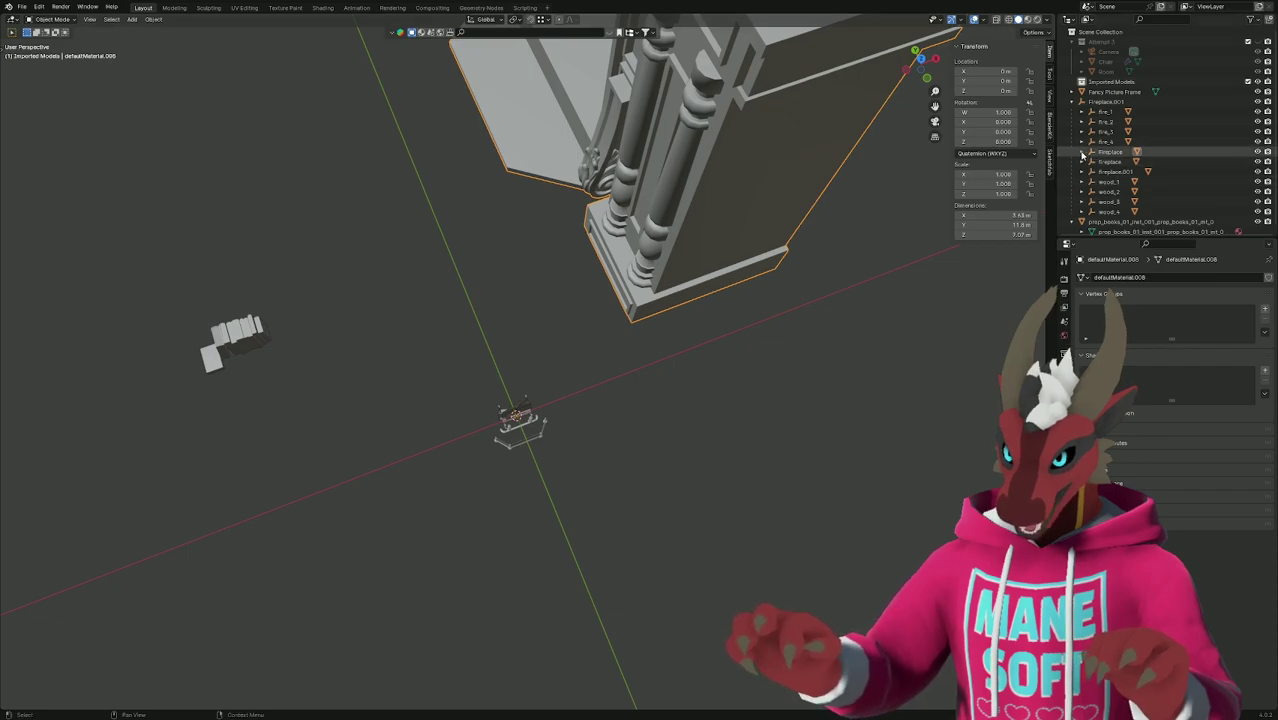
click(1135, 161)
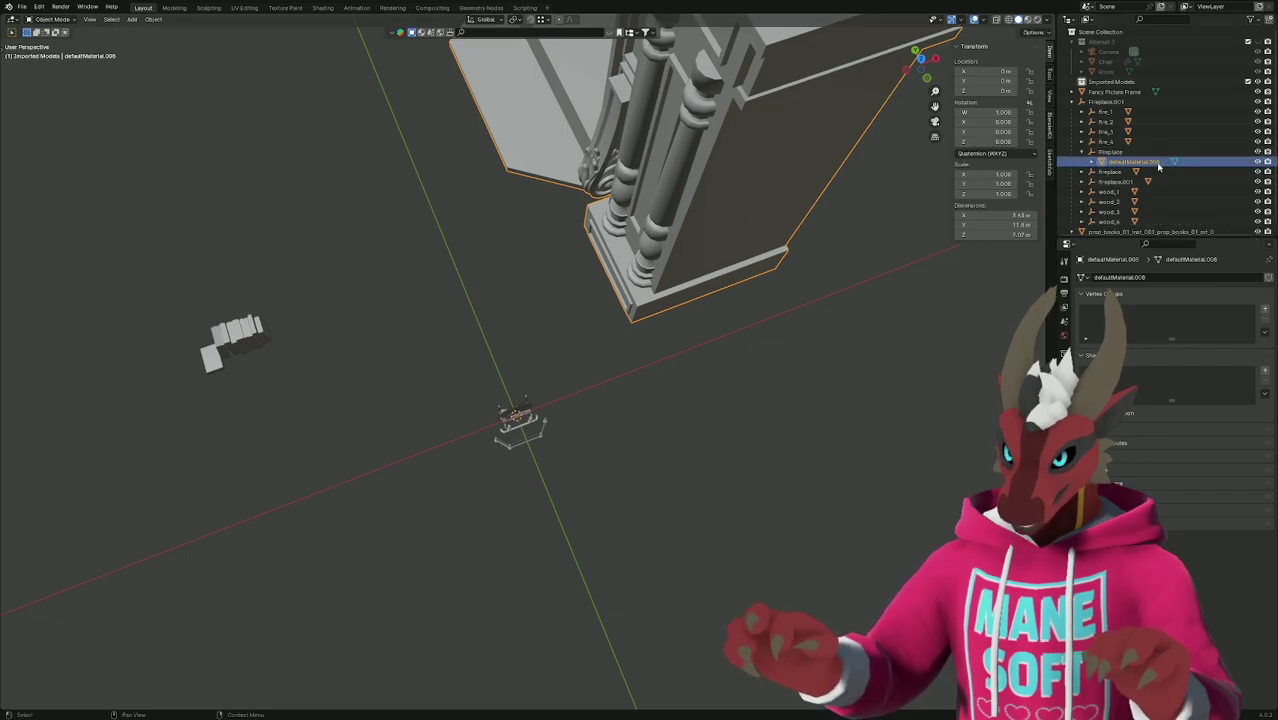
click(1106, 153)
click(1131, 162)
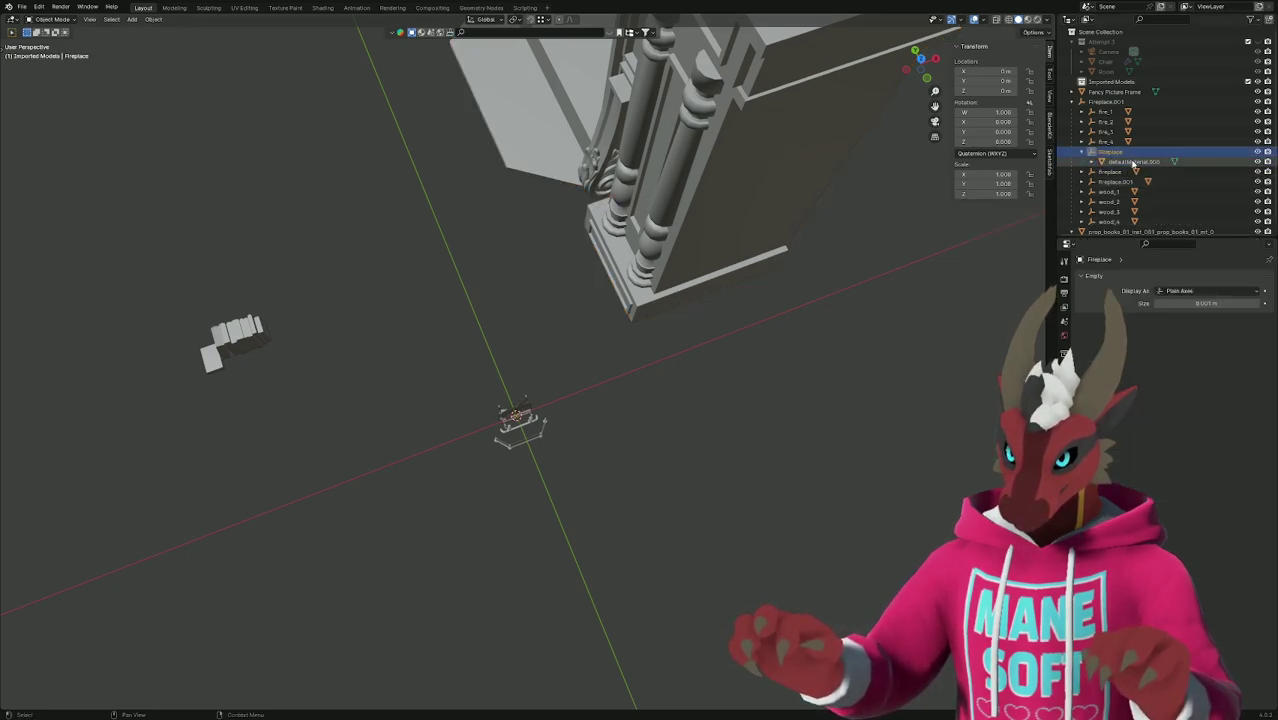
right_click(1133, 167)
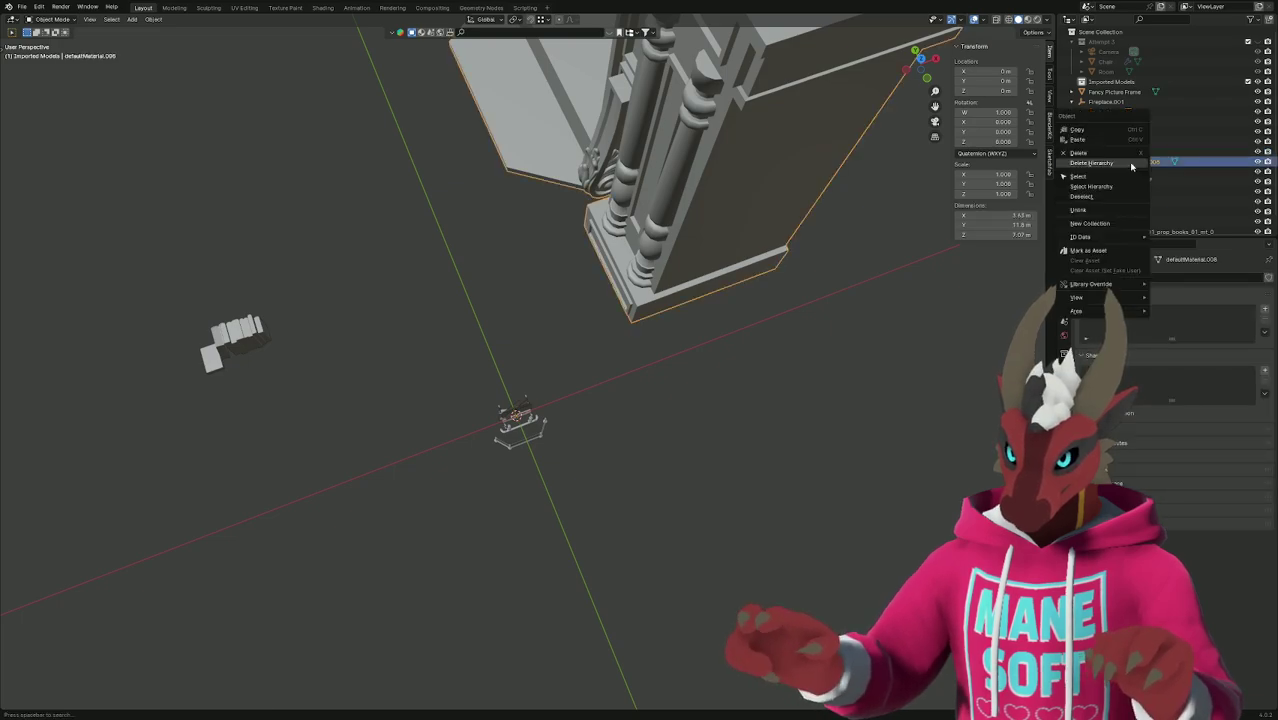
right_click(760, 150)
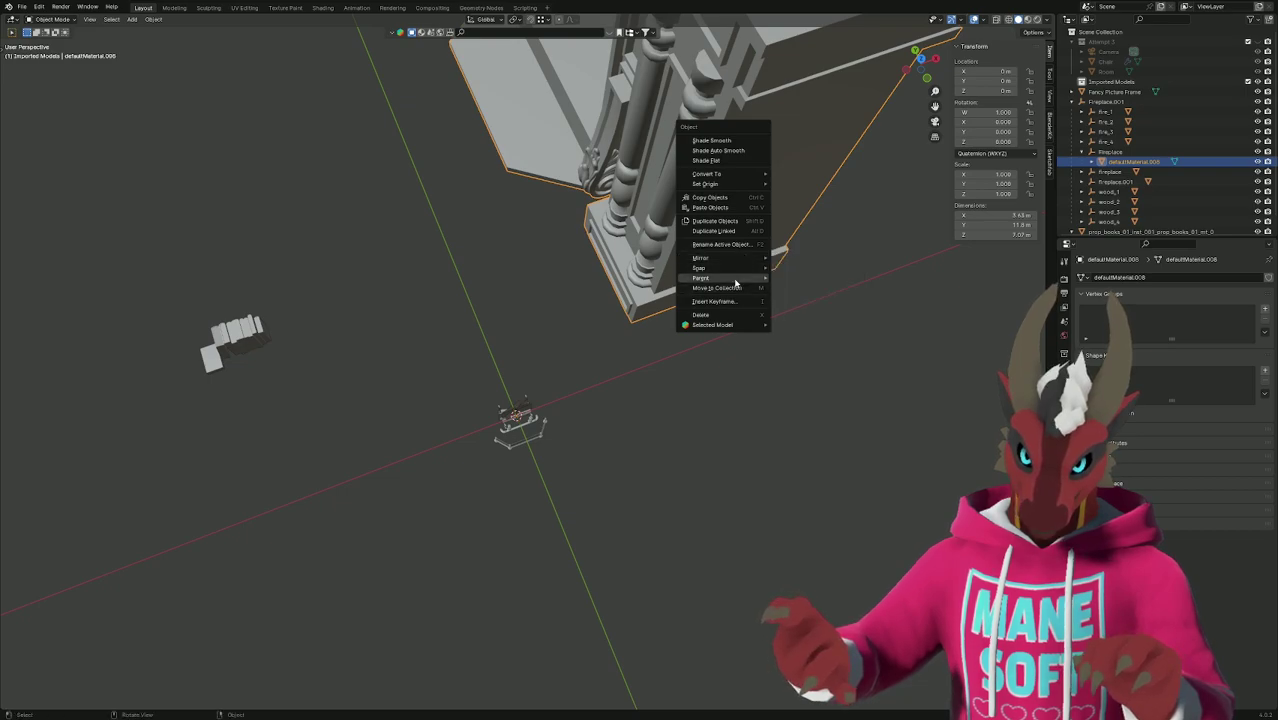
mouse_move(735, 283)
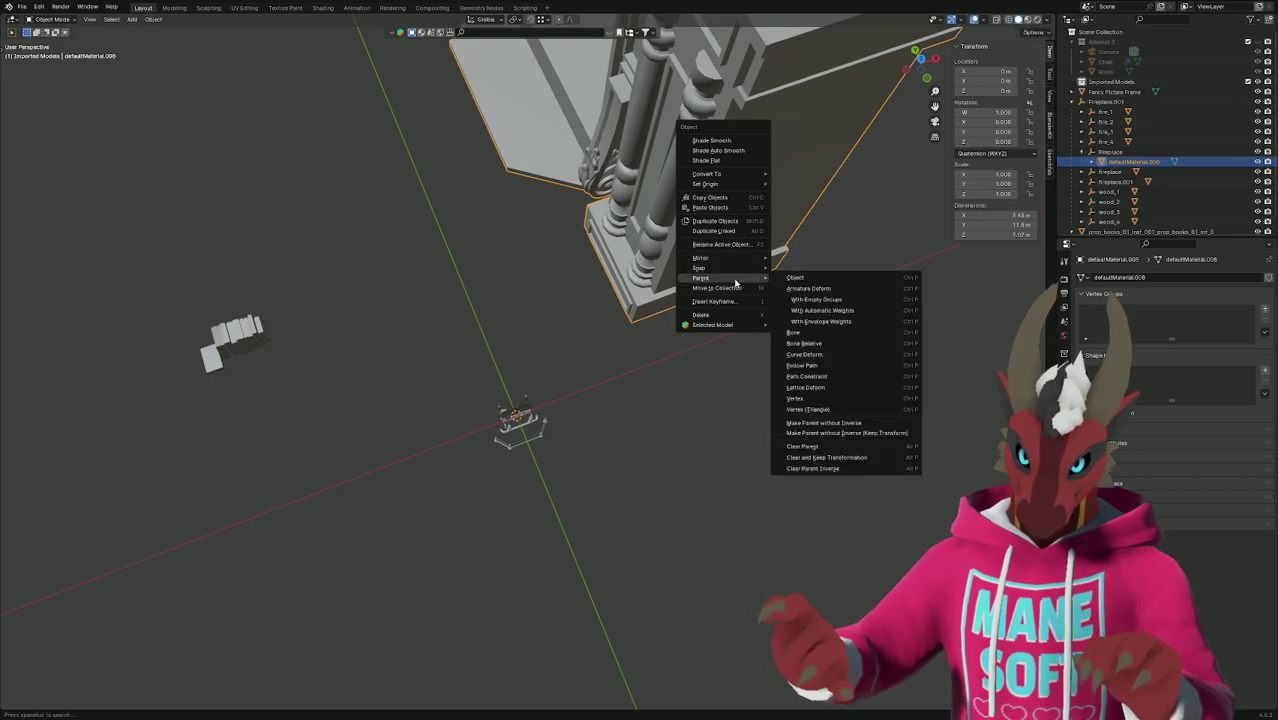
click(841, 460)
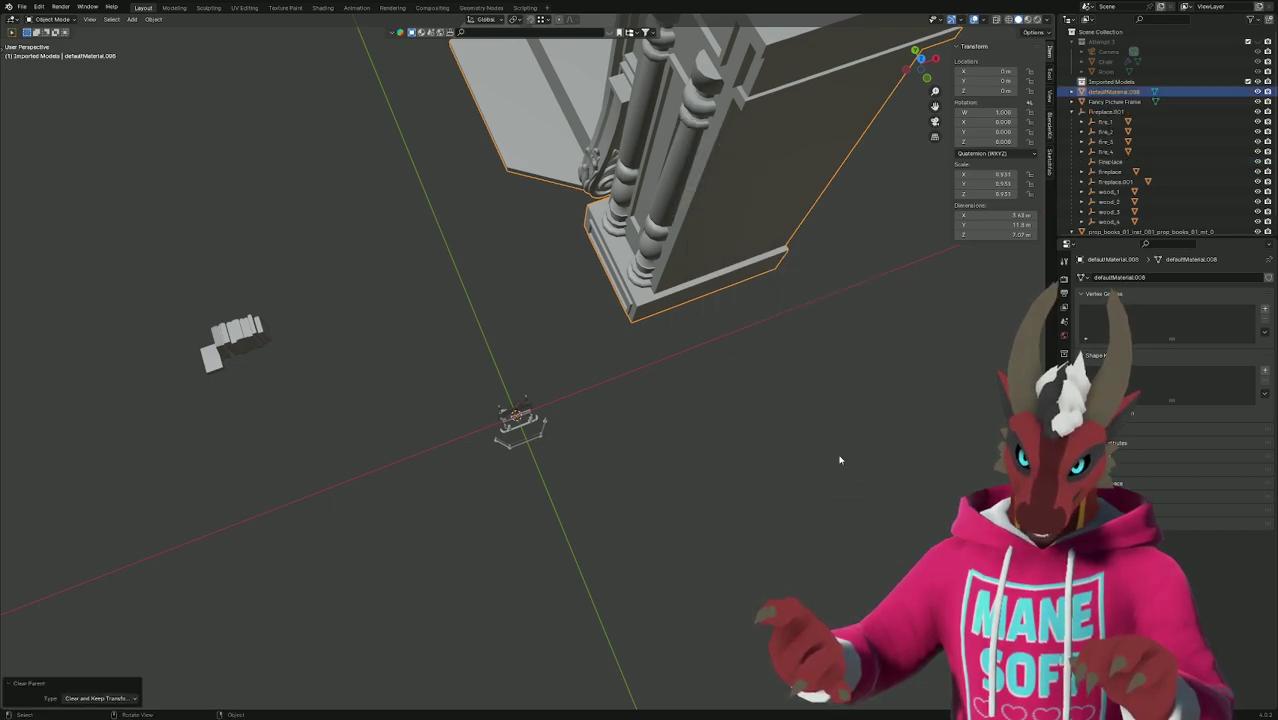
Rename the unparented fireplace mesh as Fireplace.
double_click(1110, 92)
text(Firepla)
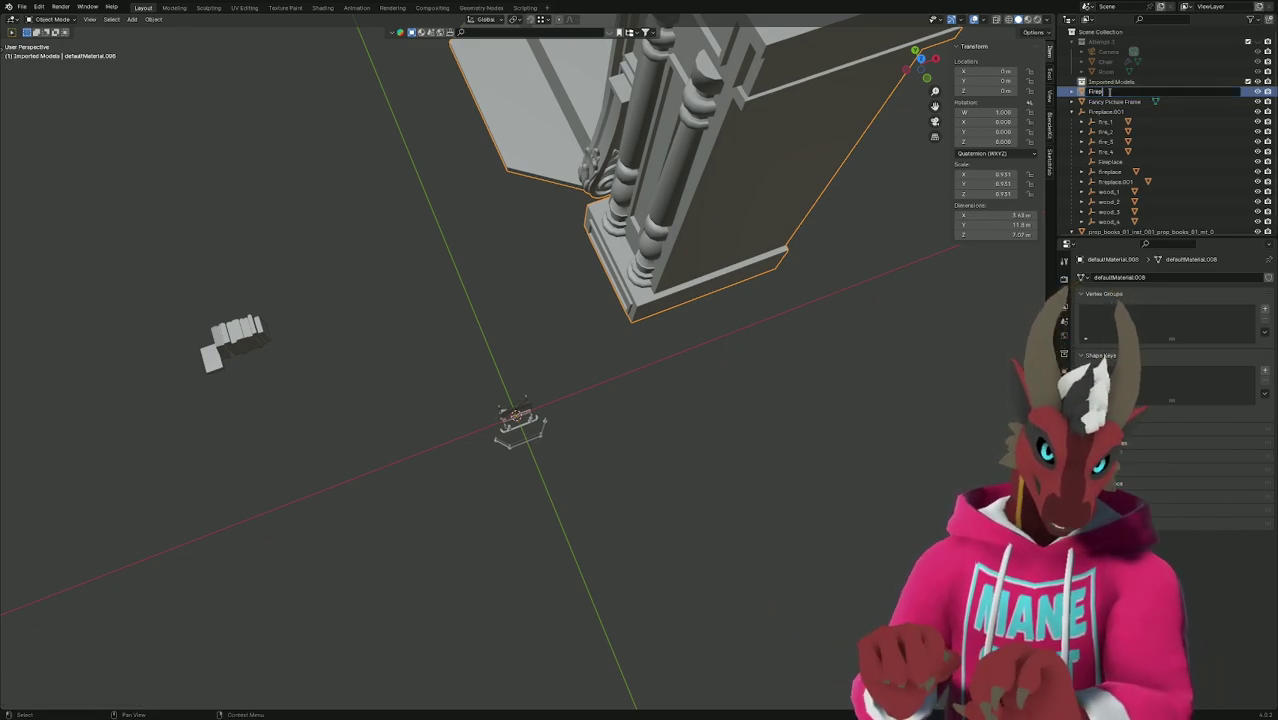
text(ce)
key(Return)
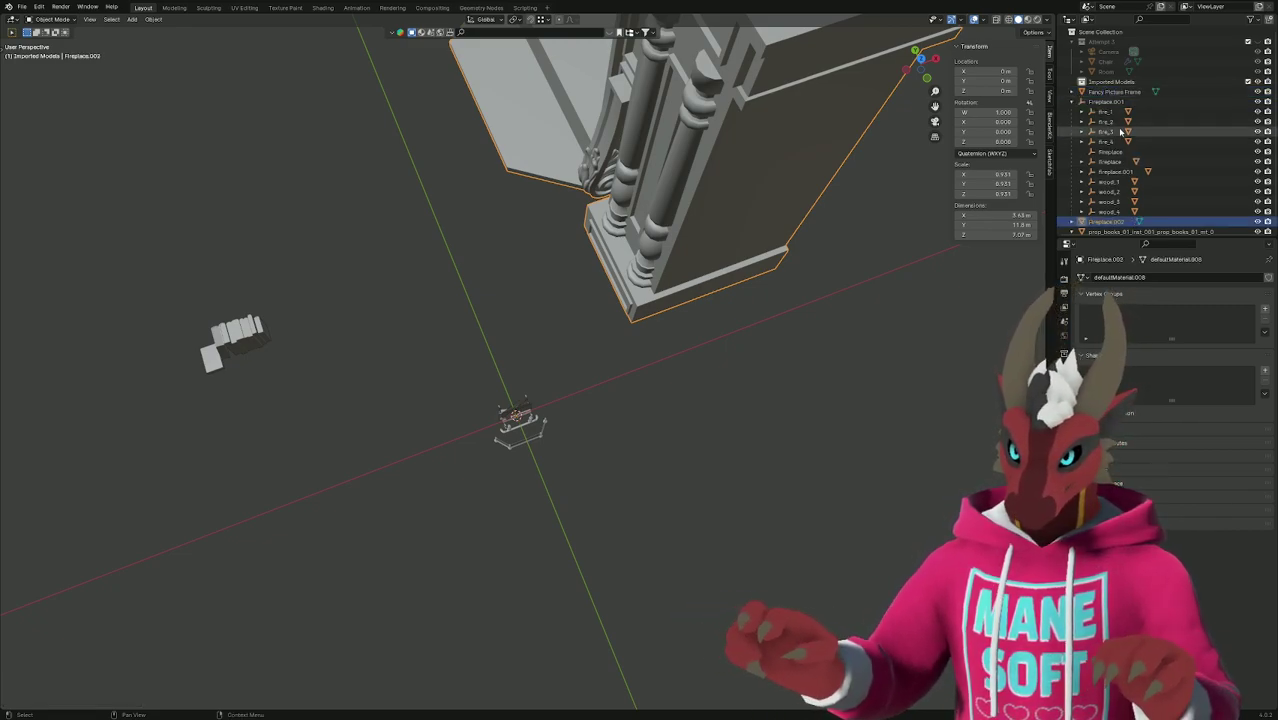
Collapse the Fireplace.001 hierarchy and try to copy all rotation values of the main fireplace mesh to the small fire parts.
click(1108, 101)
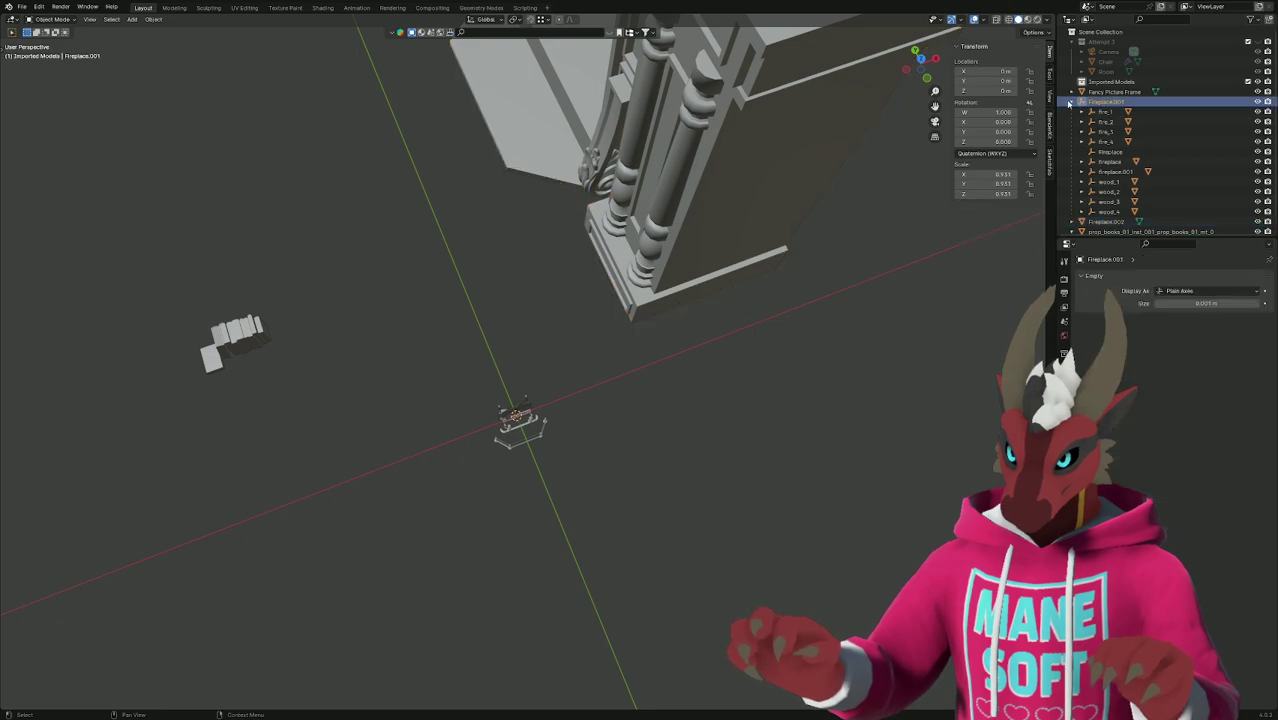
click(1072, 102)
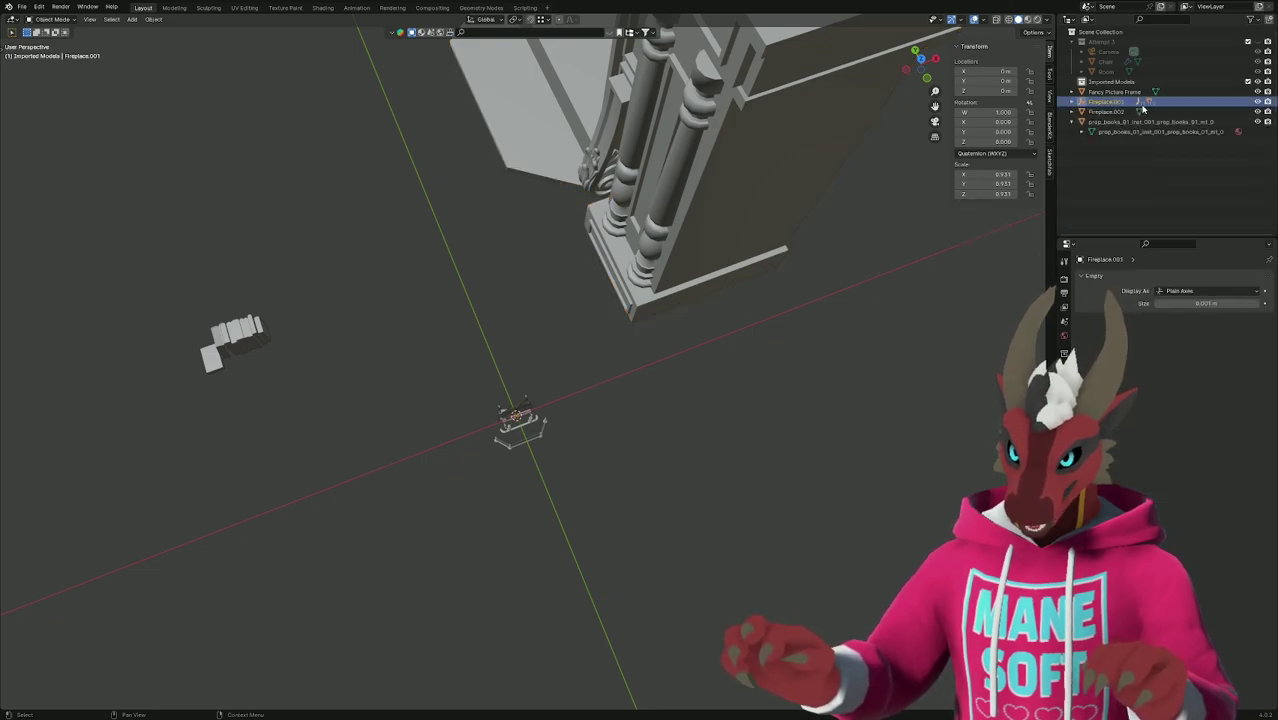
drag(471, 394, 570, 491)
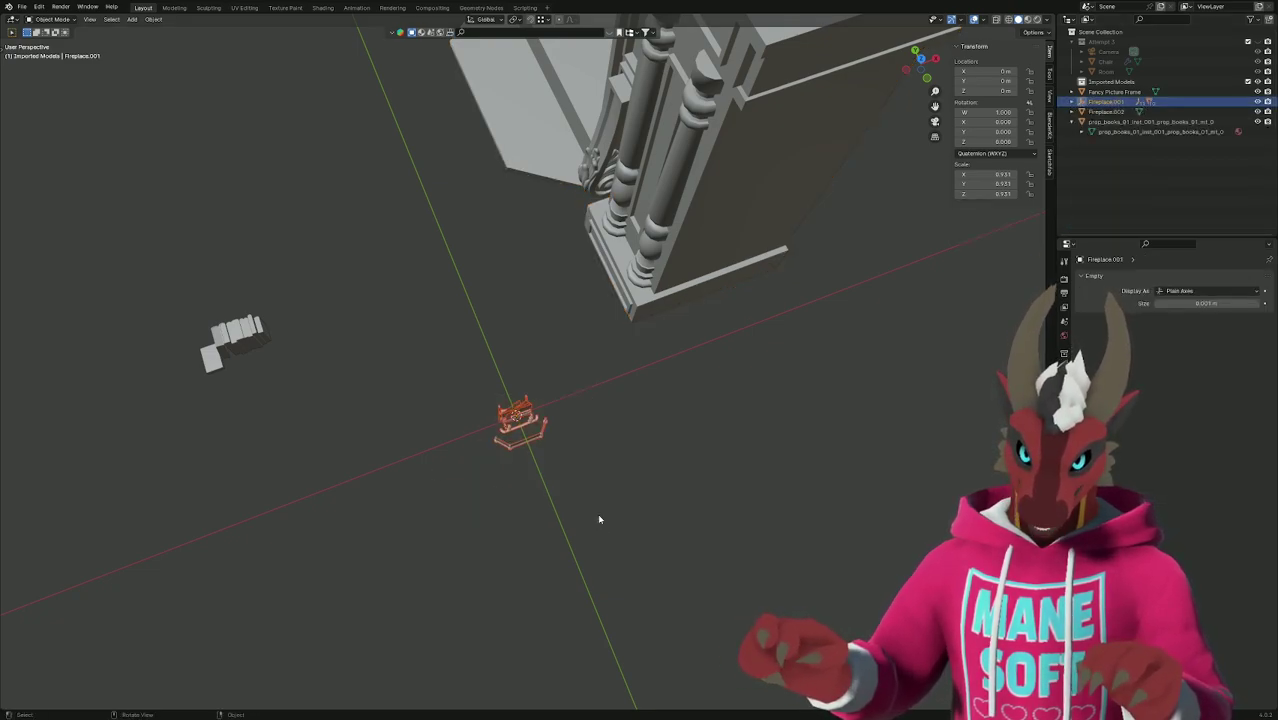
shift+click(672, 288)
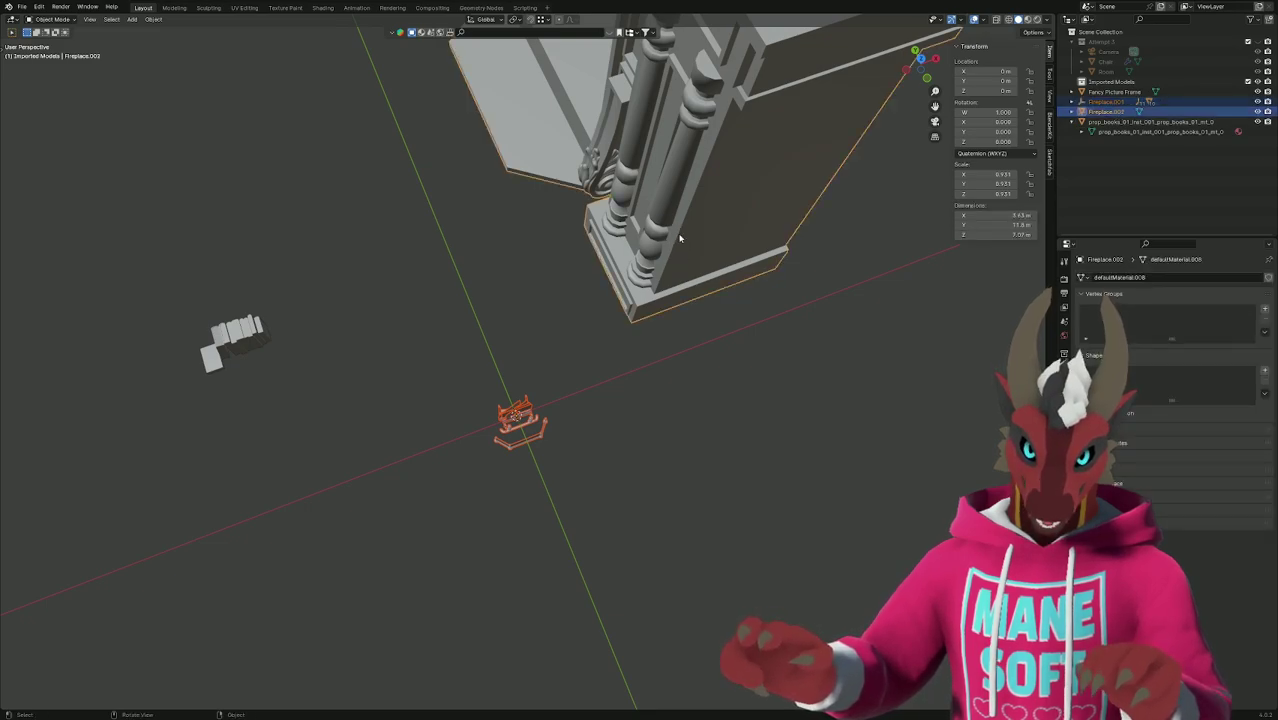
right_click(988, 132)
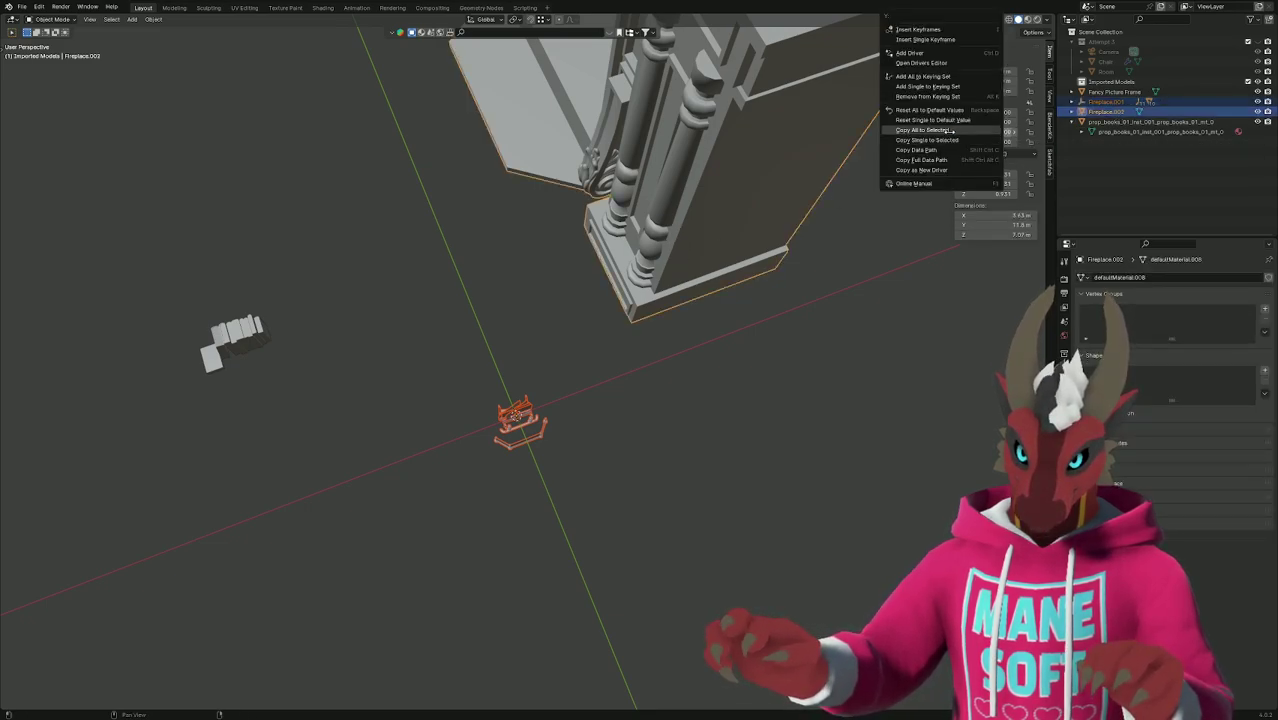
click(949, 132)
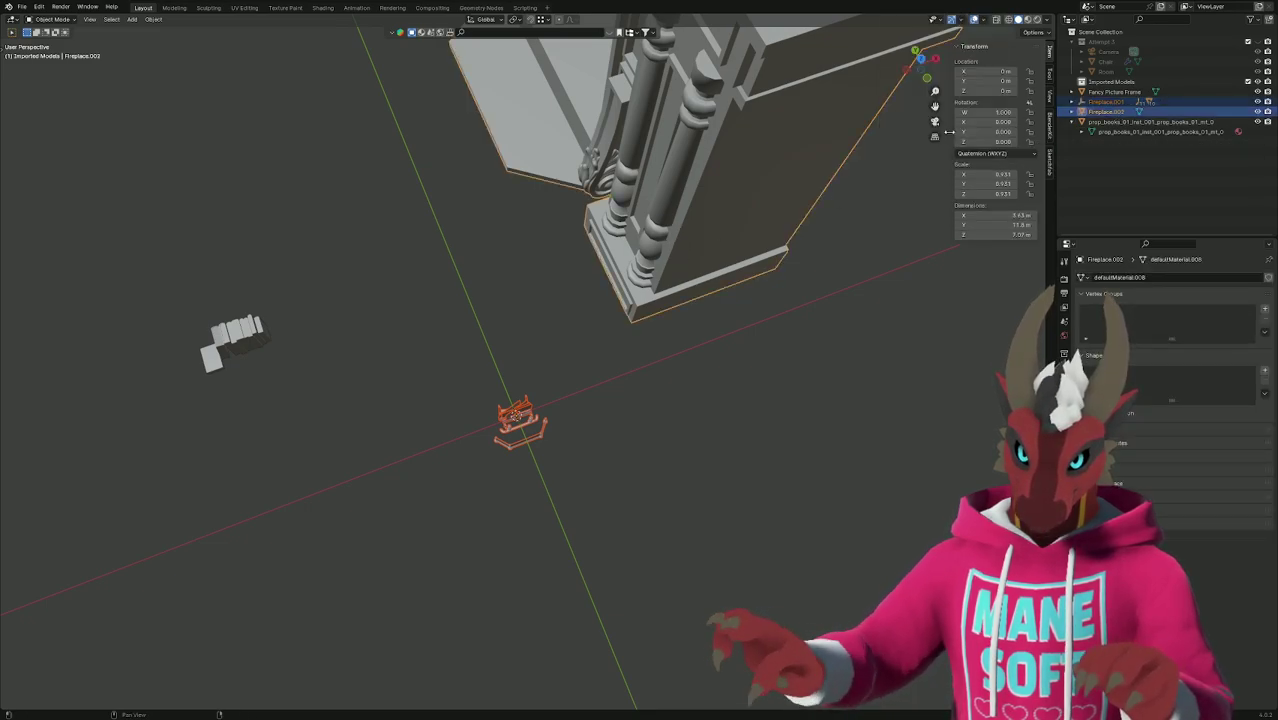
Undo the rotation copy and the added selection of the main fireplace.
click(673, 393)
key(ctrl+z)
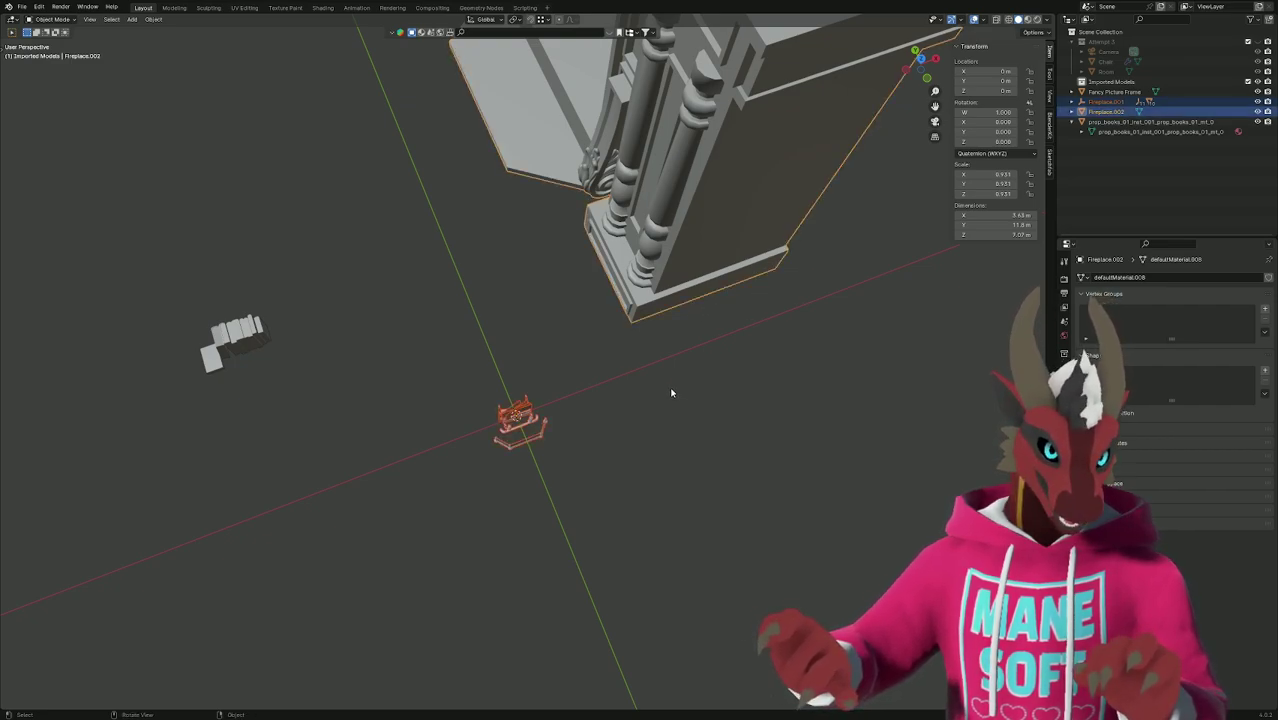
click(672, 393)
key(ctrl+z)
key(ctrl+z)
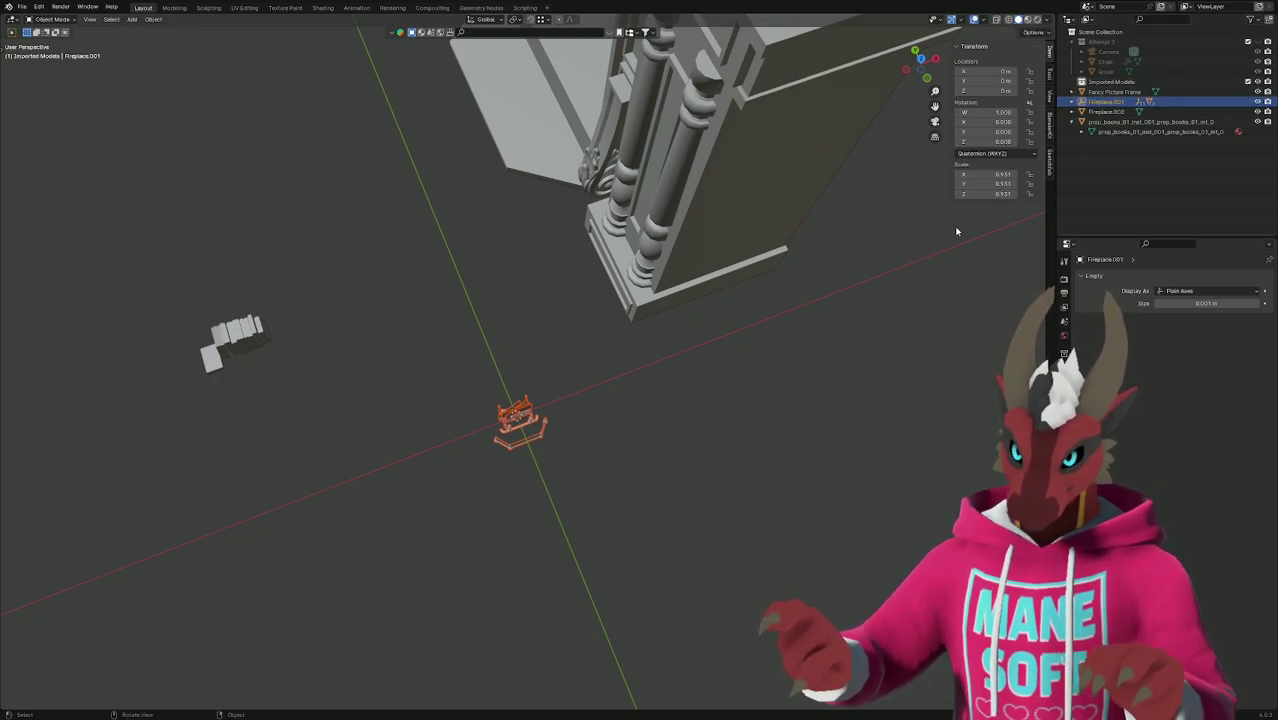
Switch to the web browser and search Google for "copy transforms from one object to another blender".
key(alt+Tab)
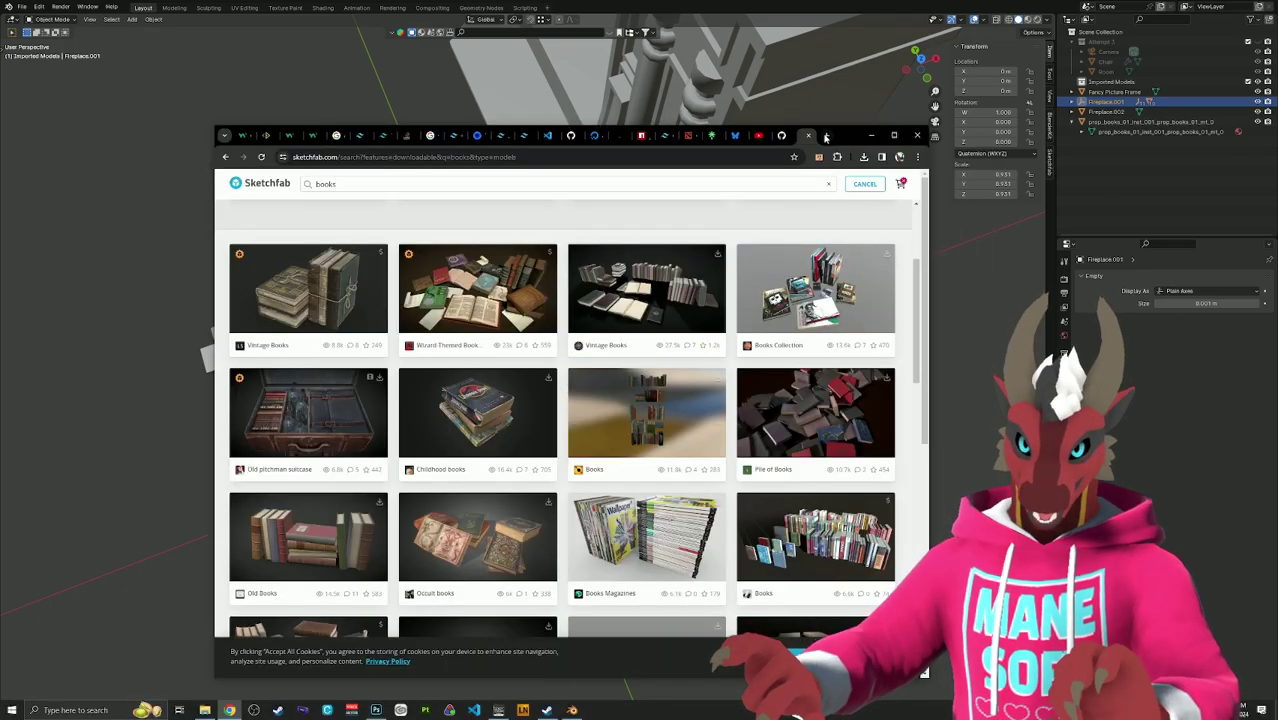
click(826, 136)
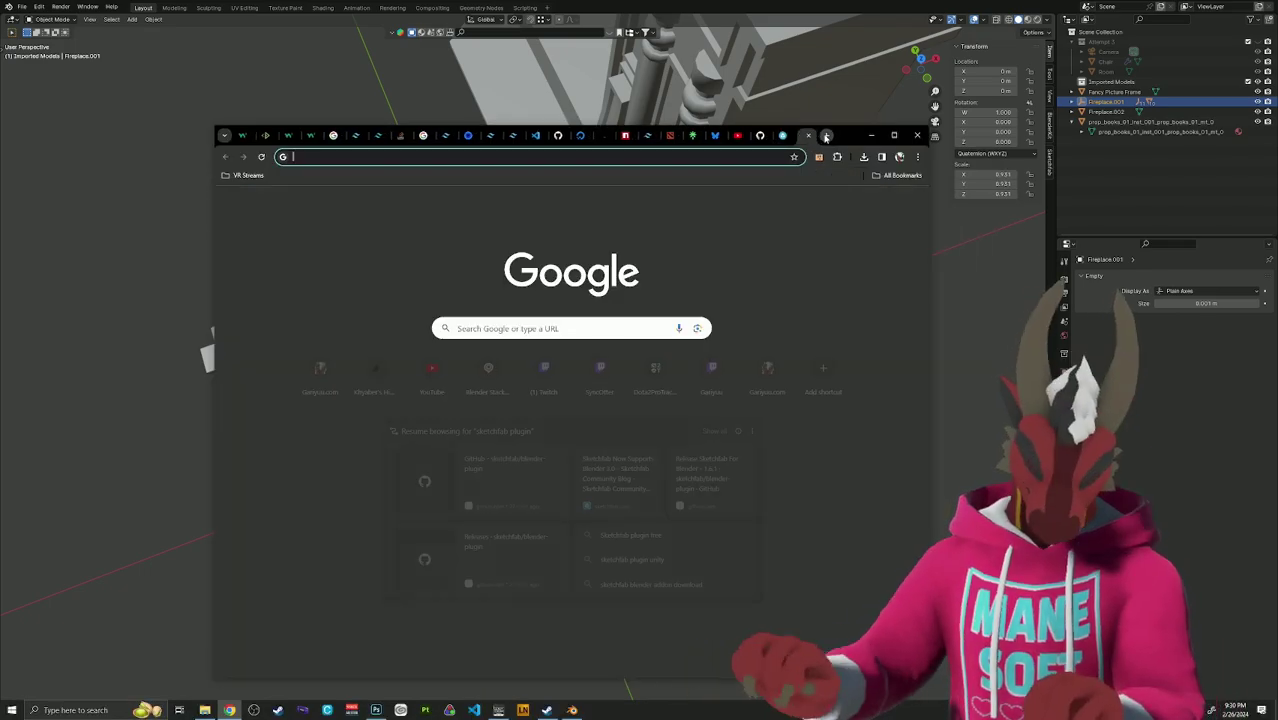
text(copy transforms )
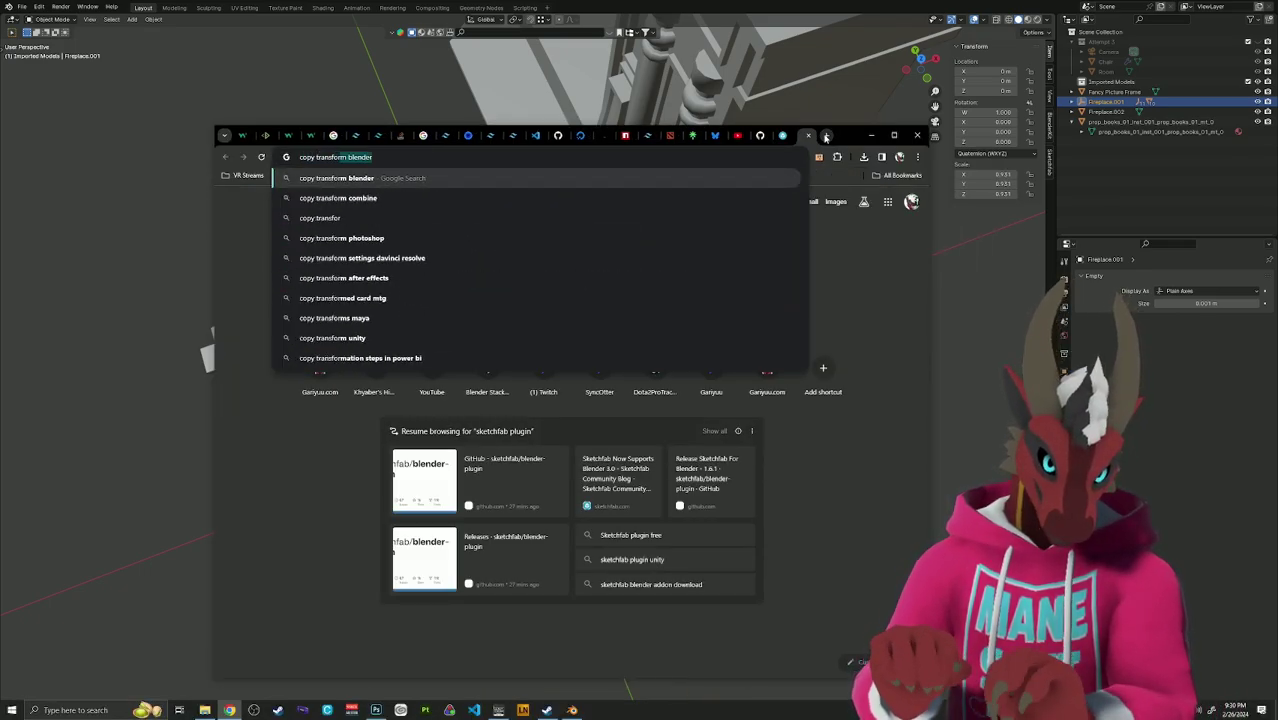
text(from one ob)
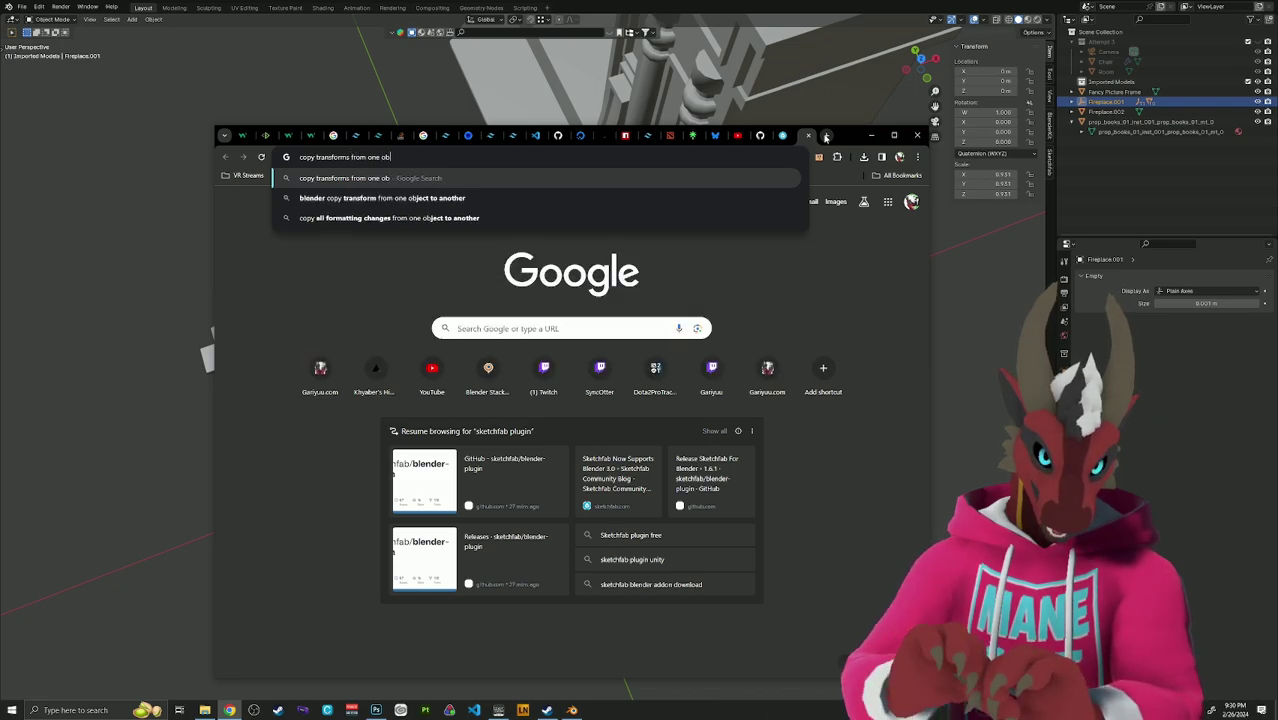
text(ject to another blender)
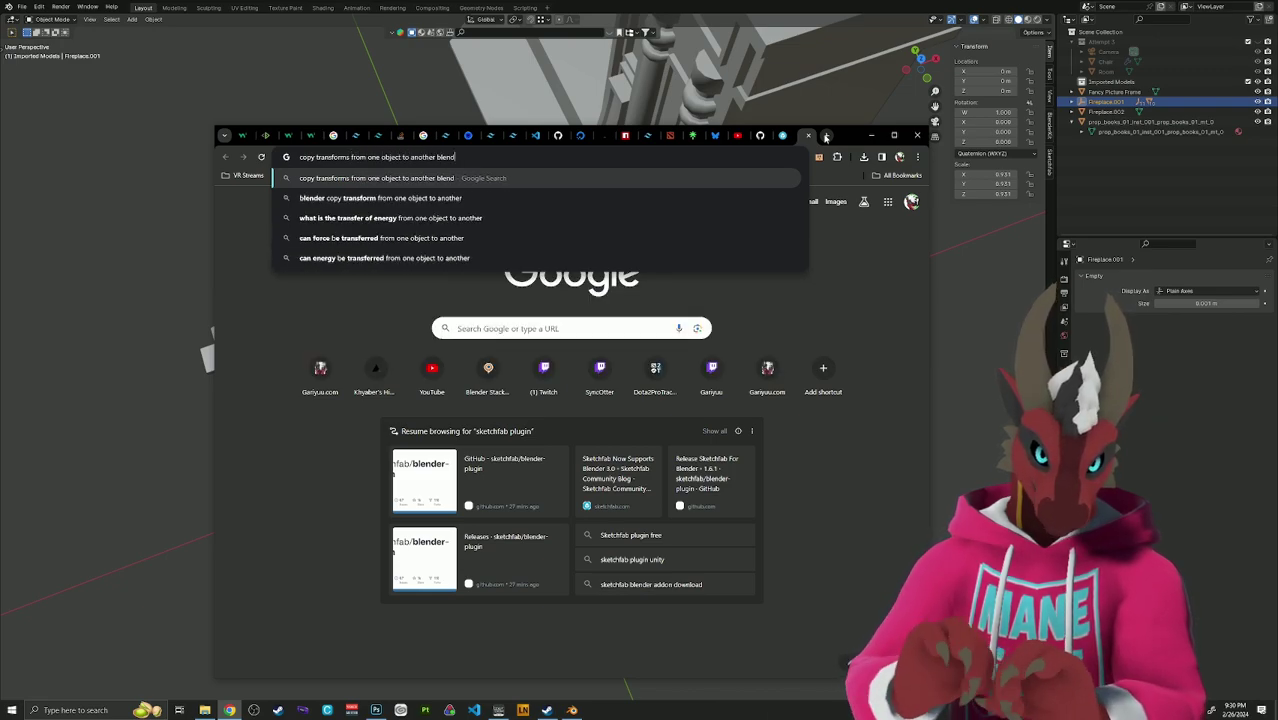
key(Return)
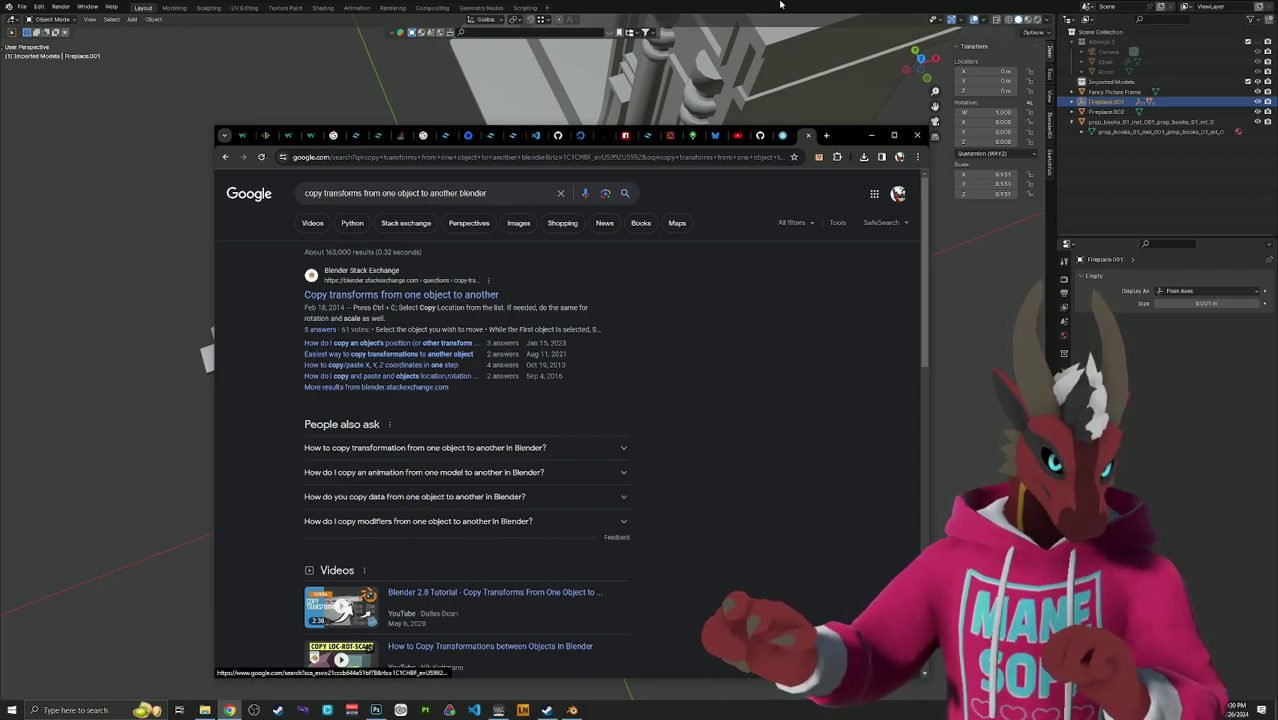
Open the Blender Stack Exchange result on copying transforms and read the highest-scored answer.
click(691, 125)
key(alt+Tab)
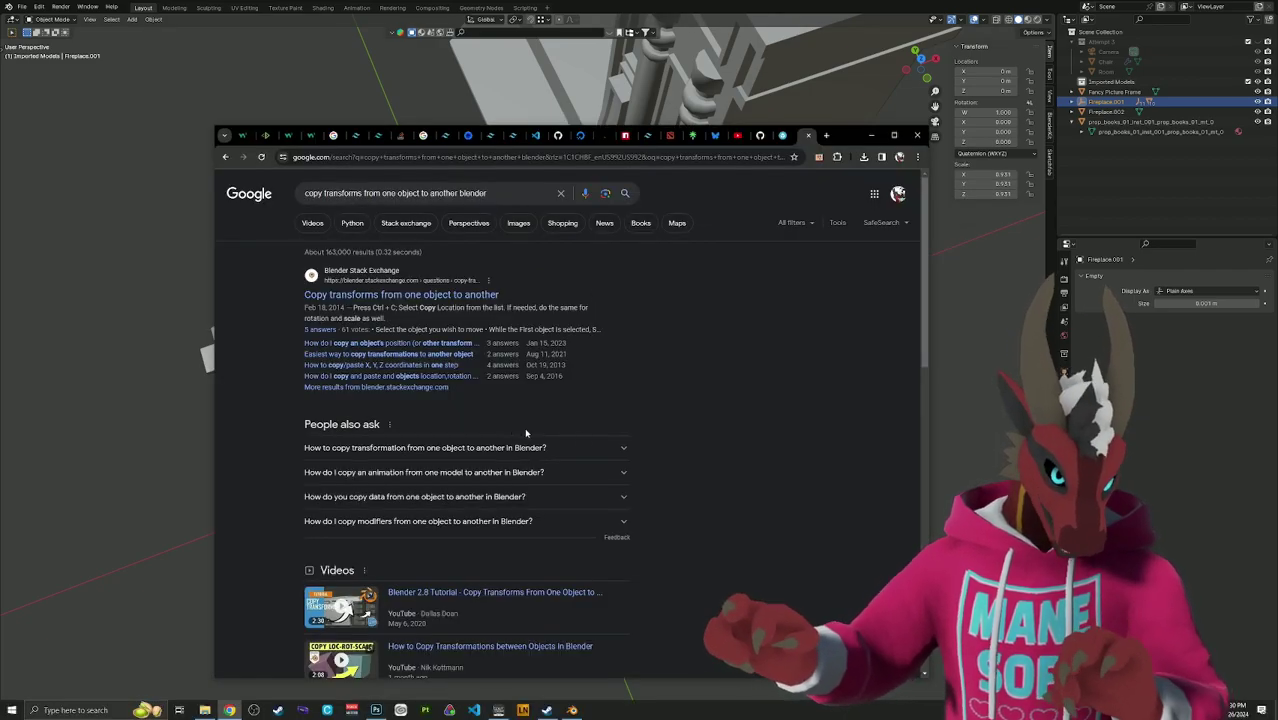
click(400, 296)
scroll(553, 403, down, 5)
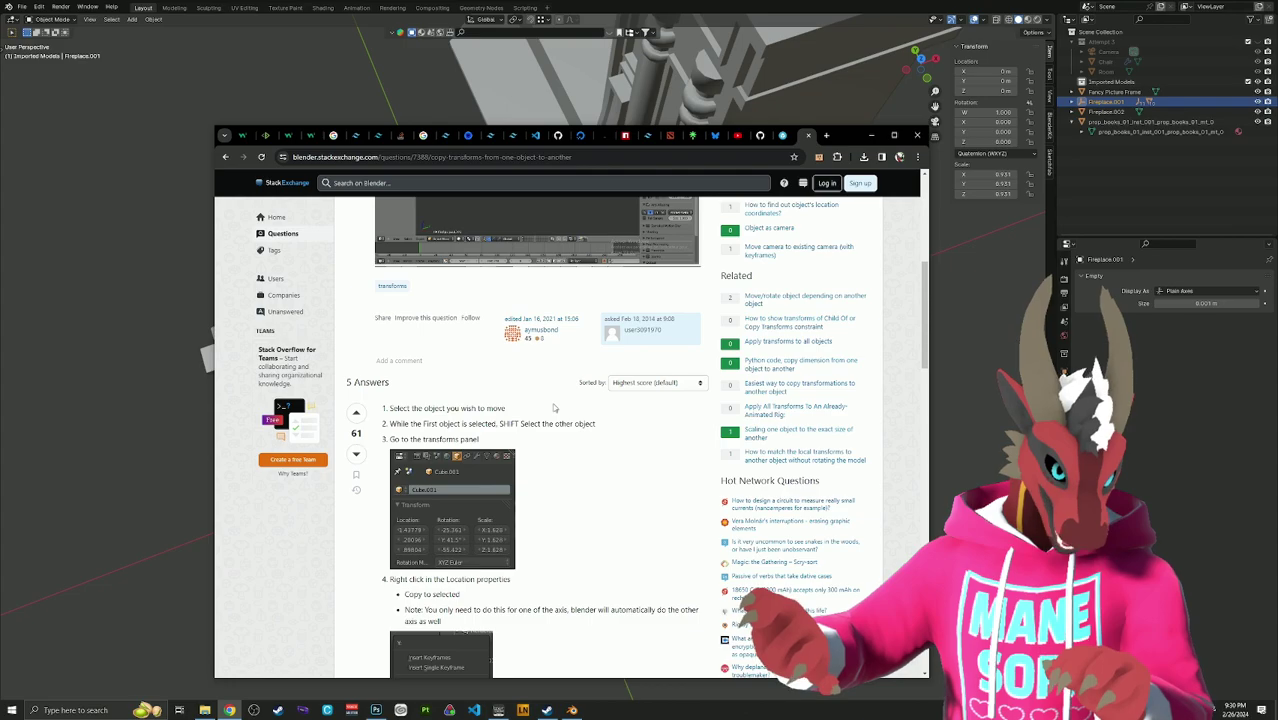
scroll(554, 407, down, 1)
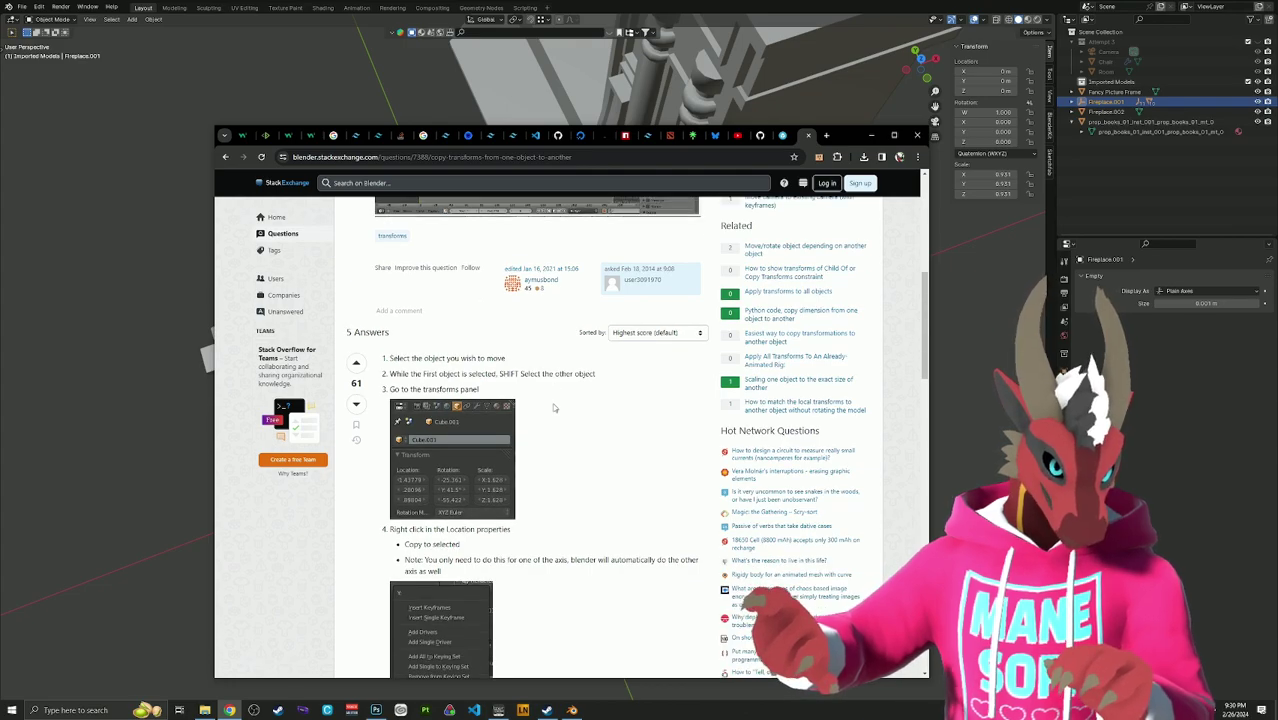
Return to Blender and, following the Stack Exchange answer, try to copy all location values from the main fireplace to the fire parts.
click(789, 5)
drag(457, 377, 596, 510)
shift+click(703, 213)
right_click(713, 245)
mouse_move(713, 245)
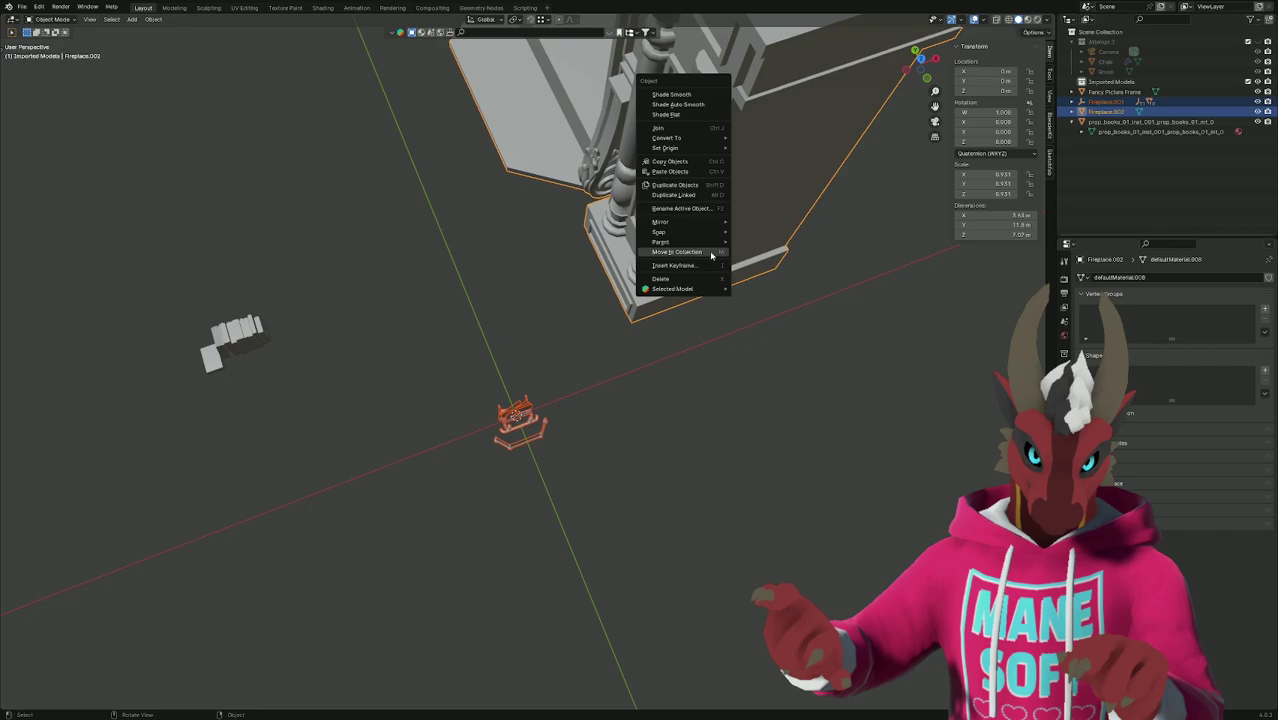
click(711, 256)
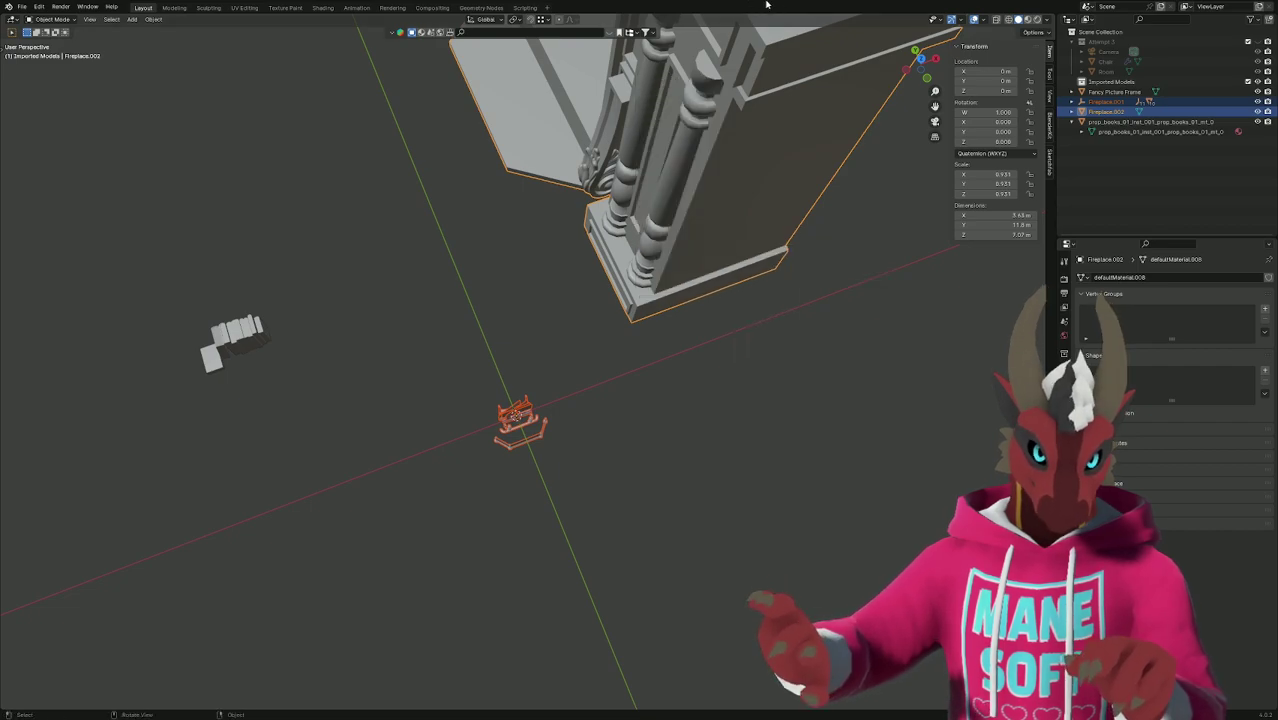
key(alt+Tab)
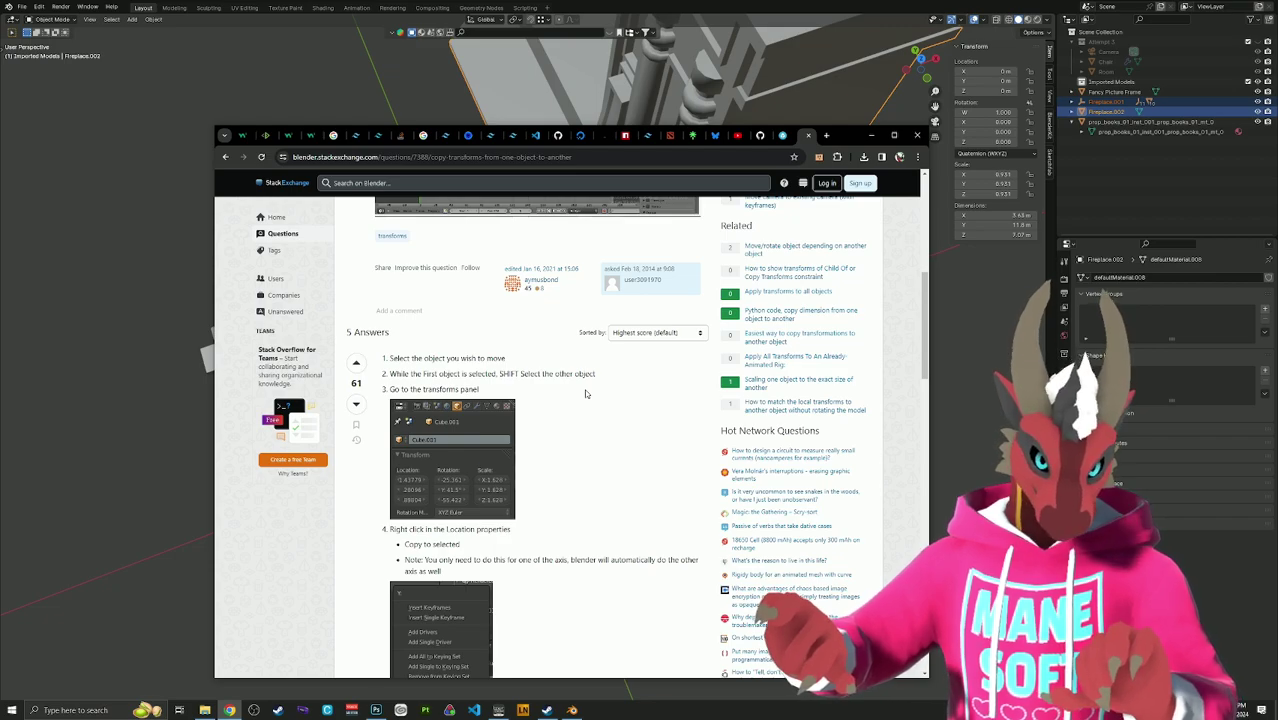
key(alt+Tab)
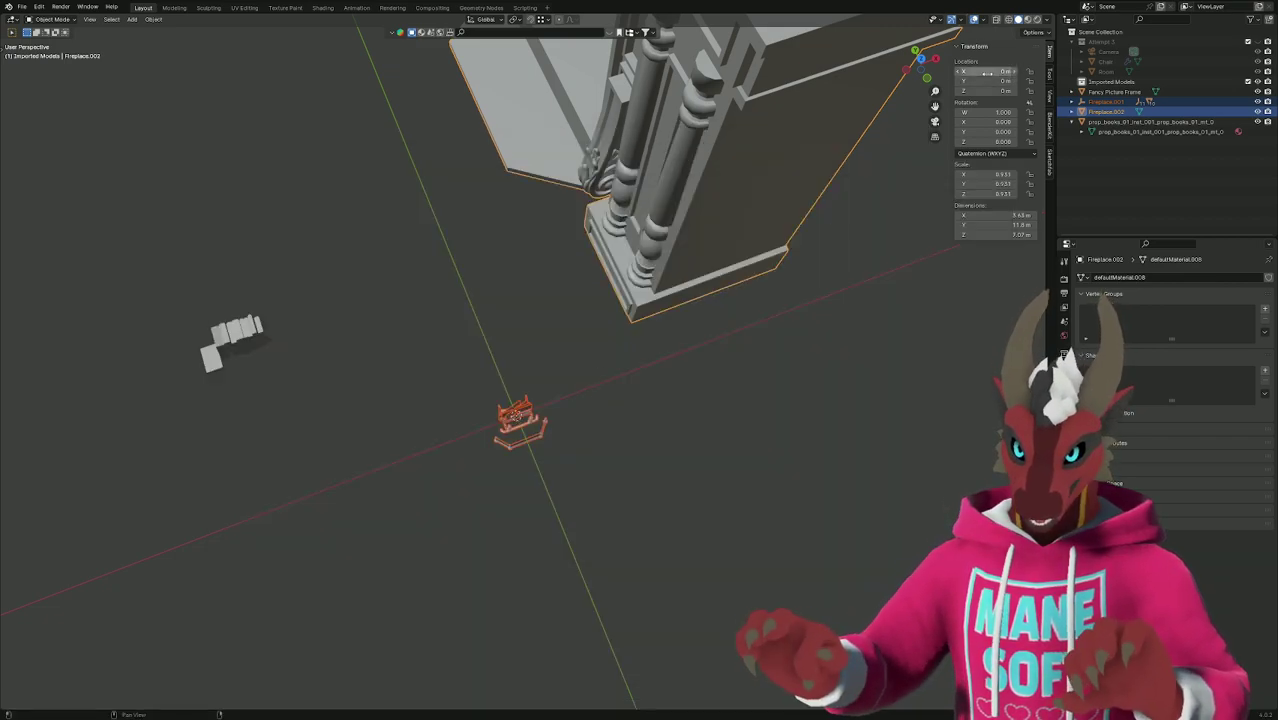
right_click(990, 72)
key(alt+Tab)
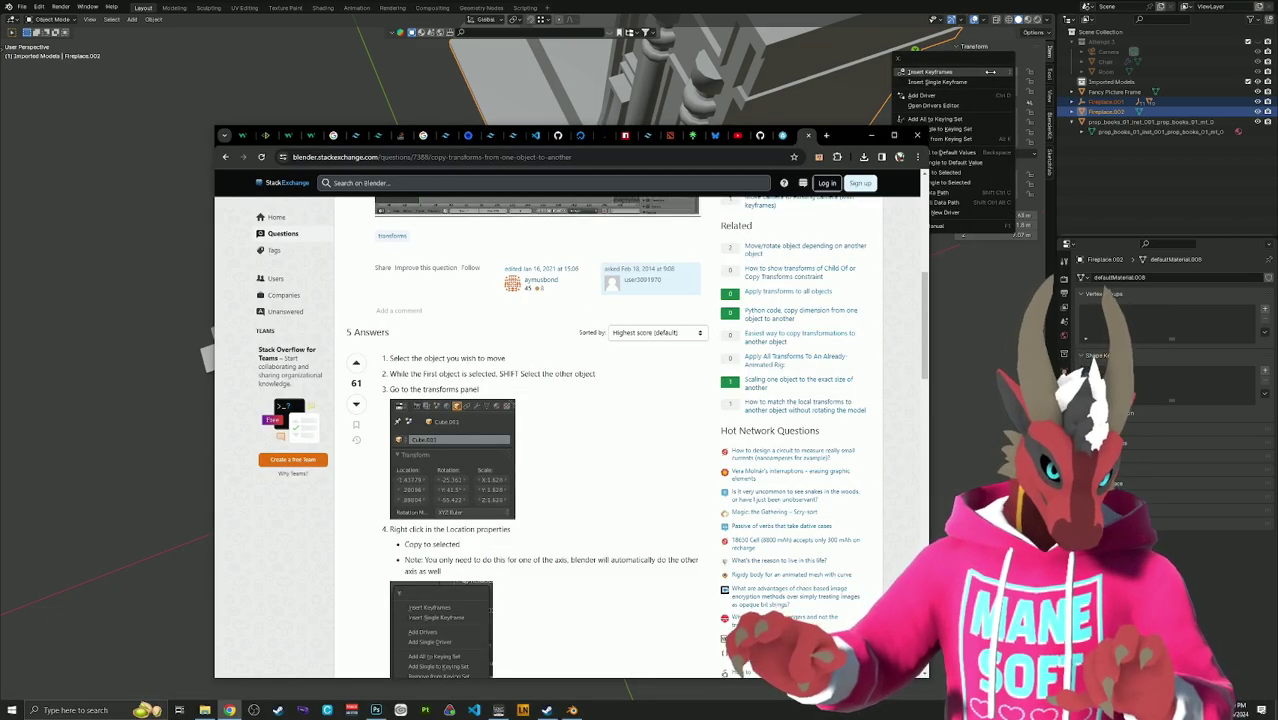
key(alt+Tab)
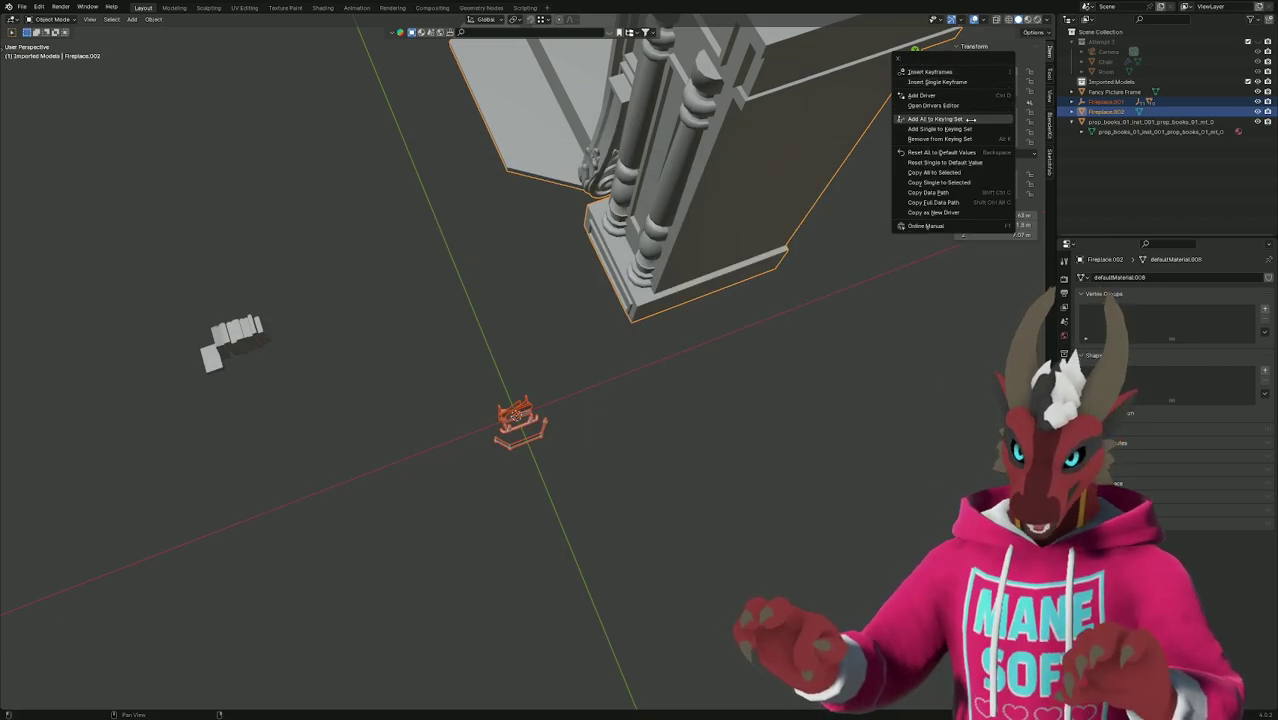
click(964, 172)
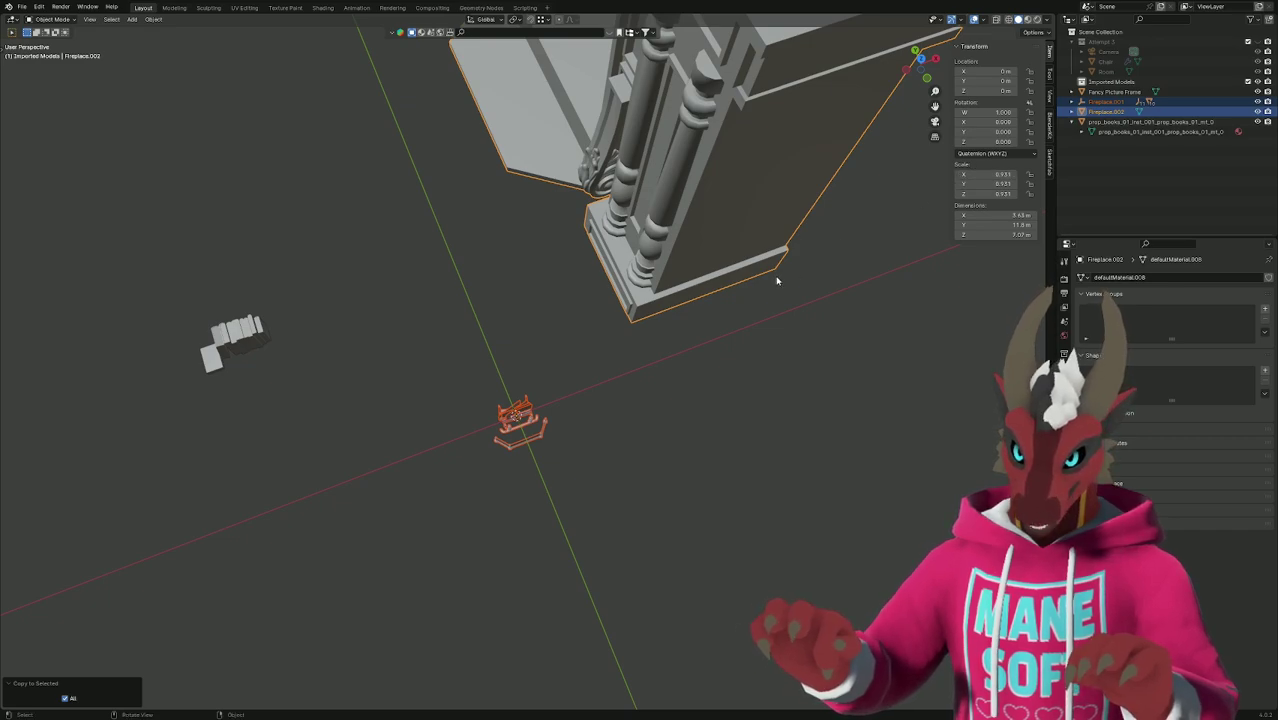
Examine the main fireplace's transform values and its position relative to the small fire parts at the origin.
key(alt+a)
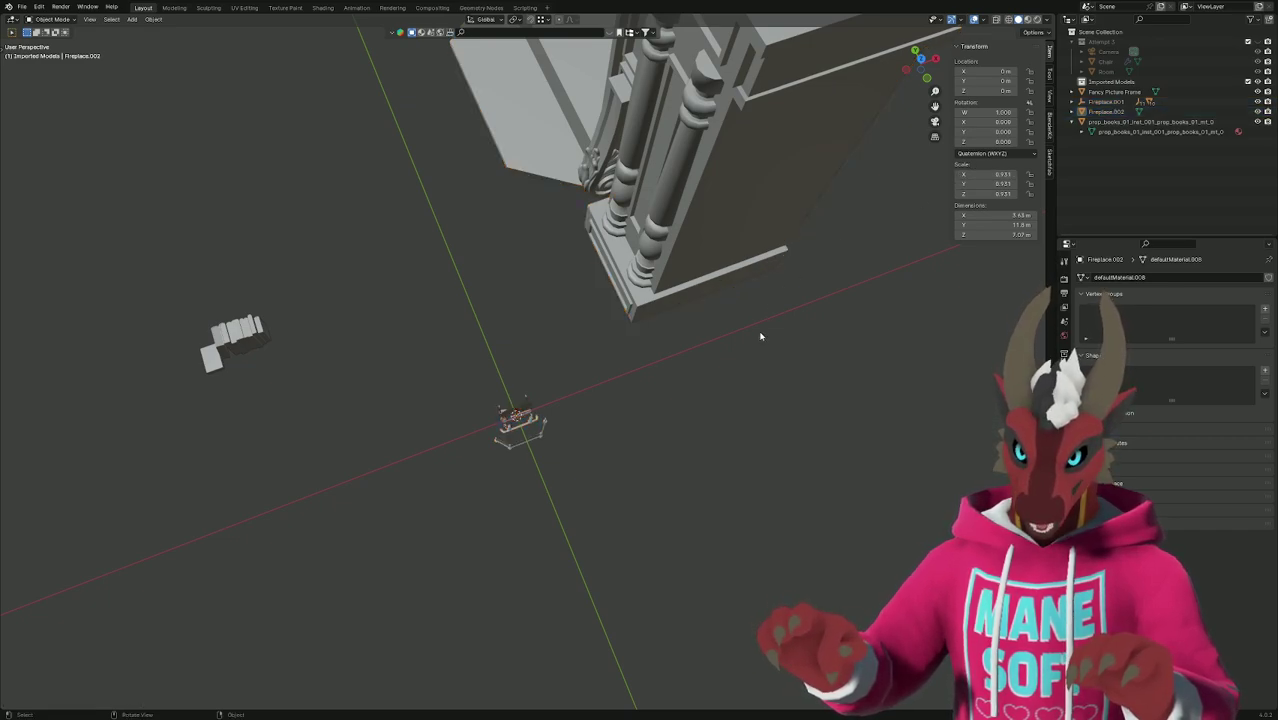
click(727, 214)
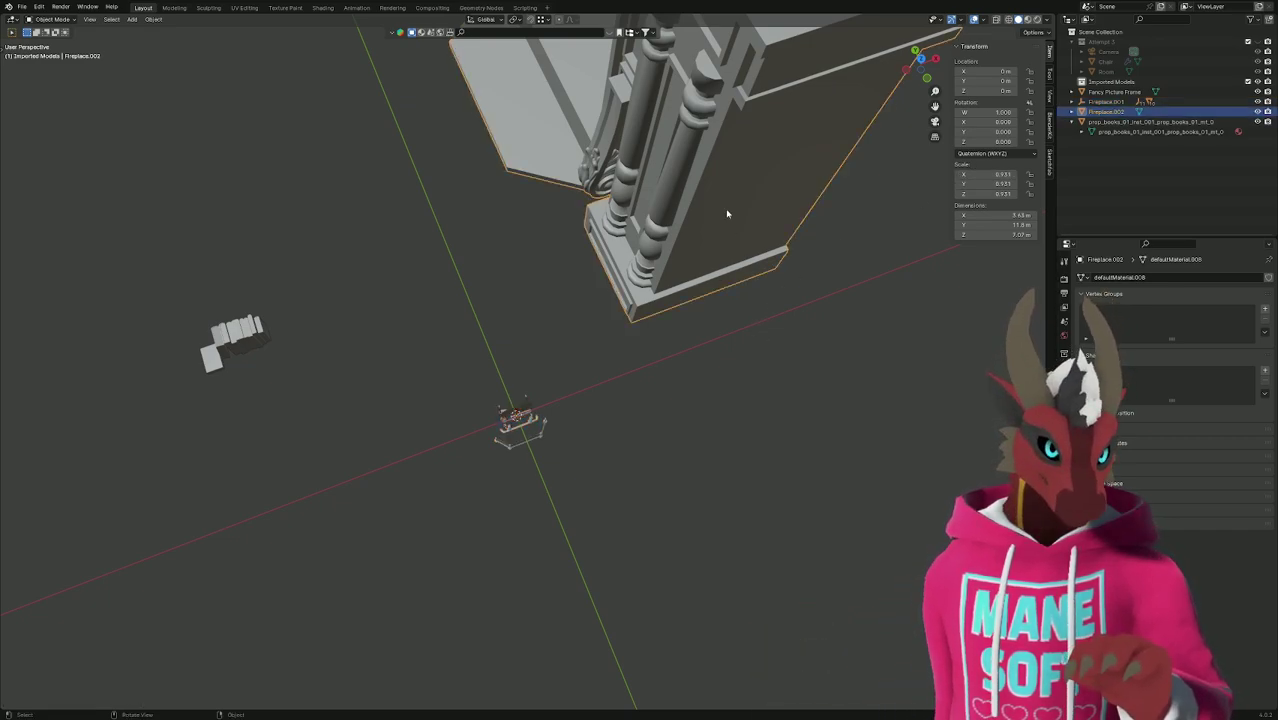
click(734, 355)
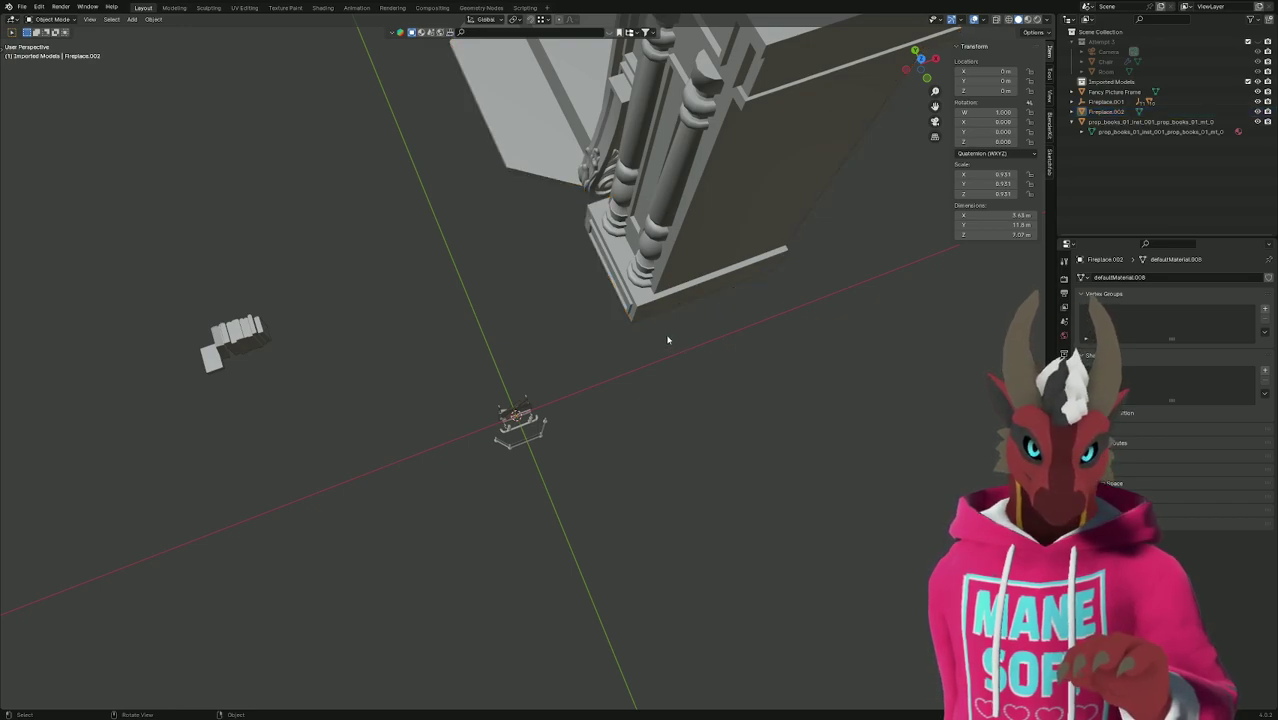
key(ctrl+z)
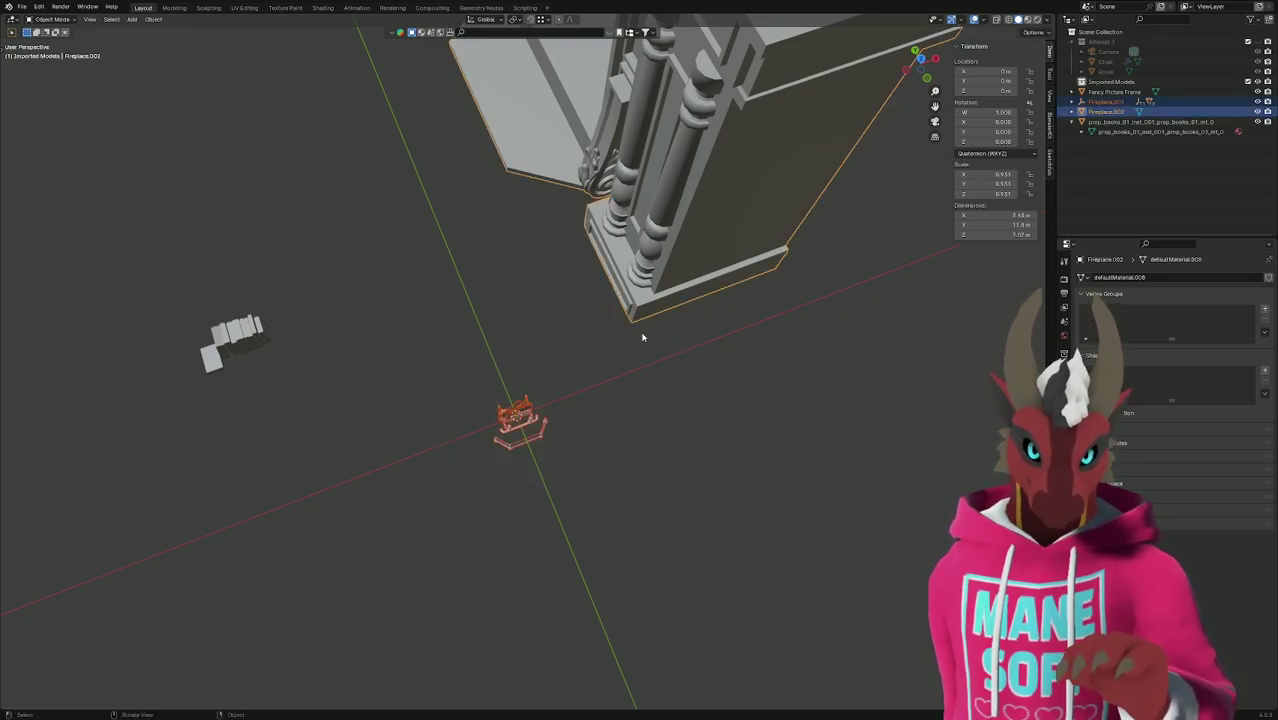
click(691, 218)
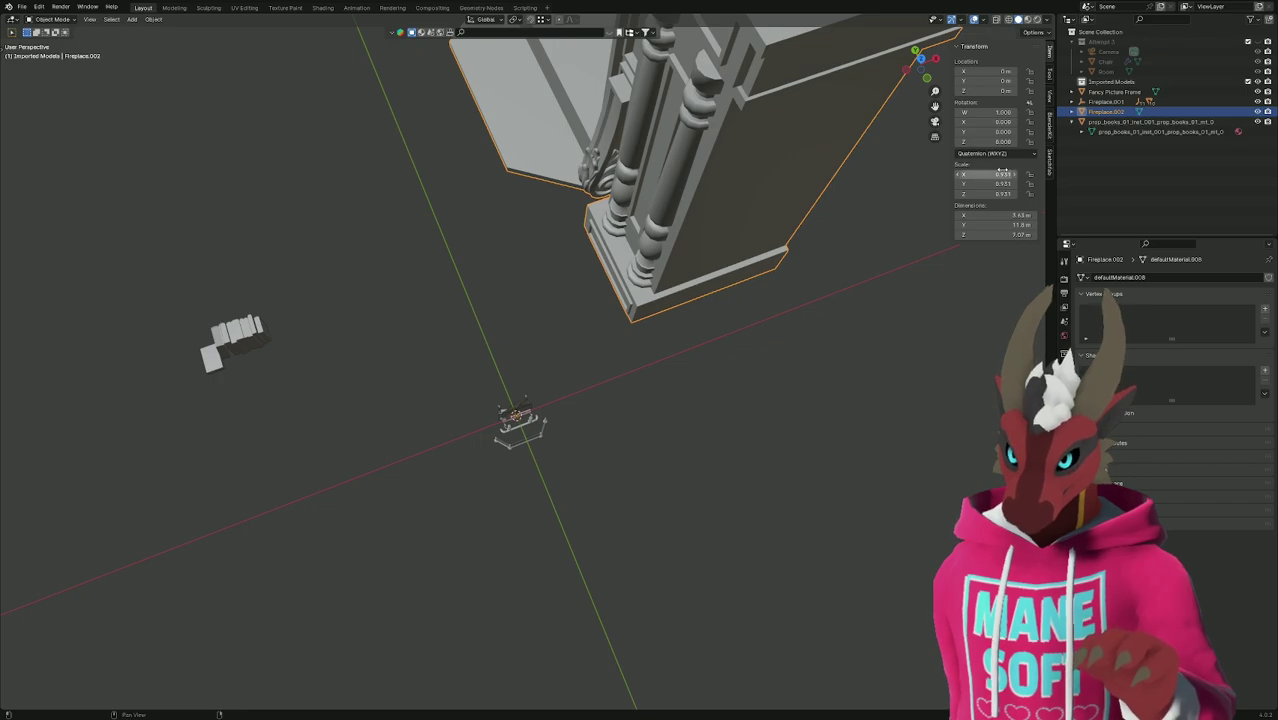
middle_drag(850, 288, 796, 305)
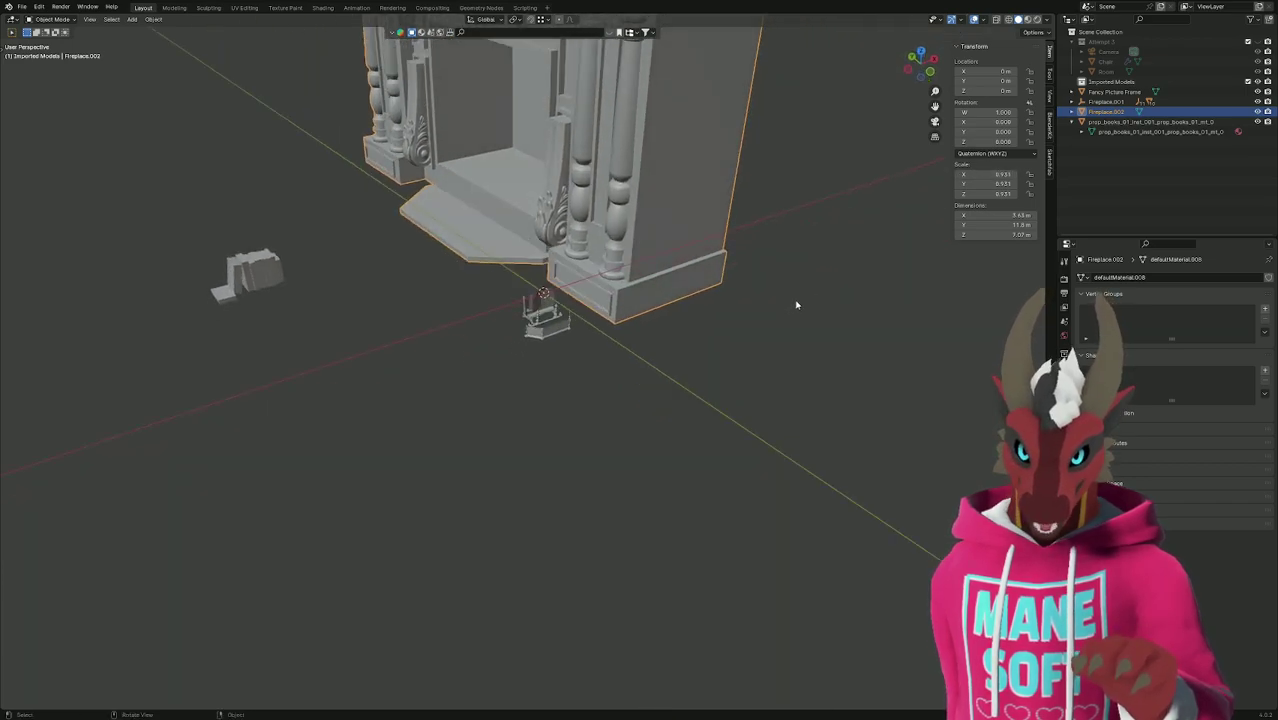
click(582, 311)
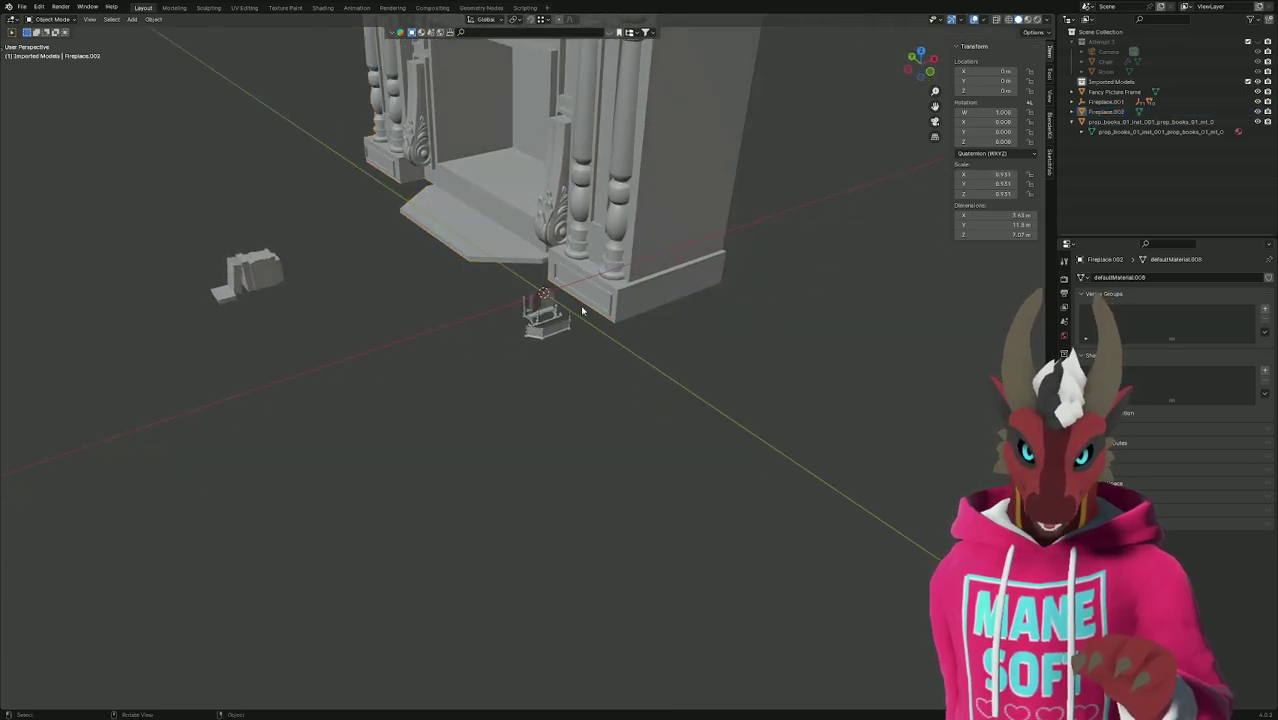
click(612, 234)
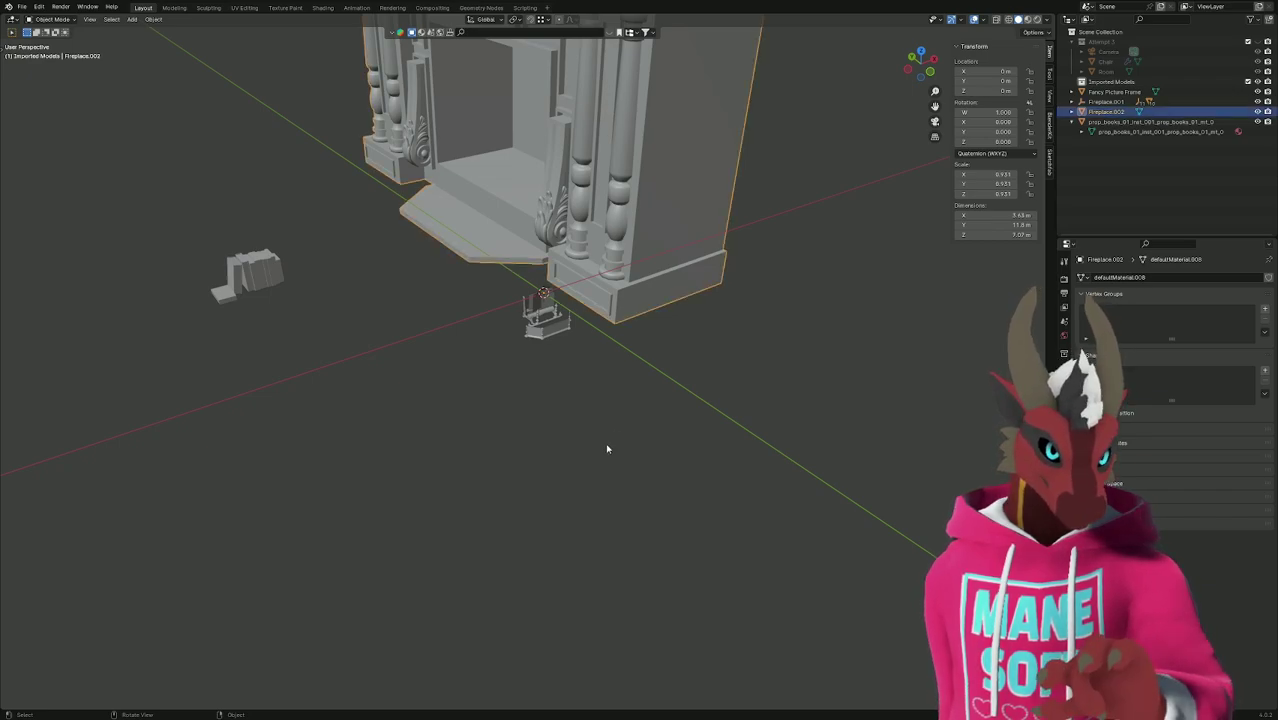
Check in Edit Mode whether the small fire parts belong to the main fireplace mesh by box-selecting the area around them.
key(Tab)
key(alt+a)
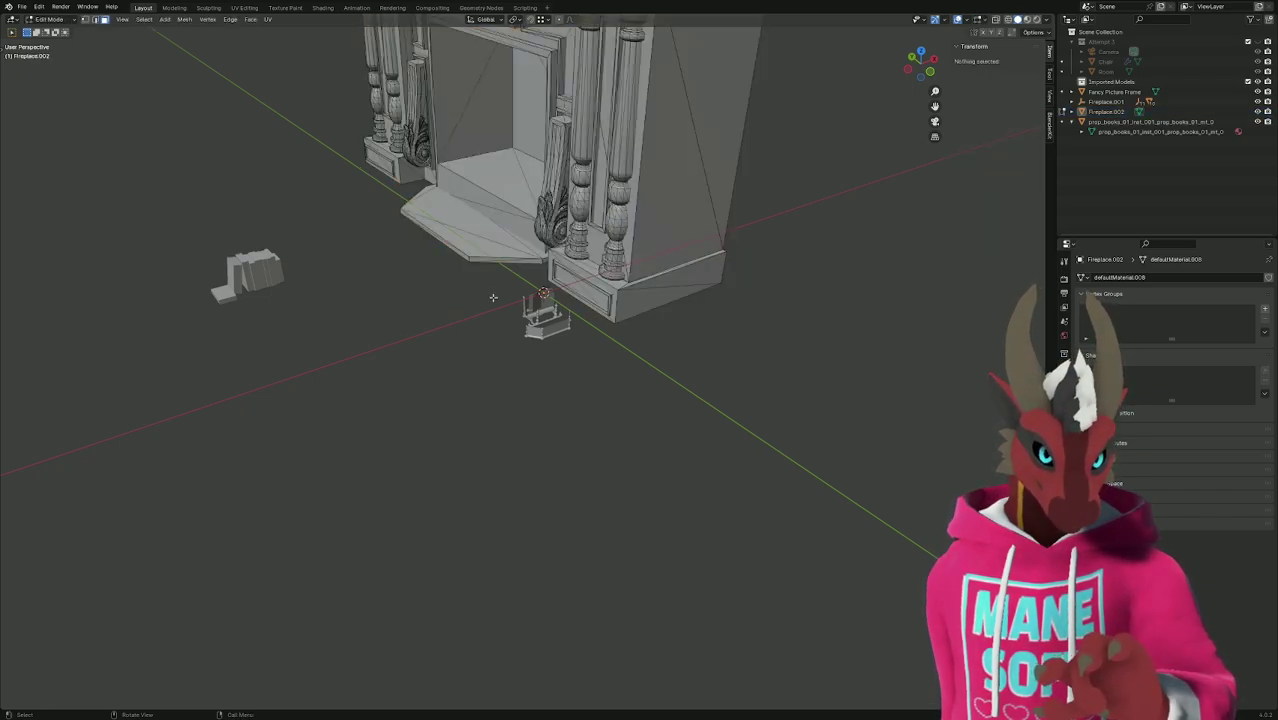
drag(493, 297, 577, 372)
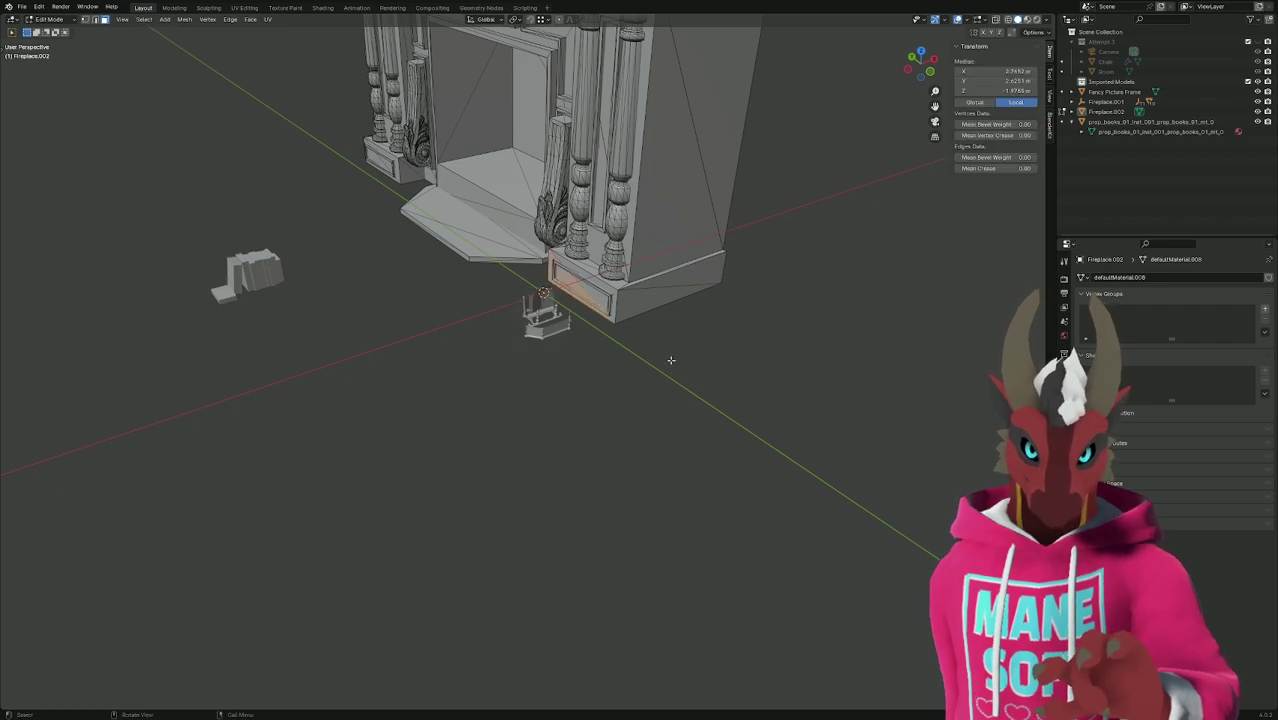
key(Tab)
middle_drag(725, 391, 584, 205)
scroll(728, 378, down, 5)
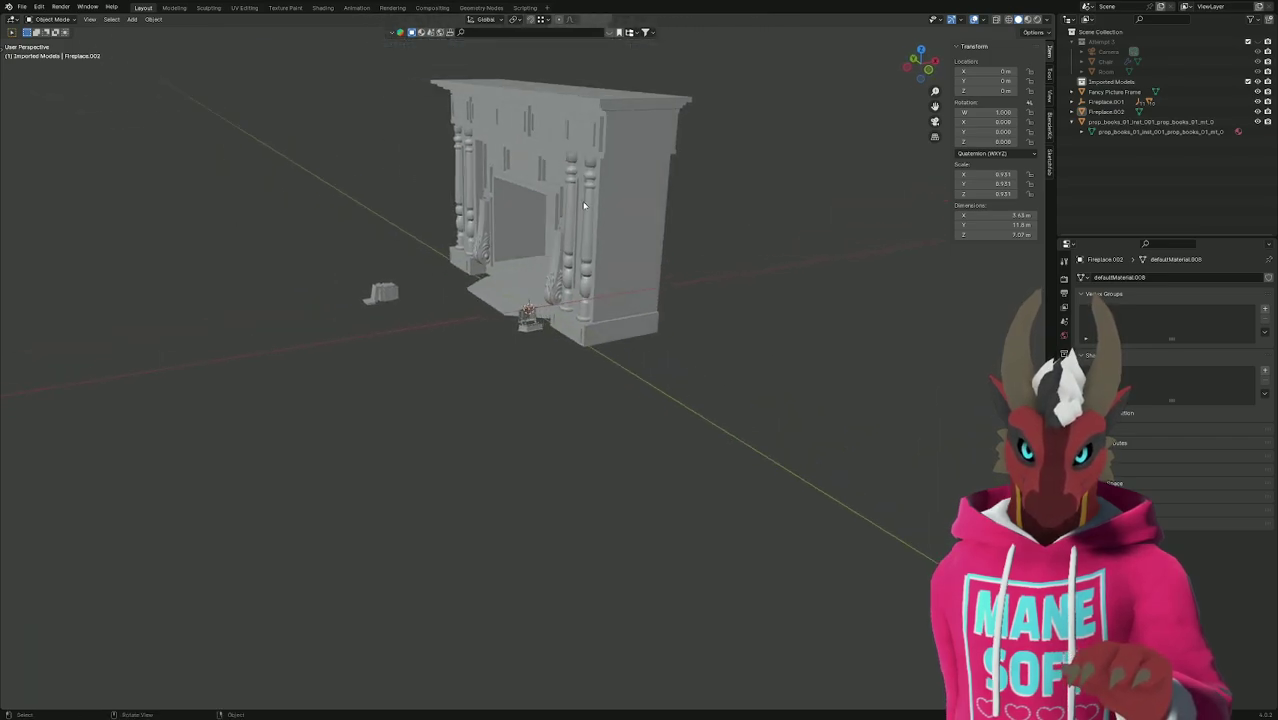
click(584, 205)
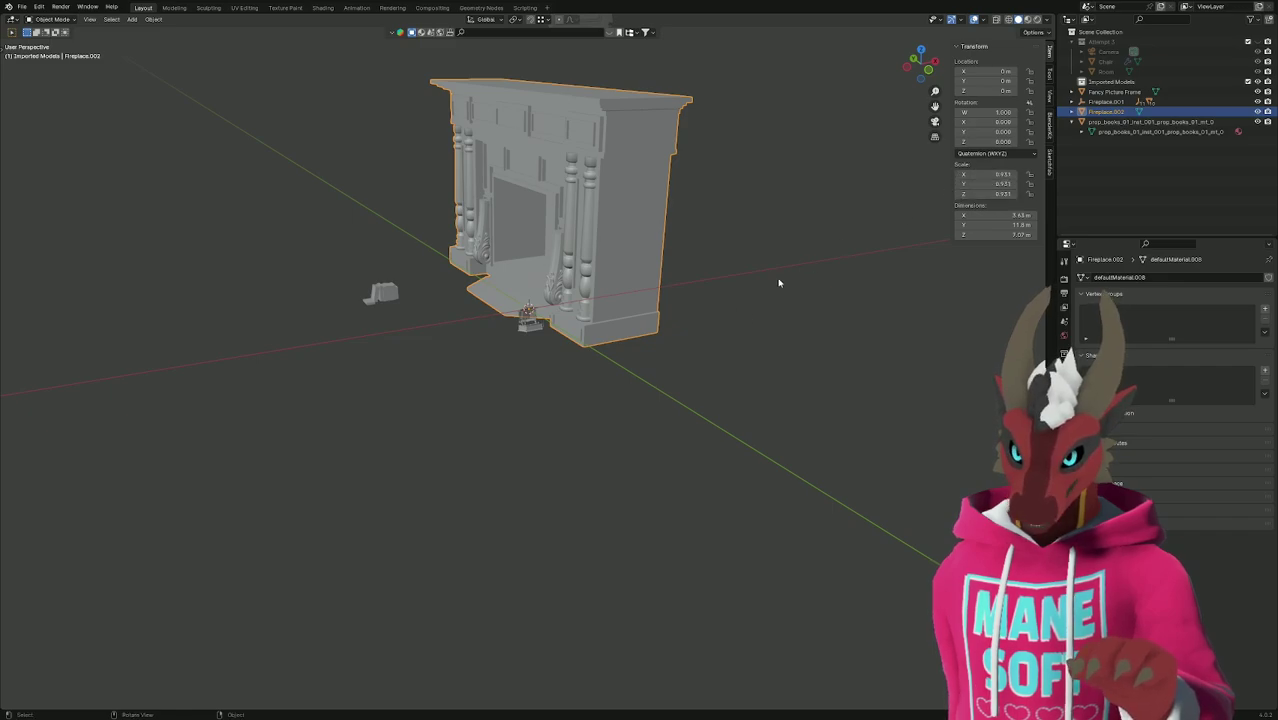
click(745, 392)
middle_drag(730, 405, 705, 413)
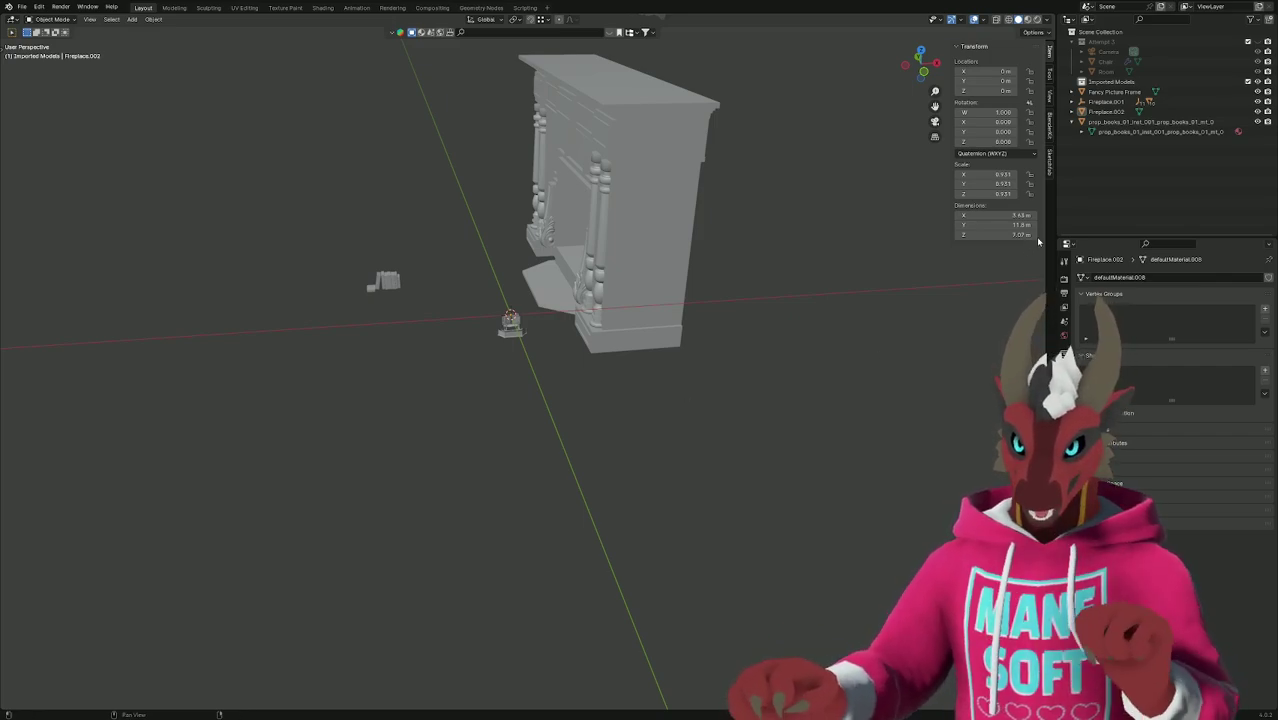
mouse_move(707, 274)
middle_down()
mouse_move(693, 288)
mouse_move(707, 285)
middle_up()
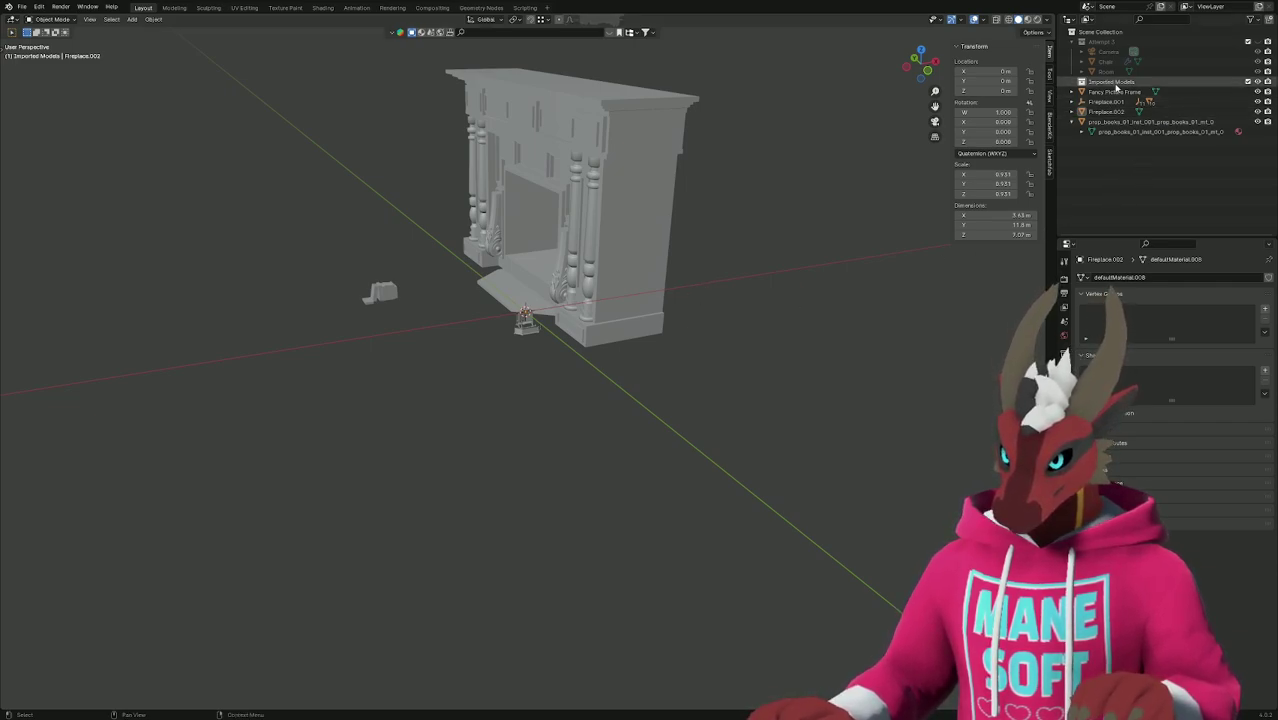
Search Sketchfab for "fireplace" and import a fresh copy of the Fireplace model with the blue-background thumbnail into the Imported Models collection.
click(1115, 84)
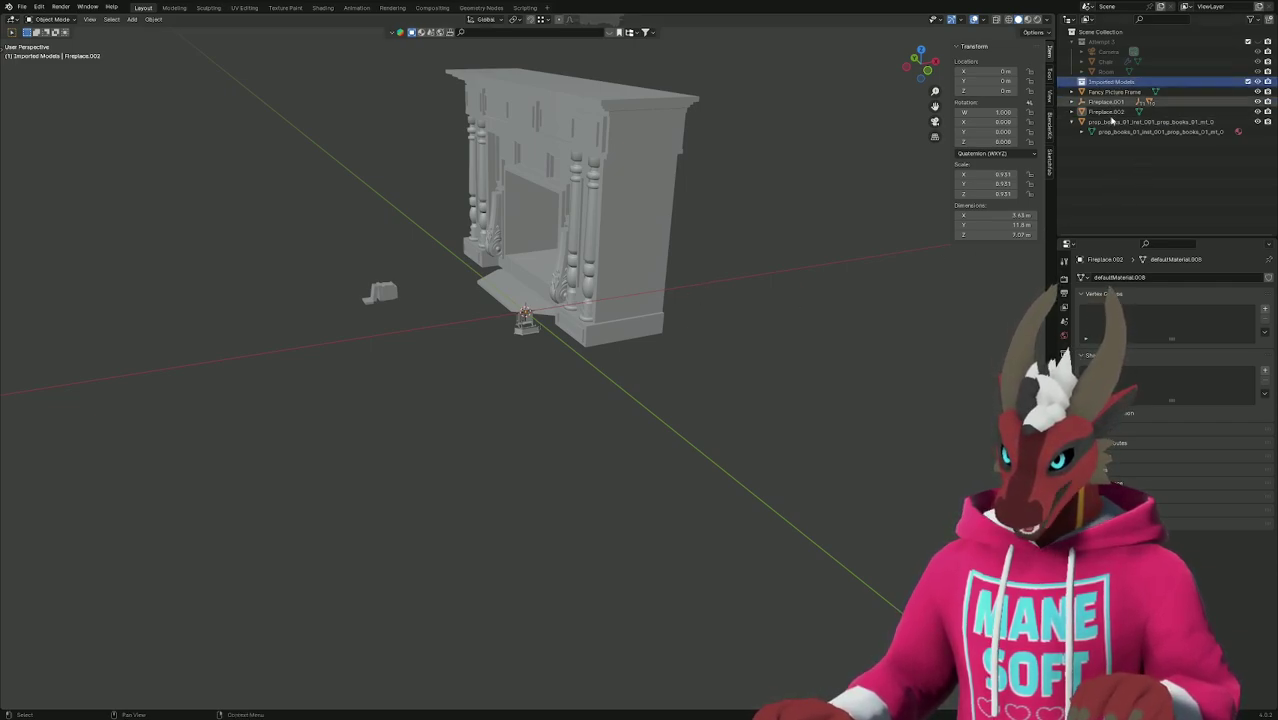
click(1048, 168)
click(990, 120)
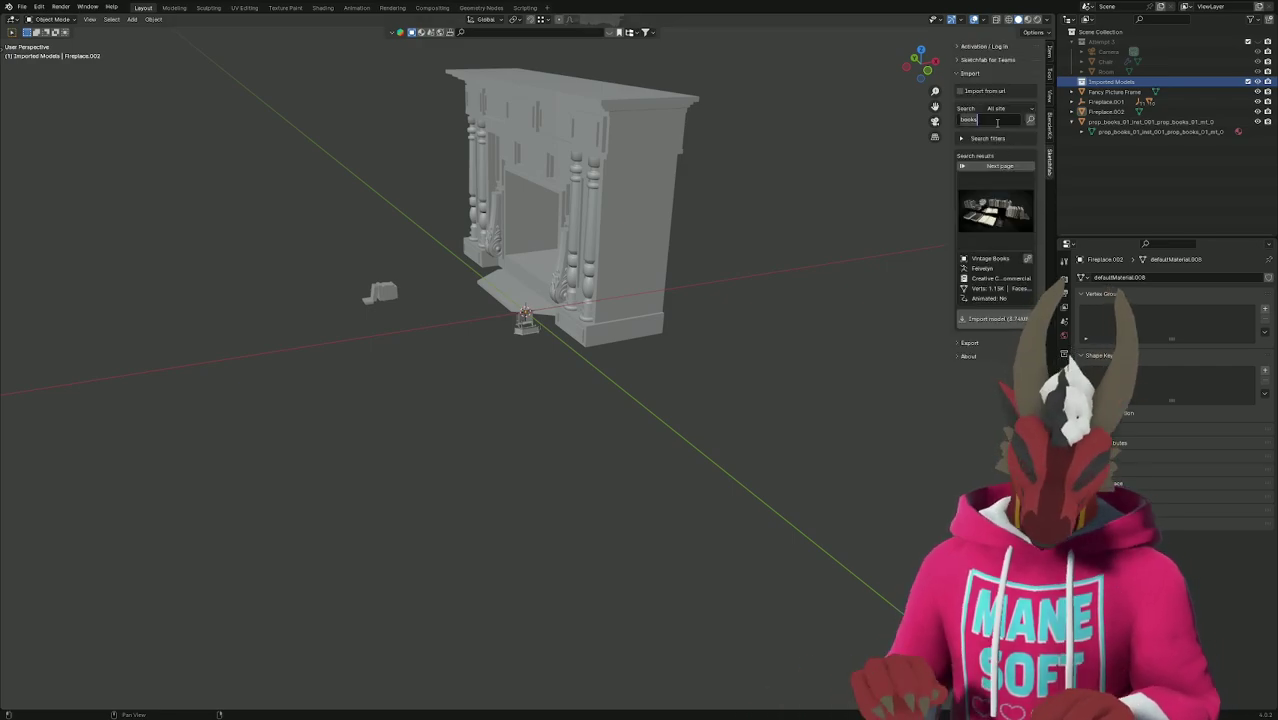
key(BackSpace)
text(Fireplace)
key(Return)
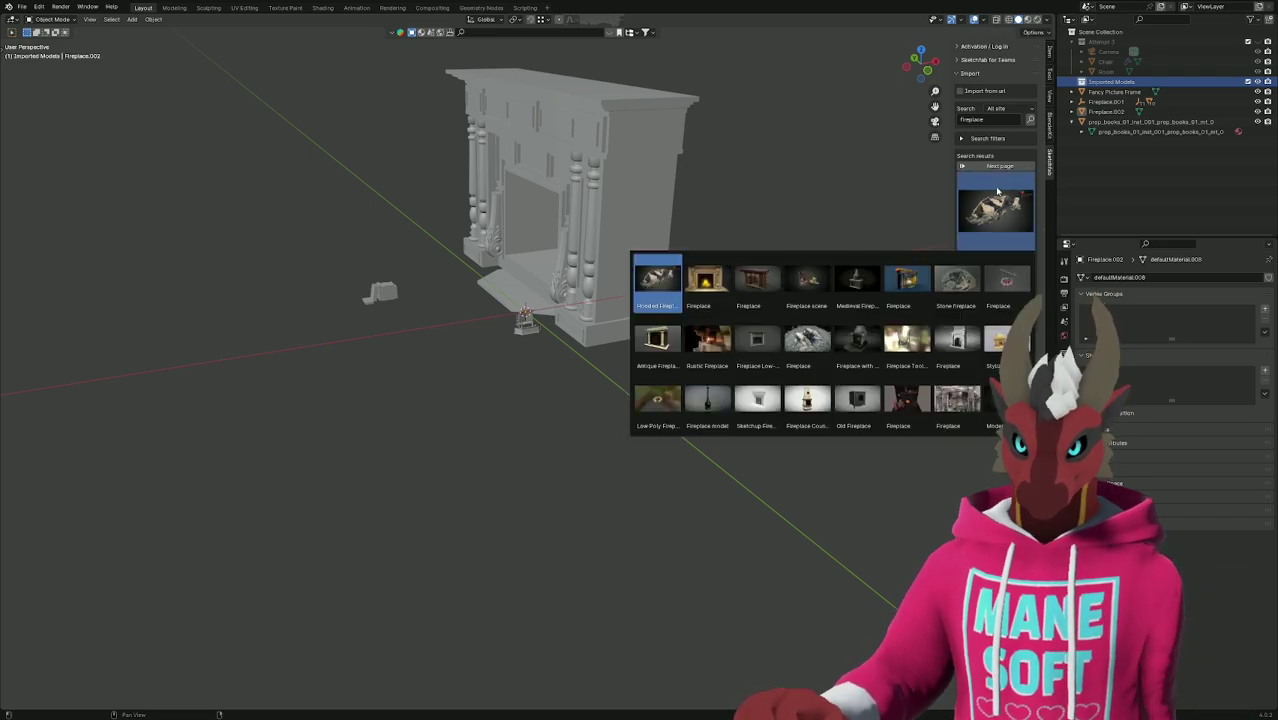
click(1016, 178)
click(912, 283)
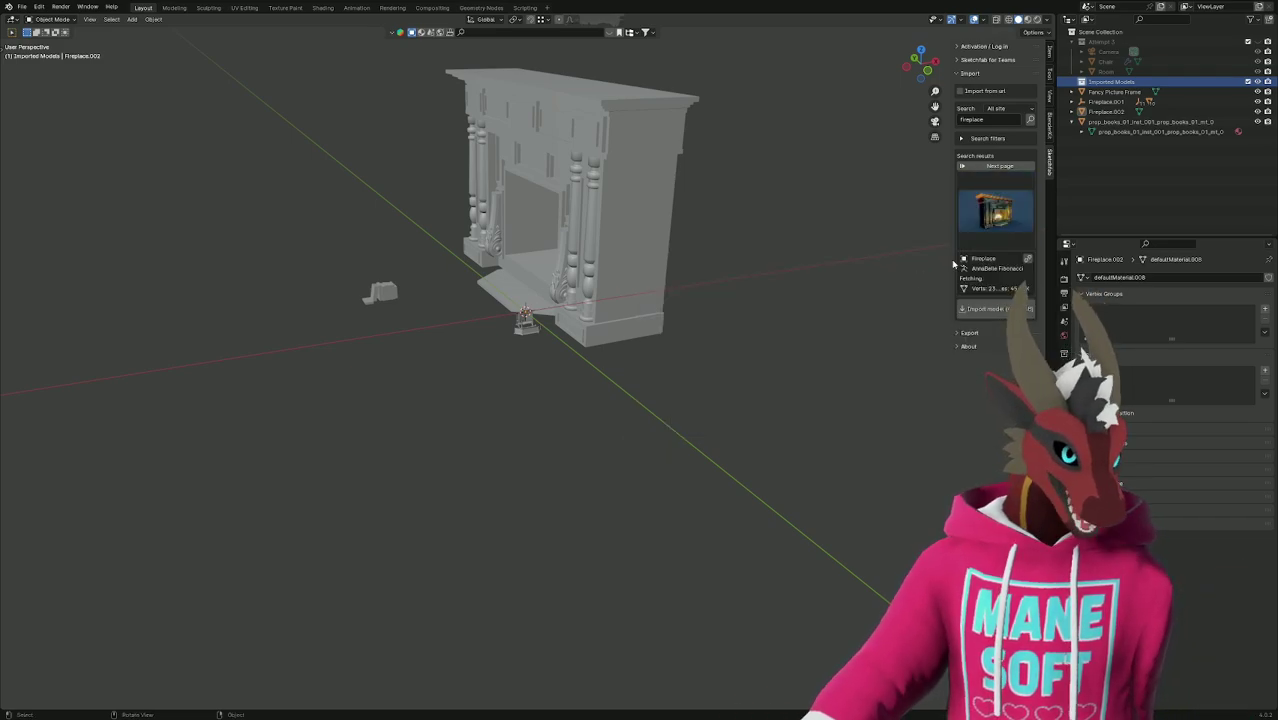
click(988, 318)
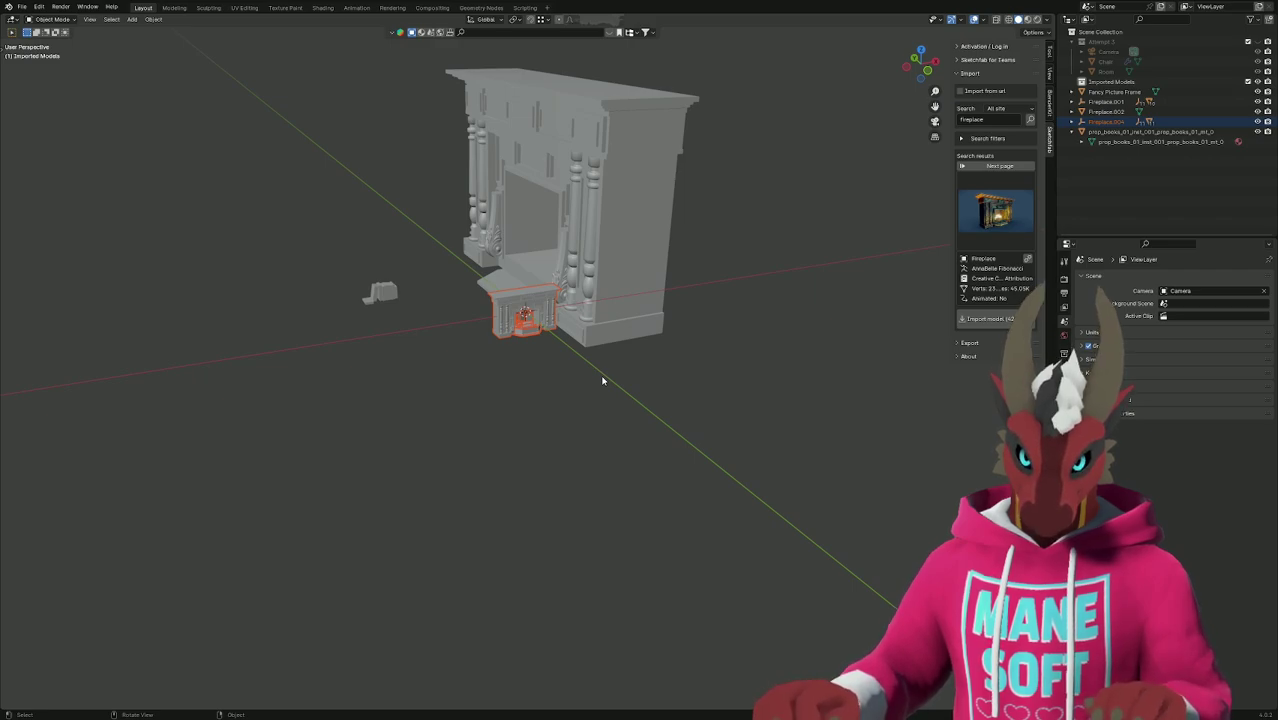
Try to copy all scale values from the large separated fireplace to the newly imported one, and undo the copy.
click(618, 155)
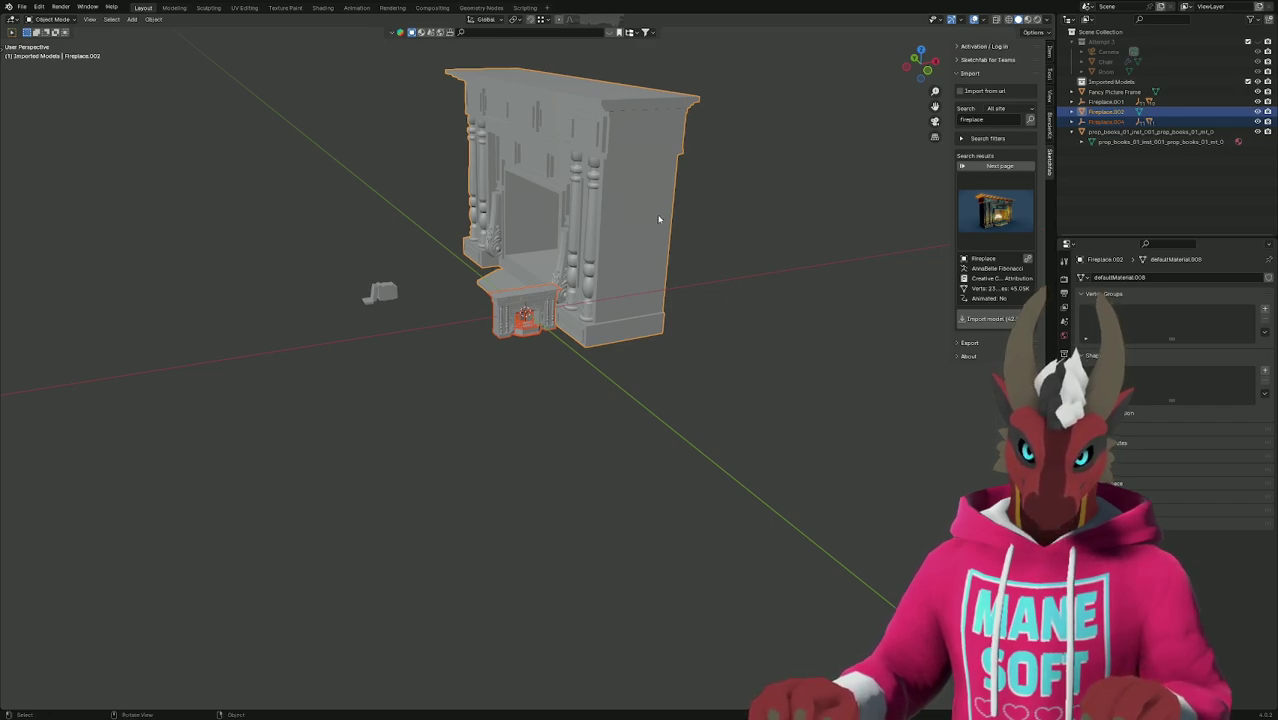
click(1047, 55)
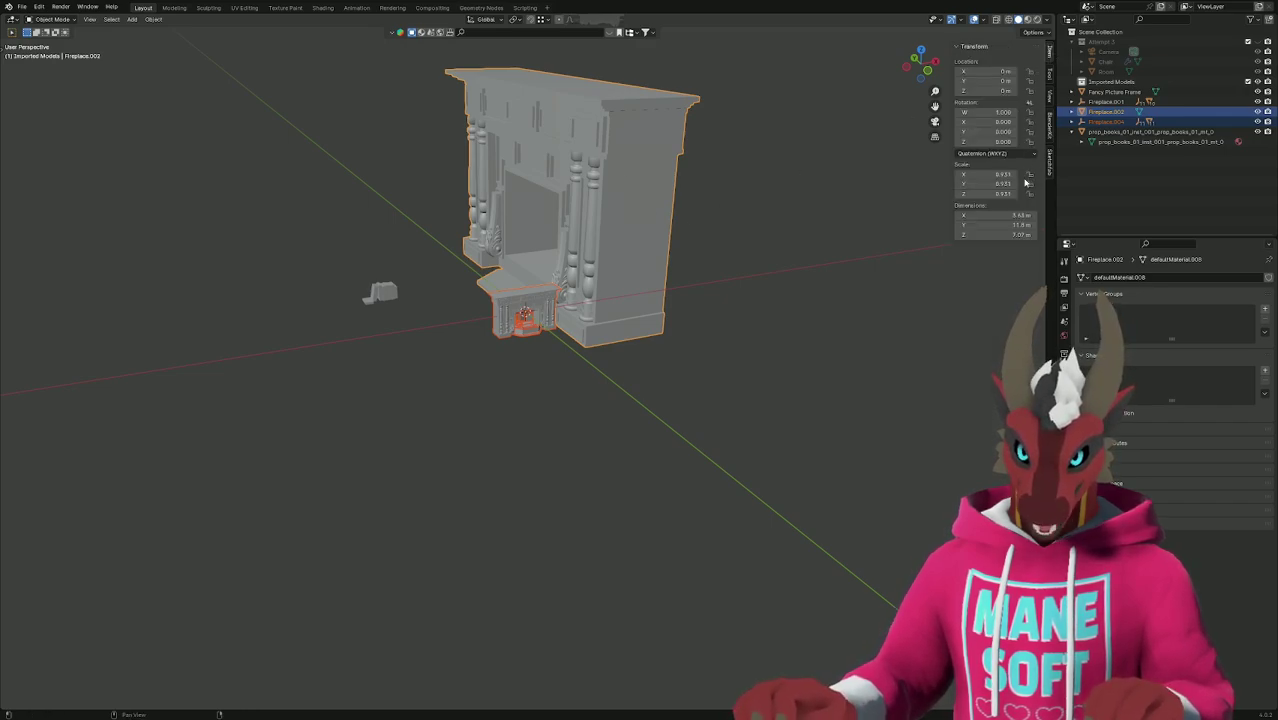
right_click(988, 188)
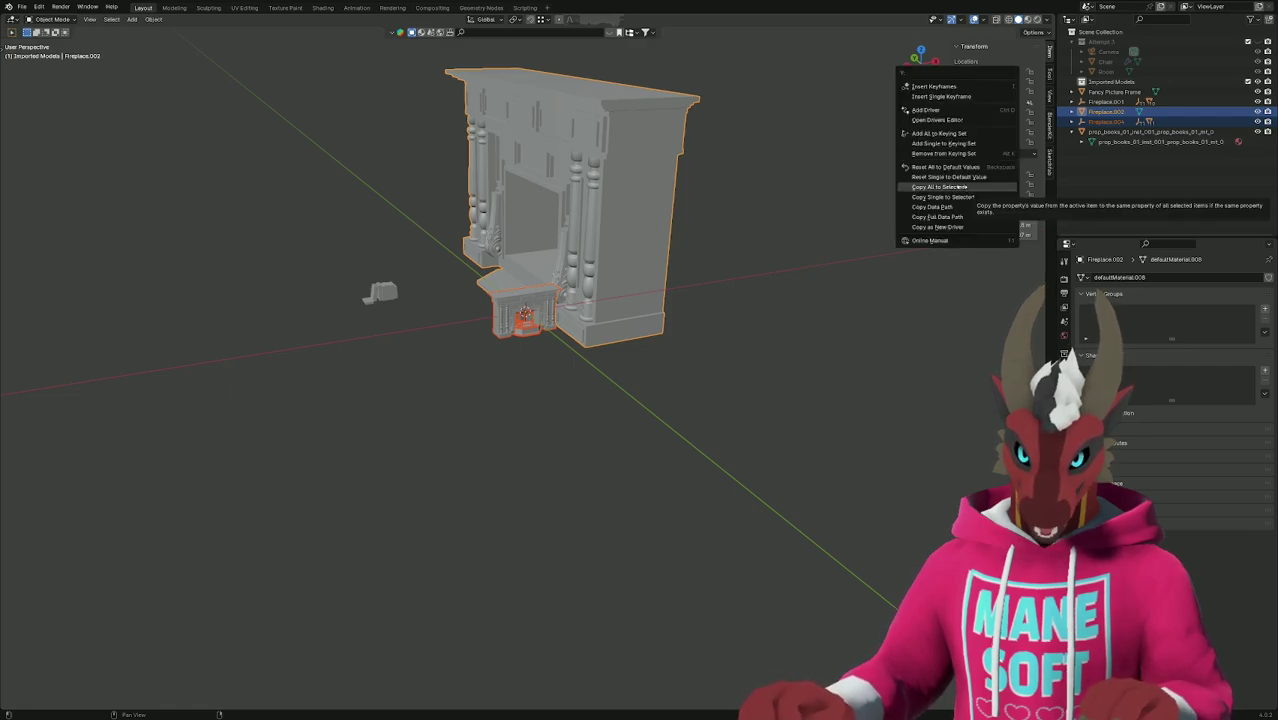
click(958, 187)
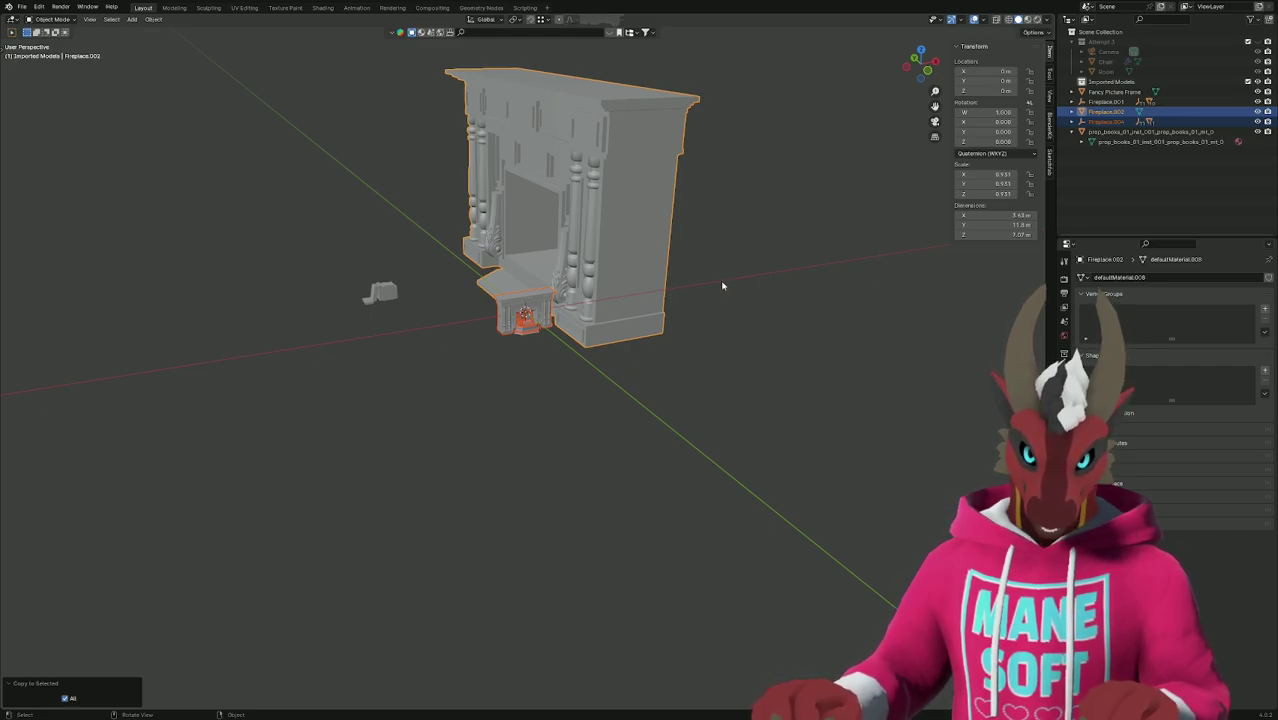
key(ctrl+z)
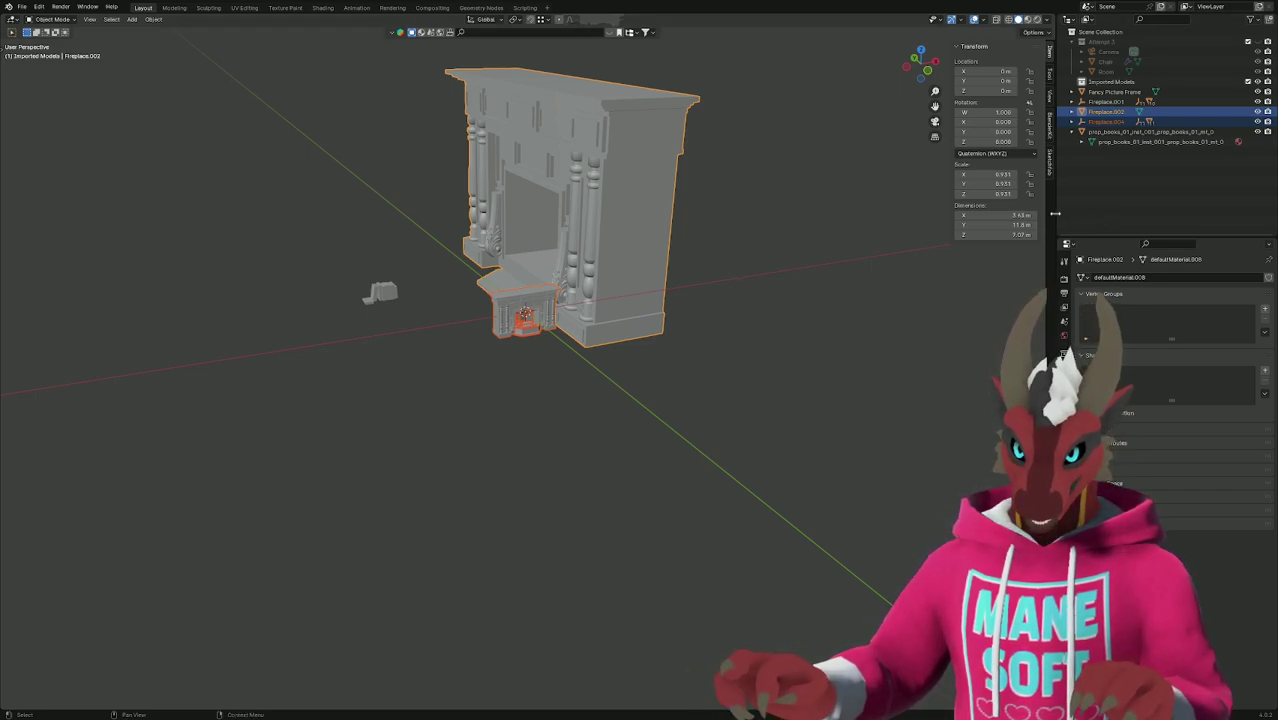
Try deleting the newly imported fireplace, Fireplace.004, from the scene, and undo the deletion.
click(823, 306)
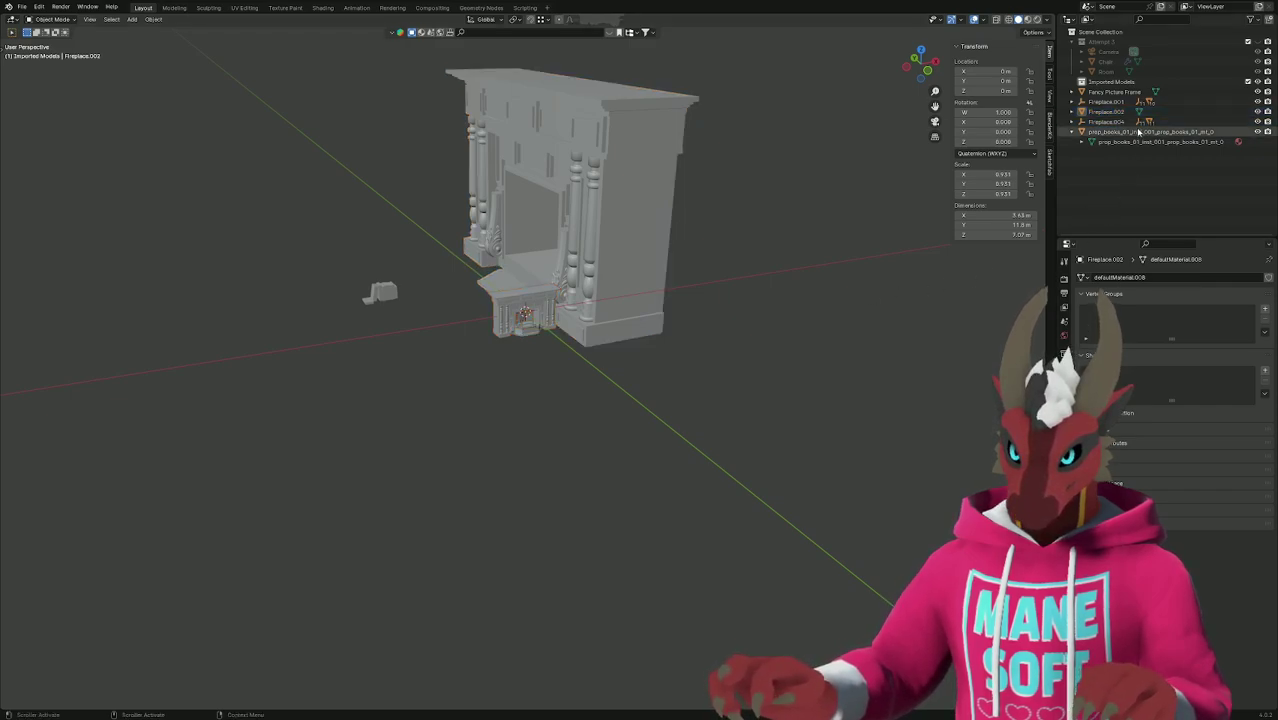
right_click(1100, 130)
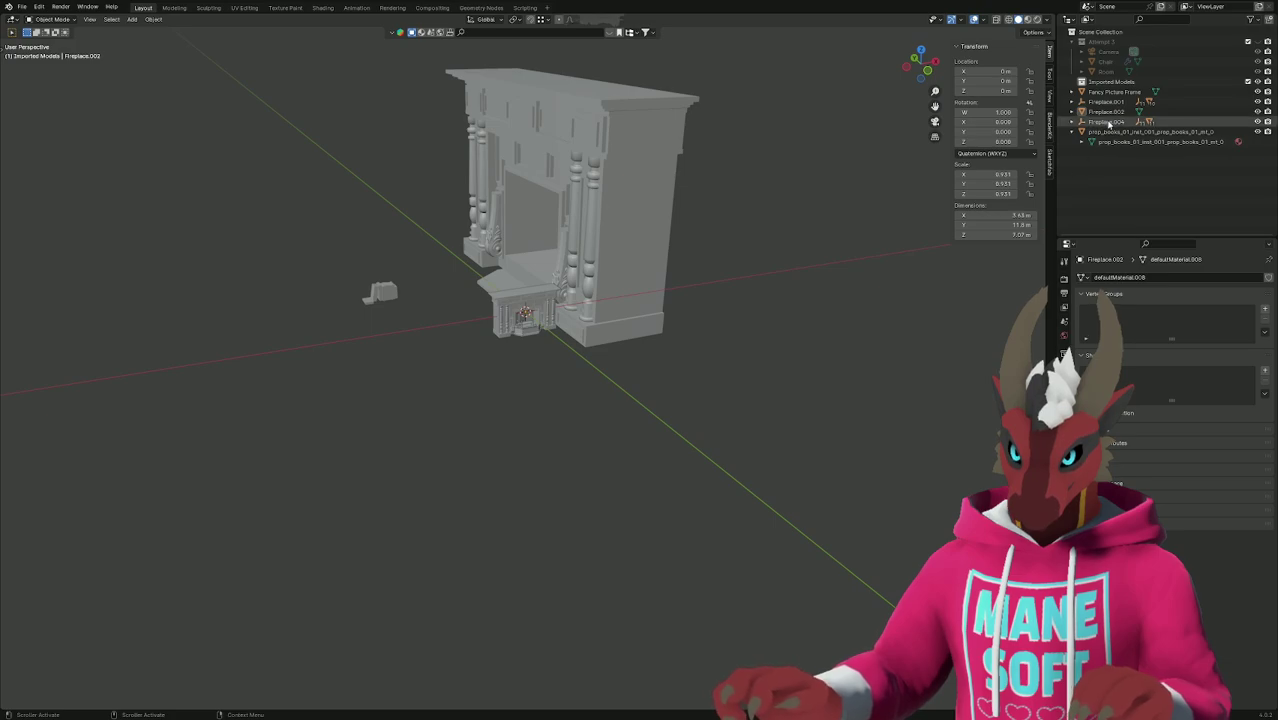
key(Delete)
click(766, 342)
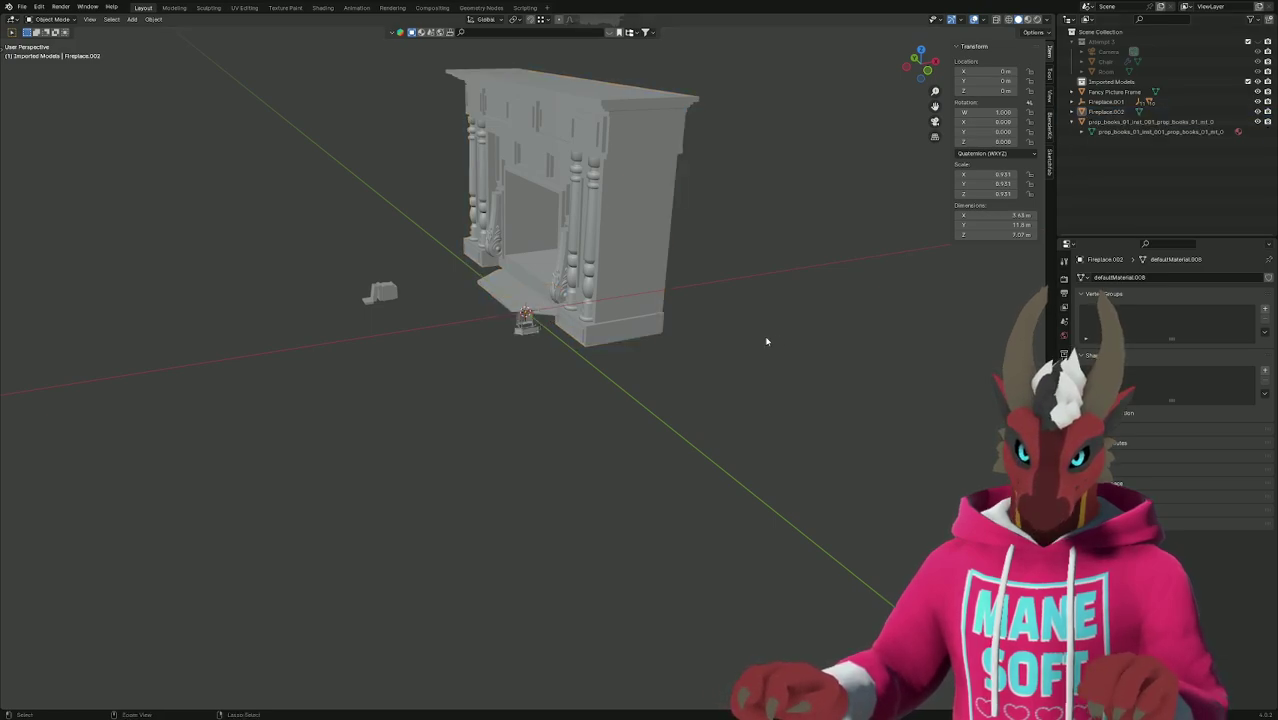
key(ctrl+z)
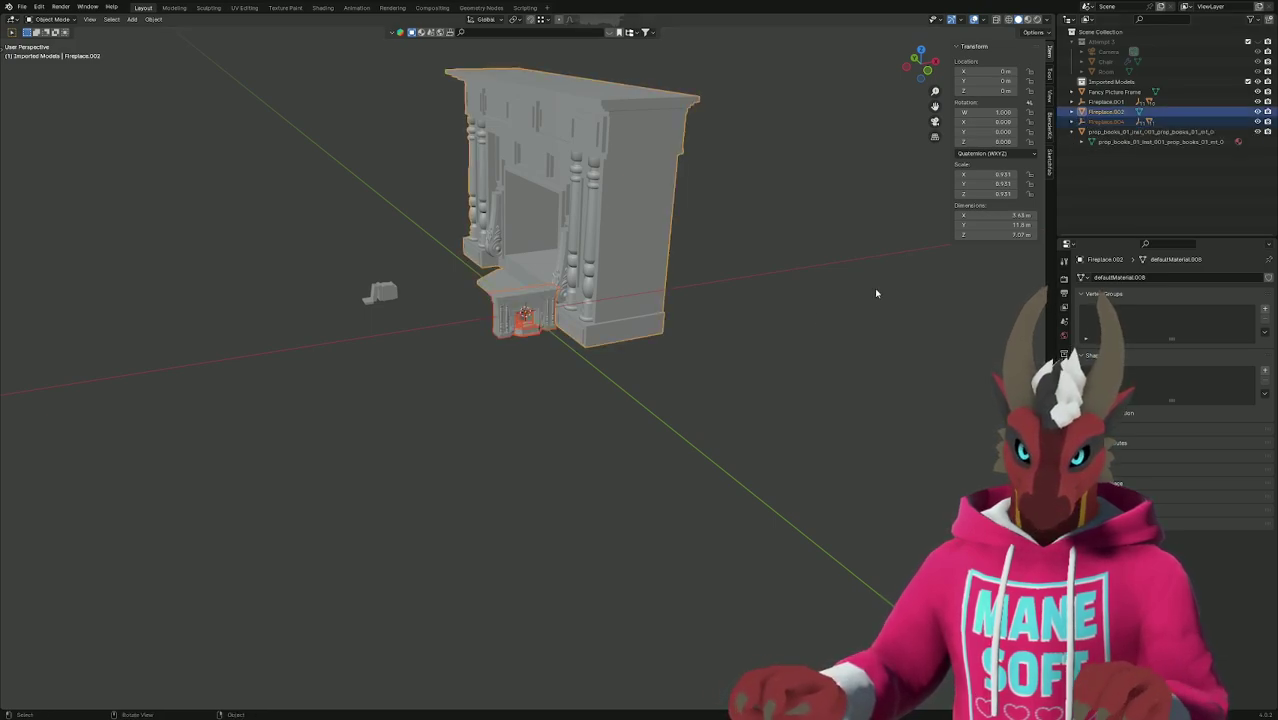
key(ctrl+z)
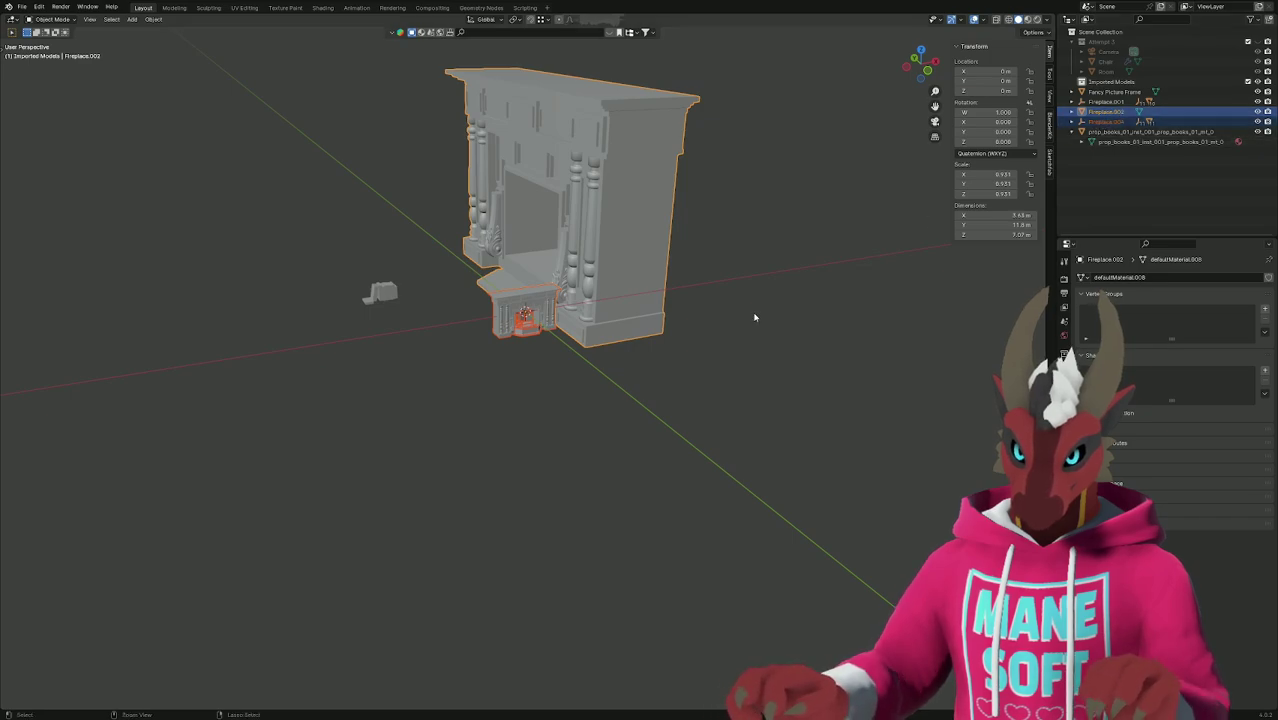
click(750, 314)
key(ctrl+z)
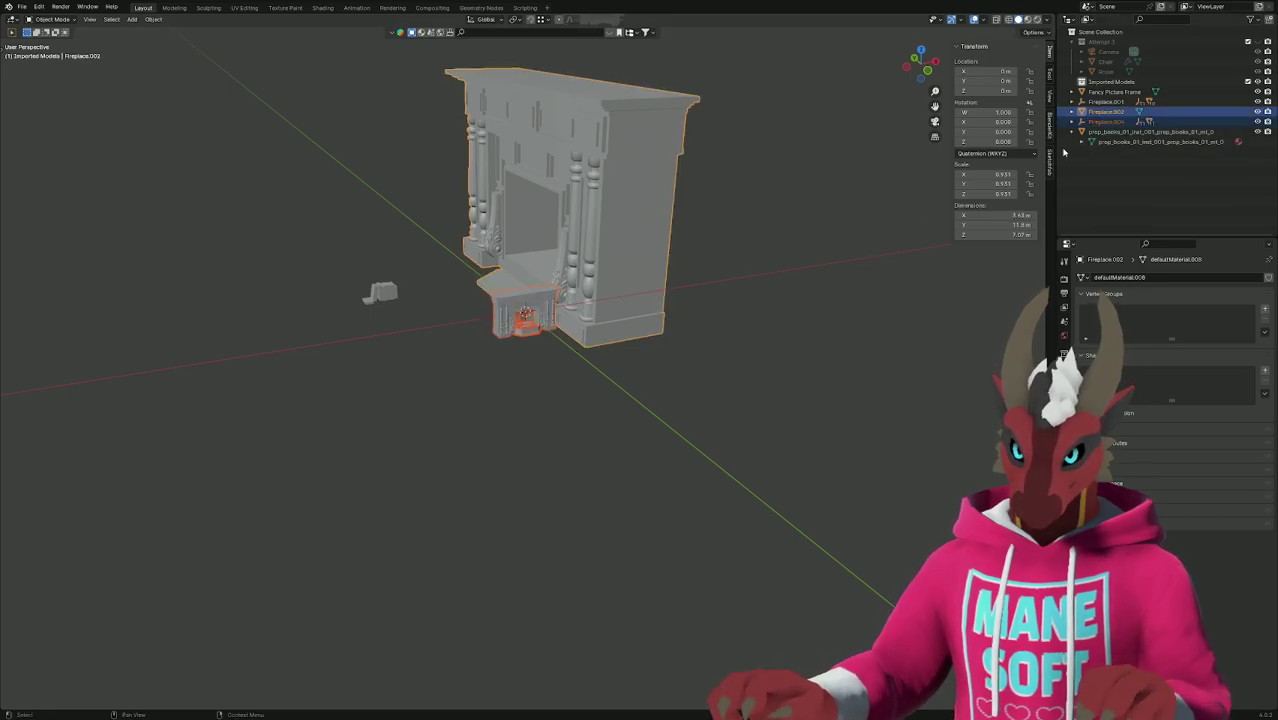
Delete the old fireplace objects Fireplace.001 and Fireplace.002 including their hierarchy, keeping the new import.
click(1110, 112)
right_click(1118, 105)
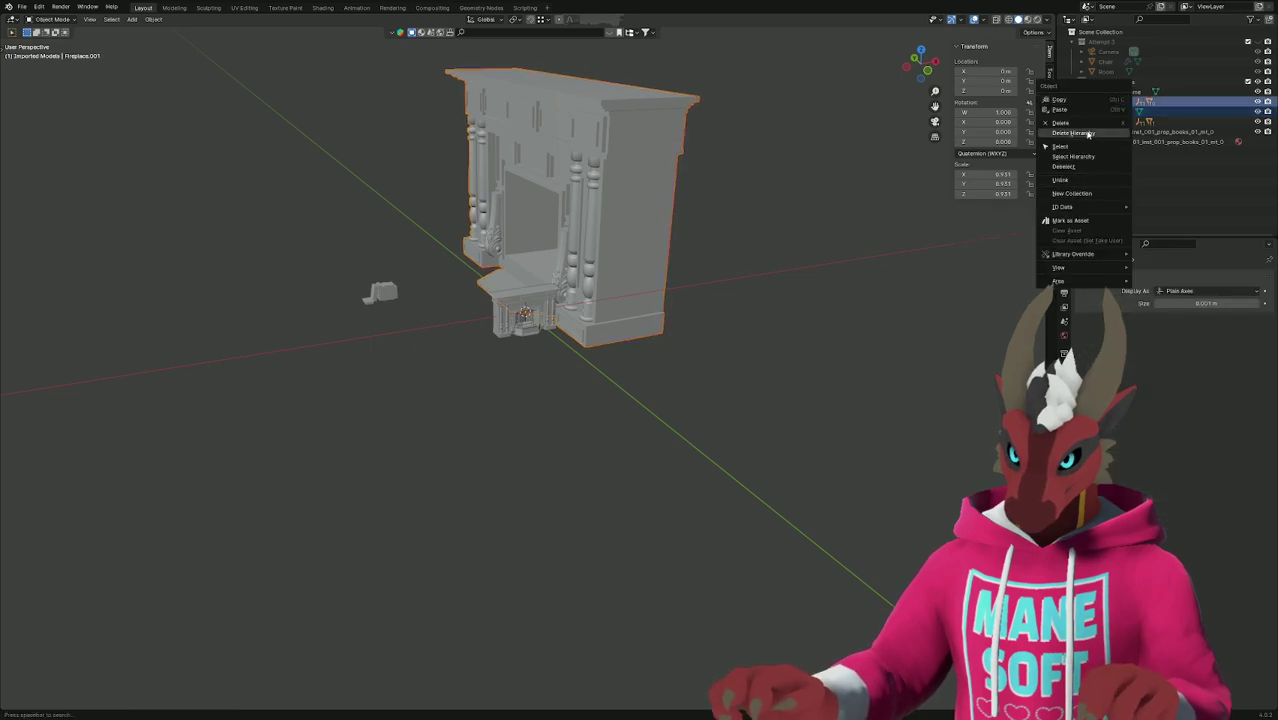
click(1078, 133)
click(1128, 103)
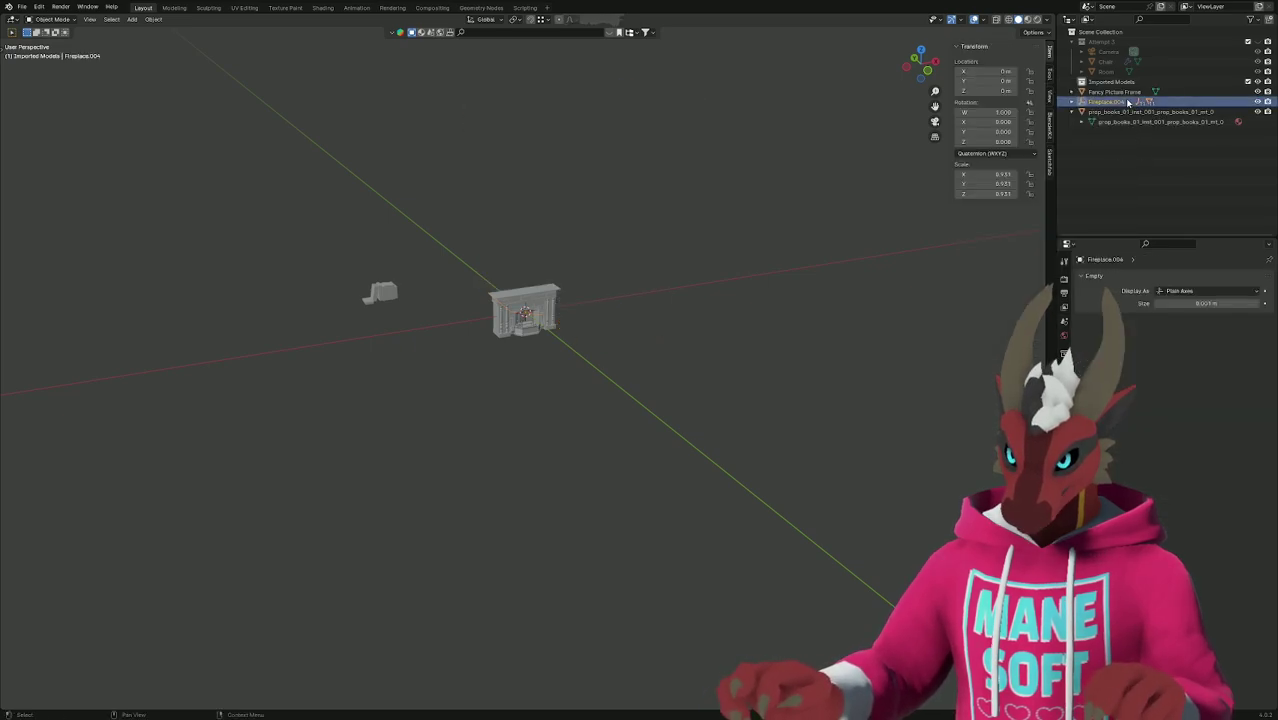
click(766, 338)
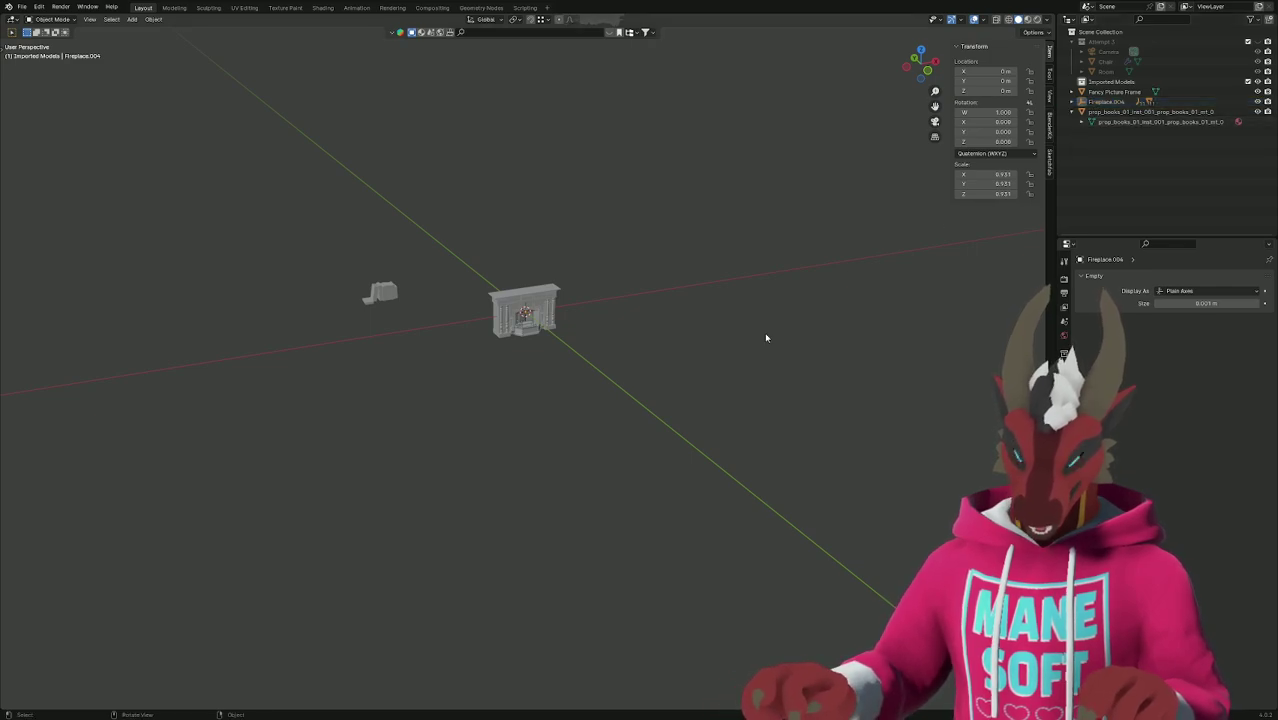
click(558, 316)
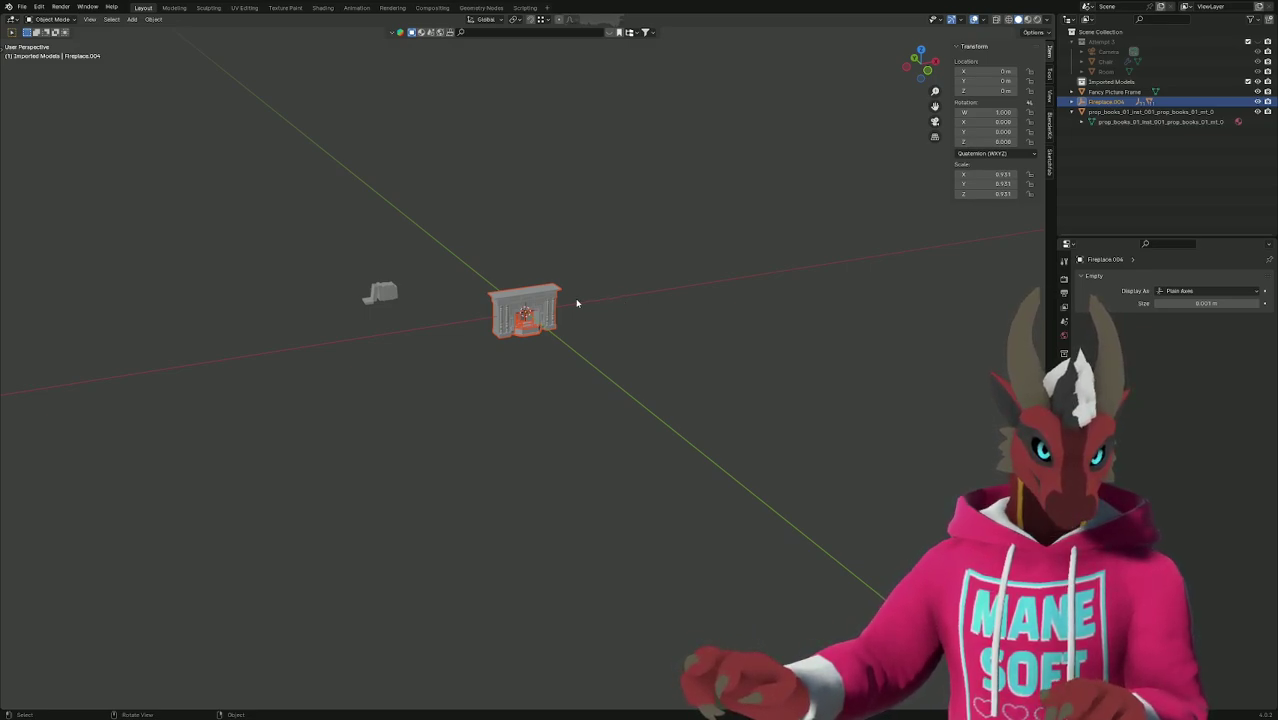
right_click(539, 300)
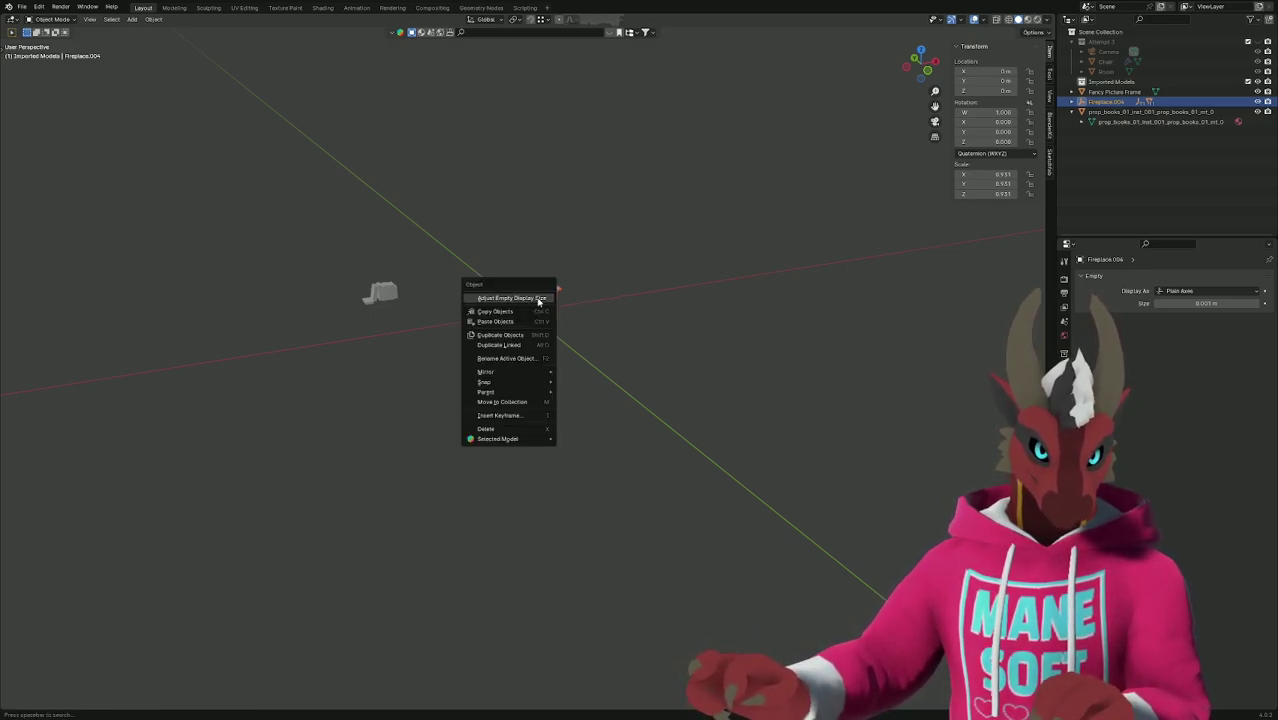
mouse_move(539, 393)
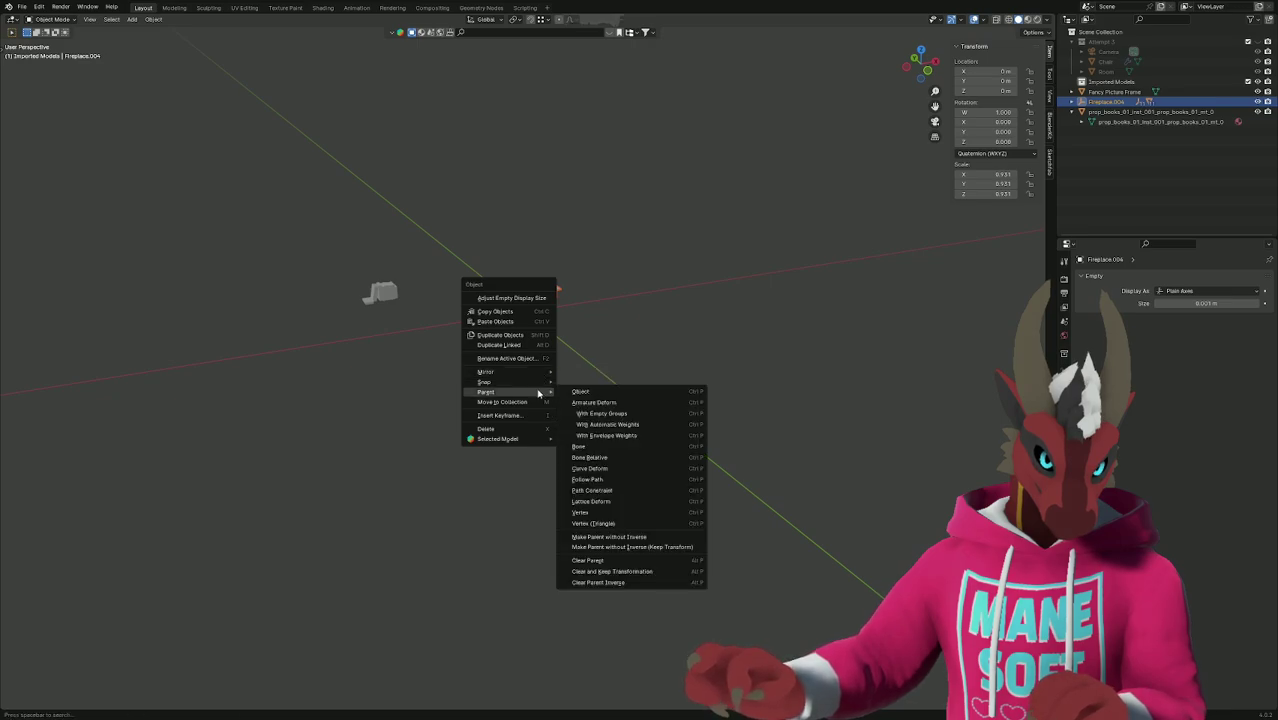
key(Escape)
Select the newly imported fireplace together with all of its parts.
key(alt+a)
scroll(484, 206, up, 5)
key(b)
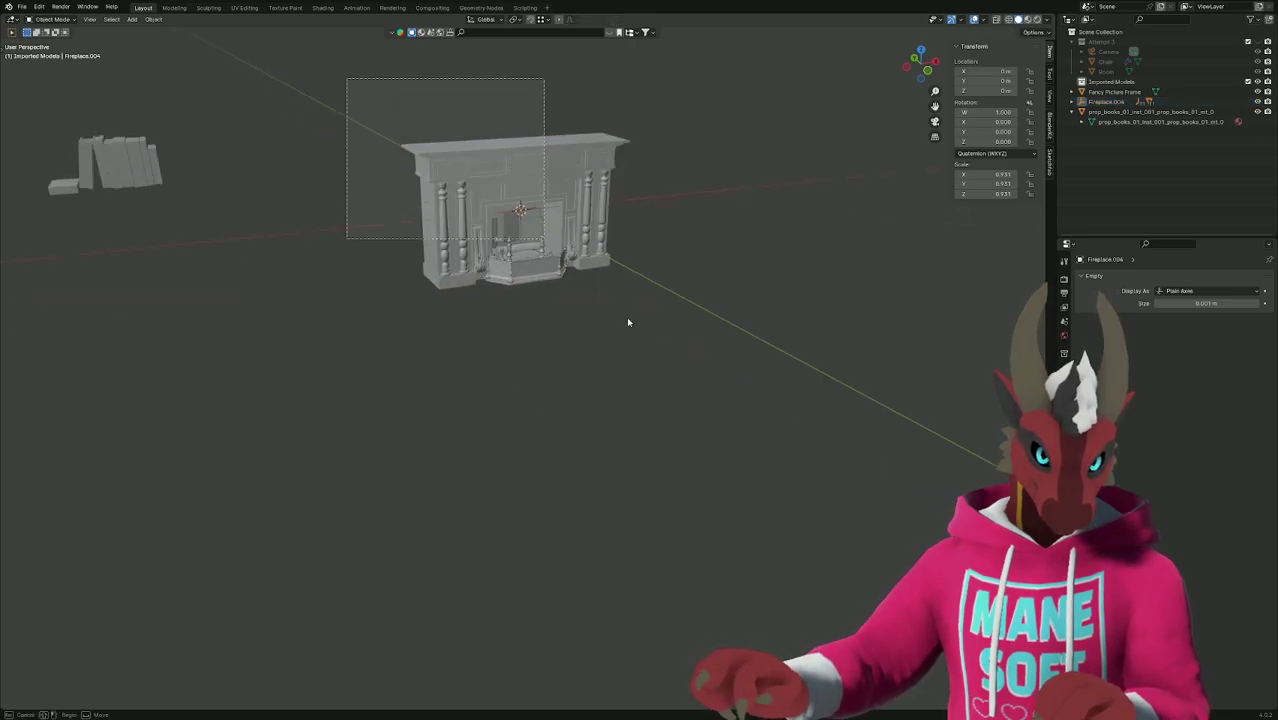
drag(628, 322, 707, 417)
right_click(1108, 102)
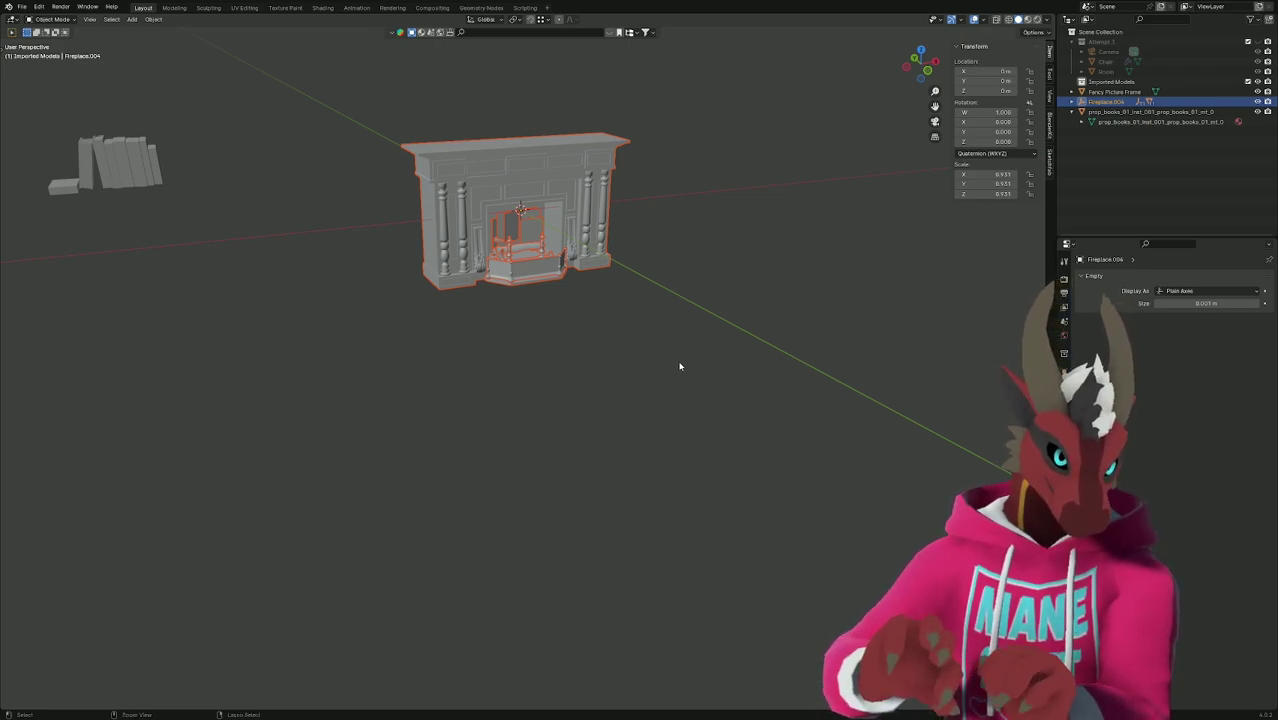
Switch to the browser and search the web for "join objects blender".
key(alt+Tab)
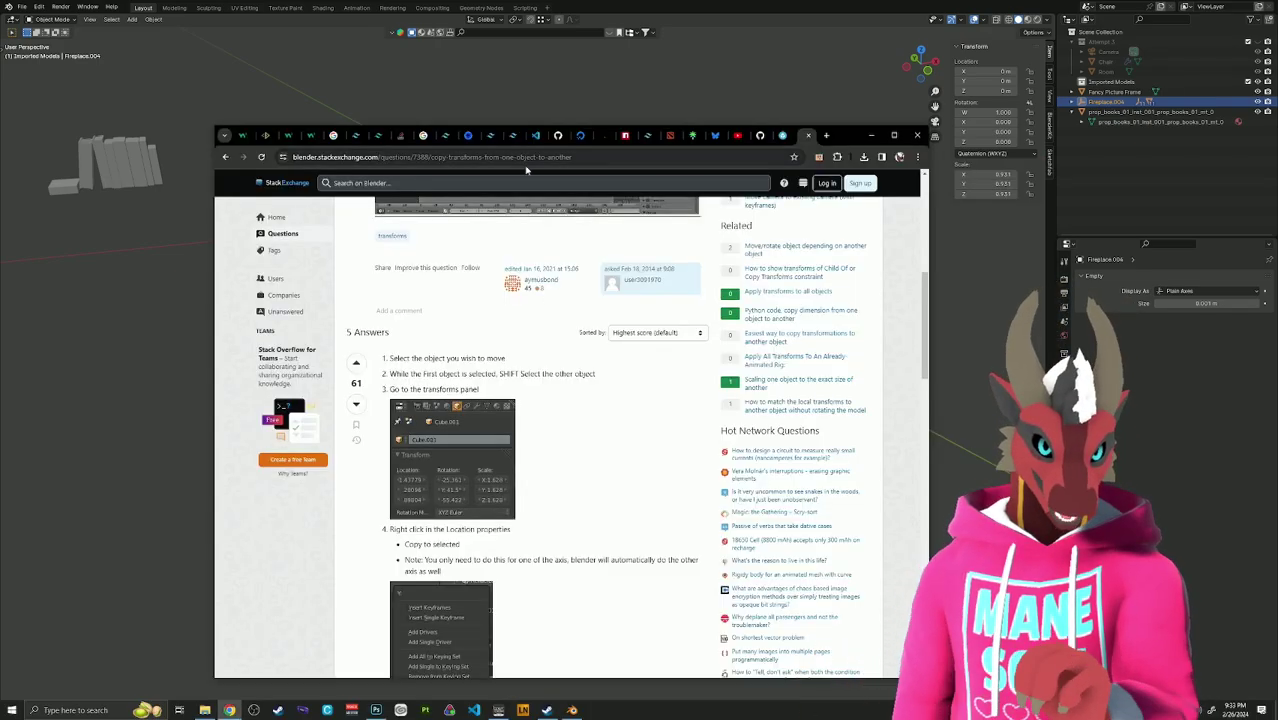
click(520, 157)
text(join)
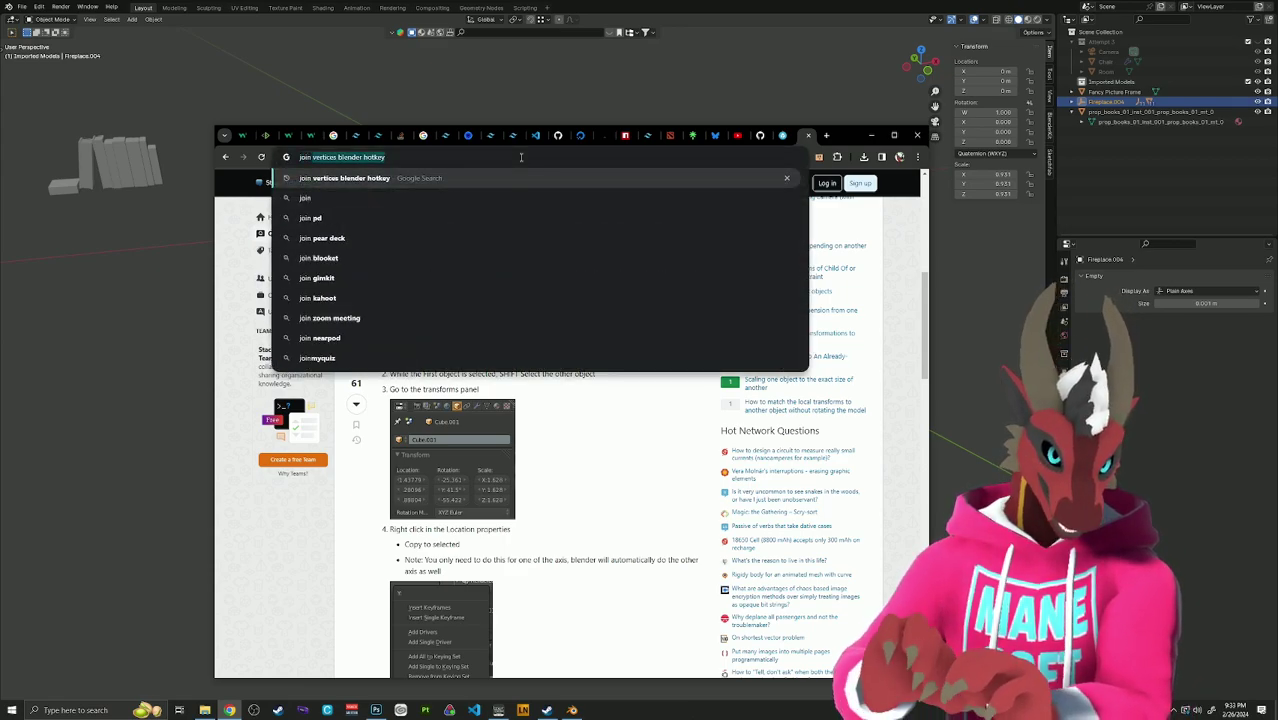
text( object)
key(Return)
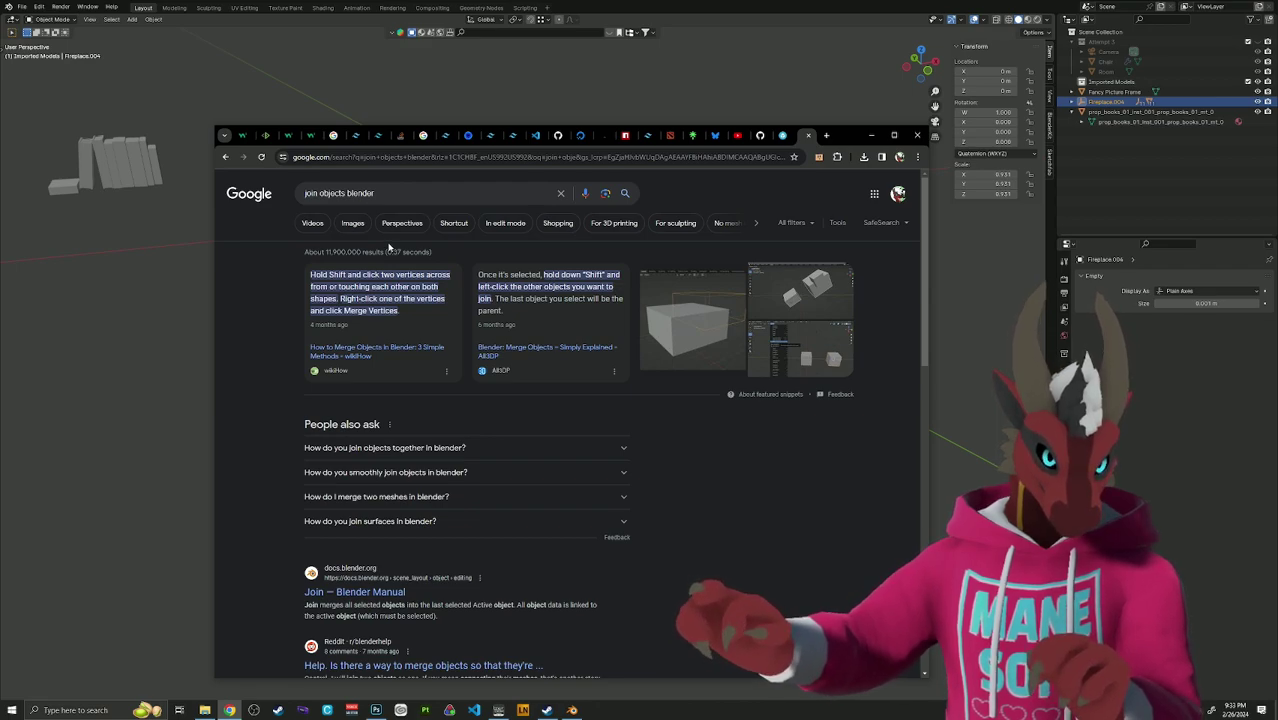
Look through the search results, read the Blender Manual page on Join, and return to Blender.
scroll(450, 300, down, 1)
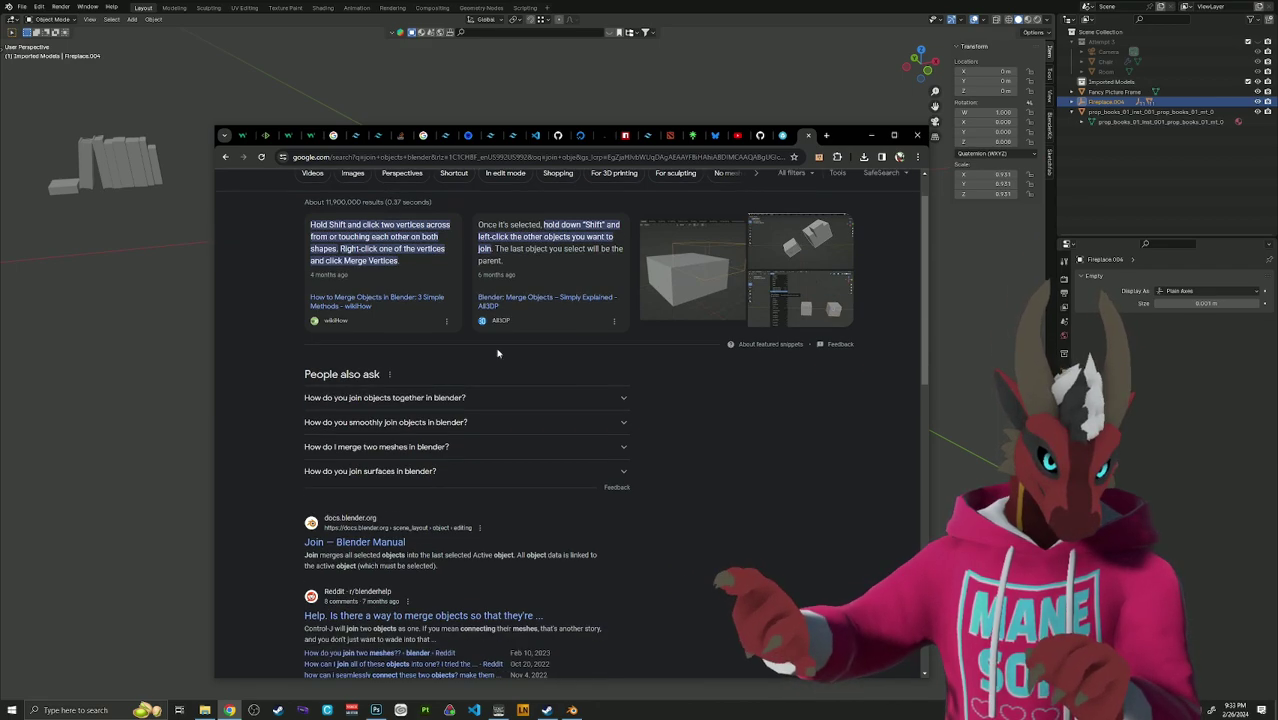
click(623, 399)
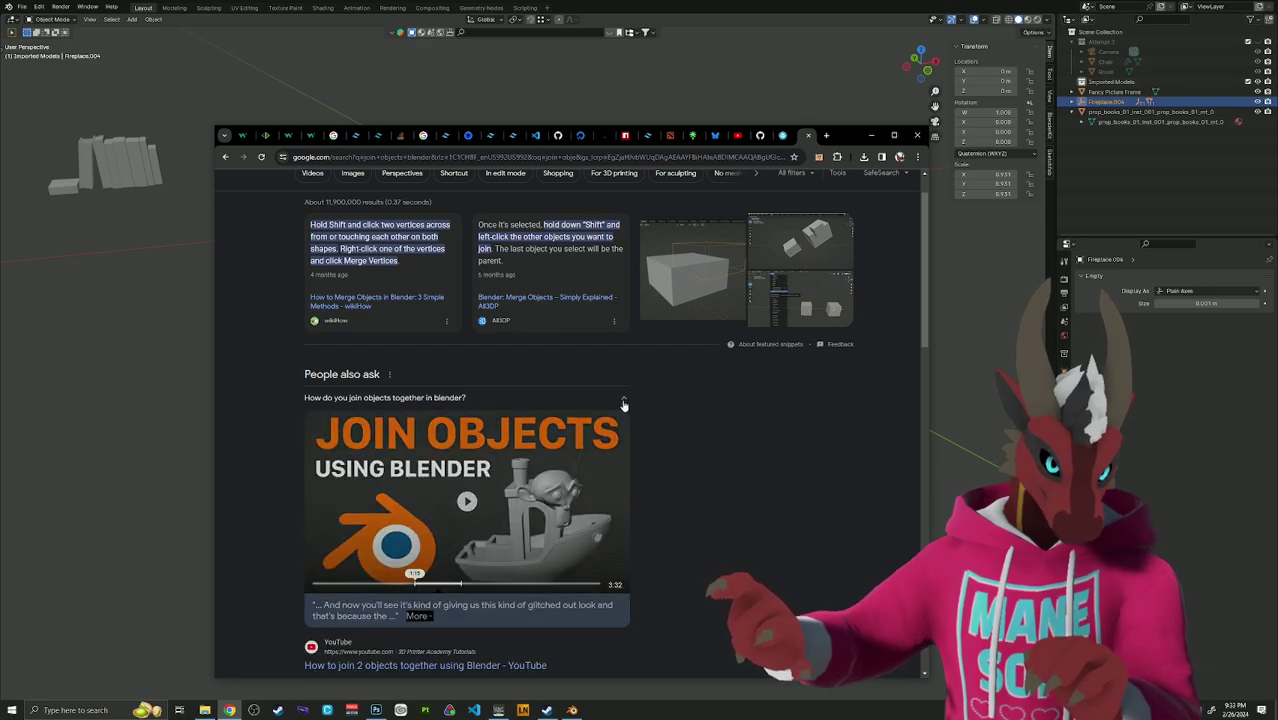
click(623, 401)
scroll(610, 418, down, 2)
scroll(610, 418, down, 1)
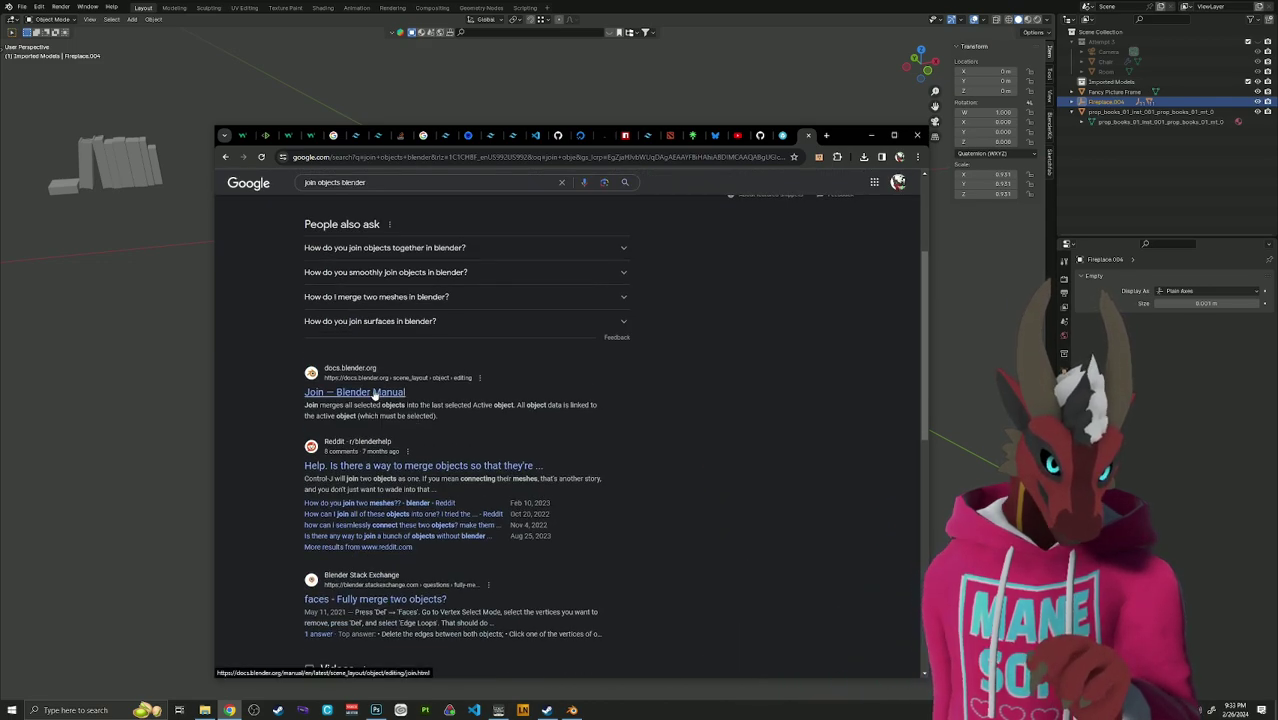
click(375, 393)
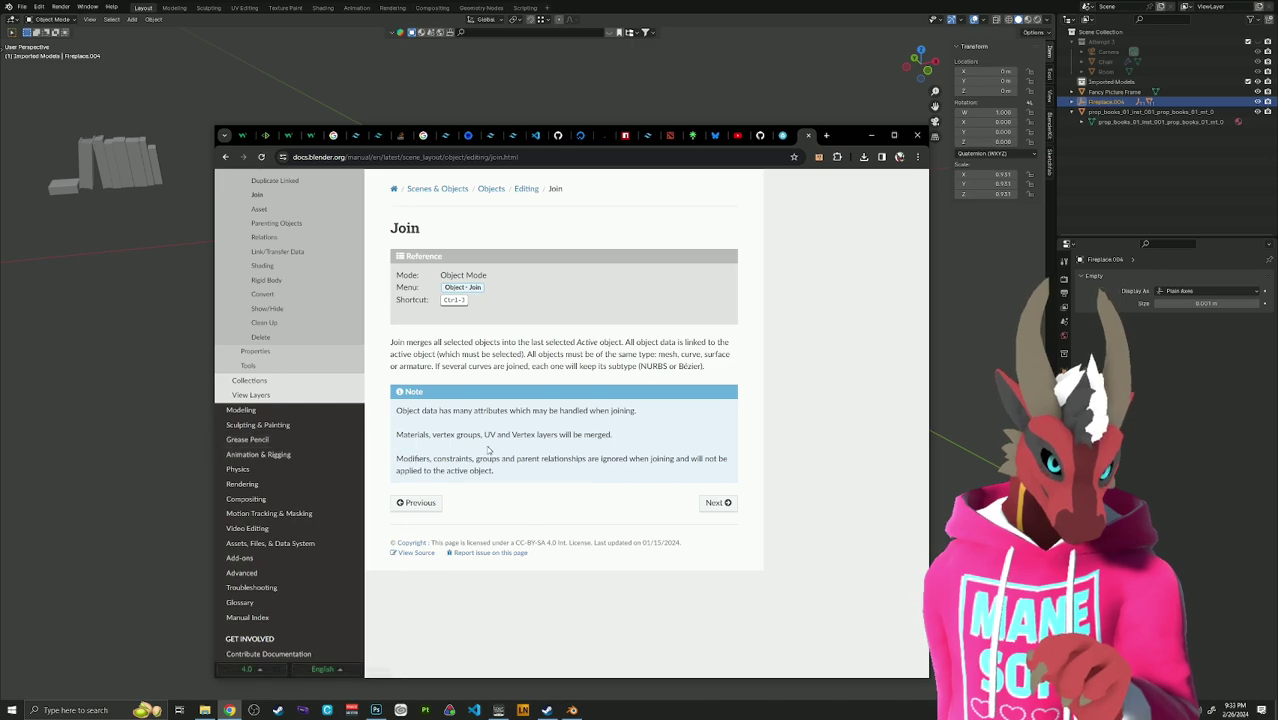
key(alt+Tab)
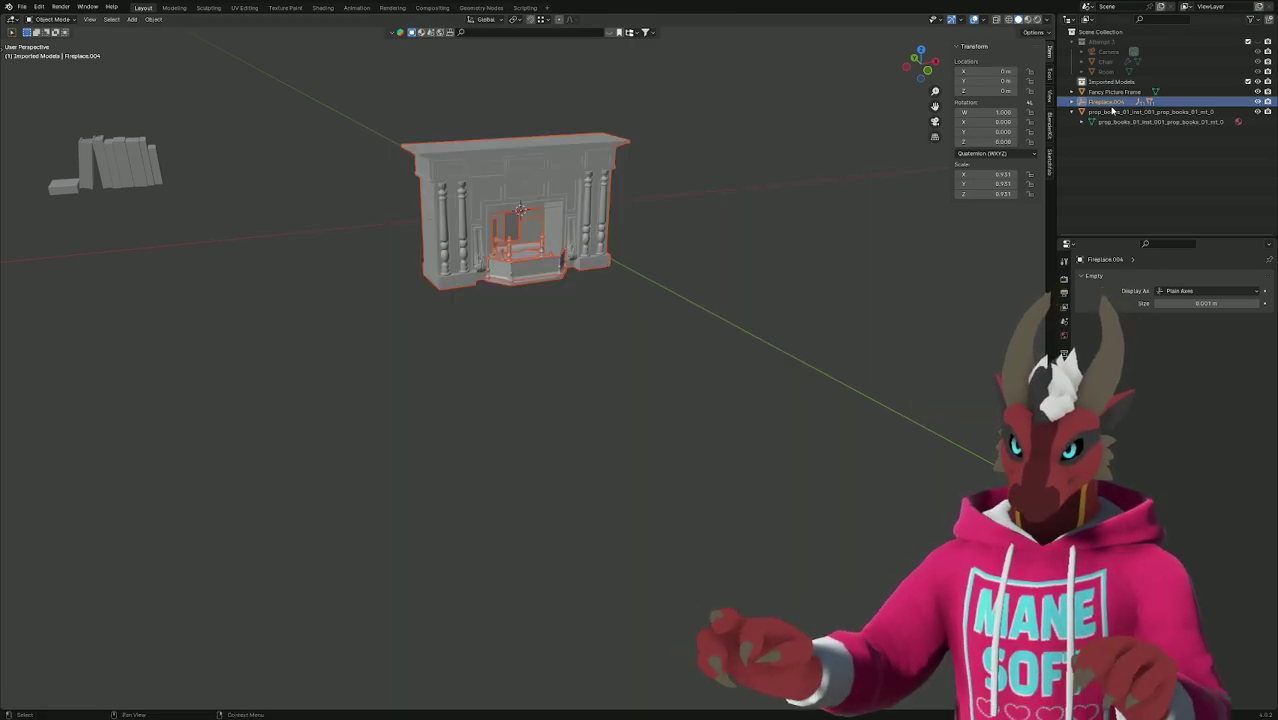
Examine the Fireplace.004 hierarchy, including its child empties and the mesh nested under fire_1.001.
click(1072, 102)
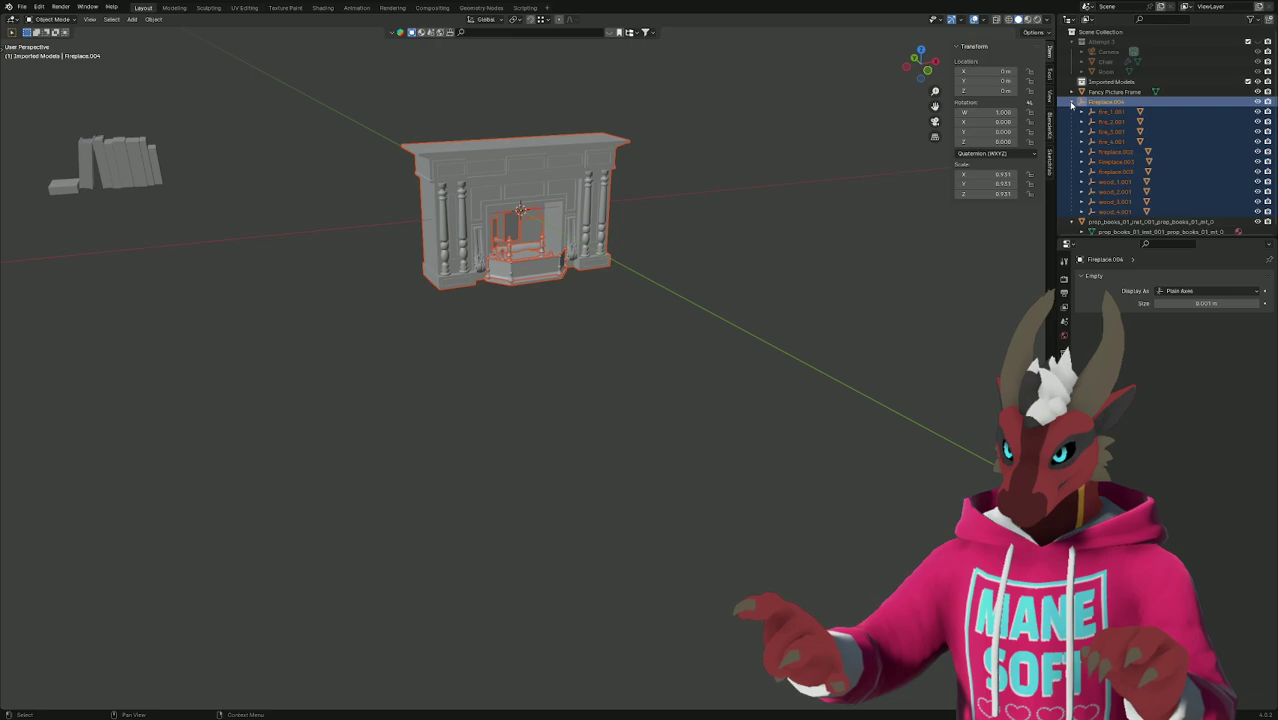
click(1108, 111)
shift+click(1135, 212)
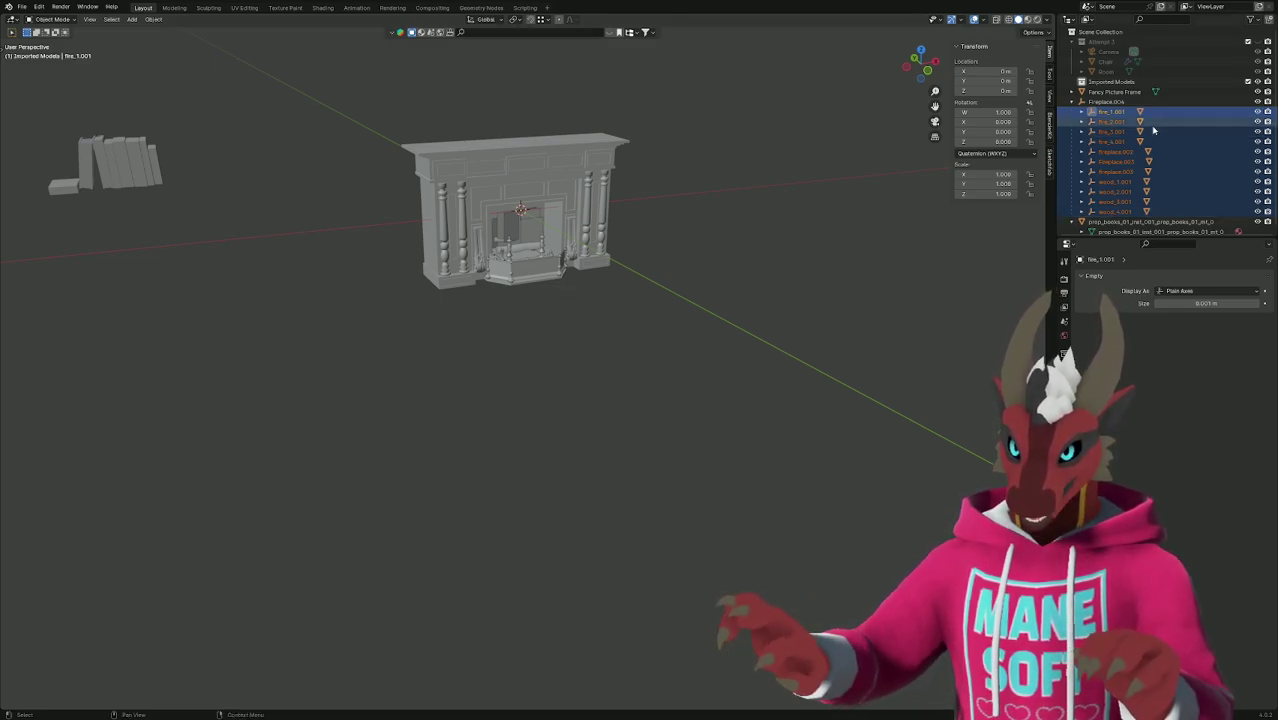
click(1112, 121)
click(1083, 111)
click(1115, 121)
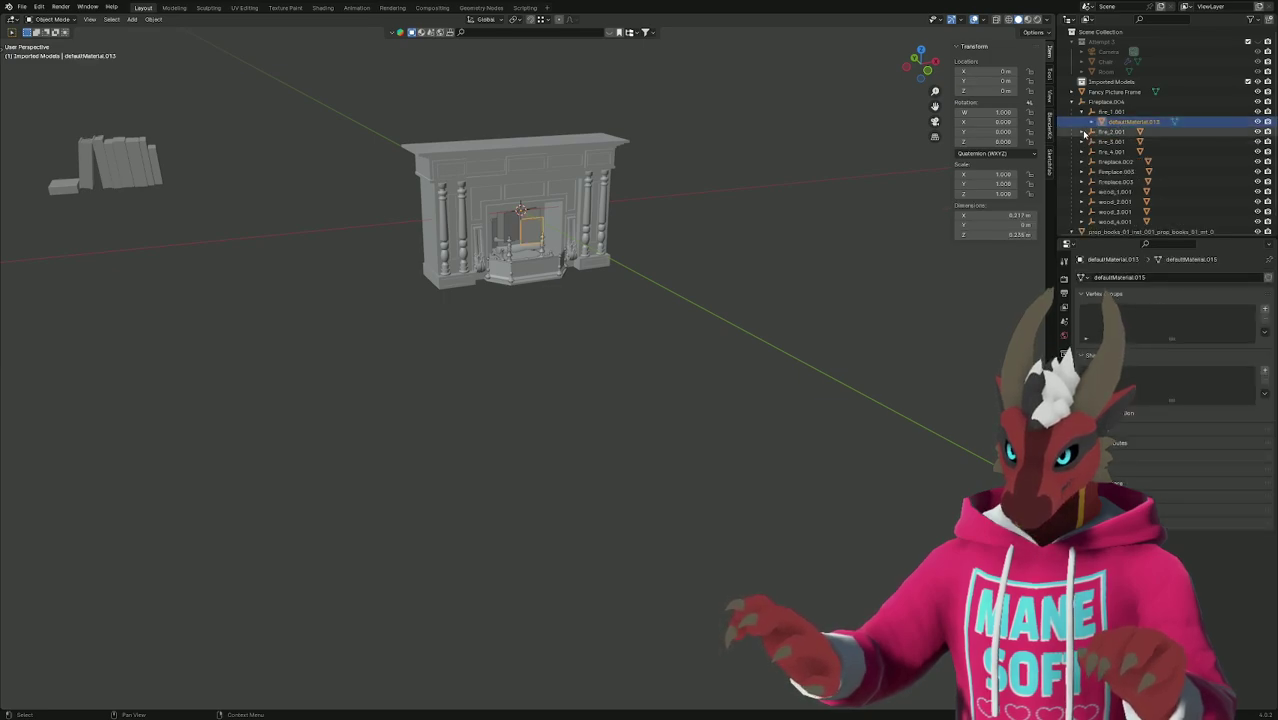
click(1085, 131)
click(1084, 131)
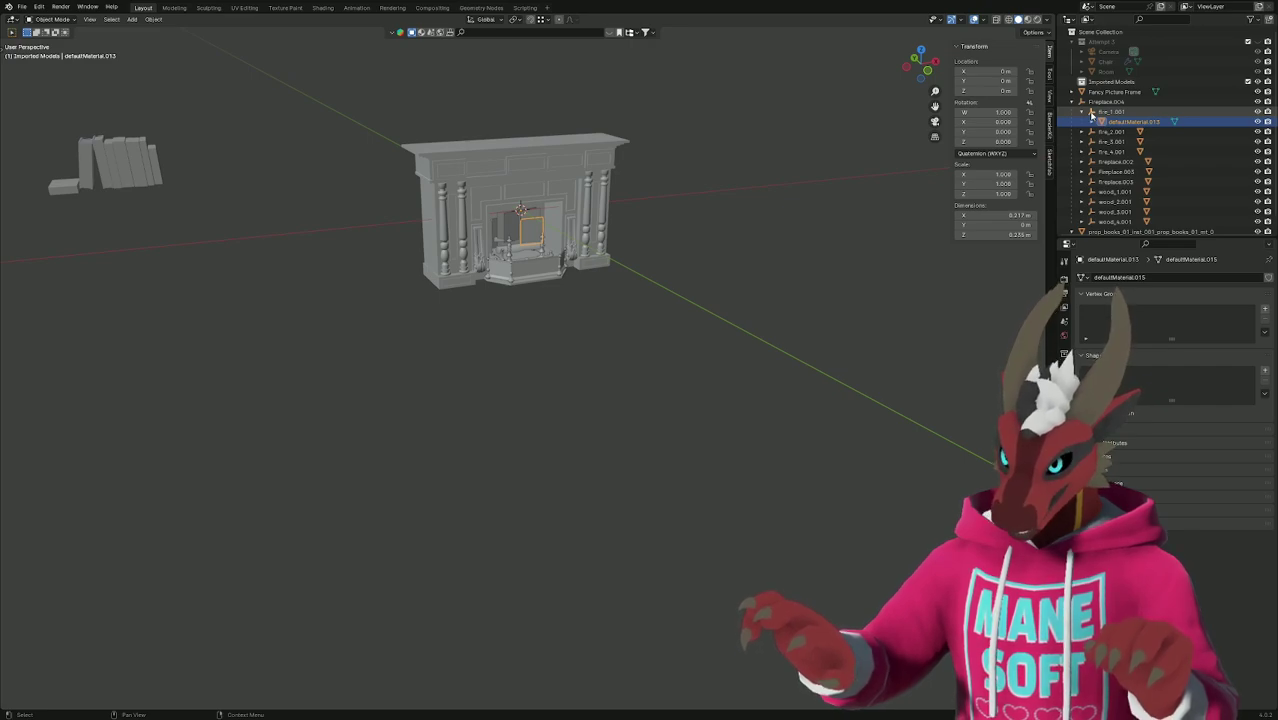
click(1092, 112)
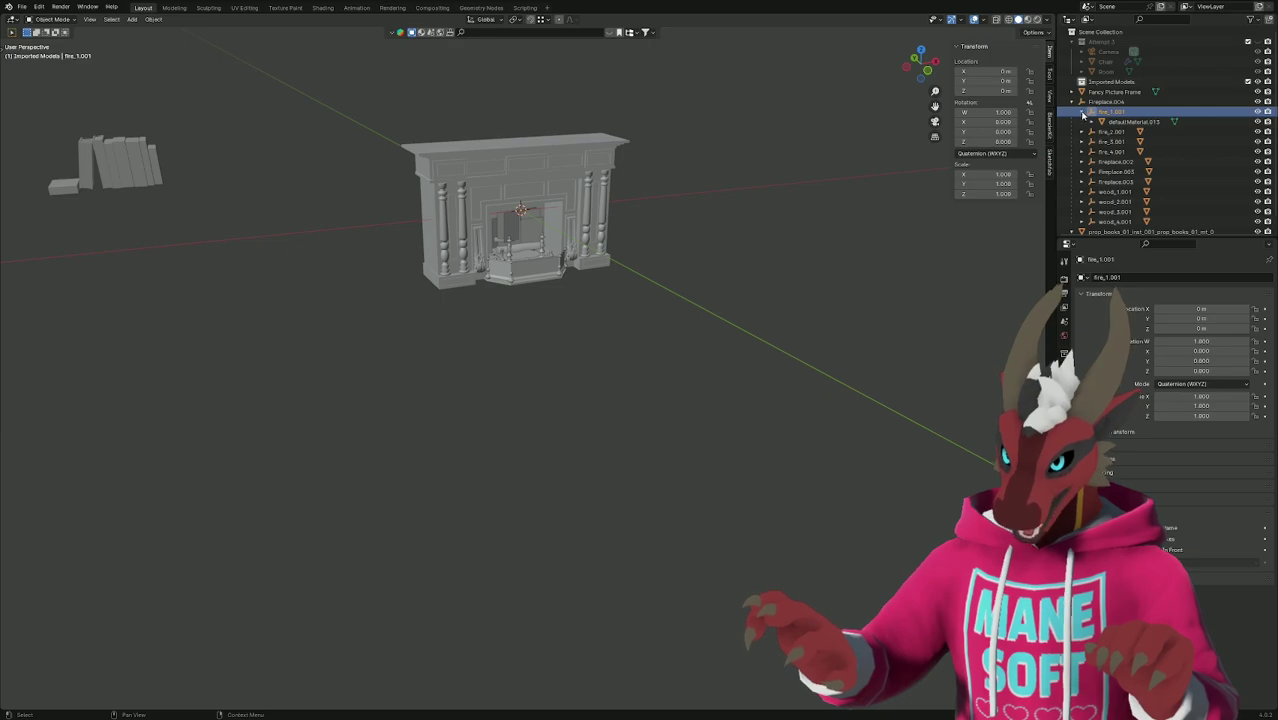
click(1082, 112)
click(1074, 103)
Enable X-ray, select the whole fireplace with all its parts, and clear their parents while keeping the transformation.
click(1104, 102)
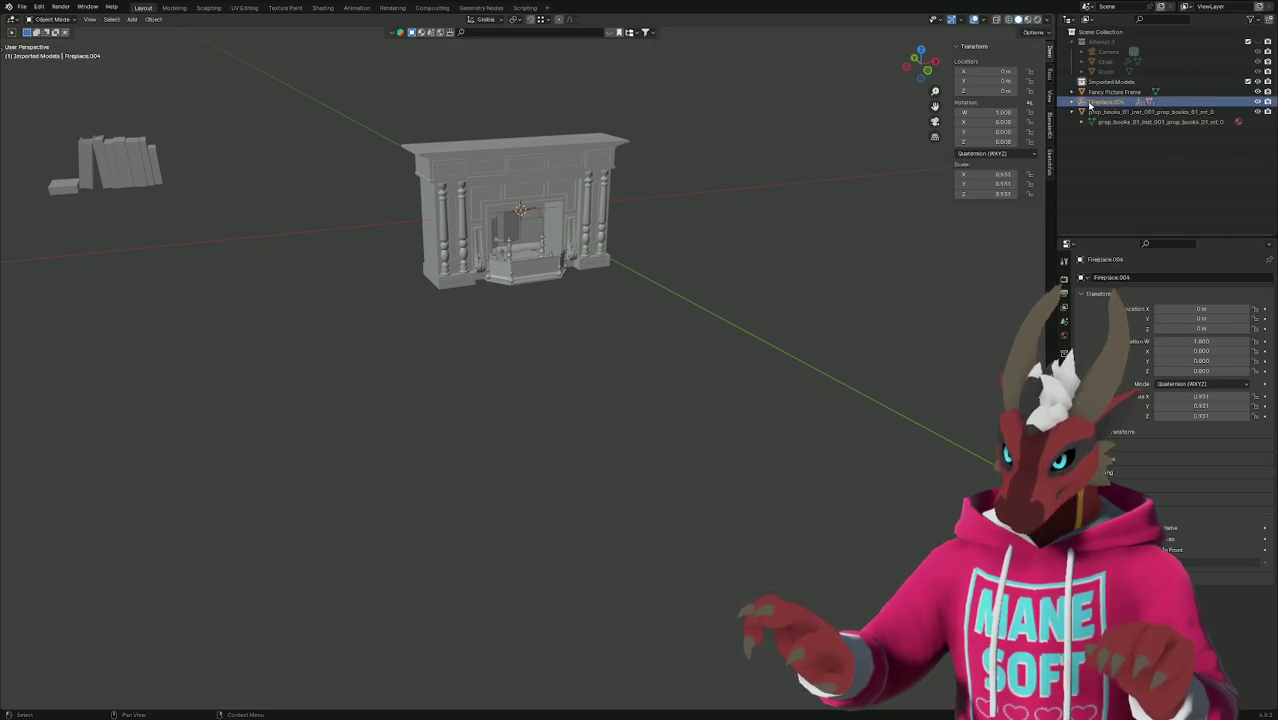
drag(362, 75, 755, 418)
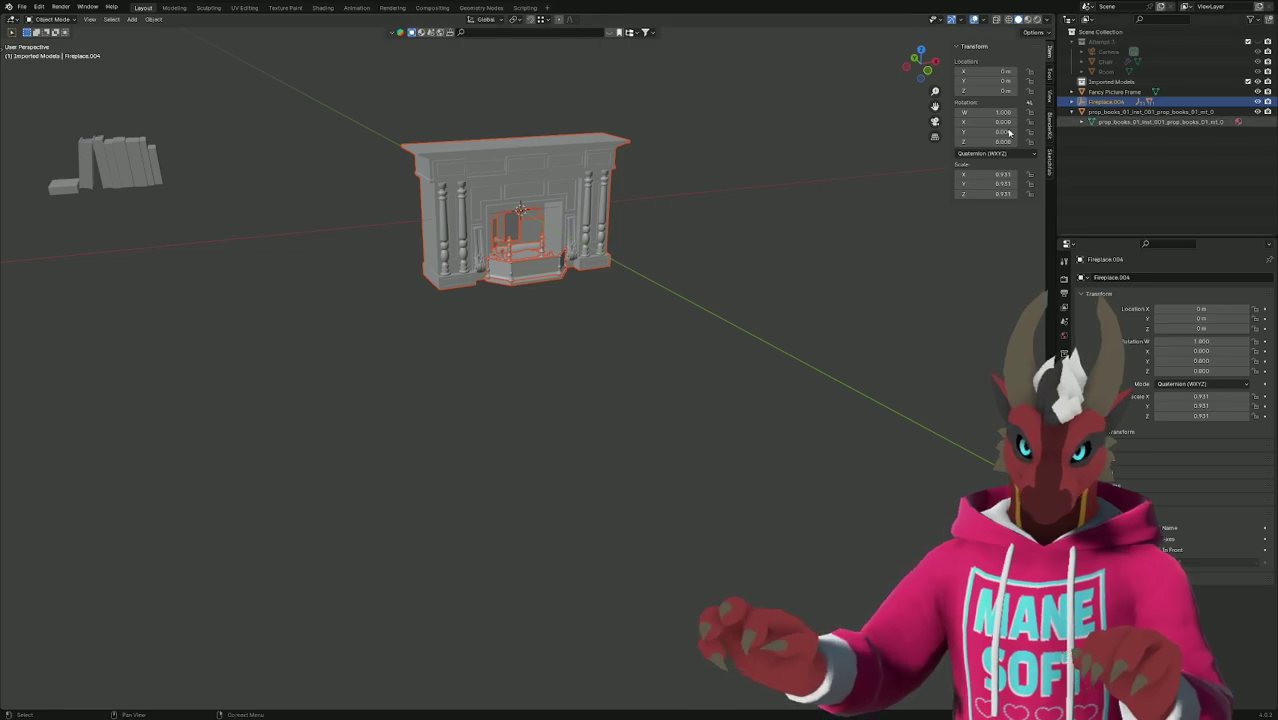
key(alt+z)
drag(377, 94, 764, 410)
right_click(549, 240)
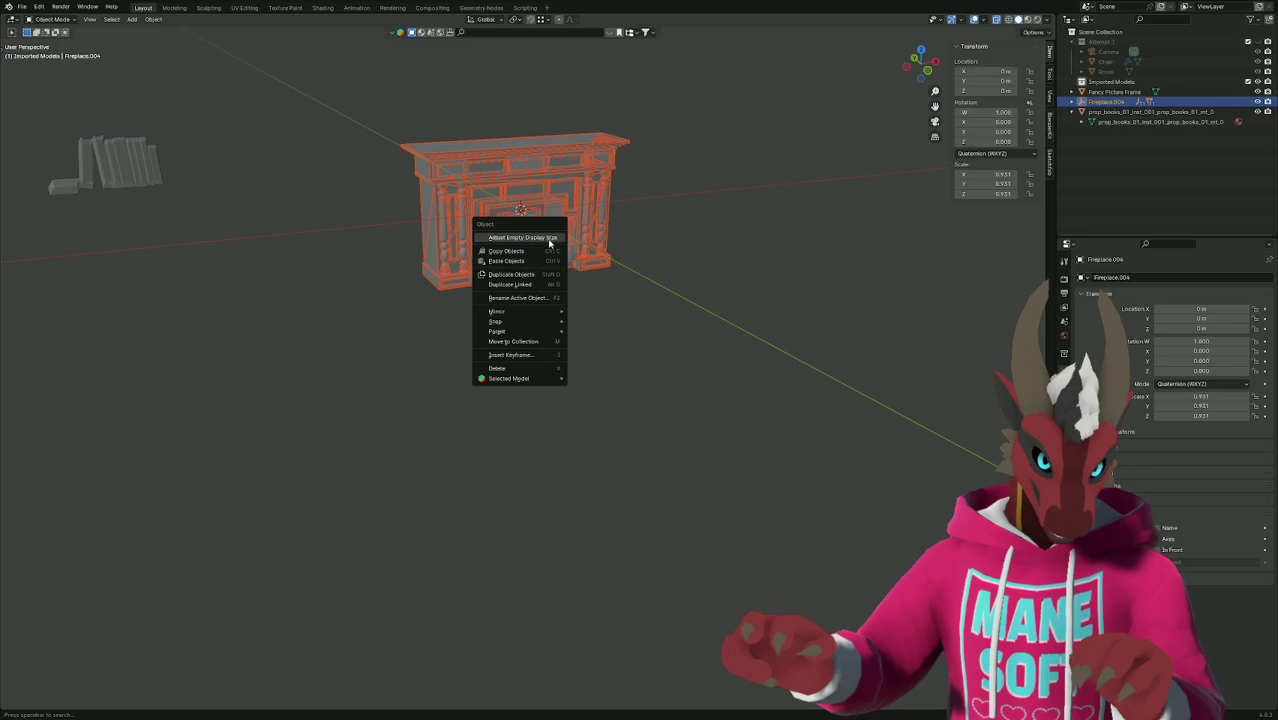
mouse_move(532, 333)
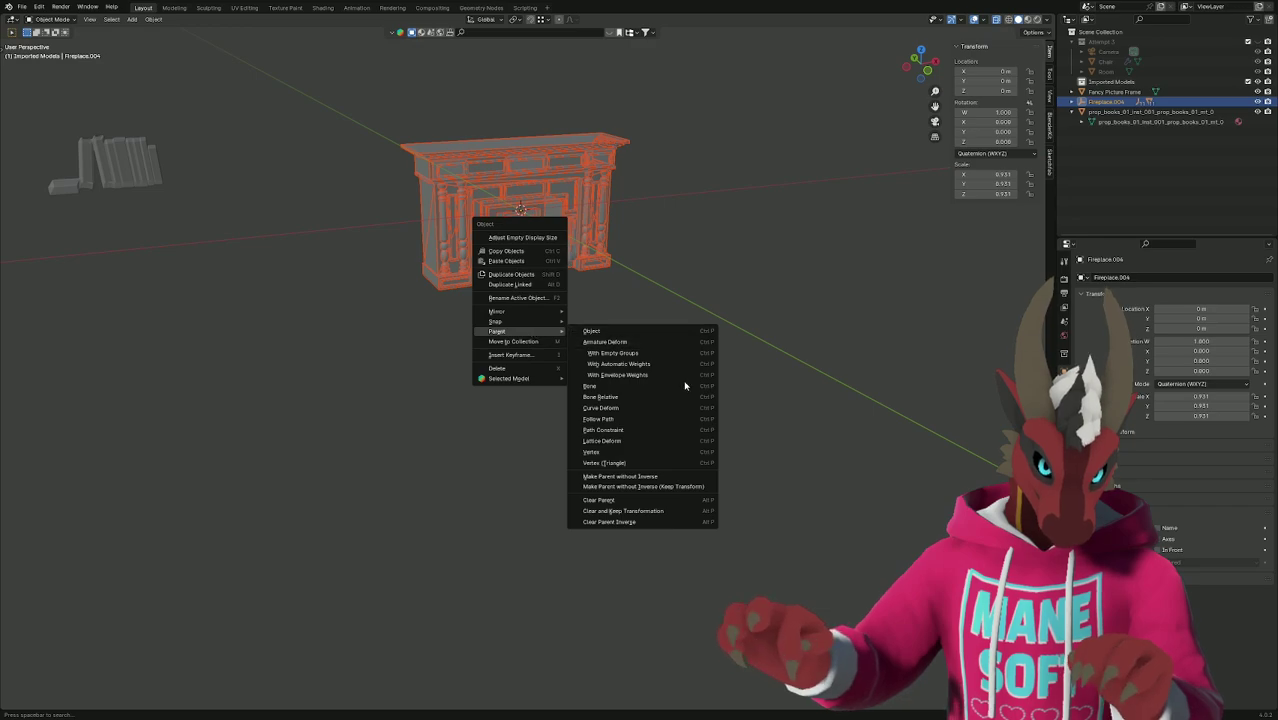
click(651, 512)
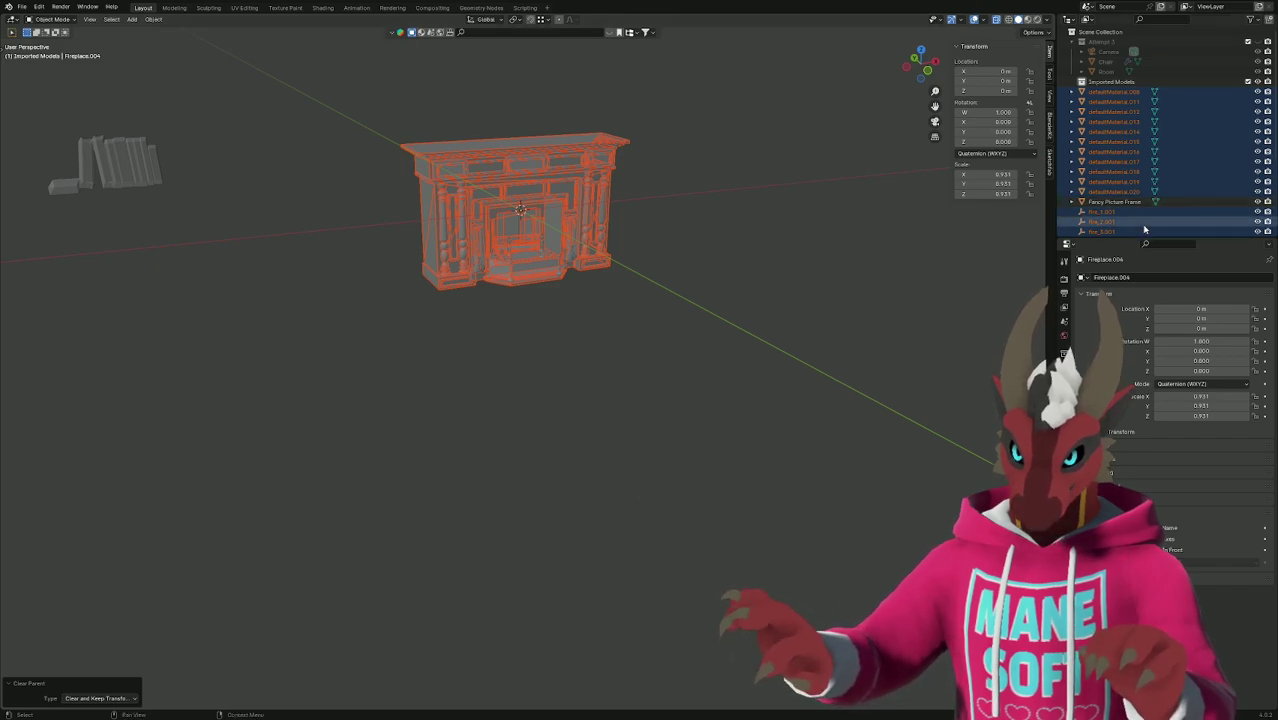
Delete the leftover empties from fire_1.001 through Fireplace.004.
scroll(1169, 211, down, 3)
scroll(1150, 180, down, 1)
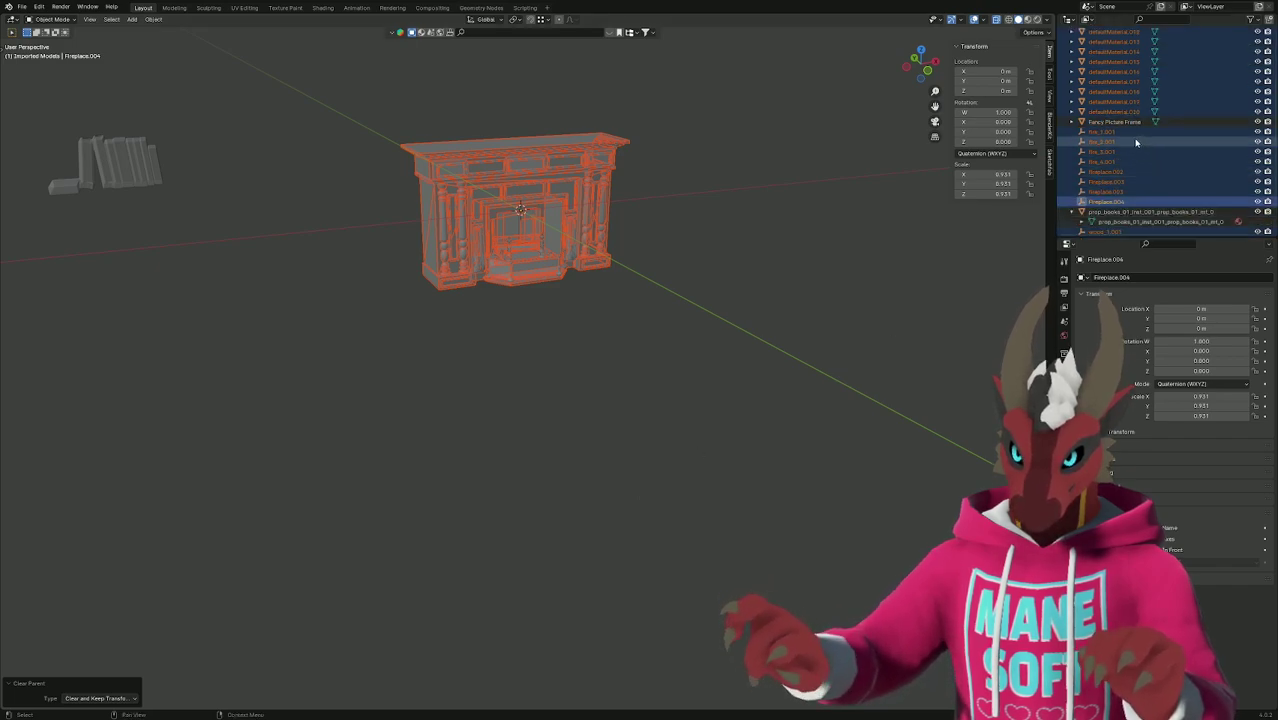
click(1132, 133)
shift+click(1128, 201)
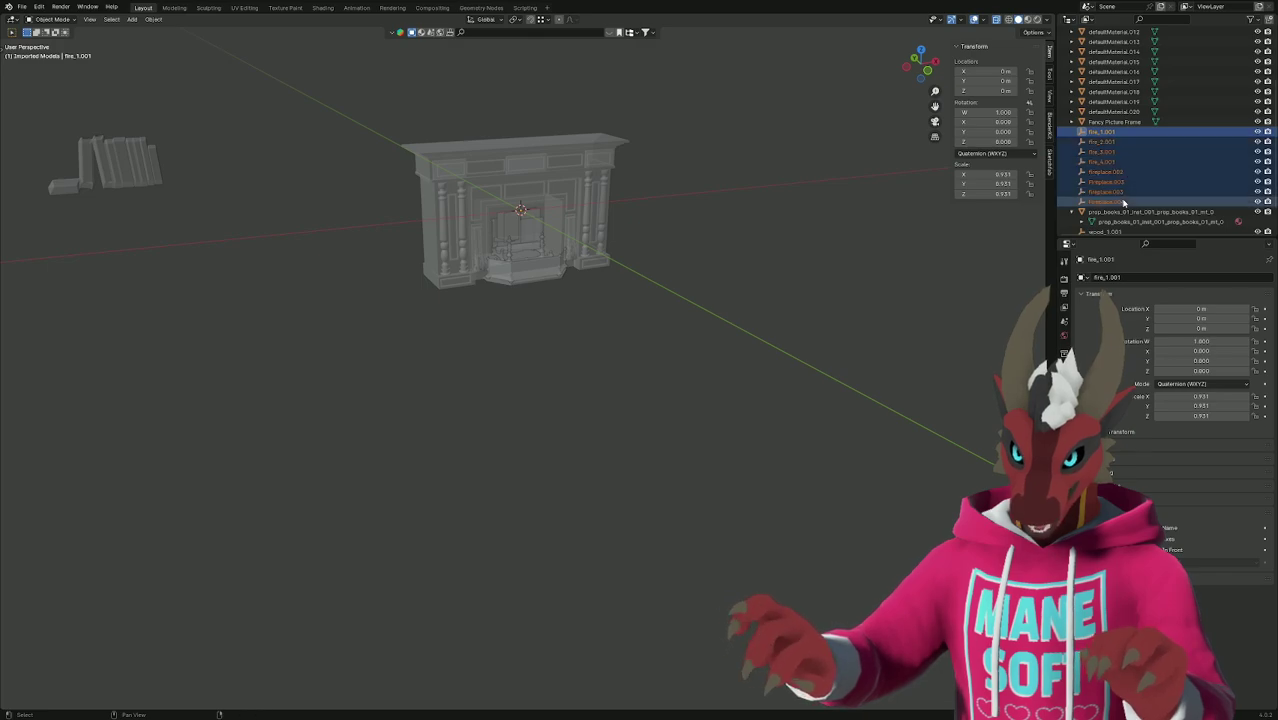
key(x)
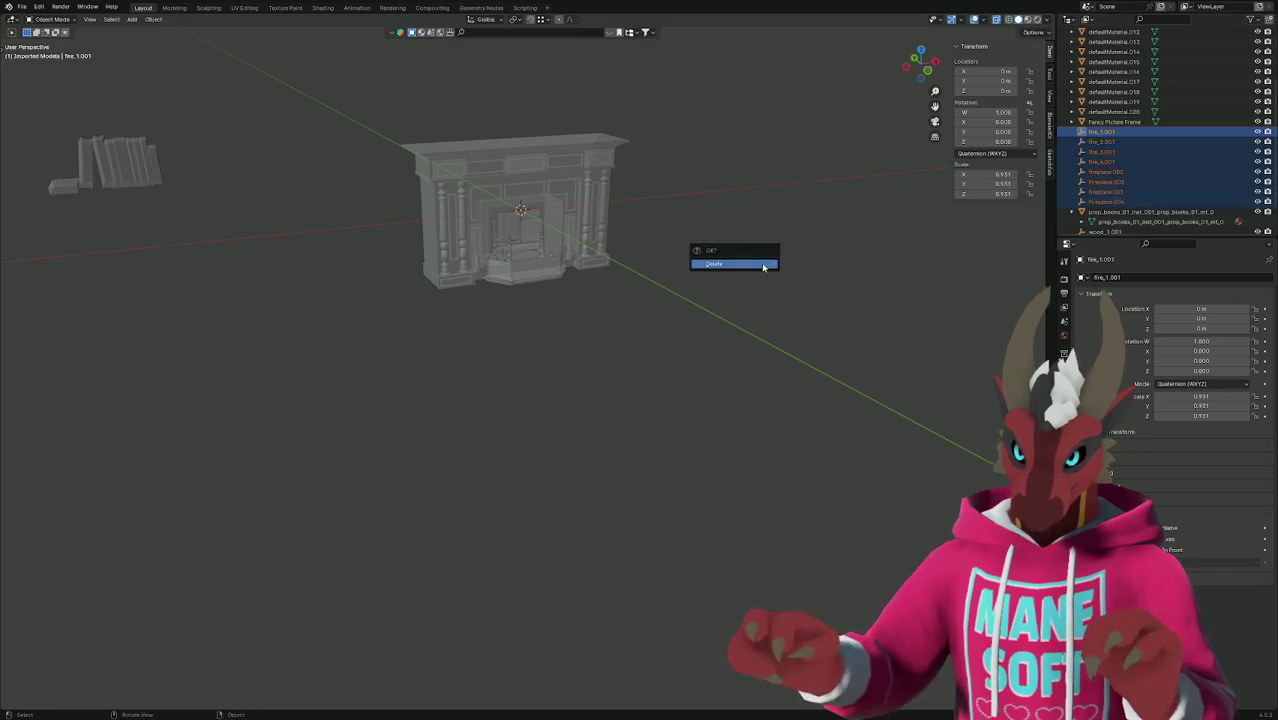
click(763, 268)
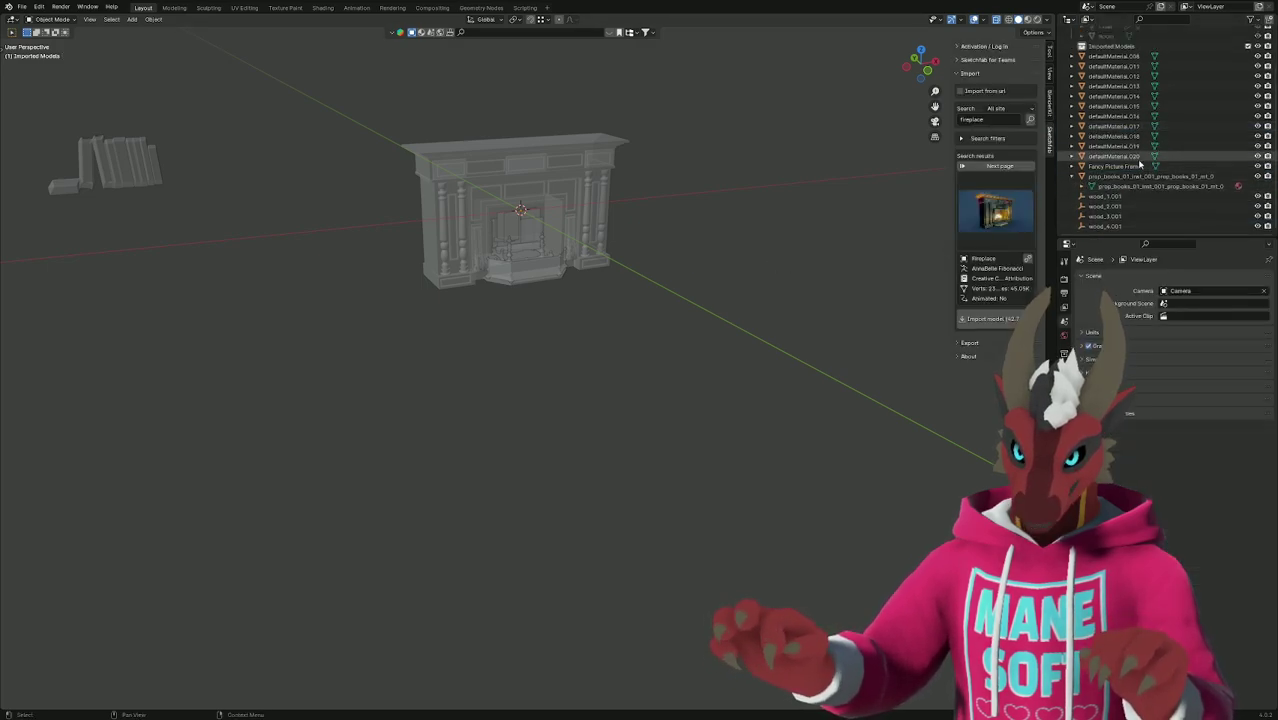
Select all remaining fireplace parts, and search the web in the browser for "join objects into one object blender" before returning to Blender.
drag(732, 390, 732, 391)
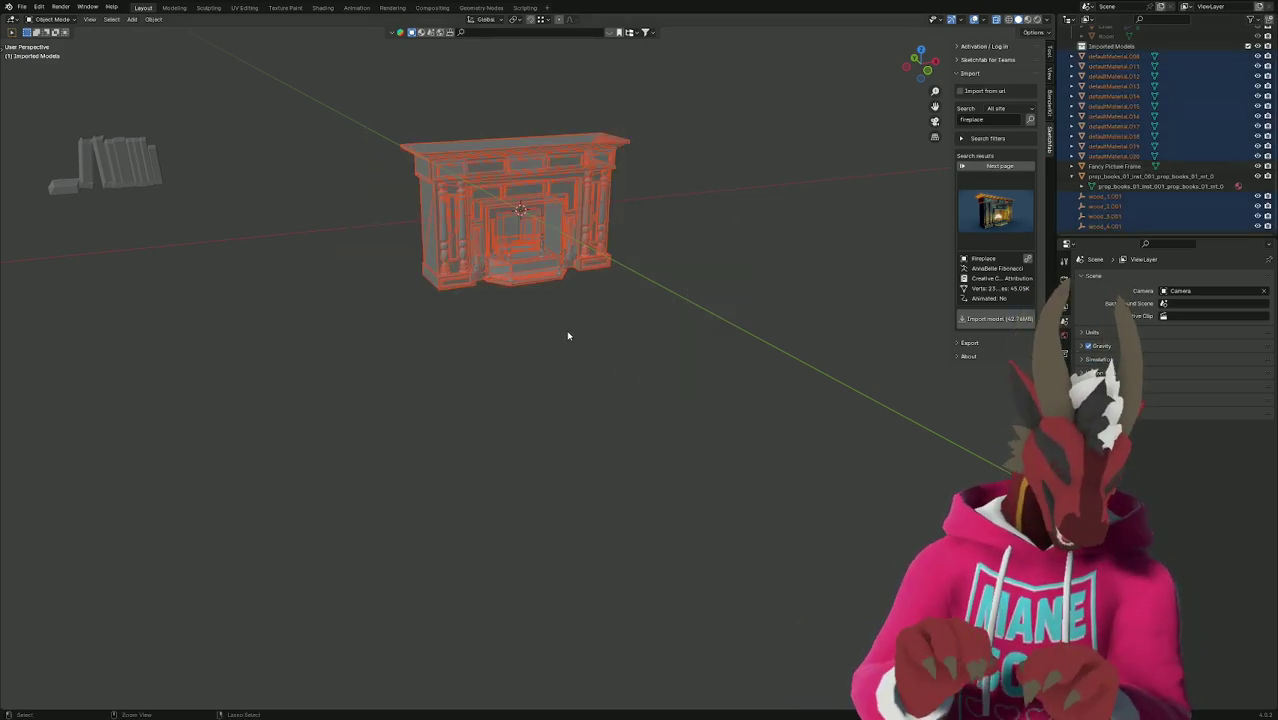
right_click(547, 279)
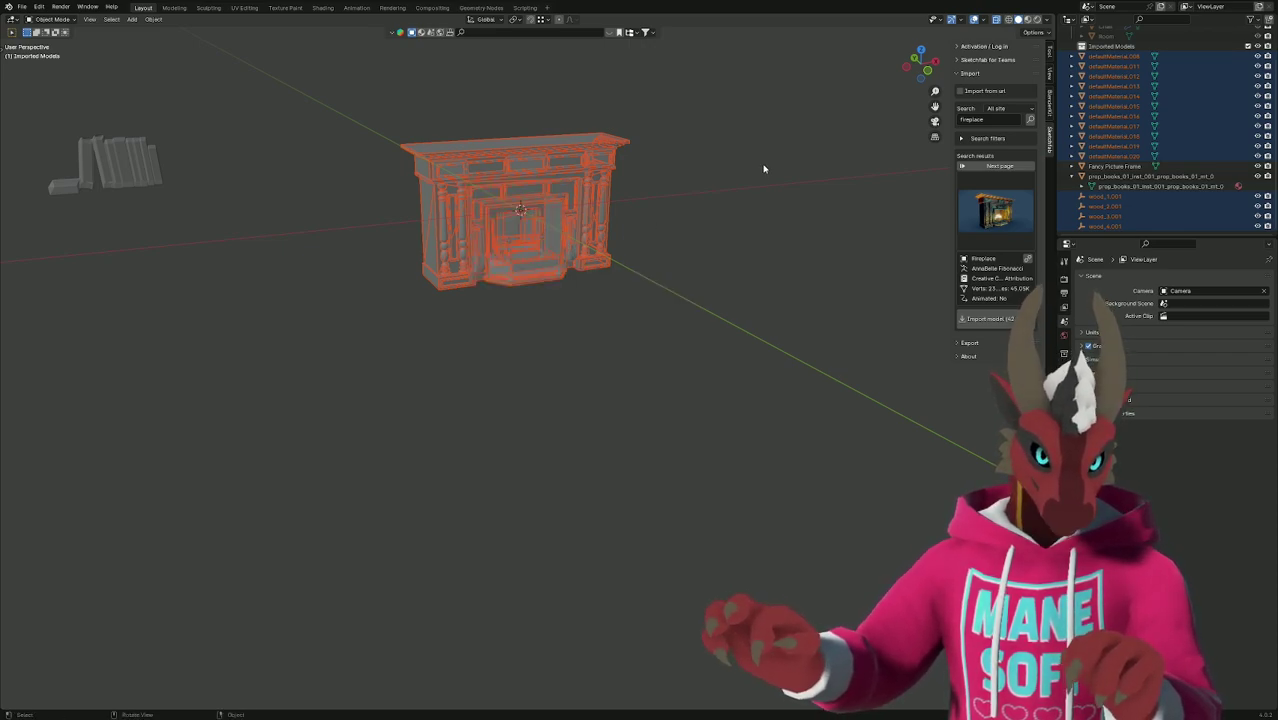
key(alt+Tab)
click(732, 188)
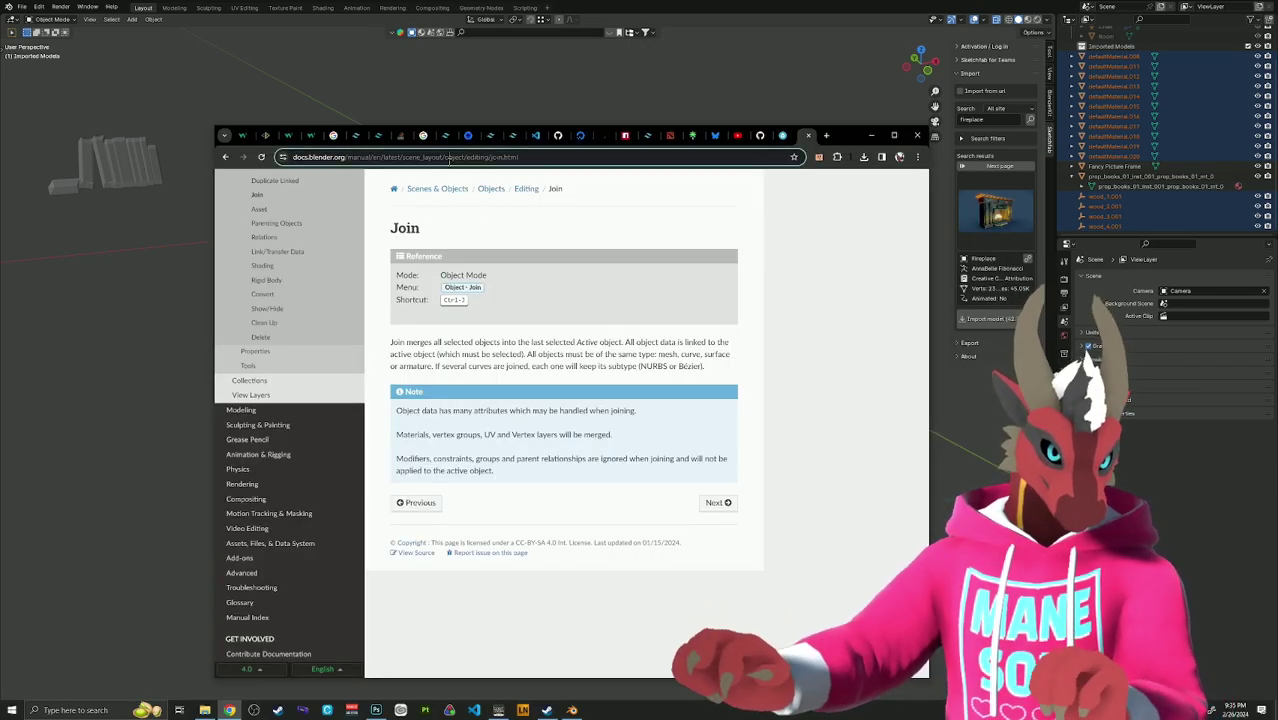
click(452, 157)
text(join ob)
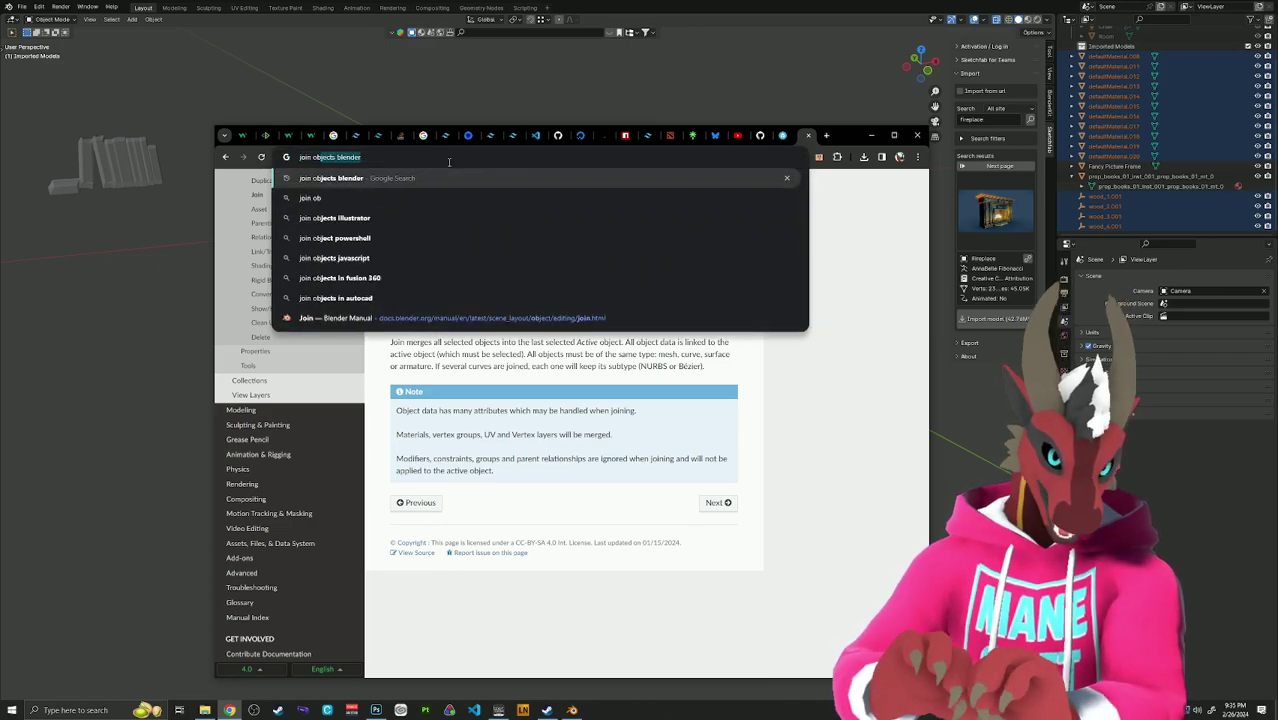
text(jects into one ob)
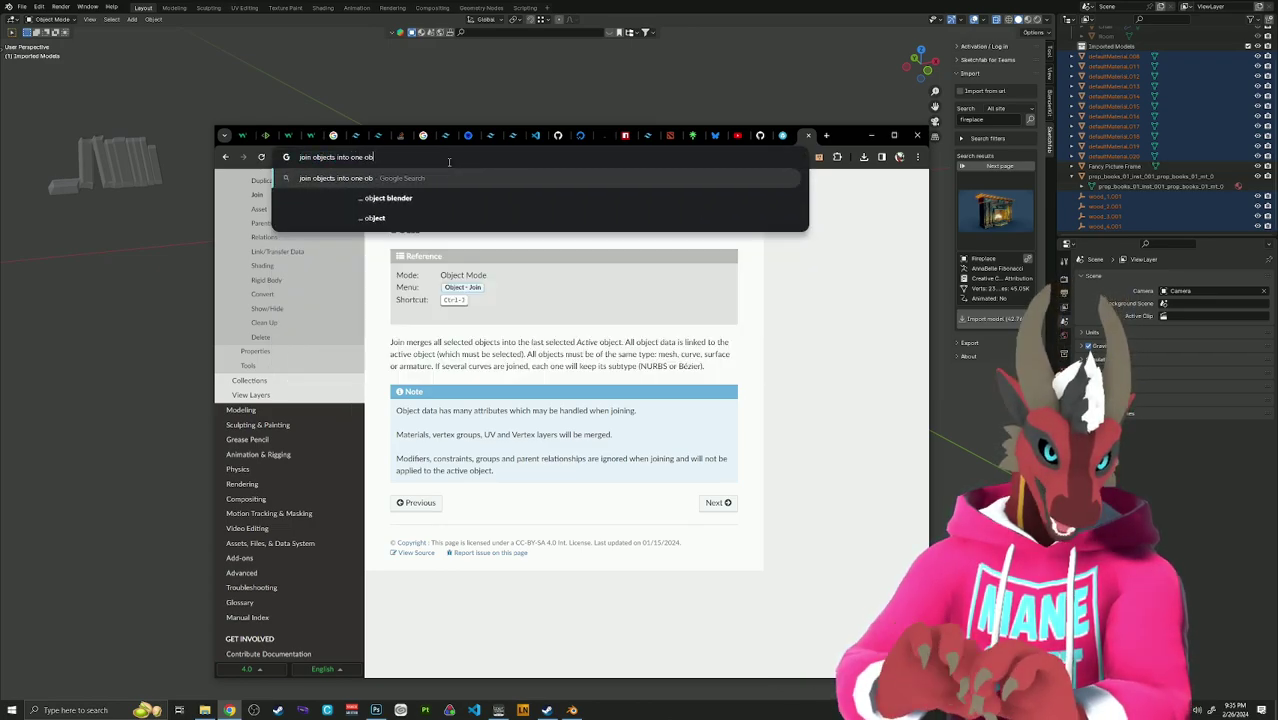
text(ject blender&rlz=1C1CHBF_enUS992US992&oq=join+objects+into+one+object+blender&gs_lcrp=EgZjaH)
key(Return)
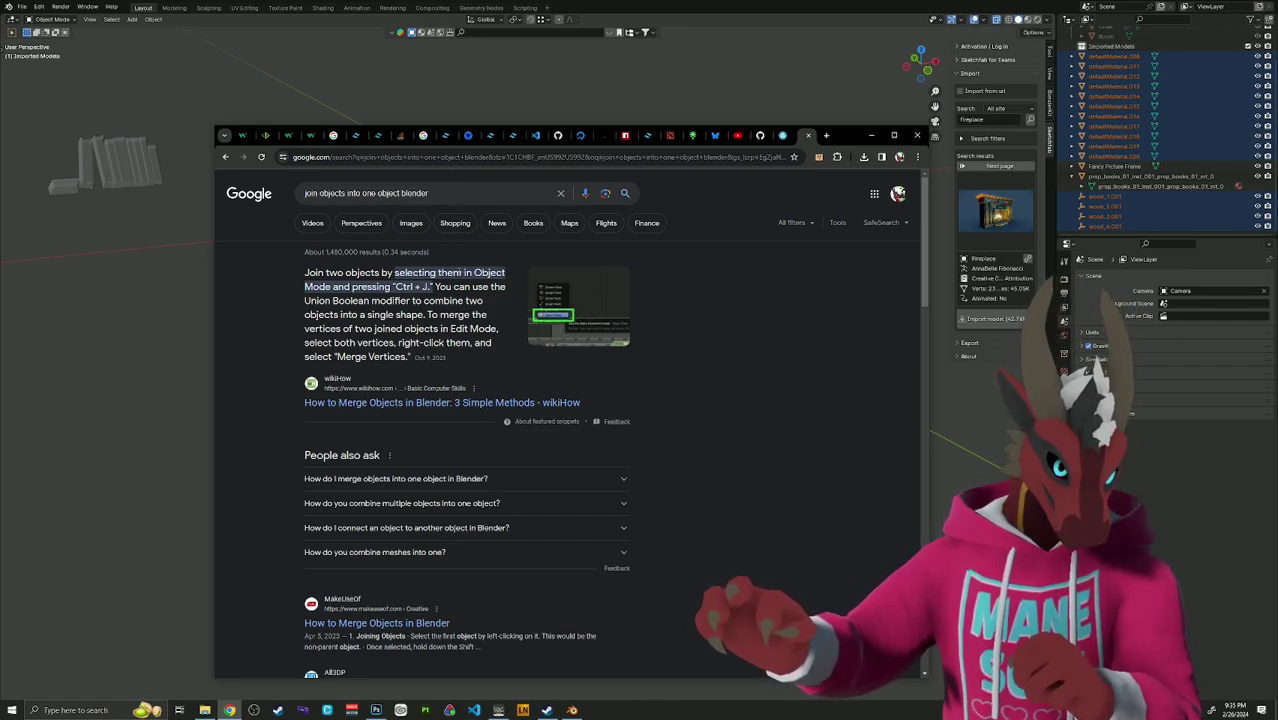
click(645, 17)
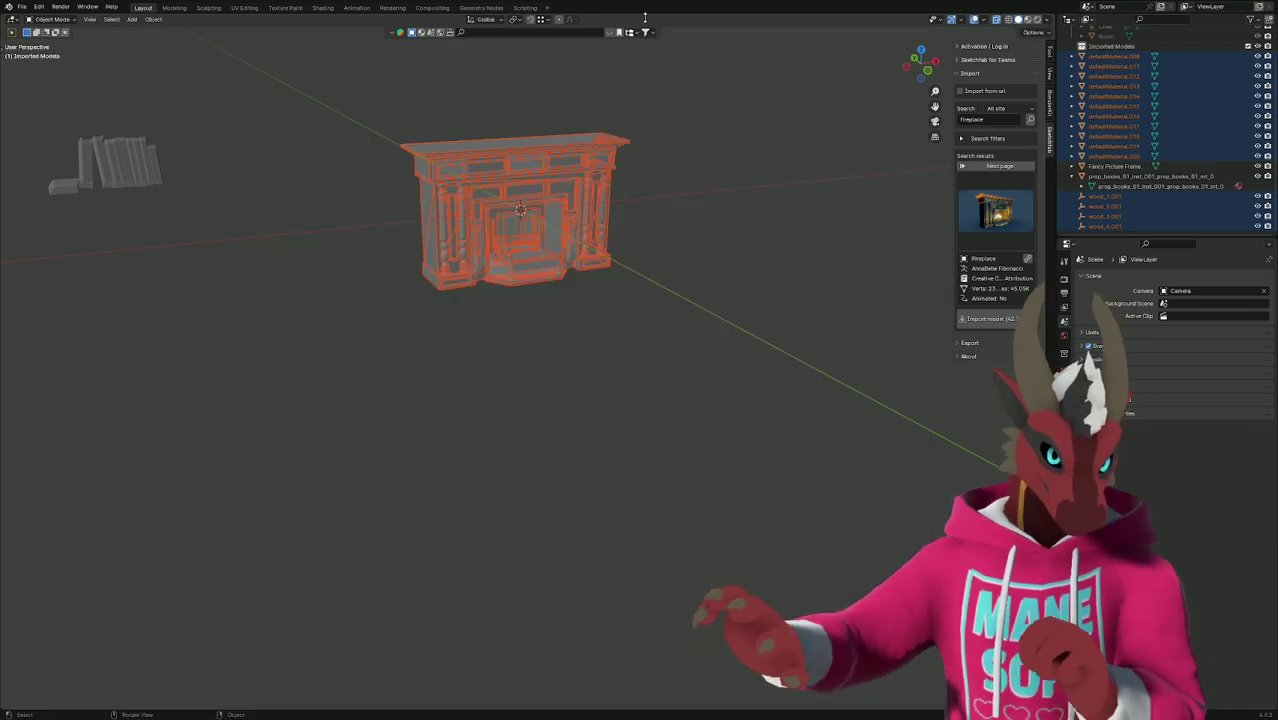
Join the fire grate mesh defaultMaterial.017 into the main fireplace body defaultMaterial.018.
click(557, 296)
click(545, 254)
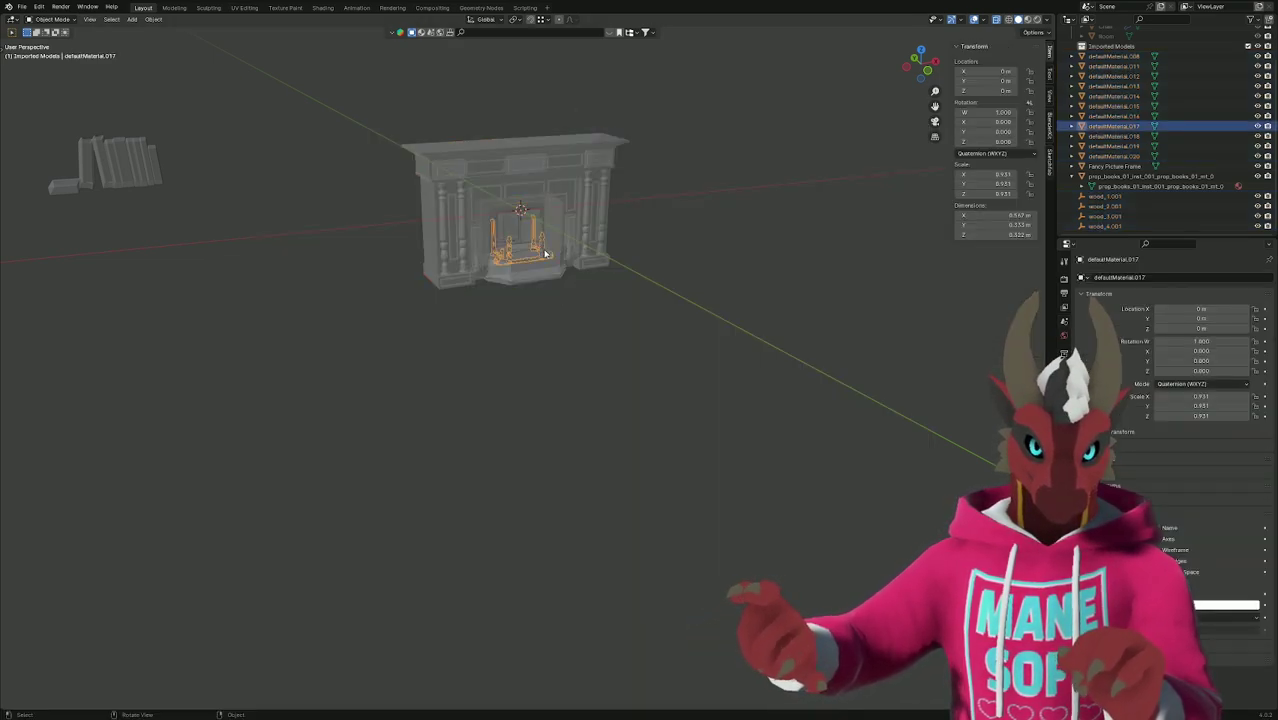
click(533, 183)
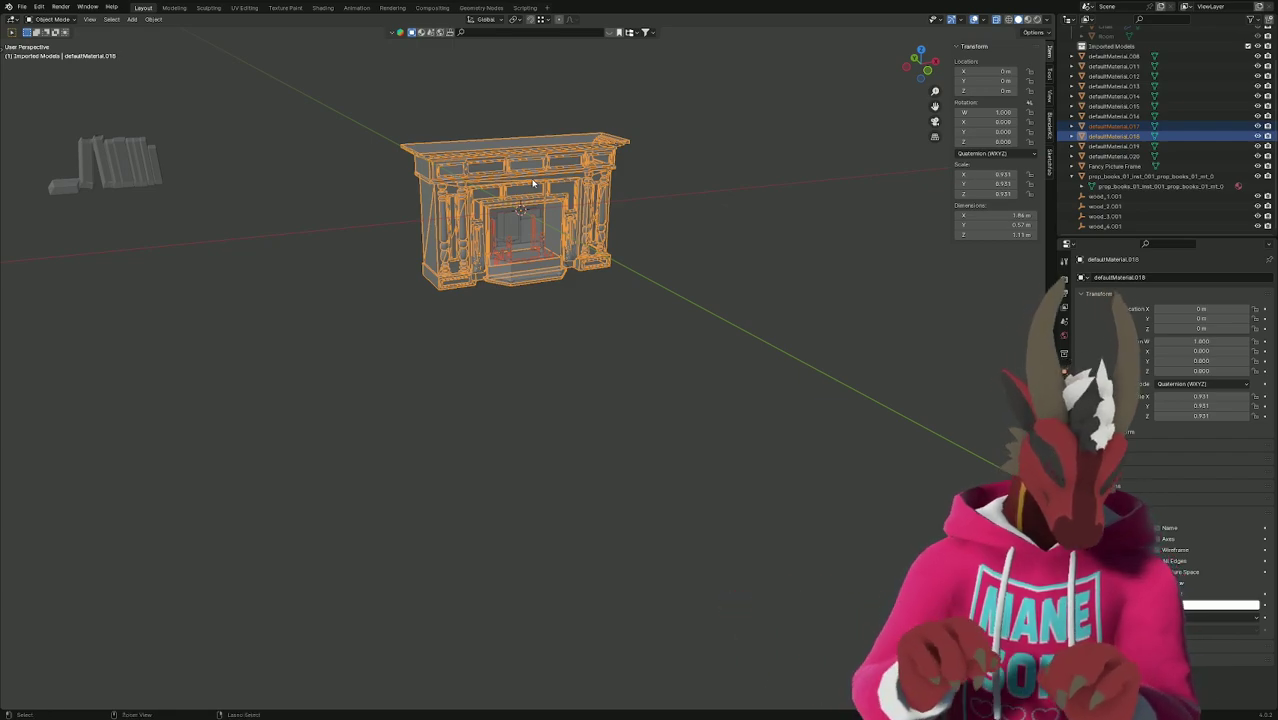
key(ctrl+j)
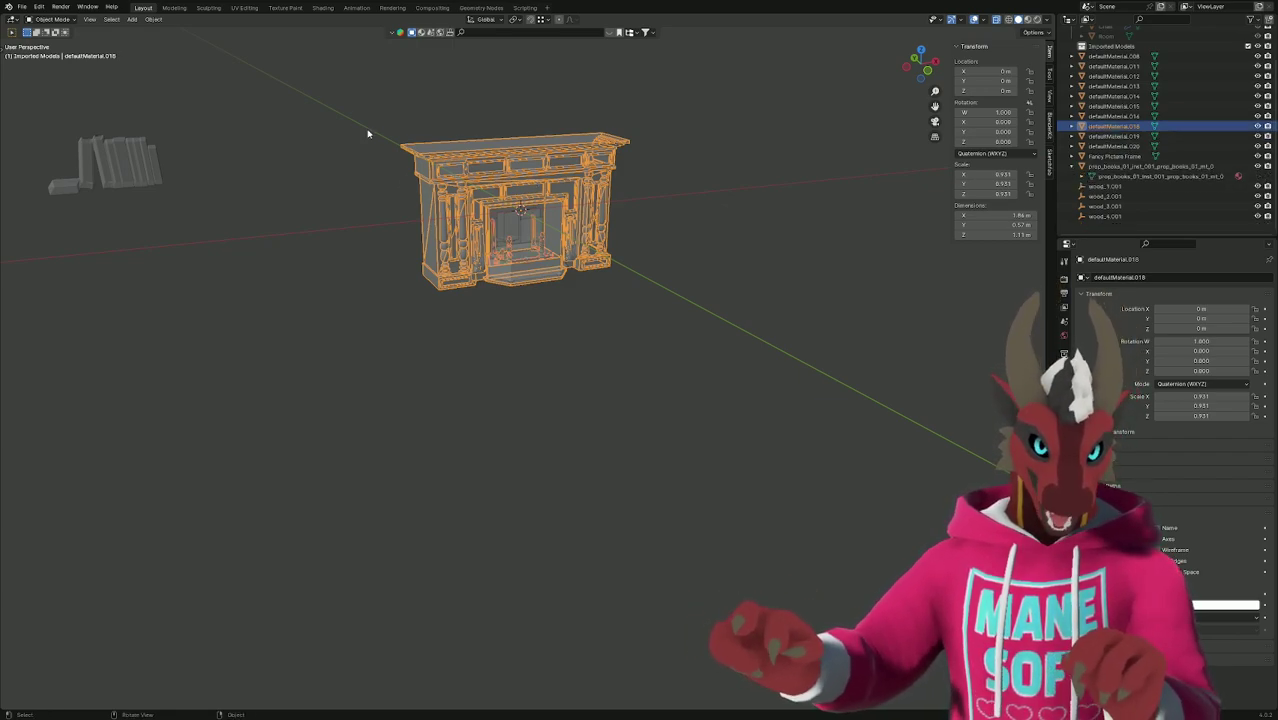
Join the meshes defaultMaterial.011, defaultMaterial.012 and defaultMaterial.013 into defaultMaterial.008.
scroll(1133, 110, up, 1)
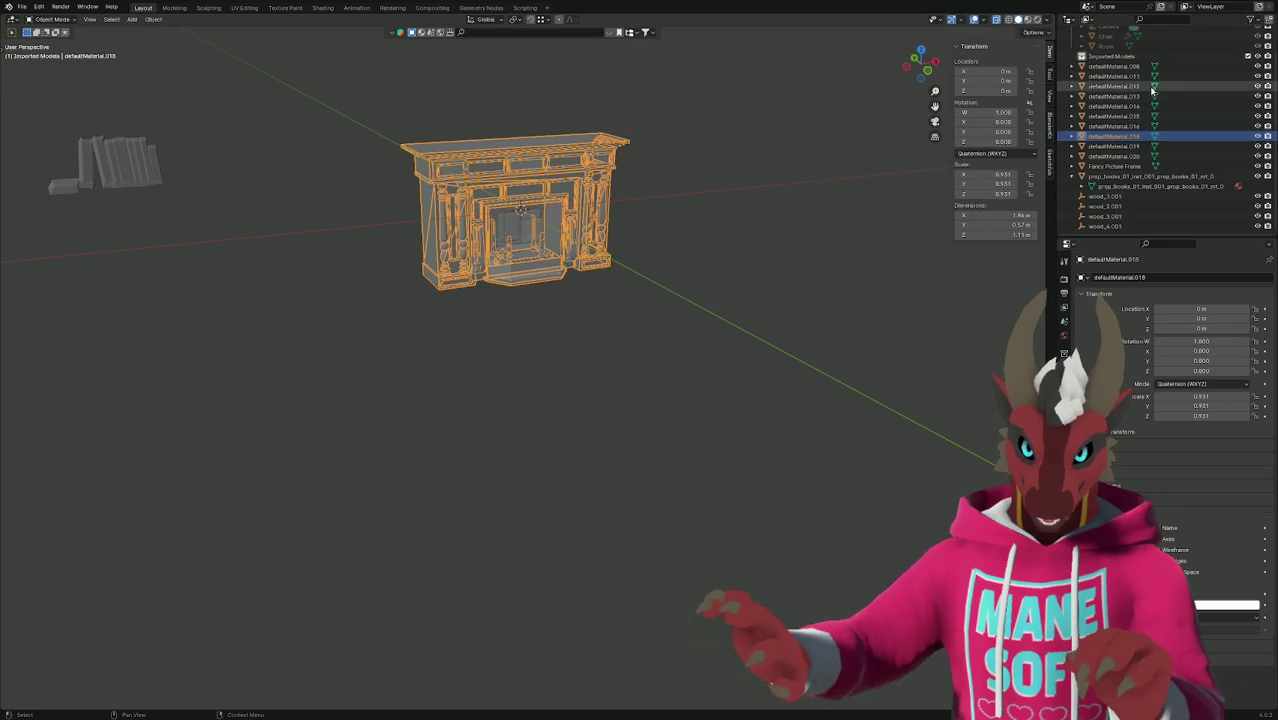
click(1130, 67)
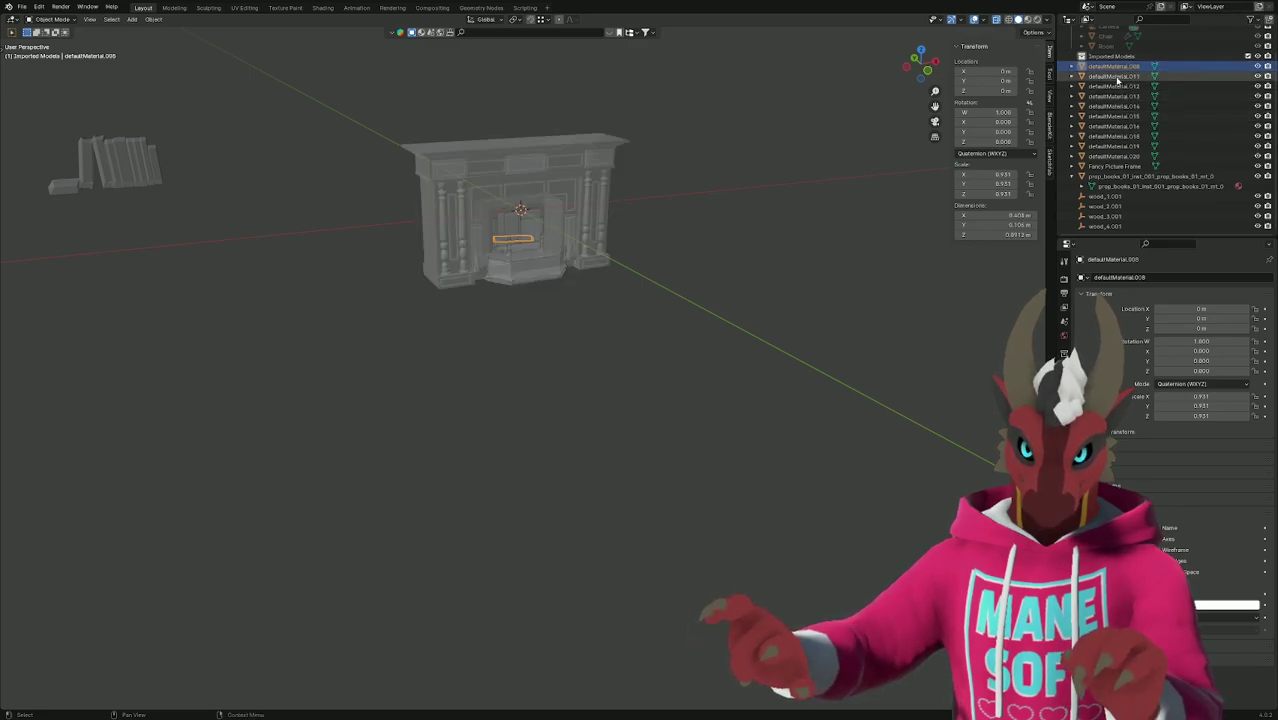
ctrl+click(1133, 78)
key(ctrl+j)
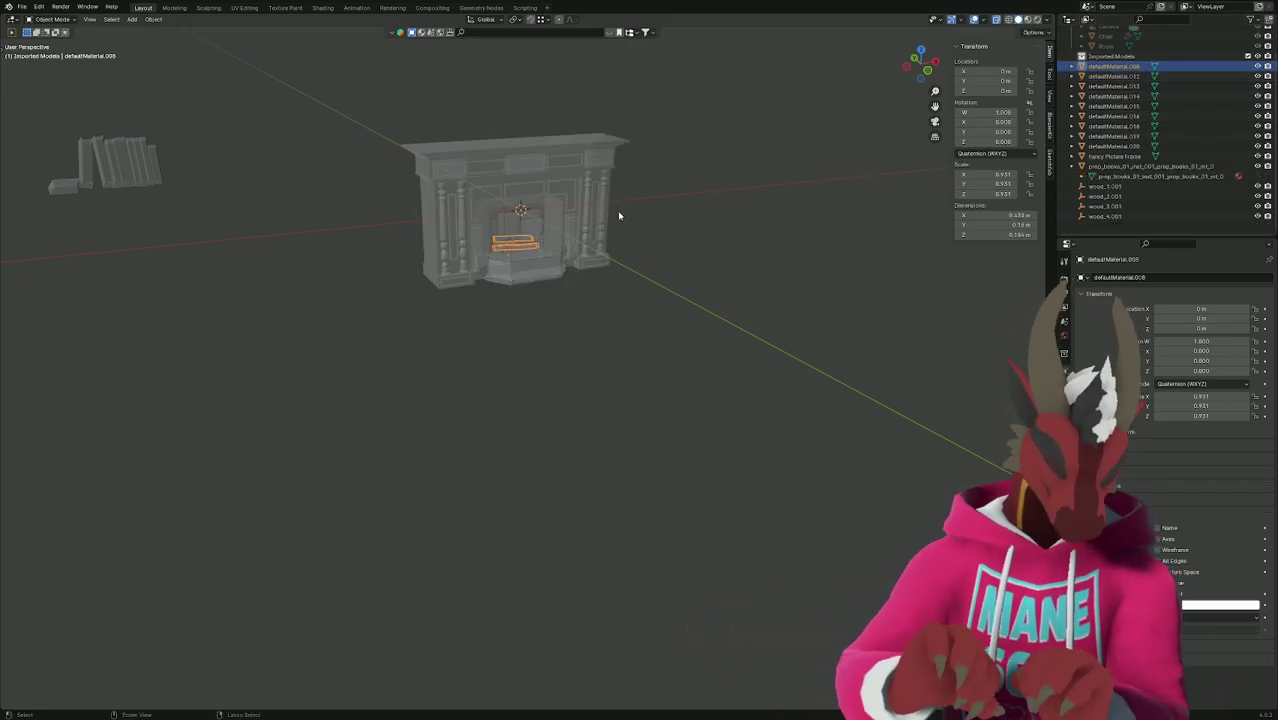
scroll(1113, 80, up, 1)
shift+click(1113, 96)
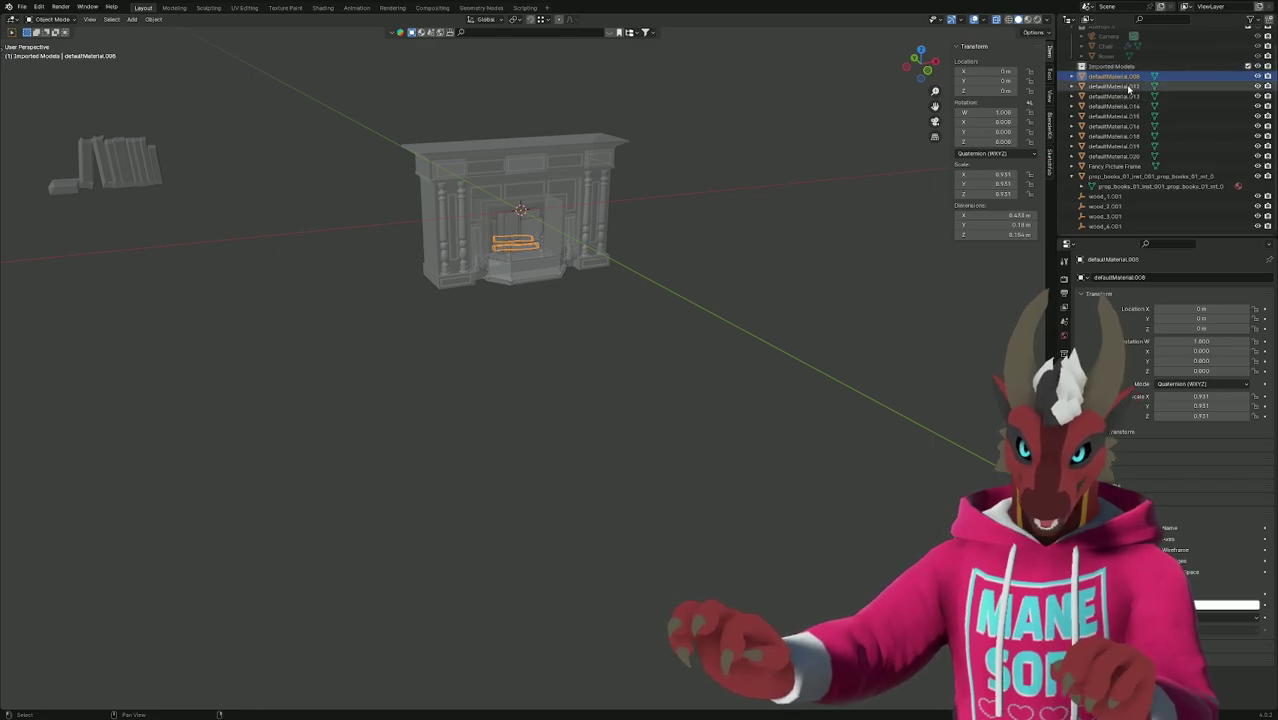
key(ctrl+j)
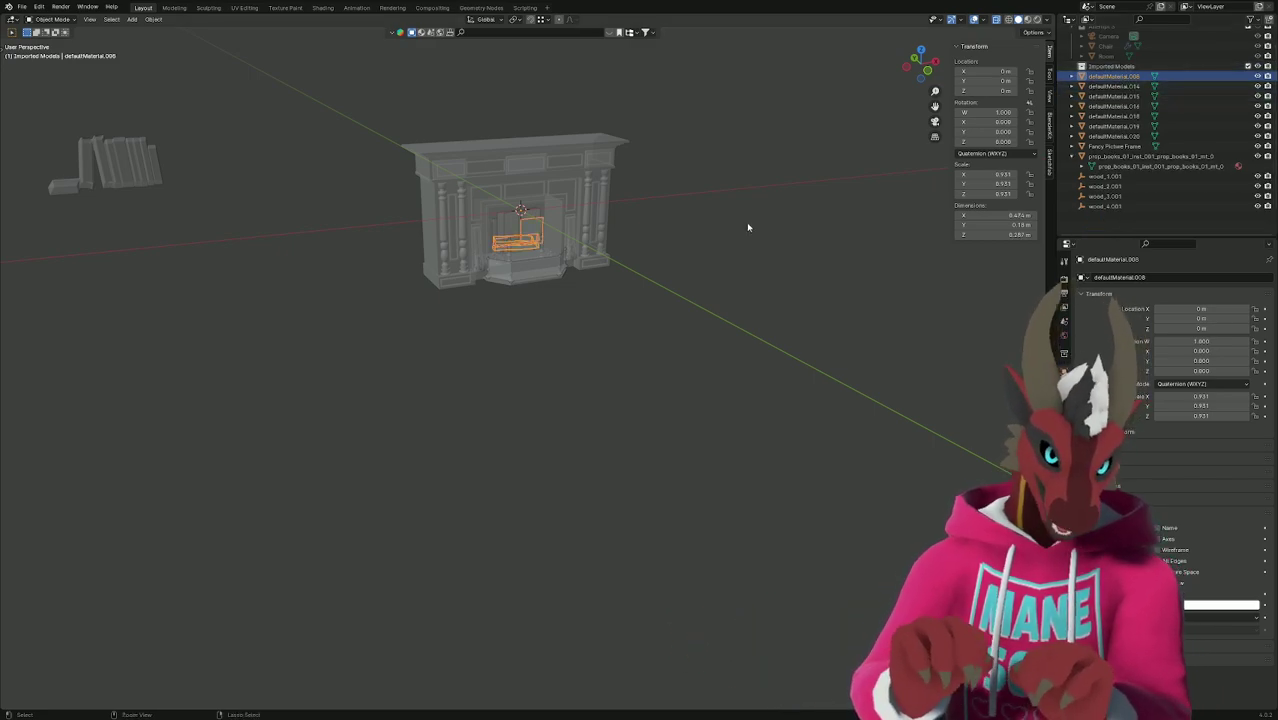
Join the remaining meshes defaultMaterial.014 through defaultMaterial.020 into defaultMaterial.008, leaving out the Fancy Picture Frame.
scroll(1120, 100, up, 2)
shift+click(1113, 151)
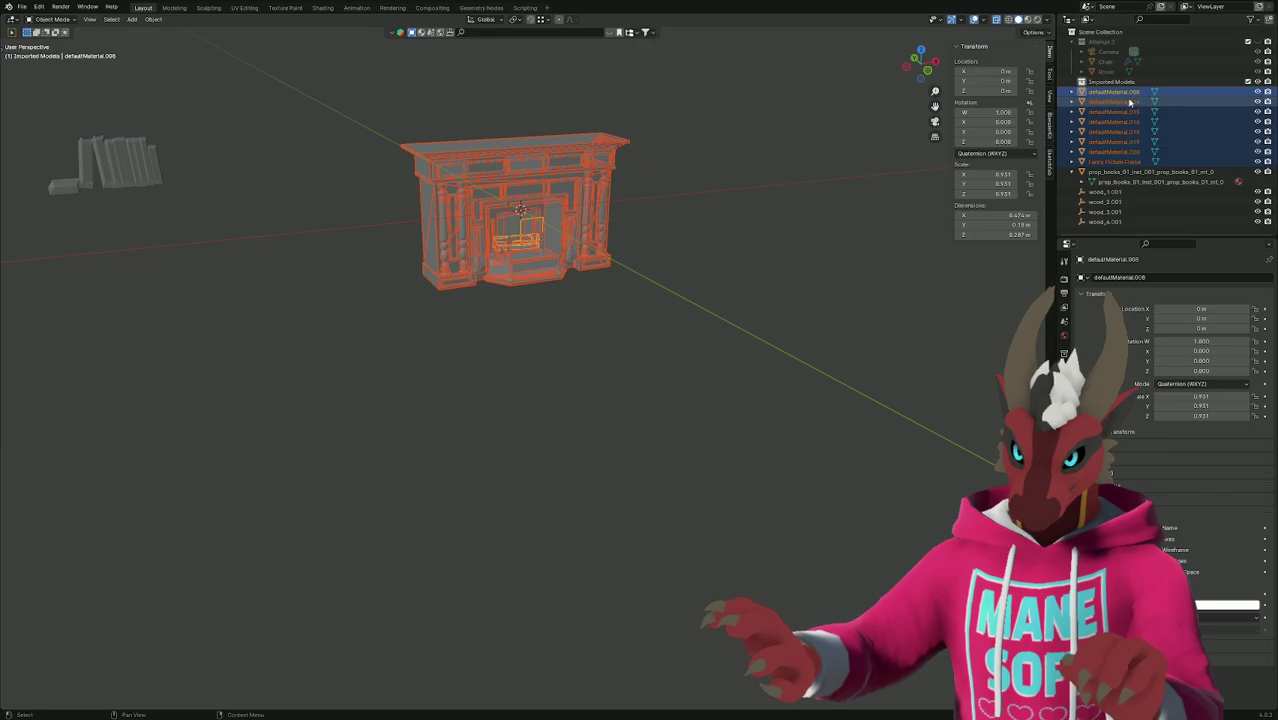
click(1128, 94)
shift+click(1113, 151)
ctrl+click(1113, 92)
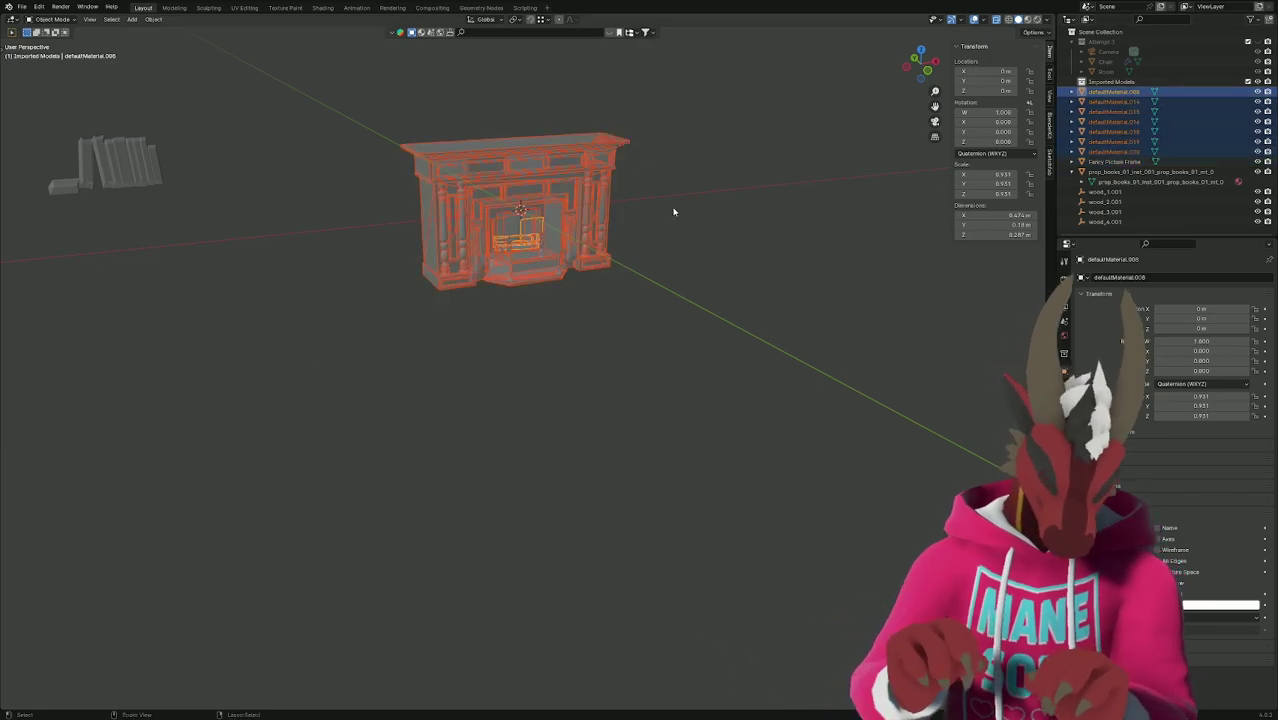
key(ctrl+j)
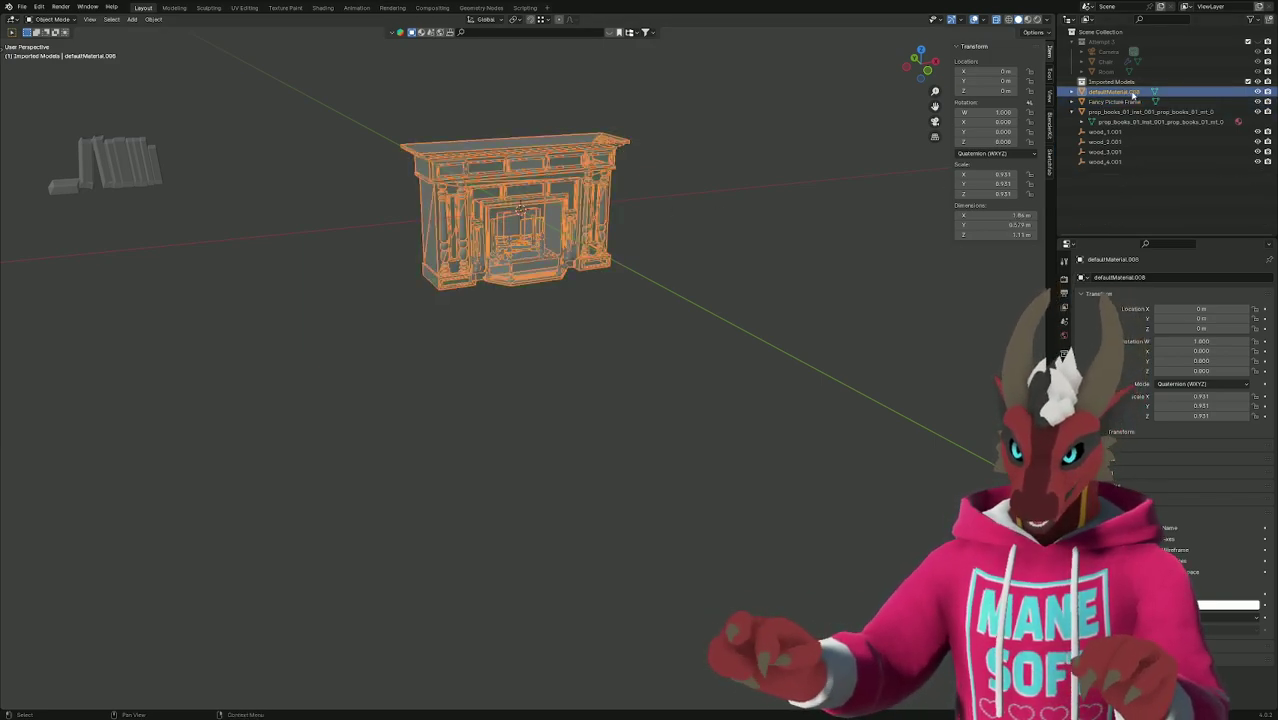
Rename the joined mesh as Fireplace, and toggle its viewport visibility off and on to check it.
double_click(1115, 92)
text(Firepla)
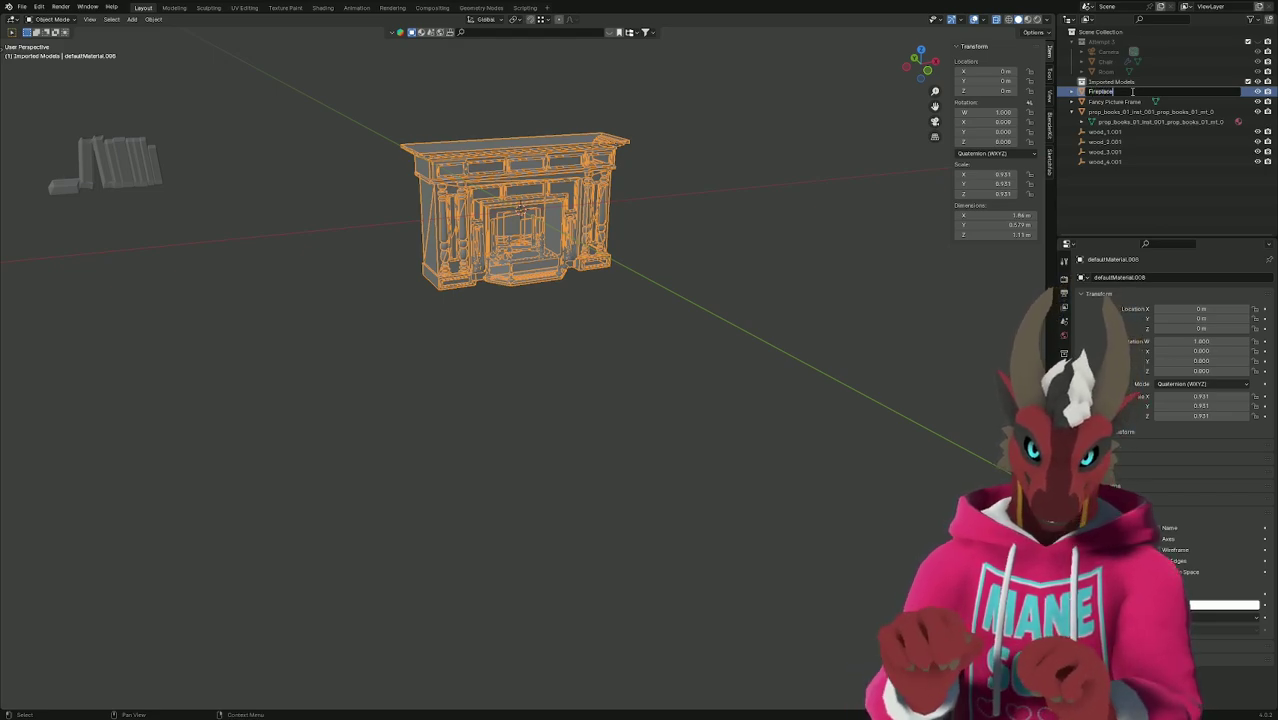
text(ce)
key(Return)
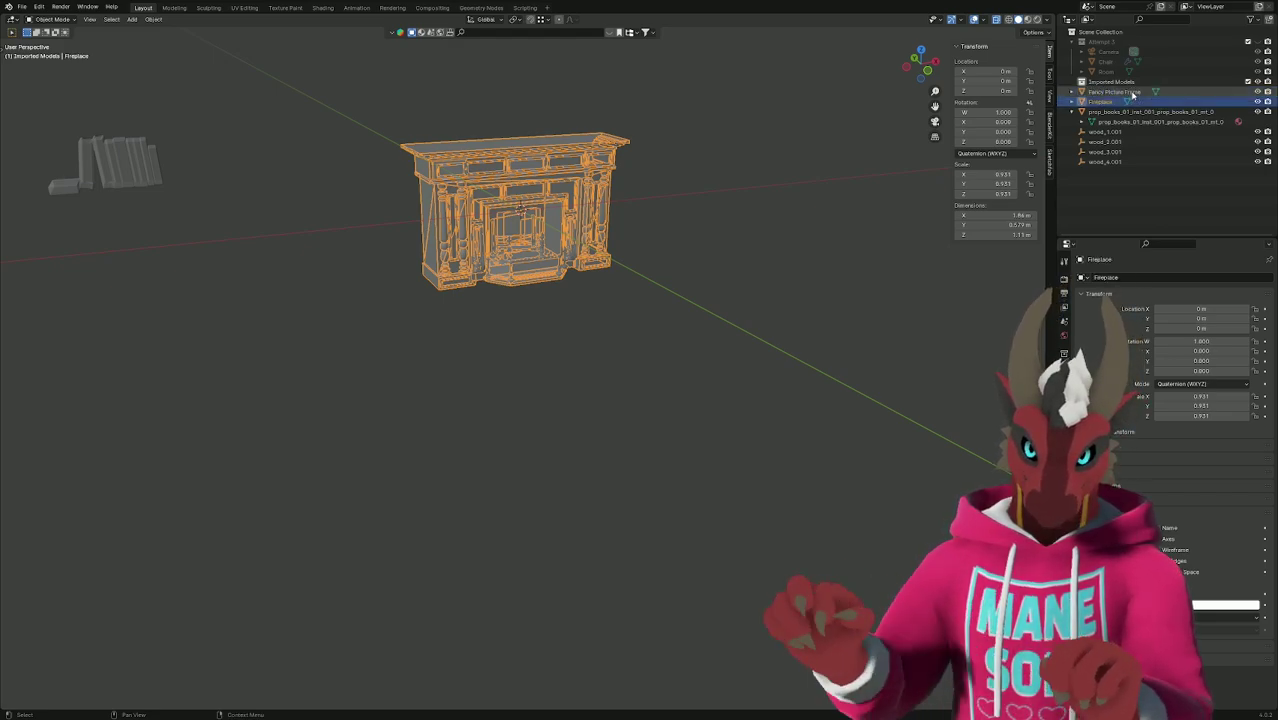
click(1257, 102)
click(1257, 102)
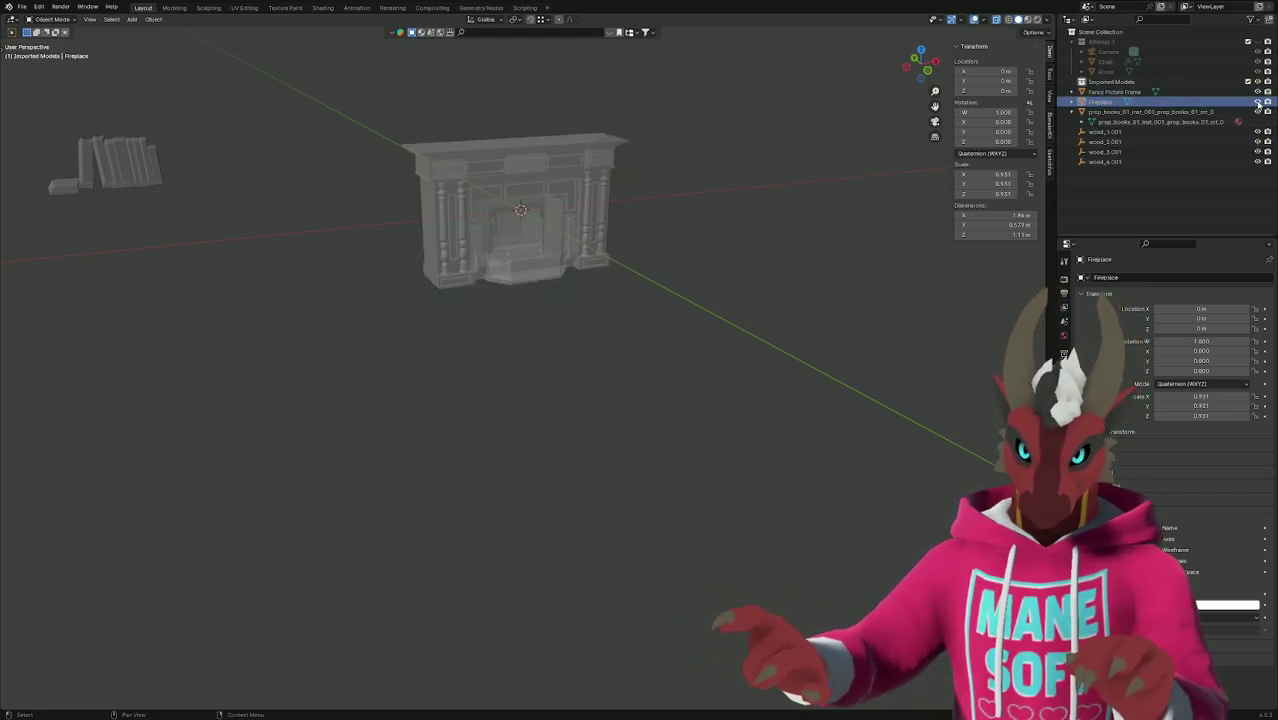
Delete the four leftover wood empties from the Imported Models collection, keeping the fireplace, picture frame and books.
click(586, 262)
click(688, 320)
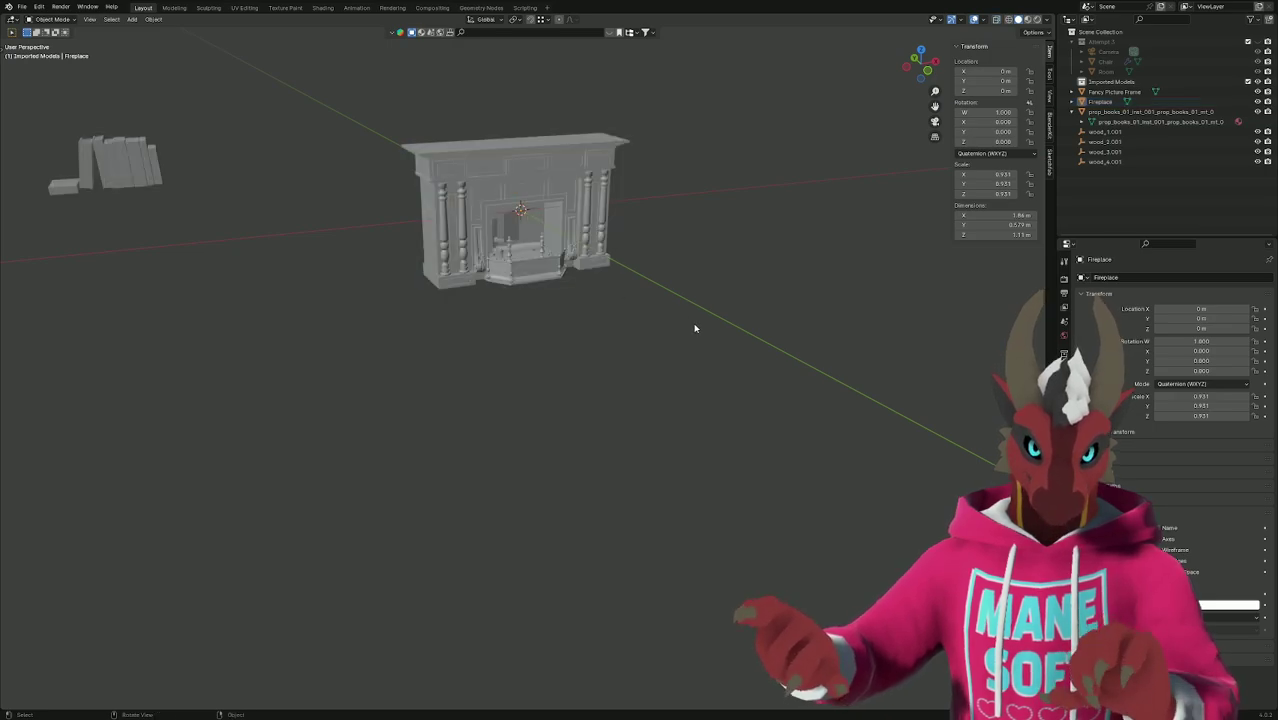
middle_drag(695, 328, 683, 330)
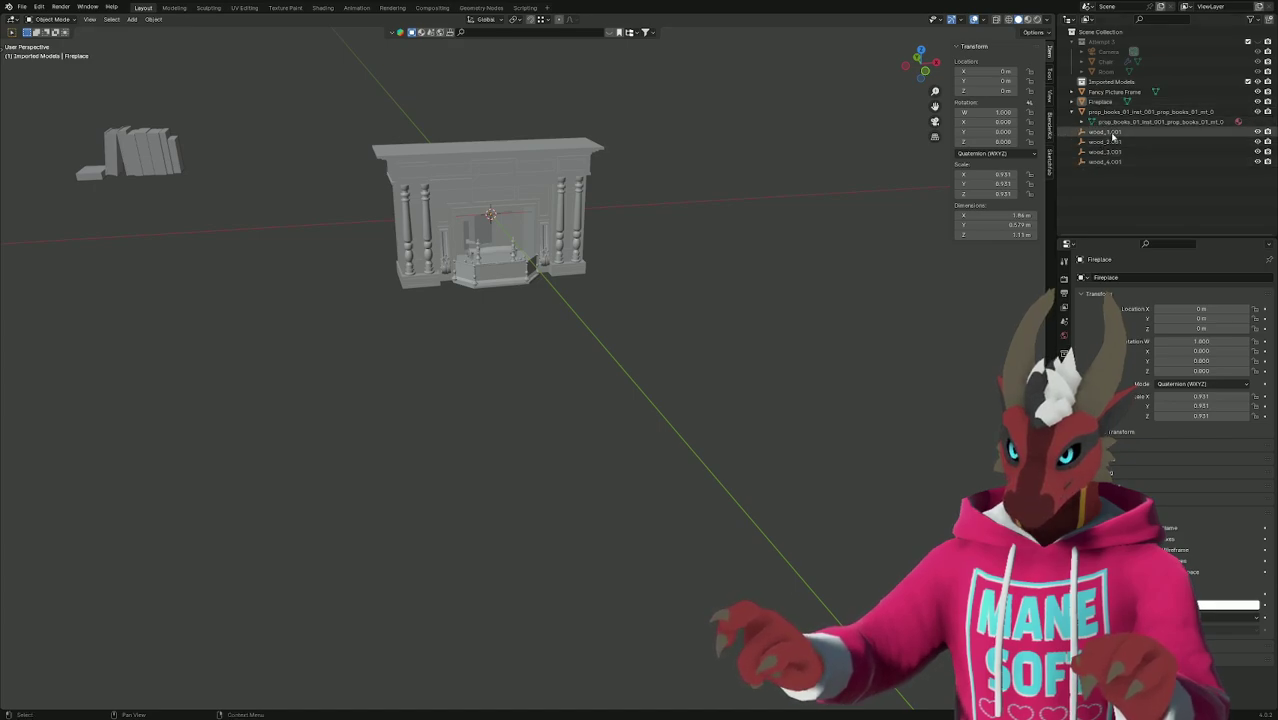
key(KP_Decimal)
middle_drag(618, 291, 626, 333)
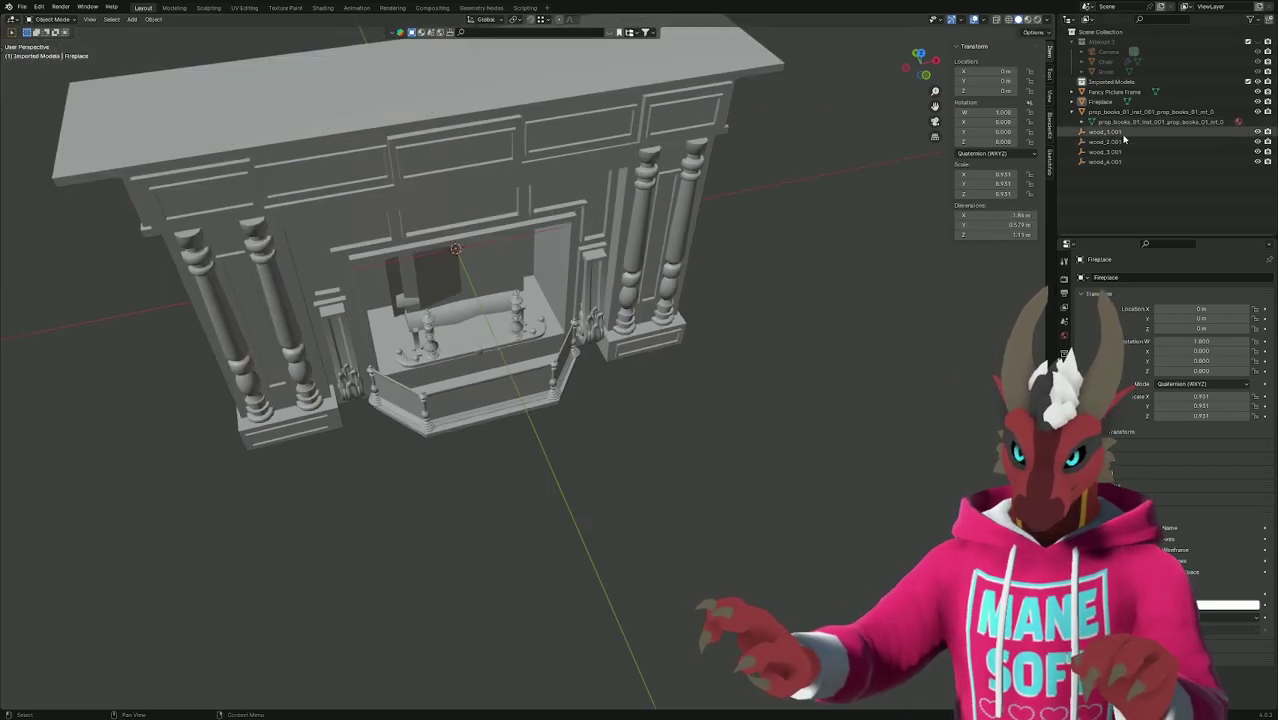
key(Delete)
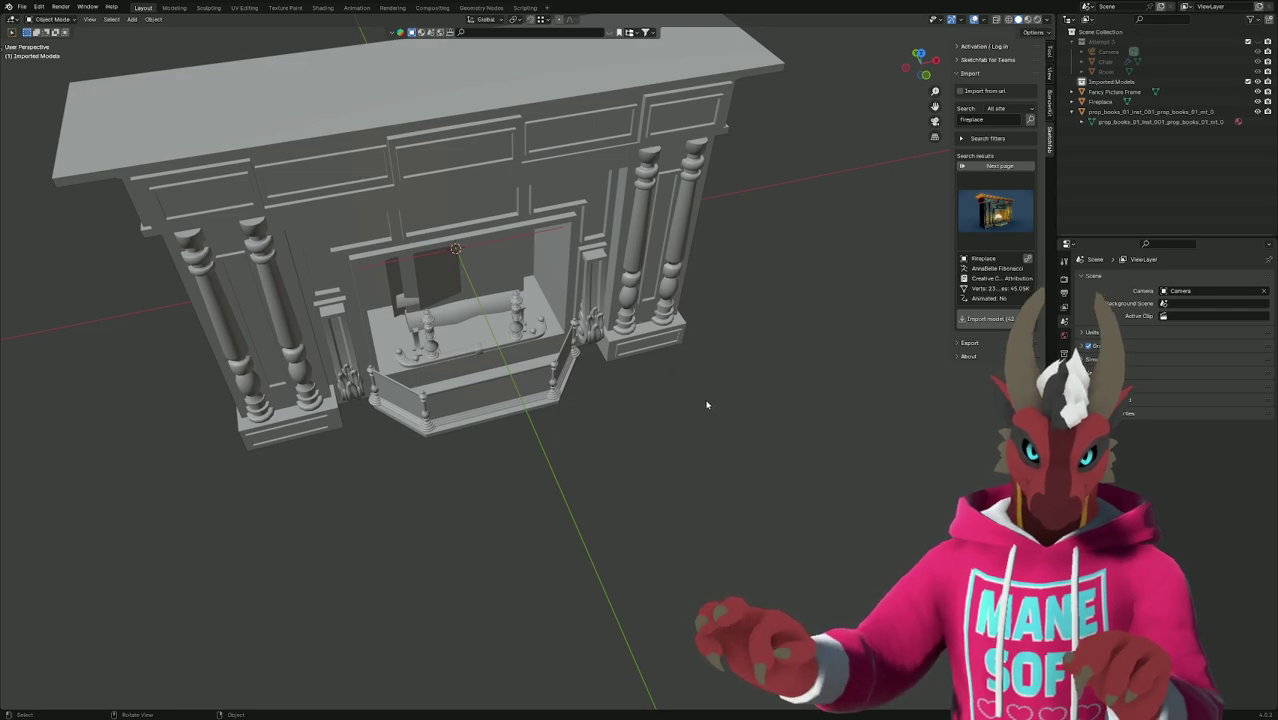
Show the hidden collection containing the camera, chair and room in the viewport again.
scroll(680, 400, down, 3)
middle_drag(656, 399, 696, 382)
scroll(668, 391, down, 2)
scroll(697, 386, down, 2)
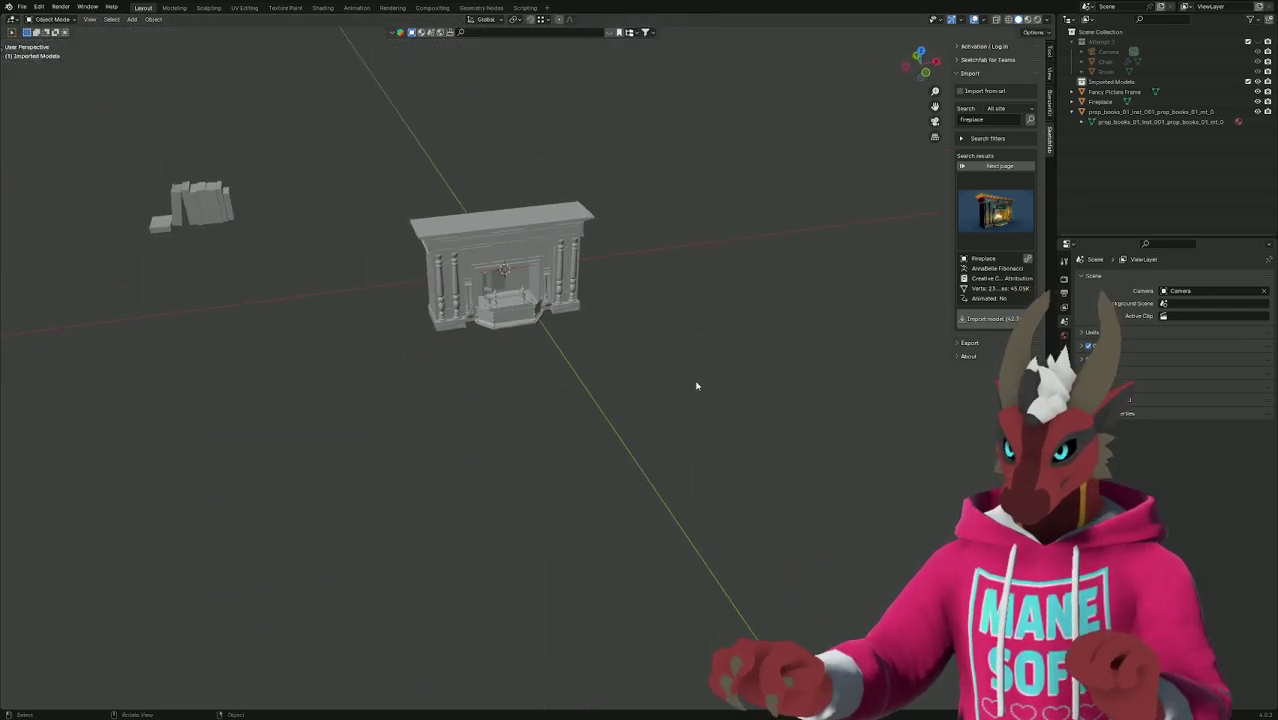
key(alt+h)
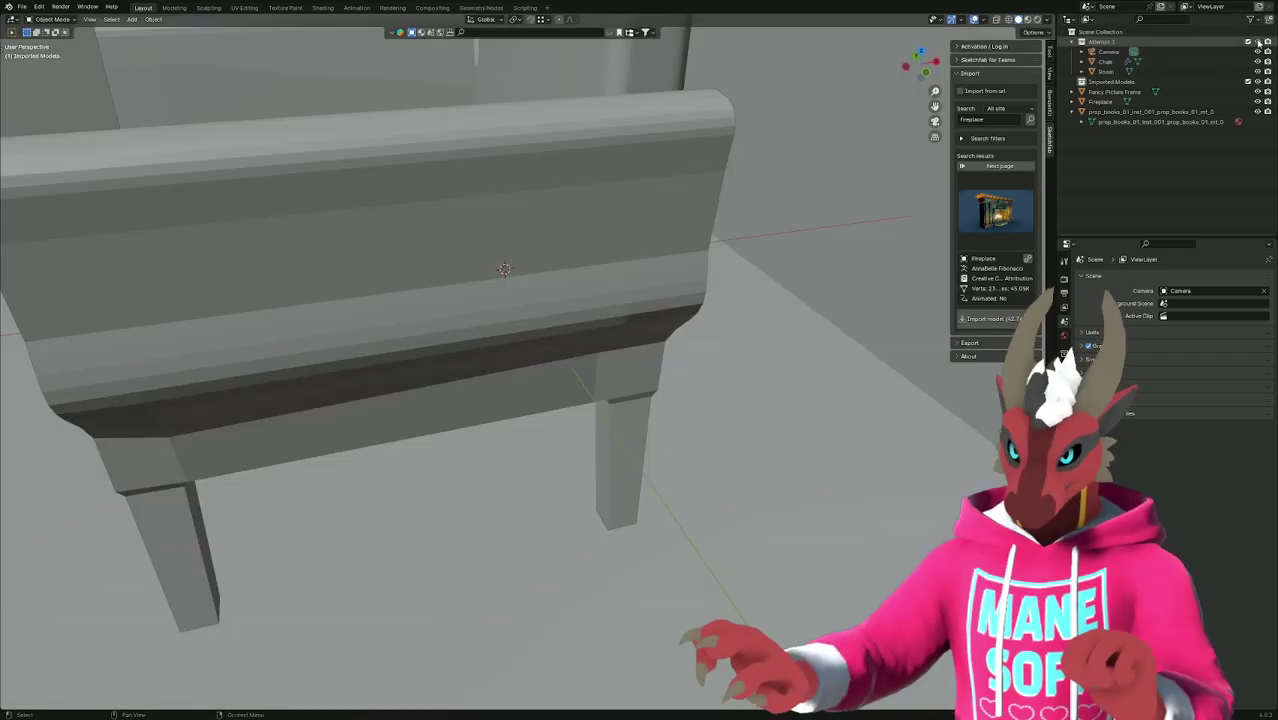
middle_drag(792, 347, 896, 343)
scroll(826, 345, down, 2)
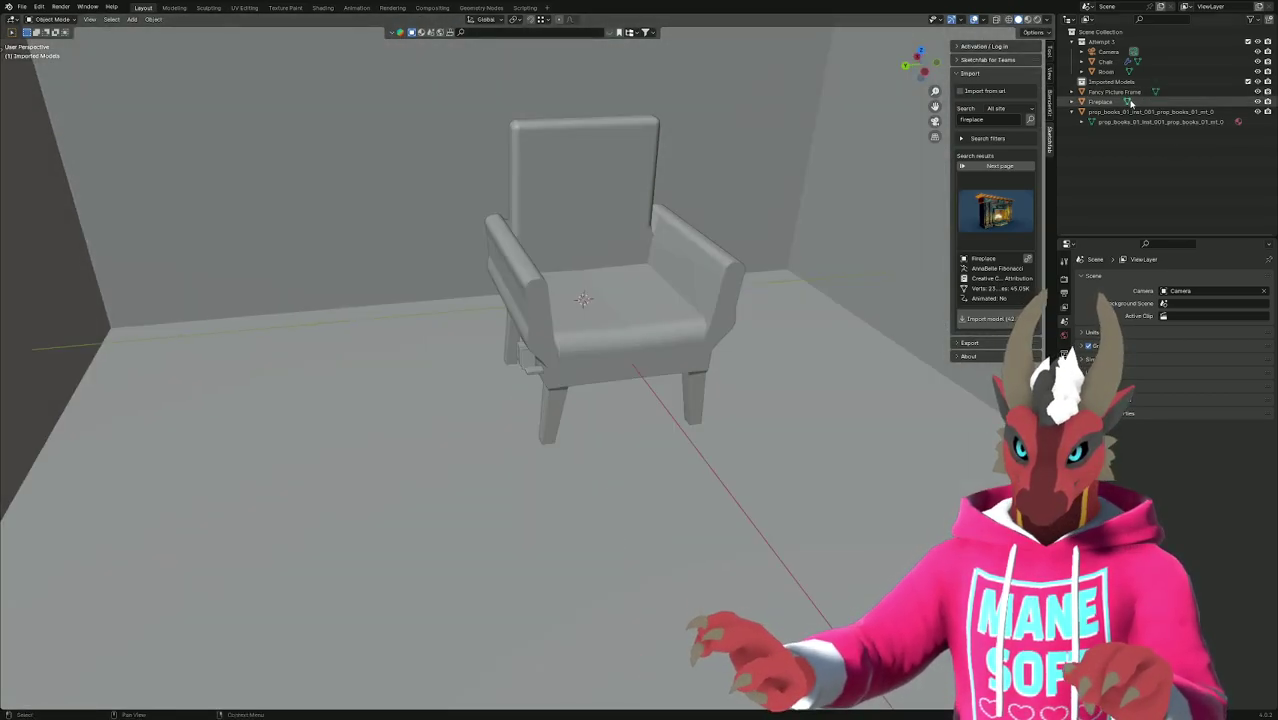
Rotate the whole Fireplace mesh -90° about the global Z axis in Edit Mode.
click(1100, 101)
key(Tab)
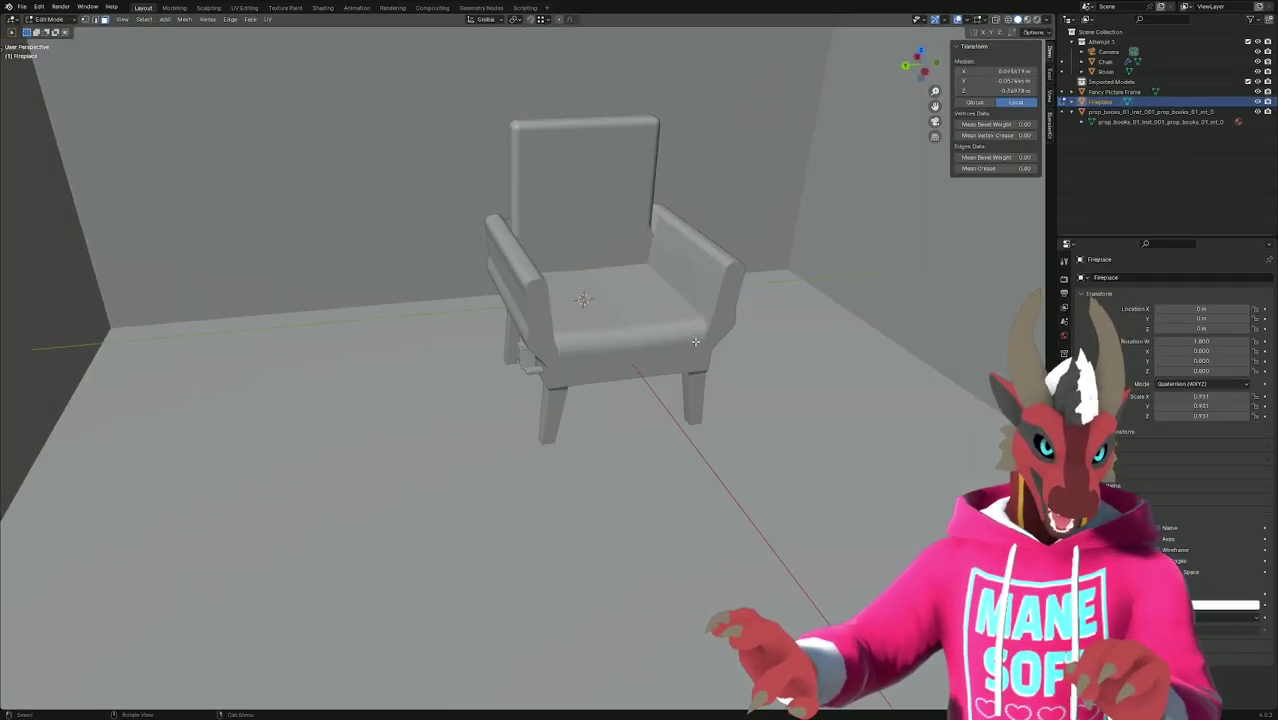
middle_drag(757, 294, 699, 296)
scroll(699, 296, up, 5)
middle_drag(781, 314, 737, 319)
scroll(616, 288, down, 5)
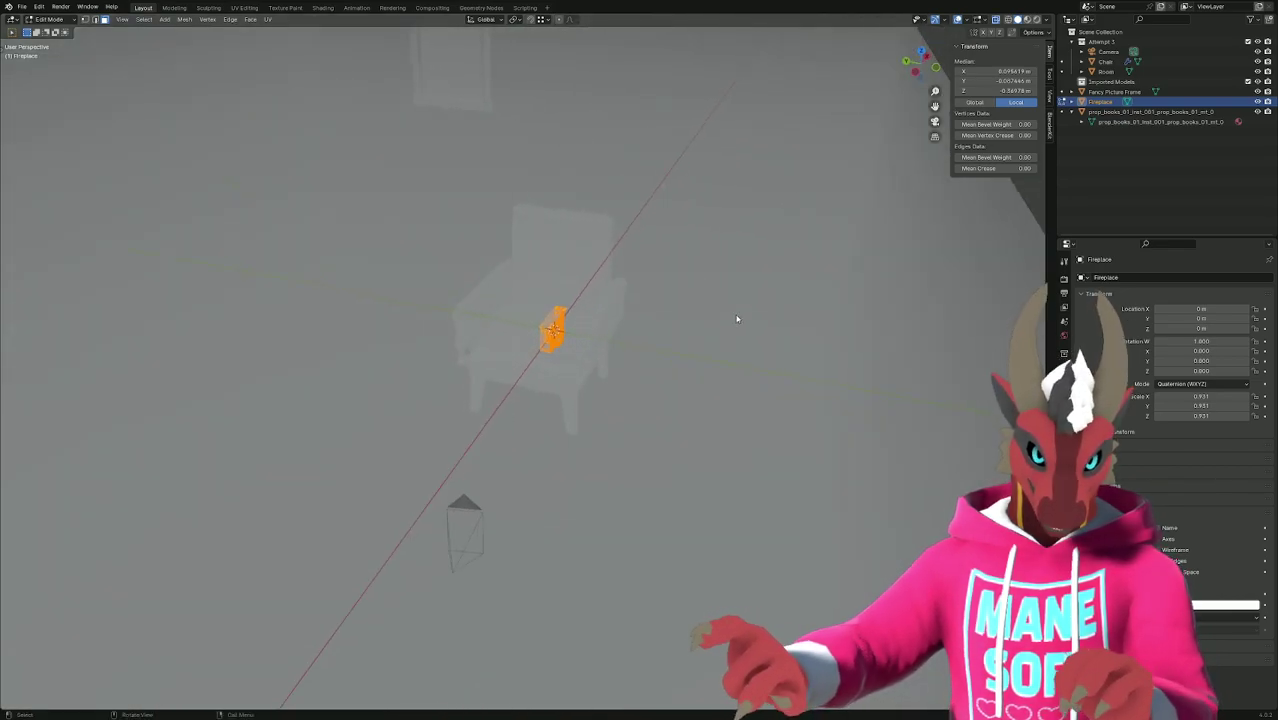
key(r)
text(z)
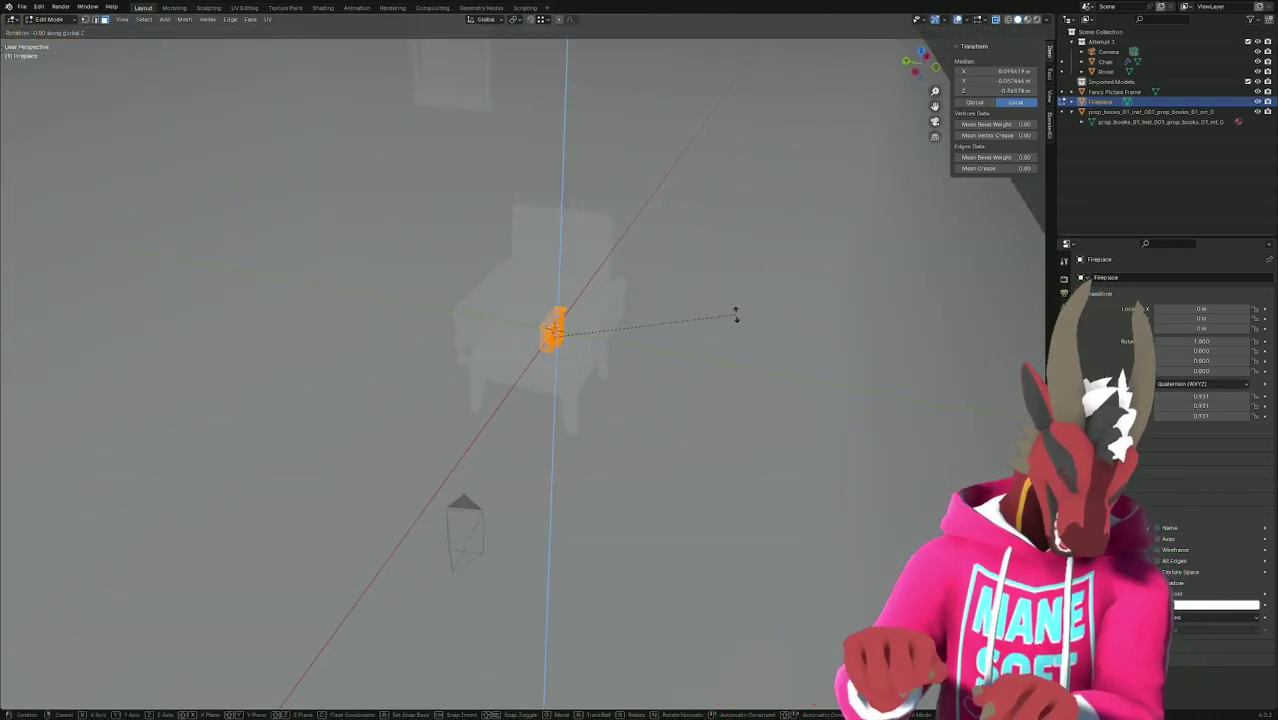
text(90)
key(Return)
Scale the Fireplace mesh up uniformly by about 2.34 to suit the size of the room.
scroll(737, 319, down, 5)
middle_drag(737, 319, 690, 345)
key(s)
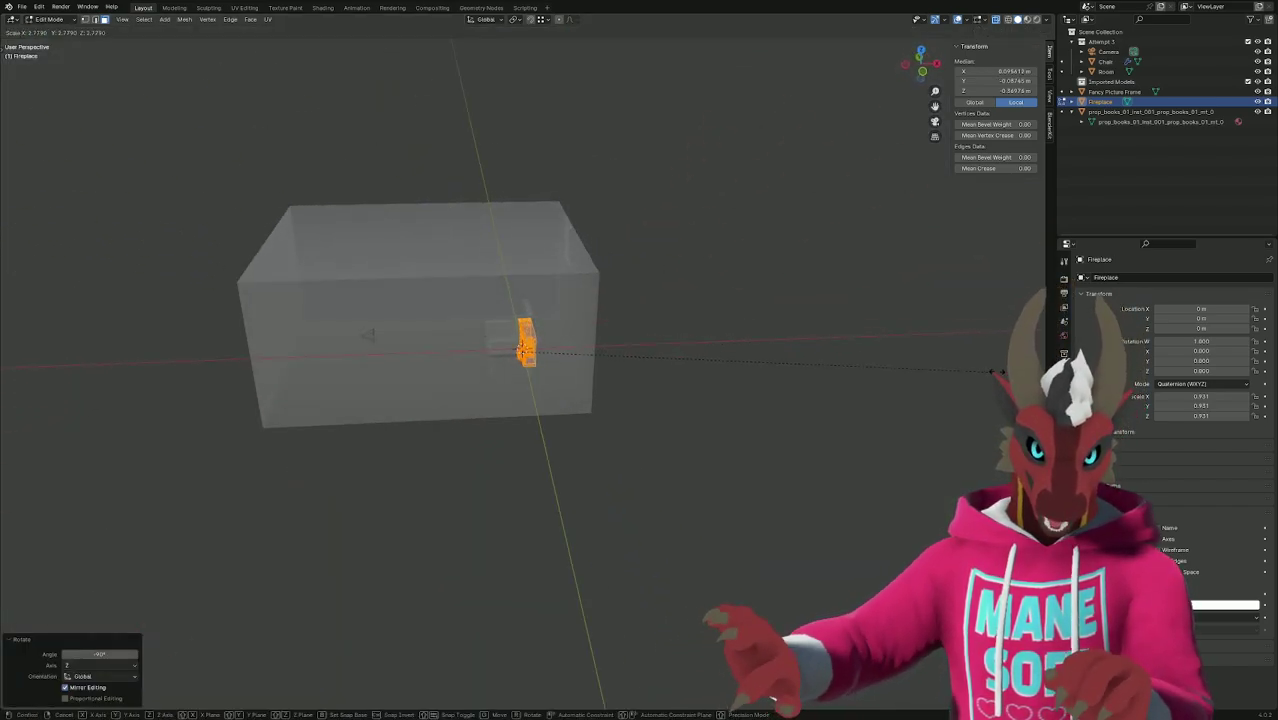
click(661, 436)
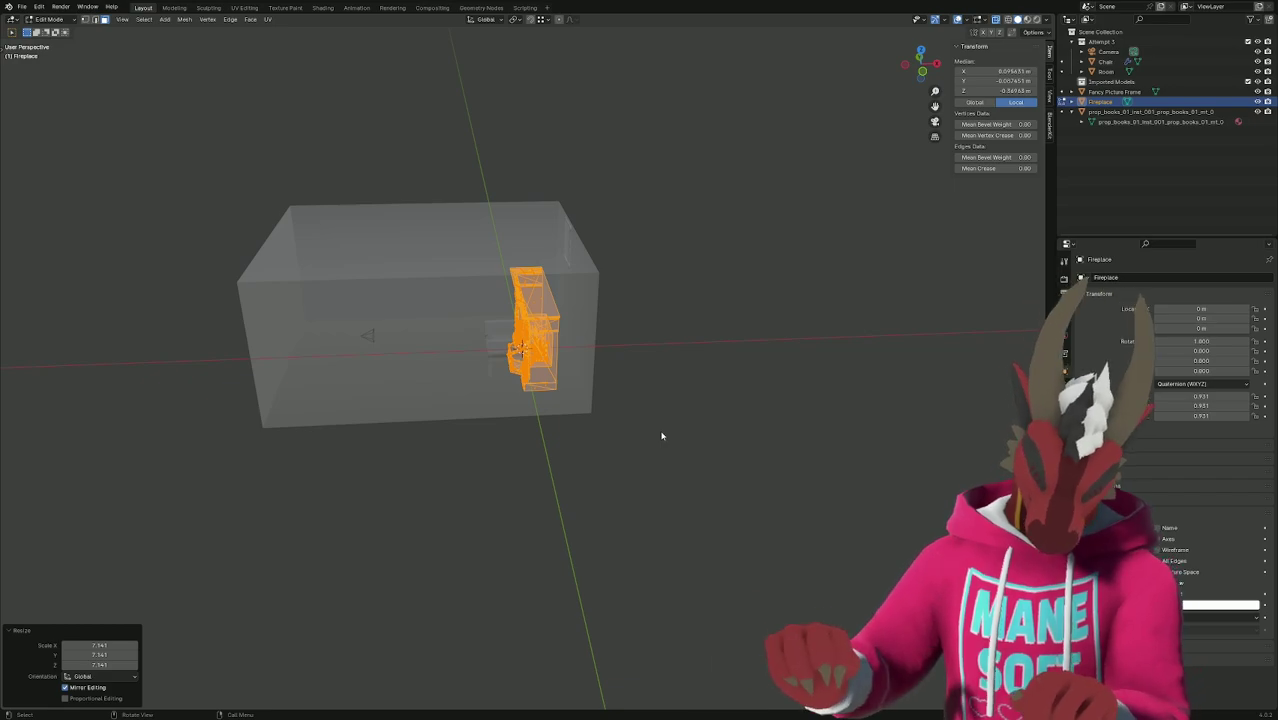
In front view, lower the Fireplace mesh about 0.15 m along Z toward the room's floor.
key(KP_1)
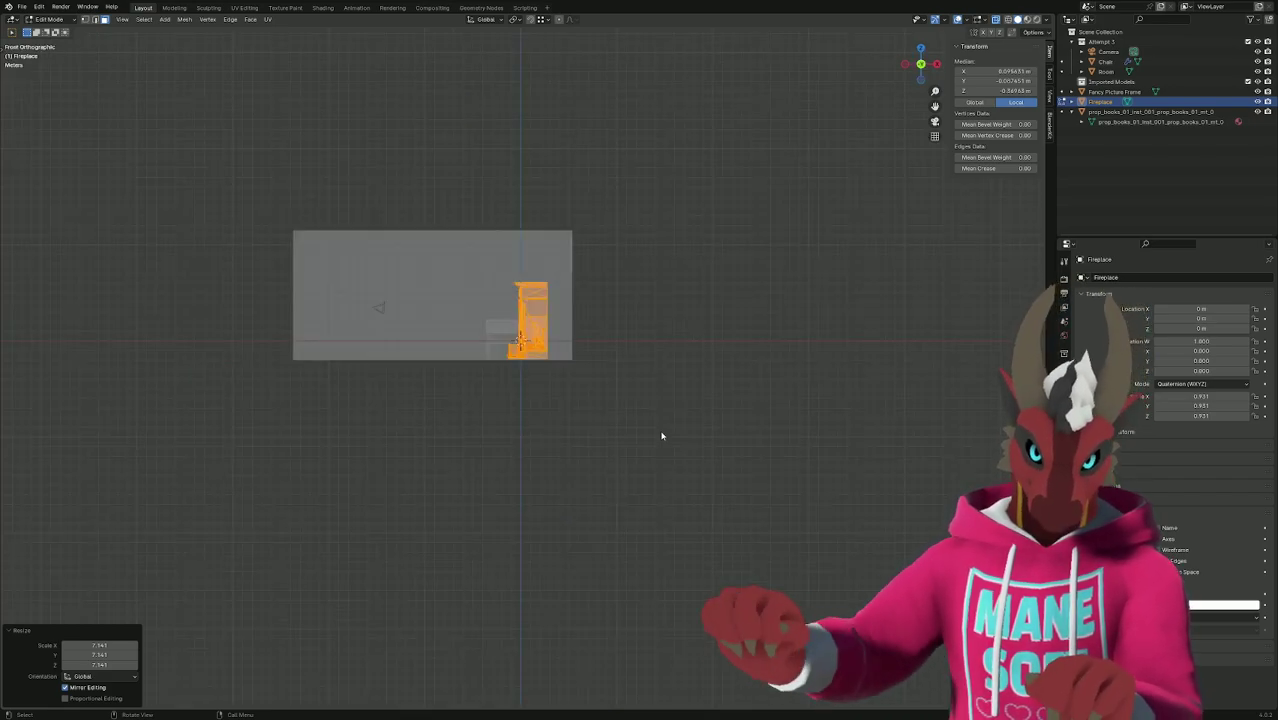
scroll(628, 397, up, 15)
scroll(612, 367, up, 1)
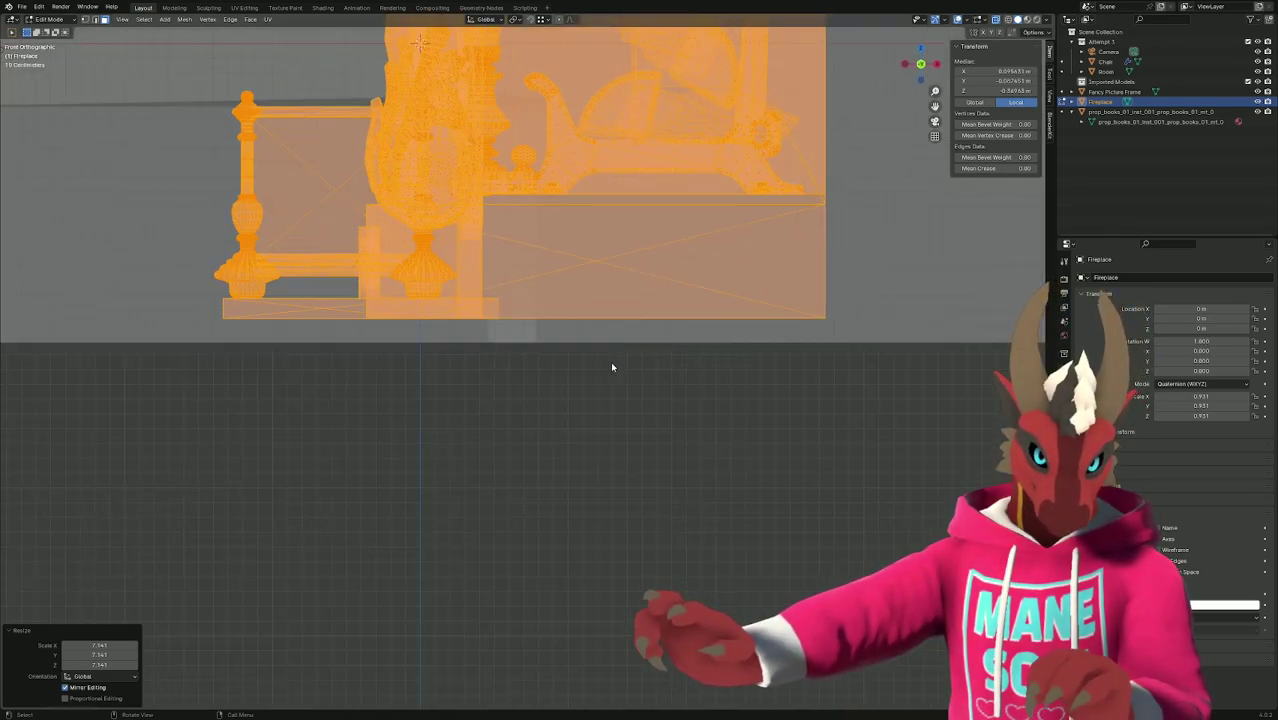
key(g)
key(z)
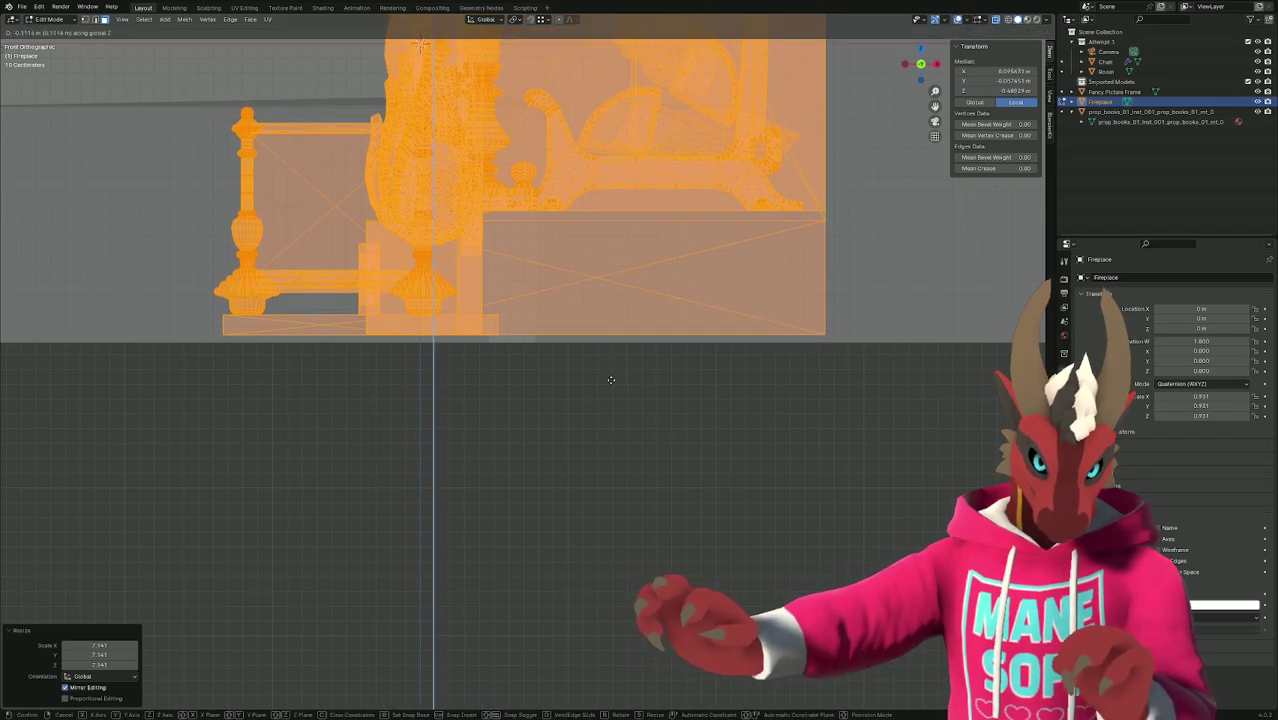
click(605, 383)
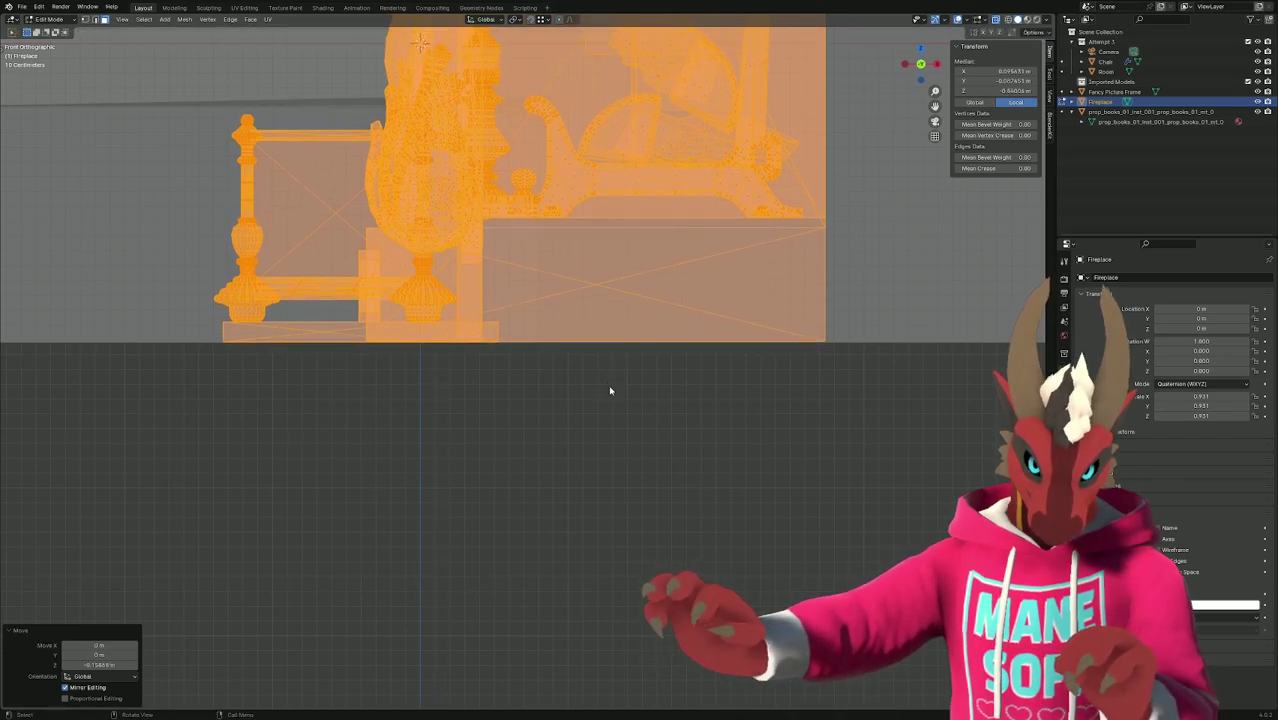
Nudge the Fireplace mesh down about 9 mm more along Z so its base meets the floor line.
scroll(608, 390, up, 2)
scroll(628, 380, up, 2)
key(g)
key(z)
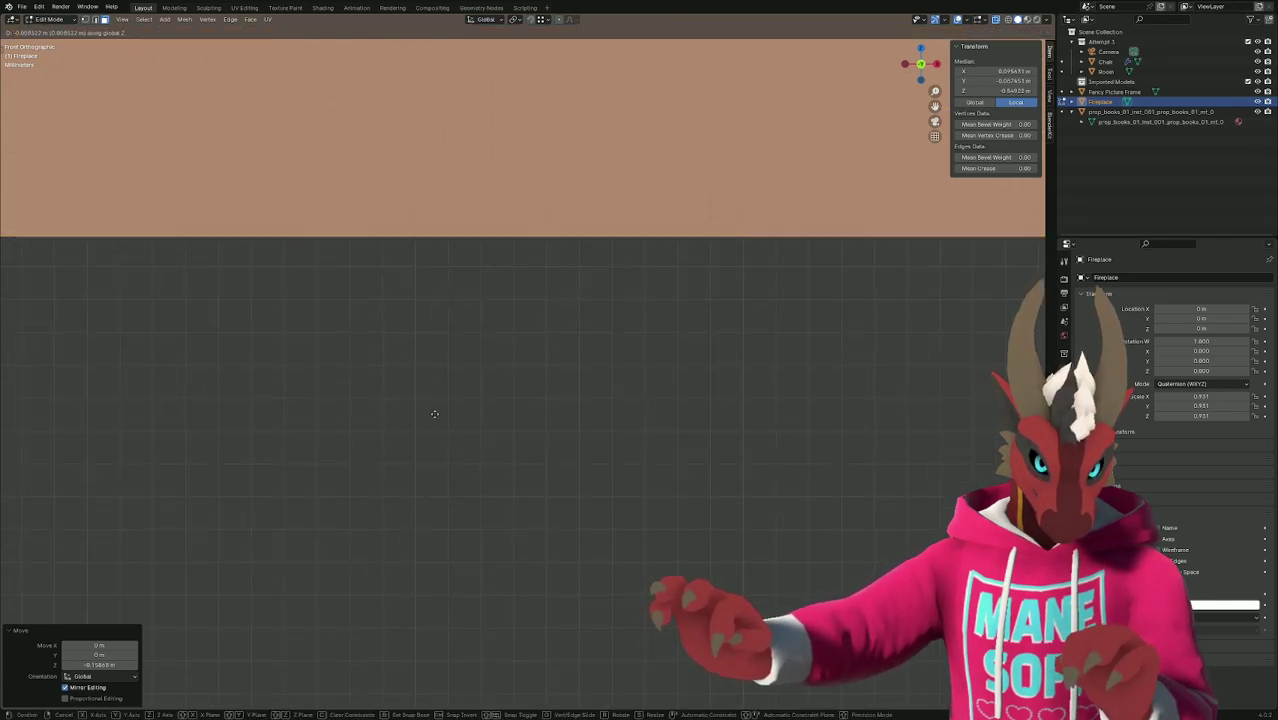
click(435, 418)
scroll(435, 418, down, 4)
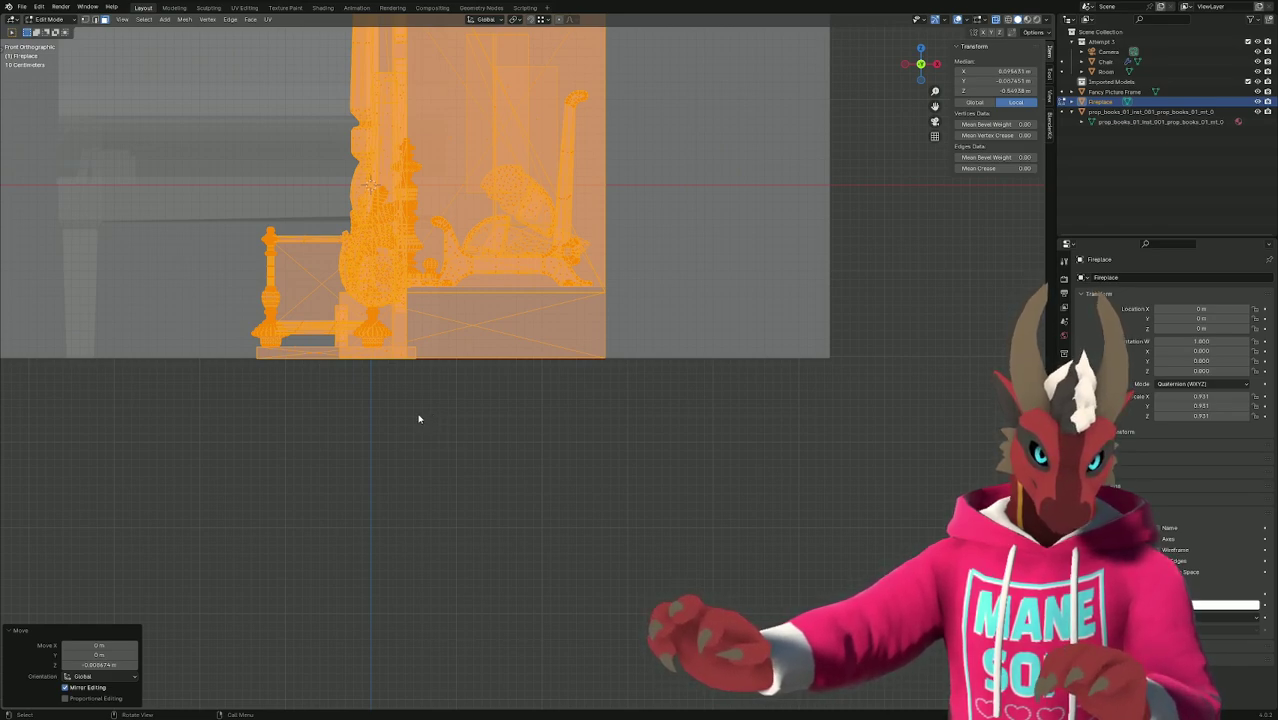
Move the Fireplace mesh about 2.7 m along X so its back sits against the room's rear wall.
key(g)
key(x)
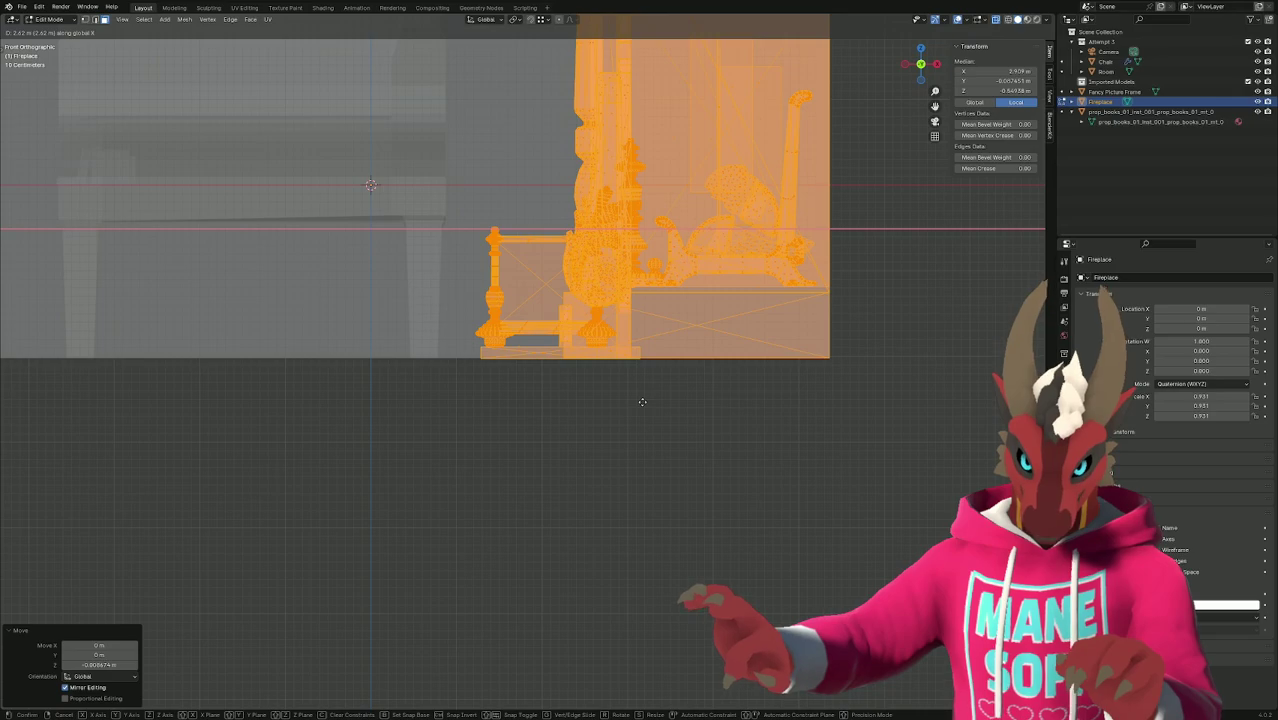
click(642, 402)
In camera view, shift the Fireplace mesh along Y to beside the chair and scale it by about 0.894.
key(KP_0)
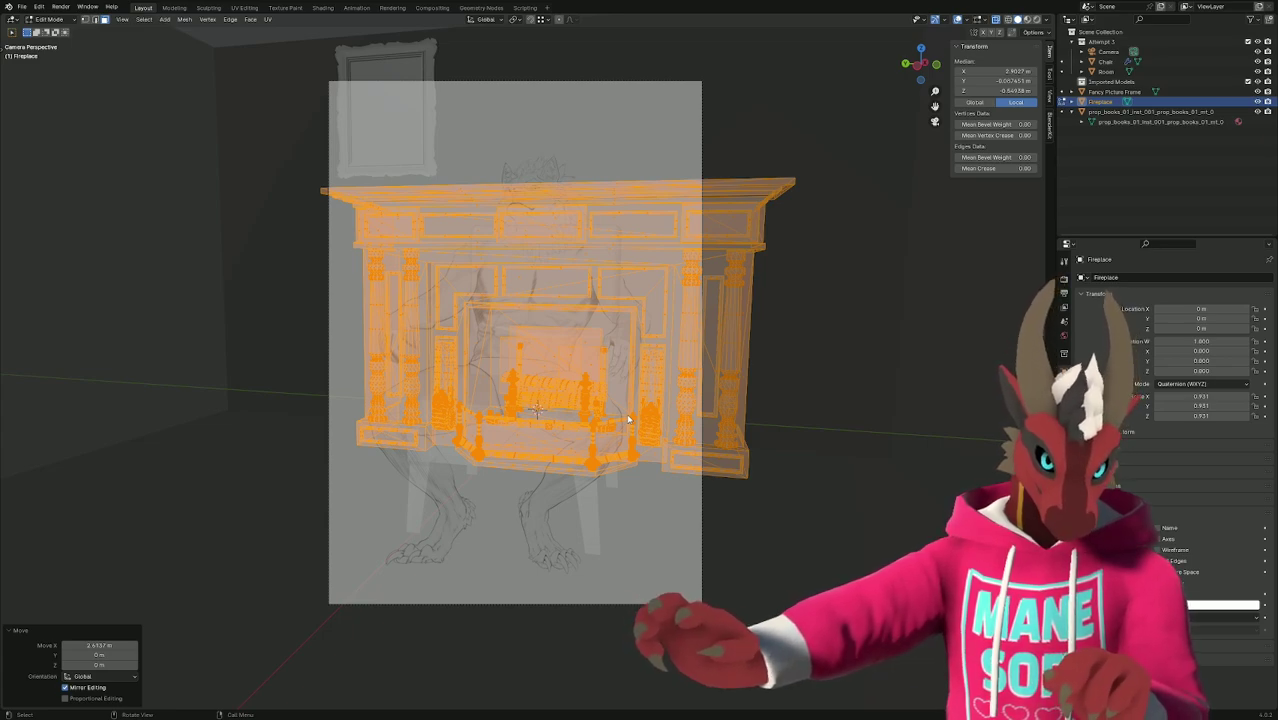
key(g)
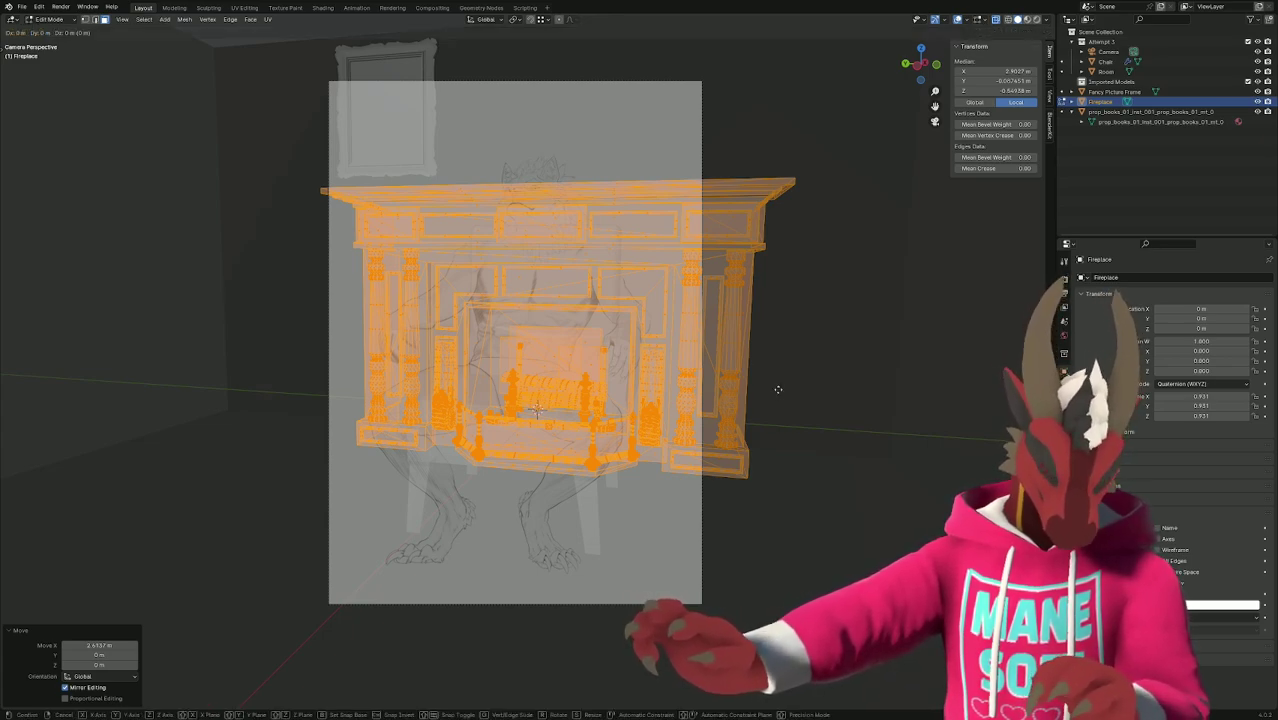
key(y)
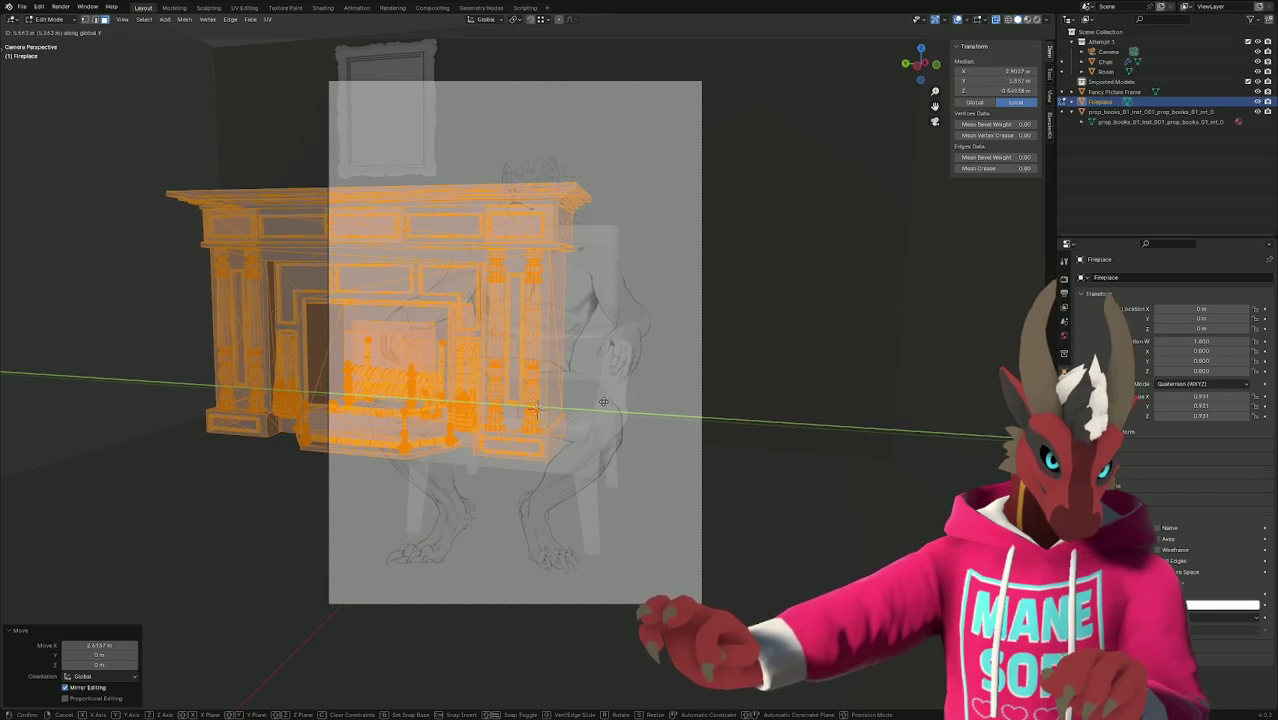
click(603, 401)
key(s)
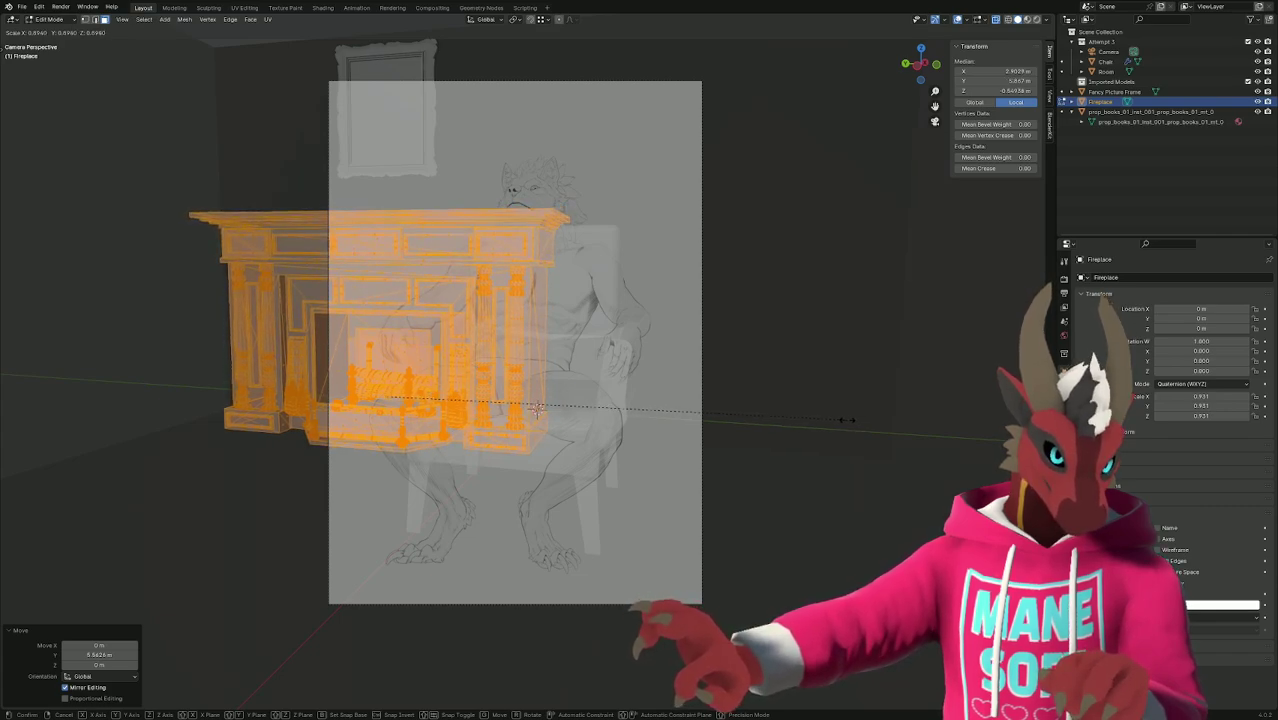
click(848, 420)
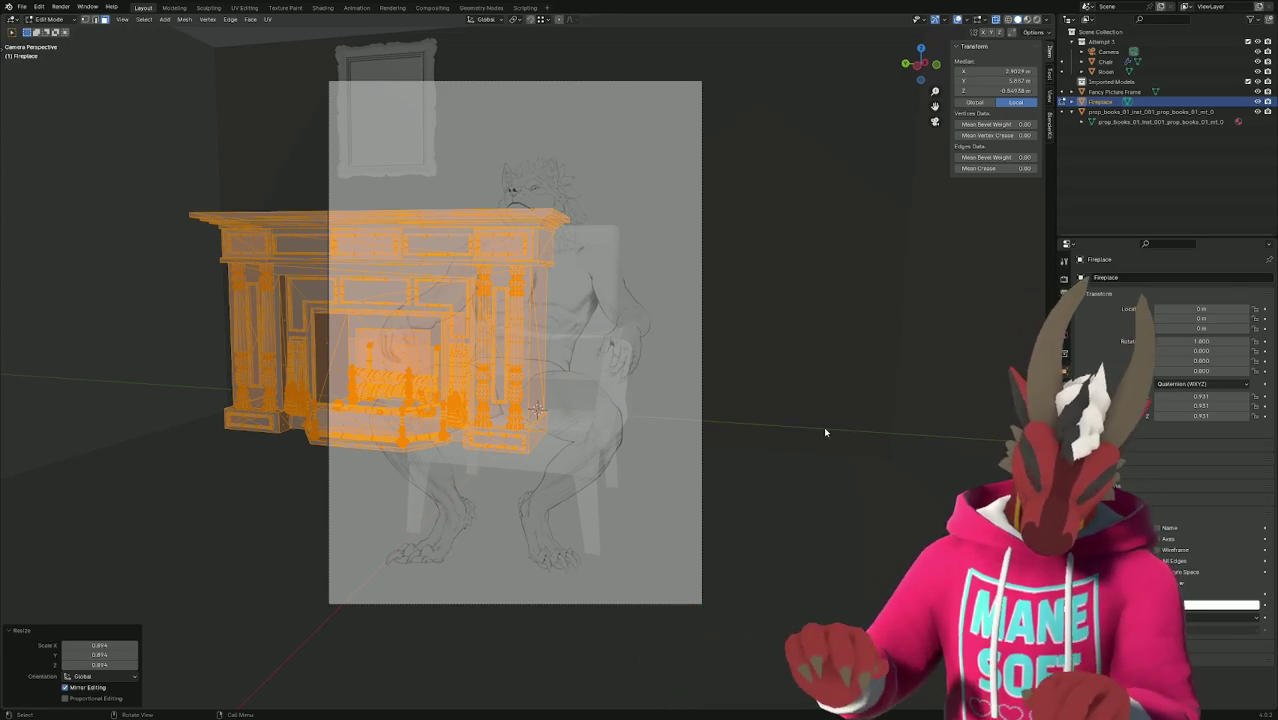
In front view, move the reduced Fireplace mesh about 0.31 m along X and 0.16 m down toward the wall and floor.
key(KP_1)
scroll(847, 354, up, 6)
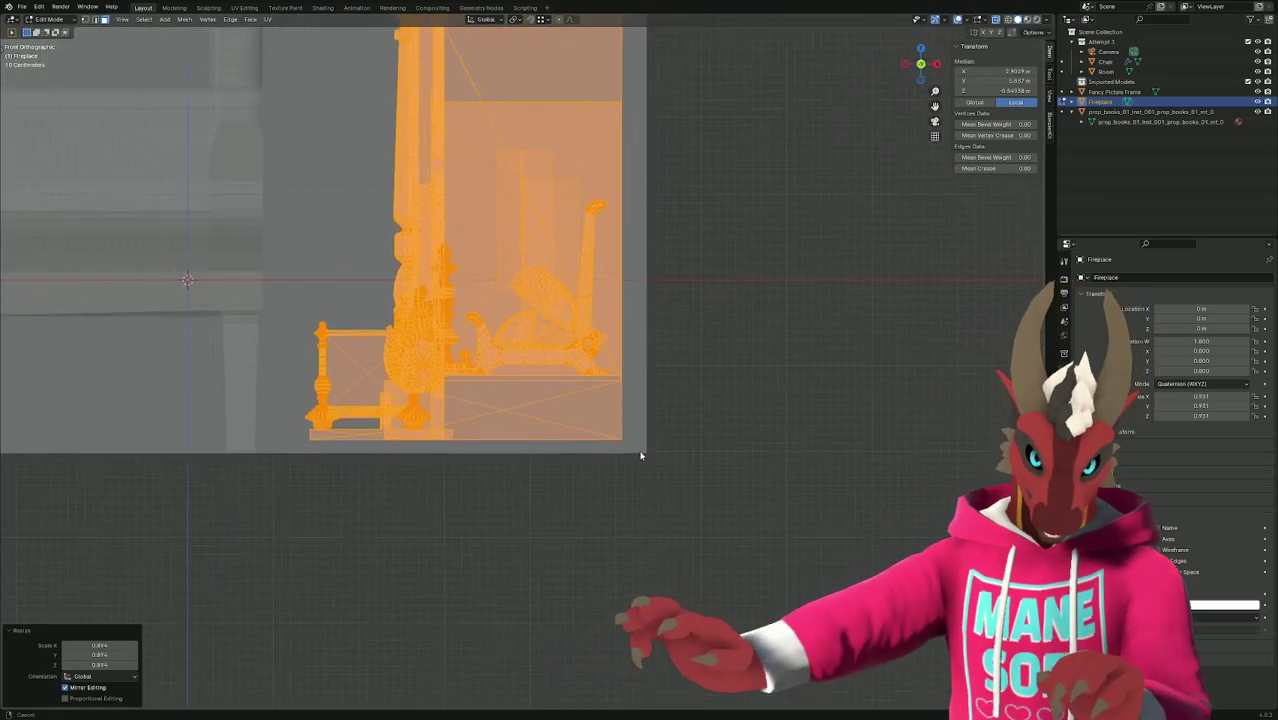
scroll(658, 423, down, 2)
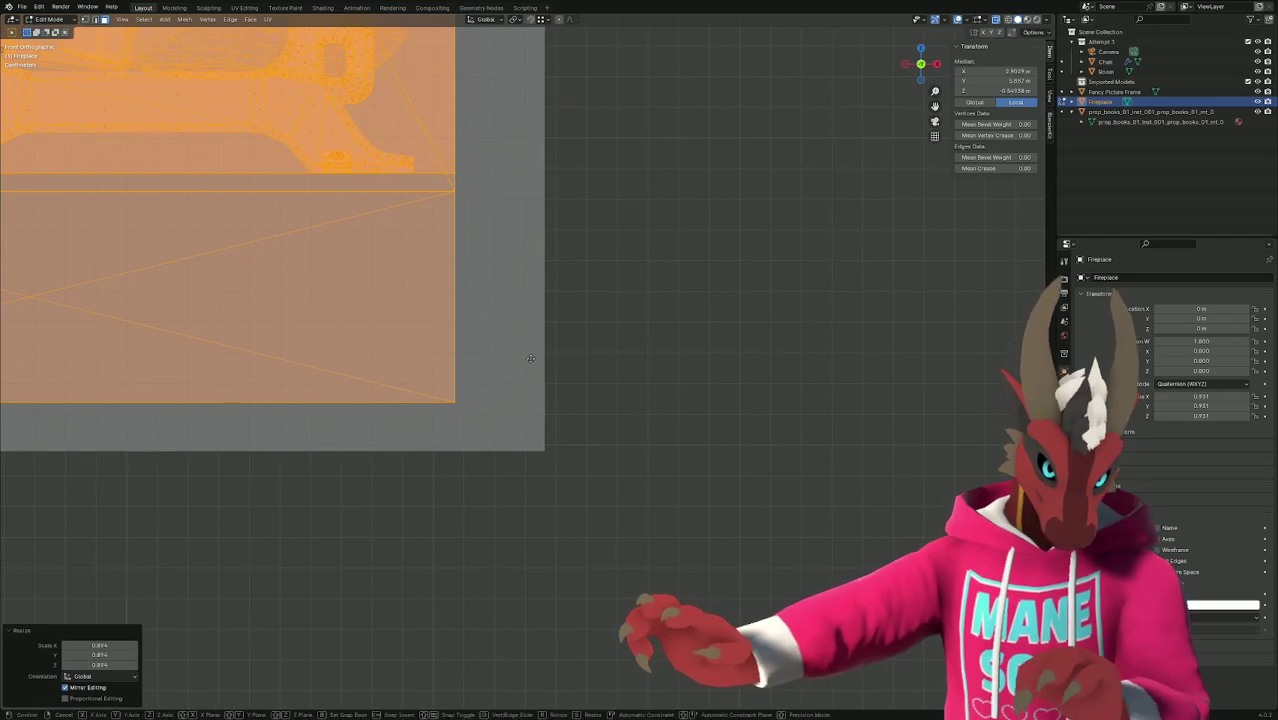
key(g)
key(x)
key(z)
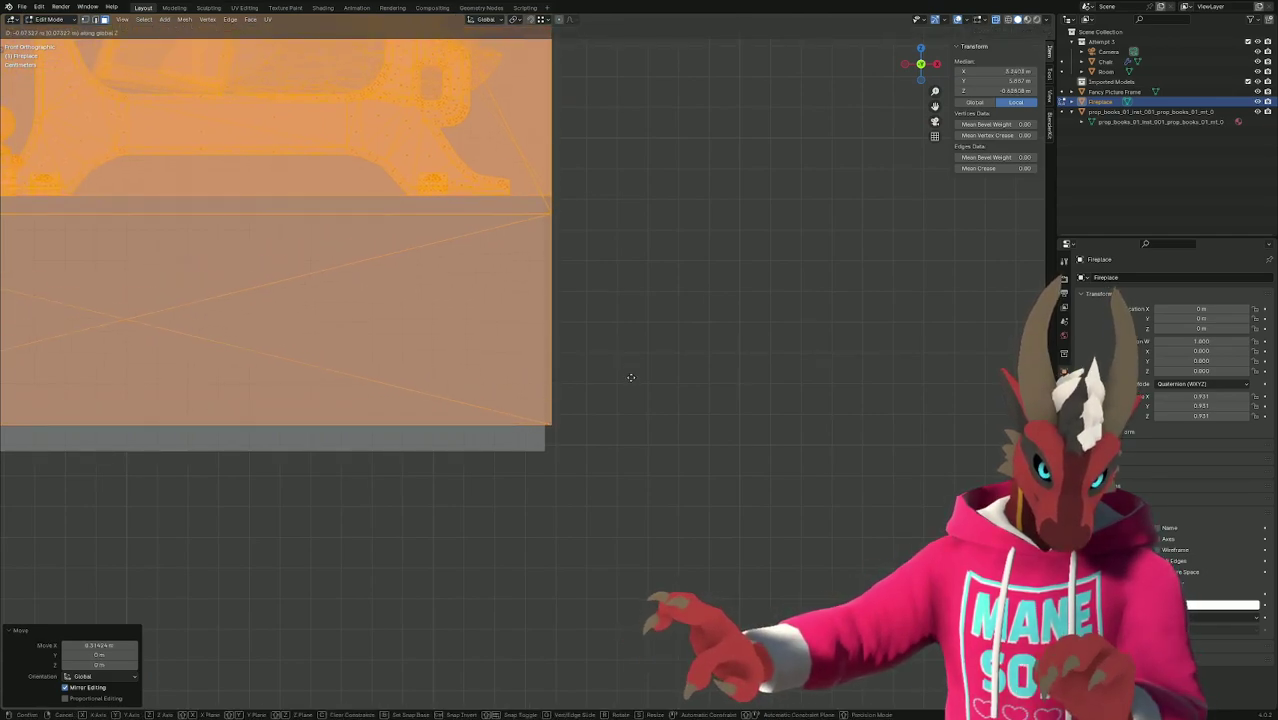
click(632, 408)
Turn off X-ray and align the fireplace with the room corner, raising it about 7 mm and moving it about -20 mm along X.
scroll(600, 460, up, 4)
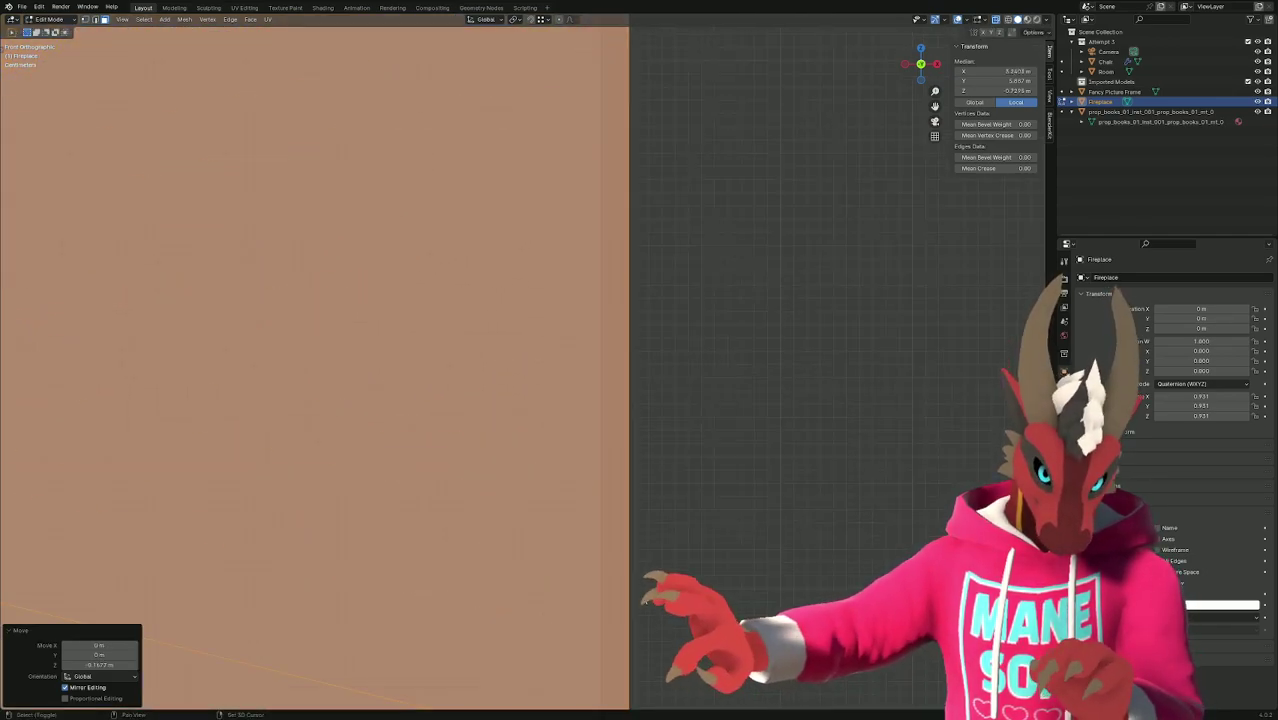
scroll(590, 300, down, 3)
key(alt+z)
scroll(655, 539, up, 2)
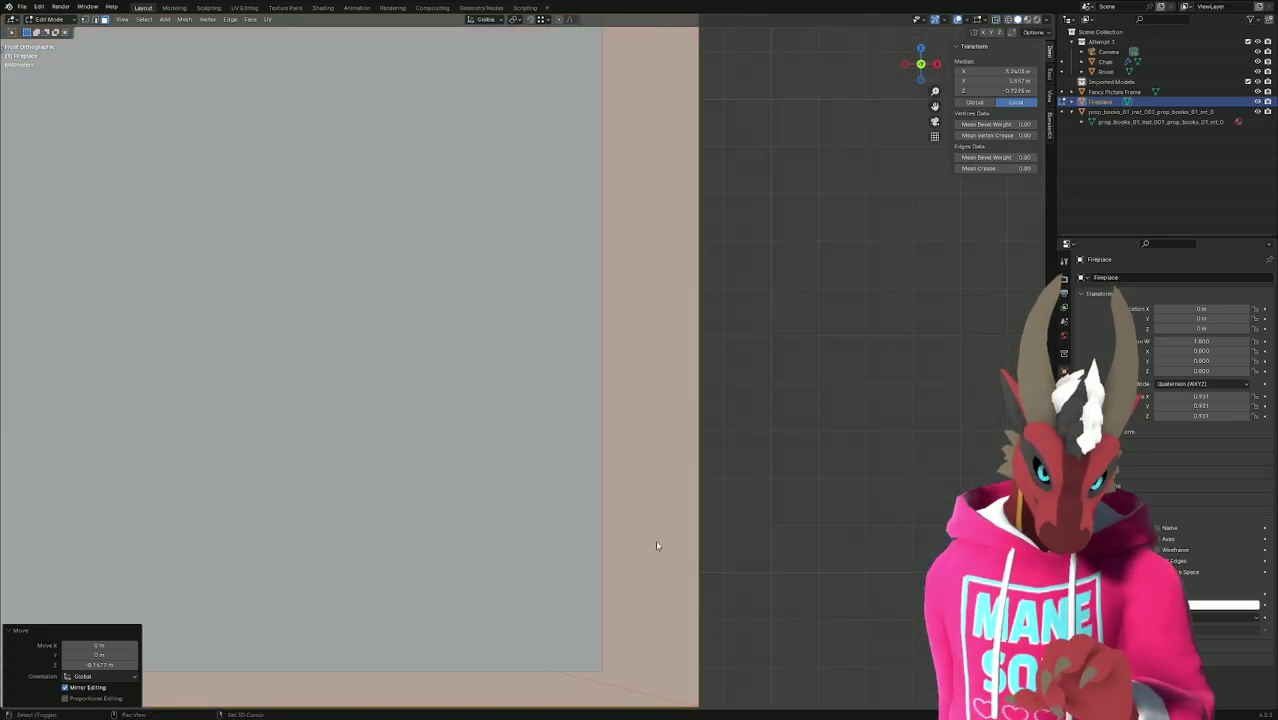
scroll(598, 314, down, 1)
scroll(608, 492, up, 3)
scroll(590, 440, down, 2)
scroll(548, 340, up, 2)
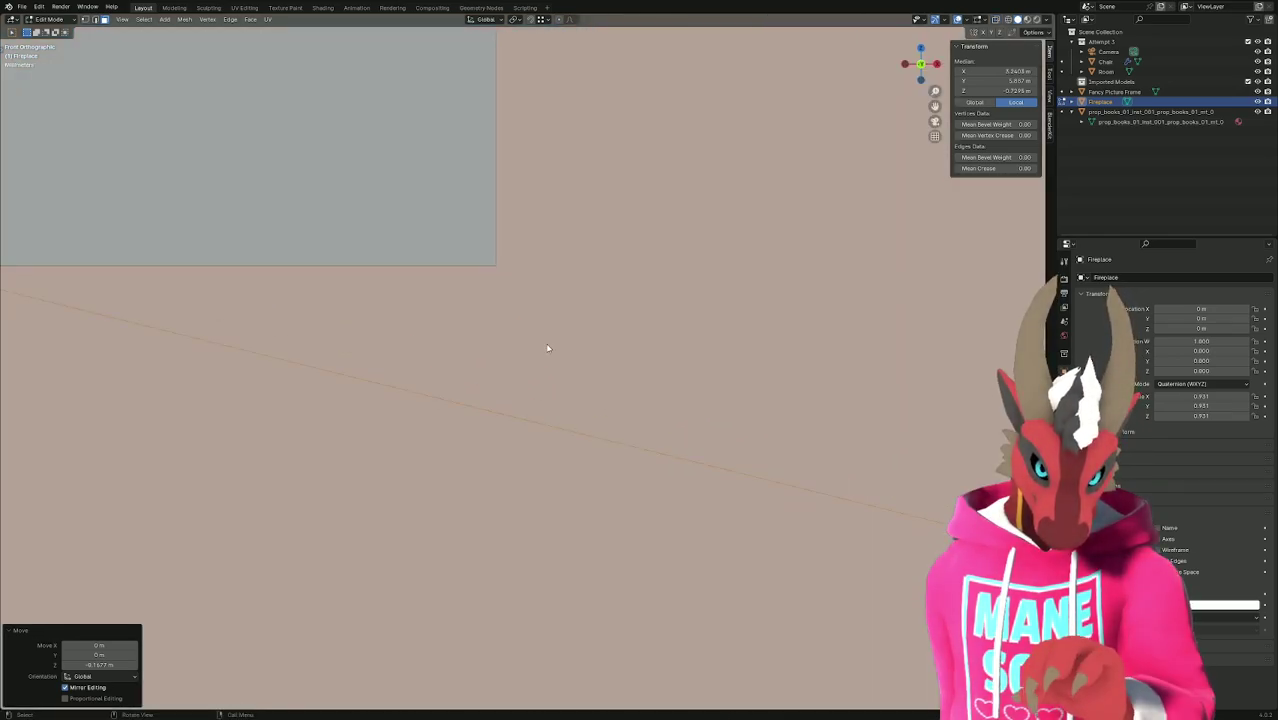
key(g)
key(z)
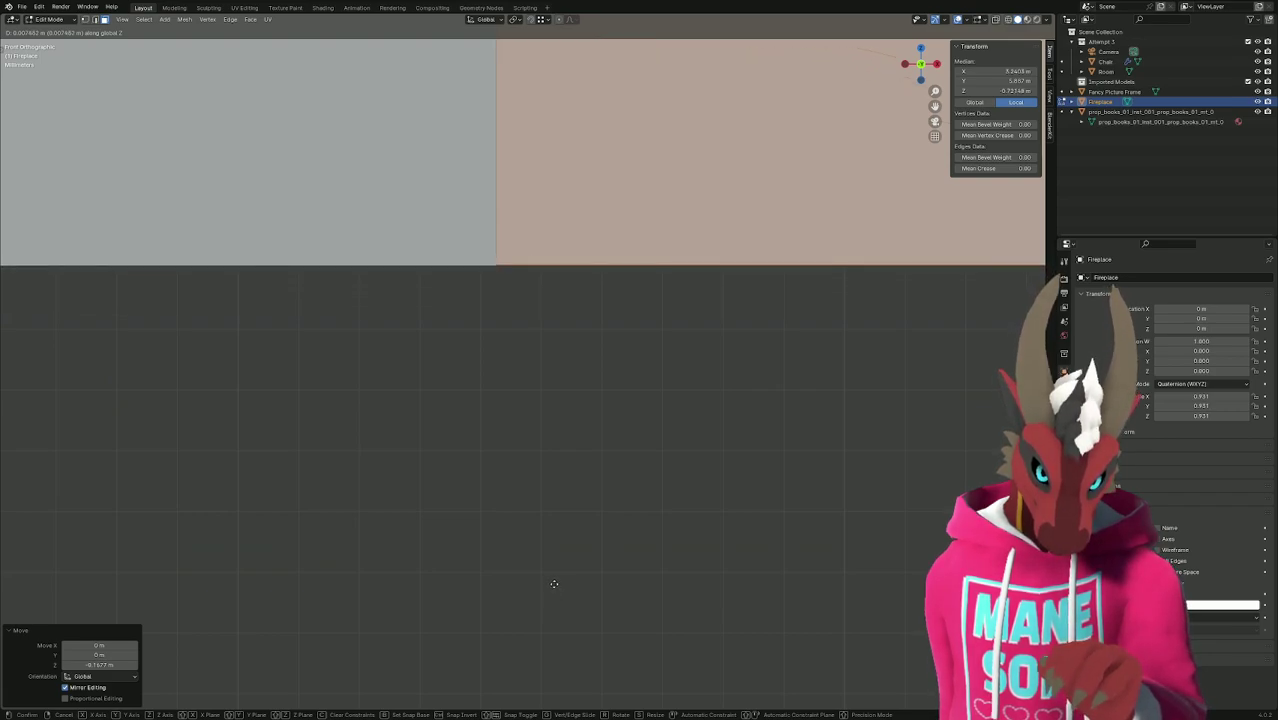
key(x)
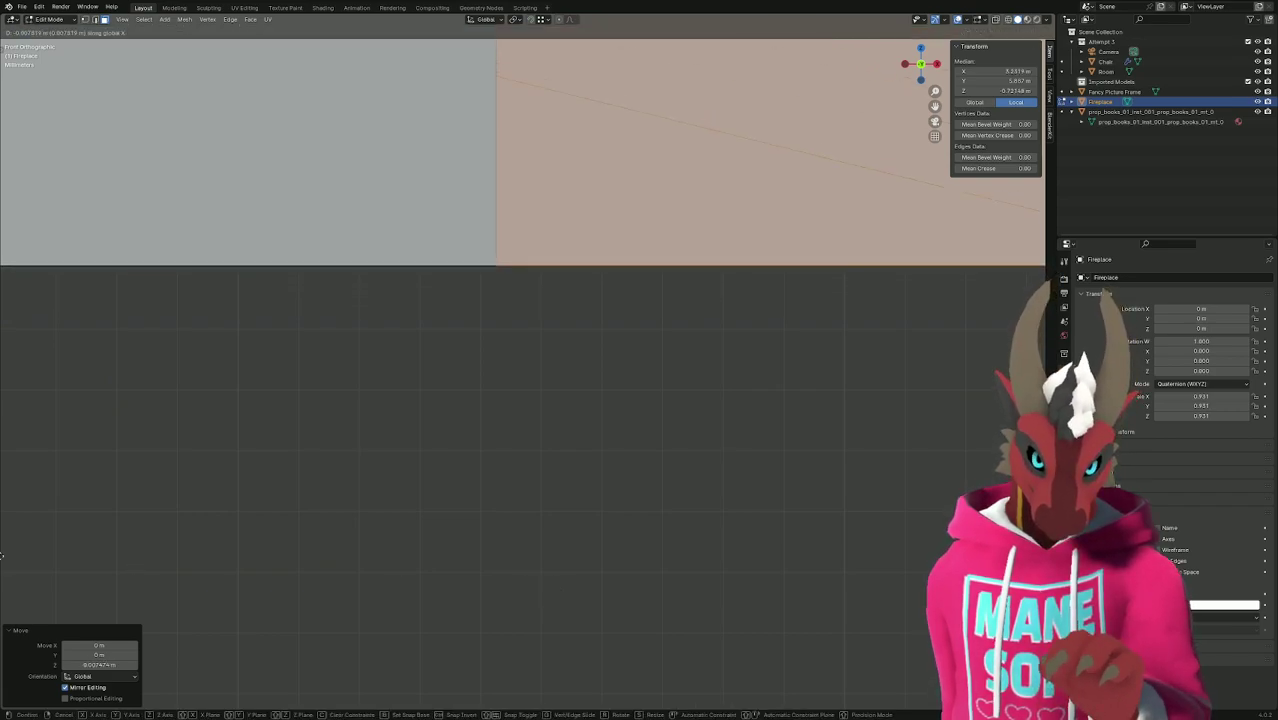
click(371, 516)
Check the fireplace's alignment at the room corner and save the Blender file.
scroll(535, 509, up, 3)
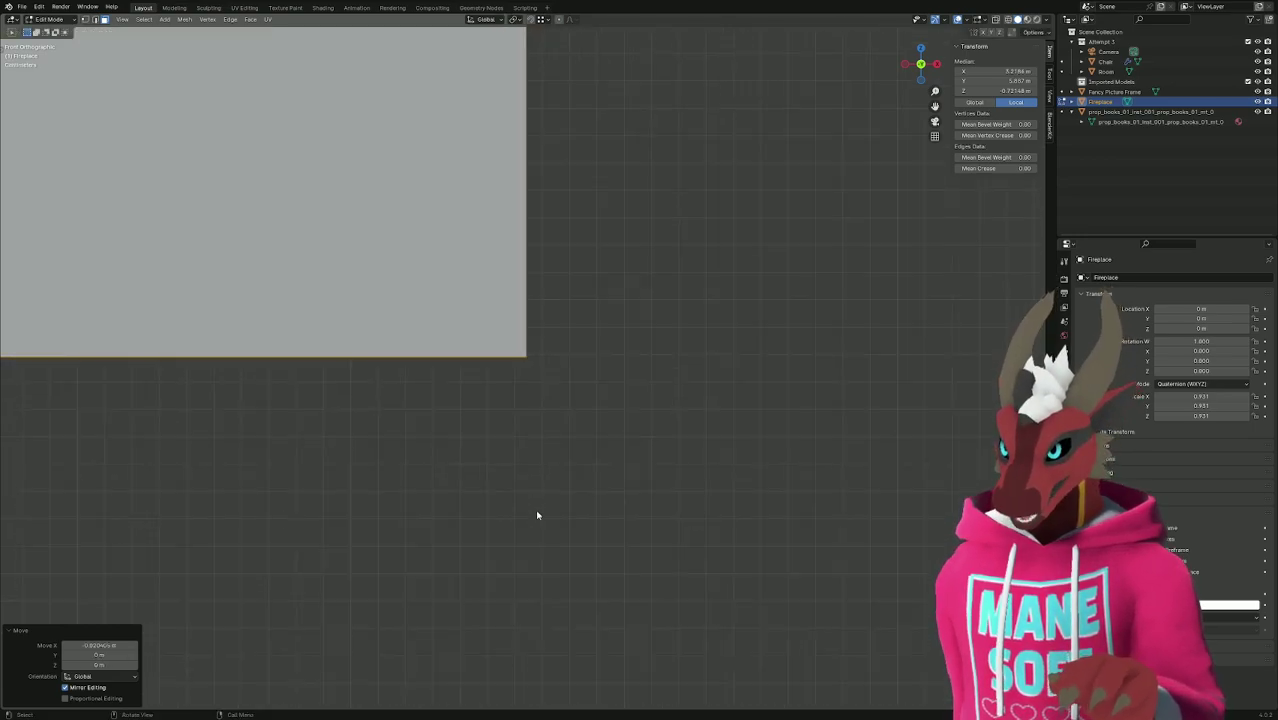
scroll(537, 515, down, 1)
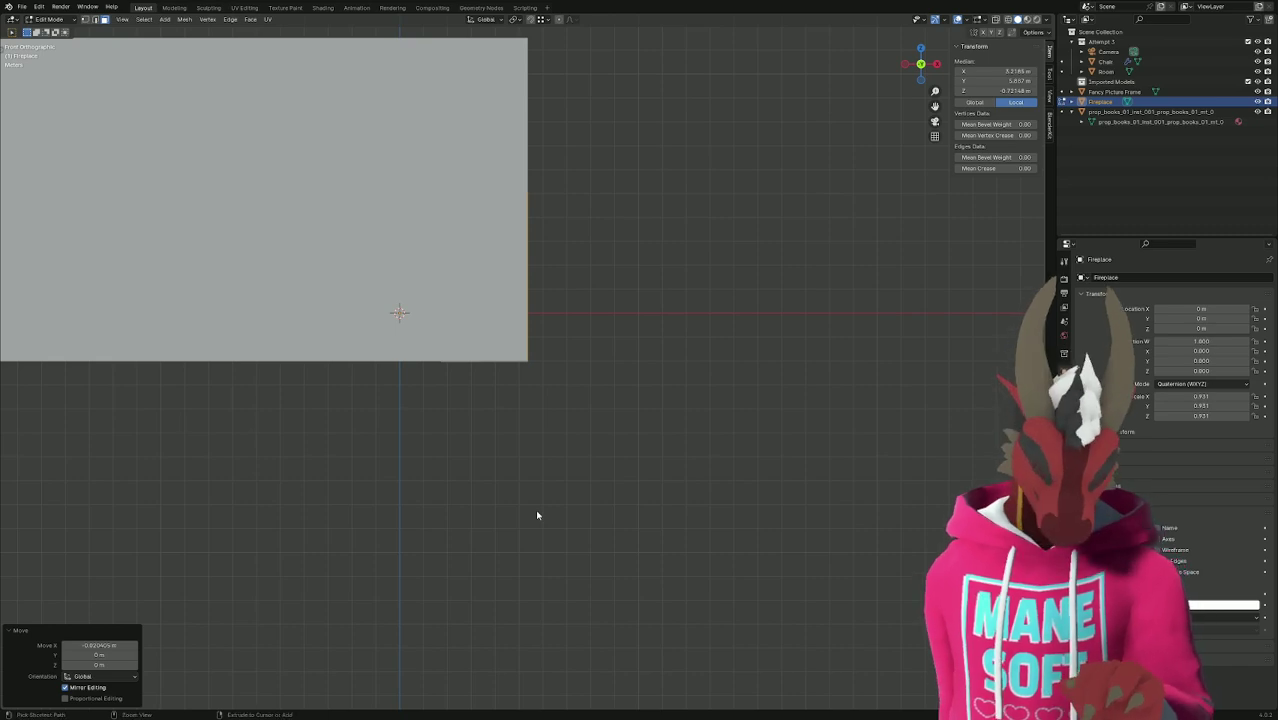
key(ctrl+s)
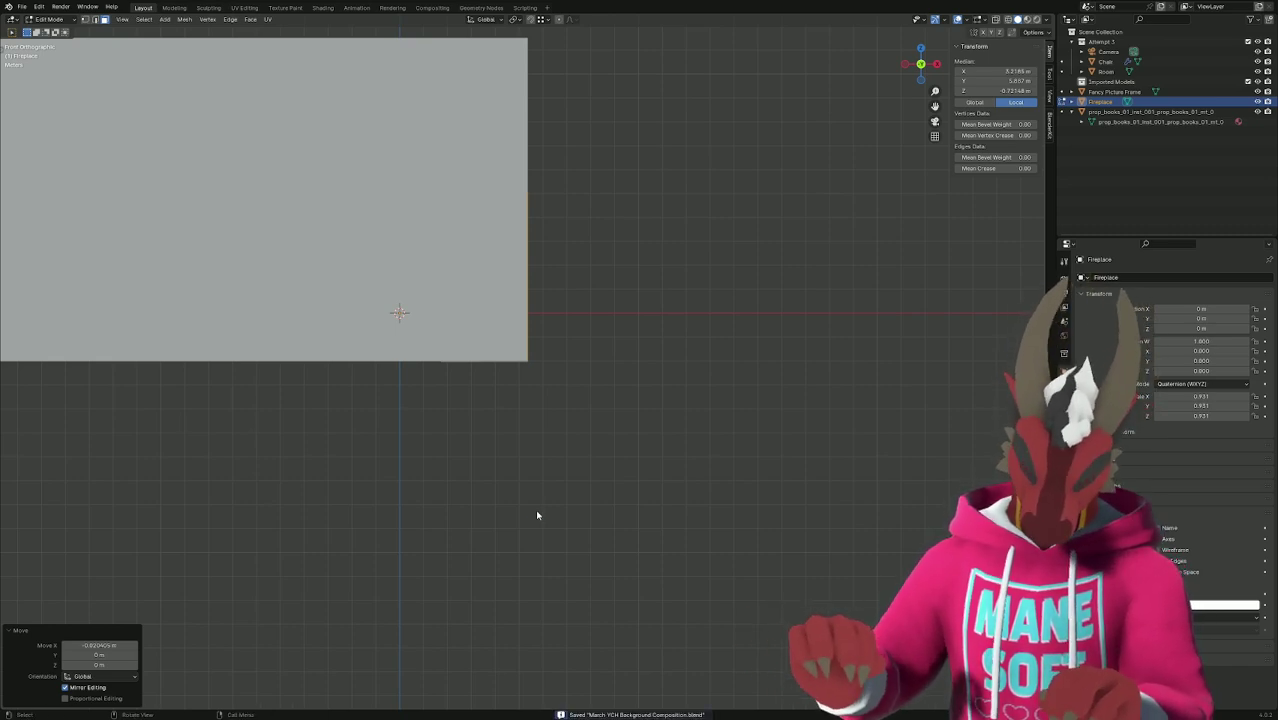
Align the Fireplace's centre with the Fancy Picture Frame along Y, relative to the active object, and save the file.
key(Tab)
key(ctrl+z)
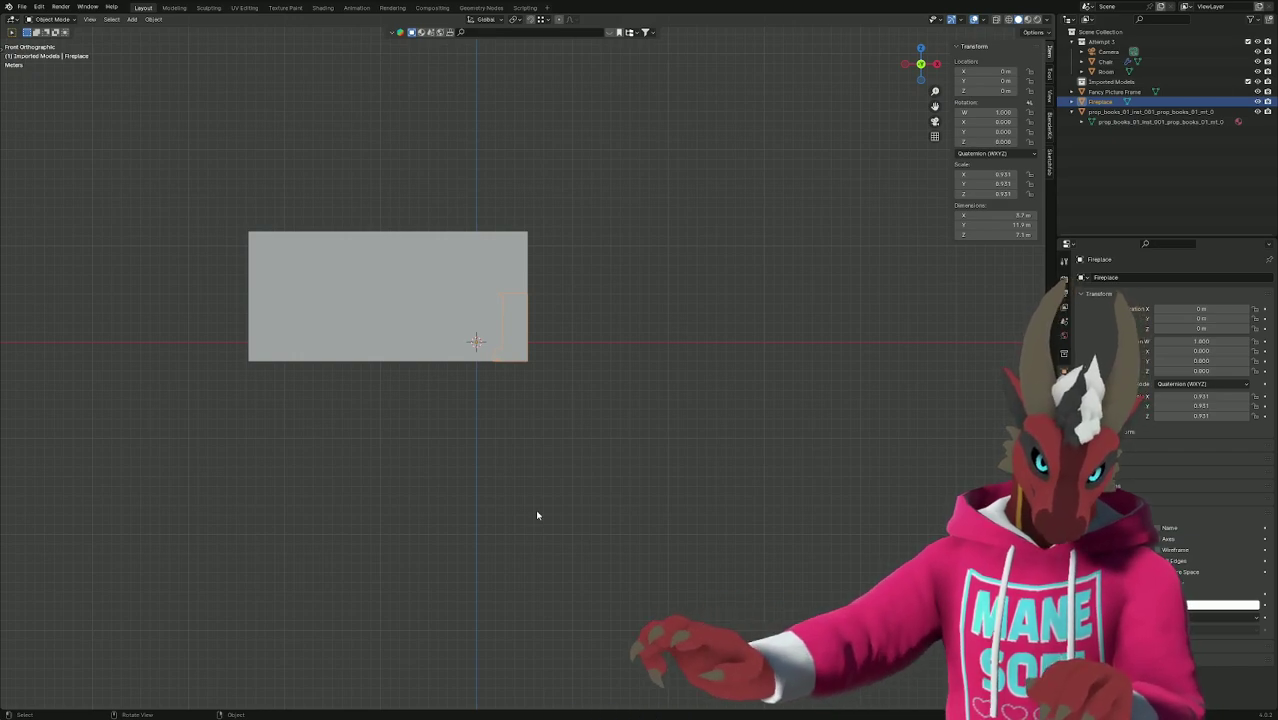
middle_drag(537, 515, 546, 421)
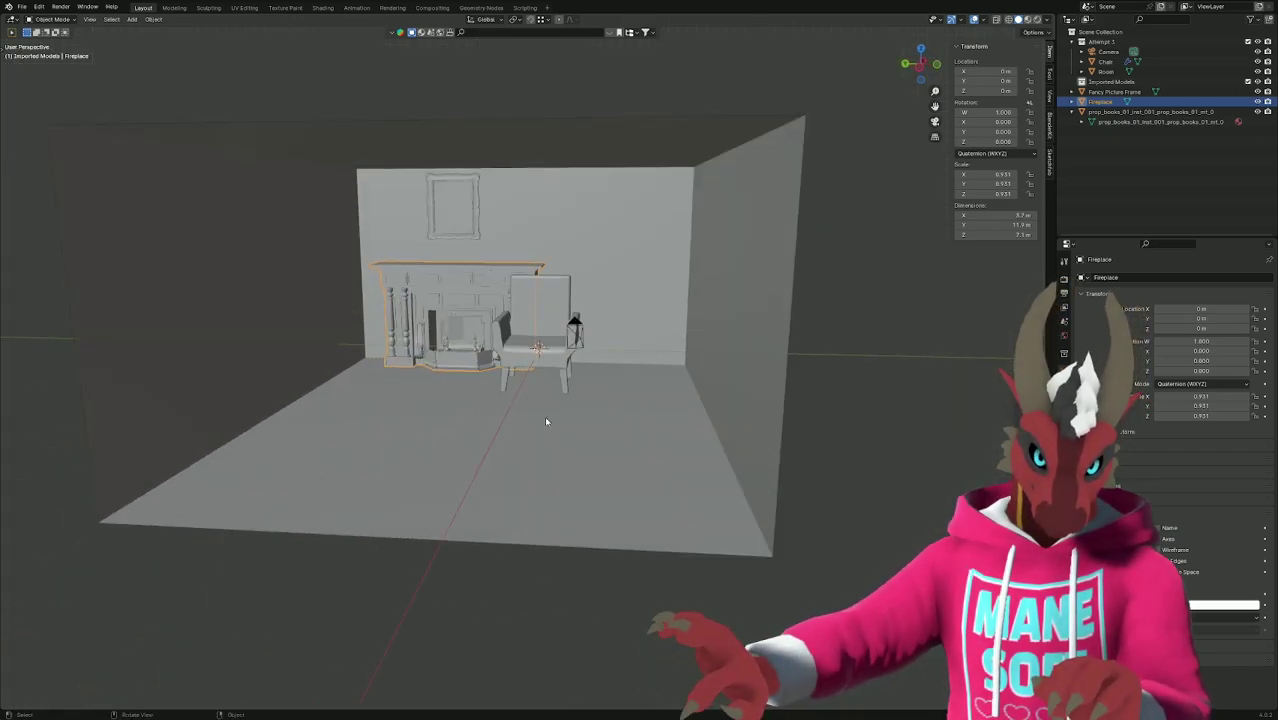
shift+click(448, 206)
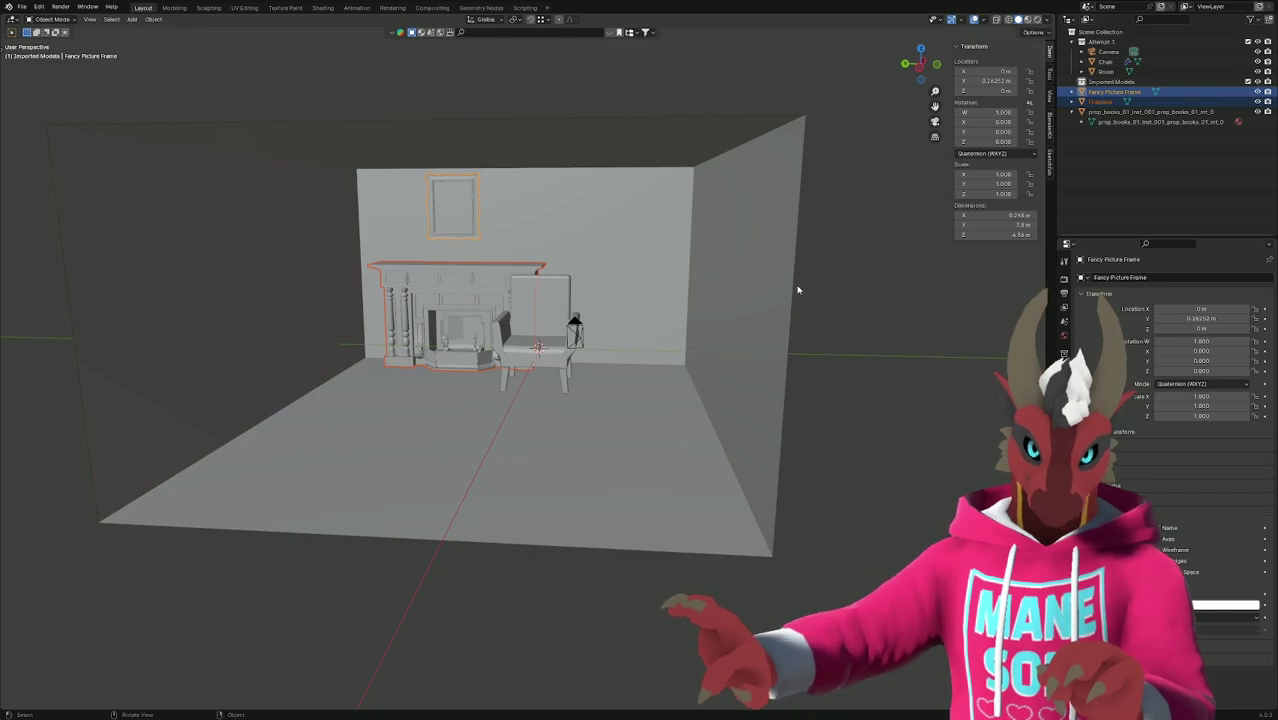
click(152, 20)
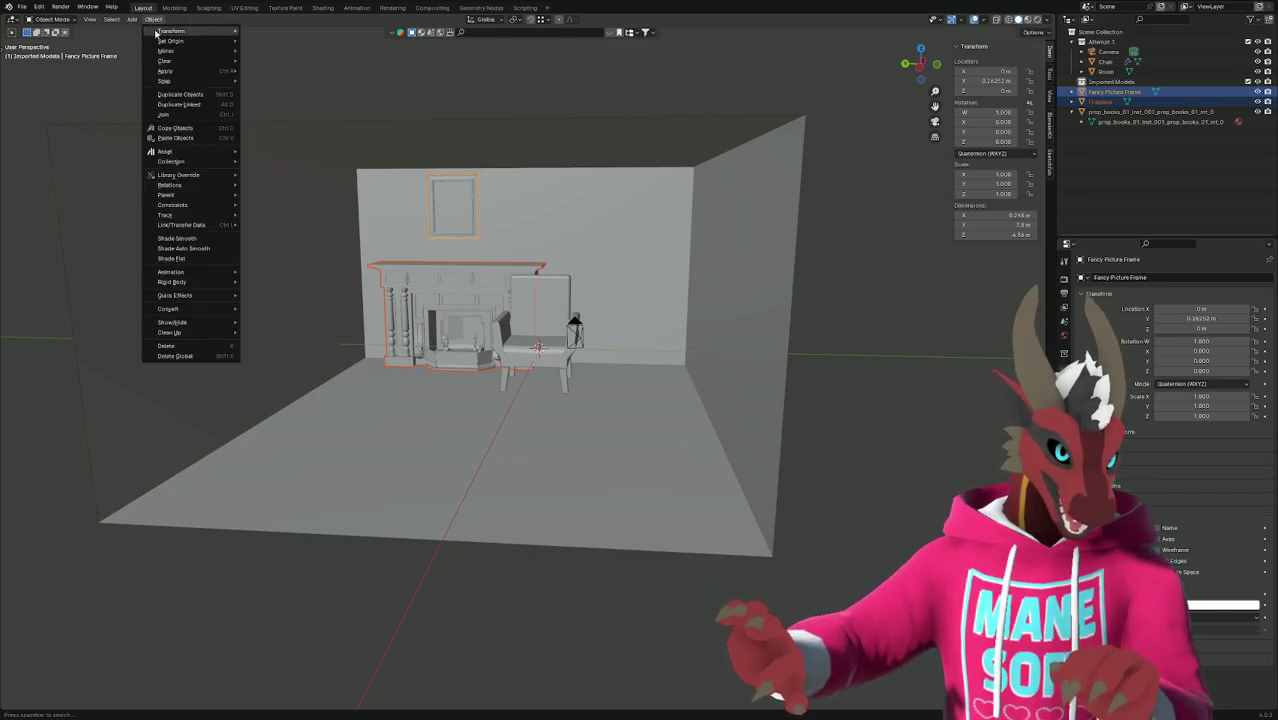
mouse_move(180, 31)
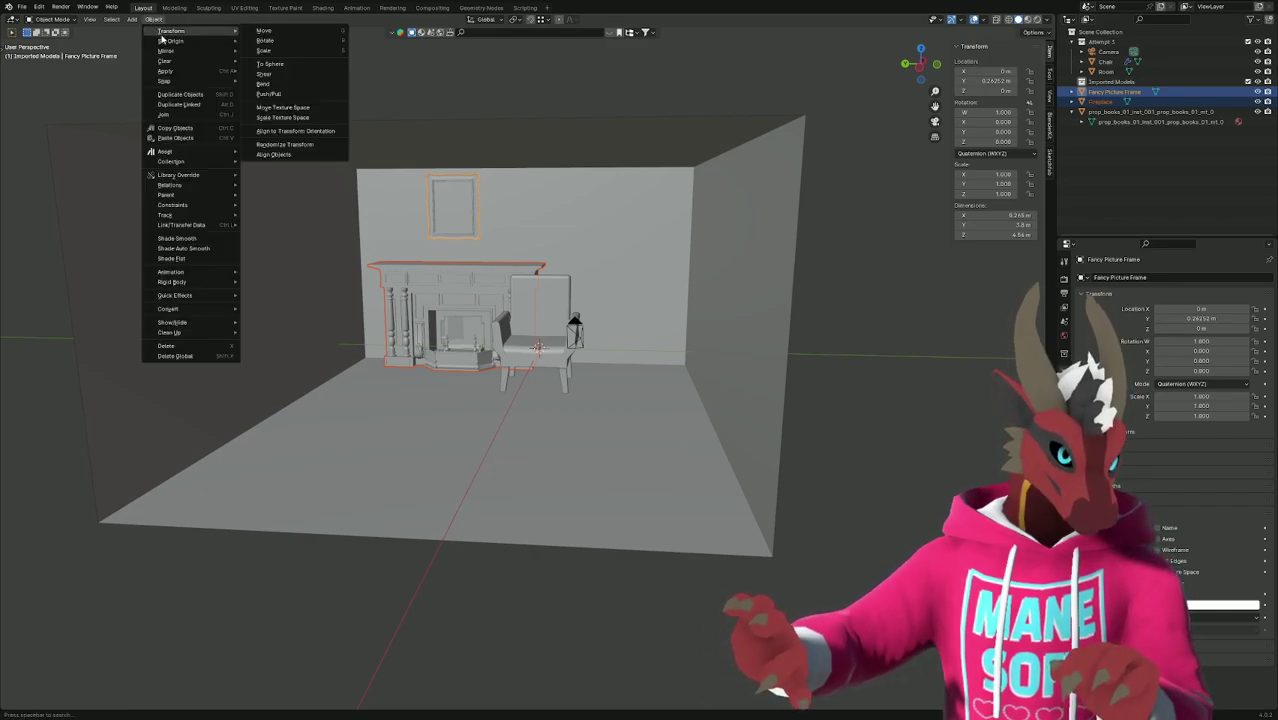
click(294, 155)
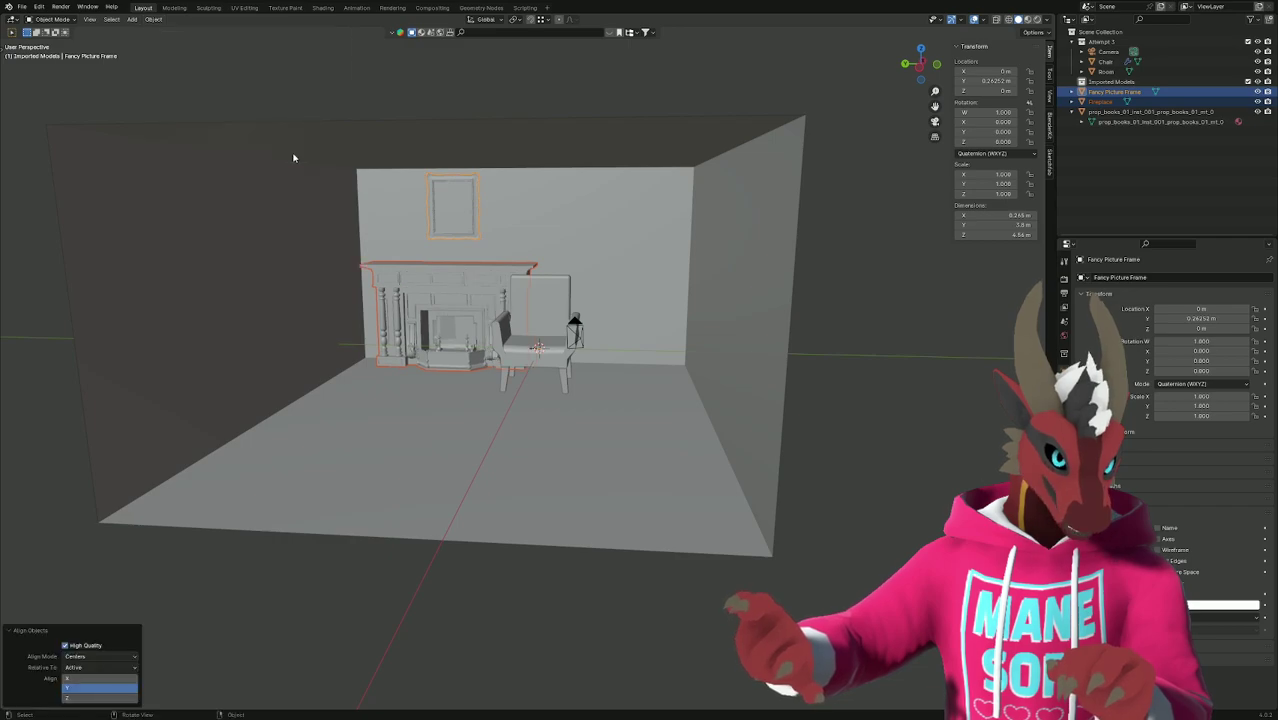
click(690, 603)
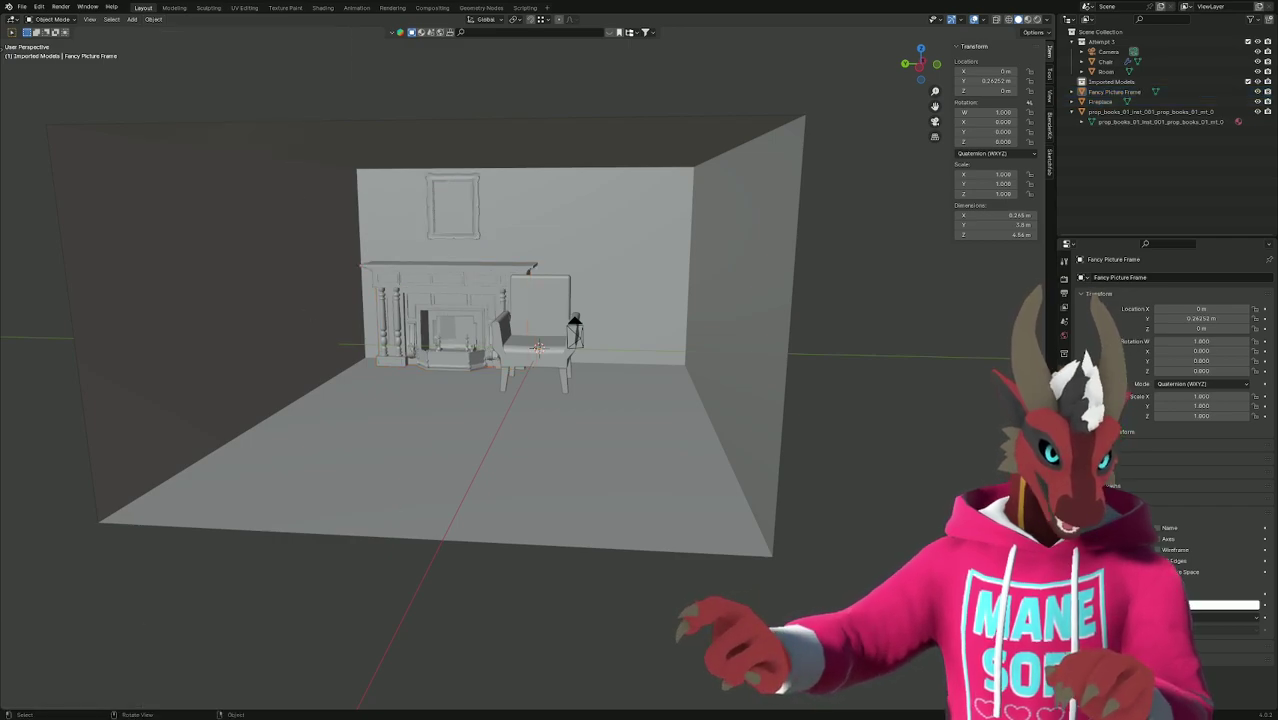
key(KP_0)
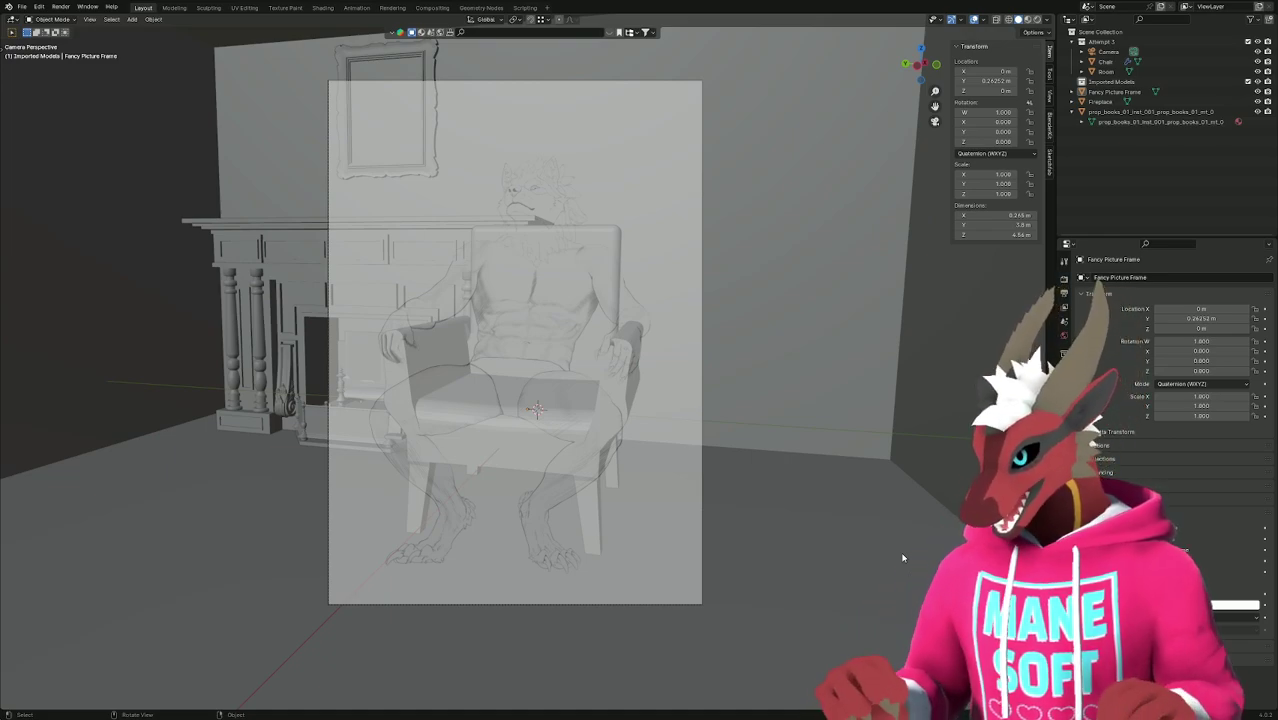
key(ctrl+s)
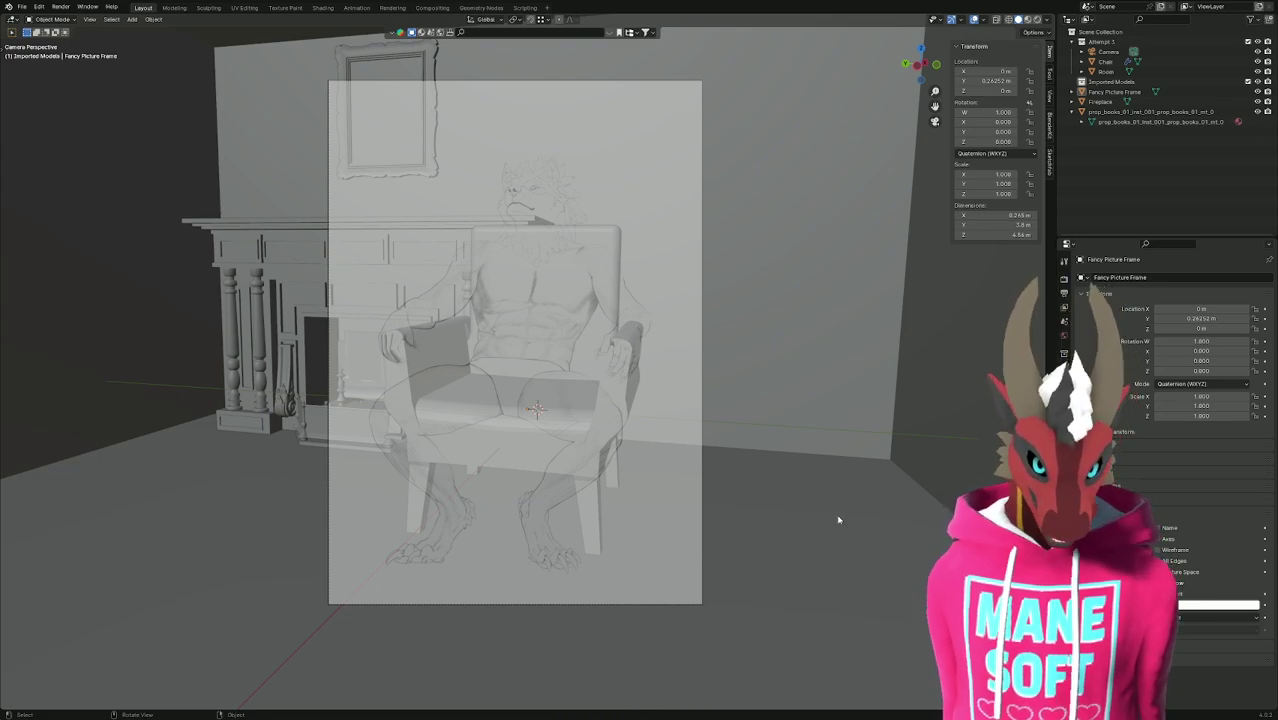
Rename the imported prop_books object in the Outliner to "Books".
middle_drag(839, 516, 850, 478)
scroll(834, 522, down, 5)
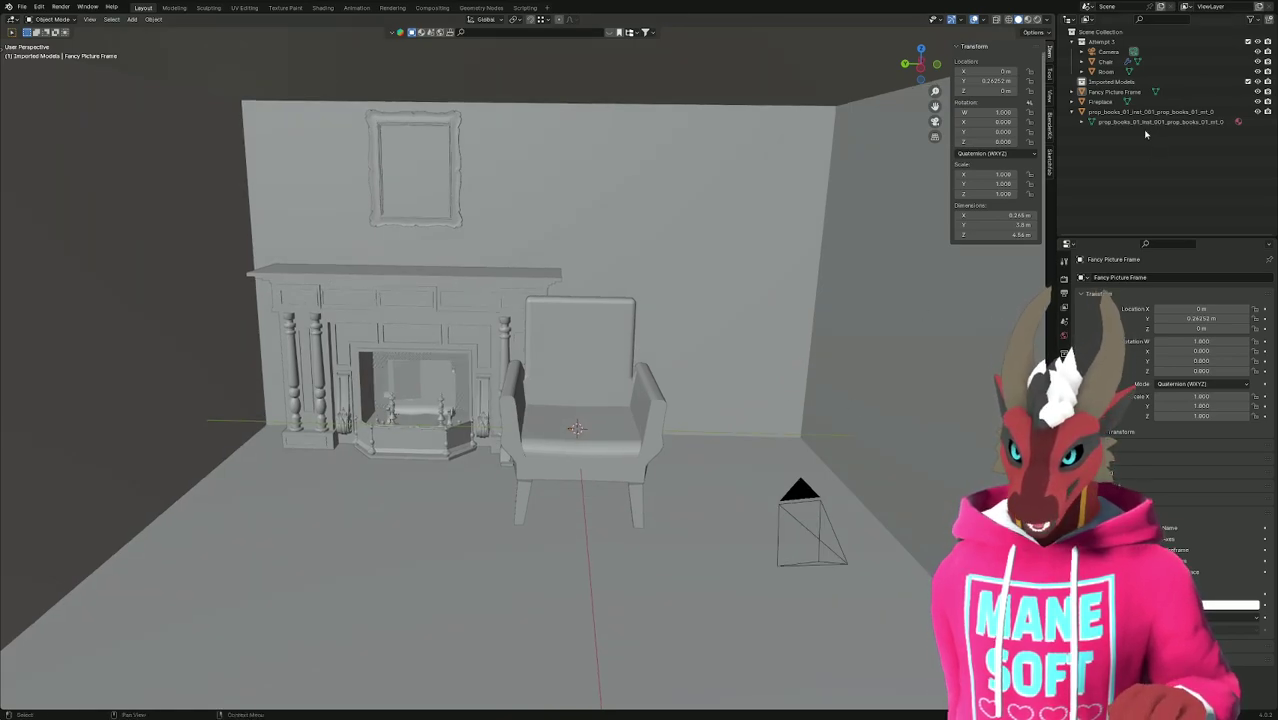
click(1086, 114)
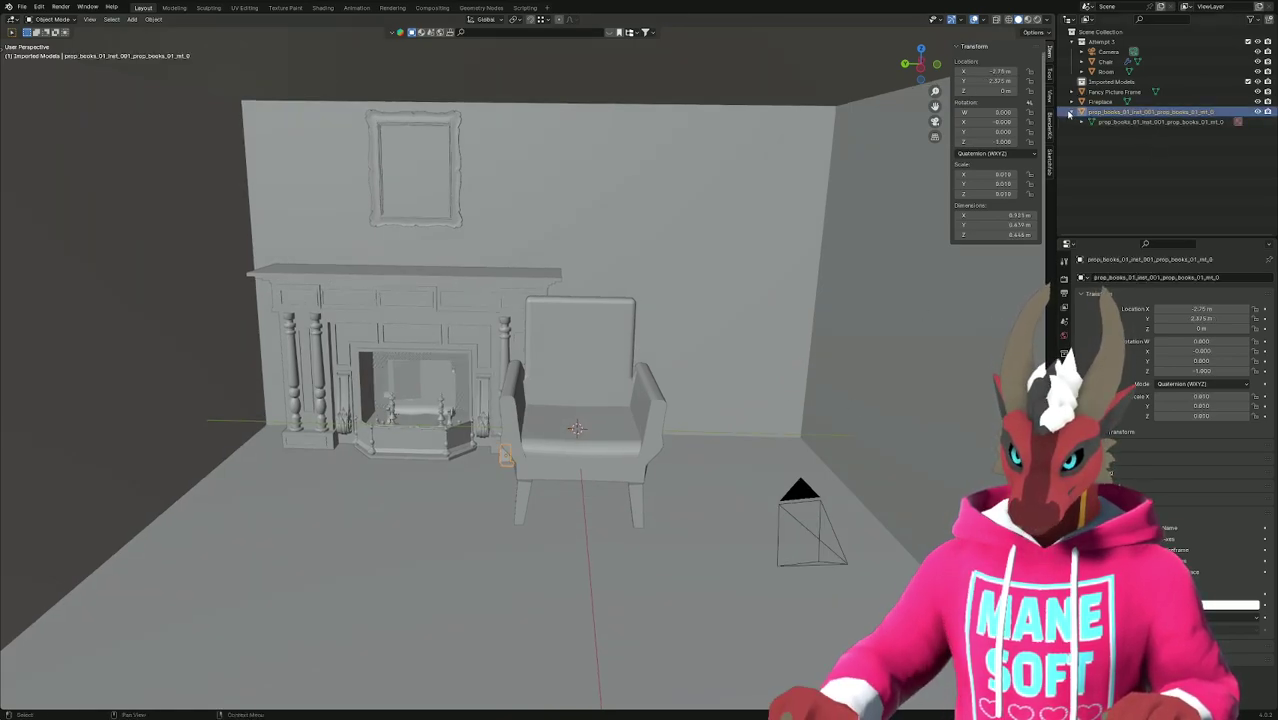
click(1070, 113)
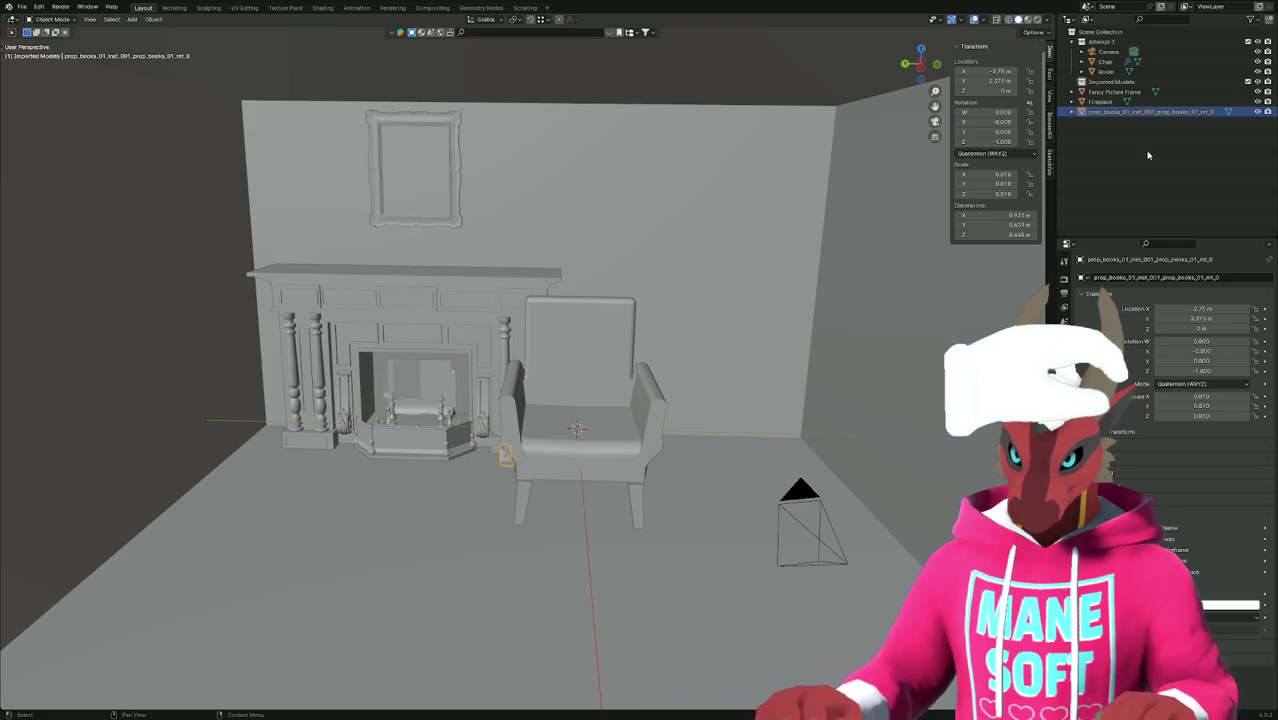
double_click(1118, 114)
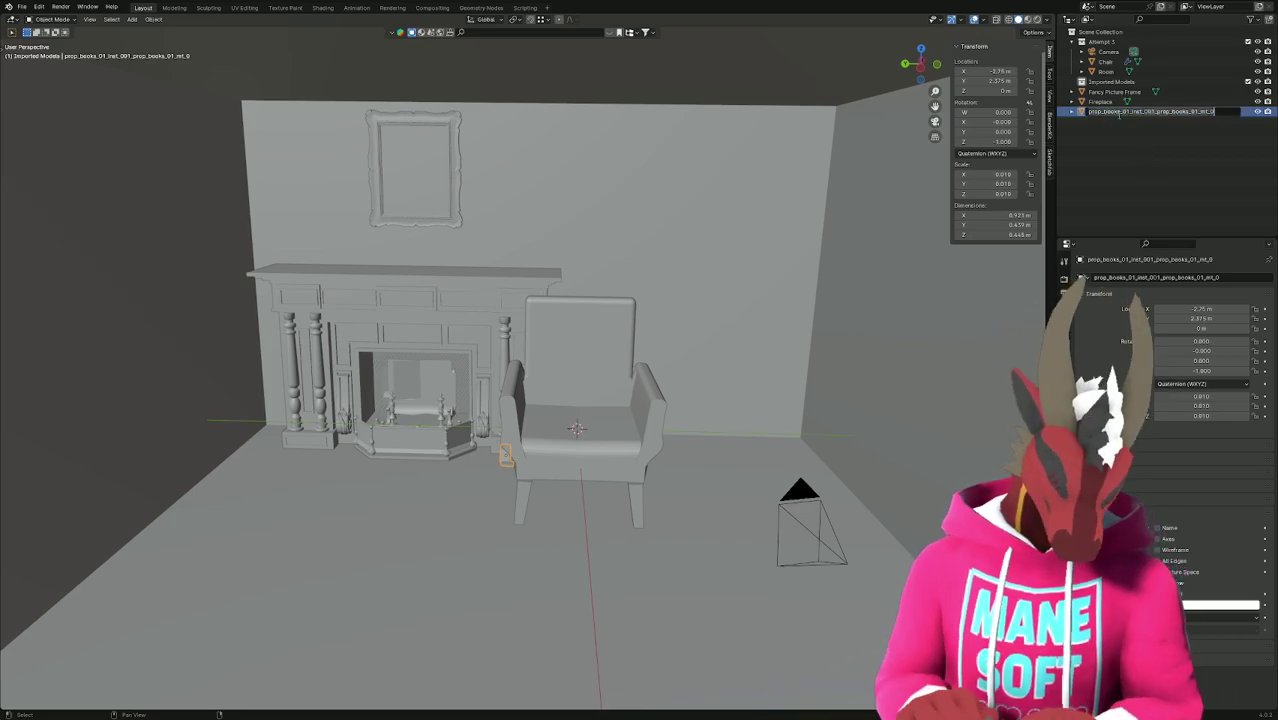
text(Books)
key(Return)
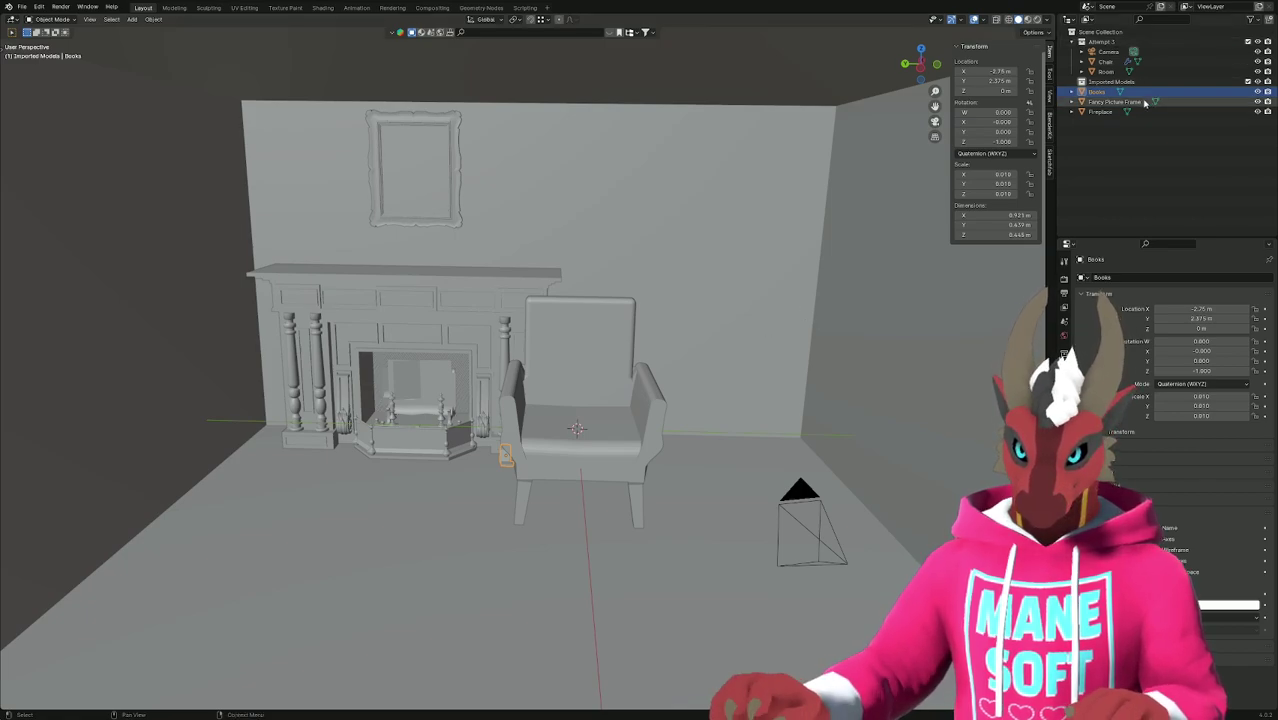
Rotate the whole Books mesh 90° about the global Z axis in Edit Mode.
key(KP_Decimal)
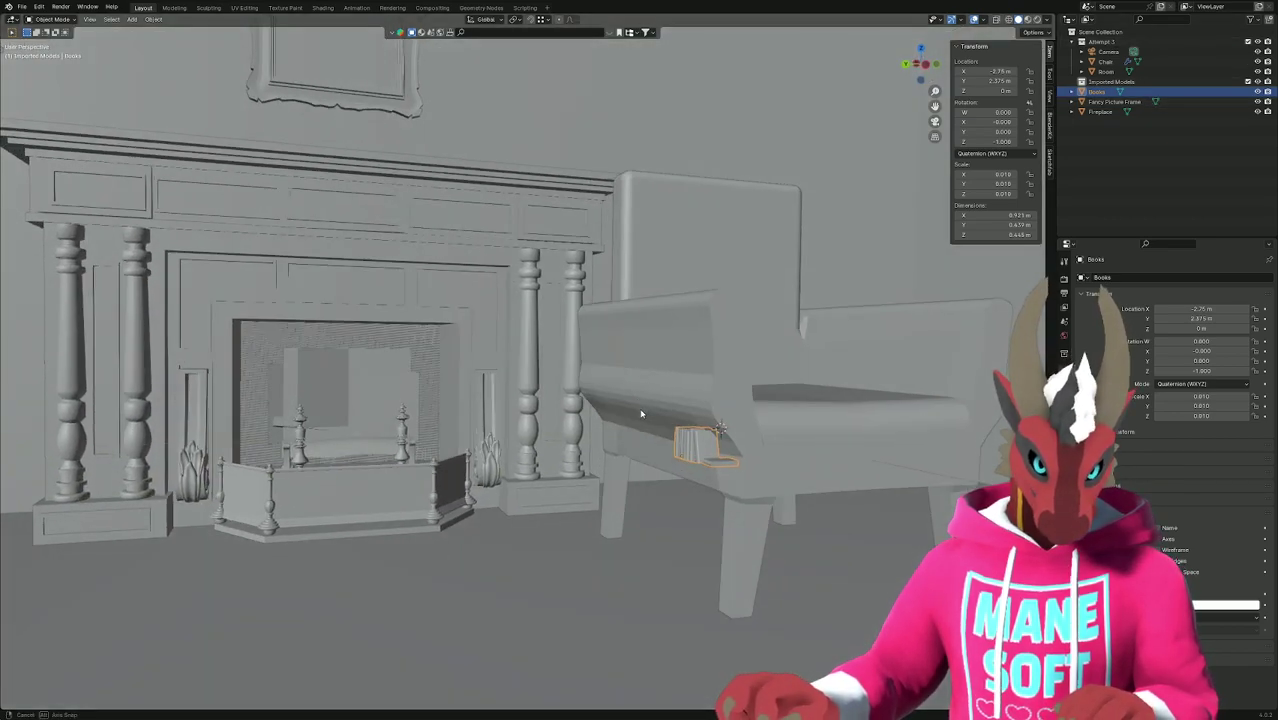
middle_drag(641, 413, 729, 482)
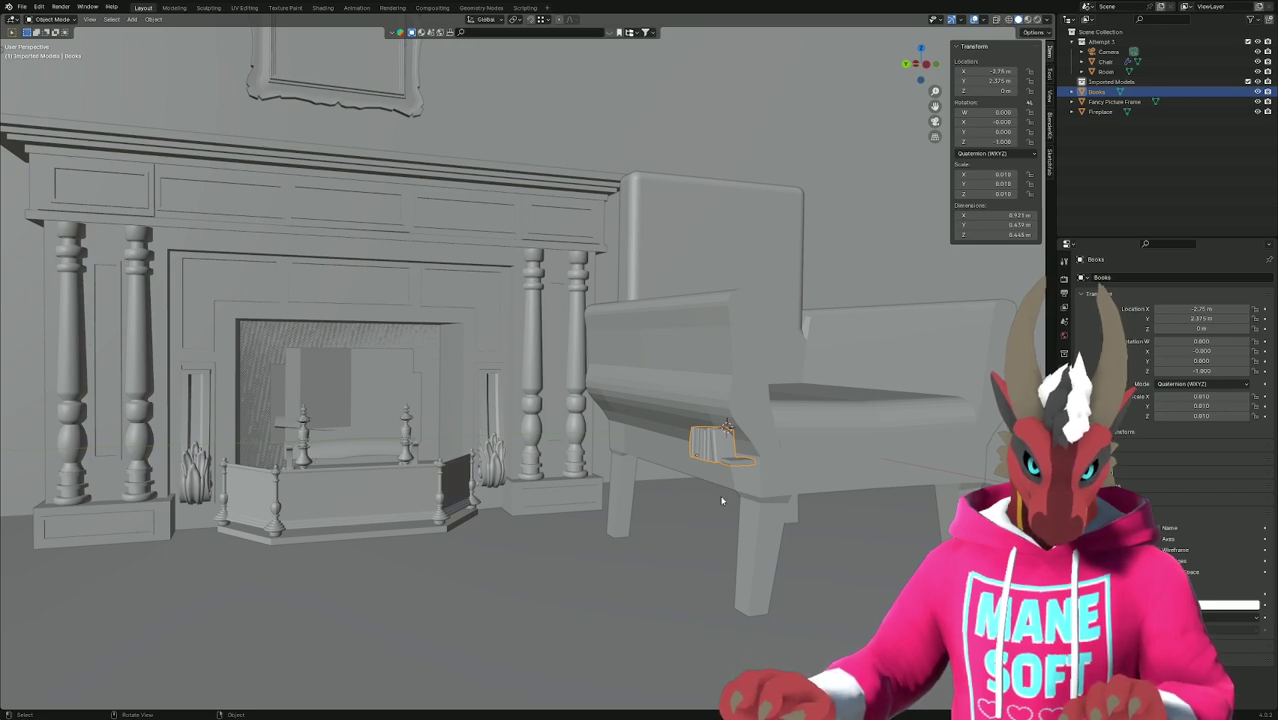
key(Tab)
key(r)
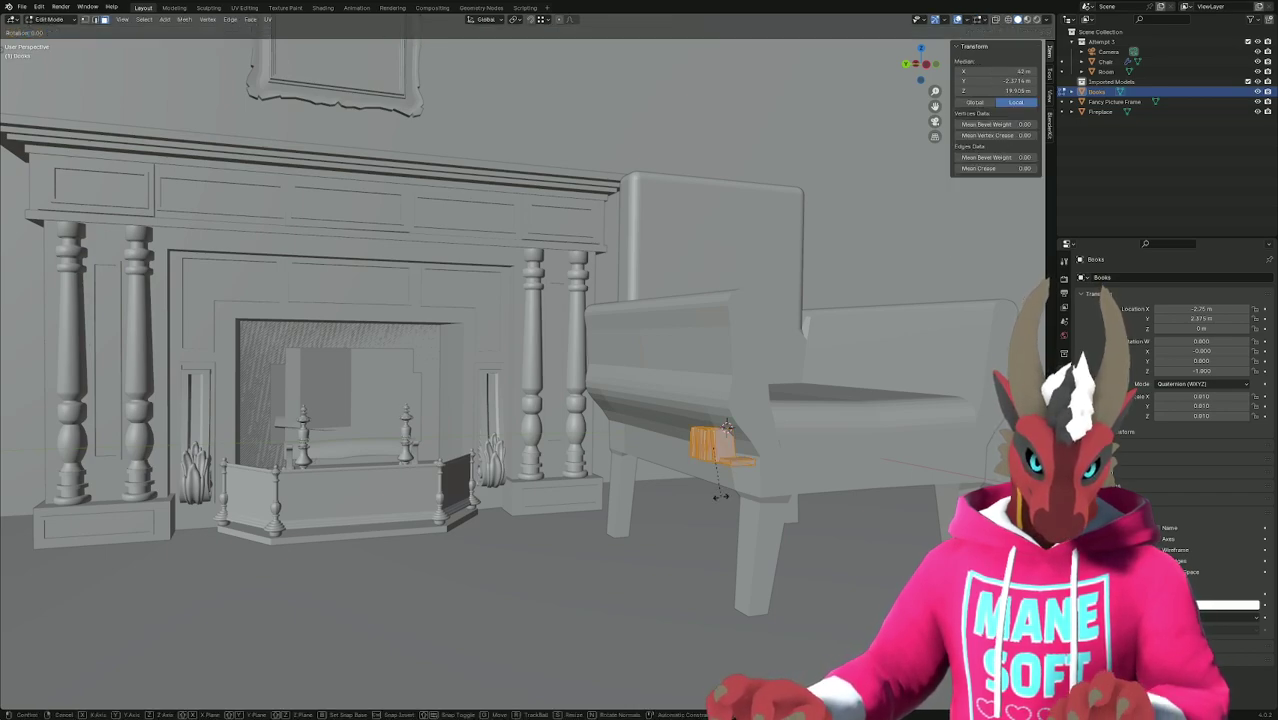
text(z)
text(90)
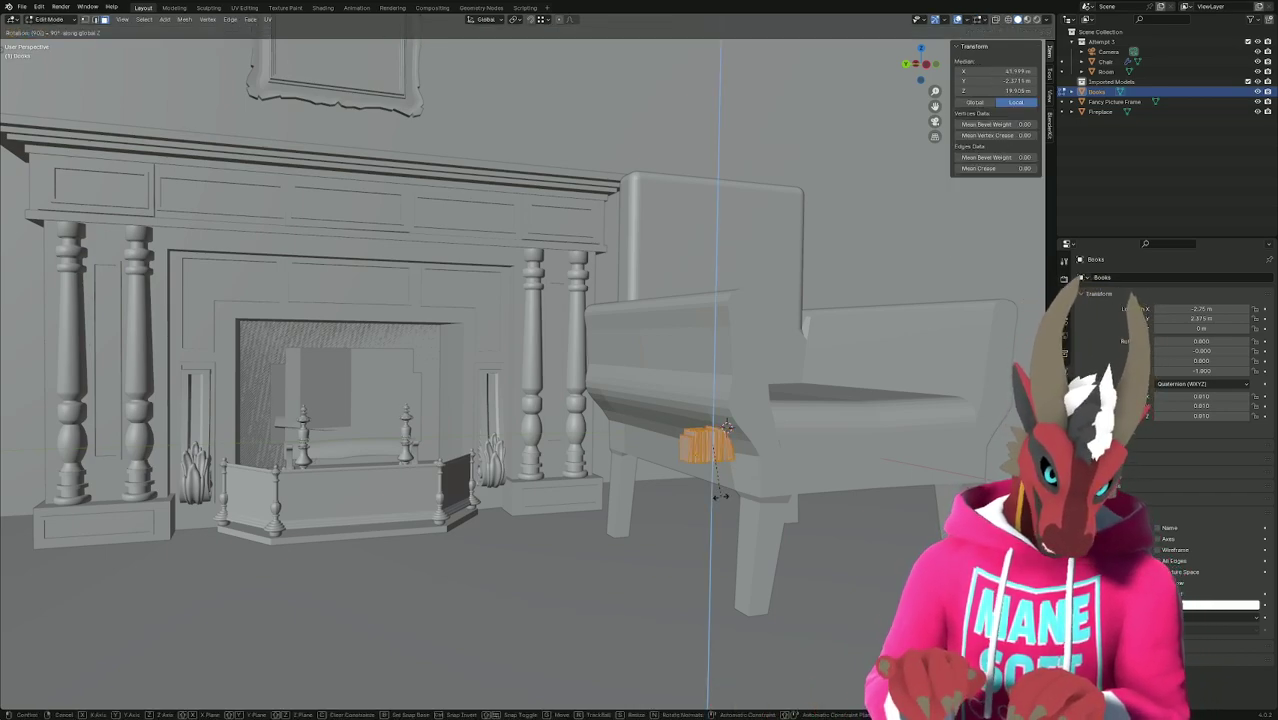
key(Return)
Raise the Books mesh about 4 m along global Z, clear of the chair.
key(g)
key(z)
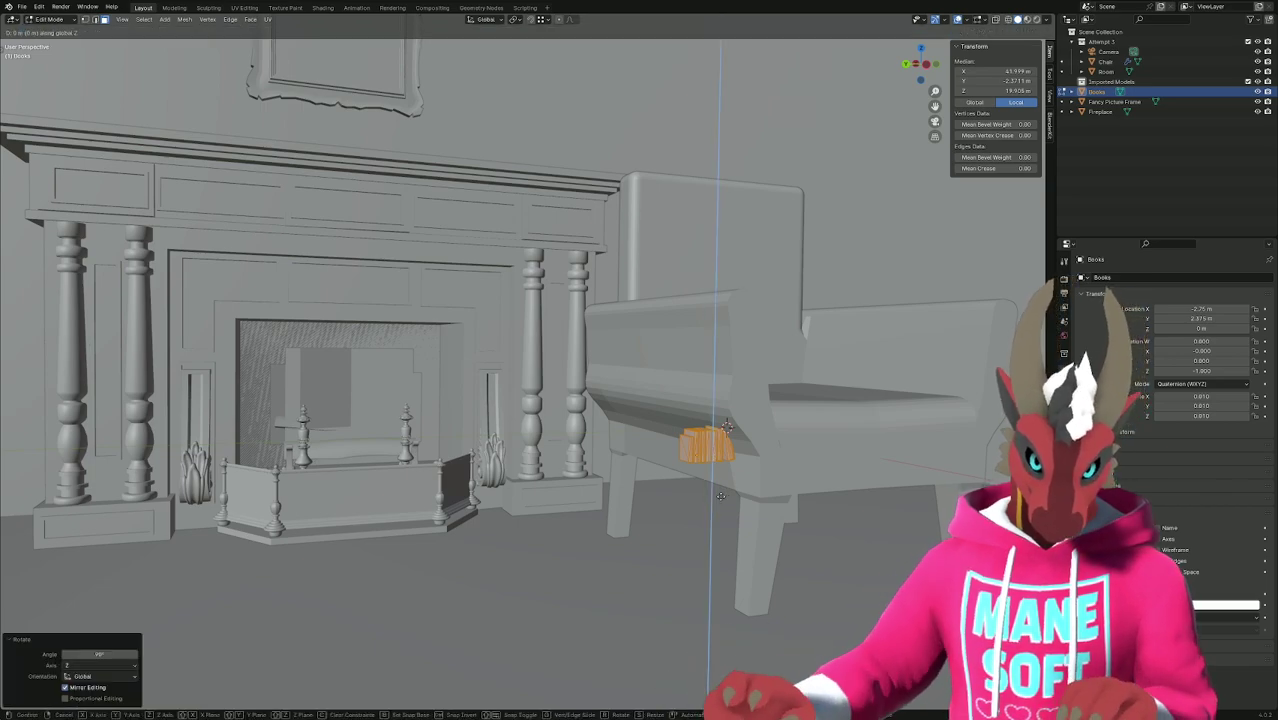
click(716, 240)
middle_drag(716, 240, 697, 232)
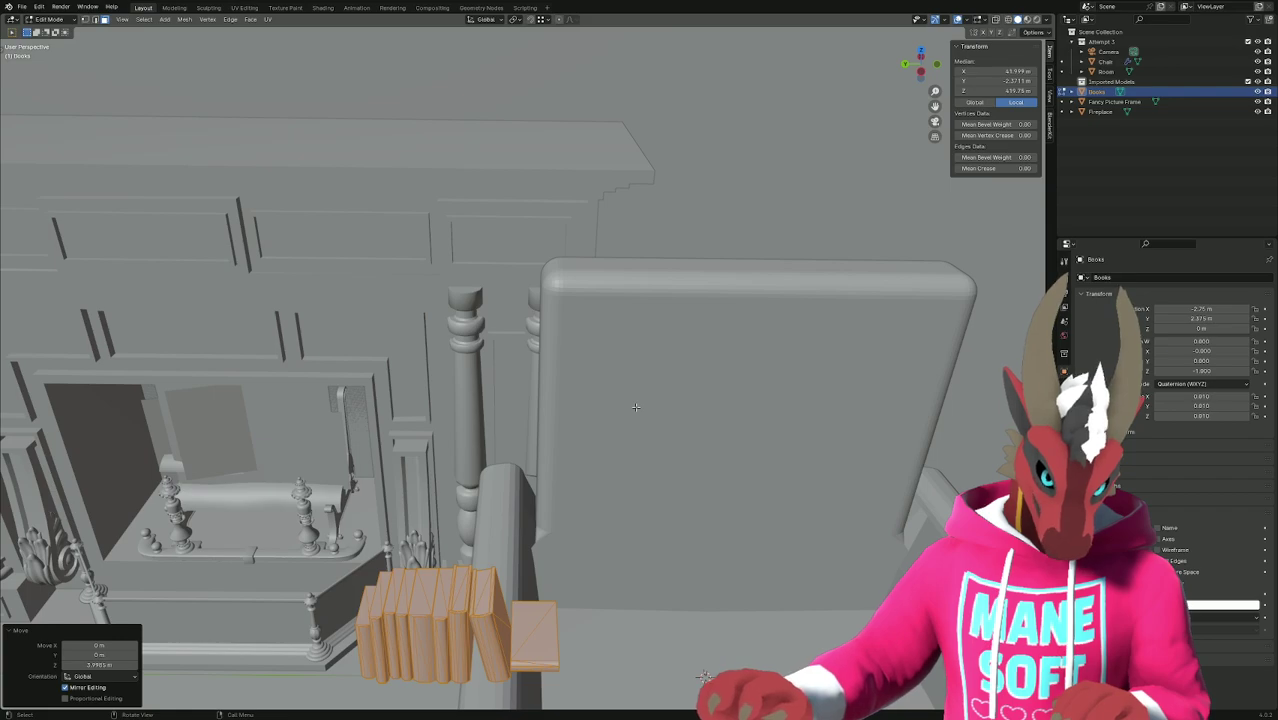
scroll(635, 407, down, 5)
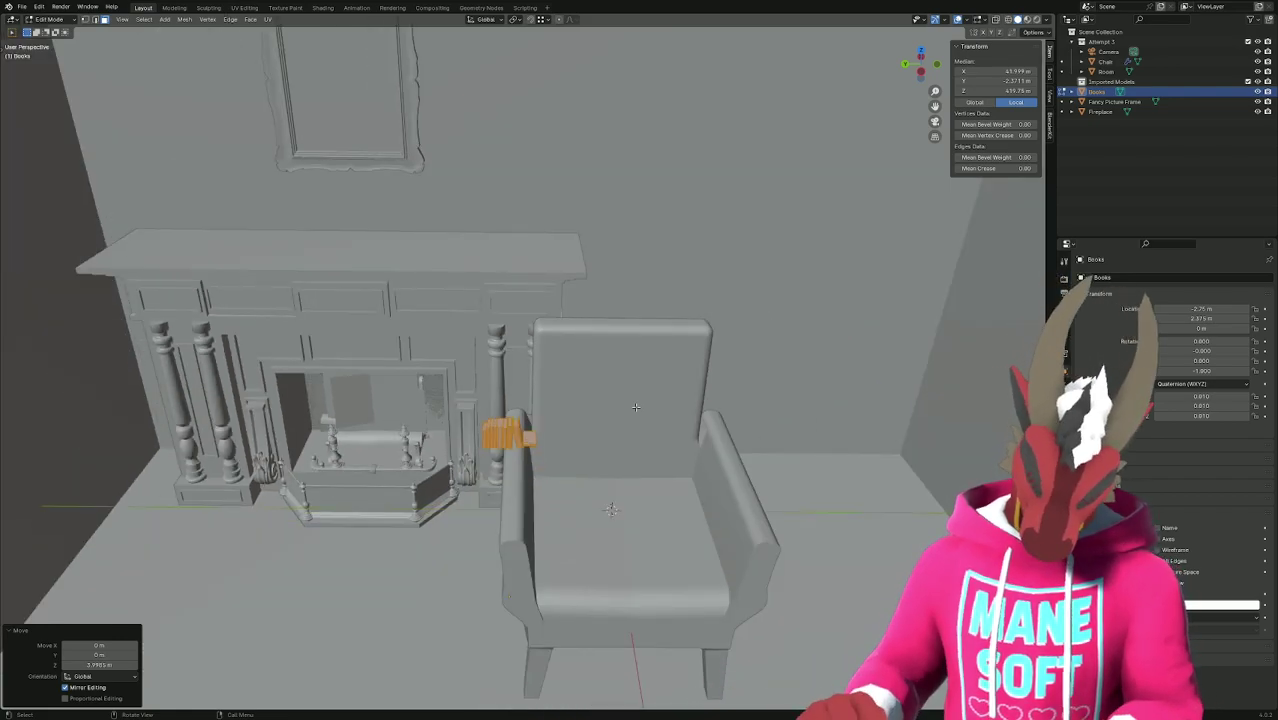
Turn on X-ray in front view and scale the Books mesh up uniformly by about 2.1.
key(KP_1)
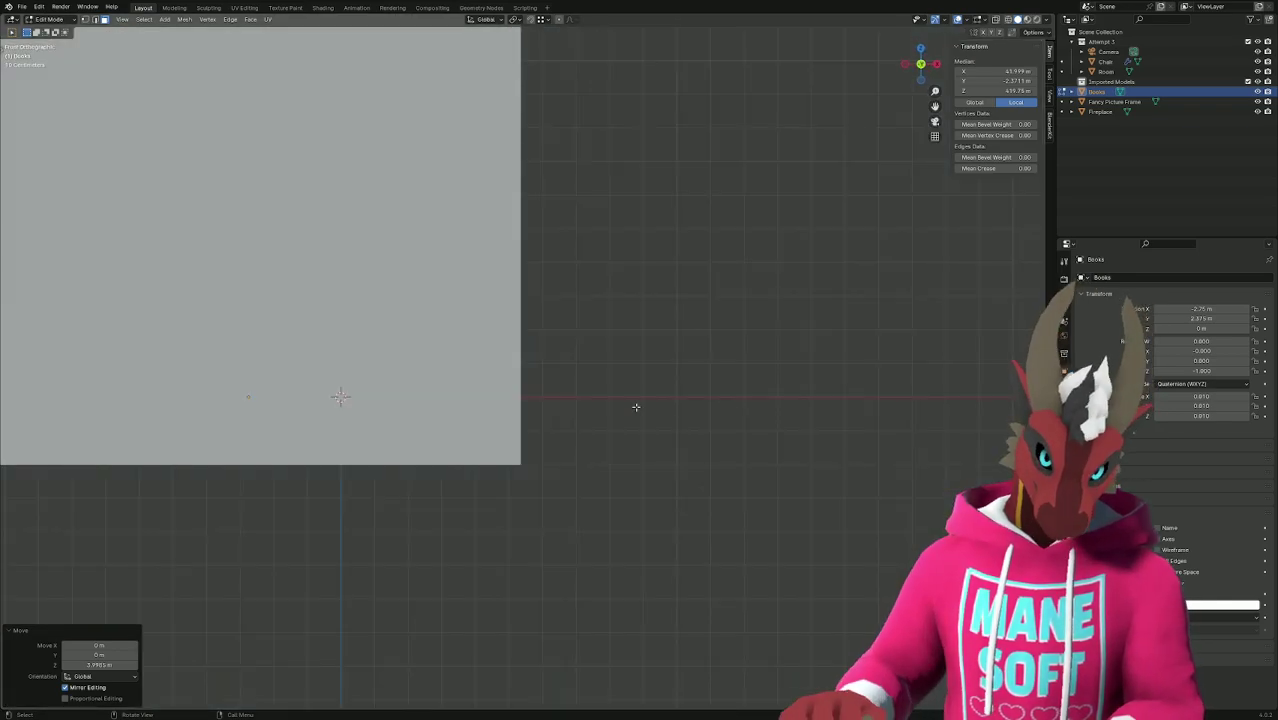
key(s)
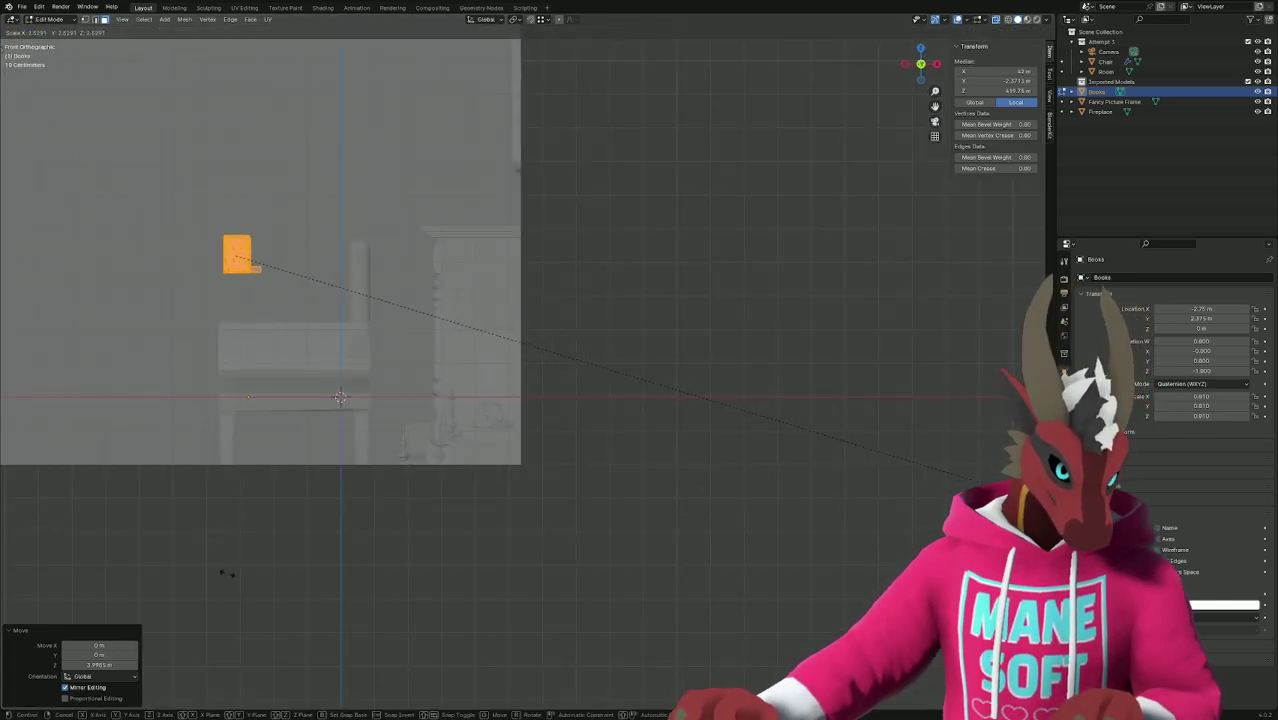
click(82, 475)
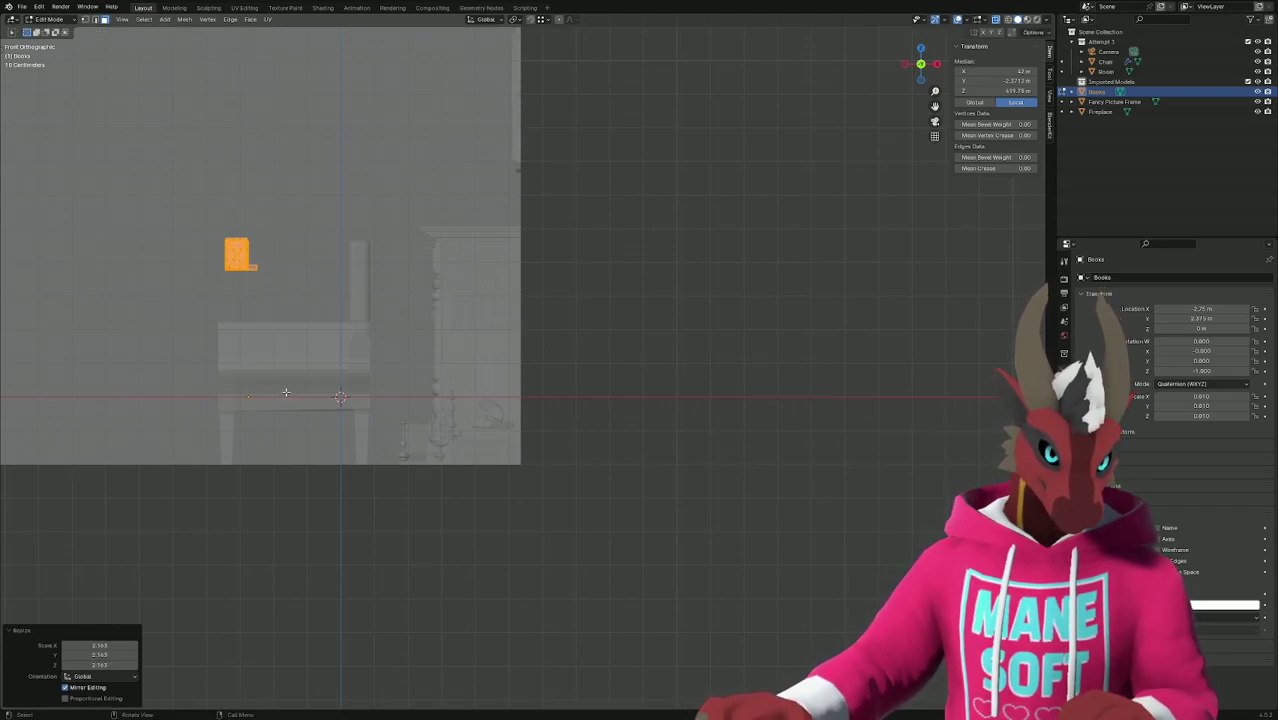
In front view, move the Books mesh about 7.83 m along X to the rear wall at the fireplace.
middle_drag(285, 393, 382, 461)
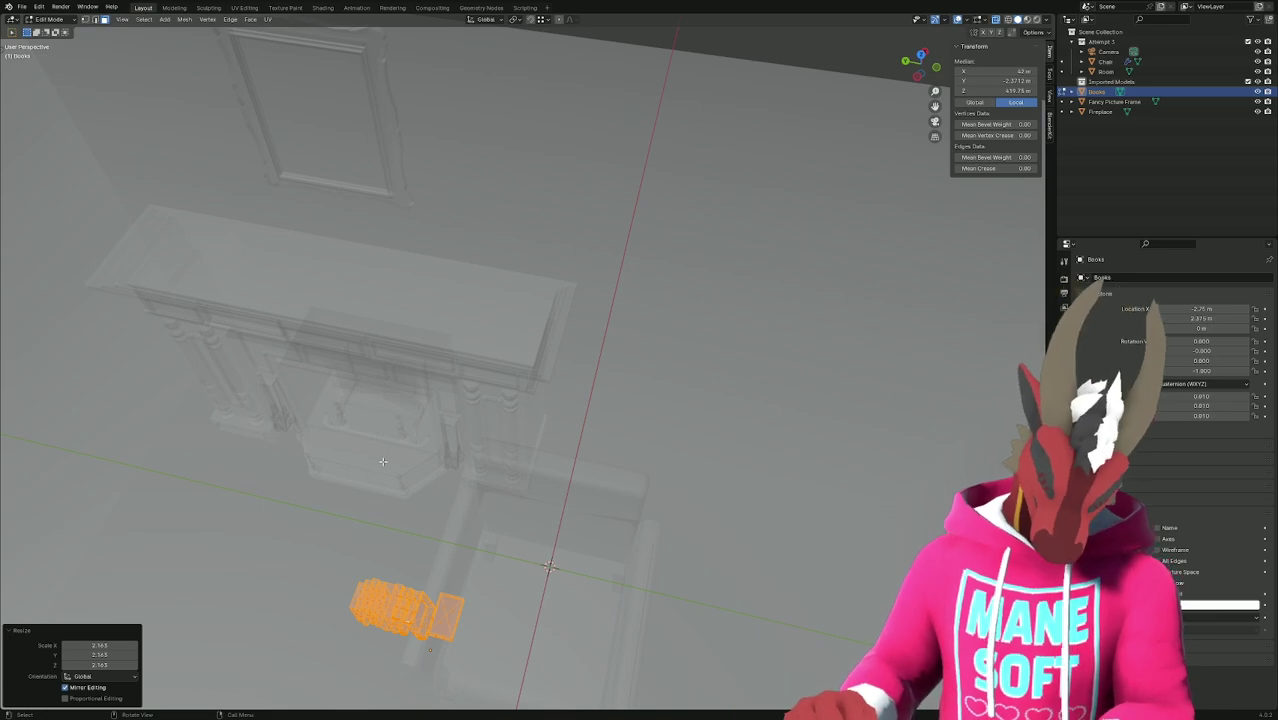
key(KP_1)
key(g)
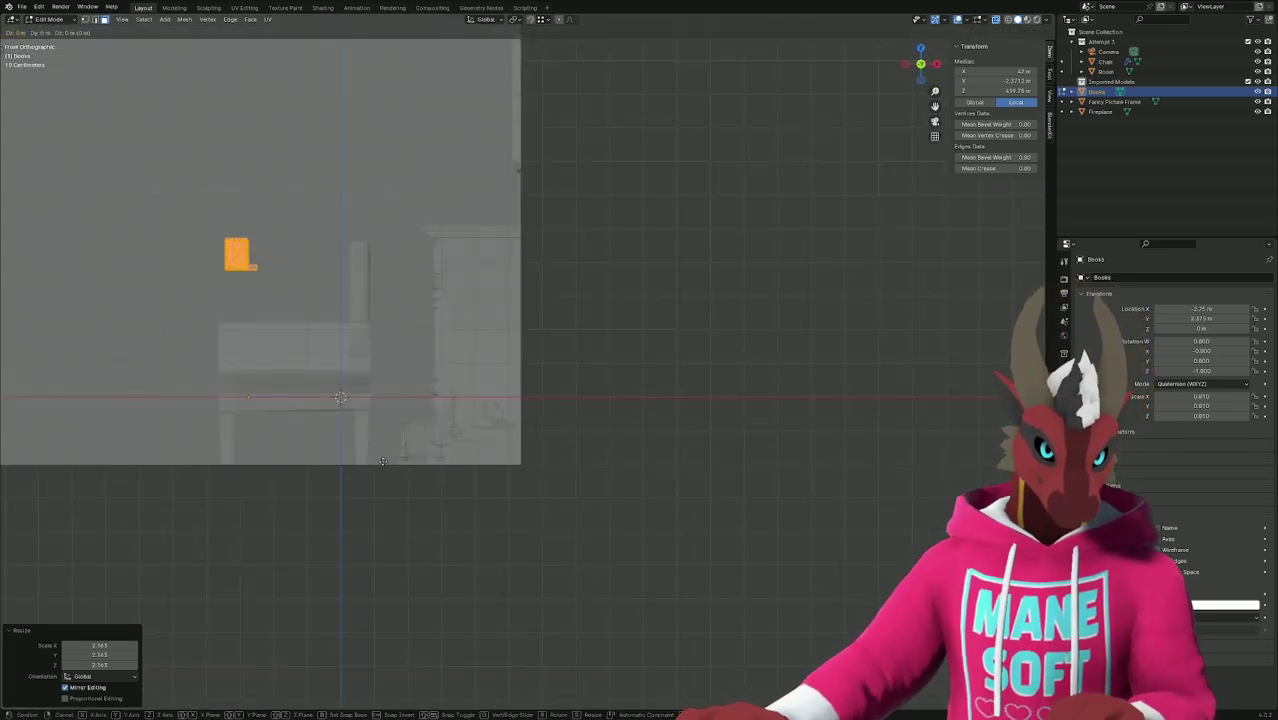
key(x)
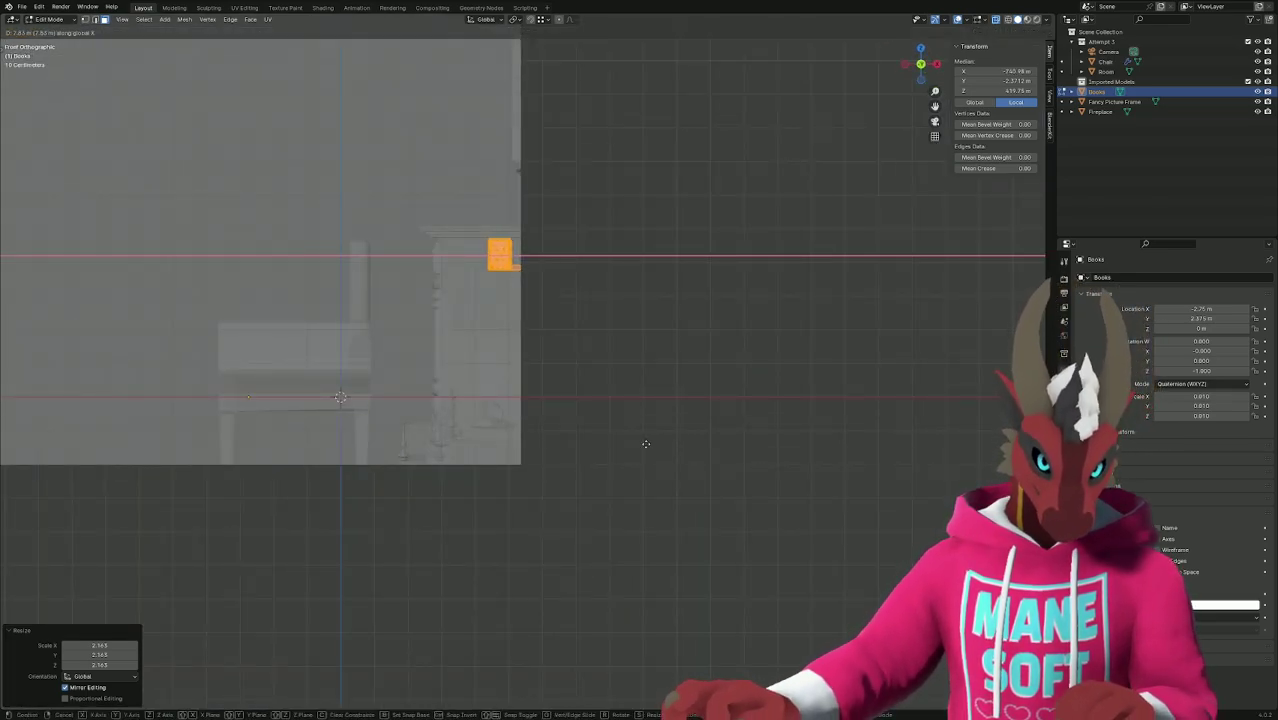
click(645, 444)
Nudge the Books mesh about 0.02 m along X to the wall and raise it about 1.32 m onto the fireplace mantel.
scroll(599, 391, up, 2)
scroll(533, 271, up, 4)
shift+middle_drag(533, 271, 531, 394)
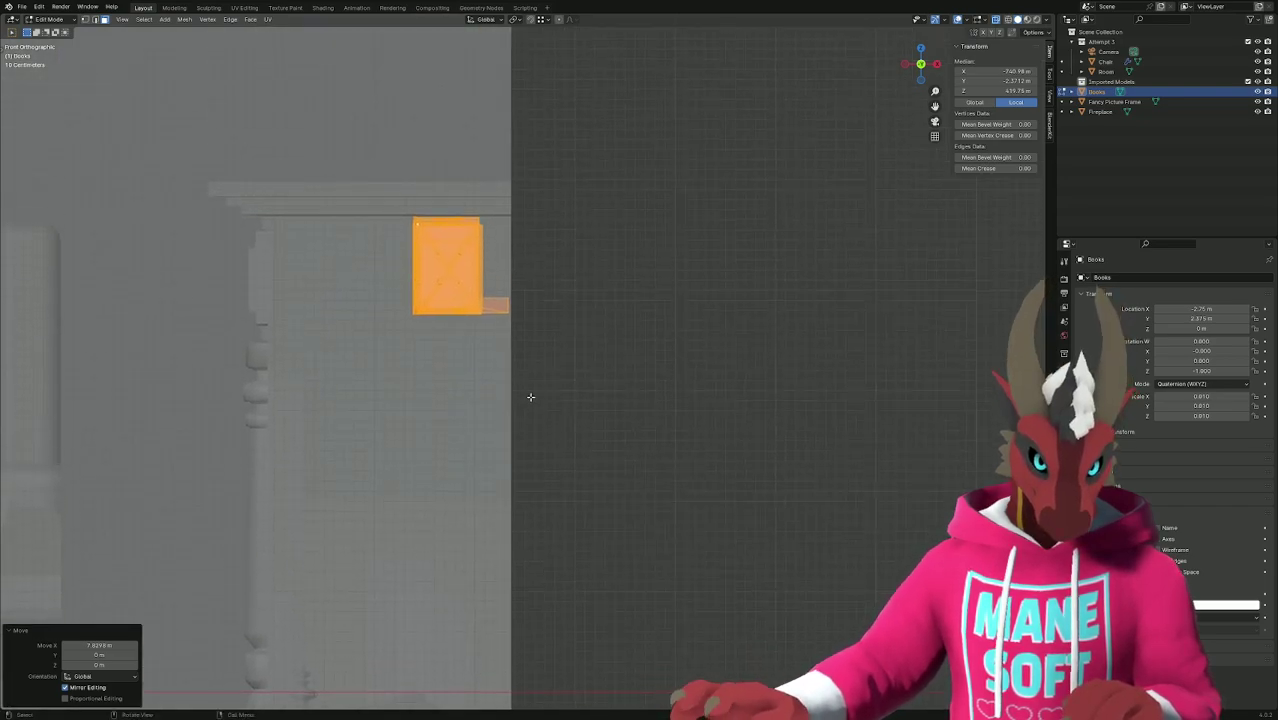
scroll(531, 380, up, 3)
shift+middle_drag(531, 283, 551, 385)
key(g)
key(x)
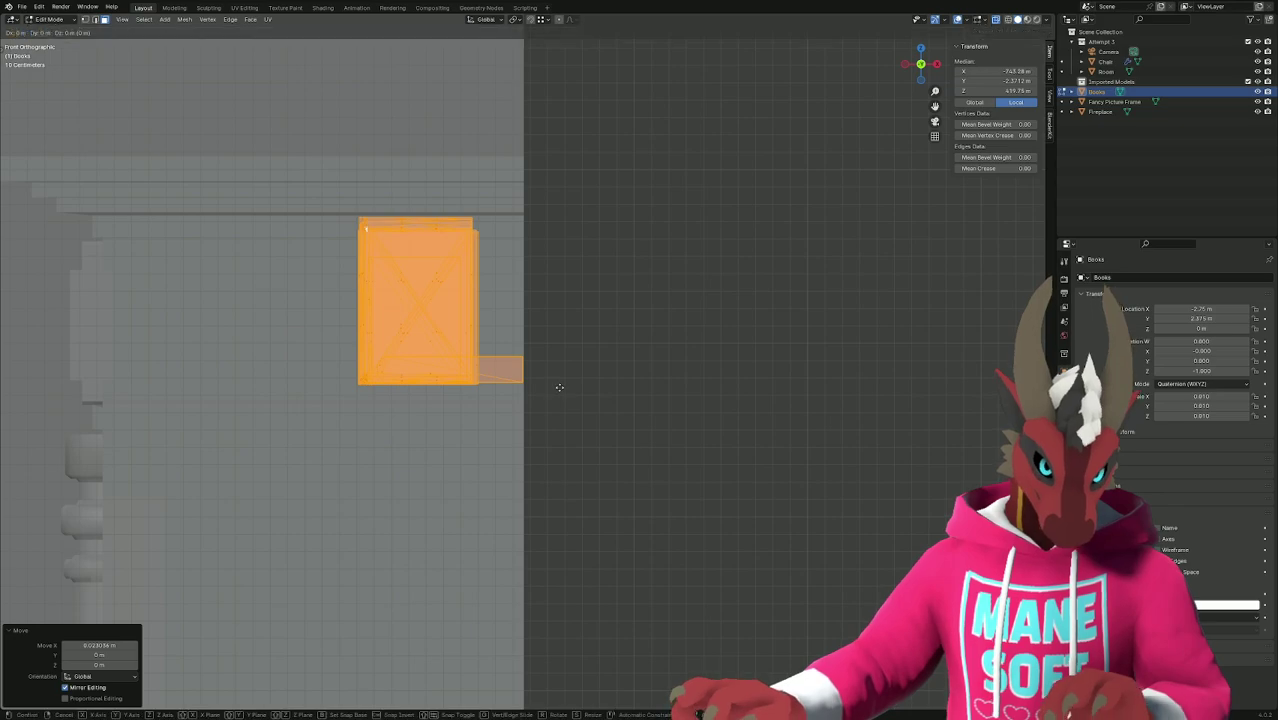
key(z)
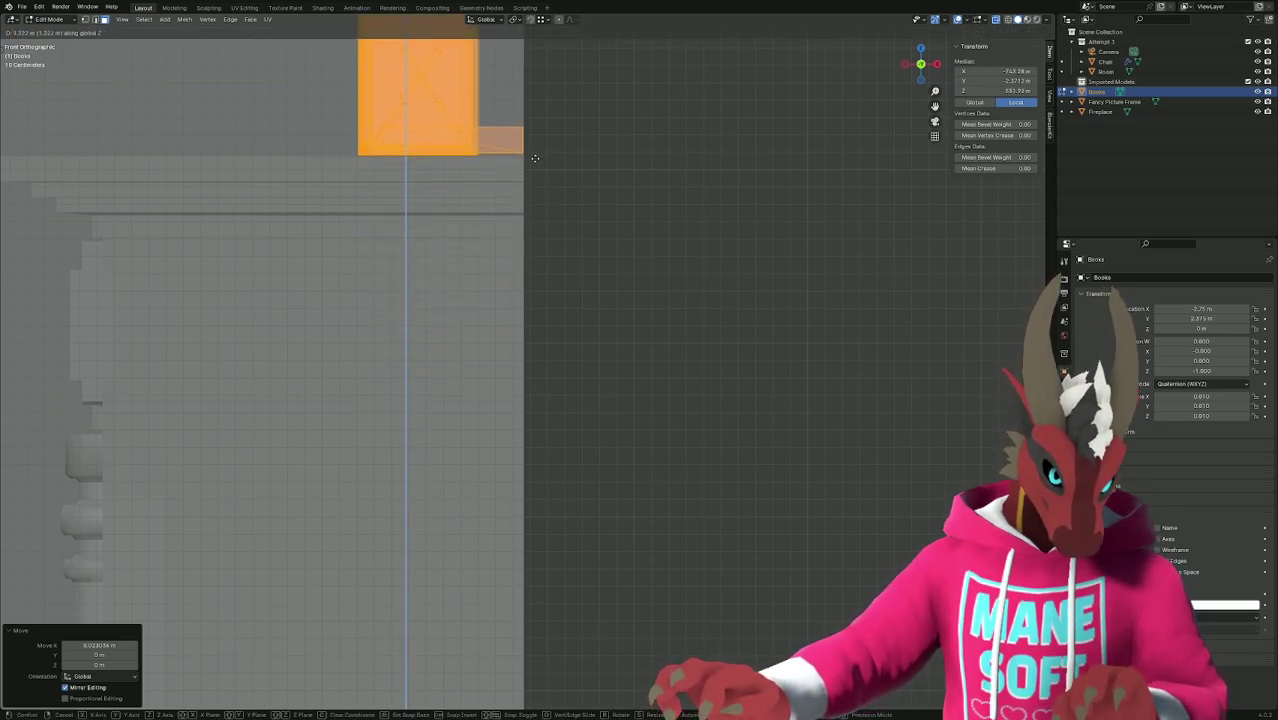
click(535, 159)
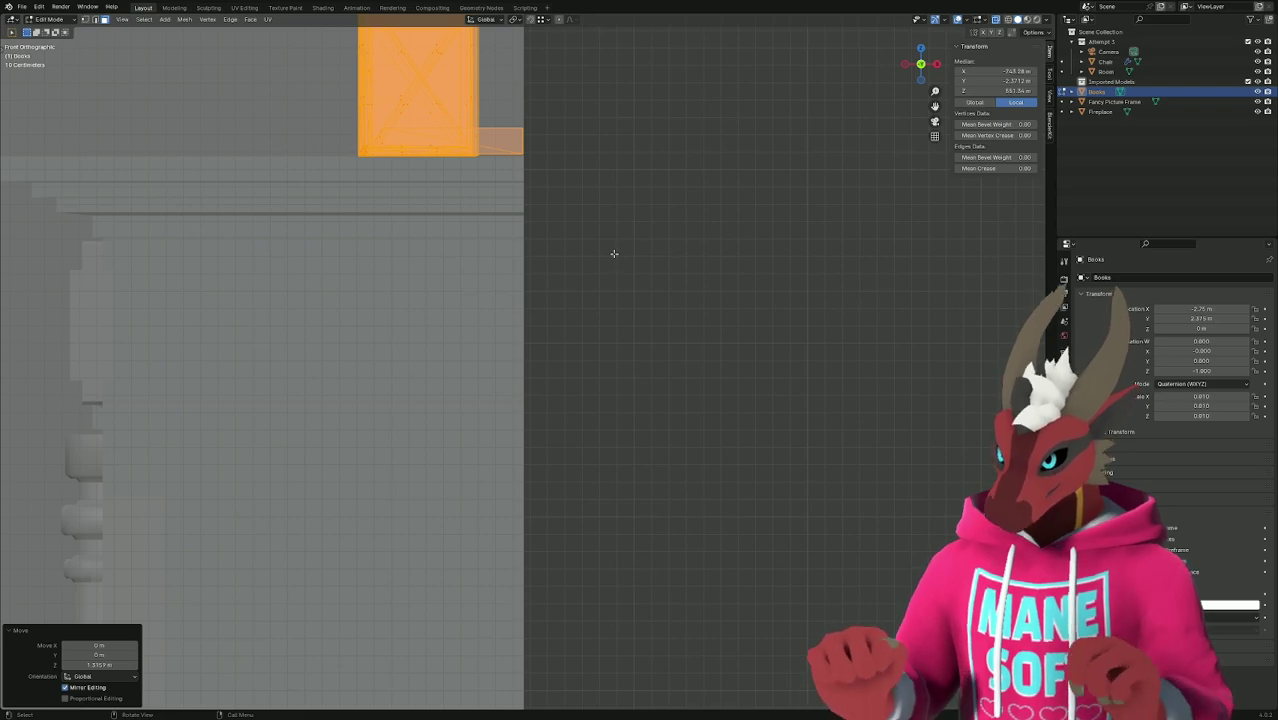
middle_drag(613, 244, 726, 279)
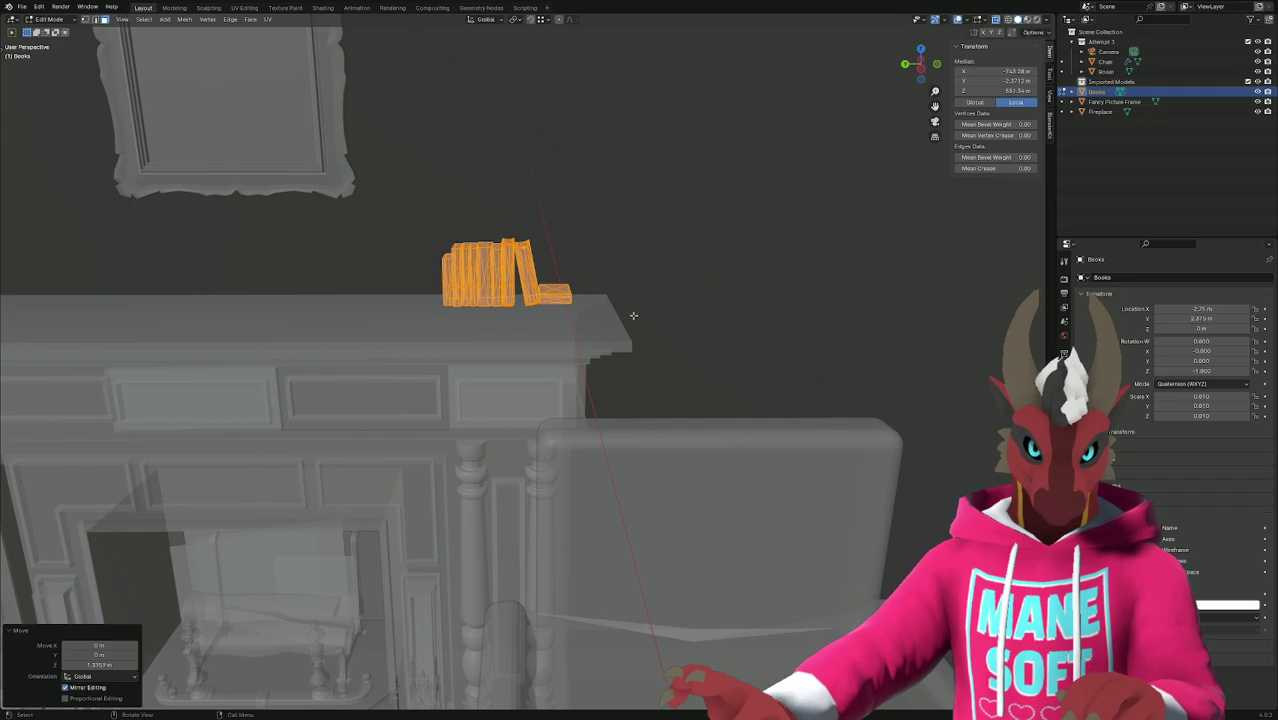
middle_drag(619, 318, 590, 325)
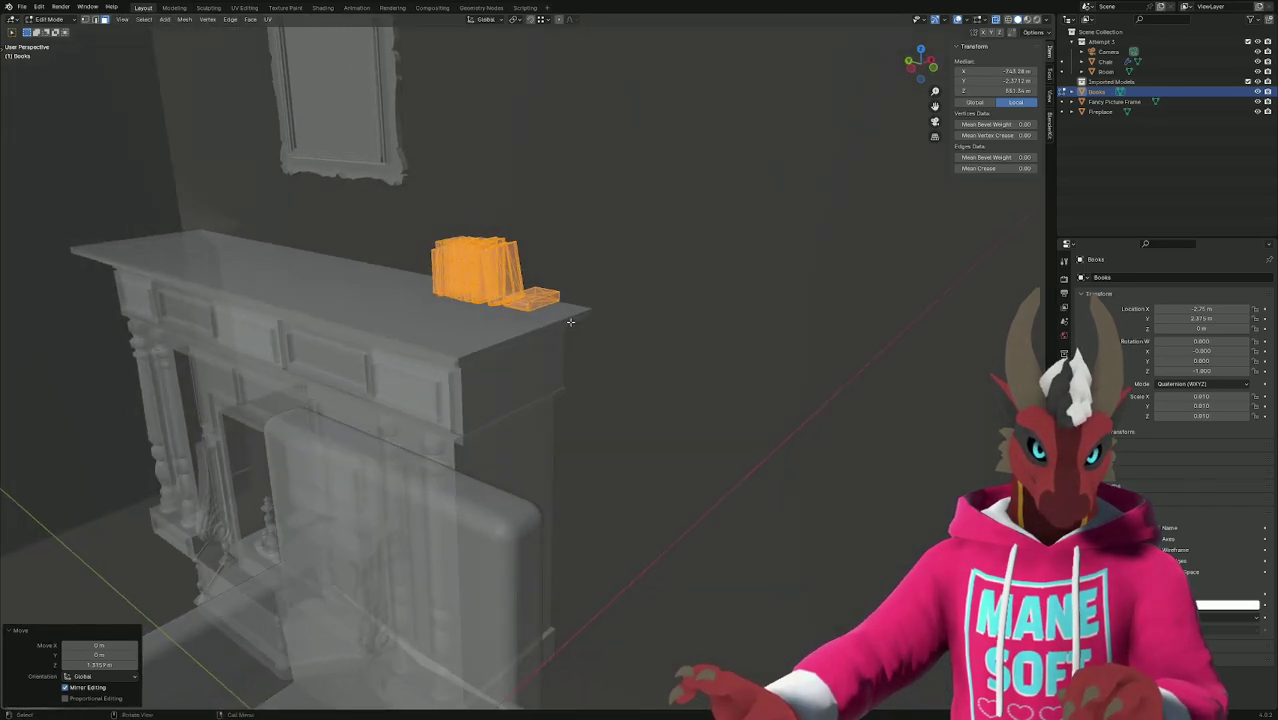
Scale the Books mesh on the mantel up by about 1.48 and check its fit in front view.
key(s)
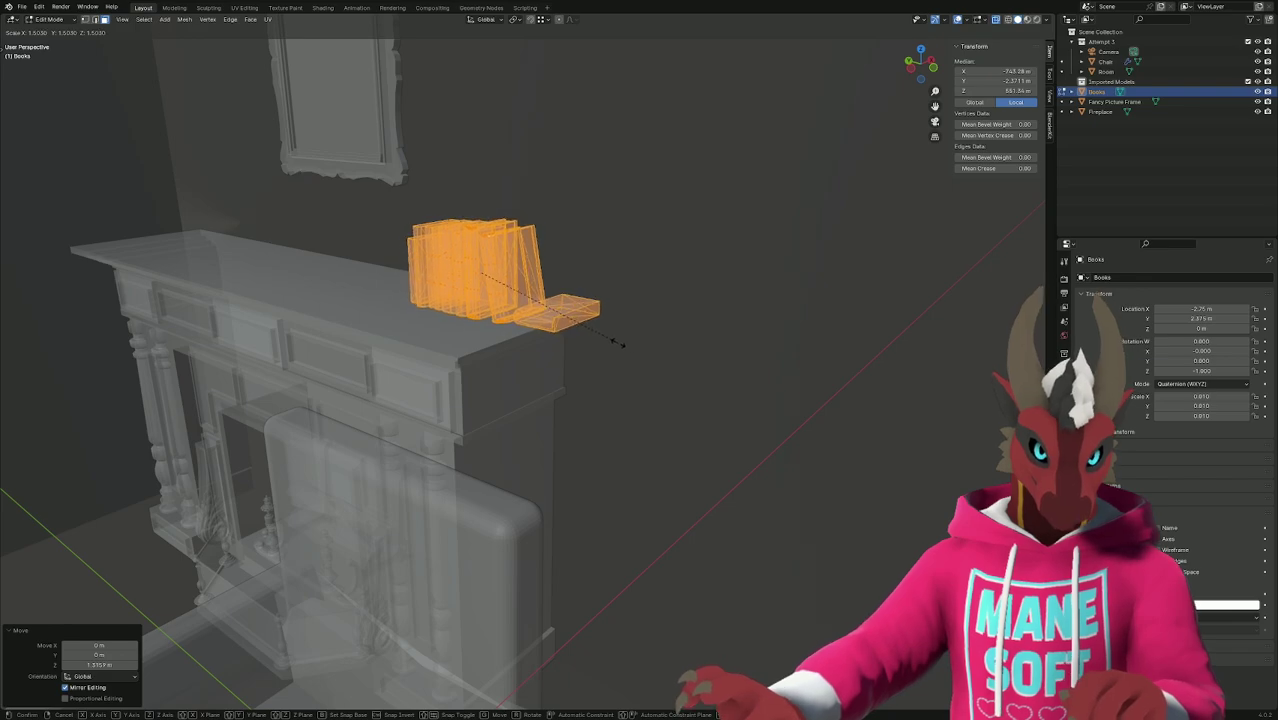
click(619, 344)
middle_drag(615, 360, 595, 377)
key(KP_1)
scroll(595, 377, up, 3)
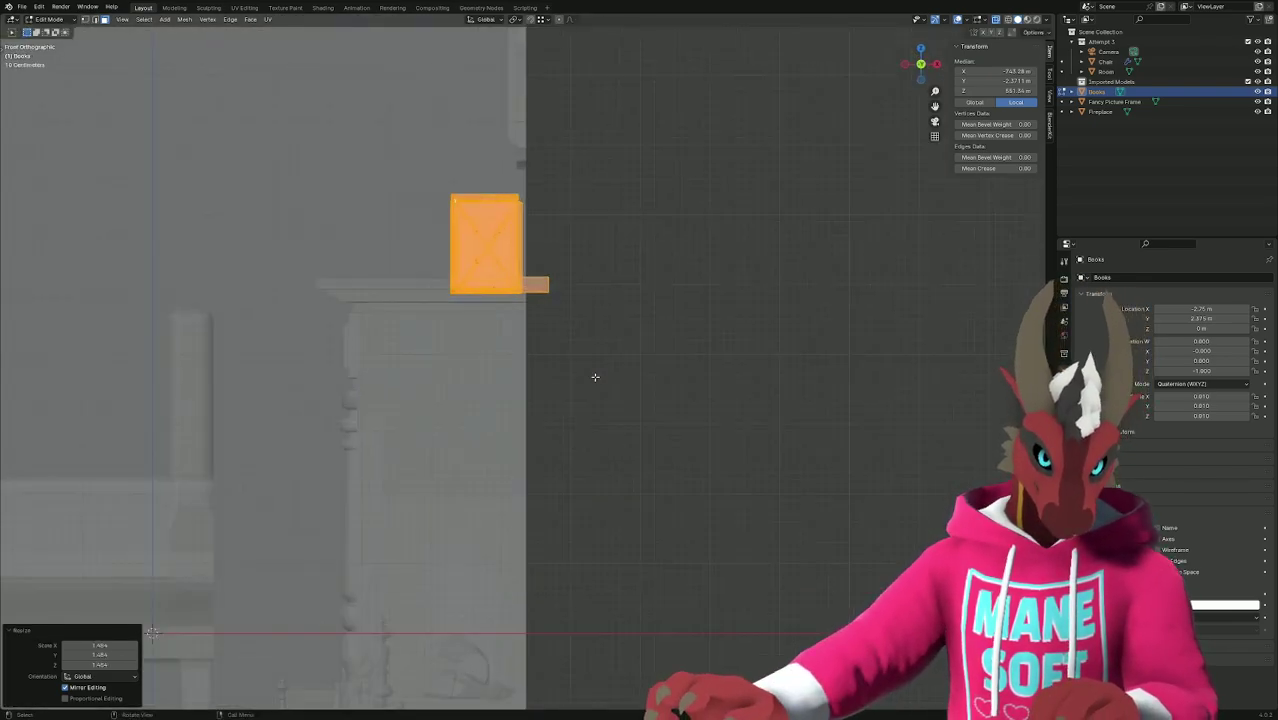
Raise the Books mesh about 0.21 m onto the mantel top, move it about -0.8 m along X away from the wall, and deselect it.
key(g)
key(z)
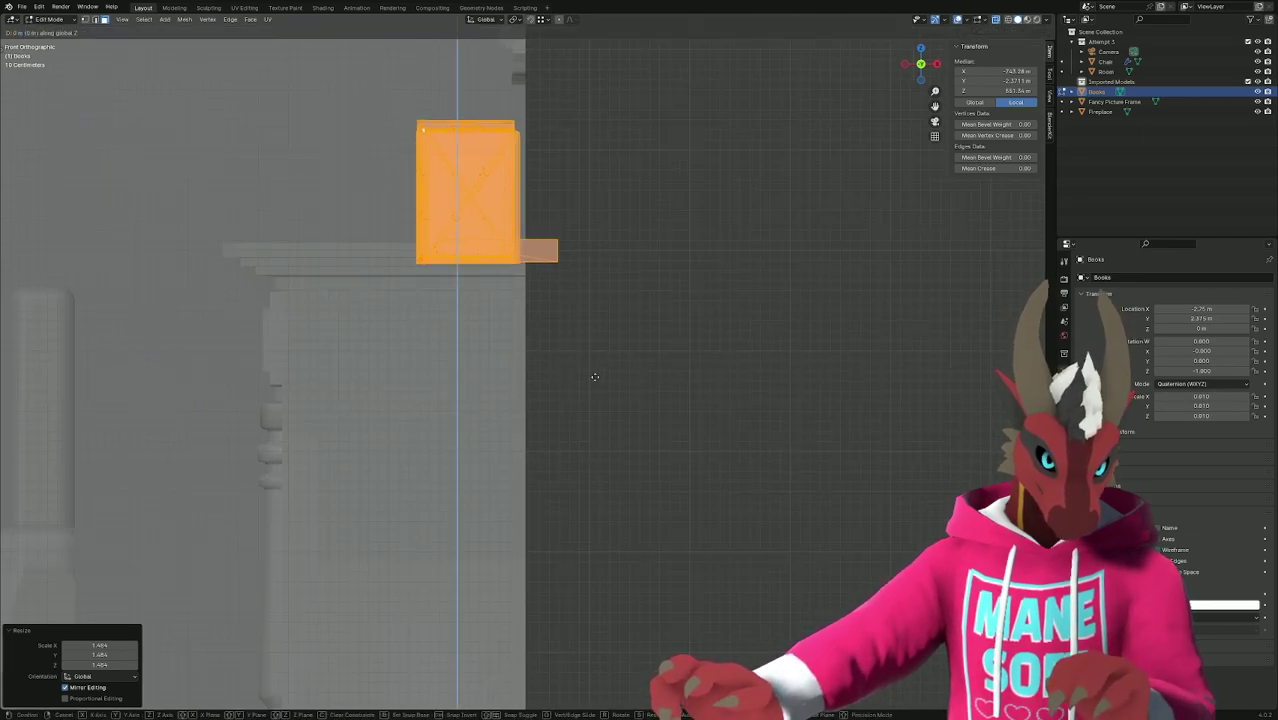
click(589, 356)
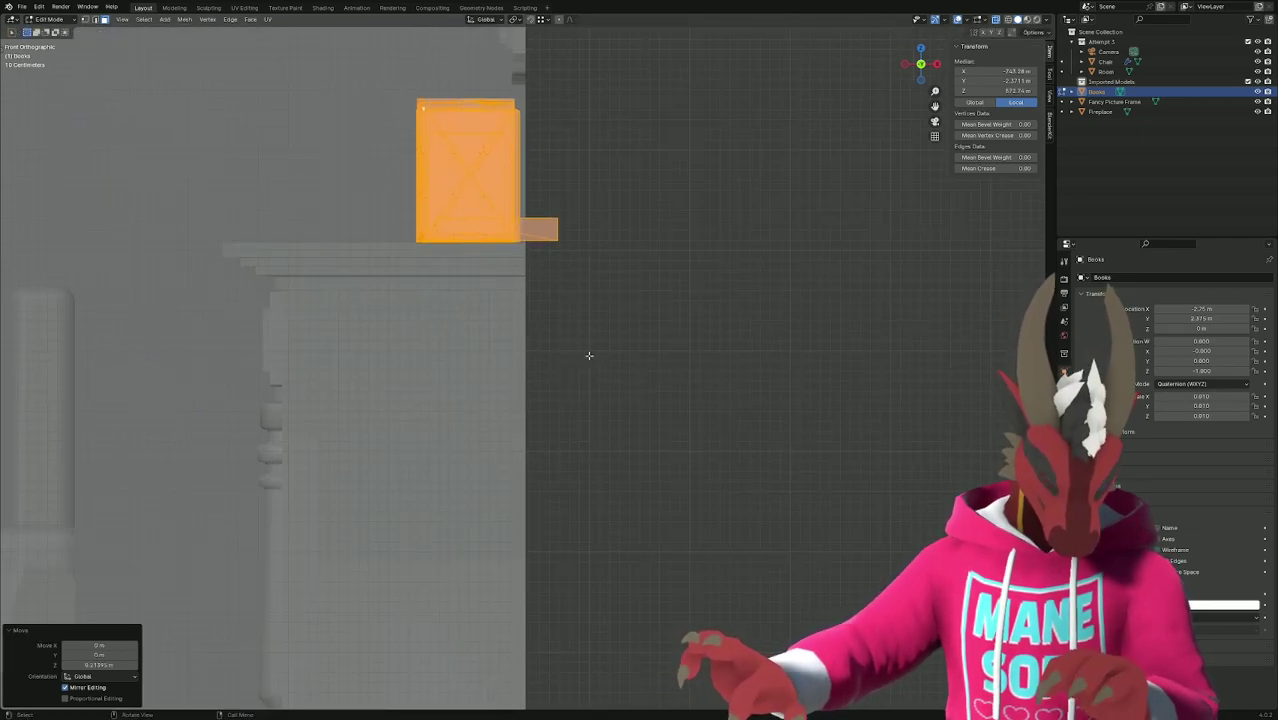
key(g)
key(x)
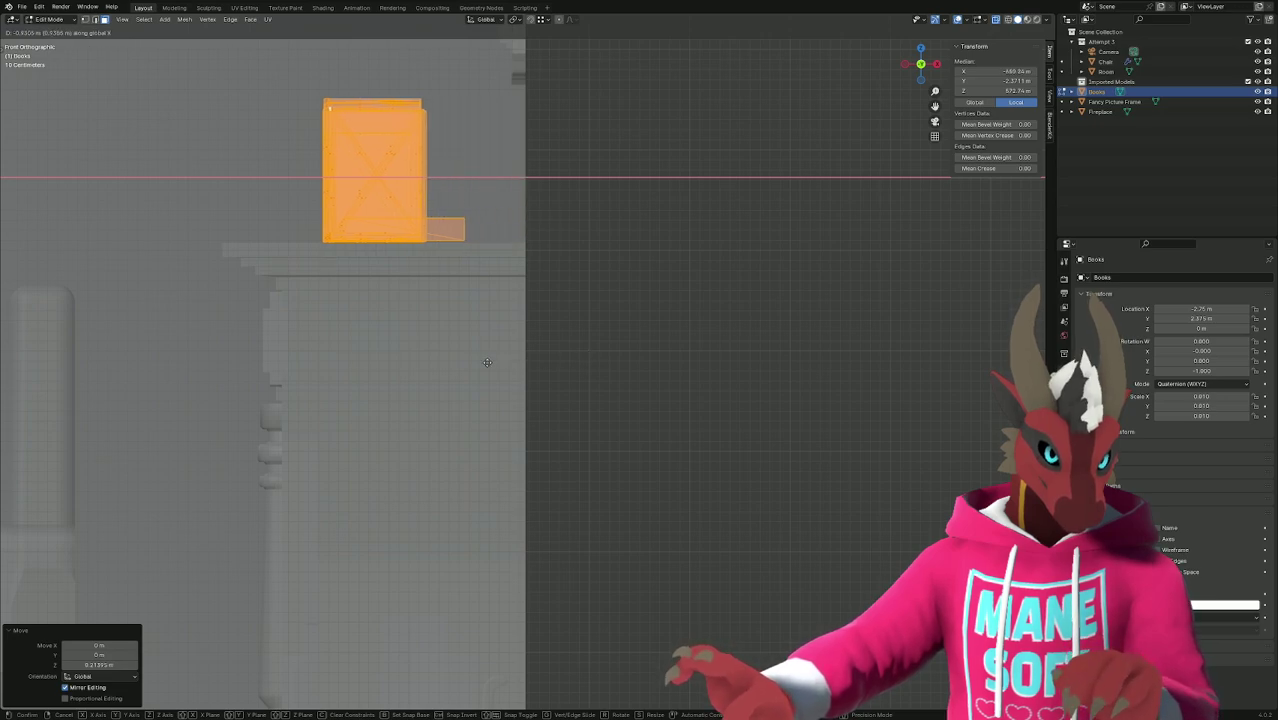
click(519, 373)
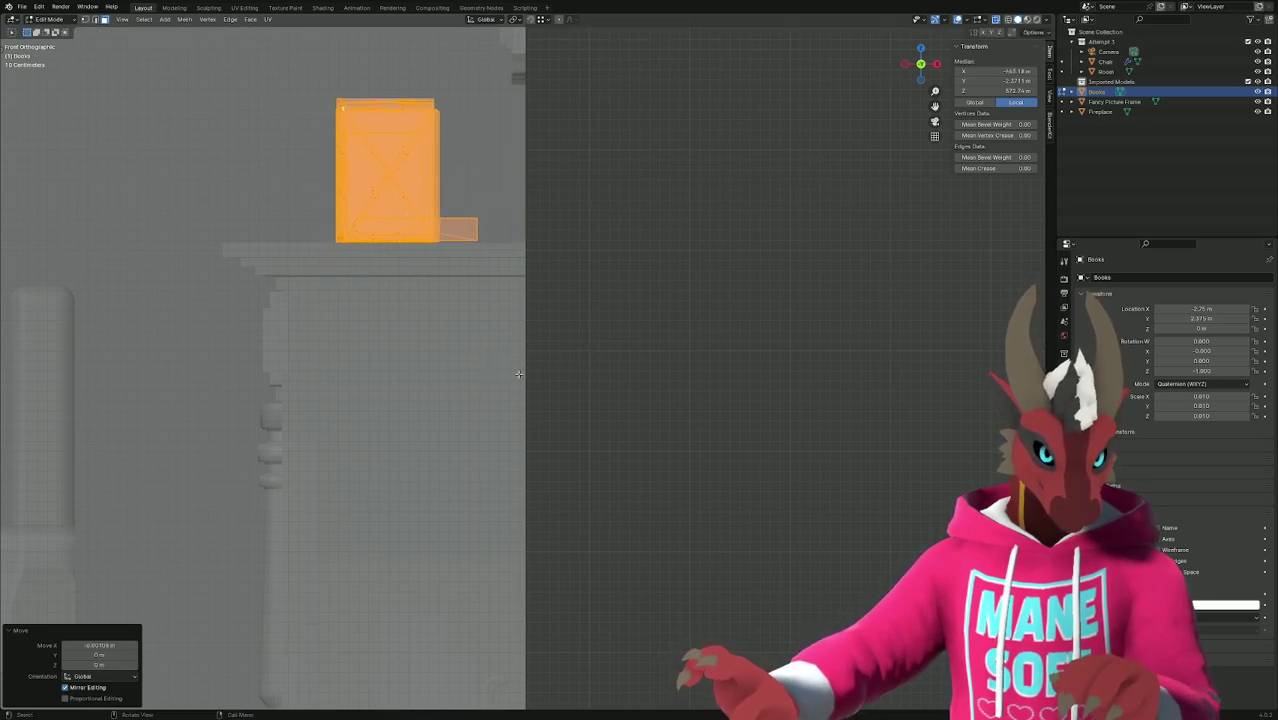
click(645, 387)
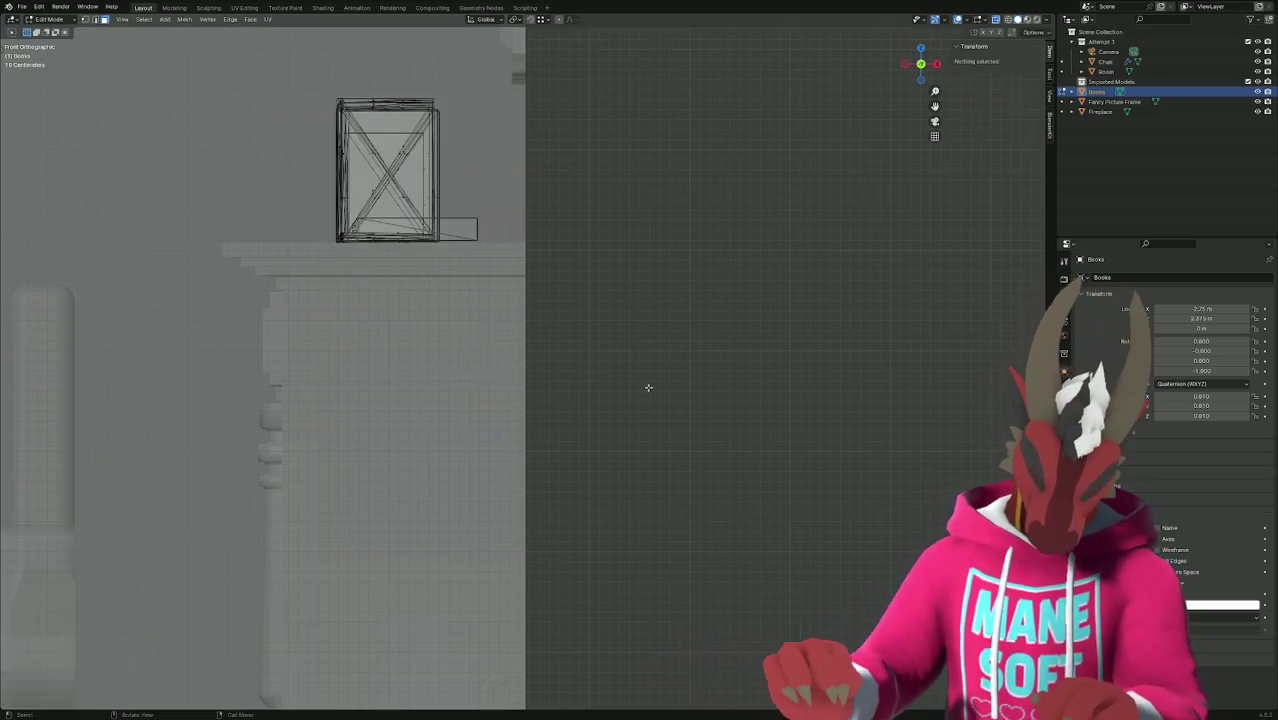
Turn off X-ray, return the Books to Object Mode, and check the mantel arrangement in perspective and camera views.
key(KP_0)
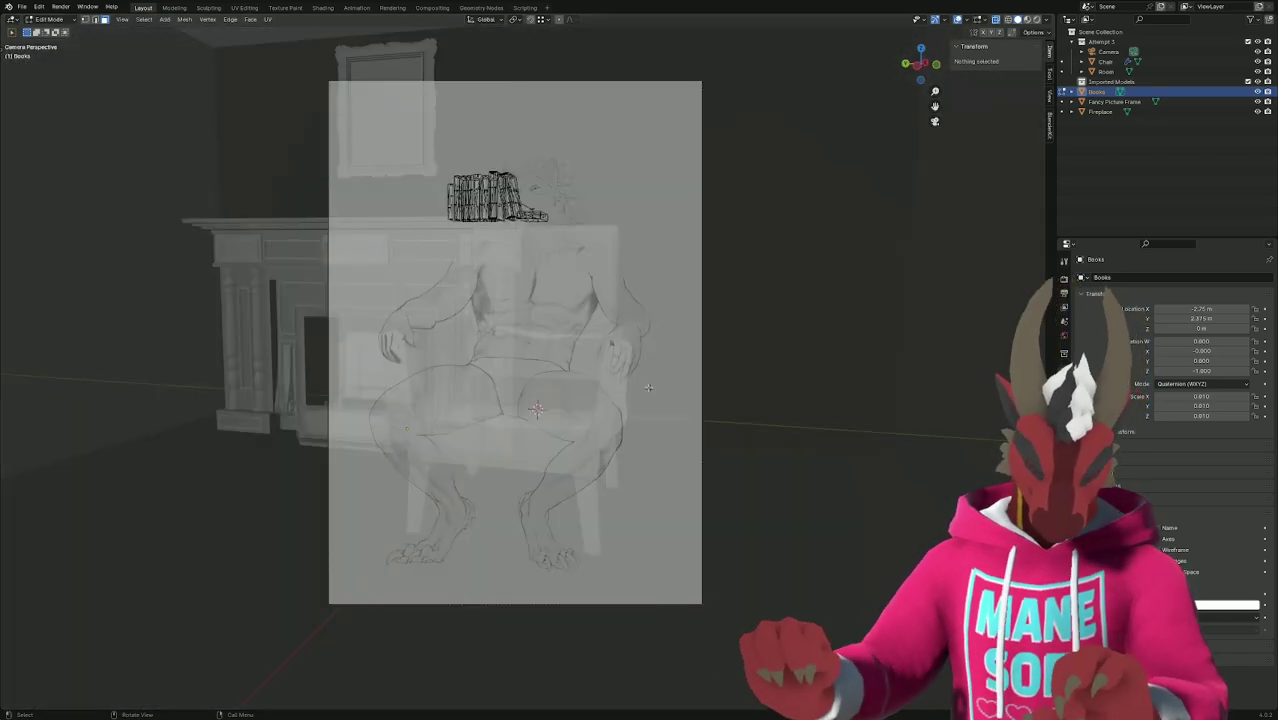
key(alt+z)
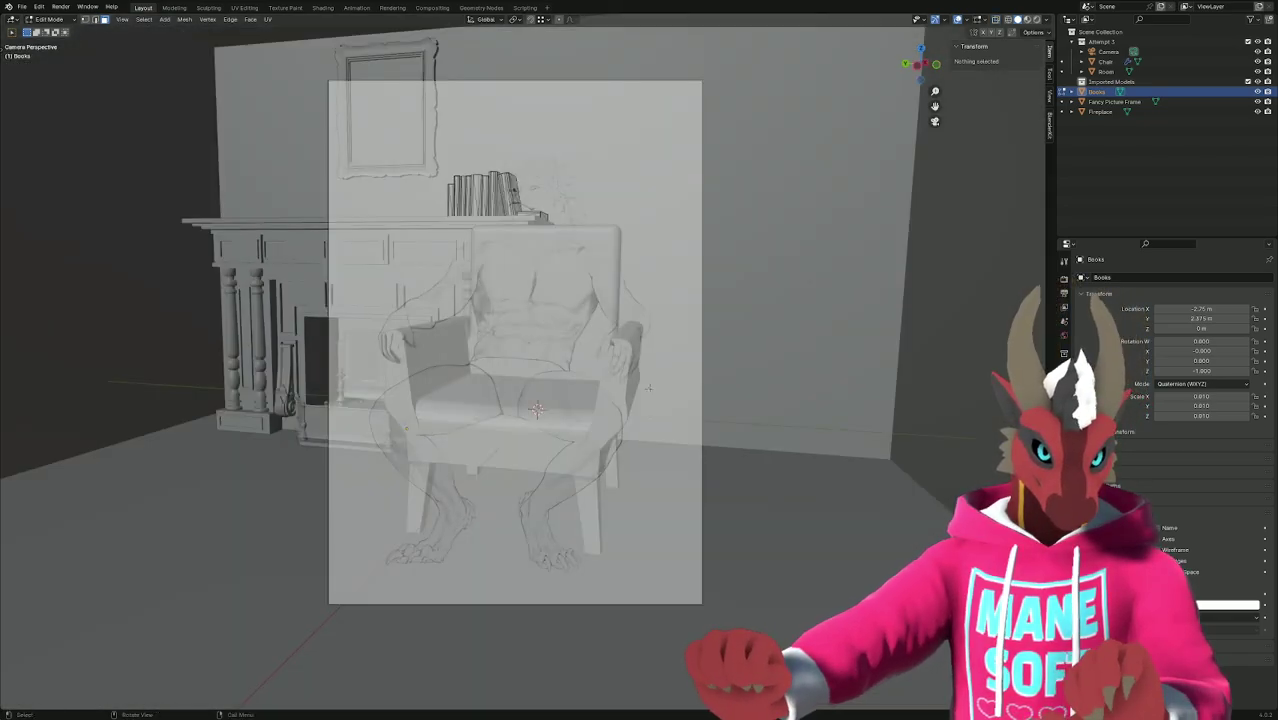
key(Tab)
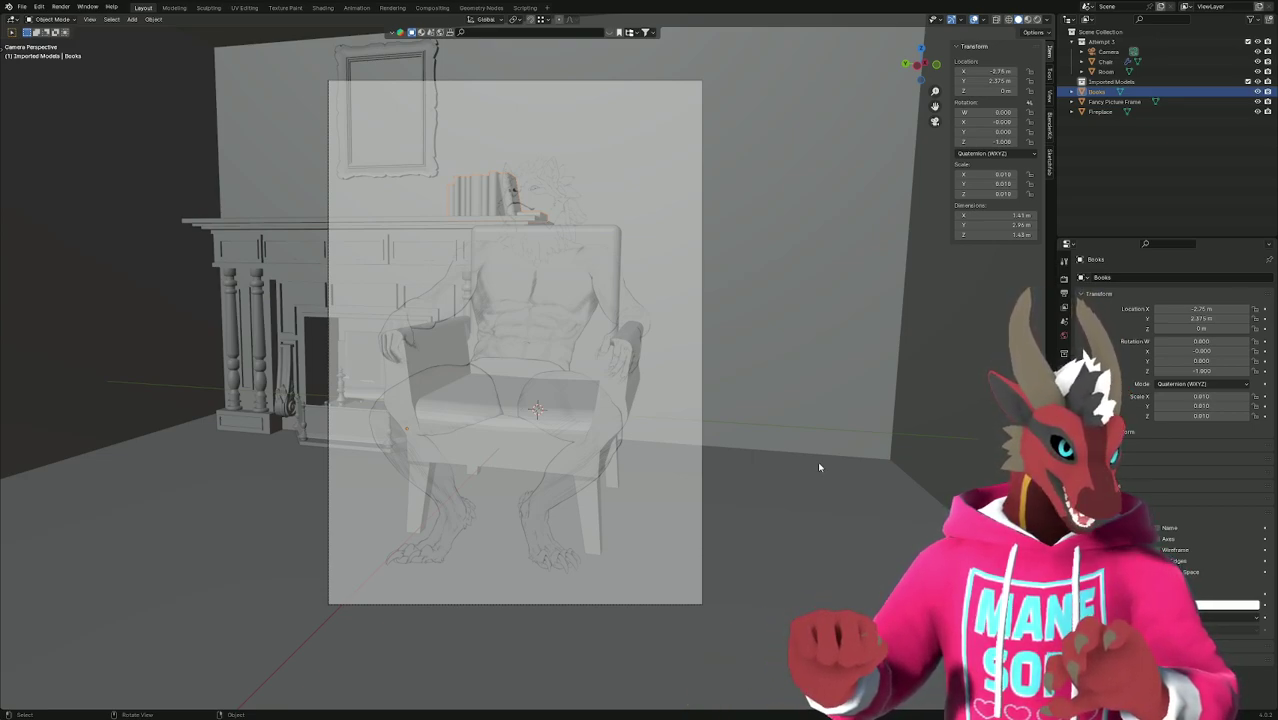
mouse_move(817, 461)
middle_down()
mouse_move(838, 485)
mouse_move(819, 481)
middle_up()
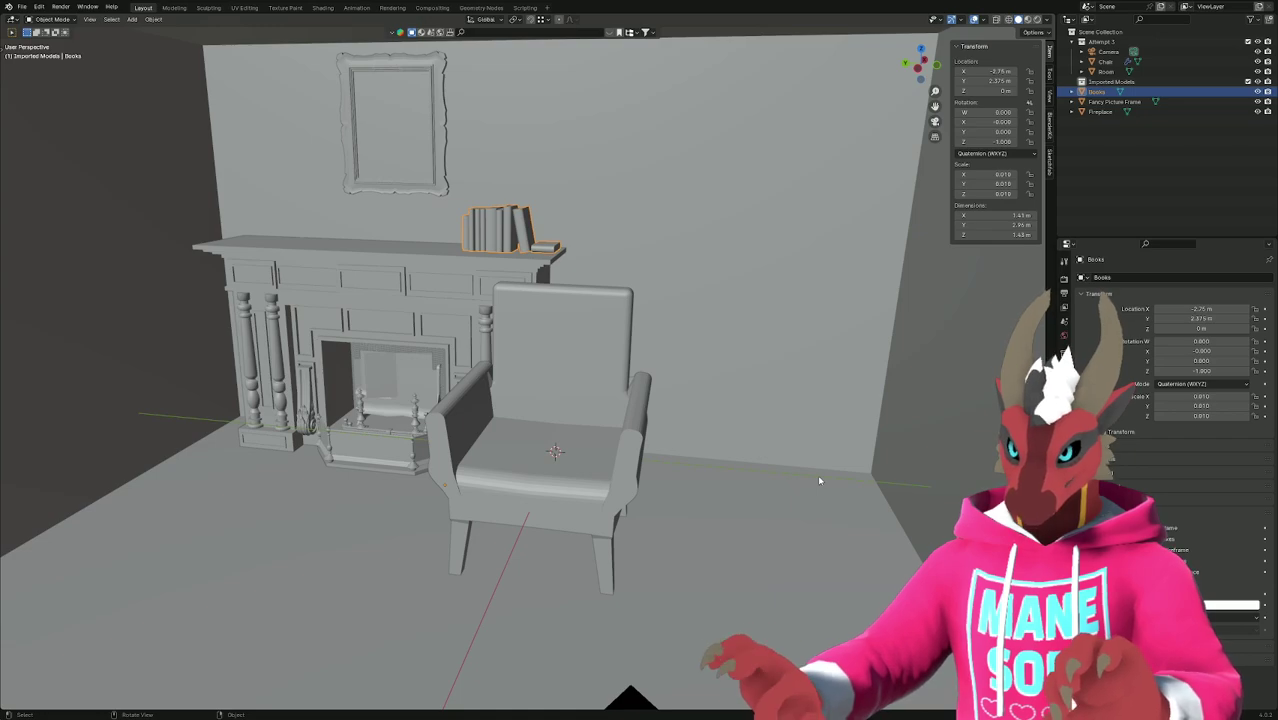
key(KP_0)
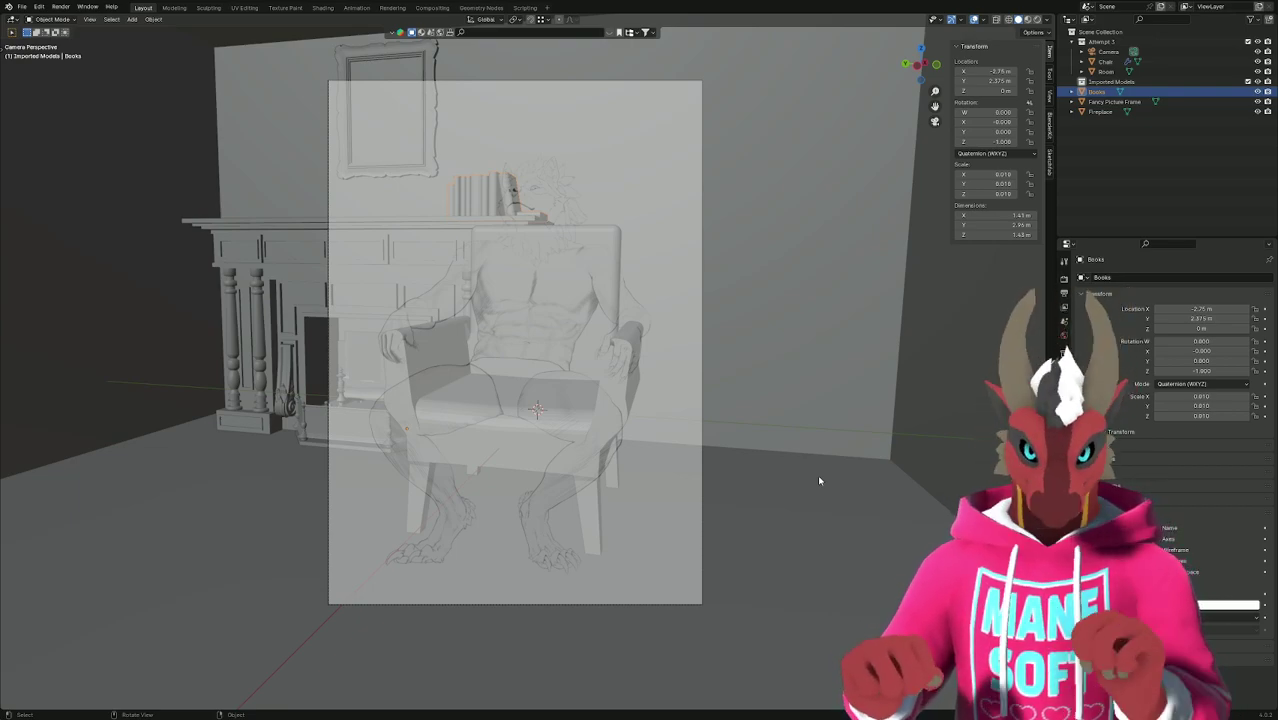
Switch to the browser and search Google Images for "fireplace mantle" to examine mantel decoration references.
key(alt+Tab)
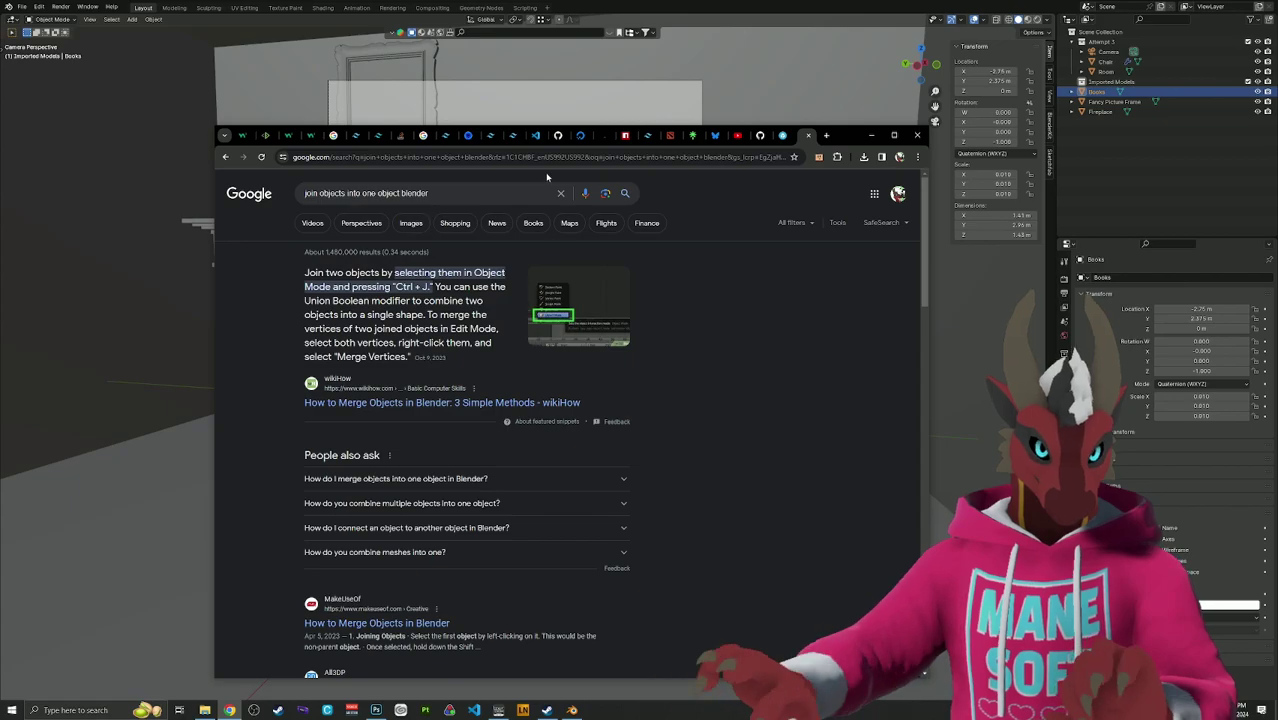
click(541, 158)
text(fireplace ma)
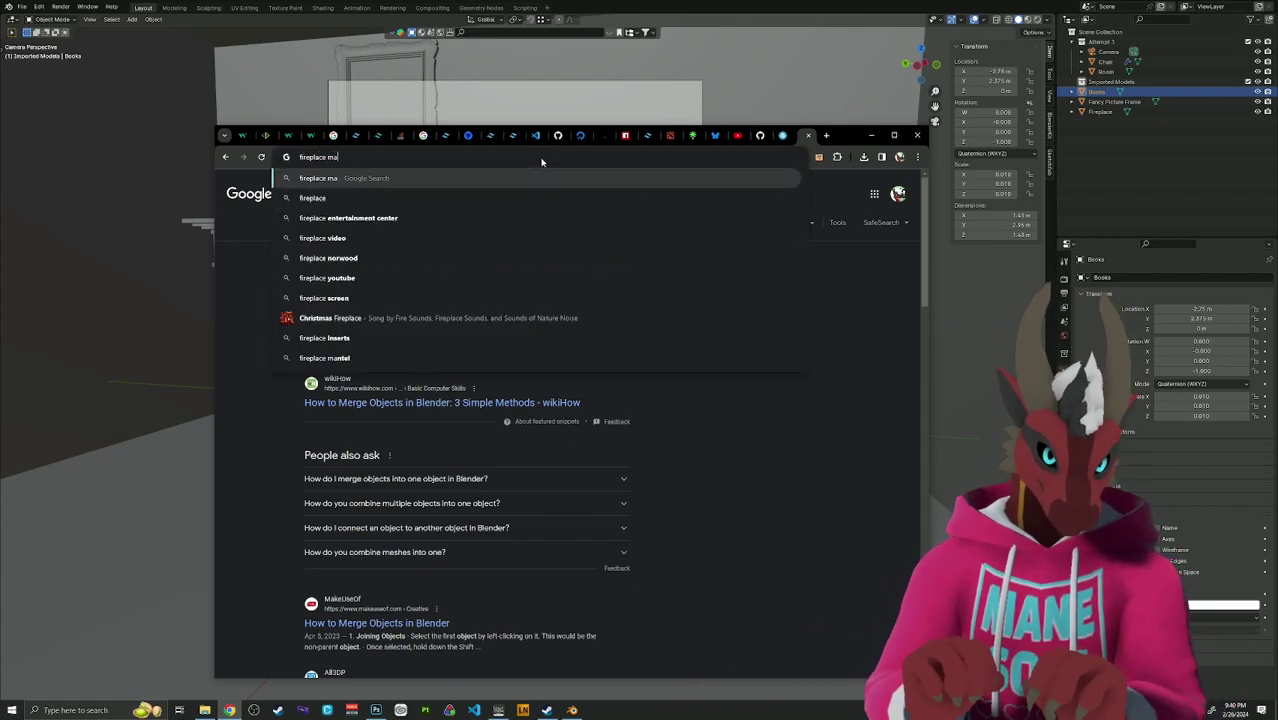
text(ntle)
key(Return)
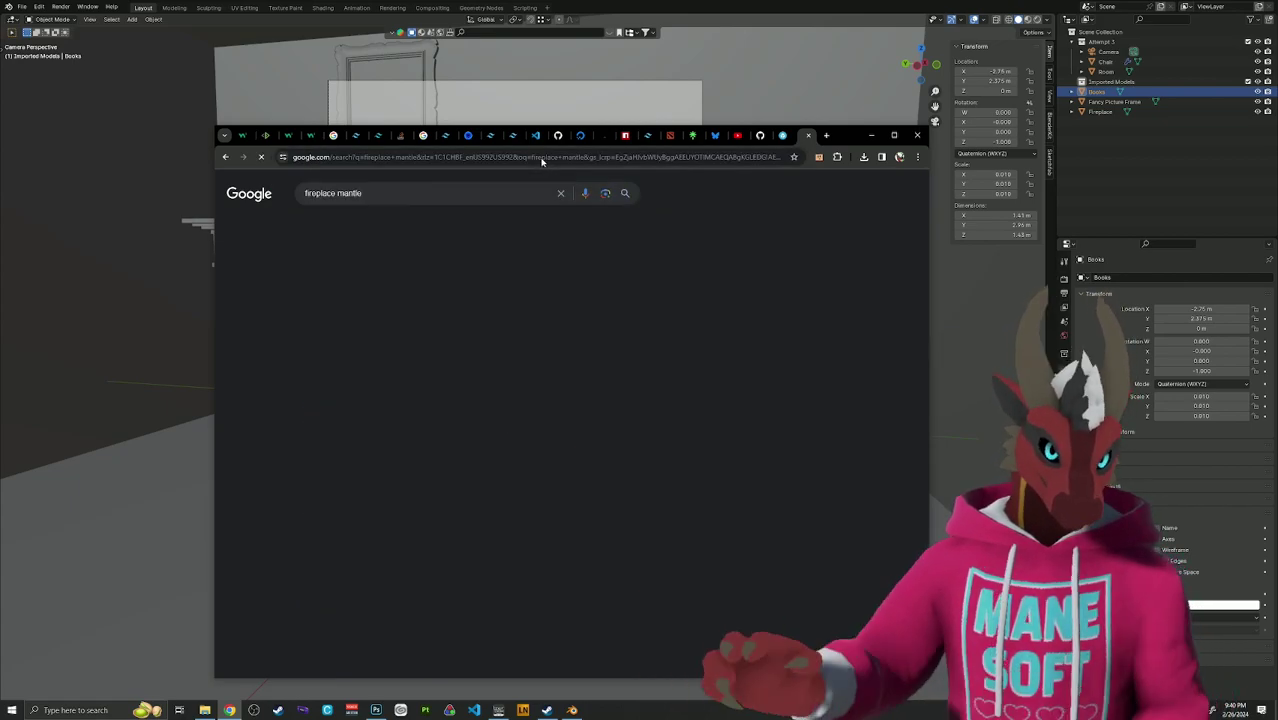
click(361, 223)
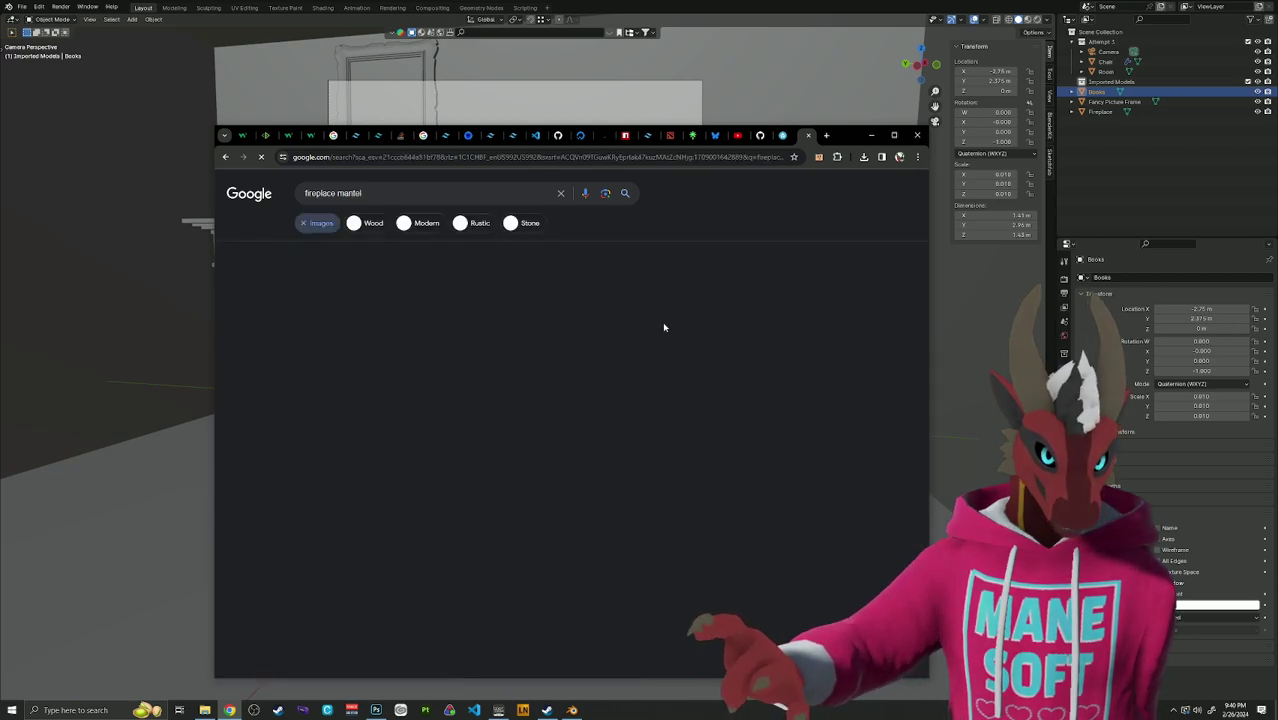
scroll(645, 336, down, 3)
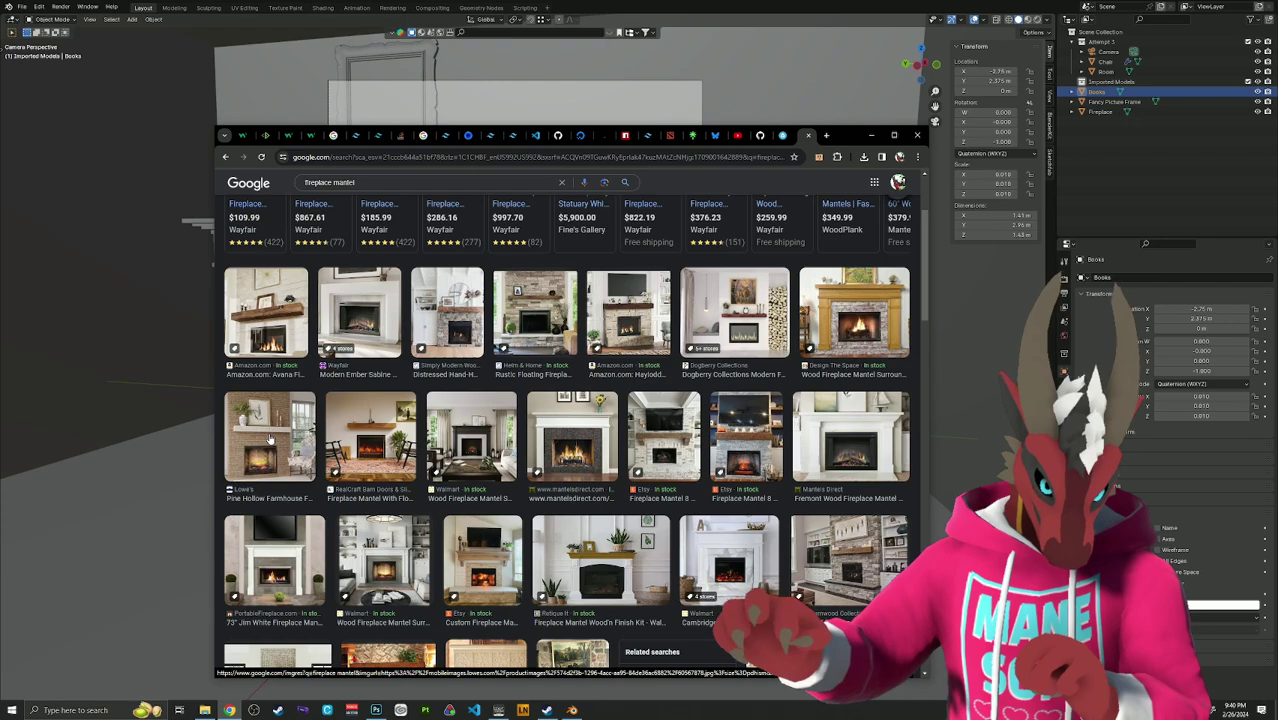
Switch back to Blender, show the Sketchfab import options, and save the file.
click(803, 5)
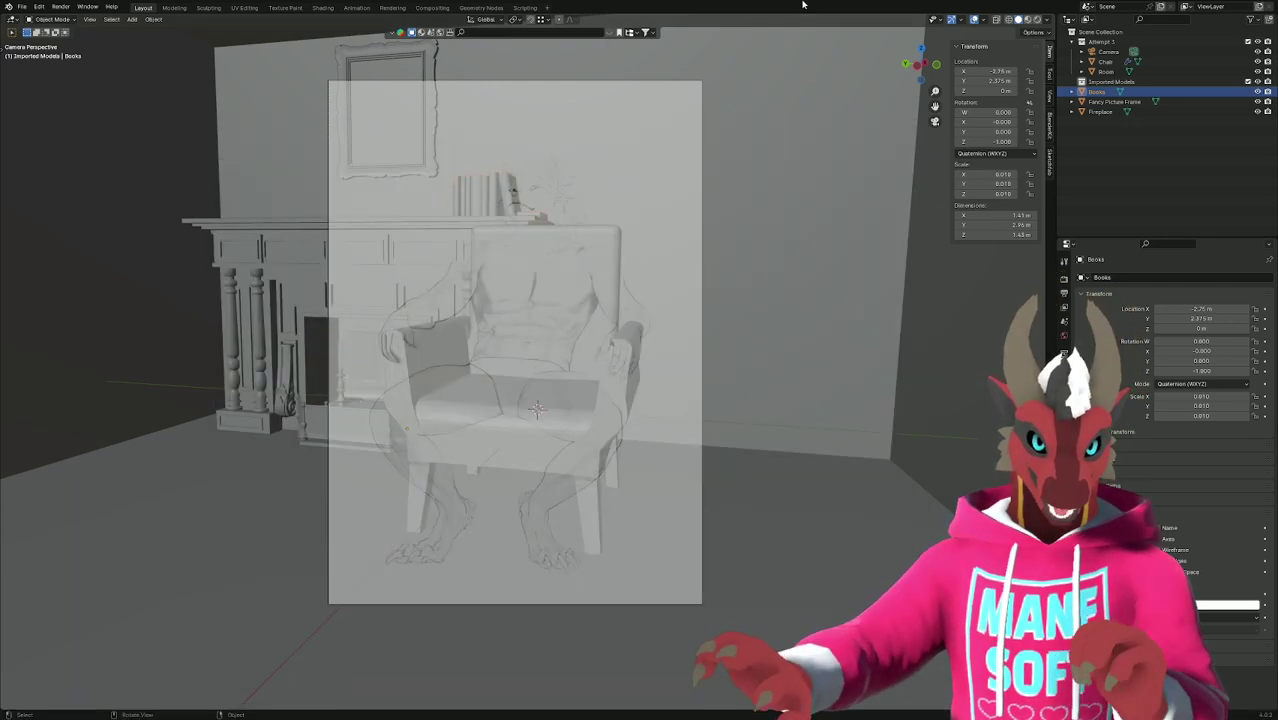
click(1050, 163)
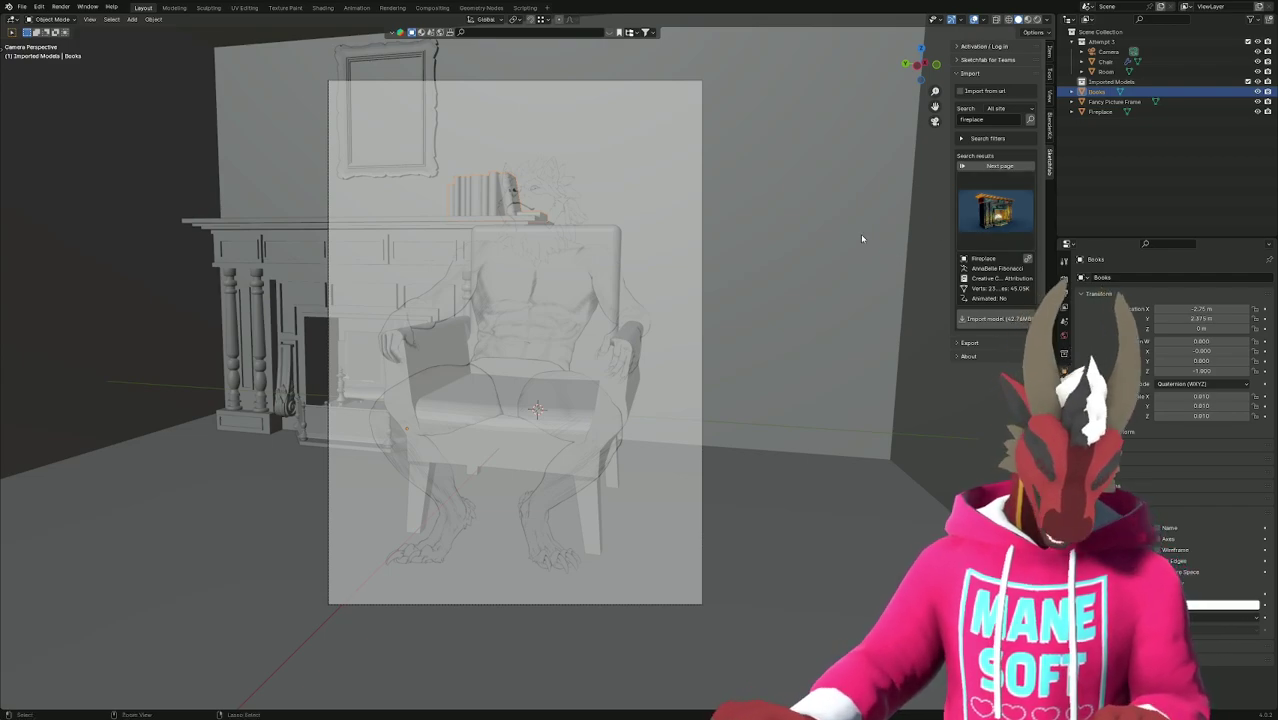
key(ctrl+s)
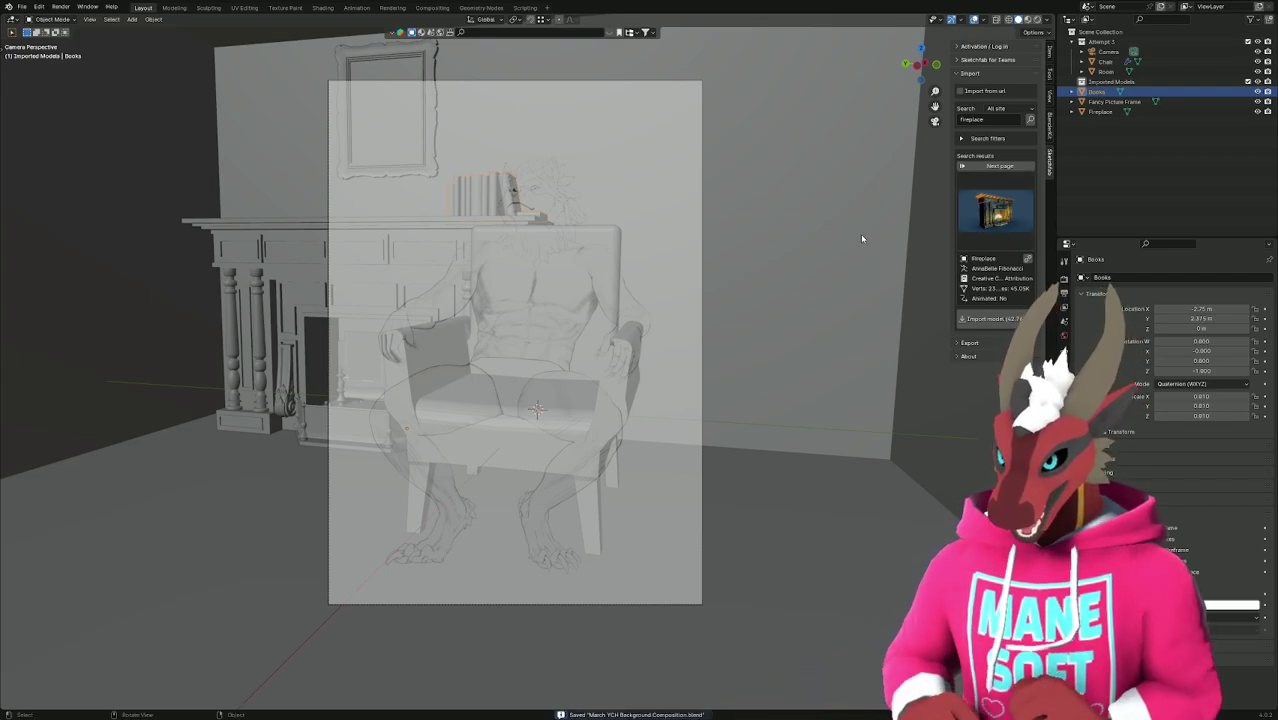
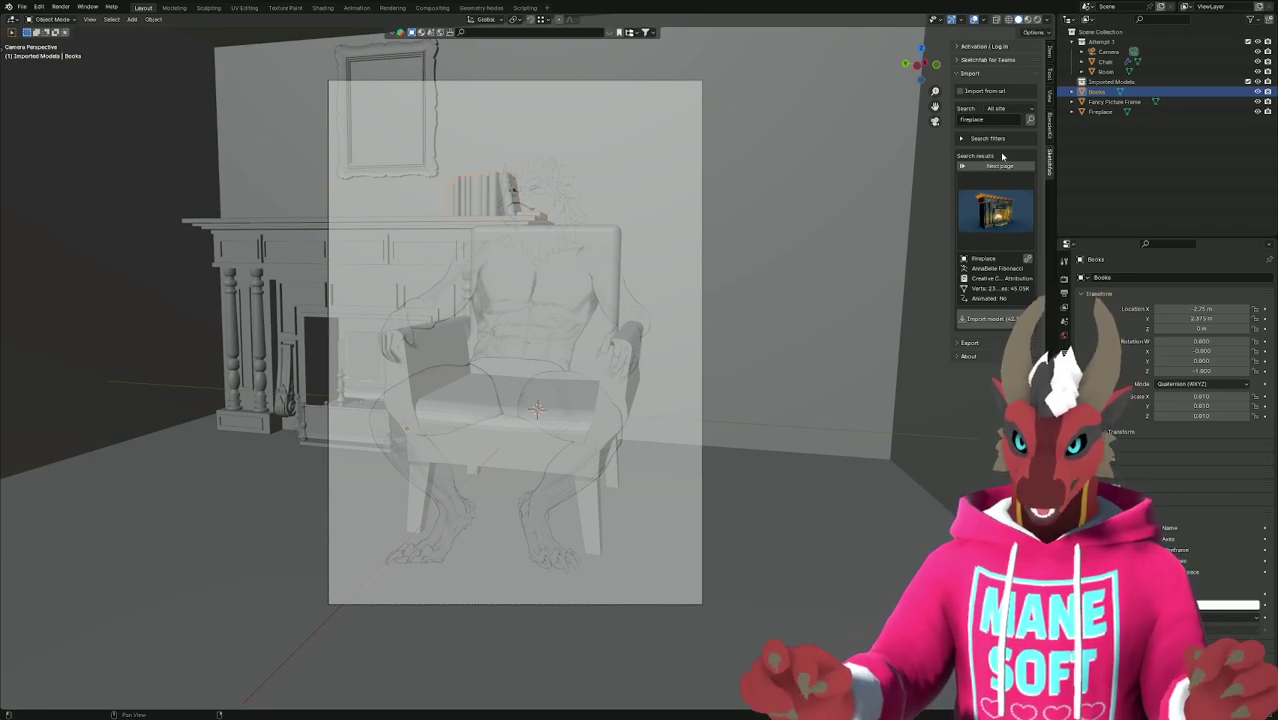
Switch to the browser, search Sketchfab for downloadable "candle" models, and browse the models offered.
key(alt+Tab)
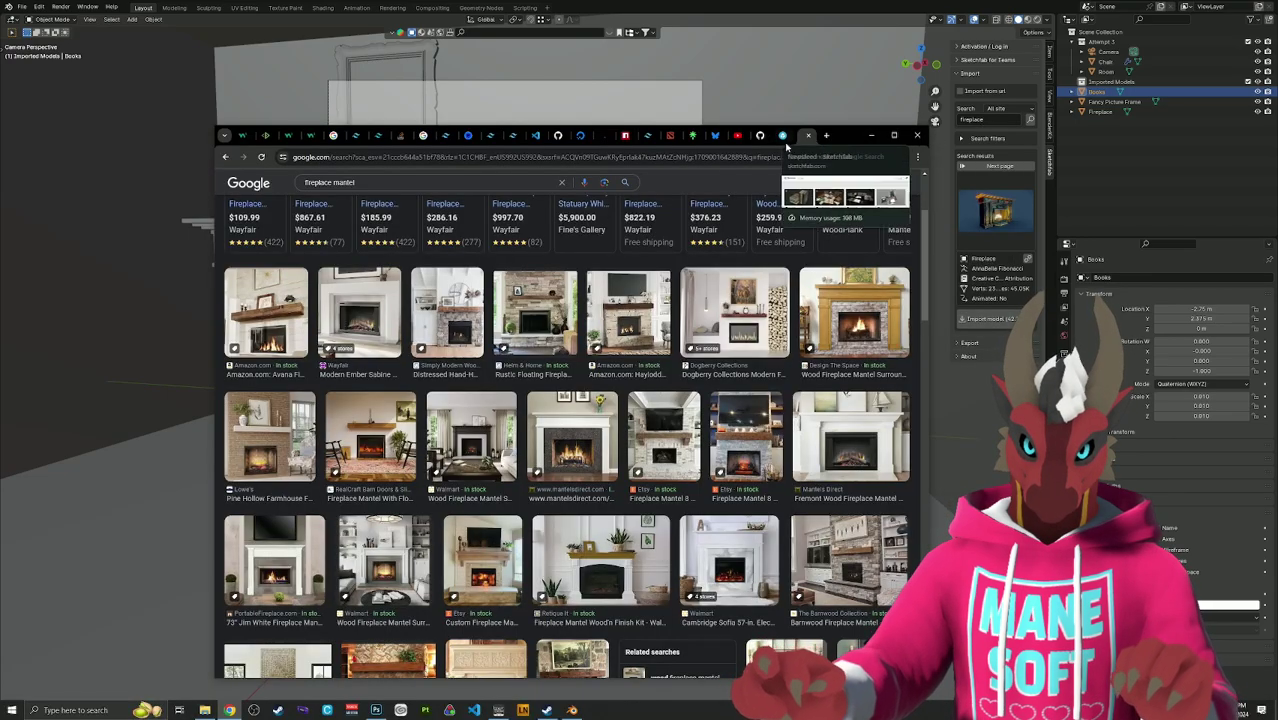
click(810, 135)
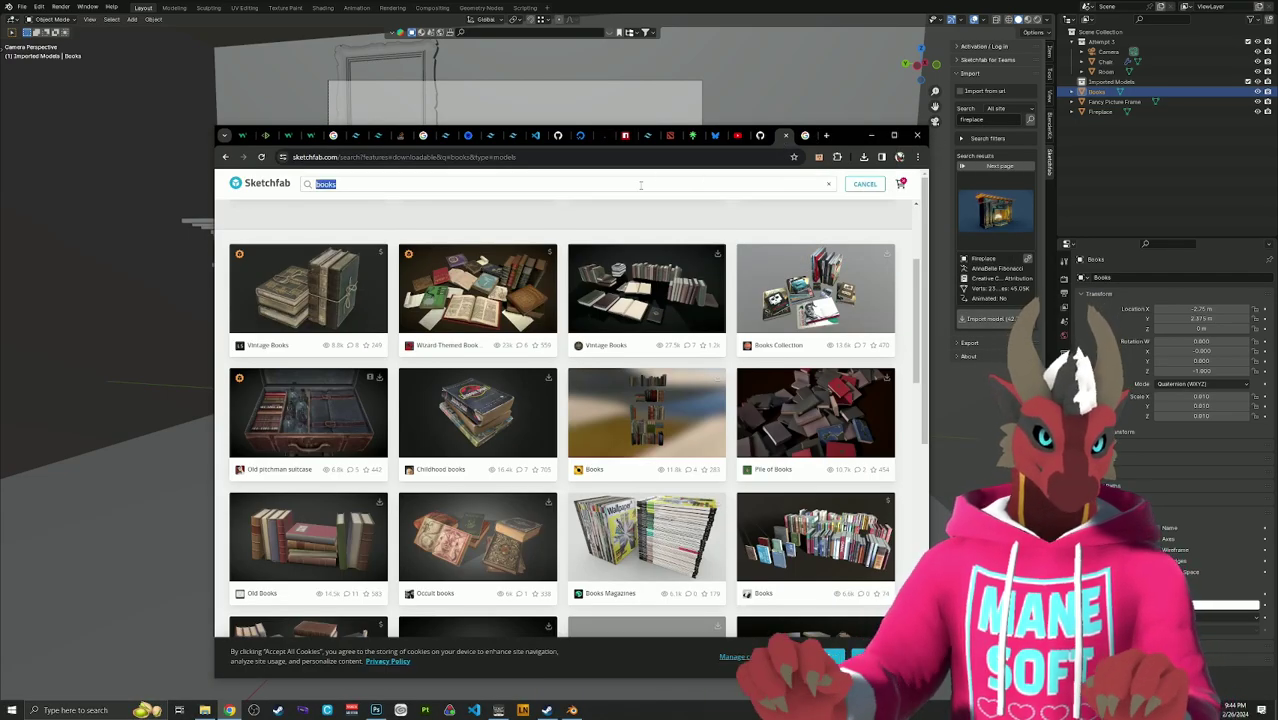
key(Return)
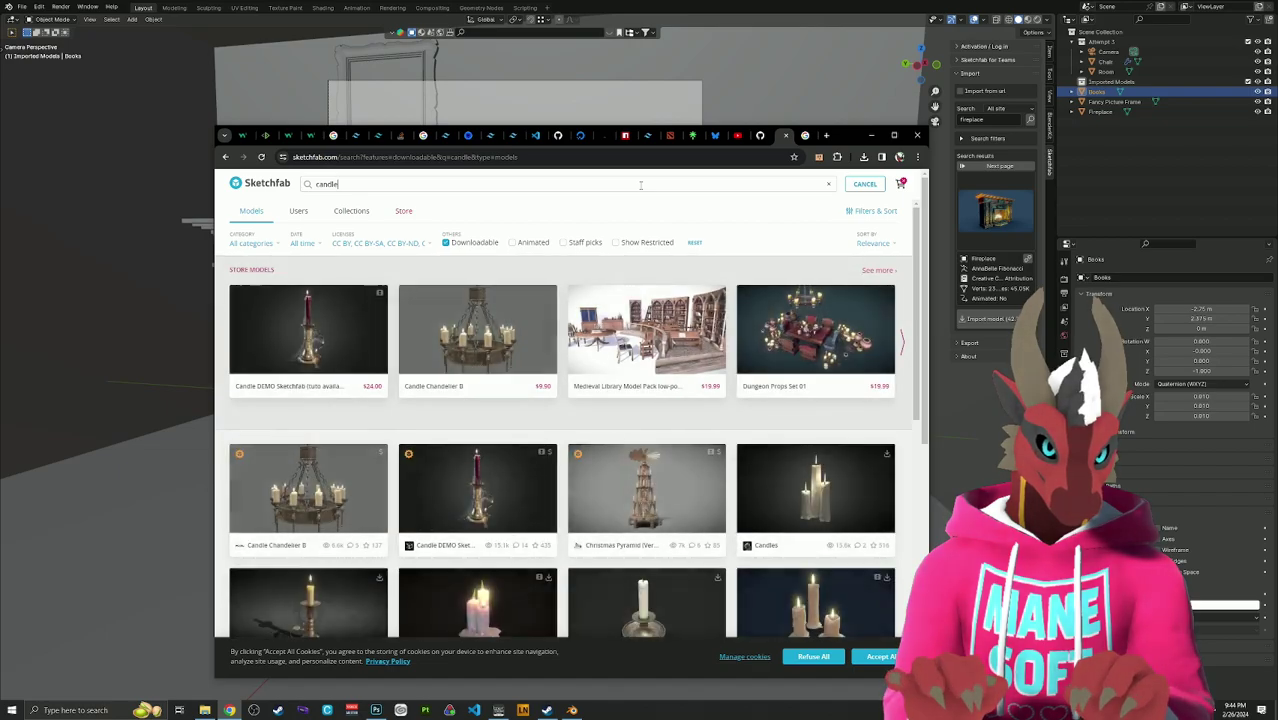
scroll(575, 360, down, 3)
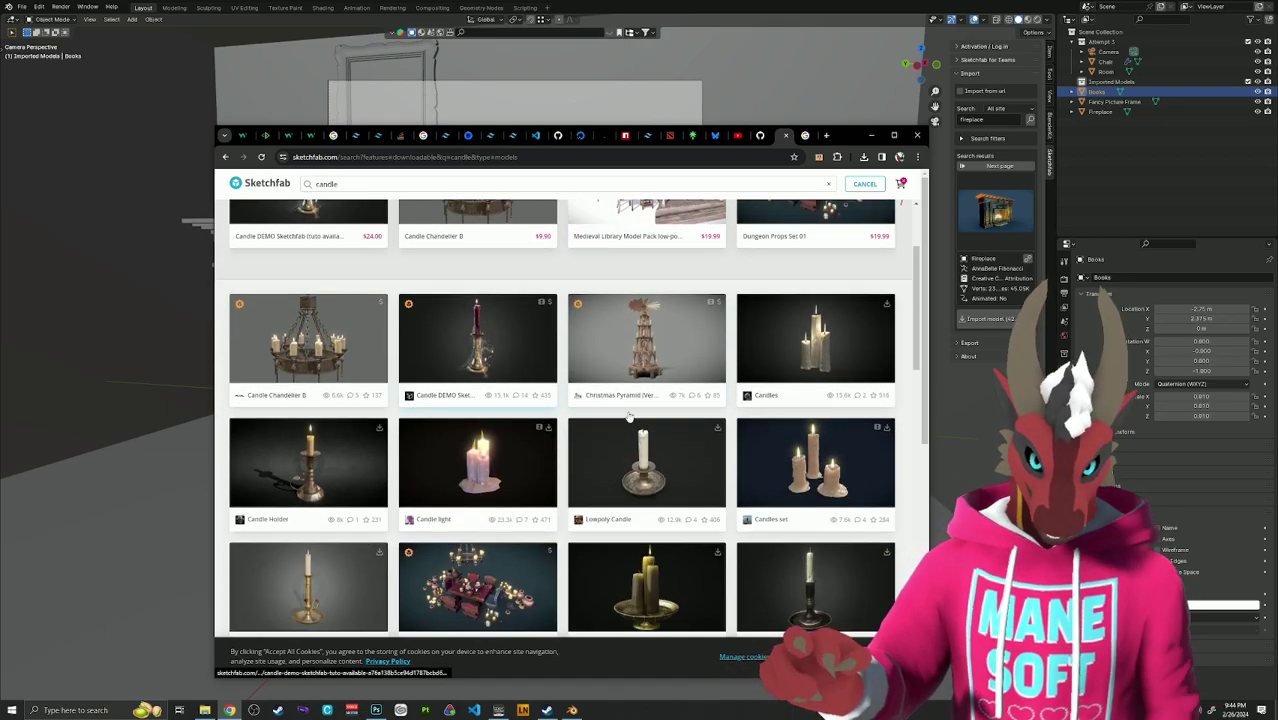
scroll(692, 444, down, 1)
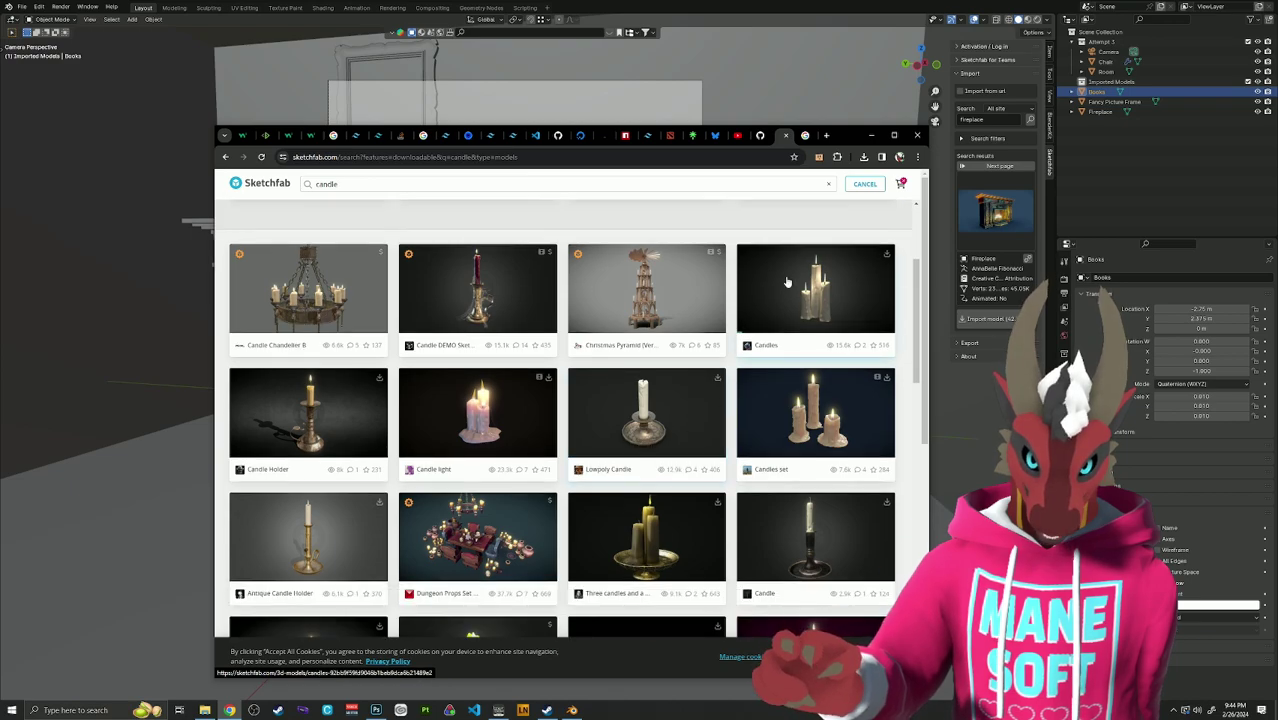
scroll(397, 272, up, 3)
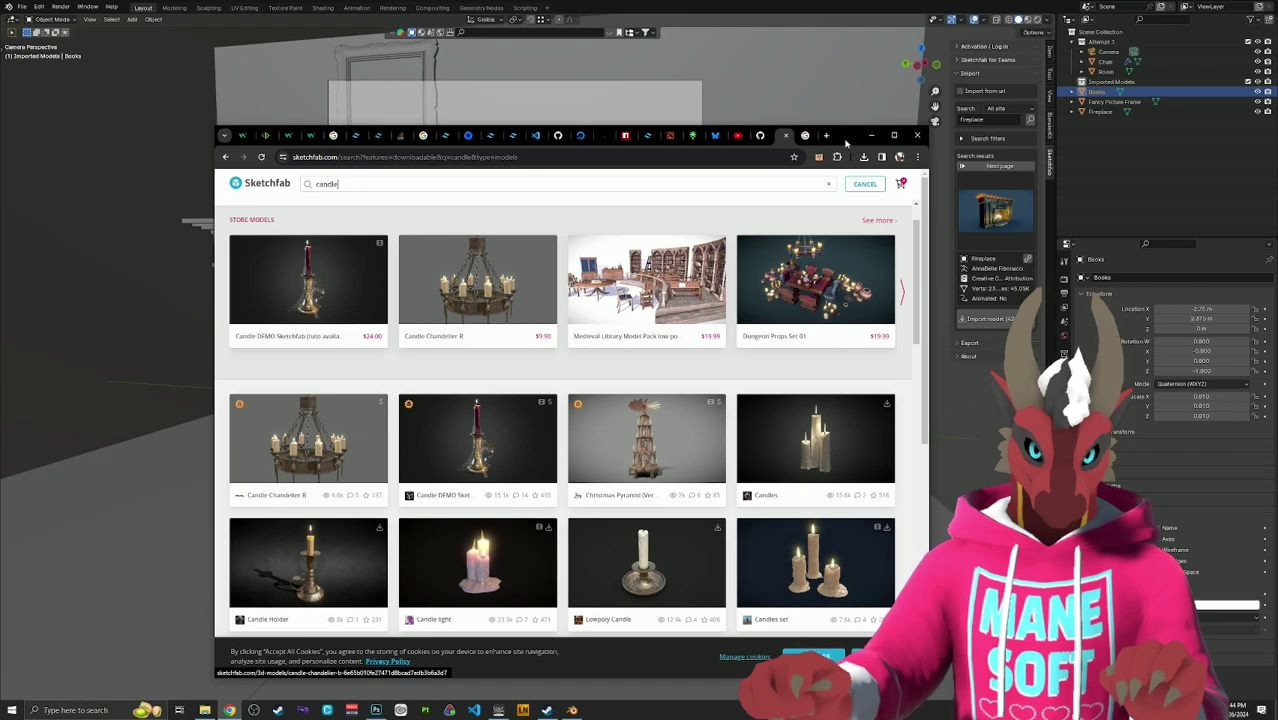
Open the Sketchfab candle search in a new browser tab, search for "candlestick" instead, and browse the models.
click(750, 158)
key(ctrl+c)
click(802, 137)
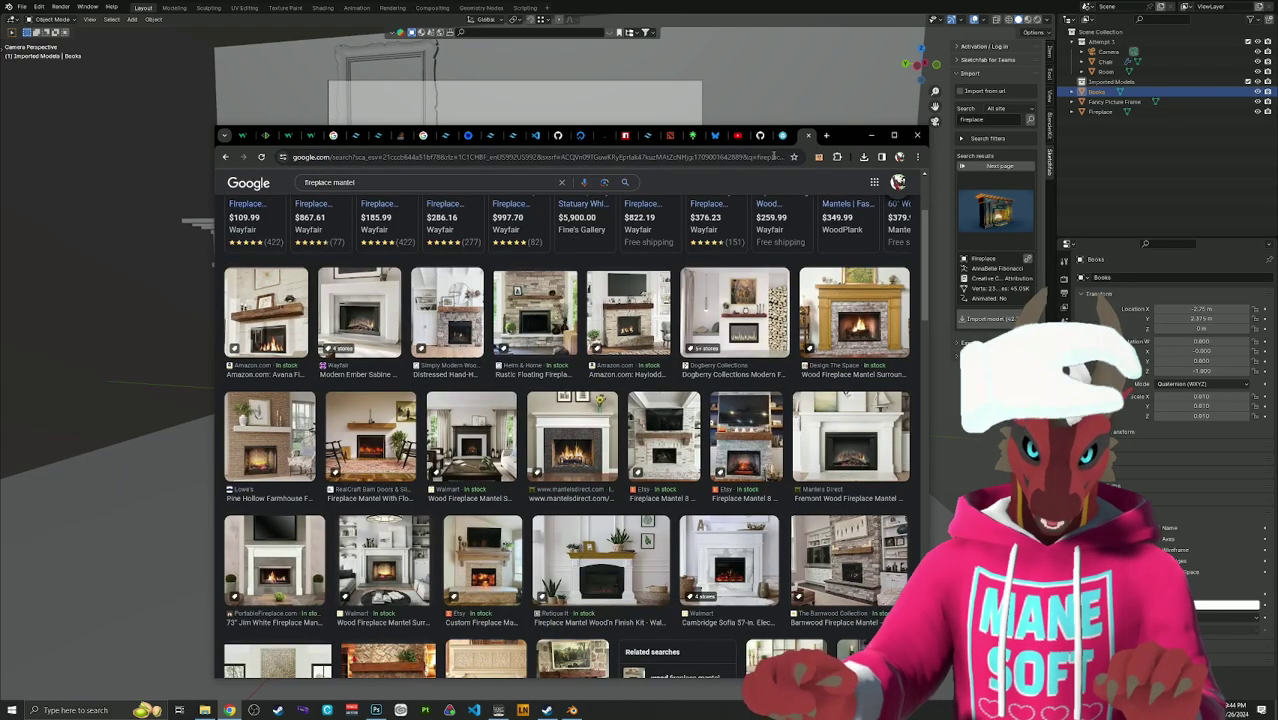
click(824, 136)
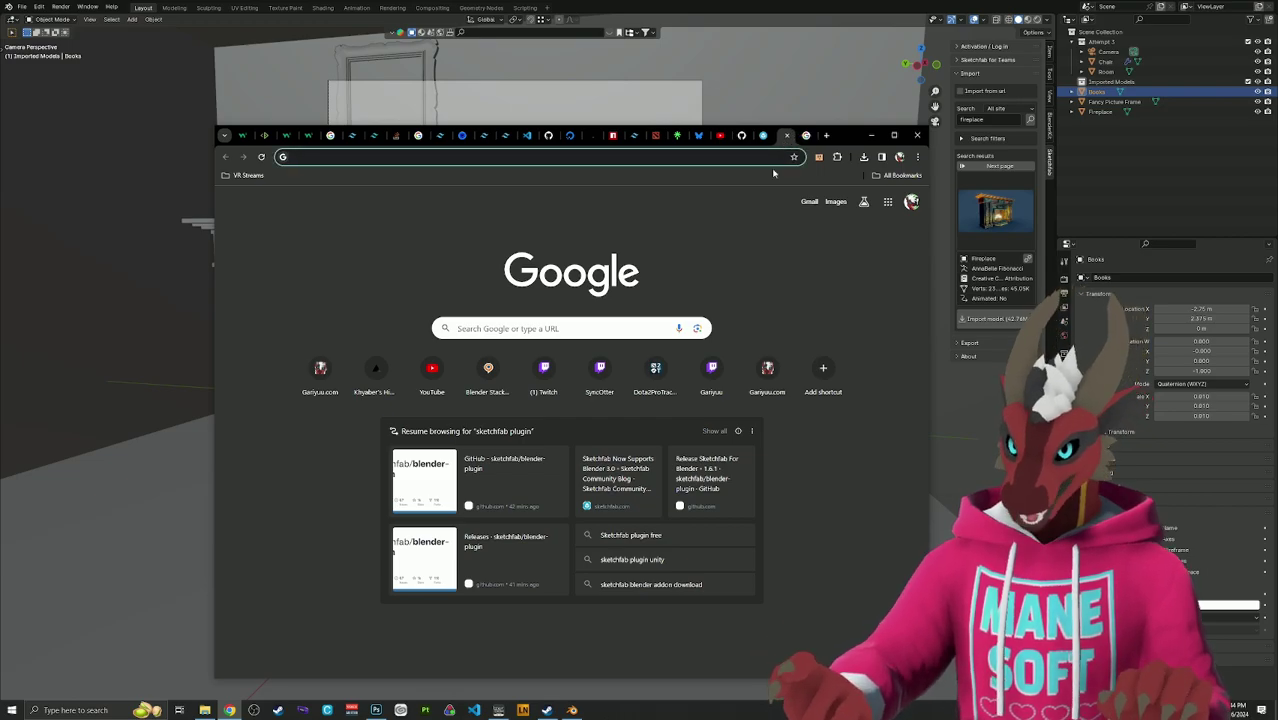
key(ctrl+v)
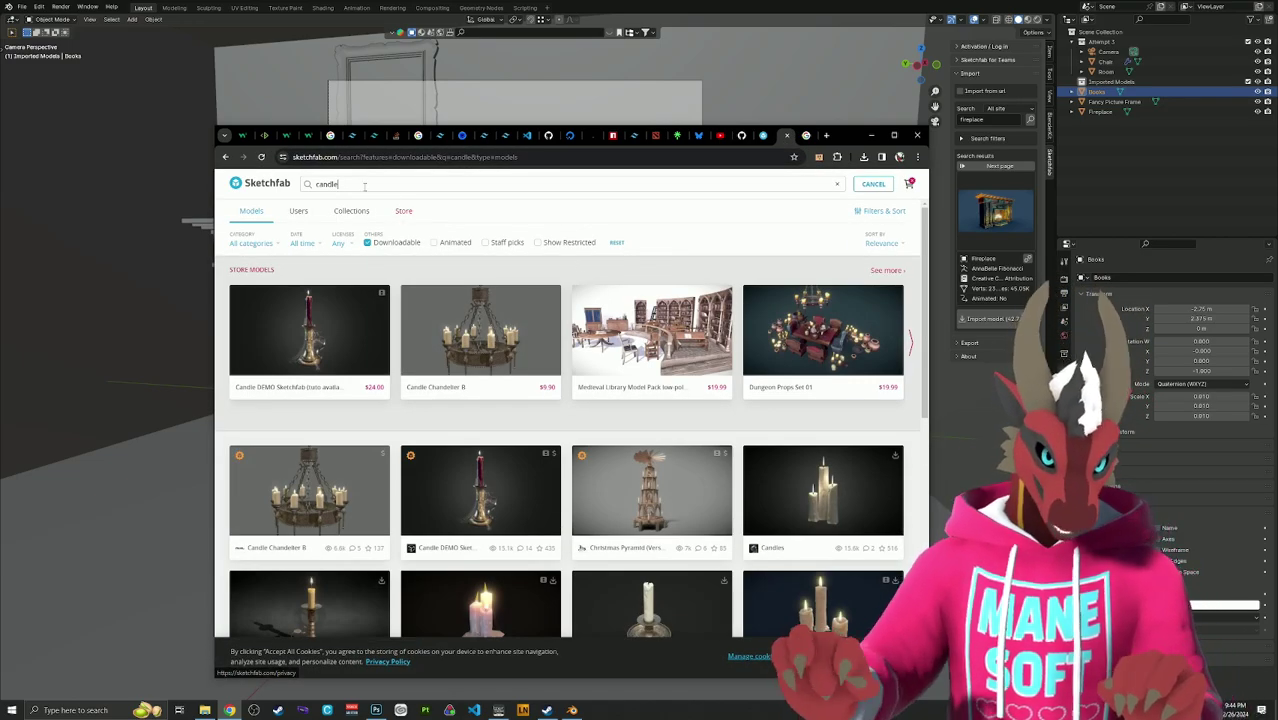
key(Return)
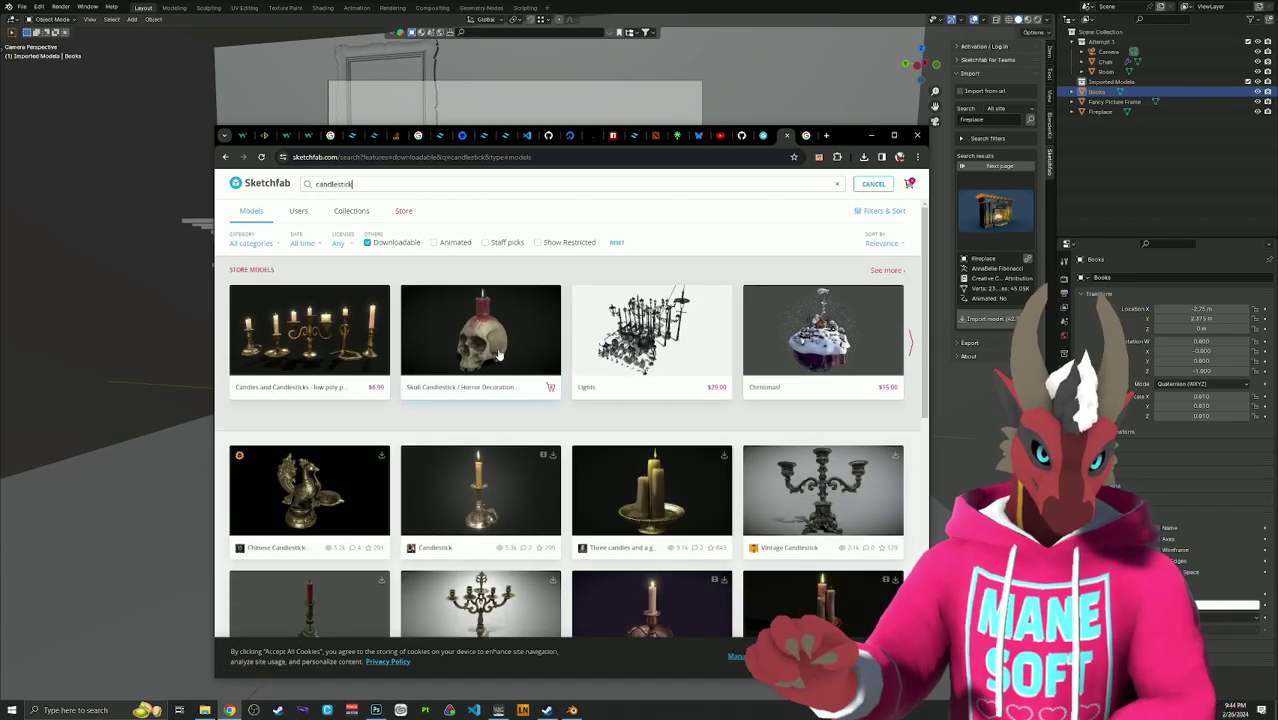
scroll(500, 354, down, 2)
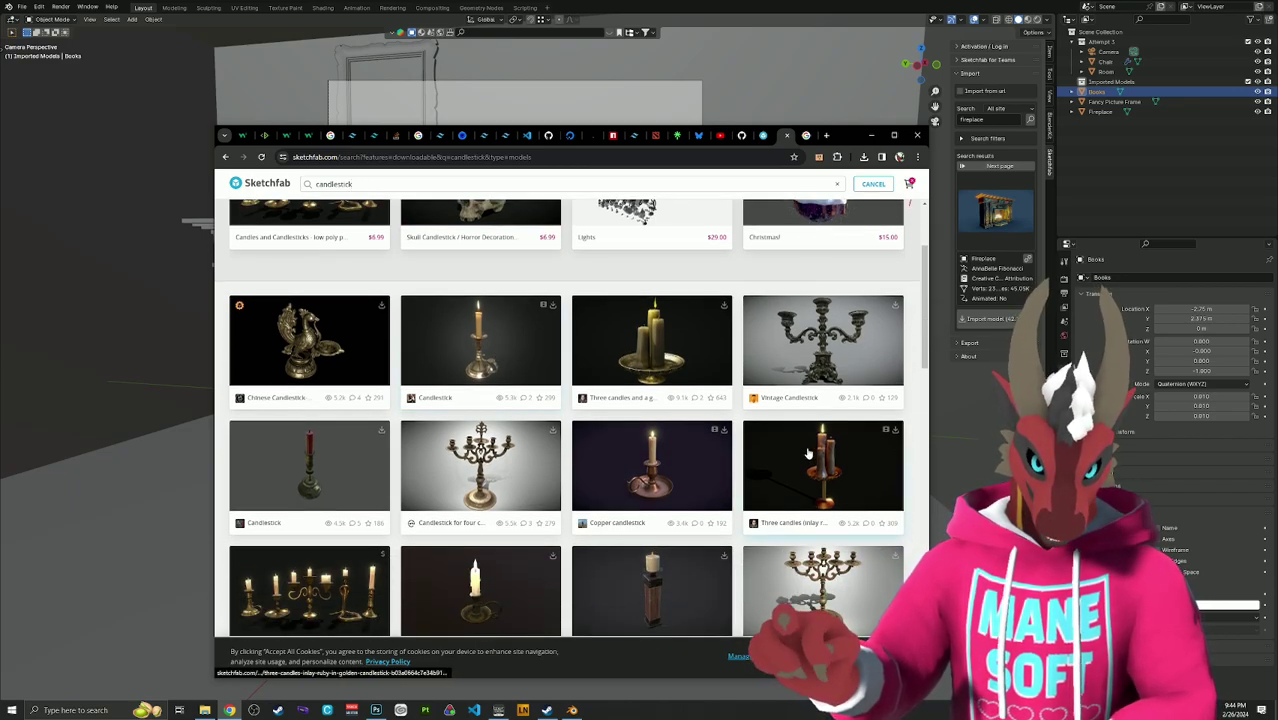
scroll(741, 340, down, 1)
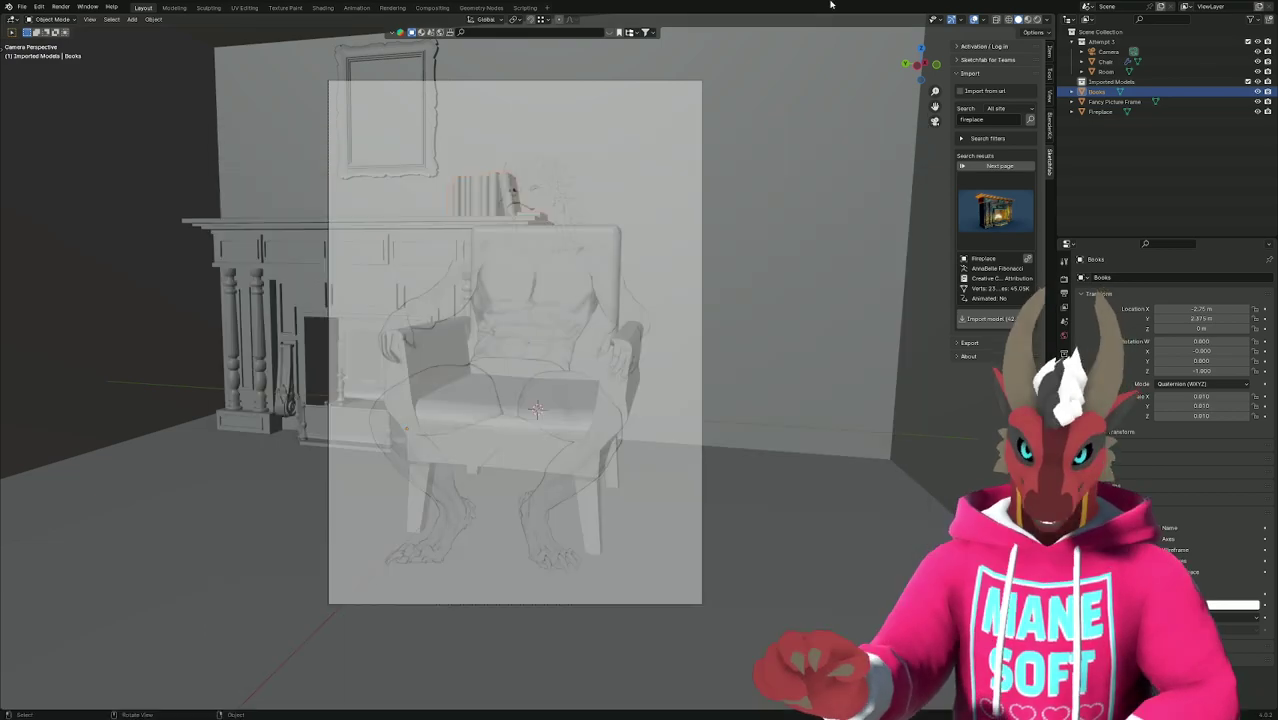
Switch to Blender and search for "candlestick" with the Sketchfab importer.
click(1003, 158)
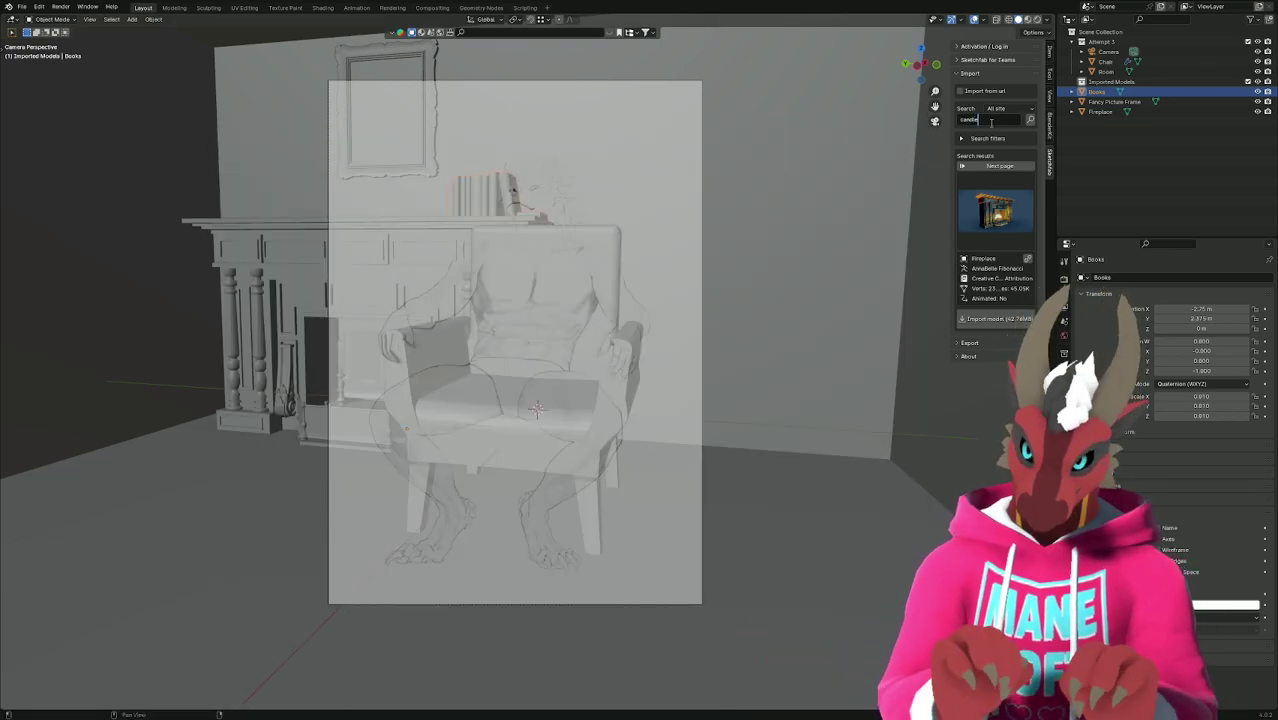
key(Return)
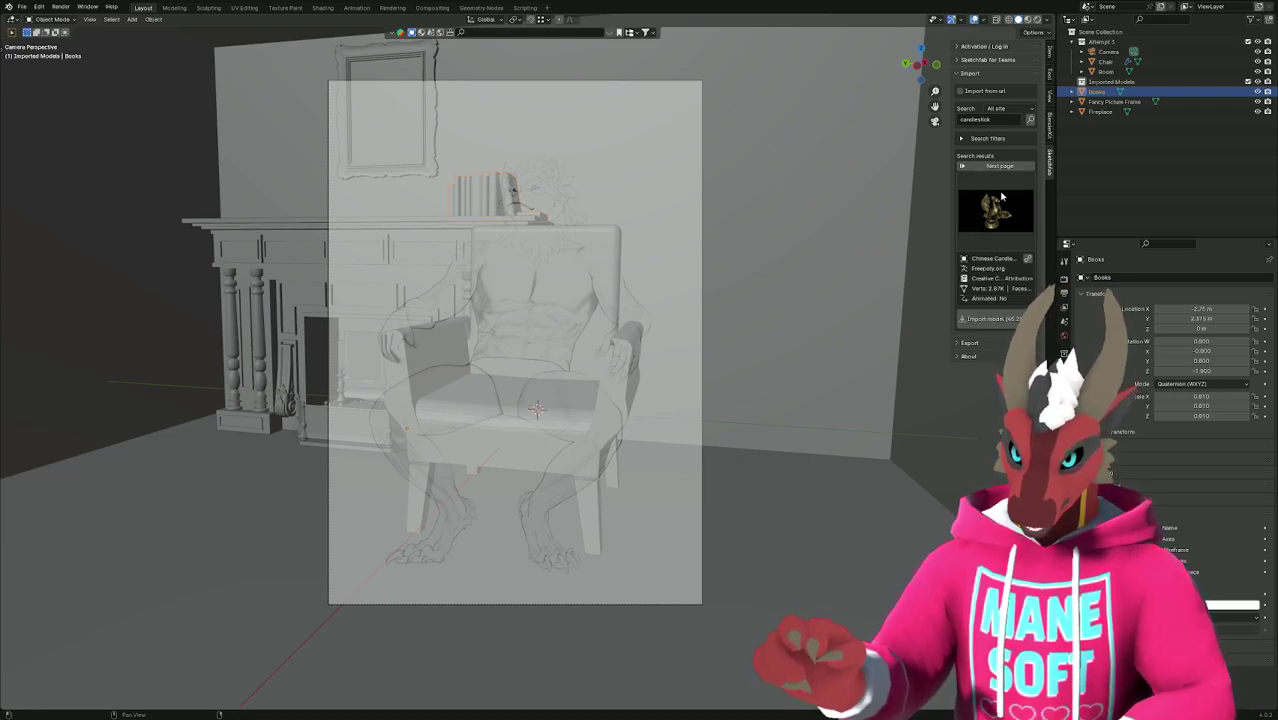
Switch to the browser, examine the Google image results for "fireplace mantel" for decoration ideas, and return to Blender.
key(alt+Tab)
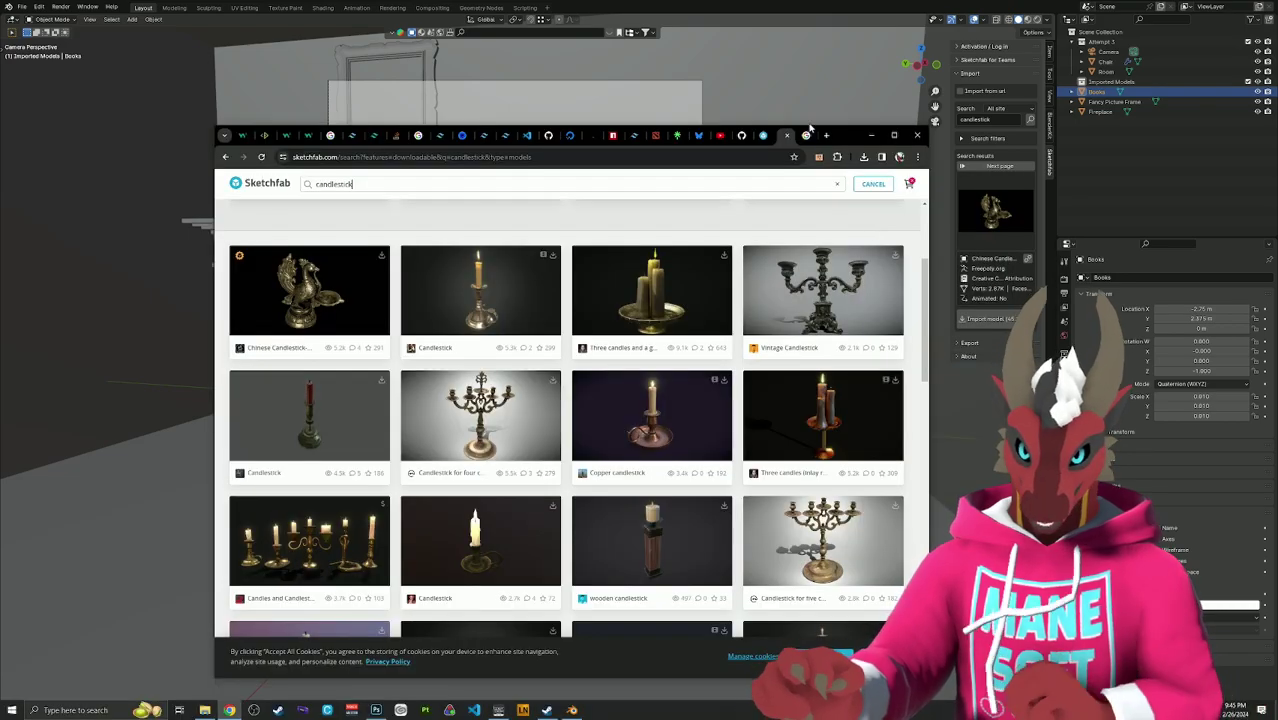
click(806, 135)
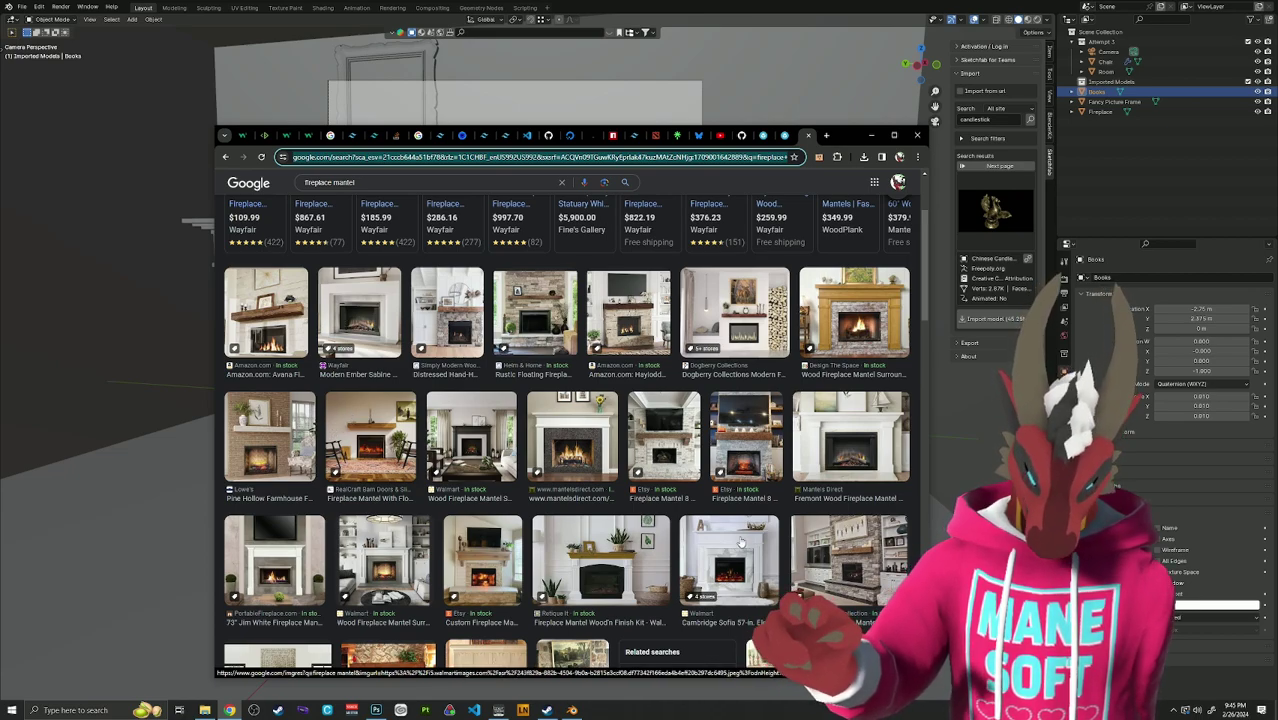
scroll(741, 543, down, 1)
scroll(741, 543, down, 2)
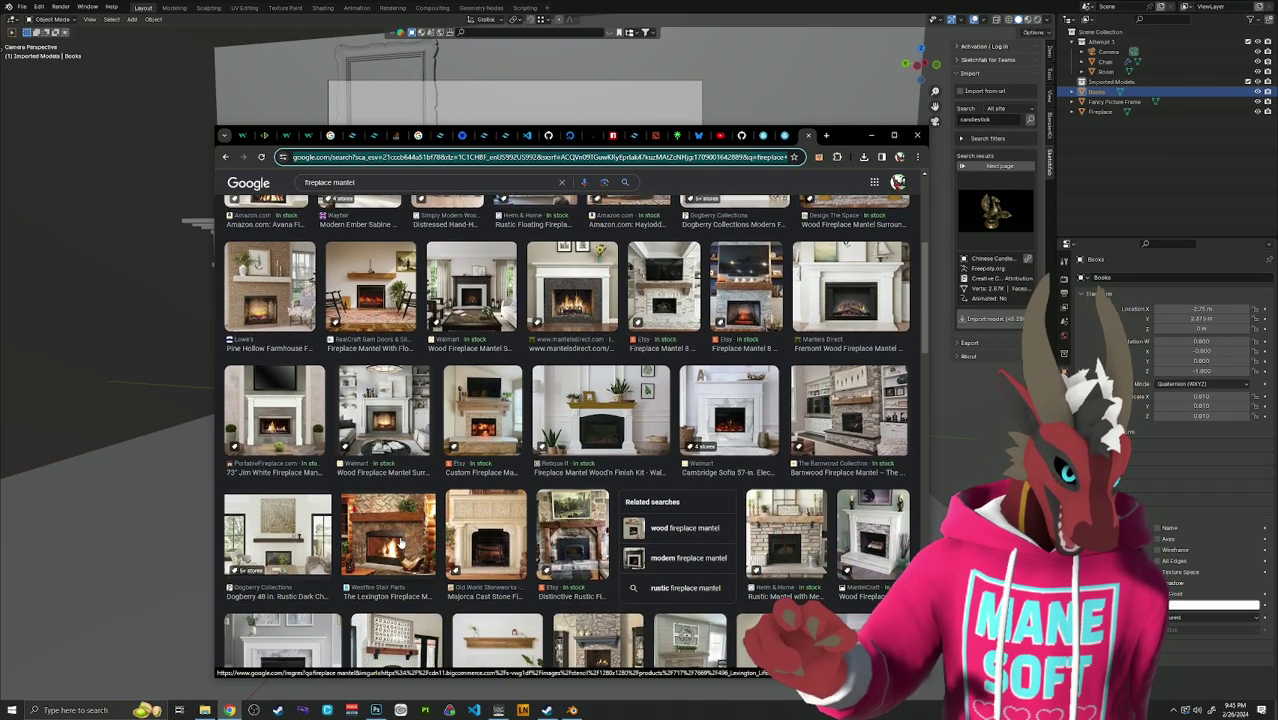
scroll(400, 543, down, 3)
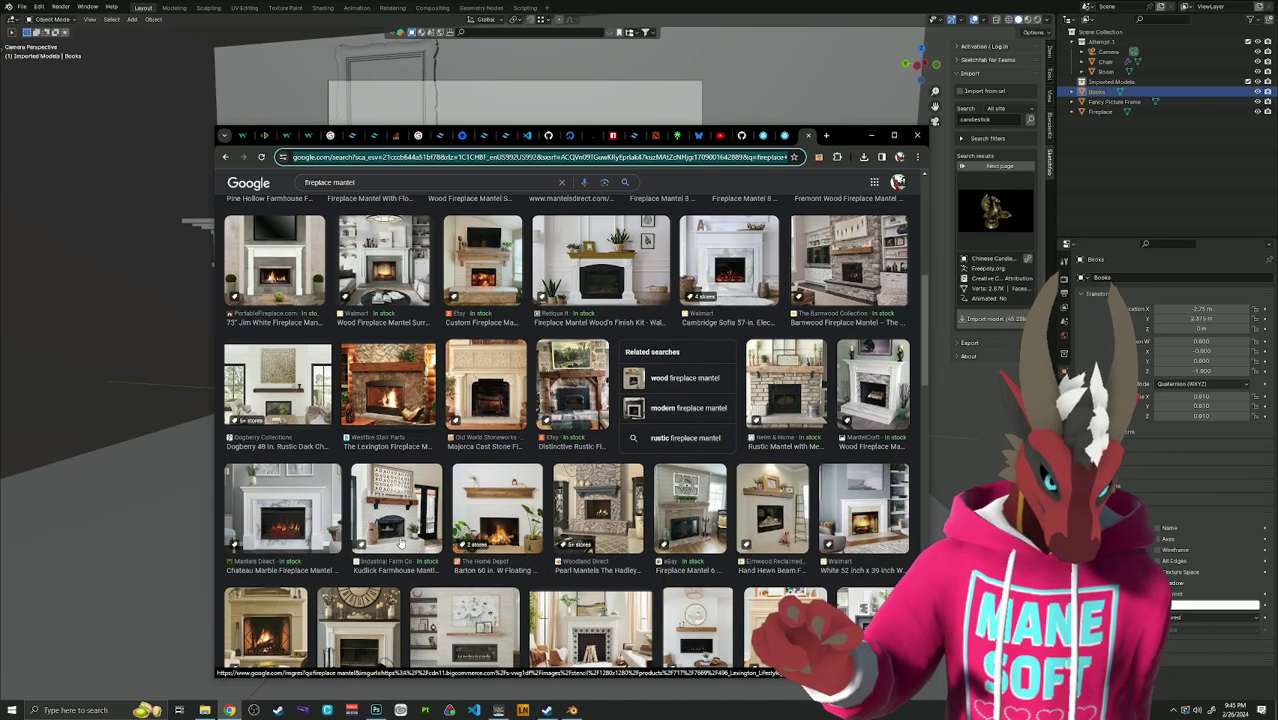
scroll(400, 543, down, 3)
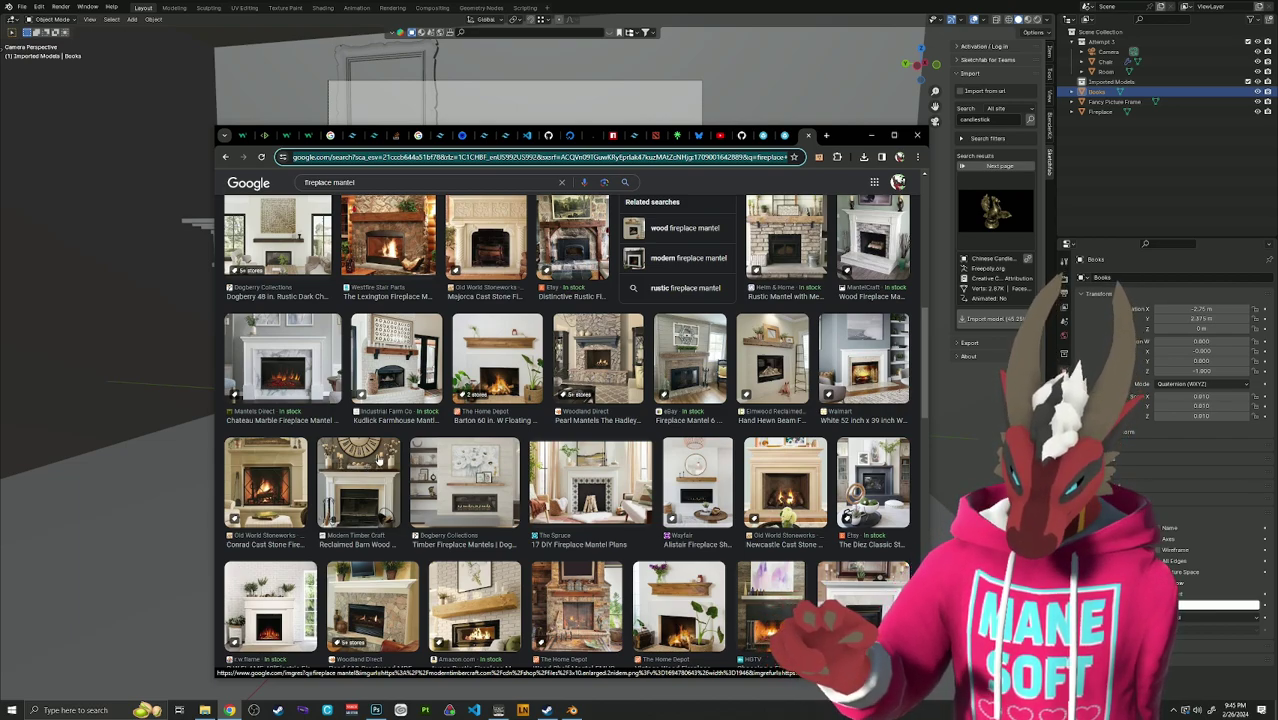
click(897, 5)
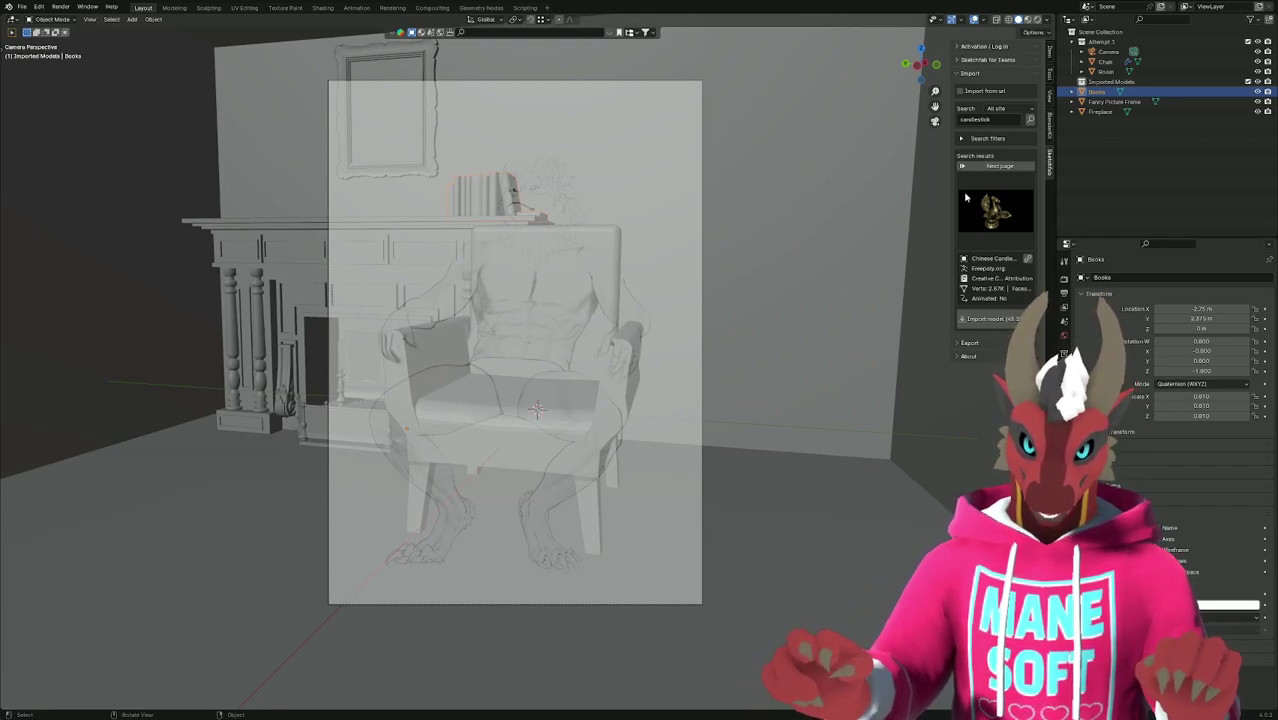
Show the importer's candlestick results and compare them with the Sketchfab "candlestick" search in the browser.
click(993, 210)
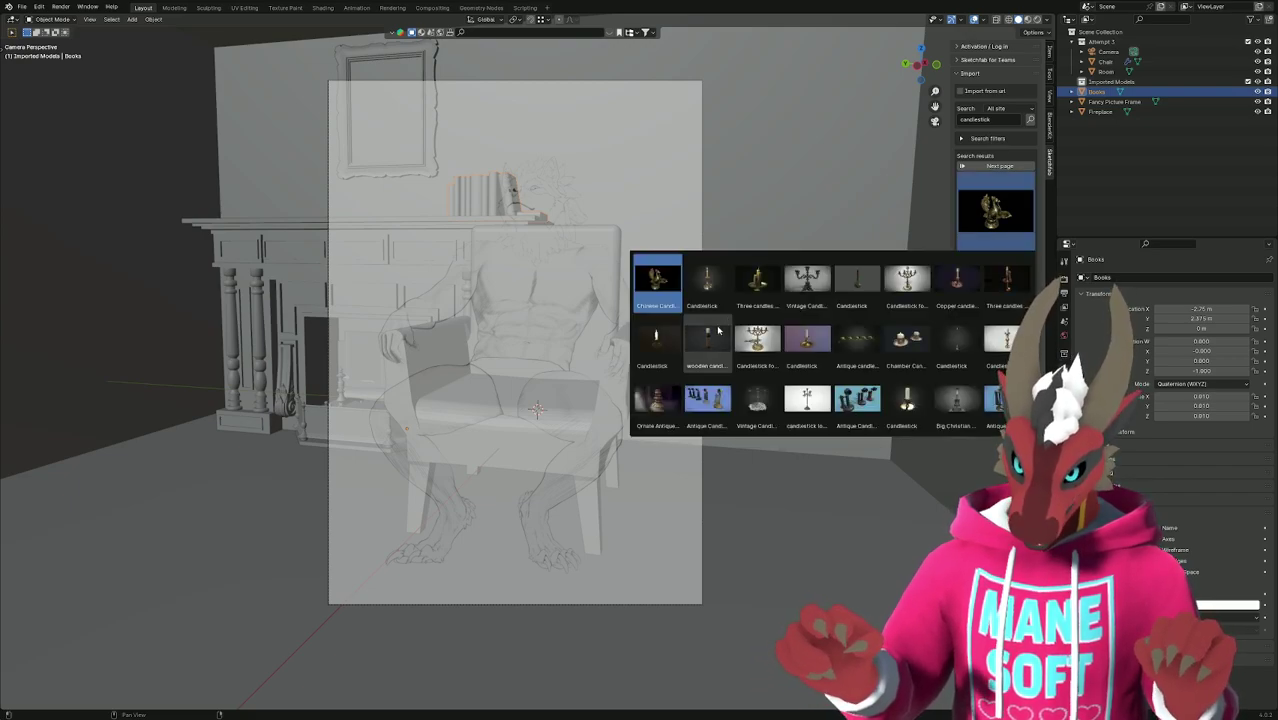
key(alt+Tab)
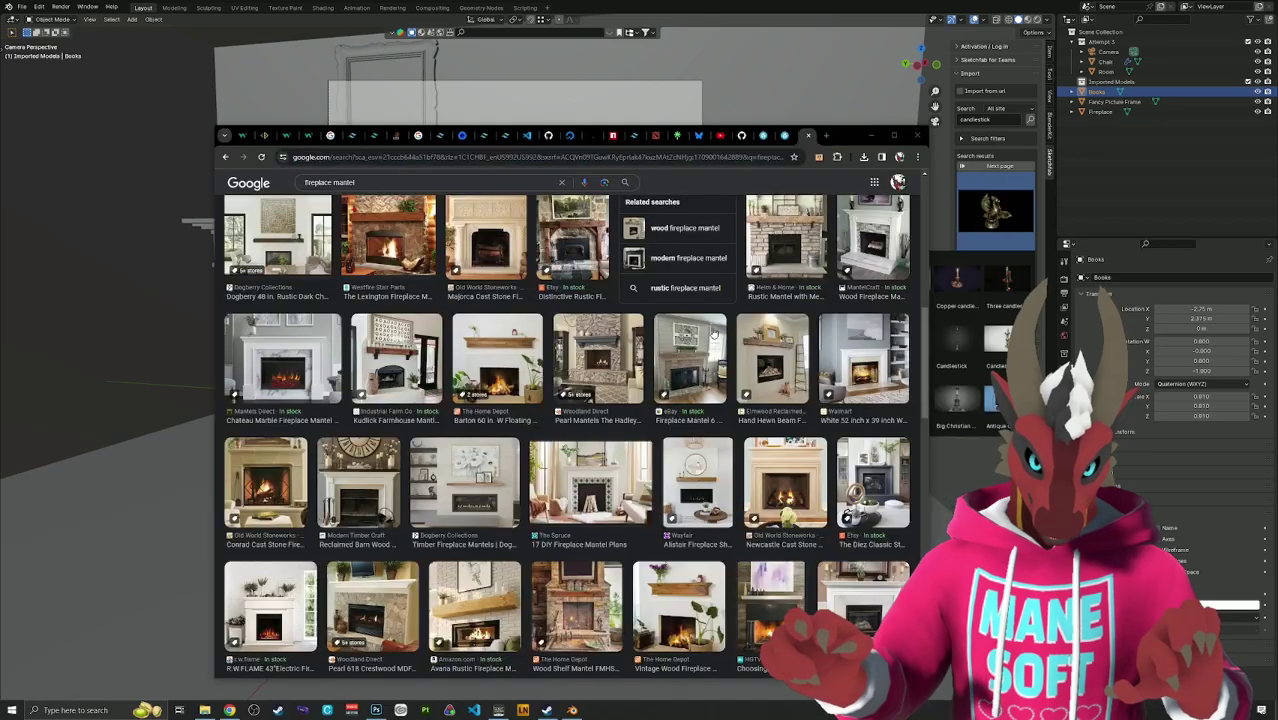
click(785, 136)
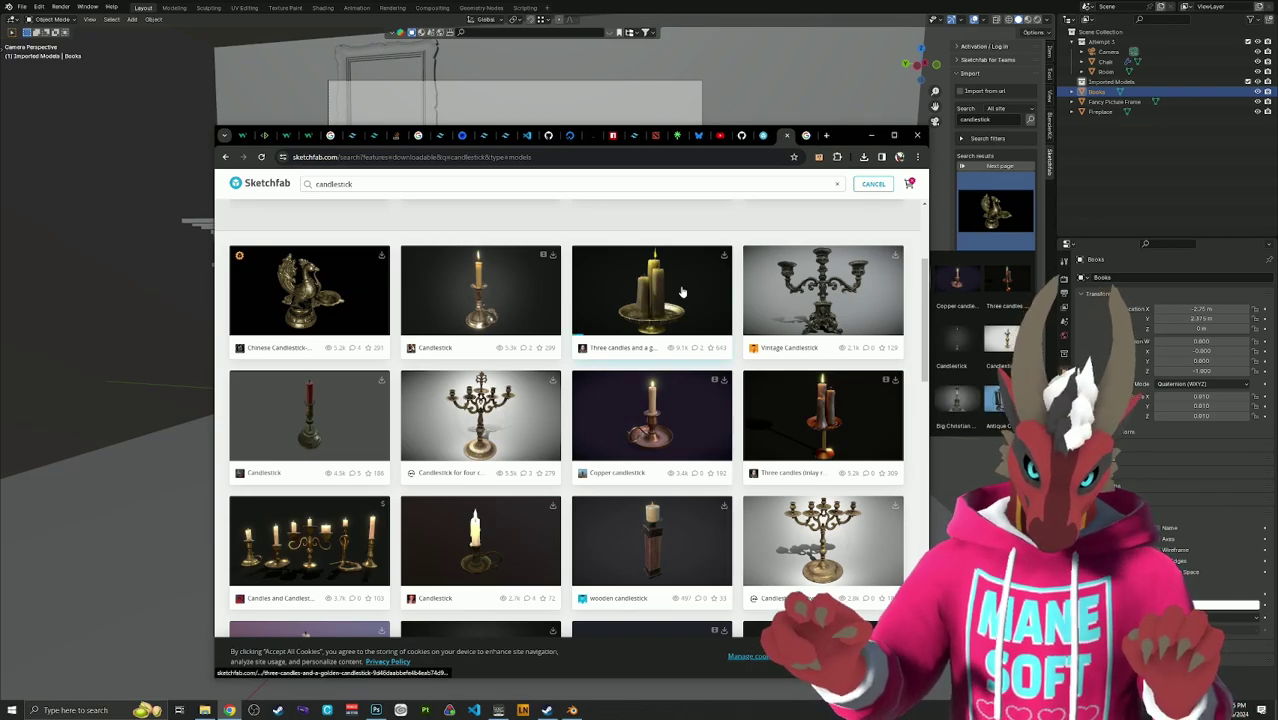
scroll(663, 327, down, 1)
scroll(663, 327, down, 2)
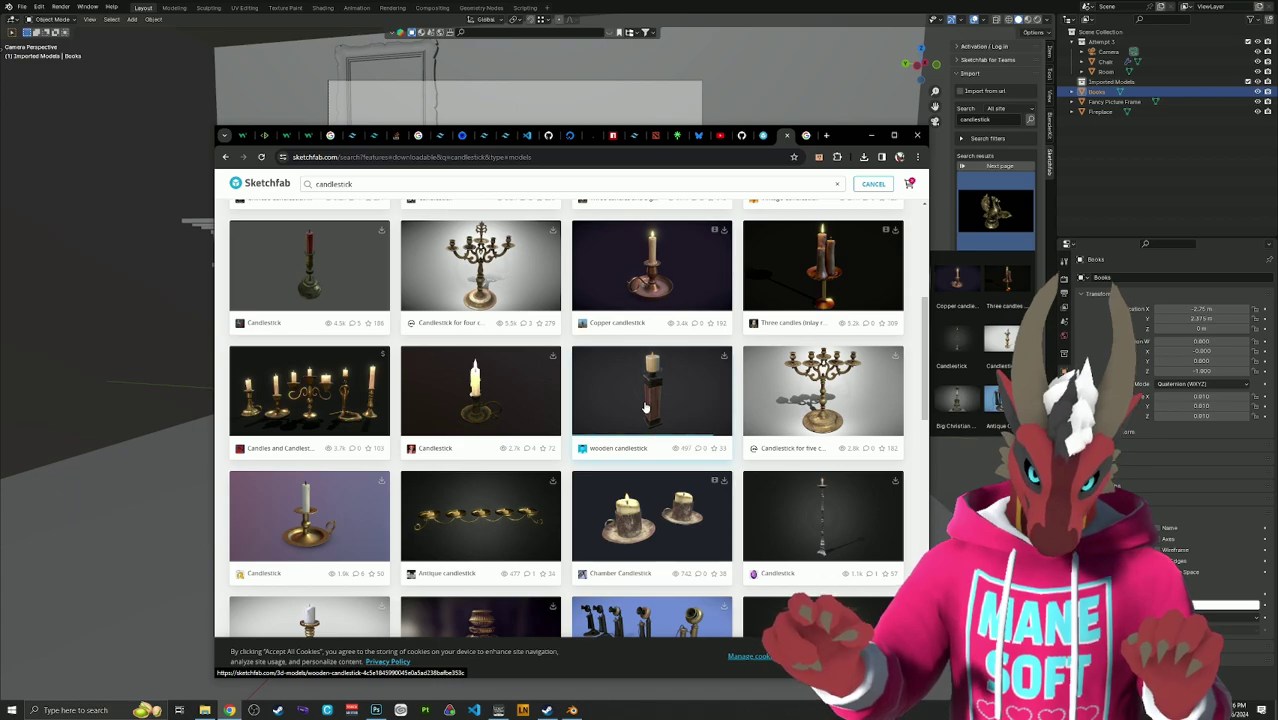
In Blender, choose the wooden candlestick from the Sketchfab importer results and import the model.
click(990, 212)
click(991, 215)
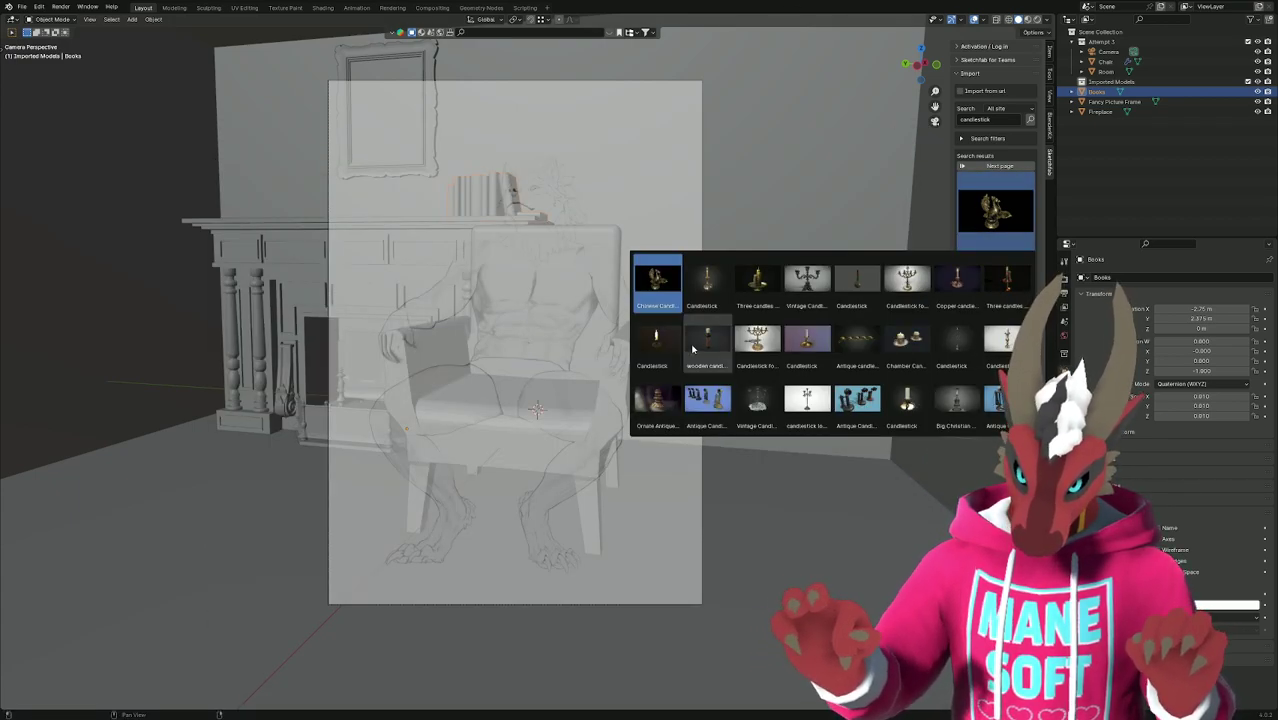
click(718, 343)
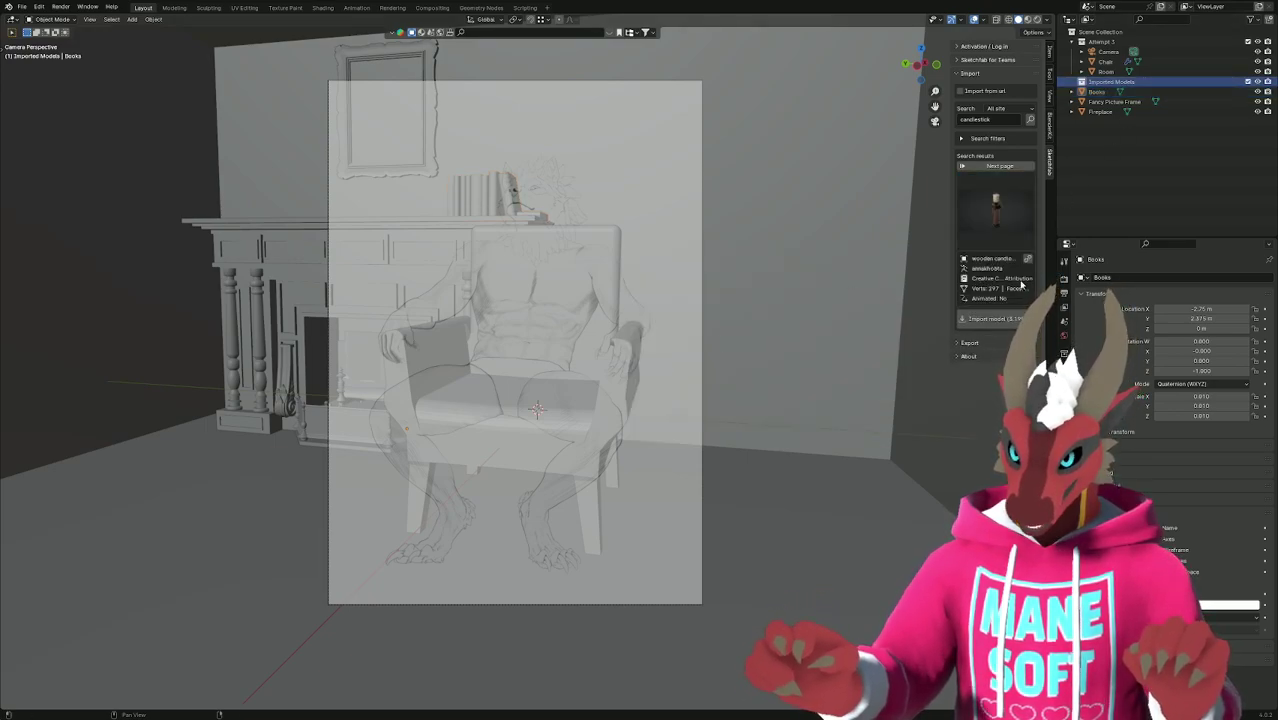
click(1008, 320)
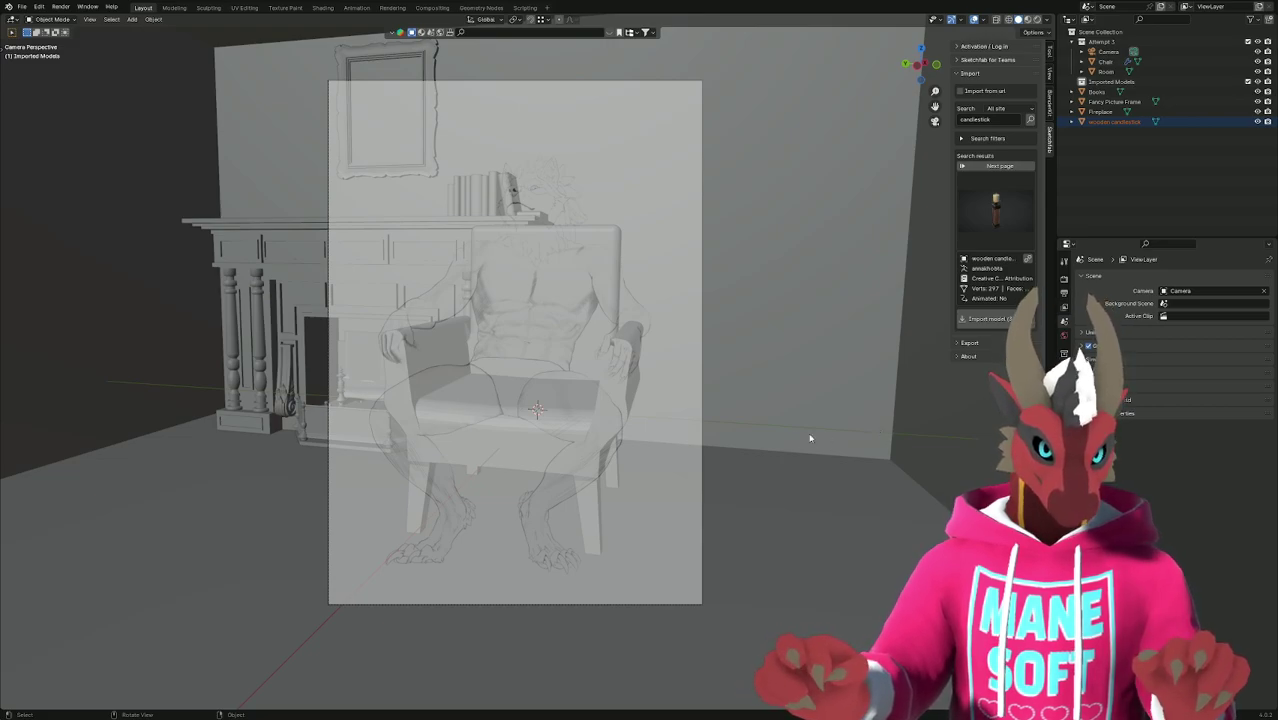
Select the imported wooden candlestick, enter Edit Mode with X-ray on, and frame its mesh together with the room.
middle_drag(810, 438, 835, 447)
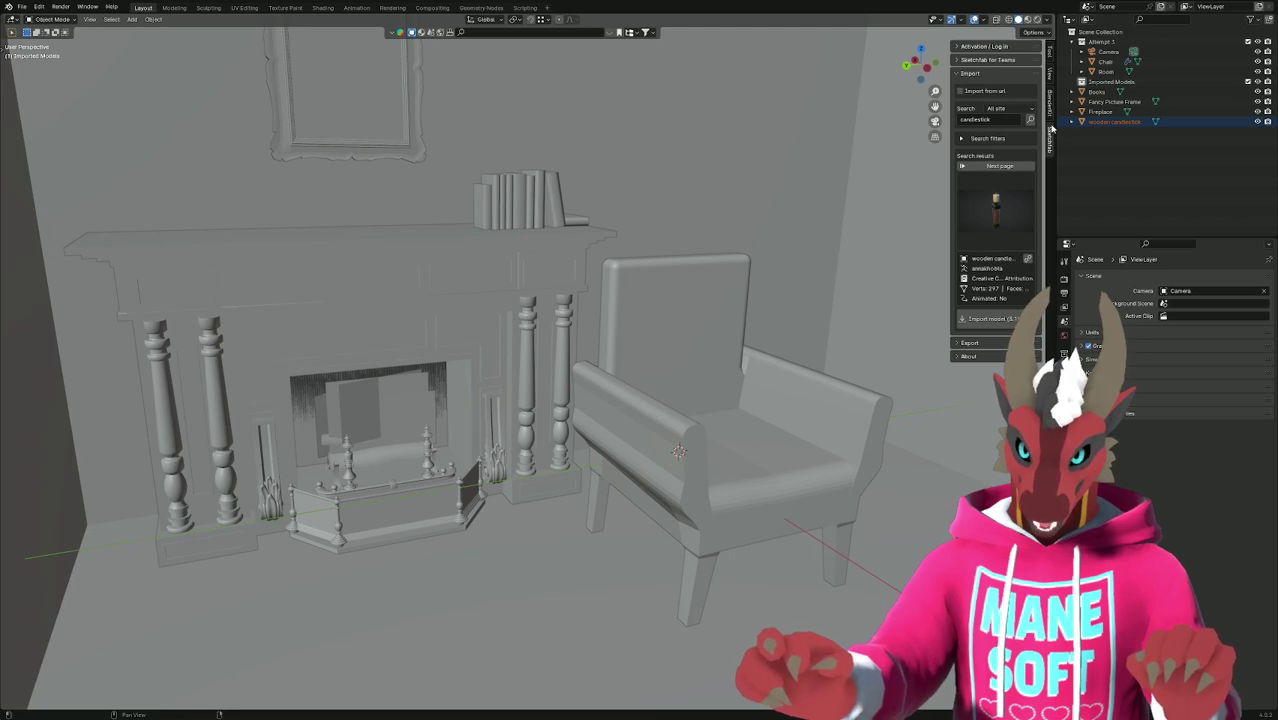
click(1049, 58)
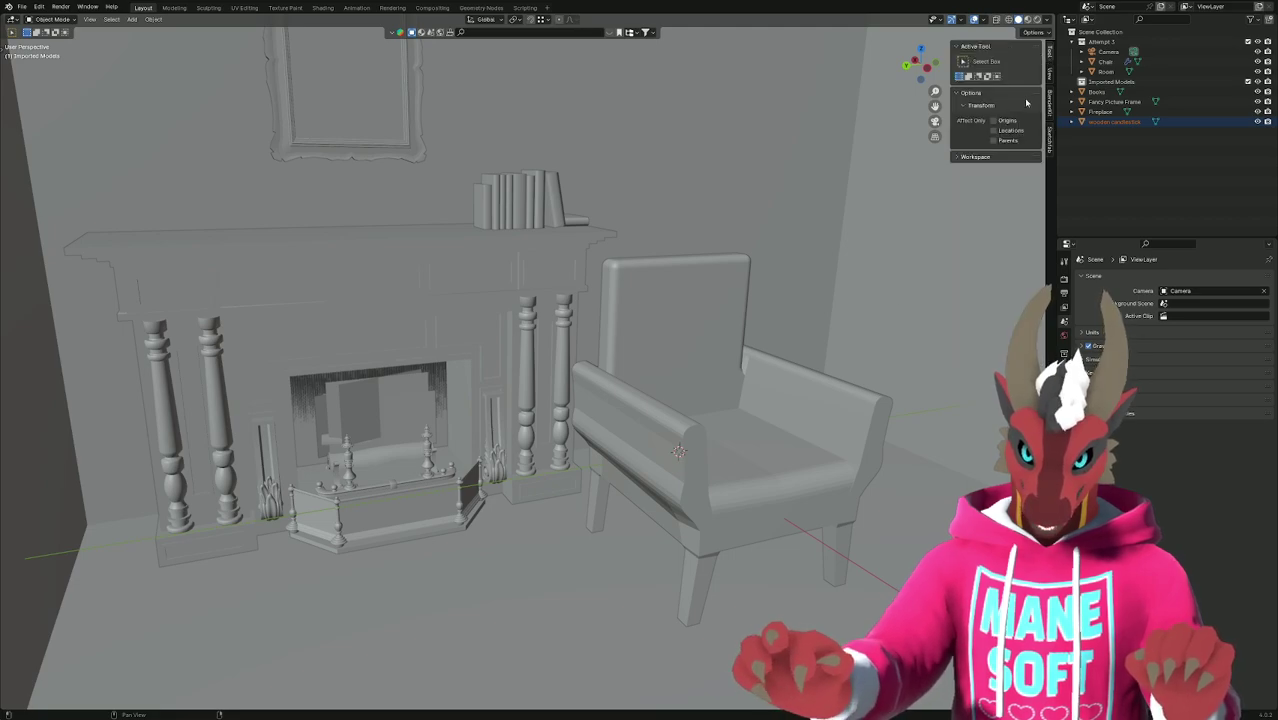
click(1113, 121)
middle_drag(856, 314, 842, 389)
key(Tab)
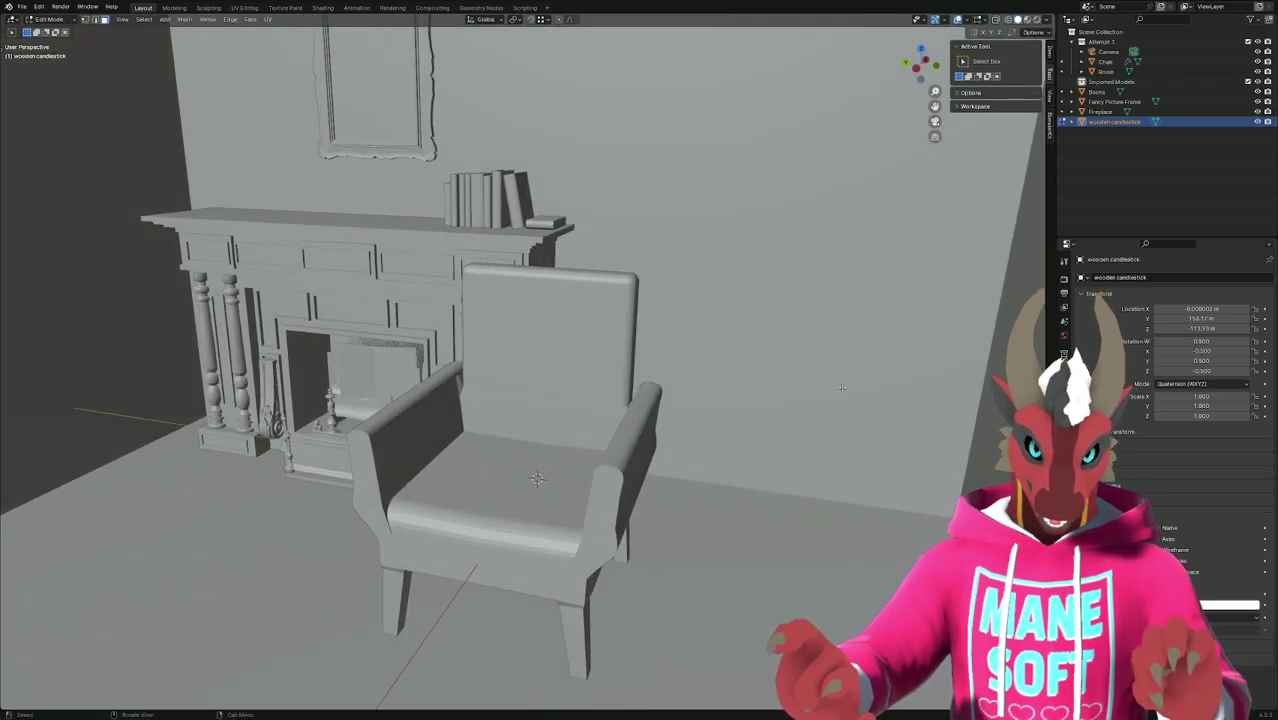
key(alt+z)
key(KP_Decimal)
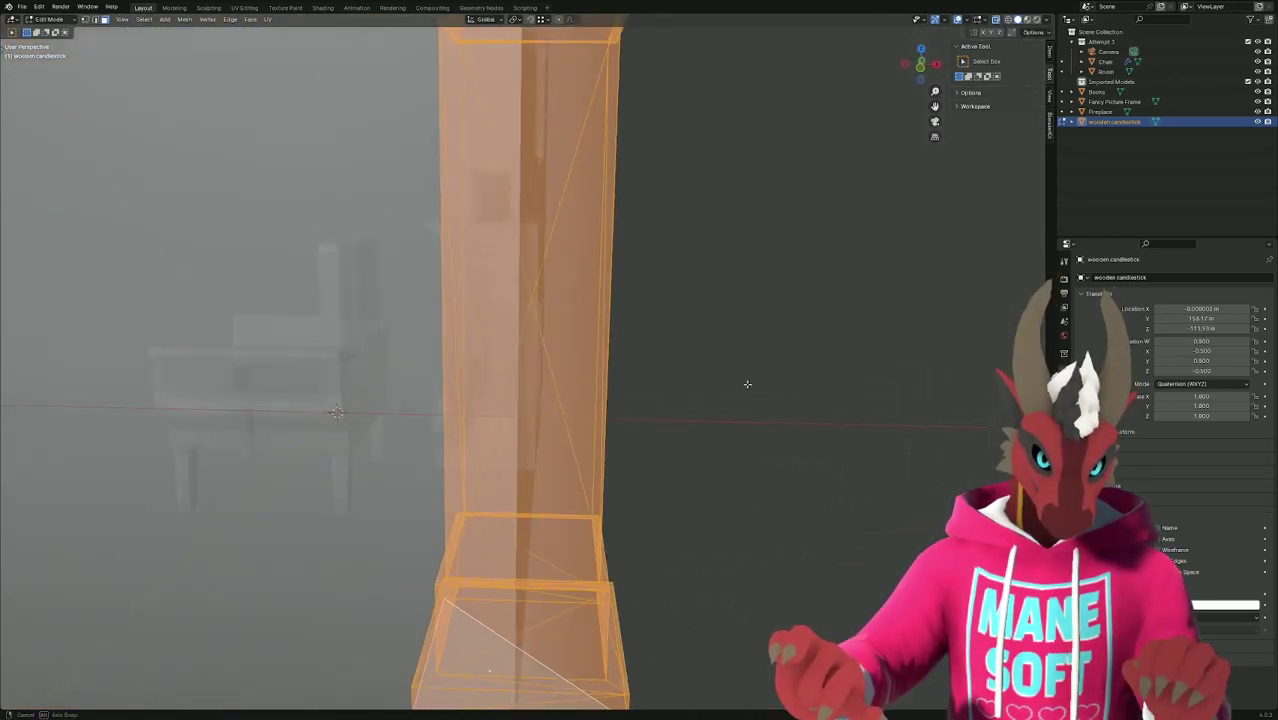
scroll(747, 384, down, 4)
mouse_move(747, 384)
middle_down()
mouse_move(772, 392)
mouse_move(722, 394)
mouse_move(762, 393)
mouse_move(719, 411)
mouse_move(693, 397)
mouse_move(707, 385)
mouse_move(751, 397)
middle_up()
scroll(783, 398, up, 3)
scroll(756, 399, down, 4)
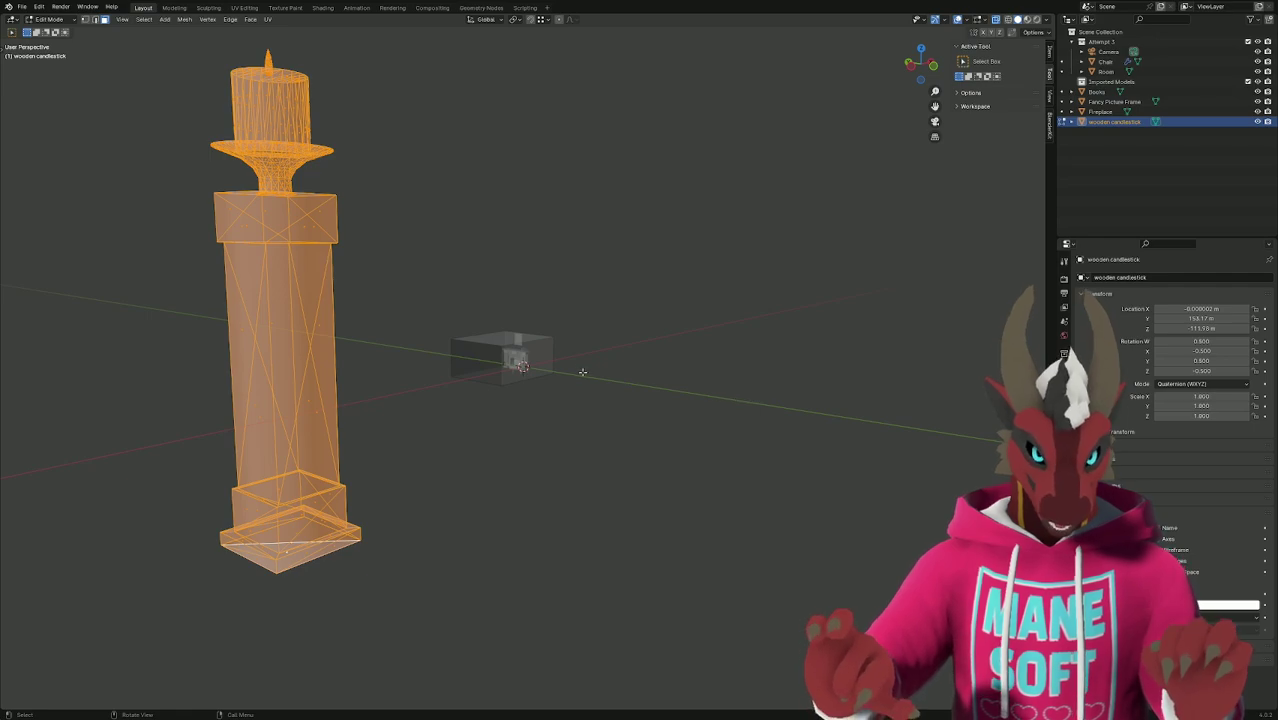
Scale the oversized candlestick mesh down to a small fraction of its size, reselect it, and move it closer to the room.
key(s)
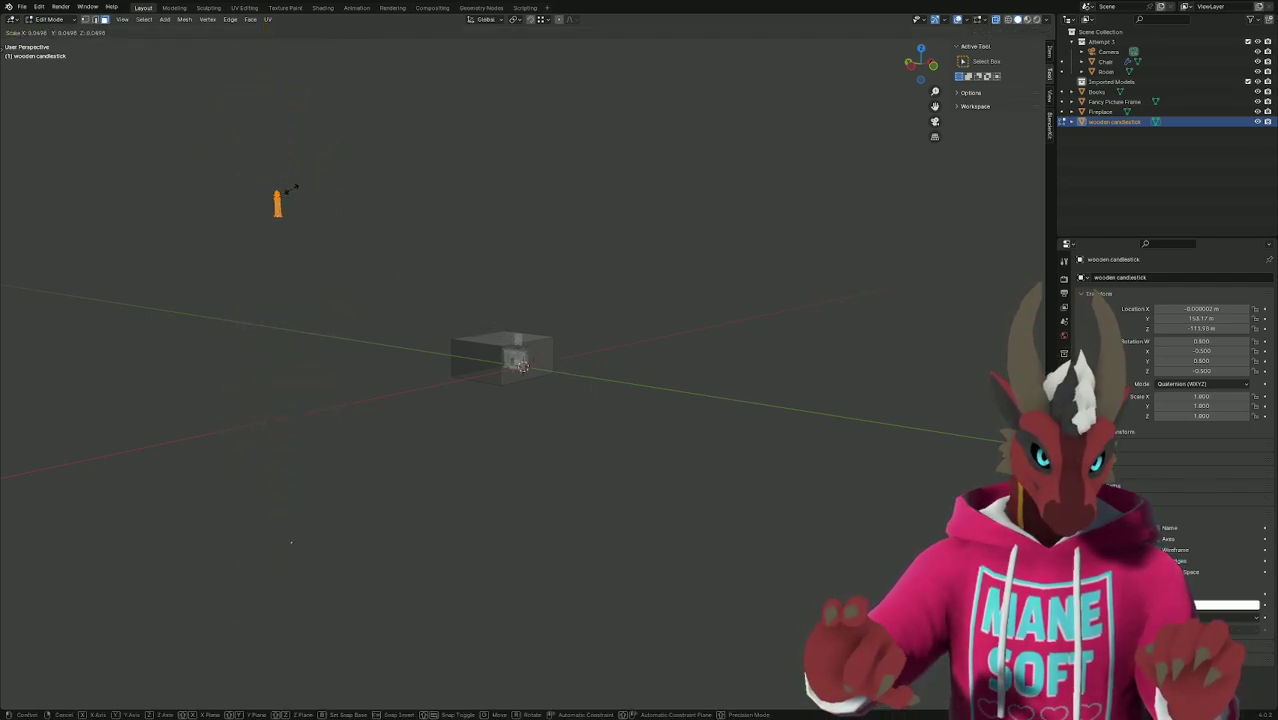
click(284, 187)
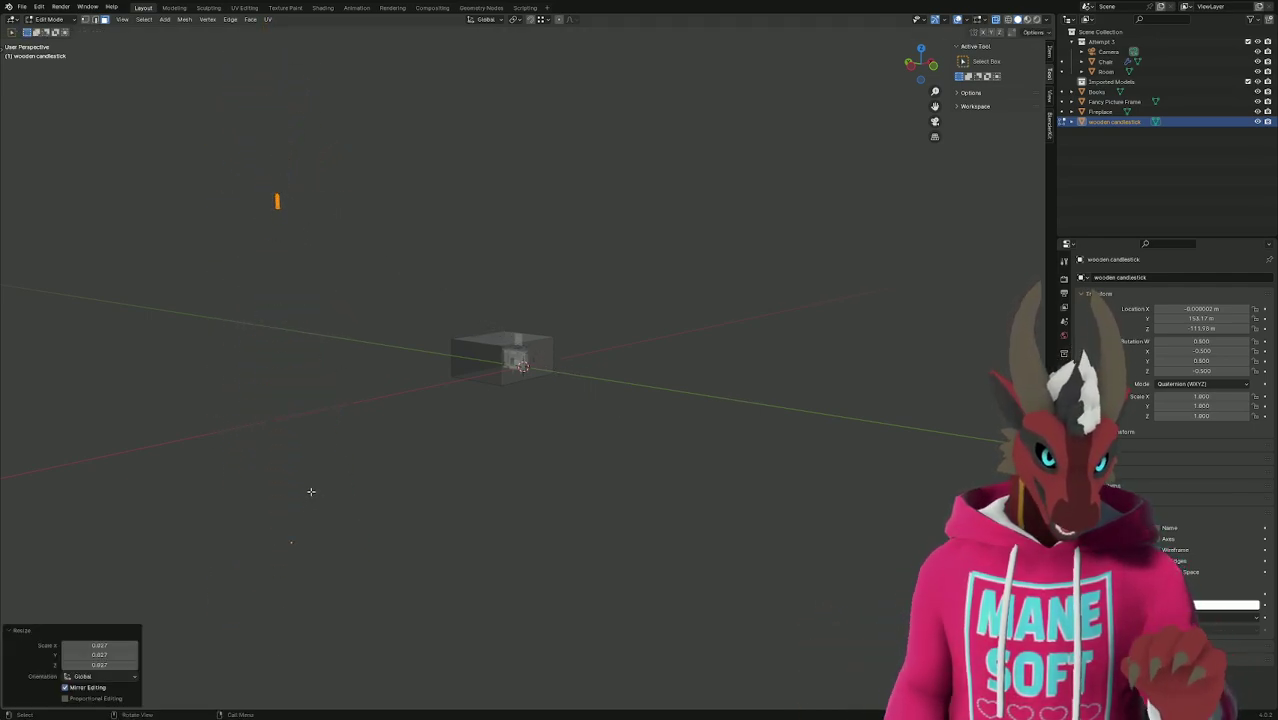
click(300, 536)
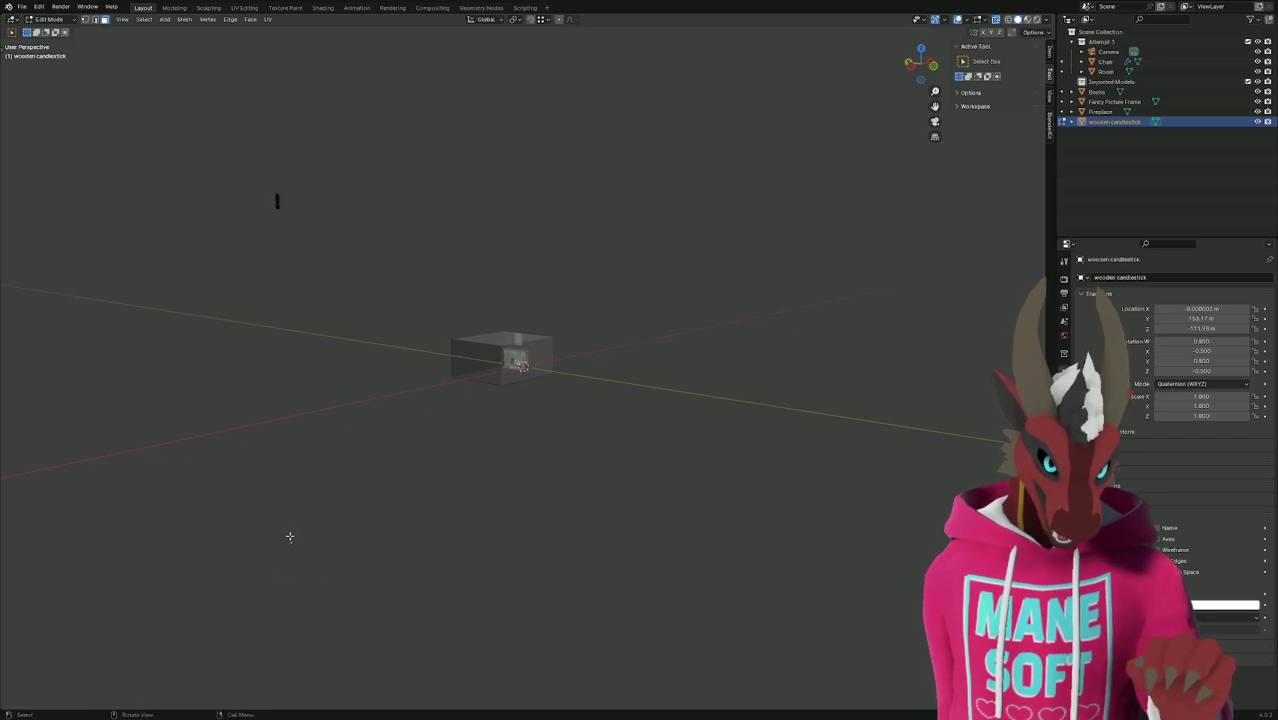
drag(245, 160, 344, 286)
key(g)
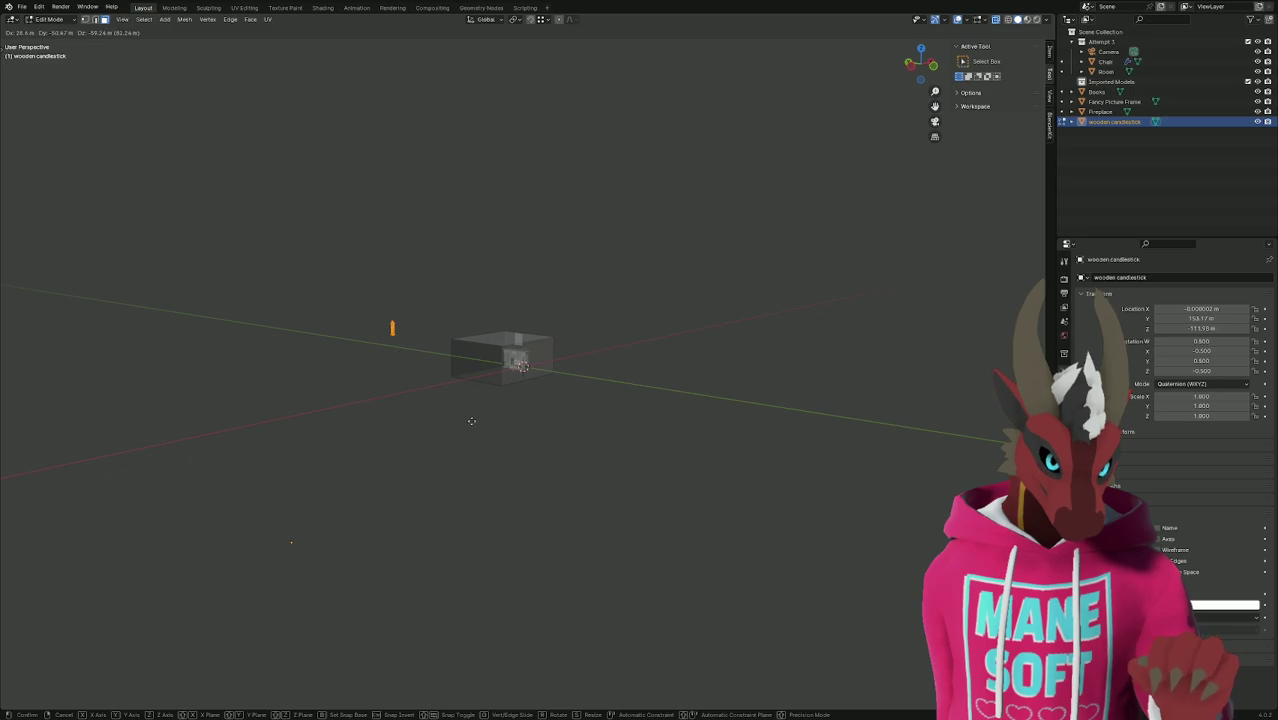
click(530, 458)
middle_drag(530, 458, 461, 461)
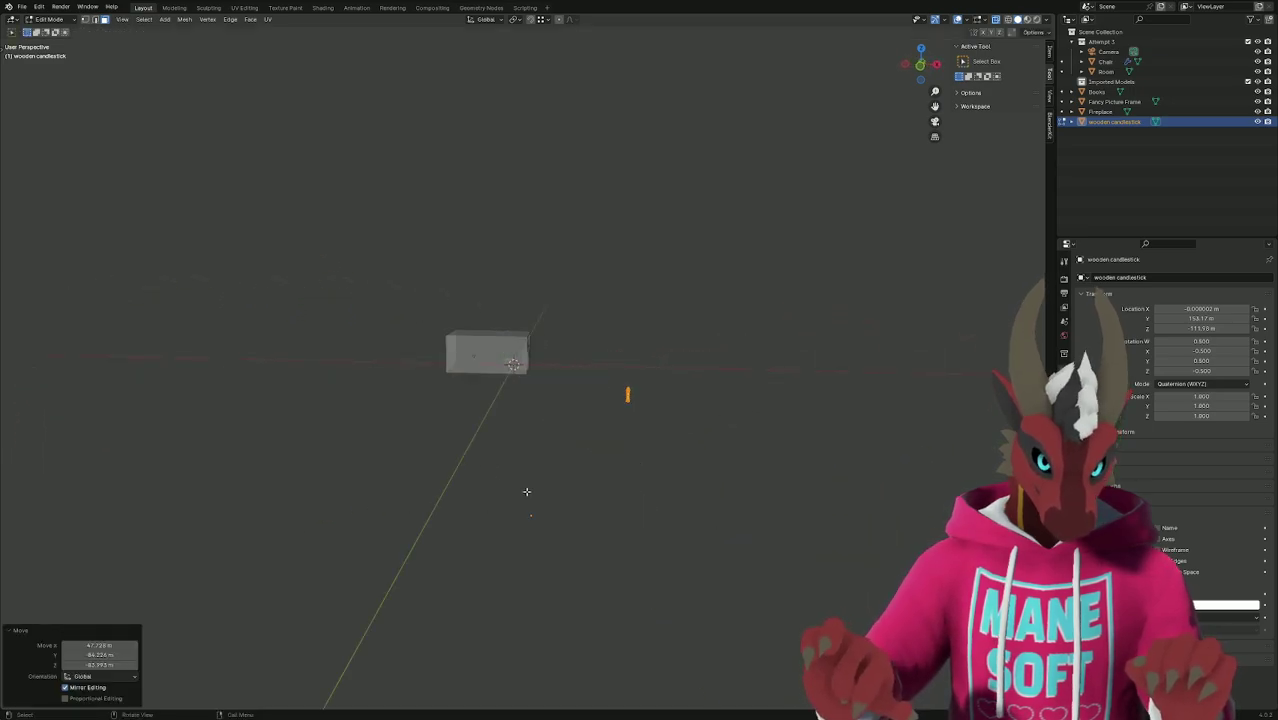
Expand the wooden candlestick in the outliner and examine where its origin point lies relative to the mesh and room.
click(1073, 122)
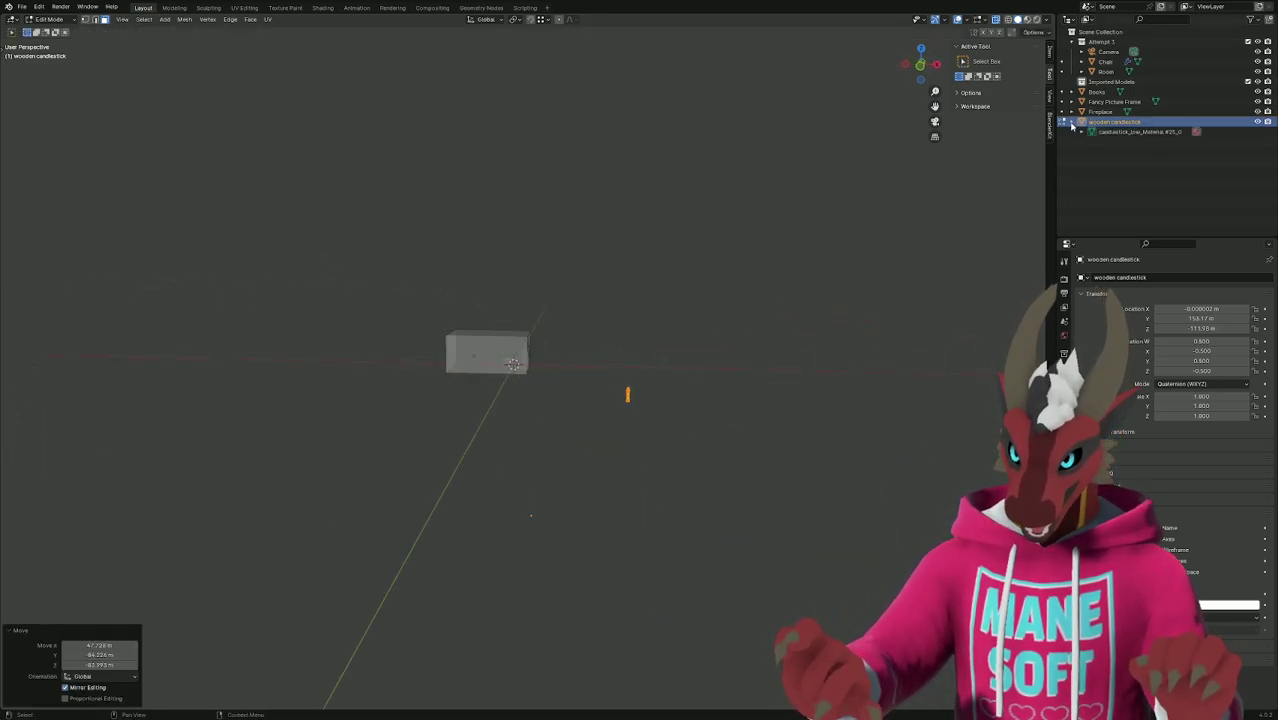
click(1100, 122)
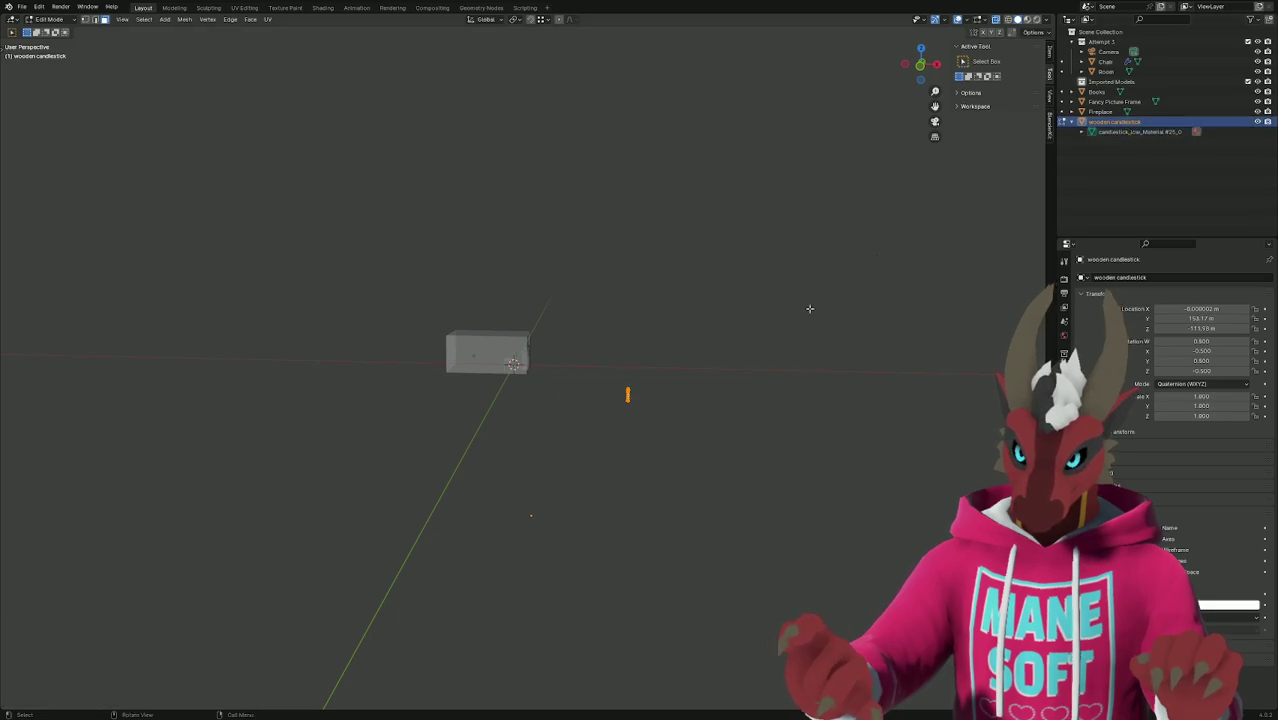
scroll(531, 516, up, 8)
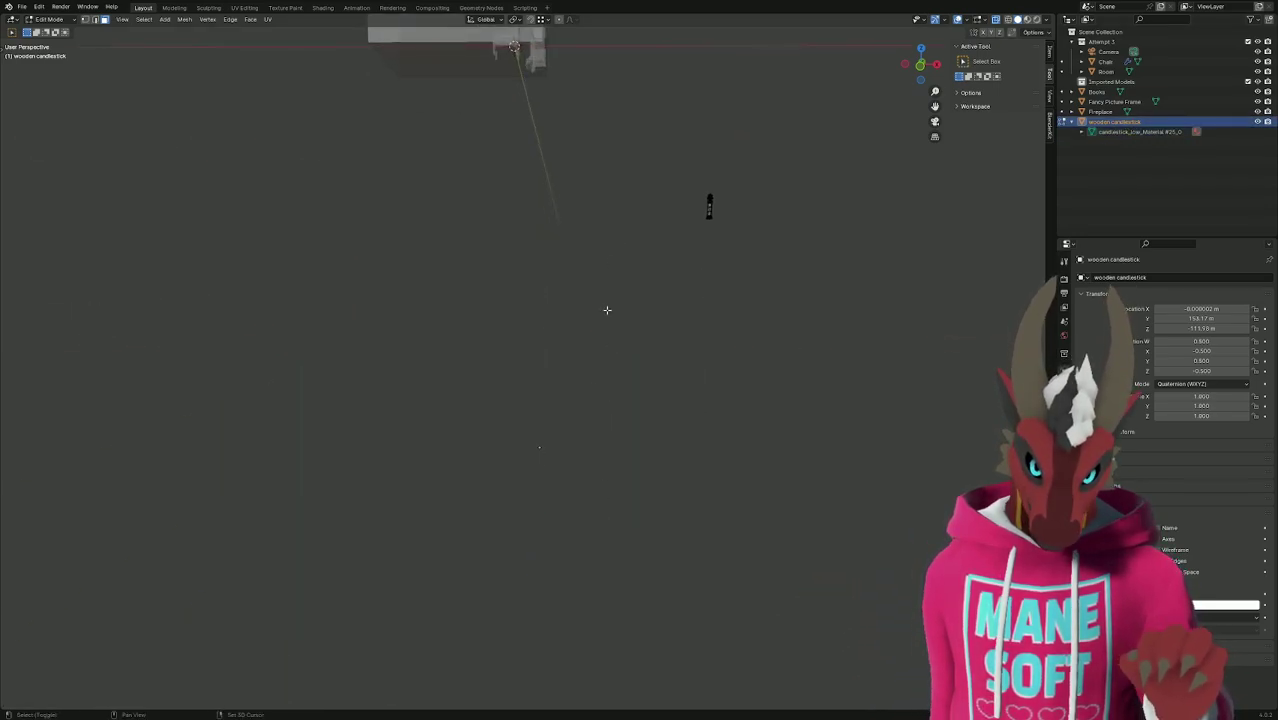
scroll(576, 518, down, 1)
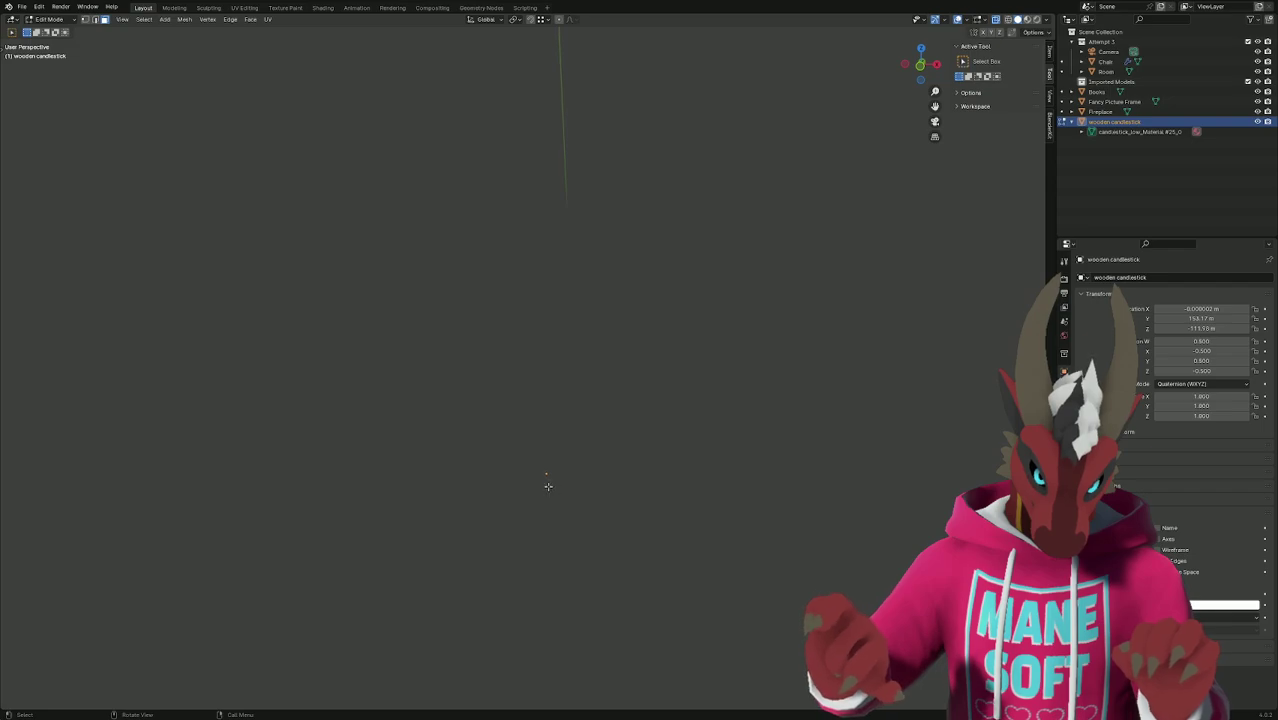
middle_drag(548, 486, 594, 326)
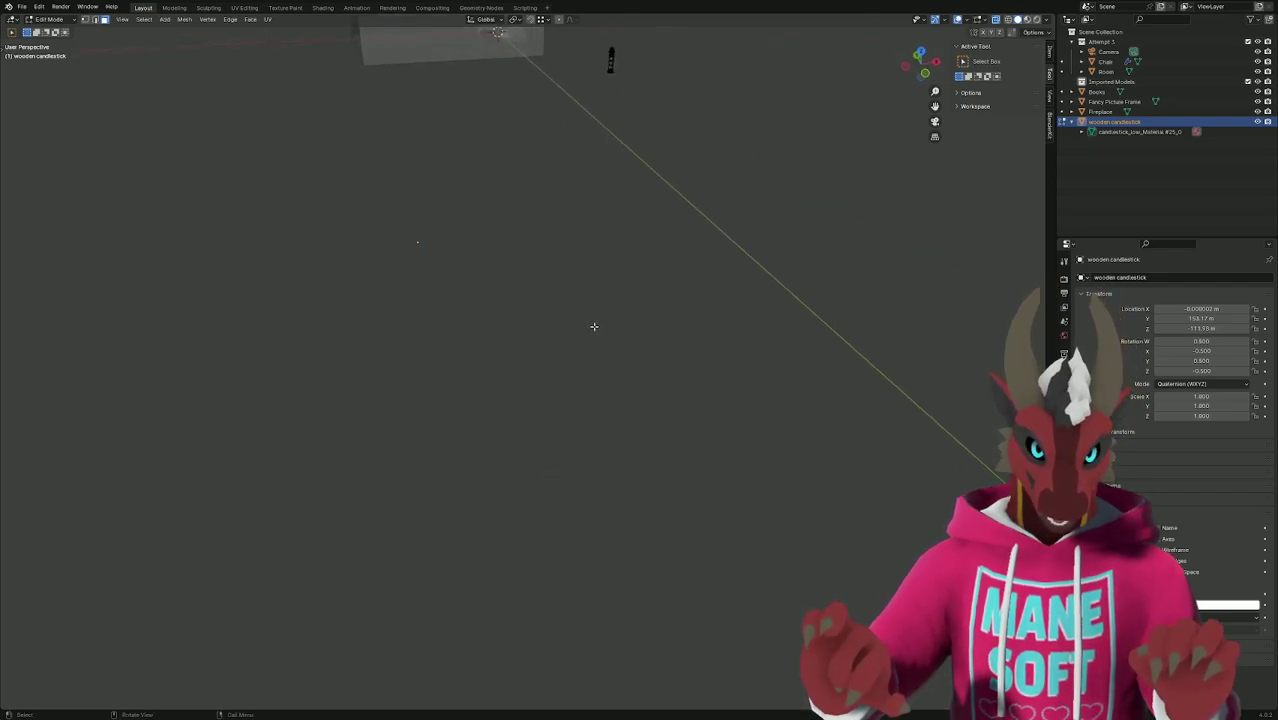
scroll(602, 246, down, 5)
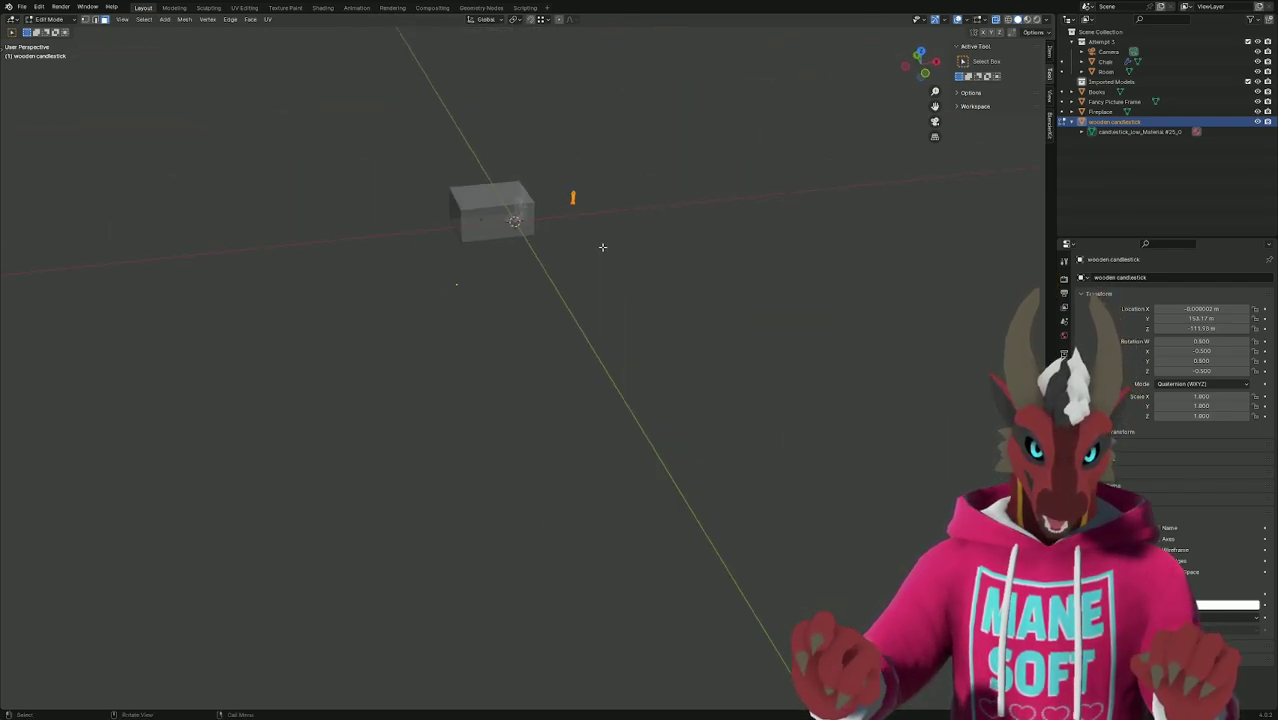
Scale the candlestick mesh down by a further factor of about 0.65 and move it freely toward the room.
key(s)
click(634, 237)
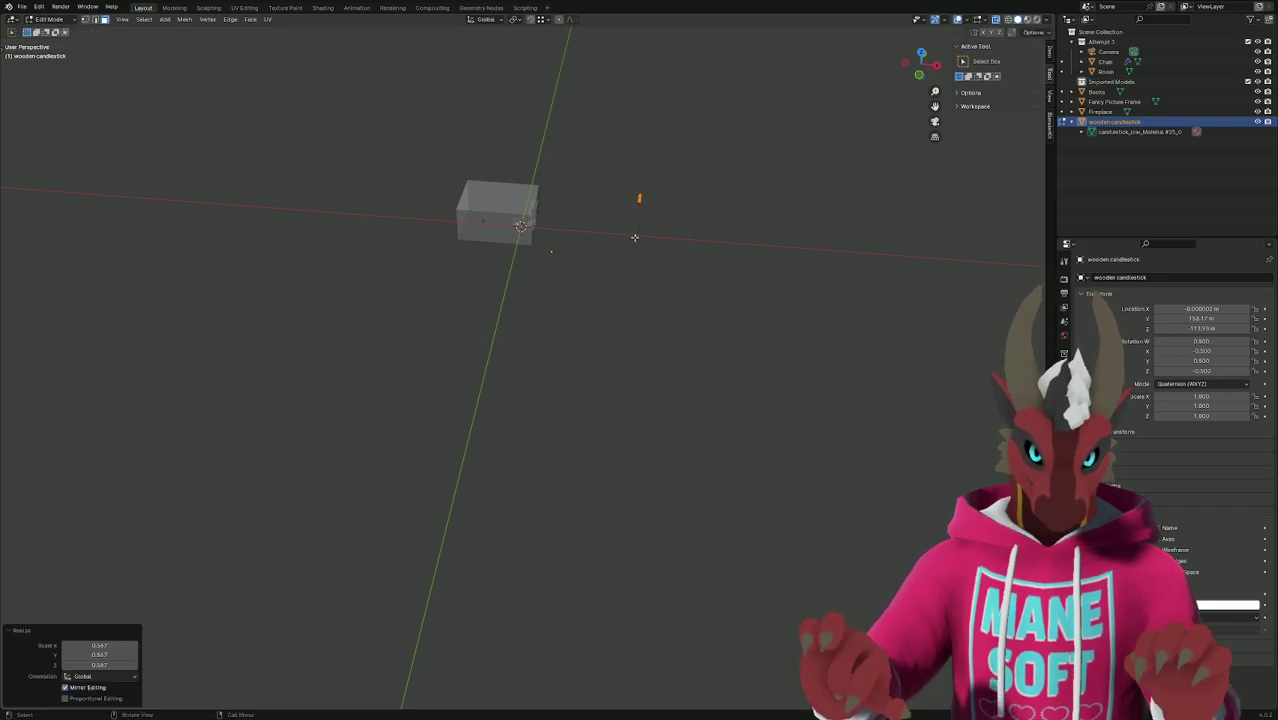
key(g)
click(513, 266)
Raise the candlestick mesh about 37 m along the global Z axis, up to the room's height.
middle_drag(513, 266, 641, 208)
key(g)
key(z)
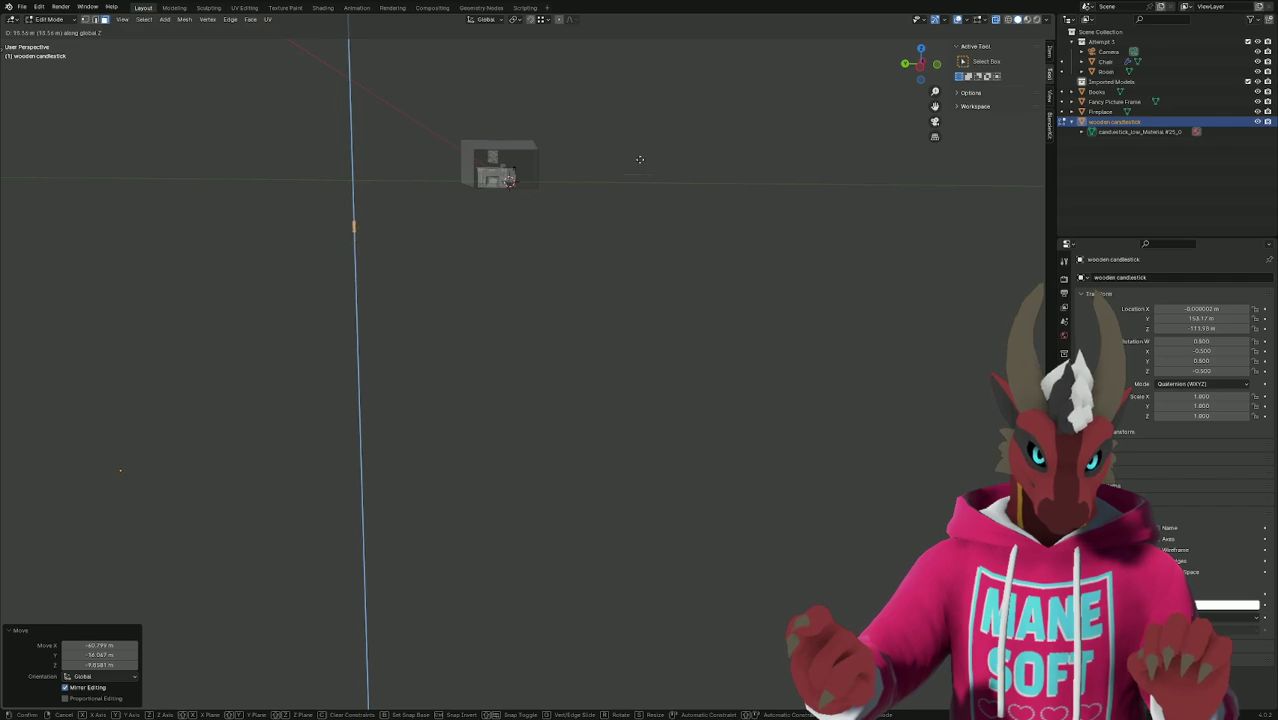
click(633, 101)
In the right view, move the candlestick mesh about -42 m along Y into the room, and check it from the front.
key(KP_3)
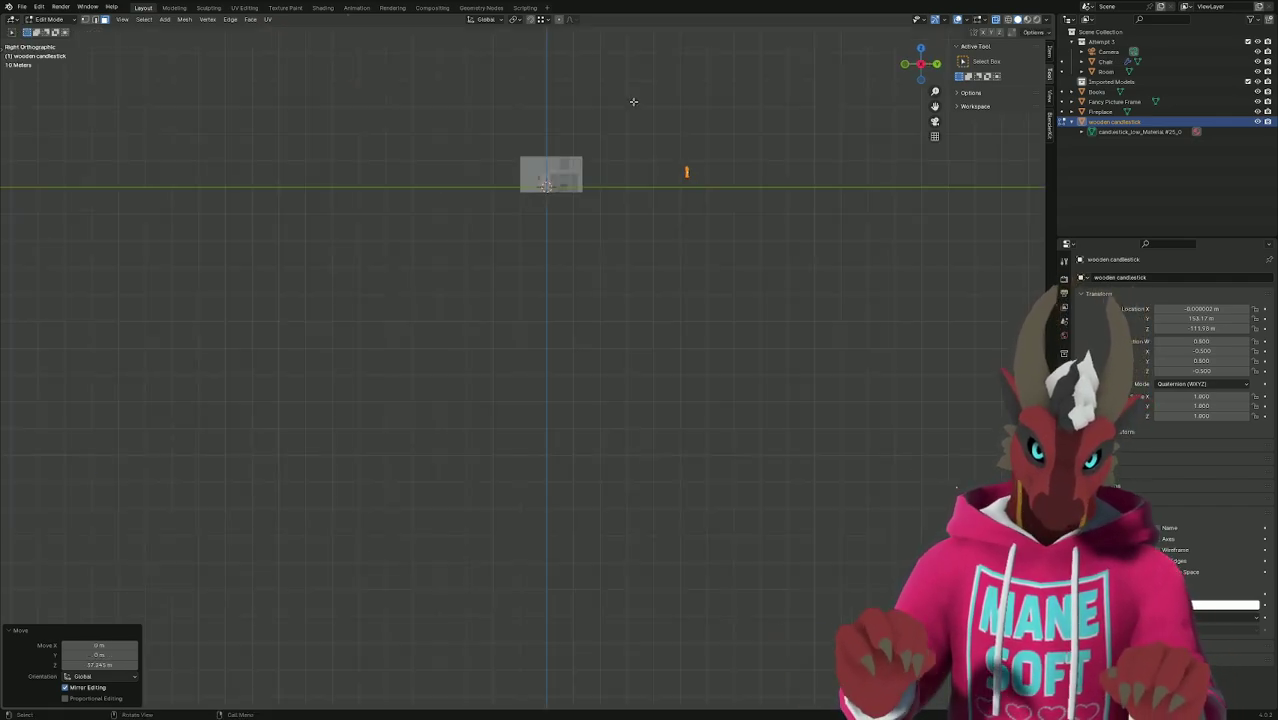
key(g)
key(y)
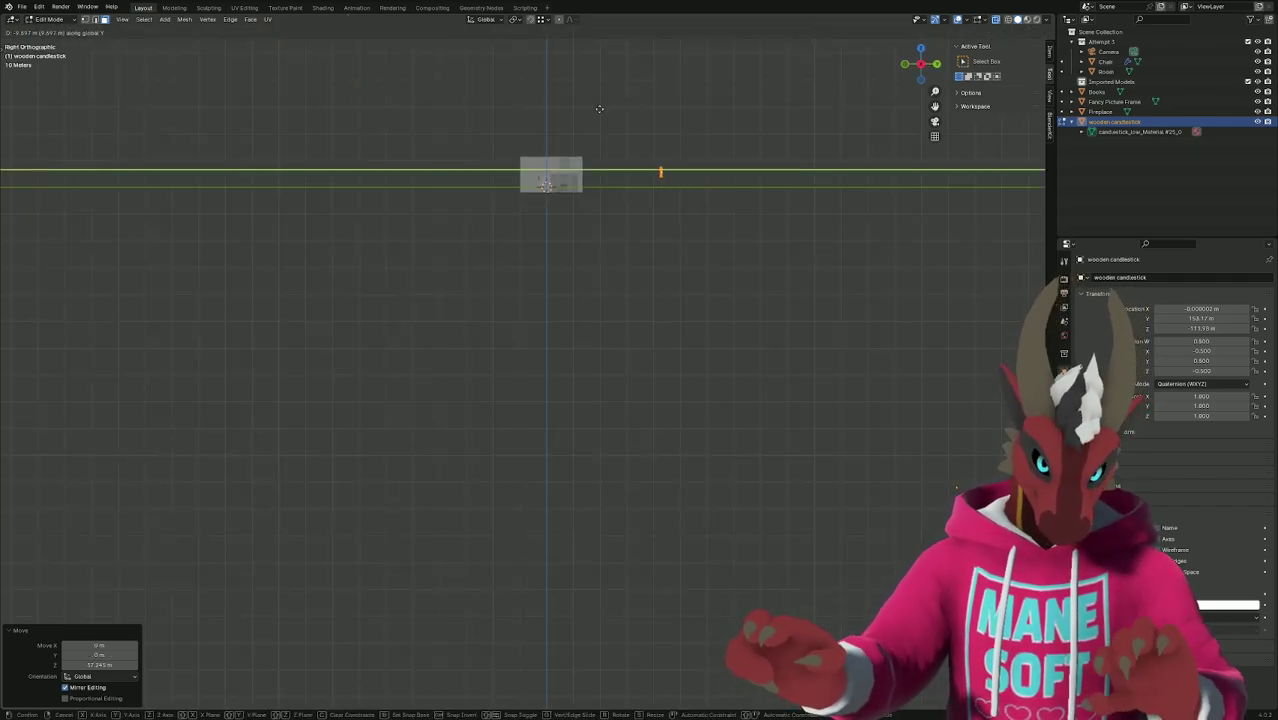
click(520, 122)
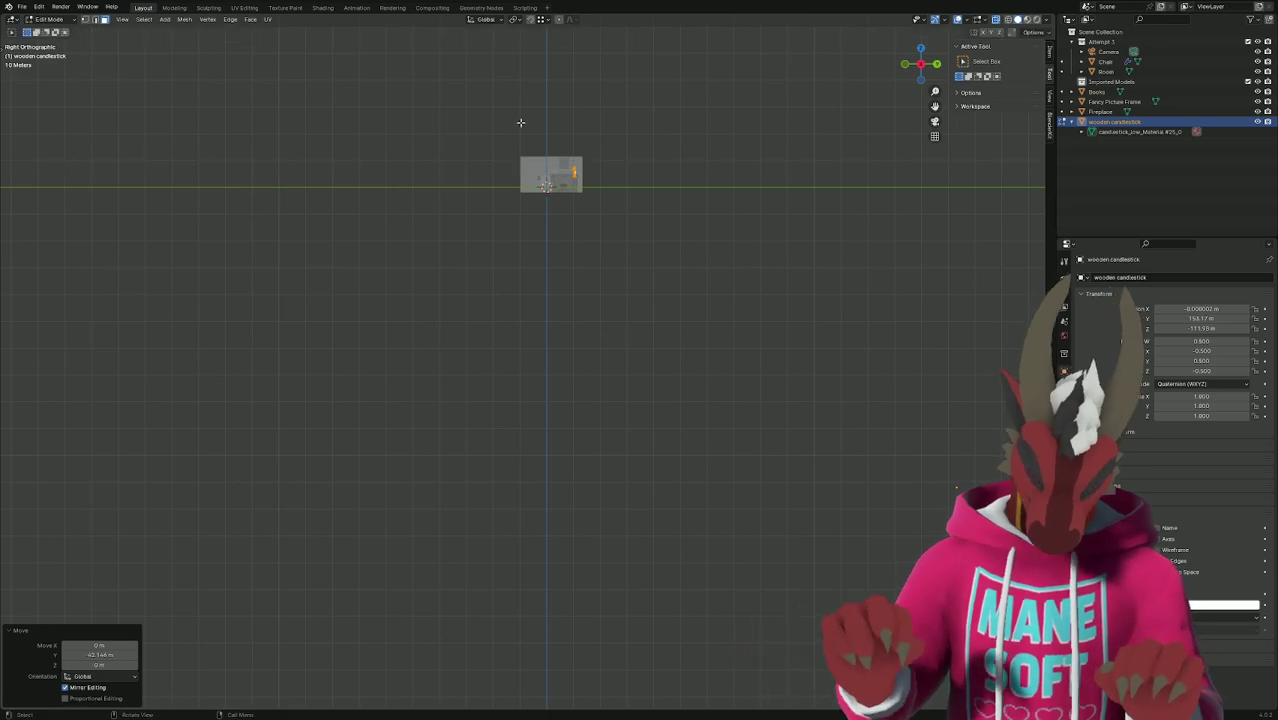
key(KP_1)
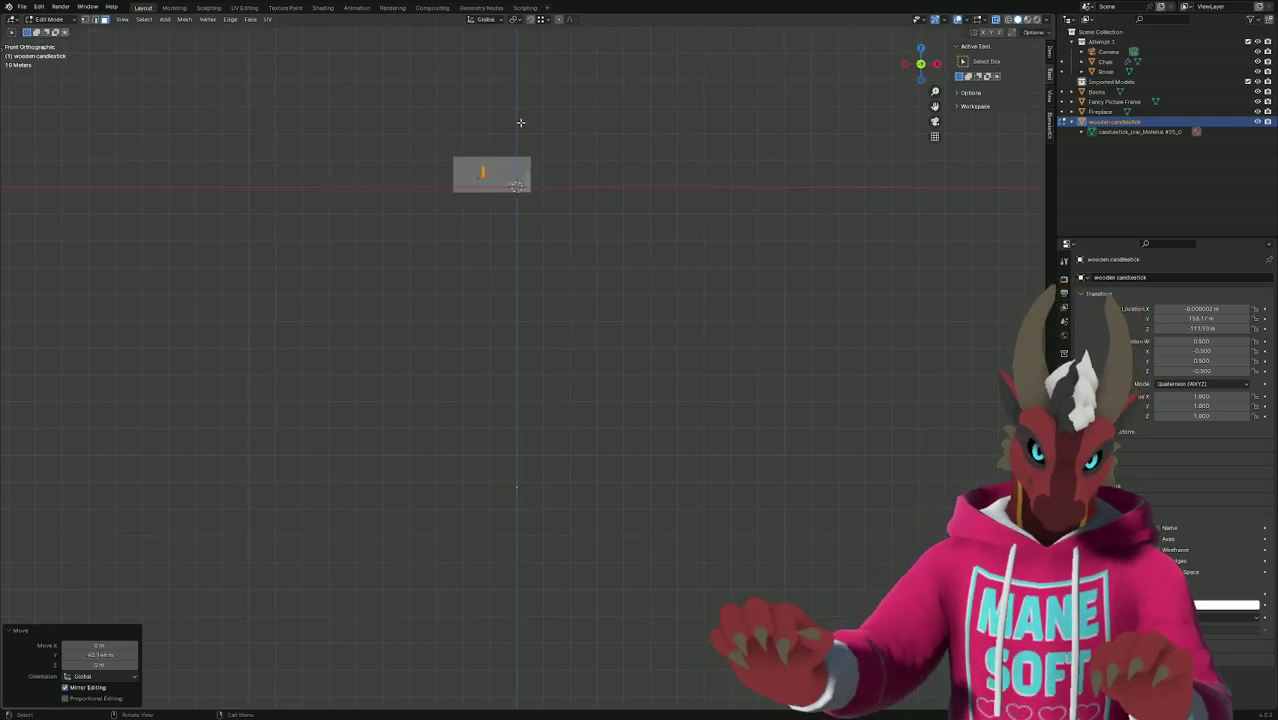
In the front view, move the candlestick mesh along the global X axis toward the fireplace side of the room.
key(g)
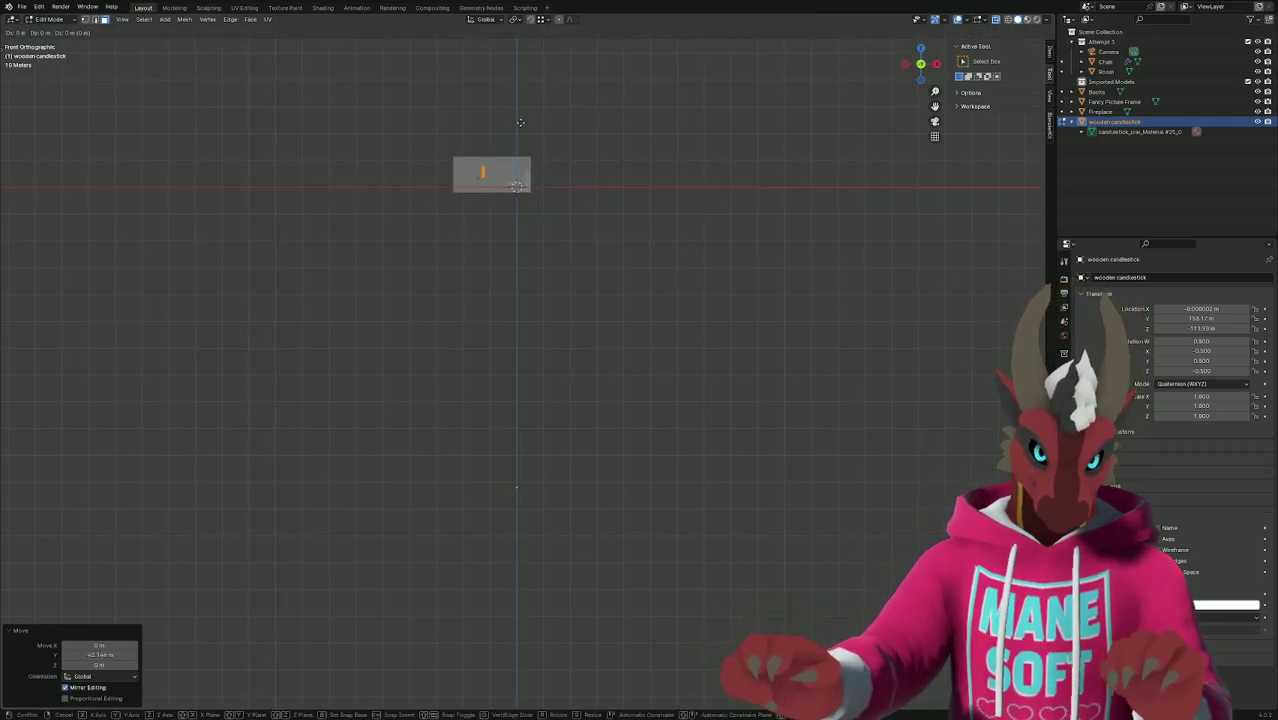
key(x)
click(556, 130)
scroll(551, 118, up, 7)
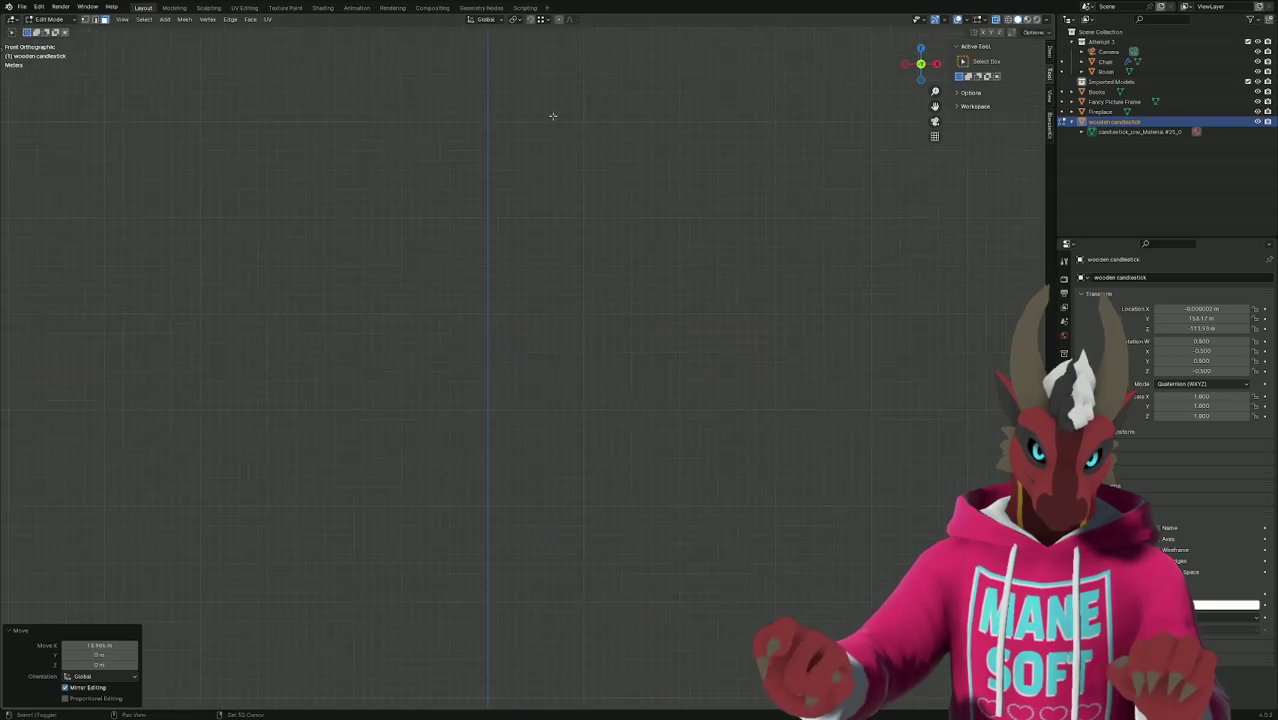
scroll(575, 417, up, 8)
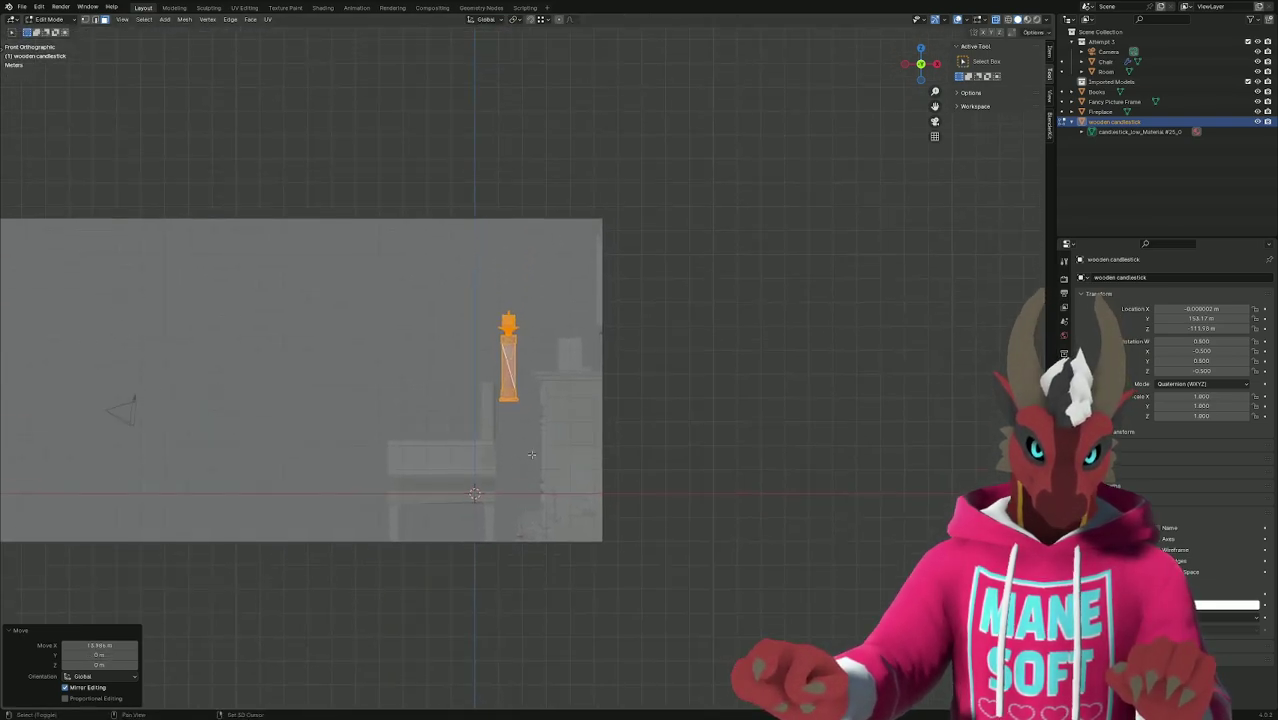
Scale the candlestick mesh down by a factor of about 0.53 and return to Object Mode.
key(s)
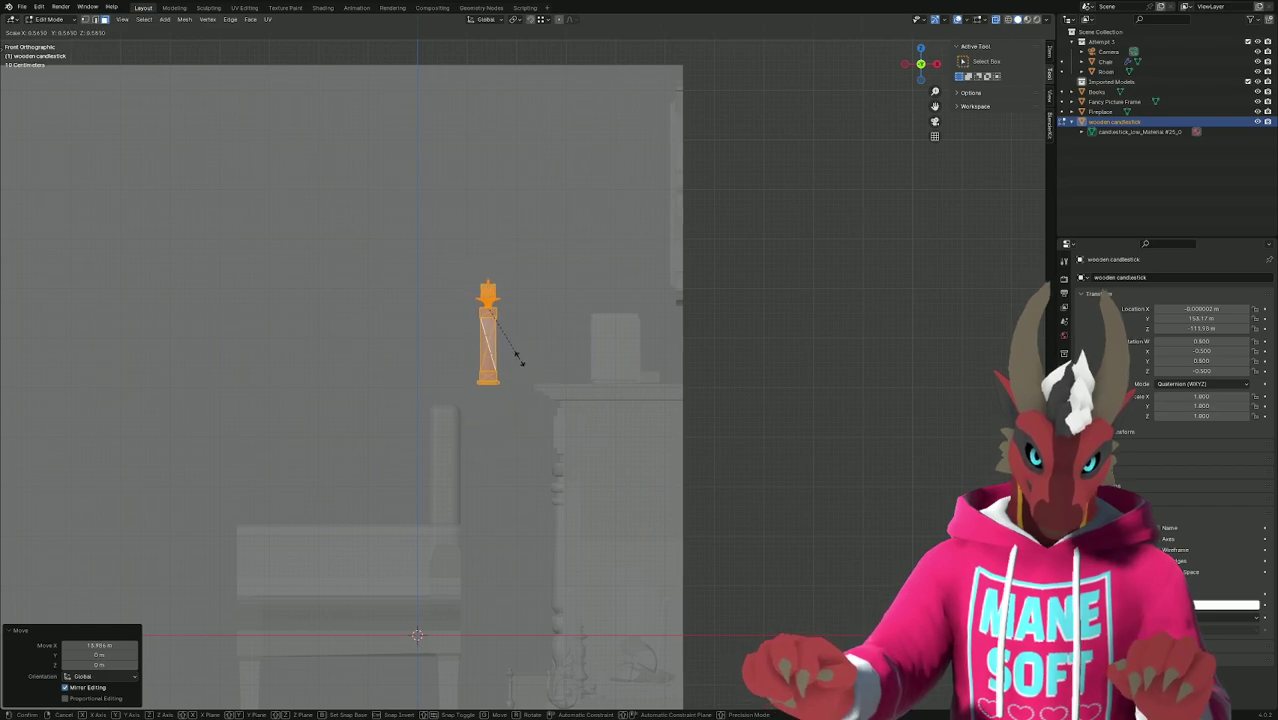
click(549, 383)
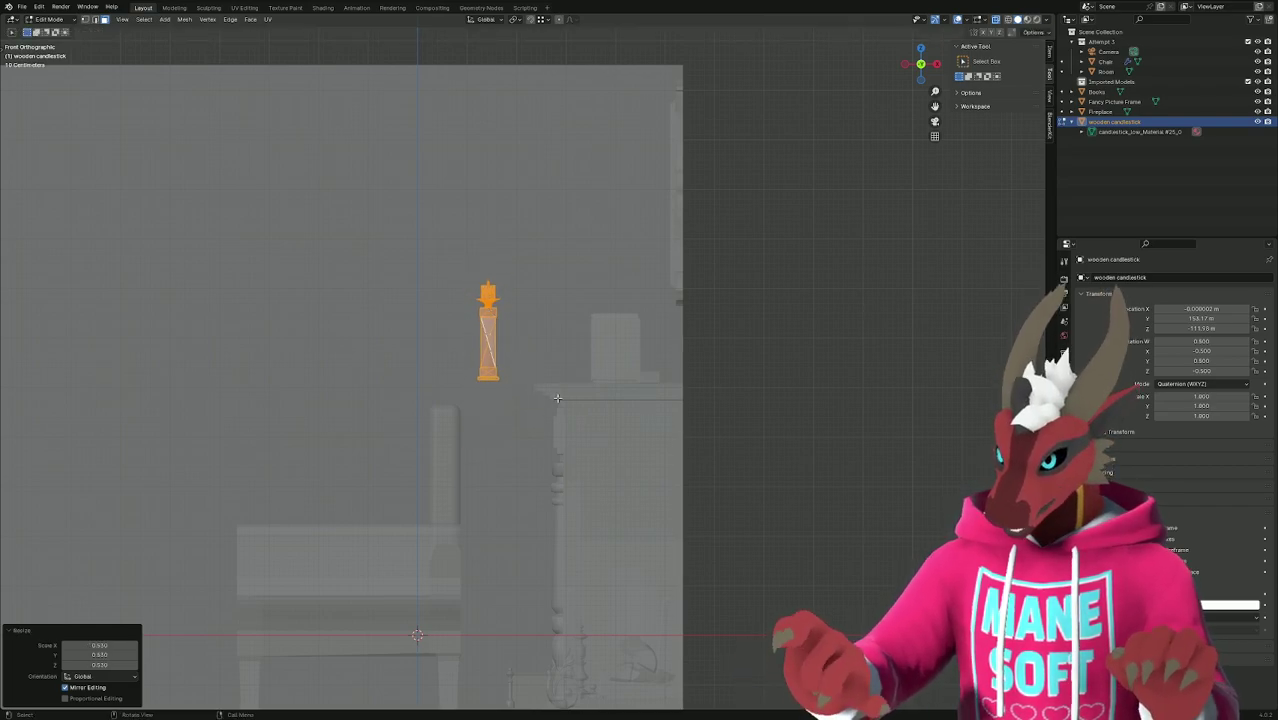
middle_drag(565, 413, 835, 252)
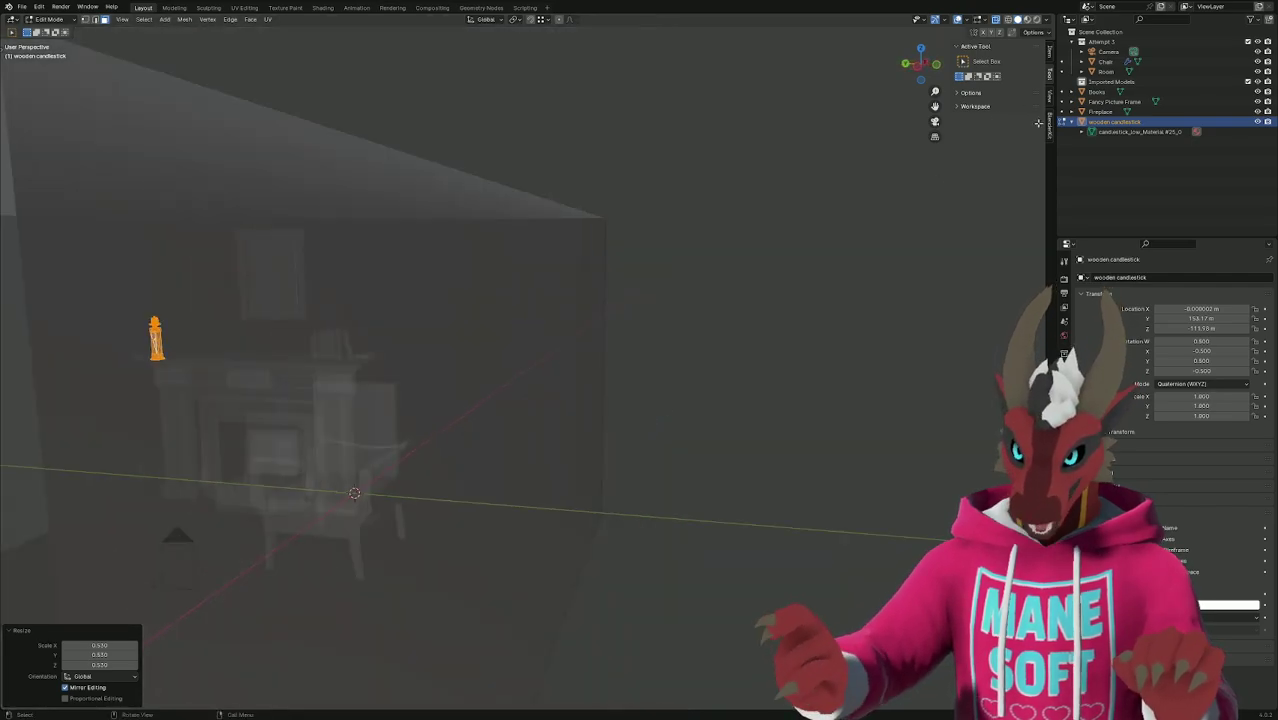
key(Tab)
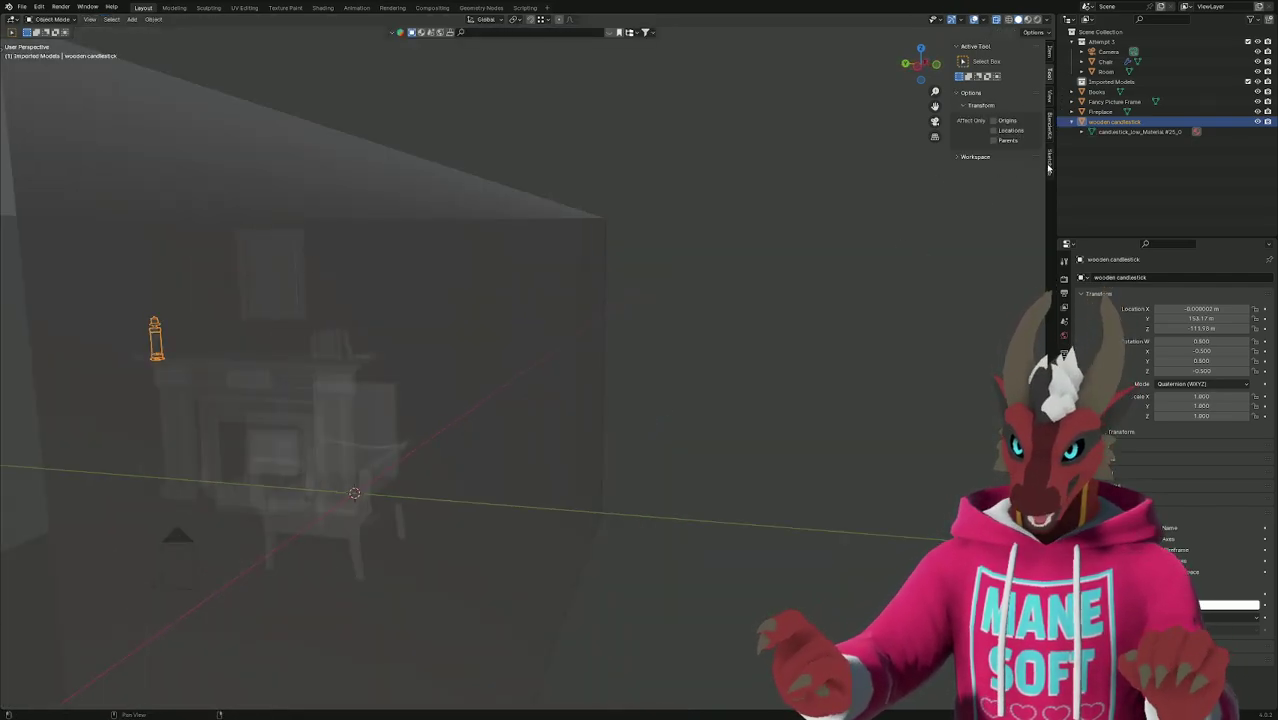
Examine the Sketchfab import details of the wooden candlestick at full width.
click(1048, 165)
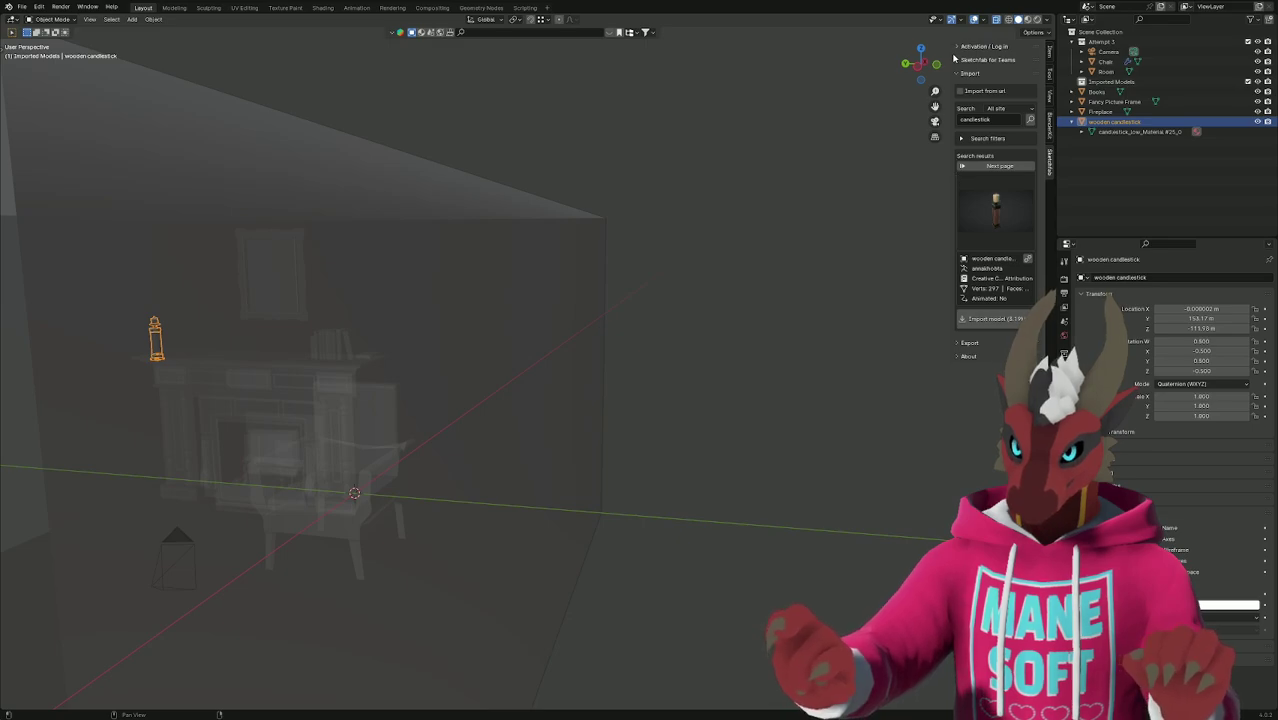
drag(951, 356, 854, 382)
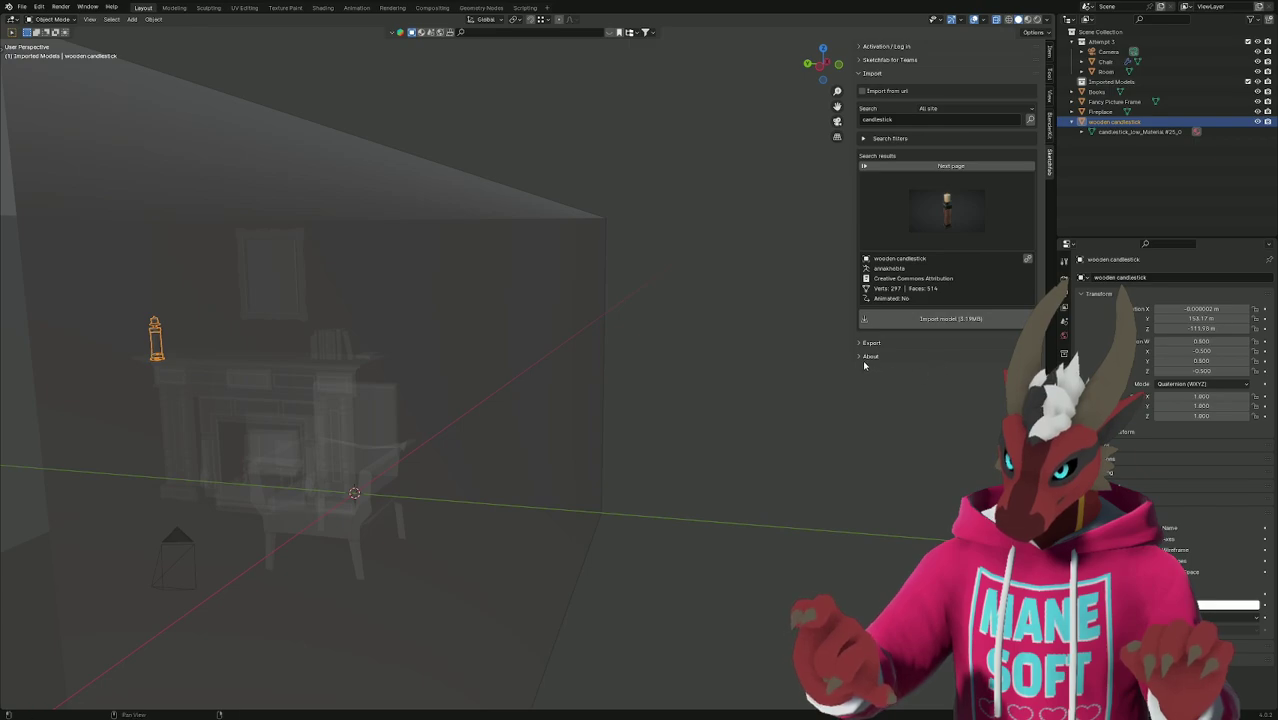
drag(852, 359, 940, 363)
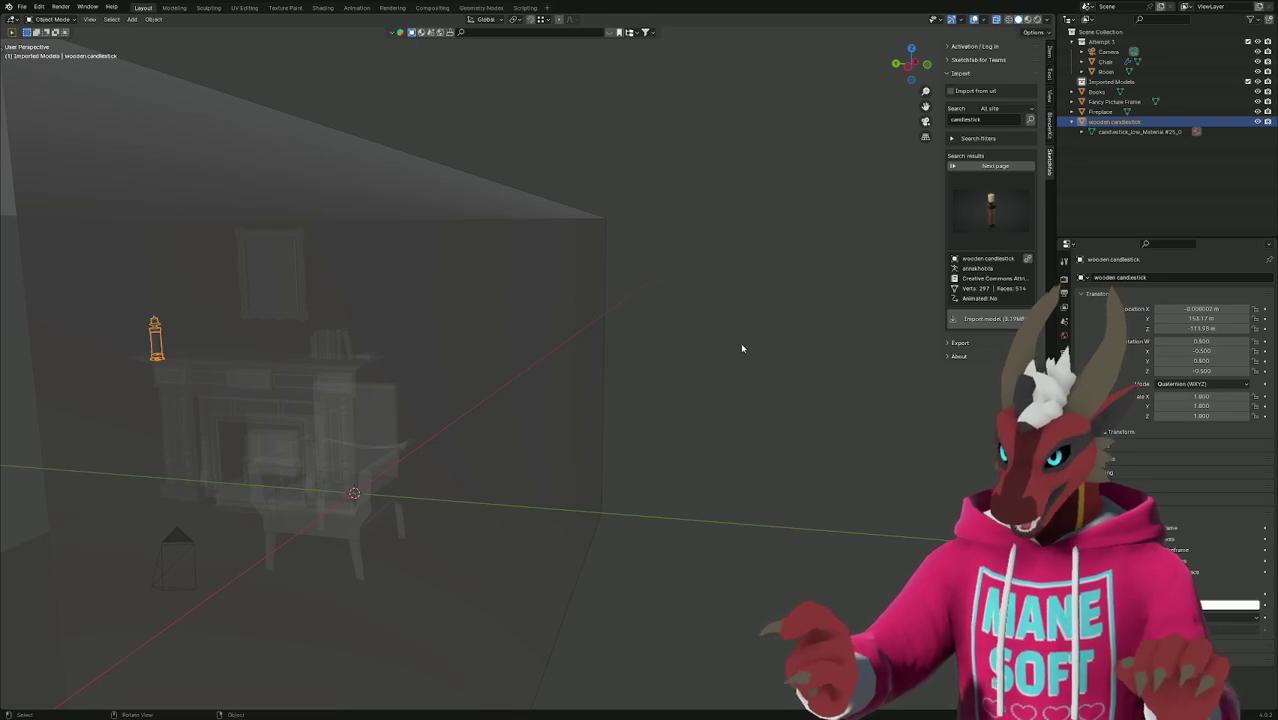
Move the candlestick about 1.67 m along X and -5.7 m along Y, over the mantel beside the books.
middle_drag(592, 460, 620, 472)
scroll(622, 453, up, 5)
key(g)
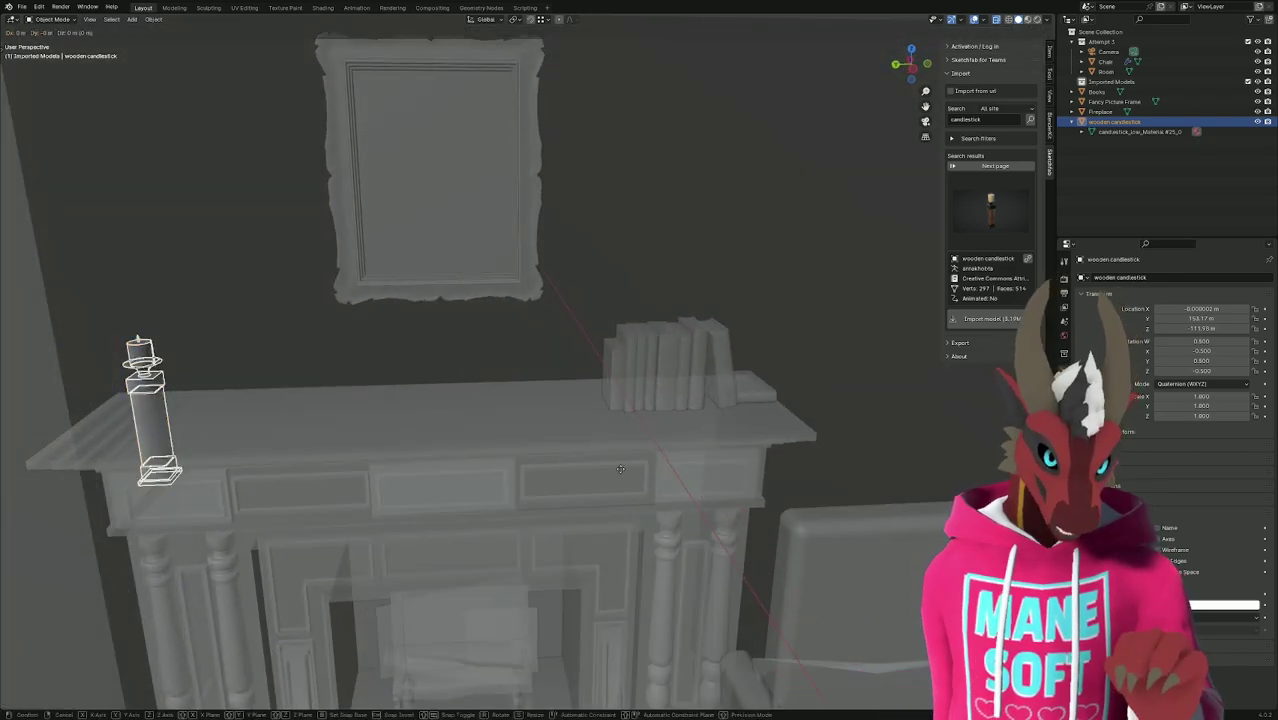
key(x)
key(g)
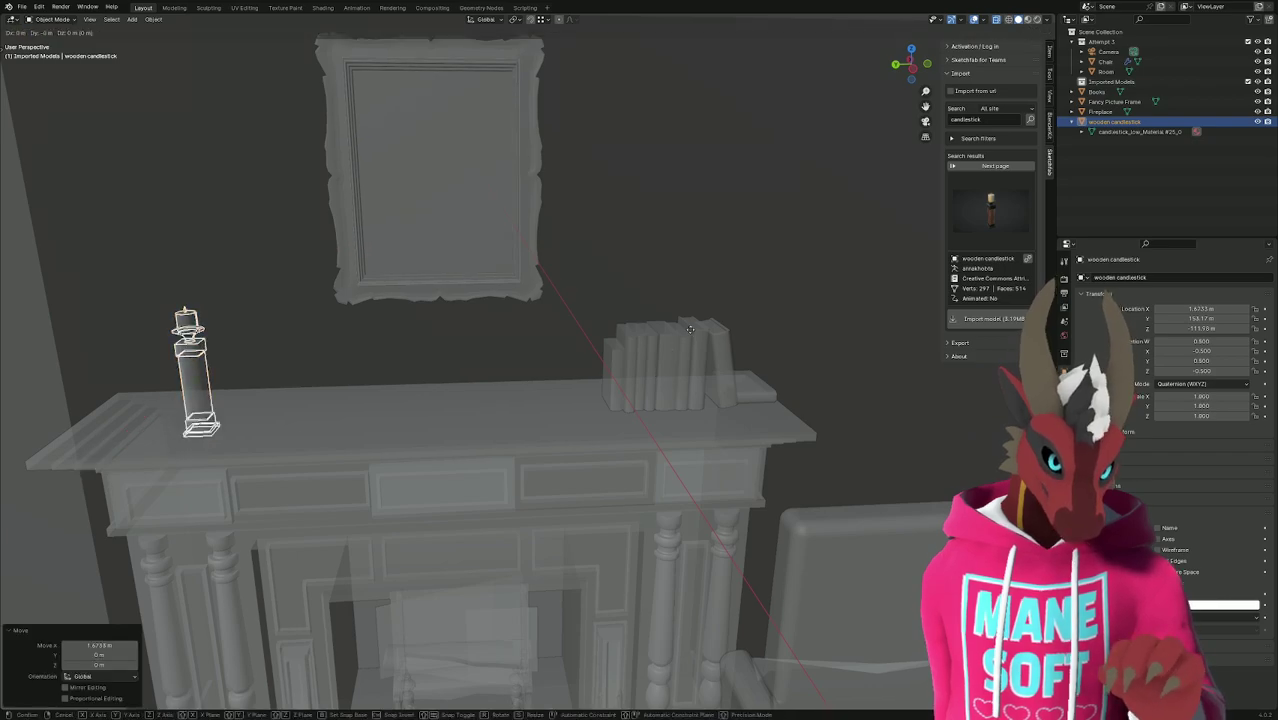
key(y)
click(807, 343)
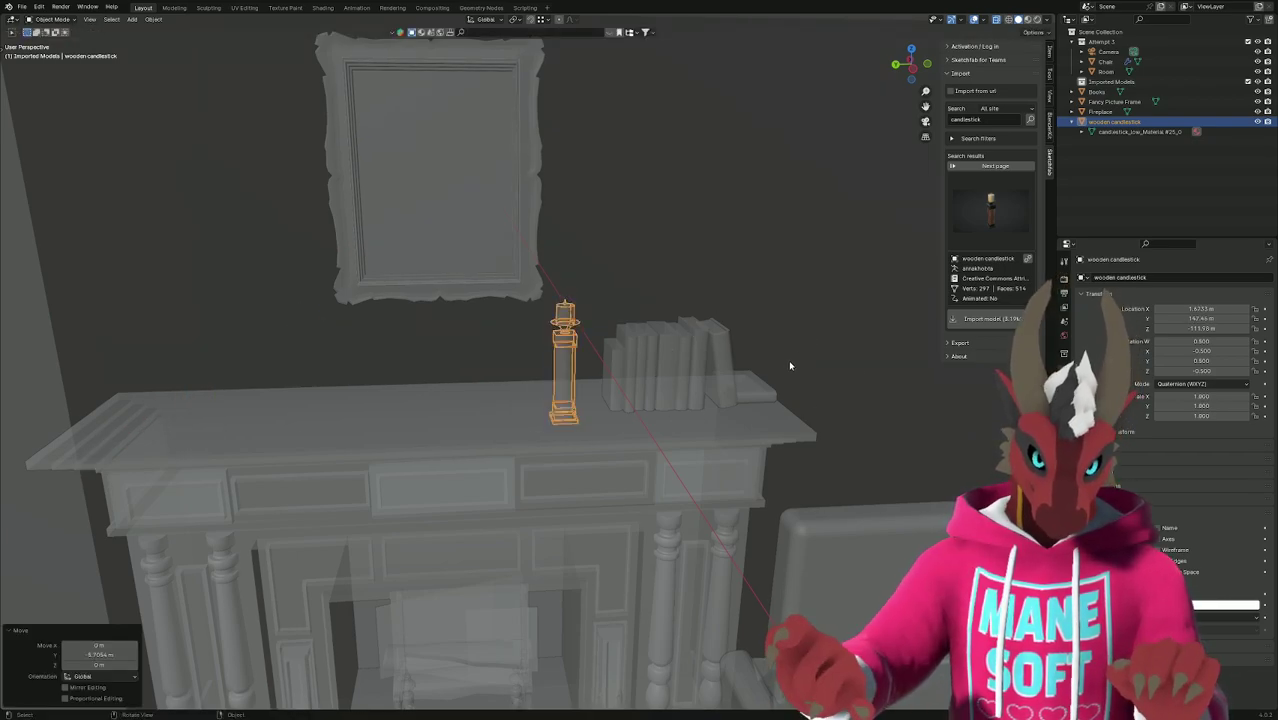
Move the candlestick about 1.1 m further along X, toward the wall behind the mantel.
middle_drag(790, 365, 661, 385)
key(g)
key(x)
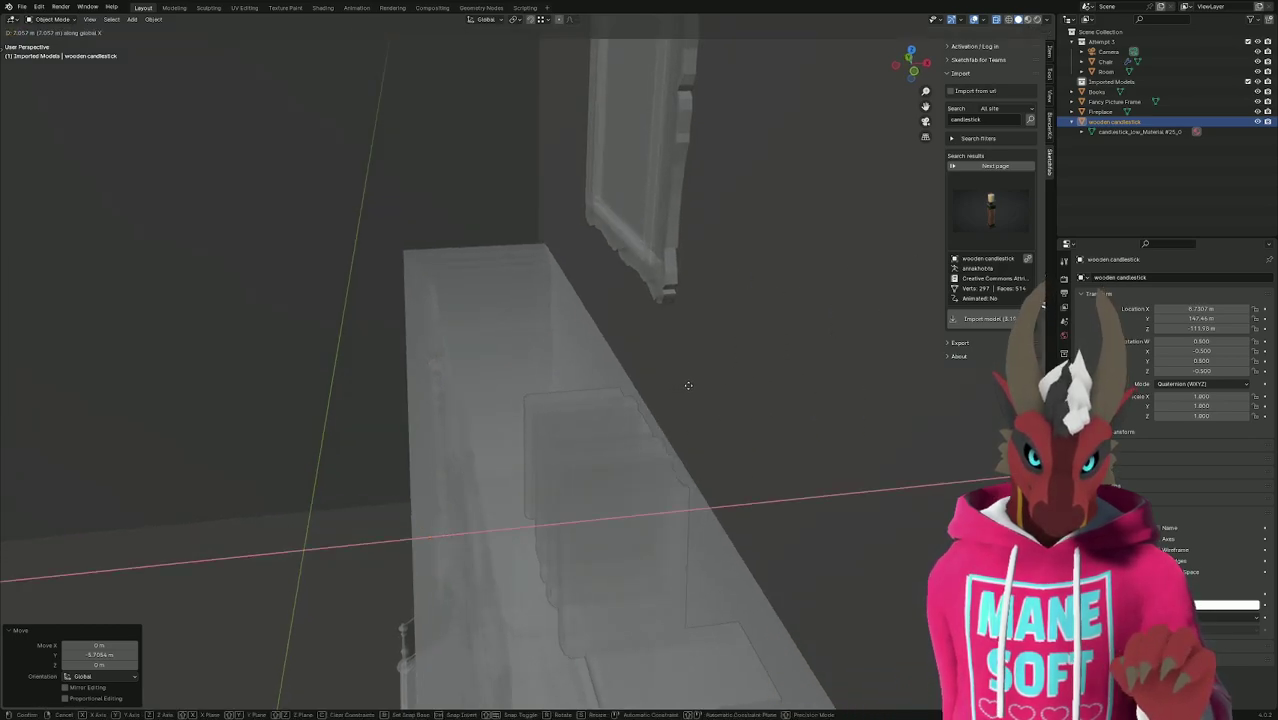
click(665, 391)
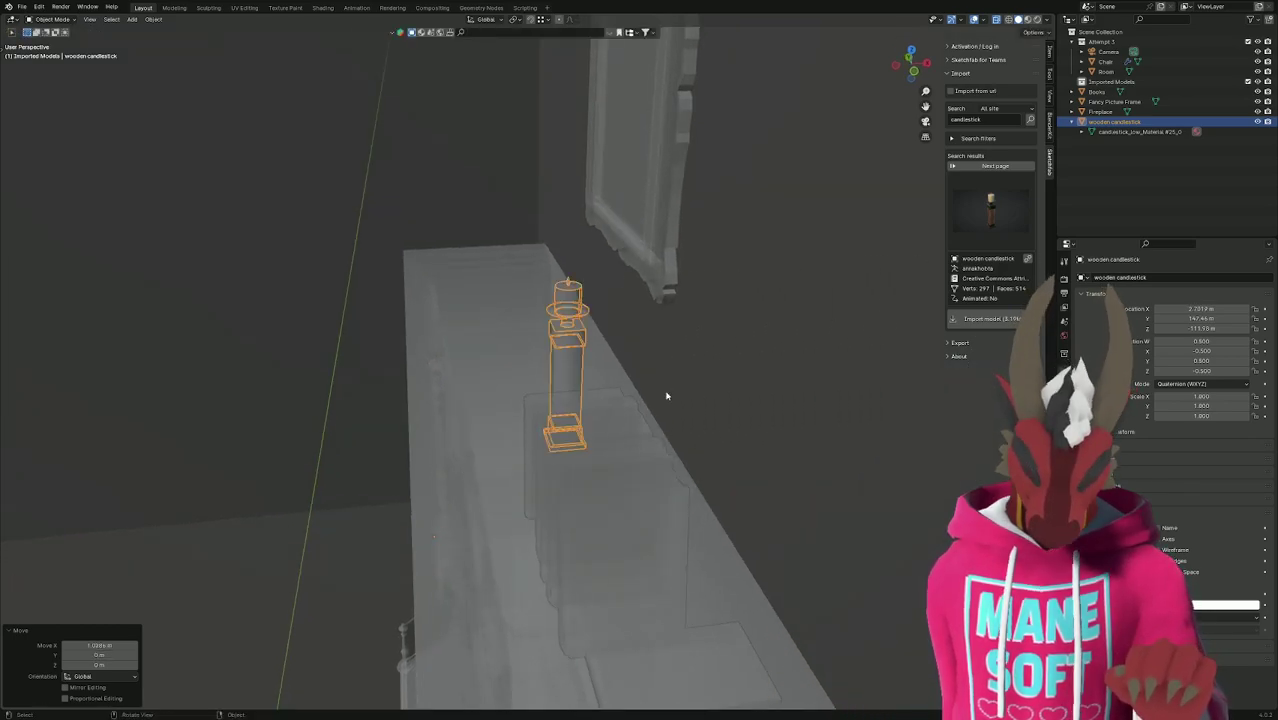
scroll(666, 396, up, 4)
scroll(665, 393, down, 3)
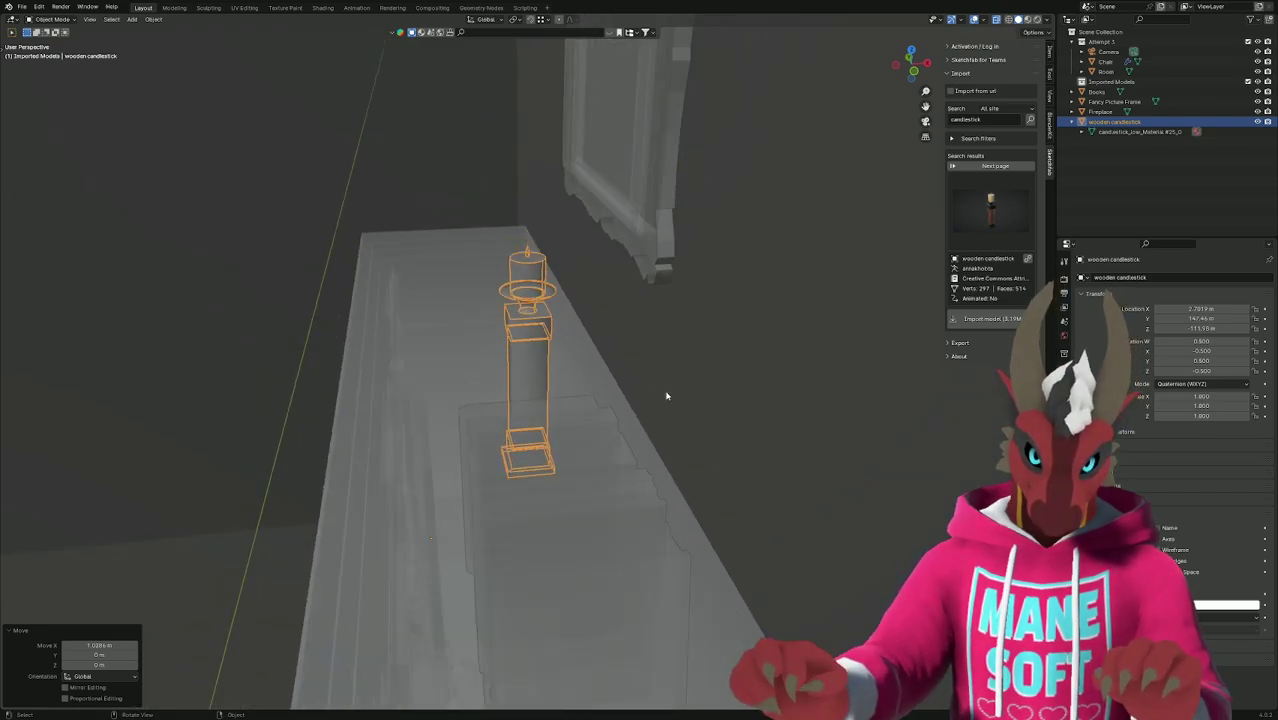
key(g)
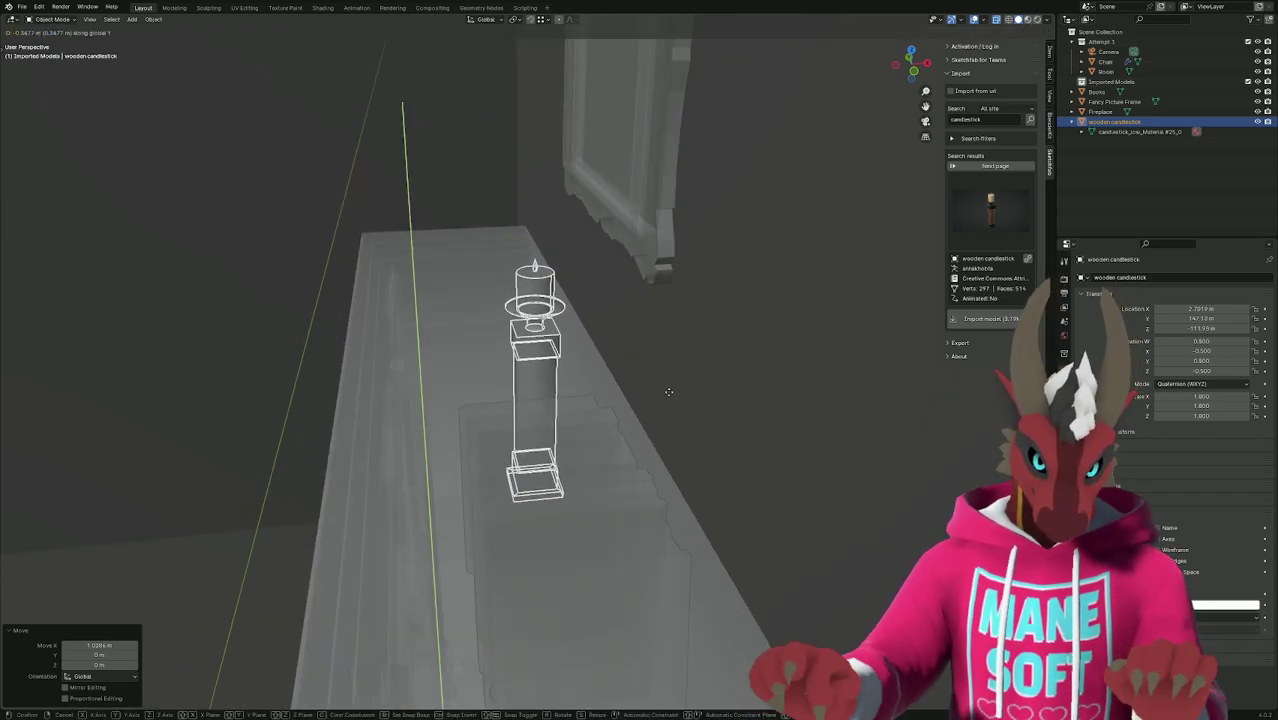
key(Escape)
Turn off X-ray display and check the candlestick's placement through the camera and up close at its base.
middle_drag(665, 393, 786, 402)
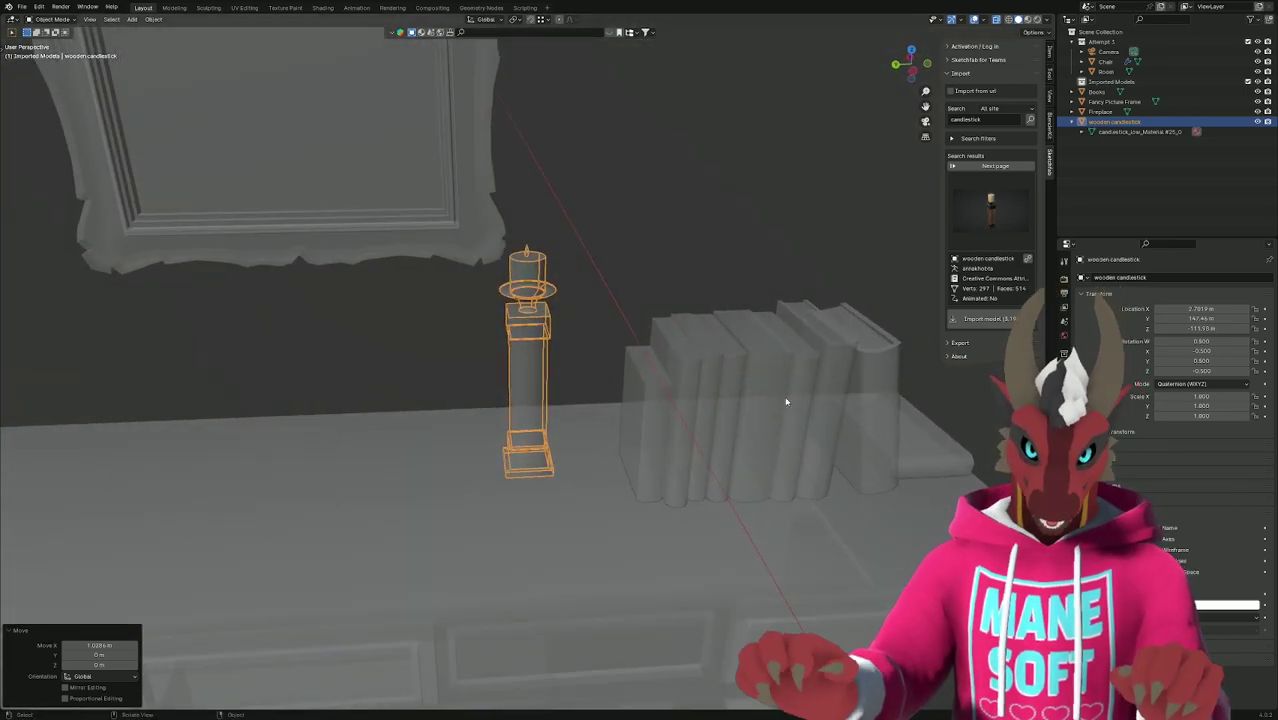
key(alt+z)
key(KP_0)
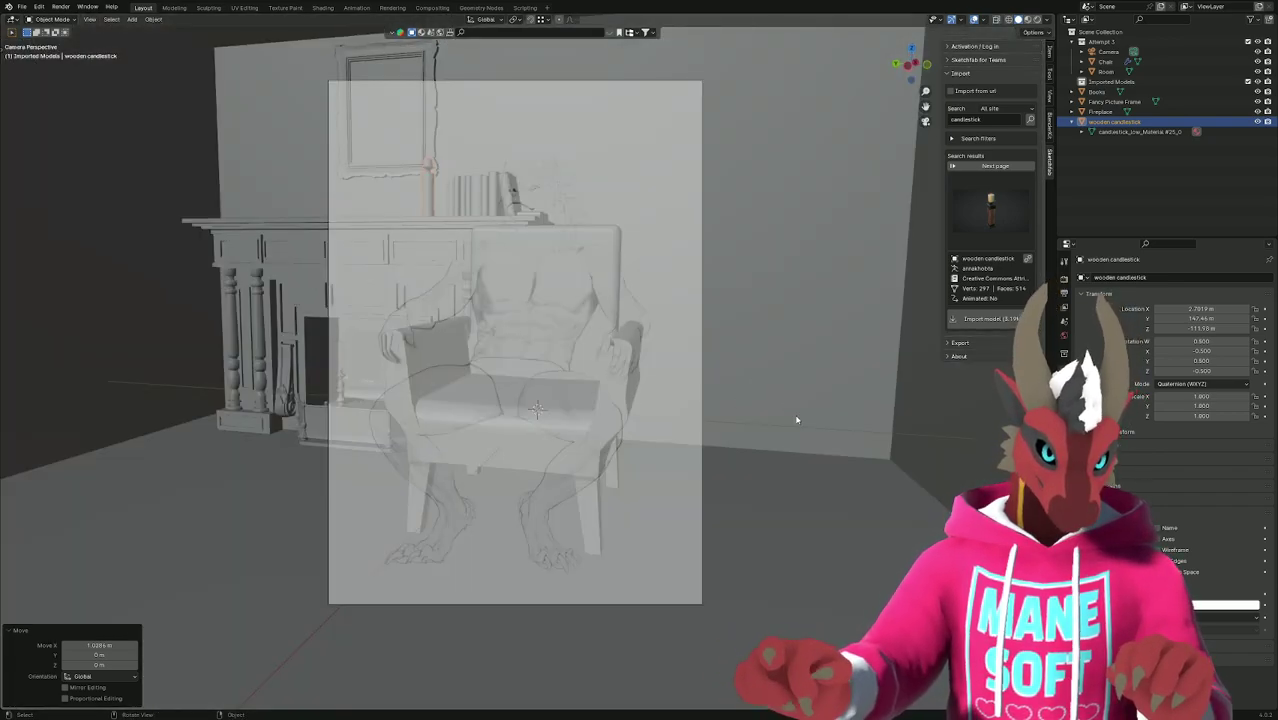
middle_drag(791, 416, 751, 422)
scroll(500, 236, up, 5)
key(KP_Decimal)
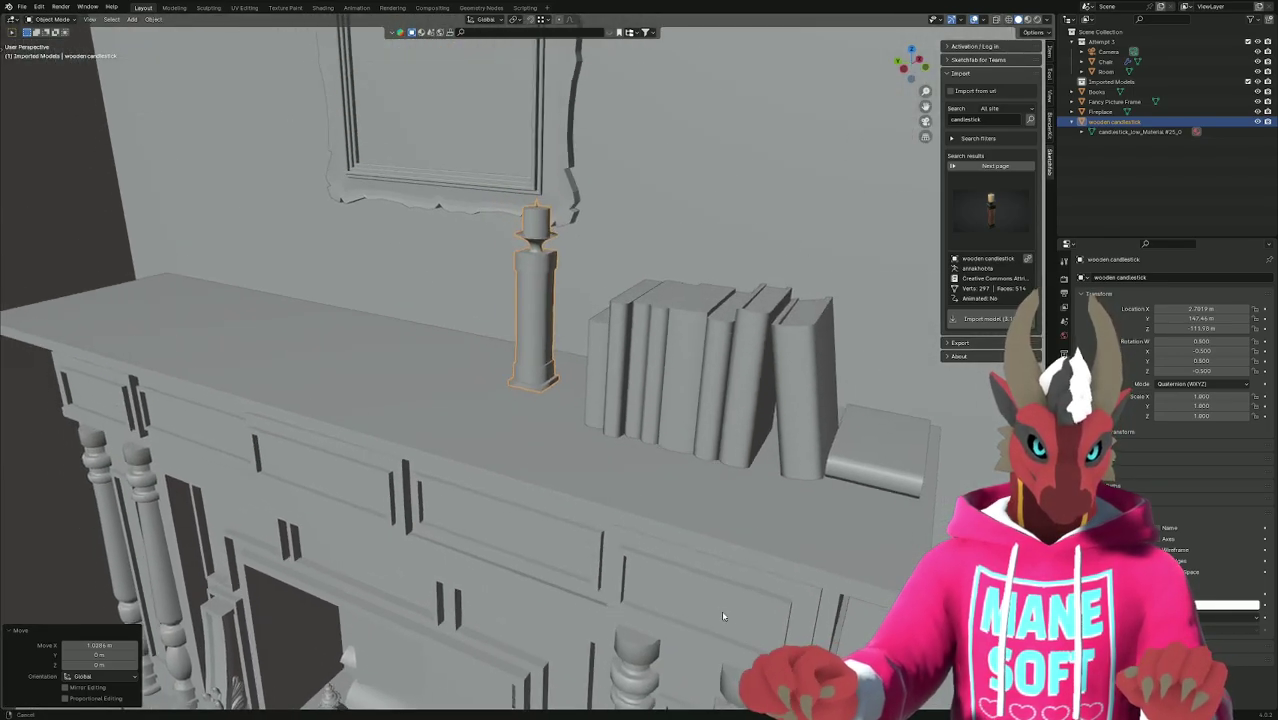
scroll(685, 534, up, 4)
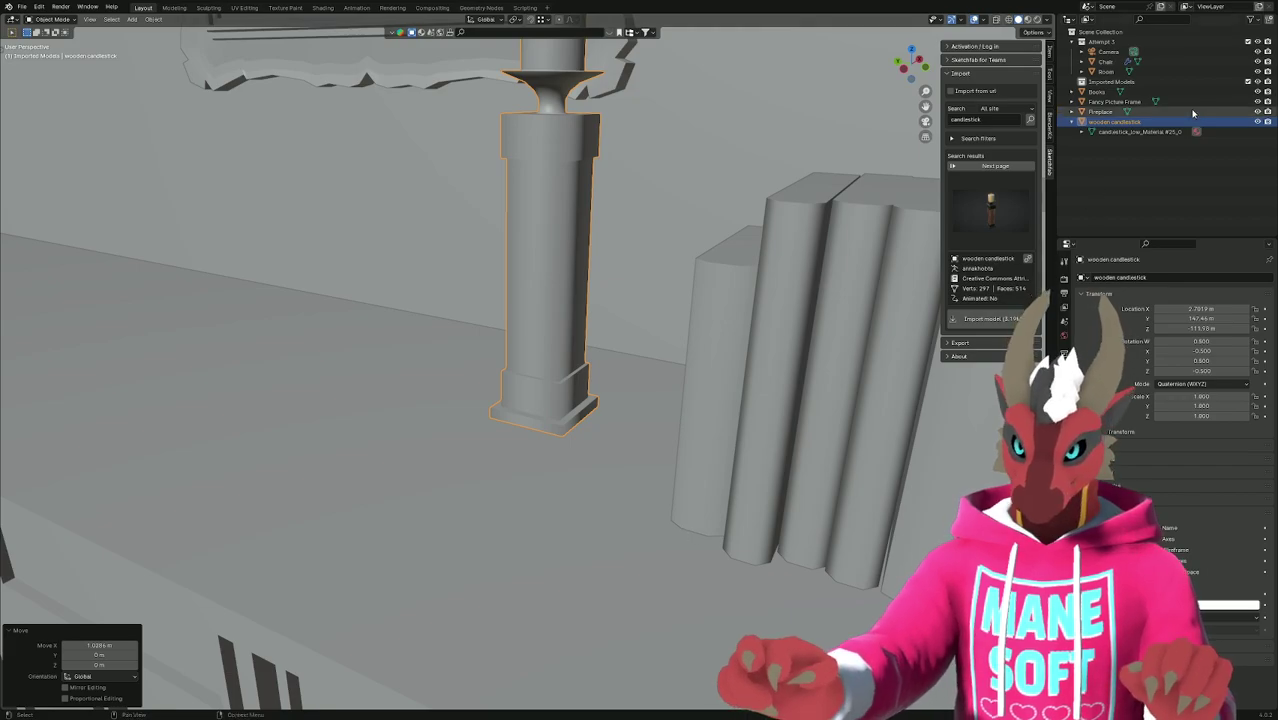
Hide the Attempt 3 collection and lower the candlestick about 0.38 m along Z toward the mantel.
click(1258, 42)
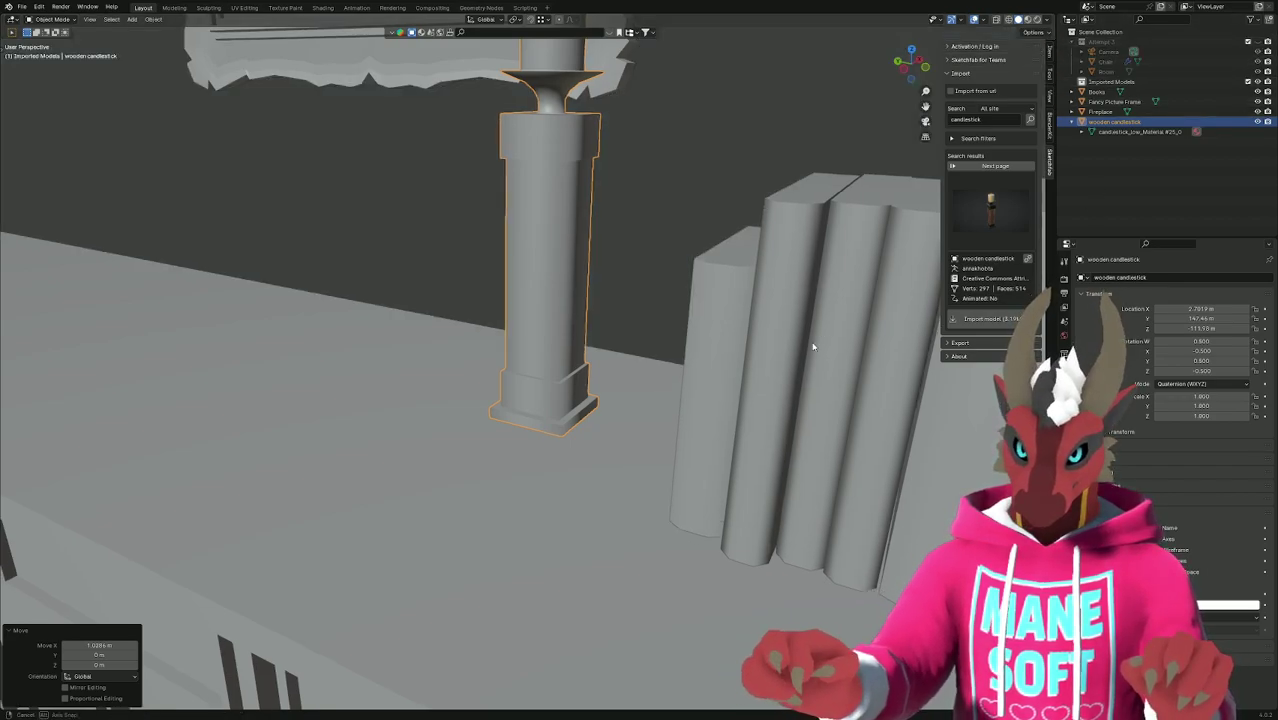
middle_drag(810, 348, 619, 360)
key(g)
key(z)
click(632, 345)
In the left view, raise the candlestick about 0.25 m along Z and fine-tune its height so the base rests on the mantel.
key(ctrl+KP_3)
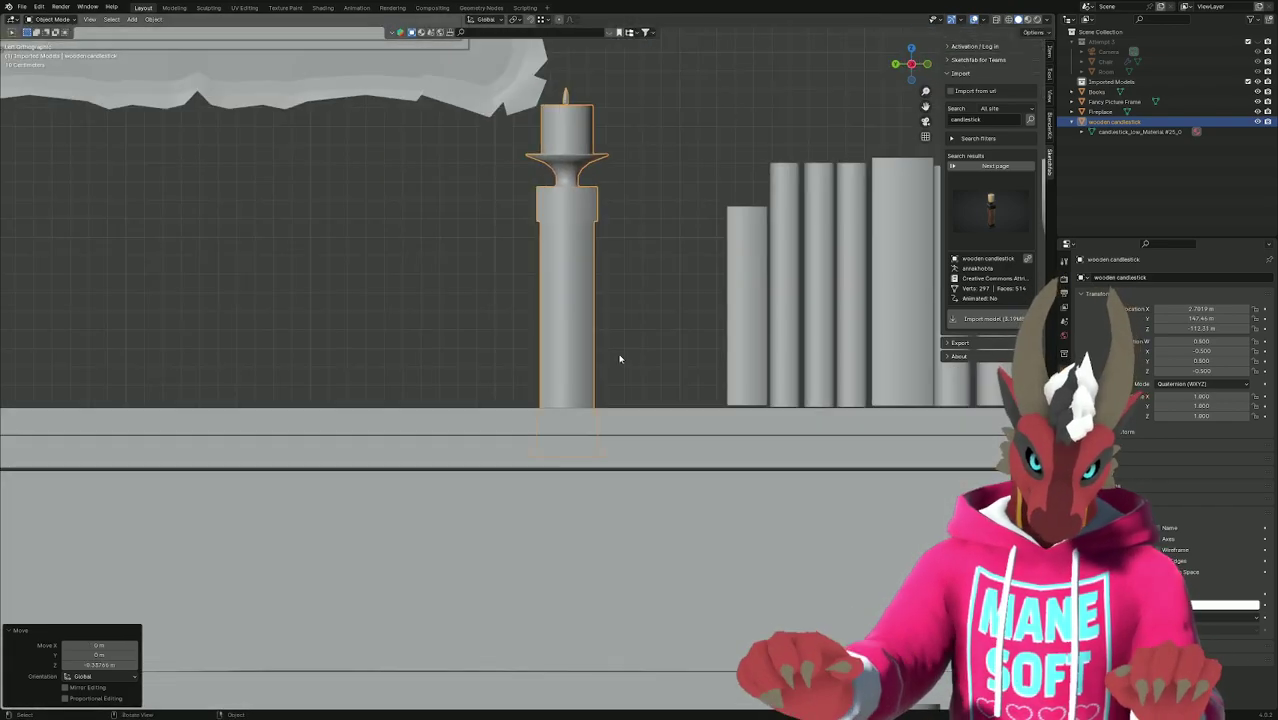
scroll(616, 371, up, 5)
key(g)
key(z)
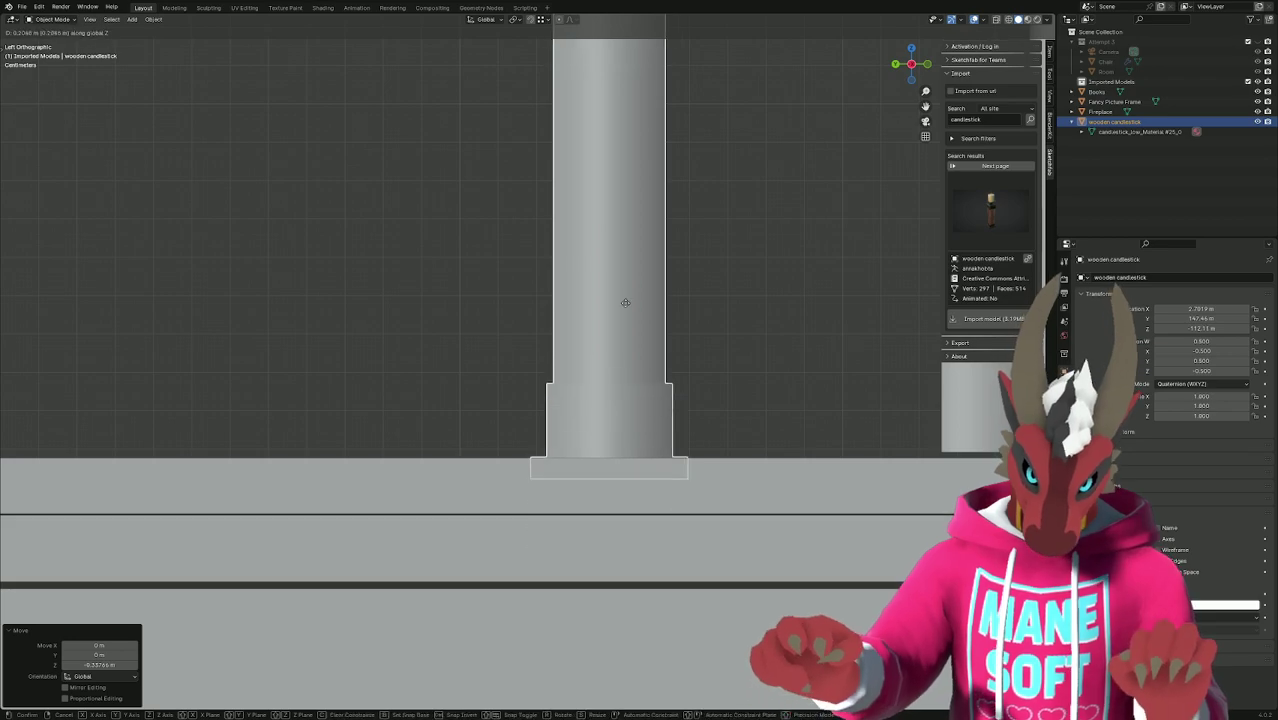
click(617, 298)
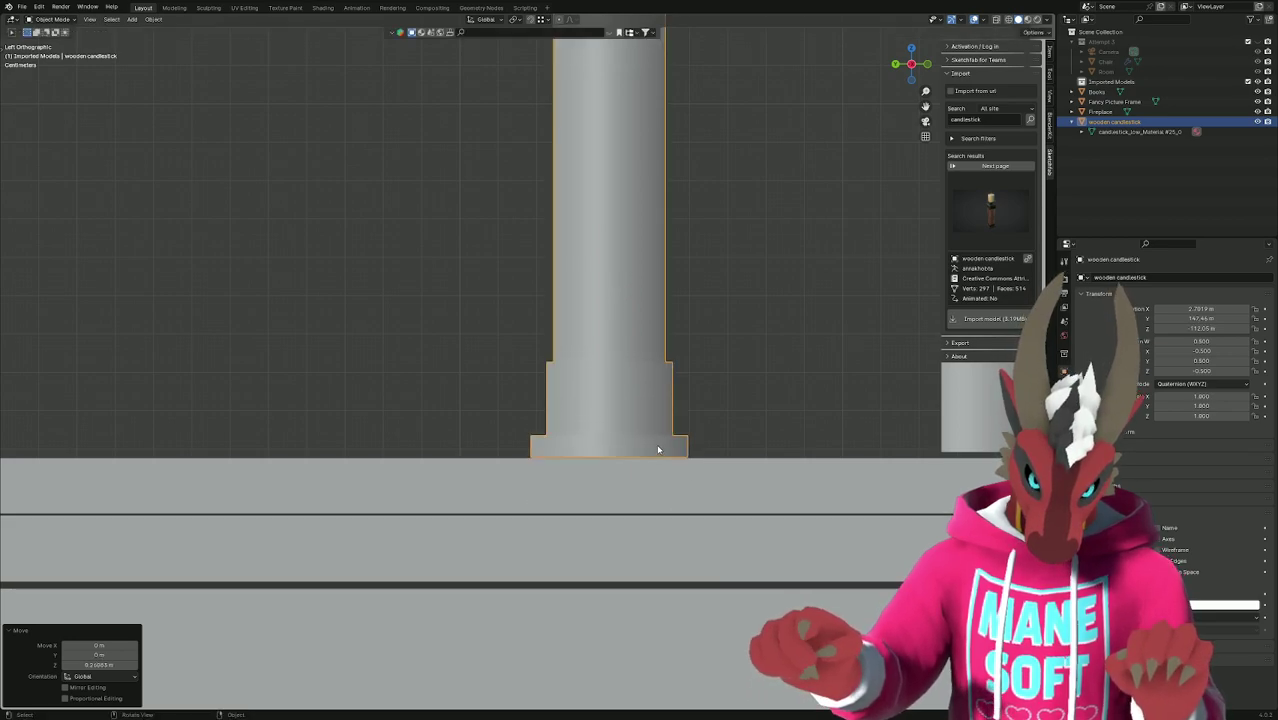
scroll(620, 305, up, 8)
key(g)
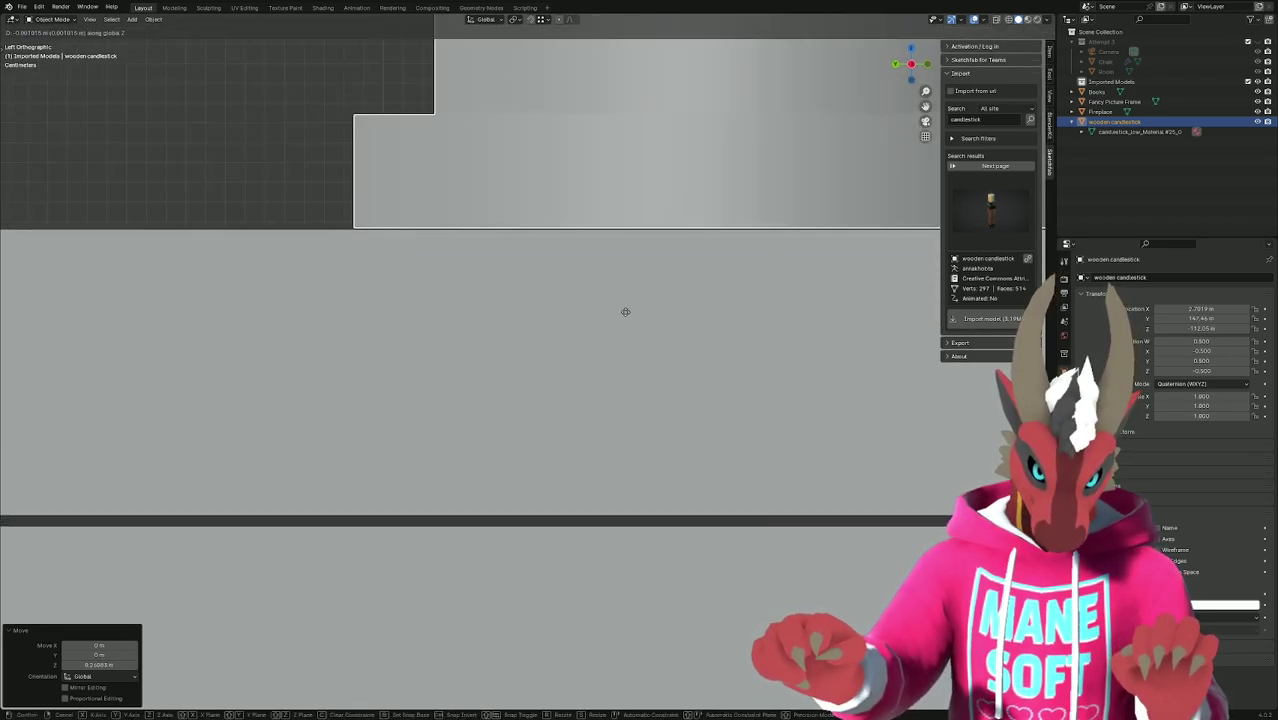
click(624, 310)
scroll(623, 327, down, 6)
scroll(623, 327, down, 3)
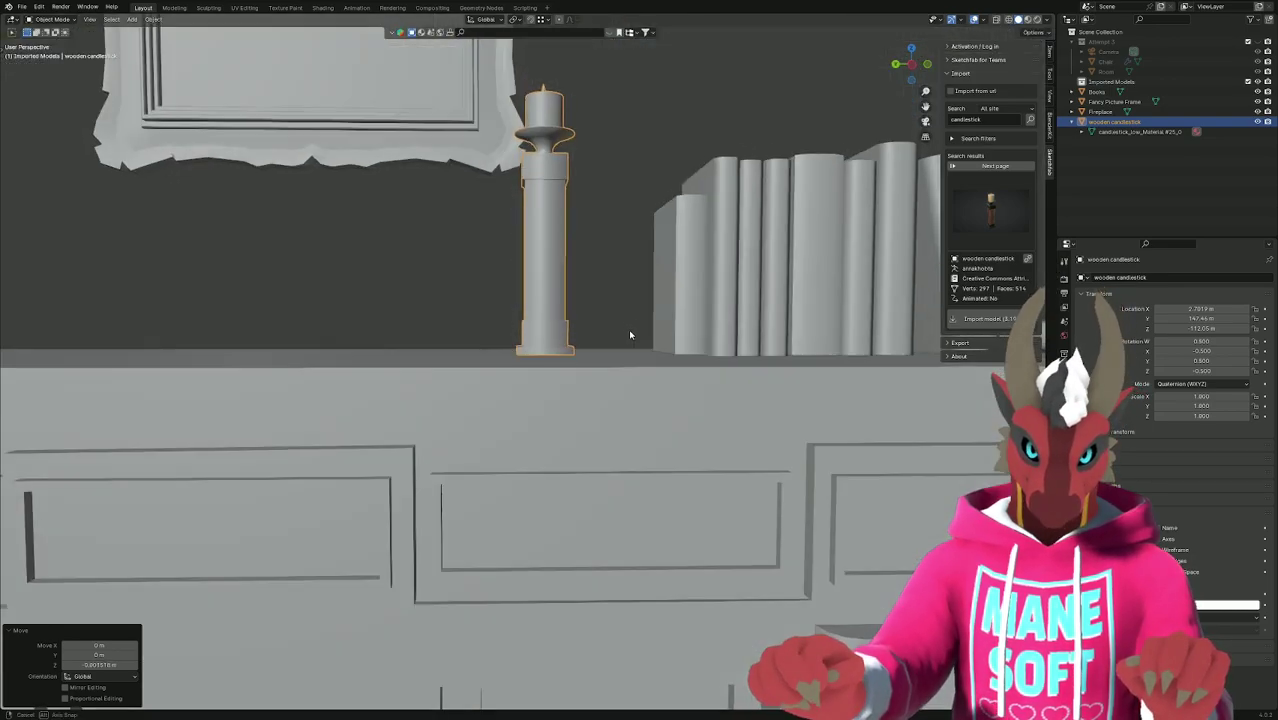
Show the Attempt 3 collection again and check the candlestick on the mantel against the whole room.
middle_drag(633, 333, 888, 234)
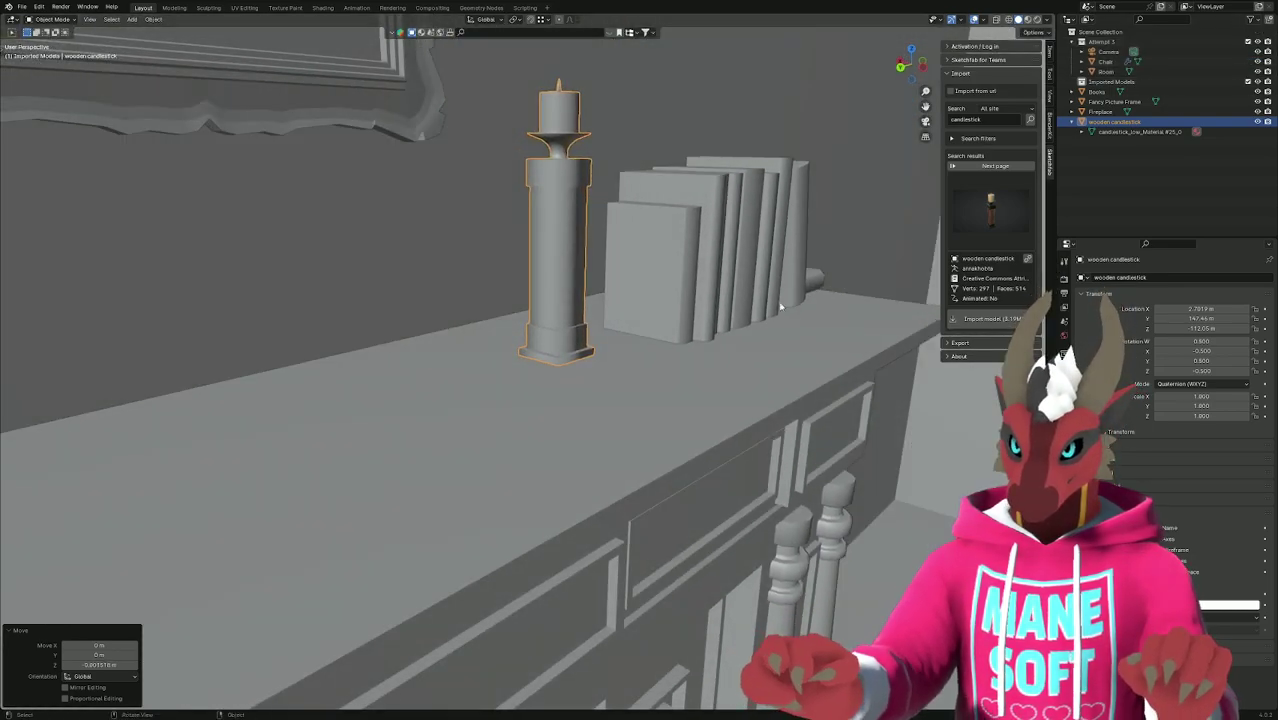
scroll(621, 377, down, 8)
middle_drag(621, 377, 642, 396)
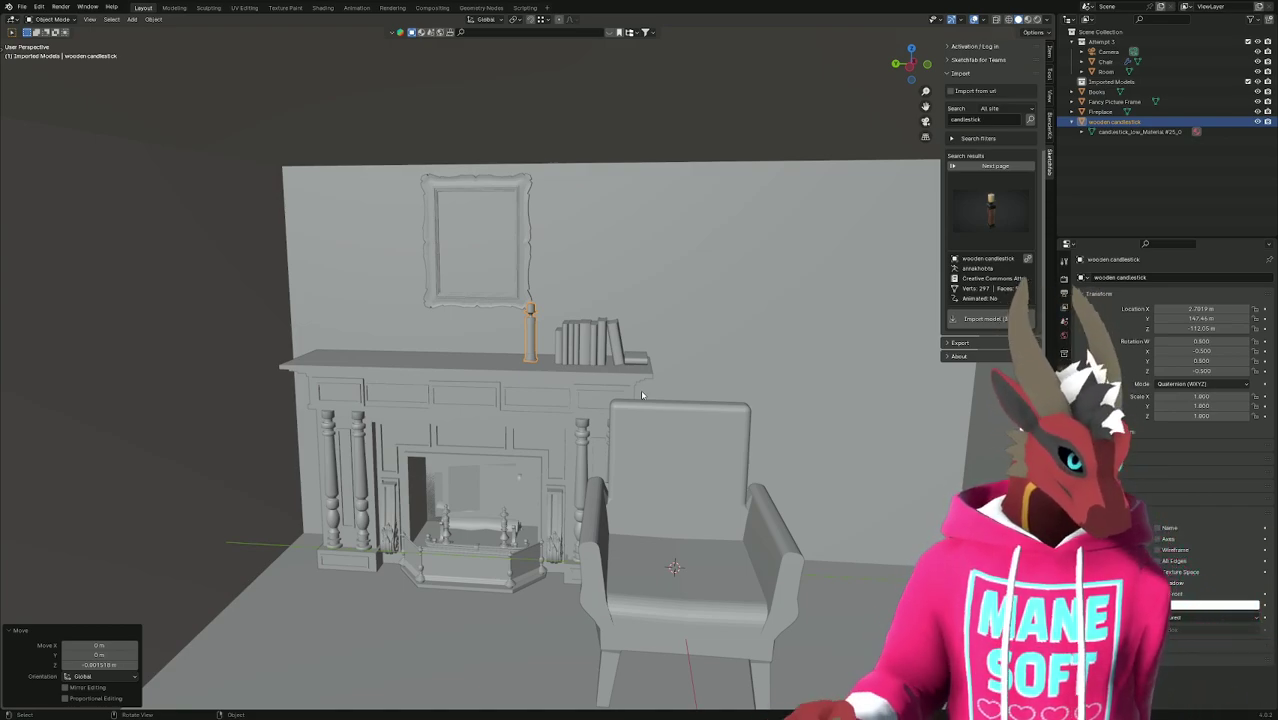
scroll(642, 395, up, 4)
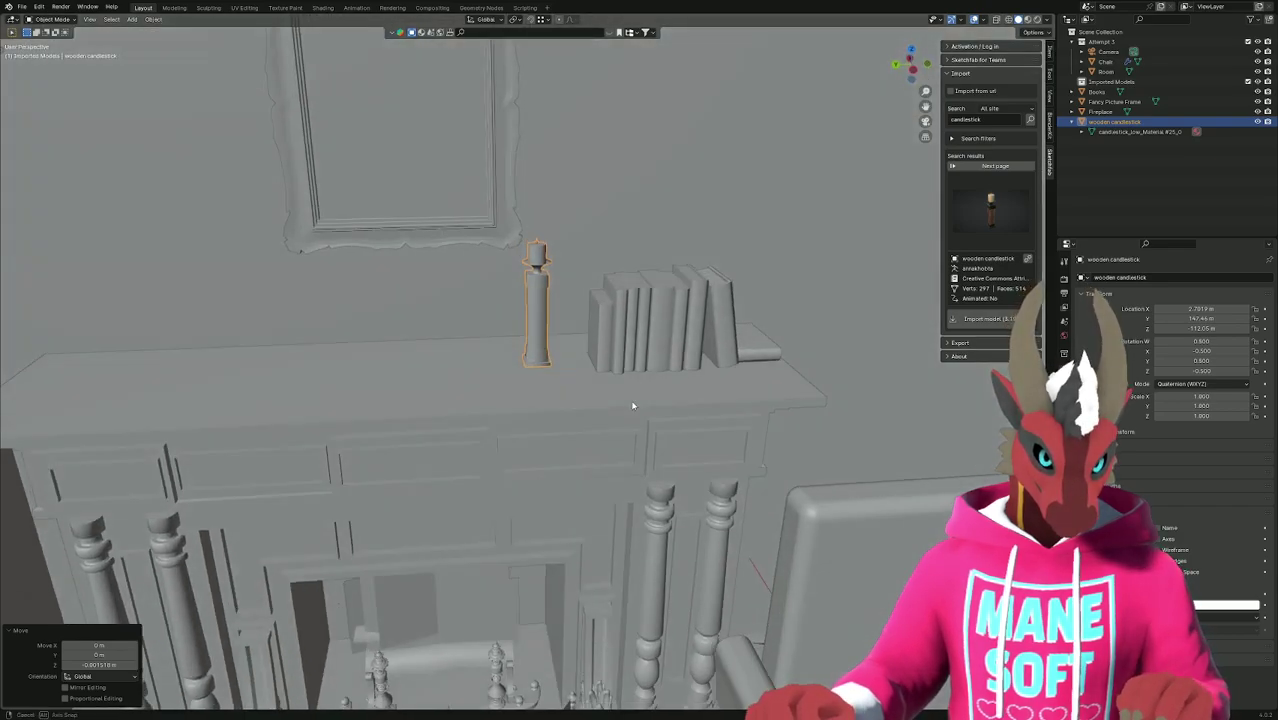
middle_drag(632, 405, 628, 401)
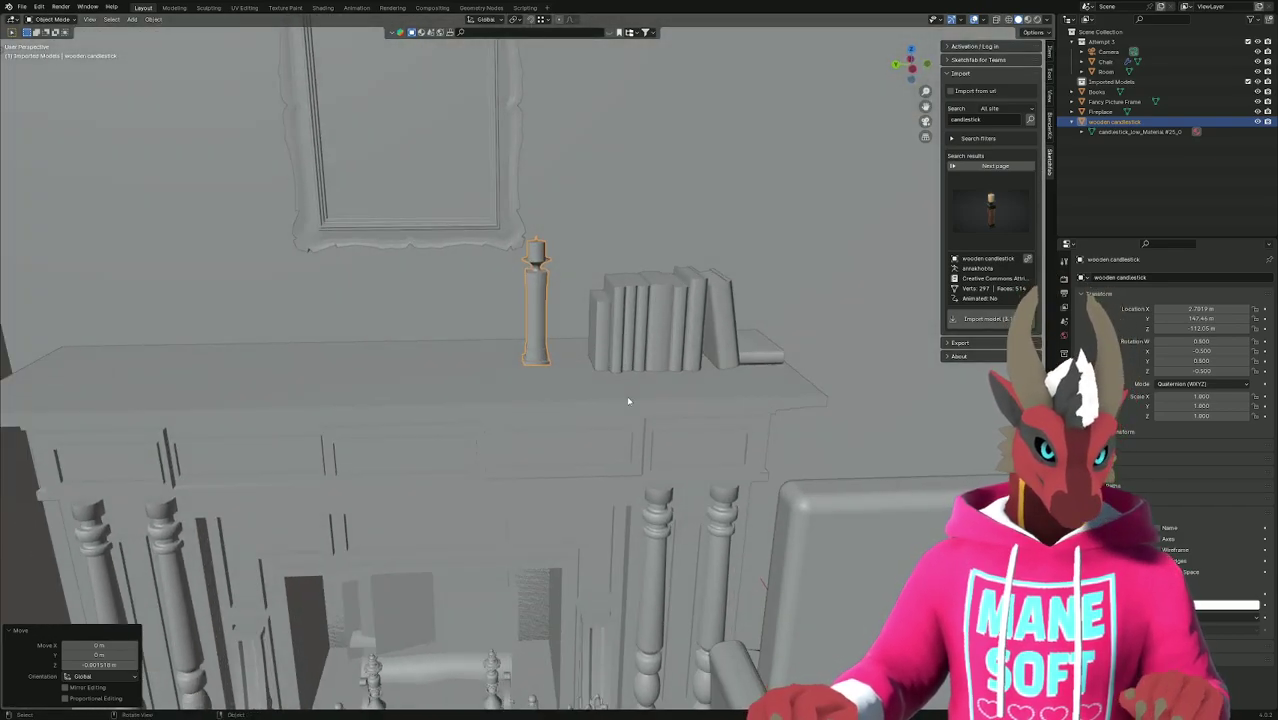
Duplicate the candlestick and place the copy about 3.85 m along Y on the mantel.
key(Tab)
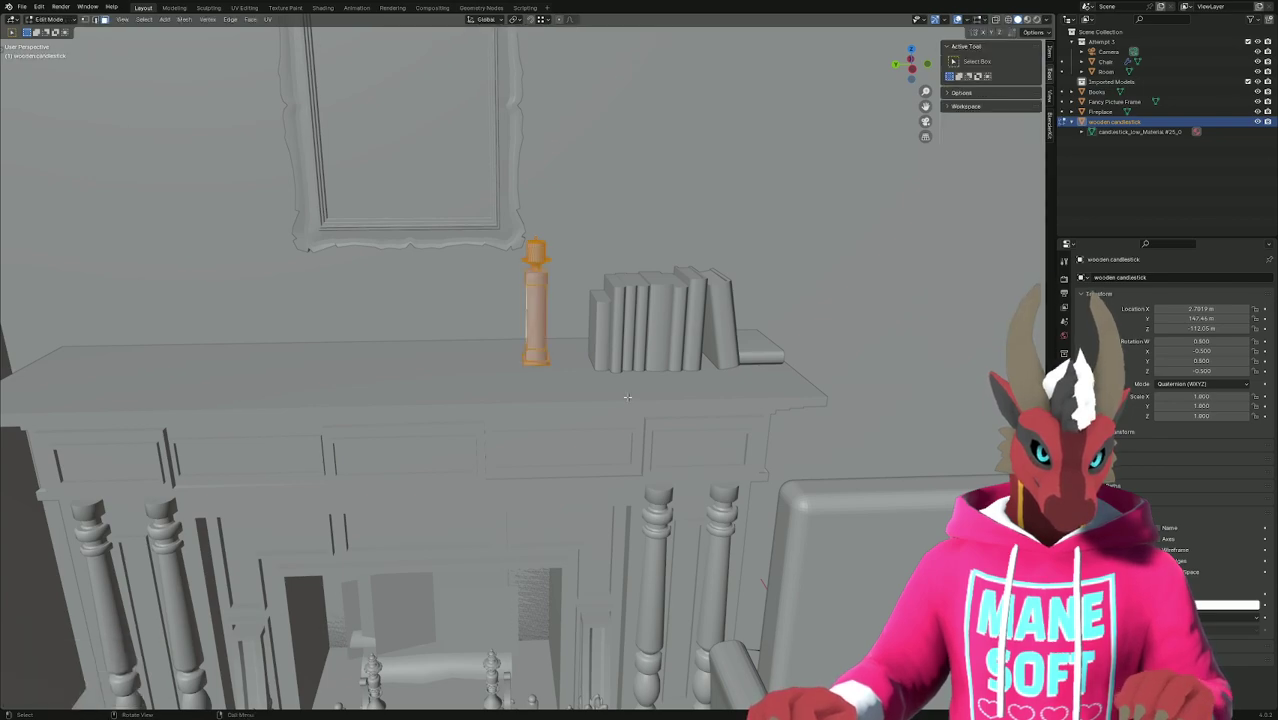
key(Tab)
key(shift+d)
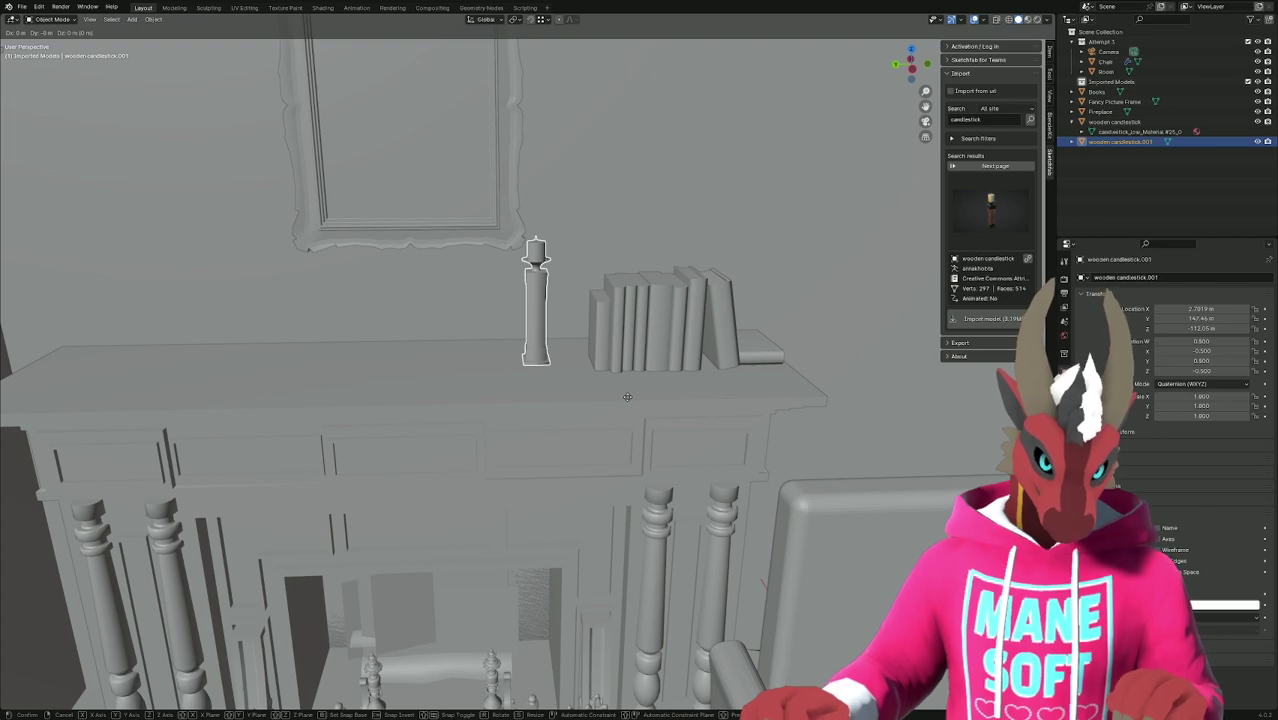
key(y)
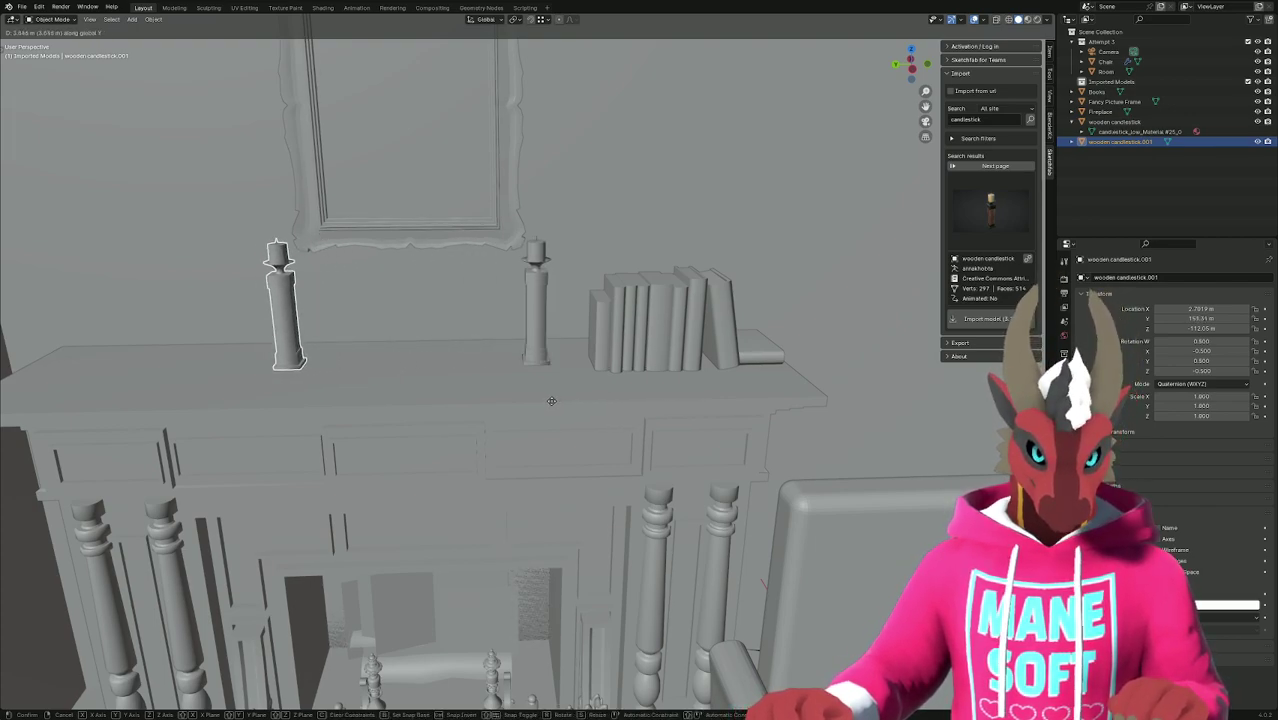
click(551, 400)
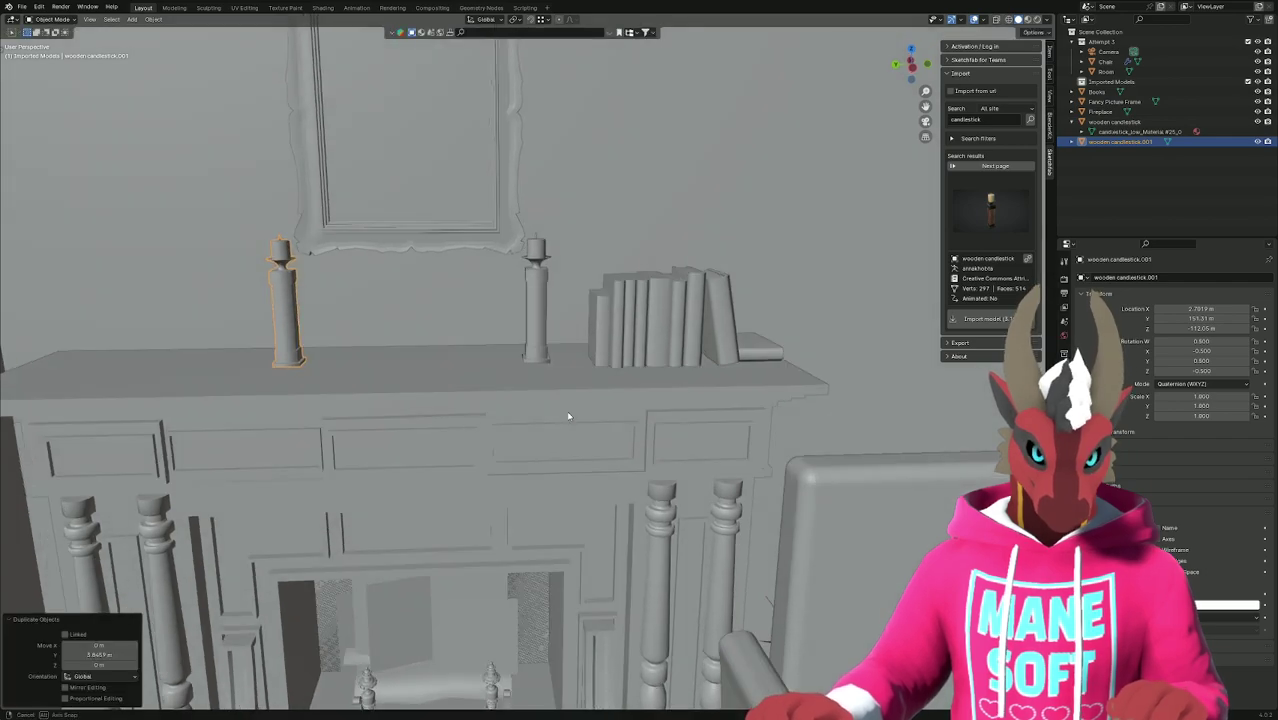
In the left orthographic view, move the duplicated candlestick's mesh in Edit Mode about 0.22 m along Y, away from the original.
shift+middle_drag(566, 410, 634, 401)
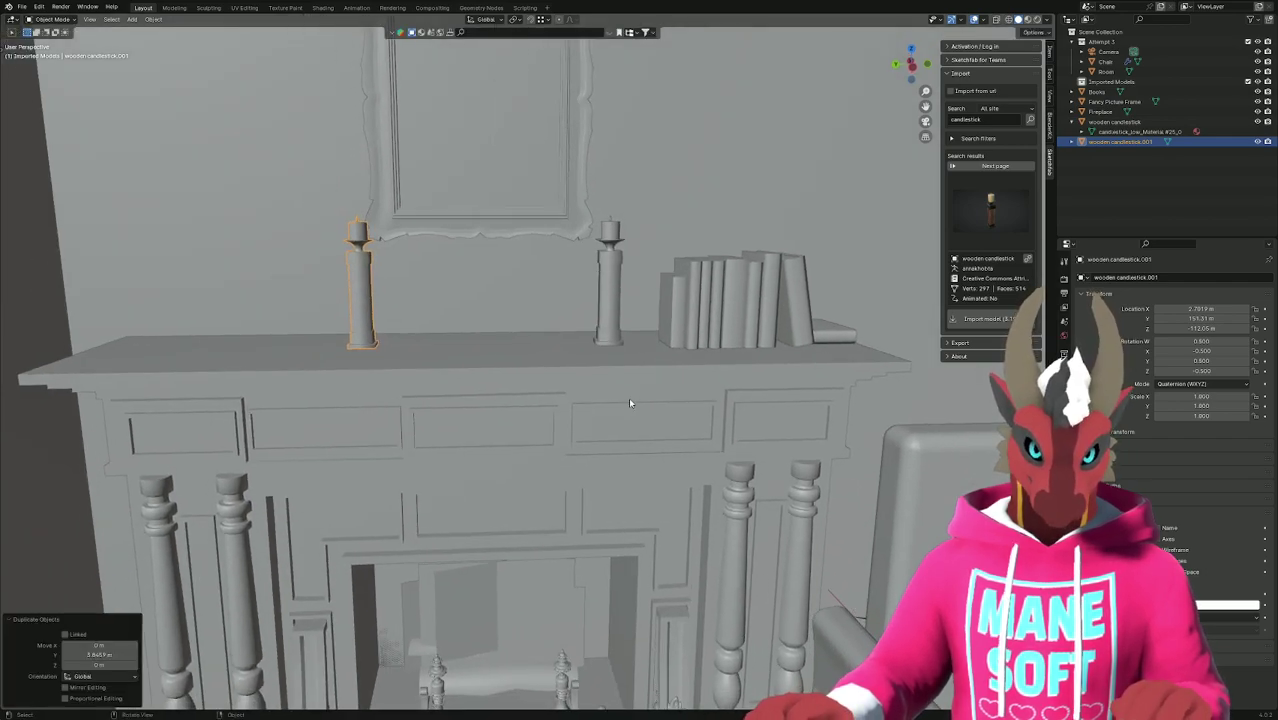
mouse_move(570, 372)
middle_down()
mouse_move(599, 360)
mouse_move(582, 365)
middle_up()
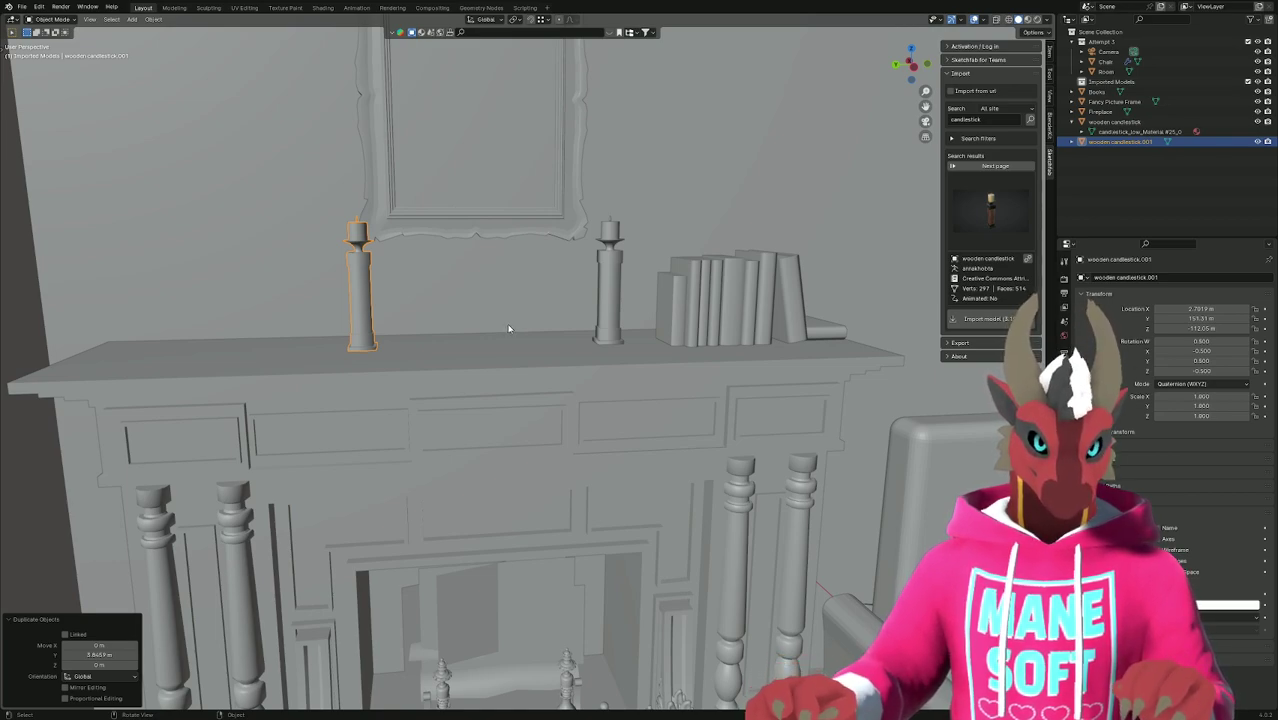
middle_drag(508, 328, 522, 345)
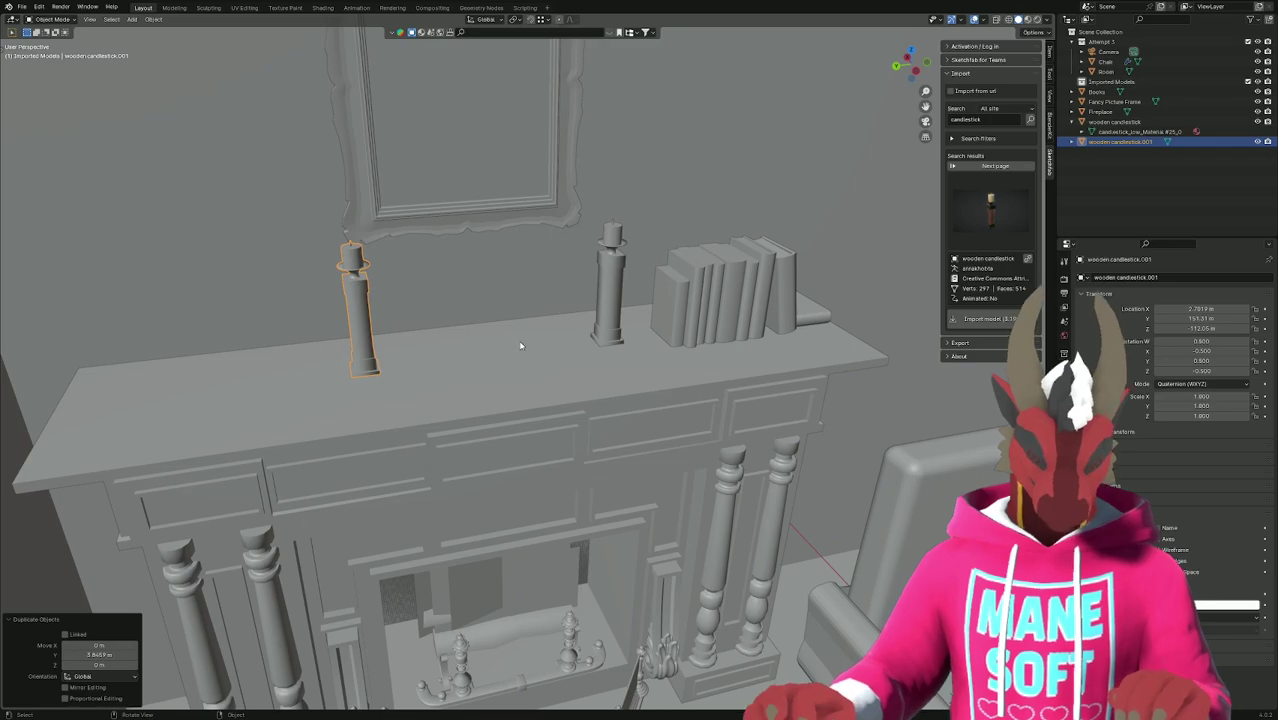
key(KP_5)
key(KP_1)
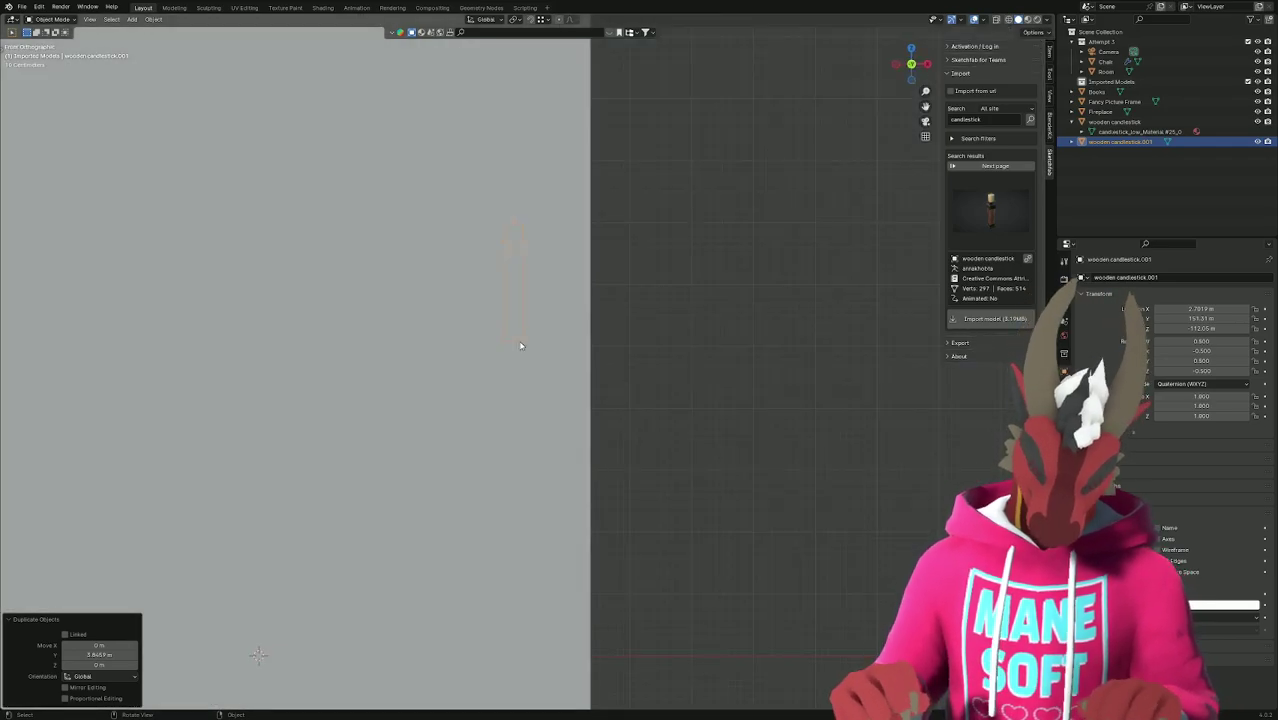
key(KP_3)
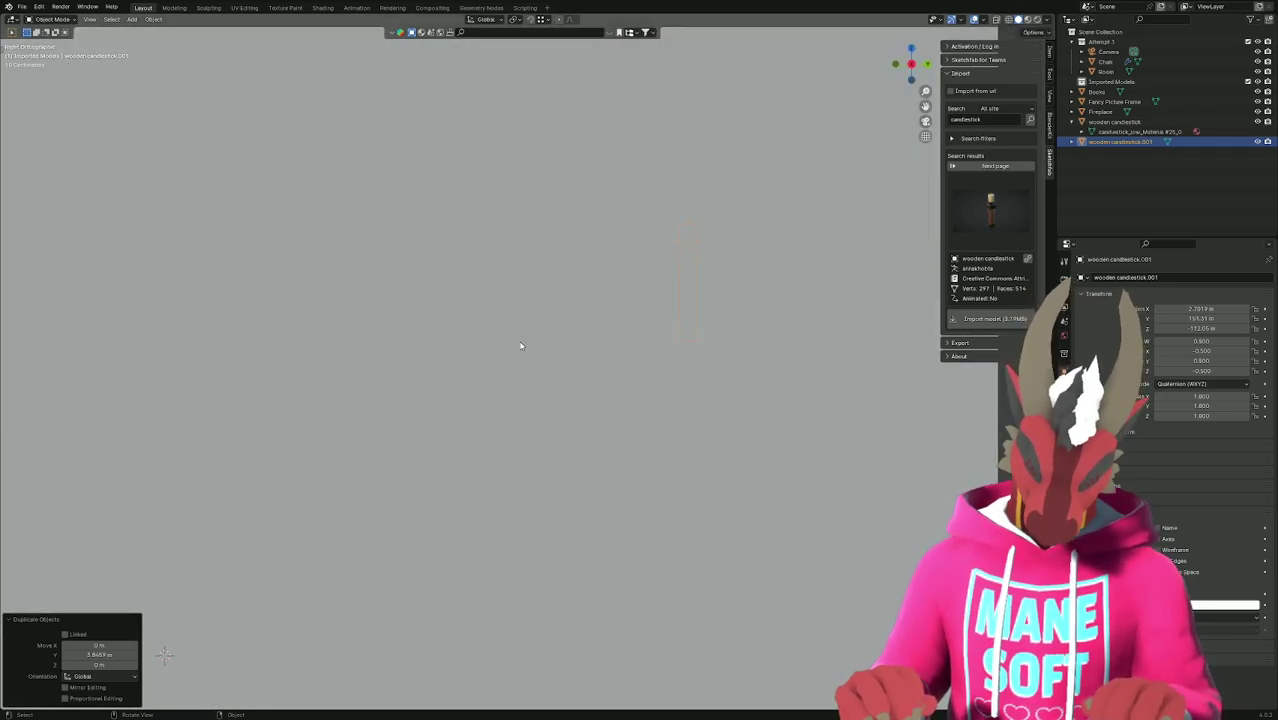
key(ctrl+KP_3)
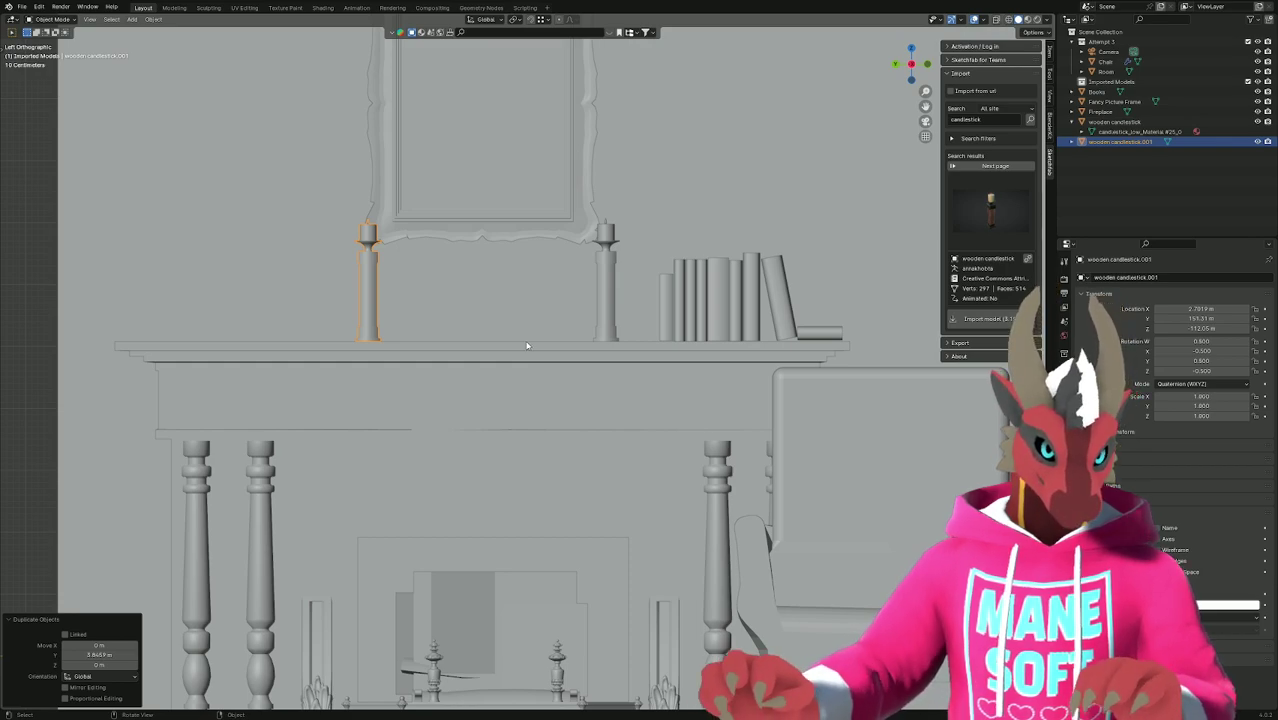
key(Tab)
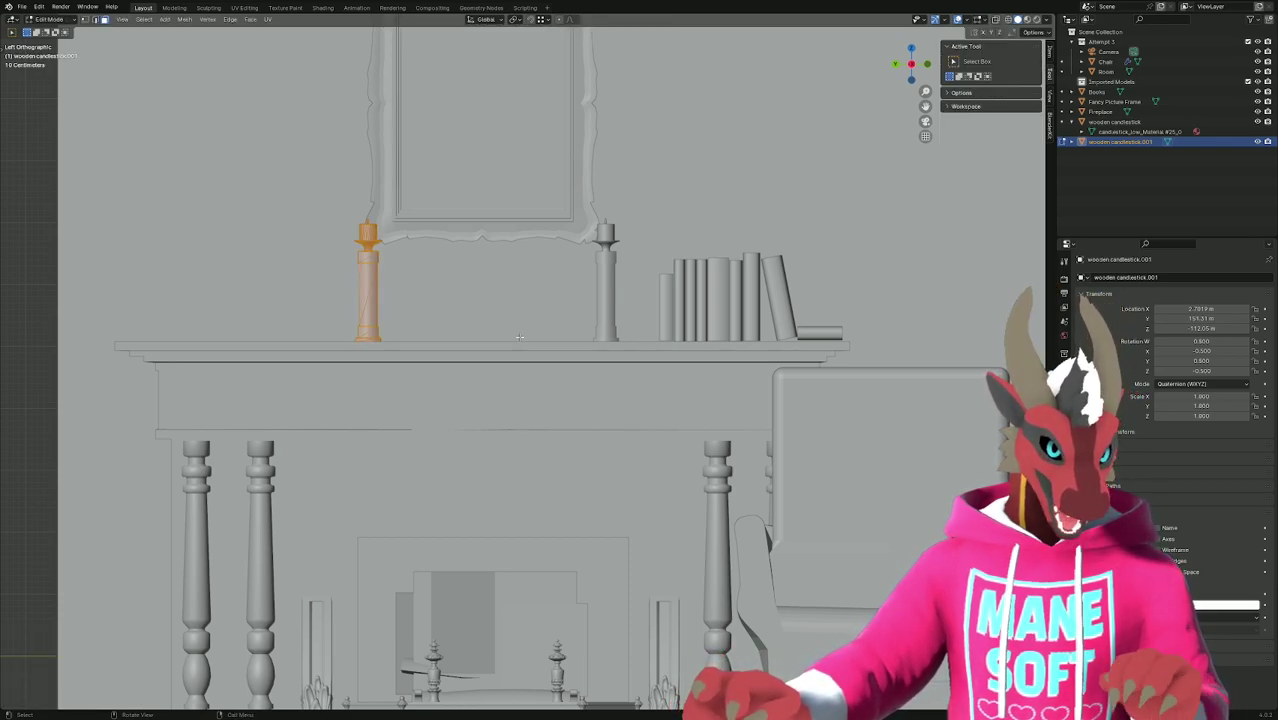
key(g)
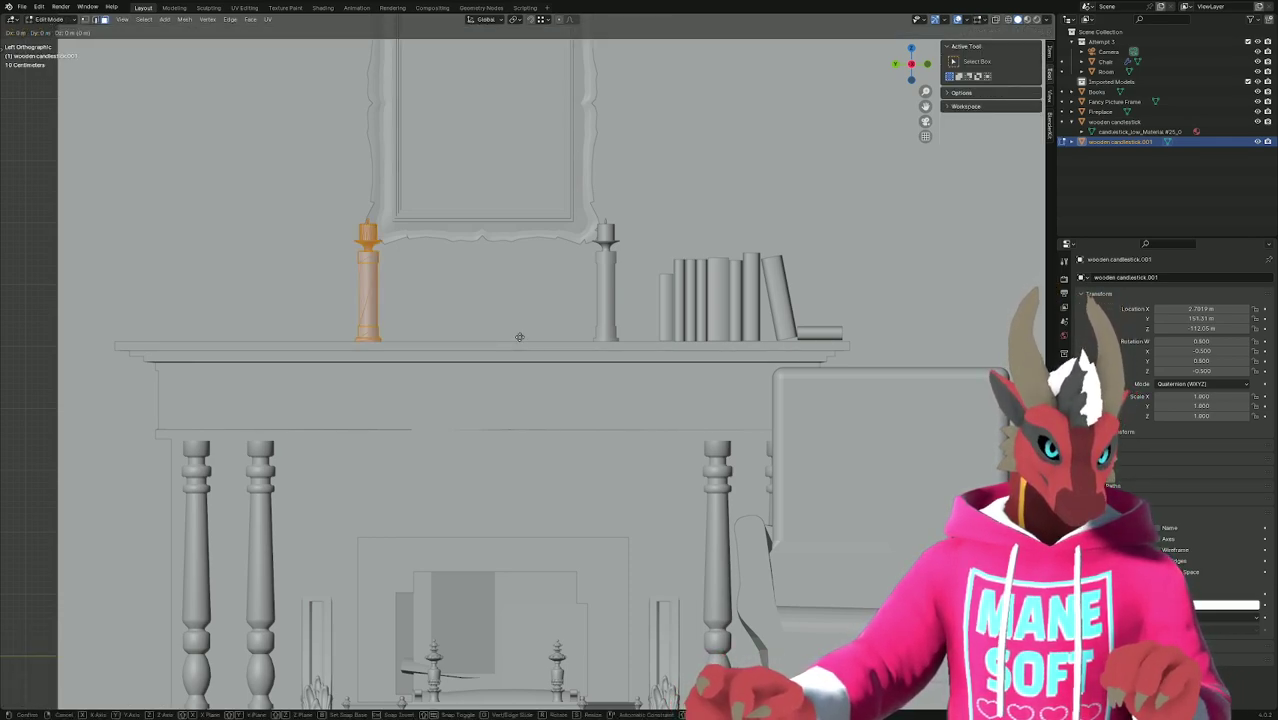
key(y)
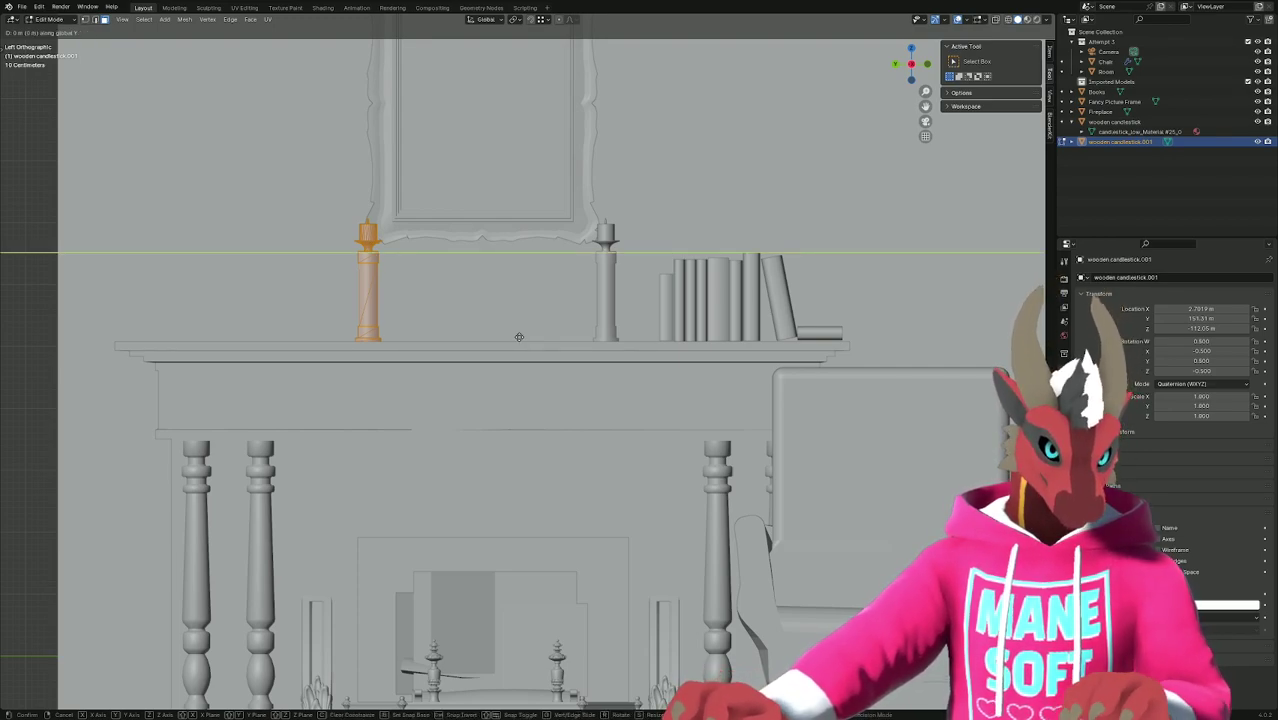
click(505, 338)
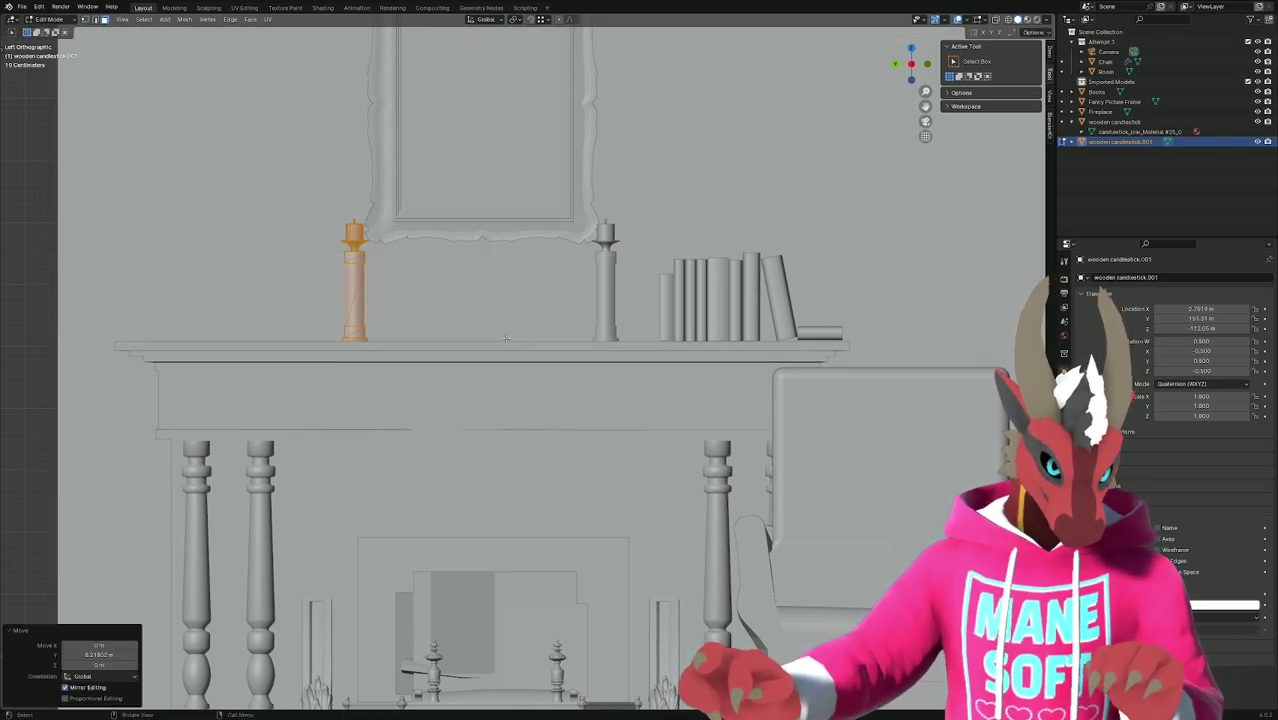
key(Tab)
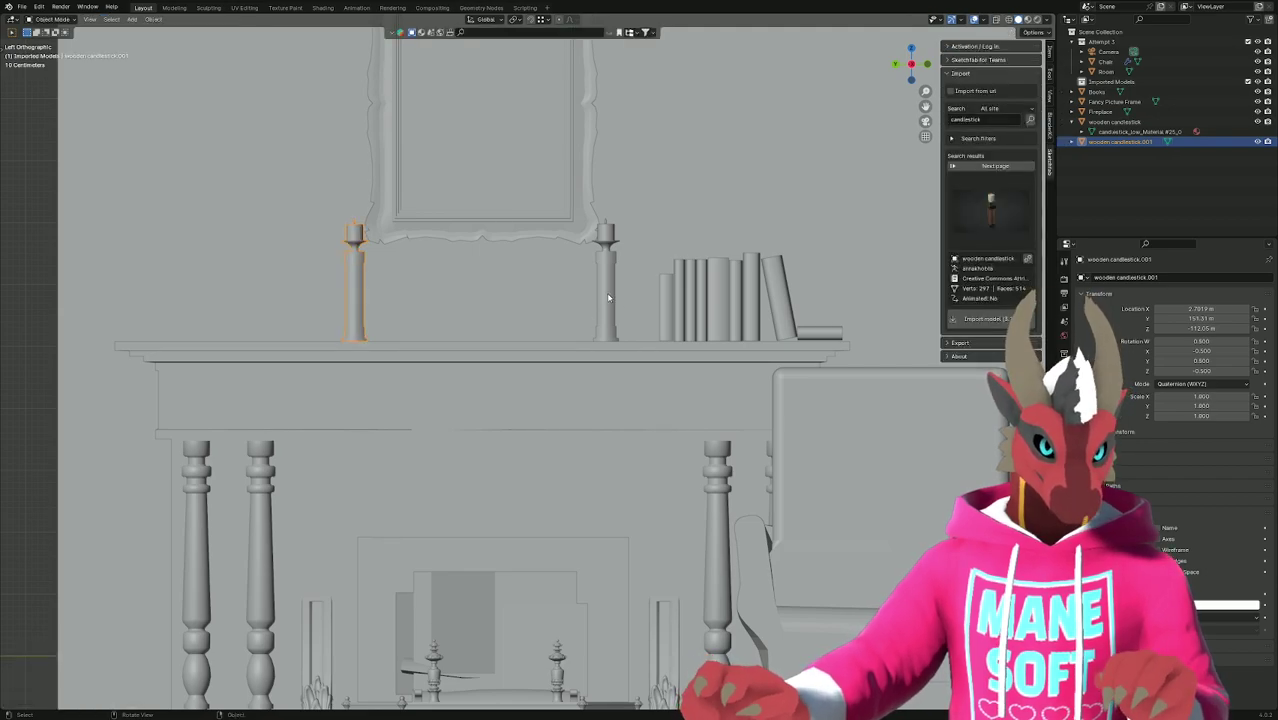
Move the original candlestick's mesh in Edit Mode about -0.05 m along Y, slightly closer to the books.
click(607, 297)
key(Tab)
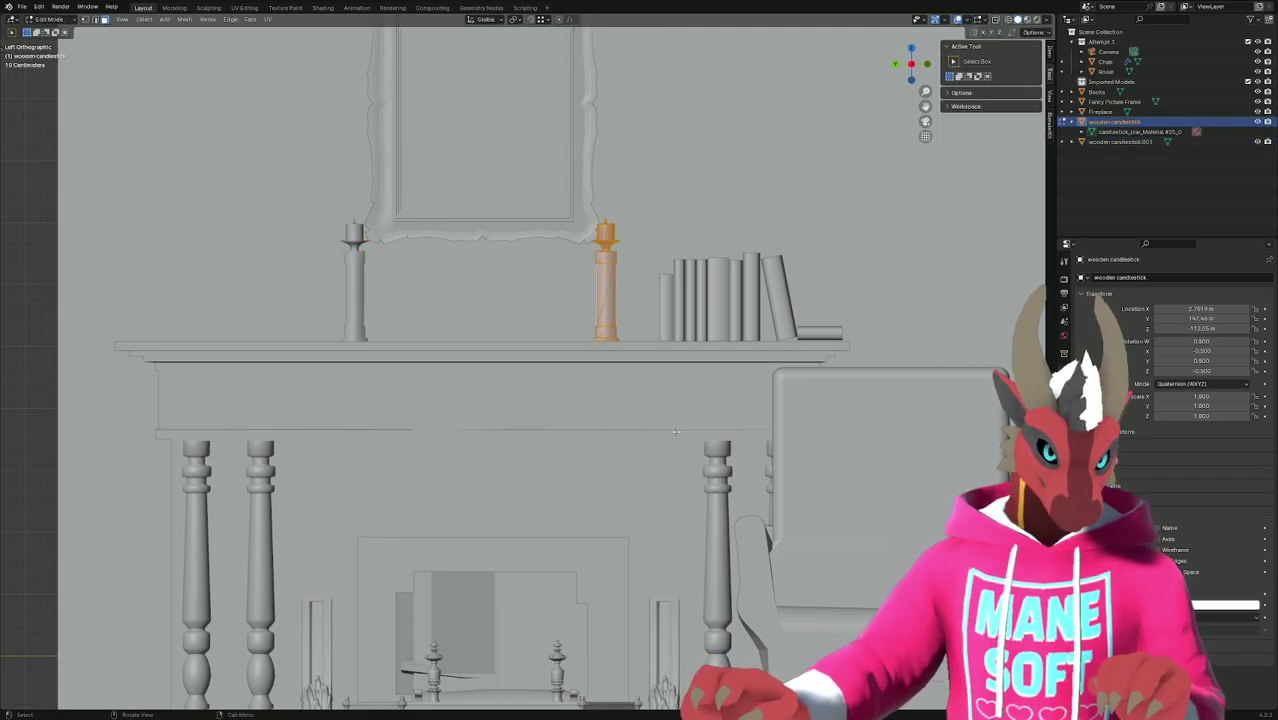
key(g)
key(y)
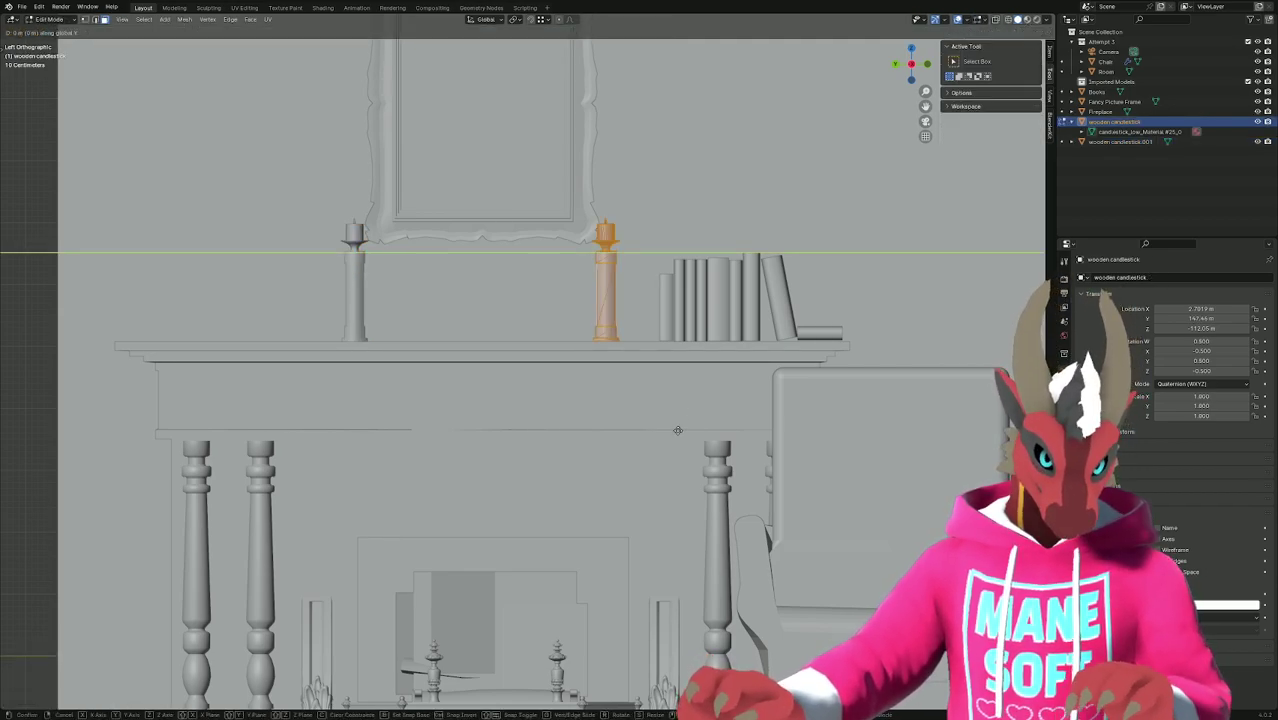
click(681, 432)
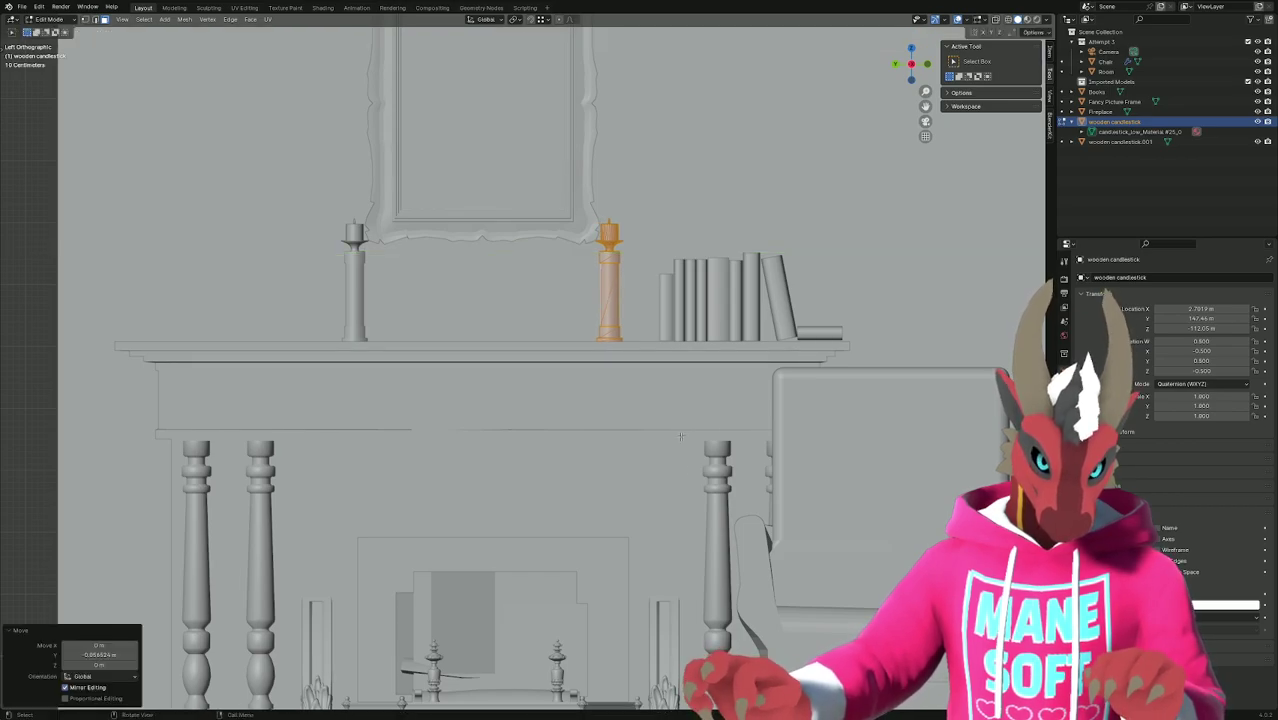
Collapse the wooden candlestick's entry in the outliner and return from Edit Mode to Object Mode.
middle_drag(684, 510, 628, 532)
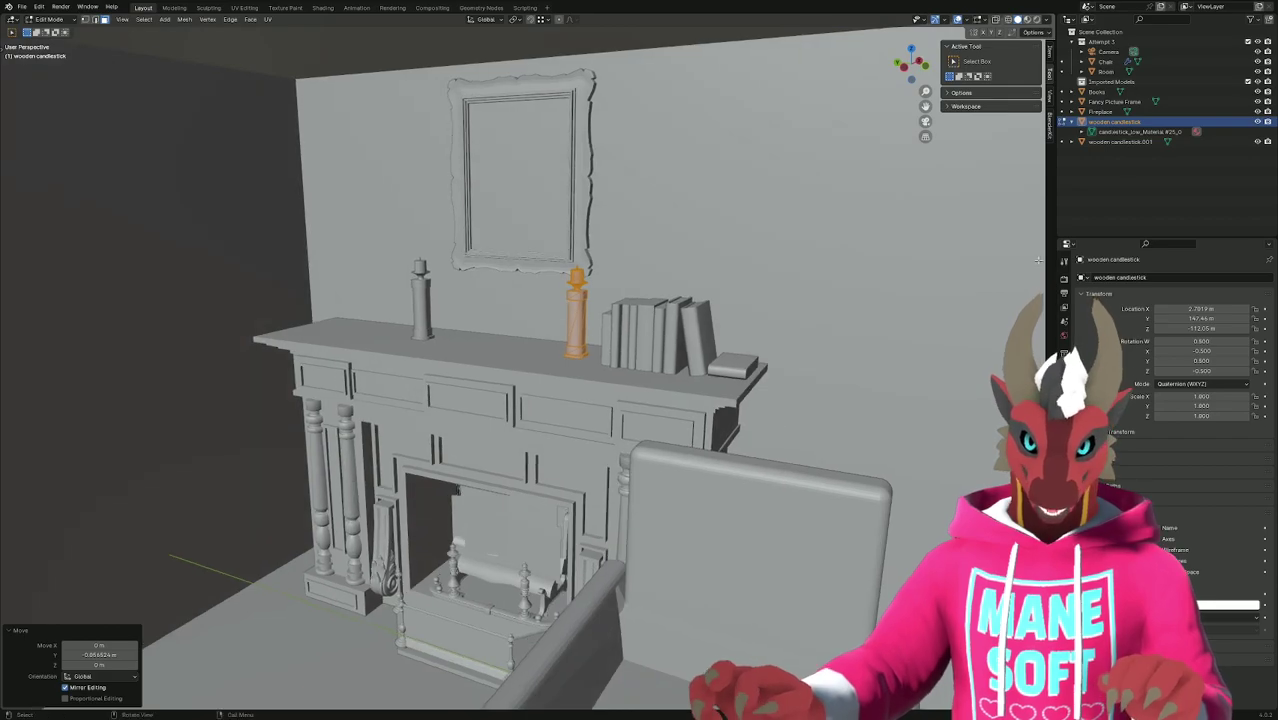
click(1073, 122)
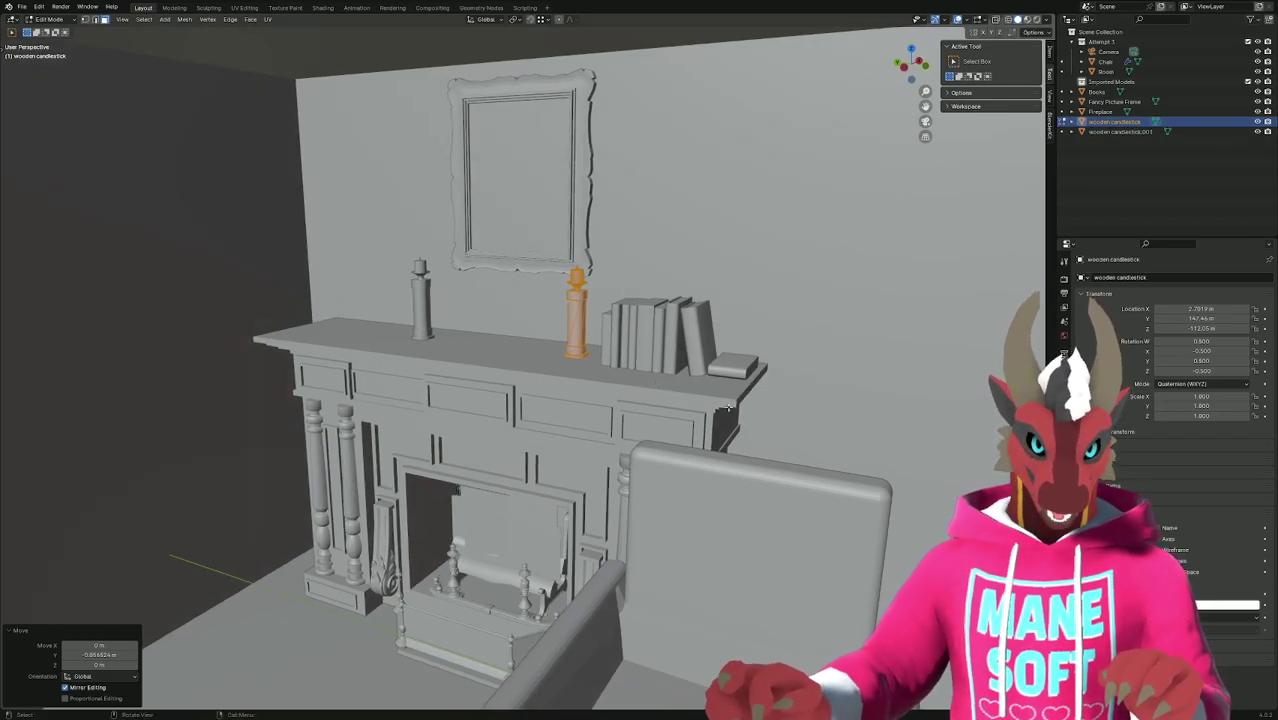
middle_drag(729, 408, 805, 369)
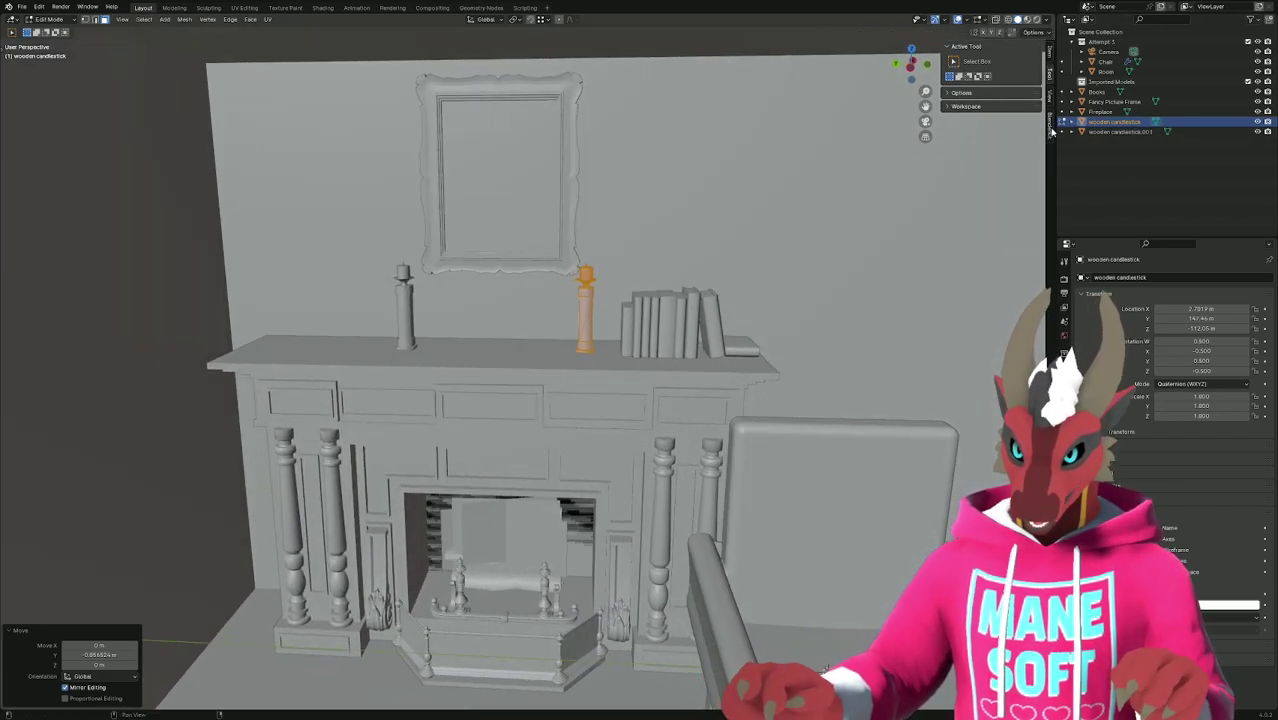
key(Tab)
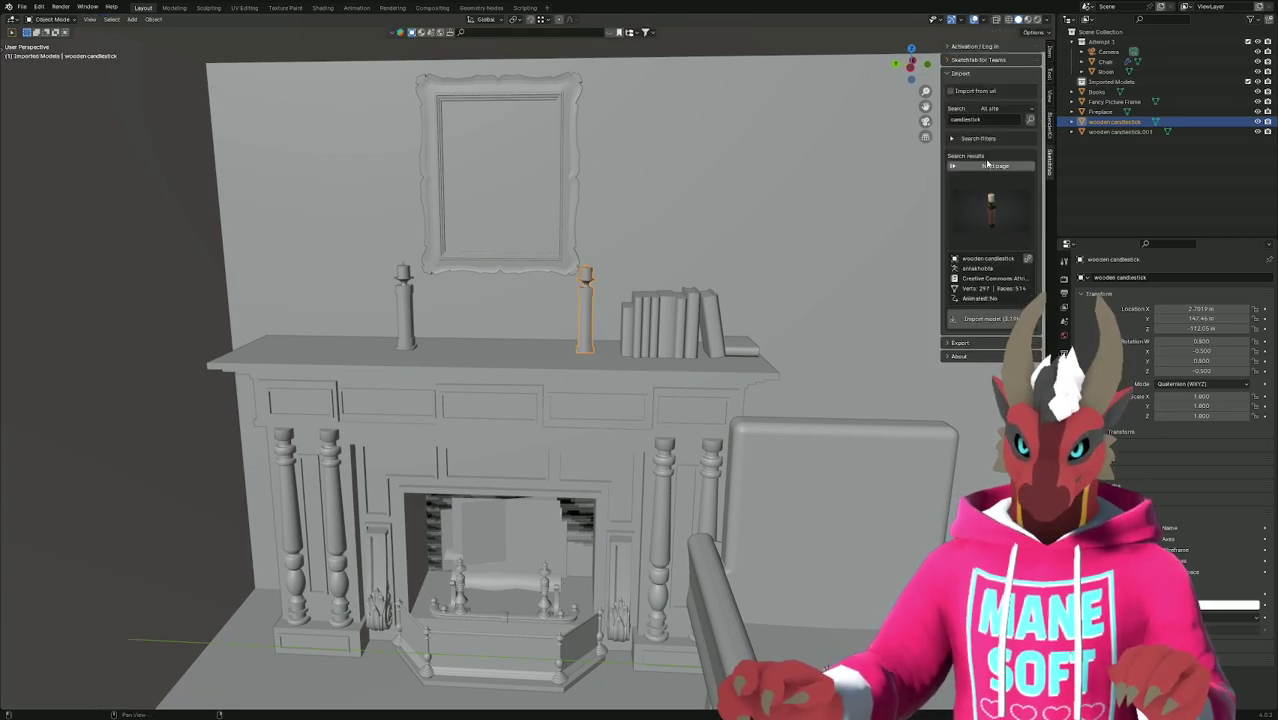
Switch to the Sketchfab website, search the downloadable models for "clock" and look through the results for one that suits the mantel.
key(alt+Tab)
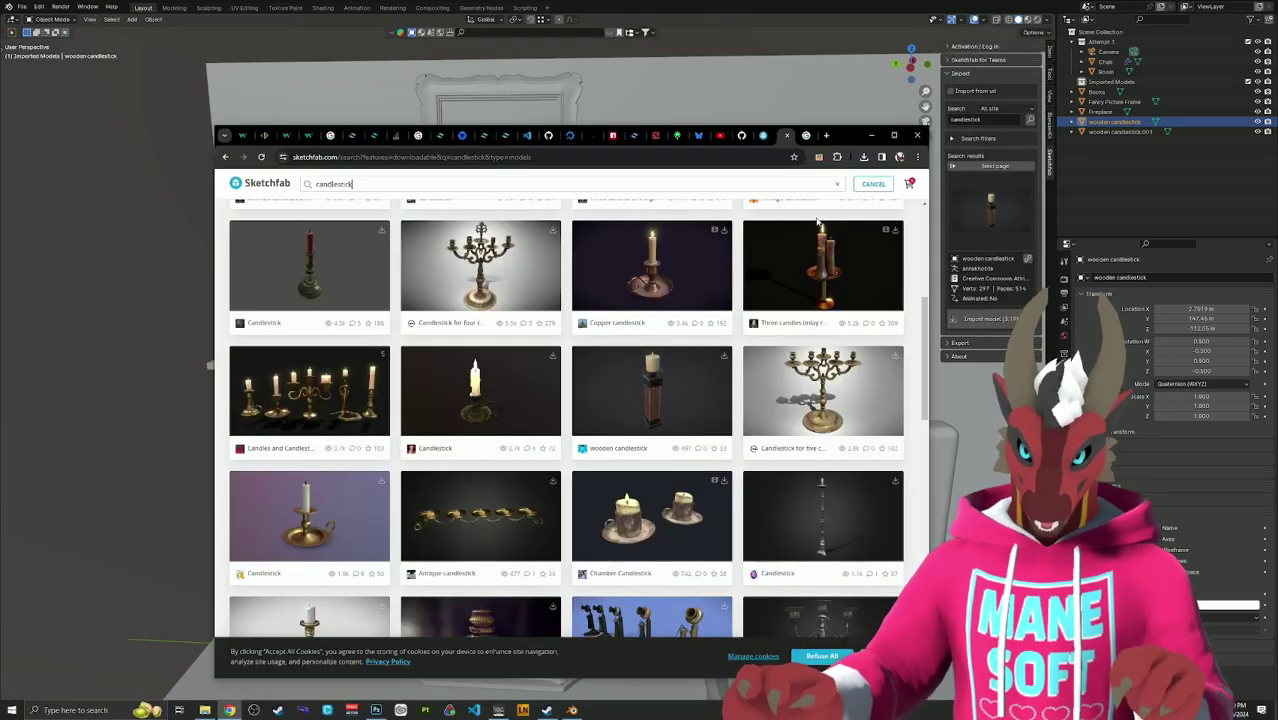
scroll(553, 221, up, 5)
double_click(409, 184)
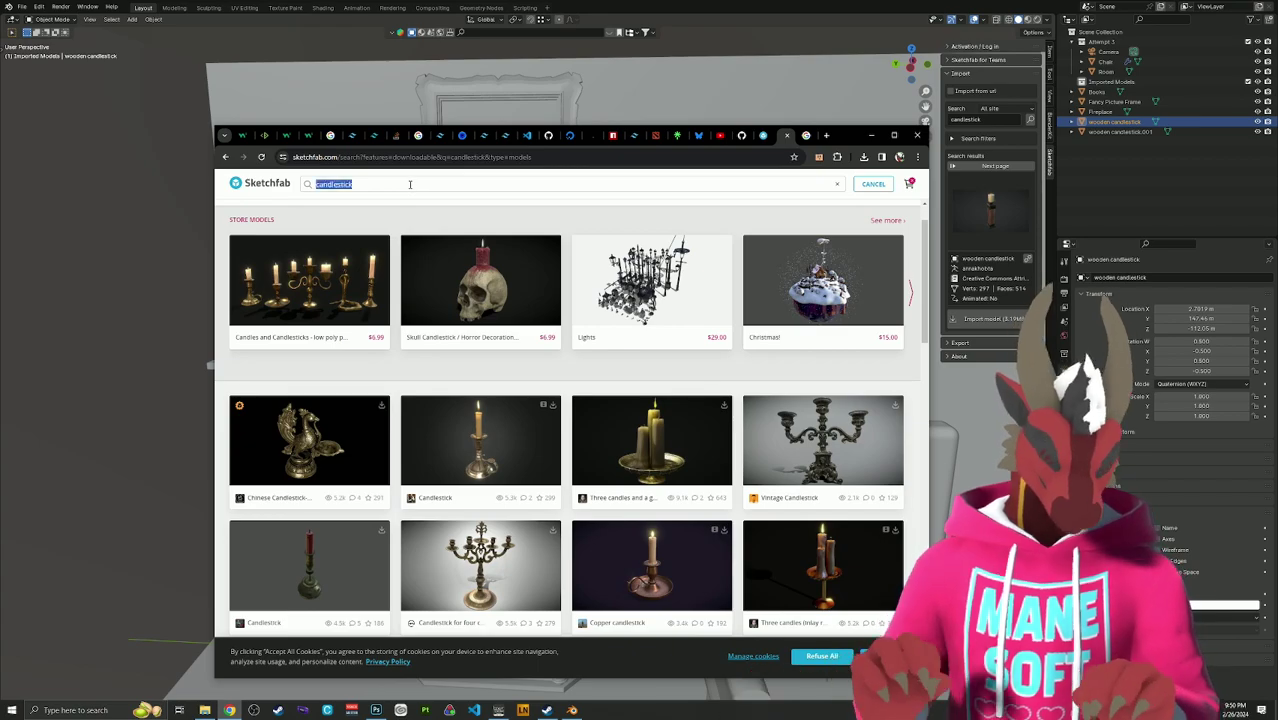
text(ci)
text(ock)
key(Return)
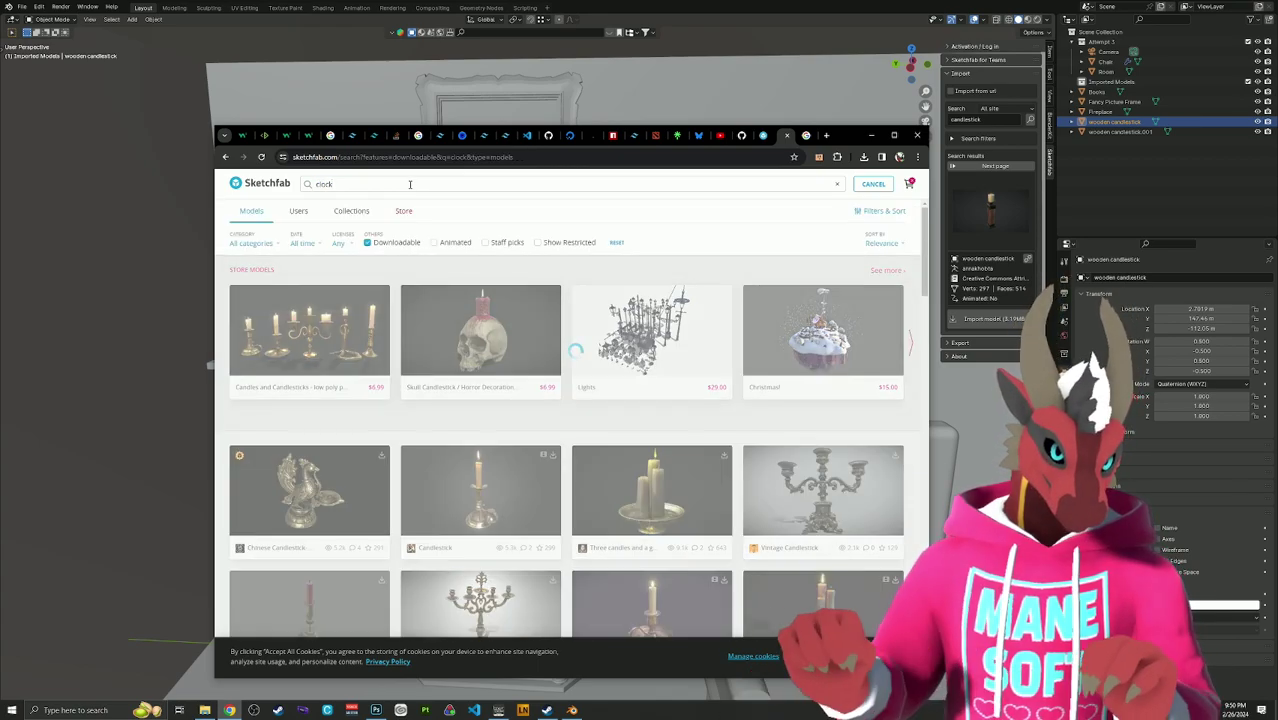
scroll(490, 311, down, 2)
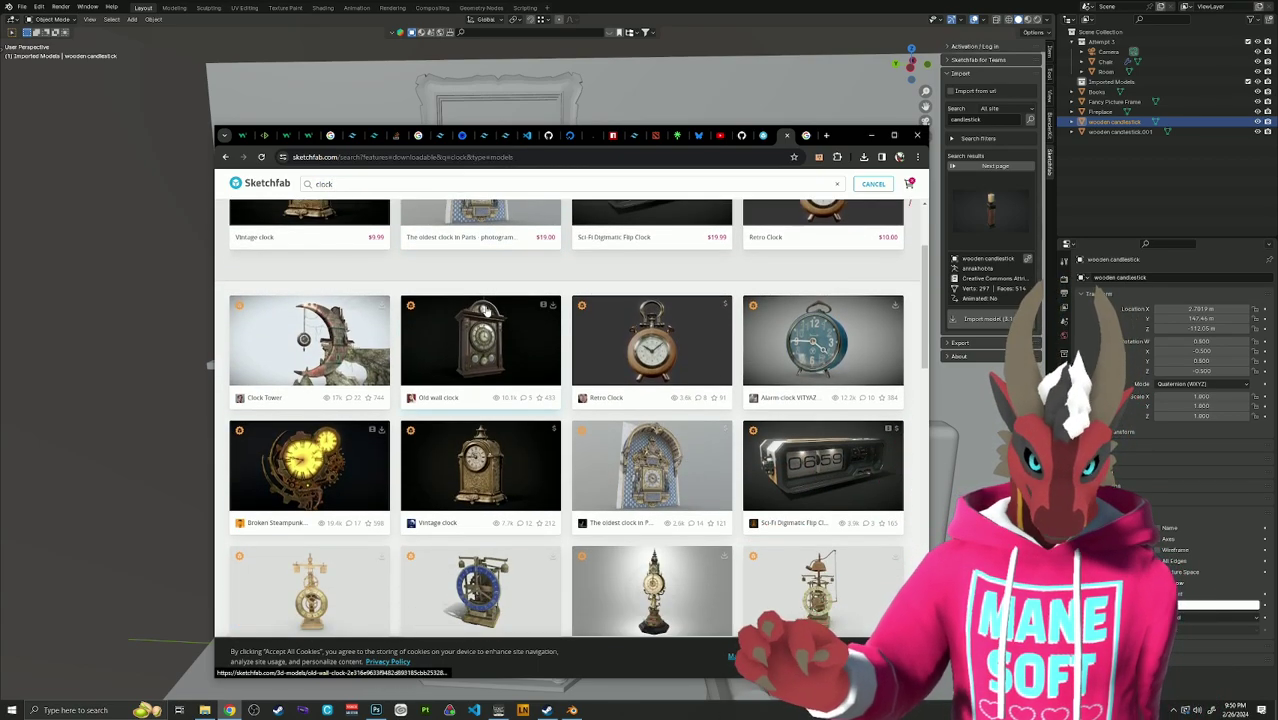
scroll(484, 311, down, 1)
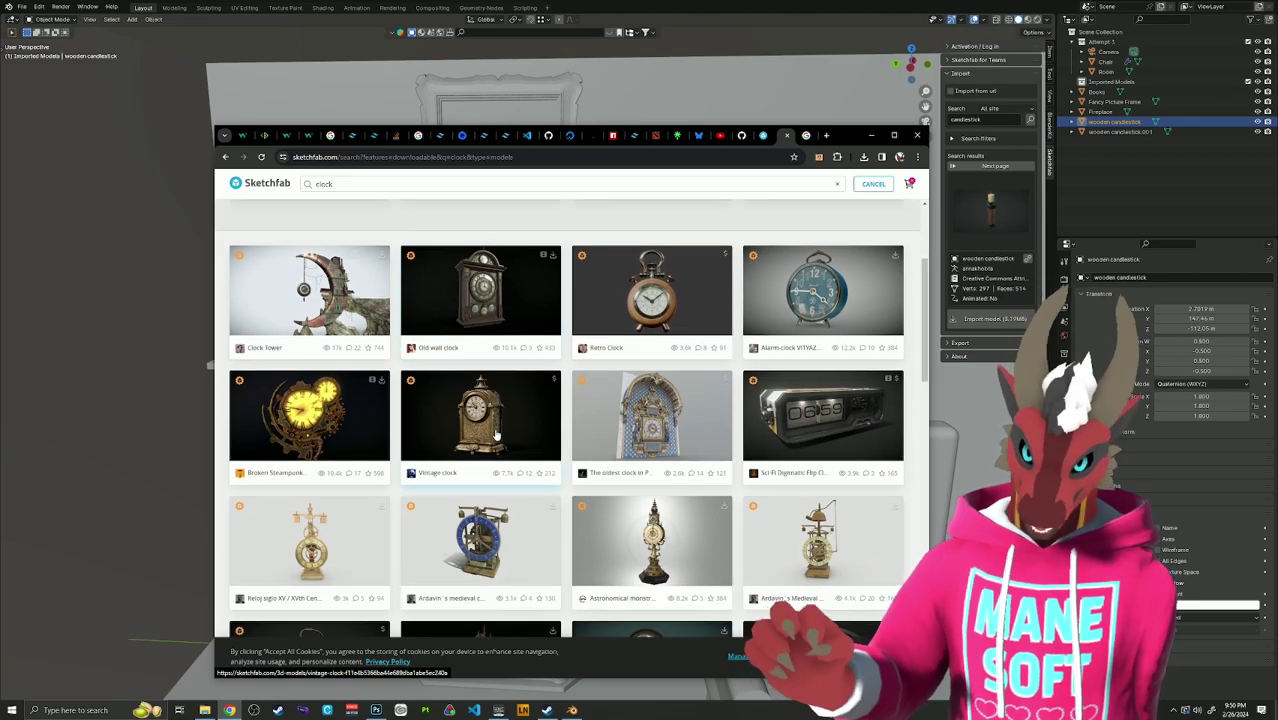
scroll(530, 494, down, 1)
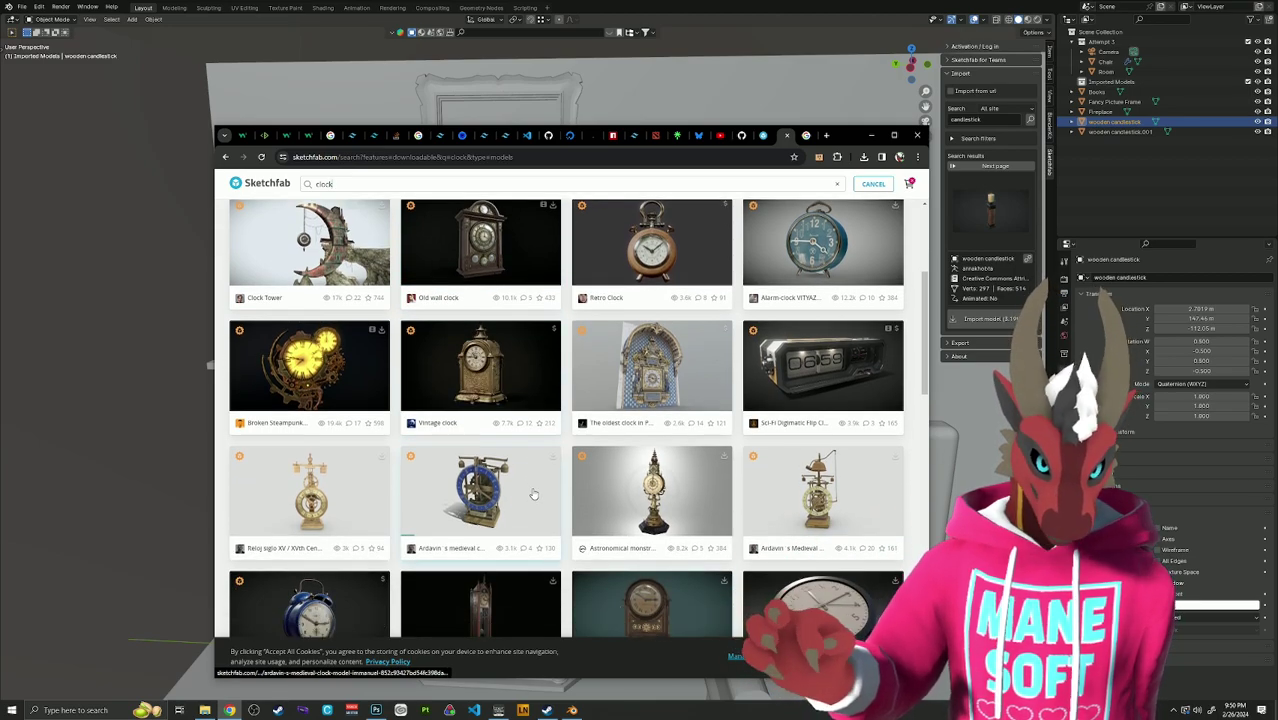
scroll(533, 494, down, 3)
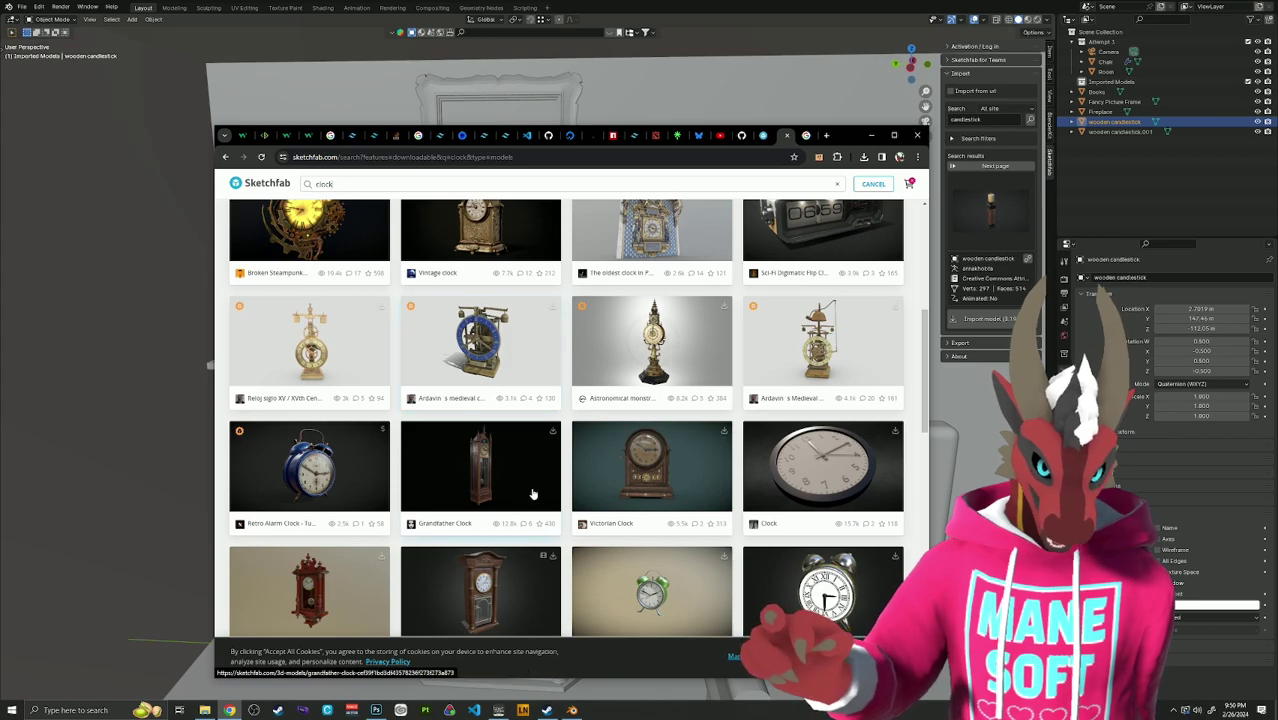
scroll(533, 494, down, 1)
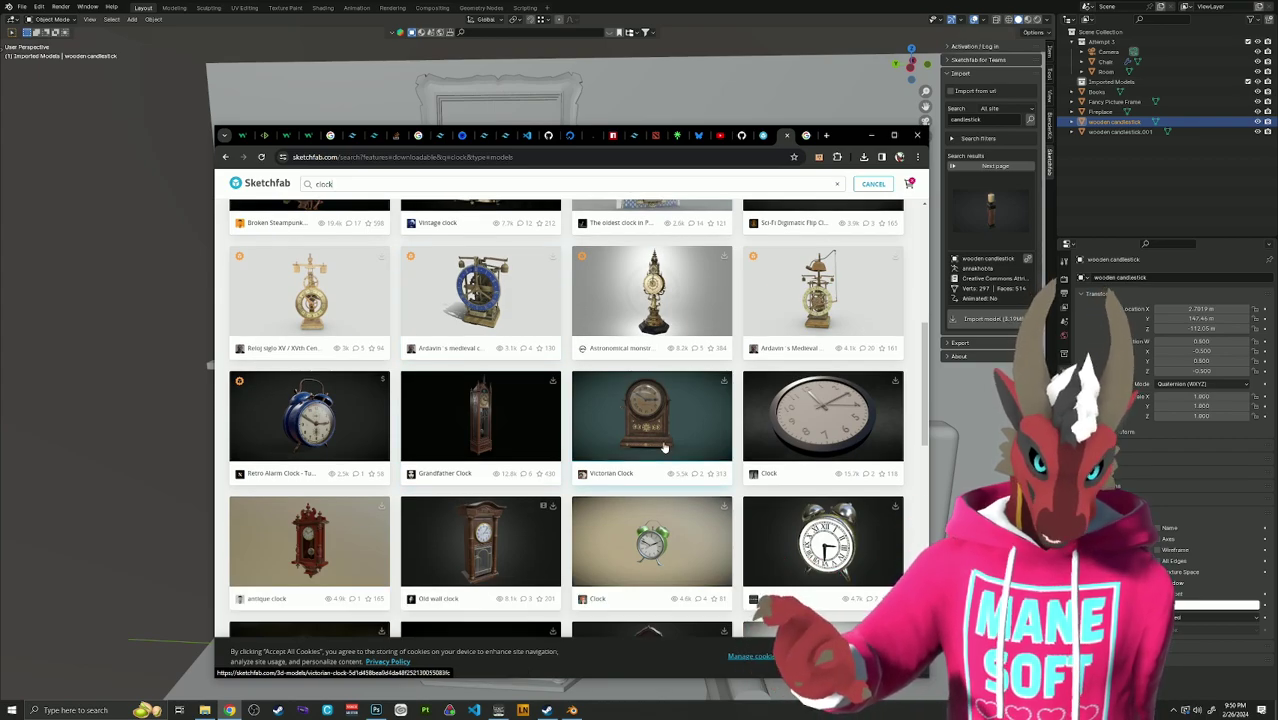
Switch back to Blender and search the Sketchfab importer for "clock".
click(987, 130)
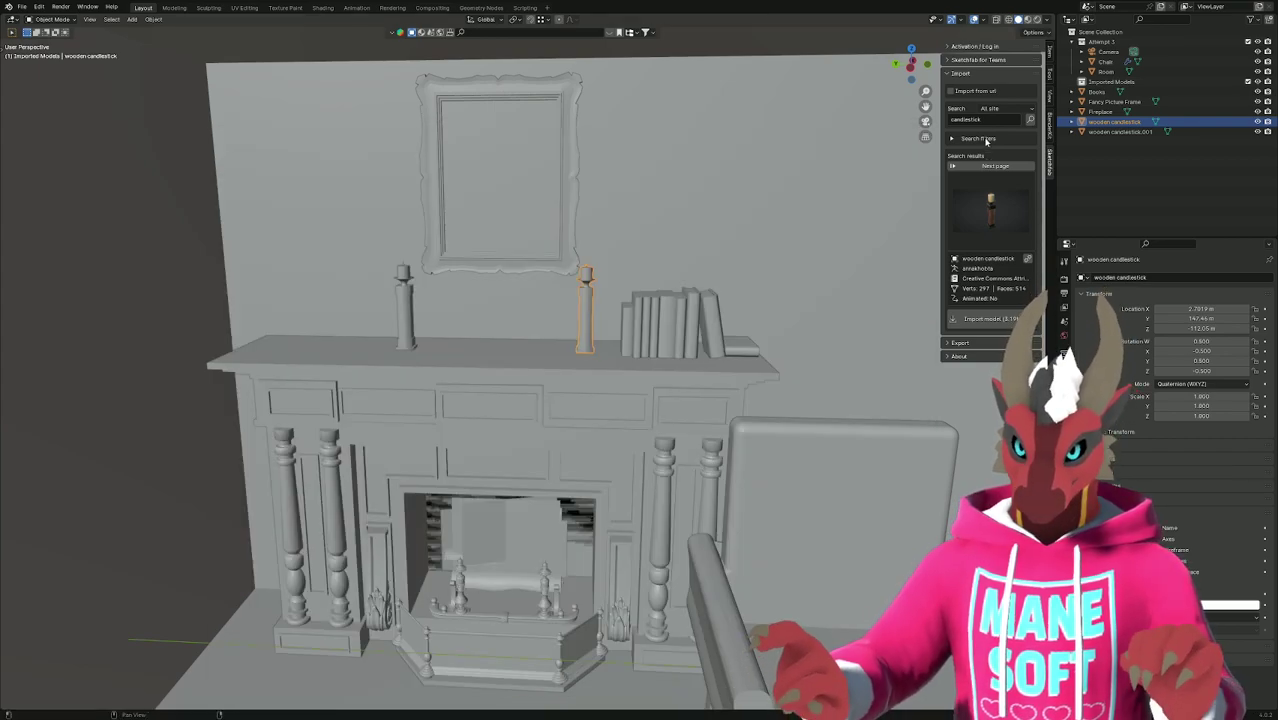
click(981, 119)
text(clock)
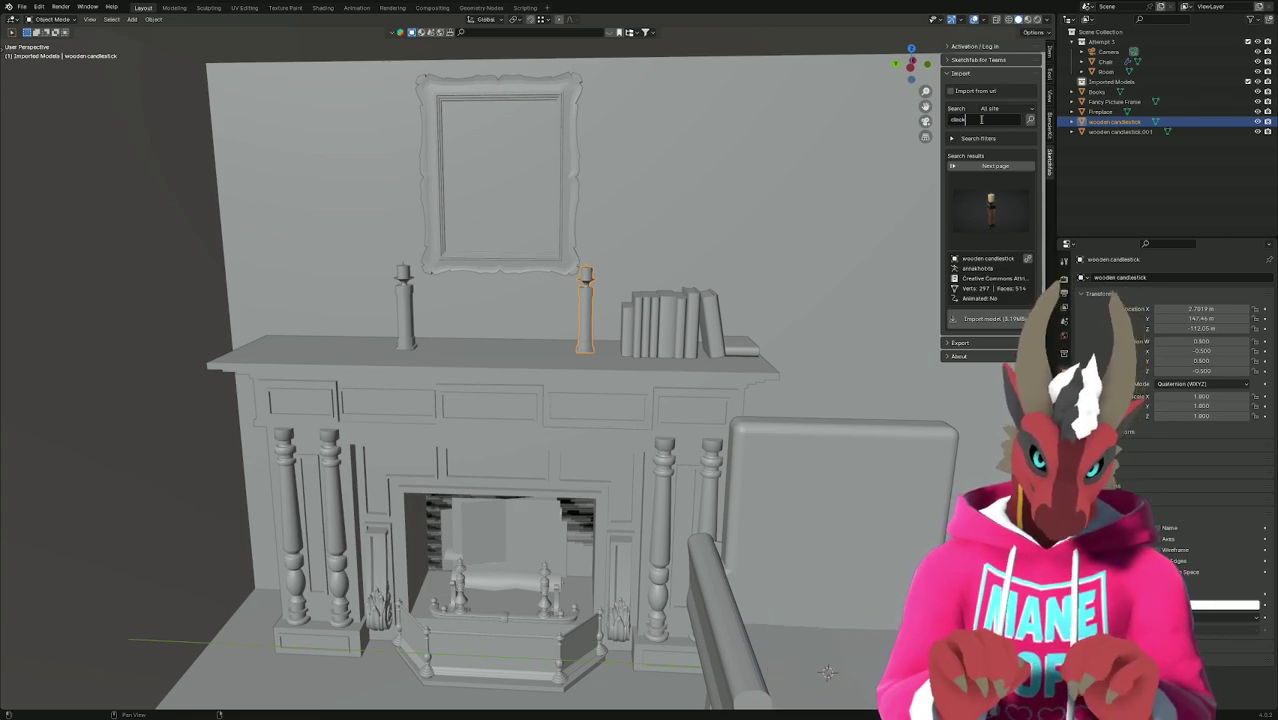
key(Return)
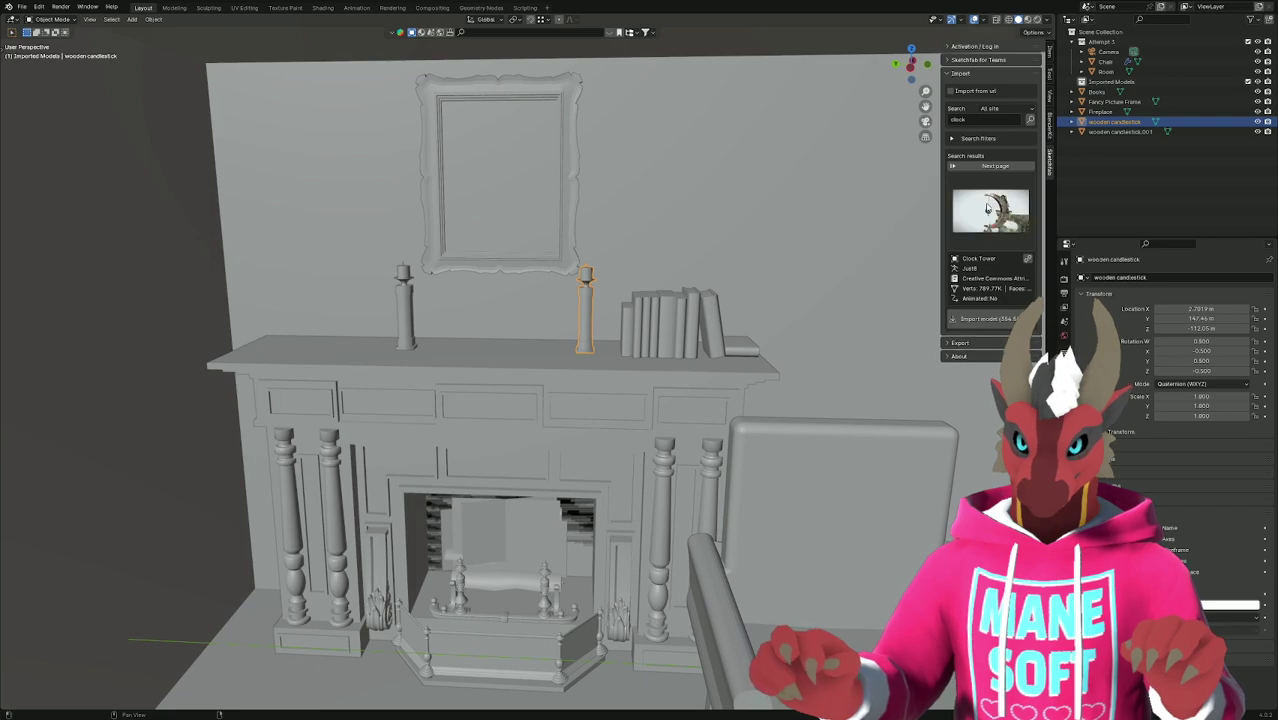
Choose the Victorian Clock from the search results, import it into the scene and save the file.
click(980, 191)
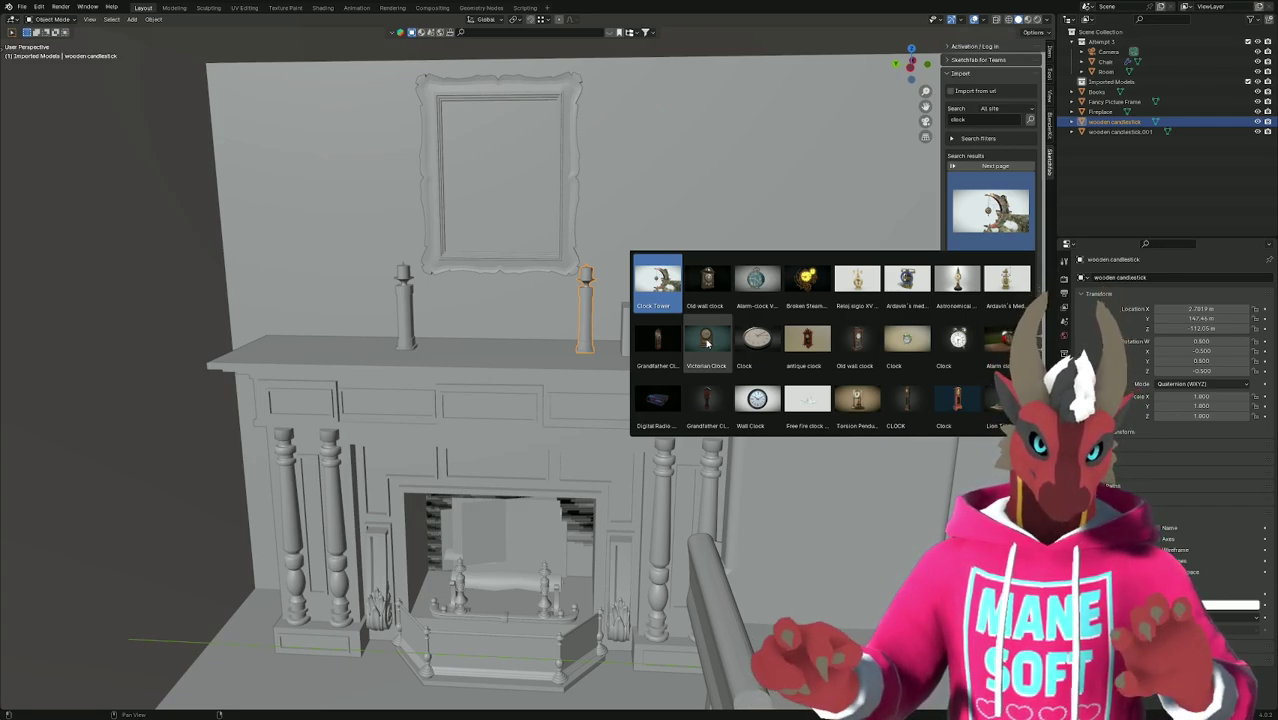
click(706, 343)
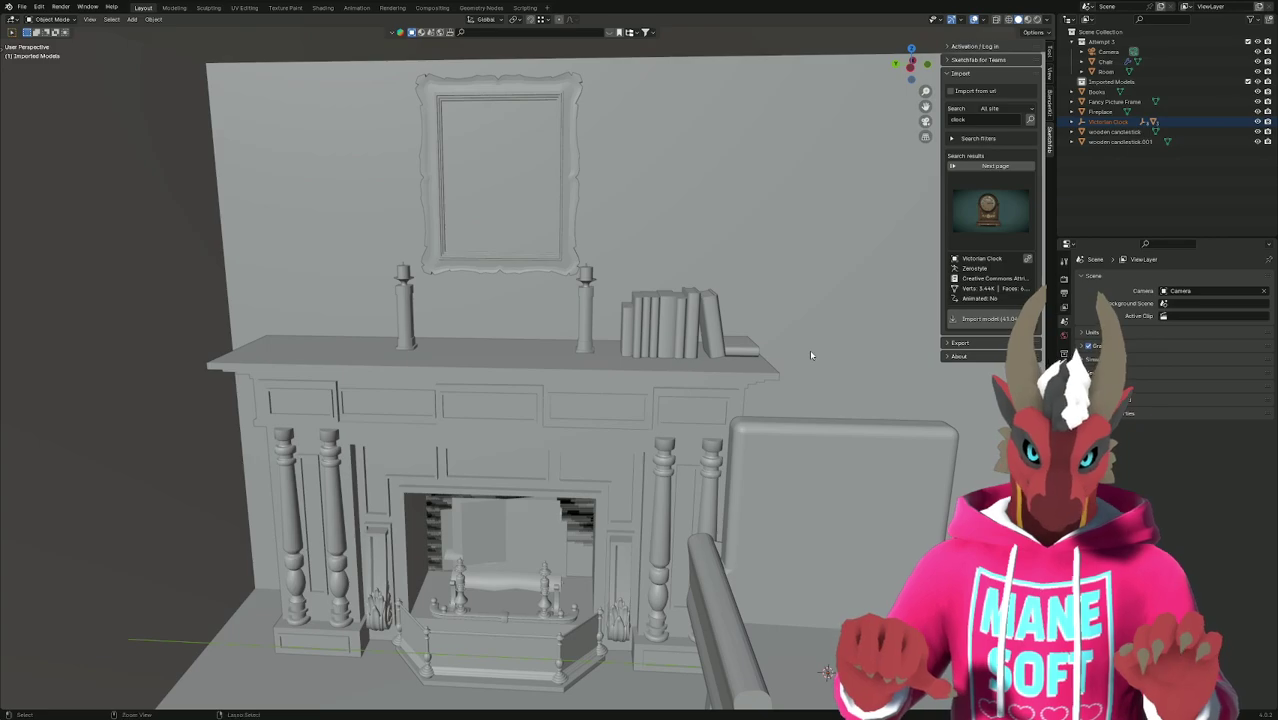
key(ctrl+s)
Look for the imported clock in the scene and select the Victorian Clock parent object in the outliner.
scroll(763, 363, down, 15)
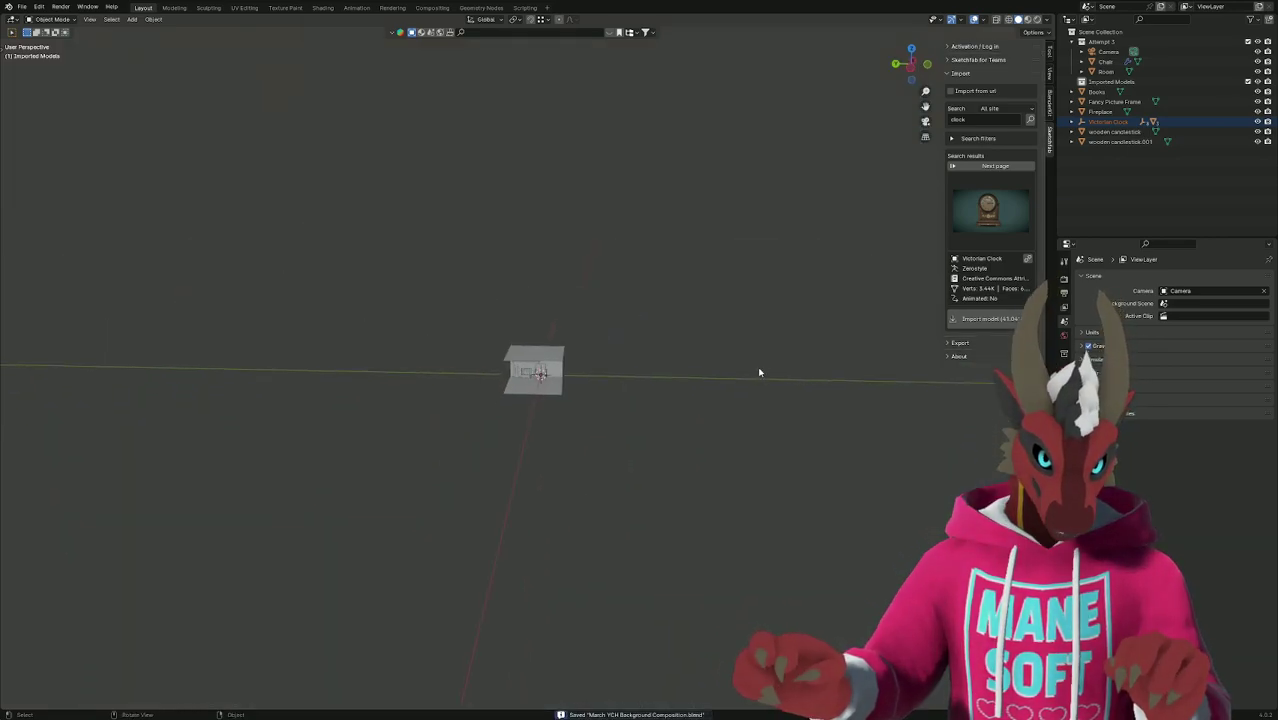
scroll(758, 372, up, 12)
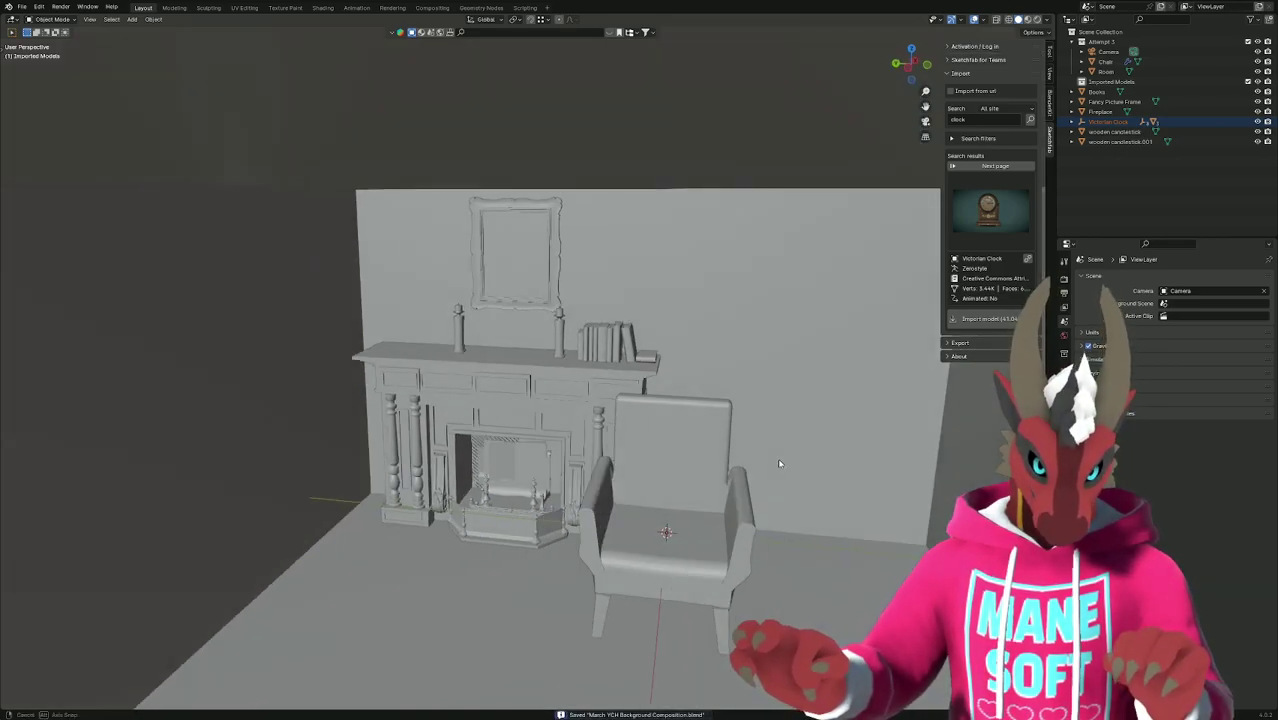
middle_drag(736, 465, 800, 458)
click(708, 306)
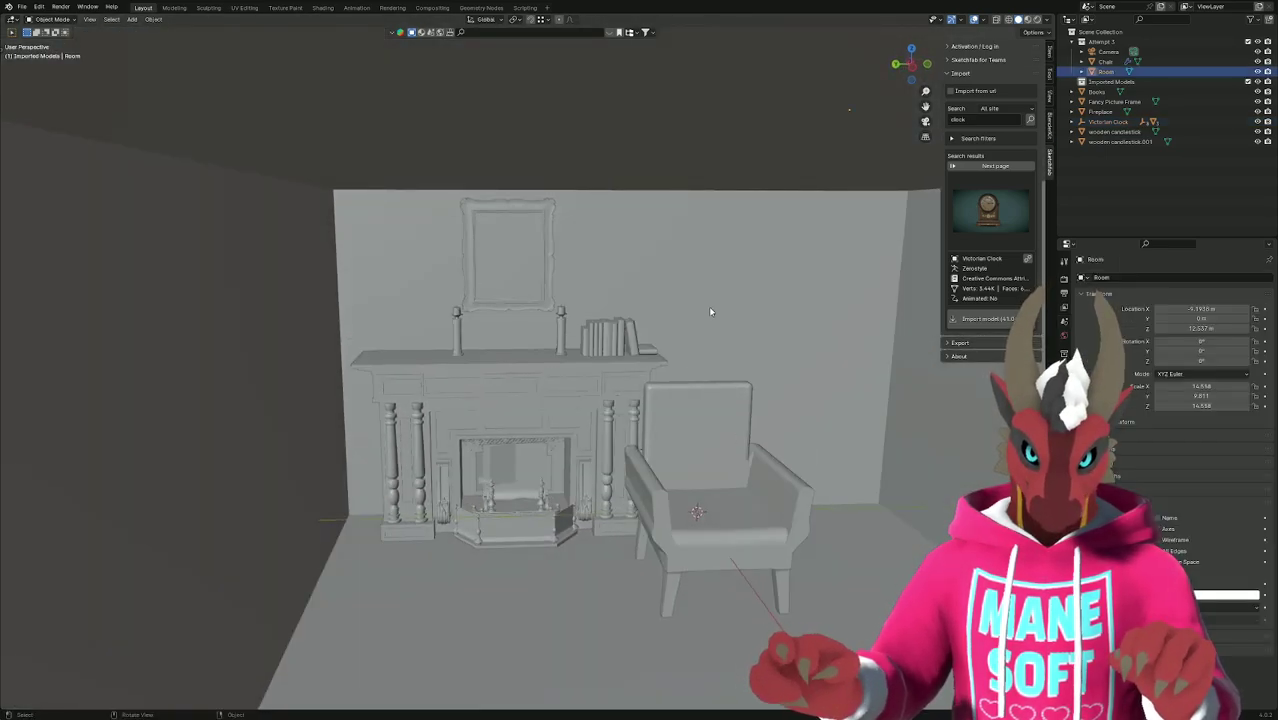
click(1112, 122)
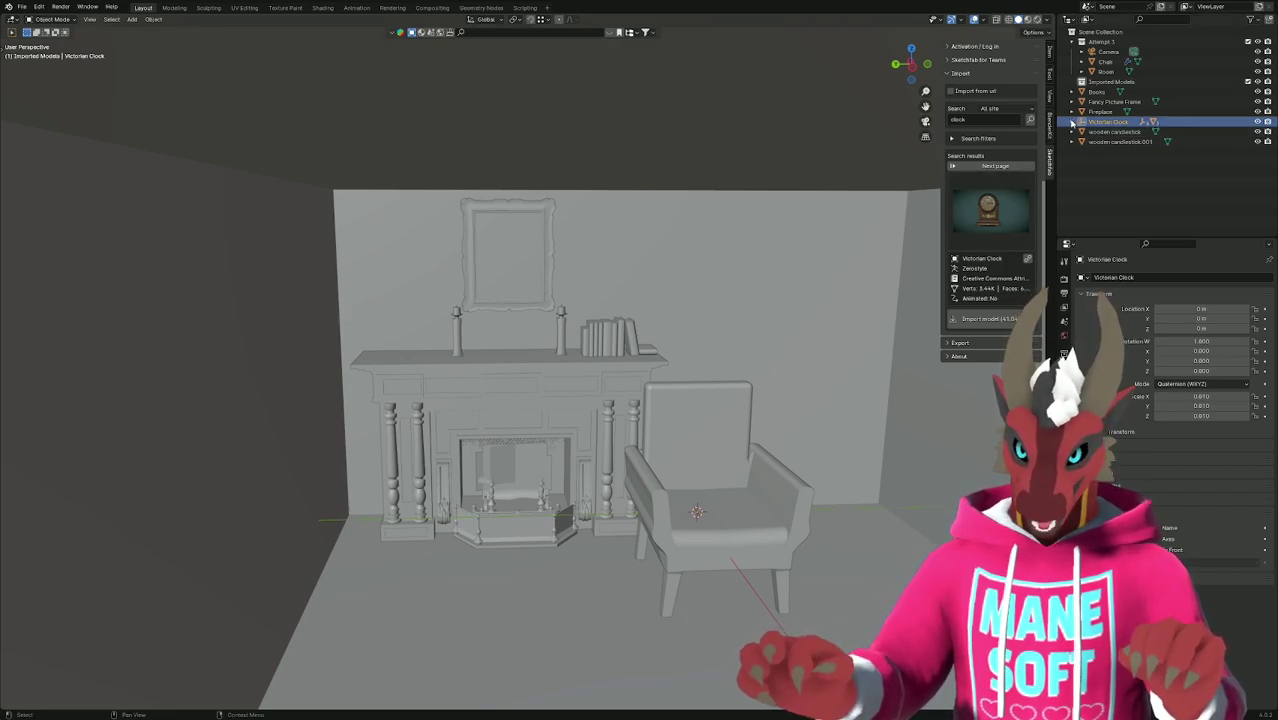
click(1072, 122)
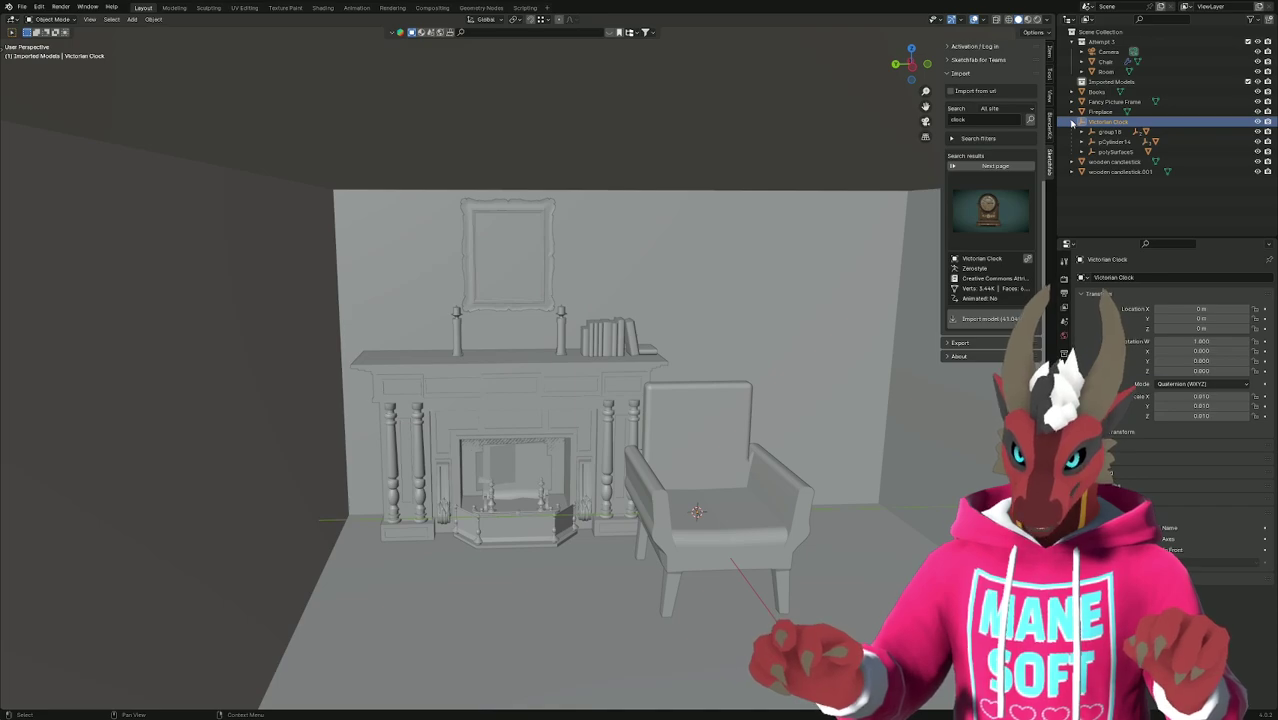
click(1072, 122)
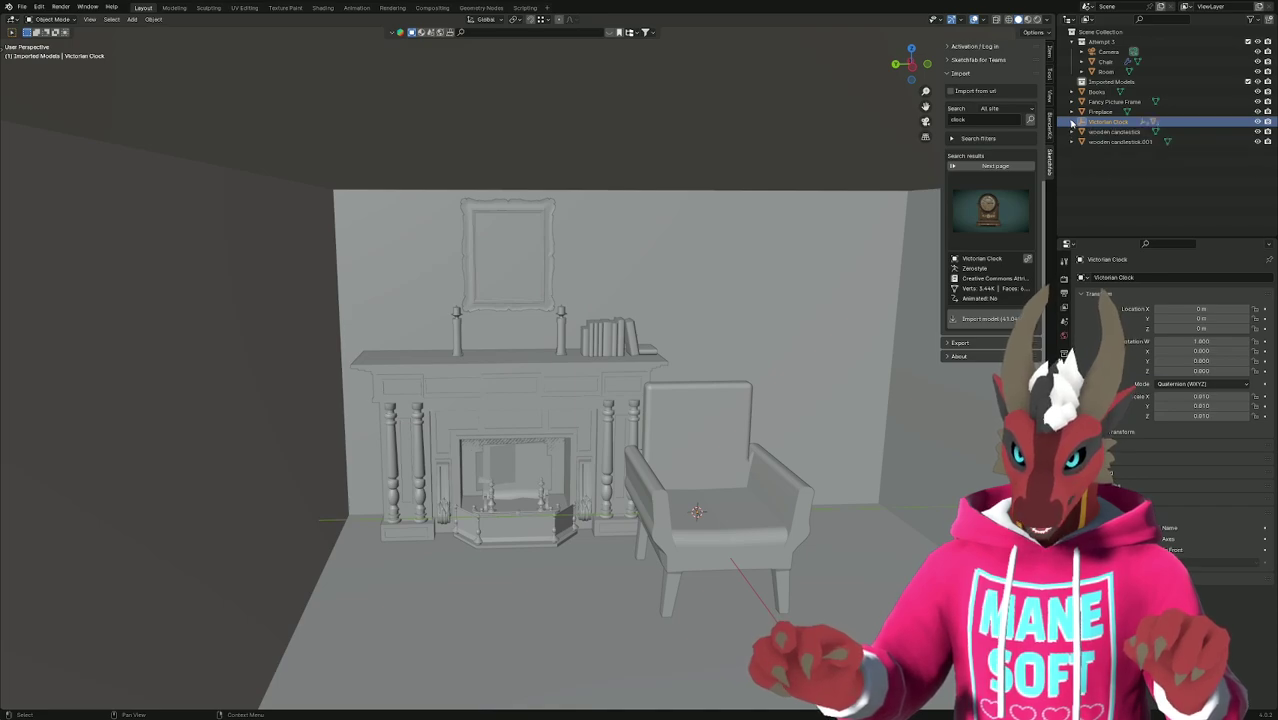
Exclude the Attempt 3 collection from the view layer to locate the small clock near the world origin.
click(1247, 41)
middle_drag(765, 408, 577, 411)
scroll(577, 411, down, 10)
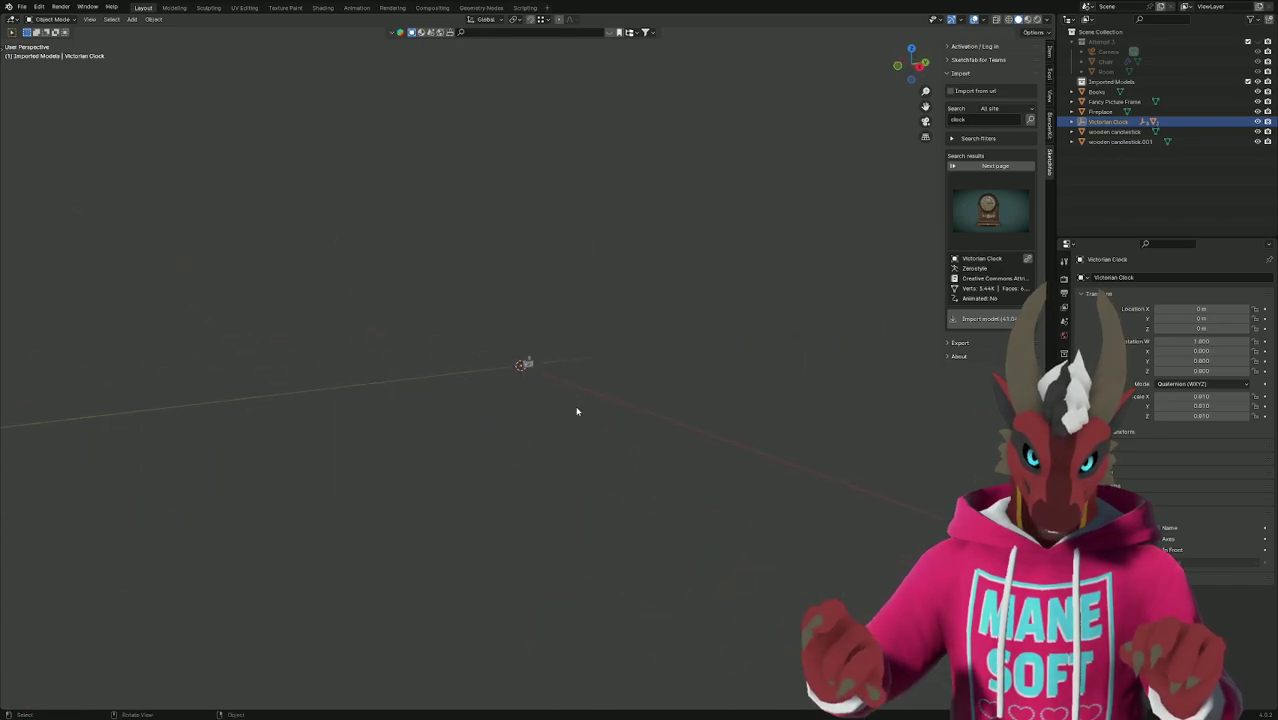
scroll(570, 413, up, 10)
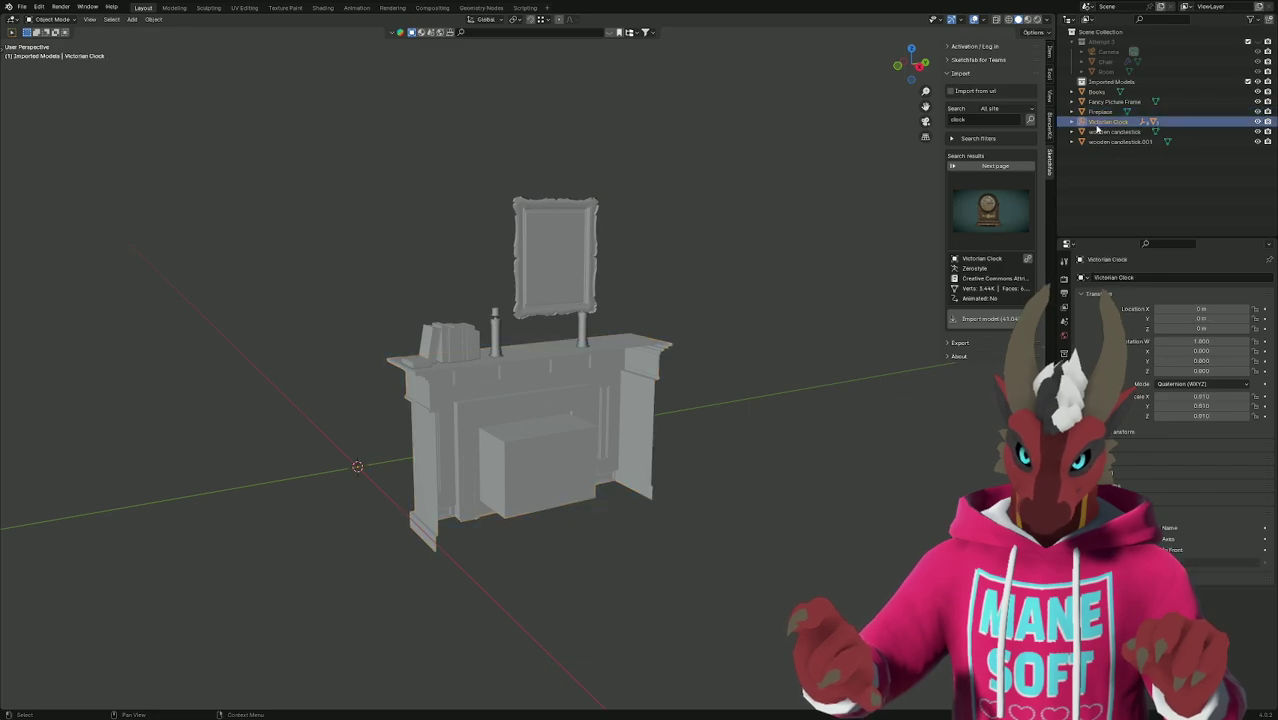
middle_drag(720, 410, 606, 467)
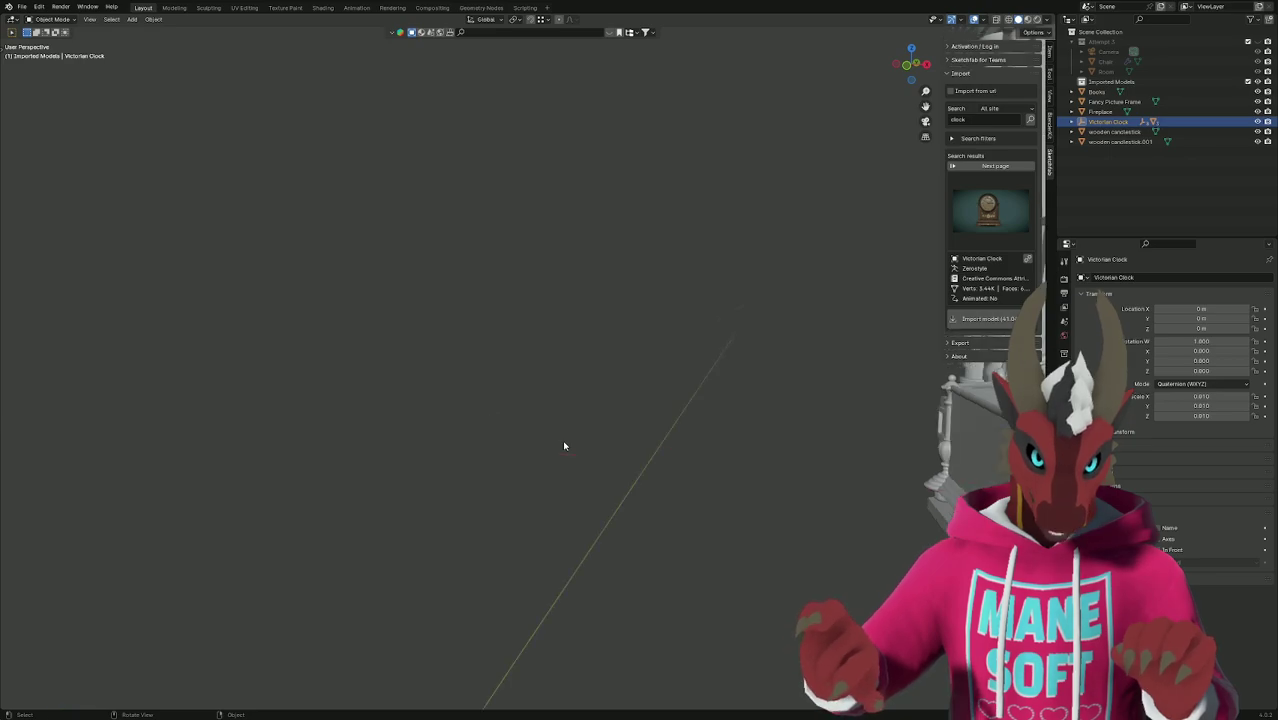
Examine the Victorian Clock's nested child objects under group18 in the outliner.
click(1072, 122)
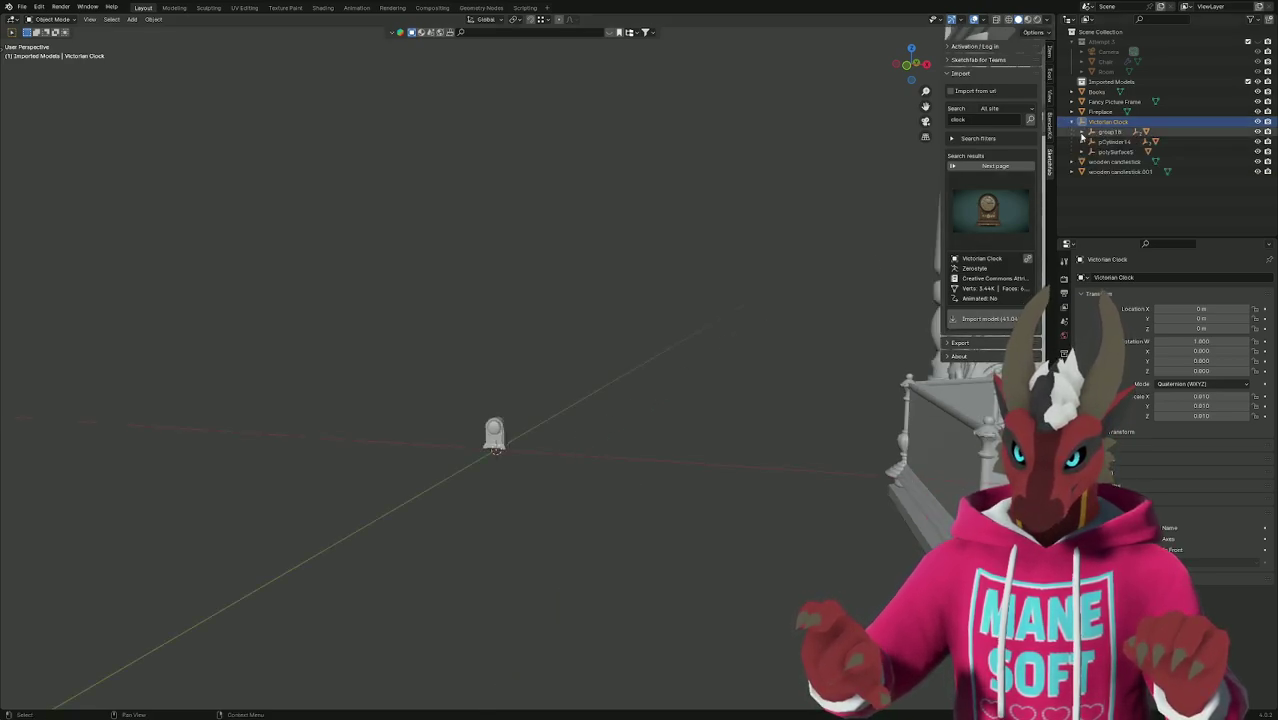
click(1083, 133)
click(1093, 142)
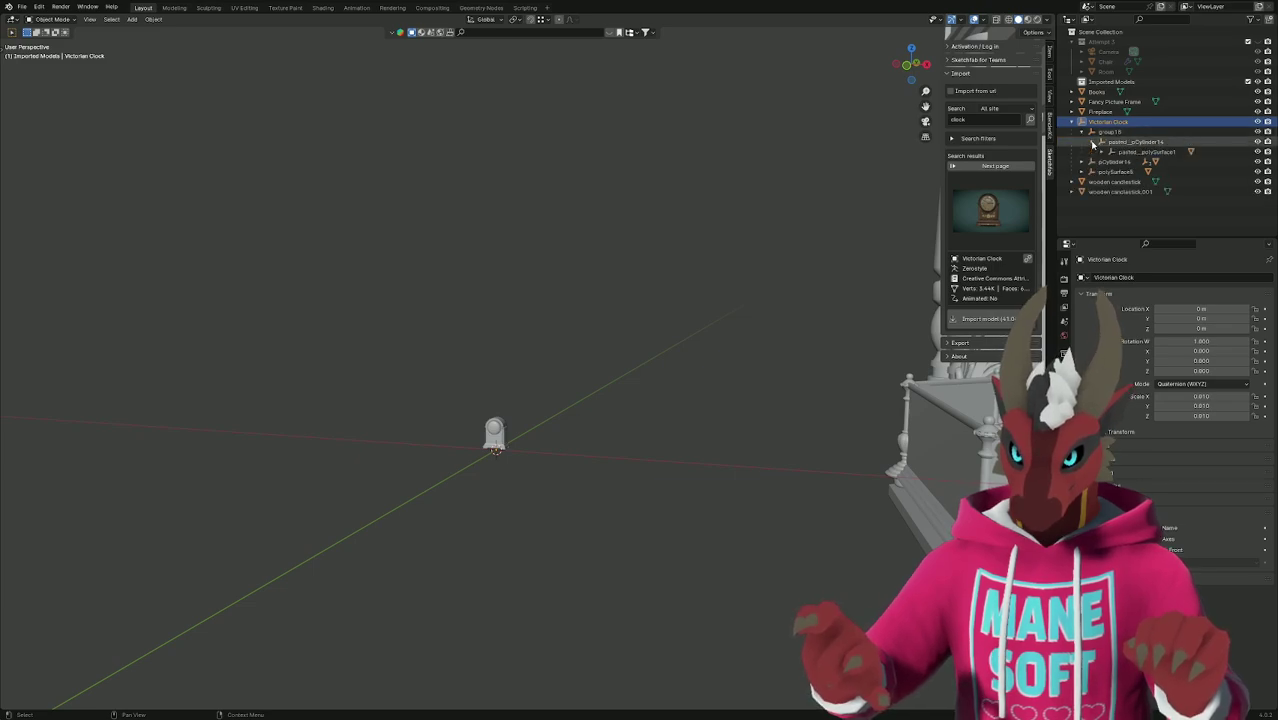
click(1103, 152)
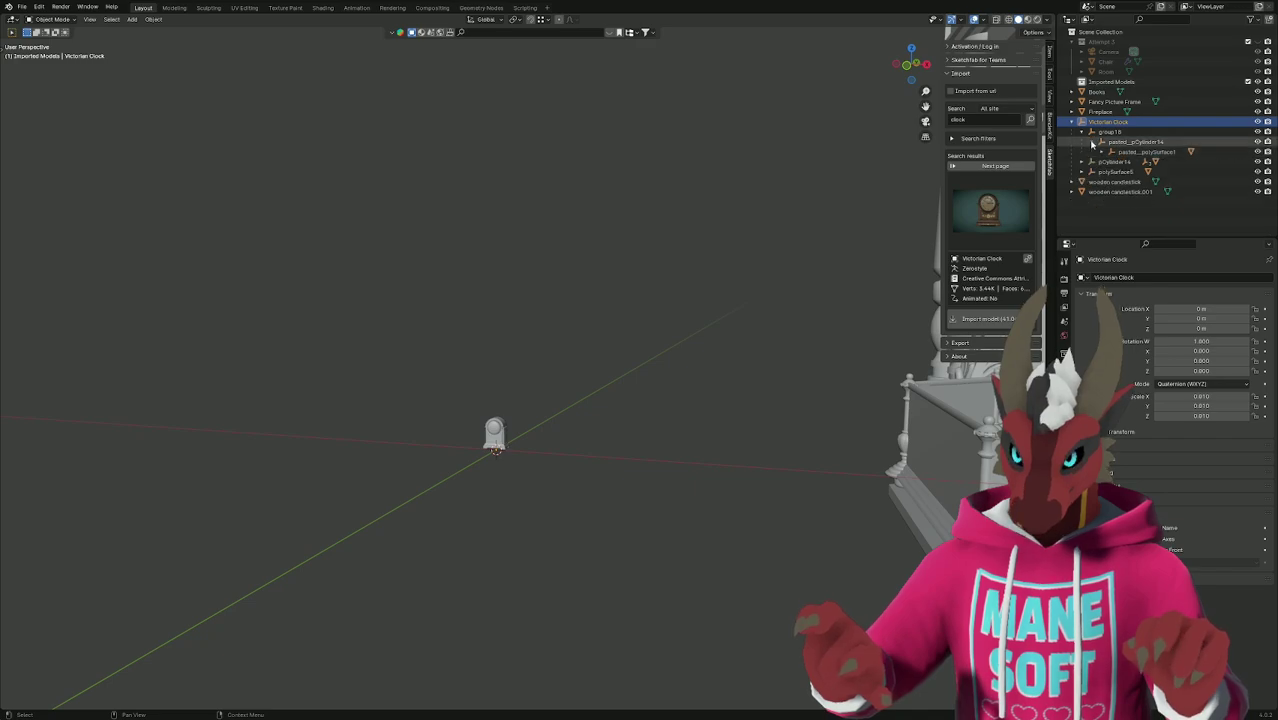
click(1103, 152)
click(1093, 142)
click(1083, 133)
click(1072, 122)
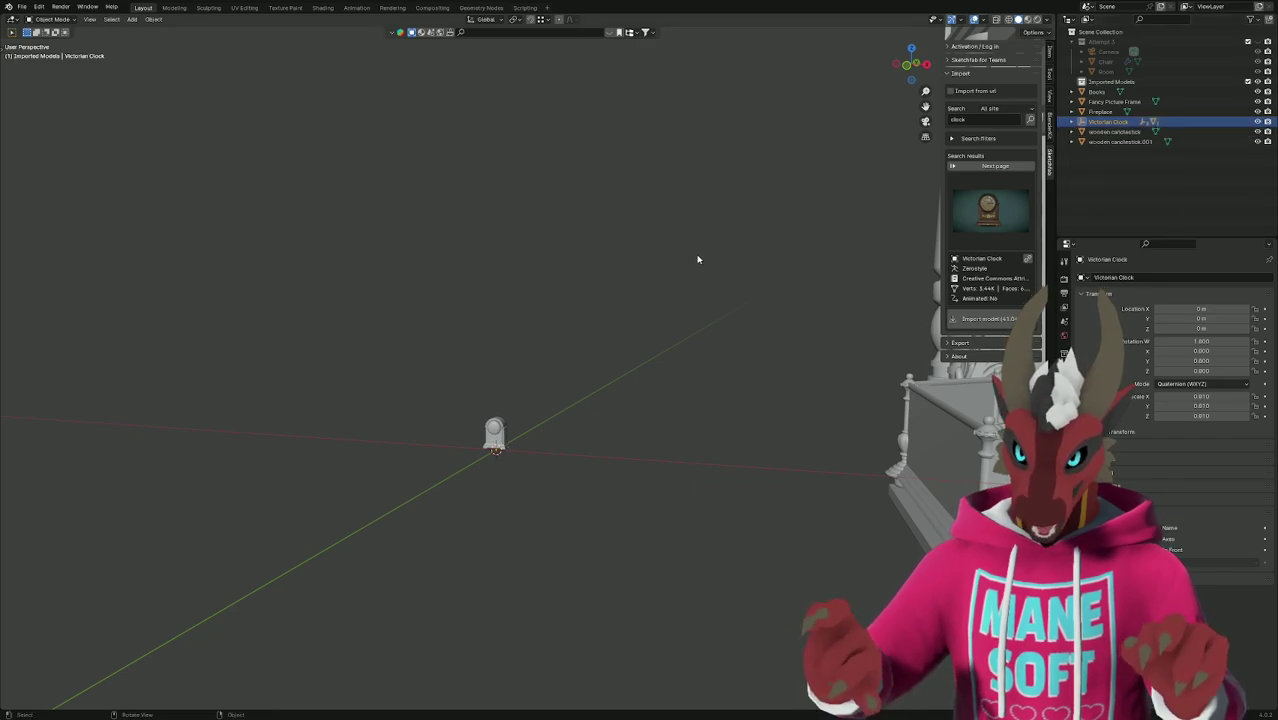
Select all parts of the Victorian Clock and scale it up uniformly to about 0.27 on all axes.
key(a)
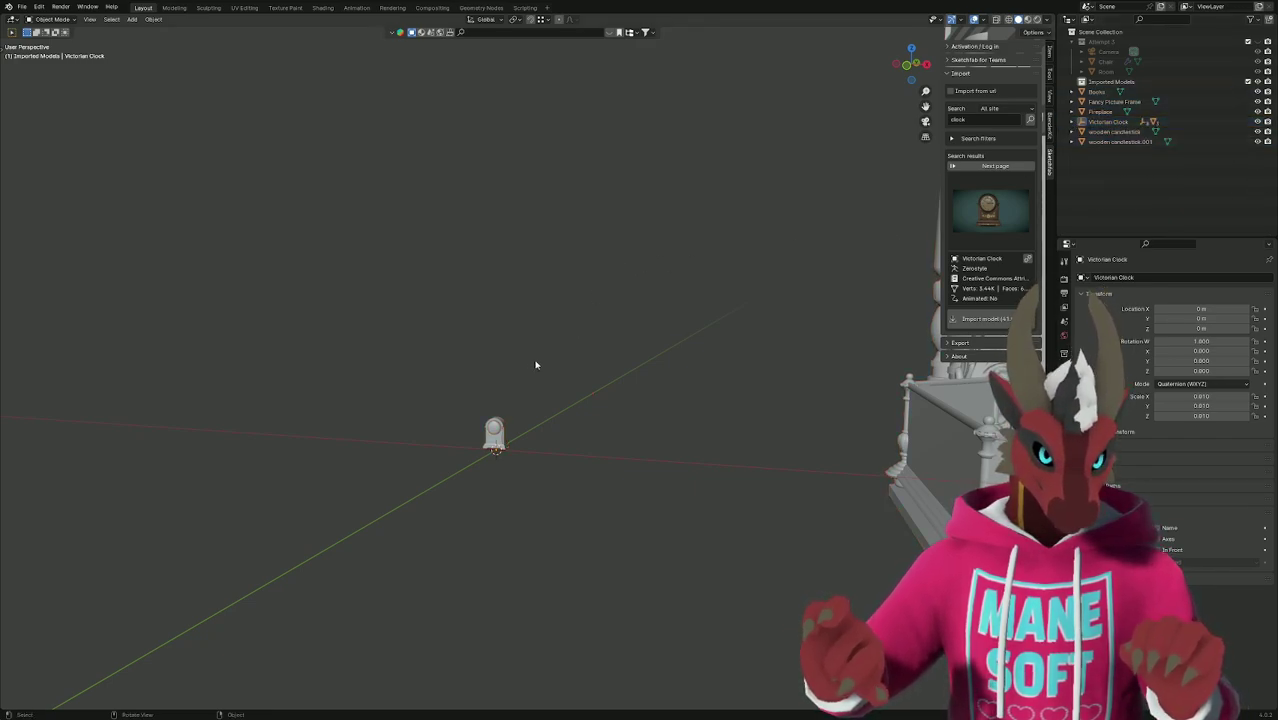
drag(426, 362, 540, 522)
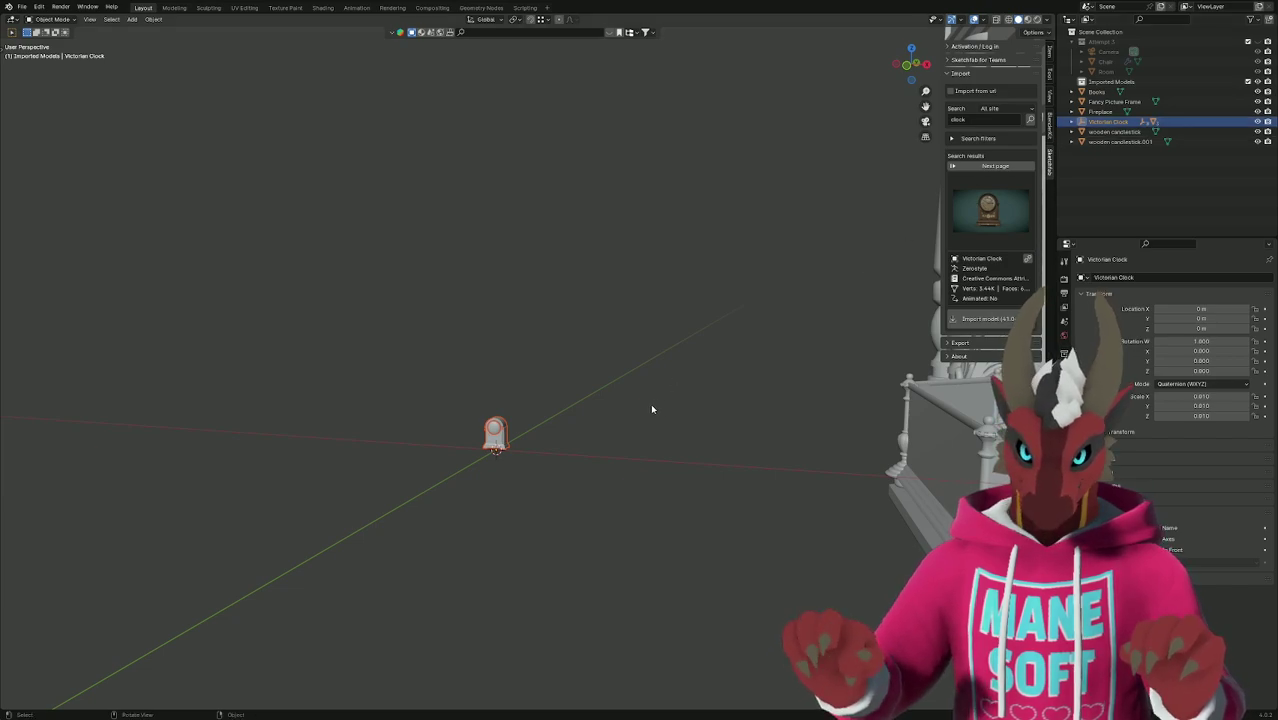
middle_drag(651, 409, 659, 414)
key(s)
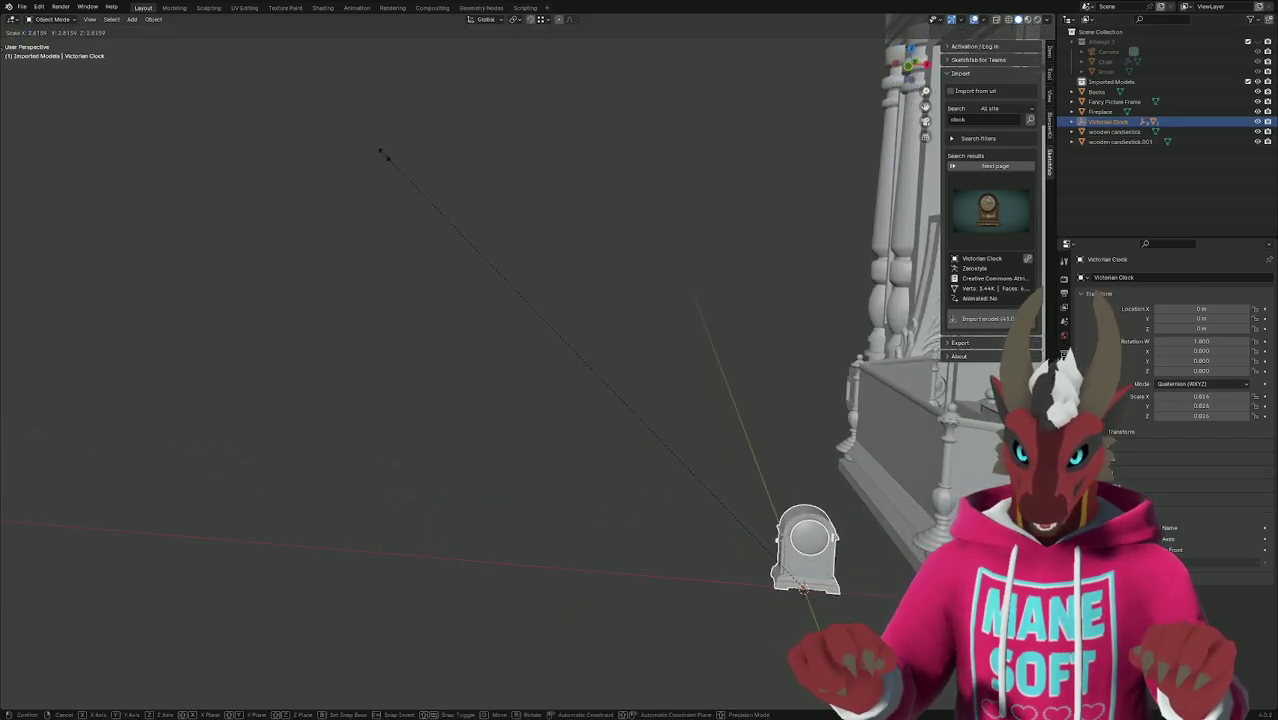
click(382, 152)
middle_drag(600, 320, 691, 388)
key(s)
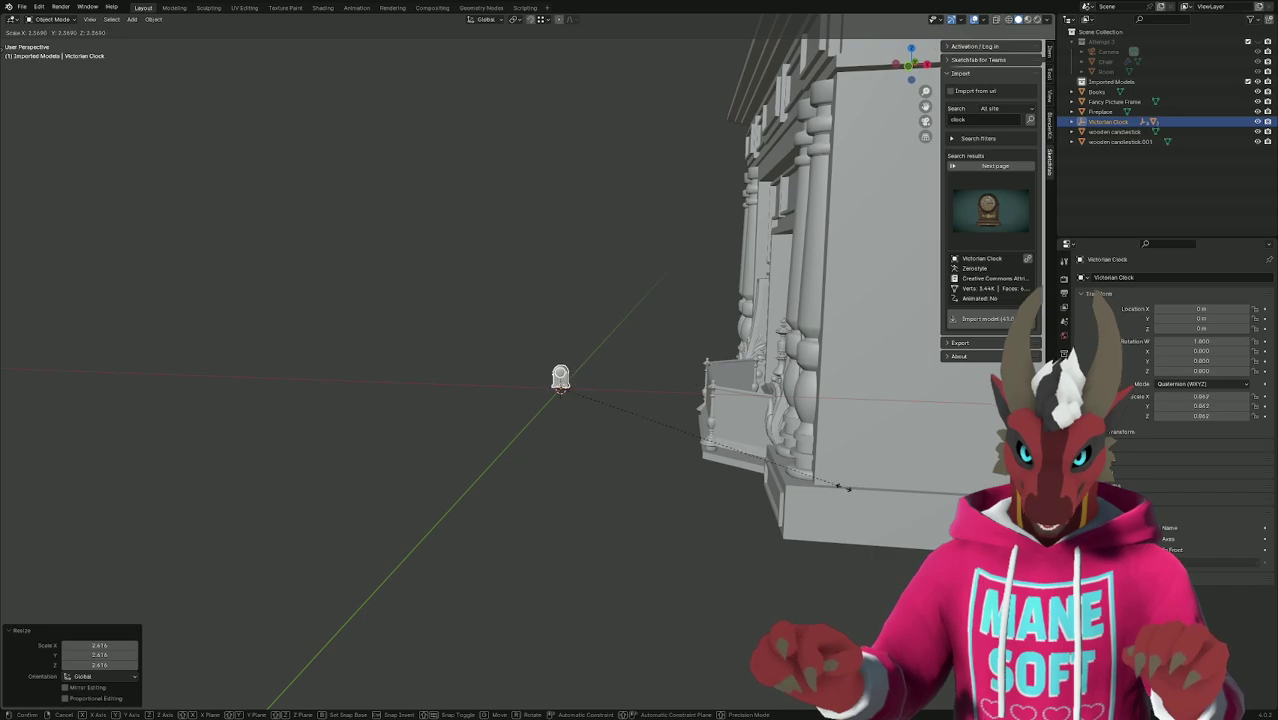
click(716, 117)
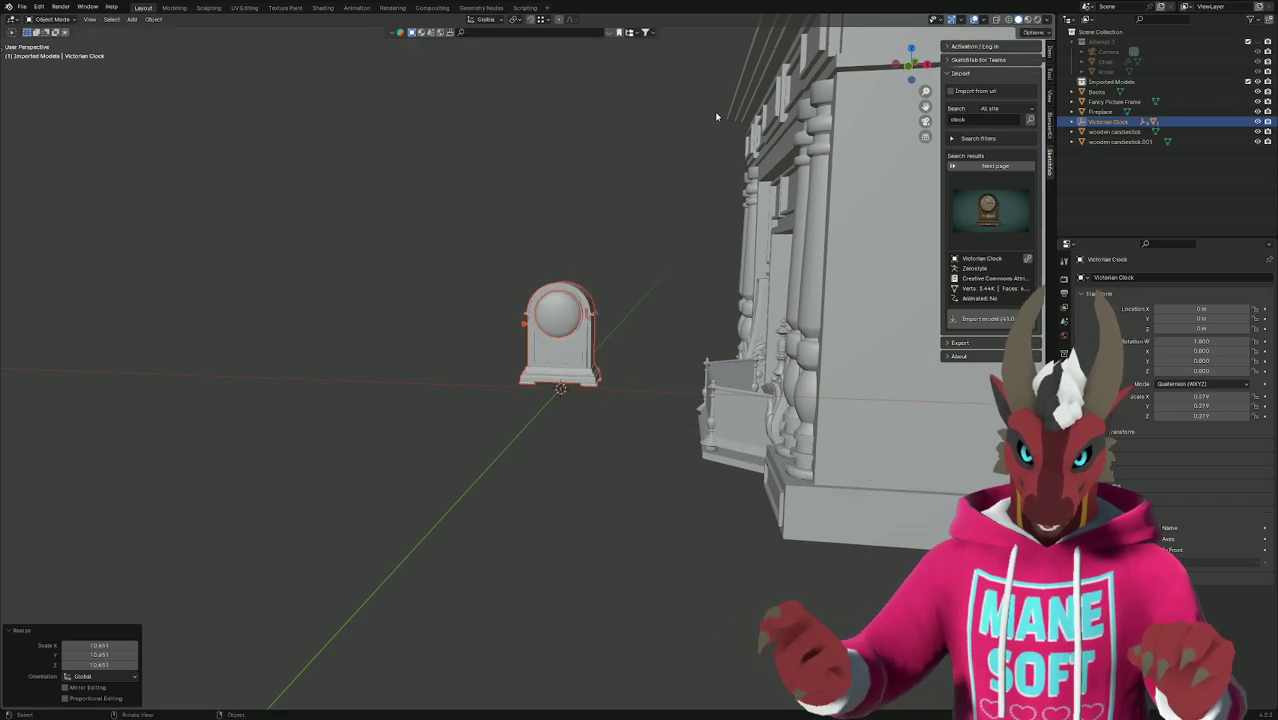
Rotate the Victorian Clock -90° about the global Z axis.
middle_drag(716, 117, 649, 237)
key(r)
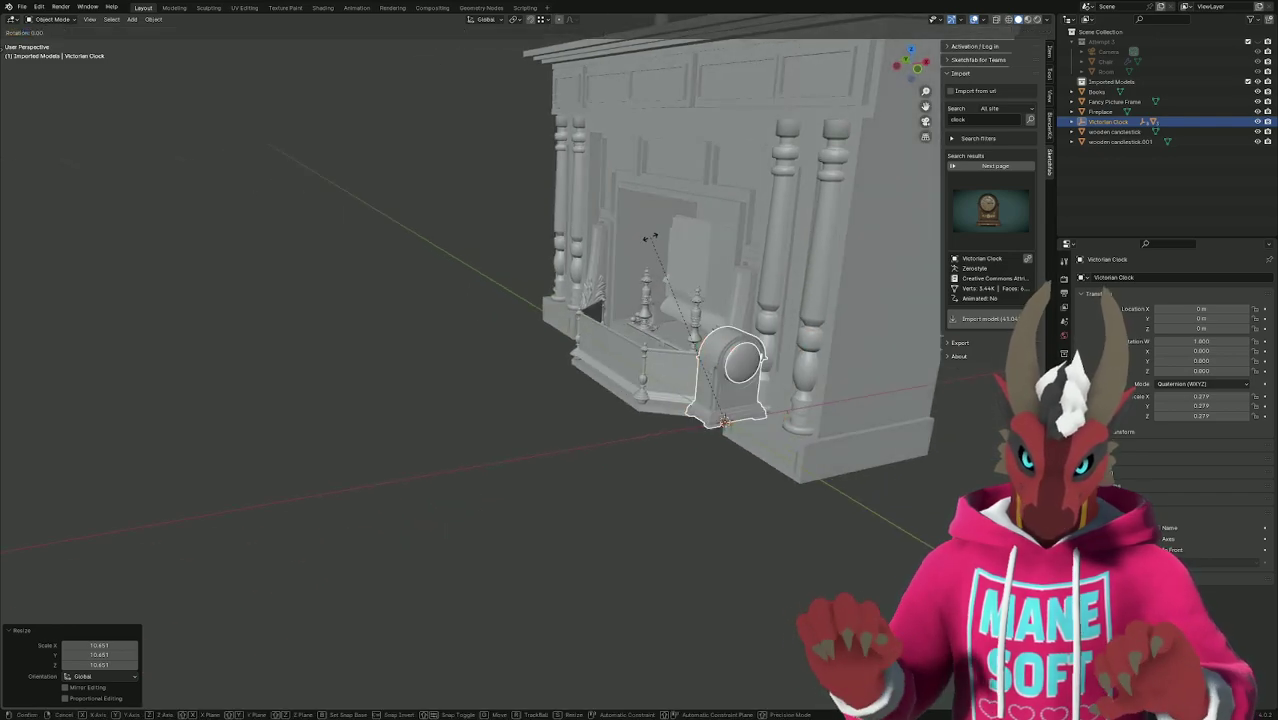
text(z)
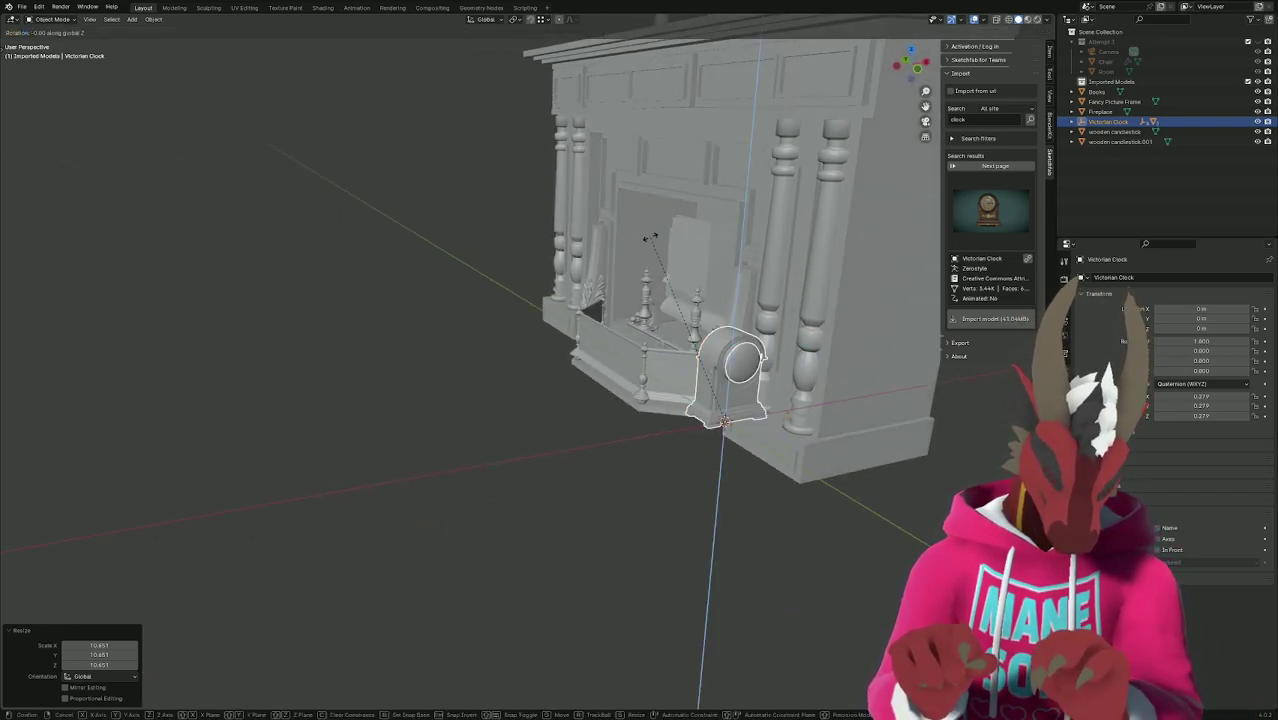
text(90)
key(Return)
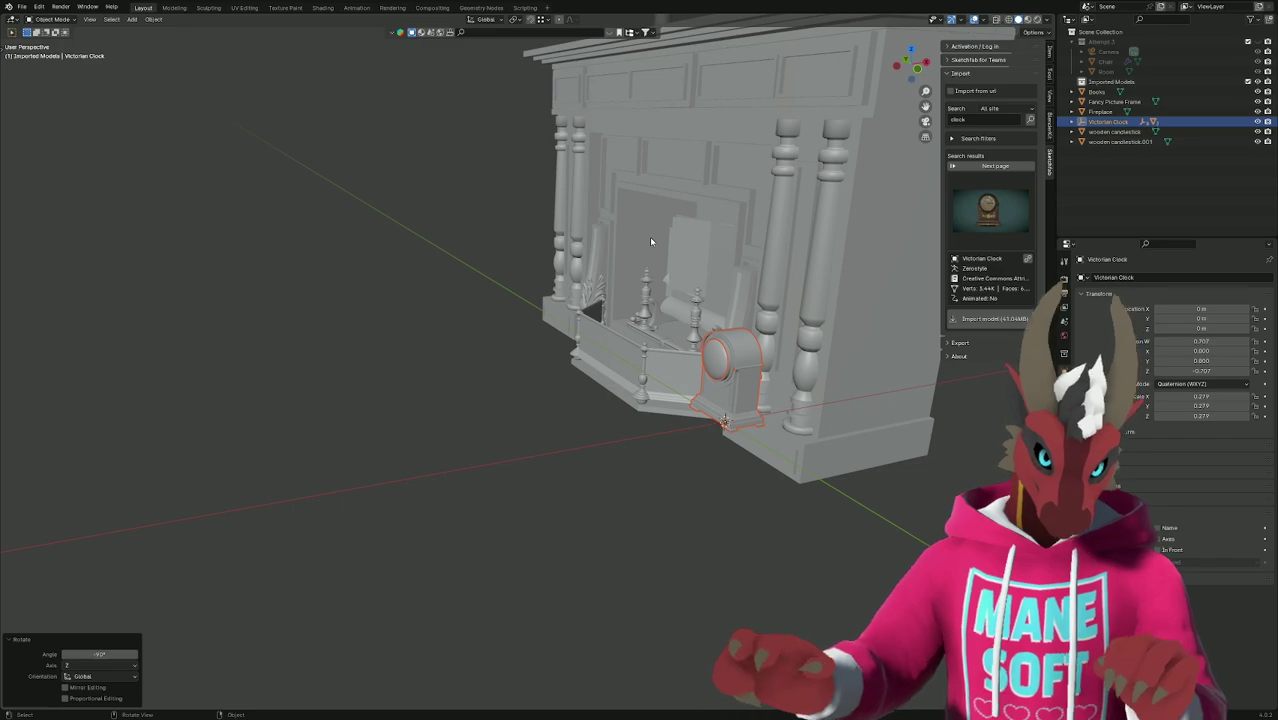
Make the Attempt 3 collection visible again and move the Victorian Clock about 3.51 m along X, towards the fireplace.
click(1248, 42)
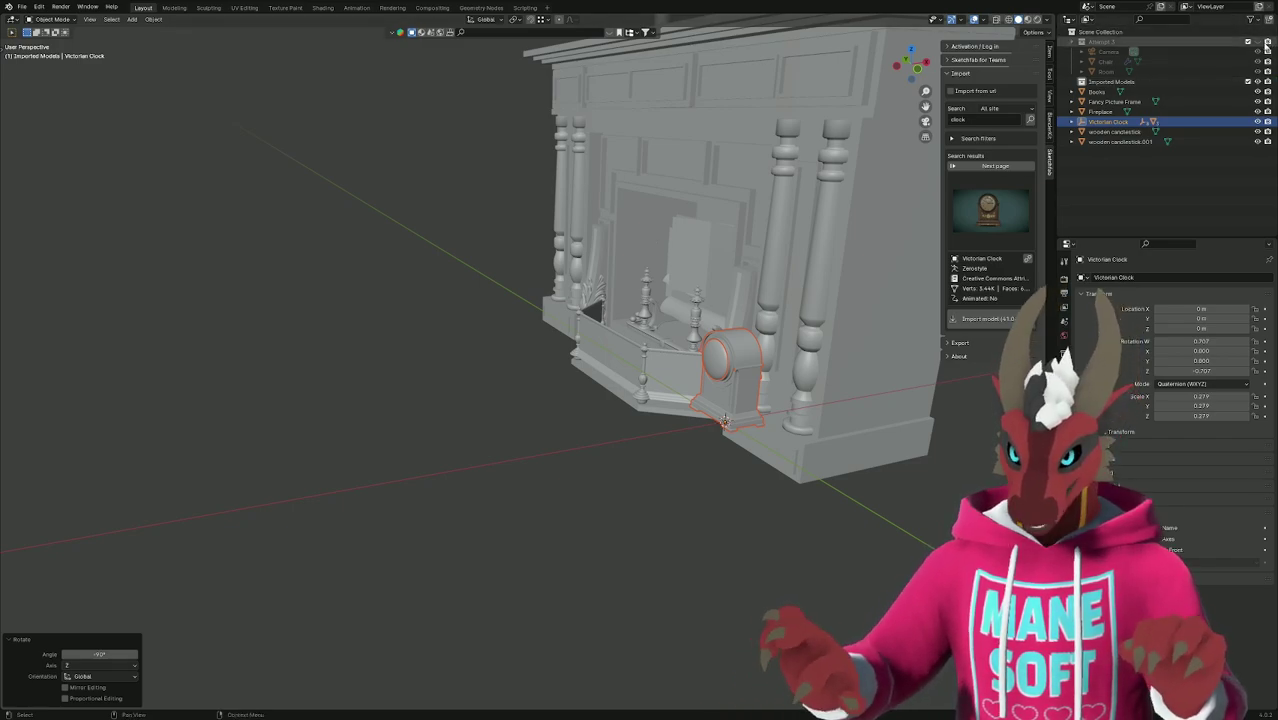
middle_drag(821, 228, 775, 243)
key(g)
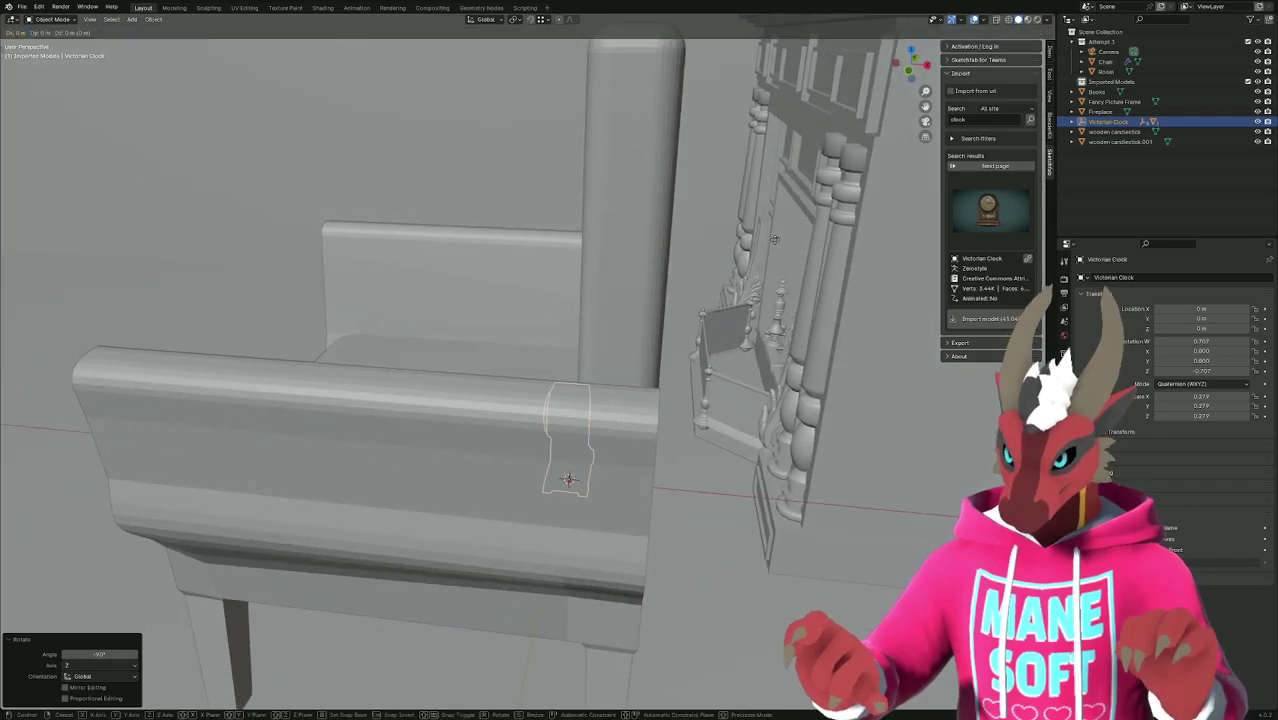
key(x)
click(54, 266)
In see-through front view, move the Victorian Clock about 1.26 m further along X, in line with the mantel's depth.
middle_drag(54, 266, 351, 343)
key(alt+z)
key(KP_3)
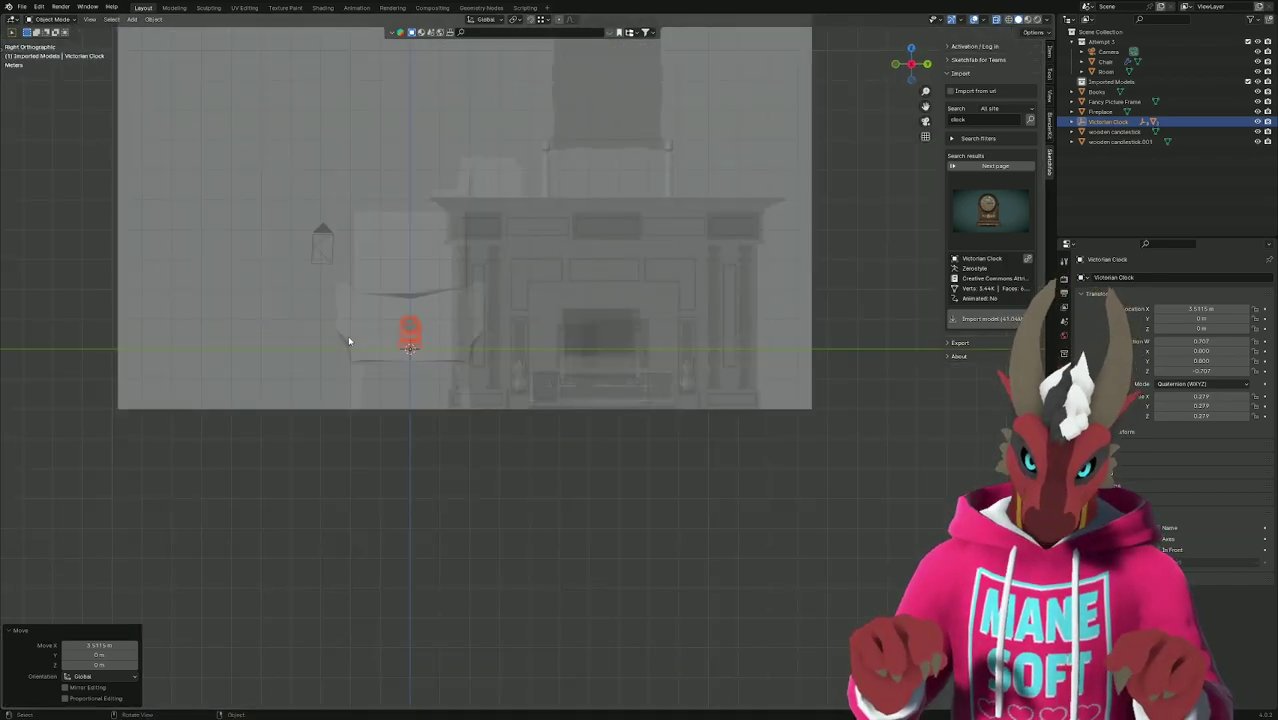
key(KP_1)
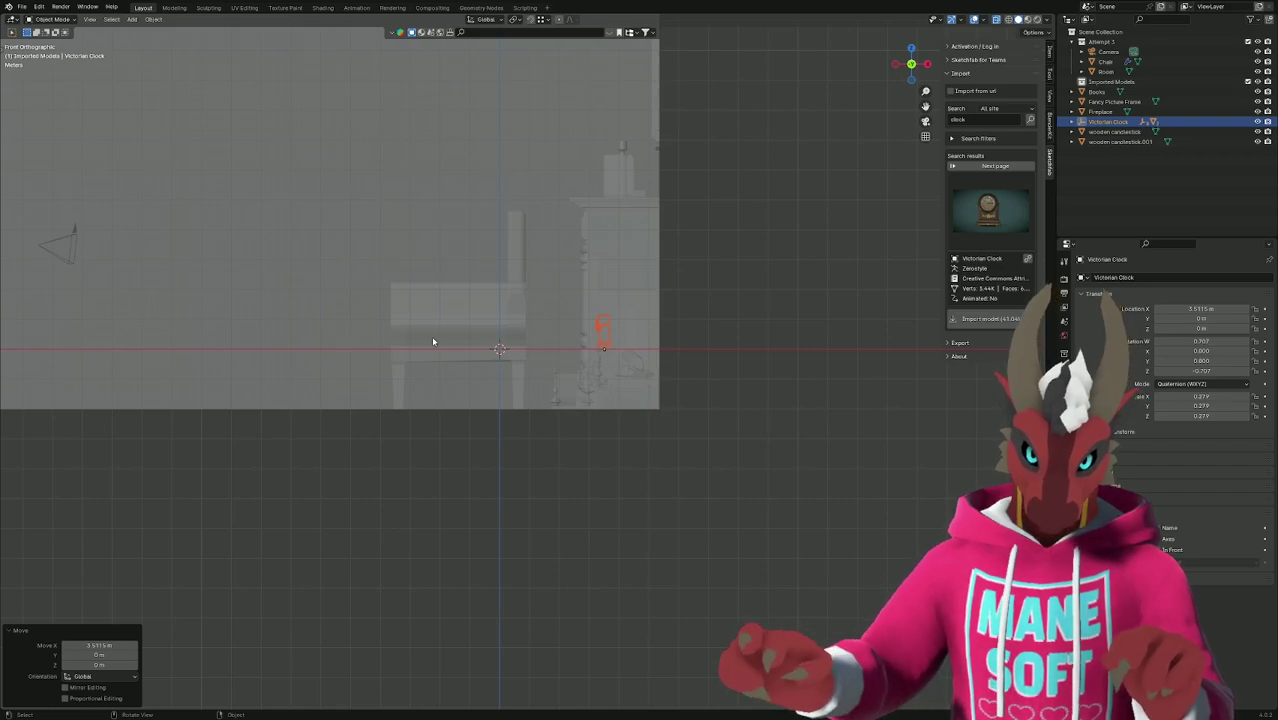
scroll(600, 350, up, 3)
shift+middle_drag(747, 356, 595, 373)
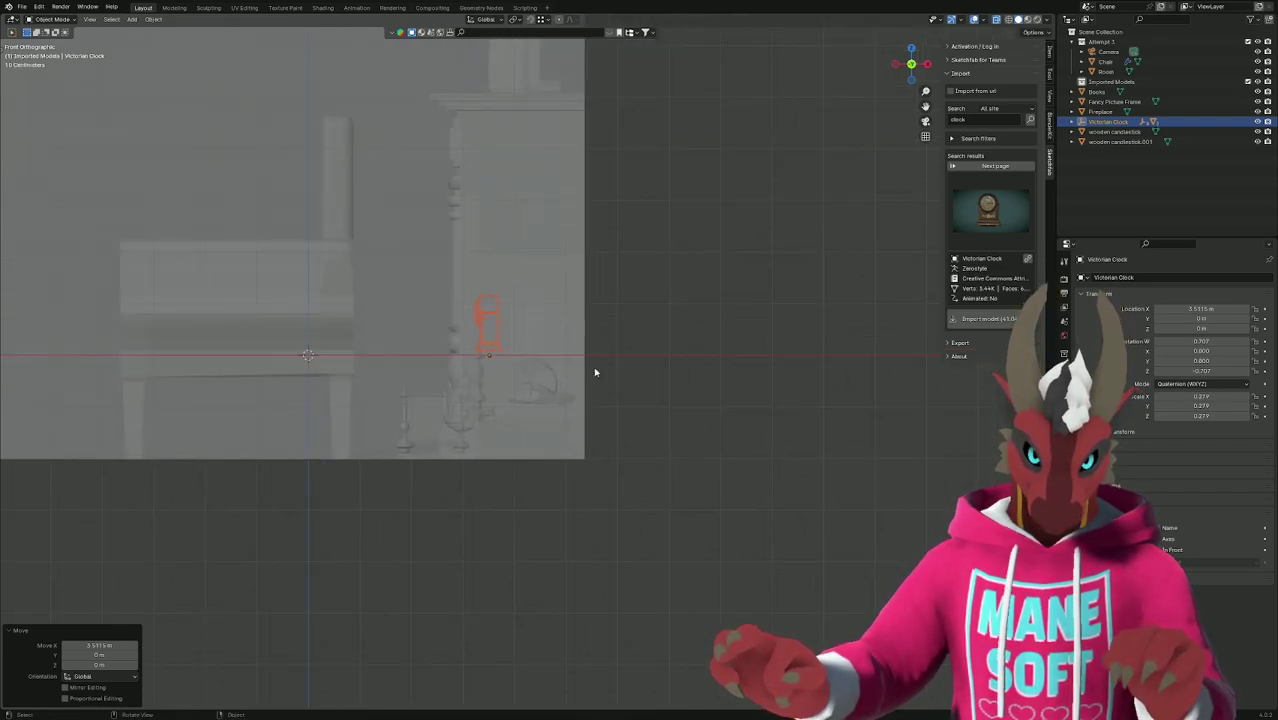
key(g)
key(x)
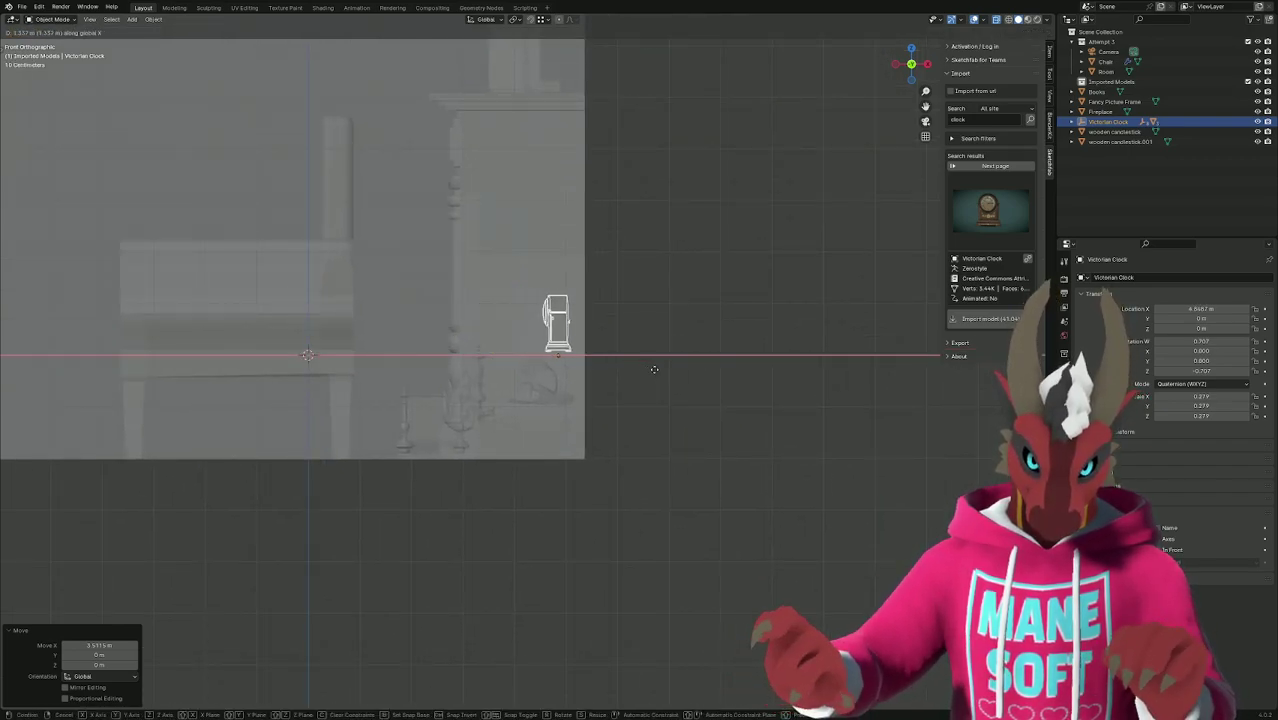
click(649, 374)
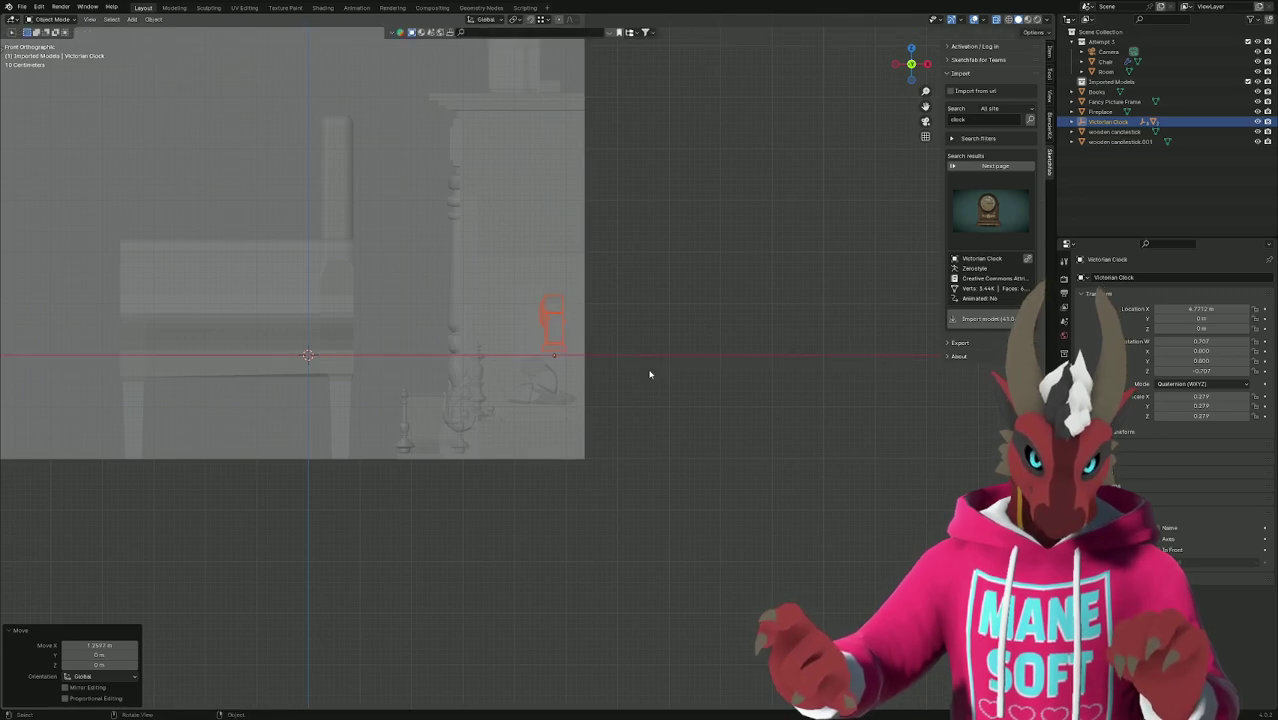
Raise the Victorian Clock about 4.97 m along Z to the height of the mantel top.
key(g)
key(z)
click(622, 118)
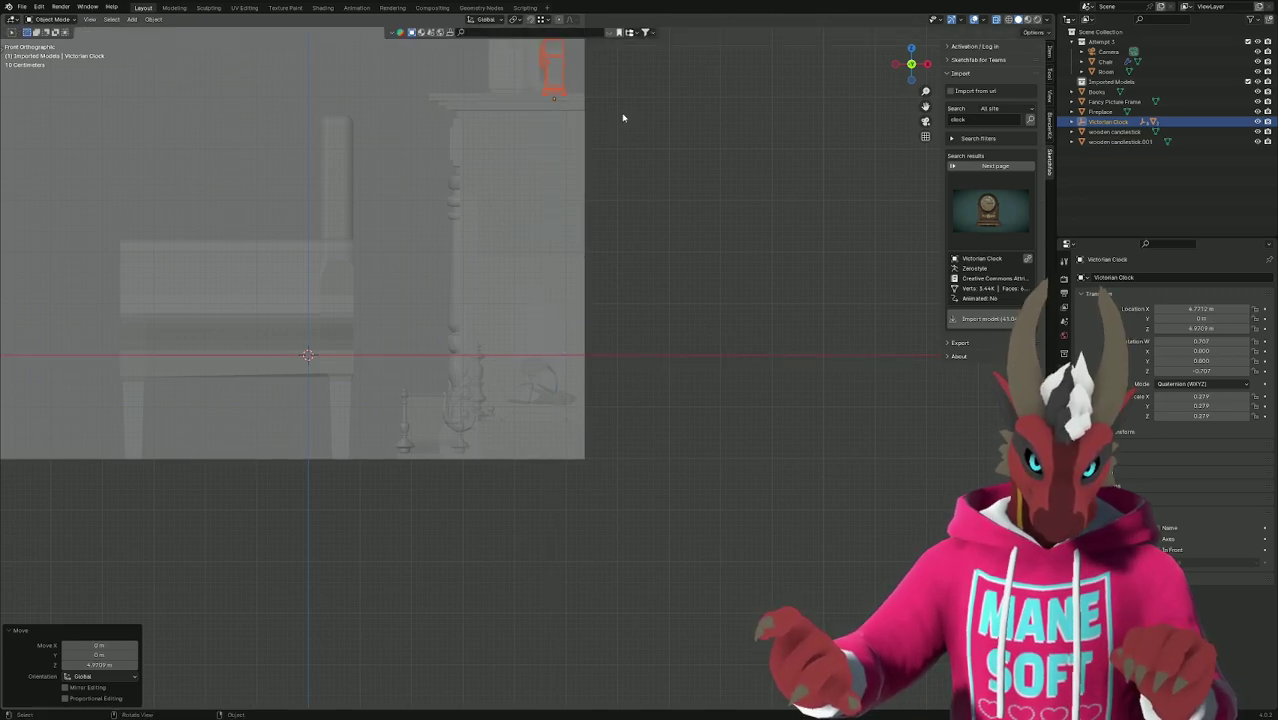
In the camera view, scale the Victorian Clock up uniformly by about 1.17.
middle_drag(617, 189, 636, 195)
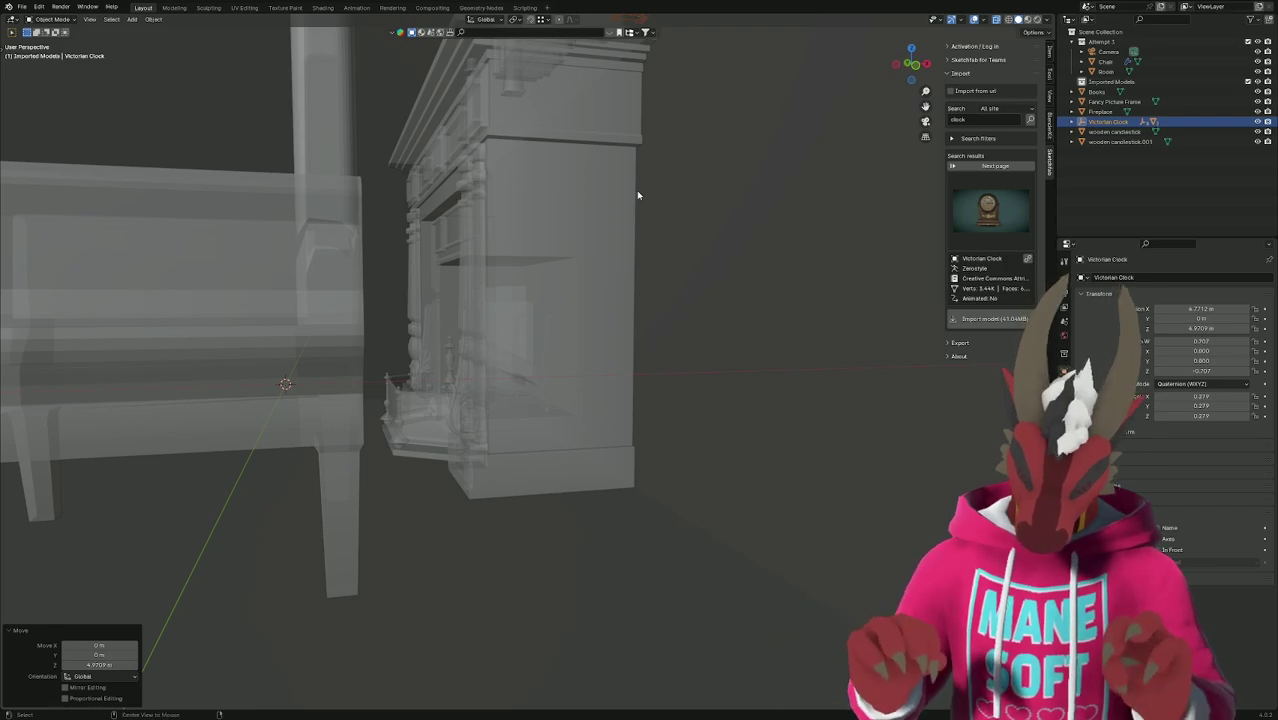
key(KP_0)
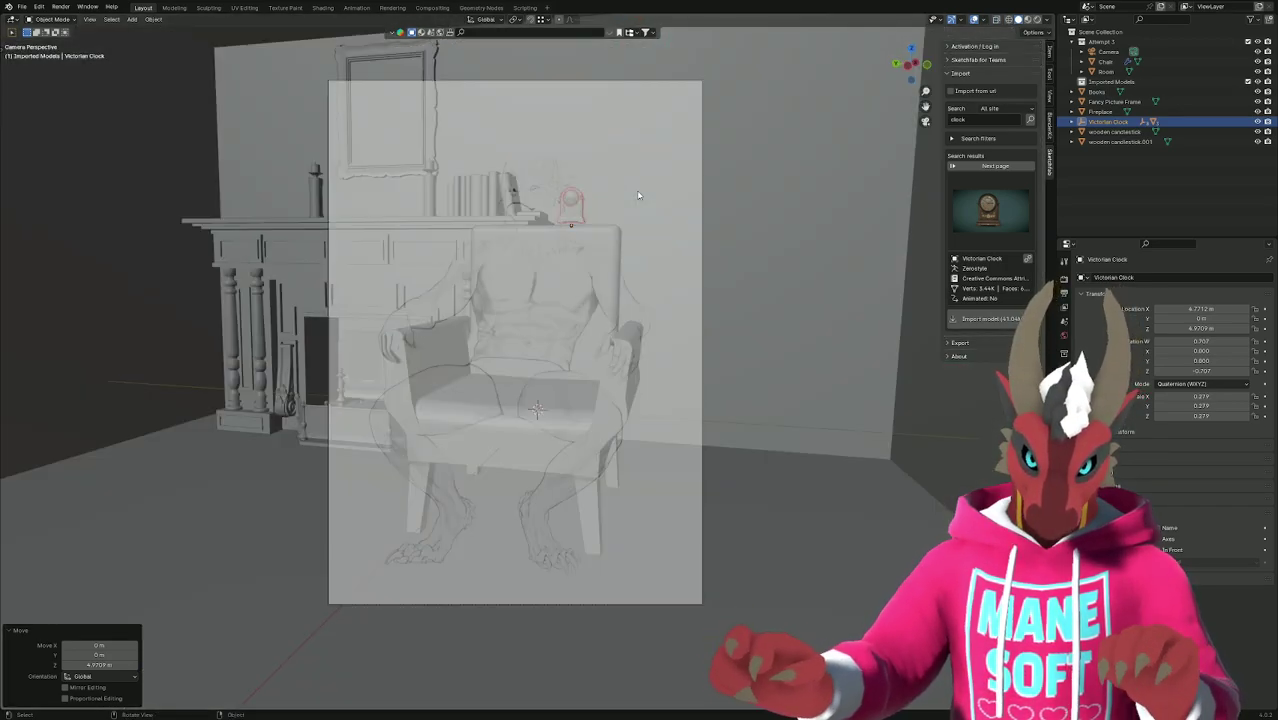
key(s)
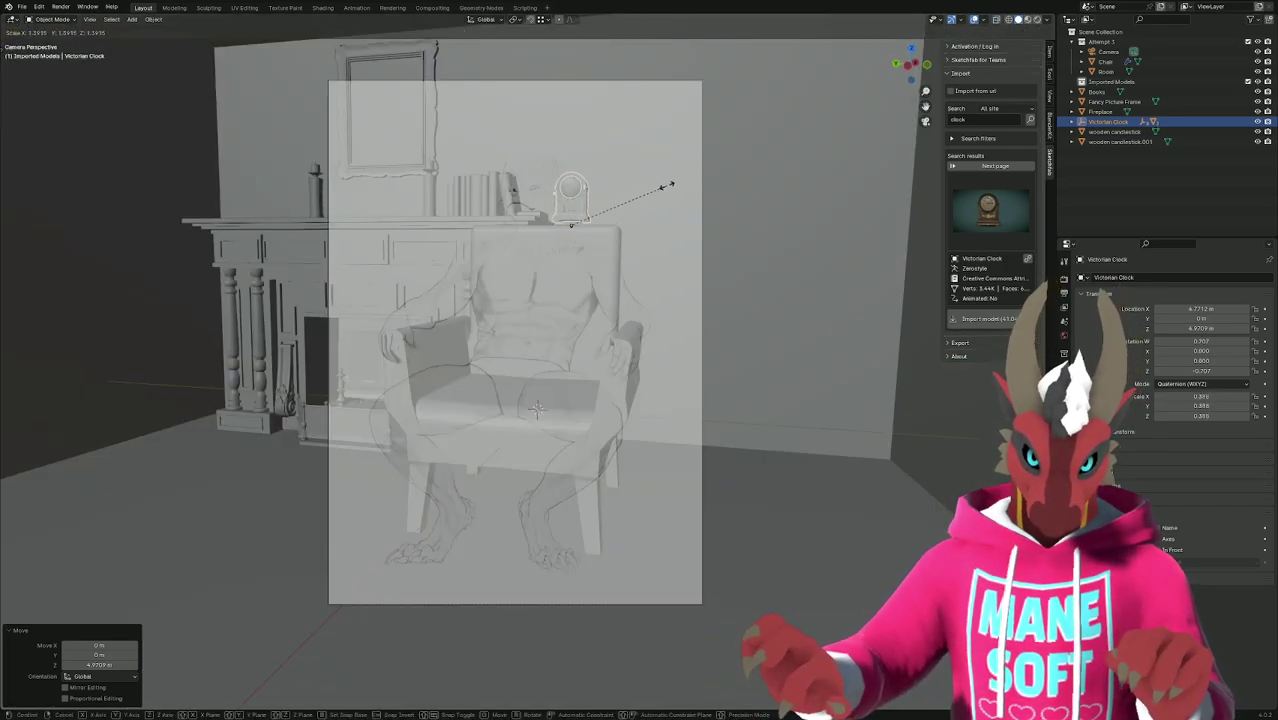
click(652, 194)
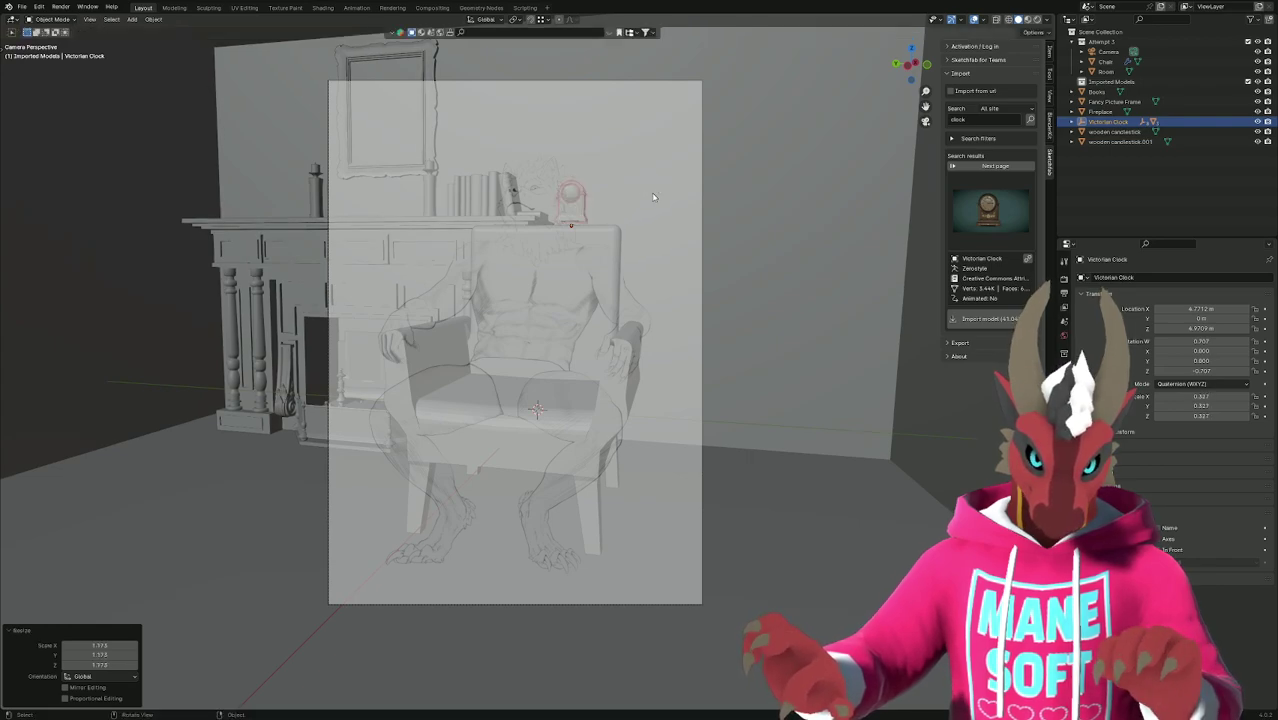
Move the Victorian Clock about 4.74 m along Y so it stands on the mantel between the candlesticks.
key(s)
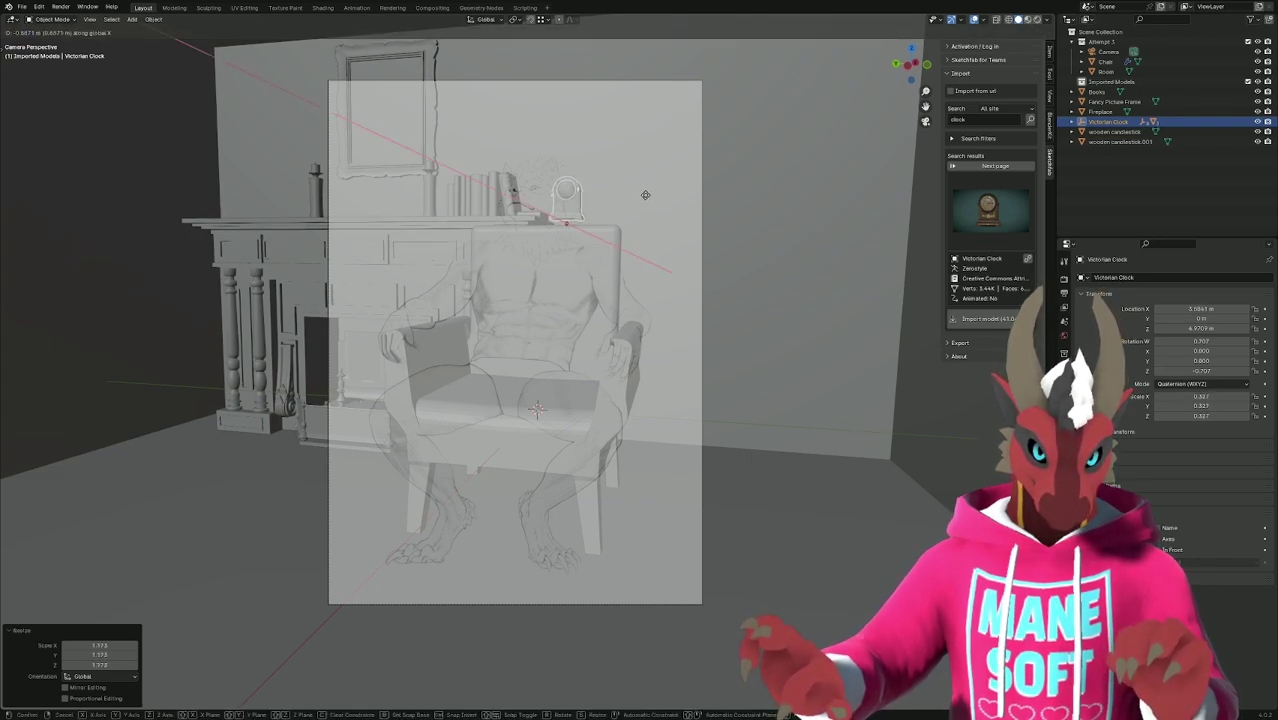
key(Escape)
key(g)
key(y)
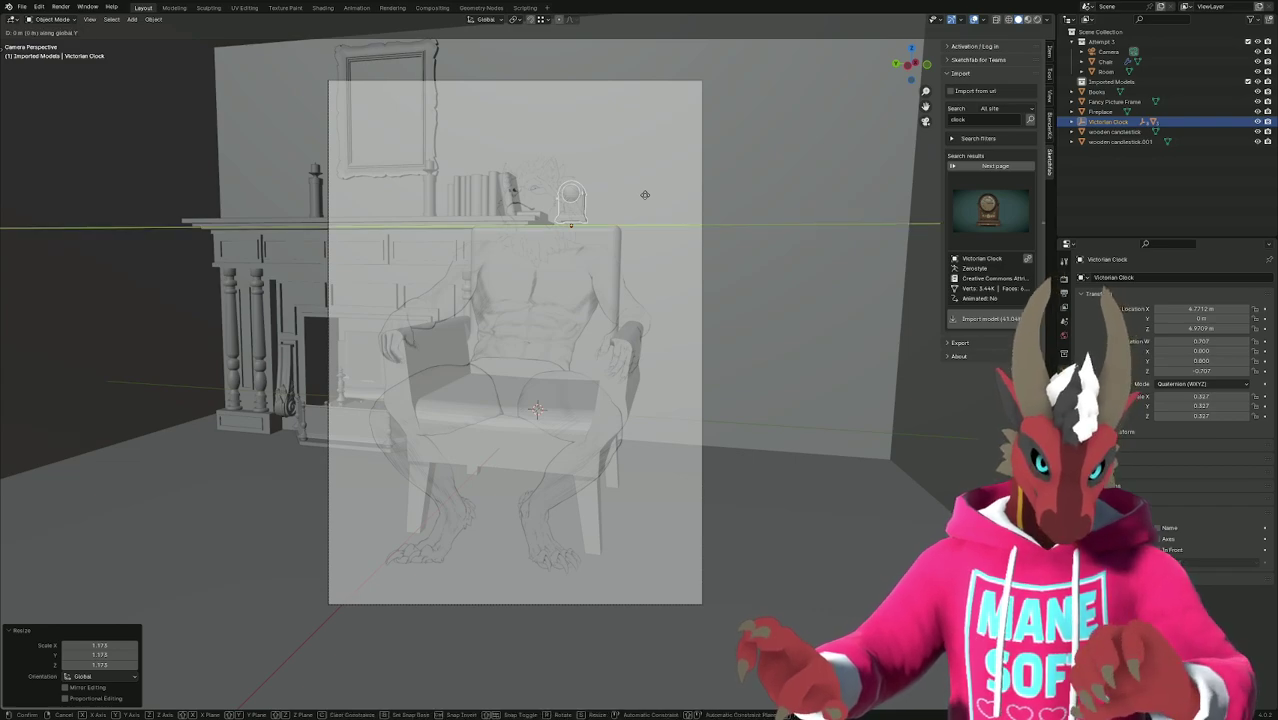
click(453, 217)
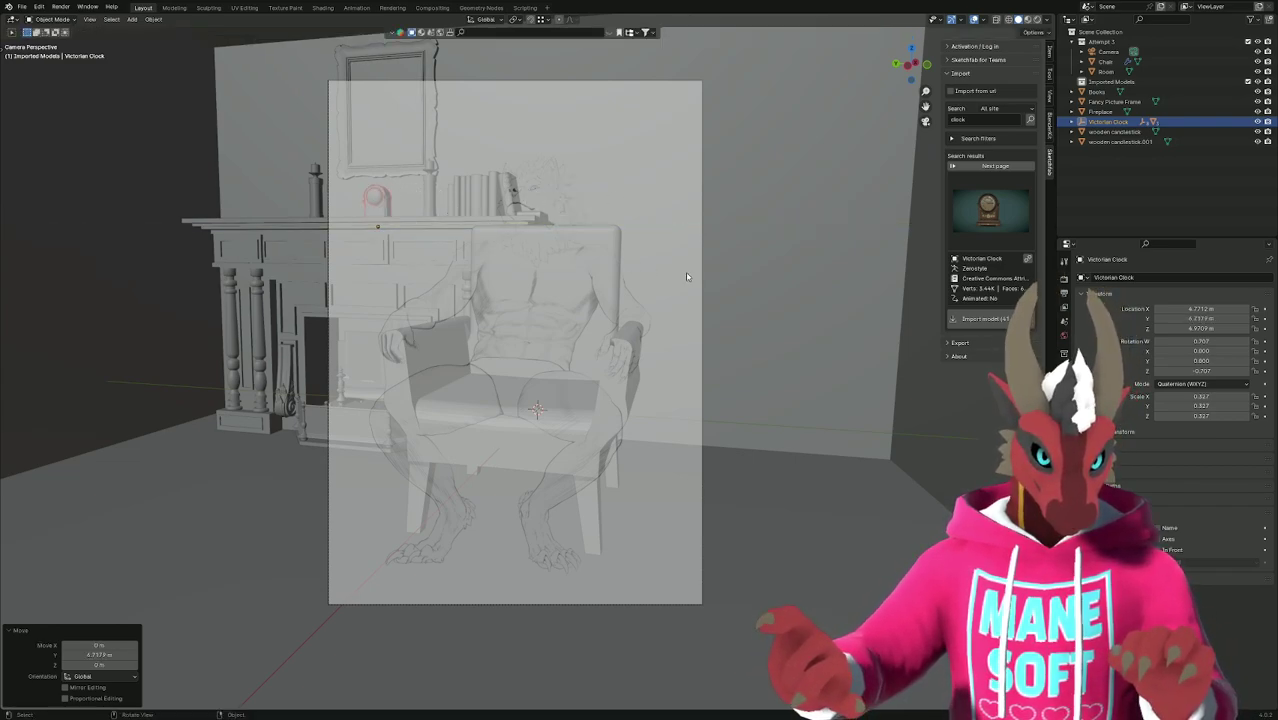
key(KP_Decimal)
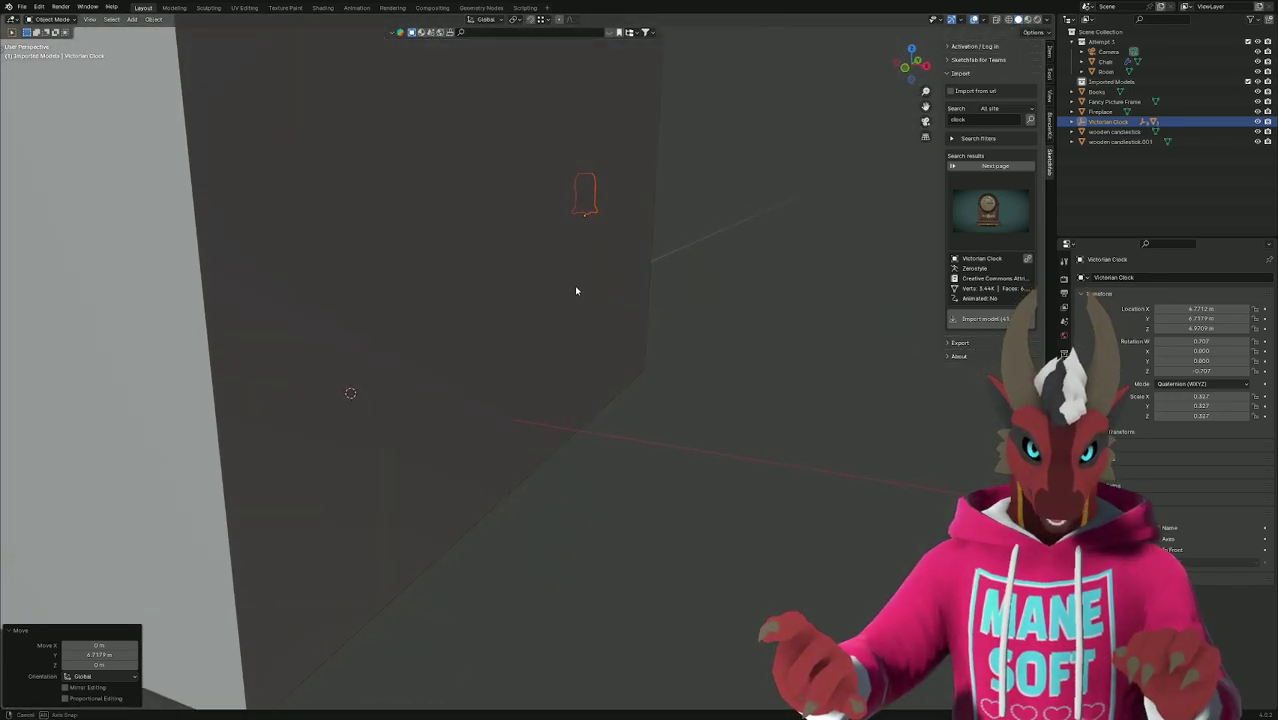
Switch to the Sketchfab page in Chrome and browse the clock results for an alternative mantel clock.
click(990, 205)
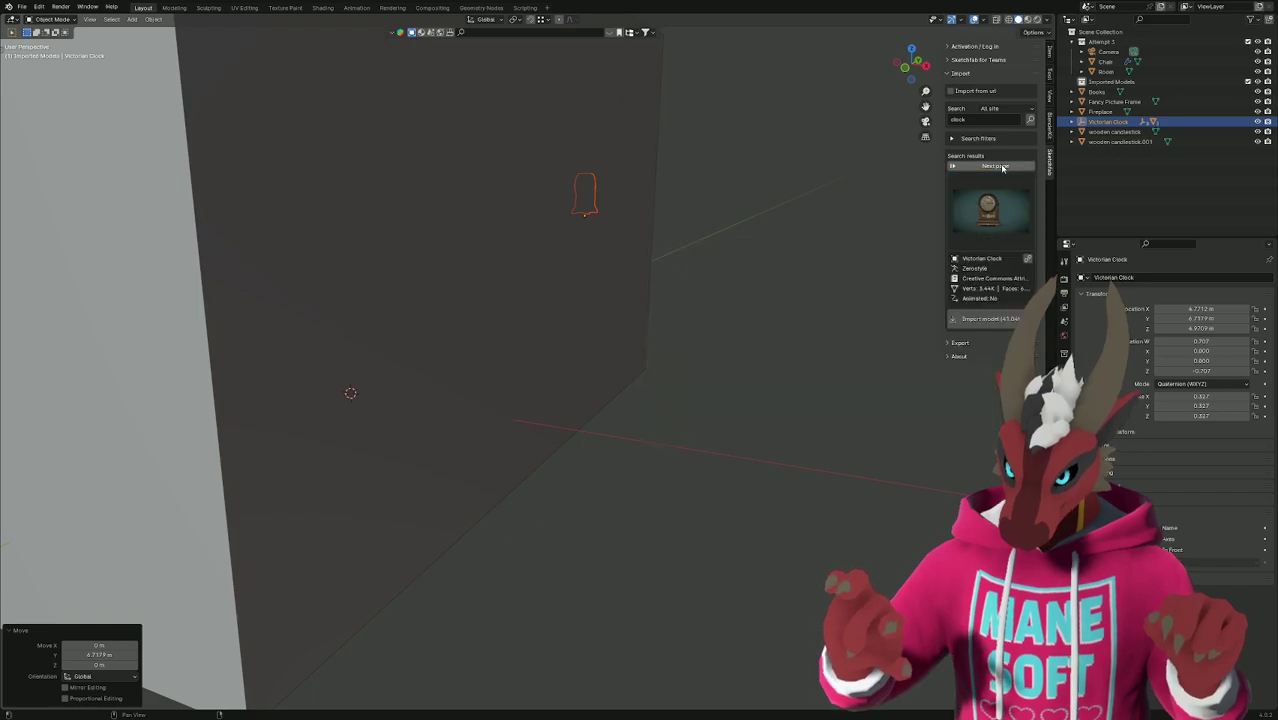
click(990, 218)
key(alt+Tab)
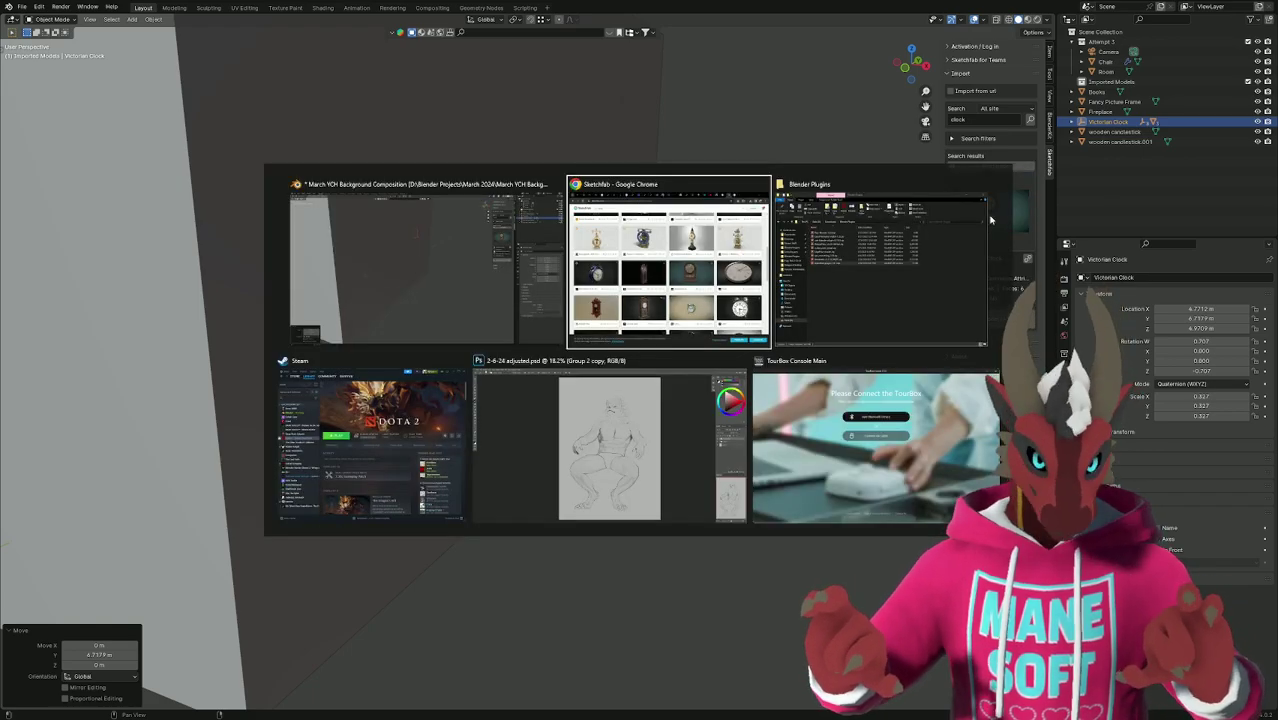
scroll(650, 443, down, 5)
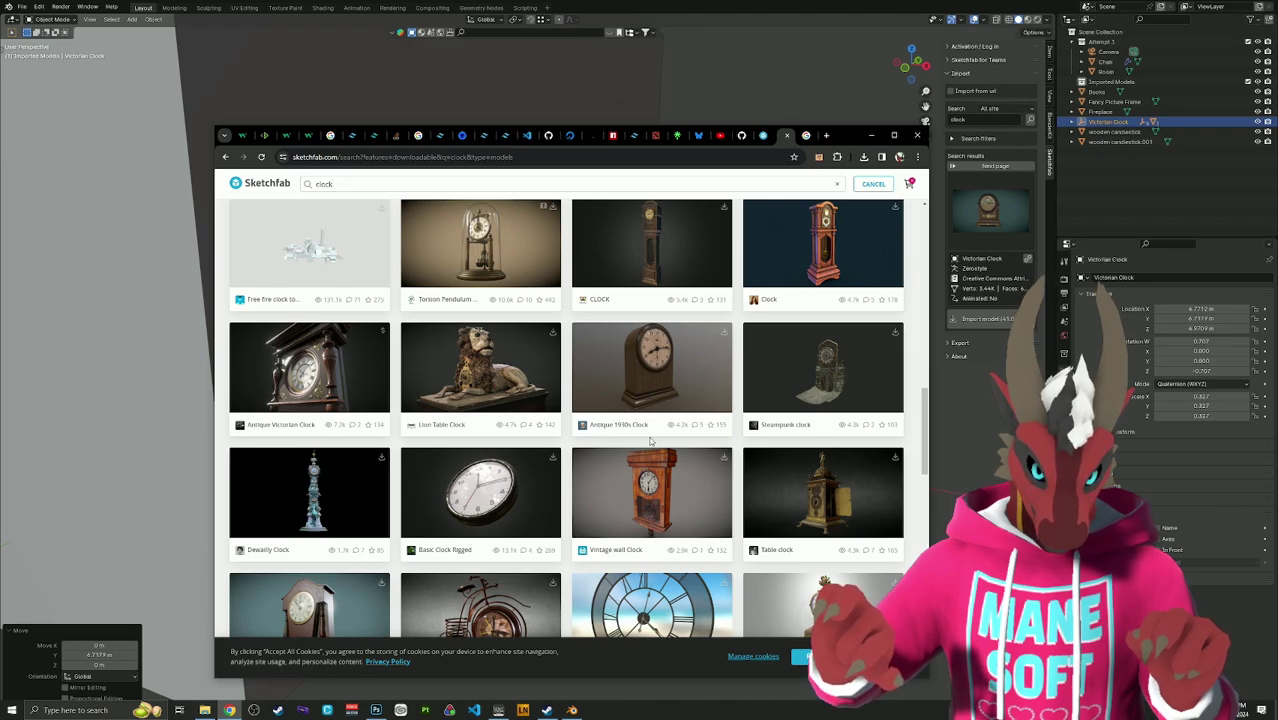
scroll(650, 443, down, 4)
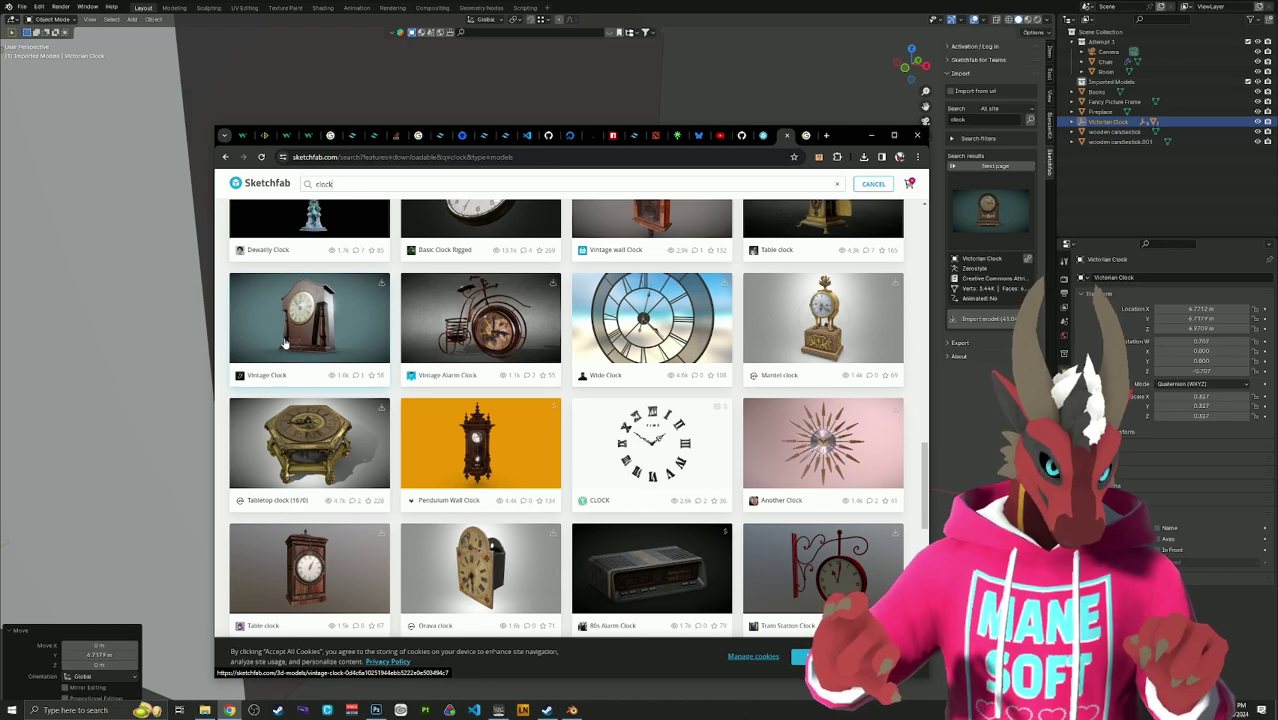
Return to Blender and delete the Victorian Clock together with its whole hierarchy.
key(alt+Tab)
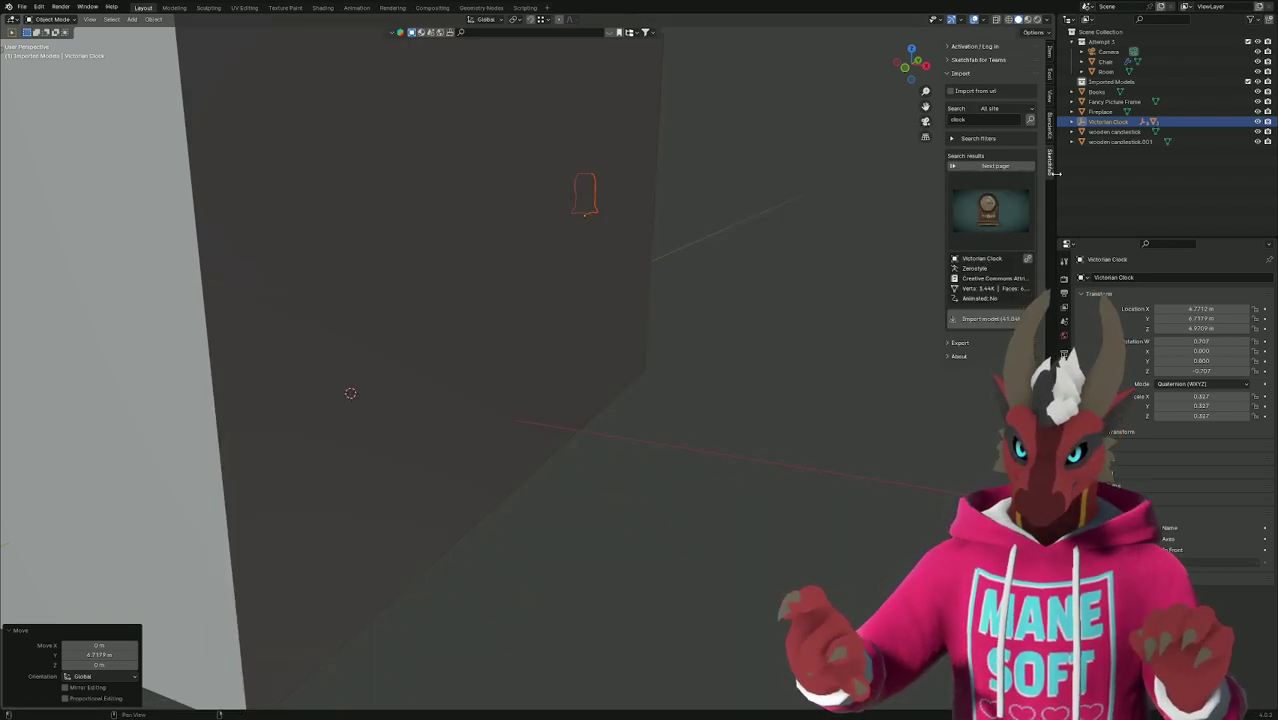
right_click(1124, 126)
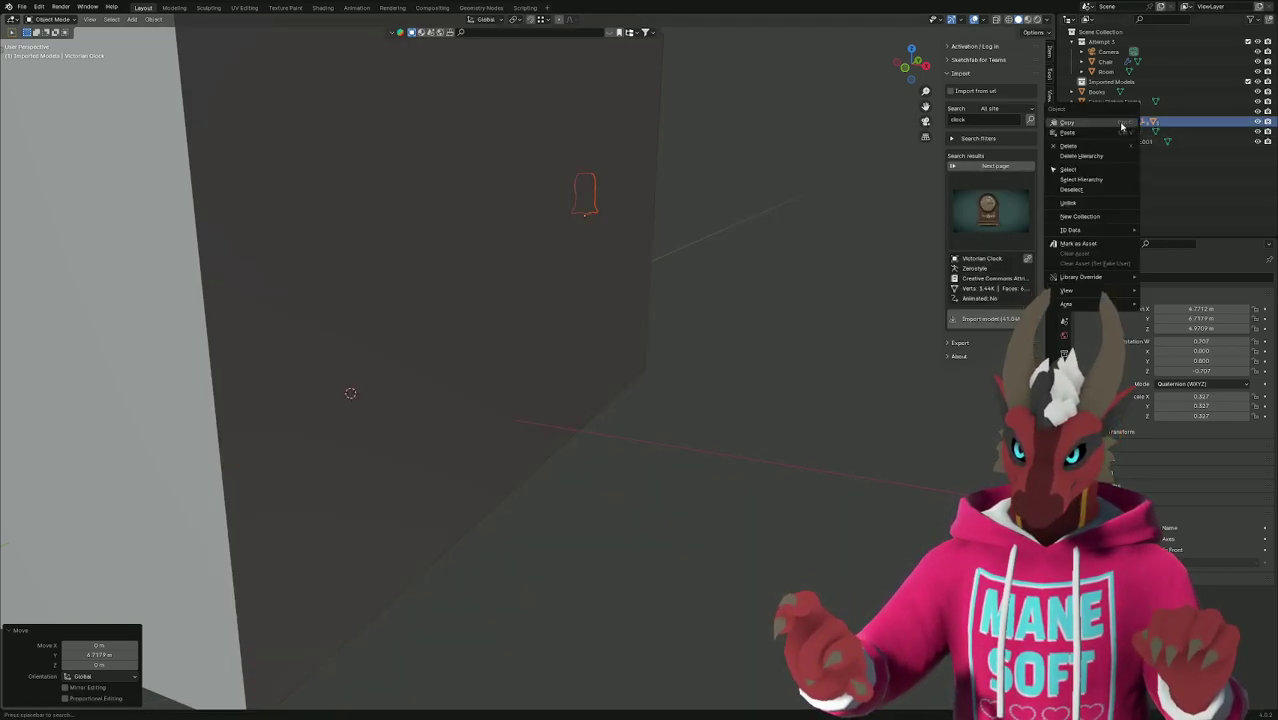
click(1100, 158)
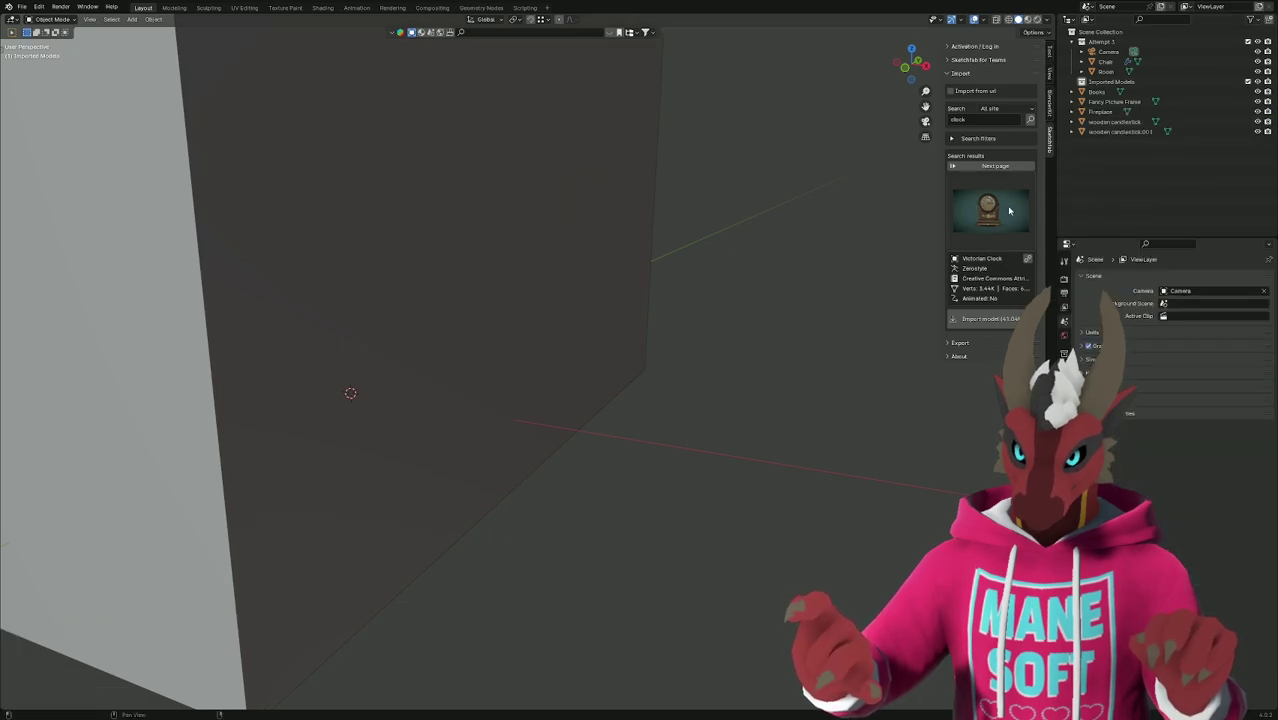
Compare the next page of clock results with the Sketchfab page in Chrome, and import the Vintage Clock model into Blender.
click(975, 232)
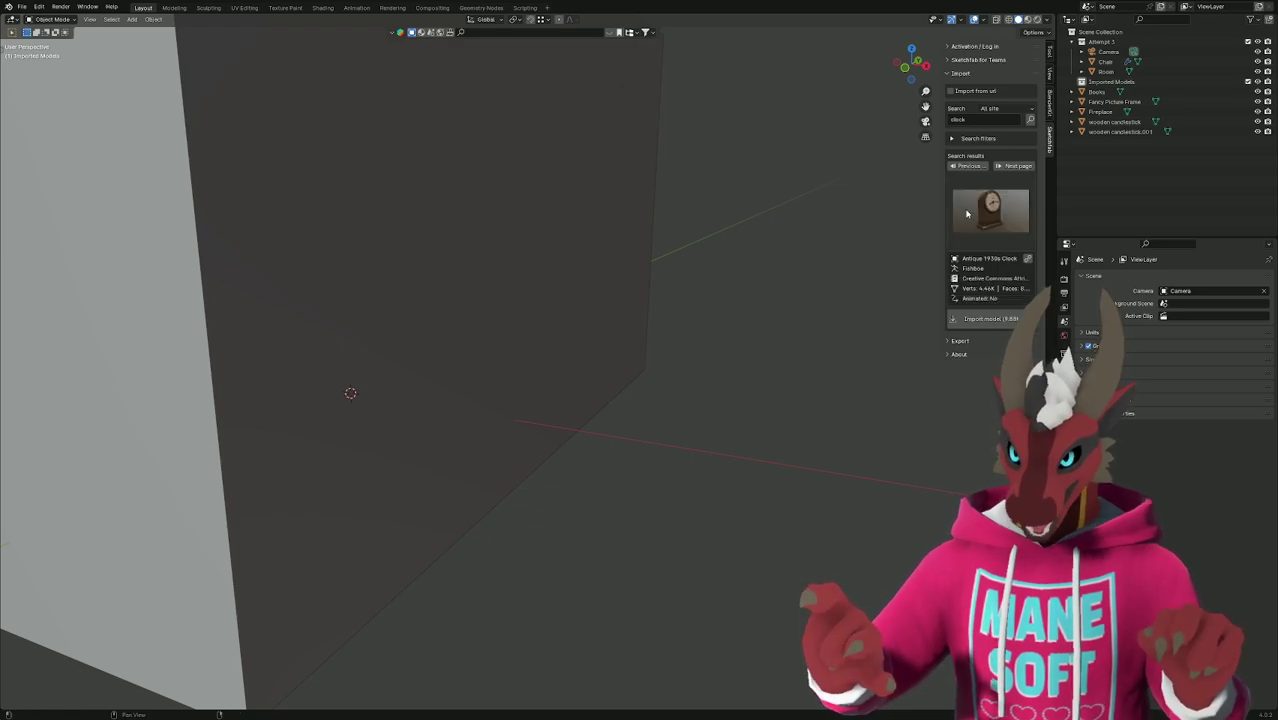
click(990, 210)
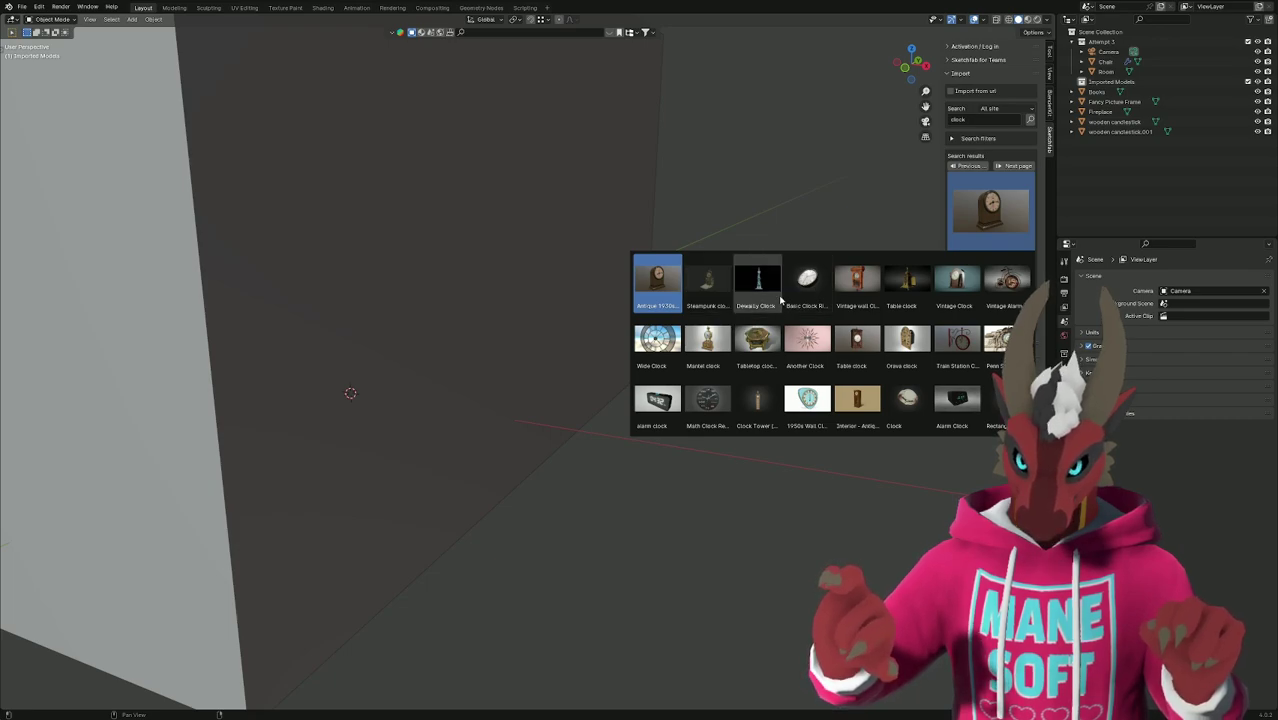
key(alt+Tab)
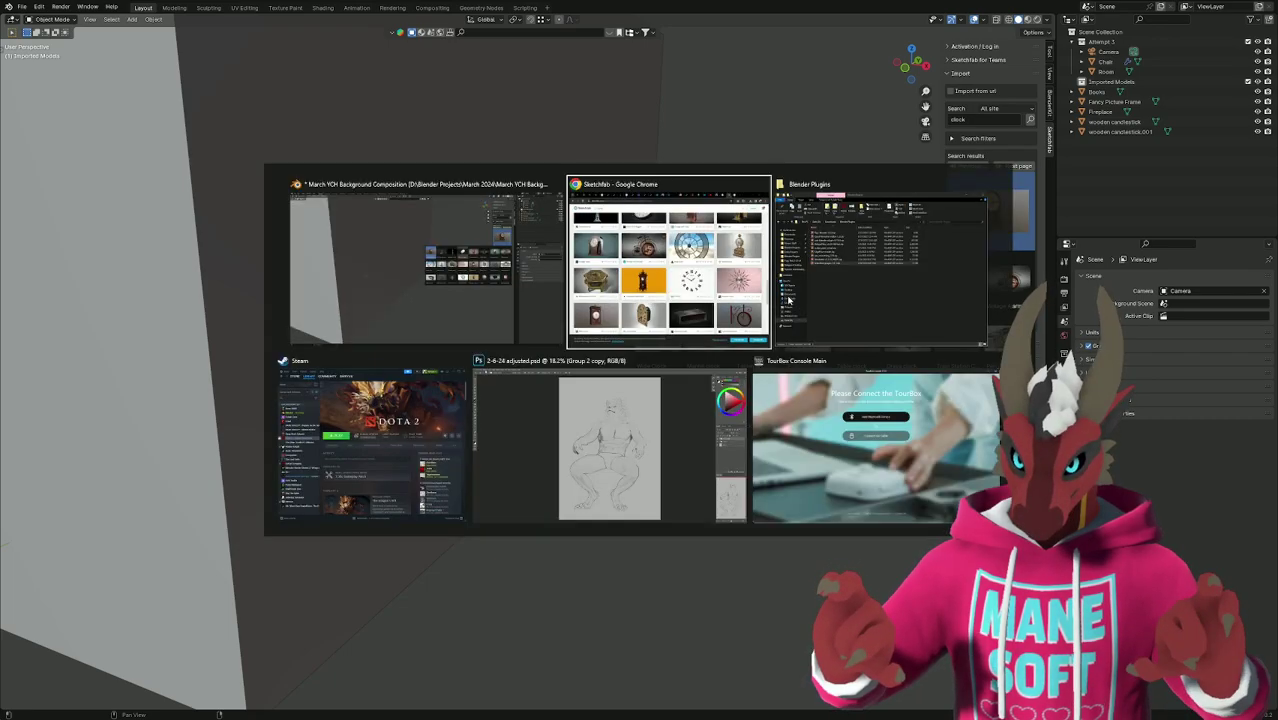
scroll(634, 364, down, 1)
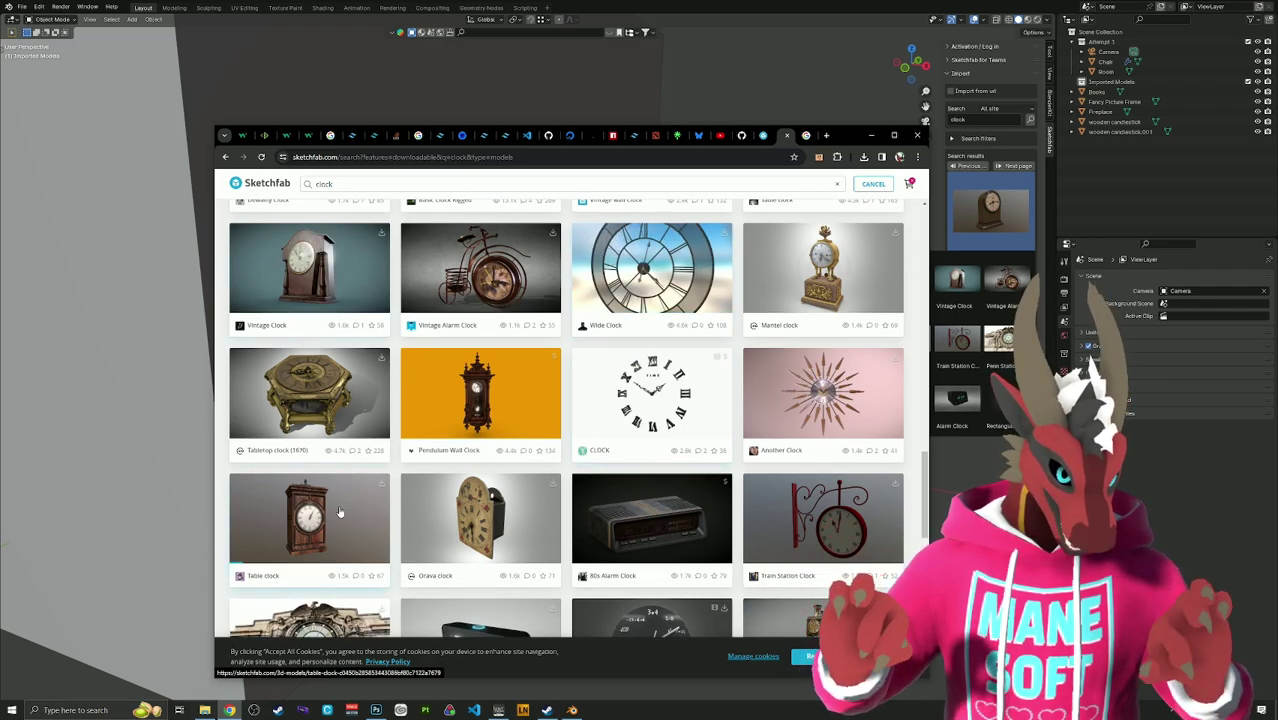
key(alt+Tab)
click(945, 280)
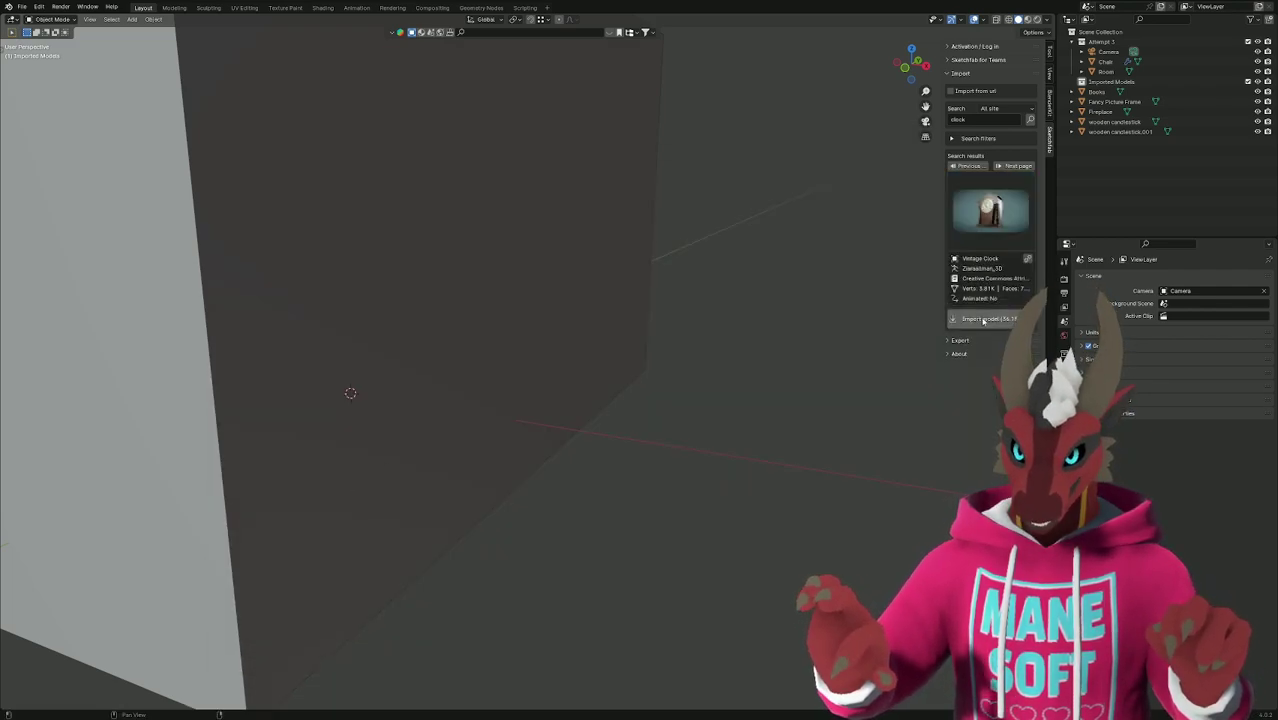
click(1004, 320)
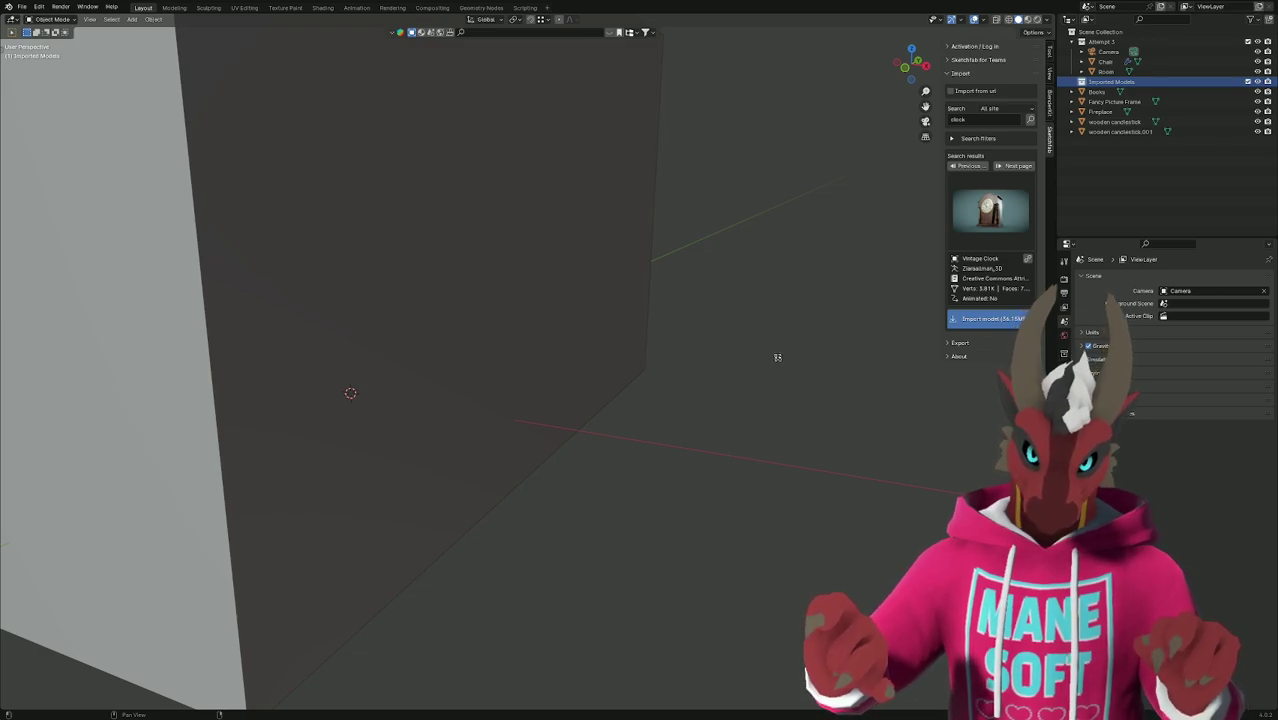
Rotate the imported Vintage Clock -90 degrees around the Z axis so it faces the room.
scroll(659, 386, down, 5)
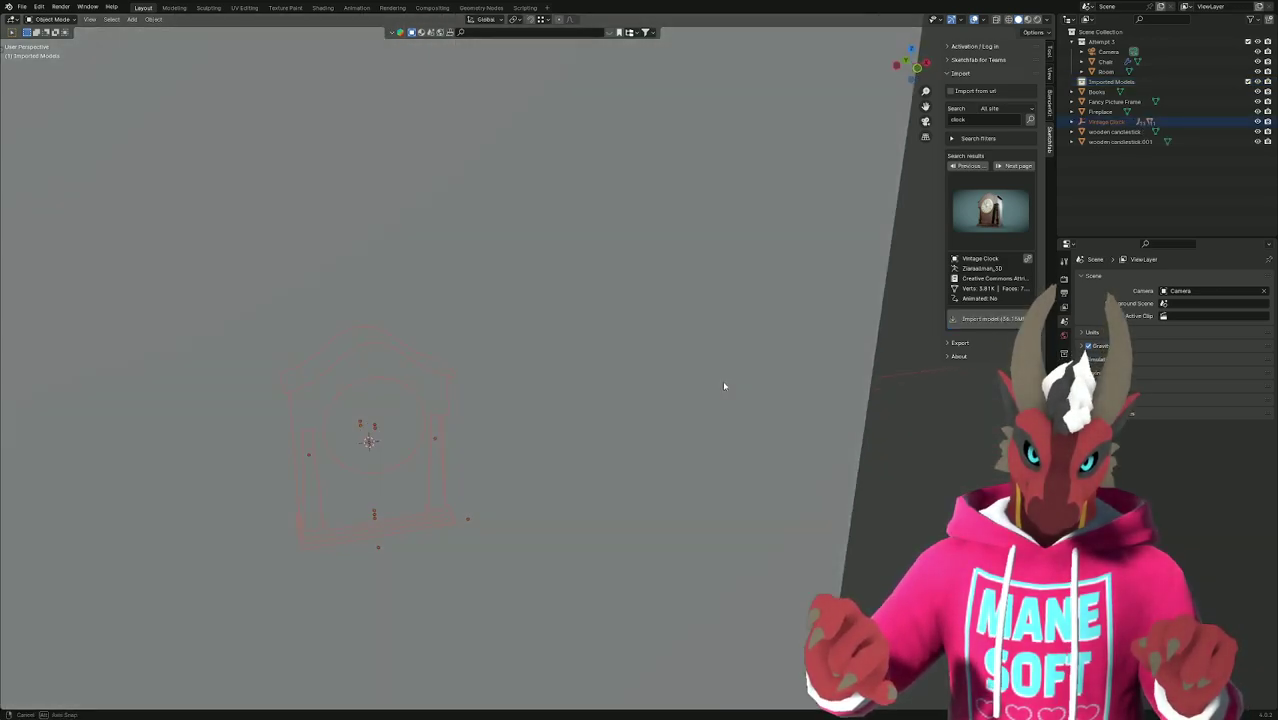
key(g)
click(801, 382)
middle_drag(801, 382, 801, 382)
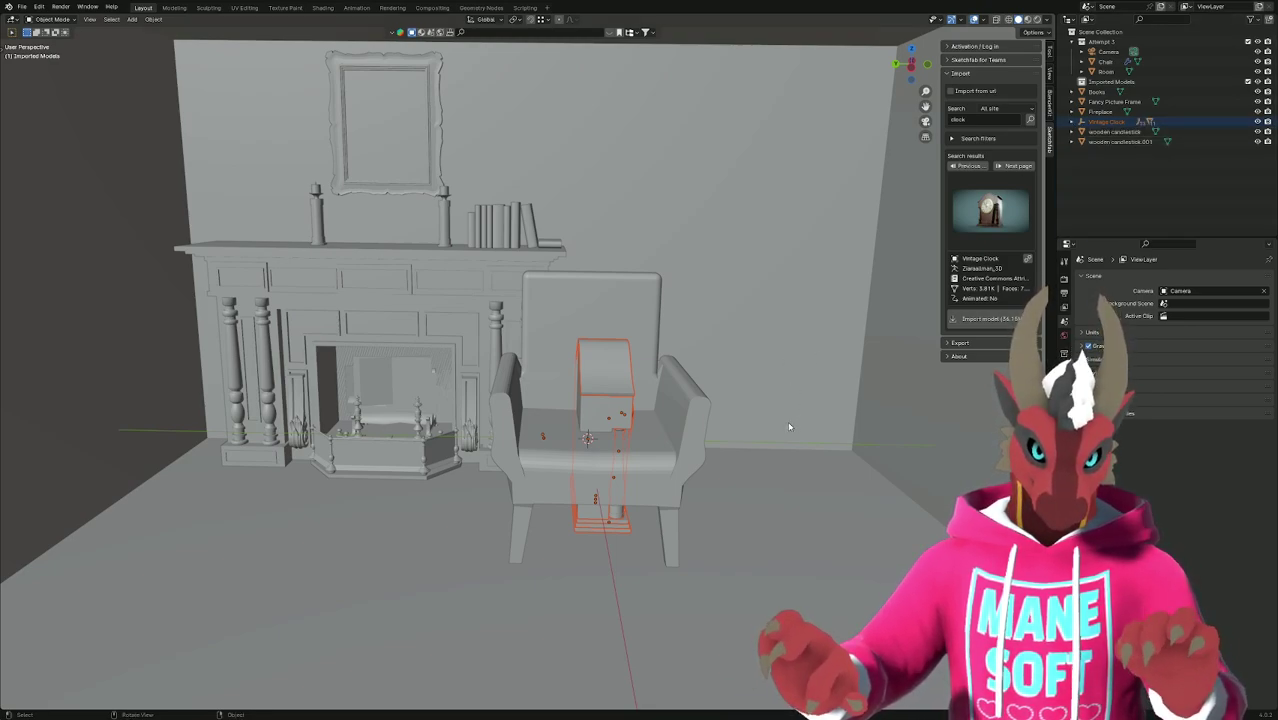
key(r)
text(z)
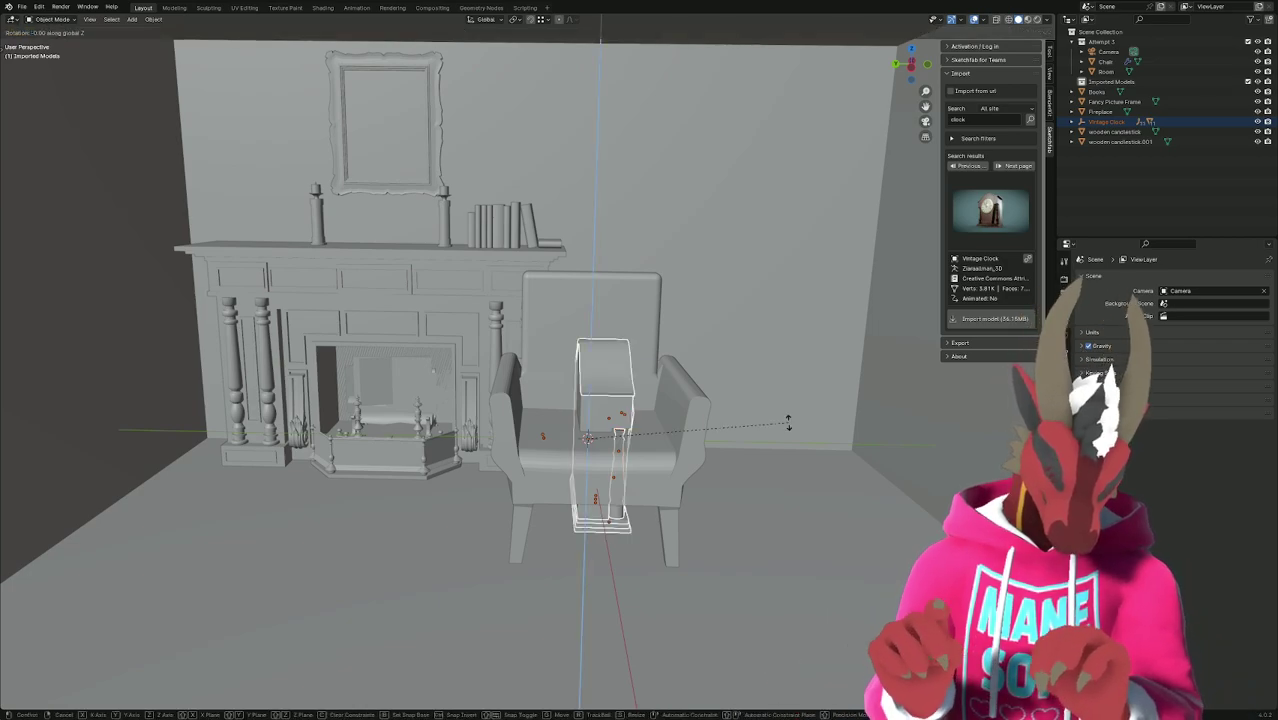
text(-90)
key(Return)
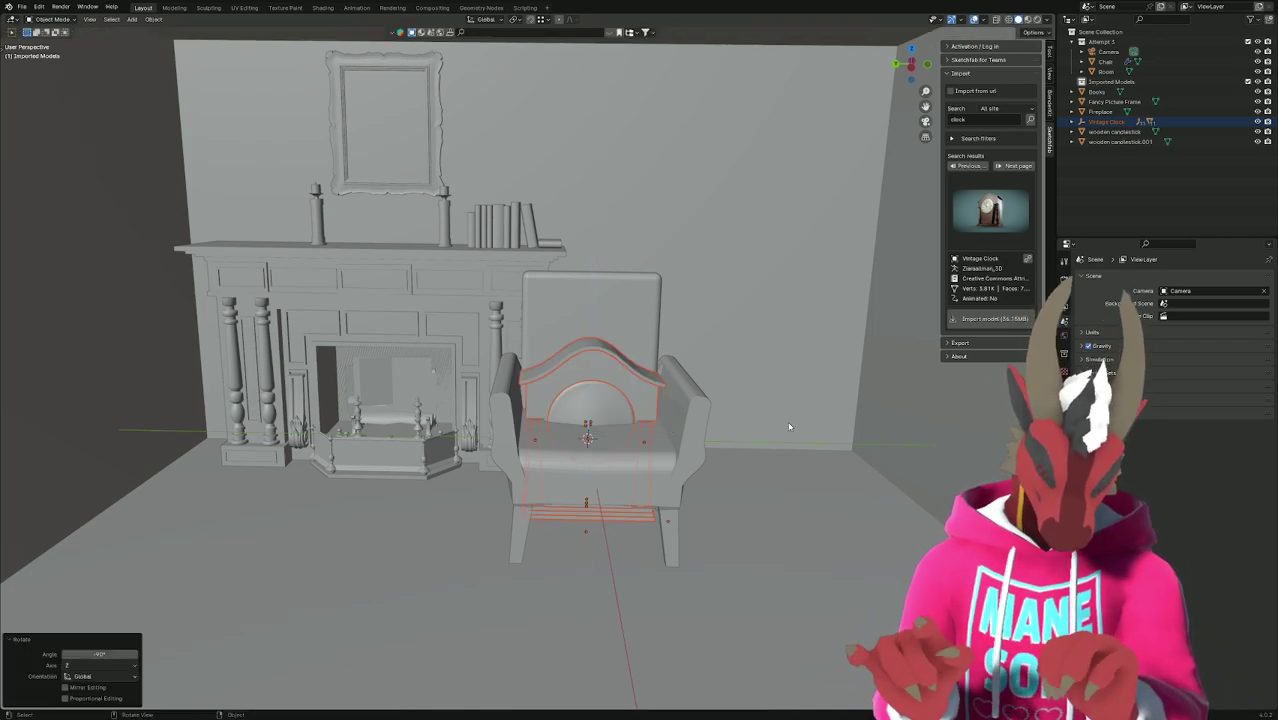
Scale the Vintage Clock to about 0.411 and raise it about 4.05 m along Z to mantel height.
key(s)
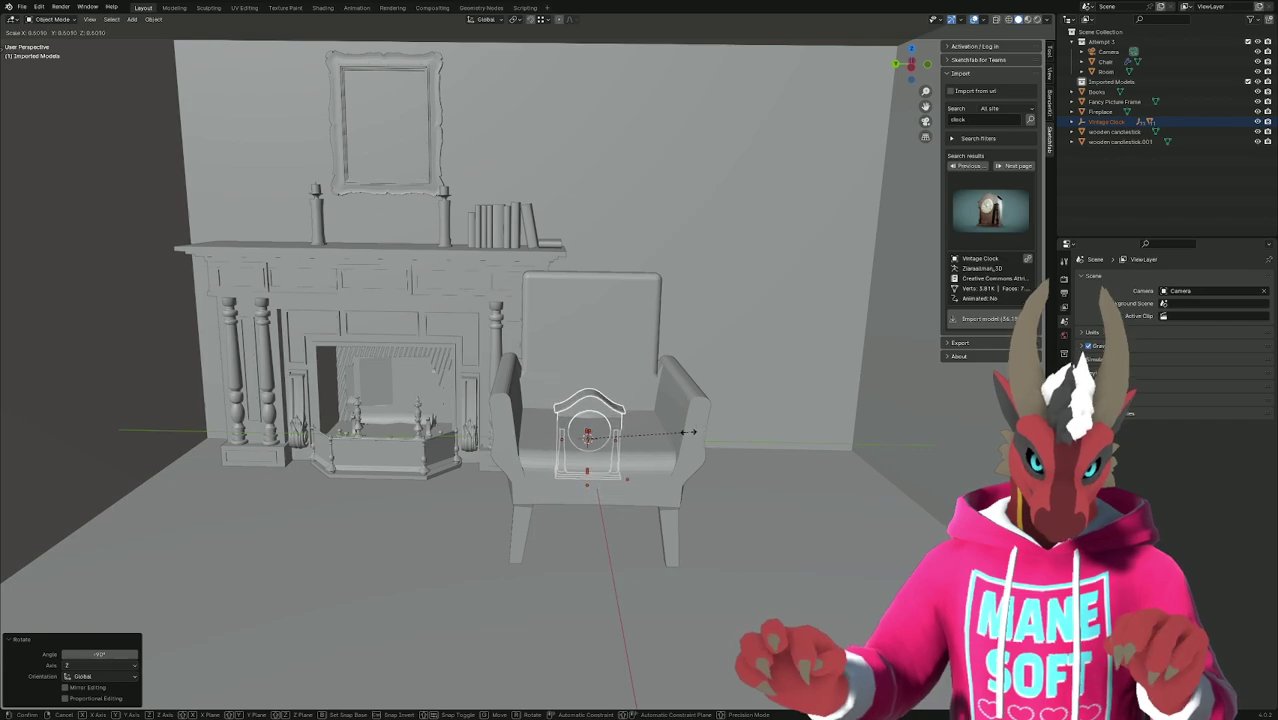
click(668, 434)
key(g)
key(z)
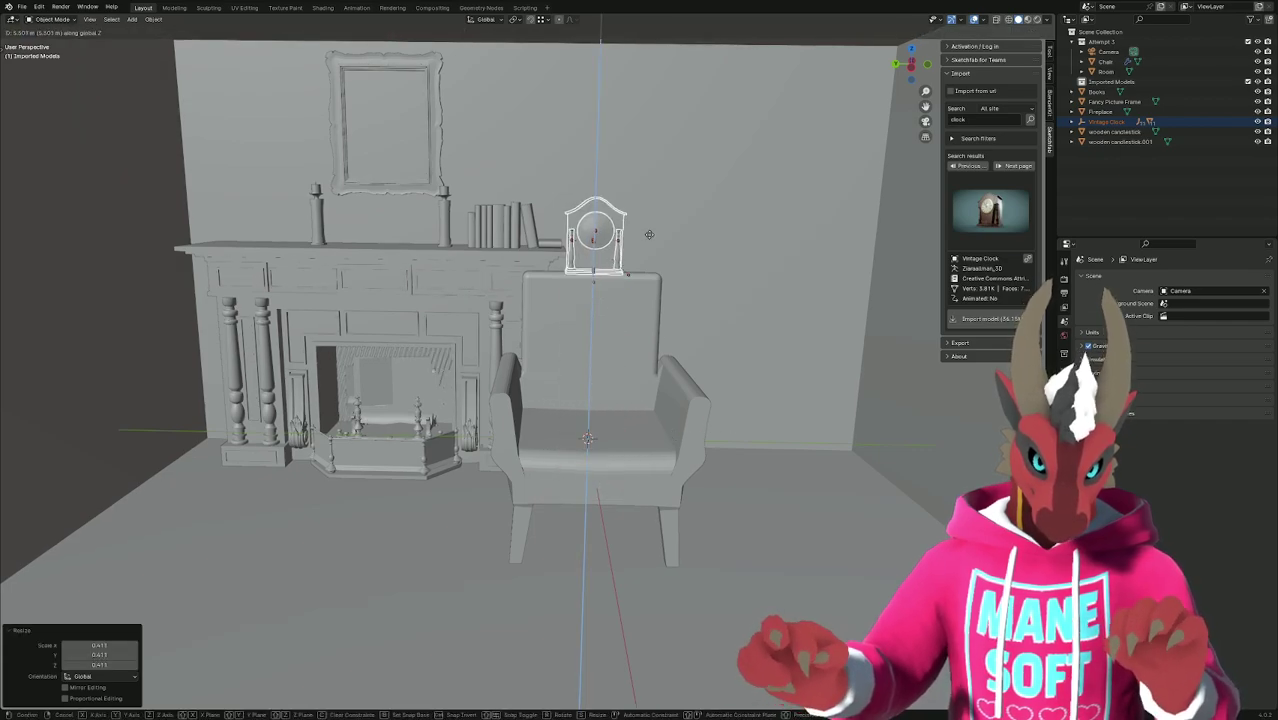
click(647, 215)
In front orthographic view with X-ray on, move the Vintage Clock about 4.66 m along X over the mantel.
key(KP_5)
key(KP_1)
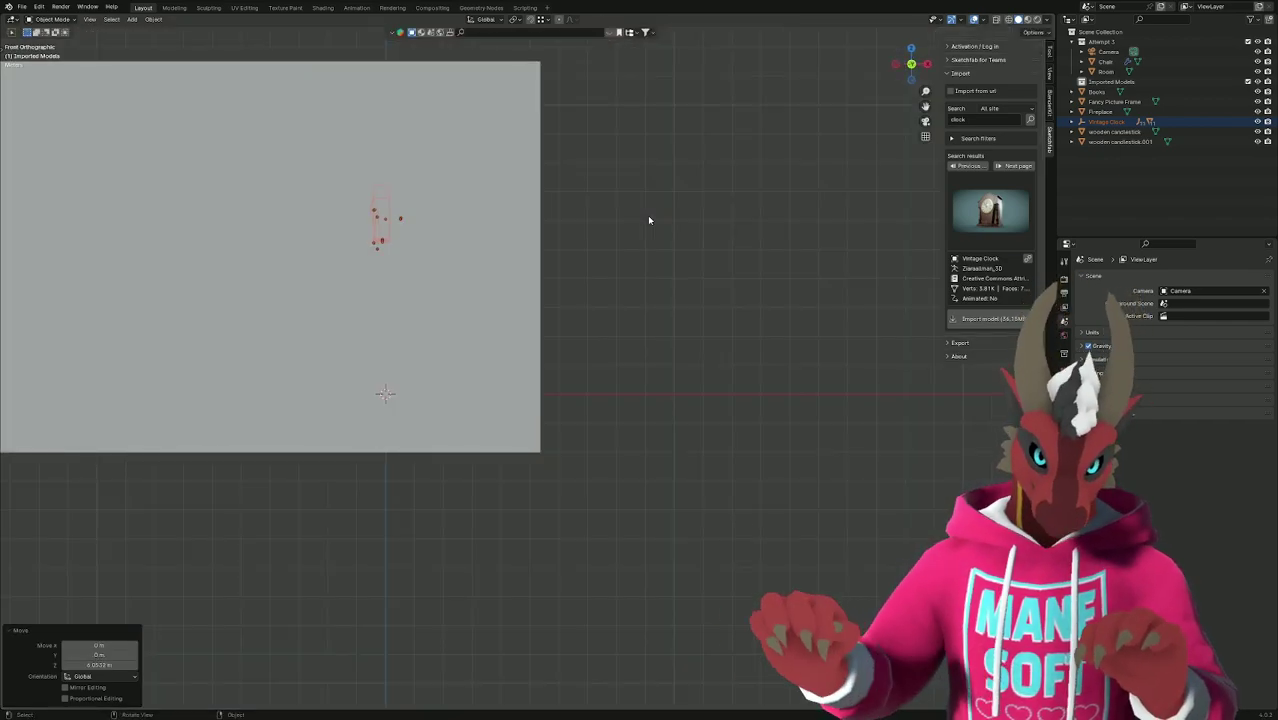
key(alt+z)
key(g)
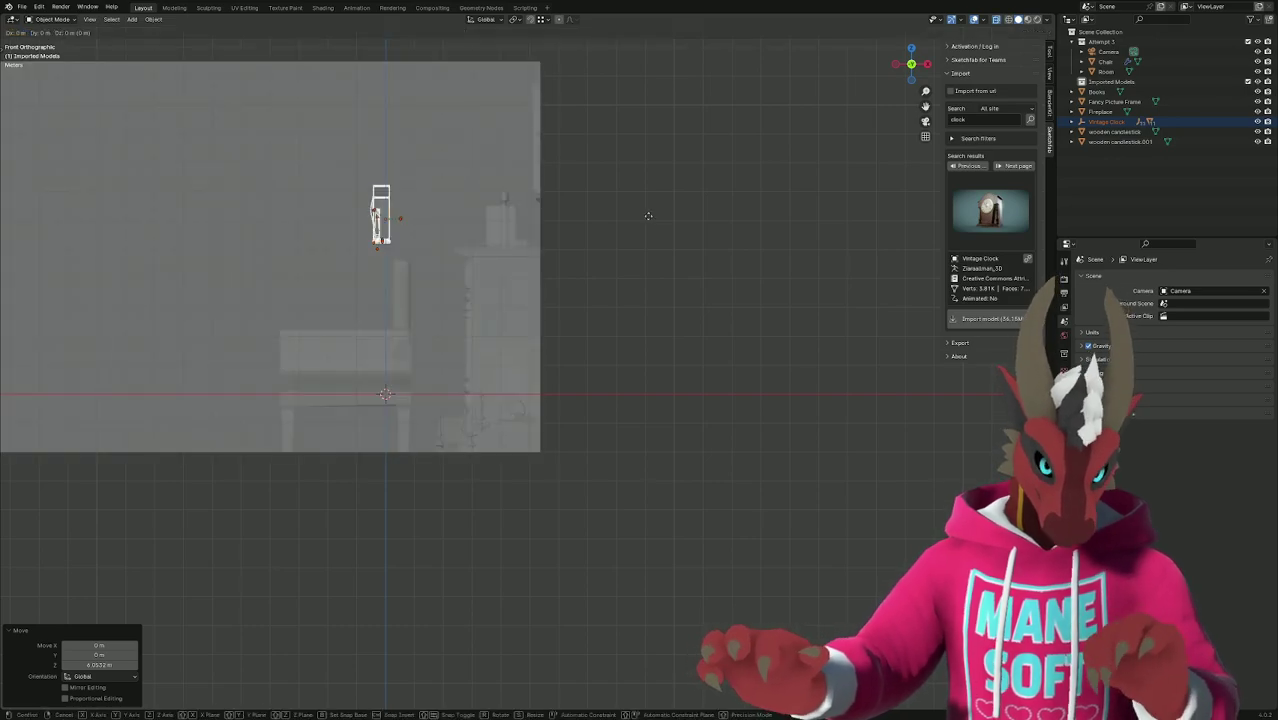
key(x)
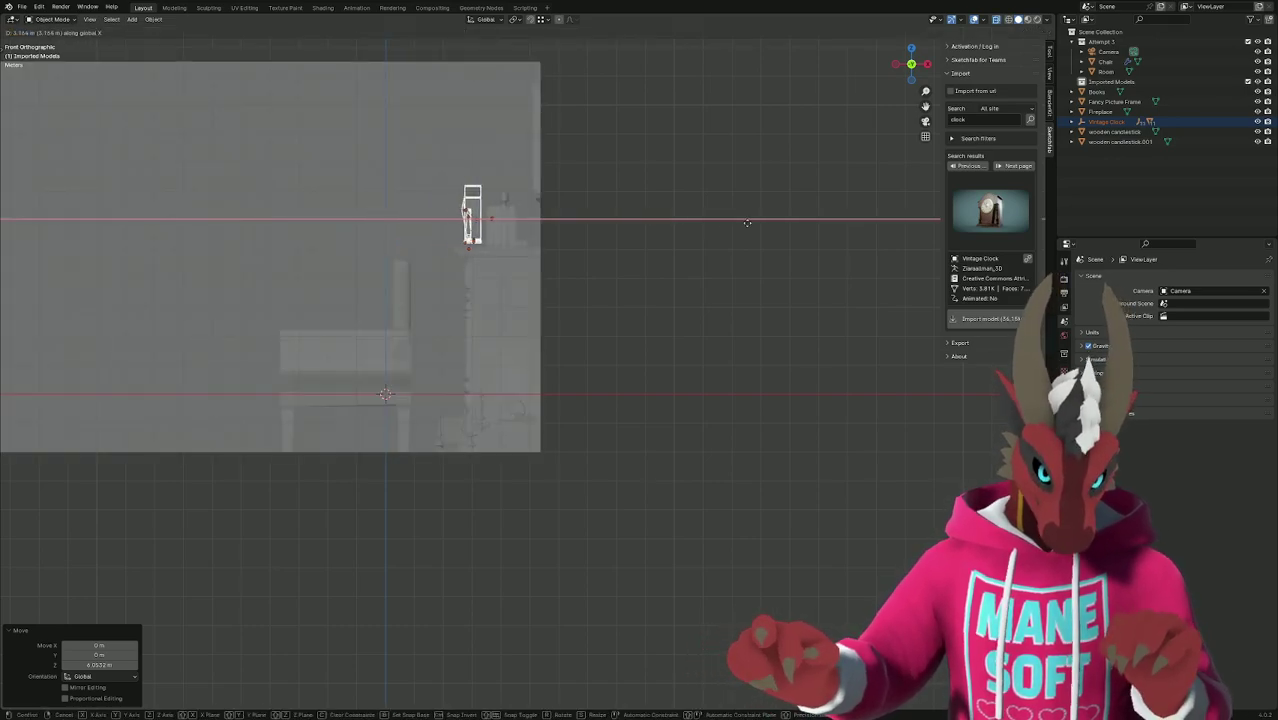
click(782, 226)
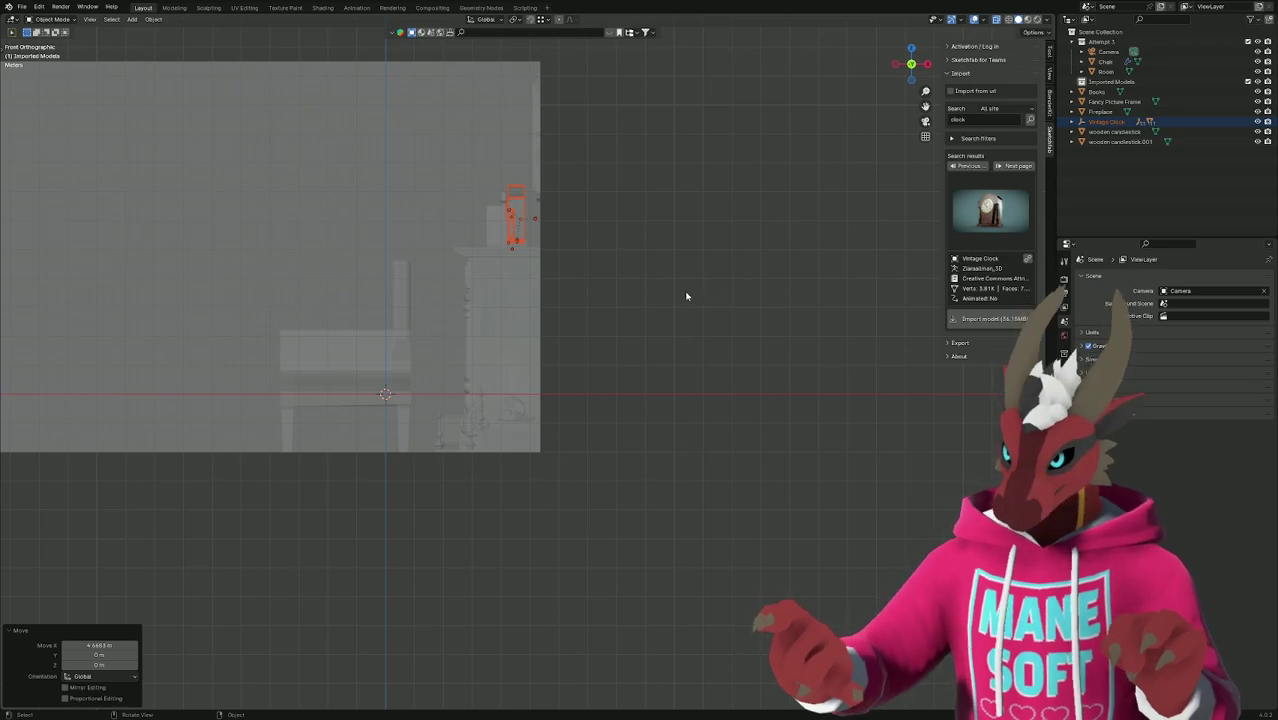
Pull the Vintage Clock about 0.45 m back along X, away from the wall behind the mantel.
middle_drag(683, 297, 800, 313)
middle_drag(689, 278, 573, 405)
scroll(690, 342, up, 3)
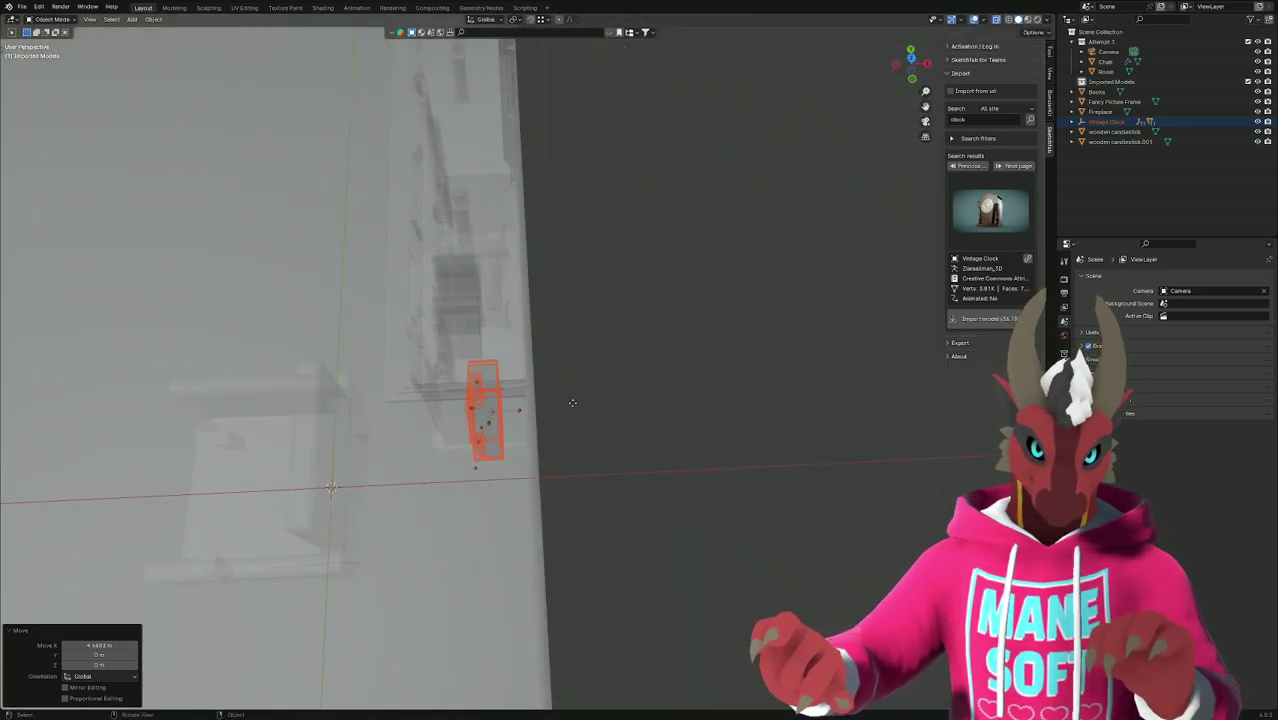
key(g)
key(x)
click(549, 400)
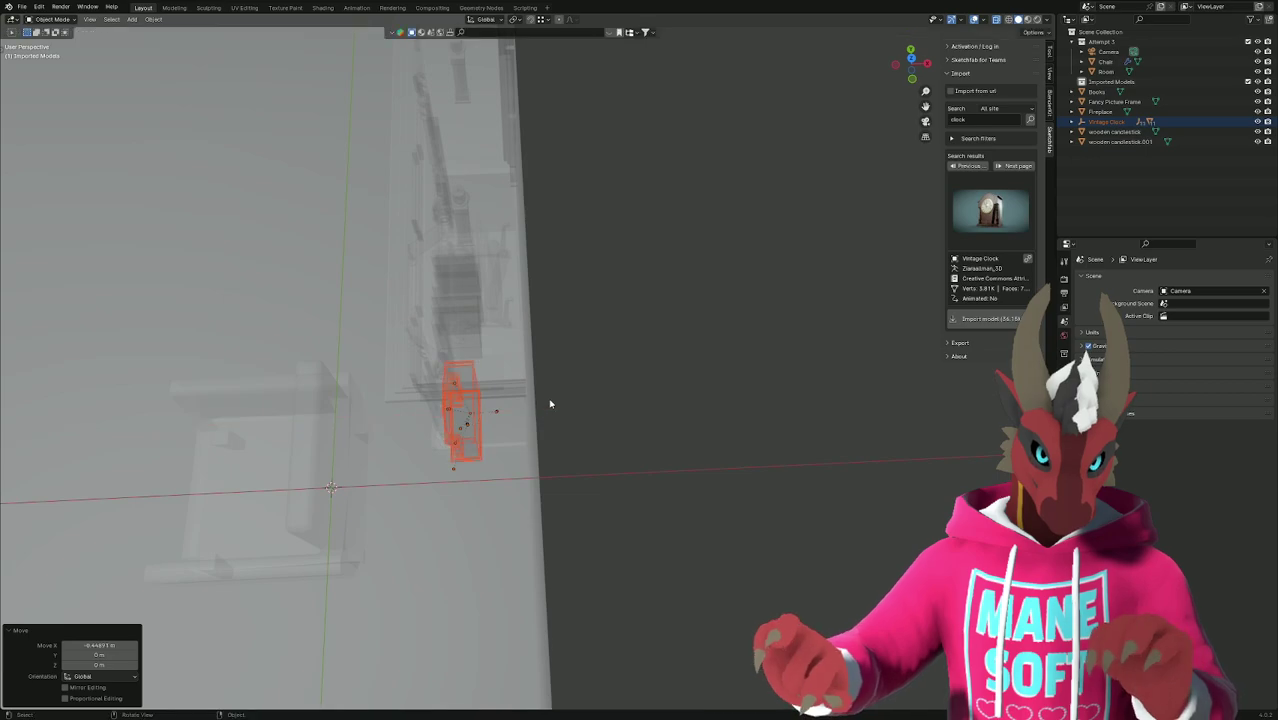
Move the Vintage Clock about 4.93 m along Y so it stands between the two candlesticks.
key(g)
key(y)
click(507, 120)
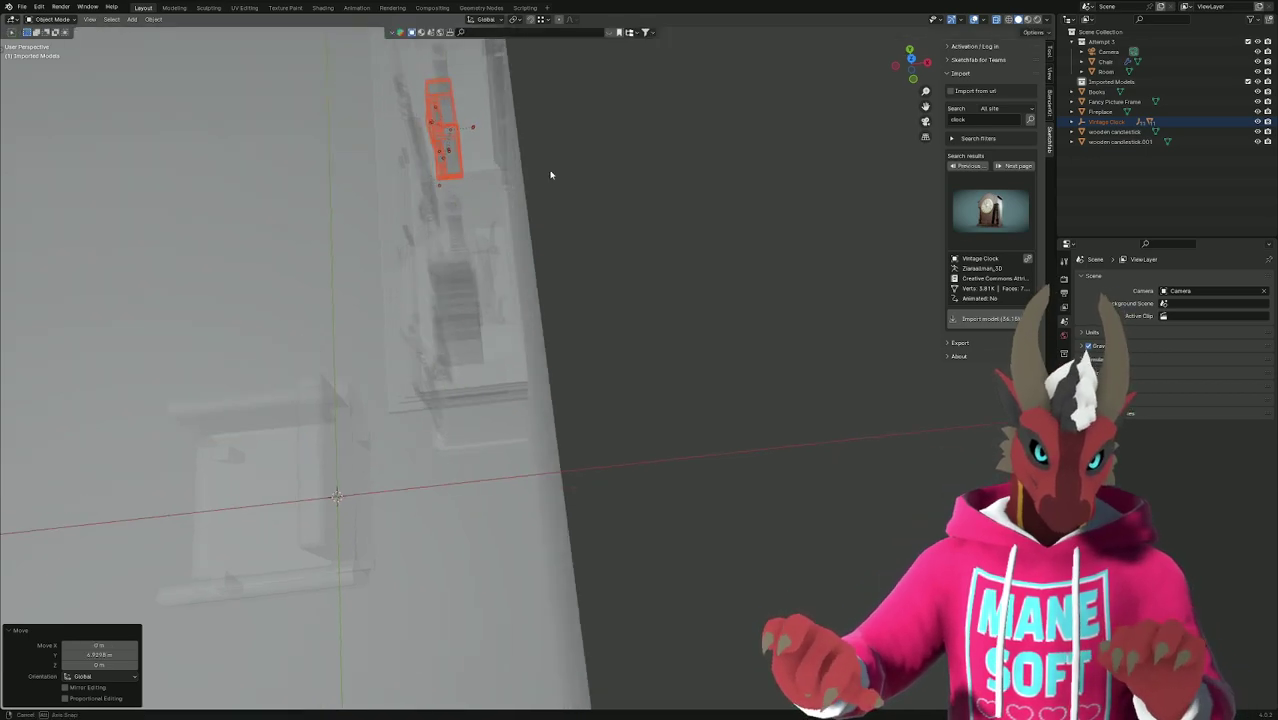
middle_drag(551, 177, 605, 263)
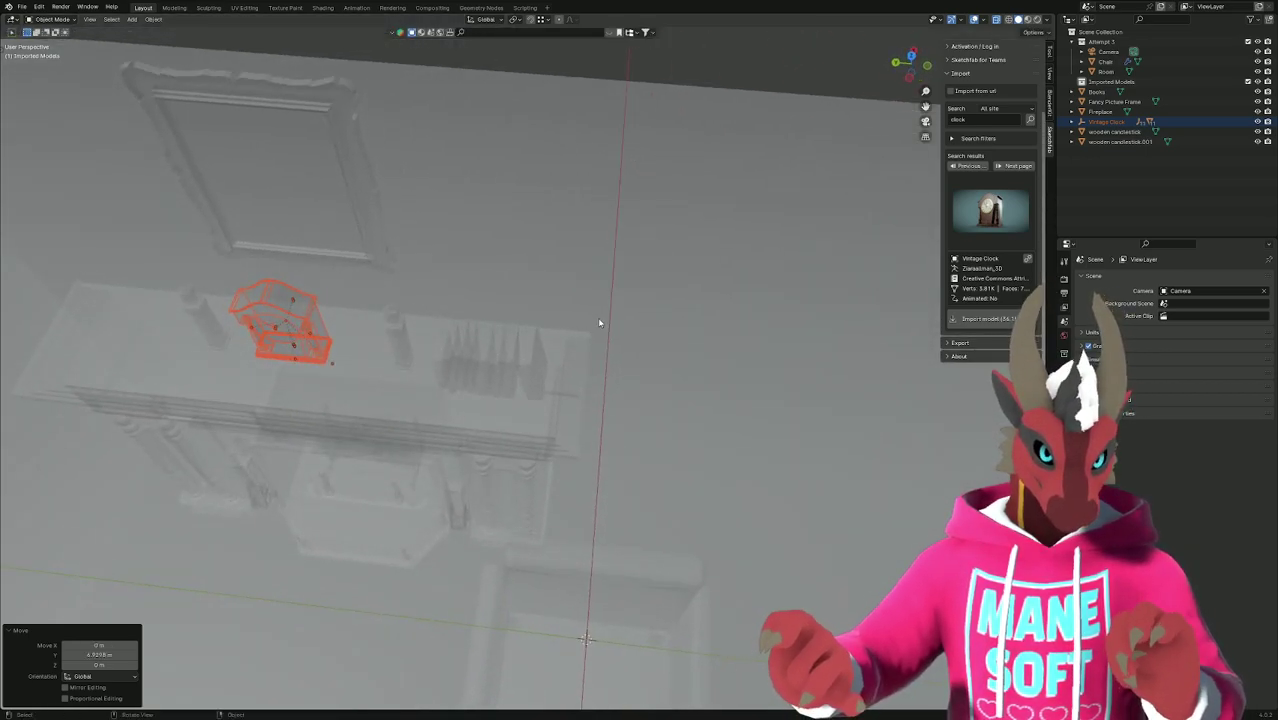
scroll(598, 320, down, 3)
middle_drag(597, 317, 560, 245)
Try to align the Vintage Clock with the Fancy Picture Frame on the Y axis using Align Objects.
click(383, 153)
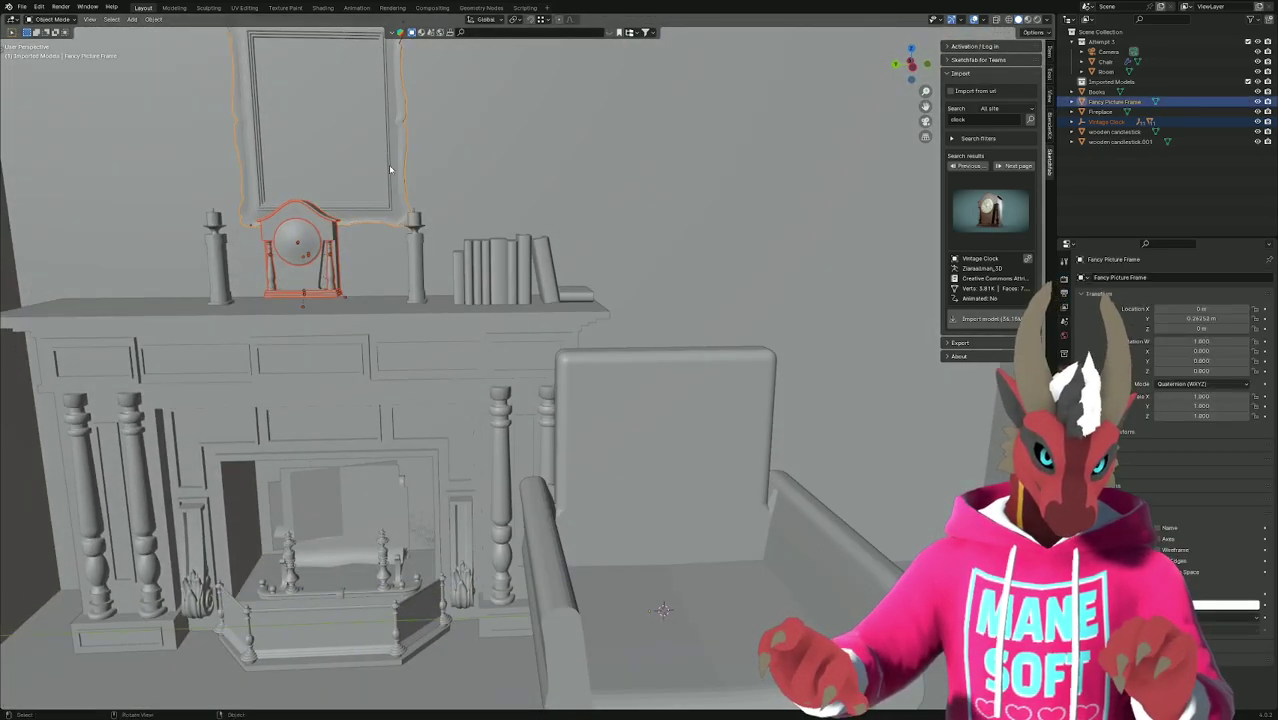
click(153, 20)
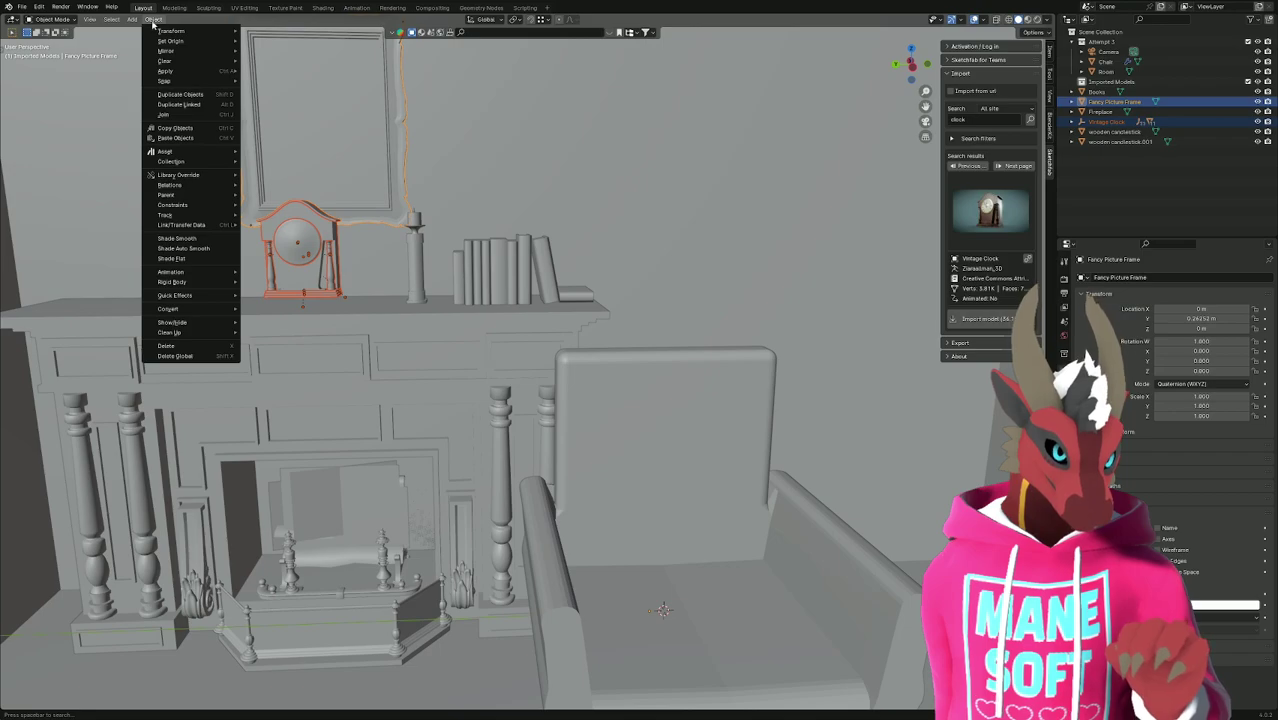
mouse_move(200, 31)
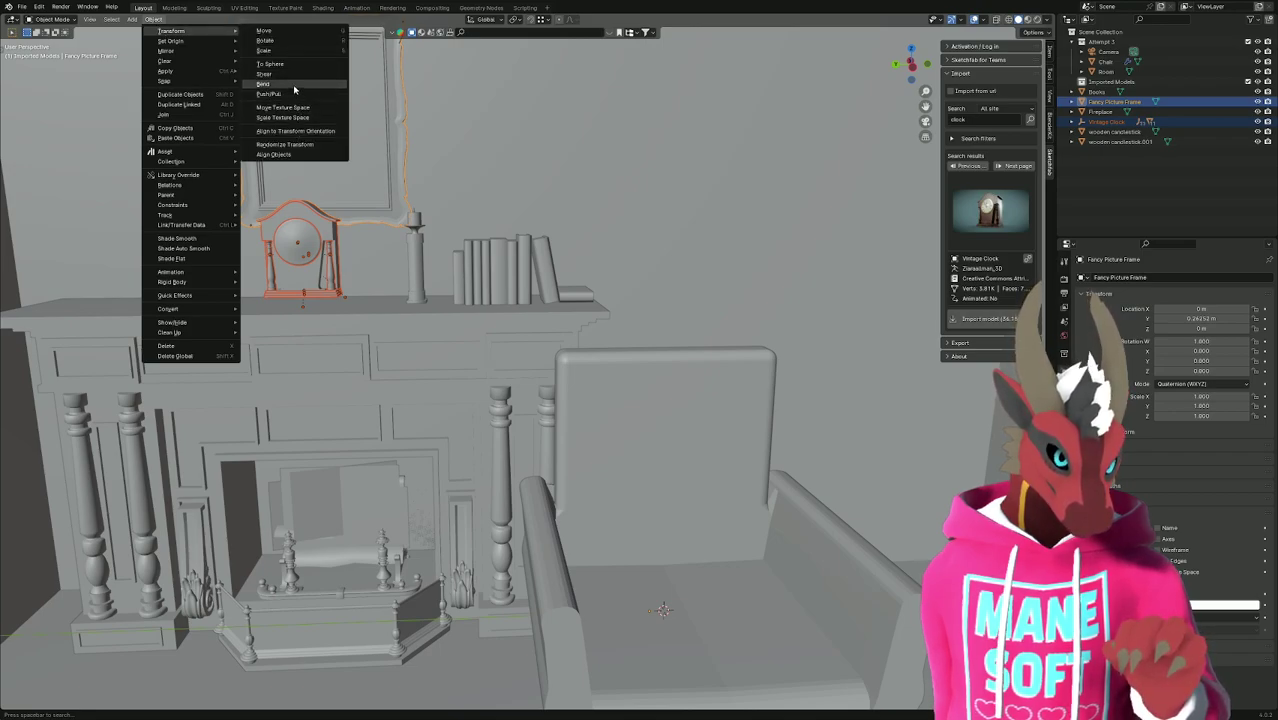
click(273, 155)
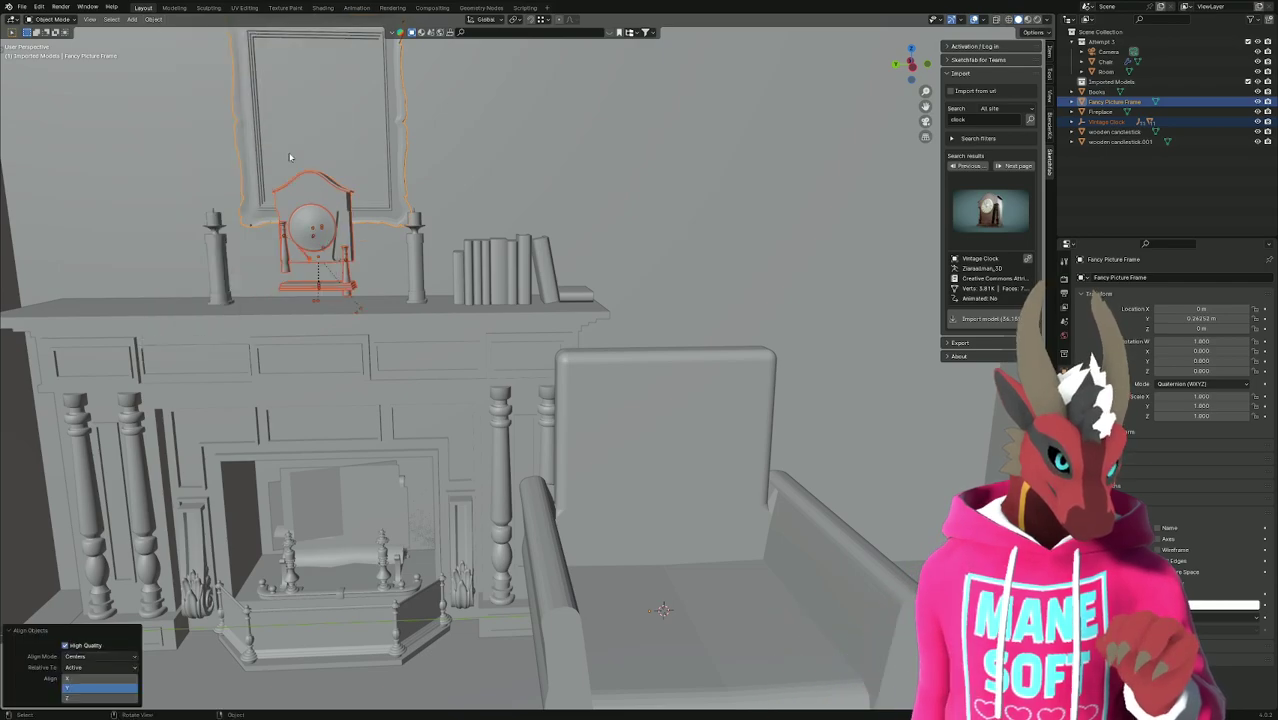
key(ctrl+z)
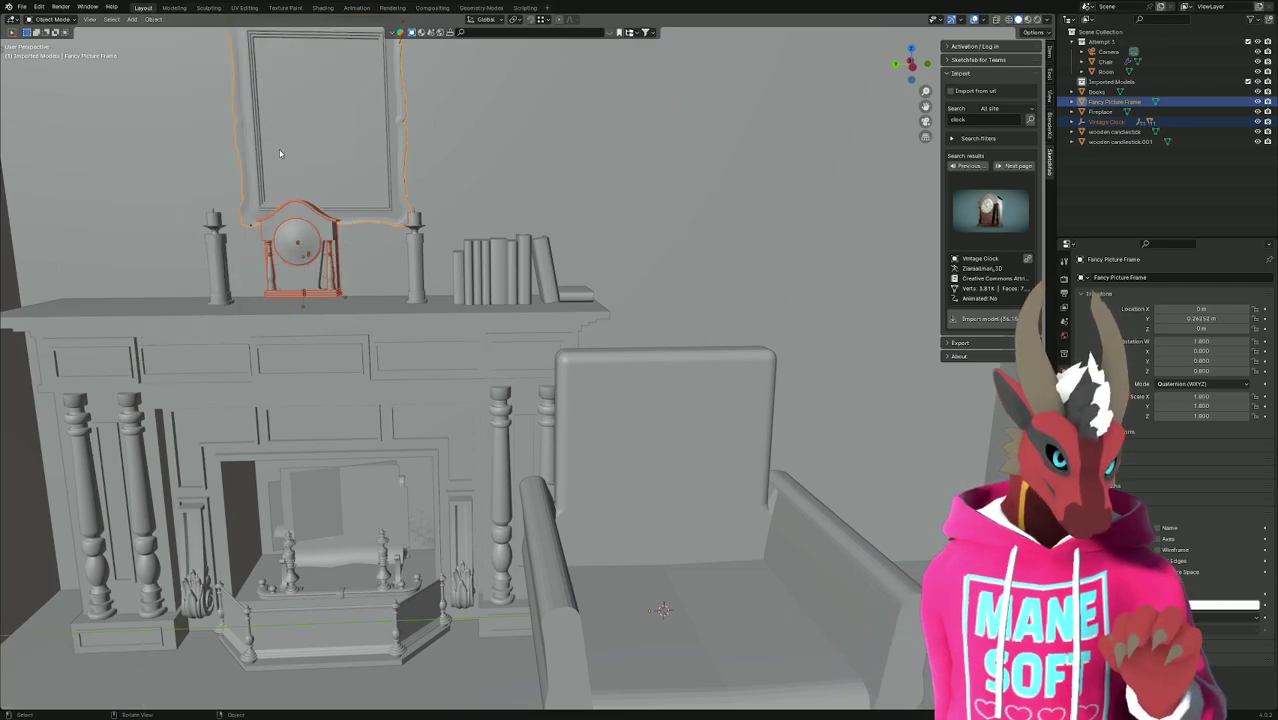
Select the Vintage Clock's whole hierarchy and clear its parent relations while keeping the transformation.
click(675, 296)
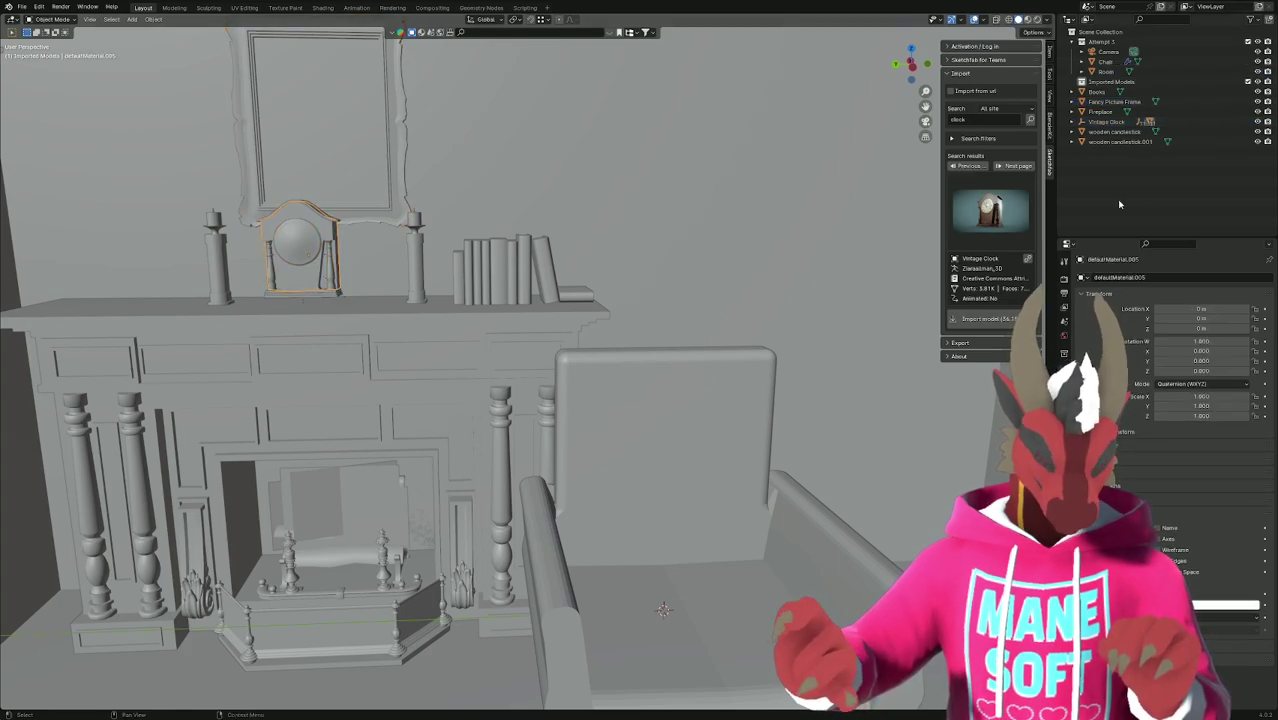
click(1116, 122)
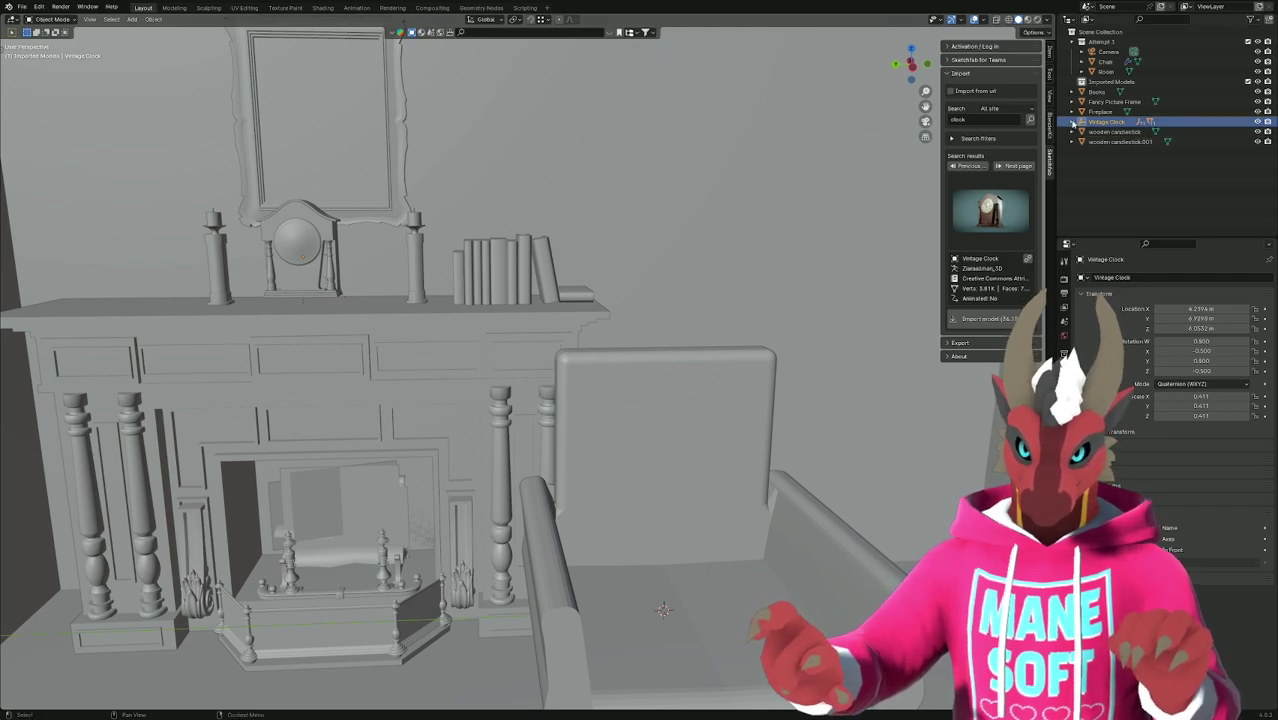
click(1072, 121)
click(1073, 122)
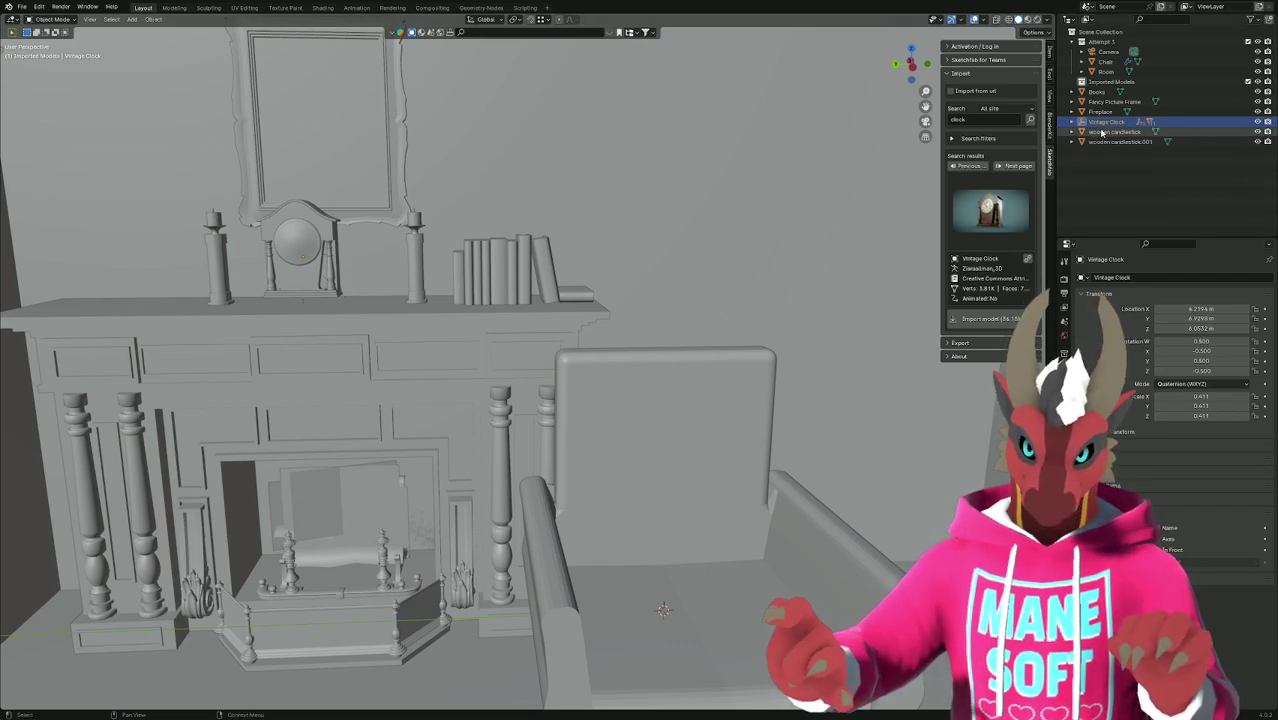
right_click(1102, 122)
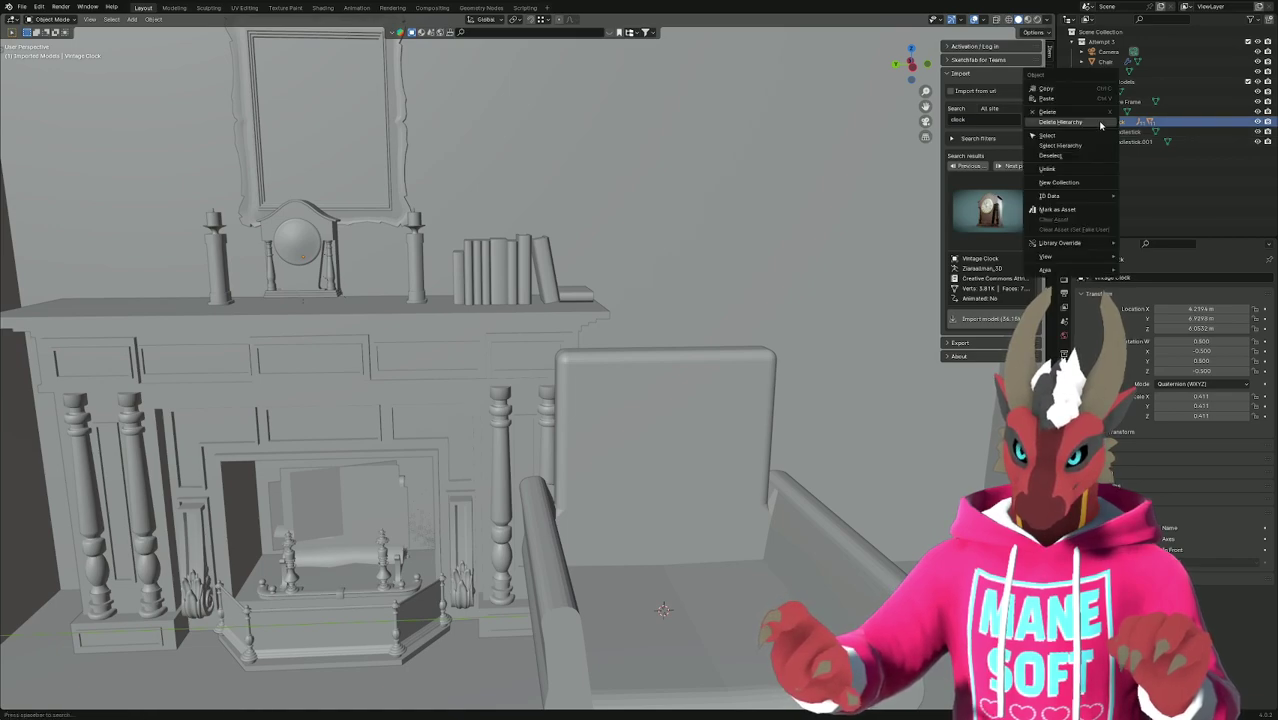
click(1090, 146)
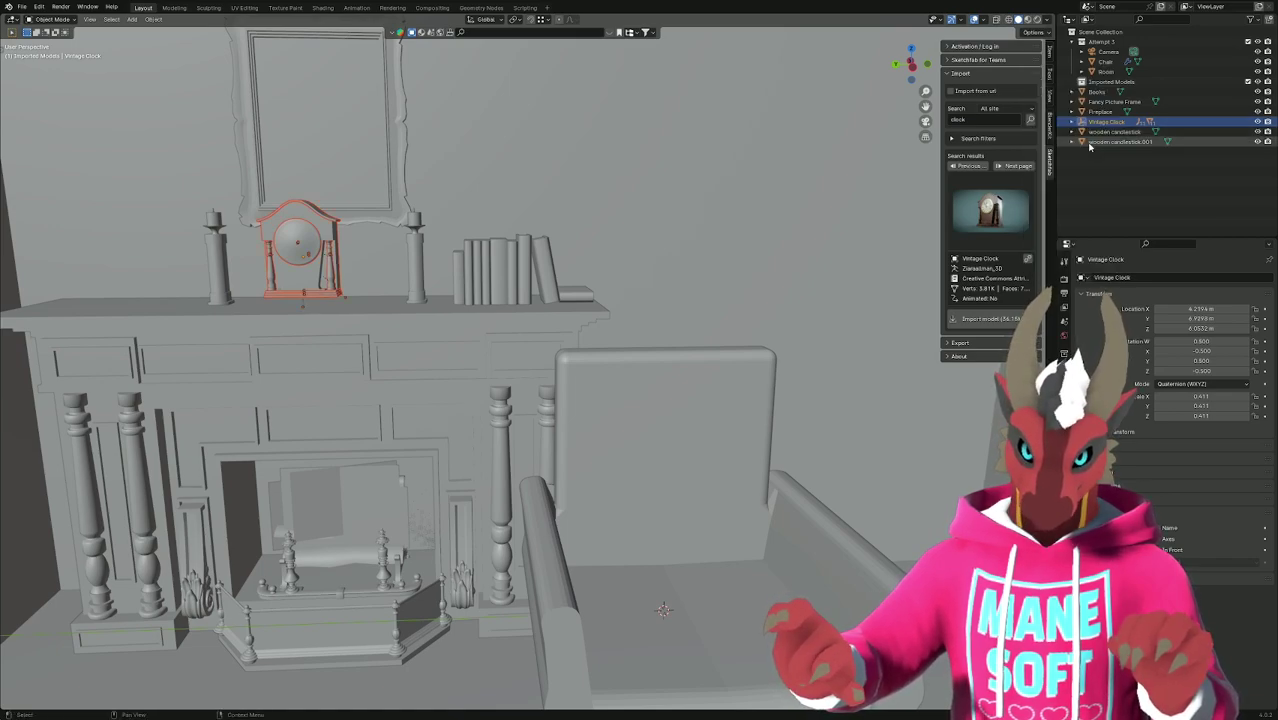
right_click(1097, 124)
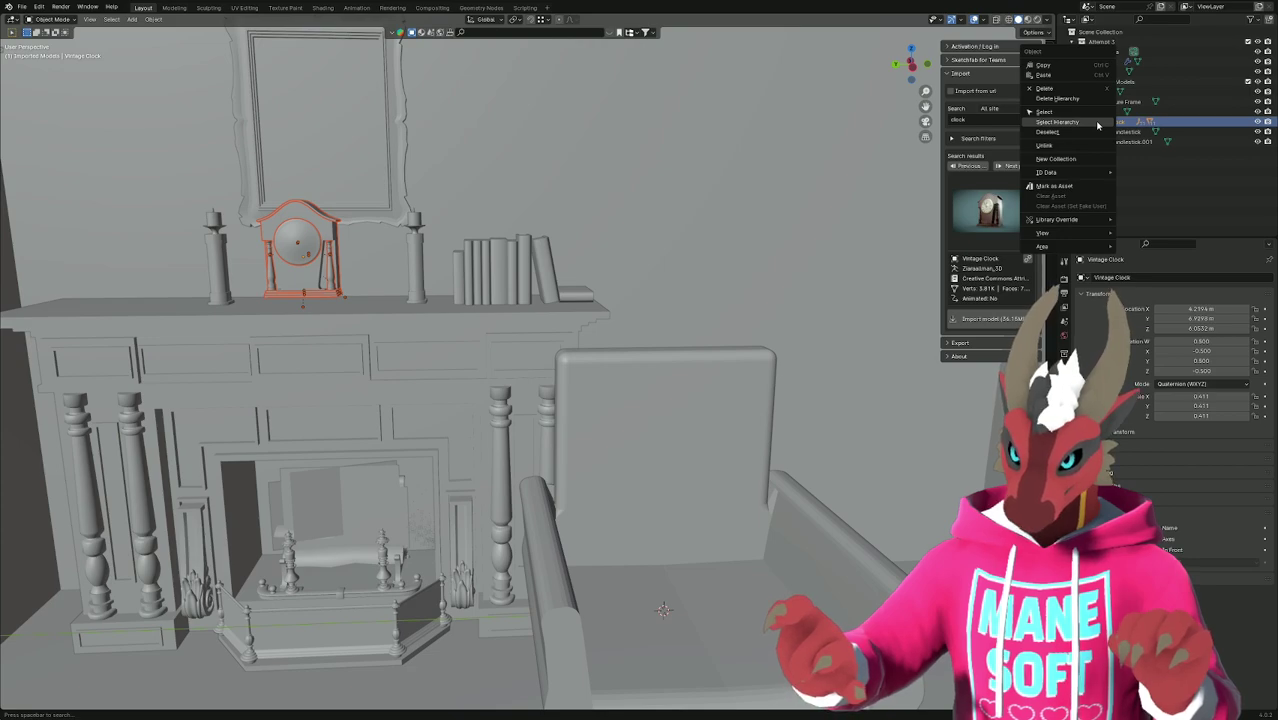
click(1097, 124)
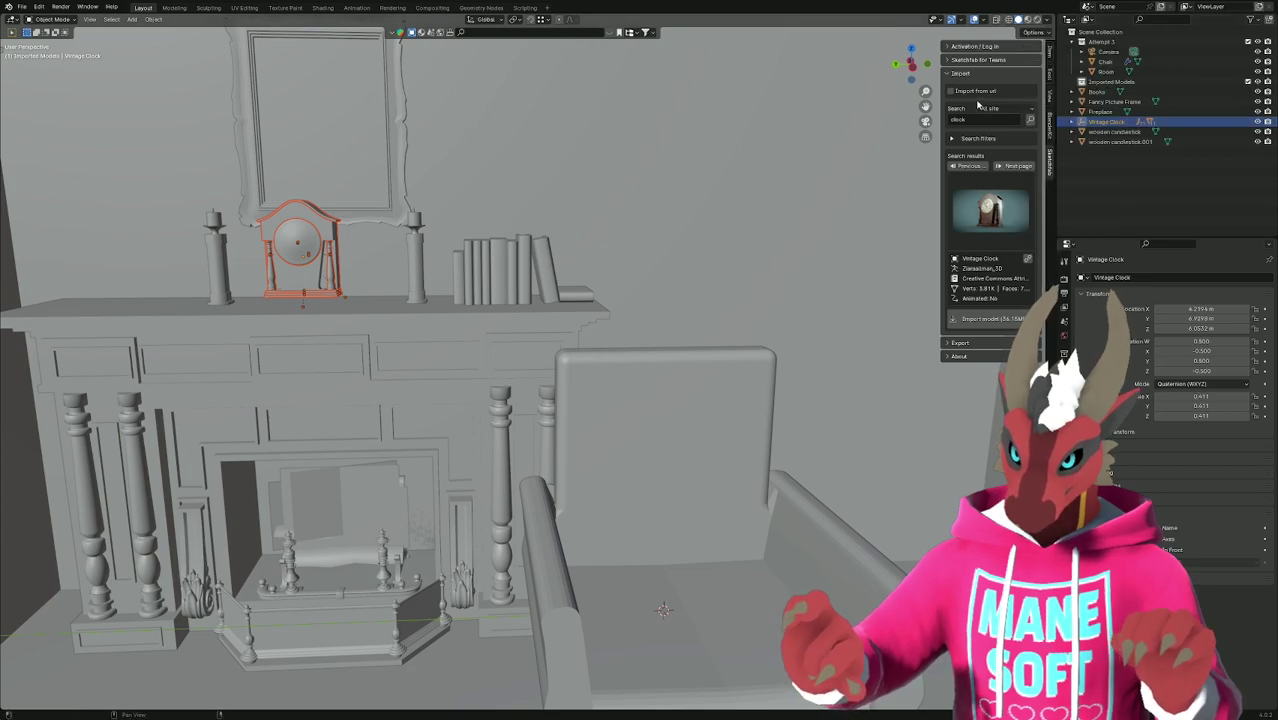
right_click(313, 300)
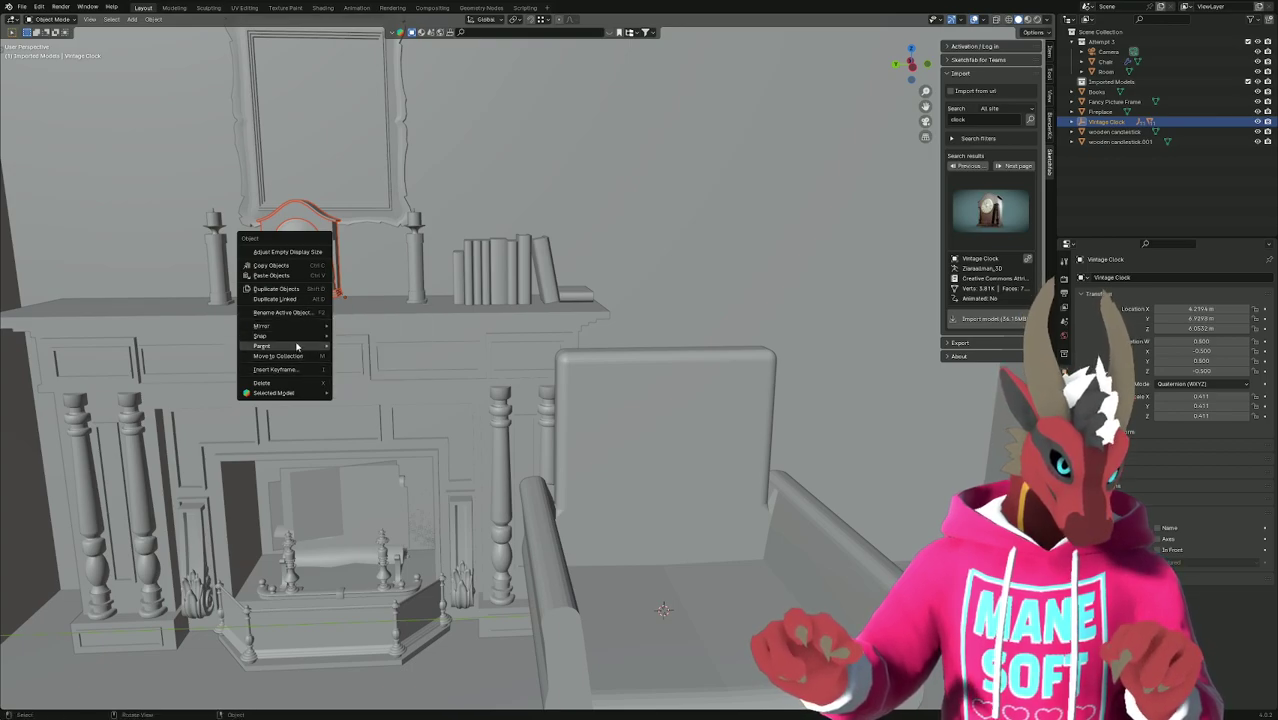
mouse_move(287, 349)
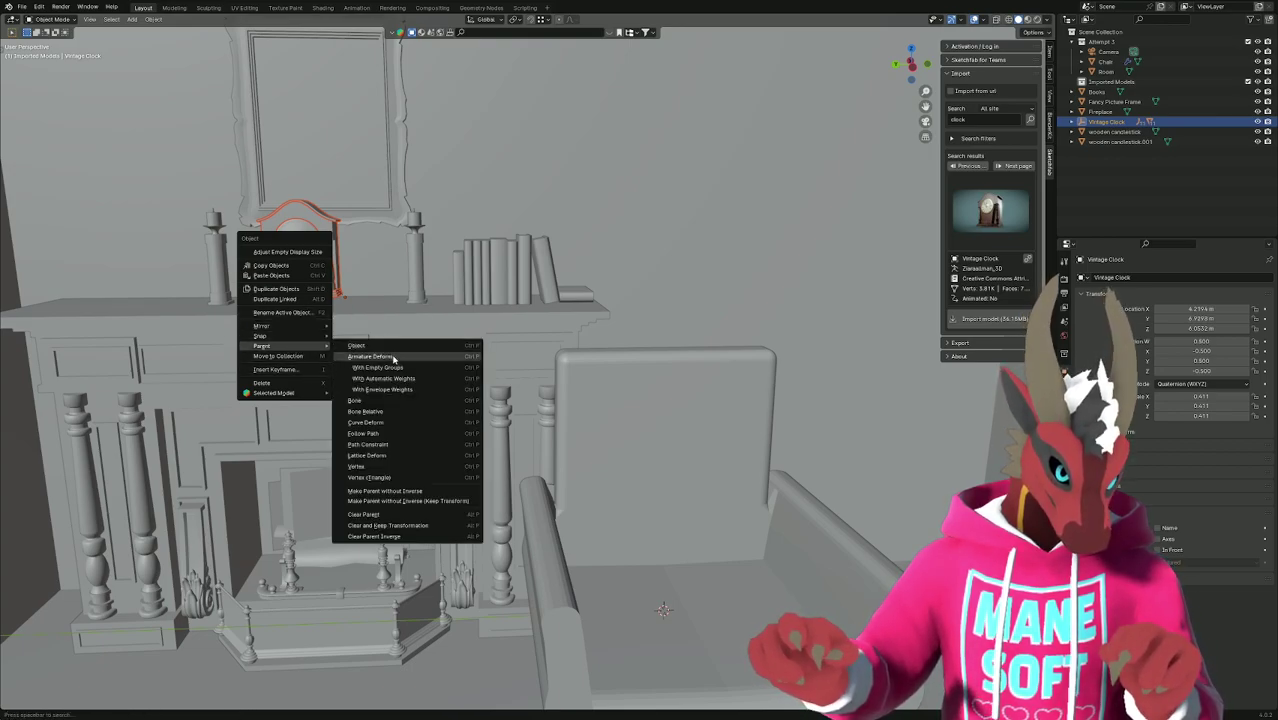
click(411, 527)
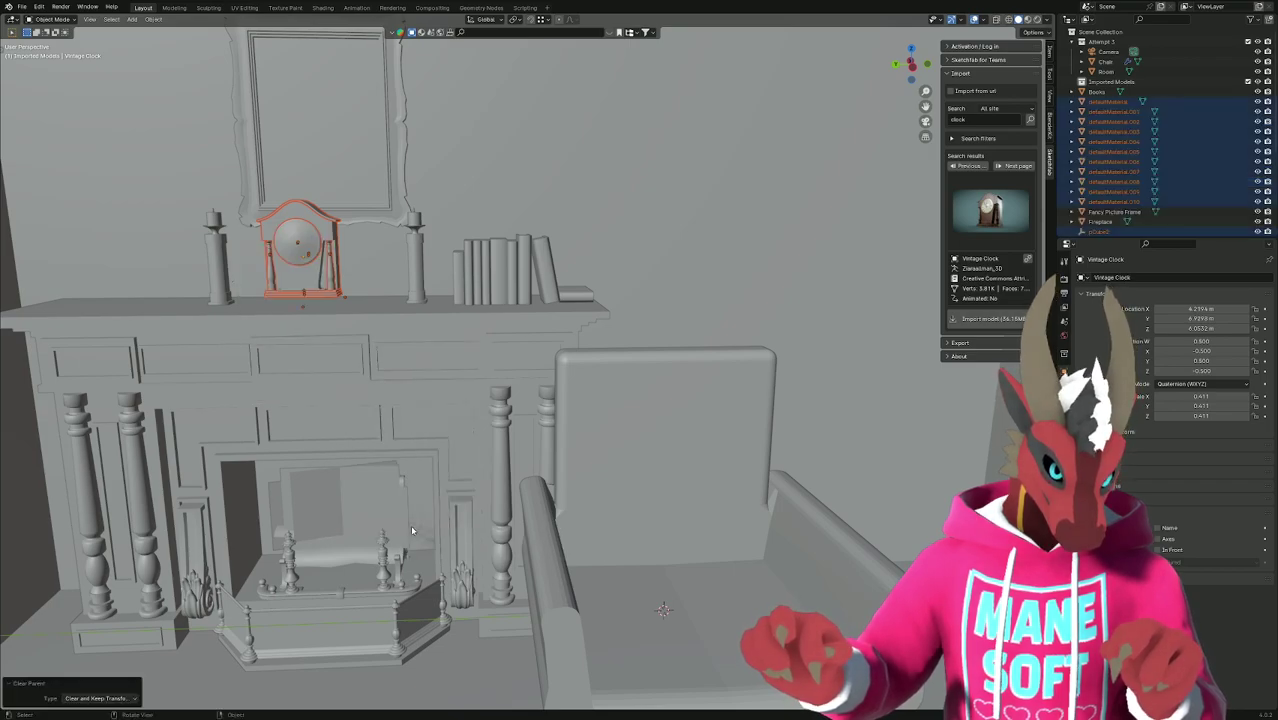
Join all the defaultMaterial meshes of the clock into one object.
click(1158, 108)
shift+click(1138, 204)
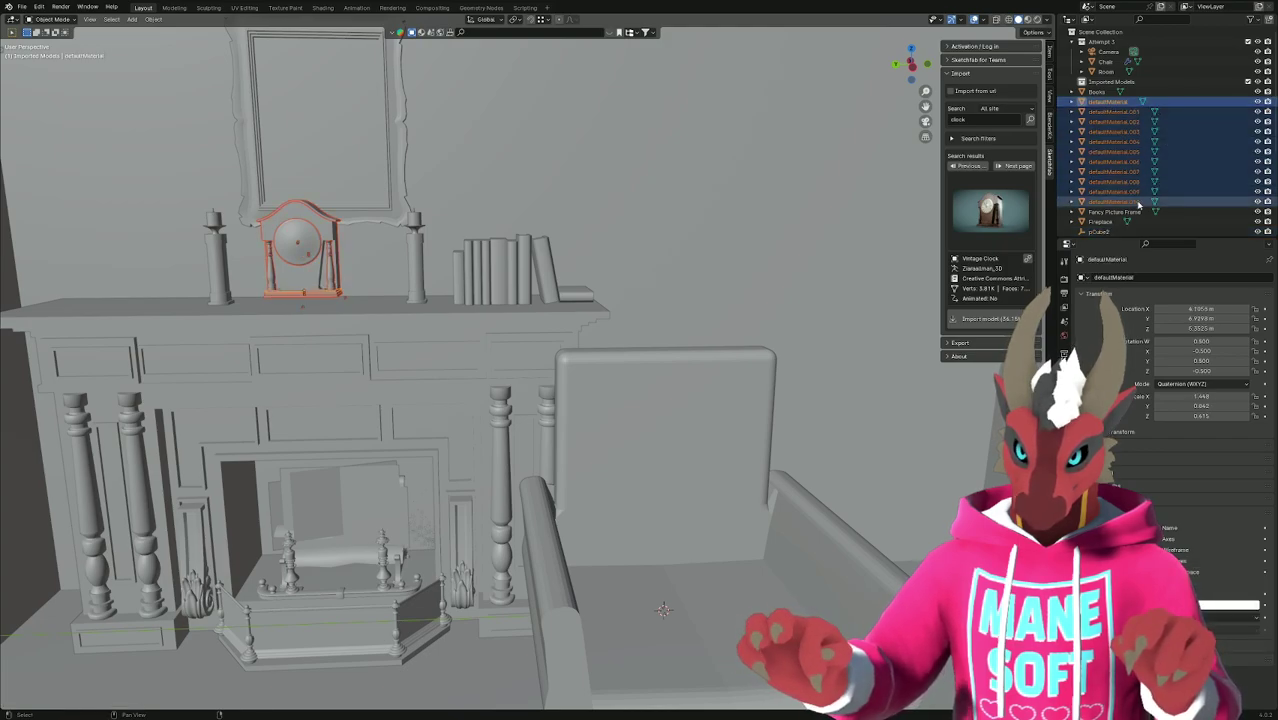
key(ctrl+j)
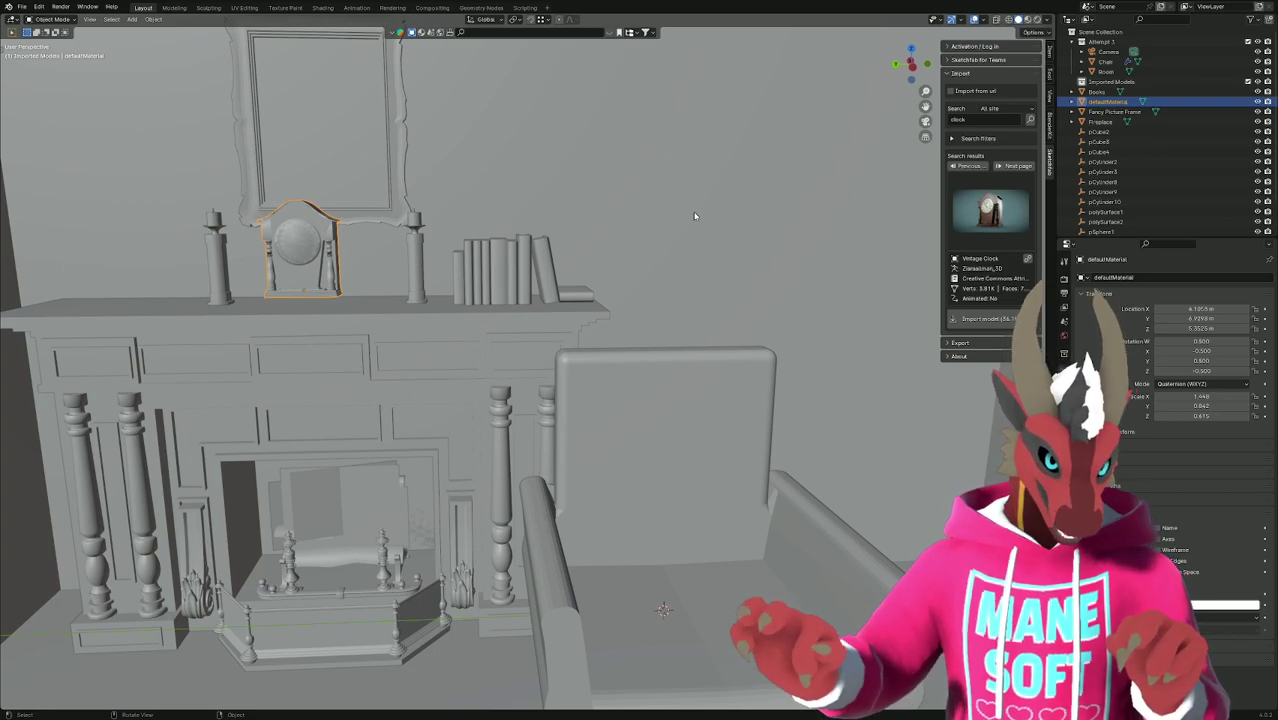
Delete the leftover clock empties, from pCube2 through Vintage Clock, keeping the joined mesh.
middle_drag(695, 215, 668, 217)
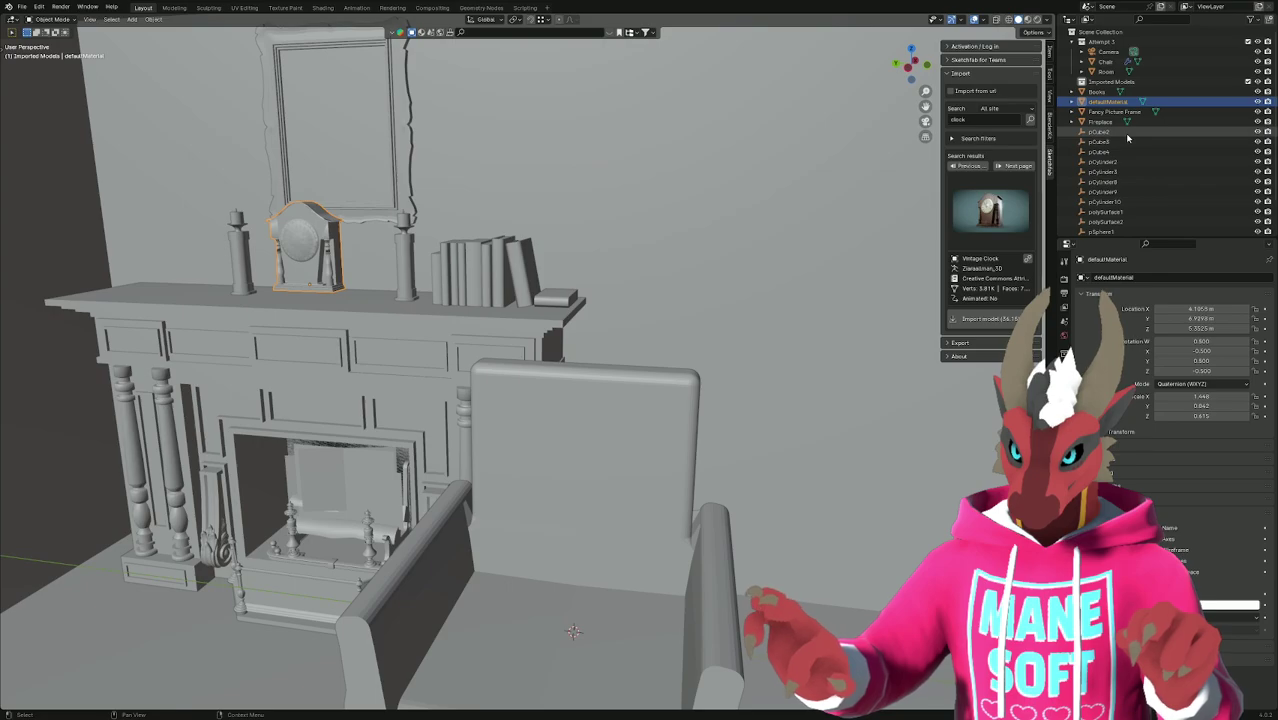
scroll(1127, 138, down, 2)
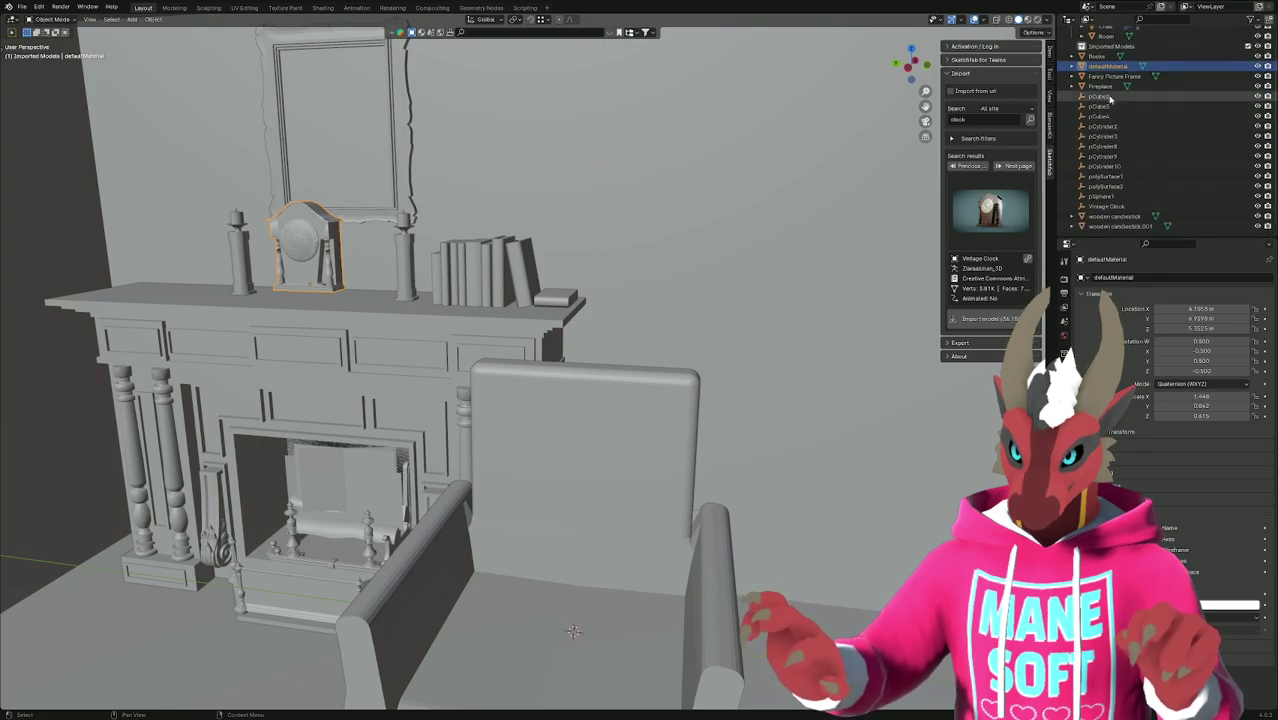
click(1100, 96)
shift+click(1108, 206)
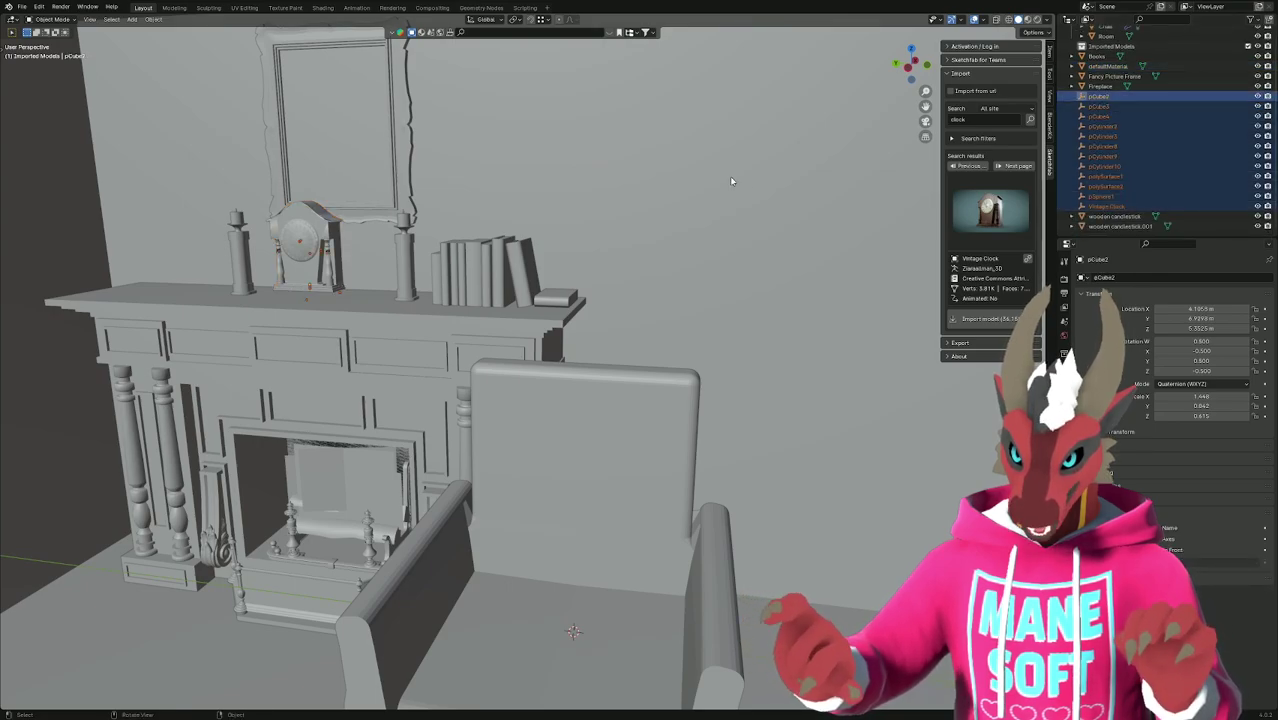
key(x)
click(683, 194)
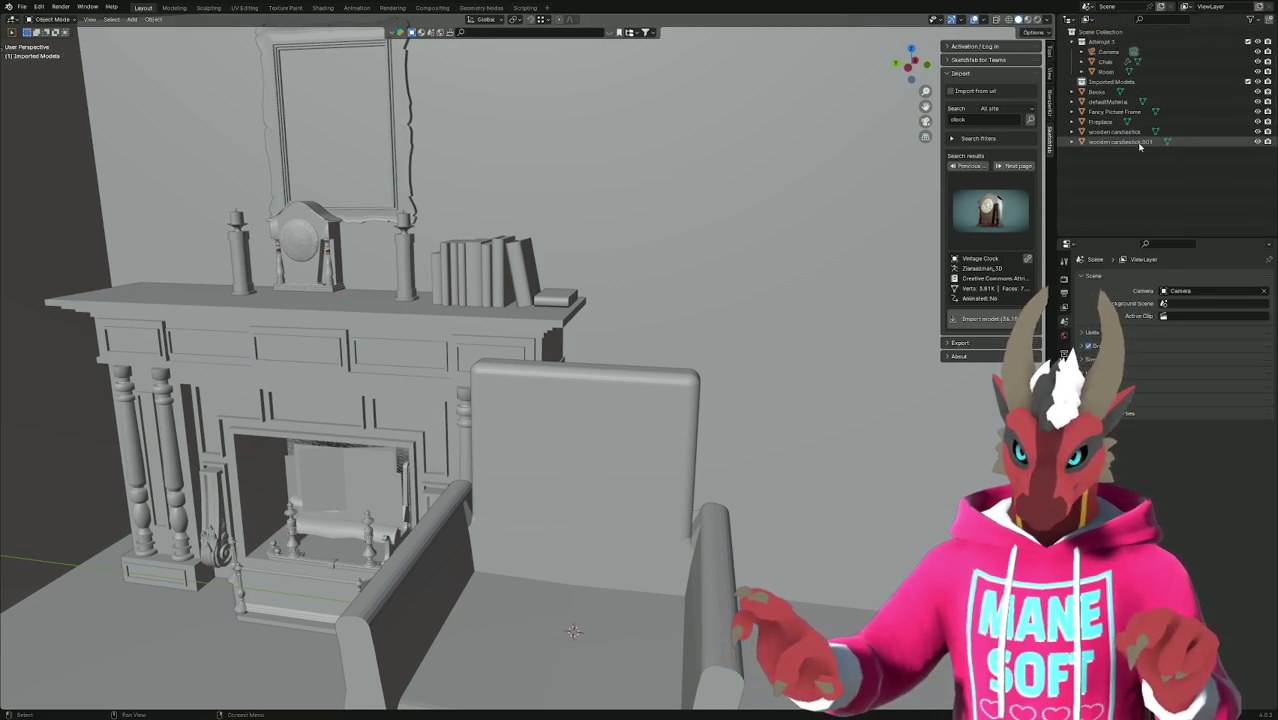
Rename the joined defaultMaterial object as Vintage Clock.
click(1108, 102)
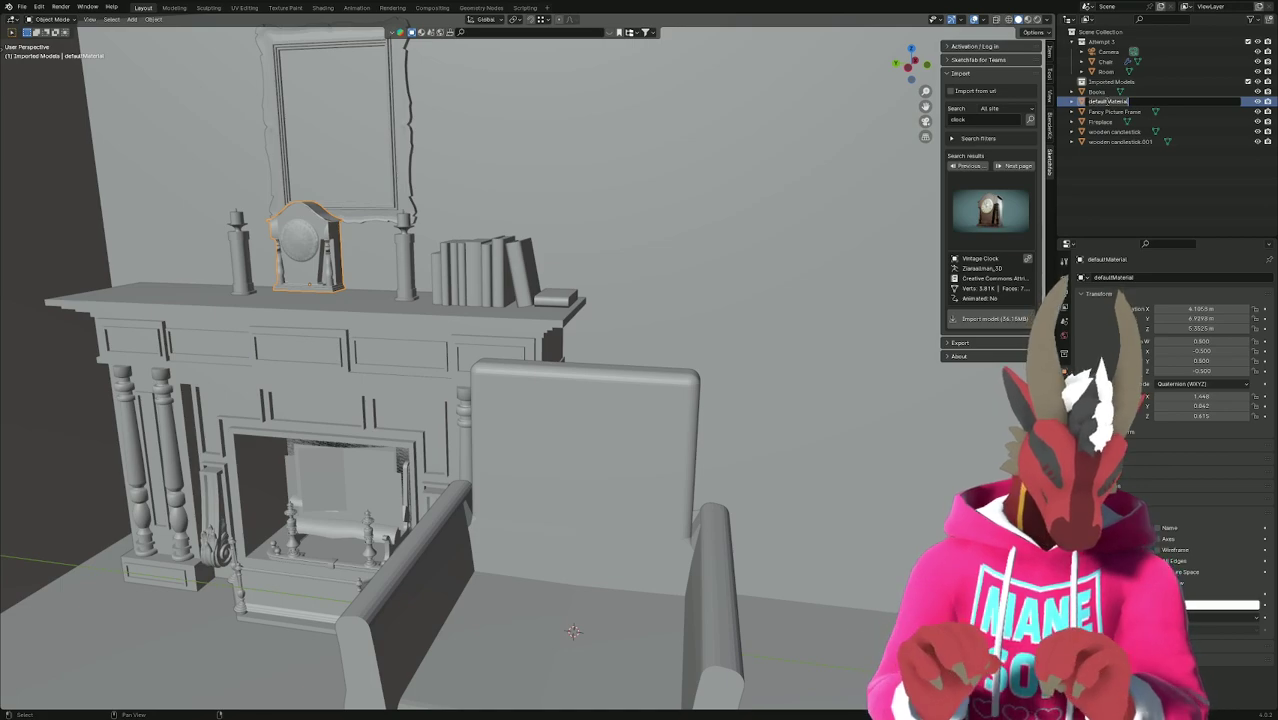
double_click(1108, 102)
text(Vi)
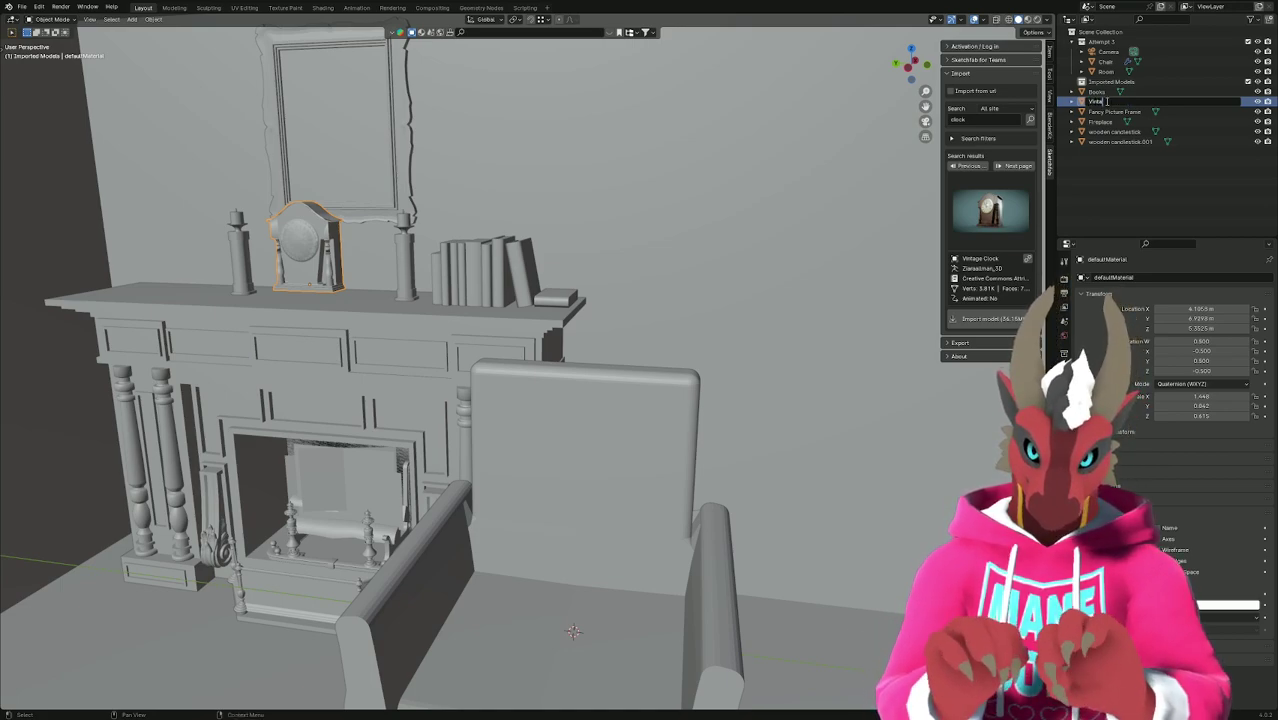
text(ntage Clock)
key(Return)
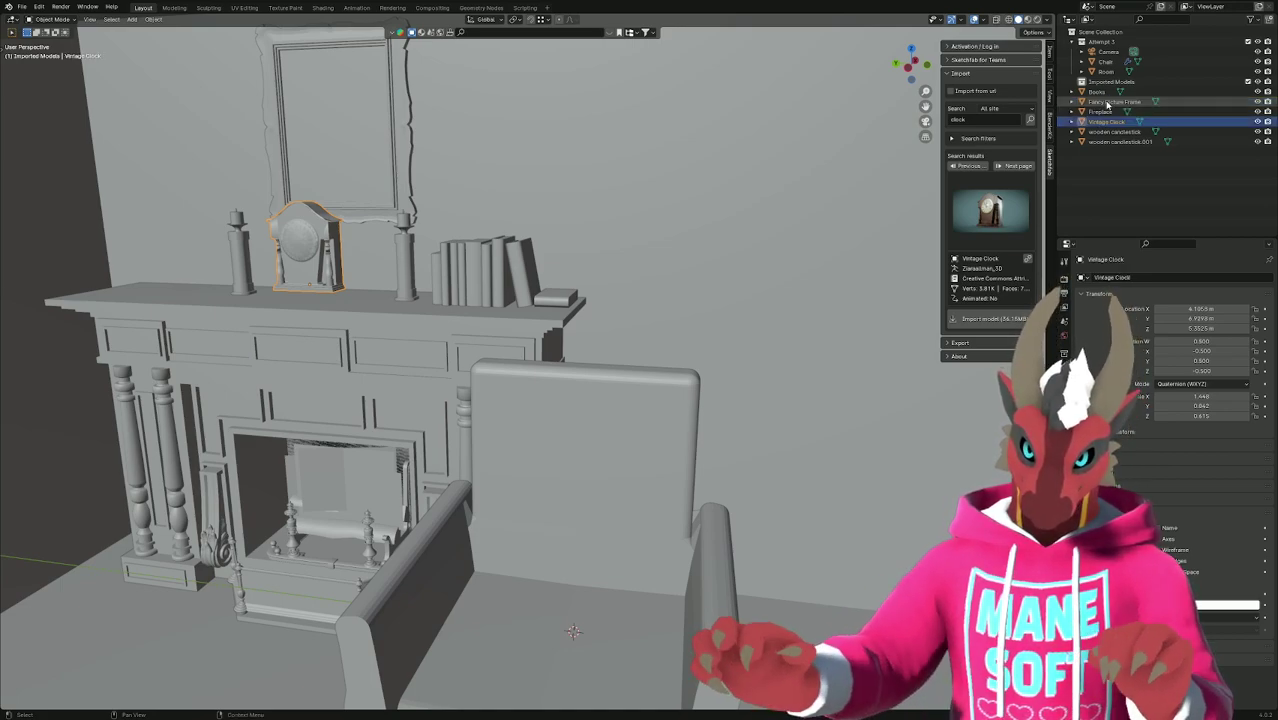
Align the Vintage Clock's center with the Fancy Picture Frame on the Y axis using Align Objects, relative to the active frame.
middle_drag(340, 263, 356, 229)
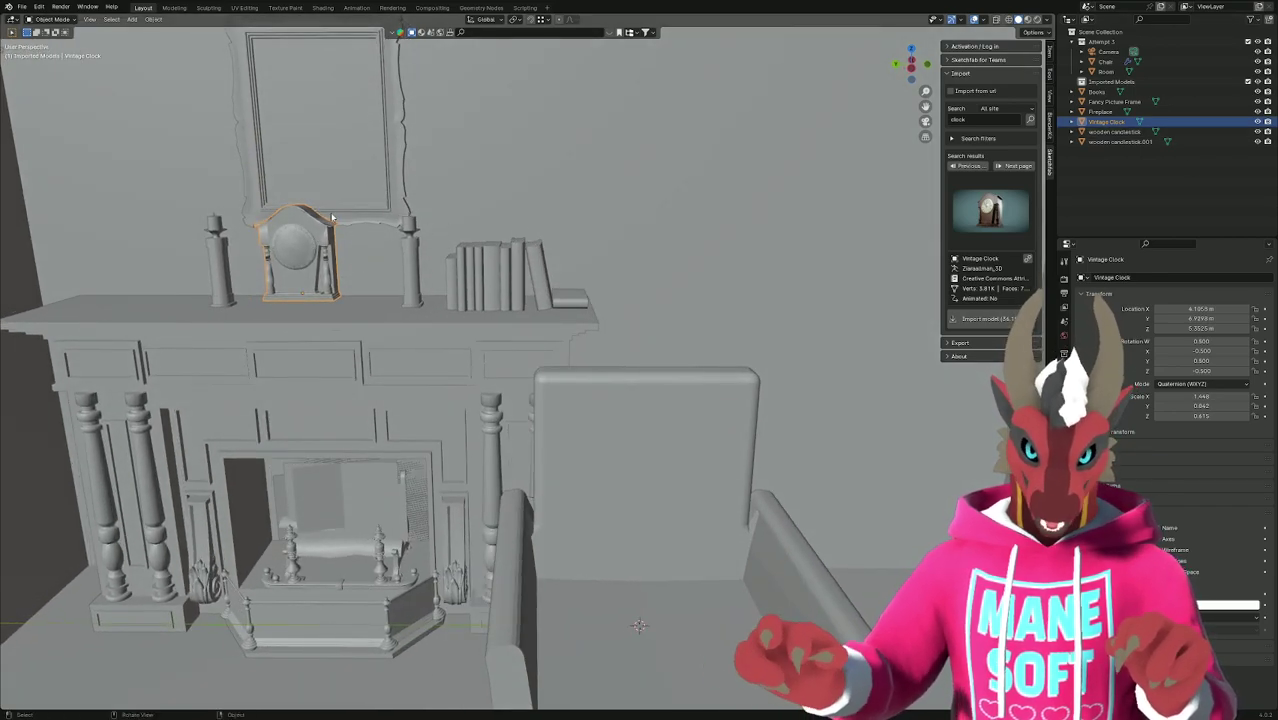
click(587, 188)
click(308, 250)
shift+click(350, 149)
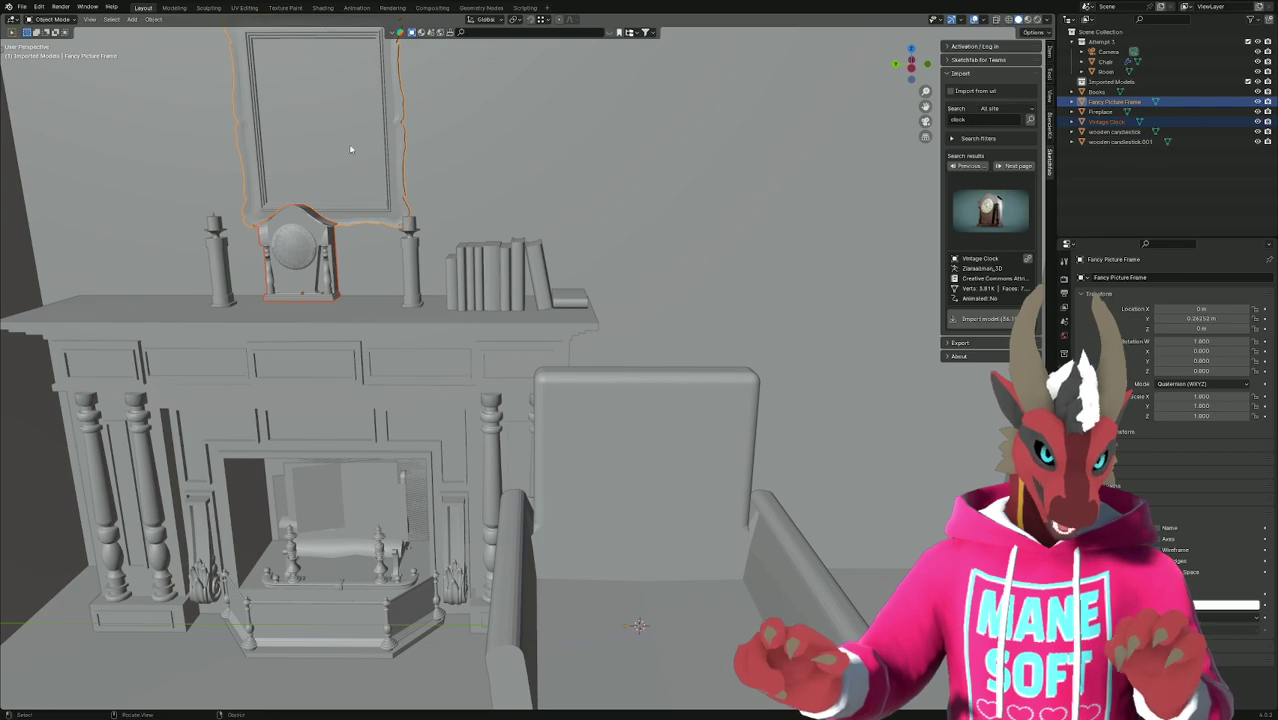
click(153, 19)
mouse_move(200, 31)
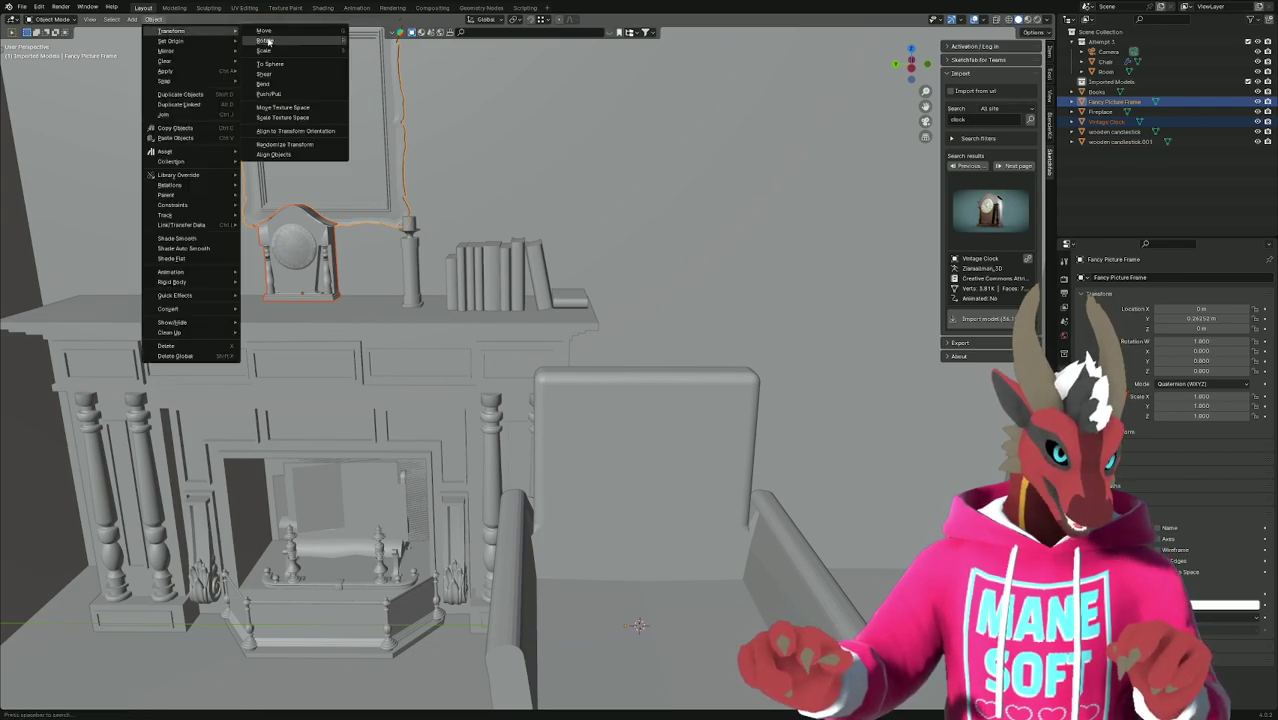
click(273, 155)
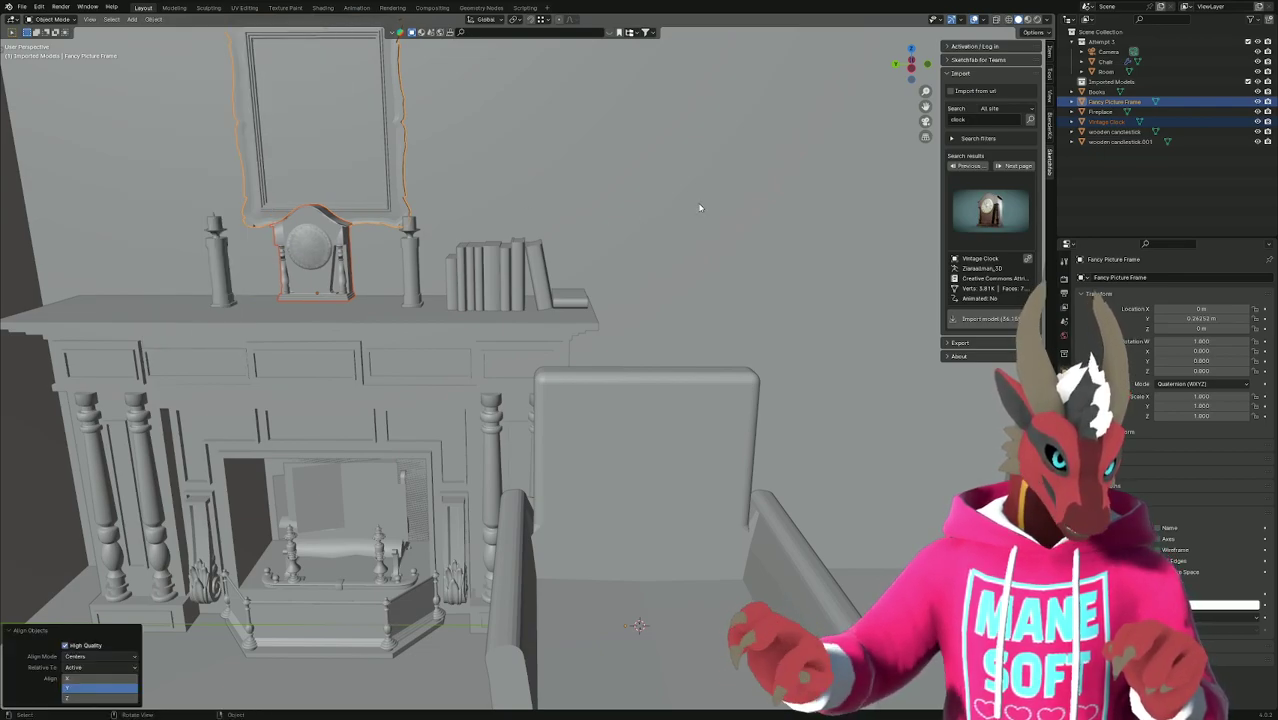
click(722, 251)
Move the Vintage Clock about -0.15 m along the X axis on the mantel, away from the wall.
middle_drag(722, 251, 625, 320)
click(1106, 121)
key(g)
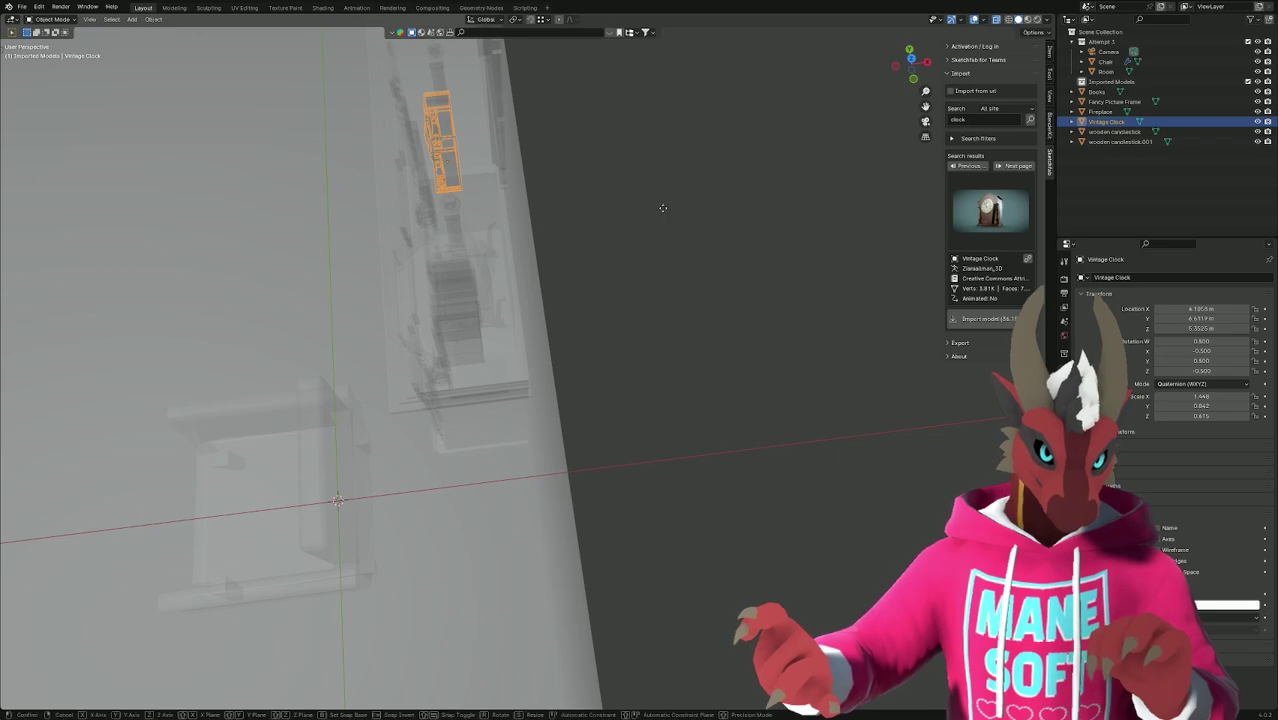
key(x)
click(654, 227)
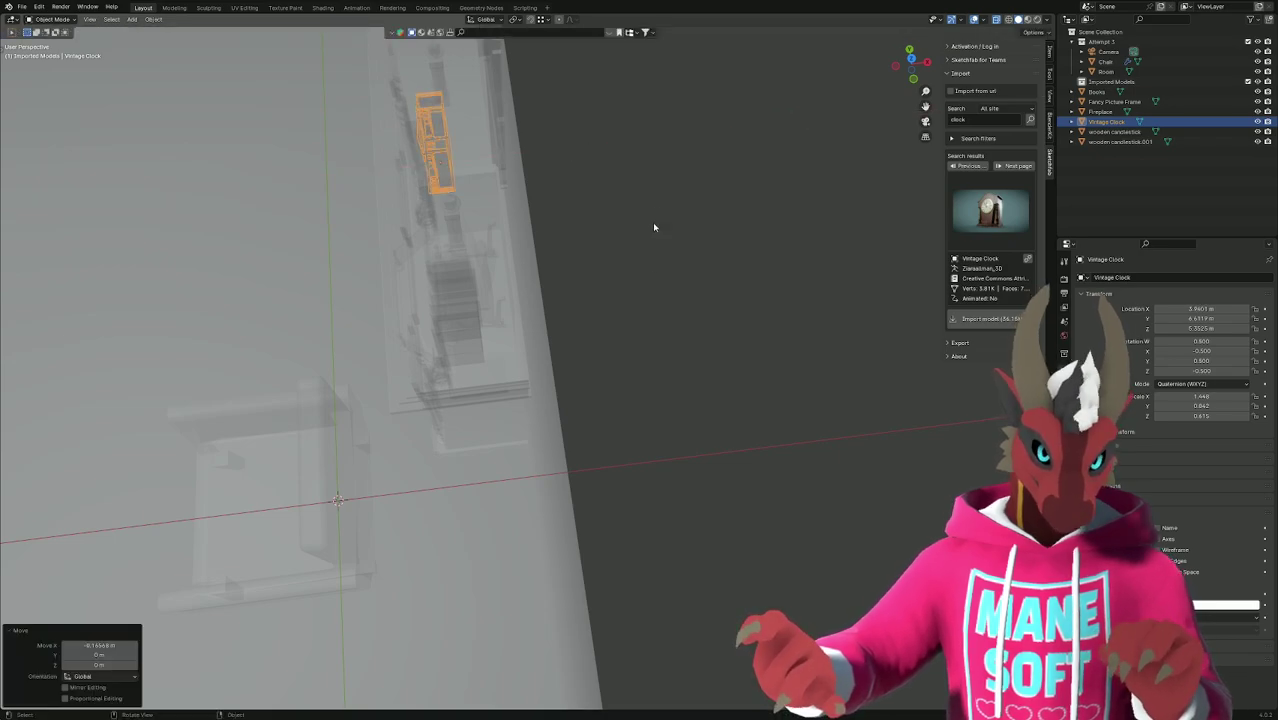
Examine the clock's placement and size on the mantel from several angles and through the scene camera.
middle_drag(654, 227, 742, 248)
scroll(742, 248, down, 3)
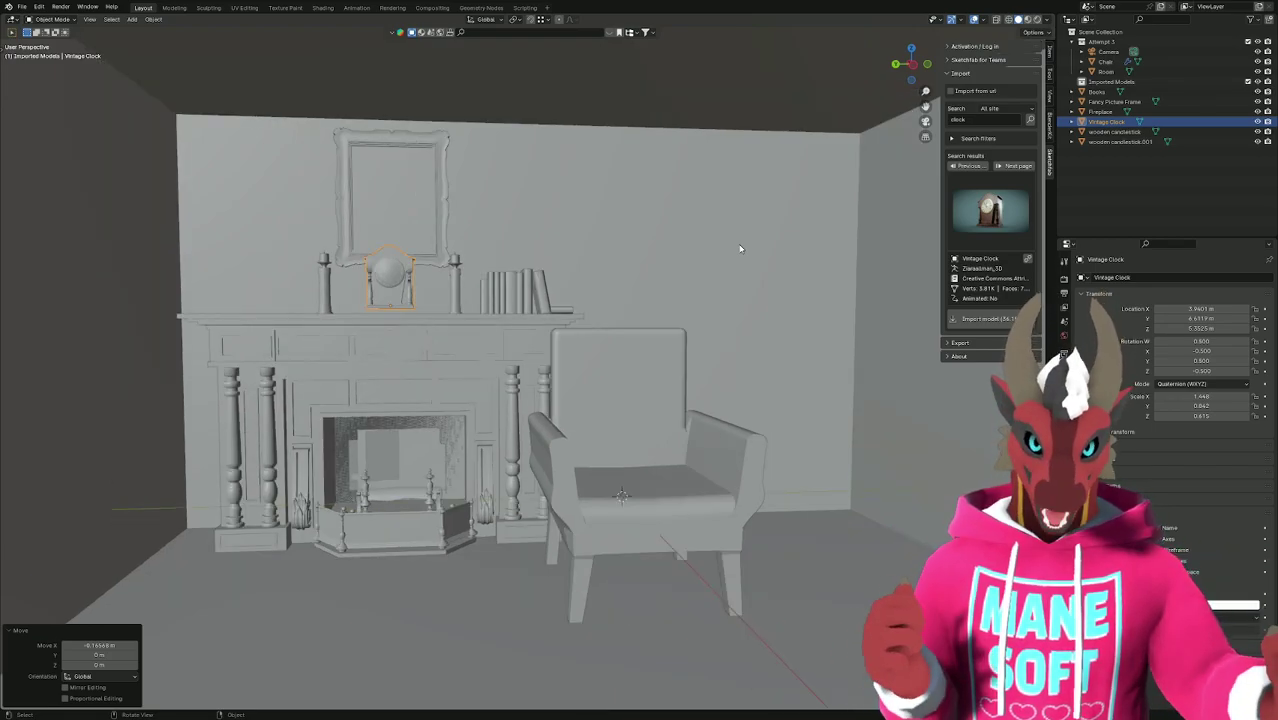
scroll(488, 303, up, 4)
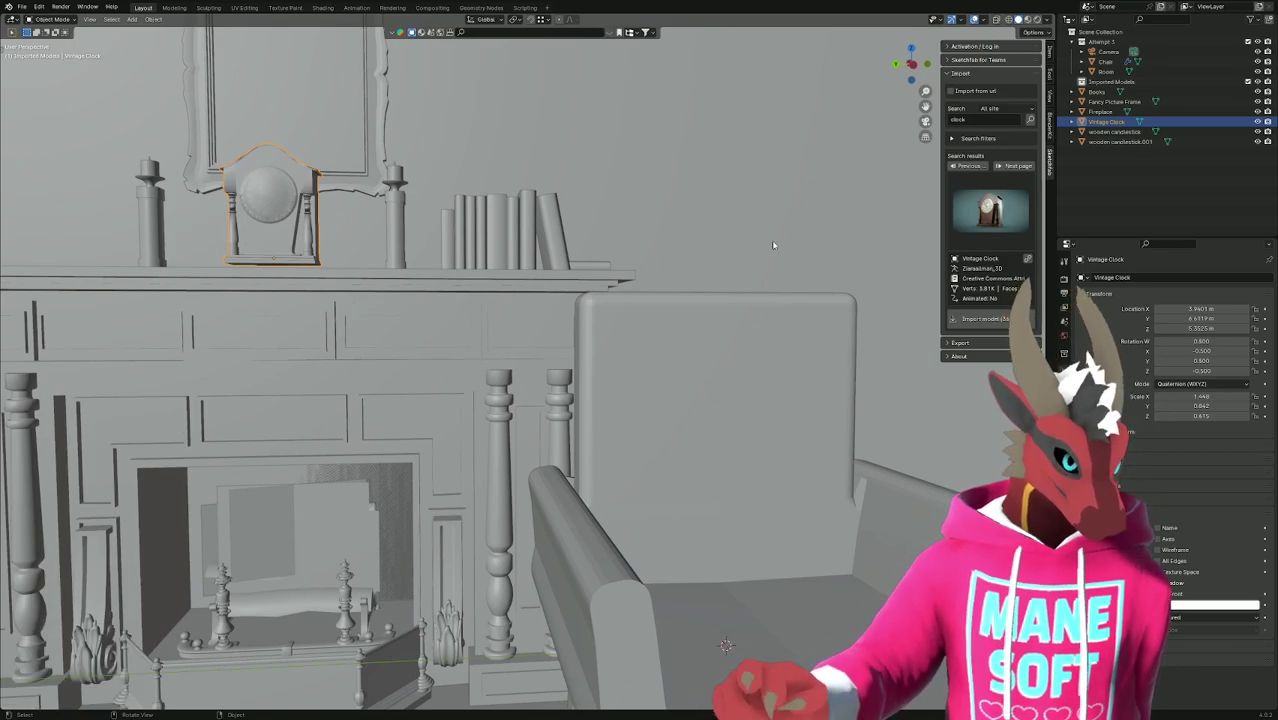
scroll(281, 265, up, 3)
shift+middle_drag(281, 265, 528, 351)
scroll(605, 364, up, 3)
scroll(528, 351, down, 5)
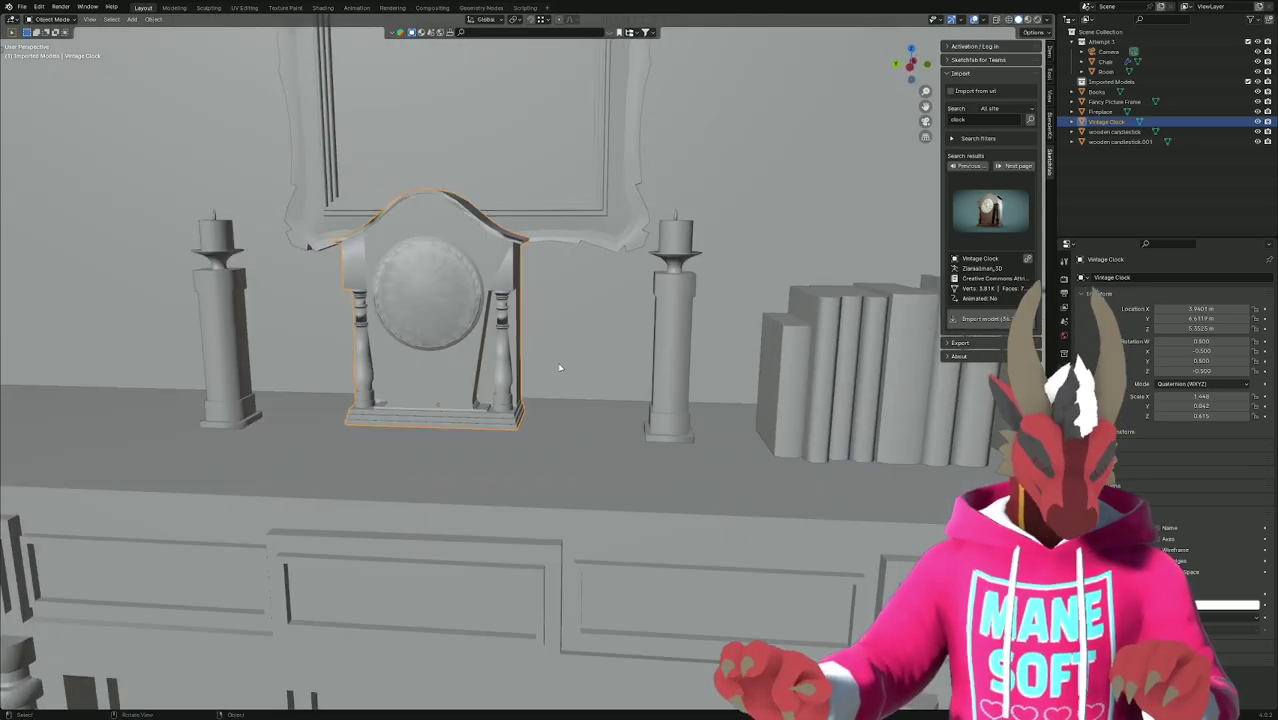
key(KP_0)
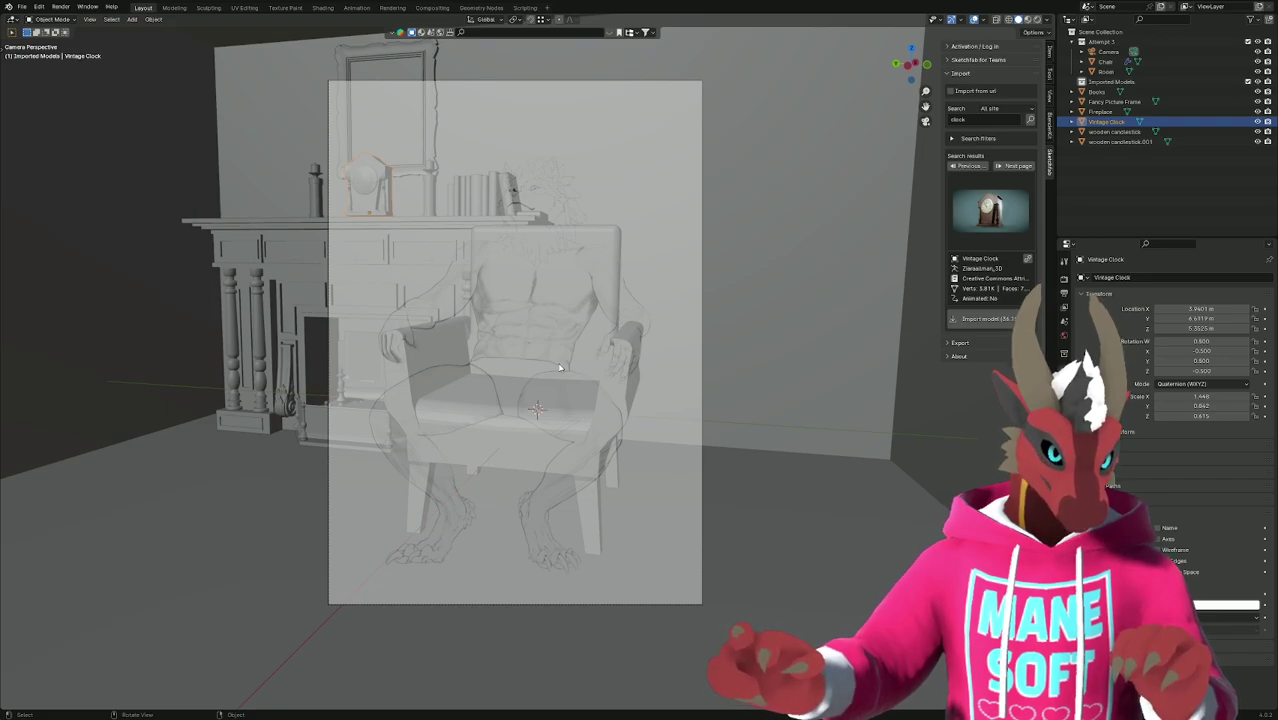
middle_drag(549, 372, 580, 370)
scroll(608, 369, up, 3)
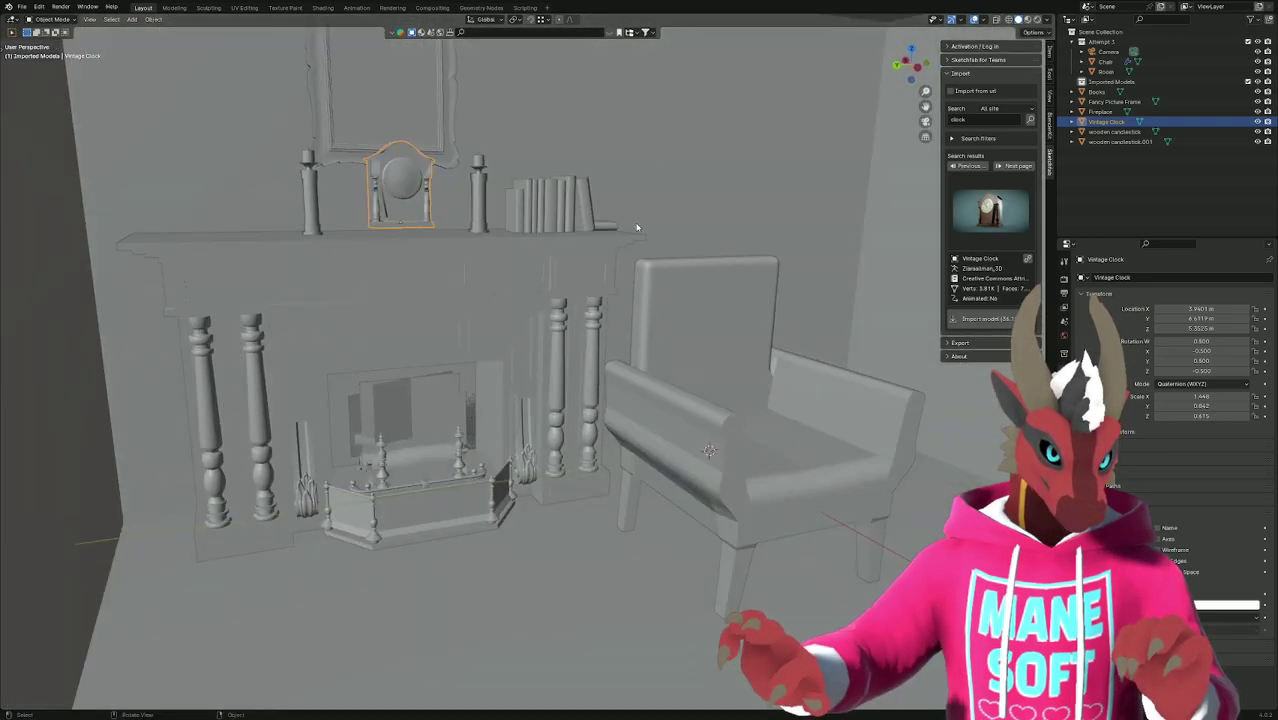
Scale the Vintage Clock down uniformly by a factor of about 0.559.
key(s)
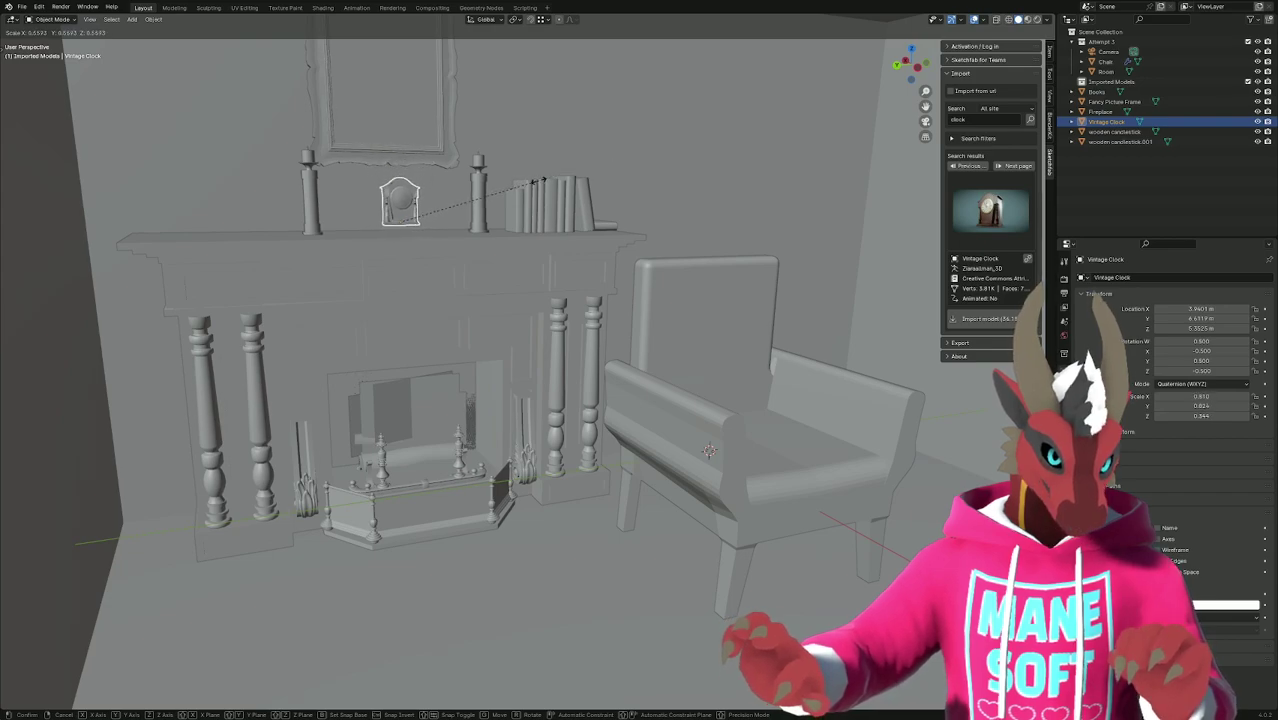
click(539, 184)
scroll(409, 167, up, 3)
shift+middle_drag(409, 167, 450, 297)
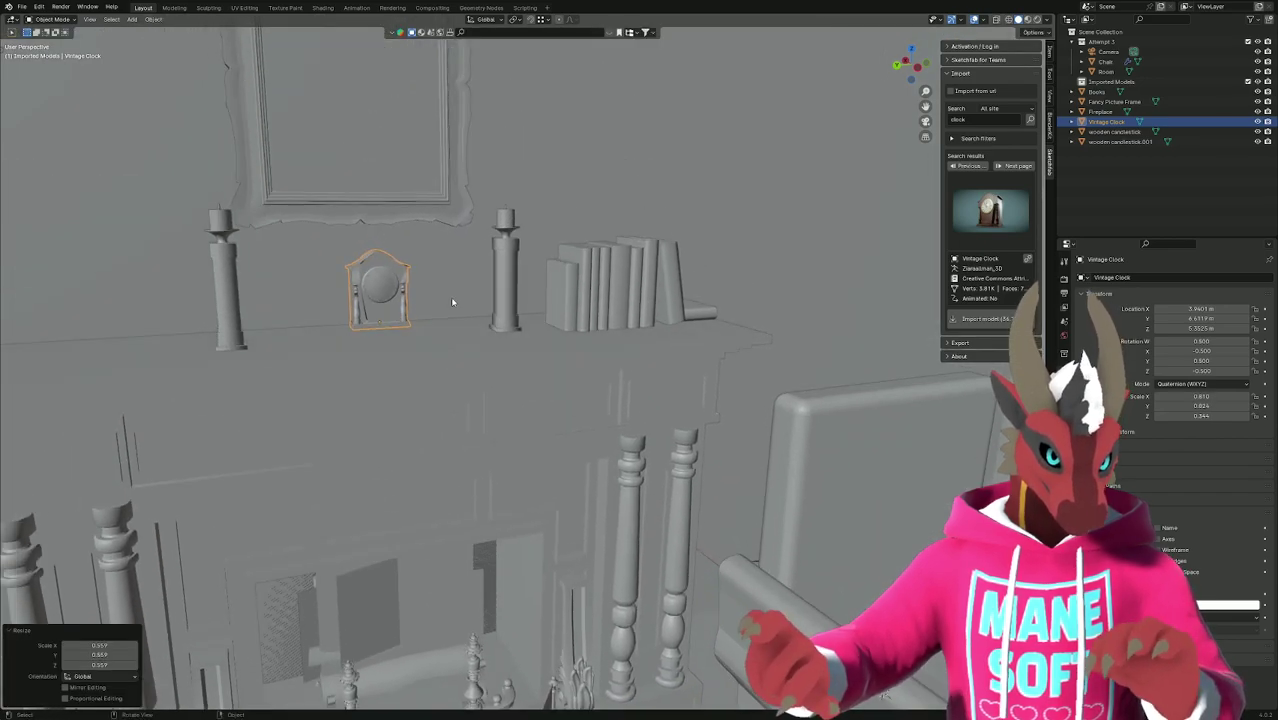
Lower the Vintage Clock about 0.2 m along Z toward the mantel in the left orthographic view.
key(g)
click(452, 302)
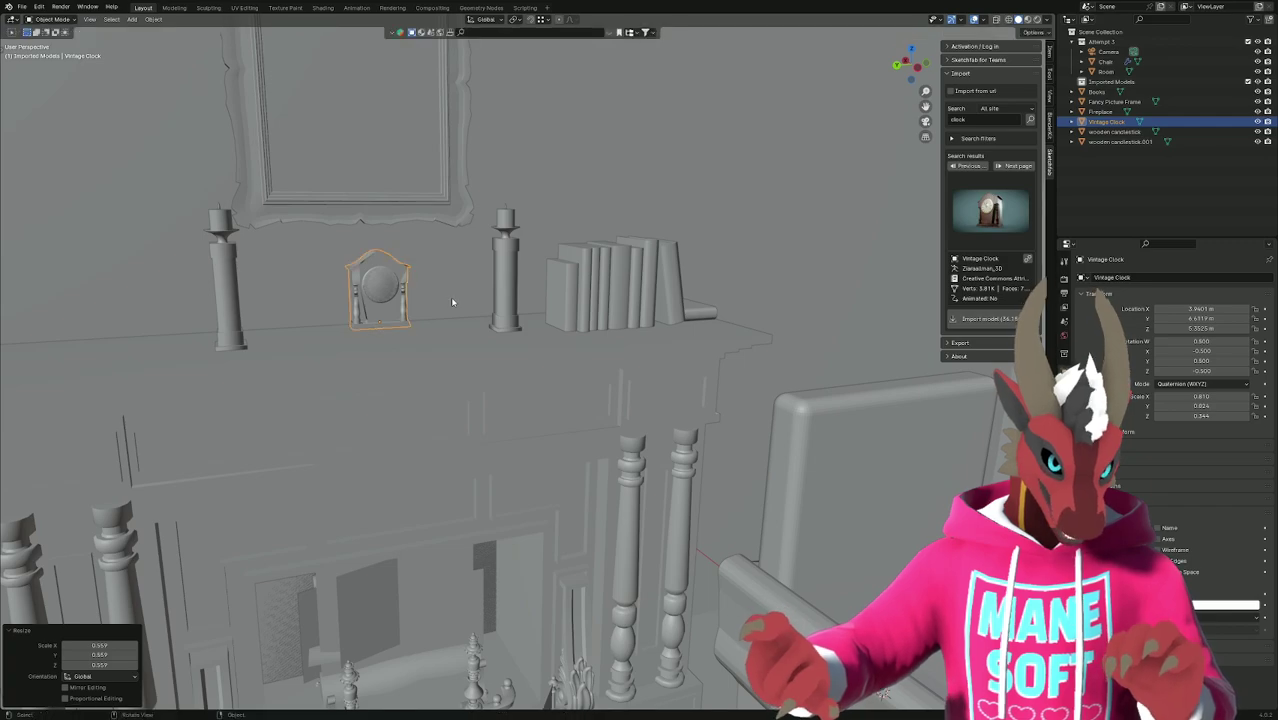
key(ctrl+KP_1)
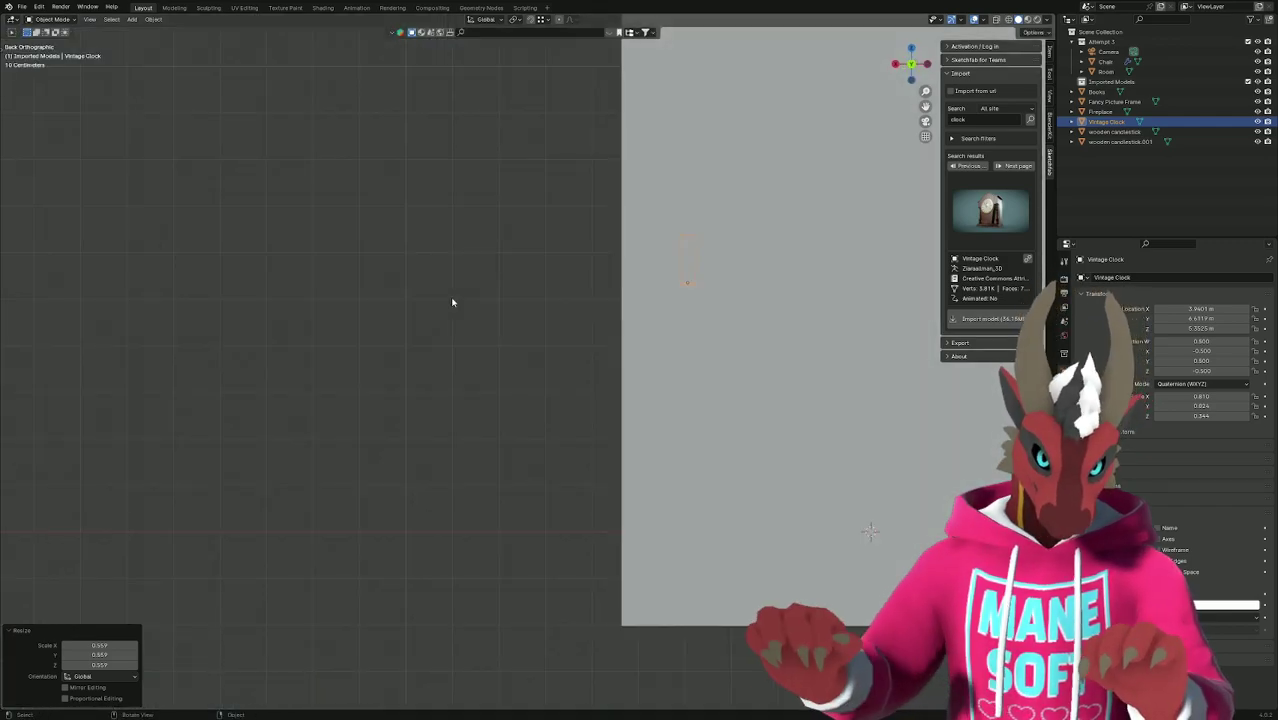
key(ctrl+KP_3)
key(g)
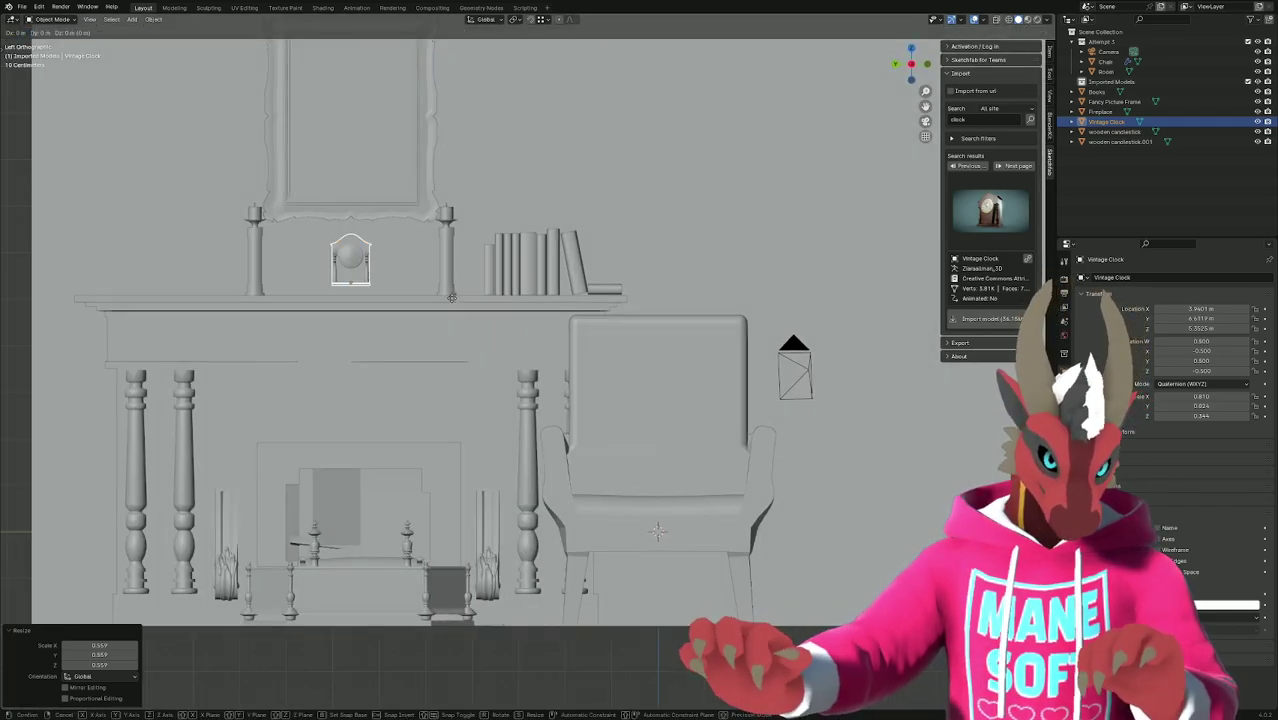
key(z)
click(428, 308)
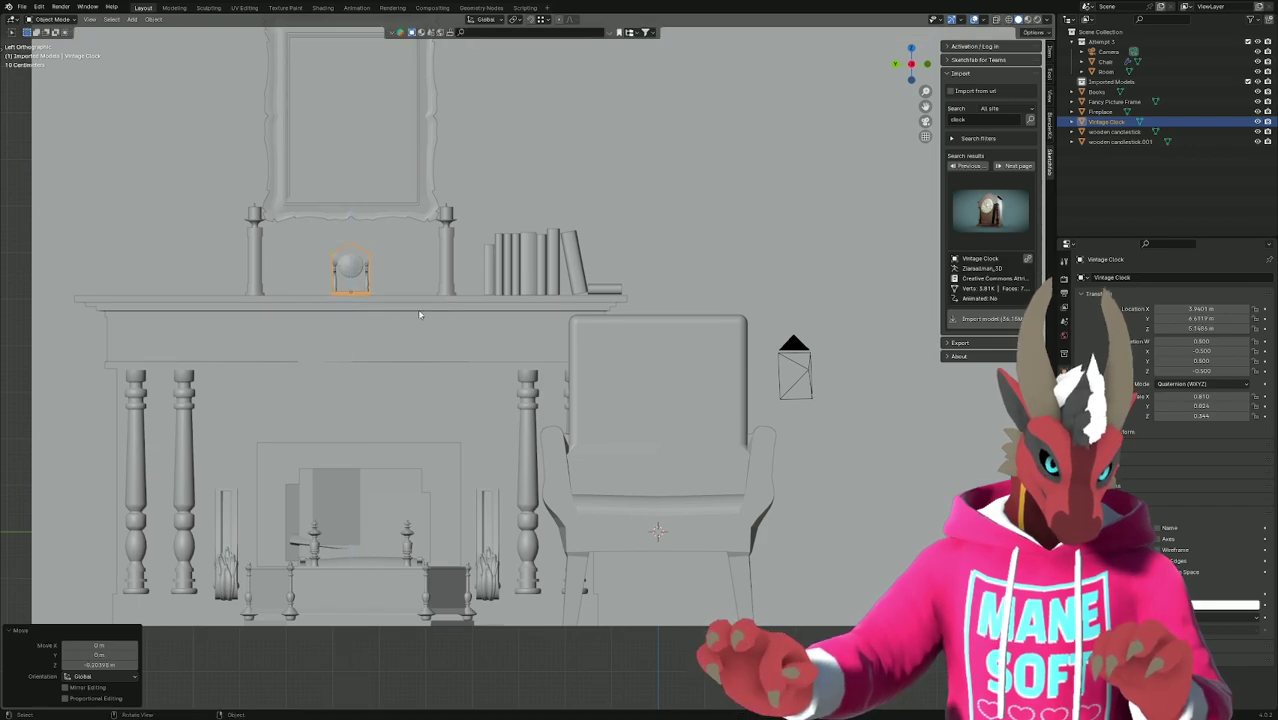
Lower the clock about 0.007 m along Z to rest its base on the mantel surface, checking the contact with X-ray.
scroll(422, 308, up, 5)
shift+middle_drag(314, 277, 424, 379)
scroll(327, 344, up, 3)
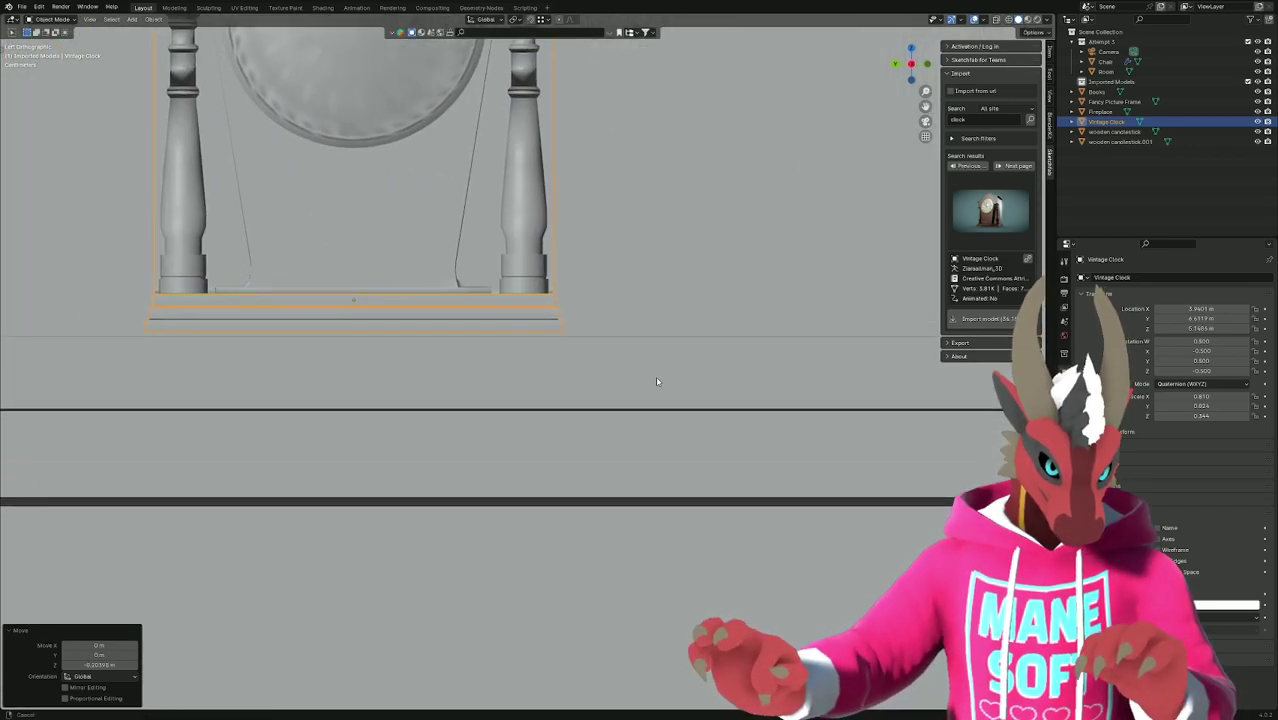
scroll(424, 379, up, 4)
key(alt+z)
key(g)
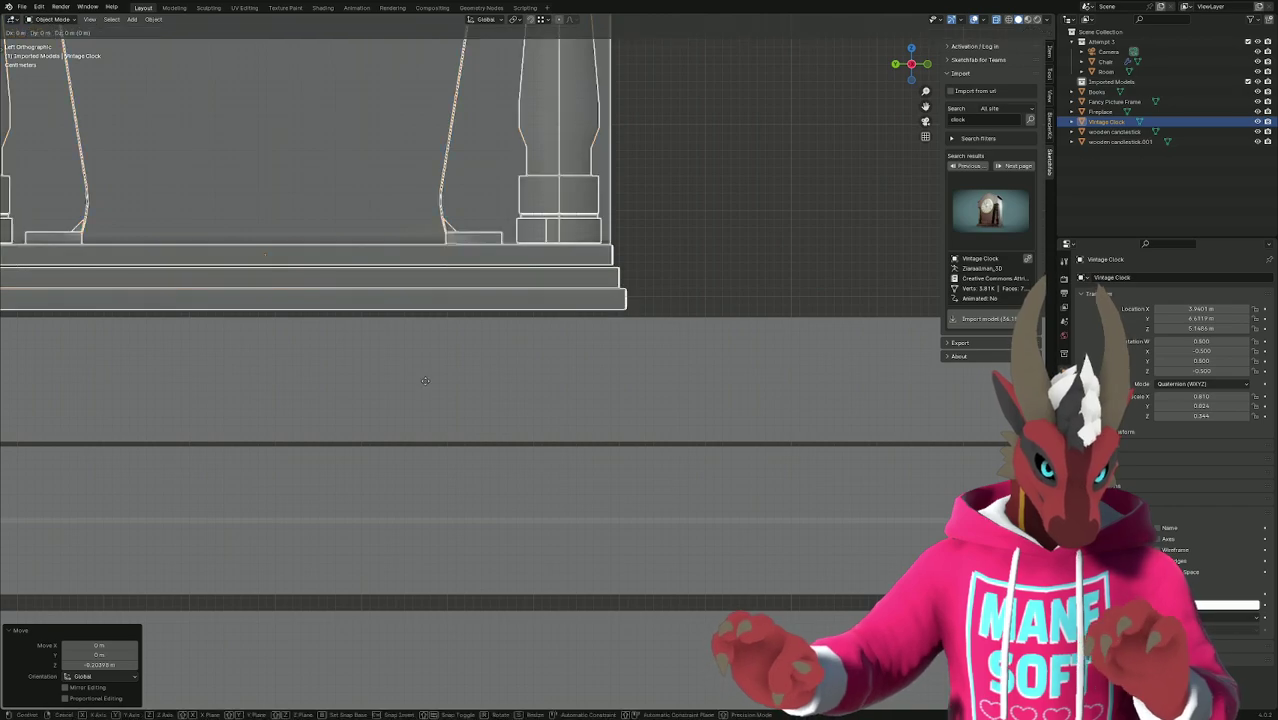
key(z)
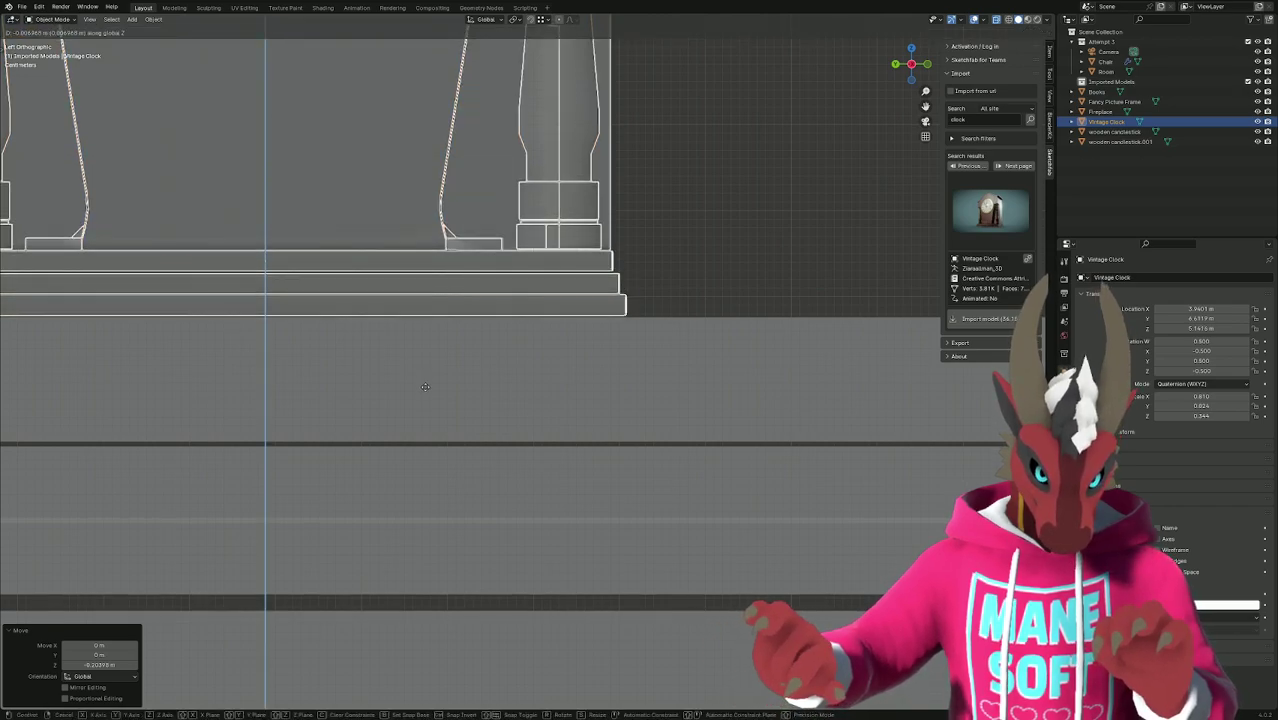
click(425, 387)
scroll(425, 387, down, 7)
key(alt+z)
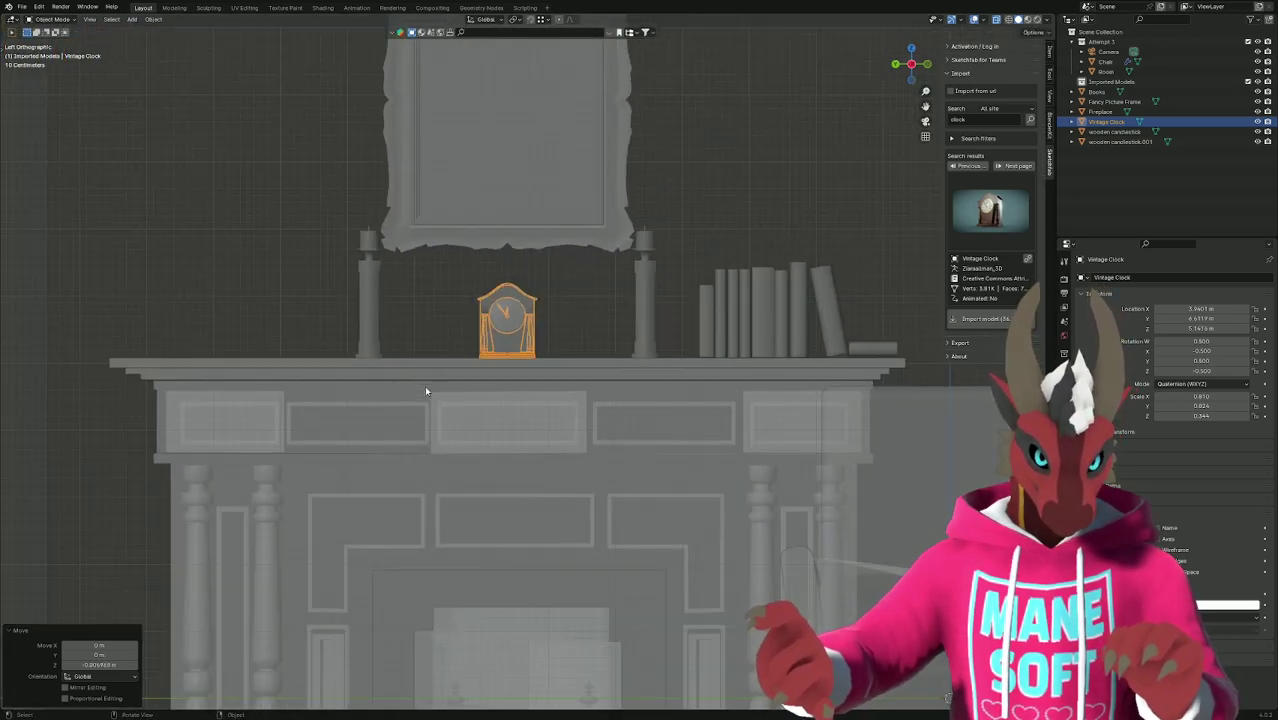
scroll(494, 322, up, 8)
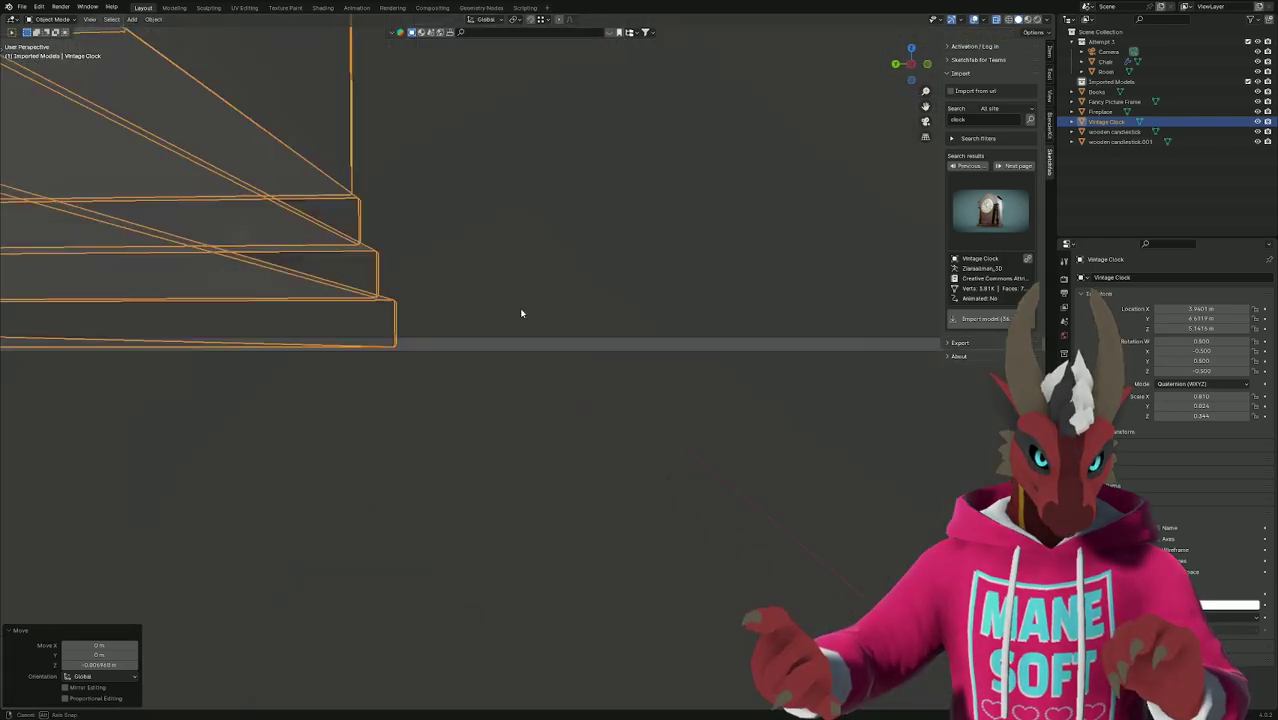
middle_drag(522, 313, 522, 318)
scroll(522, 318, down, 6)
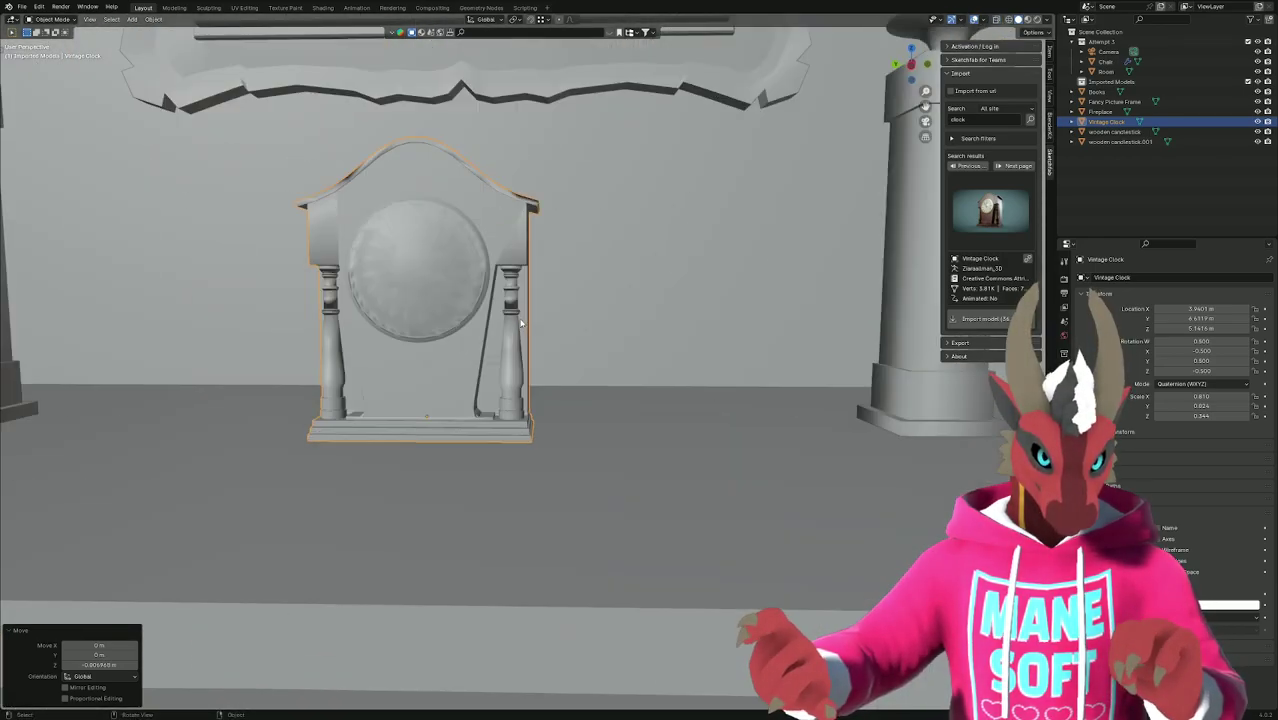
Open the Vintage Clock mesh in Edit Mode and examine its dial and the hands hidden behind it.
click(429, 282)
key(alt+z)
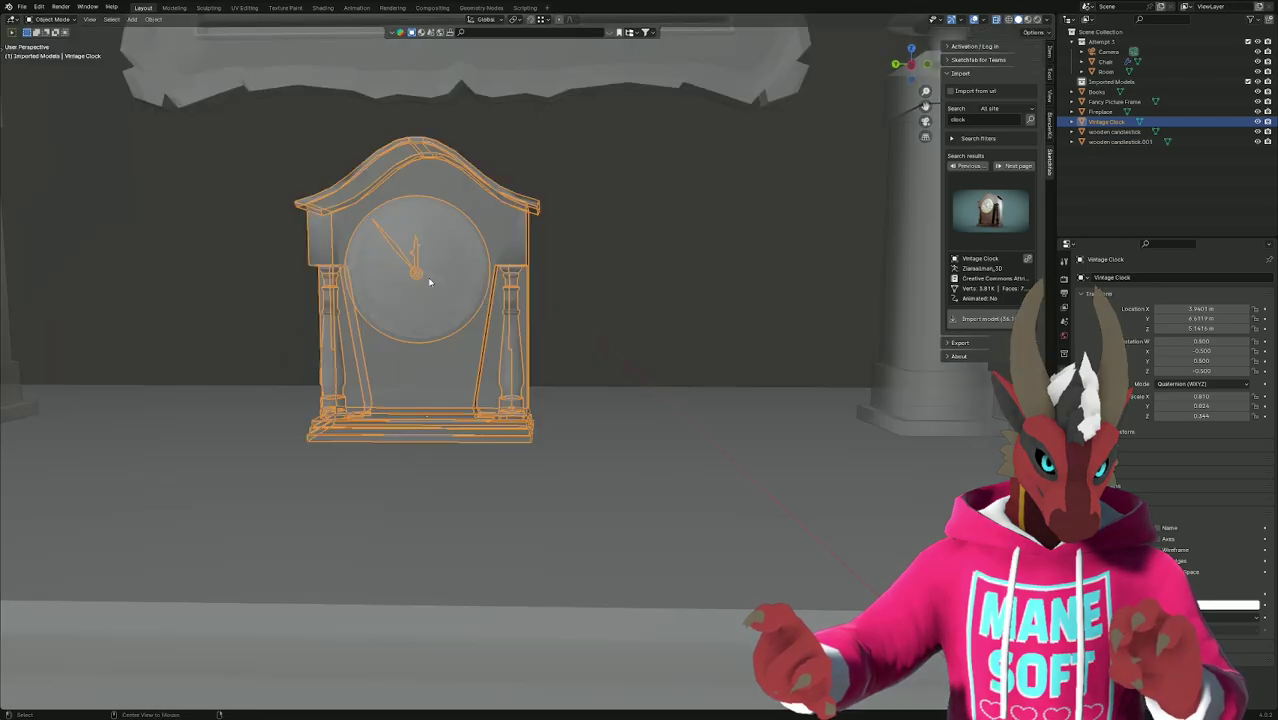
key(KP_Decimal)
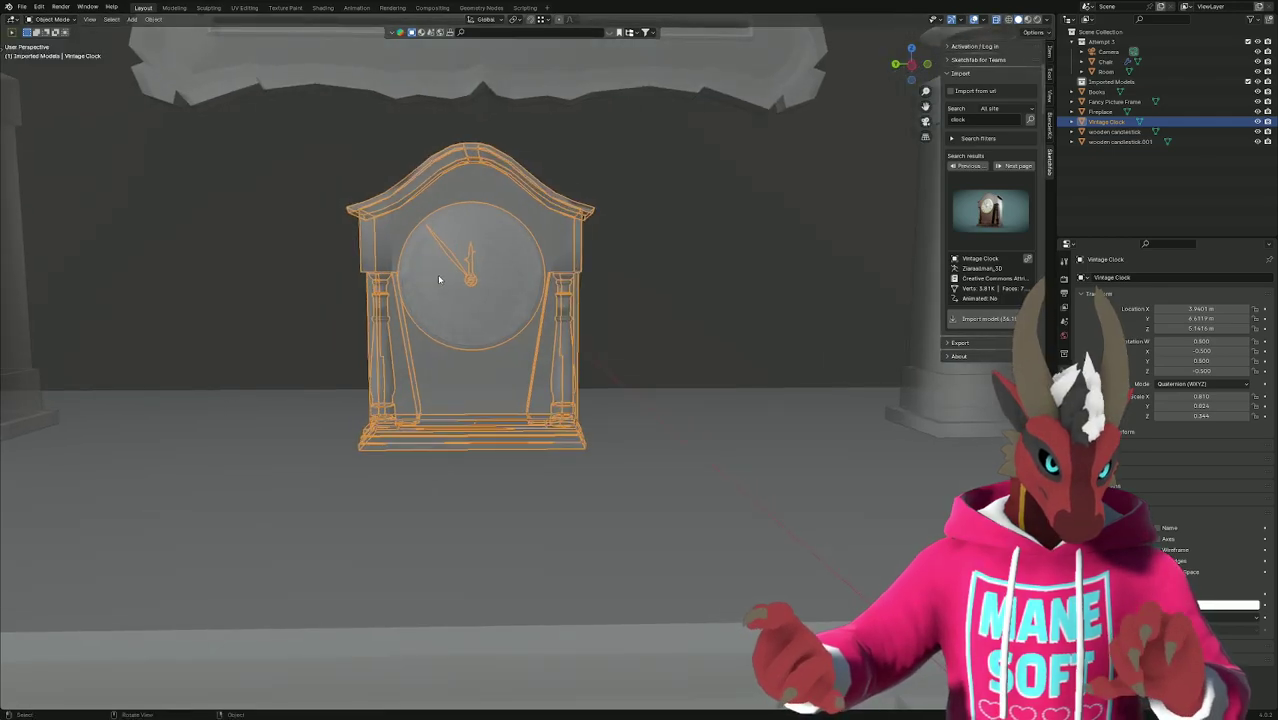
key(Tab)
middle_drag(438, 279, 496, 315)
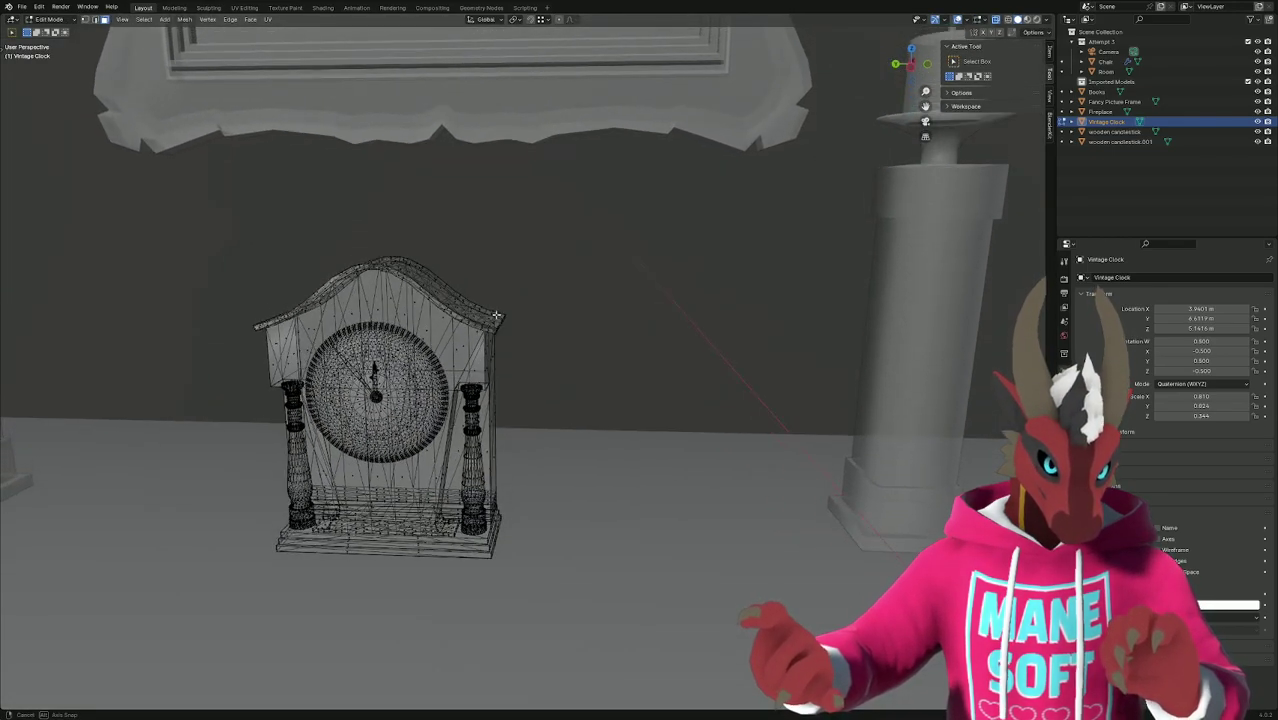
key(Escape)
scroll(496, 315, down, 3)
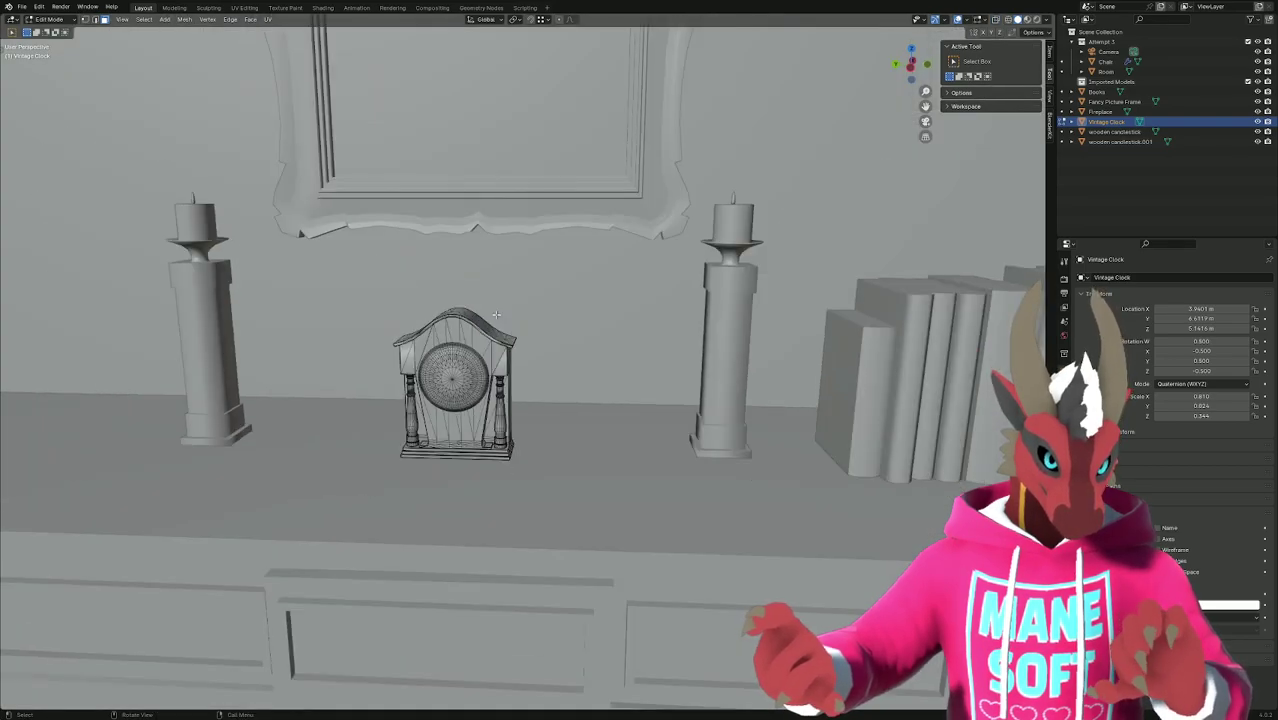
scroll(496, 315, up, 5)
middle_drag(465, 331, 444, 337)
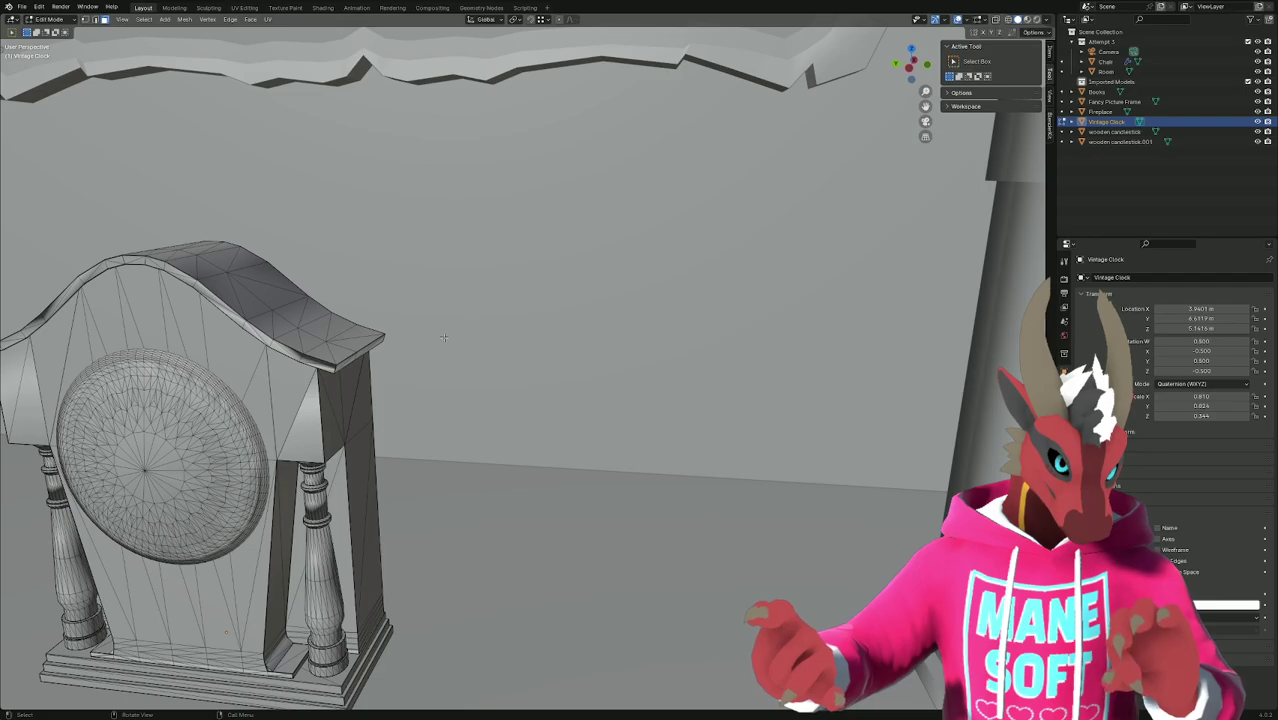
Select the clock dial's linked faces delimited by seam with X-ray on, and examine how the hands sit relative to the dial.
key(alt+z)
key(KP_Decimal)
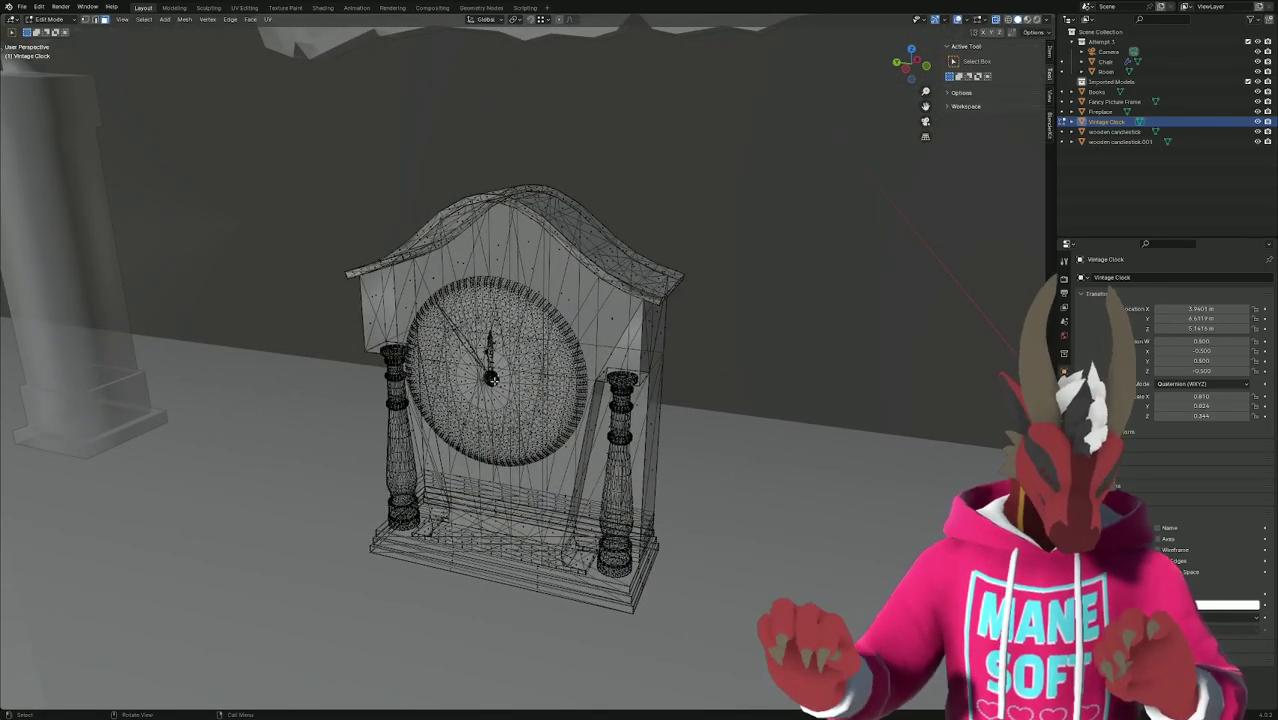
key(KP_Decimal)
scroll(491, 378, down, 4)
middle_drag(491, 378, 365, 386)
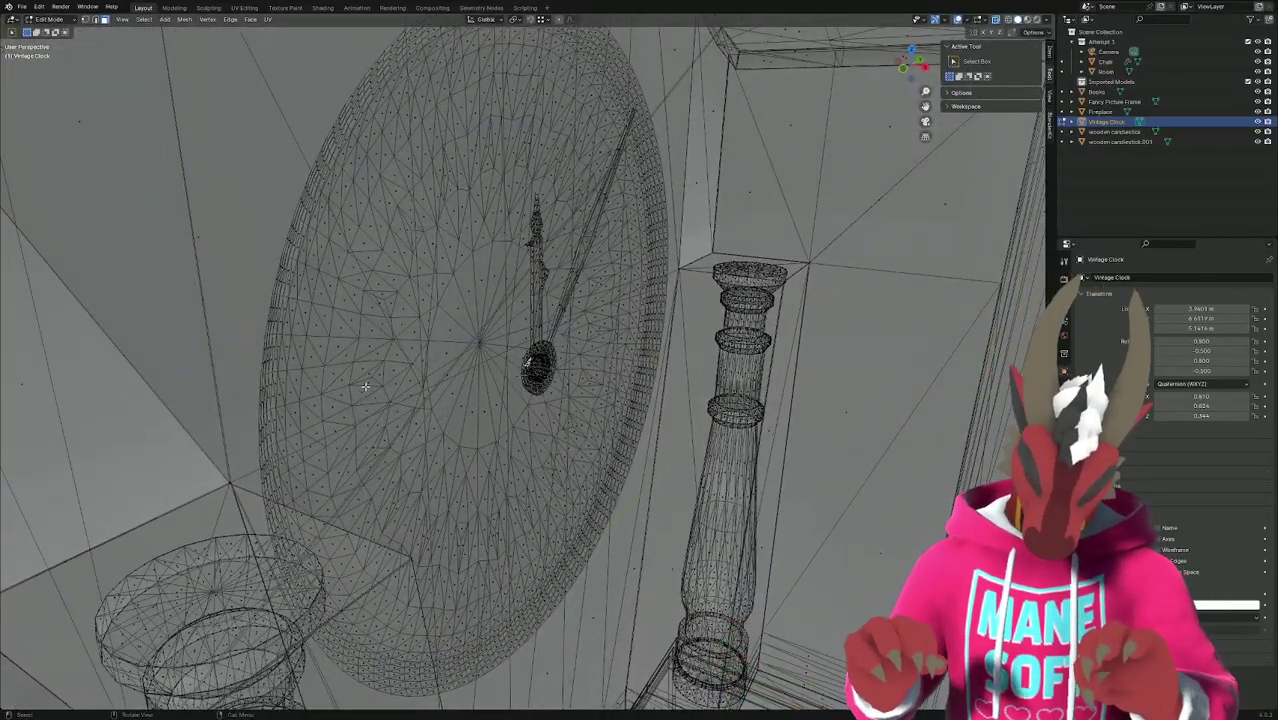
key(ctrl+l)
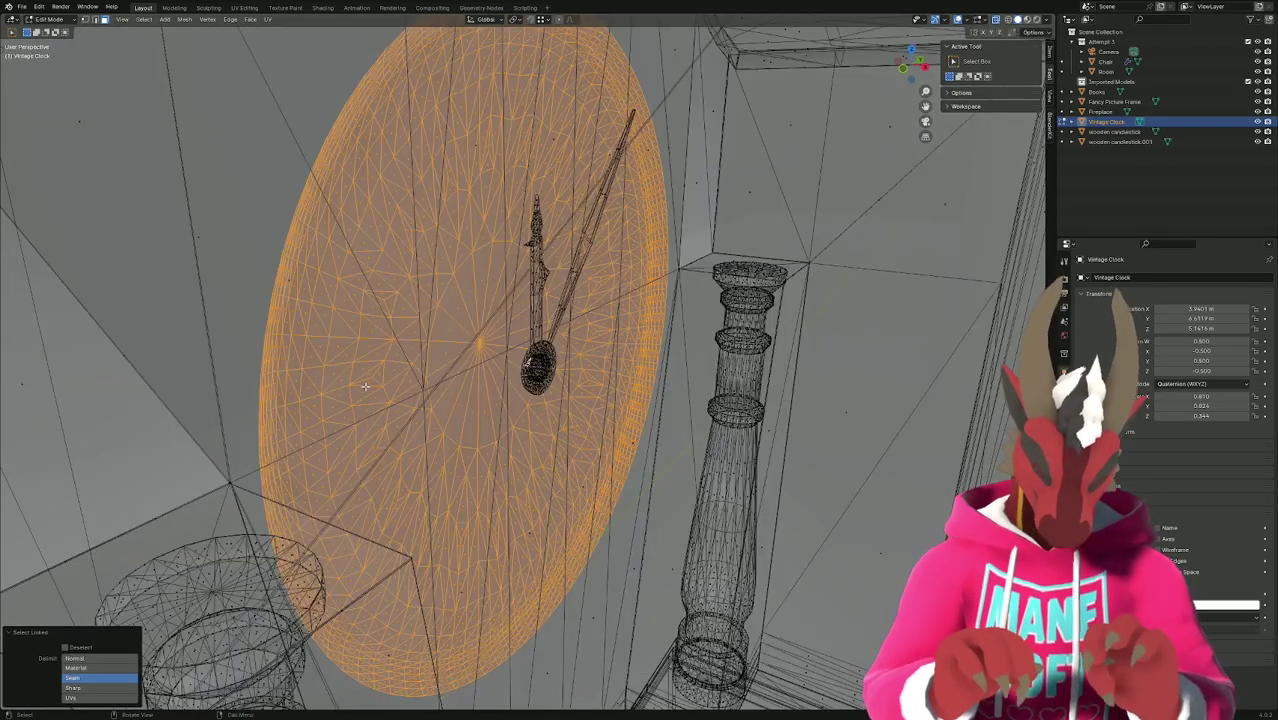
mouse_move(557, 357)
middle_down()
mouse_move(627, 387)
mouse_move(596, 366)
middle_up()
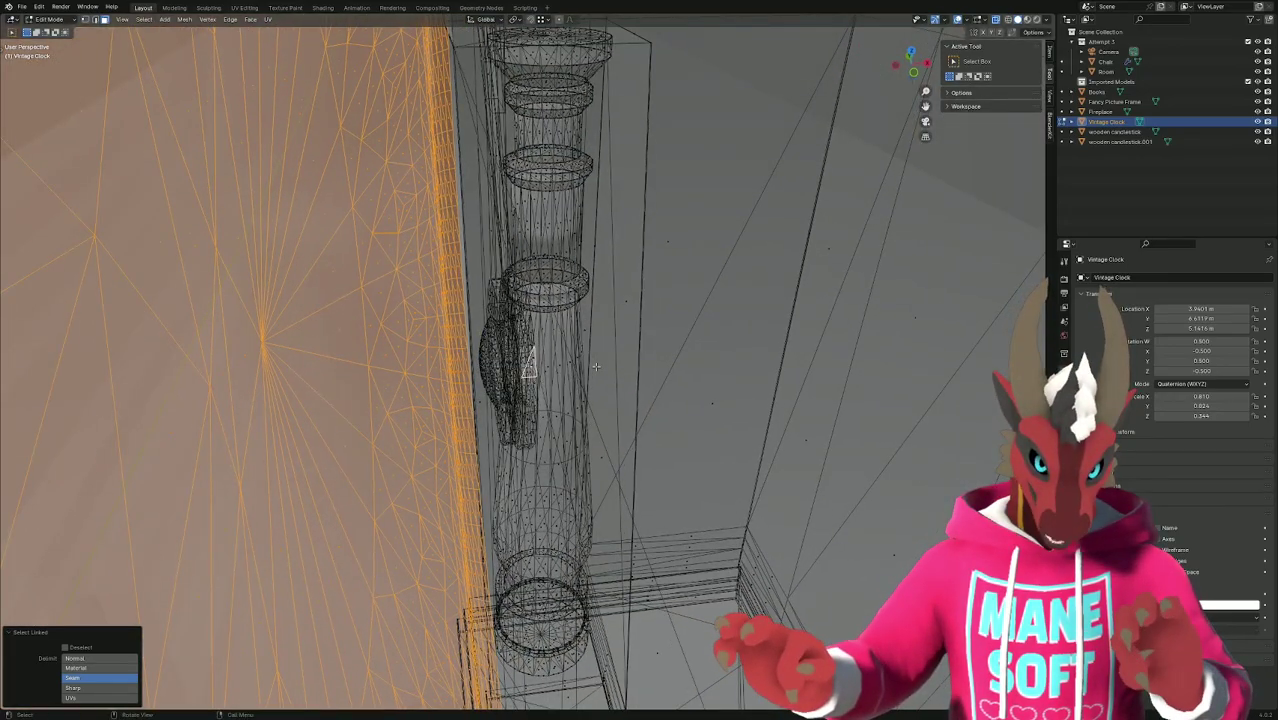
Turn off the see-through display and return the Vintage Clock to Object Mode.
key(shift+z)
key(KP_Decimal)
scroll(596, 366, down, 8)
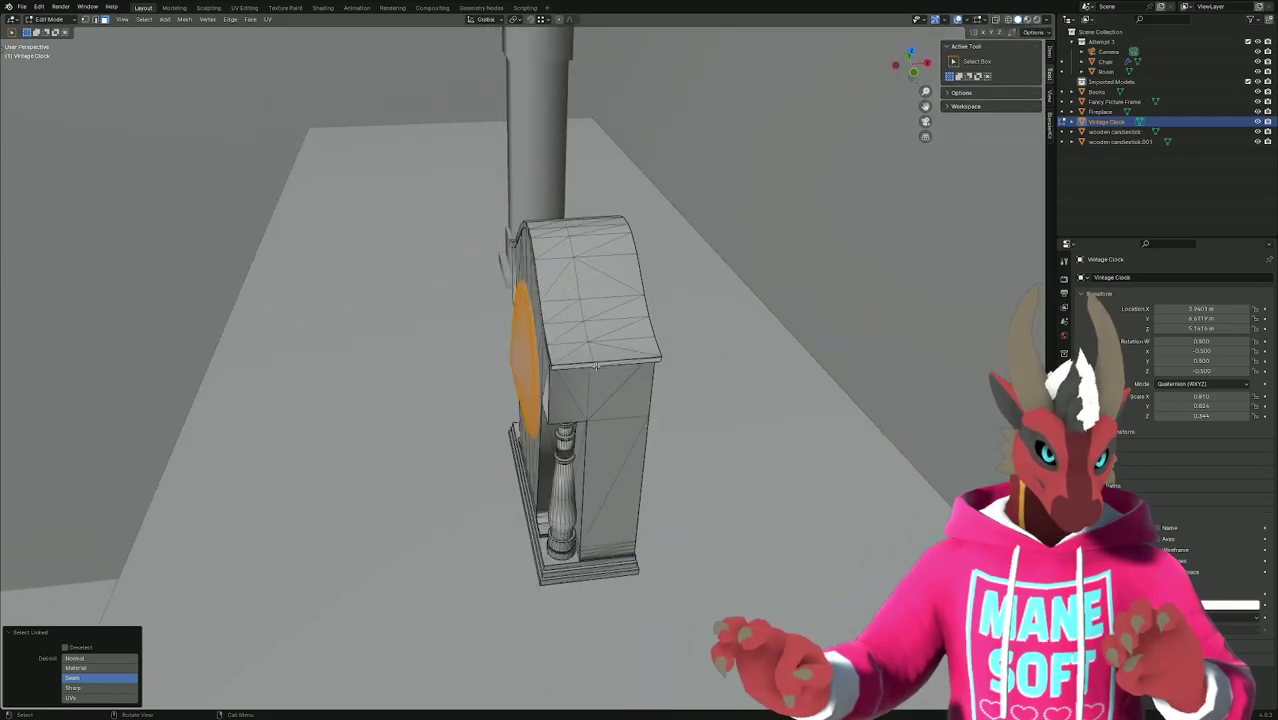
key(Tab)
middle_drag(596, 366, 693, 365)
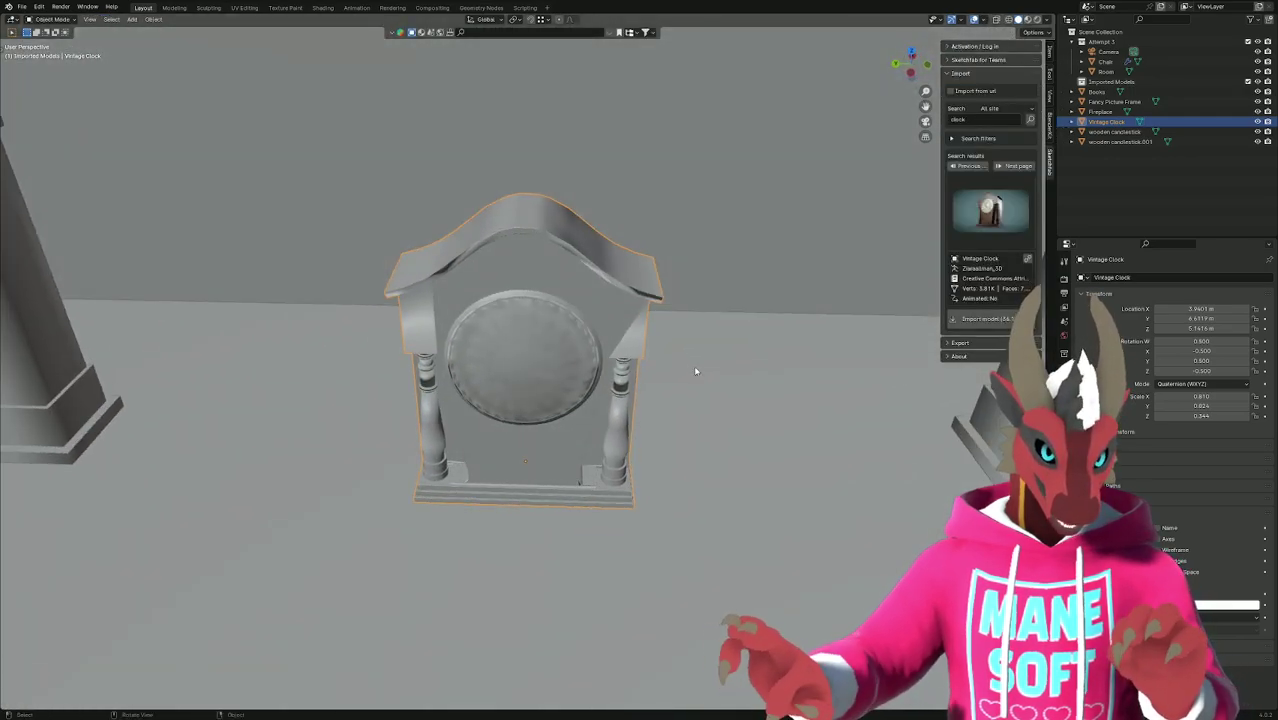
Inspect the clock's dial and hands in Rendered shading and return to Solid shading.
key(z)
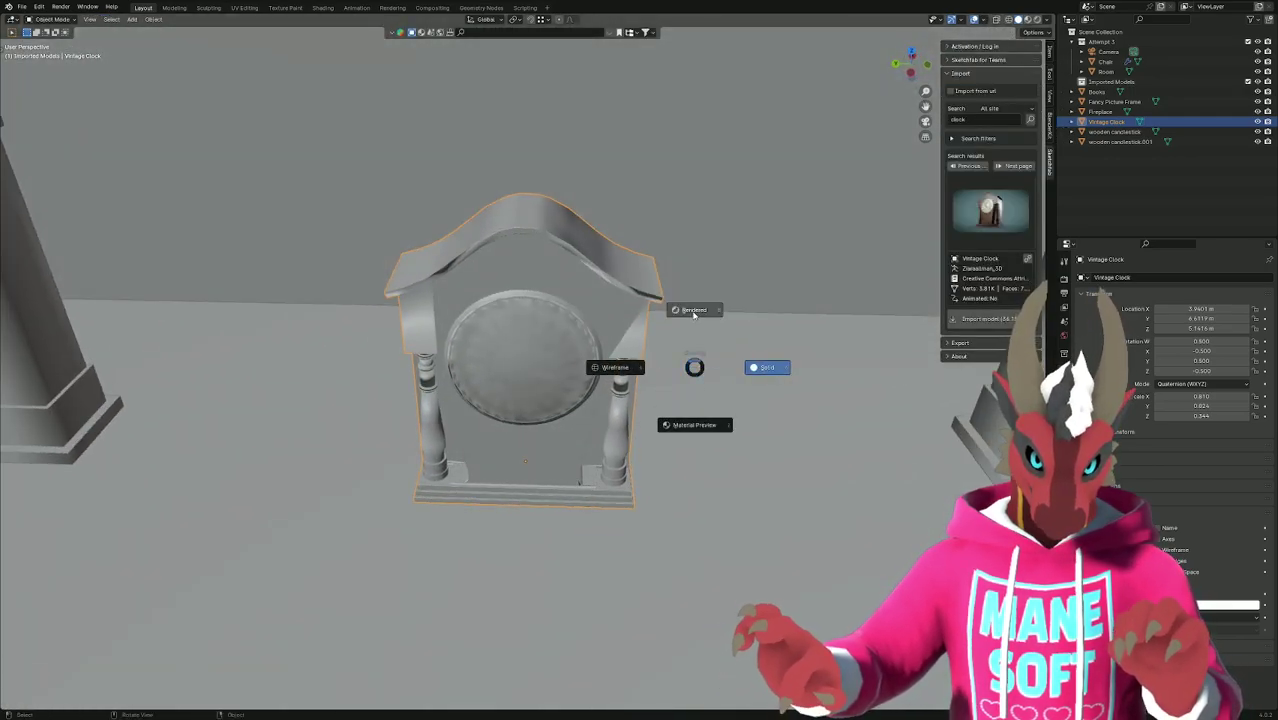
click(667, 360)
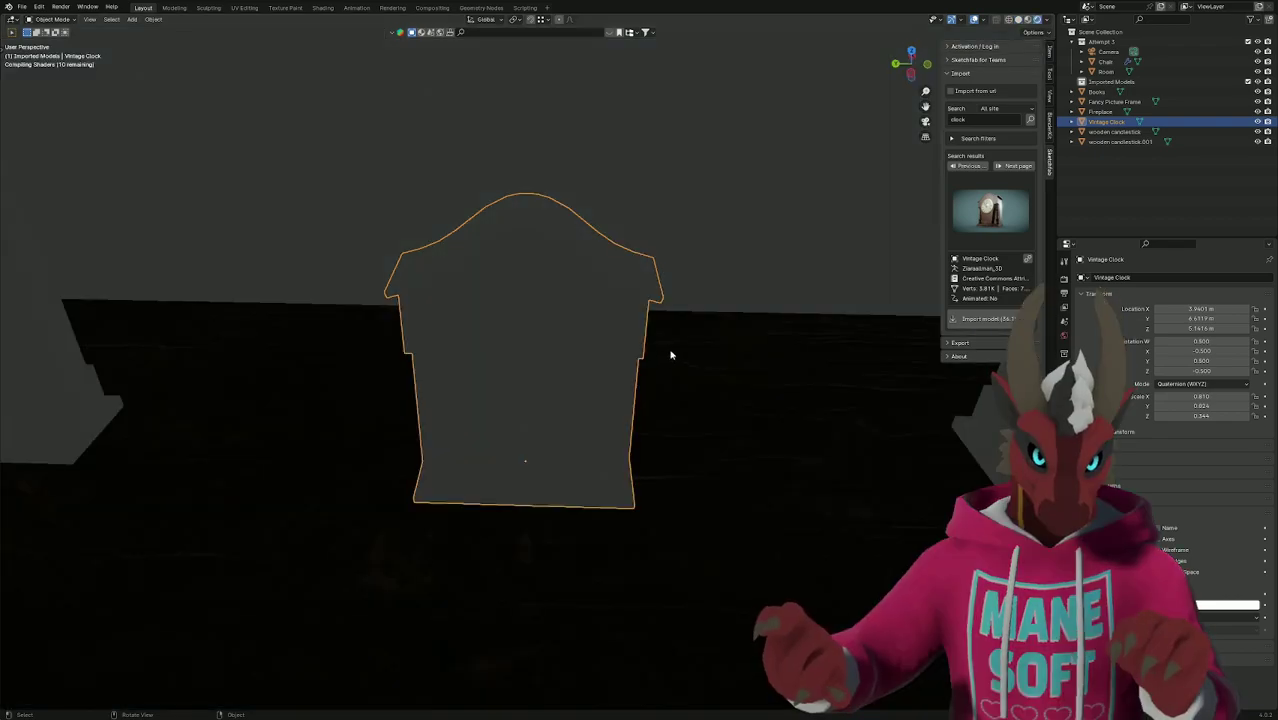
middle_drag(708, 351, 756, 333)
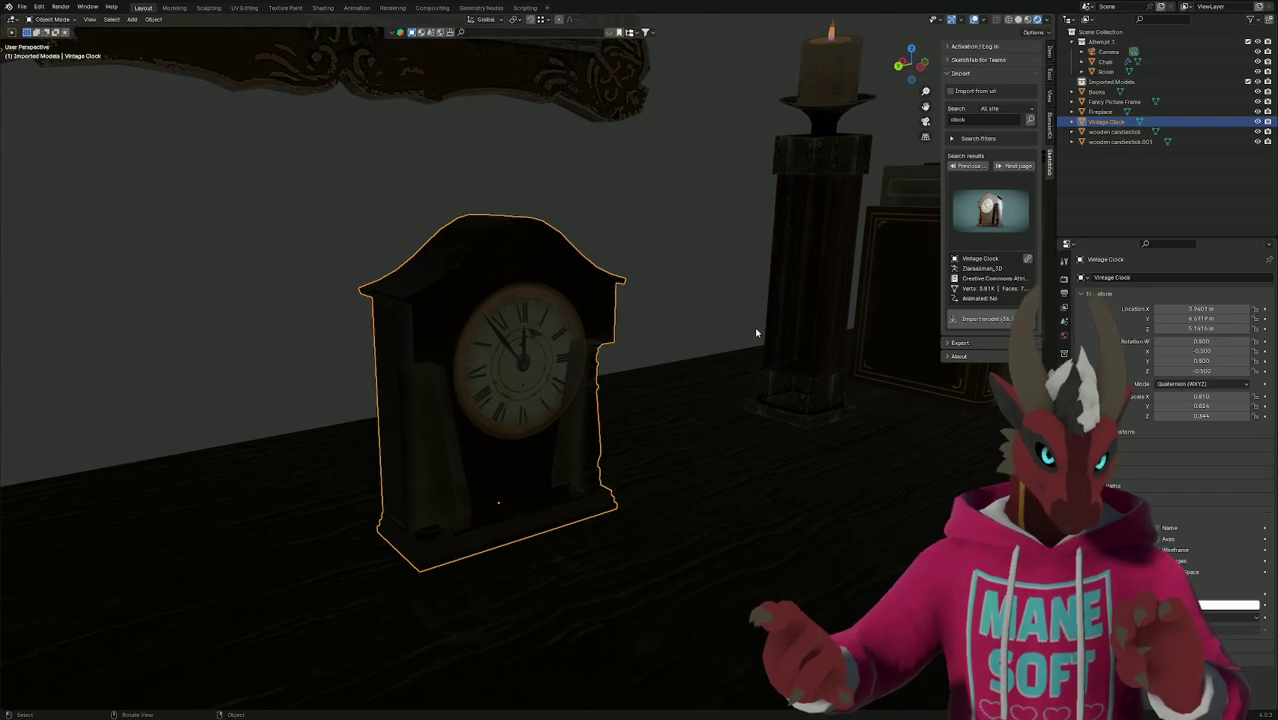
key(z)
click(829, 336)
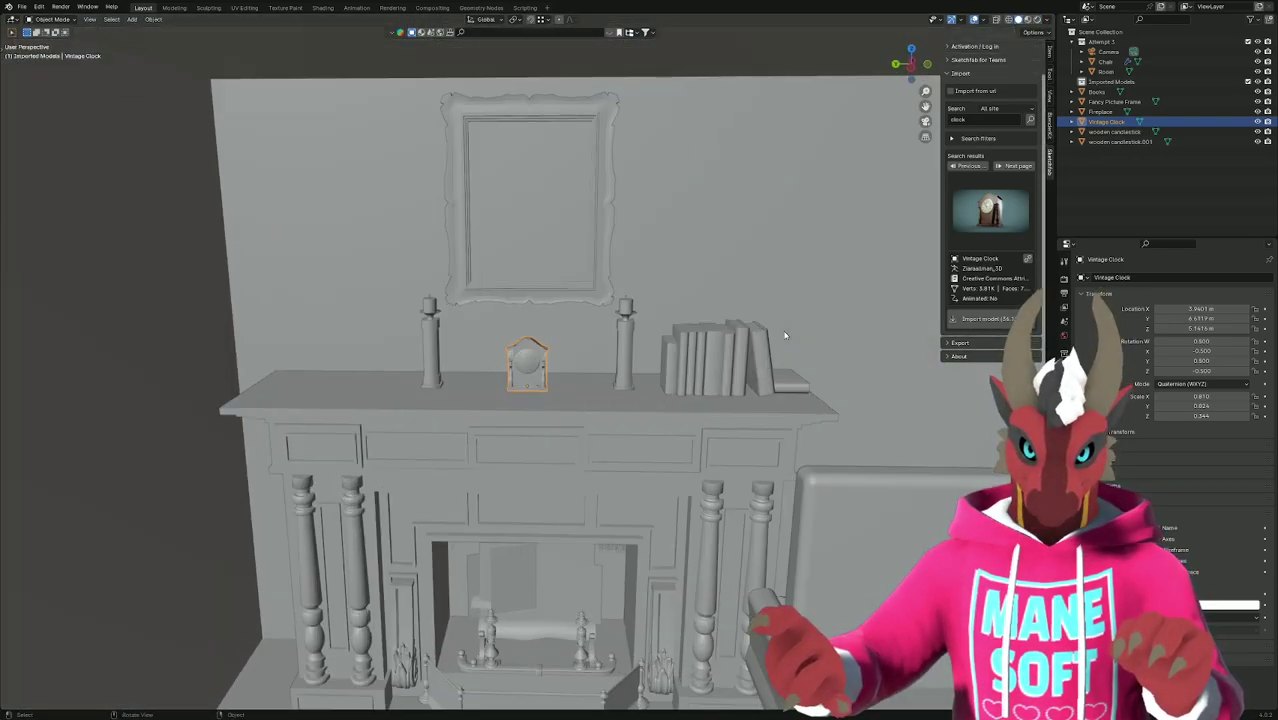
Check the furnished mantel through the scene camera in Rendered shading and switch back to Solid shading.
scroll(785, 336, down, 6)
scroll(762, 337, up, 7)
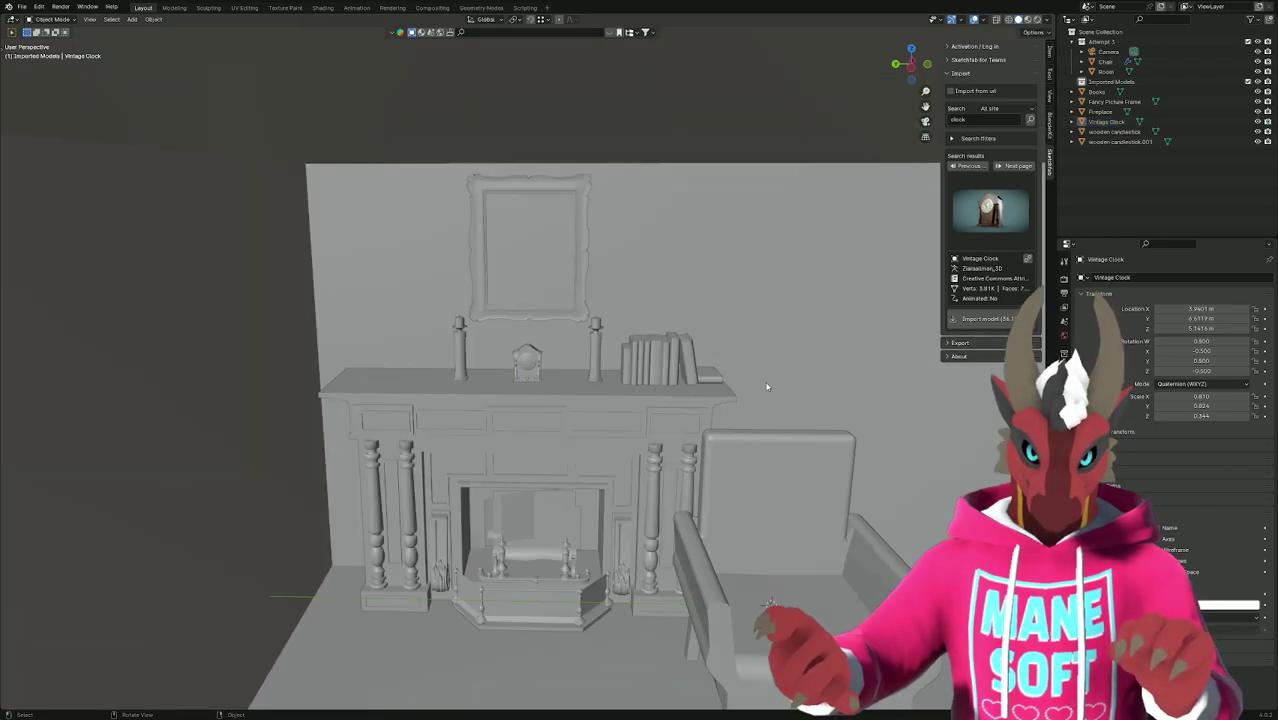
key(KP_0)
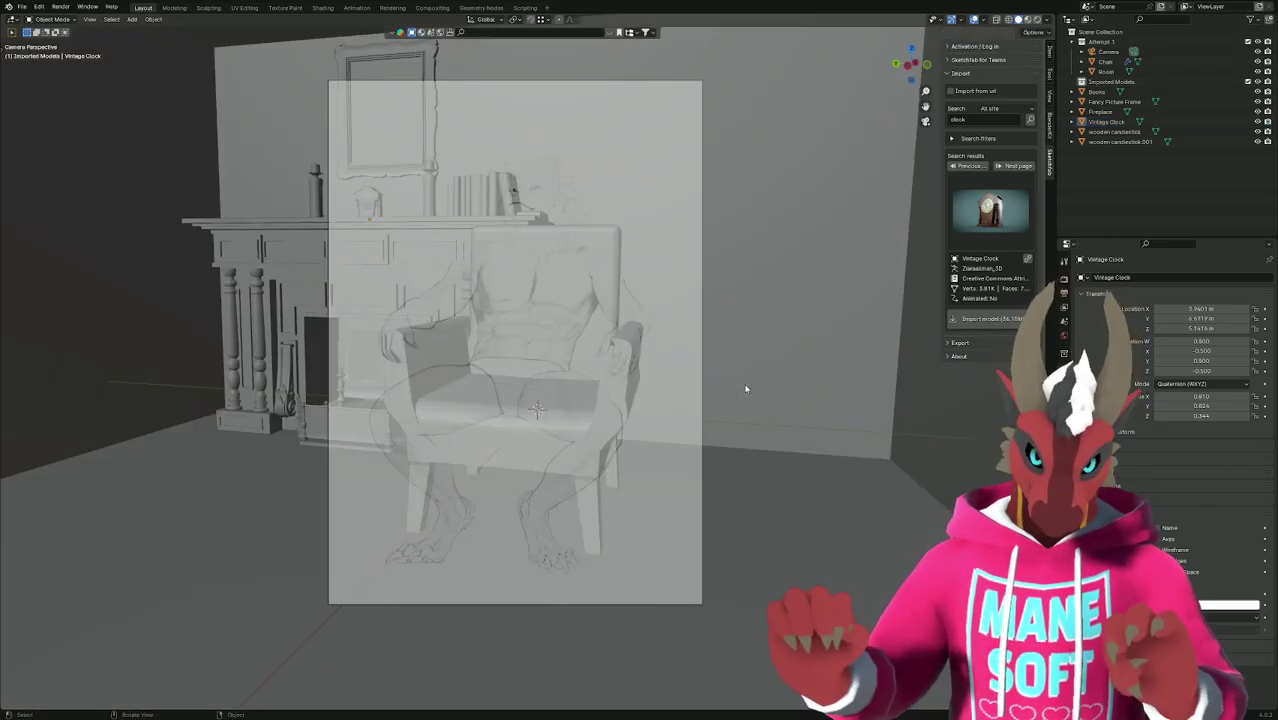
key(z)
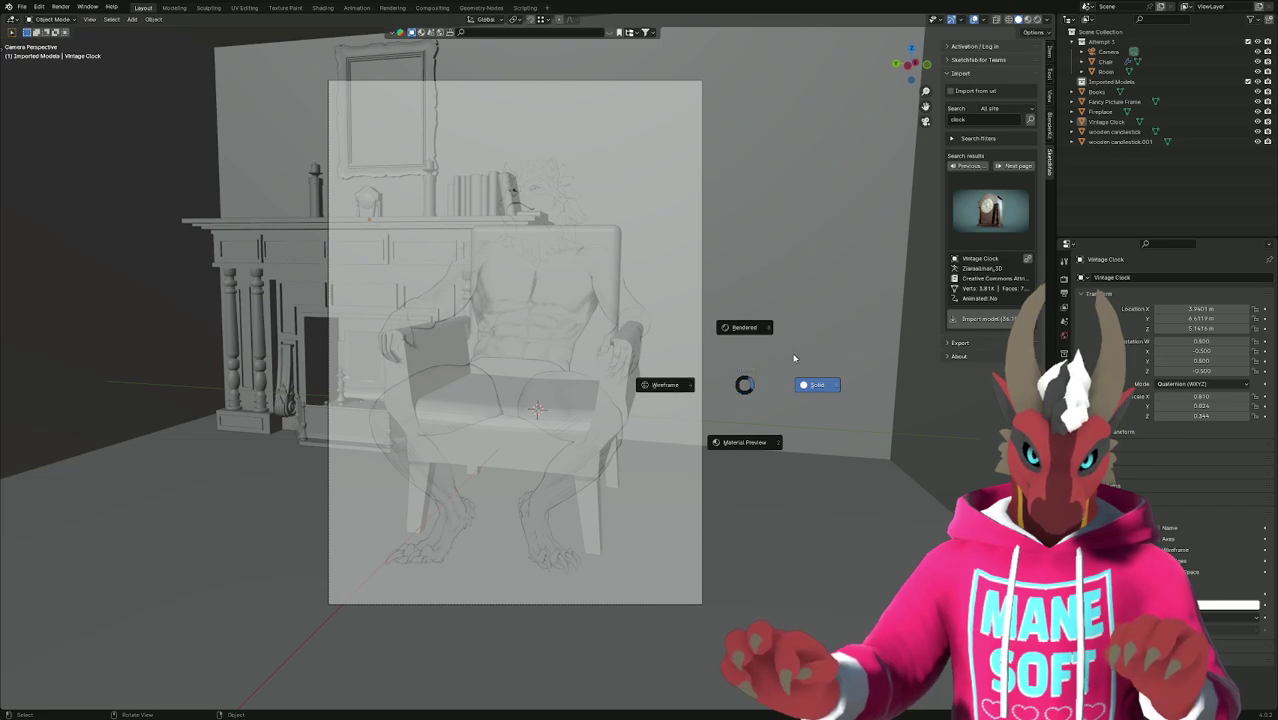
click(745, 330)
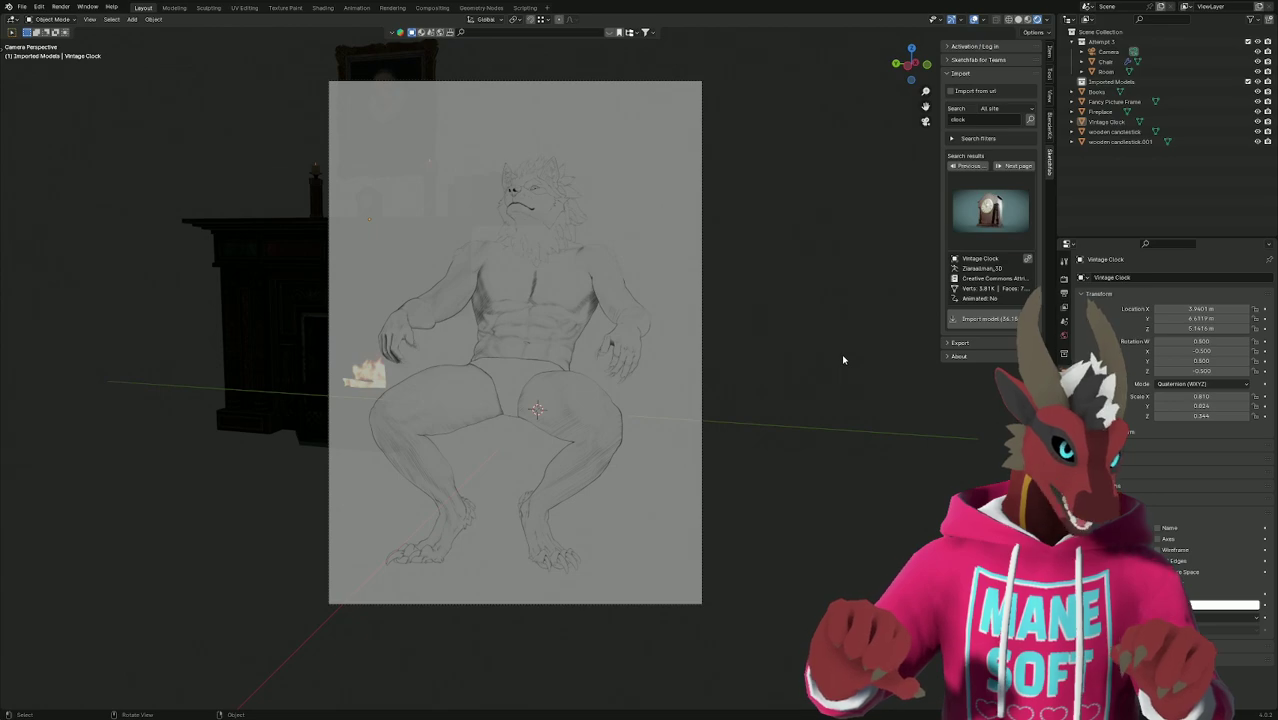
key(z)
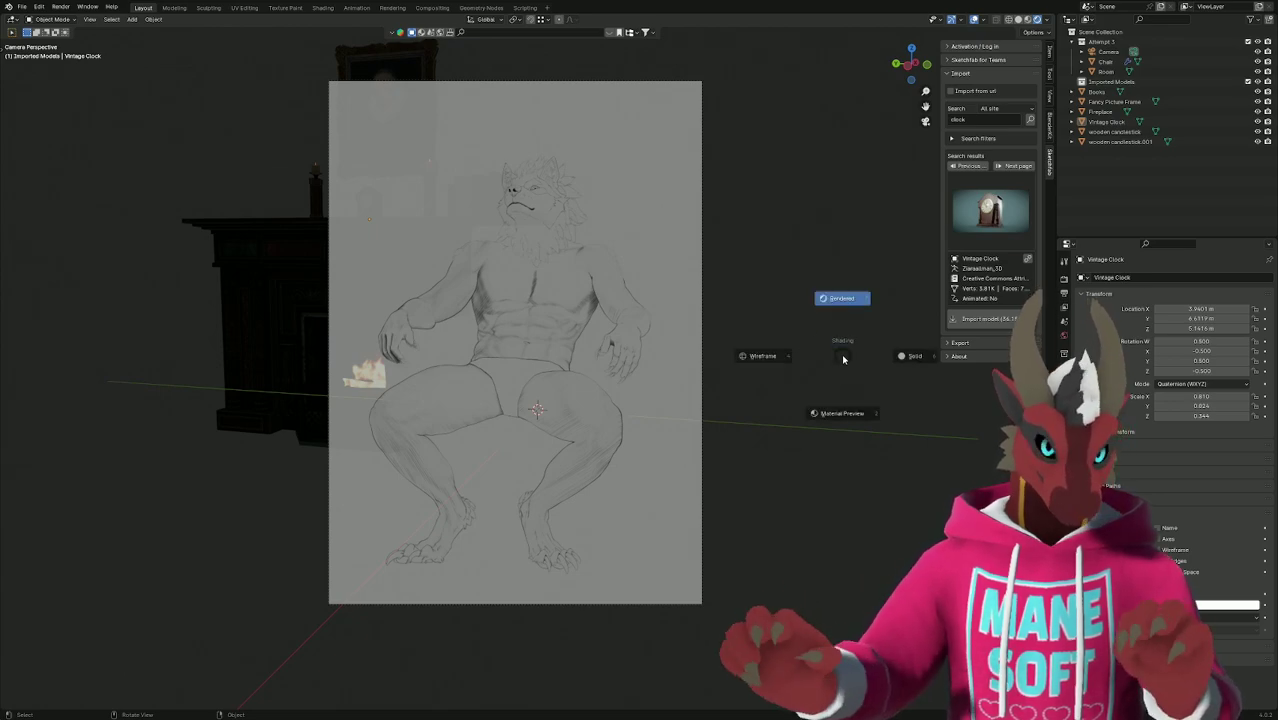
click(905, 355)
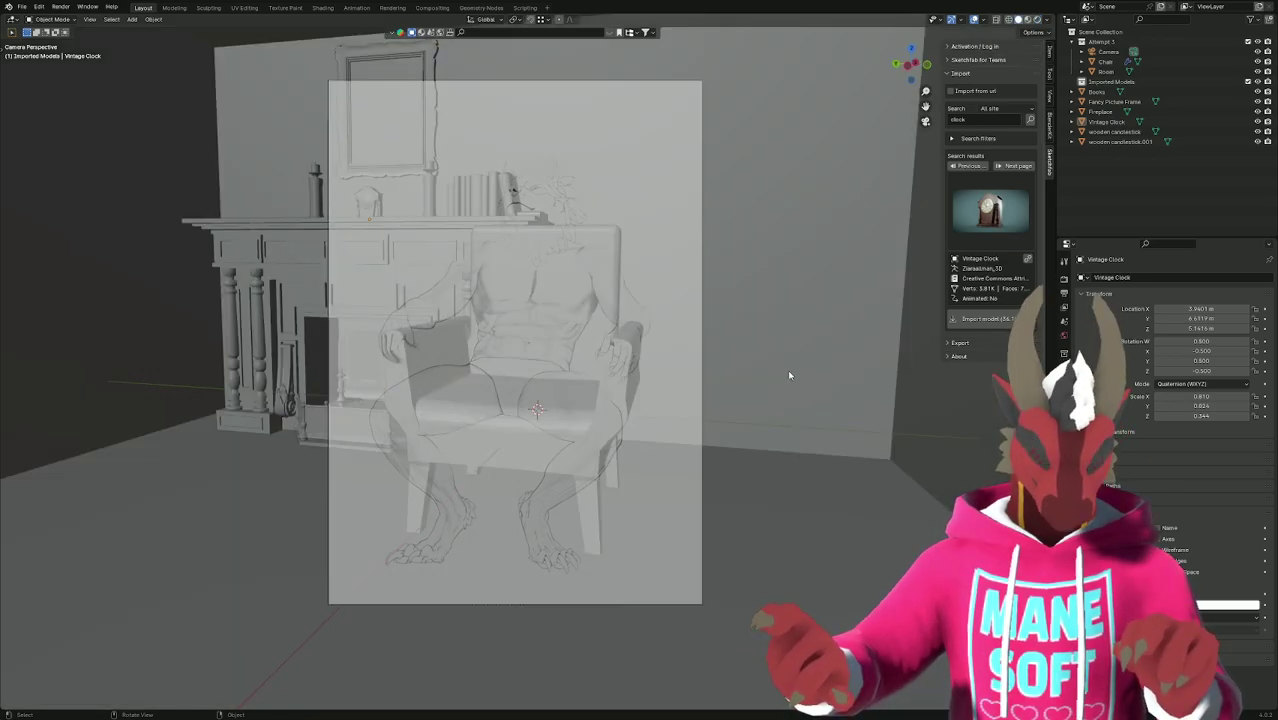
Search Sketchfab for "books" and import the Vintage Books model.
middle_drag(788, 375, 817, 381)
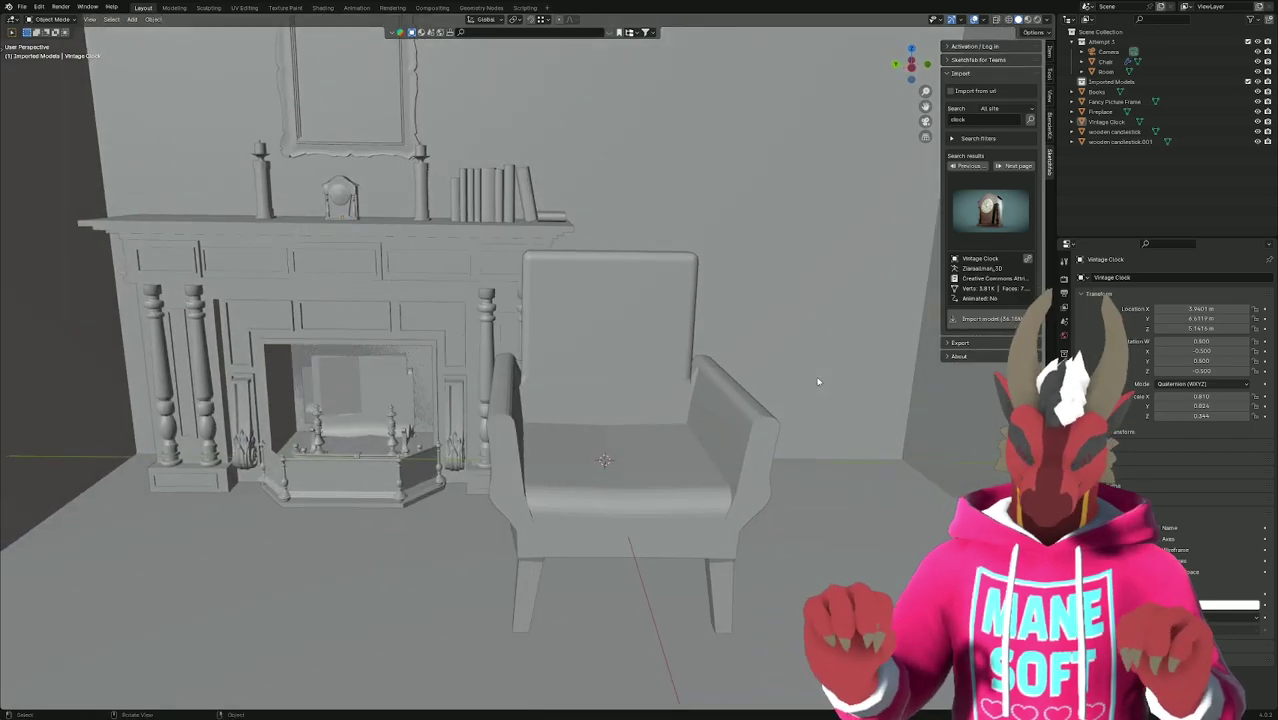
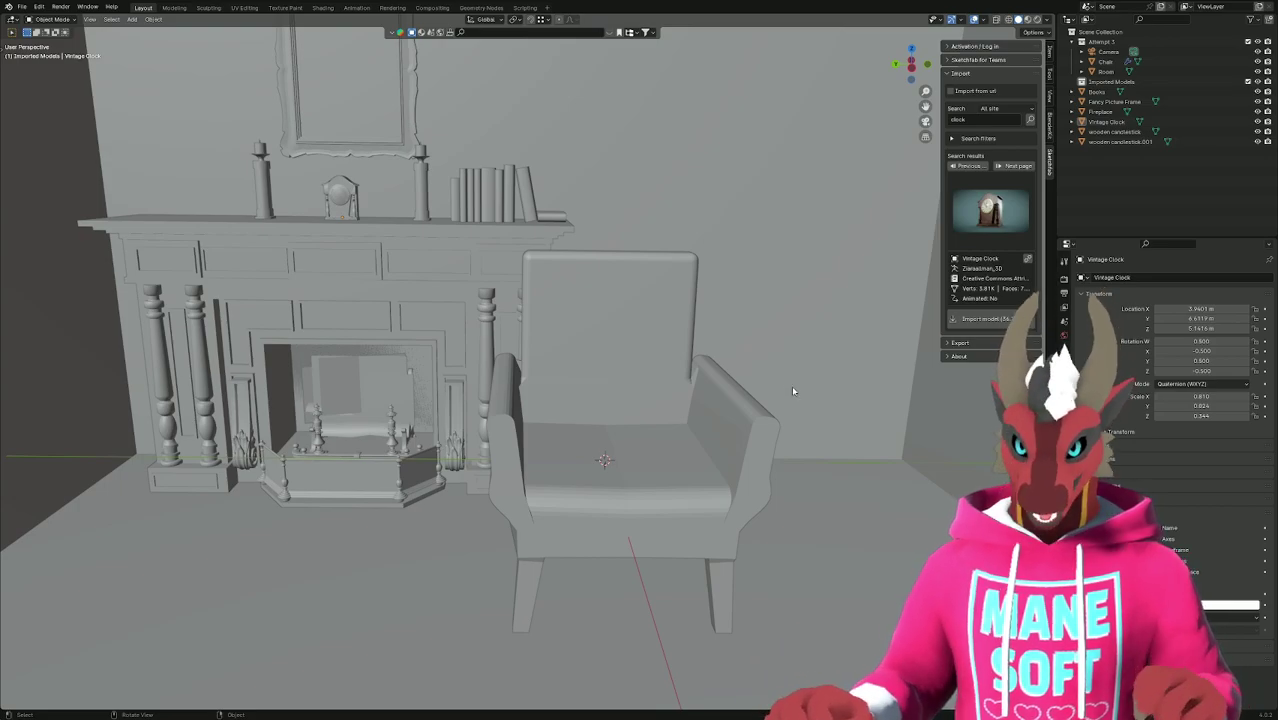
middle_drag(793, 391, 731, 386)
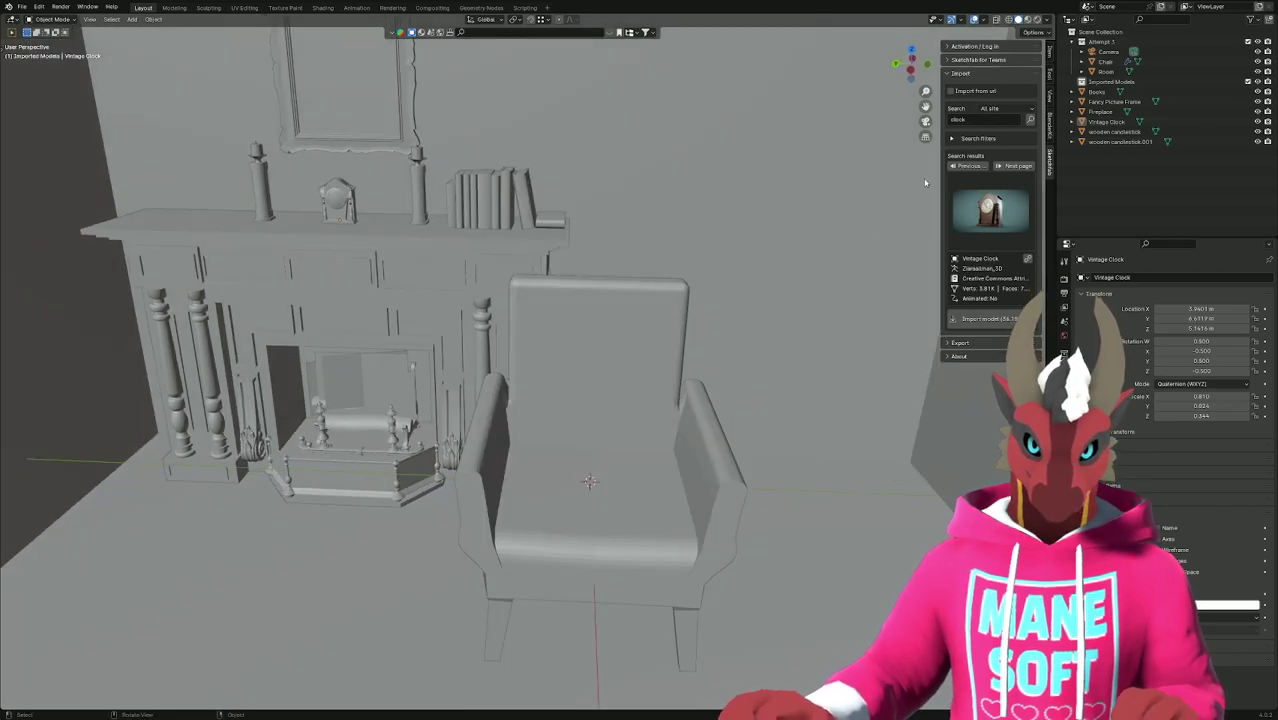
click(968, 119)
text(books)
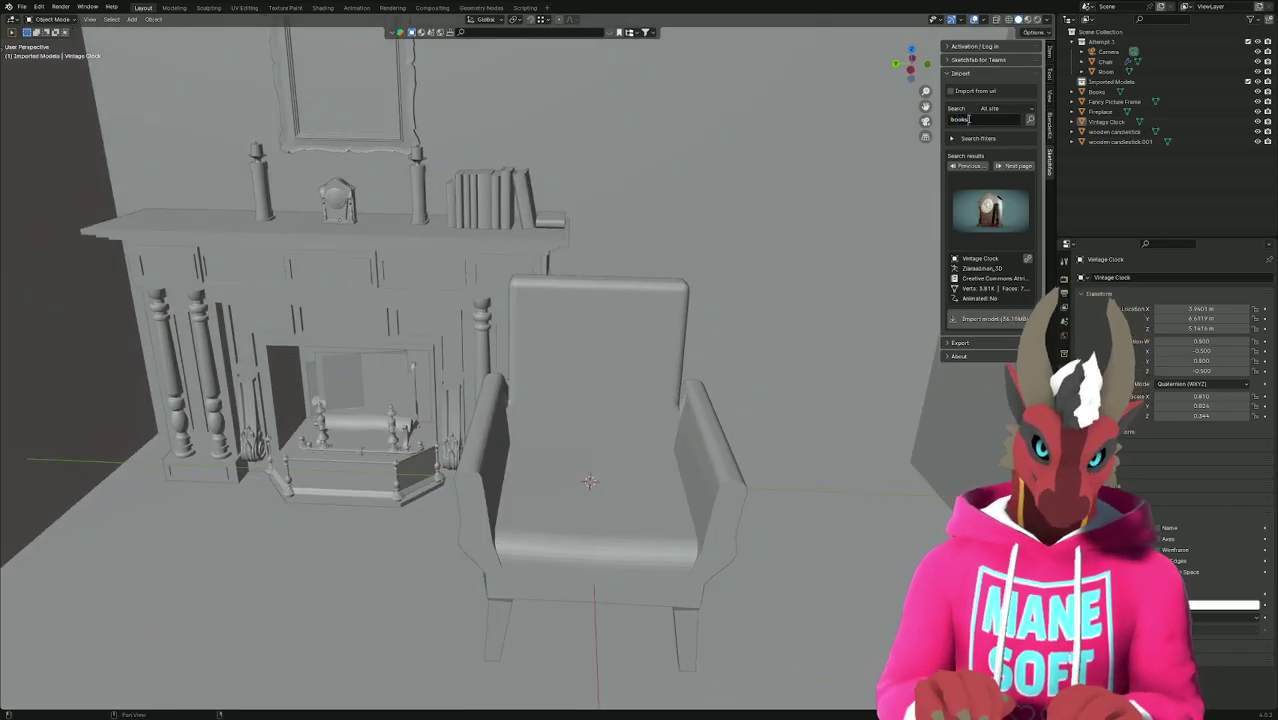
key(Return)
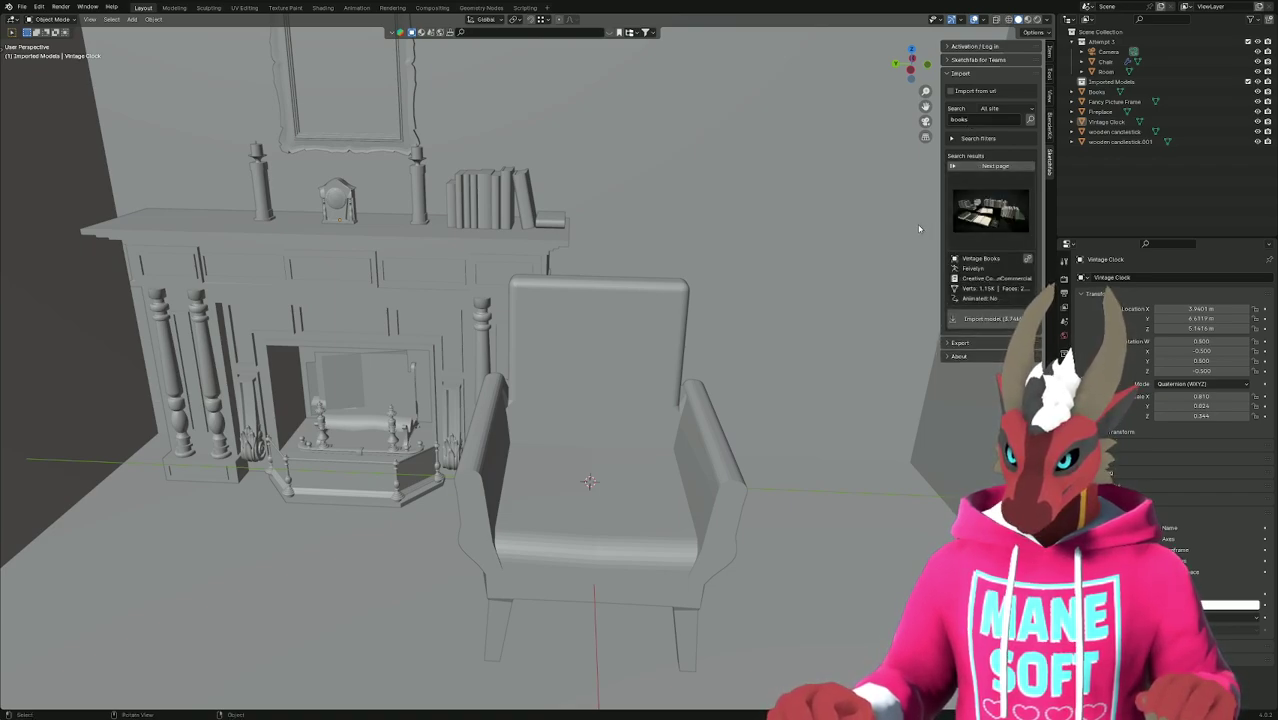
click(999, 324)
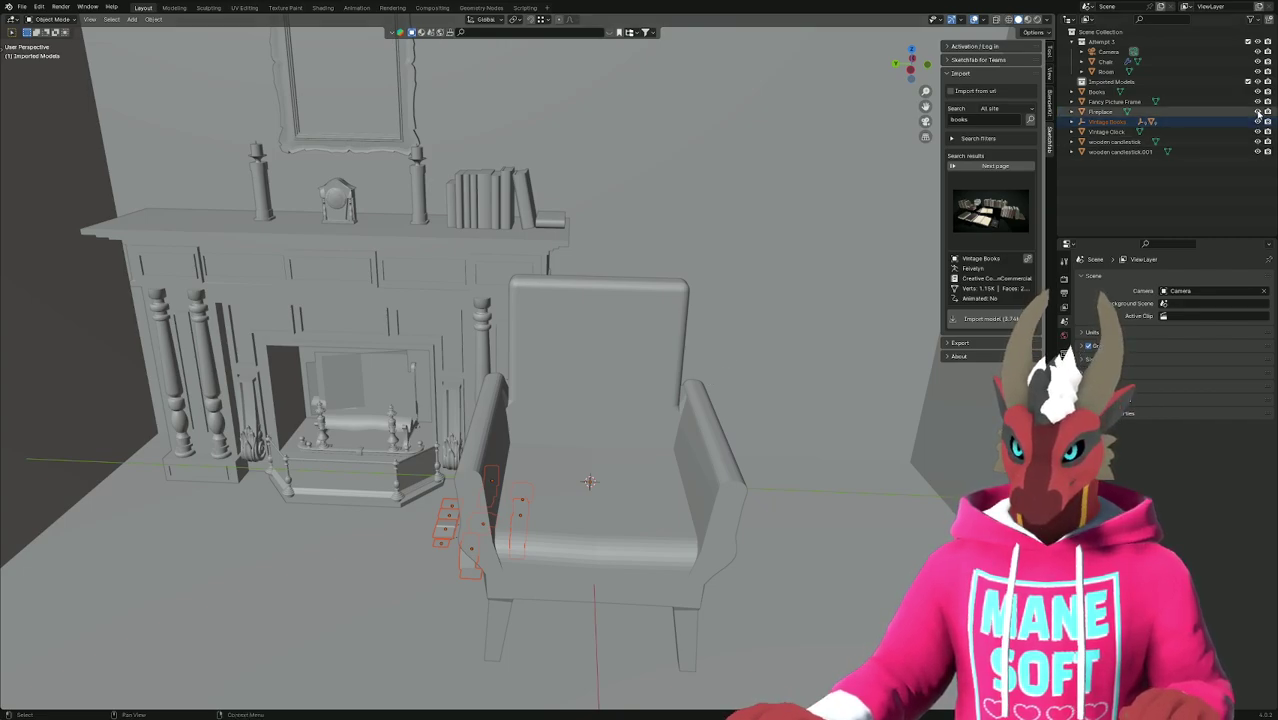
Exclude the collection holding the camera, chair and room from the view layer to expose the imported book groups.
middle_drag(760, 380, 924, 237)
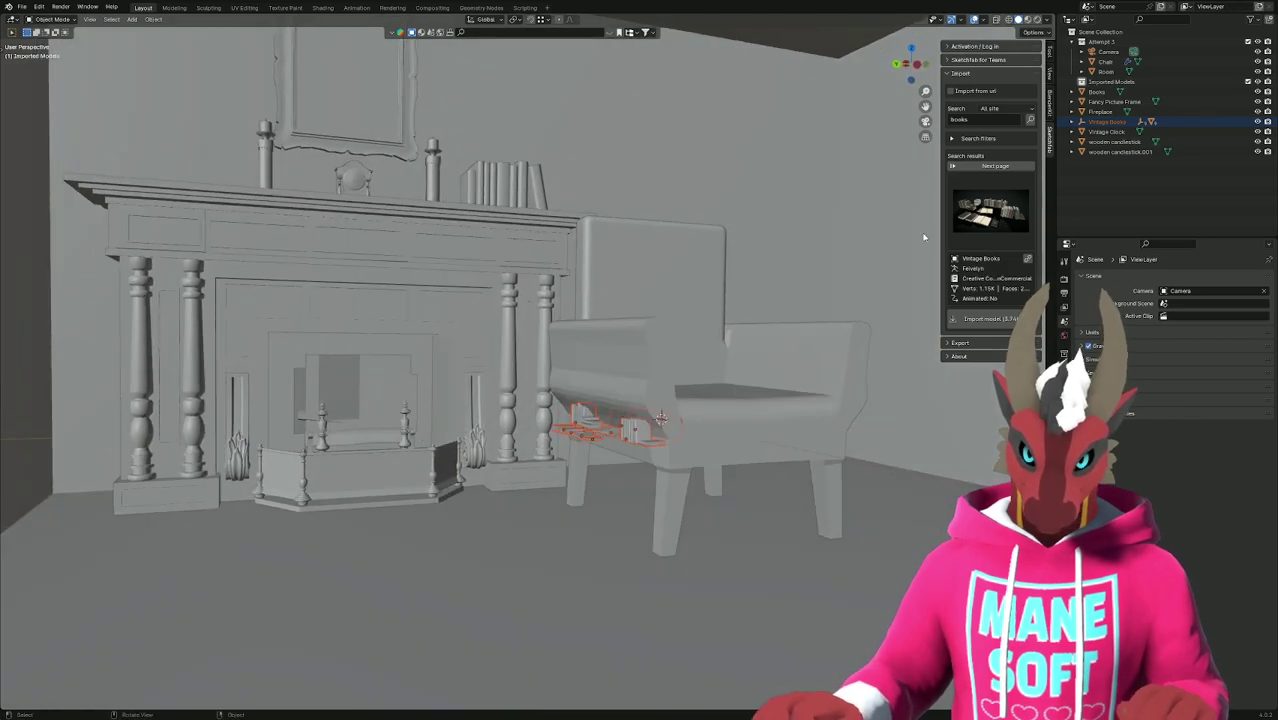
click(1247, 41)
scroll(808, 492, up, 5)
middle_drag(808, 492, 706, 400)
scroll(706, 400, down, 5)
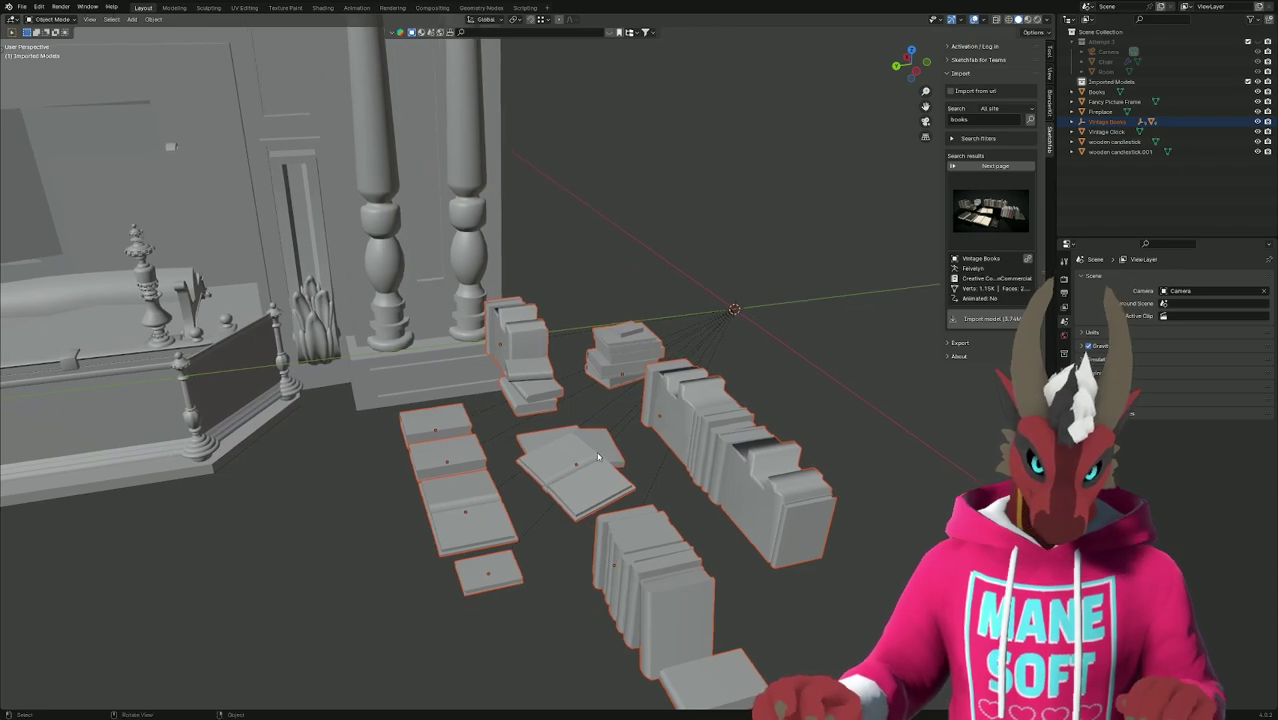
scroll(615, 458, up, 4)
shift+middle_drag(615, 458, 505, 478)
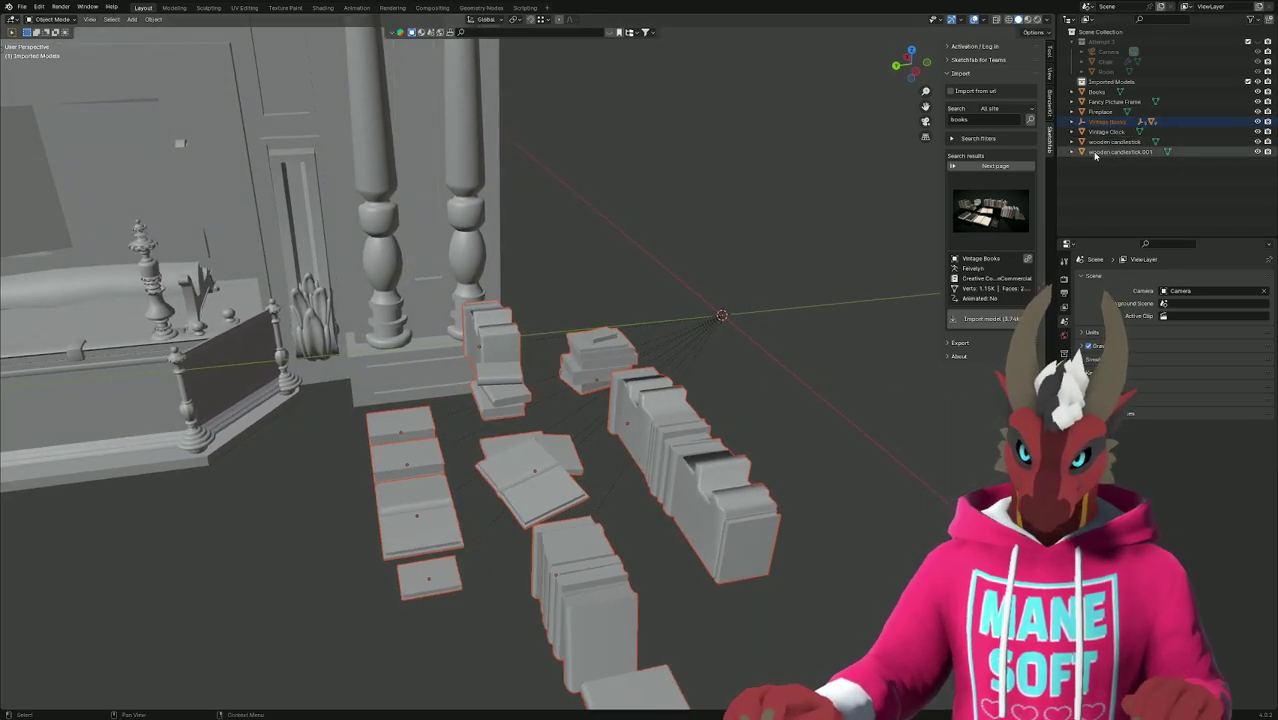
Clear the parents of all imported Vintage Books objects while keeping their transformation, and deselect them.
right_click(622, 416)
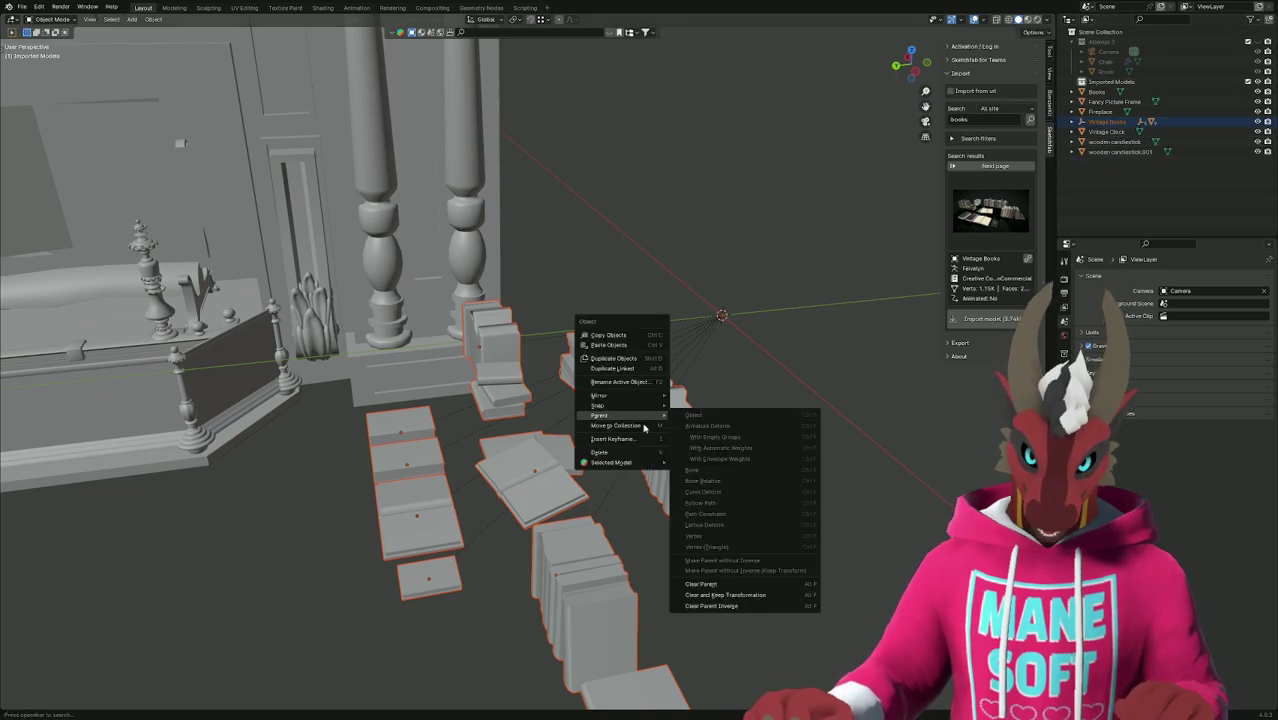
mouse_move(632, 424)
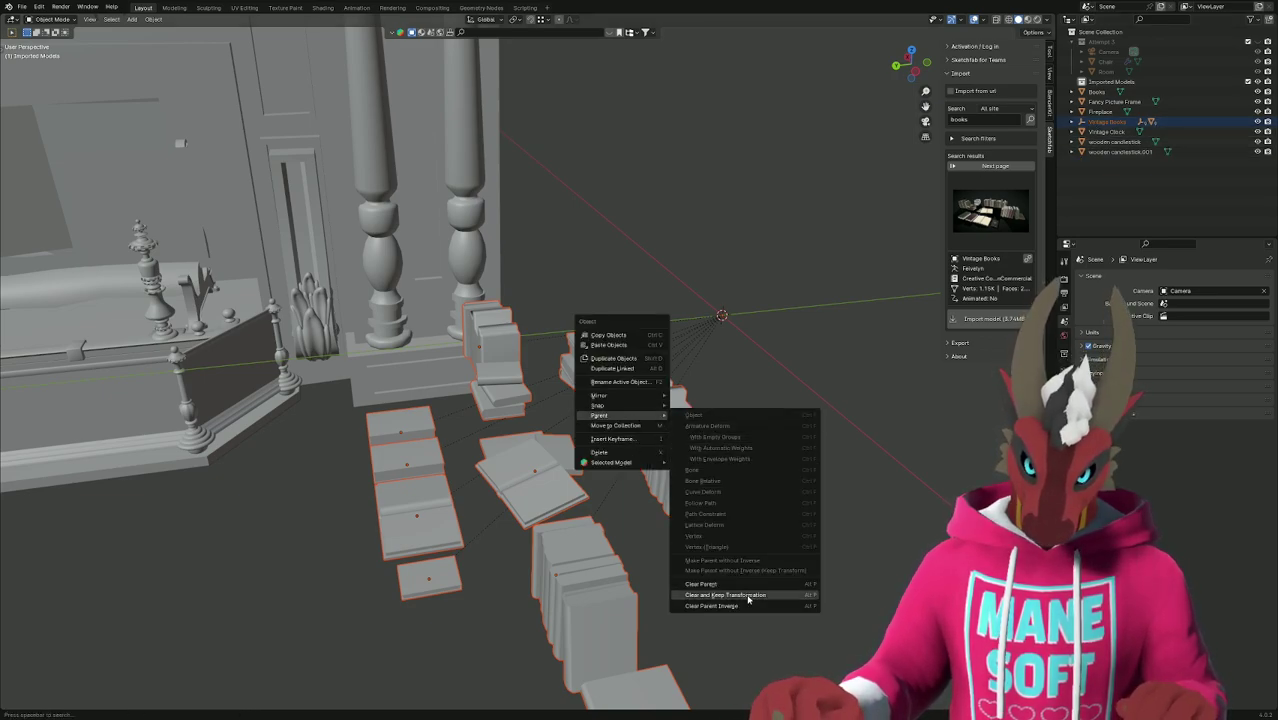
click(750, 595)
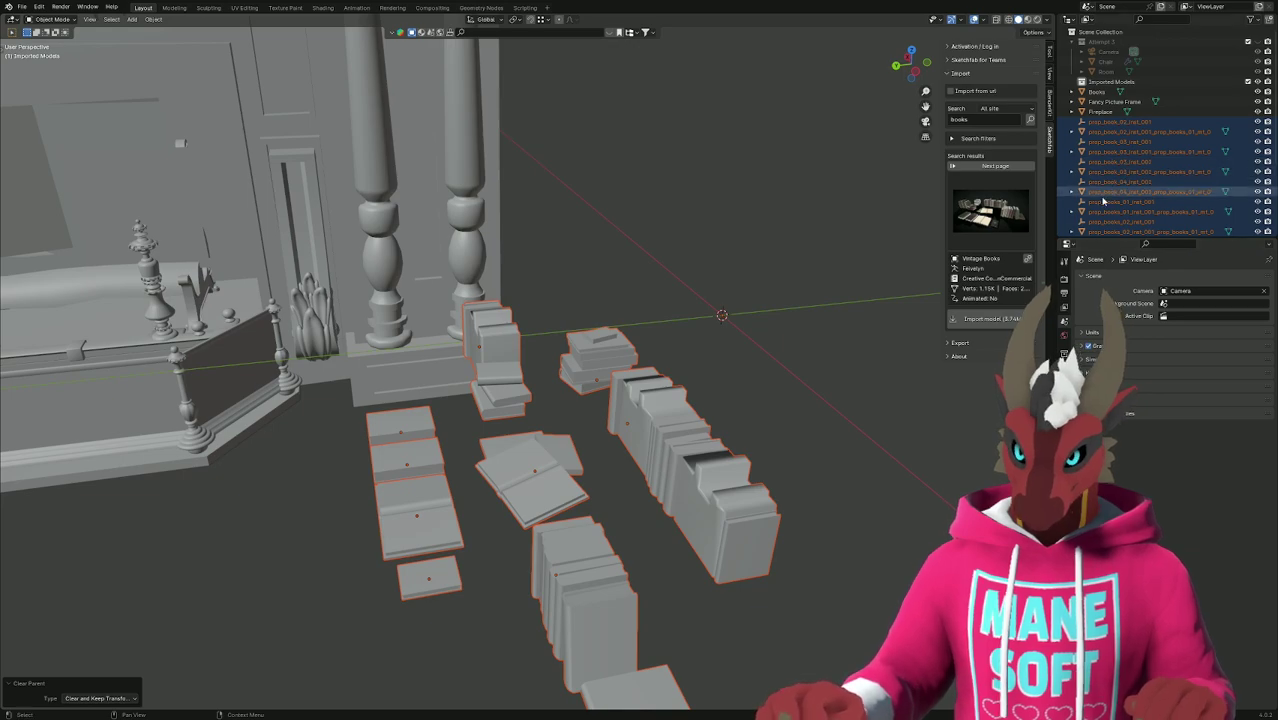
click(771, 288)
Delete the empties left over from the Vintage Books import, including the Vintage Books root, keeping the nine book meshes.
click(1104, 133)
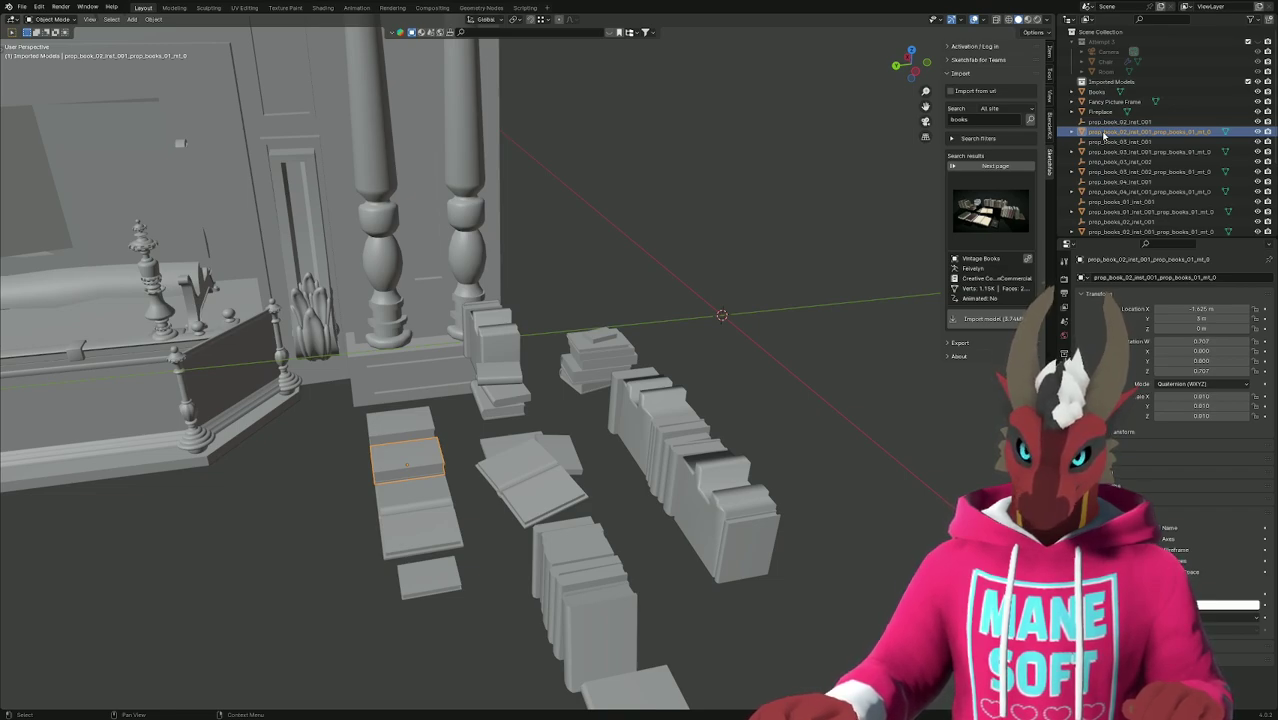
click(1110, 121)
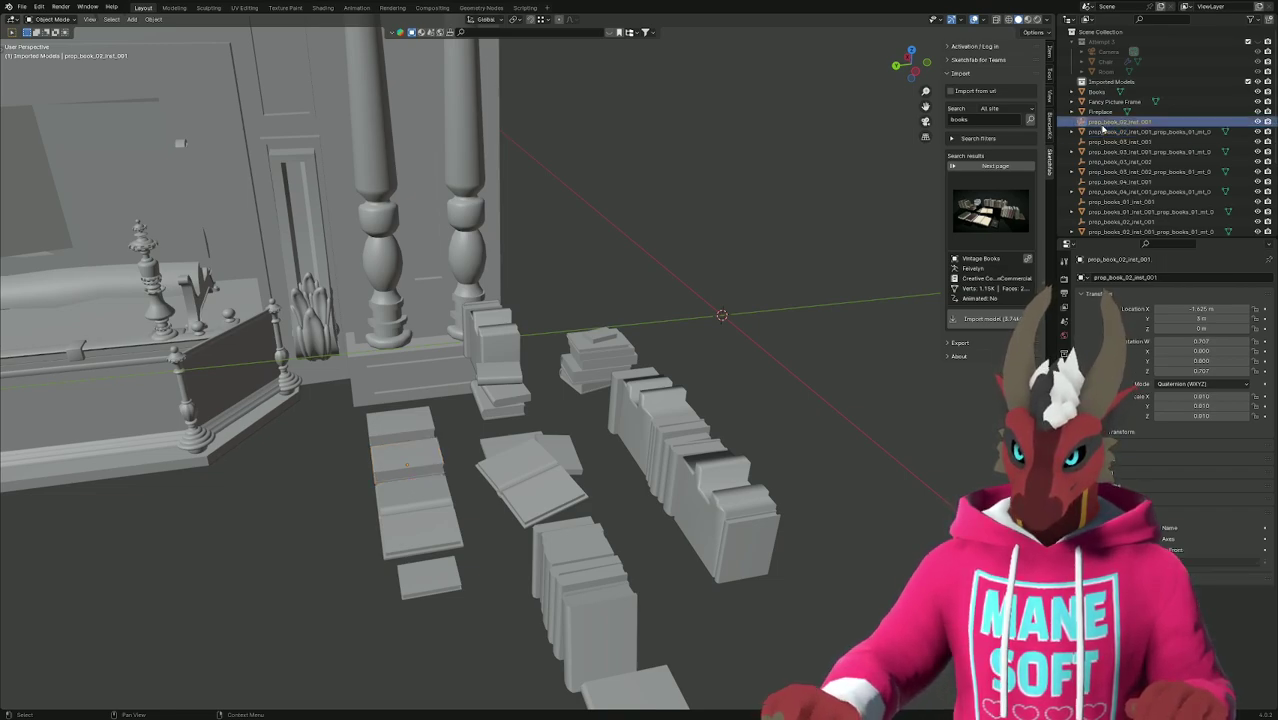
ctrl+click(1110, 141)
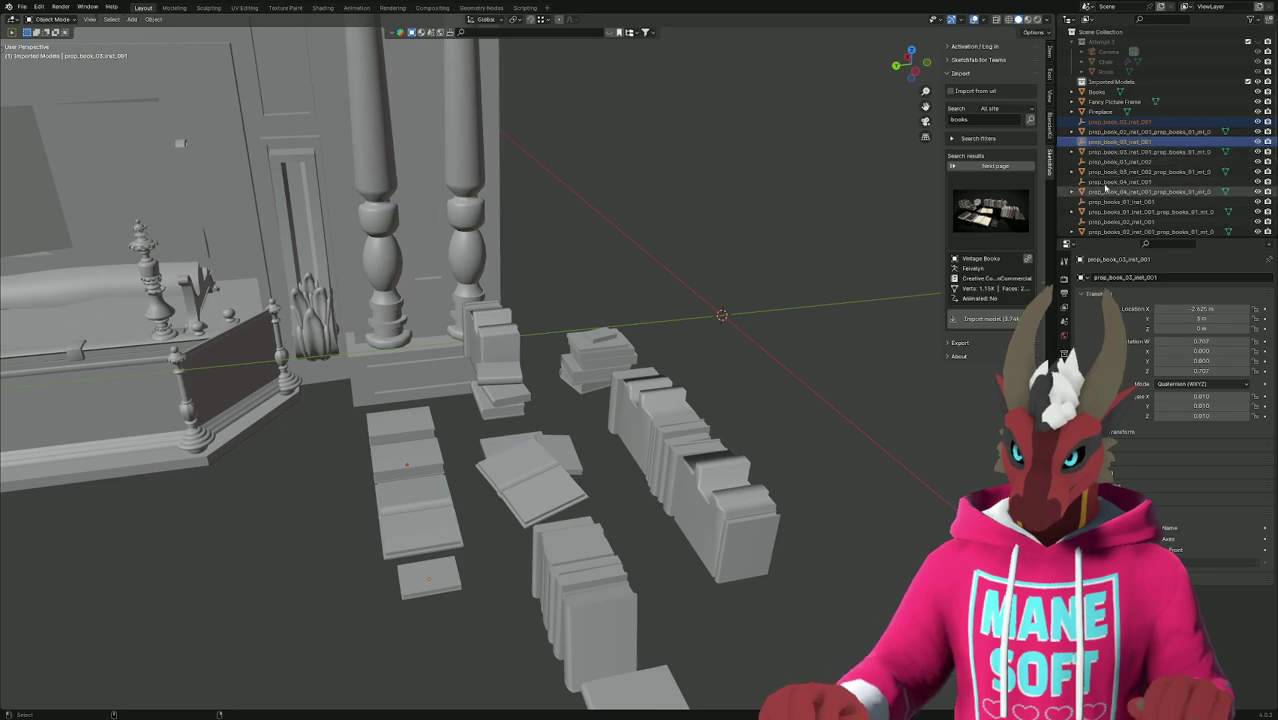
ctrl+click(1112, 161)
ctrl+click(1110, 181)
ctrl+click(1115, 201)
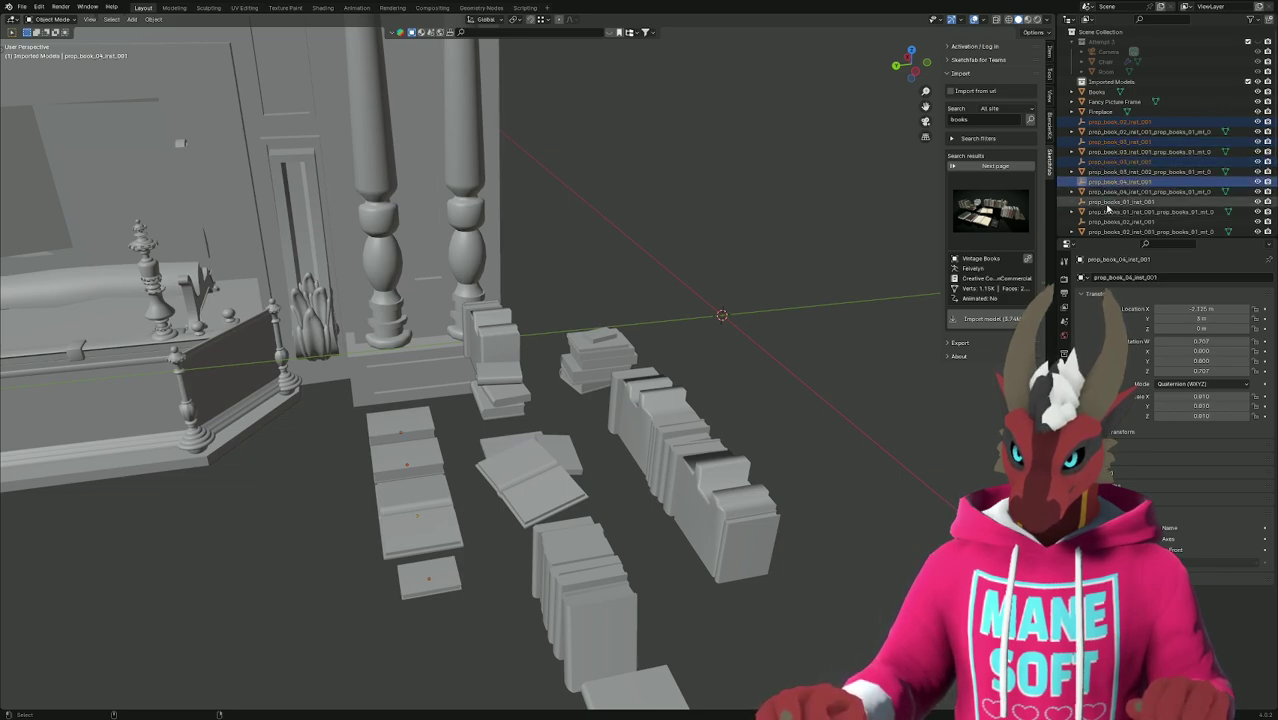
scroll(1115, 158, down, 4)
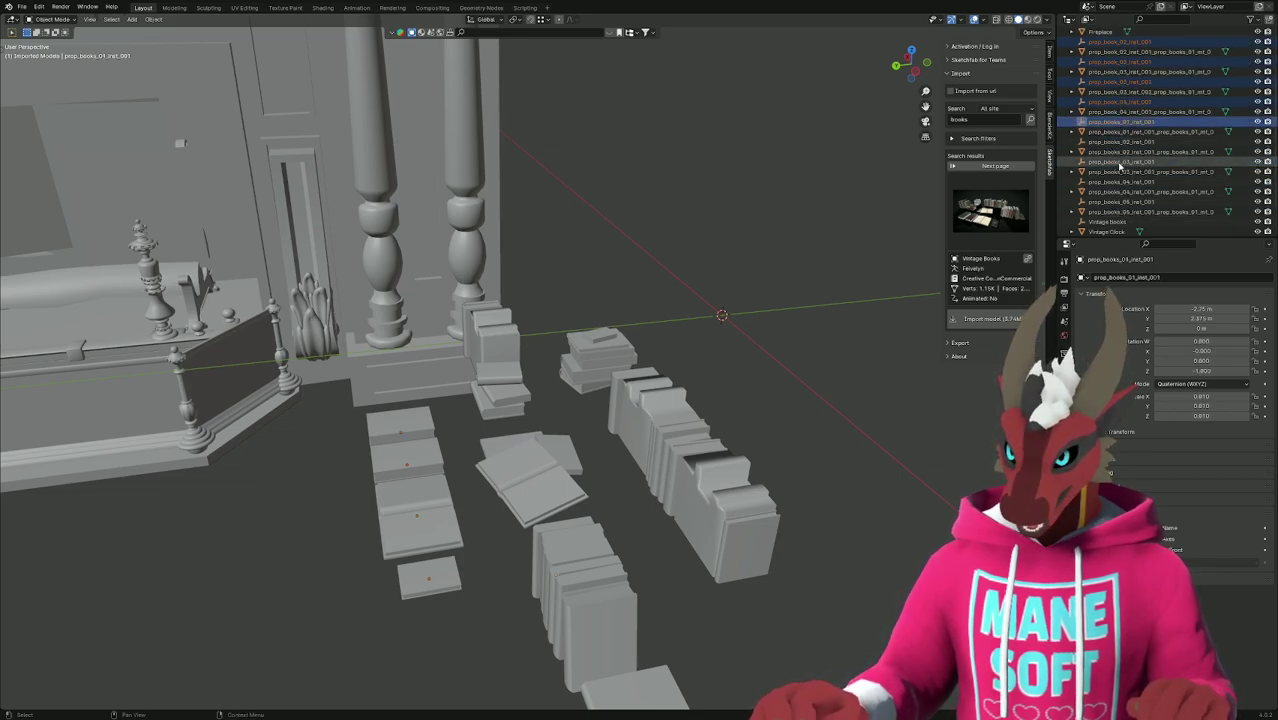
ctrl+click(1112, 141)
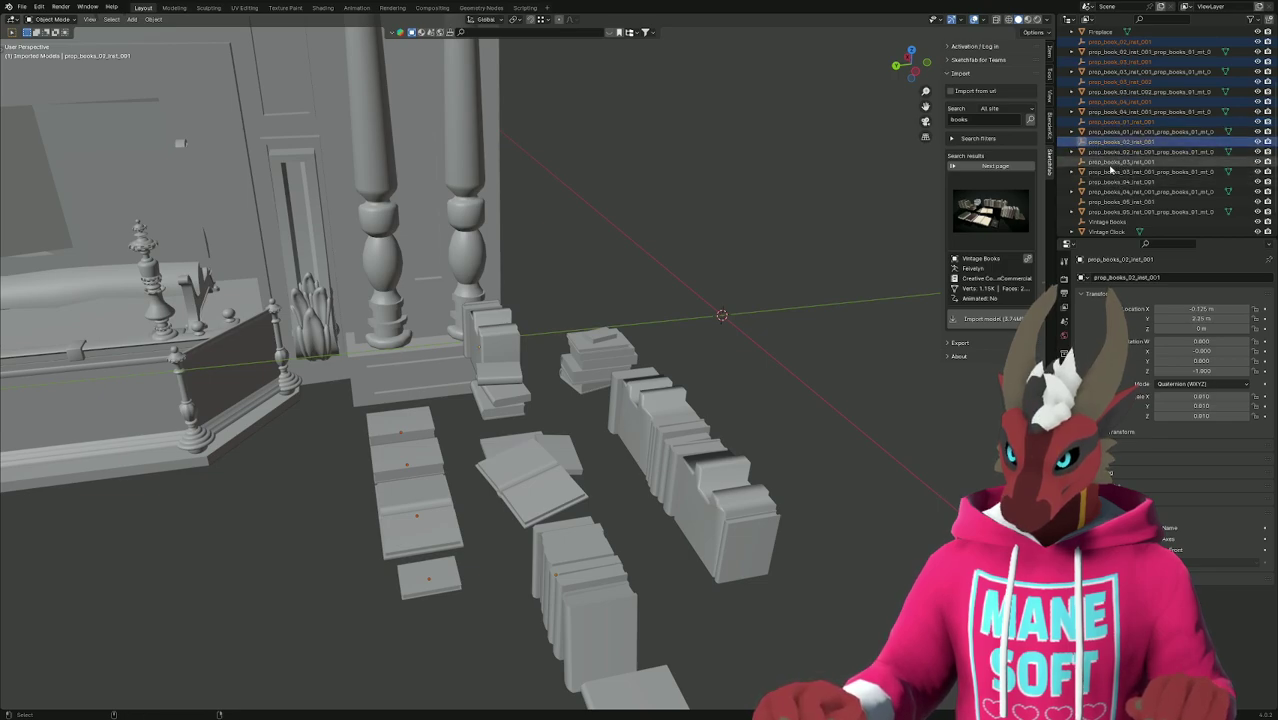
ctrl+click(1112, 161)
ctrl+click(1112, 181)
ctrl+click(1110, 202)
scroll(1118, 203, down, 2)
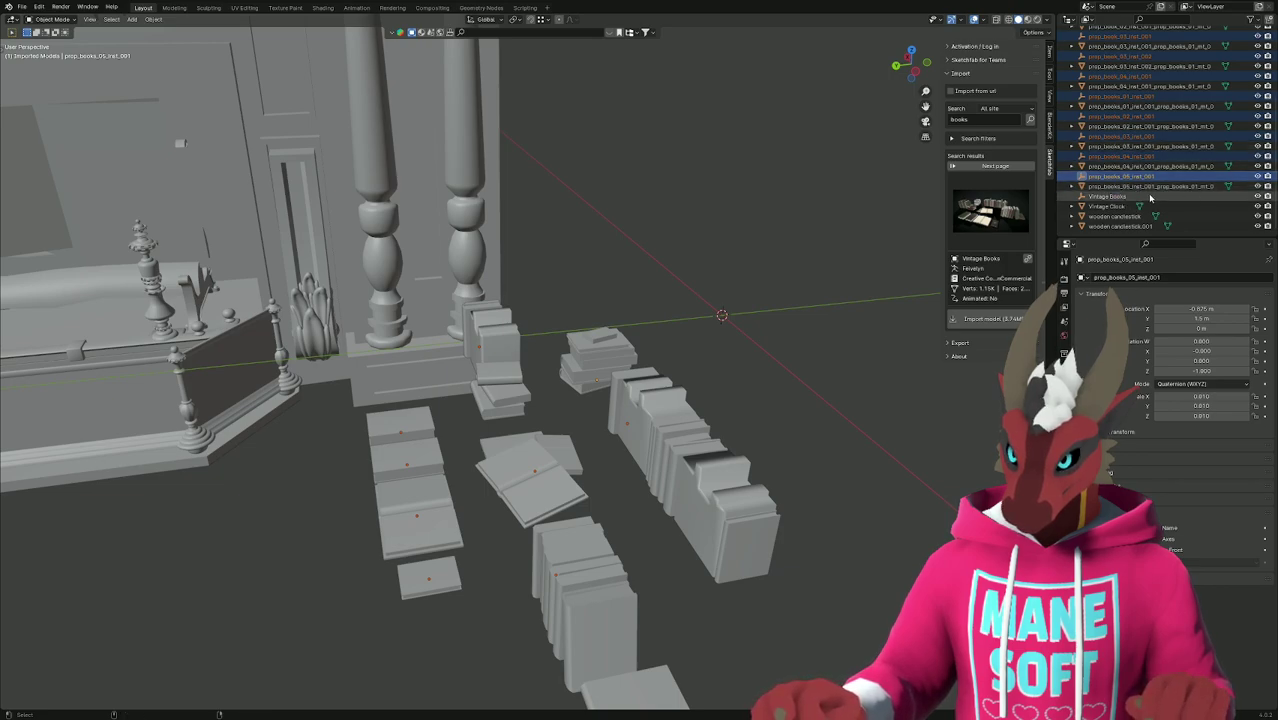
ctrl+click(1150, 198)
key(x)
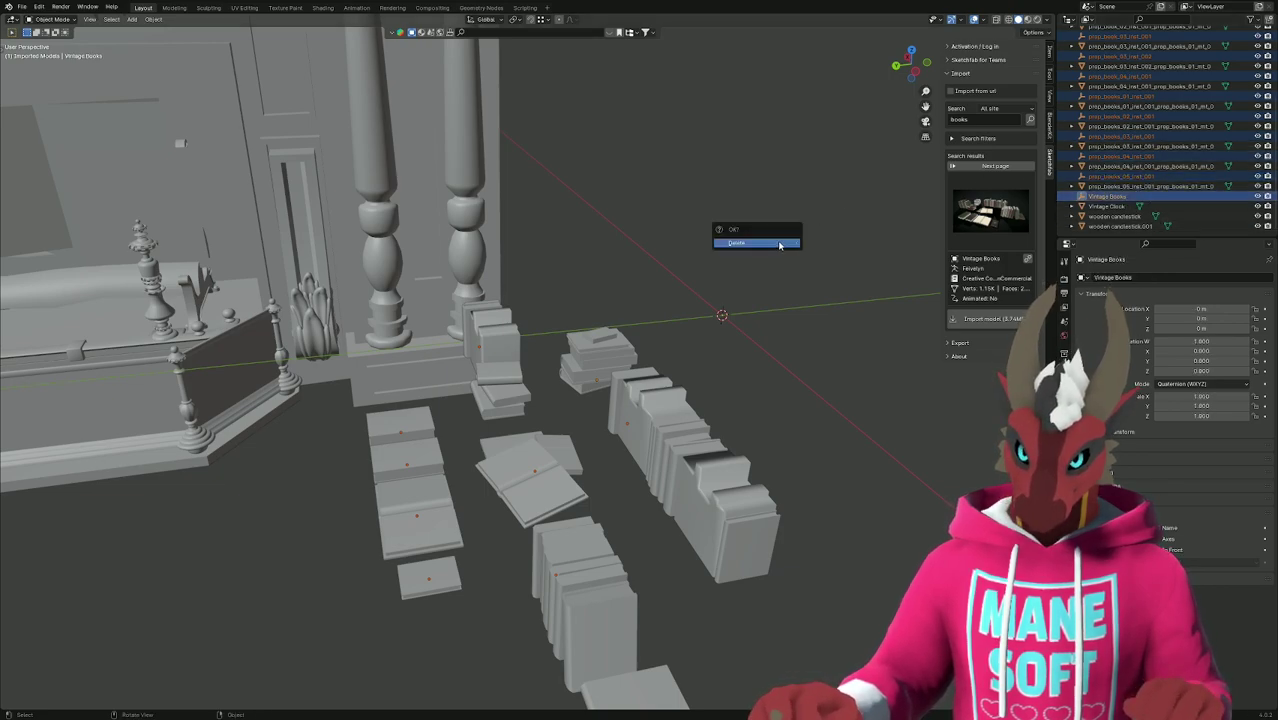
click(786, 245)
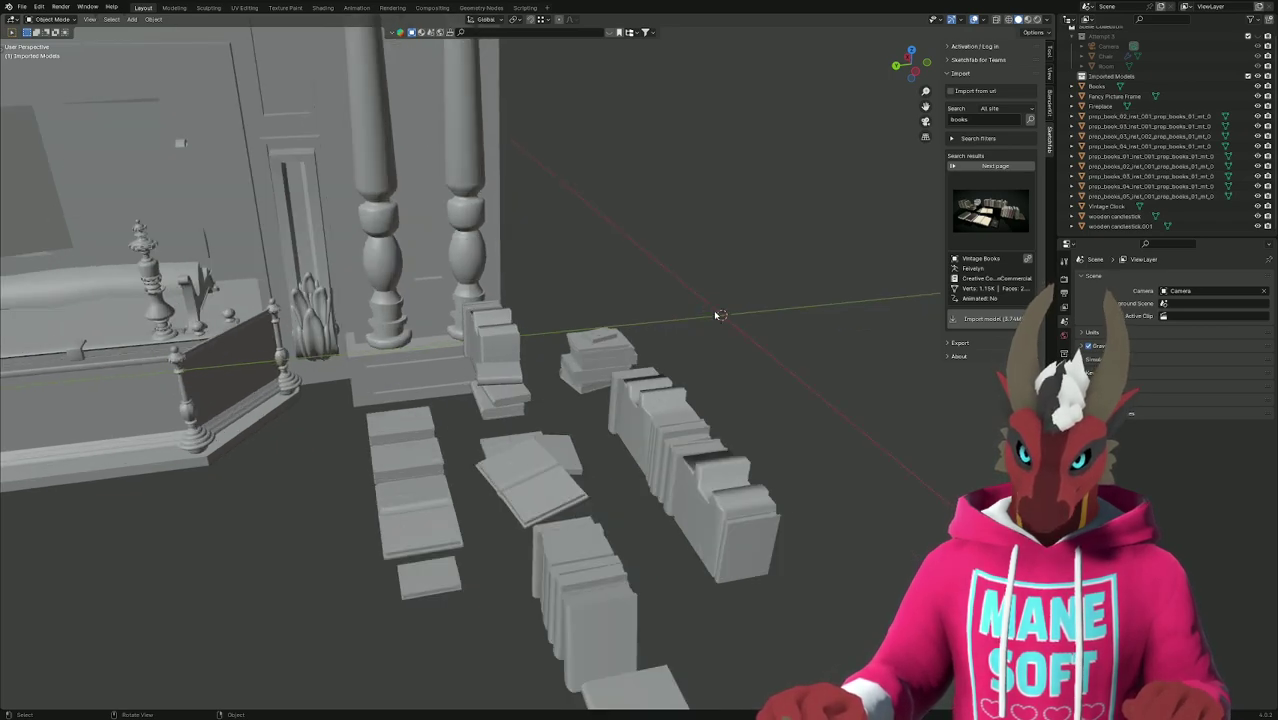
Select all nine imported book meshes and scale them up together by about 3.1.
click(1140, 116)
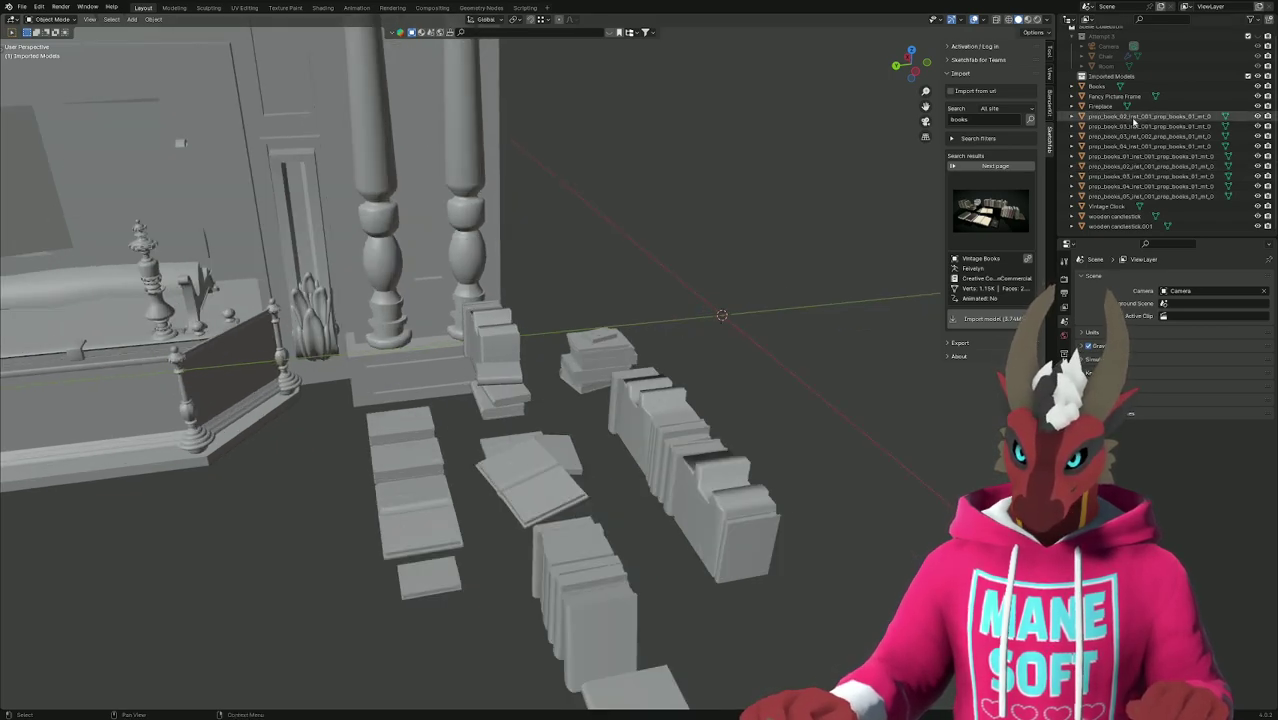
shift+click(1122, 196)
scroll(700, 310, down, 4)
middle_drag(660, 300, 735, 296)
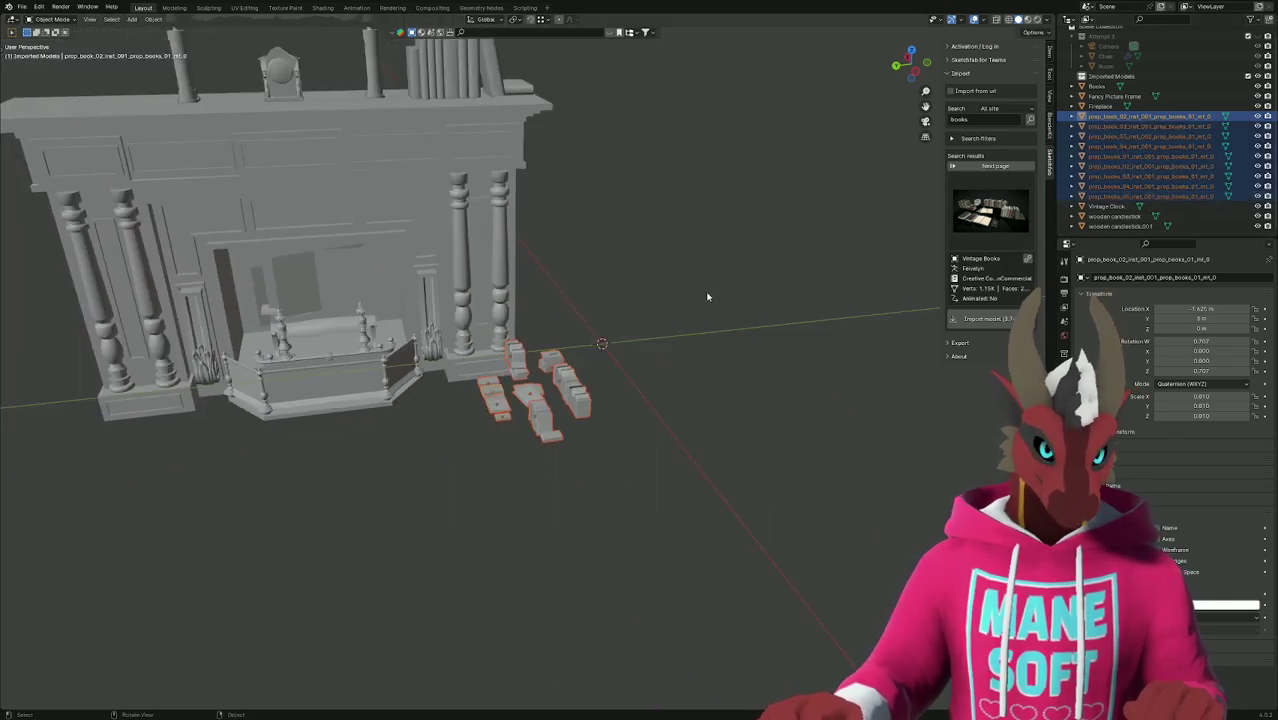
key(s)
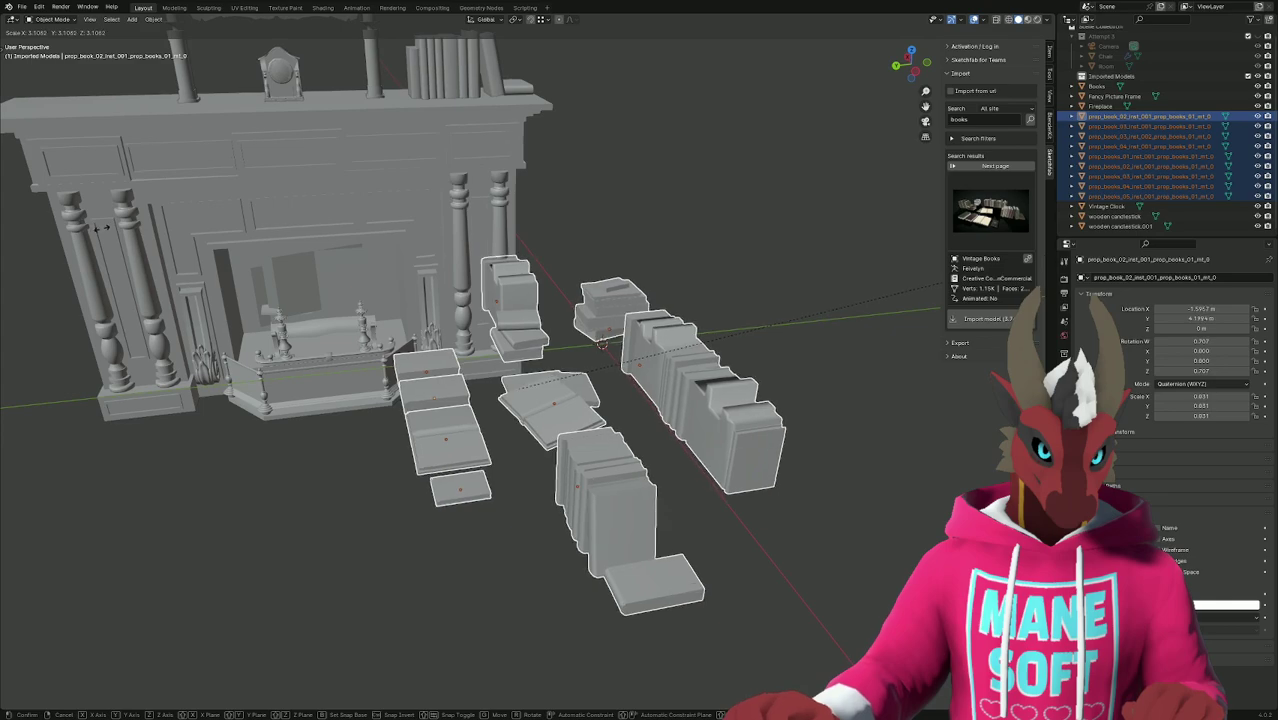
click(100, 228)
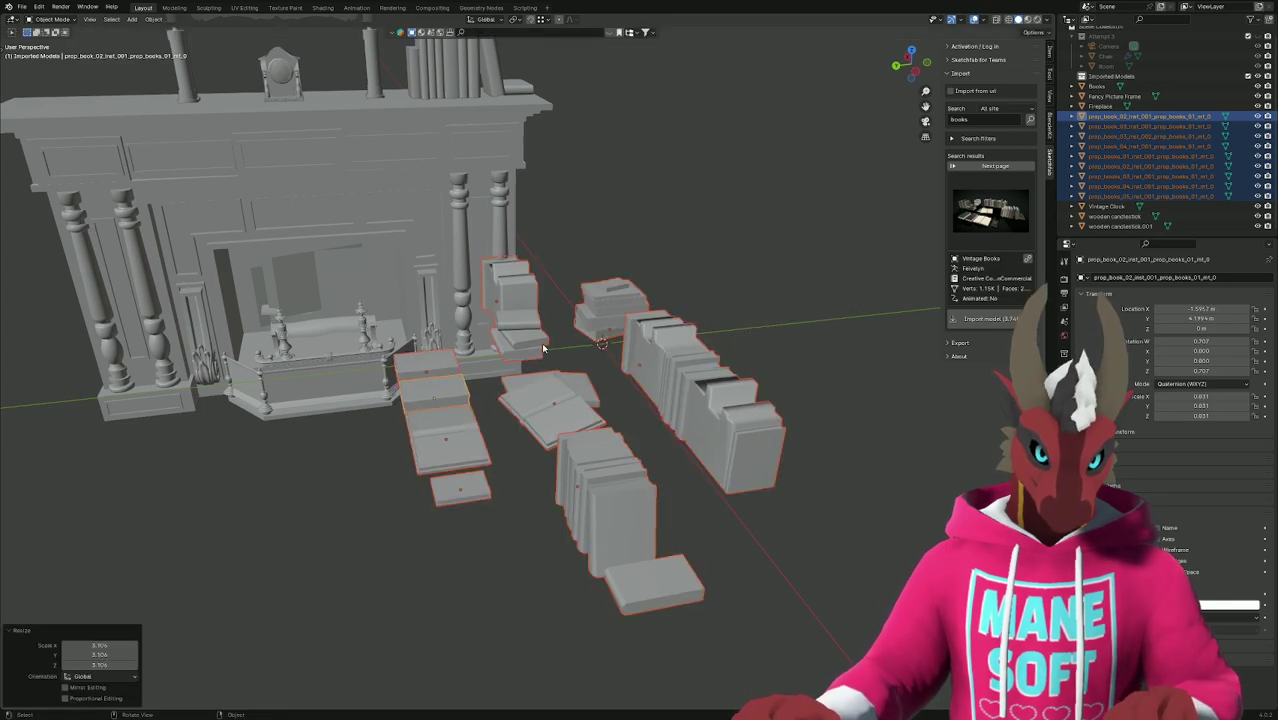
Try rotating the selected books -90 degrees around the global Z axis.
text(rz)
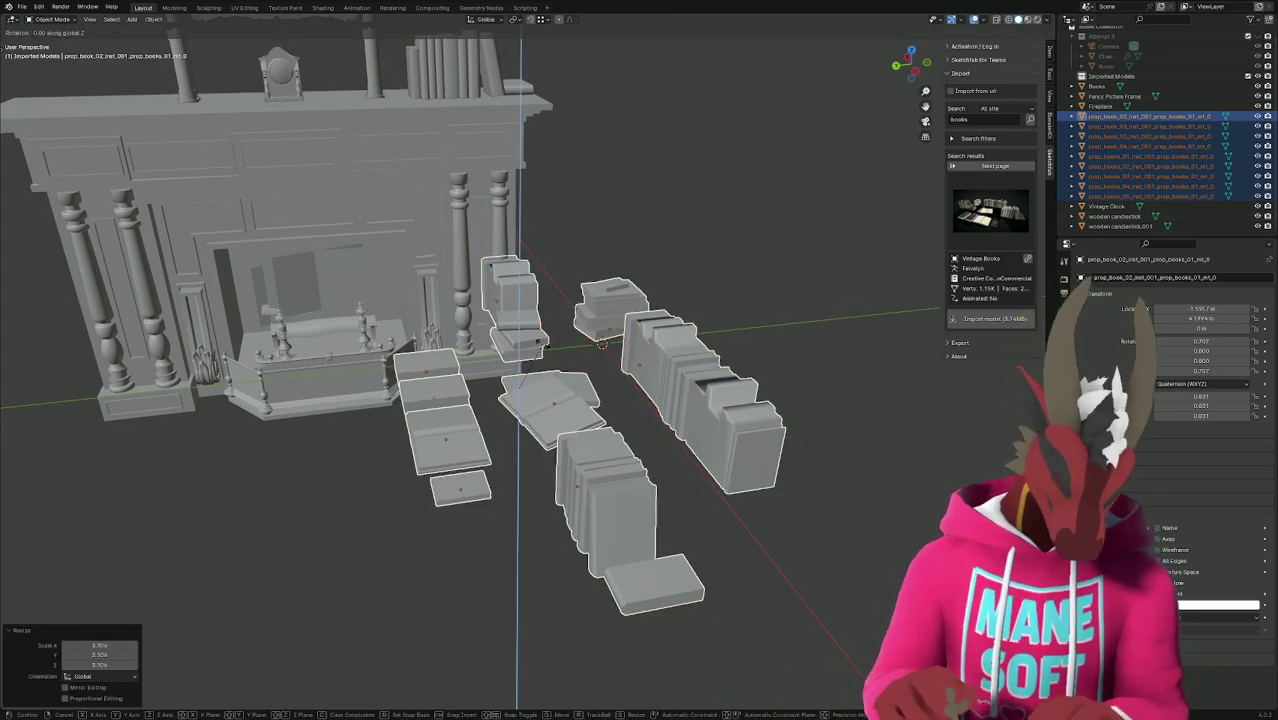
text(-90)
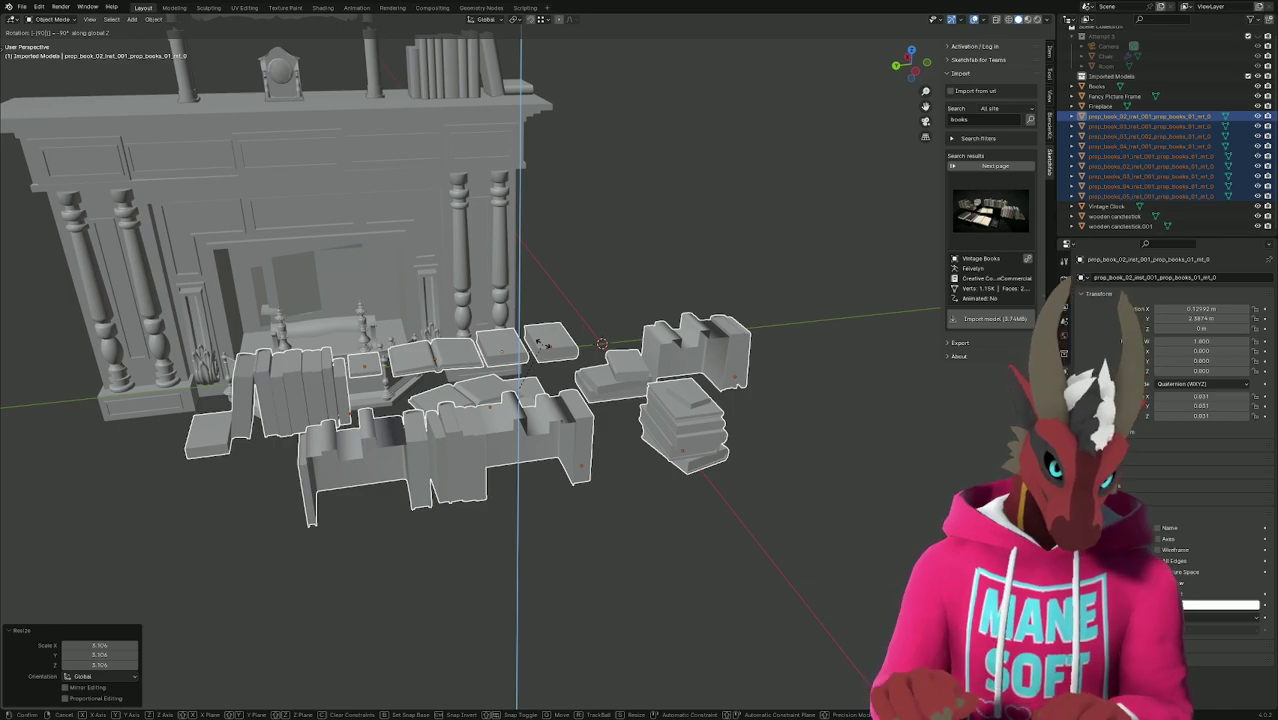
key(Return)
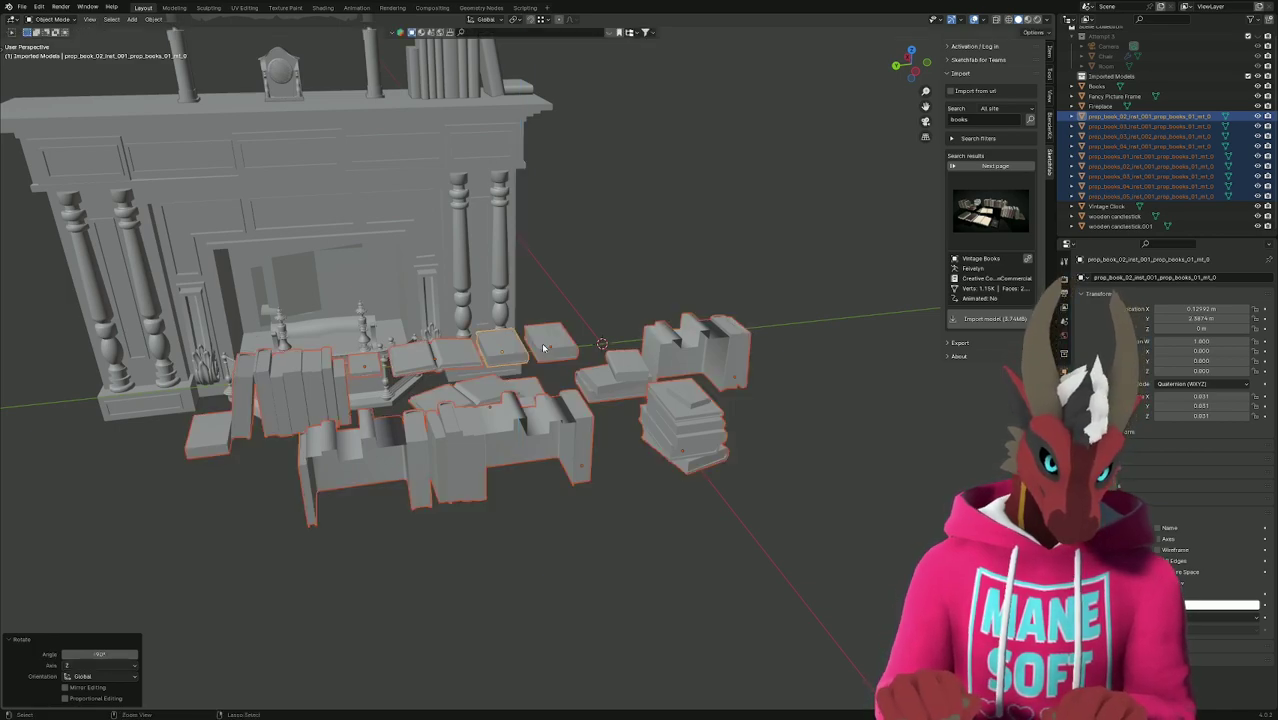
key(ctrl+z)
Rotate the selected books 90 degrees around the global Z axis.
text(rz)
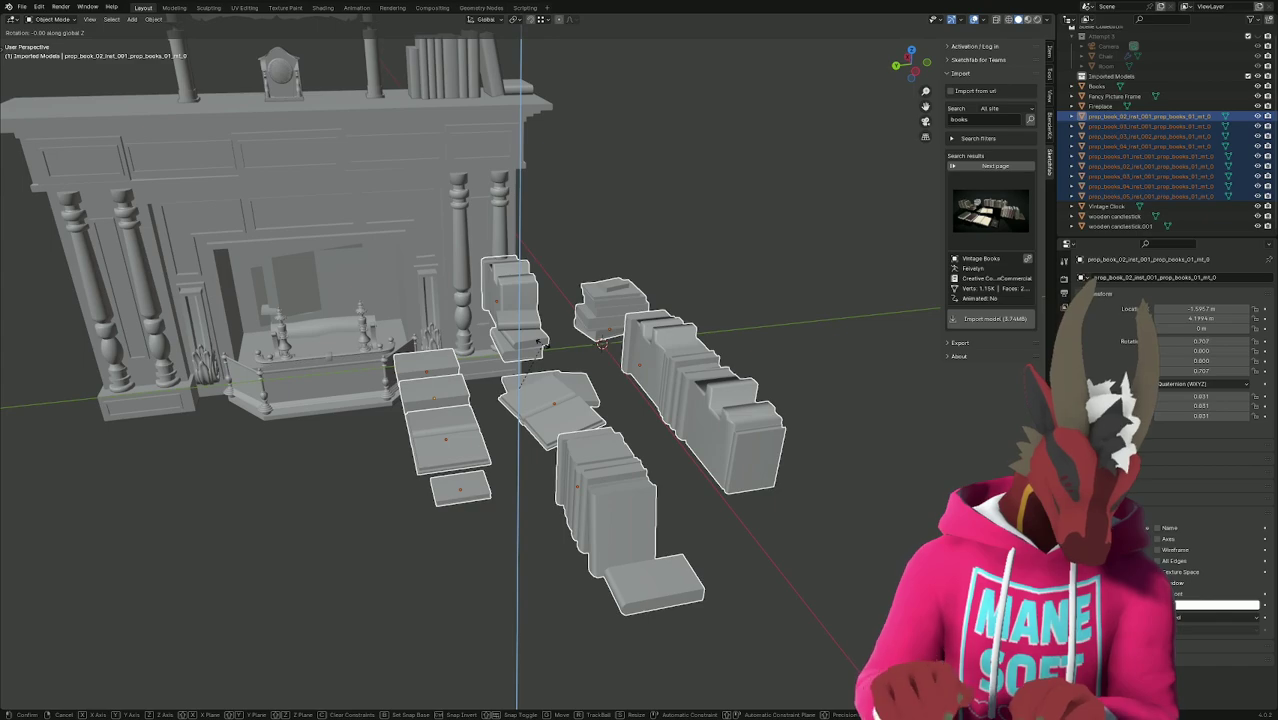
text(90)
key(Return)
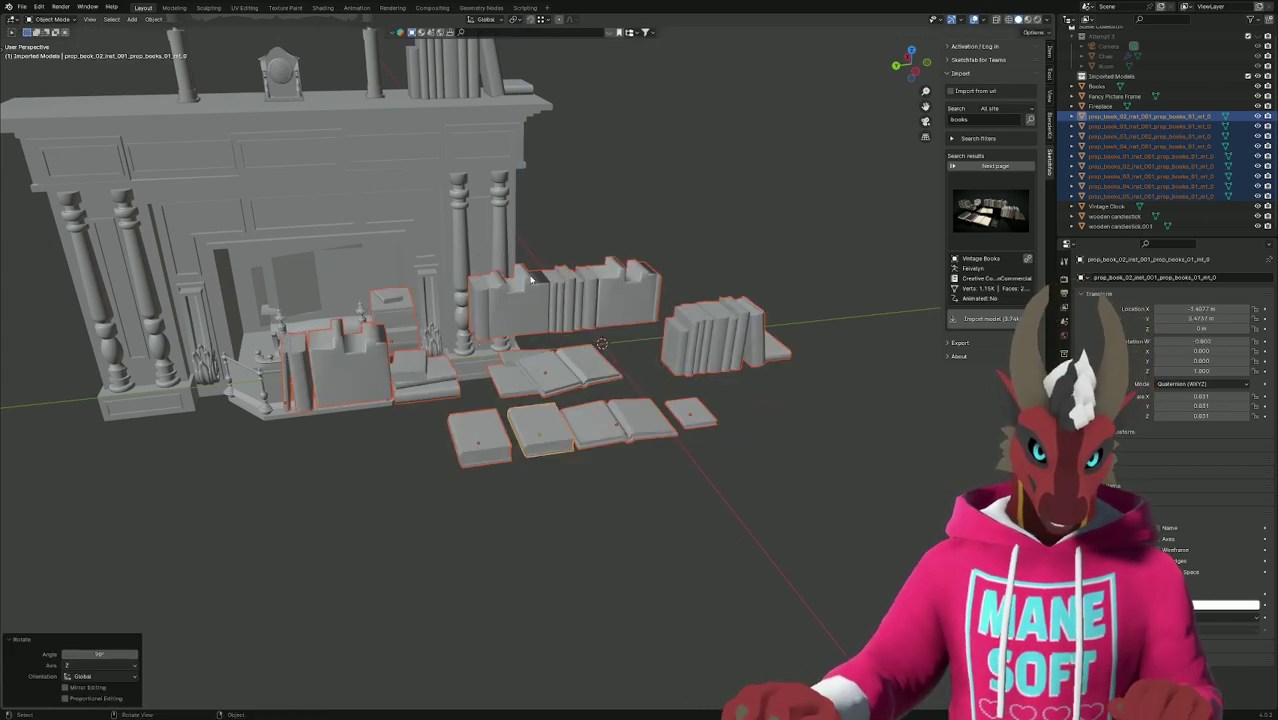
Raise the selected books about 5.08 m along Z in total so their undersides line up with the mantel's top surface.
scroll(574, 341, up, 4)
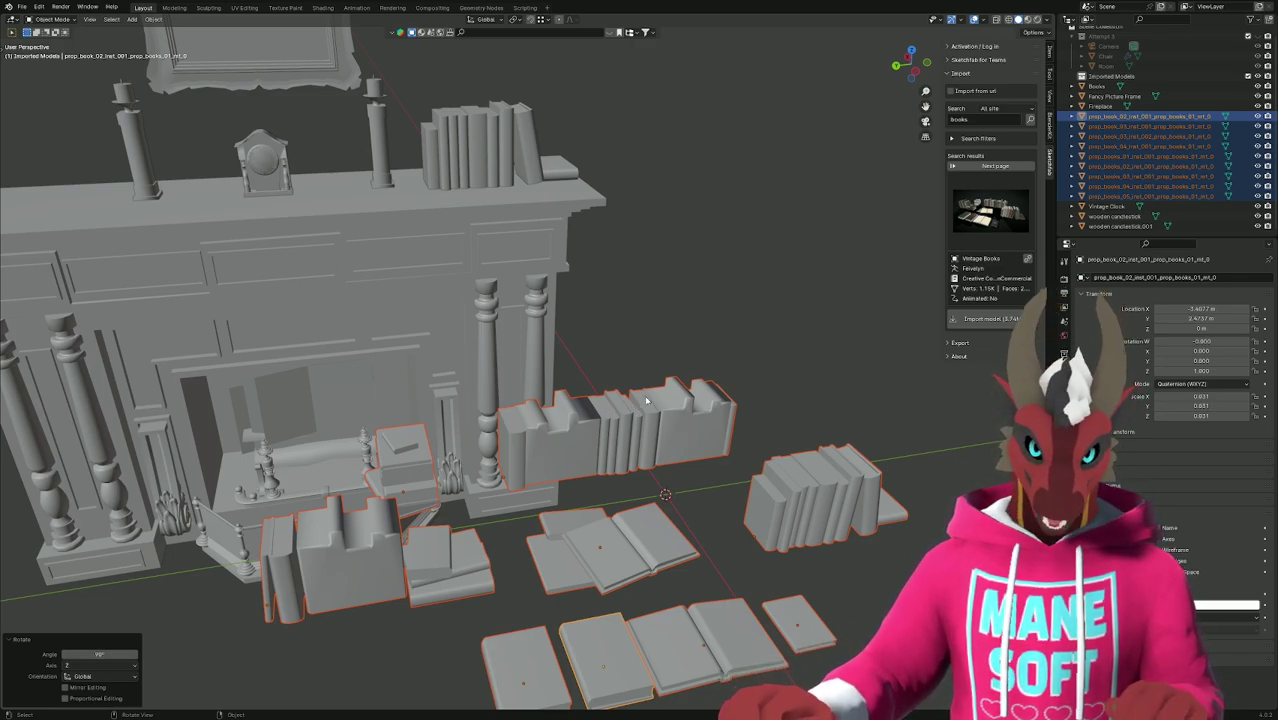
middle_drag(646, 400, 629, 372)
key(g)
key(z)
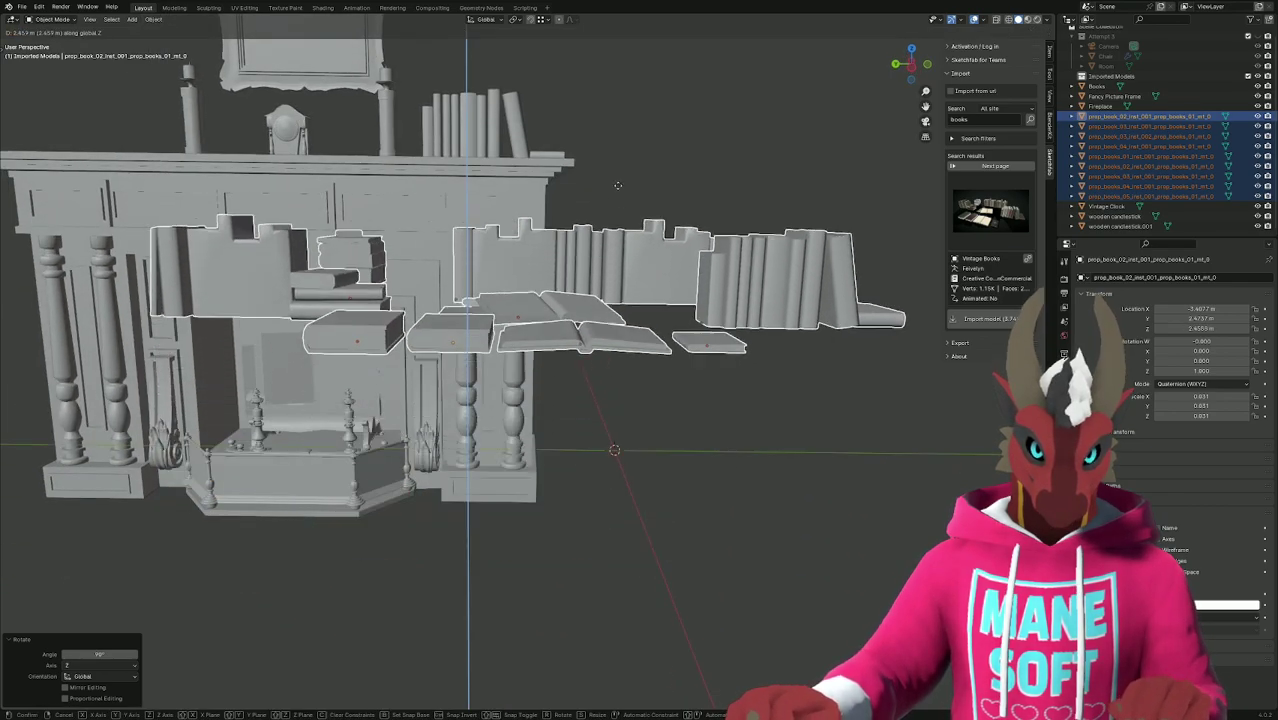
click(617, 130)
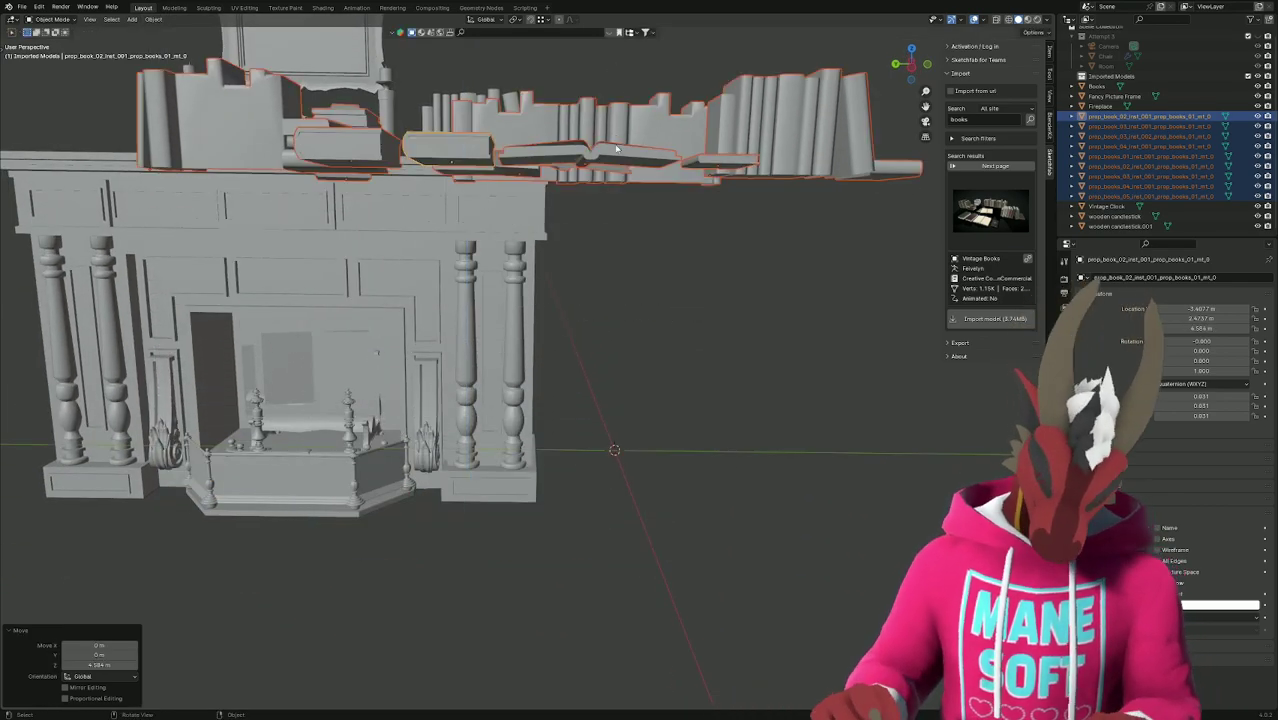
key(ctrl+KP_3)
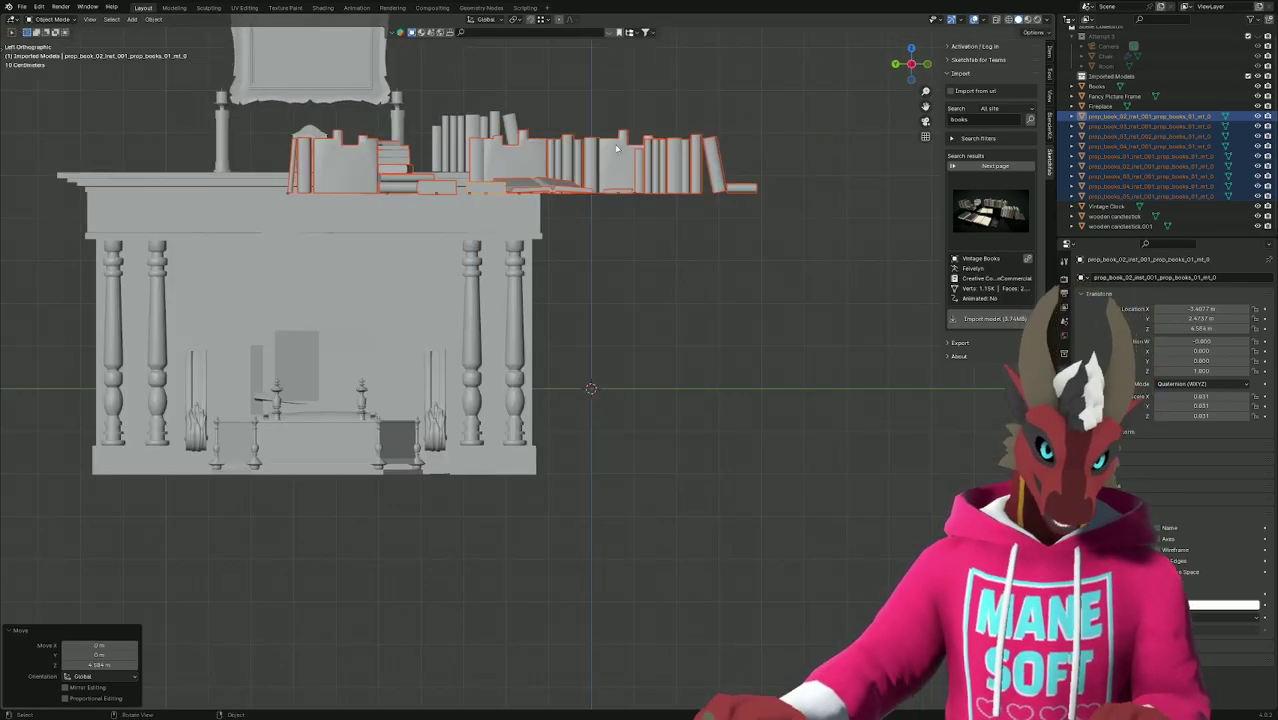
key(g)
key(z)
click(564, 150)
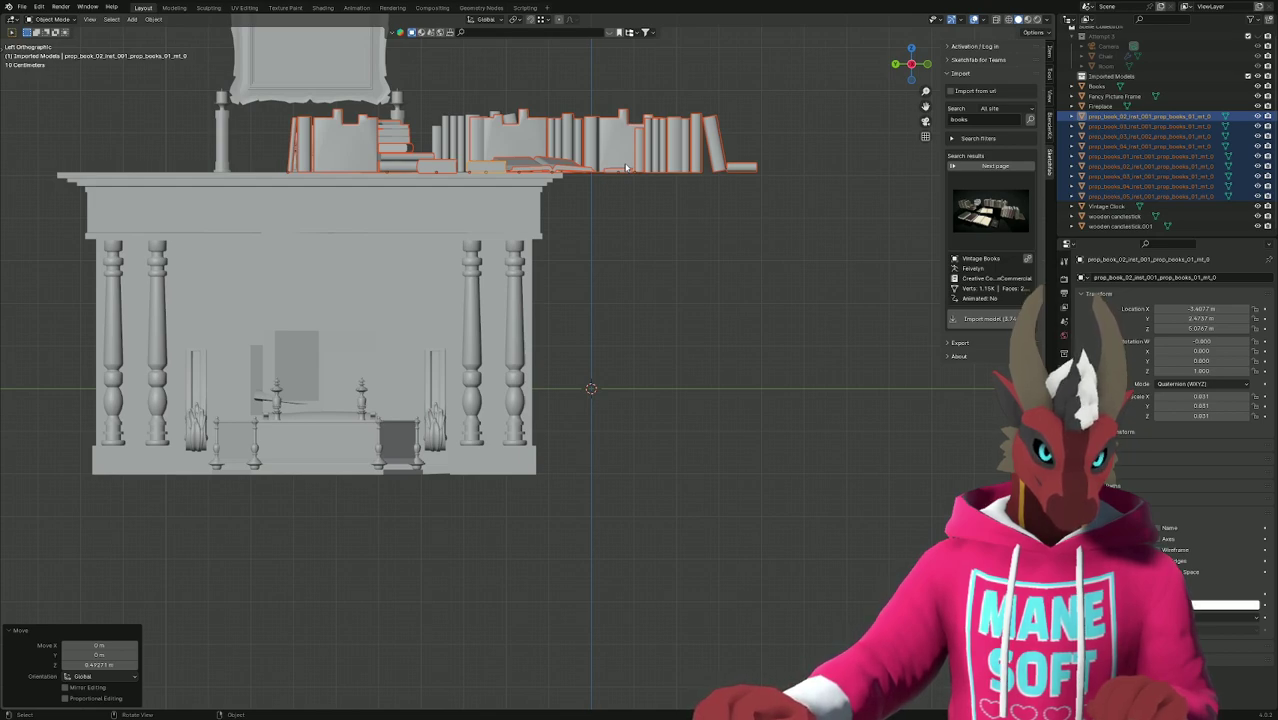
Move the selected books about 4.74 m along Y so the group spans the width of the mantel.
key(x)
key(Escape)
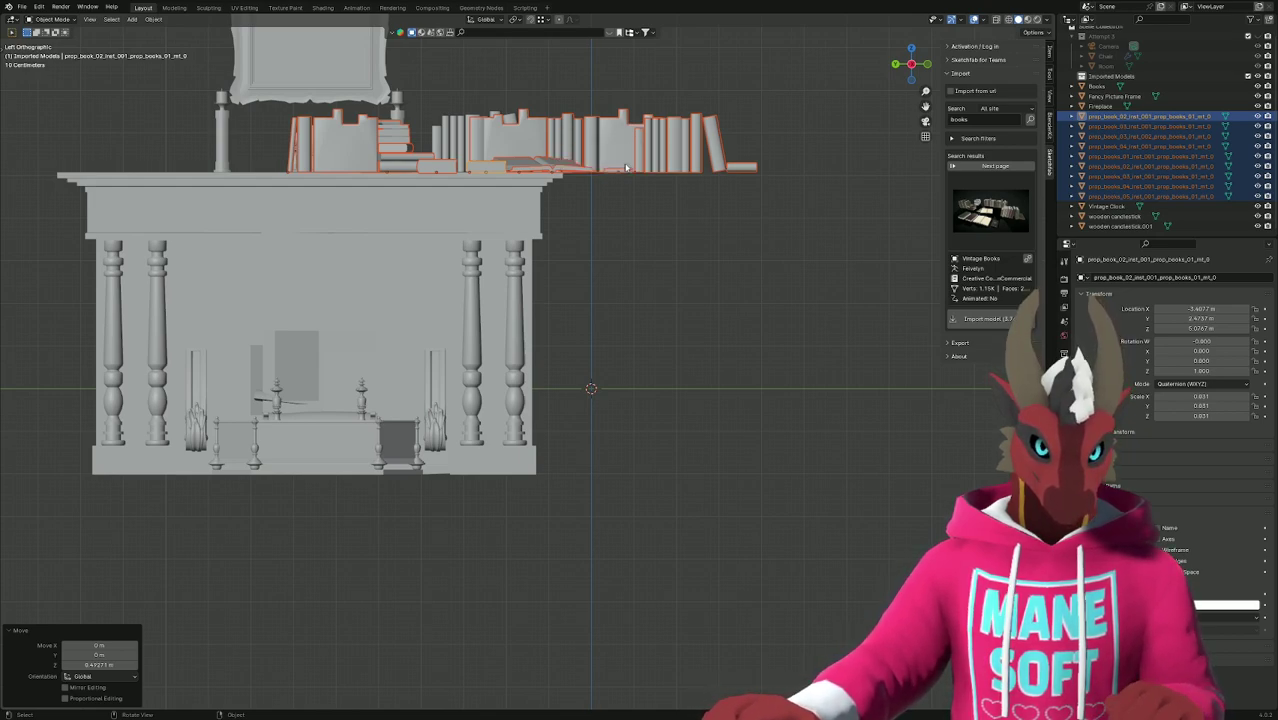
key(g)
key(y)
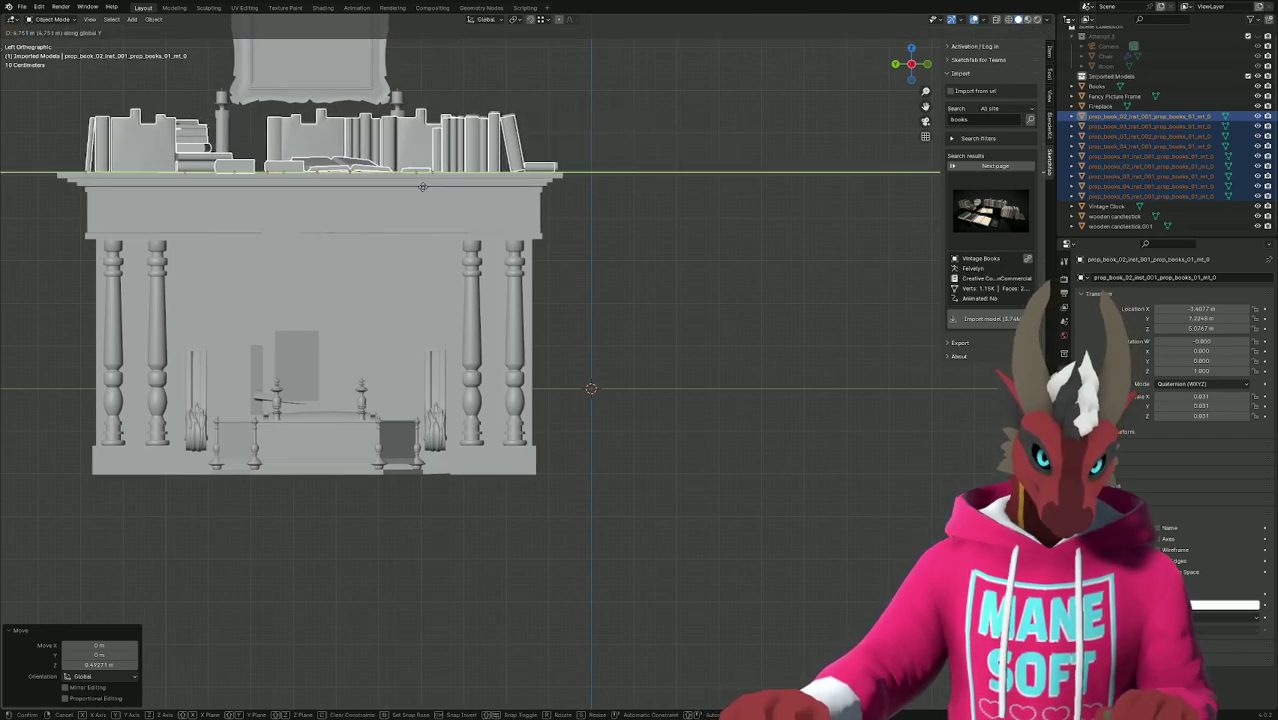
click(424, 192)
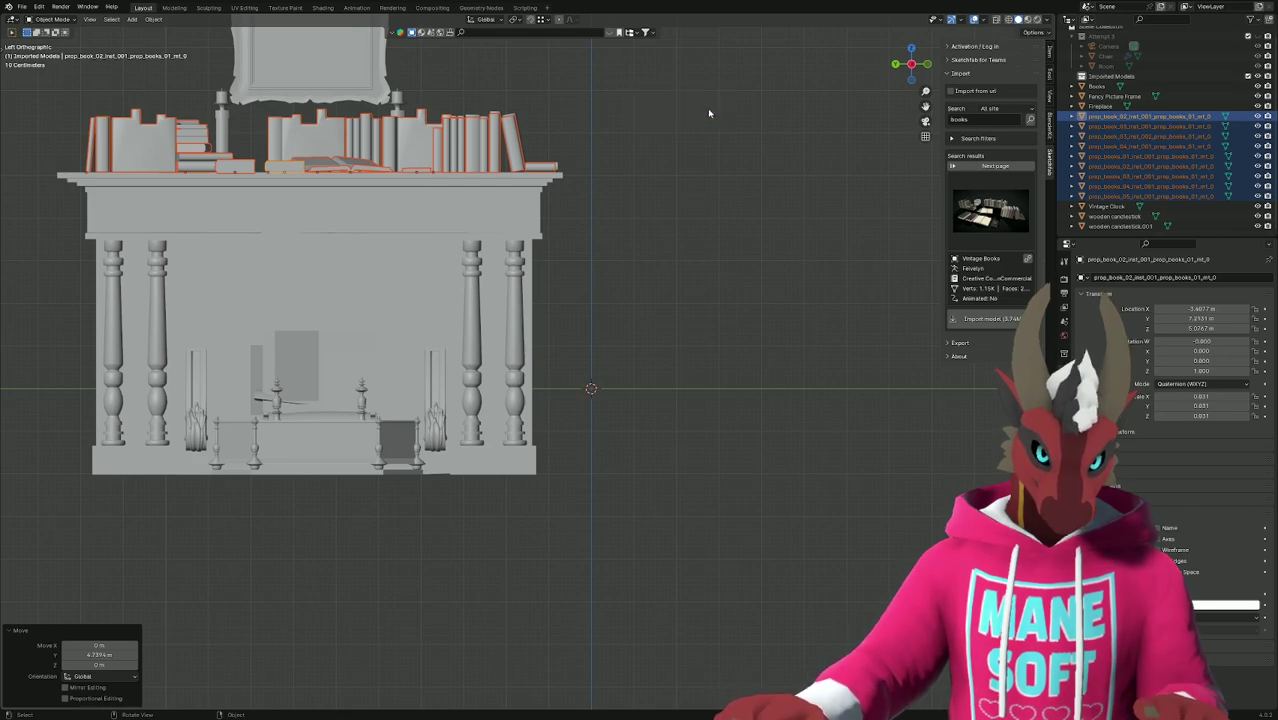
Scale the selected books up by about 1.02 and shift them about 0.12 m along Y to fit the mantel's width.
key(s)
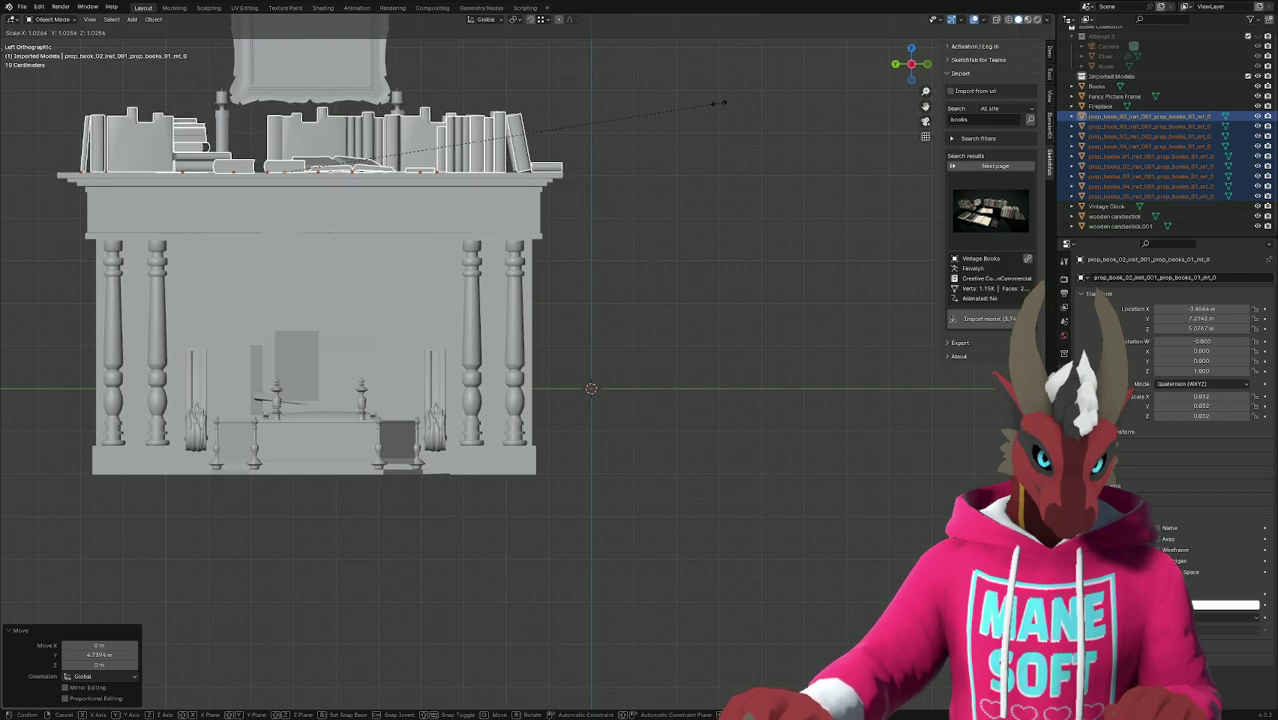
click(718, 103)
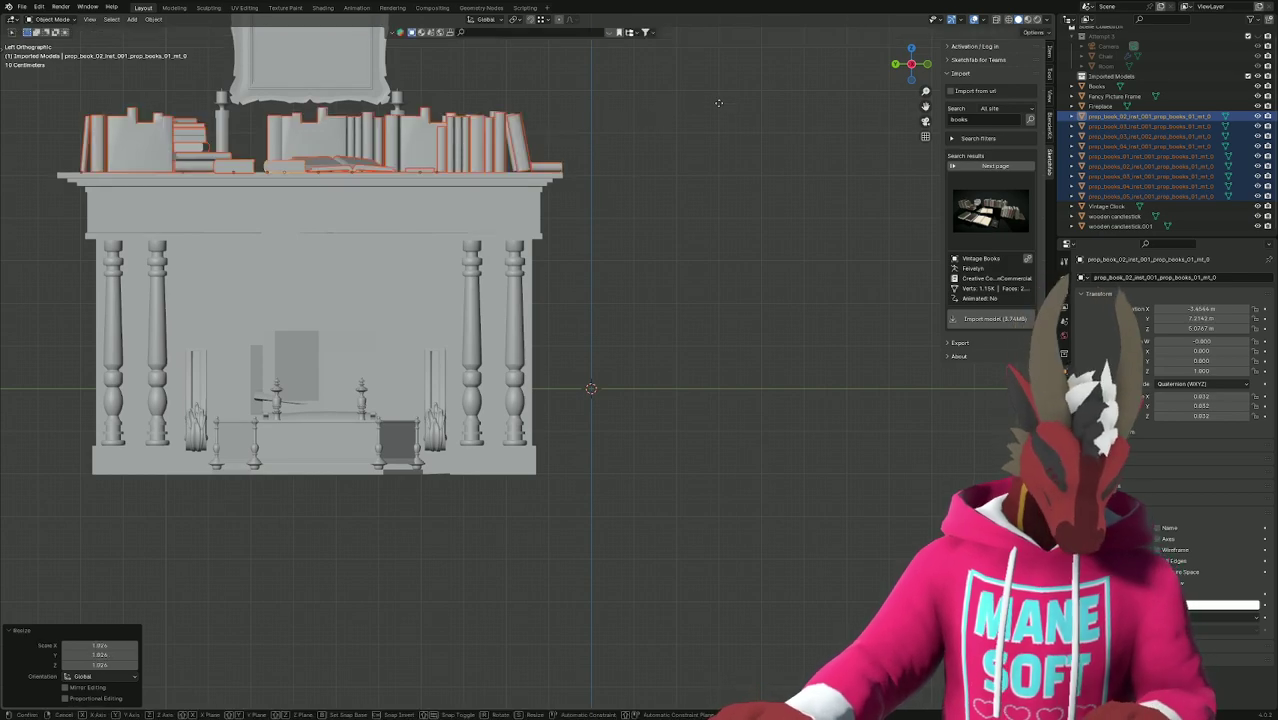
key(g)
key(y)
click(714, 107)
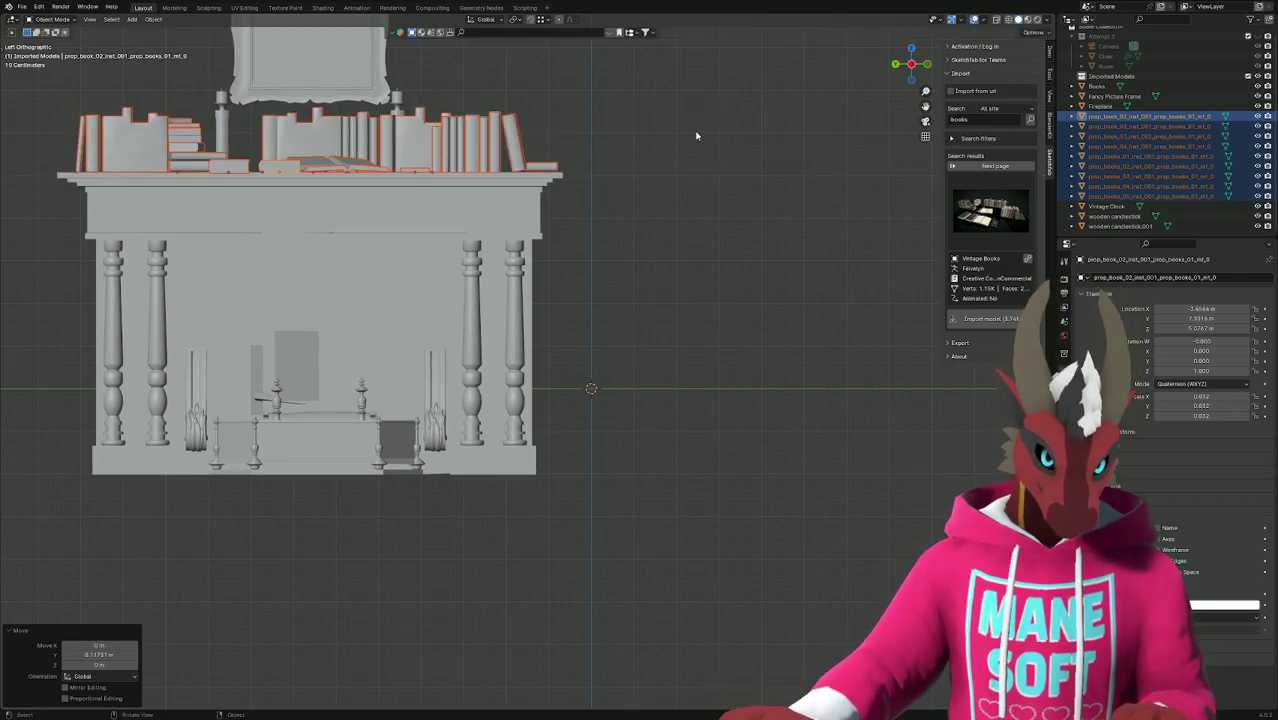
Align the stacked pile of books to the Books object on the mantel along Y, using Centers relative to Active.
middle_drag(699, 134, 713, 379)
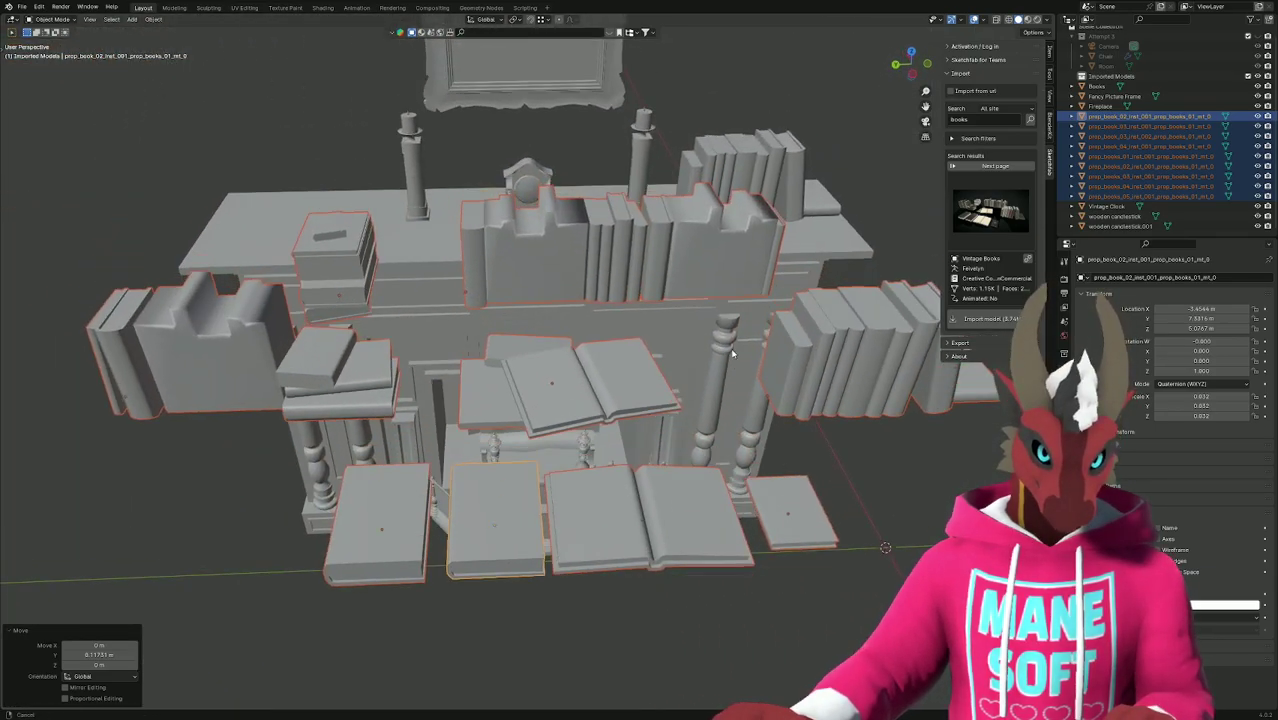
scroll(713, 379, up, 3)
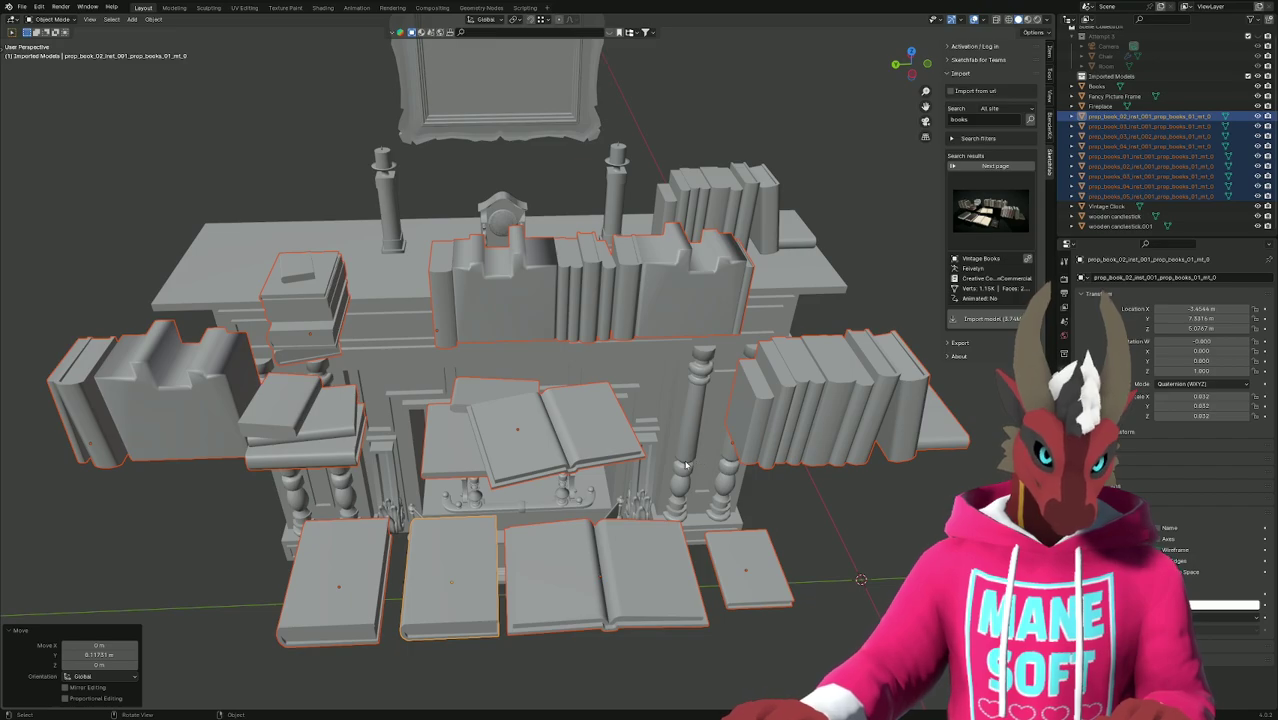
click(317, 298)
middle_drag(519, 307, 557, 330)
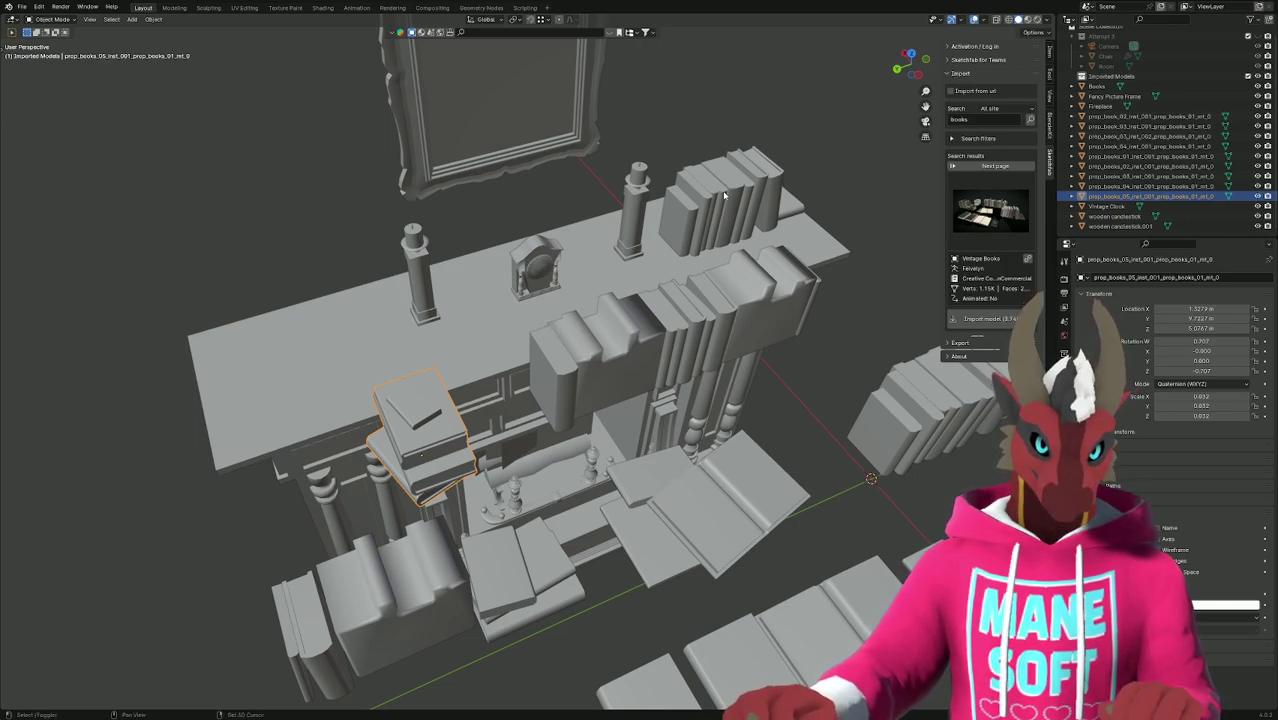
shift+click(689, 203)
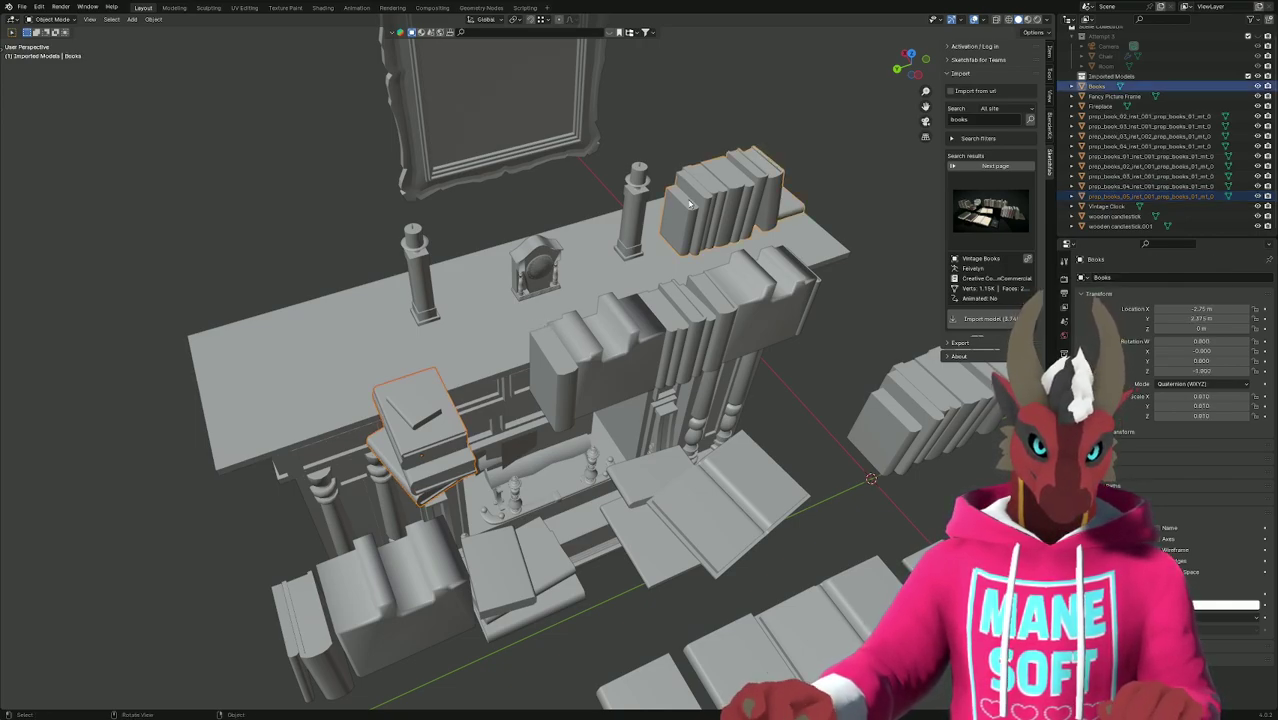
click(153, 19)
mouse_move(175, 31)
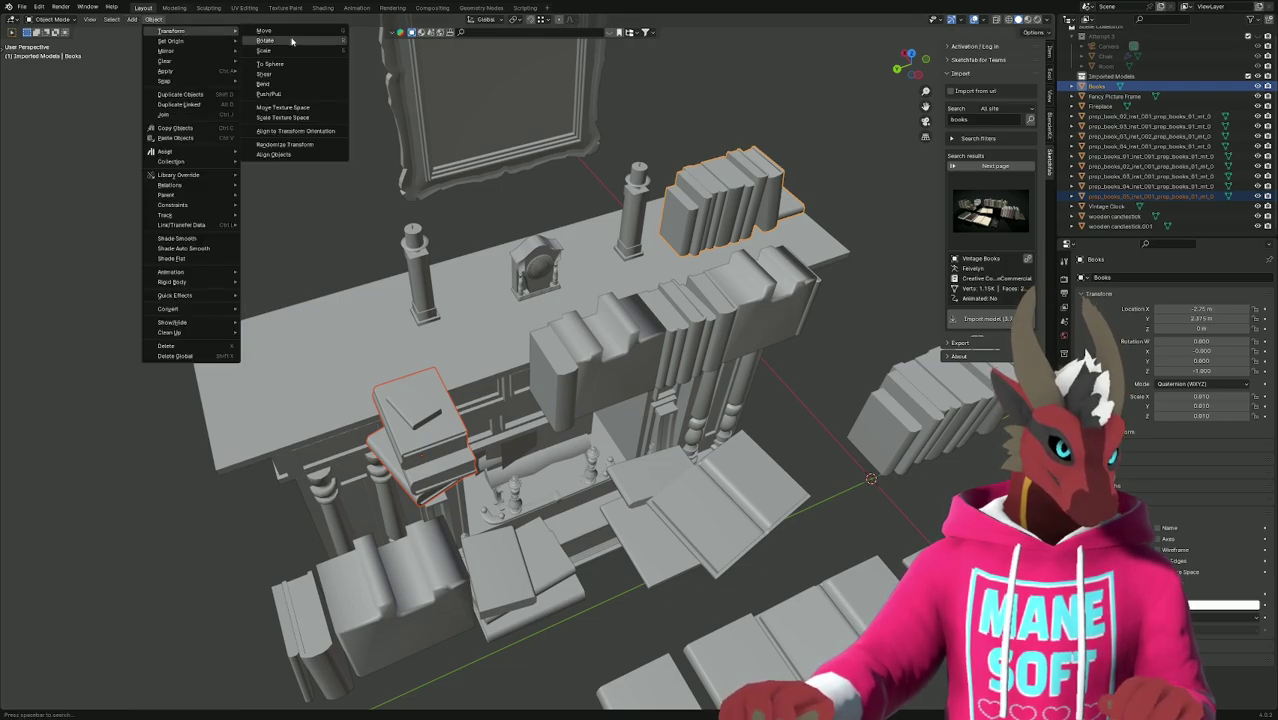
click(294, 155)
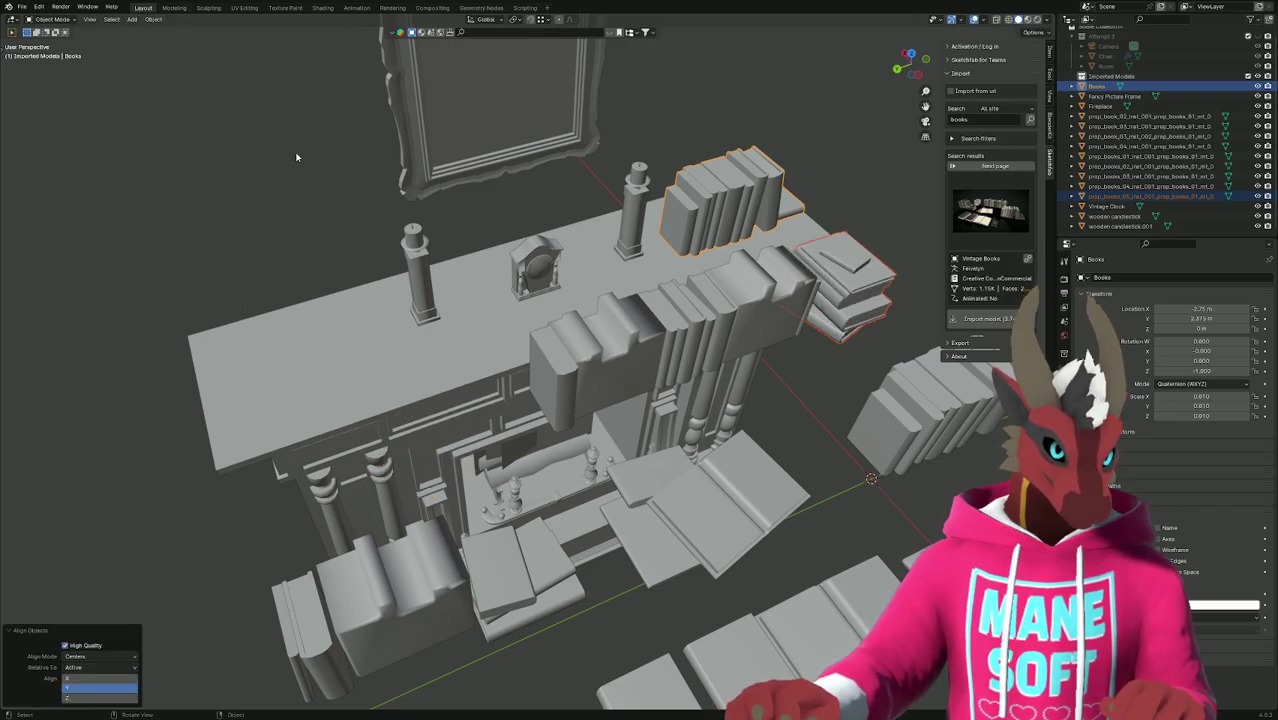
Align the stacked pile of books to the mantel's Books object along X, and move only the pile about -4.2 m along Y.
click(85, 679)
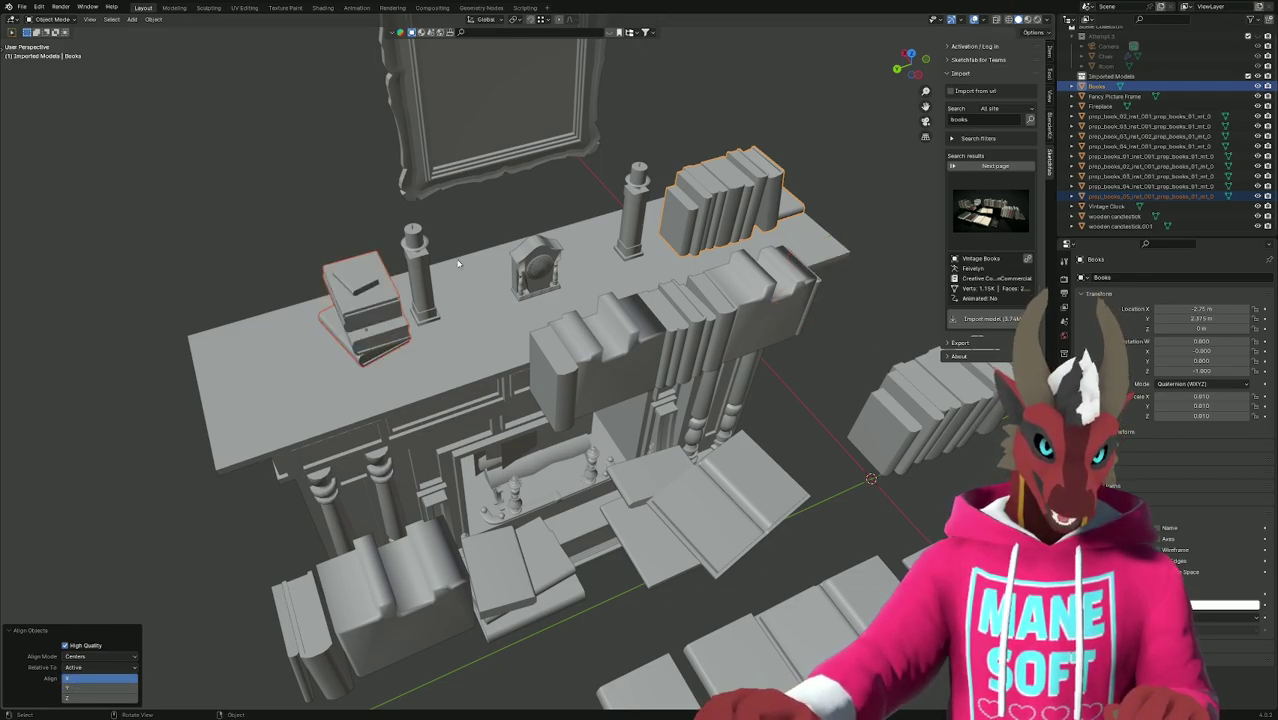
click(222, 197)
click(366, 326)
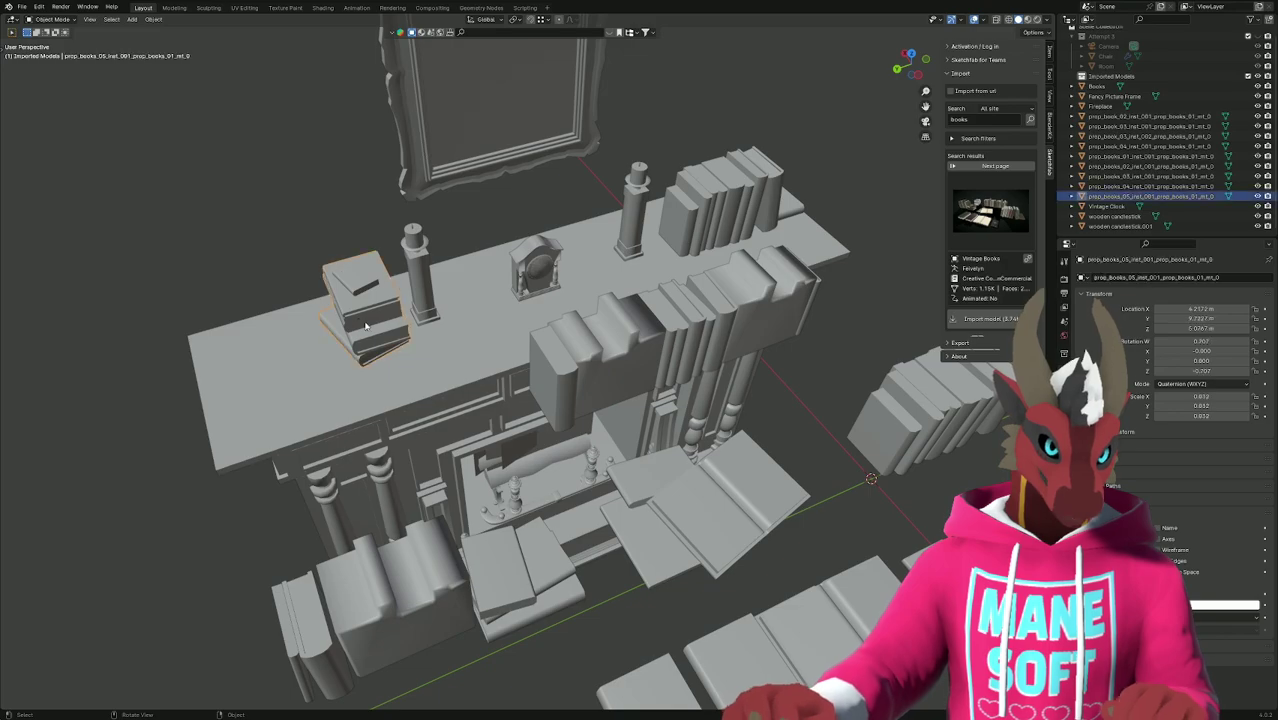
key(g)
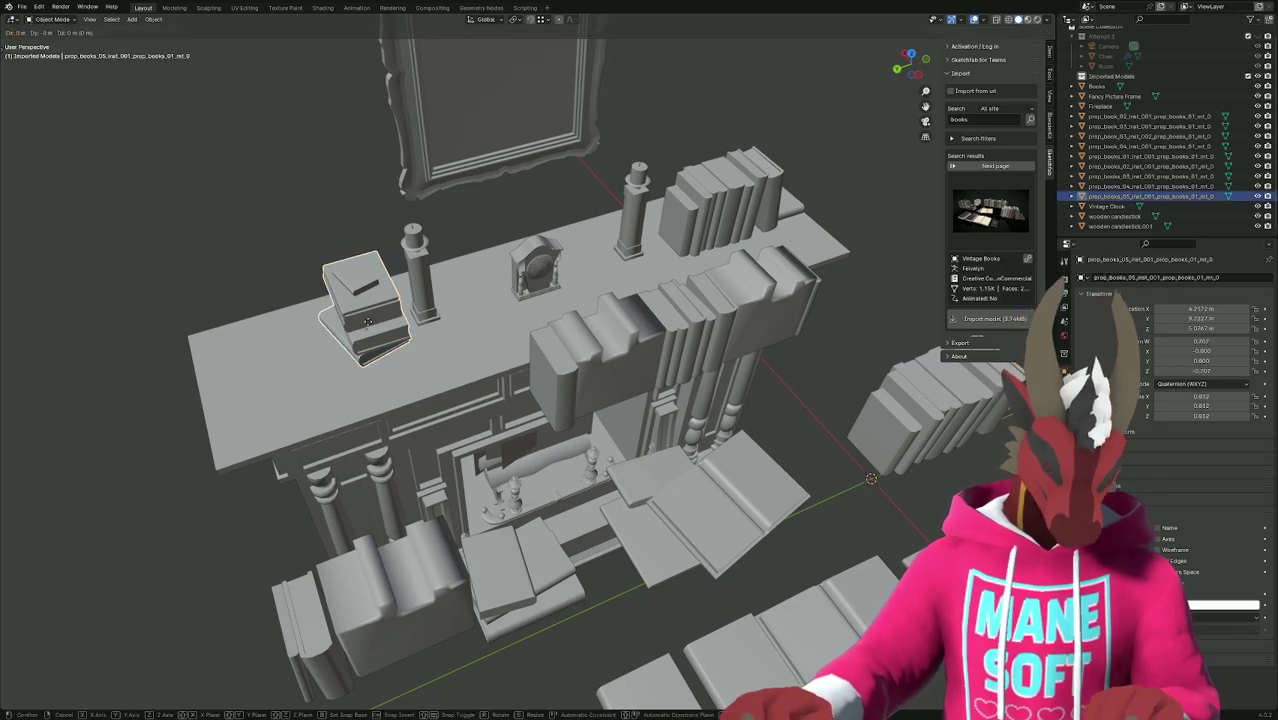
key(y)
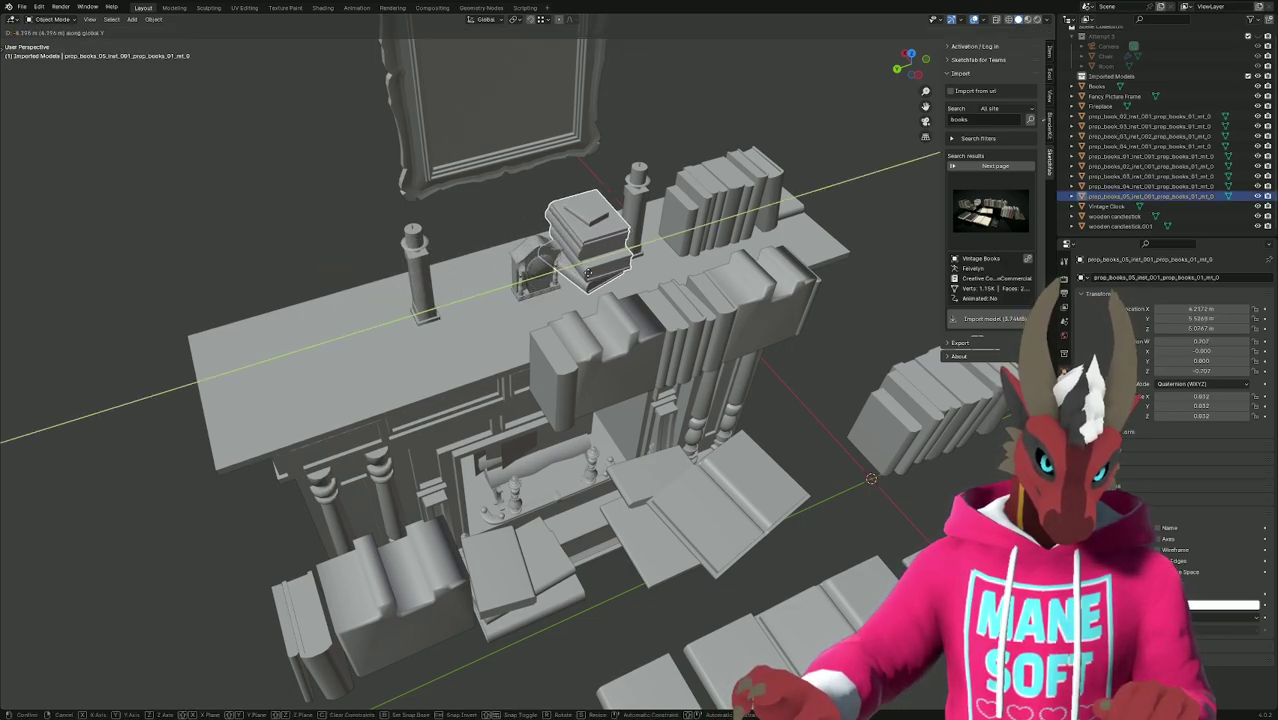
click(588, 272)
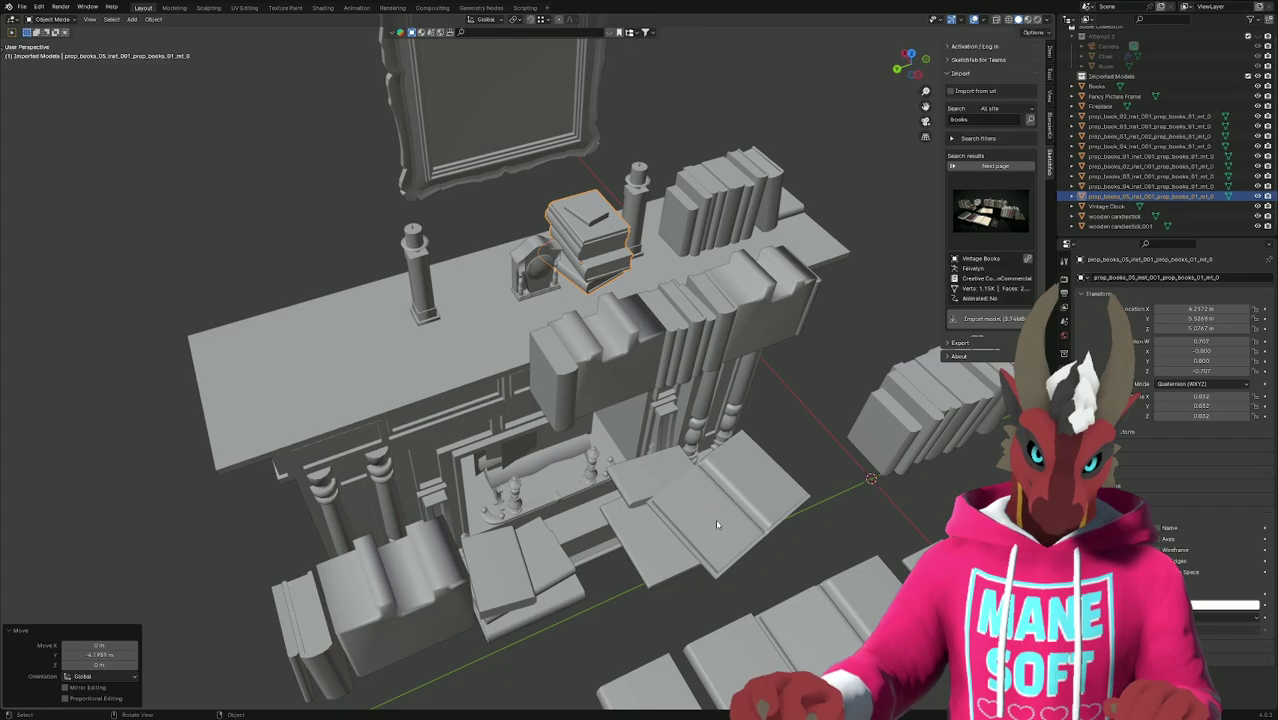
Place the open books on the mantel by moving them about 4.24 m along X and 0.94 m along Y, and check the camera view.
click(748, 525)
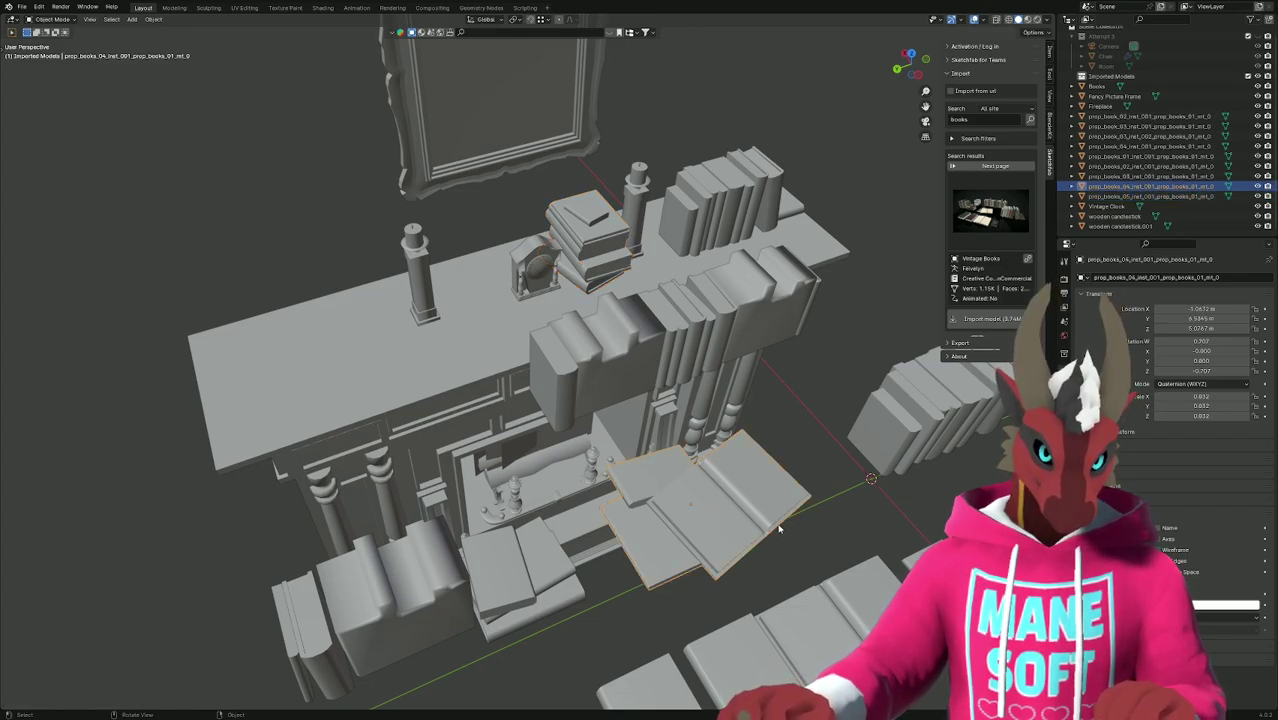
key(g)
key(x)
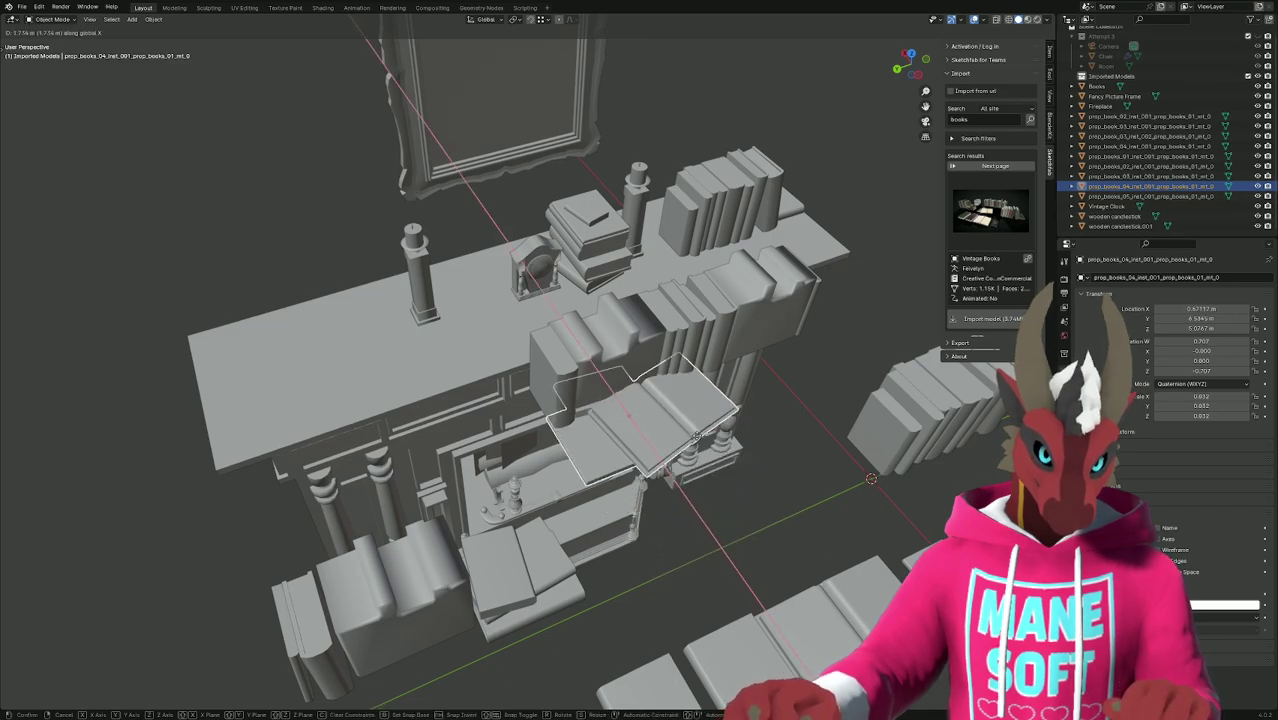
click(626, 344)
key(g)
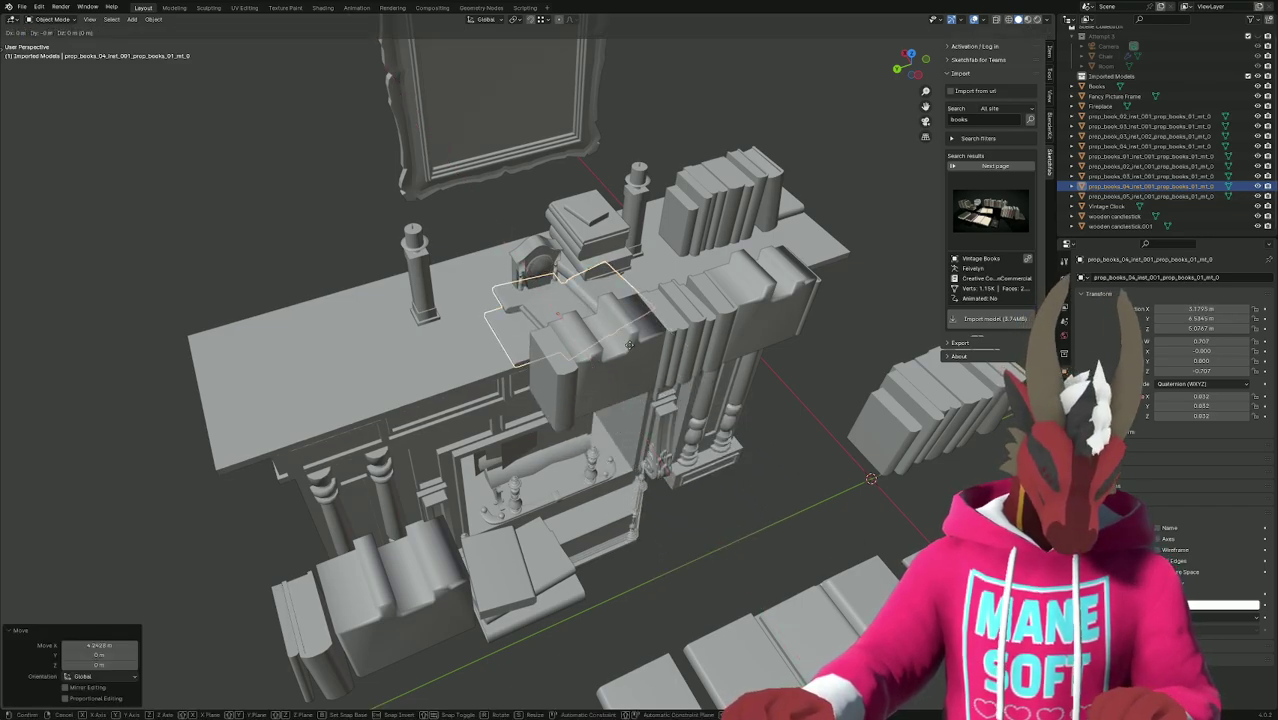
key(y)
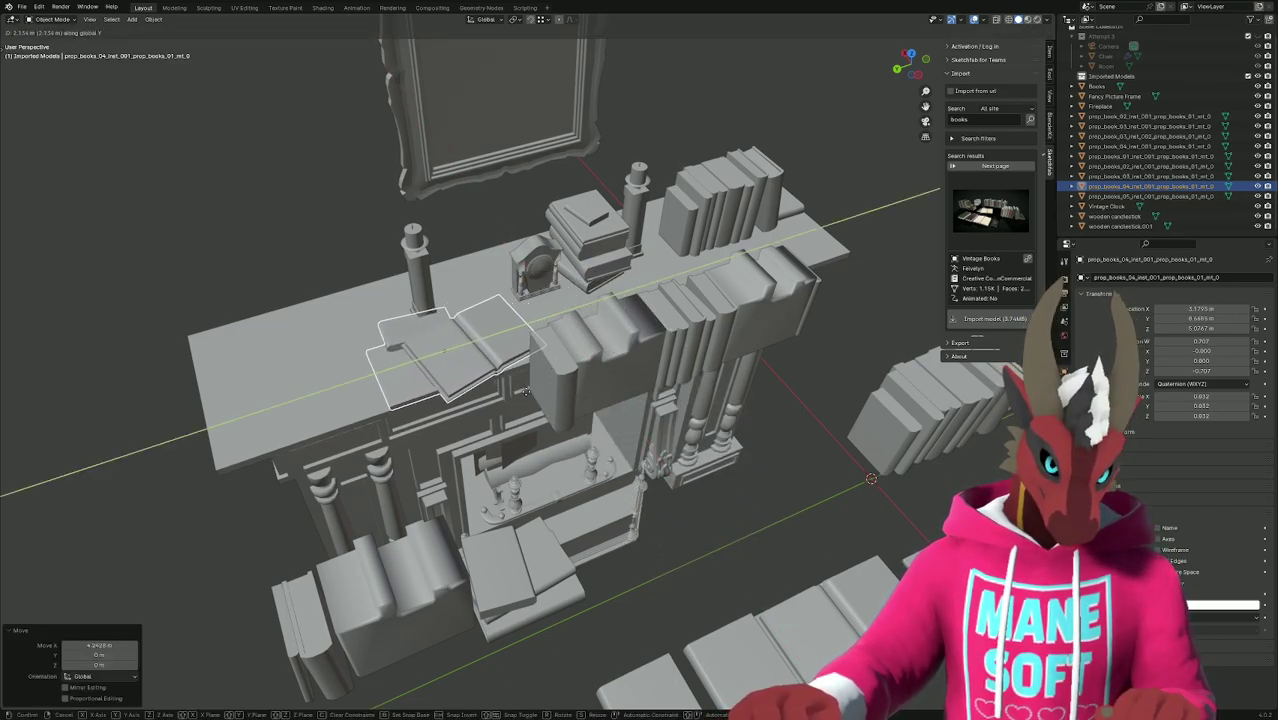
click(587, 383)
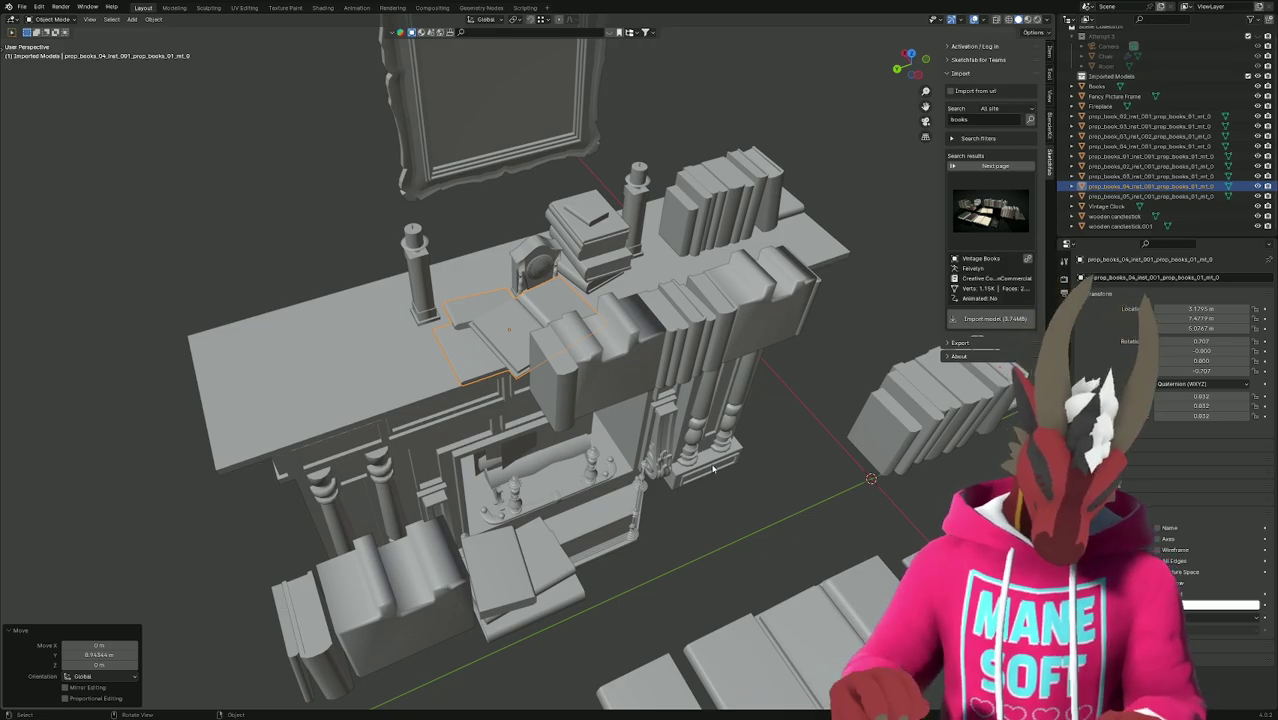
key(KP_0)
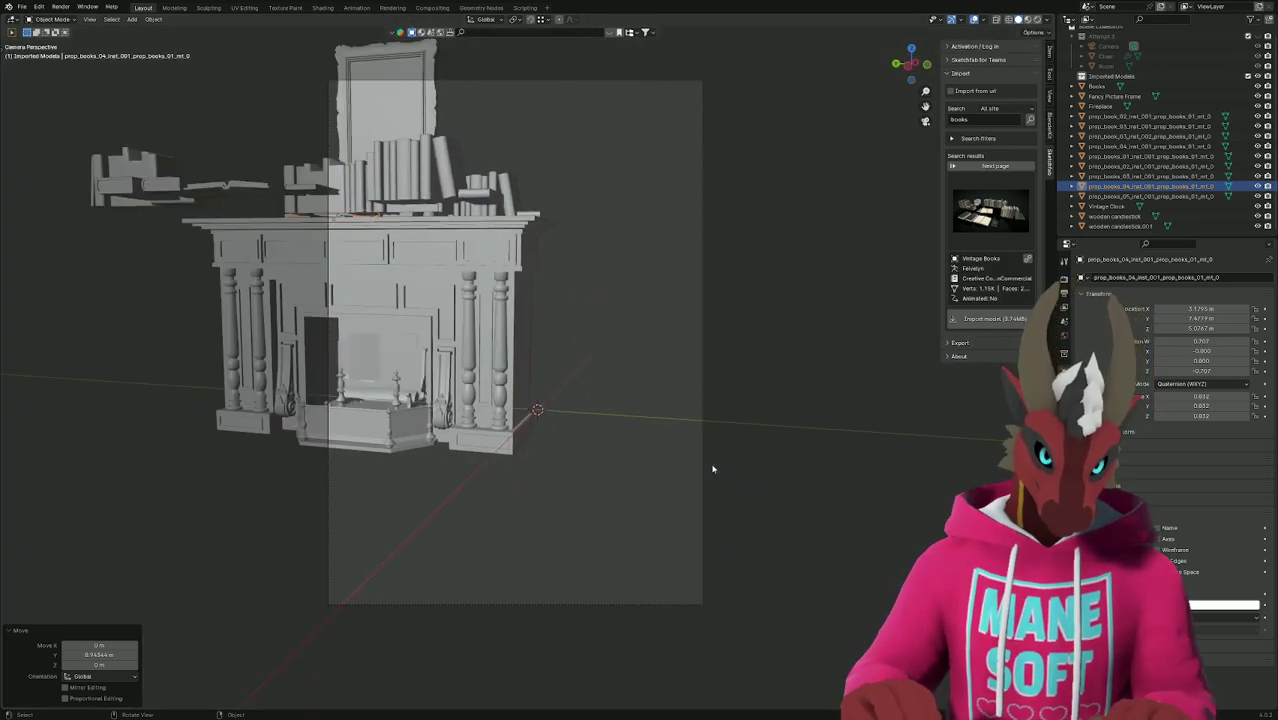
key(KP_0)
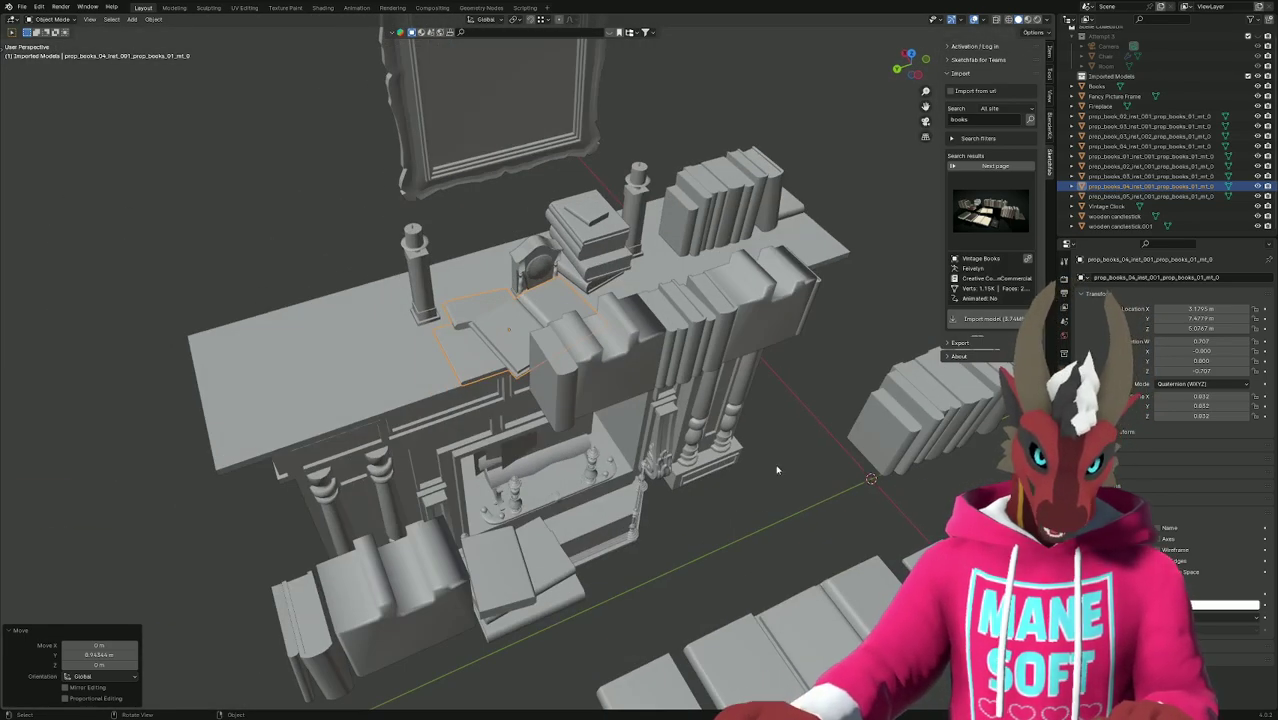
Move all remaining unused book pieces around the fireplace about 16 m along Y, clear of the scene.
middle_drag(773, 465, 794, 473)
scroll(794, 473, down, 5)
click(620, 330)
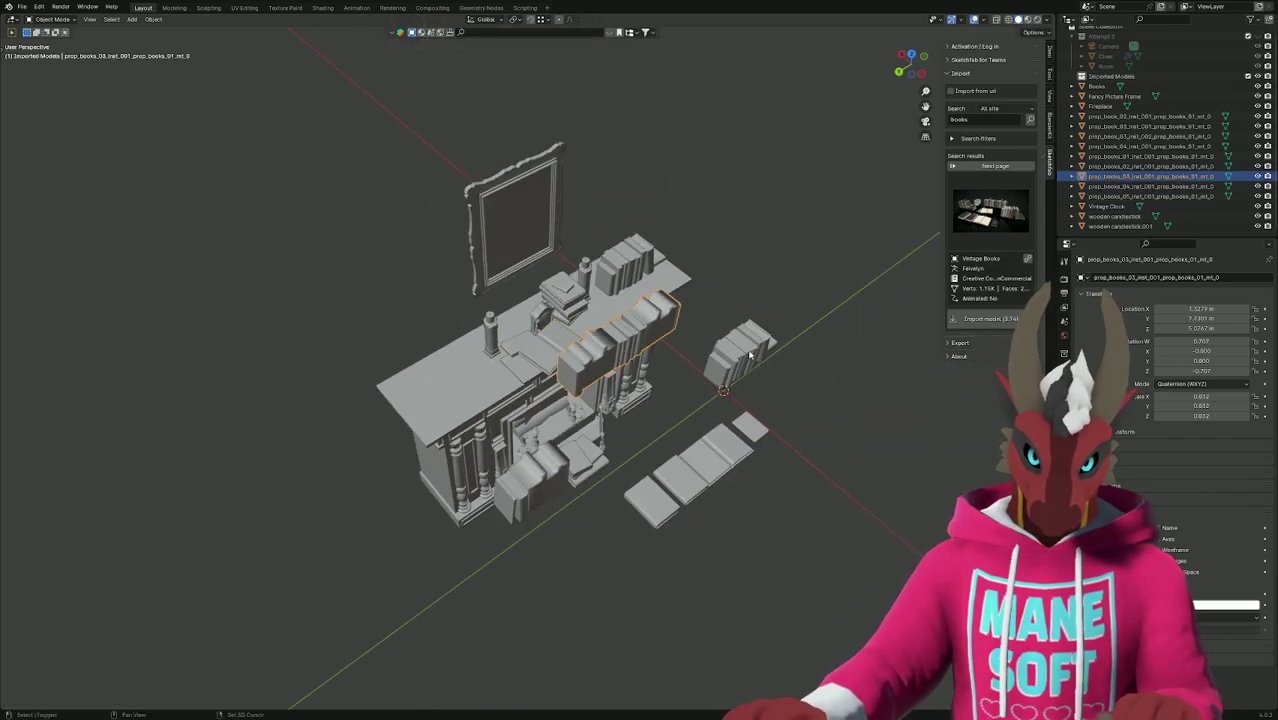
shift+click(742, 348)
shift+click(752, 432)
shift+click(724, 458)
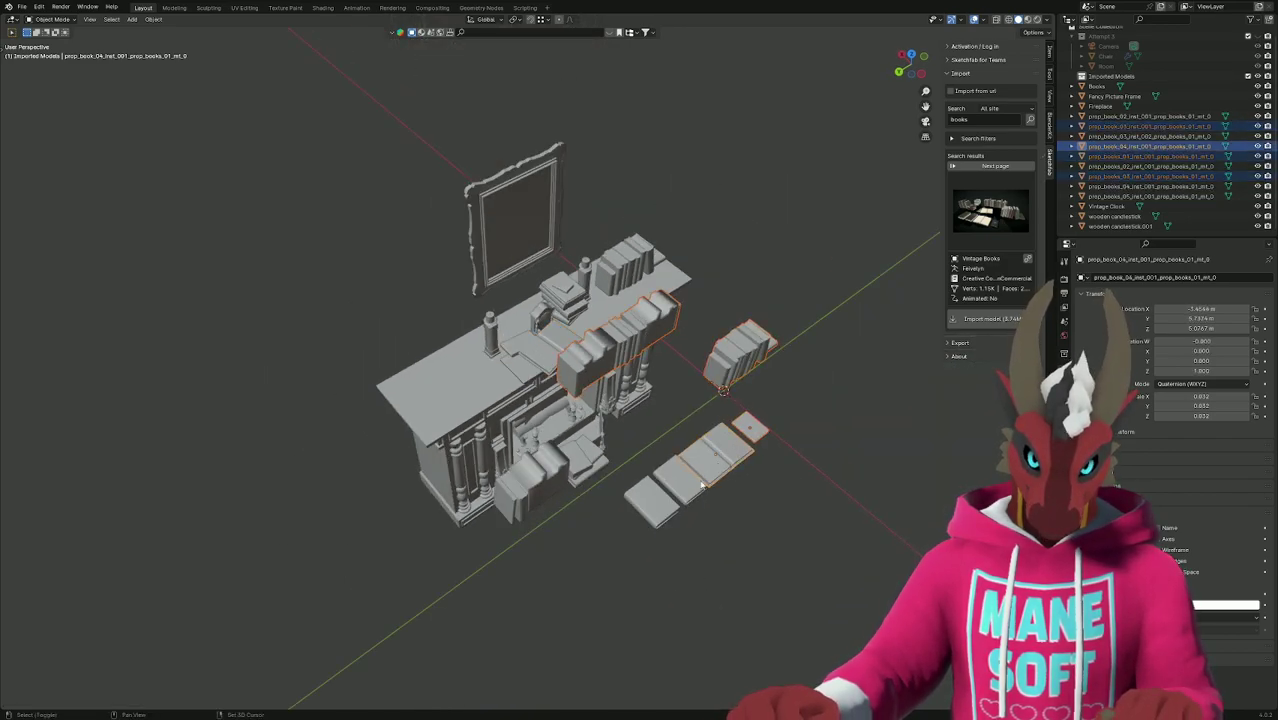
shift+click(682, 484)
shift+click(640, 498)
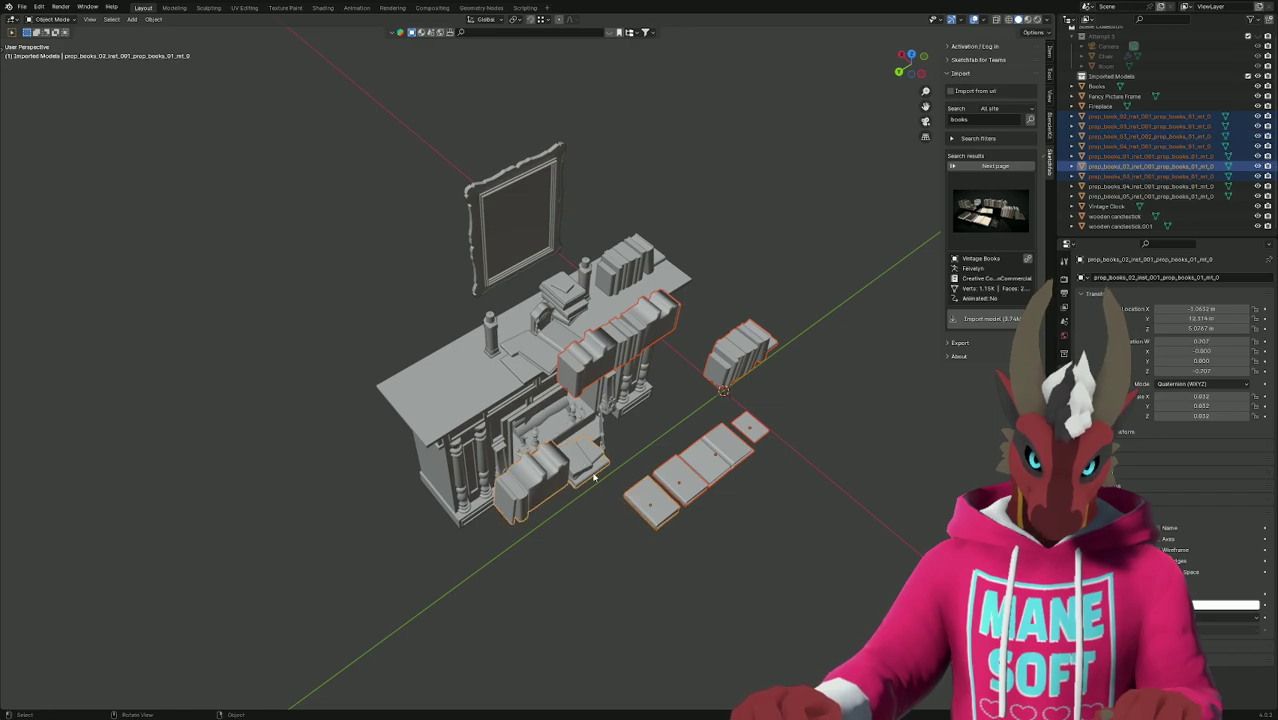
key(g)
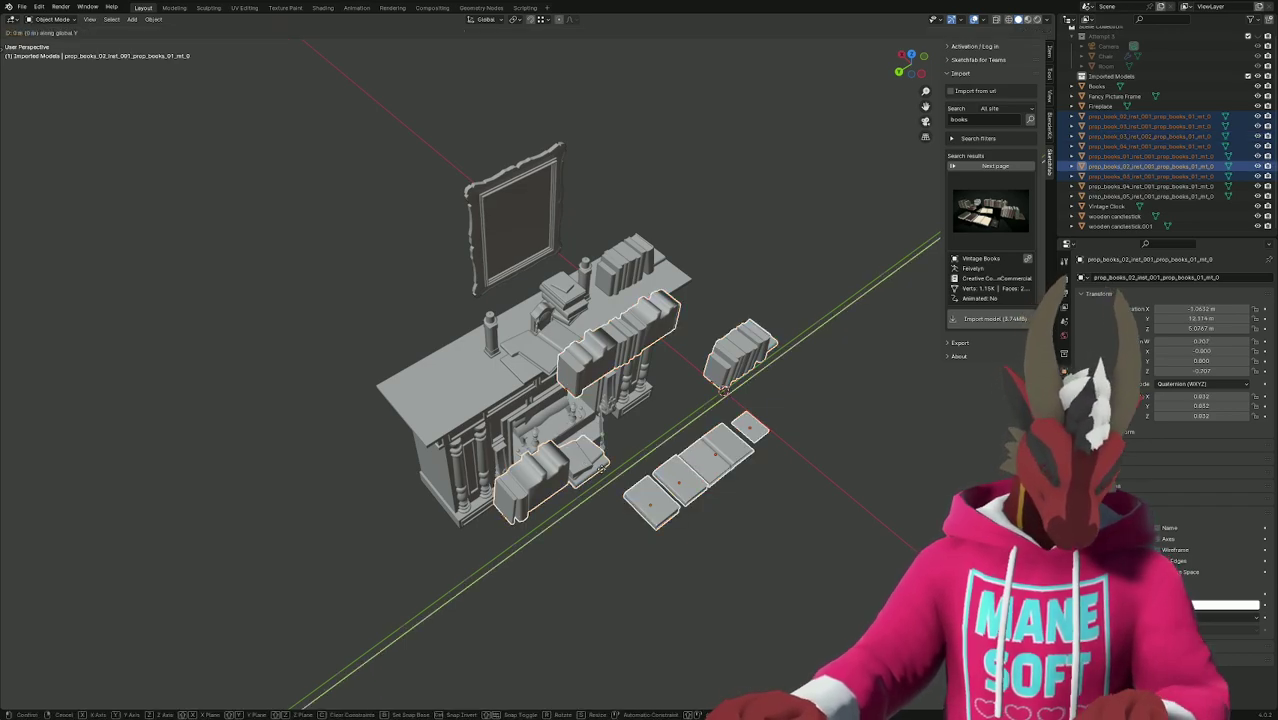
click(54, 75)
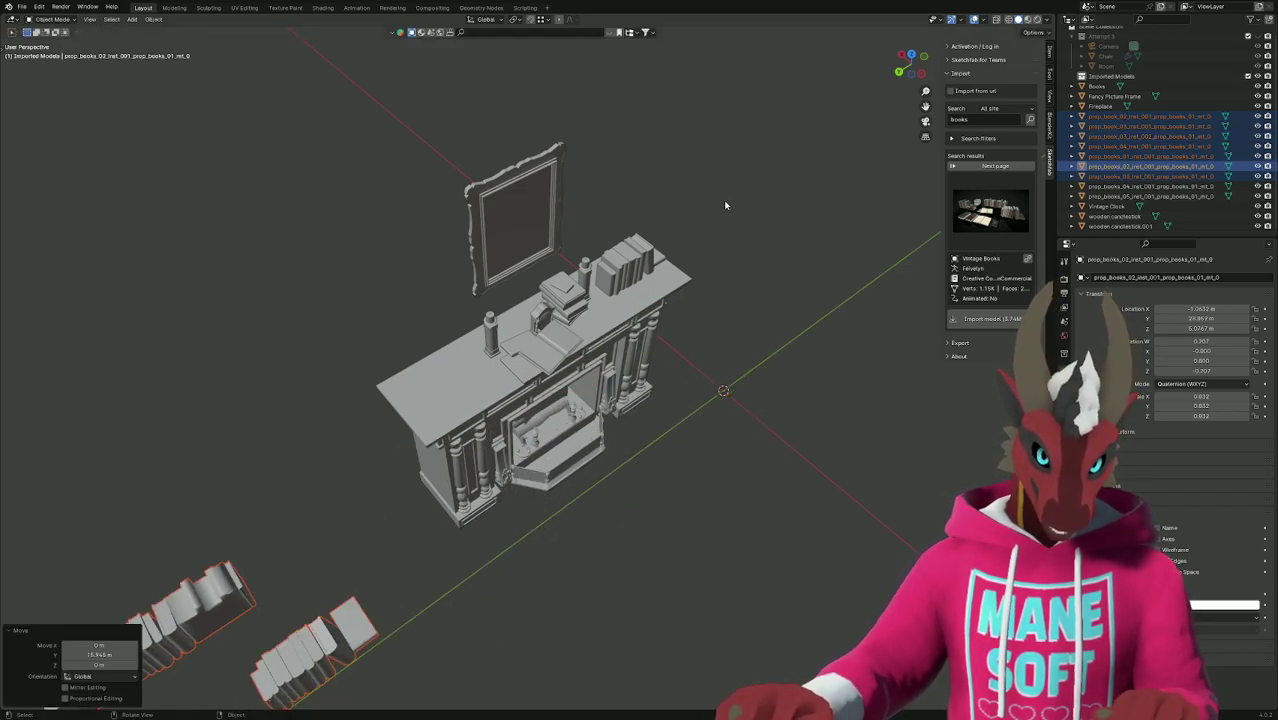
Deselect the moved books and unhide the collection that holds the camera, chair and room.
middle_drag(726, 205, 662, 183)
click(681, 197)
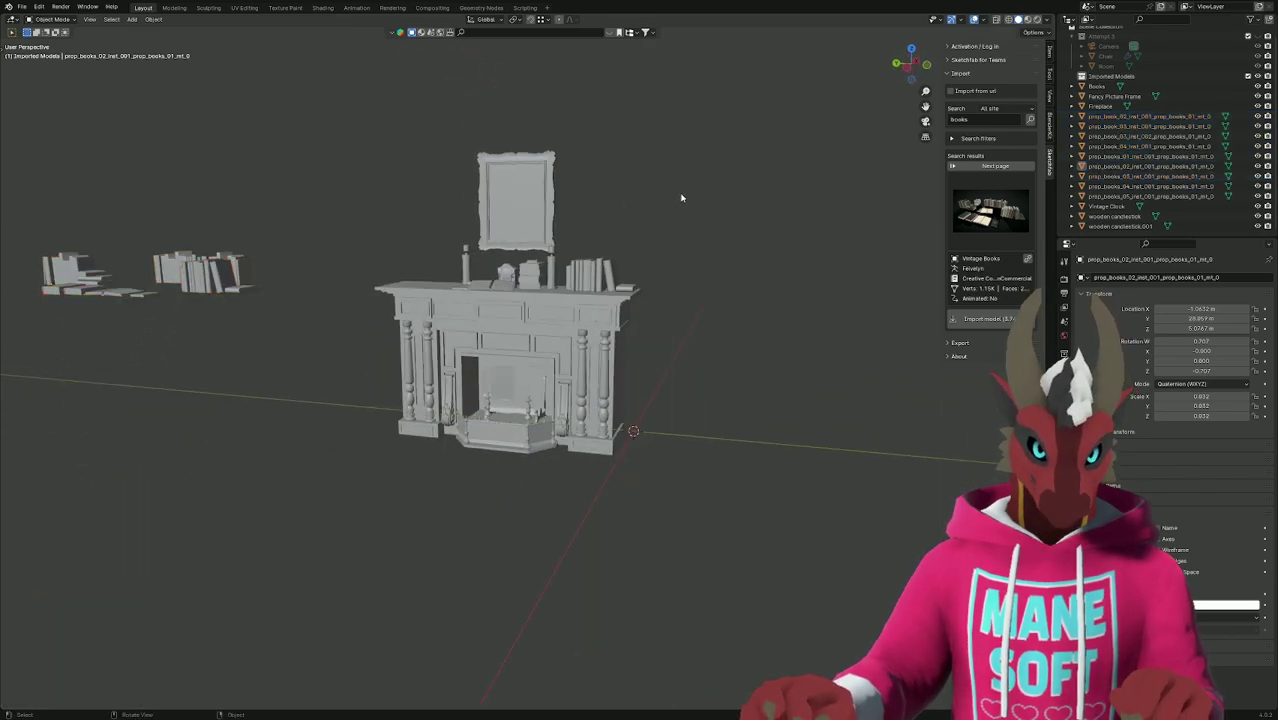
click(1264, 44)
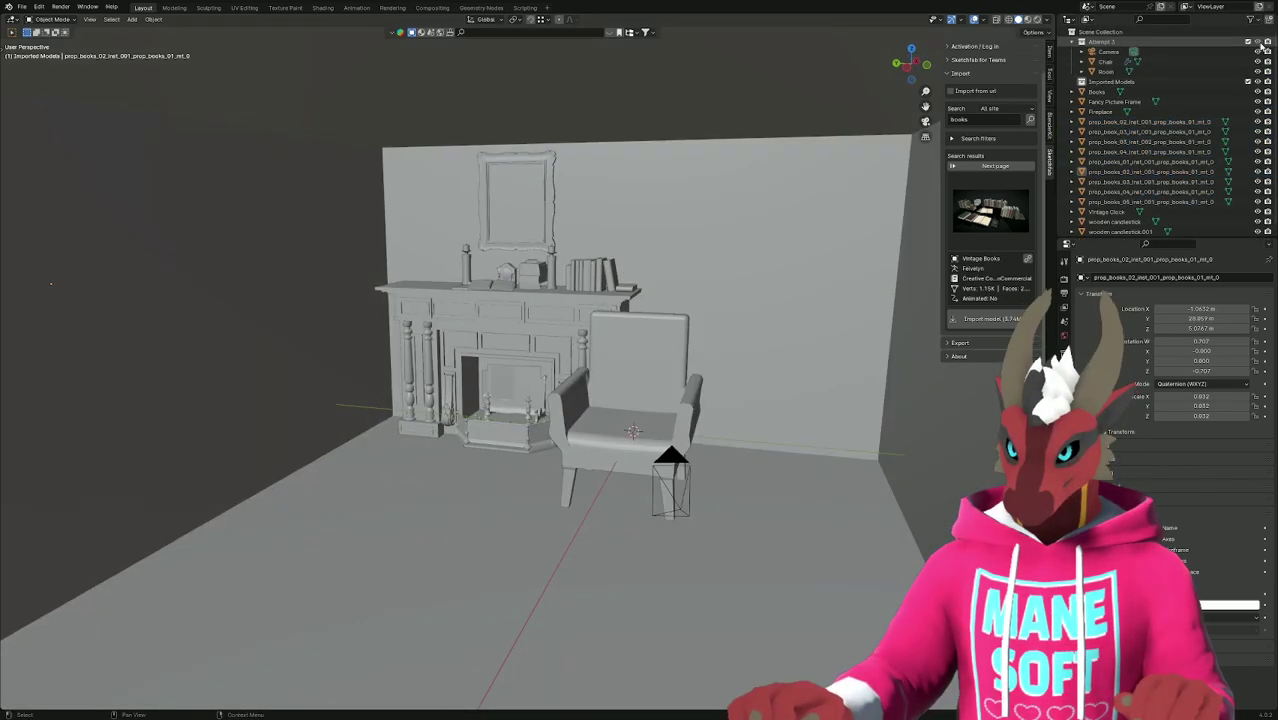
Move the Vintage Clock and both wooden candlesticks together along X, back toward the wall behind the mantel.
mouse_move(764, 345)
middle_down()
mouse_move(781, 359)
mouse_move(760, 347)
middle_up()
scroll(597, 275, up, 8)
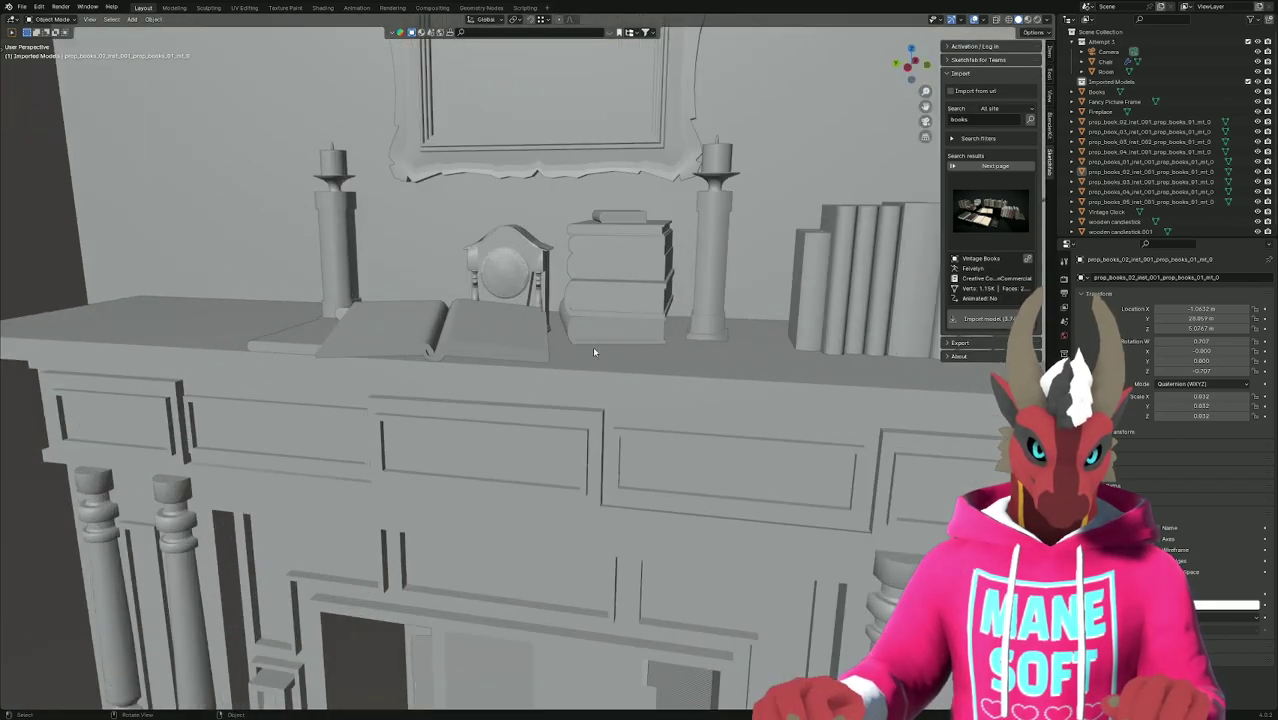
middle_drag(592, 346, 596, 367)
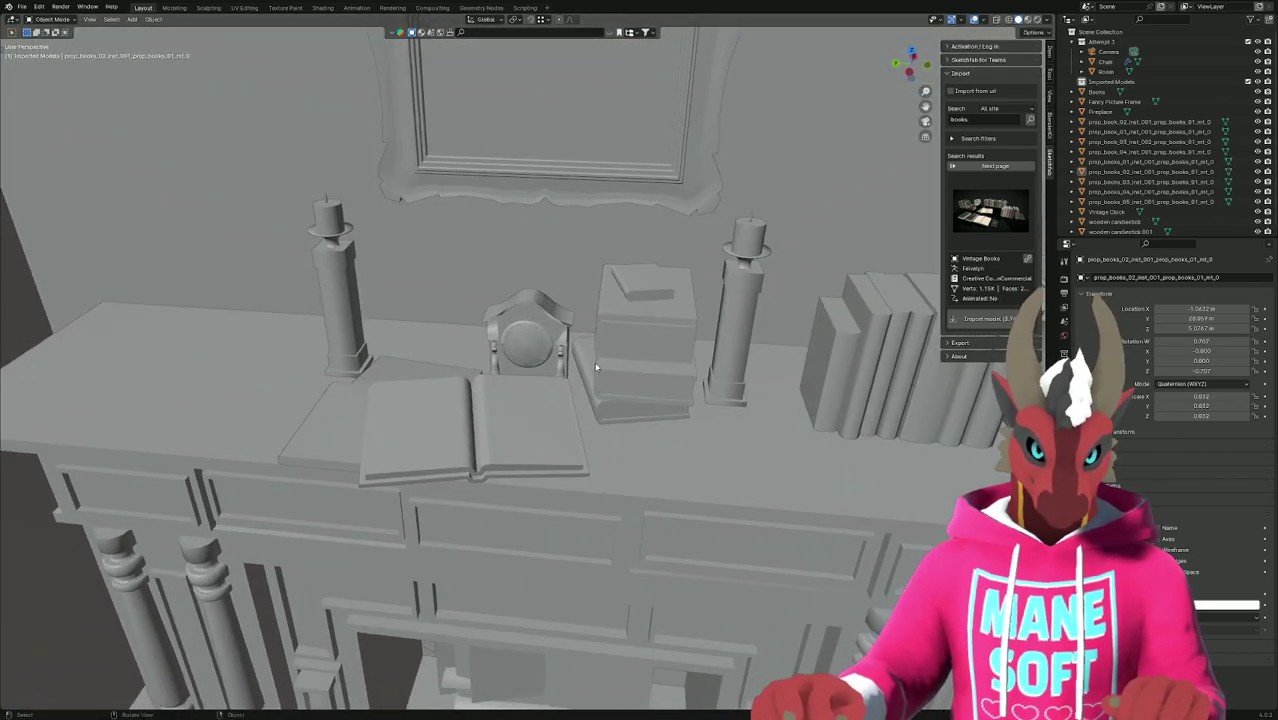
click(558, 340)
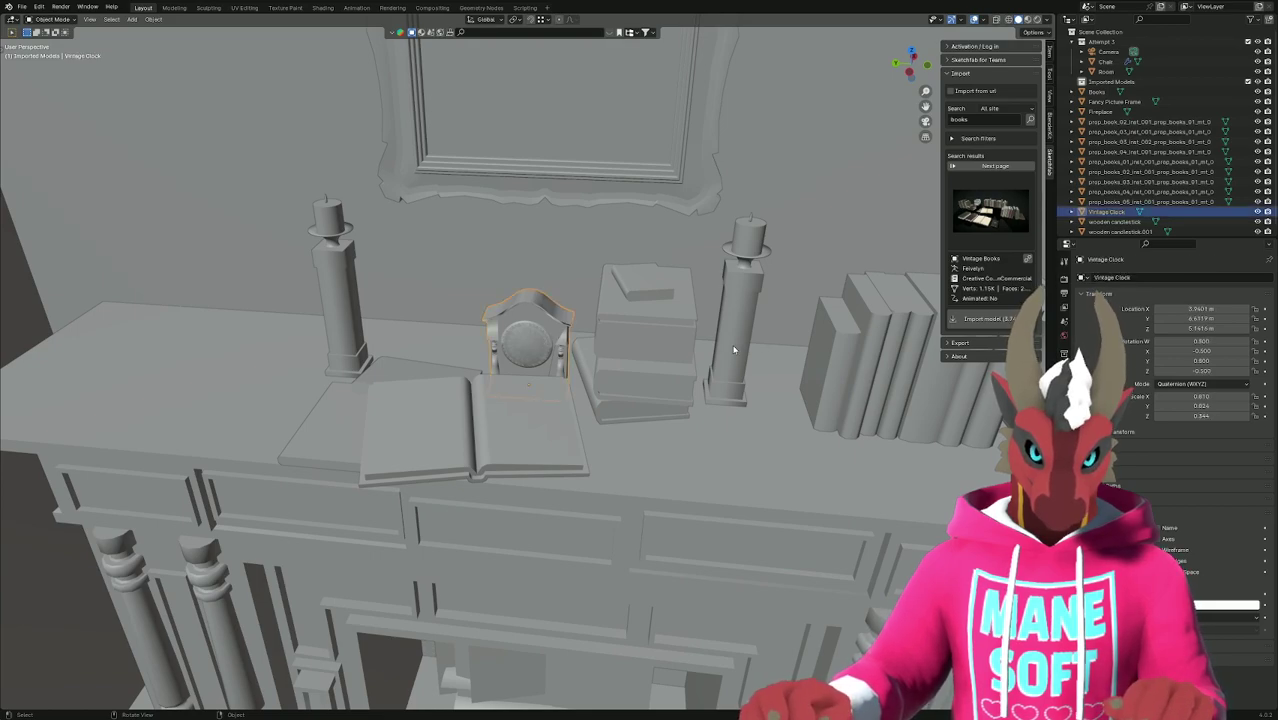
shift+click(768, 346)
shift+click(341, 323)
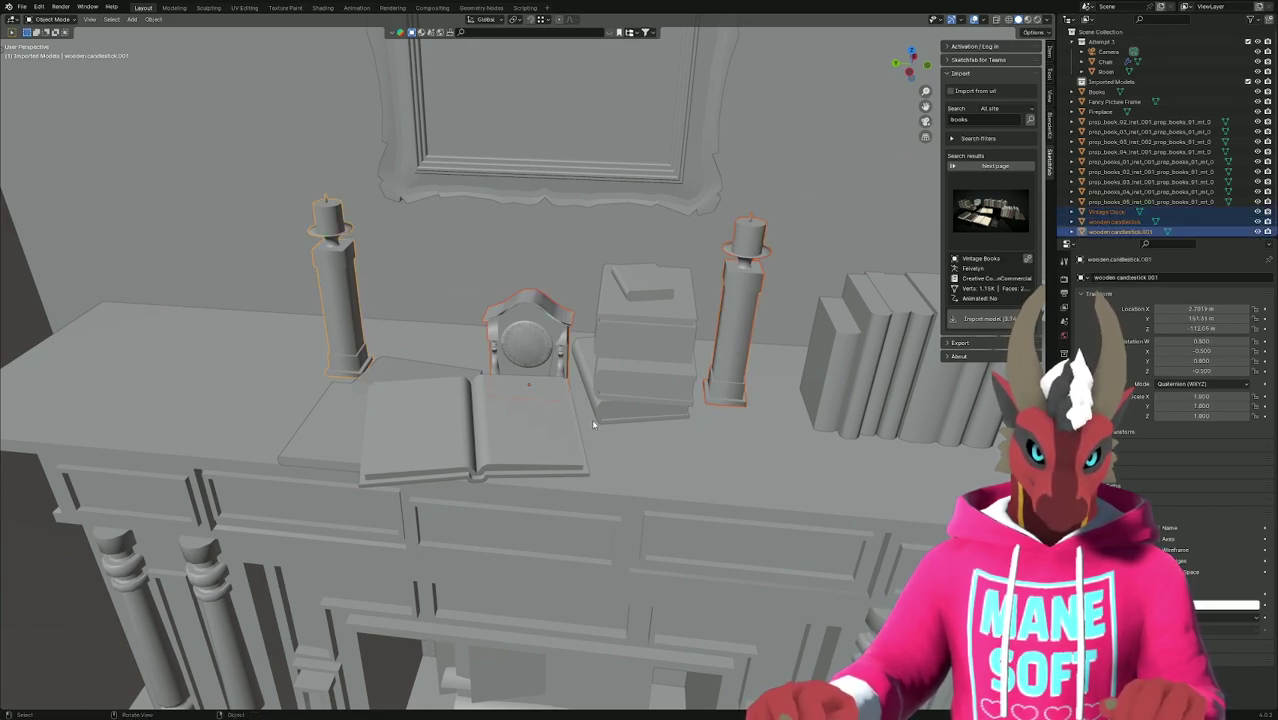
key(g)
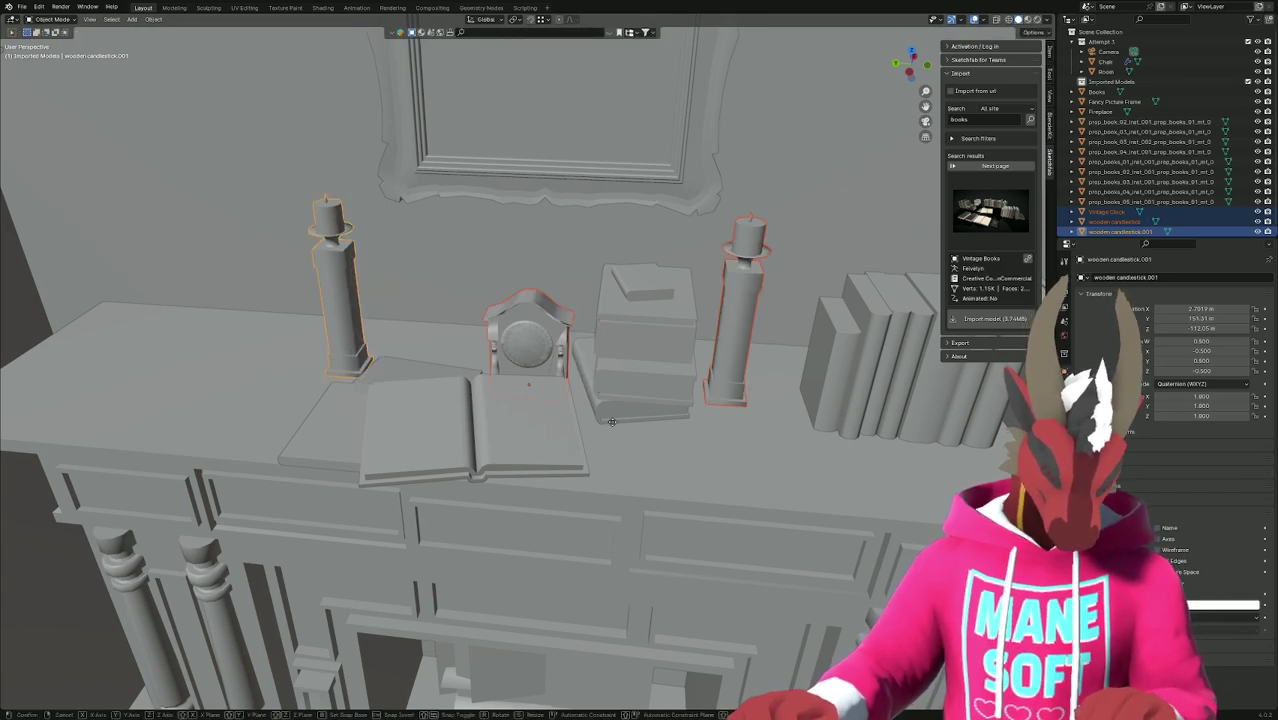
key(x)
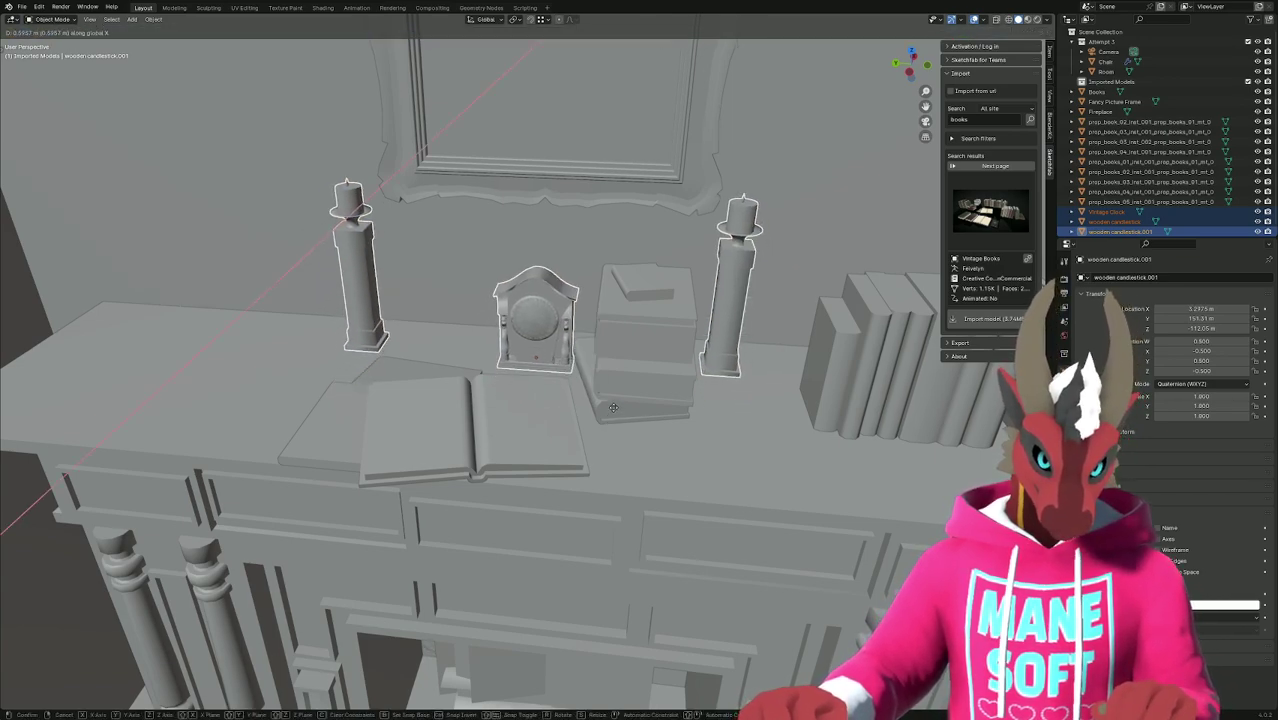
click(613, 407)
Shift the stacked pile of books beside the clock about -0.08 m along Y.
click(657, 396)
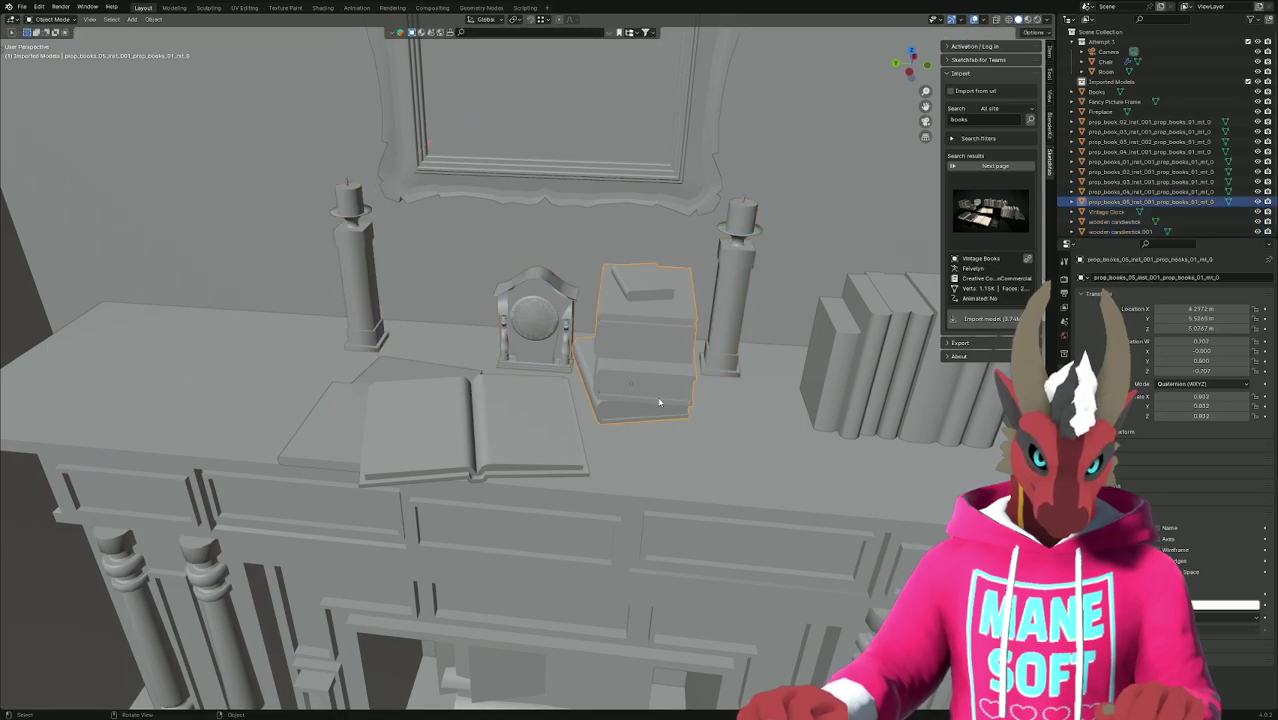
middle_drag(686, 428, 680, 442)
key(g)
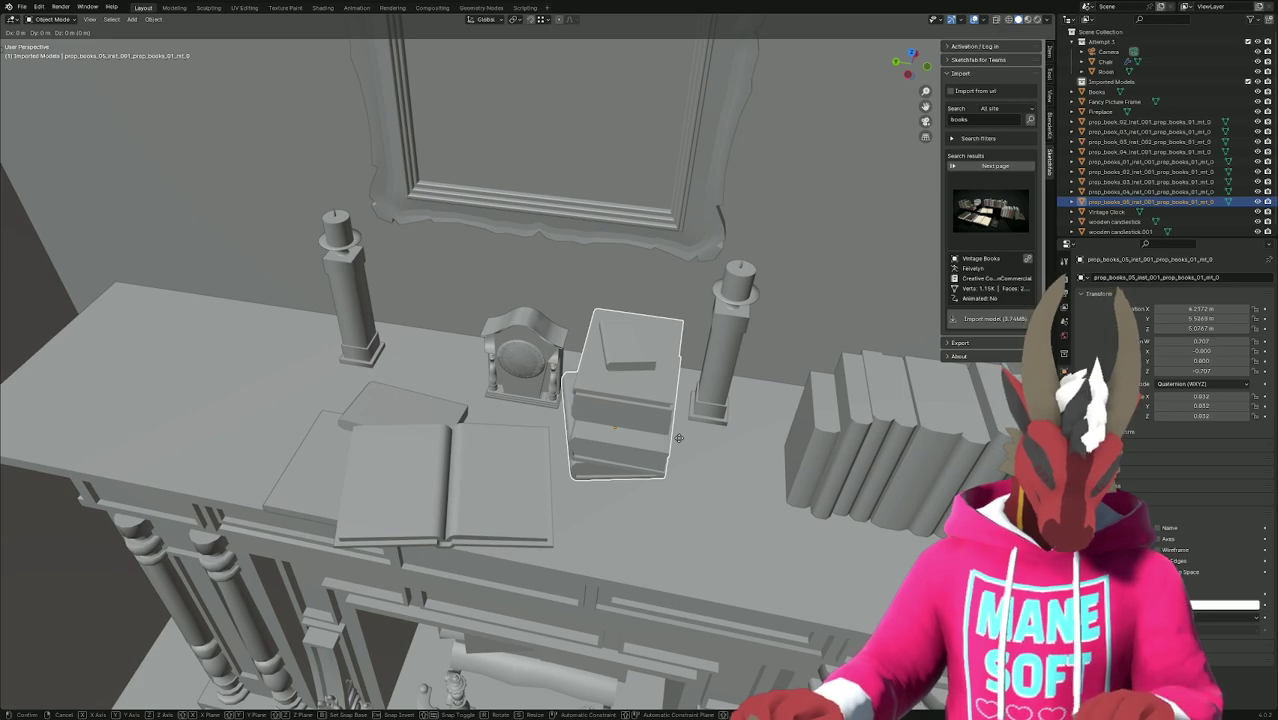
key(y)
click(686, 474)
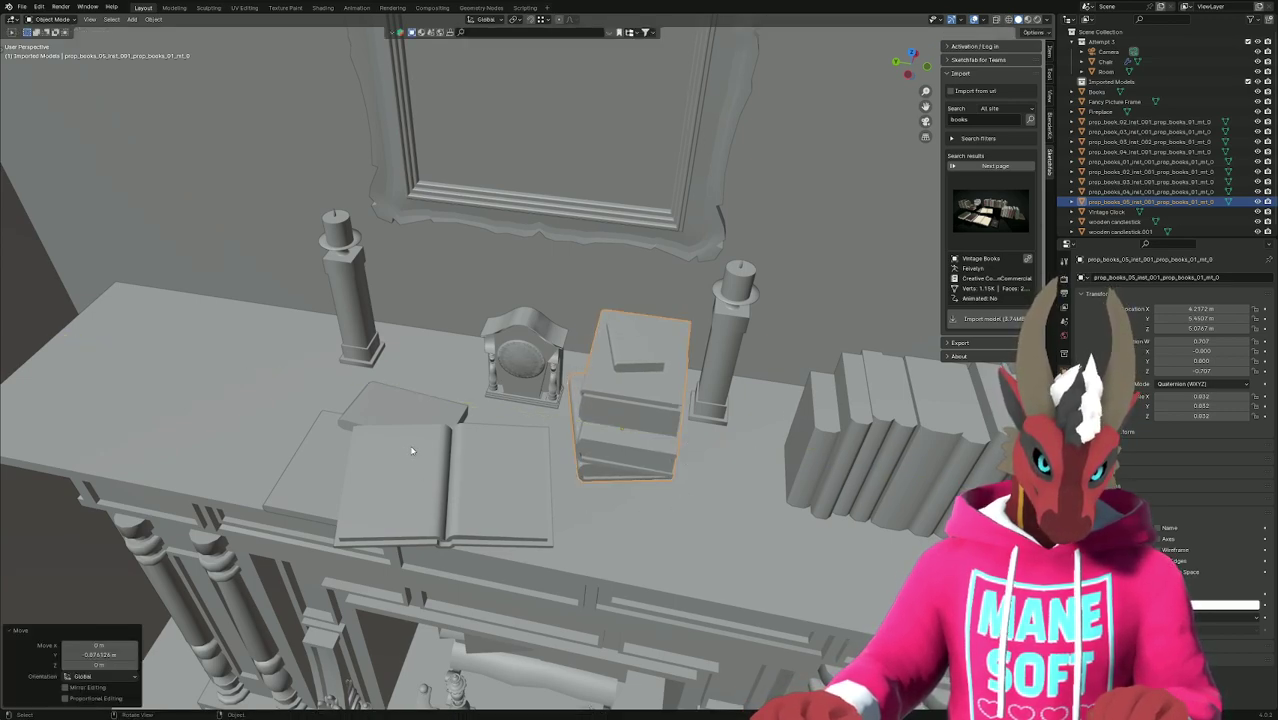
Raise the Fancy Picture Frame about 0.3 m along Z above the mantel, judging its position through the camera view.
key(KP_0)
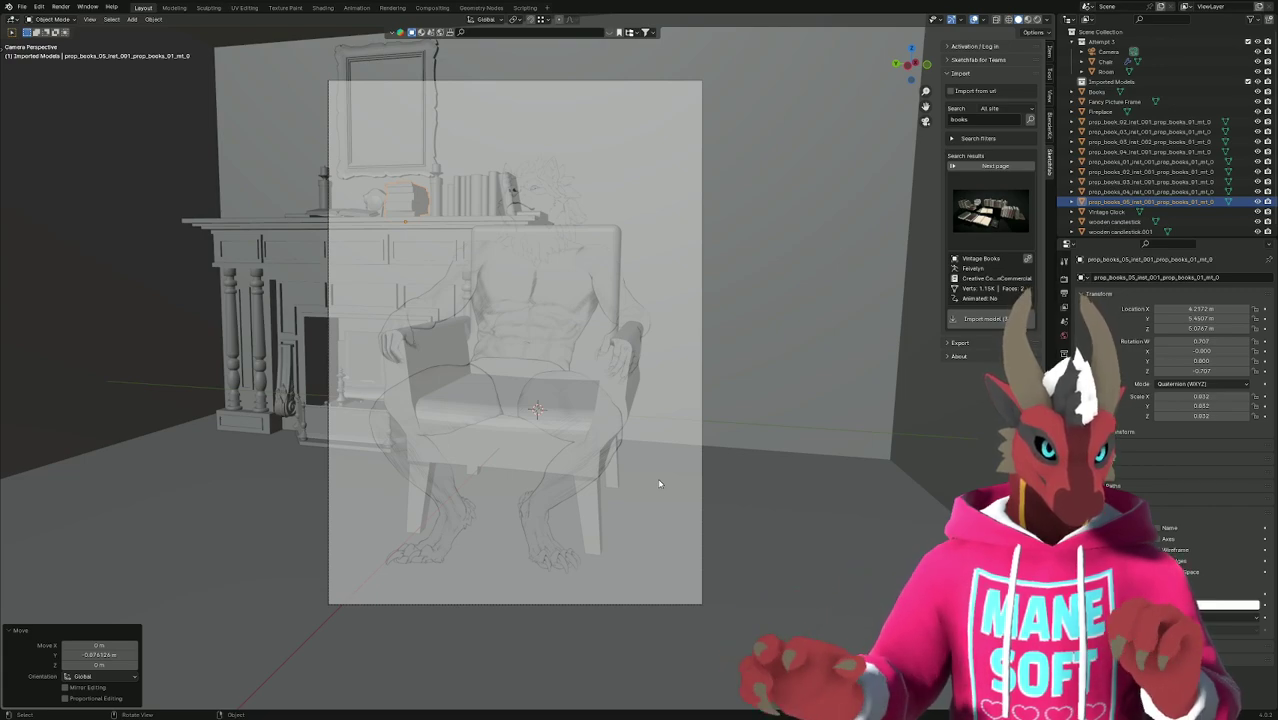
click(428, 110)
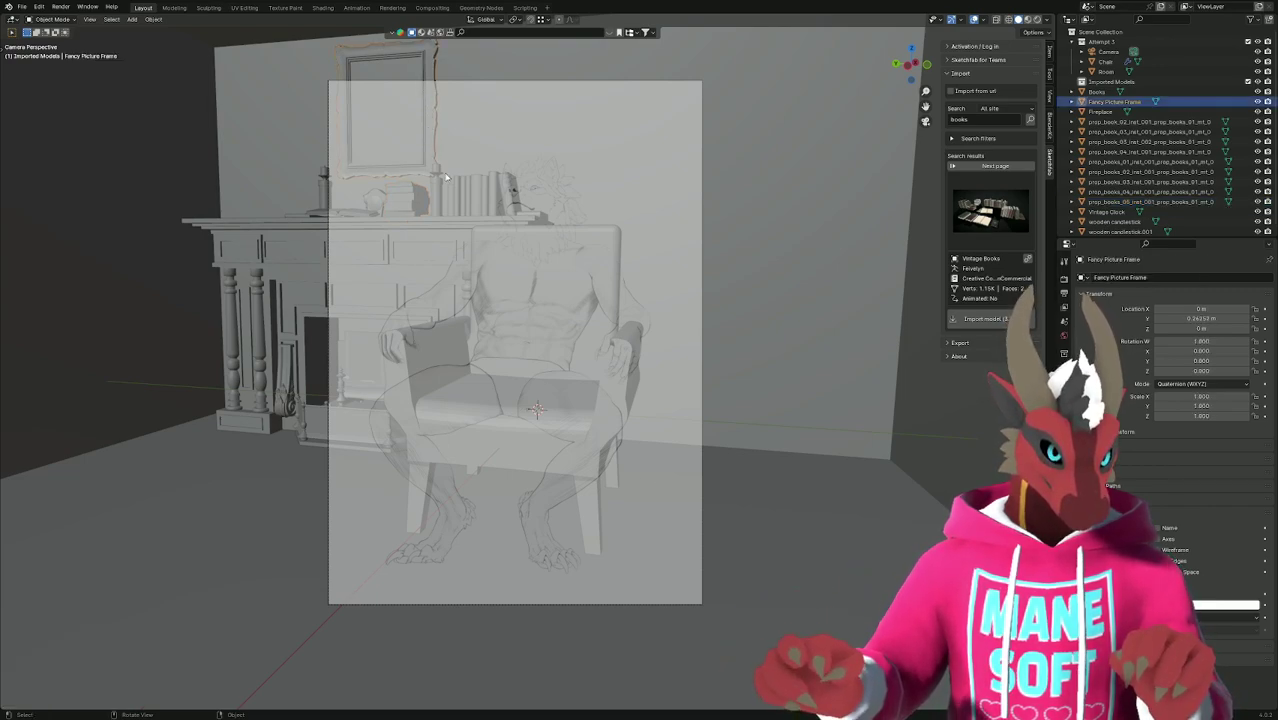
key(g)
key(z)
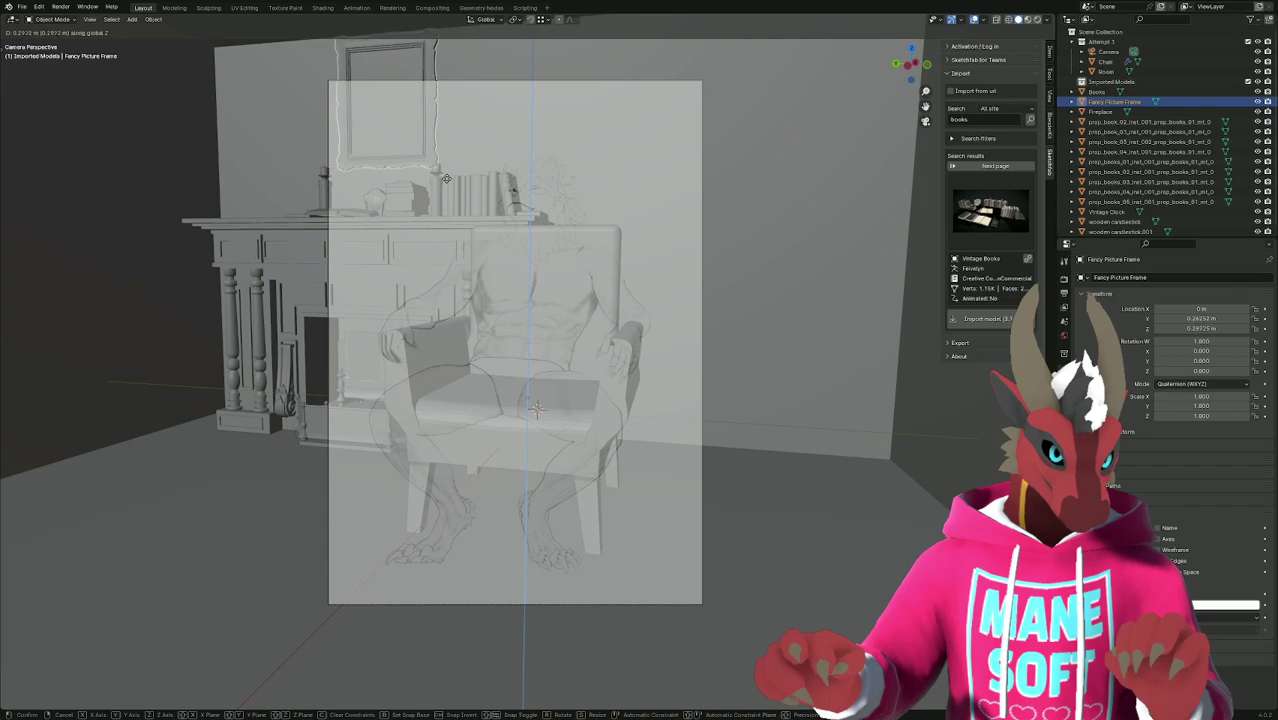
click(446, 178)
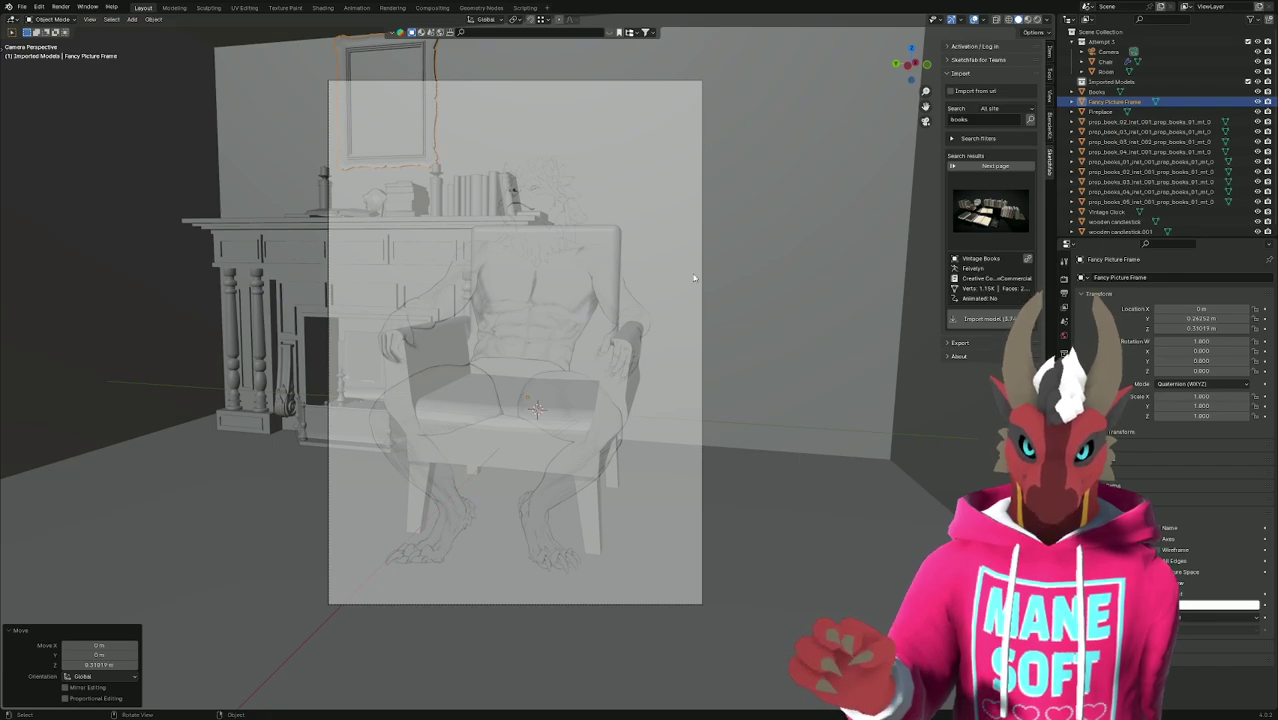
Switch to the browser, look over the fireplace mantel image results for decoration ideas, and return to Blender.
key(alt+Tab)
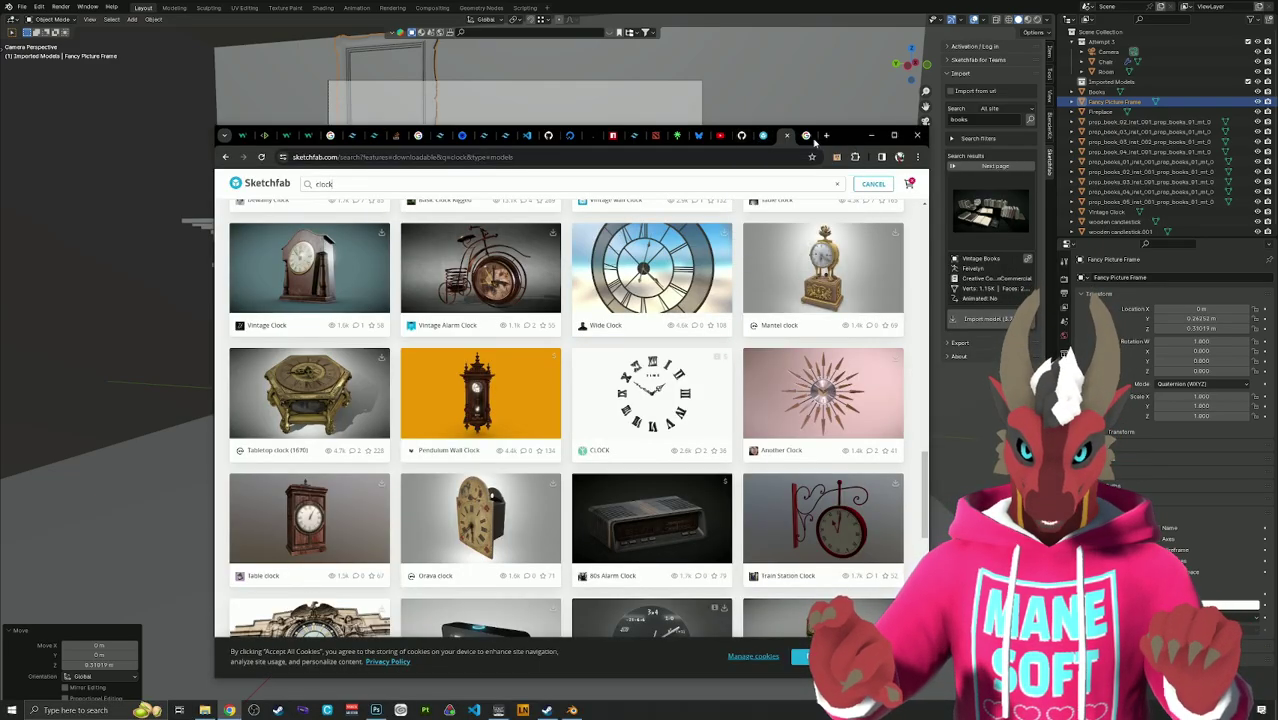
click(806, 140)
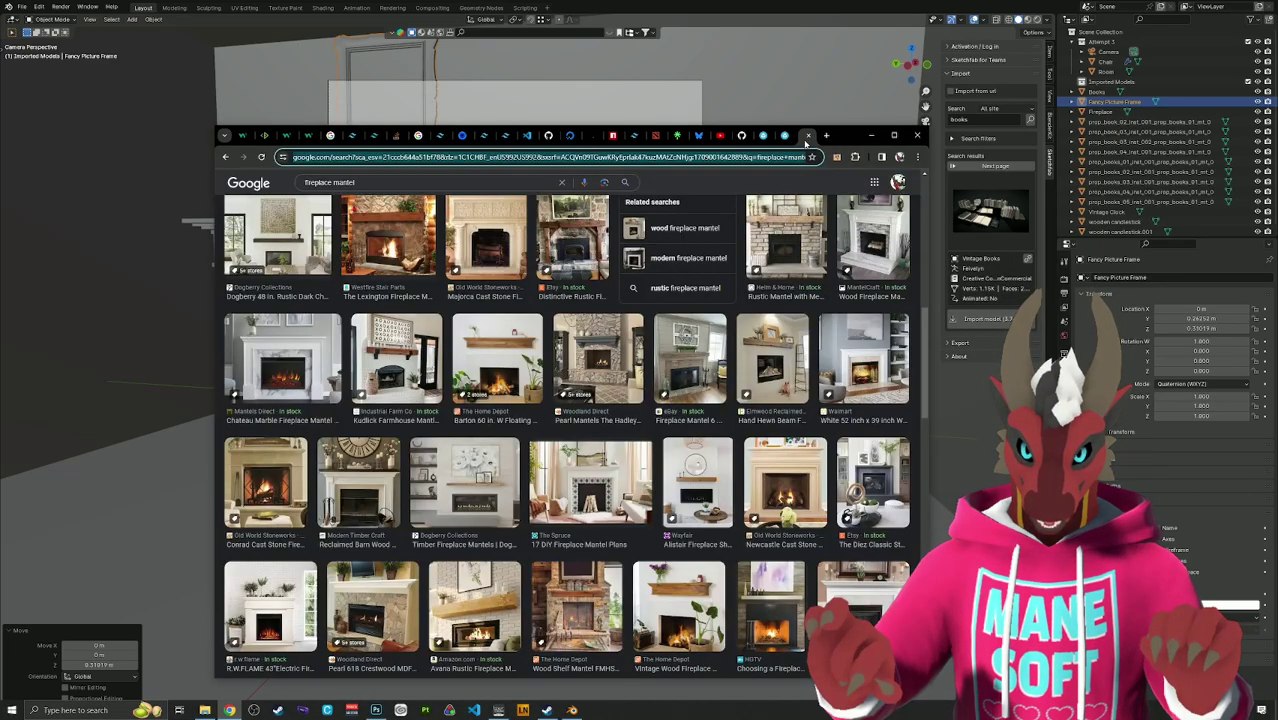
scroll(733, 295, up, 1)
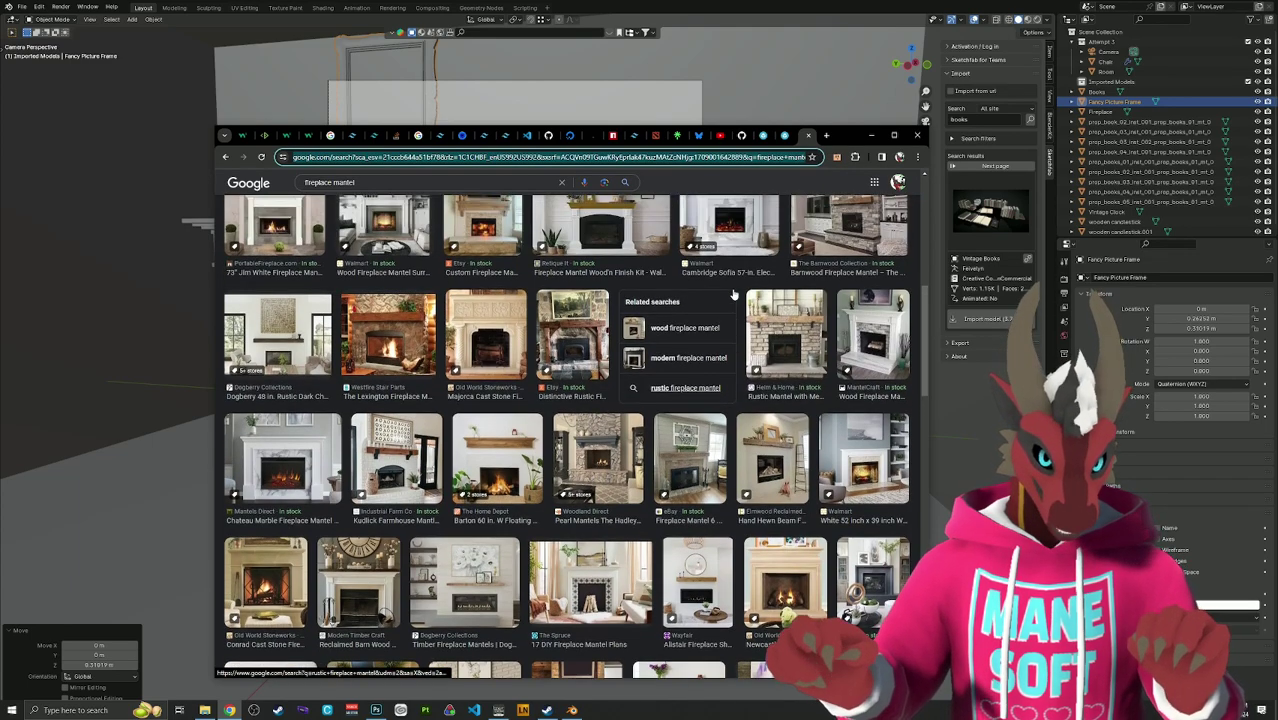
click(778, 28)
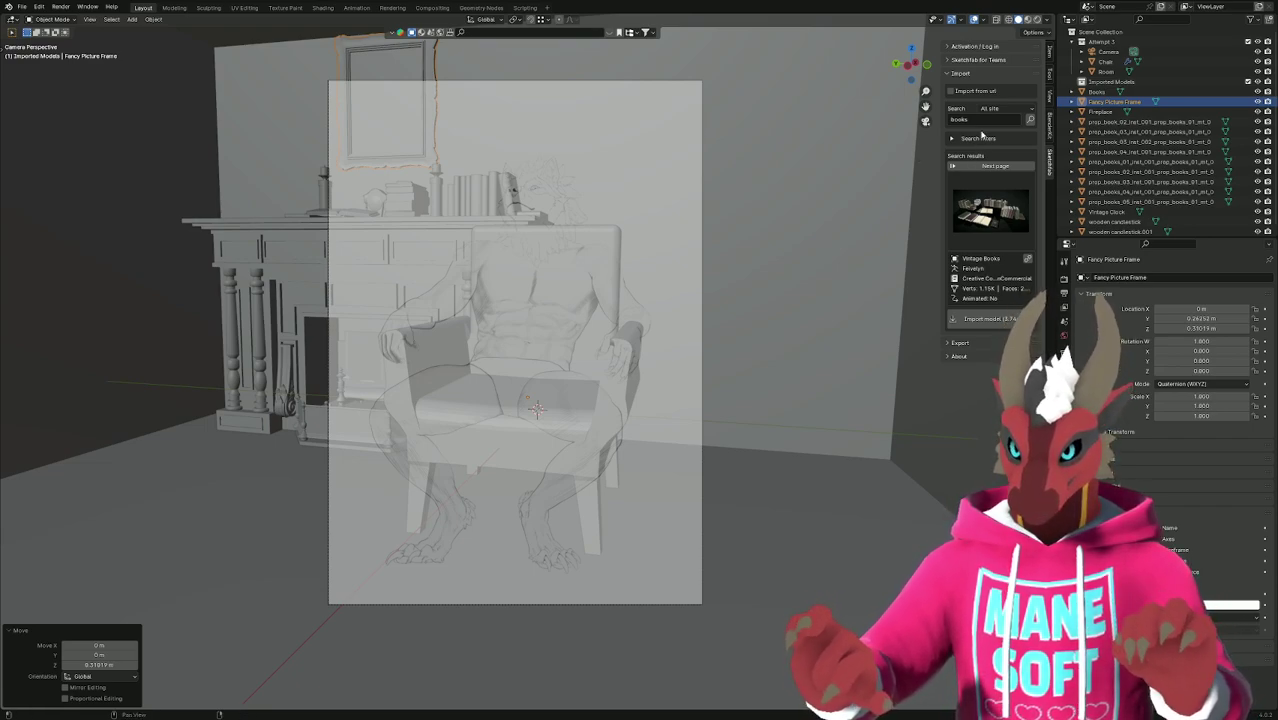
Search Sketchfab for "bookshelf" from within Blender's model importer.
click(970, 120)
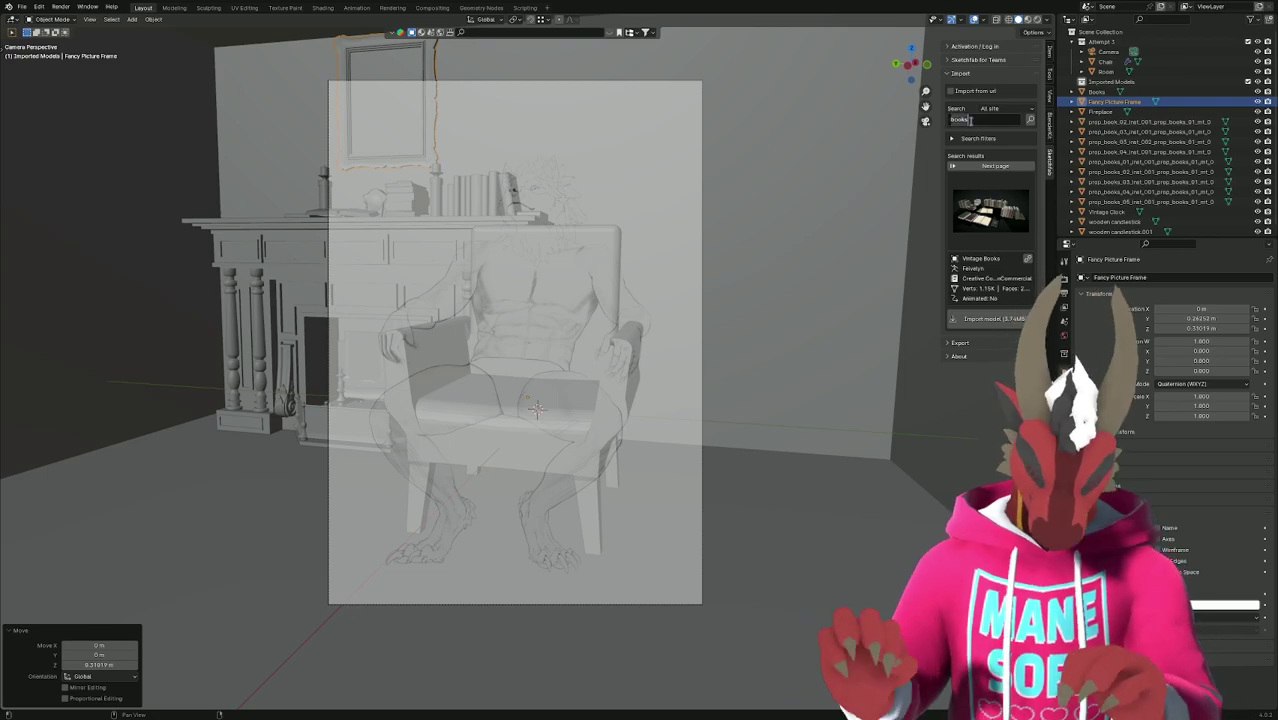
text(bookshelf)
key(Return)
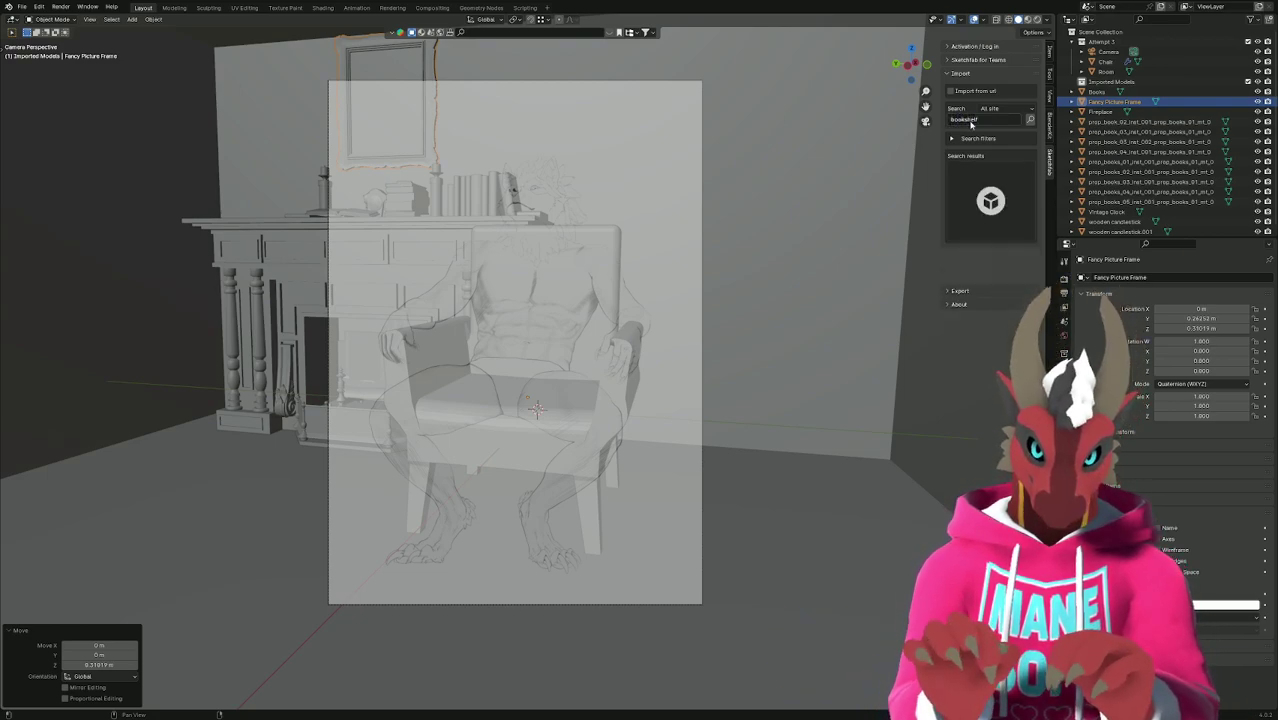
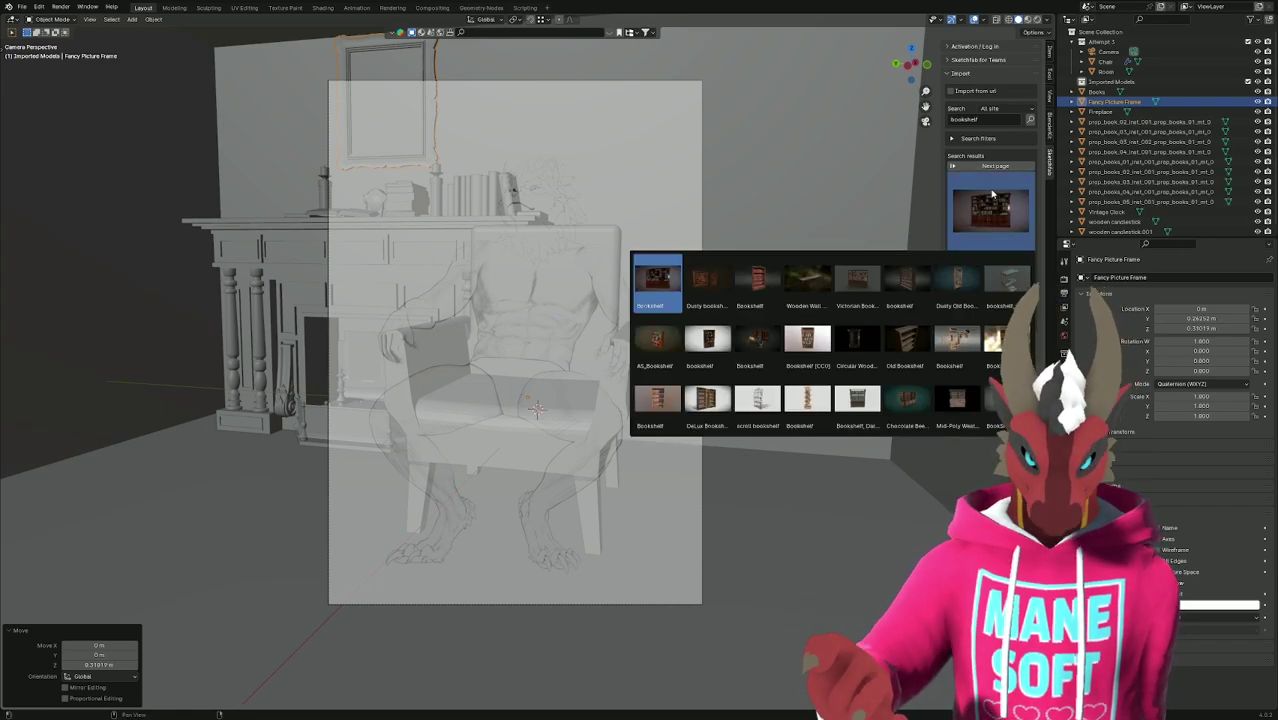
Switch to the Sketchfab website in the browser, search for "bookshelf" and browse the downloadable models for a suitable one.
key(alt+Tab)
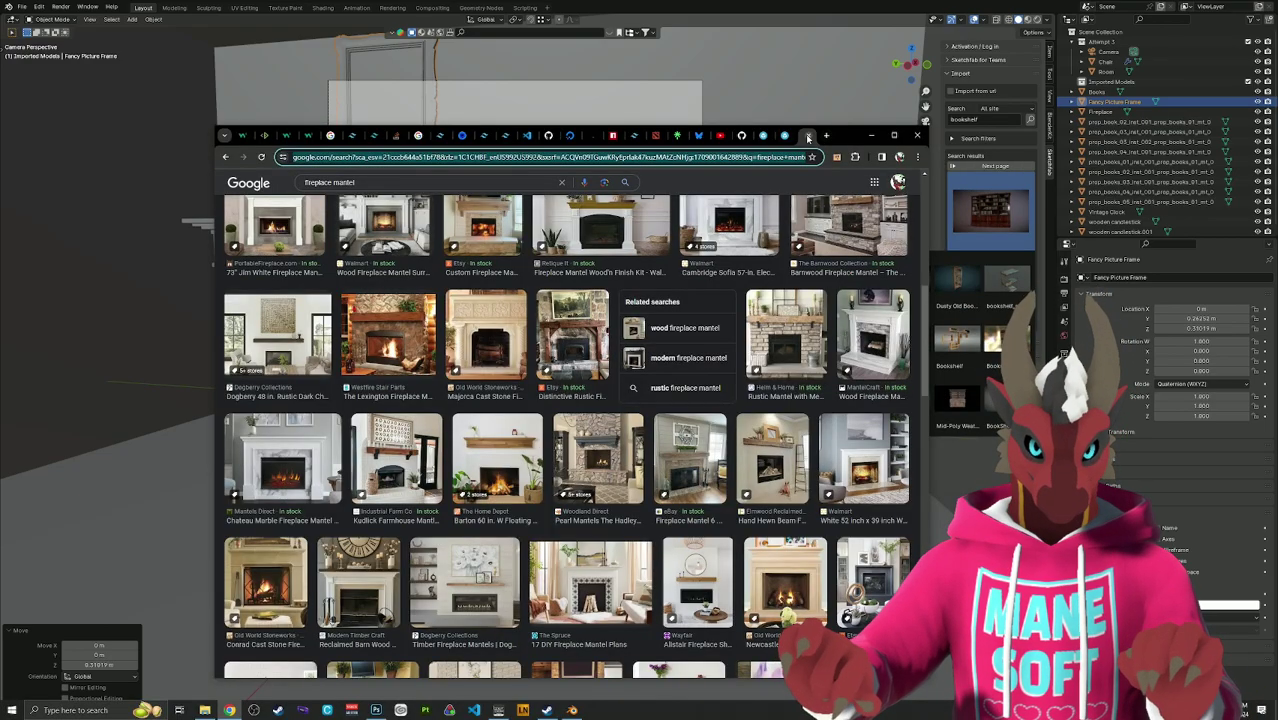
click(808, 137)
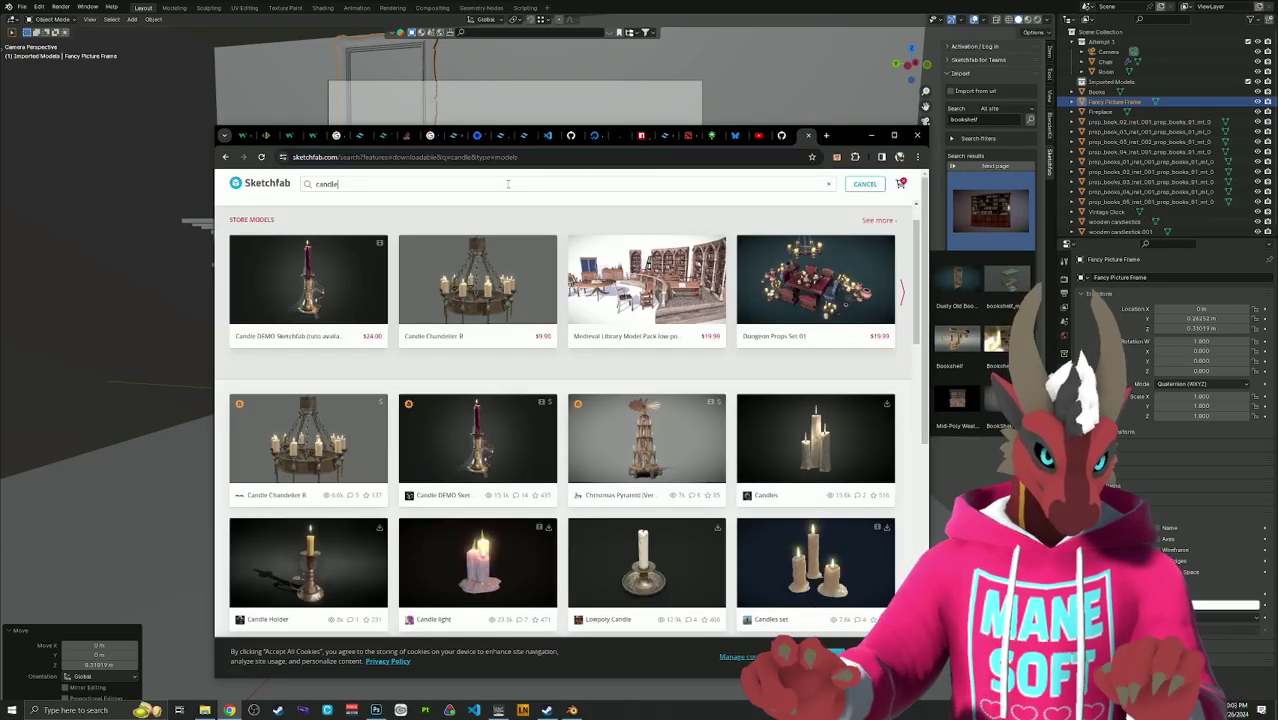
key(ctrl+a)
text(b)
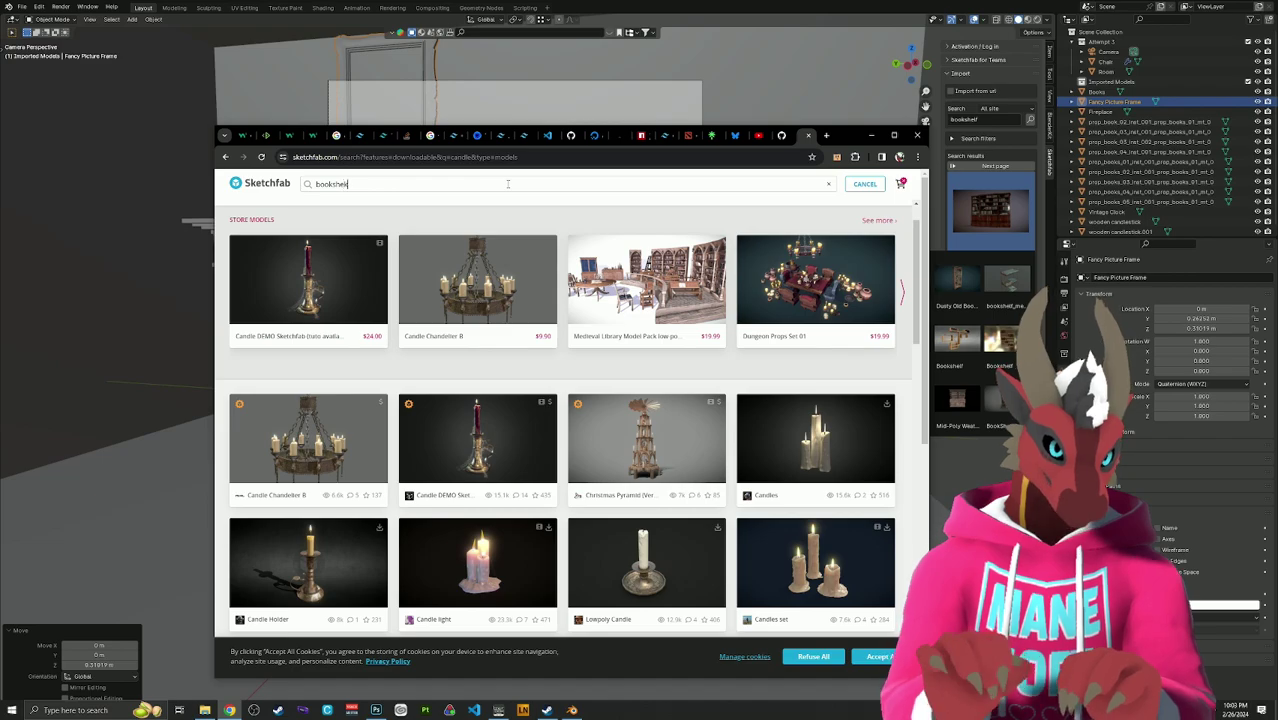
key(Return)
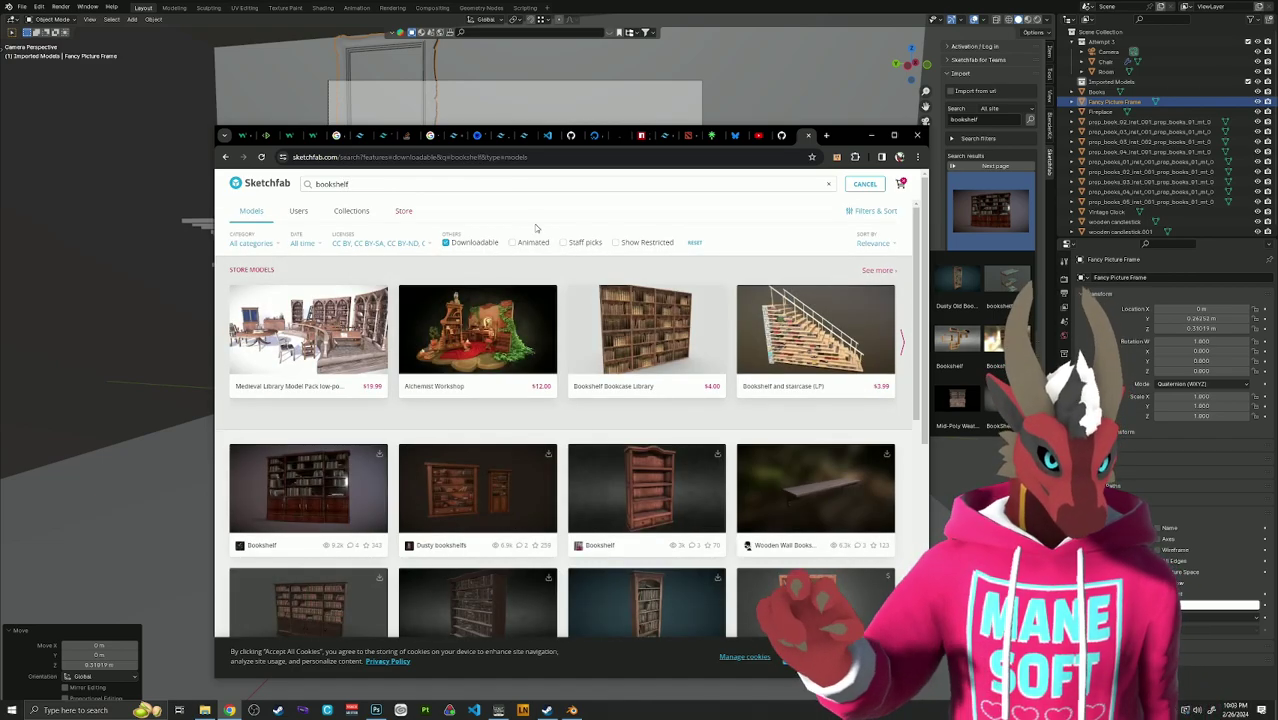
scroll(534, 224, down, 1)
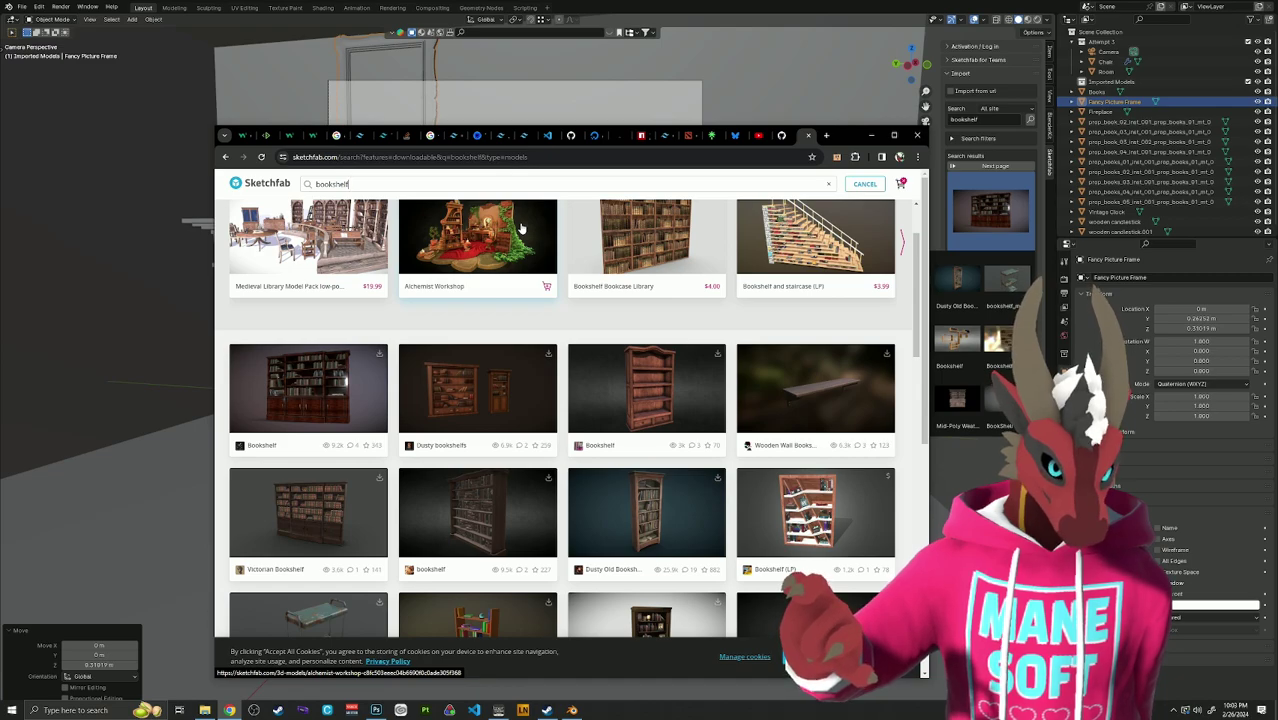
scroll(520, 229, down, 1)
scroll(519, 230, down, 1)
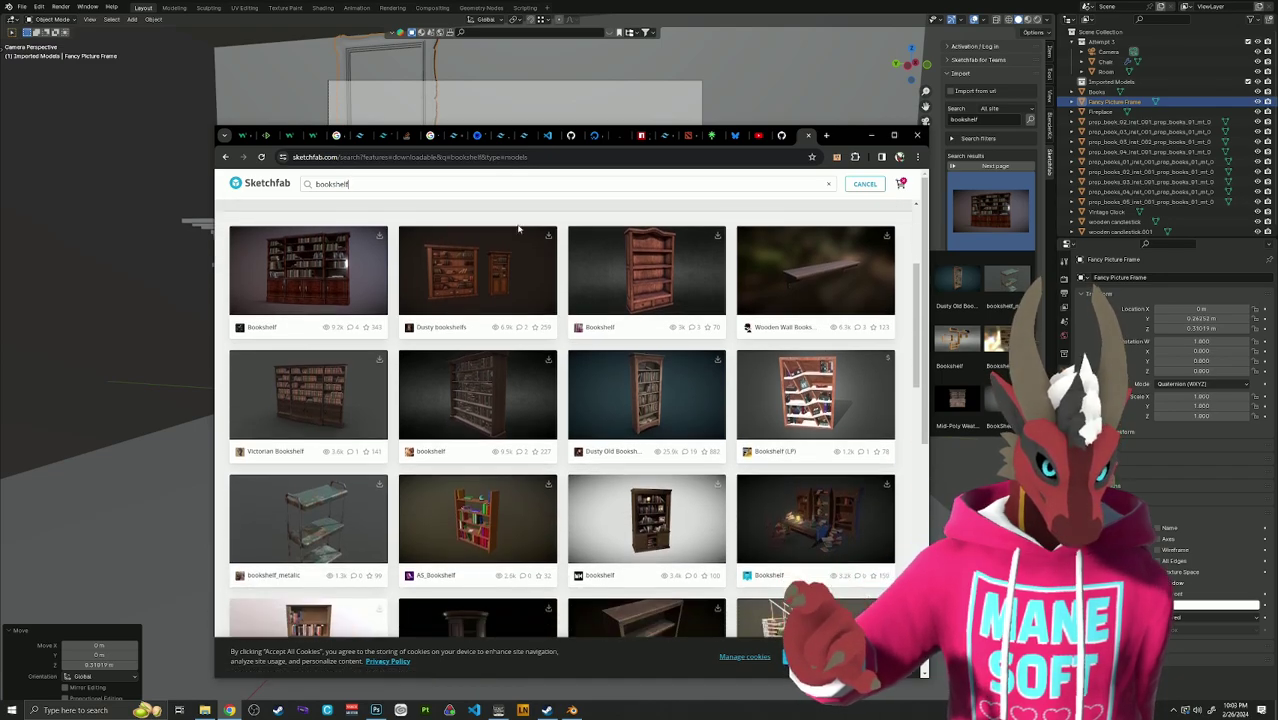
scroll(519, 230, down, 1)
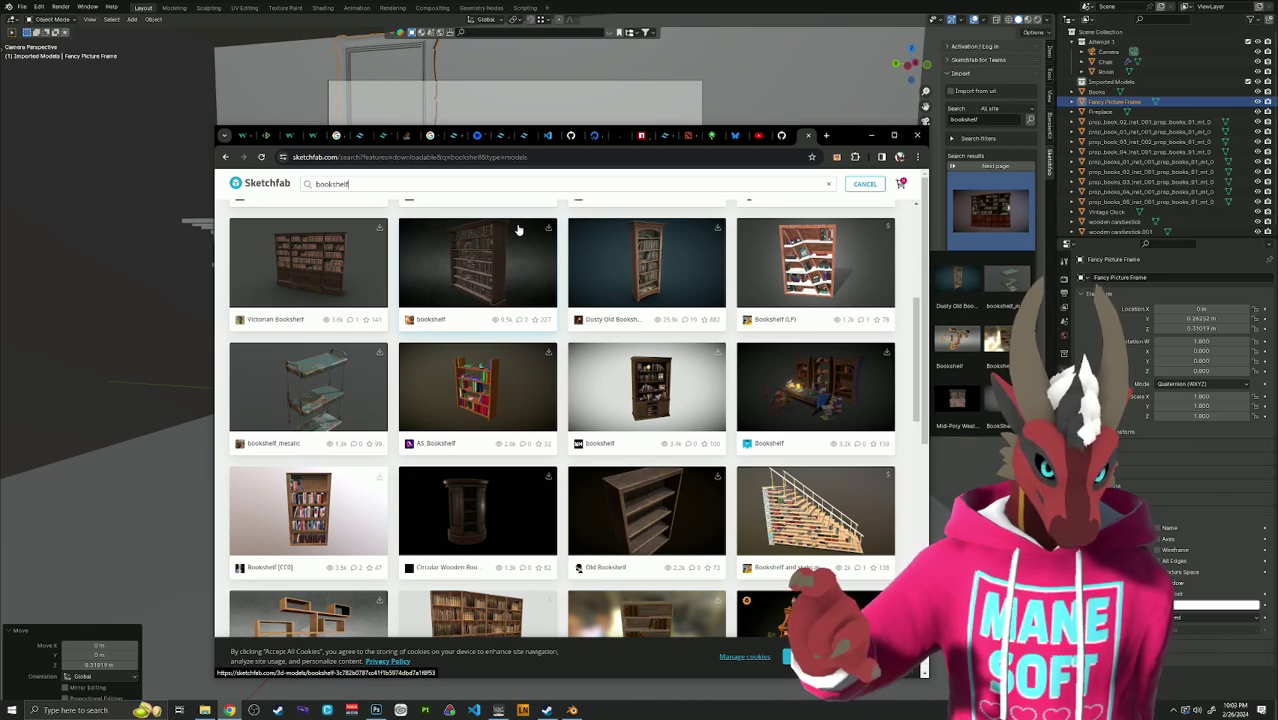
Back in Blender, choose the dark wooden bookshelf with the white background from the Sketchfab results and import it.
key(alt+Tab)
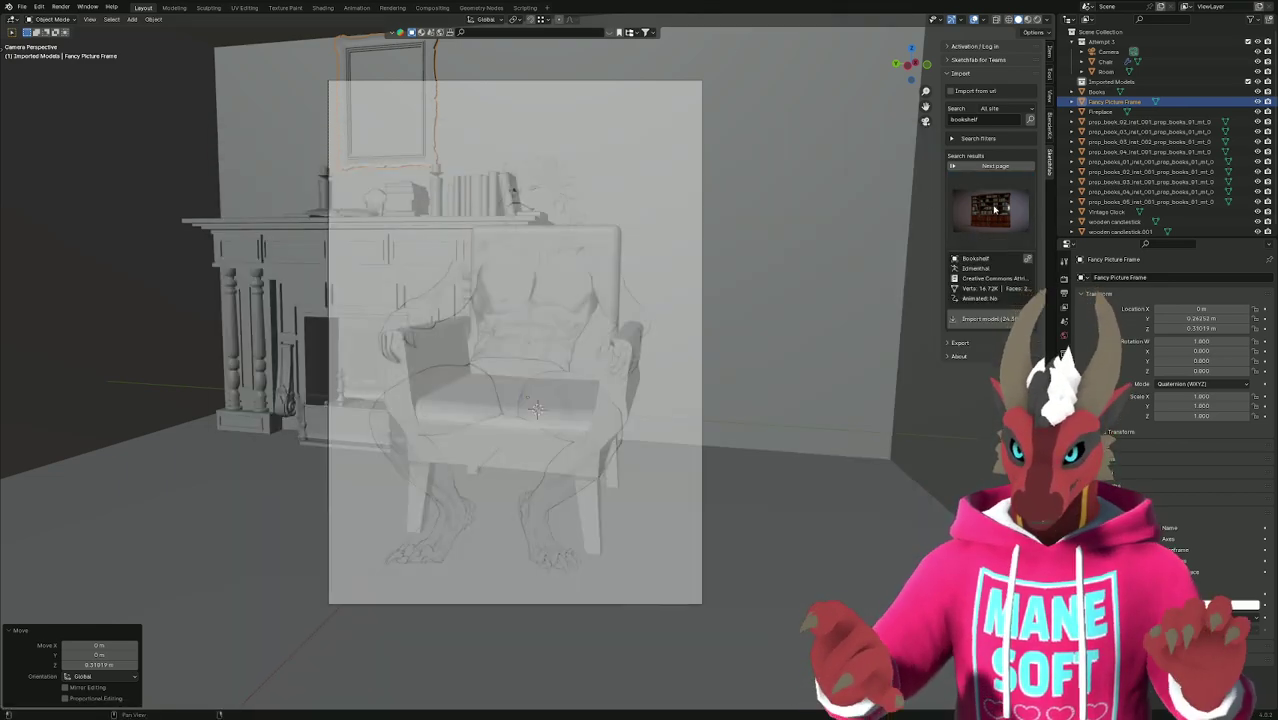
click(985, 193)
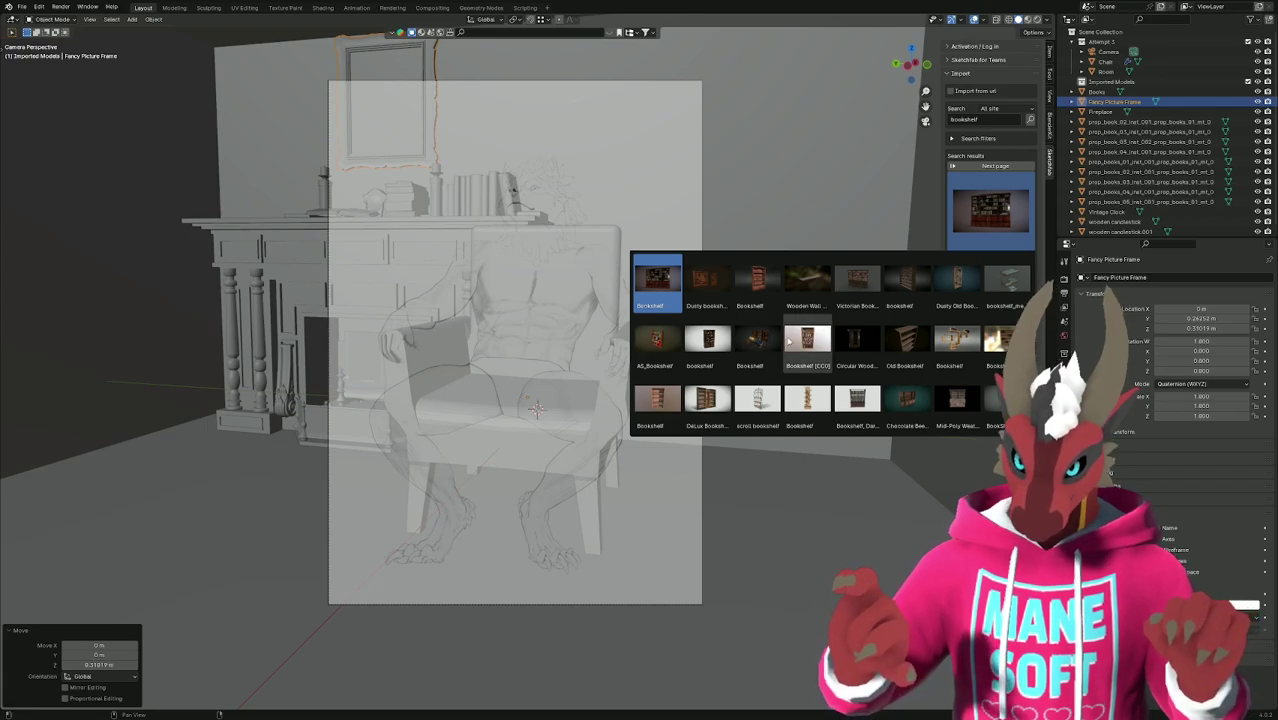
click(725, 342)
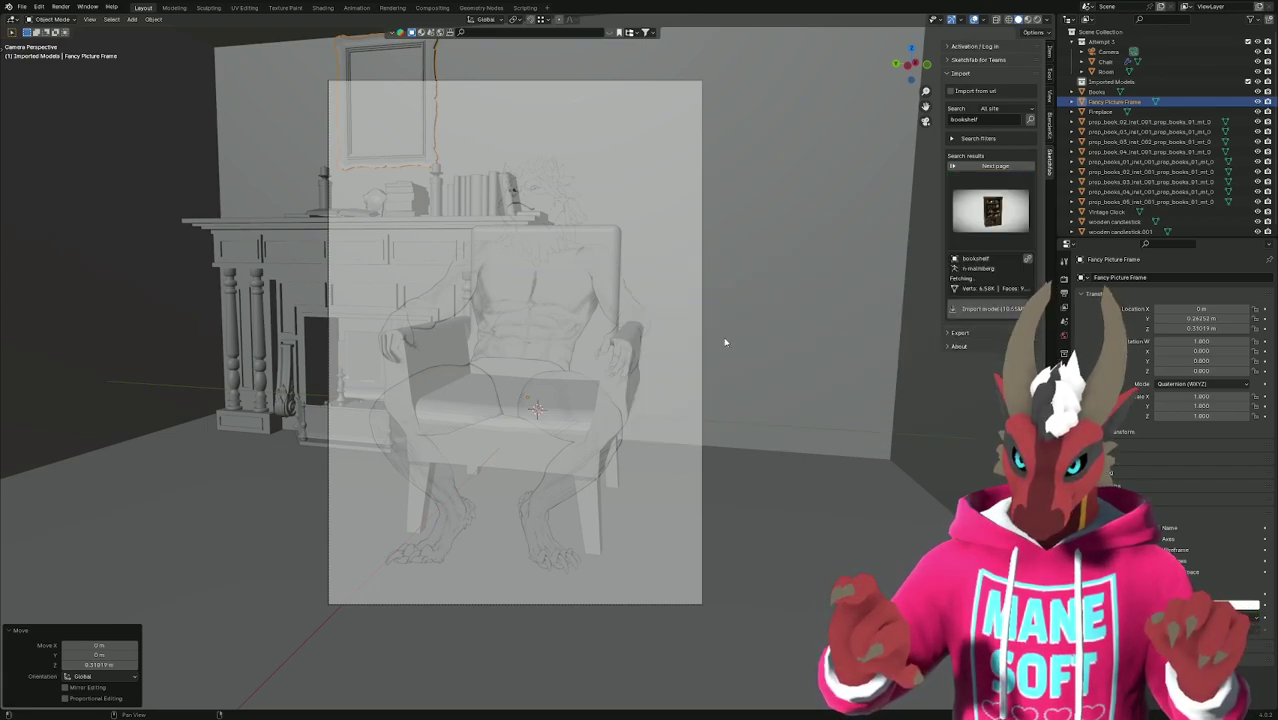
key(alt+Tab)
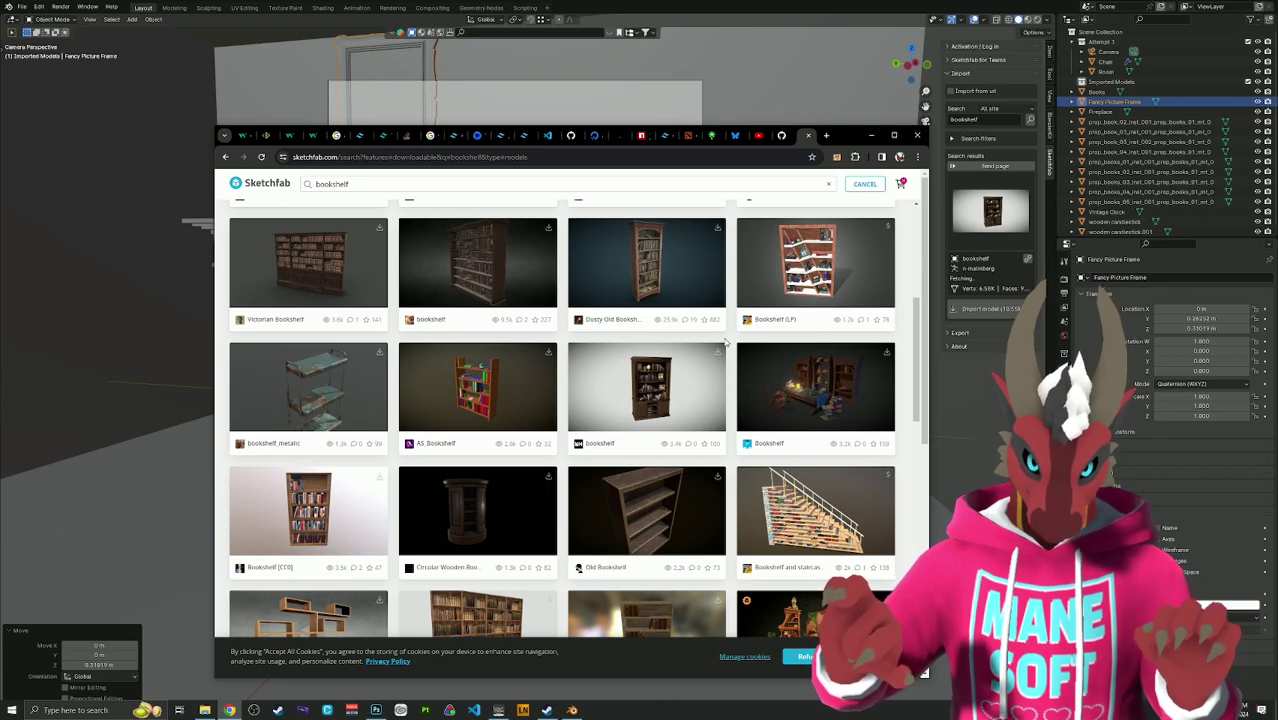
key(alt+Tab)
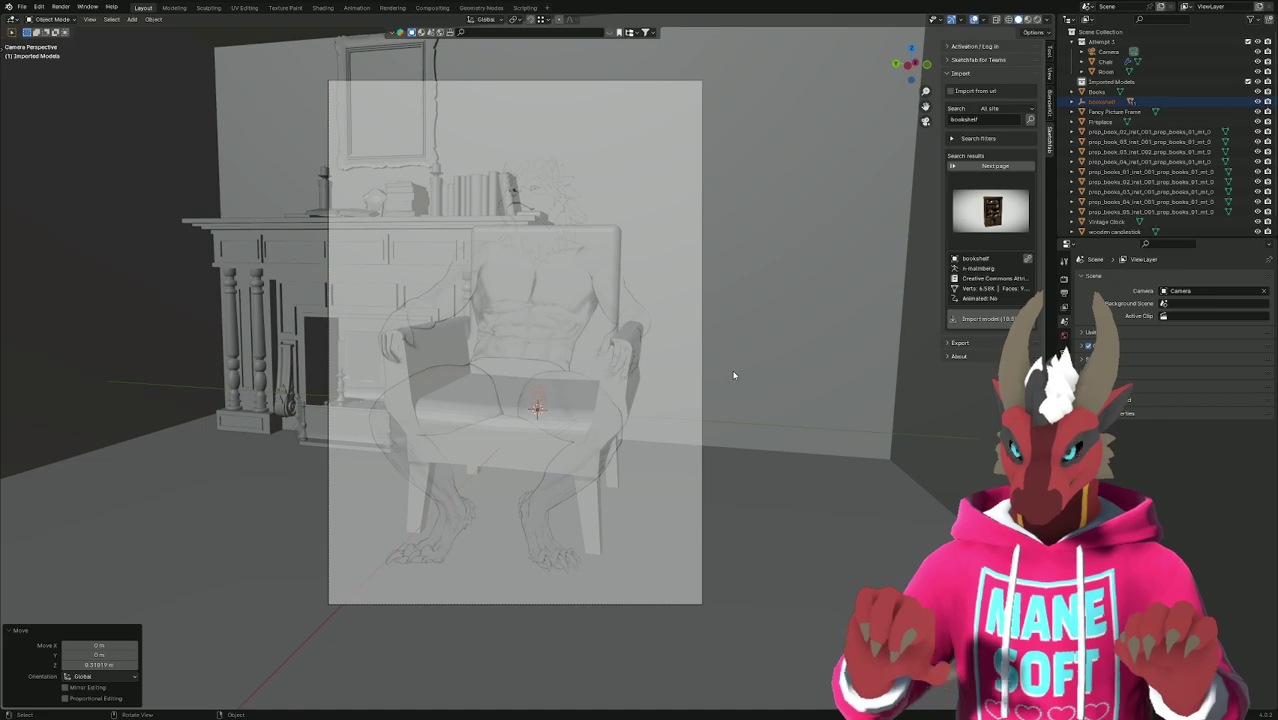
Clear the parent of the imported bookshelf's parts while keeping their transformation, and delete the bookshelf empty.
scroll(733, 375, up, 2)
middle_drag(733, 375, 571, 471)
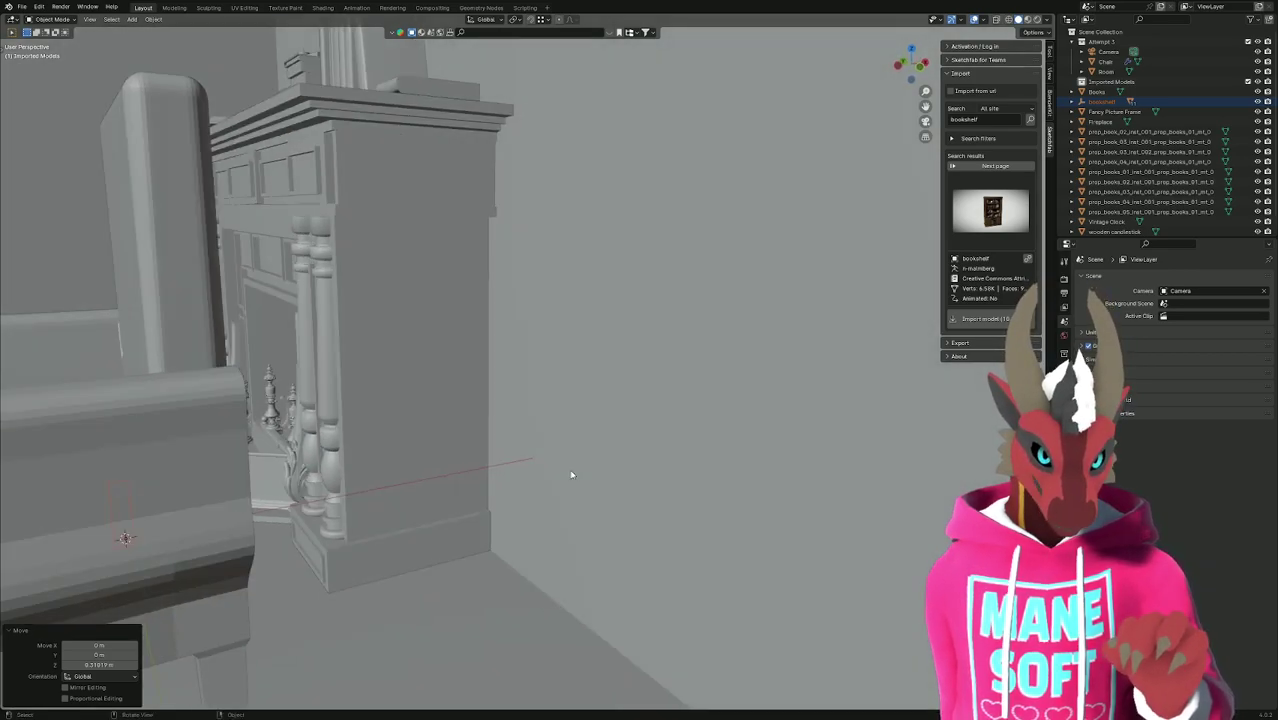
click(1073, 102)
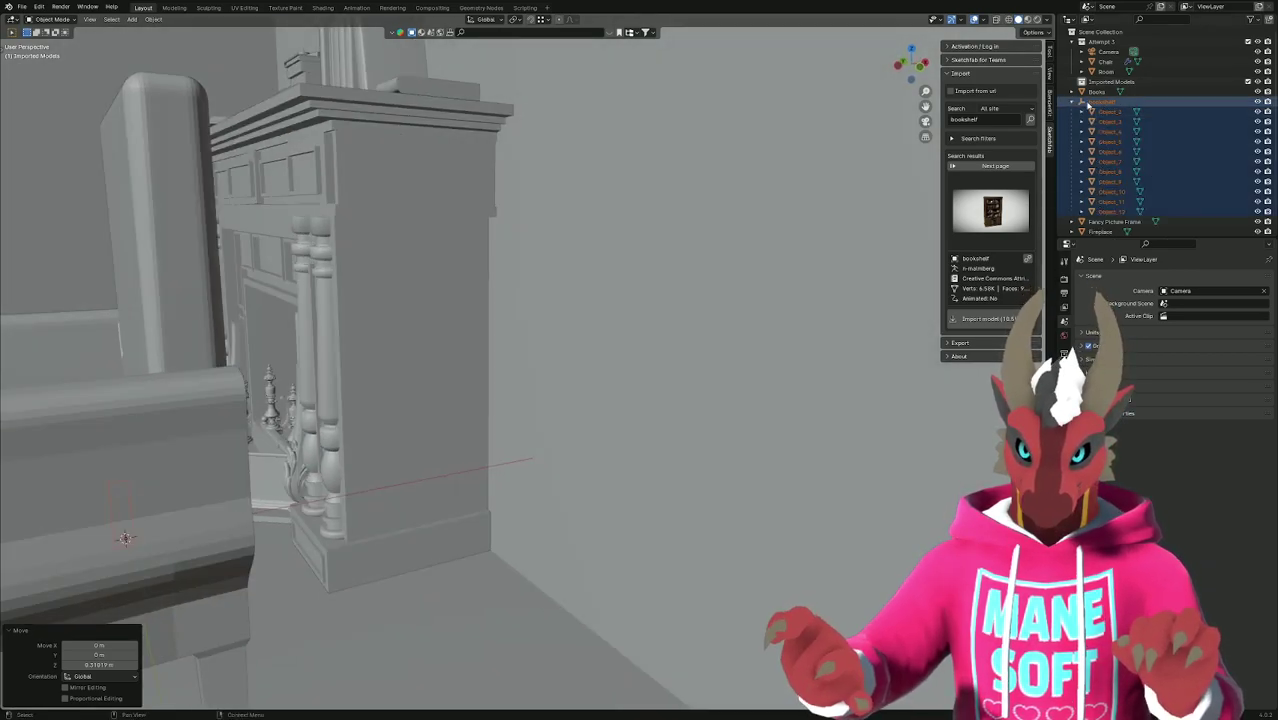
click(1110, 103)
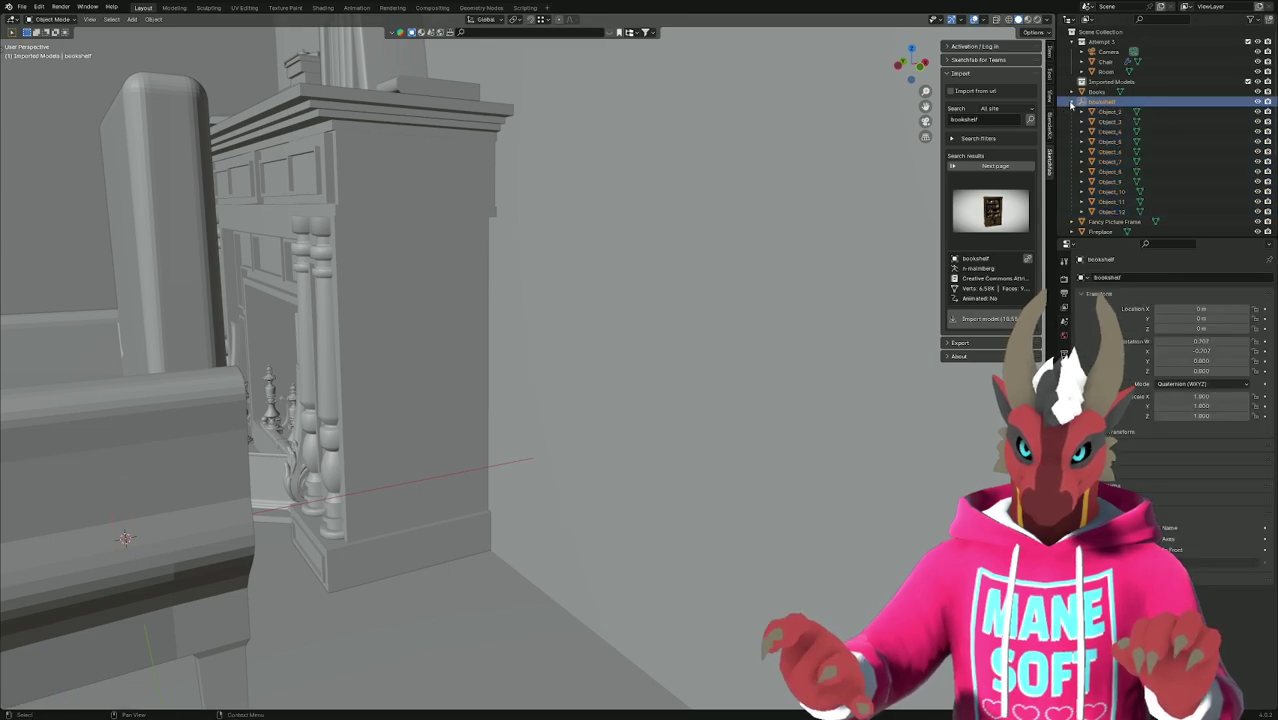
shift+click(1070, 102)
right_click(1100, 104)
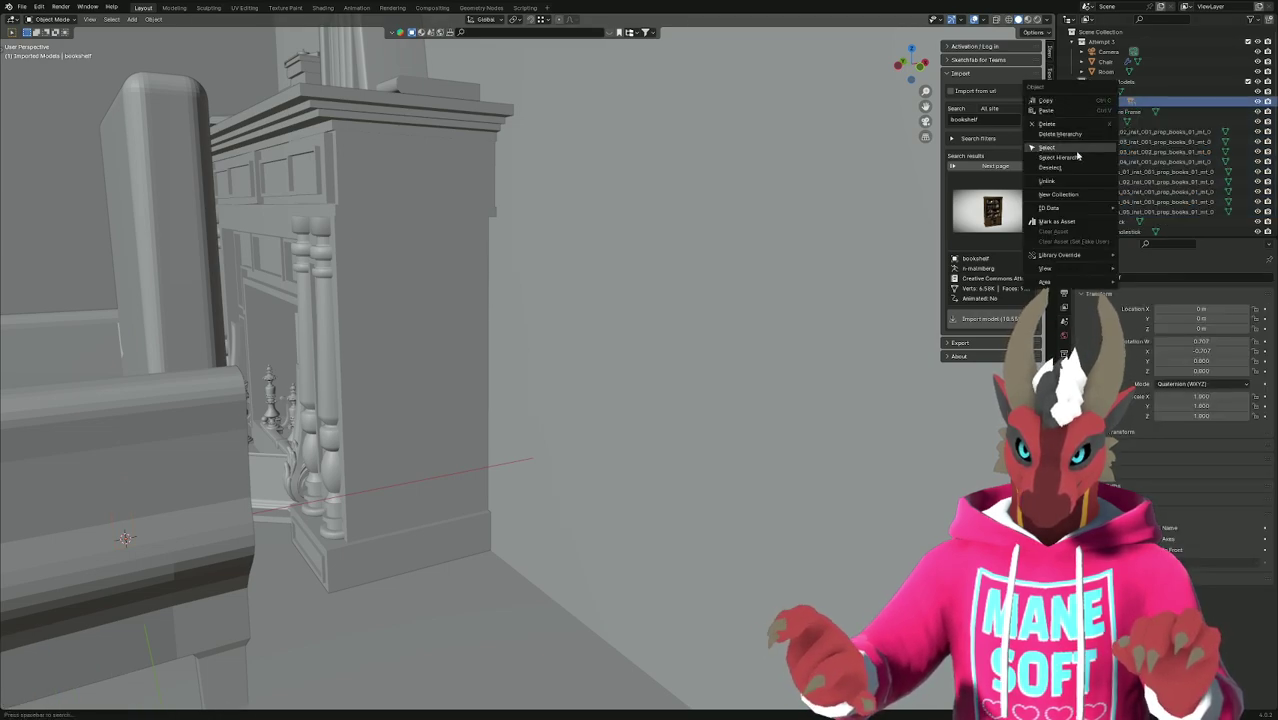
right_click(145, 499)
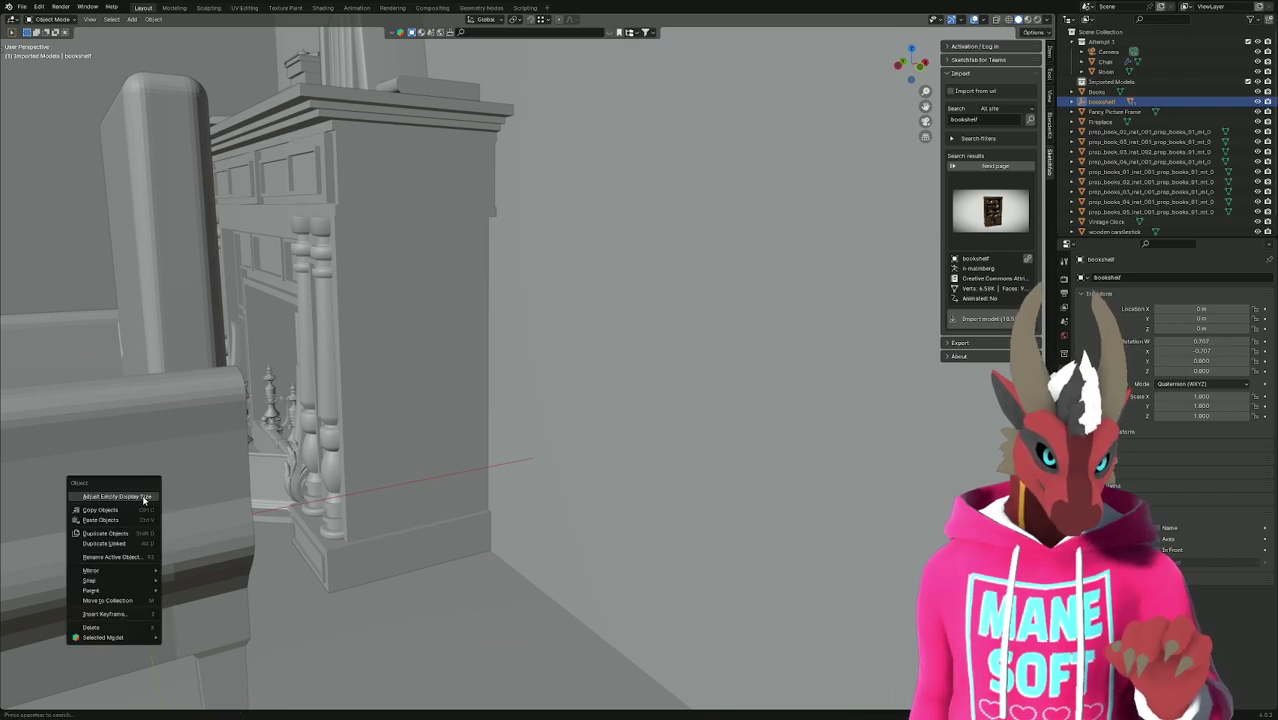
mouse_move(146, 591)
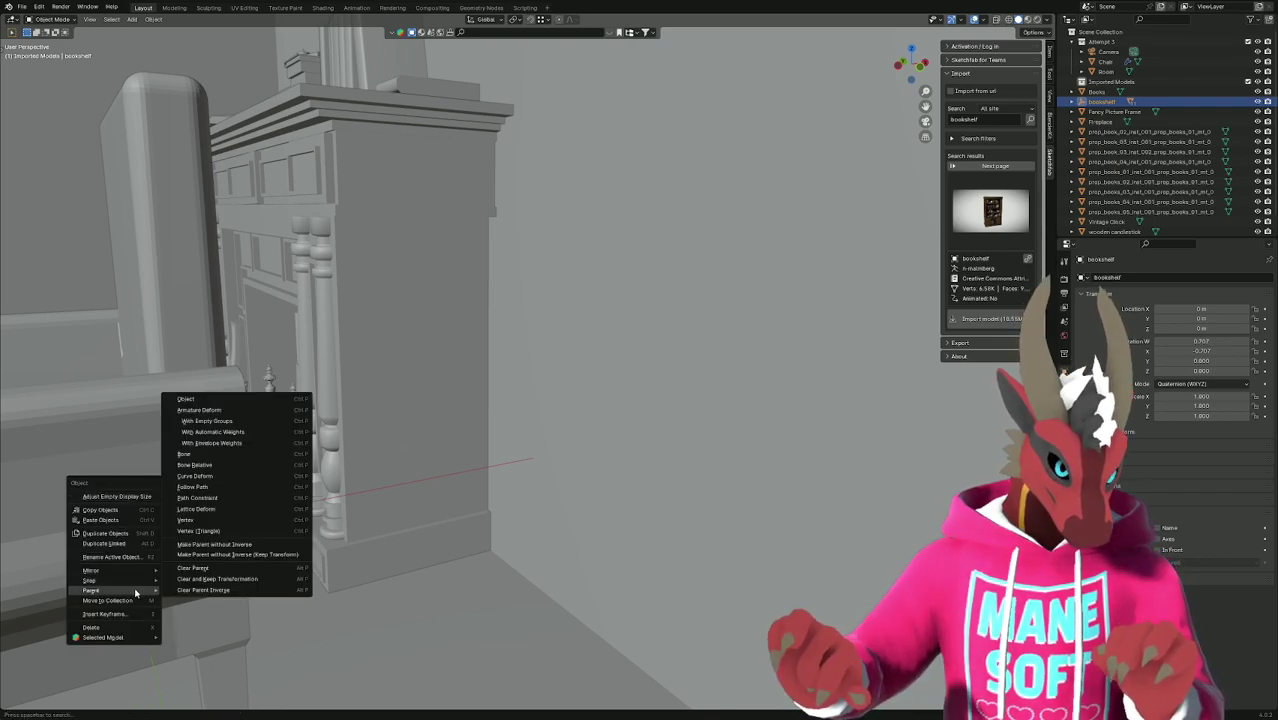
click(206, 580)
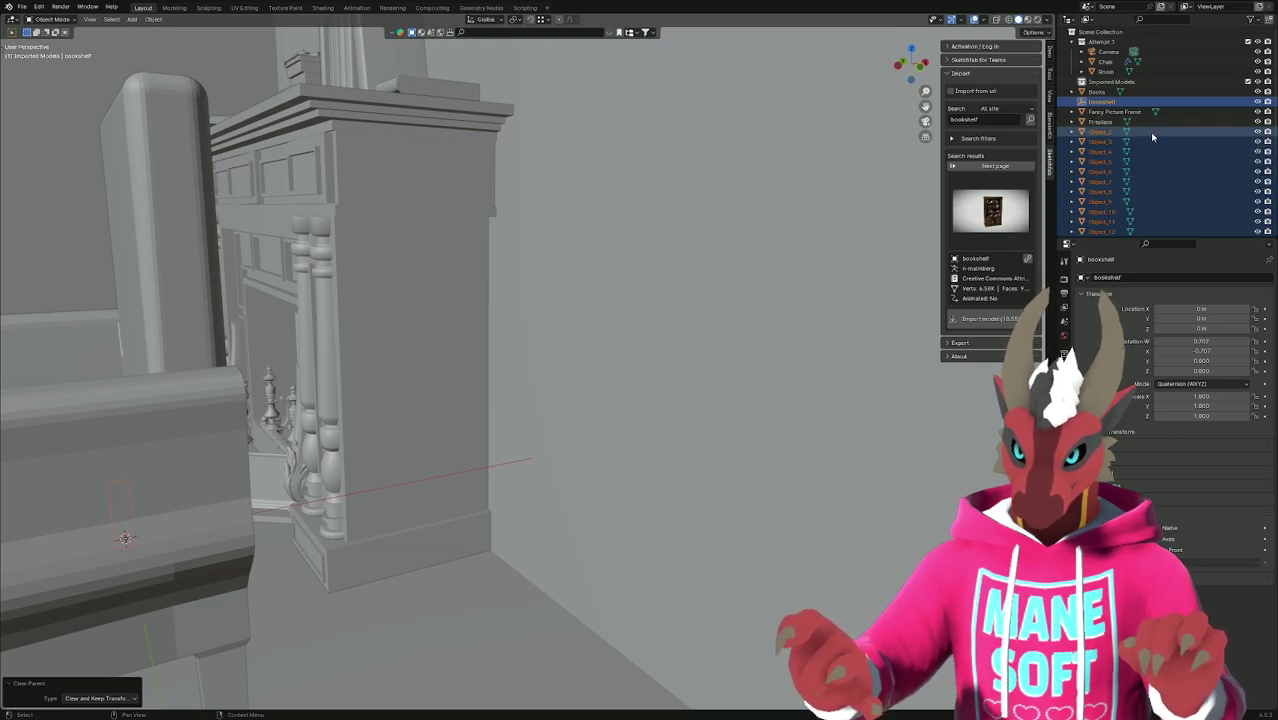
click(1110, 102)
key(Delete)
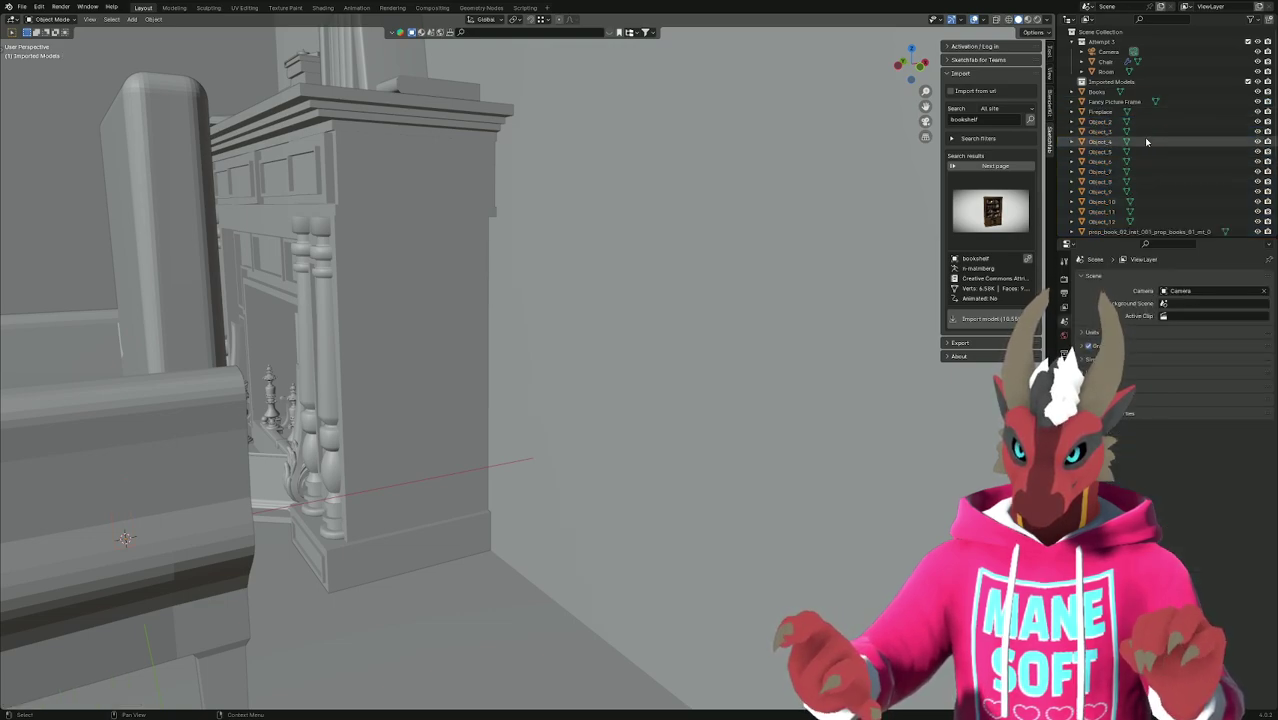
Join the bookshelf parts Object_2 through Object_12 into a single mesh with Object_2 as the active object.
click(1149, 121)
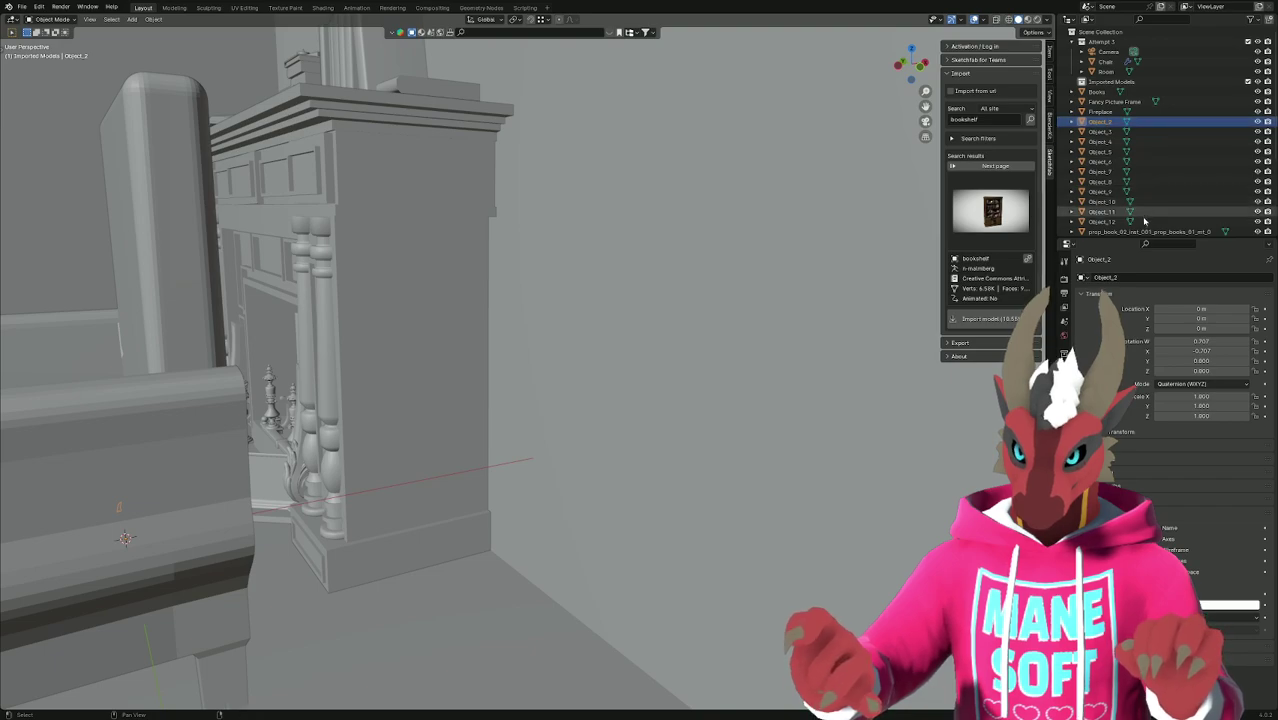
scroll(1157, 216, down, 1)
scroll(1157, 216, down, 2)
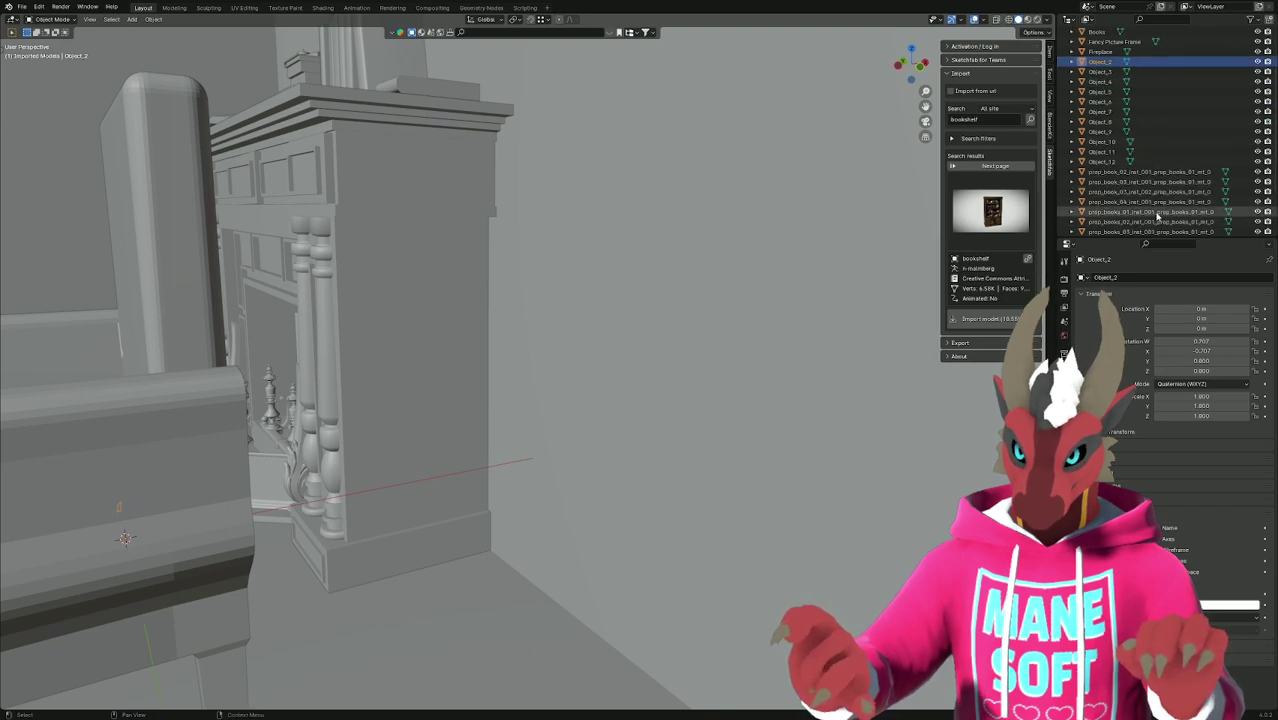
shift+click(1157, 162)
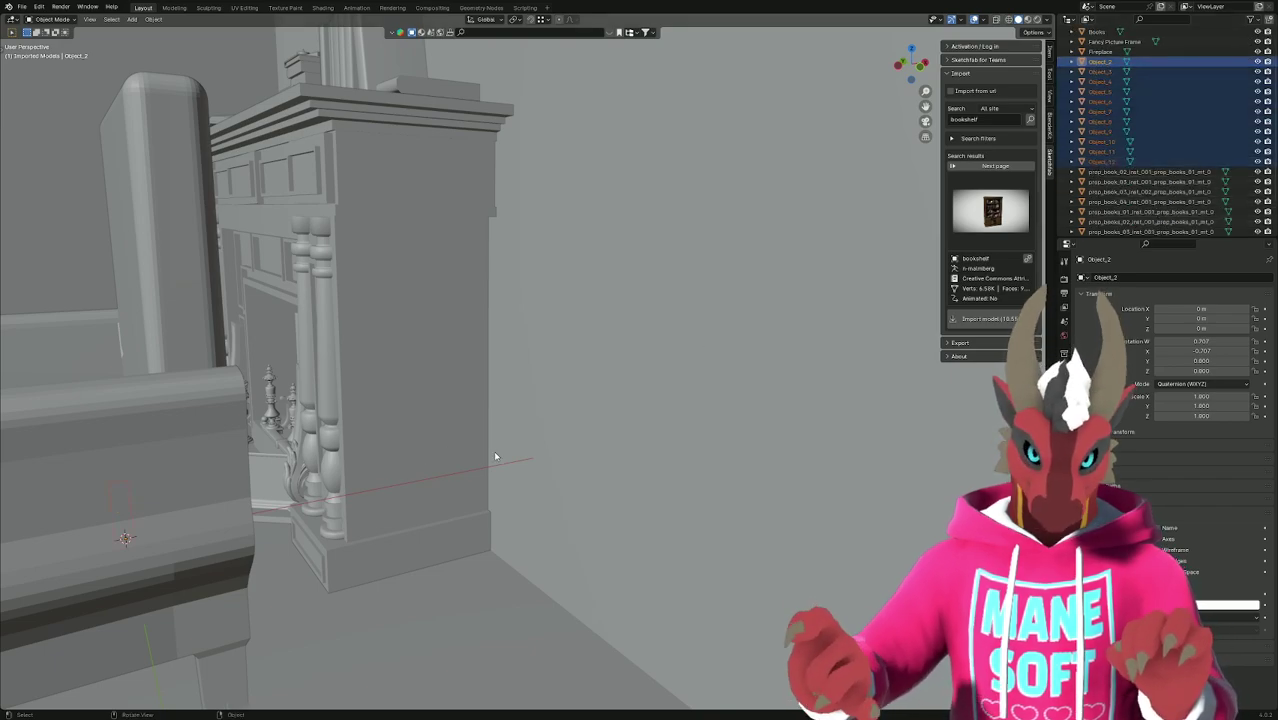
key(ctrl+j)
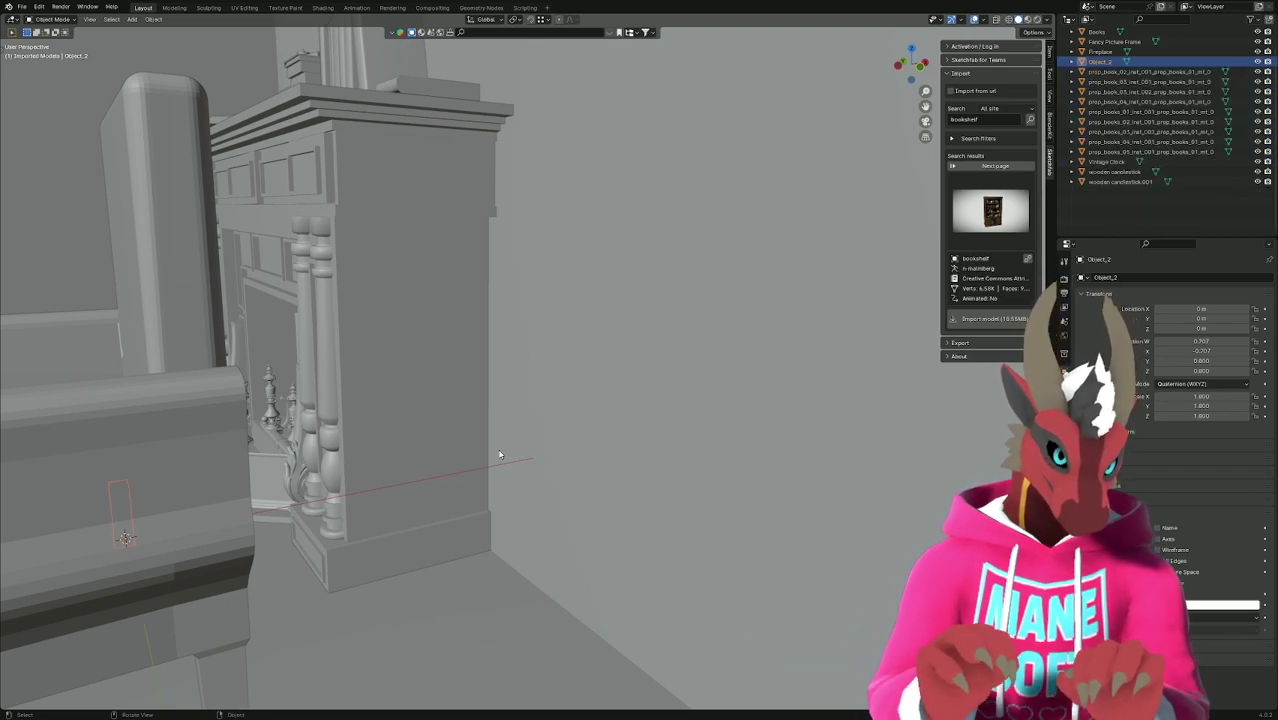
Rename the joined object Object_2 as Bookshelf.
scroll(1102, 103, up, 2)
double_click(1100, 105)
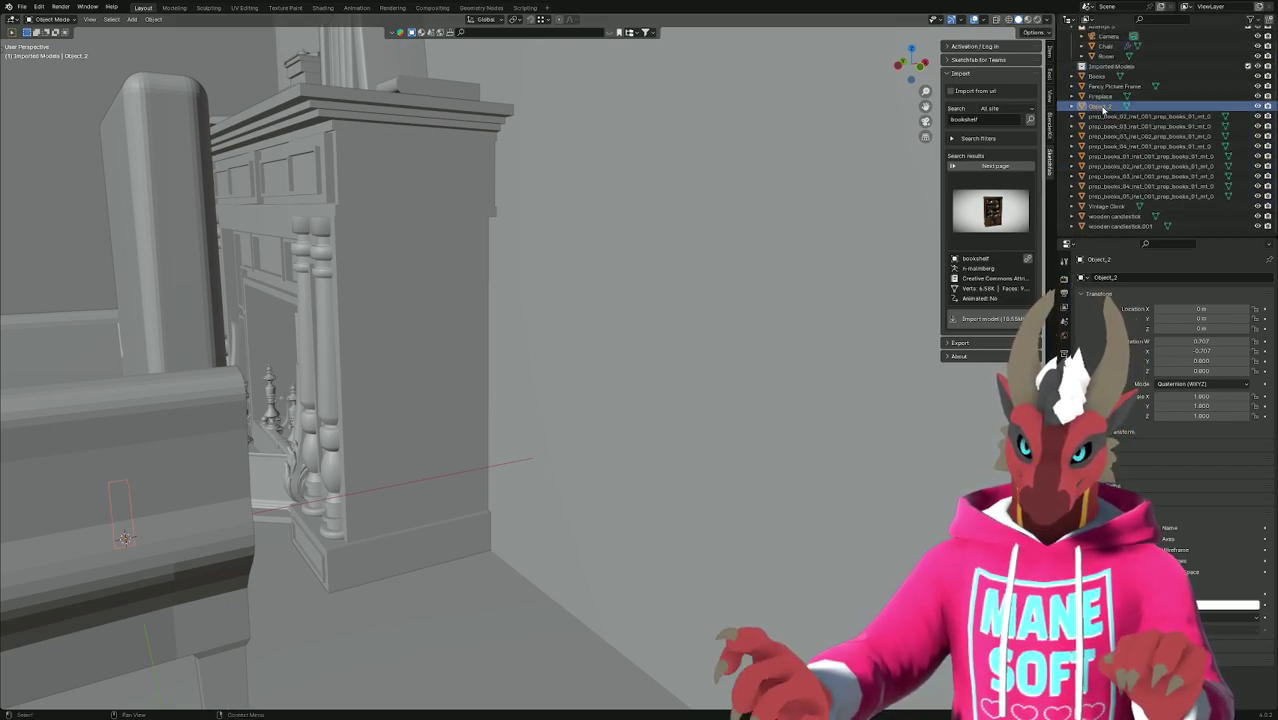
scroll(1100, 105, up, 1)
text(Bookshelf)
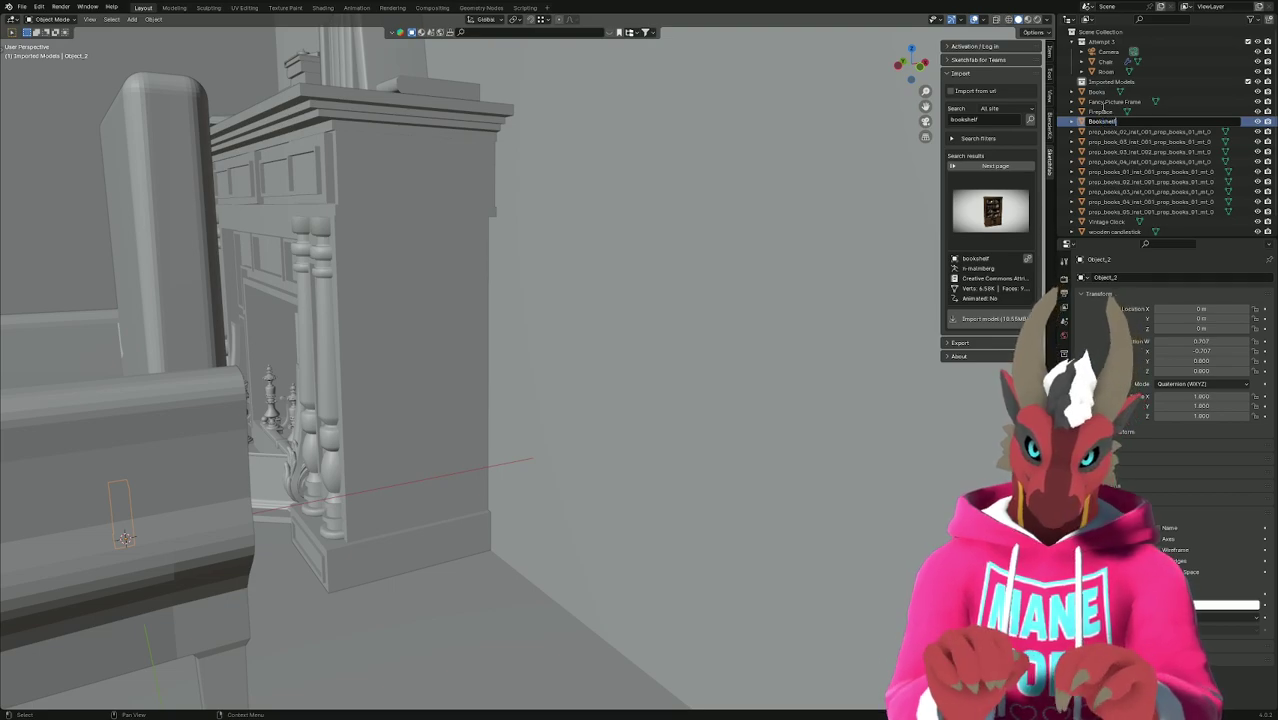
key(Return)
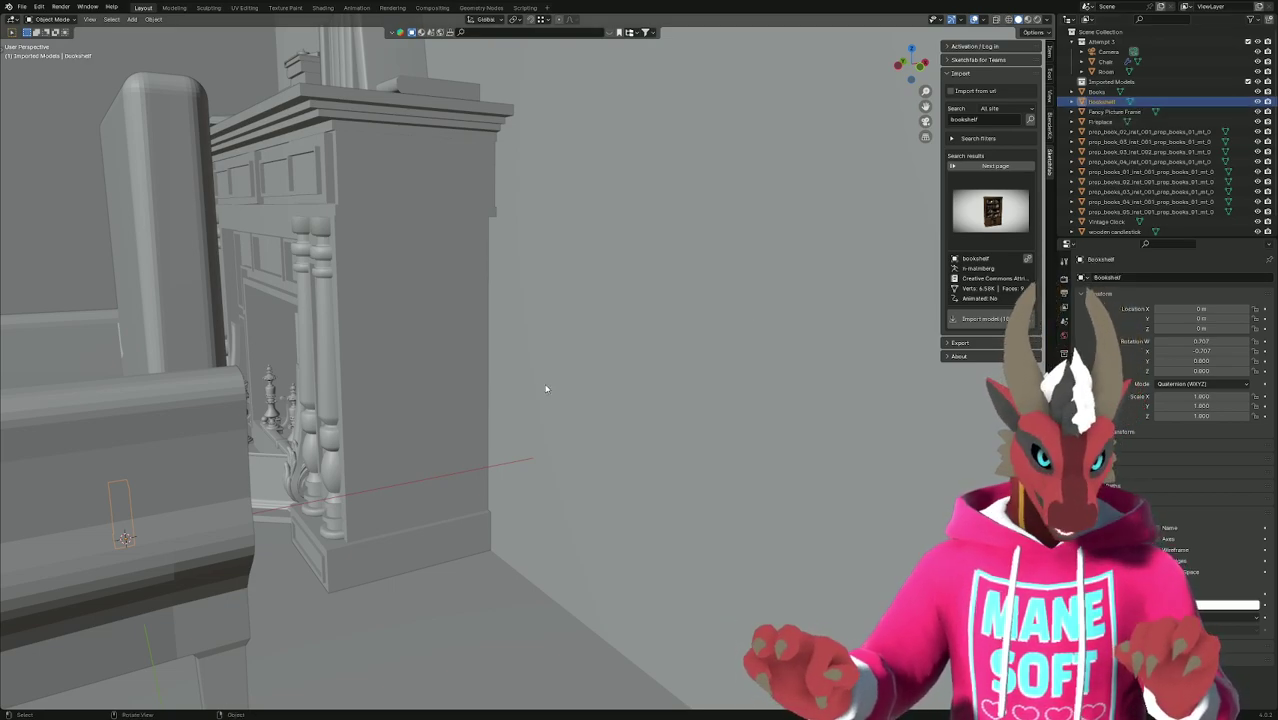
In Edit Mode, enlarge the bookshelf mesh uniformly in two passes, by factors of about 3.56 and 4.7.
key(Tab)
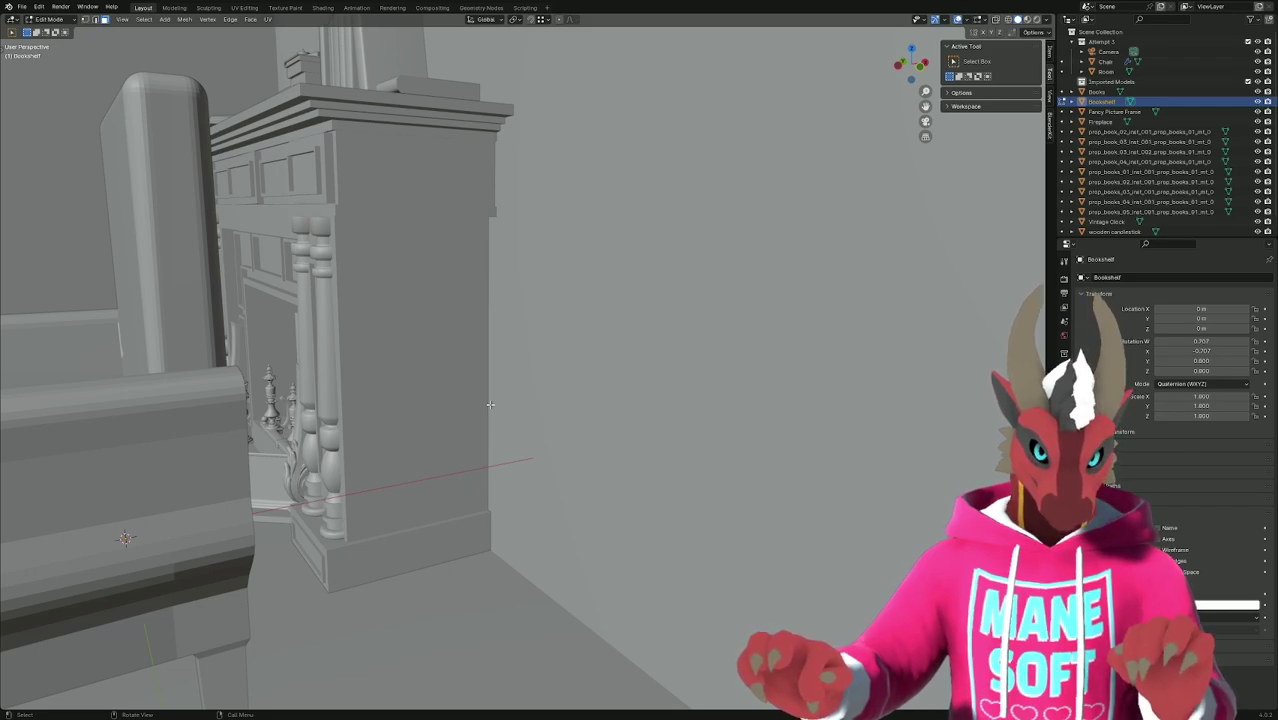
key(s)
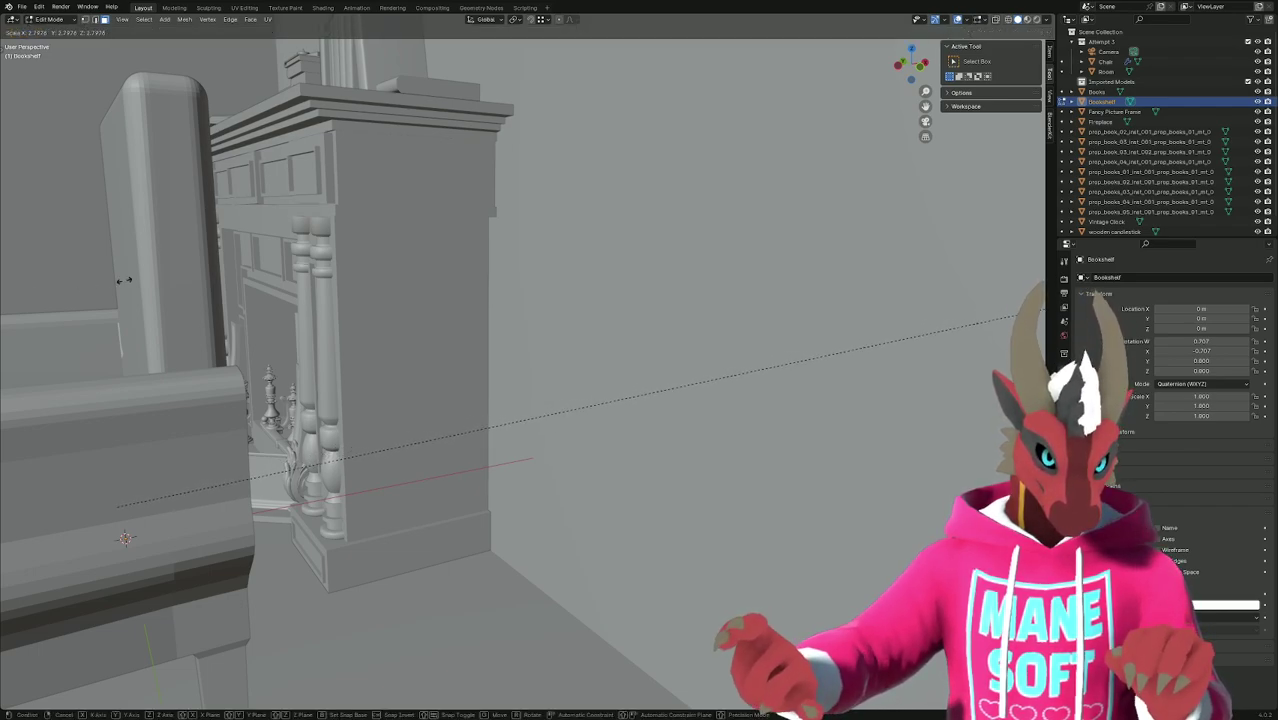
click(421, 253)
scroll(421, 253, down, 6)
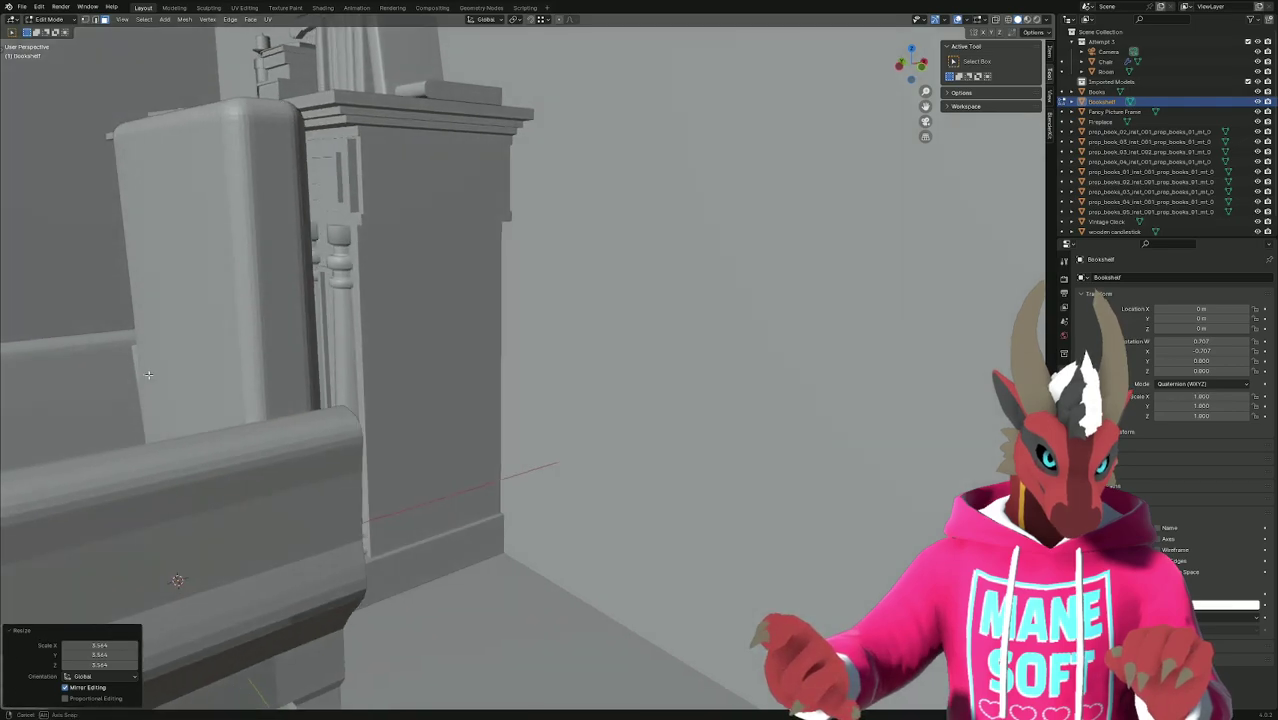
key(s)
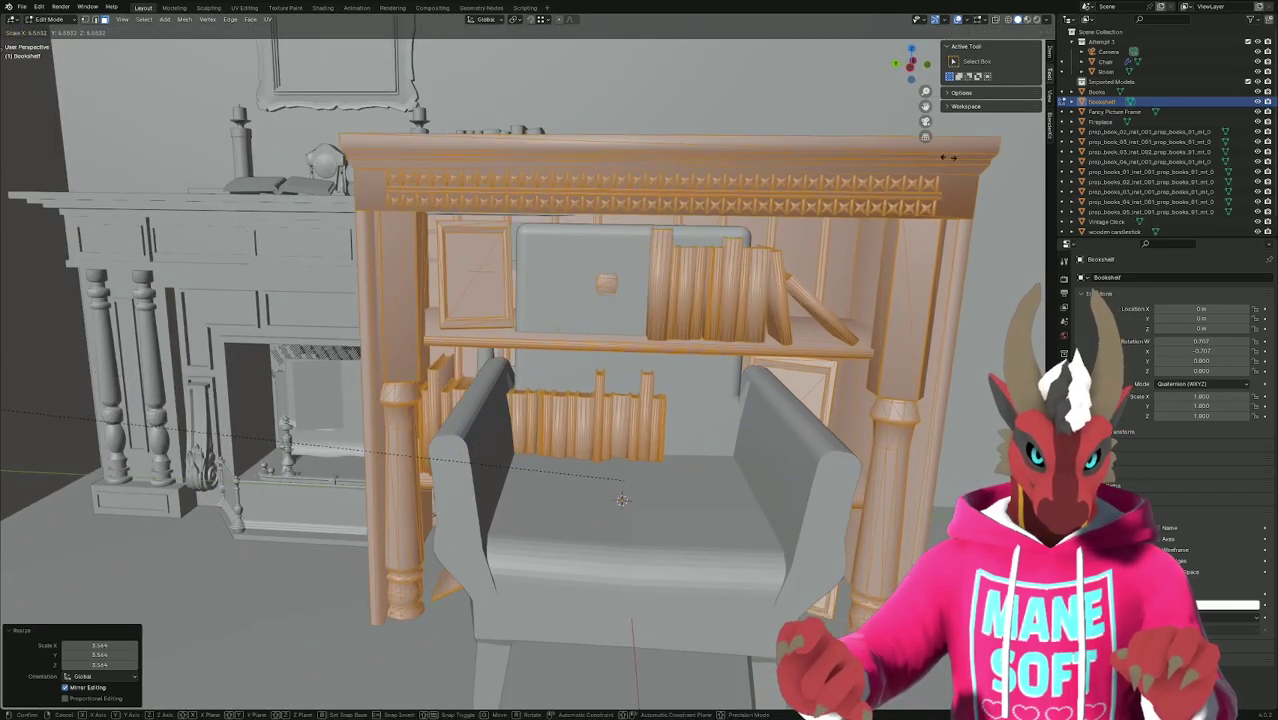
click(912, 156)
middle_drag(912, 156, 934, 183)
scroll(876, 197, down, 8)
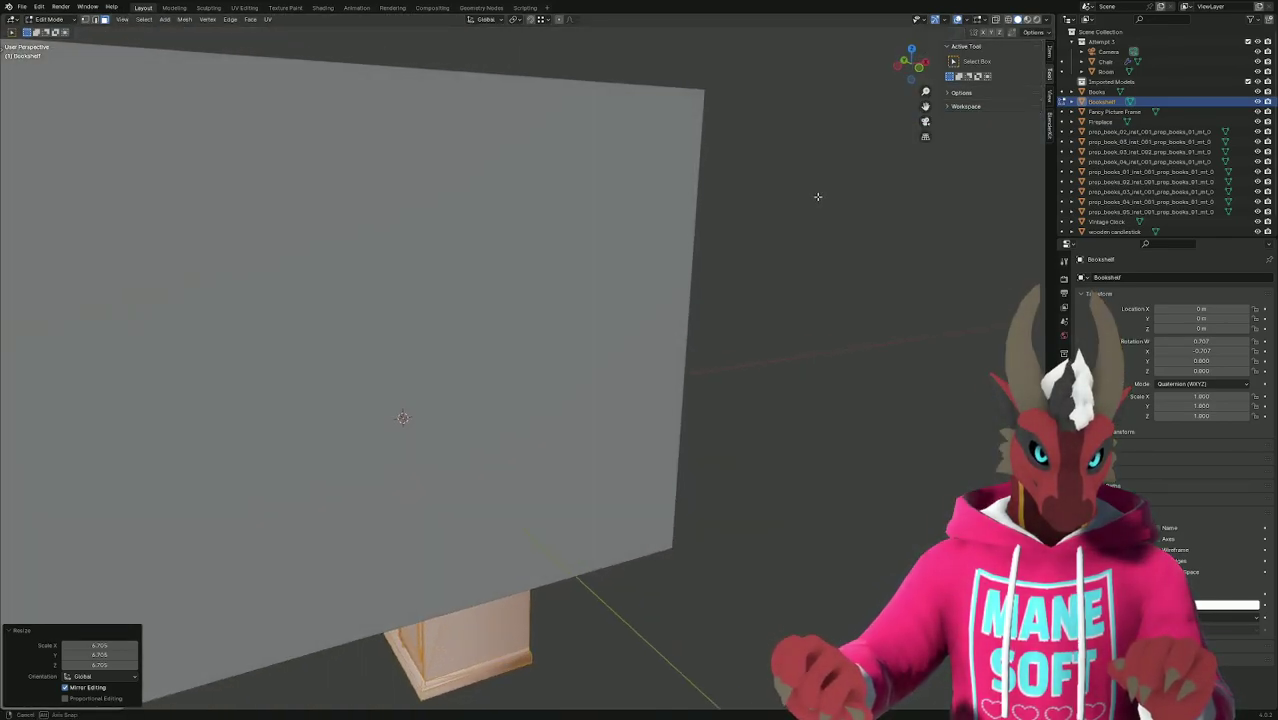
With X-ray display on, refine the bookshelf mesh's size, scaling it by about 0.45 and again by about 1.64.
key(s)
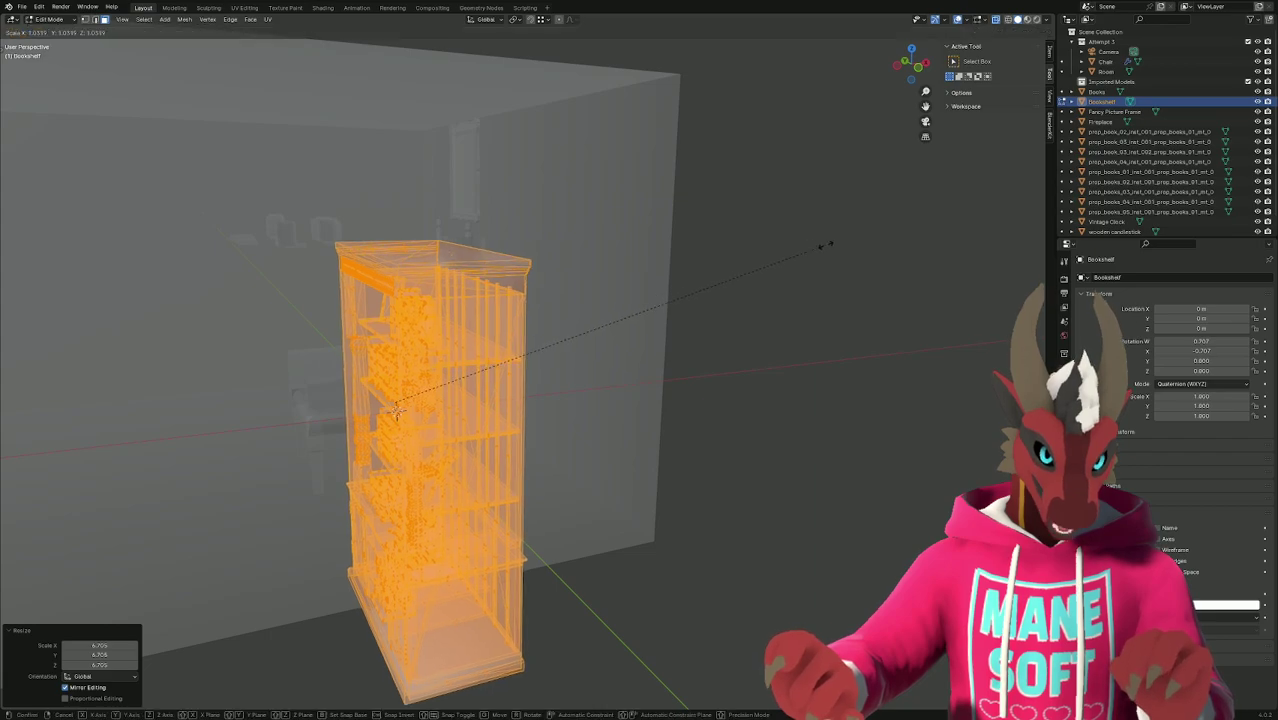
click(623, 336)
mouse_move(623, 336)
middle_down()
mouse_move(591, 331)
mouse_move(602, 334)
middle_up()
key(s)
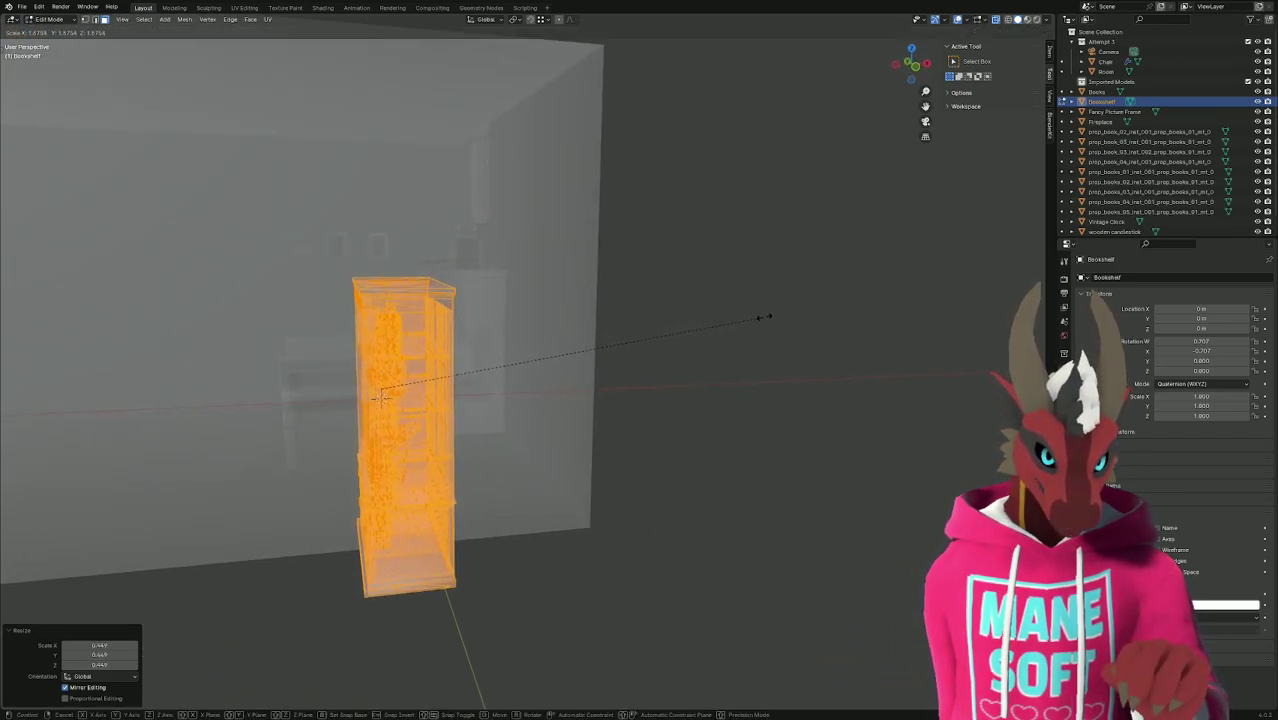
click(761, 317)
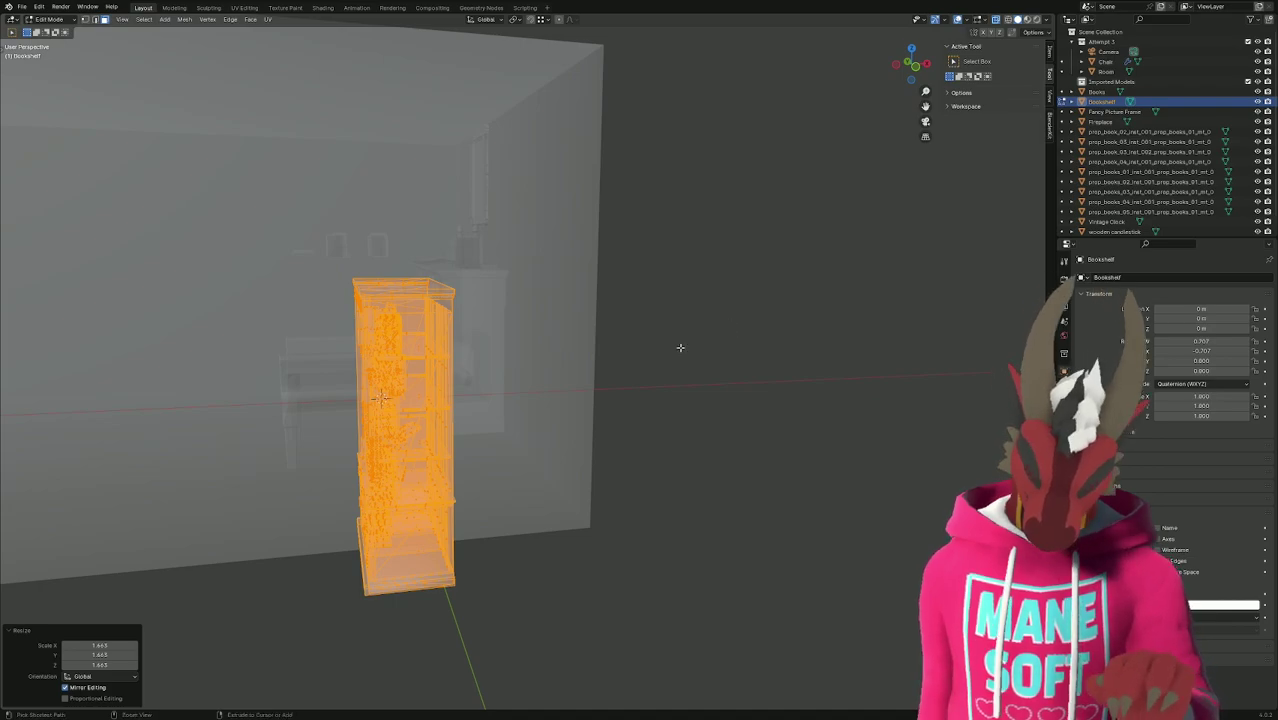
In front view, move the bookshelf mesh within the XZ plane to the room's lower corner at the fireplace wall.
key(ctrl+KP_3)
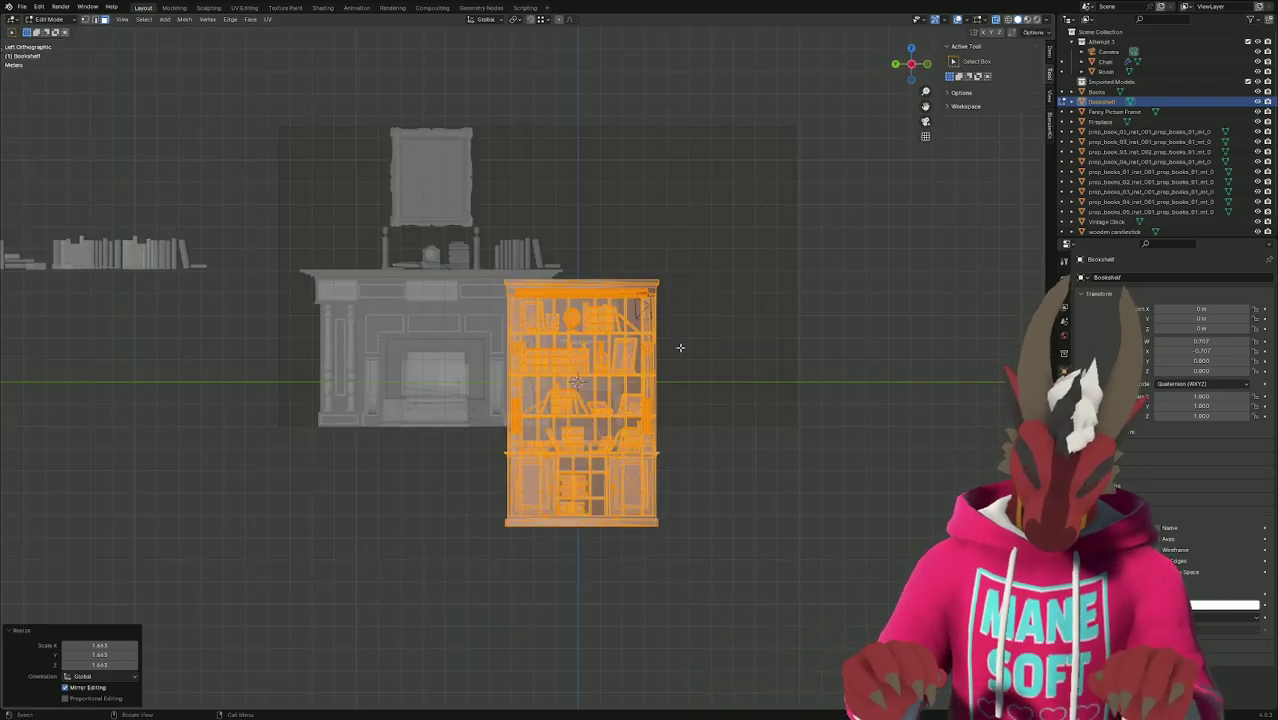
key(KP_1)
scroll(525, 398, up, 3)
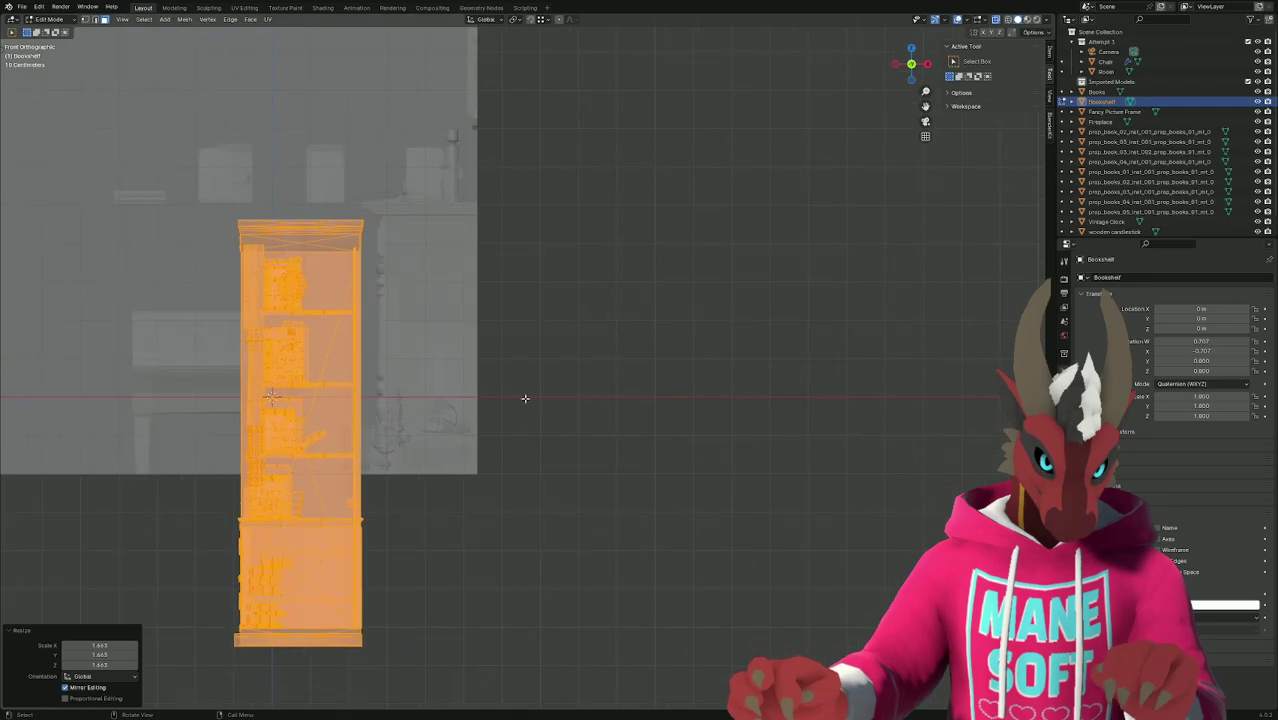
key(g)
key(shift+y)
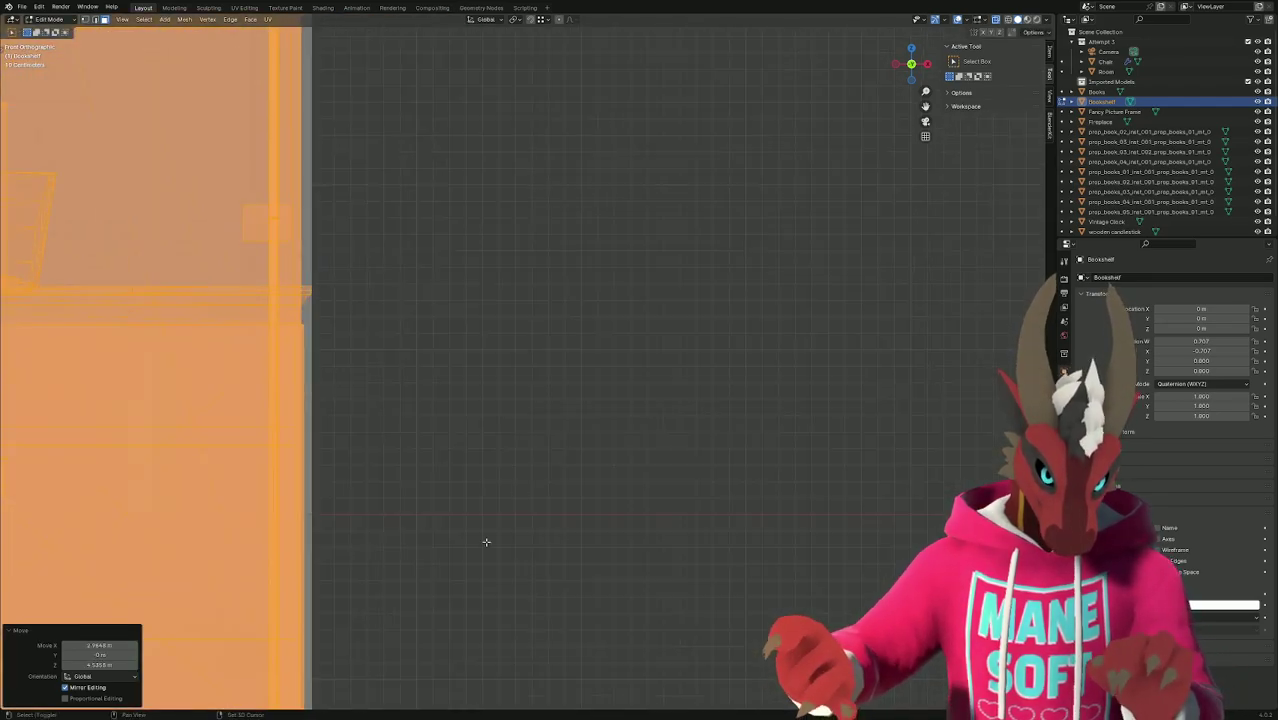
click(721, 62)
scroll(580, 317, up, 1)
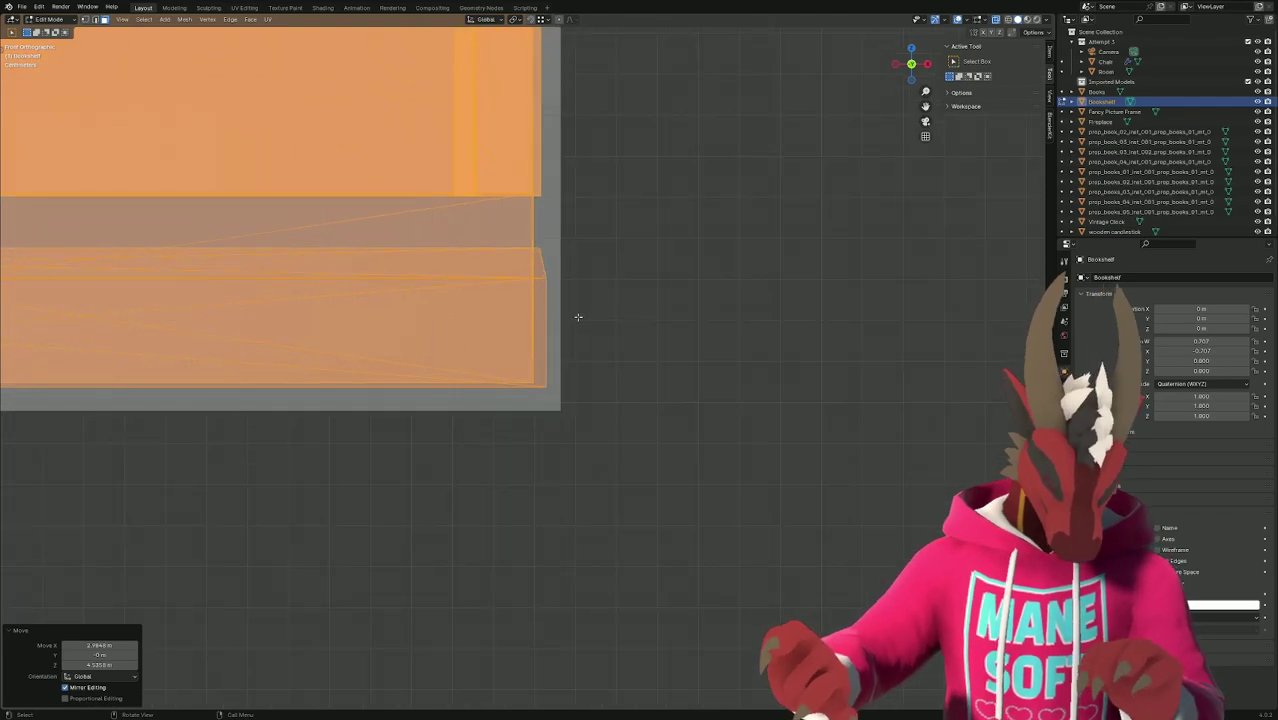
Fine-tune the bookshelf in the XZ plane, aligning its base with the floor and wall edges, about 0.03 m in X and -0.06 m in Z.
key(g)
key(y)
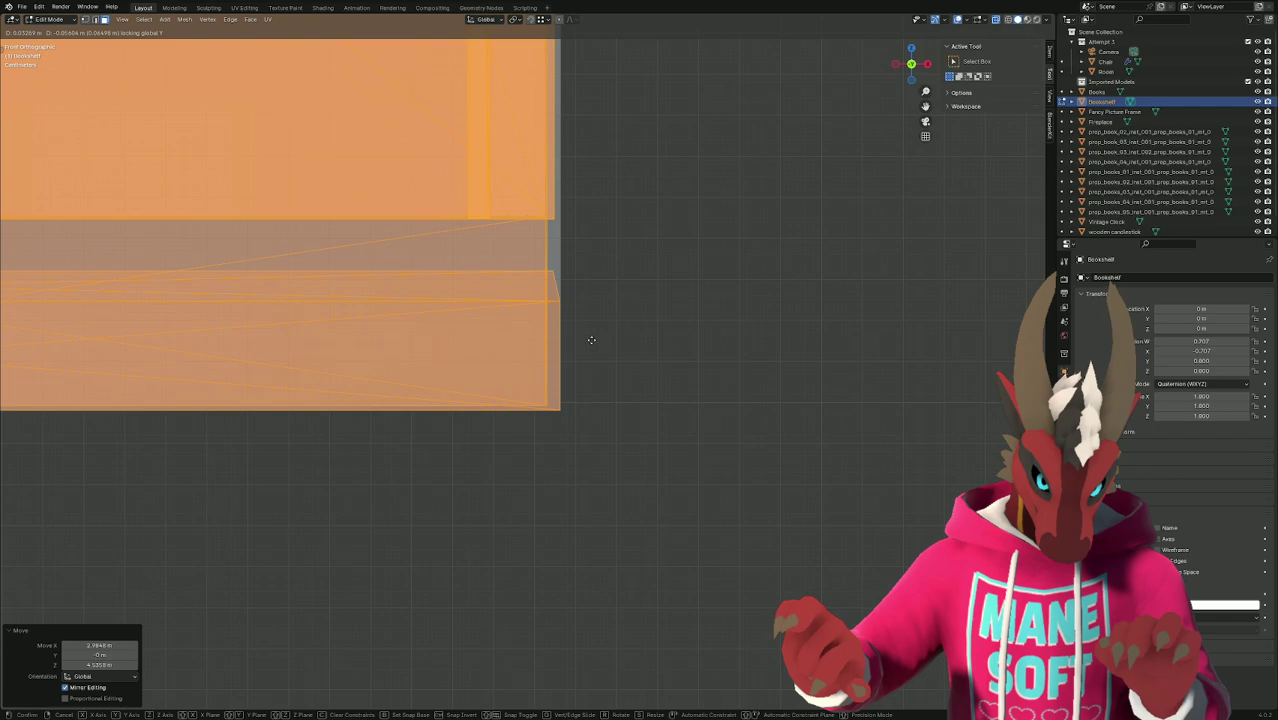
click(591, 340)
scroll(605, 343, down, 4)
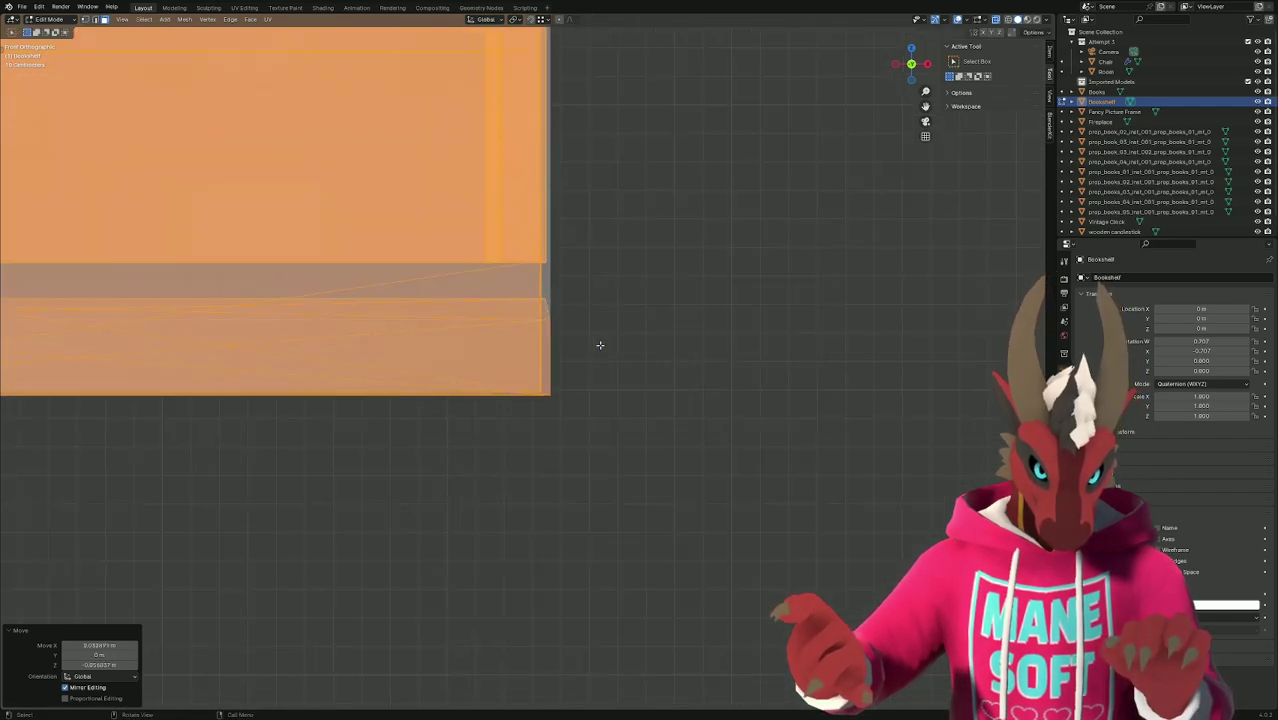
Nudge the bookshelf about 0.002 m along X so its base meets the wall's outer edge exactly.
scroll(540, 340, up, 6)
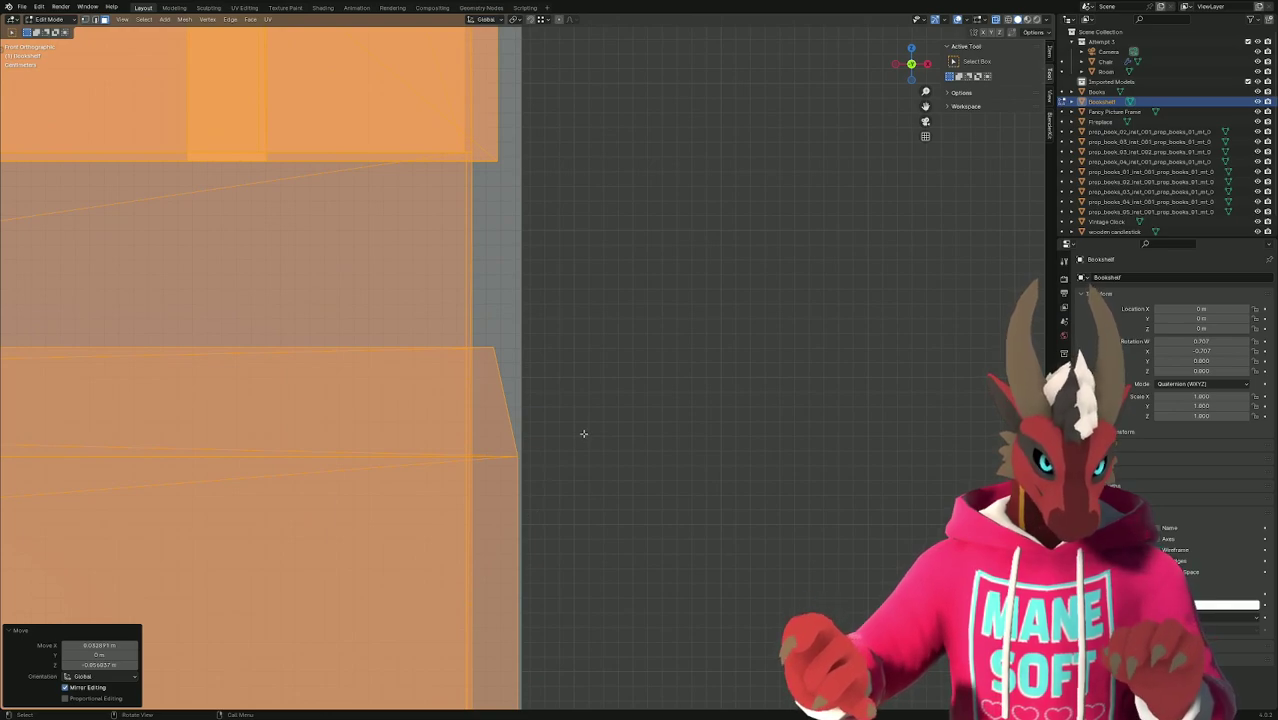
key(g)
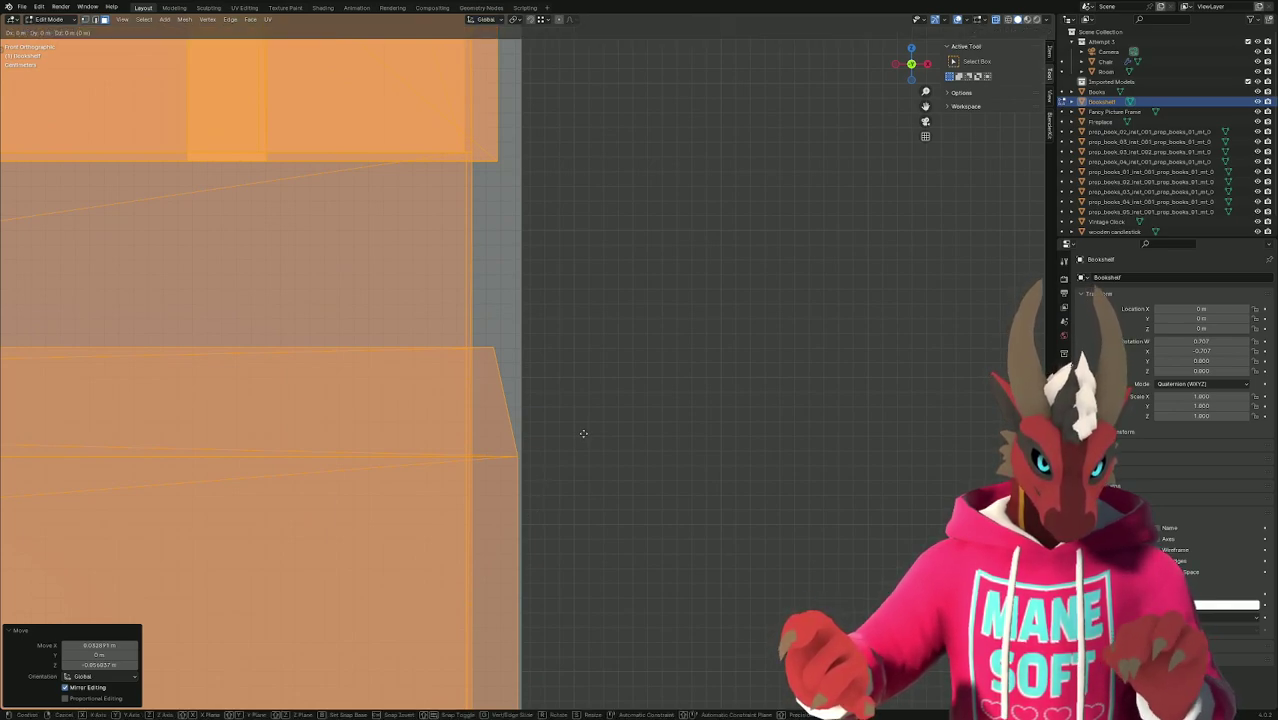
key(Escape)
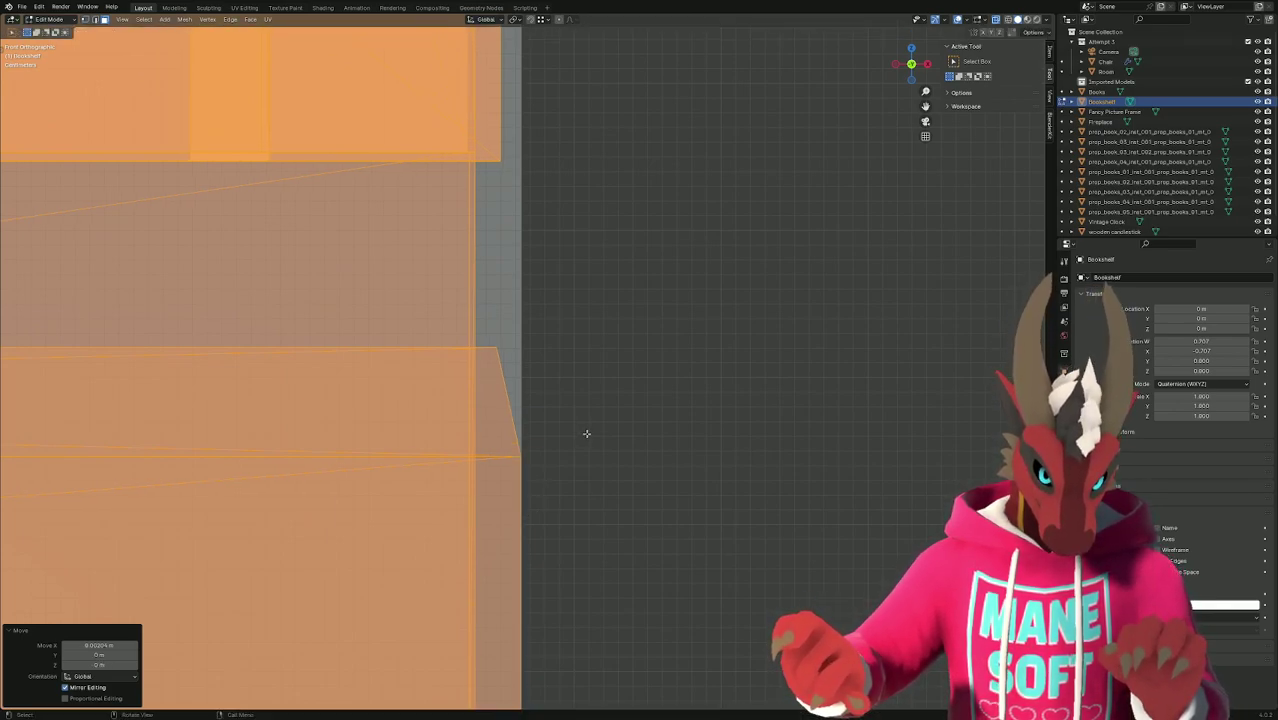
key(ctrl+z)
key(ctrl+z)
scroll(585, 432, up, 1)
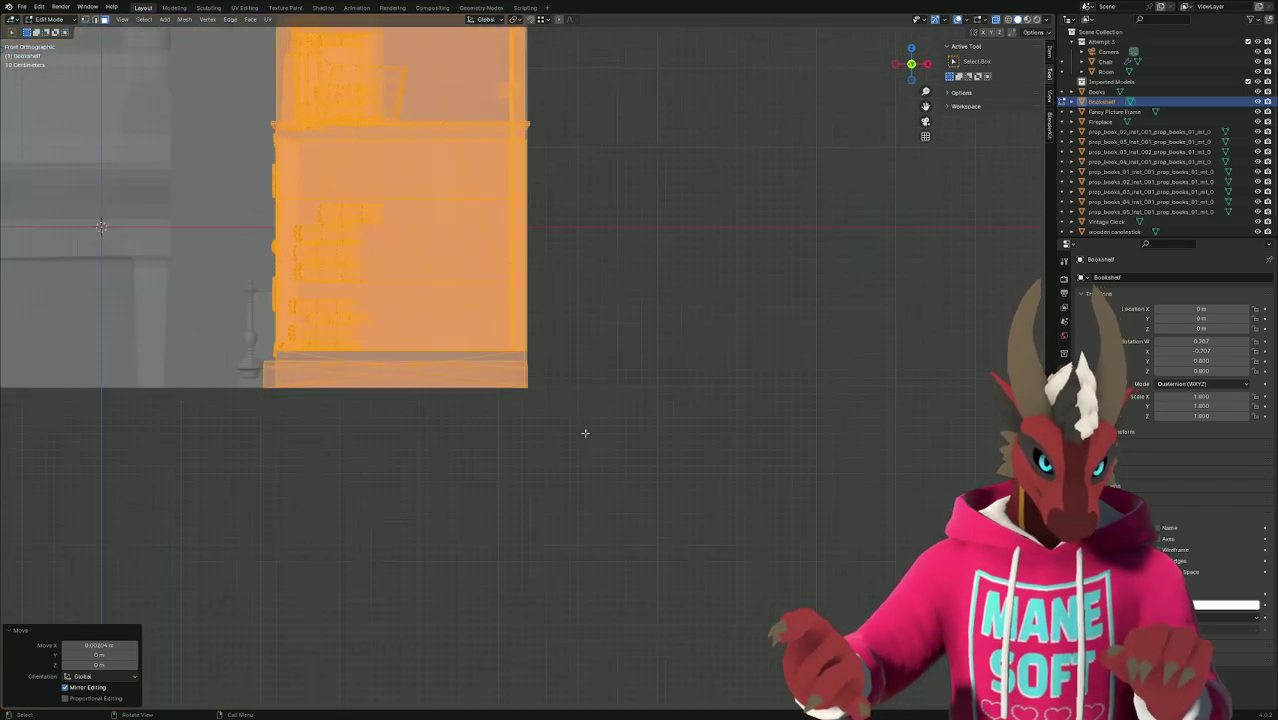
Shift the bookshelf about -0.03 m along X so its protruding middle ledge is flush with the wall's outer edge.
scroll(571, 165, up, 4)
scroll(408, 191, up, 2)
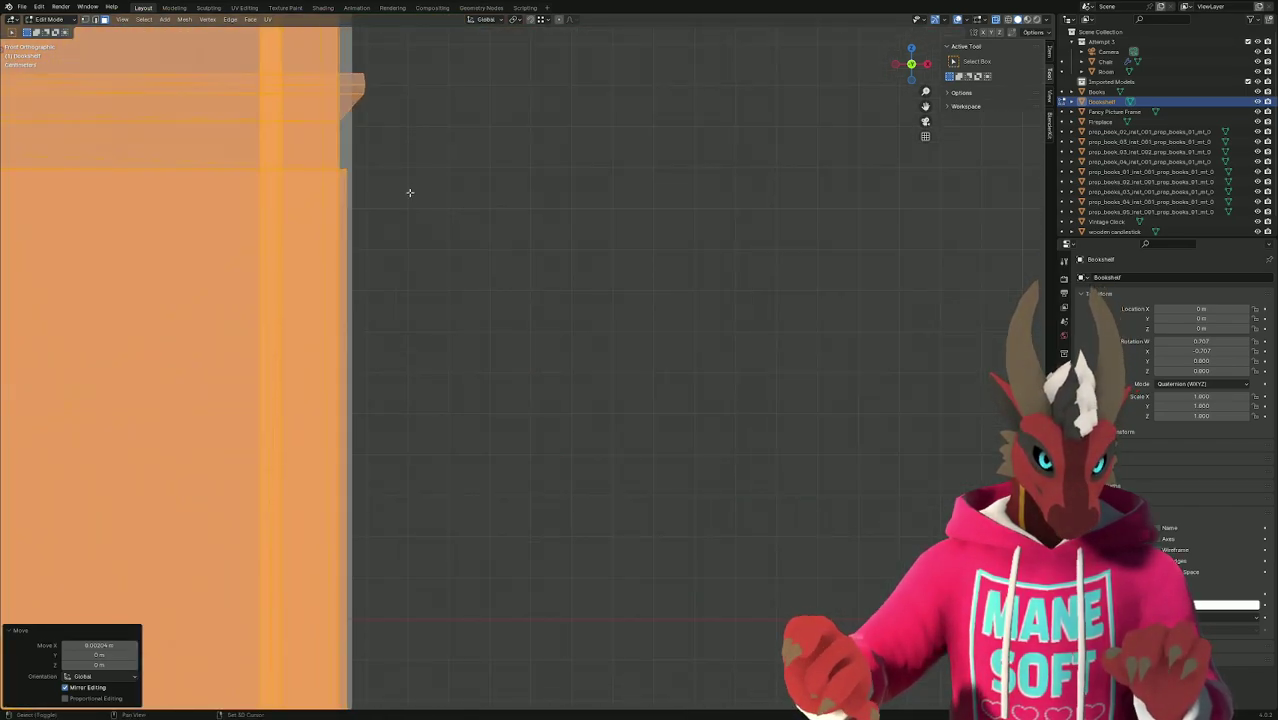
scroll(507, 395, down, 1)
key(g)
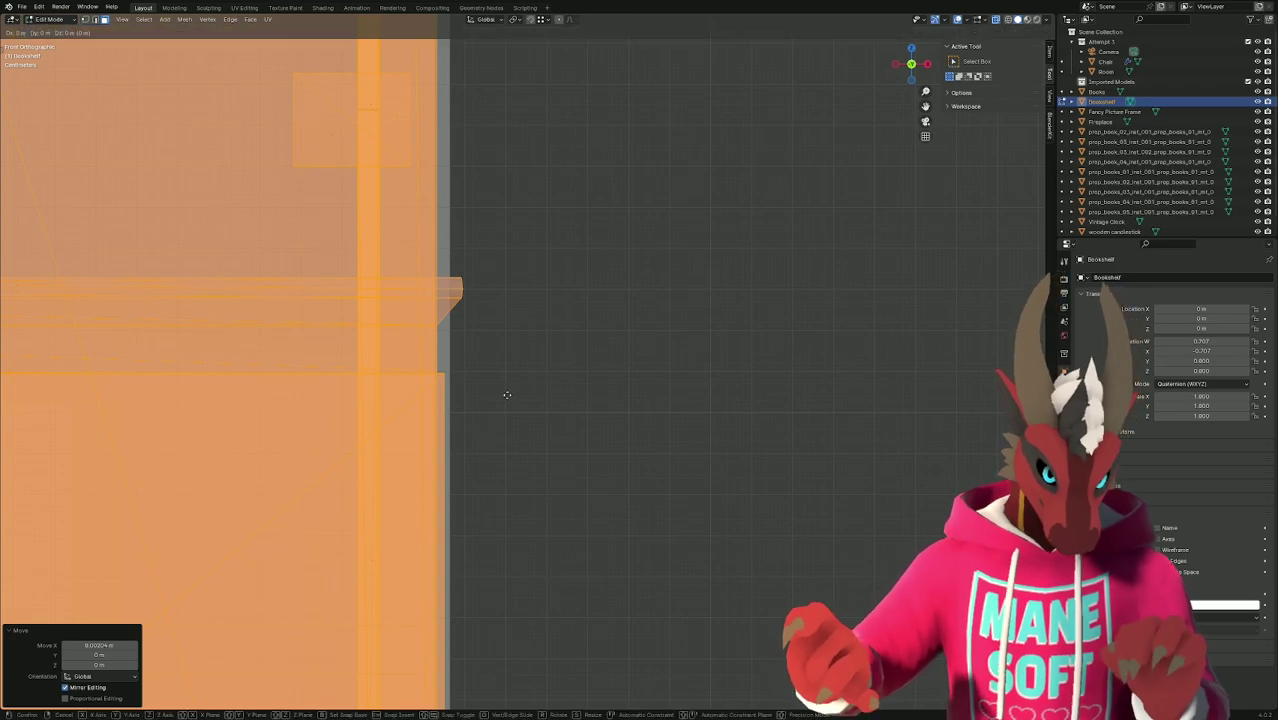
key(x)
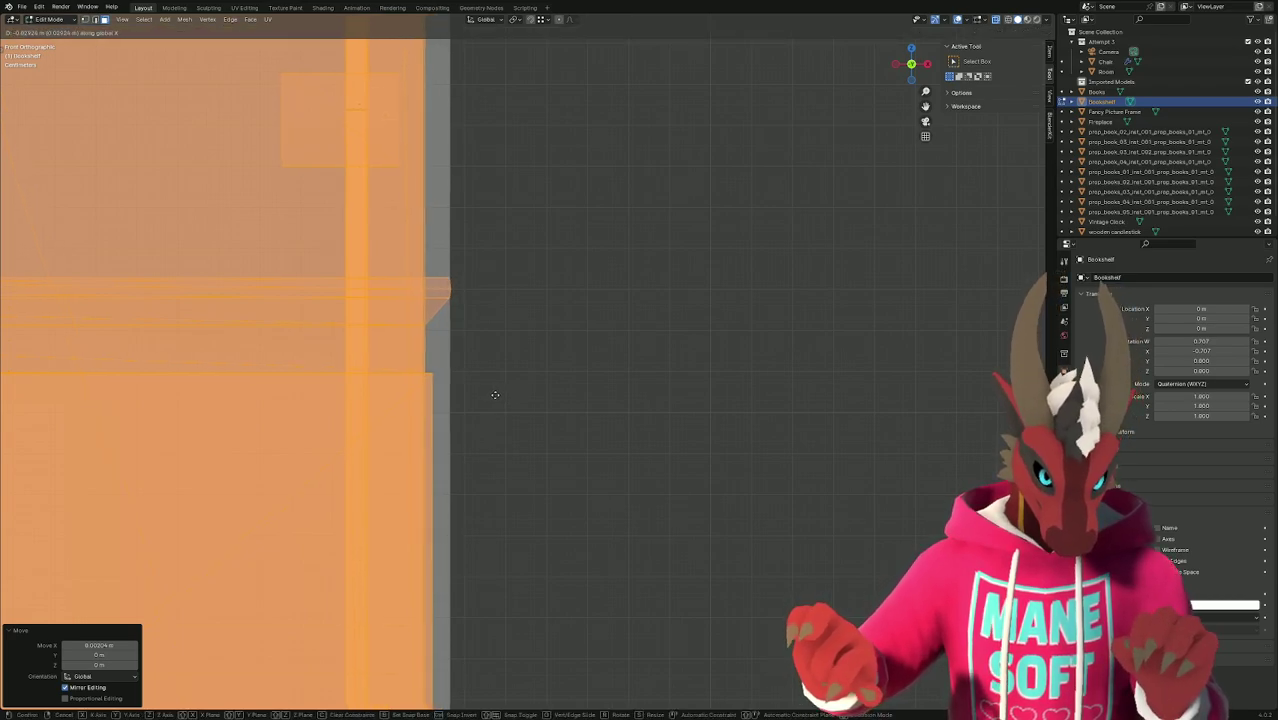
click(494, 395)
scroll(494, 395, down, 4)
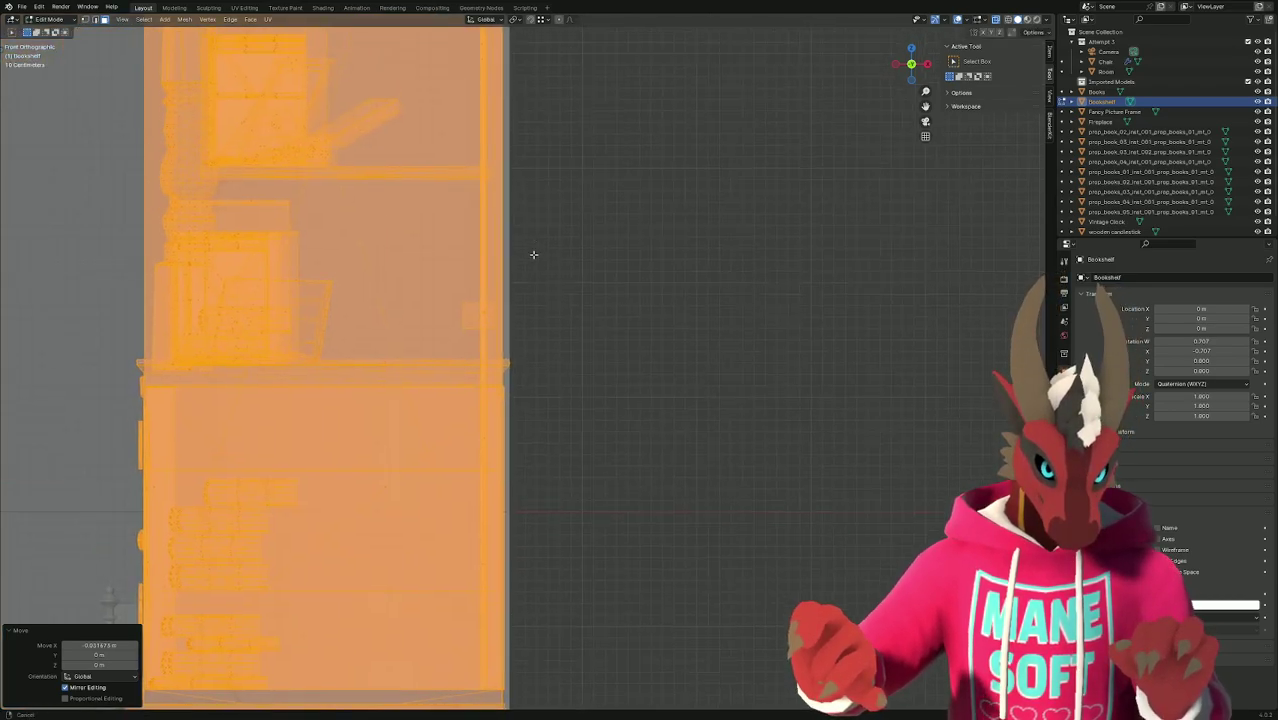
scroll(496, 619, down, 3)
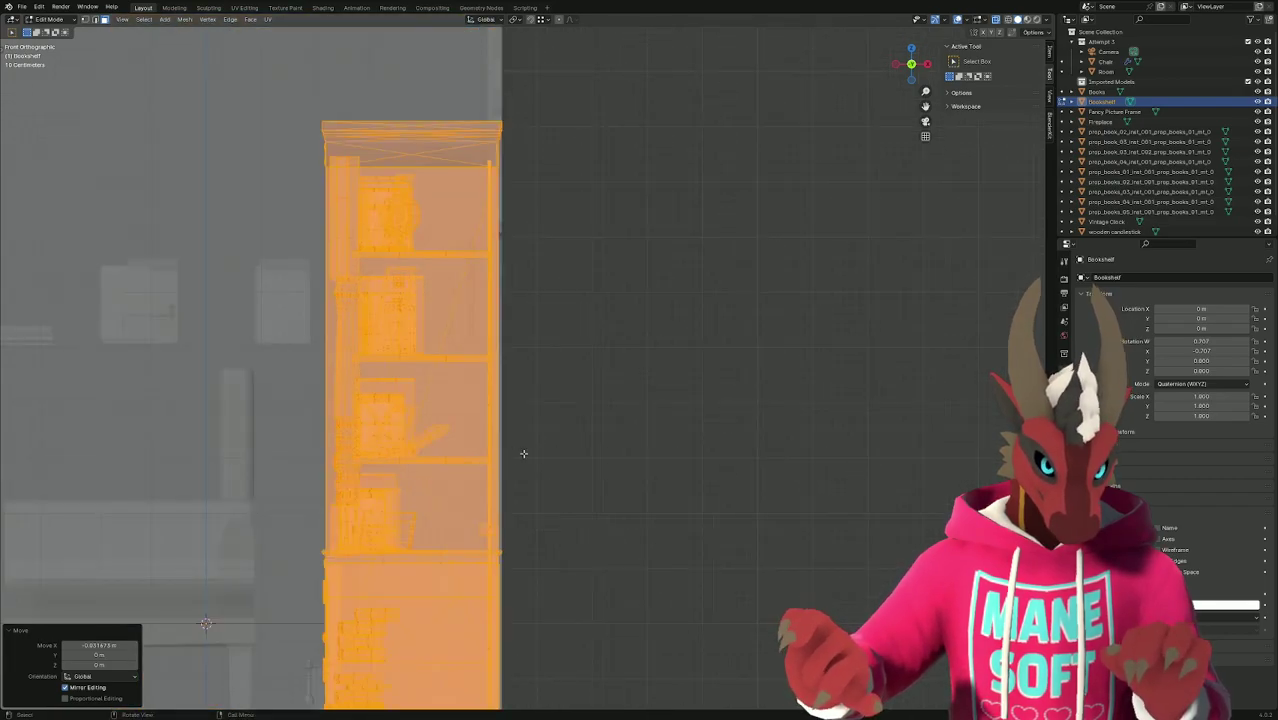
Turn off X-ray and move the bookshelf along Y, away from the fireplace, to stand beside it against the back wall.
mouse_move(522, 451)
middle_down()
mouse_move(539, 457)
mouse_move(548, 500)
middle_up()
scroll(539, 457, down, 3)
key(alt+z)
scroll(548, 500, down, 4)
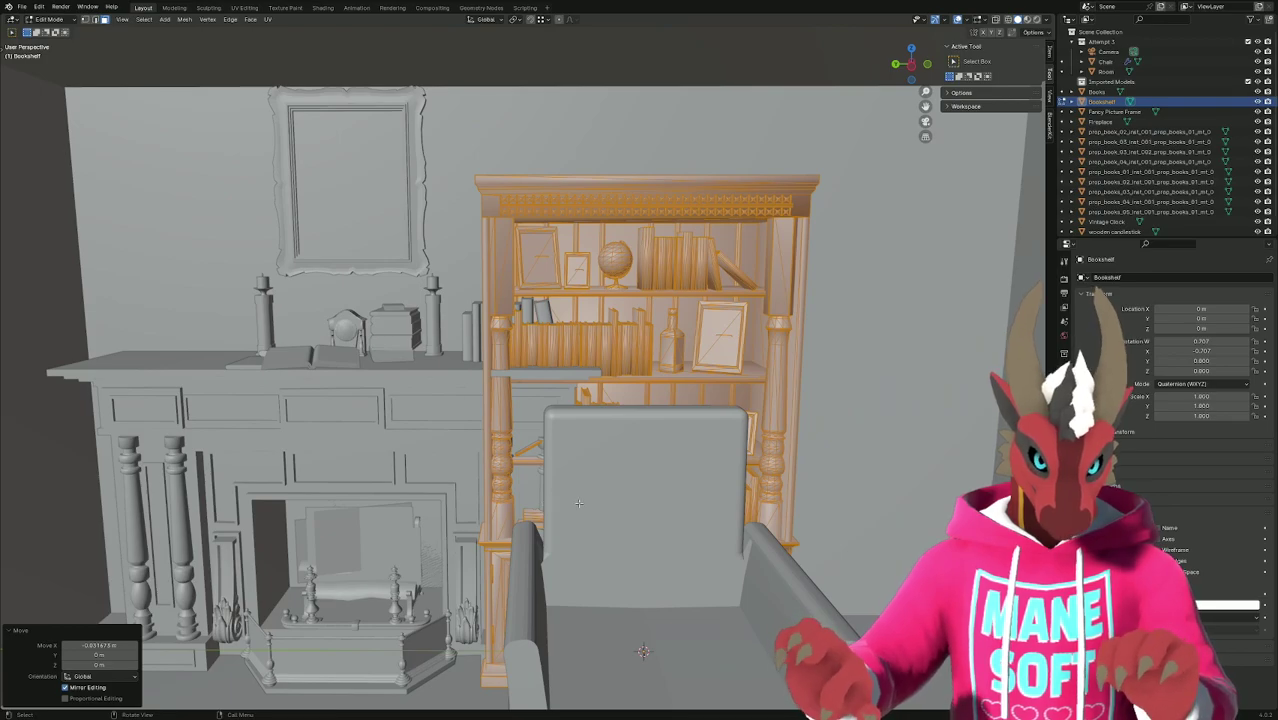
key(g)
key(x)
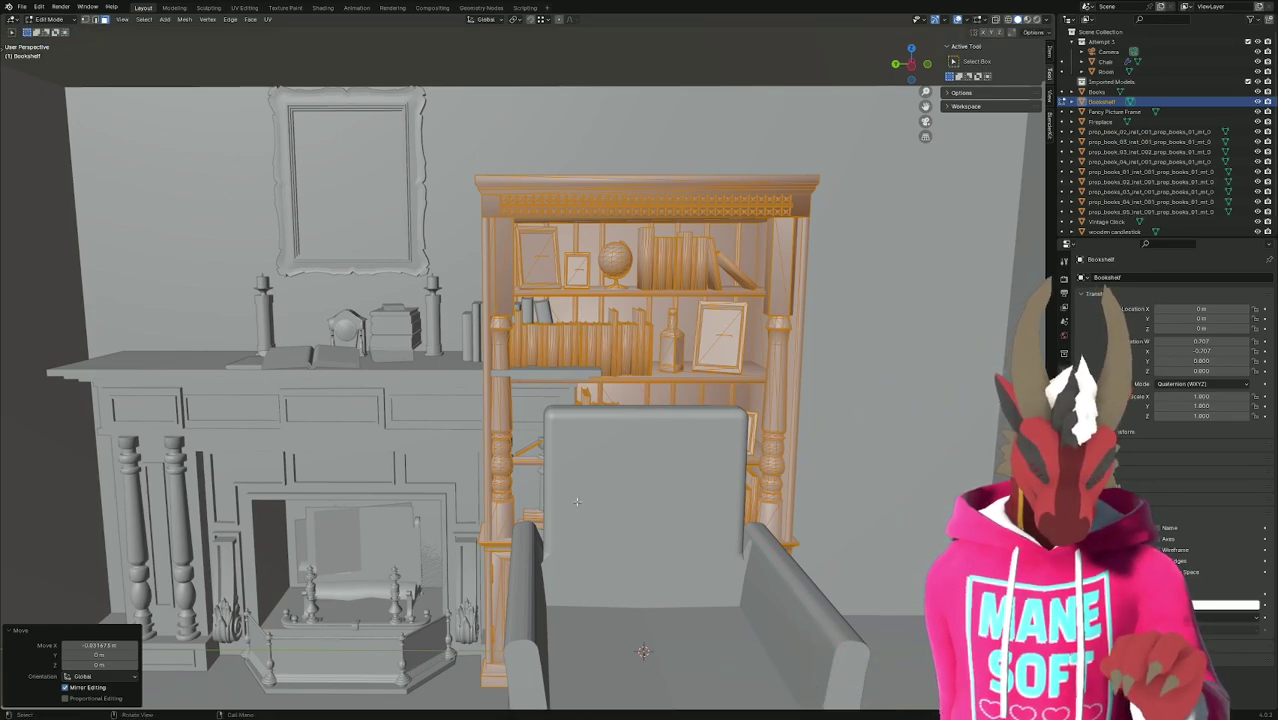
key(y)
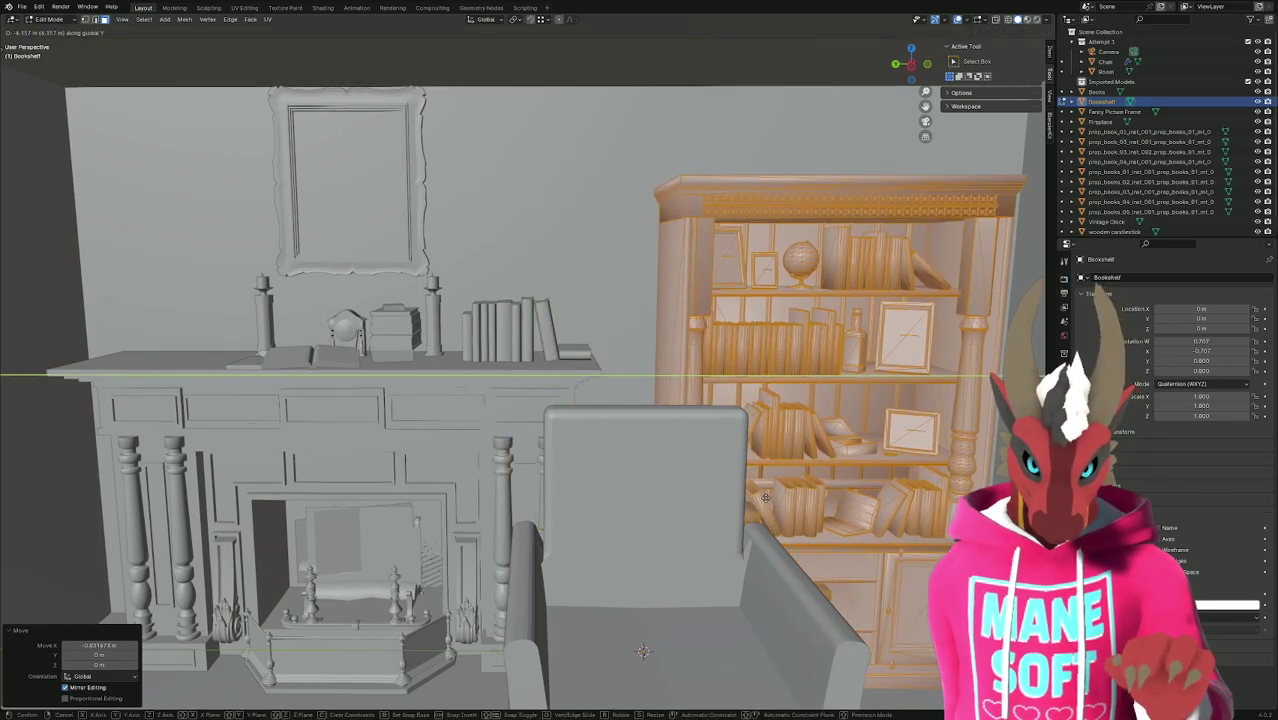
click(752, 497)
Return to Object Mode, deselect everything and view the furnished room through the camera.
scroll(688, 541, down, 4)
scroll(688, 541, down, 3)
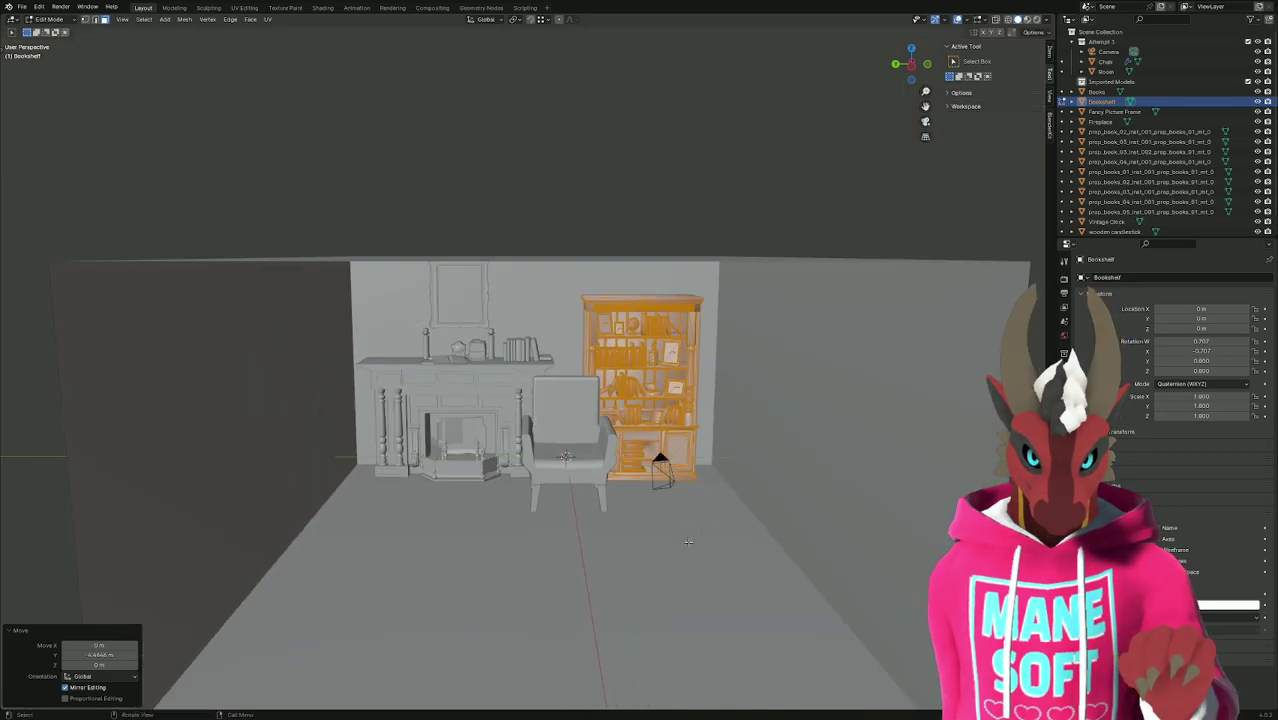
key(Tab)
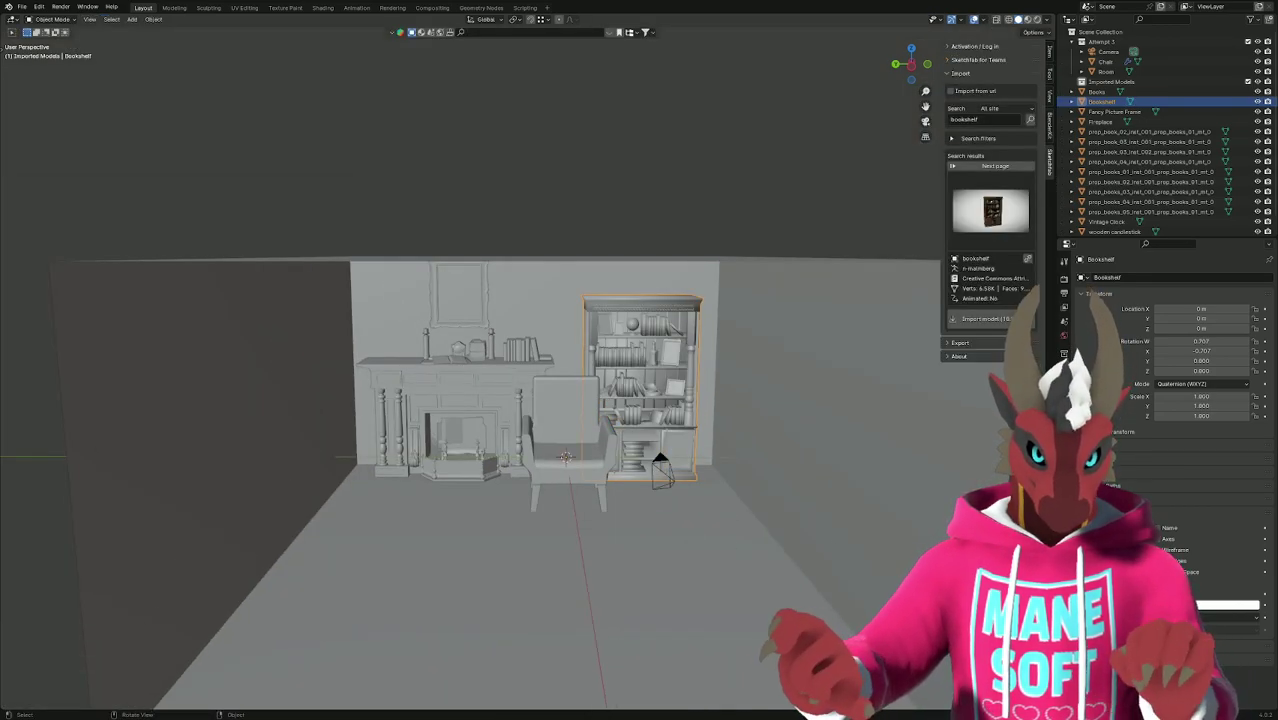
key(alt+a)
scroll(878, 554, up, 2)
key(KP_0)
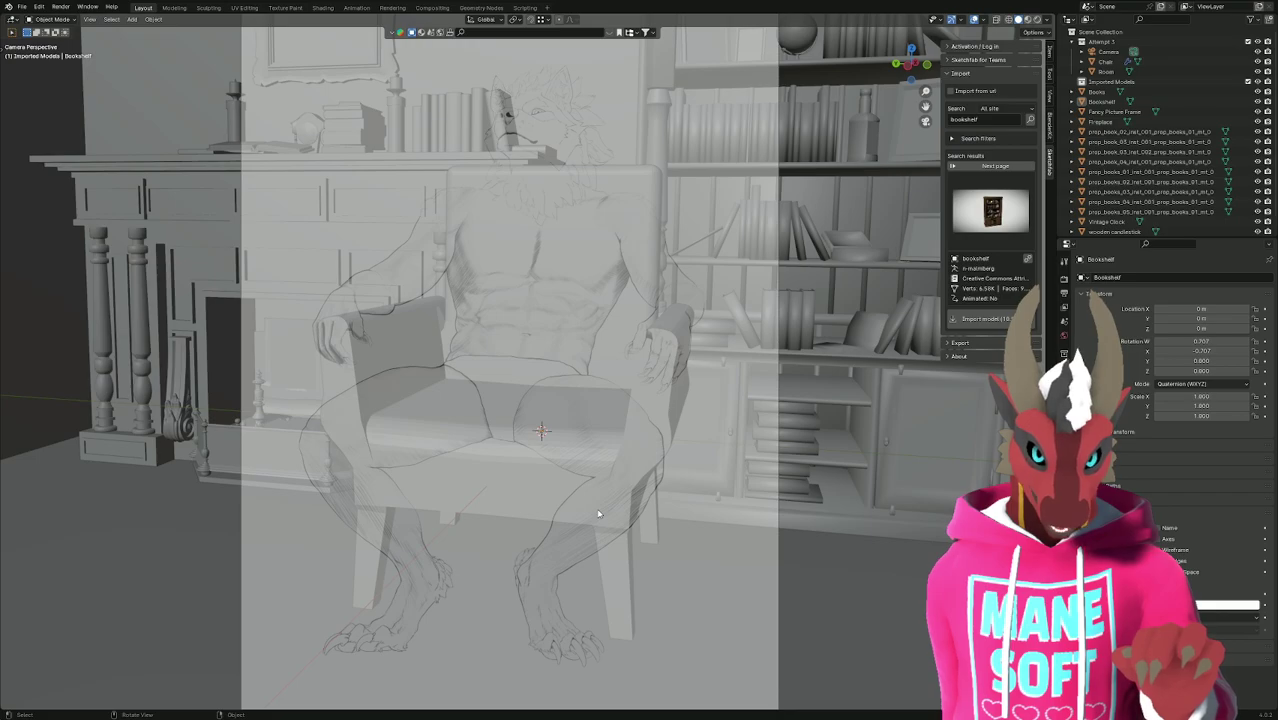
scroll(598, 514, down, 2)
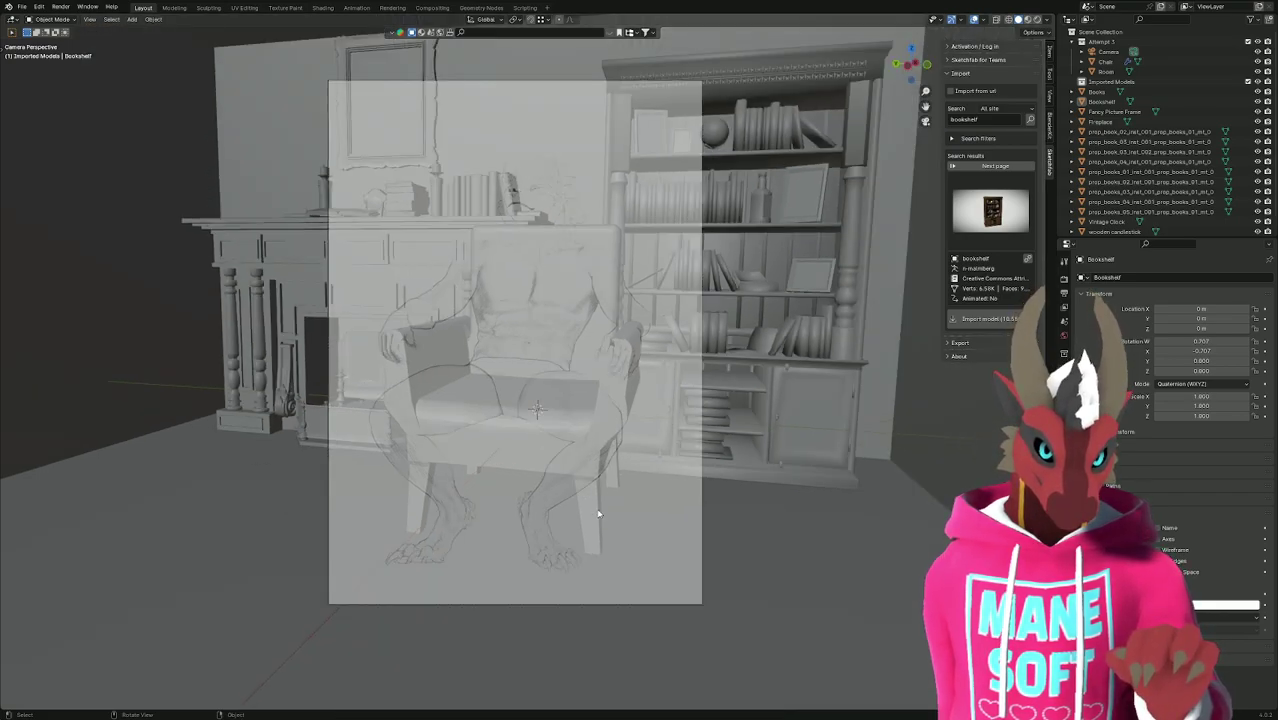
Select the bookshelf, scale it up uniformly by about 1.06 and show it in the left orthographic view.
click(812, 410)
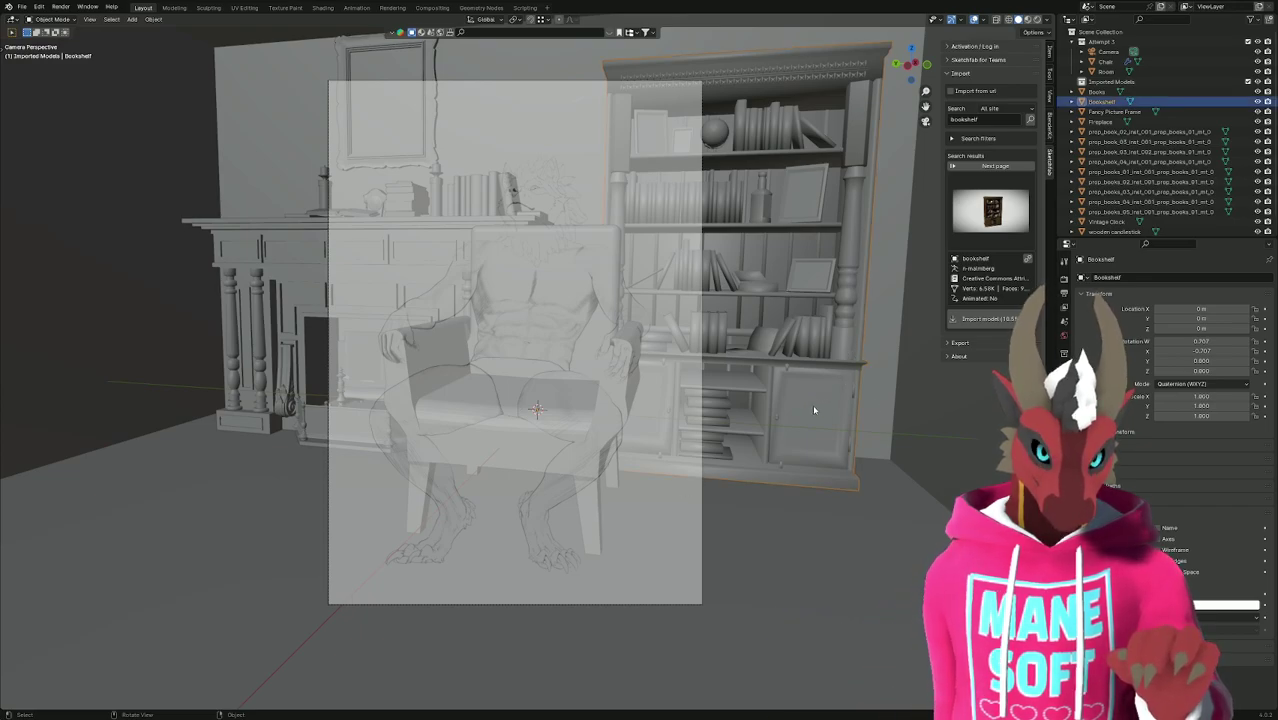
middle_drag(812, 404, 821, 422)
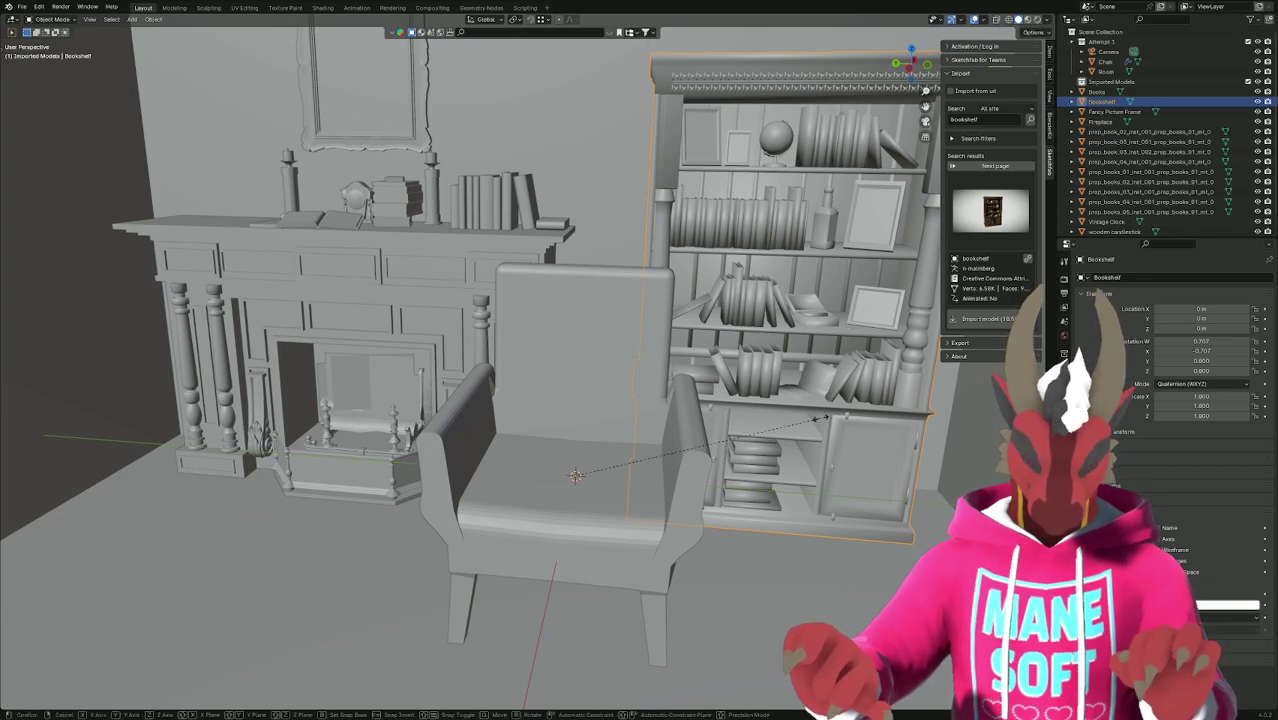
key(s)
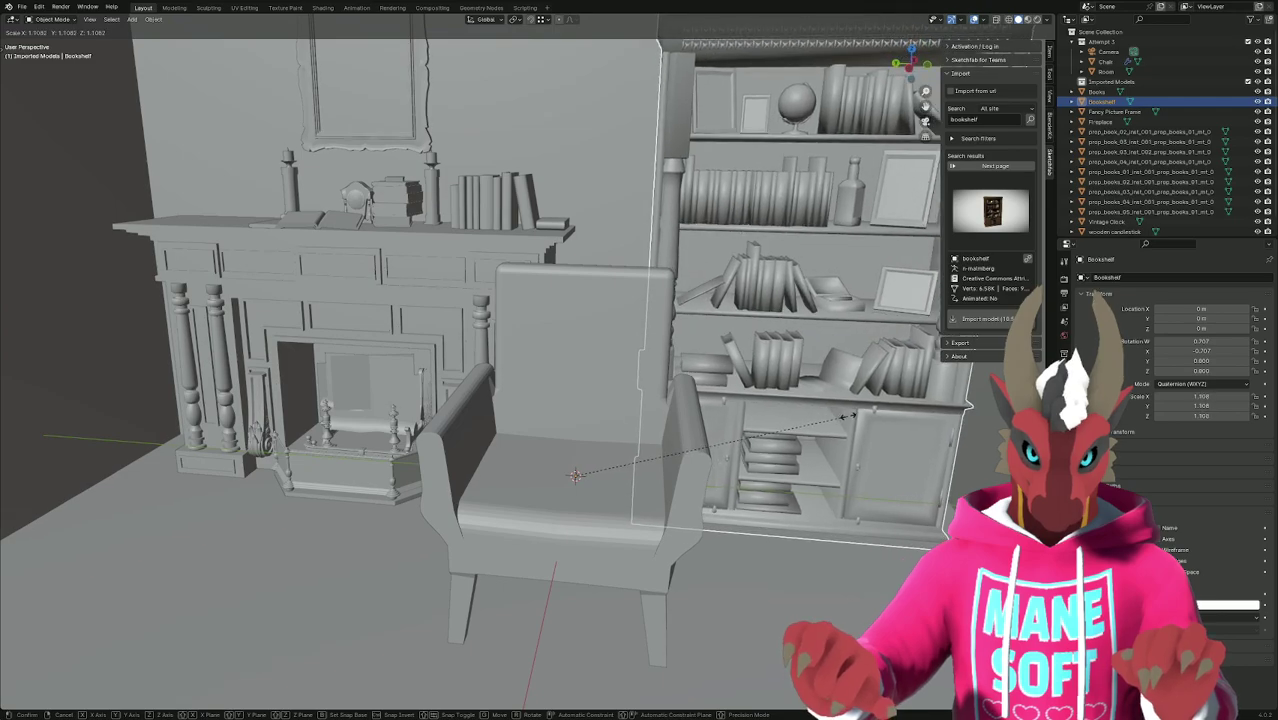
click(842, 421)
key(KP_3)
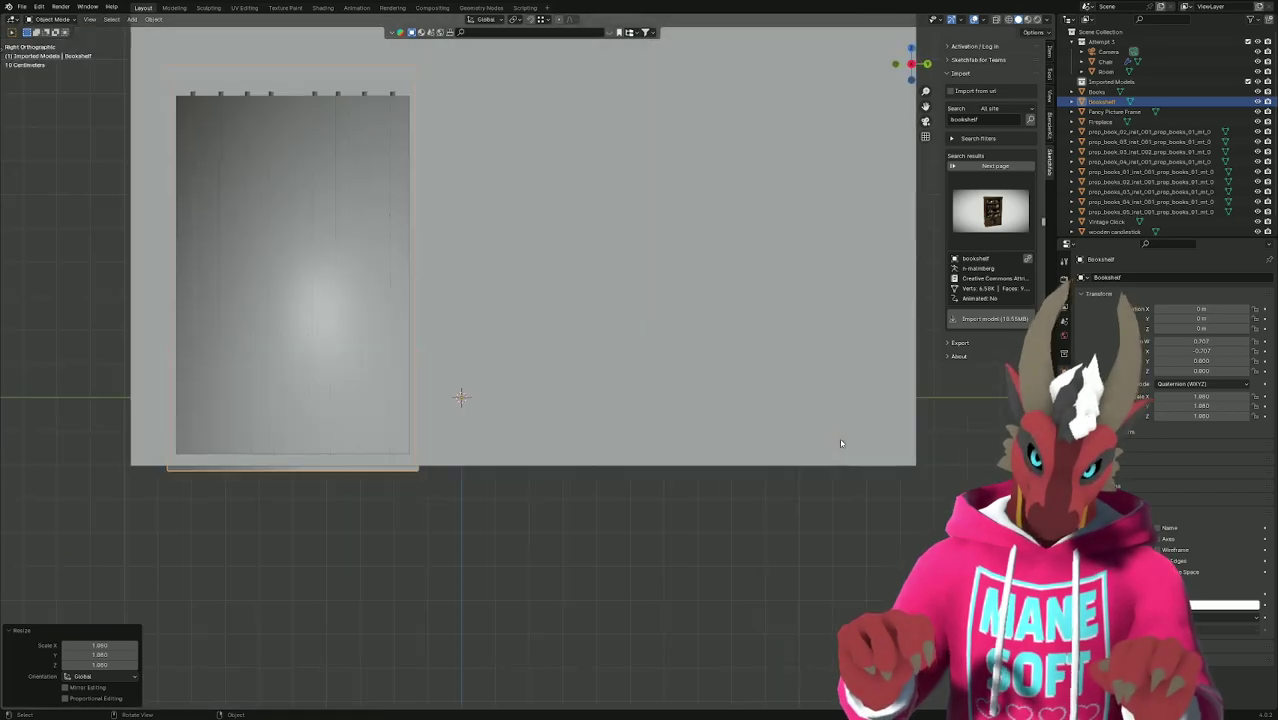
key(ctrl+KP_1)
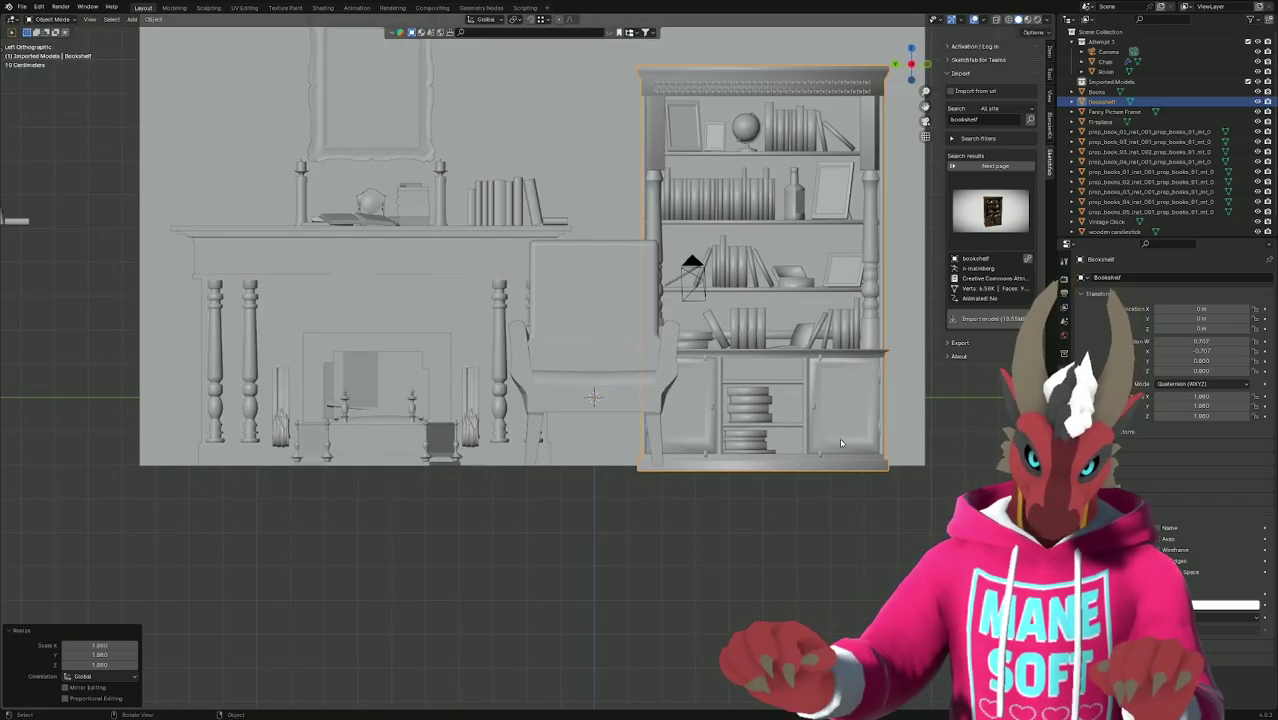
Check the bookshelf's base against the floor in an X-ray front view and undo its last scaling.
key(KP_1)
scroll(585, 491, up, 6)
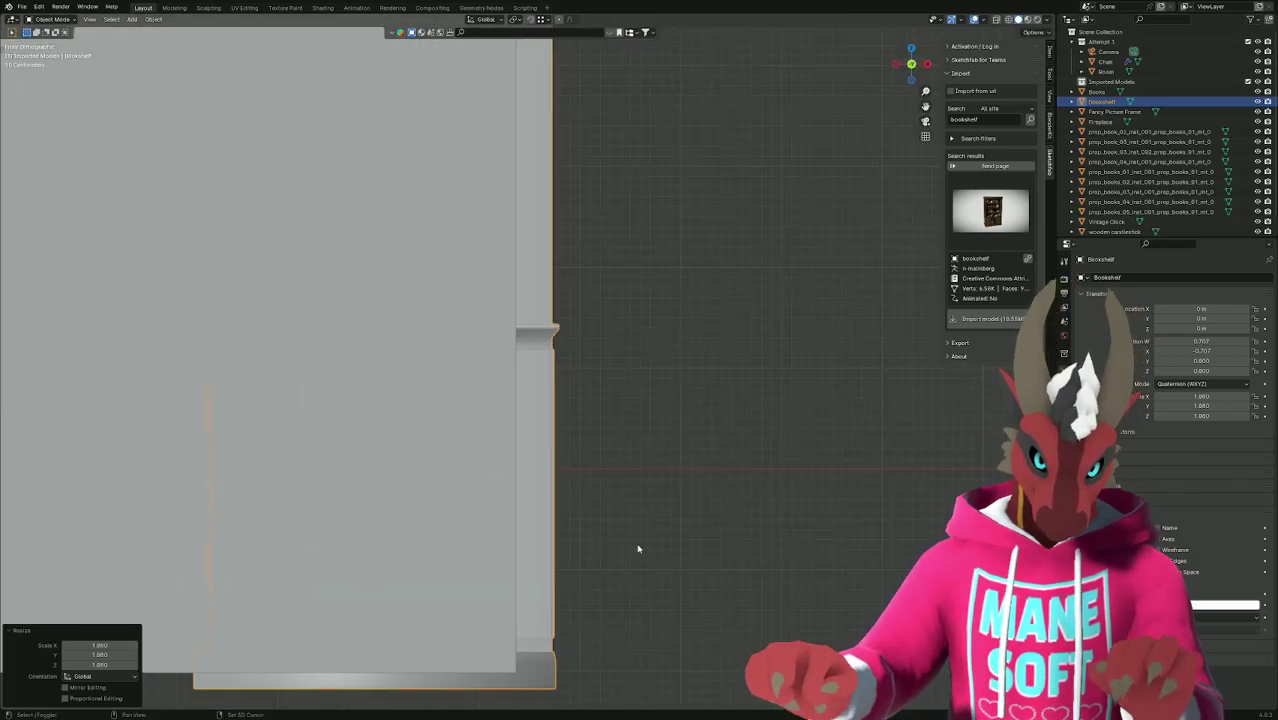
shift+middle_drag(636, 548, 742, 394)
key(alt+z)
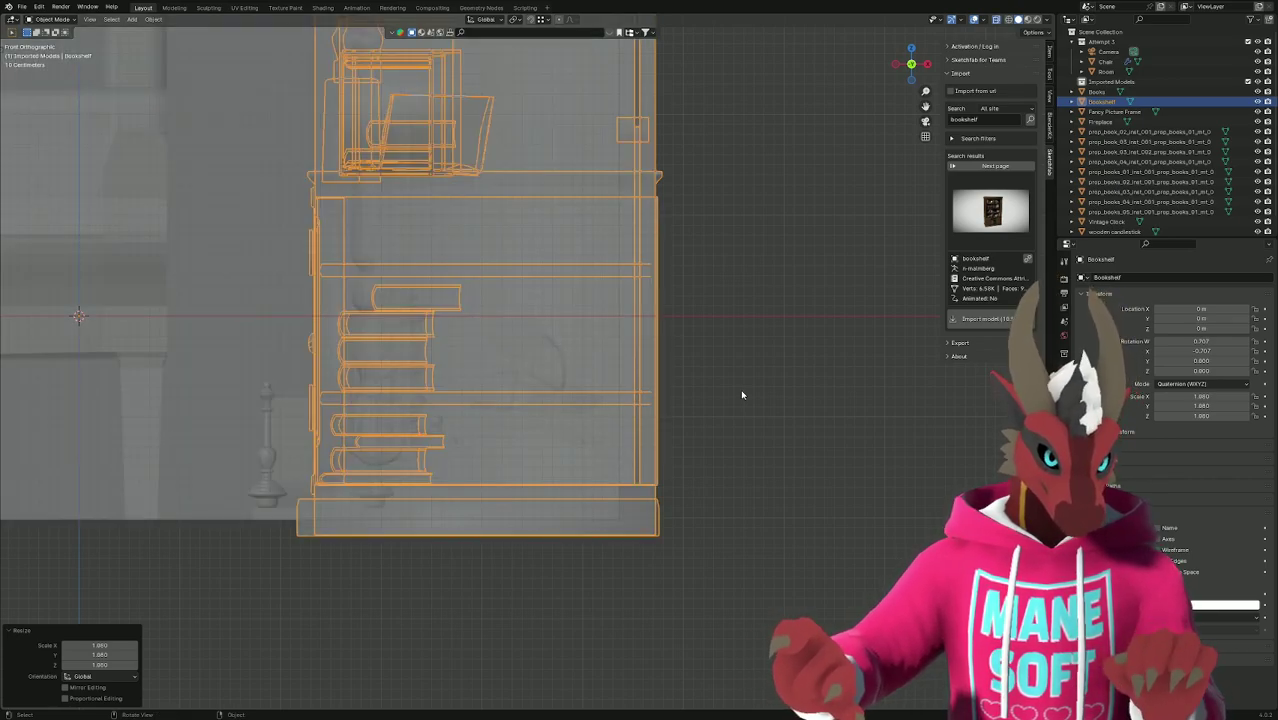
key(ctrl+z)
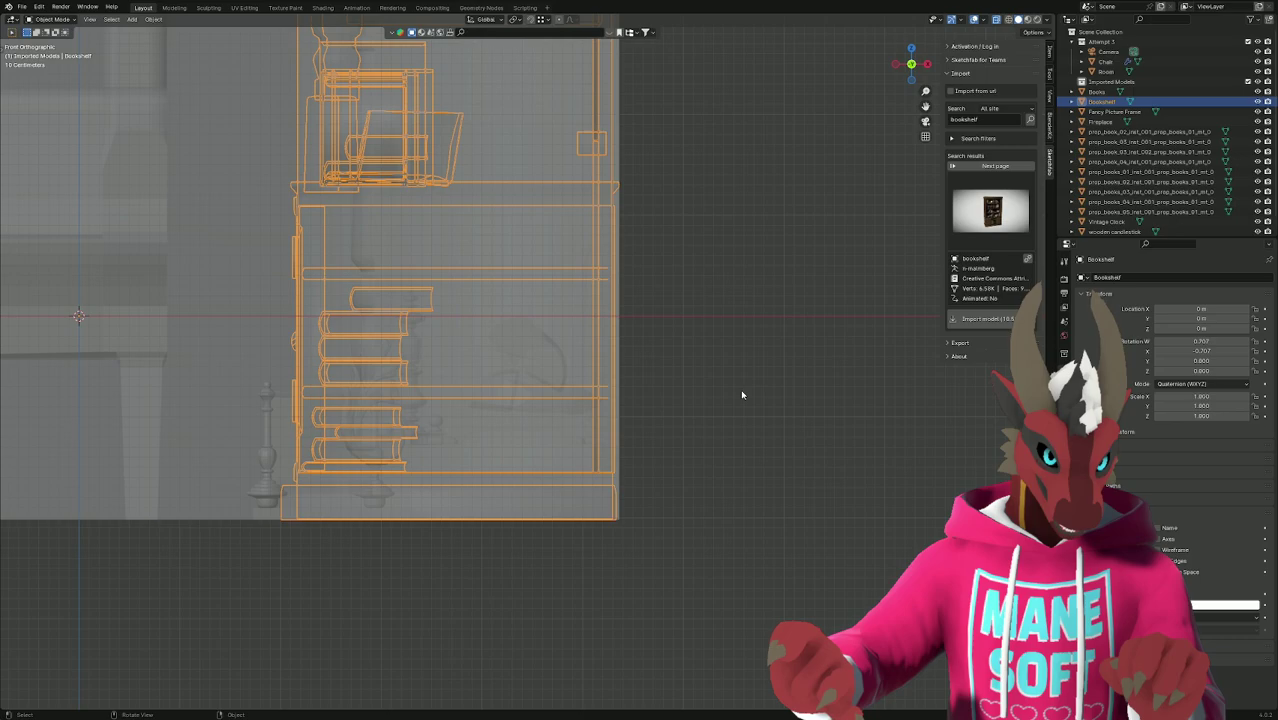
Scale the bookshelf's whole mesh up uniformly by about 1.1 in Edit Mode while viewing through the camera.
key(Tab)
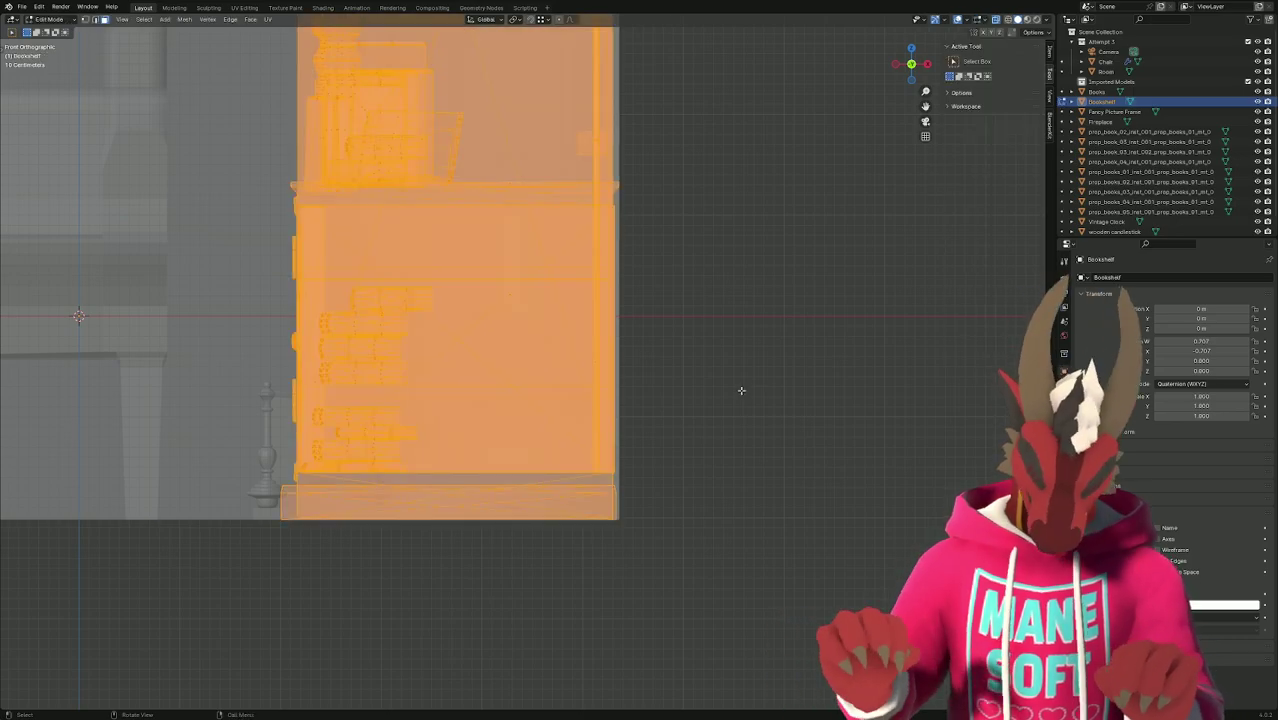
key(KP_0)
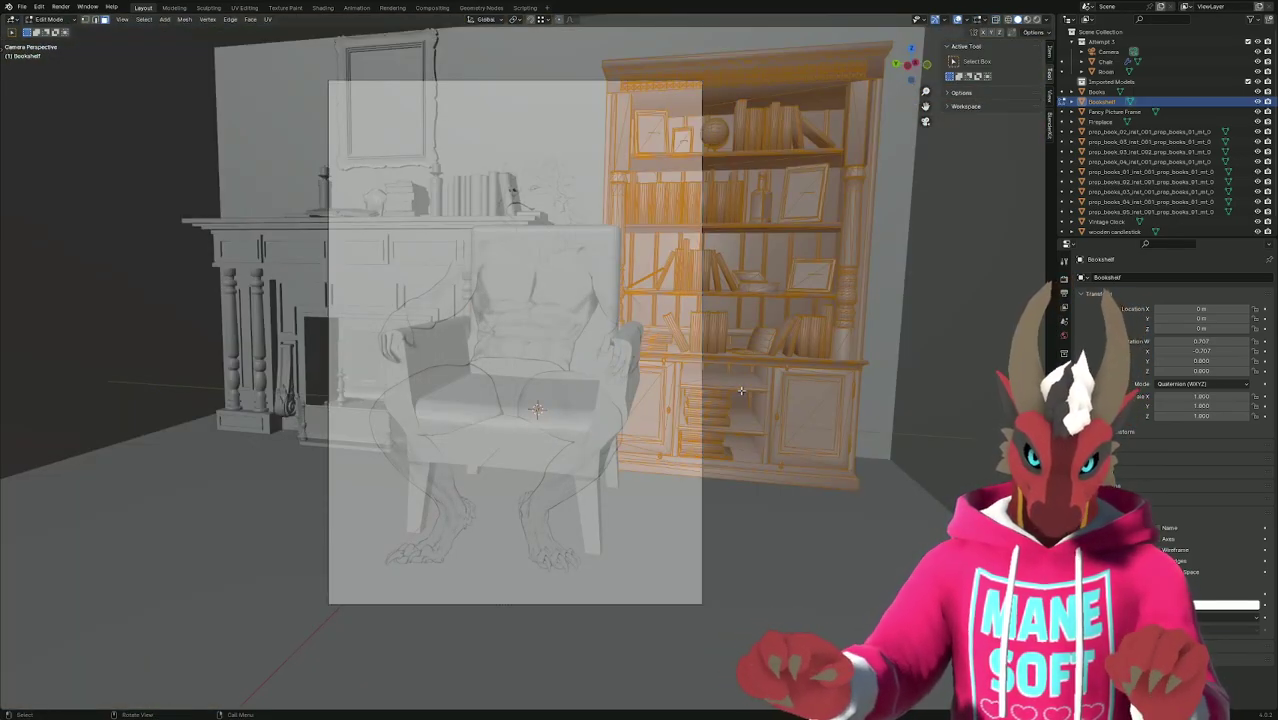
key(s)
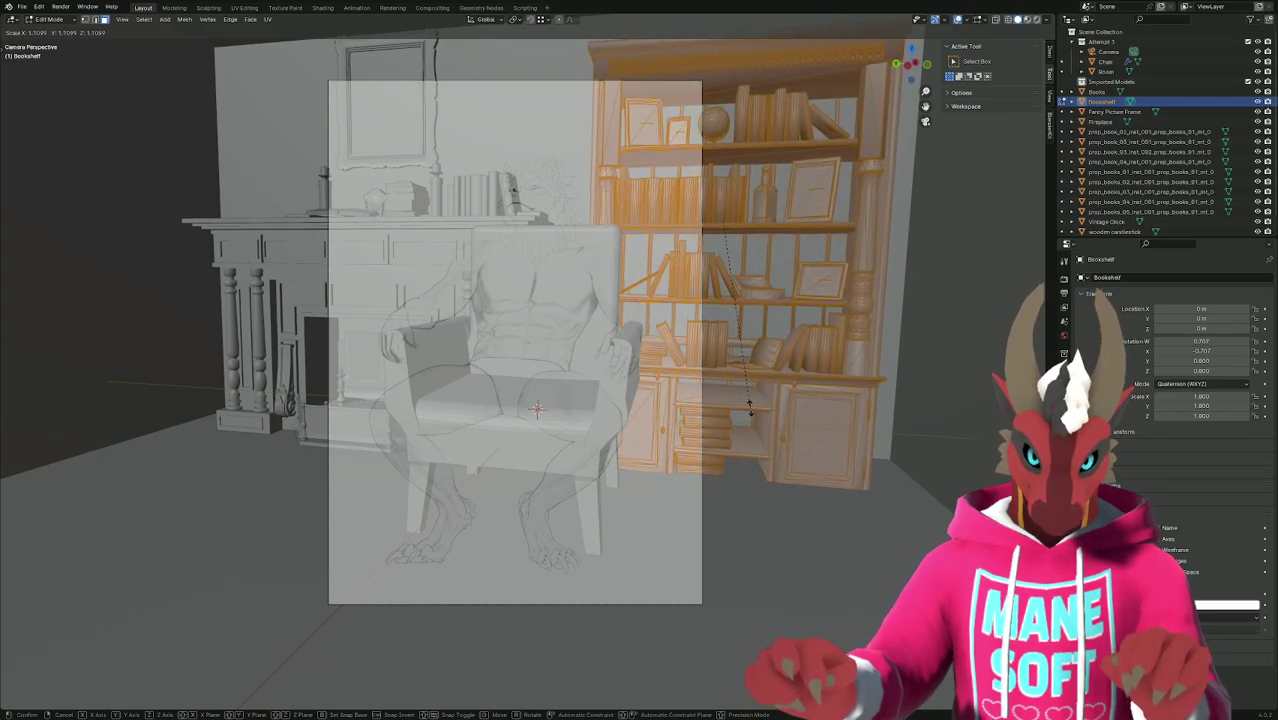
click(748, 405)
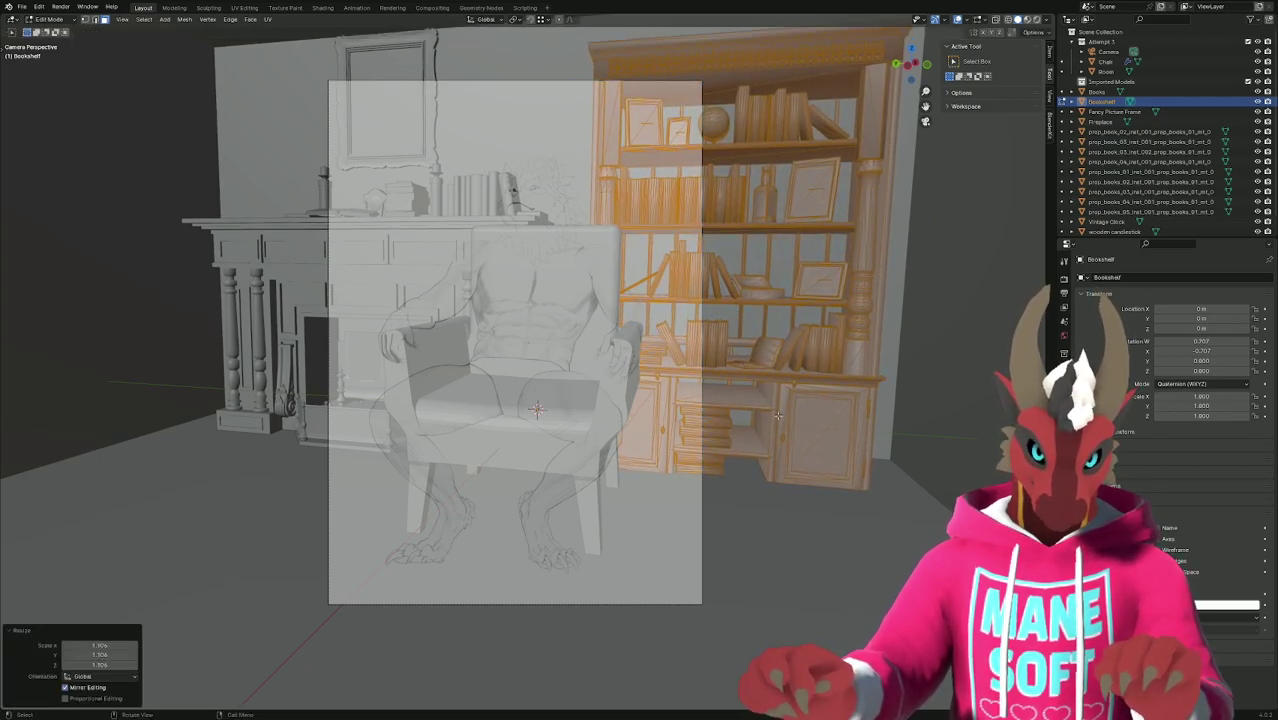
Move the bookshelf mesh up along Z in the front view until its base sits roughly at floor level.
middle_drag(778, 415, 689, 417)
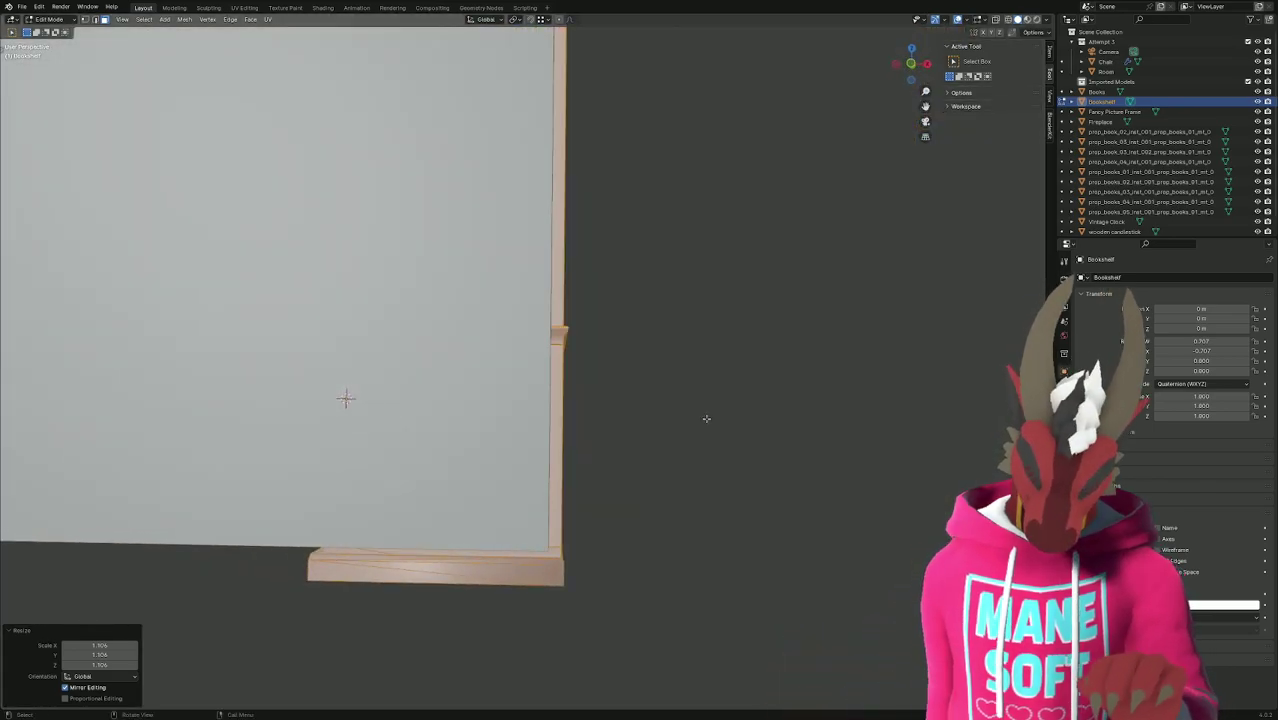
key(KP_3)
key(KP_1)
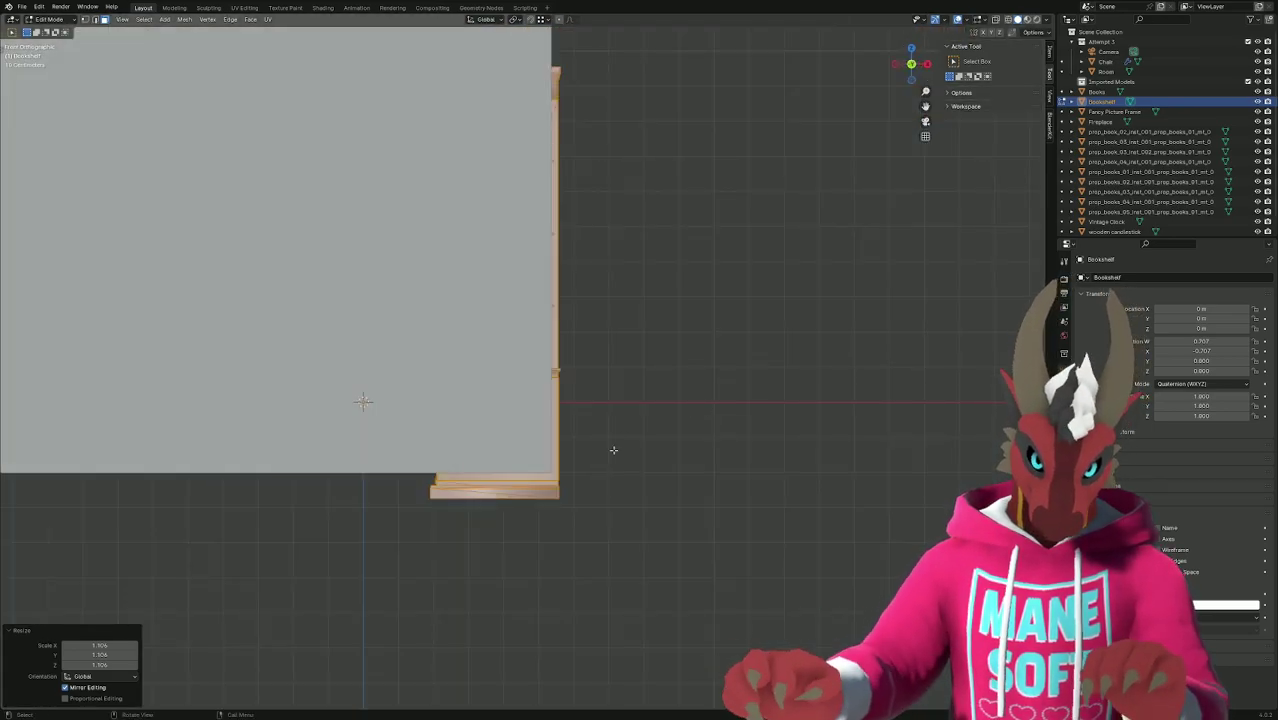
scroll(613, 448, up, 6)
key(g)
key(z)
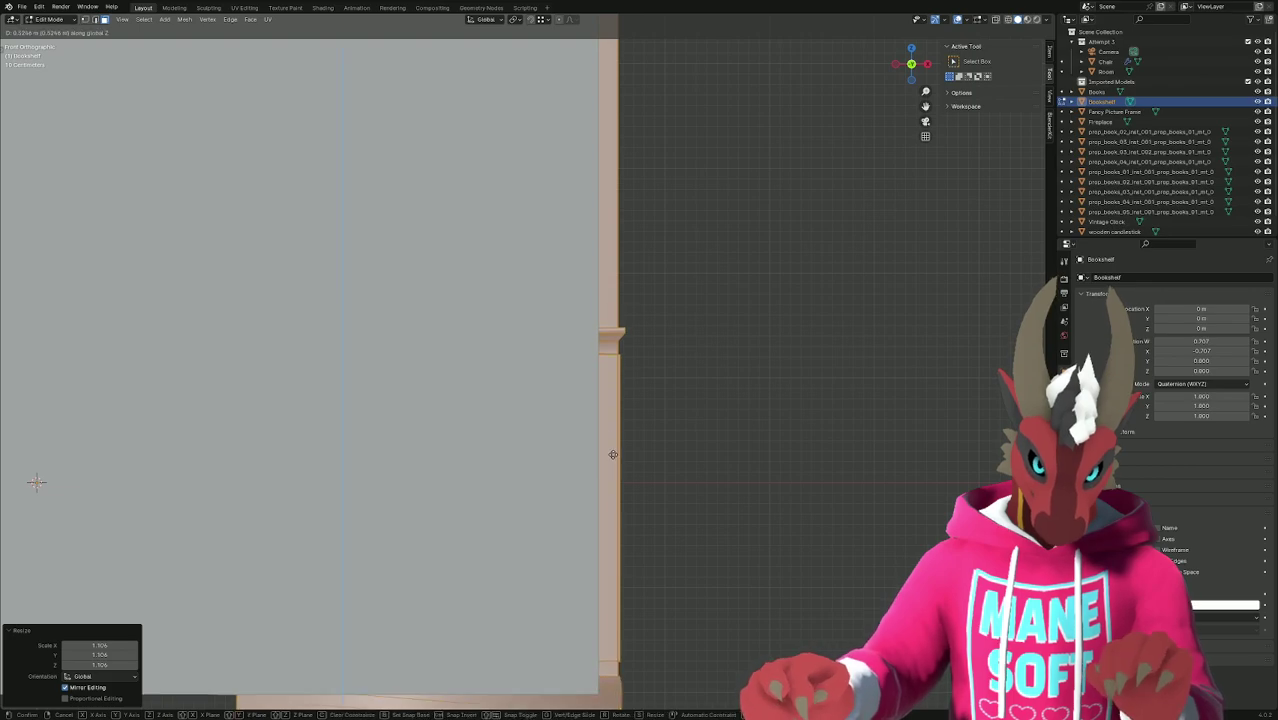
click(703, 642)
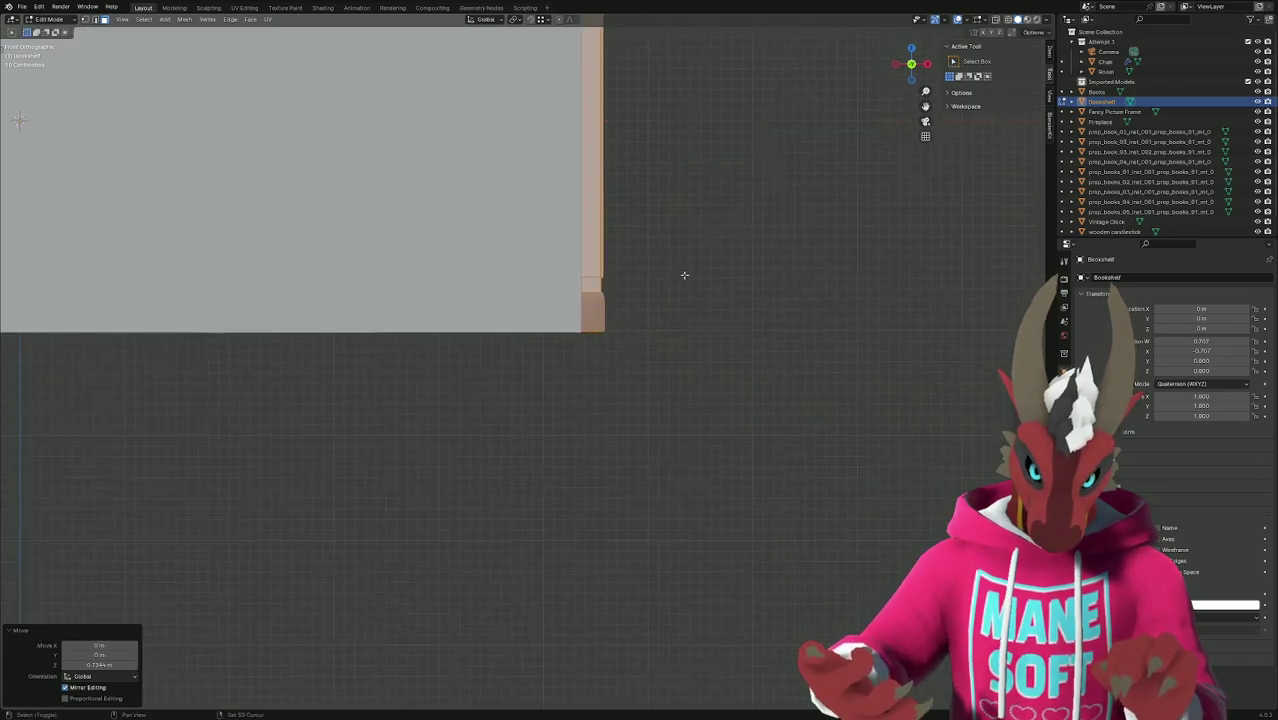
Fine-tune the bookshelf mesh by about -0.007 m along Z so its base lines up with the floor's edge.
scroll(681, 305, up, 6)
scroll(747, 434, down, 6)
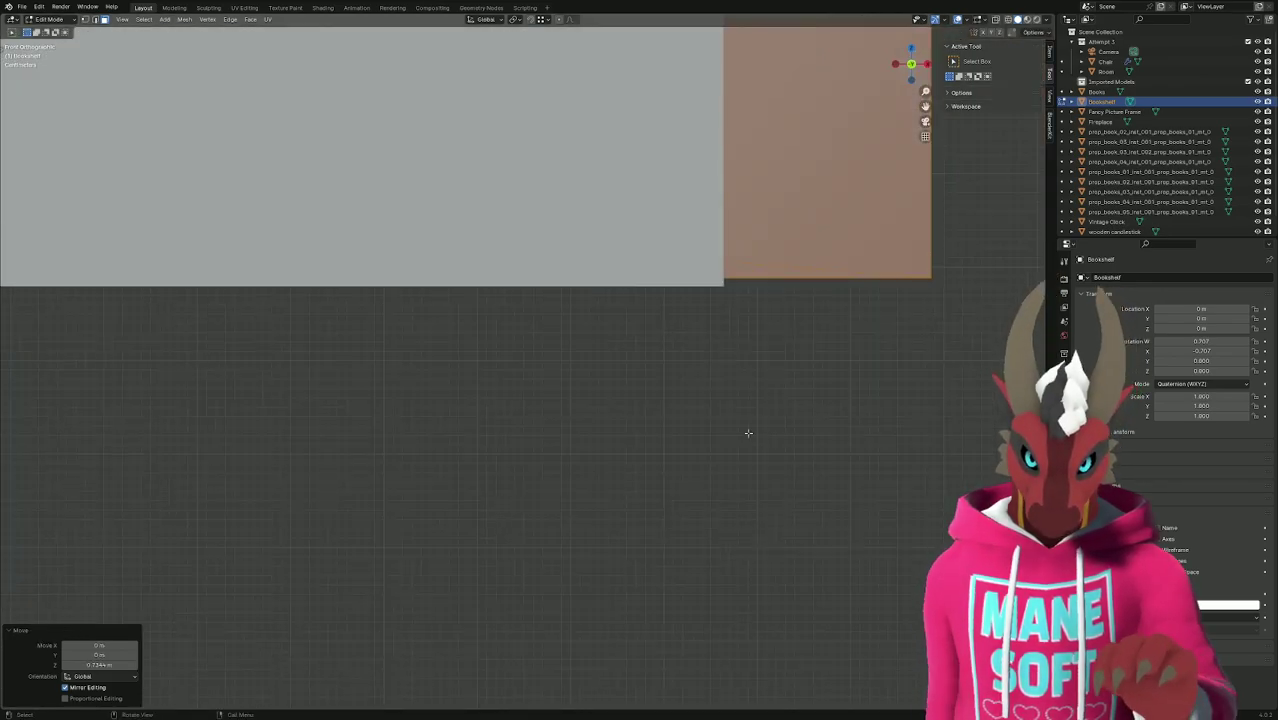
key(g)
key(z)
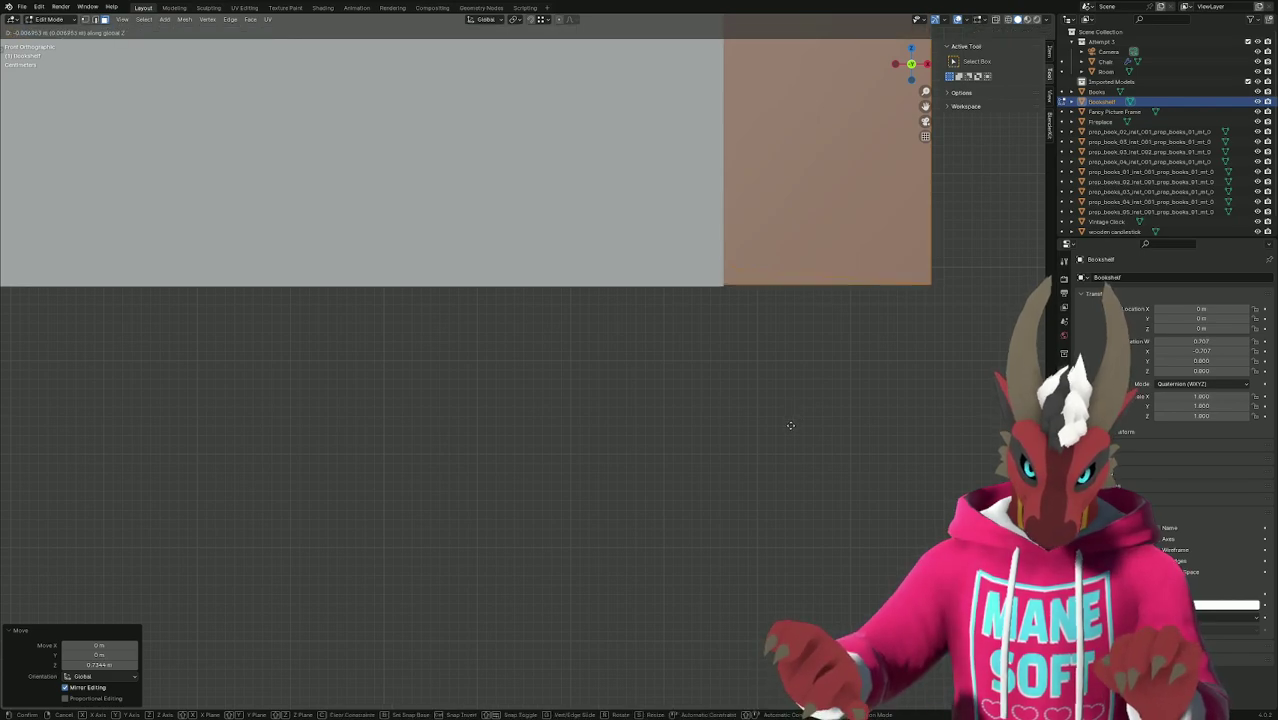
click(790, 426)
Shift the bookshelf mesh in the negative X direction until its protruding ledge is flush with the wall's outer edge.
scroll(790, 426, down, 5)
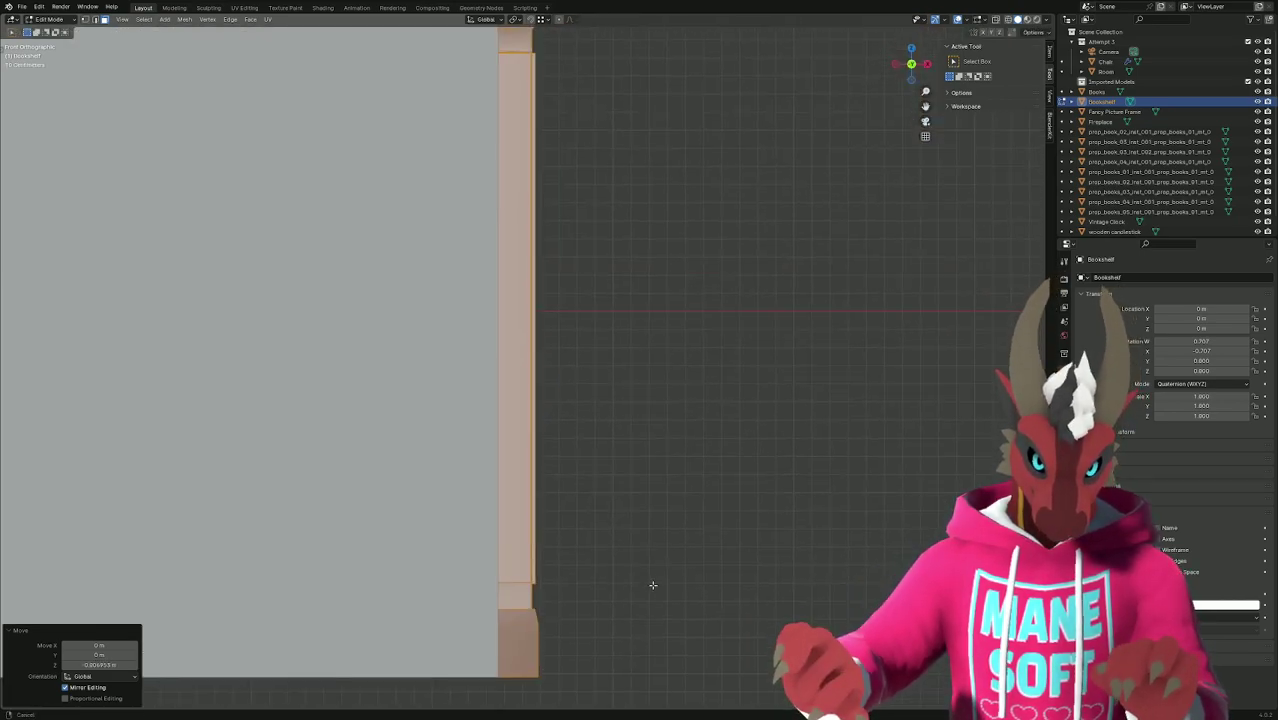
scroll(529, 591, up, 4)
shift+middle_drag(499, 571, 653, 362)
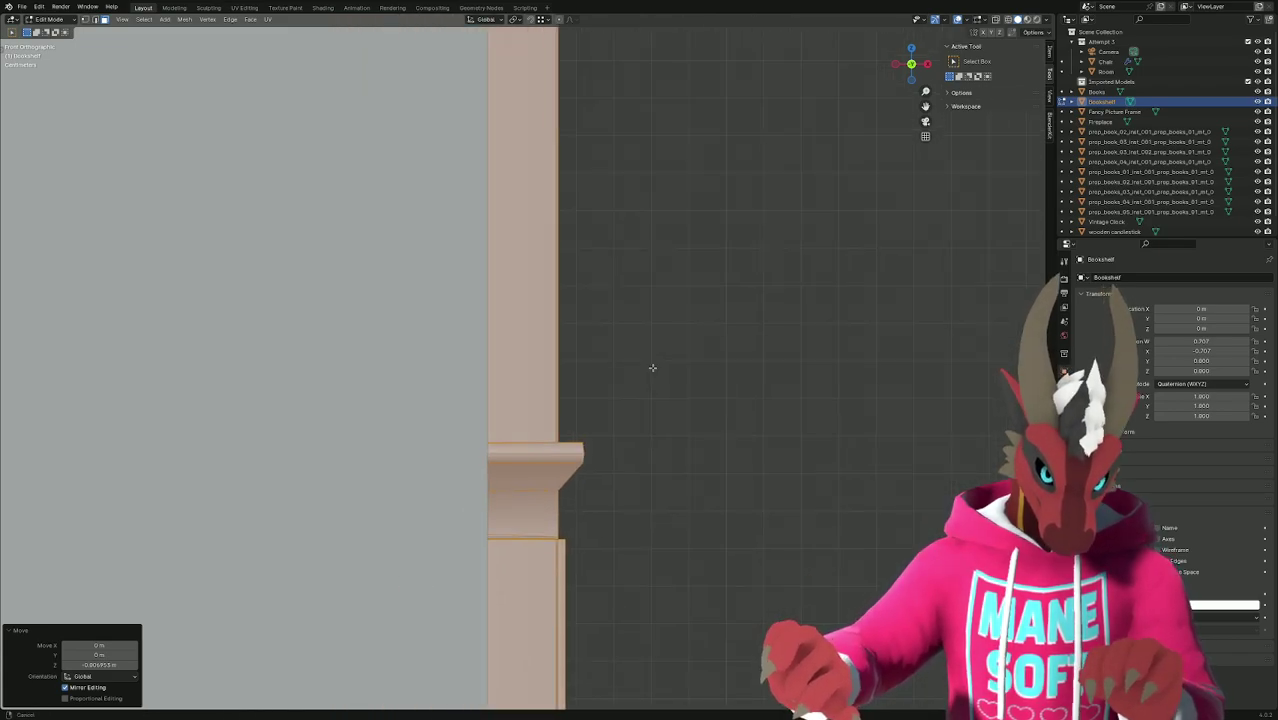
key(g)
key(x)
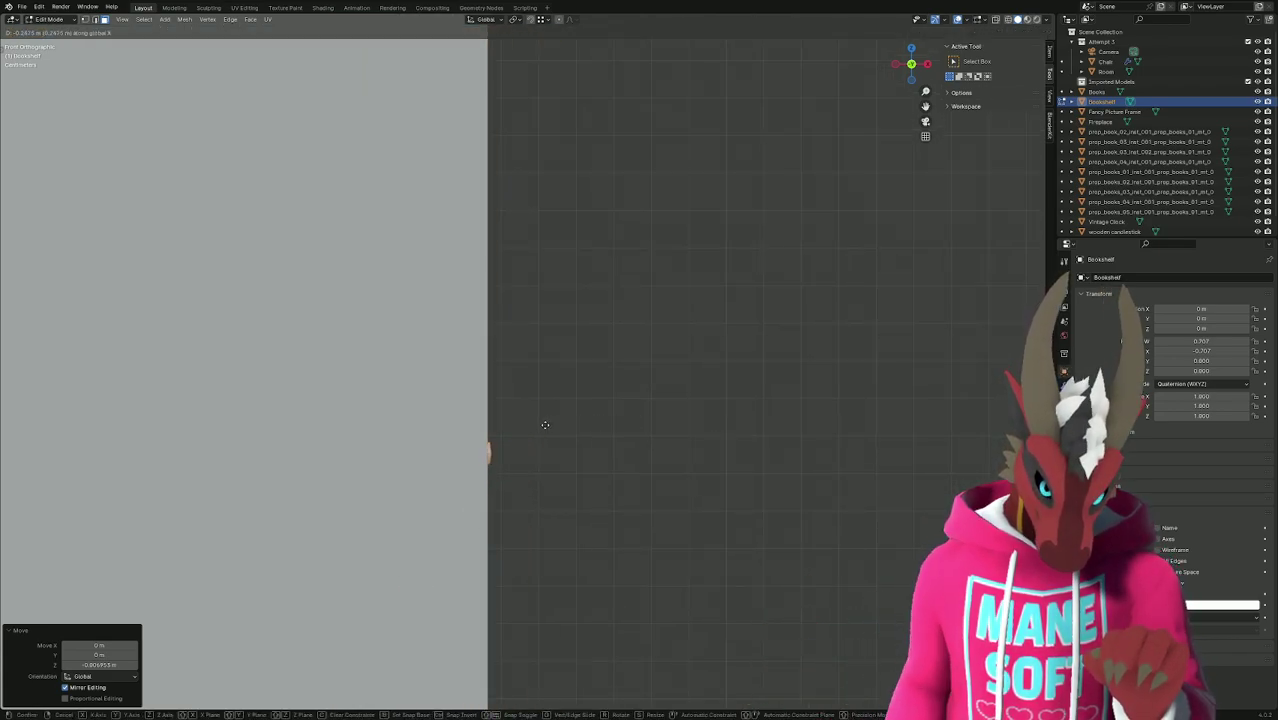
click(541, 426)
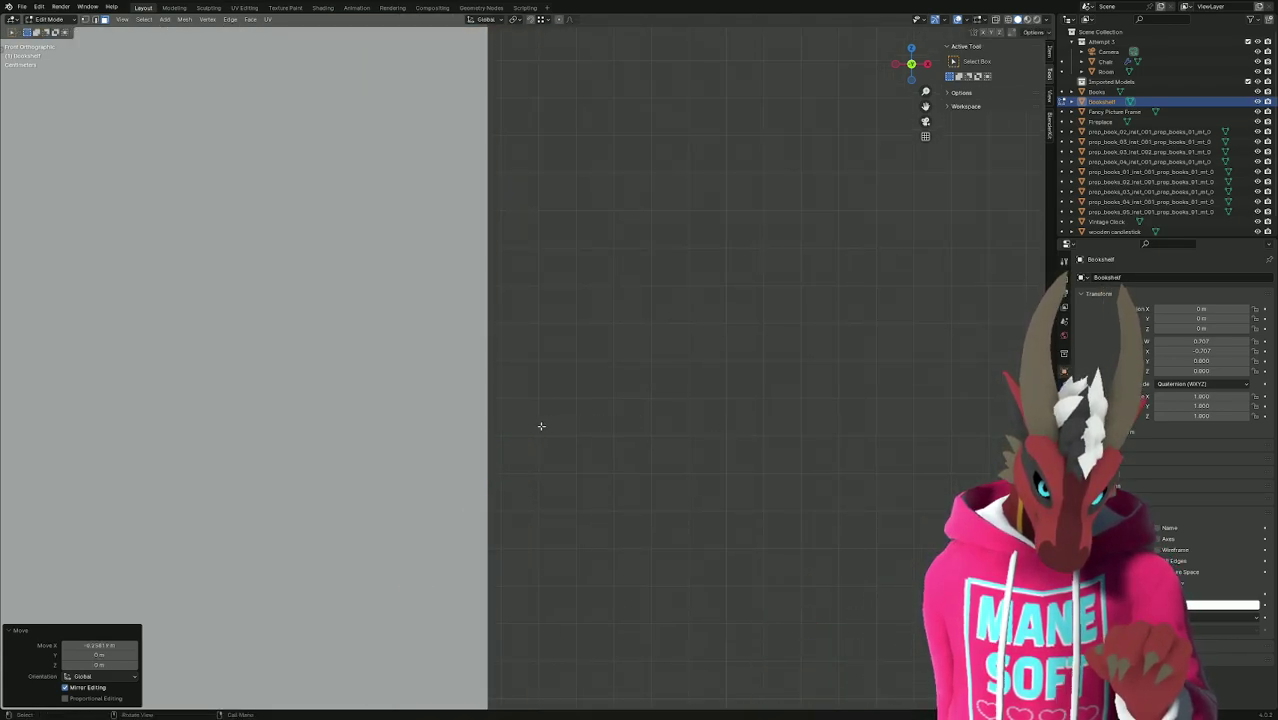
scroll(540, 427, down, 6)
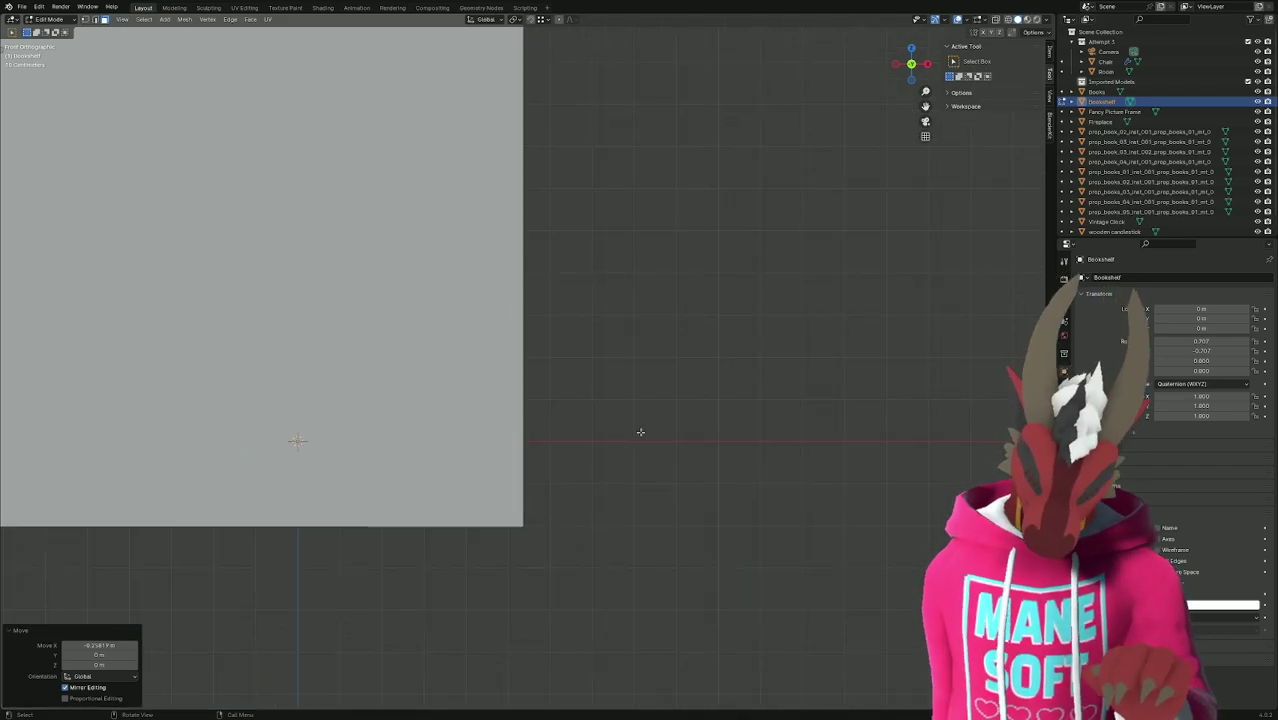
Leave Edit Mode, deselect the bookshelf and review the whole room from the front and through the camera.
key(KP_0)
key(Tab)
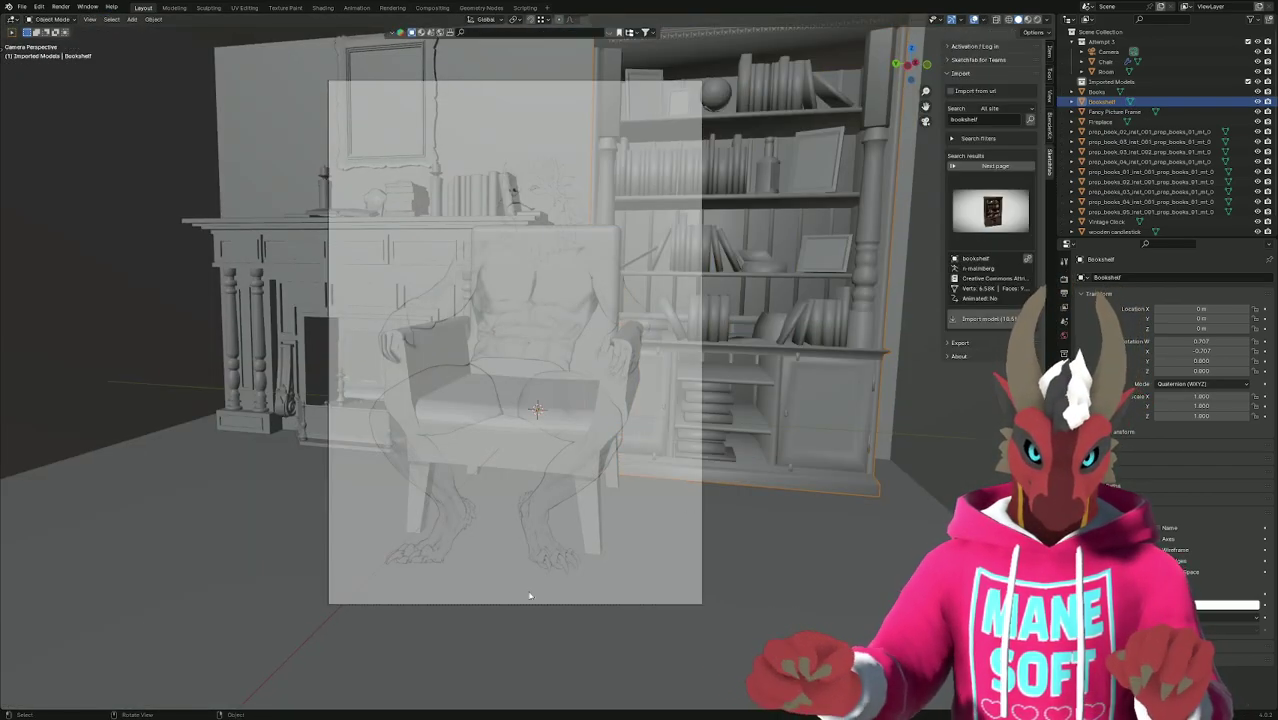
middle_drag(340, 526, 420, 510)
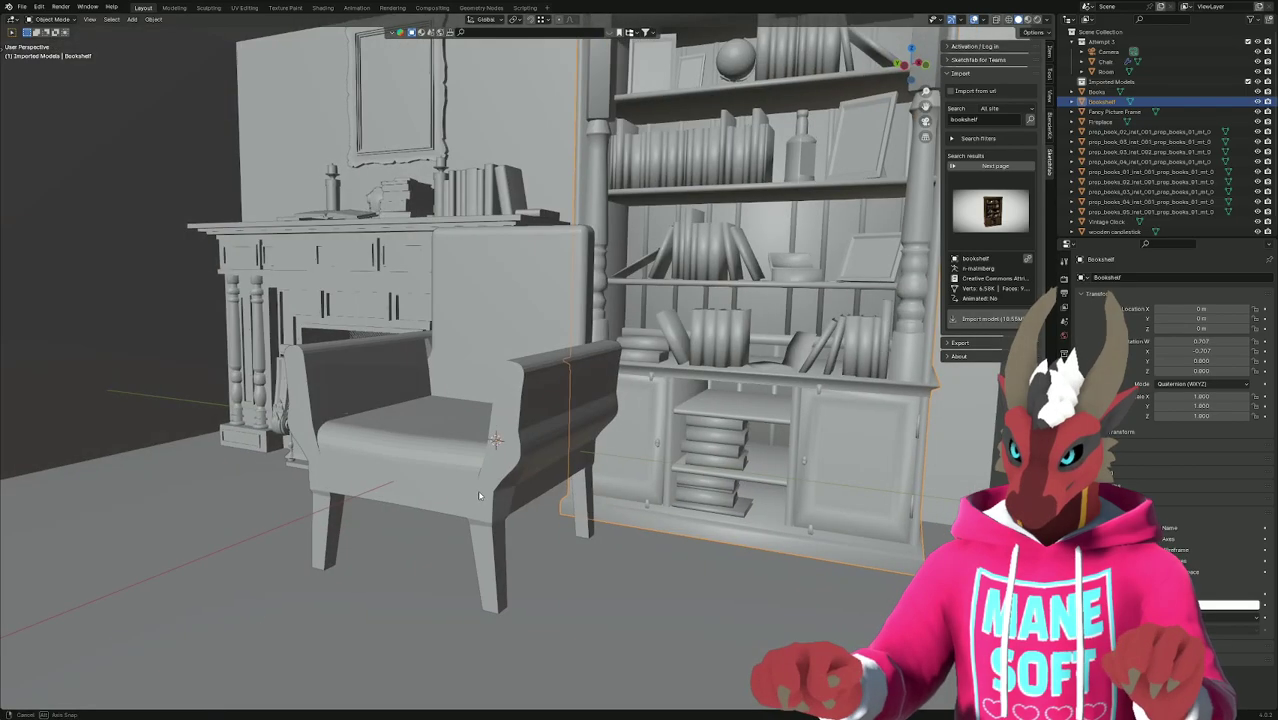
scroll(476, 499, down, 10)
click(652, 520)
key(KP_1)
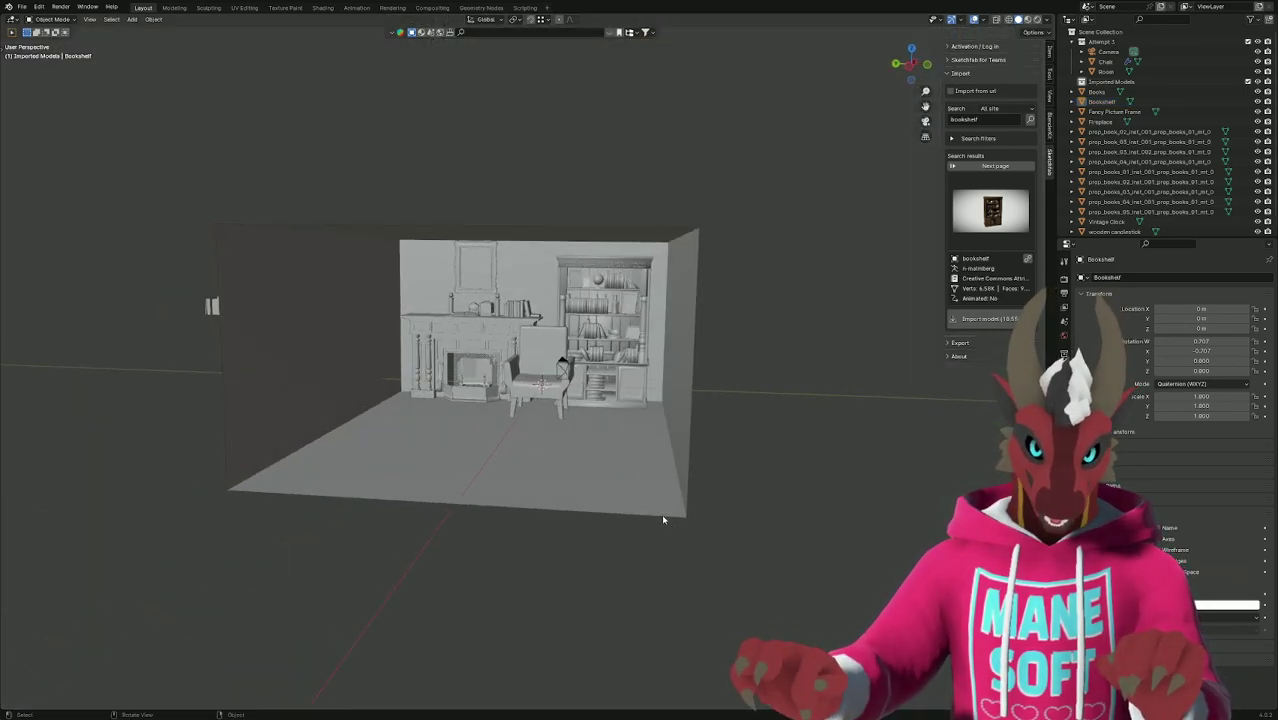
key(KP_0)
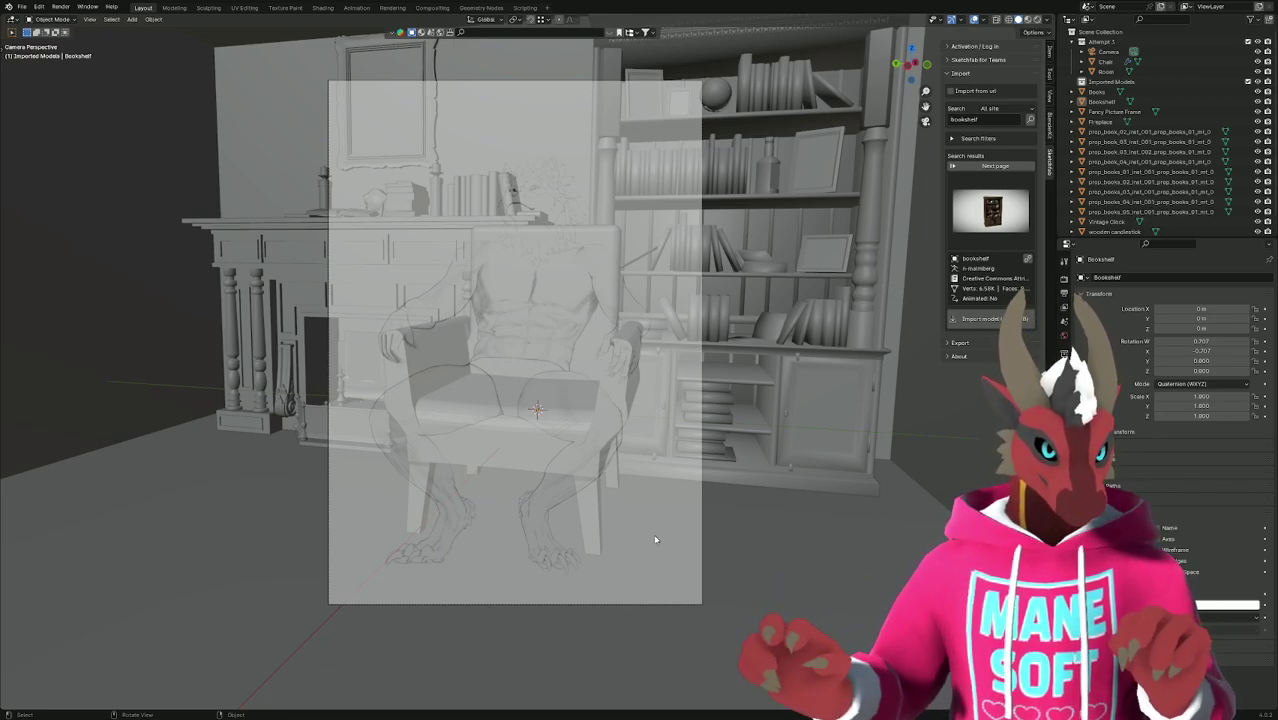
key(KP_Decimal)
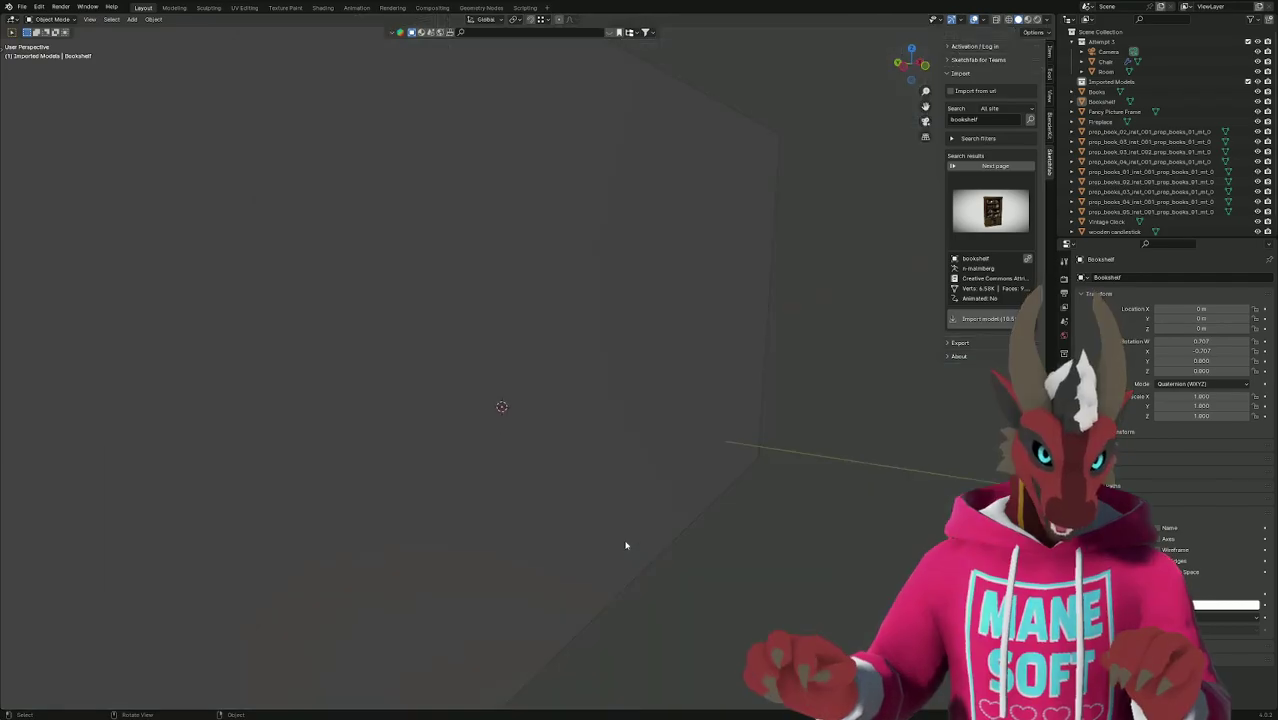
scroll(640, 540, down, 8)
Switch to the Sketchfab website in the browser, search for "rug" and look through the downloadable models.
key(alt+Tab)
scroll(386, 212, down, 2)
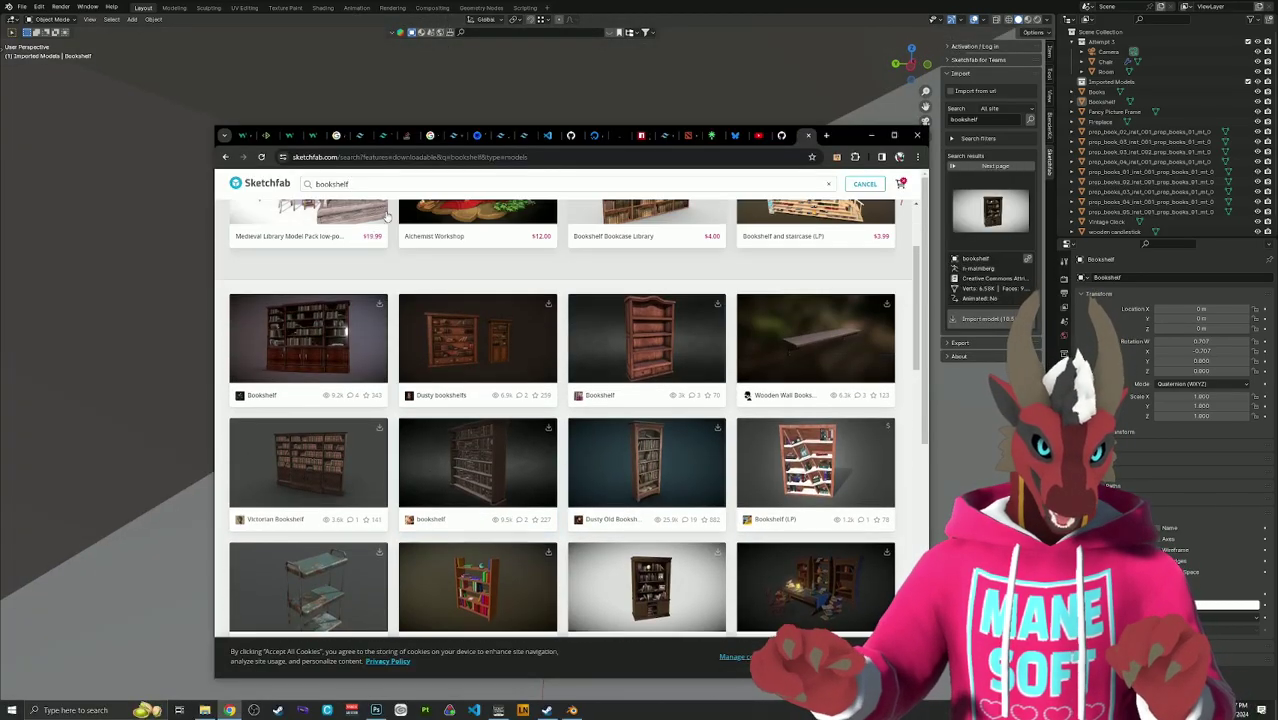
double_click(332, 184)
text(rug)
key(Return)
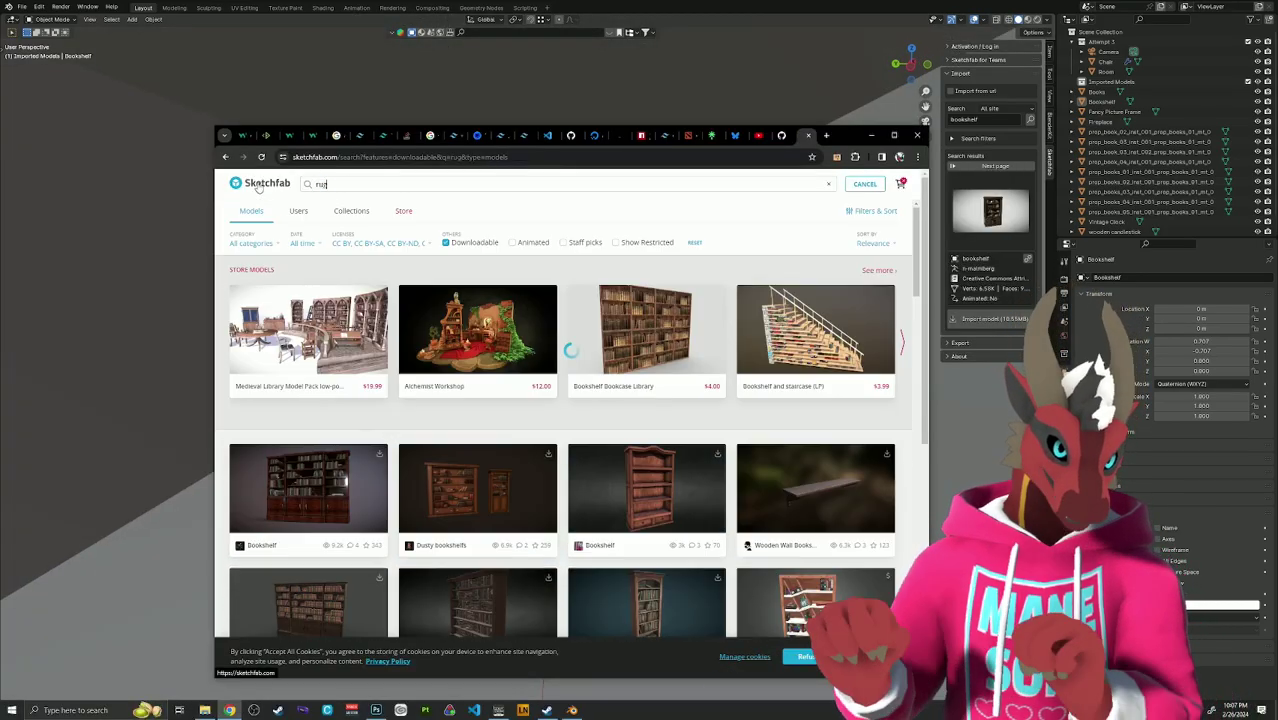
scroll(655, 490, down, 1)
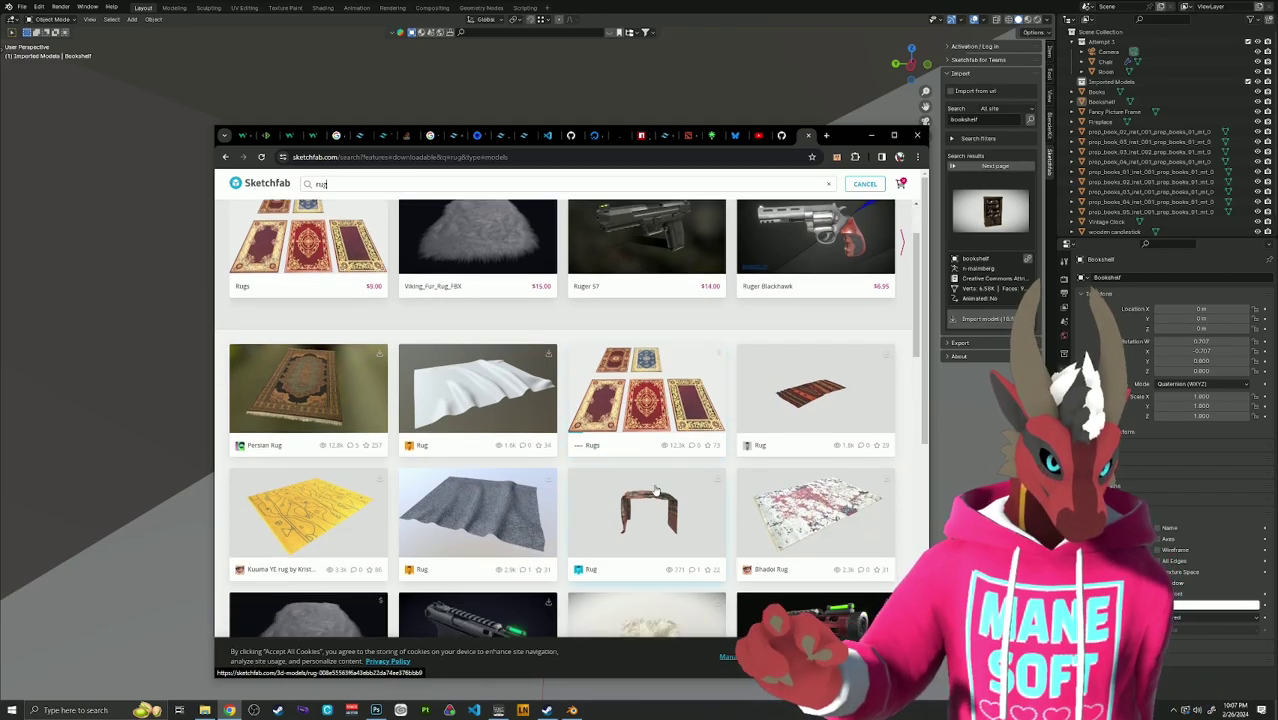
scroll(655, 489, down, 1)
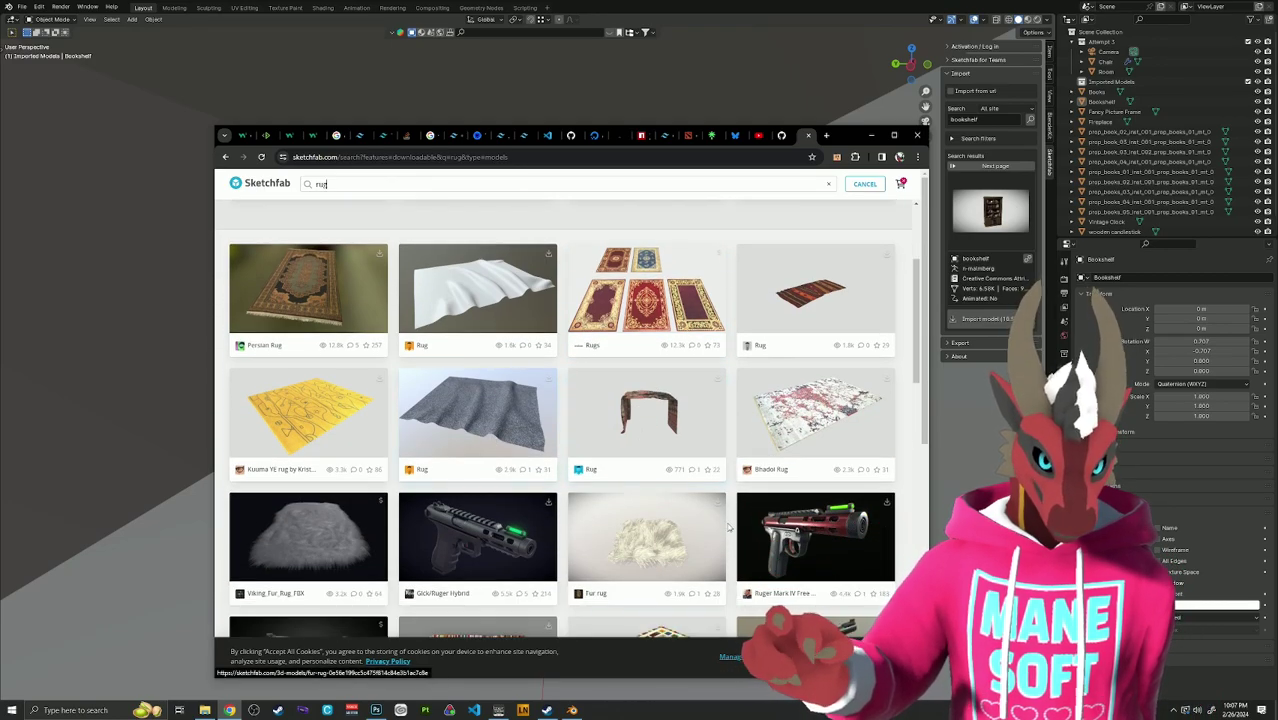
scroll(729, 529, down, 1)
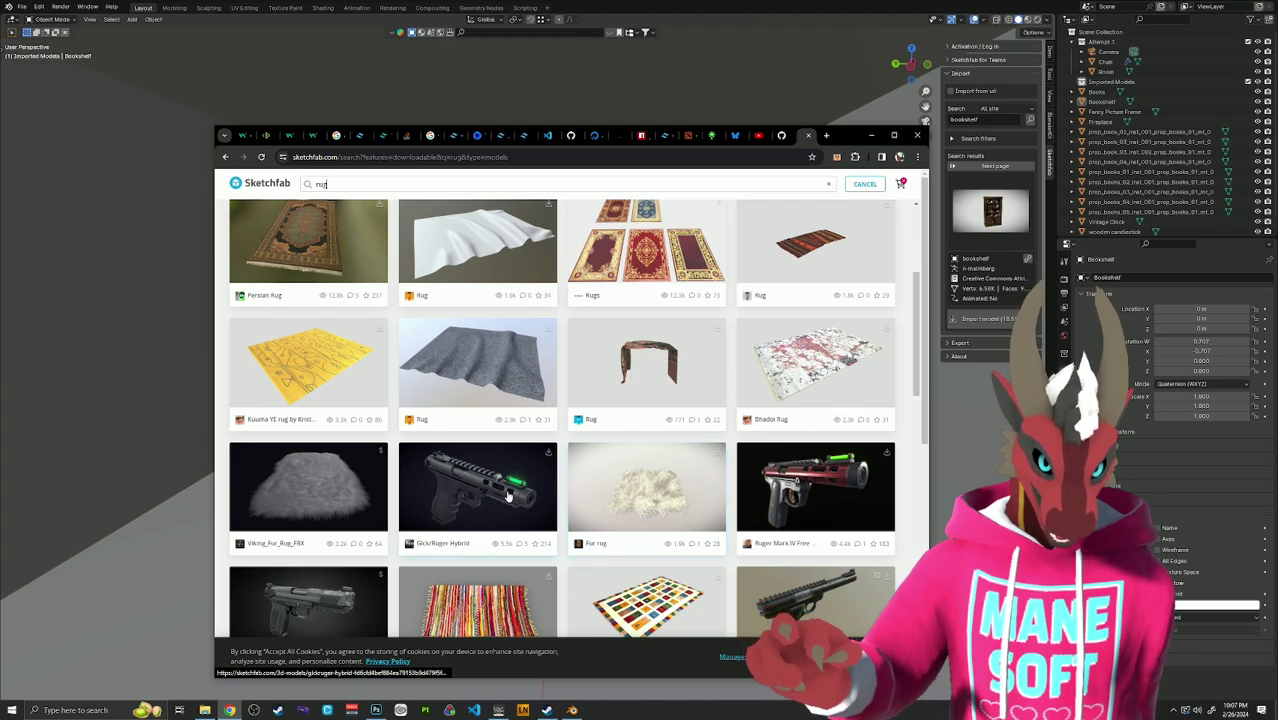
scroll(708, 505, down, 1)
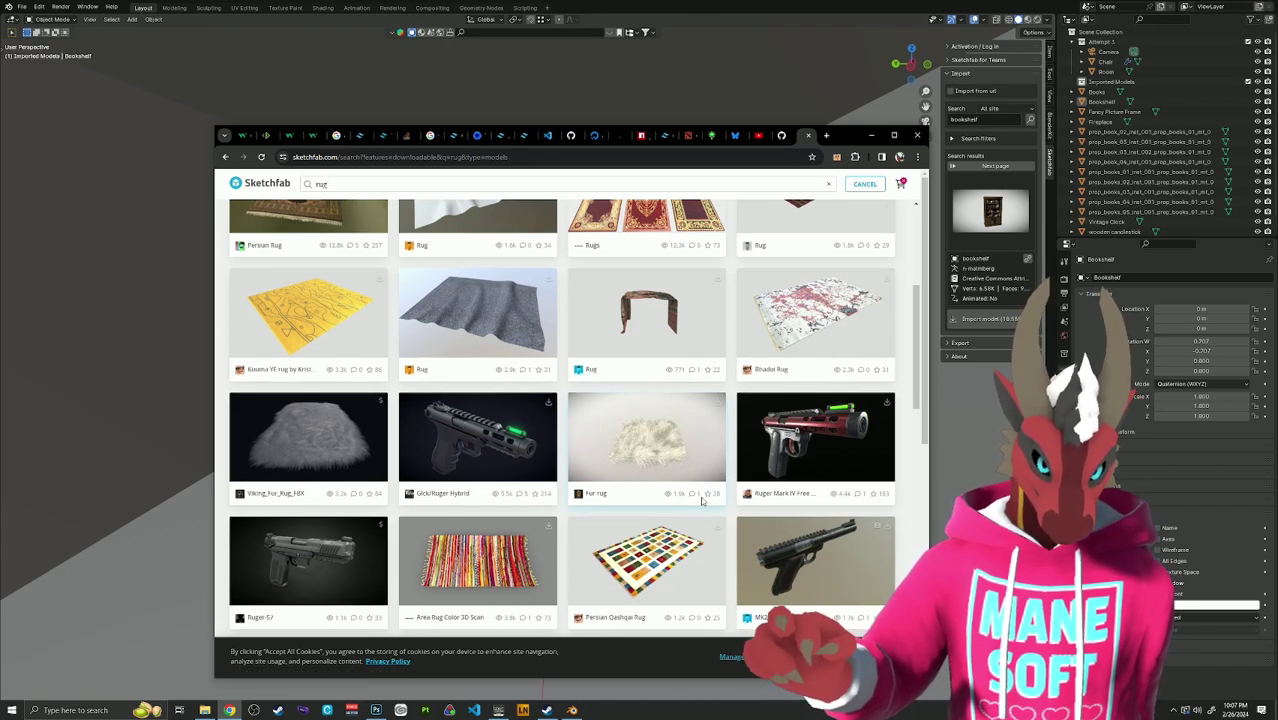
Return to Blender, search the Sketchfab add-on for "rug" and browse the model thumbnails on the second results page.
click(984, 120)
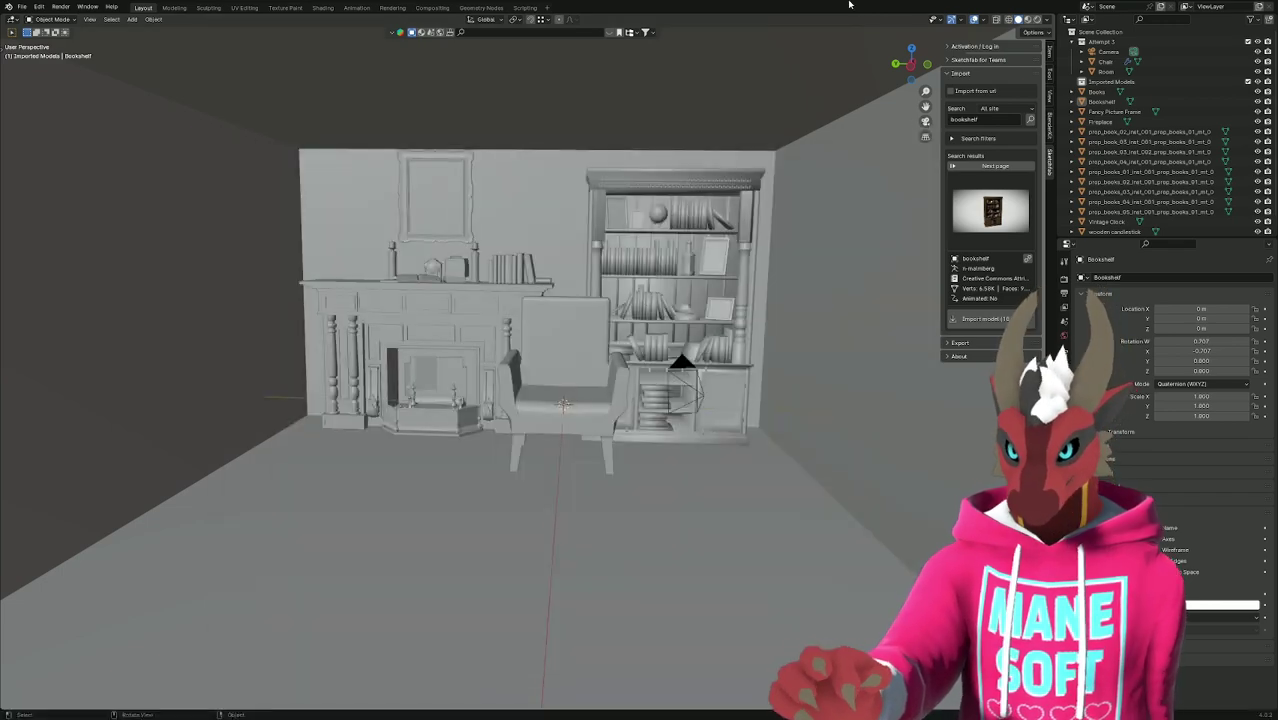
text(rug)
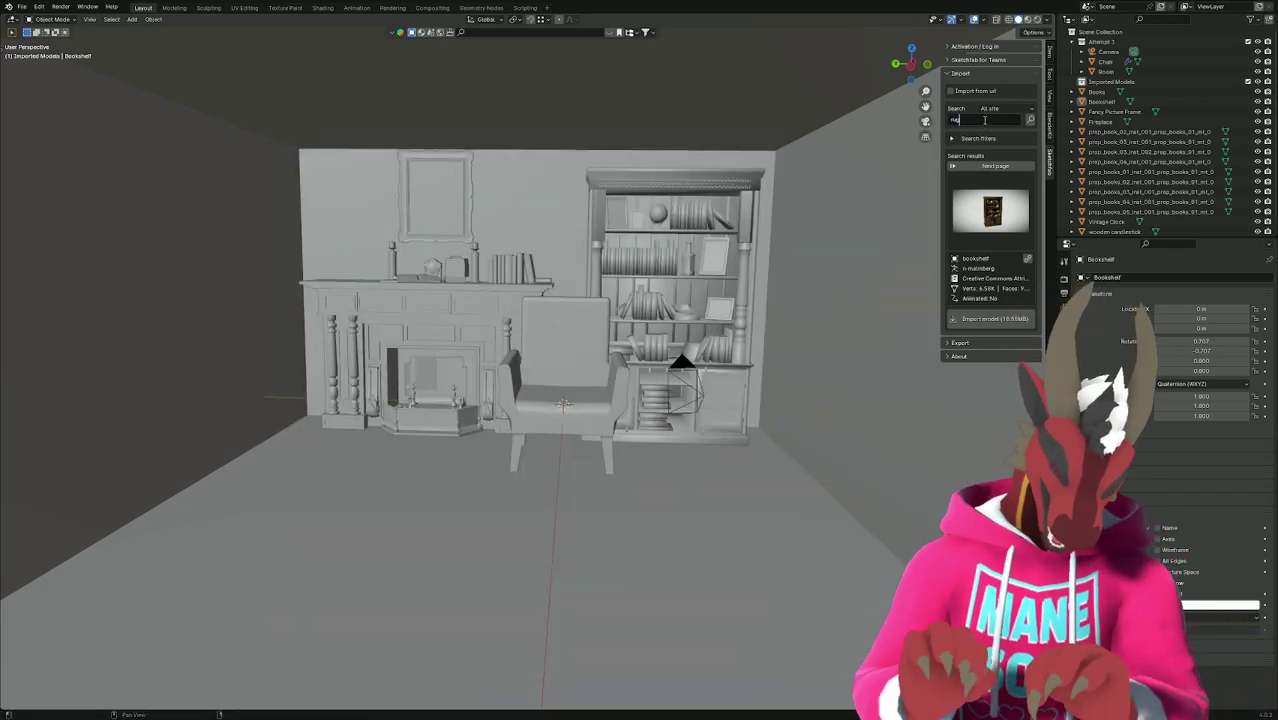
key(Return)
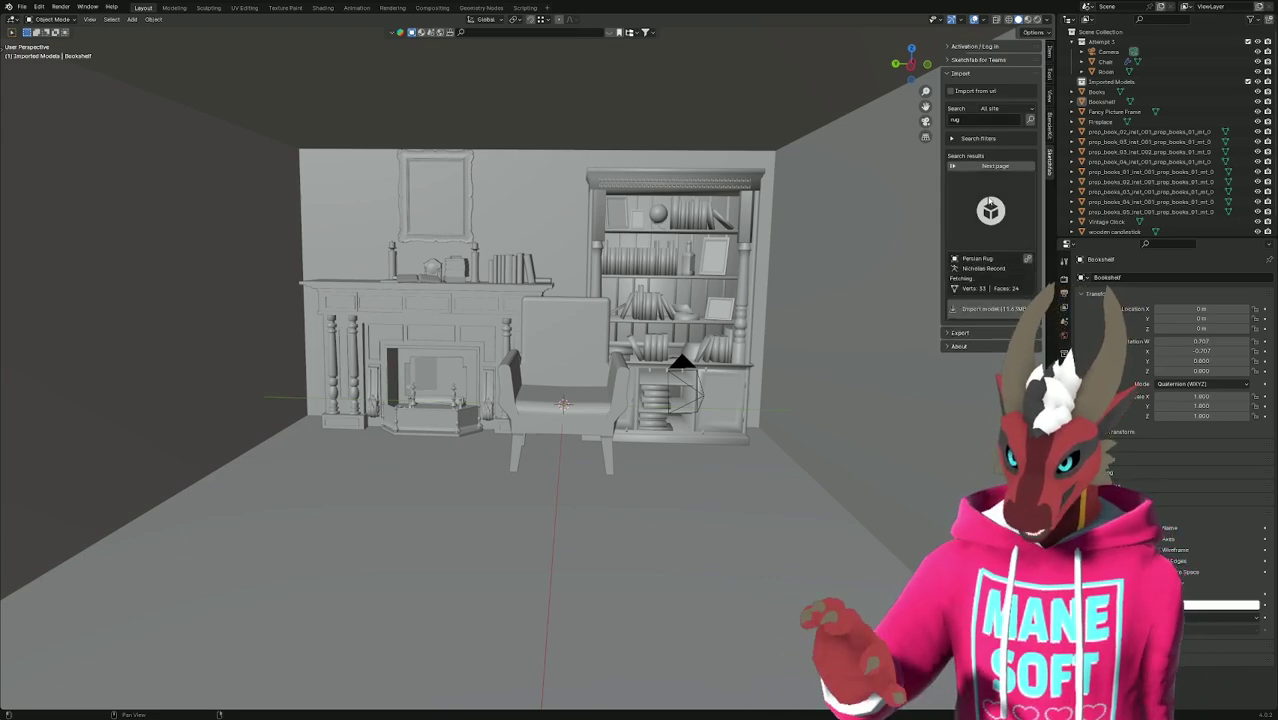
click(997, 199)
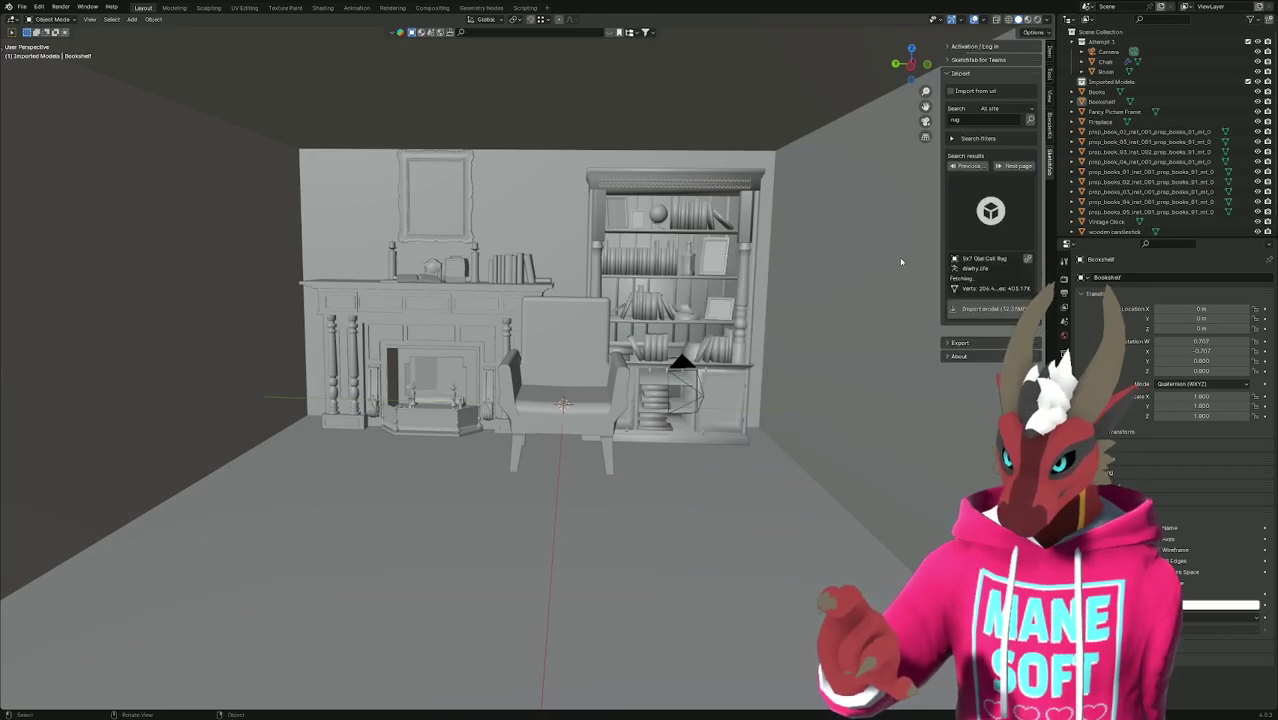
click(975, 207)
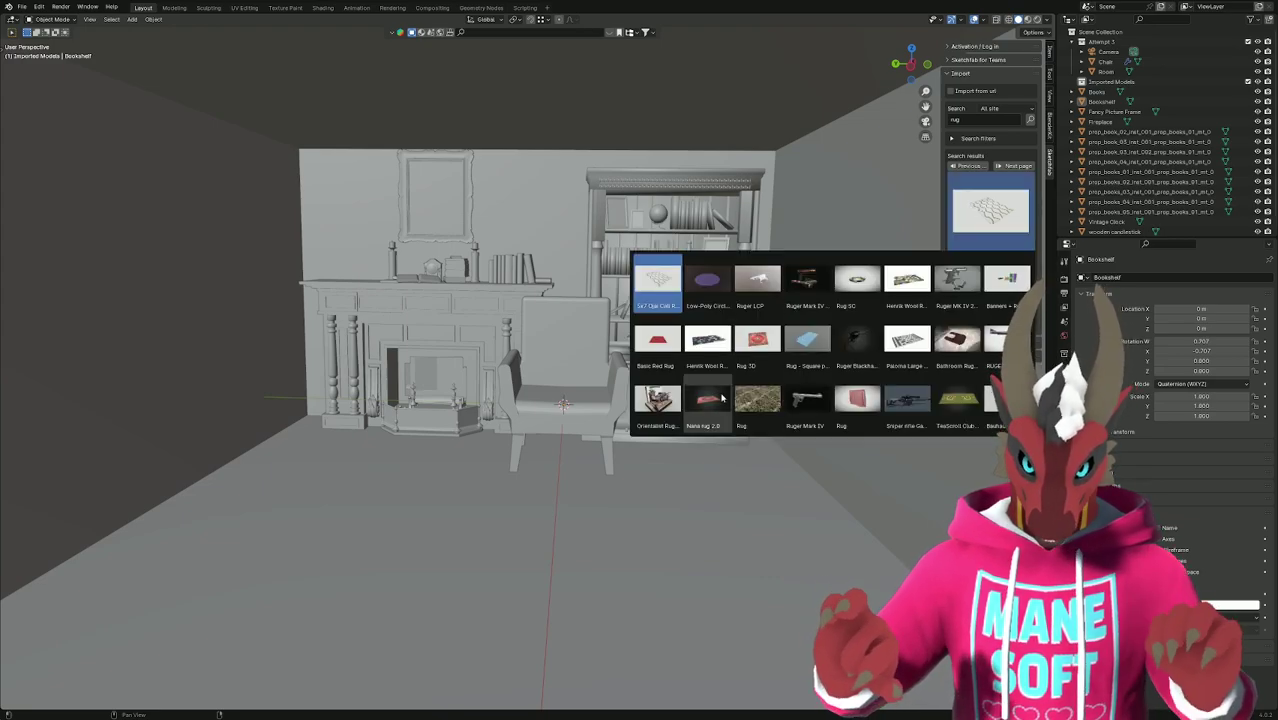
Switch to the browser, look further through the Sketchfab rug results, and return to Blender.
key(alt+Tab)
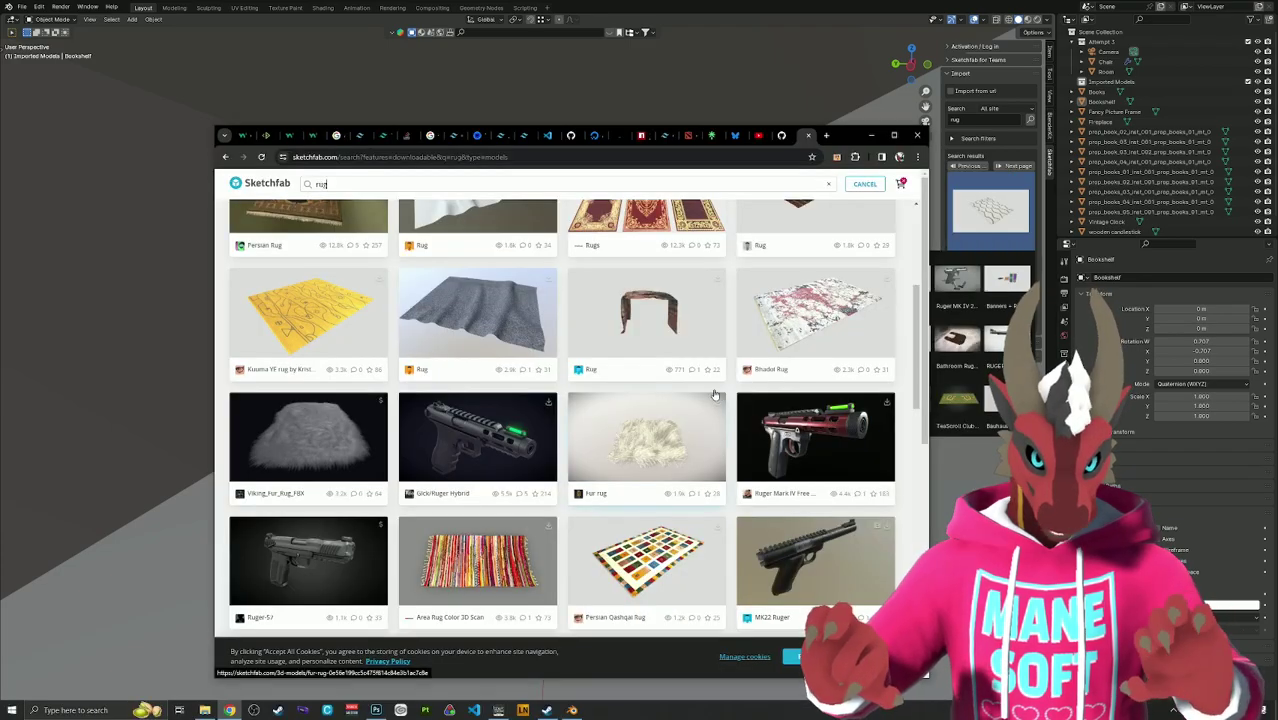
scroll(707, 391, down, 5)
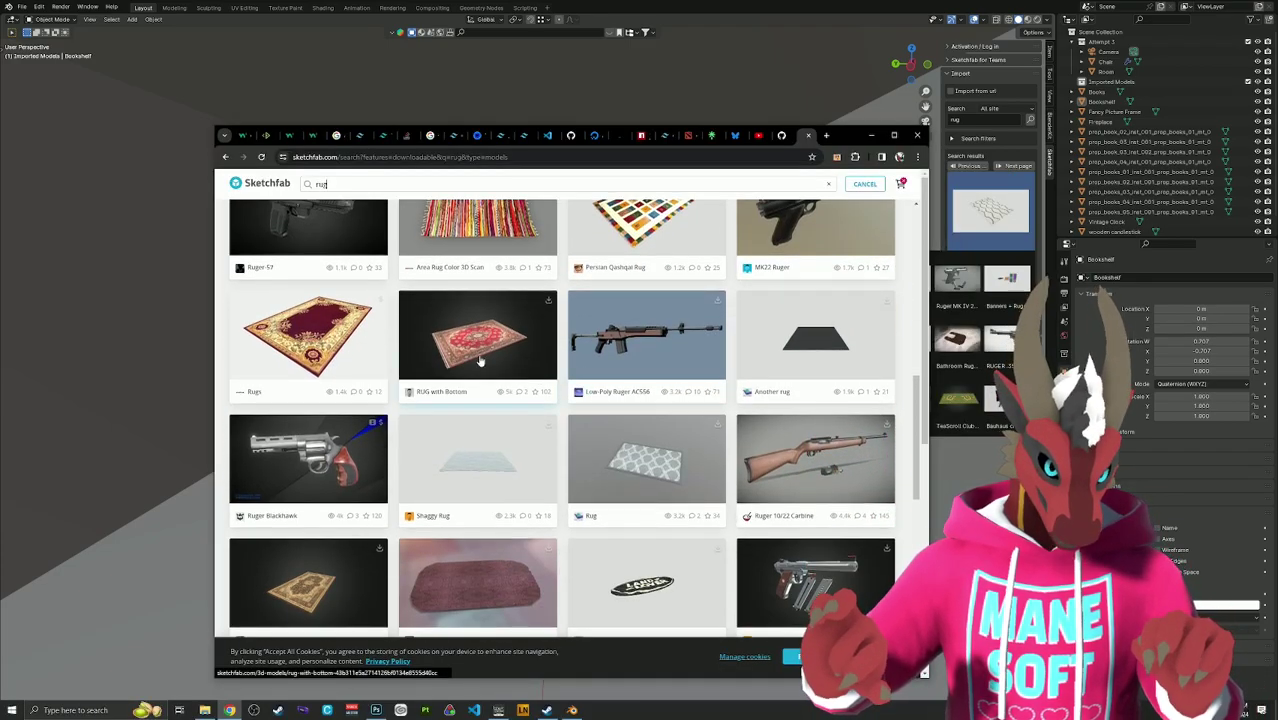
key(alt+Tab)
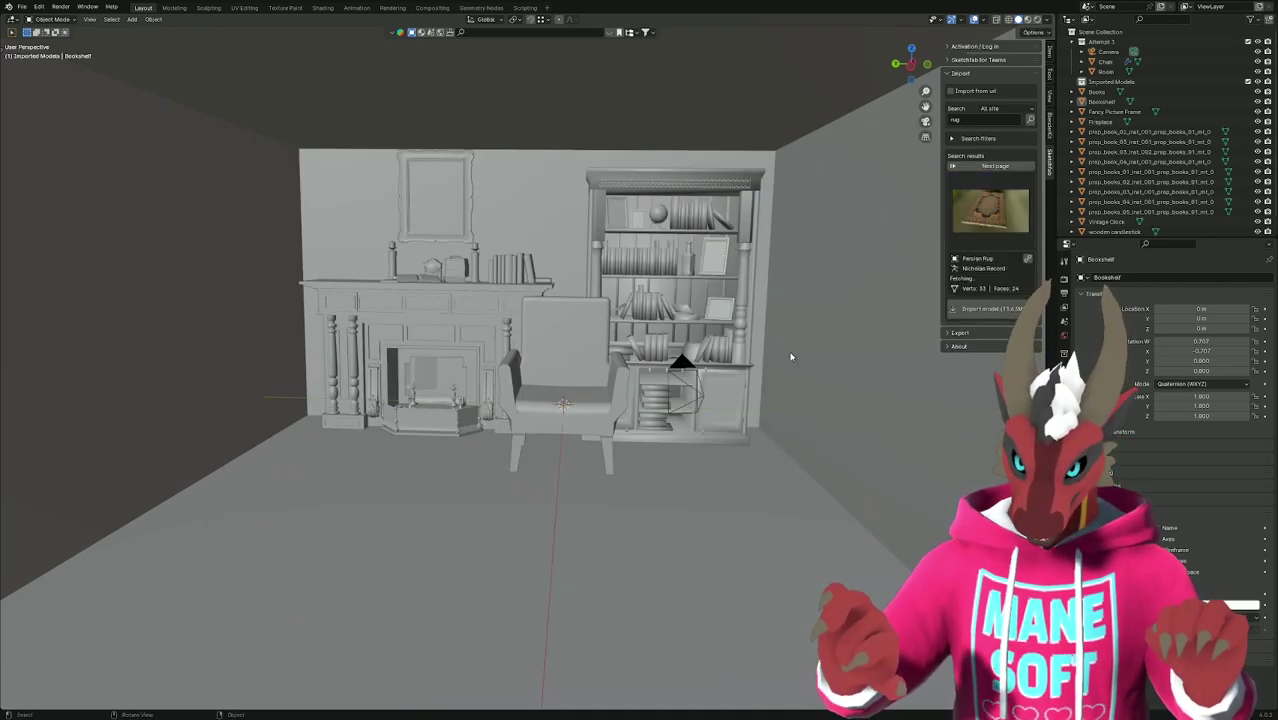
Choose the "RUG with Bottom" model from the Sketchfab add-on's rug results and import it into the scene.
click(985, 225)
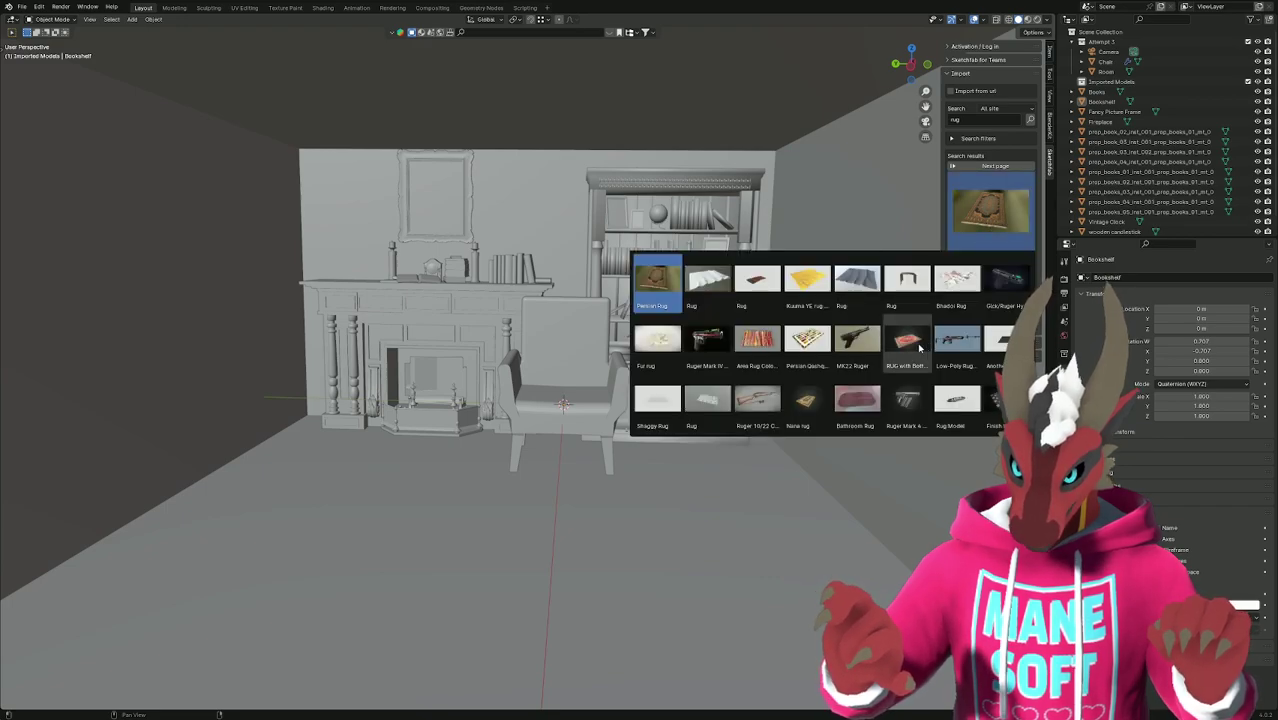
click(908, 342)
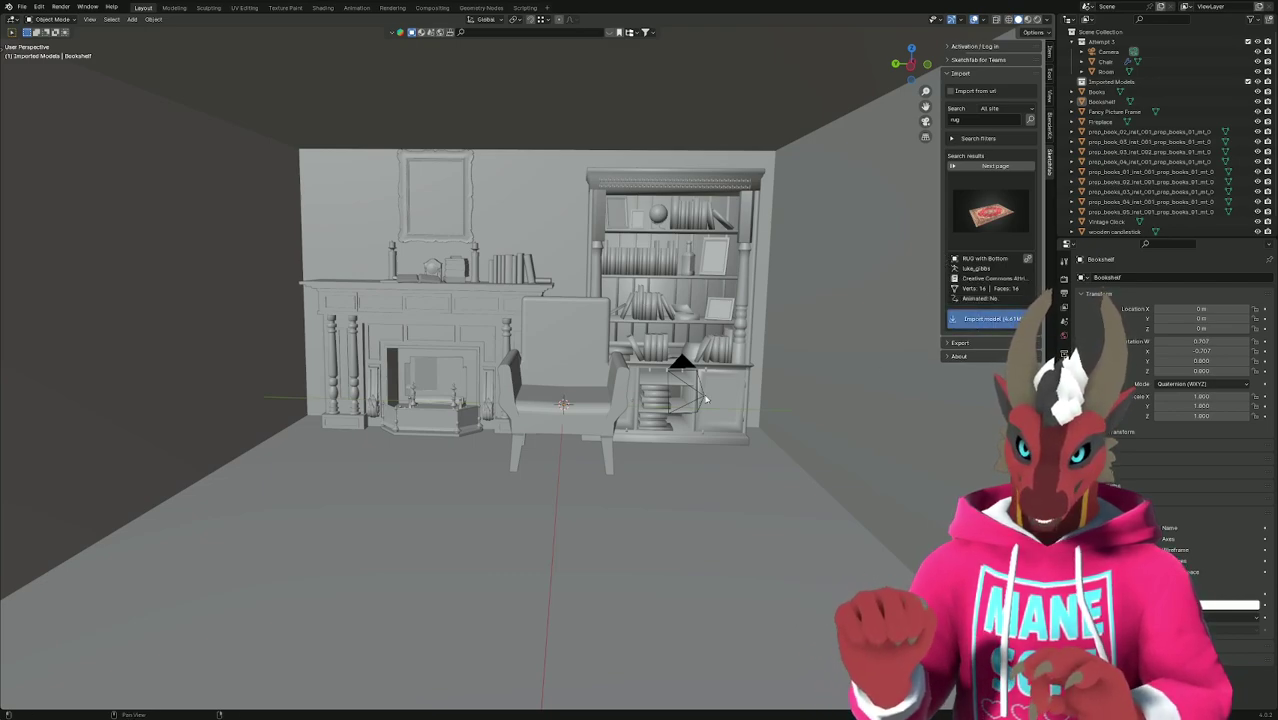
click(986, 318)
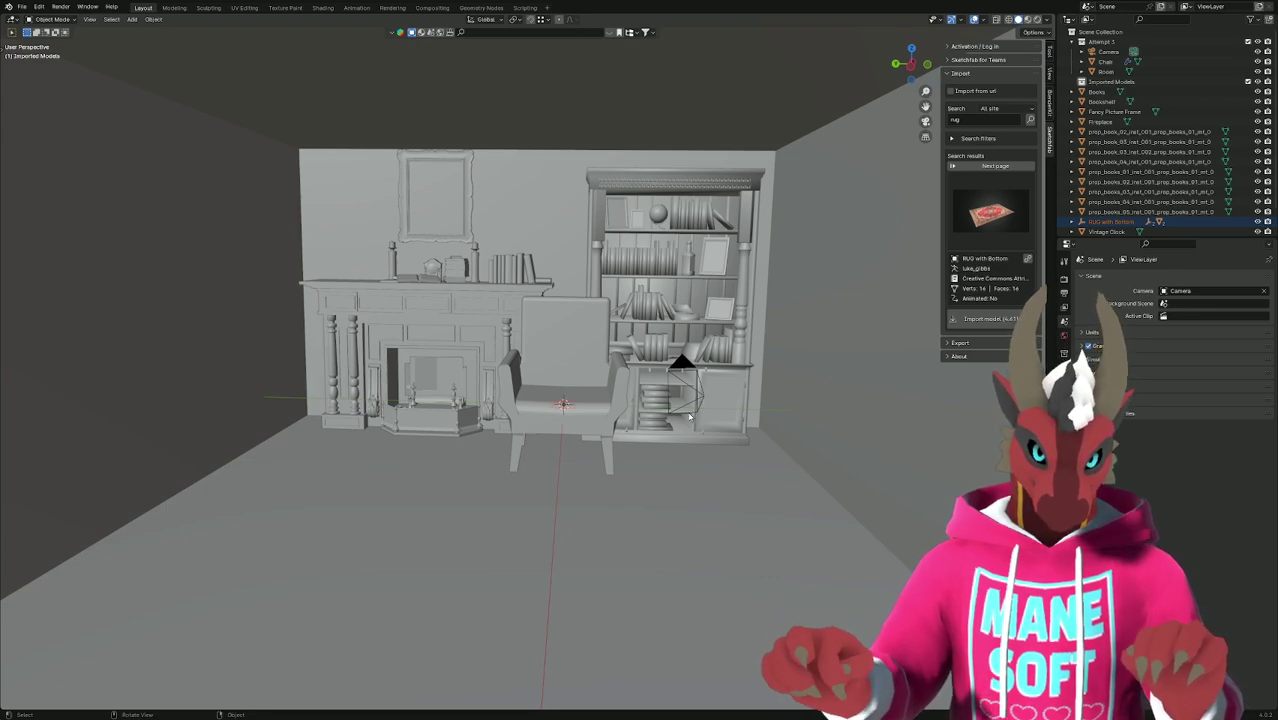
Select the imported "RUG with Bottom" hierarchy and clear its parenting while keeping the transformations.
mouse_move(688, 416)
middle_down()
mouse_move(650, 414)
mouse_move(700, 400)
middle_up()
scroll(1140, 127, down, 2)
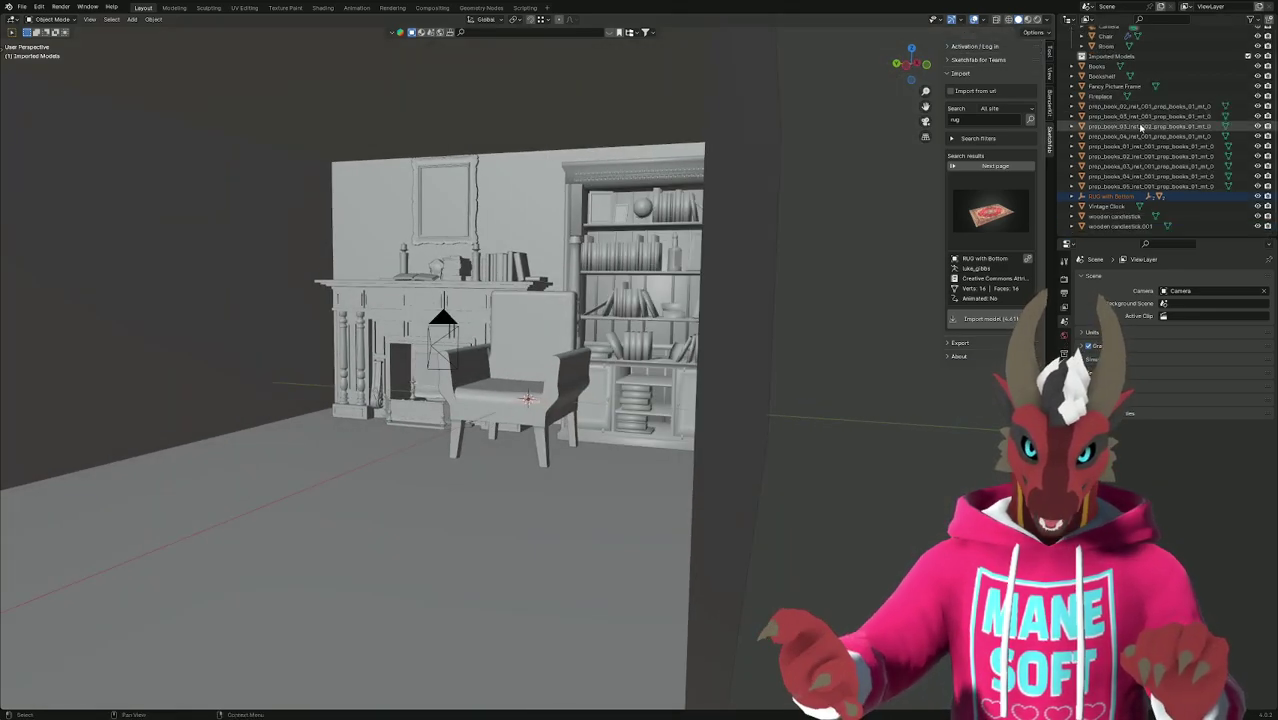
click(1112, 196)
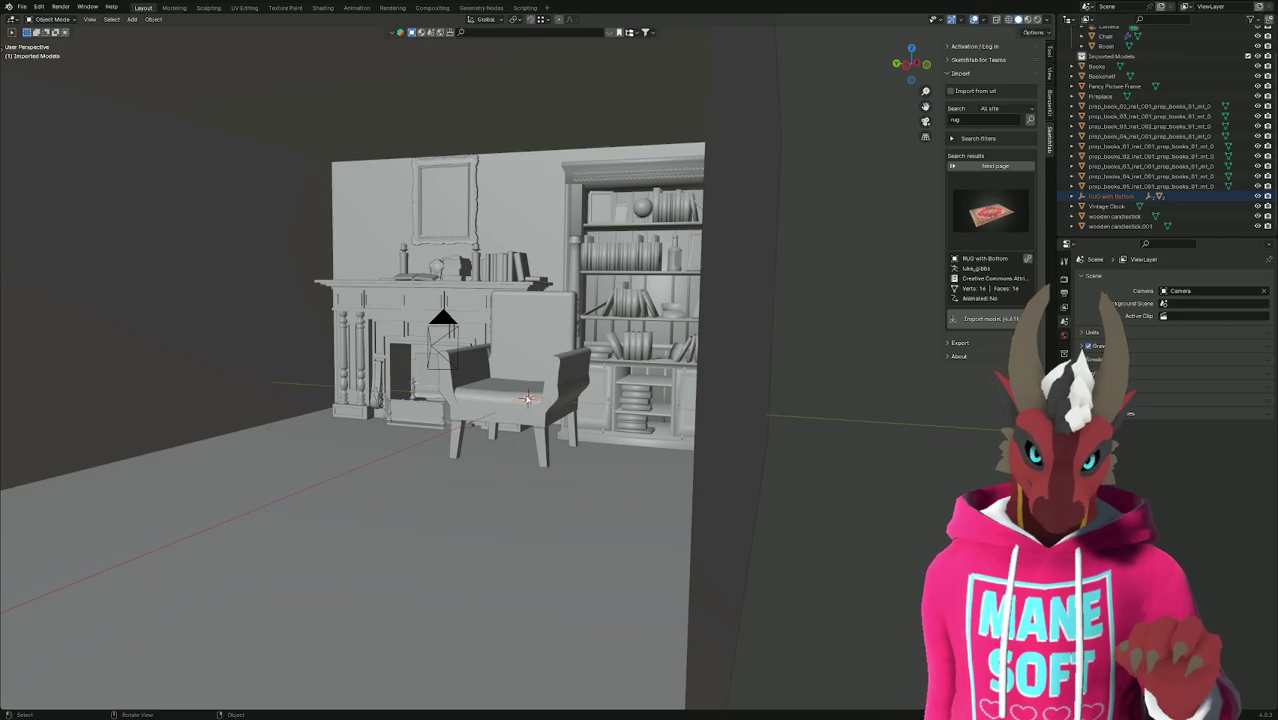
right_click(527, 399)
mouse_move(505, 396)
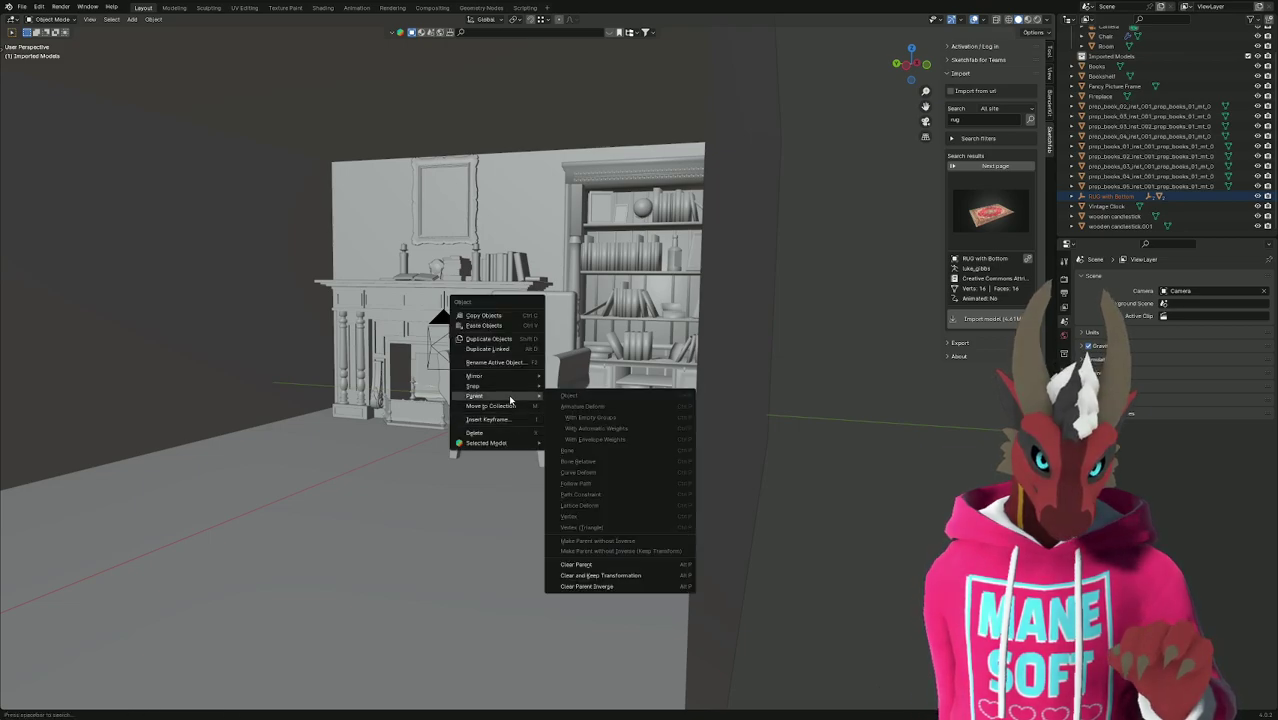
click(620, 576)
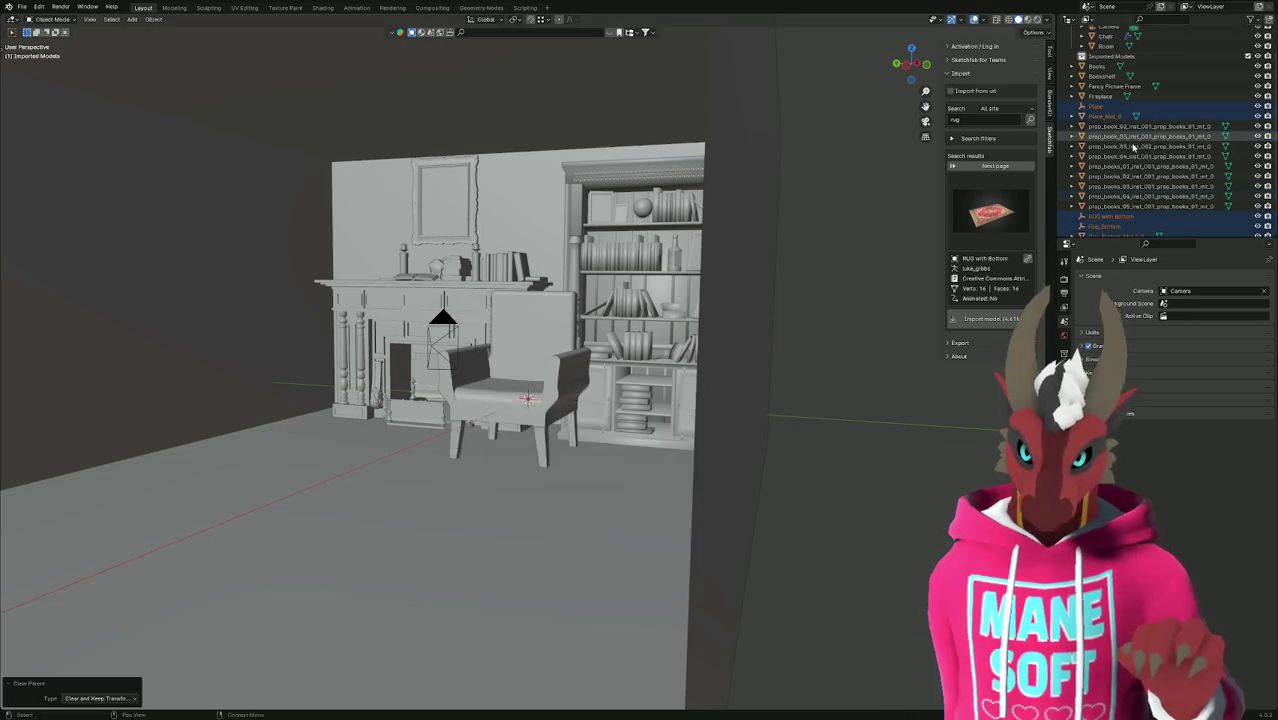
Join the Plane_Mat_0 mesh into the Rug_Bottom_Mat.1_0 mesh.
scroll(1135, 163, down, 1)
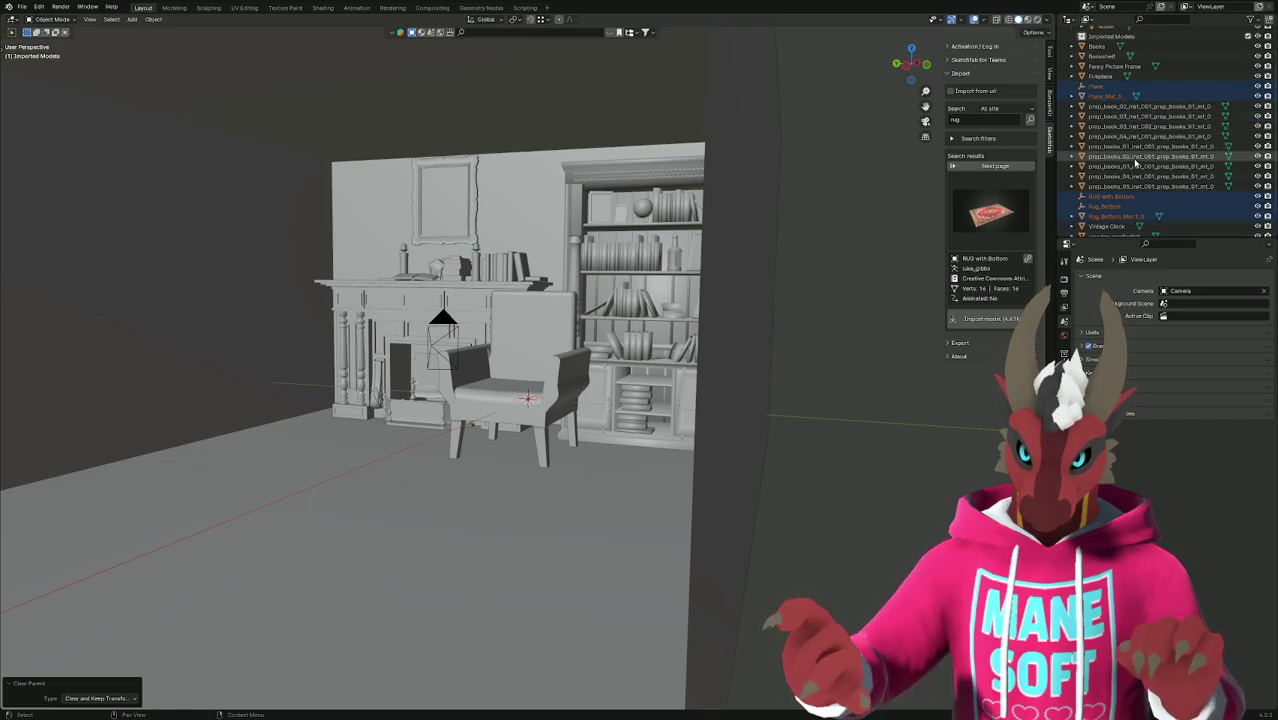
click(1108, 96)
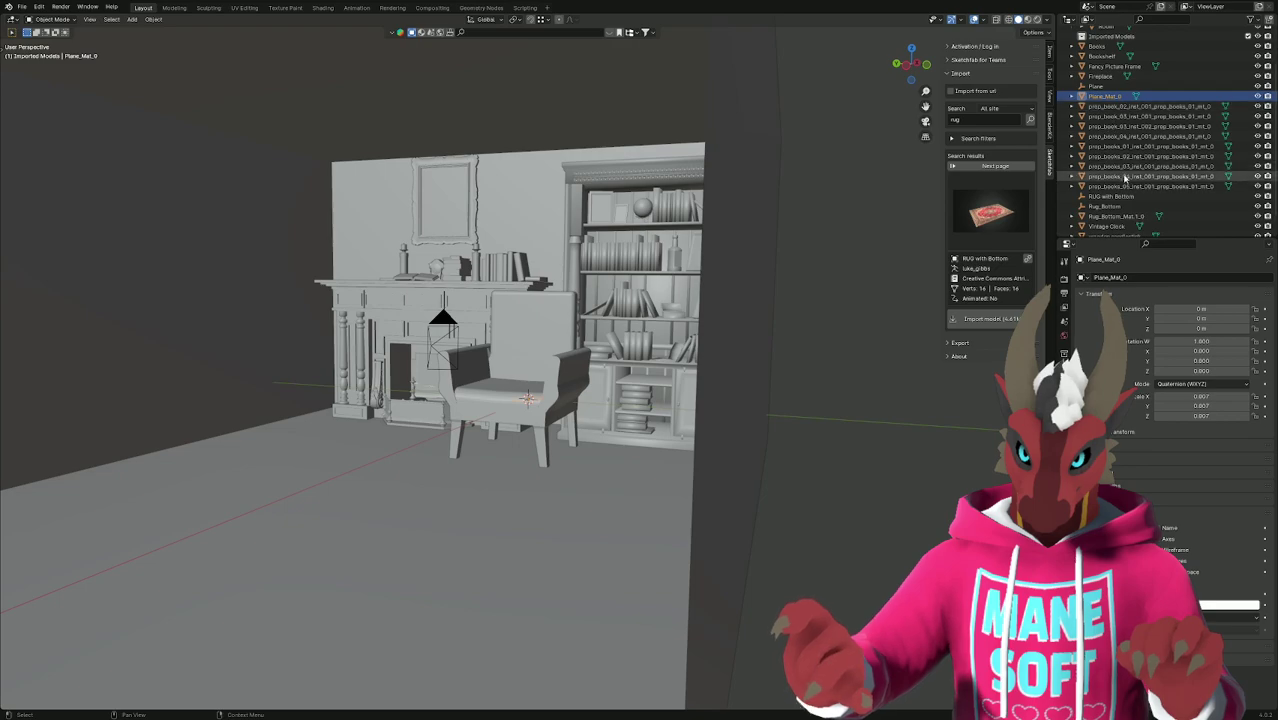
click(1116, 218)
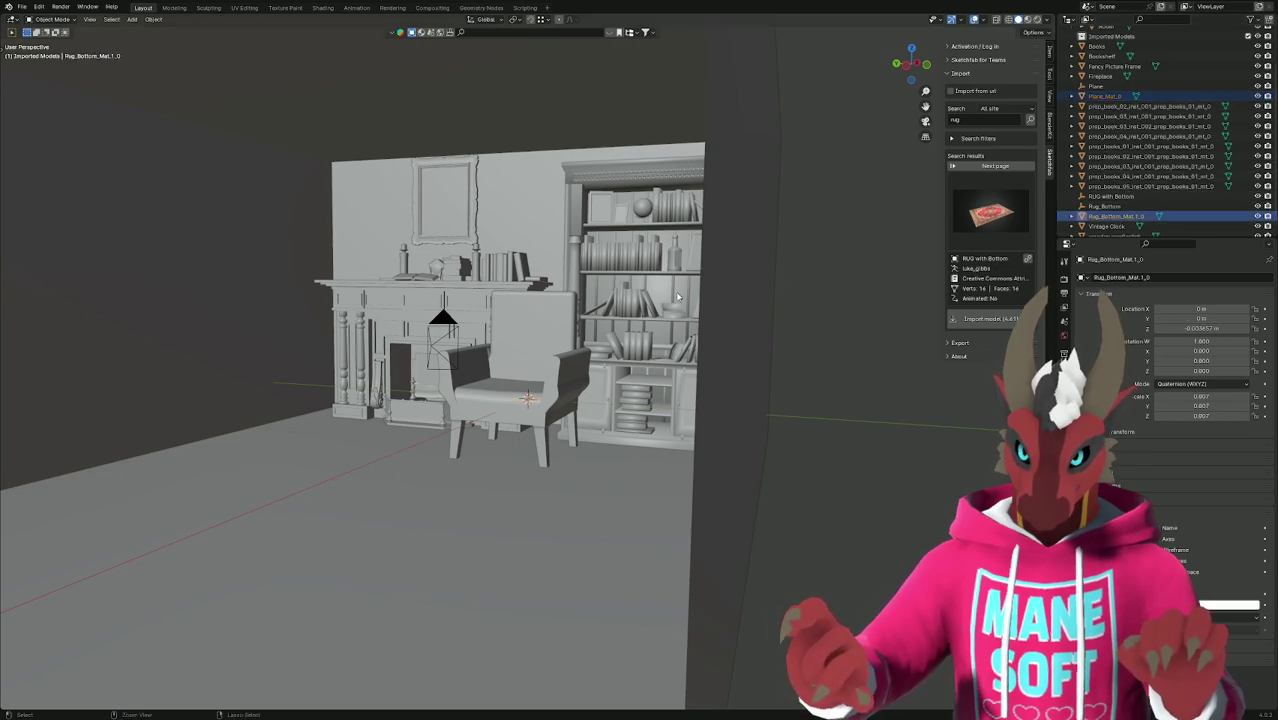
key(Delete)
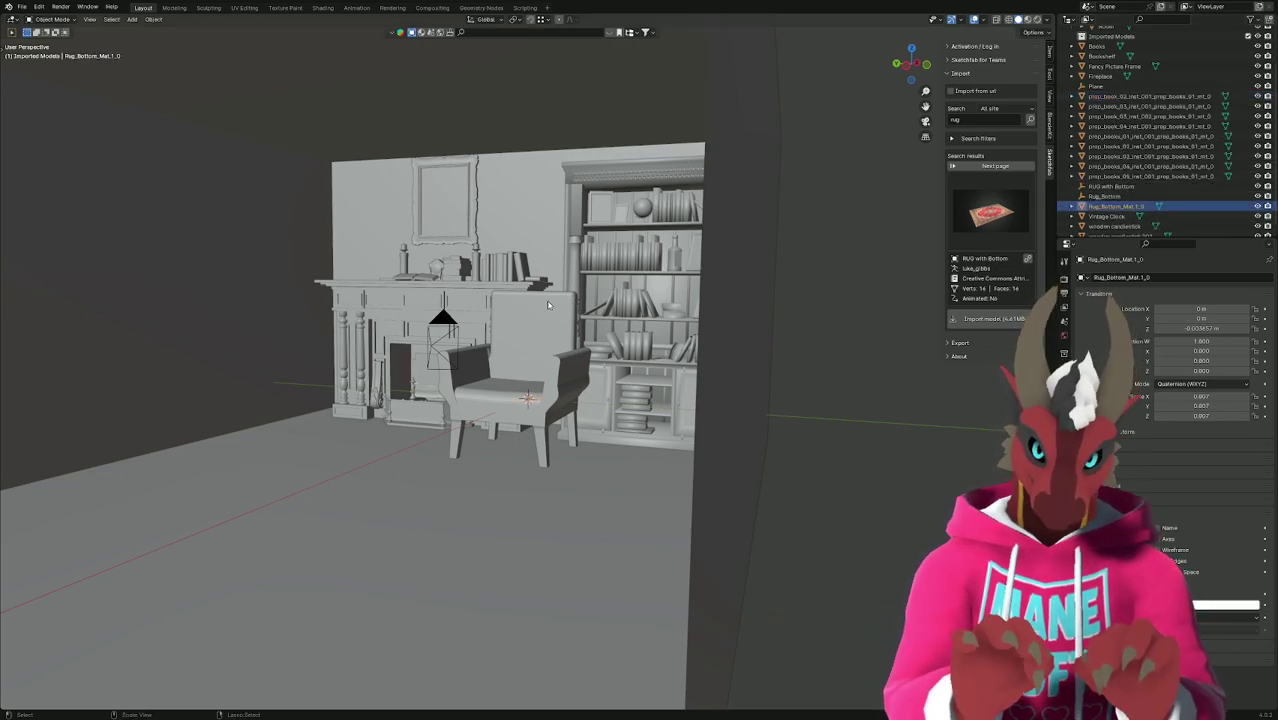
Delete the leftover empties Plane, RUG with Bottom and Rug_Bottom.
click(1105, 87)
click(1128, 196)
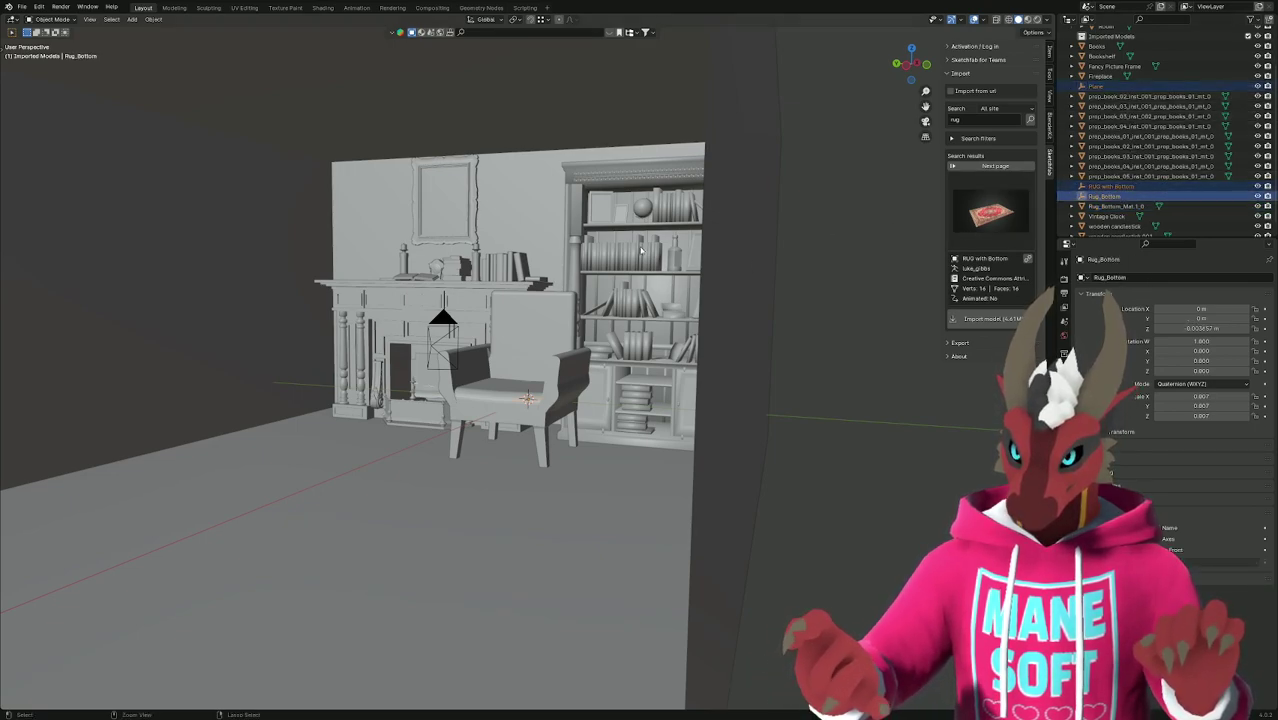
key(x)
click(607, 251)
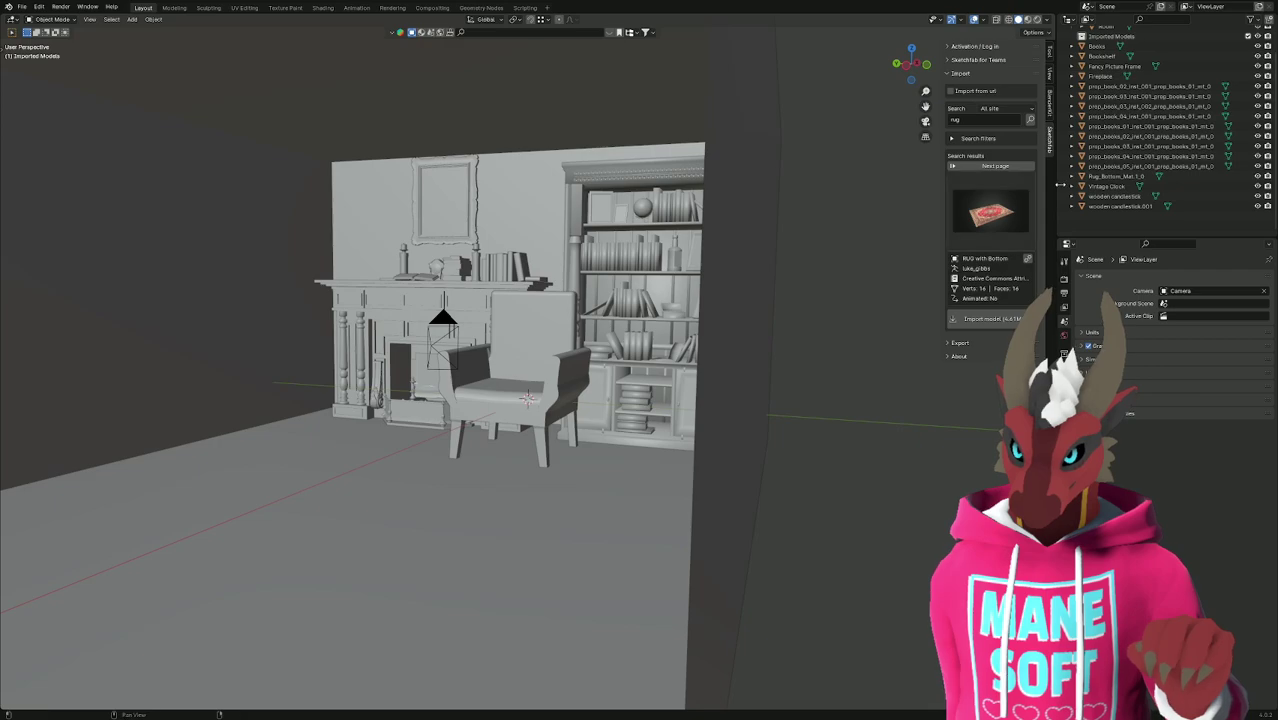
Rename the Rug_Bottom_Mat.1_0 object to "Rug".
click(1118, 197)
double_click(1113, 197)
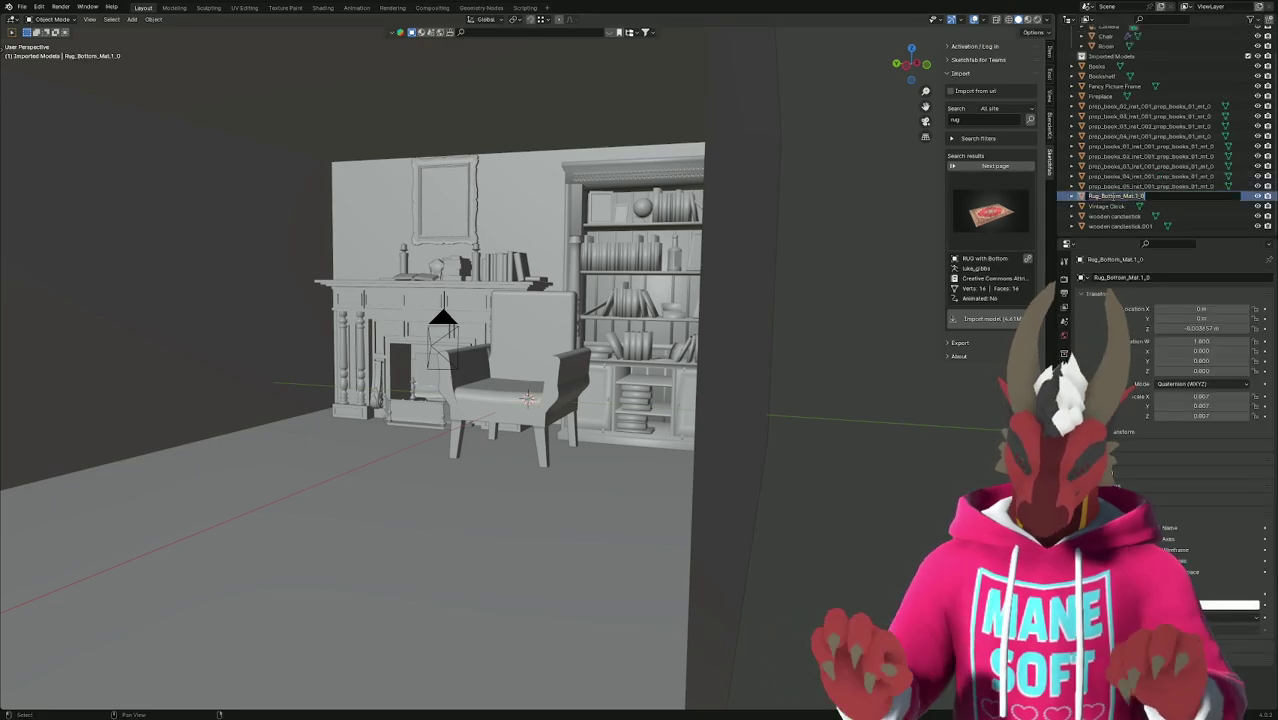
text(Rug)
key(Return)
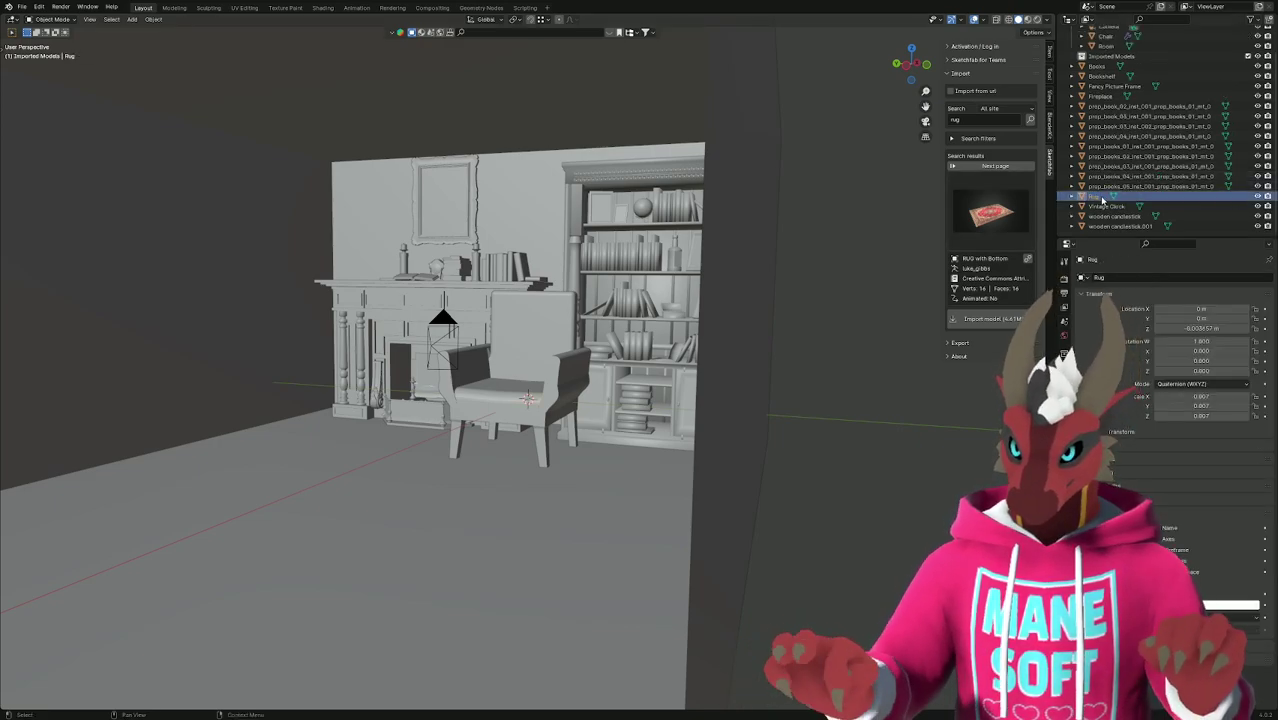
Enter Edit Mode on the rug with X-ray shown and scale its mesh up about 13.7 times.
middle_drag(530, 390, 632, 423)
scroll(614, 387, up, 5)
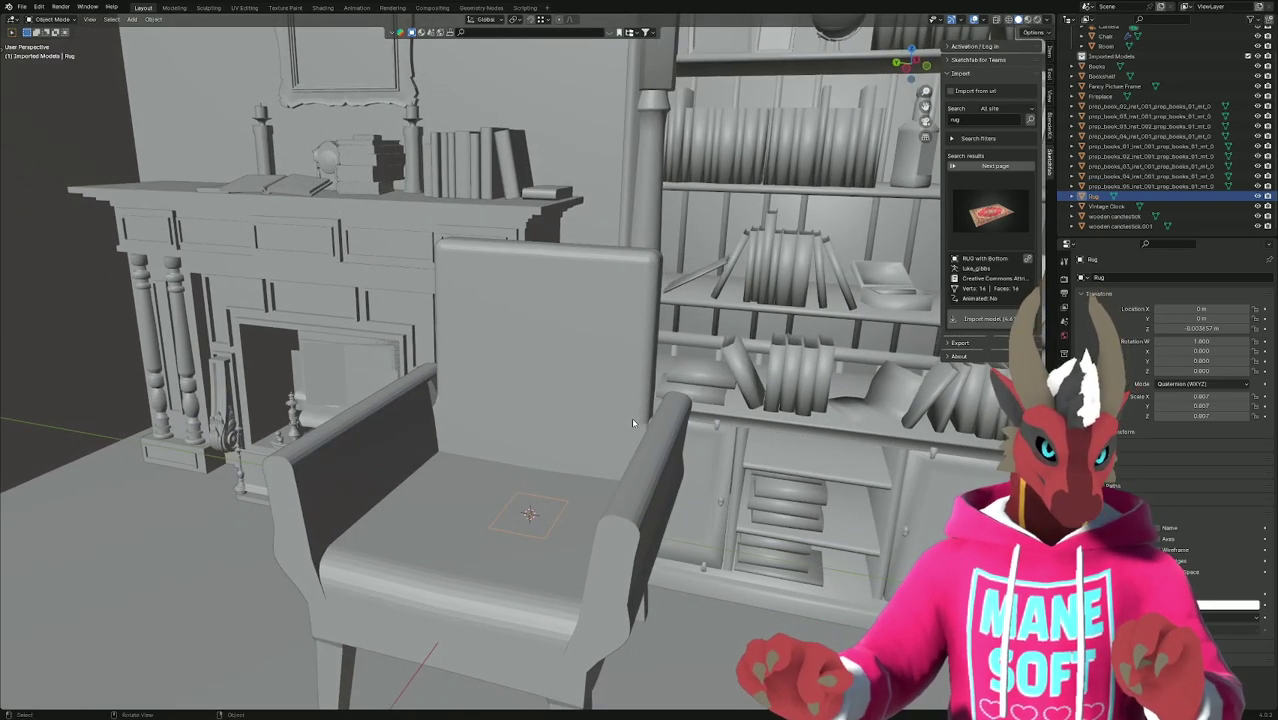
key(Tab)
key(alt+z)
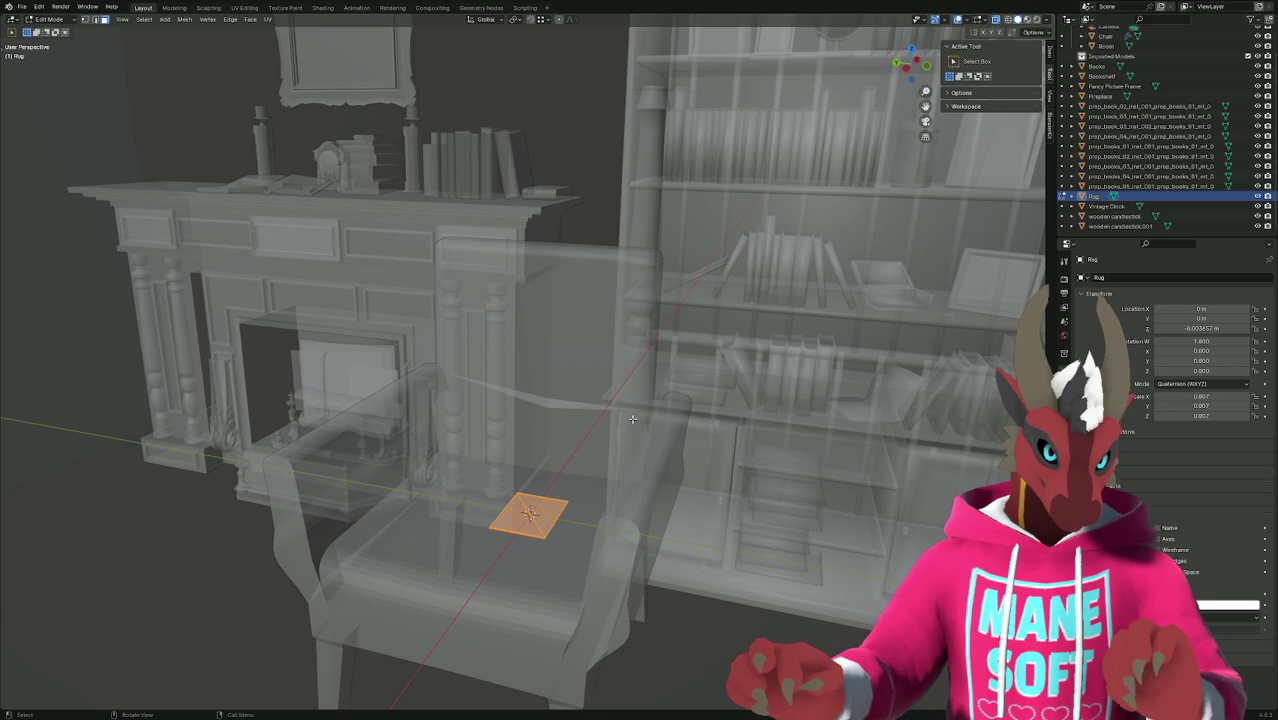
key(s)
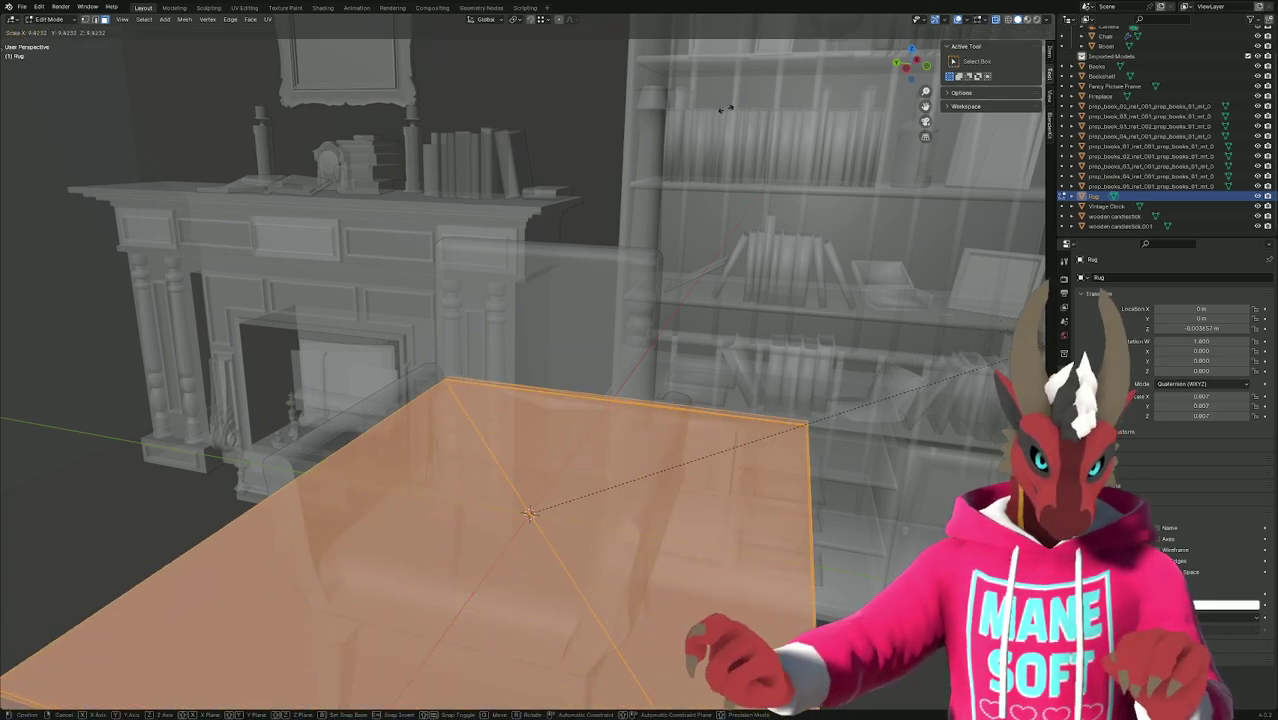
key(Return)
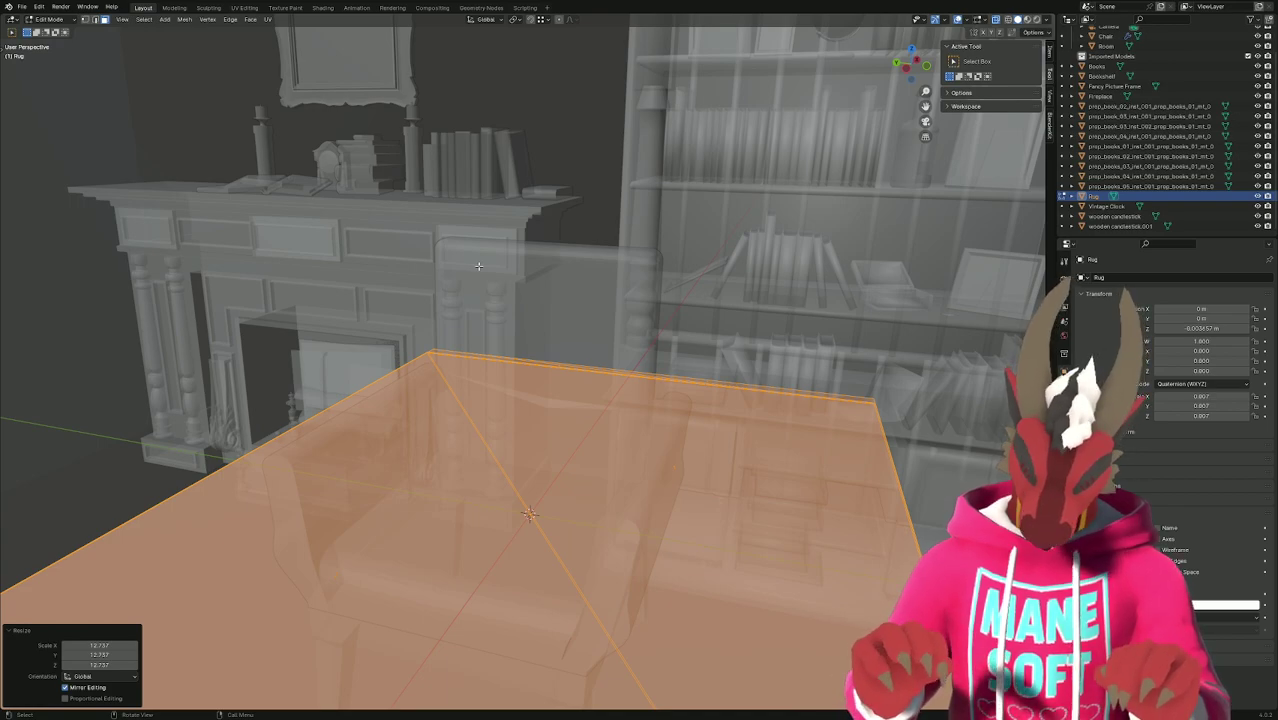
In front view, lower the rug mesh onto the floor and shift it in the negative X direction to in front of the bookshelf.
key(KP_1)
key(g)
key(z)
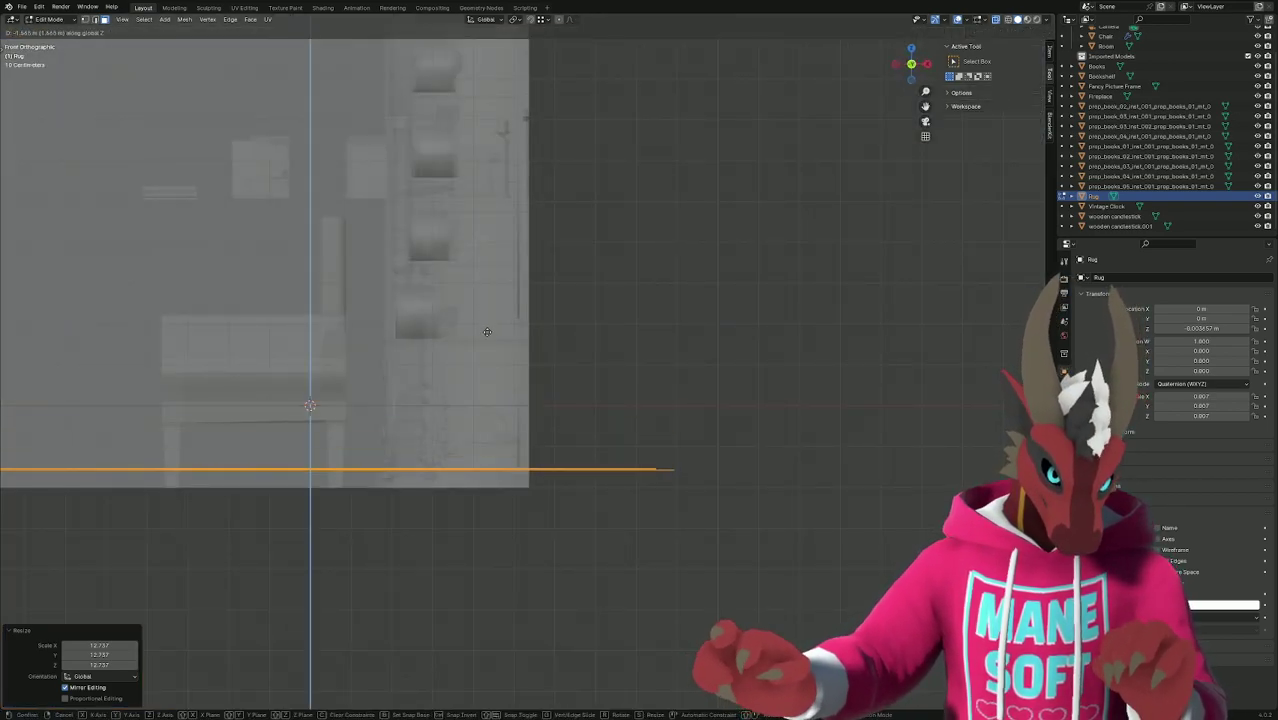
click(486, 347)
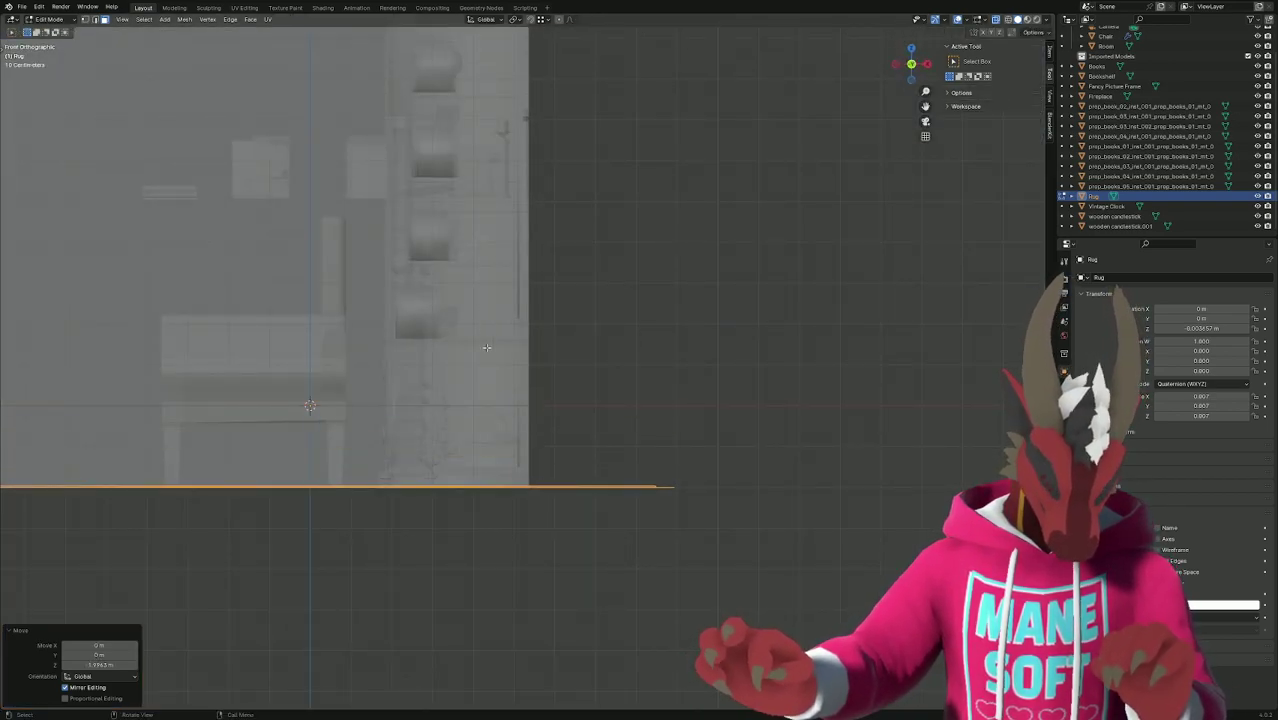
key(g)
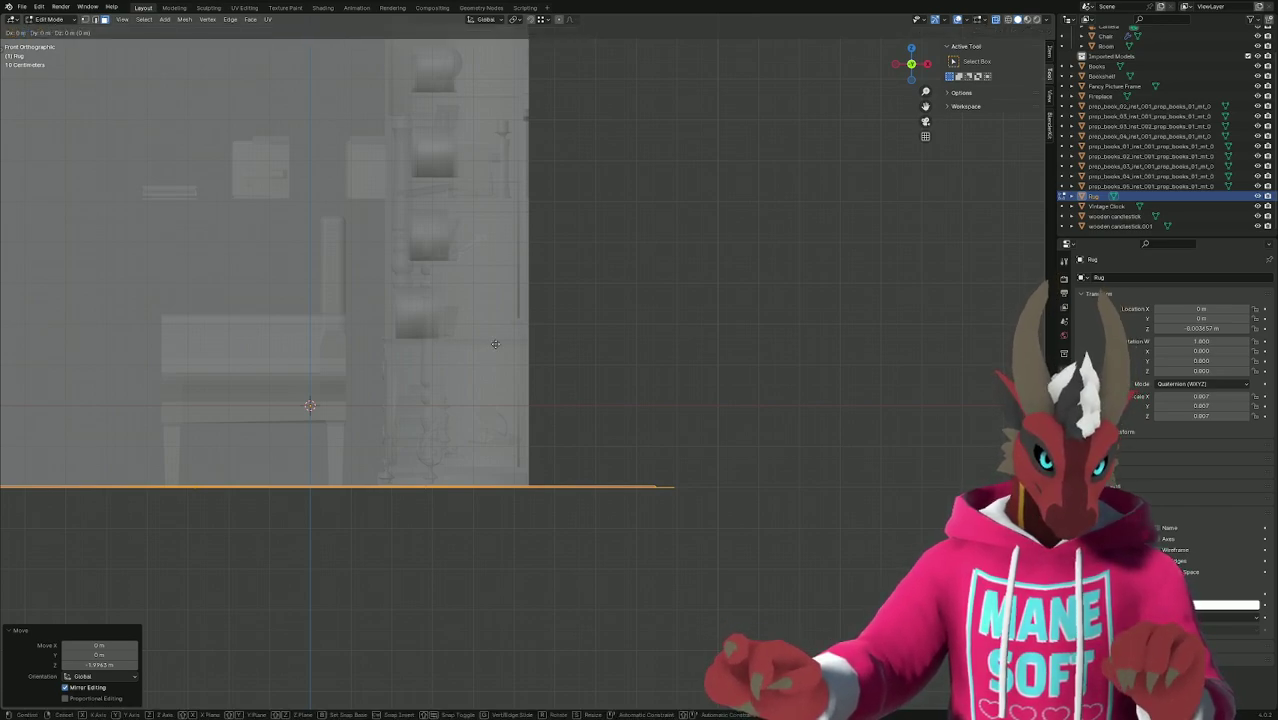
key(x)
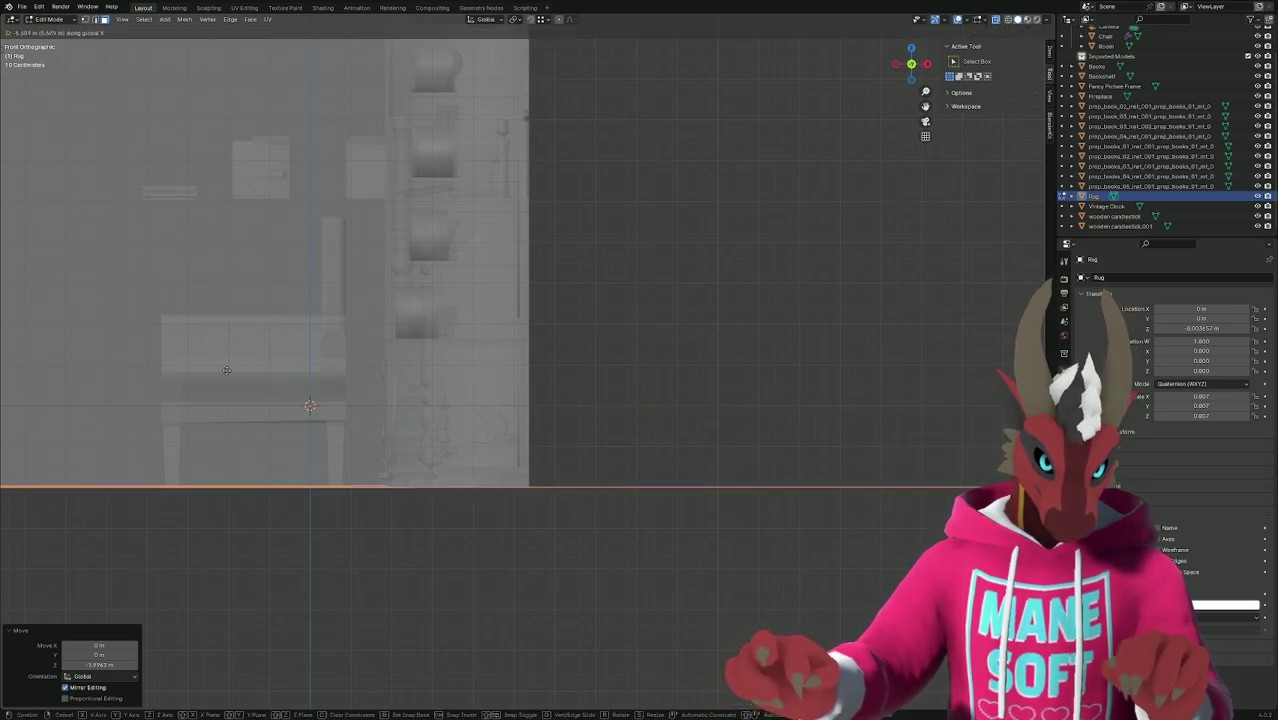
click(259, 366)
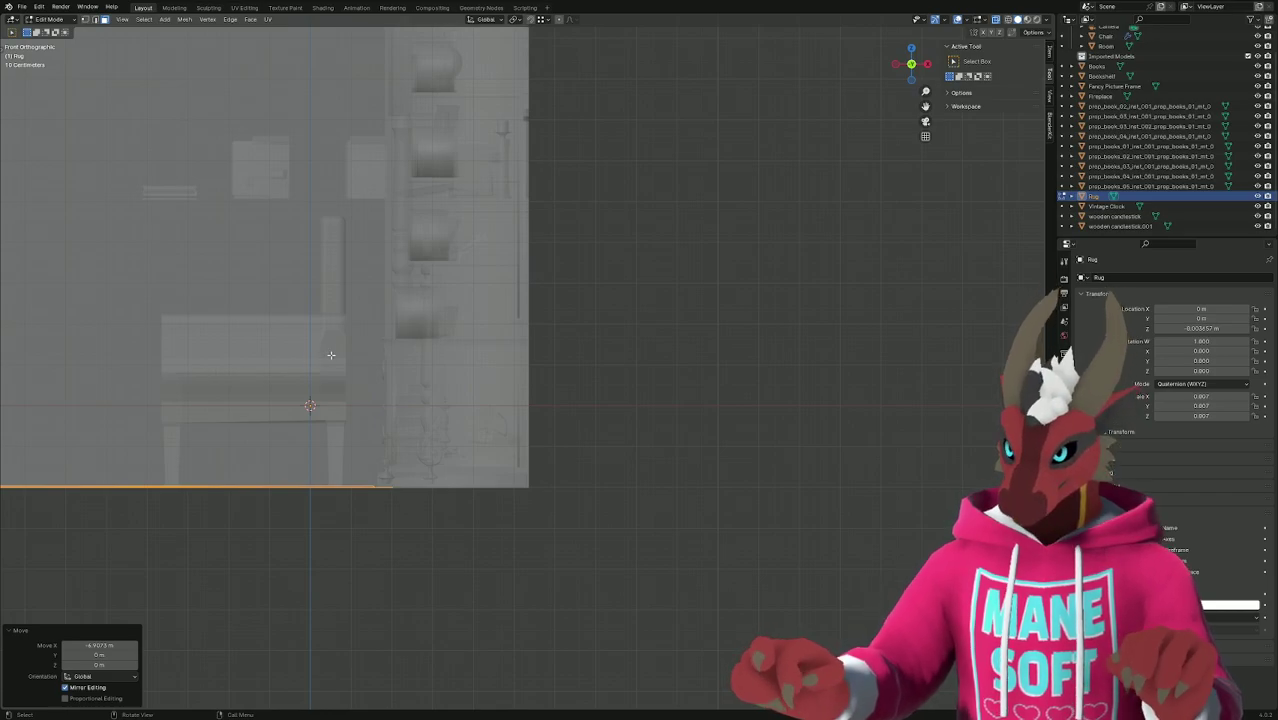
Rotate the rug mesh 90 degrees about the Z axis so its long side runs parallel to the fireplace wall.
middle_drag(331, 355, 481, 387)
scroll(476, 390, up, 3)
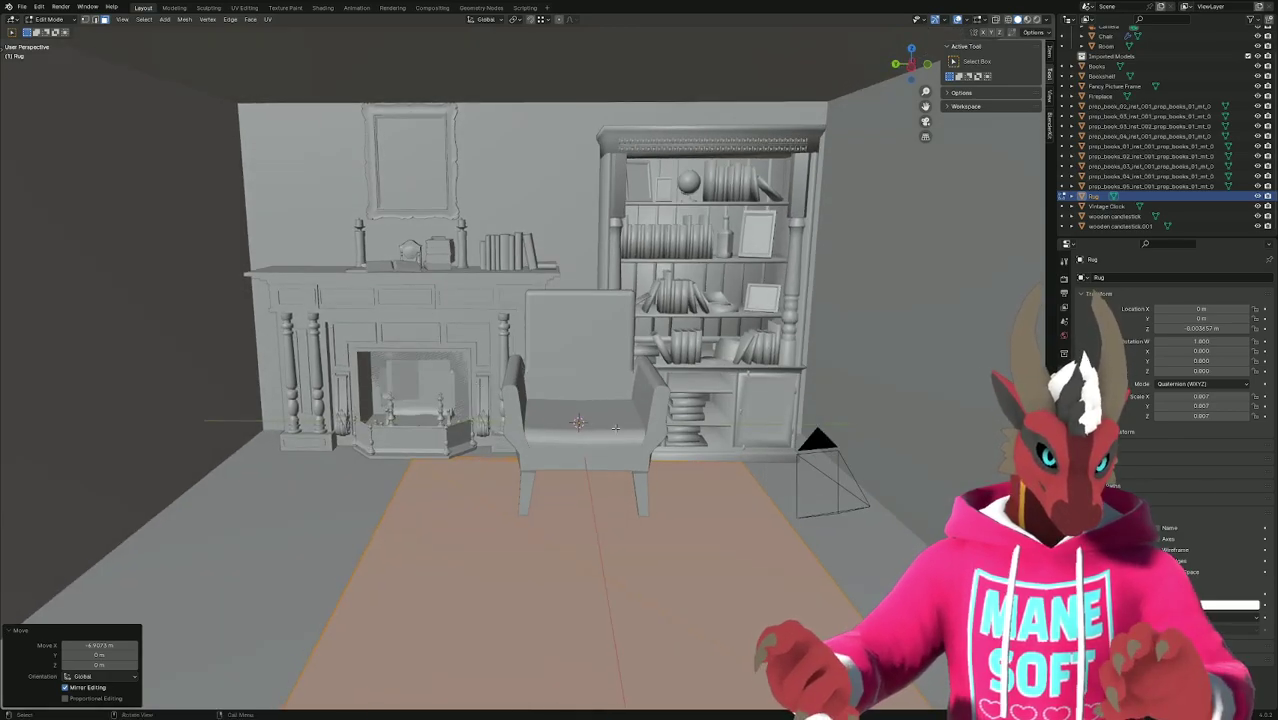
text(r)
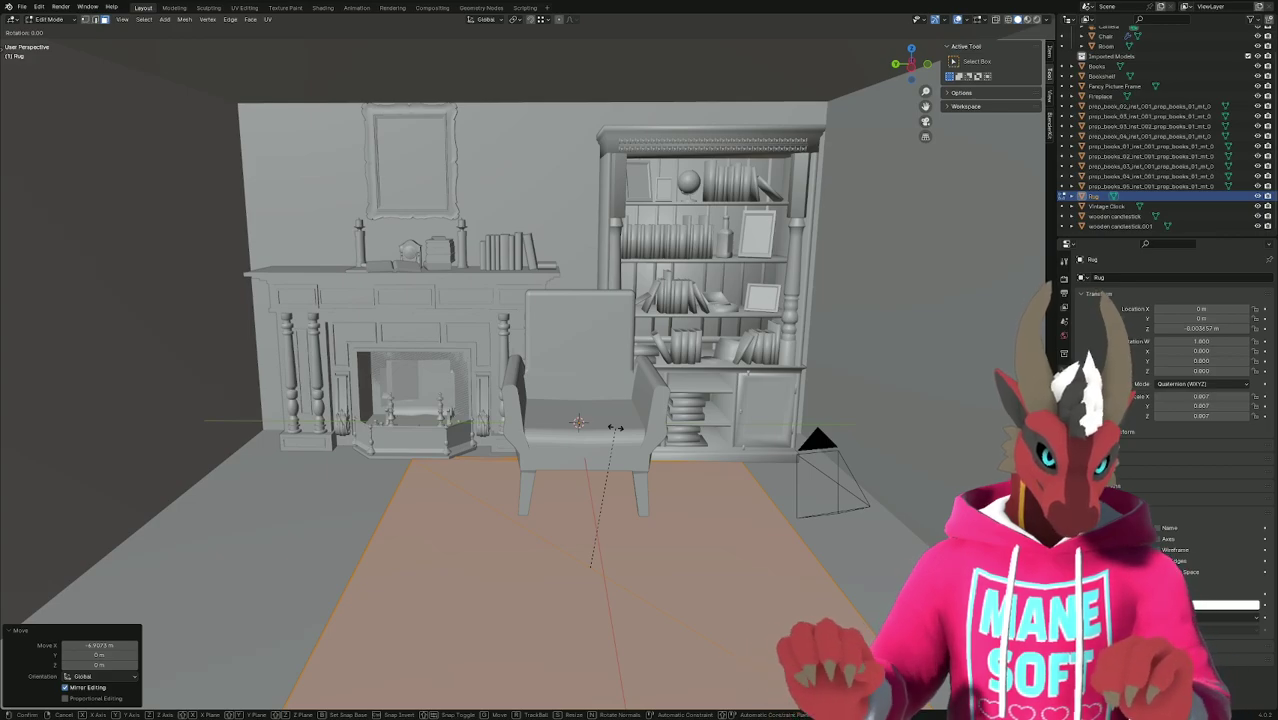
text(z90)
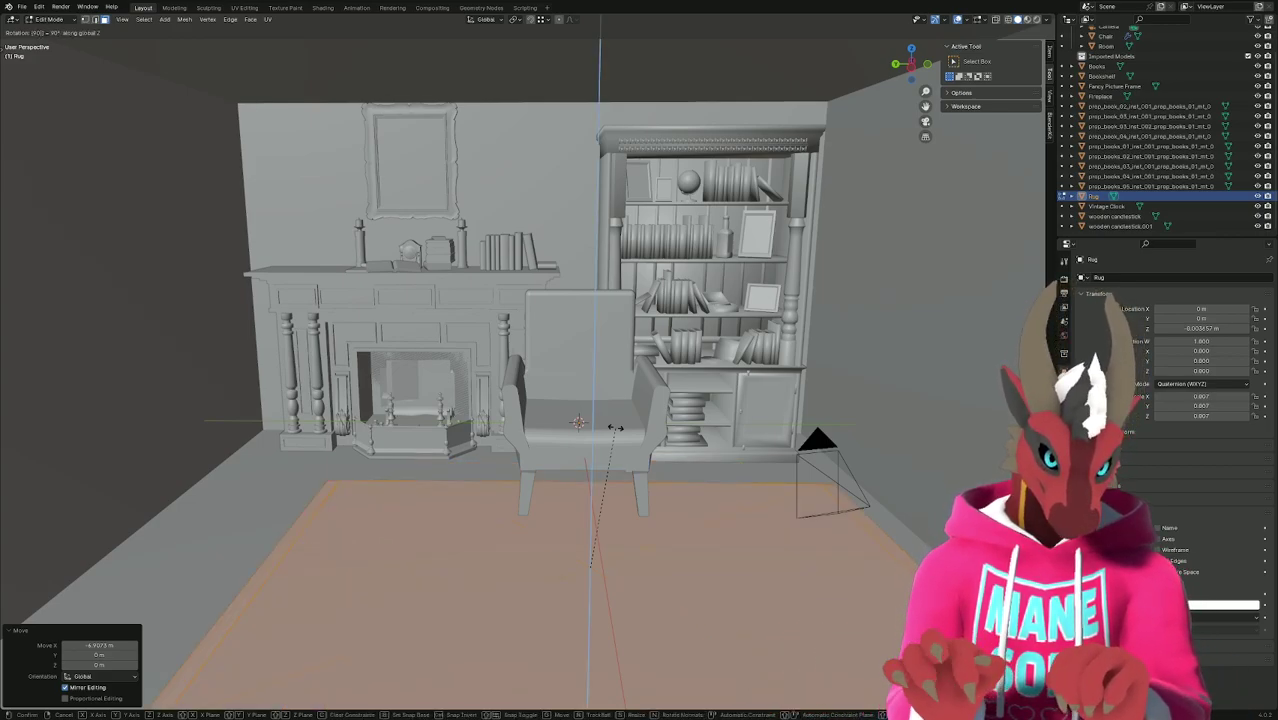
key(Return)
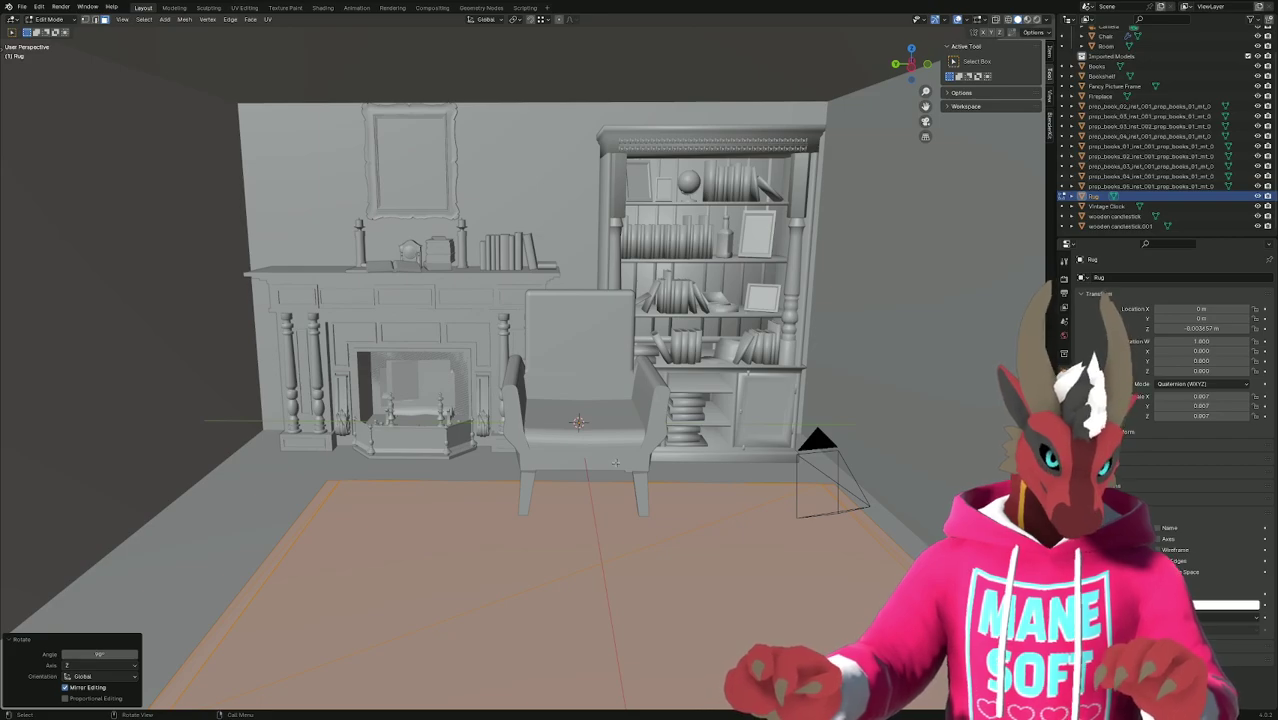
Scale the rug mesh up about 1.35 times to reach the fireplace and bookshelf, and leave Edit Mode.
key(g)
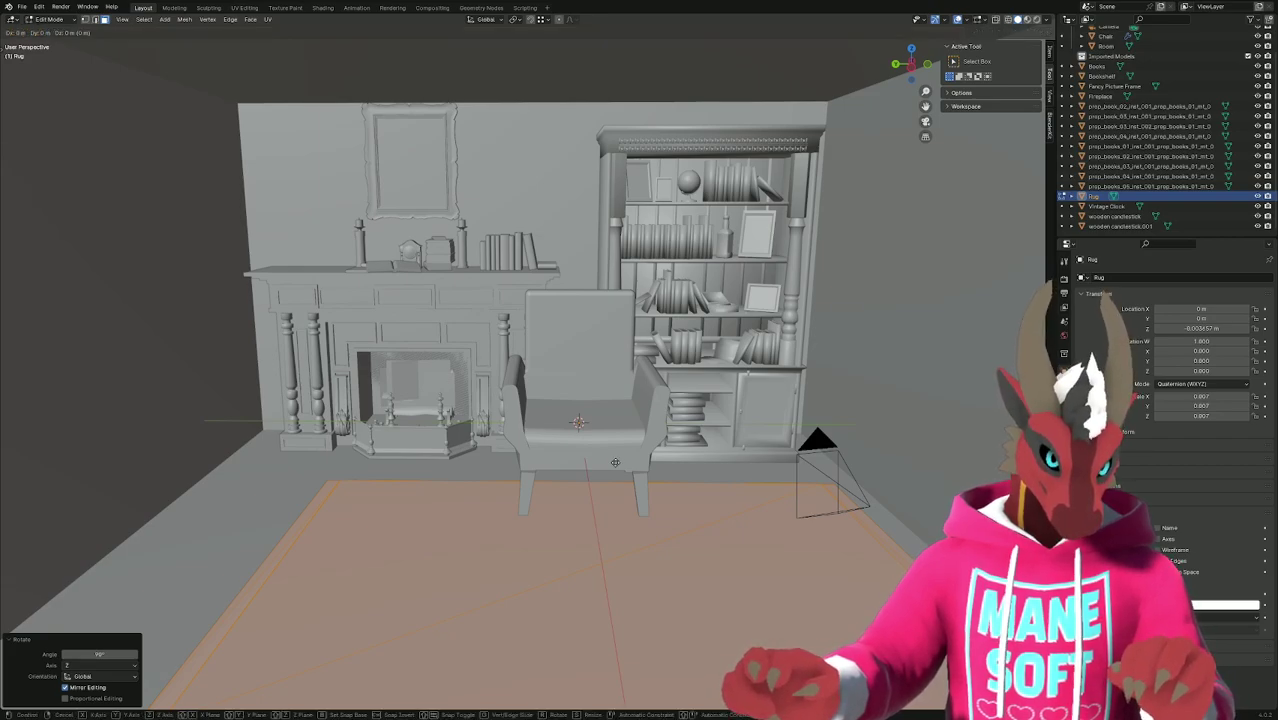
key(s)
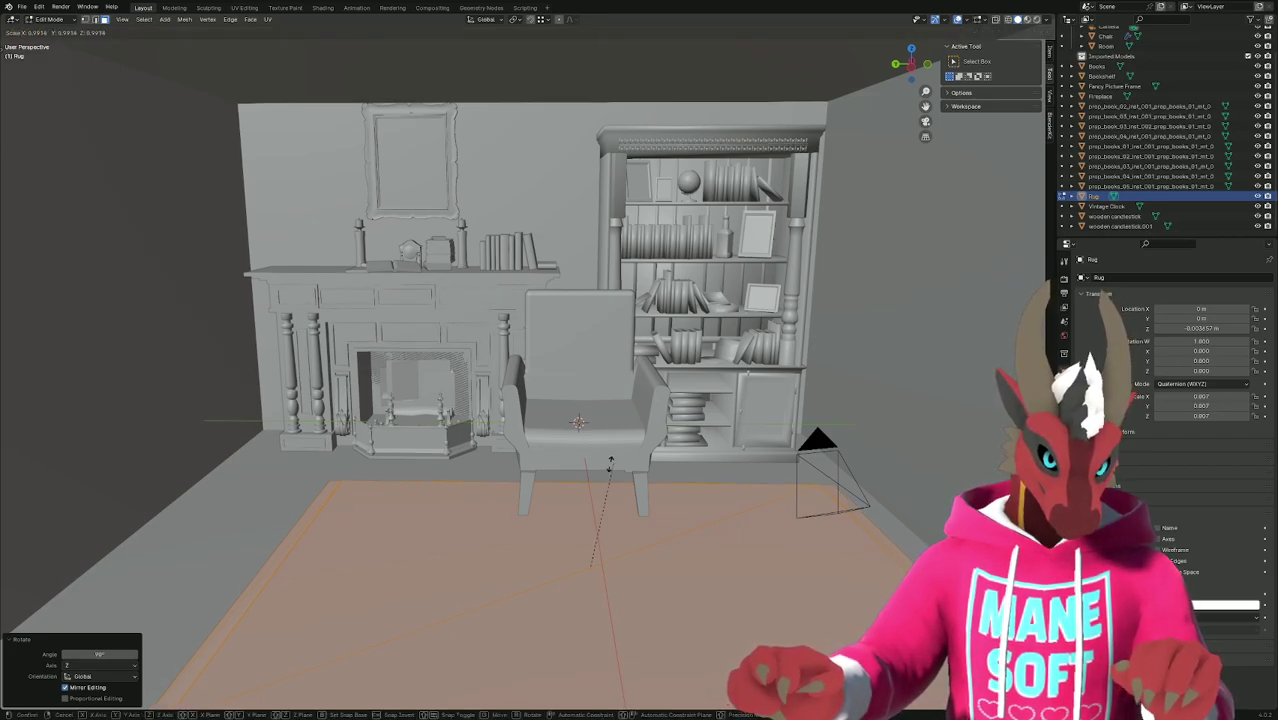
click(487, 461)
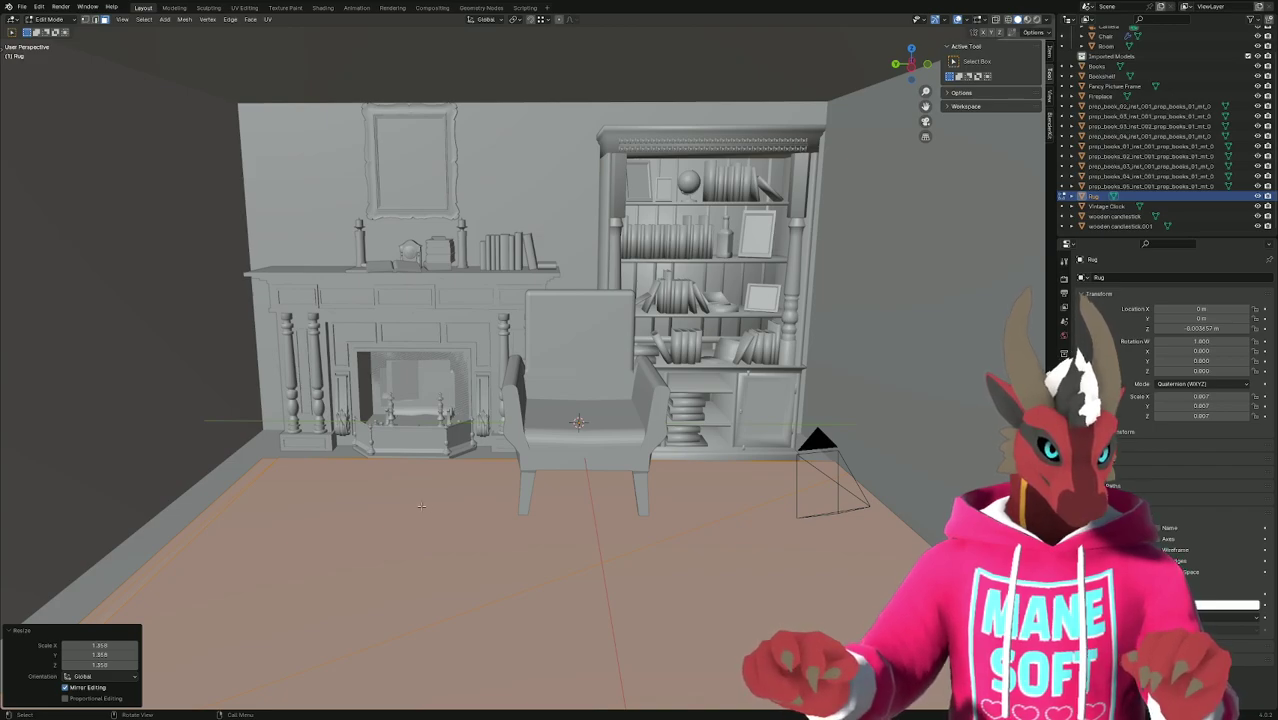
key(Tab)
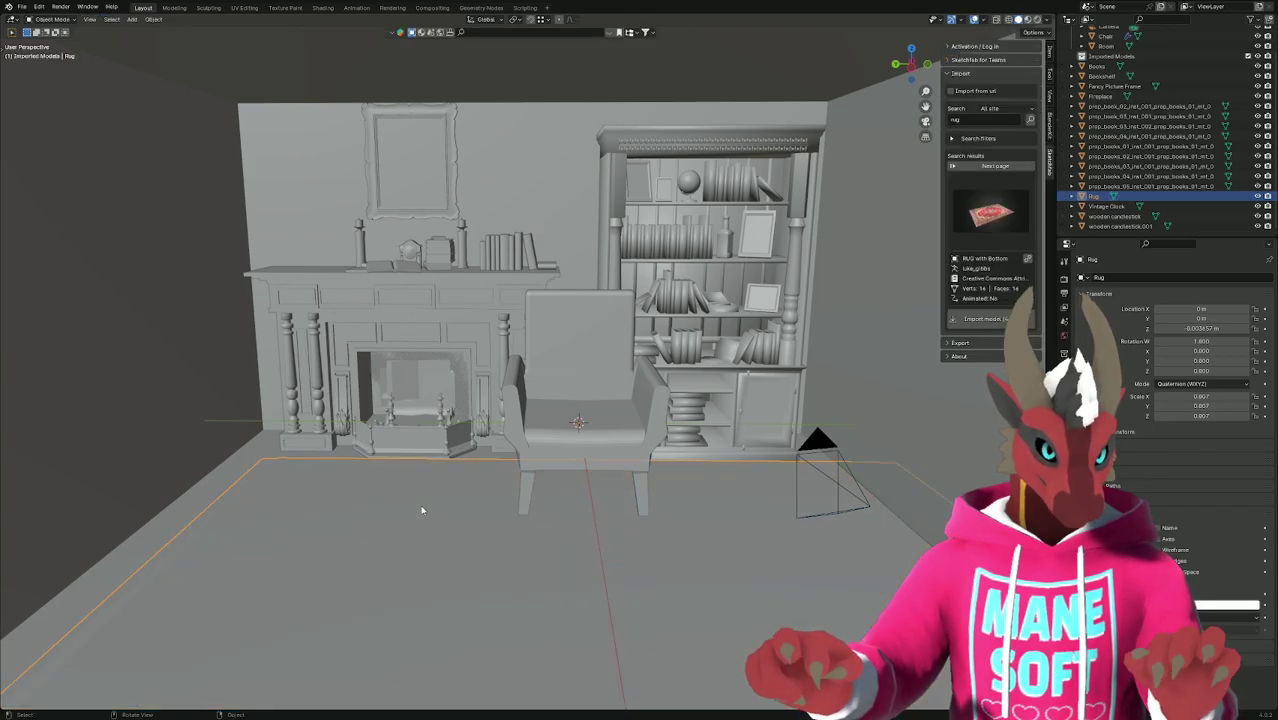
Align the rug's centre to the fireplace along the Y axis with Align Objects, using the fireplace as the active object.
shift+click(411, 288)
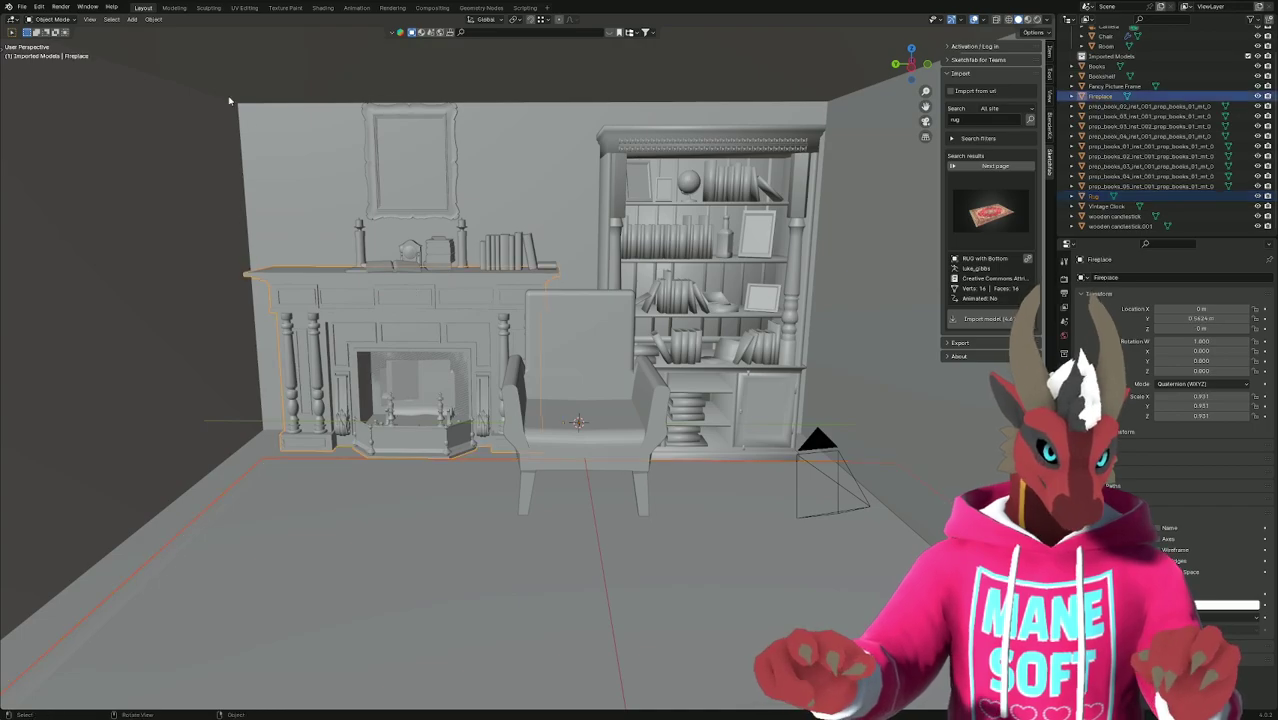
click(153, 19)
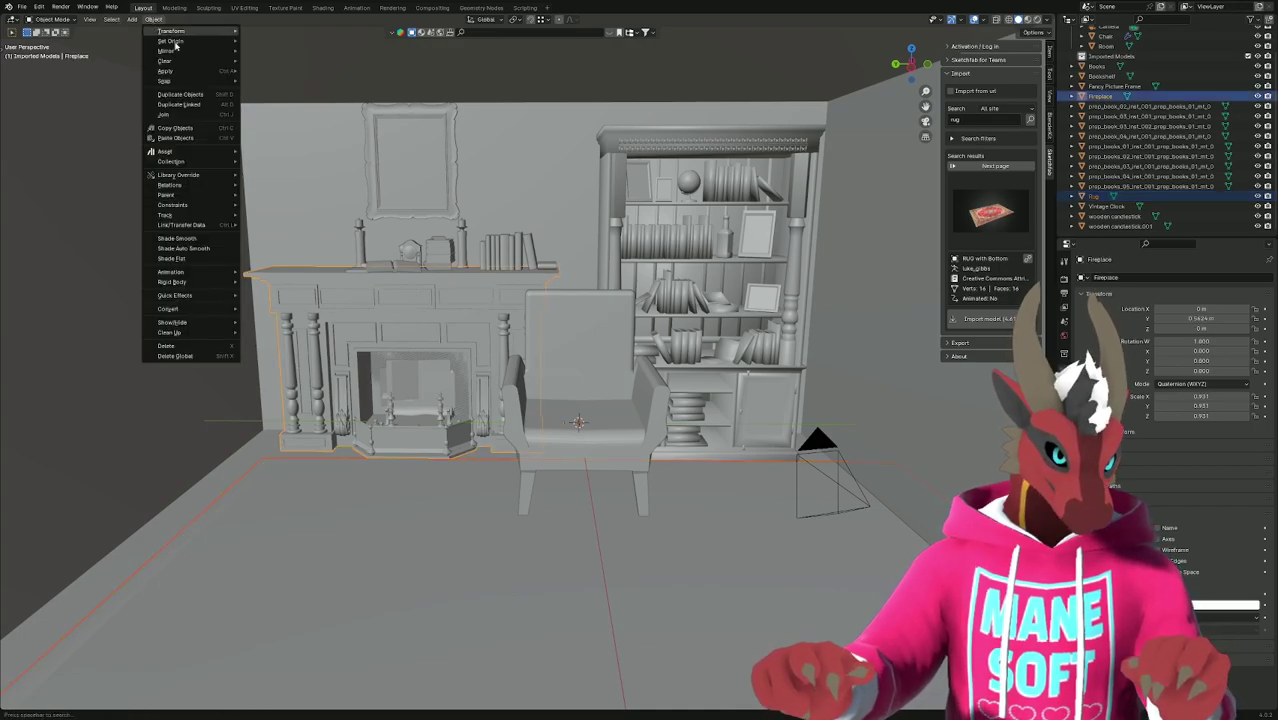
mouse_move(193, 37)
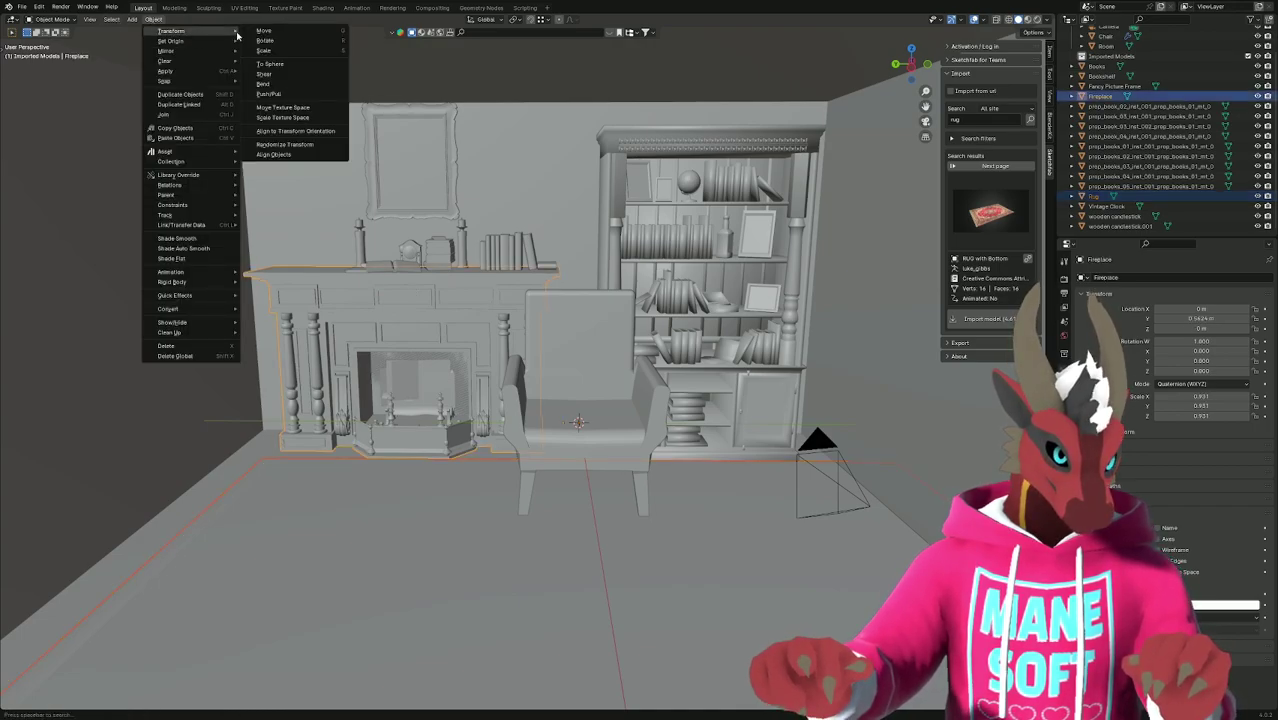
click(292, 156)
click(88, 688)
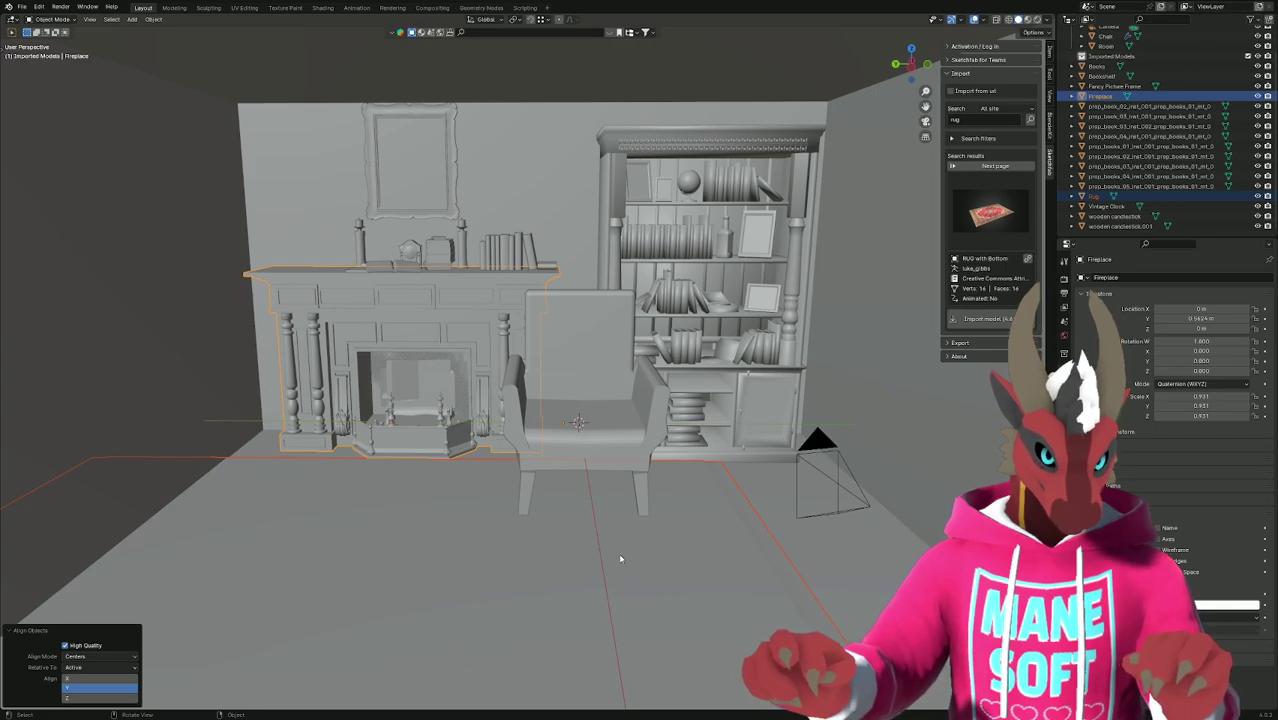
In Edit Mode, move only the rug's mesh about -0.79 m along the X axis, away from the fireplace wall, and deselect it.
click(491, 560)
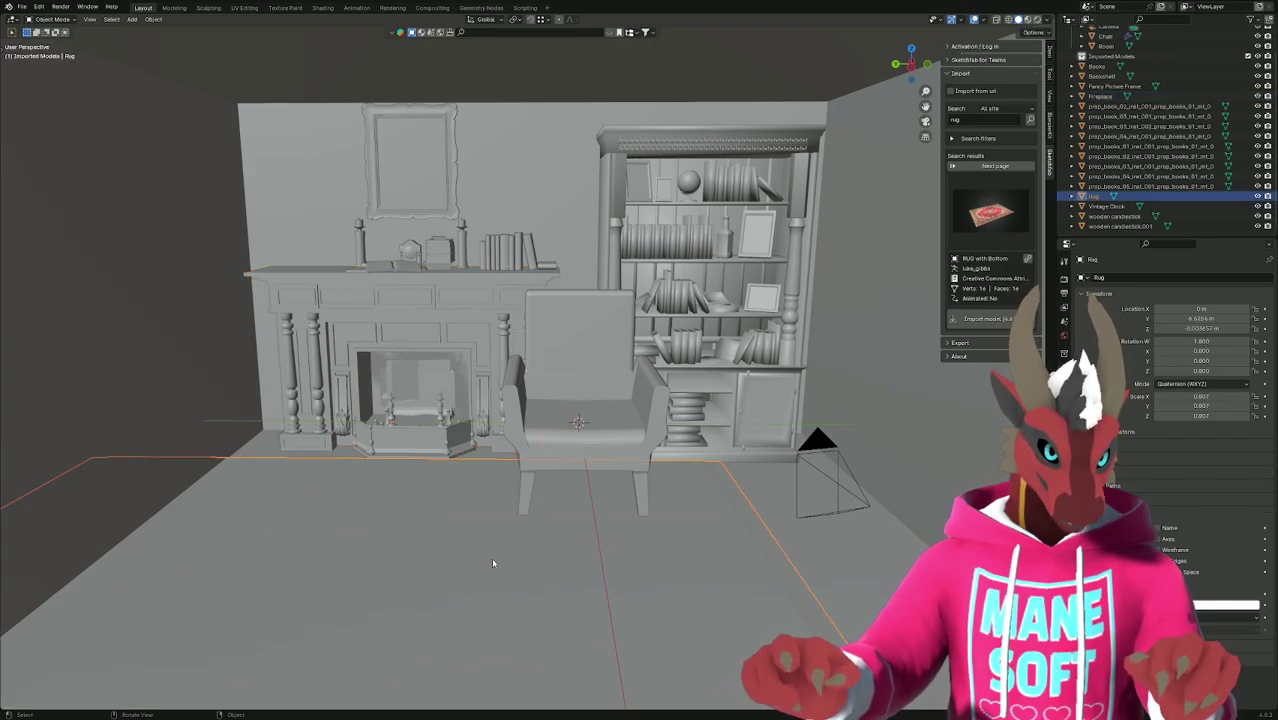
key(Tab)
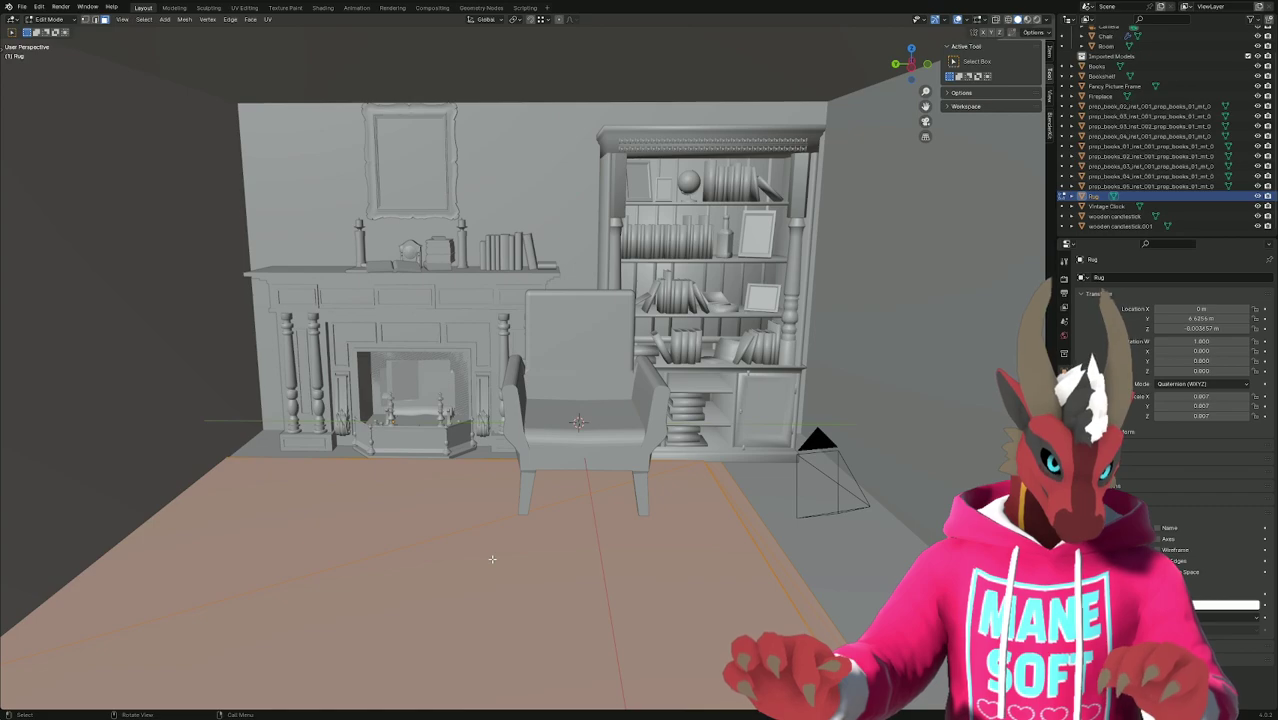
key(g)
key(x)
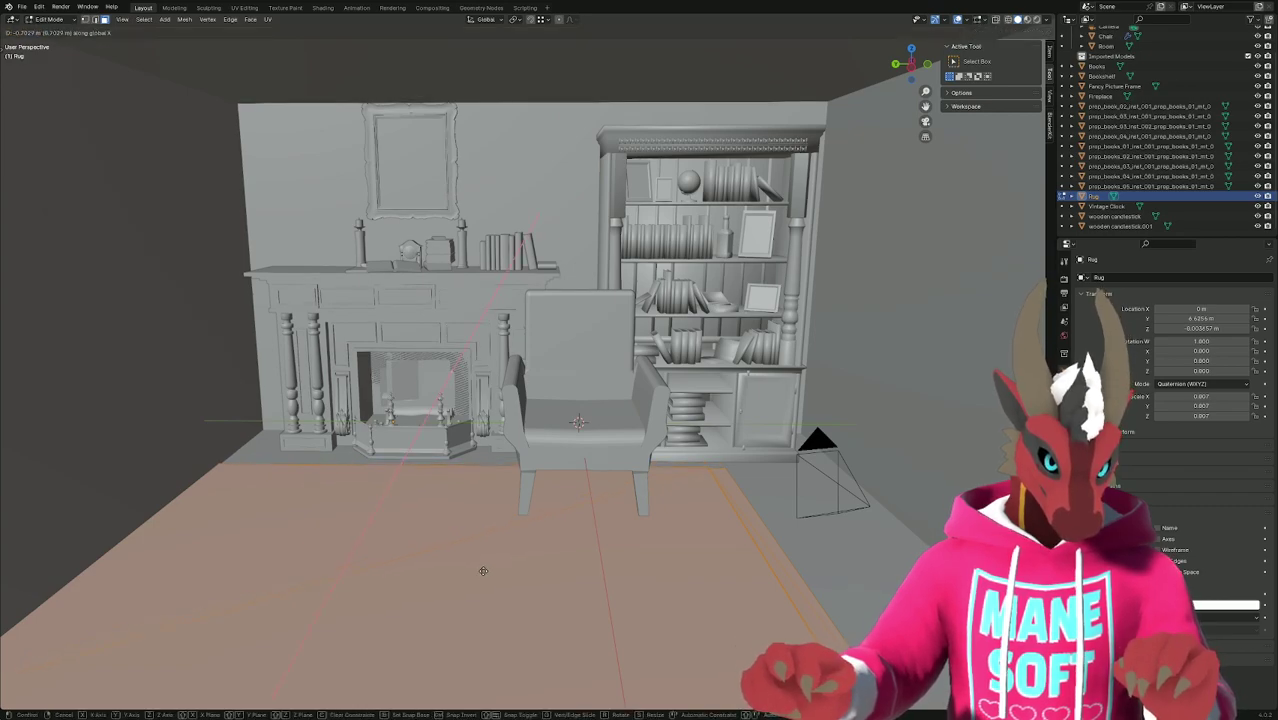
click(694, 563)
scroll(694, 563, down, 3)
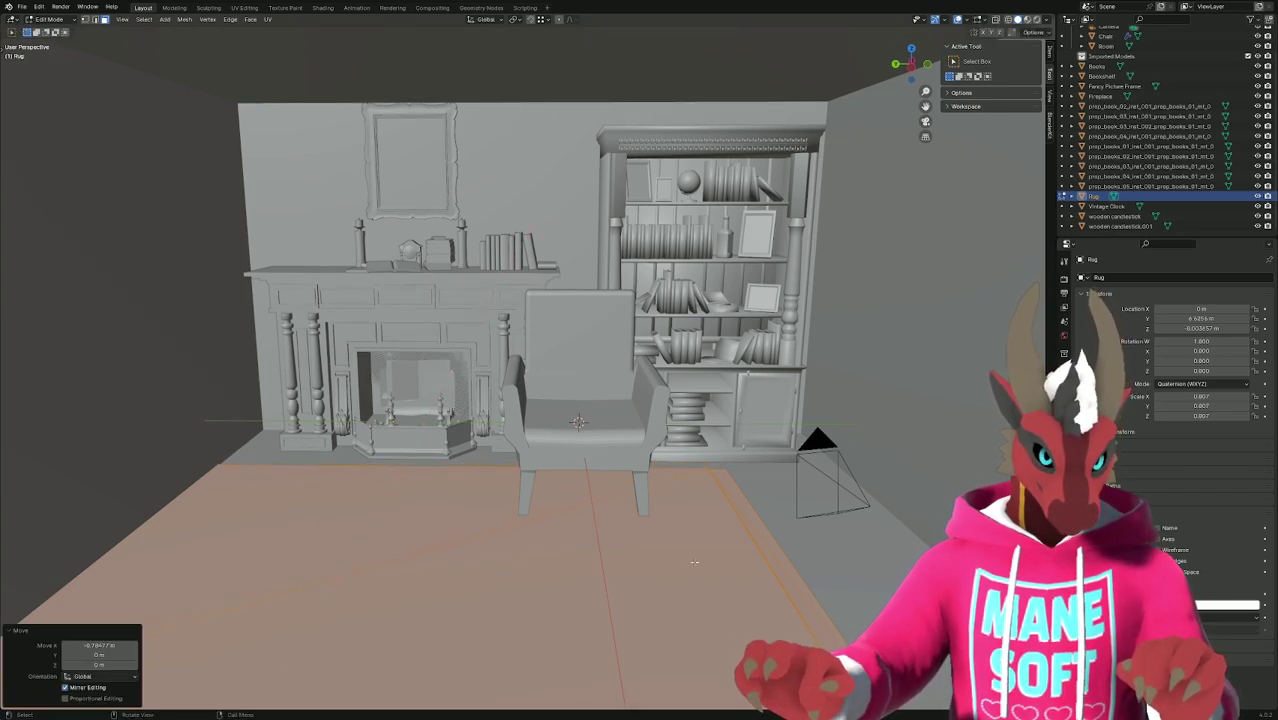
scroll(862, 542, down, 4)
click(862, 542)
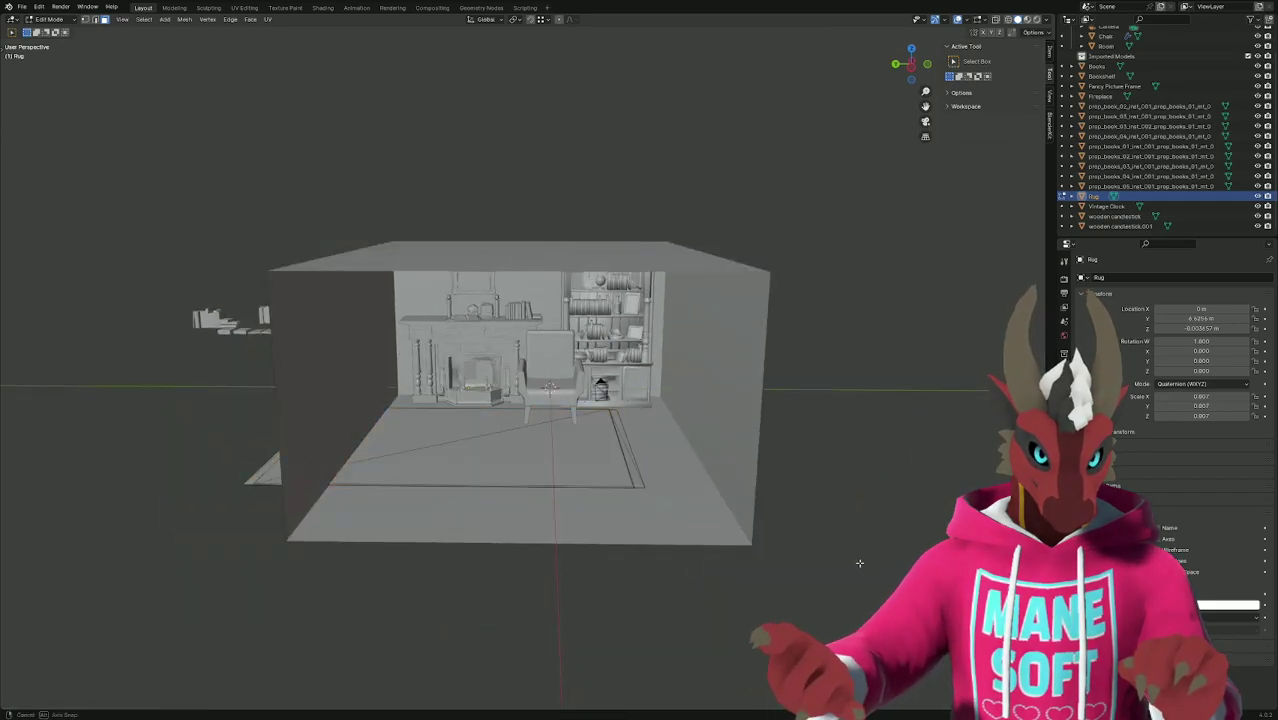
Check the furnished room through the scene camera in Rendered shading.
middle_drag(862, 542, 855, 553)
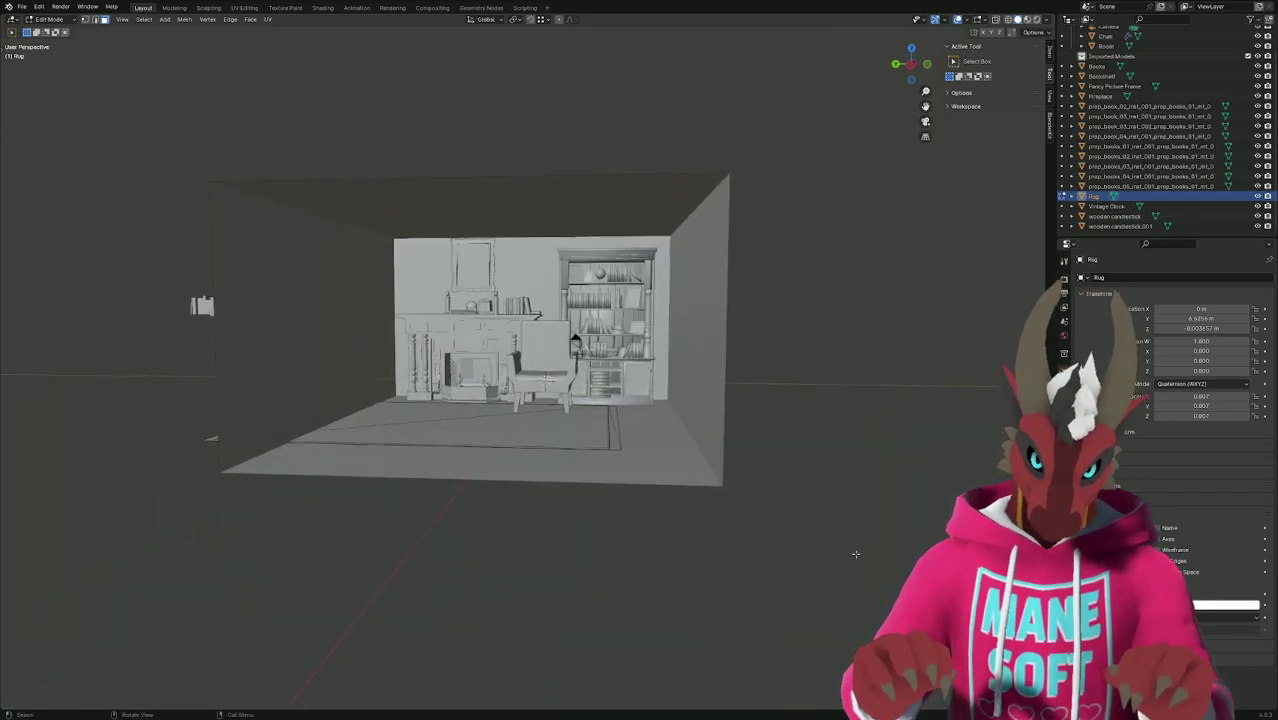
key(KP_0)
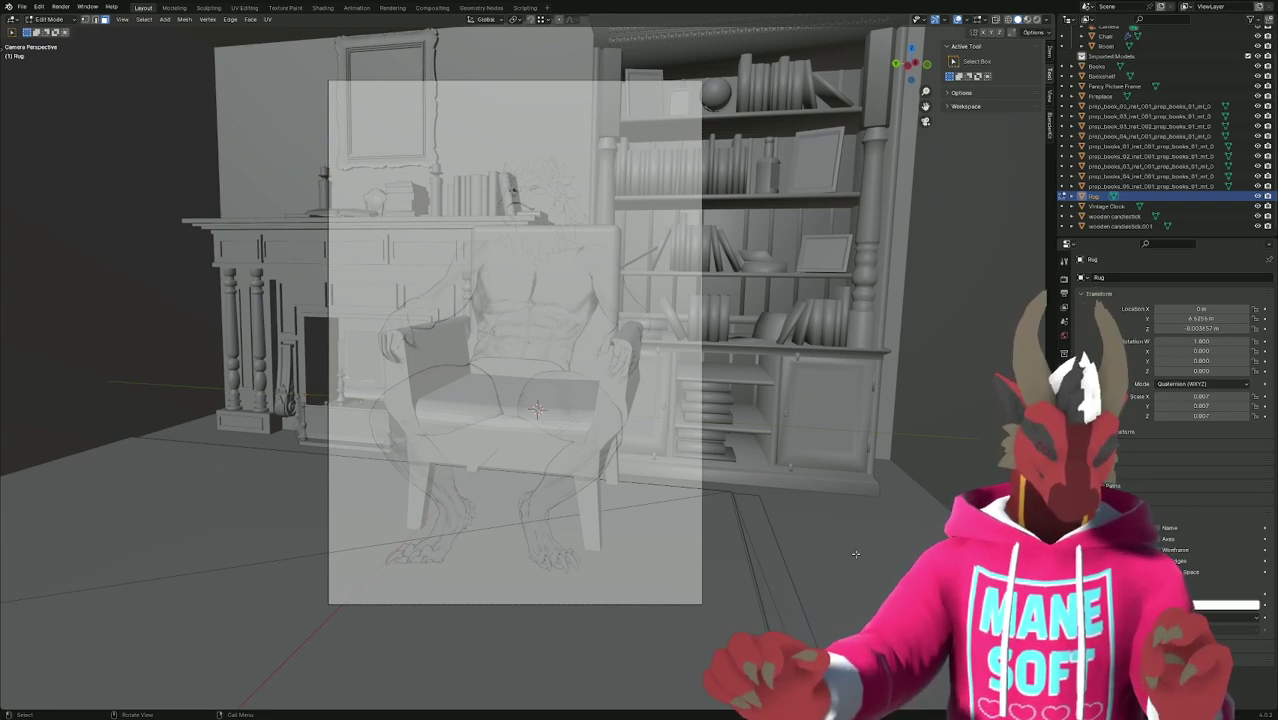
key(z)
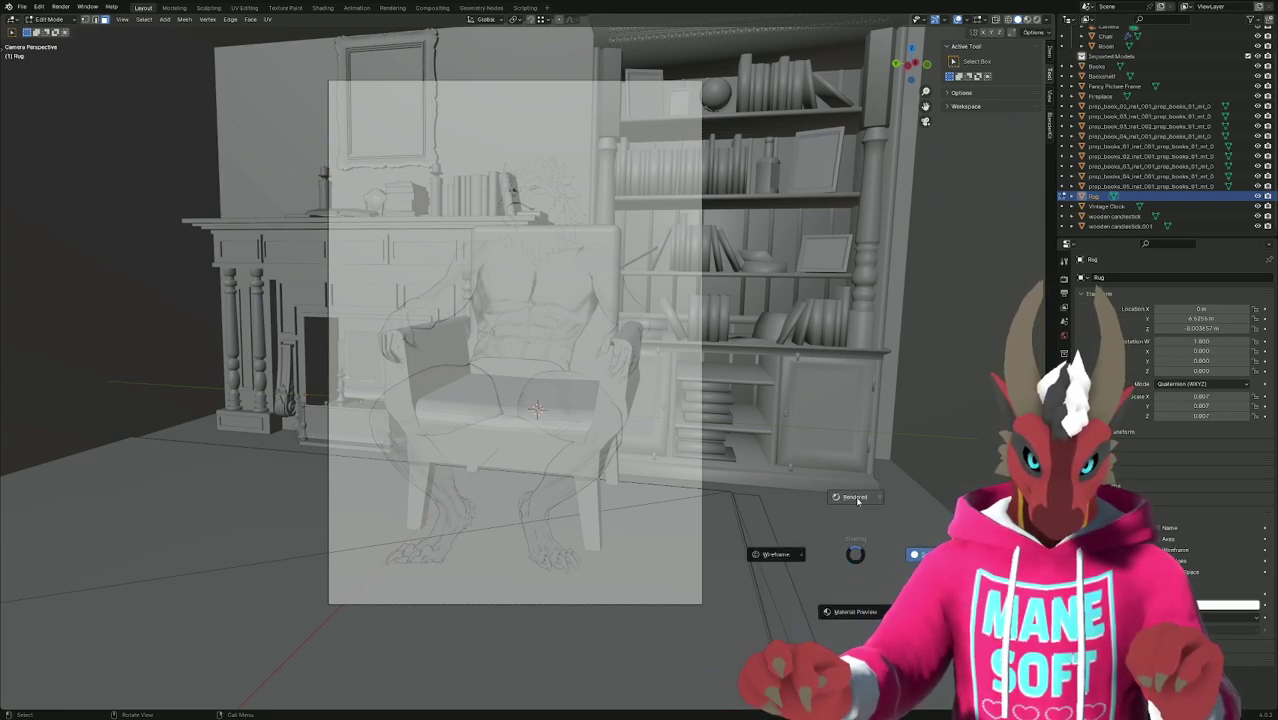
click(923, 496)
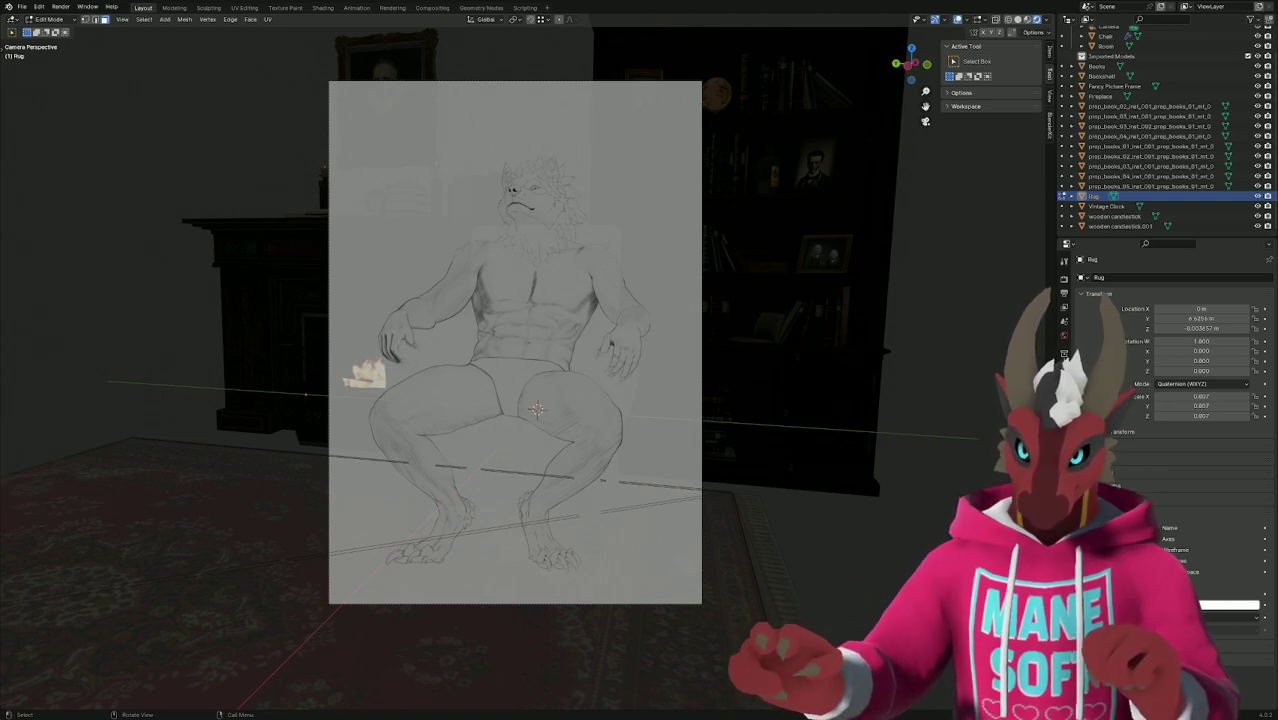
Leave Edit Mode on the rug, select the Camera in the Attempt 3 collection and open its camera data settings.
scroll(1100, 130, up, 3)
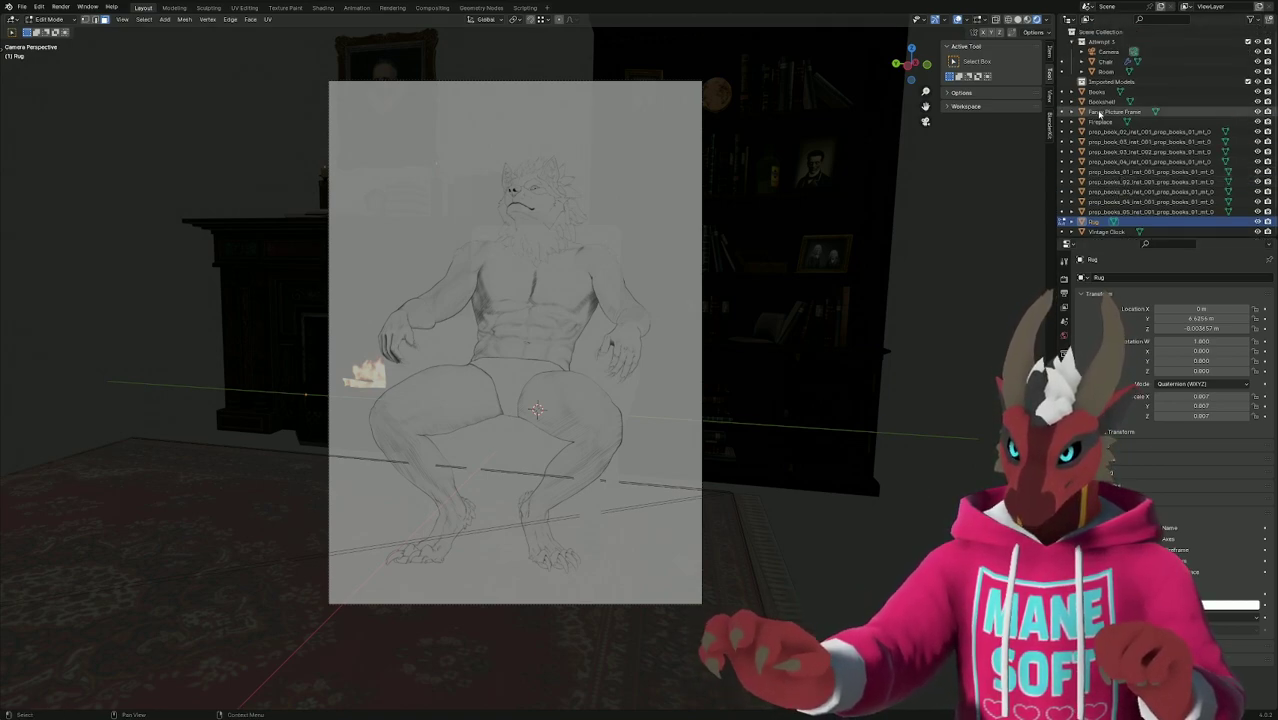
click(1106, 52)
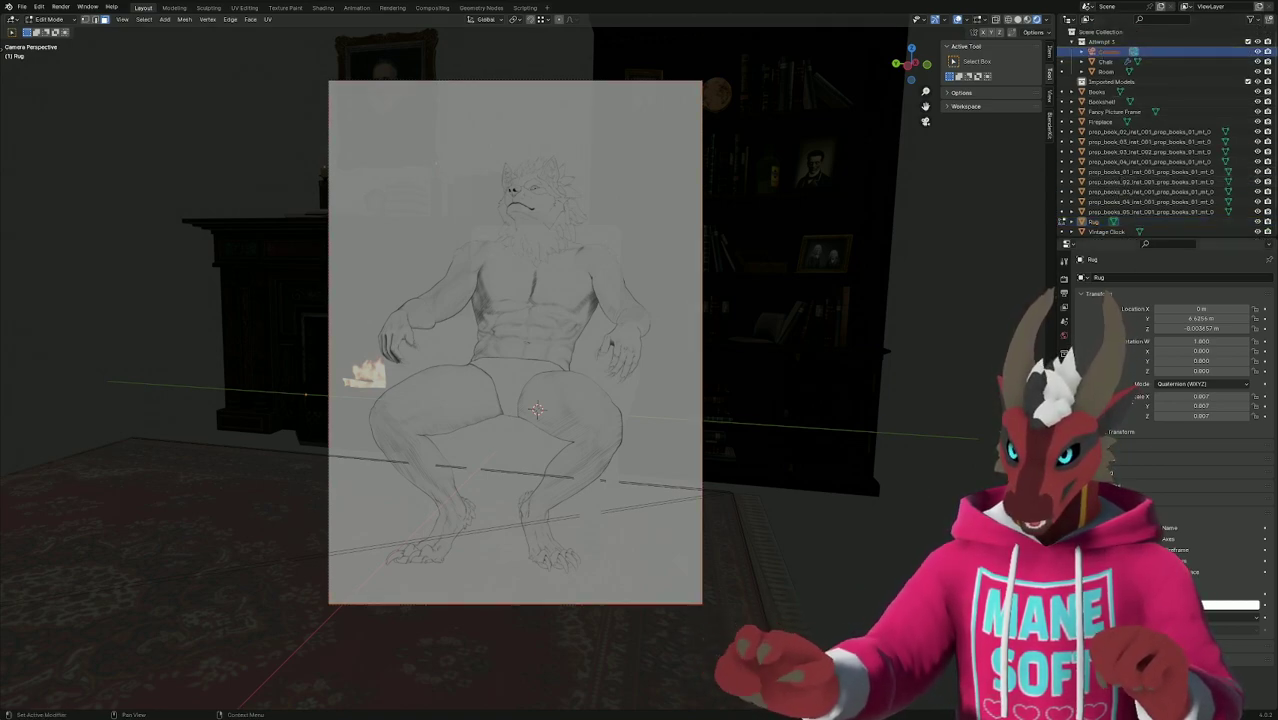
click(1088, 52)
click(1120, 61)
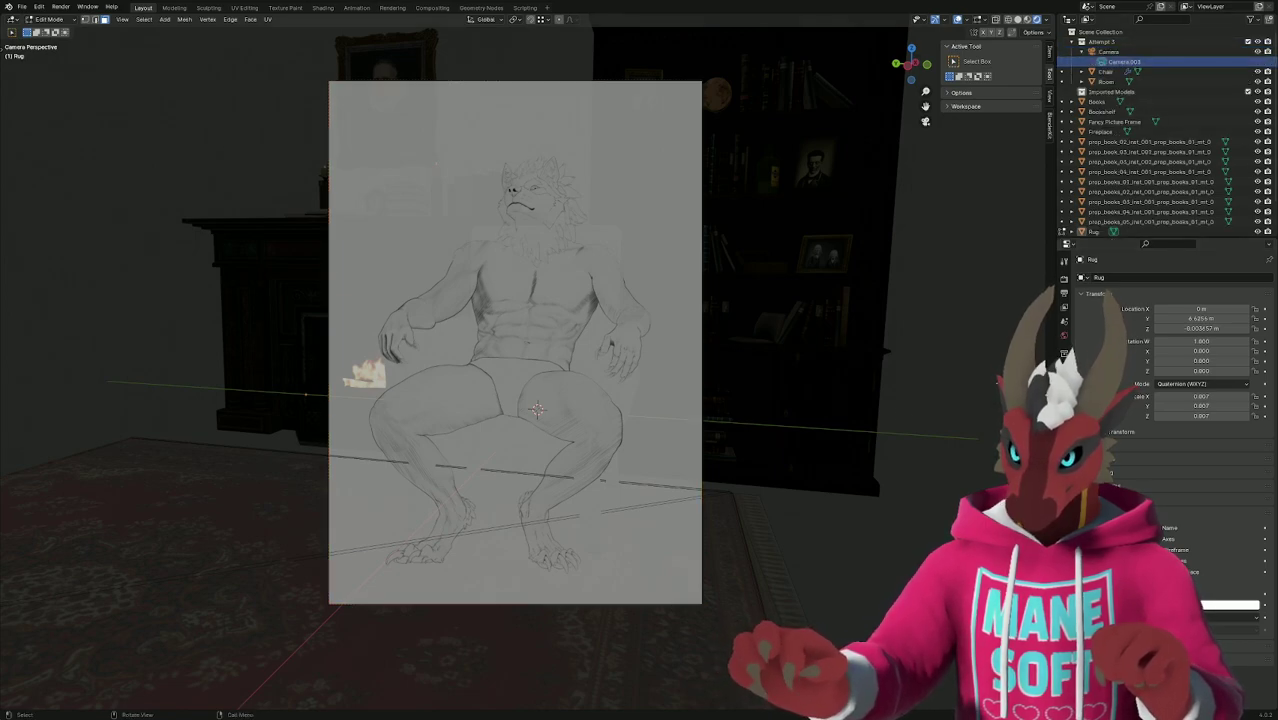
key(Tab)
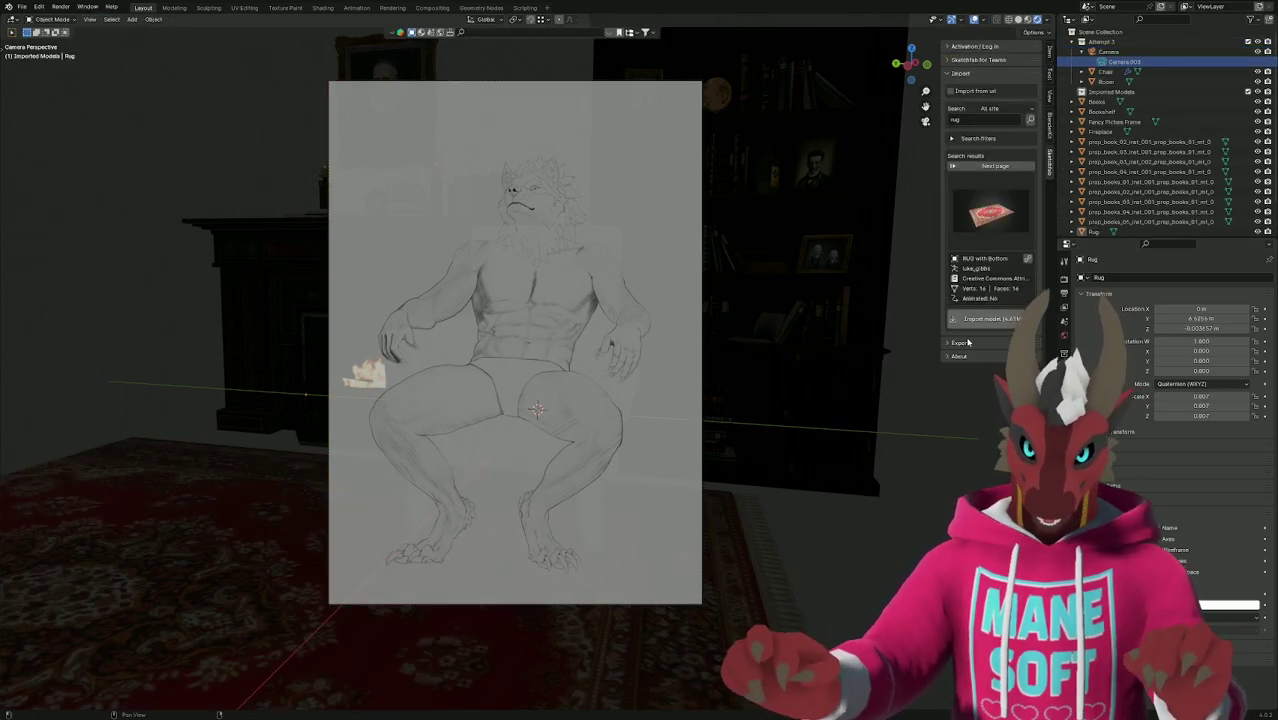
click(1099, 52)
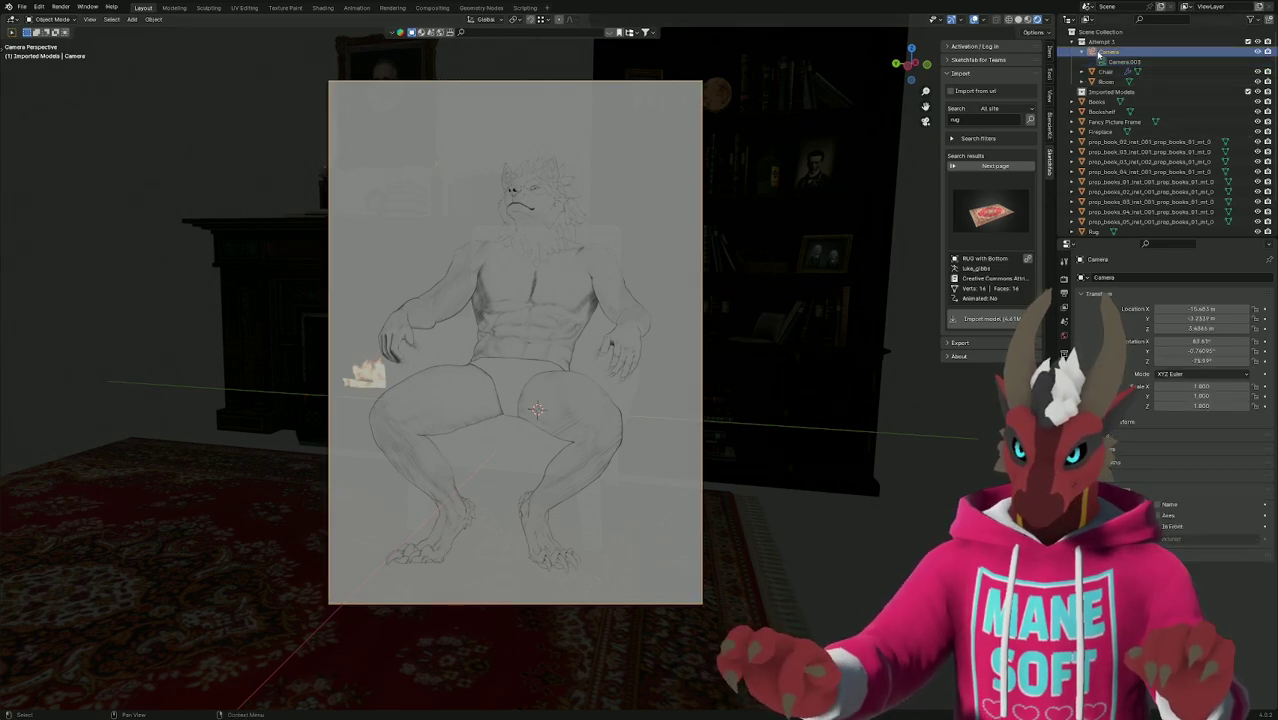
click(1083, 52)
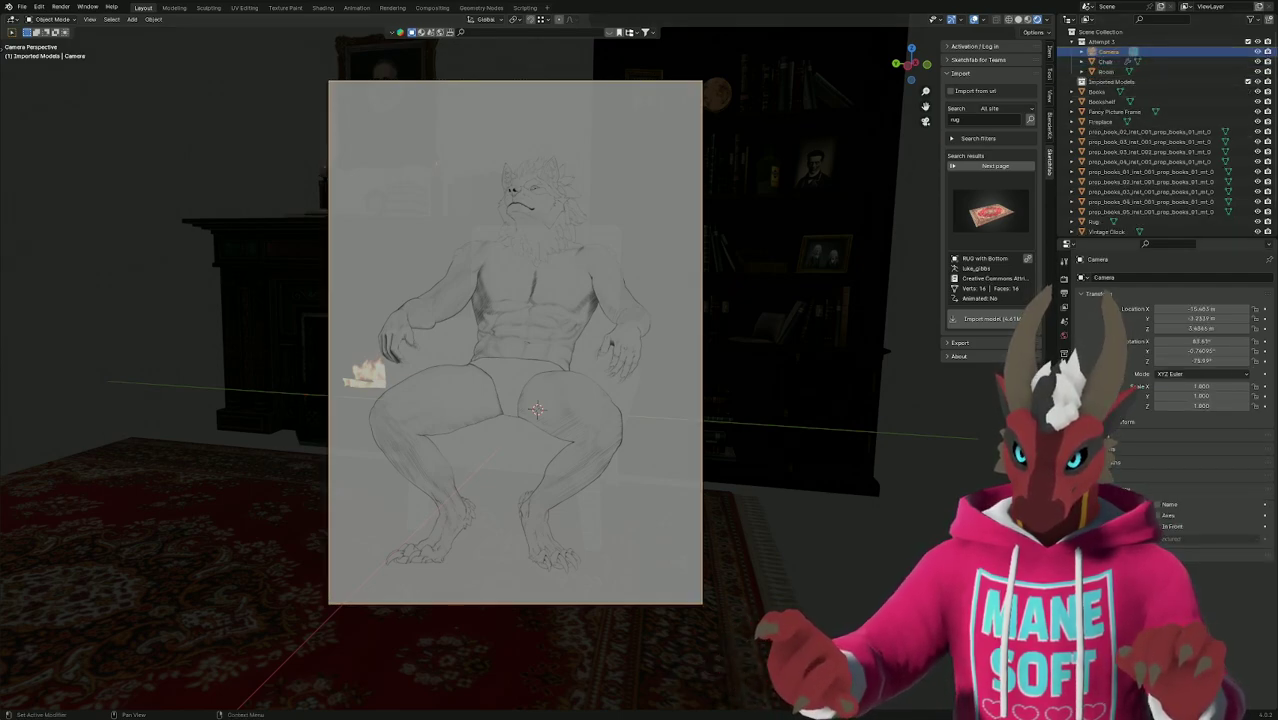
click(1064, 353)
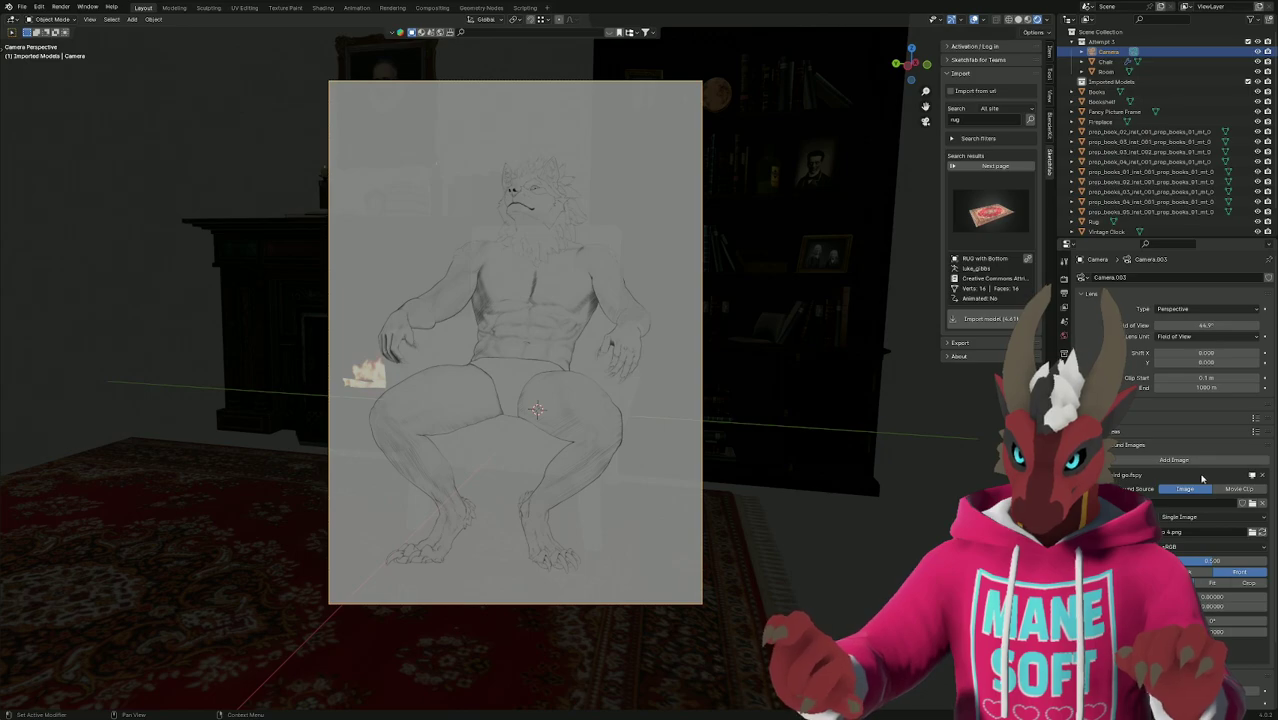
Hide the camera's background image so the rendered room can be viewed without the character sketch.
click(1110, 444)
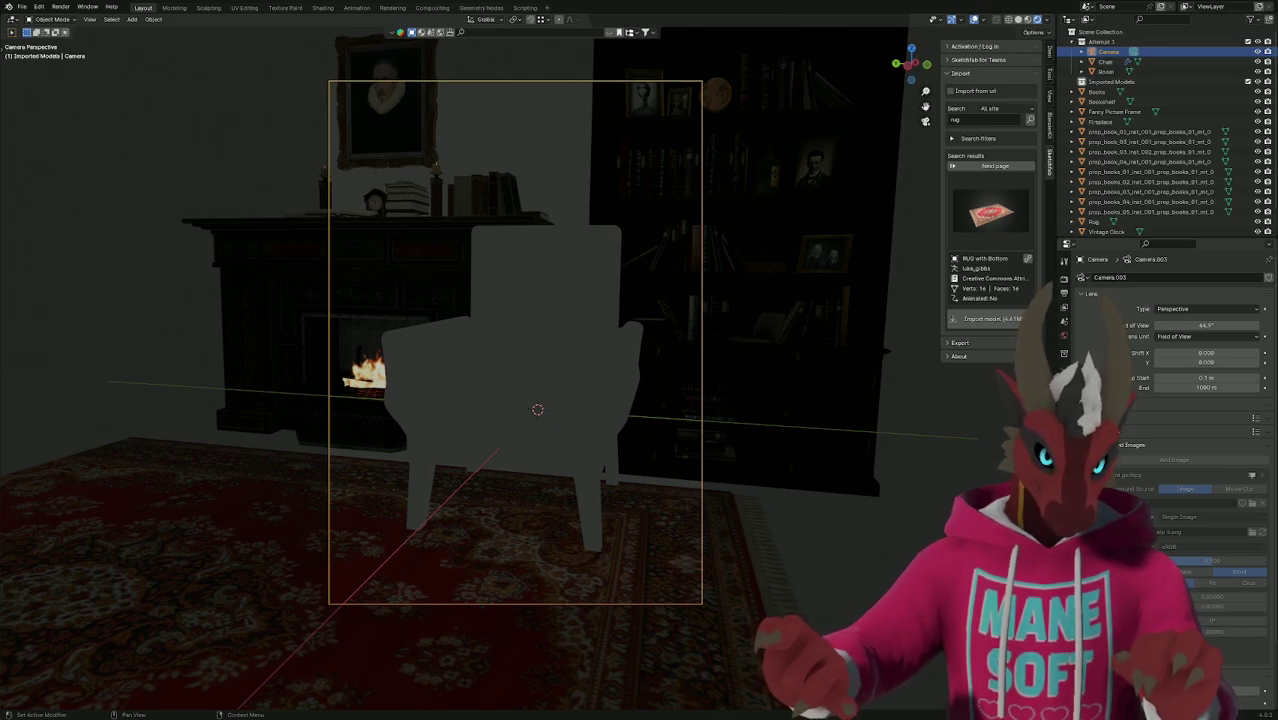
click(1110, 444)
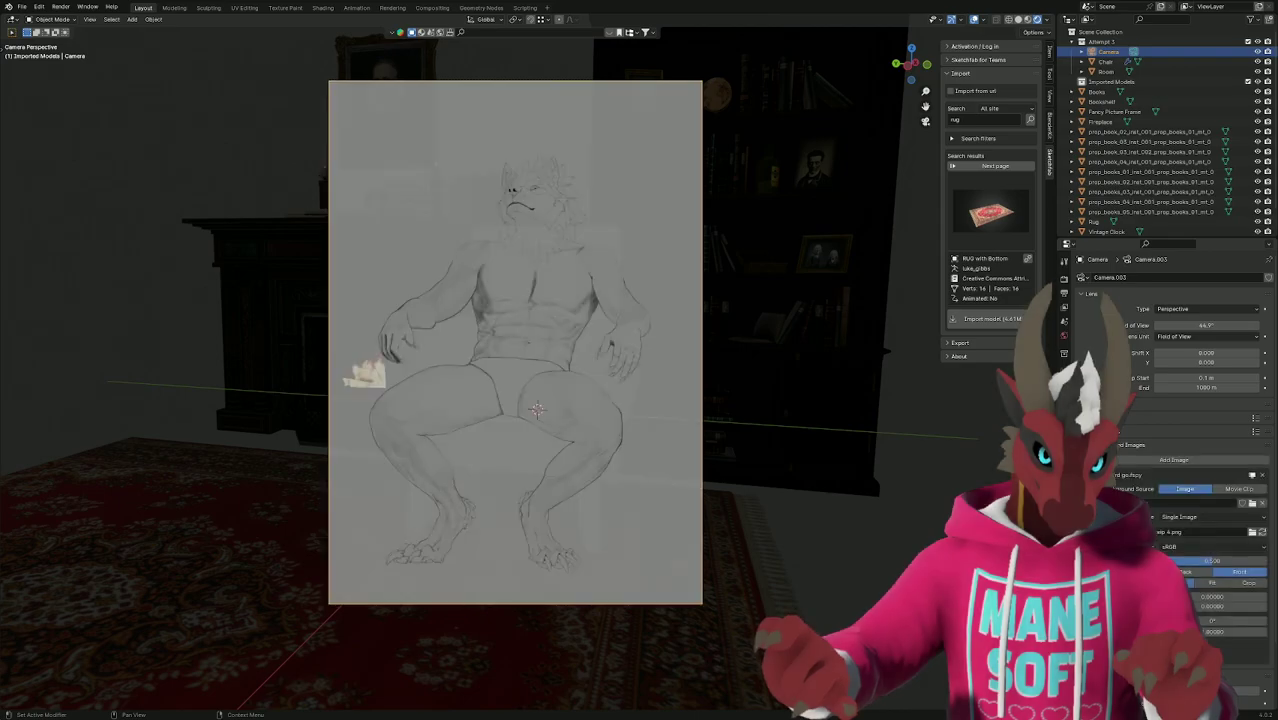
click(1117, 444)
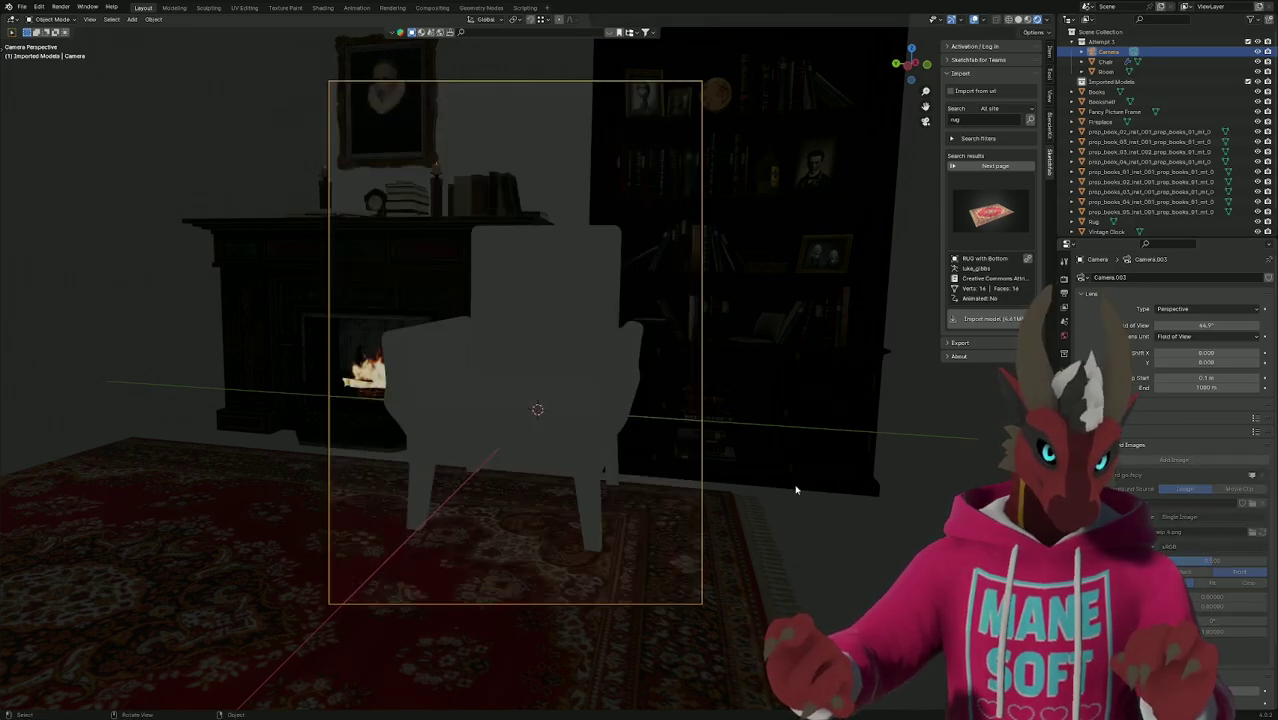
Return the viewport to Solid shading and show the camera's background sketch again.
key(z)
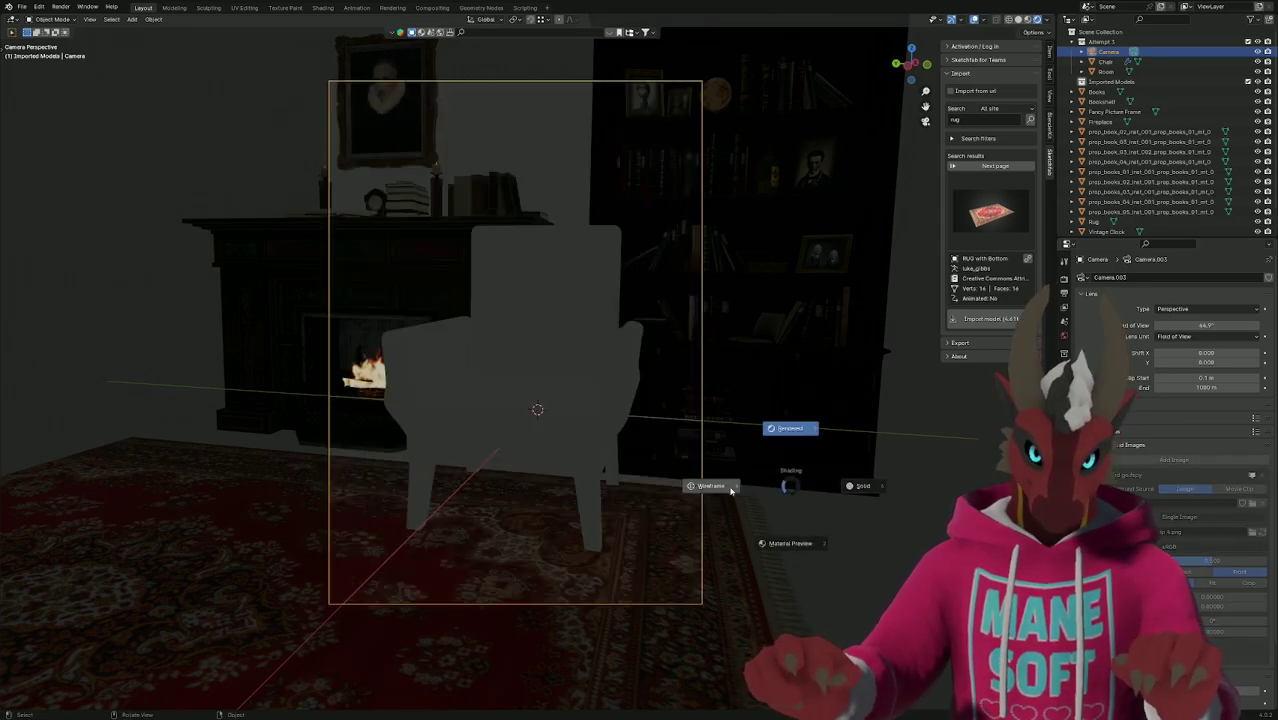
click(871, 488)
scroll(833, 503, down, 4)
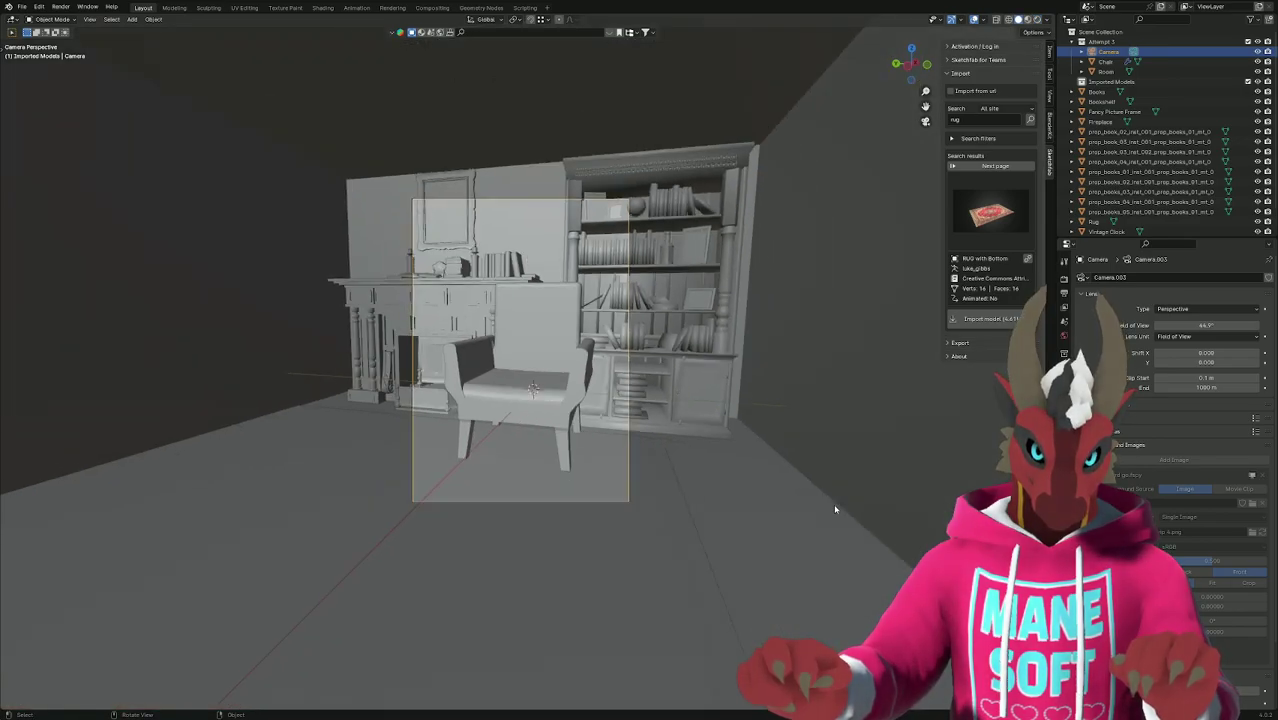
scroll(833, 503, up, 4)
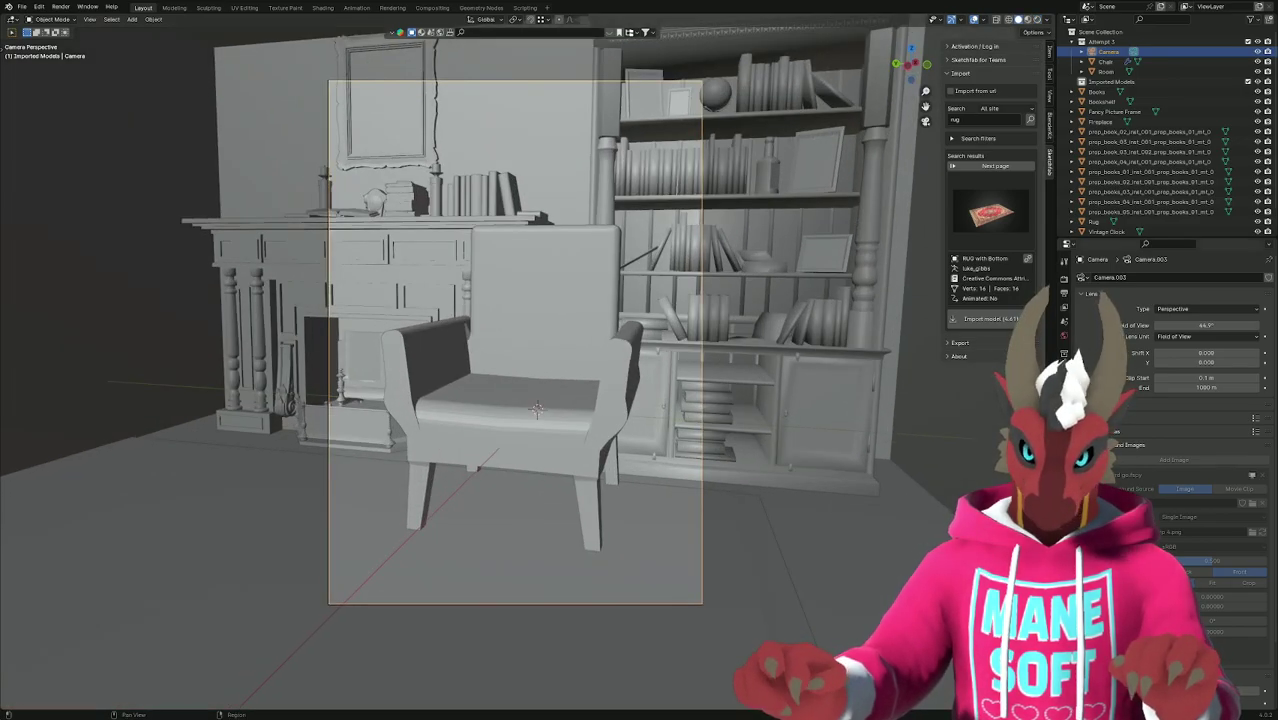
key(KP_0)
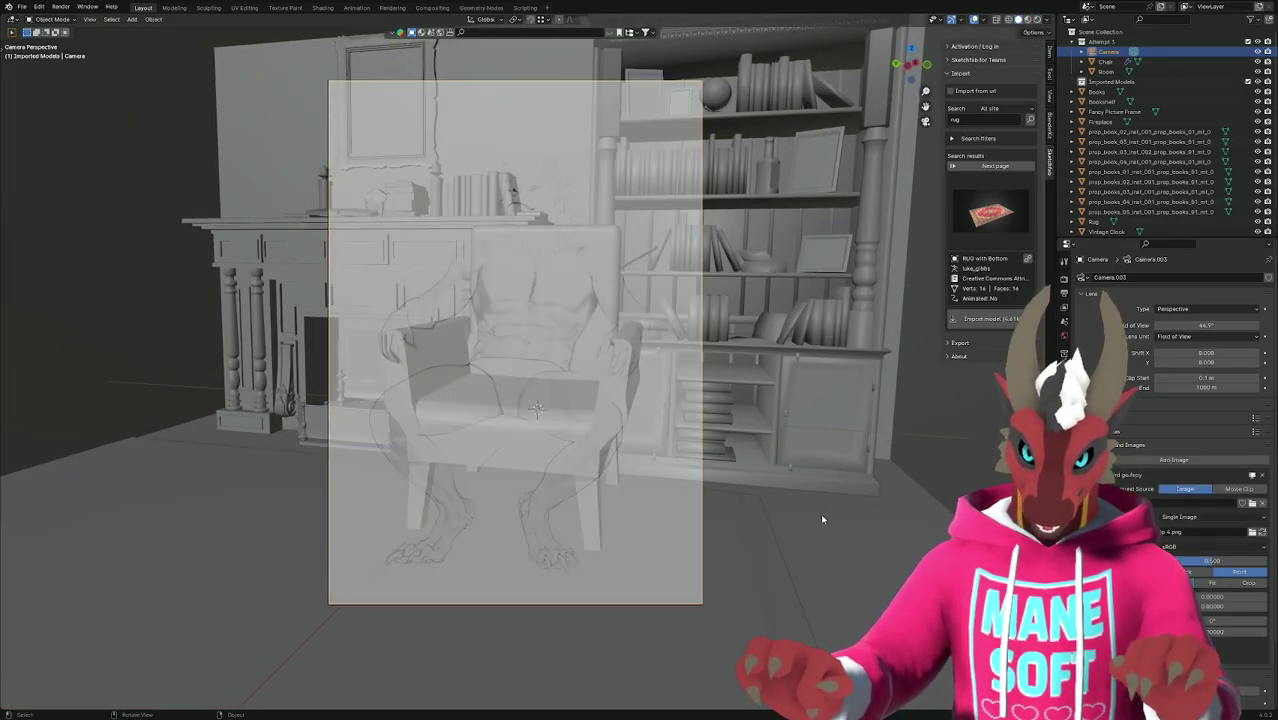
Leave the camera view and search the BlenderKit materials for "drywall".
middle_drag(818, 516, 745, 510)
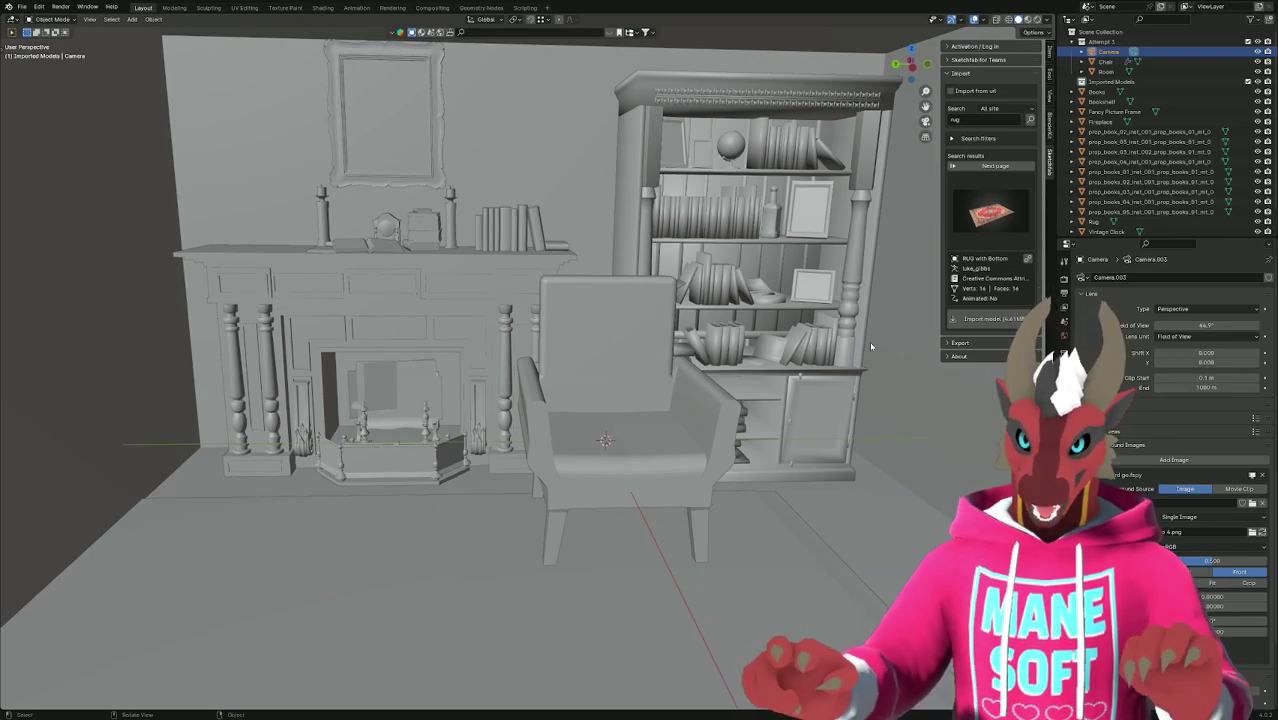
click(969, 120)
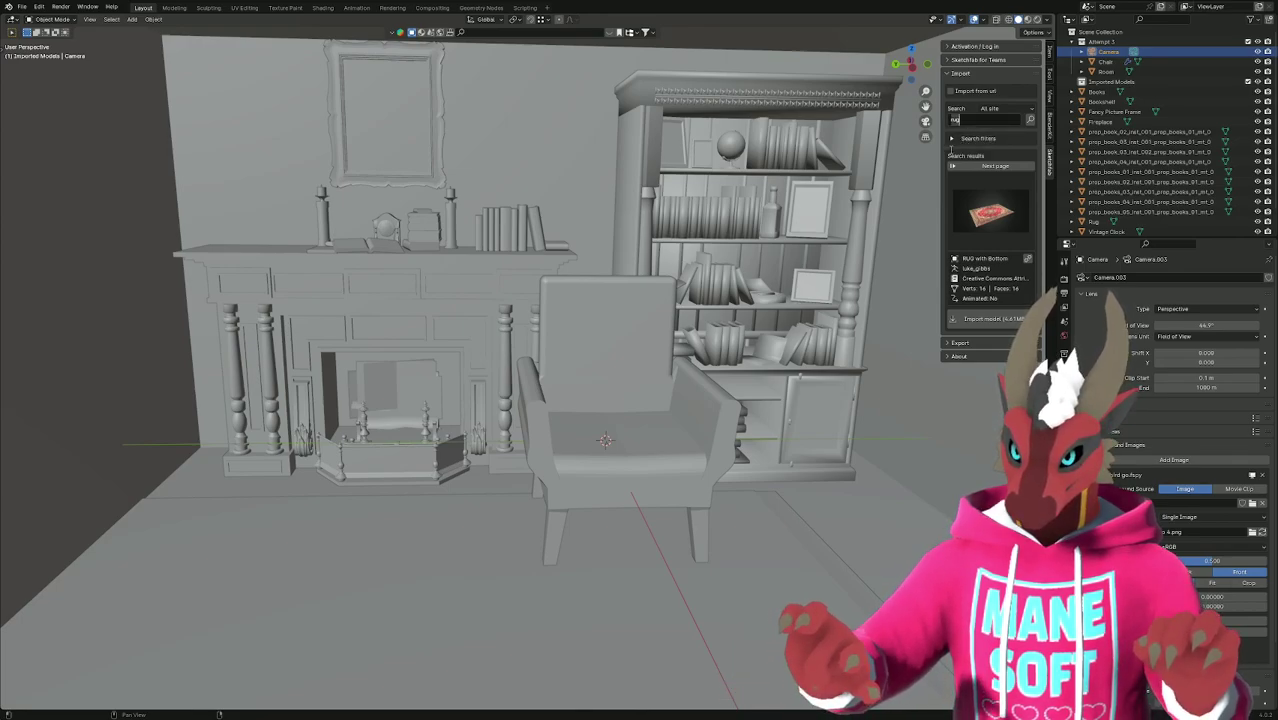
click(1050, 129)
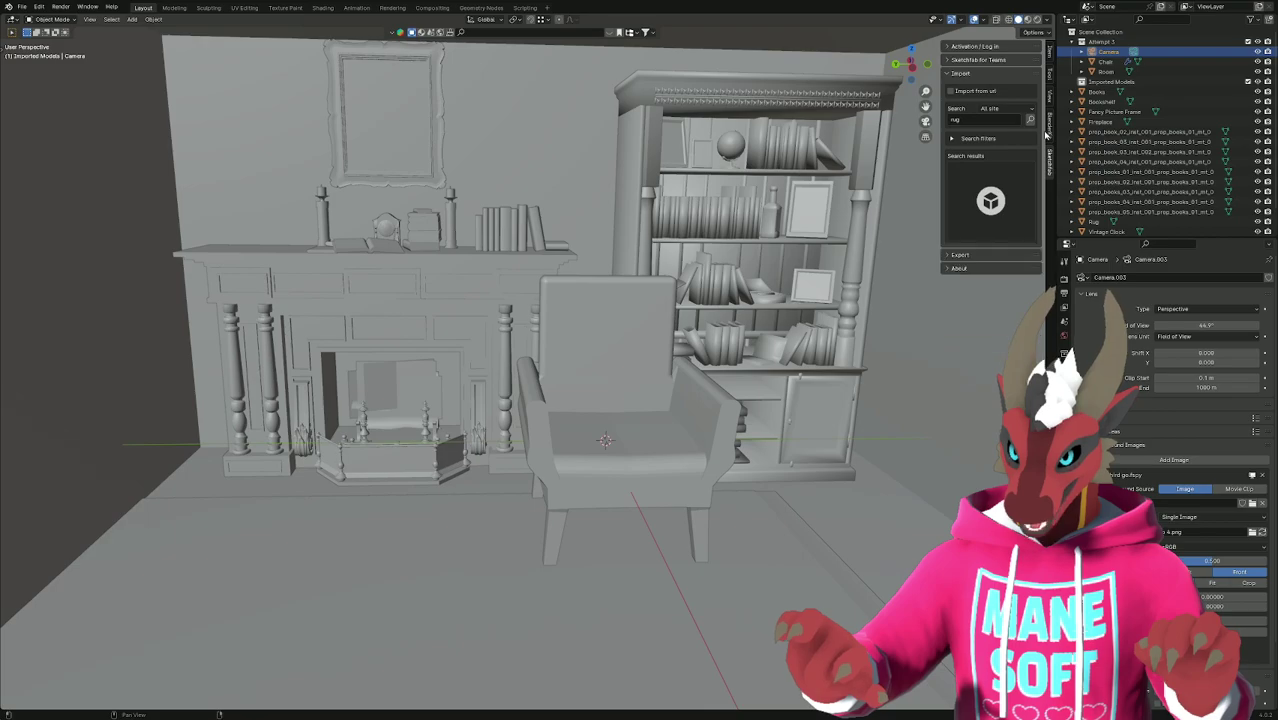
click(986, 100)
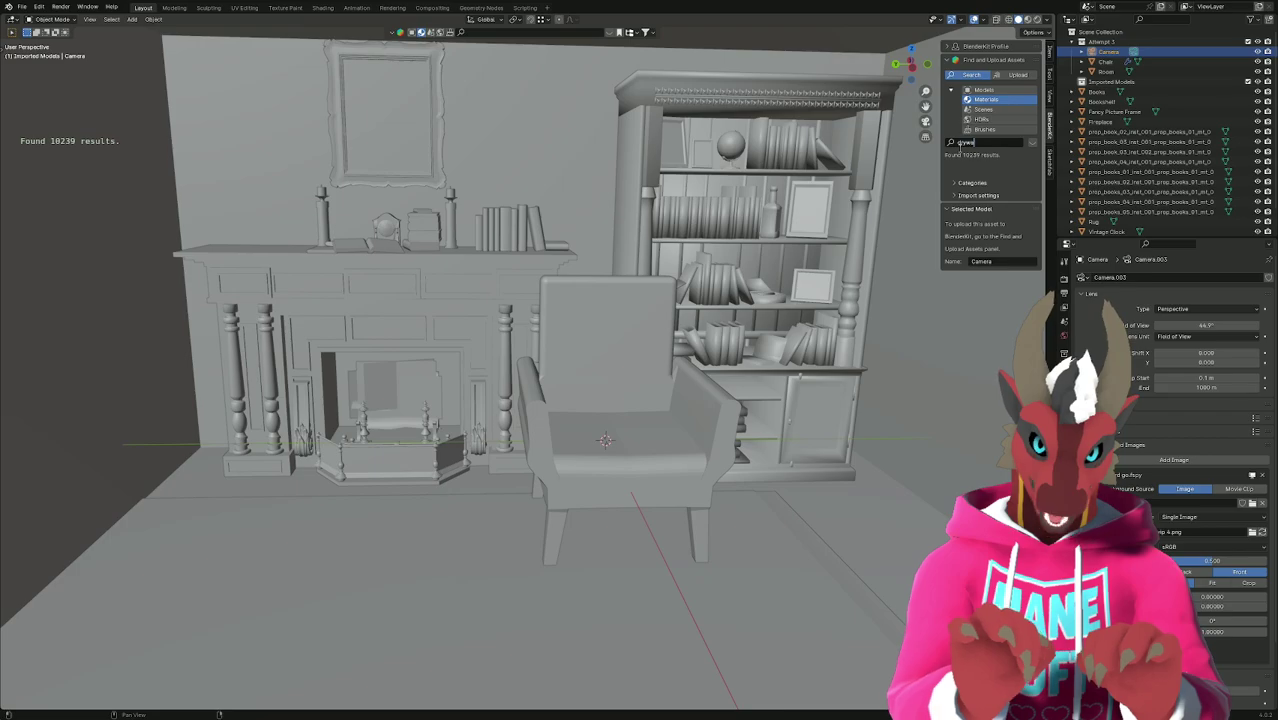
key(Return)
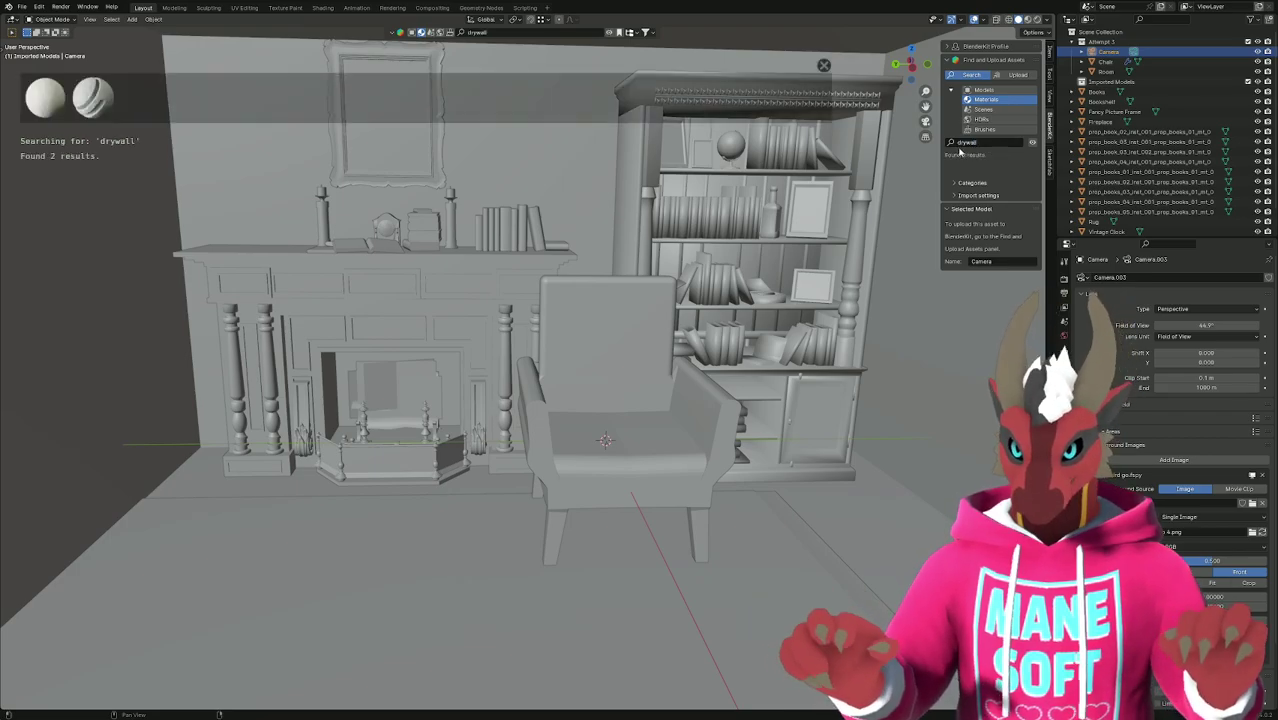
Apply the Procedural Drywall material from the search results to the Room object.
mouse_move(57, 103)
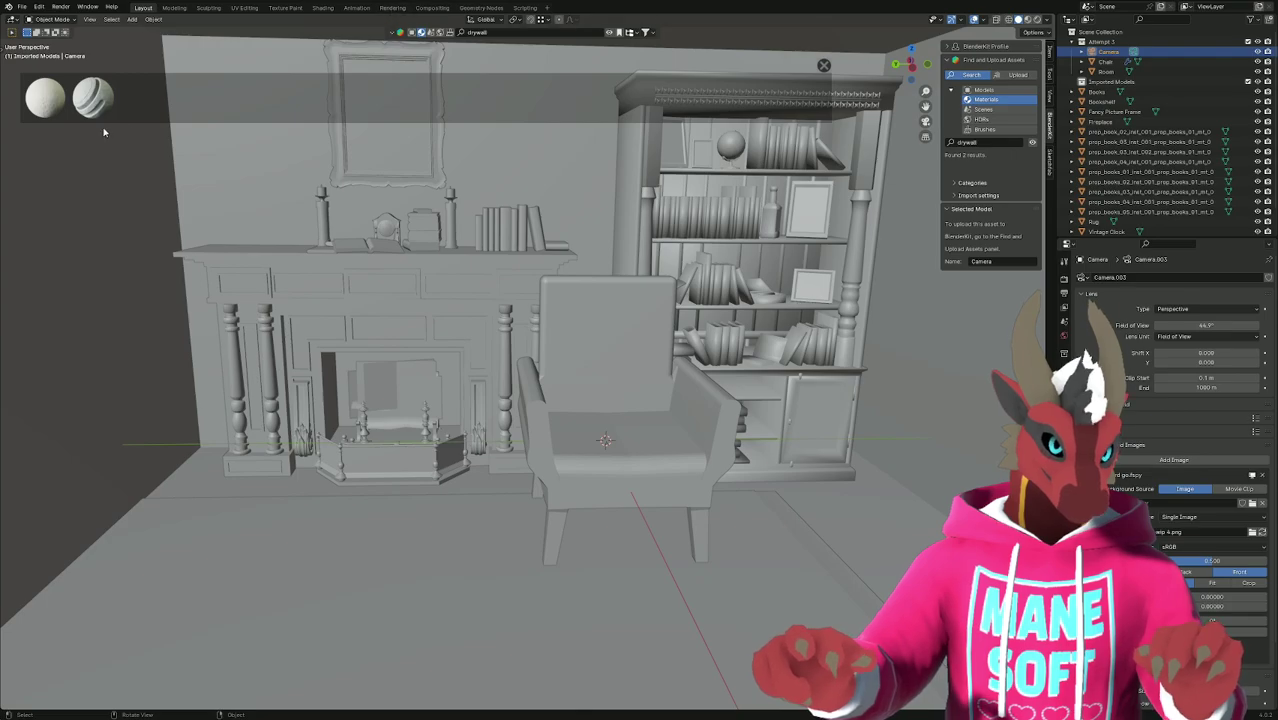
click(46, 102)
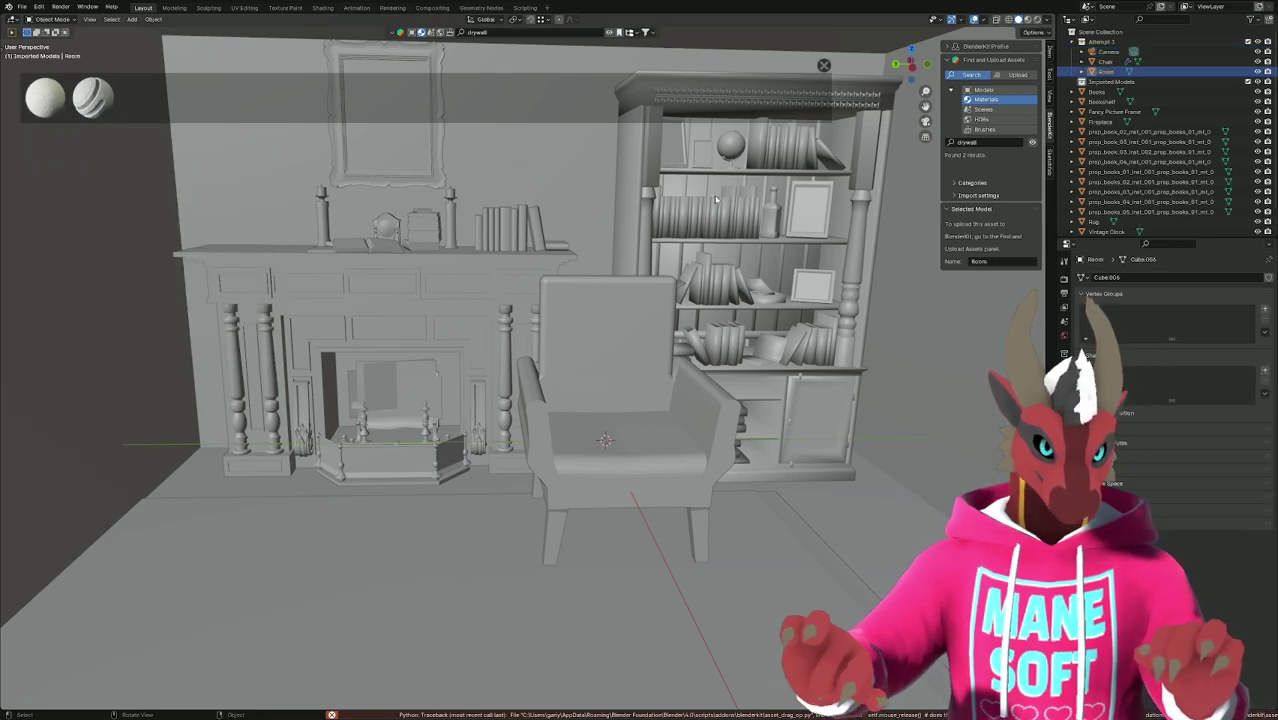
click(1104, 72)
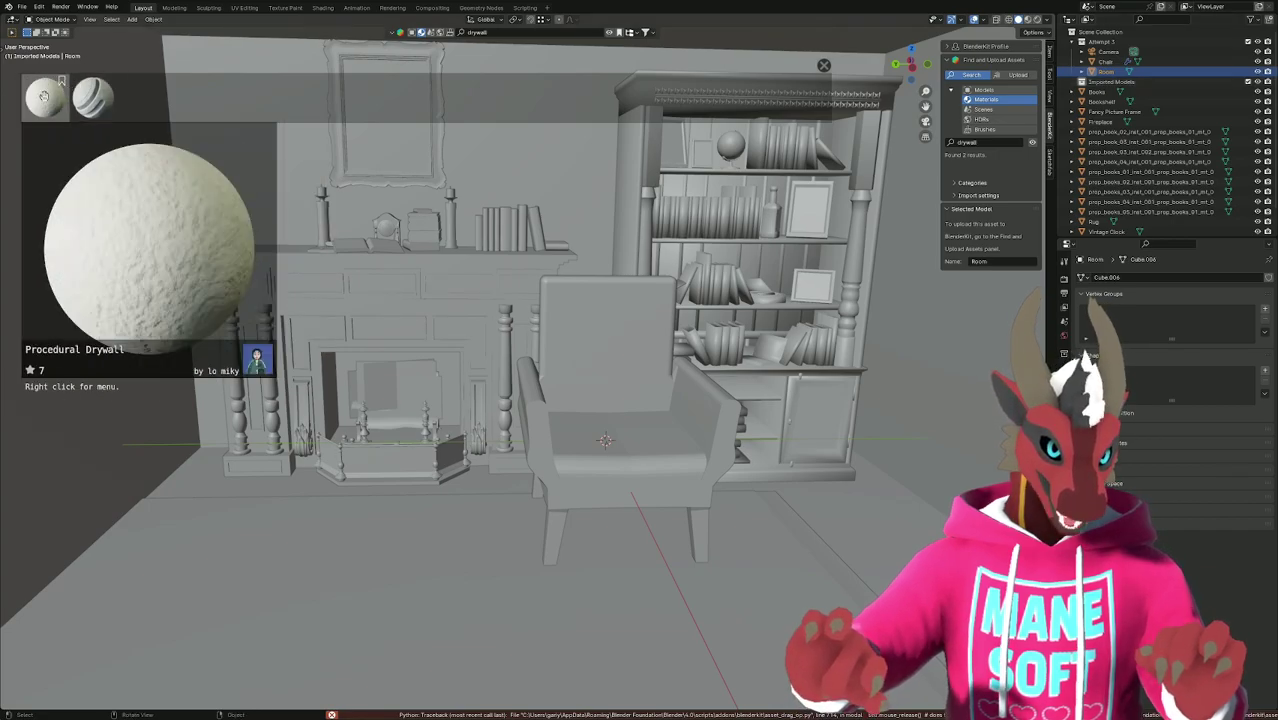
click(43, 96)
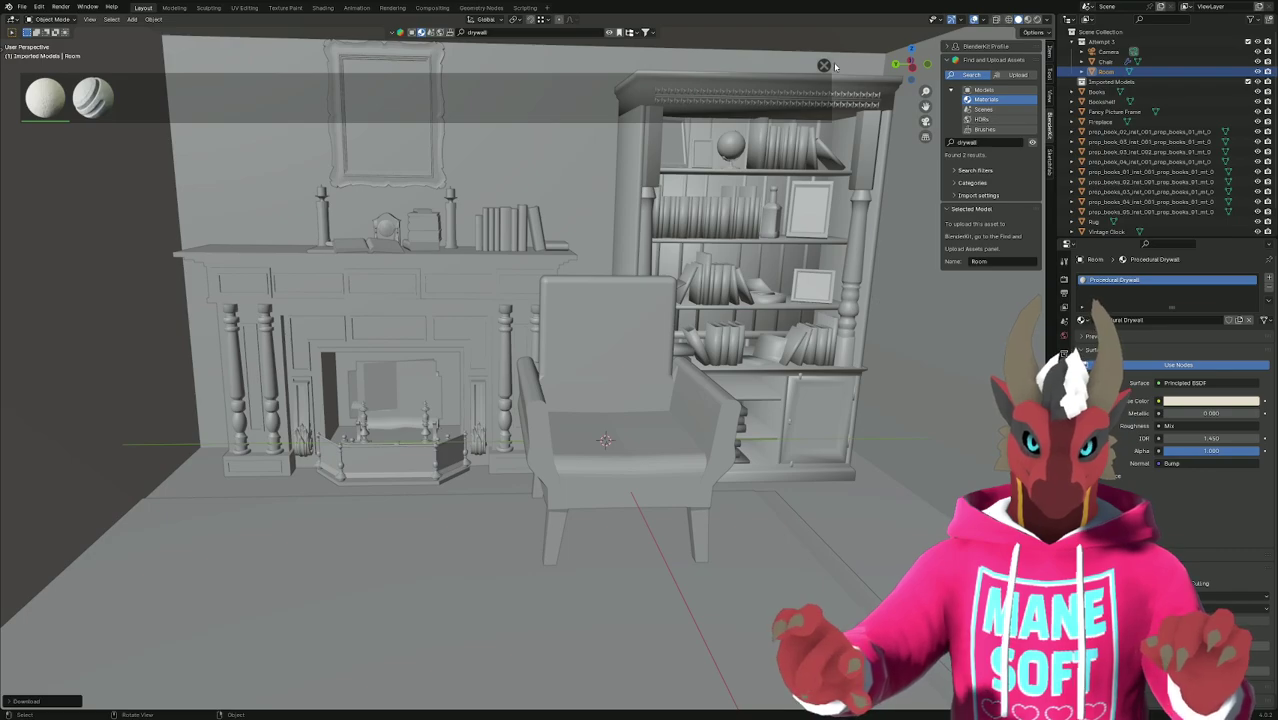
Examine the drywall material on the walls around the fireplace and bookshelf in rendered shading, and return to solid shading.
key(z)
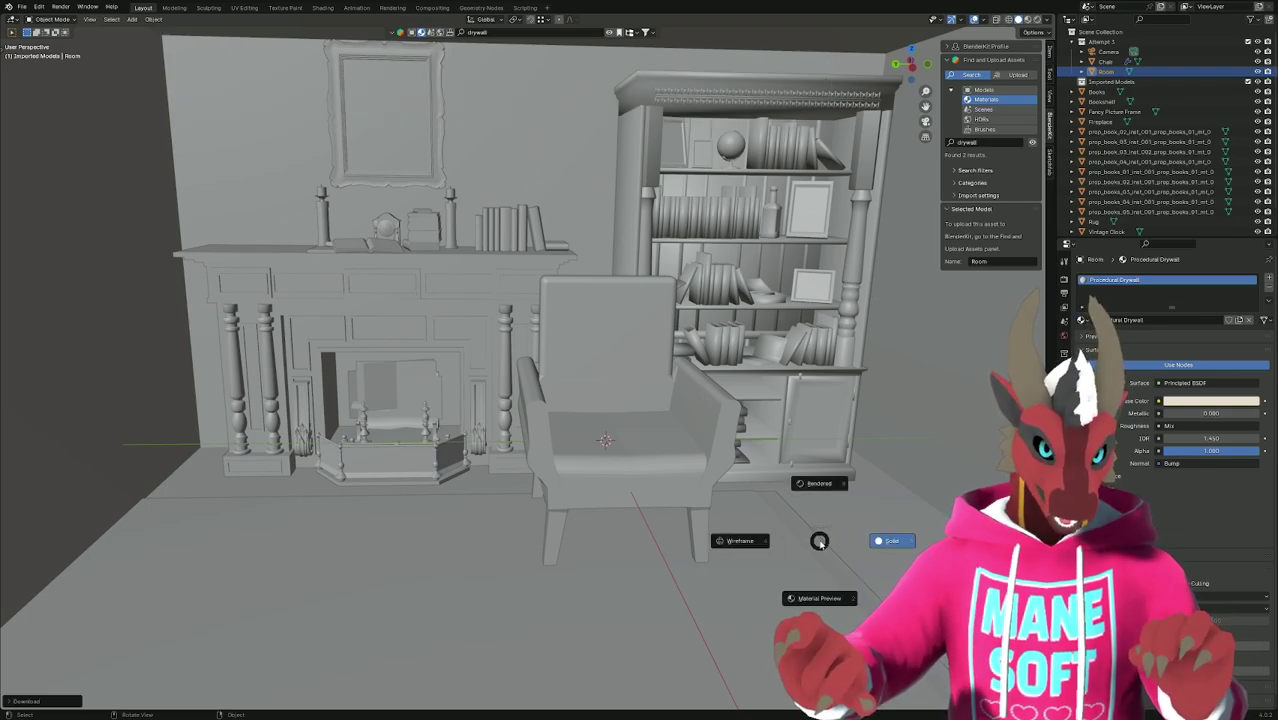
click(815, 486)
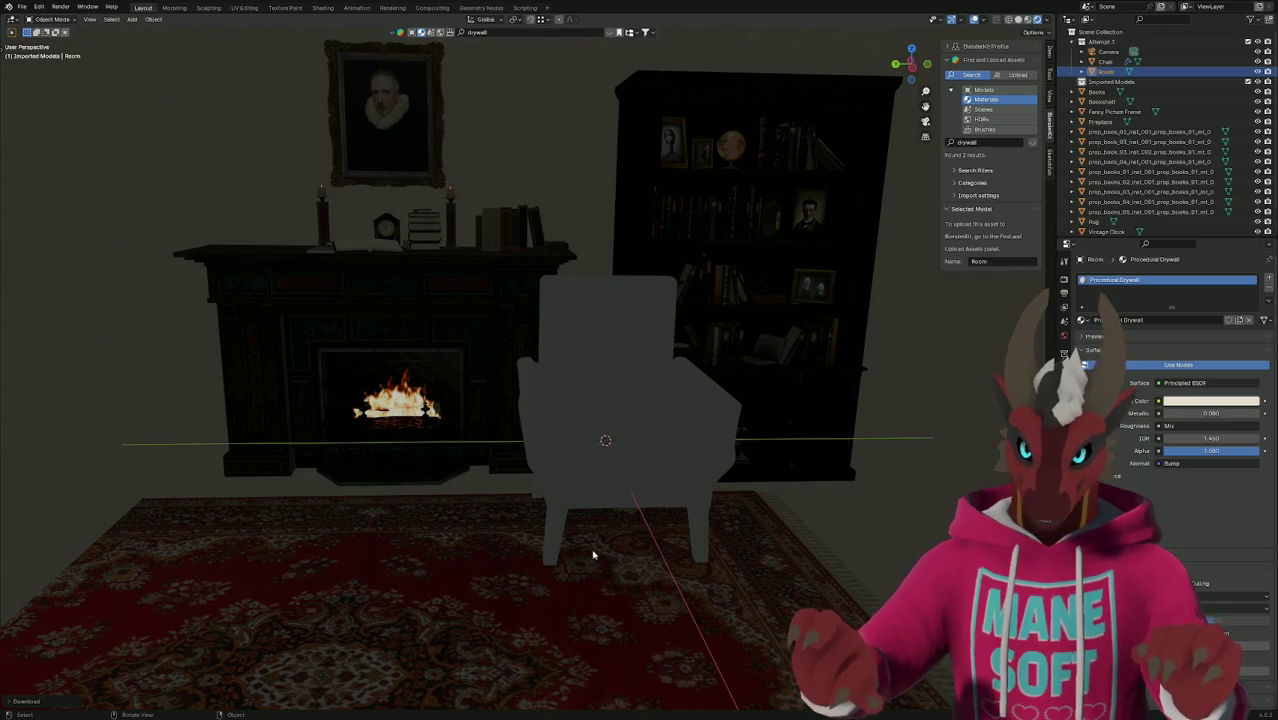
key(g)
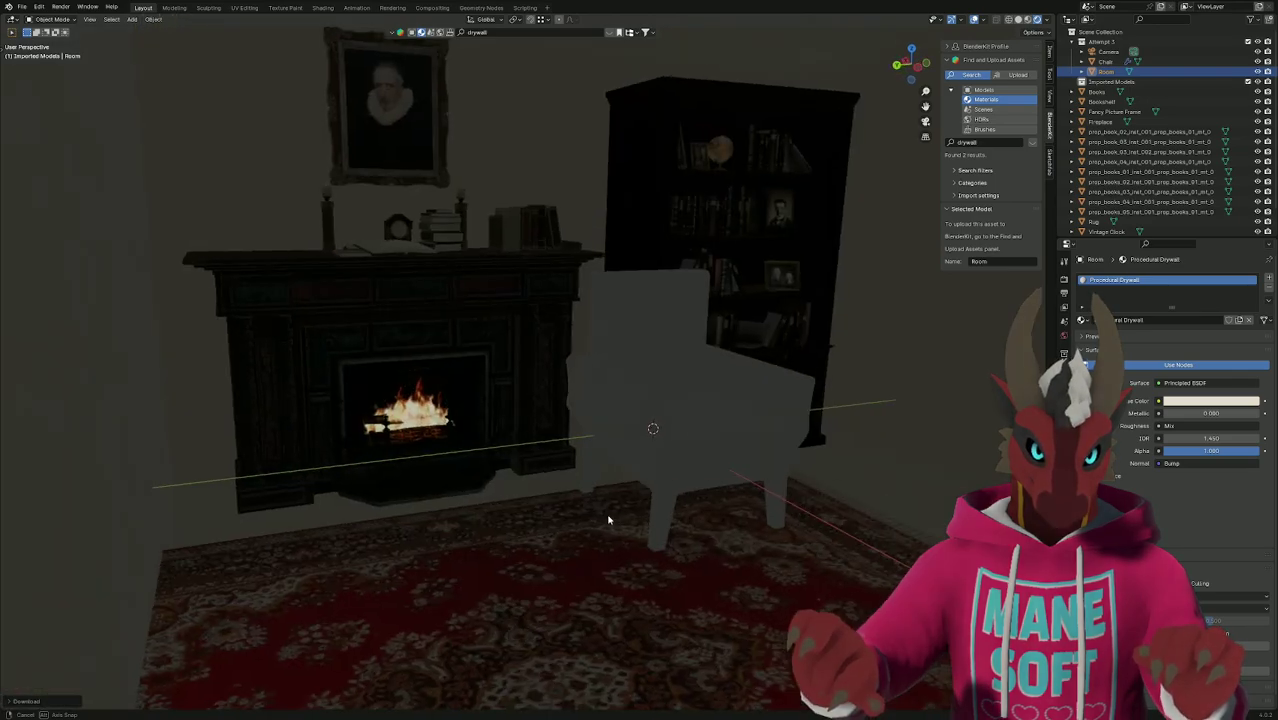
click(608, 515)
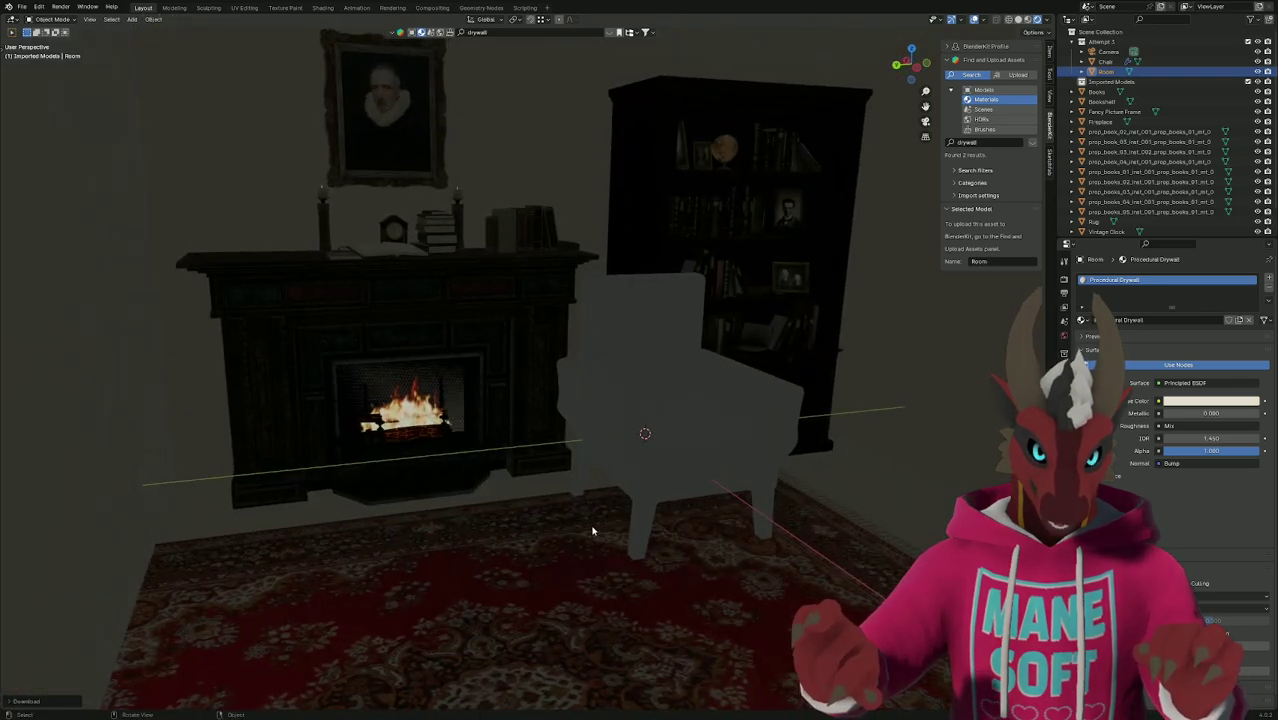
scroll(575, 511, up, 2)
scroll(571, 510, up, 2)
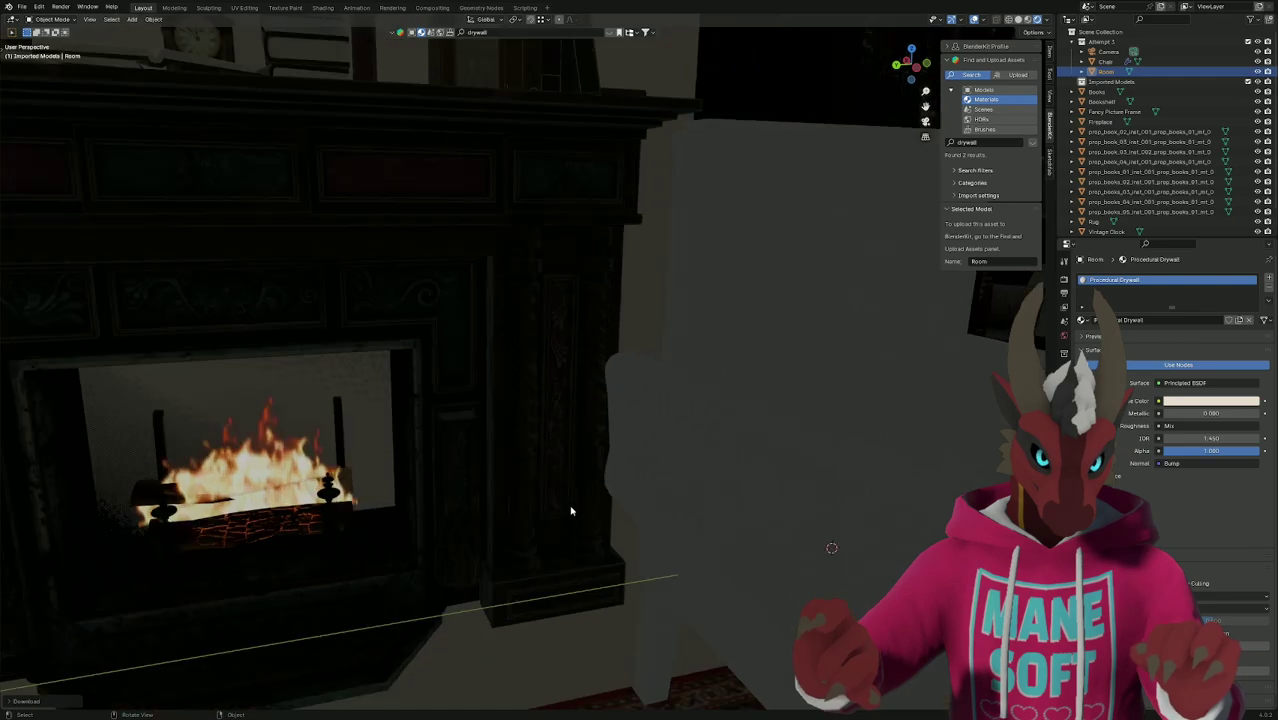
shift+middle_drag(562, 254, 543, 486)
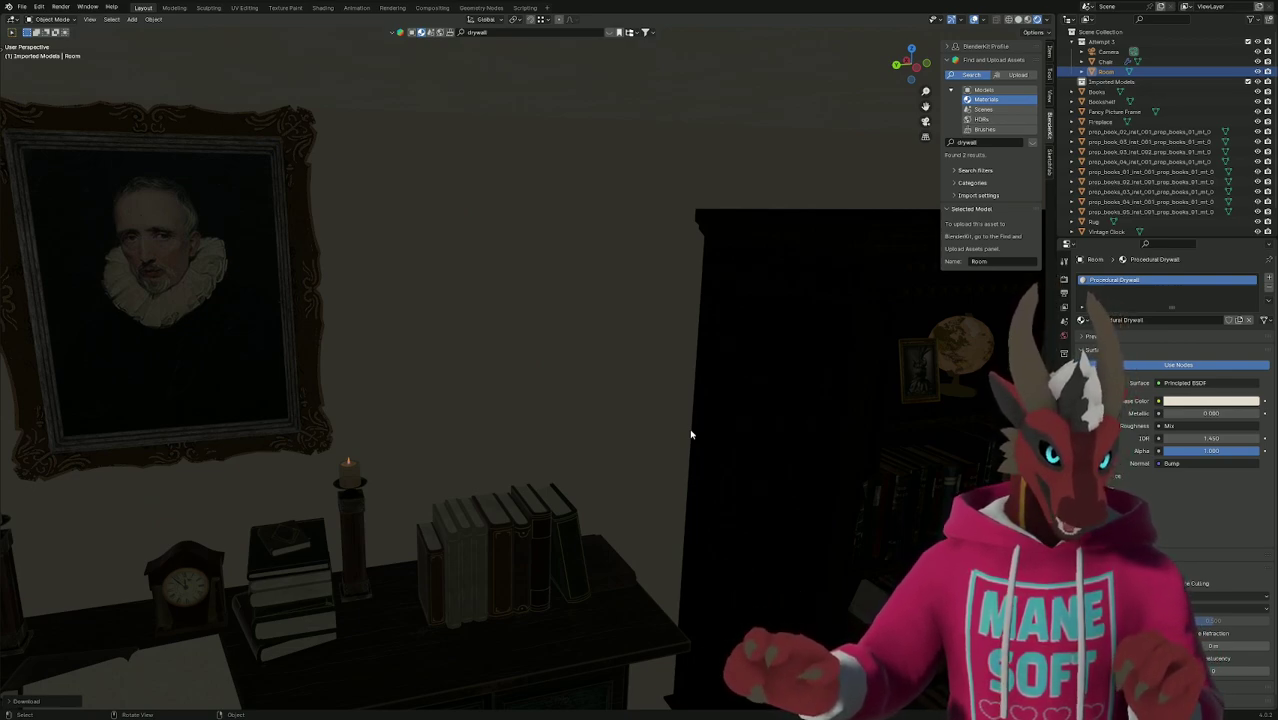
key(z)
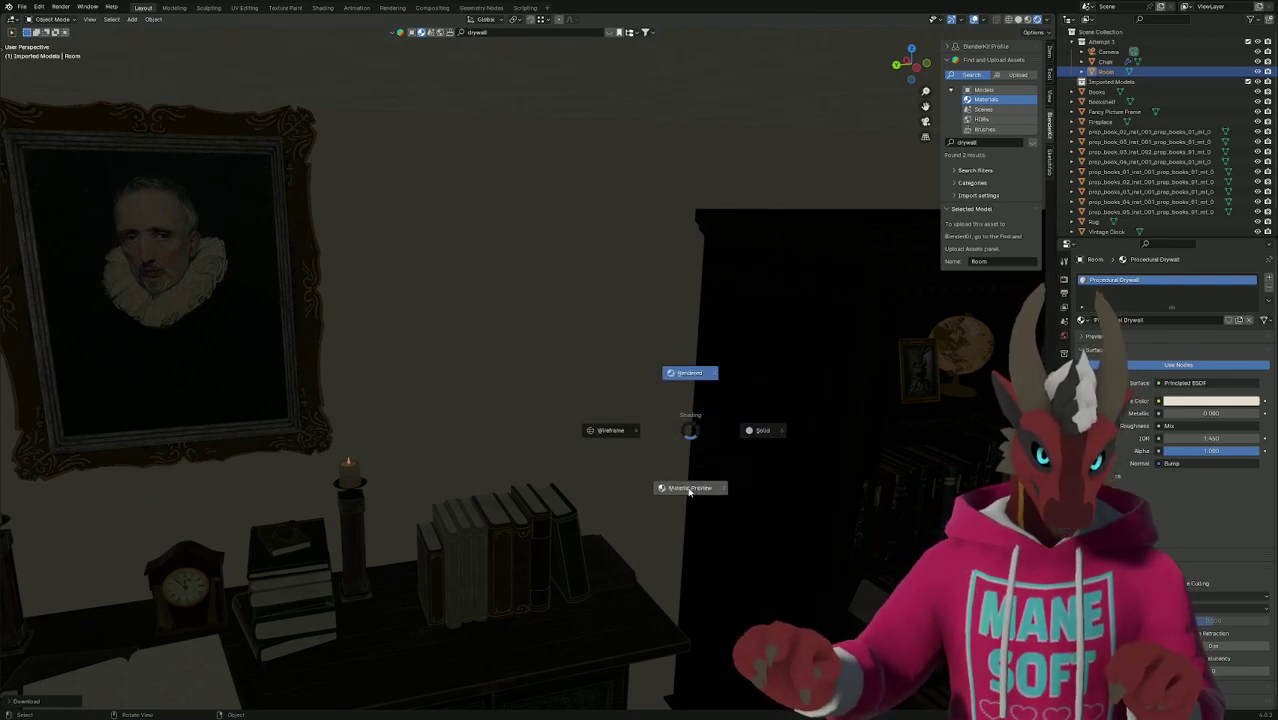
click(778, 435)
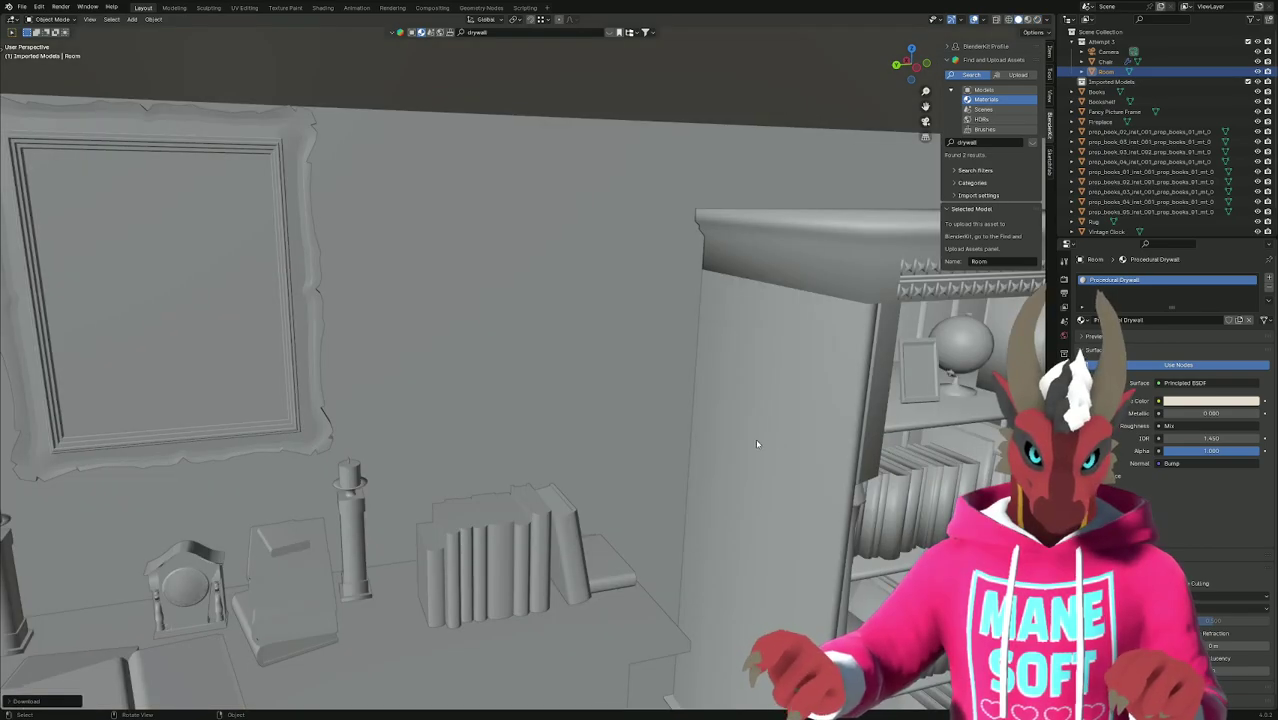
Move all loose models, from Books through wooden candlestick.001, into the Imported Models collection and collapse it.
key(KP_Decimal)
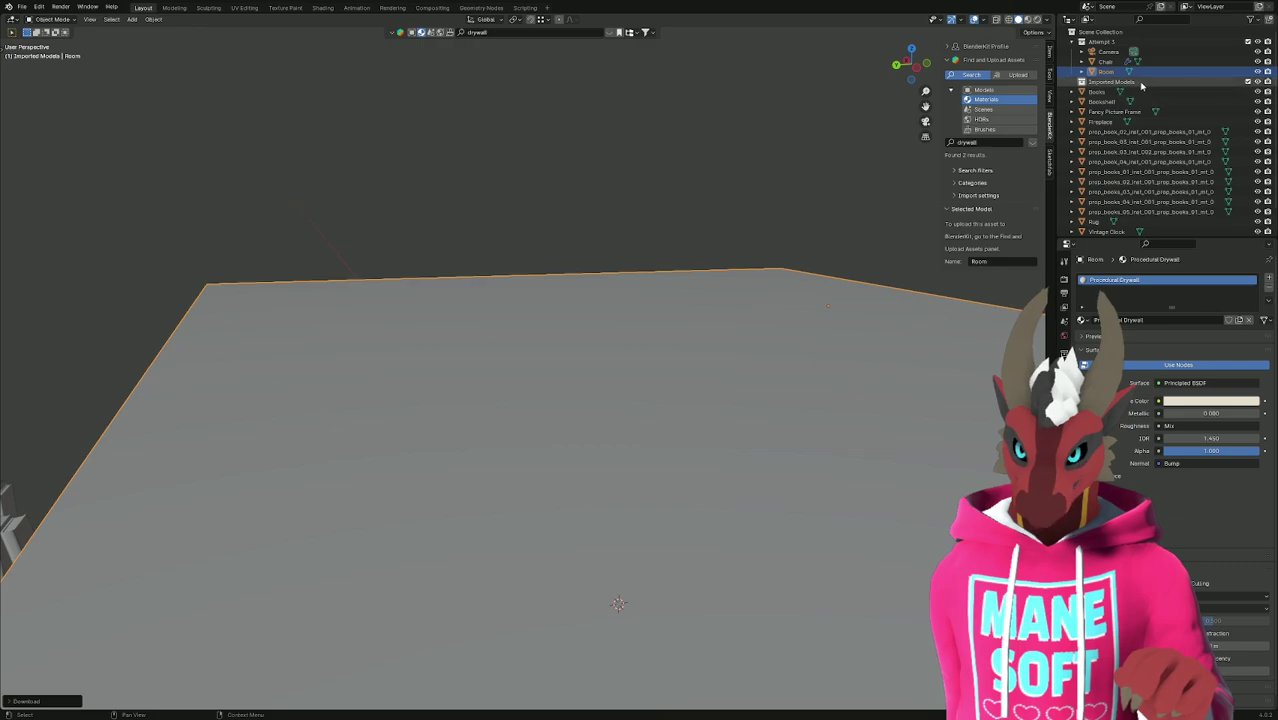
click(1140, 90)
scroll(1125, 155, down, 1)
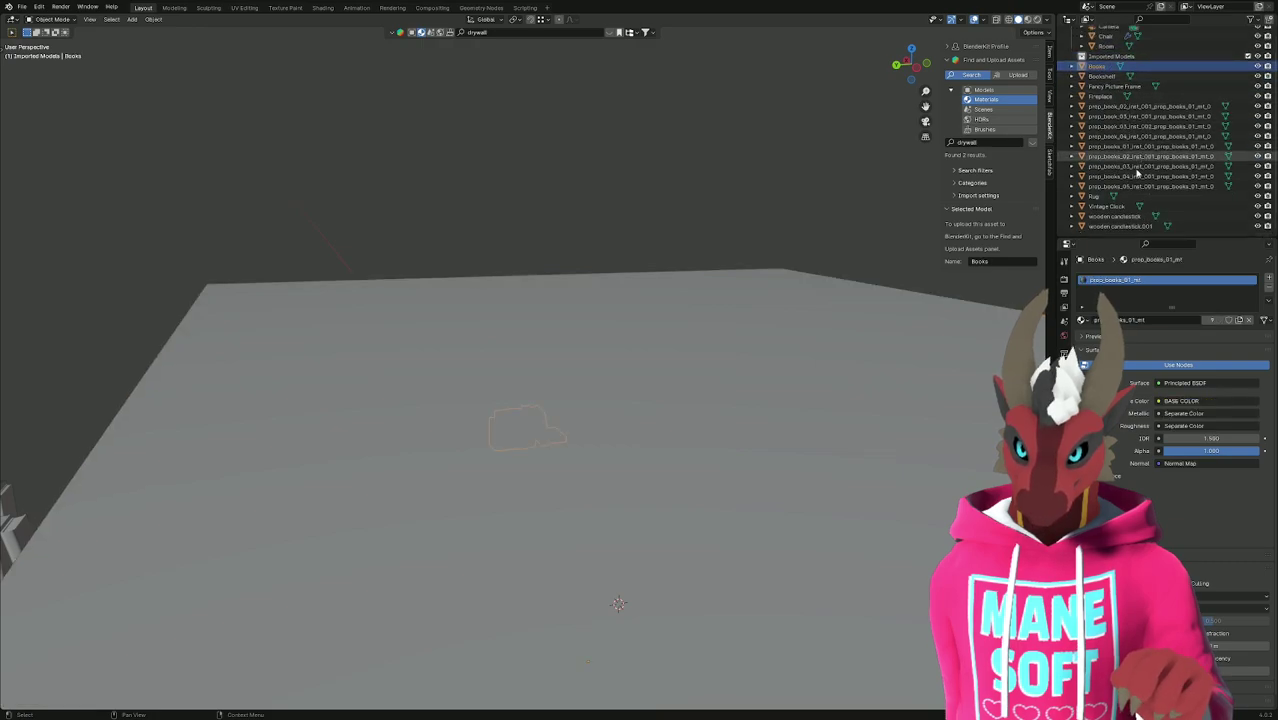
shift+click(1118, 227)
drag(1118, 227, 1102, 84)
click(1073, 83)
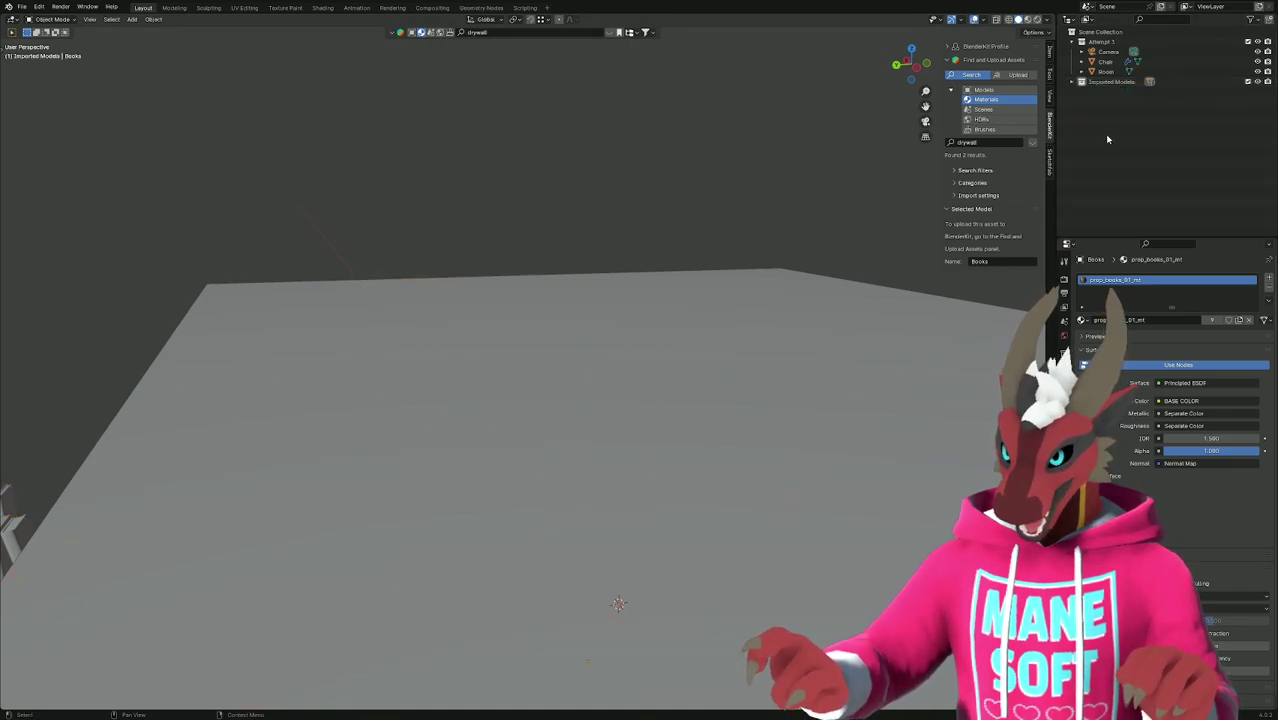
Add a Sun light to the room scene.
key(shift+a)
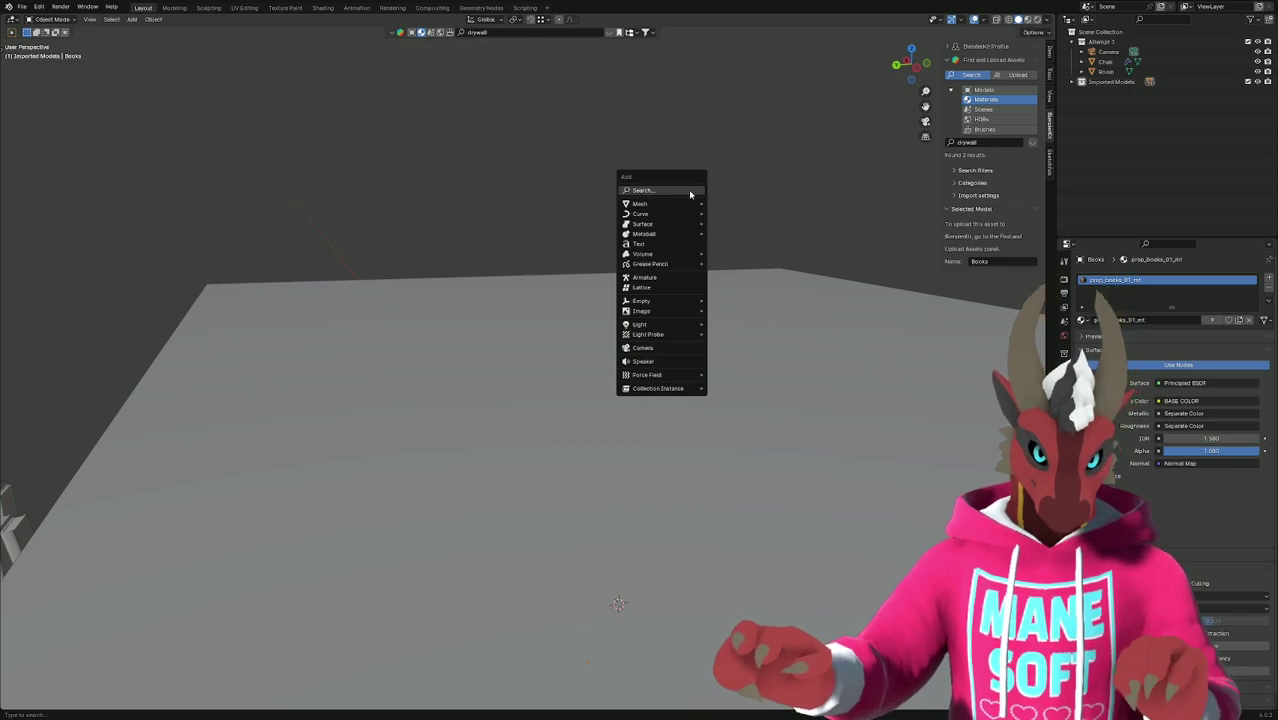
mouse_move(678, 327)
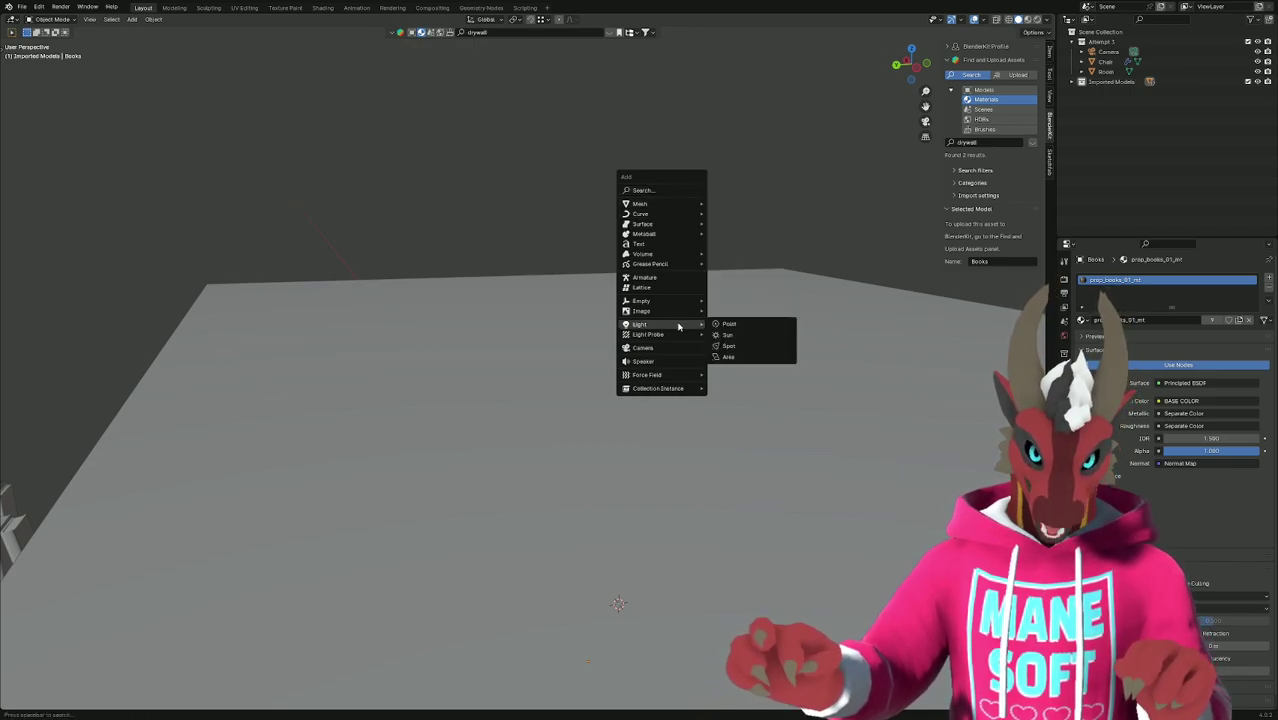
click(728, 335)
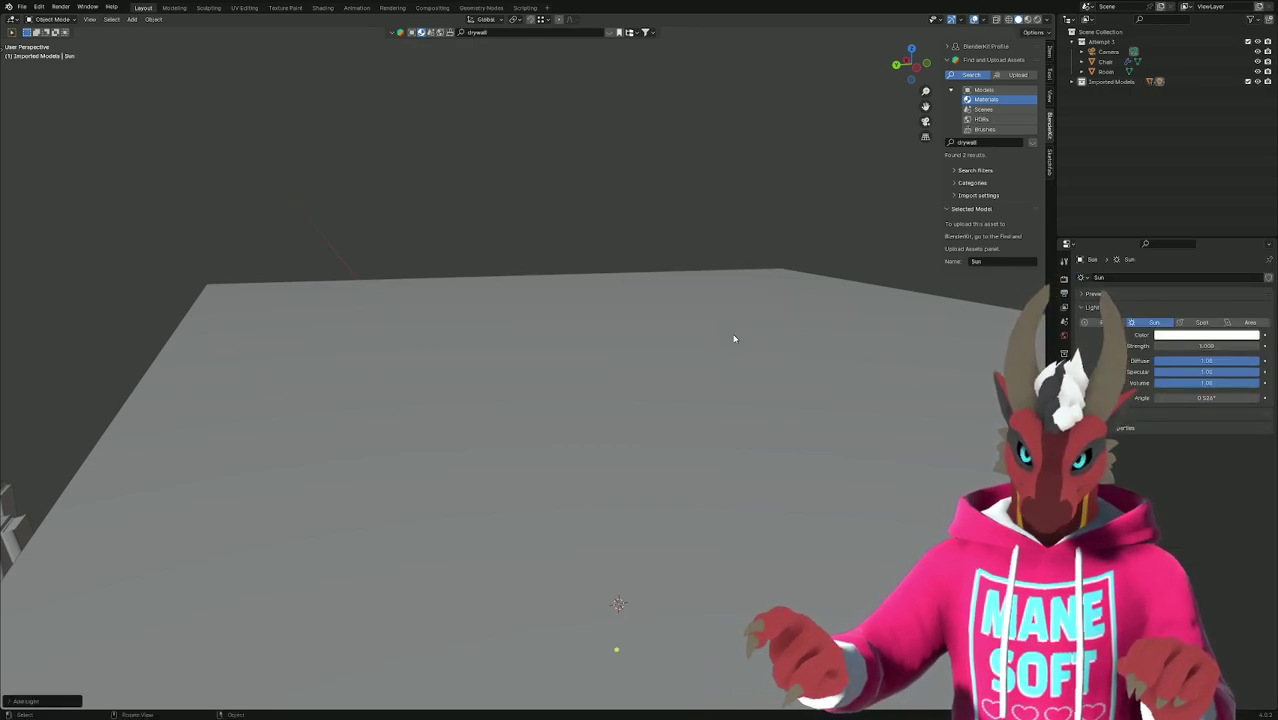
scroll(733, 338, down, 5)
middle_drag(733, 338, 695, 413)
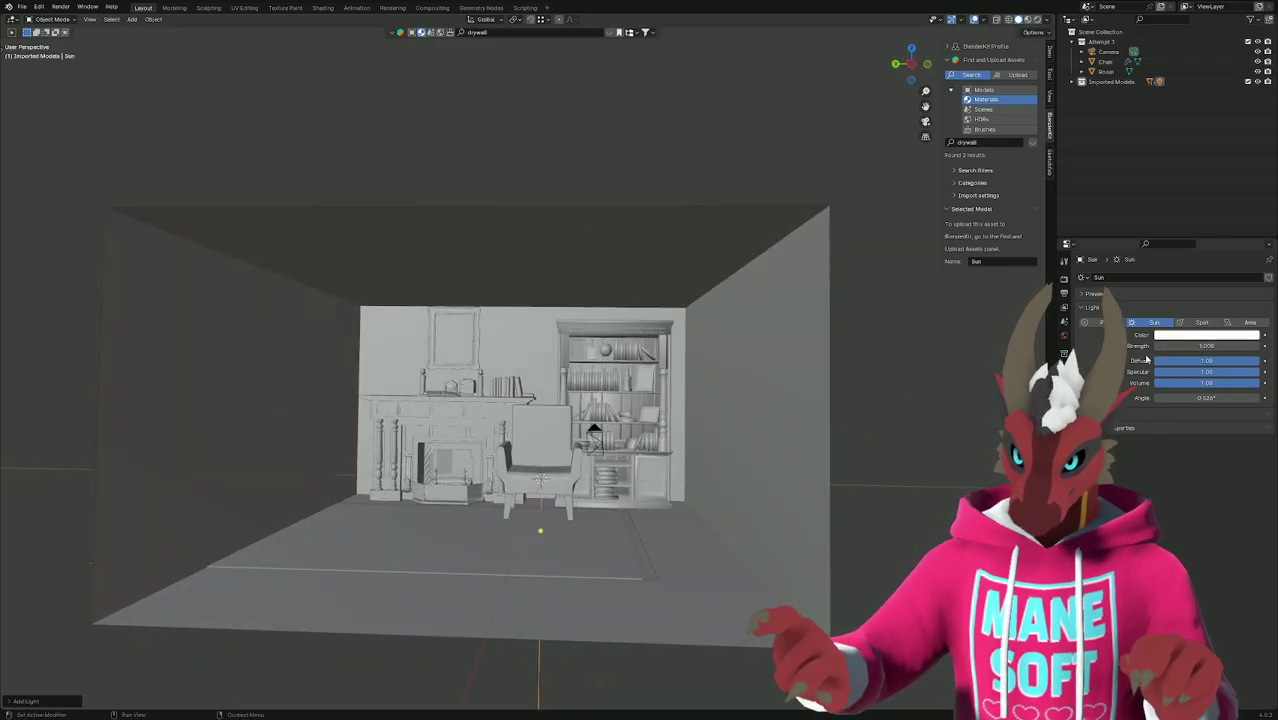
Switch the viewport to rendered shading and raise the Sun light's strength to brighten the room.
key(z)
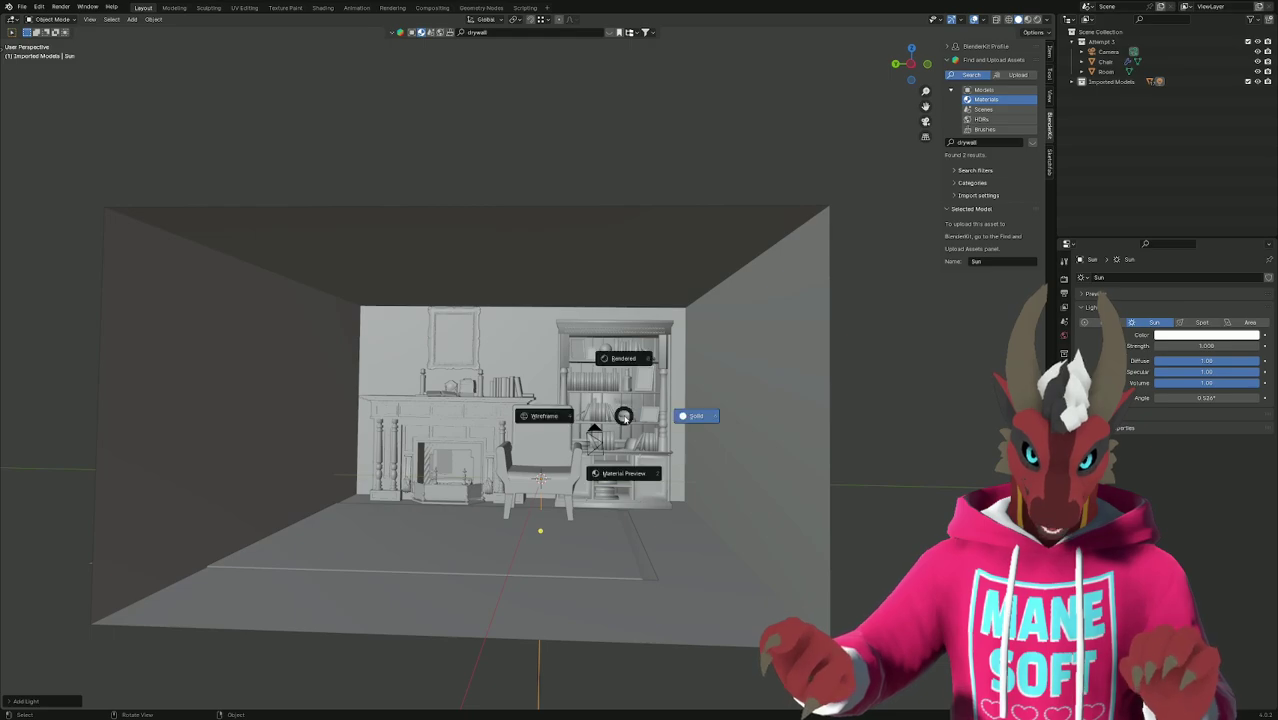
click(626, 362)
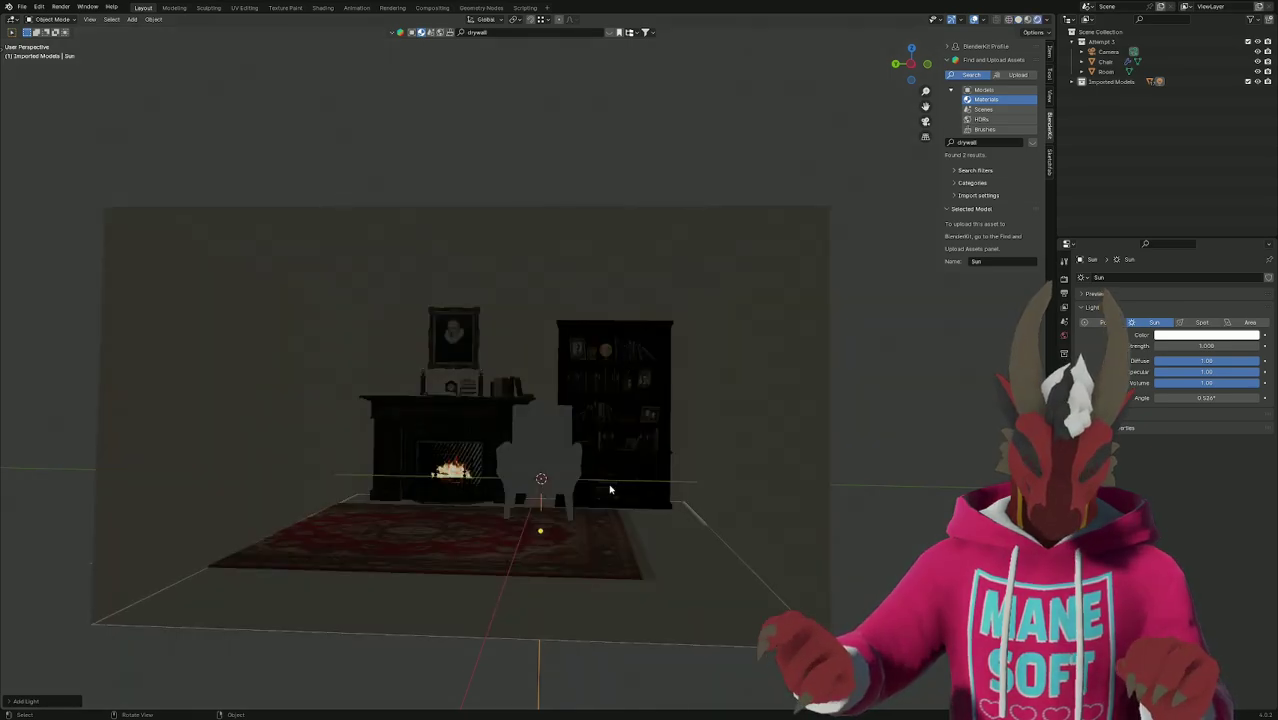
scroll(592, 486, up, 2)
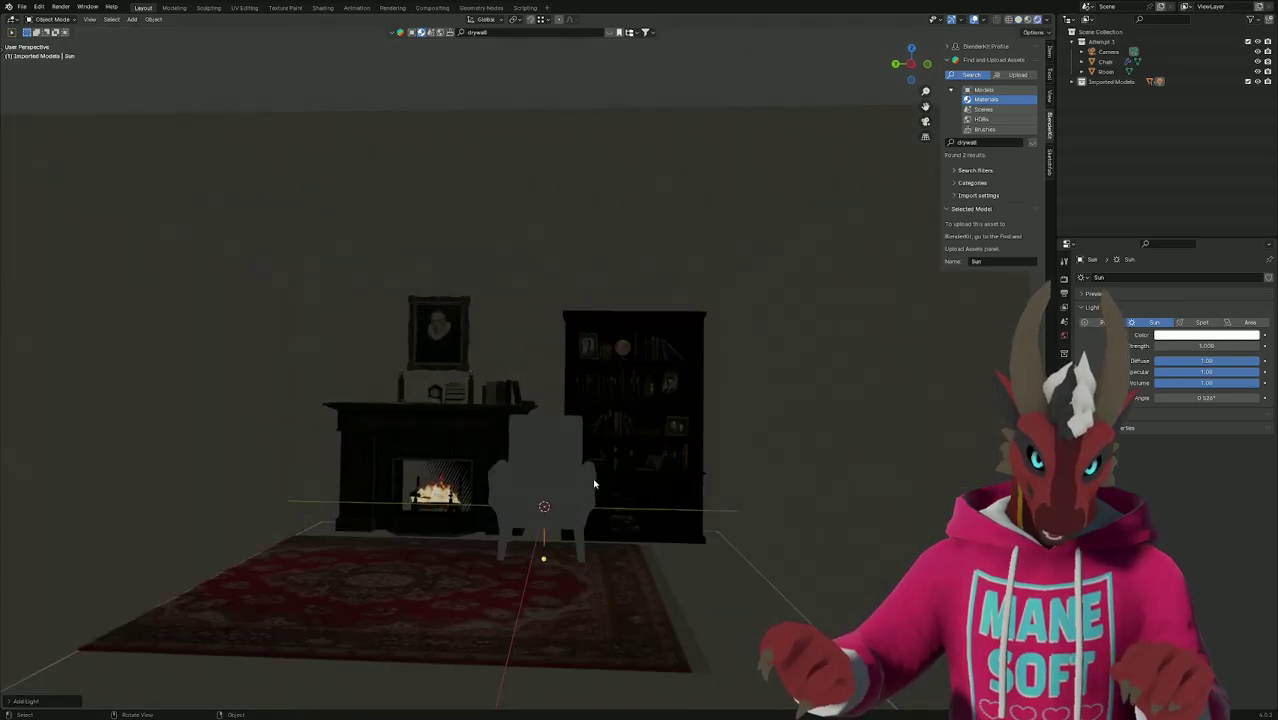
scroll(593, 484, up, 1)
key(r)
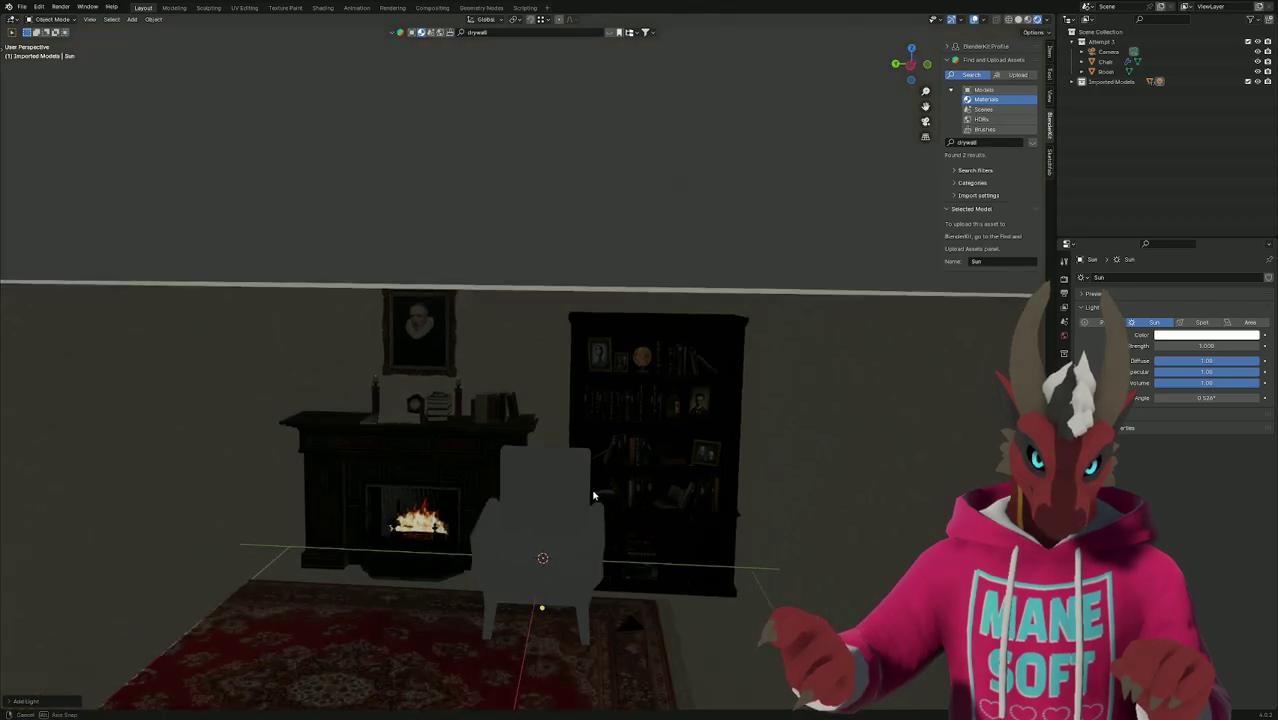
right_click(596, 488)
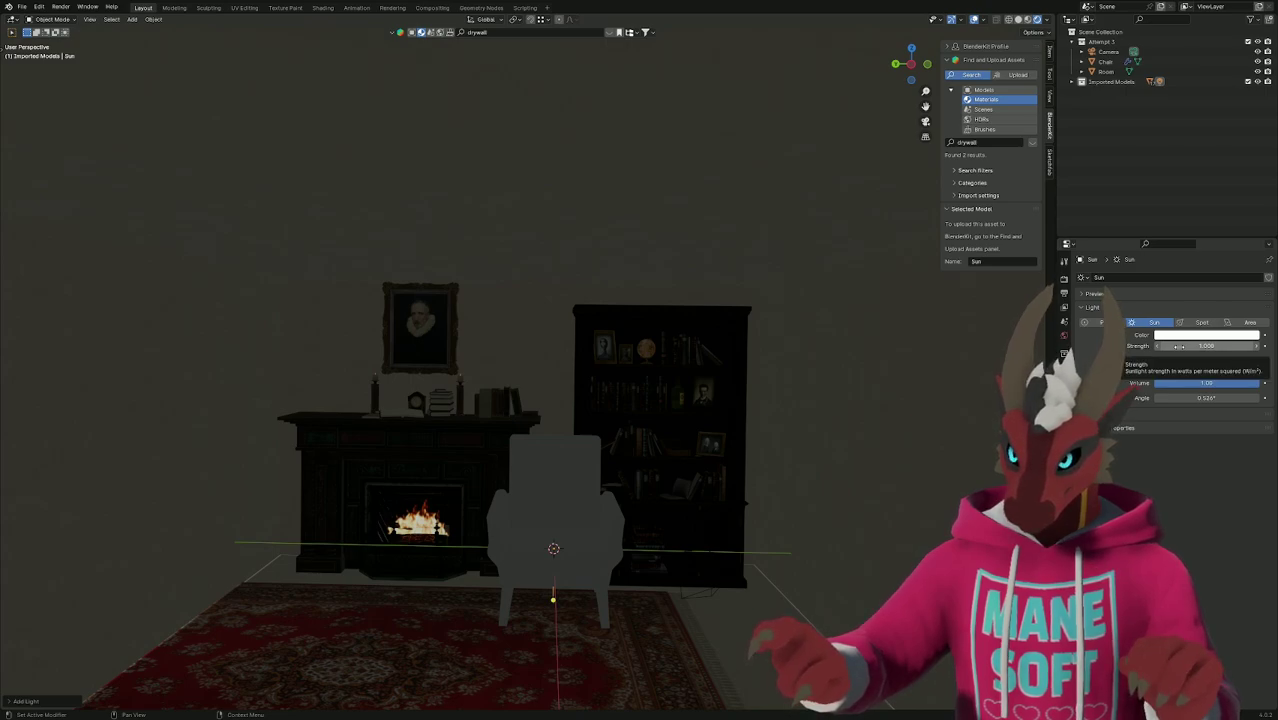
mouse_move(1179, 346)
mouse_down()
mouse_move(1150, 346)
mouse_move(1230, 346)
mouse_move(1200, 346)
mouse_up()
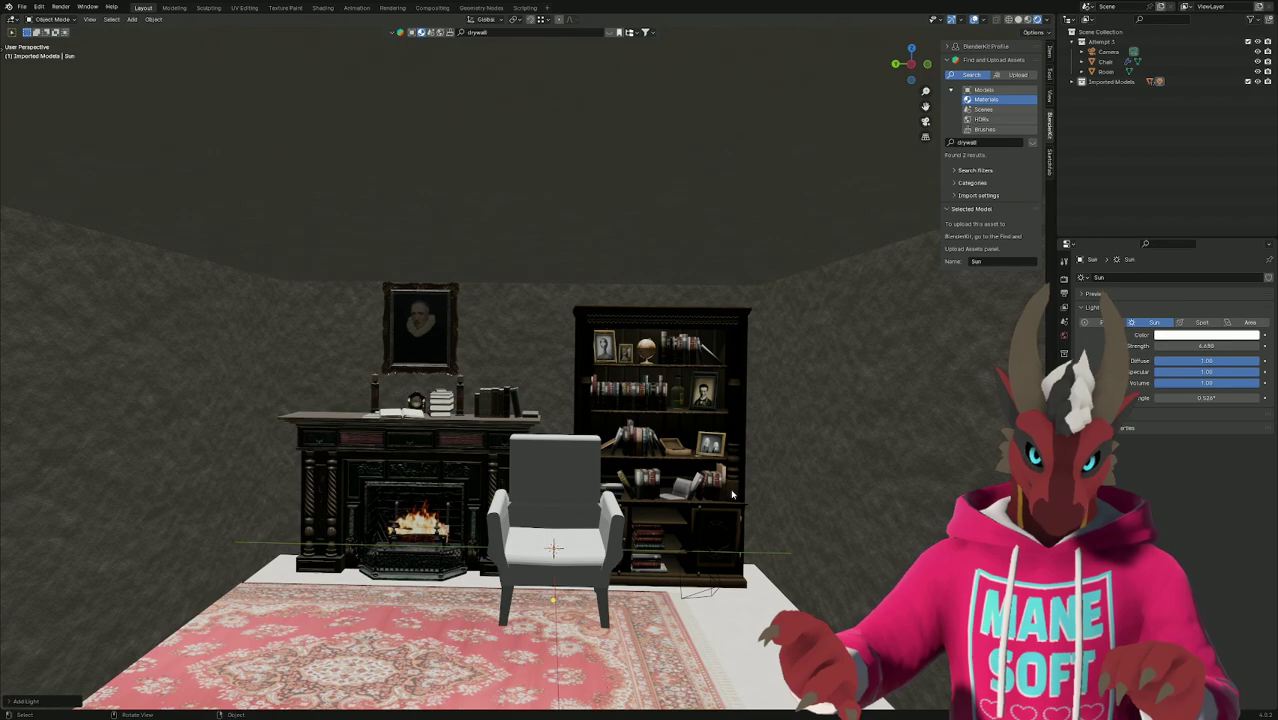
Return to solid shading and move the Sun light out of the Imported Models collection.
click(1081, 82)
scroll(1146, 233, down, 2)
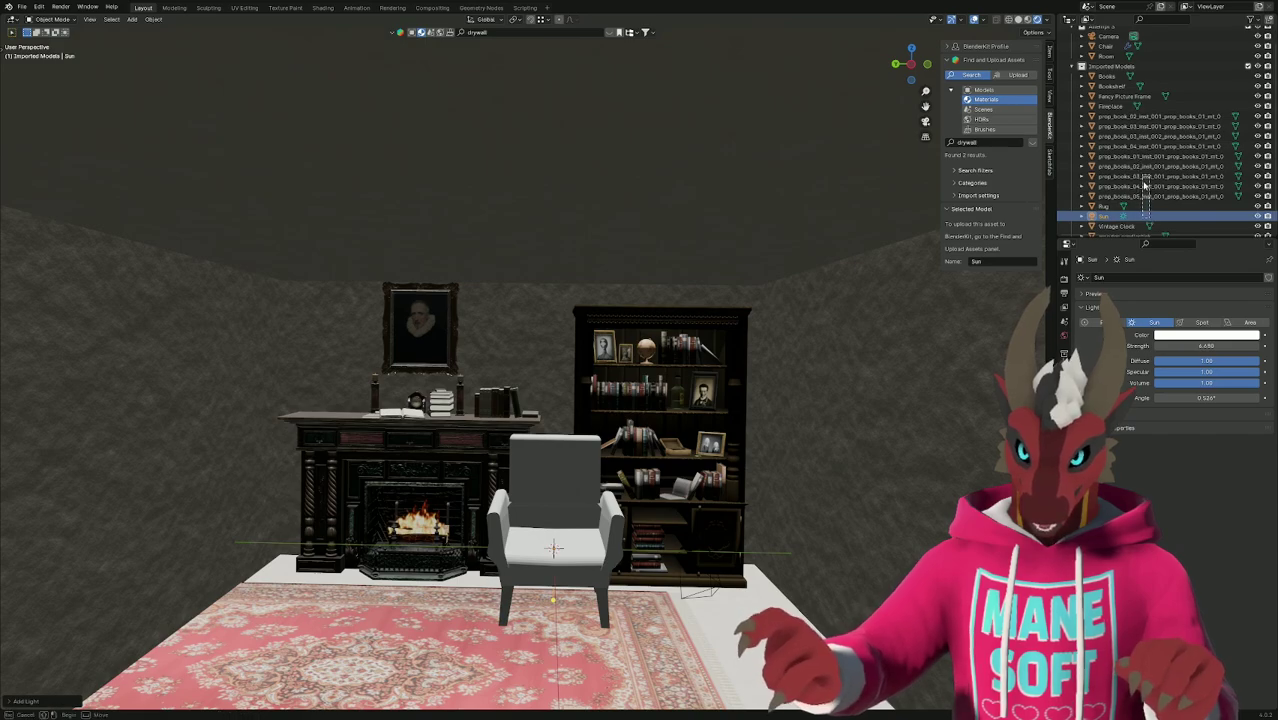
drag(1125, 238, 1108, 66)
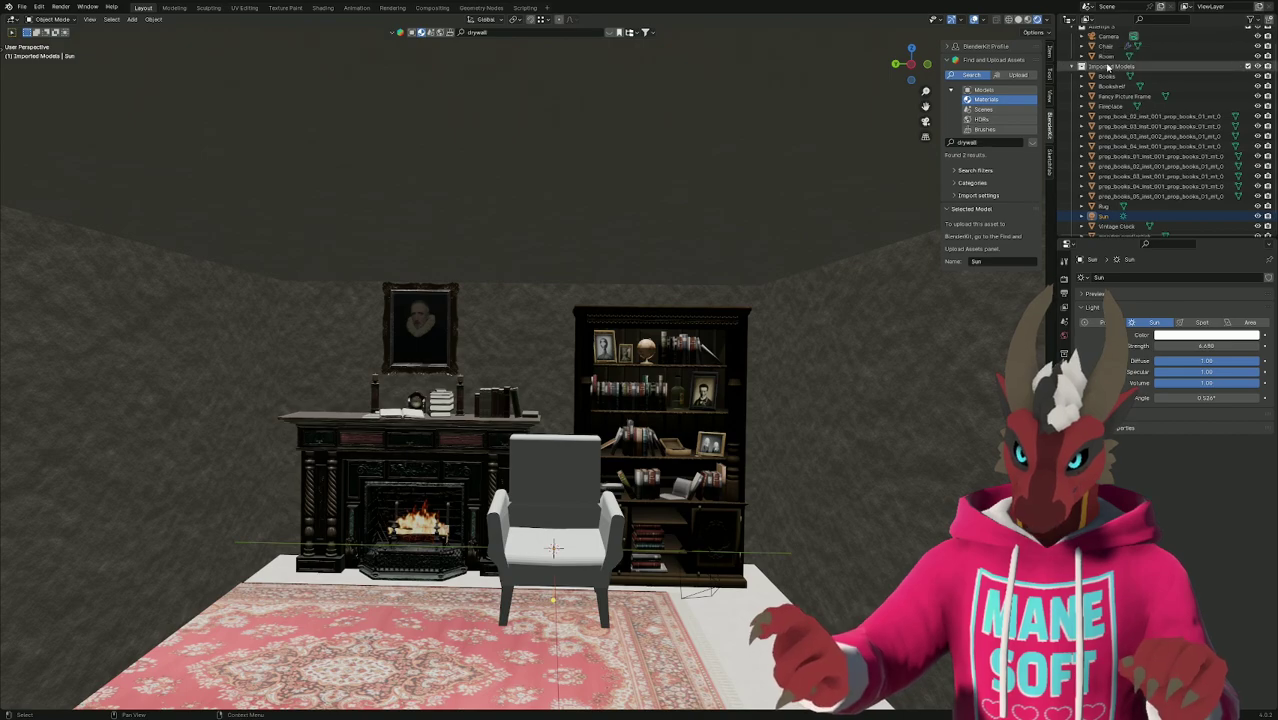
scroll(1106, 156, down, 1)
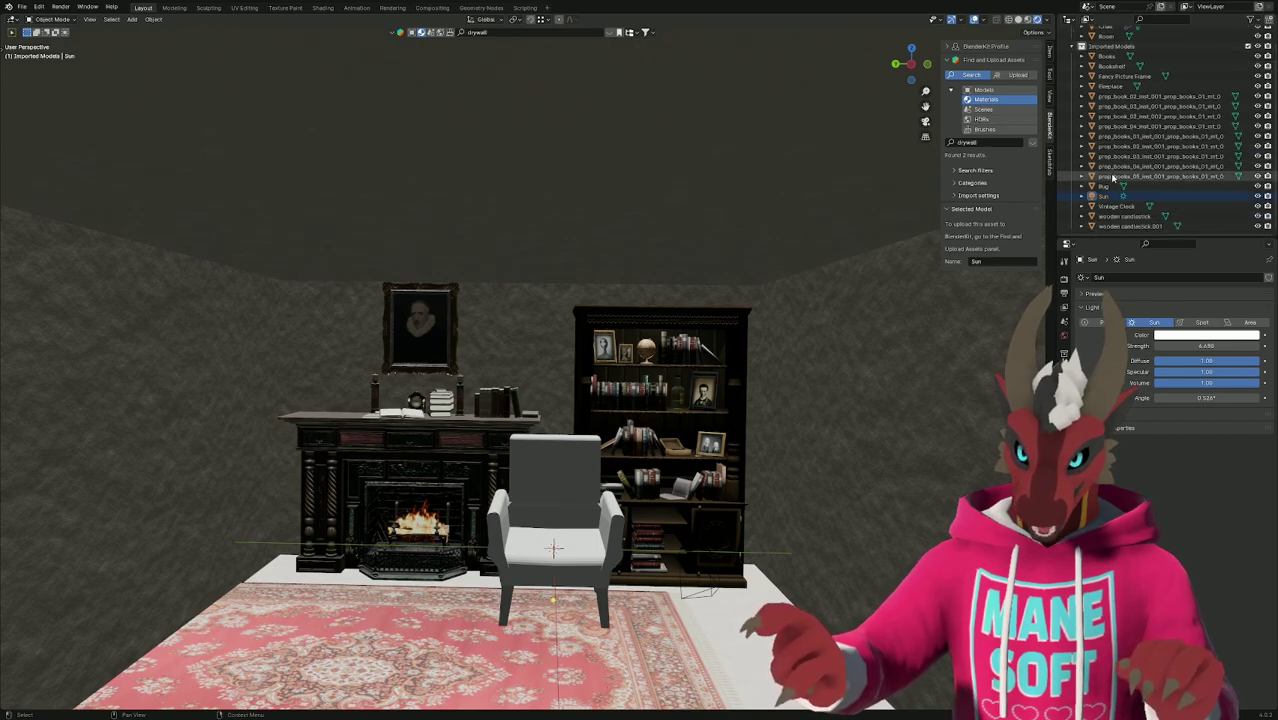
key(z)
click(790, 404)
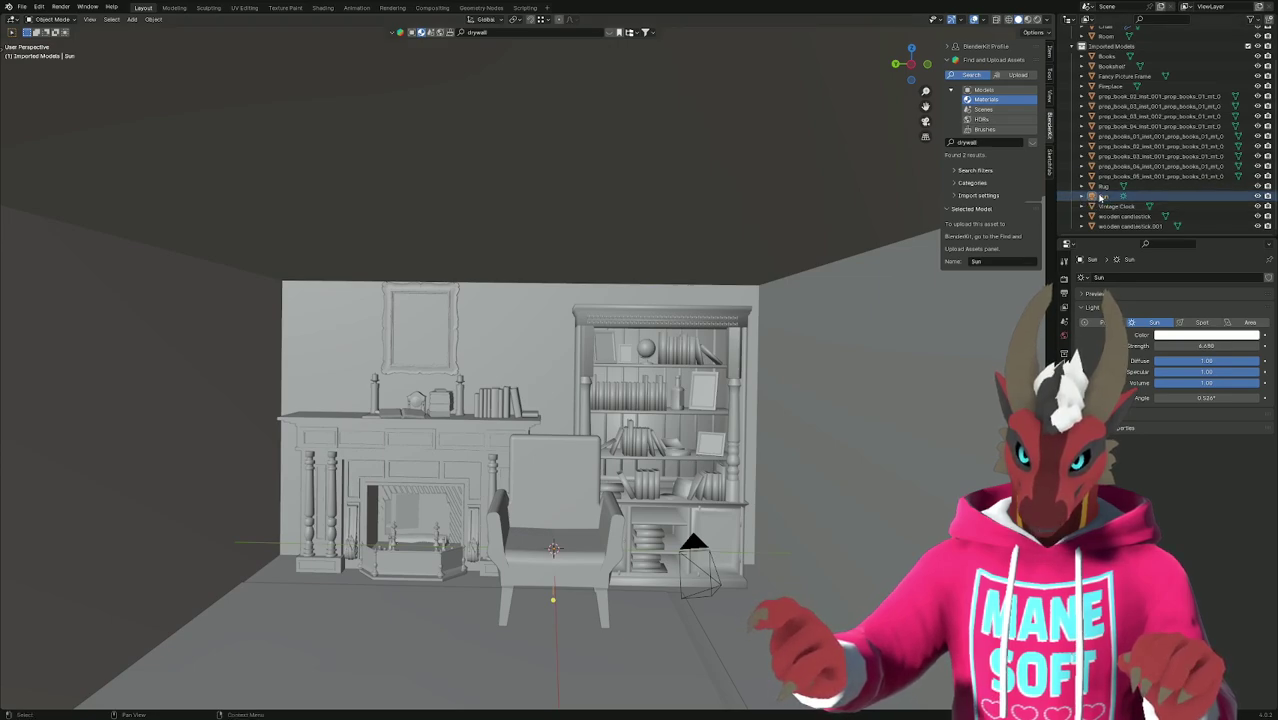
drag(1100, 198, 1095, 230)
scroll(1090, 140, up, 2)
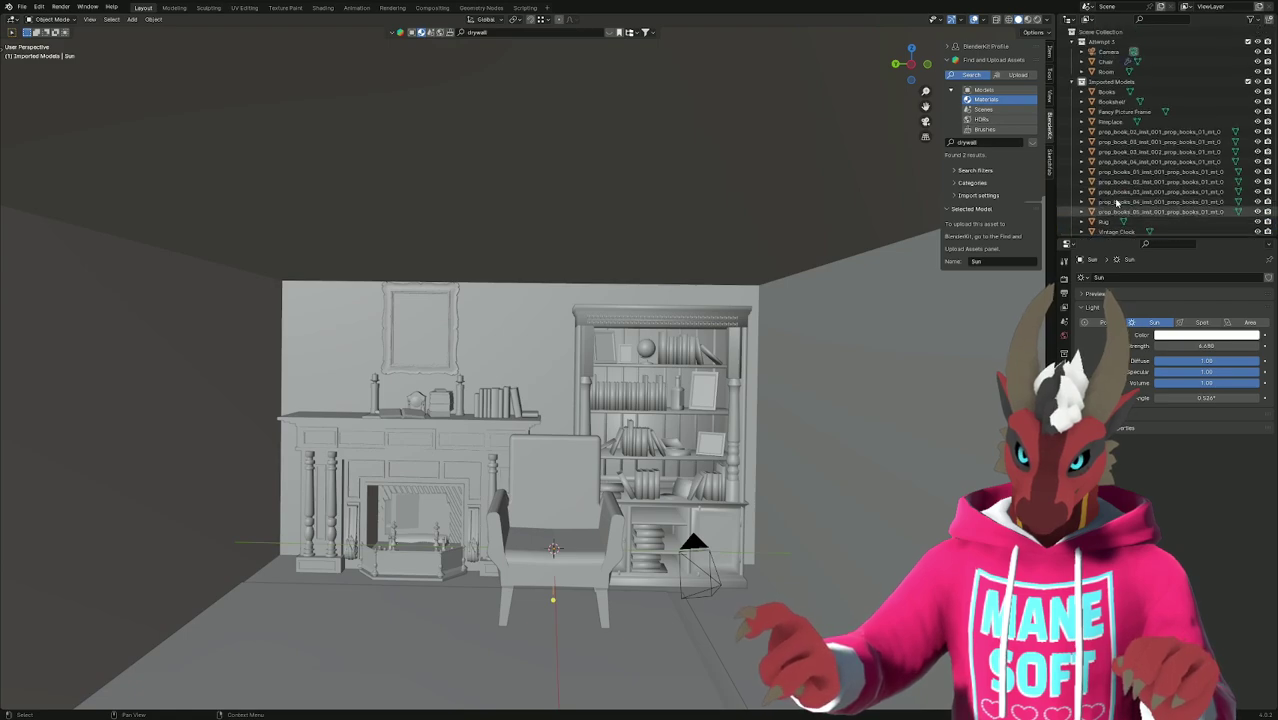
Collapse the Imported Models collection and save the file.
click(1081, 81)
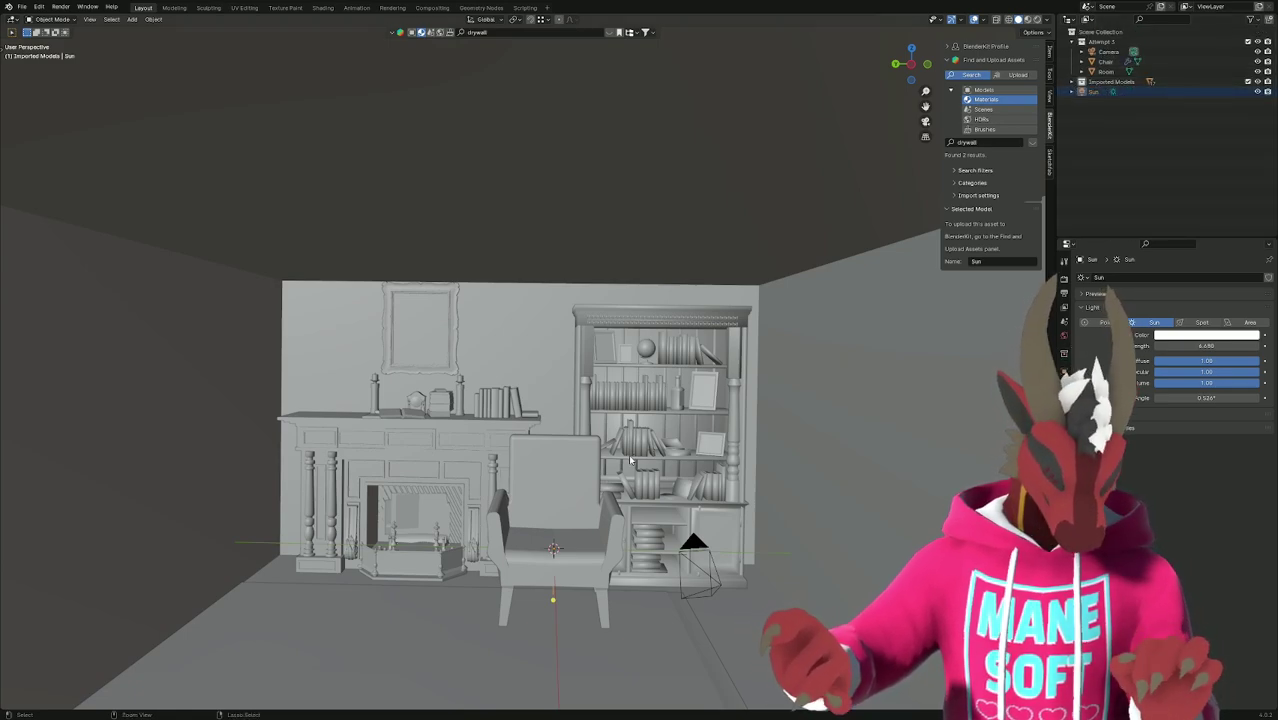
key(ctrl+s)
Preview the room's lighting in rendered shading and return to solid shading.
key(z)
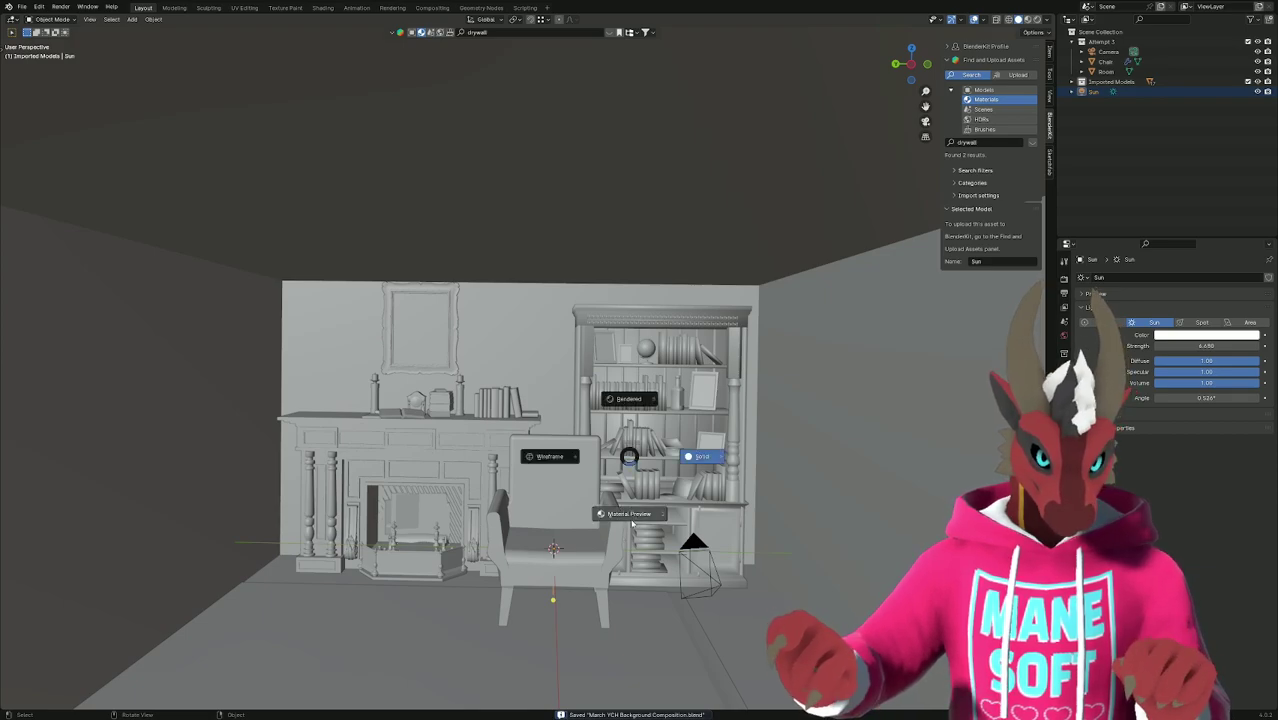
click(629, 400)
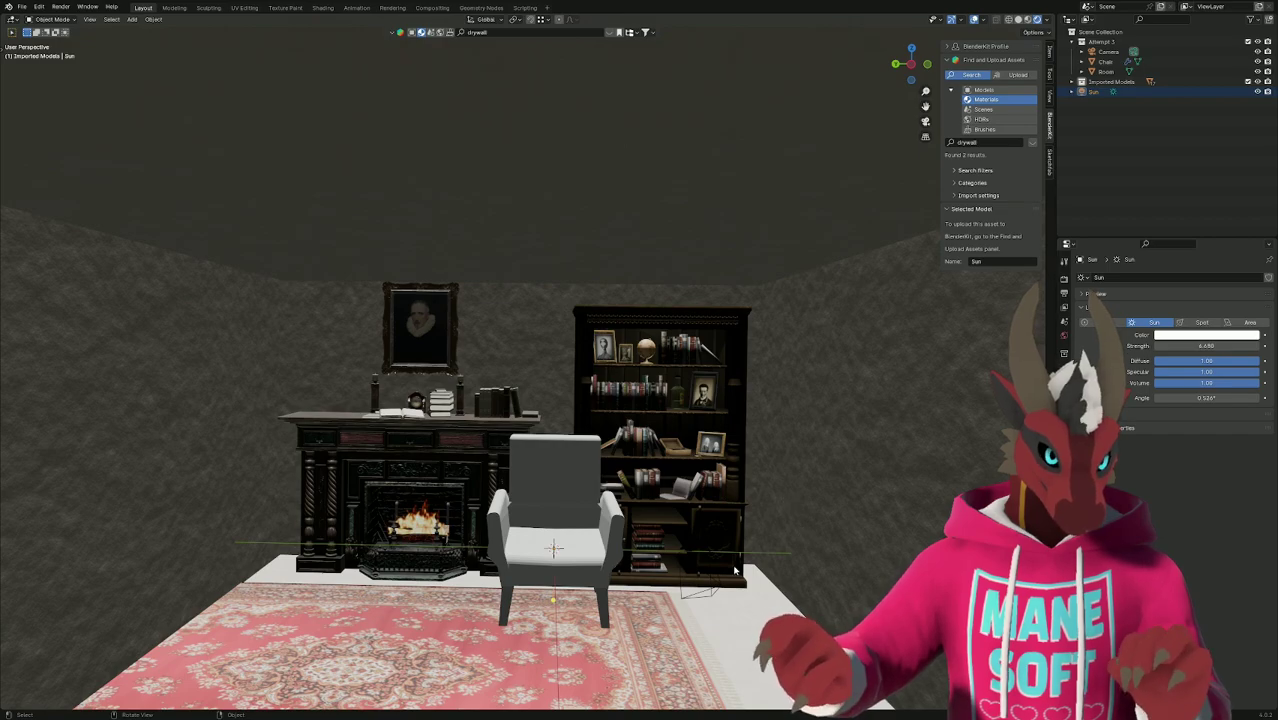
key(z)
click(806, 569)
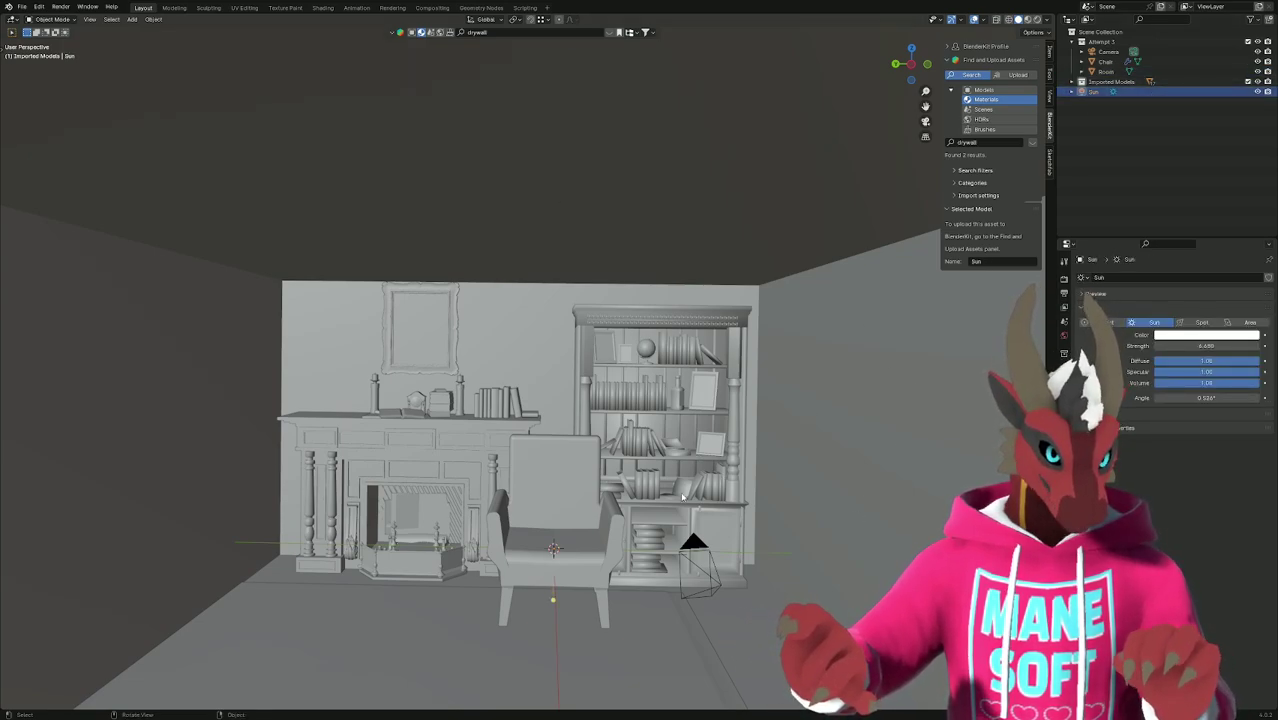
Raise the Sun light along the Z axis to just above the chair's backrest and switch to rendered shading.
key(g)
key(z)
click(697, 362)
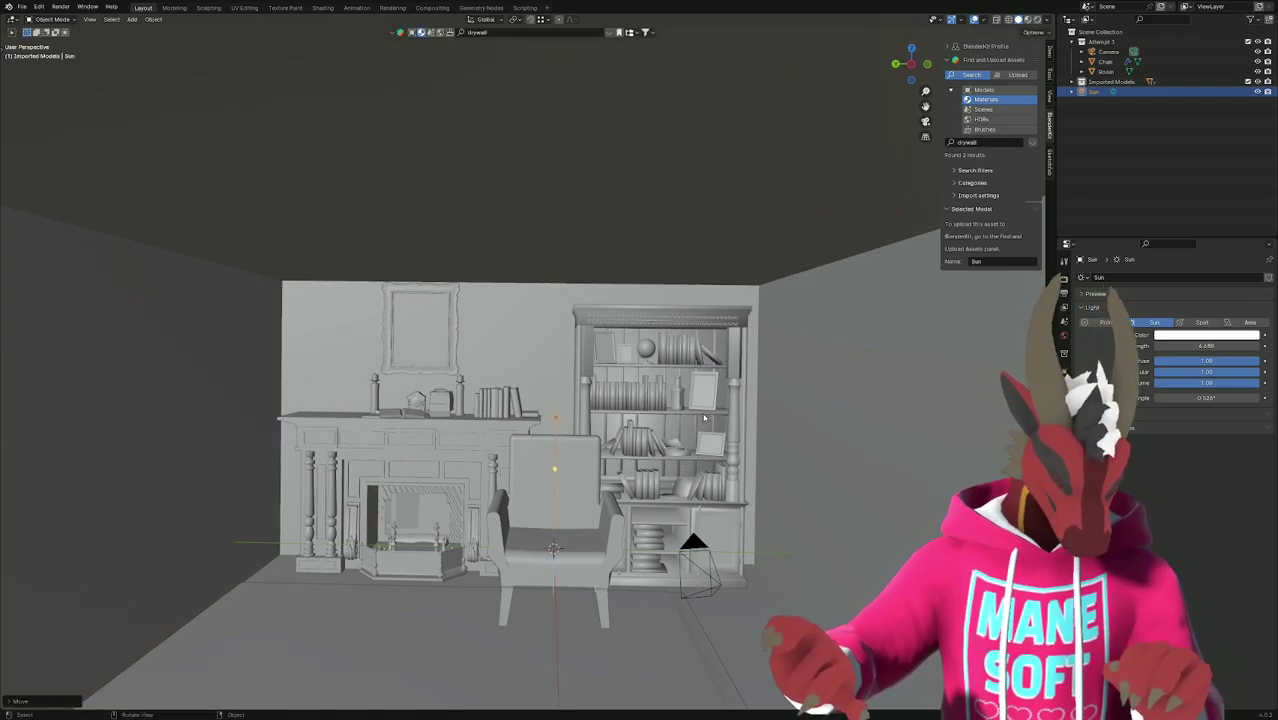
key(z)
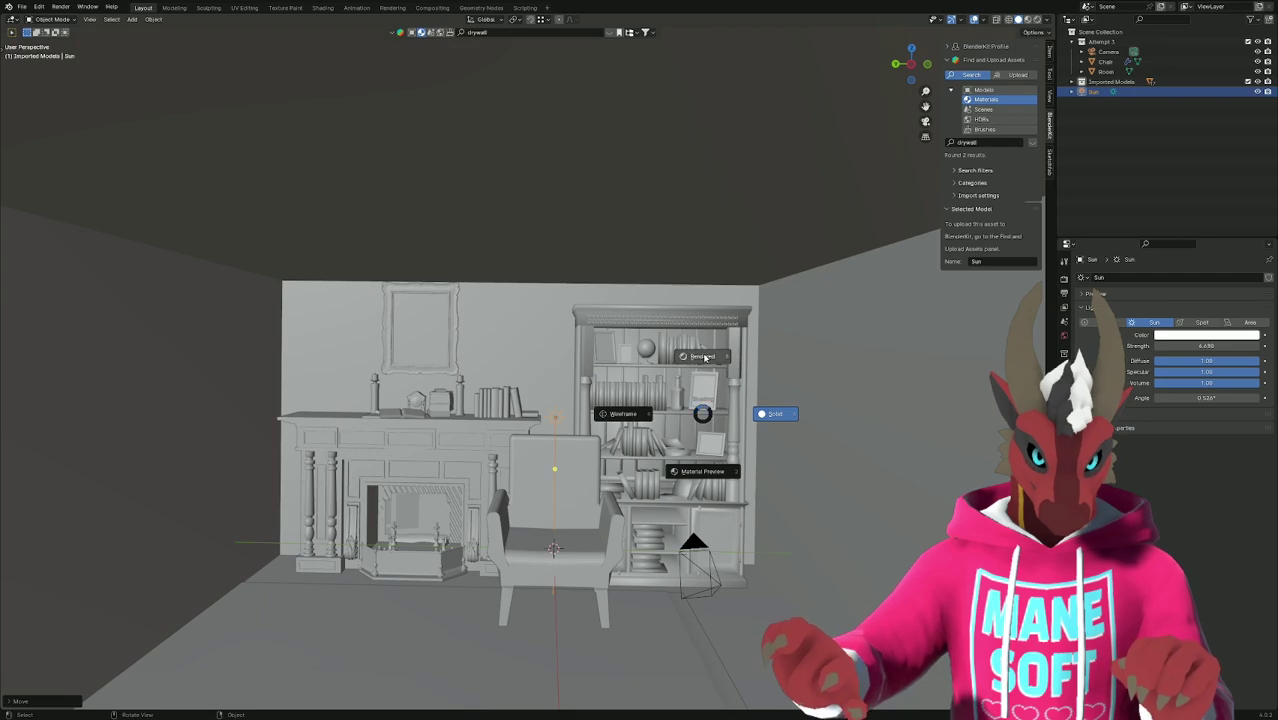
click(702, 410)
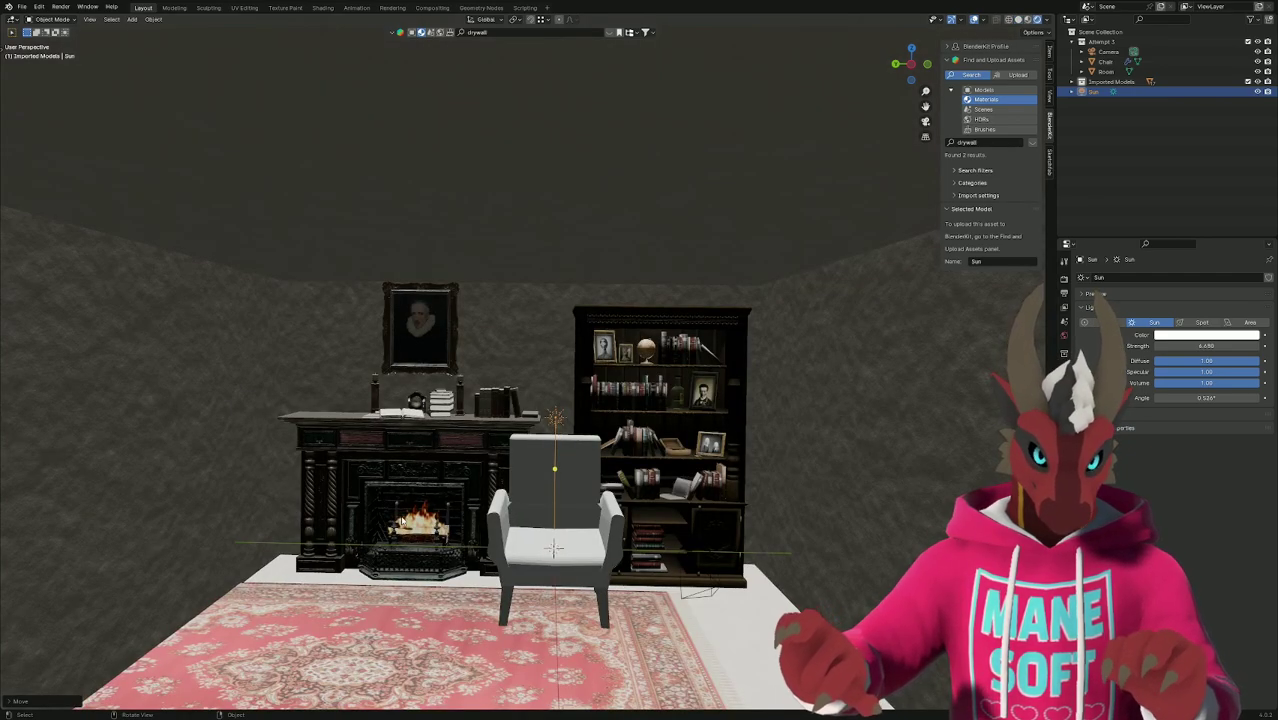
key(g)
key(x)
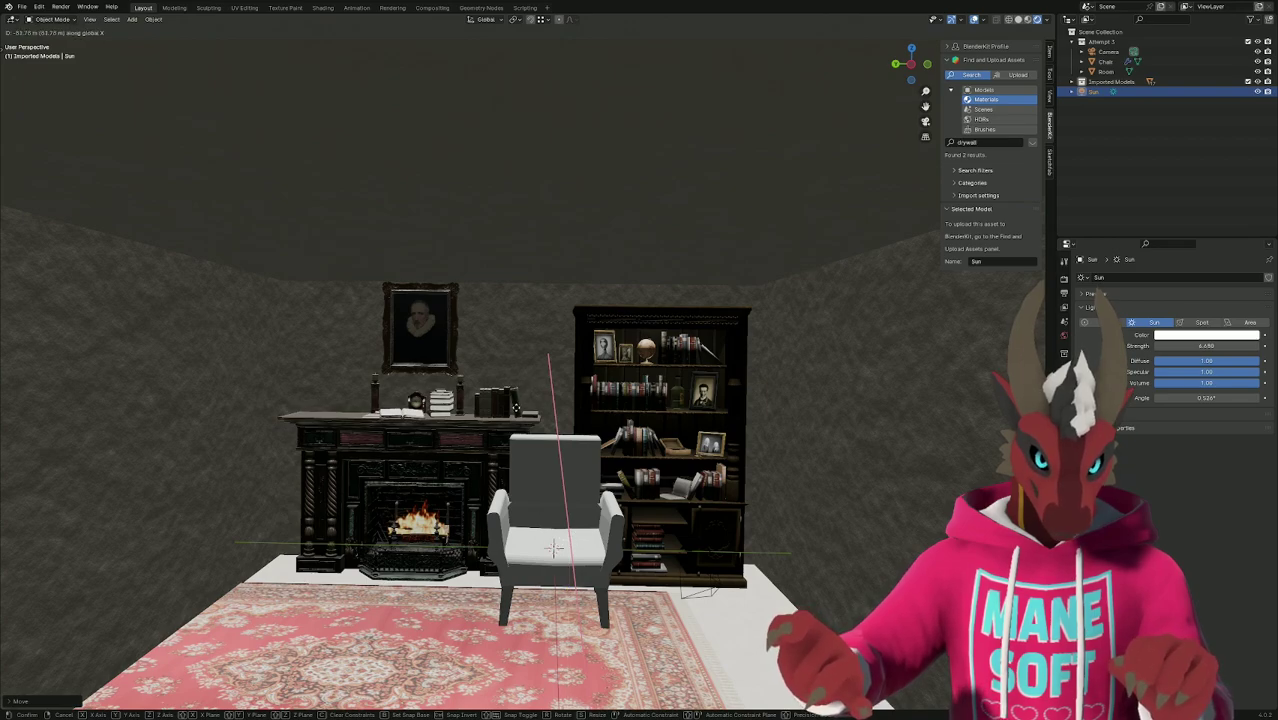
click(517, 411)
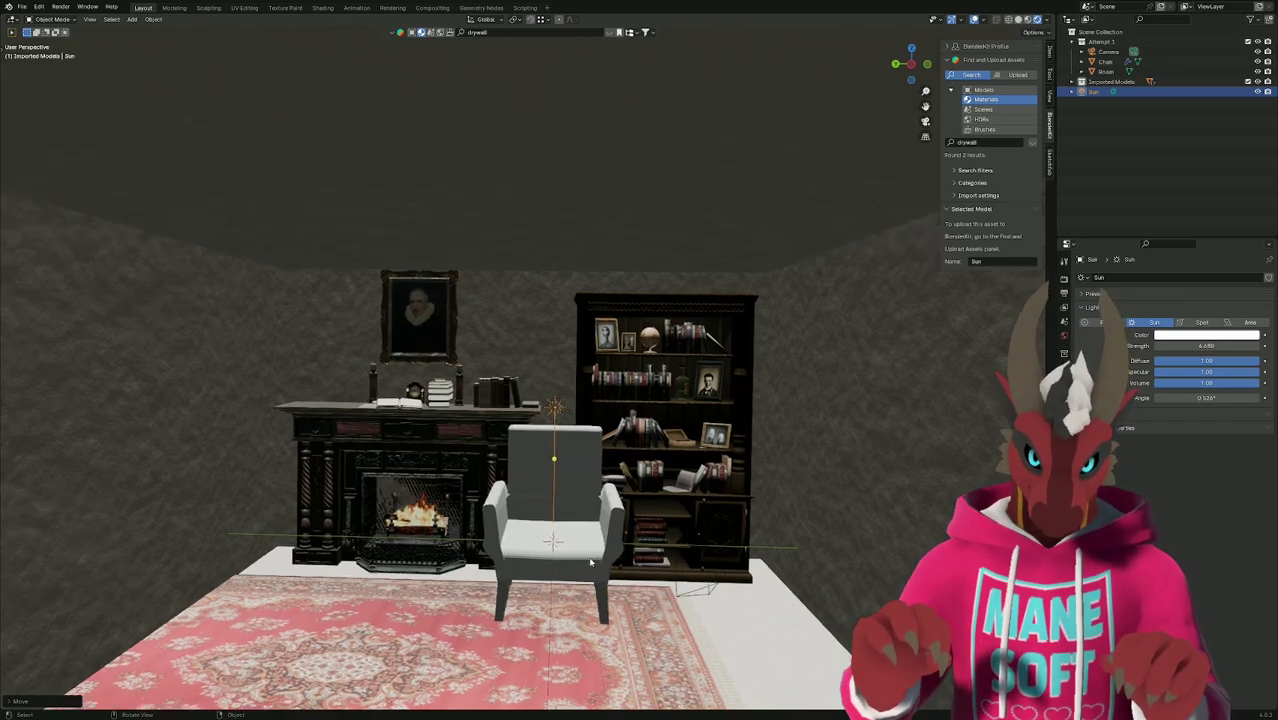
Inspect the rendered room through the camera with the sketch overlay, and return to solid shading in a free view.
key(KP_0)
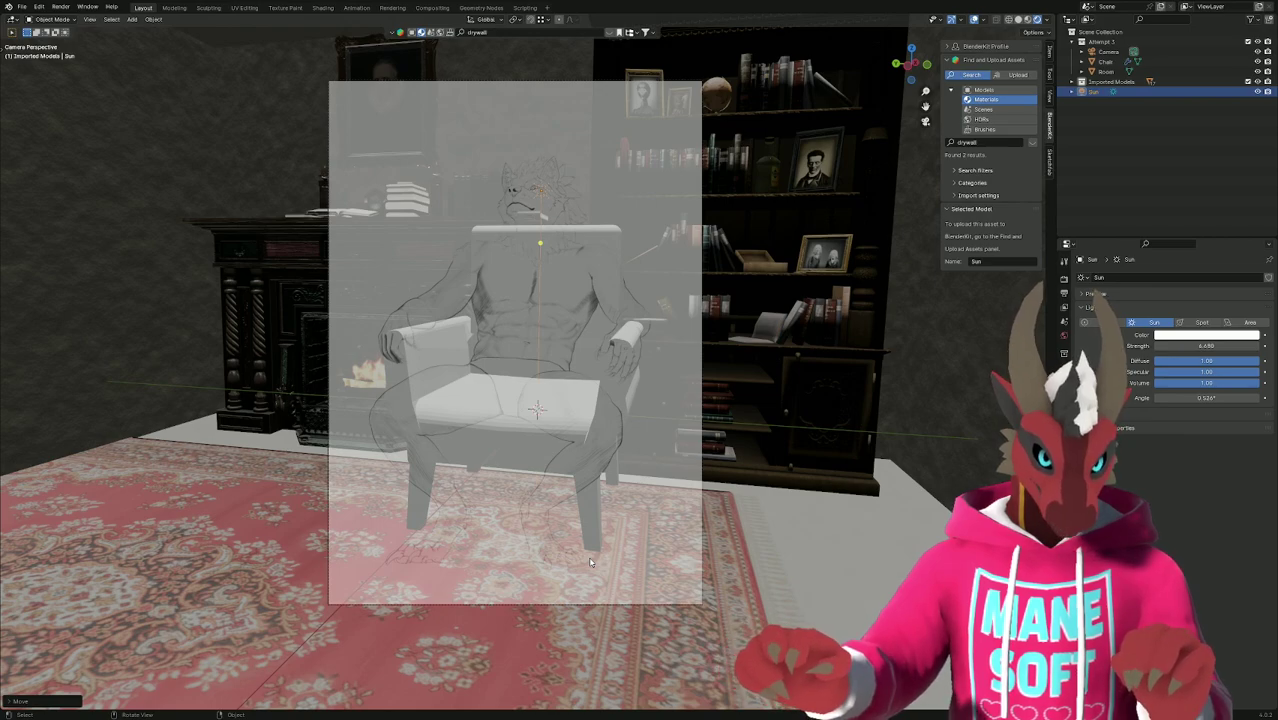
key(z)
click(657, 565)
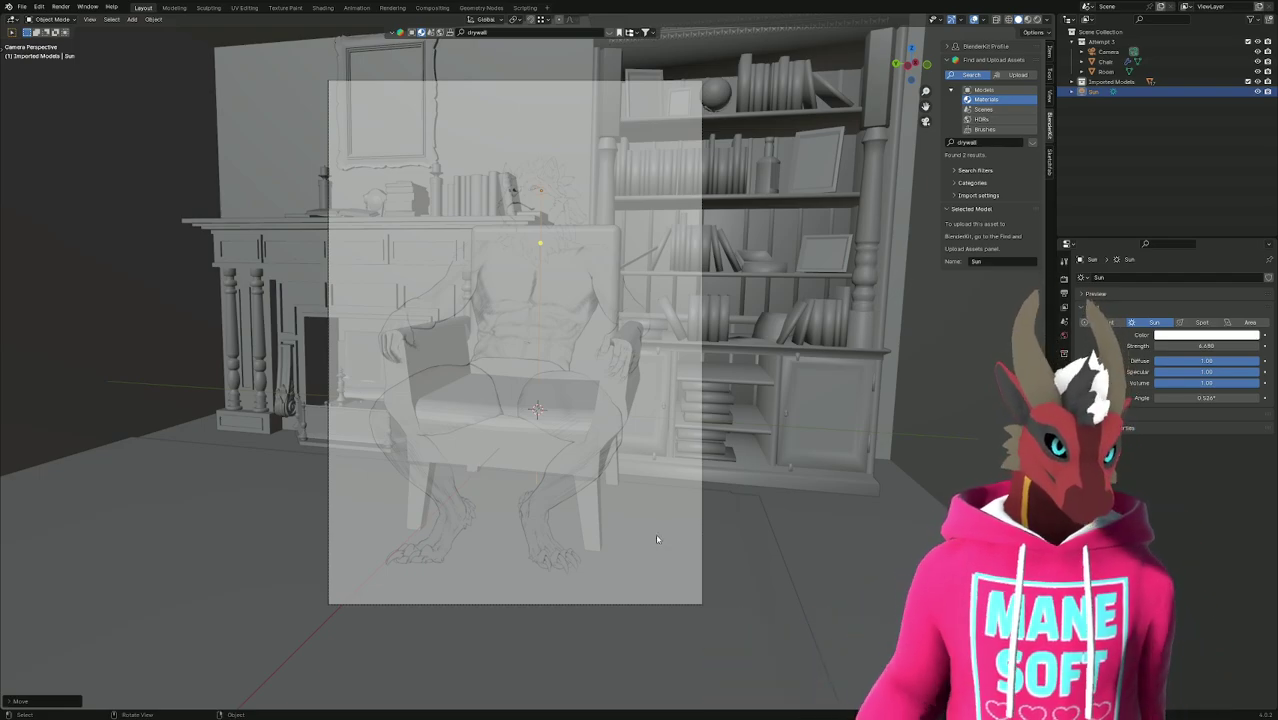
middle_drag(712, 527, 715, 538)
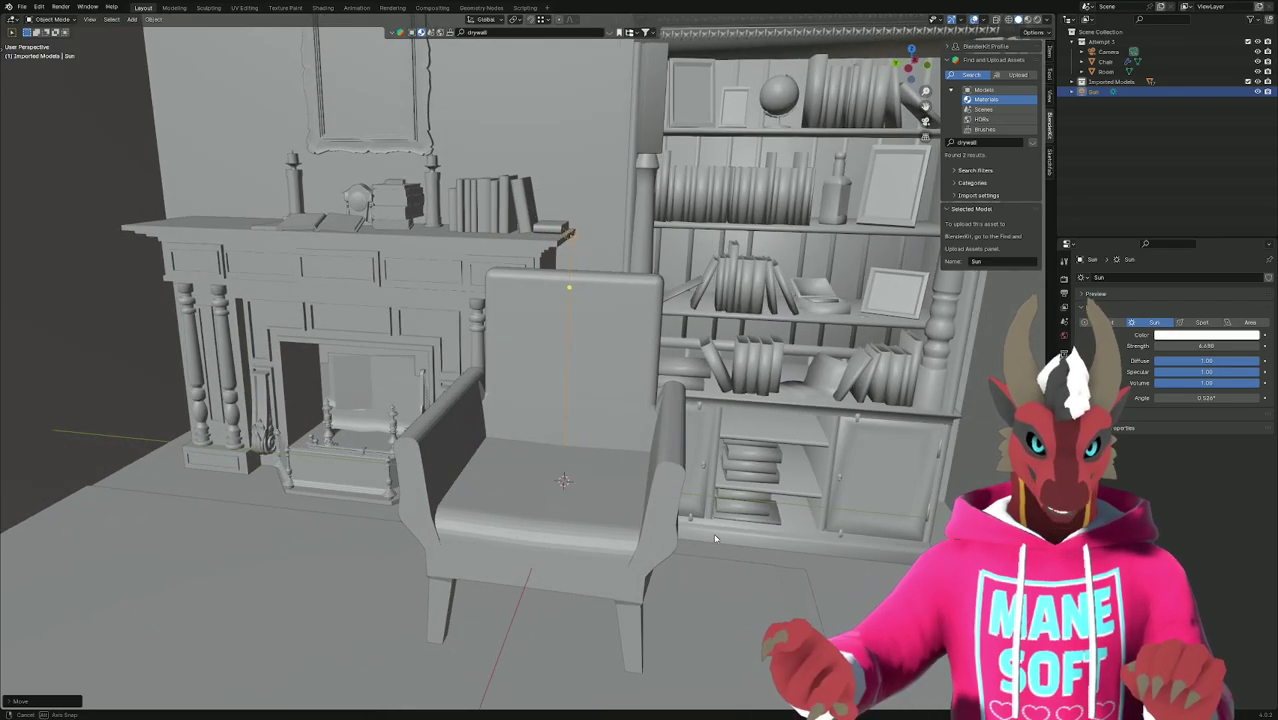
Deselect the Sun light and save the file.
click(1152, 179)
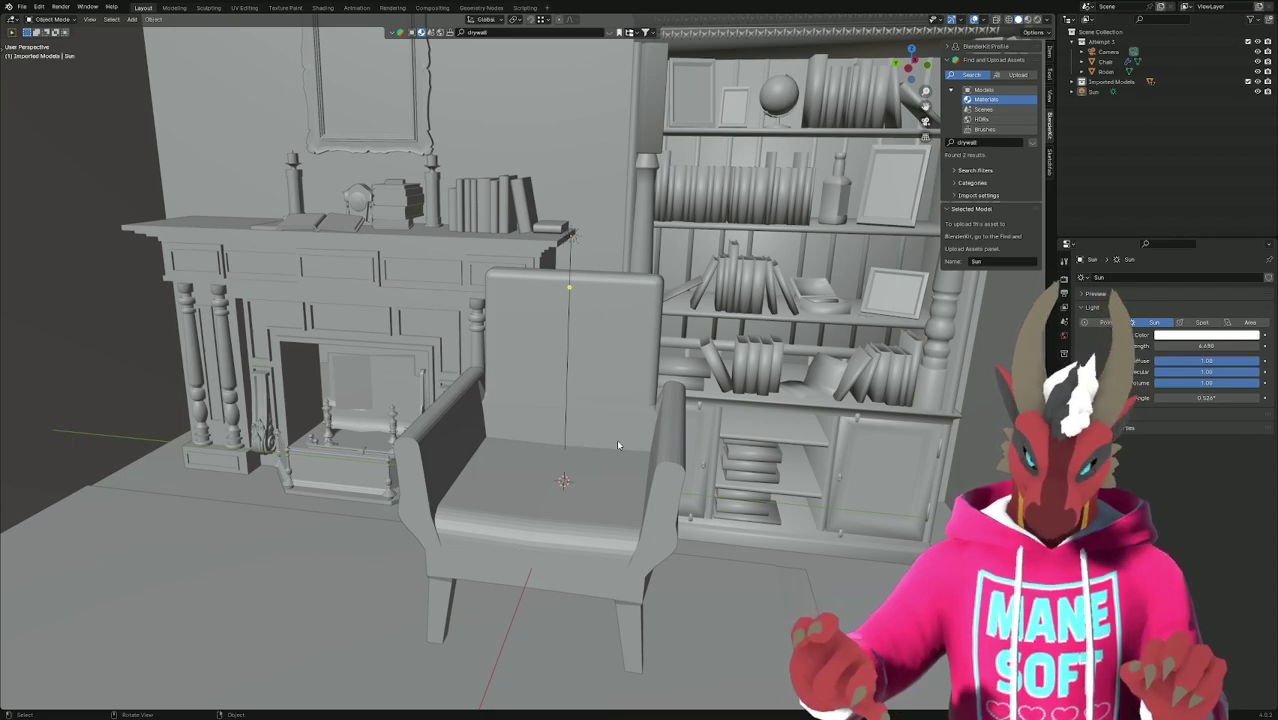
key(ctrl)
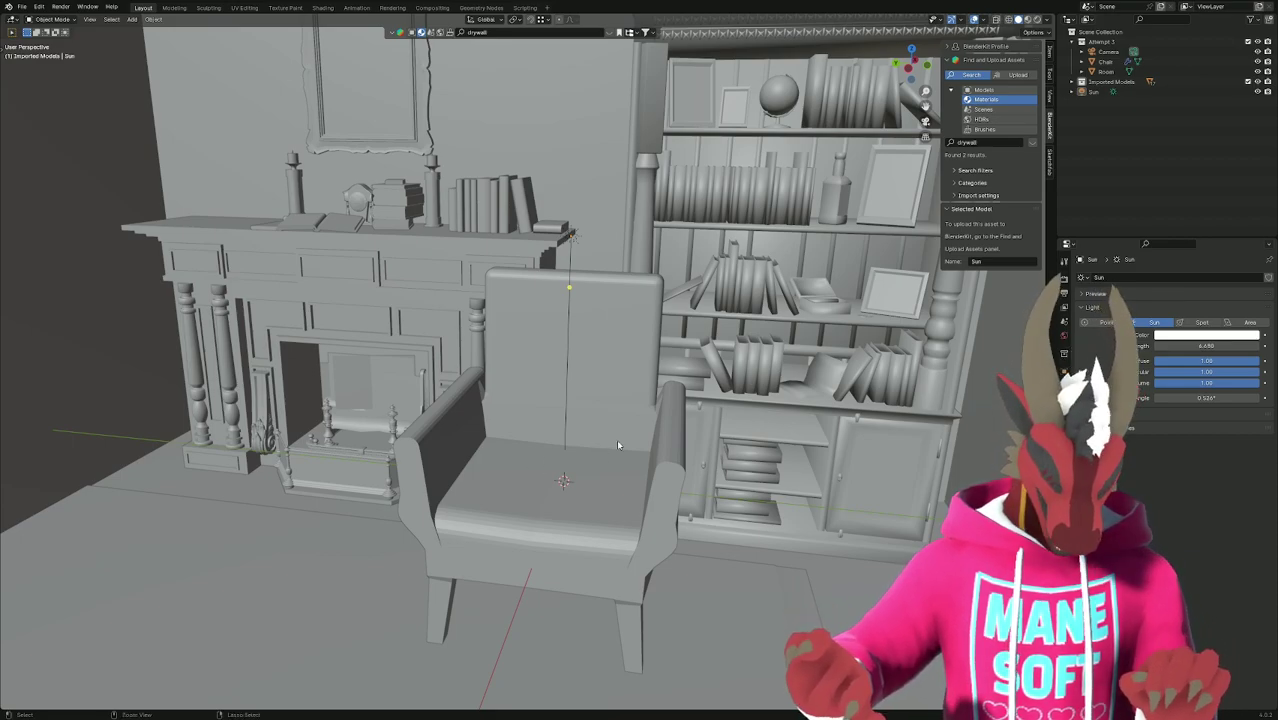
key(ctrl+s)
key(shift)
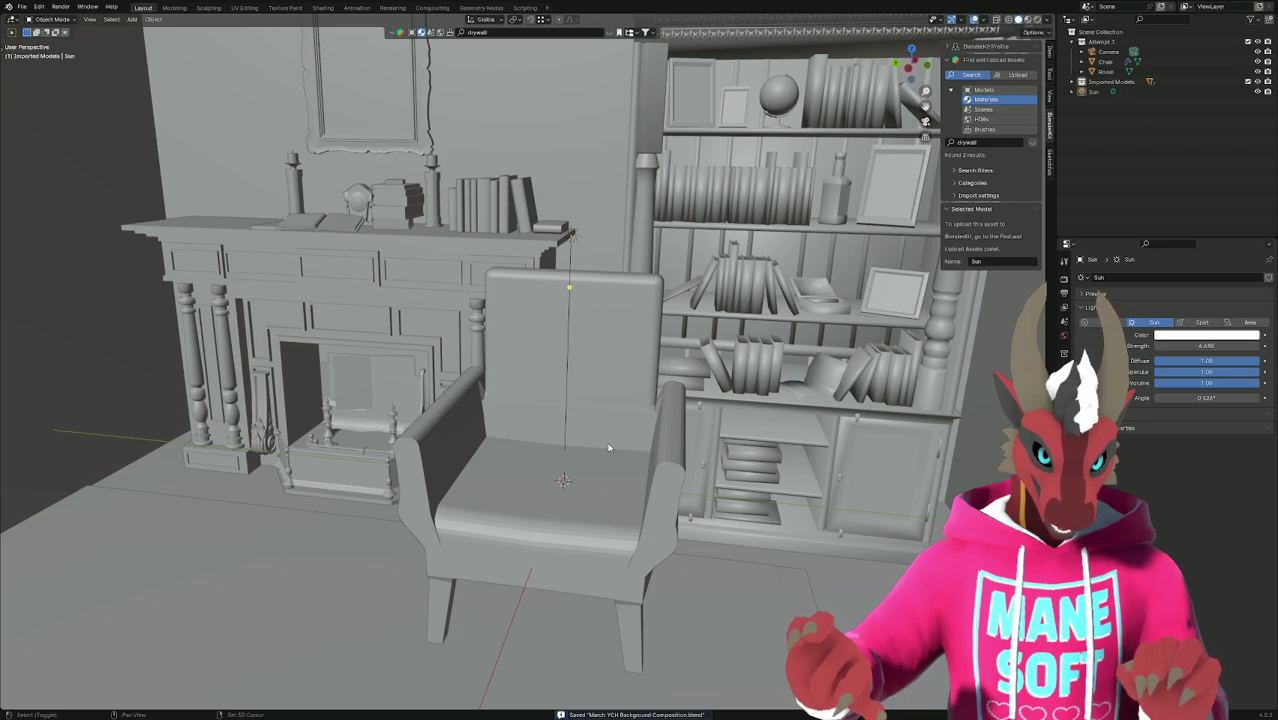
Switch to Photoshop to examine the seated character sketch and return to Blender.
key(alt+Tab)
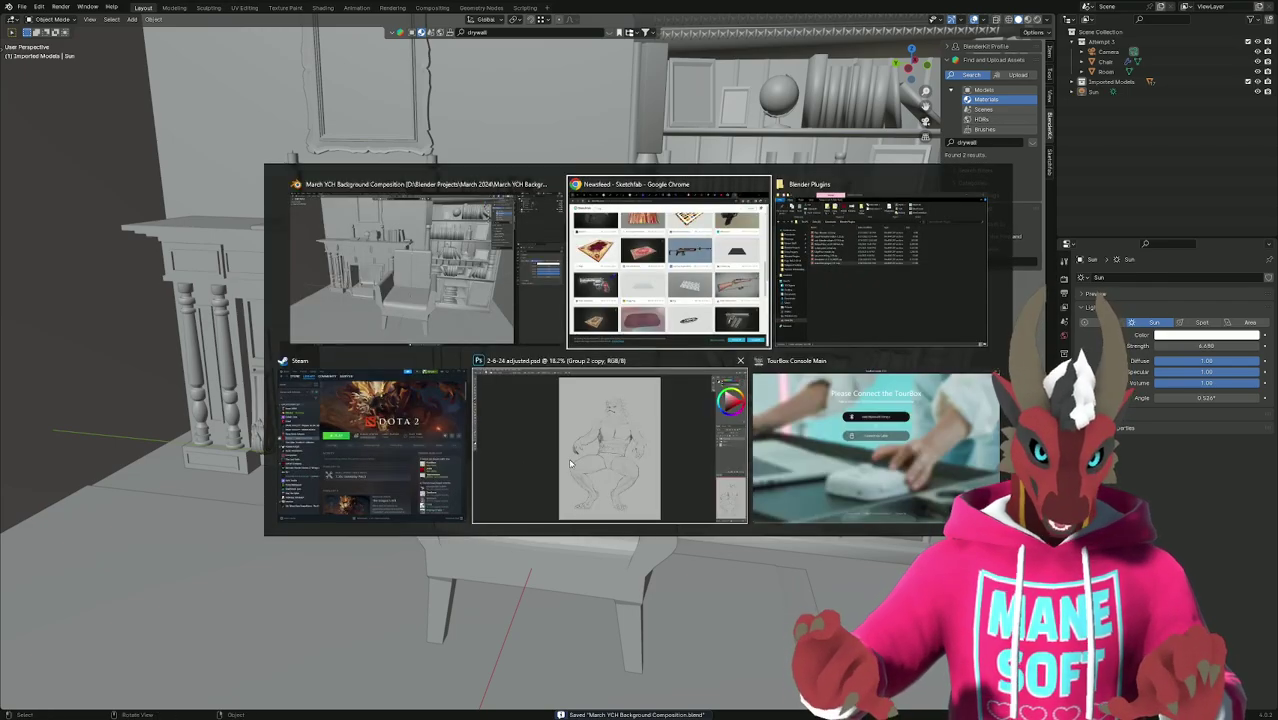
click(606, 456)
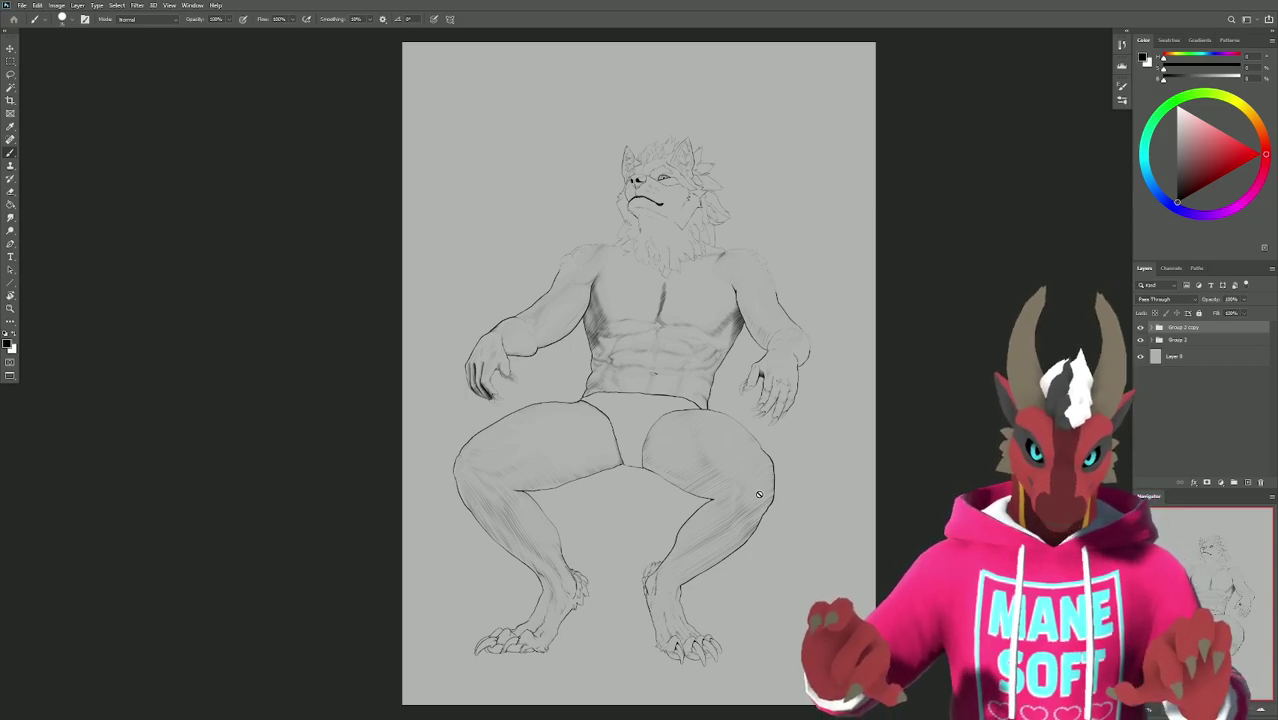
key(alt+Tab)
Compare the camera view's sketch overlay with the free view of the chair by alternating between them.
key(KP_0)
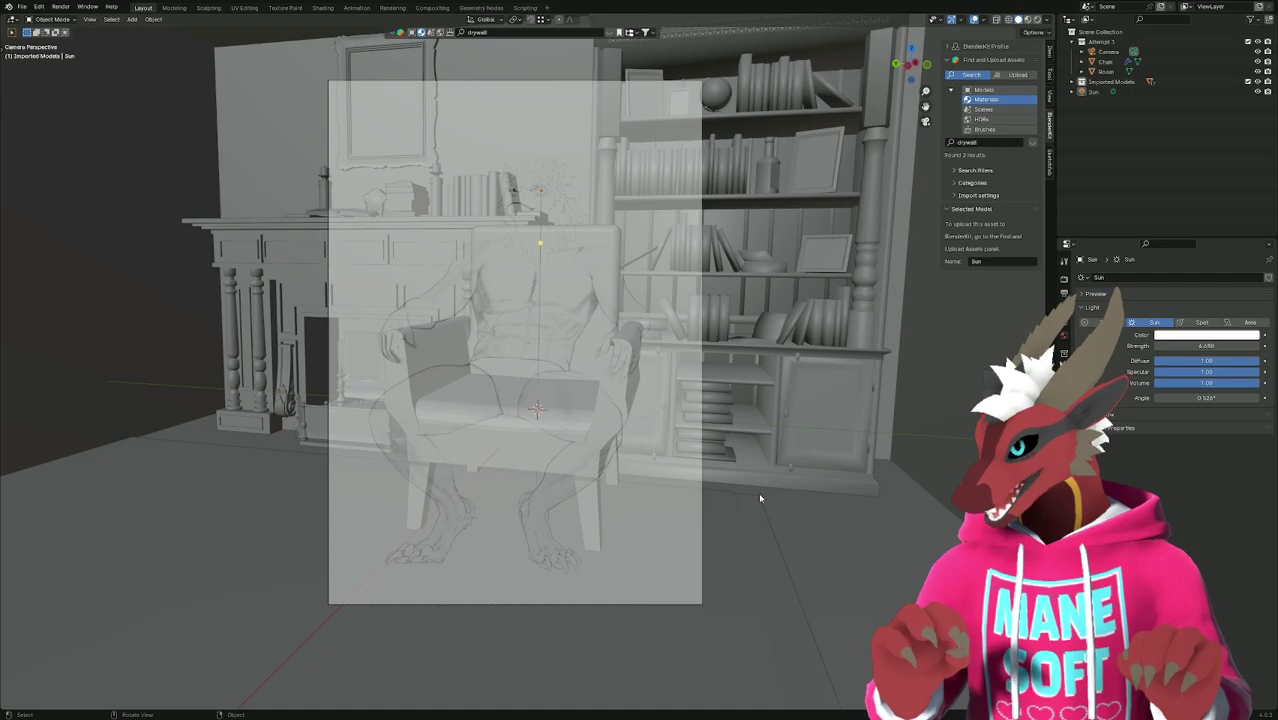
key(KP_0)
key(KP_0)
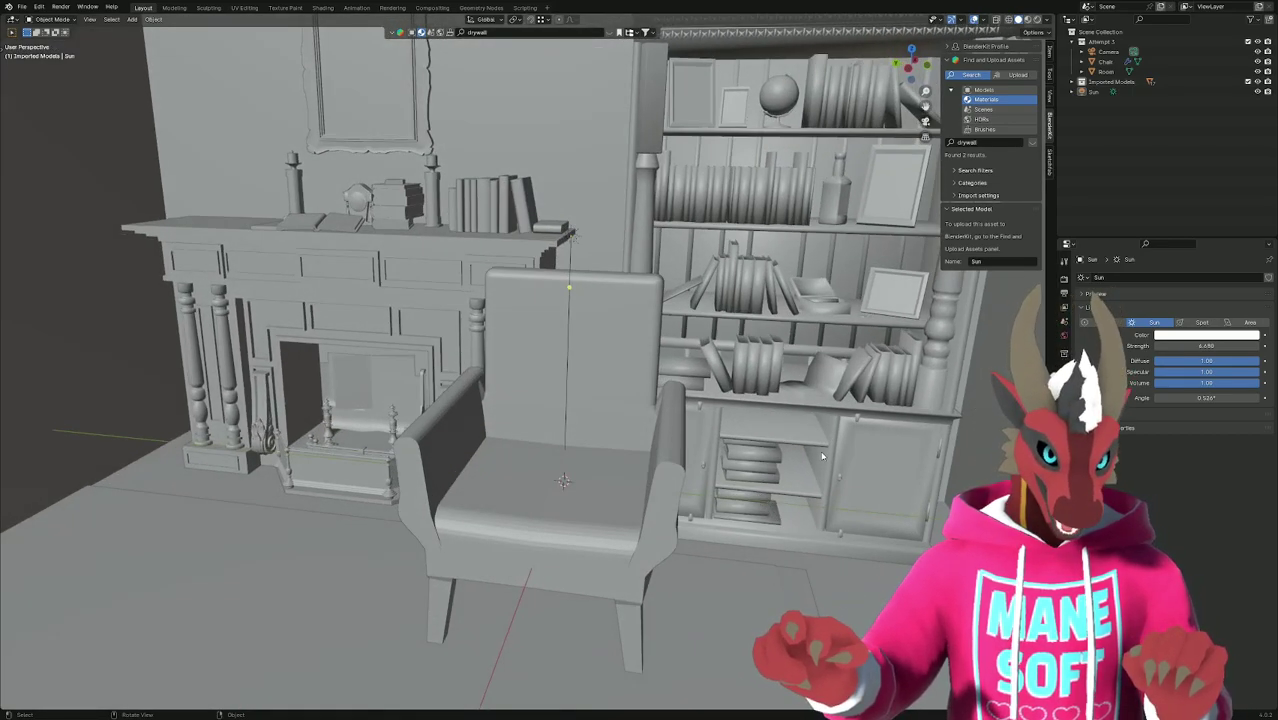
key(KP_0)
key(KP_0)
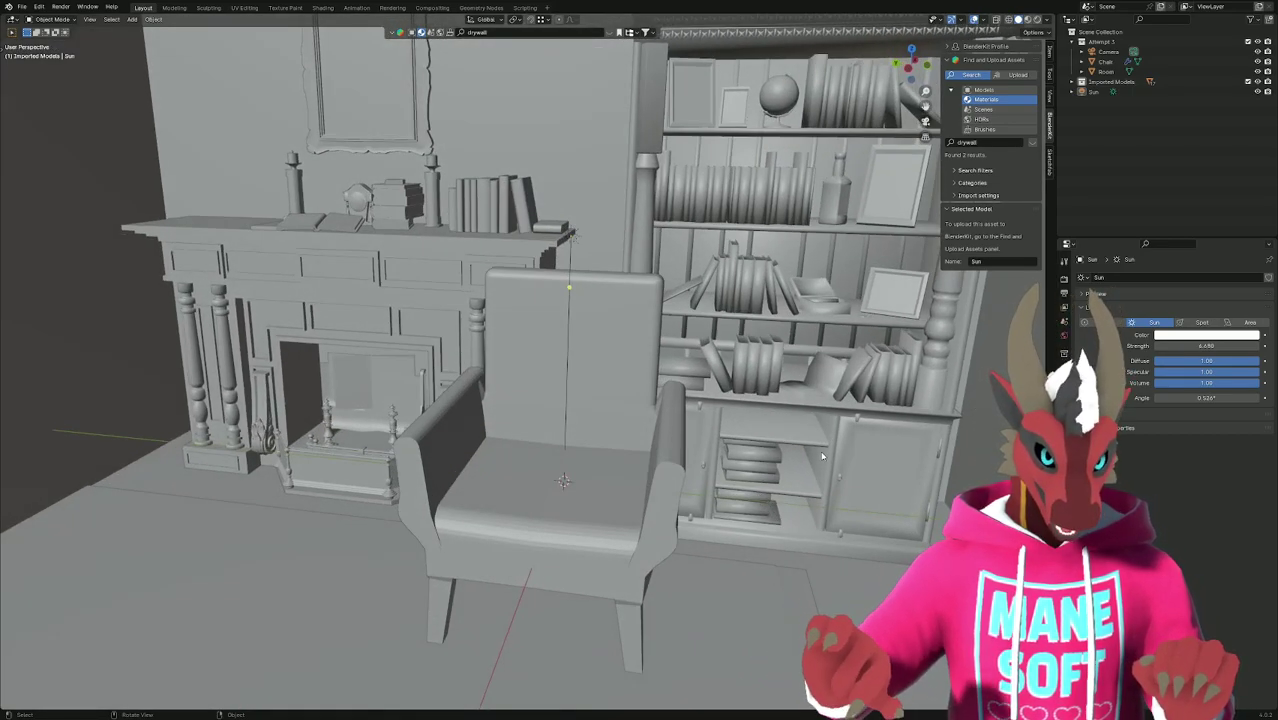
key(KP_0)
key(KP_0)
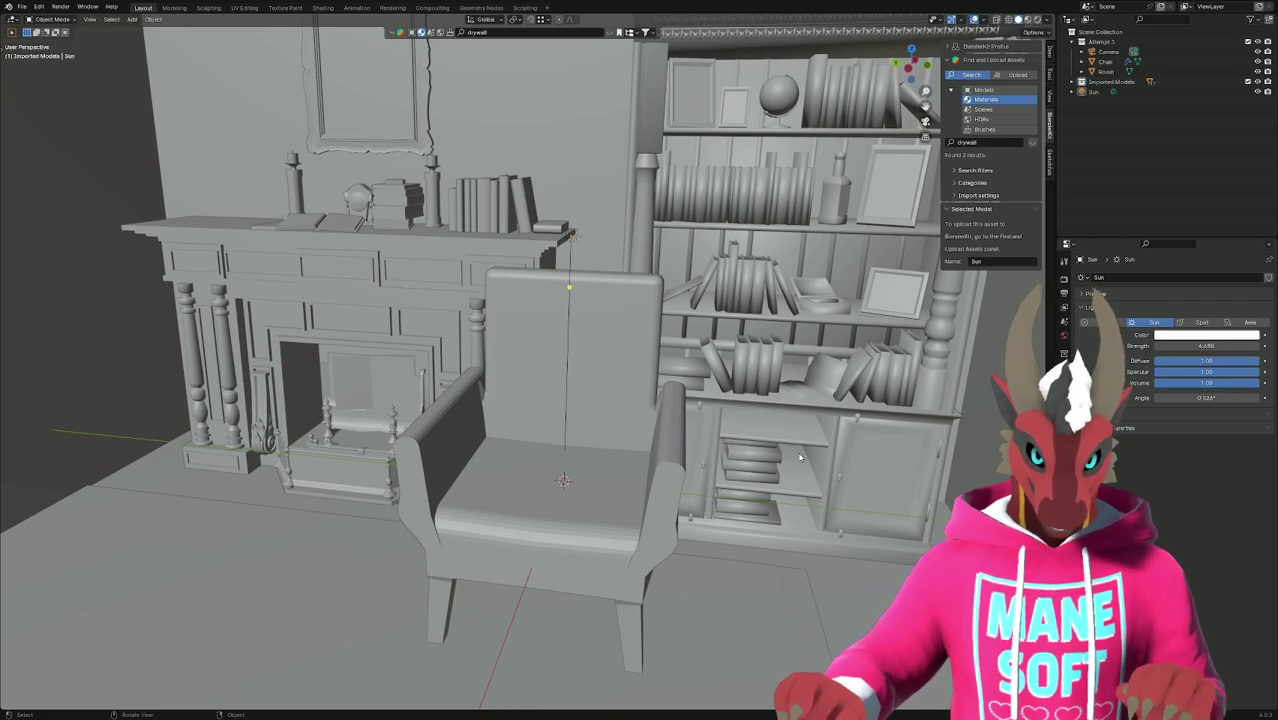
key(KP_0)
Add a Bezier curve to the scene at the 3D cursor on the chair.
key(shift+a)
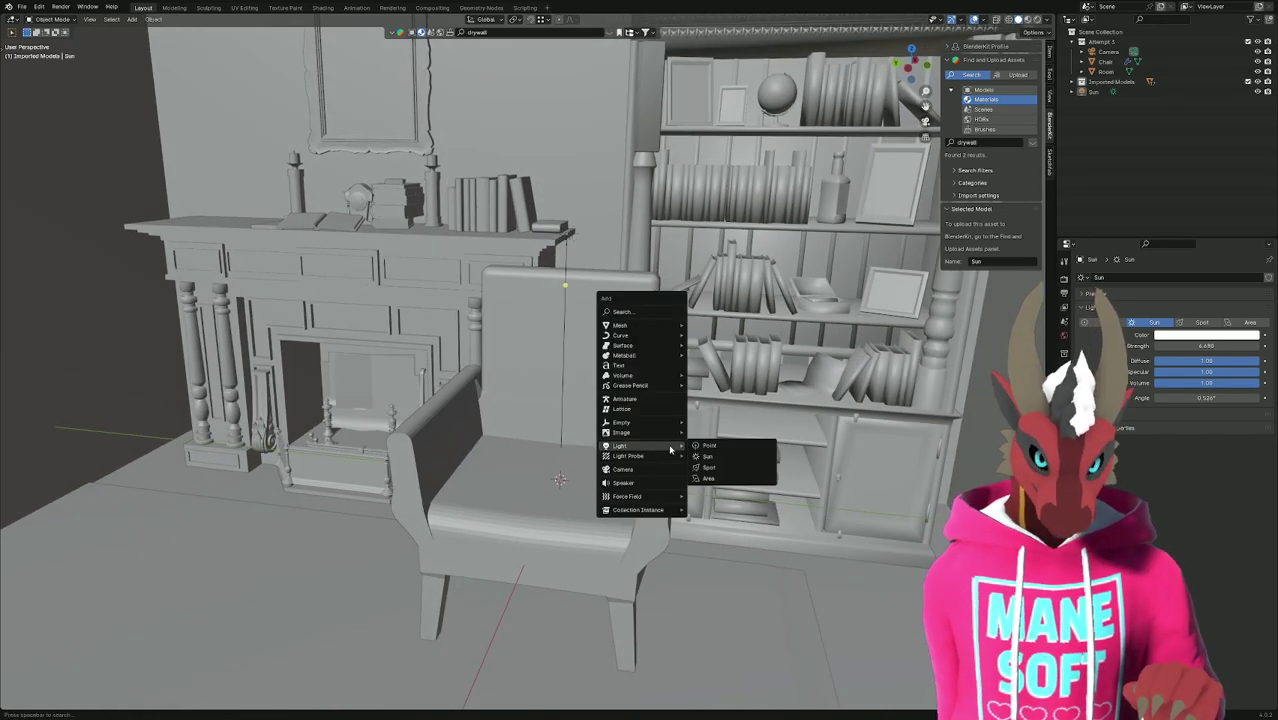
mouse_move(654, 338)
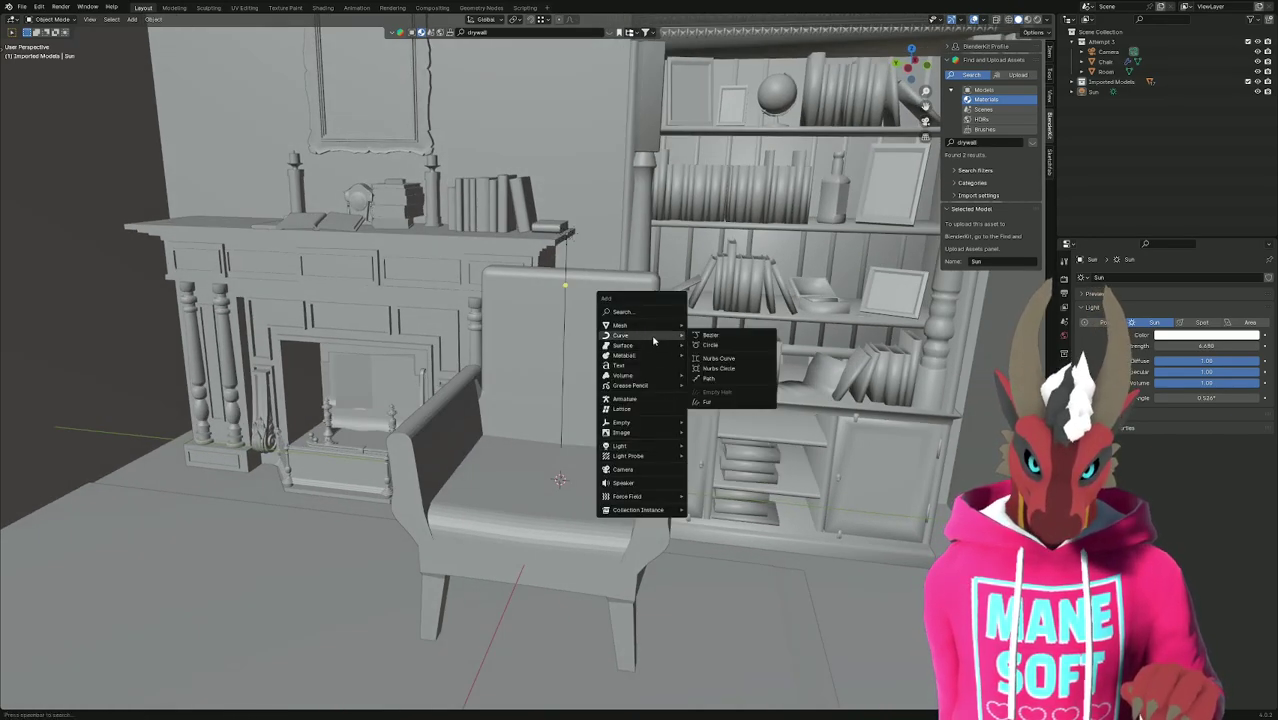
click(744, 341)
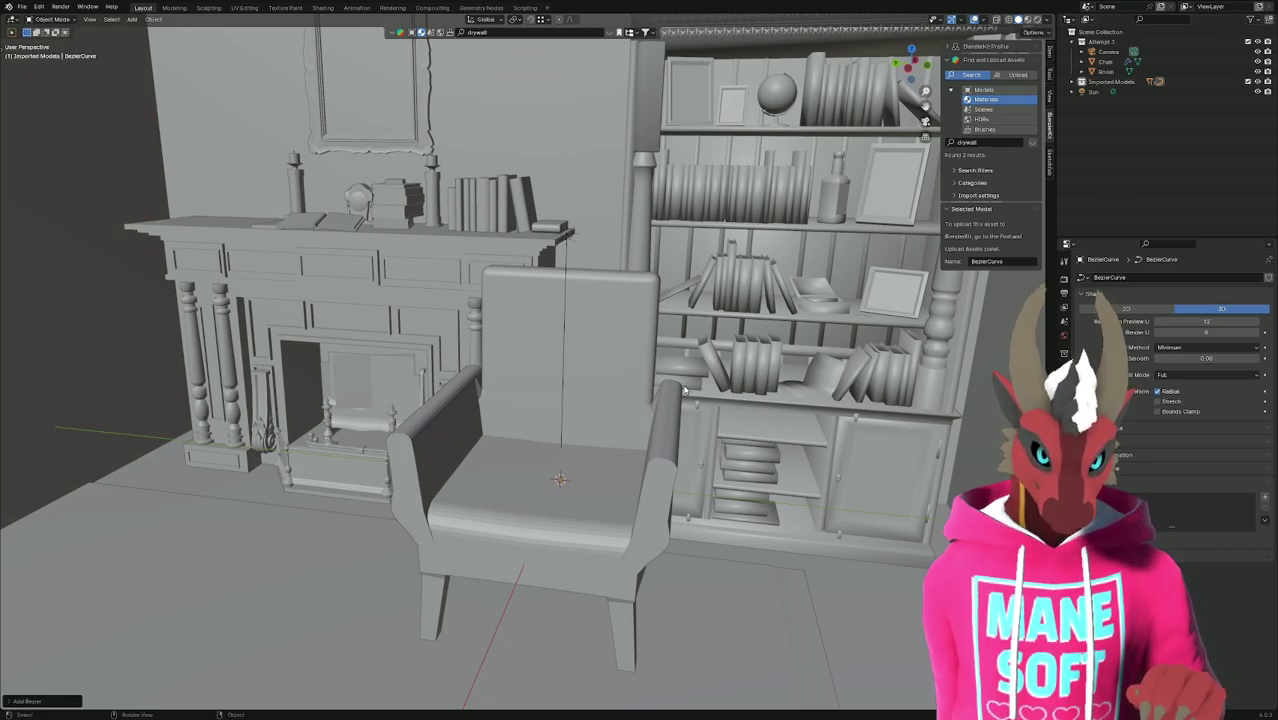
key(KP_Decimal)
scroll(675, 348, down, 8)
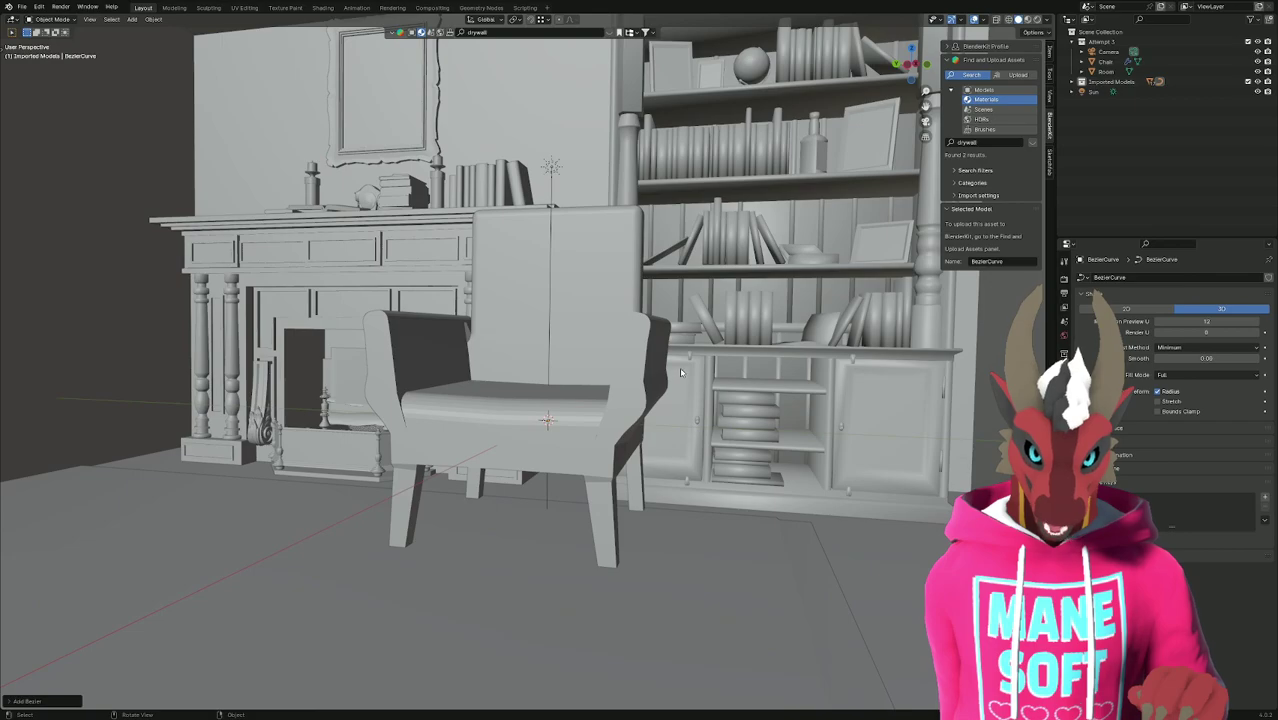
Move the Bezier curve from the Imported Models collection into the Attempt 3 collection.
click(1258, 41)
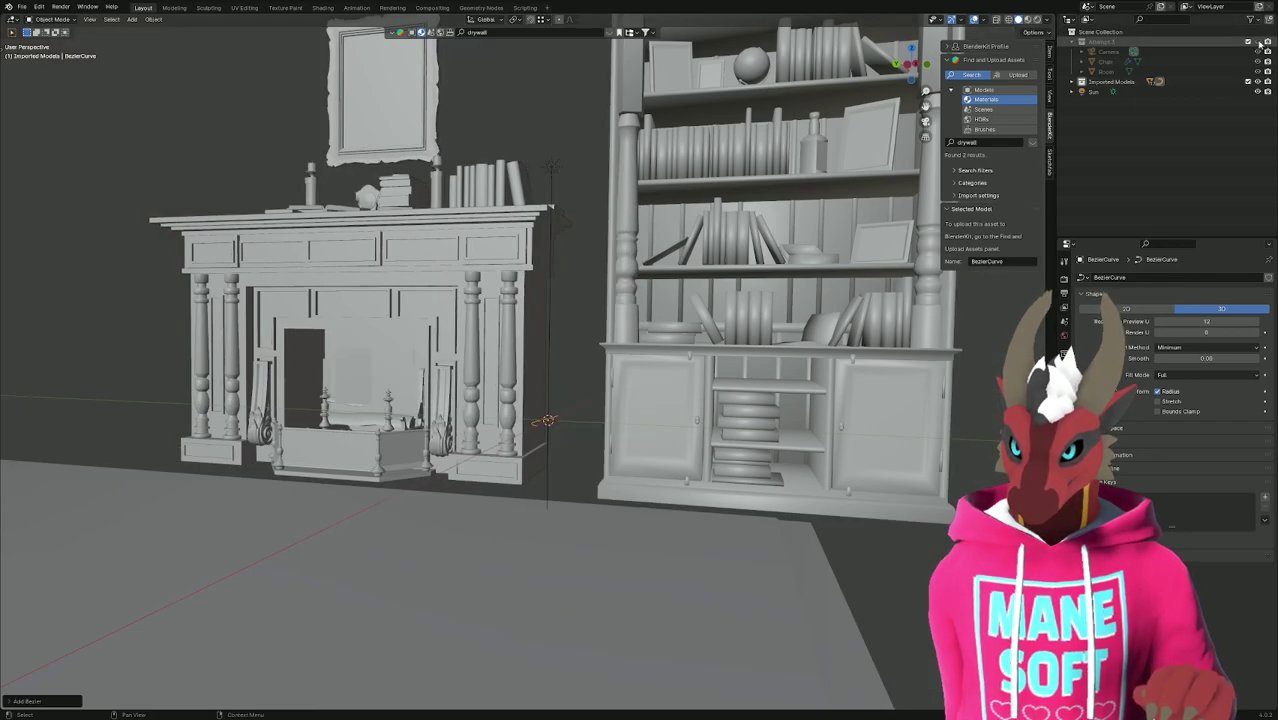
click(1072, 83)
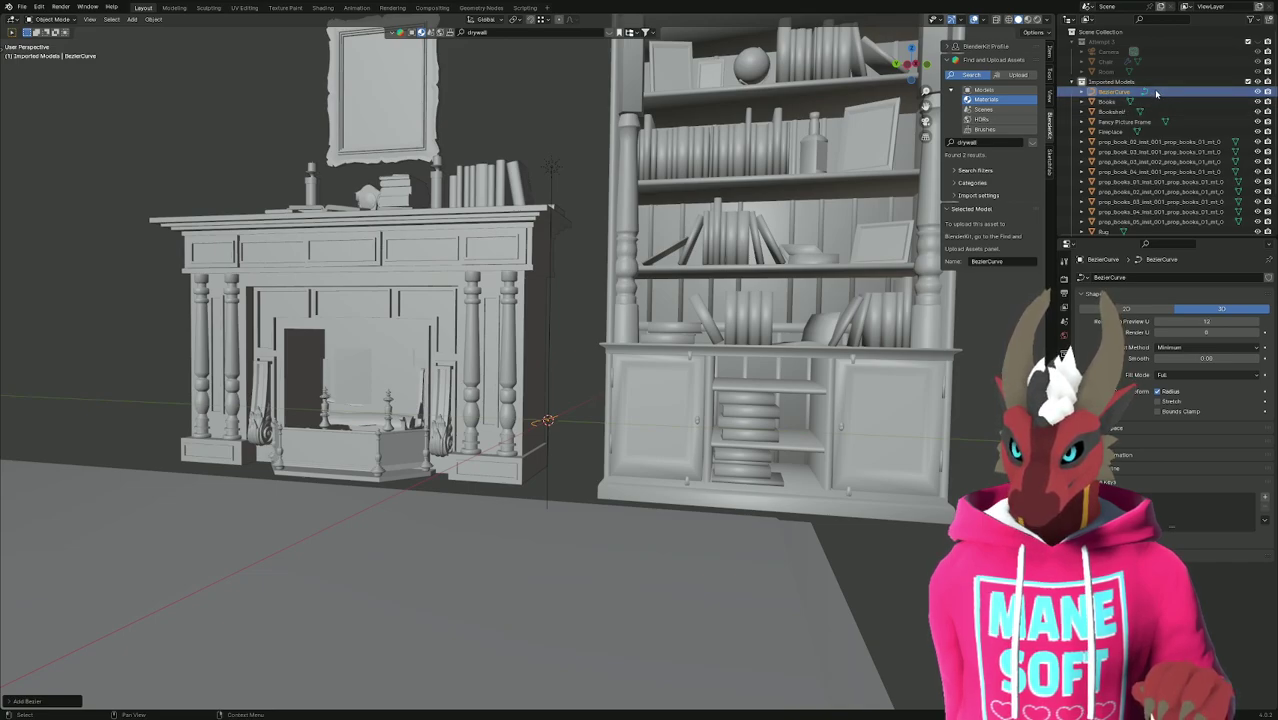
click(1103, 93)
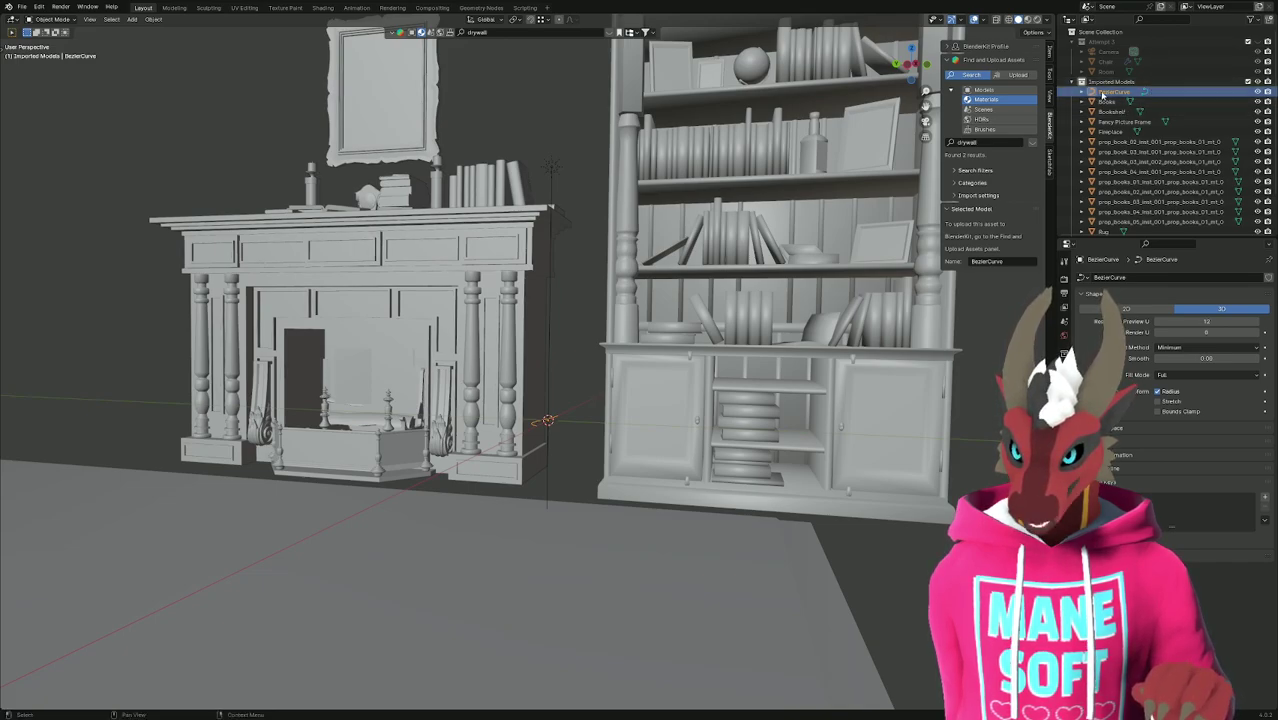
drag(1107, 93, 1104, 42)
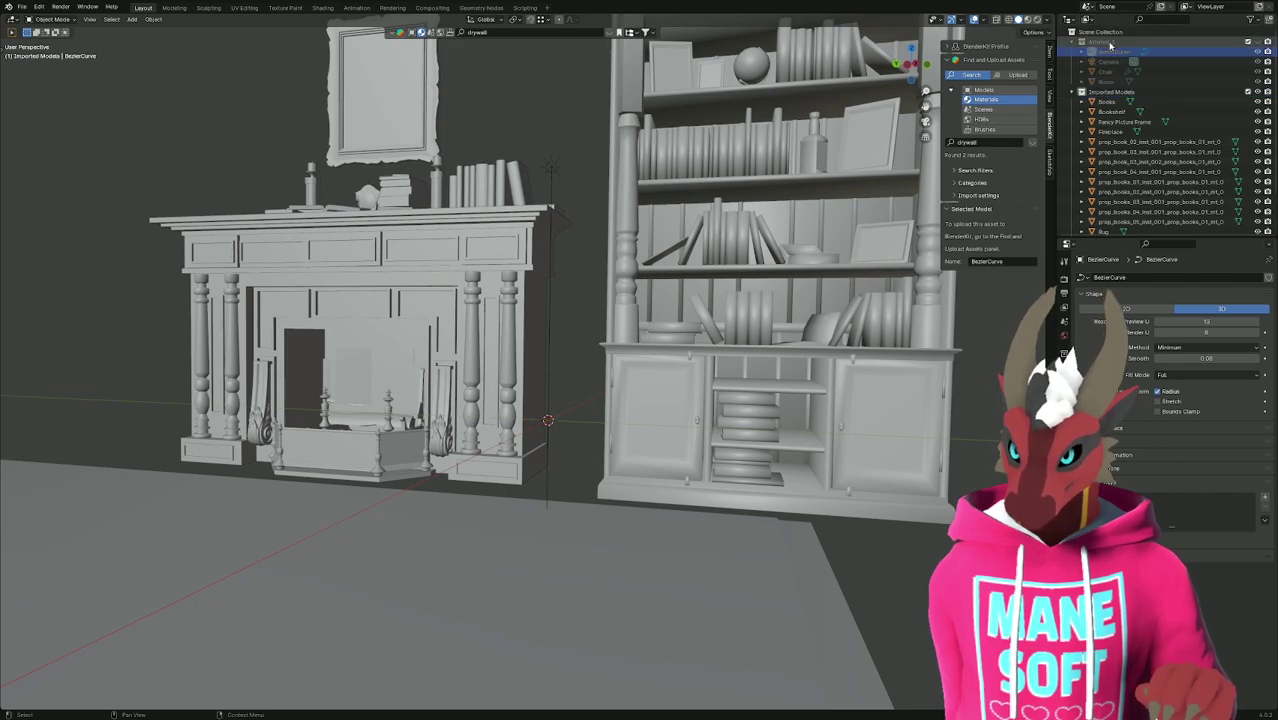
Isolate the curve by hiding the Imported Models collection and the Chair while keeping the Attempt 3 collection shown.
click(1072, 92)
click(1258, 92)
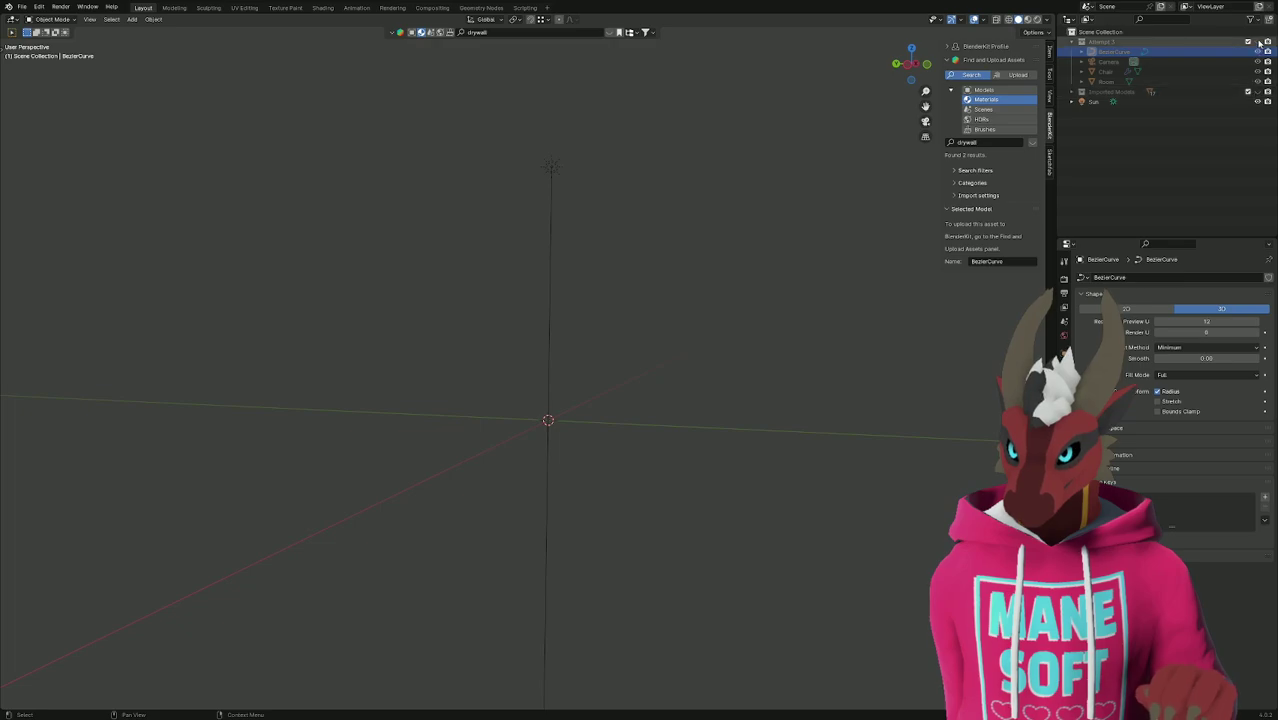
click(1258, 42)
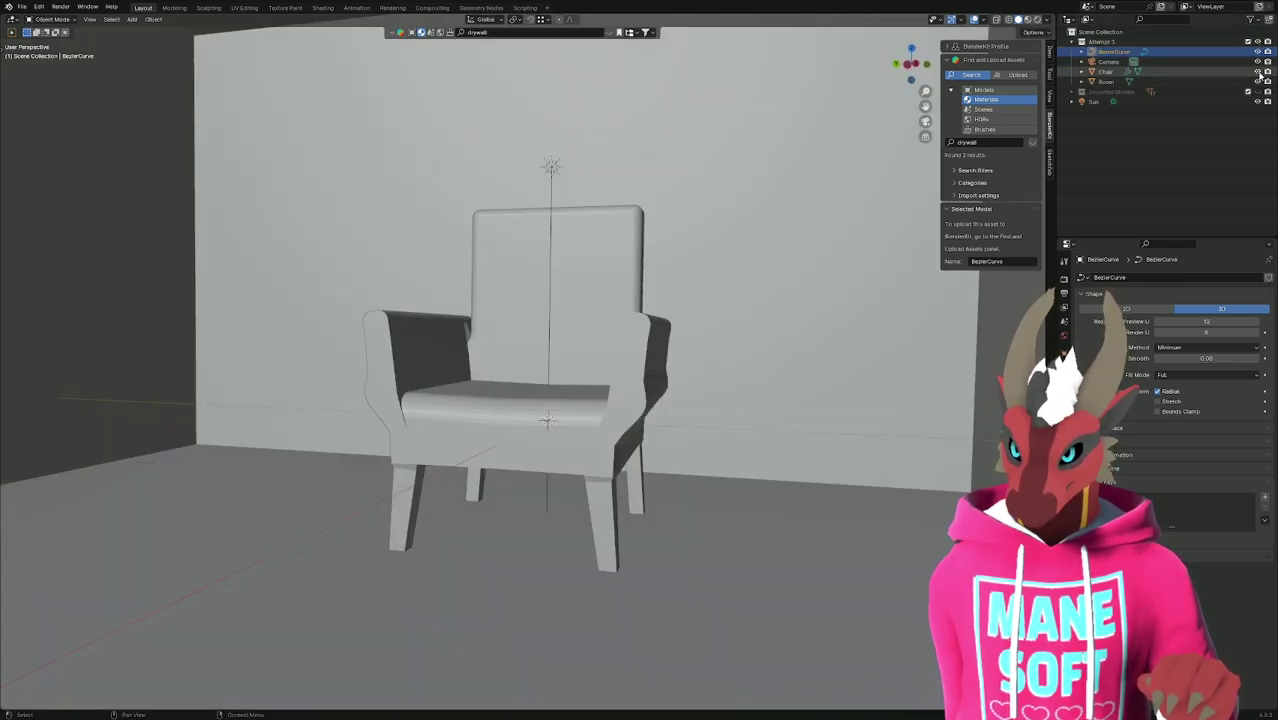
click(1258, 72)
Rotate the Bezier curve's control points 90 degrees about the global Z axis.
middle_drag(650, 397, 707, 459)
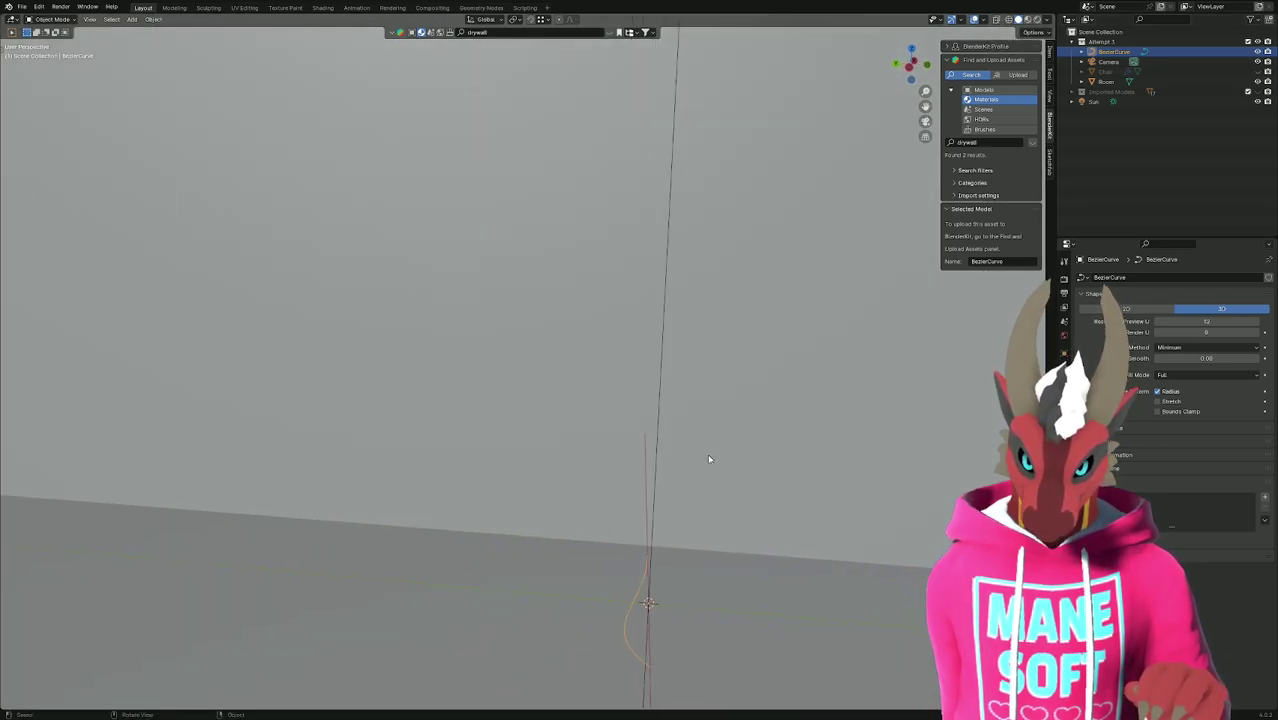
key(Tab)
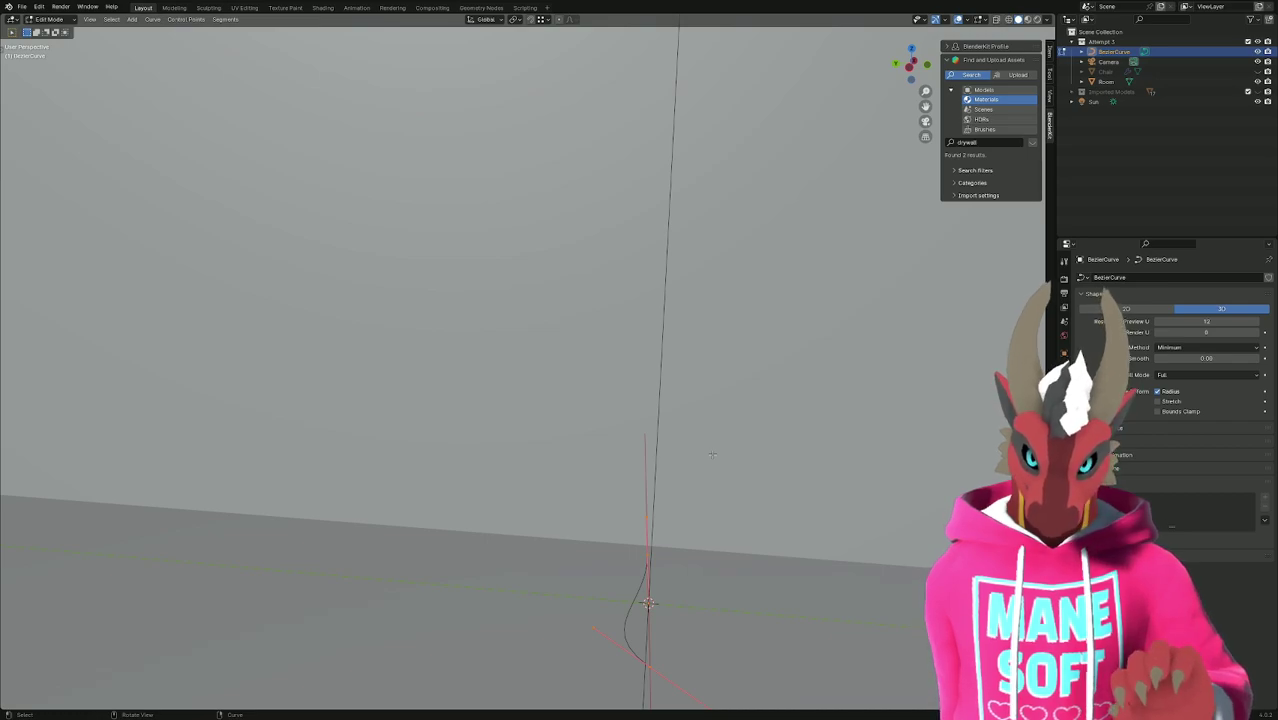
key(r)
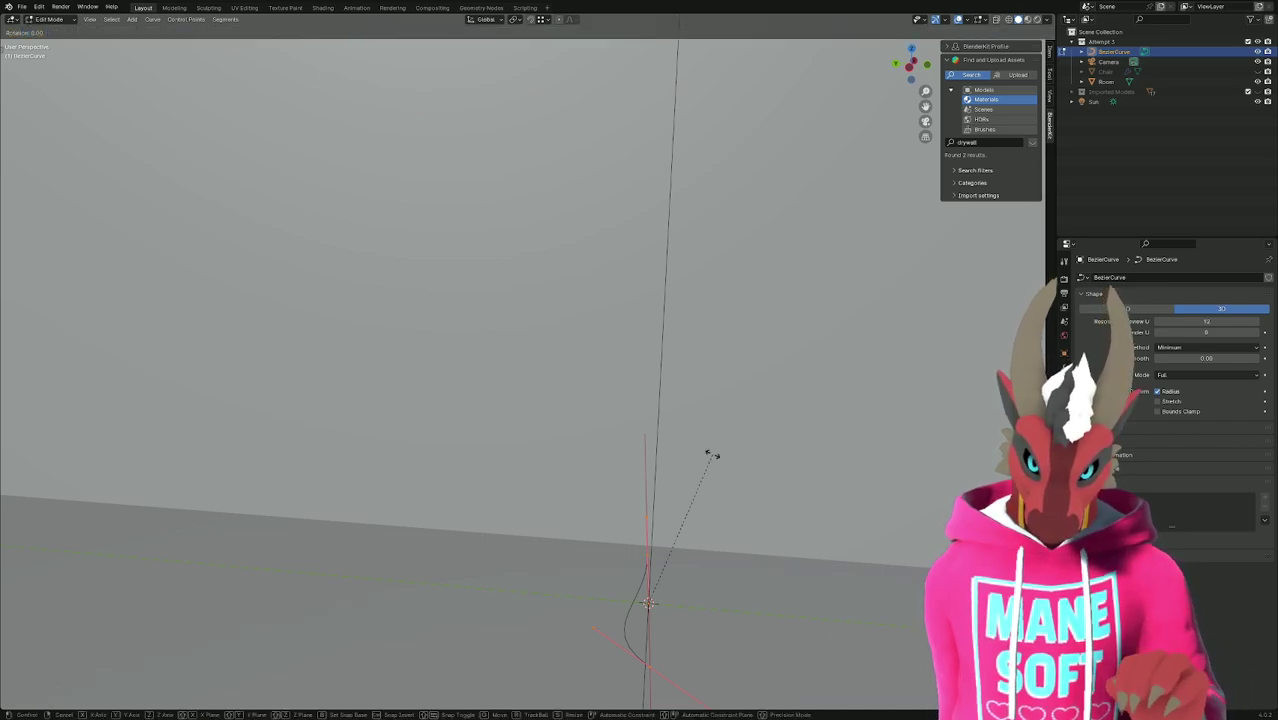
text(z)
text(90)
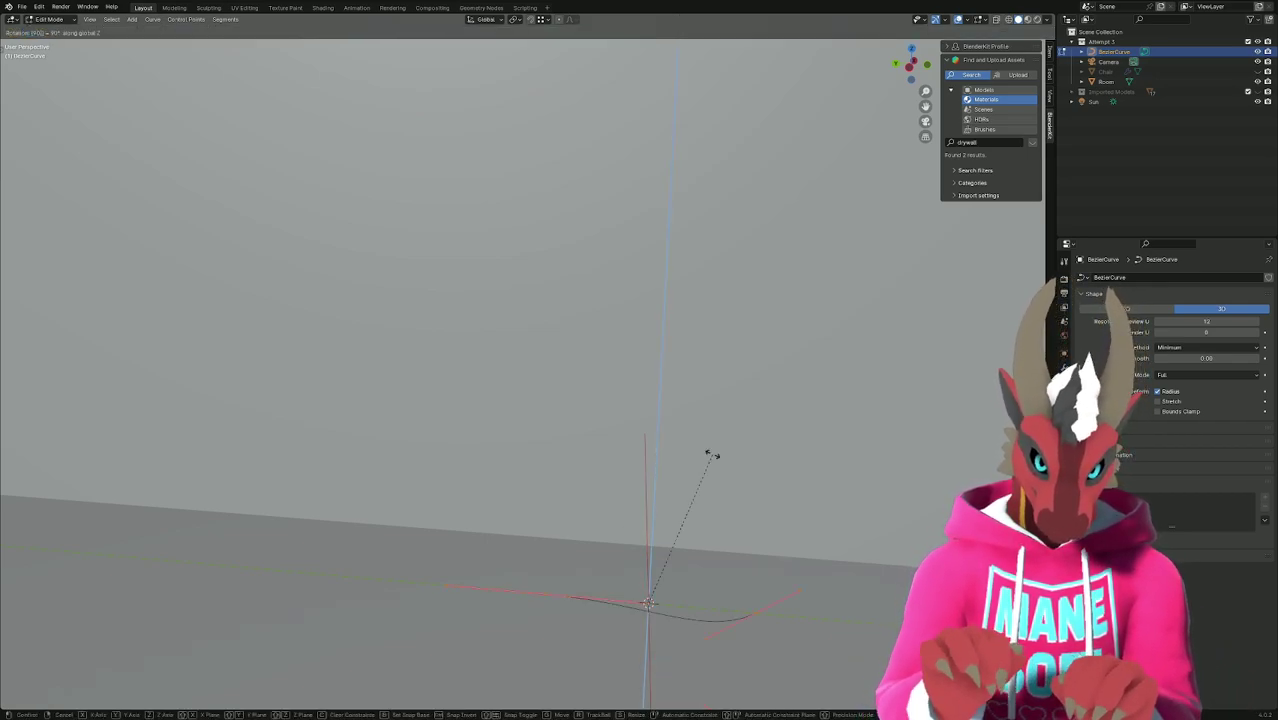
key(Return)
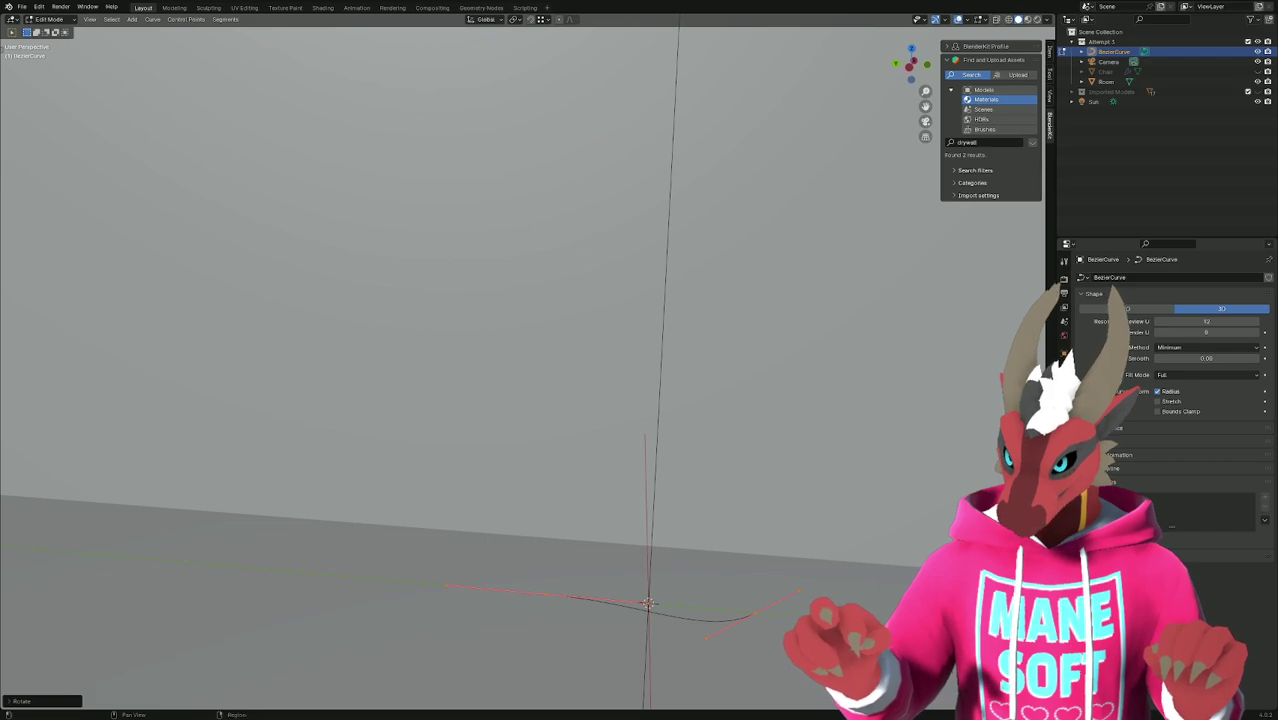
Give the Bezier curve a round bevel with a depth of about 0.21 m, turning it into a tube.
click(1064, 395)
click(1064, 418)
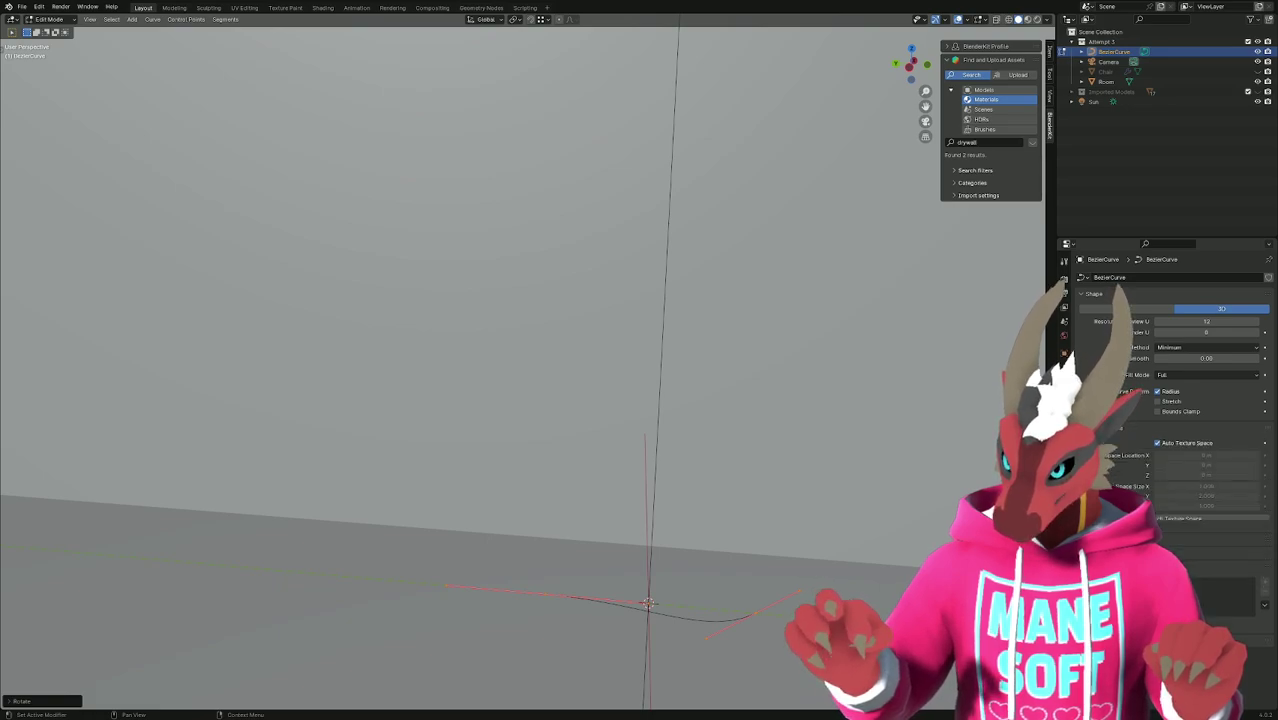
click(1110, 441)
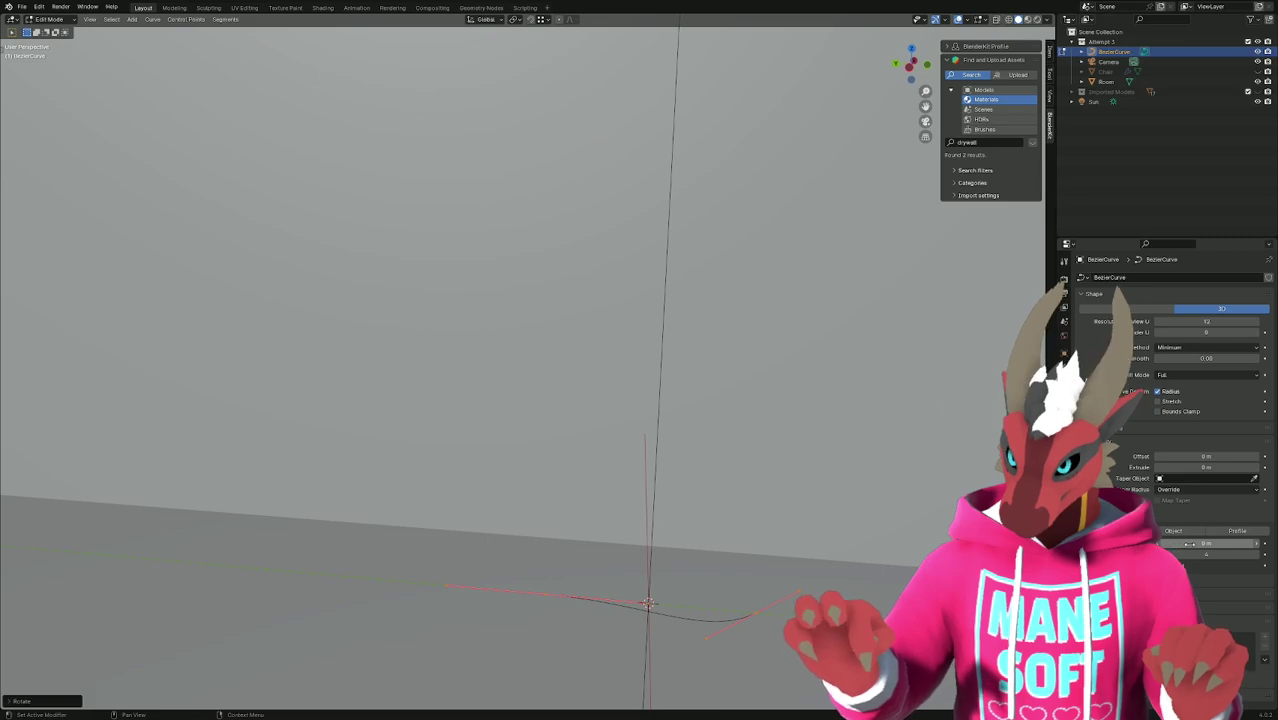
drag(1206, 543, 1256, 543)
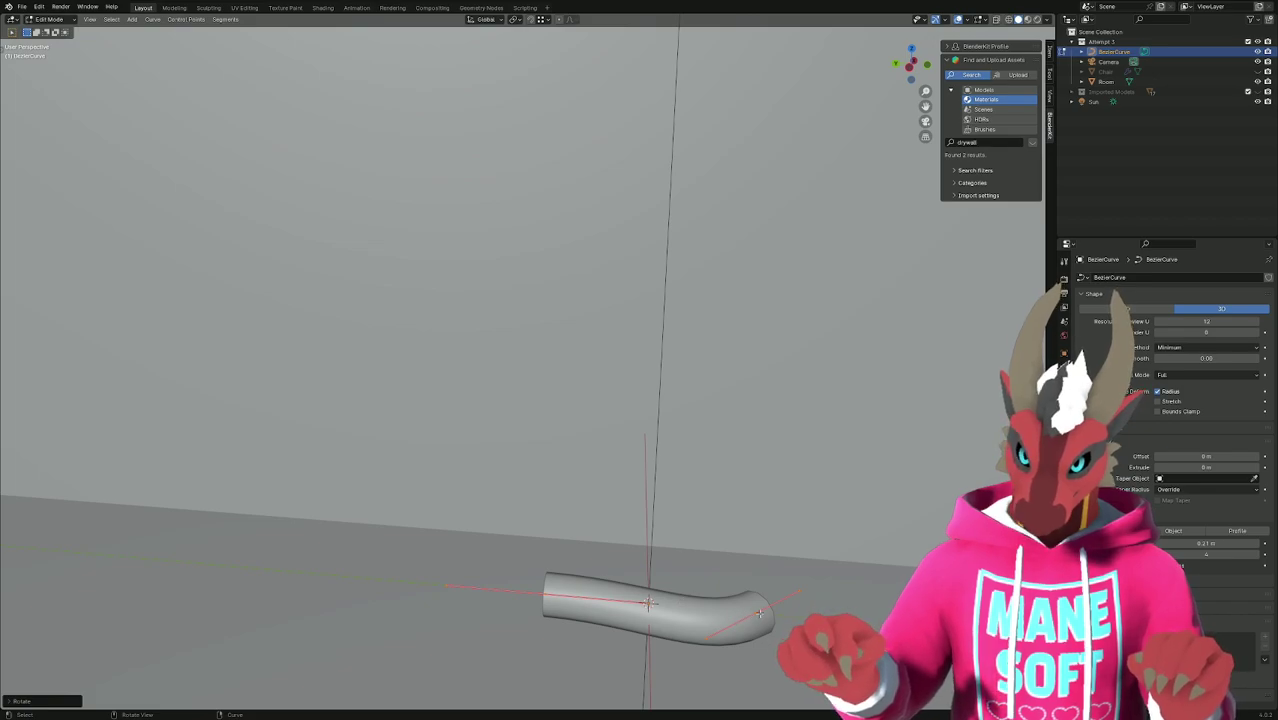
Subdivide the tube's curve between its two end points to add a middle control point, leaving nothing selected.
click(547, 594)
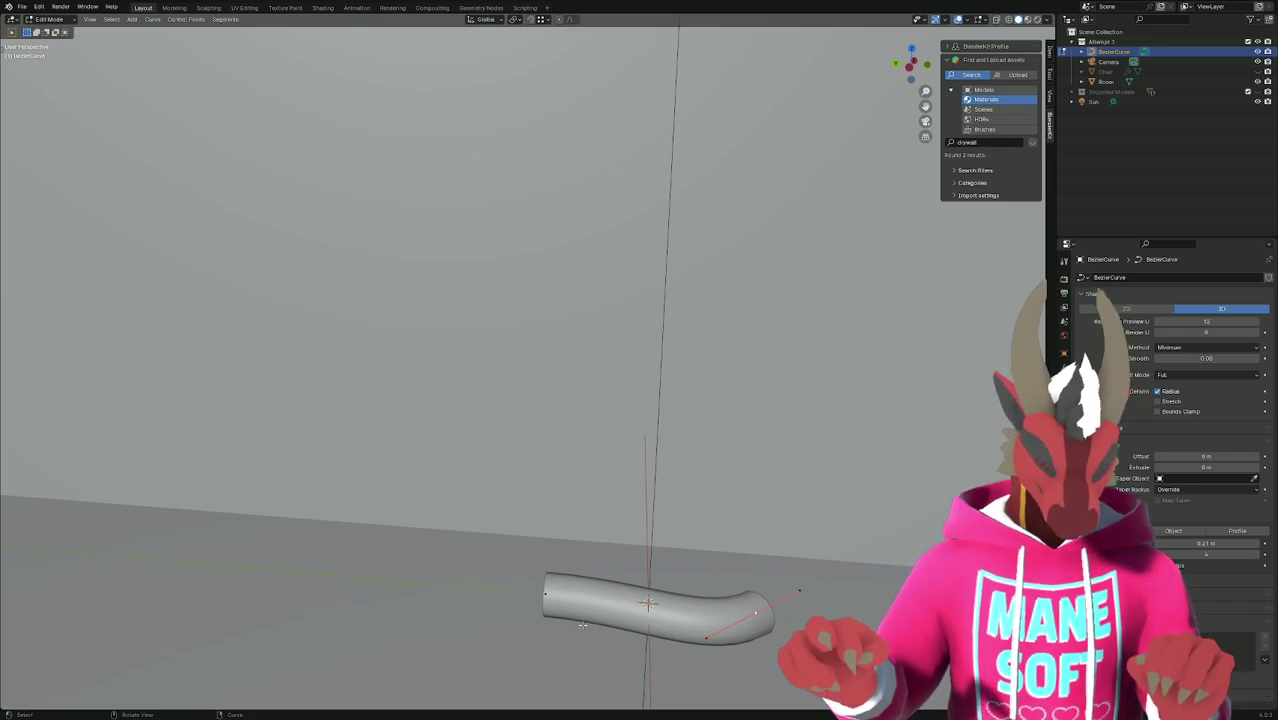
shift+click(547, 594)
right_click(680, 445)
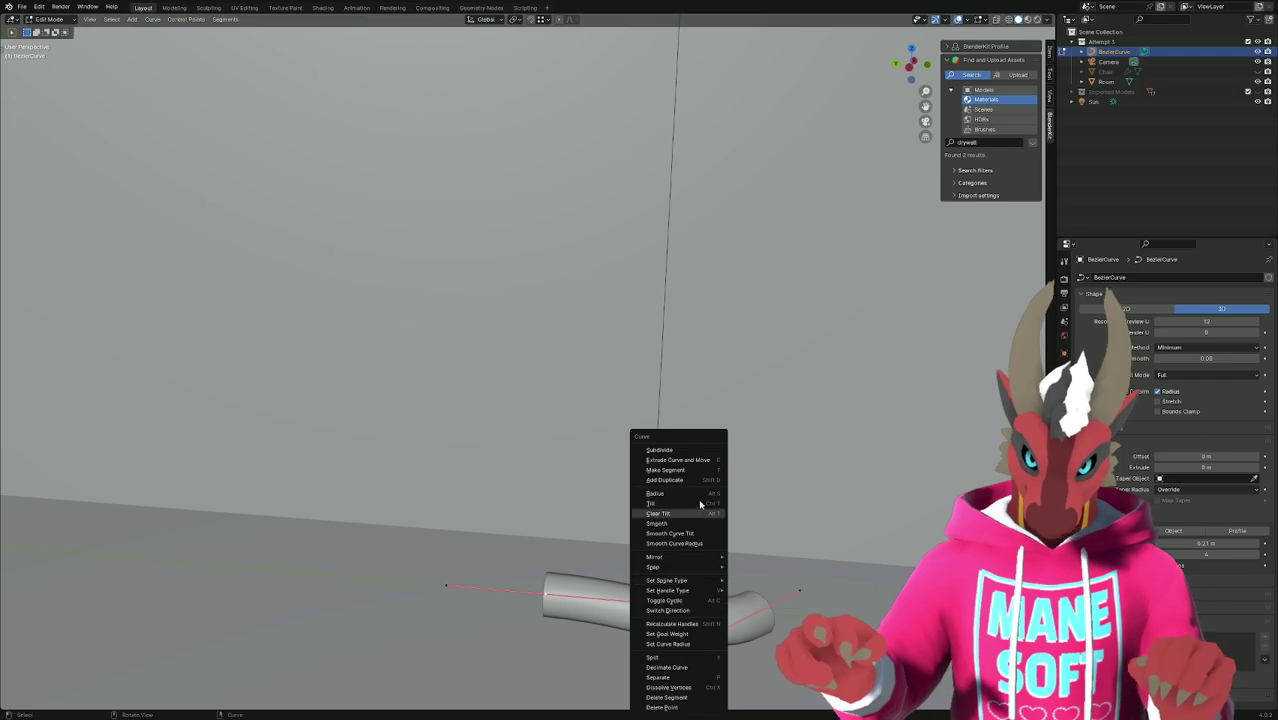
click(684, 450)
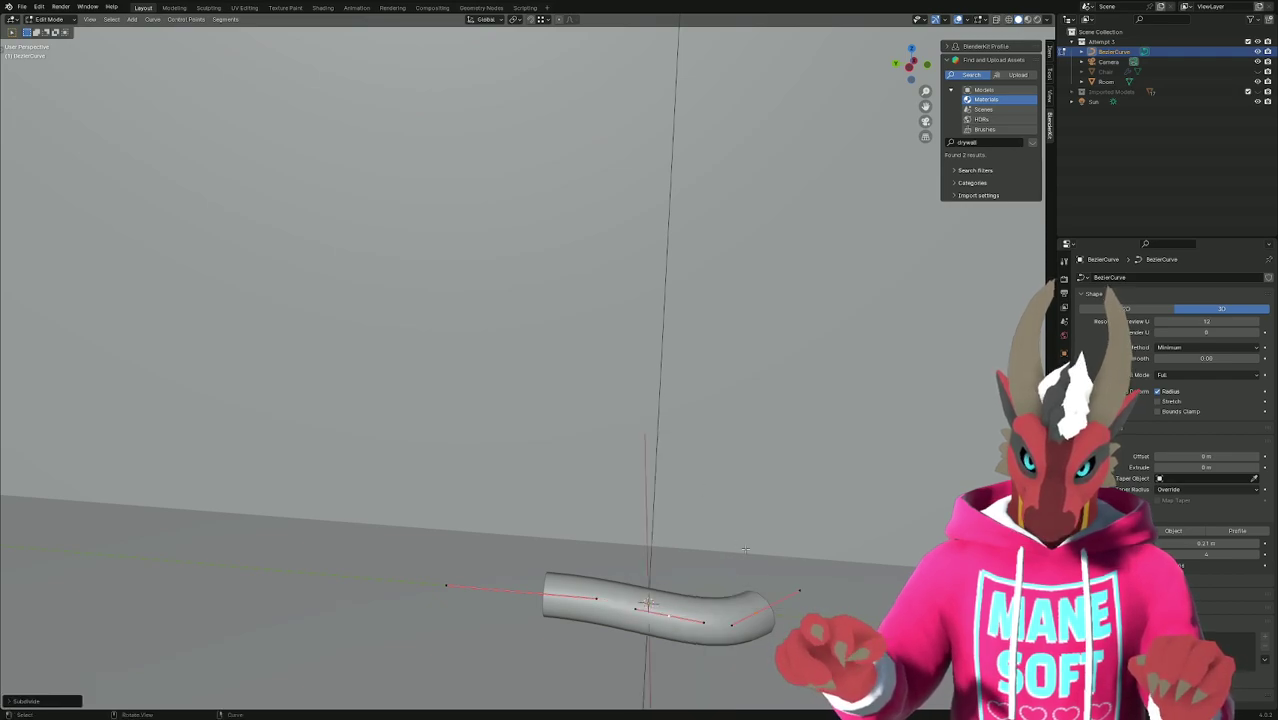
click(789, 550)
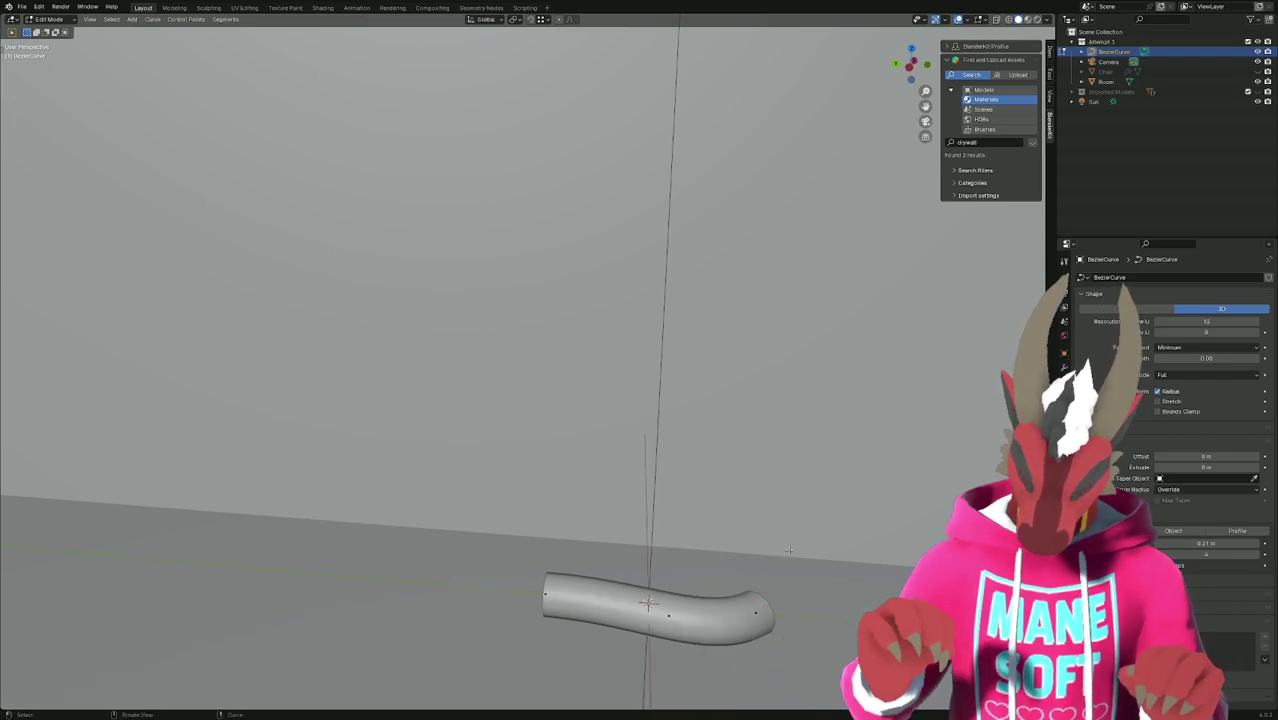
In the camera view, raise the whole curve along Z to the hip level of the sketched figure.
key(KP_0)
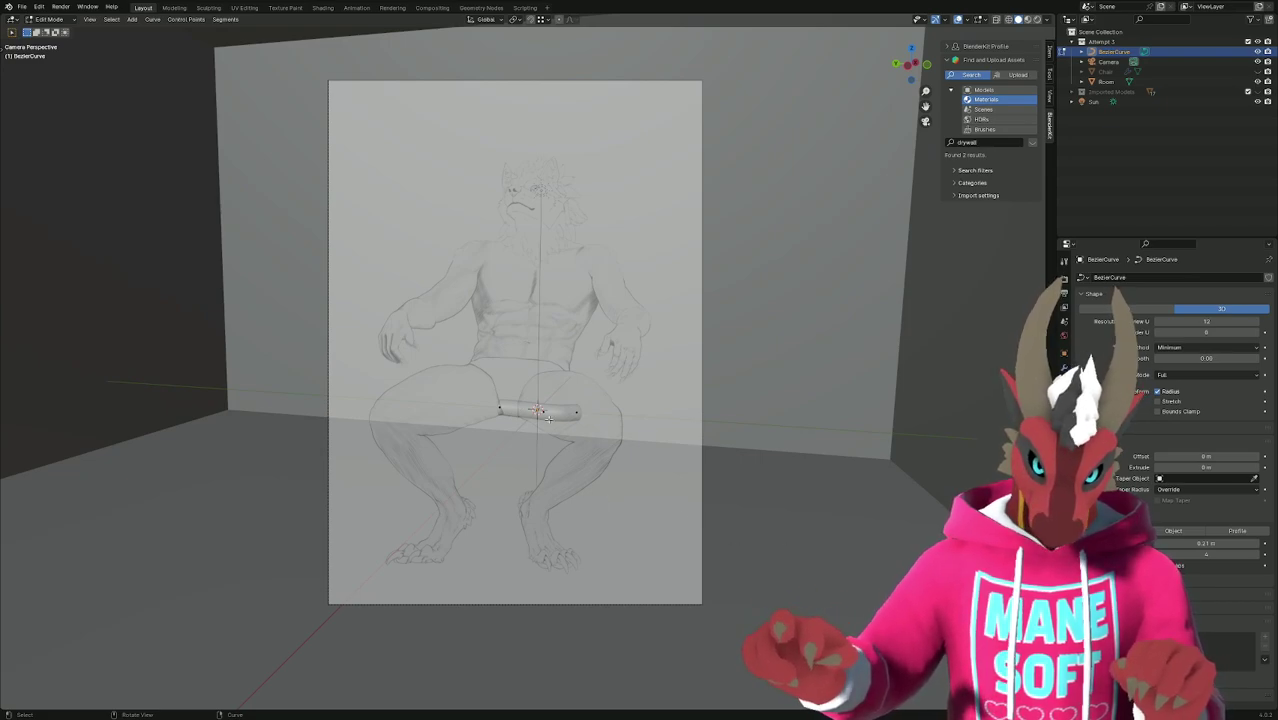
key(g)
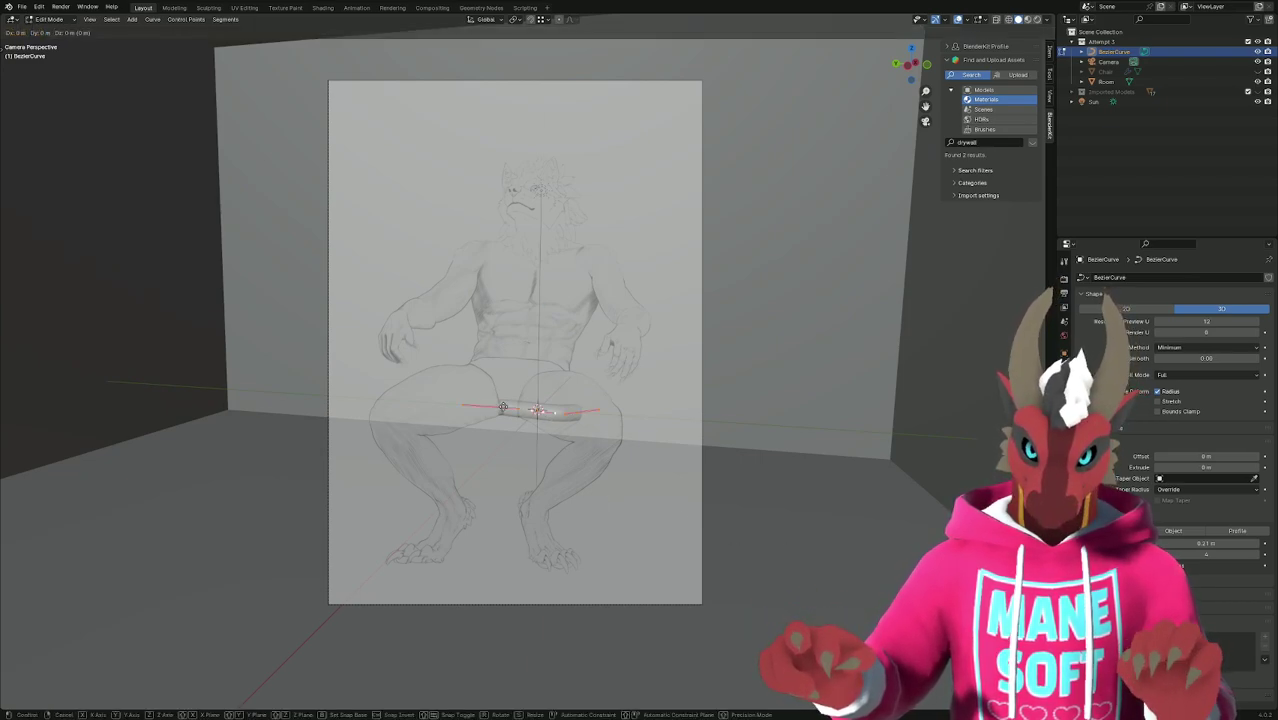
key(z)
click(525, 373)
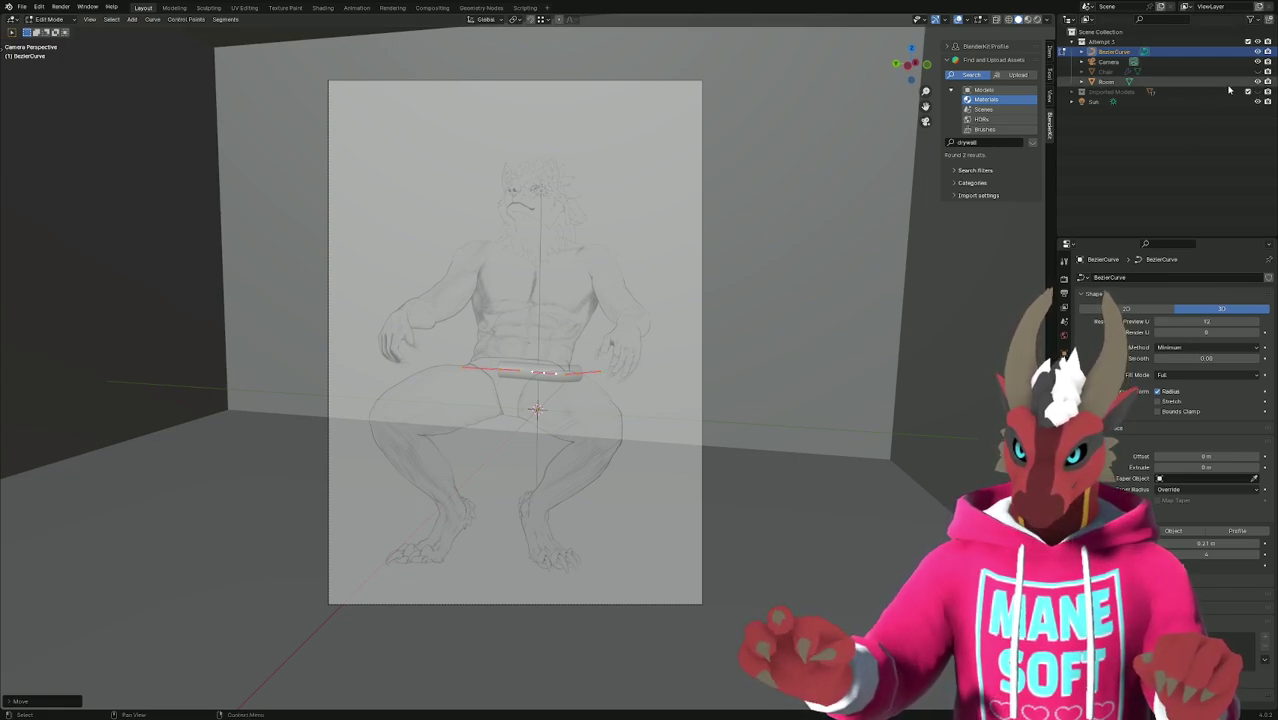
Show the chair again and shift the curve slightly sideways to line up with the sketched figure's hips.
click(1257, 71)
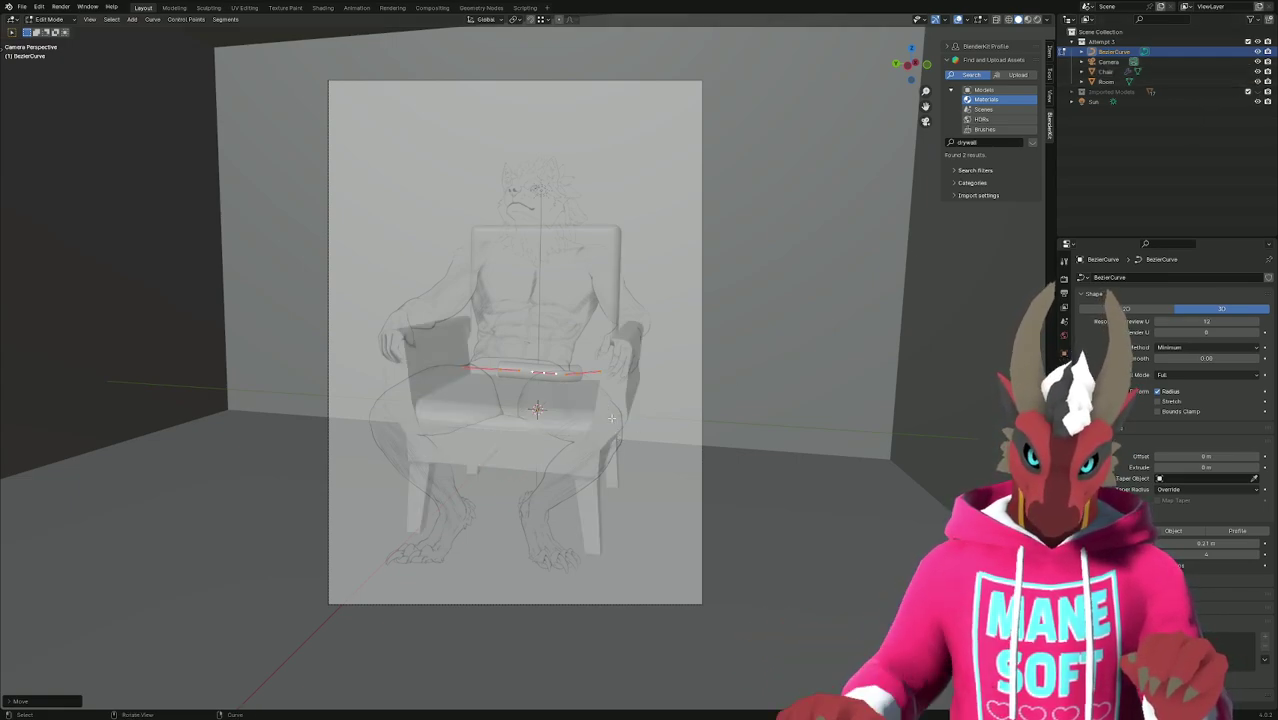
key(g)
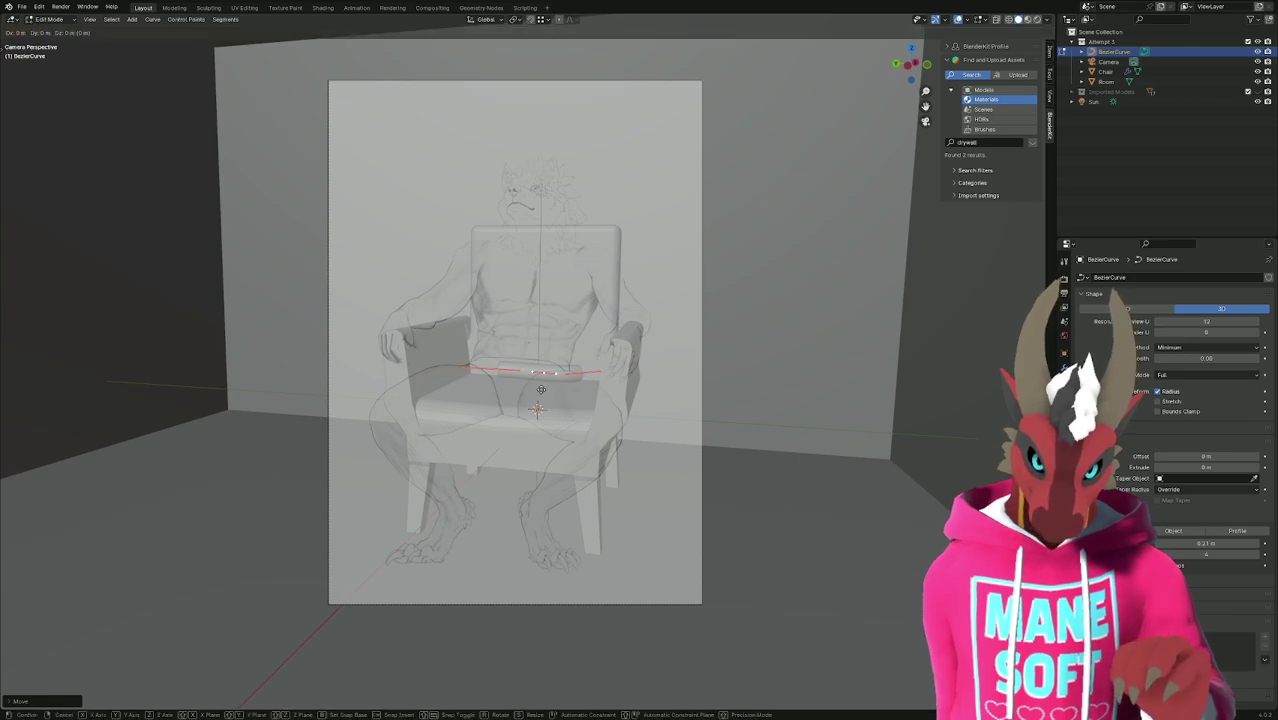
click(564, 393)
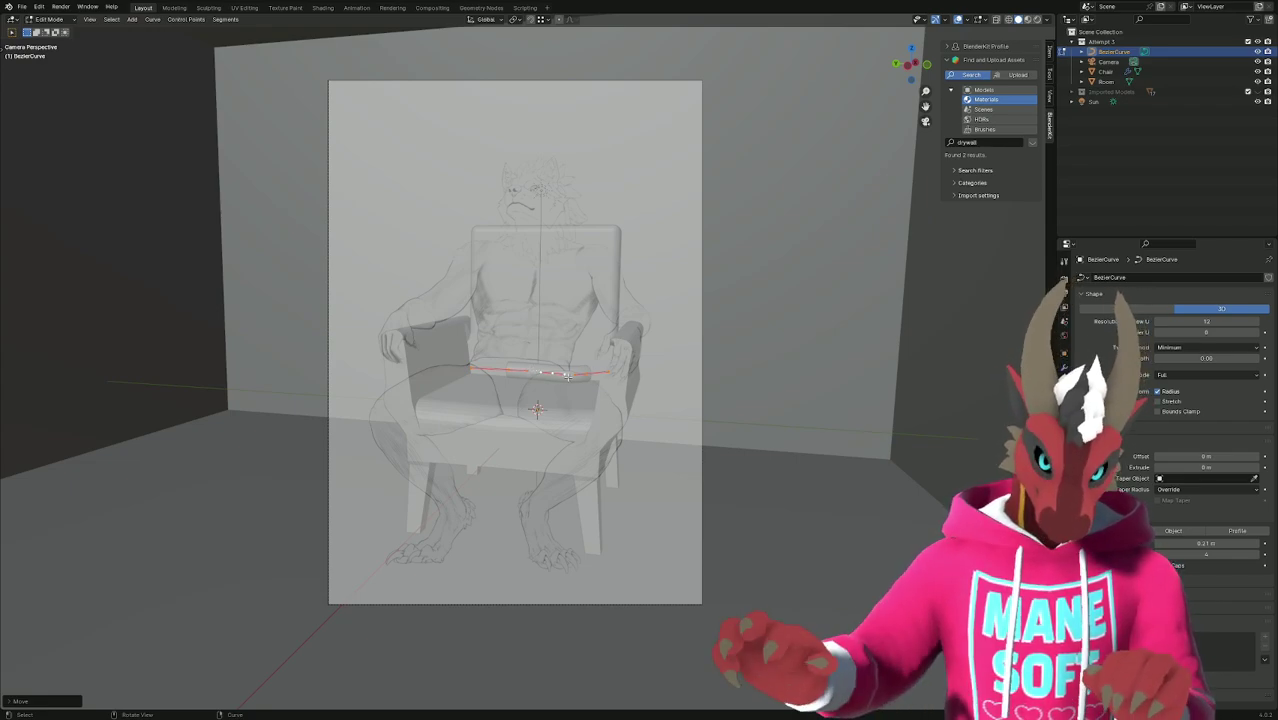
Hide the room geometry around the chair and the curve.
key(KP_Decimal)
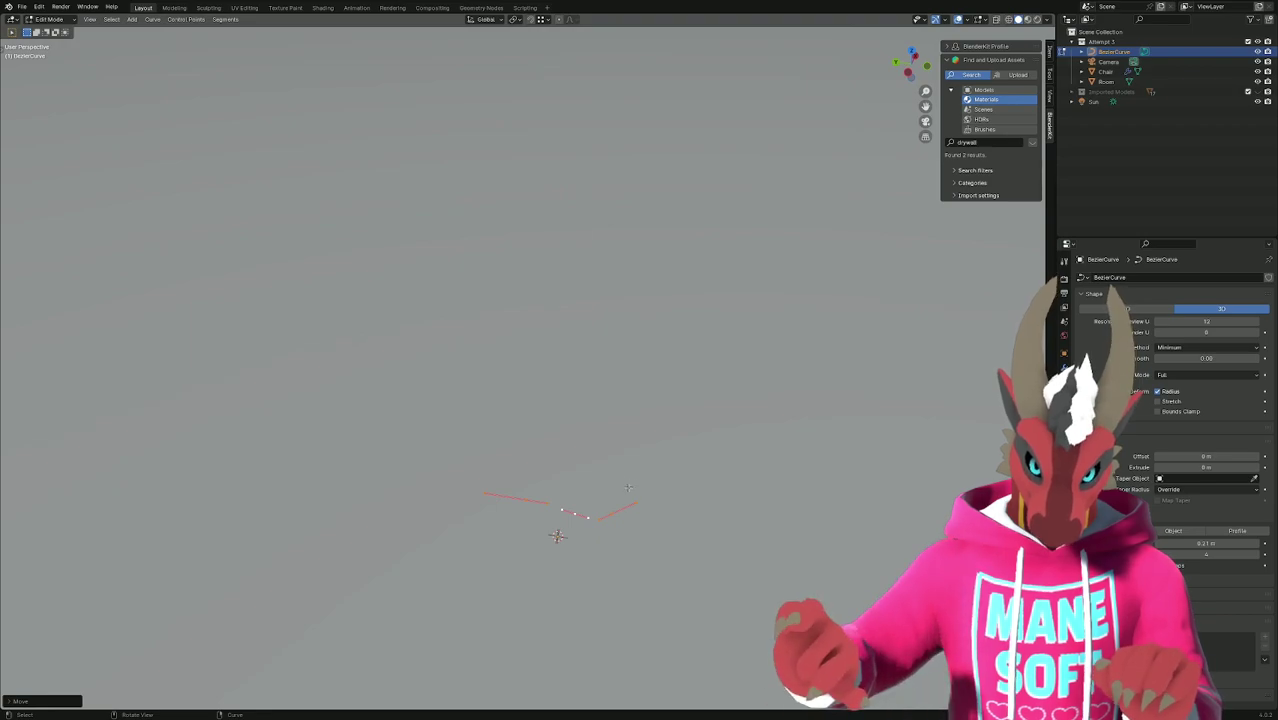
key(KP_Divide)
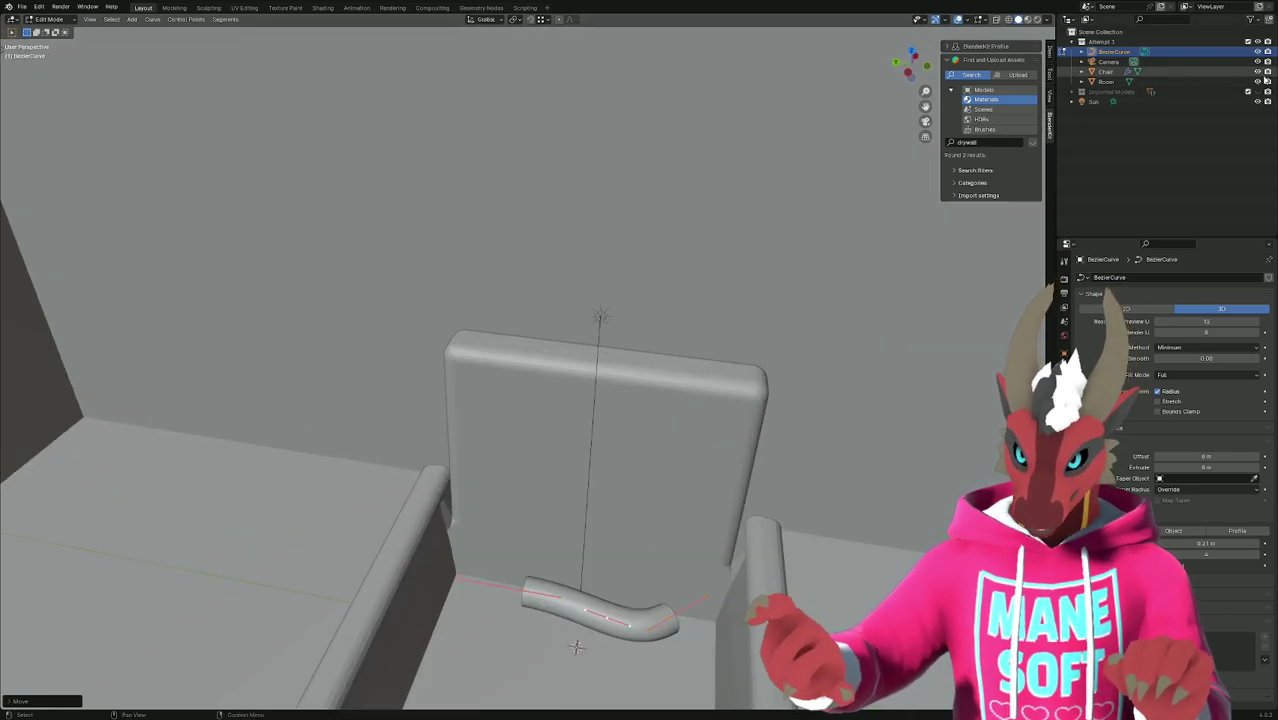
click(1257, 81)
middle_drag(760, 480, 728, 519)
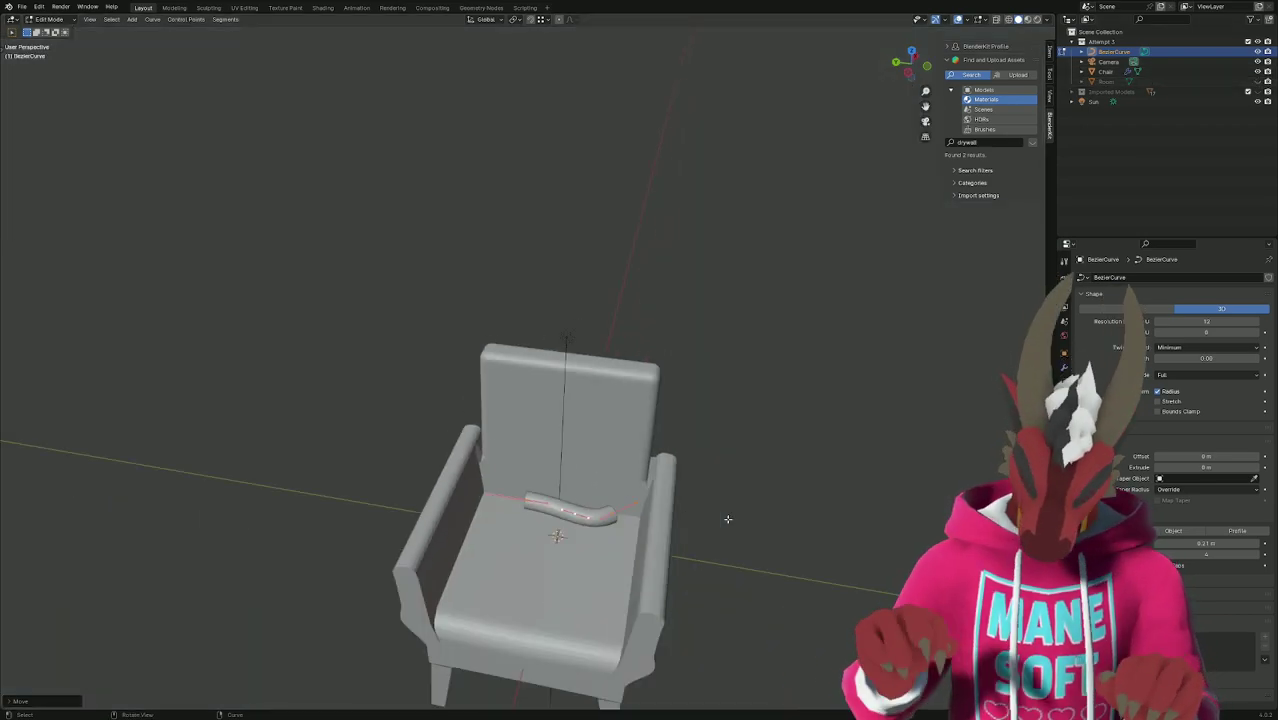
In the top view, move the curve's middle control point and its adjacent end point along X towards the chair's backrest.
key(KP_7)
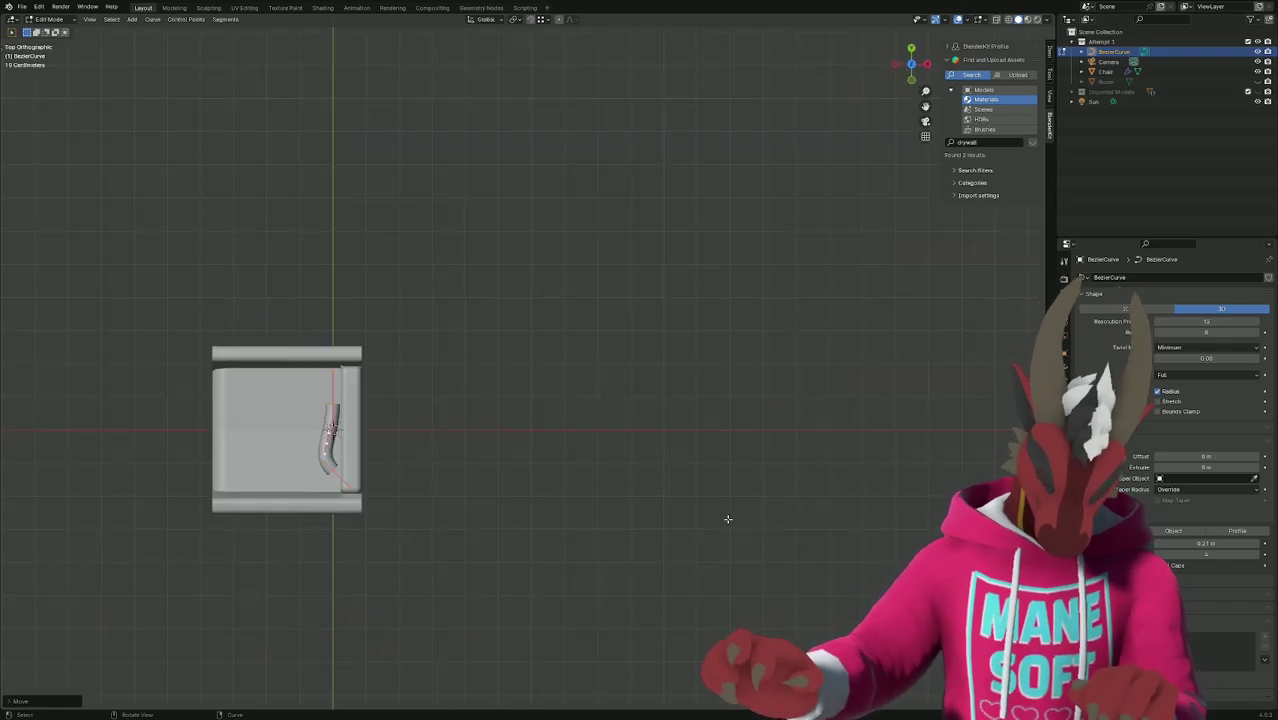
key(ctrl+KP_7)
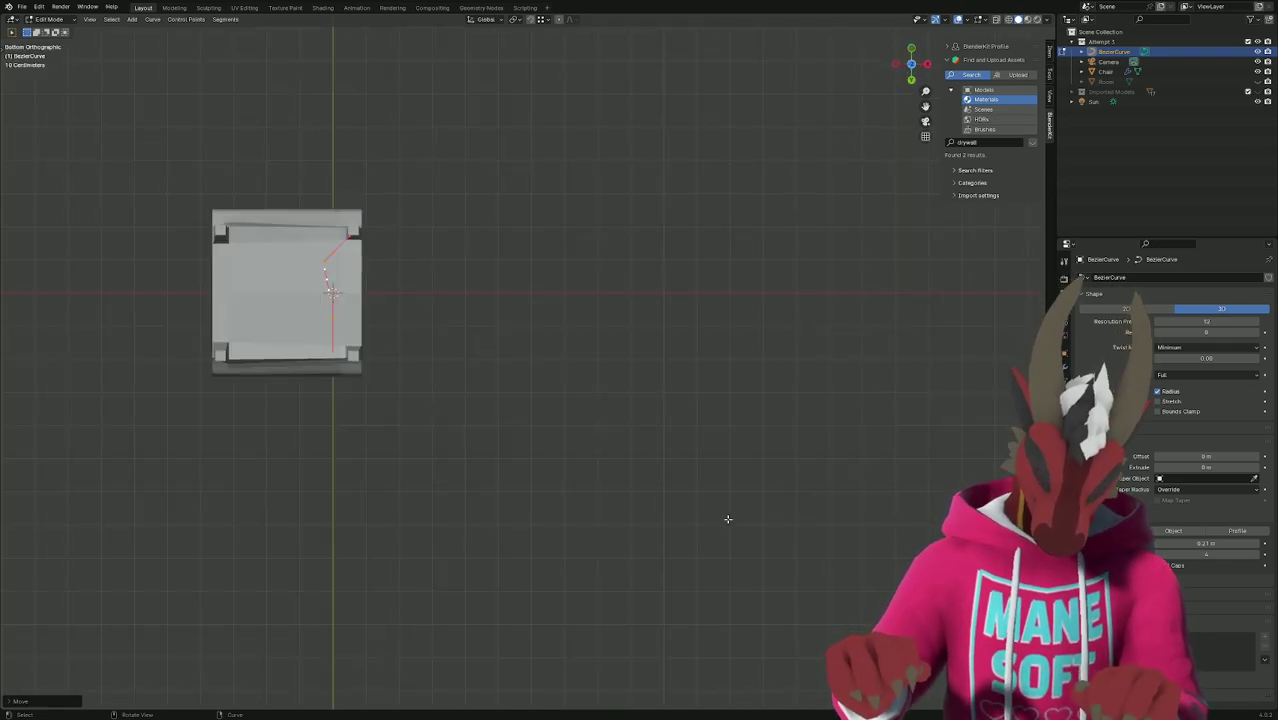
key(ctrl+KP_8)
key(KP_8)
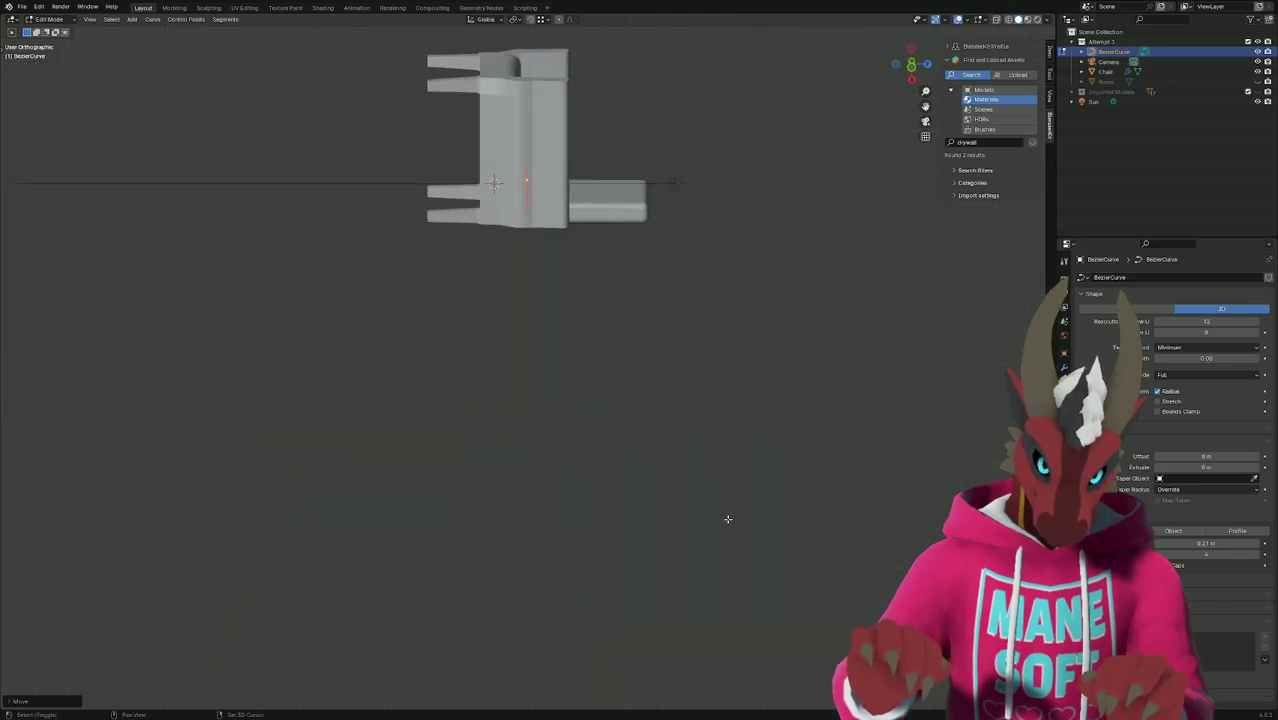
key(ctrl+KP_9)
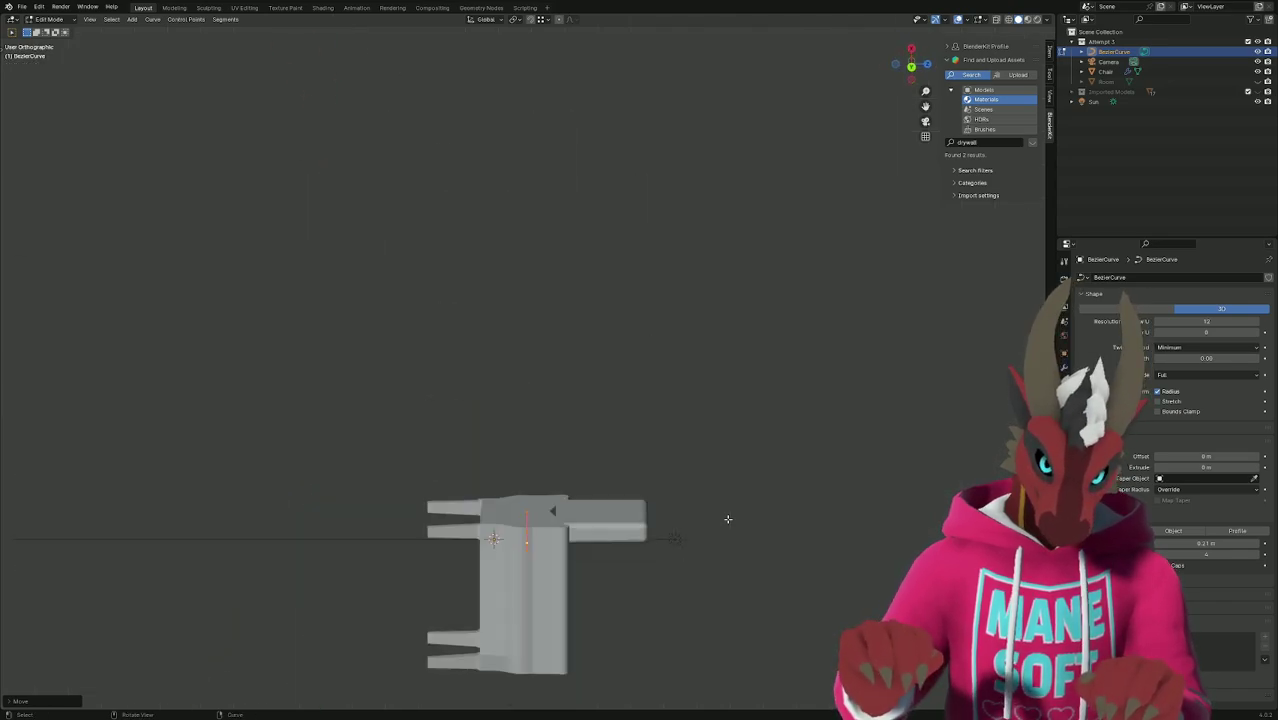
key(KP_7)
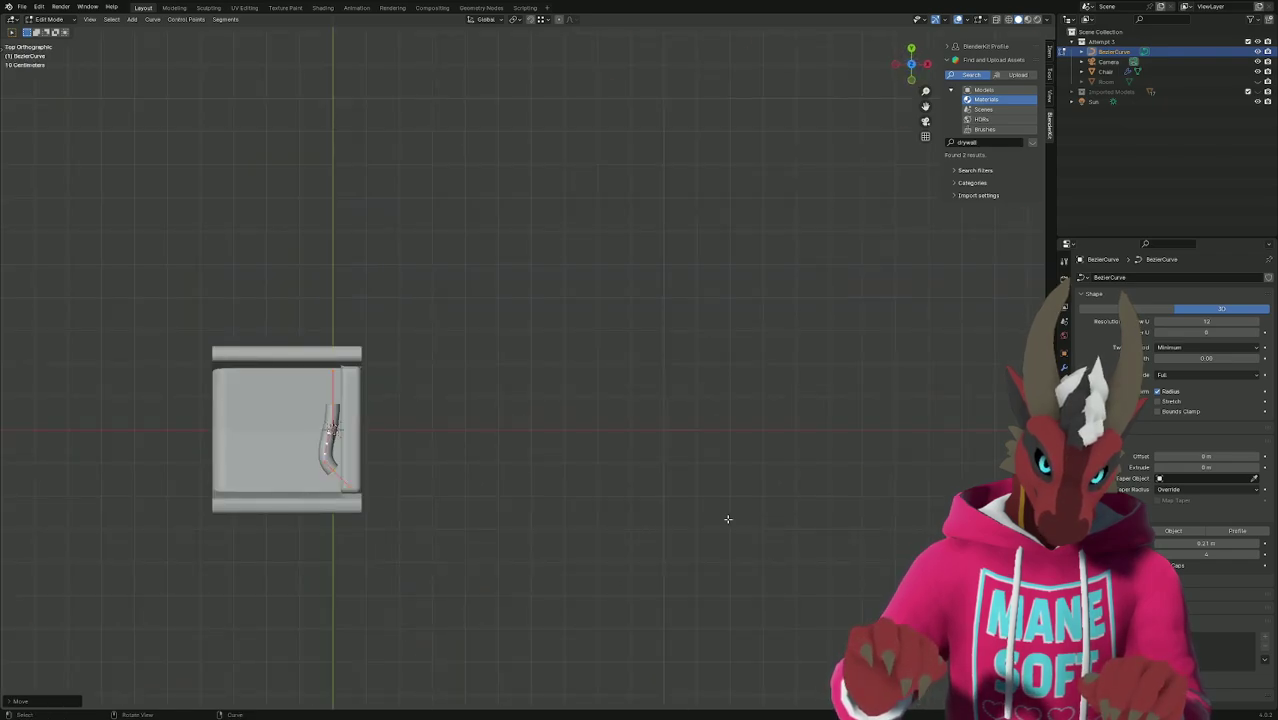
shift+middle_drag(633, 571, 705, 420)
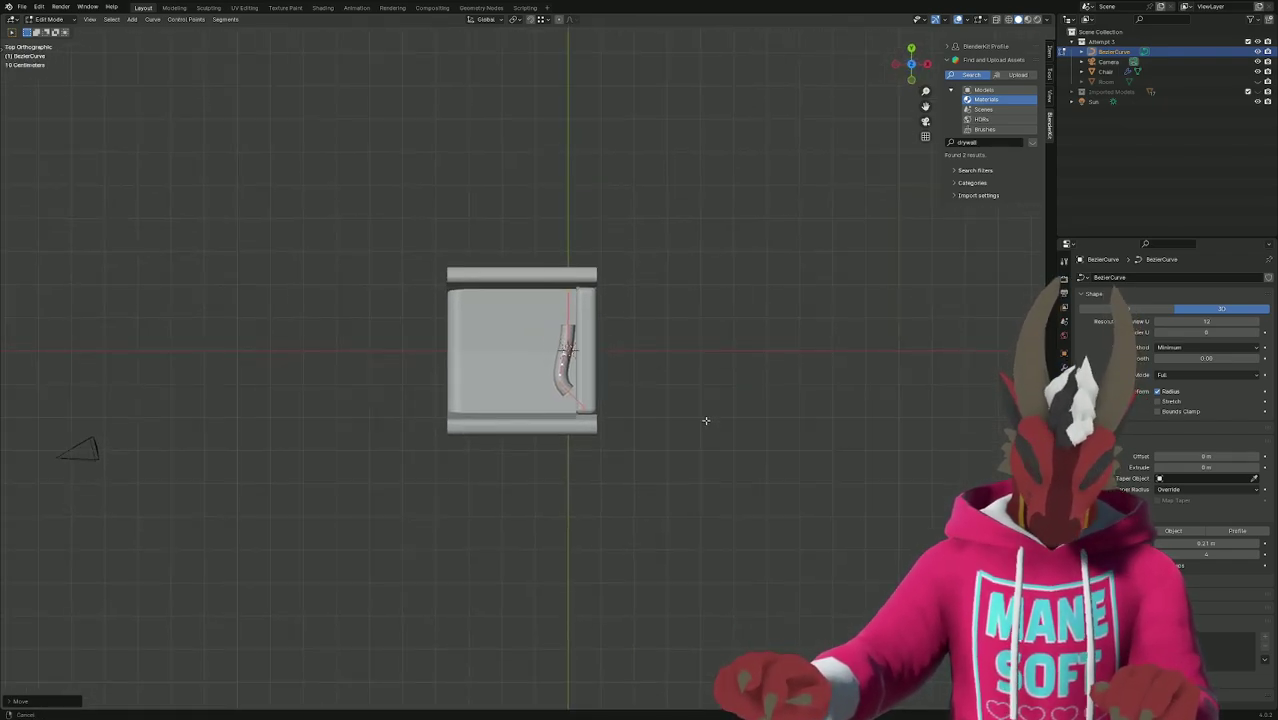
scroll(671, 400, up, 2)
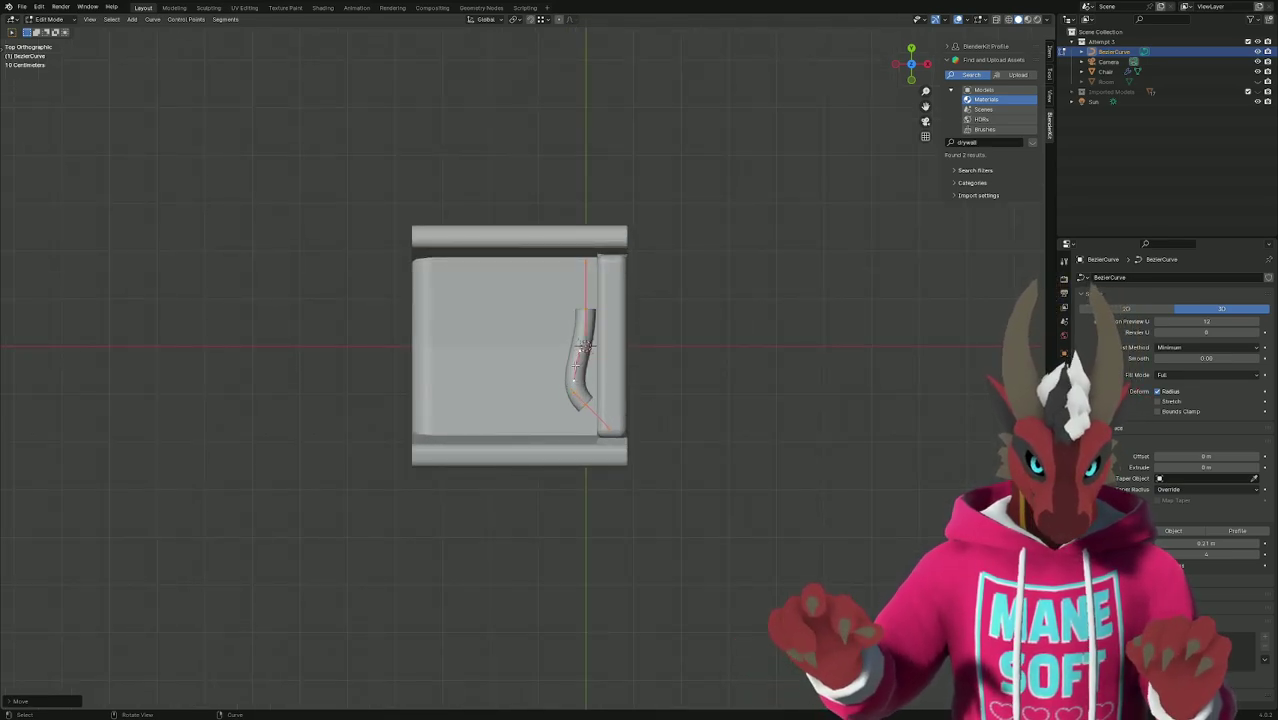
click(578, 366)
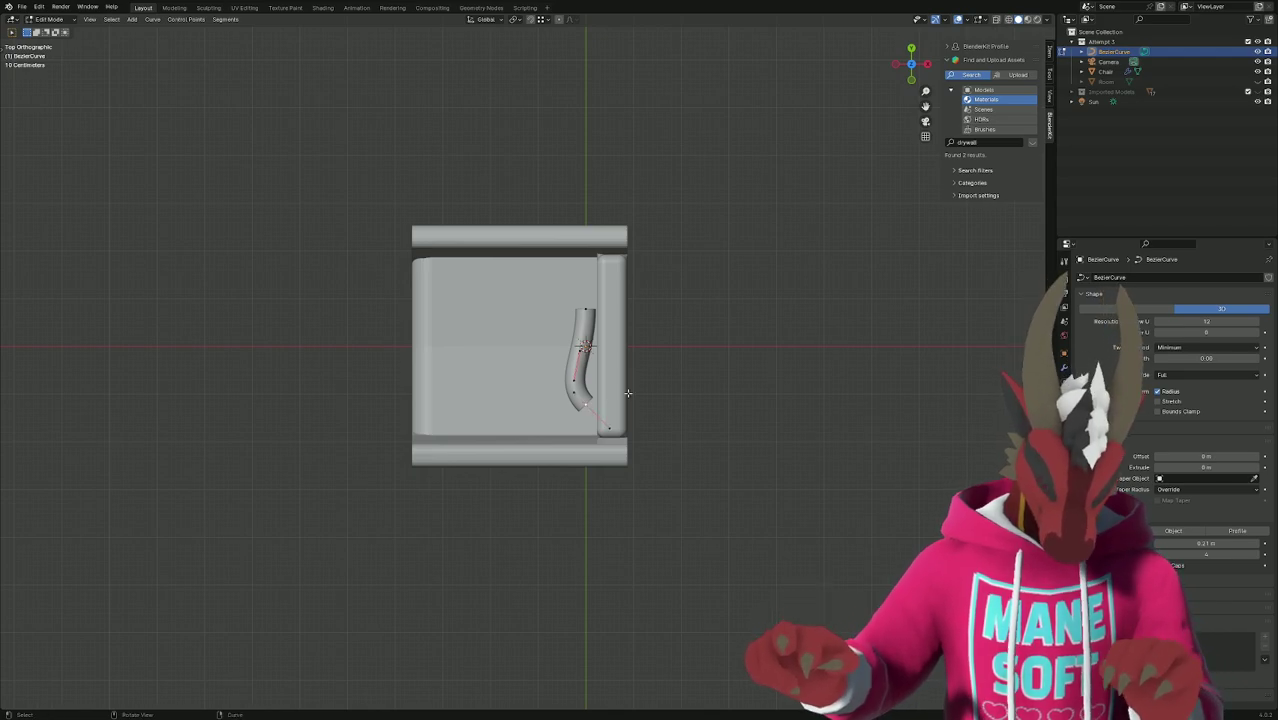
key(g)
key(x)
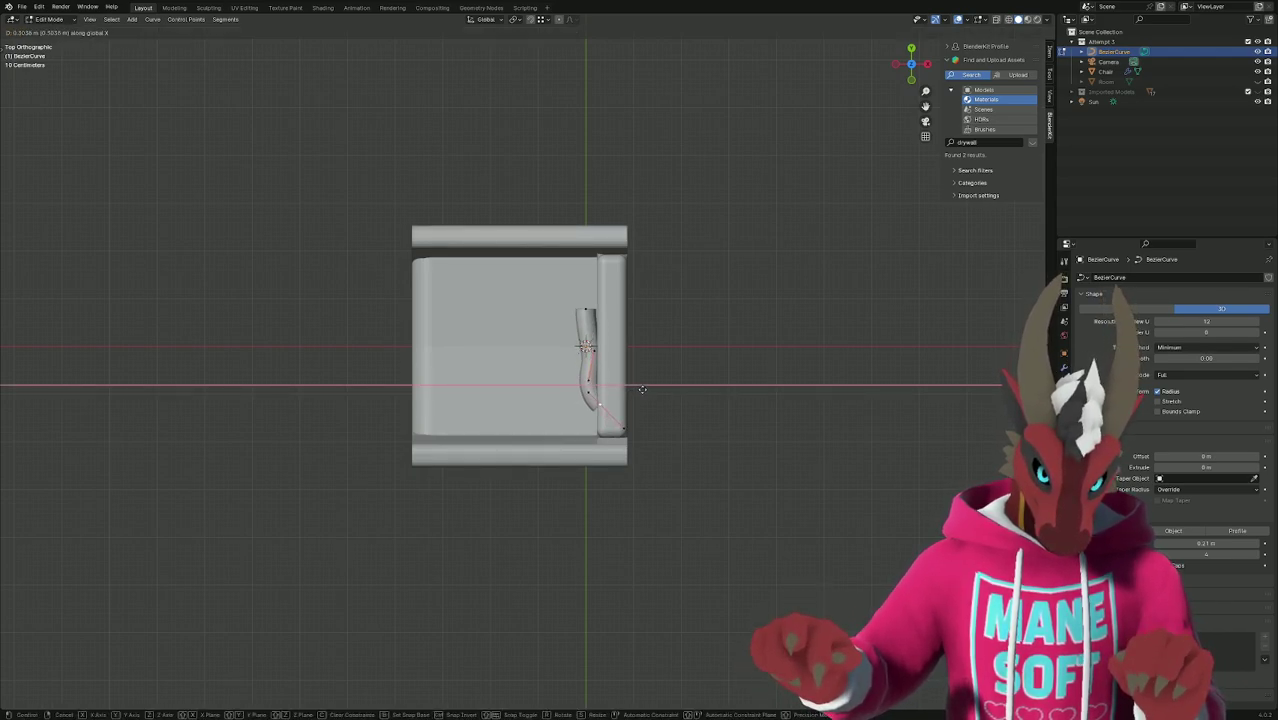
click(642, 390)
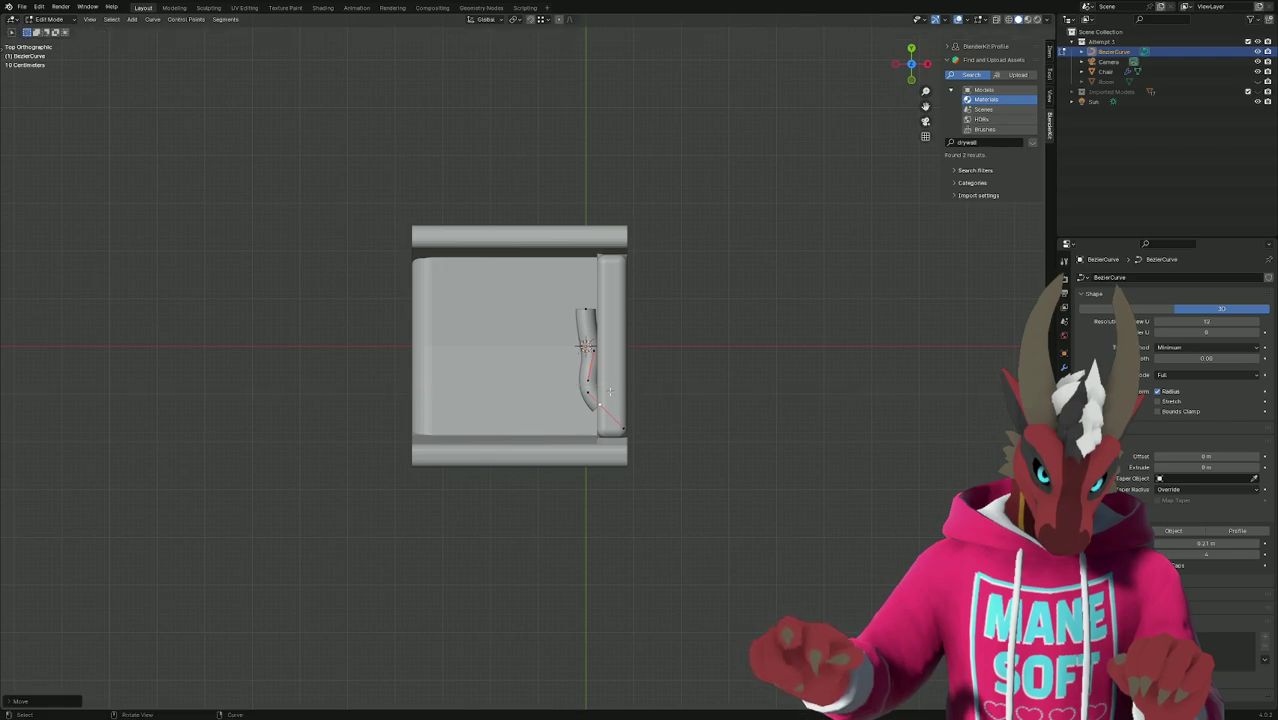
Try to shrink the curve's radius at its middle control point to 0.
click(593, 358)
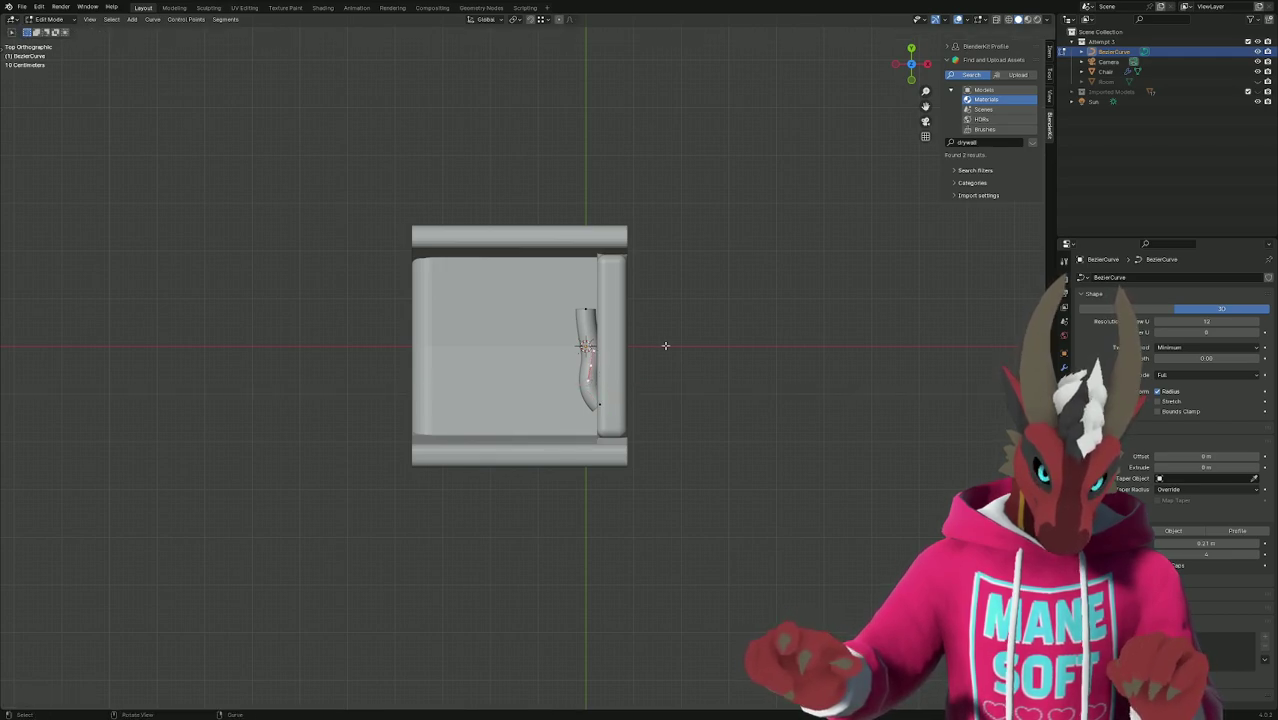
key(x)
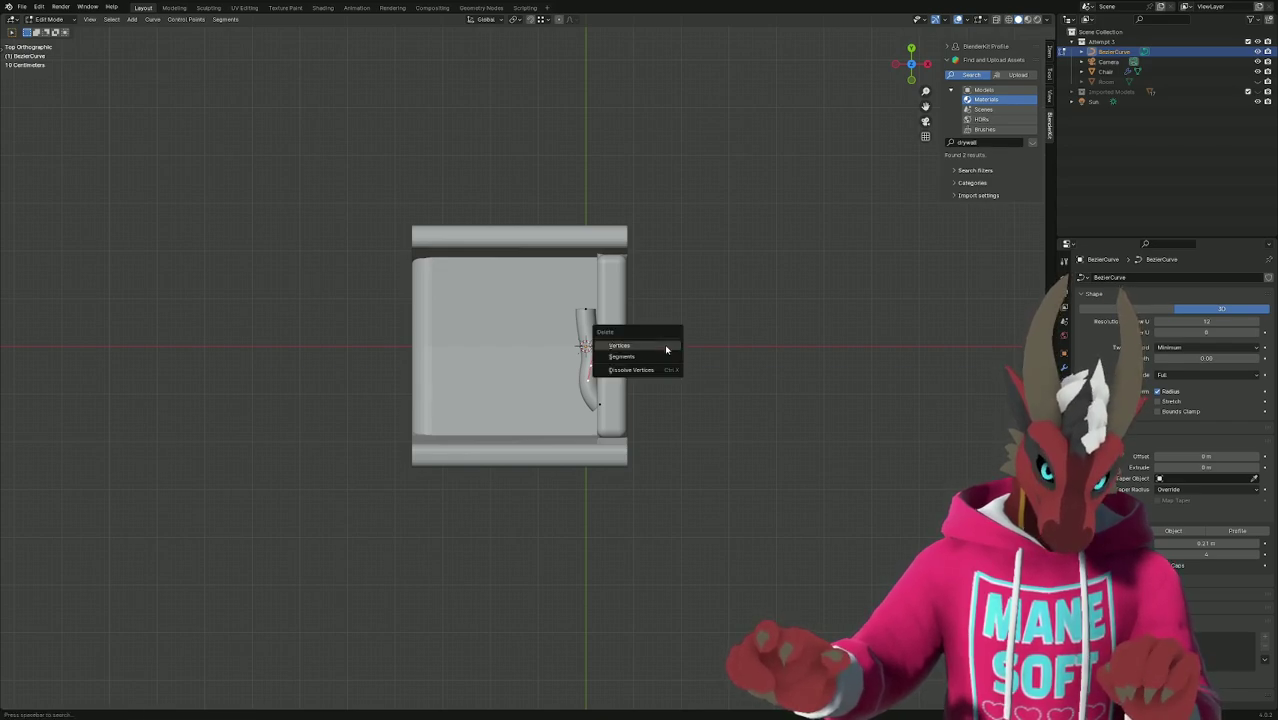
click(666, 349)
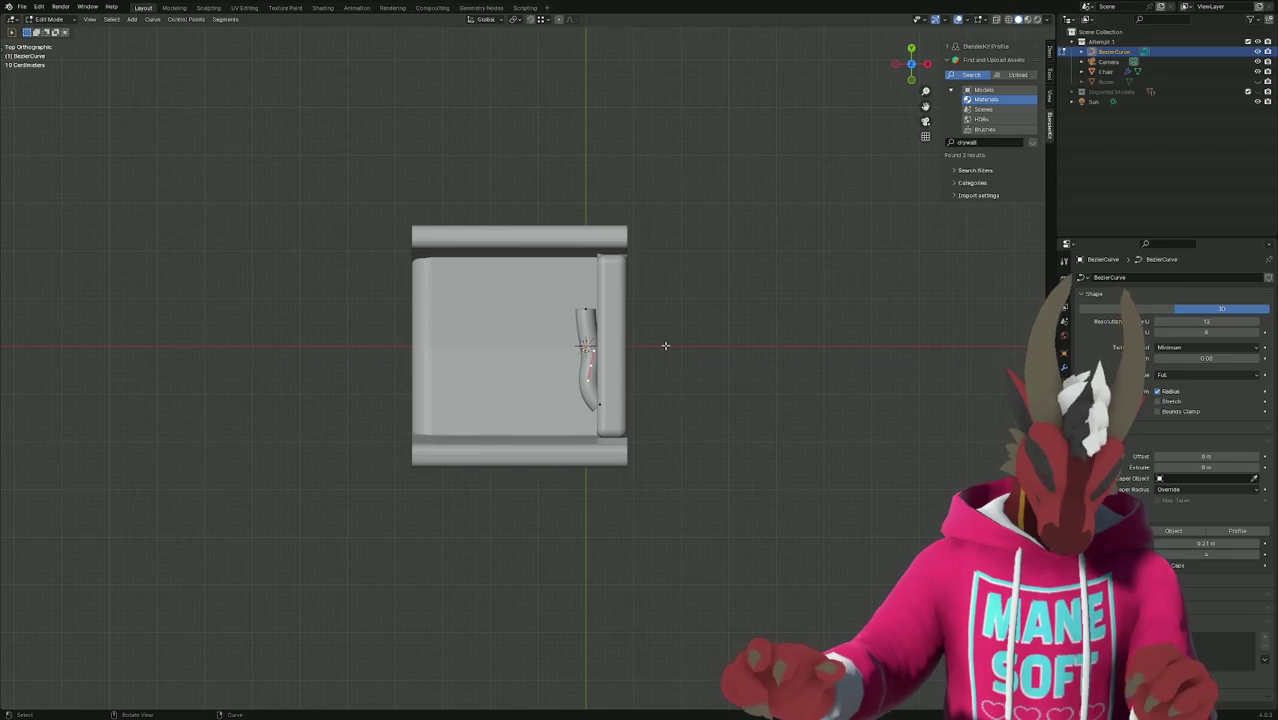
key(alt+s)
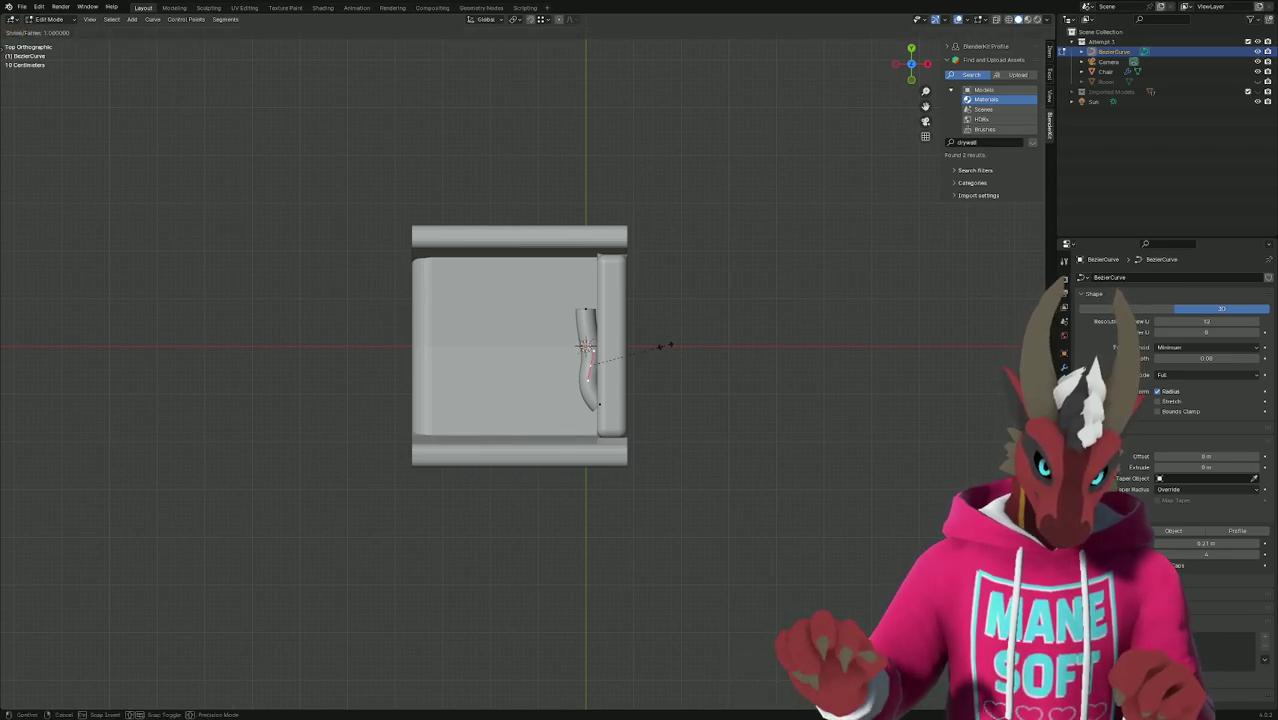
key(0)
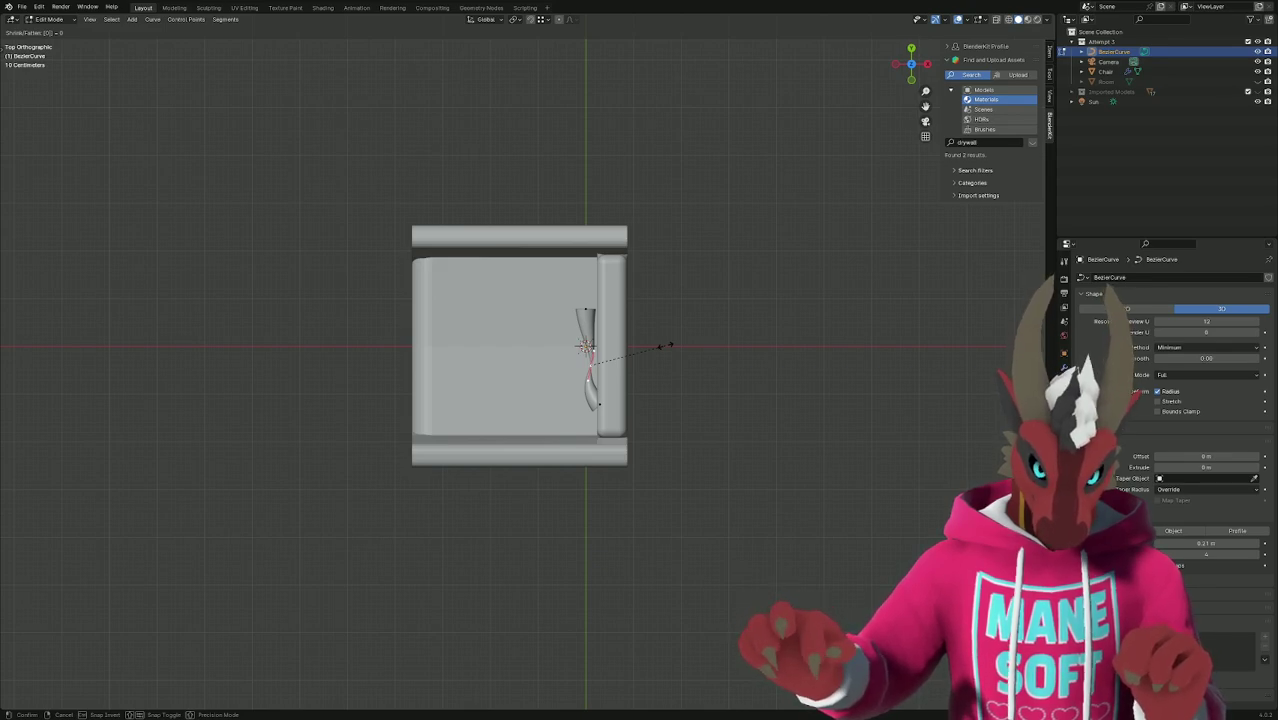
key(Return)
middle_drag(673, 365, 605, 378)
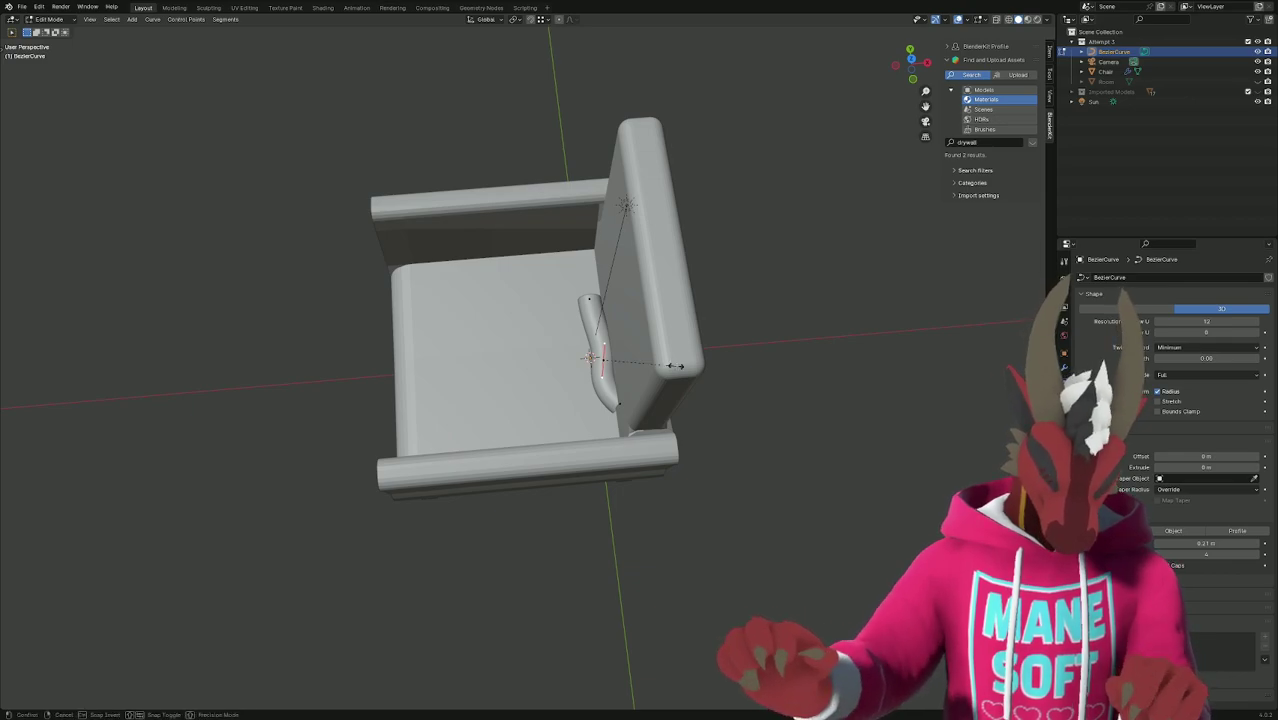
key(alt+s)
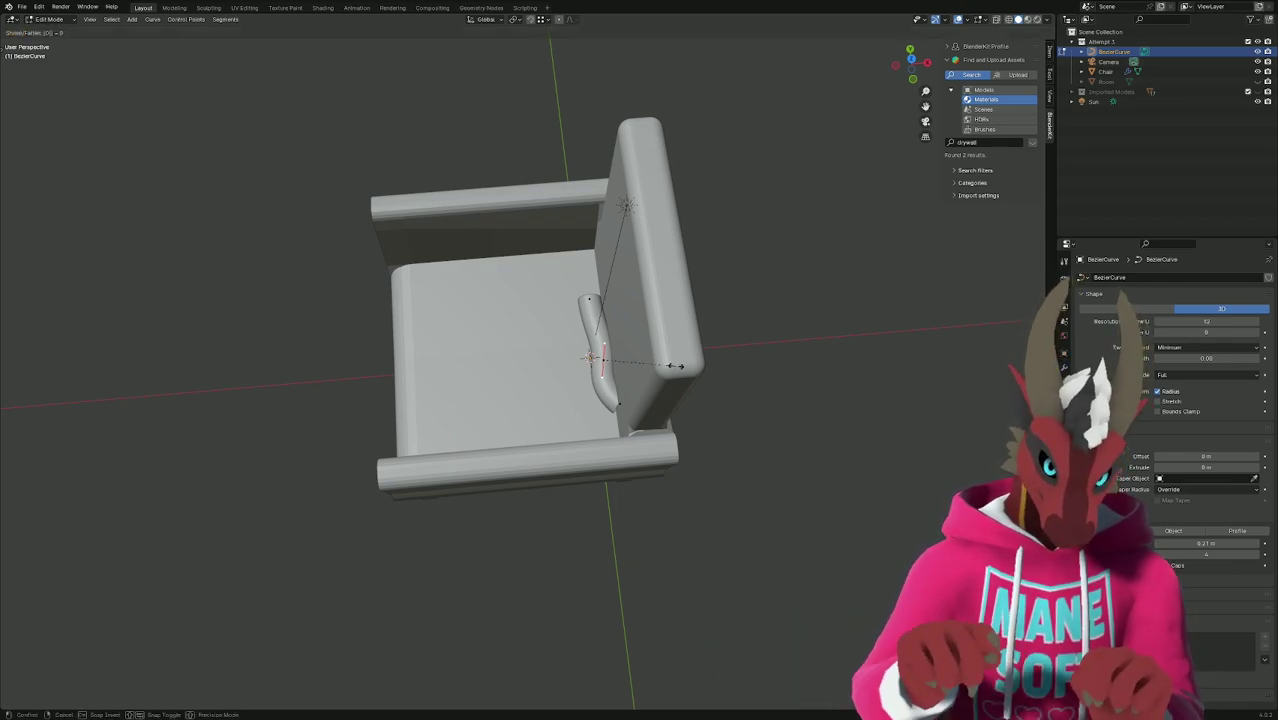
click(676, 366)
Rotate the curve's middle control point around the Z axis so its handles straighten the hip curve.
middle_drag(716, 442, 790, 436)
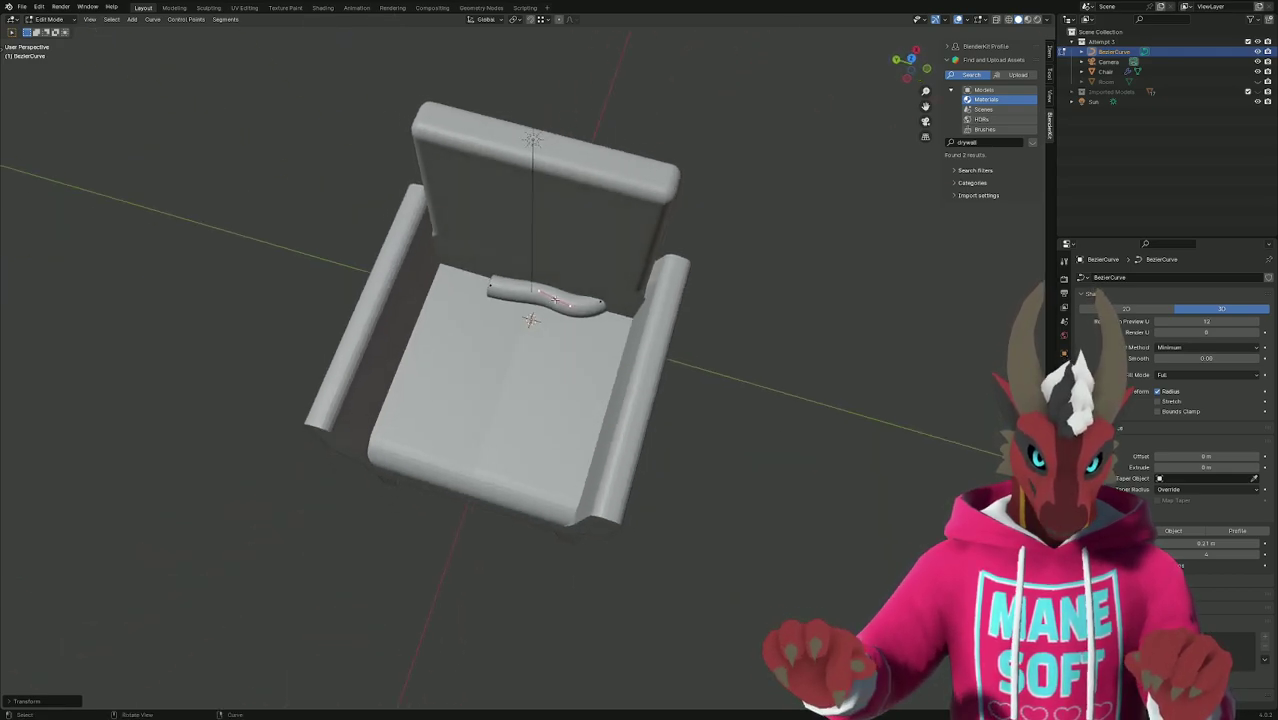
key(r)
key(z)
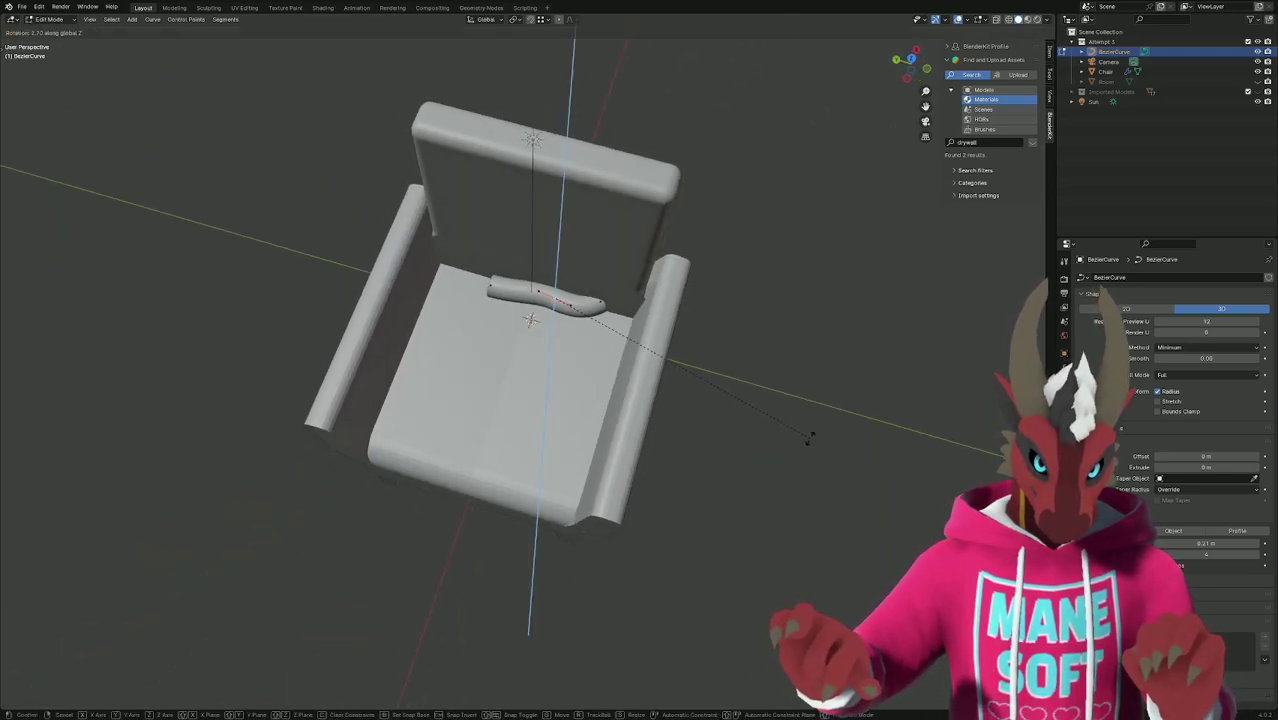
click(829, 373)
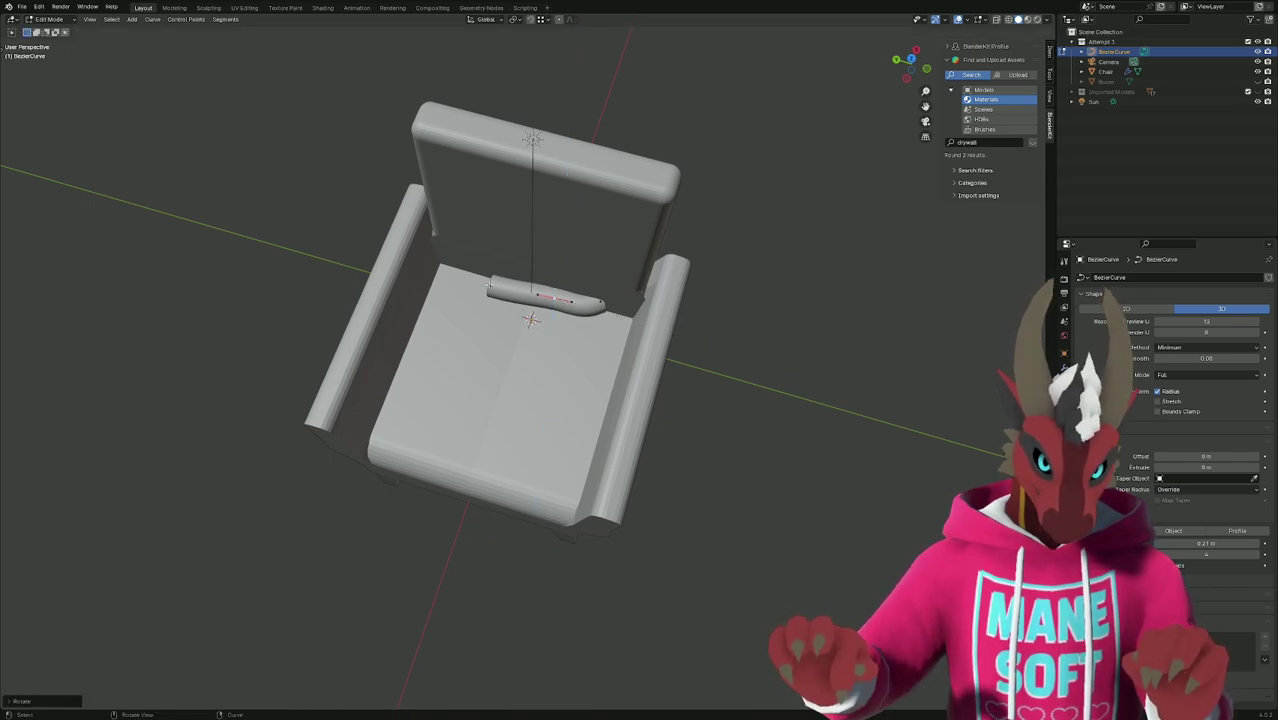
click(488, 287)
key(shift)
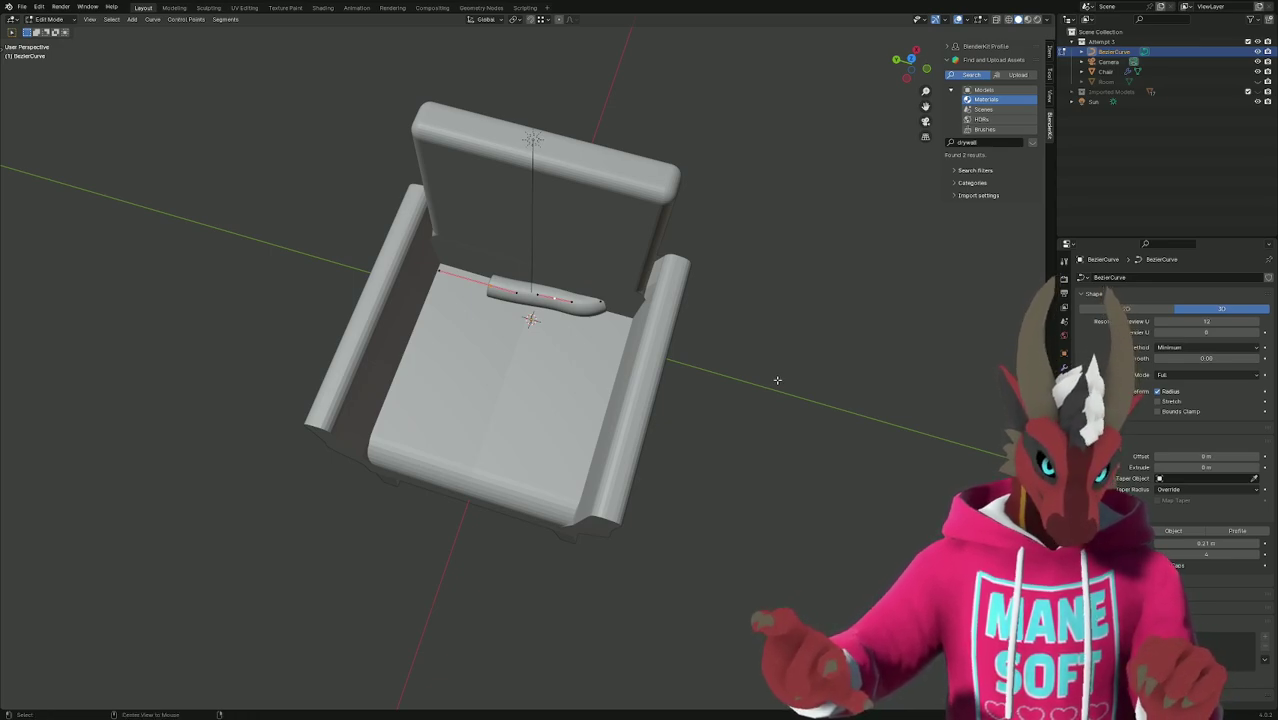
key(alt+s)
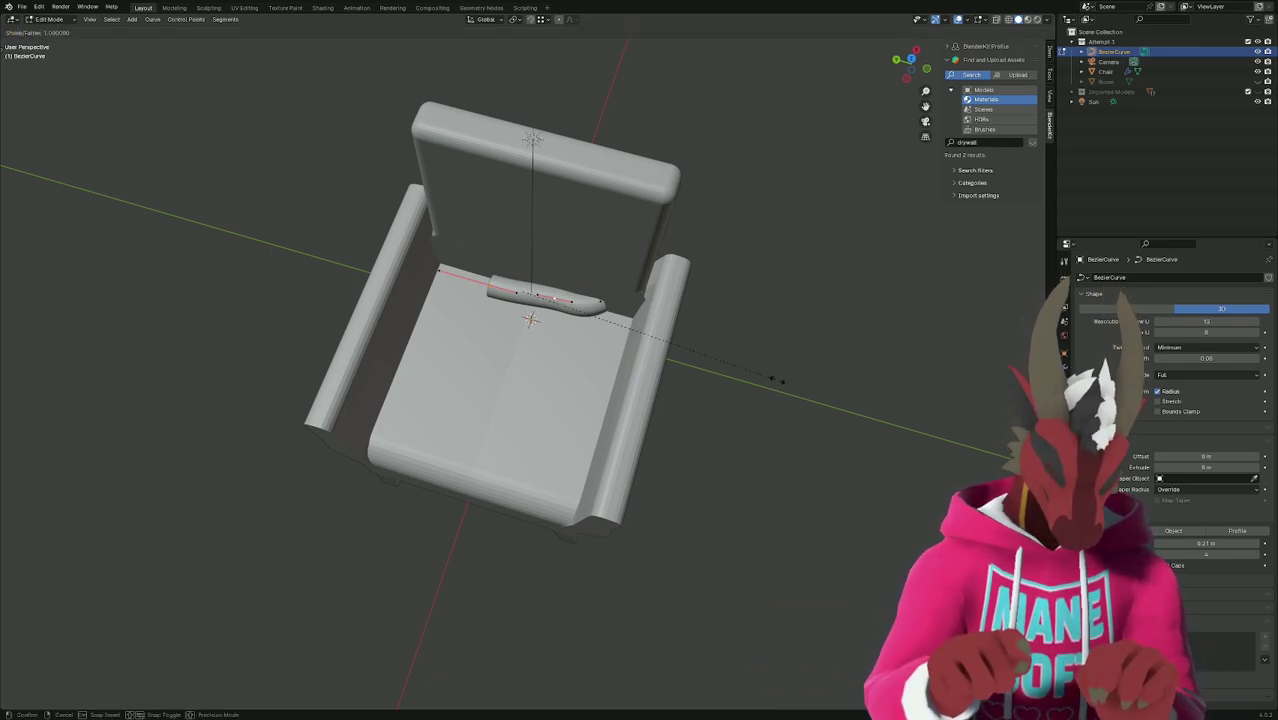
text(0)
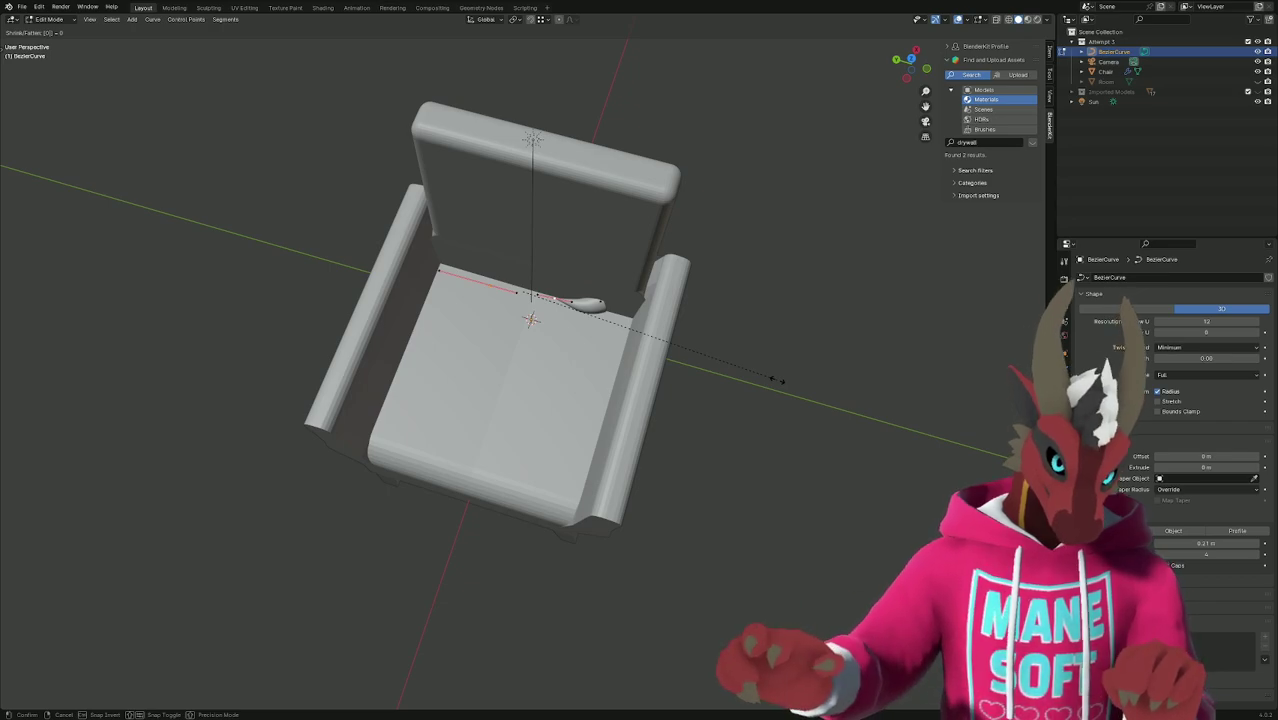
key(Escape)
key(r)
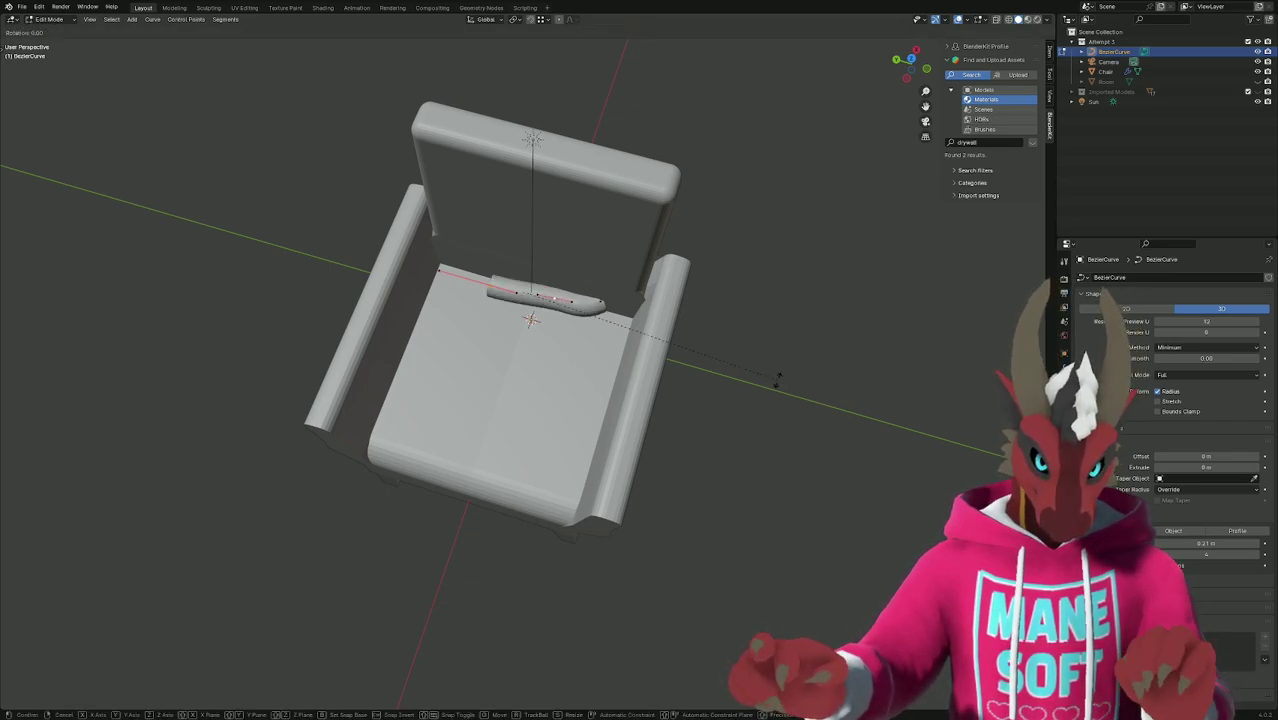
key(z)
key(Escape)
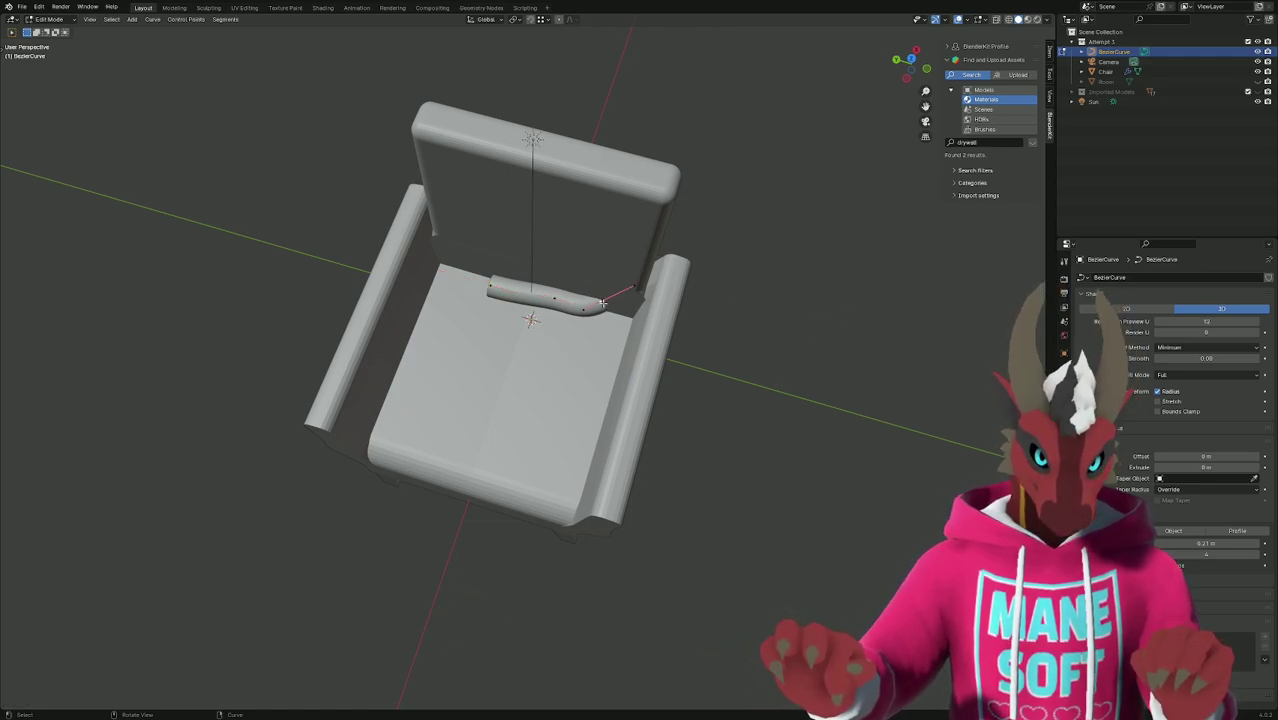
Rotate the end control point nearest the armrest around the Z axis to straighten that end of the curve.
key(r)
key(z)
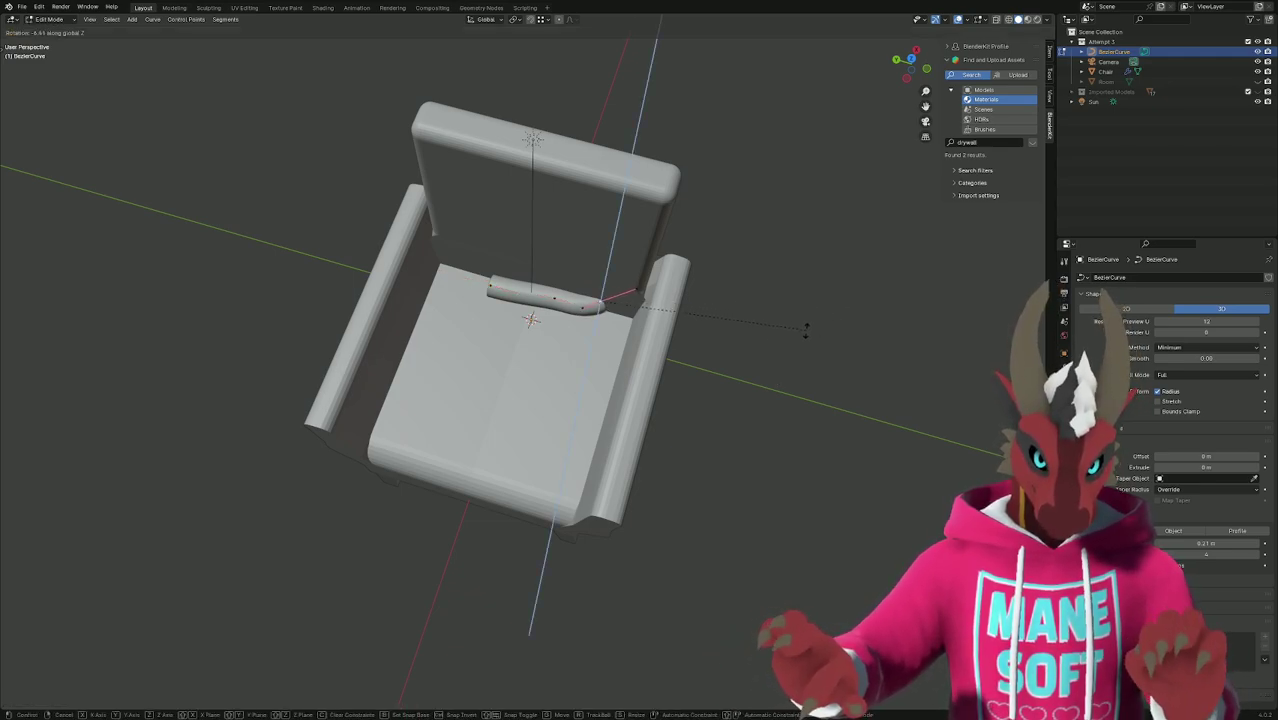
click(743, 419)
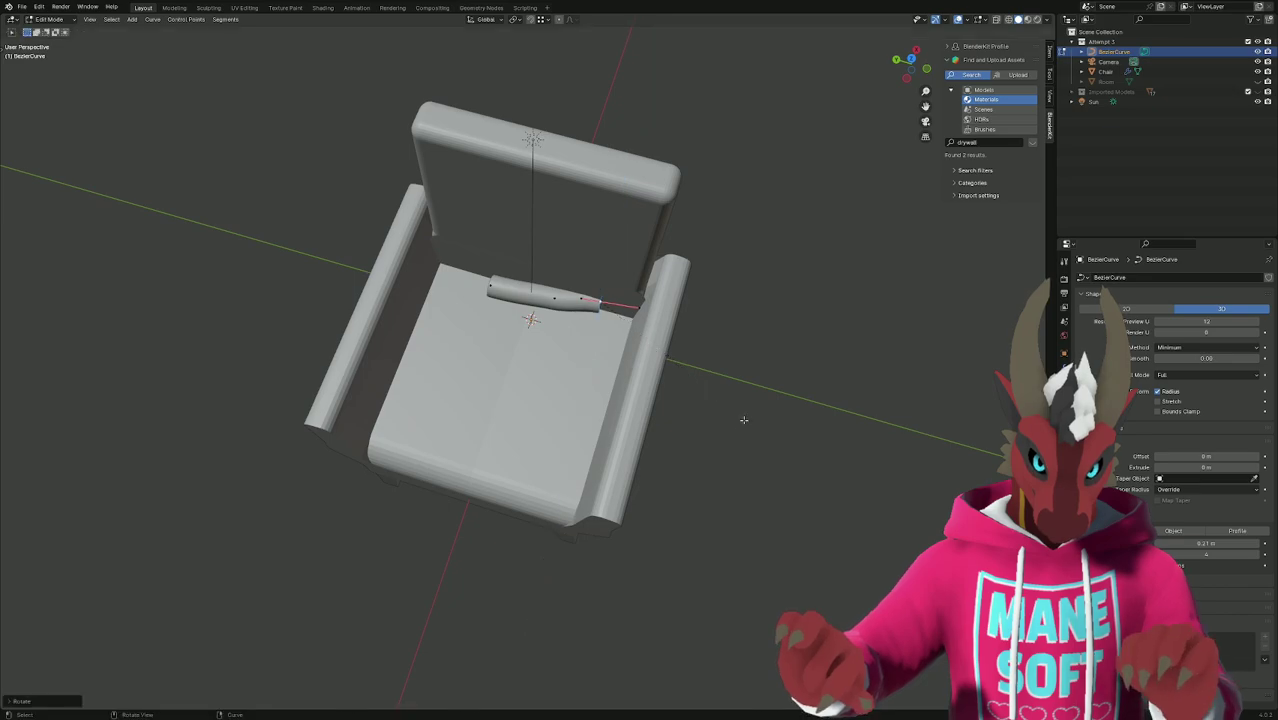
click(846, 311)
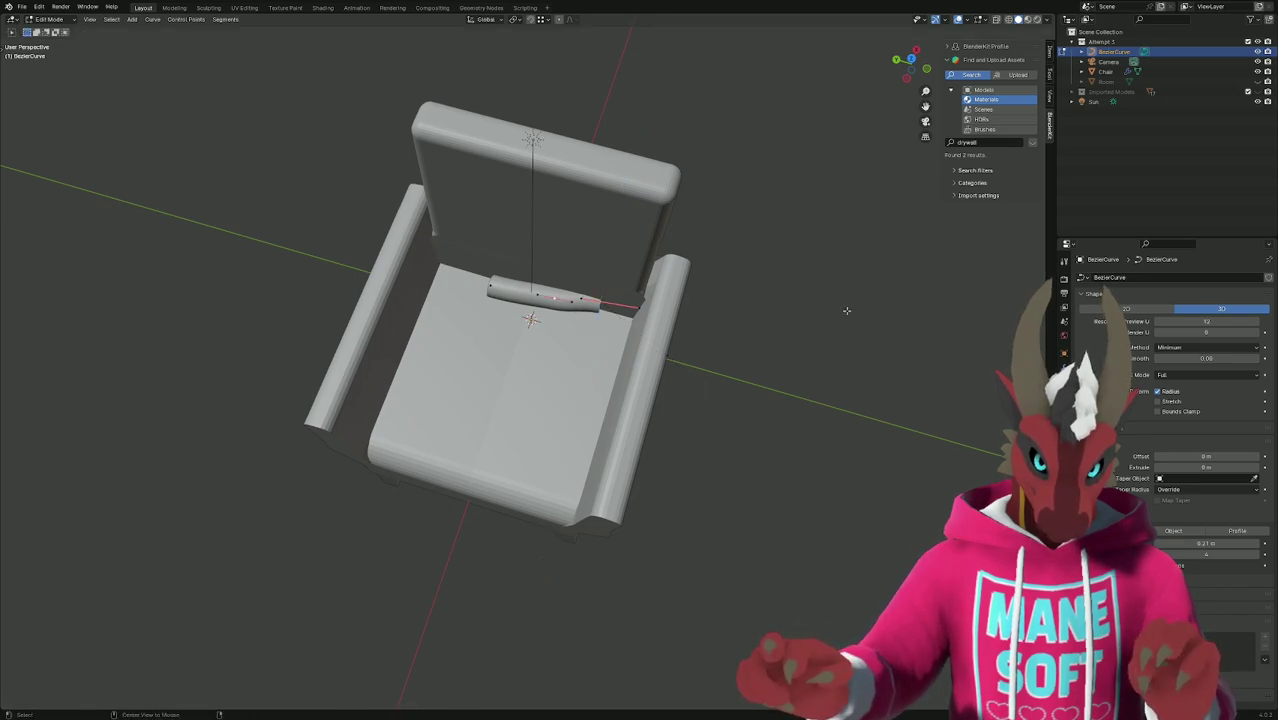
key(alt+z)
key(alt+z)
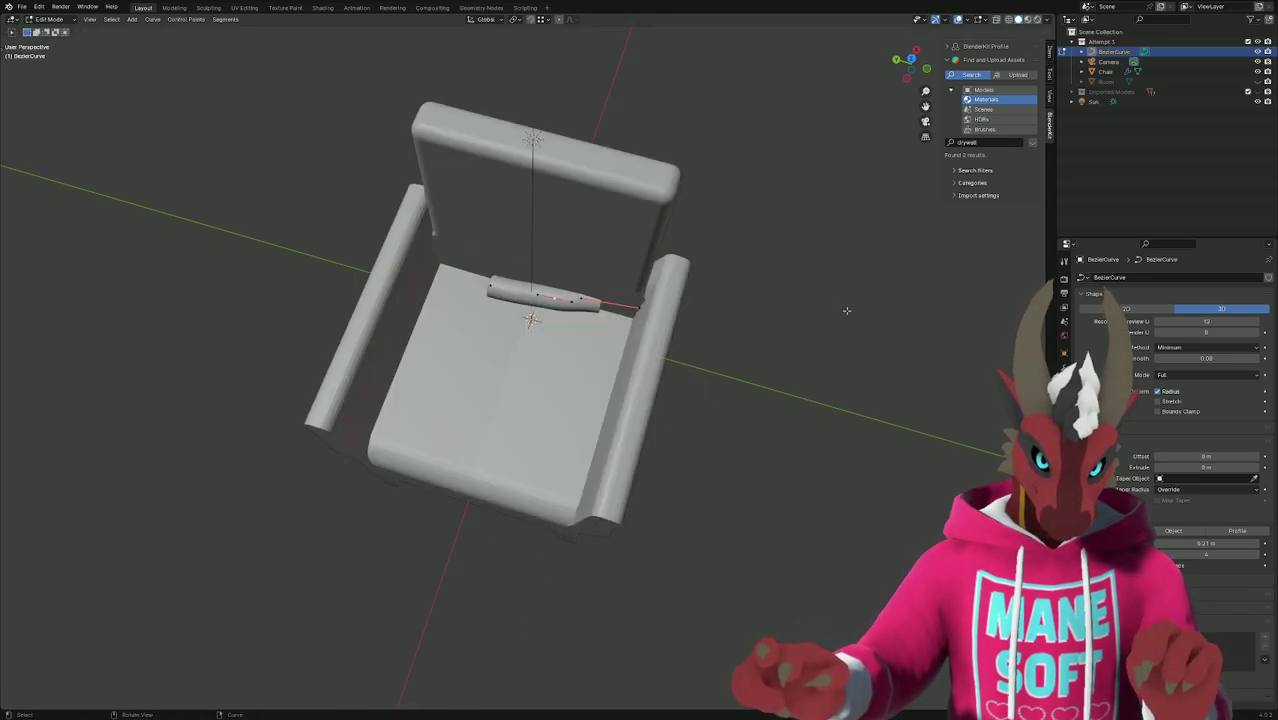
key(alt+s)
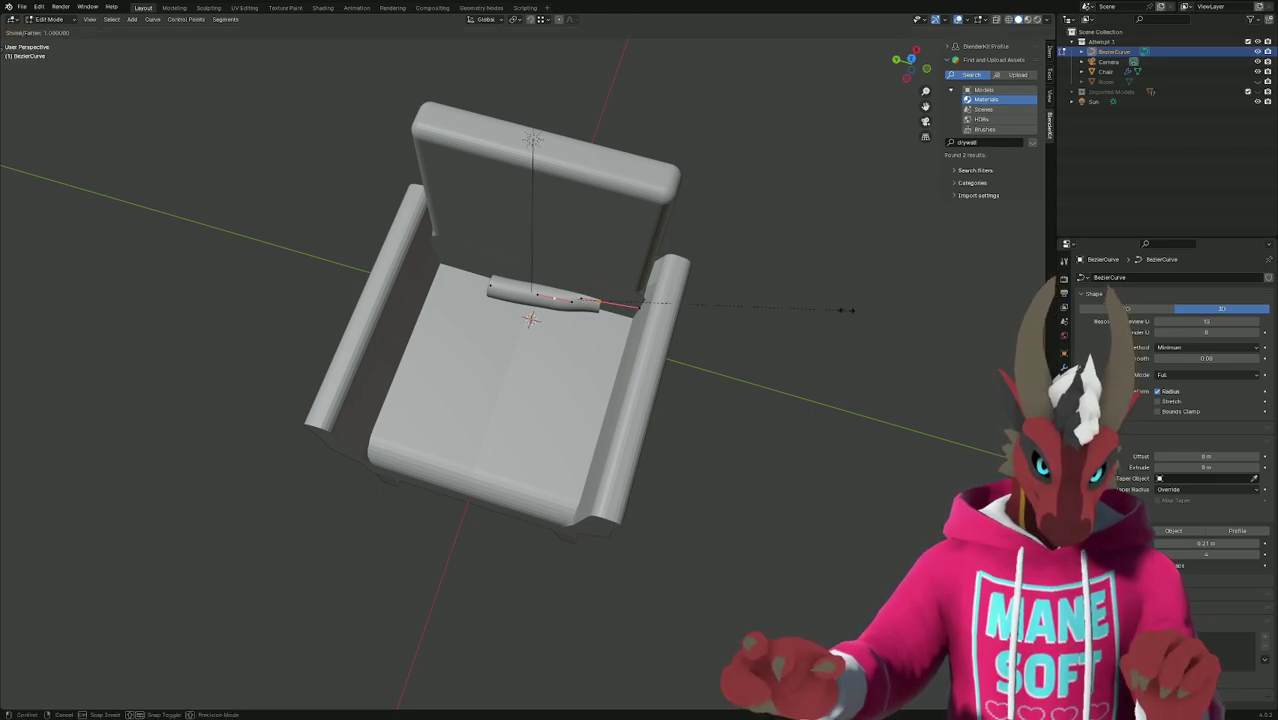
text(0)
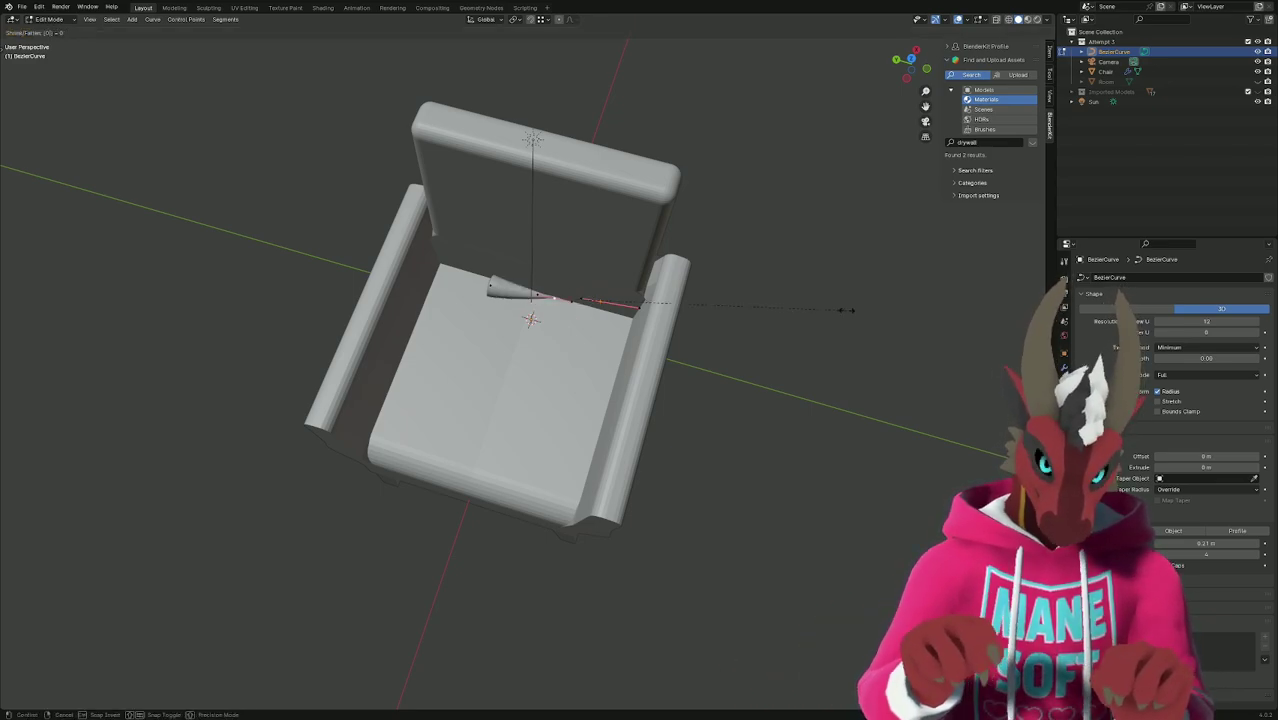
key(Escape)
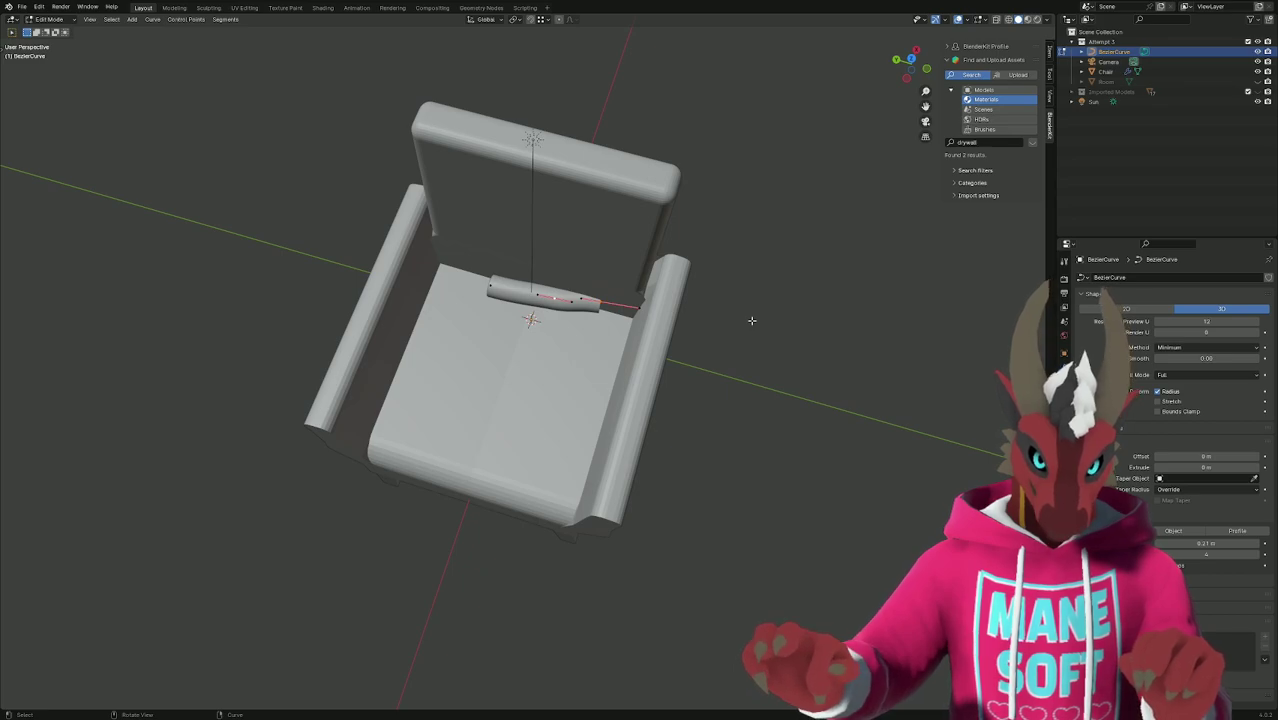
With snapping enabled, move the armrest-side end point about -0.29 m along X to line up with the middle control point.
middle_drag(752, 320, 658, 349)
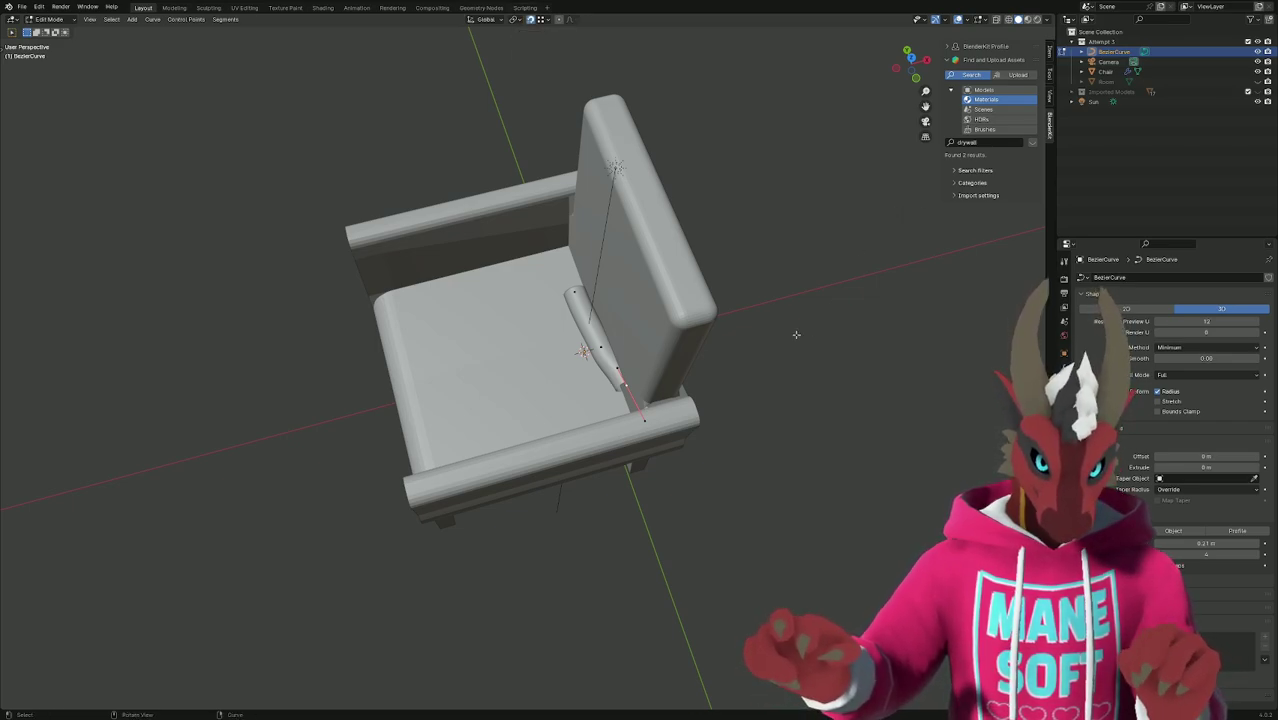
key(g)
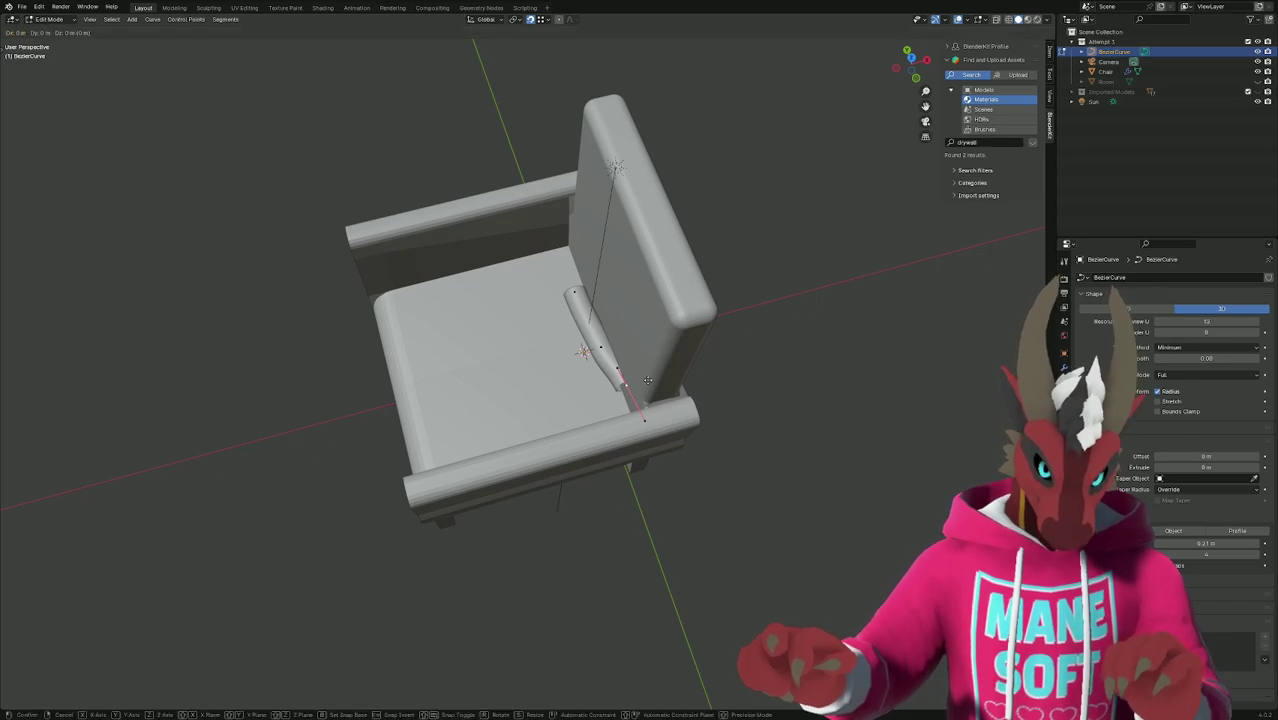
key(x)
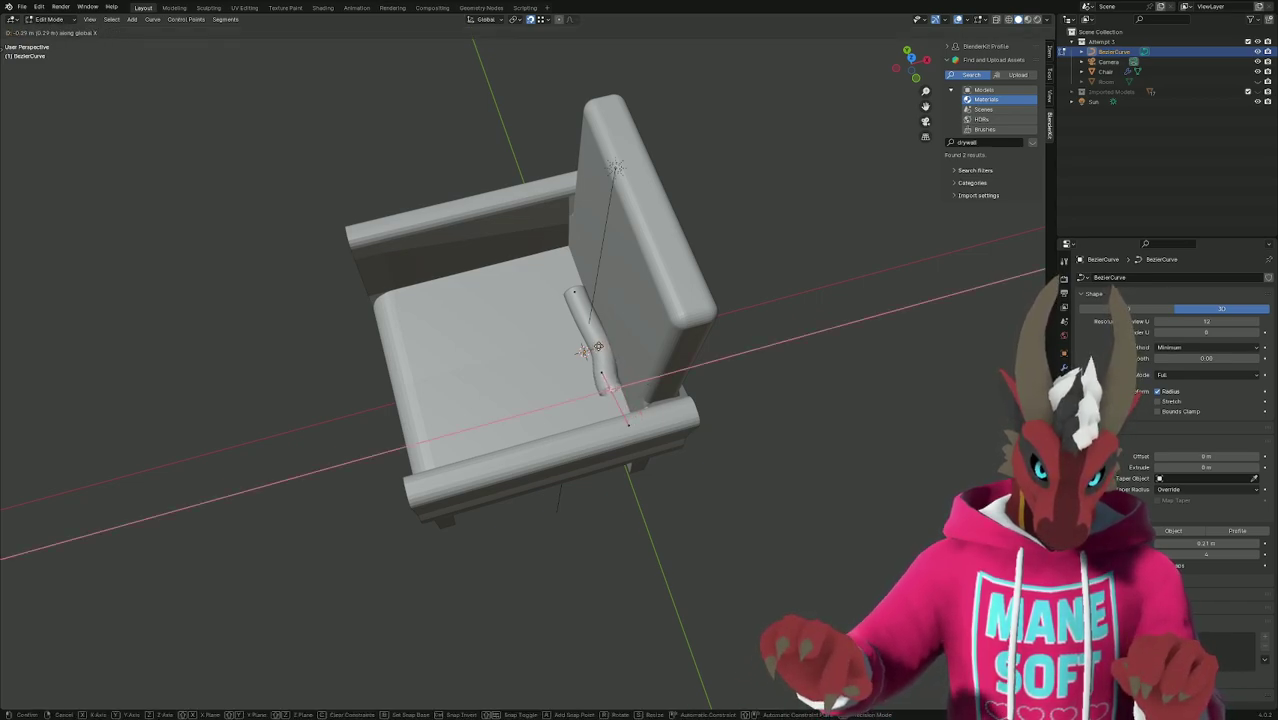
click(598, 346)
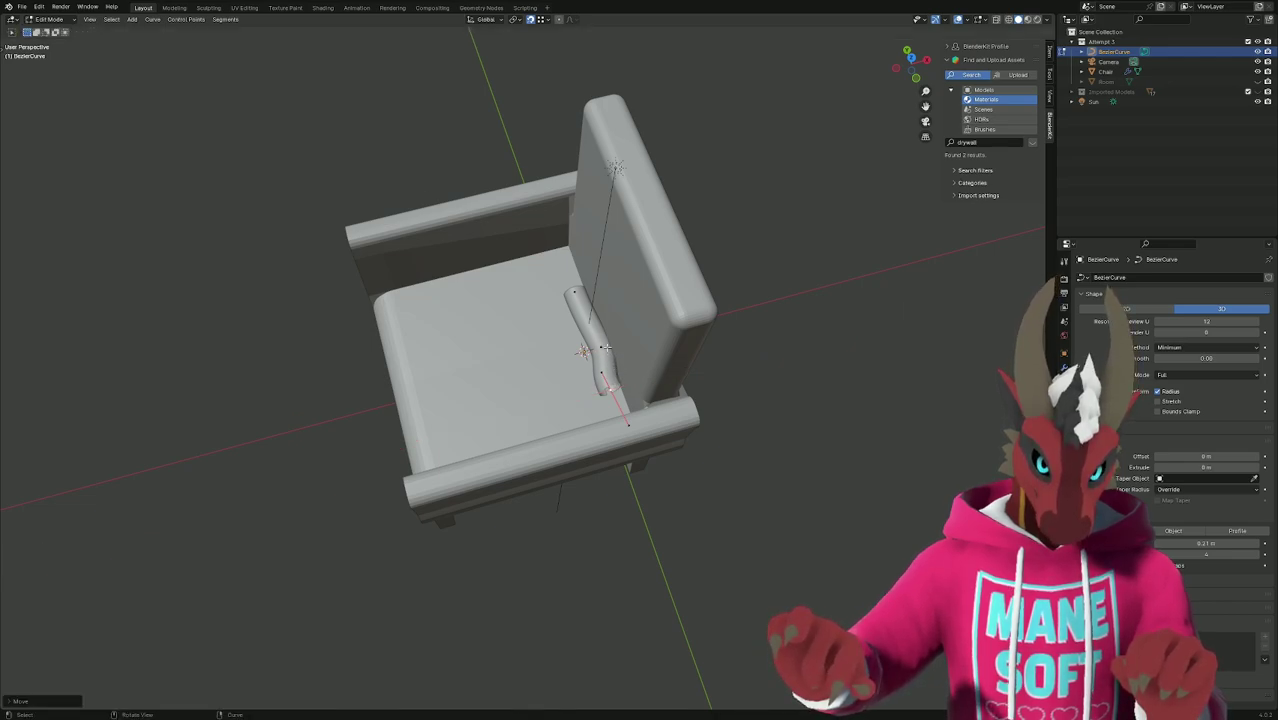
Snap the middle control point along X to the curve's opposite end point, a shift of about -0.105 m.
key(KP_0)
key(KP_0)
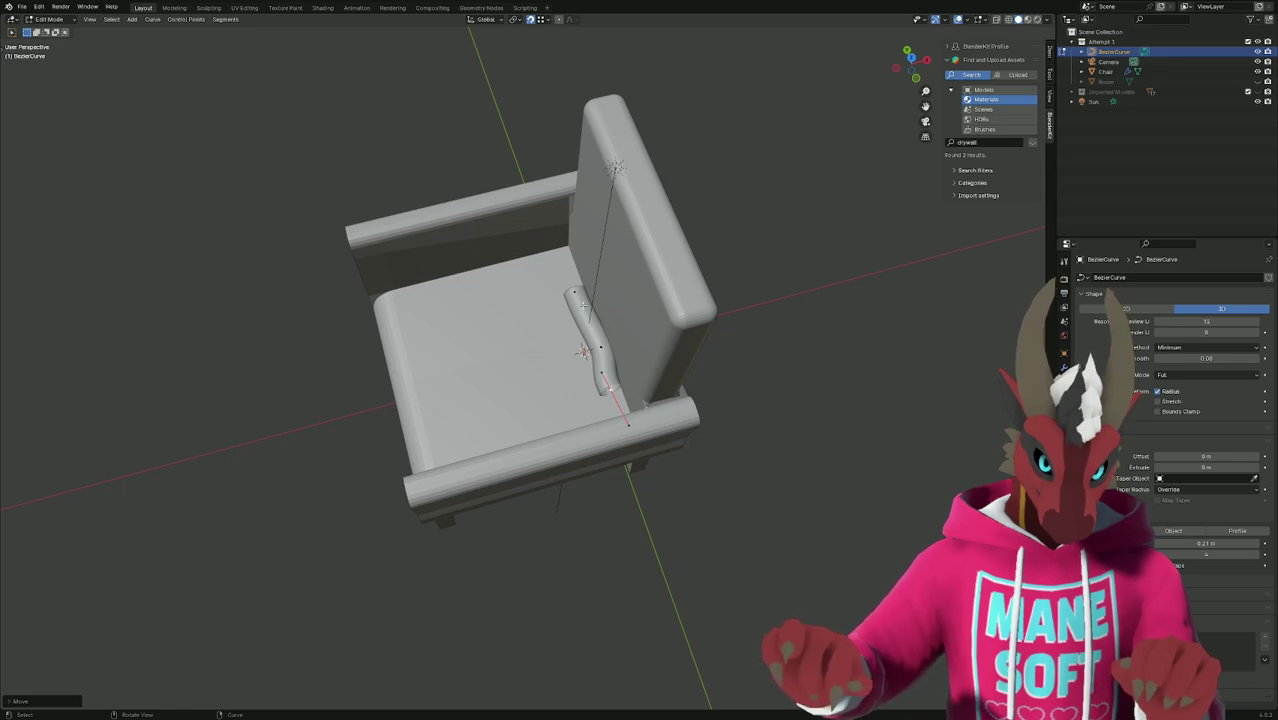
key(KP_0)
key(KP_0)
key(KP_0)
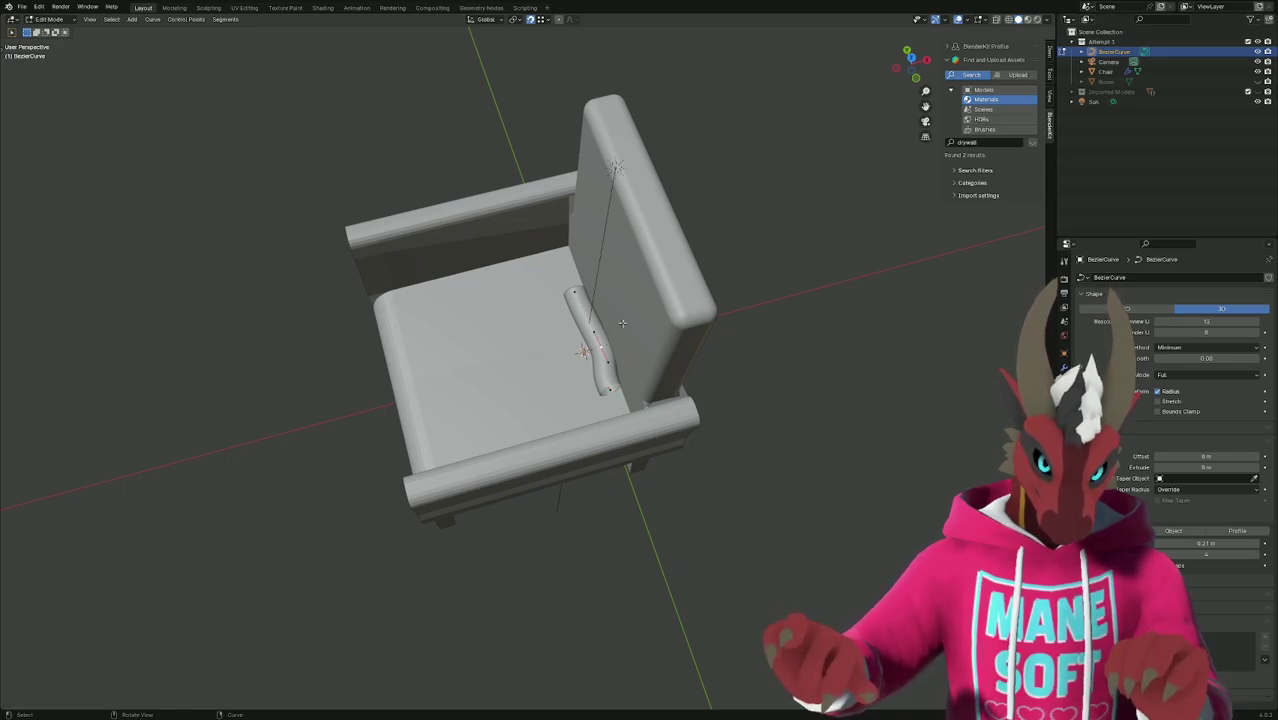
key(g)
key(x)
key(KP_0)
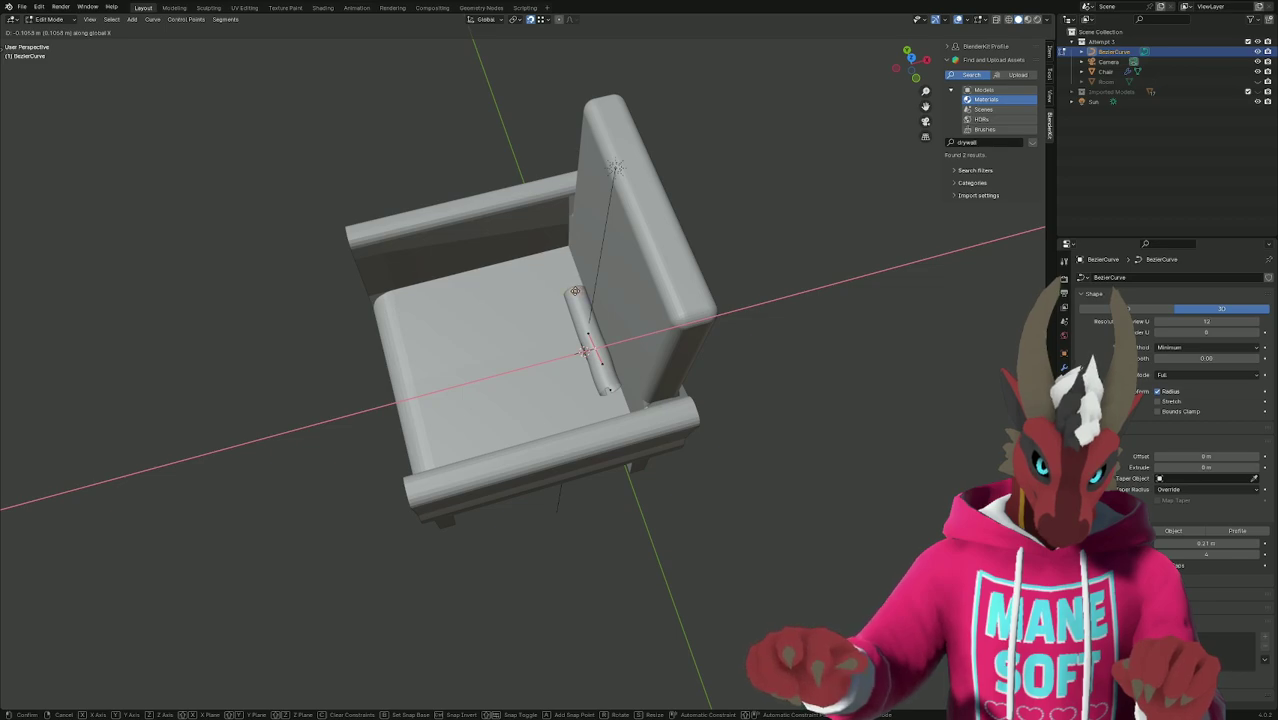
key(Return)
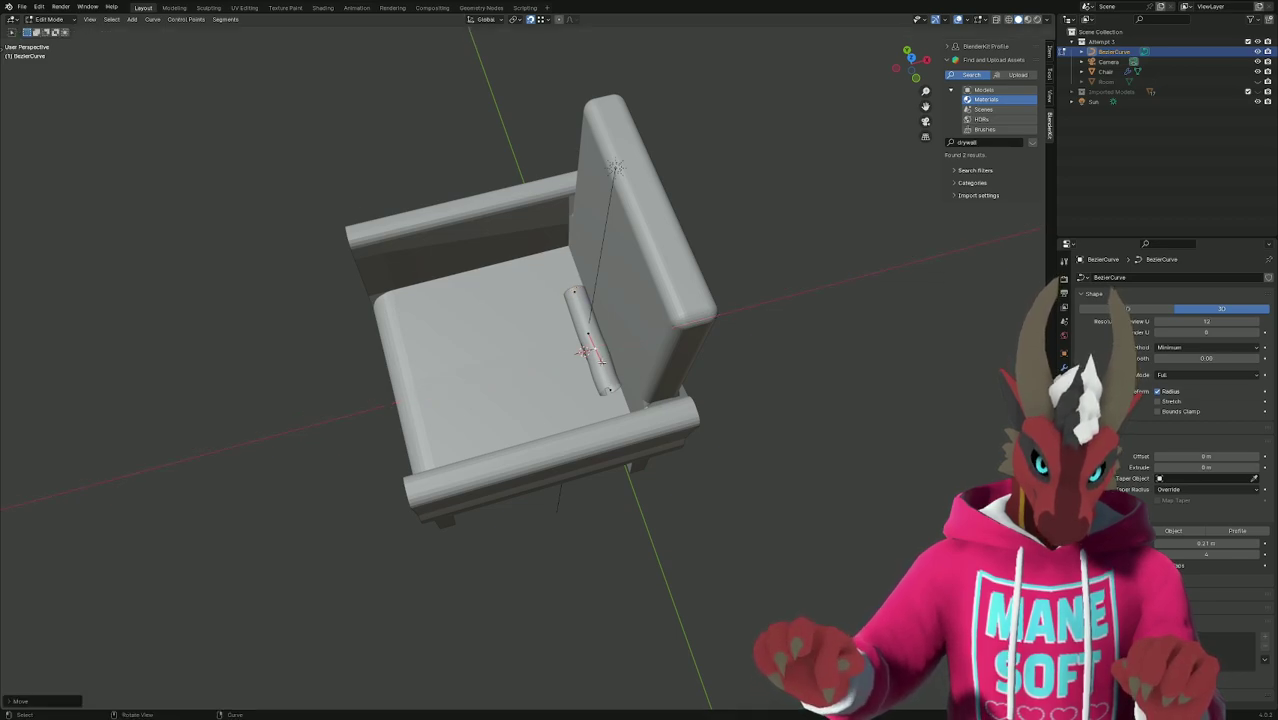
Snap the middle control point's handle along X to line up with the point itself, about -0.026 m.
key(g)
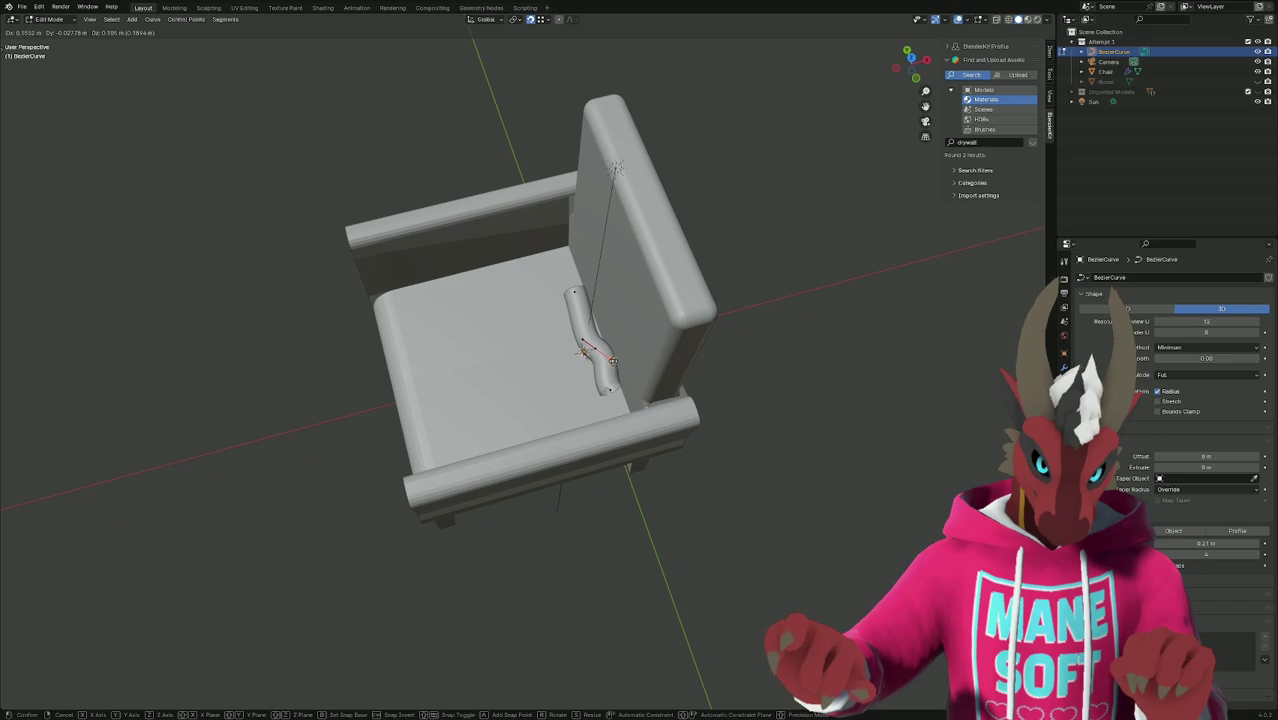
key(x)
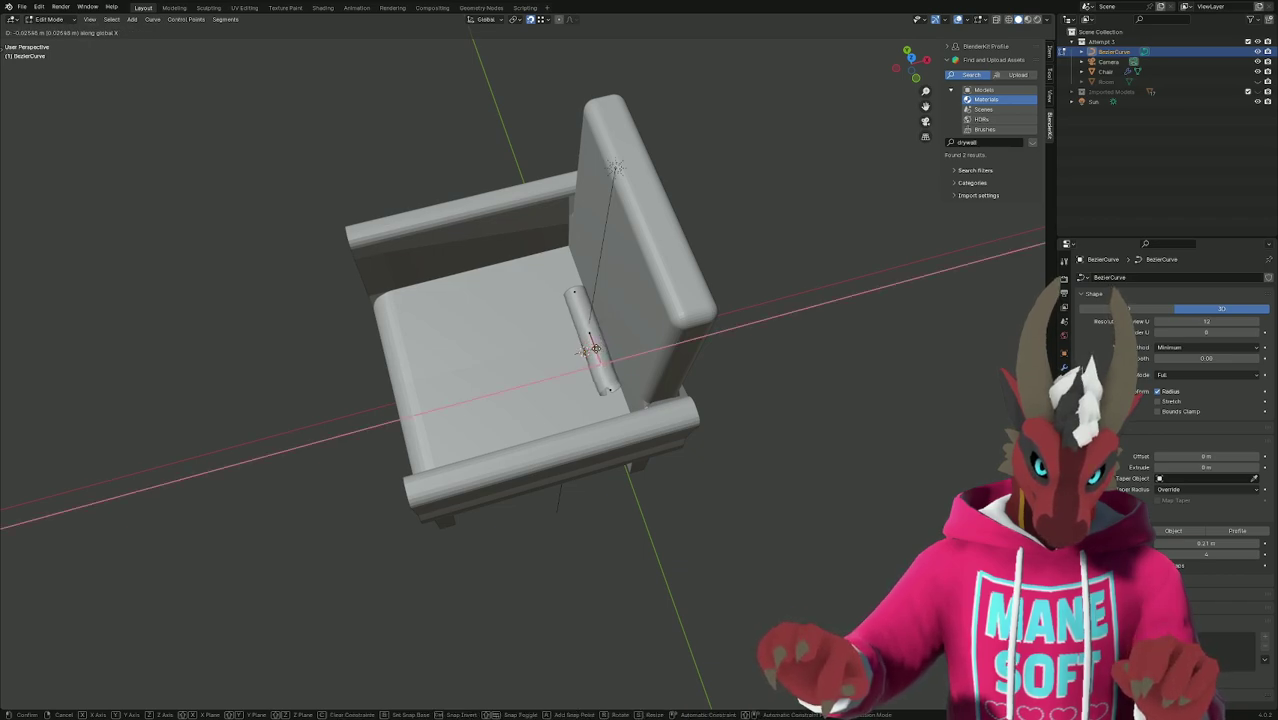
key(Return)
Align the hip curve's armrest-side end point and its handle along X with the curve's other control points.
click(613, 386)
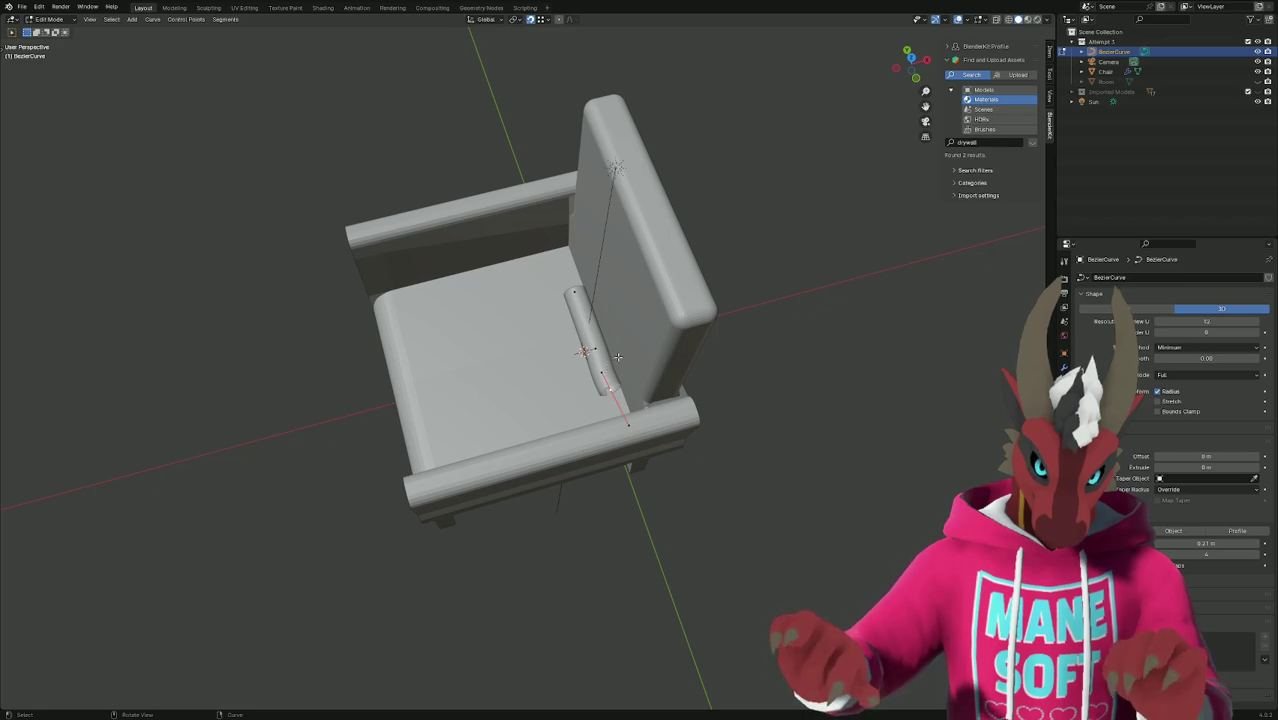
key(g)
key(x)
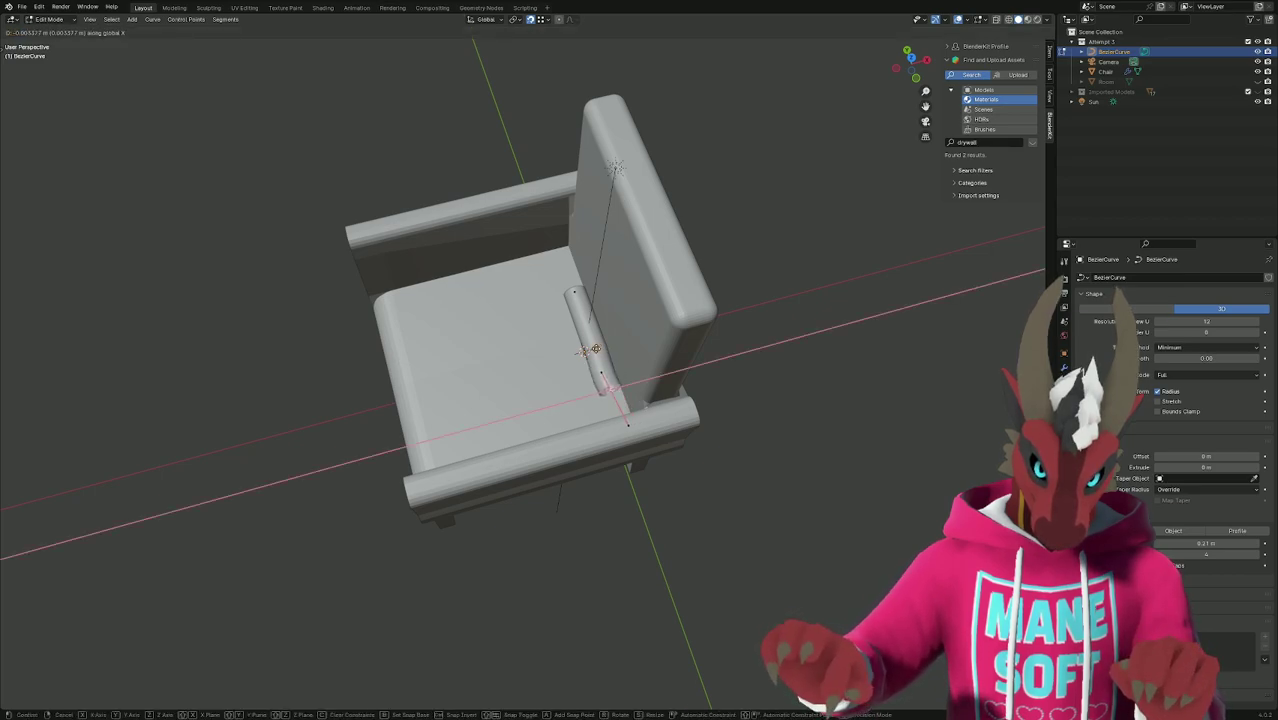
key(Return)
key(g)
key(x)
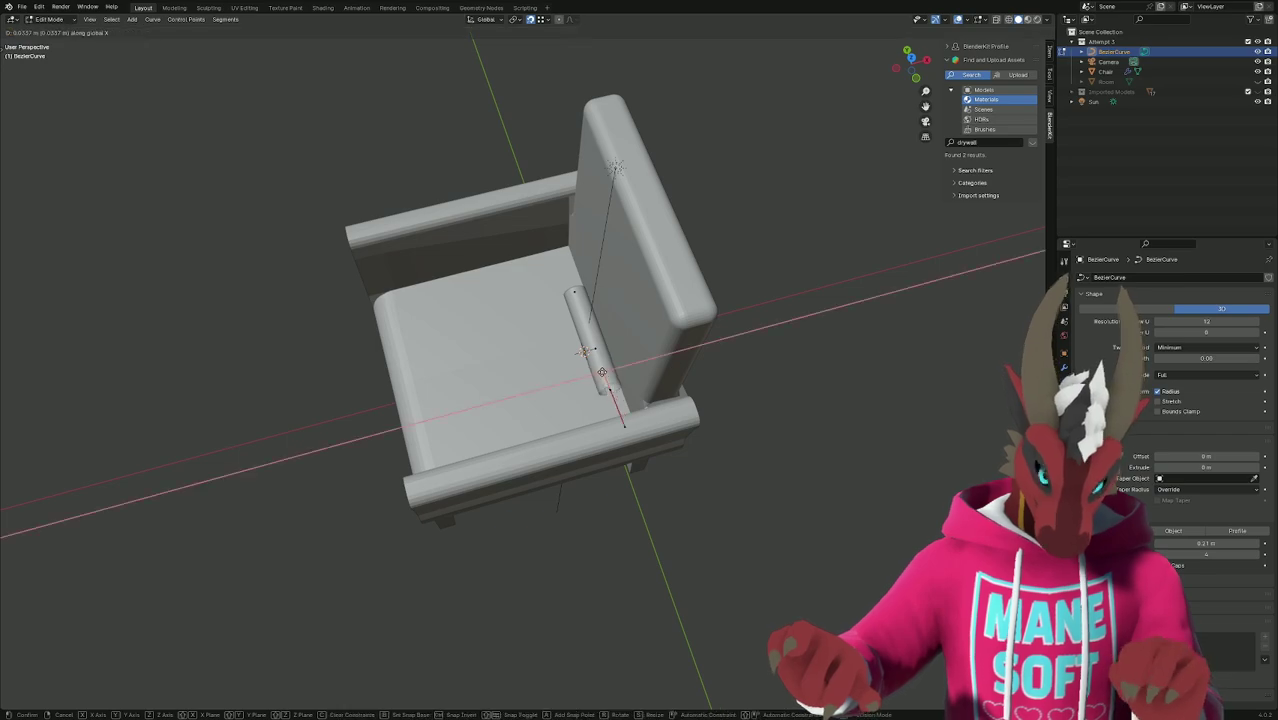
key(Return)
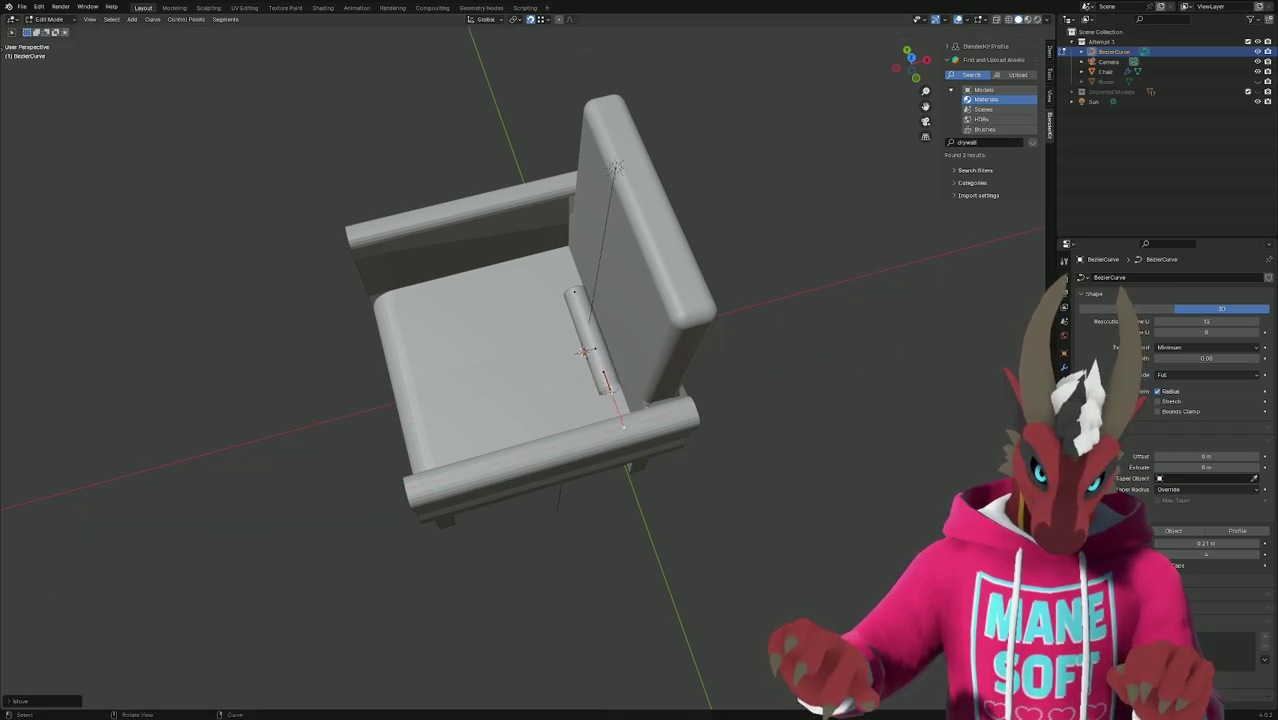
Hide the chair and increase the hip curve's bevel depth to 0.56 m, judging it against the reference drawing in camera view.
click(576, 293)
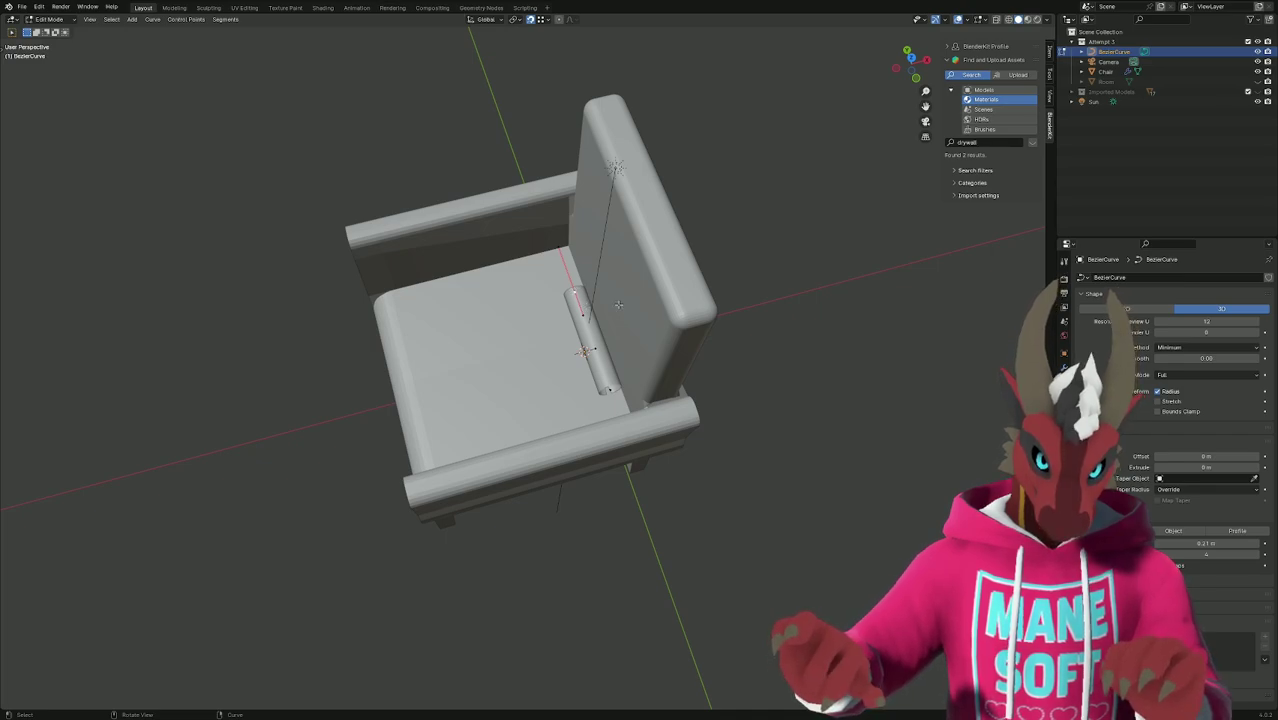
middle_drag(631, 346, 756, 317)
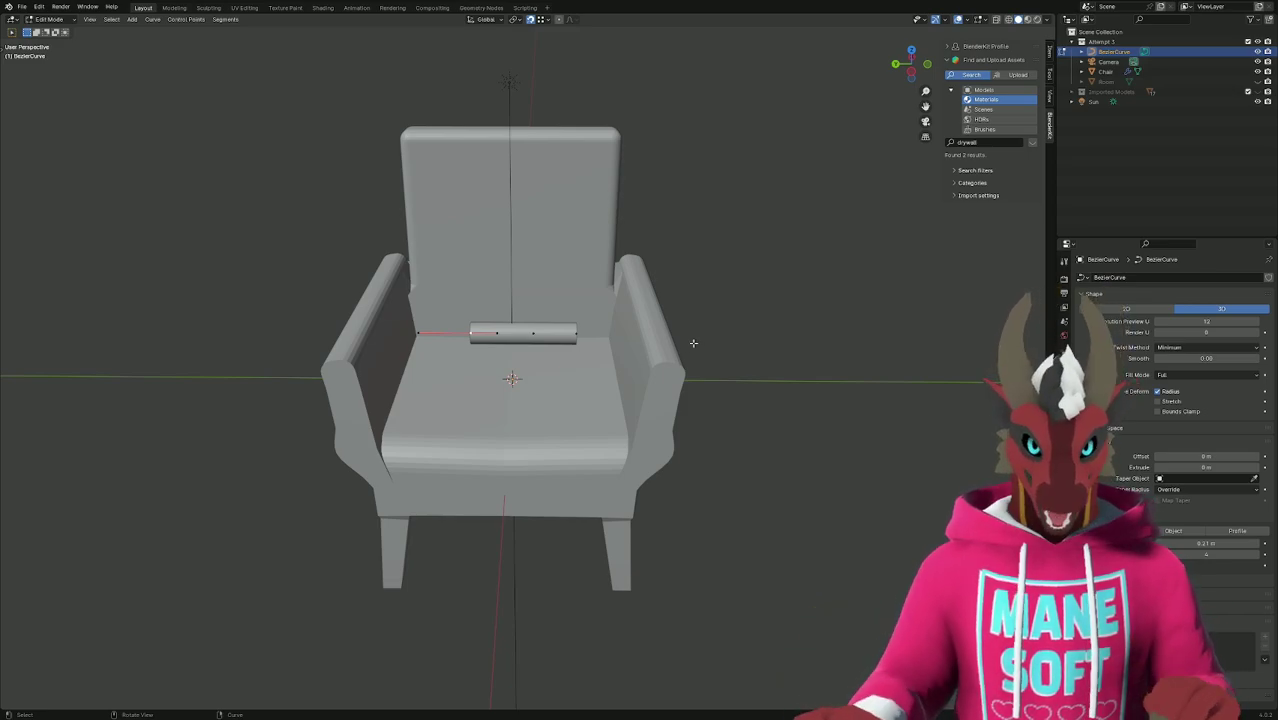
middle_drag(688, 345, 665, 324)
key(KP_0)
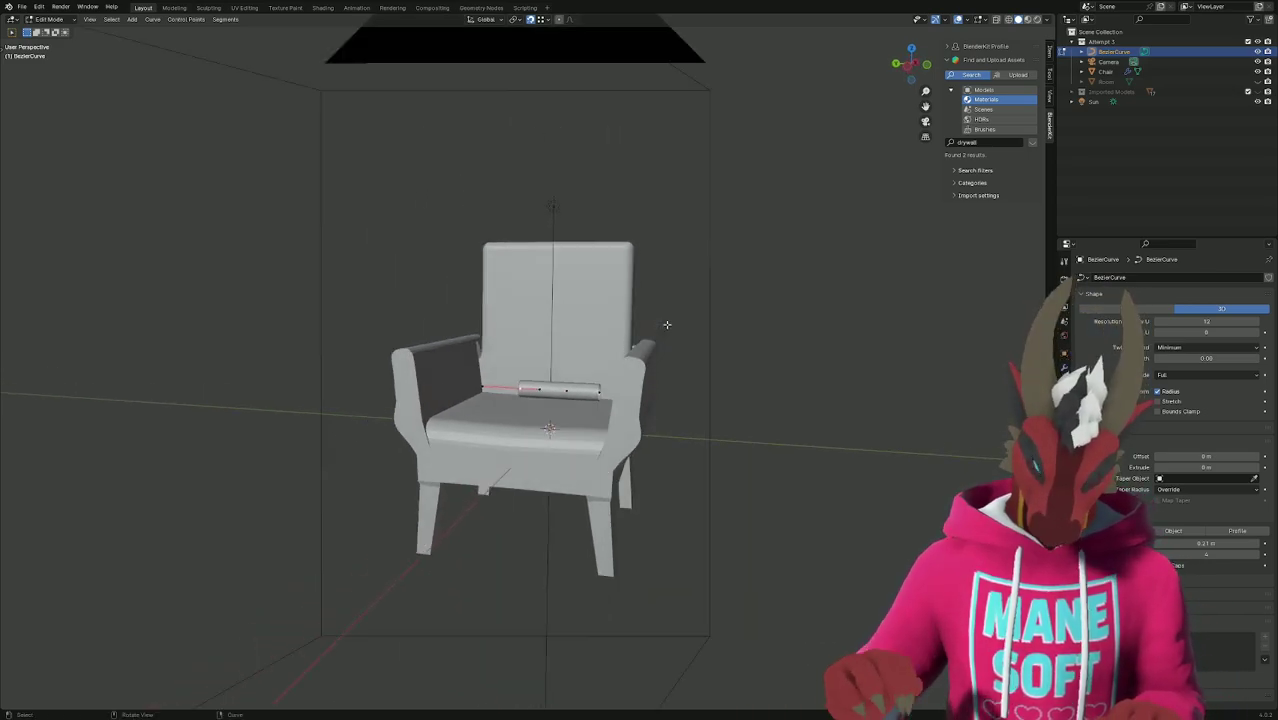
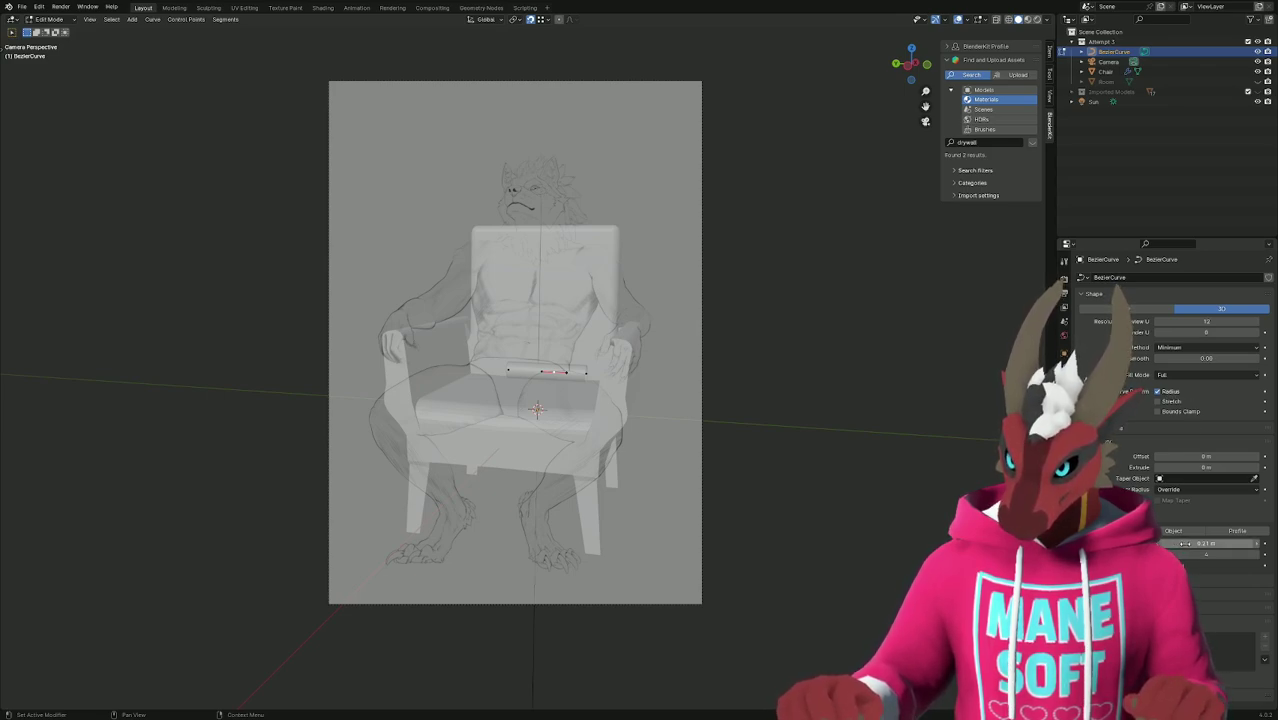
mouse_move(1190, 543)
mouse_down()
mouse_move(1250, 543)
mouse_move(1215, 543)
mouse_up()
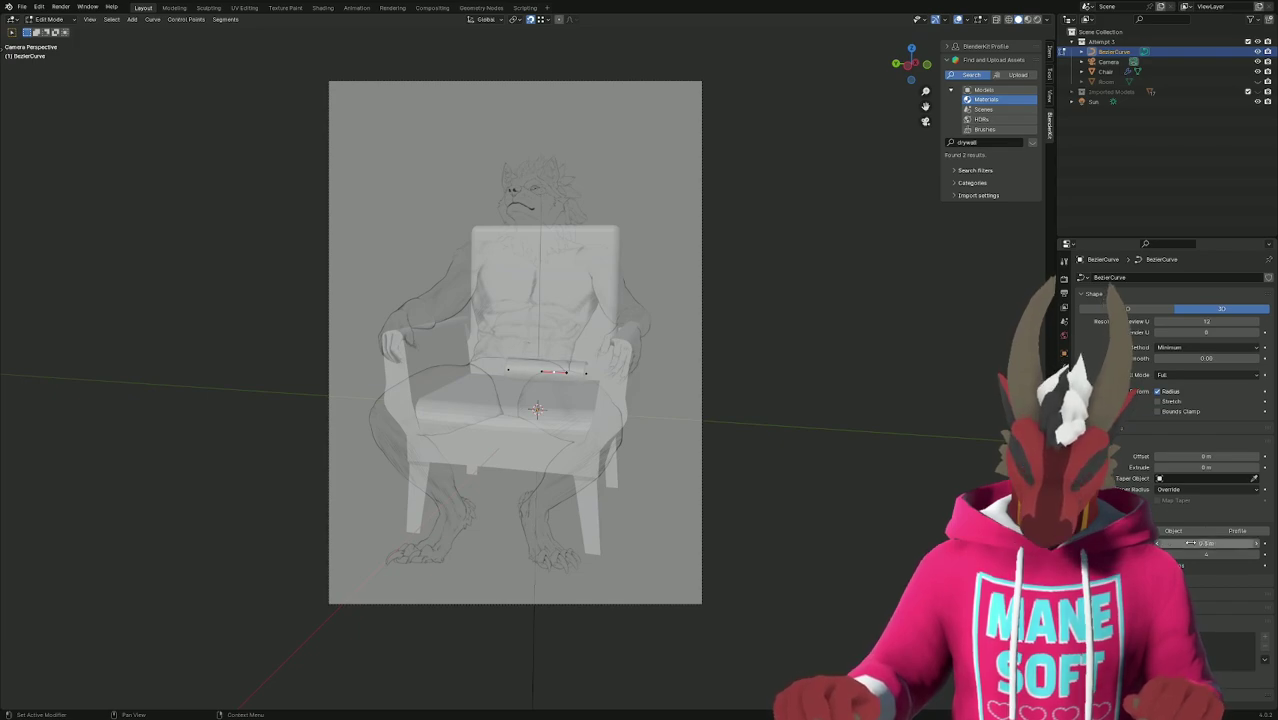
middle_drag(705, 499, 595, 560)
click(1267, 71)
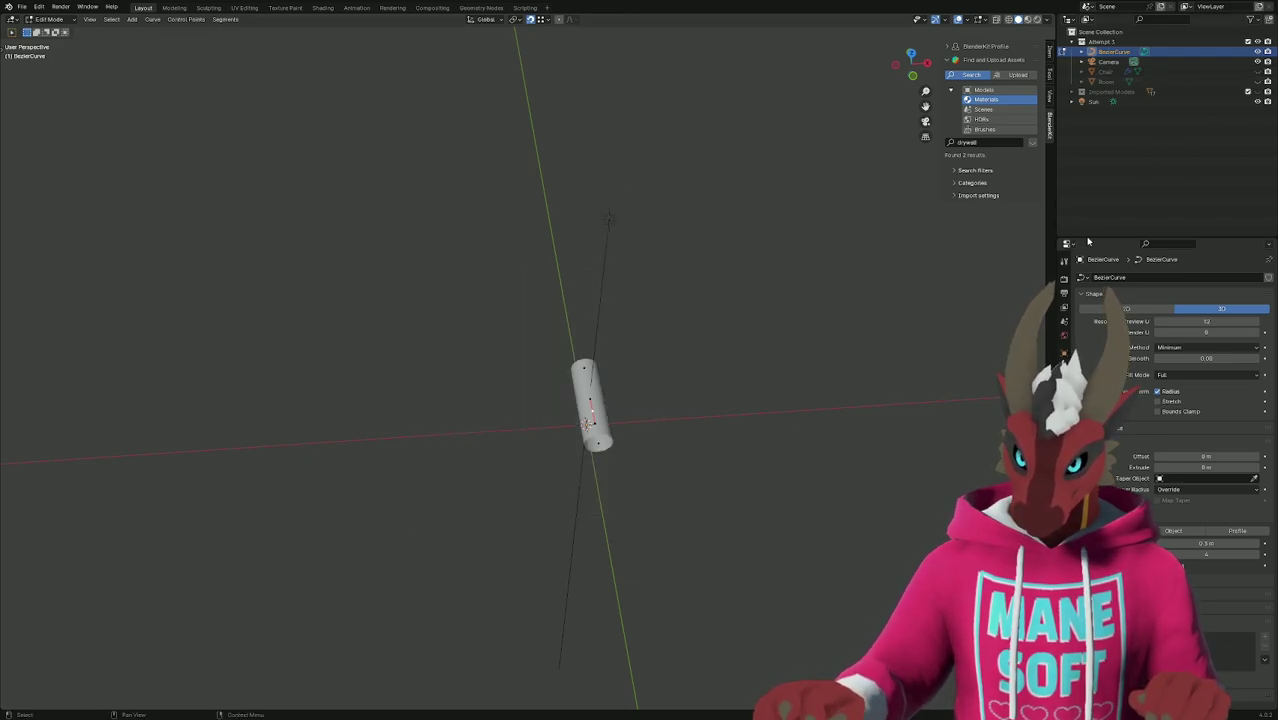
middle_drag(760, 462, 830, 404)
key(KP_0)
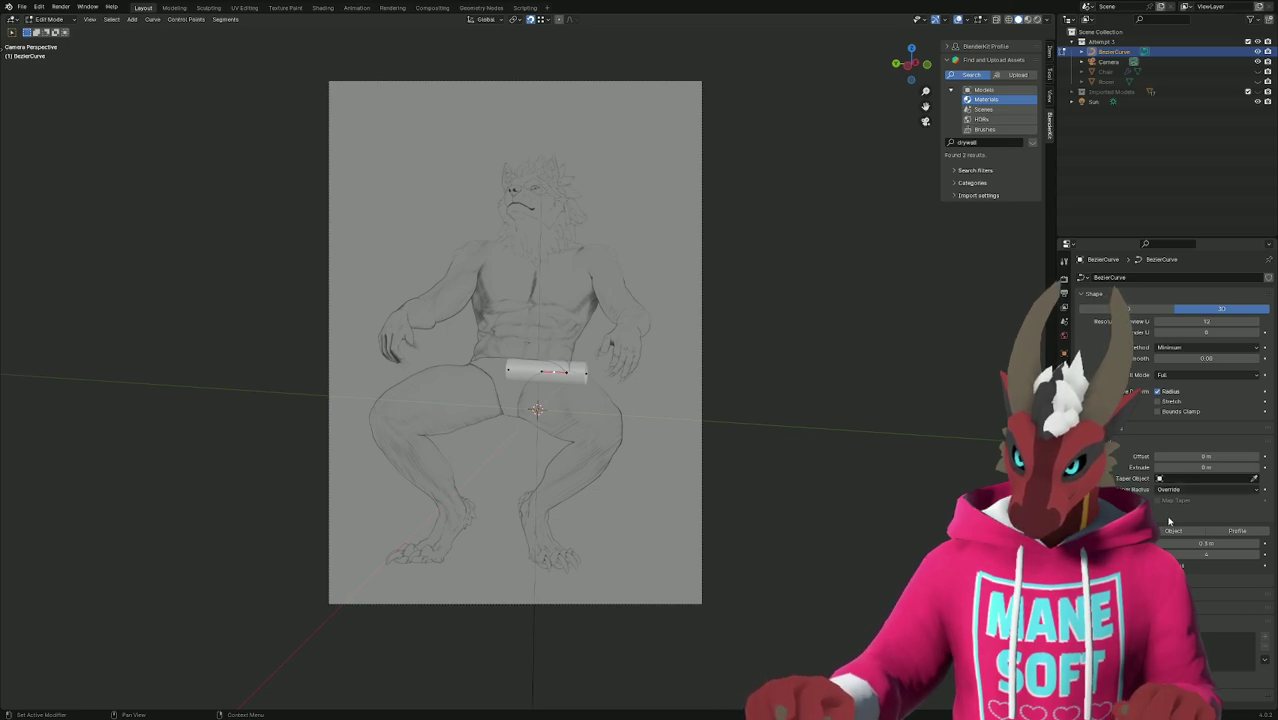
drag(1180, 543, 1215, 543)
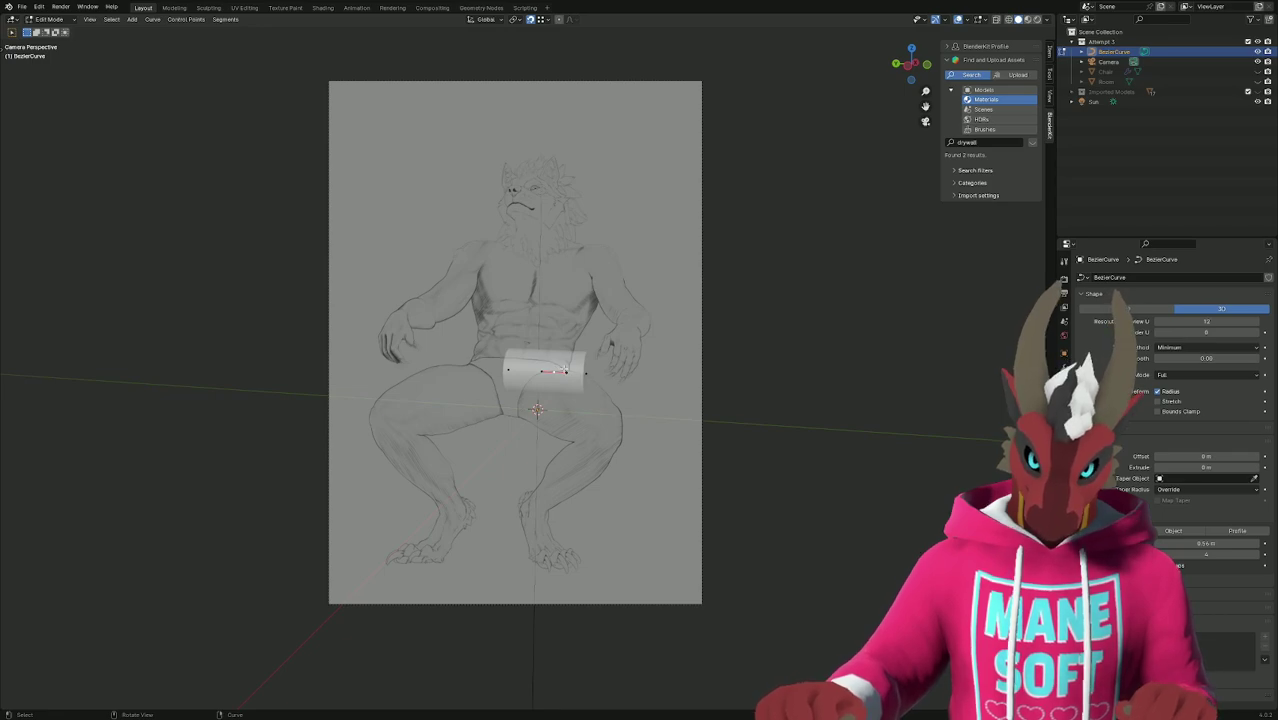
Show the chair again and, with snapping off, extend the hip curve's armrest-side end point along Y well beyond the armrest.
click(1257, 72)
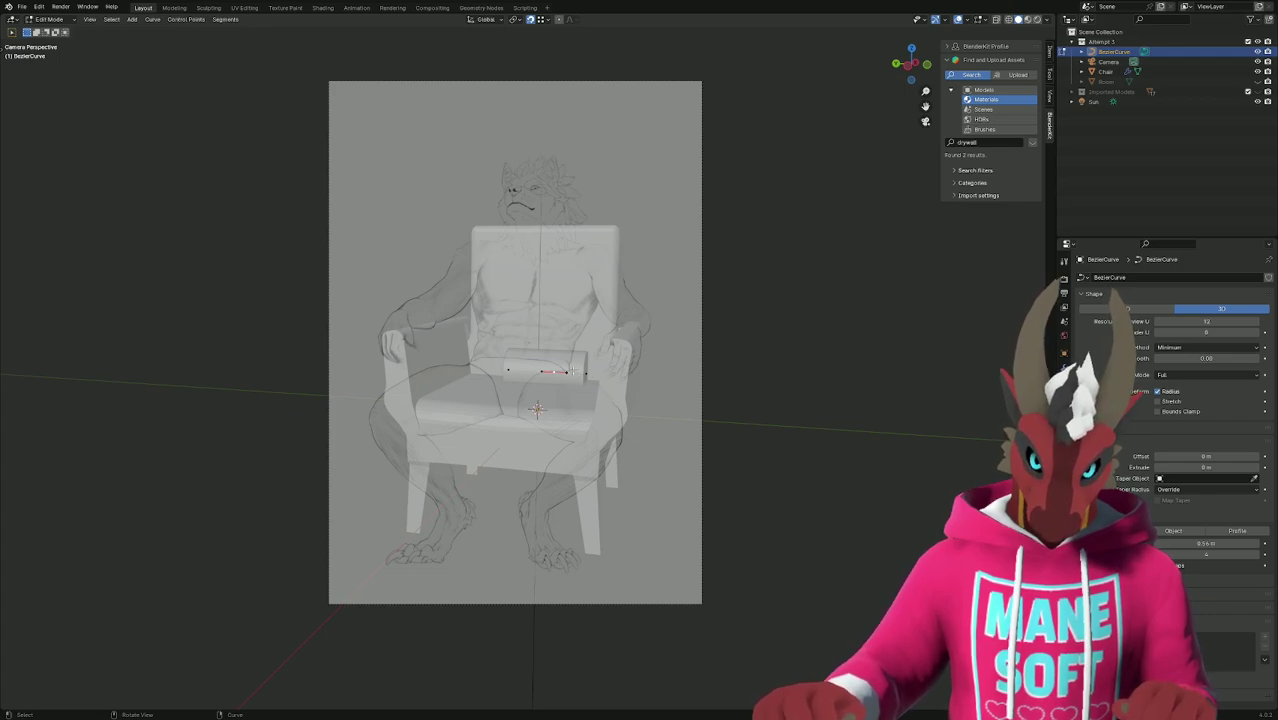
key(g)
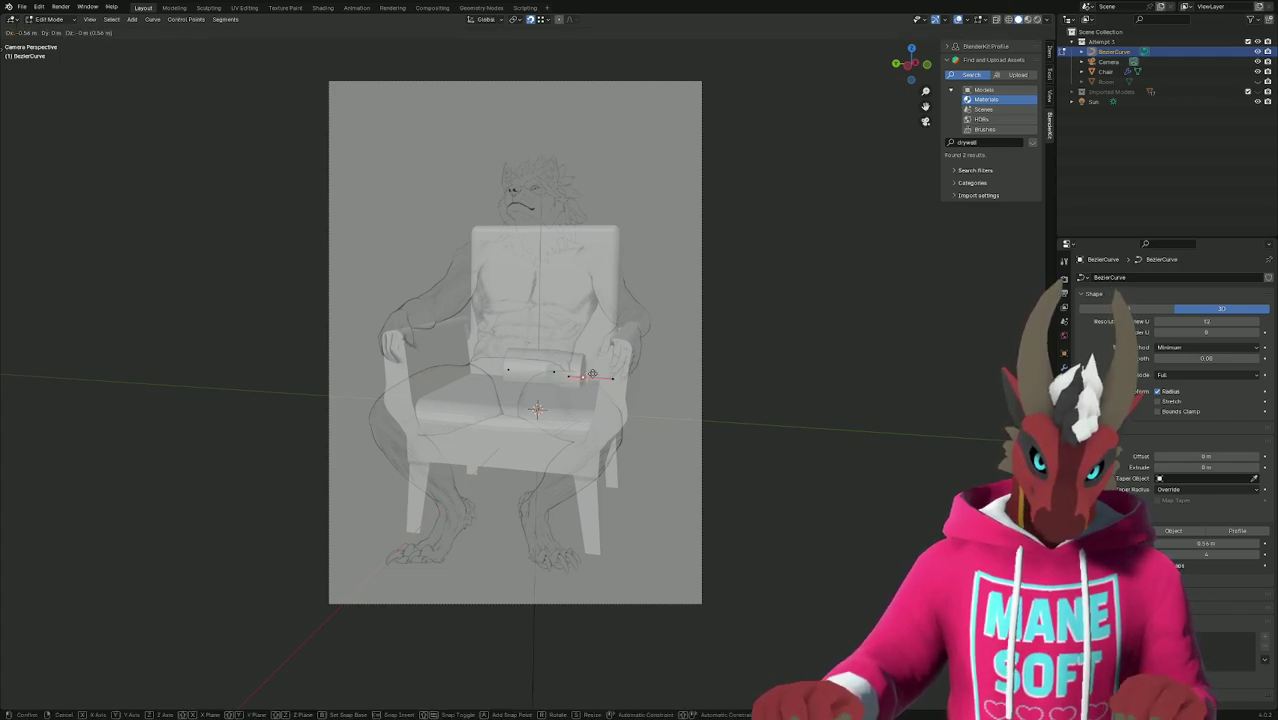
key(y)
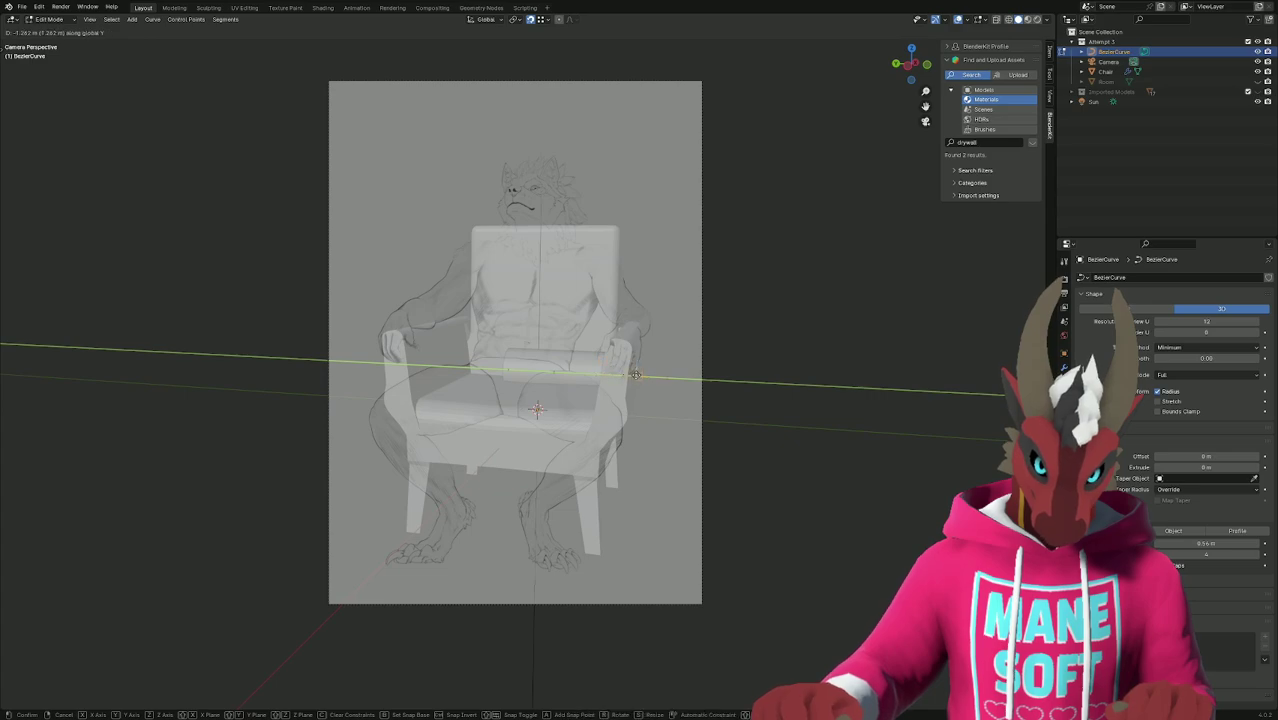
click(635, 374)
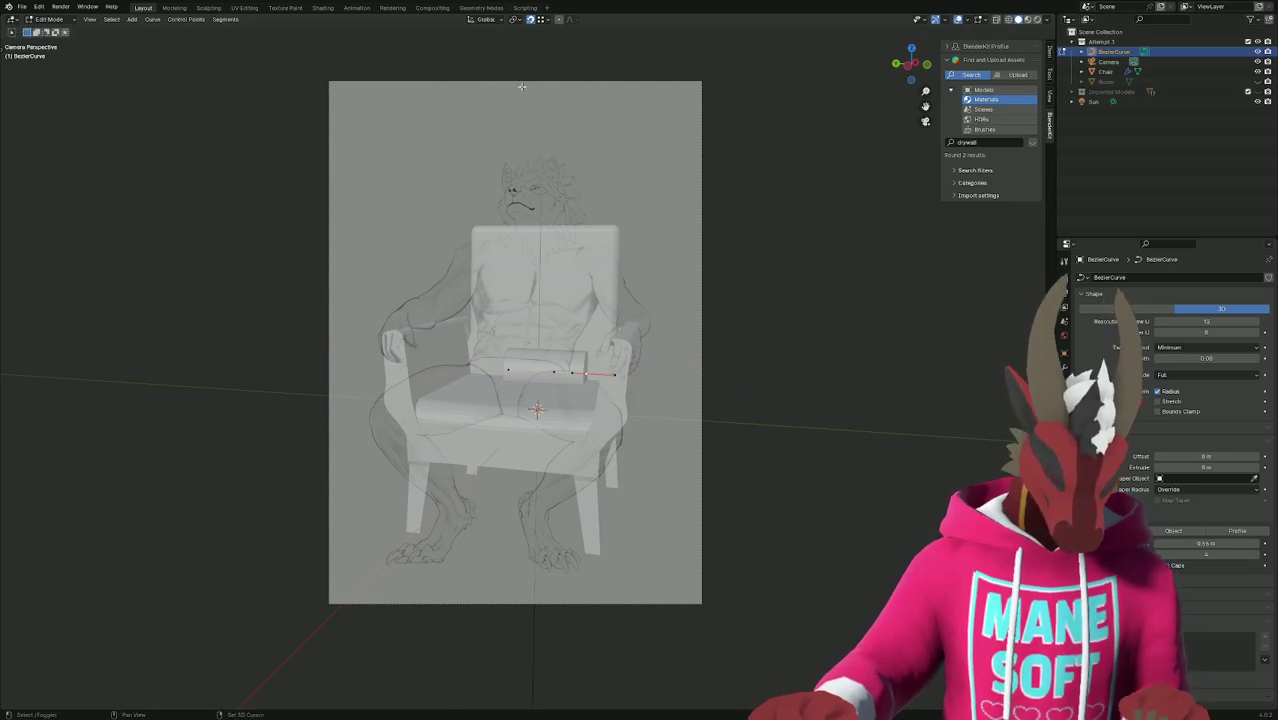
key(g)
key(y)
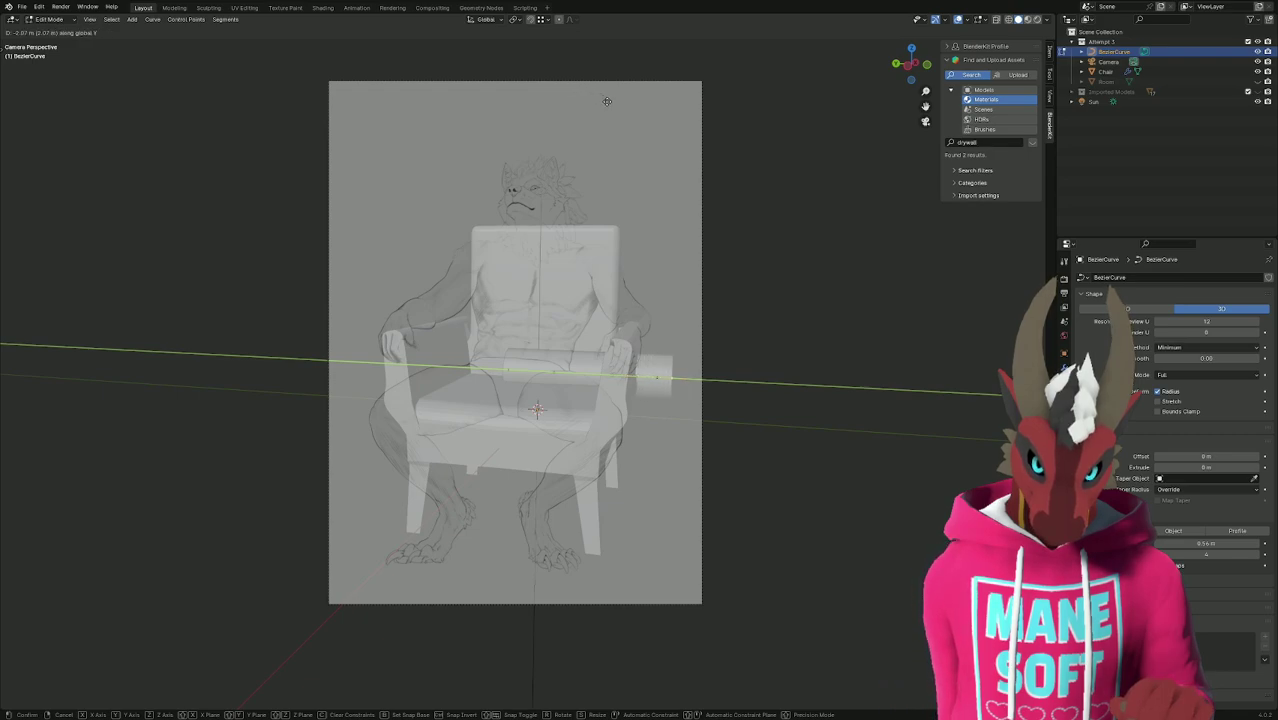
click(656, 109)
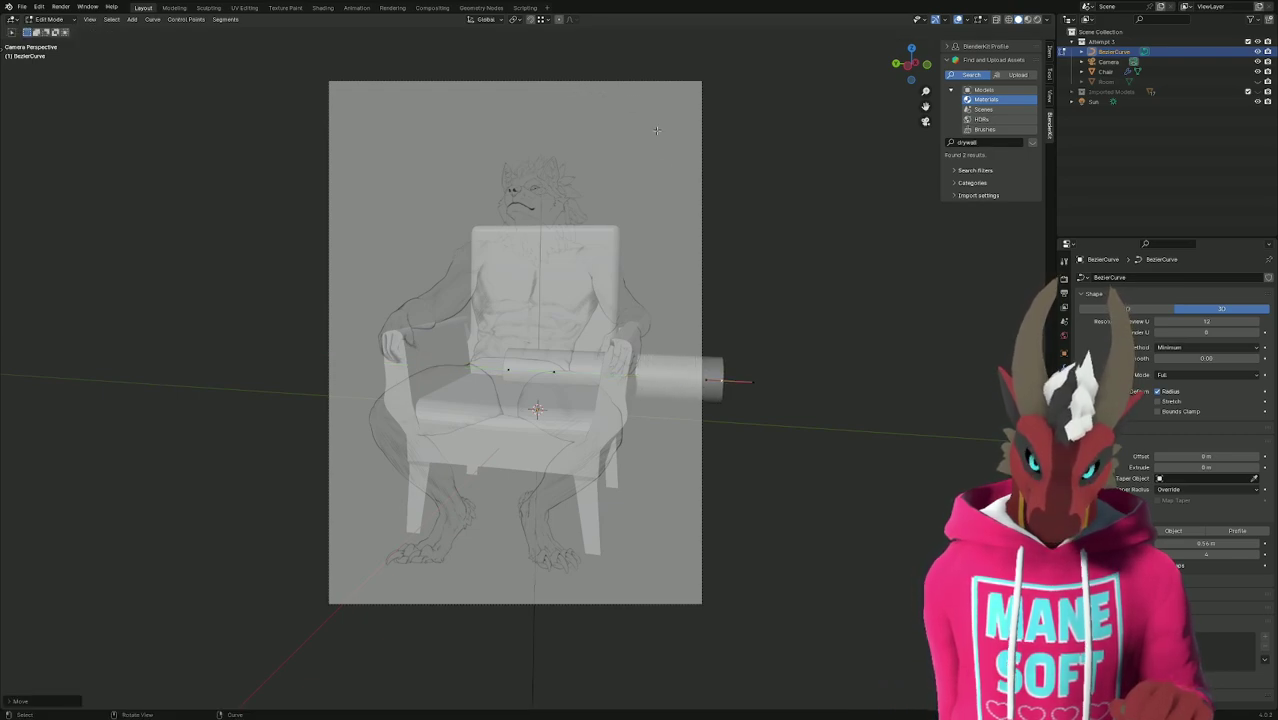
middle_drag(755, 351, 747, 363)
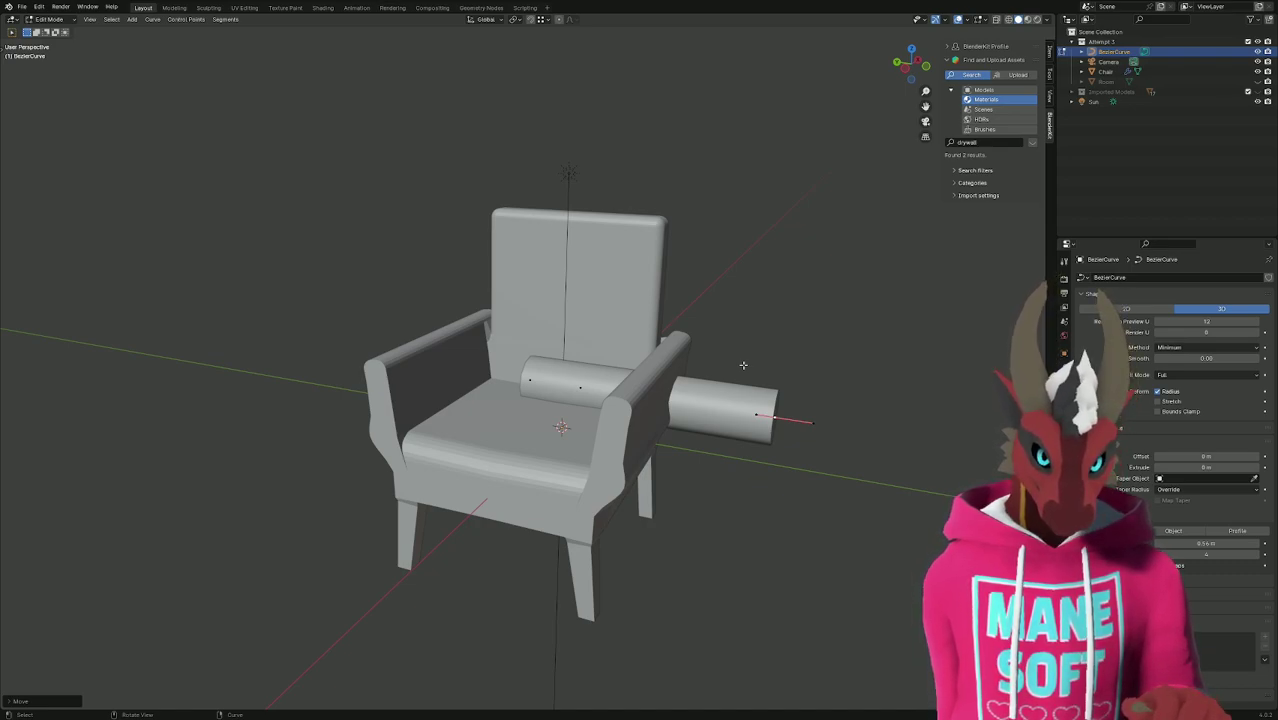
Add a second Bezier curve at the 3D cursor and rotate all its points 90° around Z.
key(Tab)
key(shift+a)
mouse_move(744, 366)
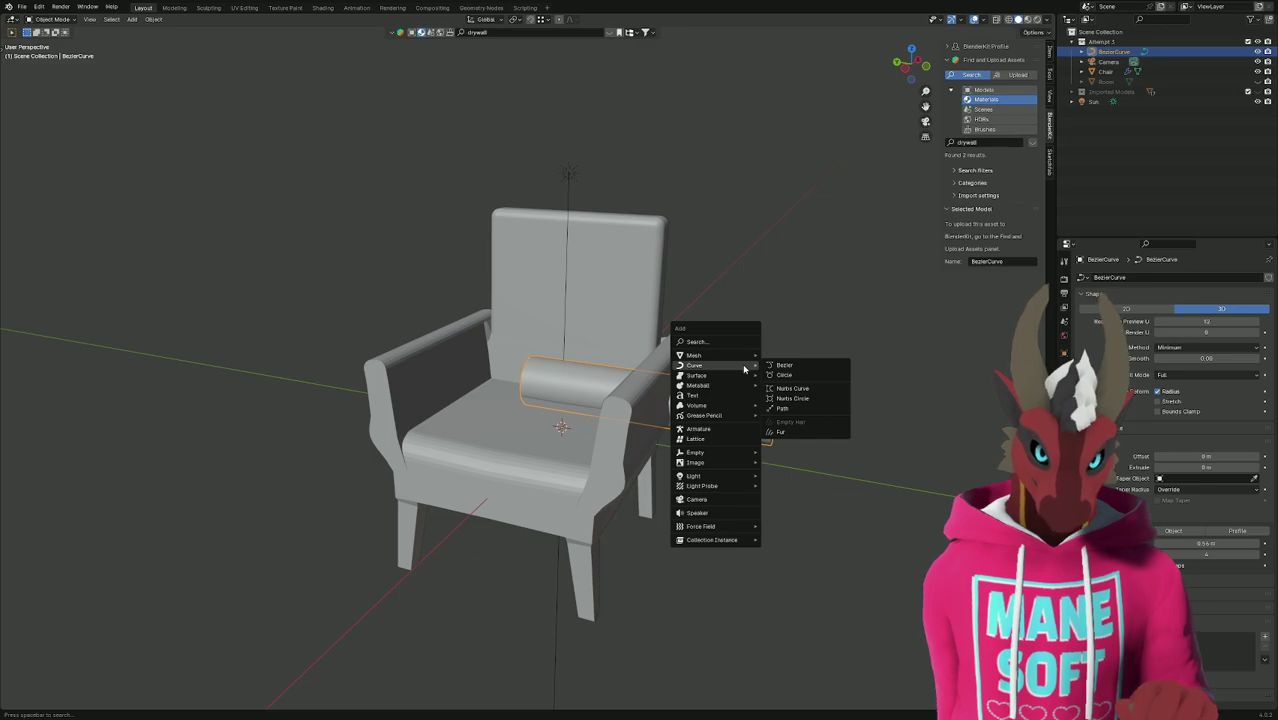
click(799, 370)
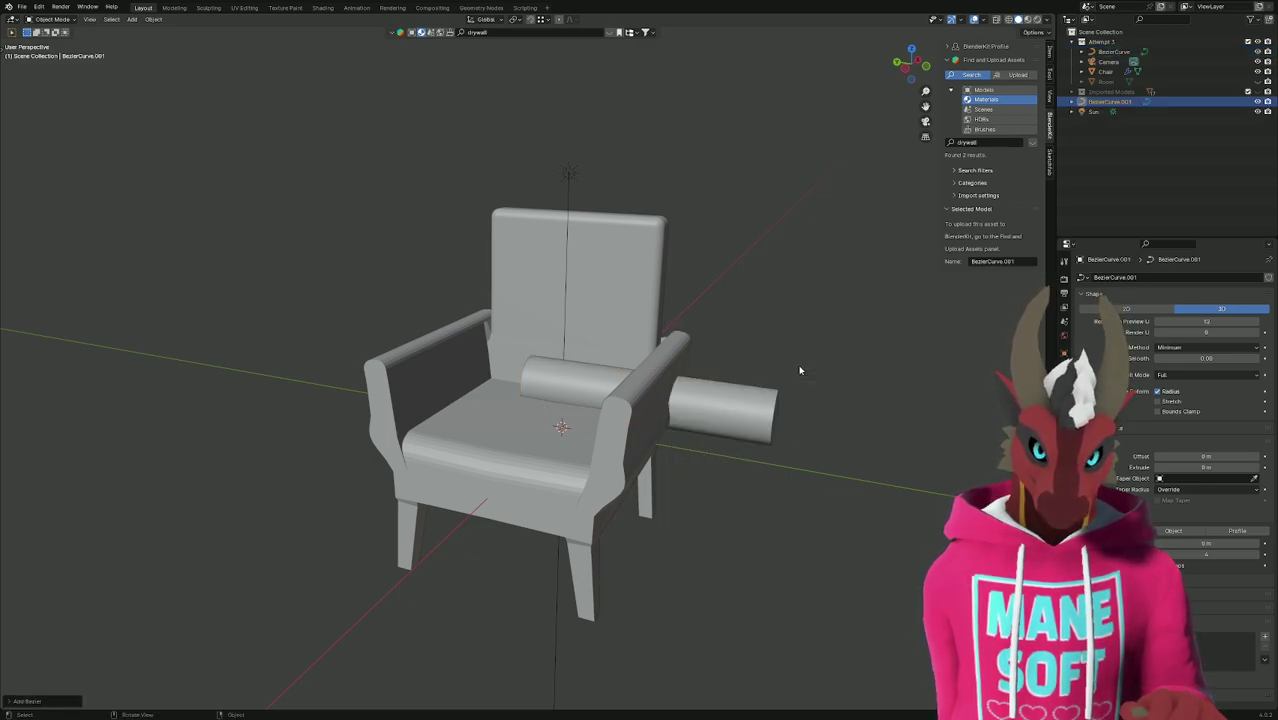
key(Tab)
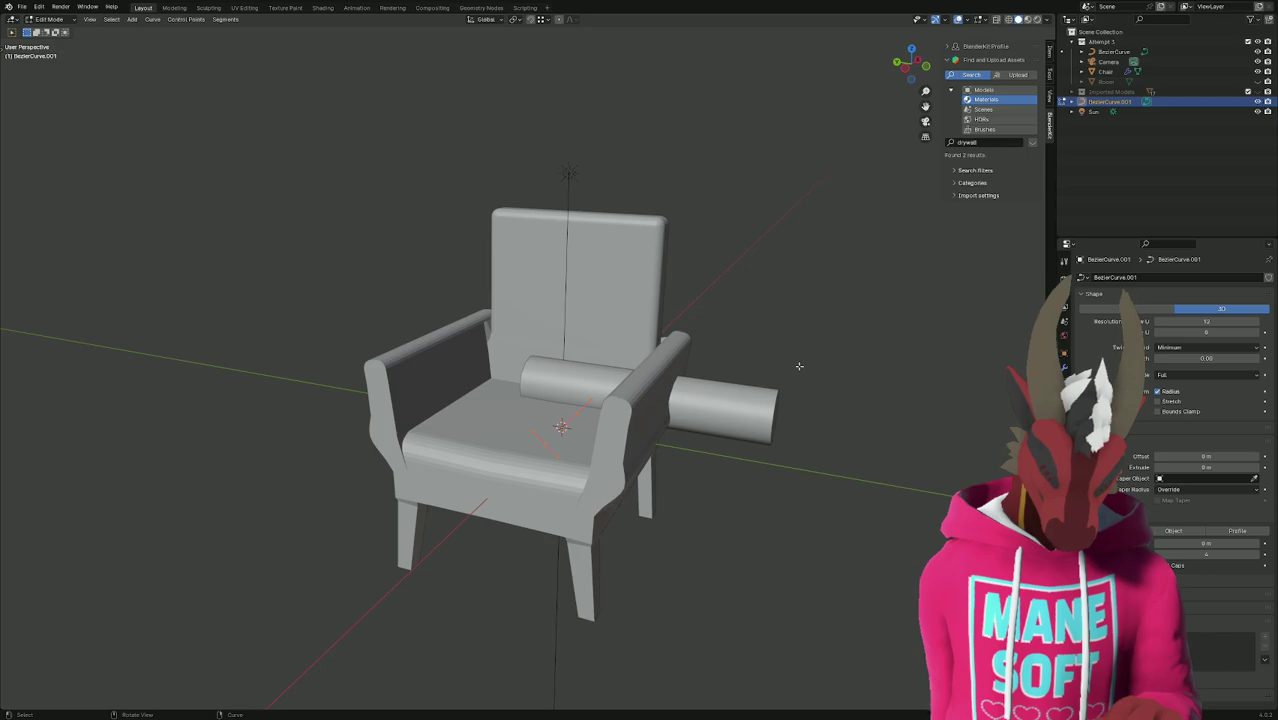
key(z)
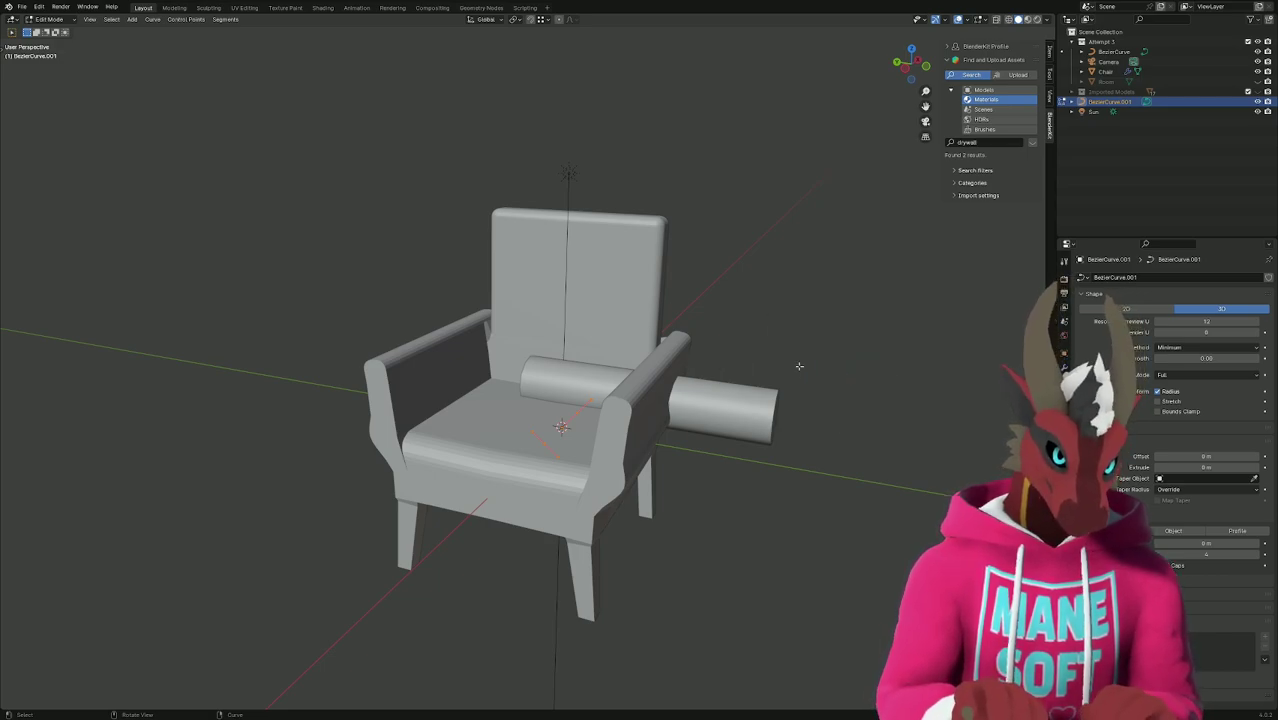
text(rz90)
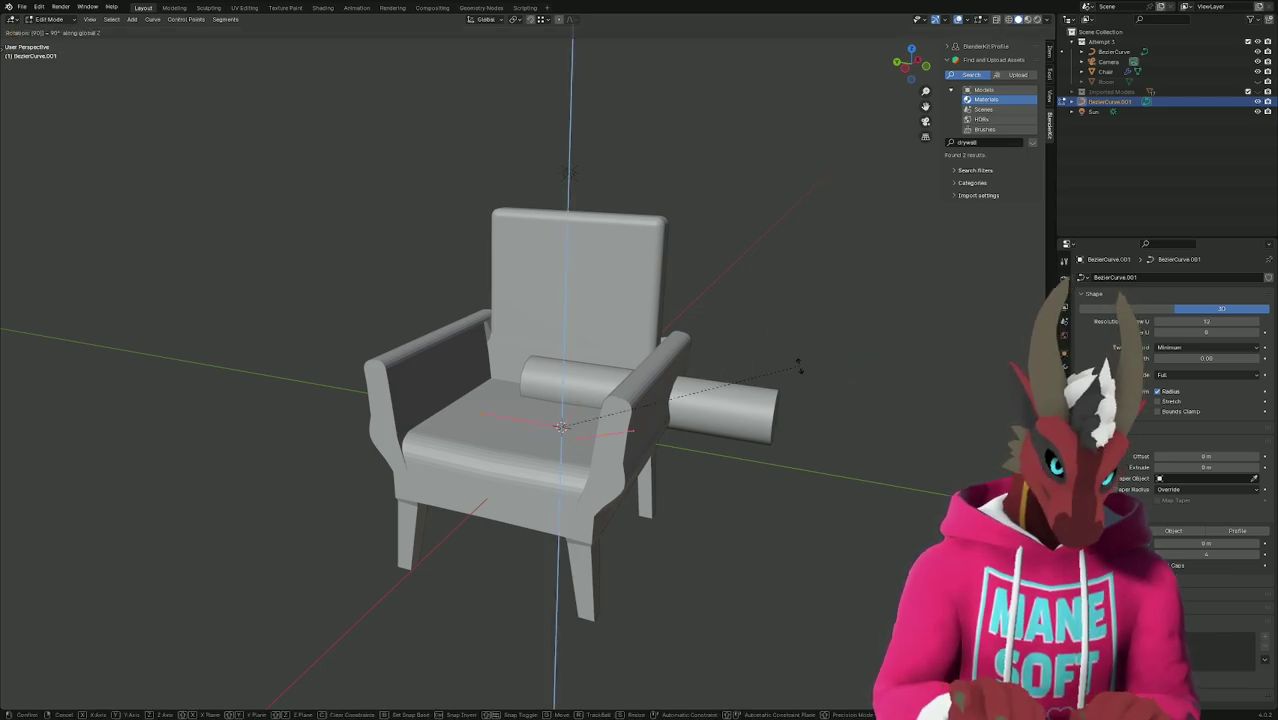
key(Return)
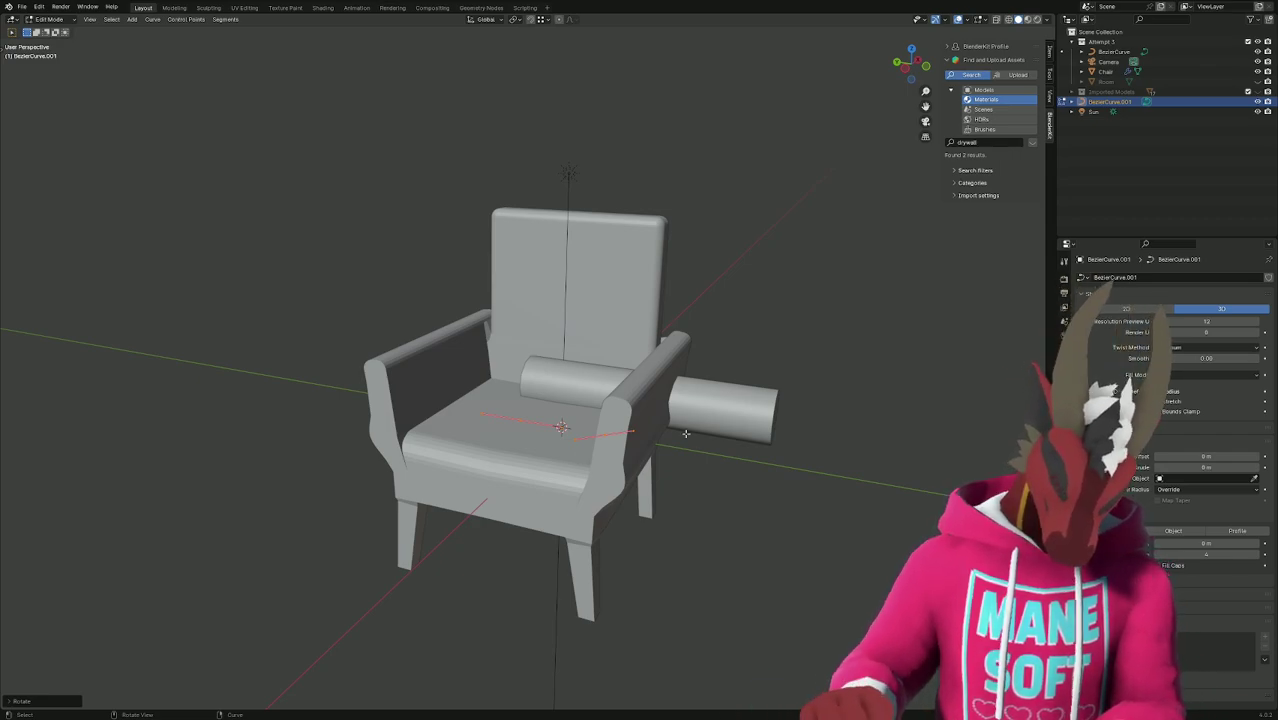
From the top view, rotate the new curve's slanted end control point by -45° so its handles run along Y.
key(KP_7)
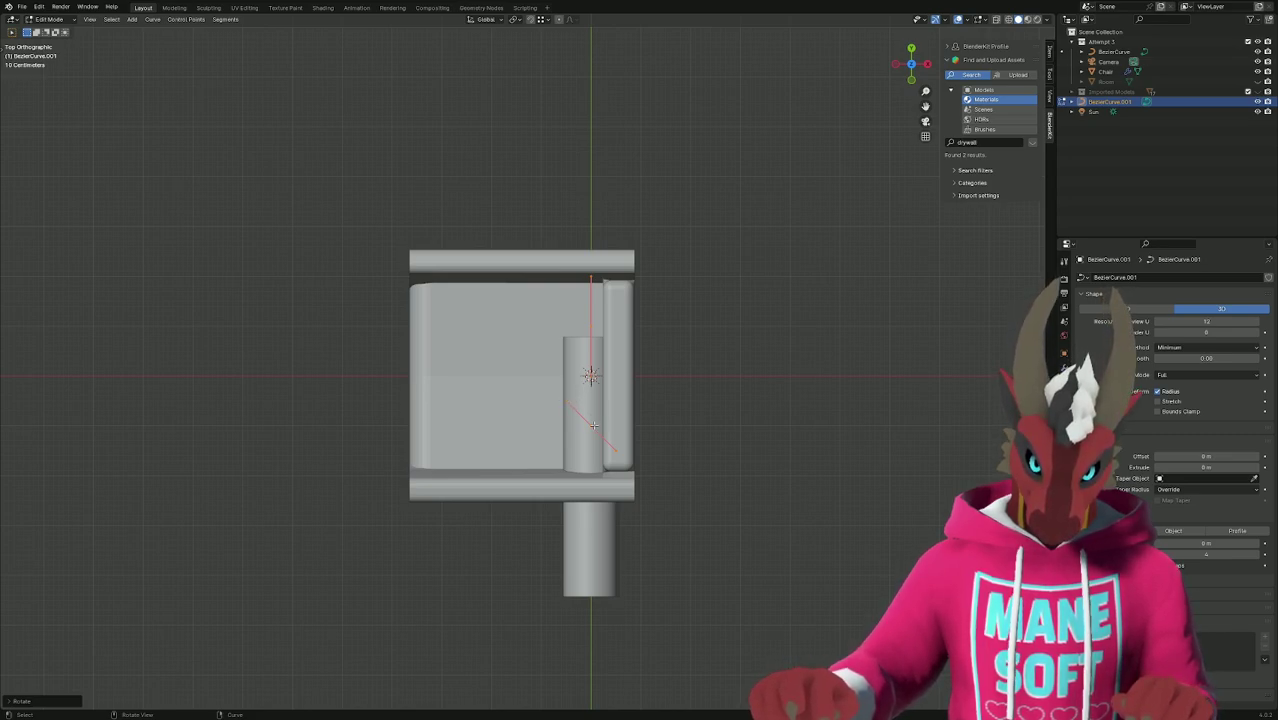
click(593, 425)
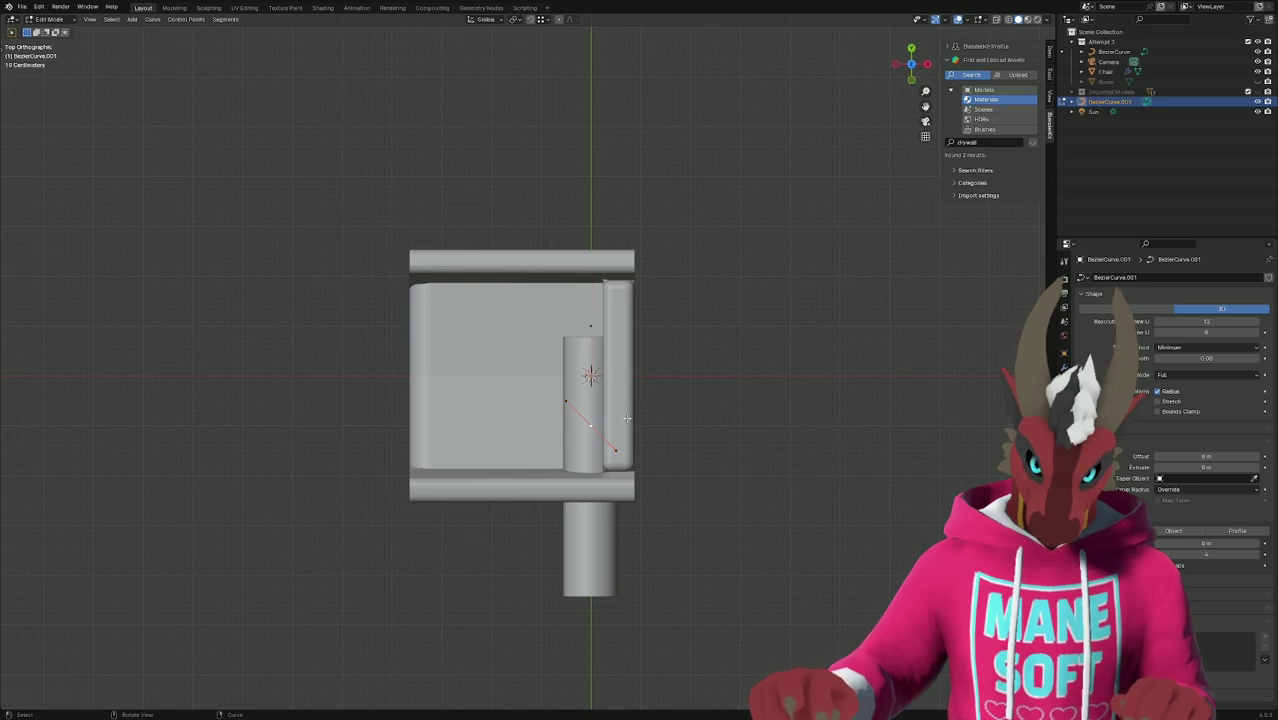
text(r)
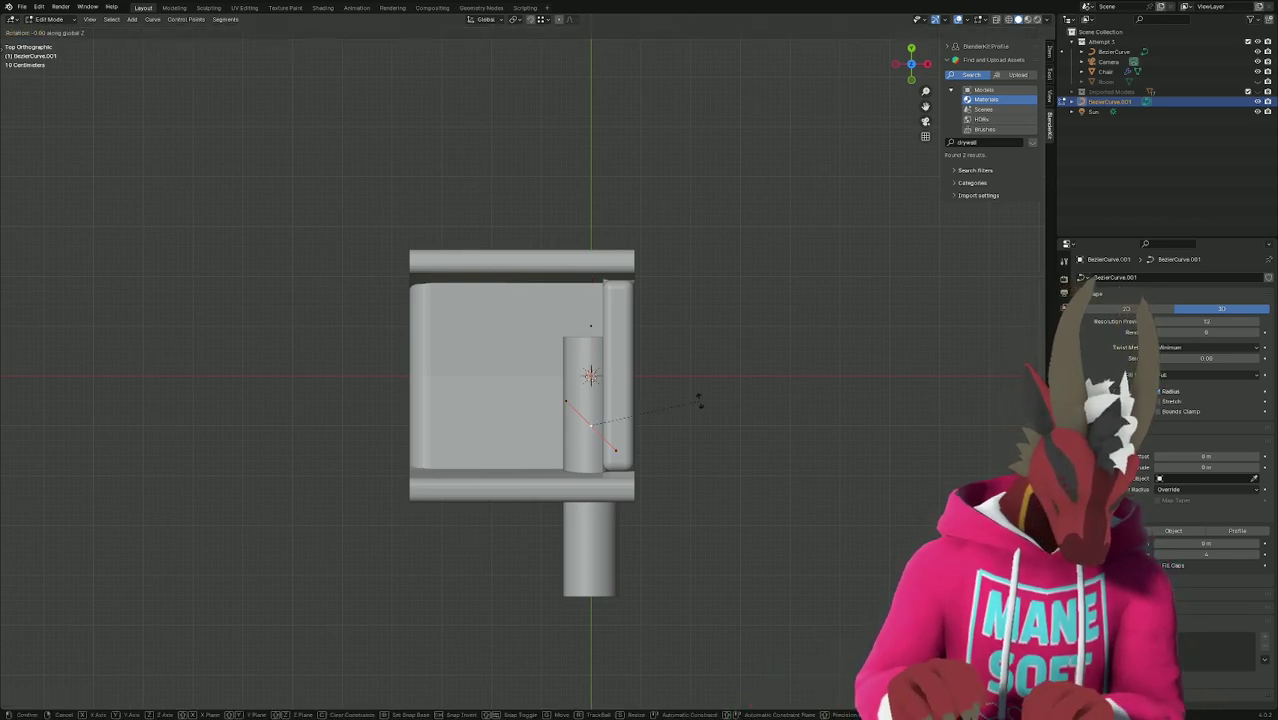
text(45)
key(BackSpace)
key(BackSpace)
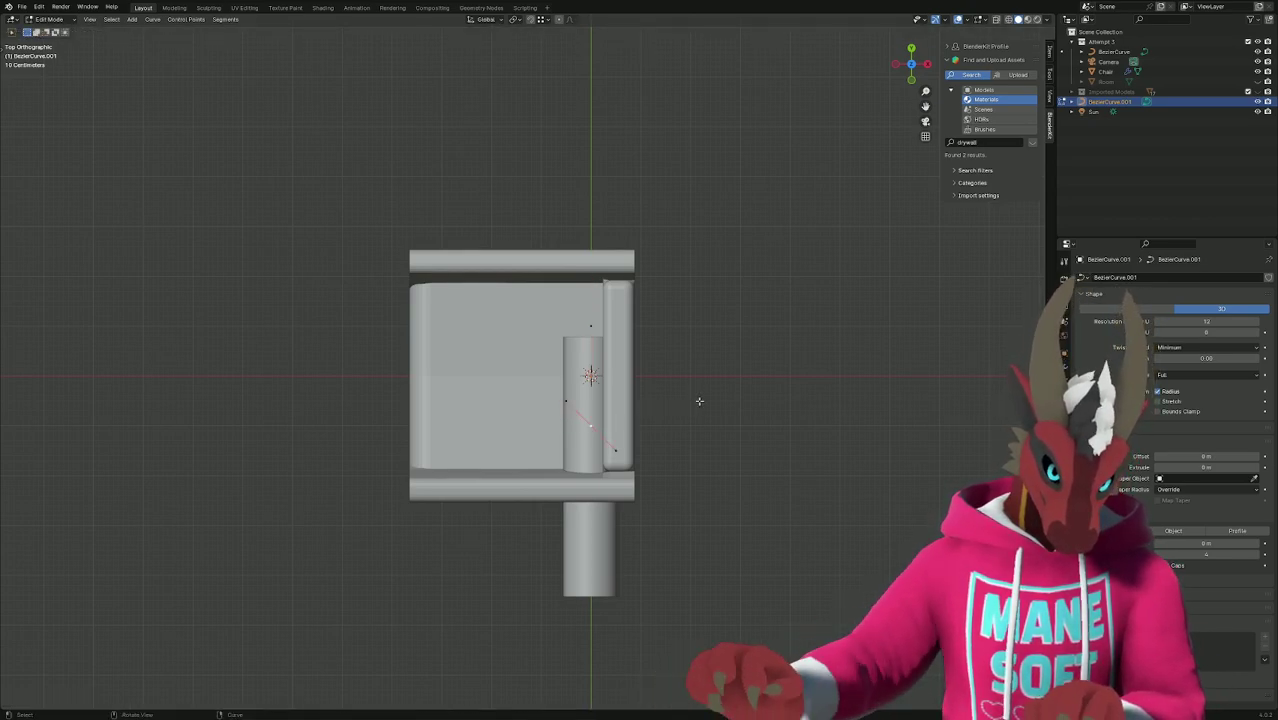
key(BackSpace)
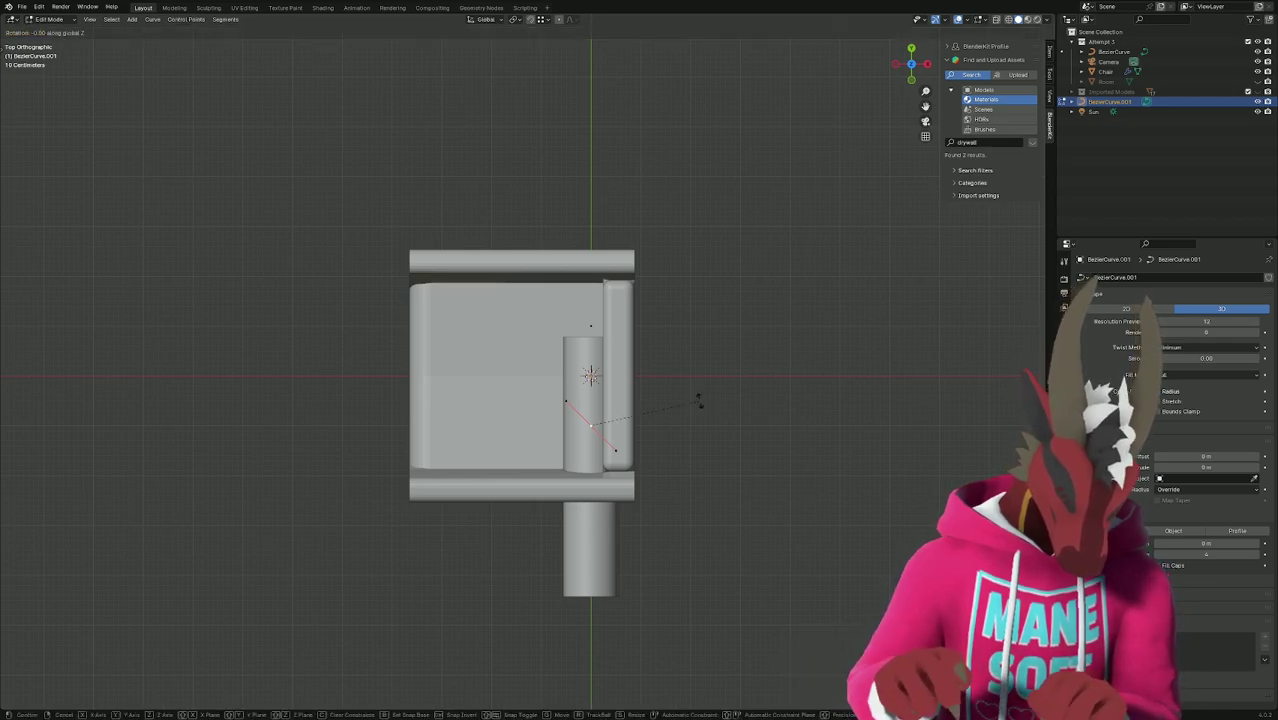
text(-45)
key(Return)
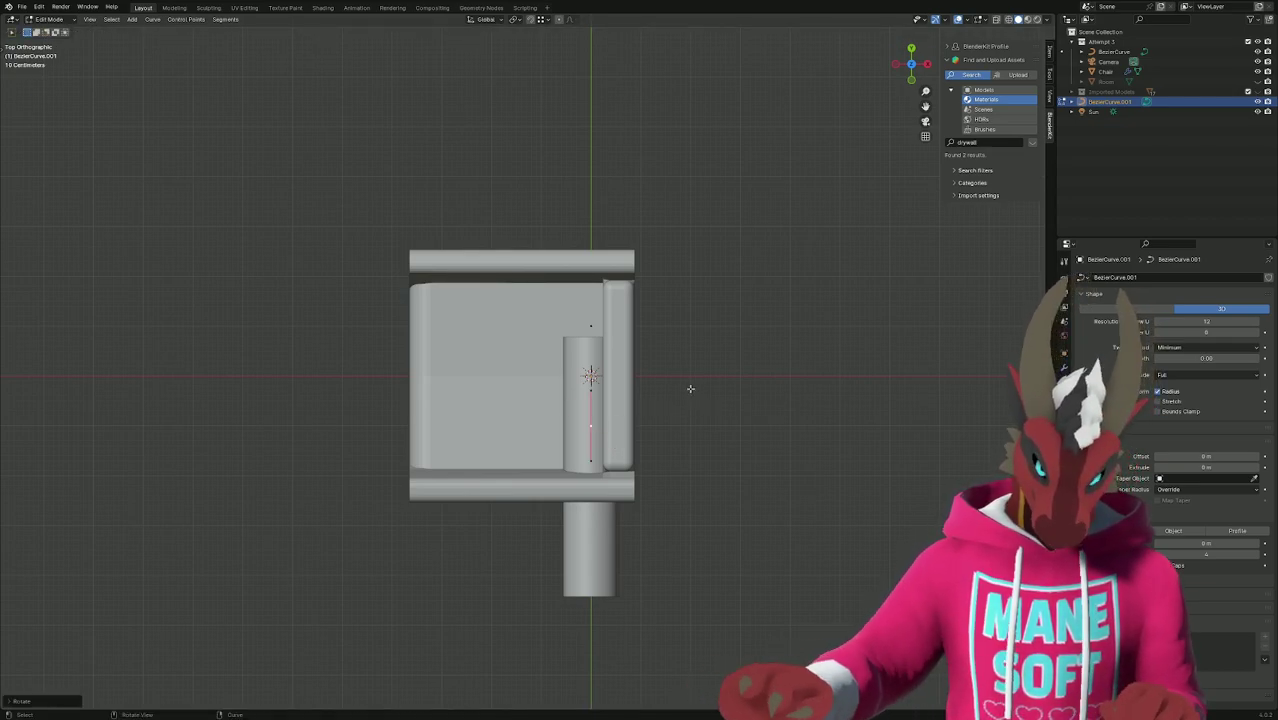
Assign the second Bezier curve, BezierCurve.001, as the taper object of the beveled hip curve.
click(590, 325)
middle_drag(750, 476, 855, 409)
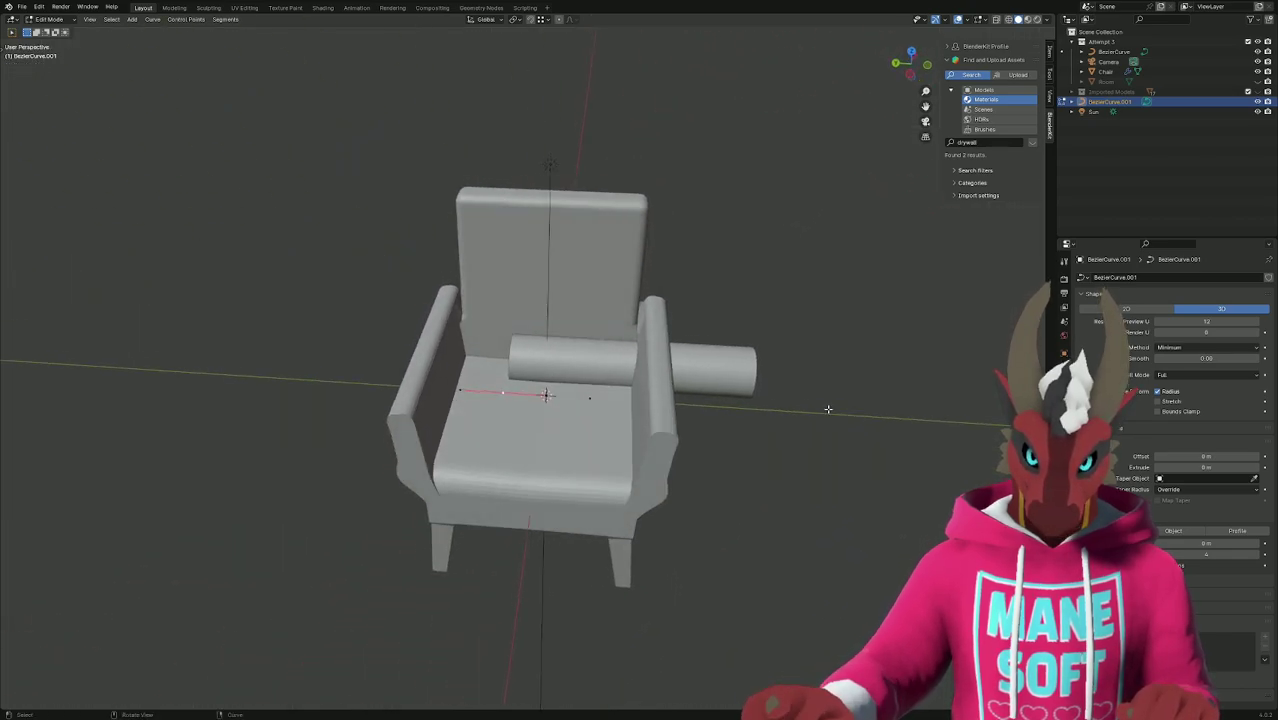
key(Tab)
click(726, 365)
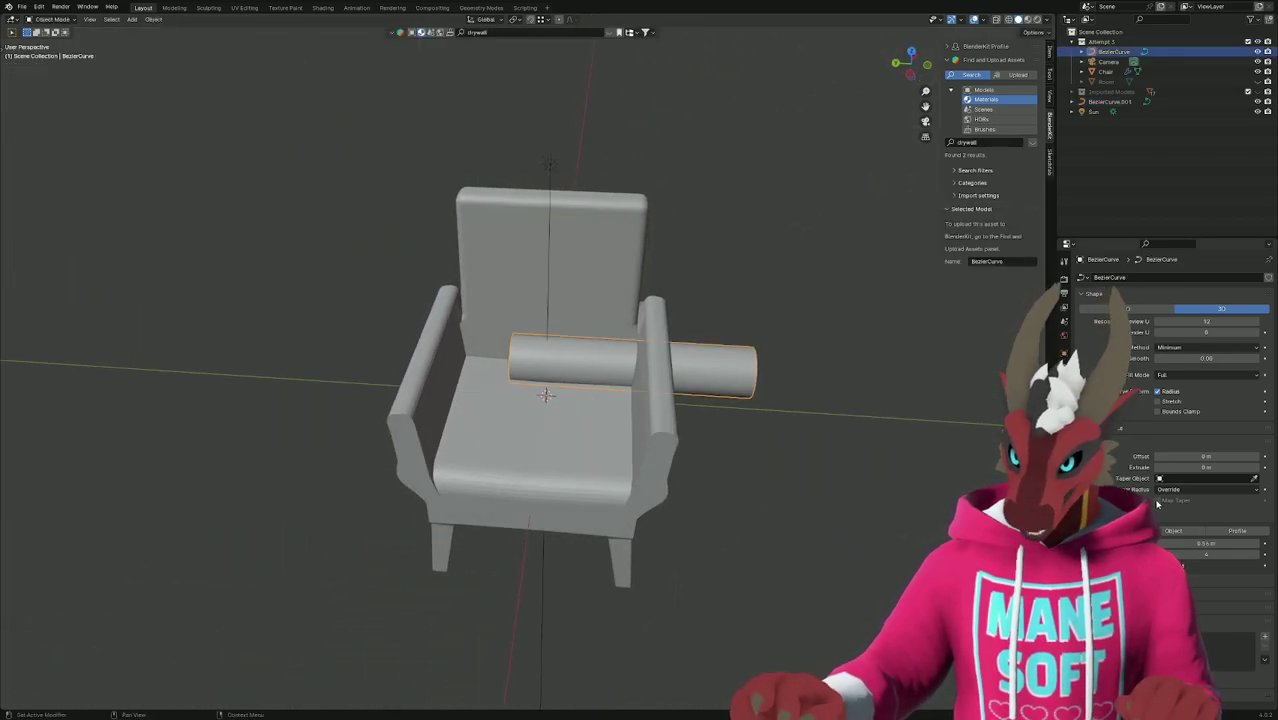
click(1254, 479)
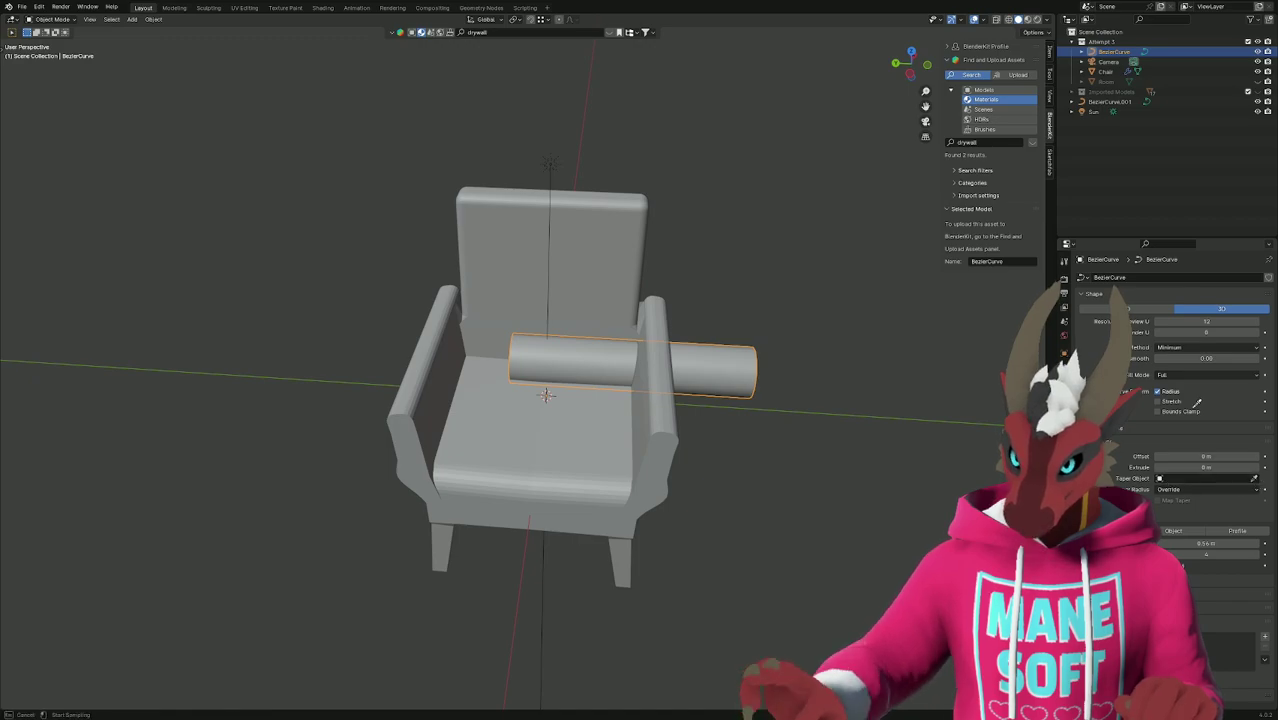
click(1102, 103)
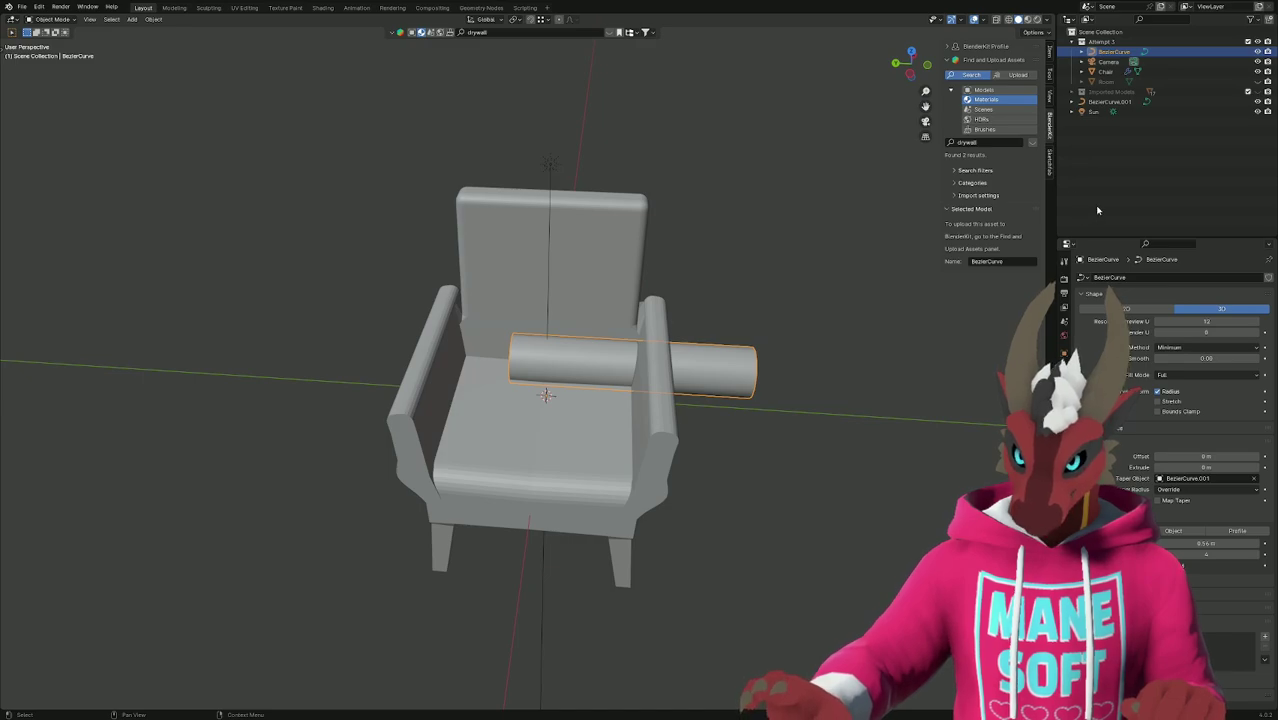
Move BezierCurve.001 into the collection that holds the chair and rename it Taper.
click(1110, 102)
drag(1110, 102, 1106, 48)
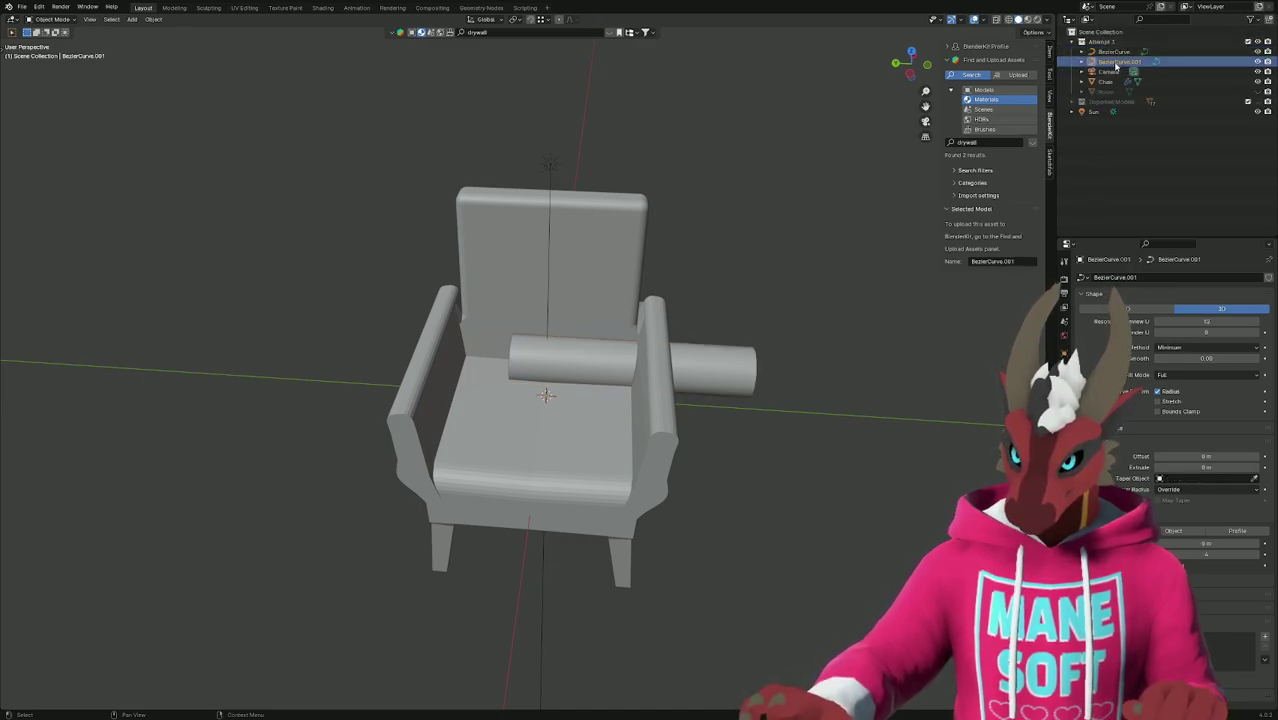
double_click(1116, 62)
text(Taper)
key(Return)
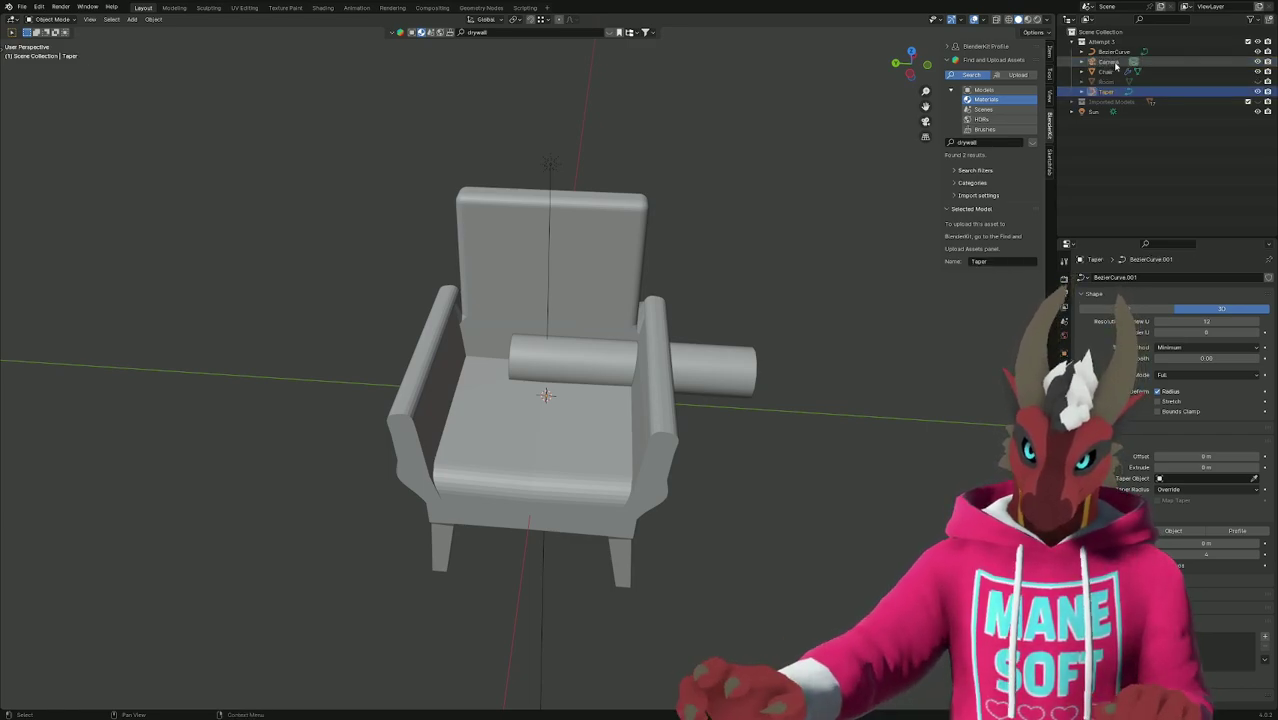
Rename the beveled BezierCurve object as Tail.
click(1110, 51)
double_click(1110, 51)
text(Tail)
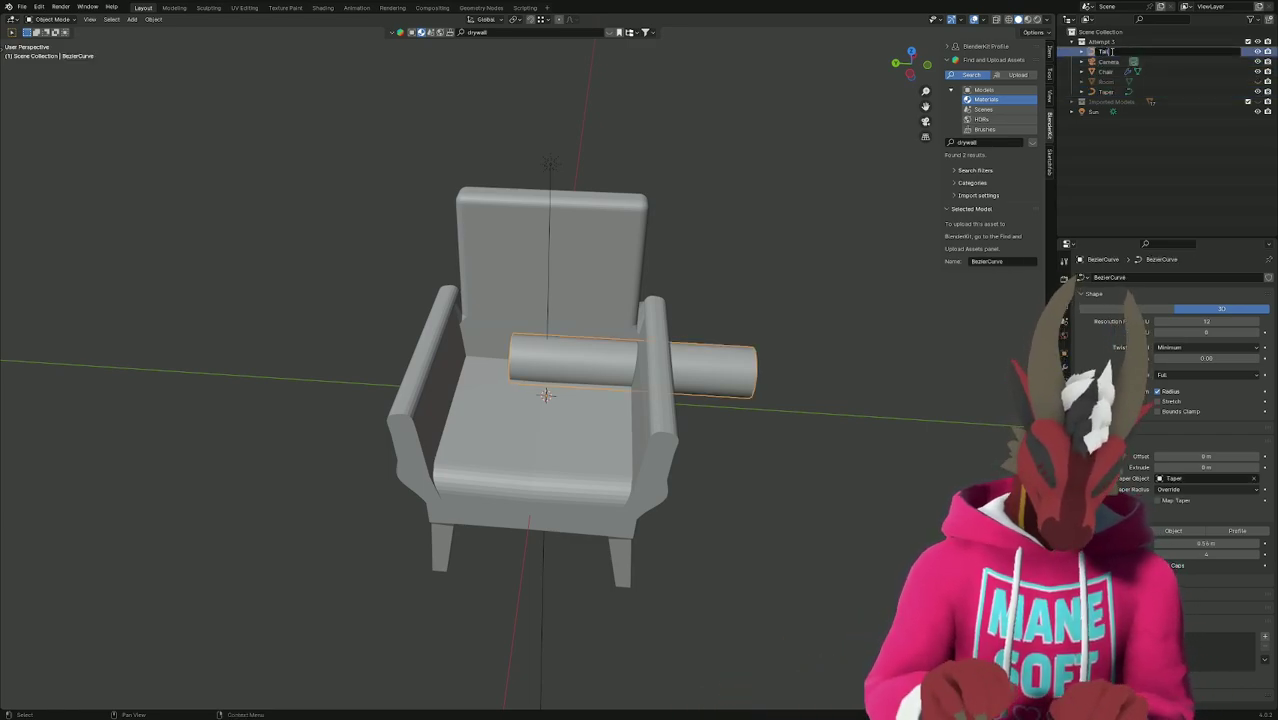
key(Return)
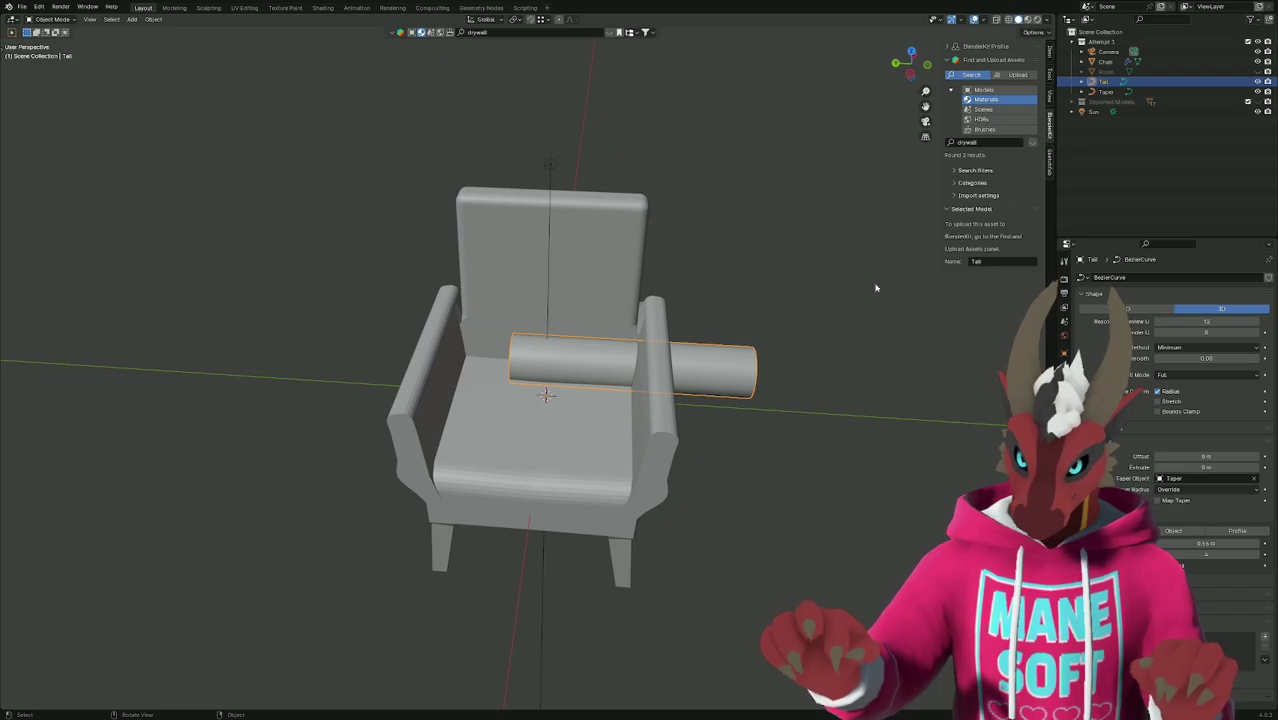
Try scaling and rotating the Taper curve's end control point in Edit Mode.
click(1104, 92)
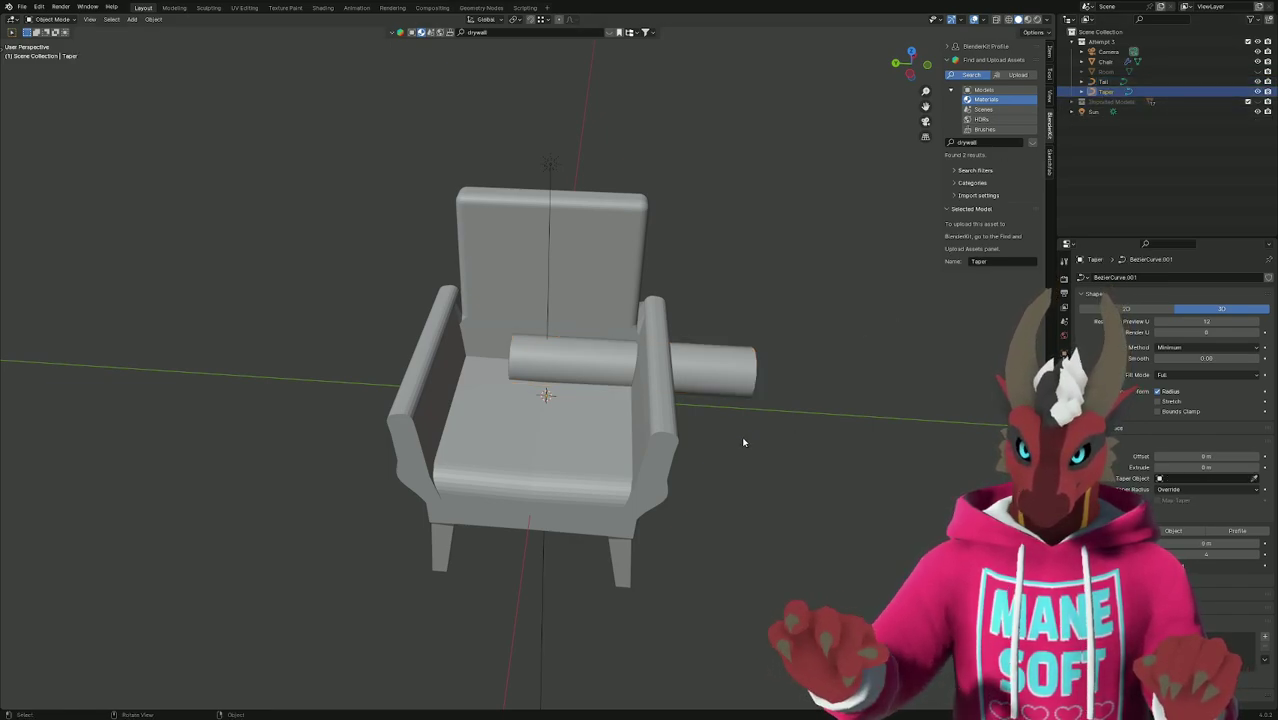
key(Tab)
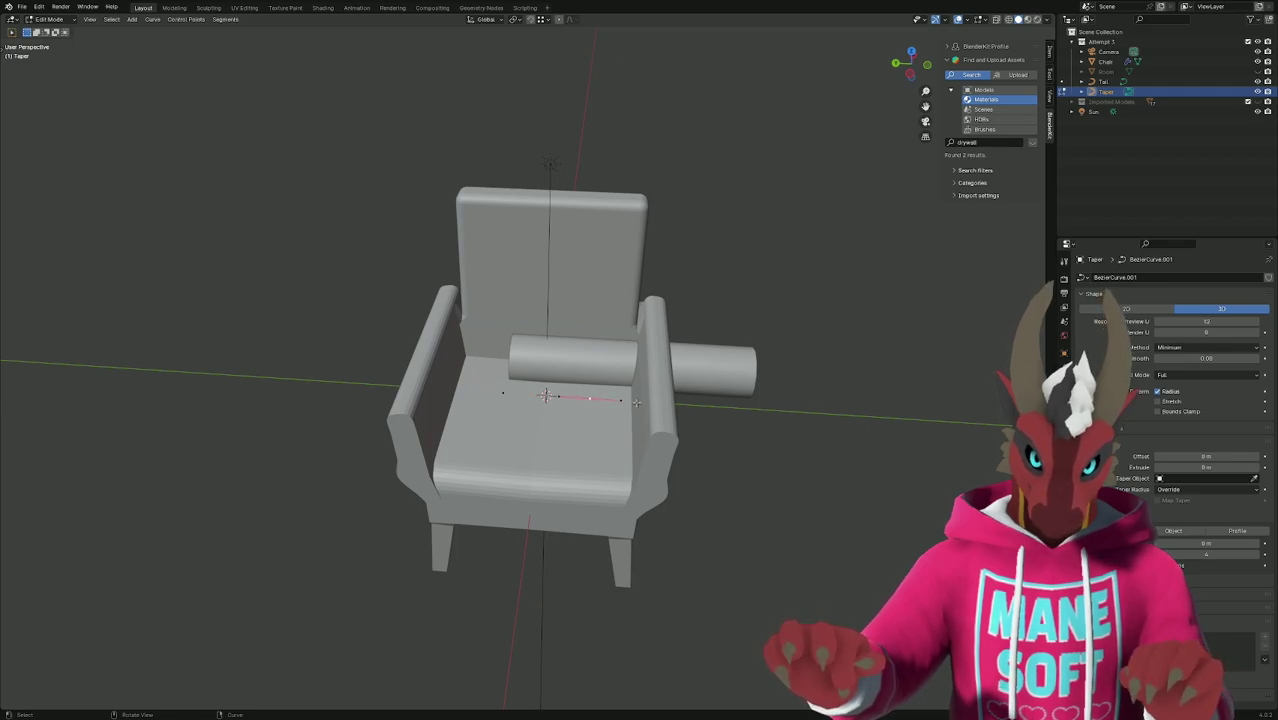
key(s)
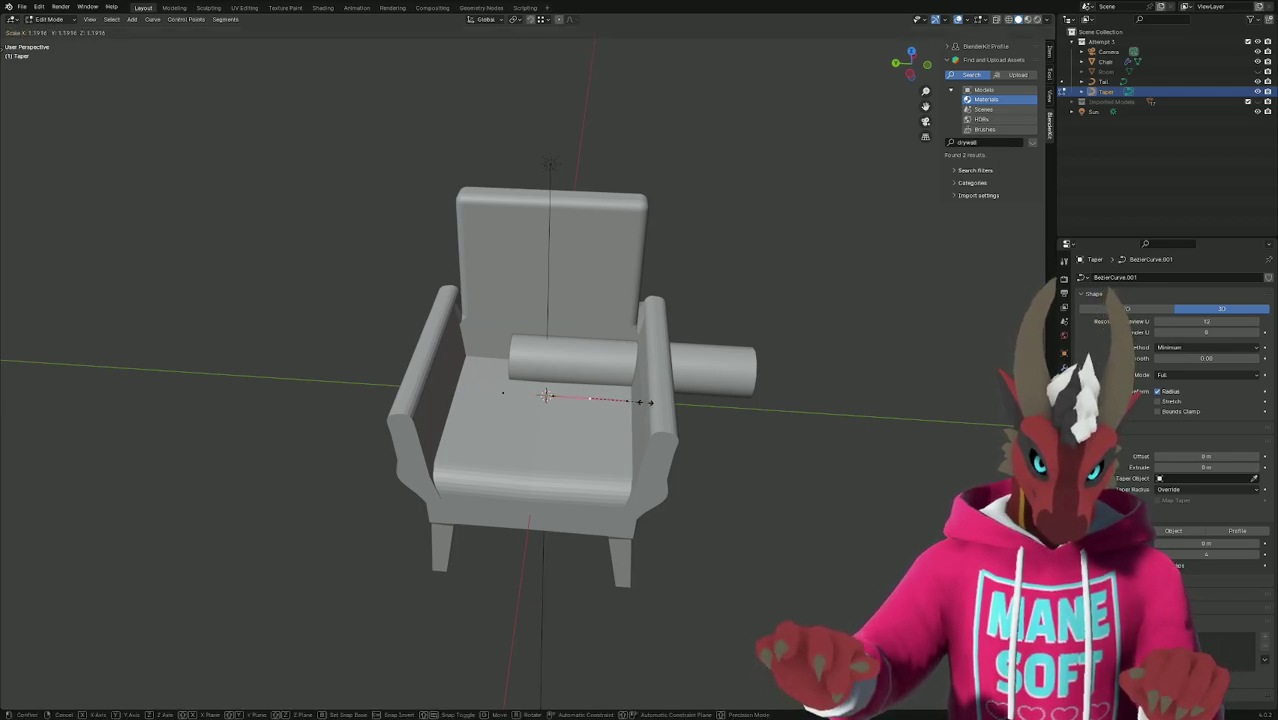
click(608, 400)
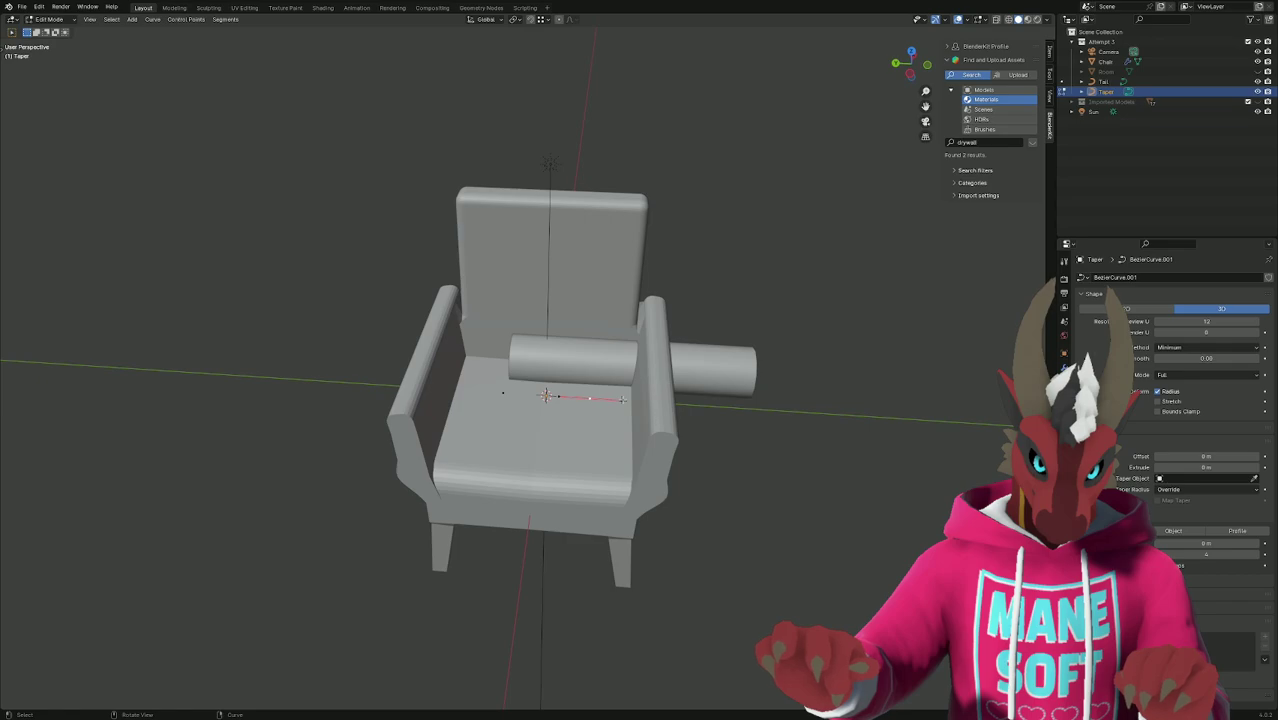
key(r)
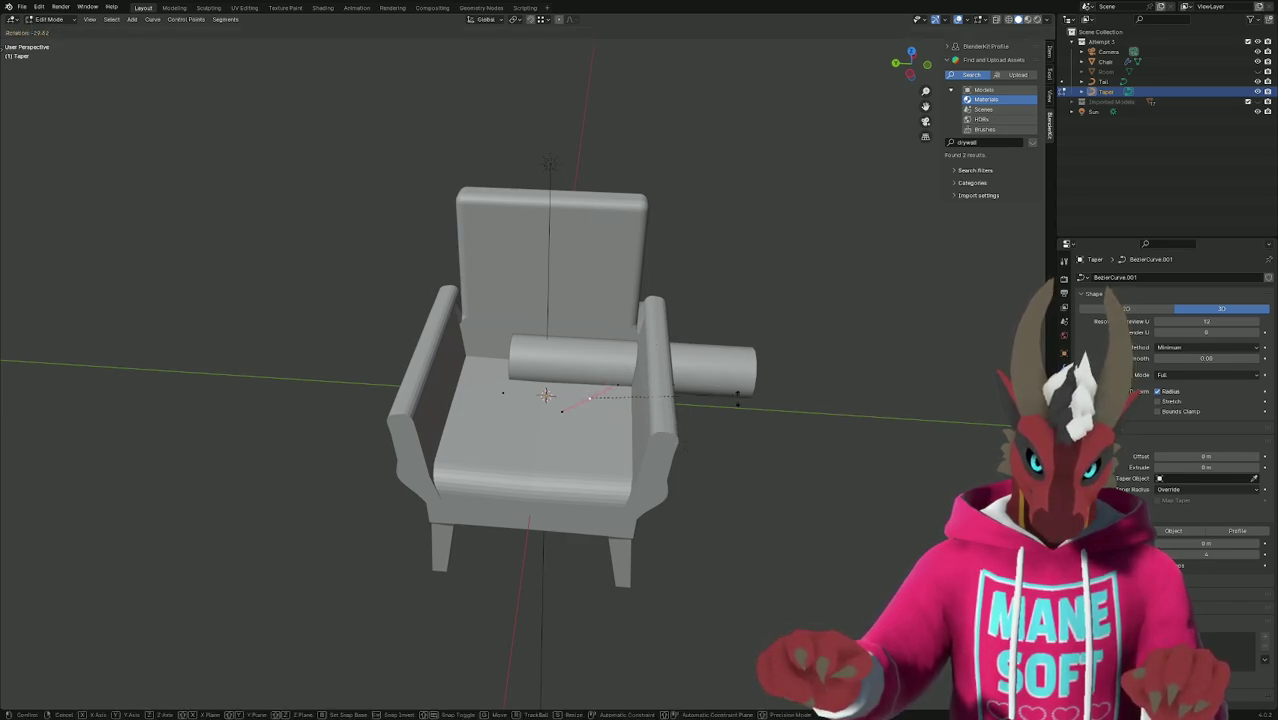
click(737, 400)
Try giving the Taper curve a bevel depth, and undo it.
middle_drag(757, 514, 738, 474)
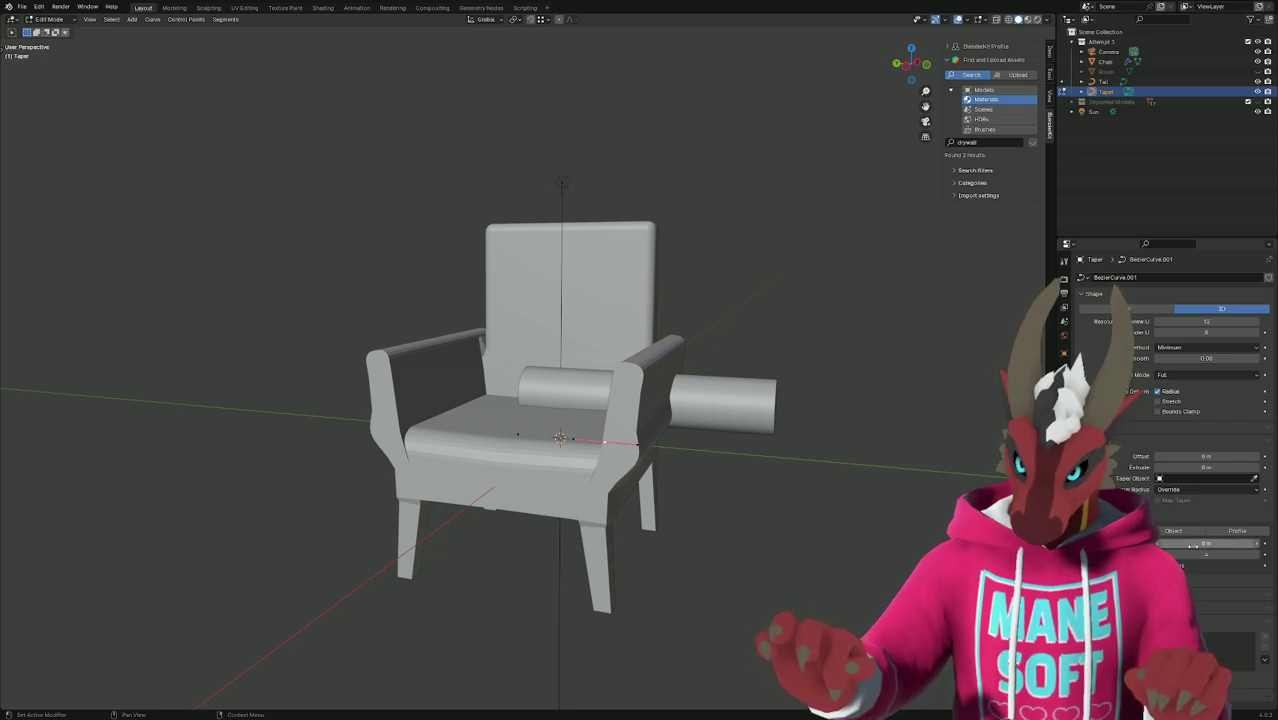
drag(1193, 545, 1250, 545)
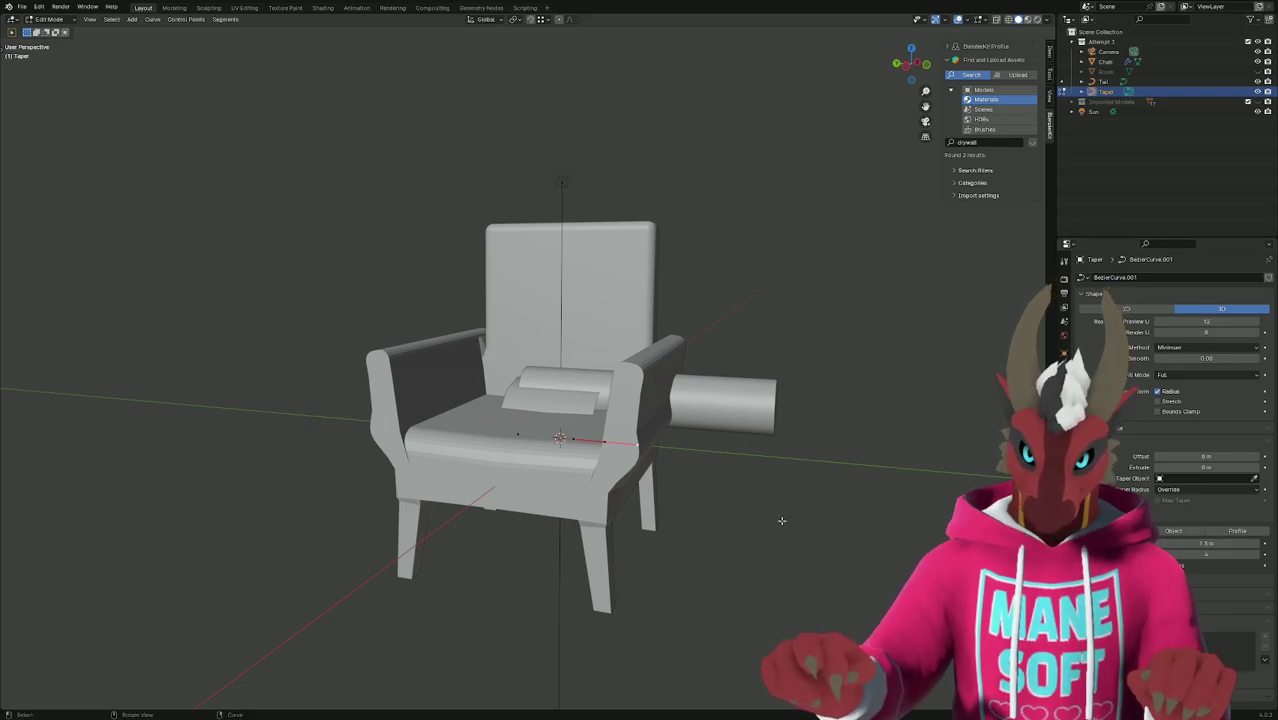
key(ctrl+z)
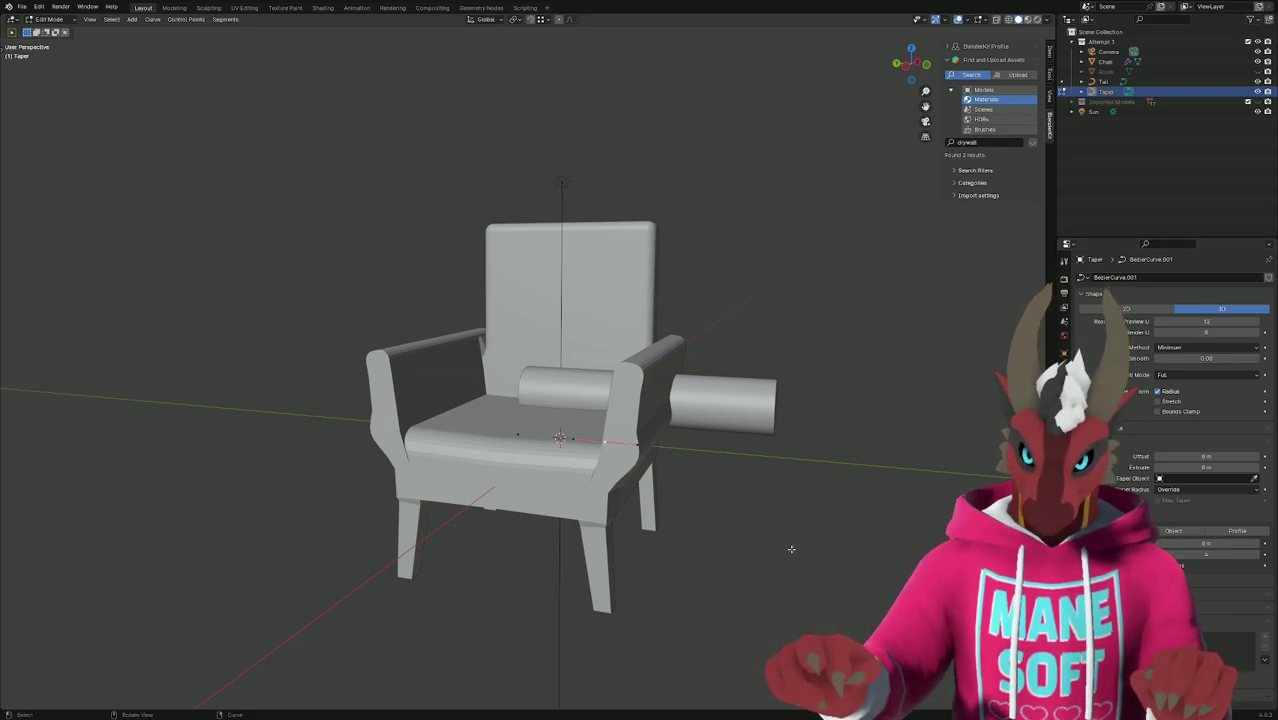
middle_drag(791, 549, 765, 550)
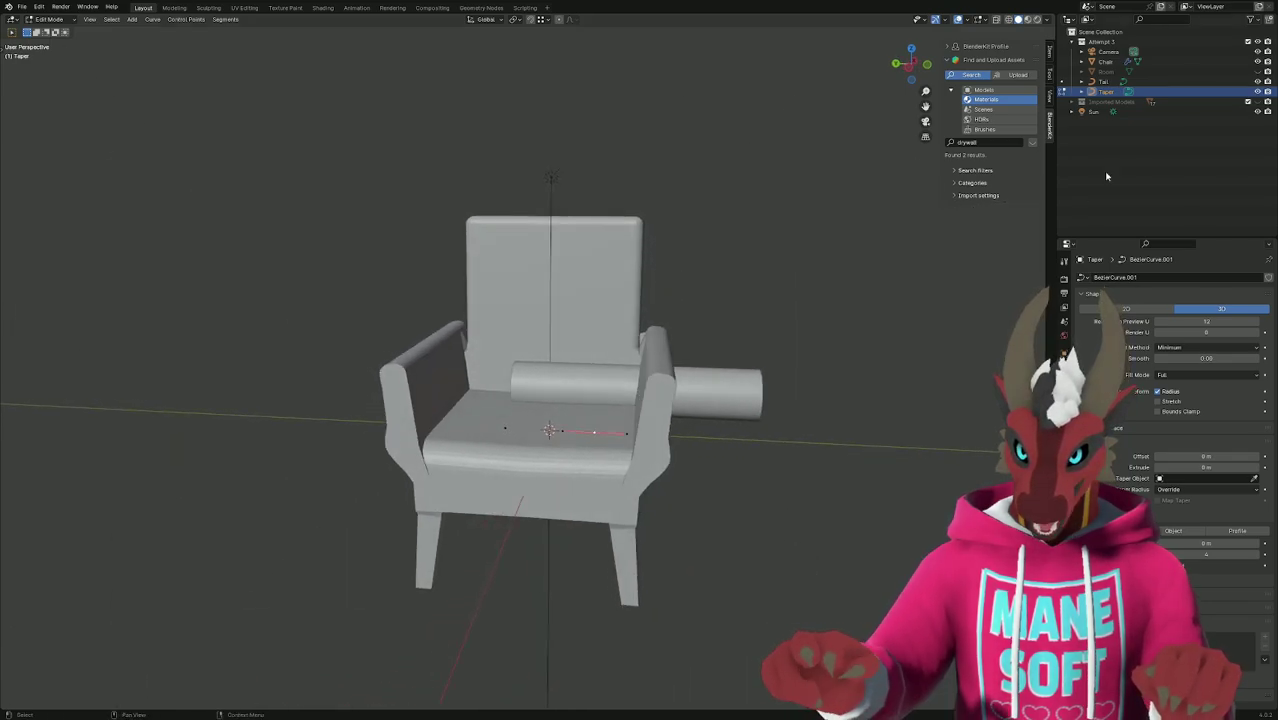
Leave editing of the Taper curve with Tail as the active object and hide the chair.
click(1156, 84)
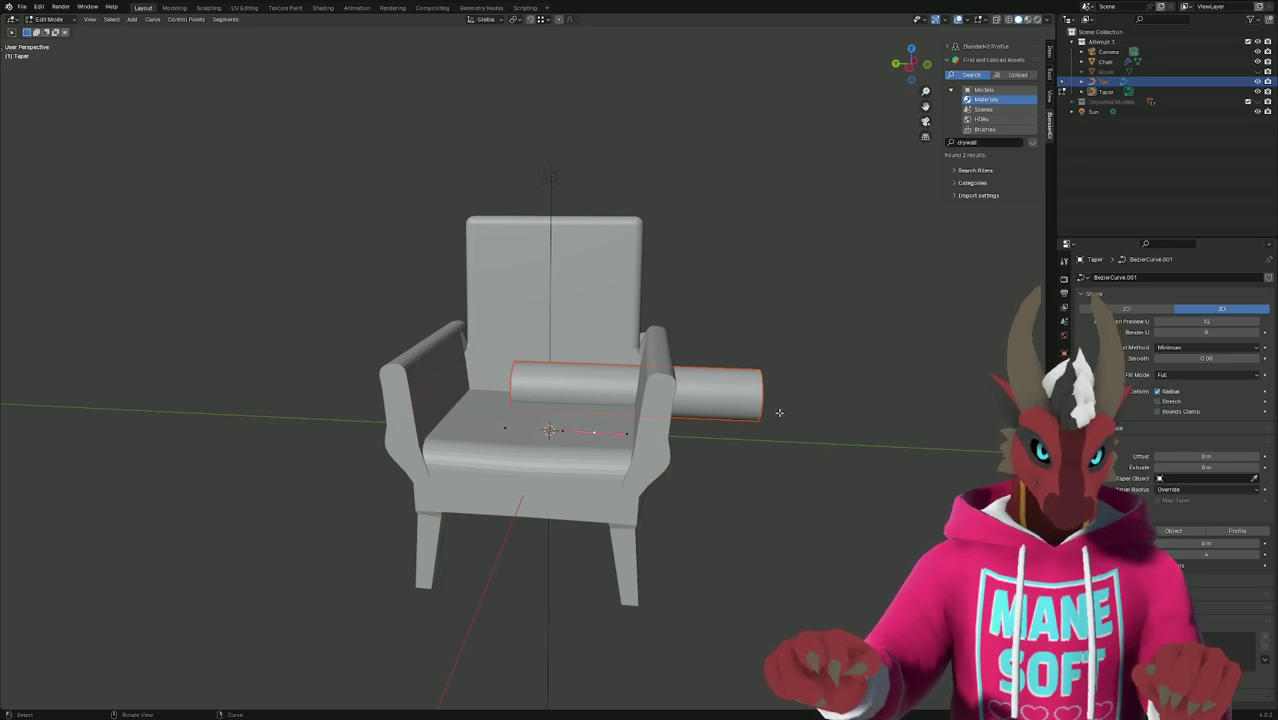
key(Tab)
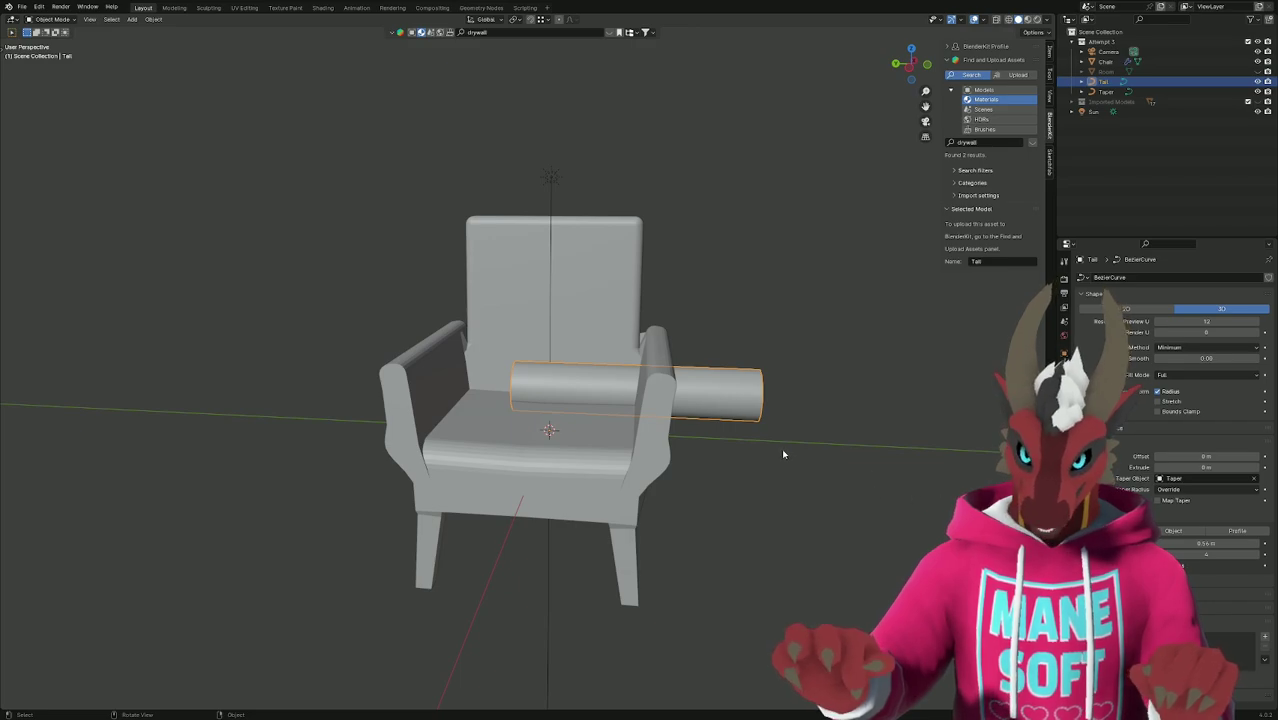
click(1258, 62)
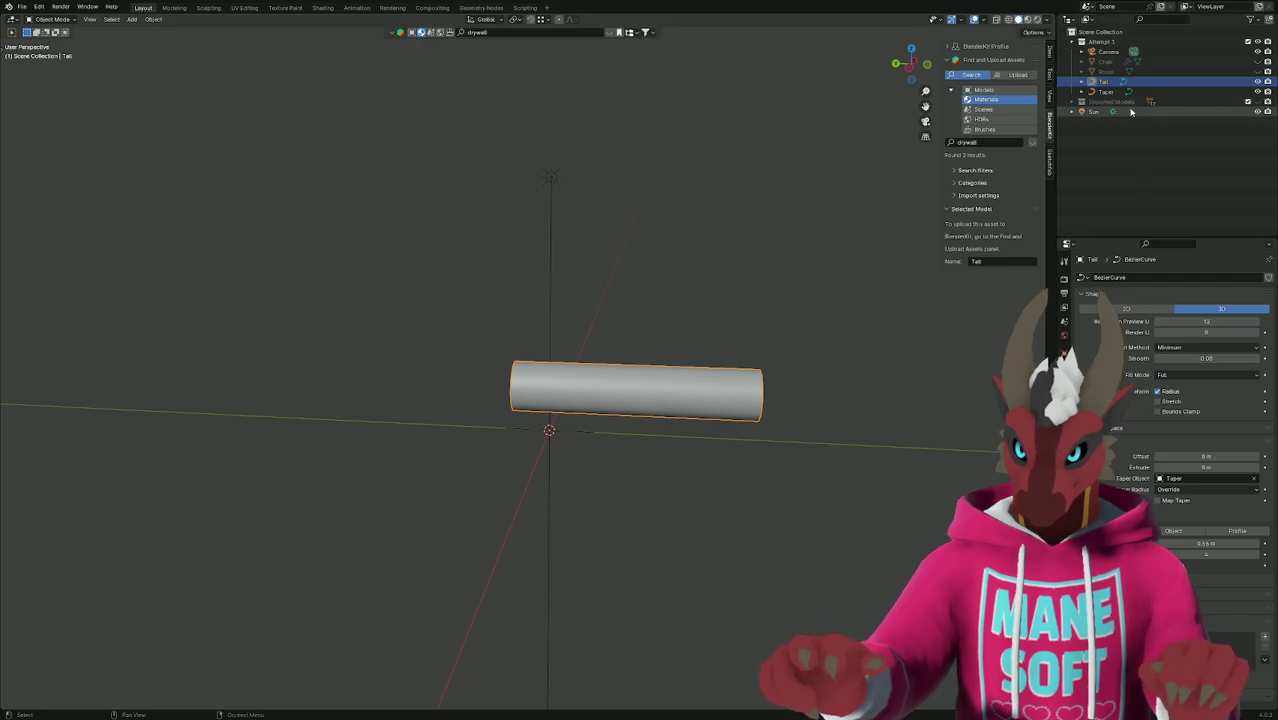
Delete the Taper curve object.
click(1106, 91)
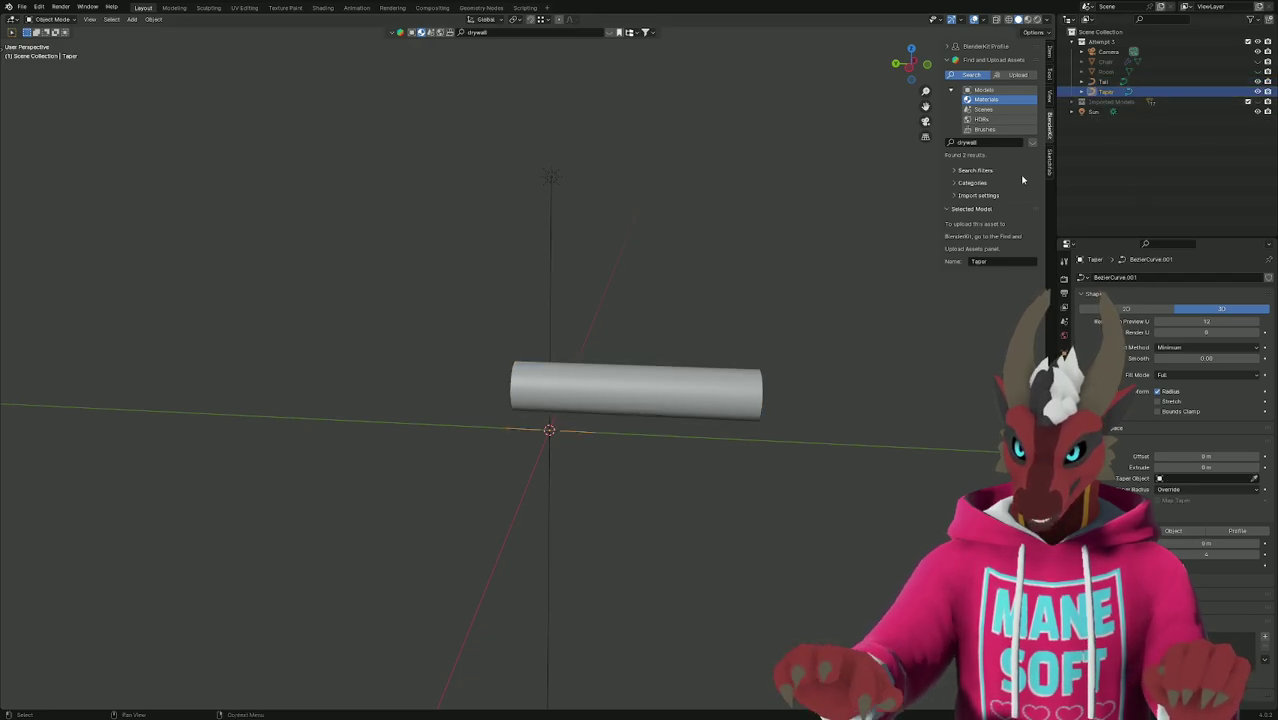
key(x)
click(796, 365)
Add a Bezier spline inside the Tail curve in Edit Mode and set Tail's bevel depth to 0 m.
click(1155, 81)
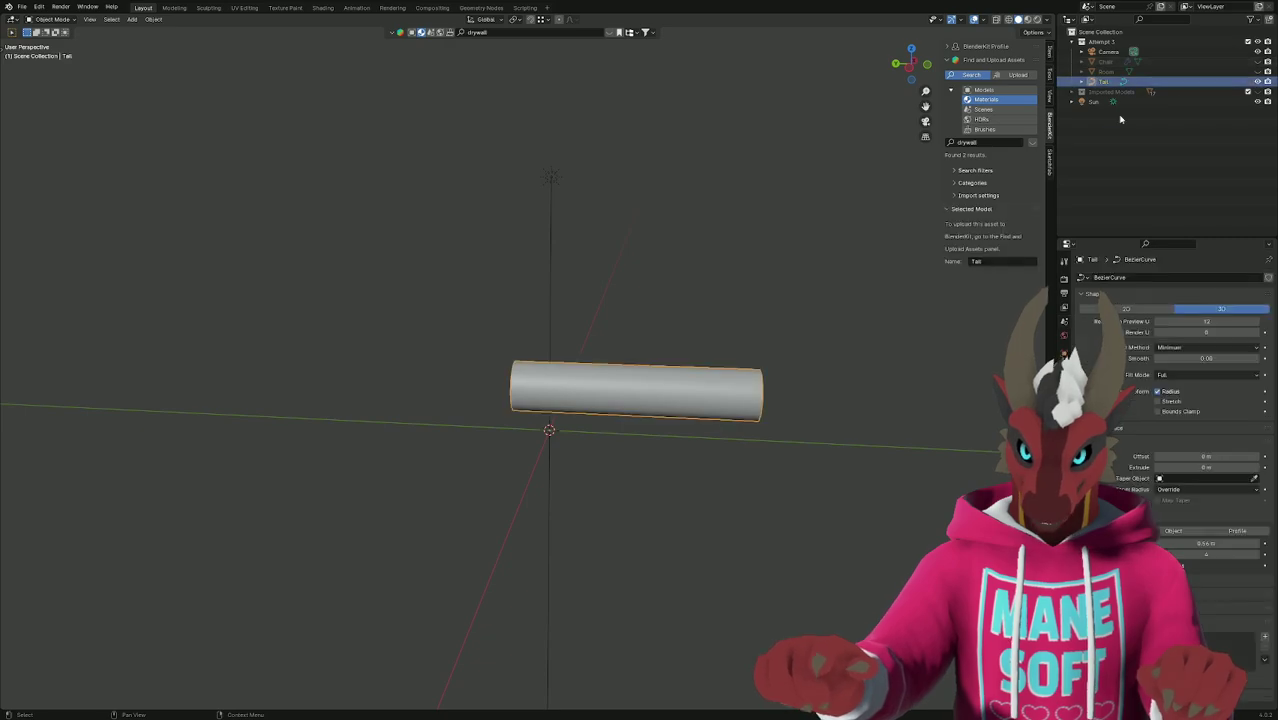
key(Tab)
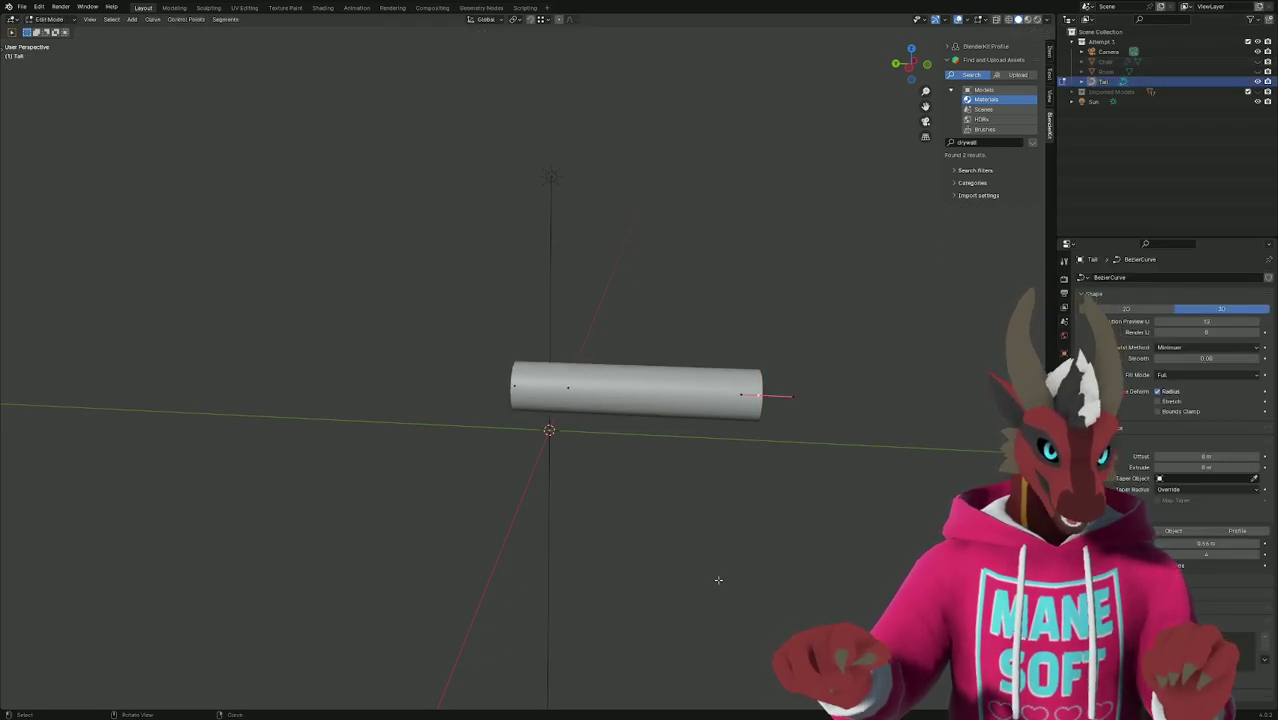
key(shift+a)
click(669, 580)
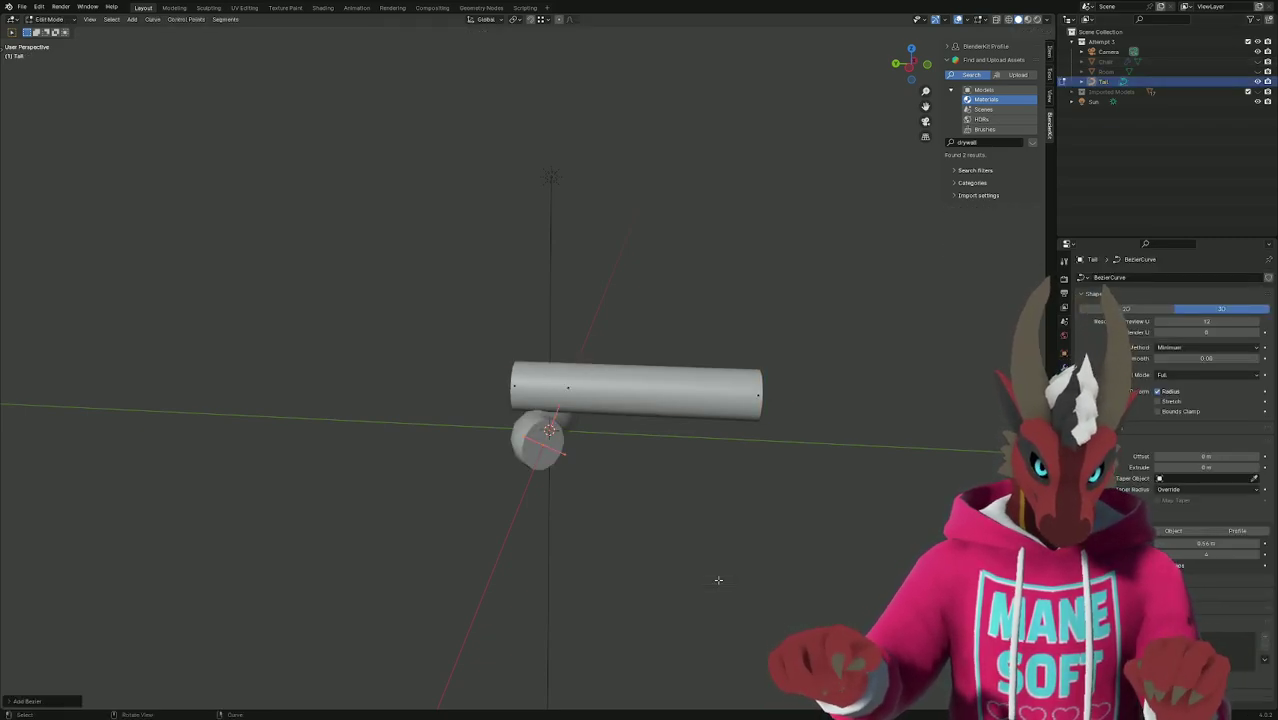
middle_drag(701, 571, 743, 582)
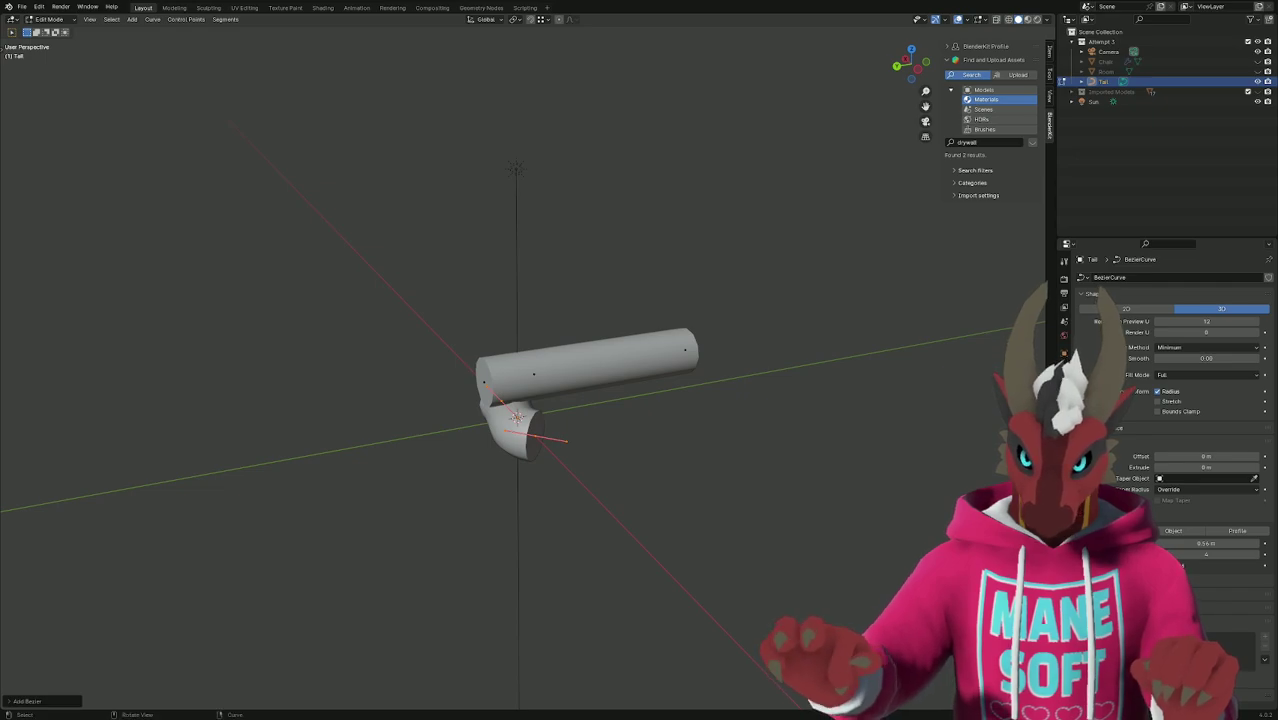
click(1213, 544)
text(0)
key(Return)
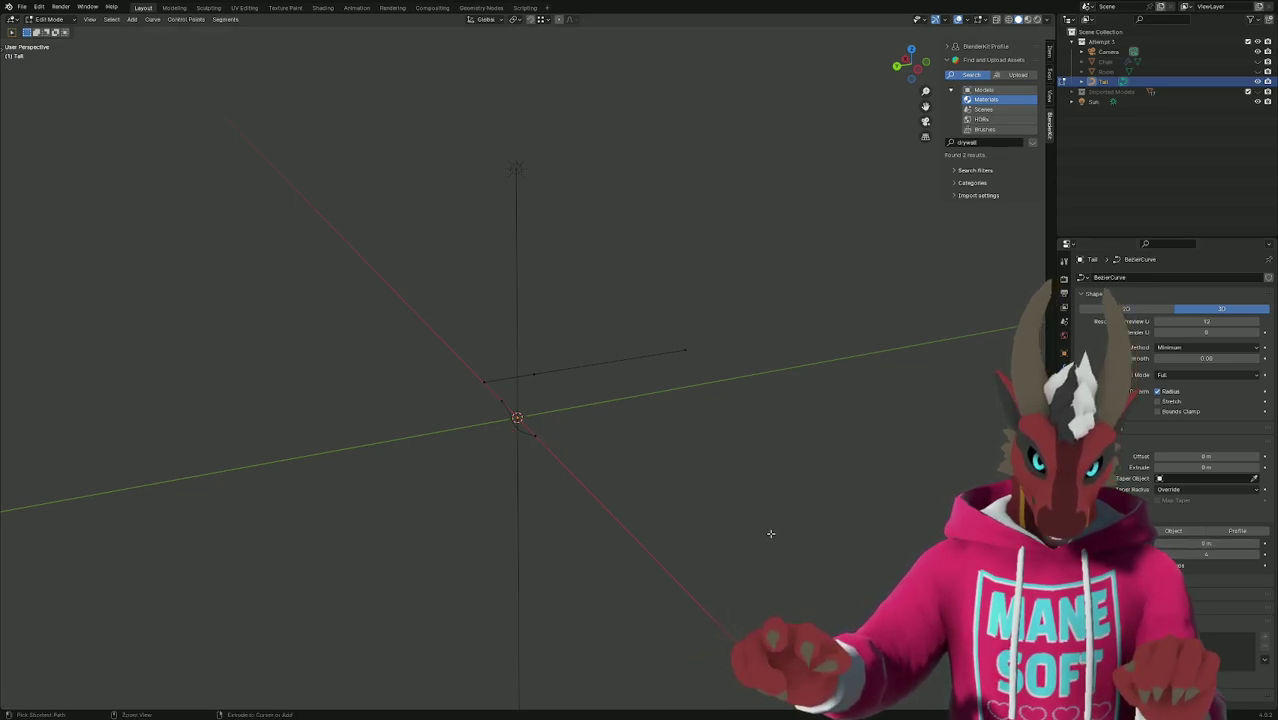
Undo Tail's bevel depth change, the spline added inside it and the deletion of the Taper curve.
key(ctrl+z)
key(ctrl+z)
key(ctrl+z)
key(ctrl+z)
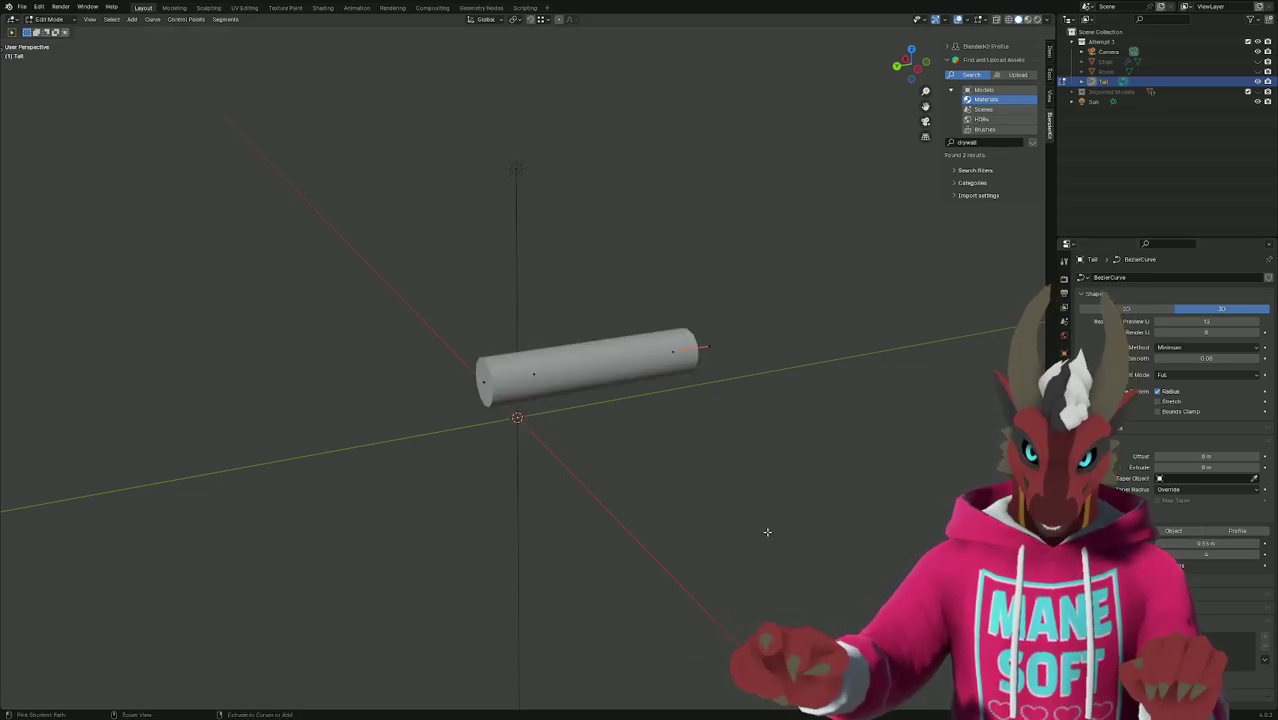
key(ctrl+z)
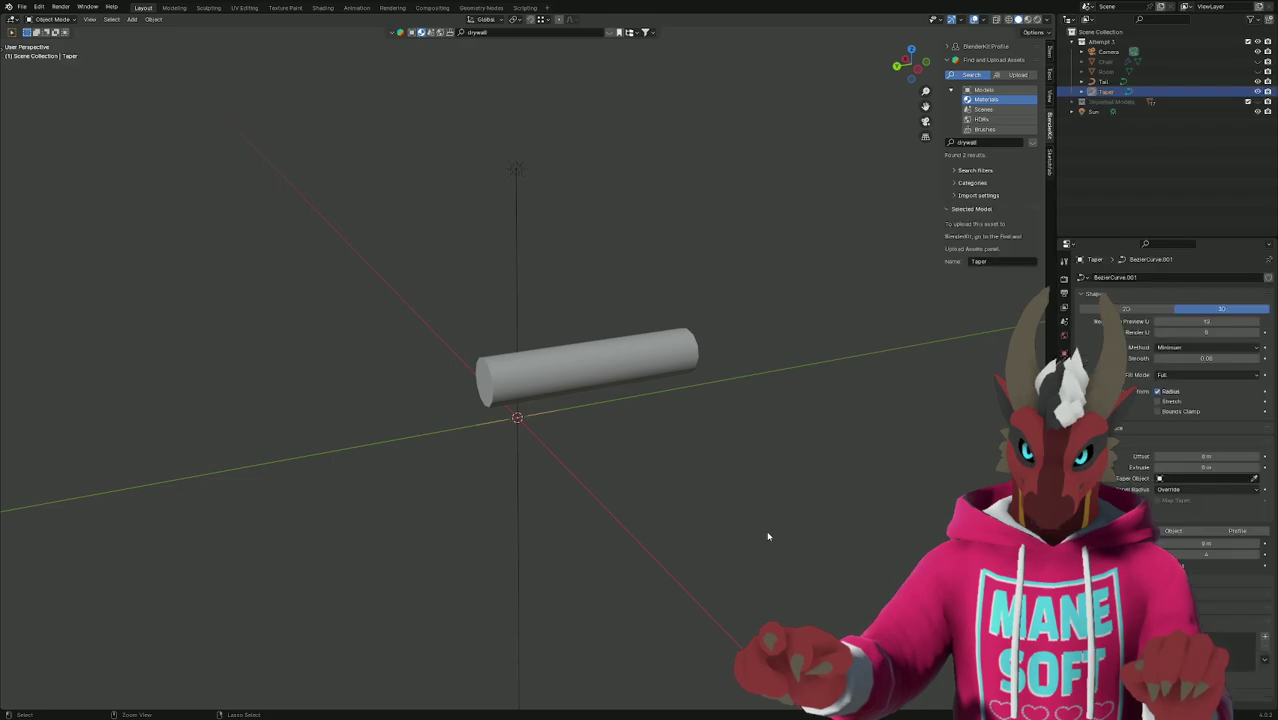
Edit the Taper curve and move its end control point along Y, away from the 3D cursor.
click(766, 535)
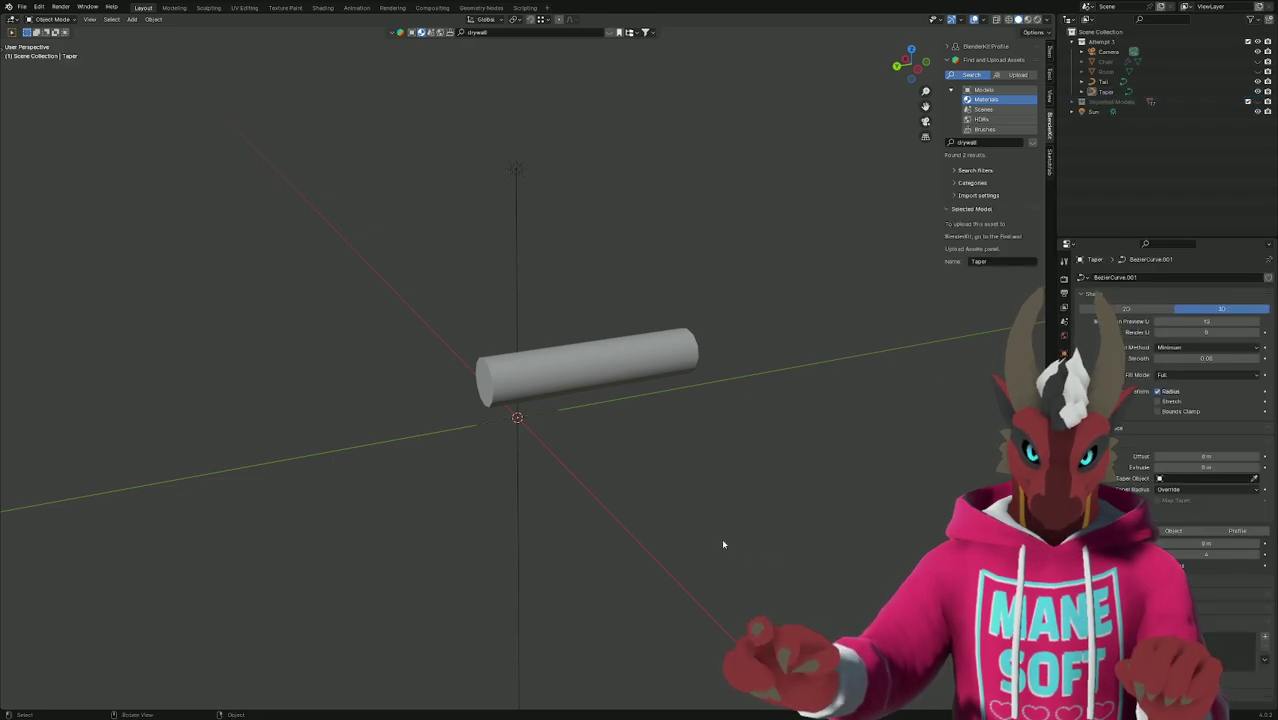
click(517, 418)
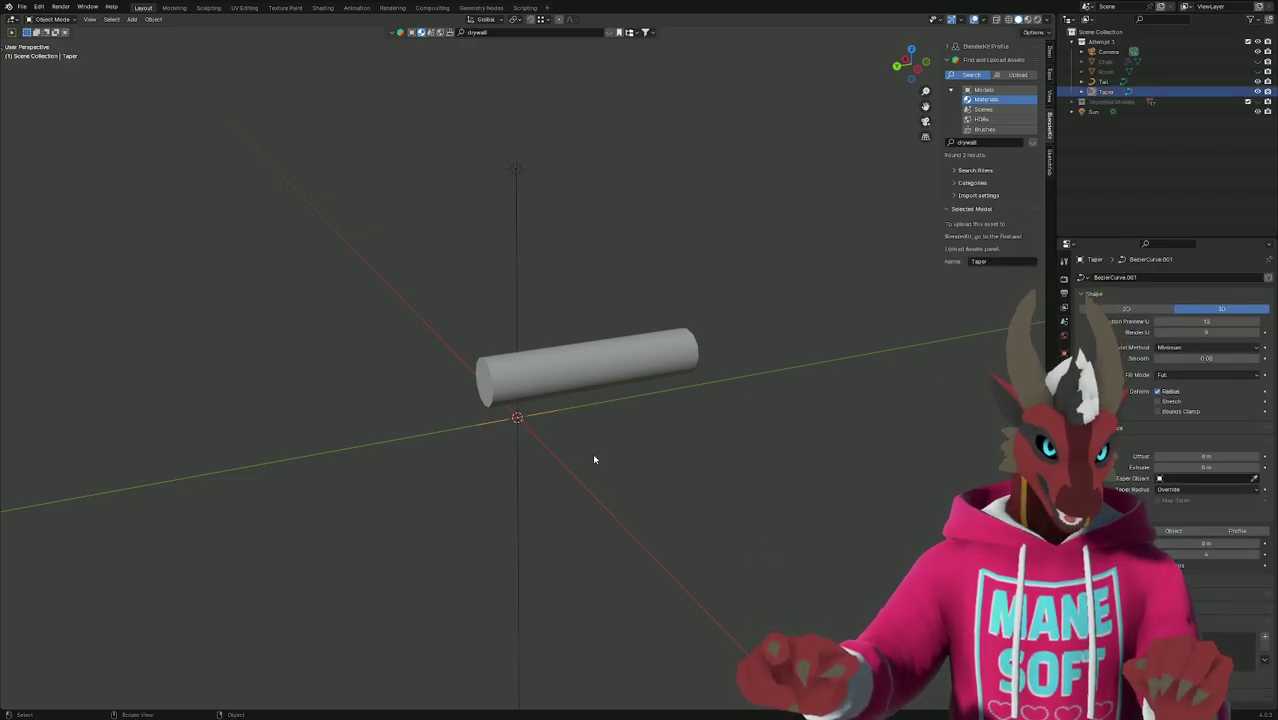
key(Tab)
key(g)
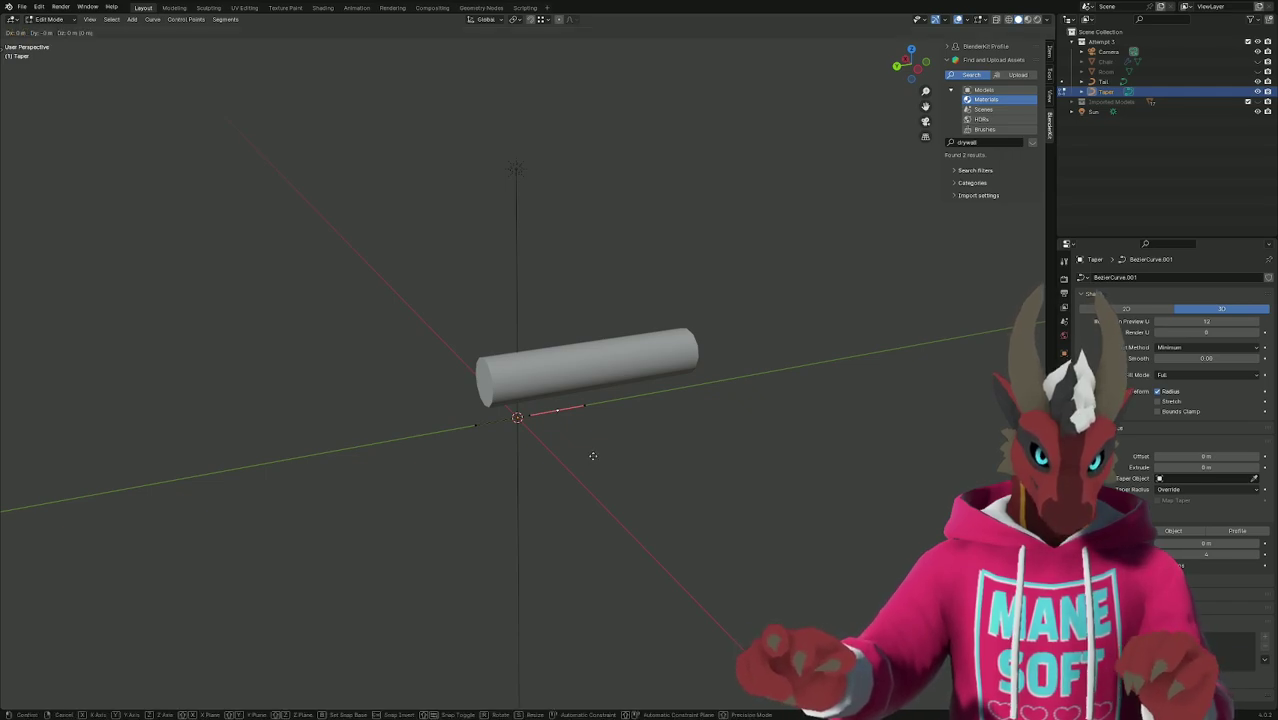
key(y)
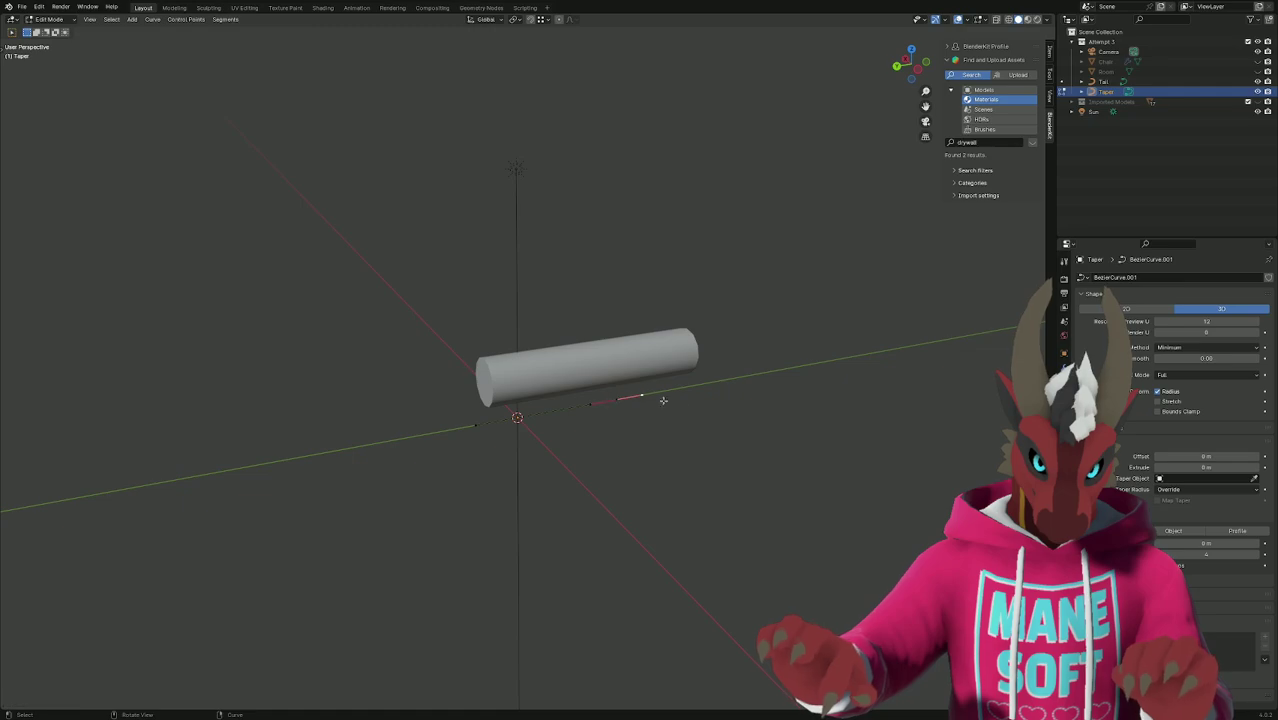
Tilt the Taper curve's end point steeply by moving its outer handle down and its inner handle up along Z.
key(z)
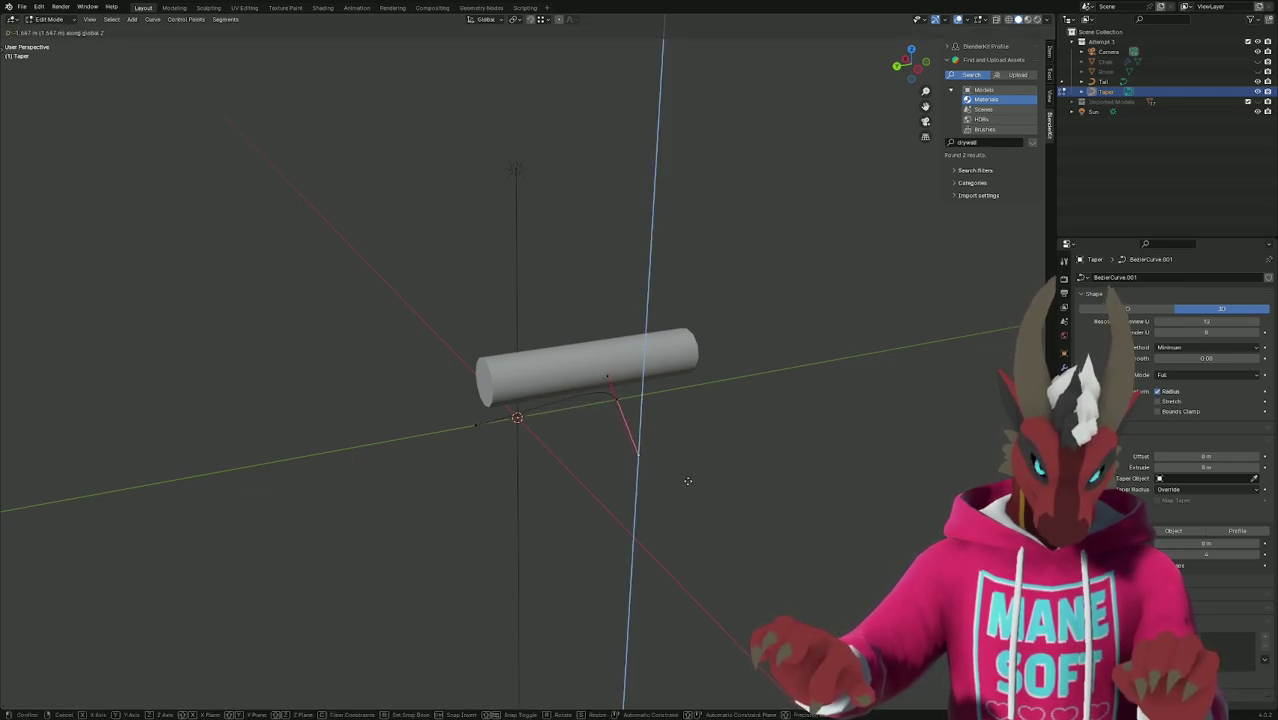
click(630, 432)
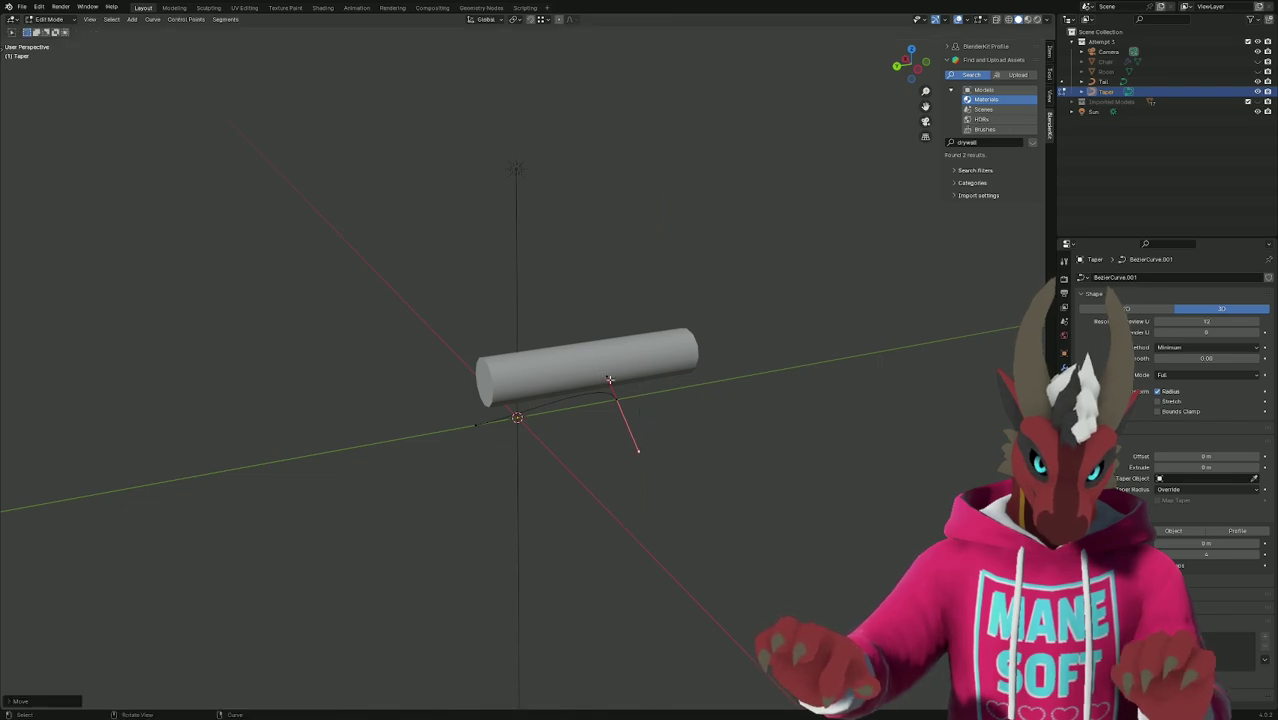
key(g)
key(z)
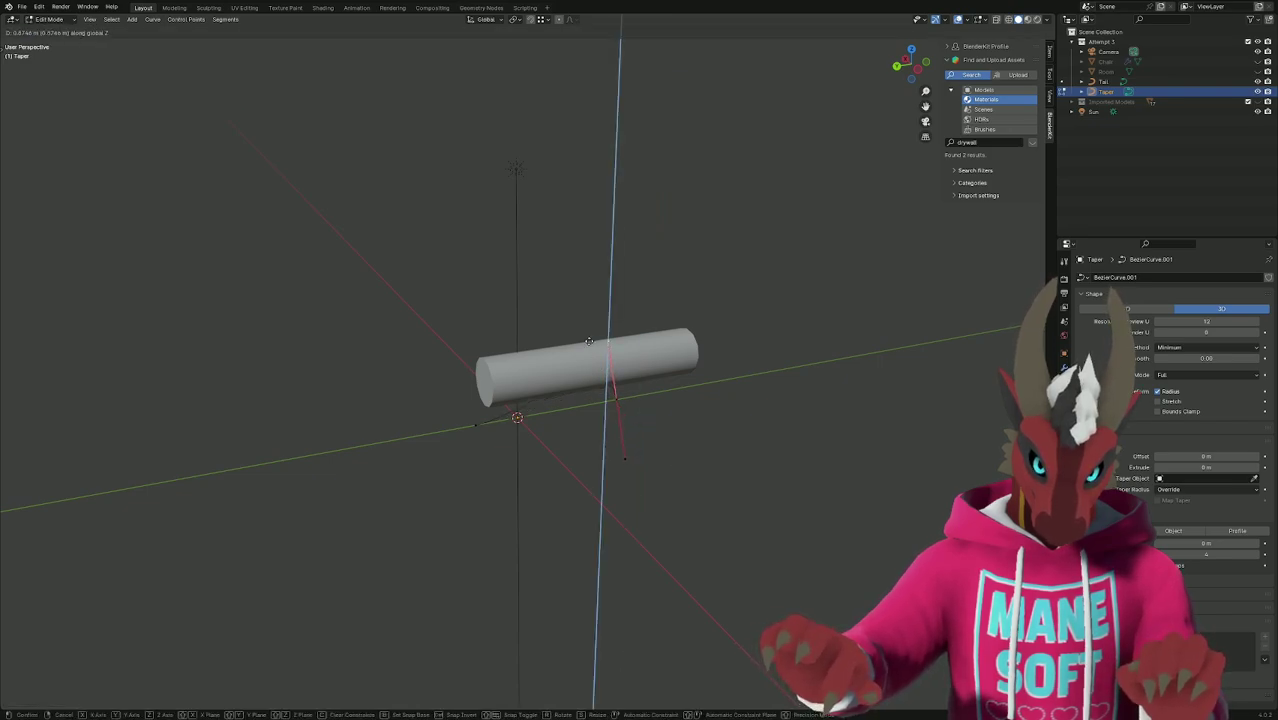
click(585, 346)
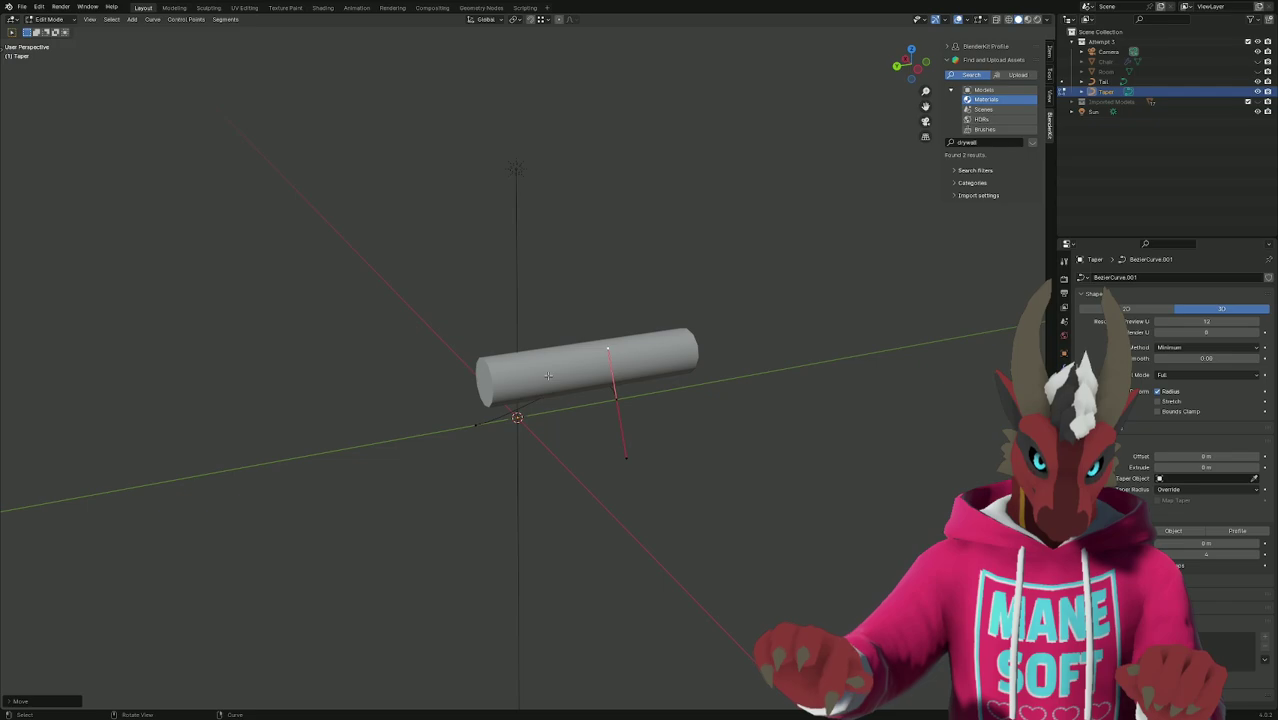
Return to Object Mode, select the Tail curve and reassign Taper as its taper object.
key(Tab)
click(571, 370)
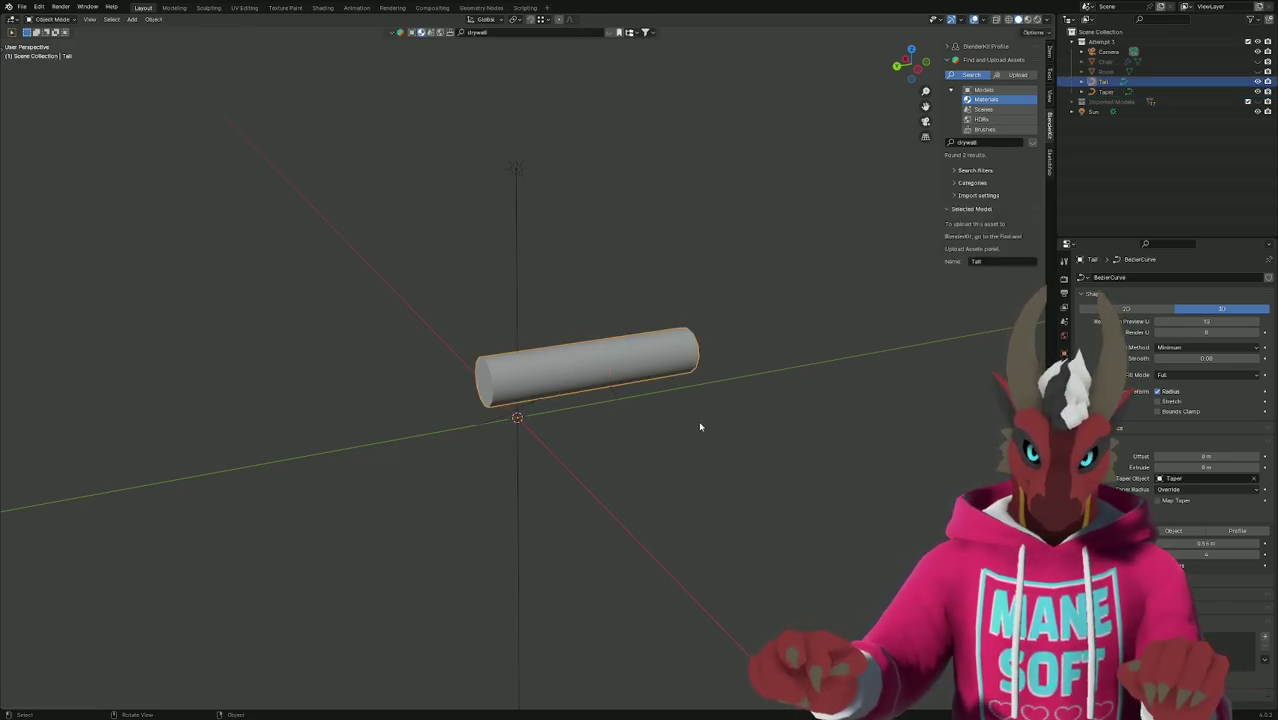
click(1172, 479)
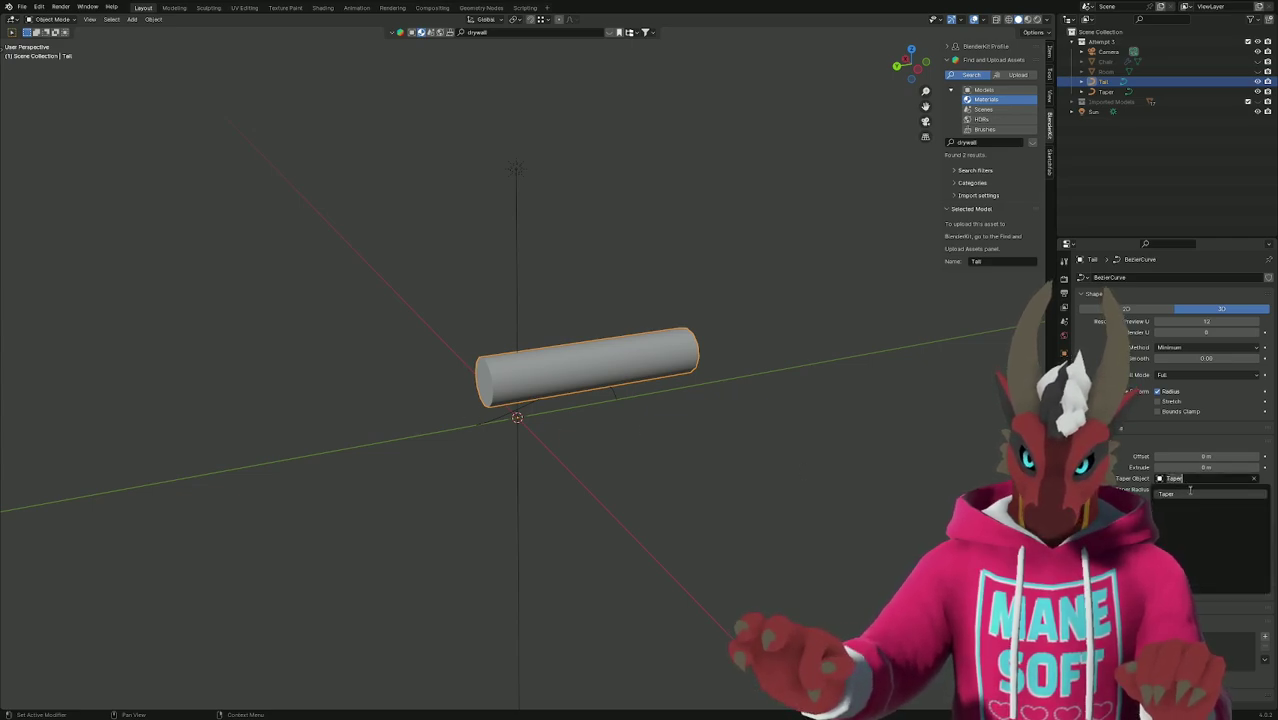
click(1190, 492)
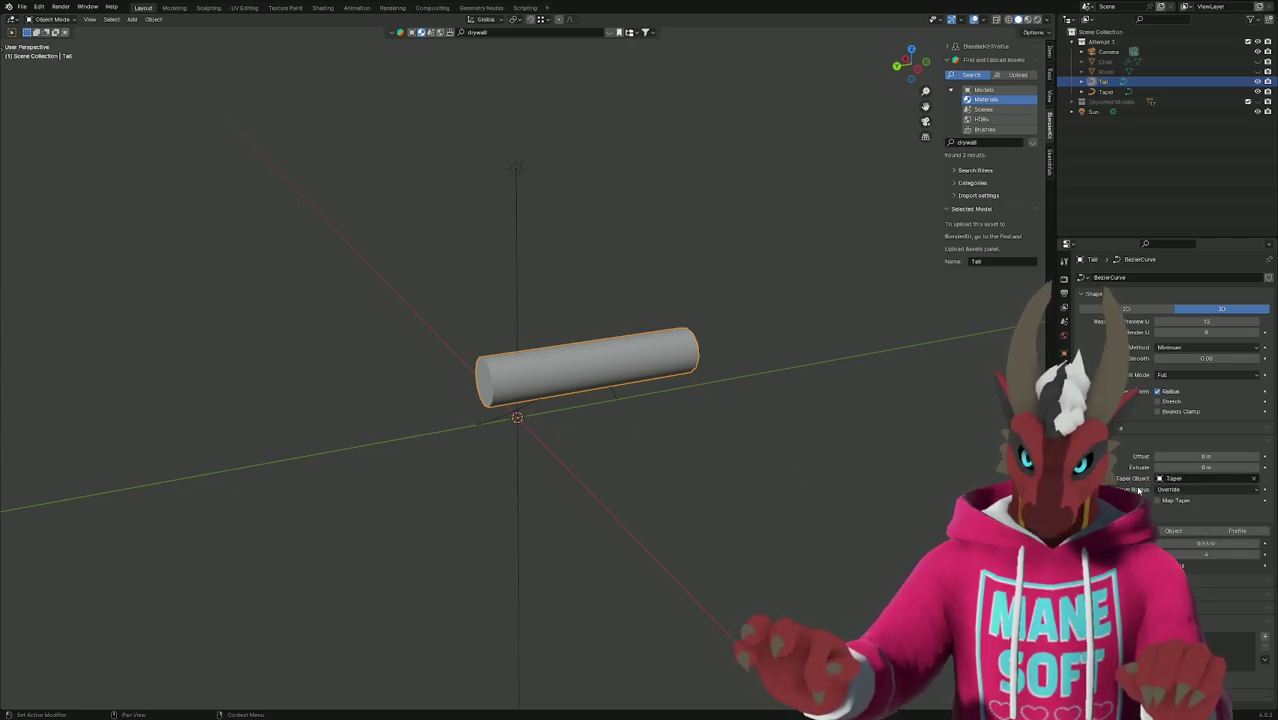
Clear the Tail curve's taper object and pick the Taper curve for it again in the scene.
click(1254, 479)
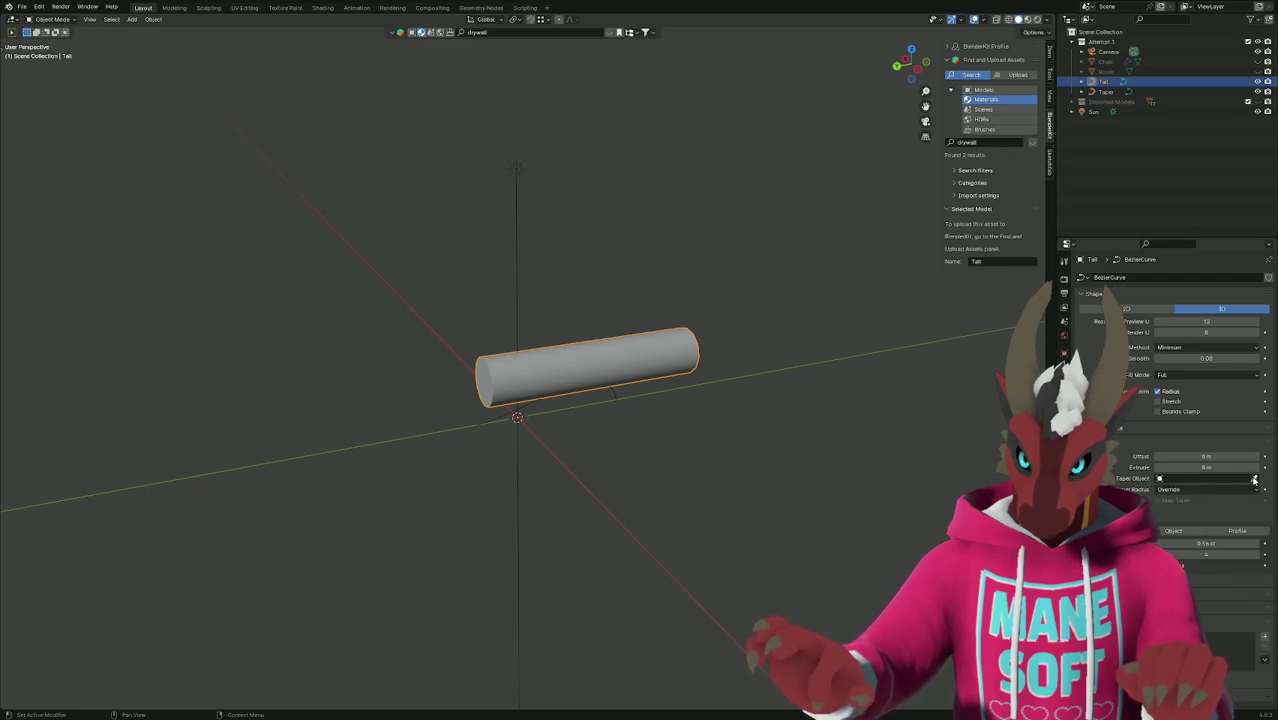
click(1254, 479)
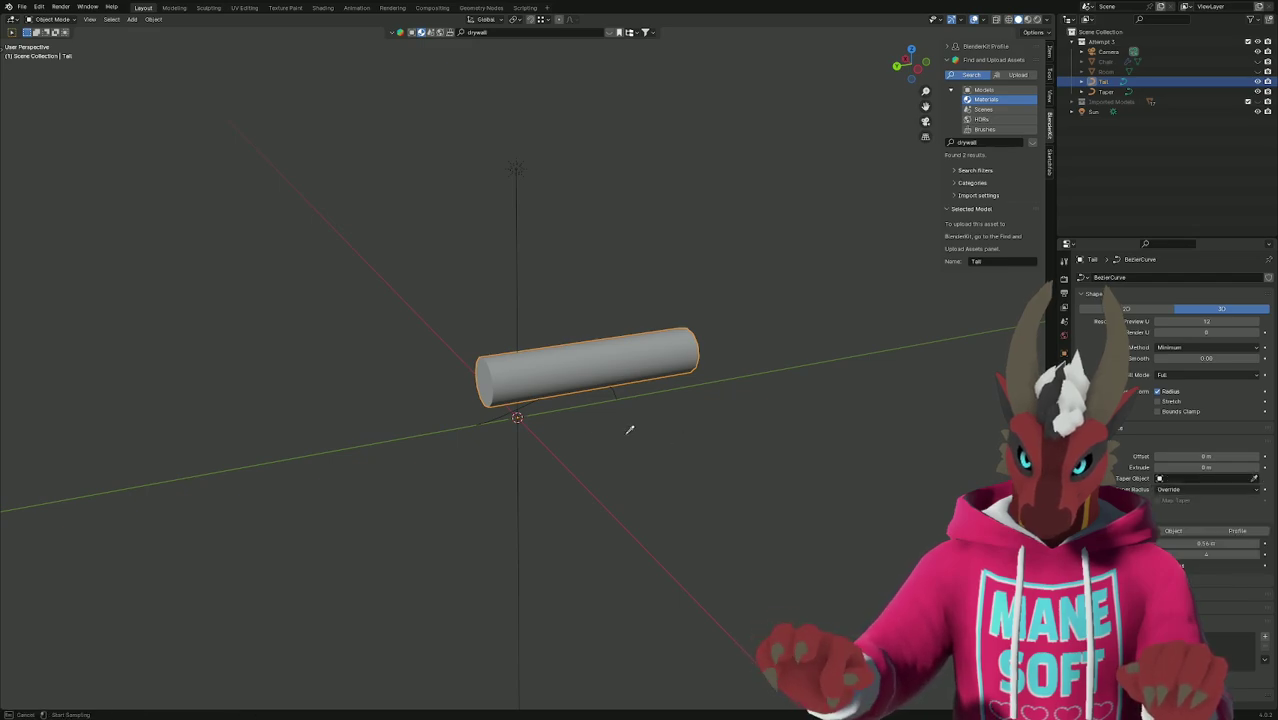
click(518, 406)
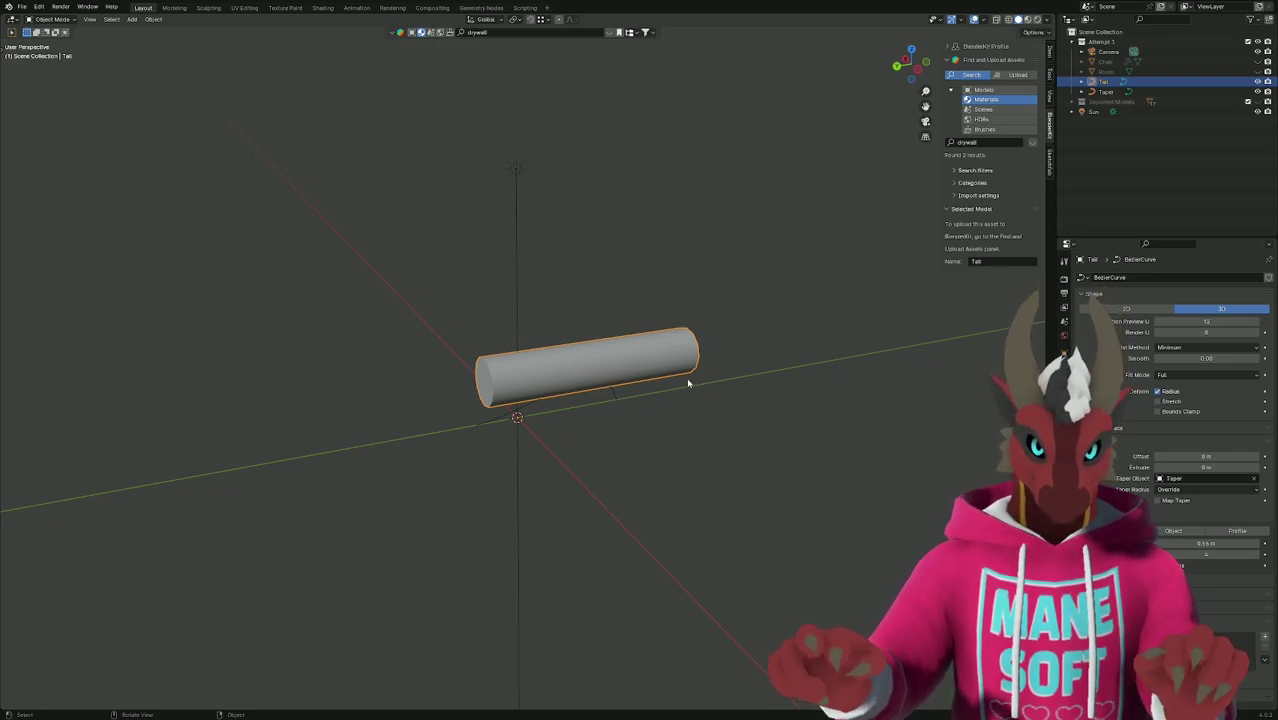
Edit the Tail curve and try rotating its end control point about the global X axis.
key(Tab)
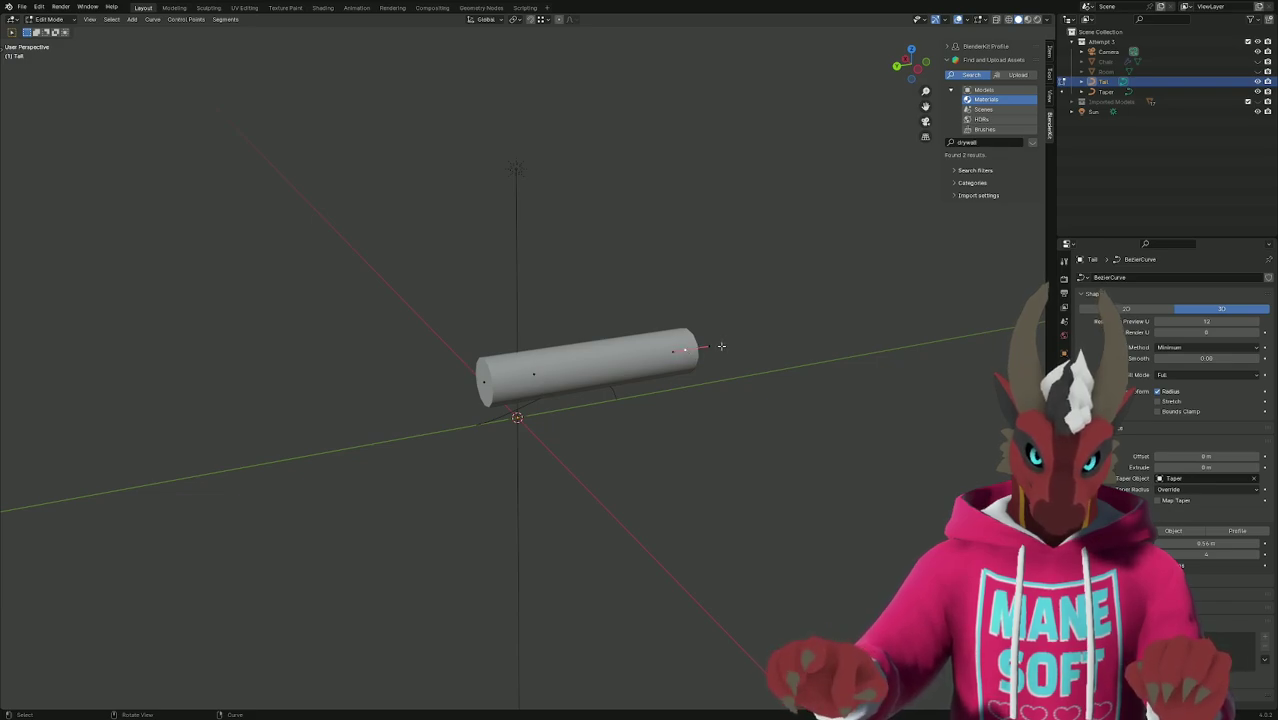
key(r)
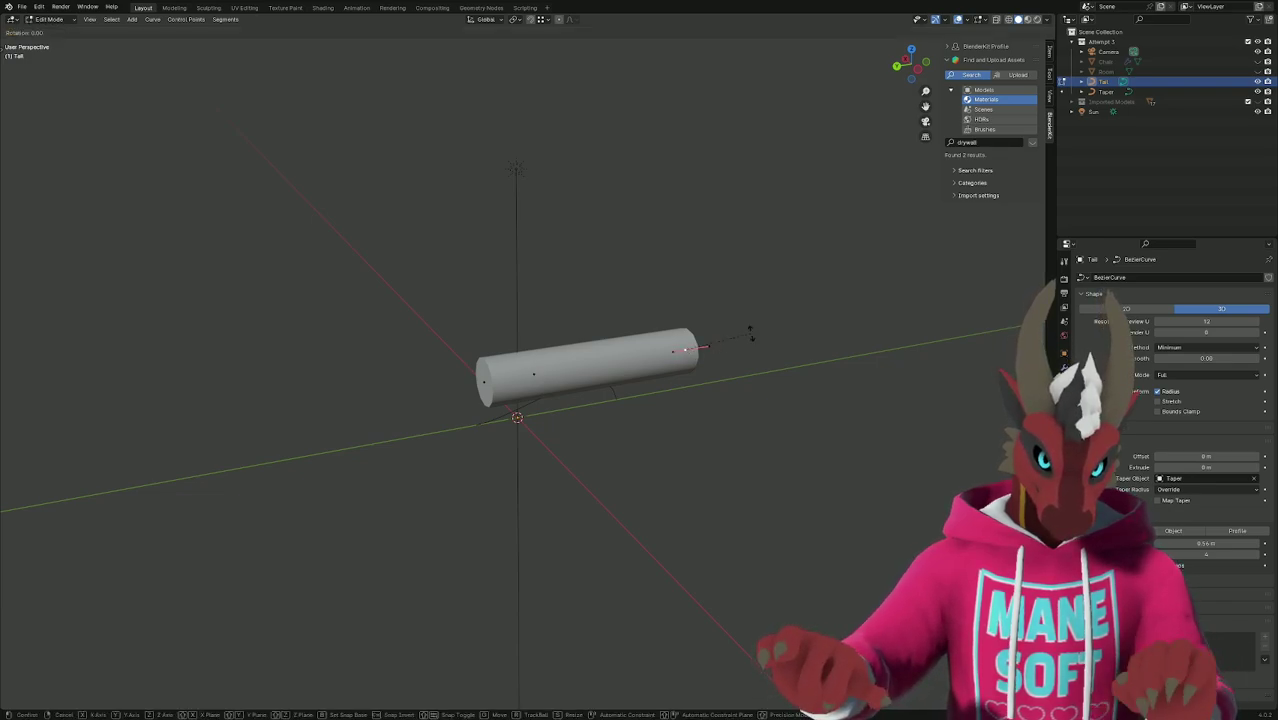
key(x)
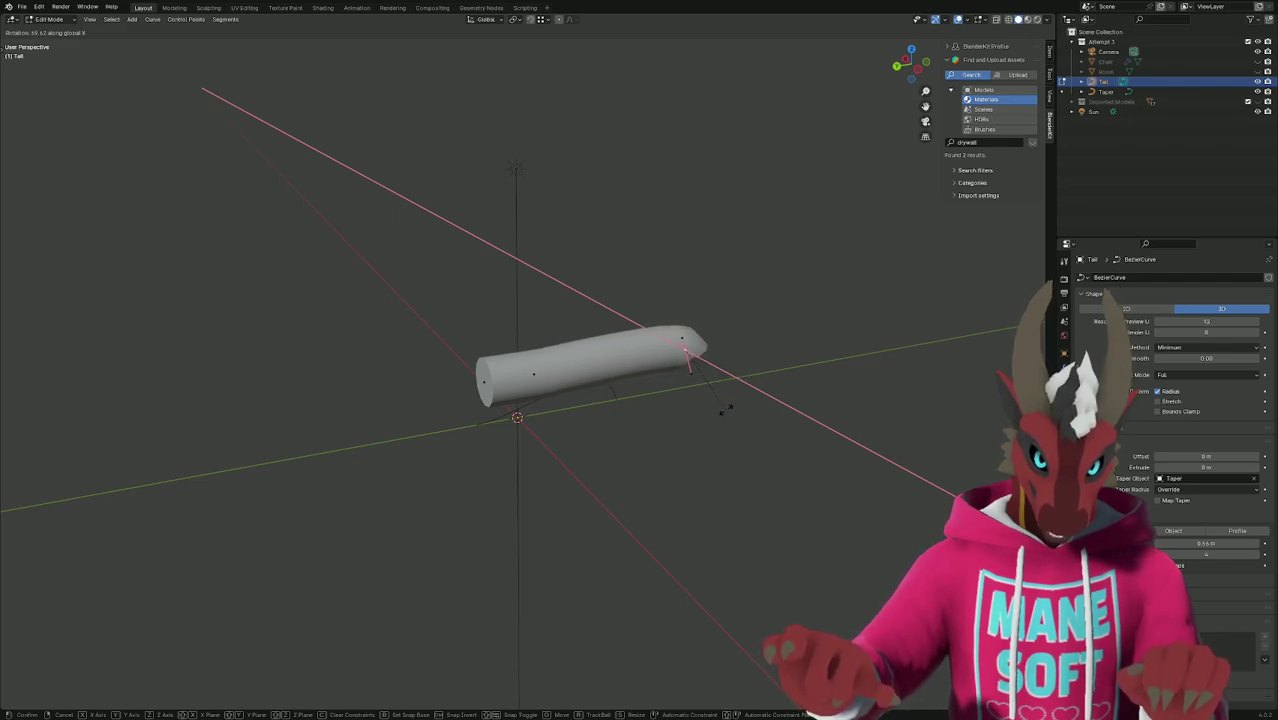
right_click(776, 400)
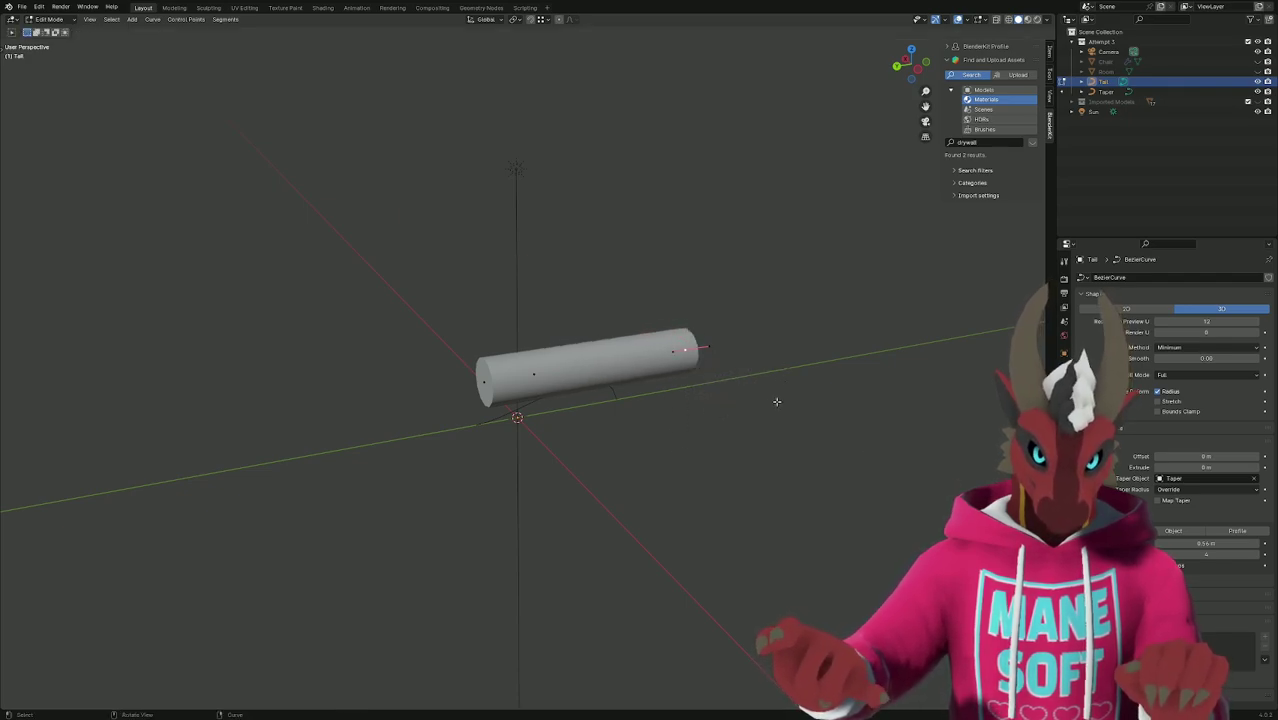
Lengthen the inner handle of Tail's end point by moving it along Y into the tube, then select the end point.
middle_drag(776, 400, 744, 440)
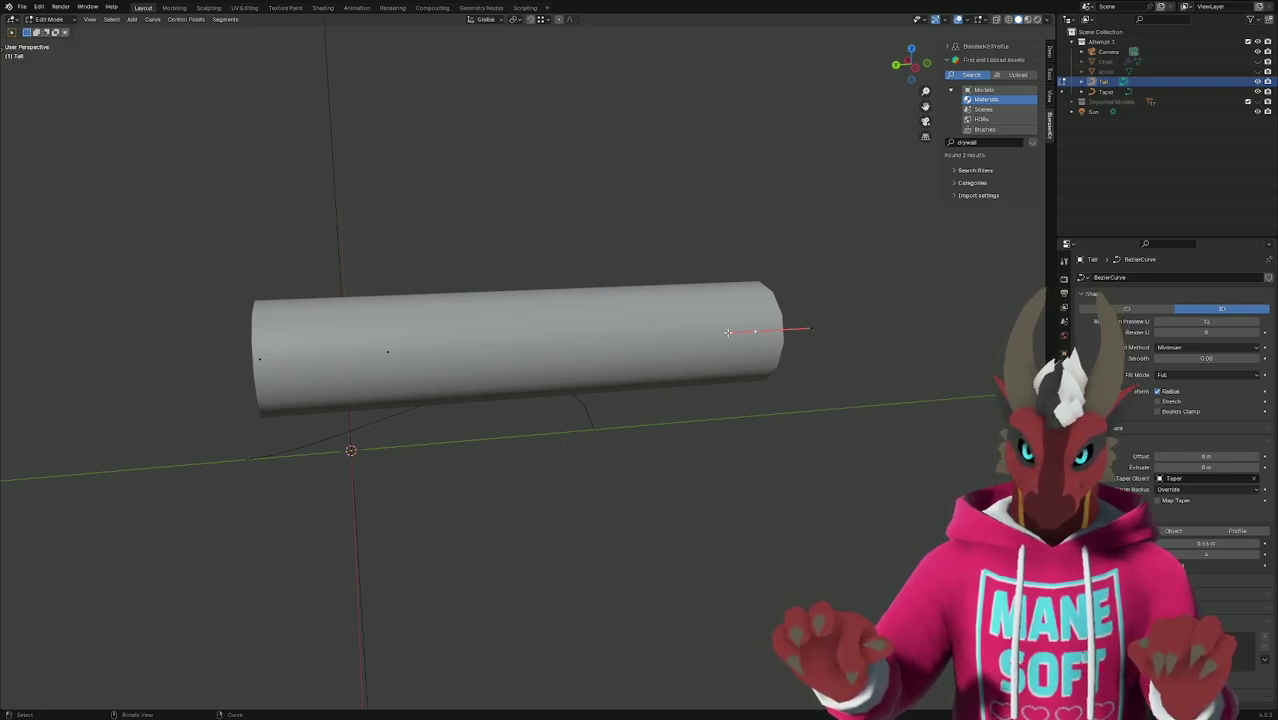
click(728, 332)
key(g)
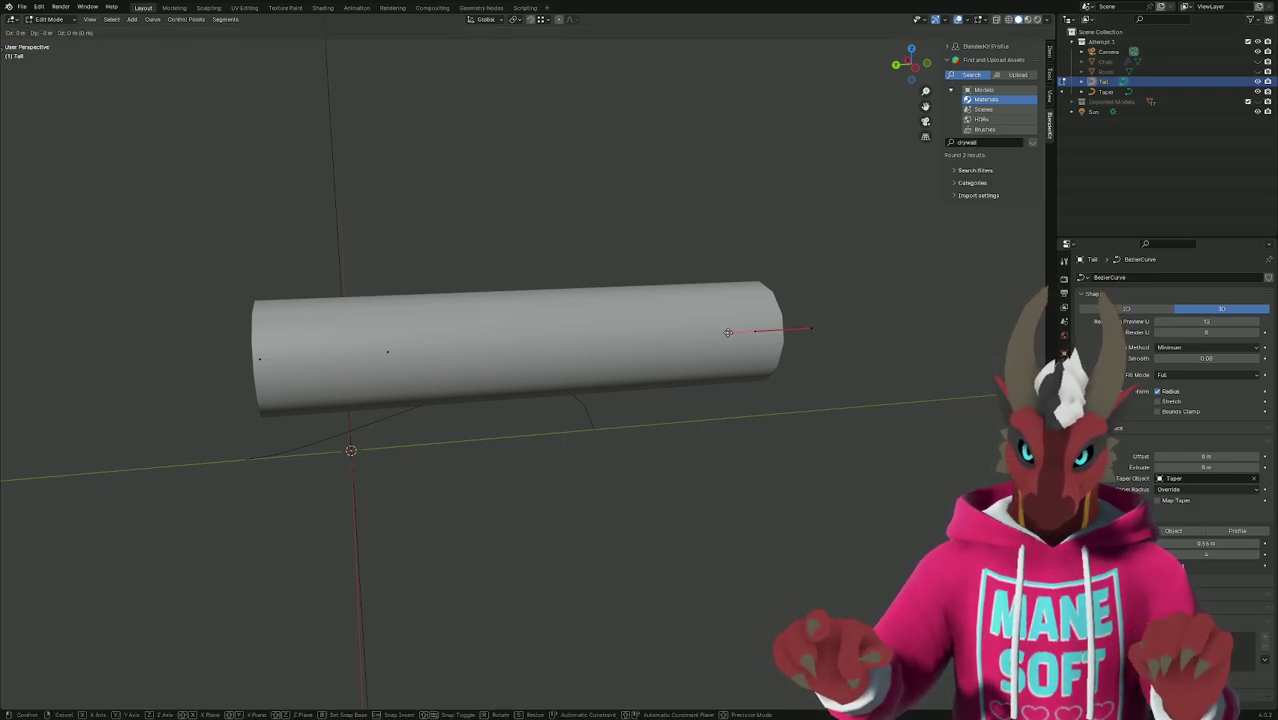
key(y)
click(666, 339)
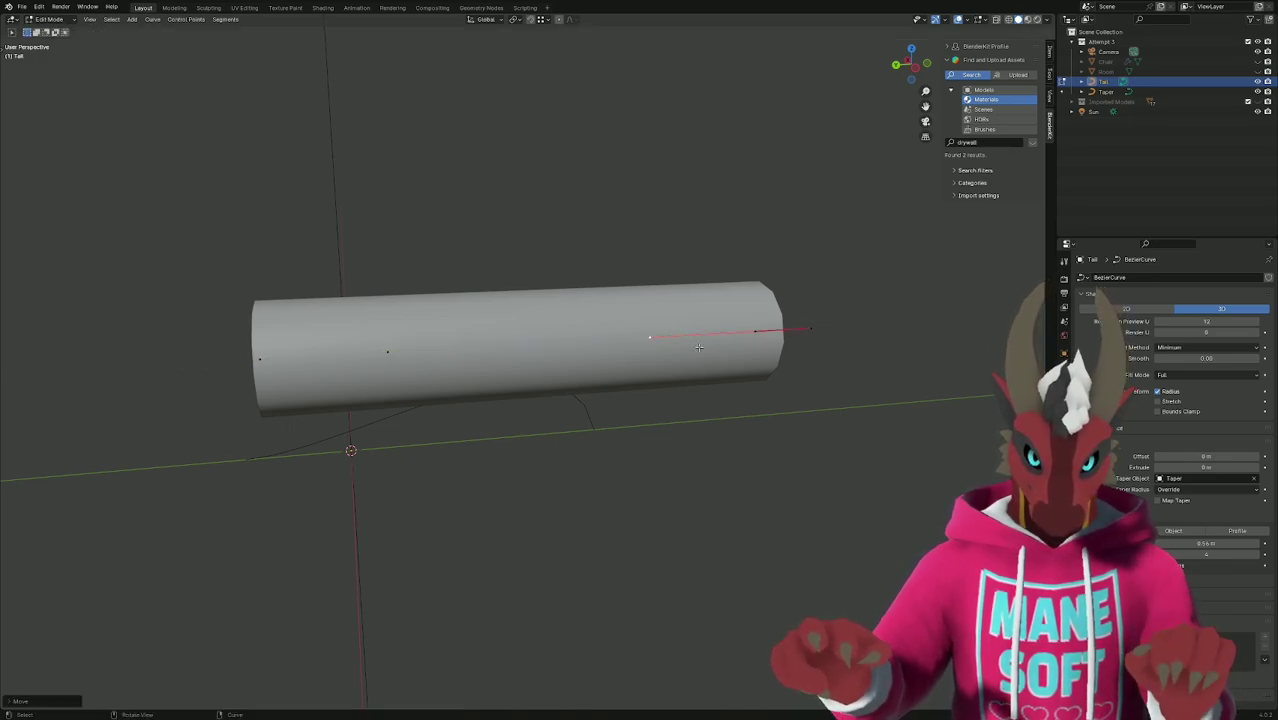
click(768, 332)
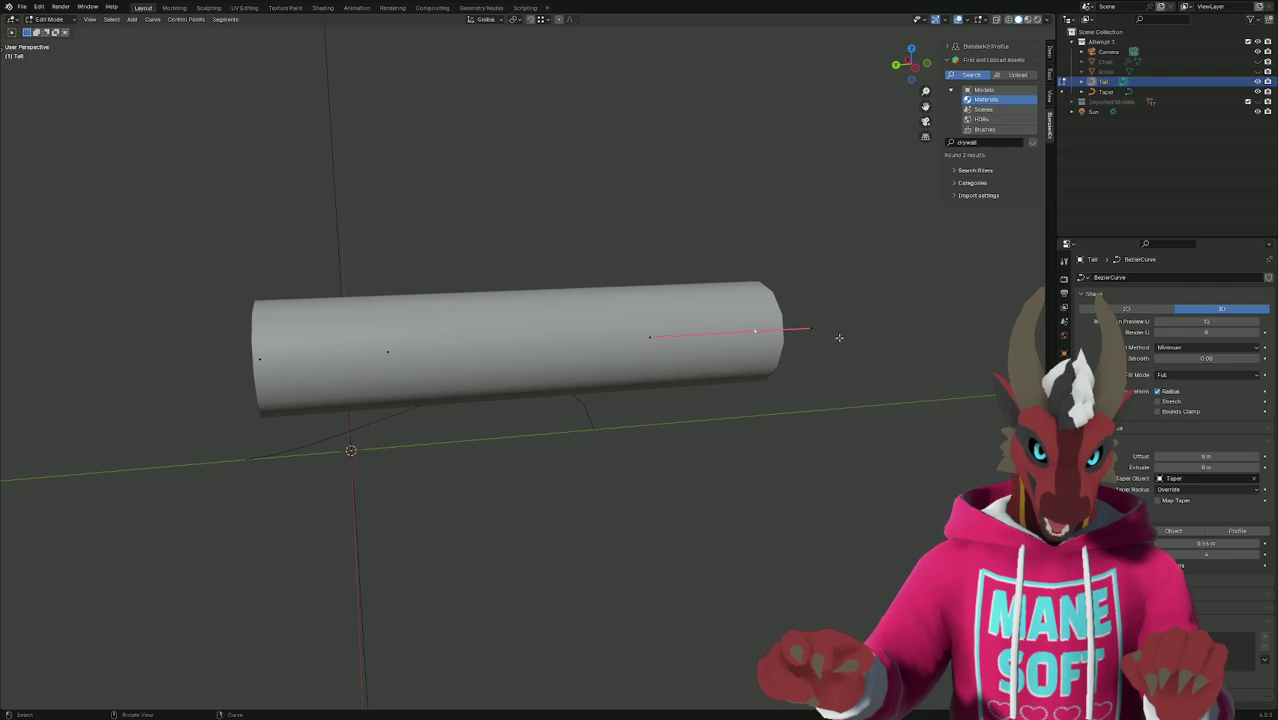
key(KP_0)
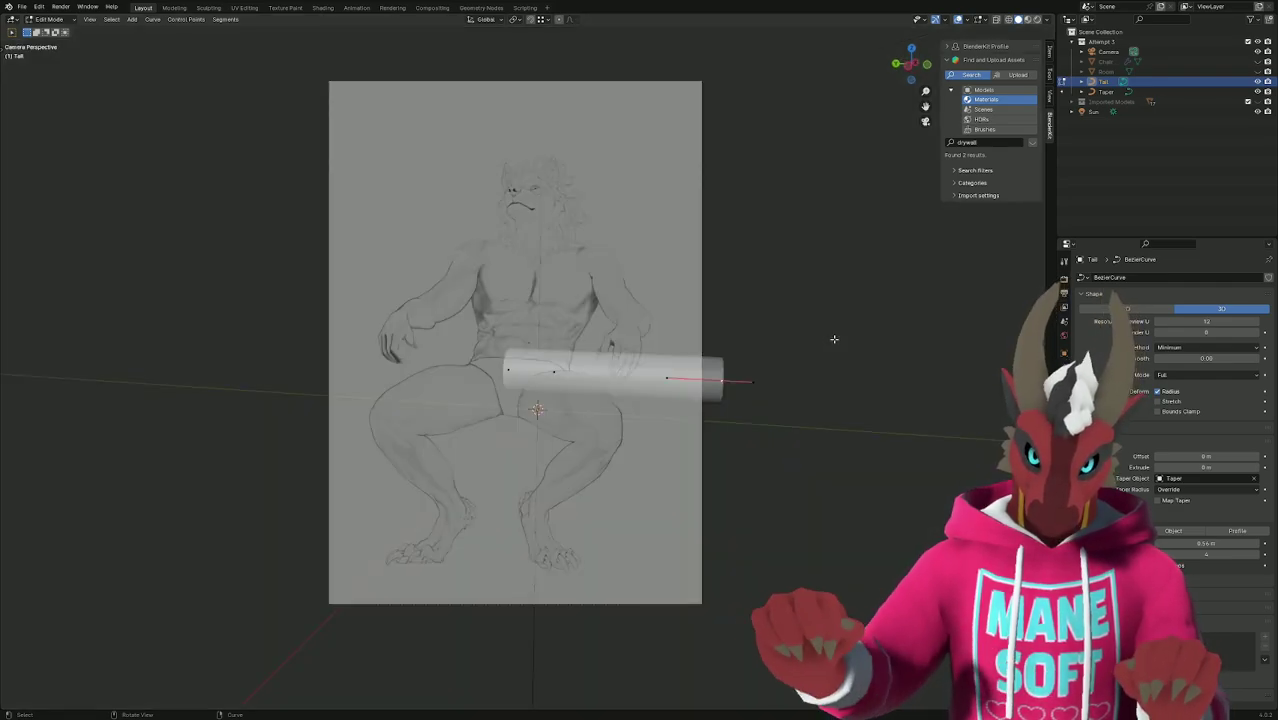
click(751, 380)
key(g)
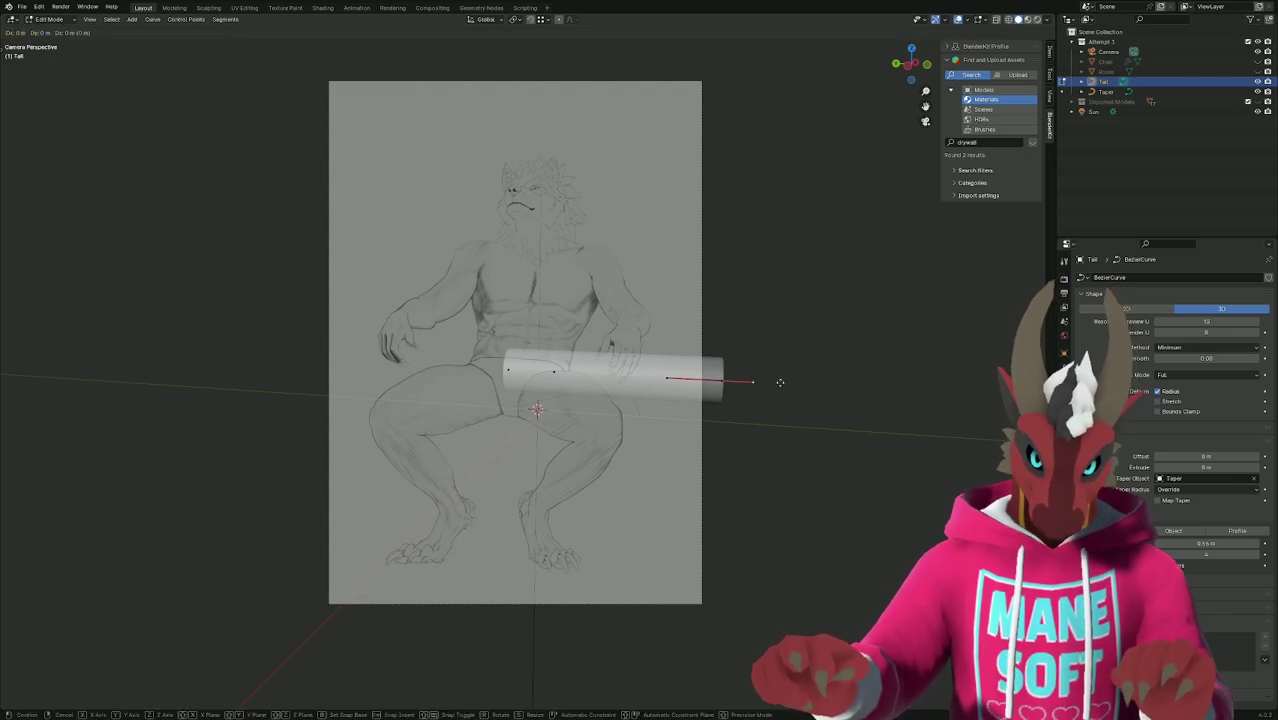
key(y)
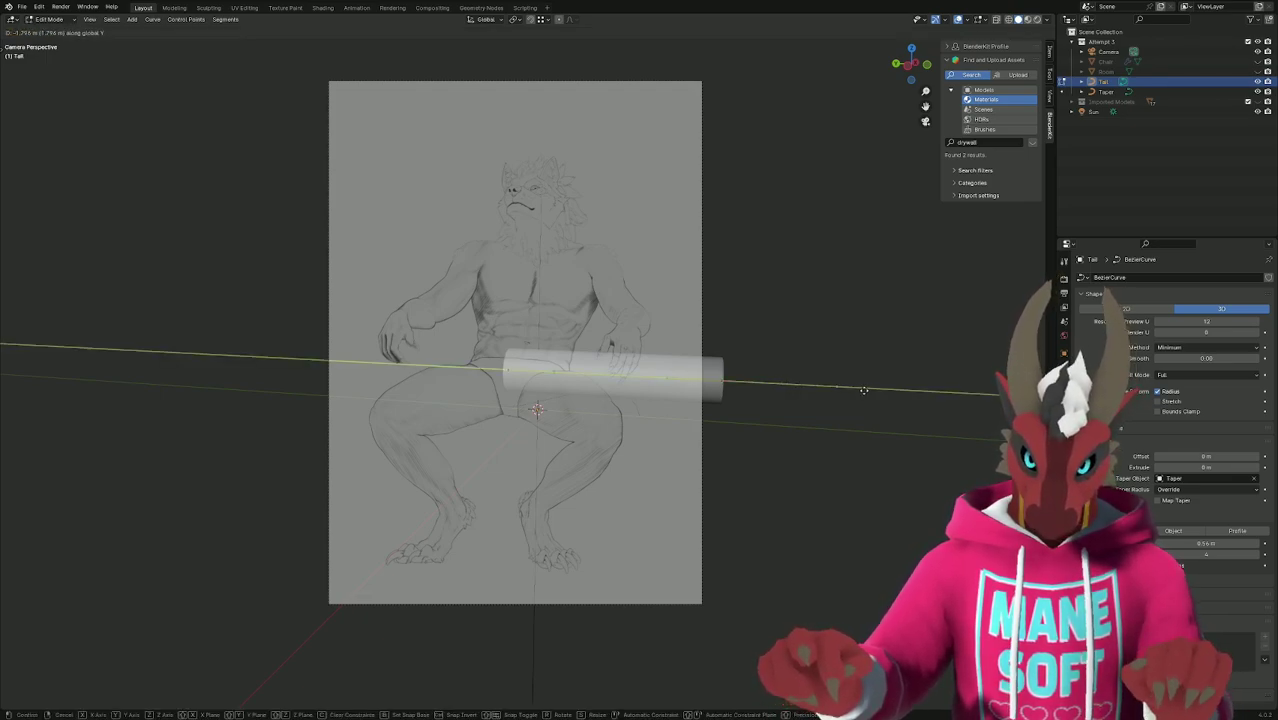
key(Escape)
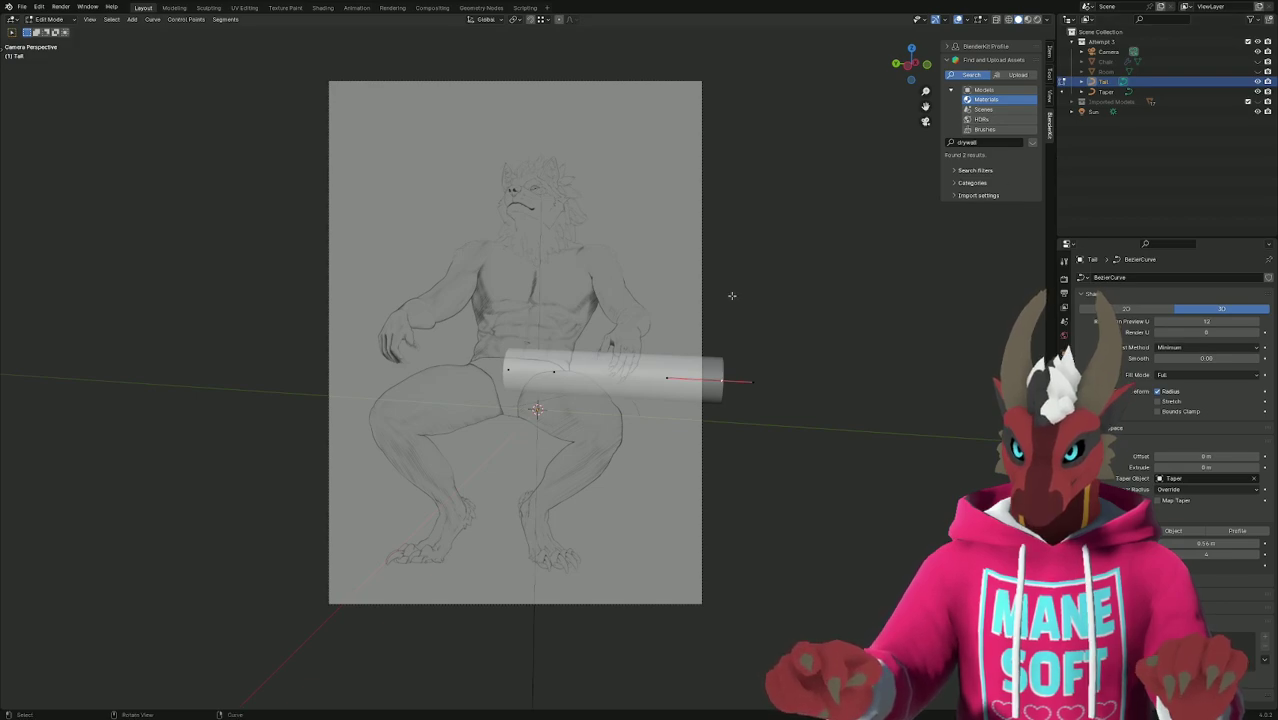
Switch to Chrome and search Google in a new tab for "taper bezier curve blender".
key(alt+Tab)
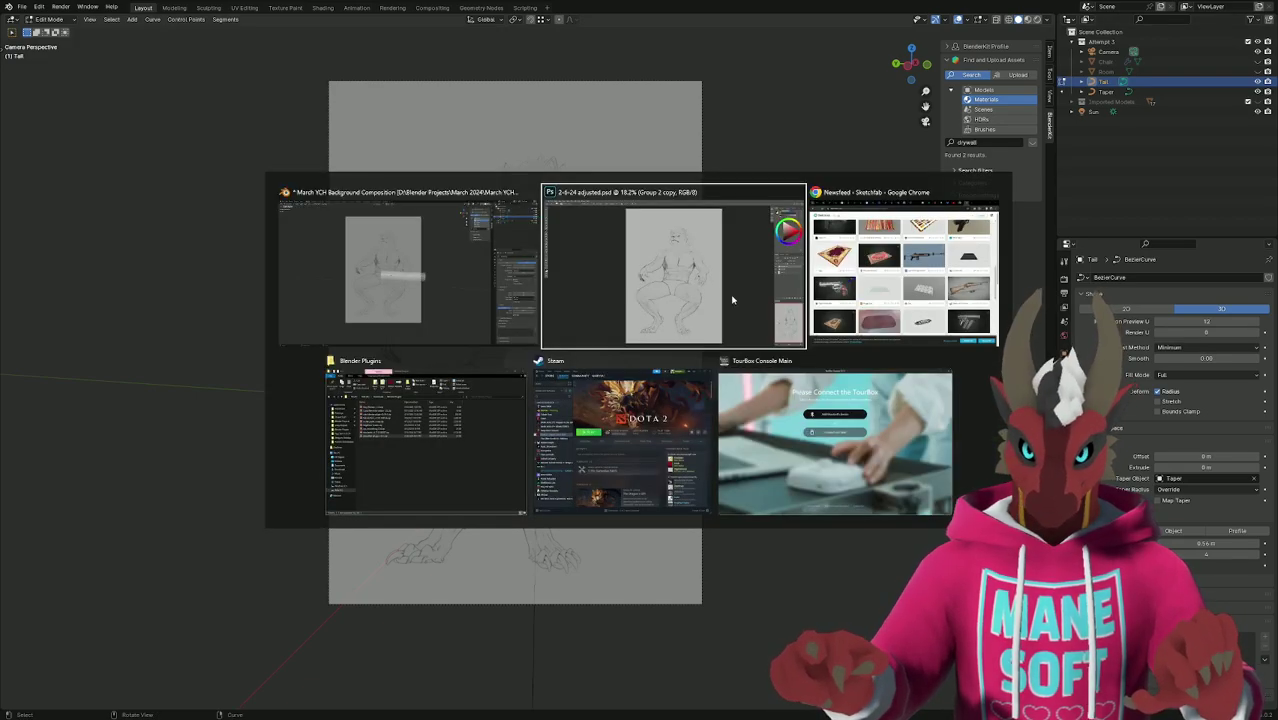
key(alt+Tab)
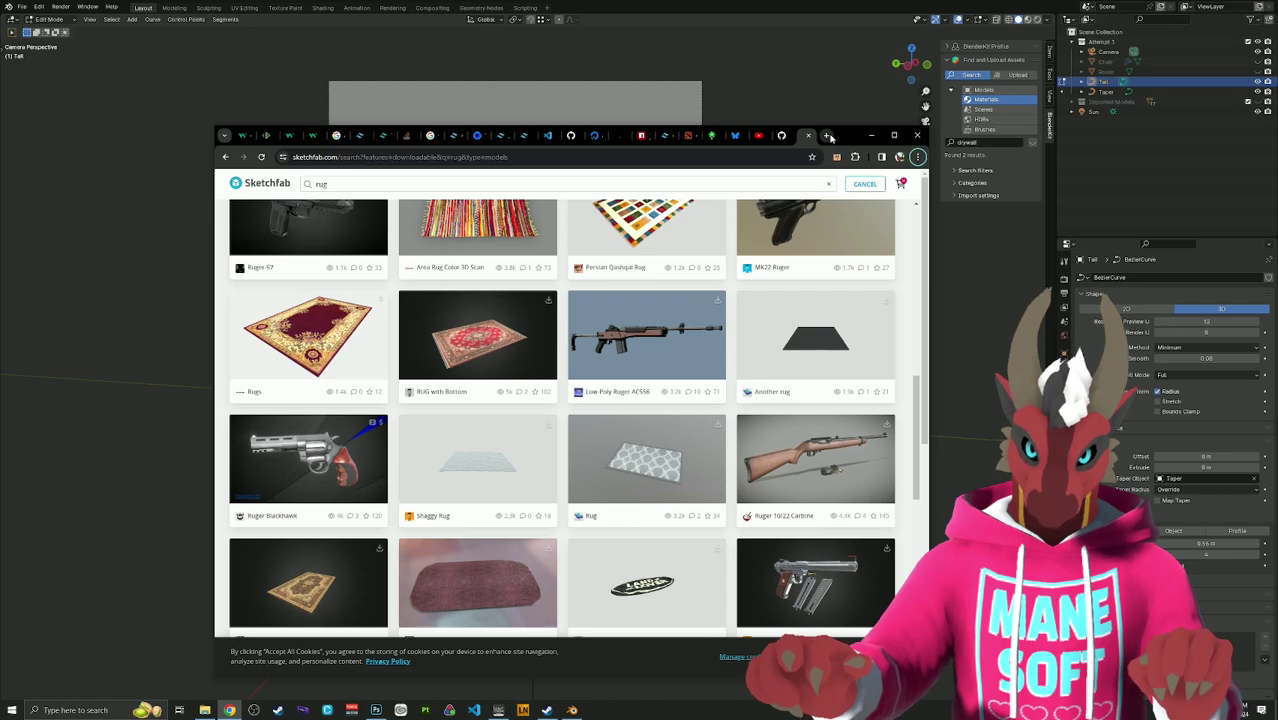
click(827, 135)
text(taper bezier)
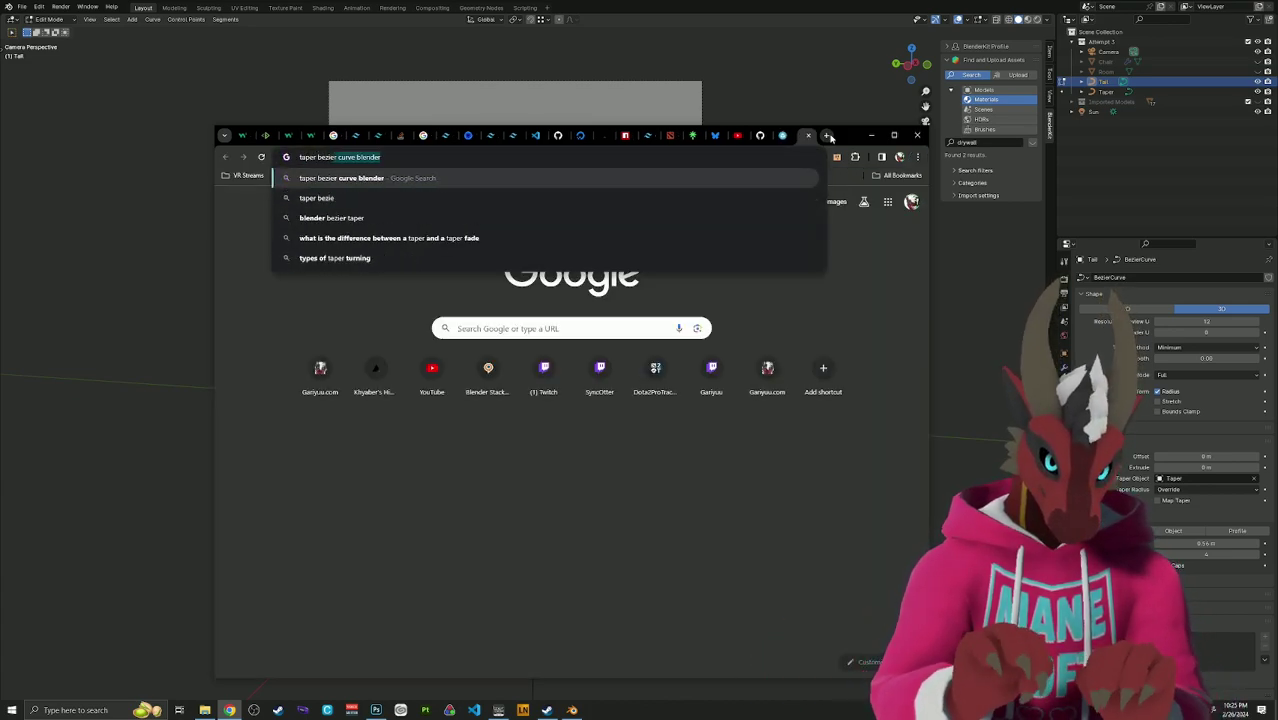
key(Return)
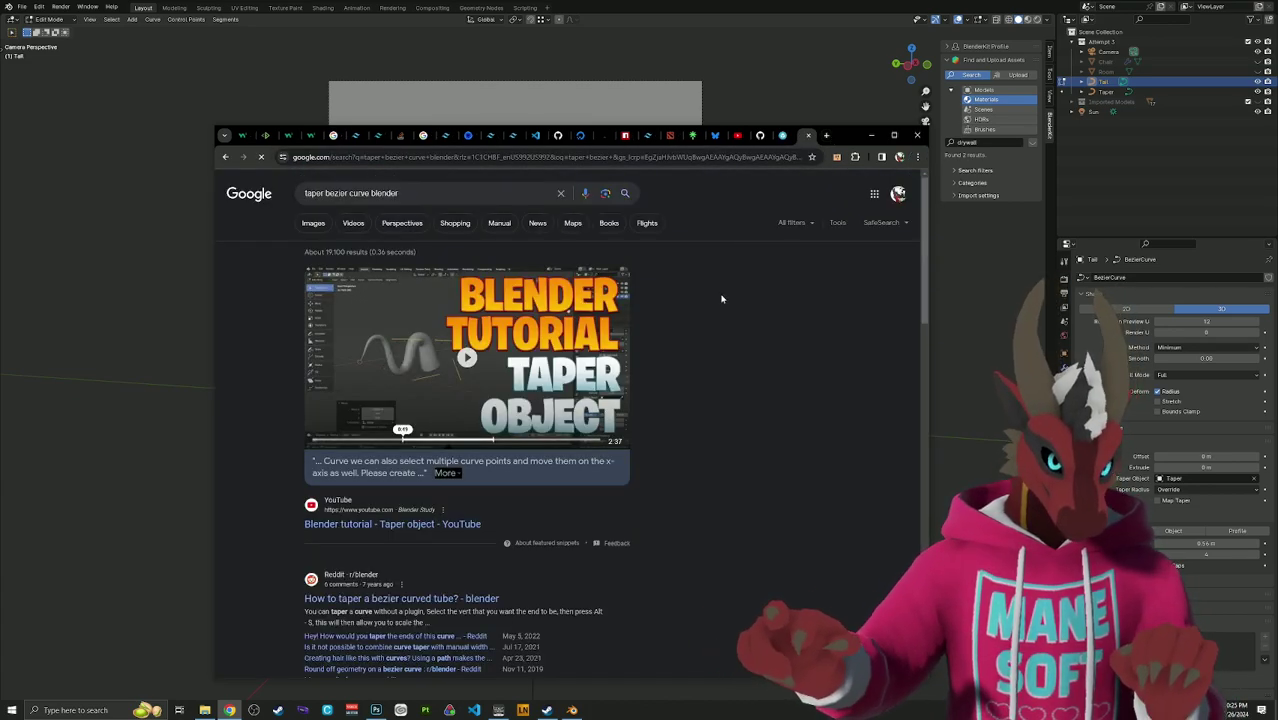
Play the "Blender tutorial - Taper object" video, skip ahead past the bevel explanation and pause at 1:12.
click(510, 350)
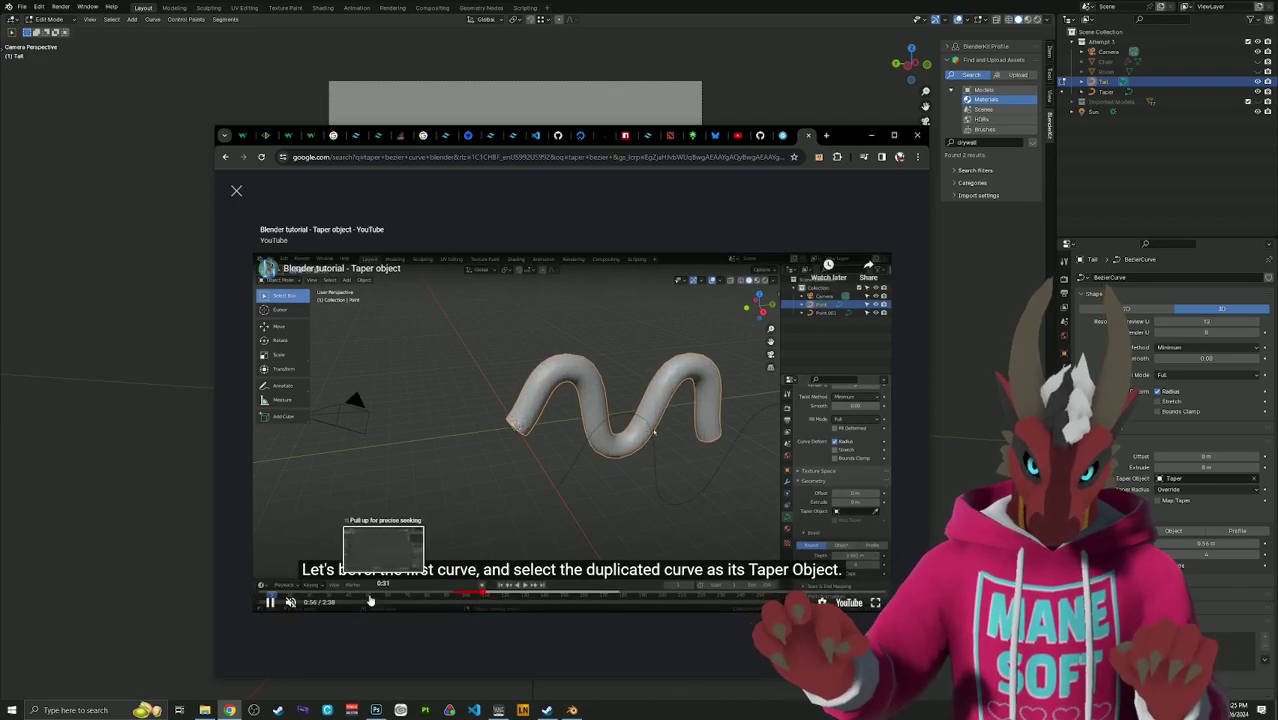
click(498, 595)
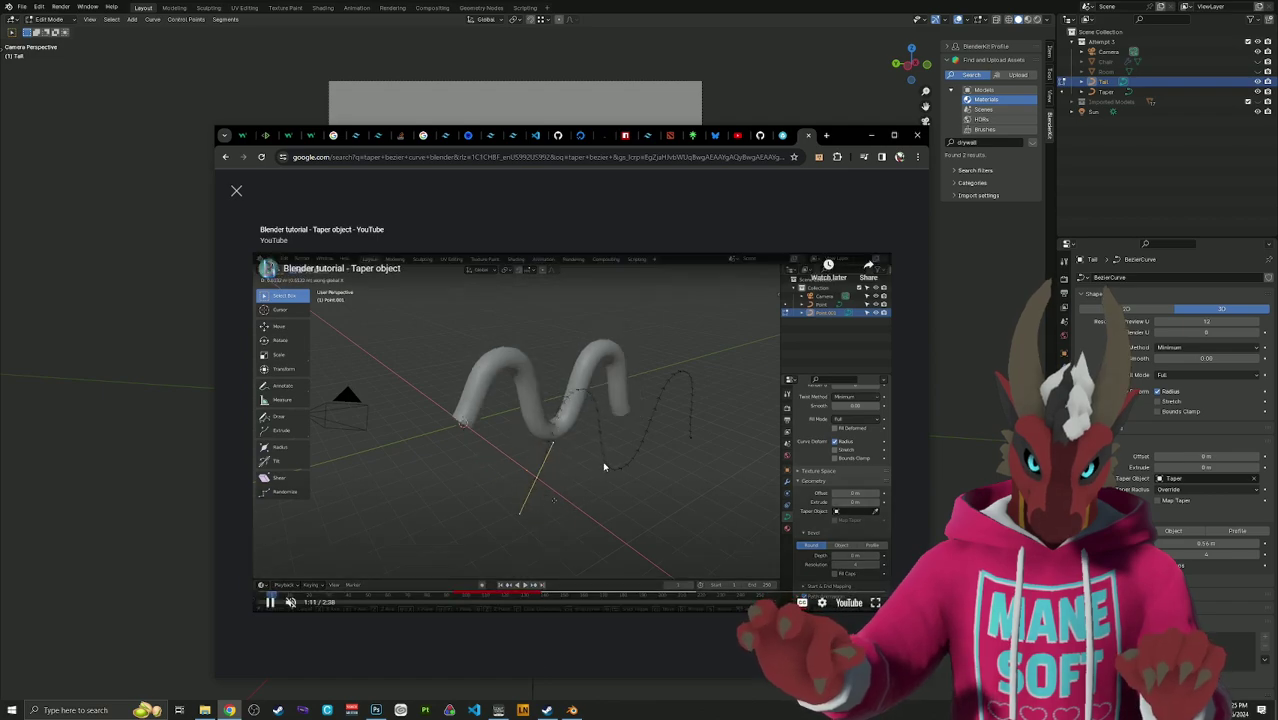
click(604, 467)
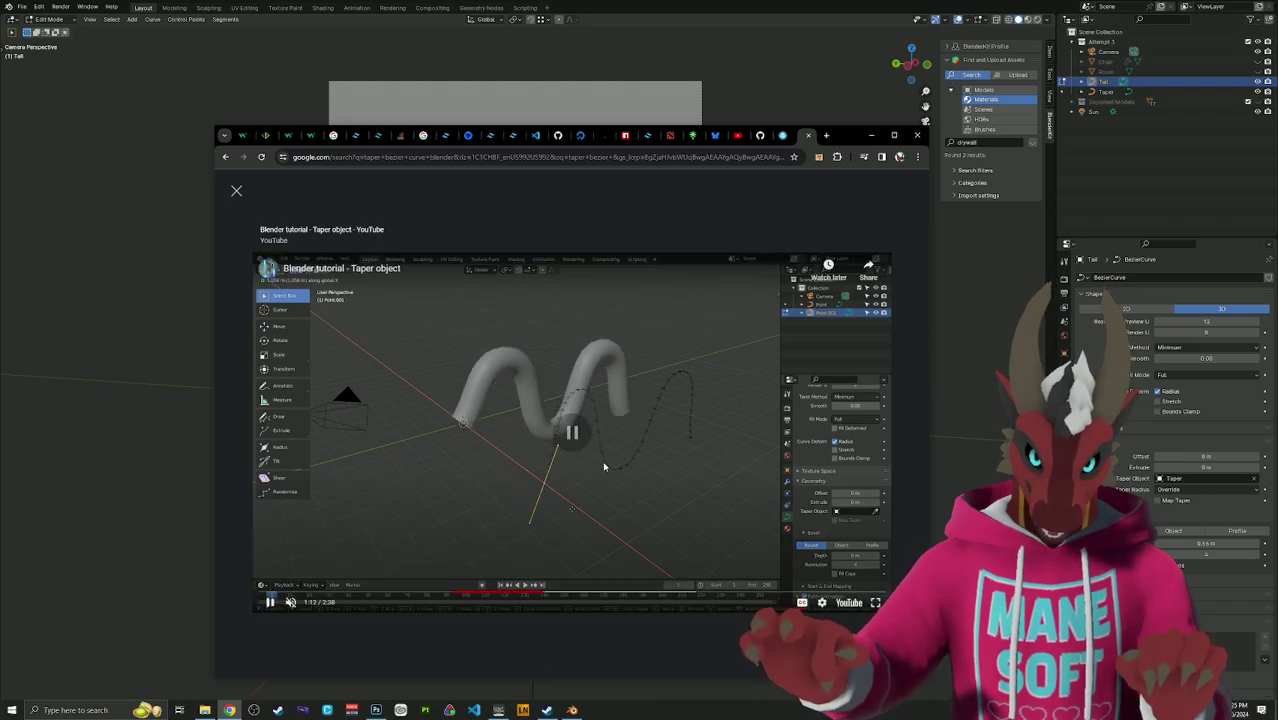
Switch back to Blender, leave Tail's Edit Mode and open the Taper curve for editing.
click(738, 6)
key(Tab)
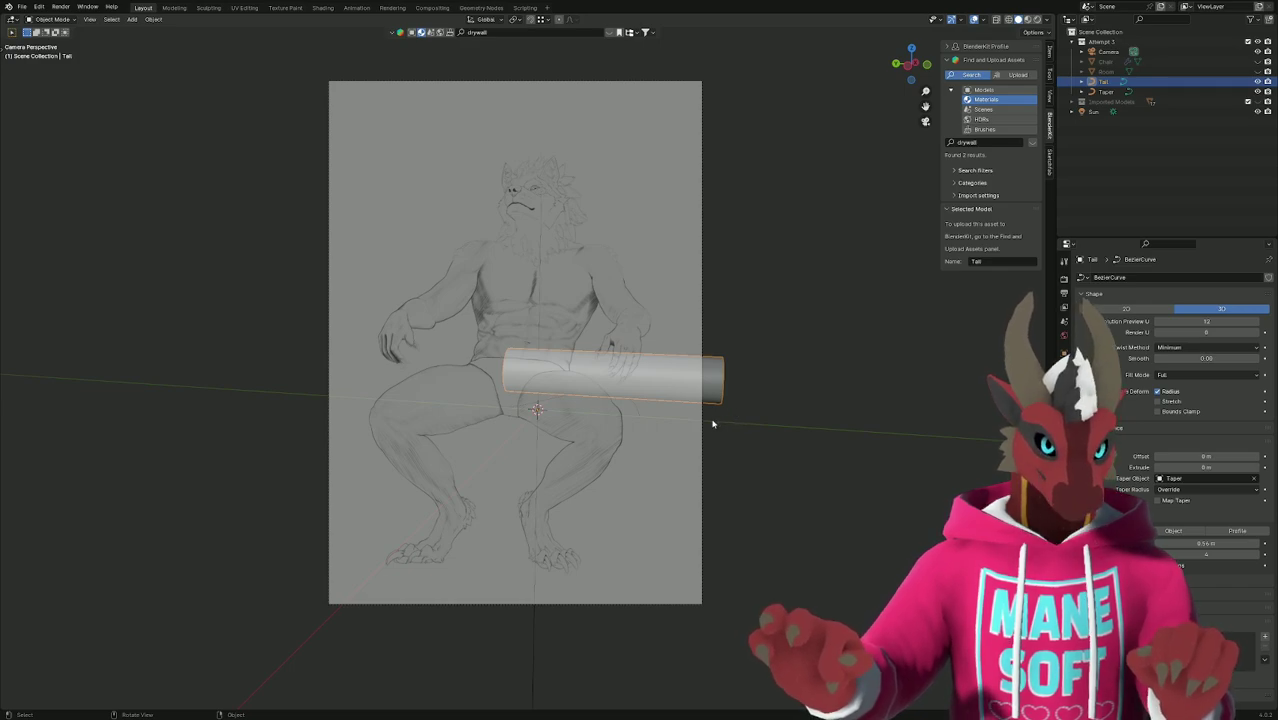
middle_drag(699, 426, 773, 439)
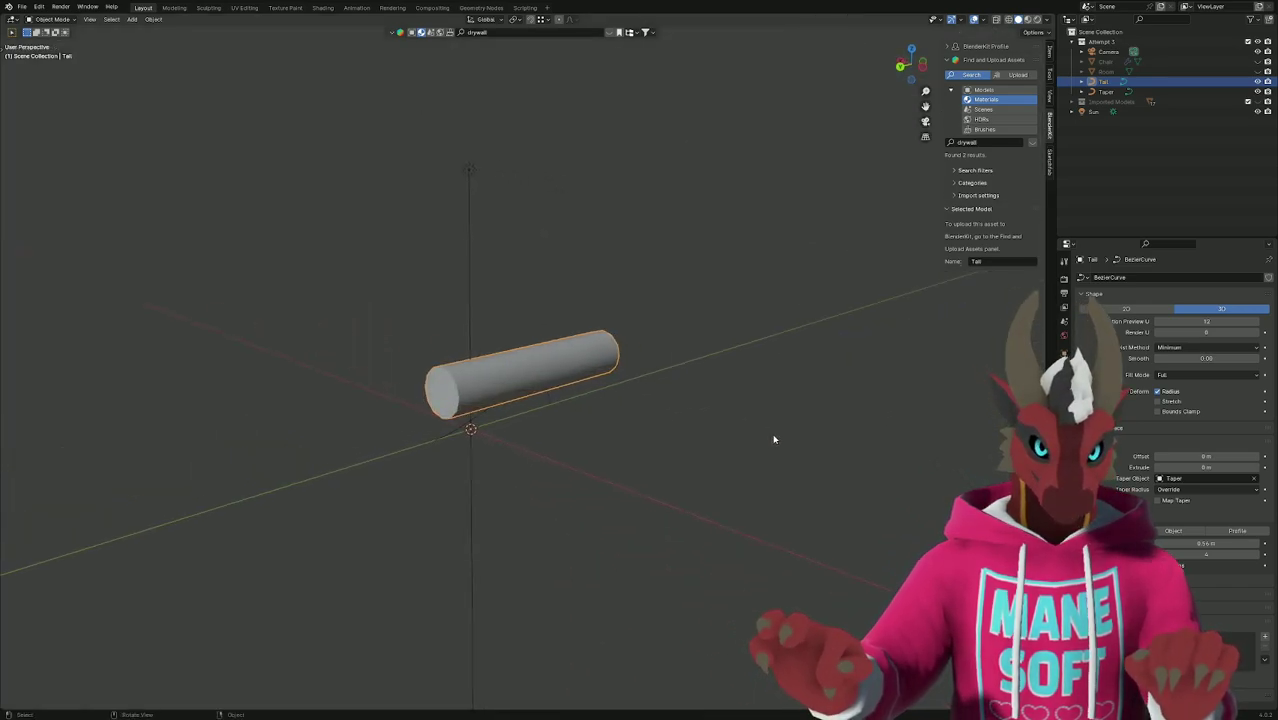
click(1106, 91)
key(Tab)
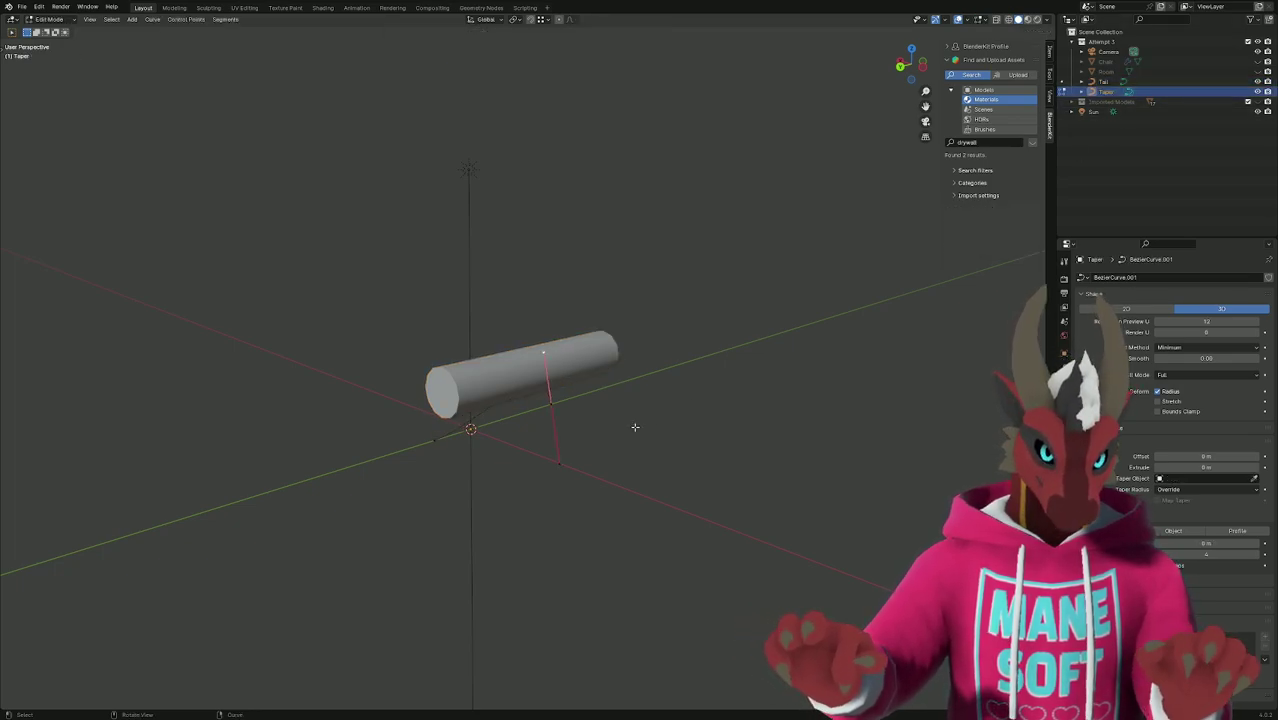
key(a)
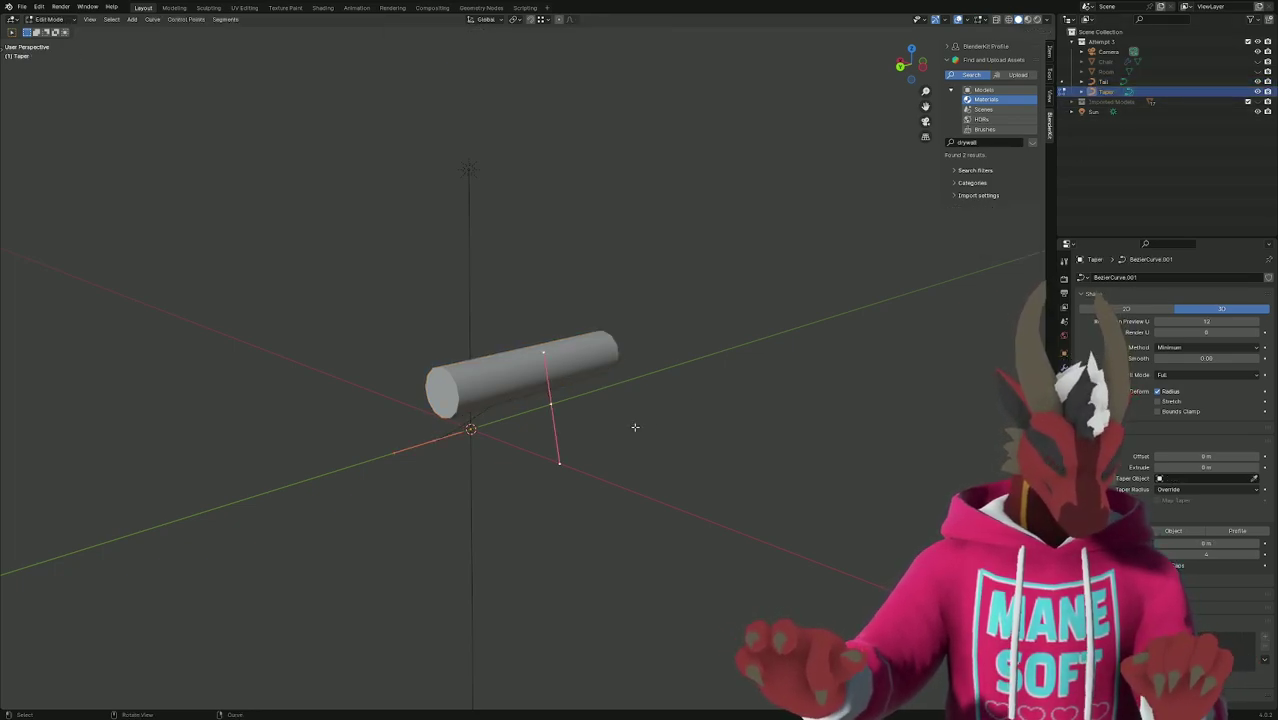
key(t)
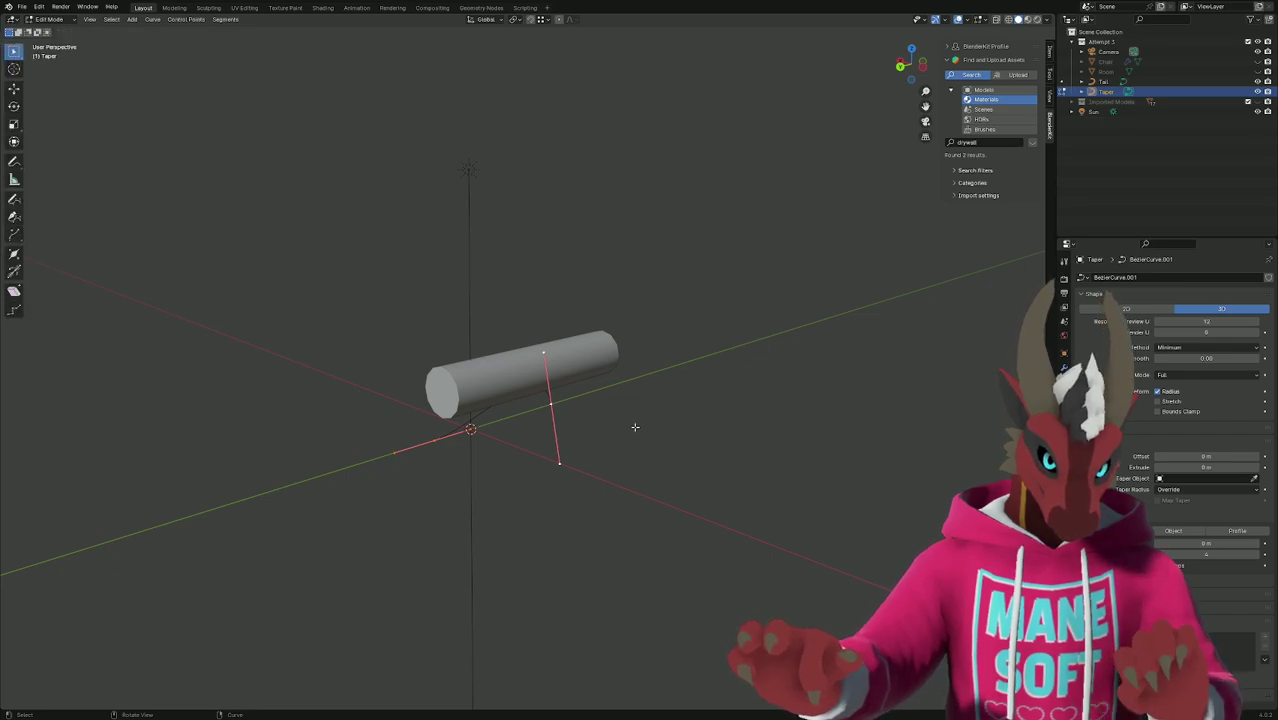
key(z)
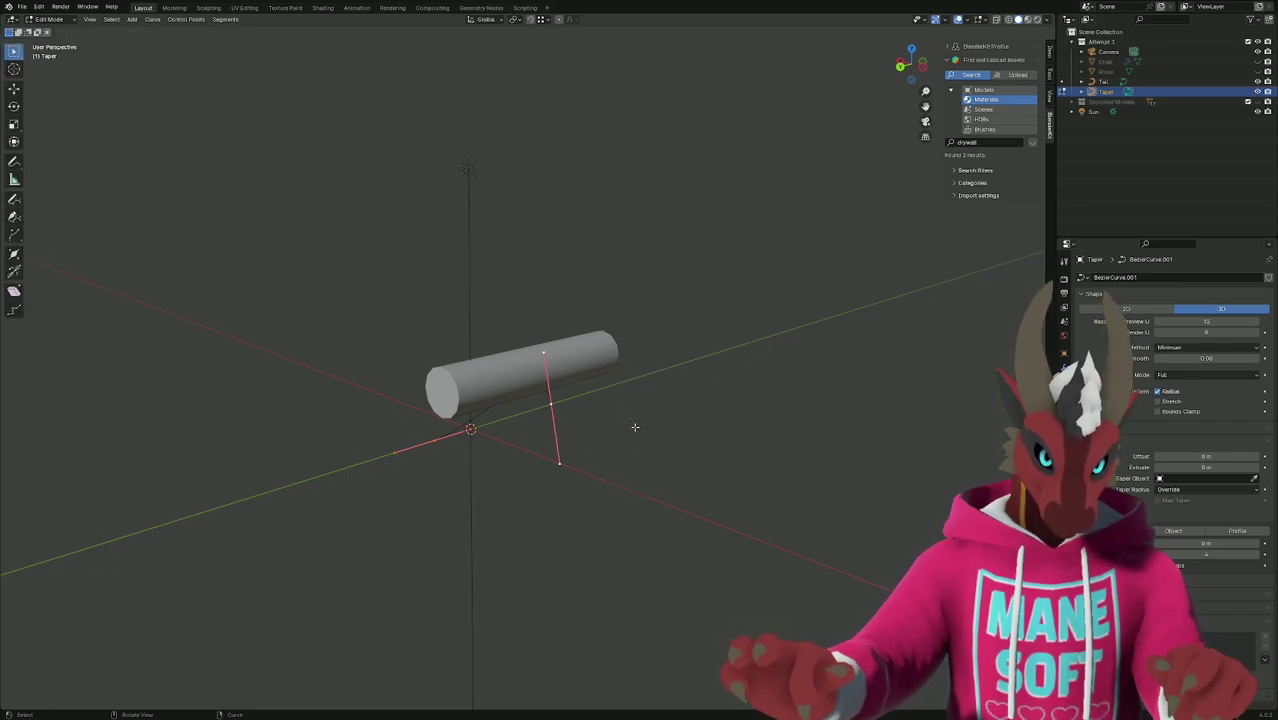
key(alt+a)
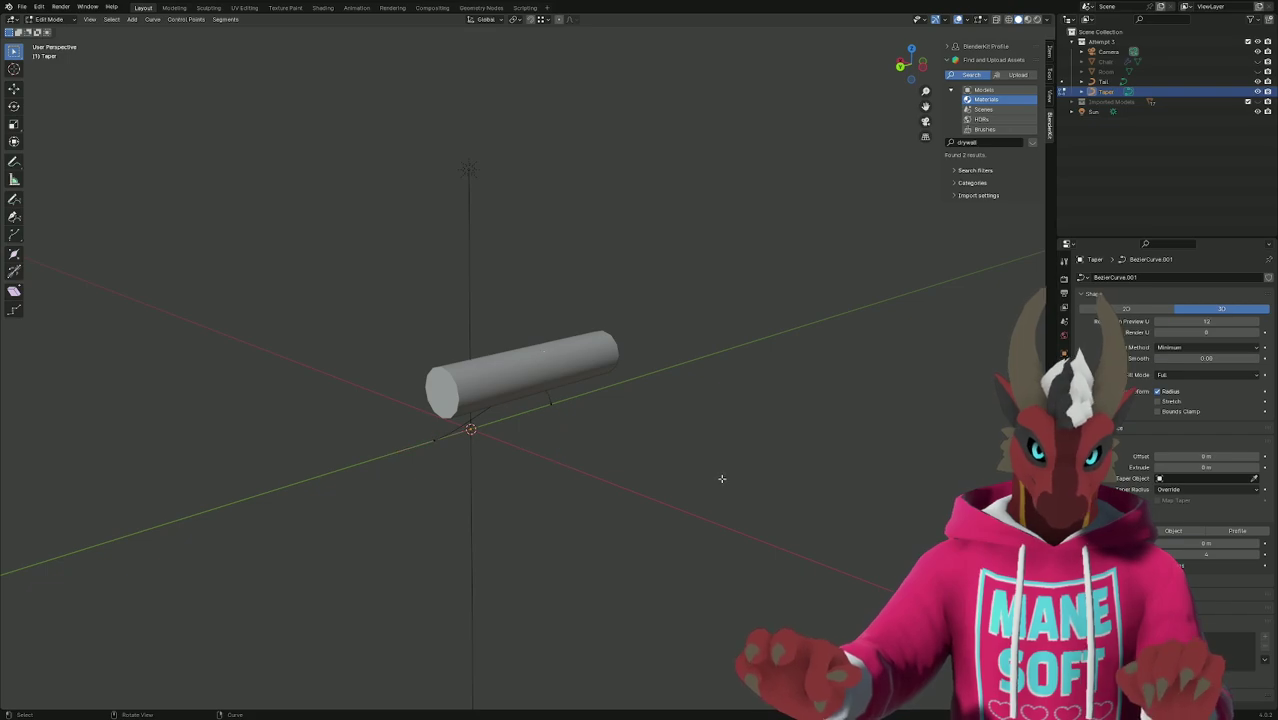
key(t)
key(z)
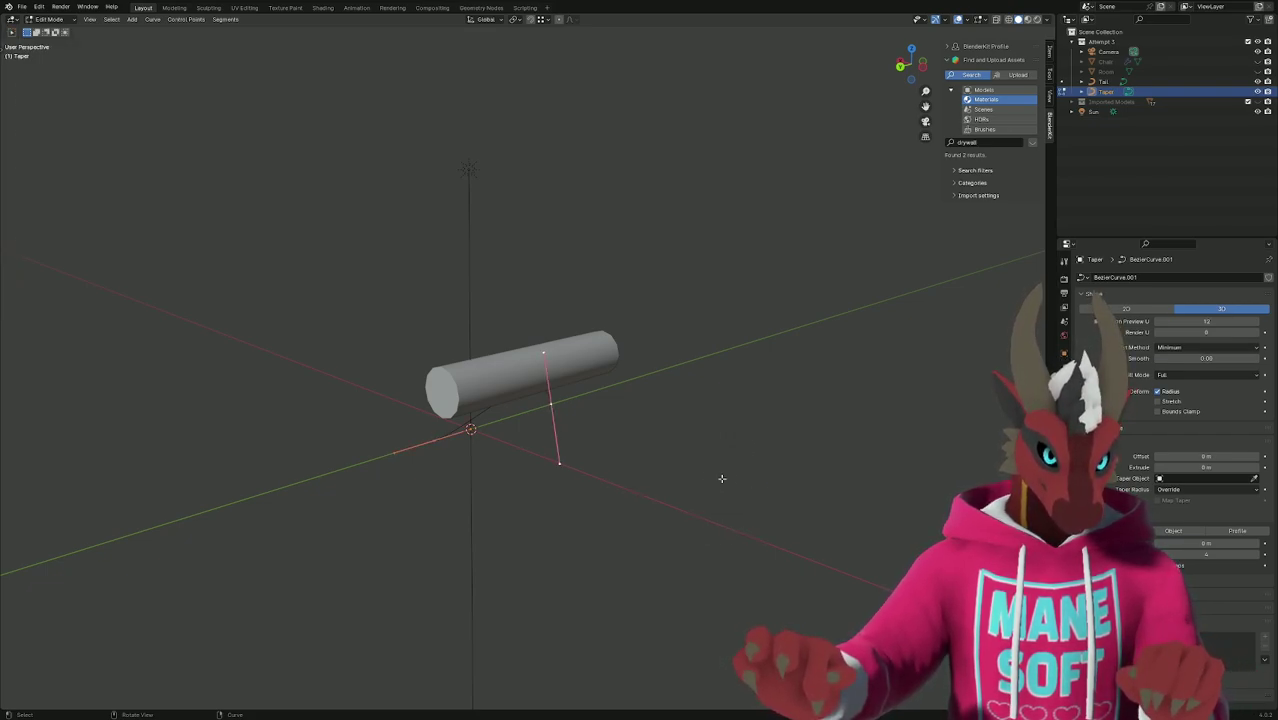
key(alt+a)
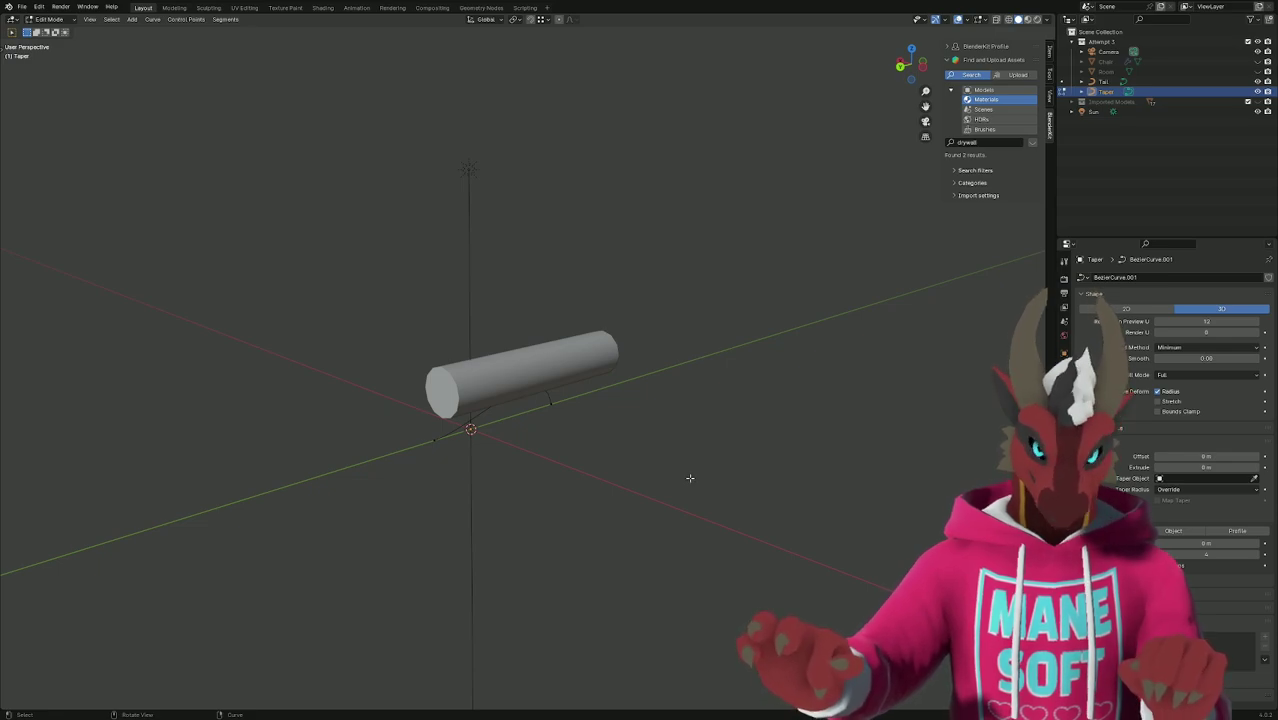
key(Tab)
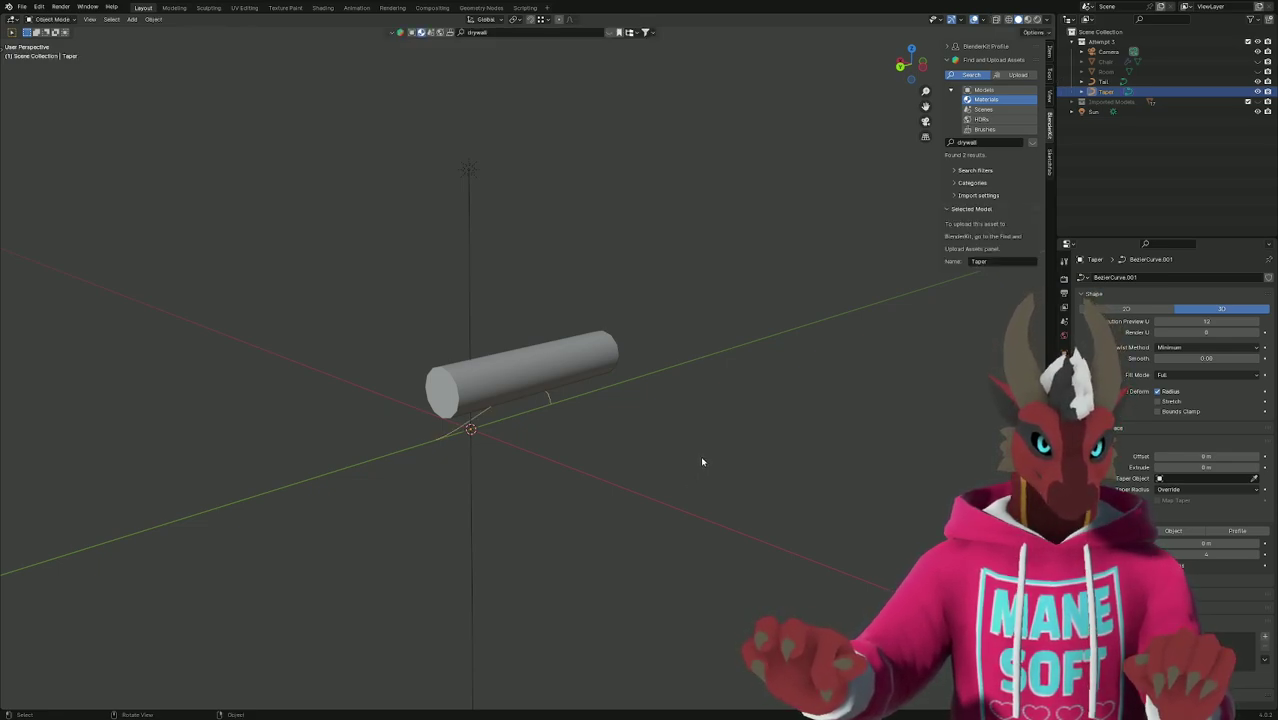
key(Tab)
Rotate all of the Taper curve's control points 90° about global Z and move them about 3 m along X.
key(a)
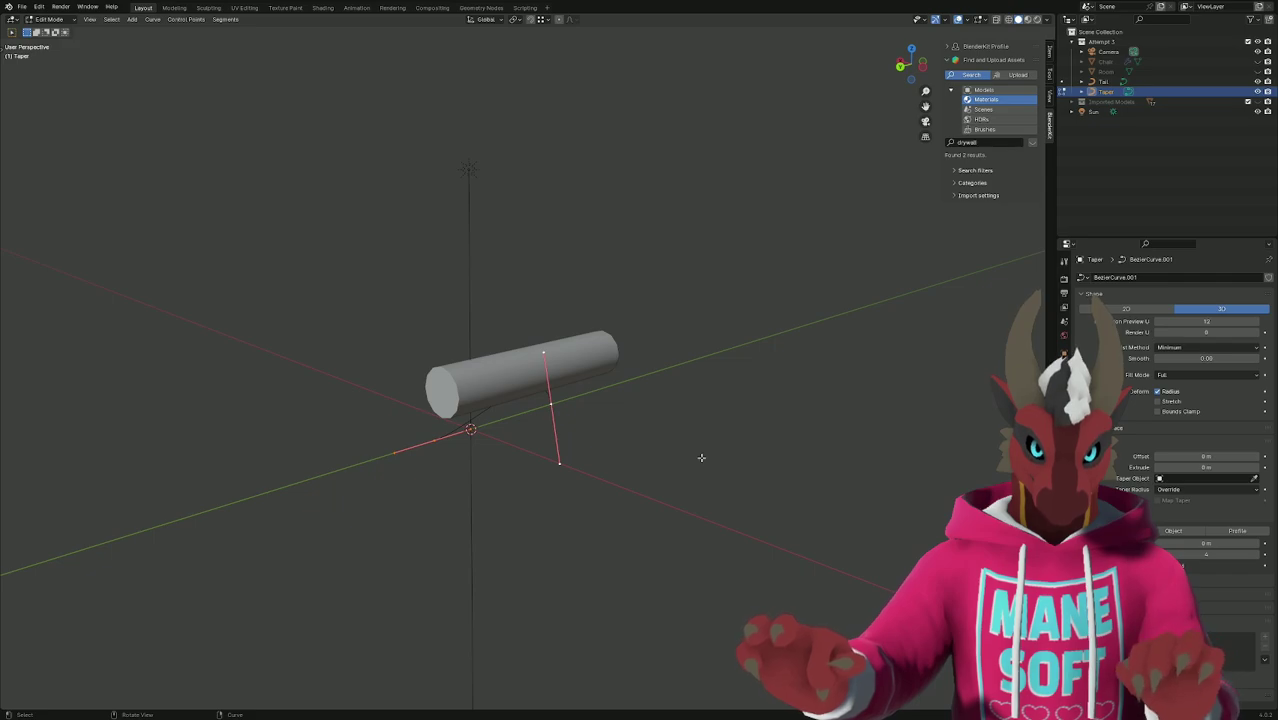
key(r)
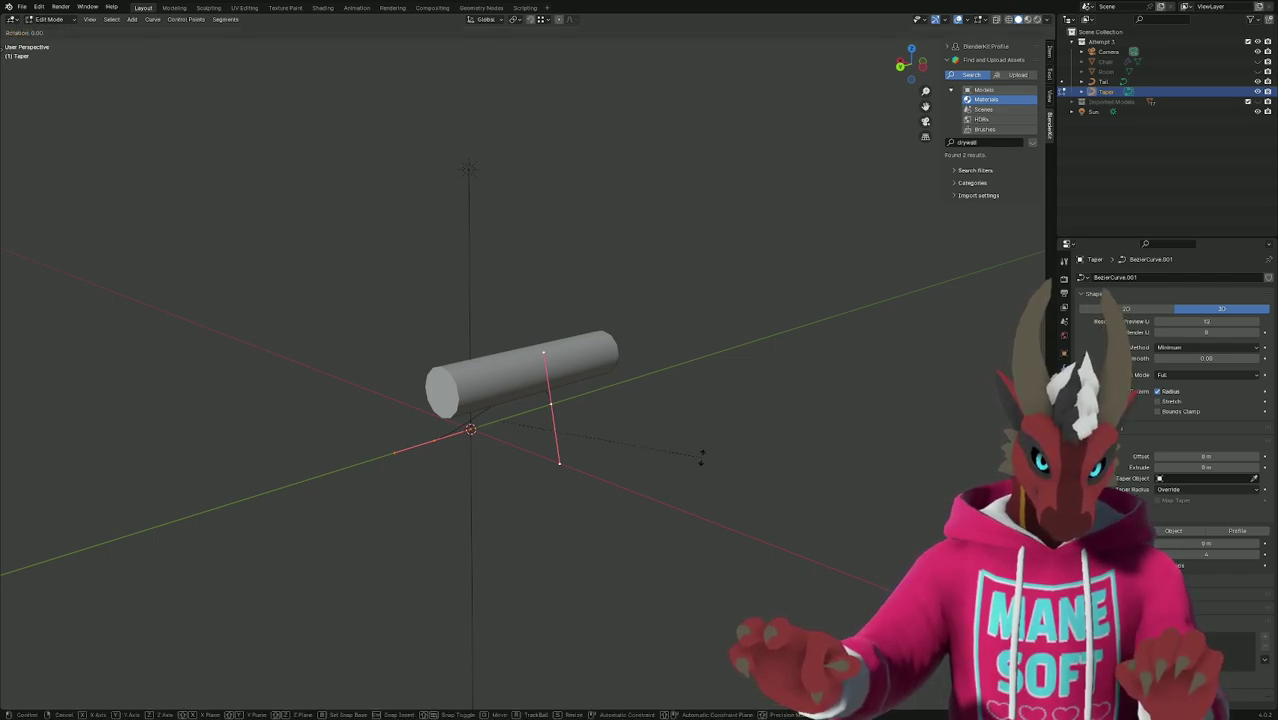
text(z)
text(90)
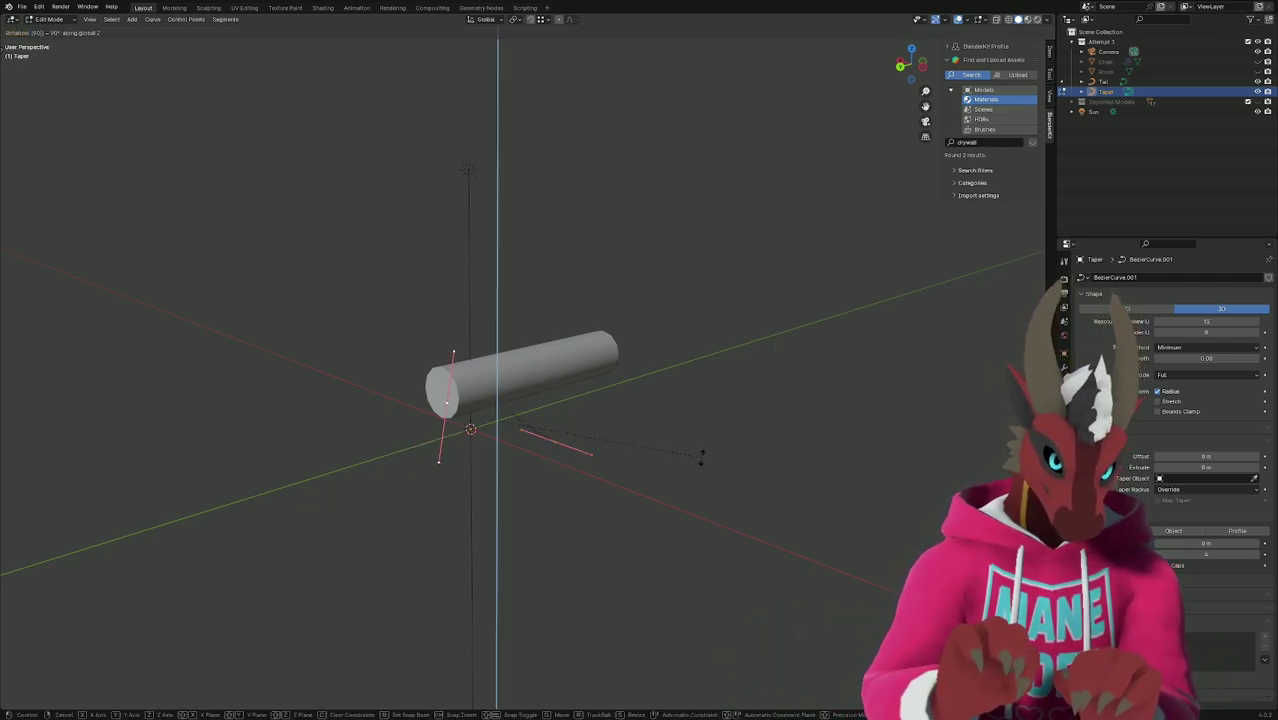
key(Return)
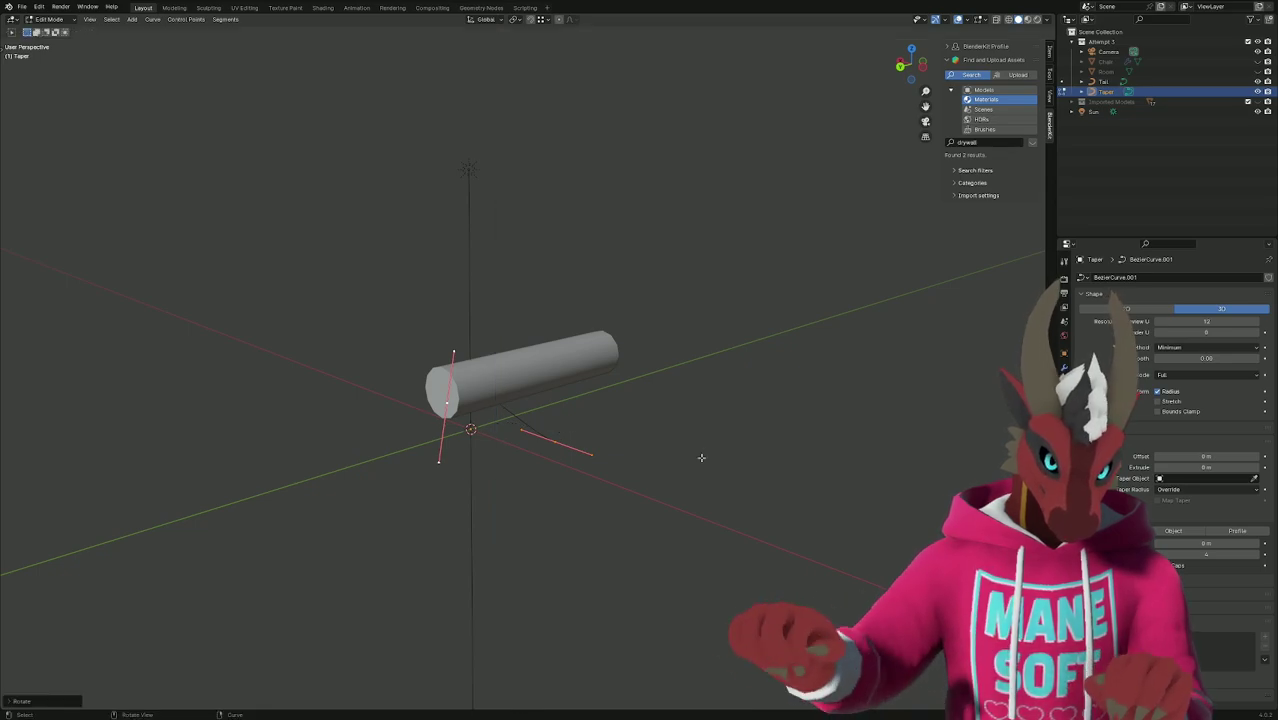
key(g)
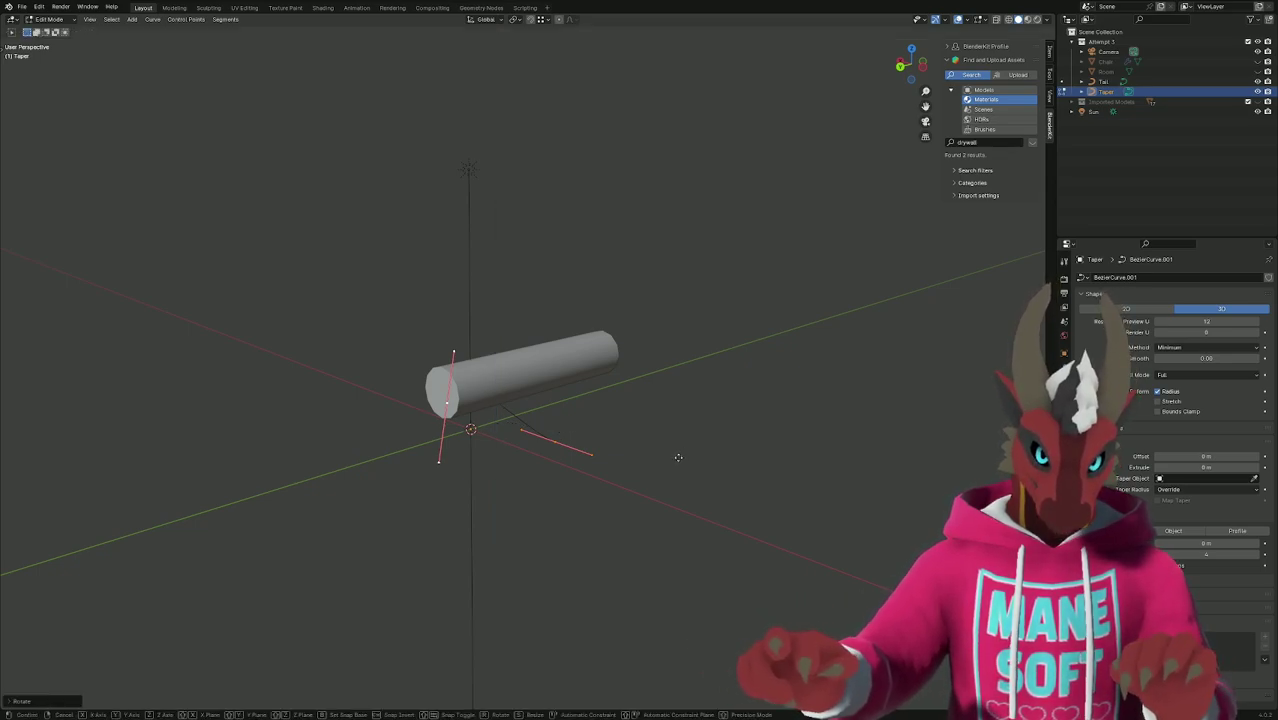
key(x)
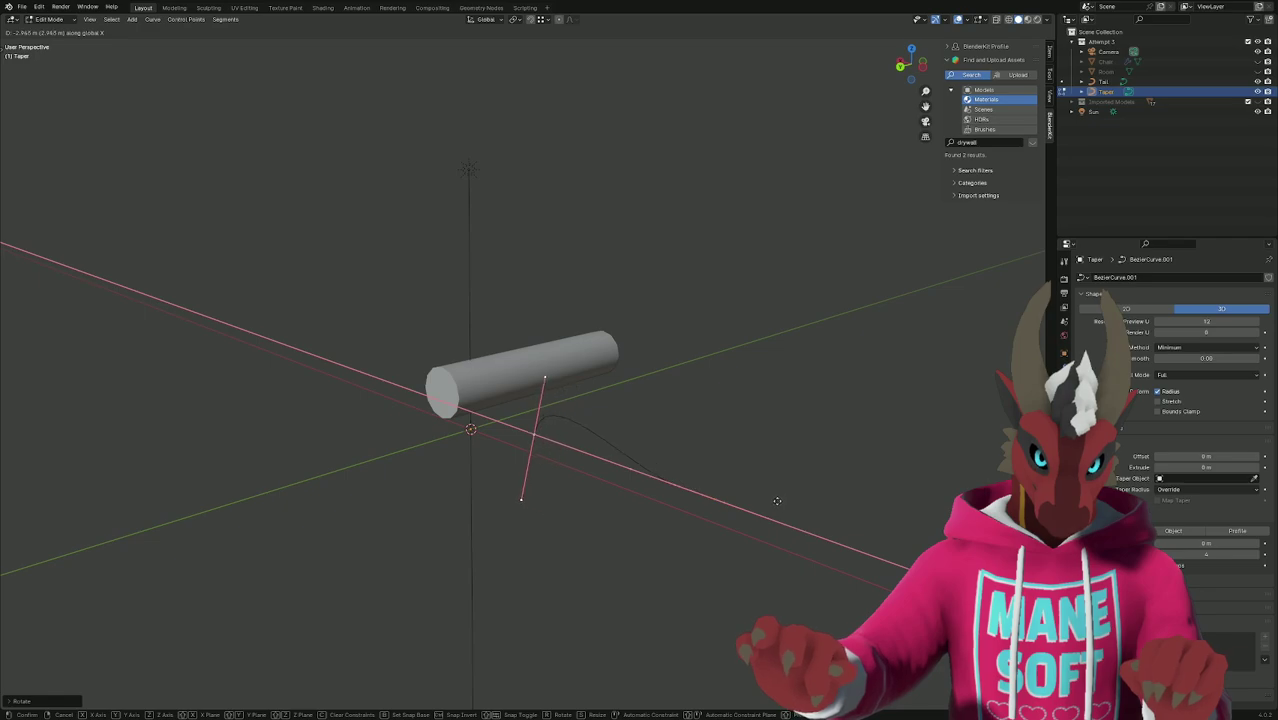
click(776, 502)
Move Taper's outer end point farther out along X and rotate it about Y to tilt its handles upward at the outer side.
click(685, 479)
click(677, 486)
key(g)
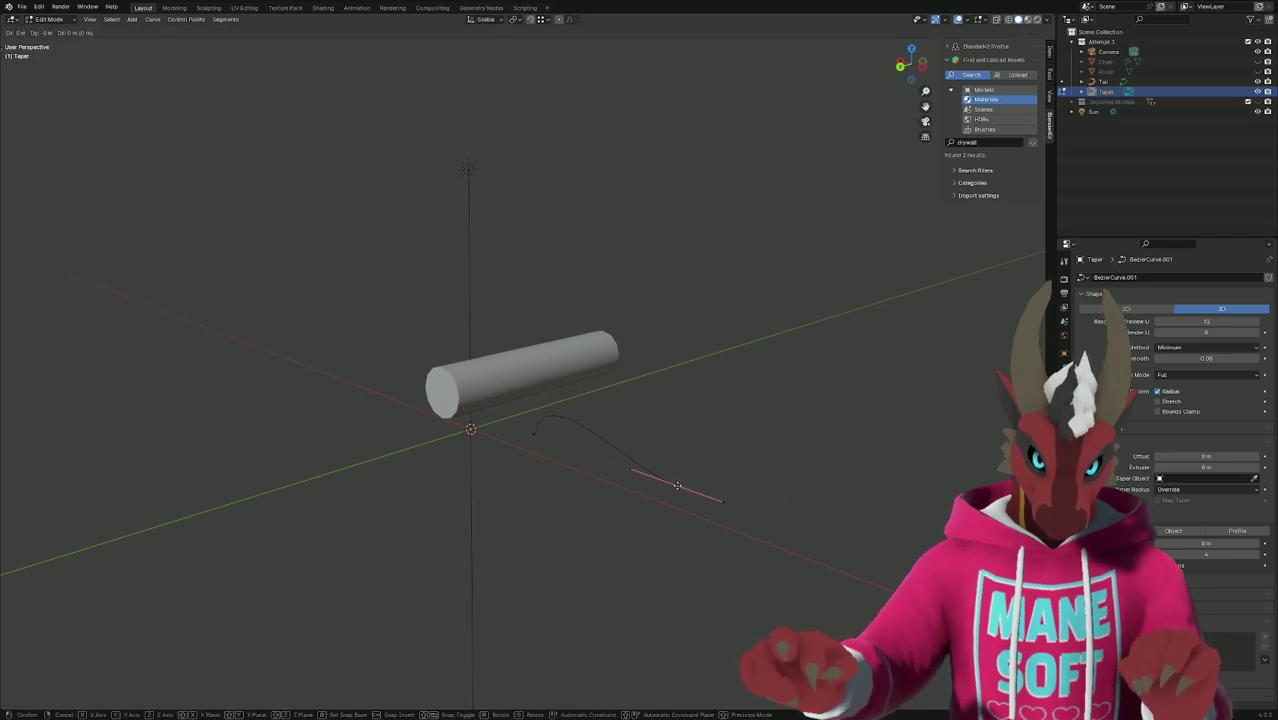
key(x)
click(710, 499)
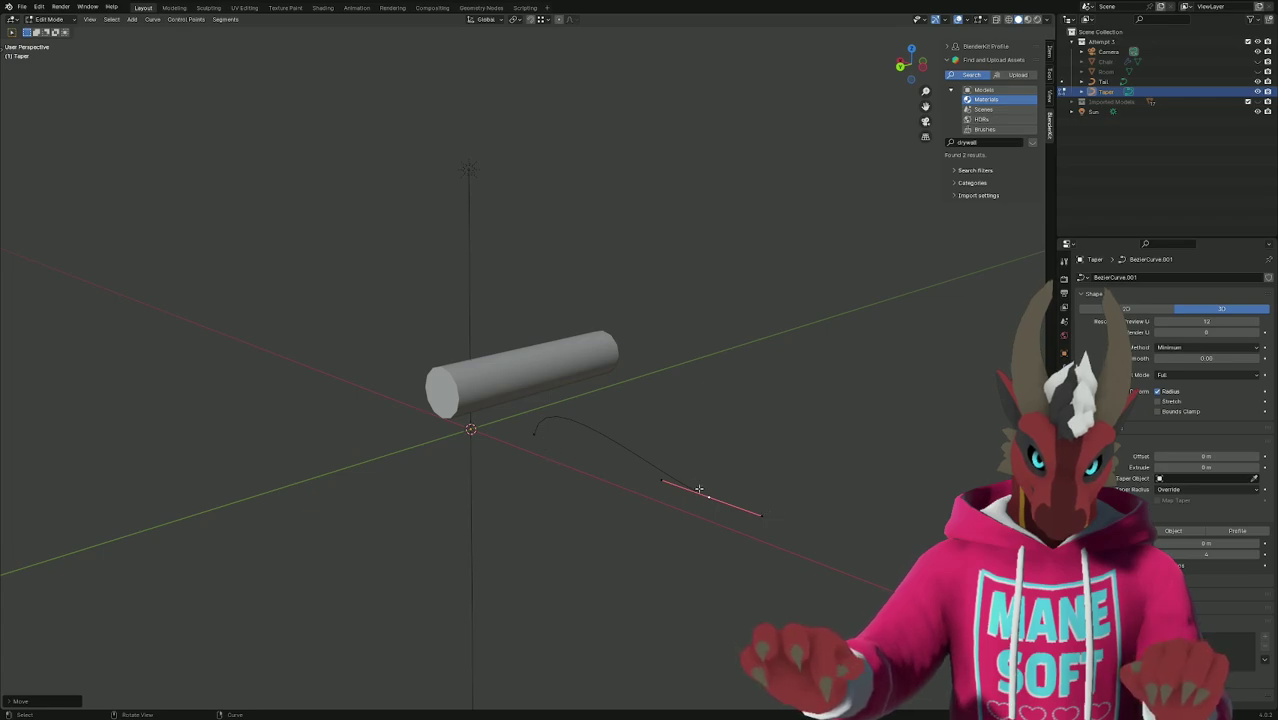
key(r)
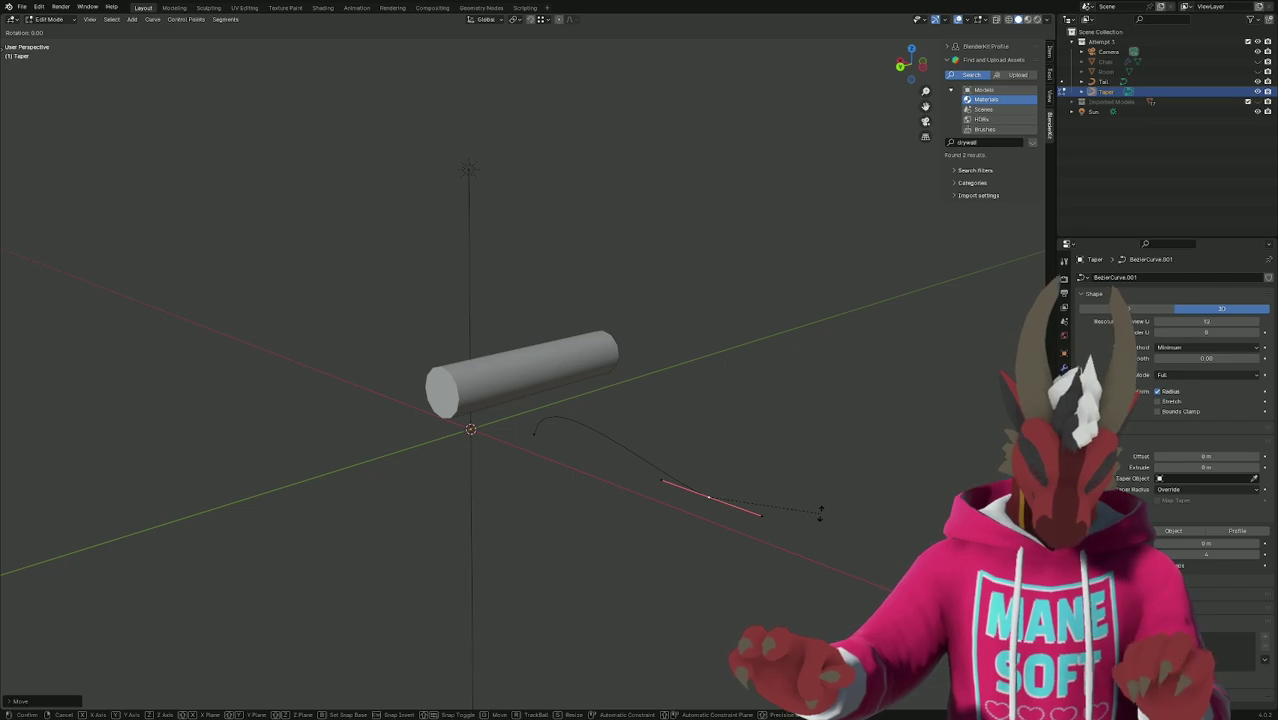
key(y)
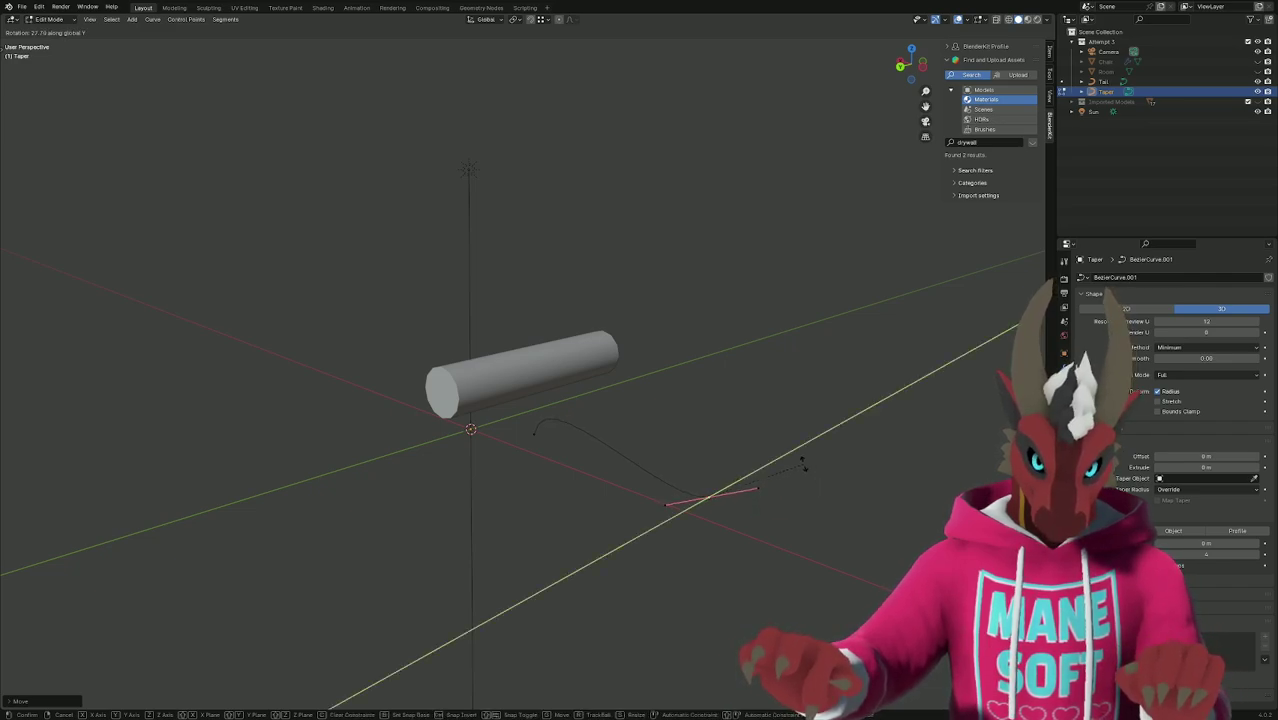
click(802, 463)
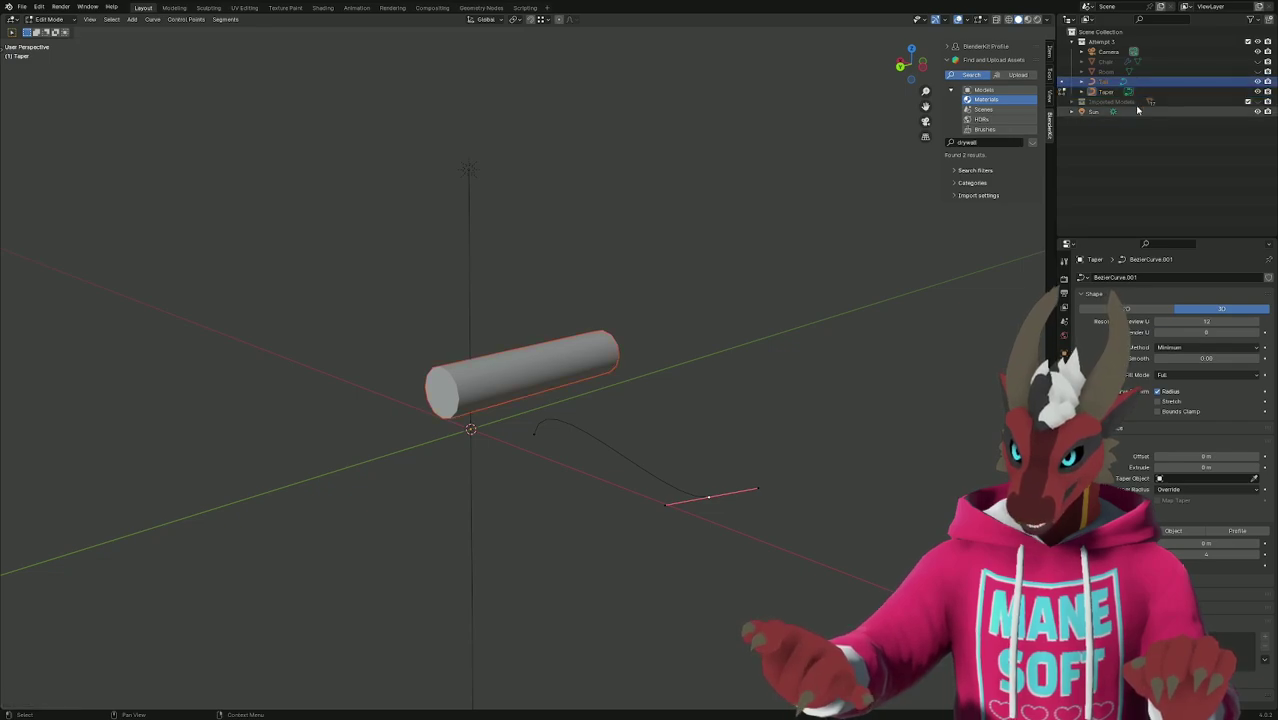
Leave Edit Mode and try to pick the Taper curve as the Taper Object with the eyedropper.
key(Tab)
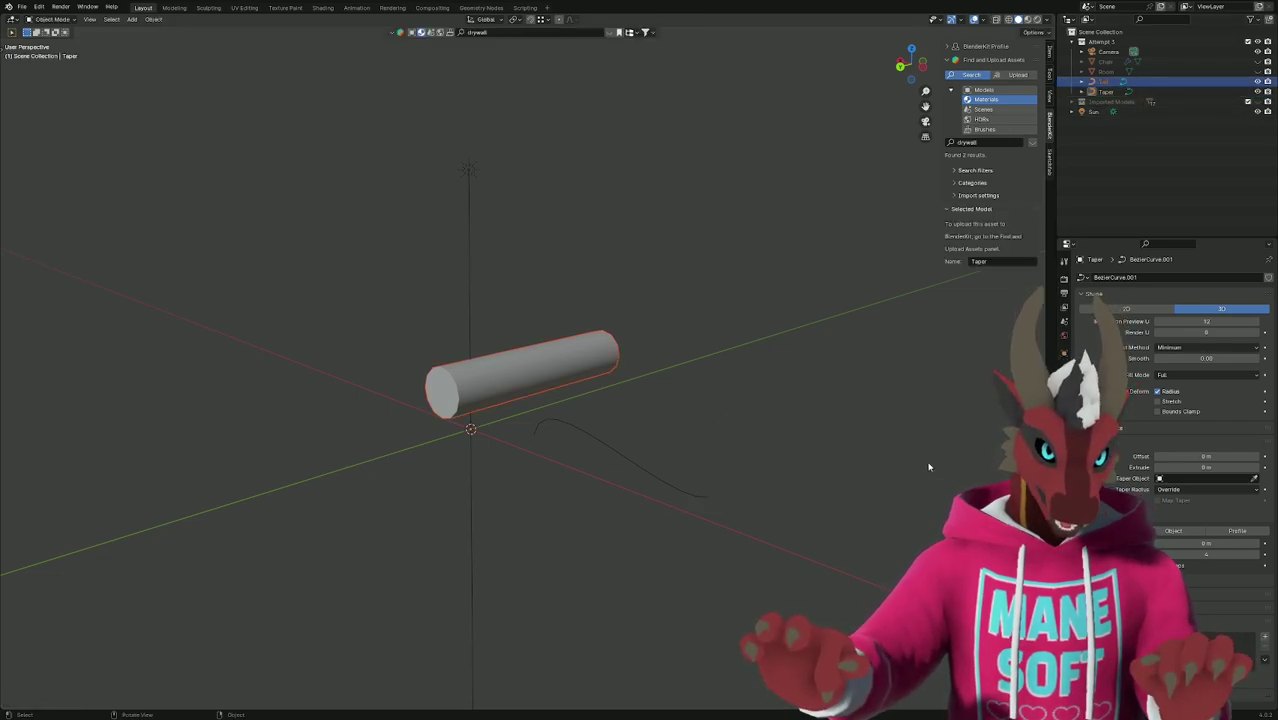
click(1254, 478)
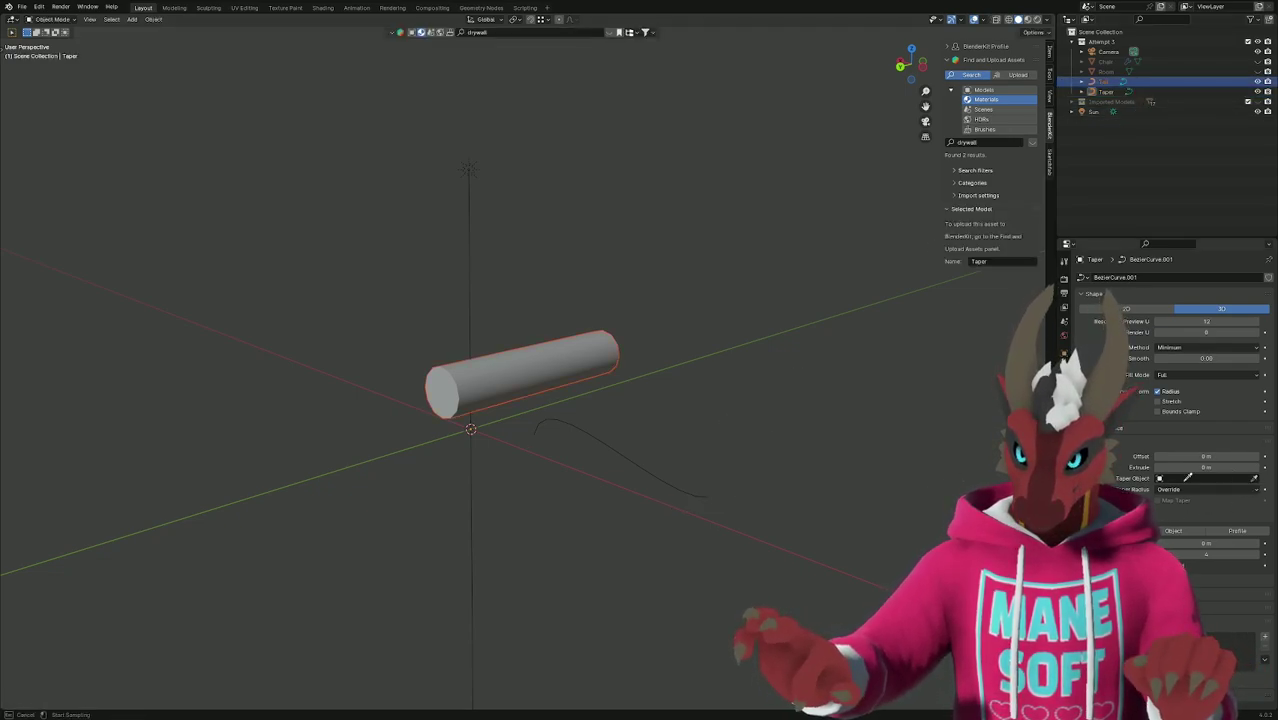
click(588, 432)
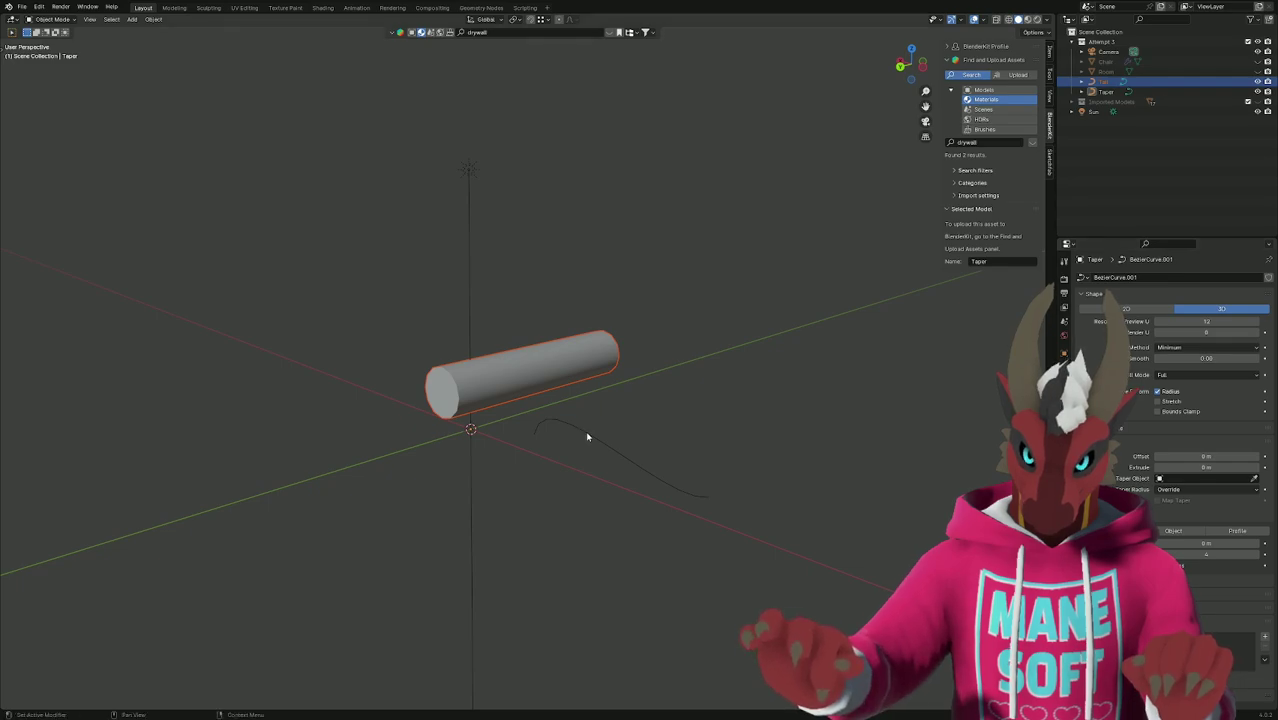
click(1255, 479)
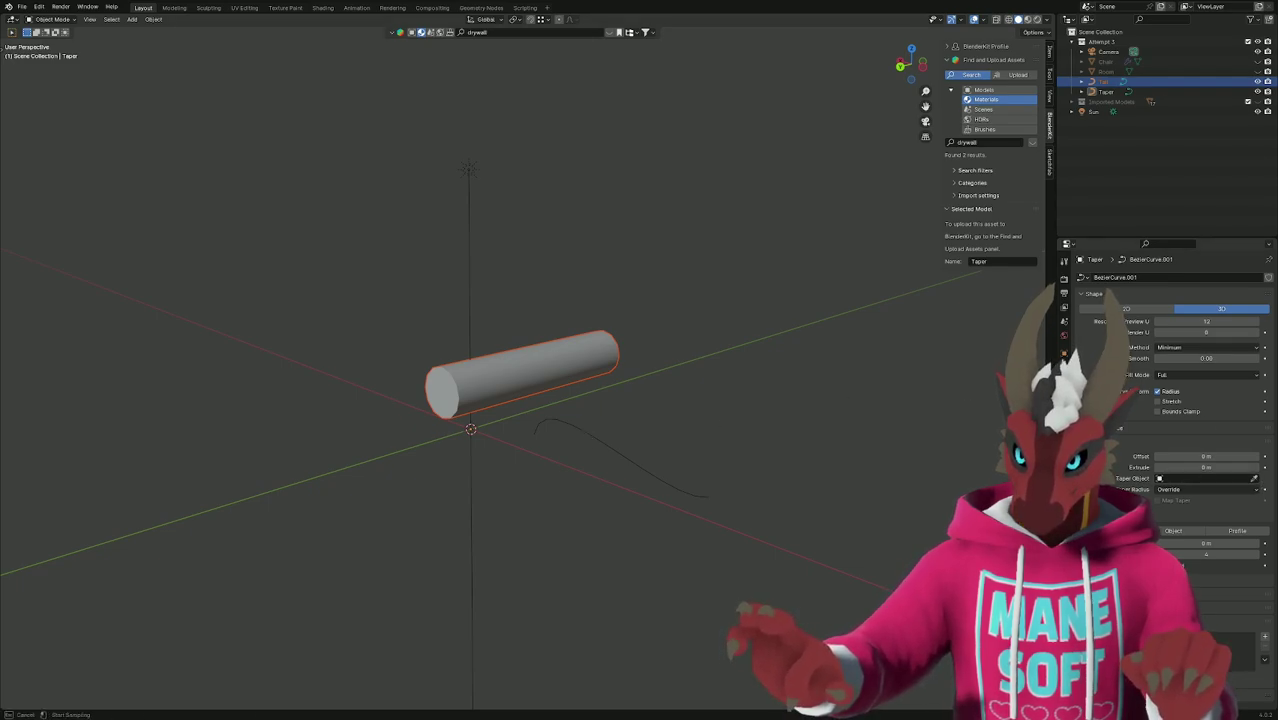
click(1106, 90)
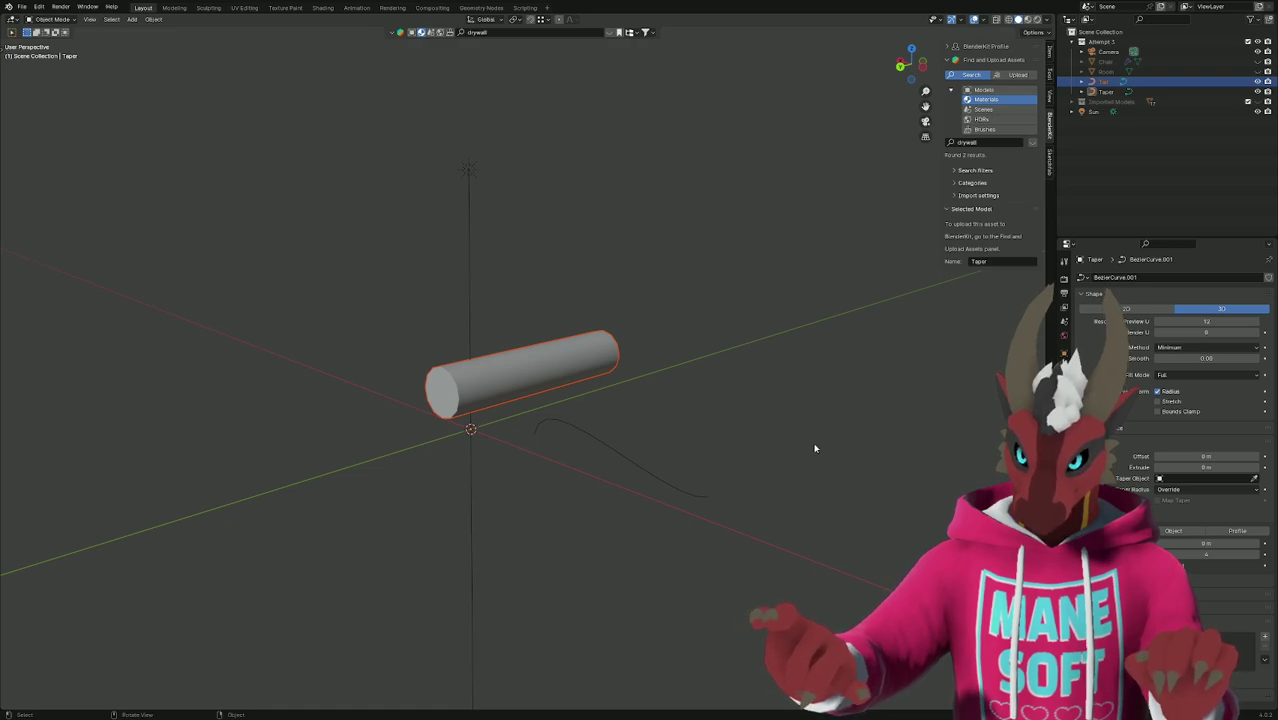
Select the Tail tube to check its Taper Object setting, undo the last change and save the file.
click(636, 458)
middle_drag(538, 406, 600, 395)
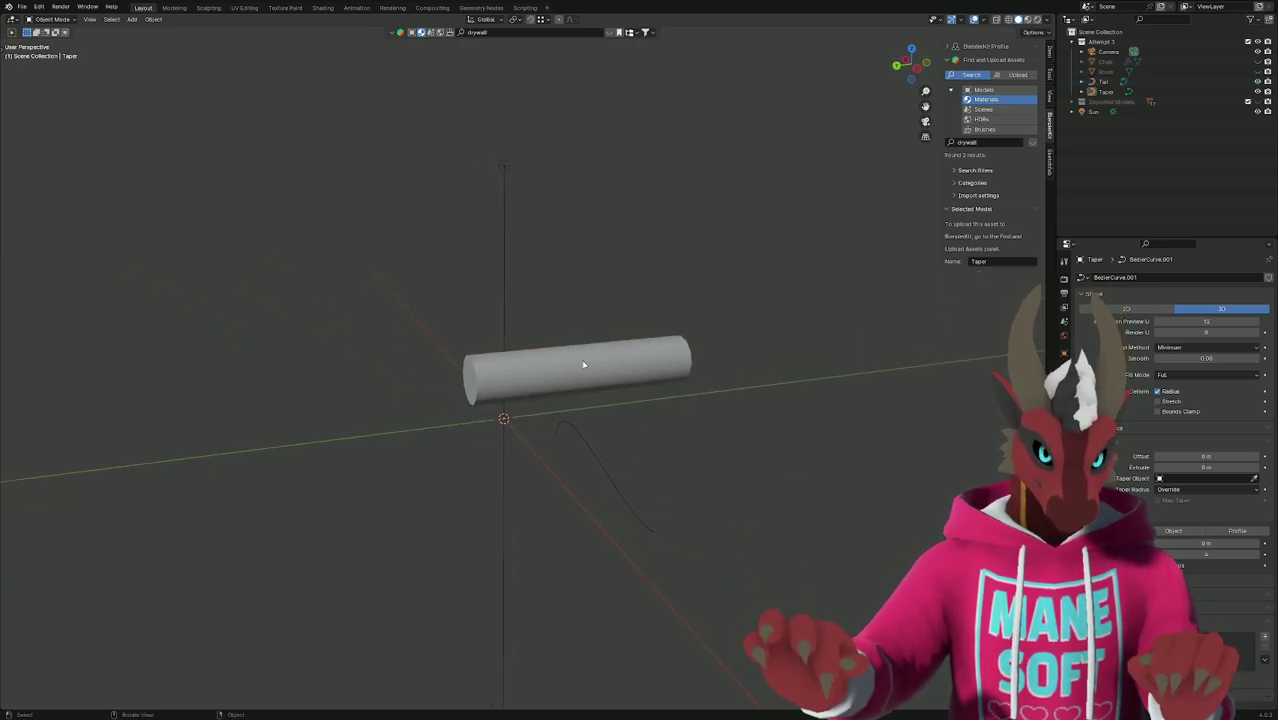
click(600, 395)
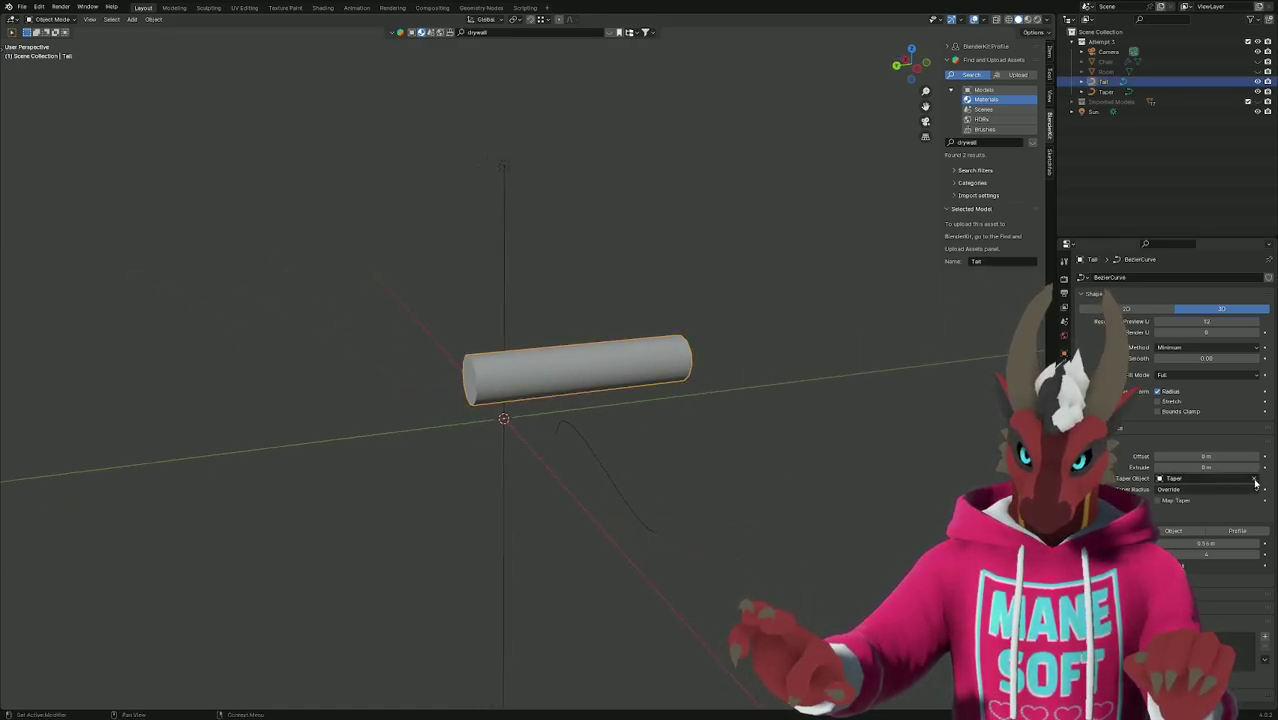
key(ctrl+z)
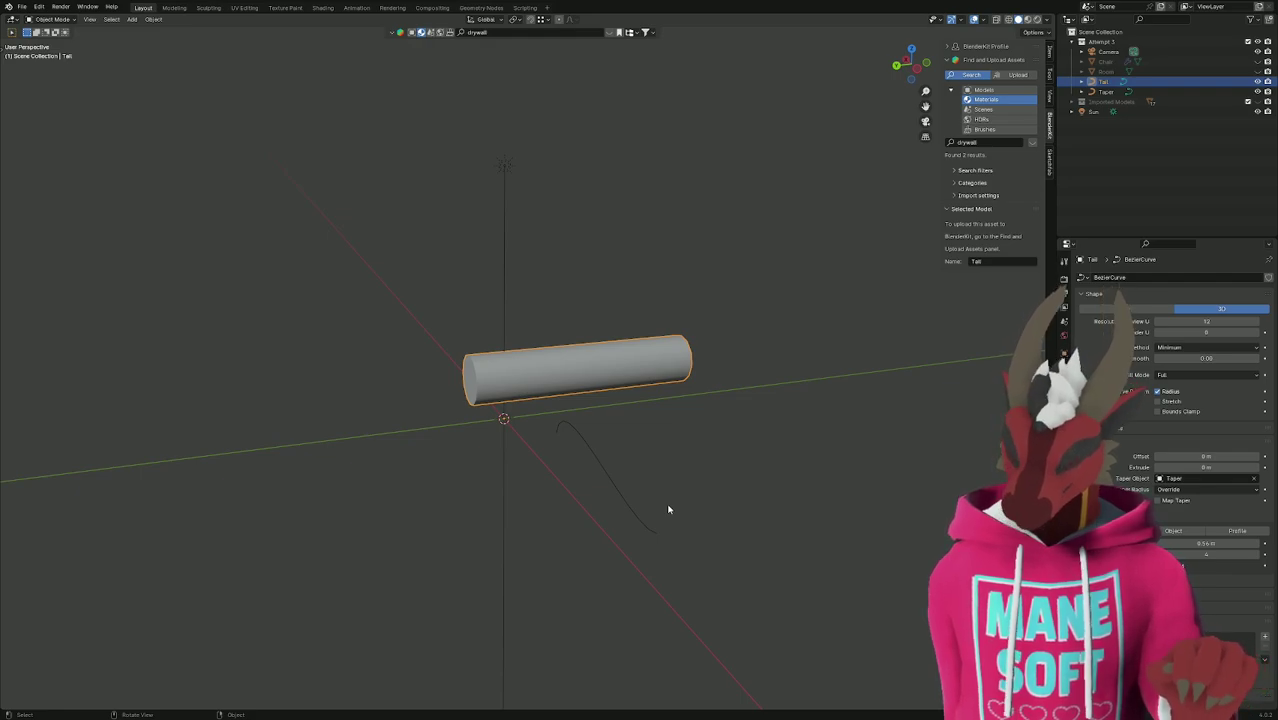
key(ctrl+s)
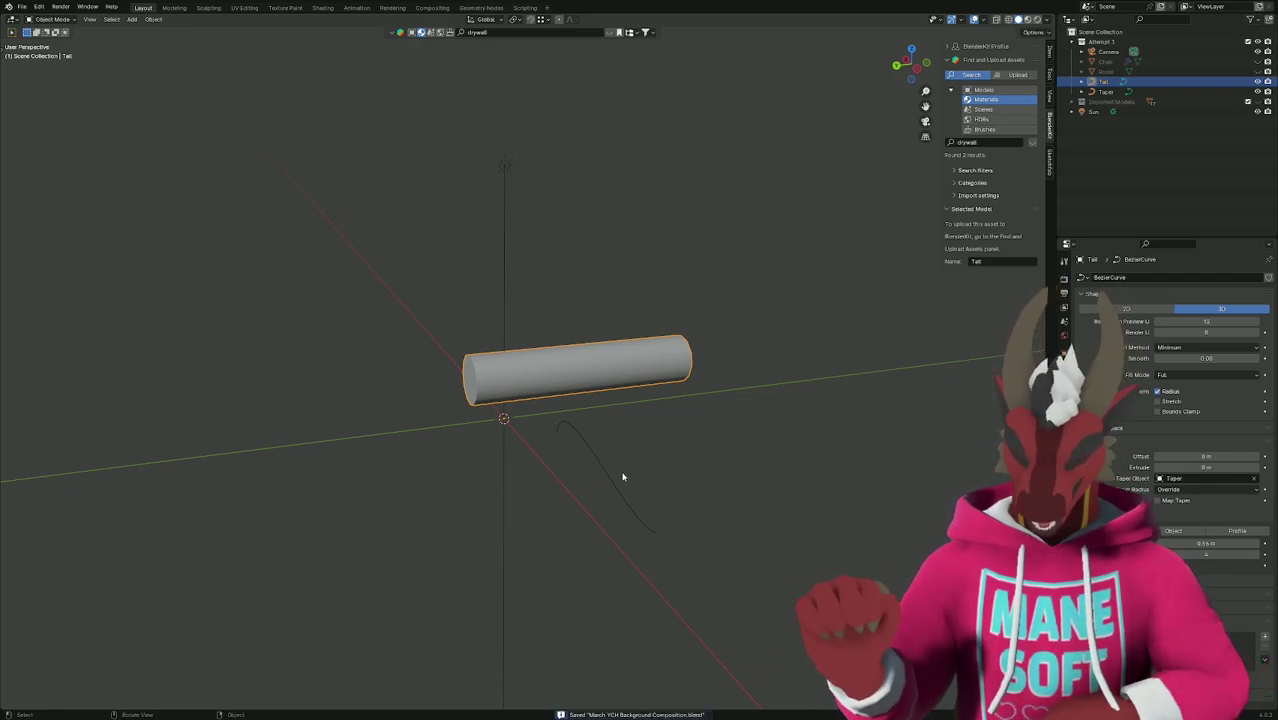
Select the Taper curve, play more of the "Blender tutorial - Taper object" video in Chrome, and return to Blender.
click(600, 470)
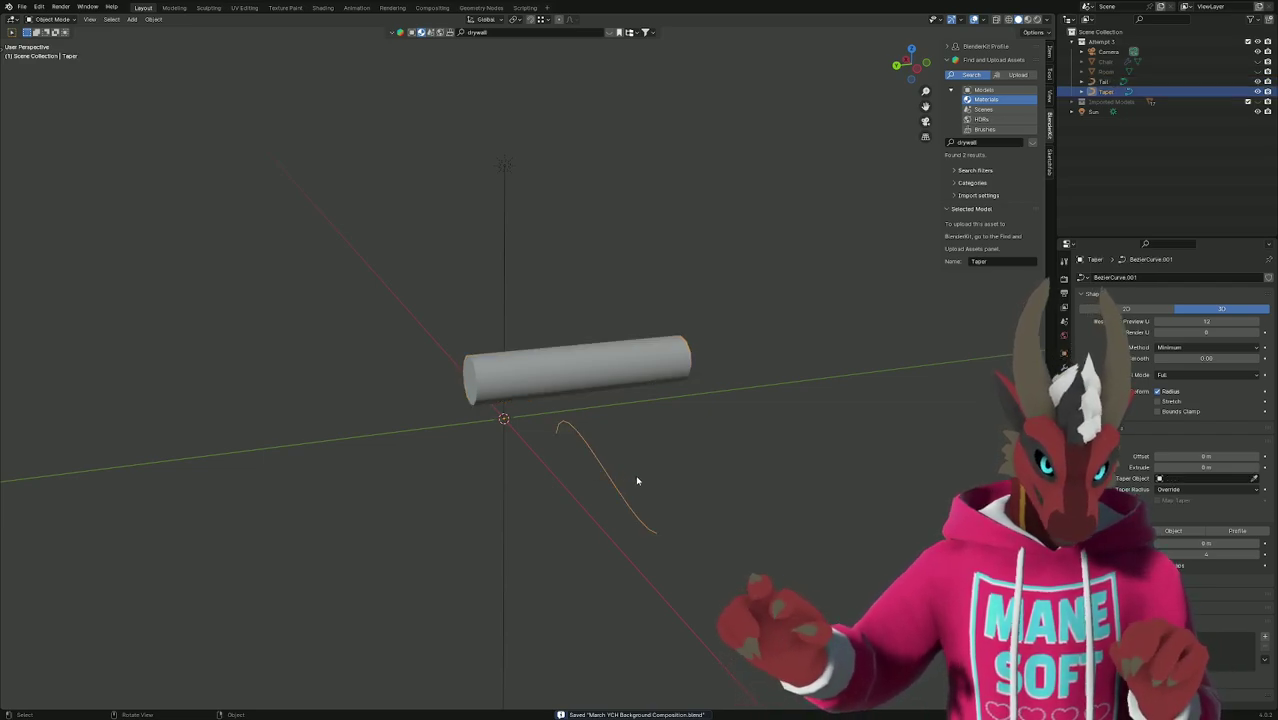
middle_drag(633, 480, 719, 459)
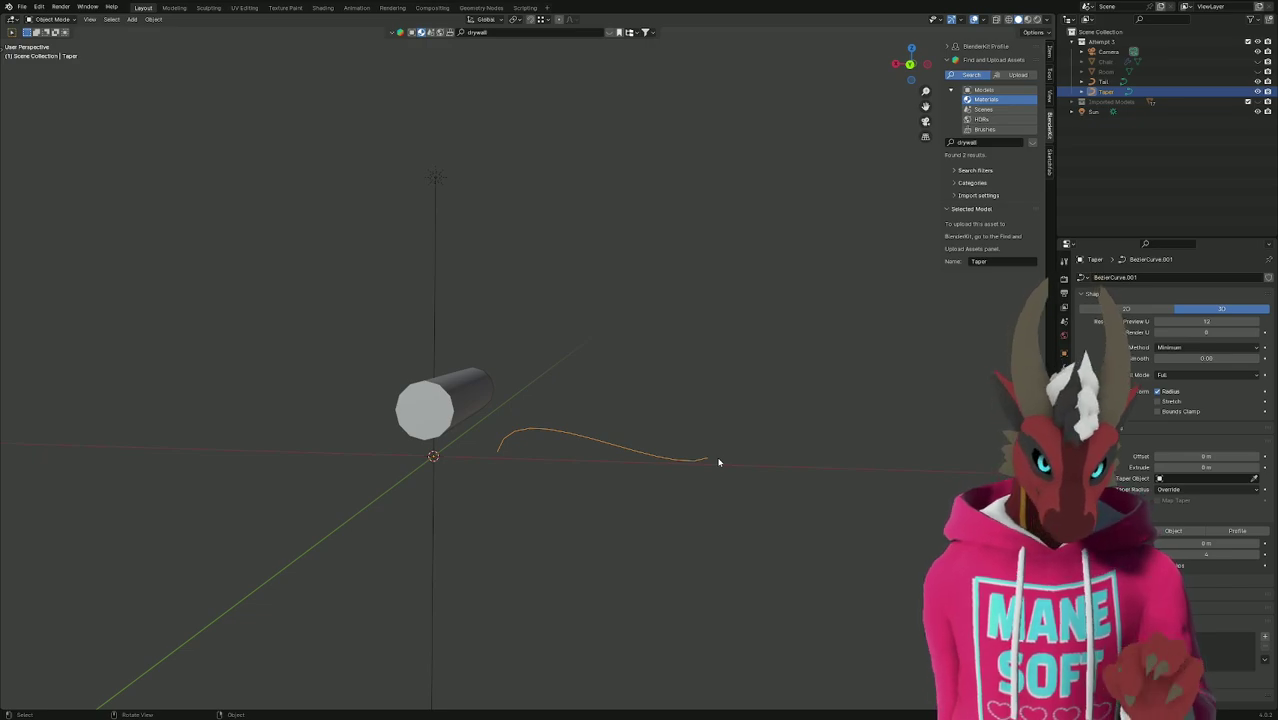
key(alt+Tab)
key(space)
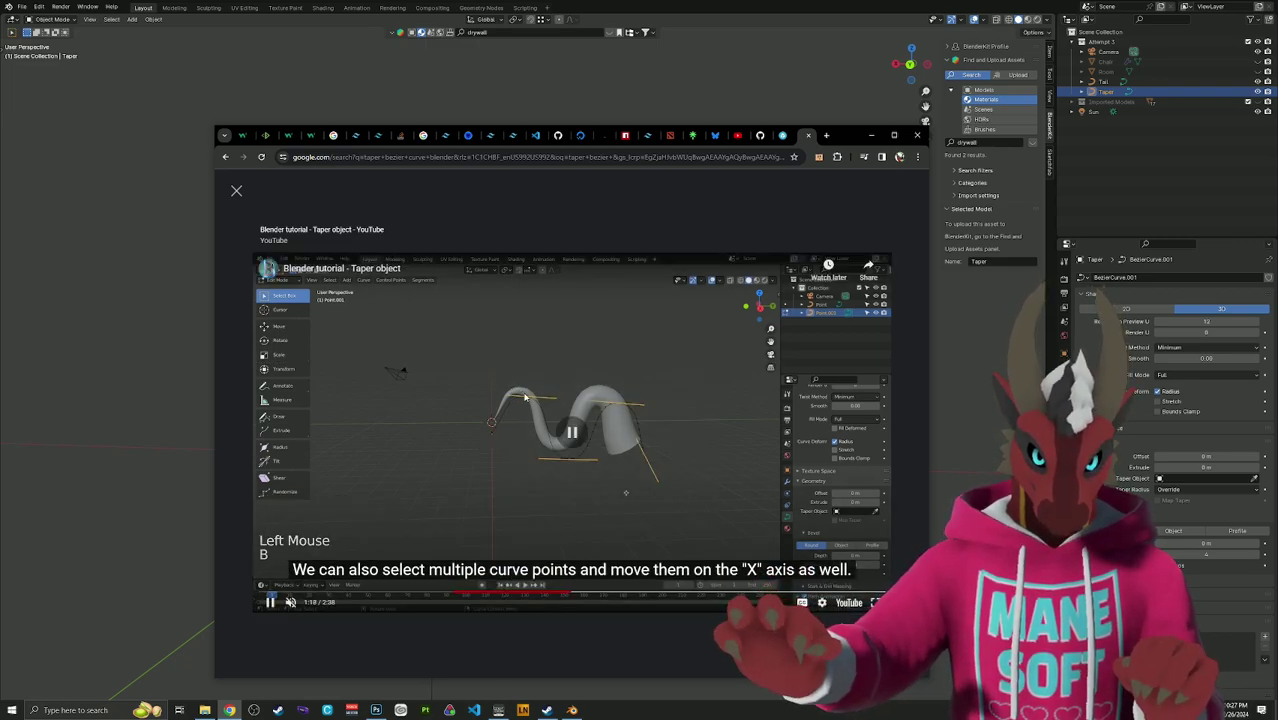
key(alt+Tab)
Open the Taper curve for editing, select both end points and subdivide the segment between them.
middle_drag(628, 440, 620, 445)
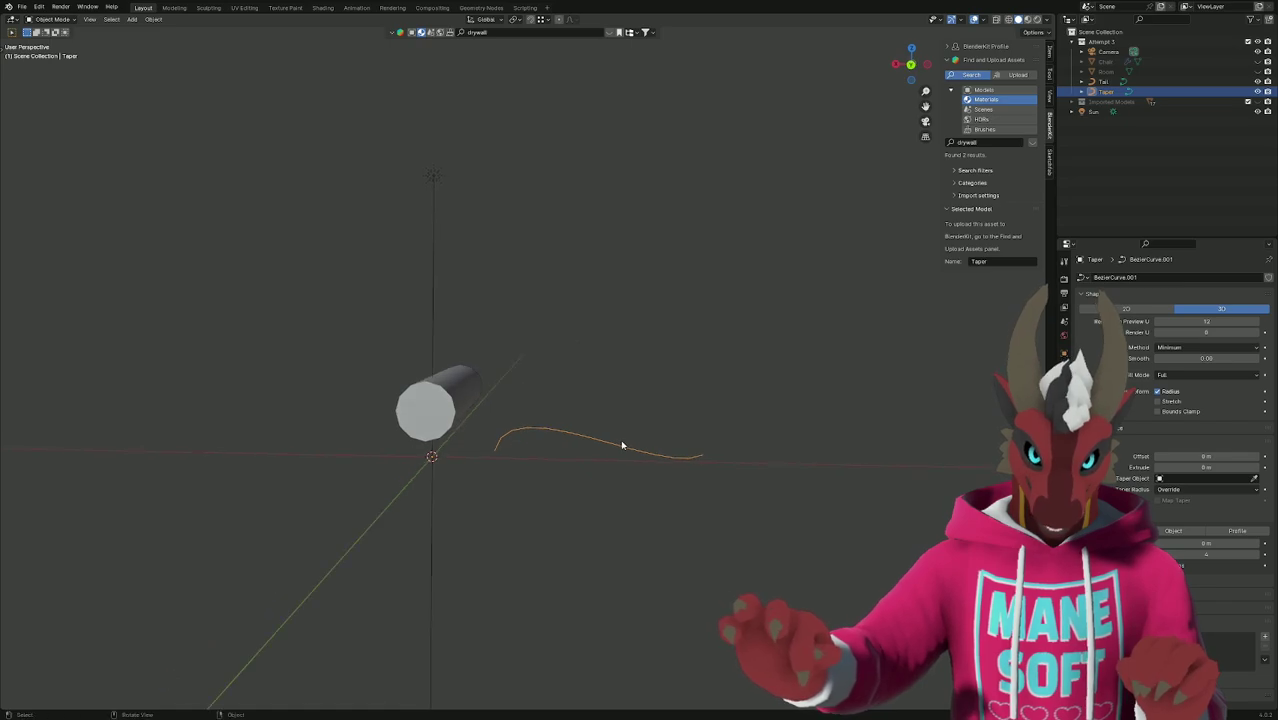
key(Tab)
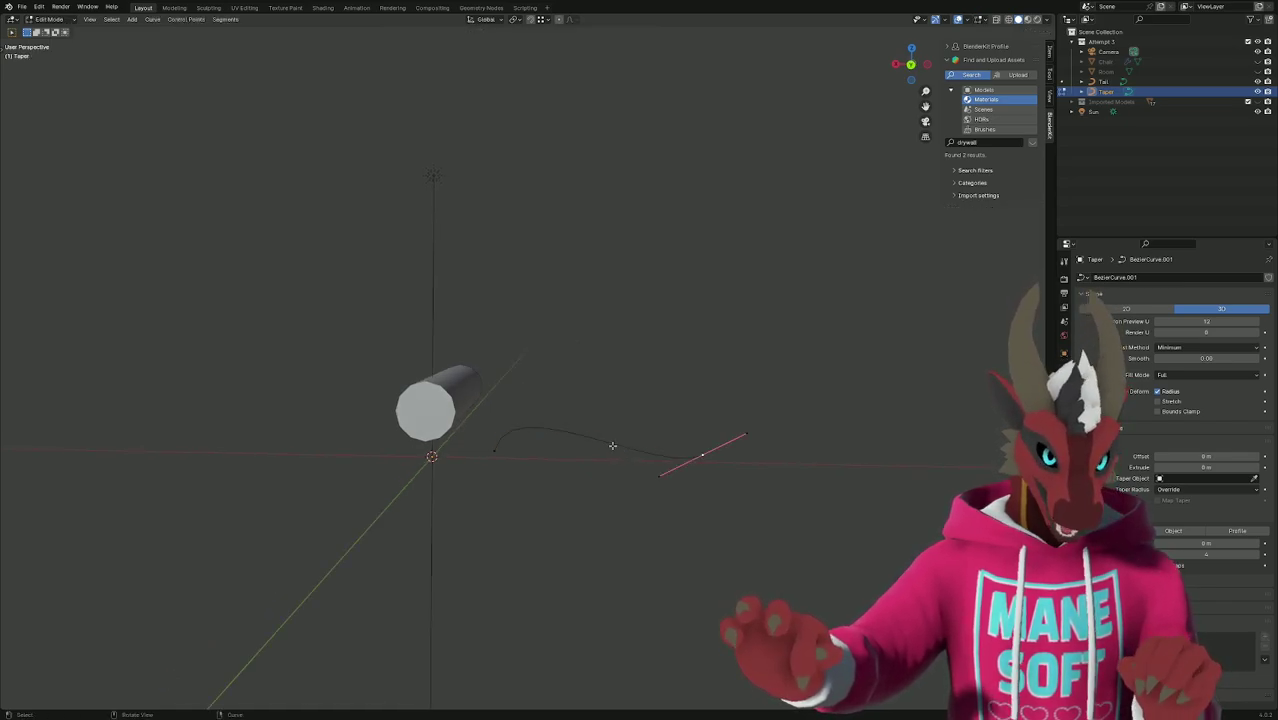
click(500, 448)
right_click(612, 432)
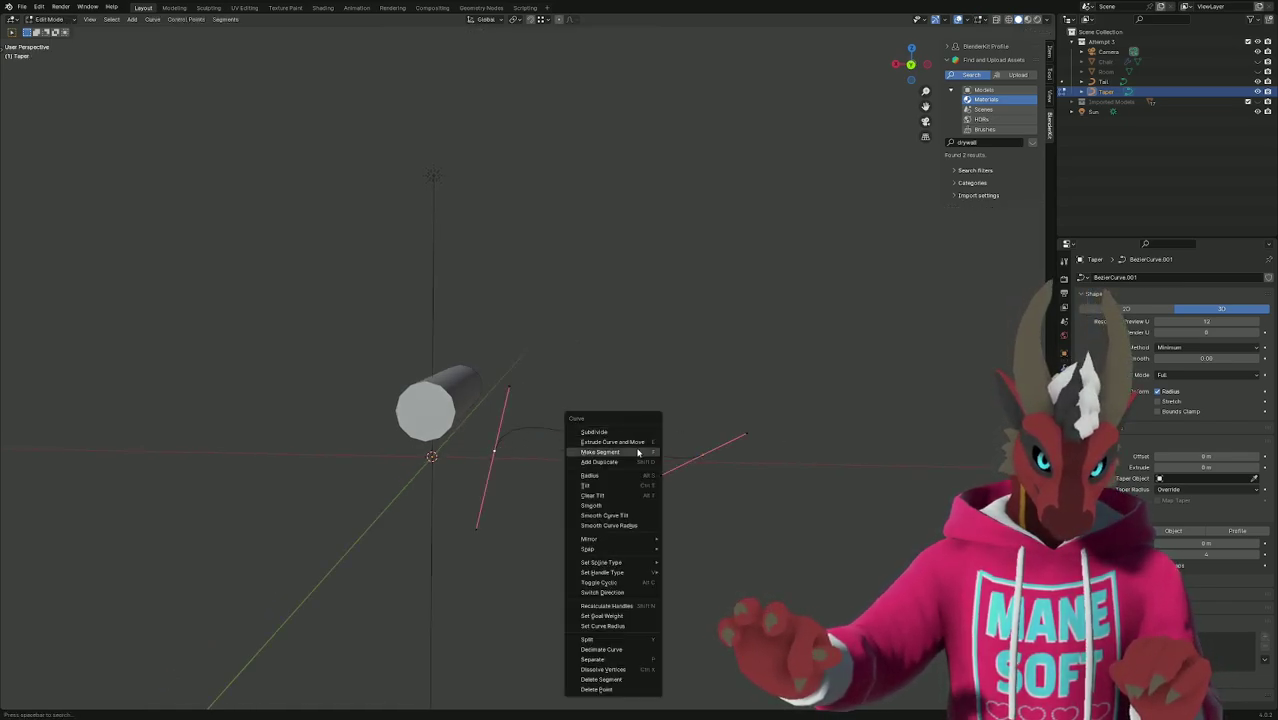
click(623, 431)
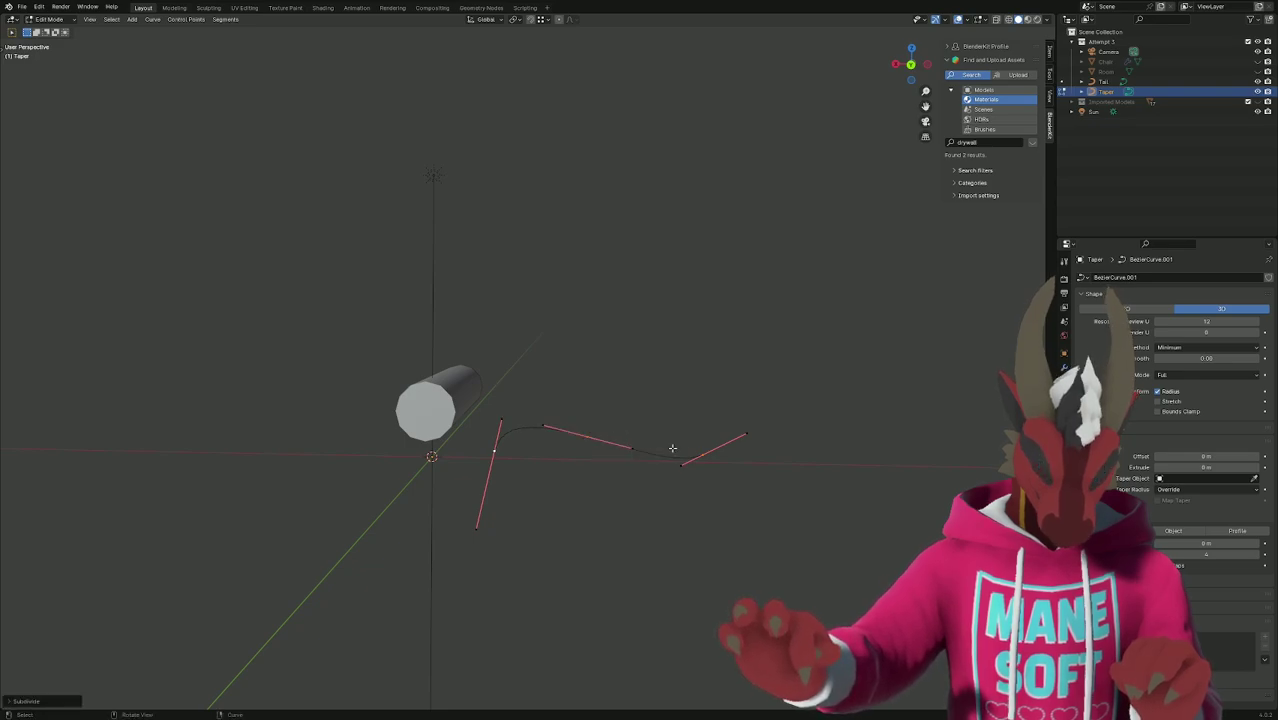
Move Taper's outer end point farther outward along X to lengthen the curve.
click(703, 457)
key(g)
key(x)
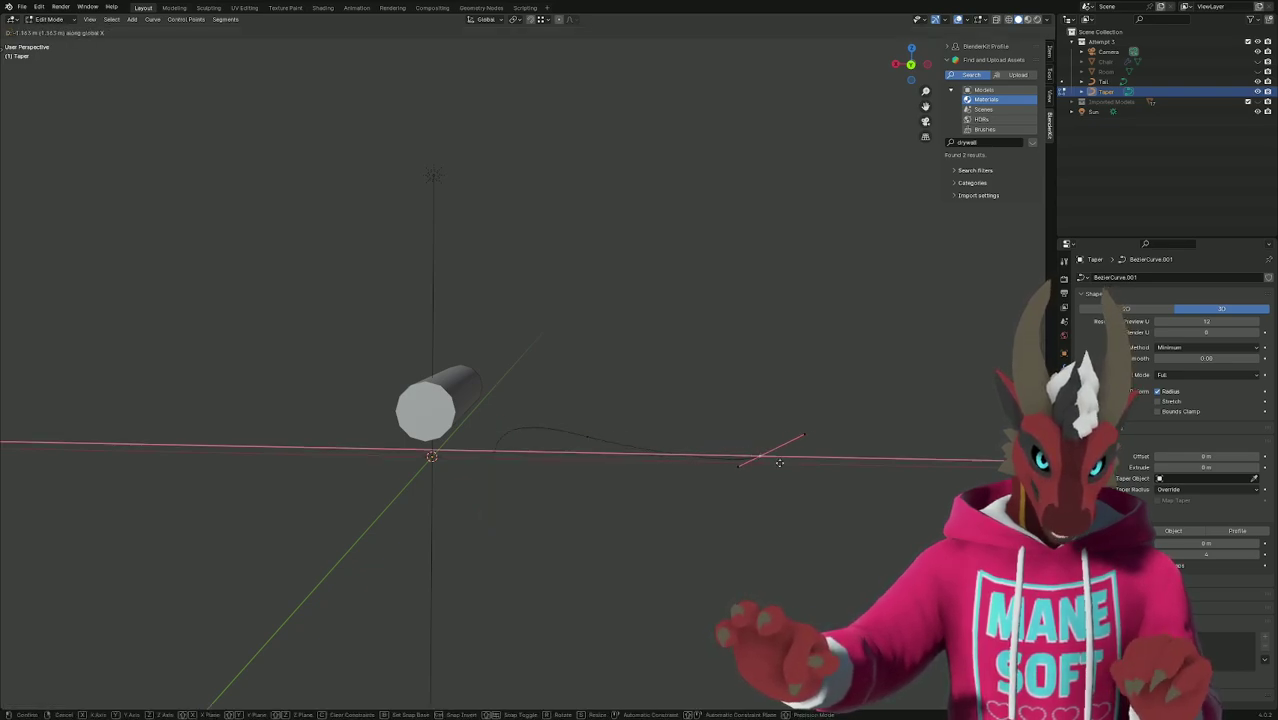
click(795, 457)
Raise the new middle point of Taper along Z to form an arch, then deselect the points.
click(587, 438)
key(g)
key(z)
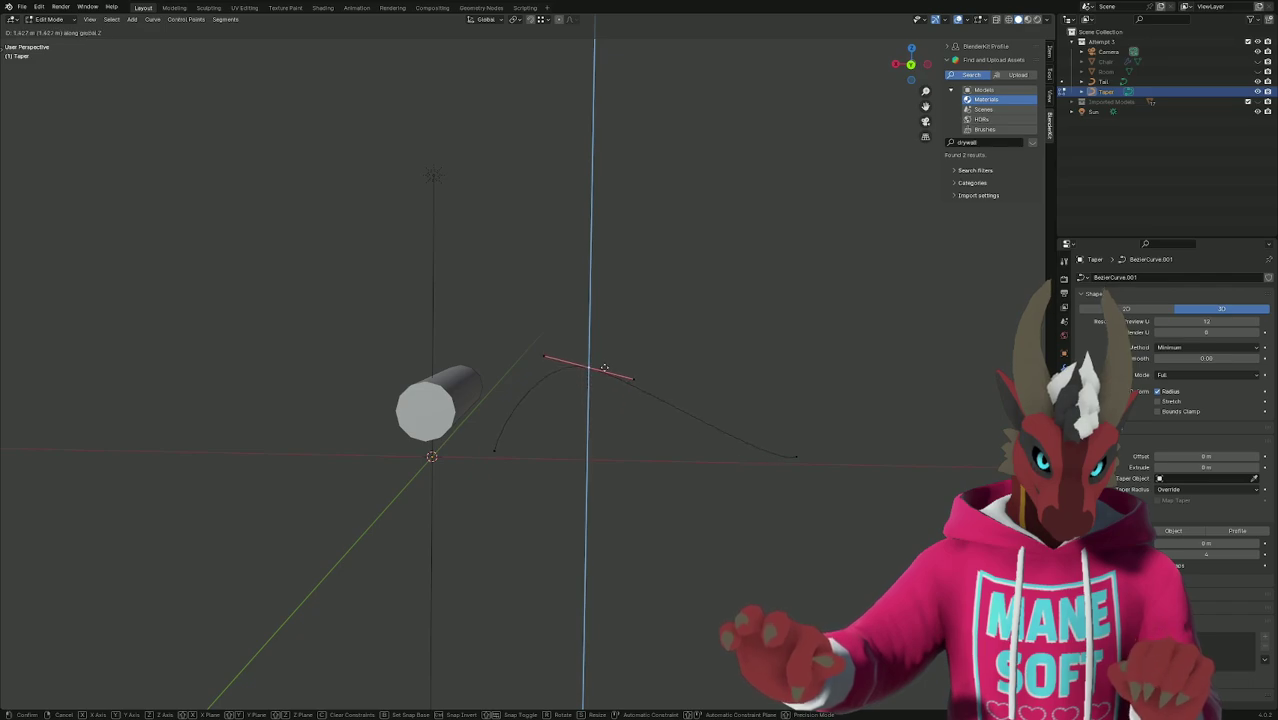
click(635, 485)
click(633, 482)
Assign the Tail tube as the Taper curve's Taper Object, then clear that assignment.
middle_drag(630, 479, 494, 466)
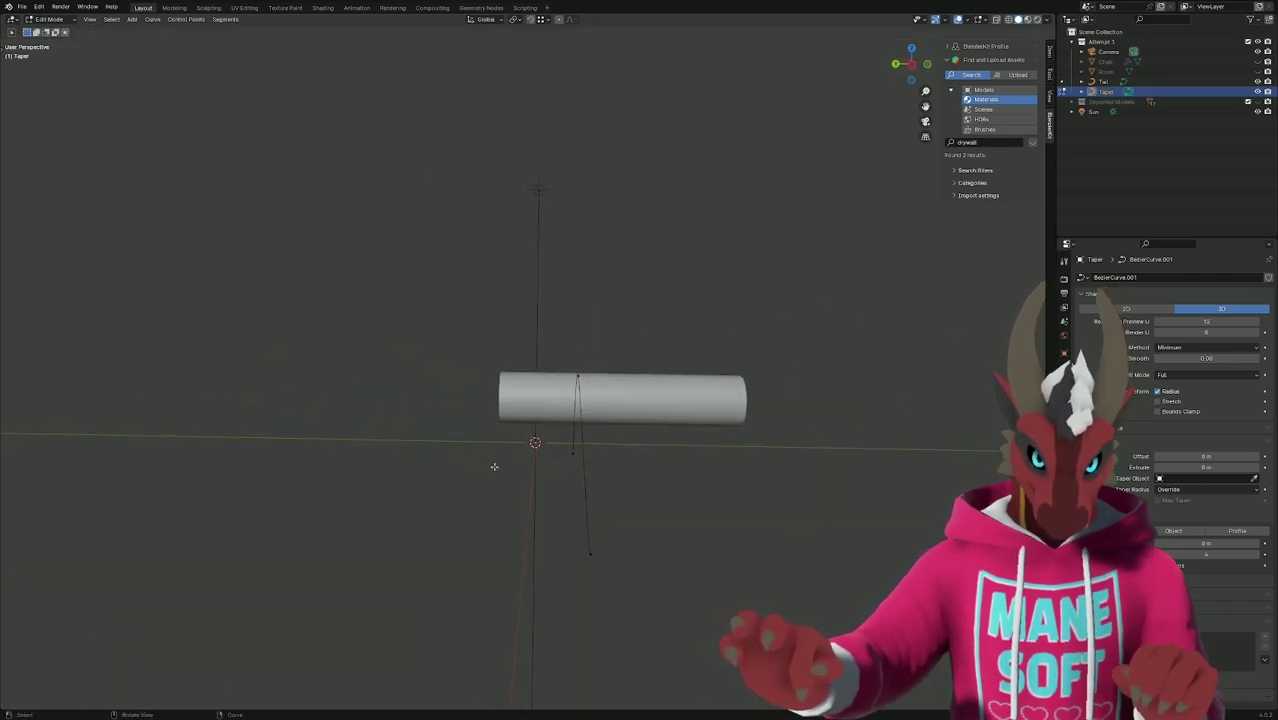
click(1256, 480)
click(650, 392)
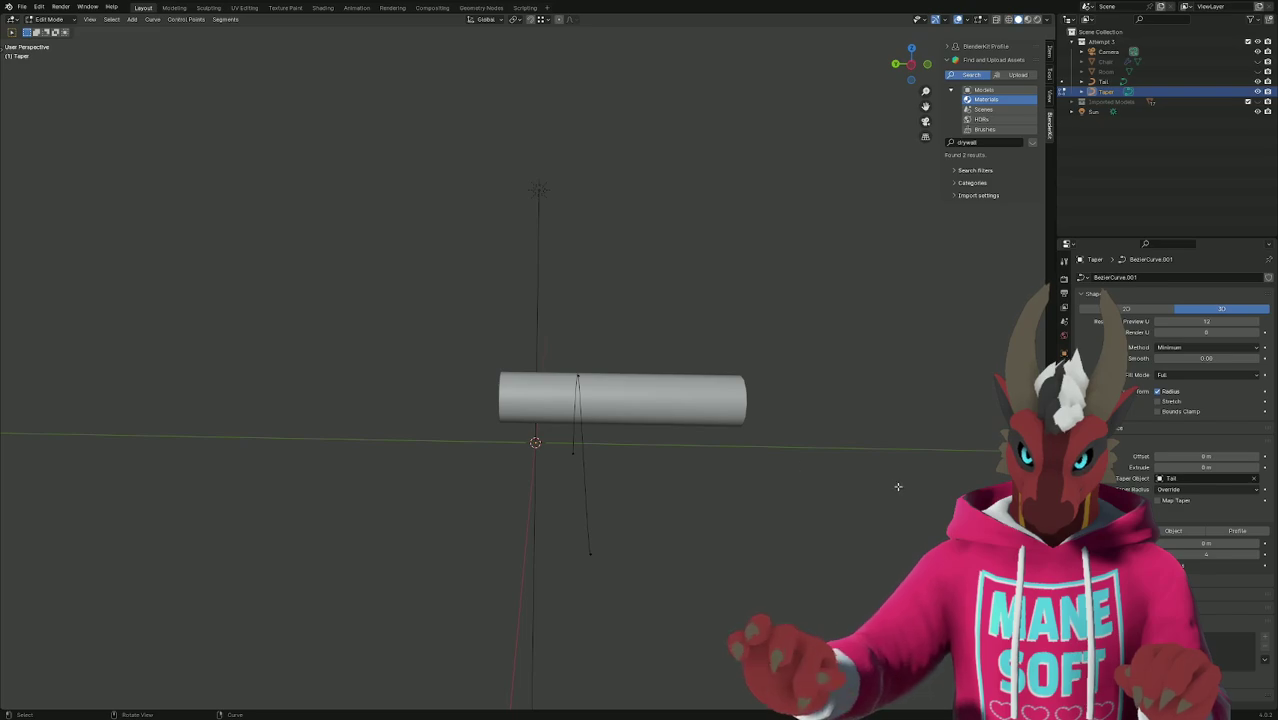
click(1256, 480)
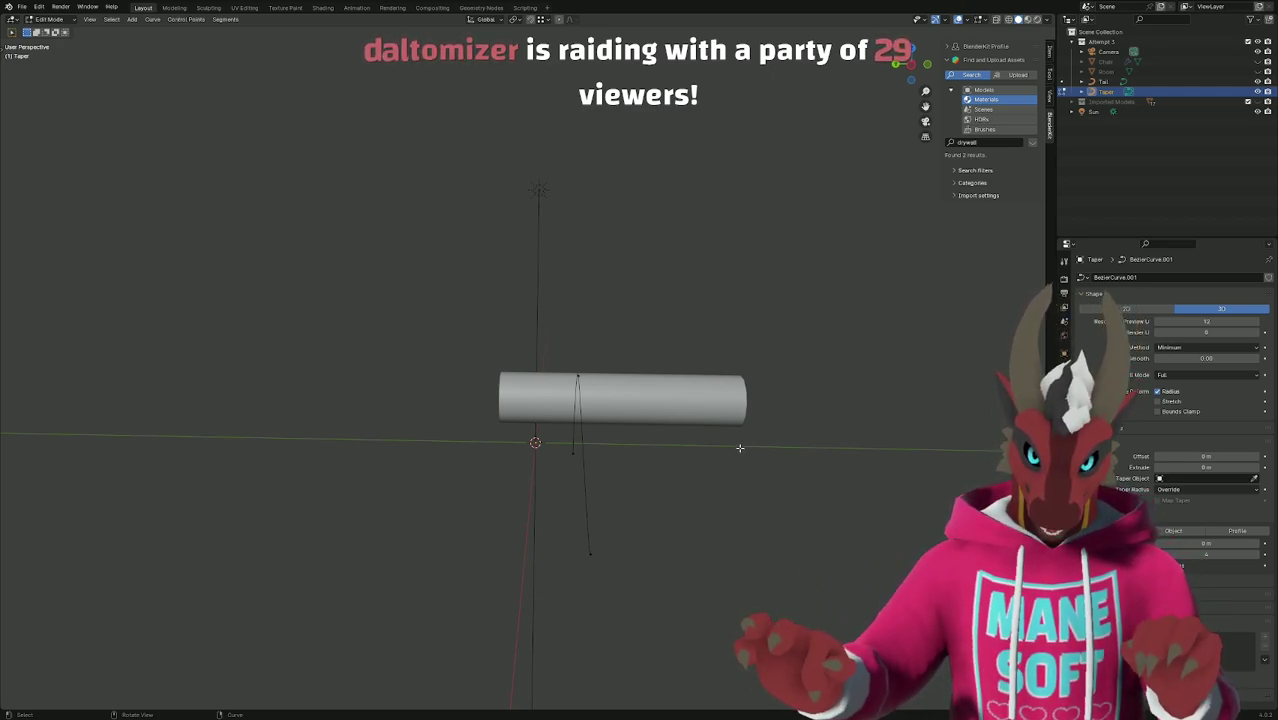
Inspect the arched Taper curve against the tube and leave its Edit Mode.
middle_drag(742, 448, 768, 465)
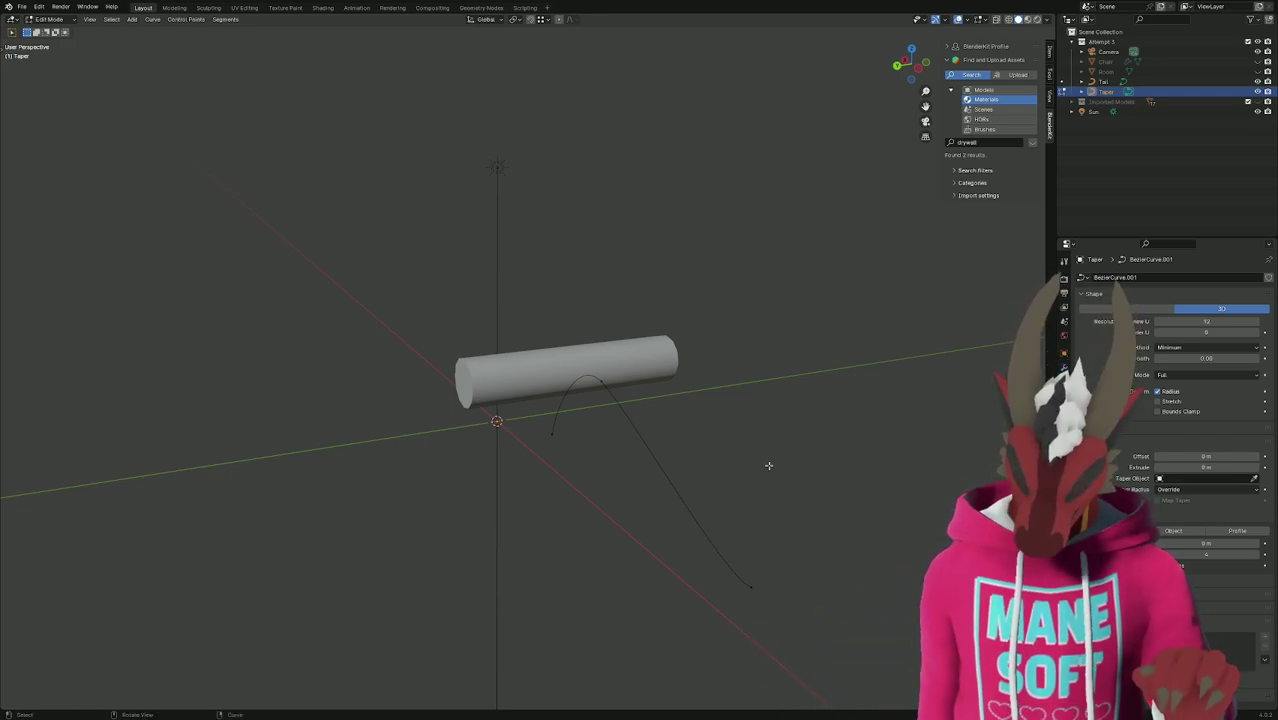
mouse_move(768, 465)
middle_down()
mouse_move(739, 459)
mouse_move(766, 457)
mouse_move(765, 485)
mouse_move(752, 483)
middle_up()
key(Tab)
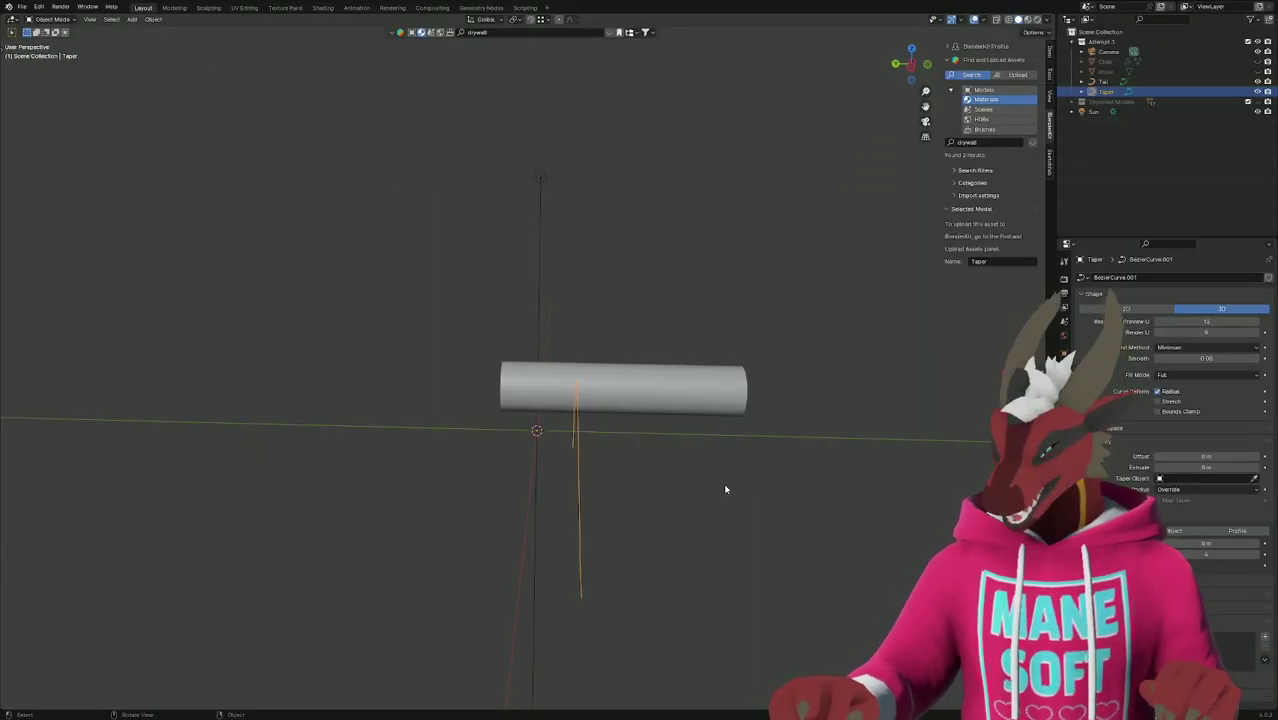
middle_drag(725, 487, 733, 491)
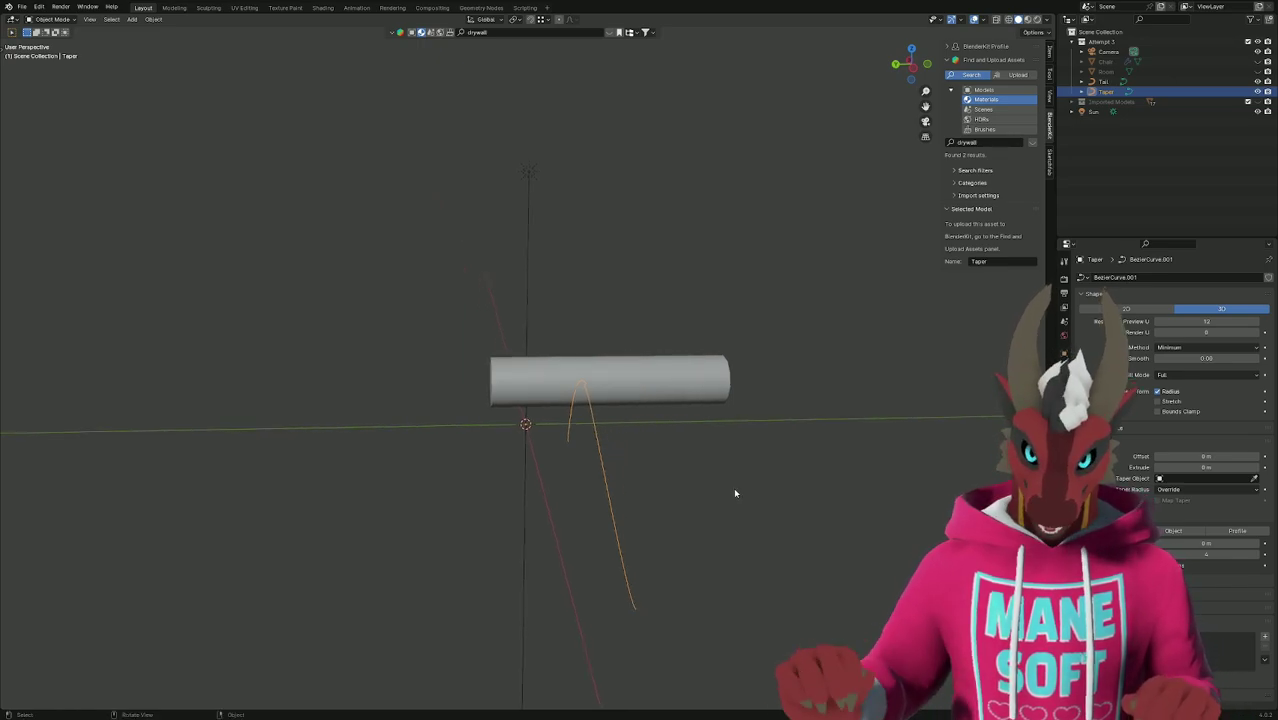
Switch to the browser and review the taper tutorial's section on duplicating the curve and beveling the first one.
key(alt+Tab)
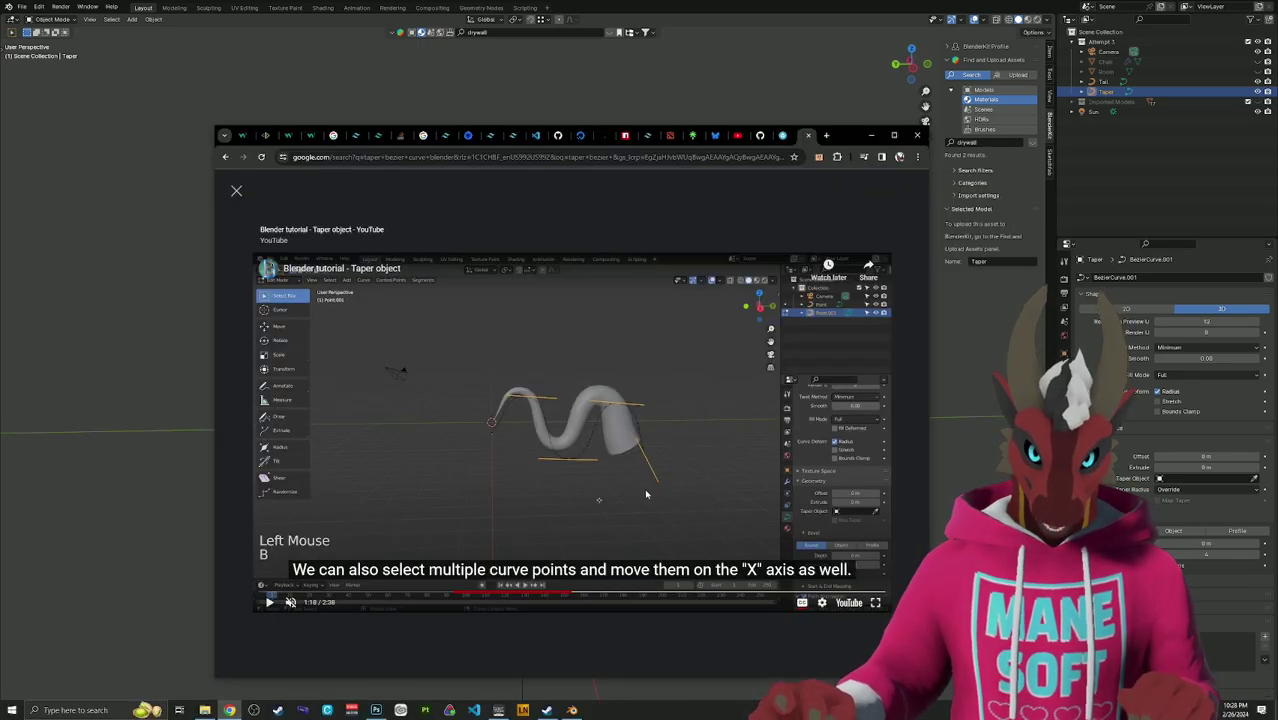
click(420, 597)
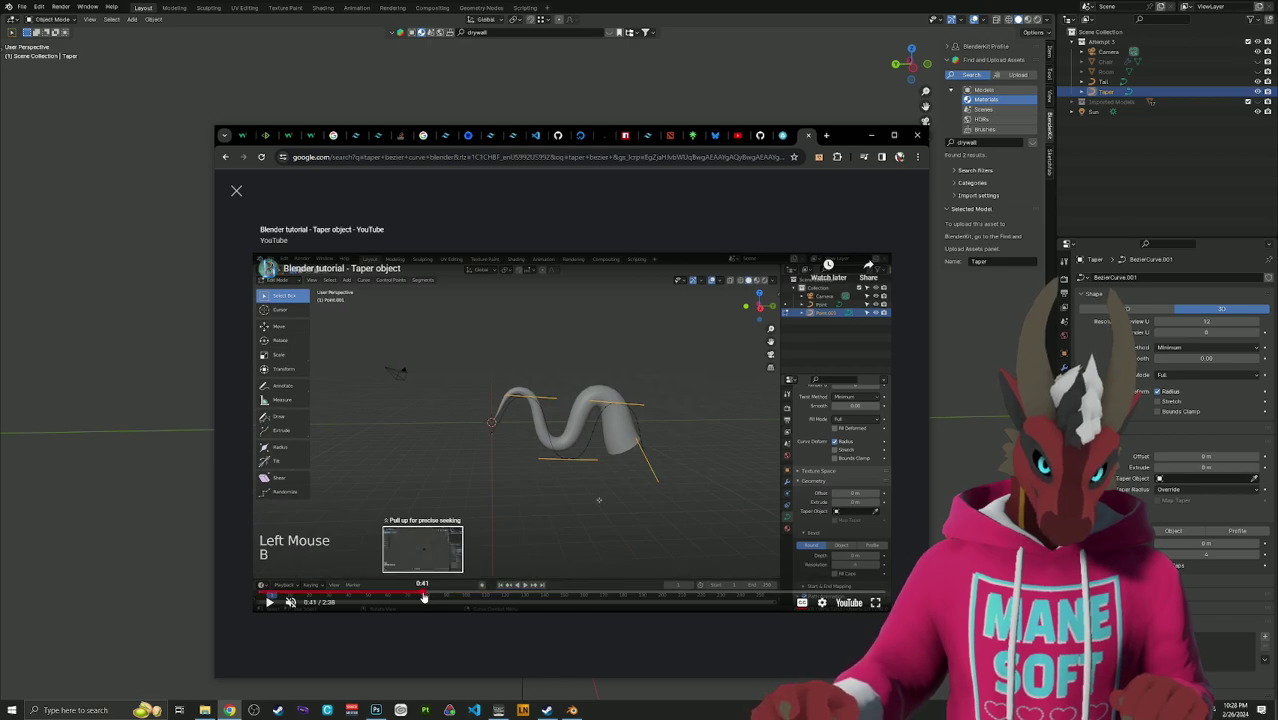
click(536, 500)
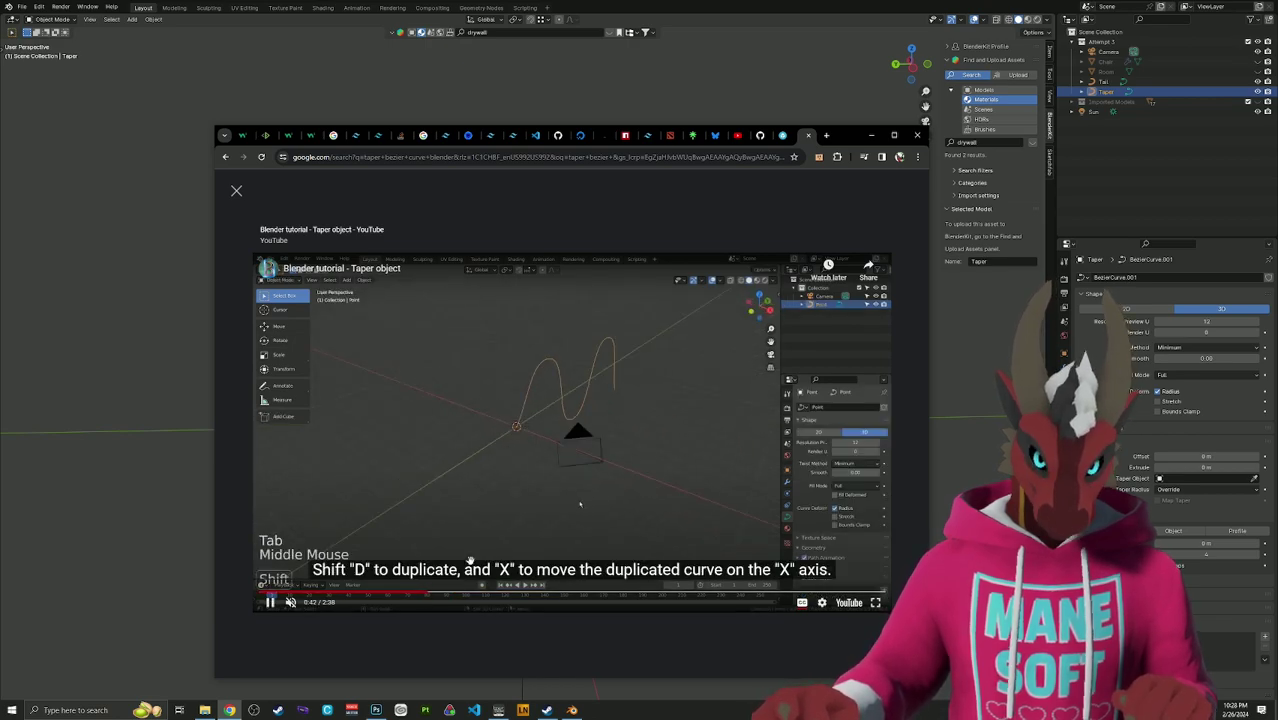
drag(451, 594, 458, 598)
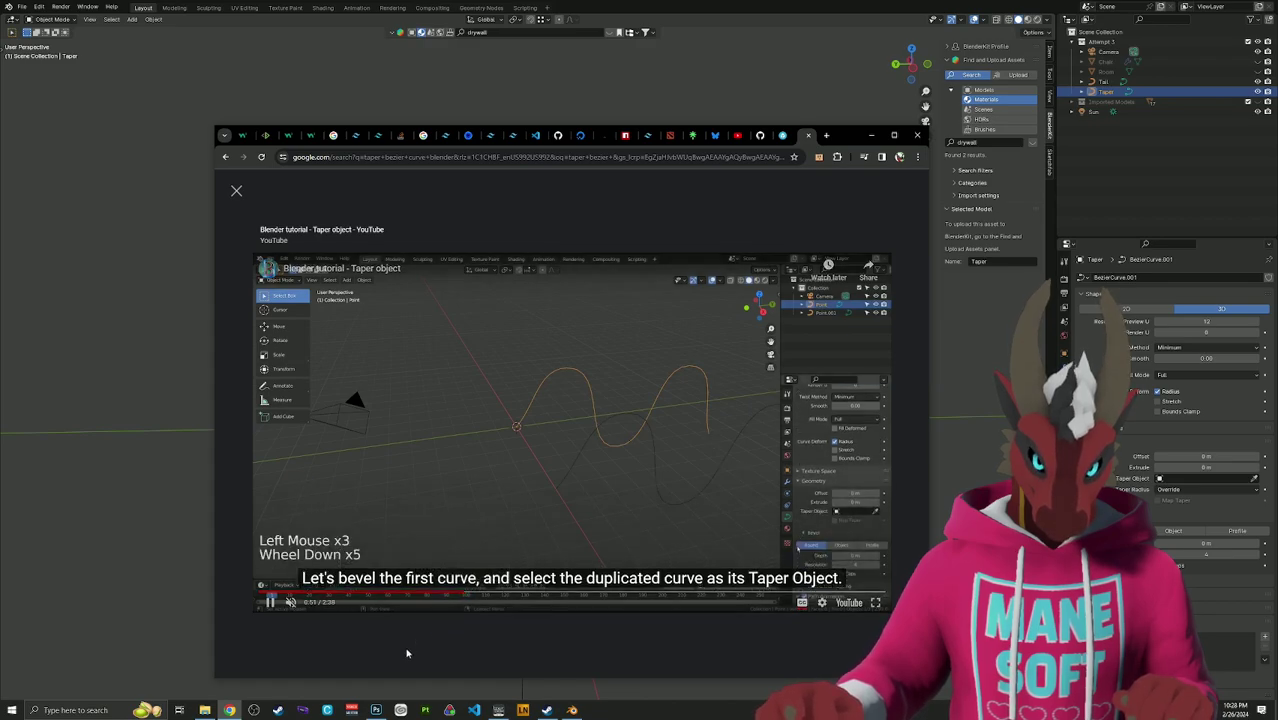
click(500, 441)
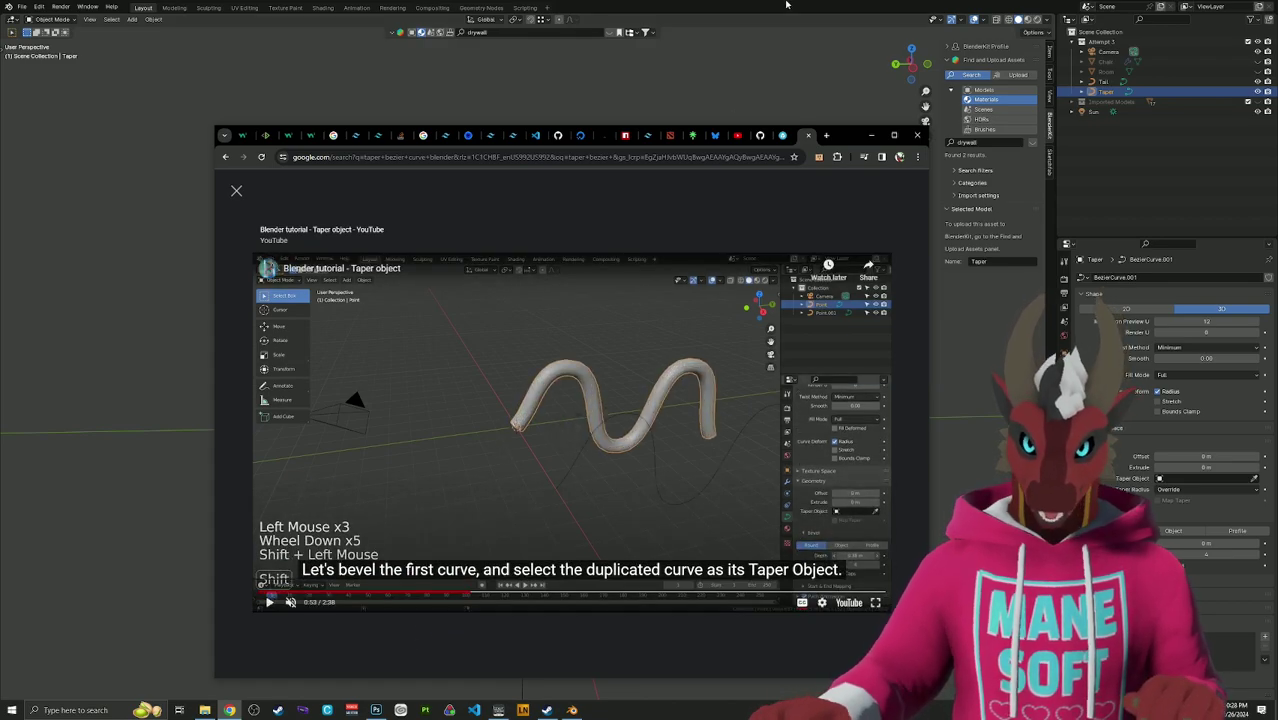
Return to Blender, try Object bevel mode on the Taper curve, then revert it and deselect the curve.
key(alt+Tab)
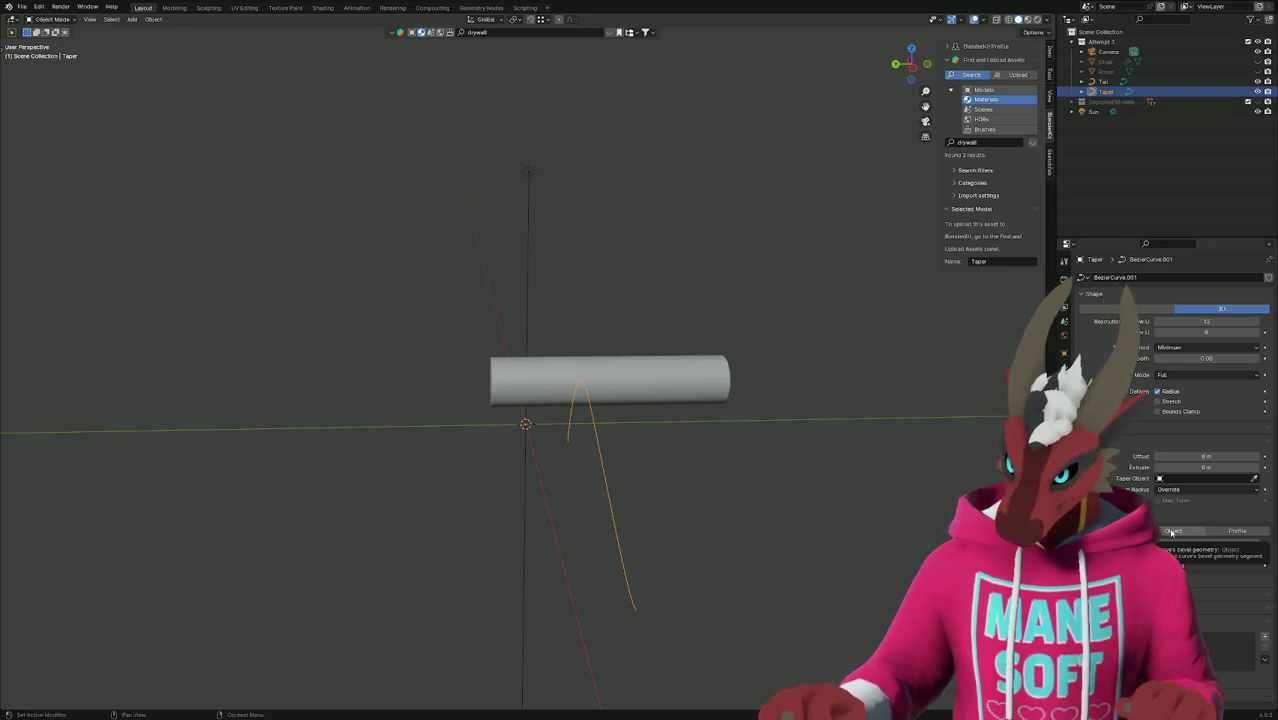
click(1172, 531)
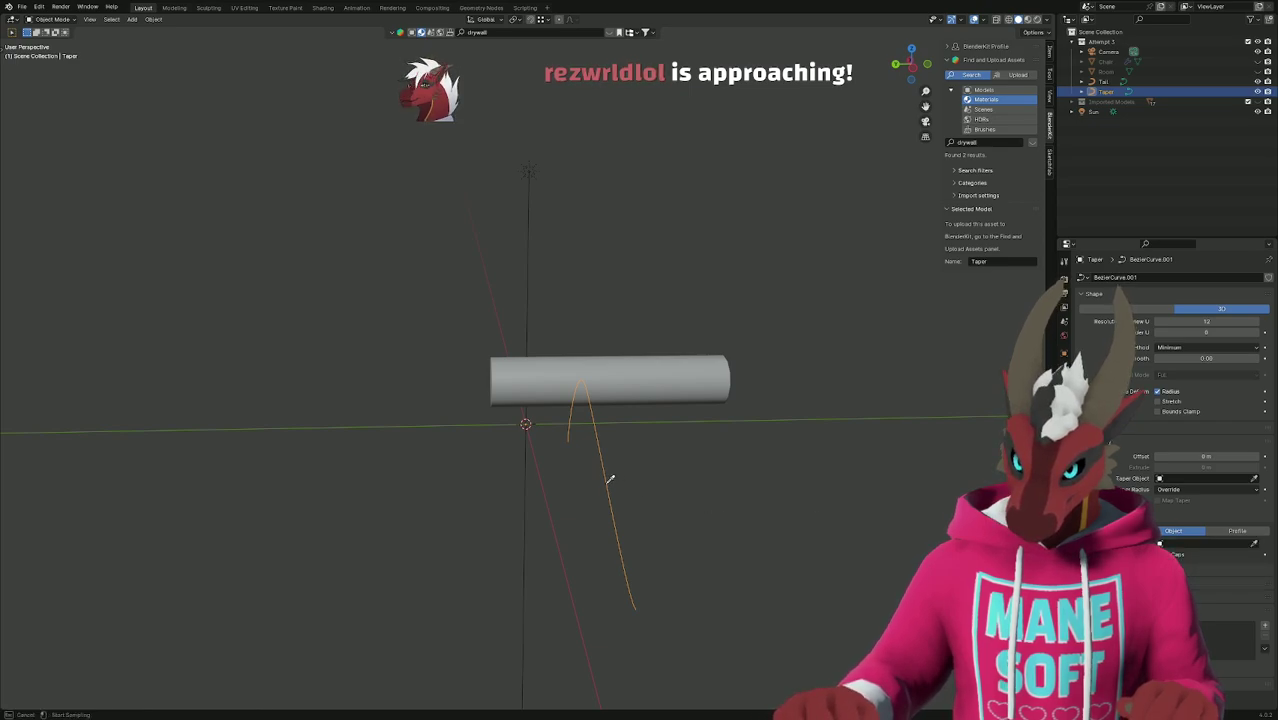
click(785, 504)
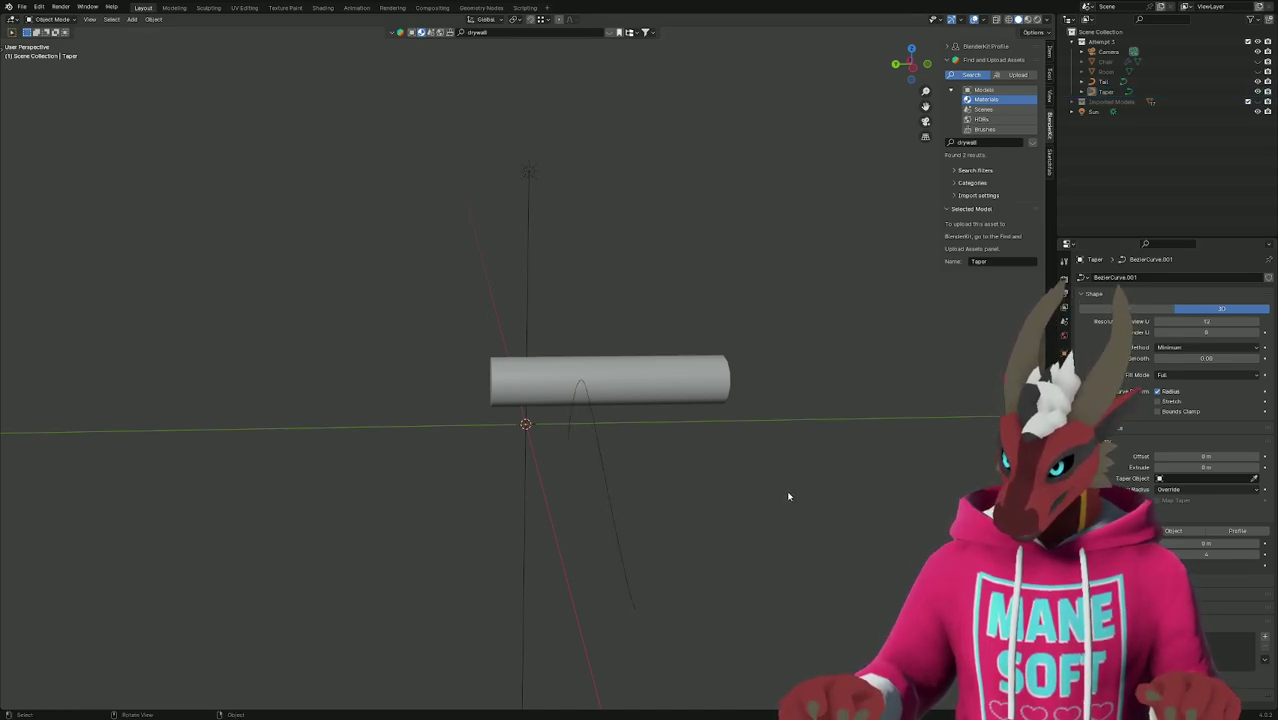
key(Tab)
key(Tab)
Switch the Tail tube's bevel mode to Object and pick the Taper curve as its bevel object.
click(670, 376)
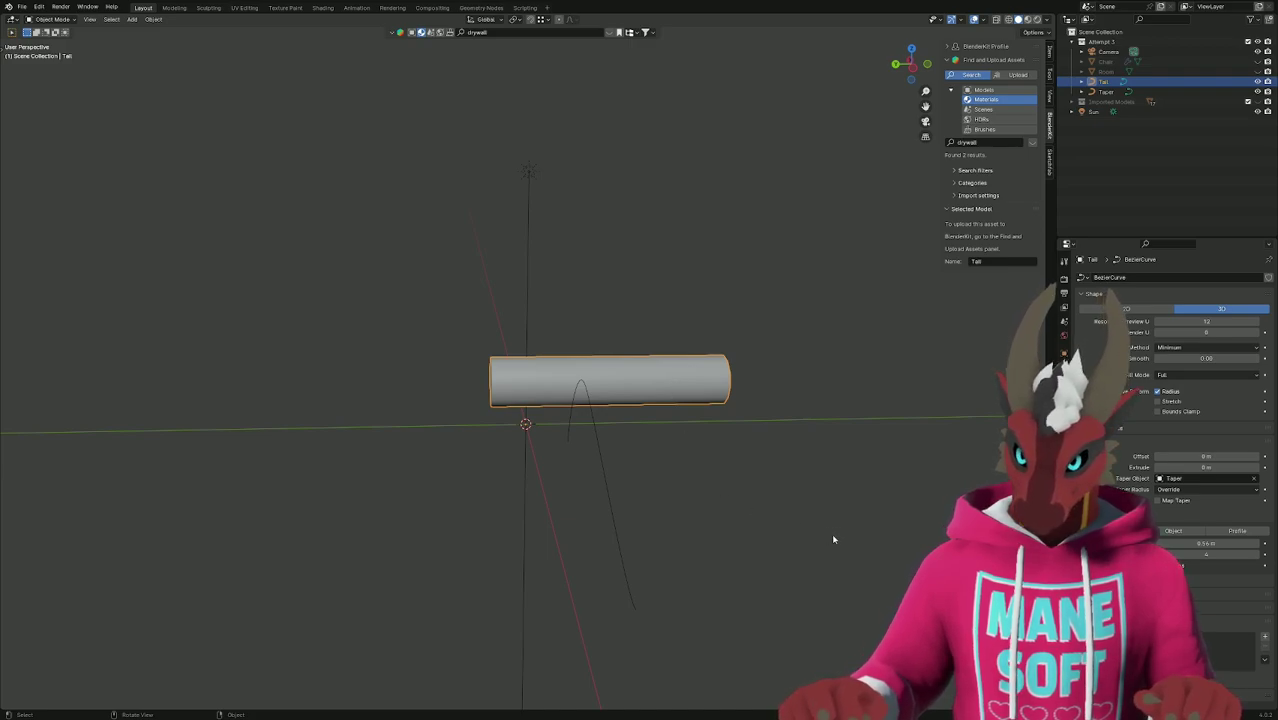
click(1176, 531)
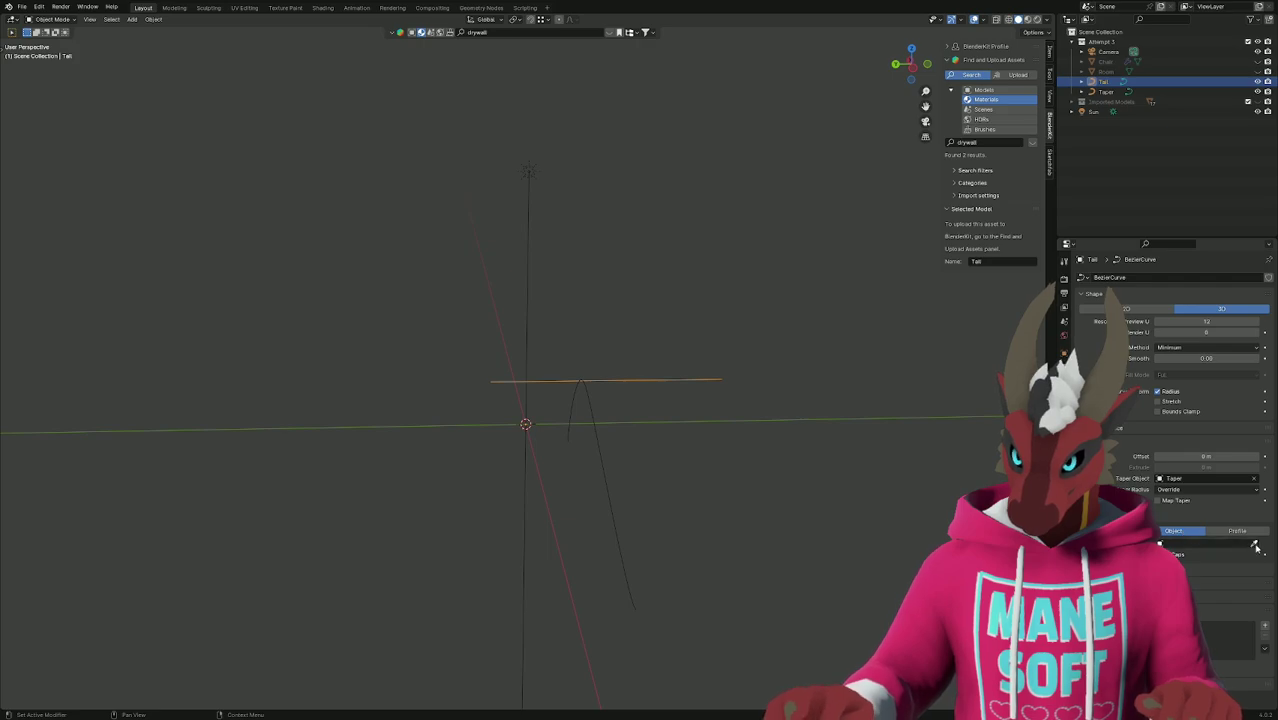
click(1255, 547)
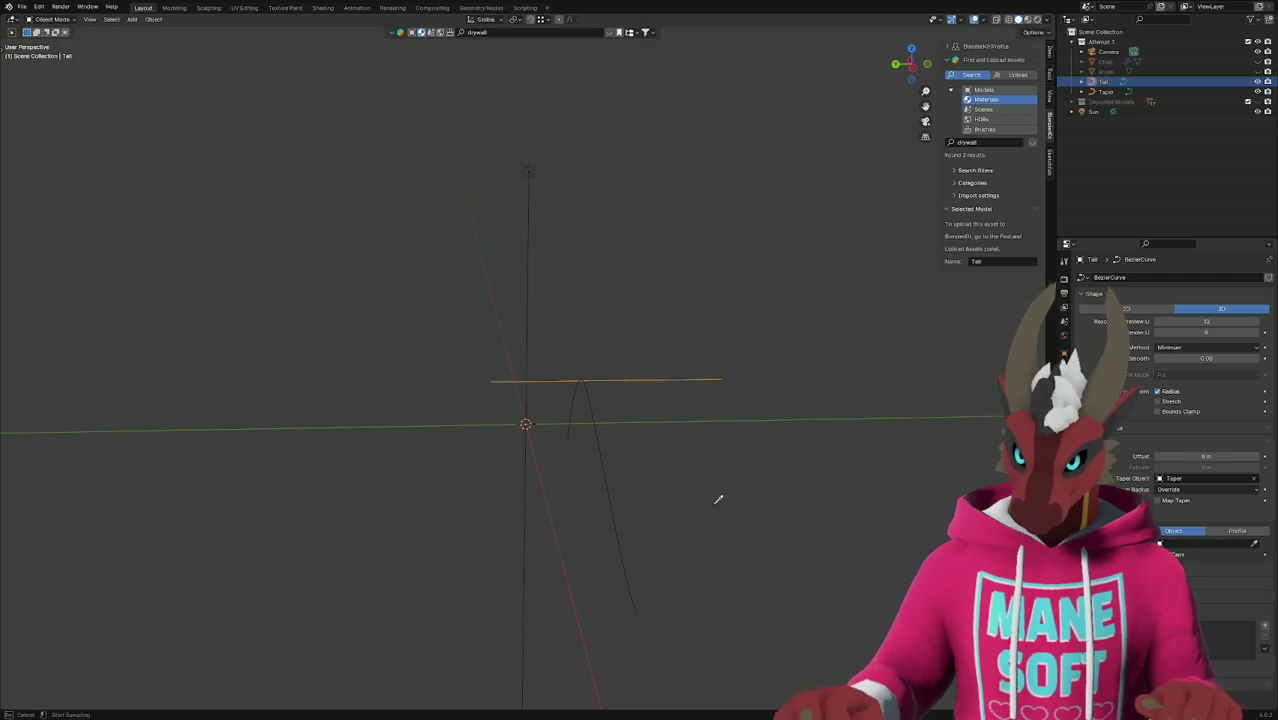
click(606, 467)
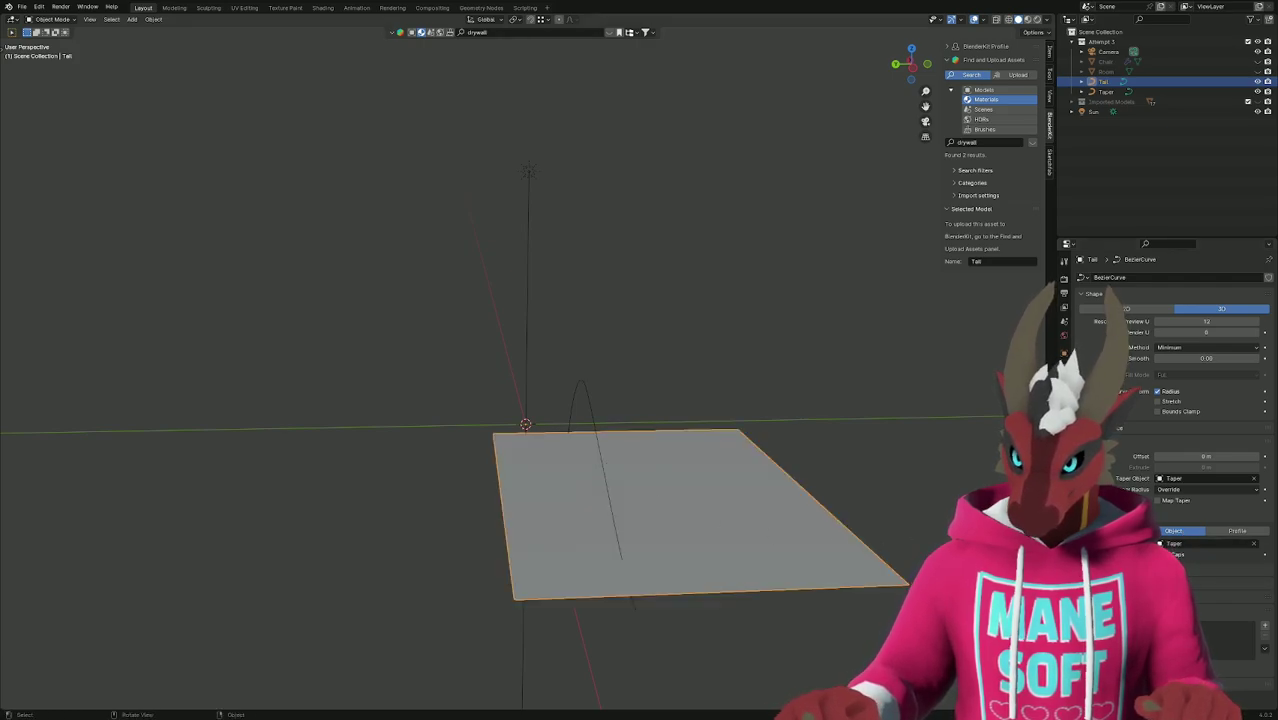
Clear Tail's Taper Object, then undo that and the bevel object changes and deselect the tube.
click(1255, 479)
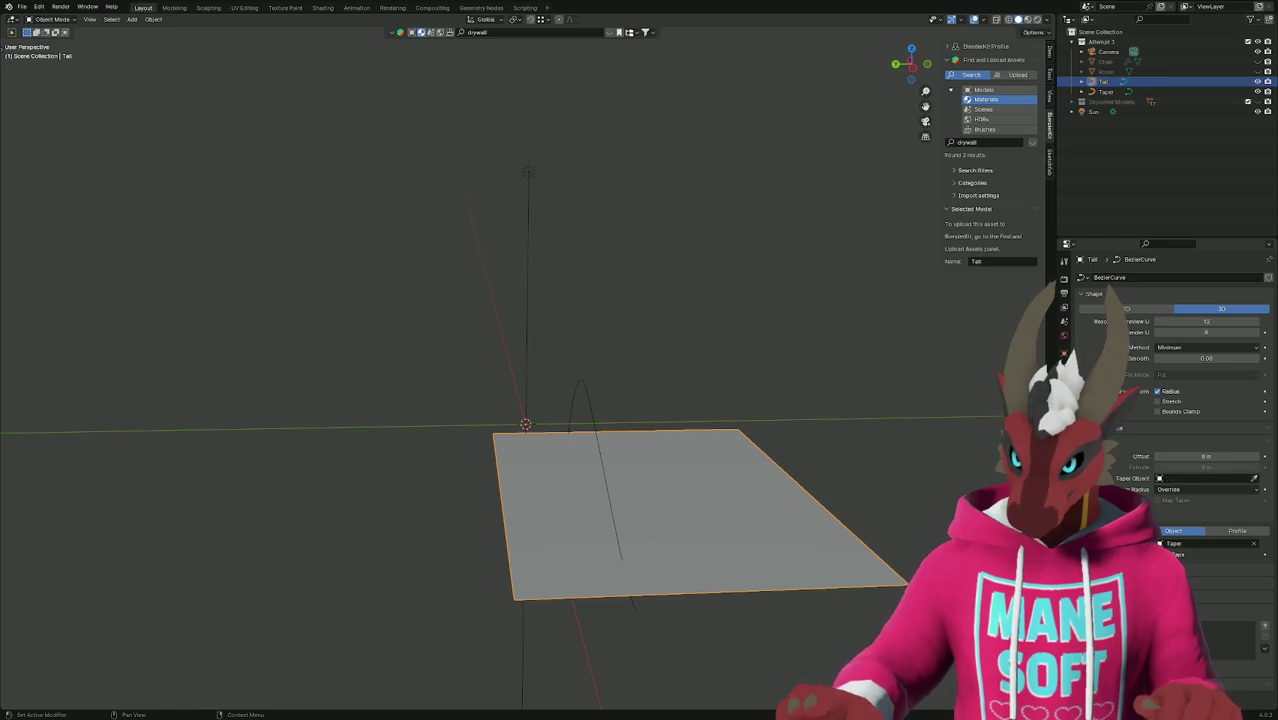
click(854, 483)
mouse_move(836, 496)
middle_down()
mouse_move(900, 477)
mouse_move(850, 491)
middle_up()
click(851, 494)
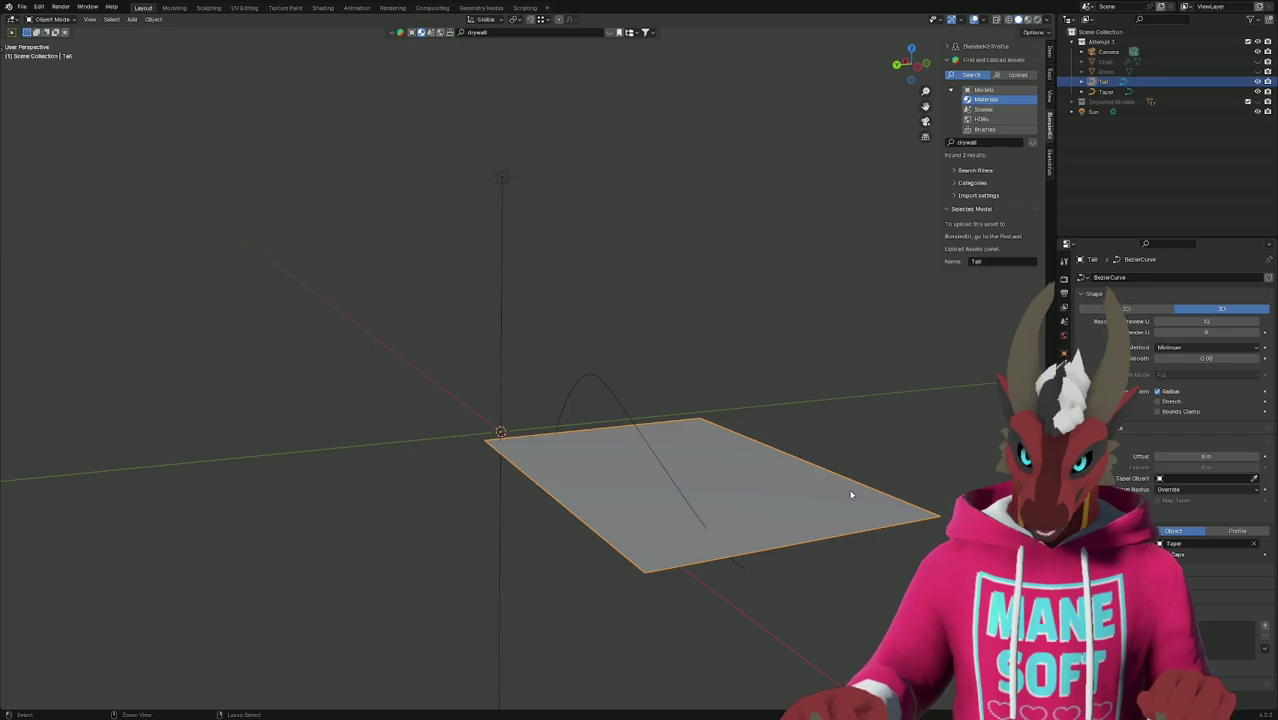
key(ctrl+z)
key(ctrl+z)
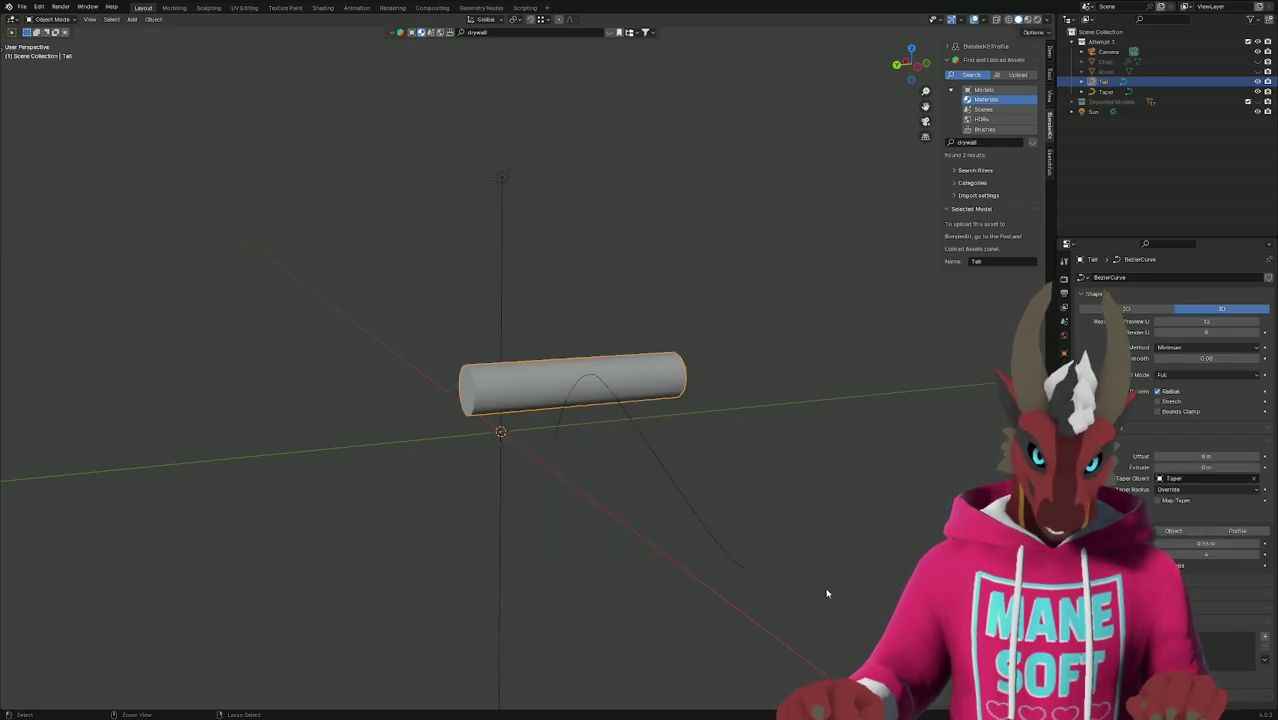
click(826, 593)
Switch to the browser, watch how the tutorial assigns the second curve as Taper Object, and return to Blender.
key(alt+Tab)
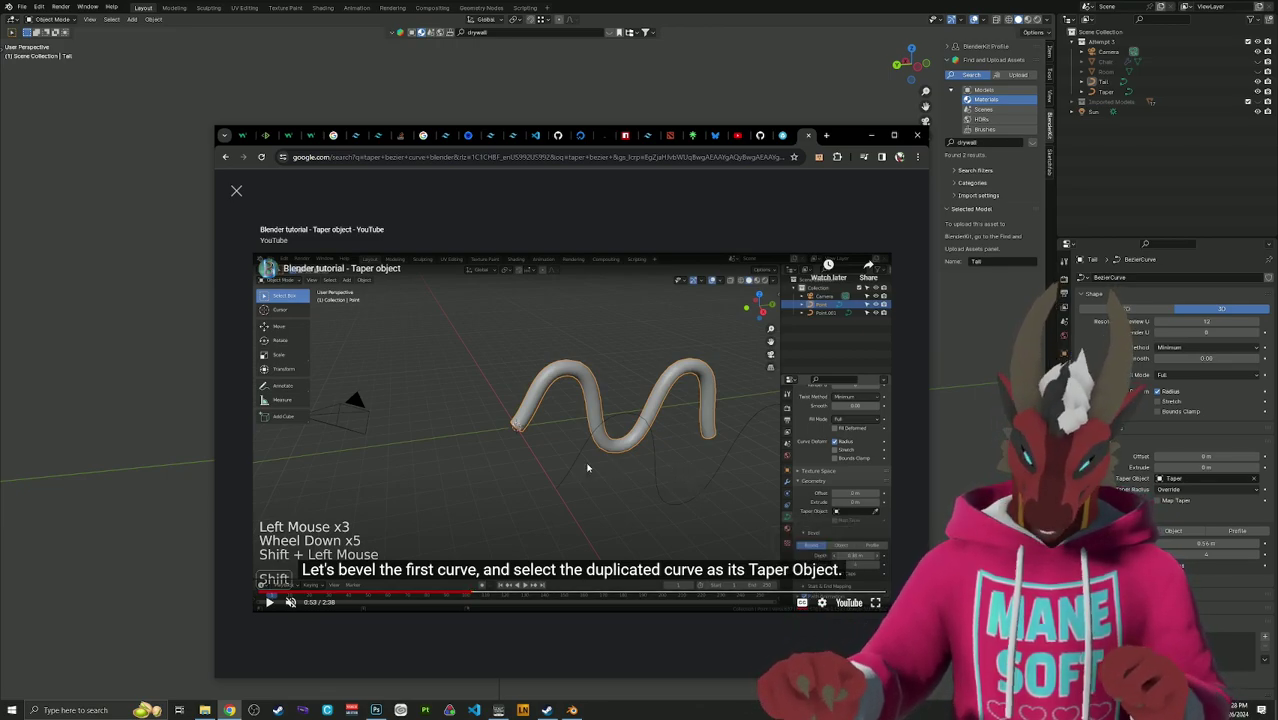
click(463, 493)
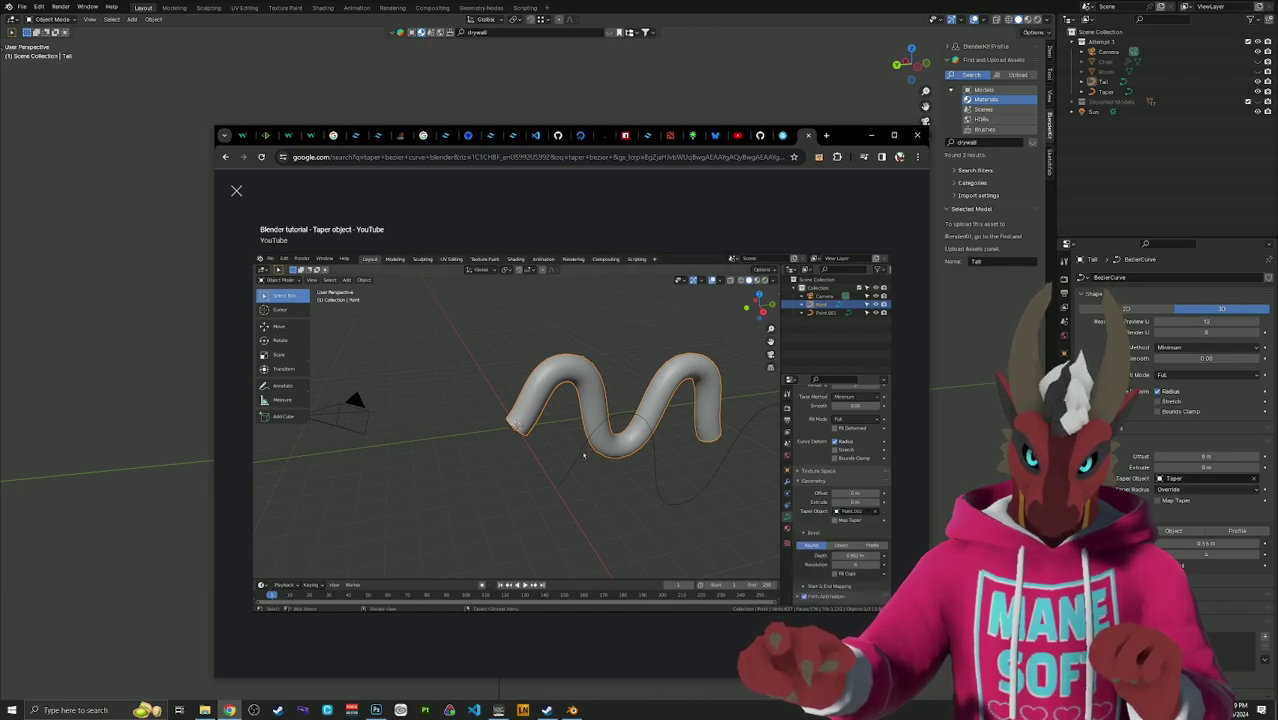
click(466, 494)
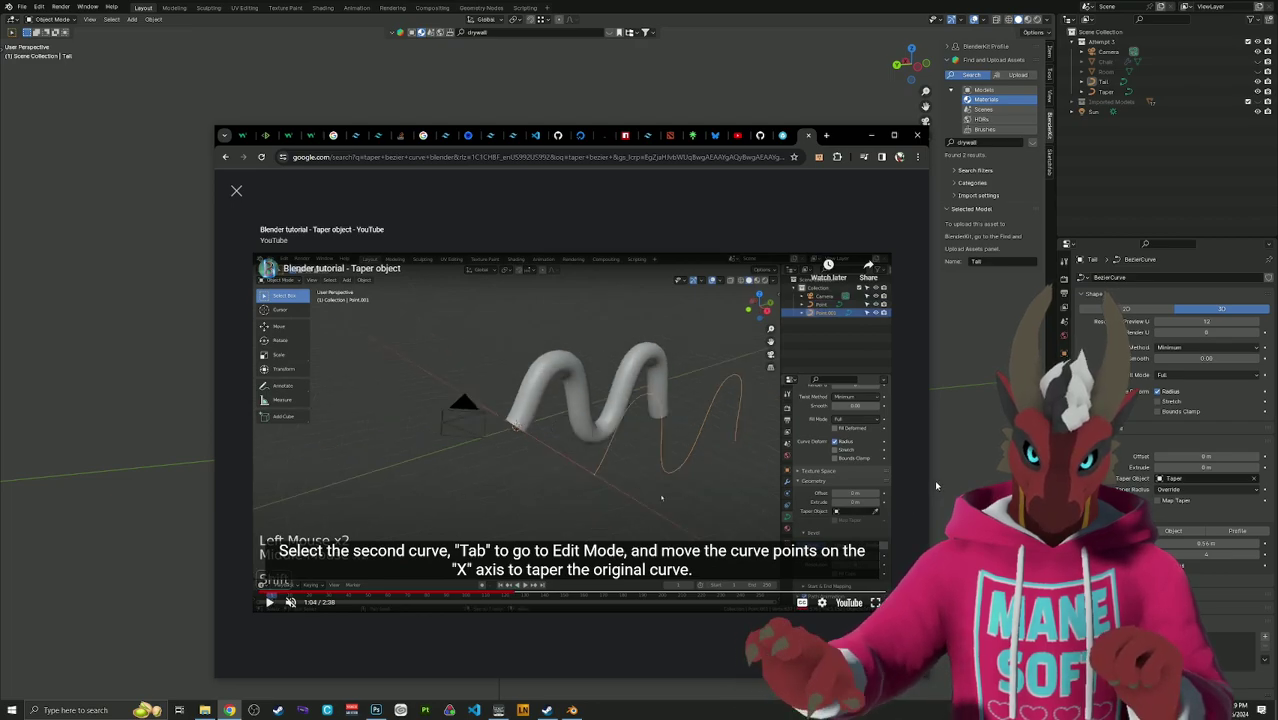
click(977, 463)
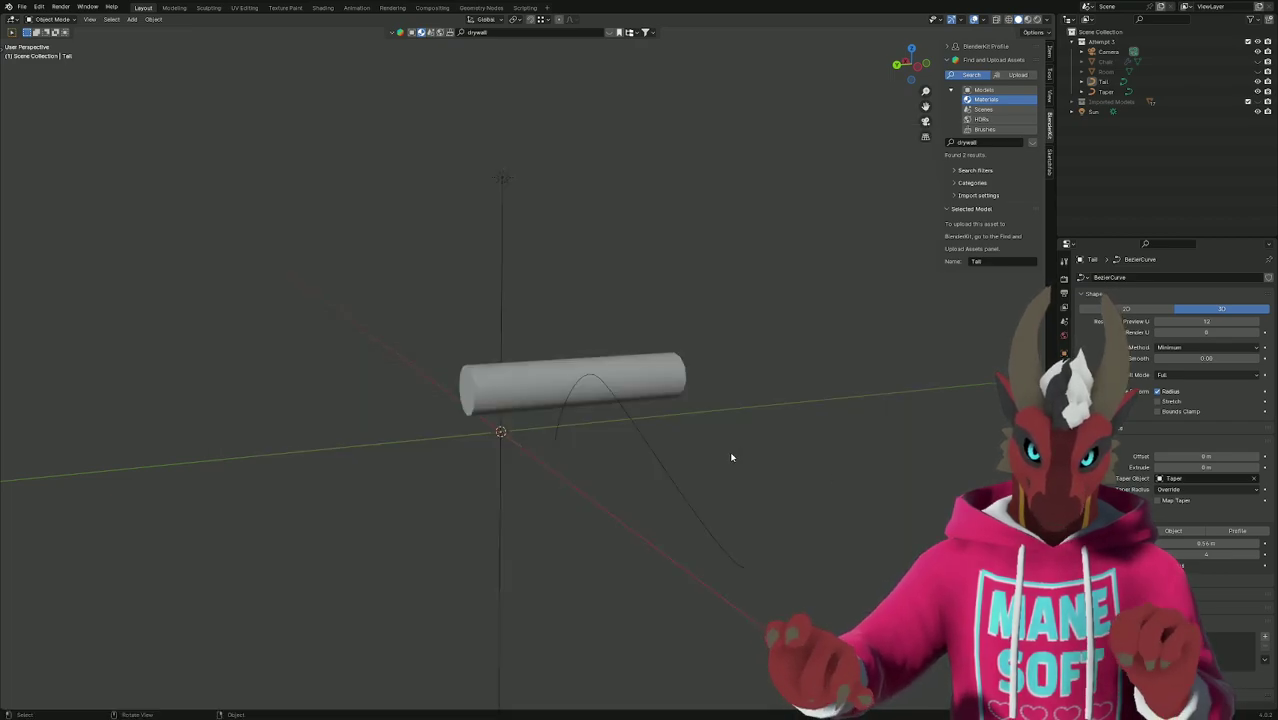
Clear Tail's Taper Object, then select the Taper curve to check its geometry settings and deselect it.
middle_drag(719, 448, 699, 466)
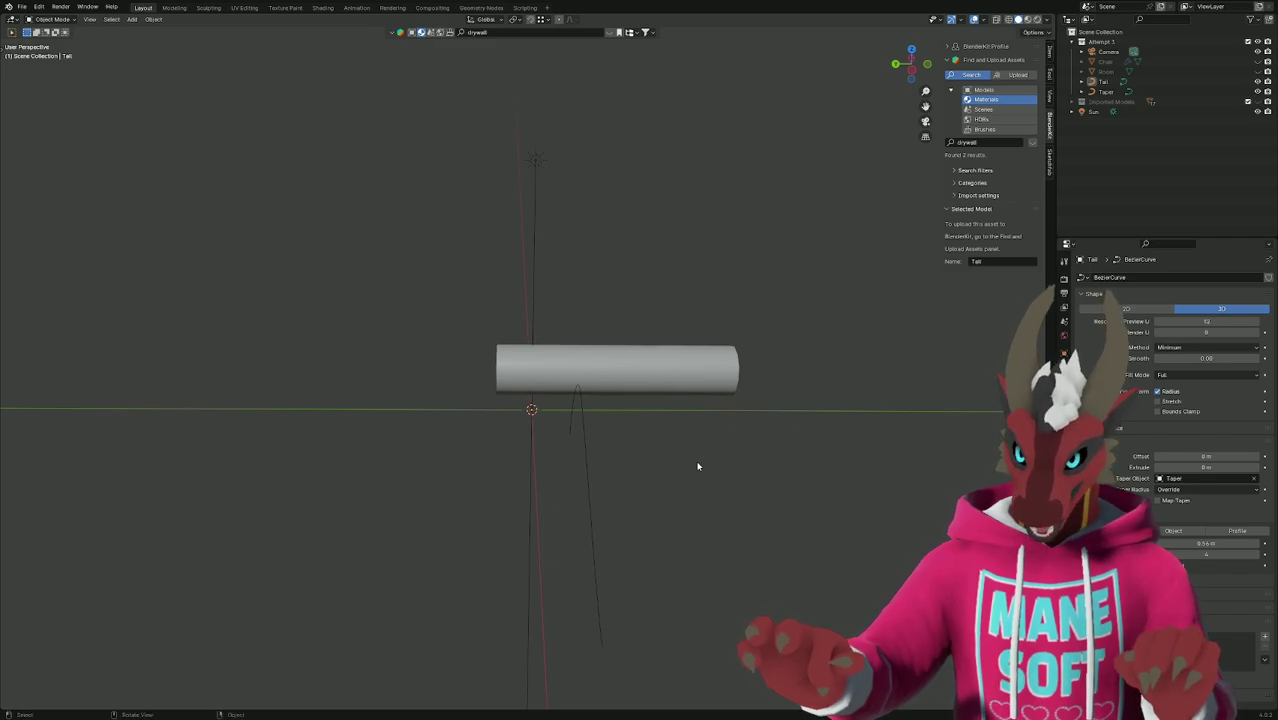
click(1255, 478)
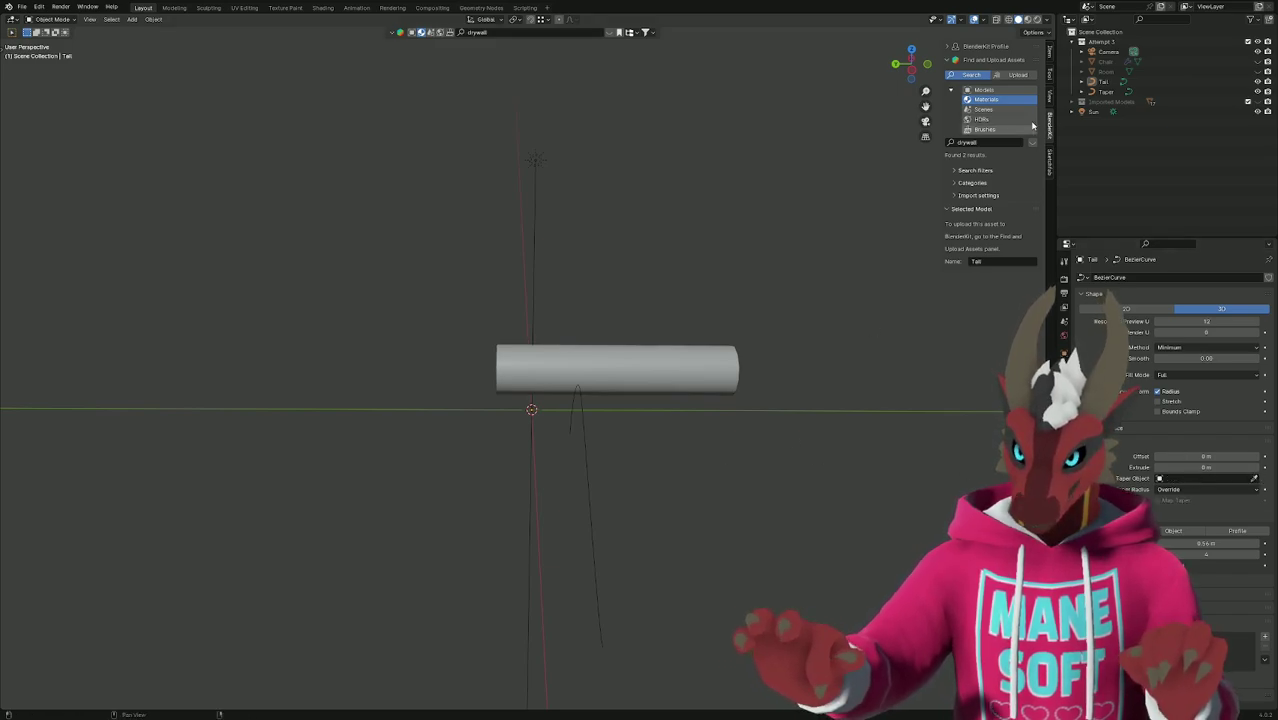
click(1098, 93)
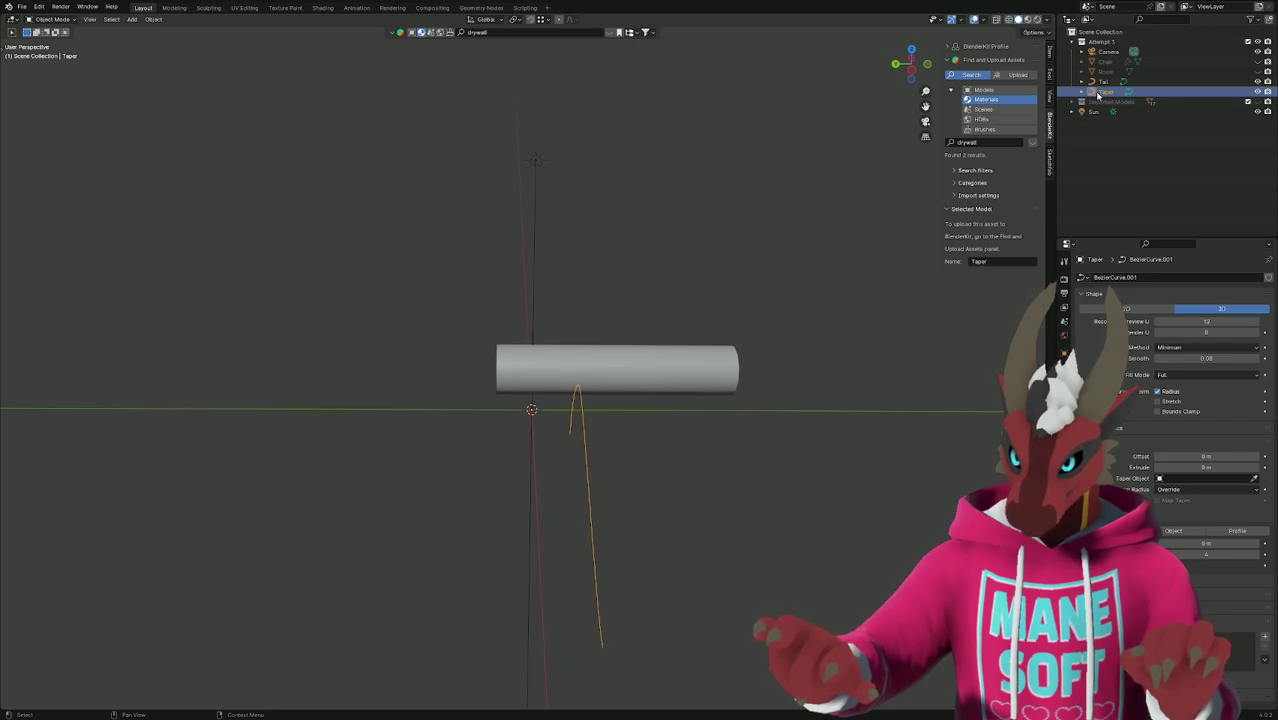
click(704, 478)
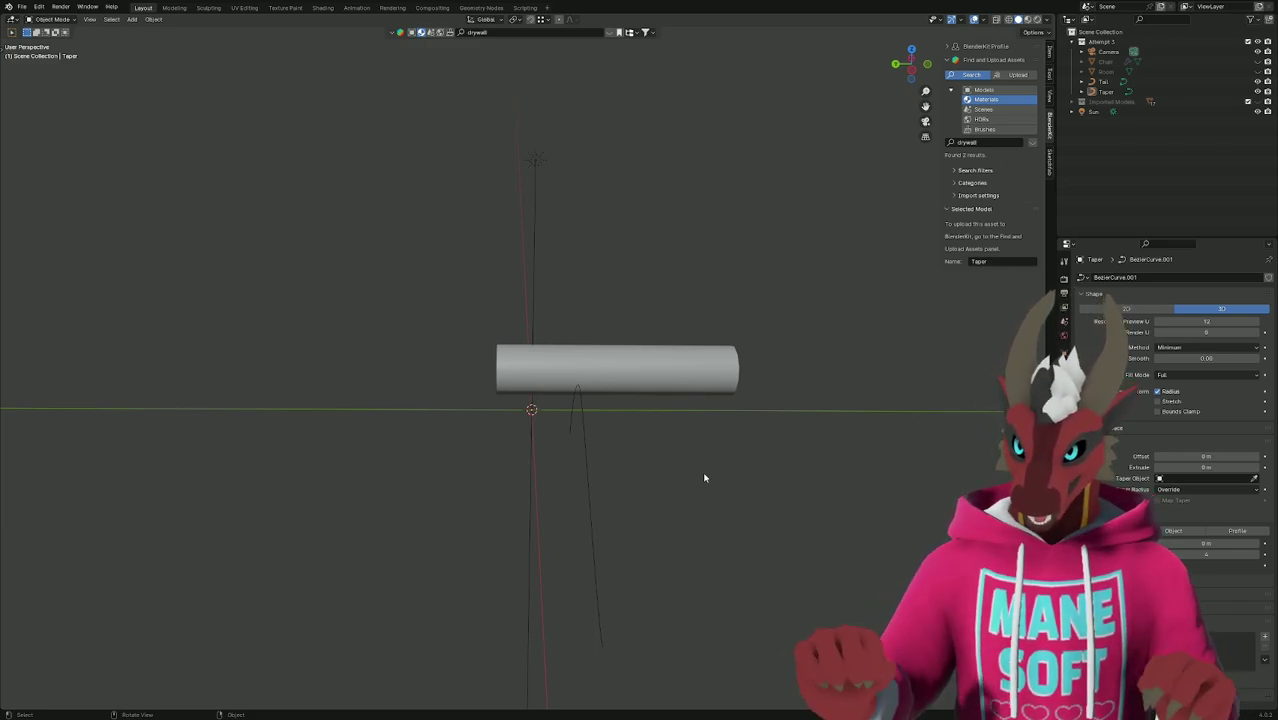
middle_drag(704, 478, 710, 479)
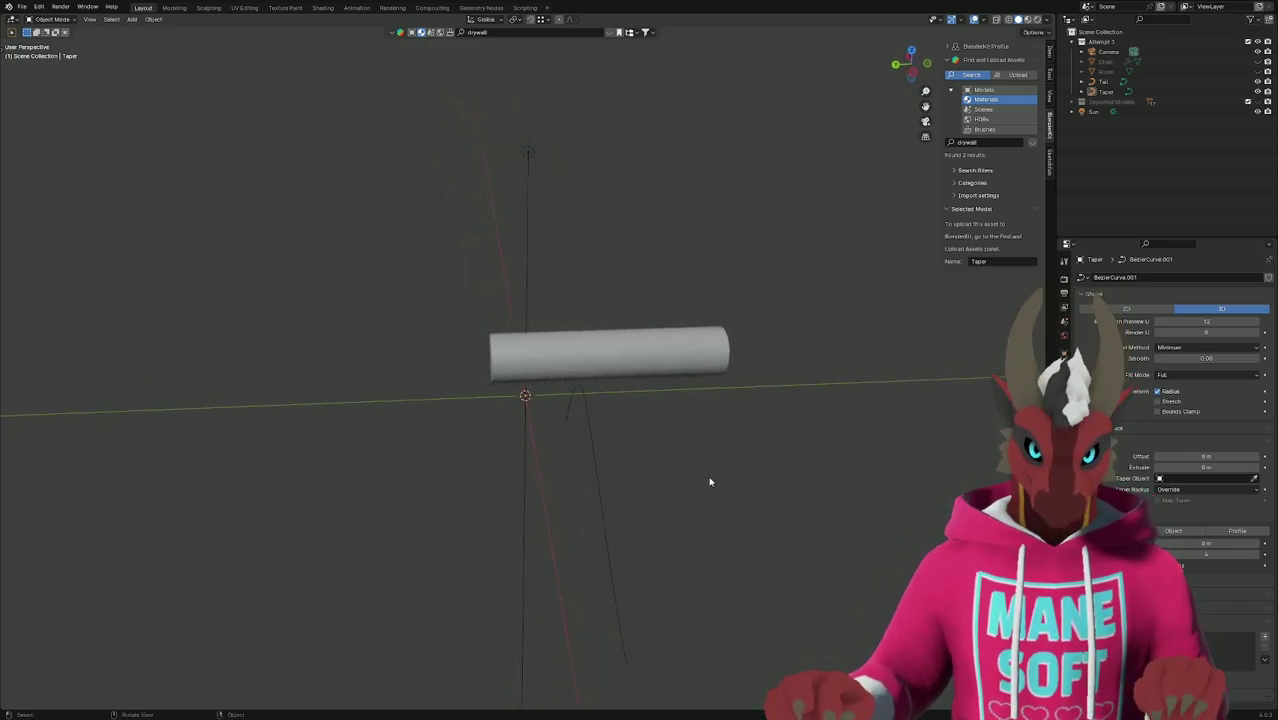
Compare the tail tube with the browser tutorial, select Tail, and replay the part where the Taper Object is assigned.
key(alt+Tab)
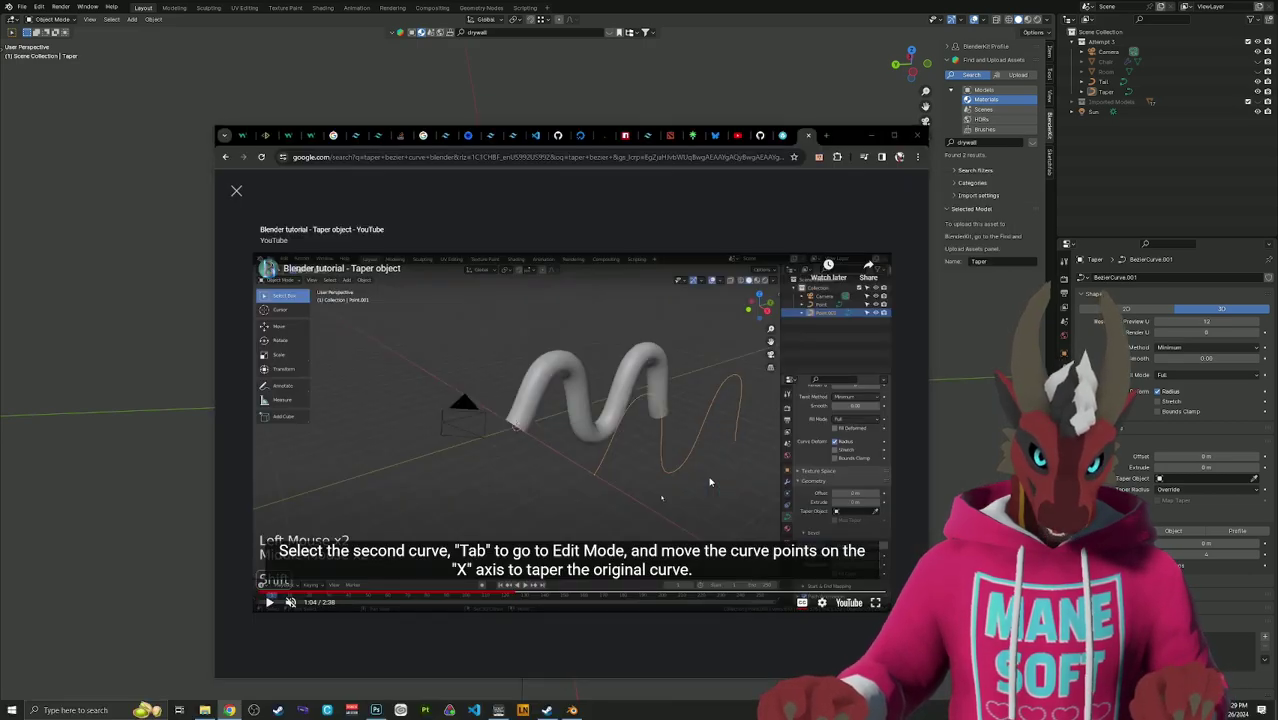
key(alt+Tab)
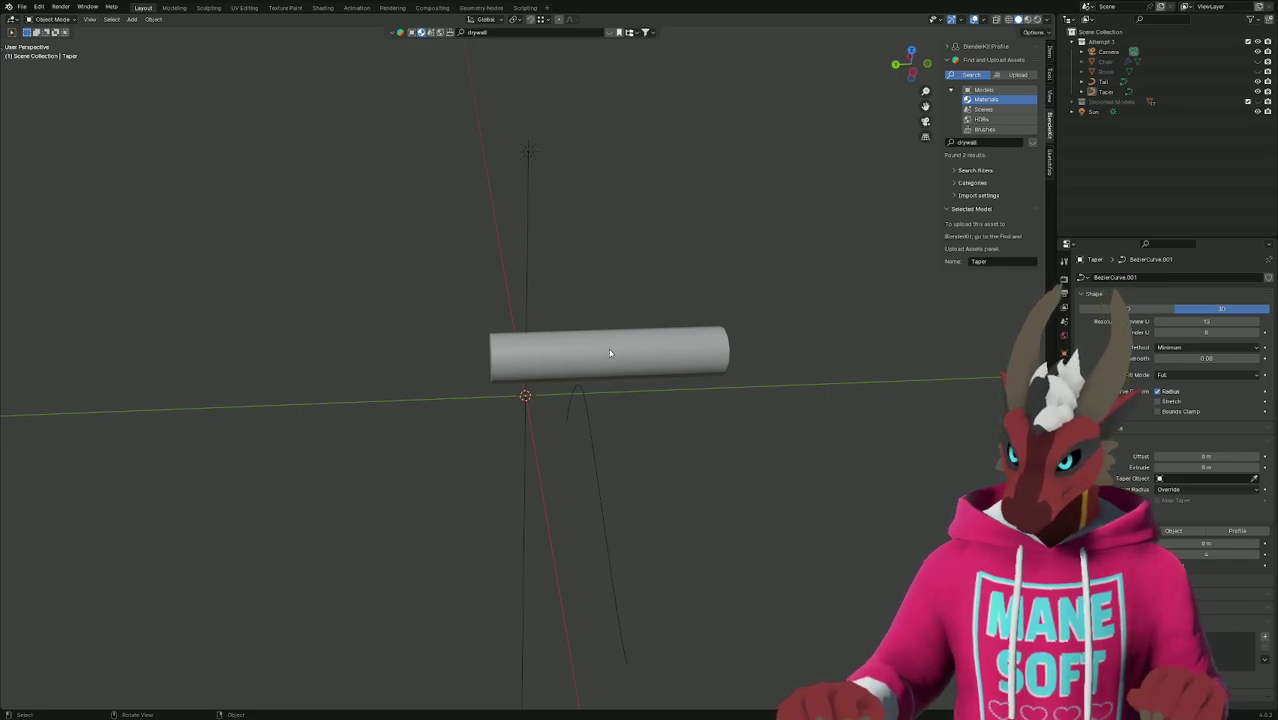
key(alt+Tab)
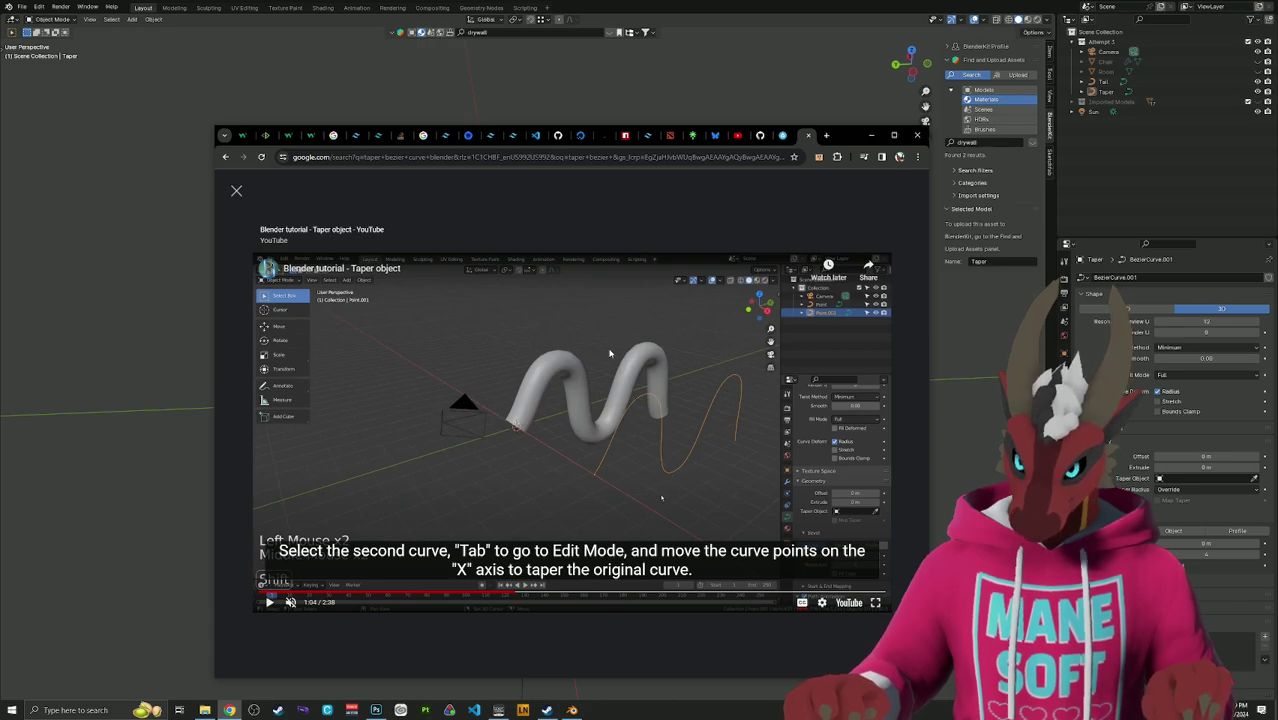
key(alt+Tab)
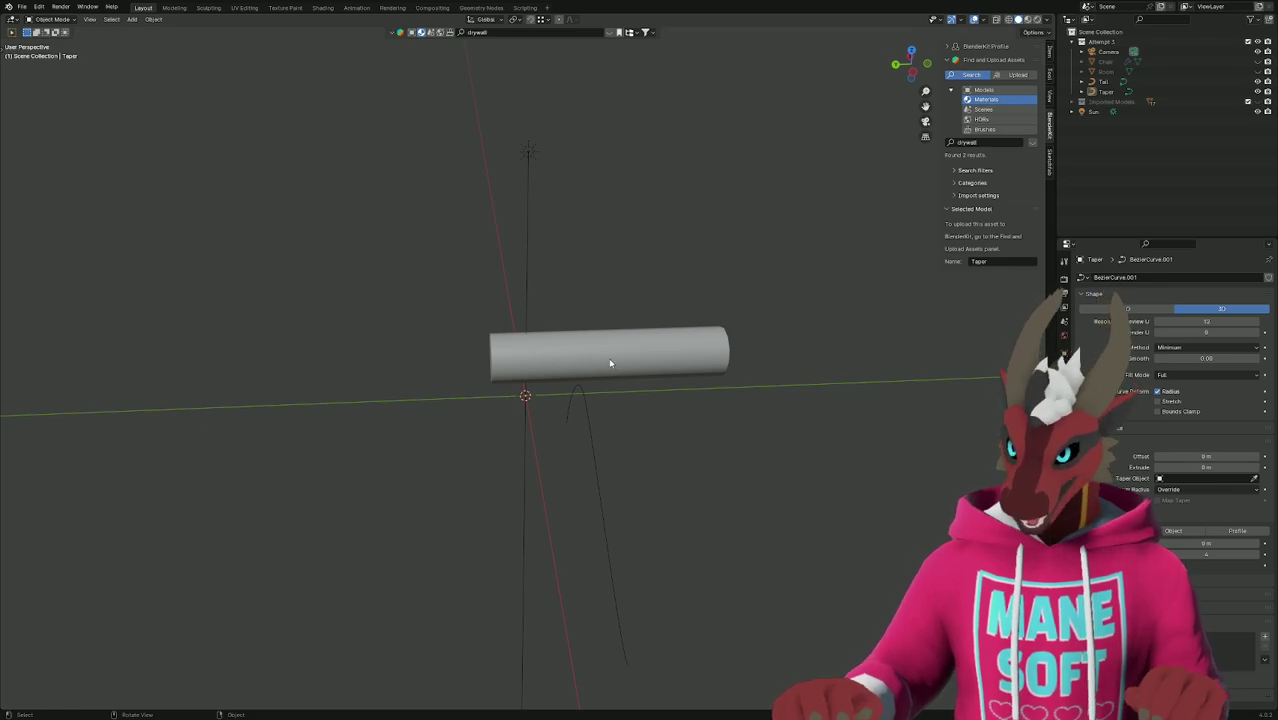
click(612, 357)
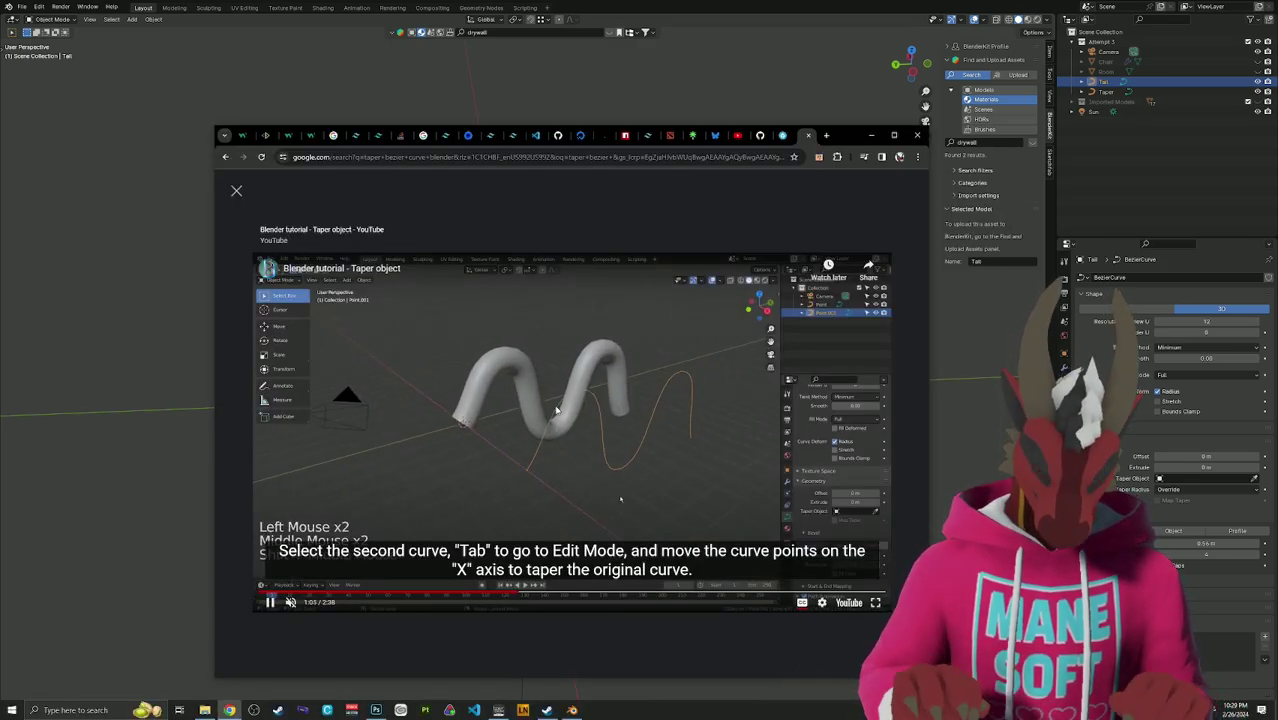
key(Left)
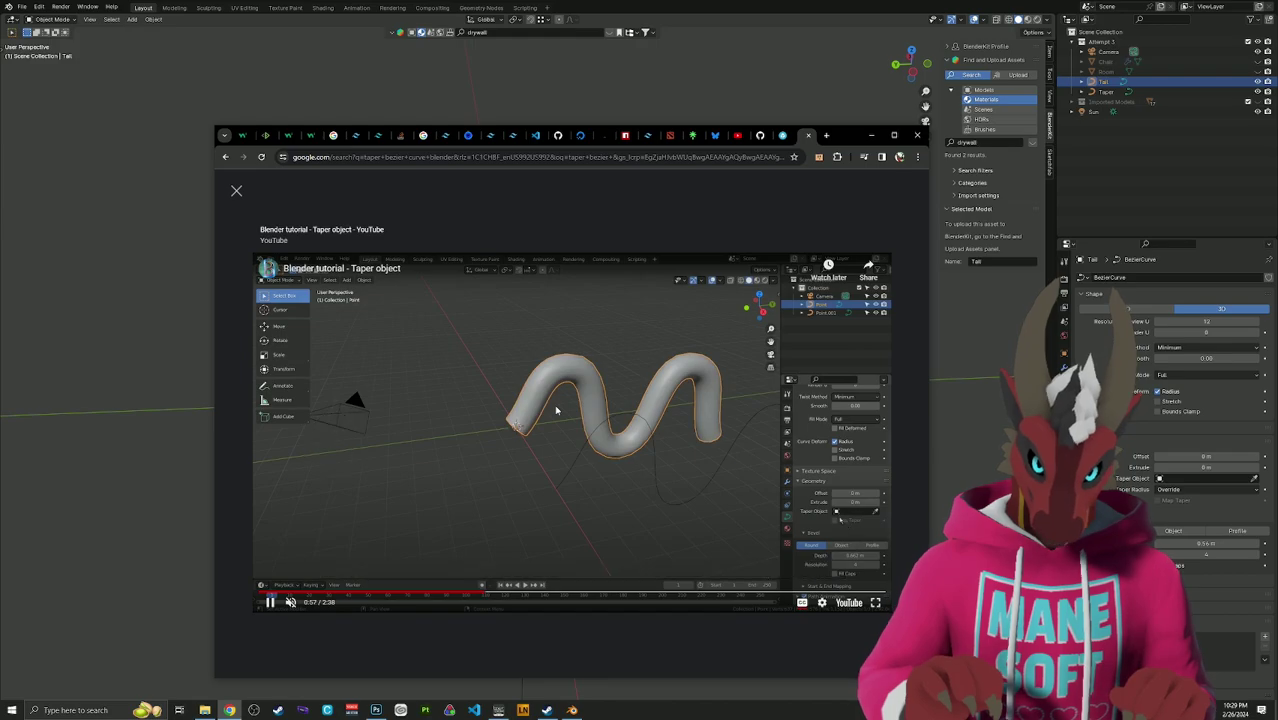
click(557, 410)
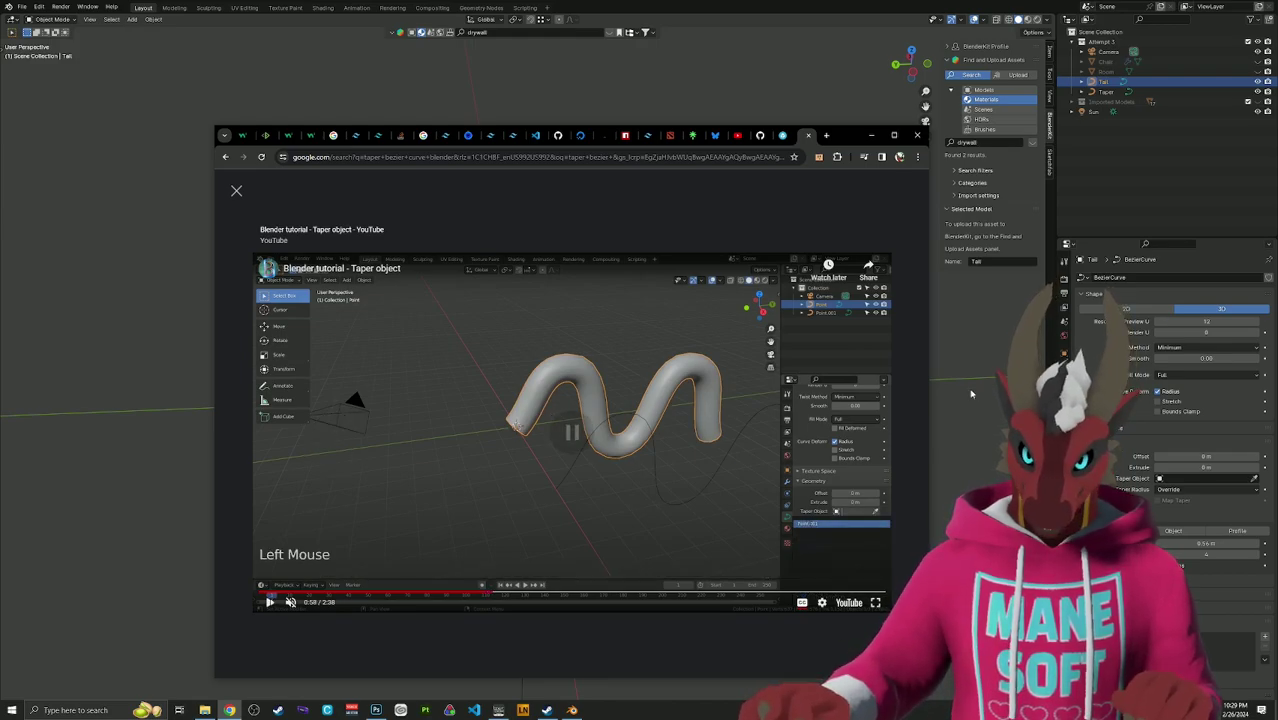
Return to Blender and assign the Taper curve as Tail's Taper Object.
key(alt+Tab)
click(1160, 484)
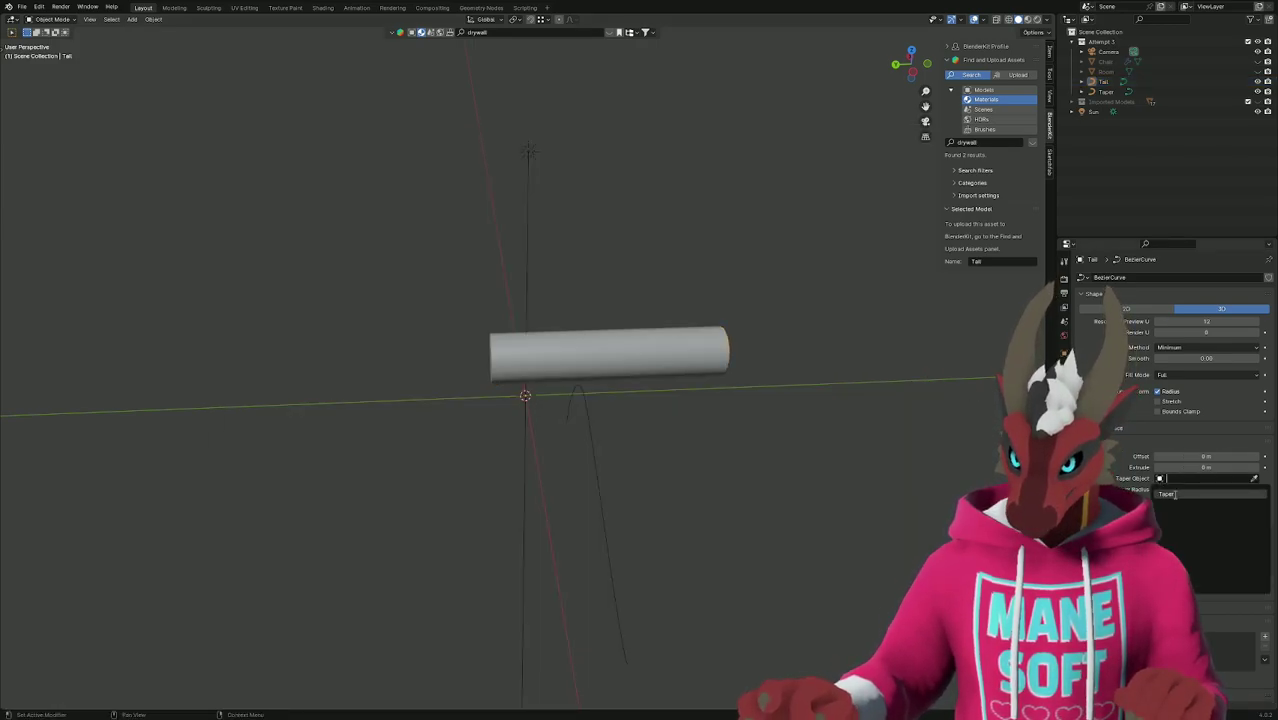
click(1165, 491)
Check in the browser how the tutorial moves the taper curve's points, then open Taper in Edit Mode in Blender.
key(alt+Tab)
click(695, 422)
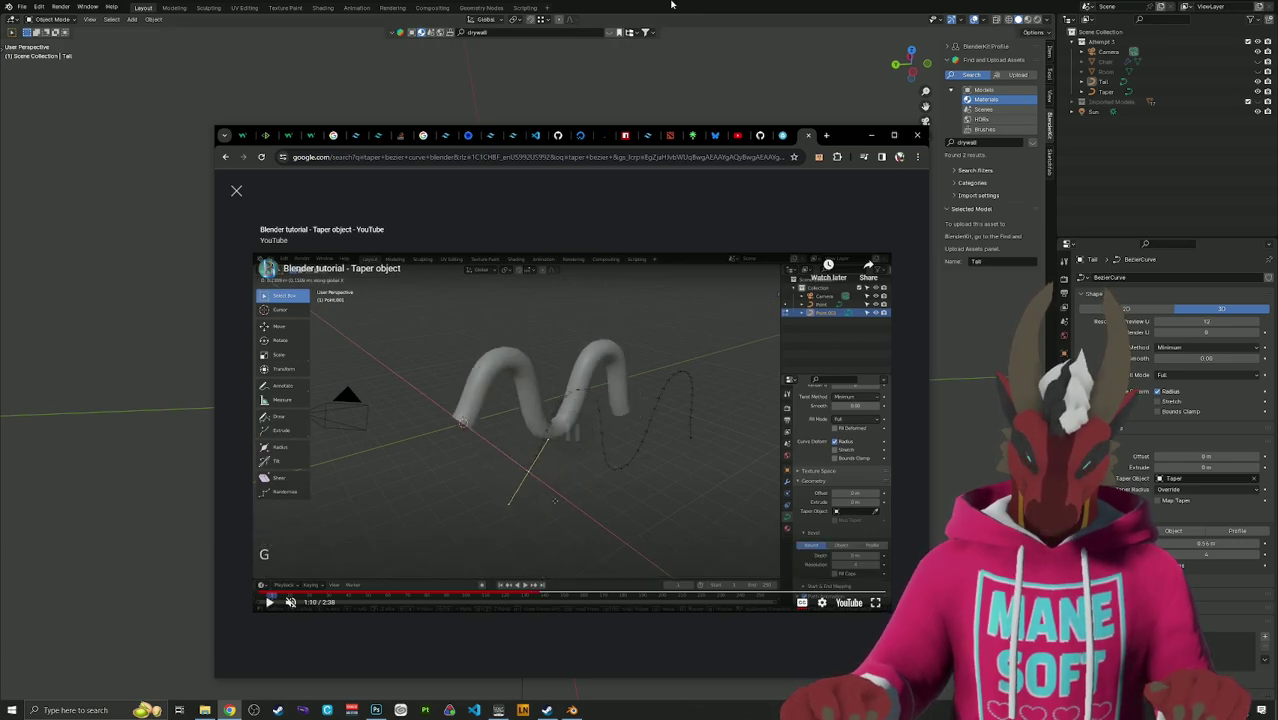
key(alt+Tab)
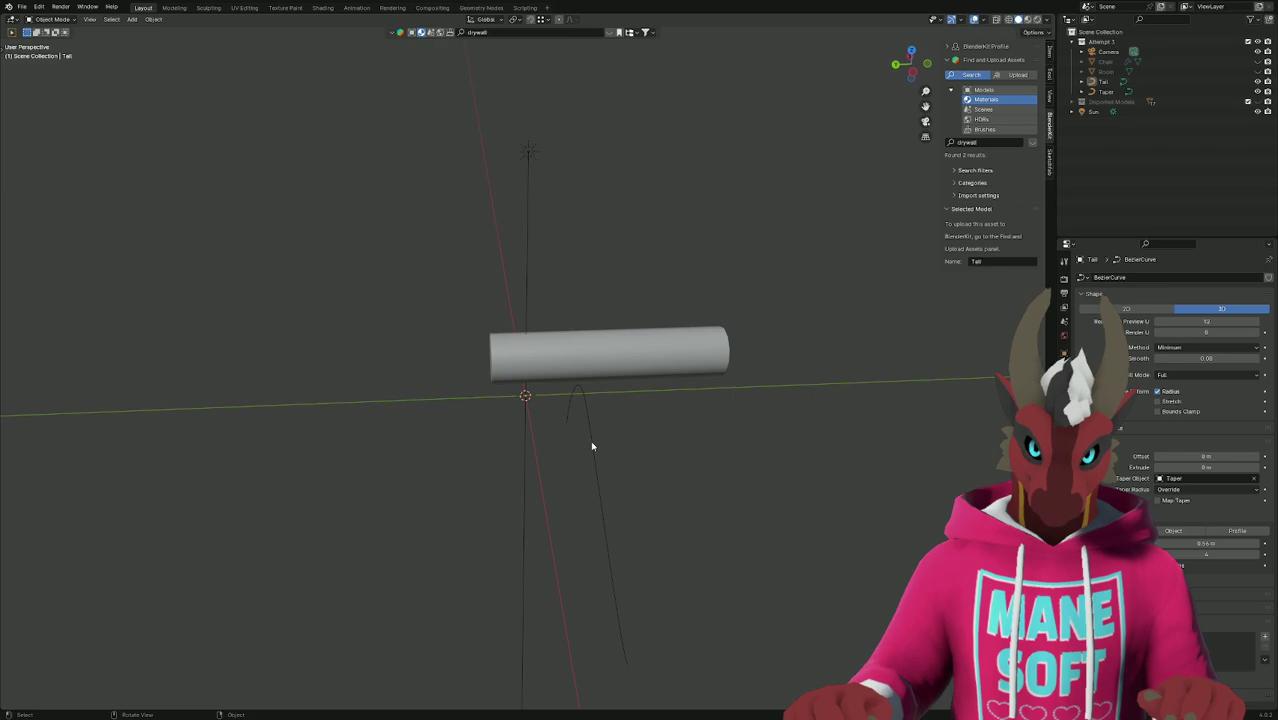
click(594, 472)
key(Tab)
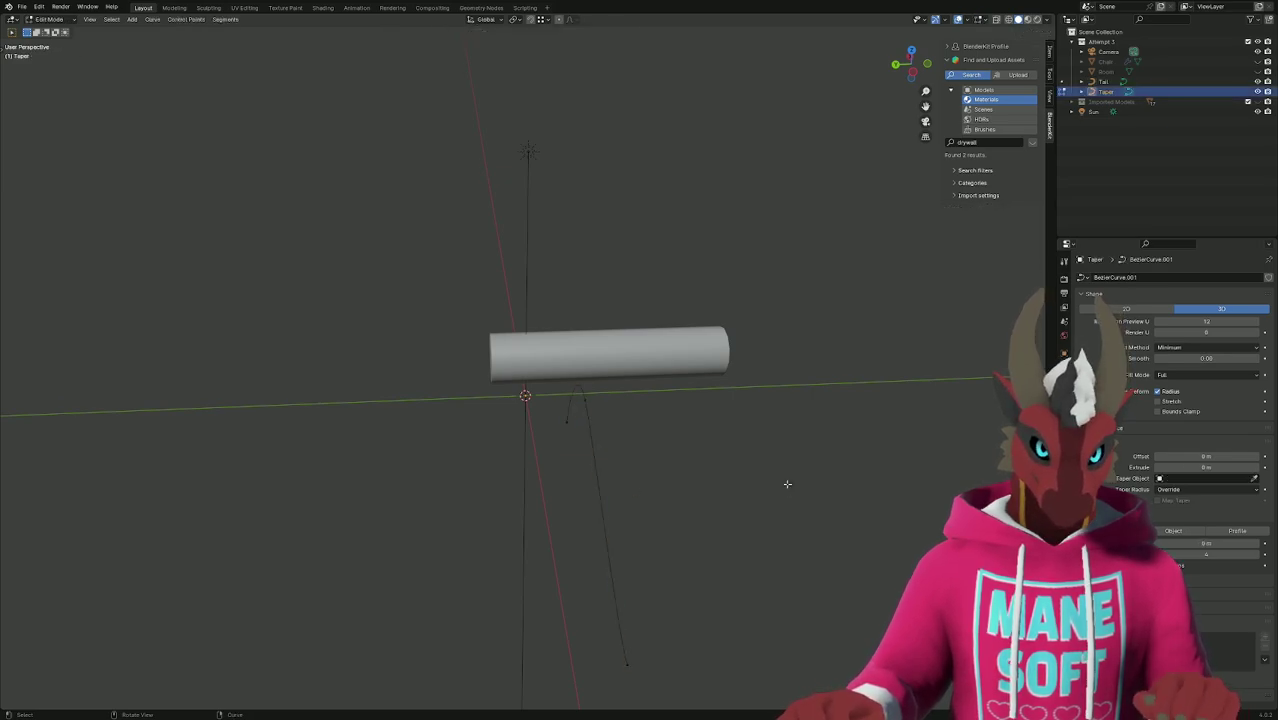
Select the Taper curve's middle control point, move it freely upward to make the arch taller, and leave Edit Mode.
middle_drag(787, 486, 611, 432)
click(600, 379)
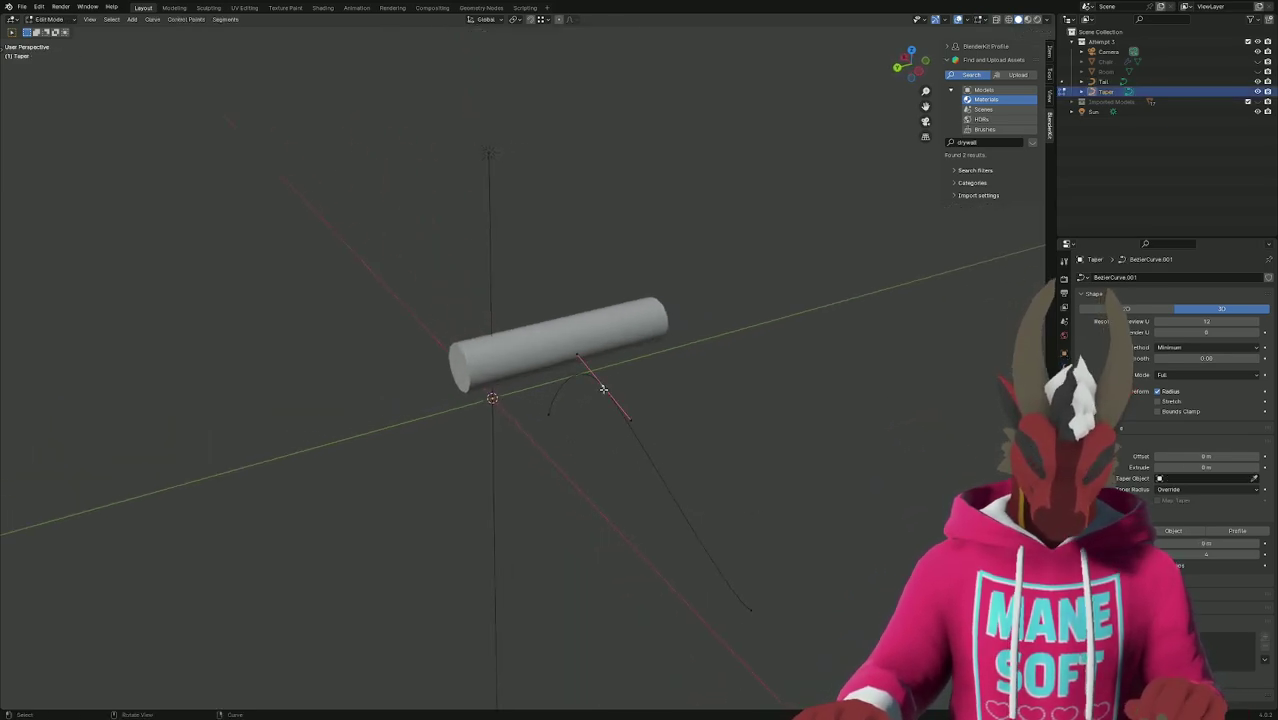
key(g)
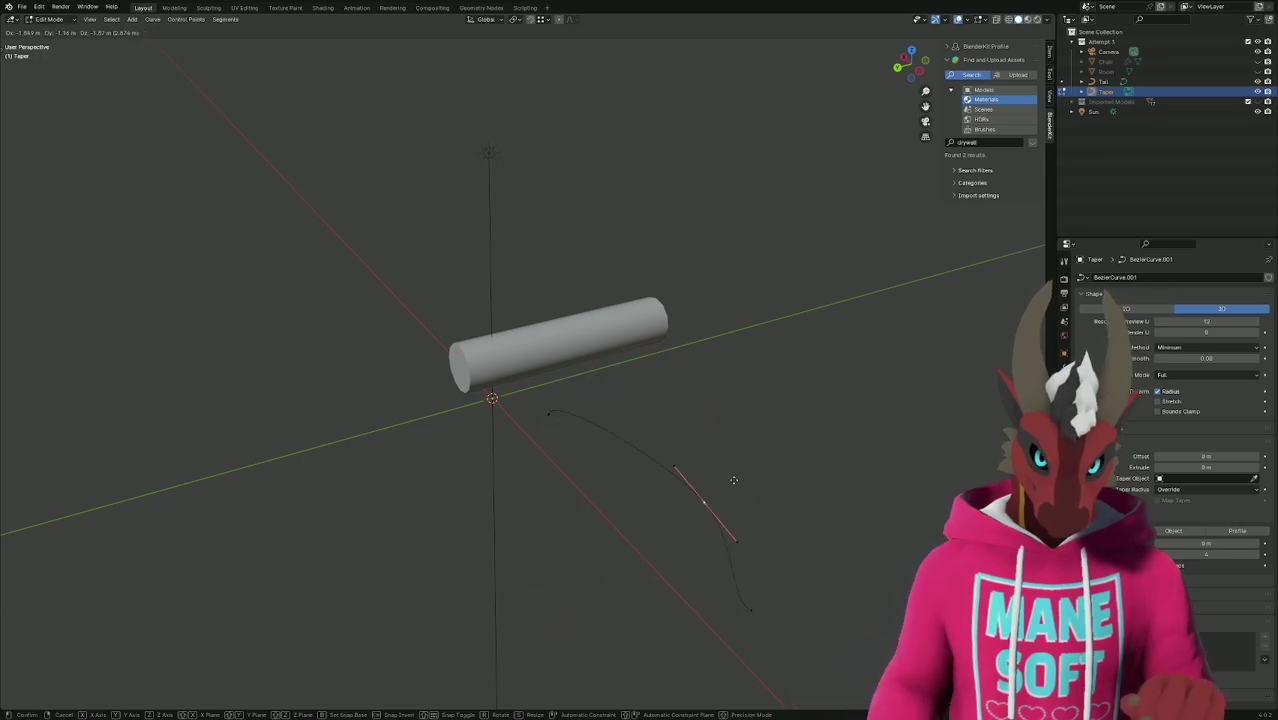
click(612, 330)
middle_drag(779, 465, 620, 410)
key(Tab)
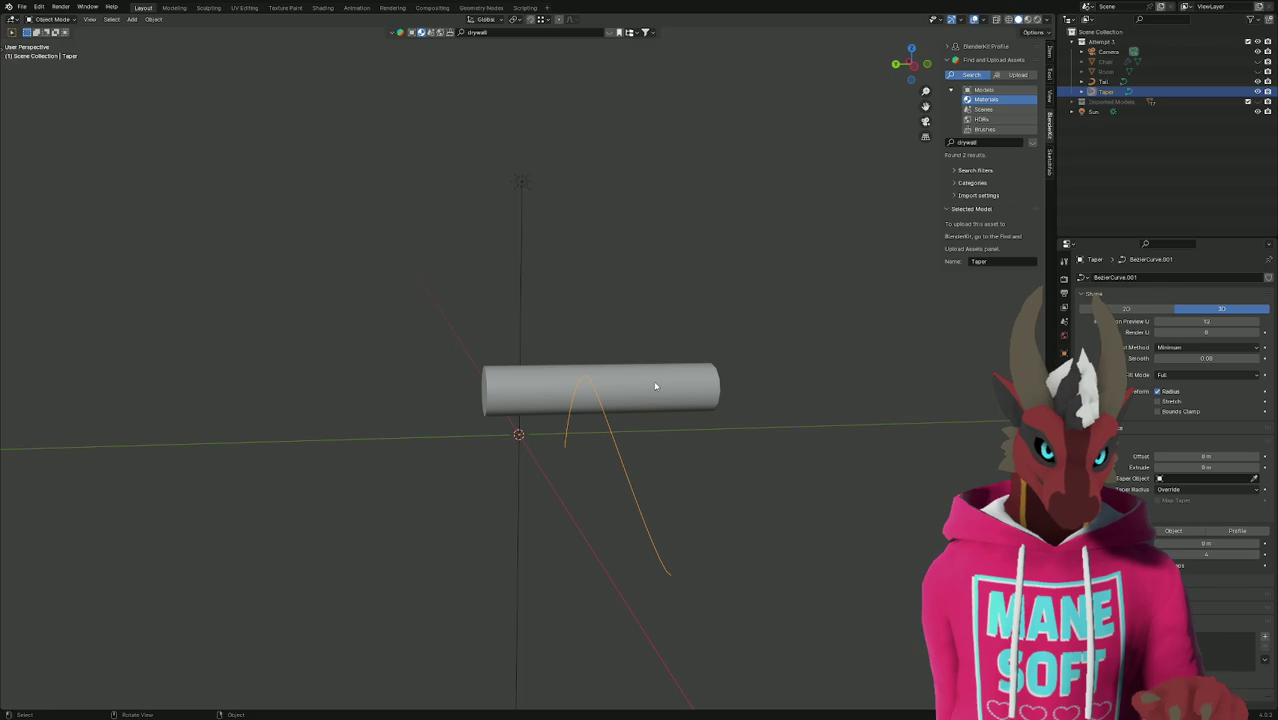
Open Tail in Edit Mode and rotate its far end control point about 54° around the global X axis.
click(653, 382)
middle_drag(747, 408, 719, 402)
key(Tab)
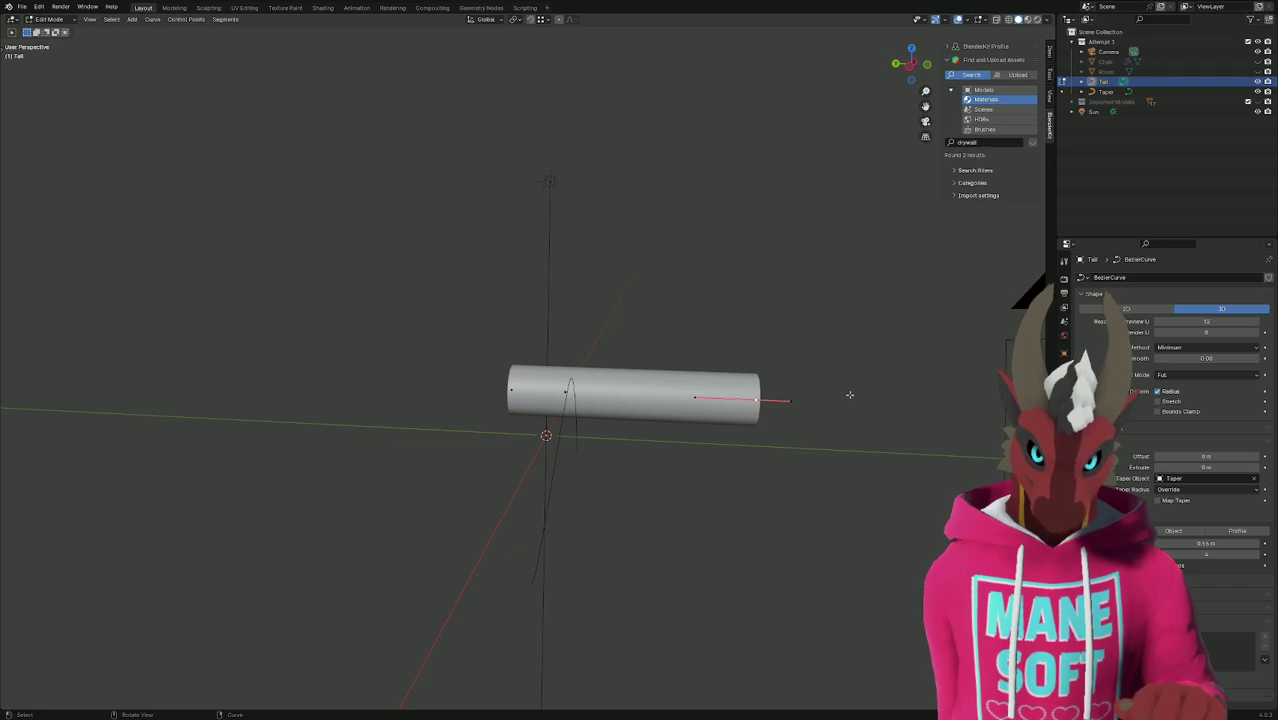
key(r)
key(x)
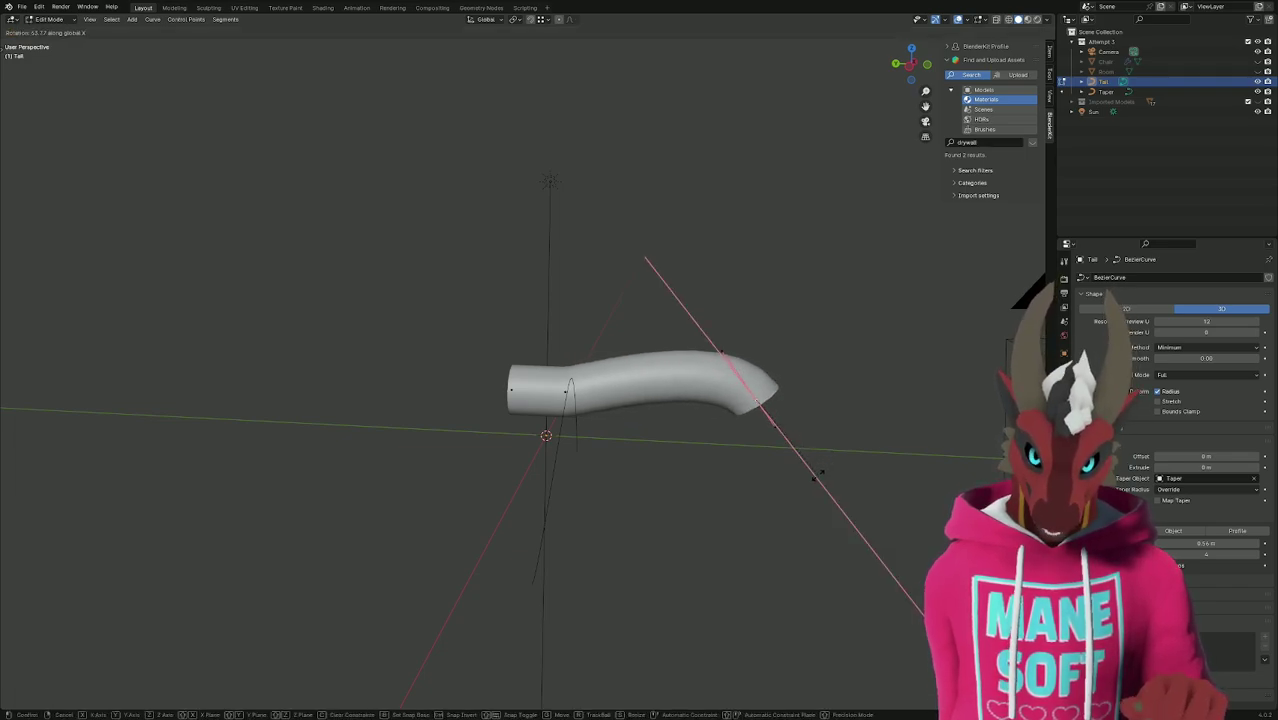
click(817, 478)
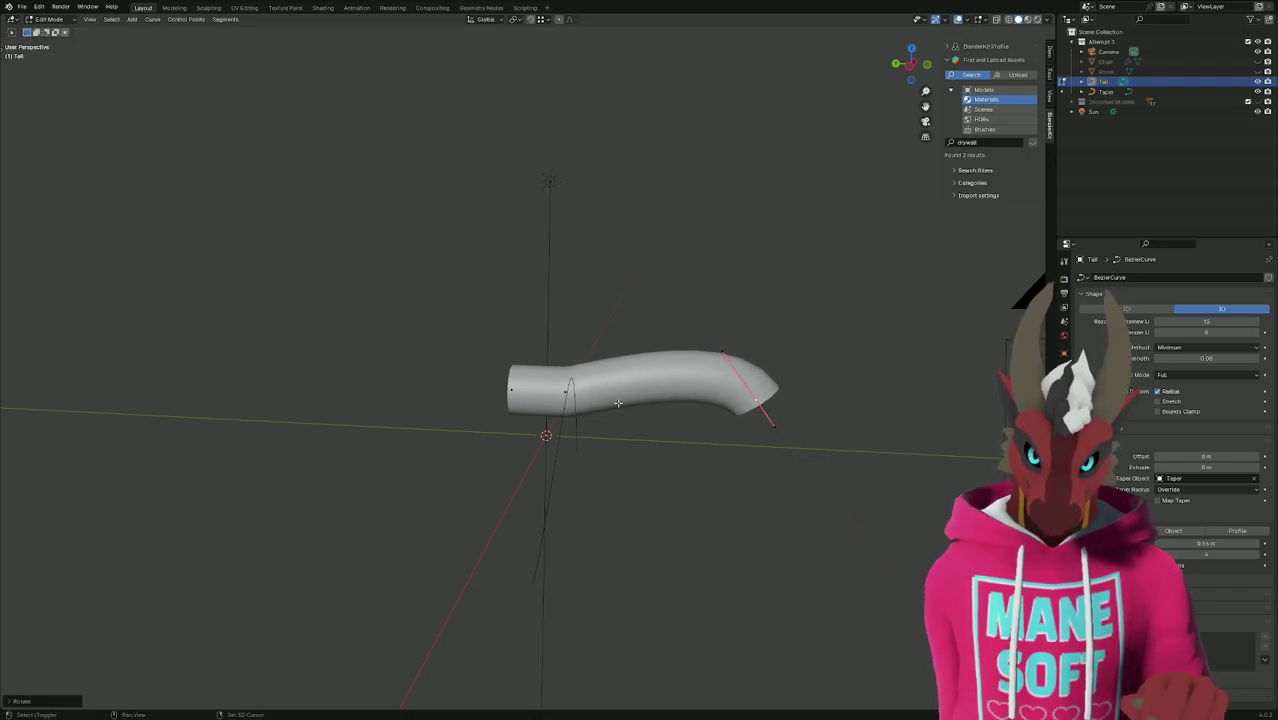
Subdivide the segment between Tail's second control point and its far end, and raise the new middle point along Z.
click(563, 392)
right_click(707, 386)
click(704, 388)
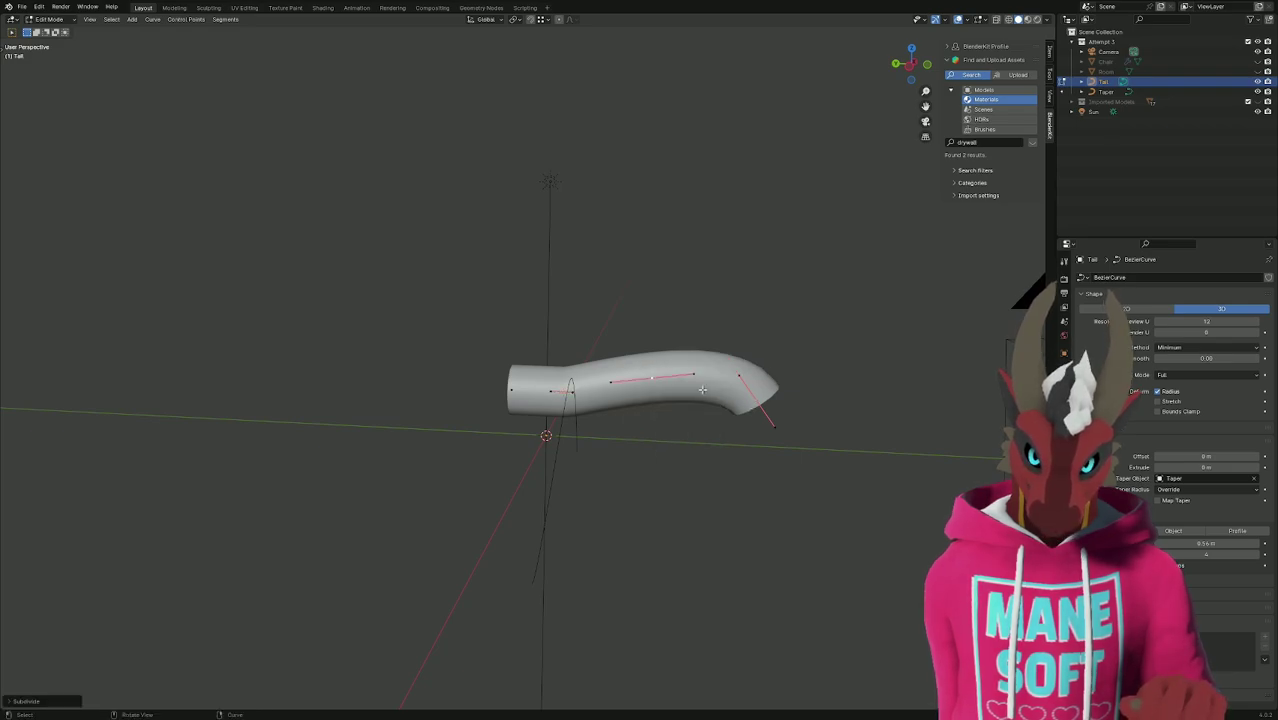
click(652, 377)
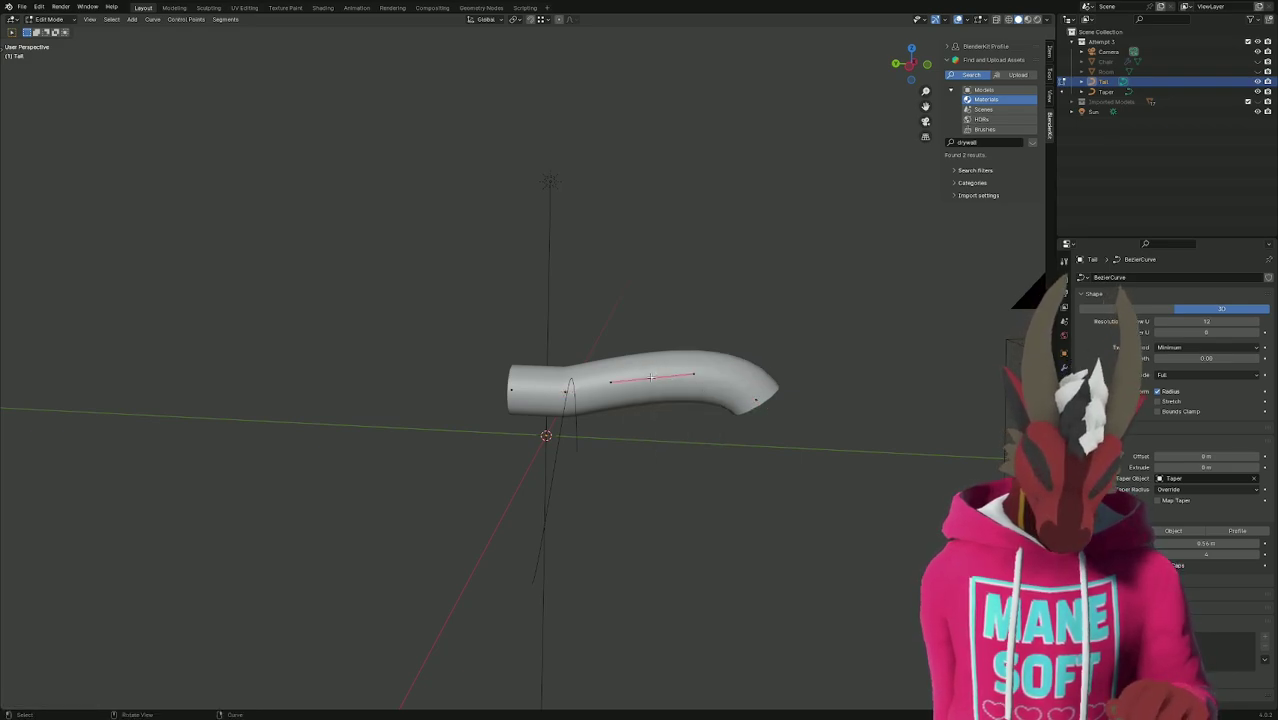
key(g)
key(z)
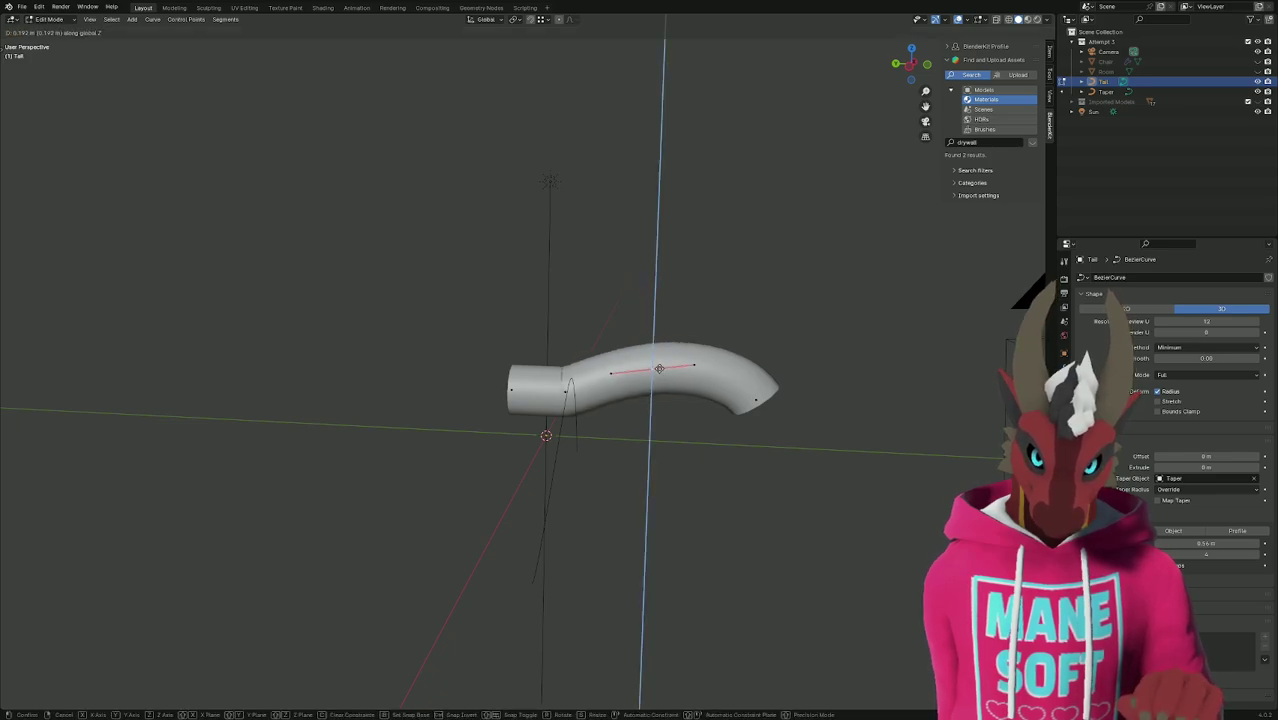
click(657, 358)
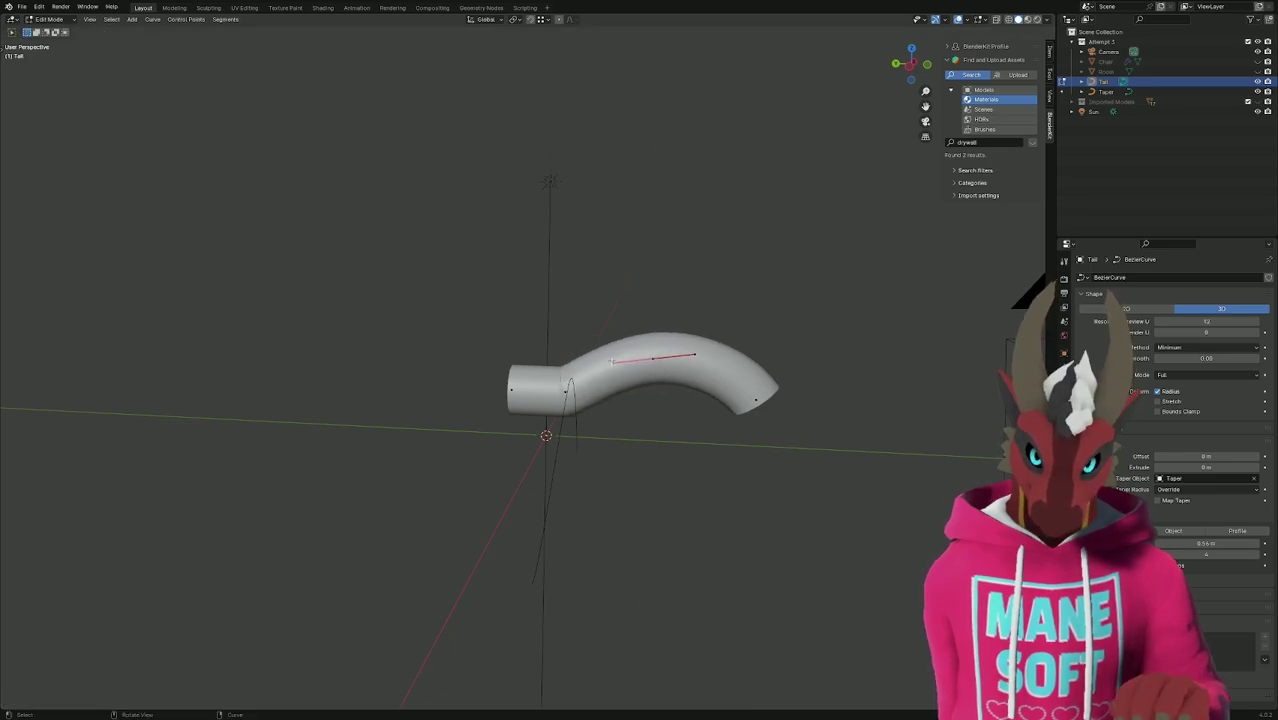
Move the two handles of Tail's new middle control point one after the other along the global Y axis.
key(g)
key(y)
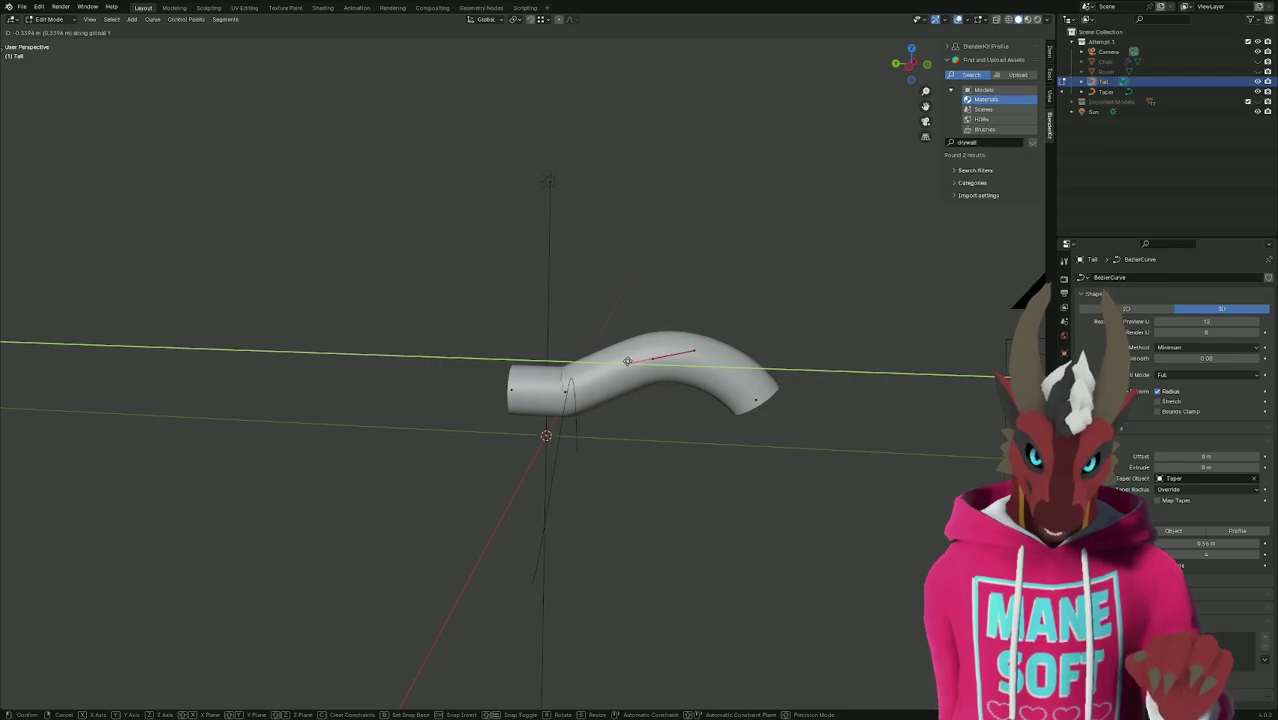
click(627, 362)
key(g)
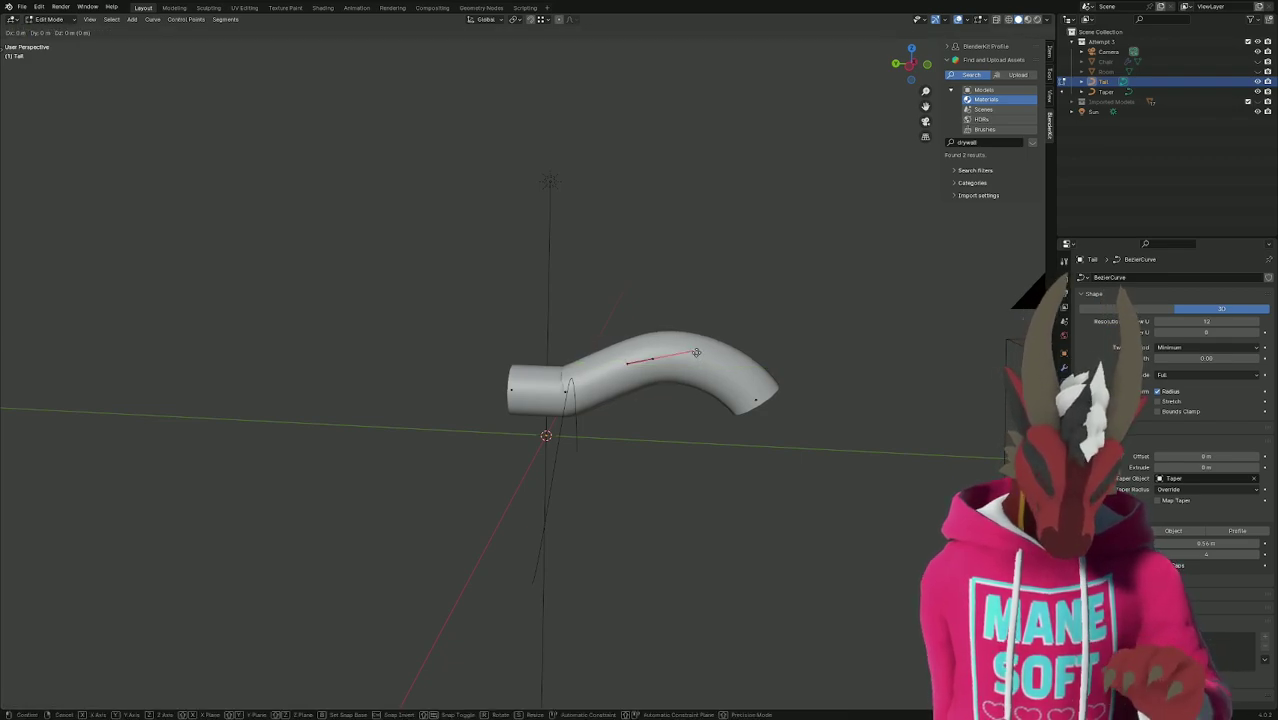
key(y)
click(616, 374)
Rotate Tail's control point near the base slightly around the global X axis, then shift its handle along Y.
click(568, 390)
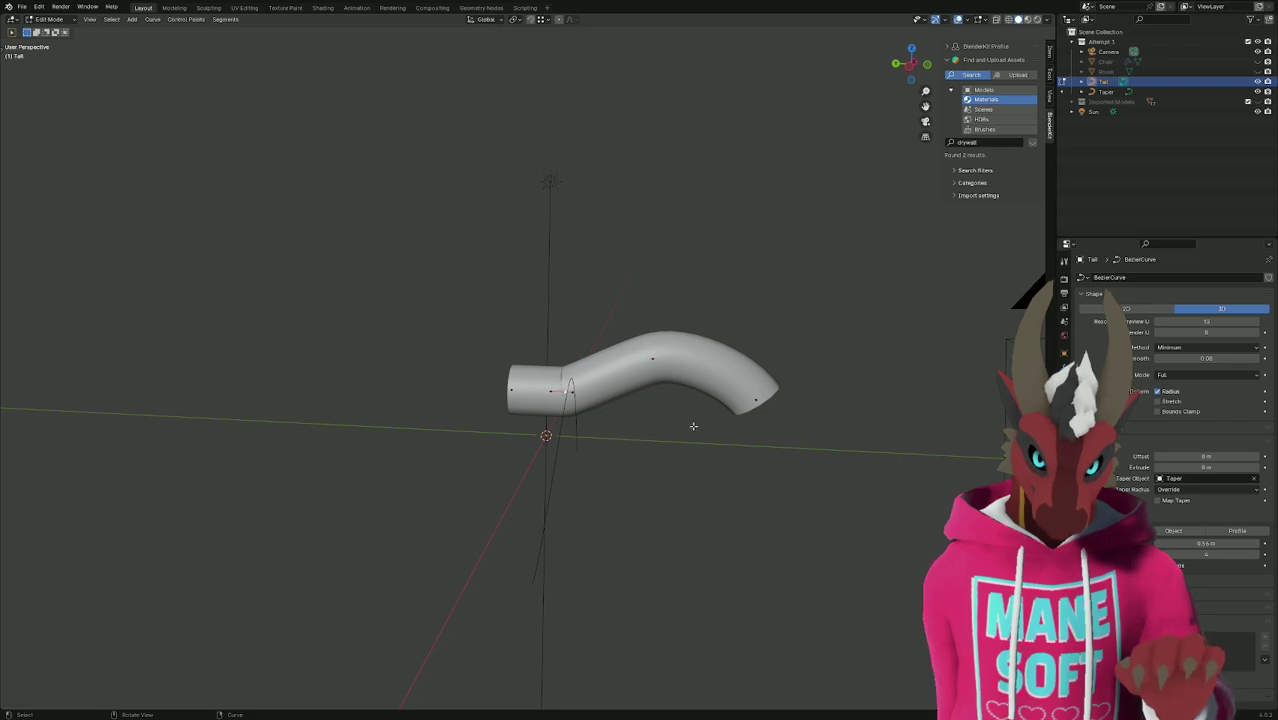
key(r)
key(x)
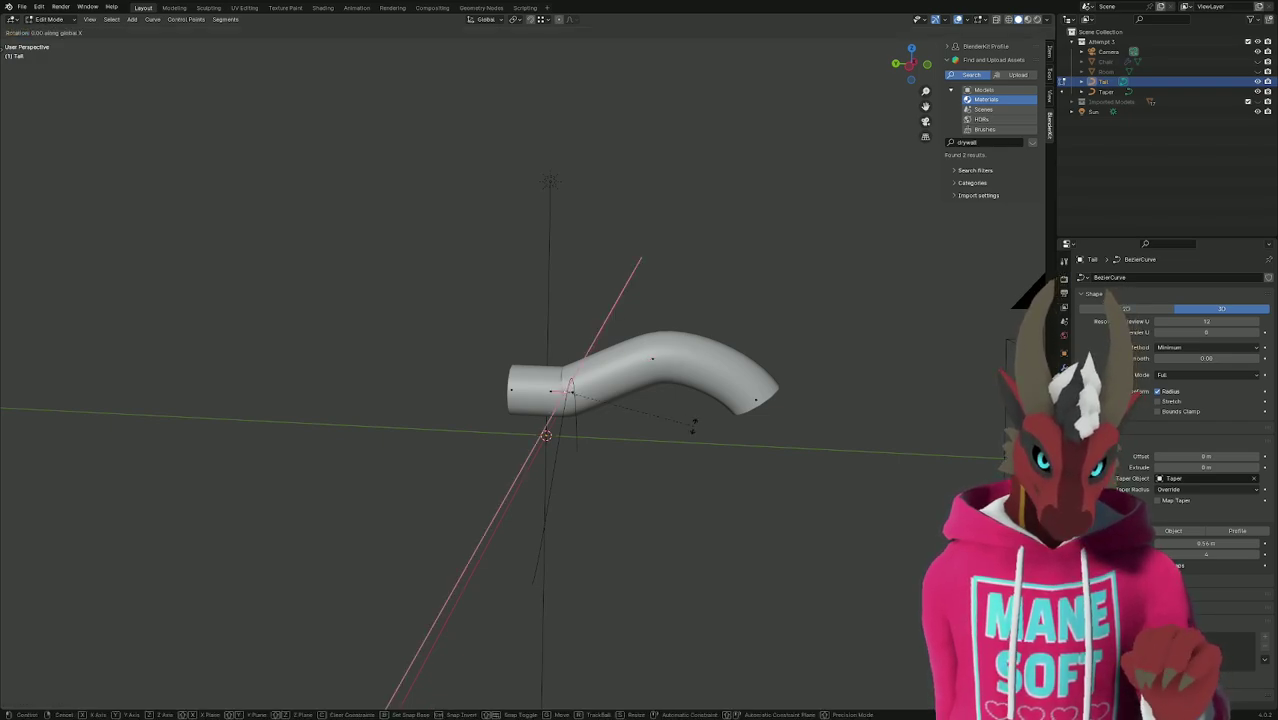
click(692, 407)
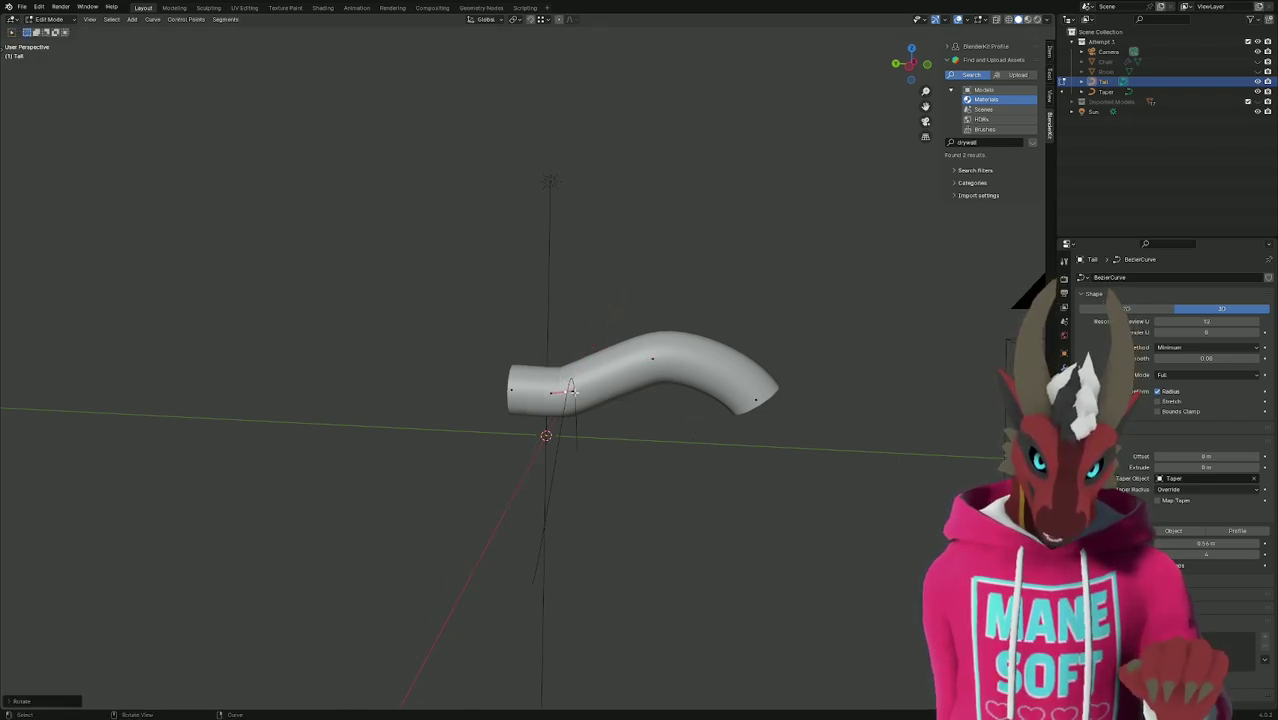
key(g)
key(y)
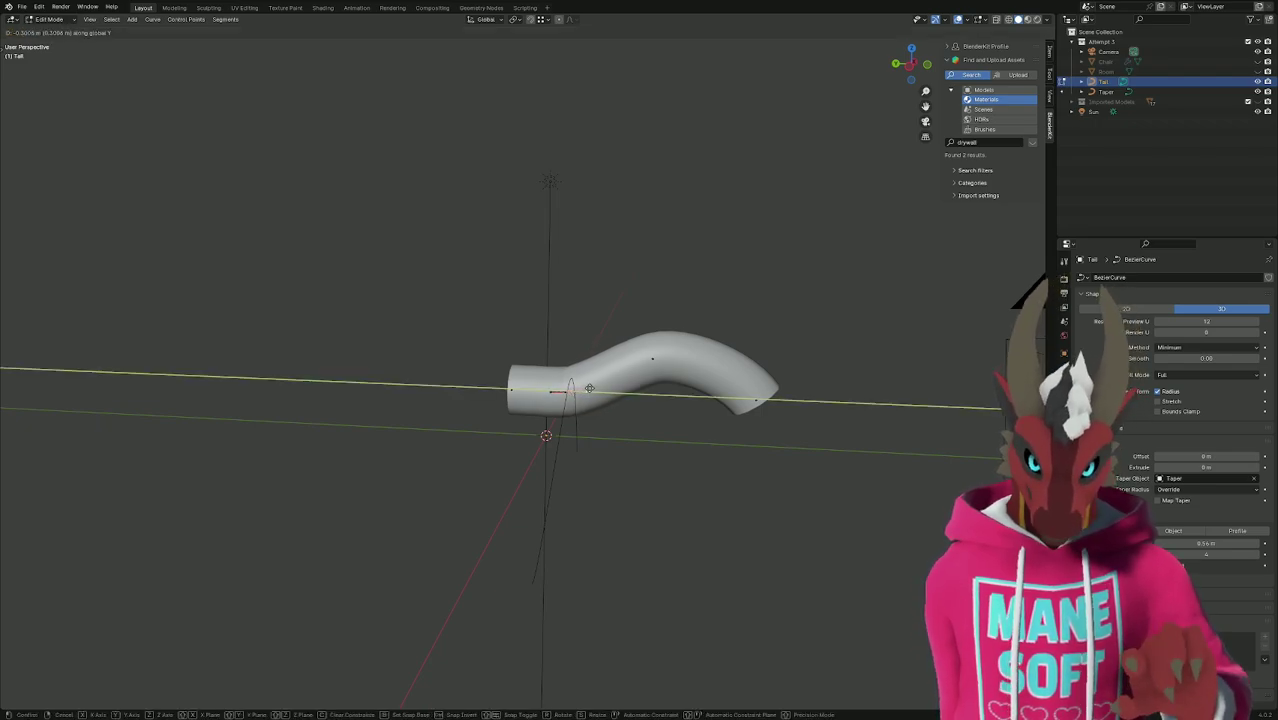
click(589, 388)
Leave Tail's Edit Mode, select the Taper curve and examine its object transform values.
mouse_move(719, 491)
middle_down()
mouse_move(772, 494)
mouse_move(725, 485)
middle_up()
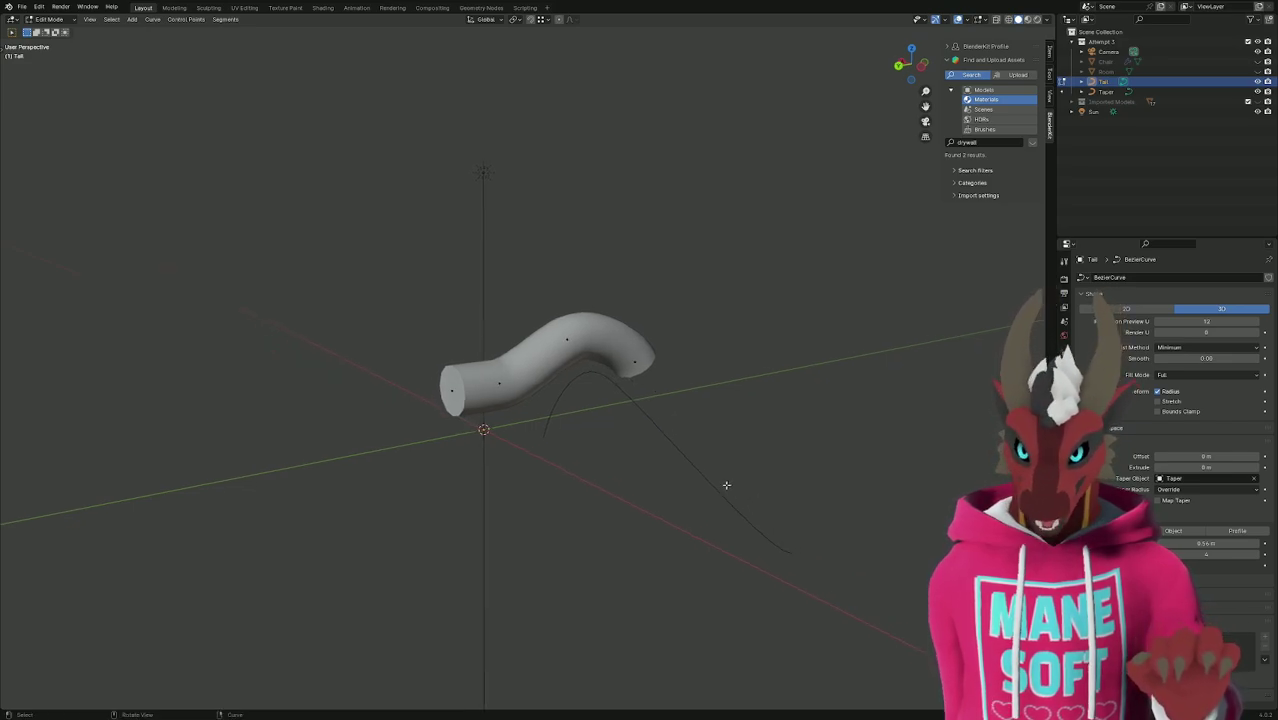
key(Tab)
click(656, 427)
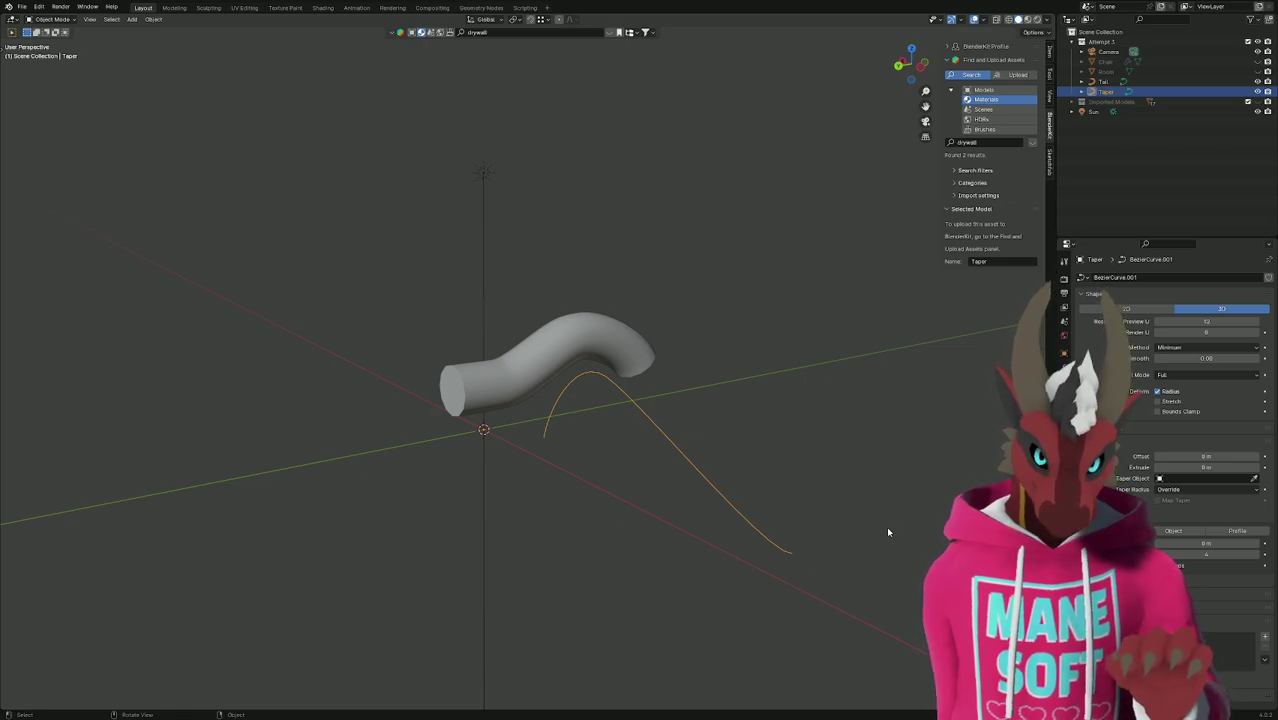
click(1049, 53)
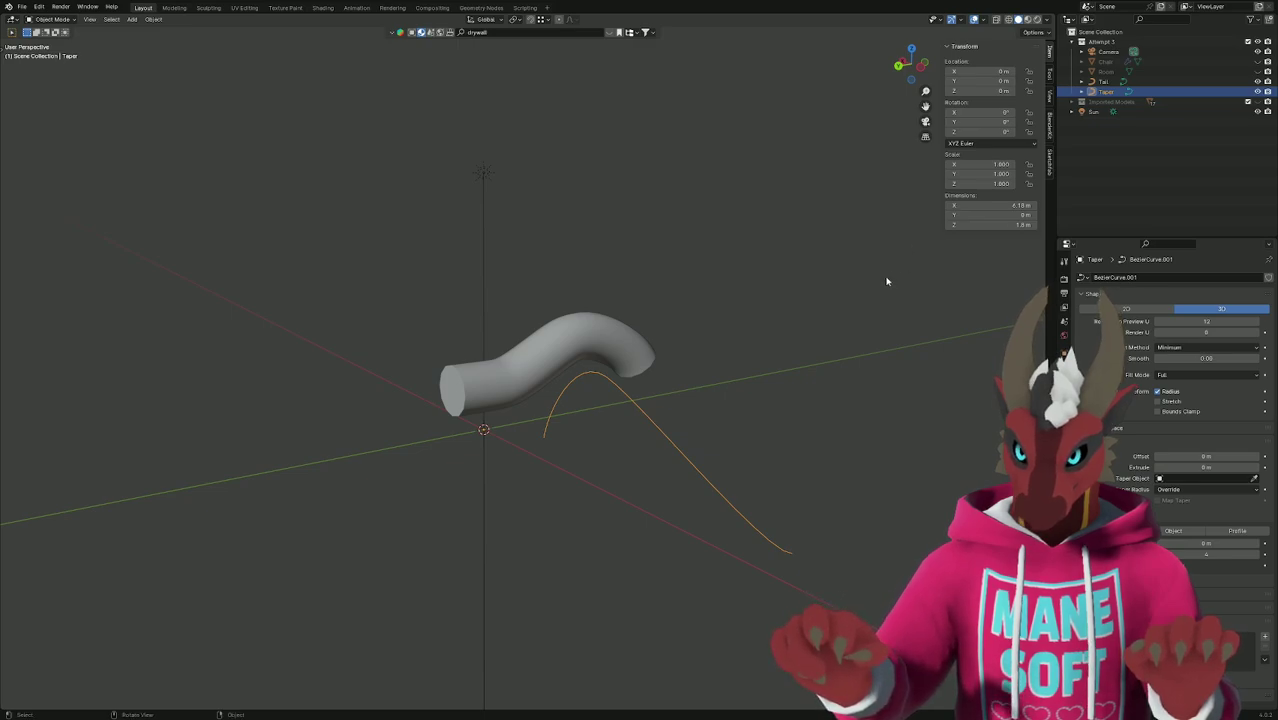
key(Tab)
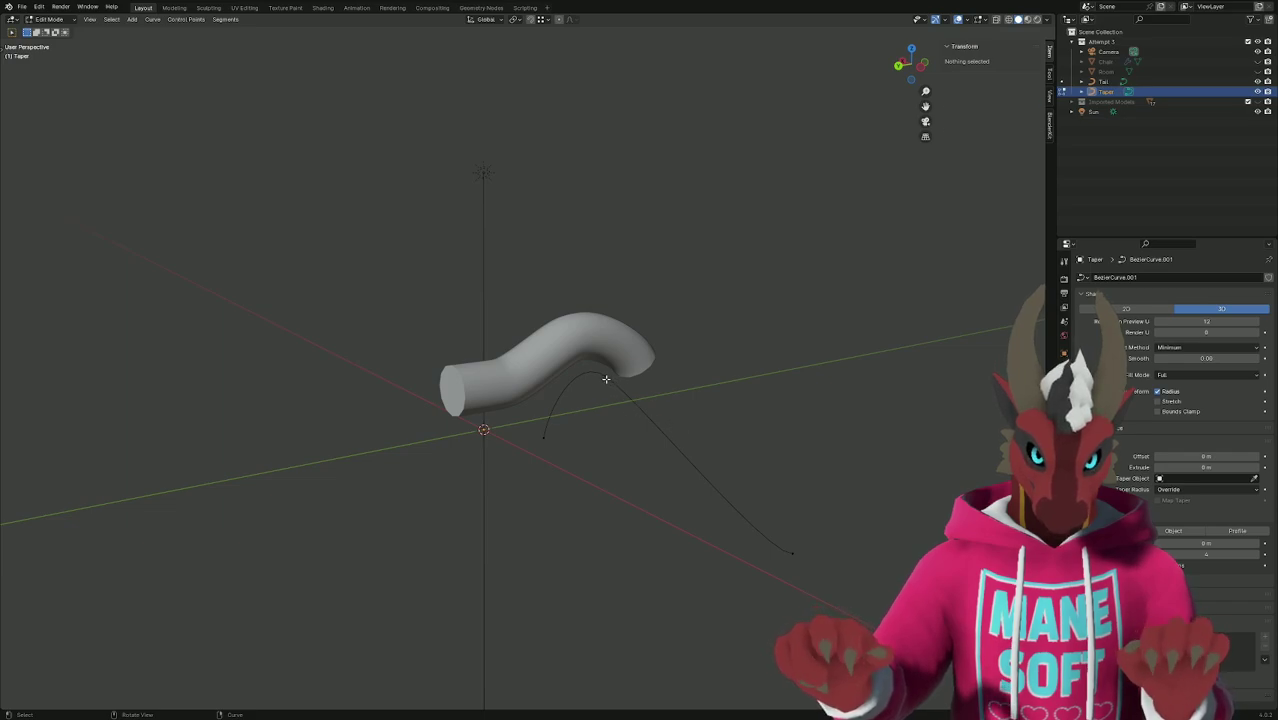
click(636, 397)
key(r)
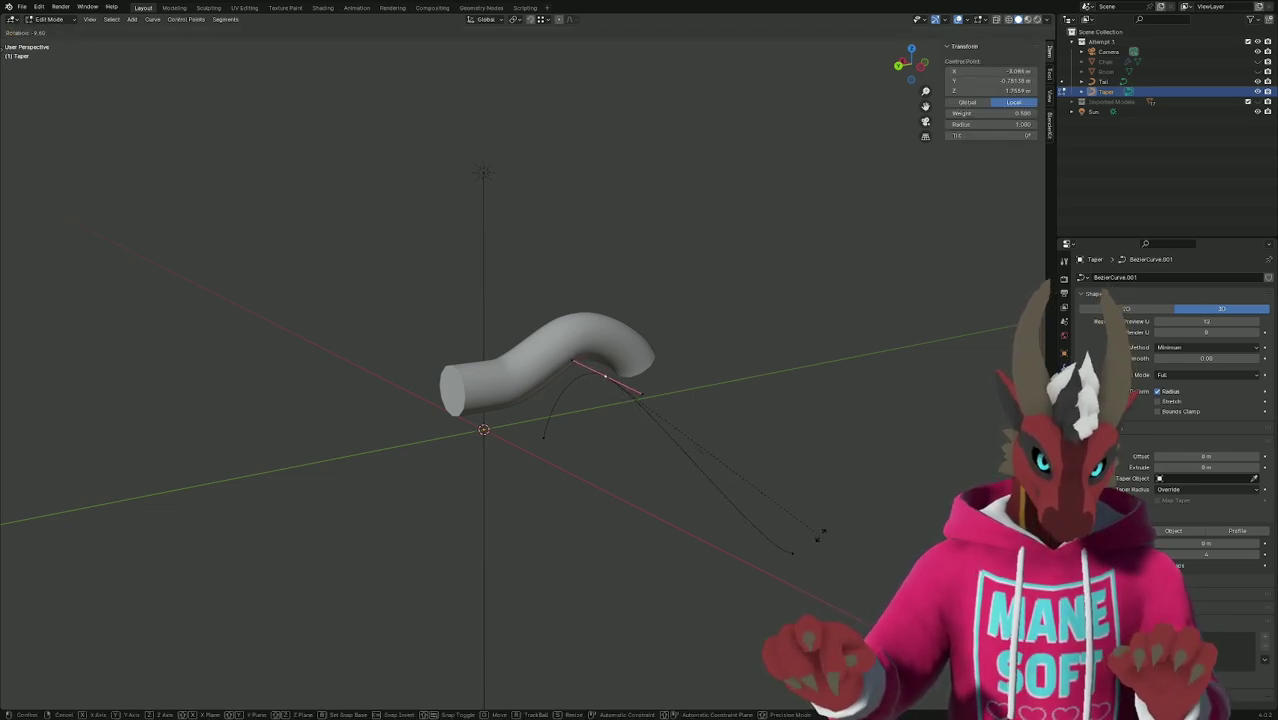
key(Escape)
key(f)
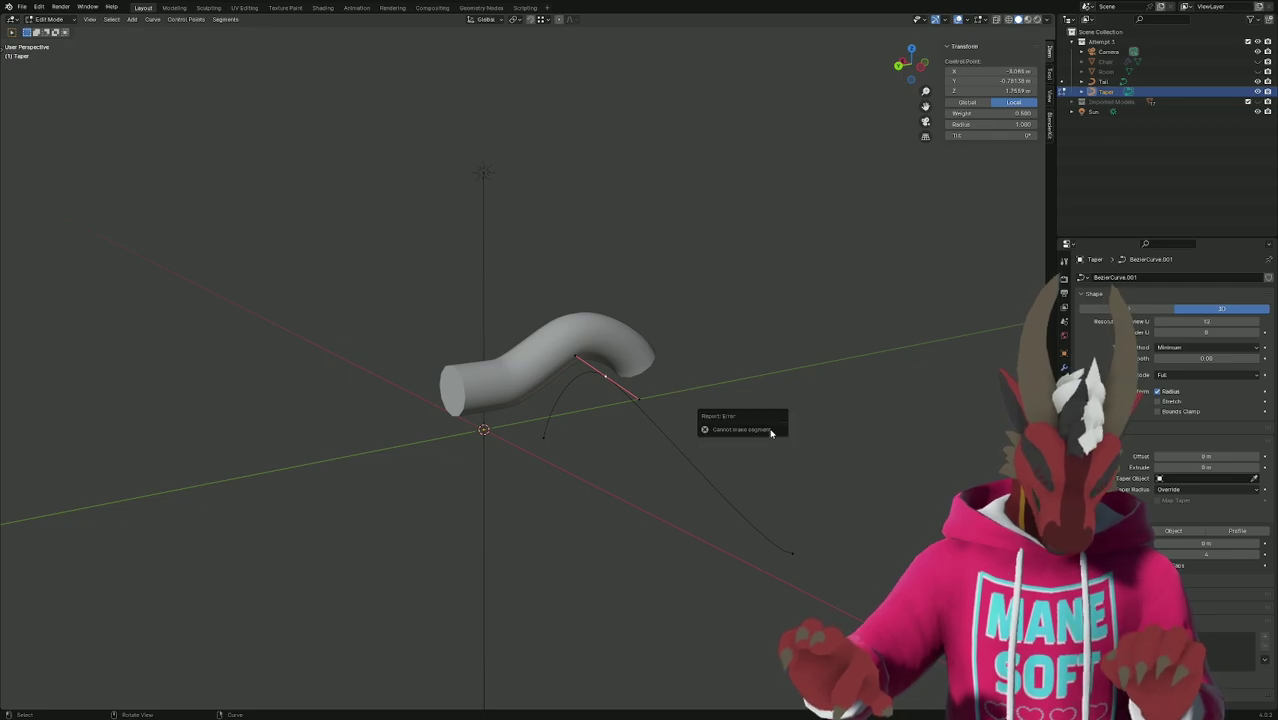
key(g)
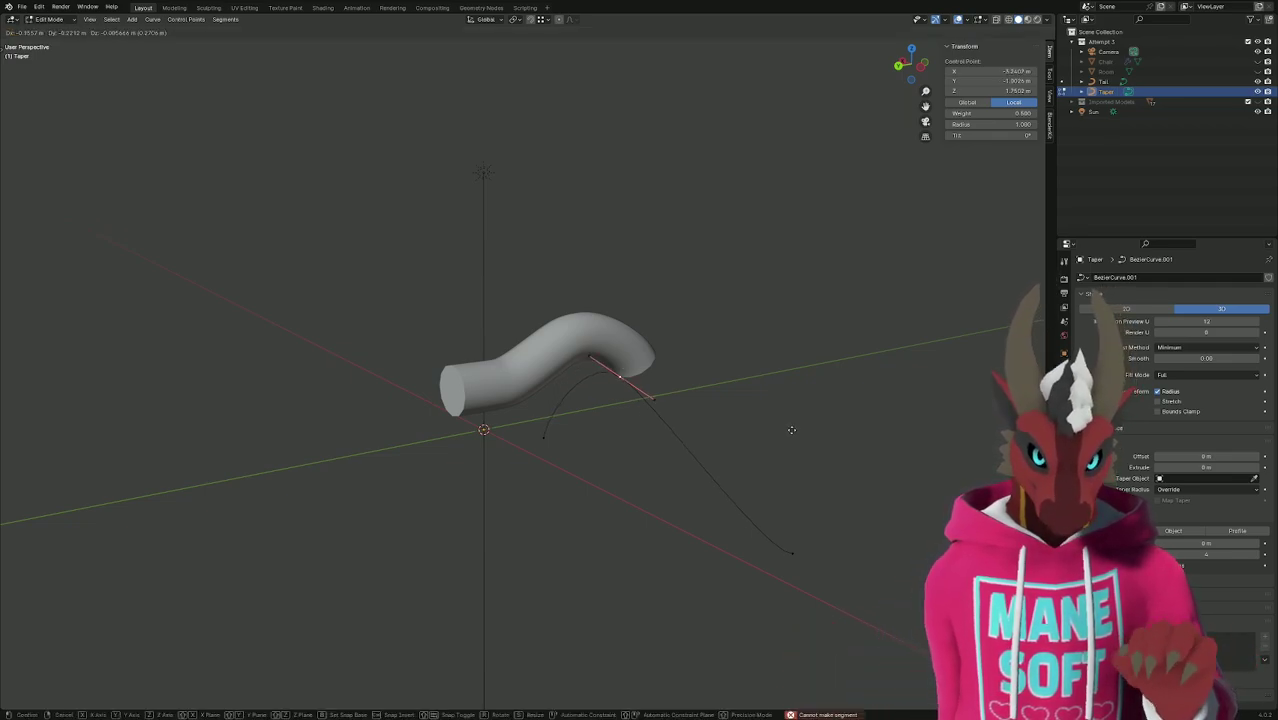
key(Escape)
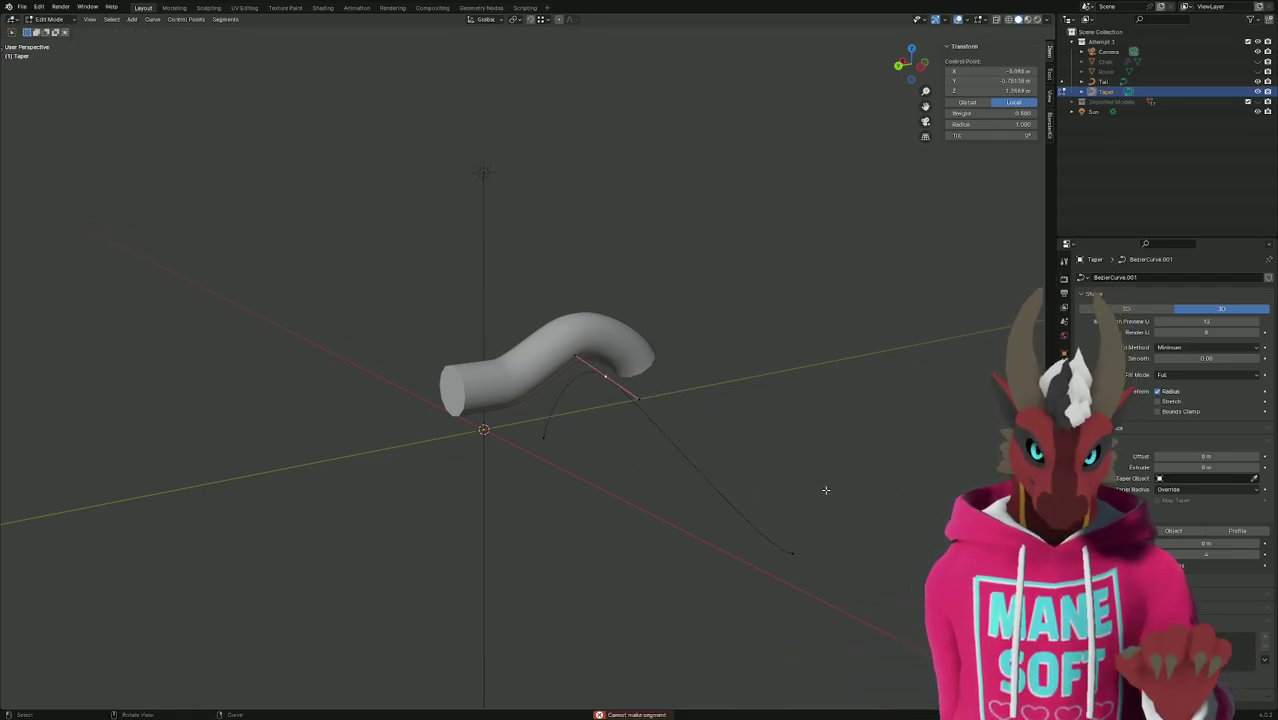
key(alt+a)
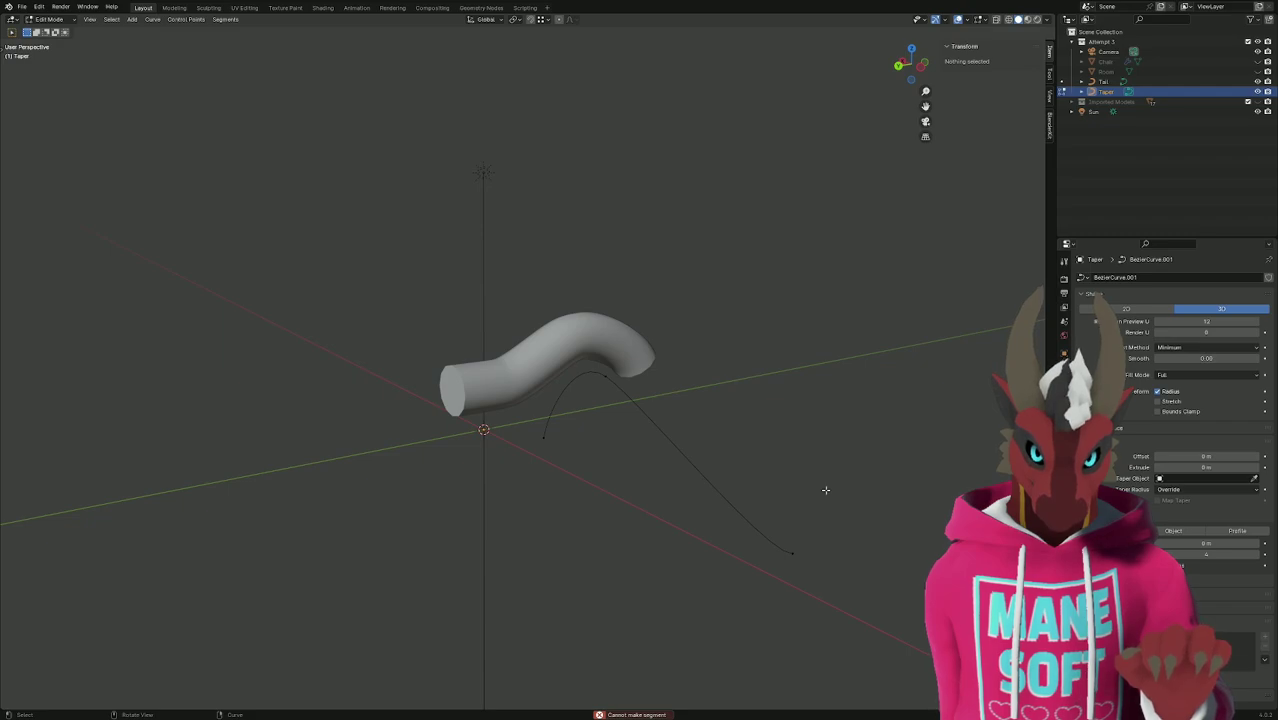
key(x)
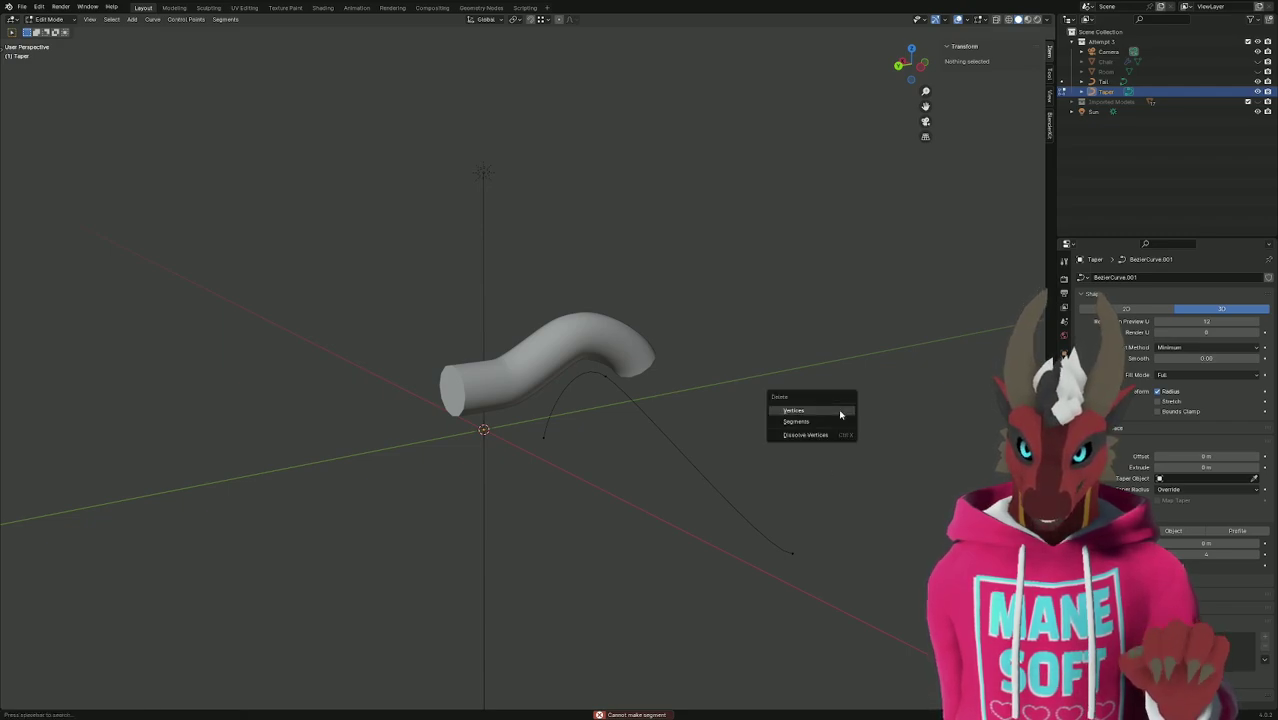
key(Escape)
key(Tab)
Delete the Taper curve object, then select Tail to check its geometry settings and deselect it.
key(x)
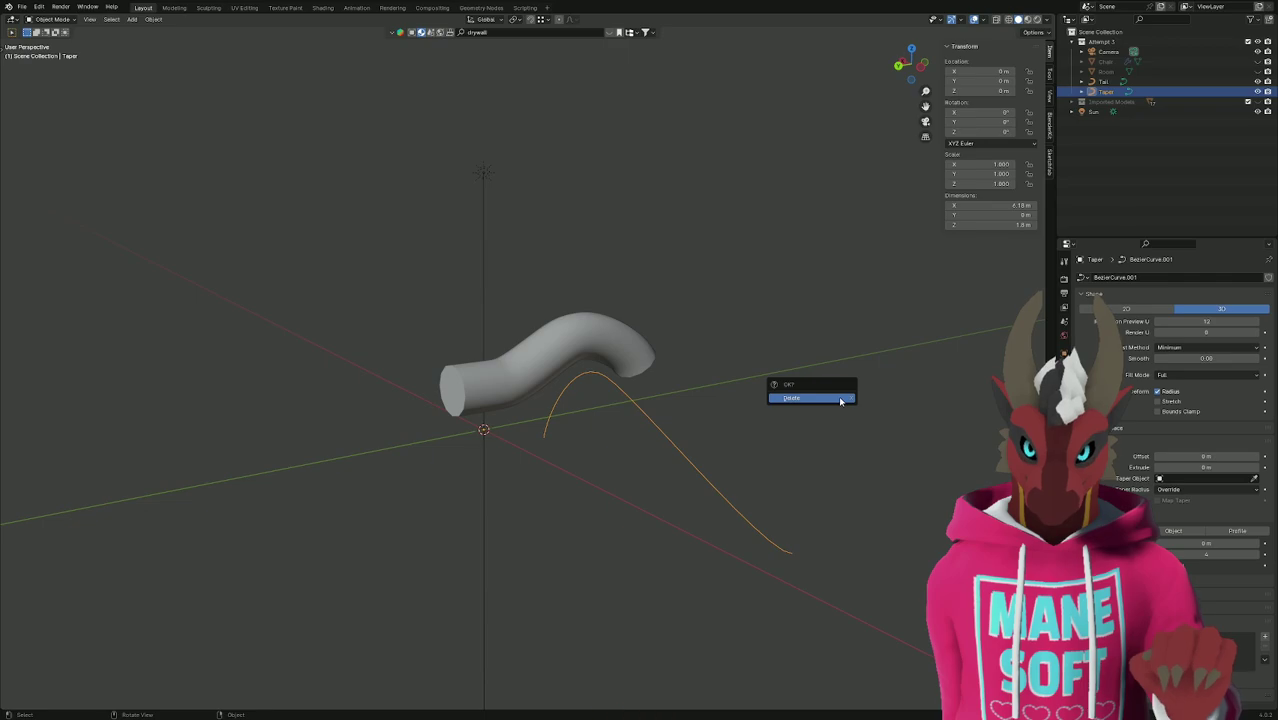
click(840, 398)
click(1104, 81)
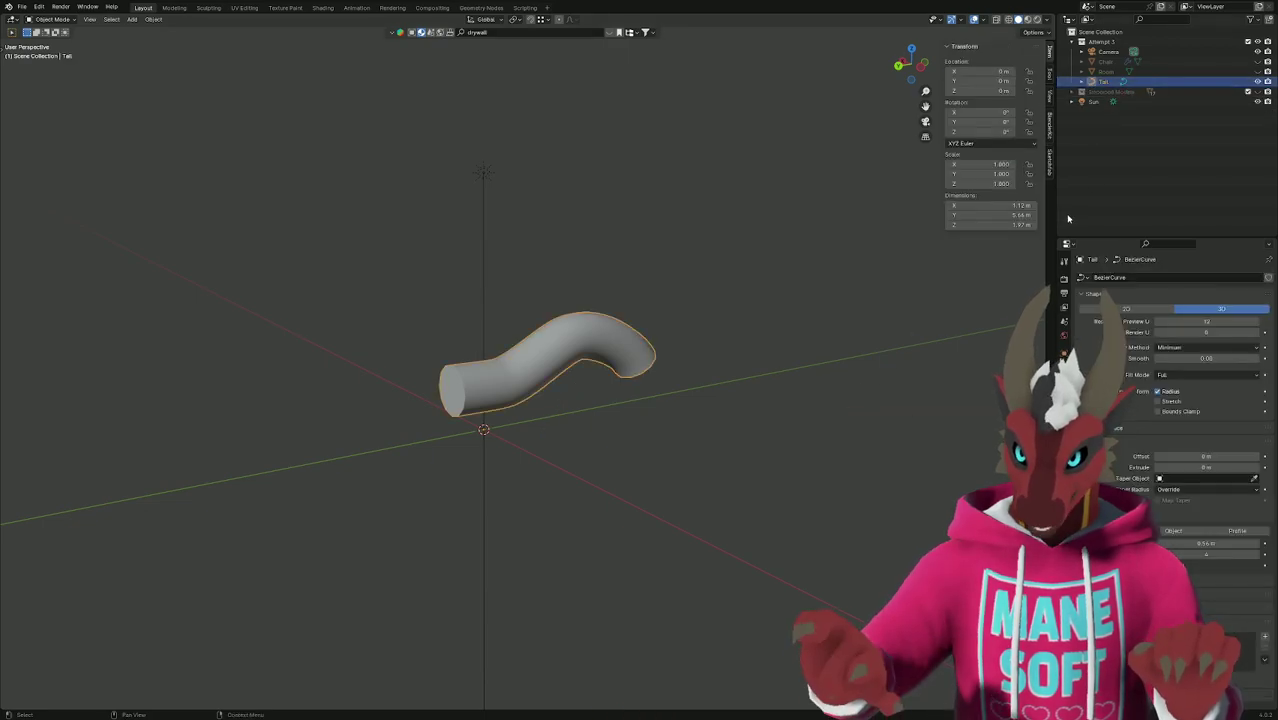
click(793, 475)
middle_drag(793, 475, 733, 502)
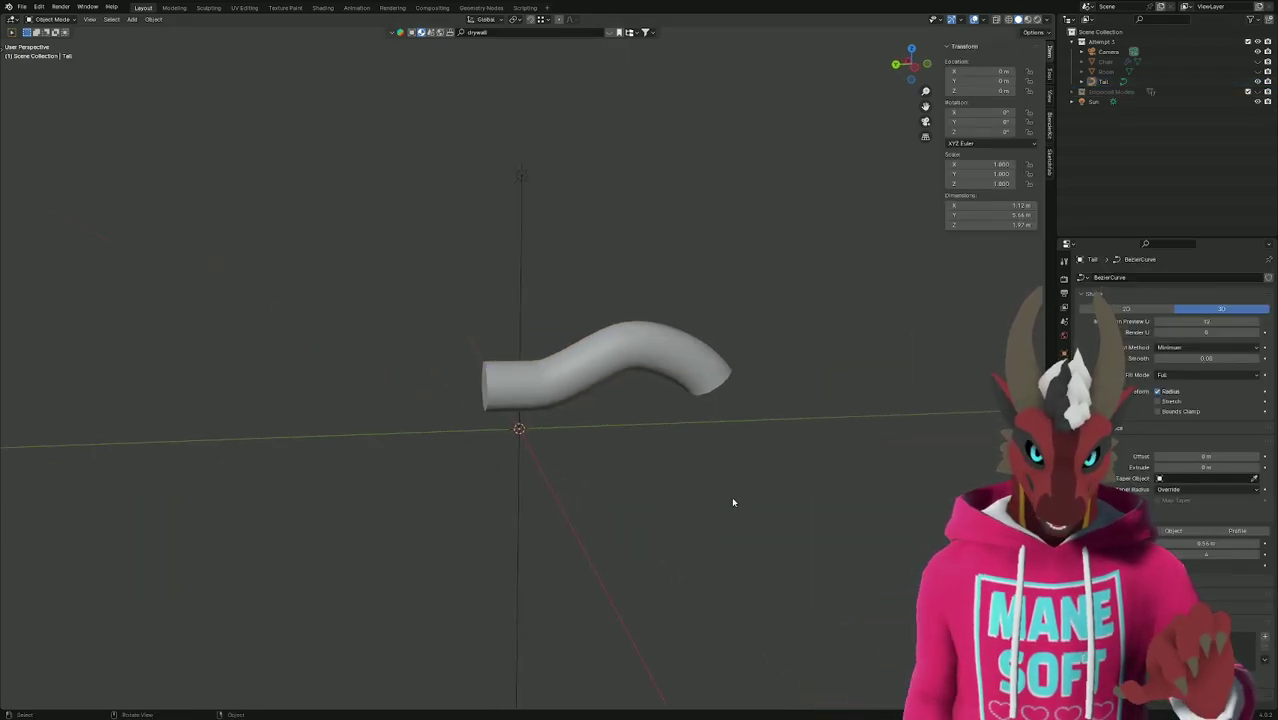
Rewind the browser tutorial to the part where the curve is duplicated along the X axis, and return to Blender.
key(alt+Tab)
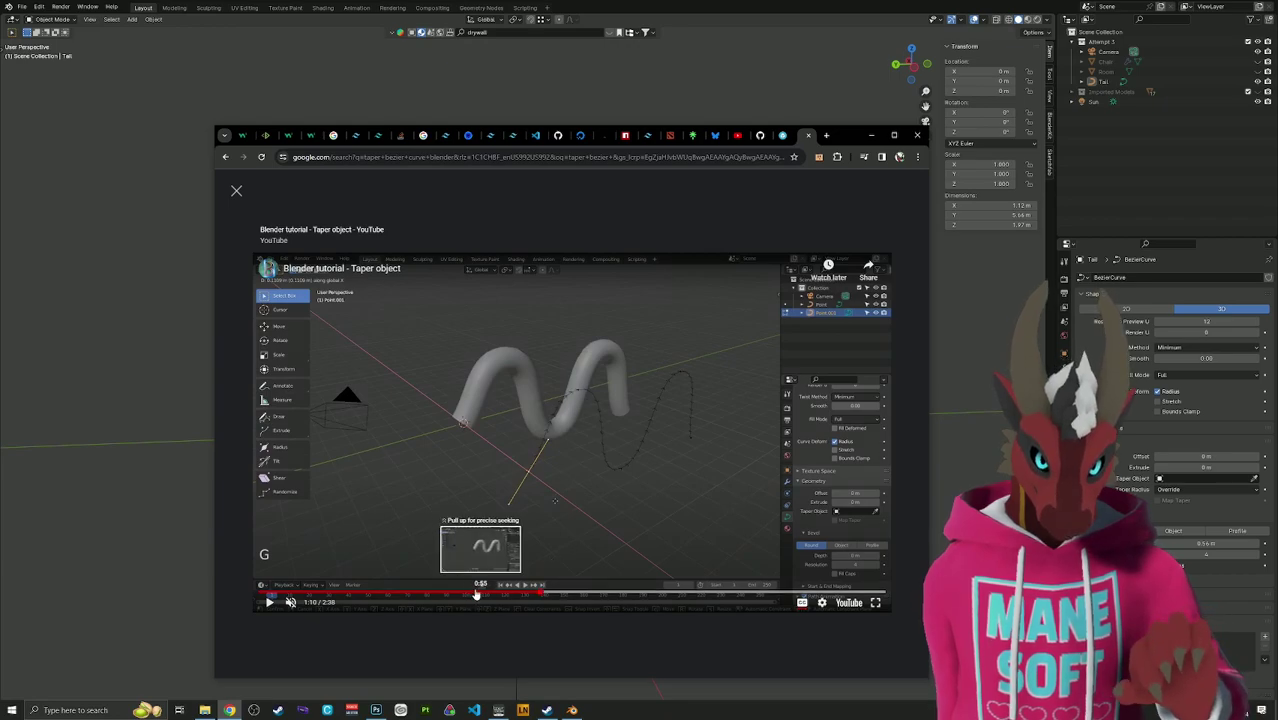
drag(478, 594, 446, 594)
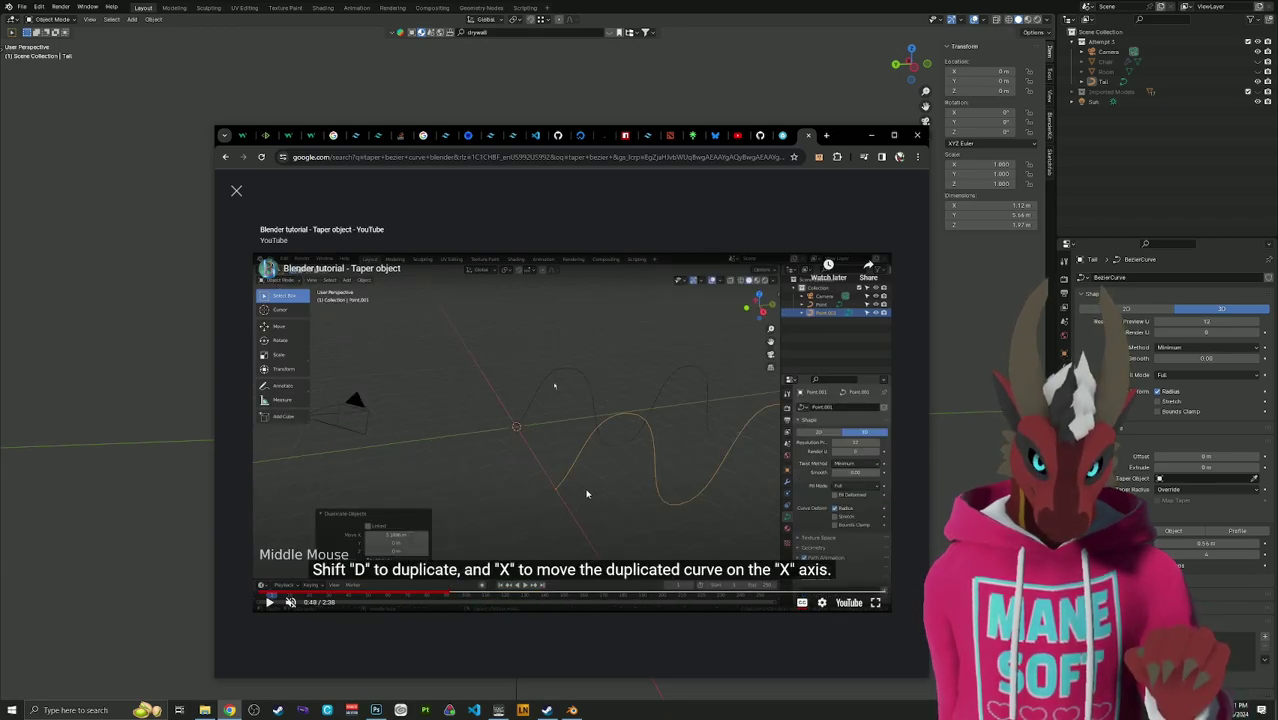
key(alt+Tab)
Duplicate Tail, place the copy beside it along the X axis, and reset the copy's bevel depth to 0 m.
click(631, 348)
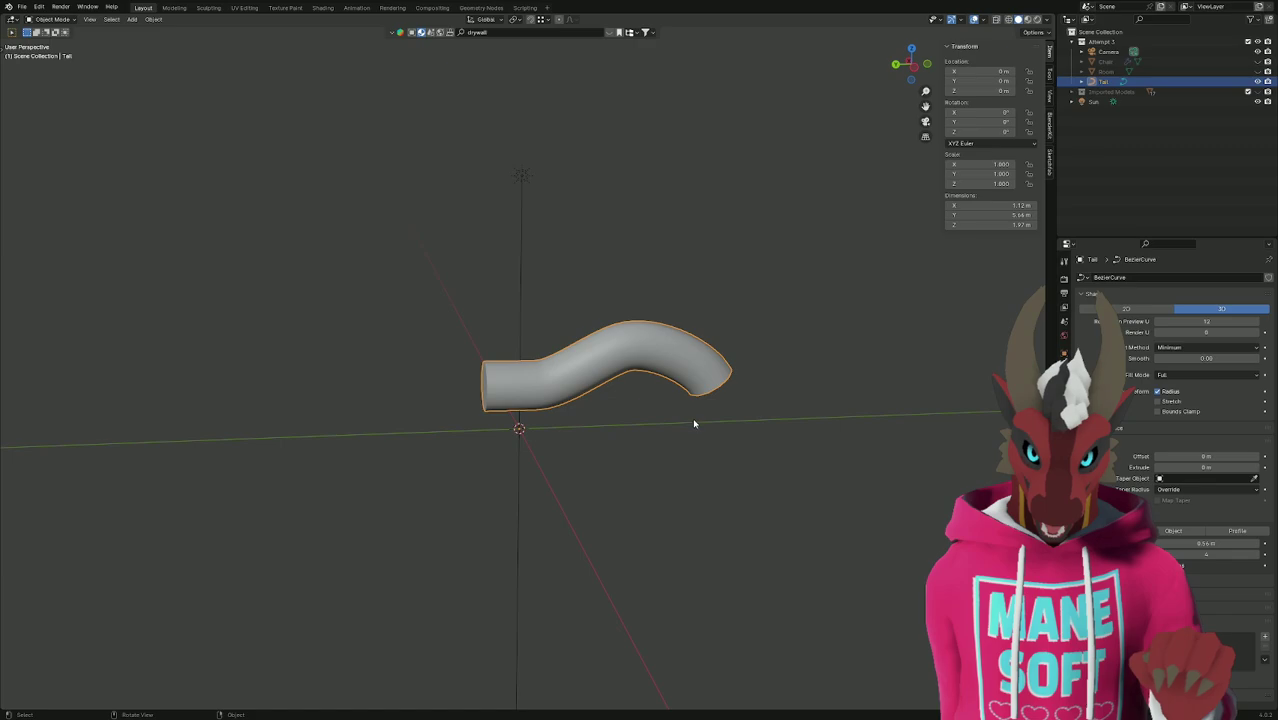
key(shift+d)
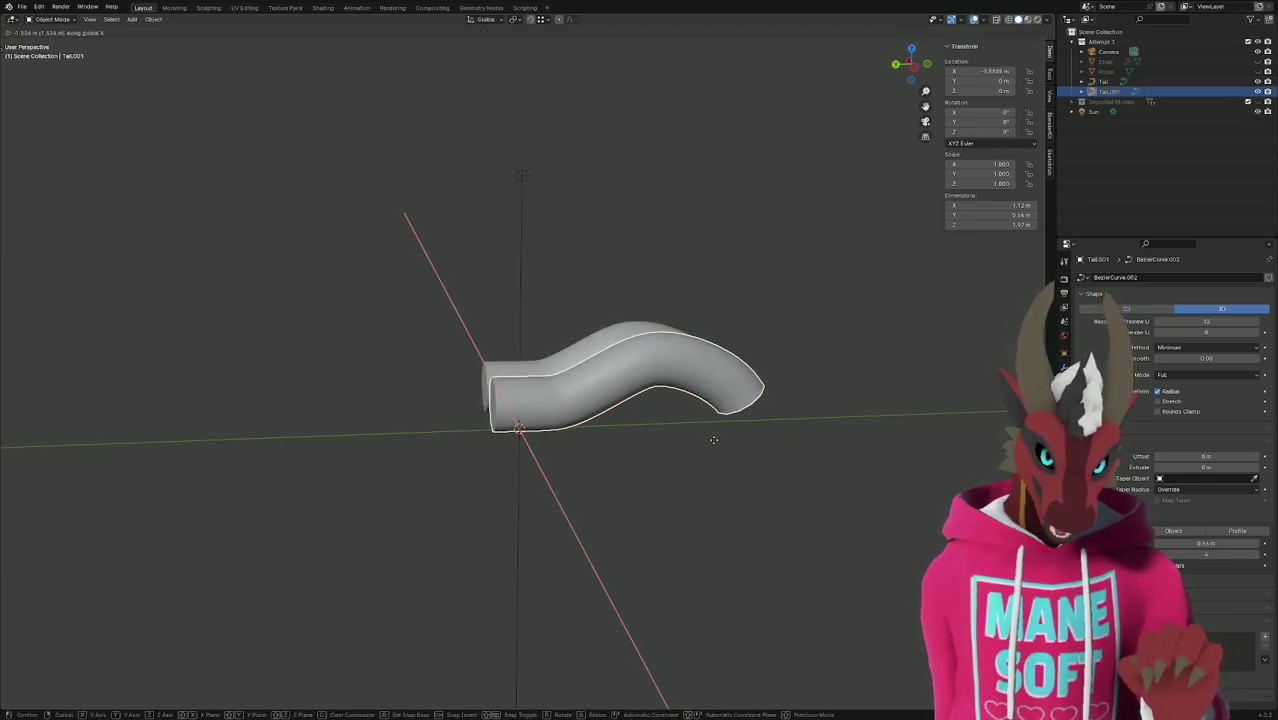
click(790, 451)
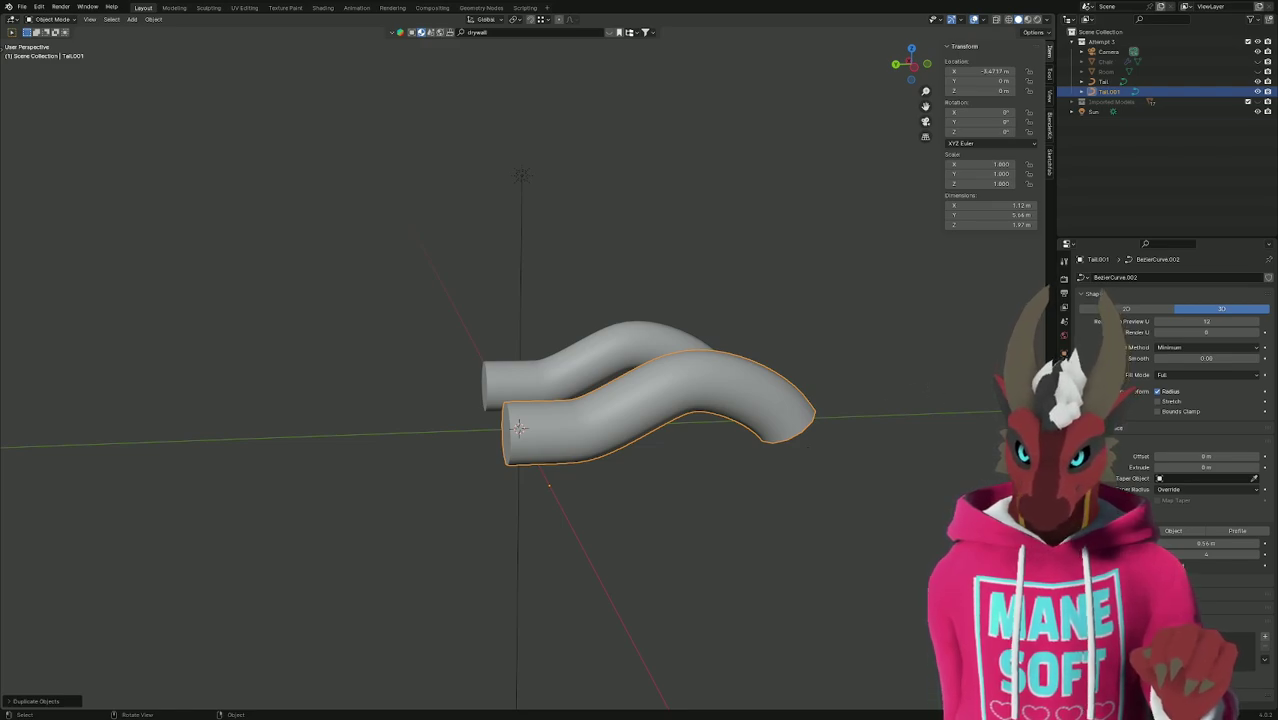
key(BackSpace)
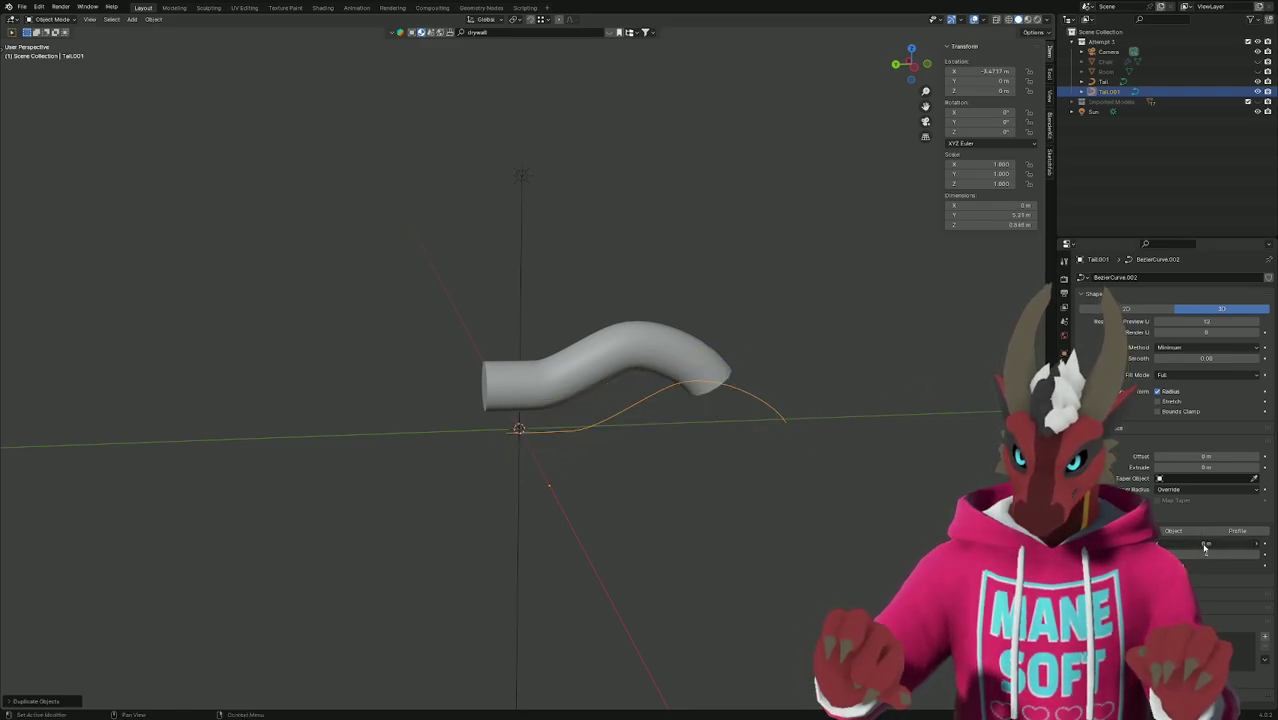
Select Tail and assign the Tail.001 curve as its Taper Object.
click(883, 497)
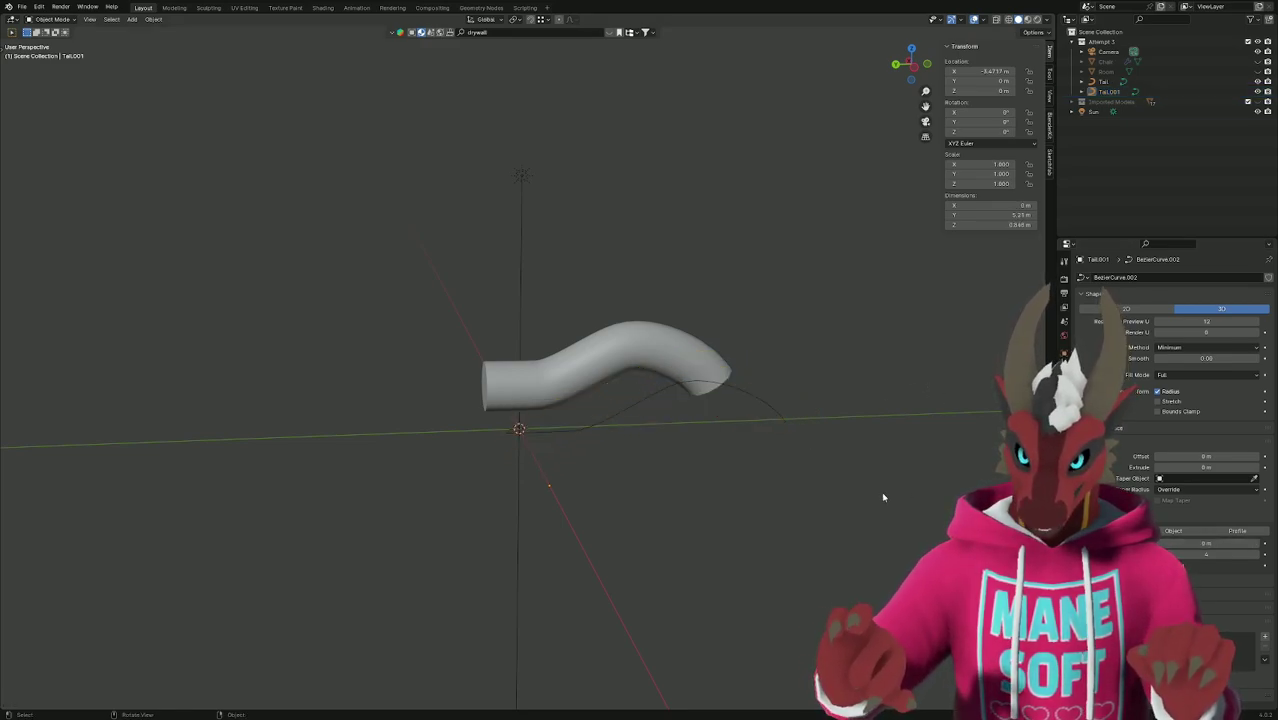
click(641, 333)
click(1254, 479)
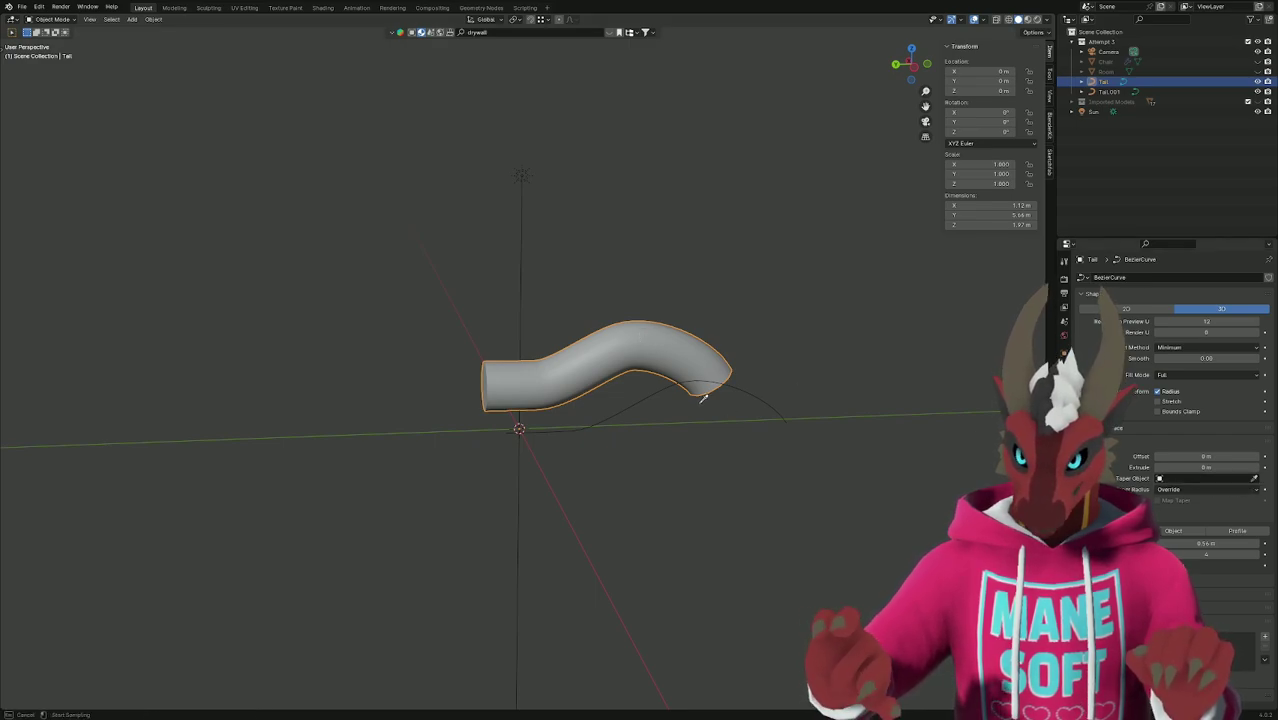
click(614, 406)
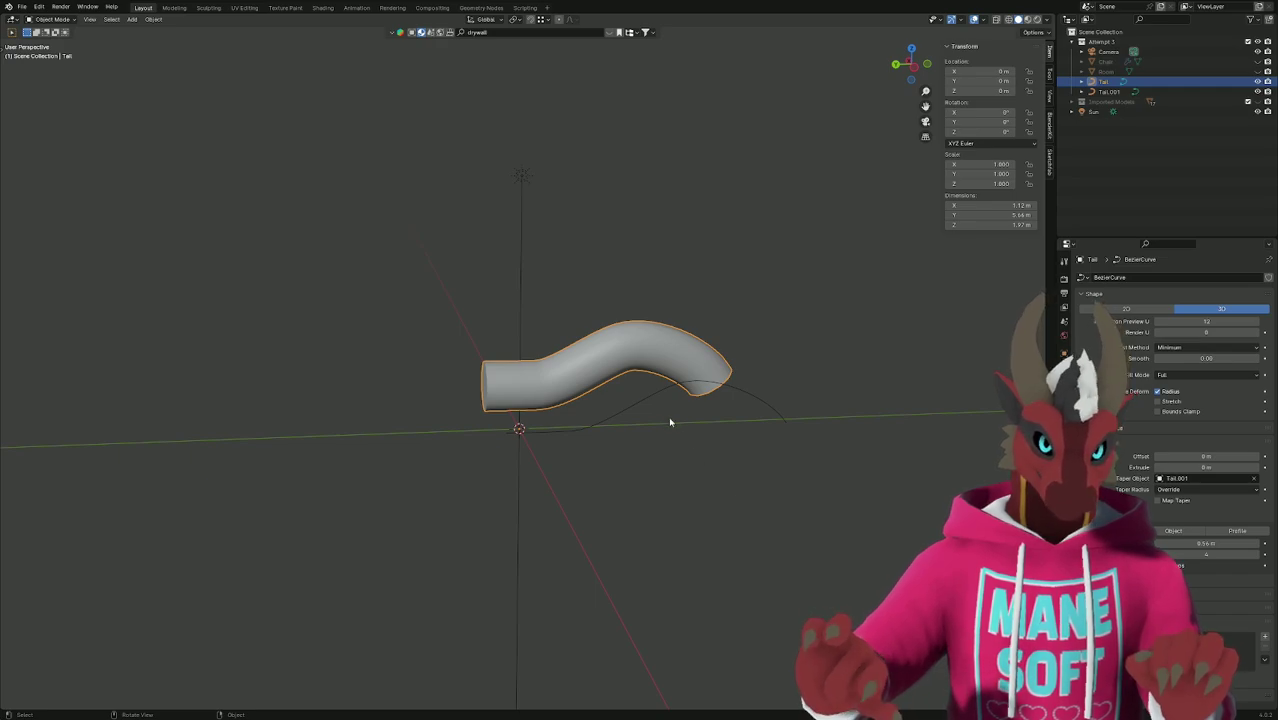
Enter Edit Mode on Tail.001 and try to move its second control point along the X axis.
click(634, 408)
key(Tab)
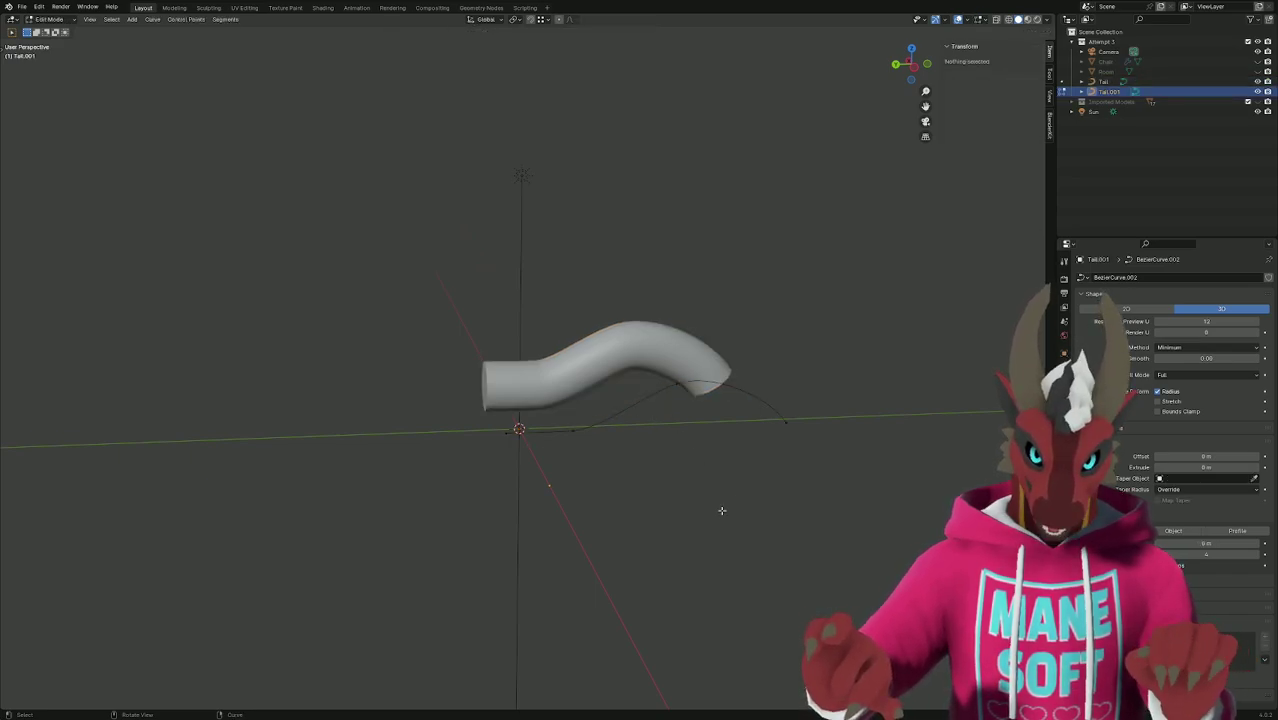
click(577, 428)
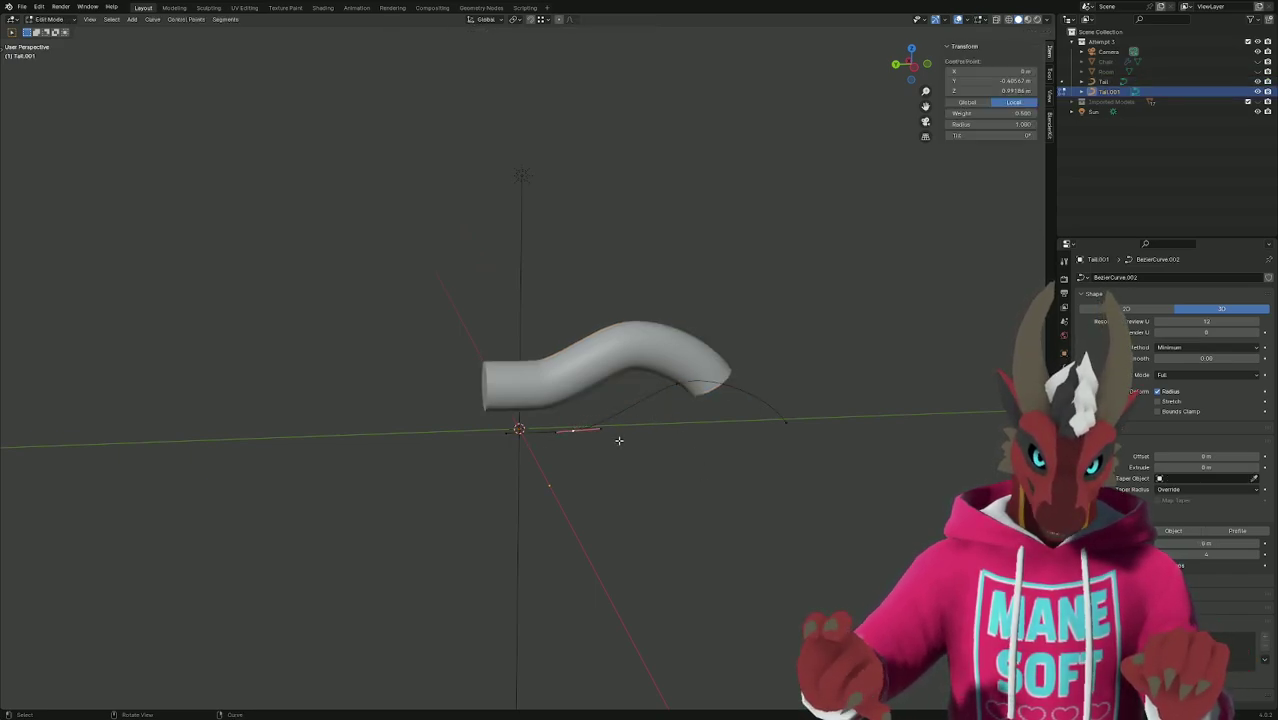
key(g)
key(x)
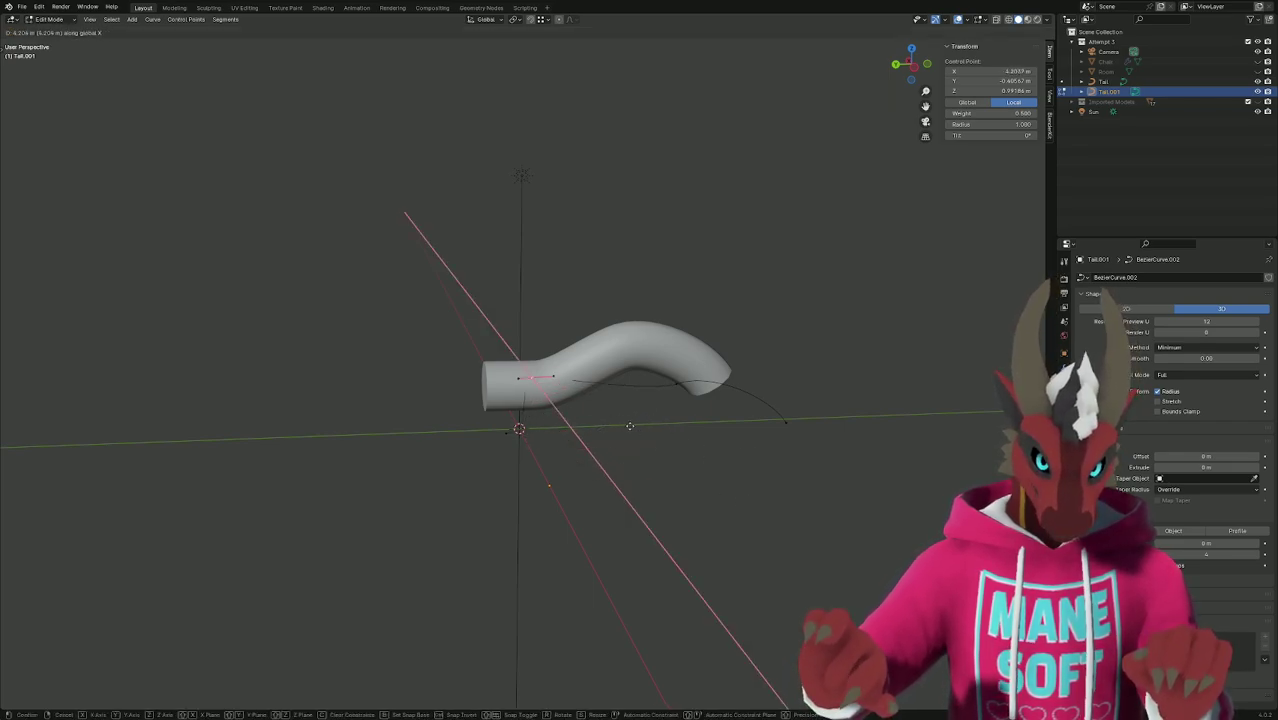
key(Escape)
middle_drag(671, 469, 805, 502)
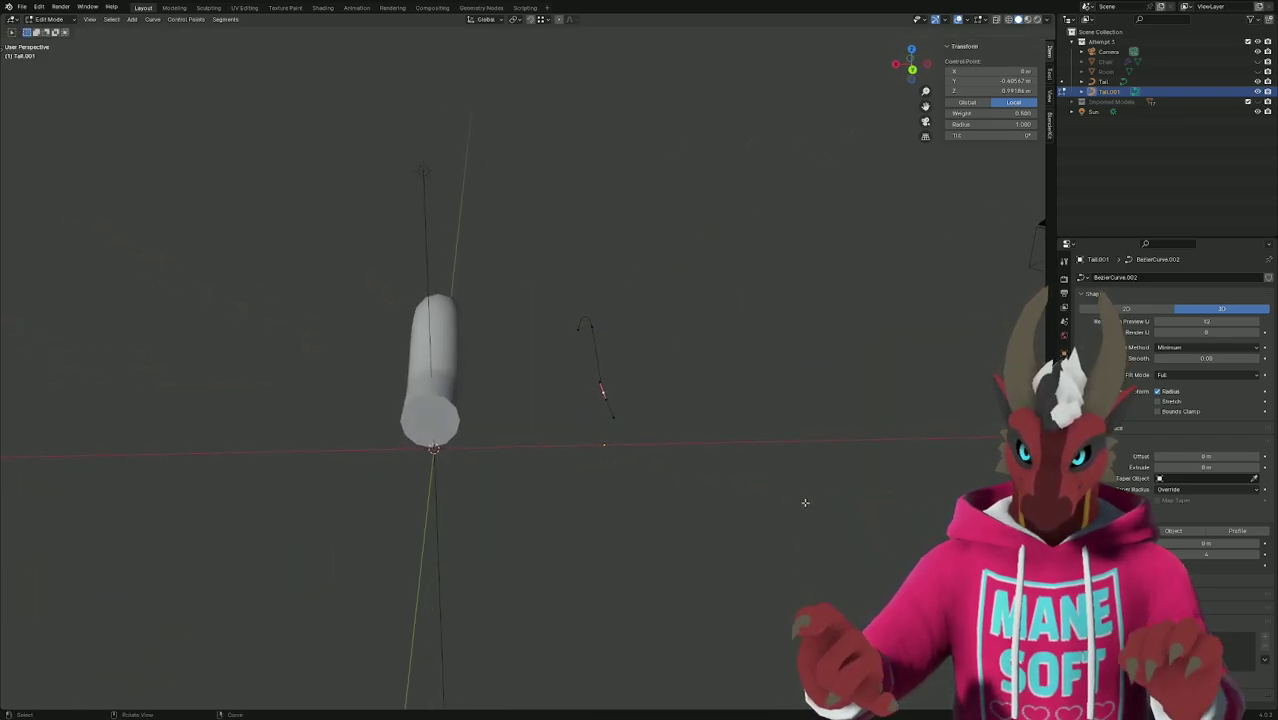
key(g)
key(x)
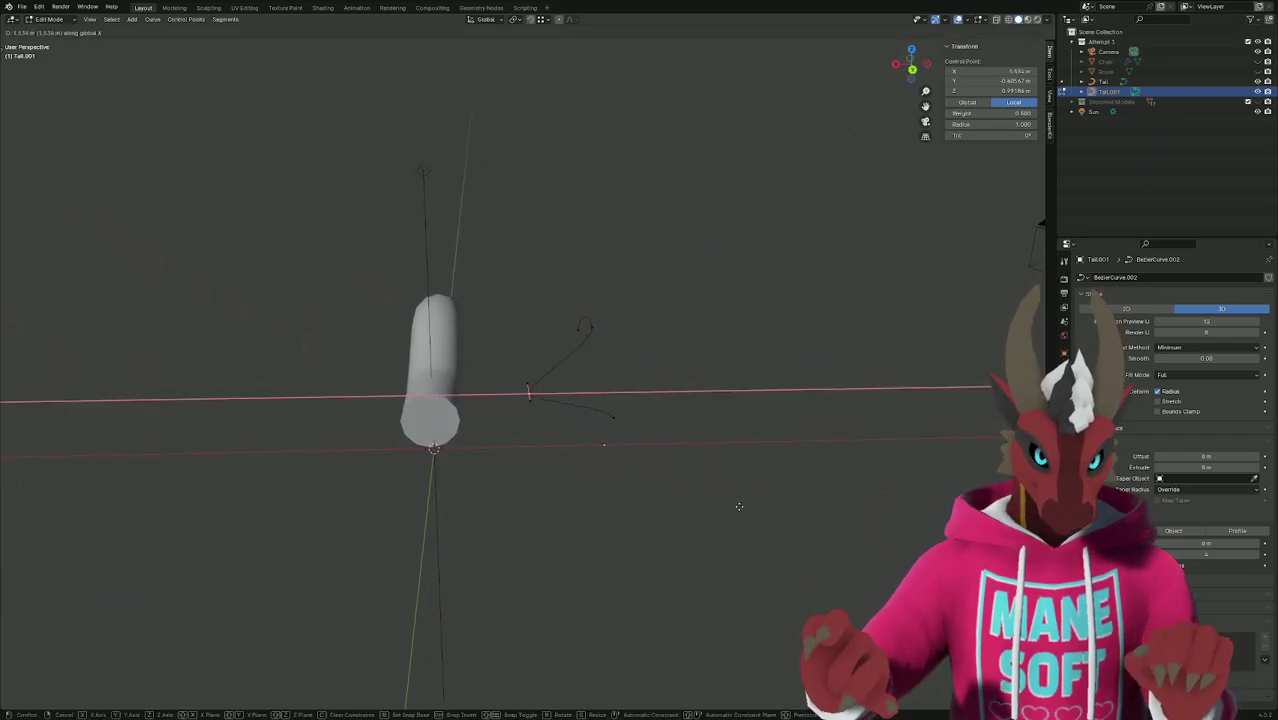
key(Escape)
Switch to the browser, leave the tutorial video and look through the "taper bezier curve blender" search results.
key(alt+Tab)
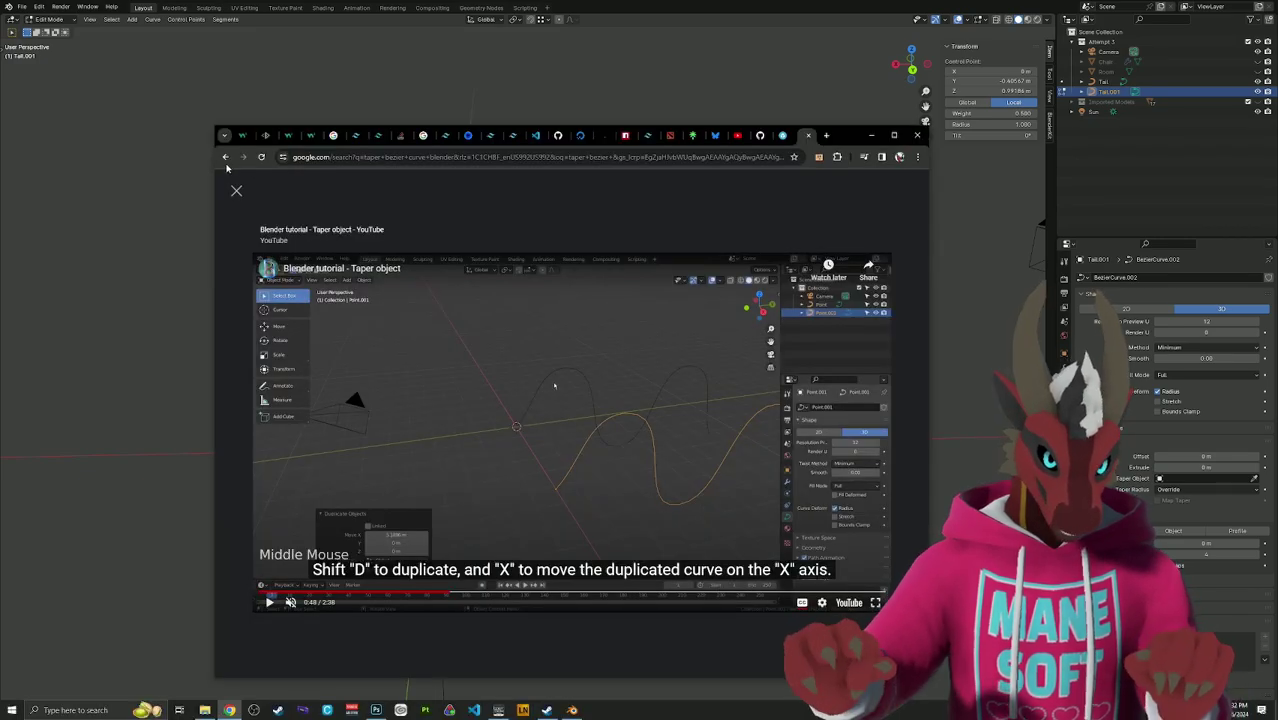
click(226, 157)
scroll(426, 312, down, 3)
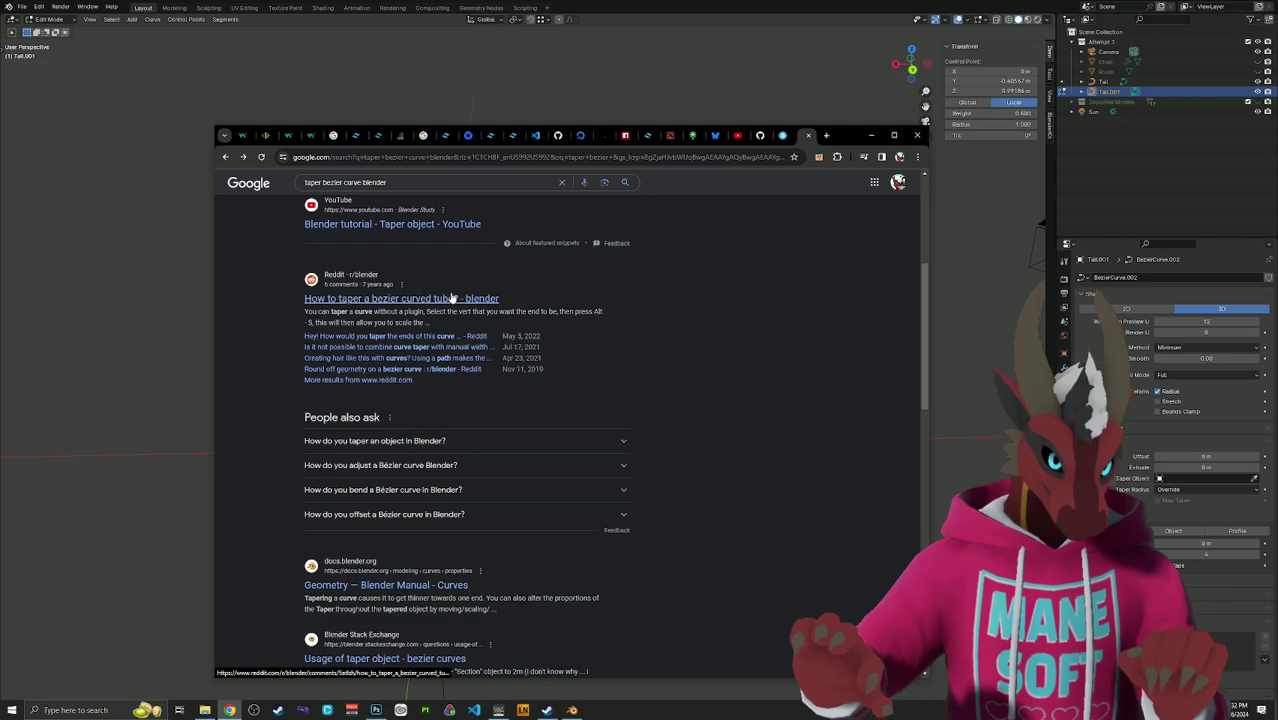
scroll(452, 298, down, 1)
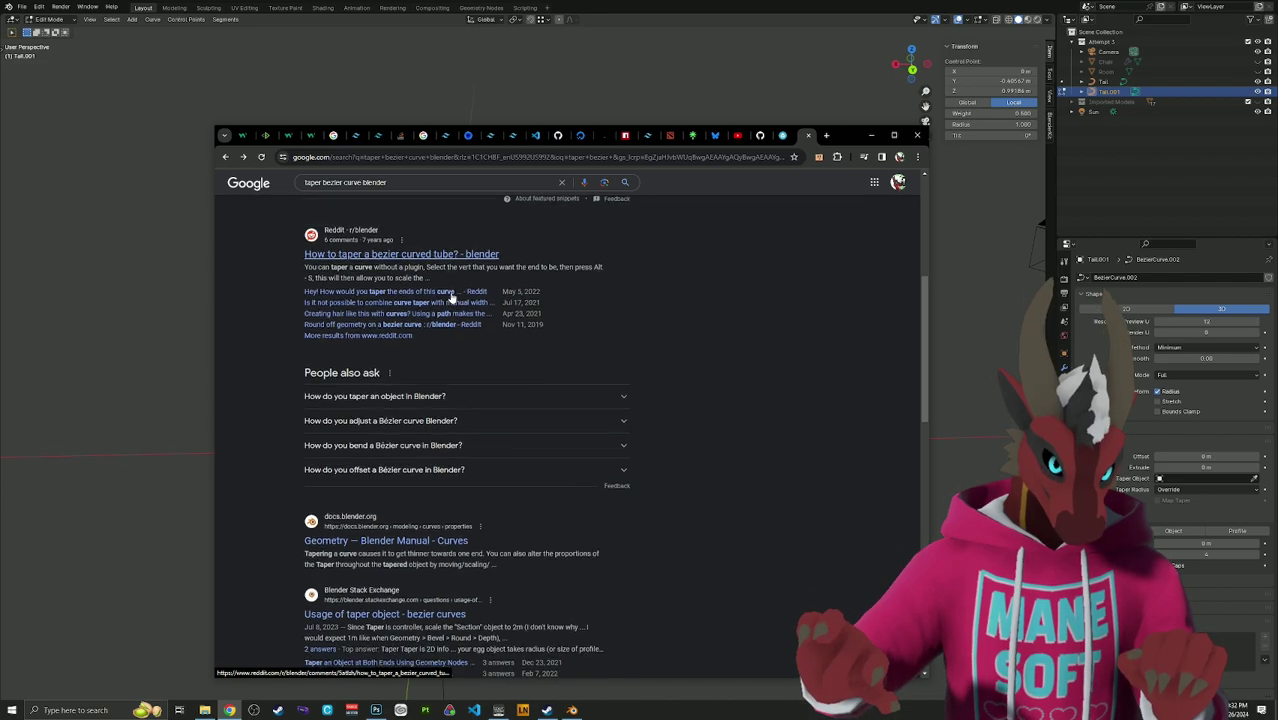
scroll(410, 301, up, 3)
scroll(410, 301, up, 1)
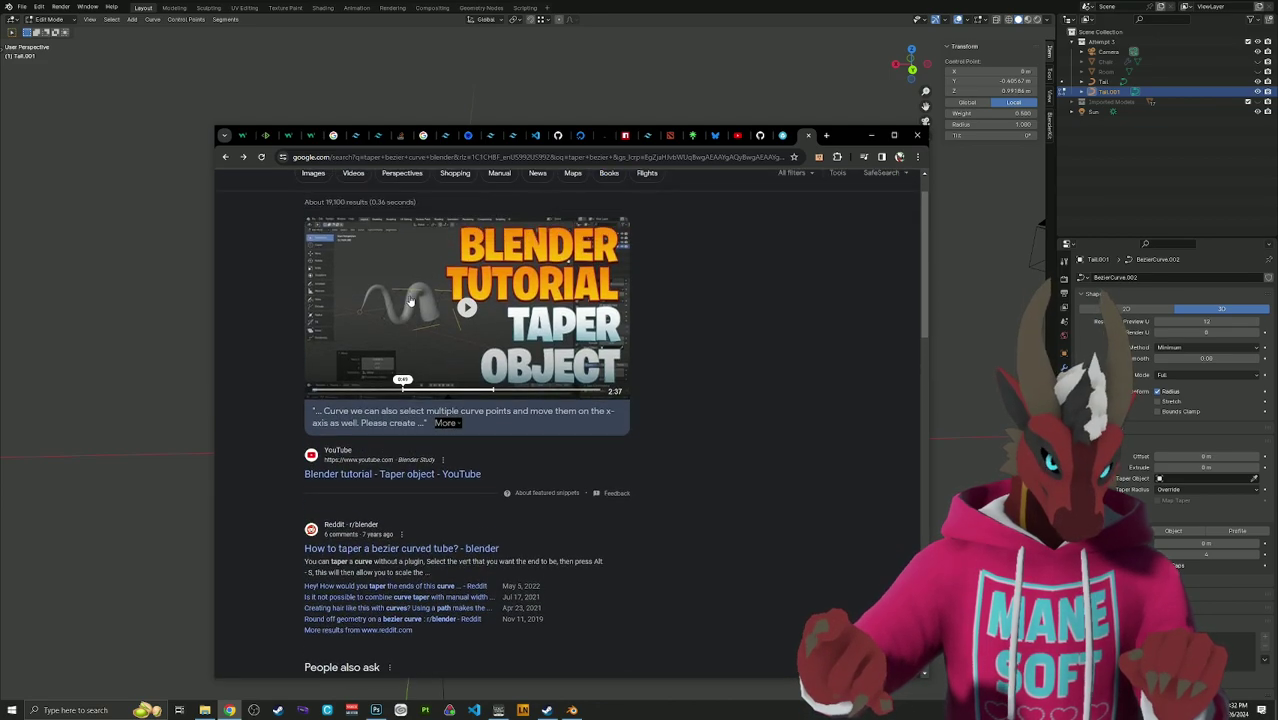
scroll(400, 303, up, 1)
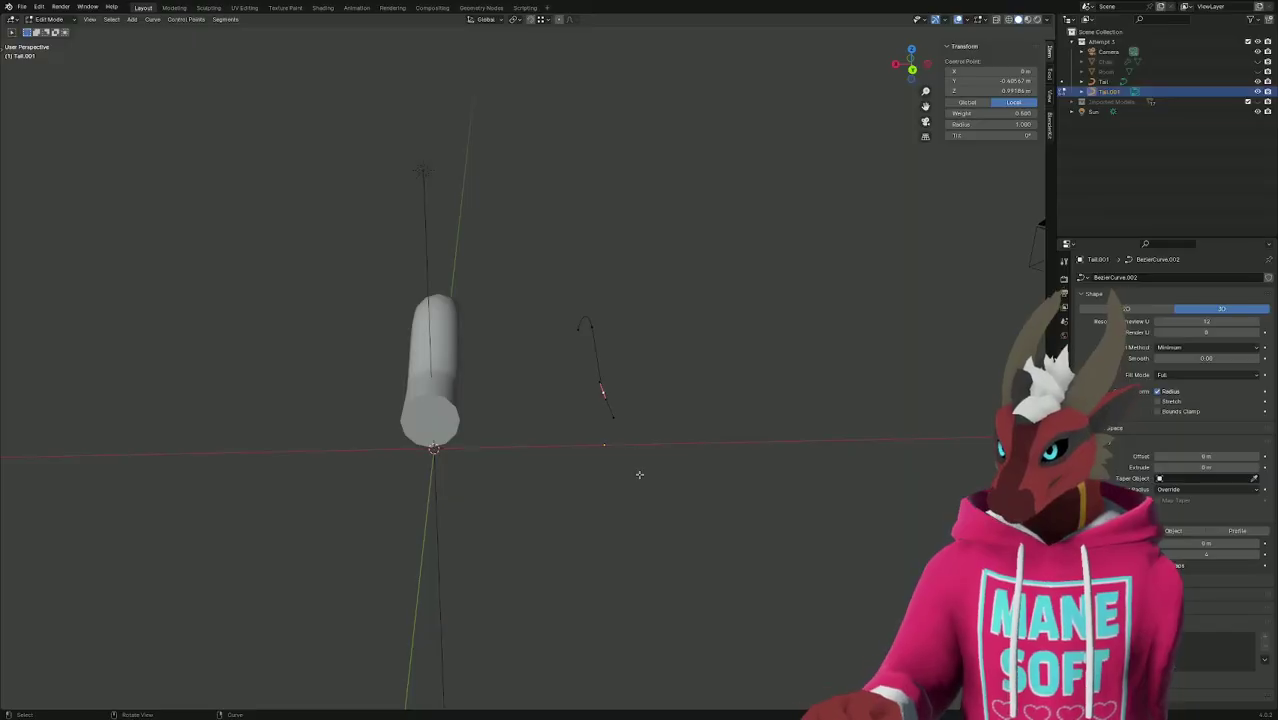
Leave Edit Mode, delete the Tail.001 curve and hide Tail in the viewport.
mouse_move(675, 493)
middle_down()
mouse_move(636, 502)
mouse_move(557, 483)
mouse_move(590, 482)
mouse_move(545, 485)
mouse_move(577, 486)
middle_up()
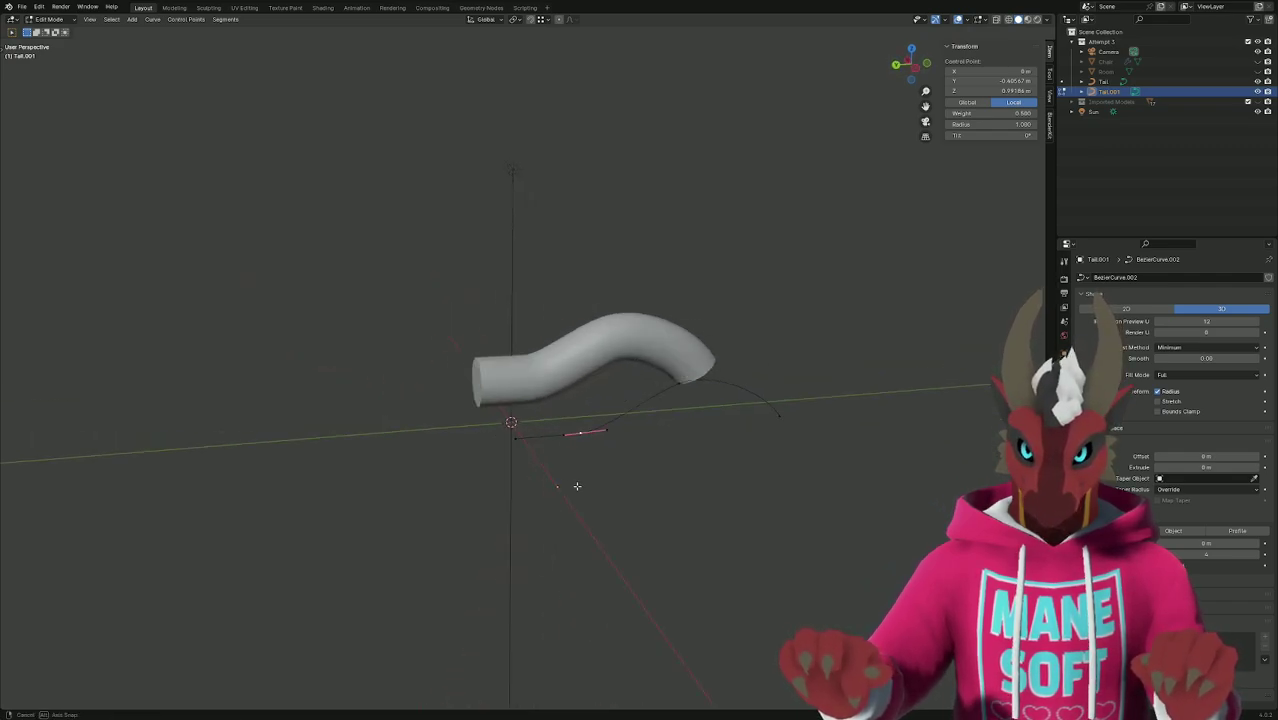
key(Tab)
key(x)
click(650, 462)
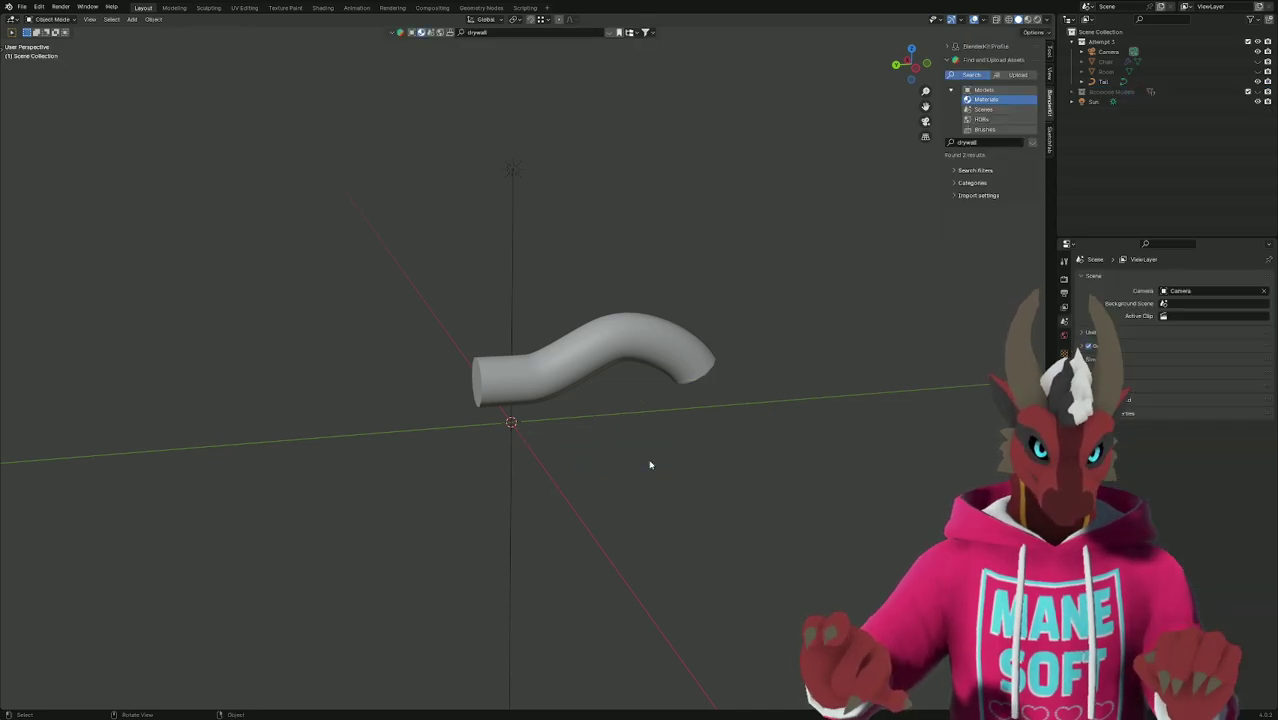
click(594, 350)
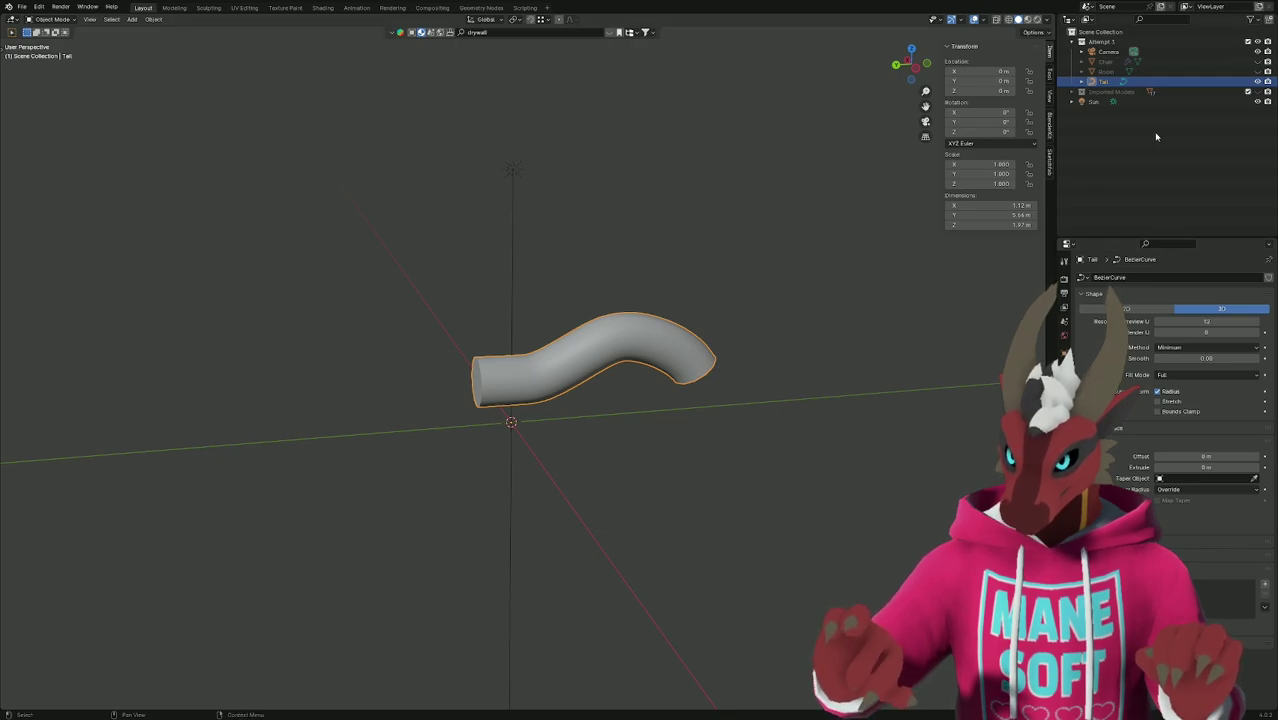
click(1258, 81)
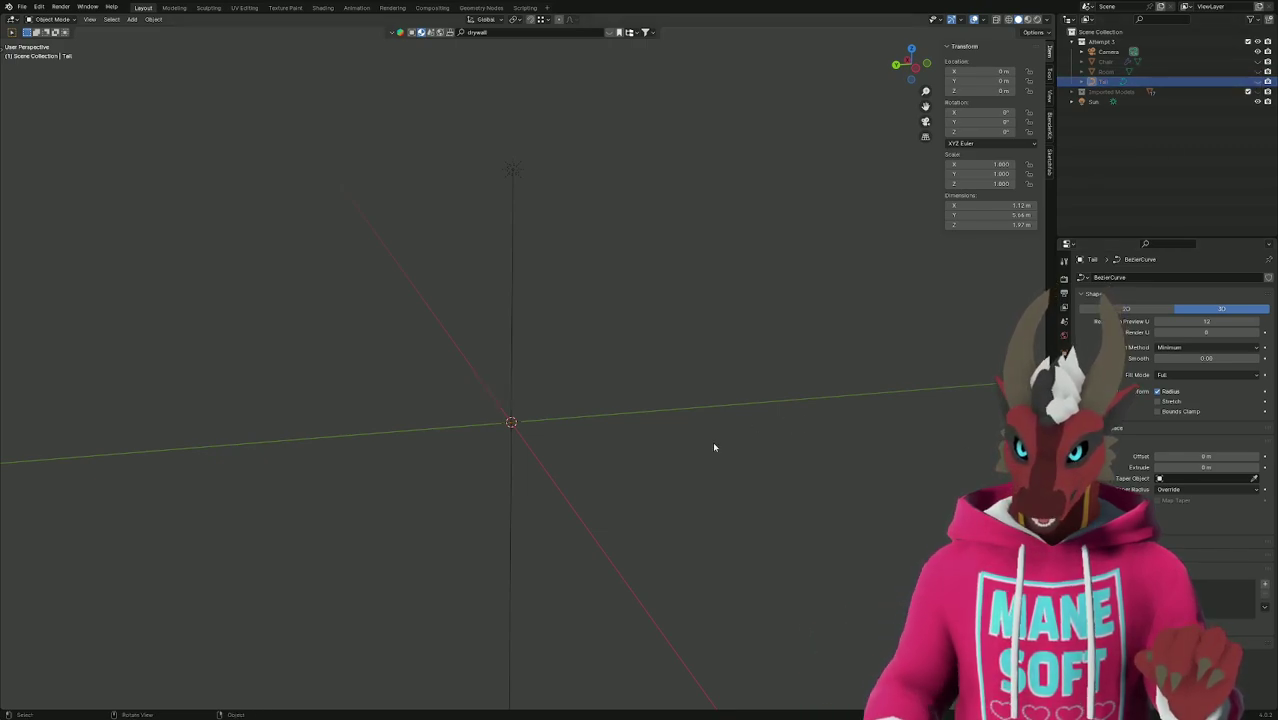
Add a new Bezier curve at the world origin and give it a bevel depth of 0.32 m.
middle_drag(559, 442, 505, 462)
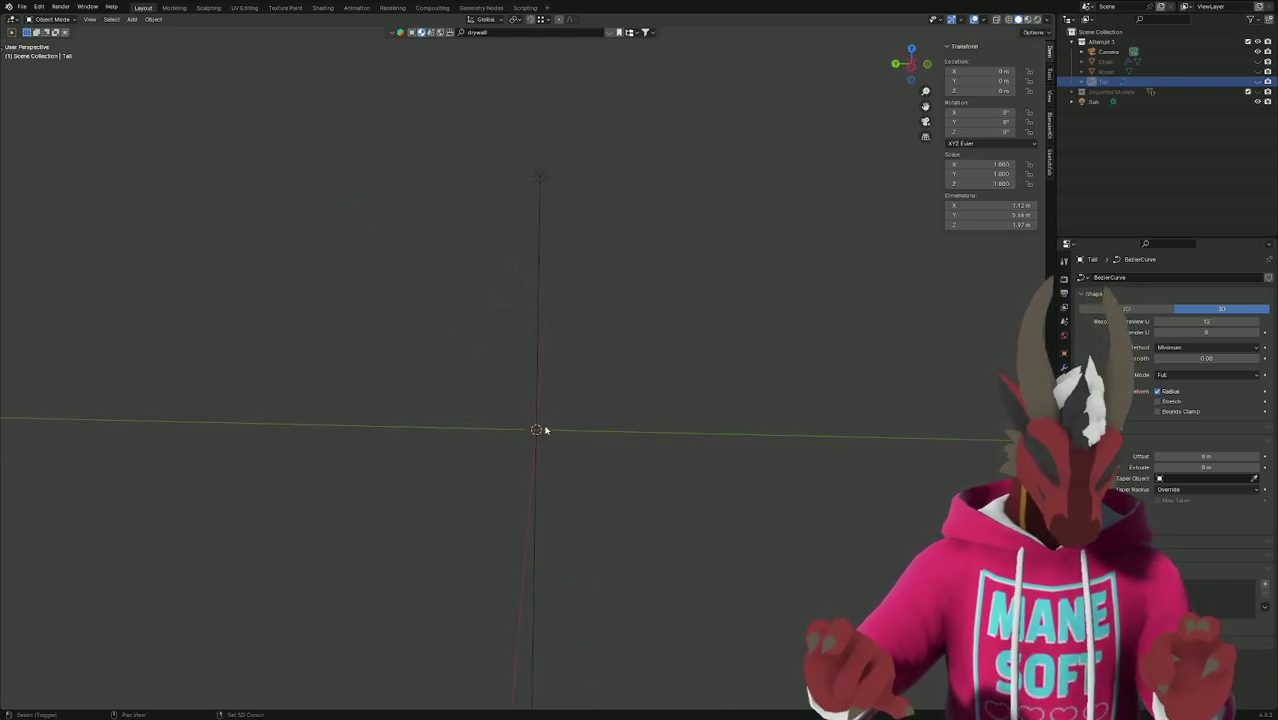
key(shift+a)
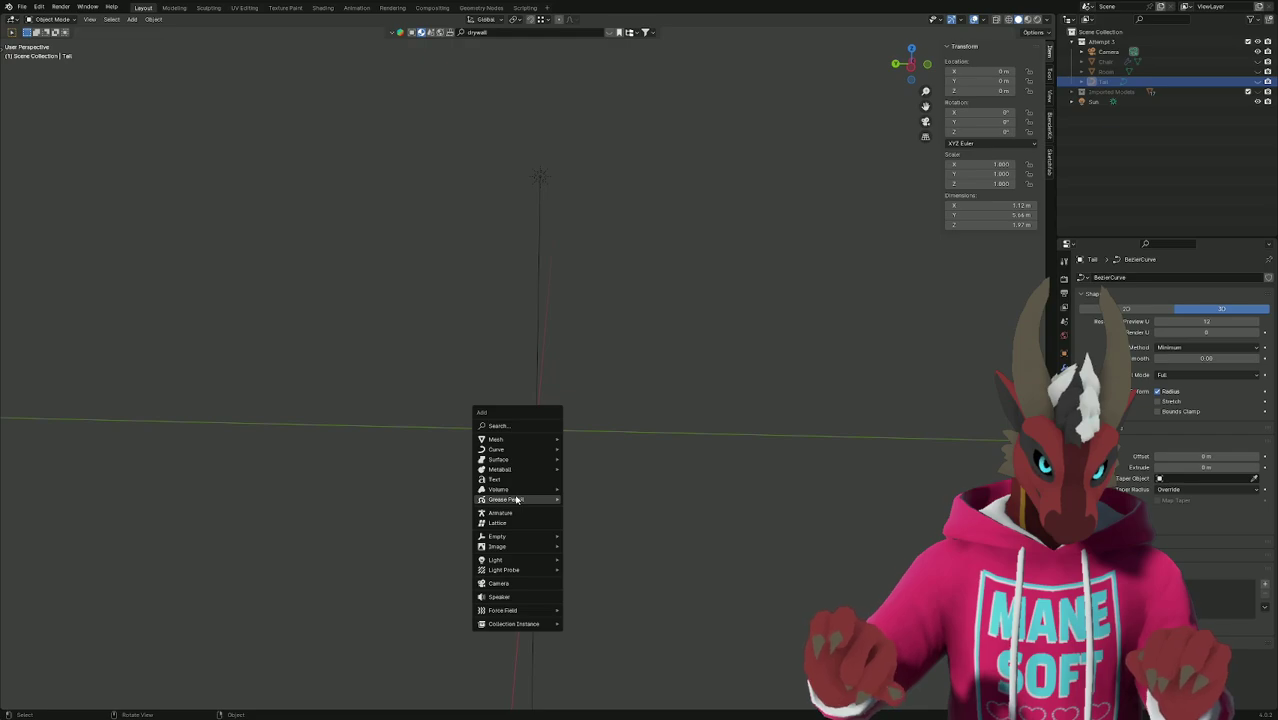
mouse_move(516, 449)
click(585, 450)
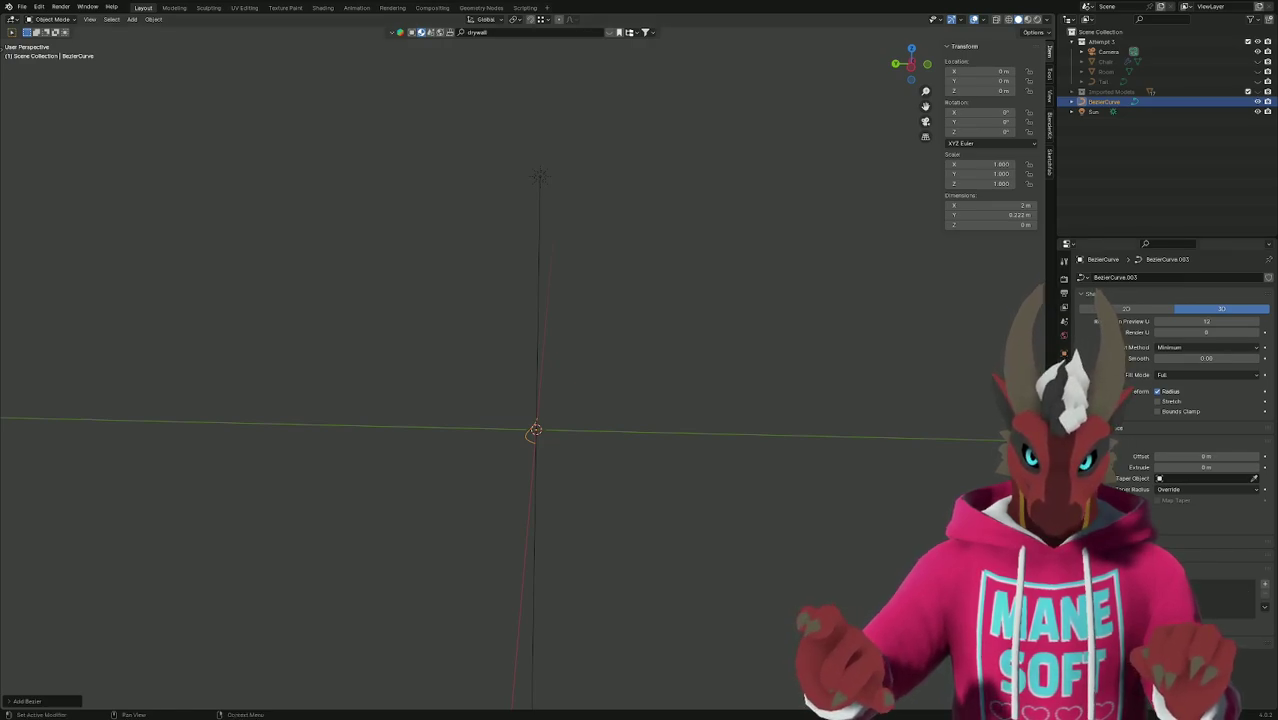
click(1110, 516)
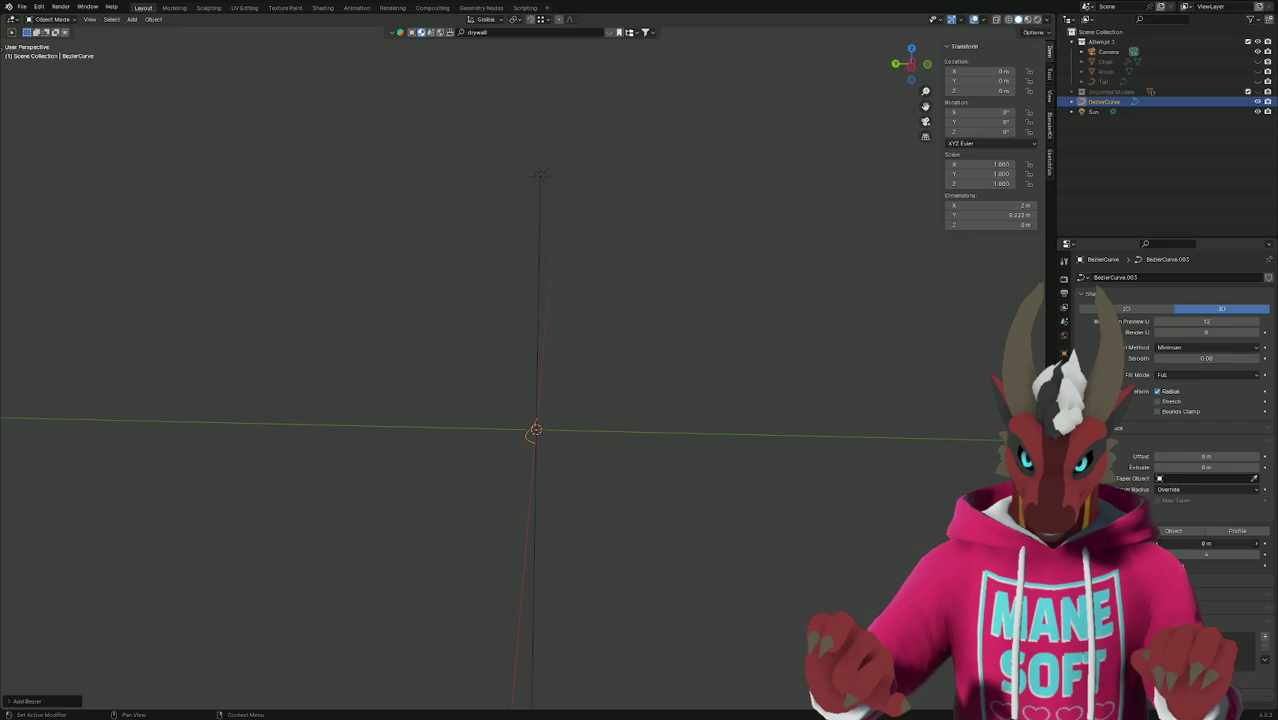
drag(1205, 543, 1245, 543)
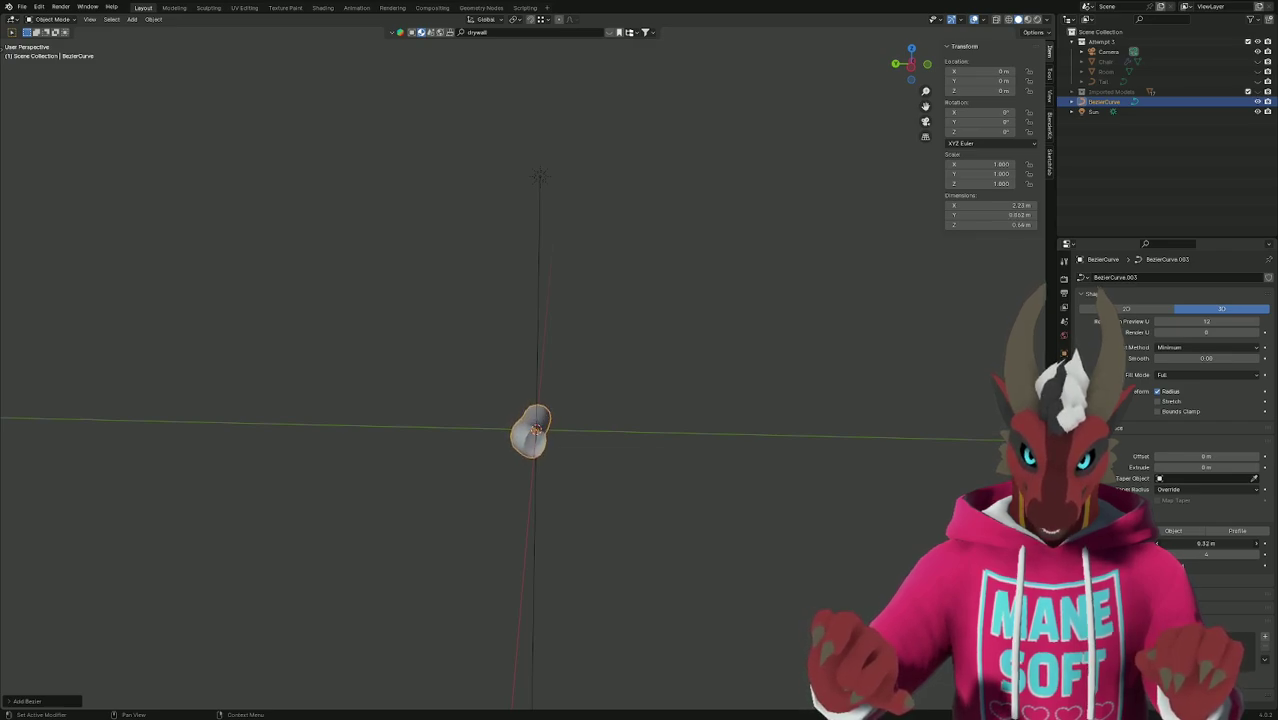
In Edit Mode, lengthen the beveled curve by moving its end control point about 2.5 m outward along the X axis.
middle_drag(758, 531, 667, 513)
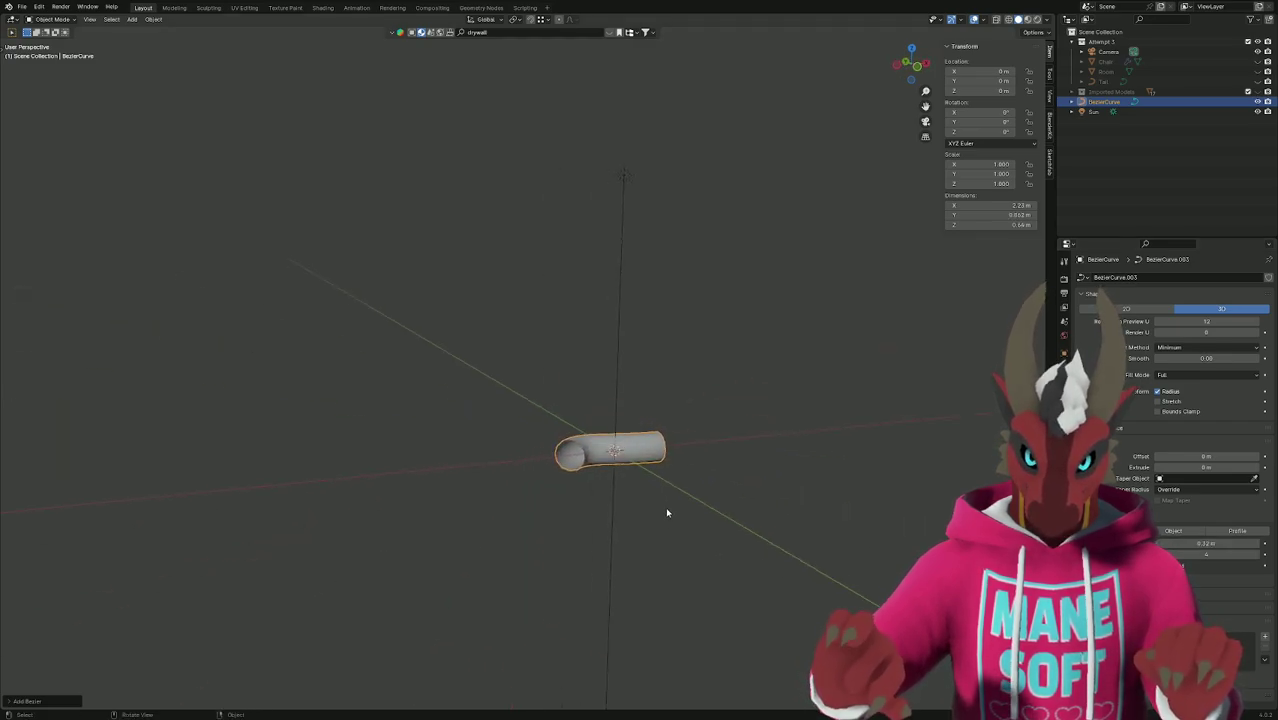
key(Tab)
click(657, 446)
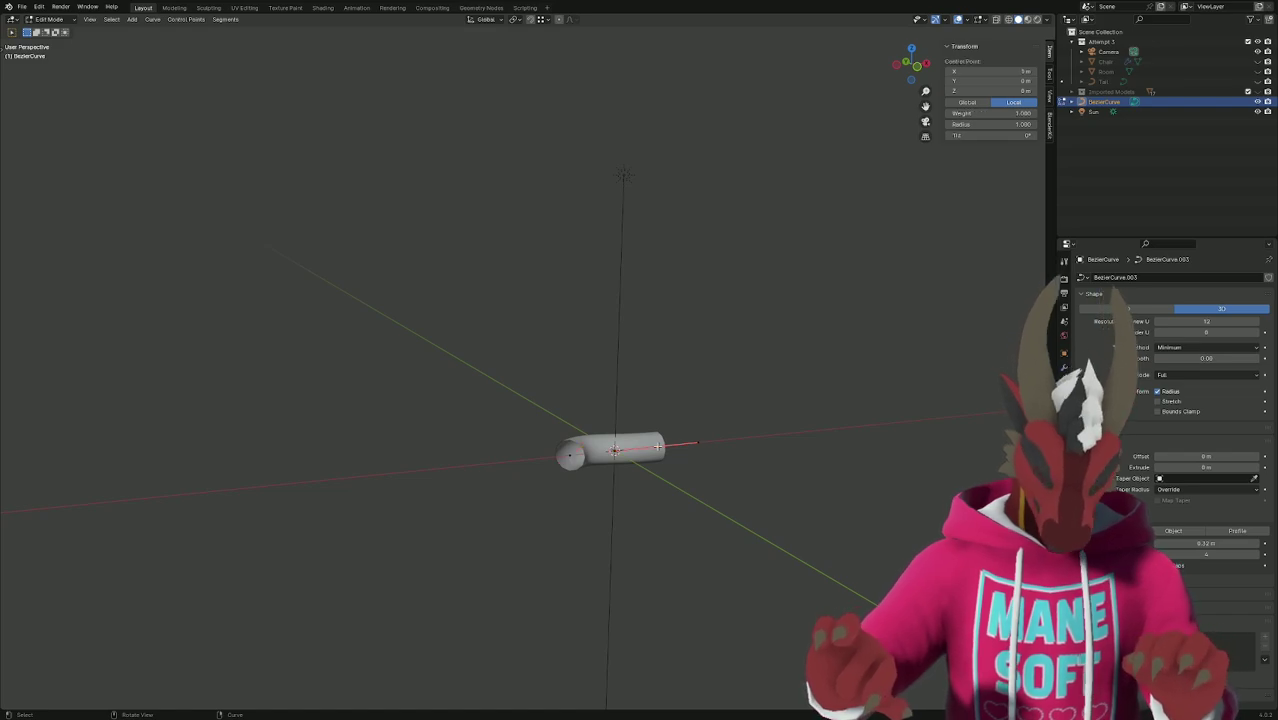
key(g)
key(x)
click(756, 440)
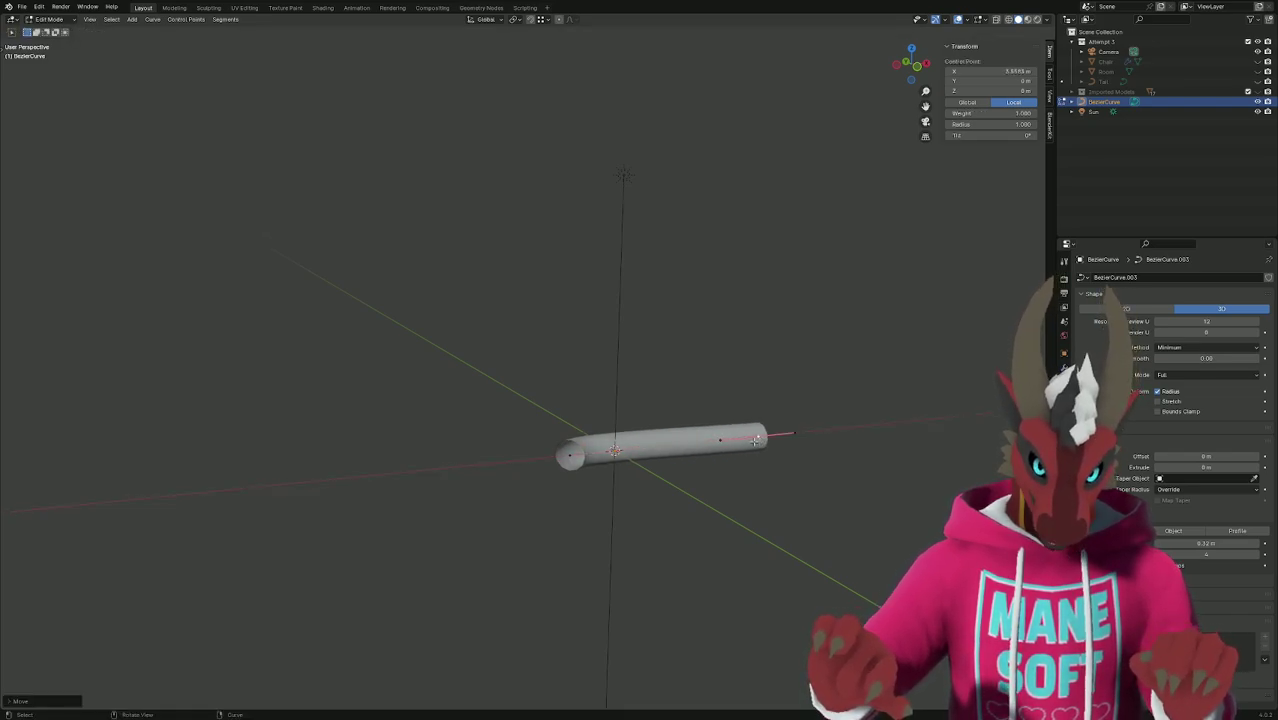
Select both control points of the beveled curve, subdivide the segment between them, and return to Object Mode.
click(644, 446)
click(766, 441)
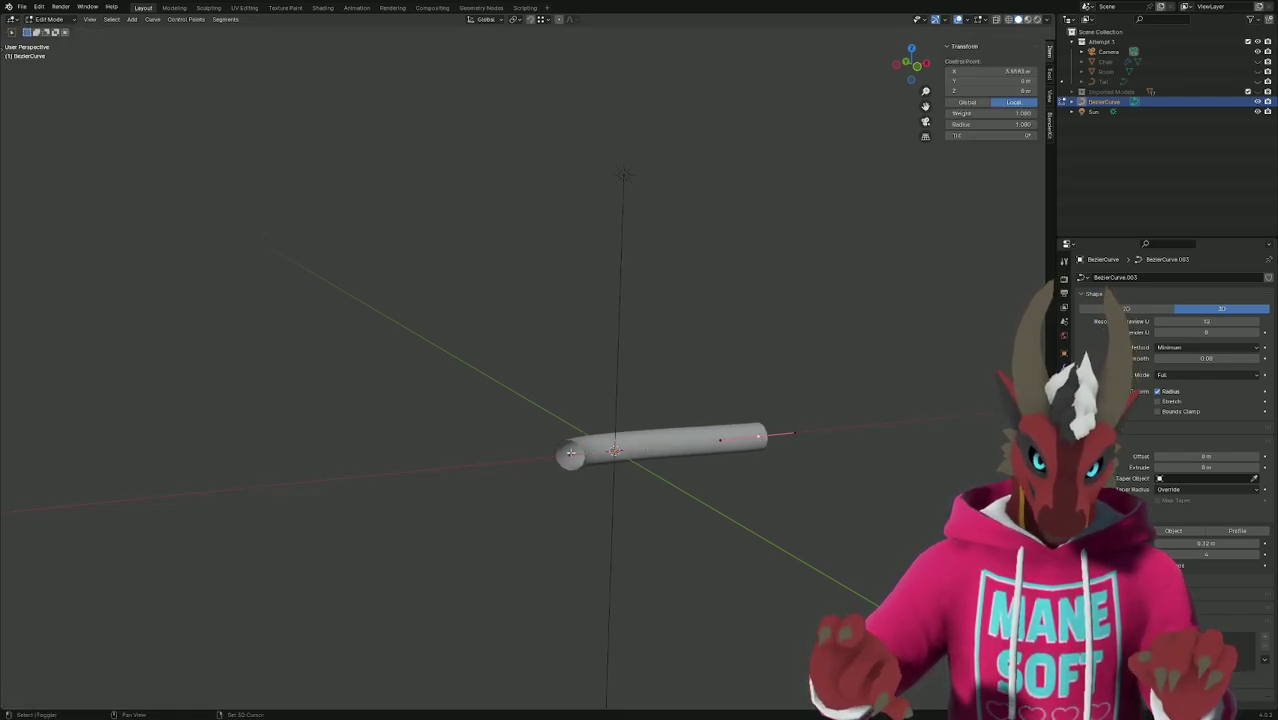
right_click(660, 447)
click(660, 445)
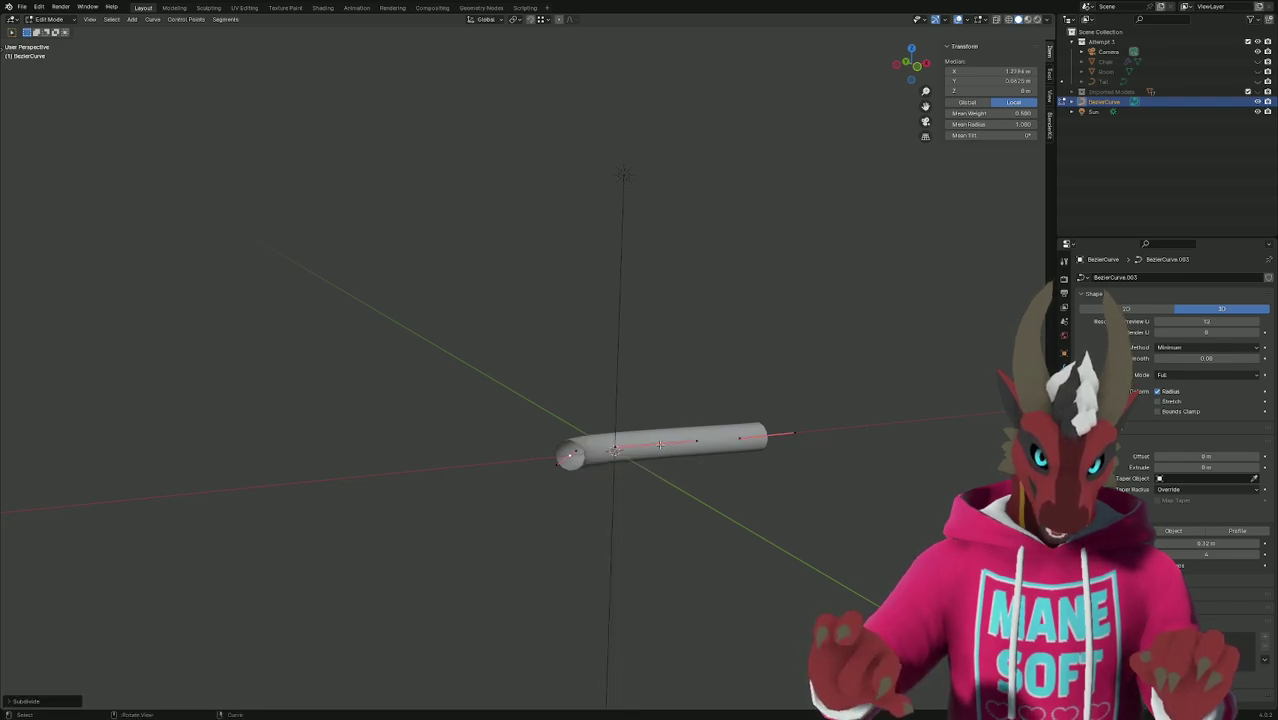
click(722, 512)
middle_drag(712, 513, 741, 527)
key(Tab)
Add a second Bezier curve at the origin and raise it about 1 m along the Z axis above the beveled one.
key(shift+a)
mouse_move(745, 529)
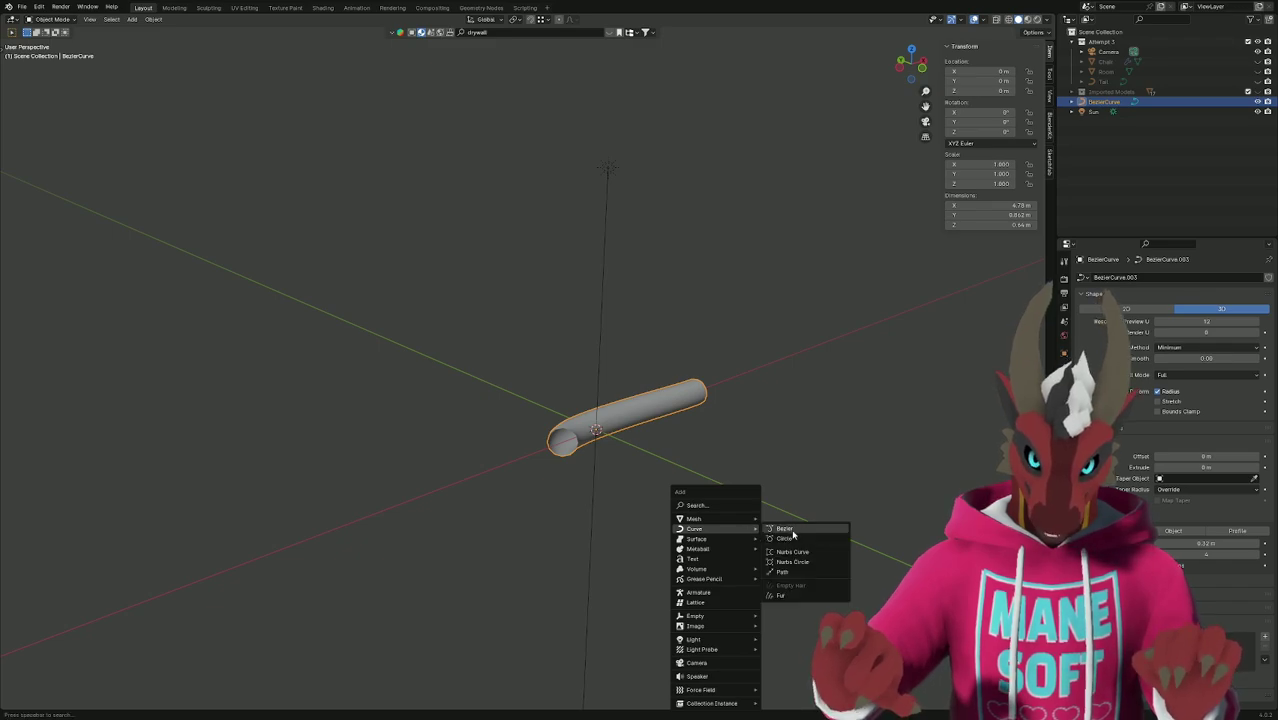
click(785, 529)
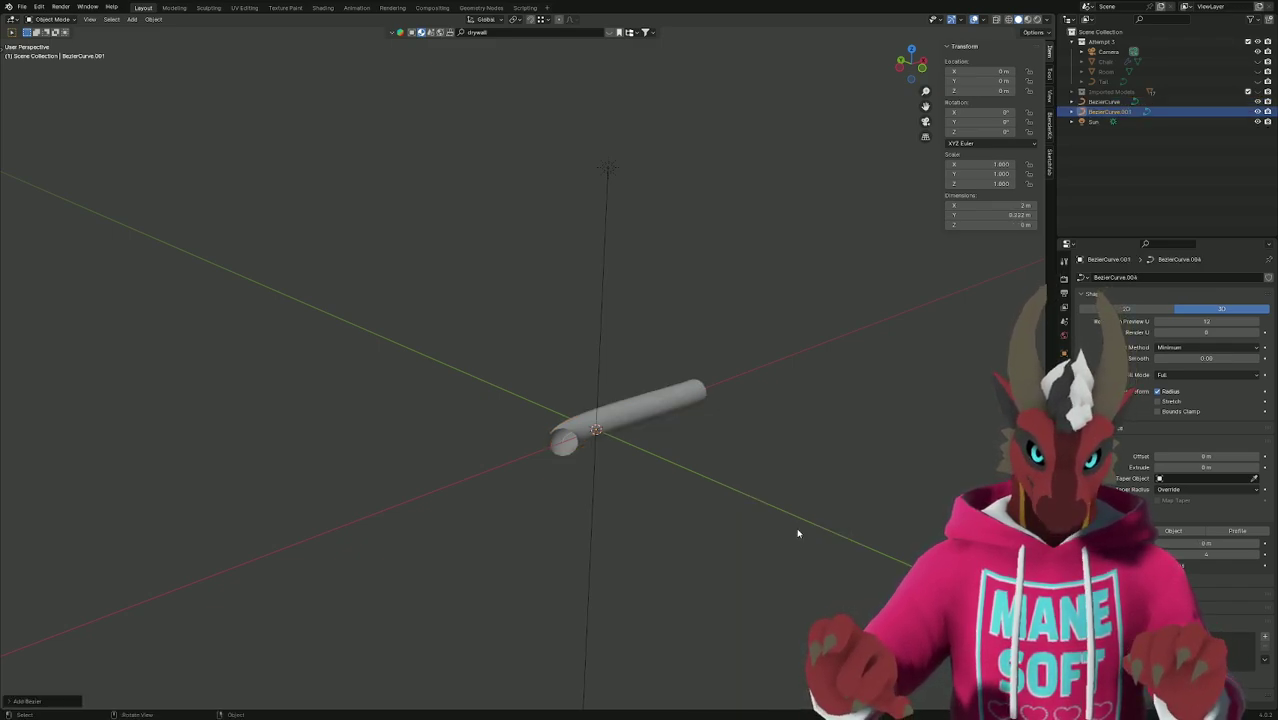
key(g)
key(z)
key(Escape)
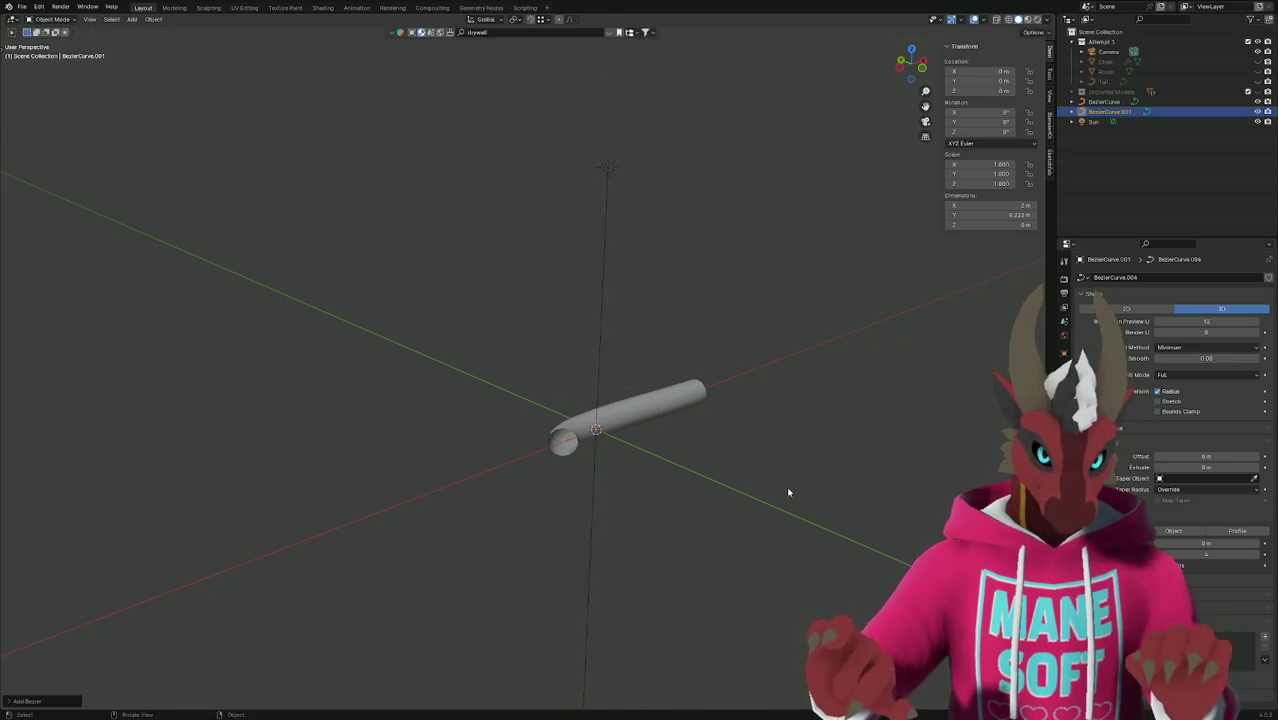
key(g)
key(z)
click(785, 445)
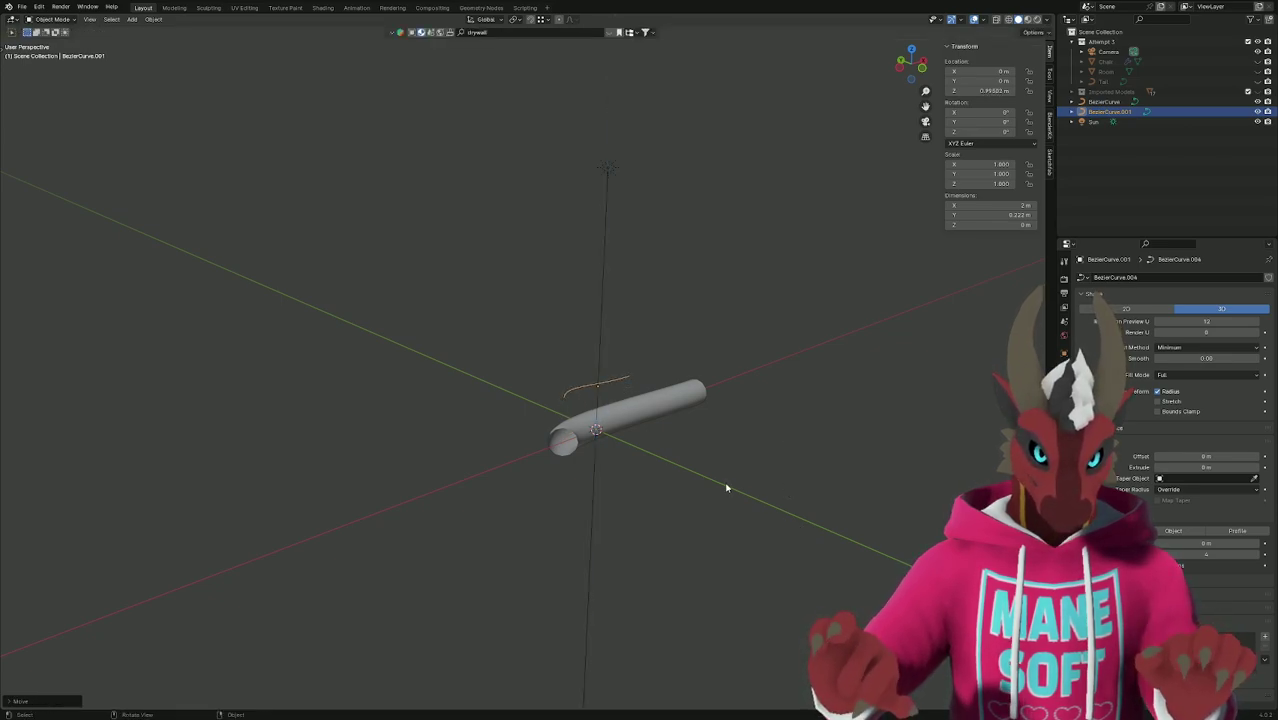
Assign the raised curve, BezierCurve.001, as the Taper Object of the beveled curve, and deselect it.
click(652, 417)
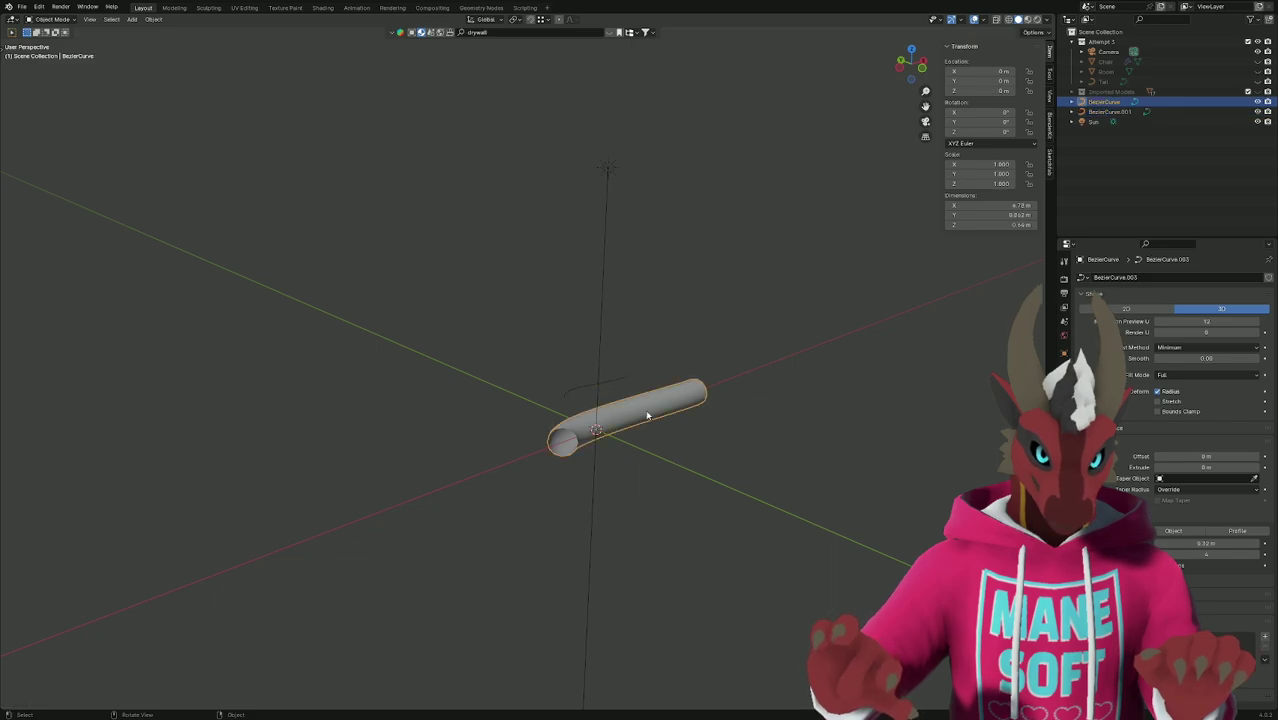
click(1254, 481)
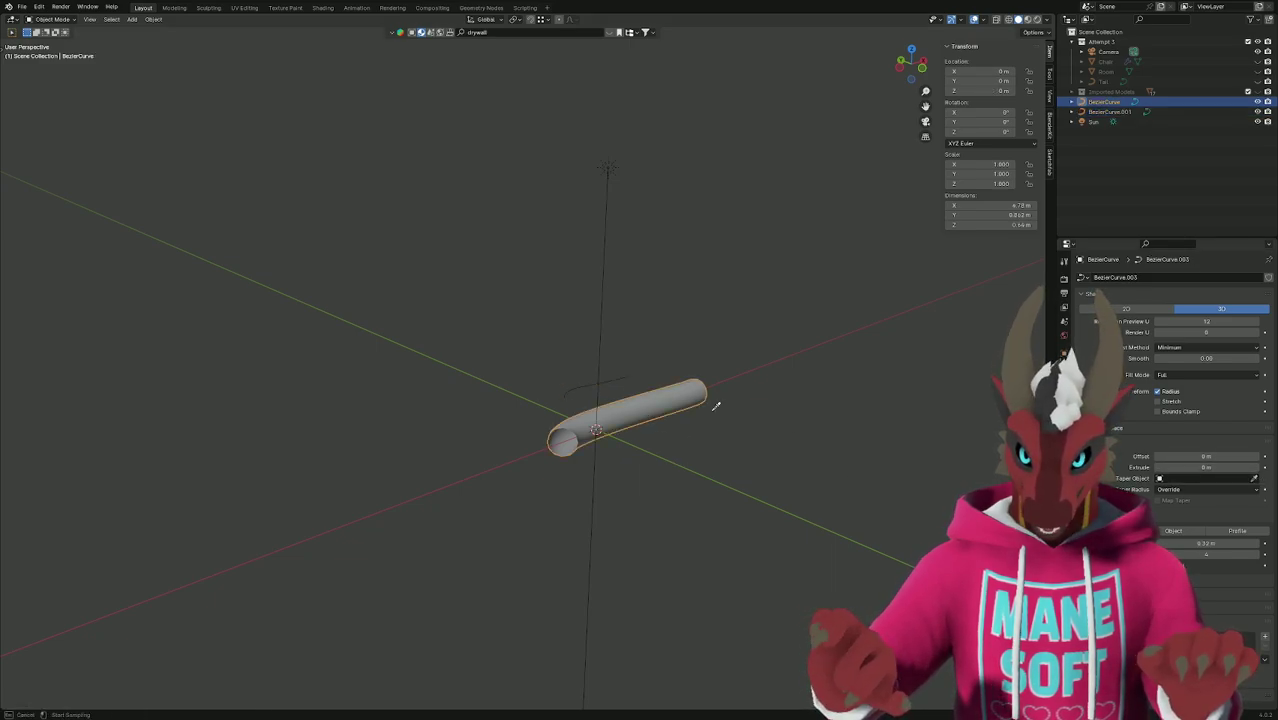
click(604, 383)
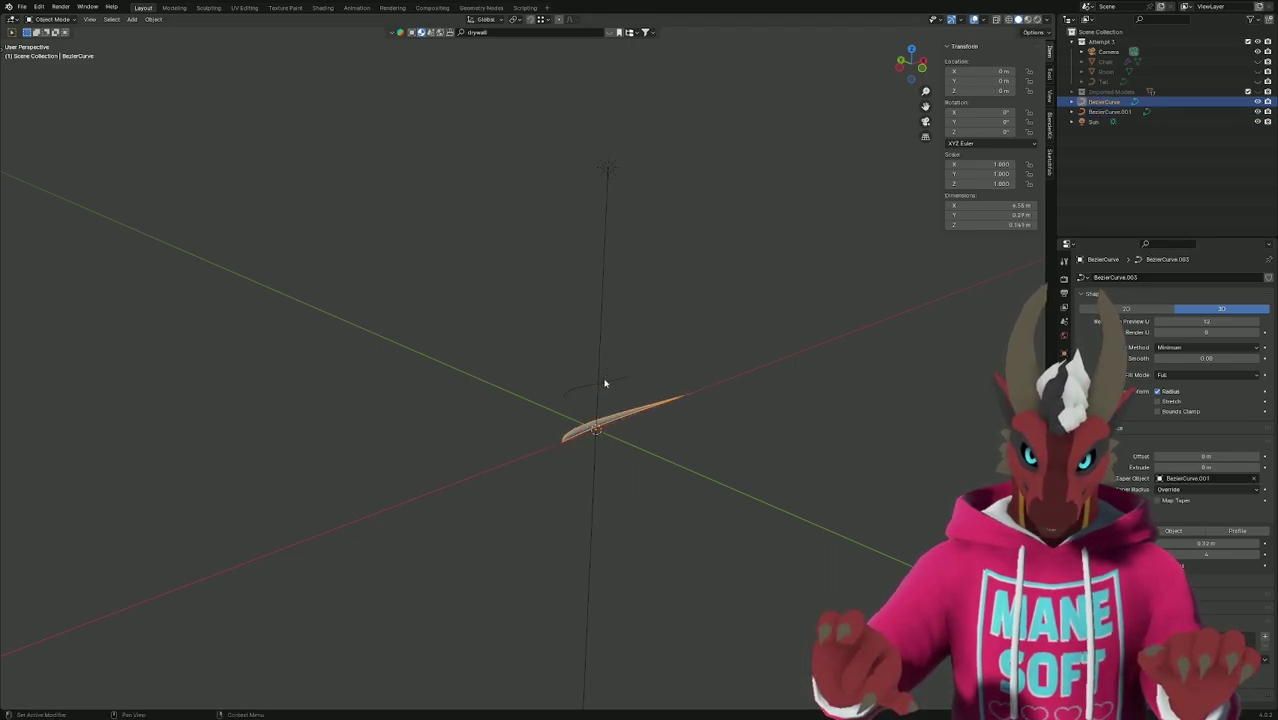
click(774, 456)
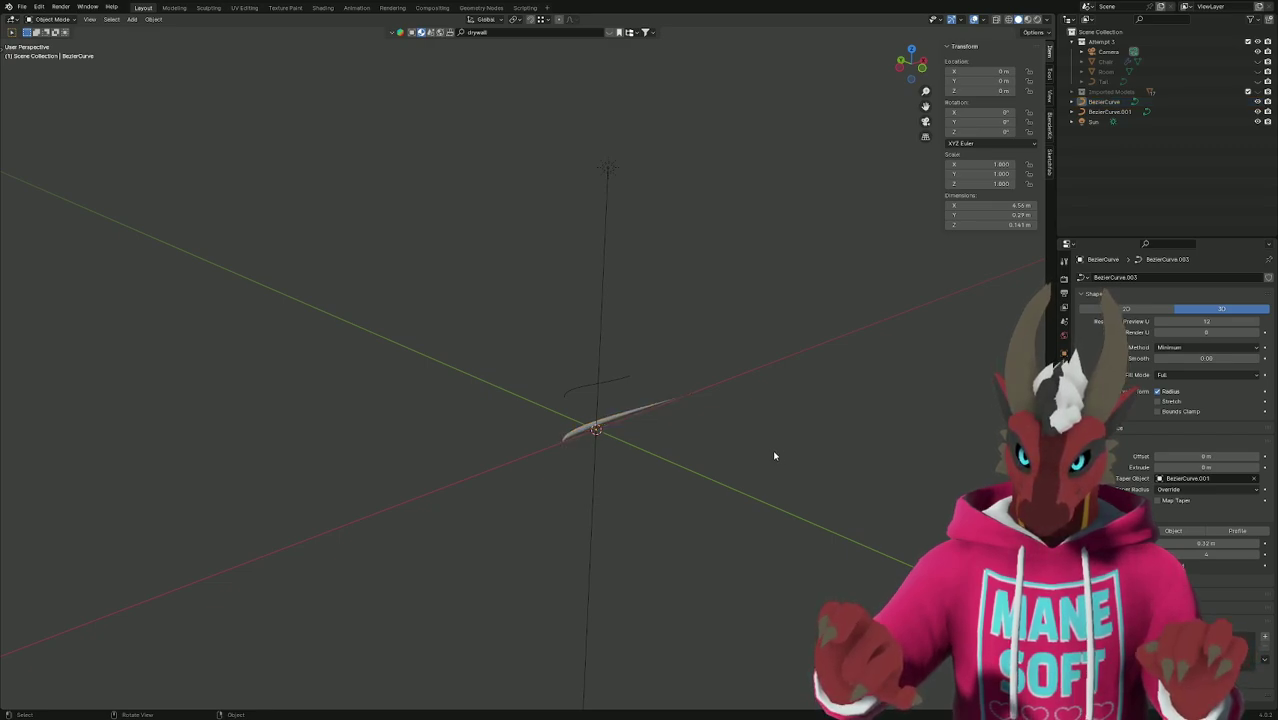
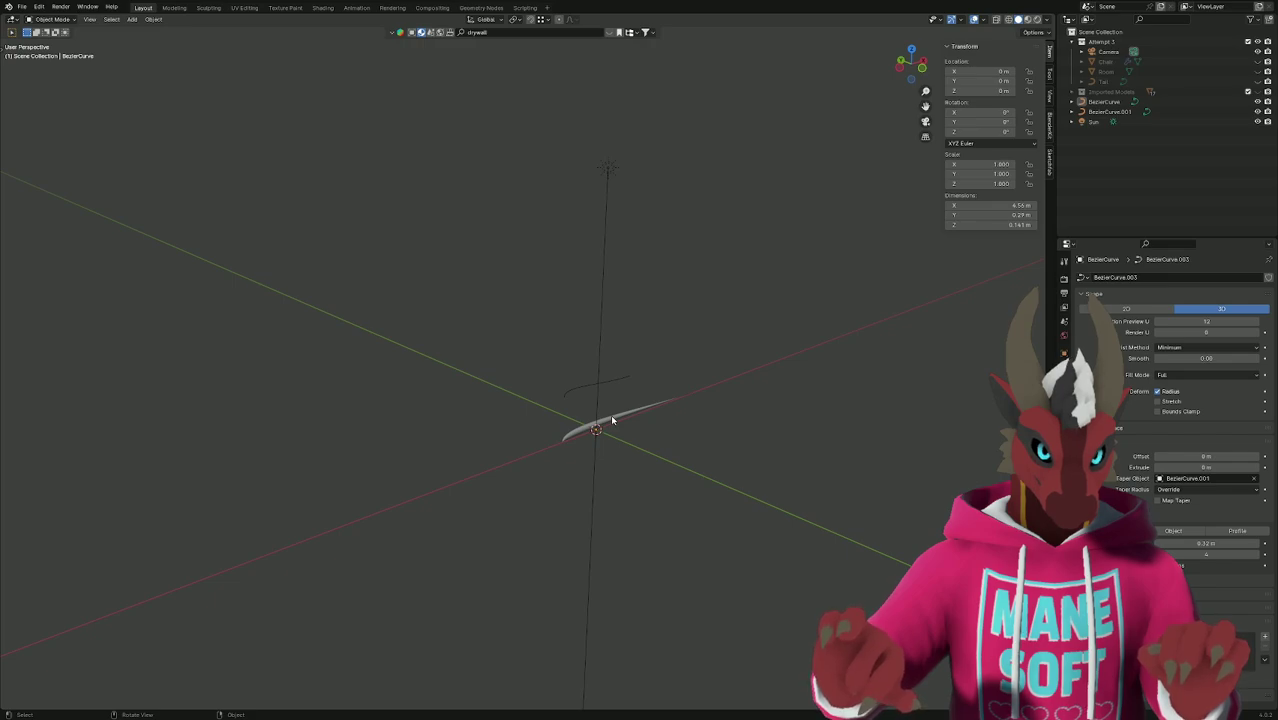
Rename the raised curve BezierCurve.001 to taper and the beveled BezierCurve to Tail, leaving both deselected.
click(1147, 84)
key(x)
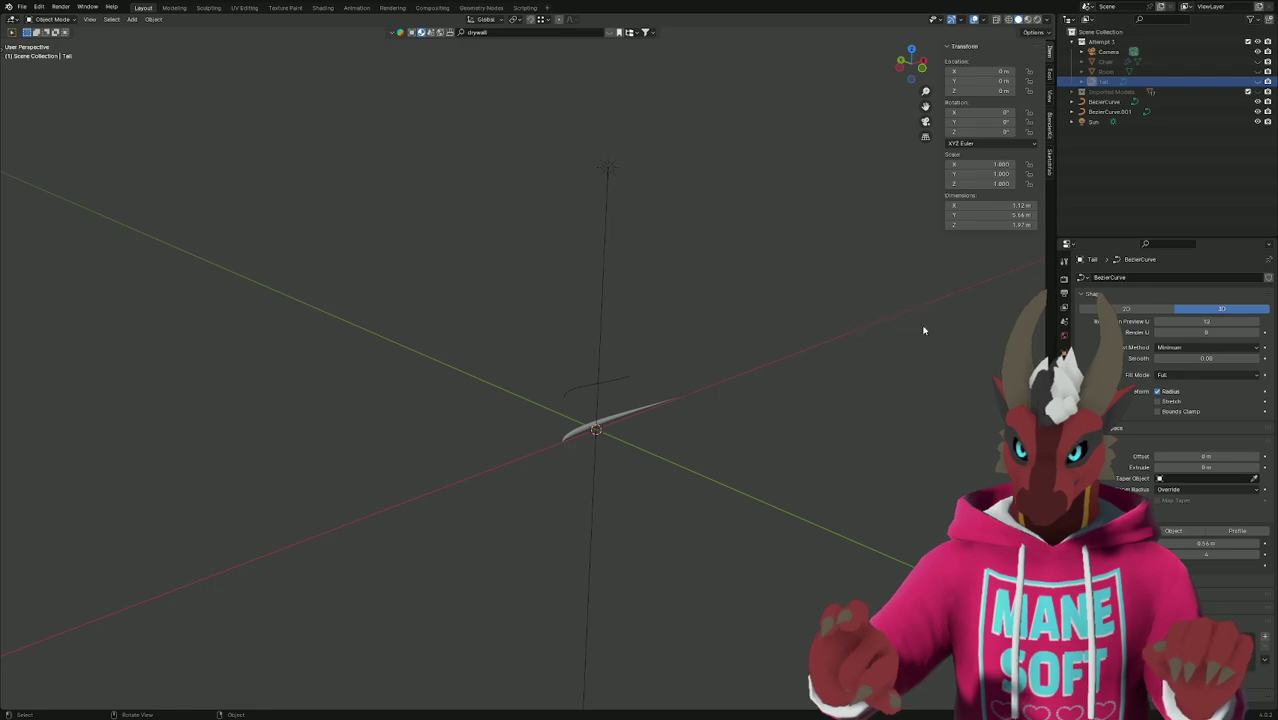
click(1121, 113)
double_click(1121, 113)
text(taper)
key(Return)
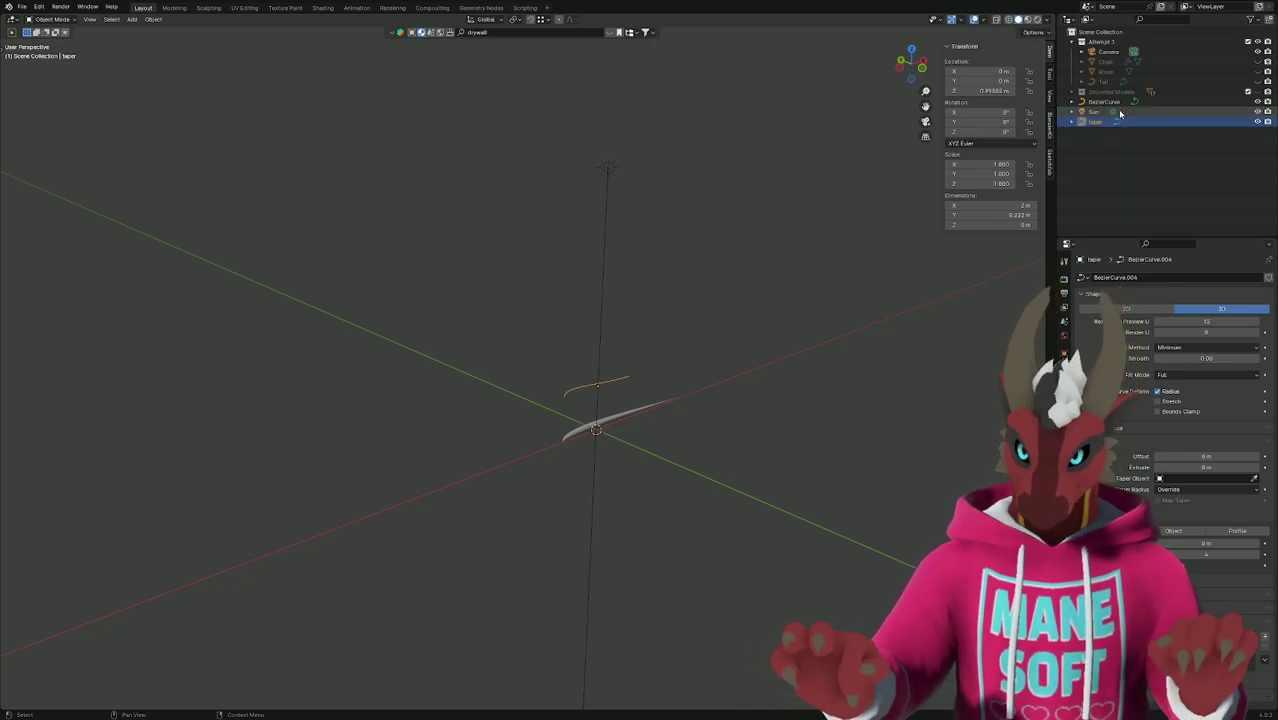
double_click(1113, 103)
text(Tail)
key(Return)
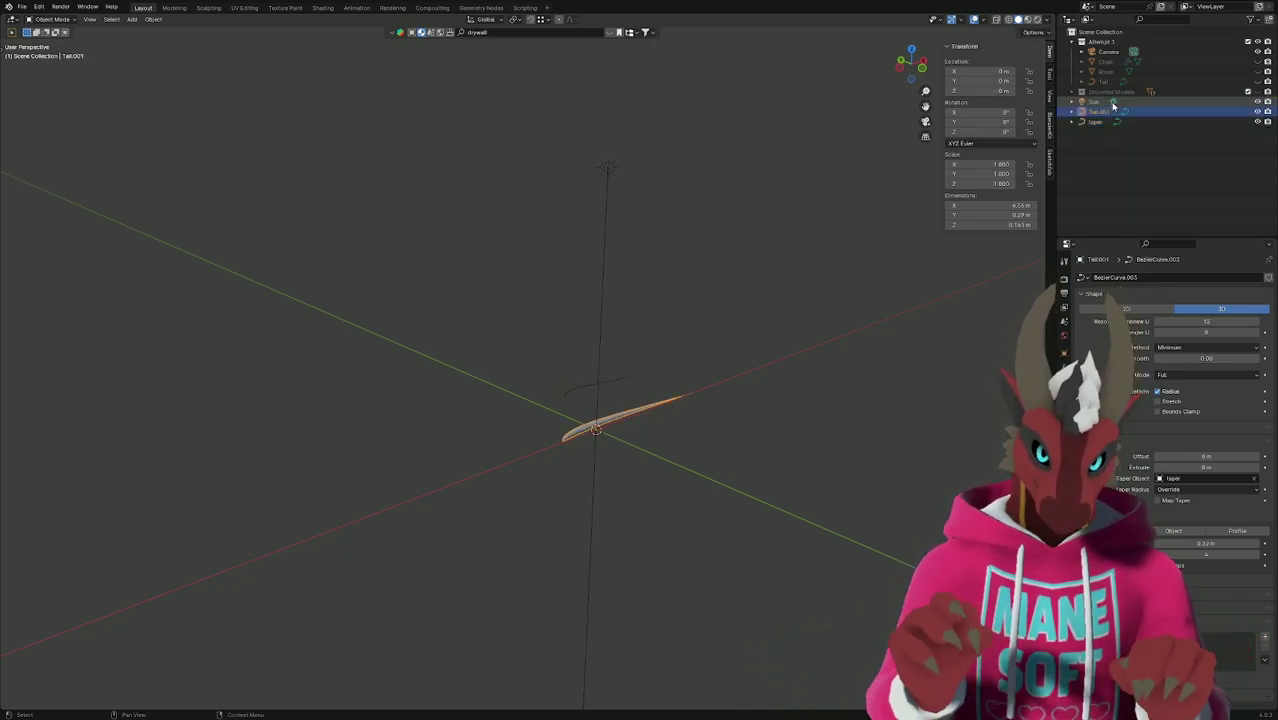
click(629, 443)
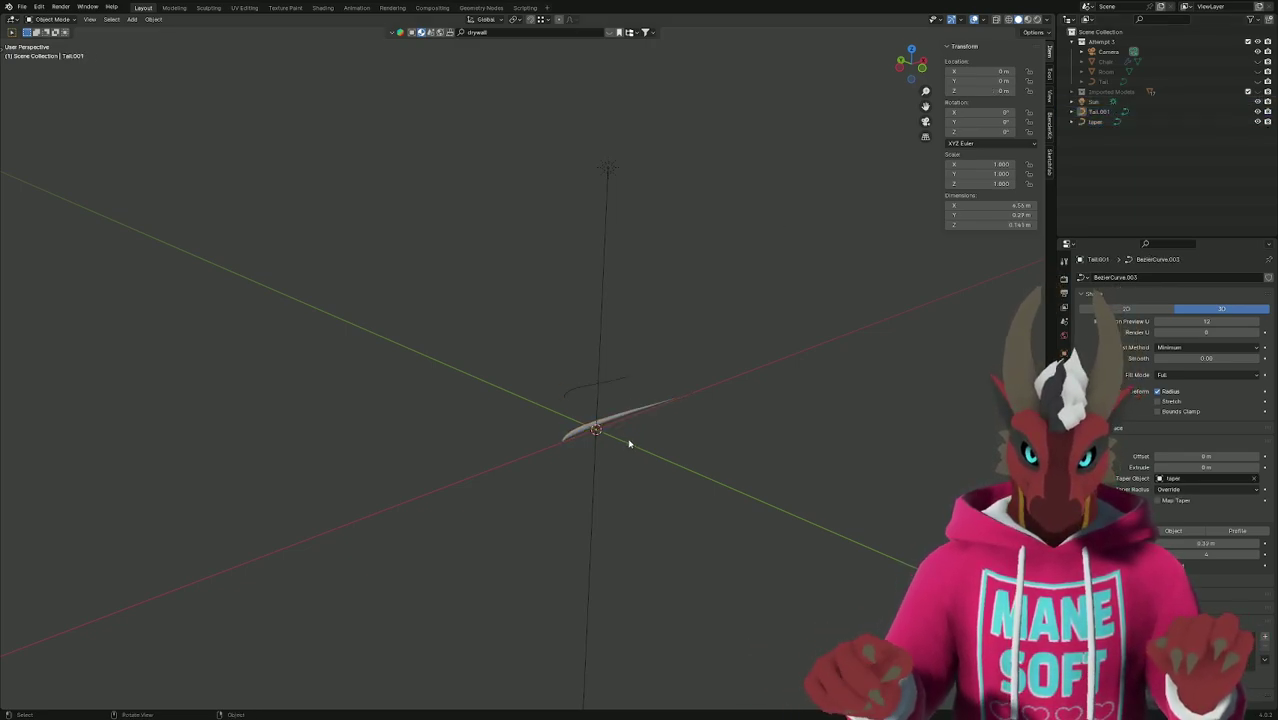
Open the taper curve in Edit Mode from the front view and select its control point at the negative X end.
click(587, 397)
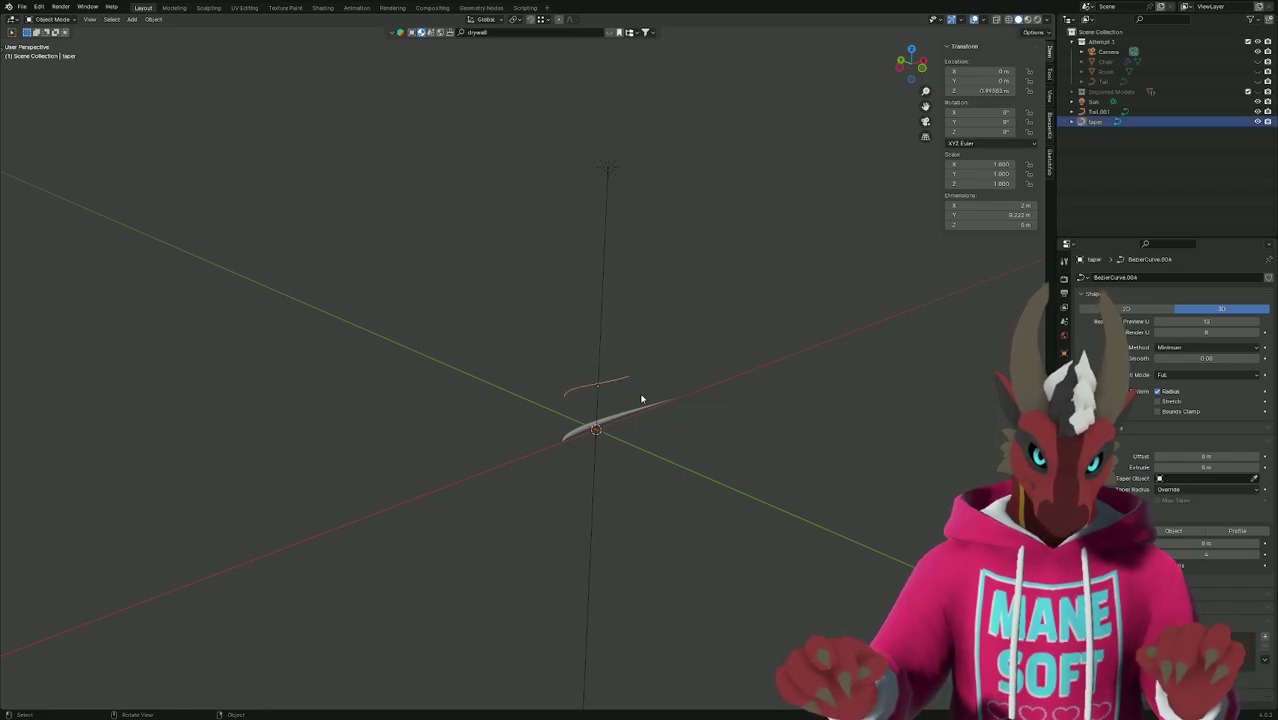
key(Tab)
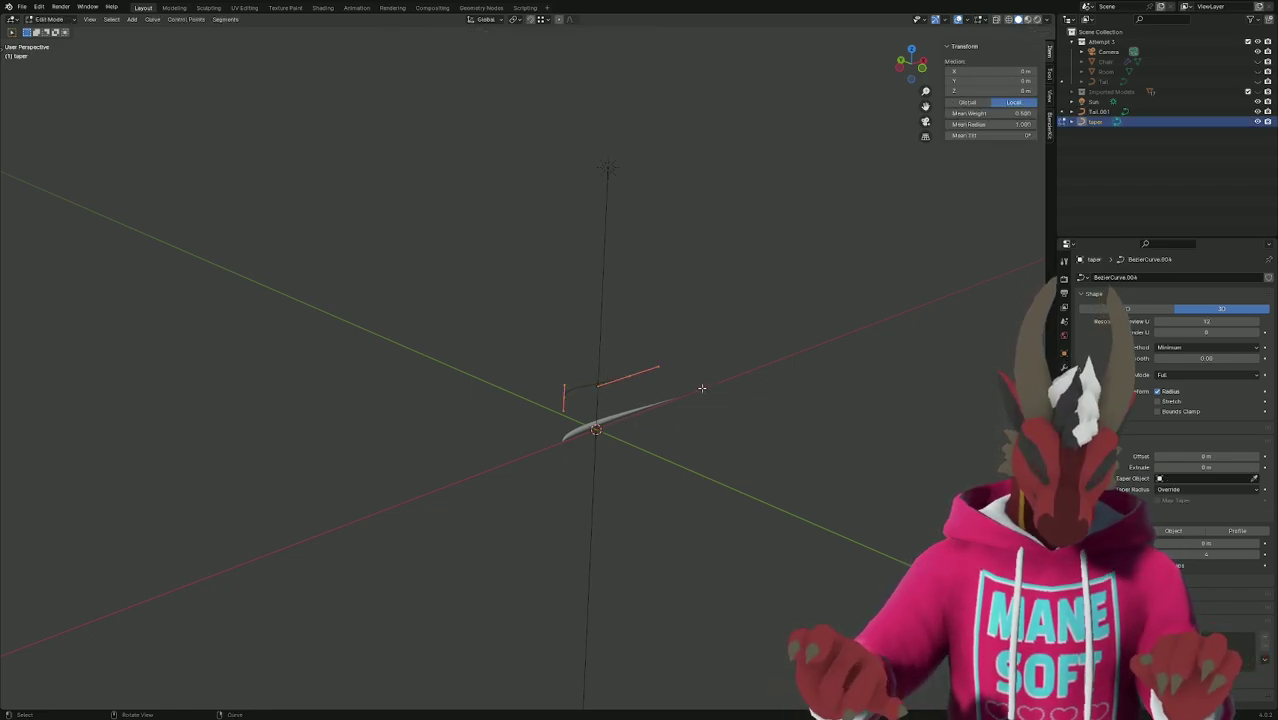
key(KP_1)
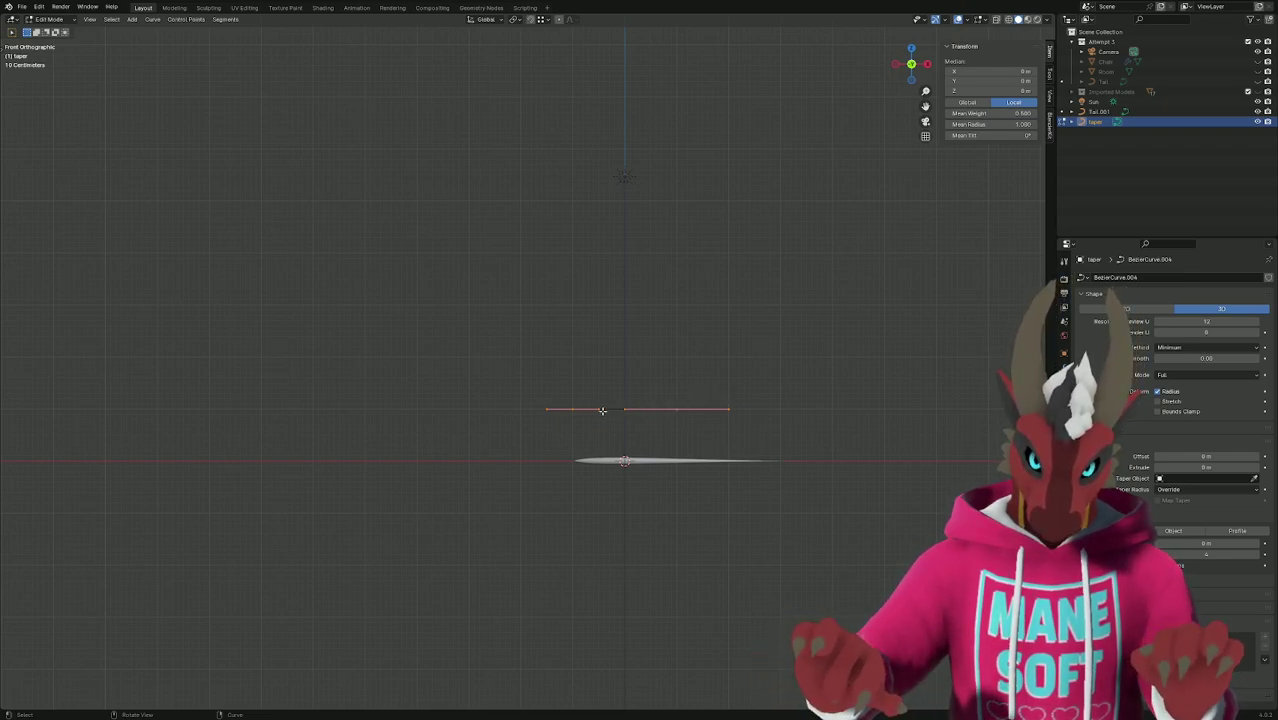
click(572, 408)
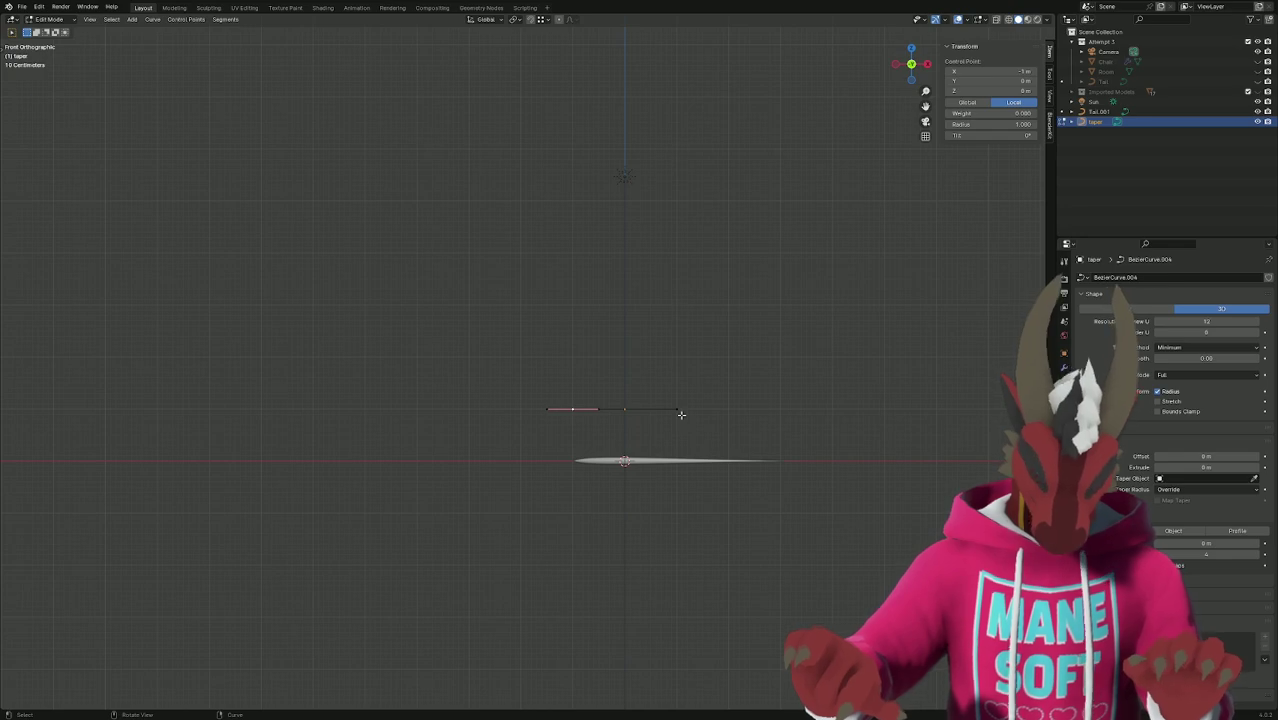
Try rotating the taper curve's negative X end control point about Y and moving it along the X axis.
key(r)
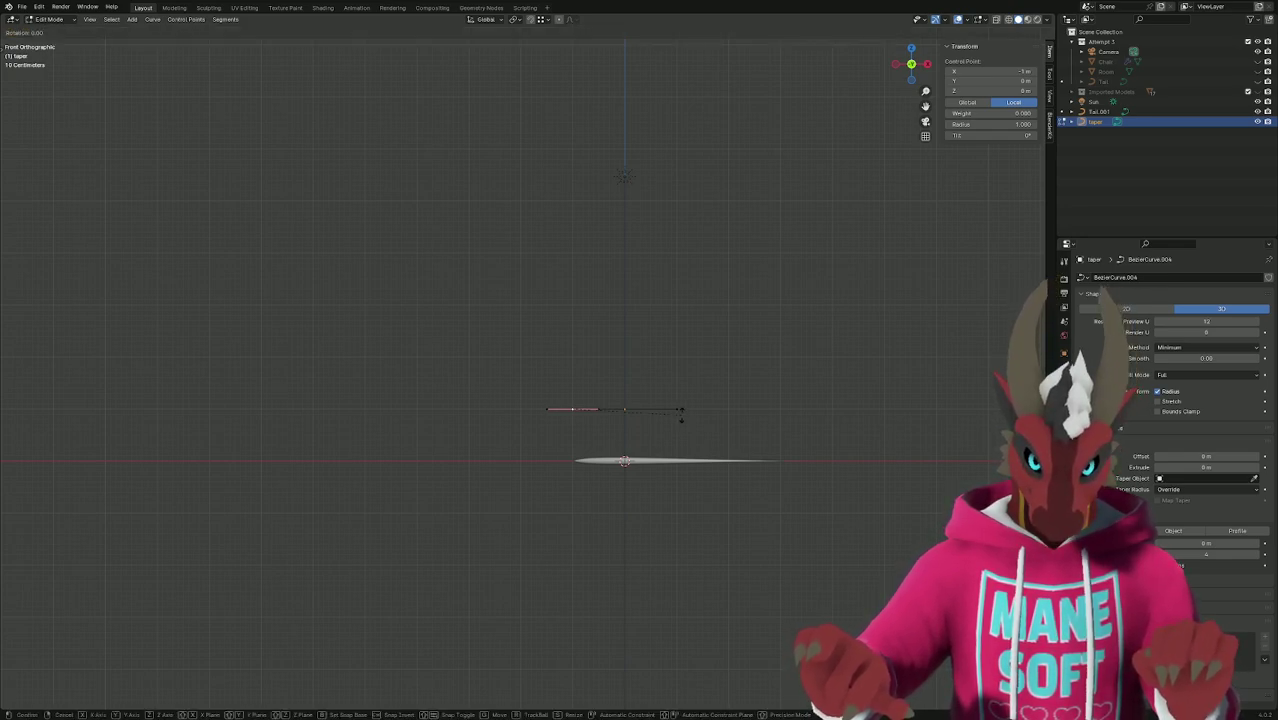
key(y)
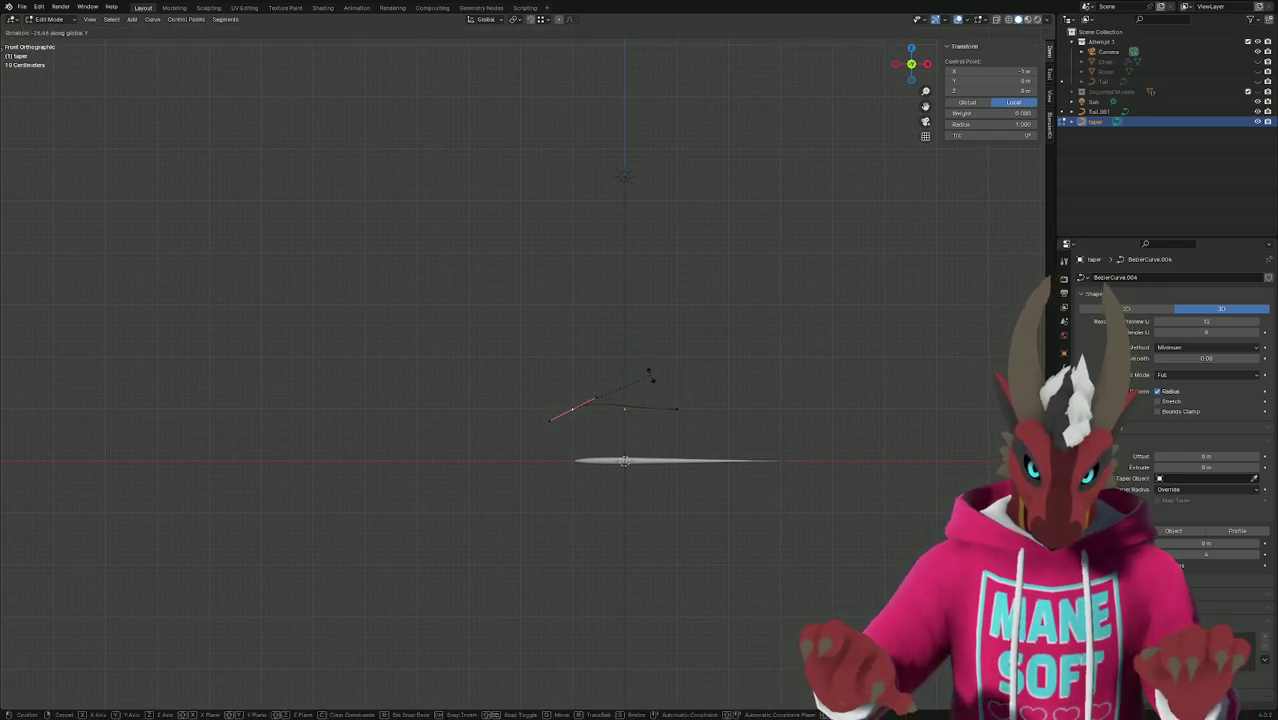
key(Escape)
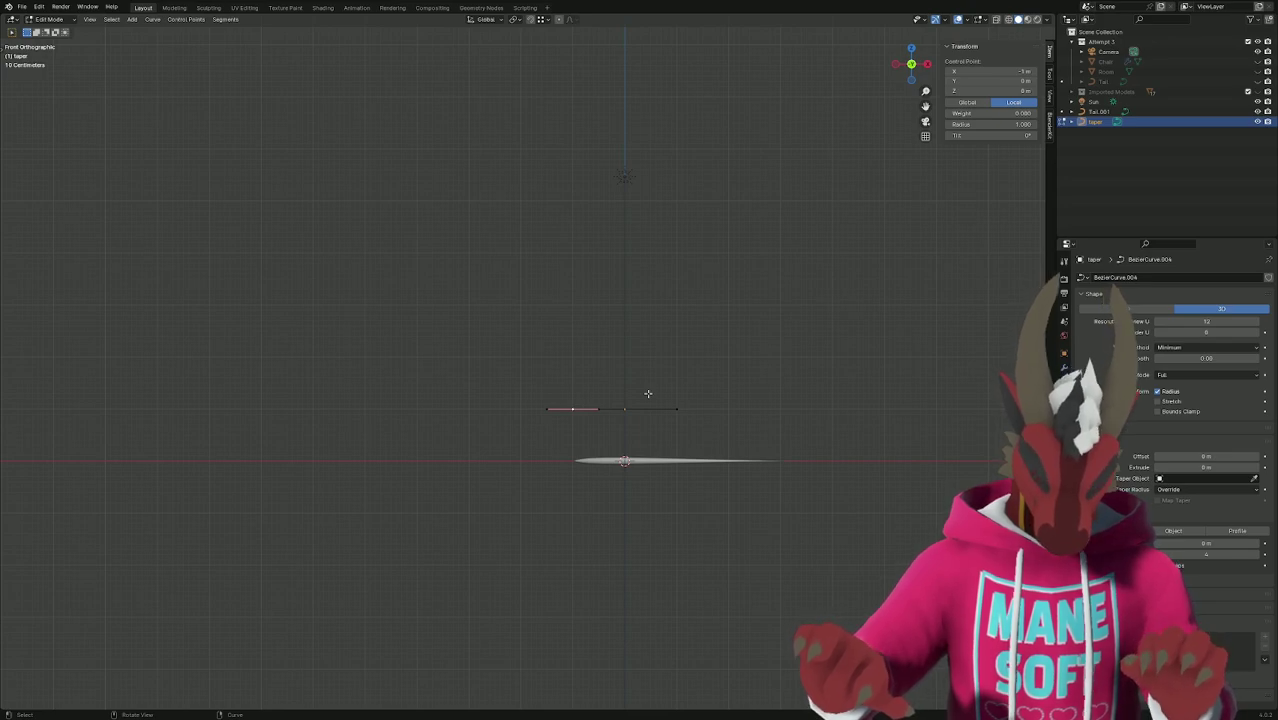
key(g)
key(x)
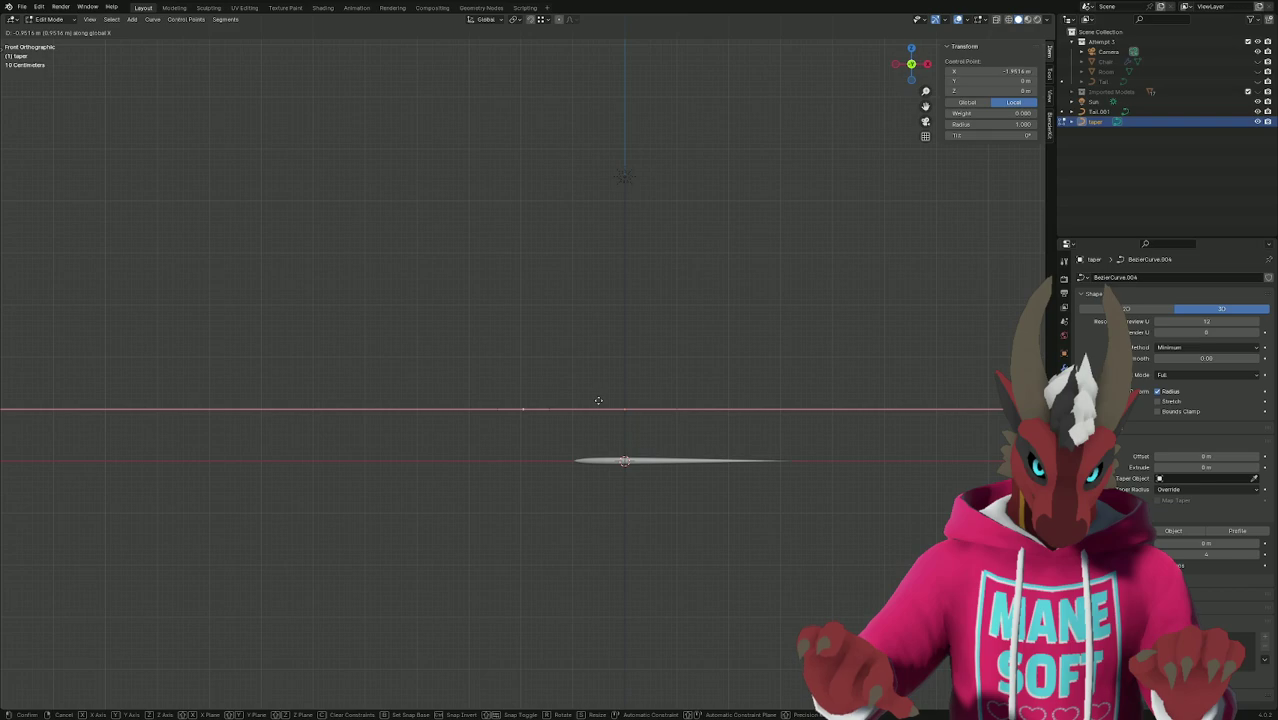
click(664, 408)
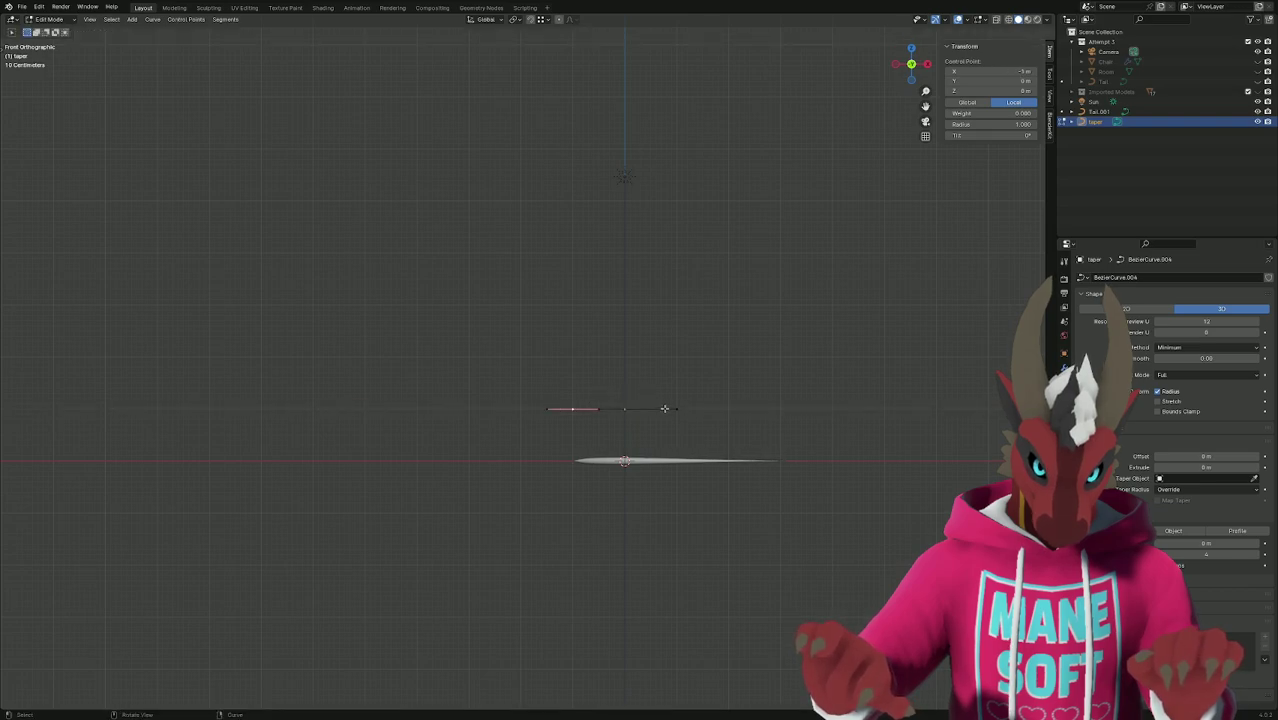
Try moving the taper curve's positive X end control point, and its outer handle, along the X axis.
click(687, 408)
key(g)
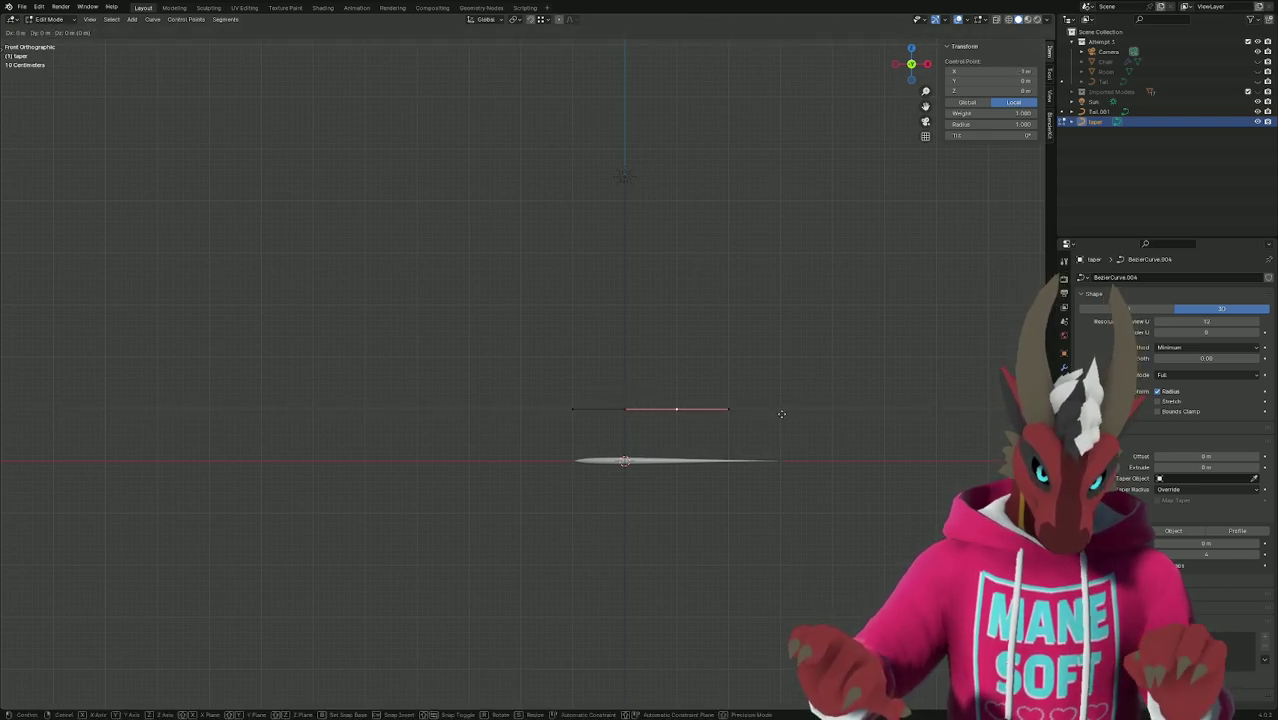
key(x)
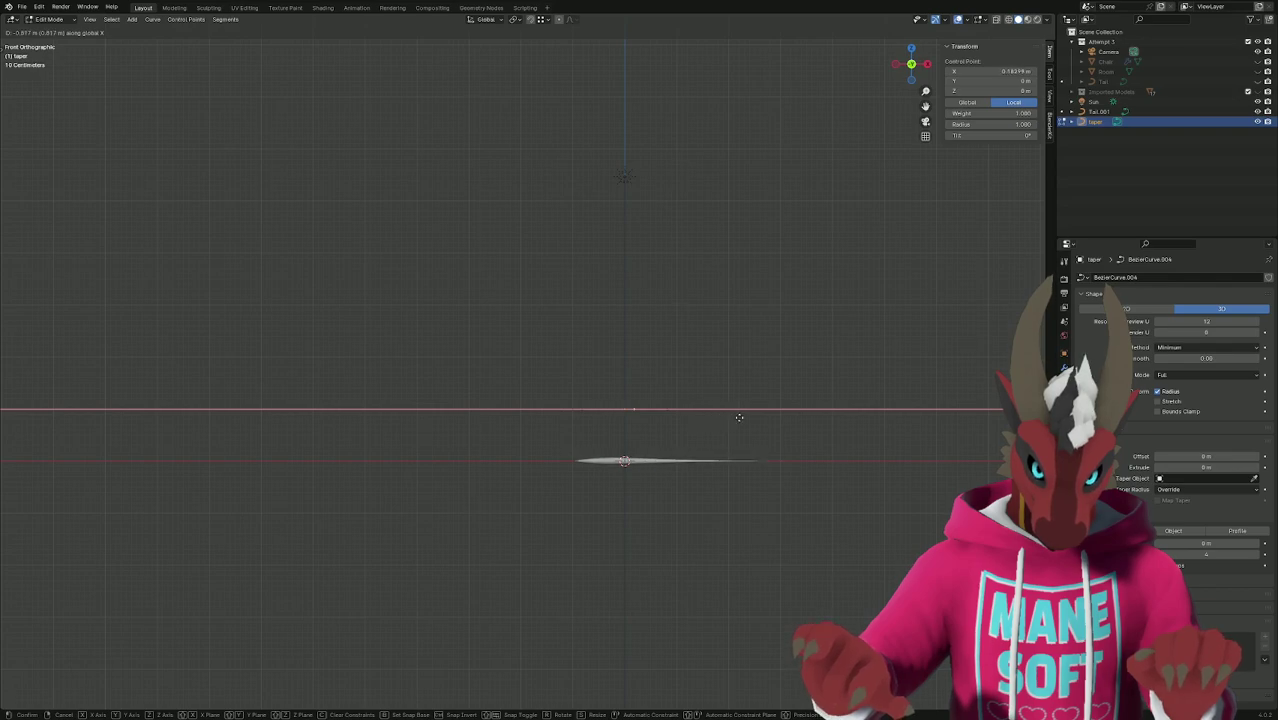
click(732, 408)
key(g)
key(x)
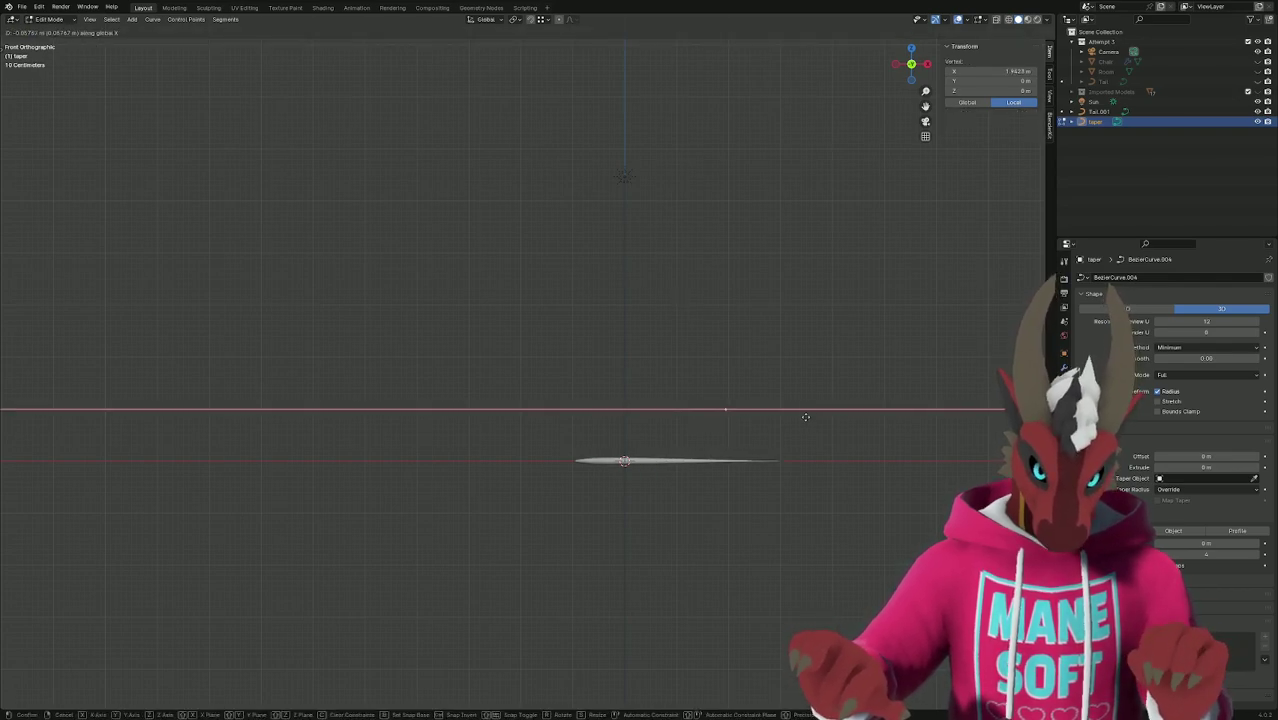
click(753, 421)
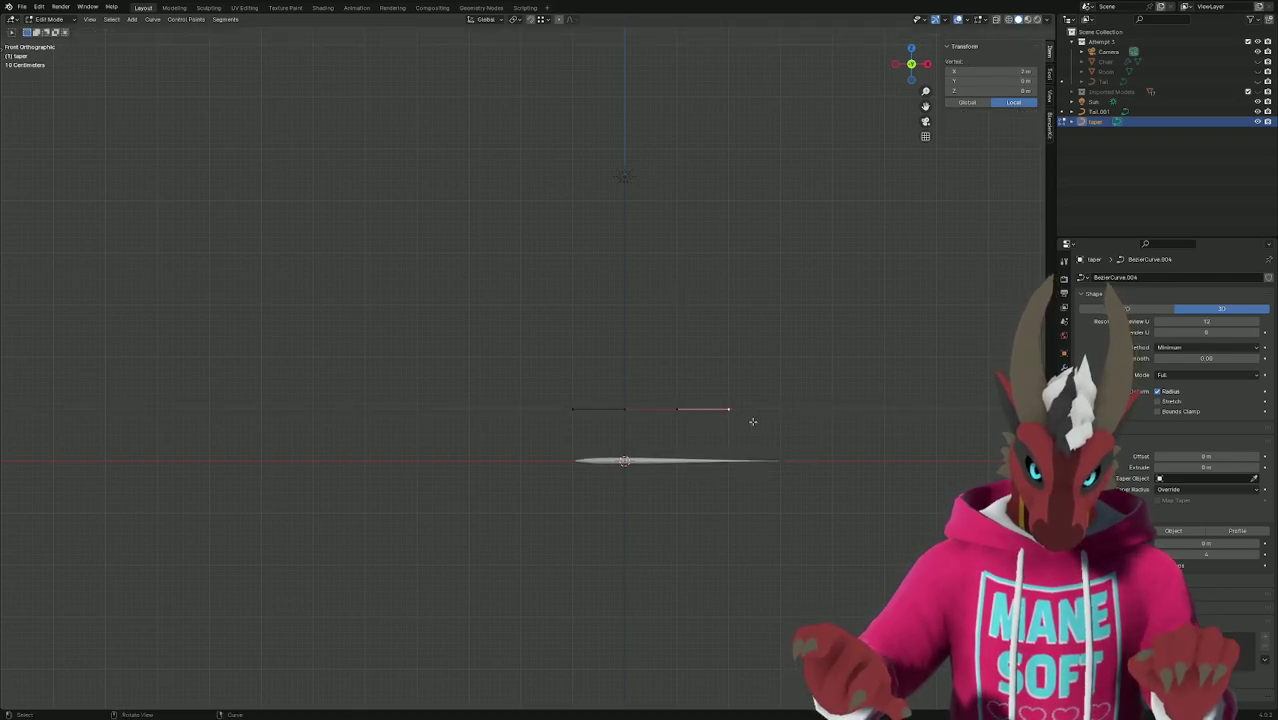
Shorten the outer handle of the taper curve's positive X end point by moving it inward to about X 1.5 m.
key(g)
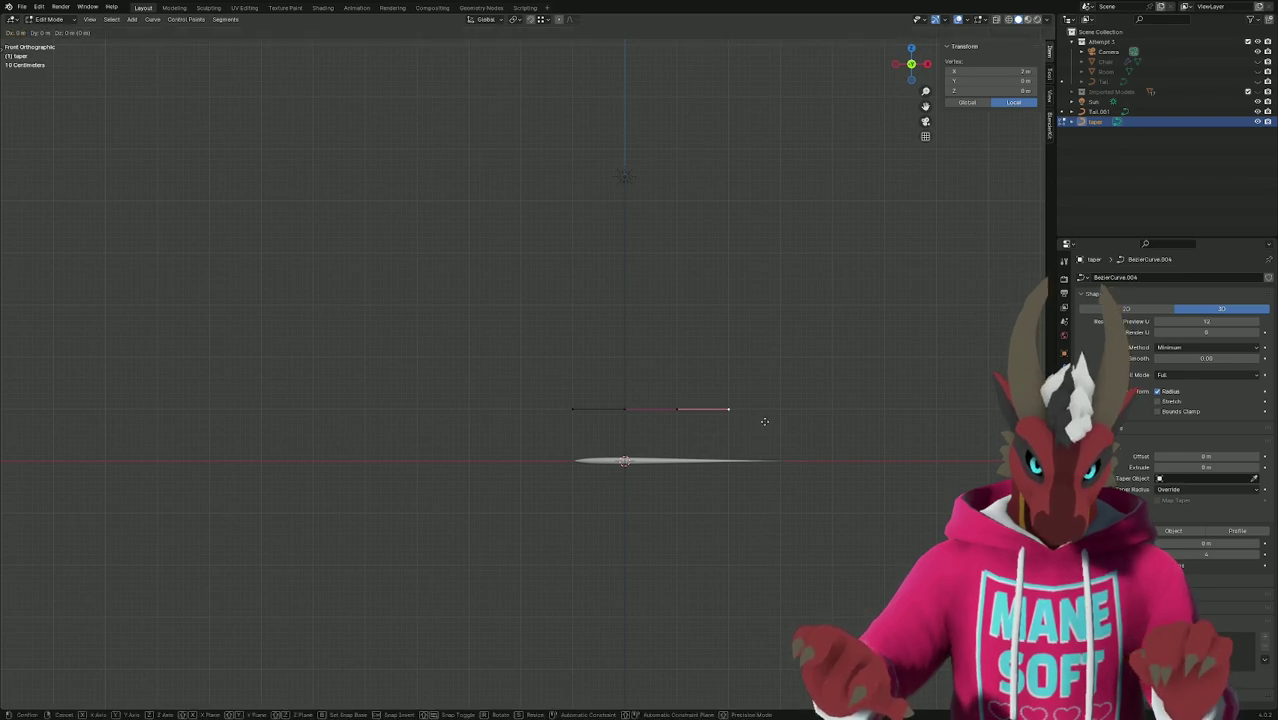
key(x)
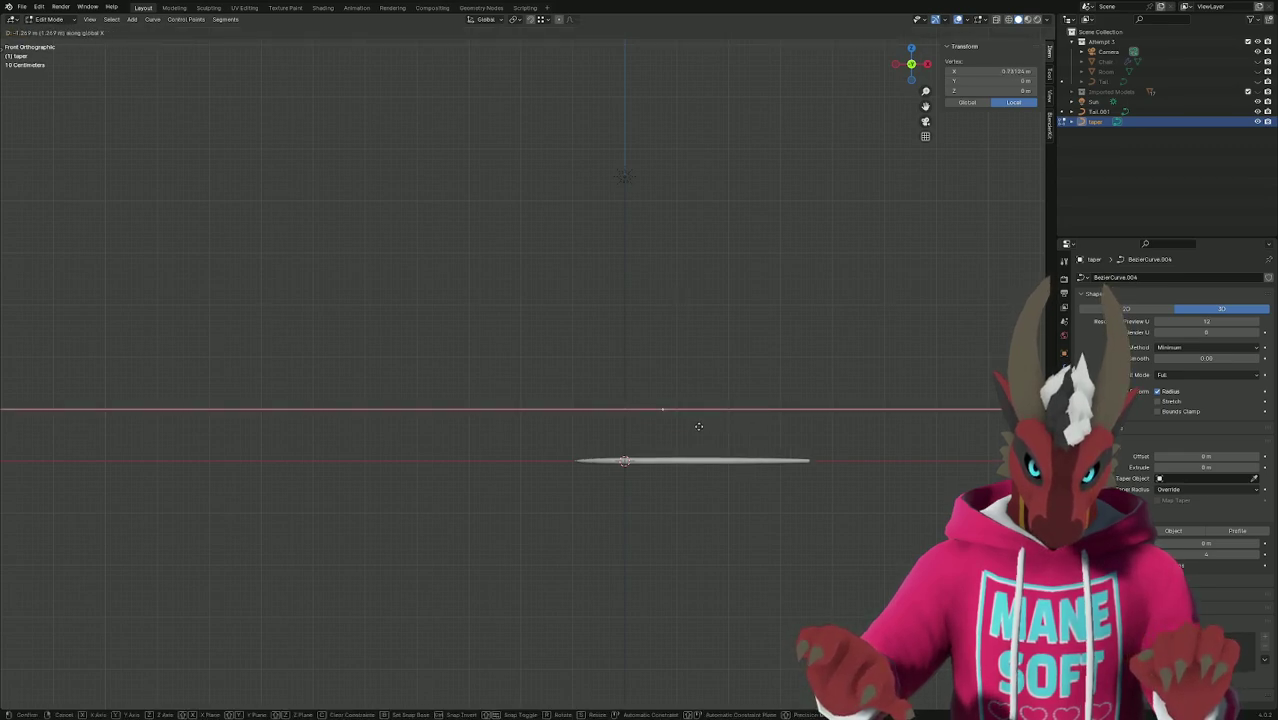
key(x)
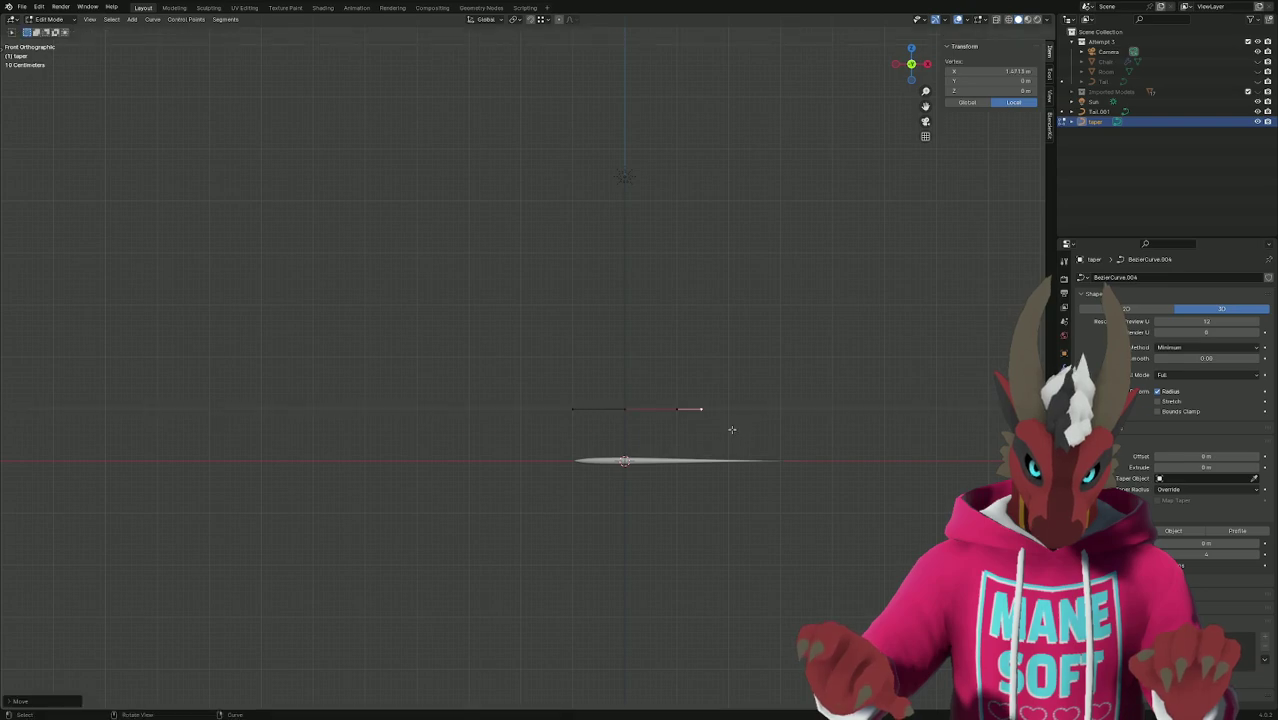
Move the inner handle of the taper curve's positive X end control point.
click(664, 427)
key(g)
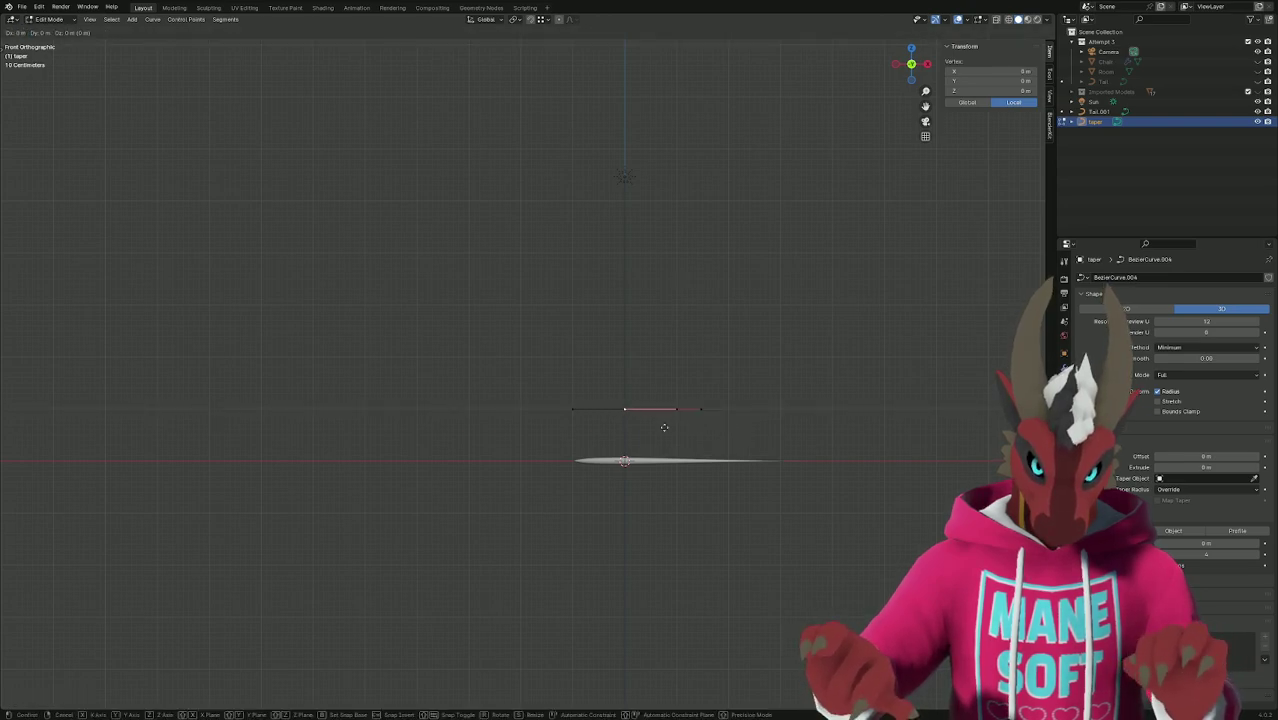
key(x)
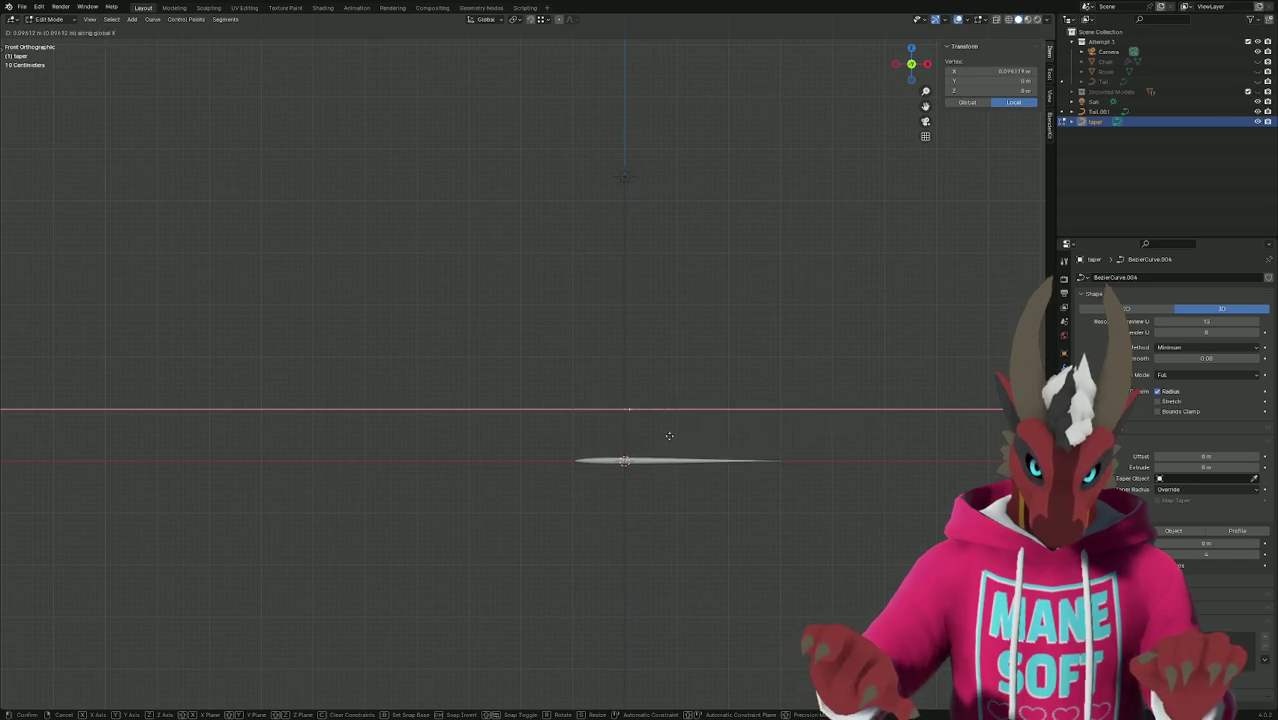
click(659, 436)
key(g)
key(z)
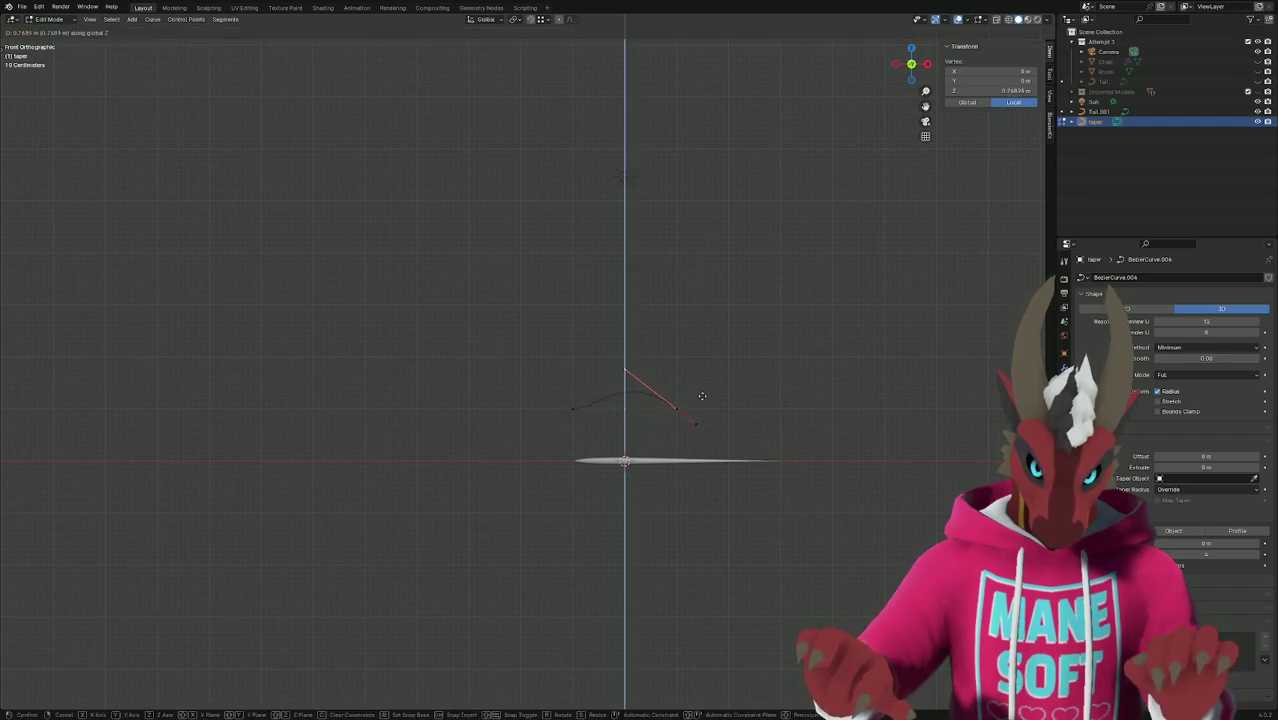
key(Escape)
Move the inner handle of the taper curve's starting control point along Y to about 2.47 m.
scroll(637, 439, up, 3)
middle_drag(656, 446, 706, 439)
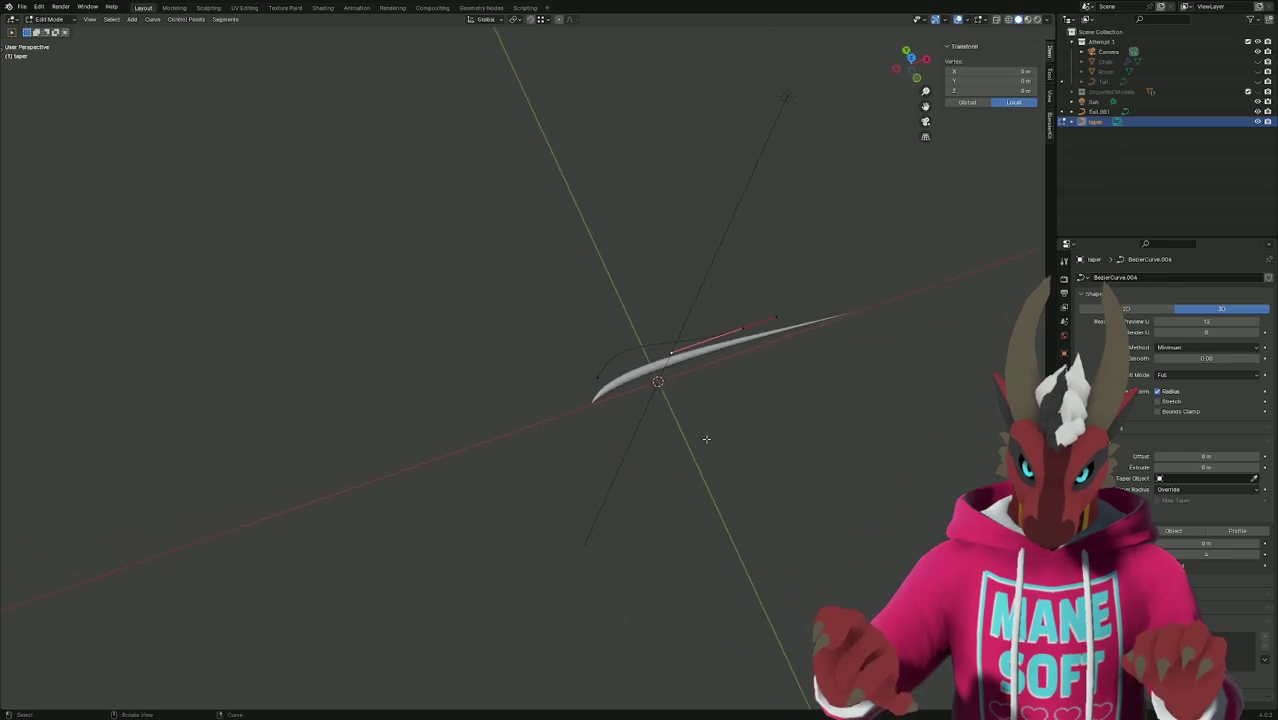
click(596, 374)
click(619, 331)
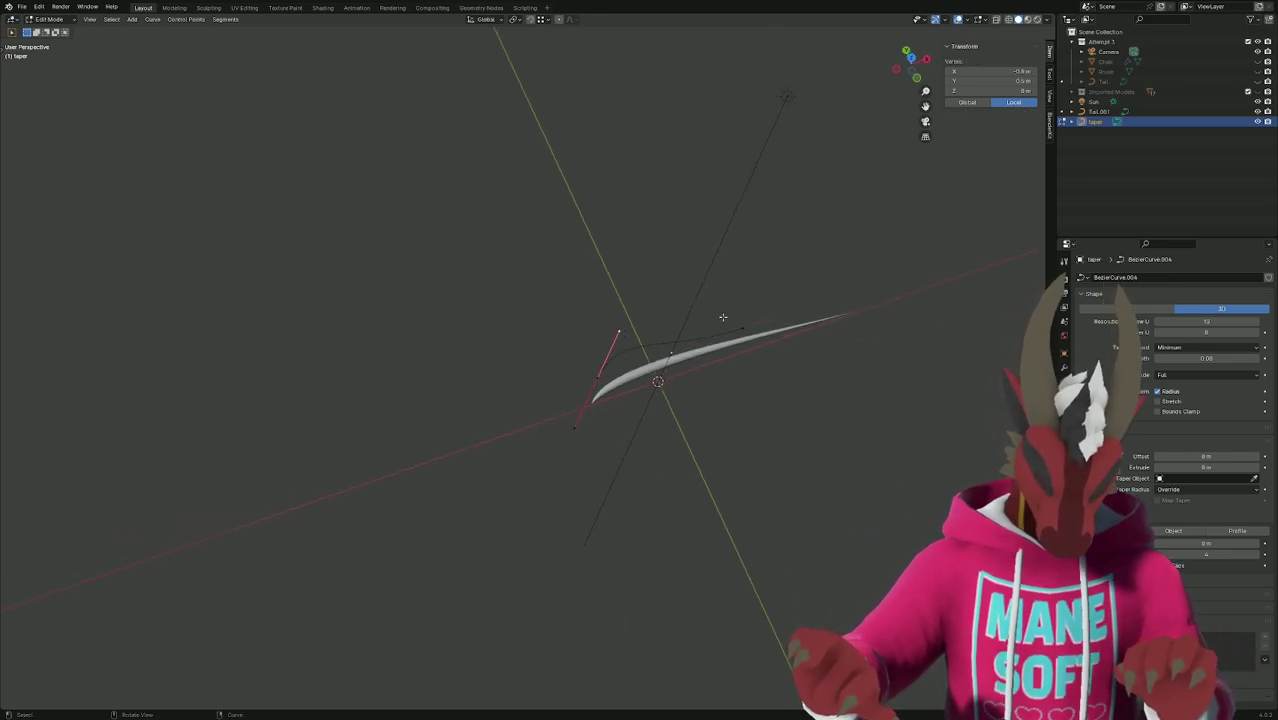
key(g)
key(y)
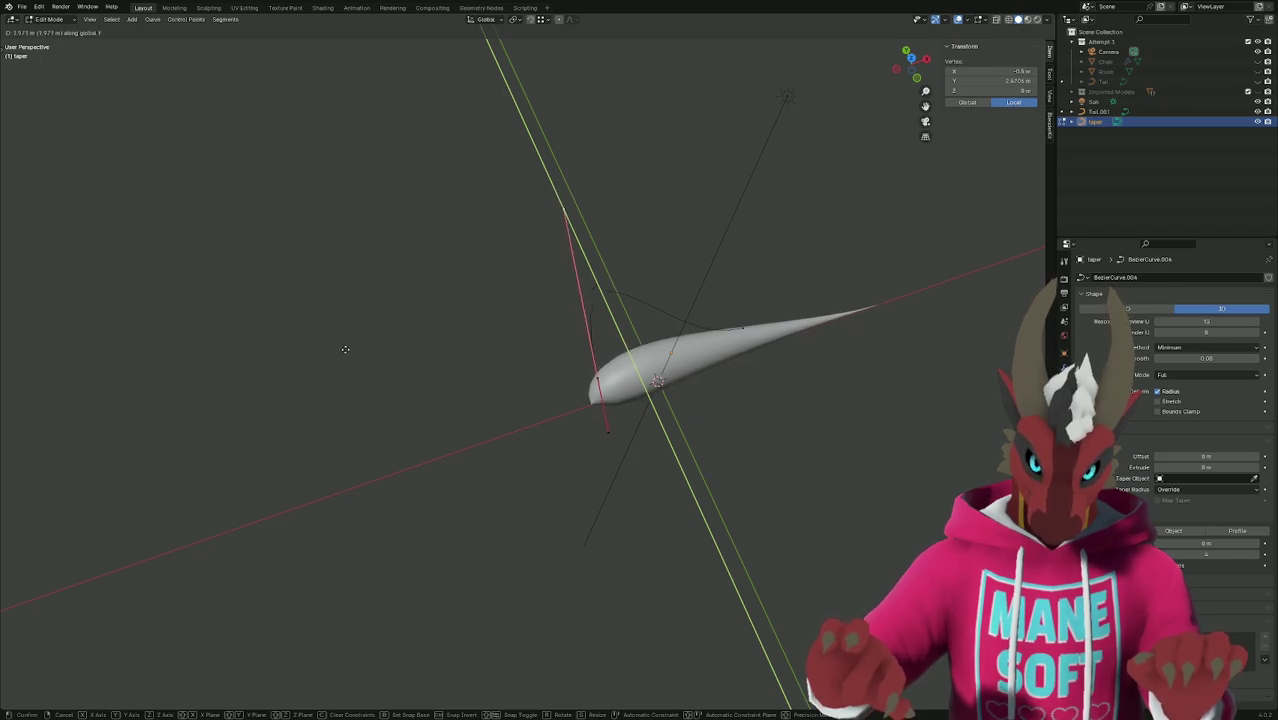
click(345, 349)
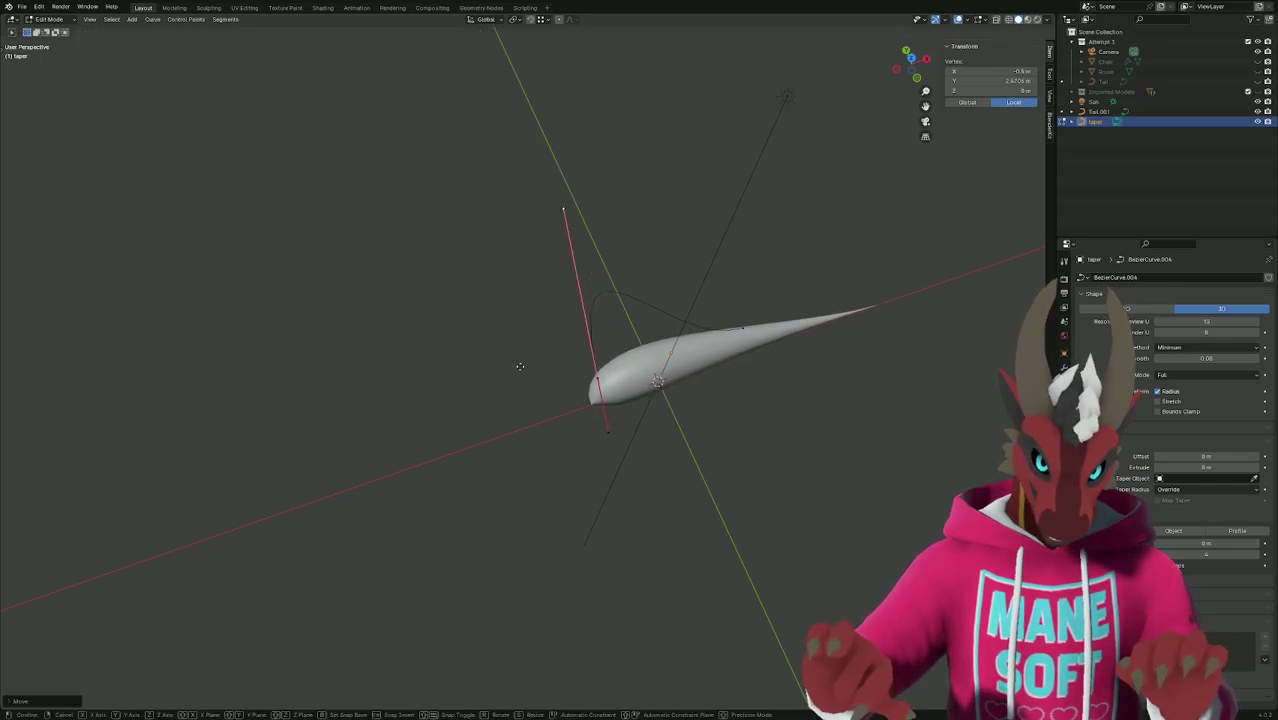
Move the taper curve's starting control point along X to about -4.15 m, lengthening the curve.
key(g)
right_click(613, 374)
click(613, 374)
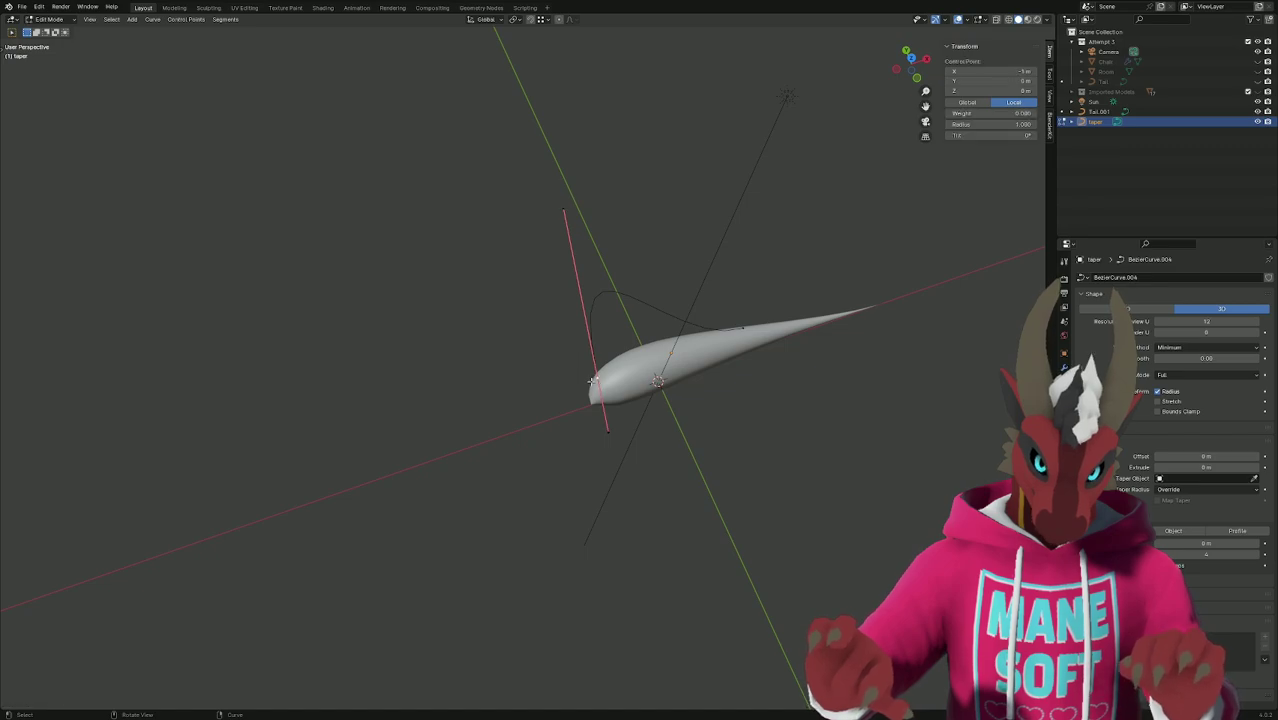
key(g)
key(x)
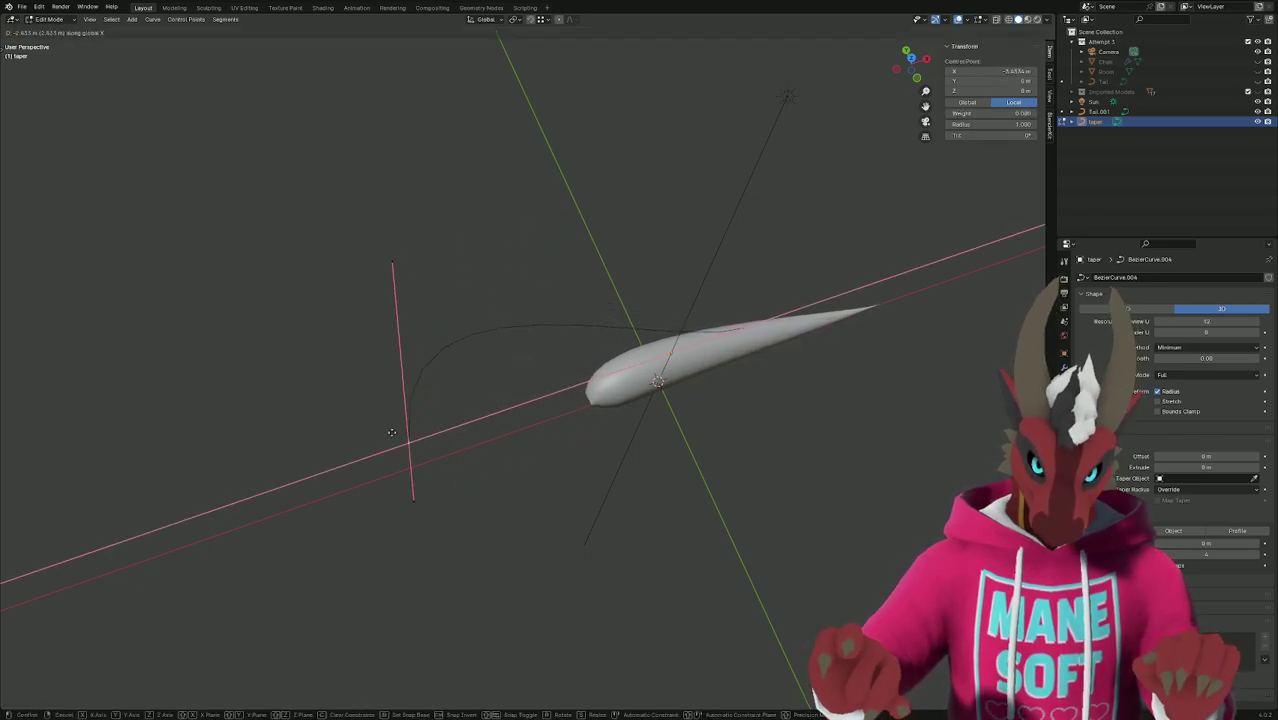
click(340, 447)
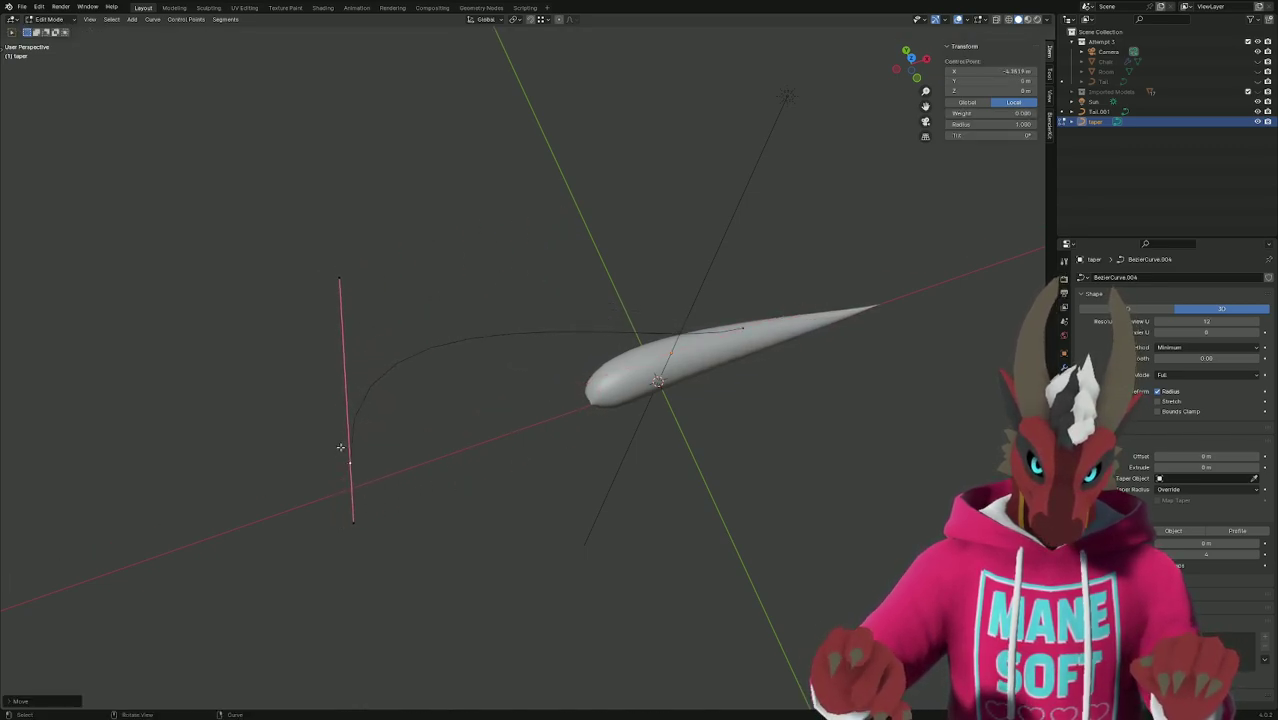
Subdivide the taper curve between its two end points and move all its points about 0.51 m along Y.
shift+click(745, 327)
right_click(474, 323)
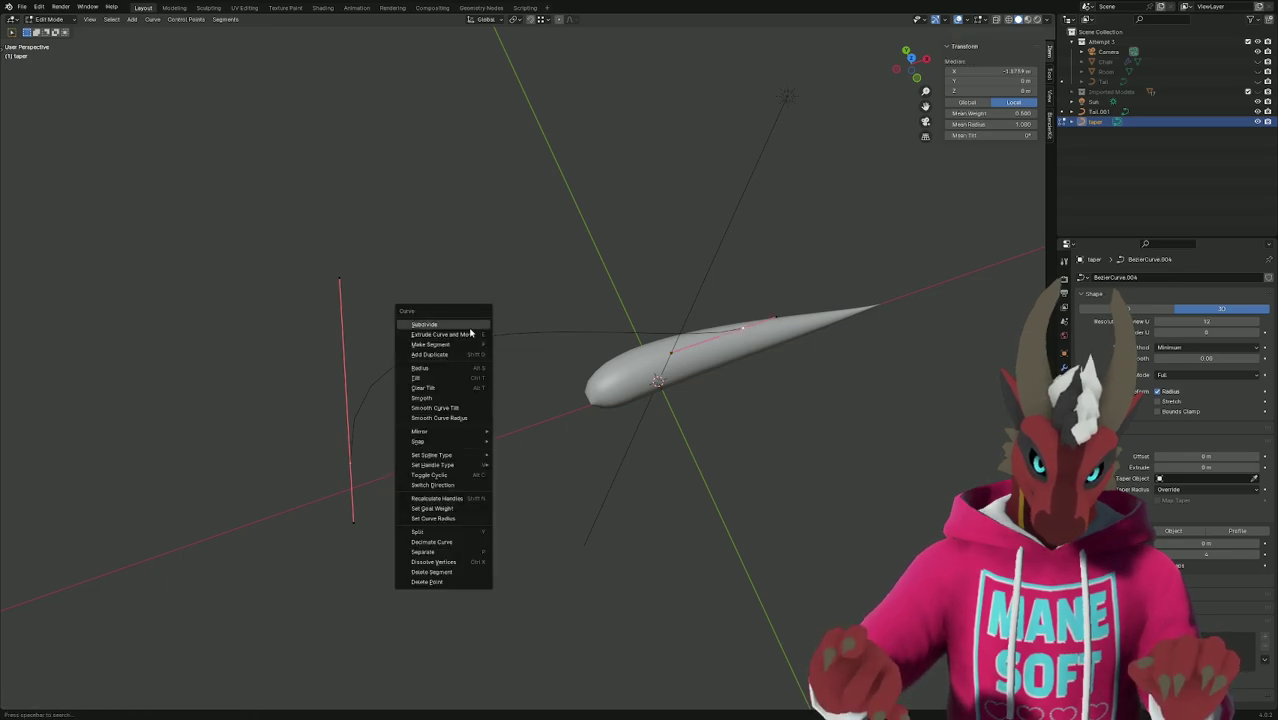
click(466, 326)
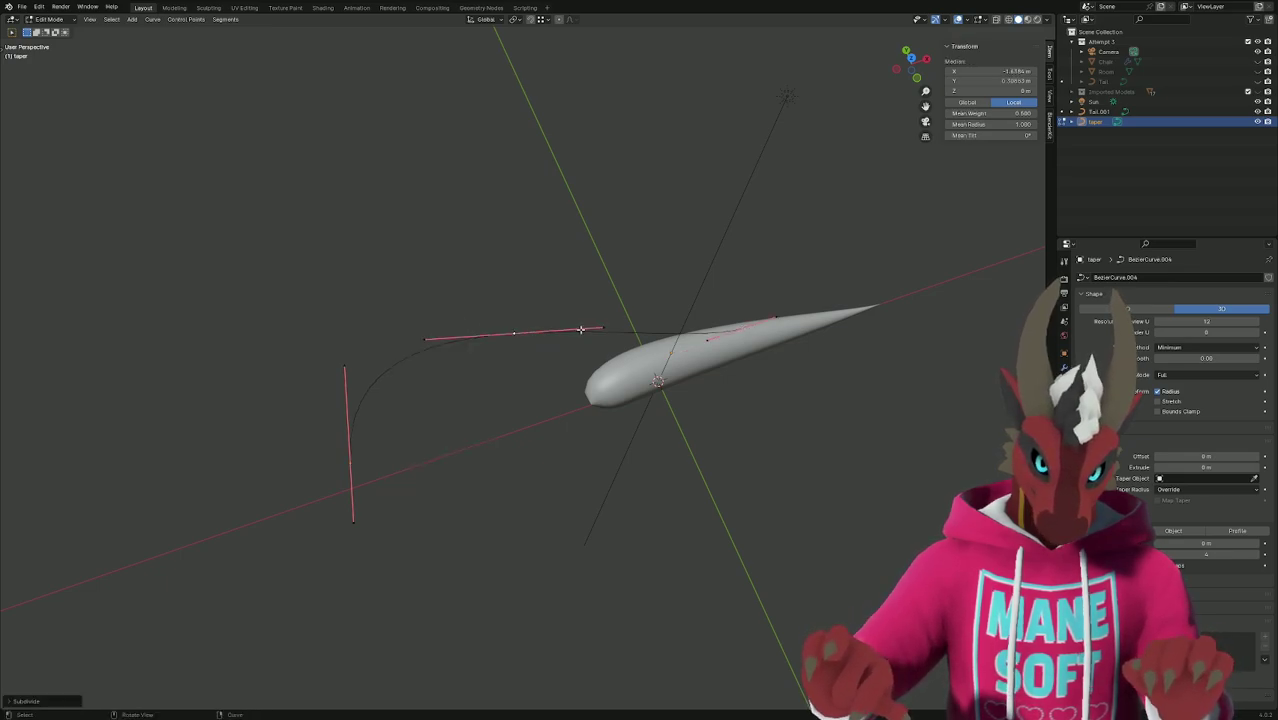
key(g)
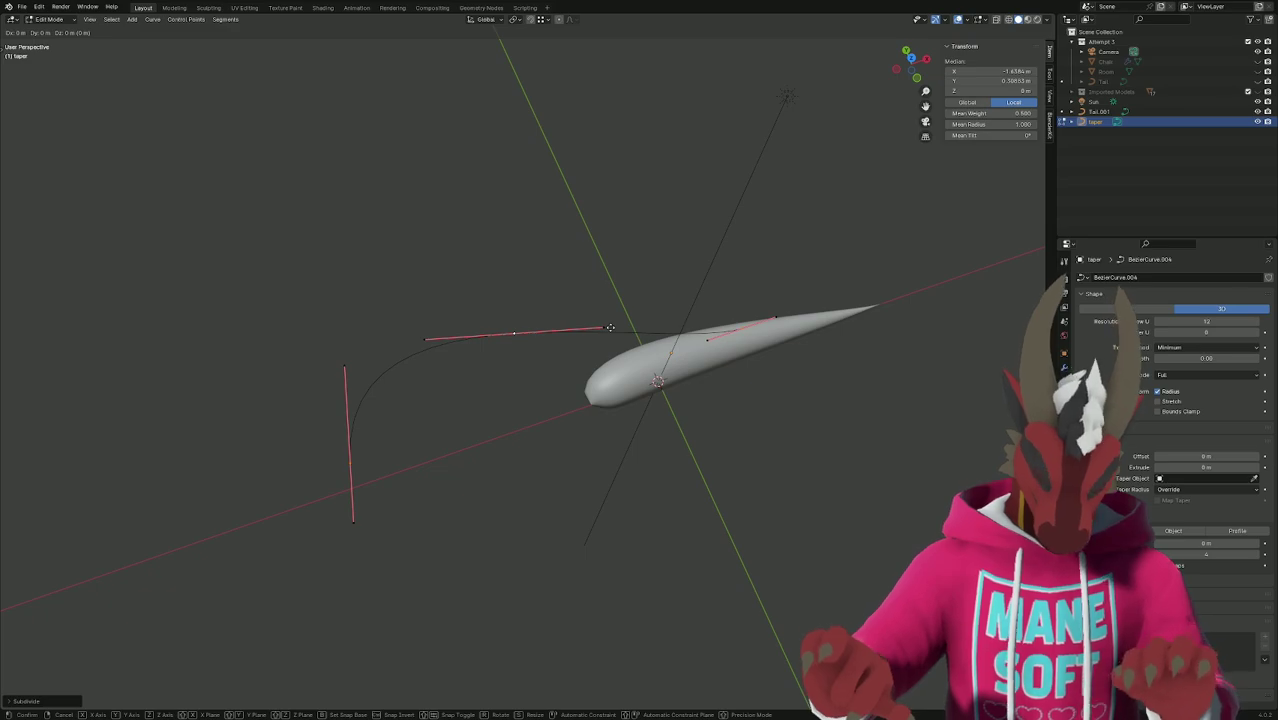
key(y)
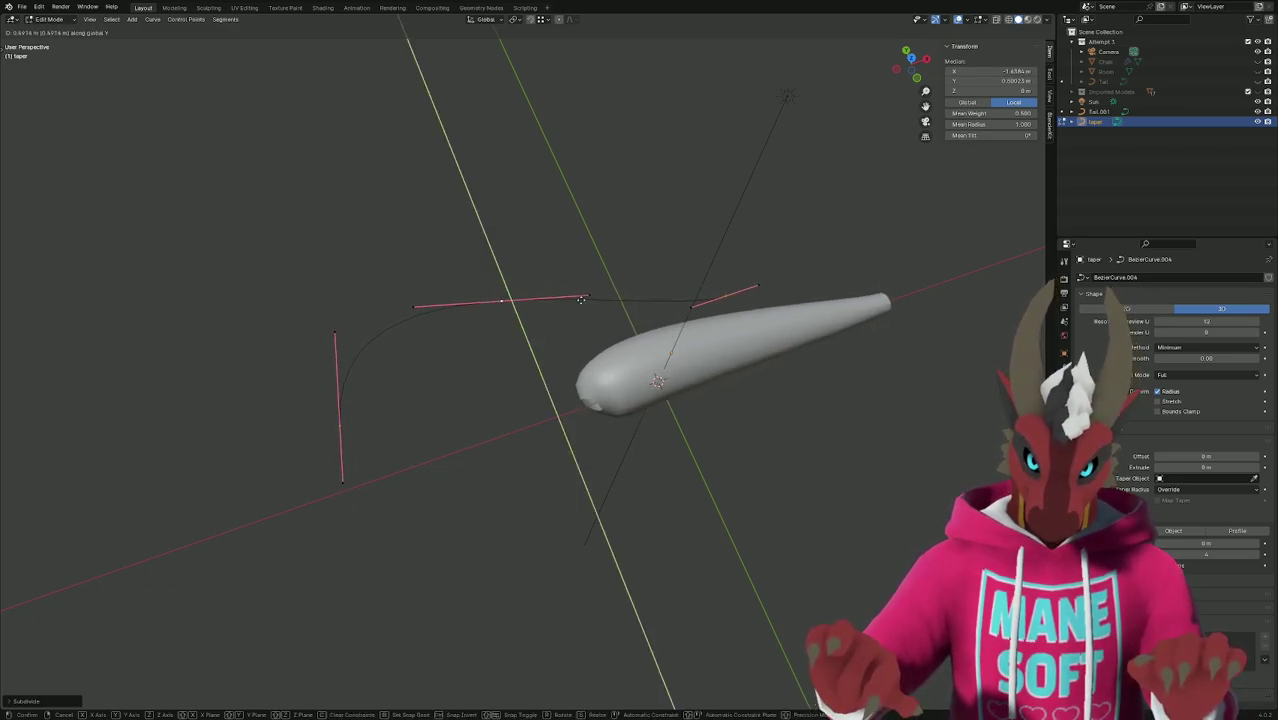
click(581, 299)
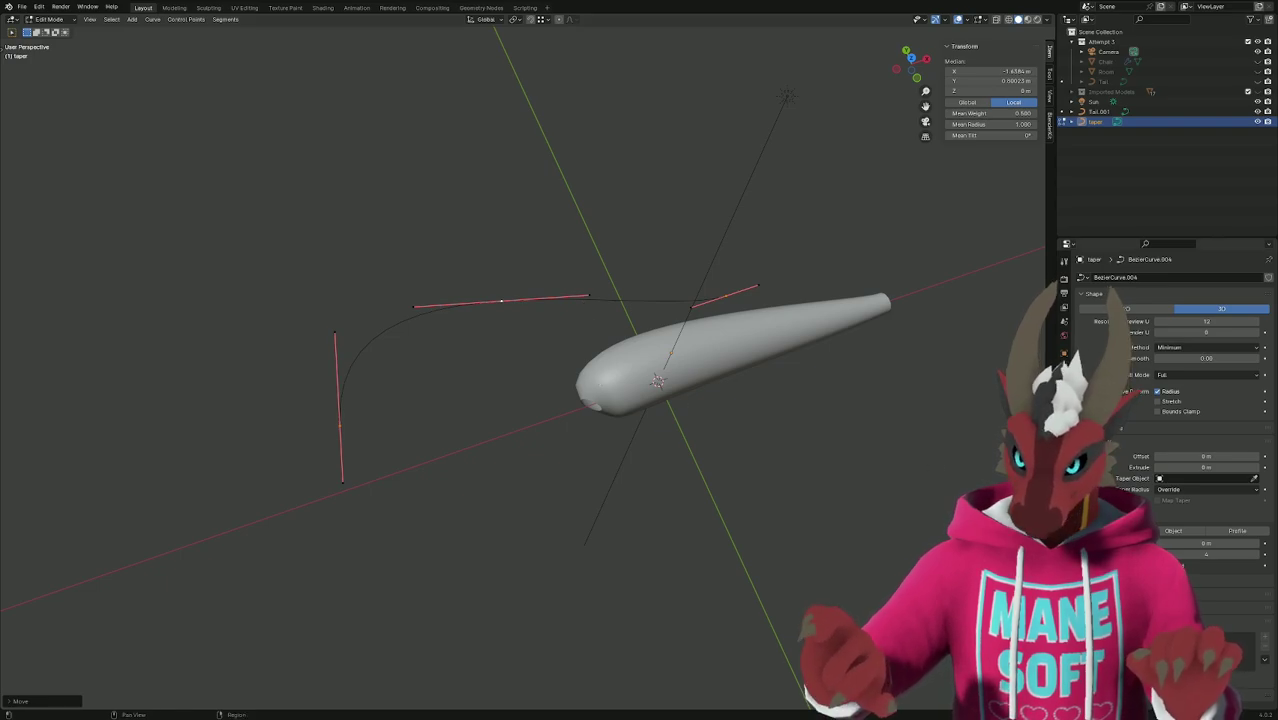
click(1100, 112)
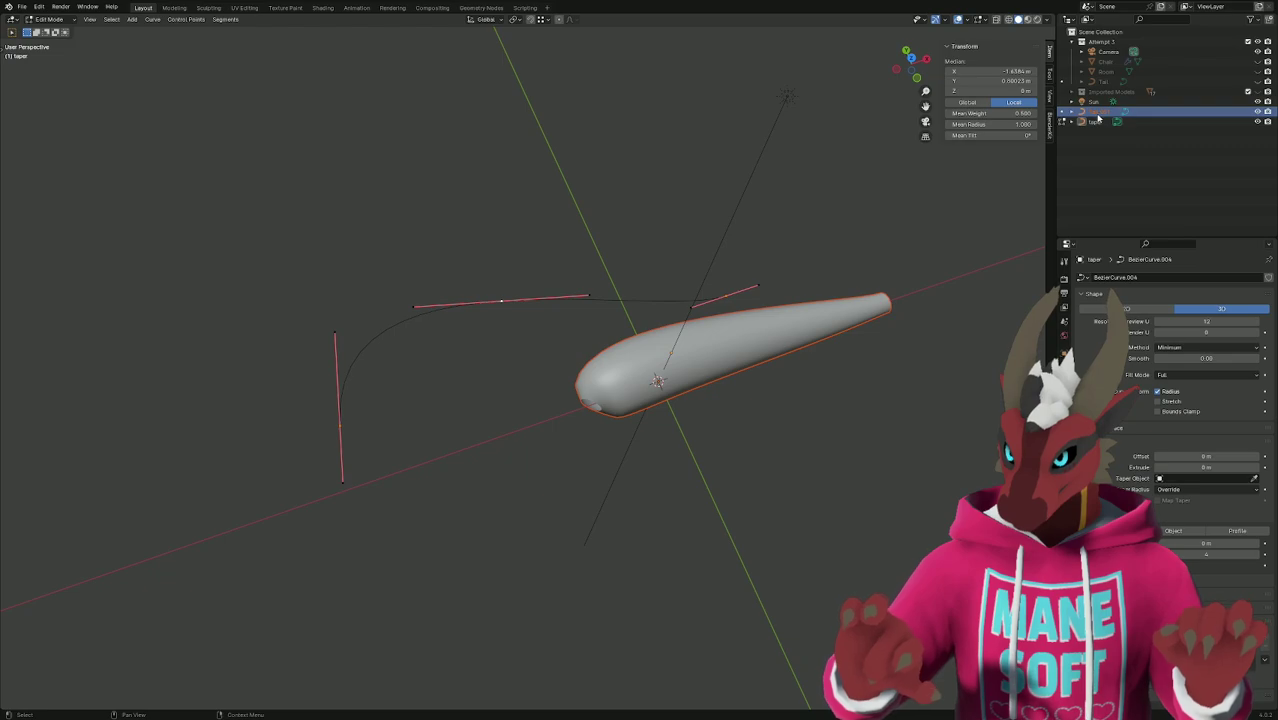
click(1098, 116)
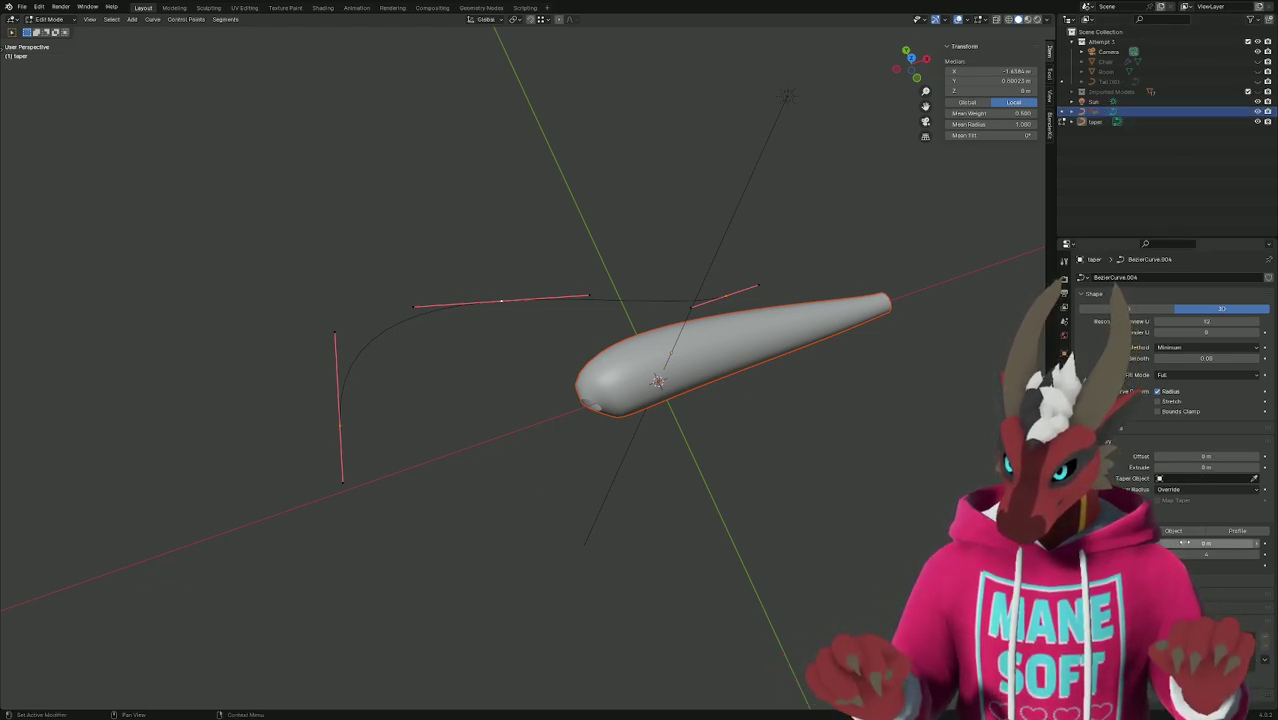
drag(1183, 543, 1205, 543)
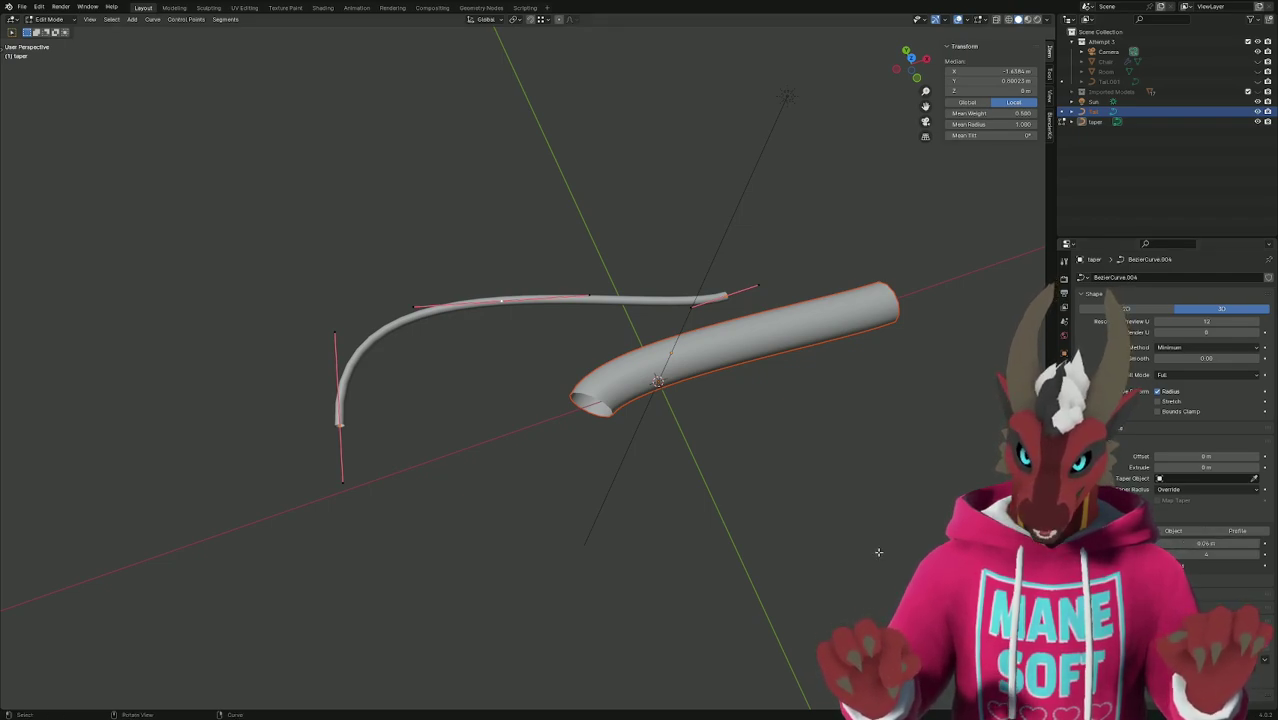
key(ctrl+z)
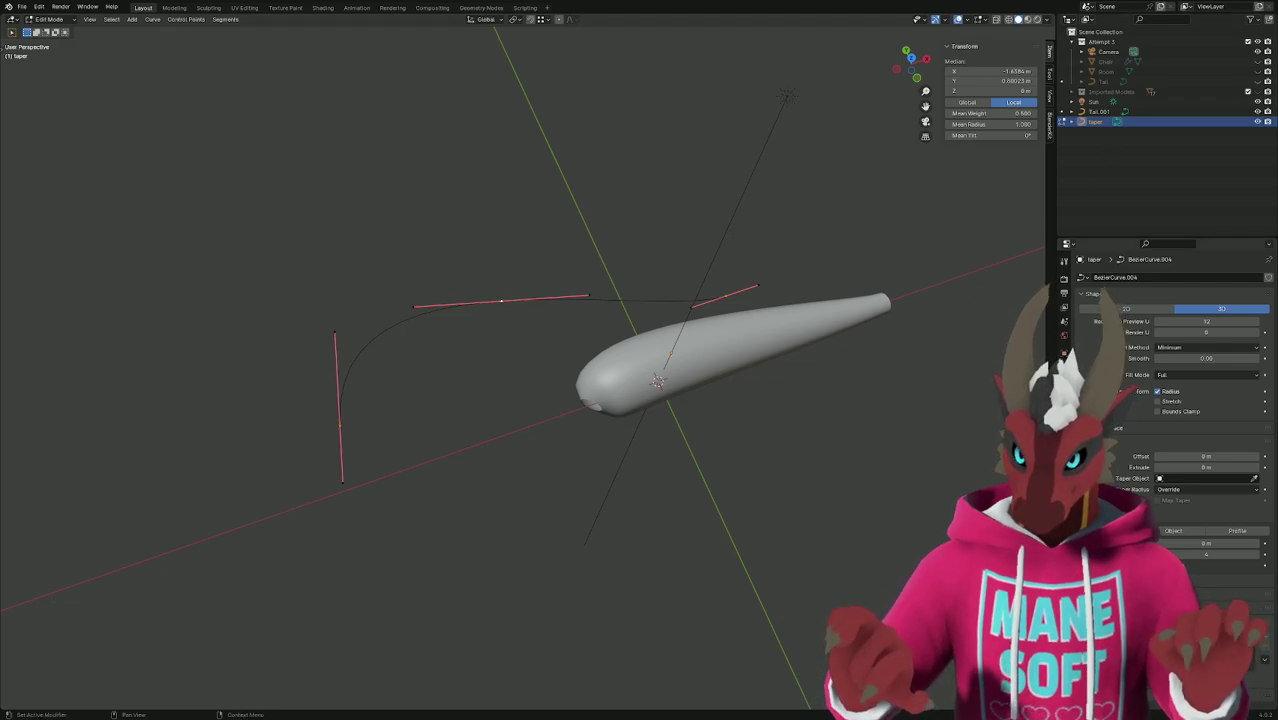
Rename Tail.001 to Tail and set that curve's bevel depth to 0.44 m in Object Mode.
click(1102, 112)
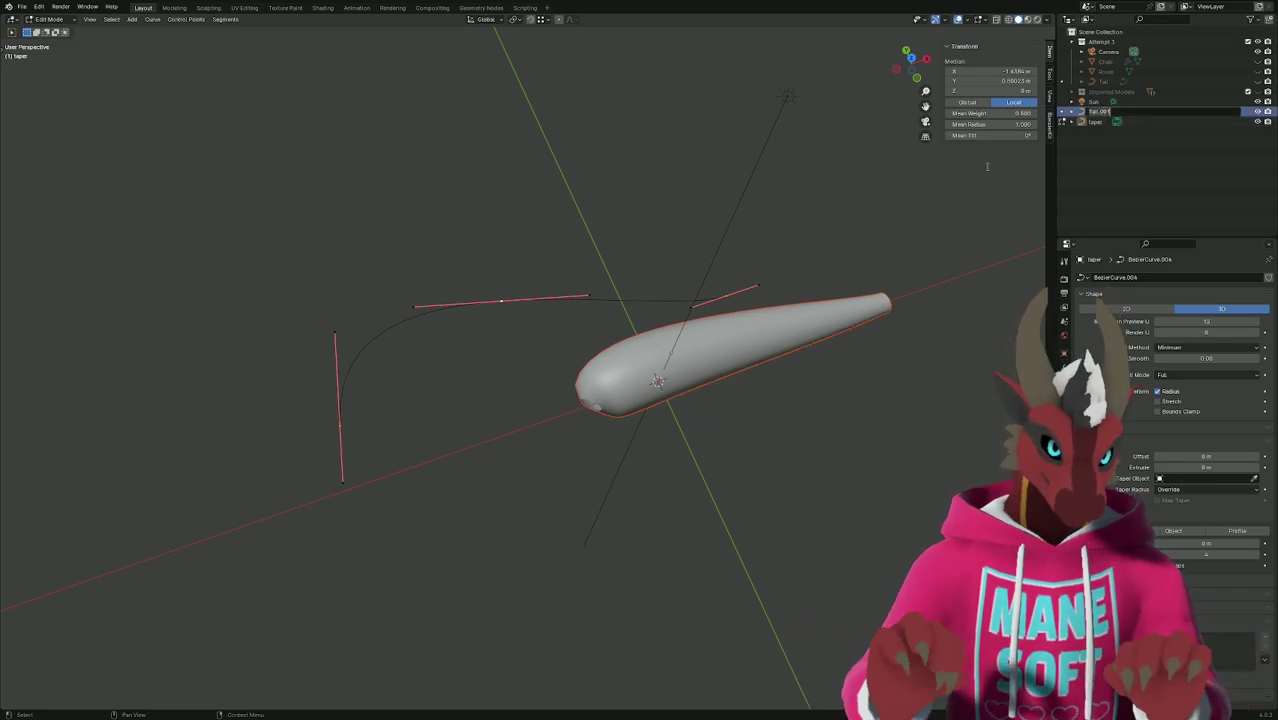
key(Tab)
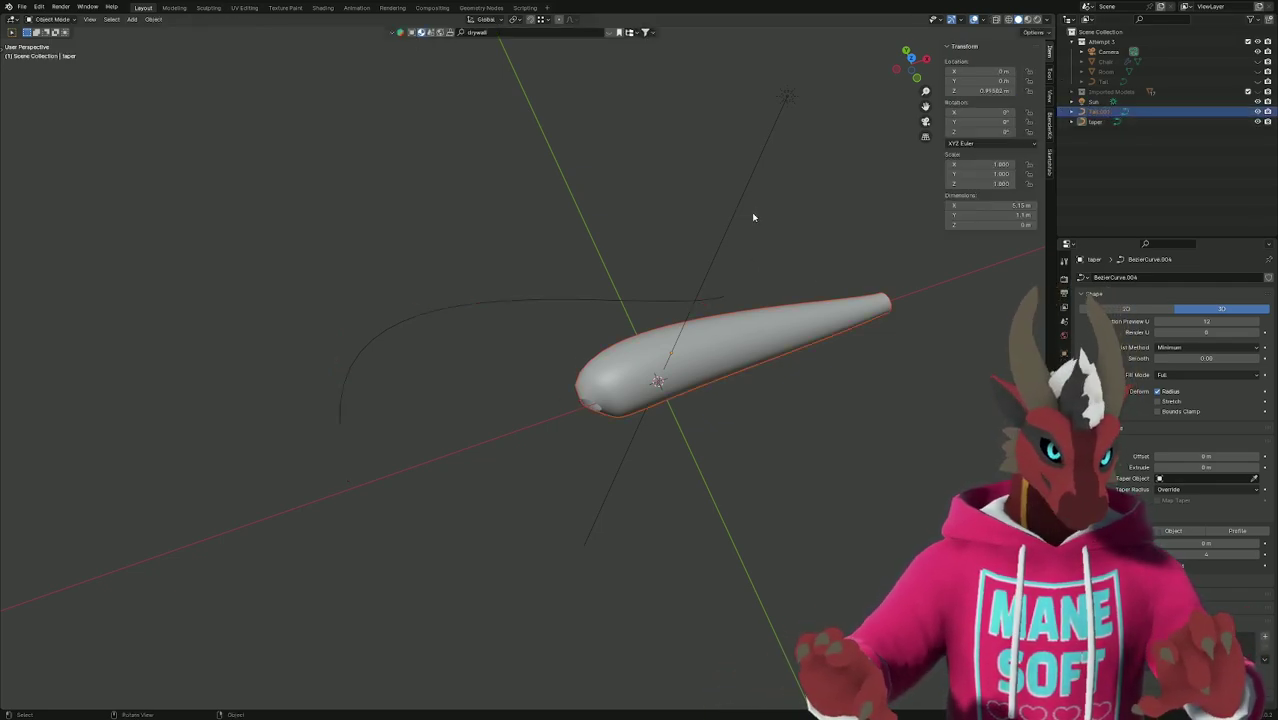
click(1104, 113)
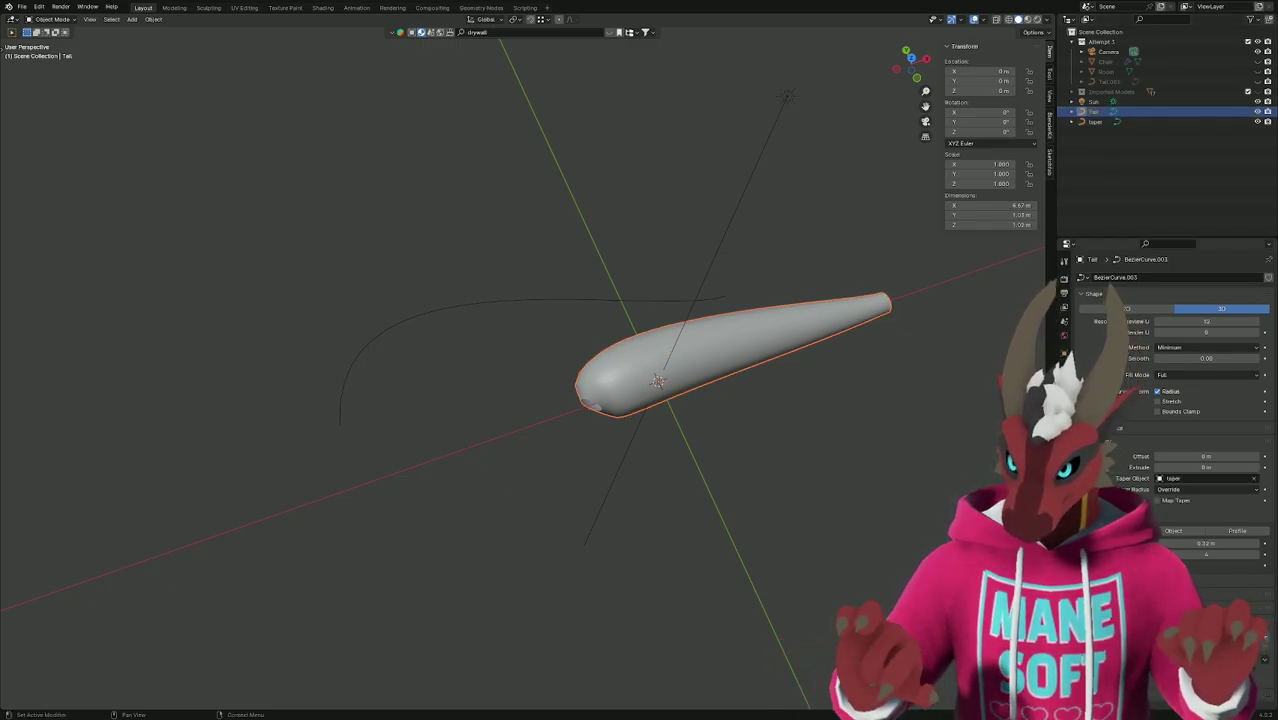
drag(1184, 543, 1206, 543)
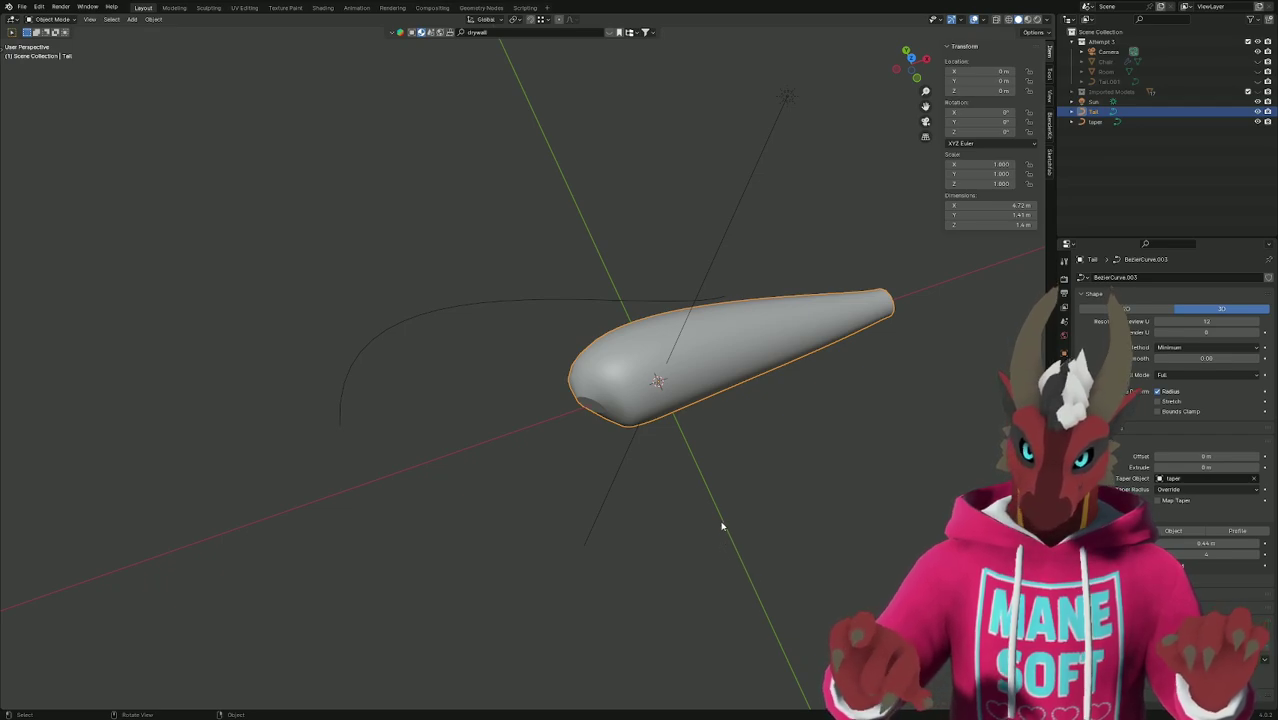
click(1095, 121)
key(Tab)
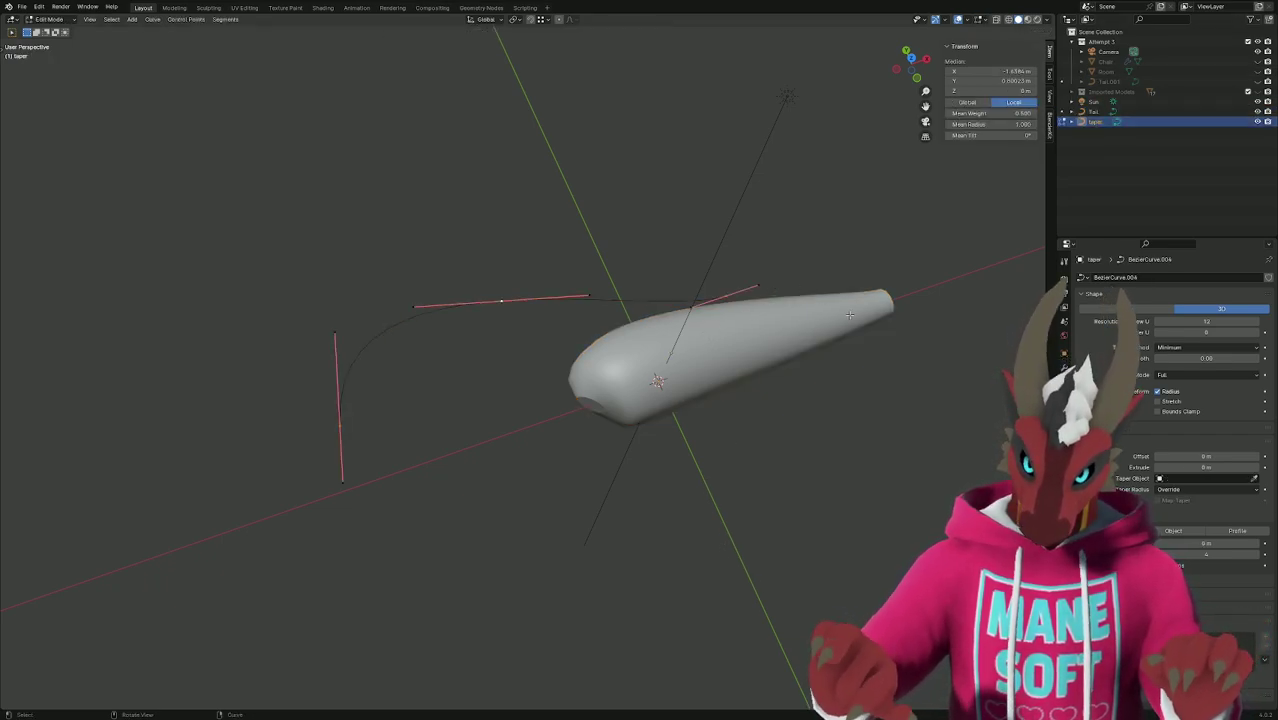
key(KP_7)
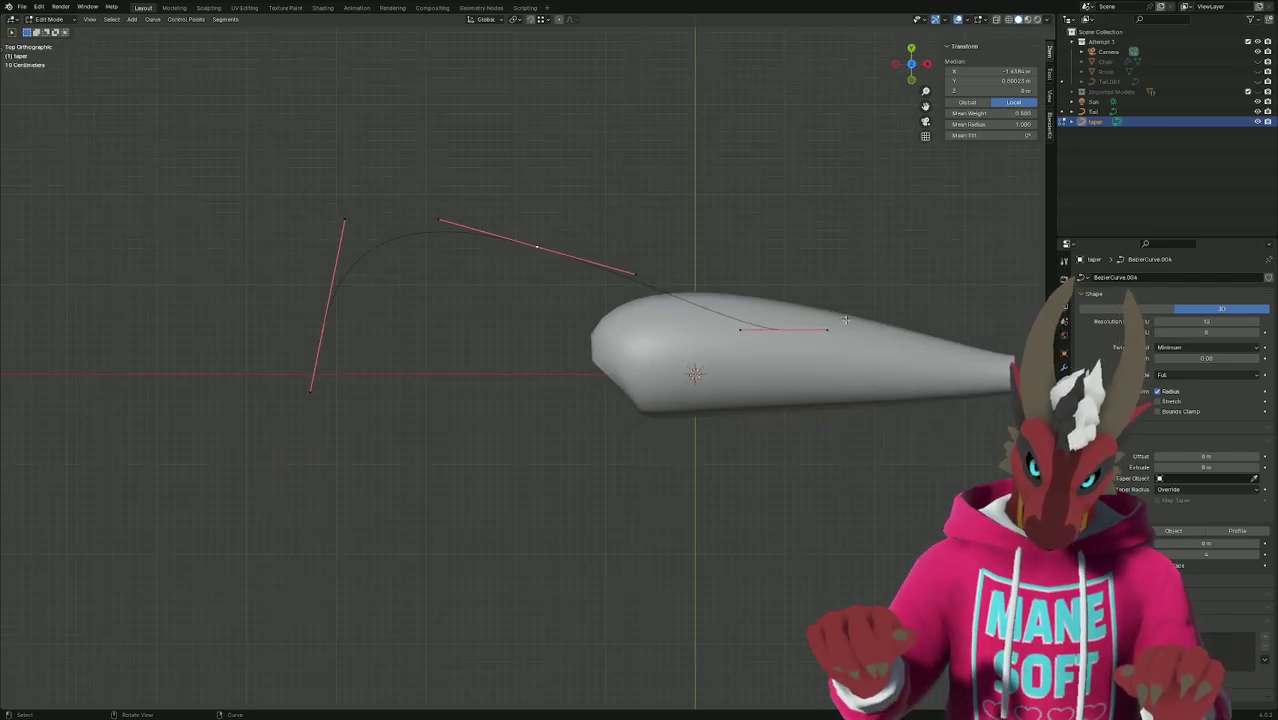
shift+middle_drag(869, 387, 676, 378)
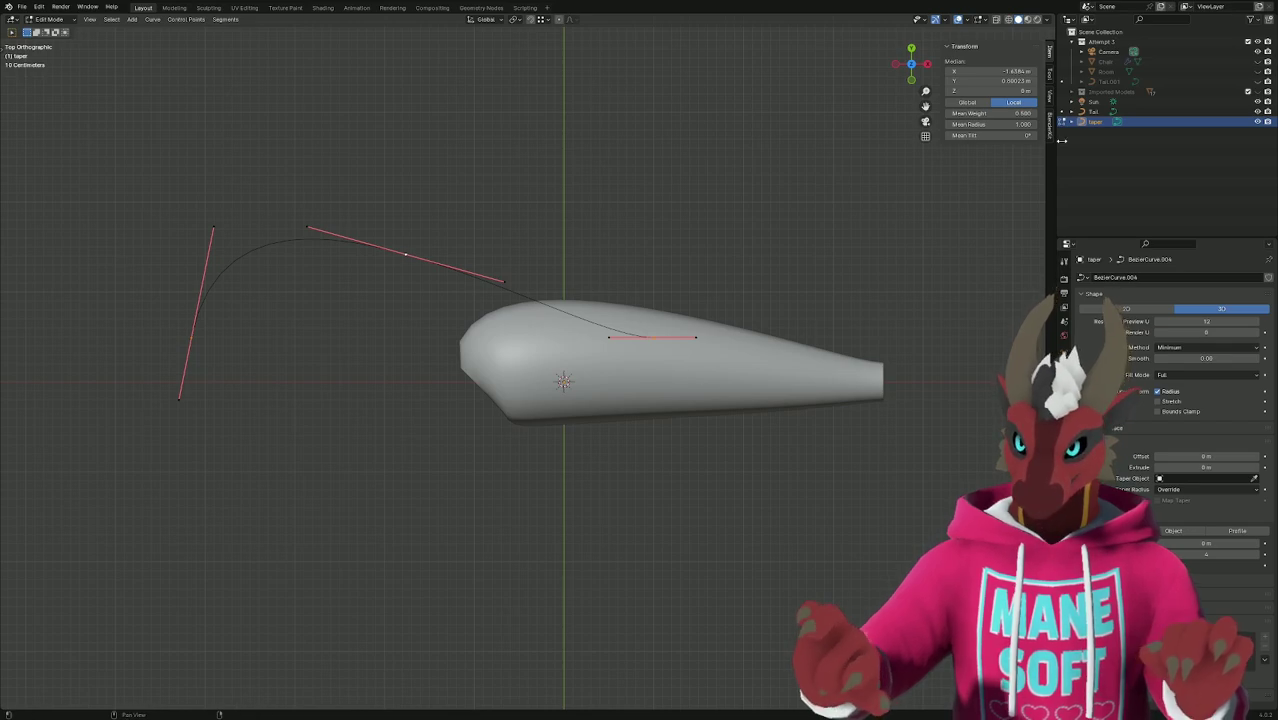
key(Tab)
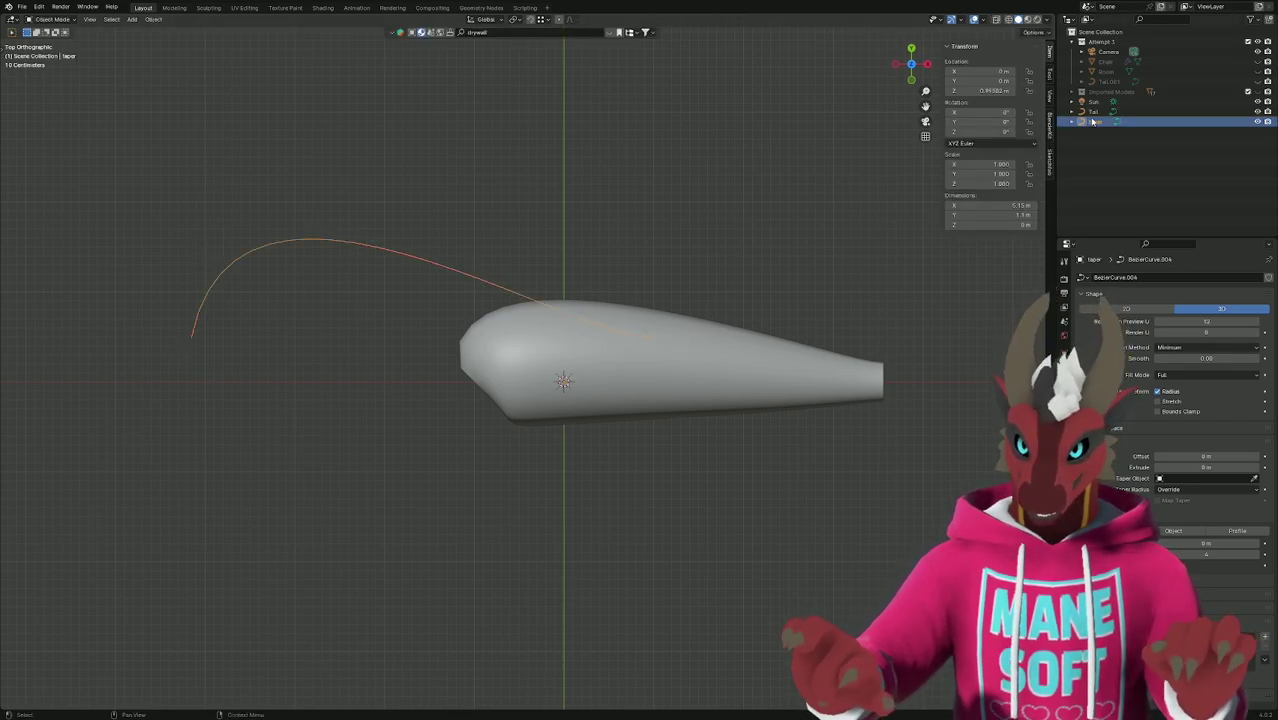
Level the starting handle of the Tail curve by moving it along Y to 0 m, snapped to its control point.
click(728, 406)
key(Tab)
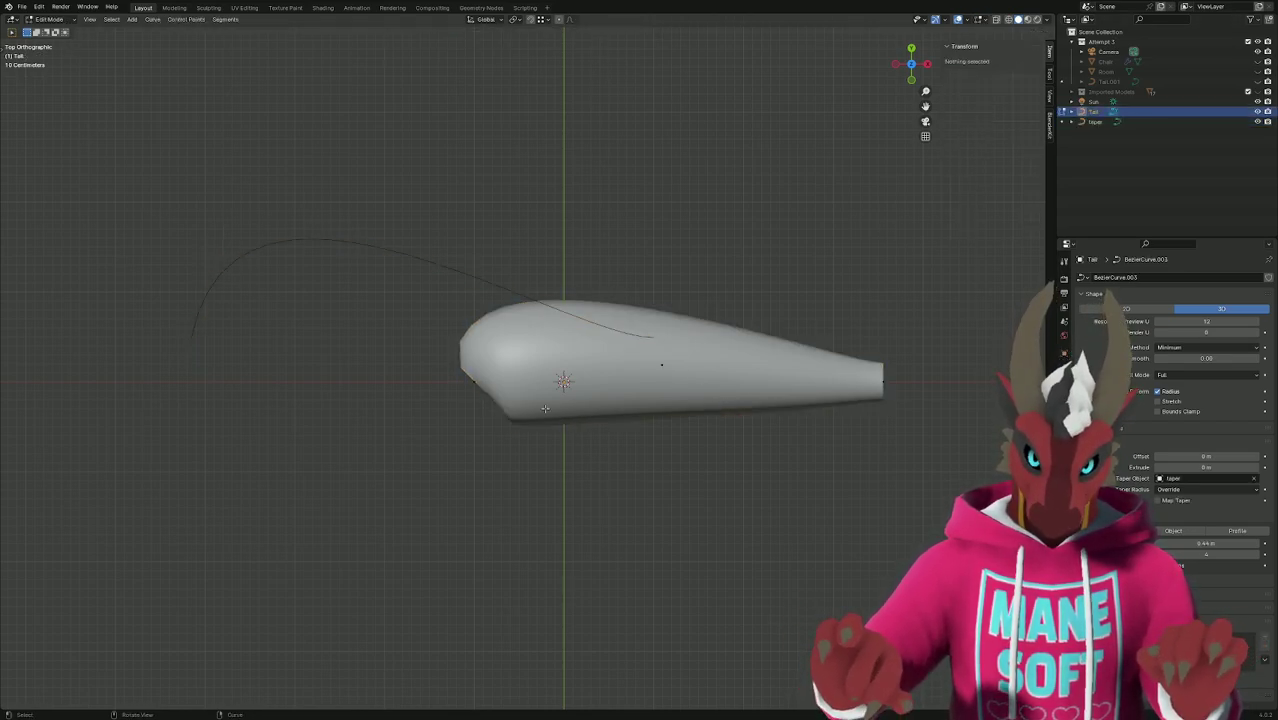
click(475, 383)
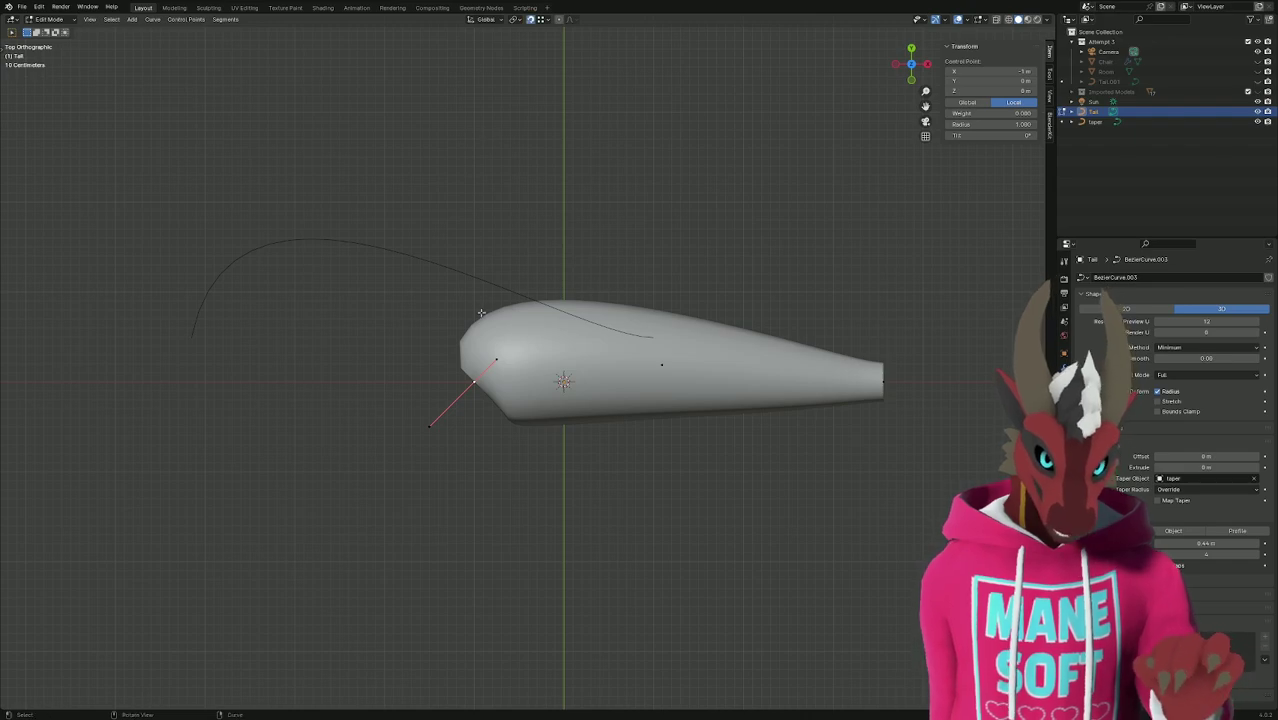
click(497, 359)
key(g)
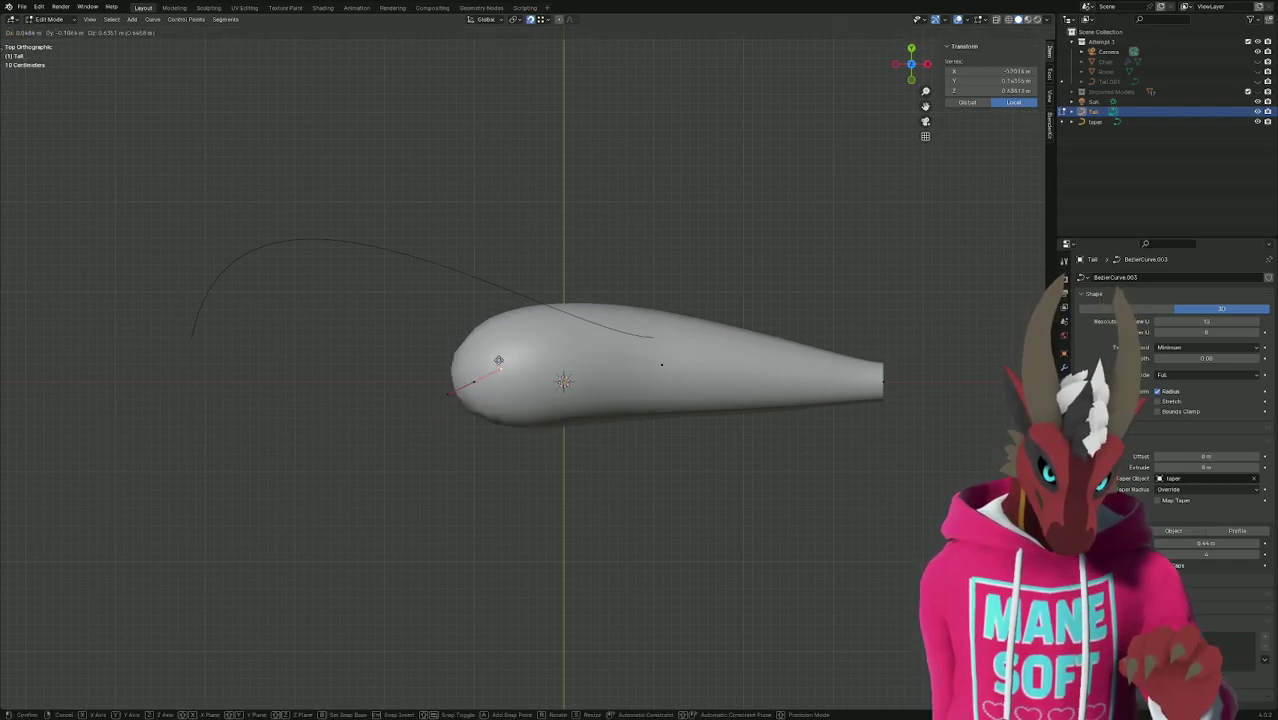
key(y)
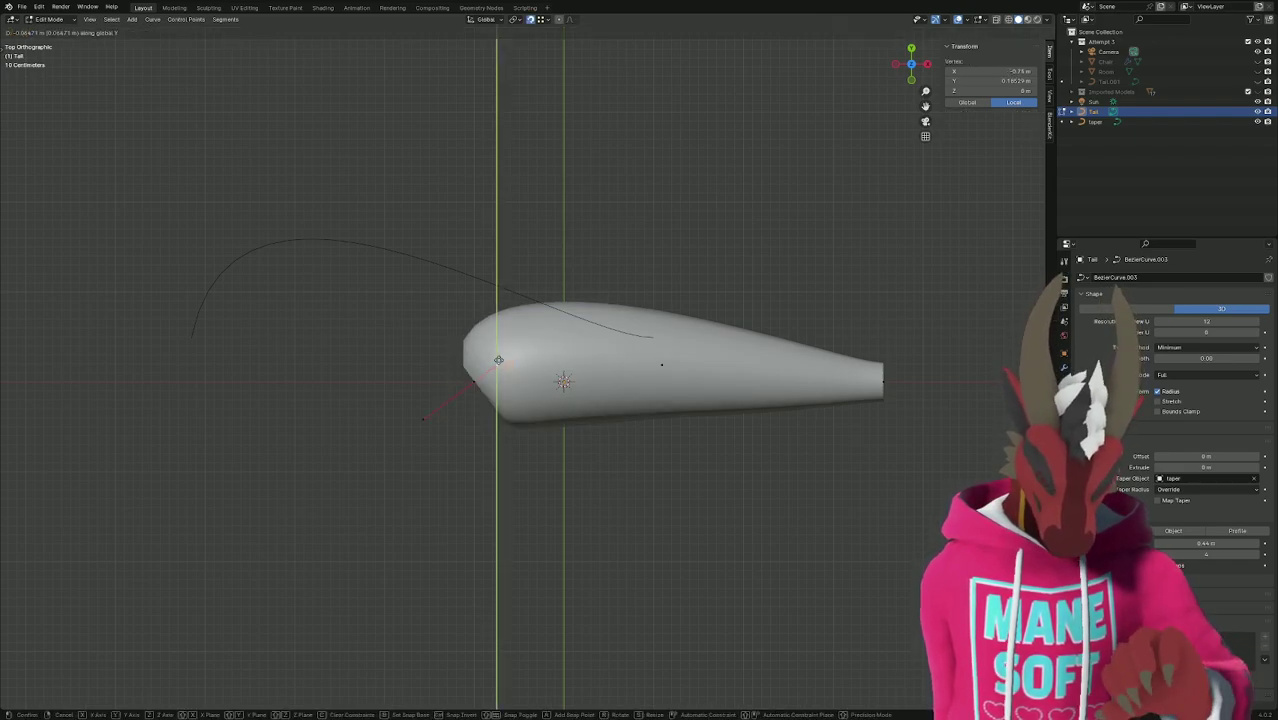
click(473, 381)
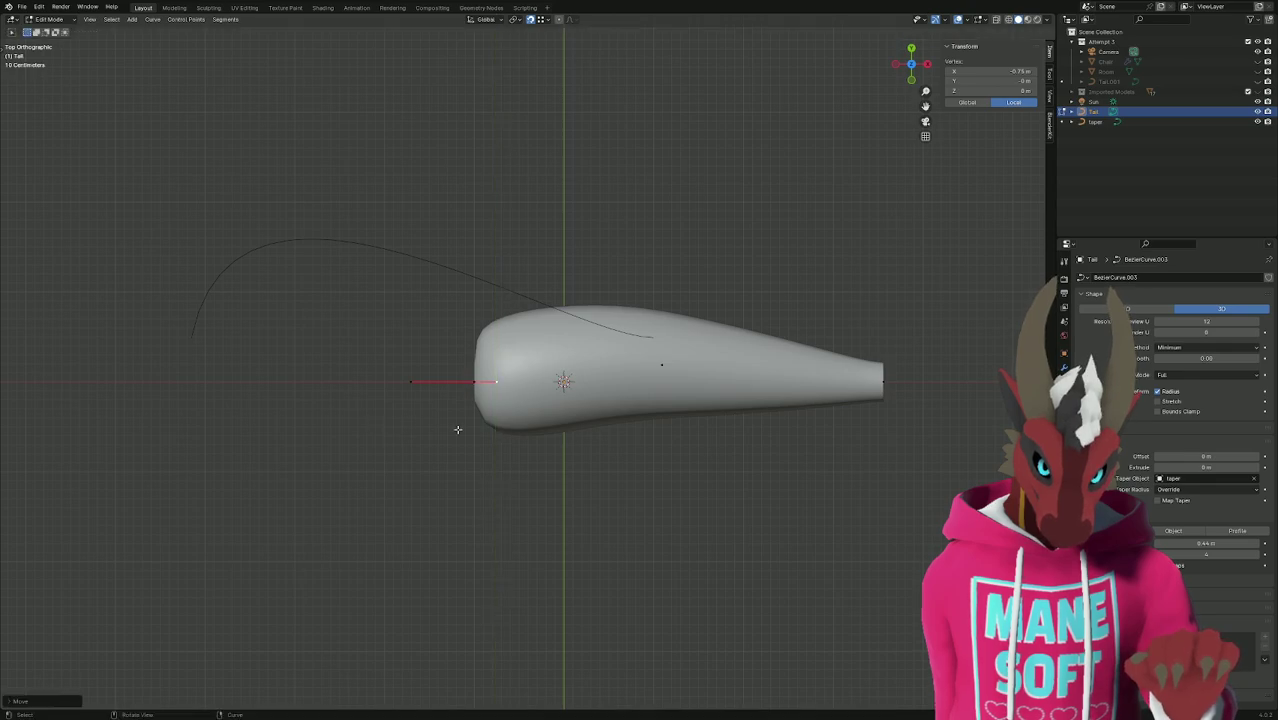
Straighten the Tail curve by snapping its middle control point and that point's outer handle along Y to 0 m.
click(662, 364)
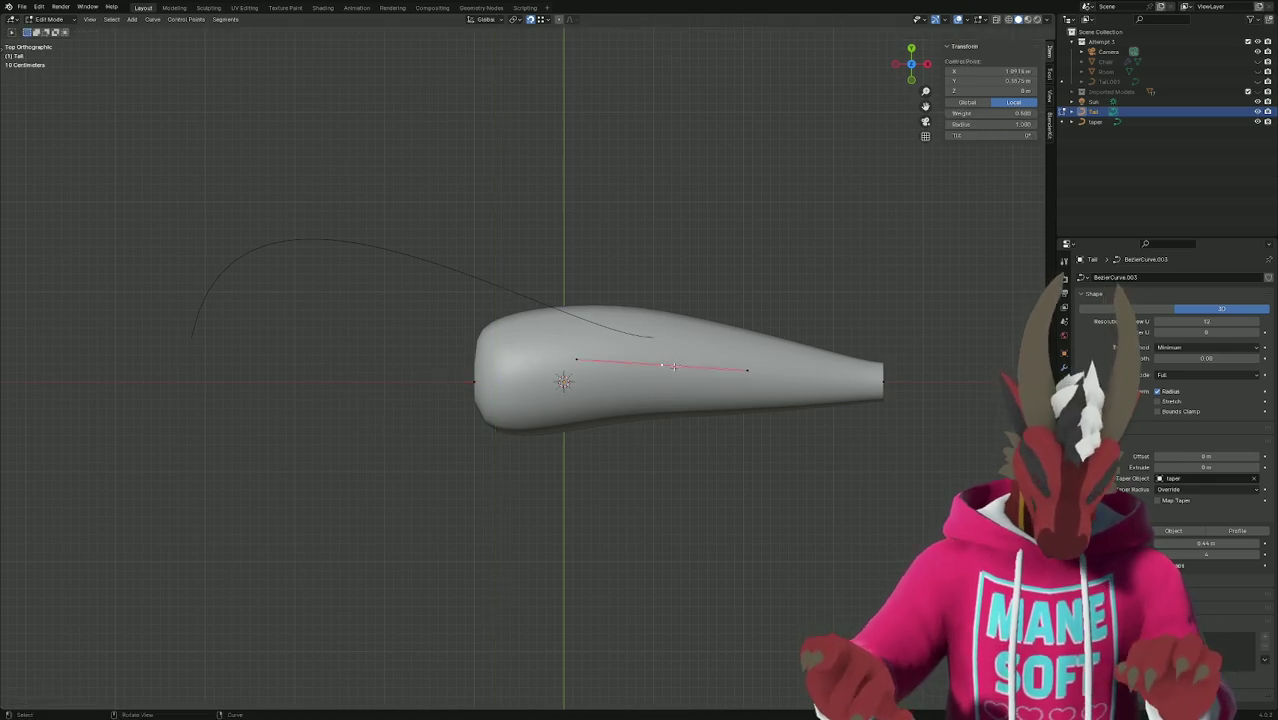
key(g)
key(y)
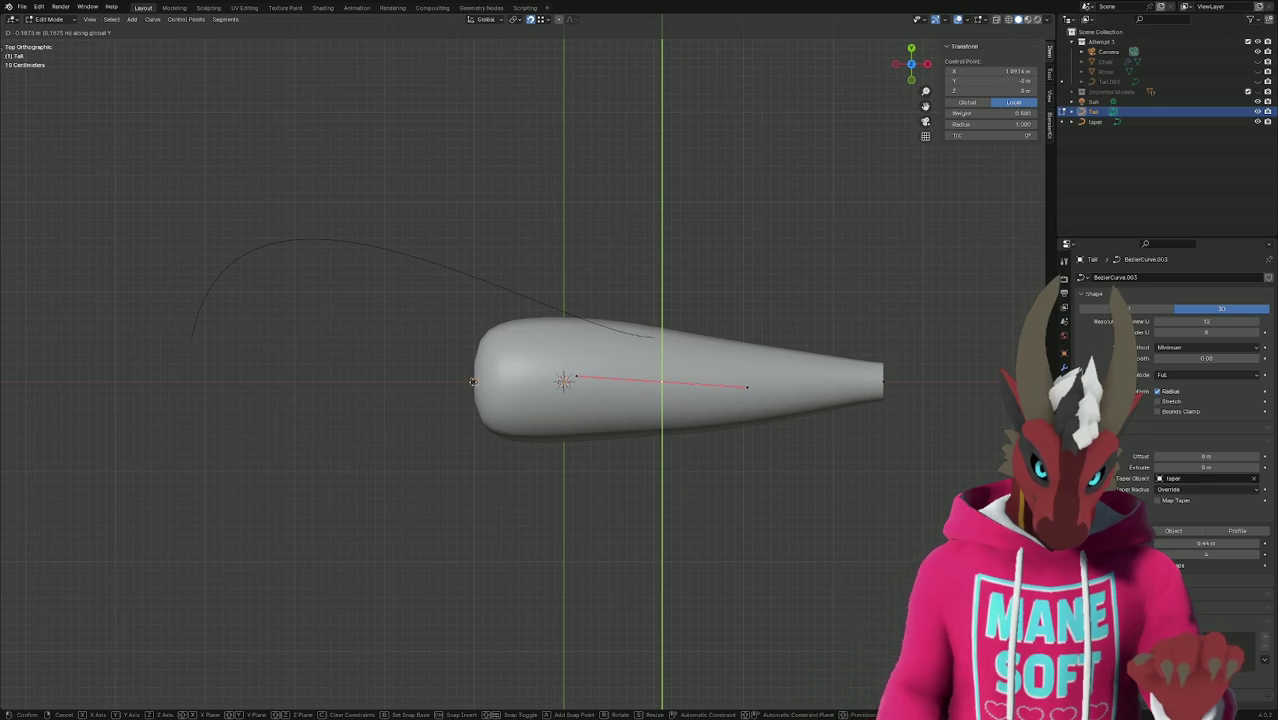
click(473, 382)
click(747, 387)
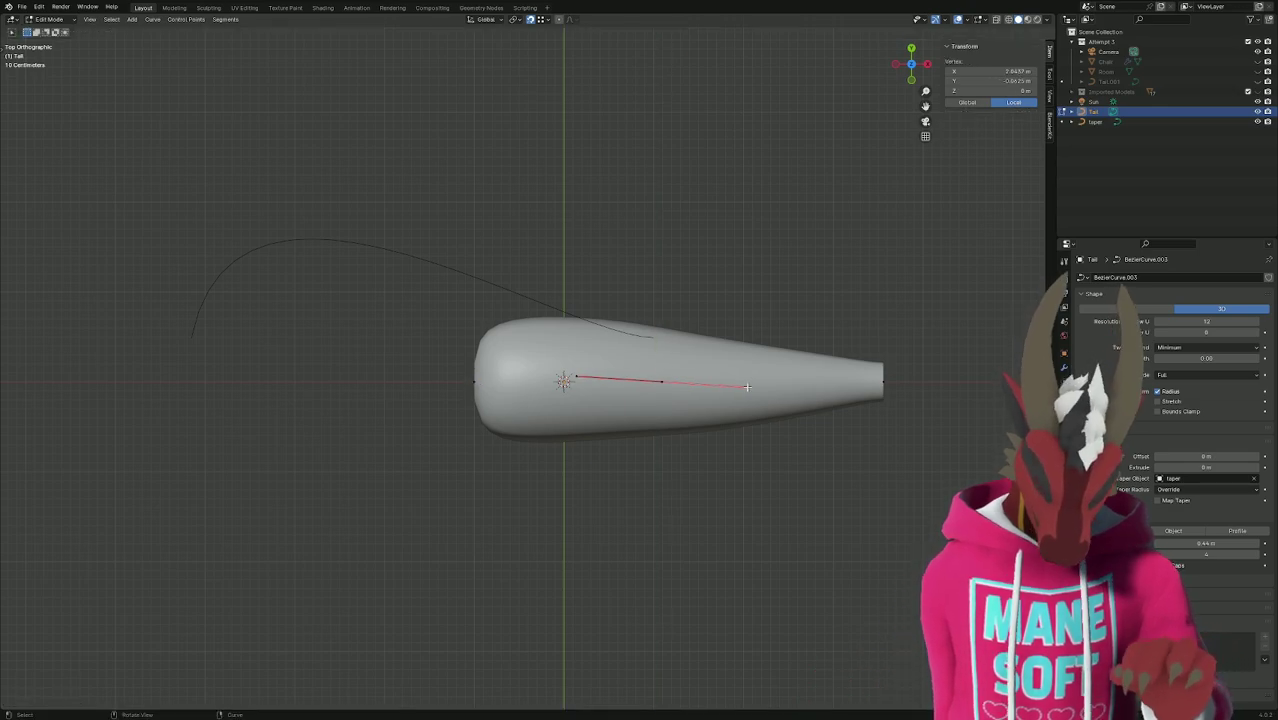
key(g)
key(y)
click(663, 384)
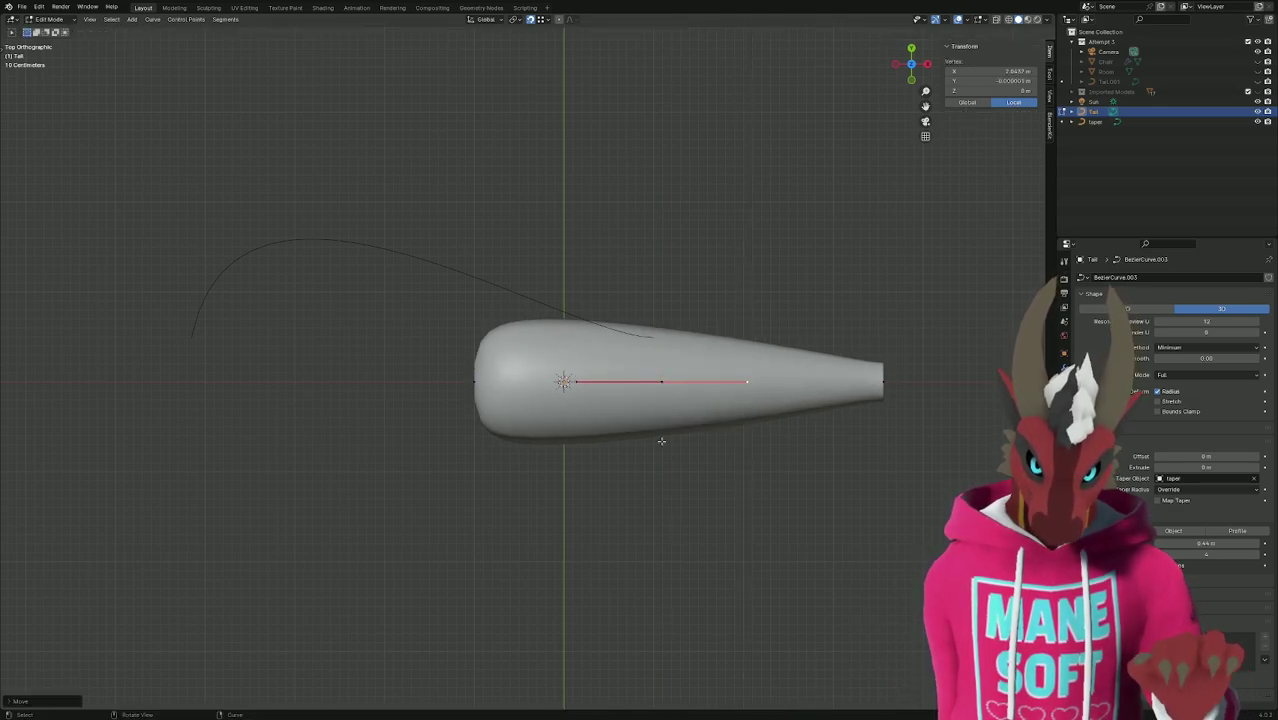
Leave editing of the Tail curve, enter Edit Mode on the taper curve and subdivide all of its segments.
click(889, 398)
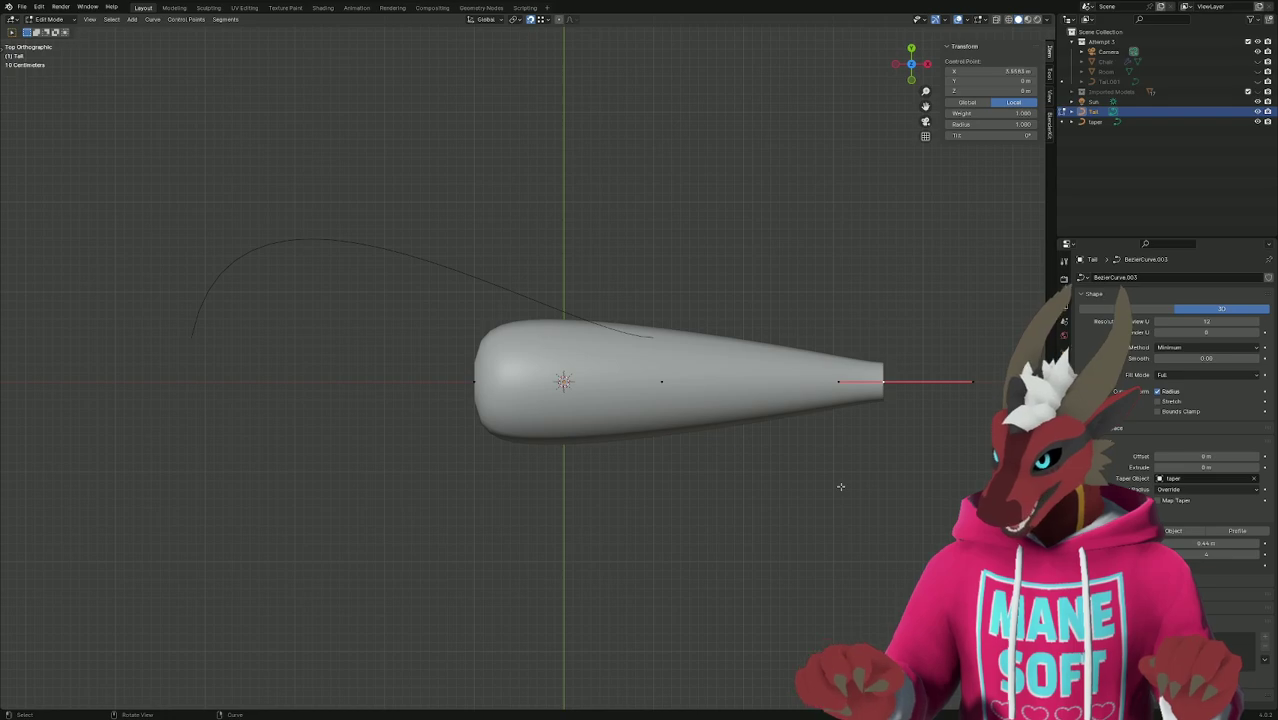
key(Tab)
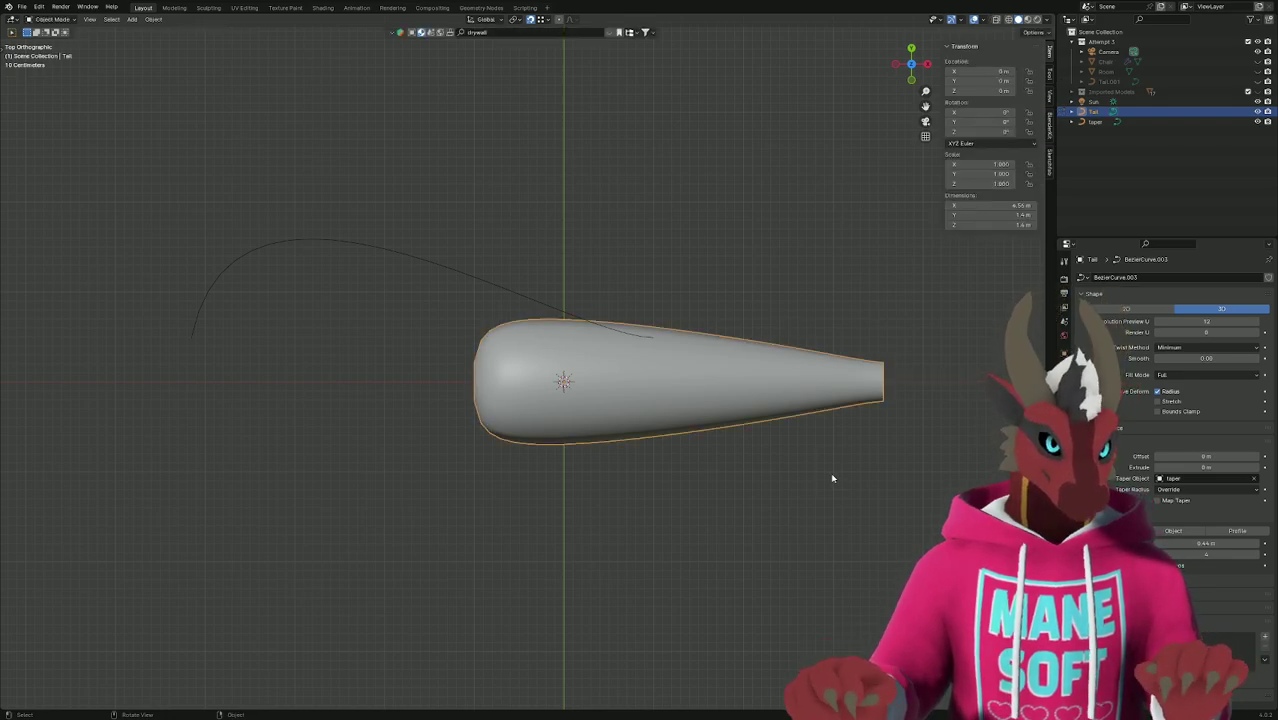
middle_drag(833, 477, 719, 416)
click(551, 366)
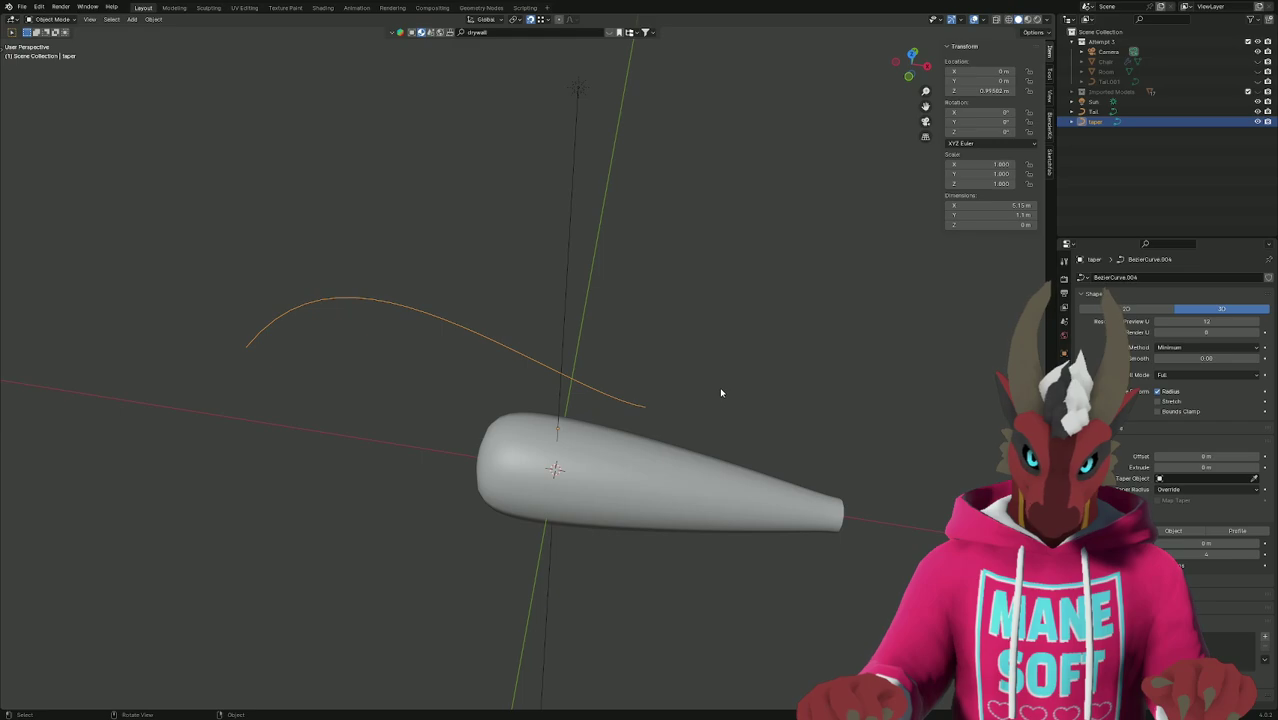
key(Tab)
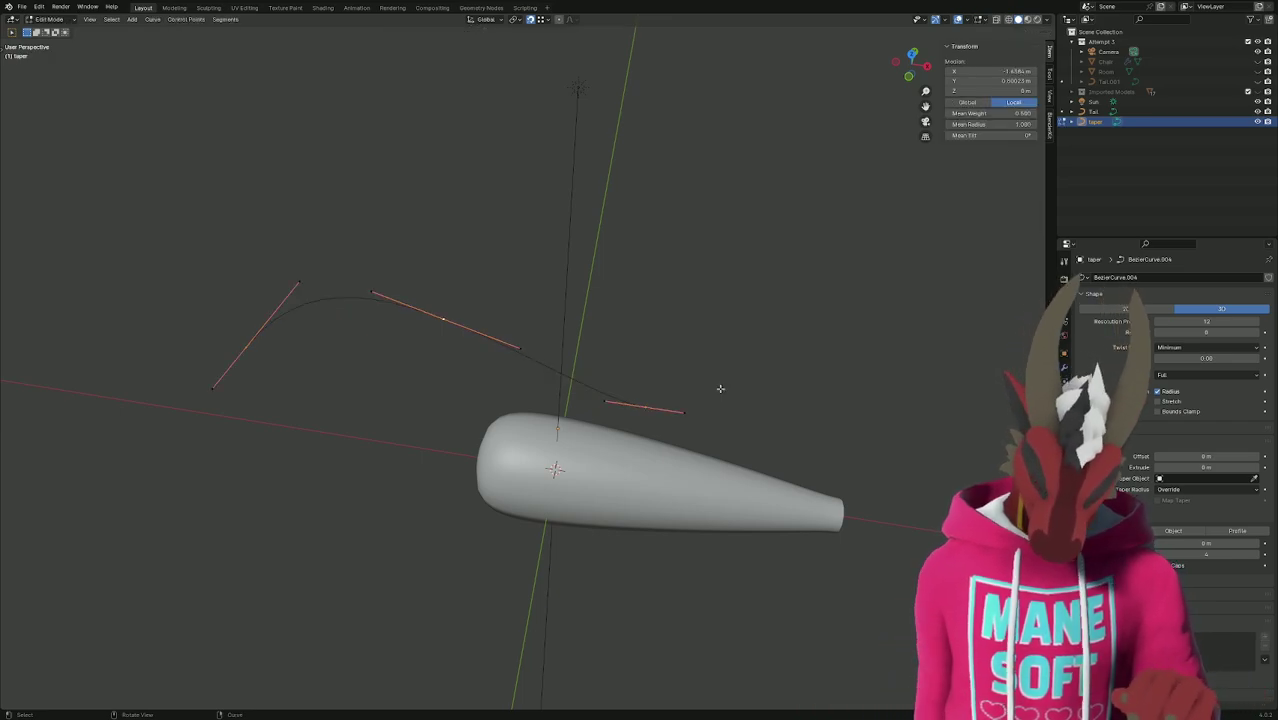
key(KP_7)
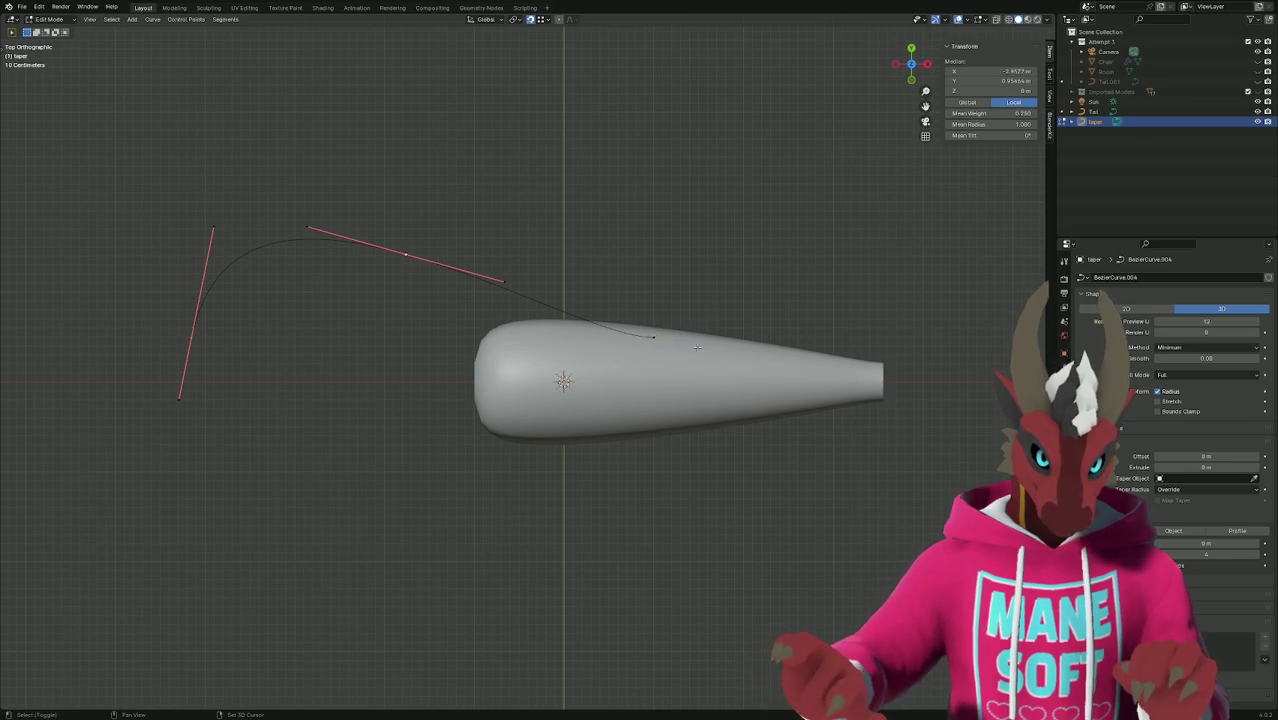
click(656, 337)
key(a)
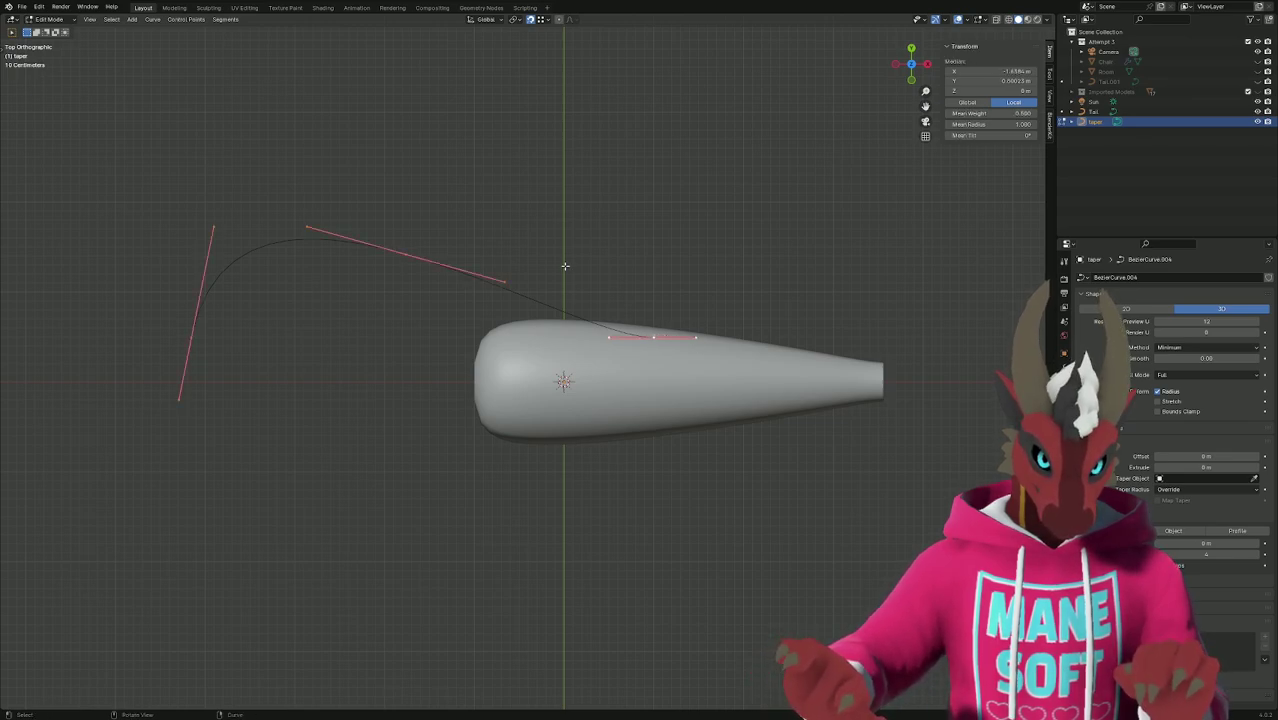
right_click(566, 262)
click(569, 254)
click(603, 241)
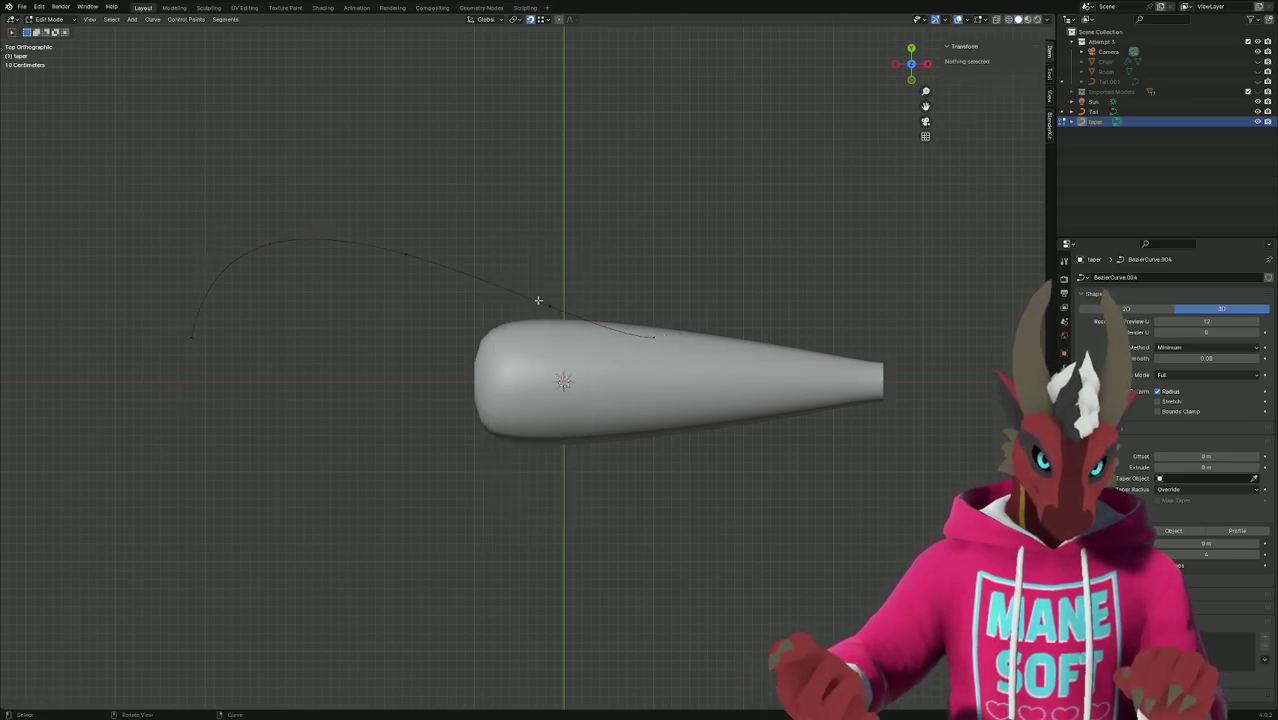
Move the taper curve's starting control point about 1.4 m along negative X and select its upper handle.
click(191, 339)
key(g)
key(x)
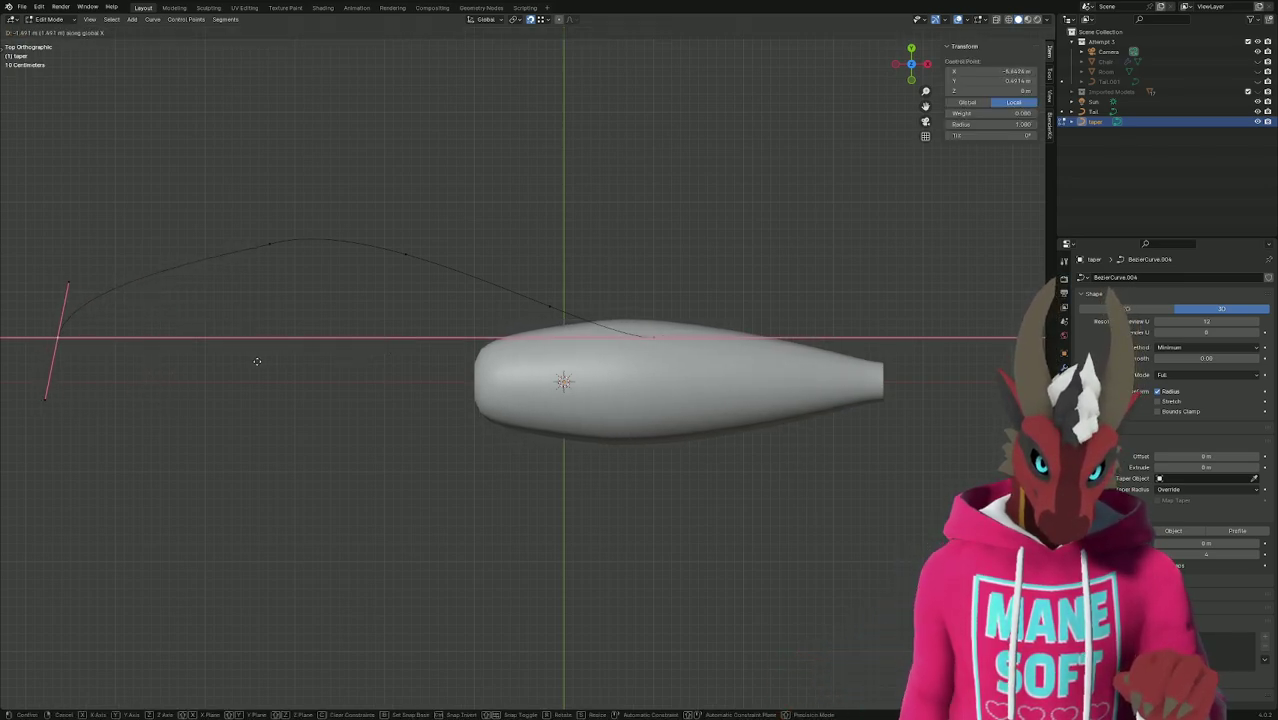
click(262, 360)
click(83, 283)
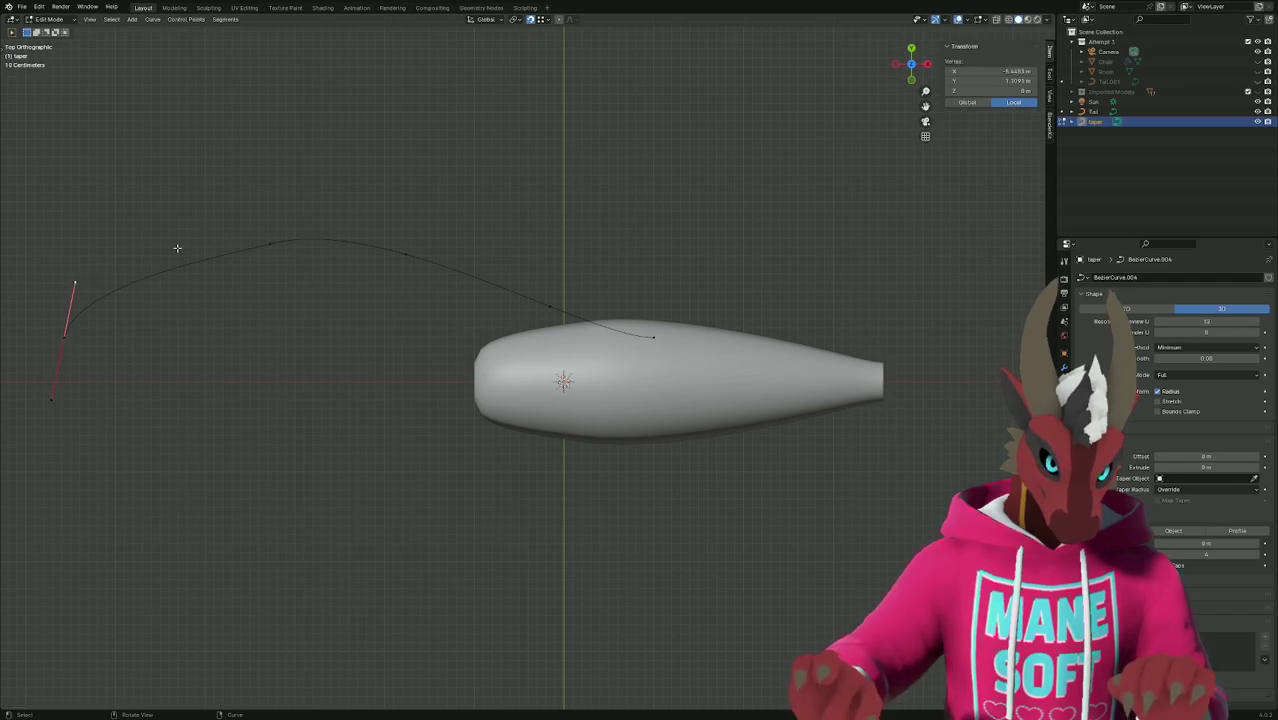
key(g)
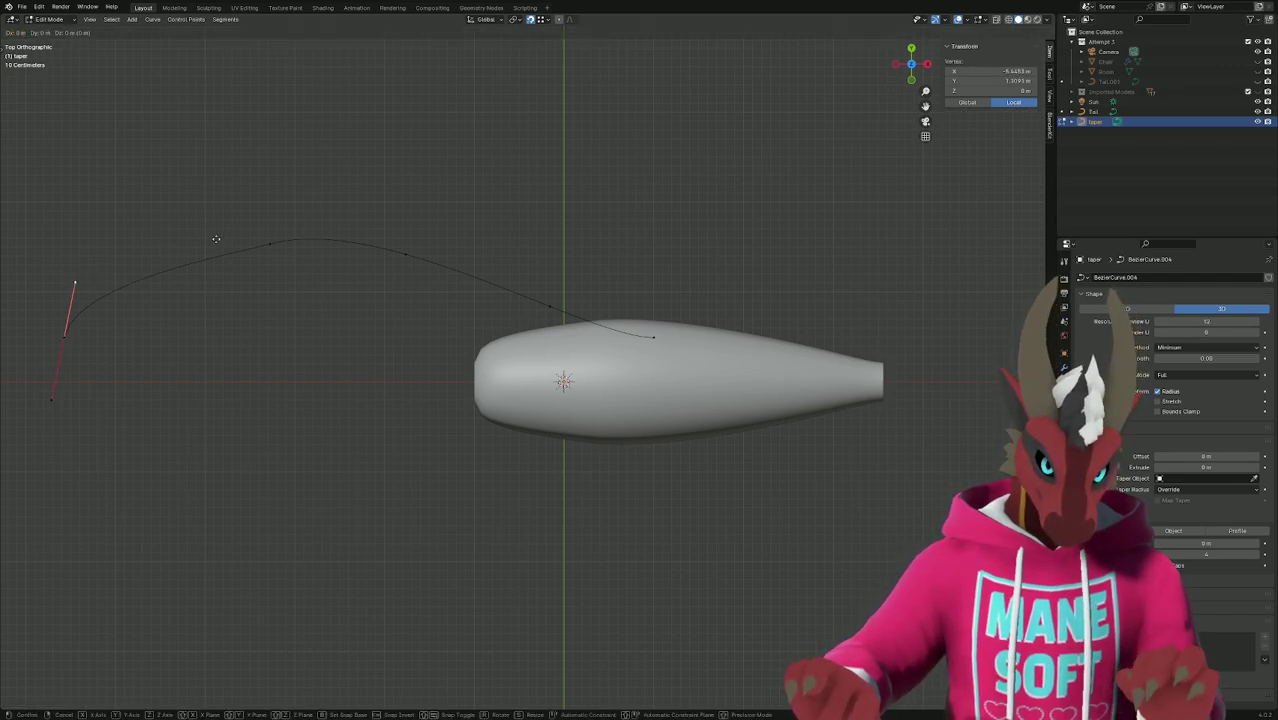
key(shift+z)
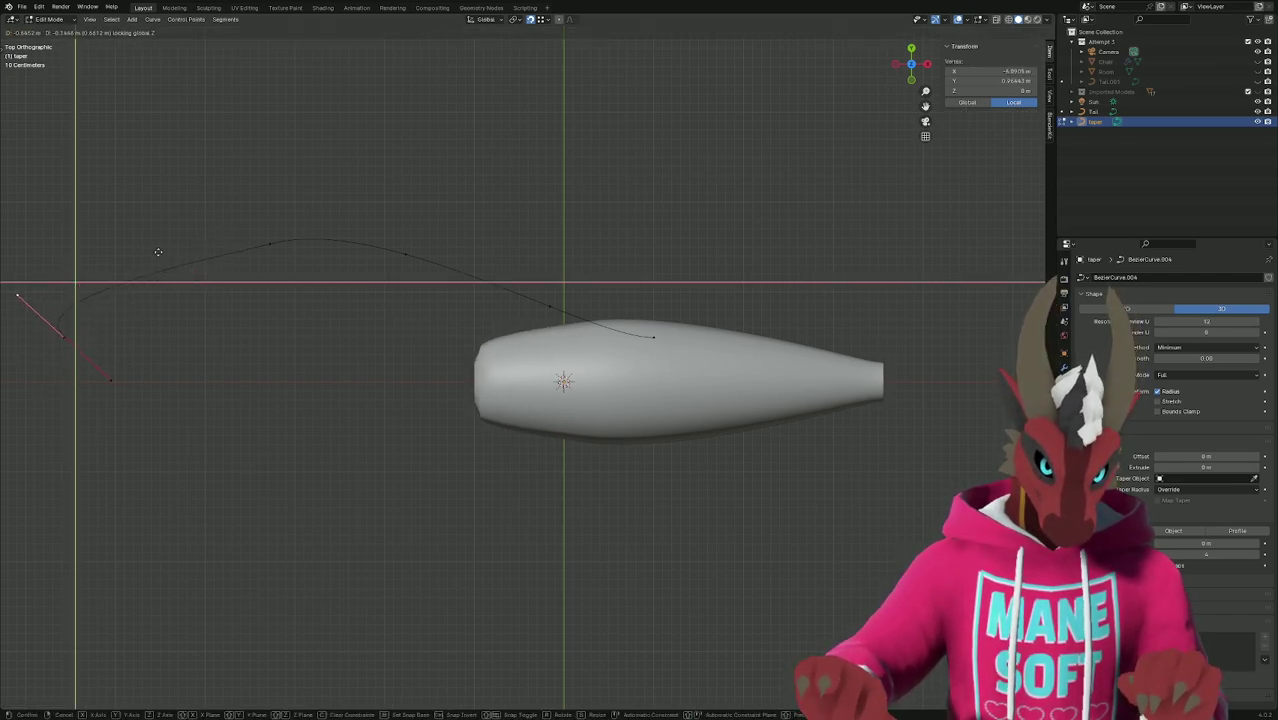
click(158, 251)
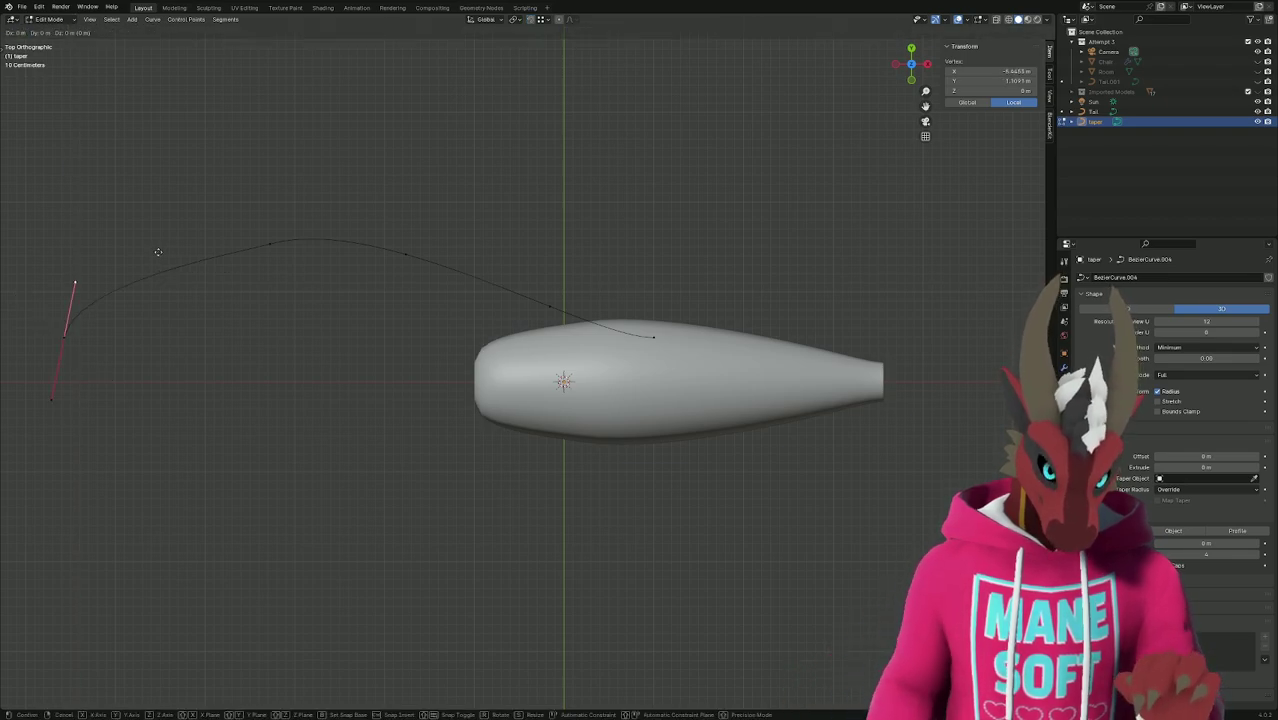
Move the selected taper handle within the XY plane, about 0.66 m along X and -0.11 m along Y.
key(g)
key(shift+z)
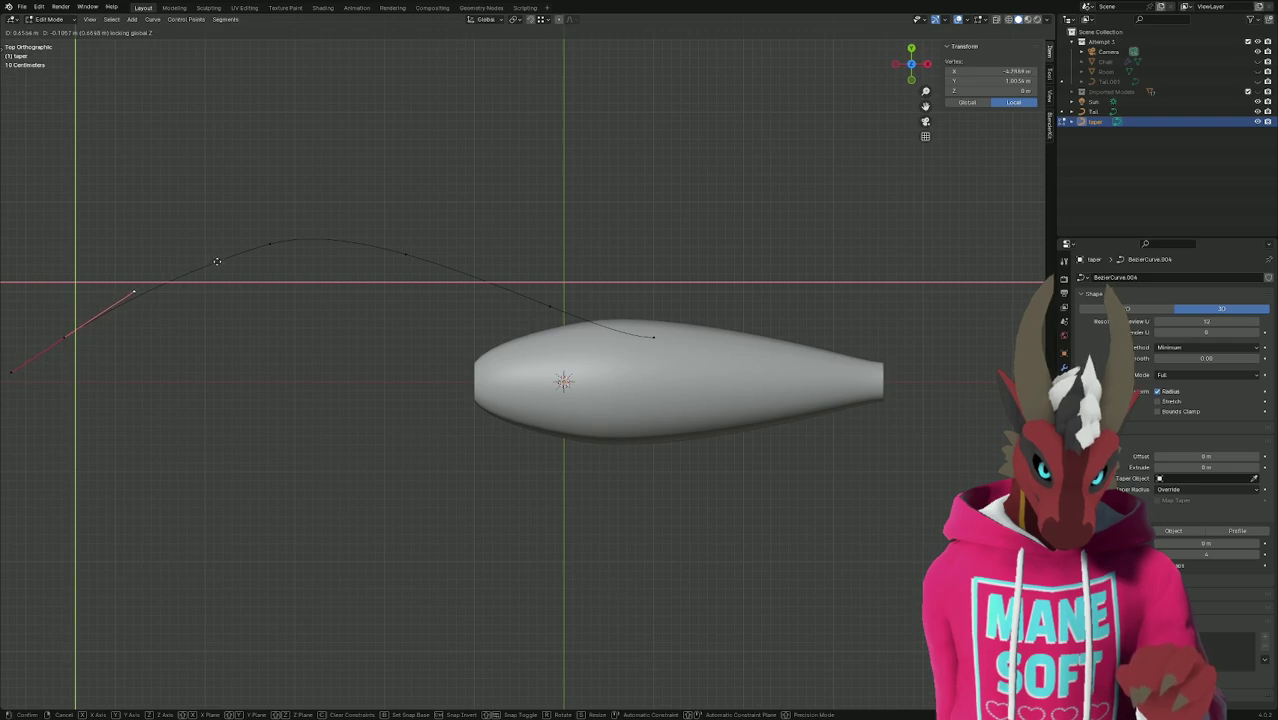
click(217, 261)
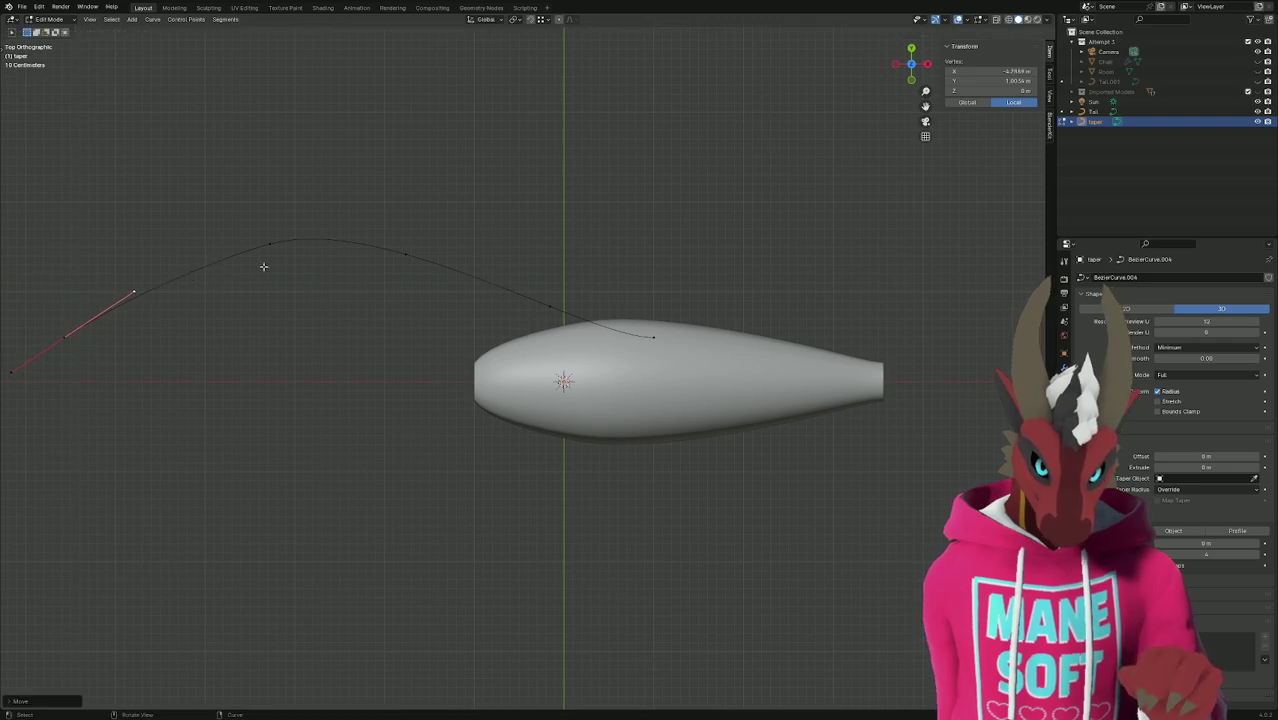
Lower the taper curve's tip-end control point about 0.27 m along negative Y with Z locked, and return to Object Mode.
click(545, 304)
click(655, 336)
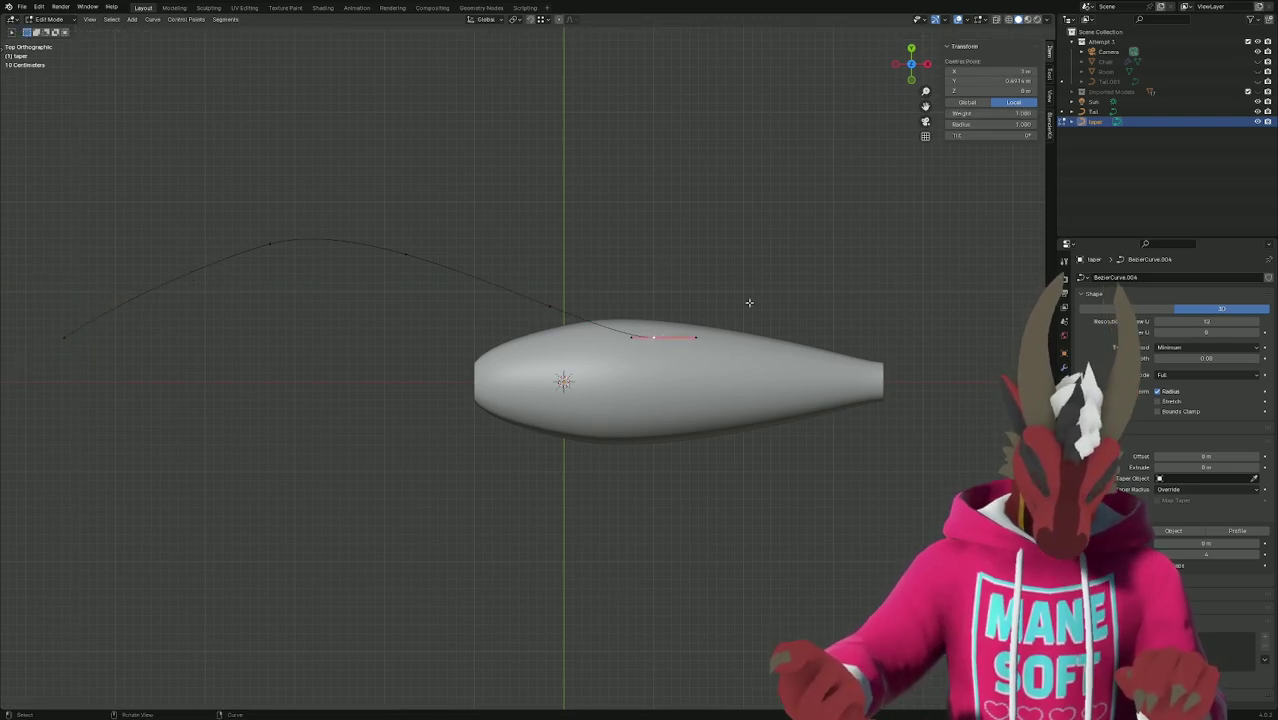
key(g)
key(shift+z)
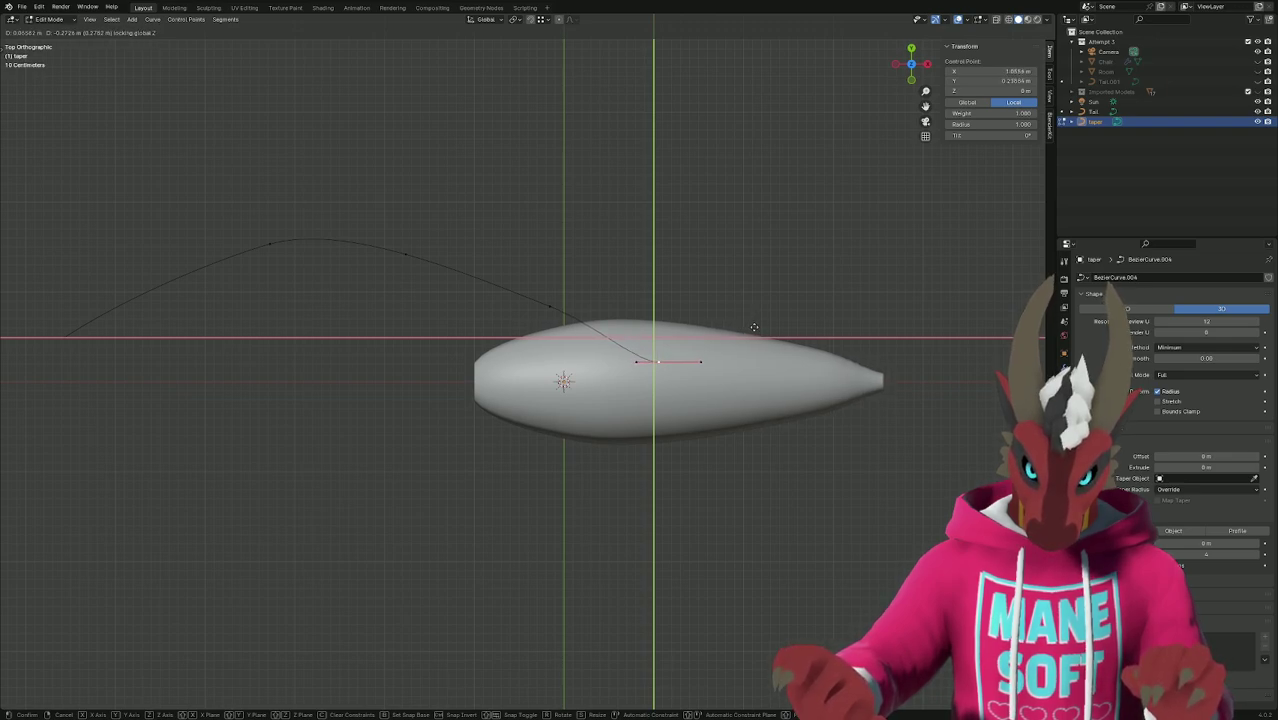
click(754, 327)
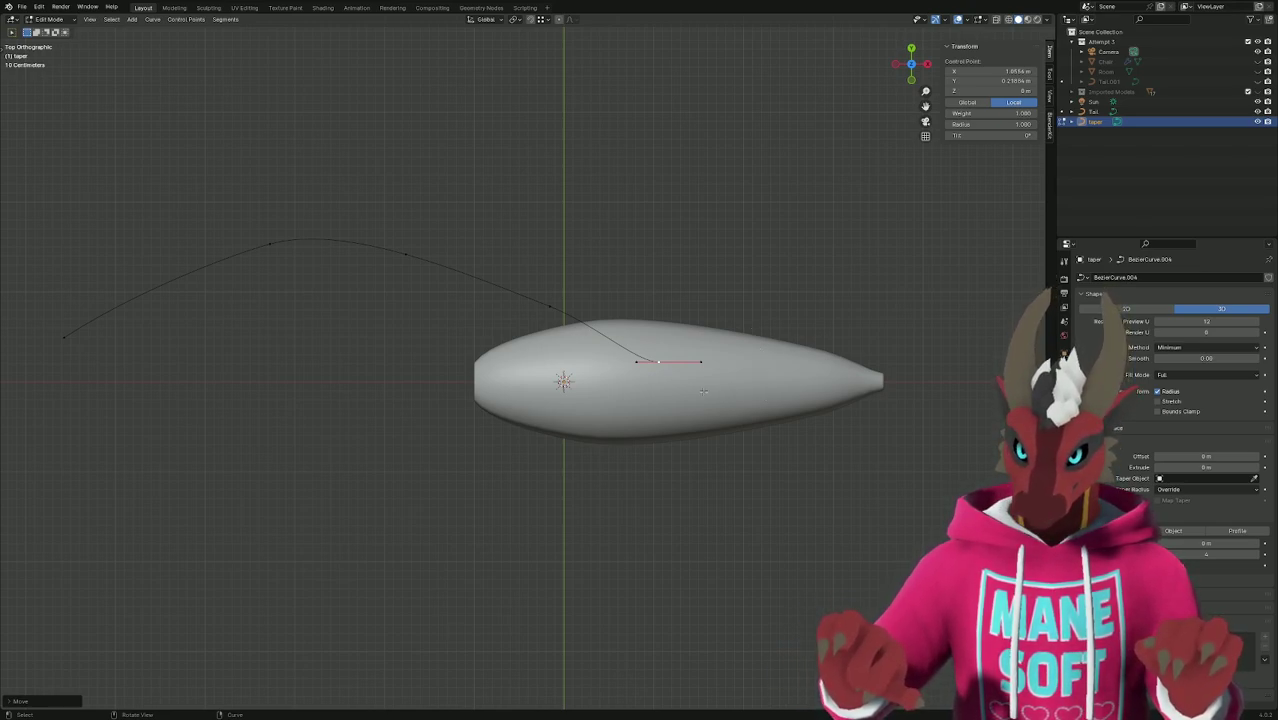
key(Tab)
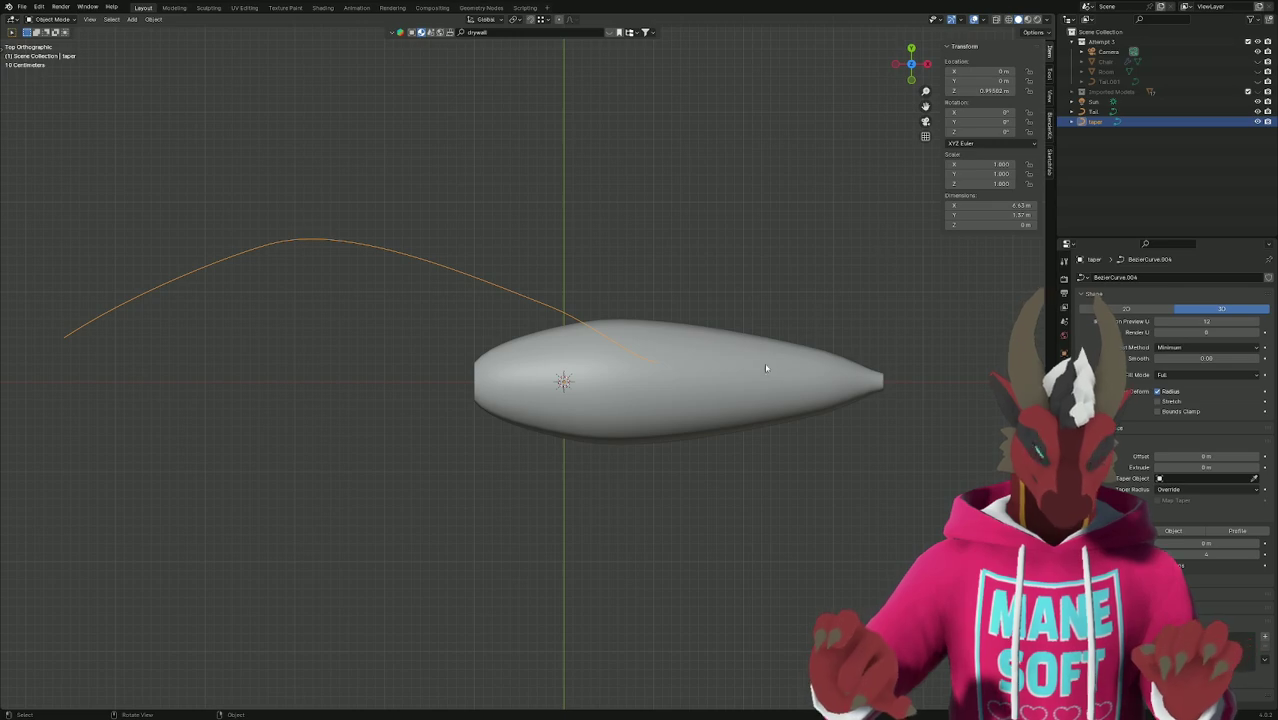
Enter Edit Mode on the Tail curve and move its middle and tip control points about 0.8 m along X.
click(797, 385)
key(Tab)
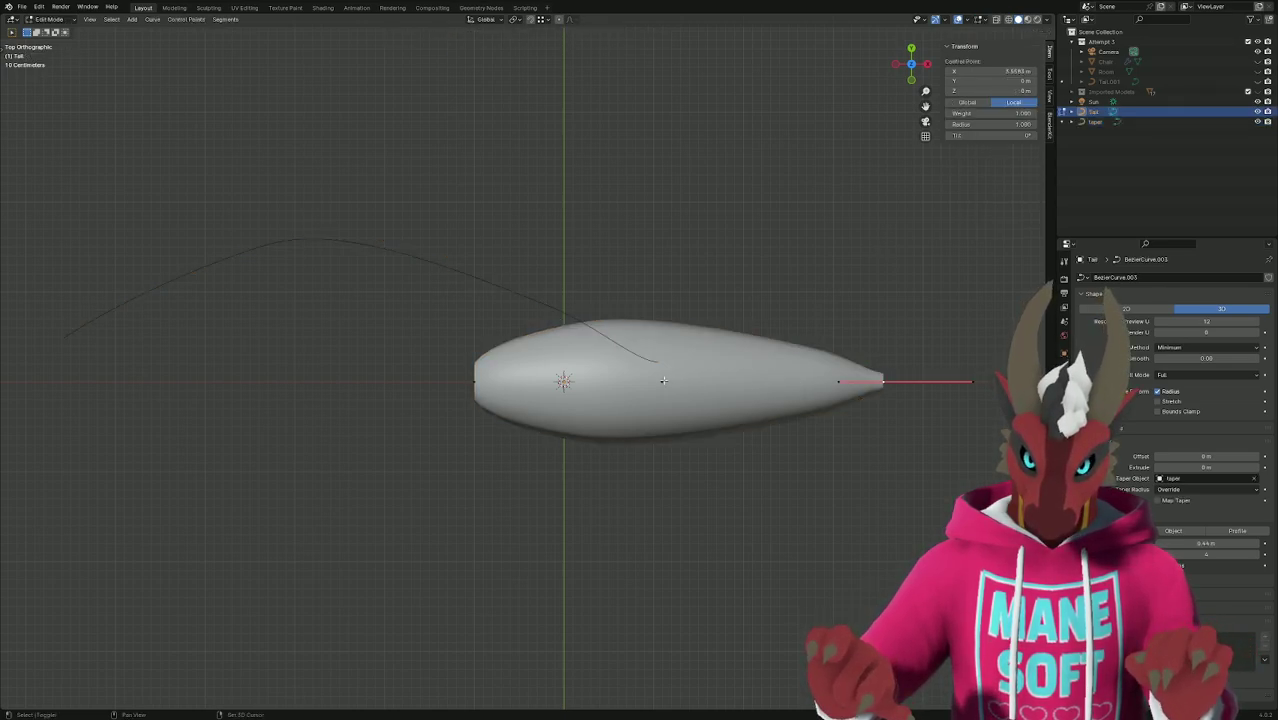
key(a)
key(g)
key(x)
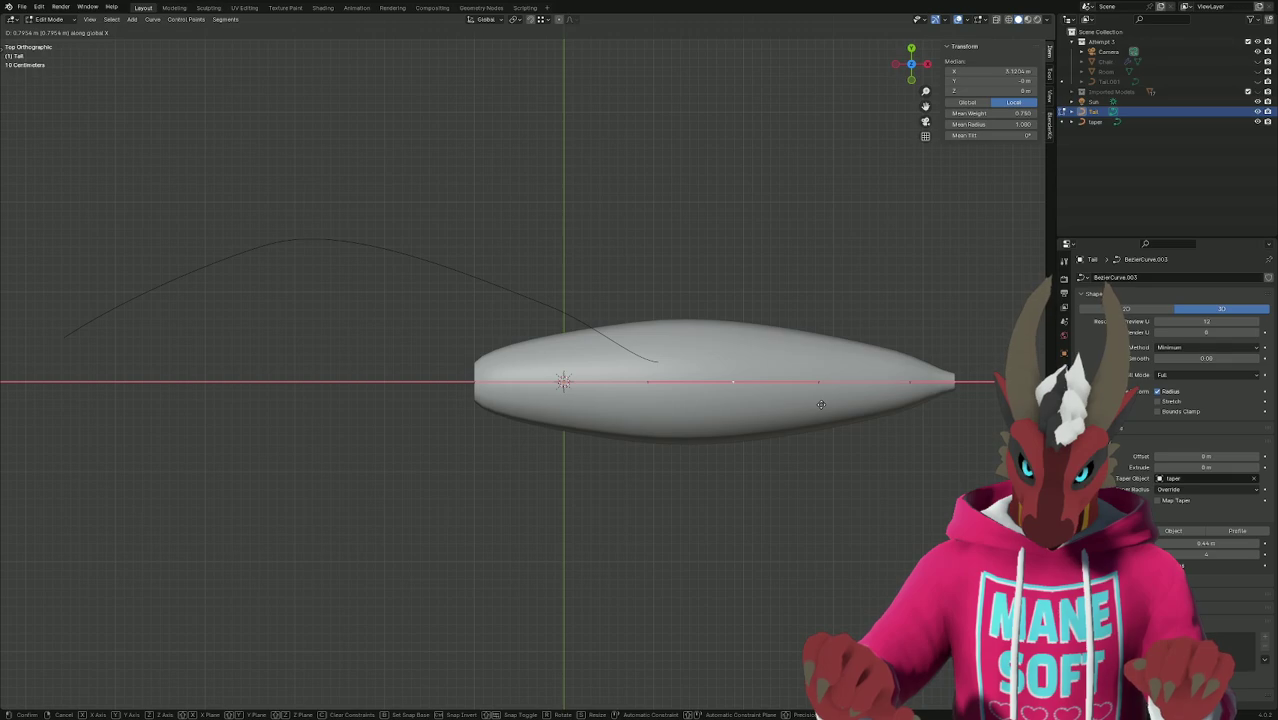
click(820, 404)
click(910, 381)
key(g)
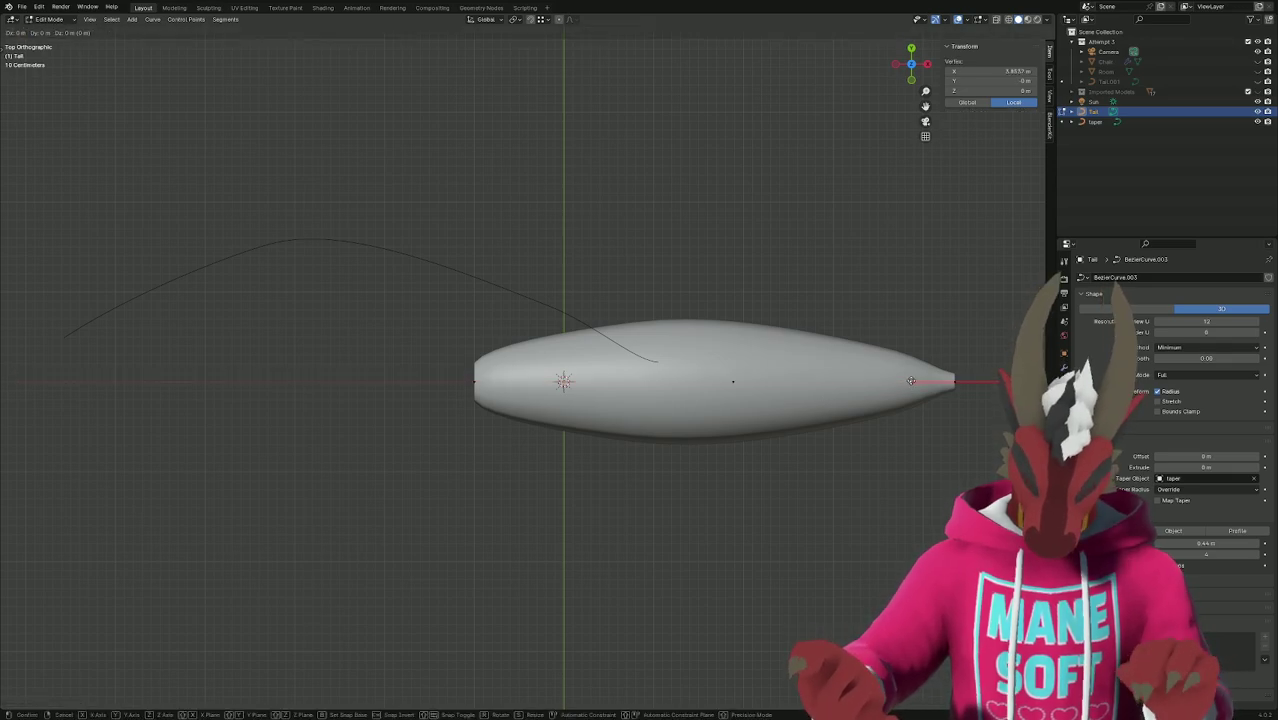
key(x)
click(957, 384)
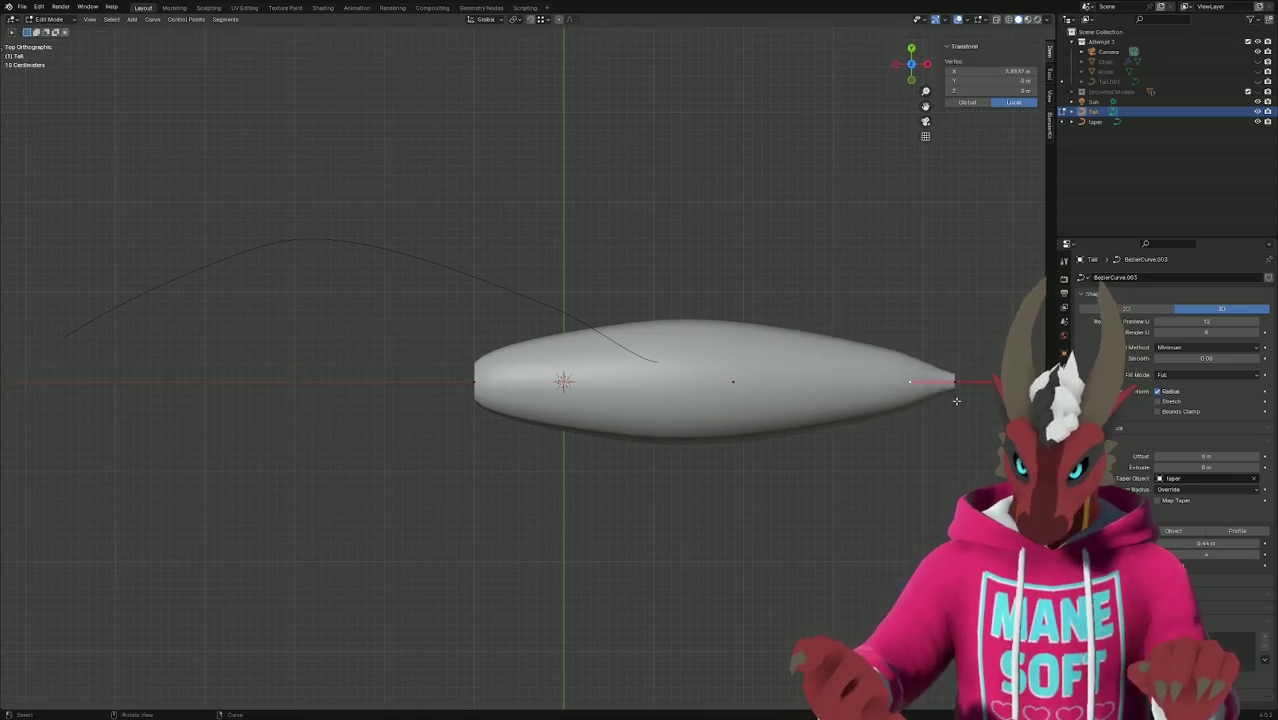
Extend the Tail curve by moving its tip control point about 0.4 m along X.
scroll(956, 398, down, 1)
click(884, 380)
key(g)
key(x)
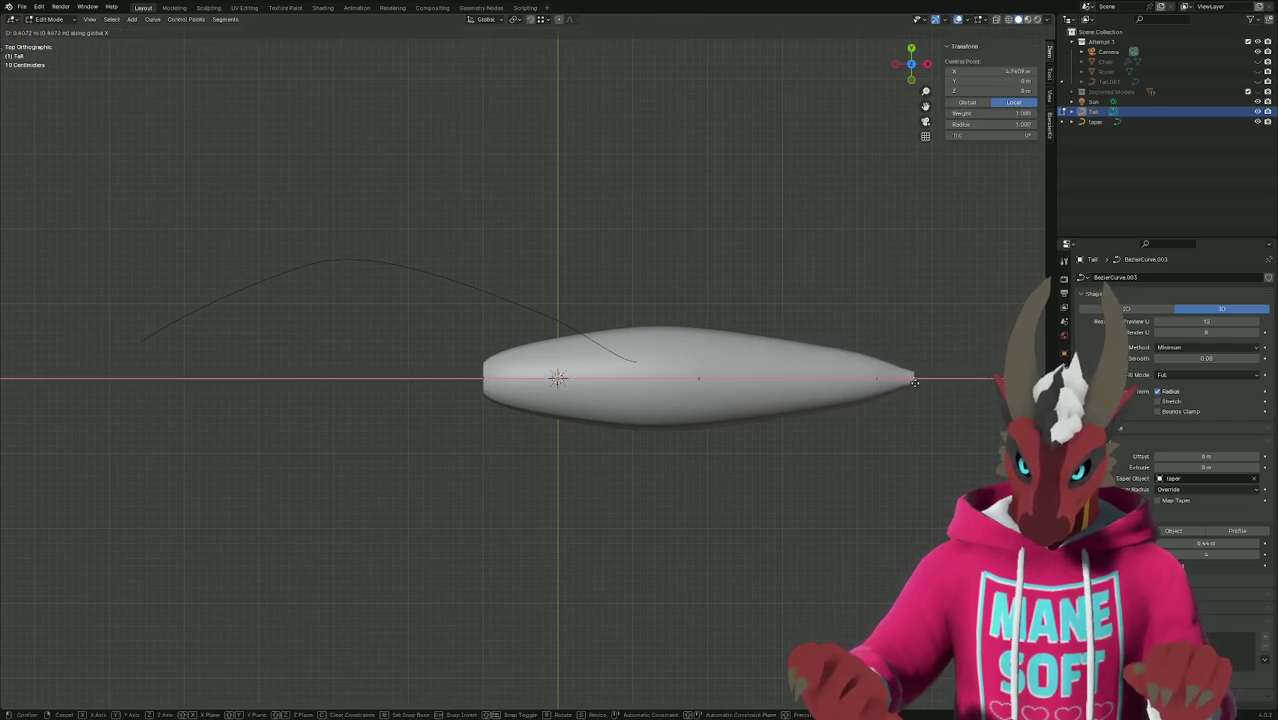
click(910, 384)
Raise all points of the Tail curve about 0.54 m along Z while looking through the camera.
key(alt+a)
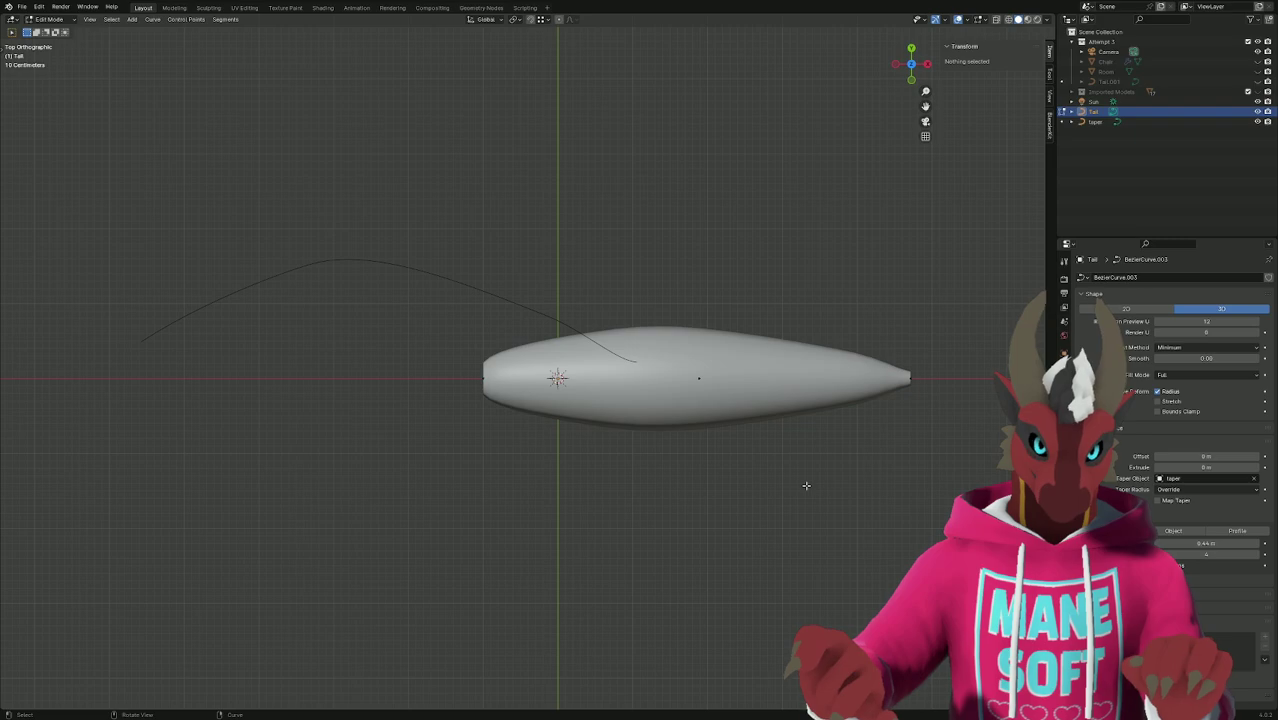
key(KP_0)
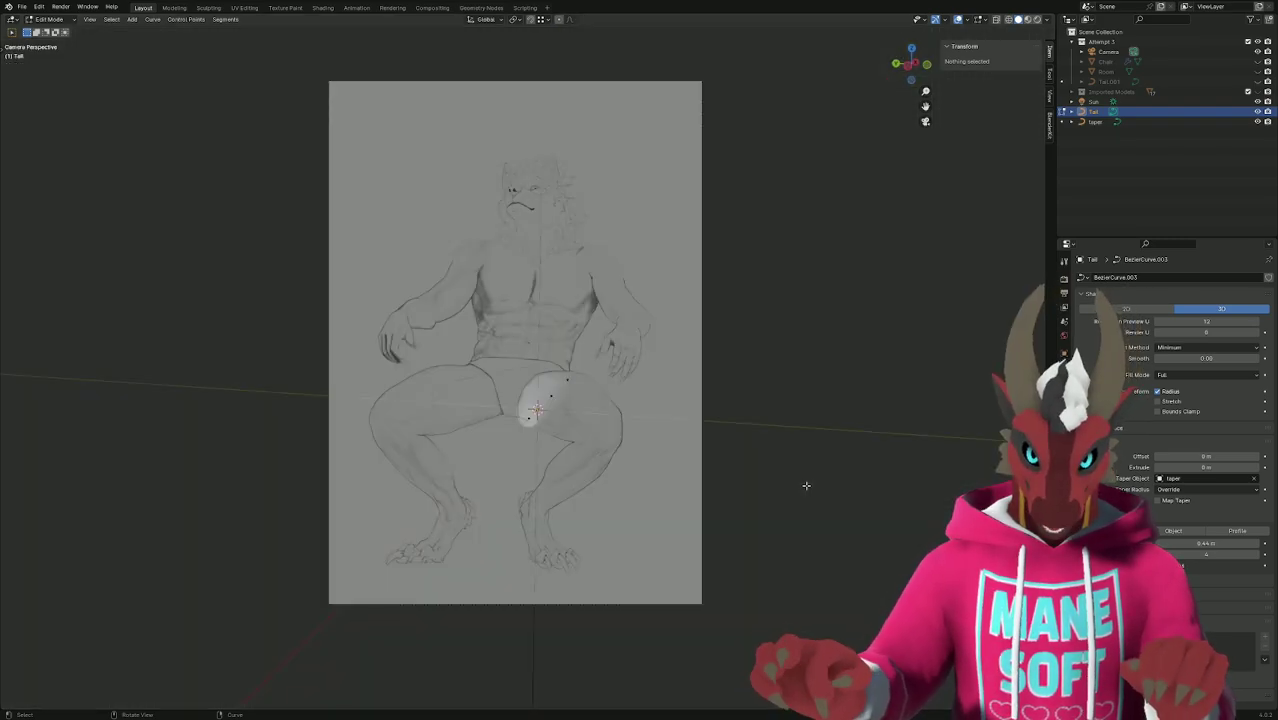
key(a)
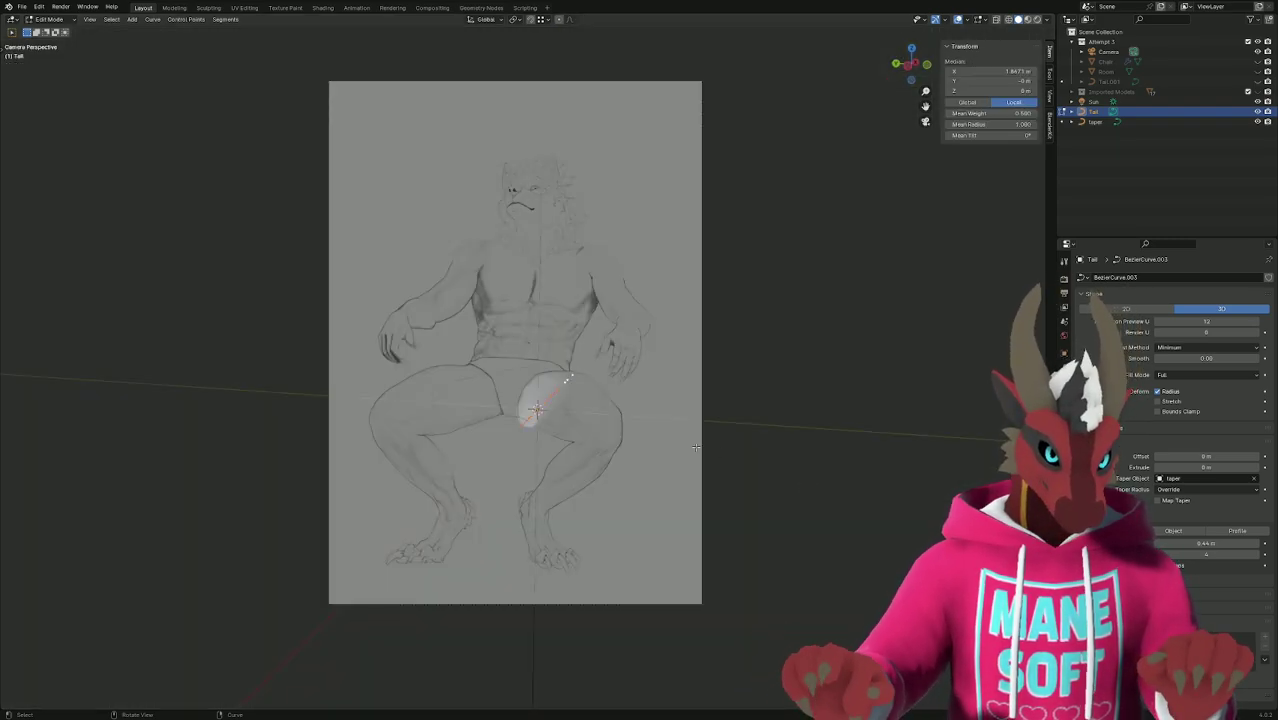
key(g)
key(z)
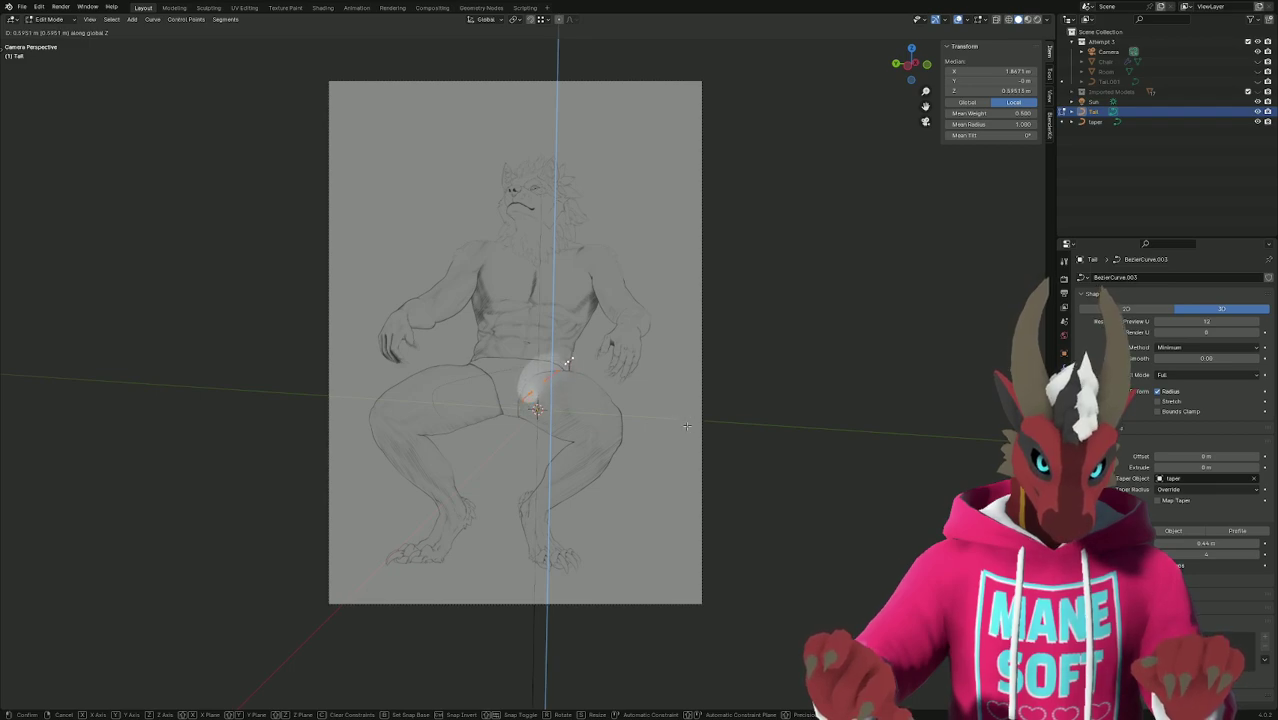
click(686, 426)
Shift all points of the Tail curve about 0.26 m along Y and save the file.
key(g)
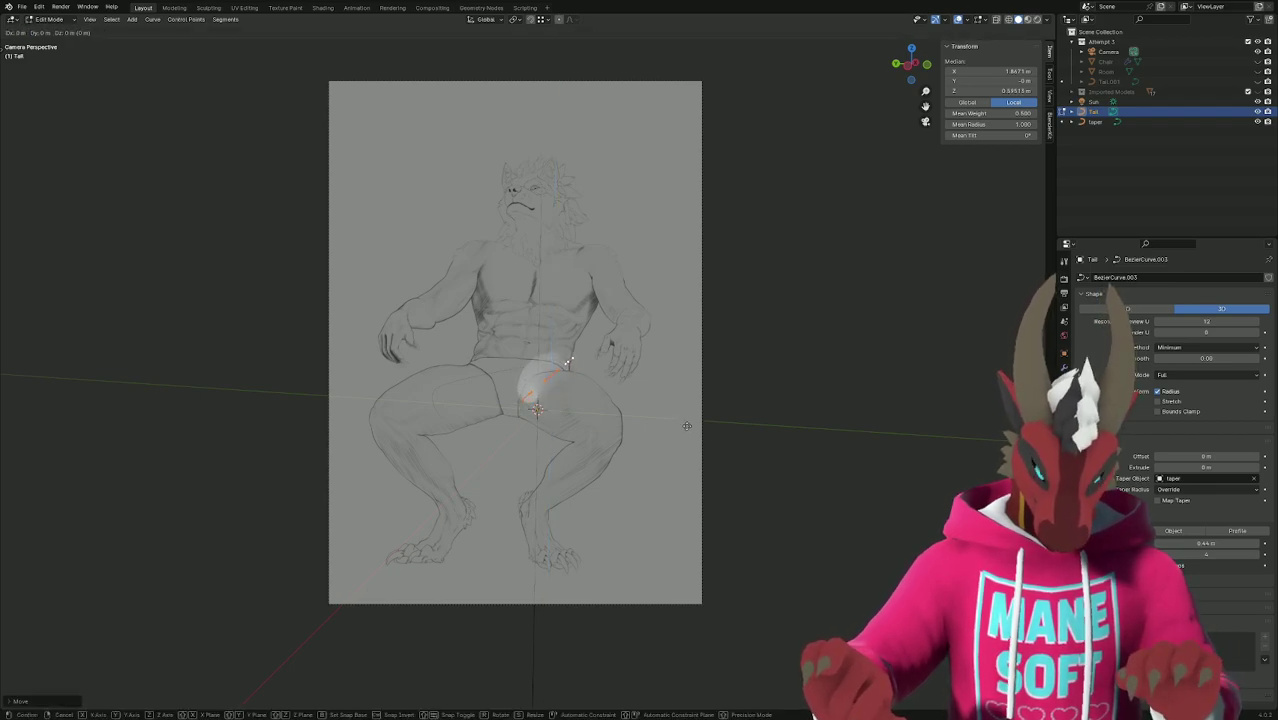
key(y)
click(677, 428)
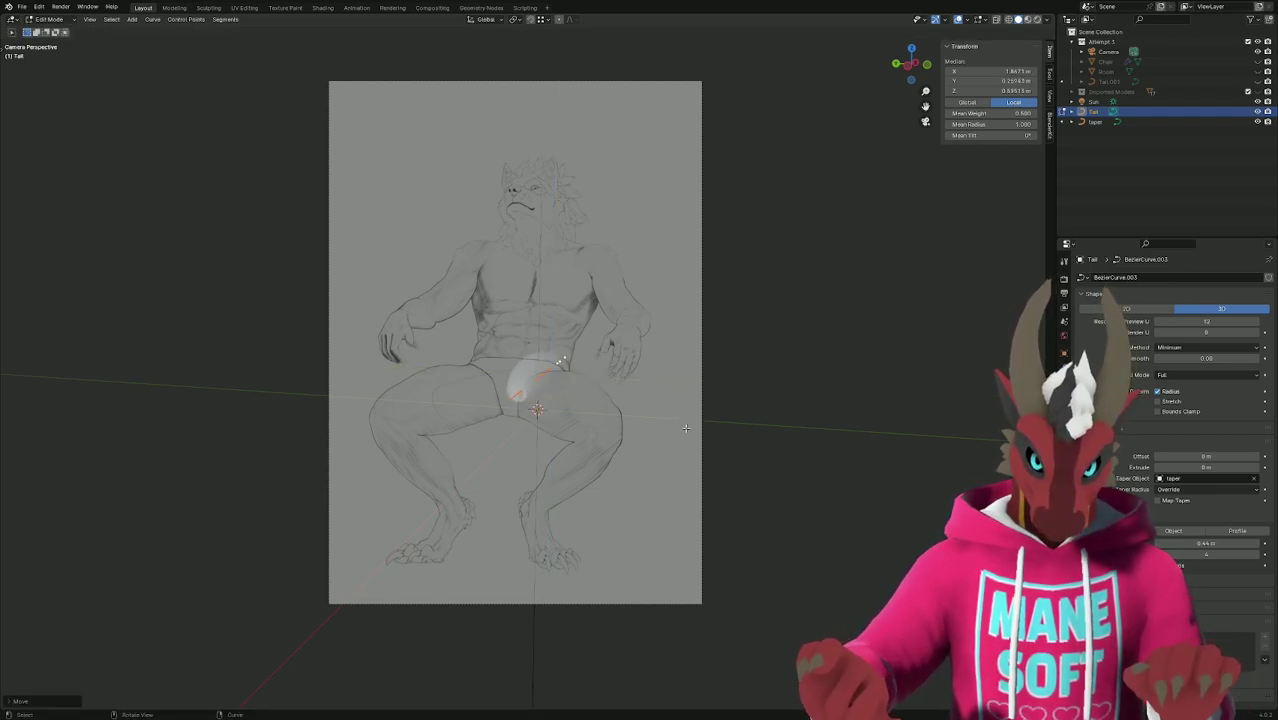
key(ctrl+s)
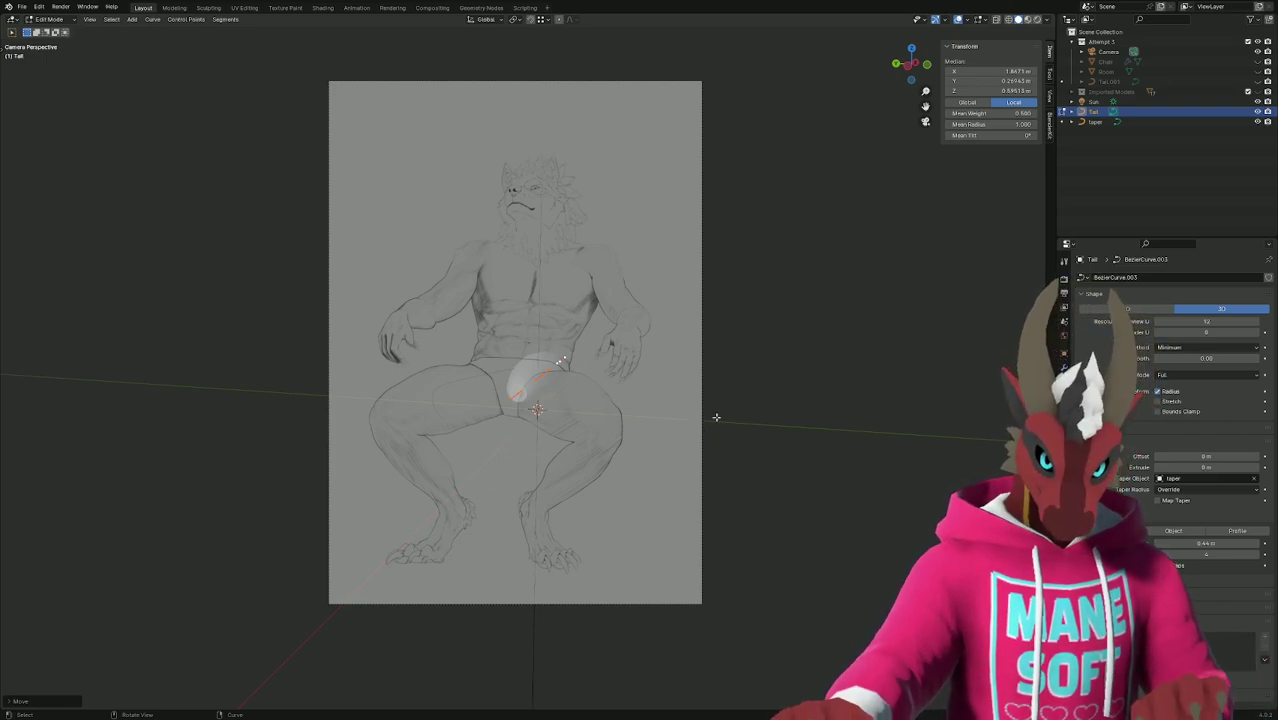
Examine the whole Tail curve from above, orbiting the view until the tail runs vertically.
key(alt+a)
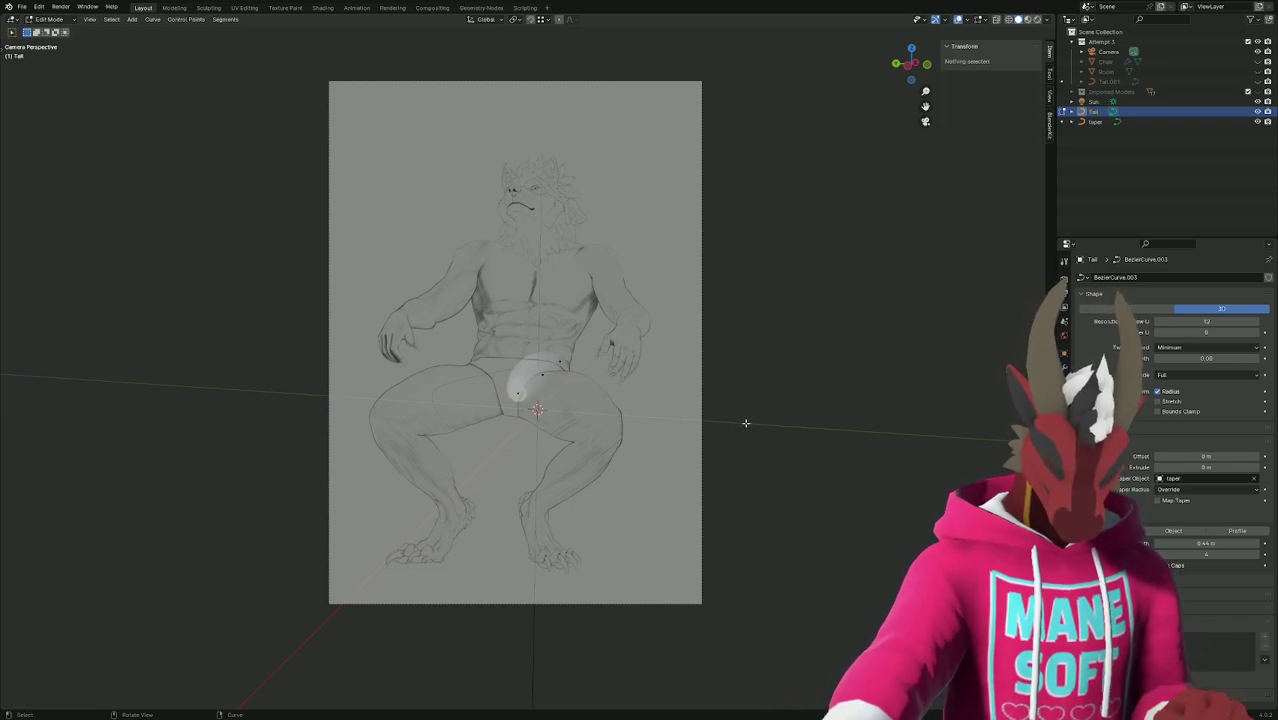
key(a)
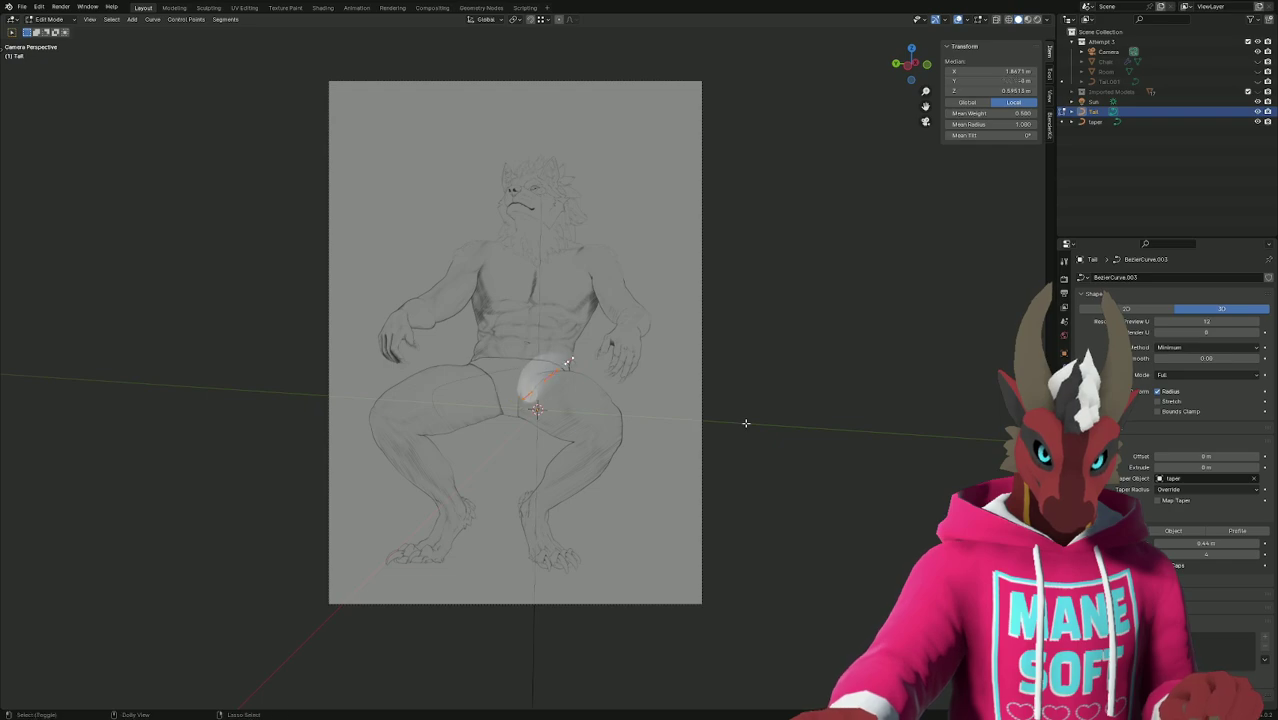
key(KP_7)
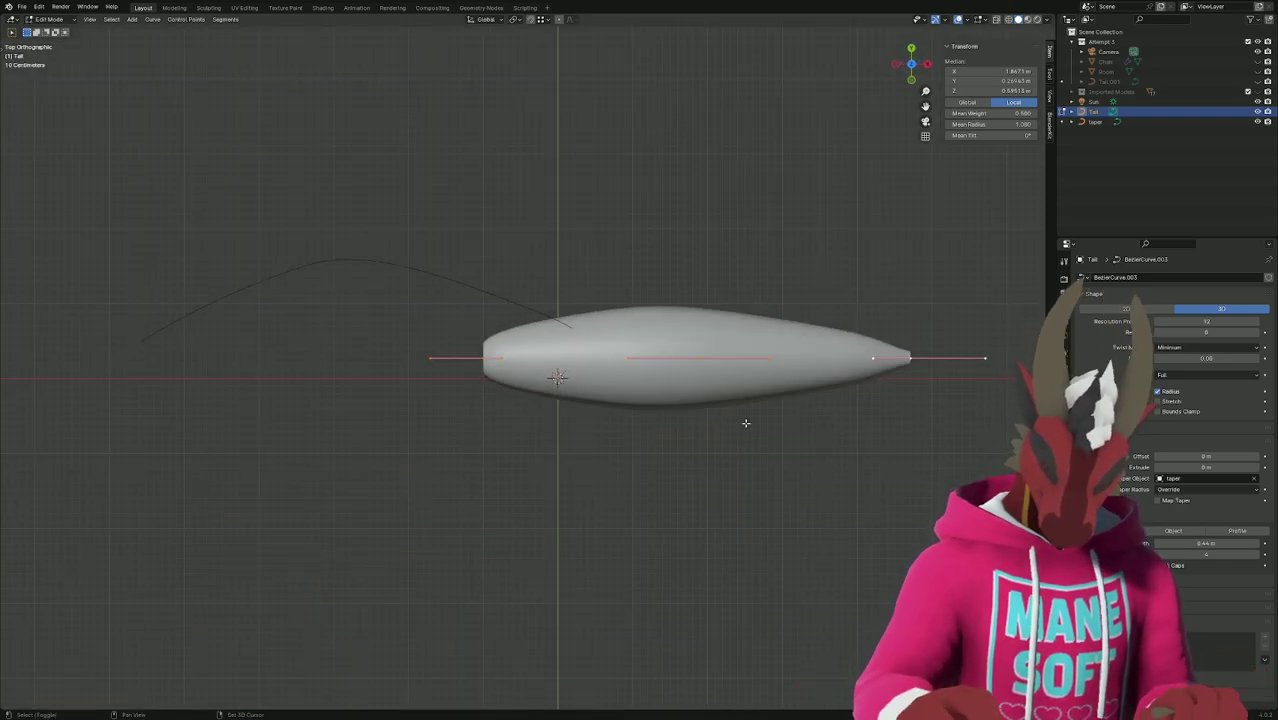
key(KP_8)
key(KP_4)
key(KP_4)
key(KP_4)
key(KP_4)
key(KP_4)
key(KP_4)
key(KP_4)
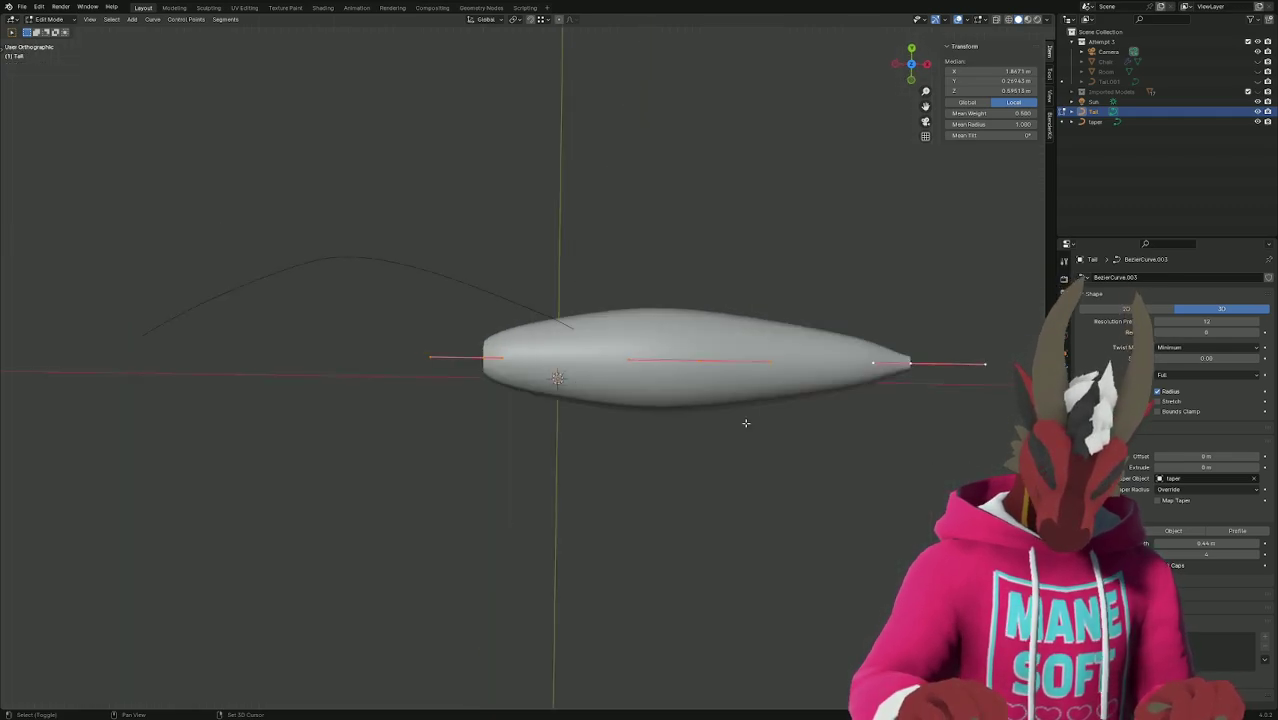
key(KP_4)
key(KP_4)
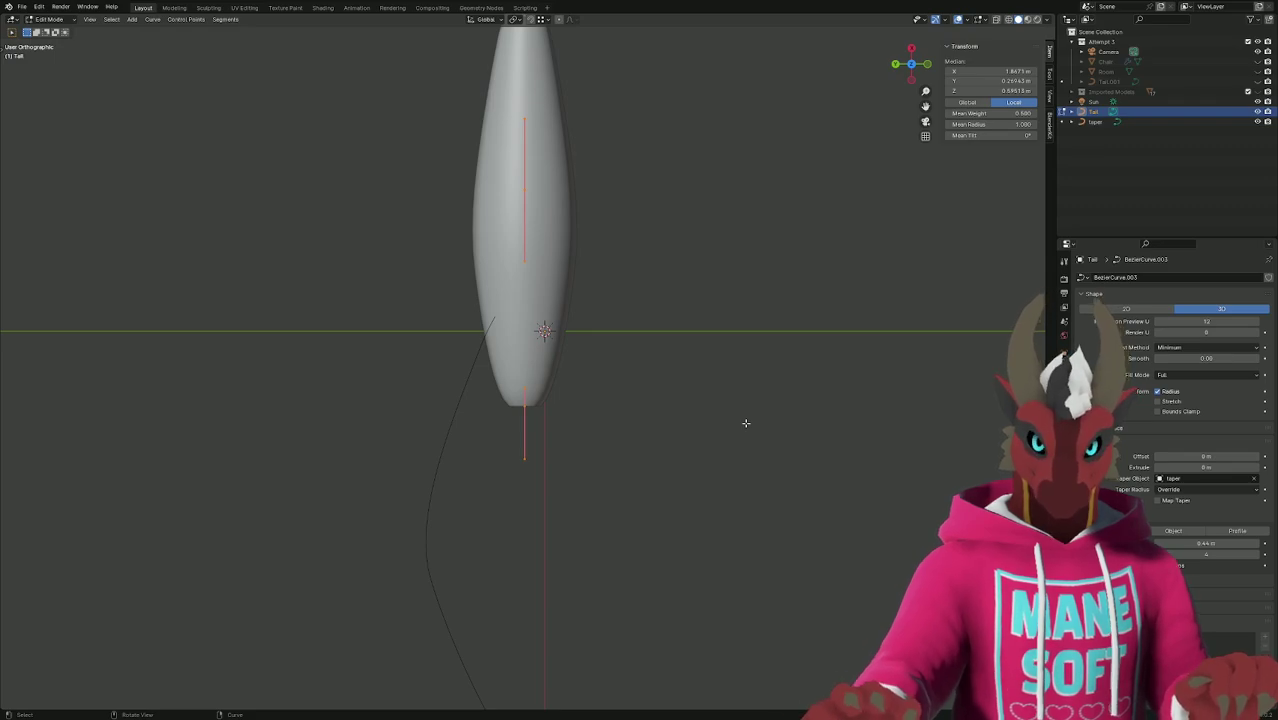
Subdivide the segments between all control points of the Tail curve.
key(KP_8)
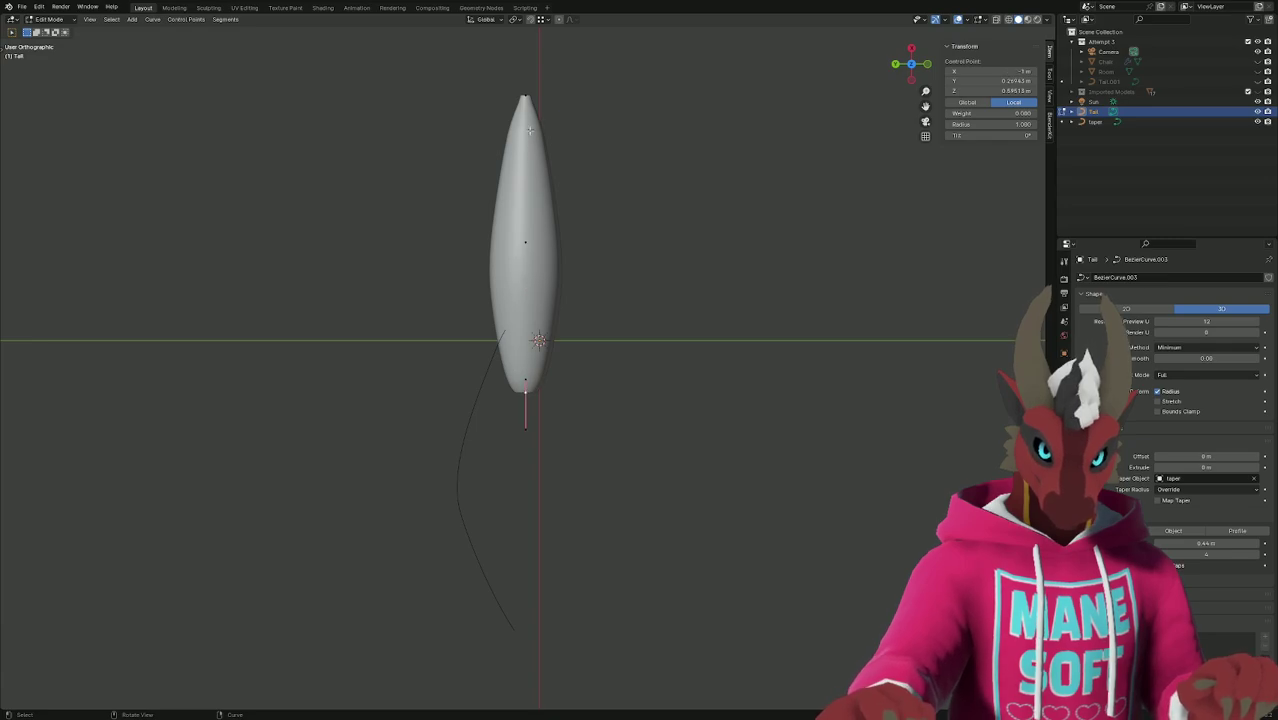
right_click(597, 132)
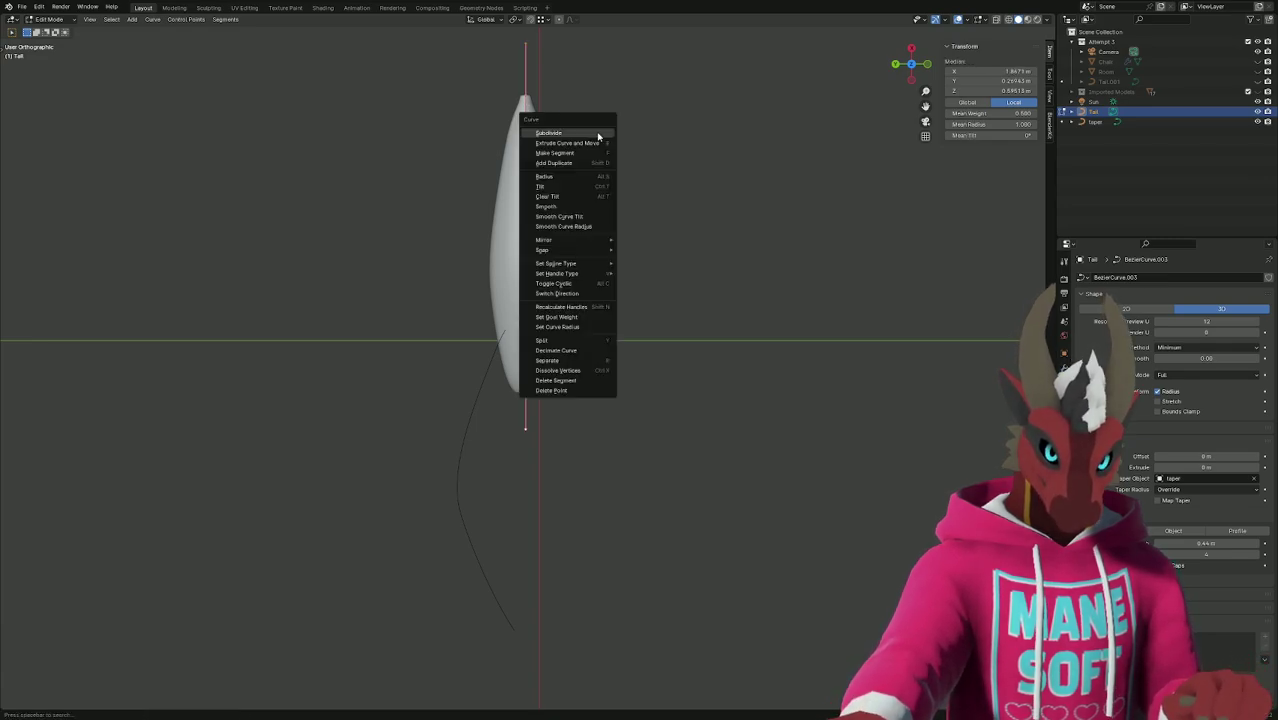
click(597, 132)
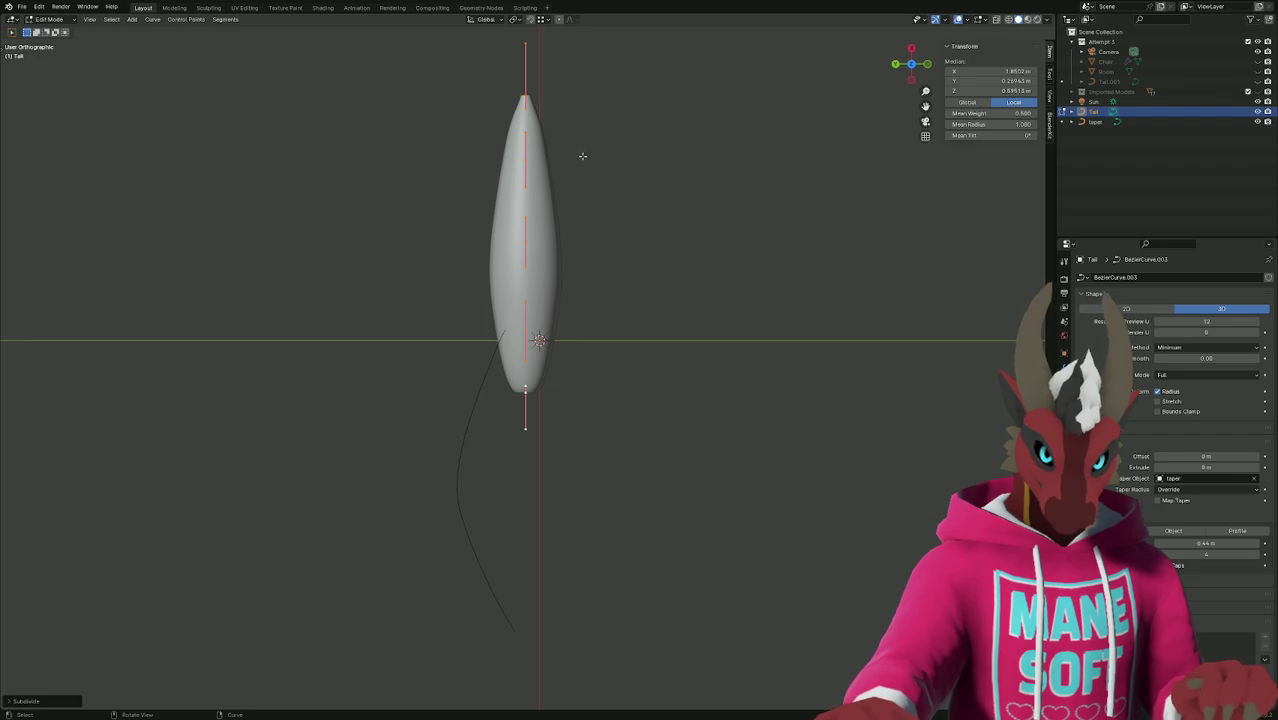
Try to subdivide the Tail curve again between all its control points except the one at the base.
click(526, 331)
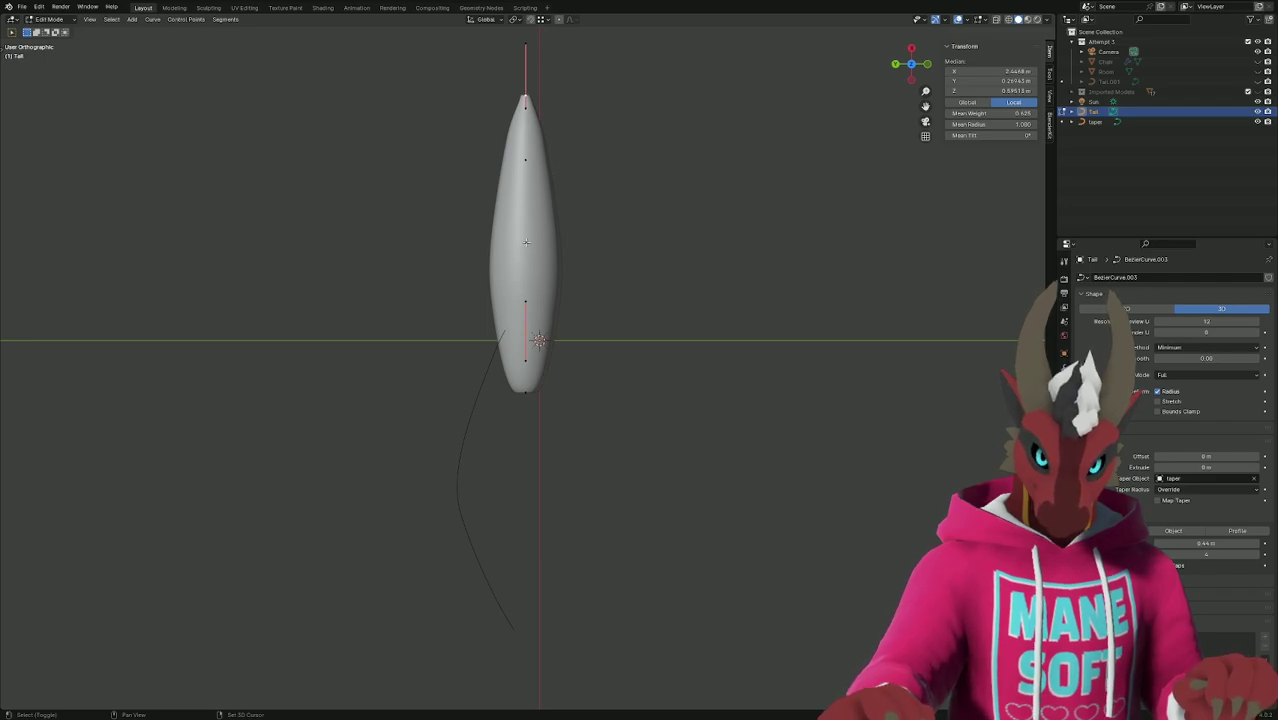
right_click(620, 168)
click(620, 170)
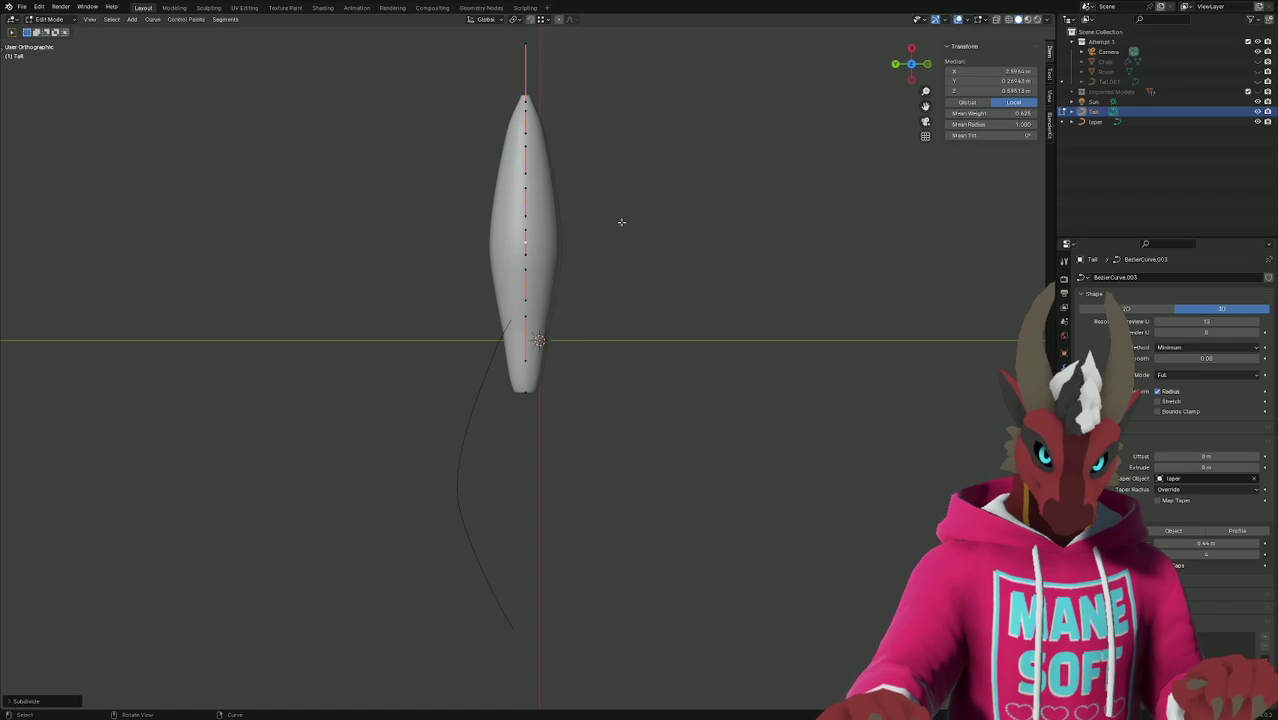
key(ctrl+z)
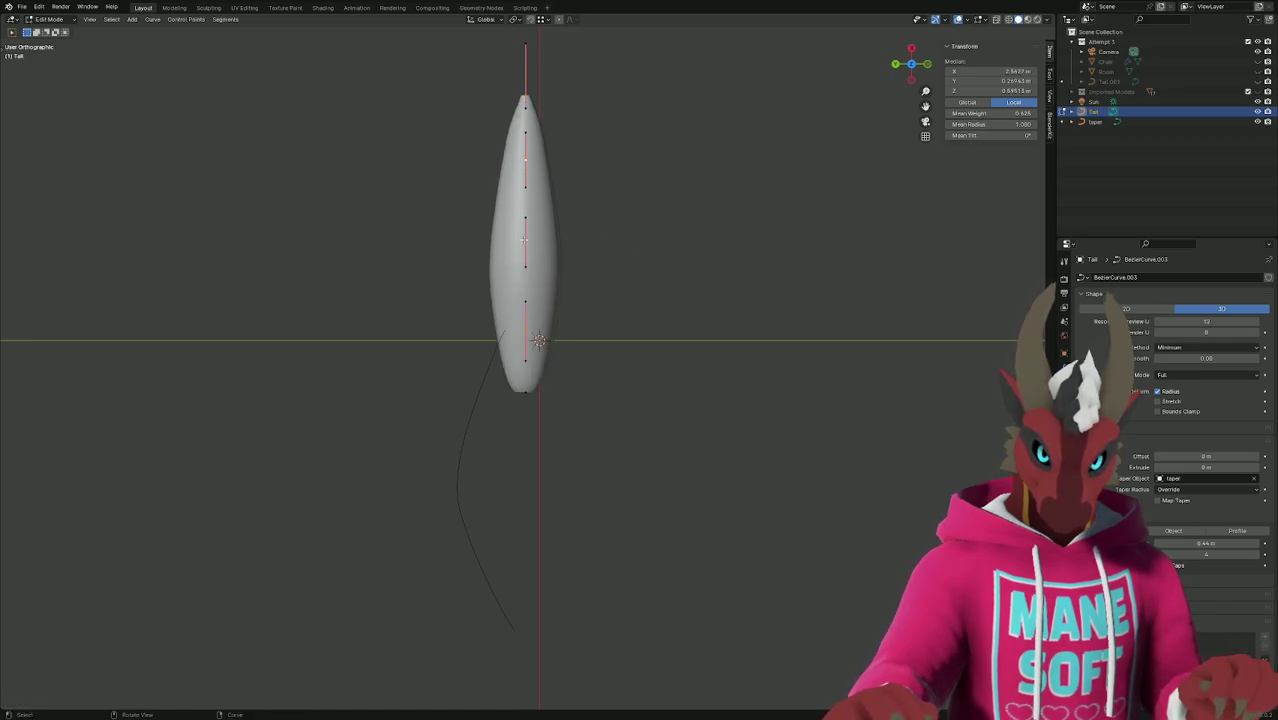
Subdivide the Tail segment between the middle control point and its tip-side neighbour, and move that middle point about 0.5 m along negative X.
right_click(610, 180)
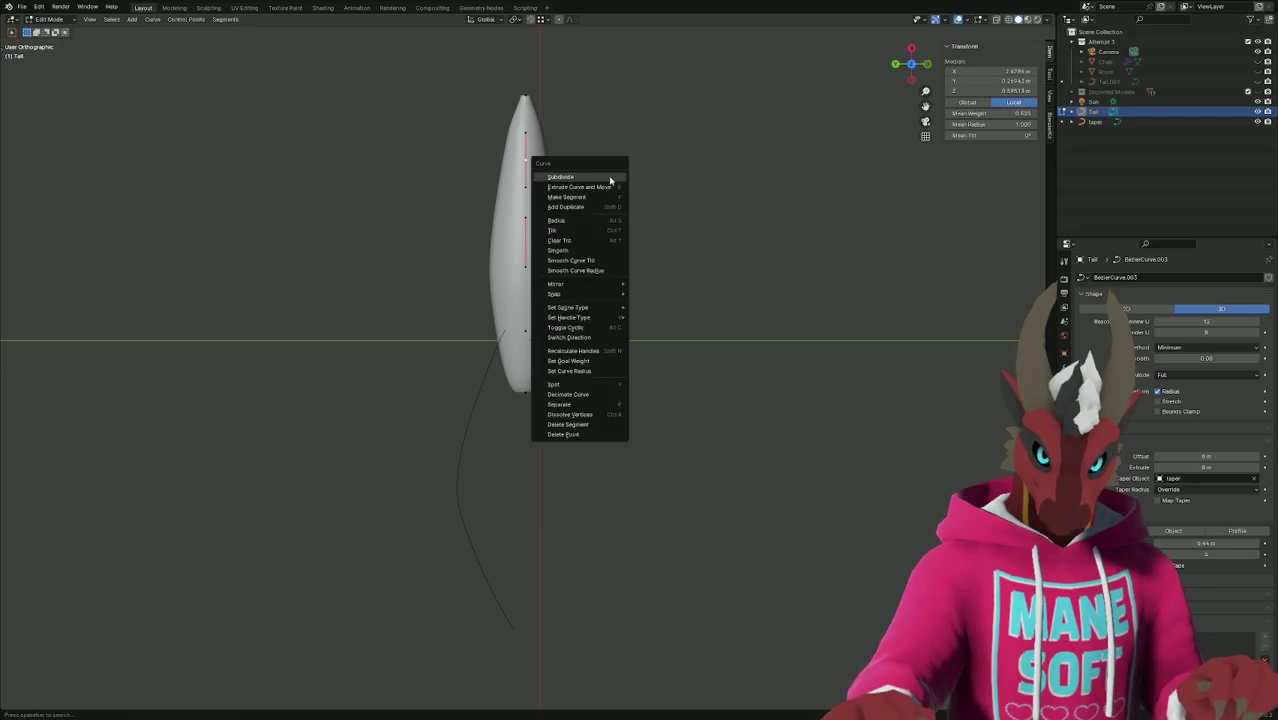
click(610, 178)
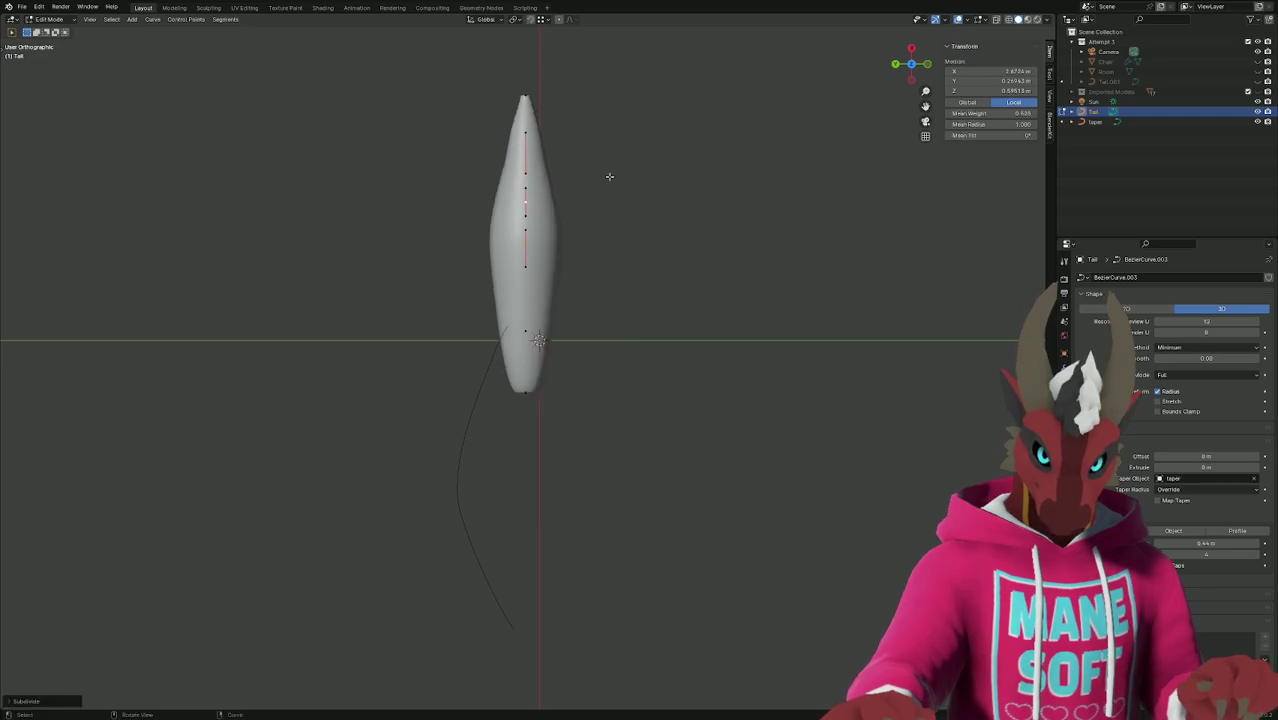
click(525, 241)
key(g)
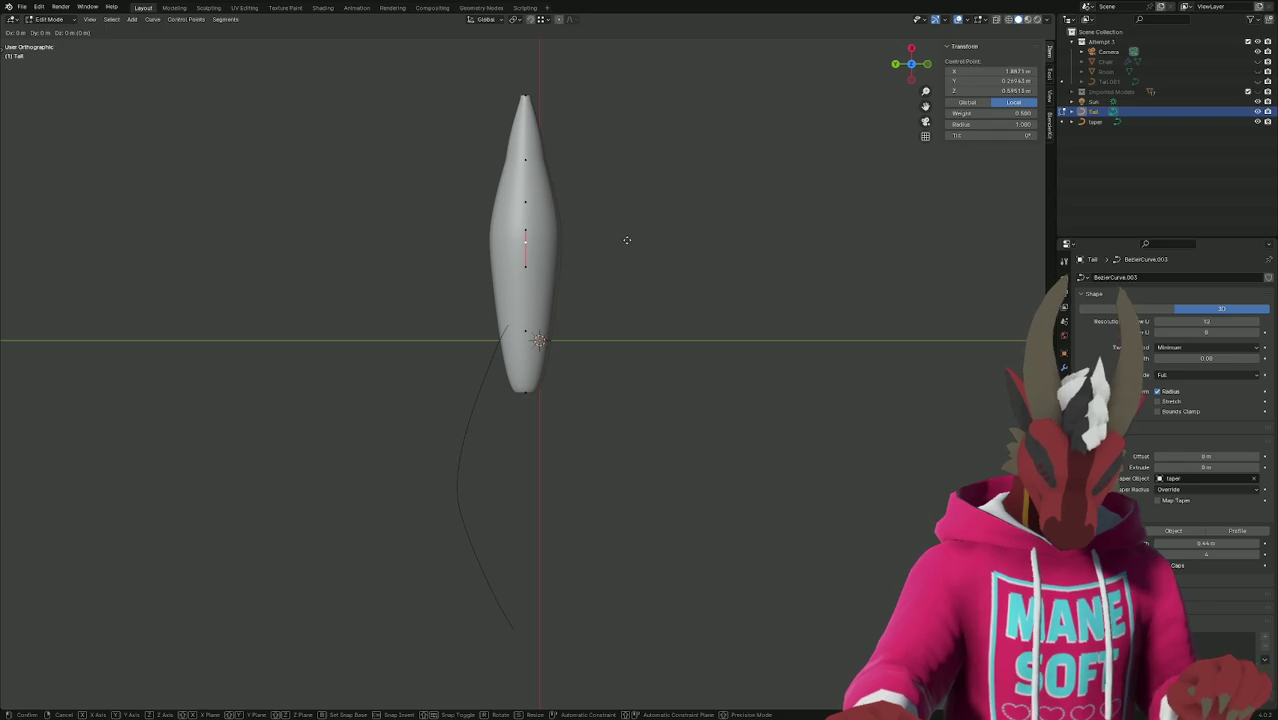
key(x)
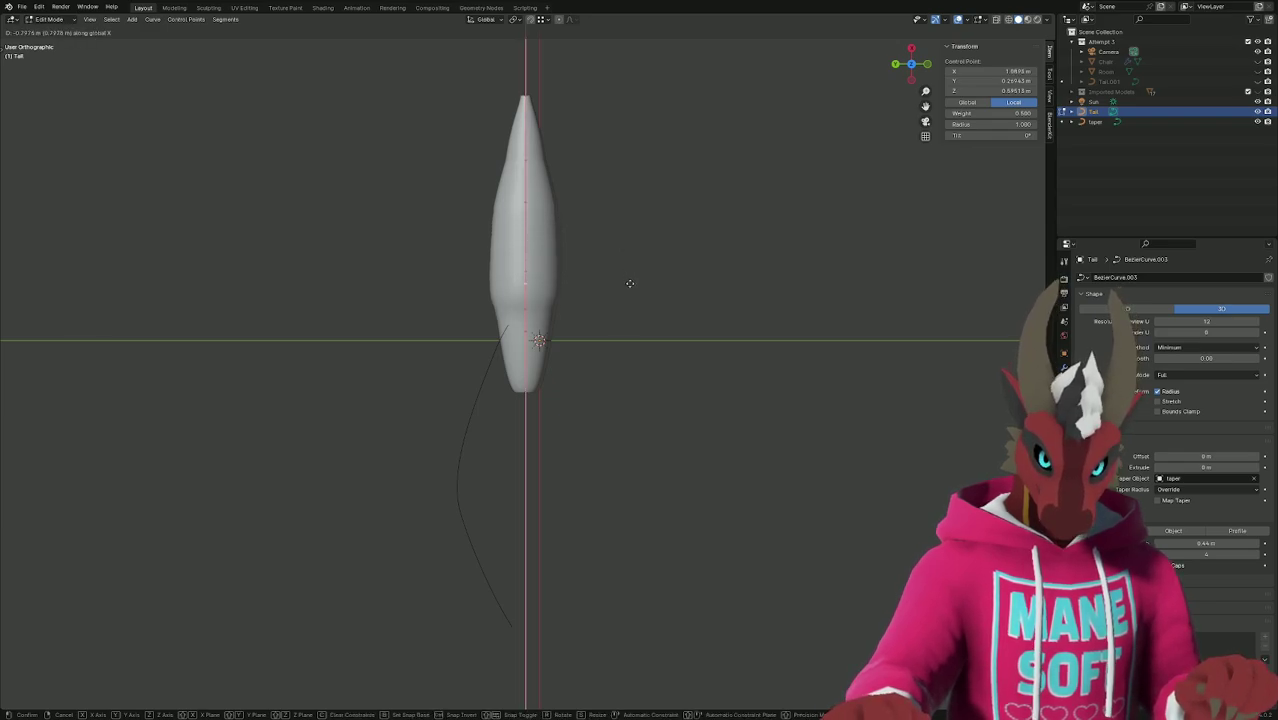
key(0)
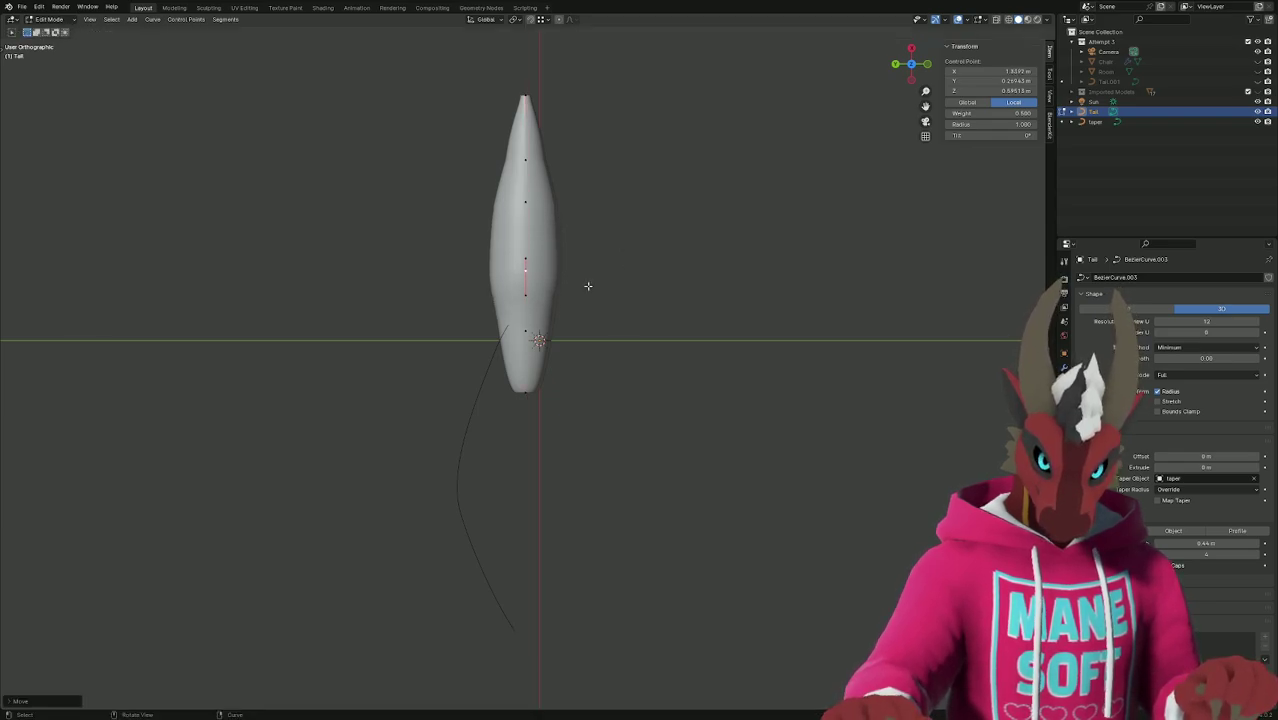
Lengthen both handles of the moved middle control point along X, one toward the base and one toward the tip.
click(536, 305)
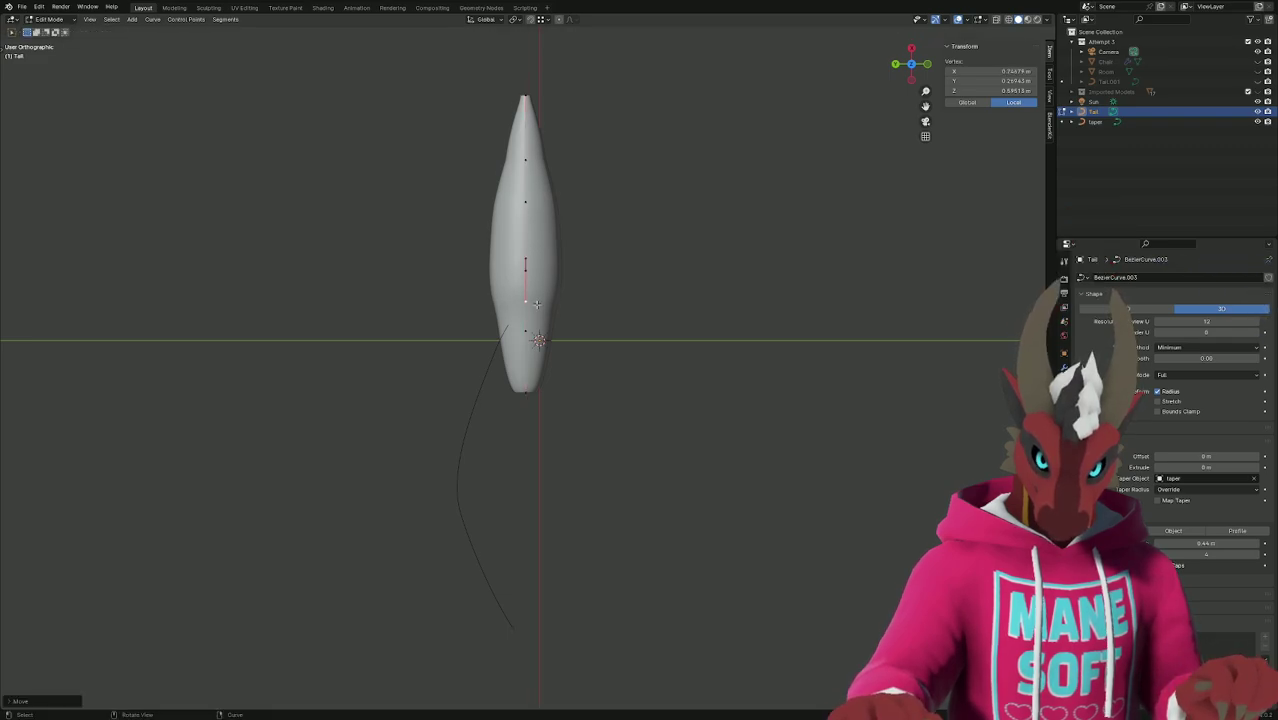
key(g)
key(x)
click(529, 237)
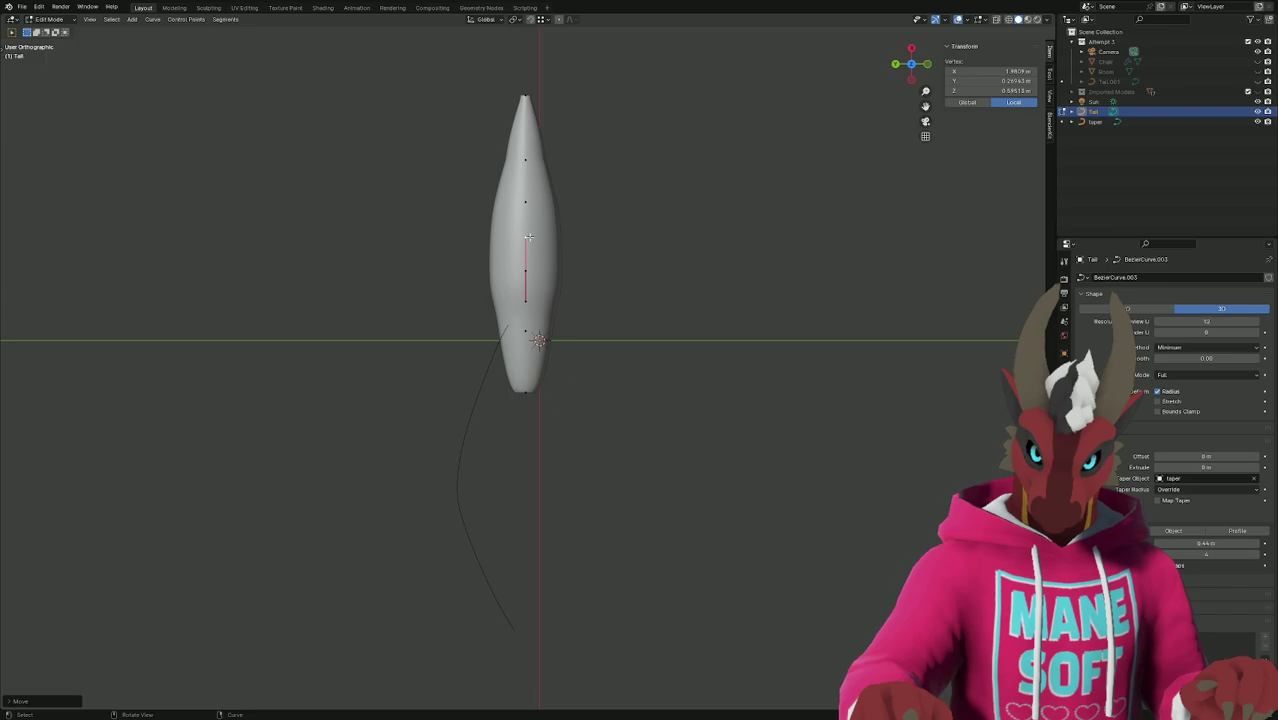
Move the control point nearest the tip point about 0.15 m toward the tip along X and slightly shorten its tip-side handle.
click(524, 202)
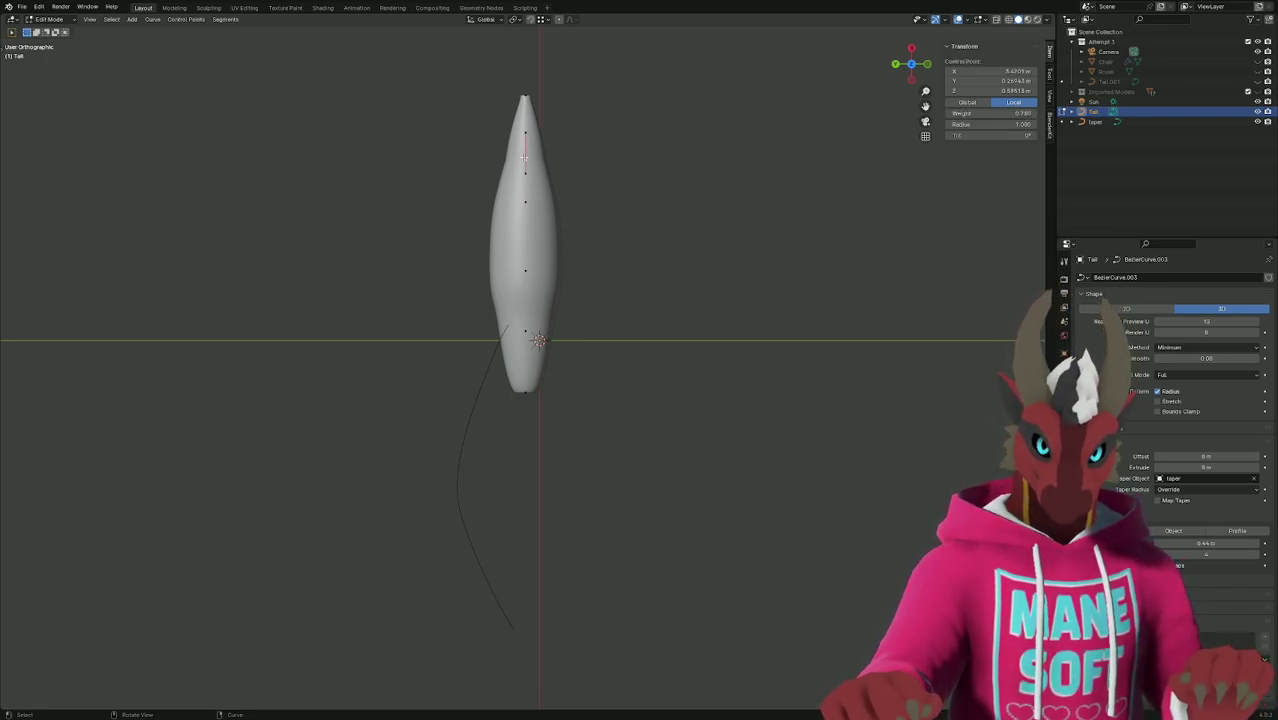
key(g)
key(x)
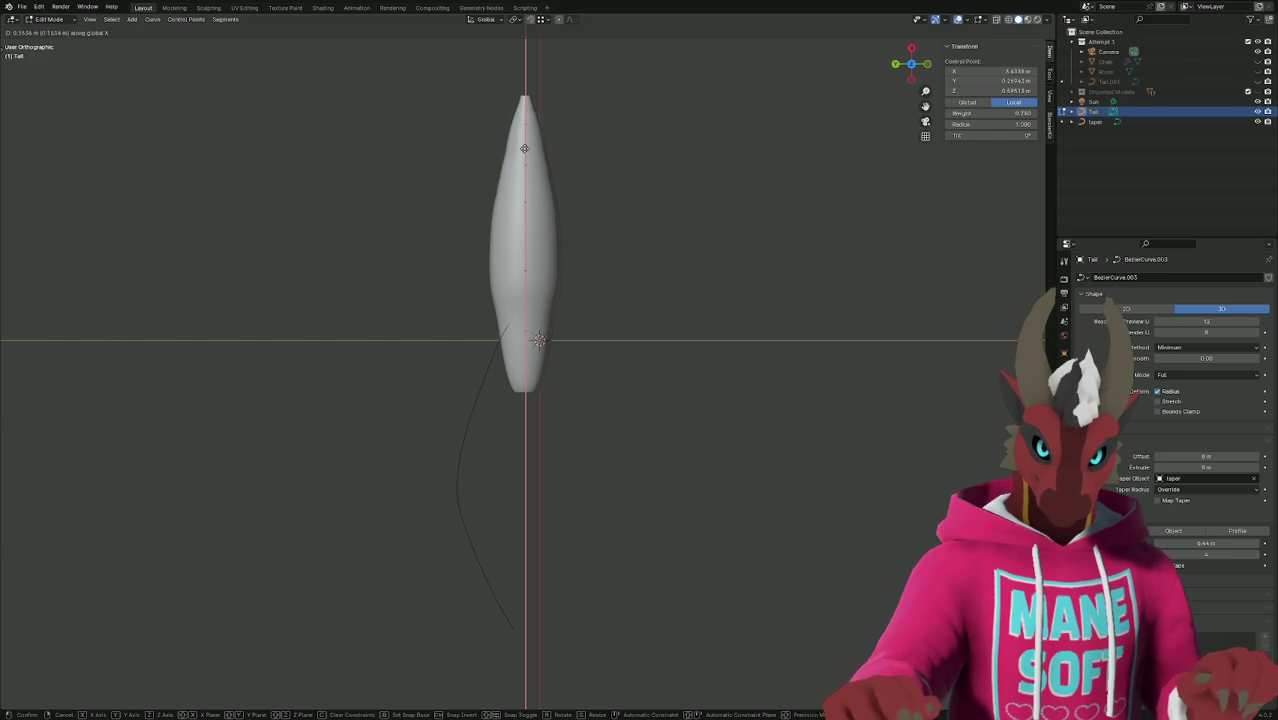
key(Return)
key(g)
click(524, 128)
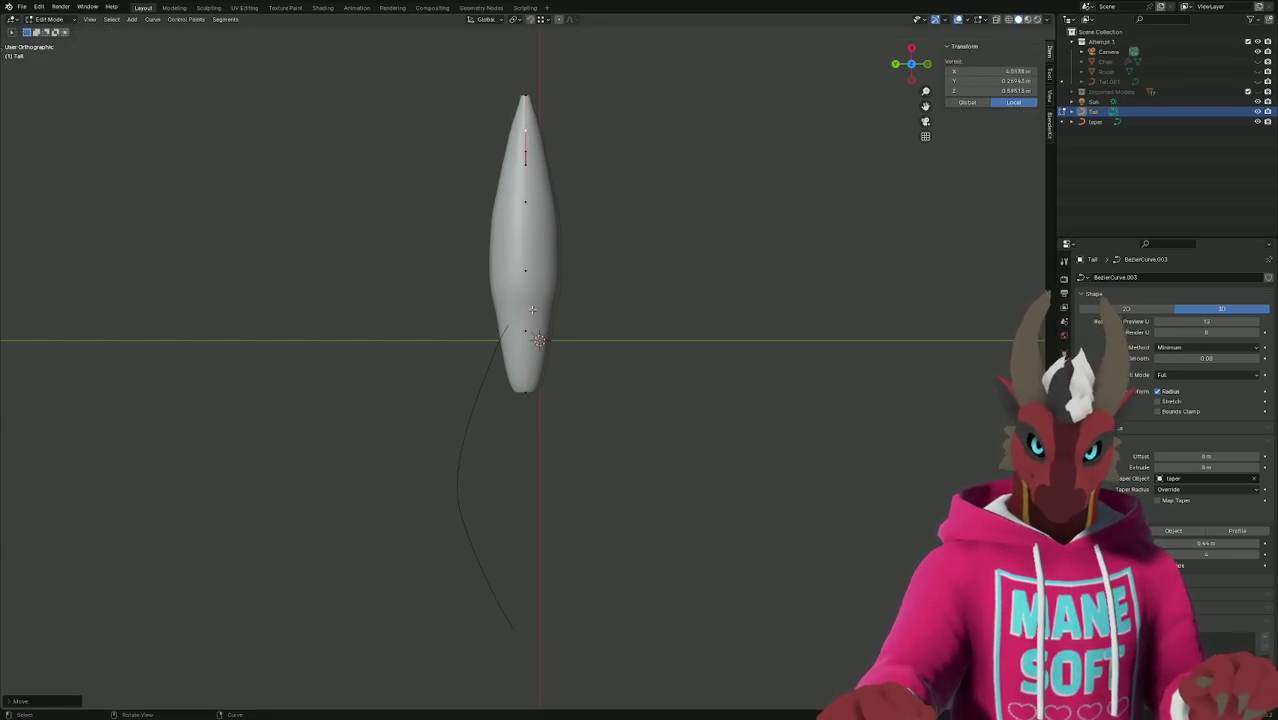
click(525, 330)
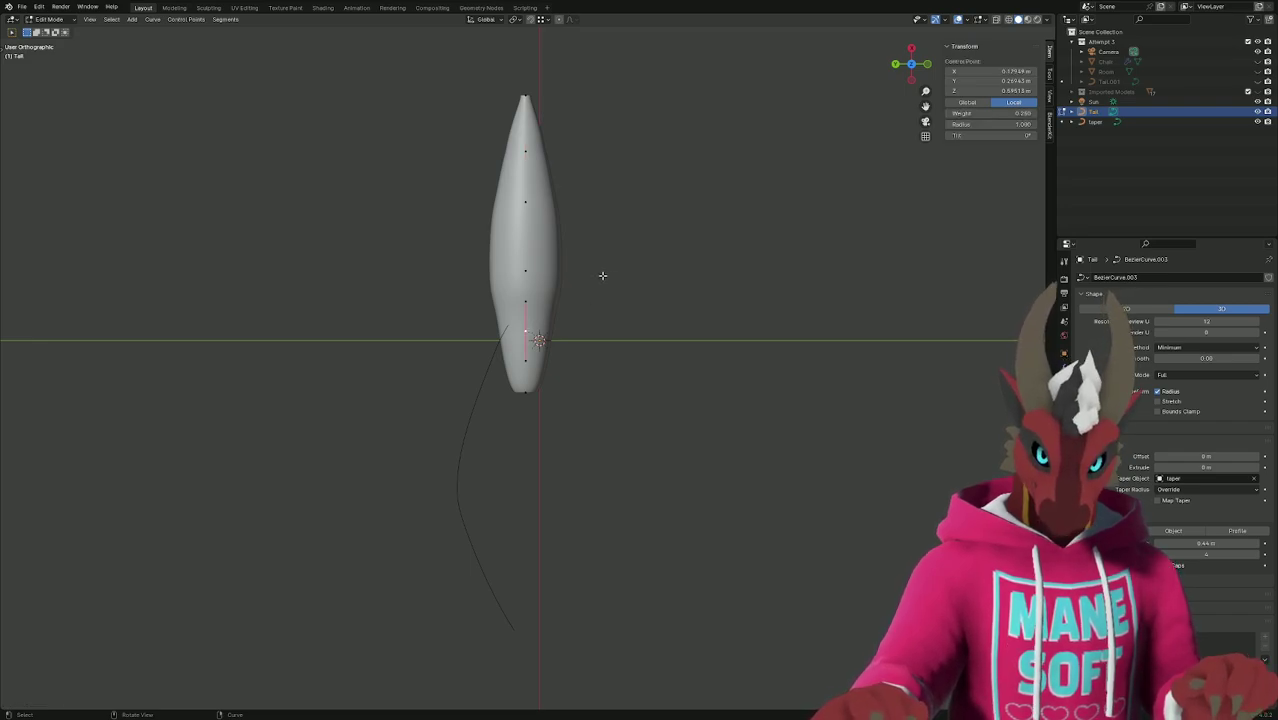
shift+click(525, 98)
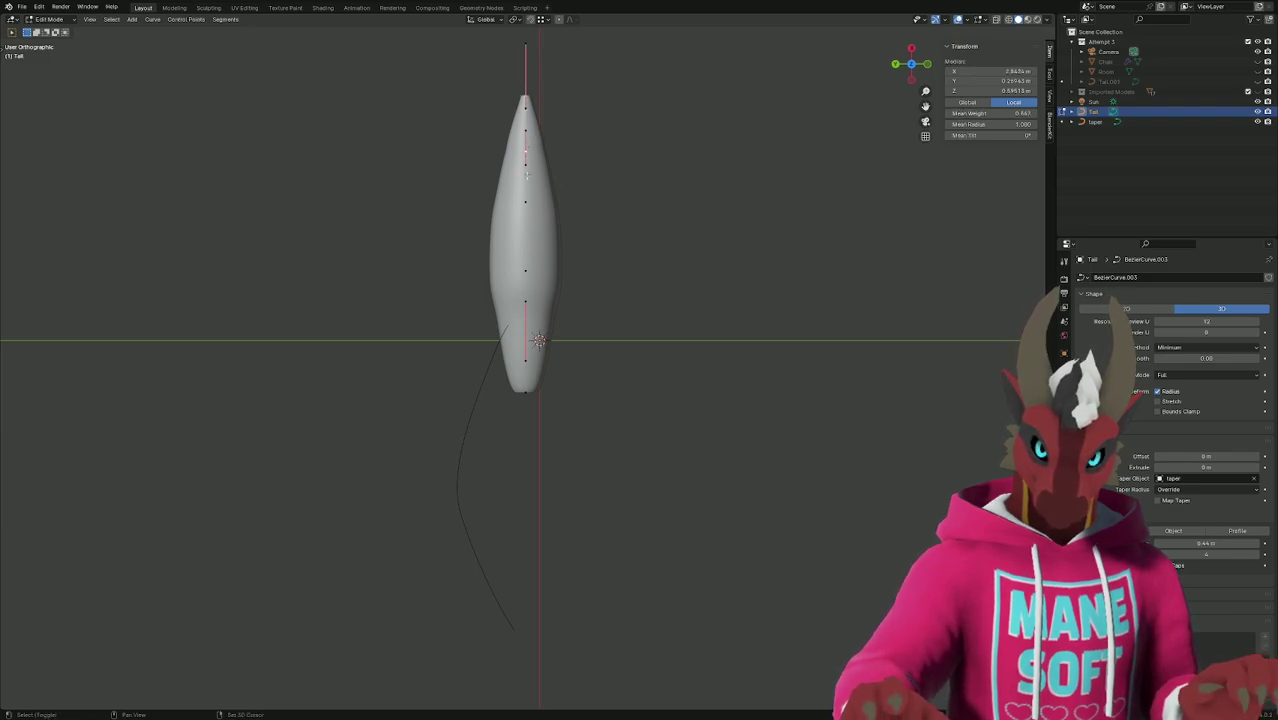
shift+click(525, 271)
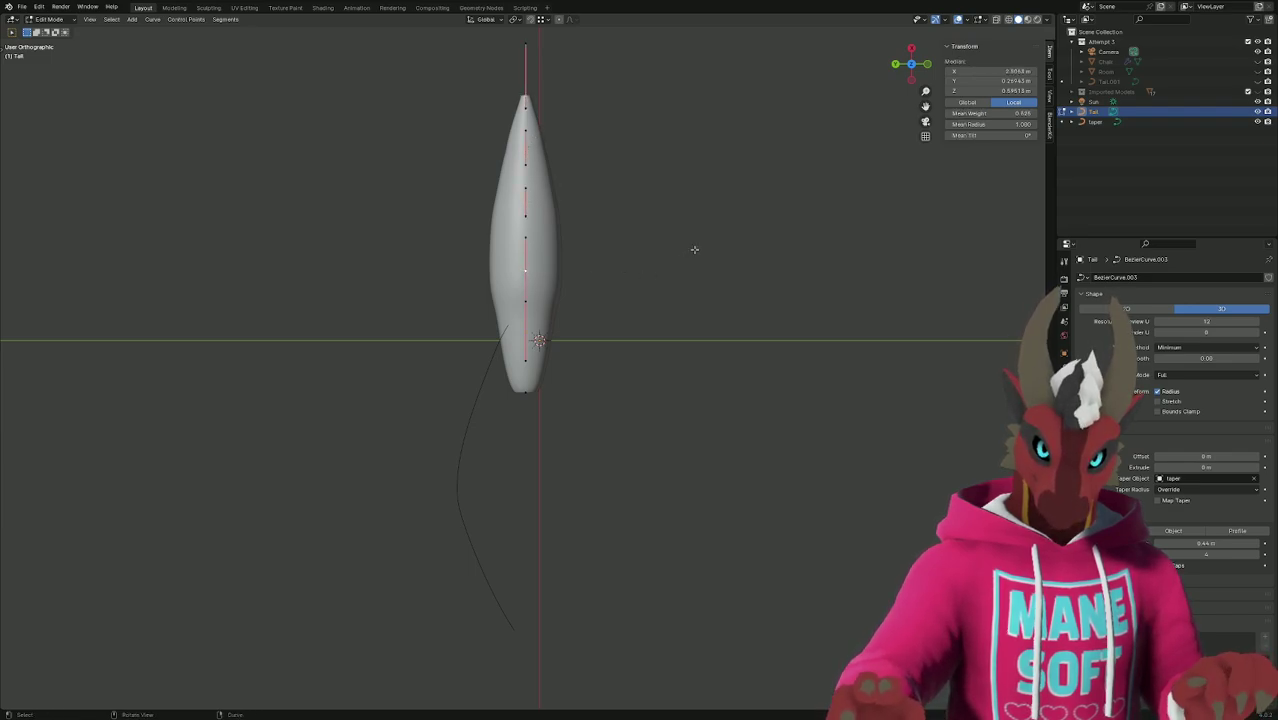
key(r)
key(z)
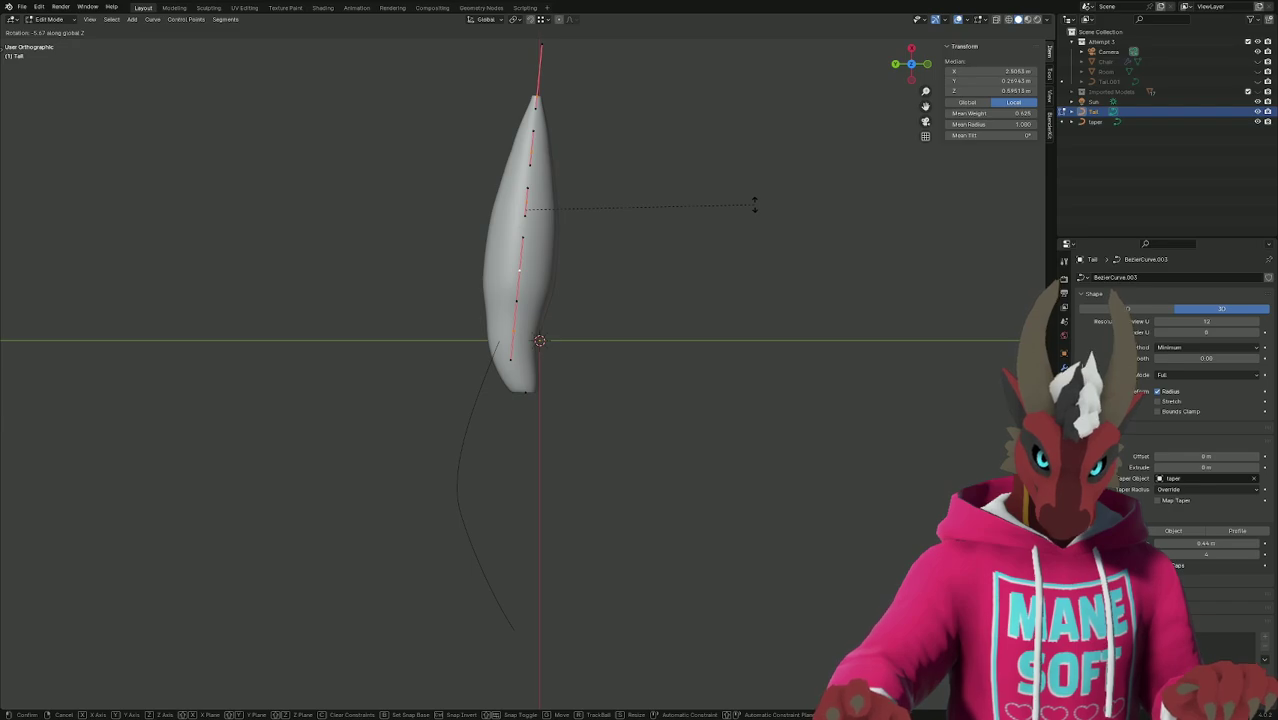
key(Escape)
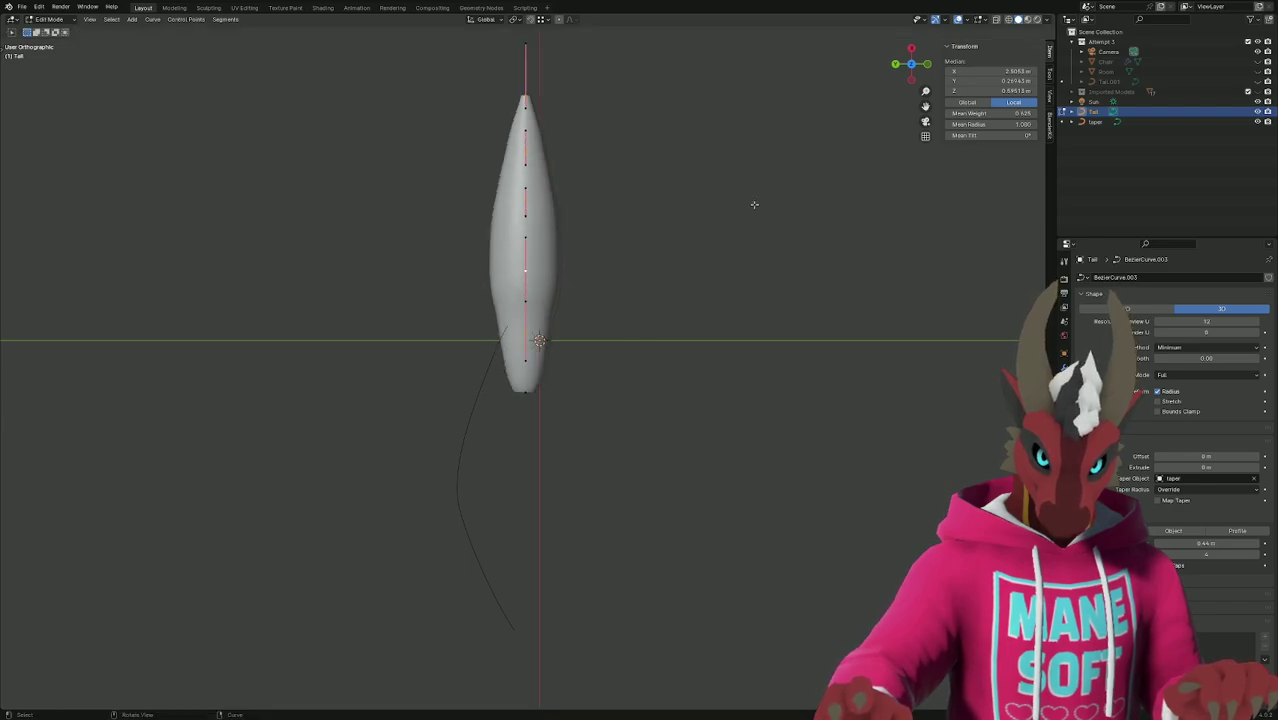
Rotate the three tip-side control points about -7° around Z with proportional editing enabled at a size of about 2.36 m.
click(526, 201)
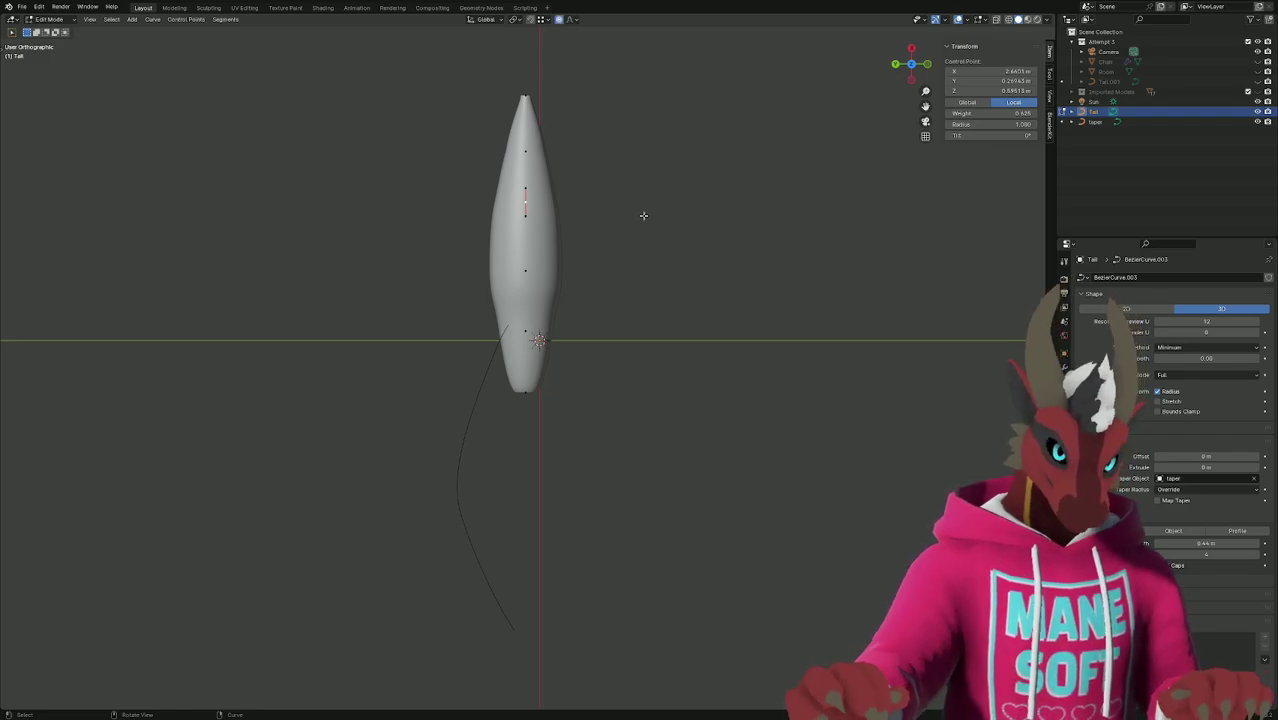
key(r)
scroll(642, 220, down, 10)
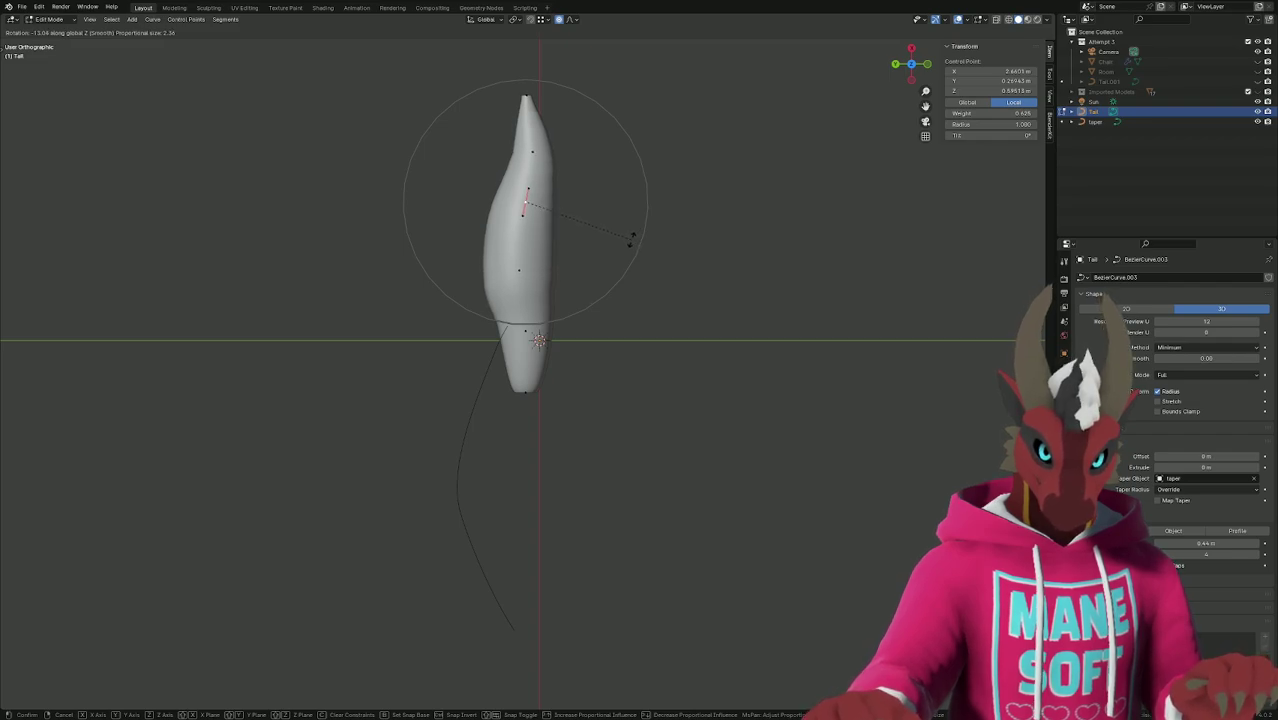
key(Escape)
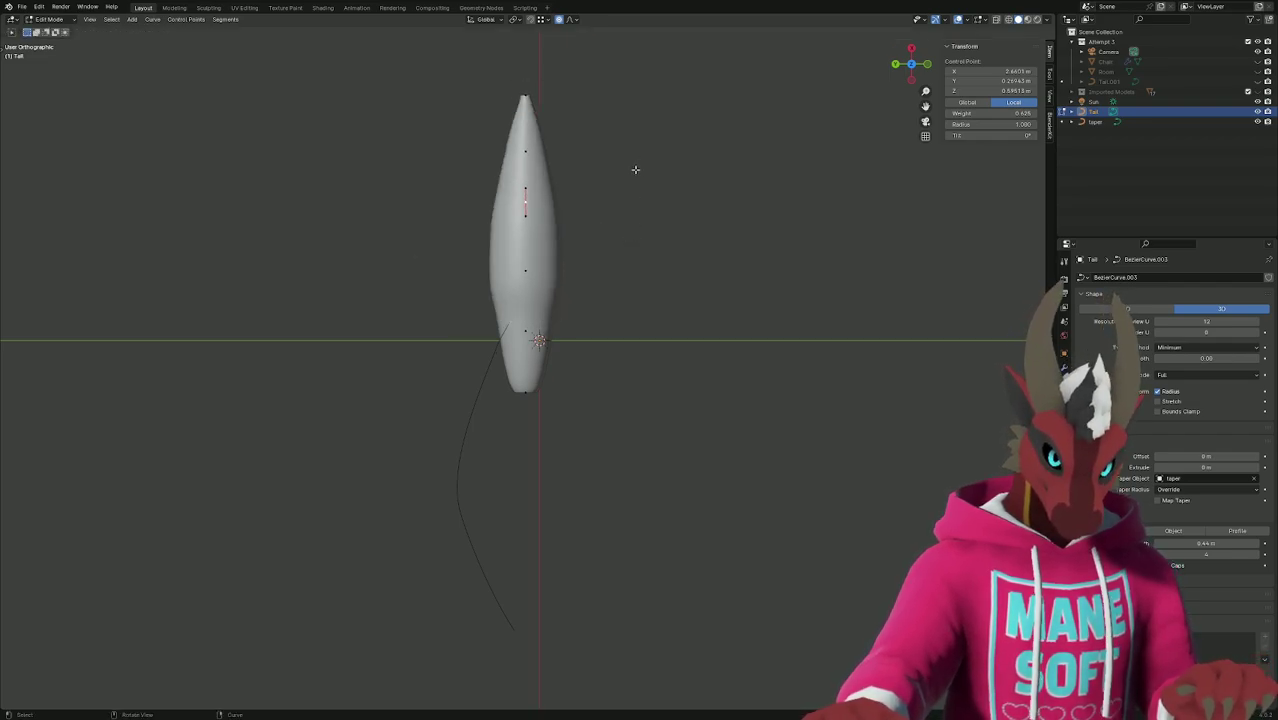
shift+click(525, 114)
shift+click(525, 98)
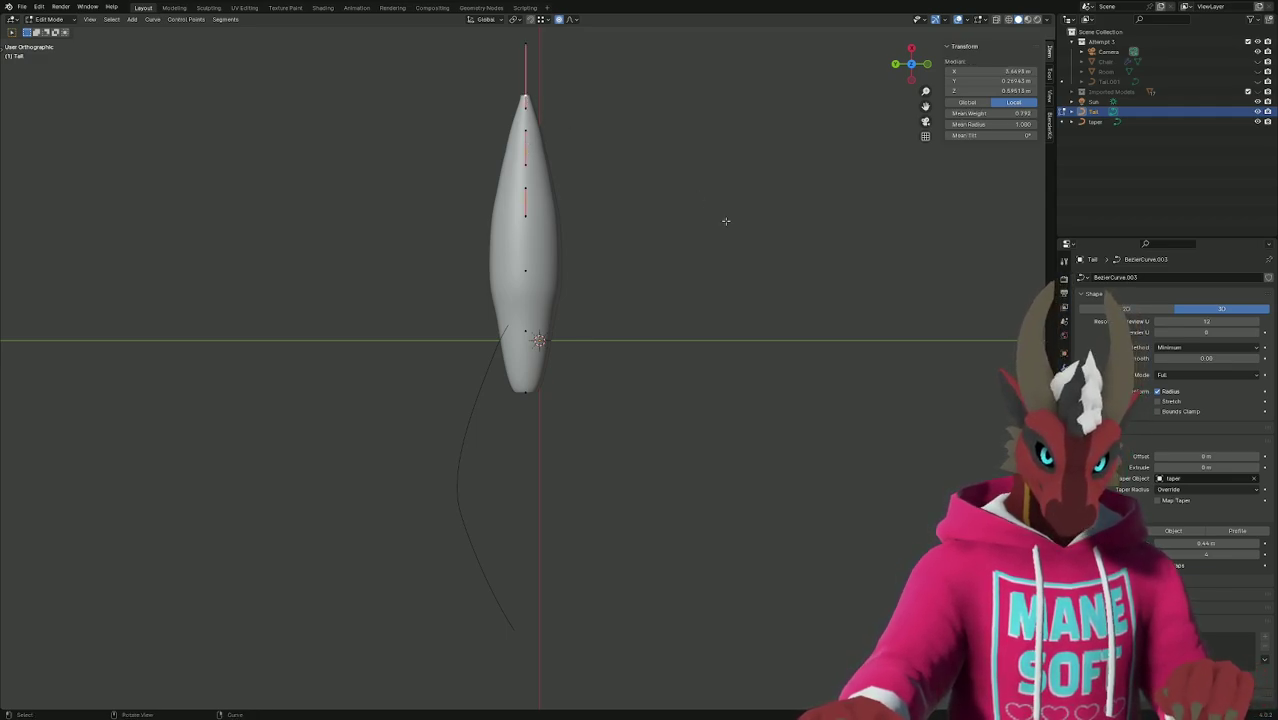
key(r)
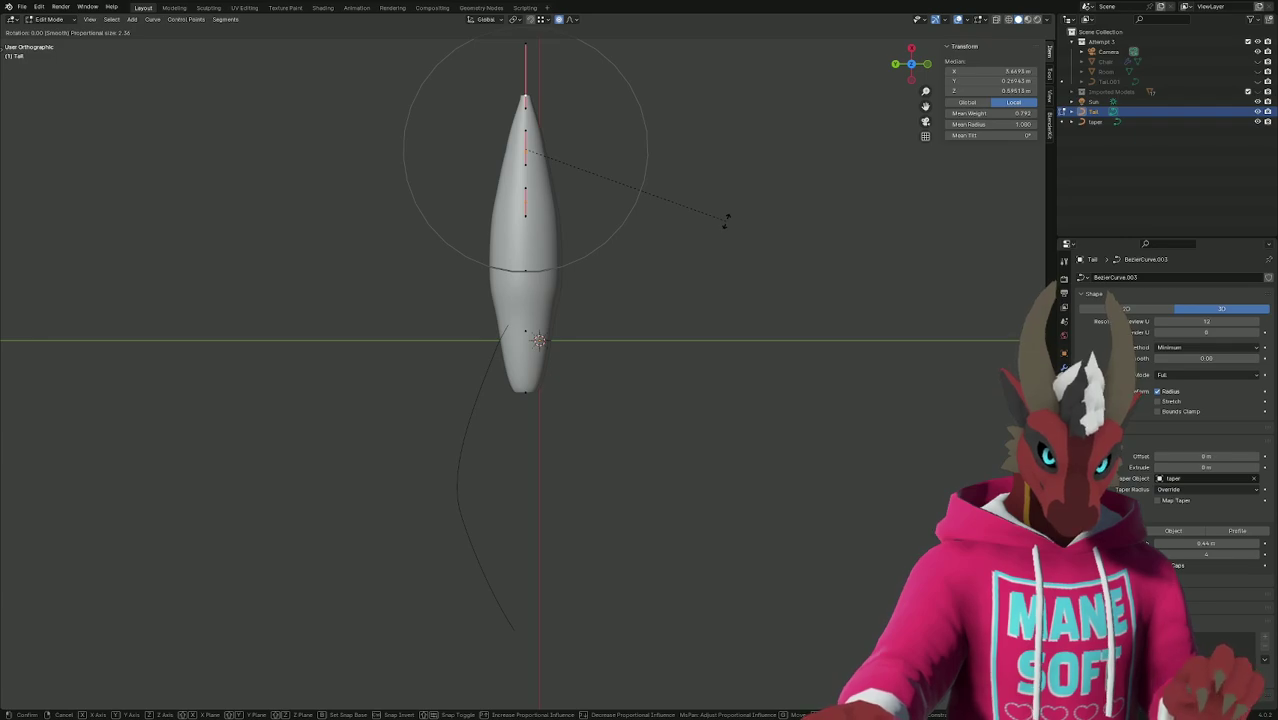
key(z)
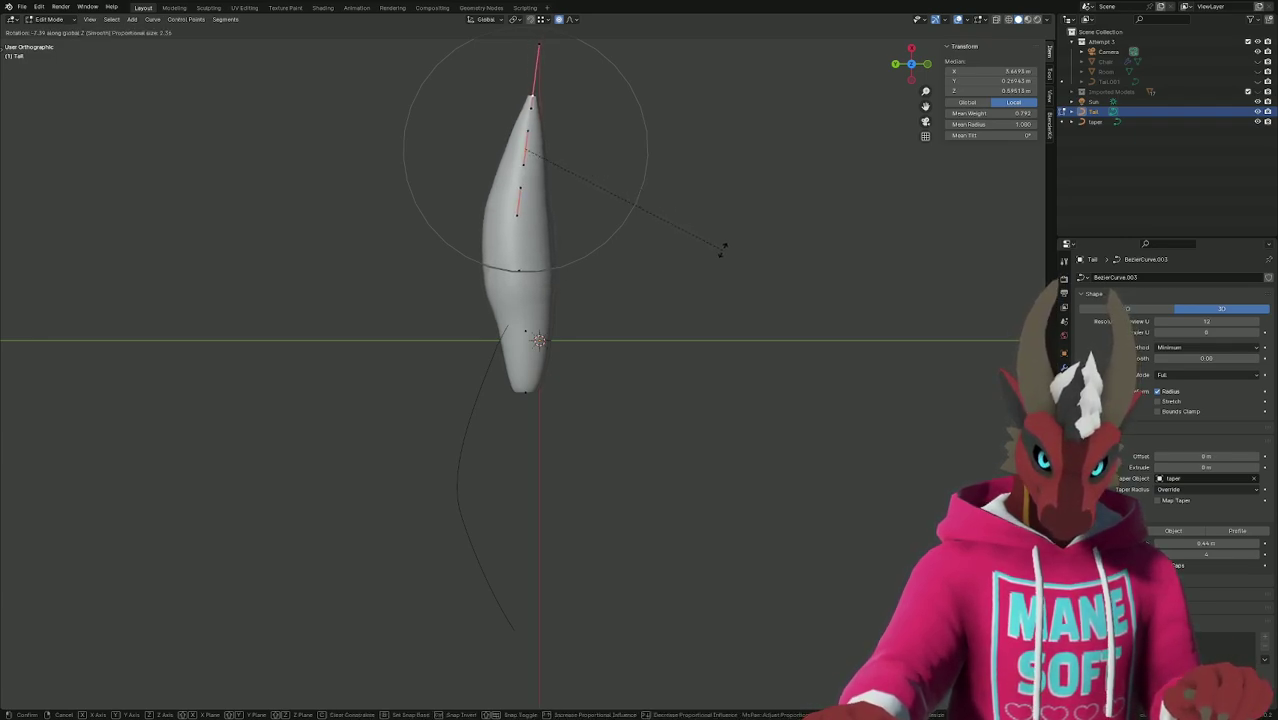
click(723, 249)
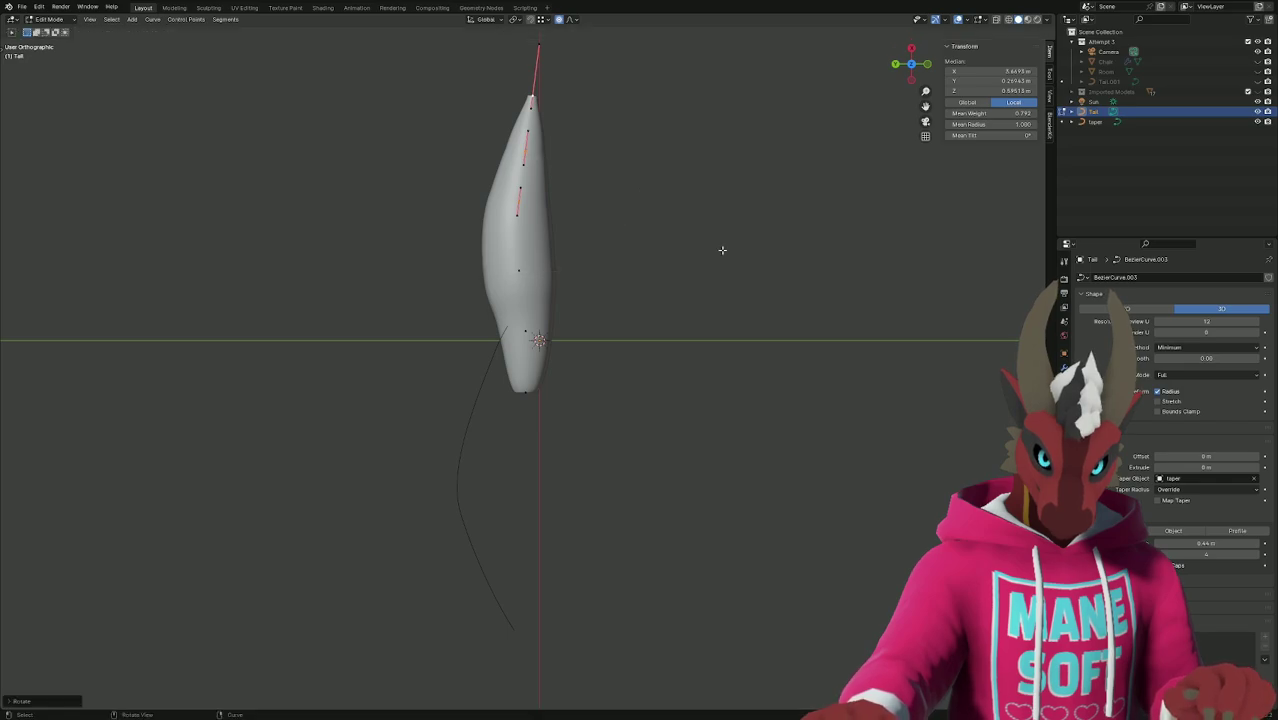
Move the three tip-side control points about -0.52 m along Y with a proportional size of about 3.14 m.
key(g)
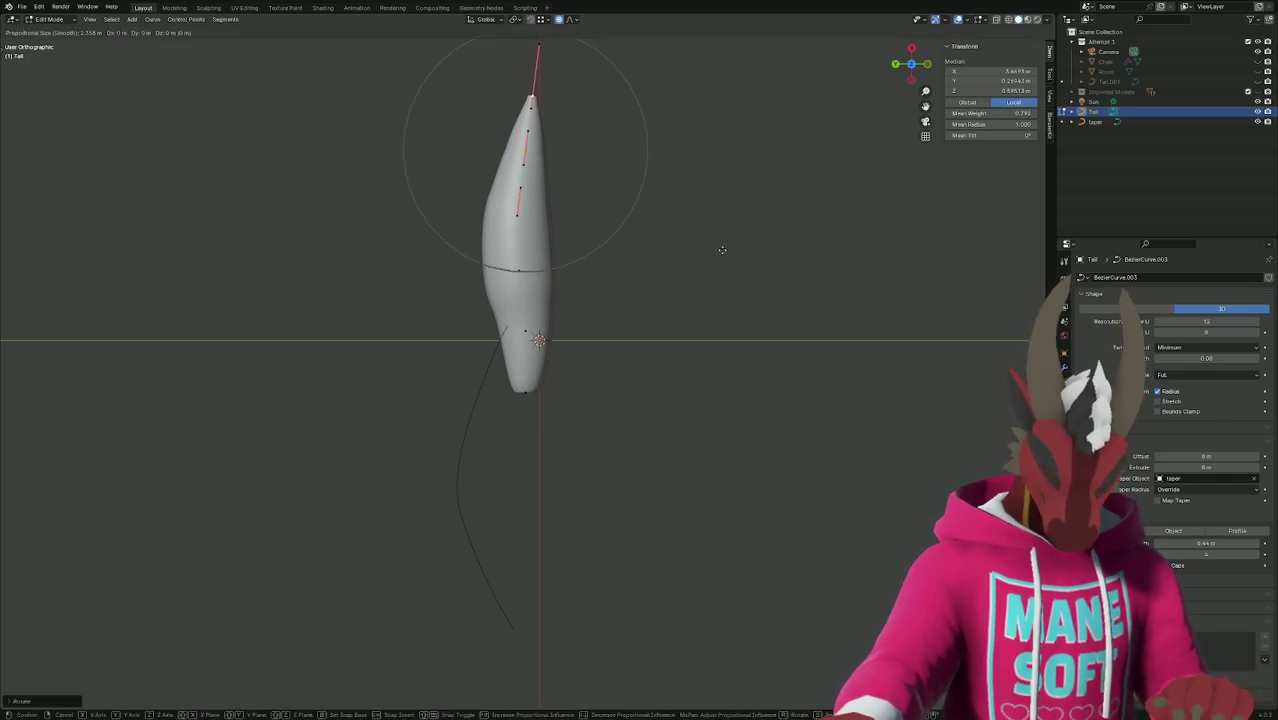
key(y)
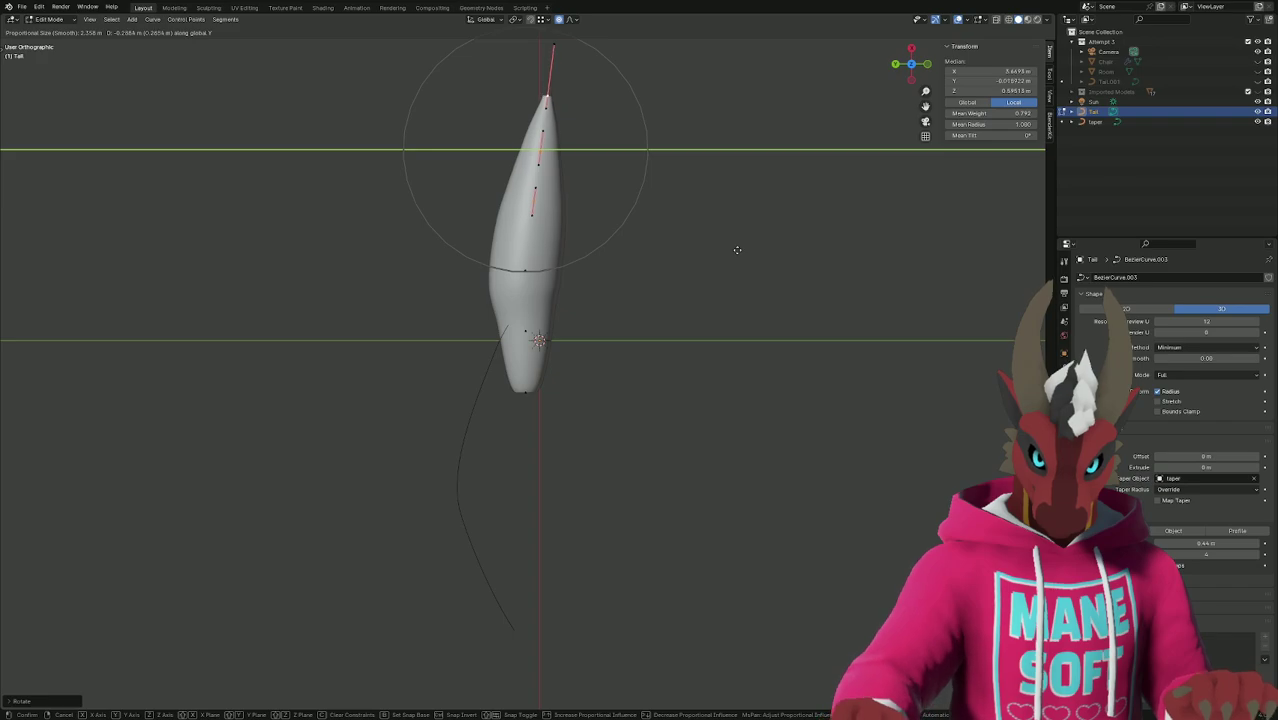
scroll(737, 249, down, 3)
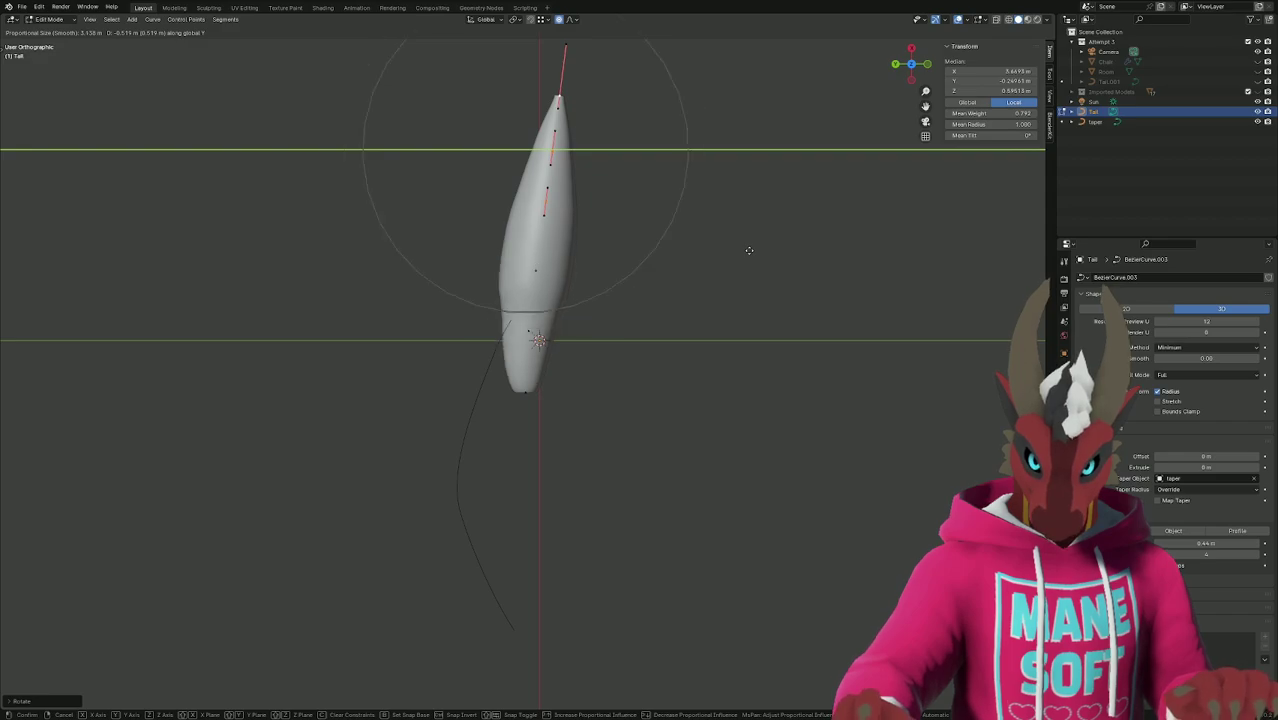
click(749, 250)
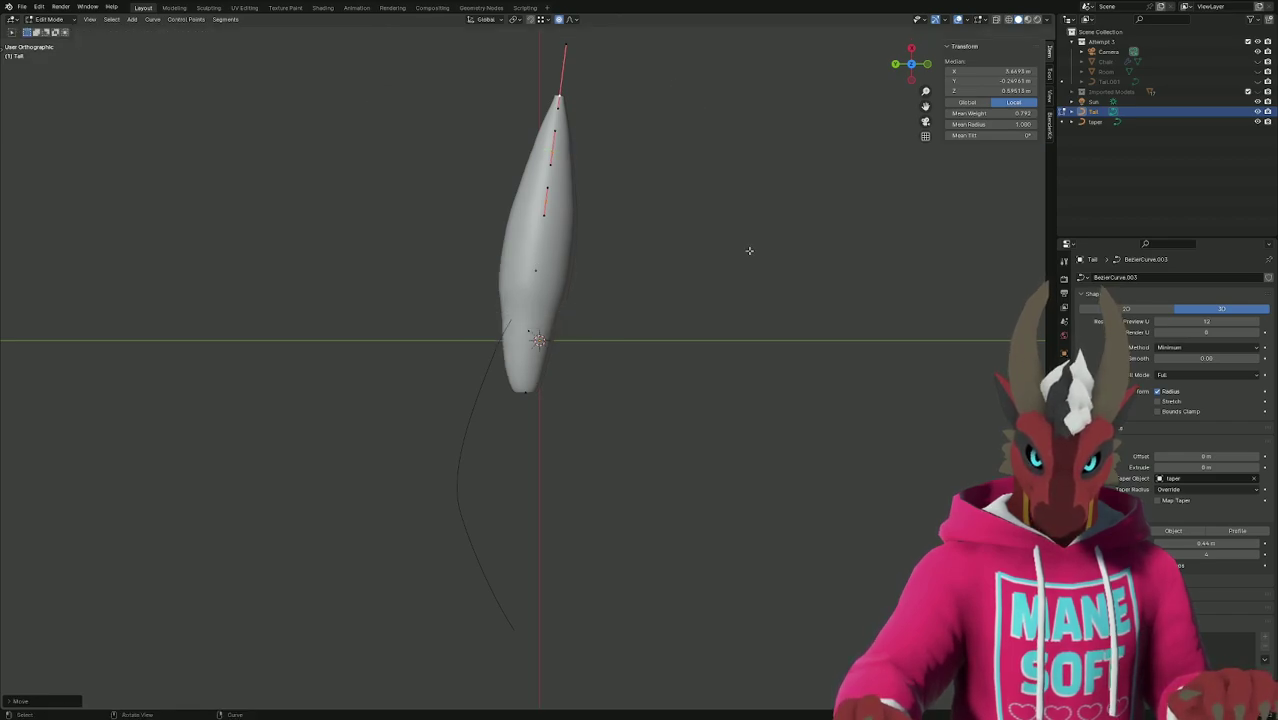
Rotate the three tip-side control points further in the negative direction around Z with the proportional size reduced to about 1.95 m.
key(r)
key(z)
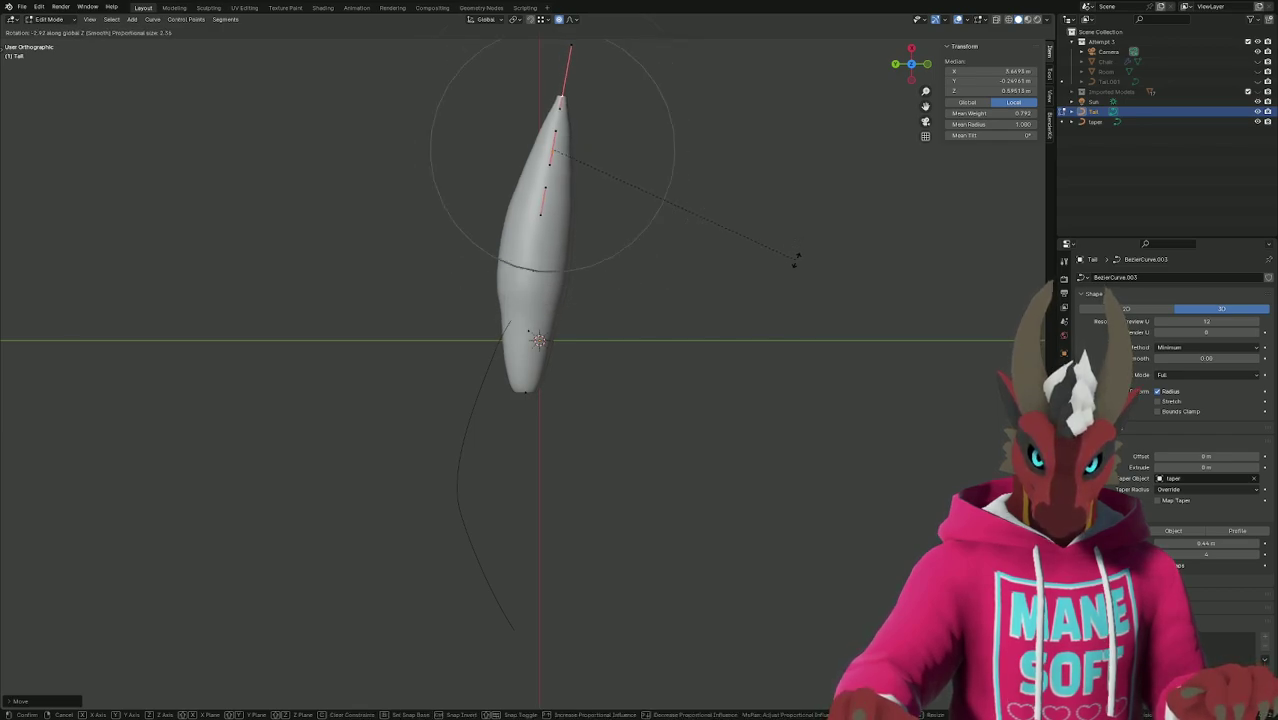
scroll(792, 265, up, 5)
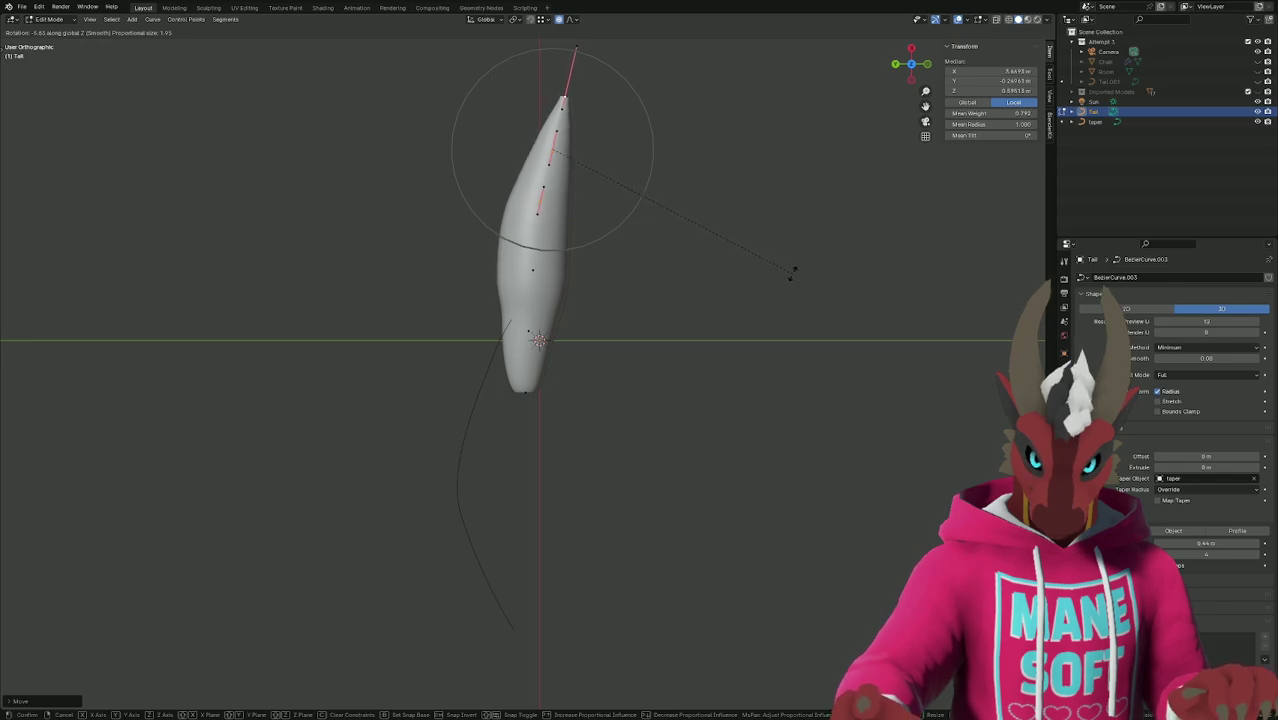
click(790, 278)
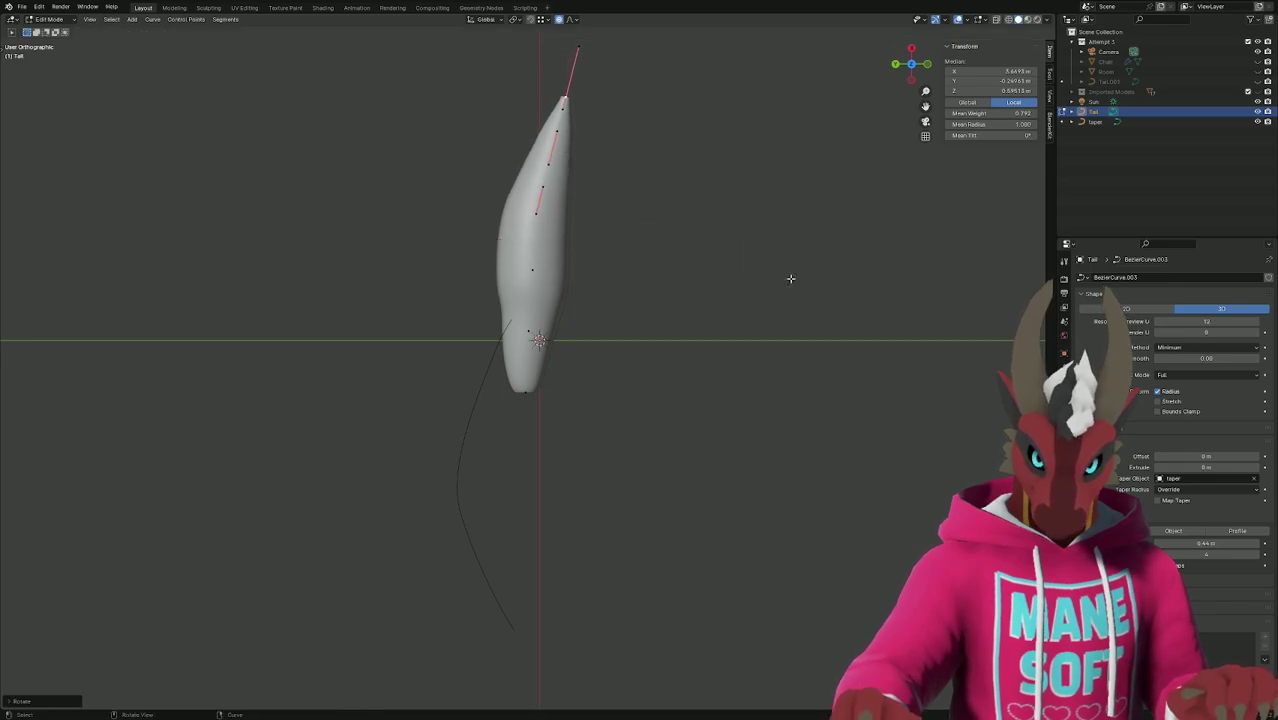
Add the fourth control point from the tip to the selection and rotate all four slightly in the negative direction around Z, proportional size 2.36 m.
shift+click(537, 269)
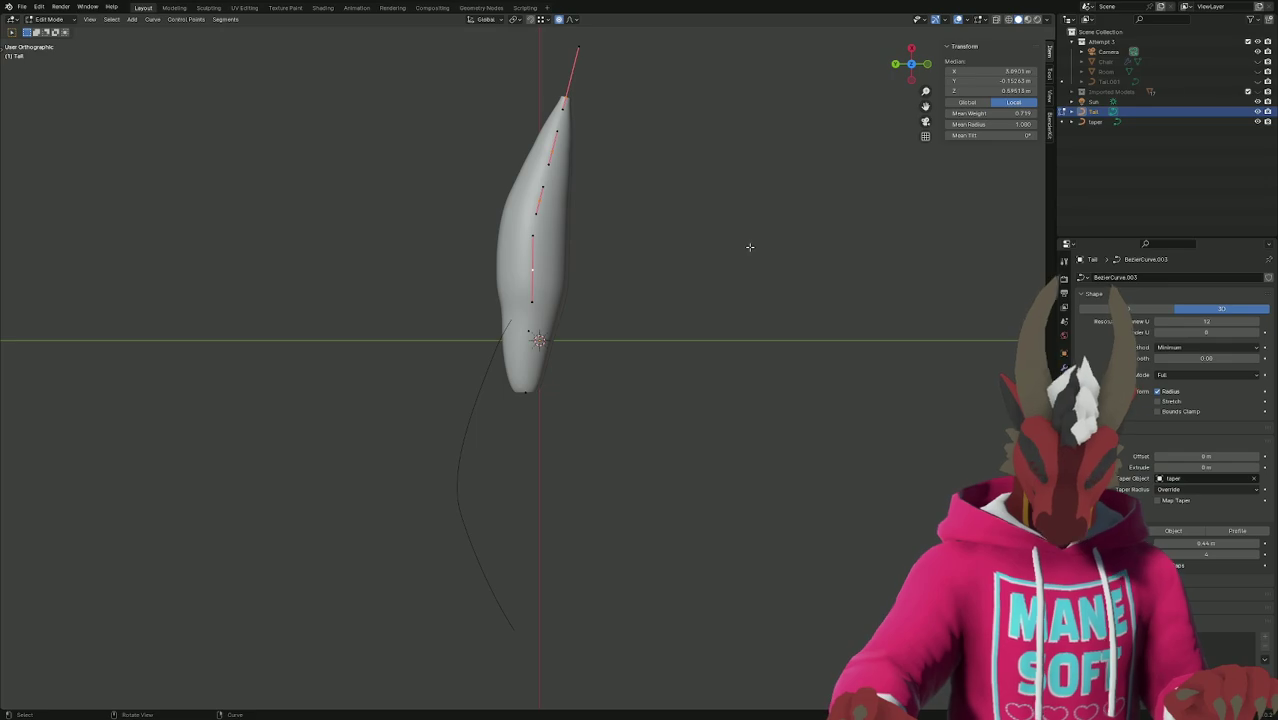
key(r)
key(z)
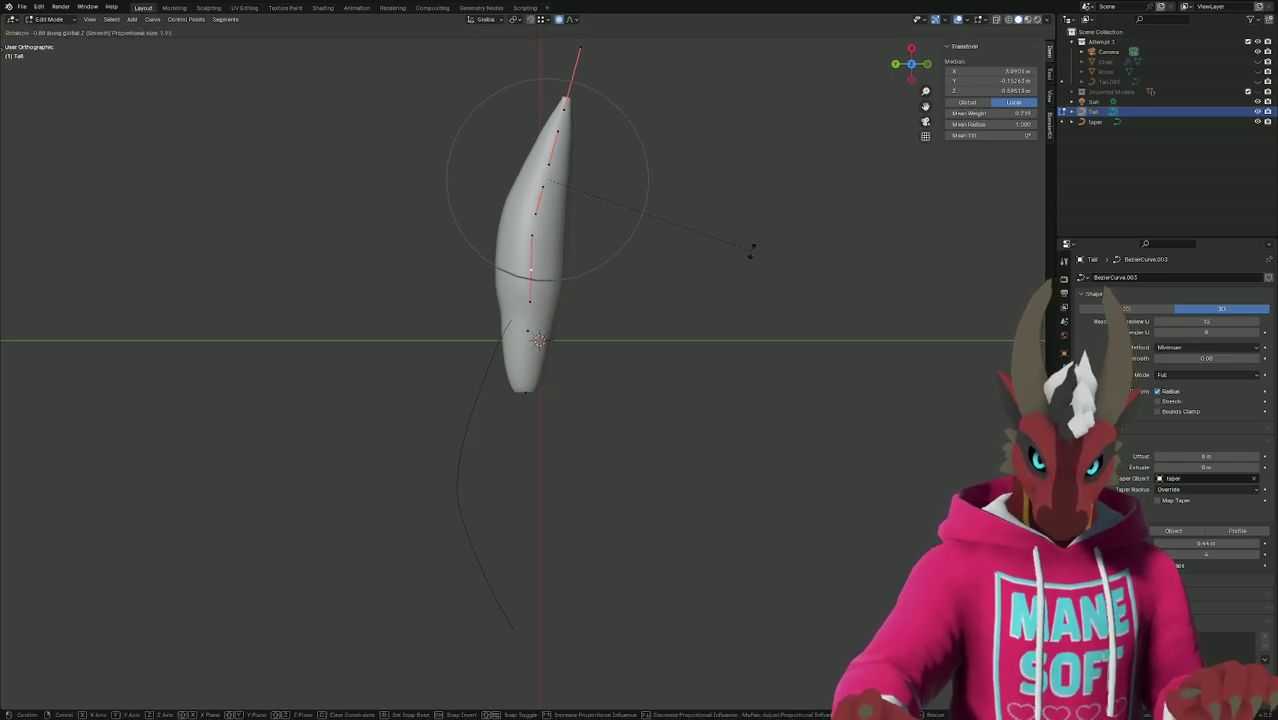
scroll(765, 280, down, 2)
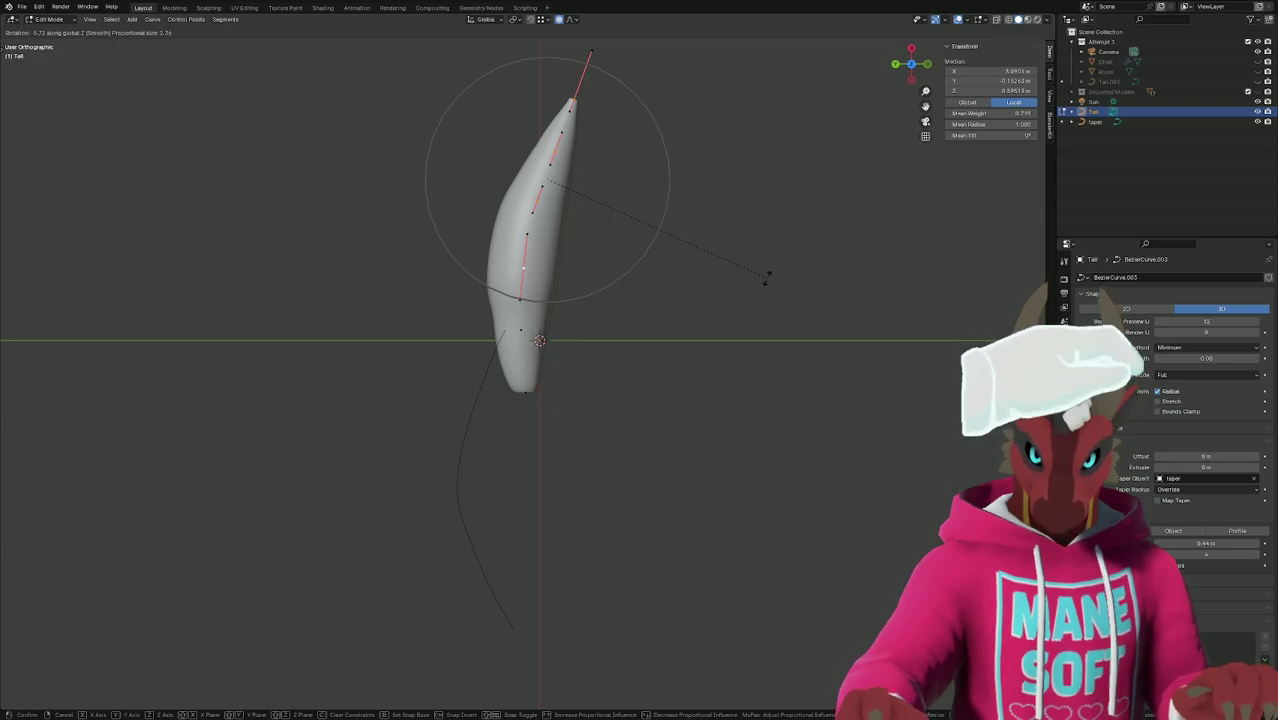
click(765, 278)
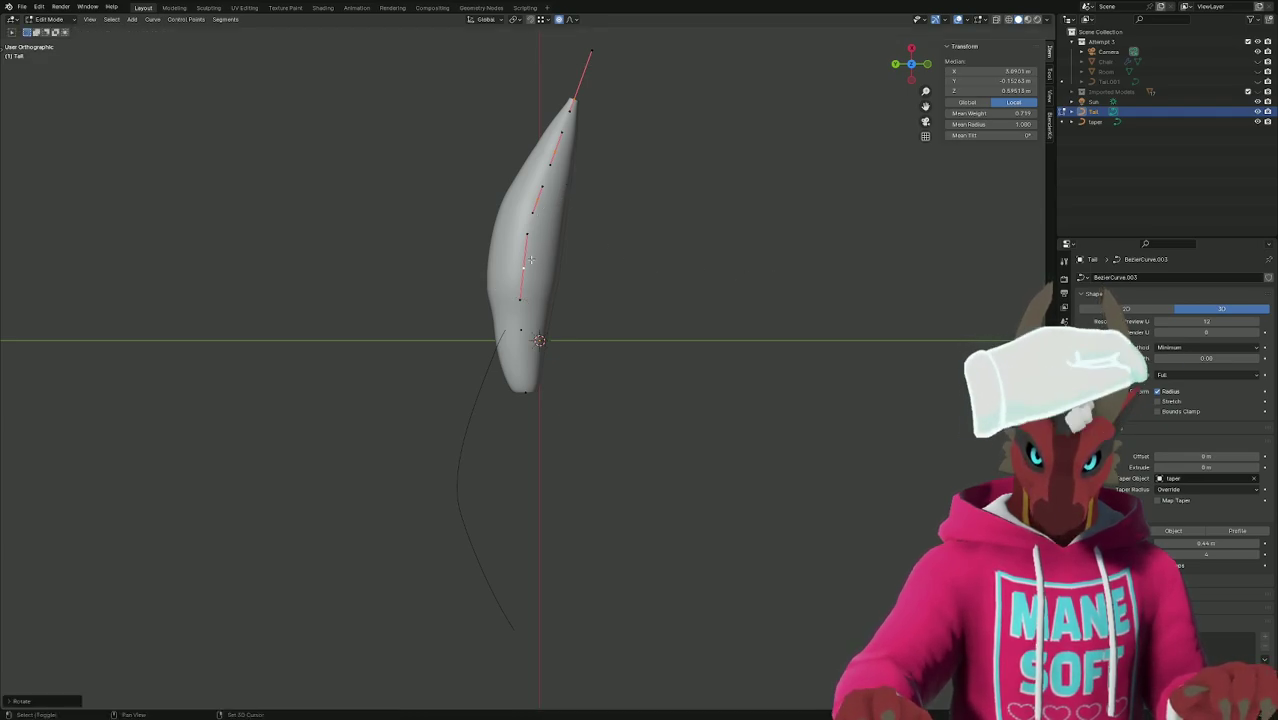
Reduce the selection to the three tip-side control points and move them about -0.76 m along Y with a proportional size of about 2.85 m.
key(ctrl+KP_Subtract)
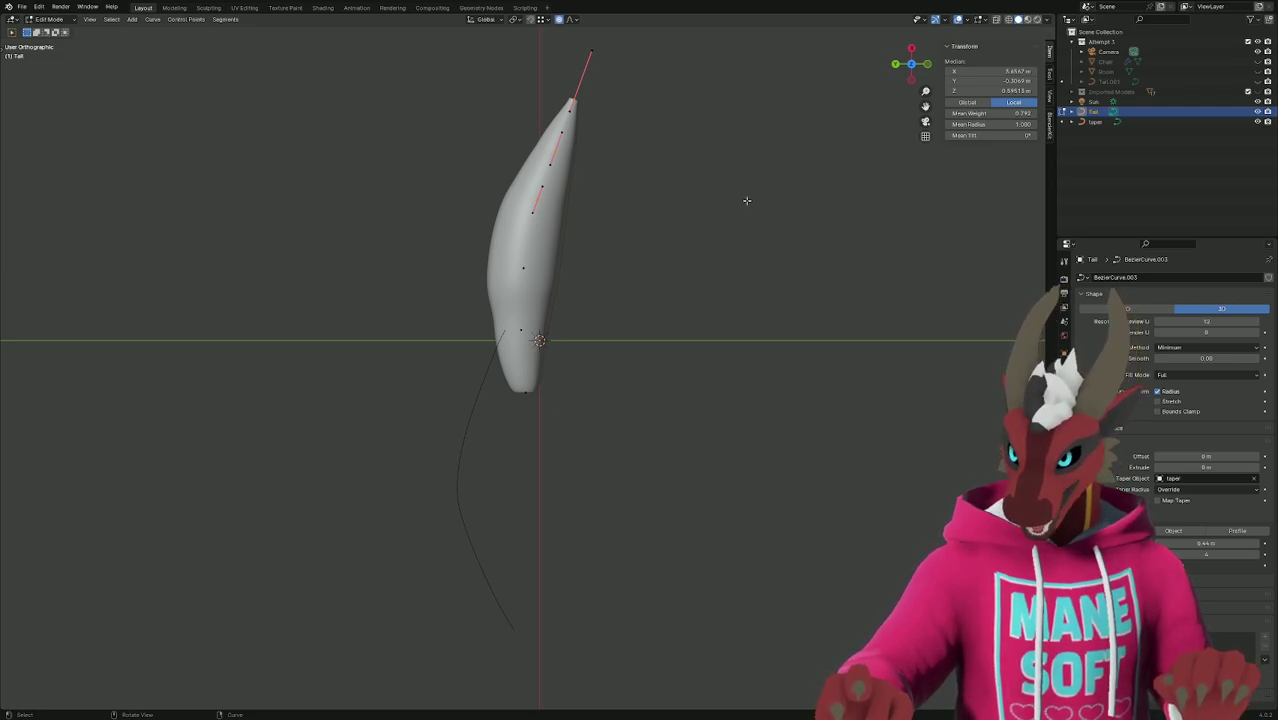
key(g)
key(y)
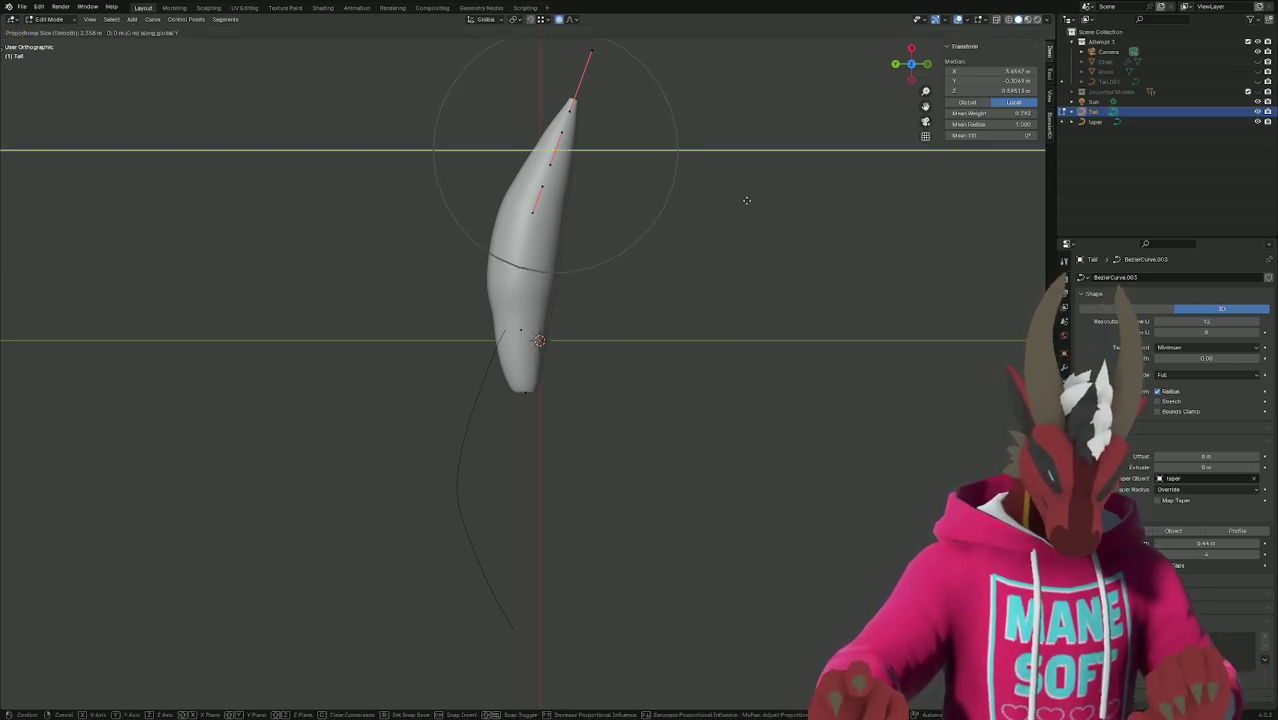
scroll(758, 204, down, 2)
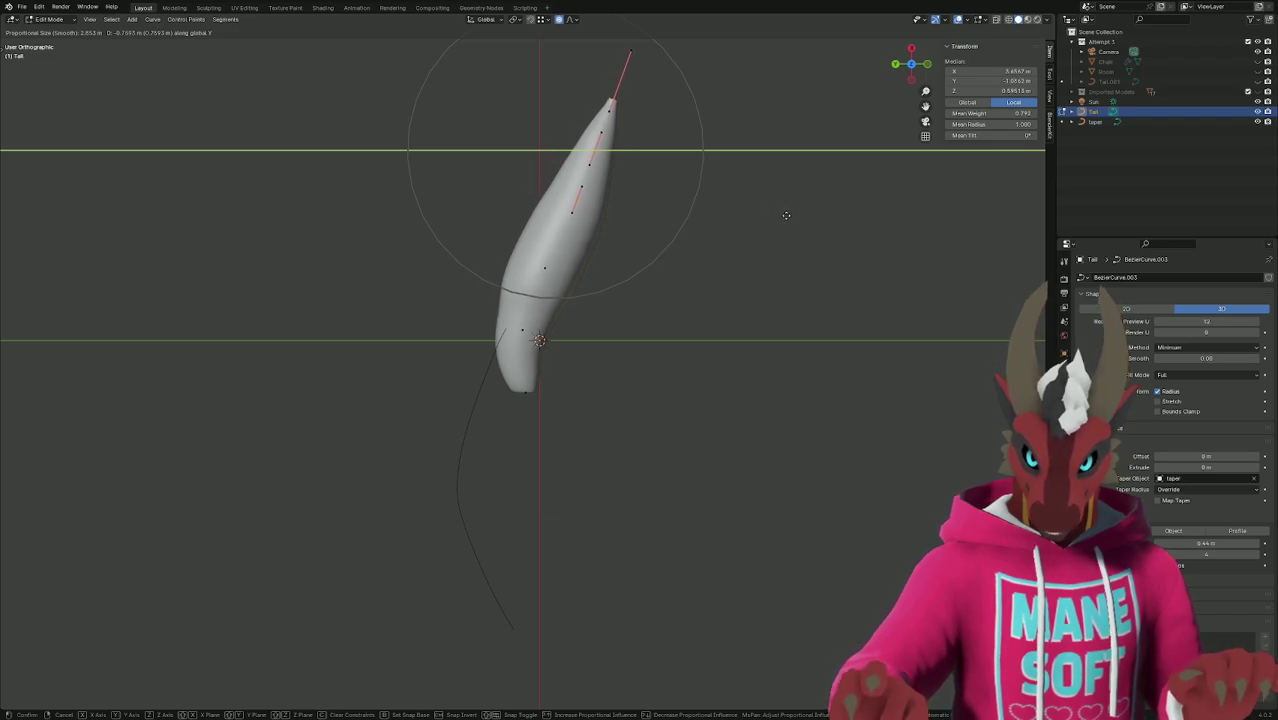
click(786, 215)
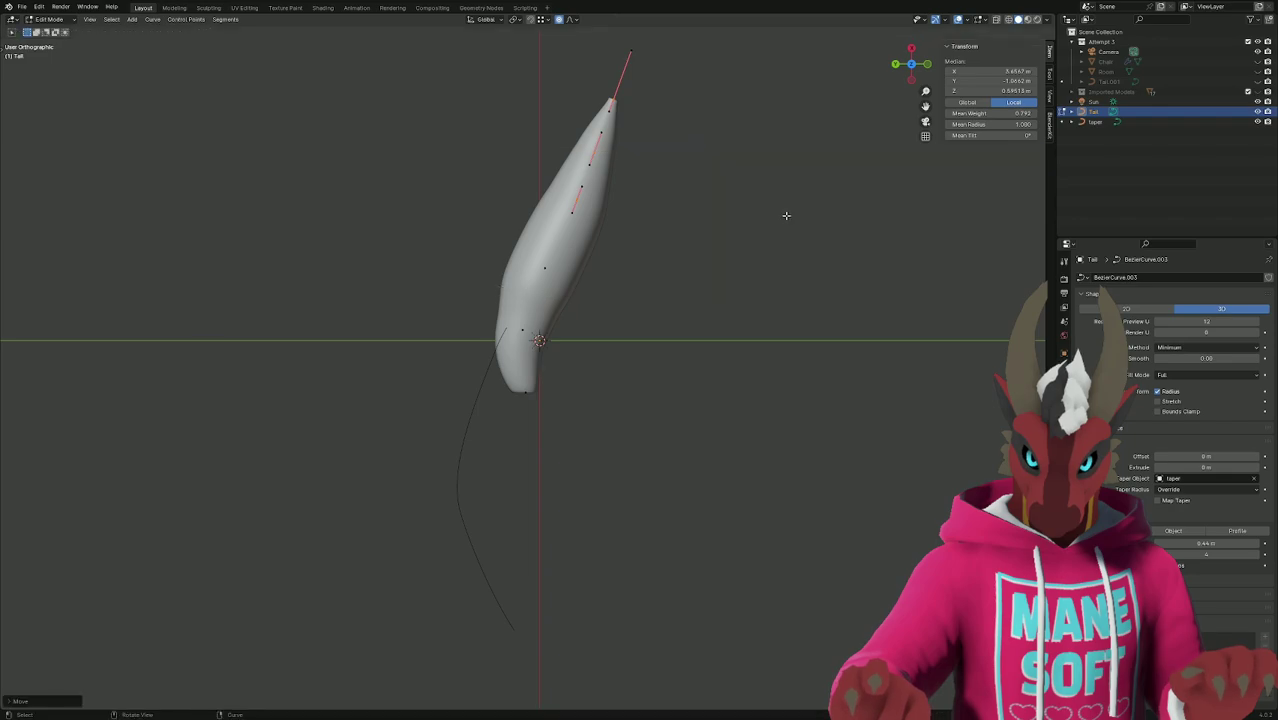
Rotate the three tip-side control points about -11° around Z with a proportional size of about 2.59 m.
key(r)
key(z)
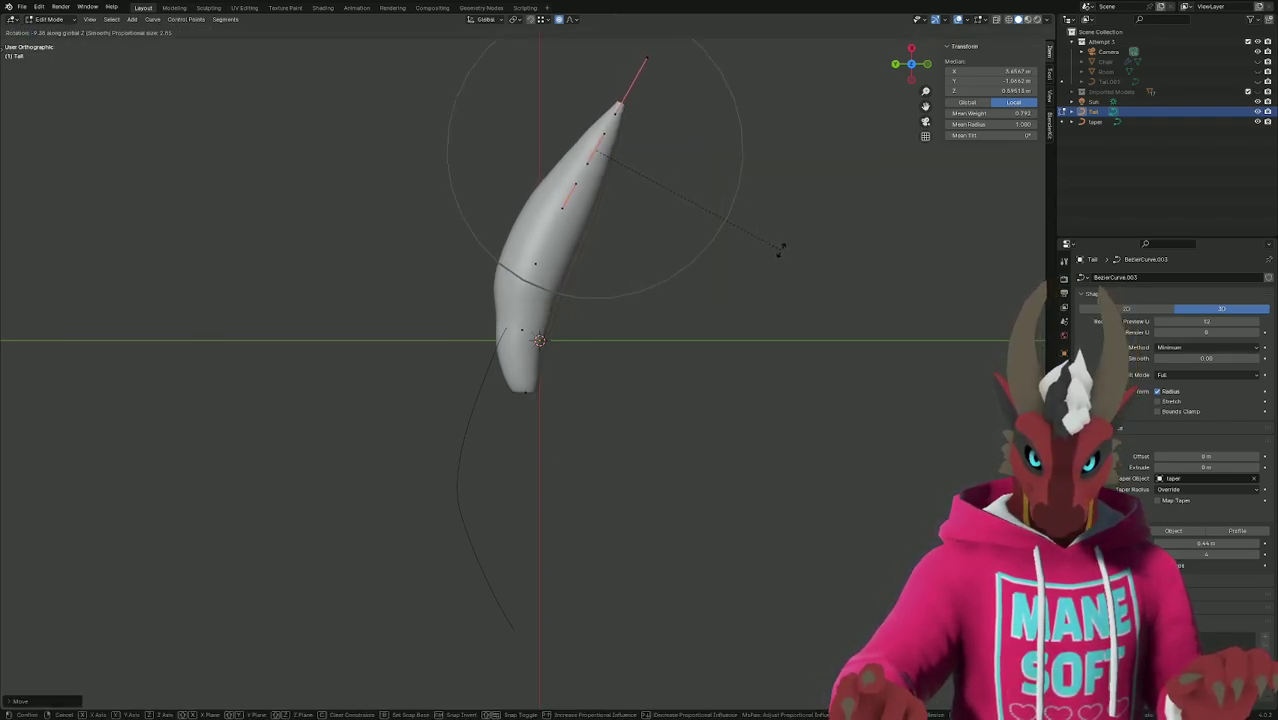
scroll(779, 258, up, 2)
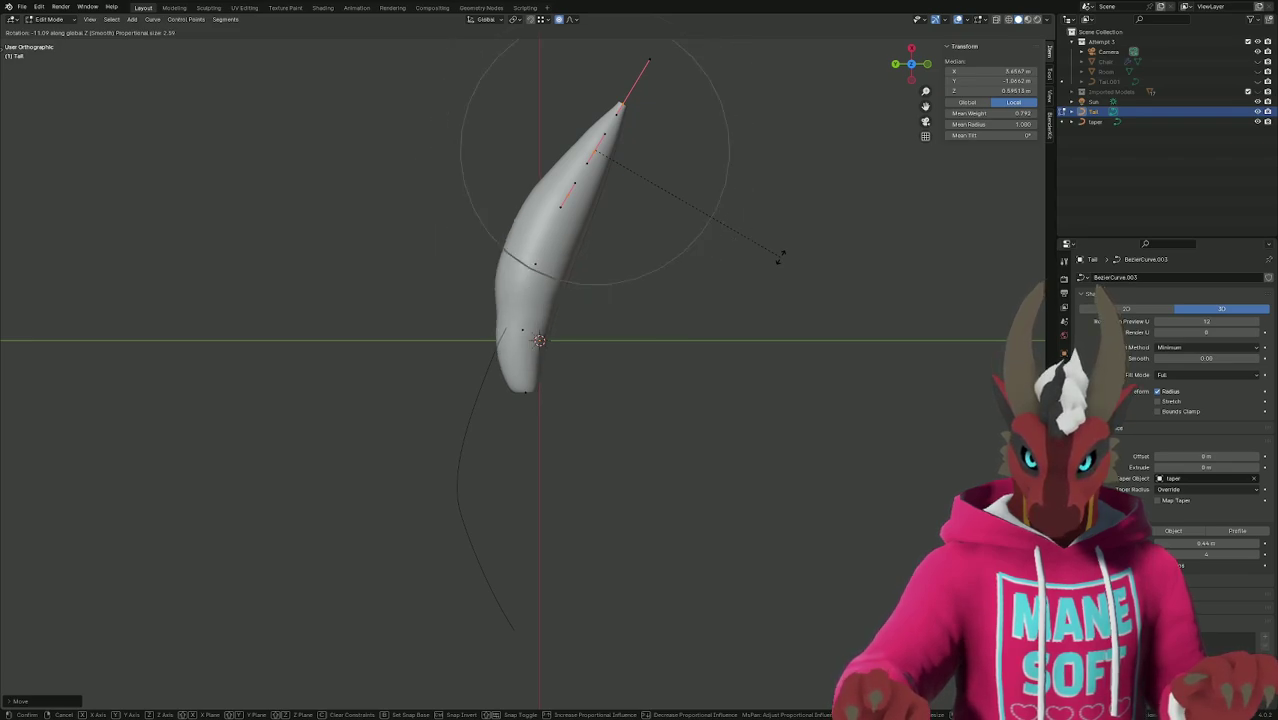
click(779, 258)
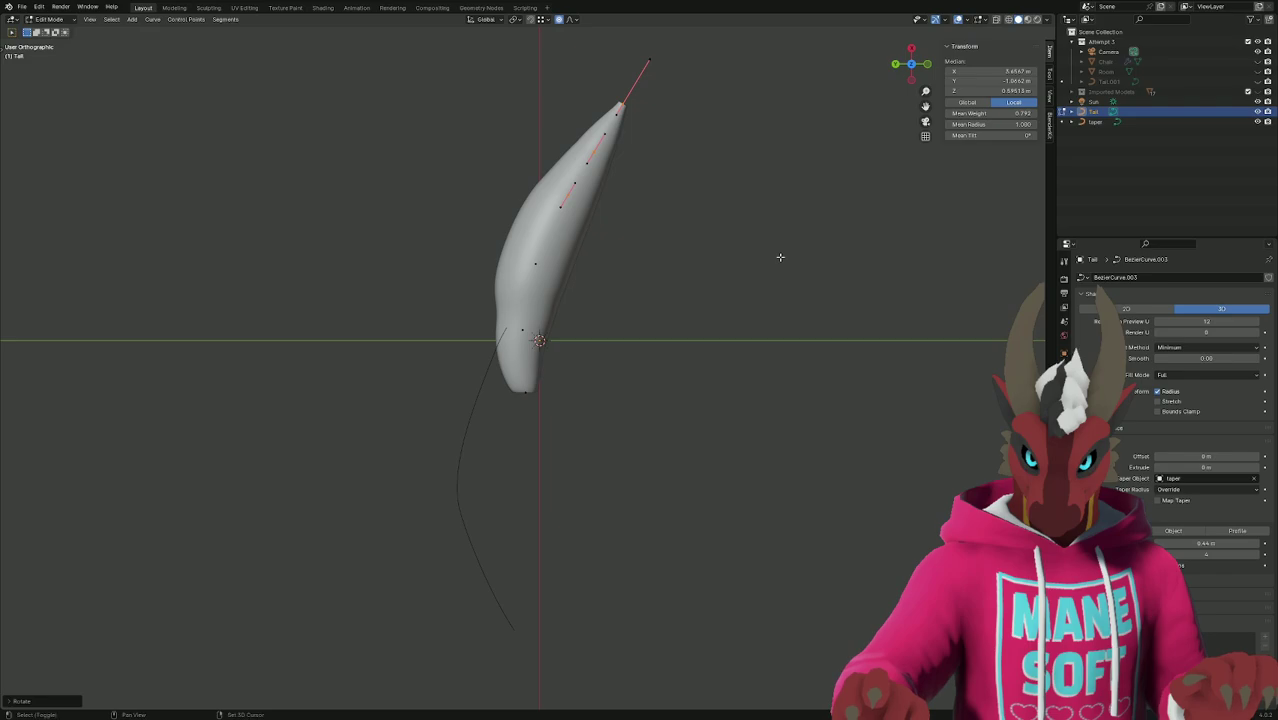
Include the fourth control point from the tip again and rotate the four points about -6° around Z with proportional editing.
shift+click(538, 262)
key(r)
key(z)
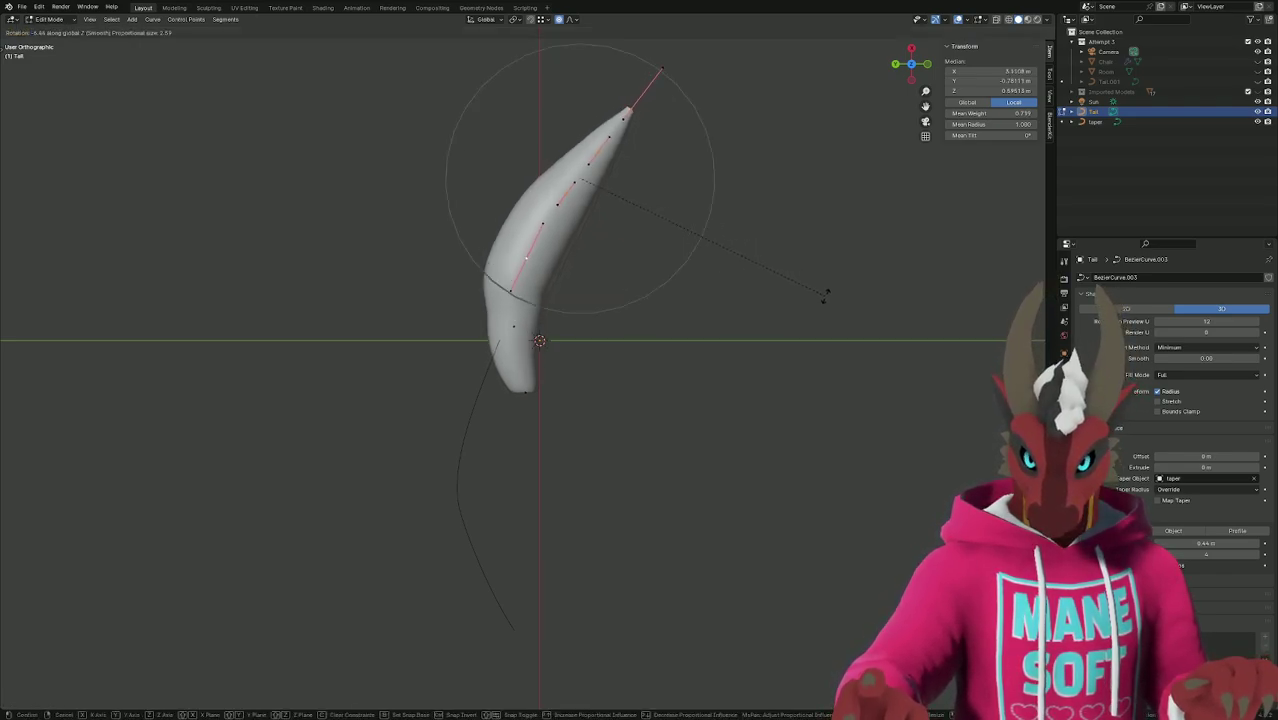
scroll(825, 296, down, 1)
click(825, 296)
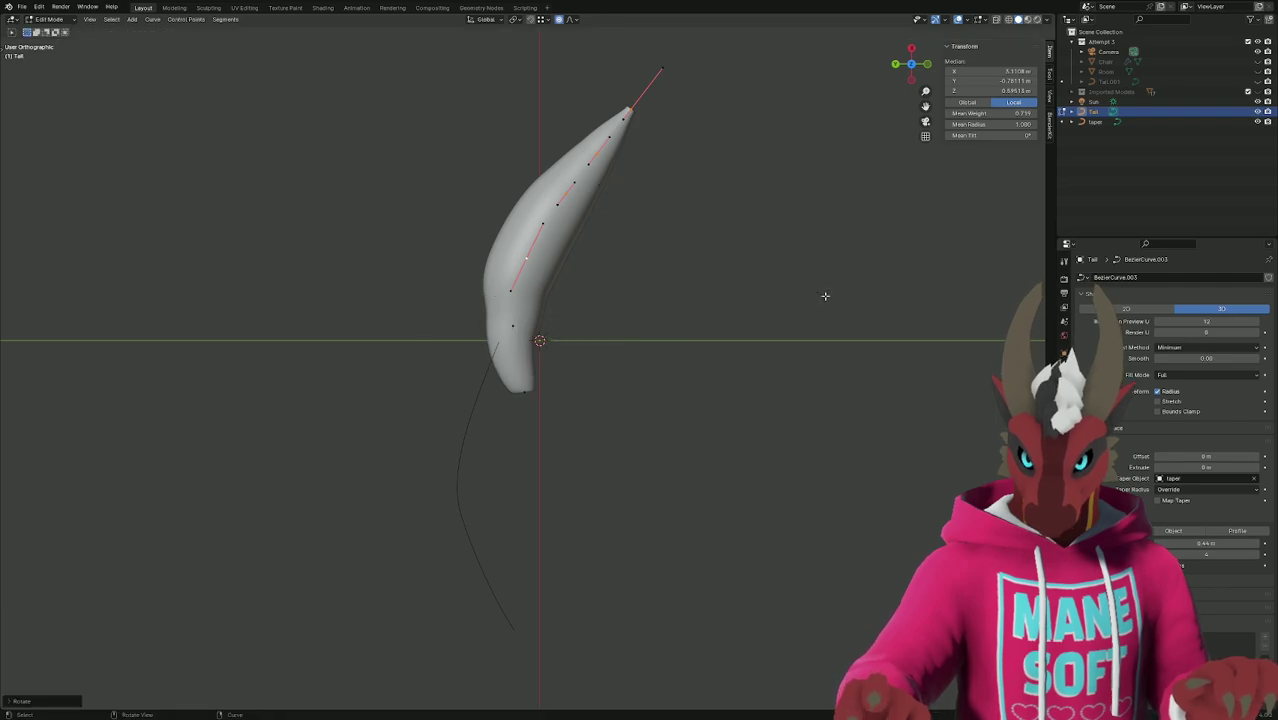
Switch to the camera view and extend the selection to all of the tail's control points.
key(KP_0)
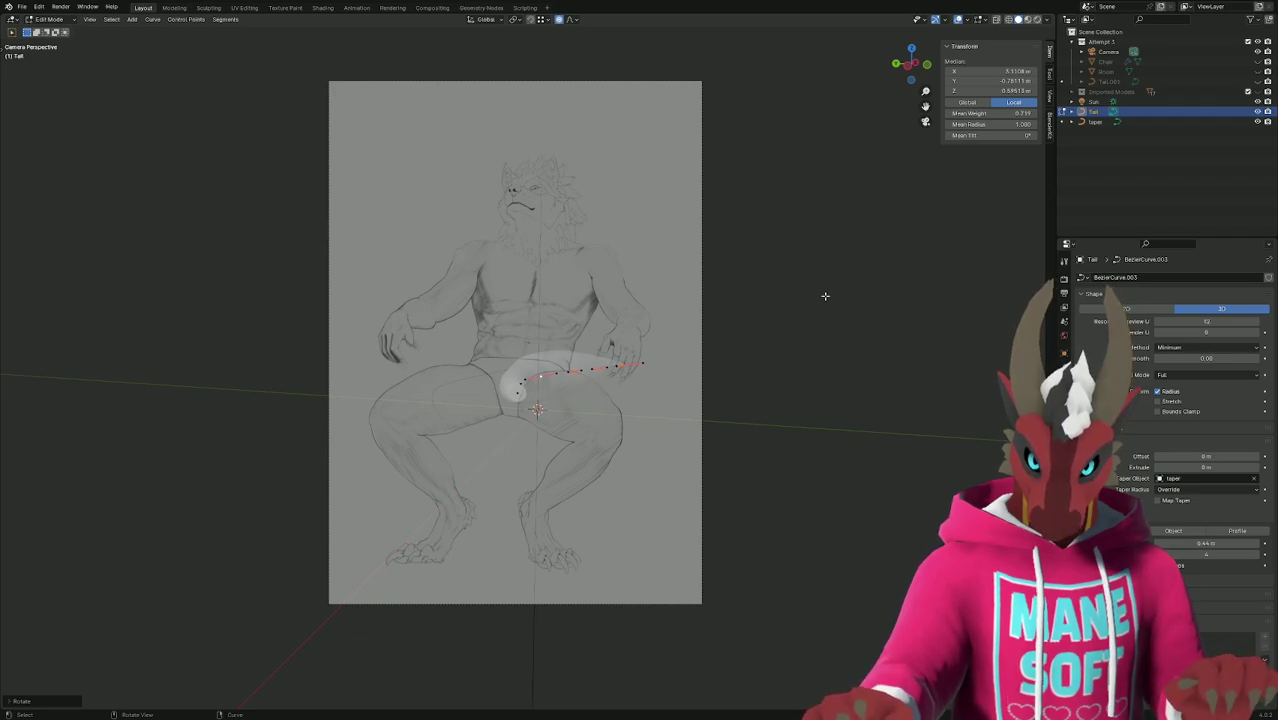
key(ctrl+KP_Add)
key(r)
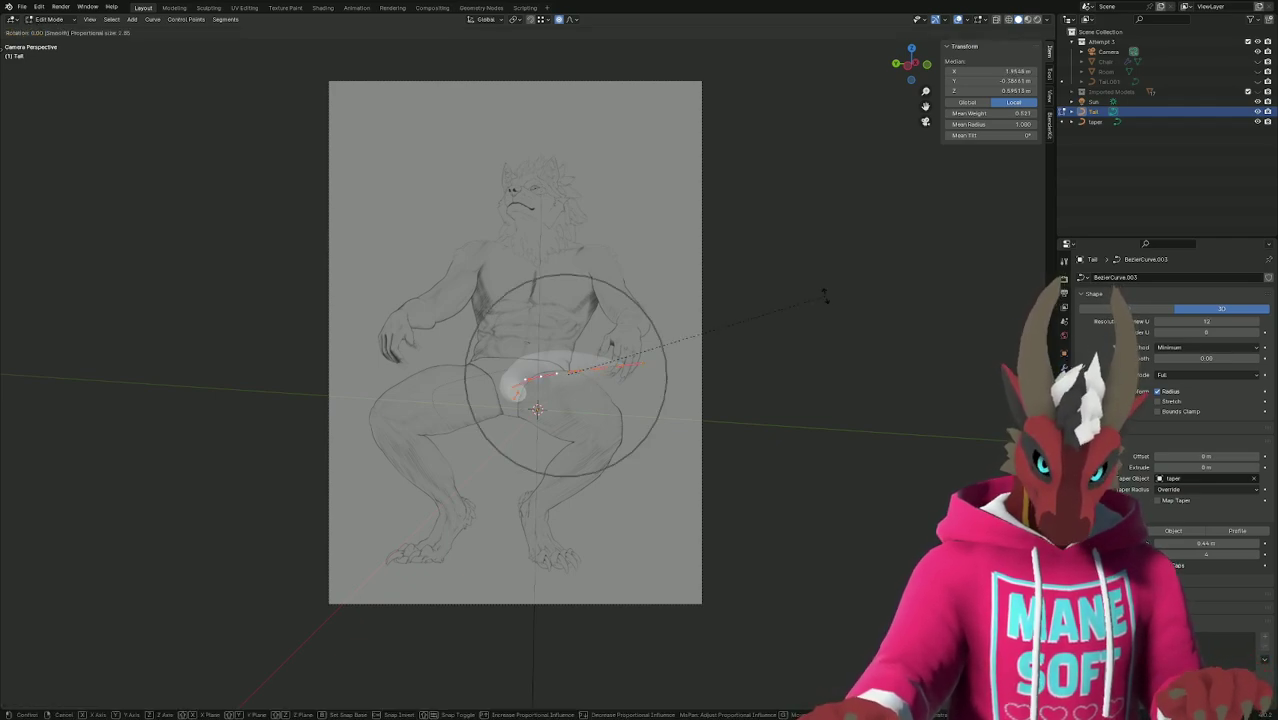
key(z)
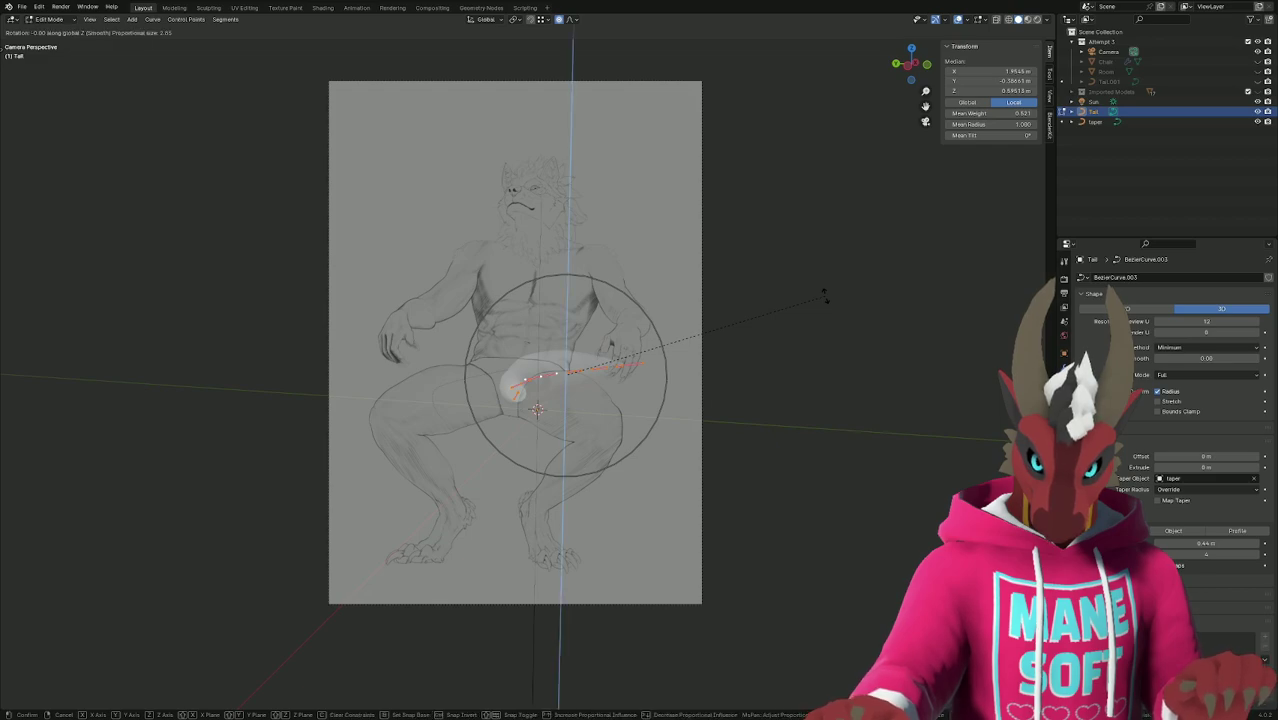
key(Escape)
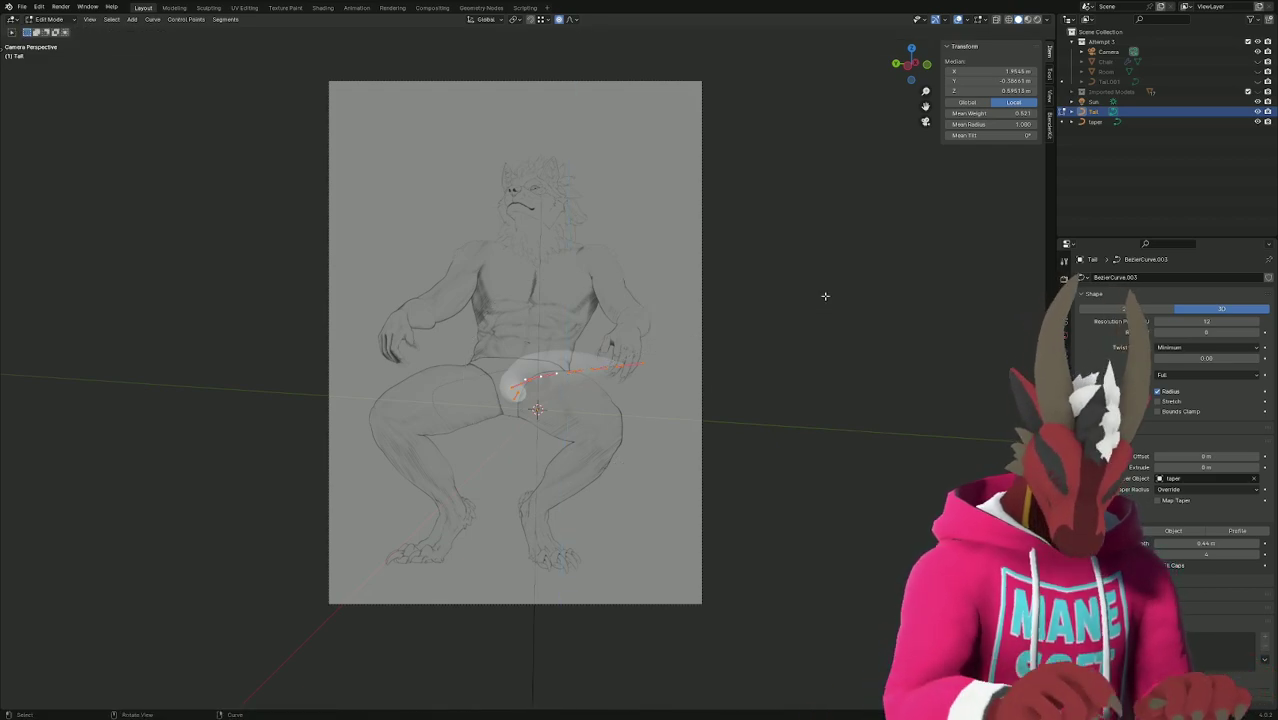
Disable proportional editing and rotate all the tail's control points slightly in the negative direction around Z.
key(r)
key(z)
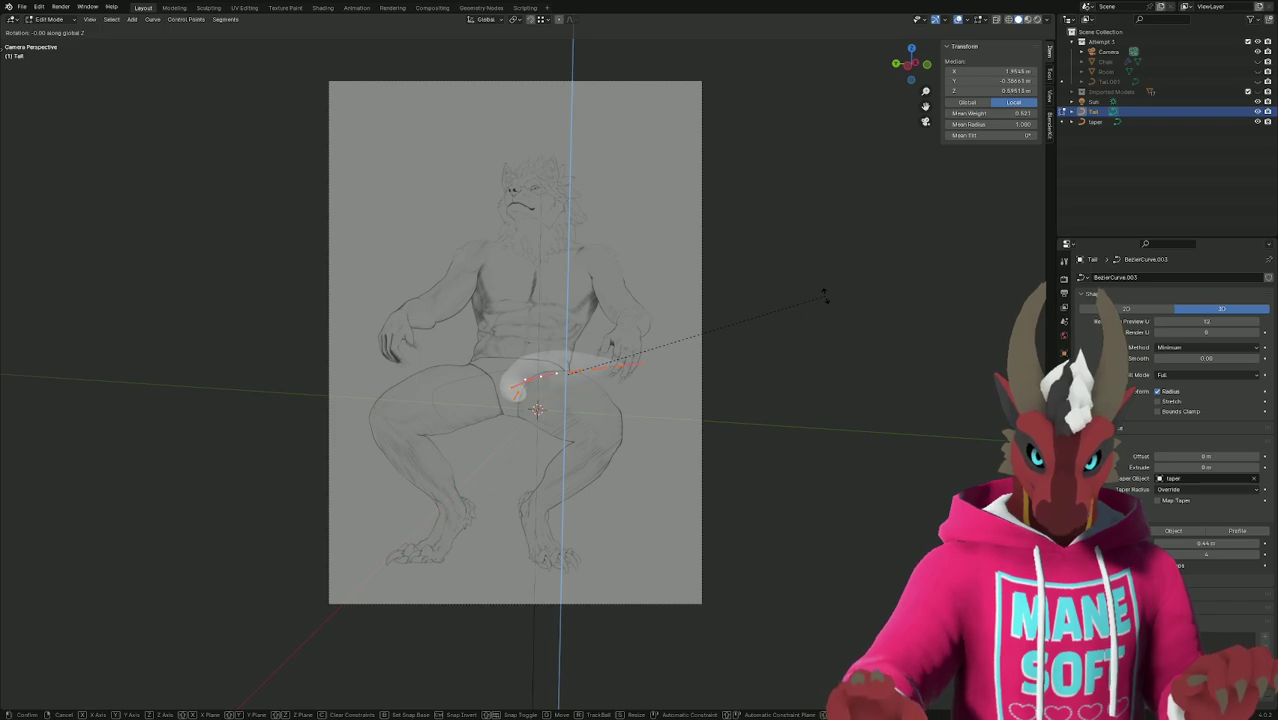
click(828, 325)
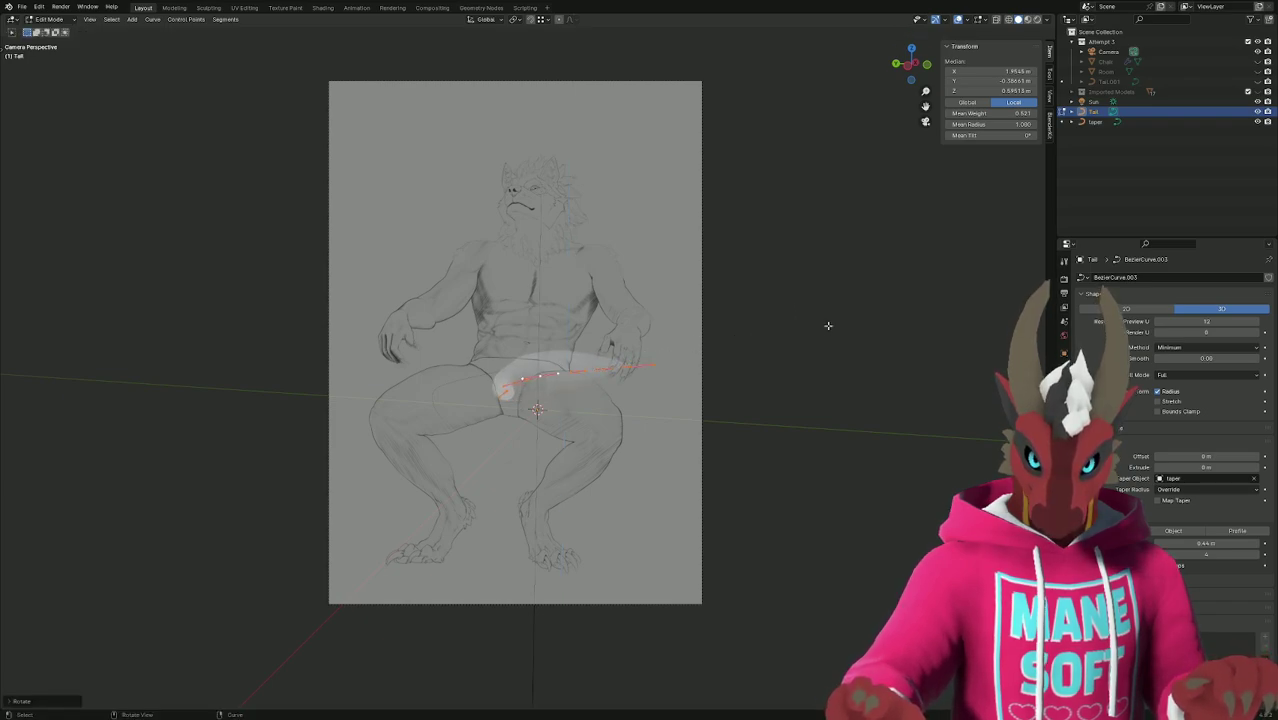
Move the whole tail curve about -0.14 m along Y and slightly upward along Z to fit the sketch.
key(g)
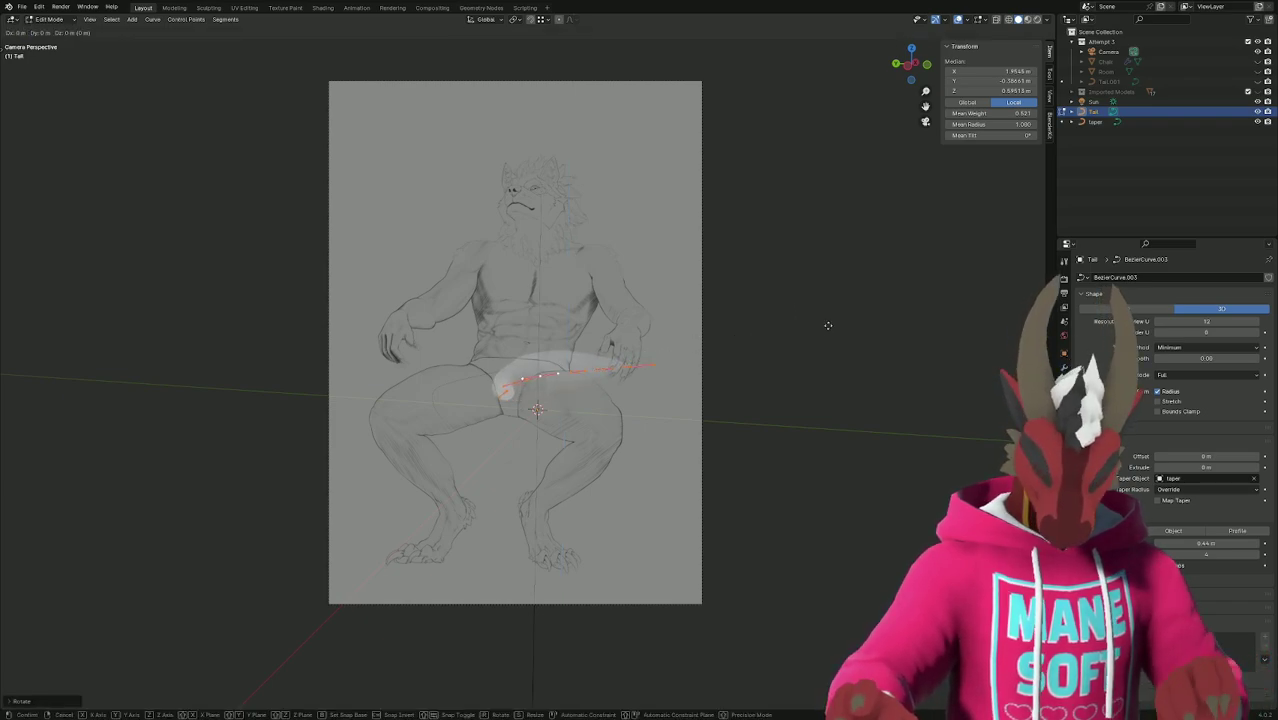
key(y)
click(833, 325)
key(g)
key(z)
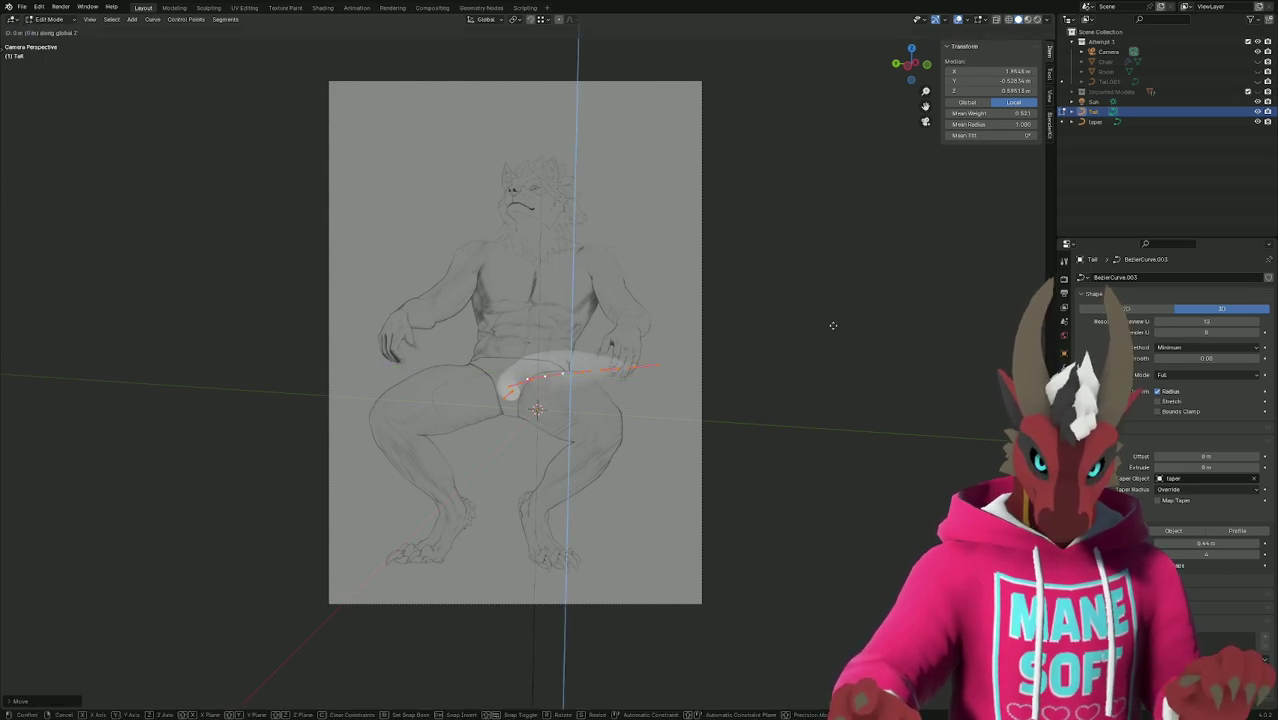
click(833, 321)
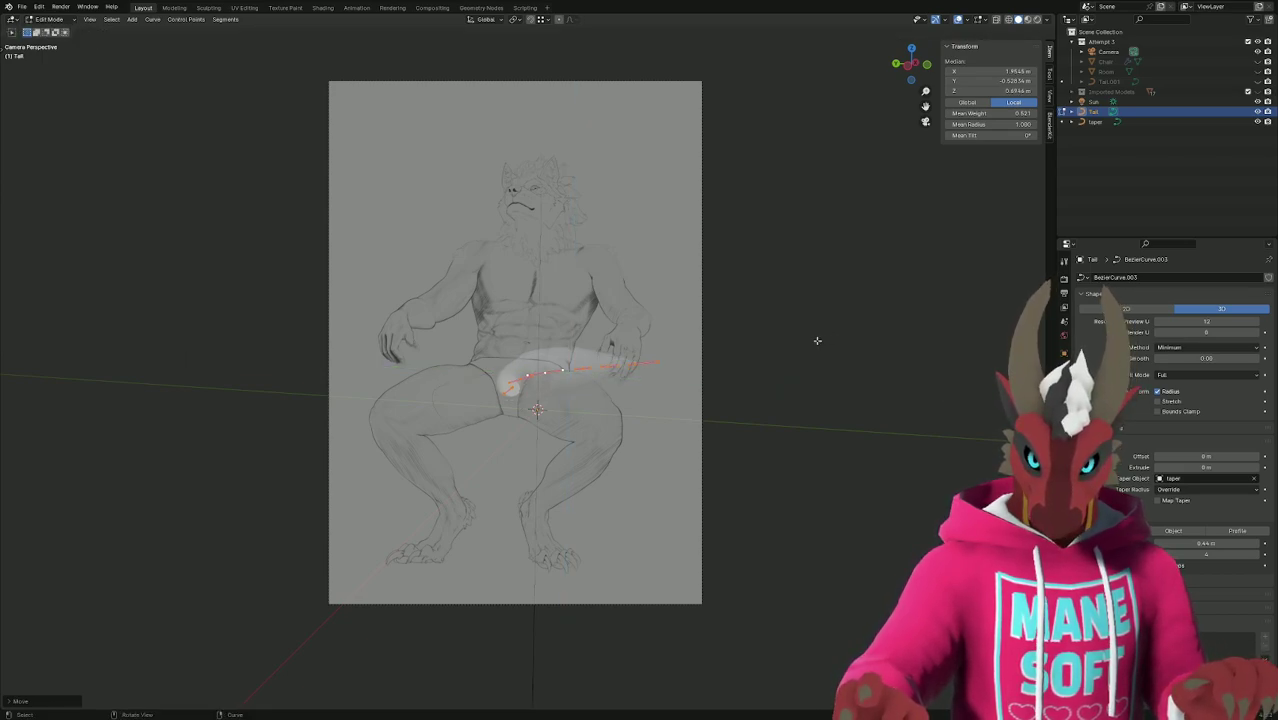
Unhide the Chair in the viewport and select it in Object Mode.
click(1262, 61)
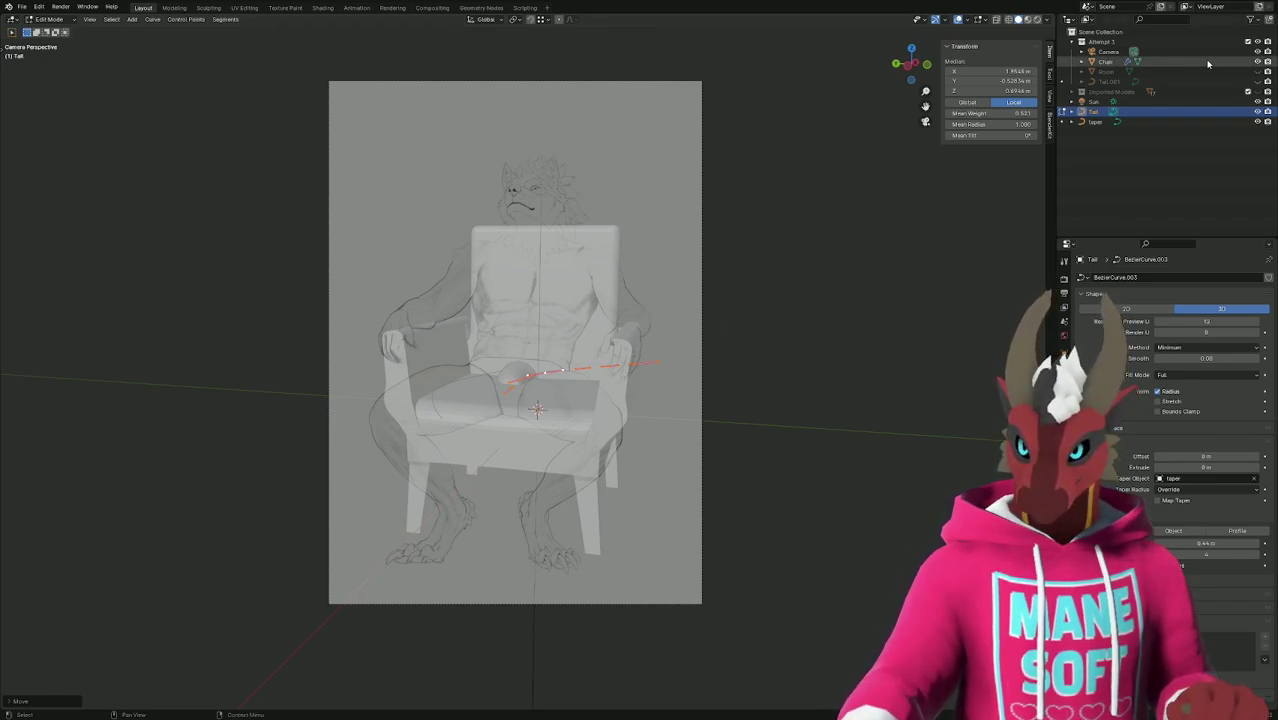
click(1106, 62)
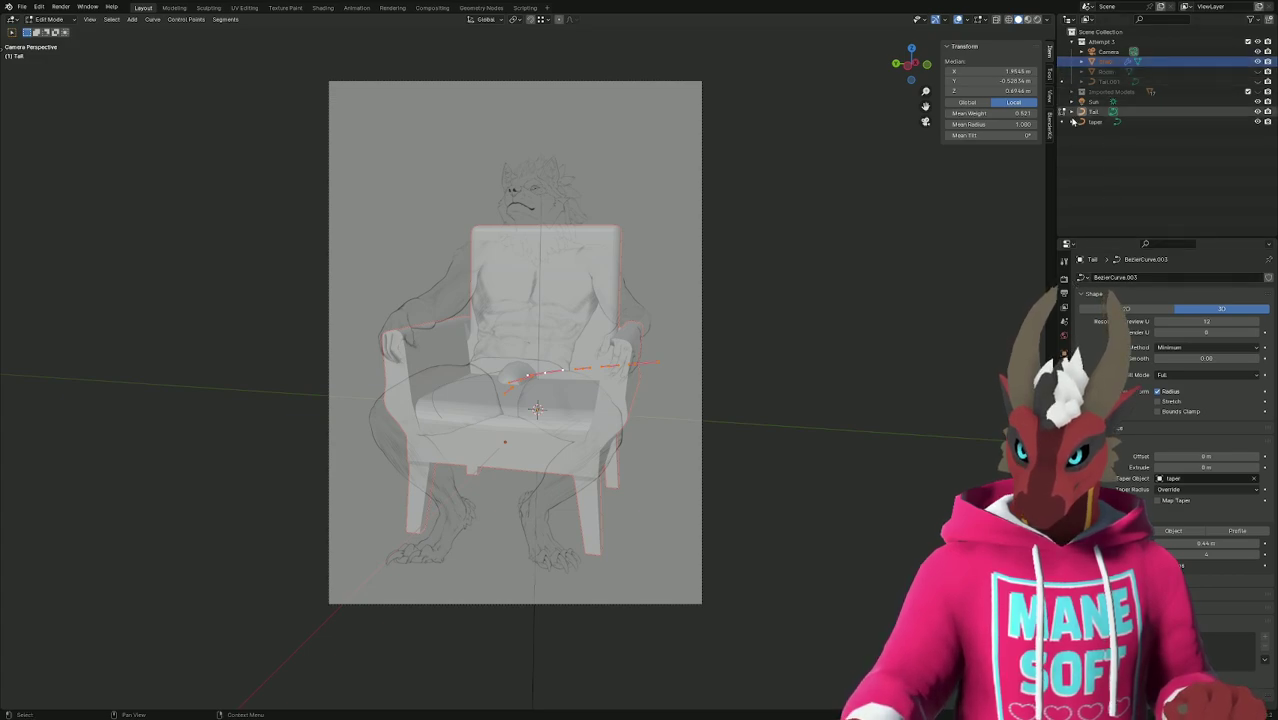
key(Tab)
click(1106, 62)
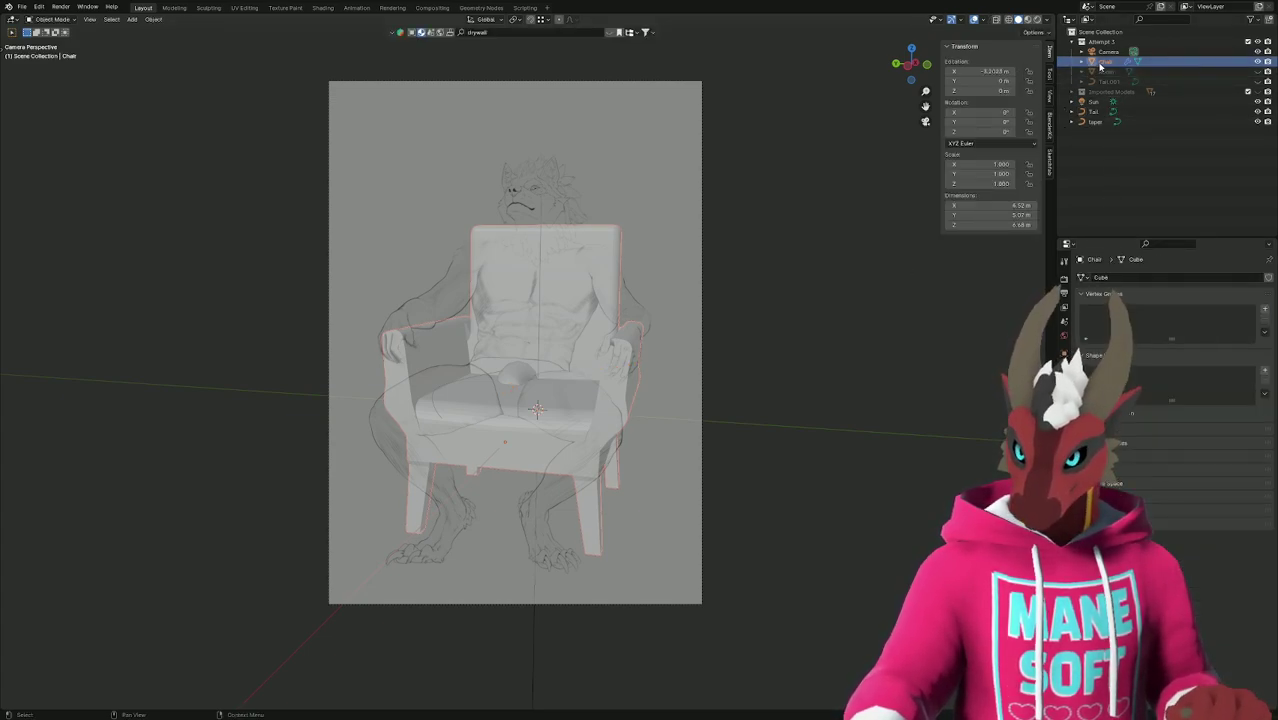
Examine the Chair's constraint, material and mesh data settings, its nested outliner contents, and the tool and scene settings.
click(1063, 424)
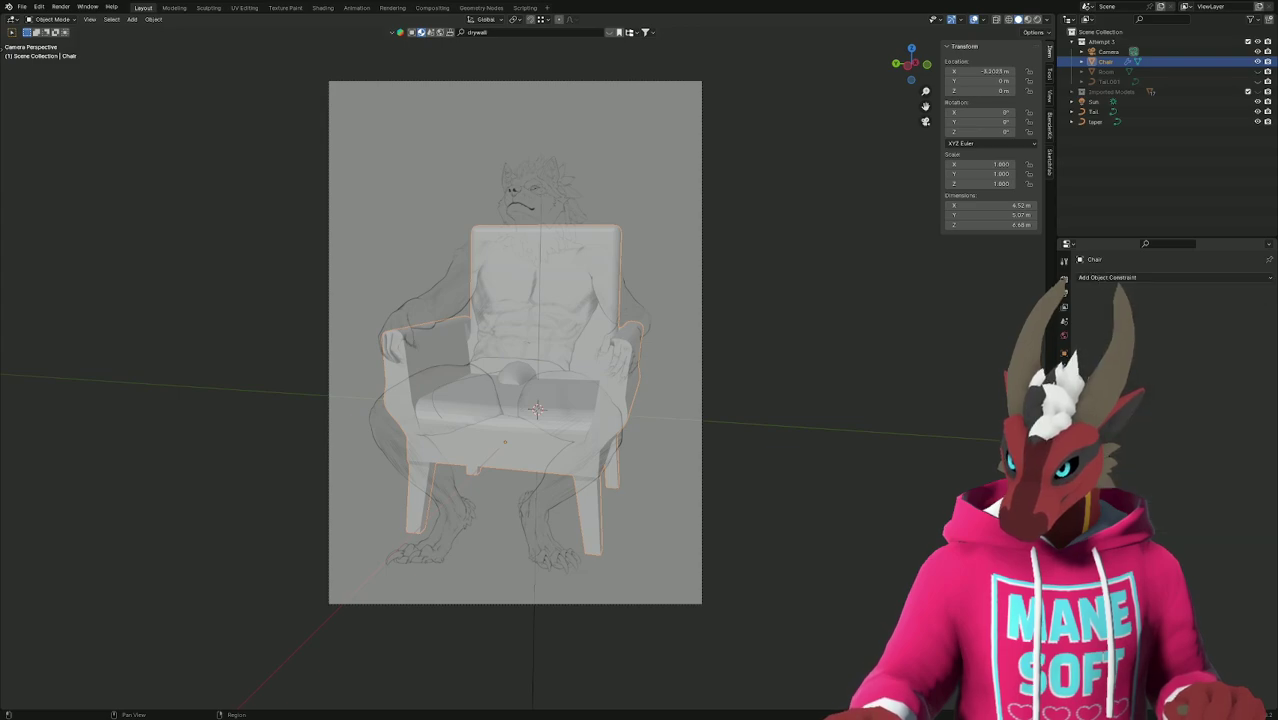
click(1063, 440)
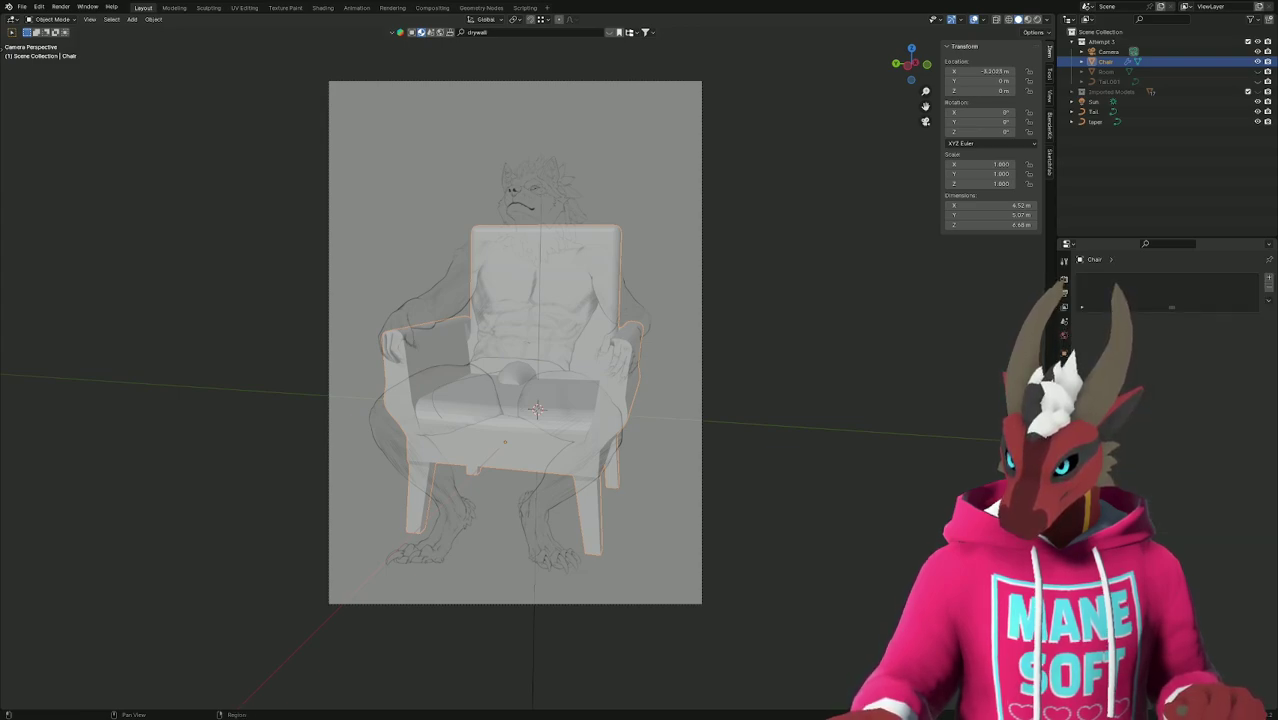
click(1081, 62)
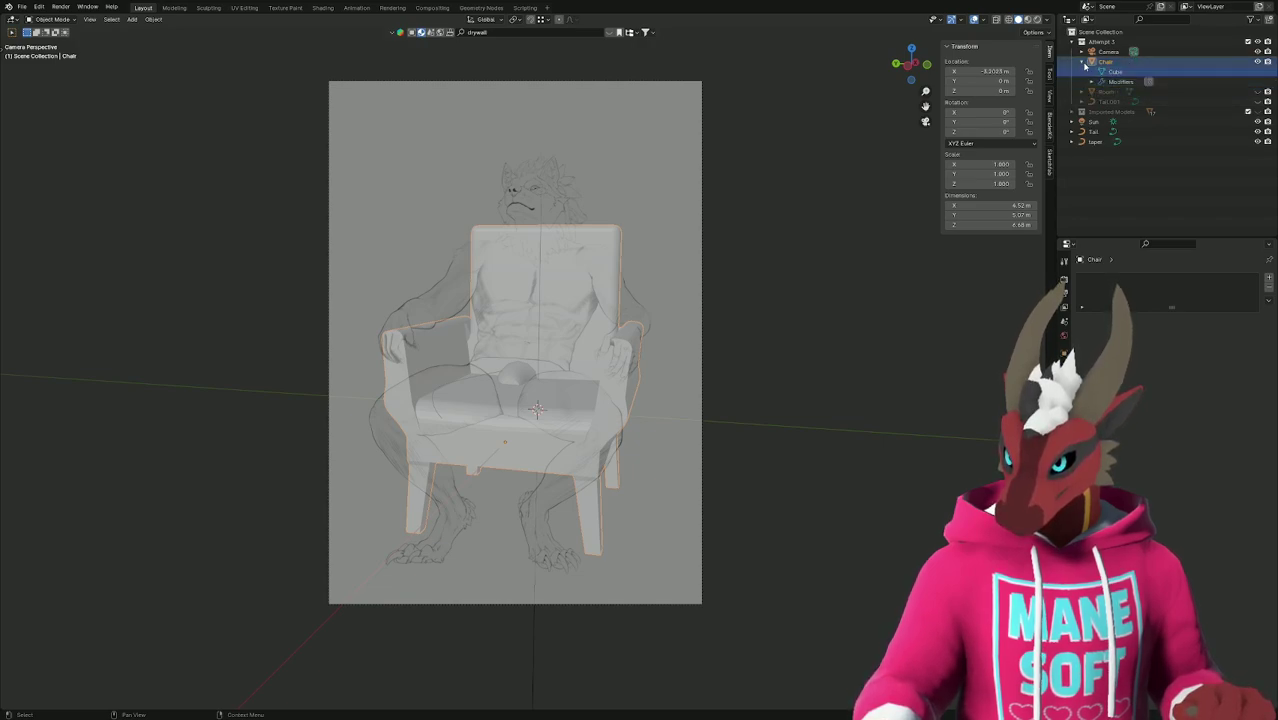
click(1082, 62)
click(1064, 261)
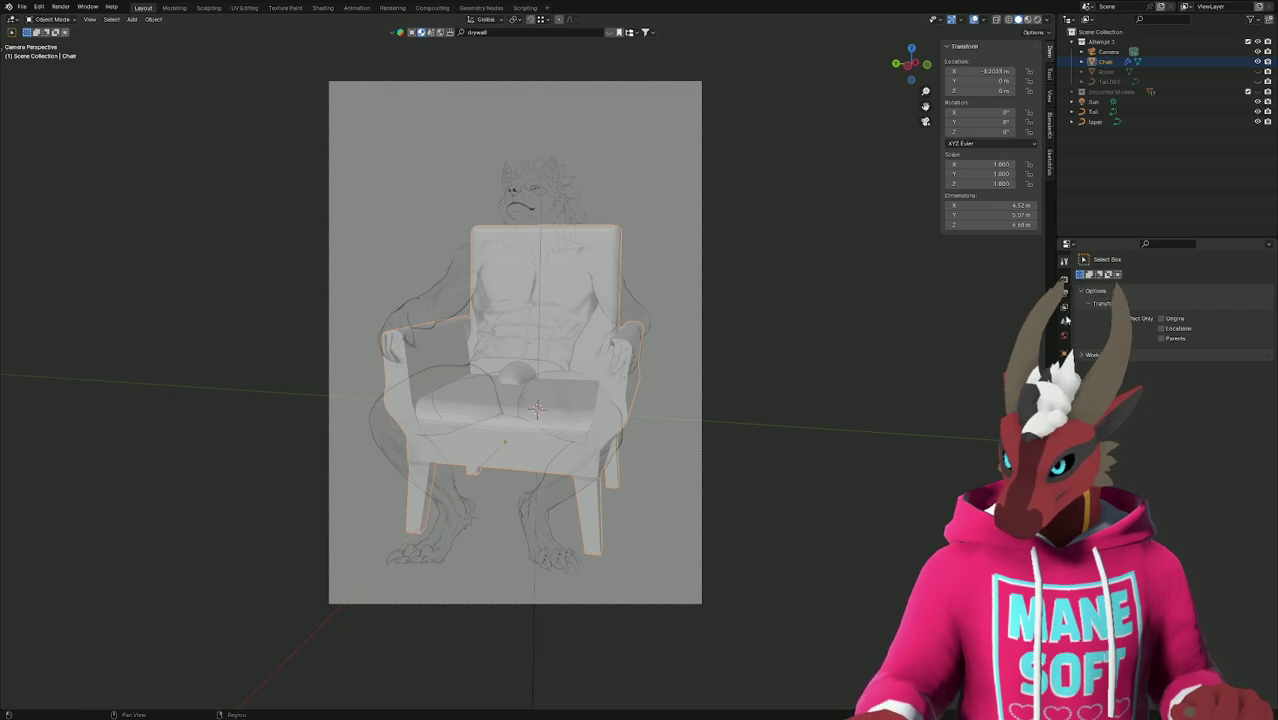
click(1065, 324)
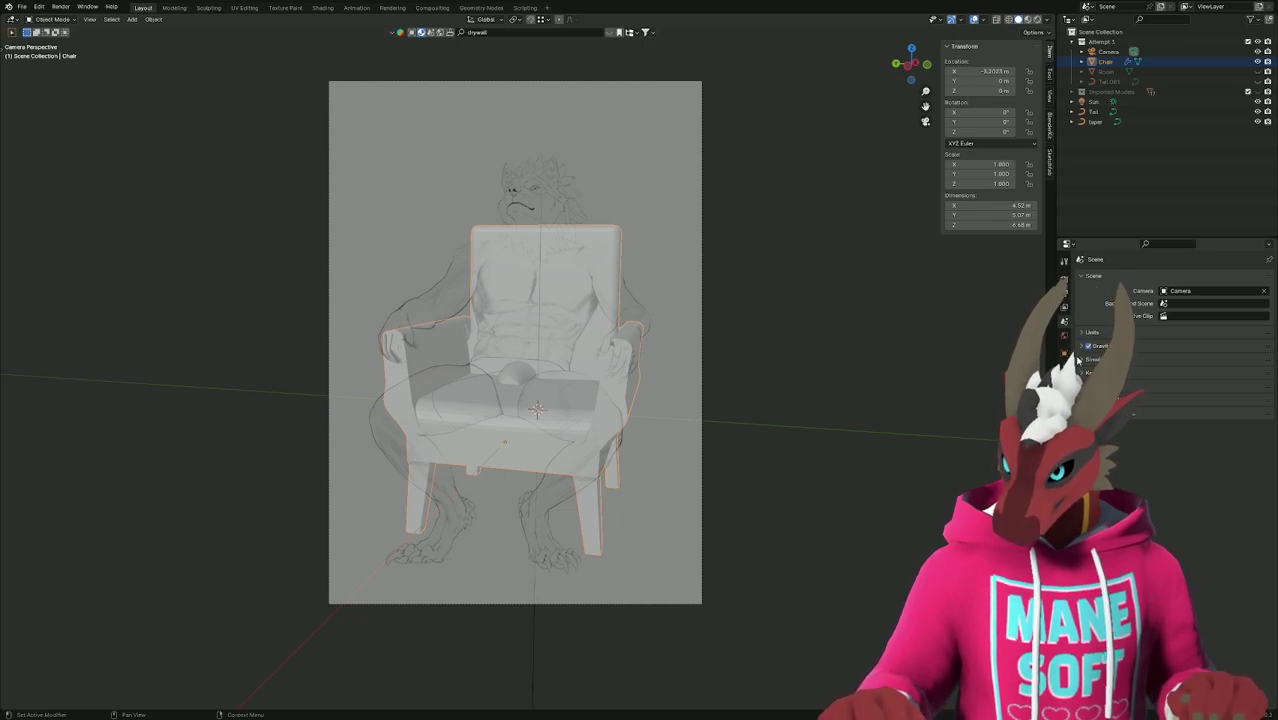
click(1064, 366)
click(1064, 422)
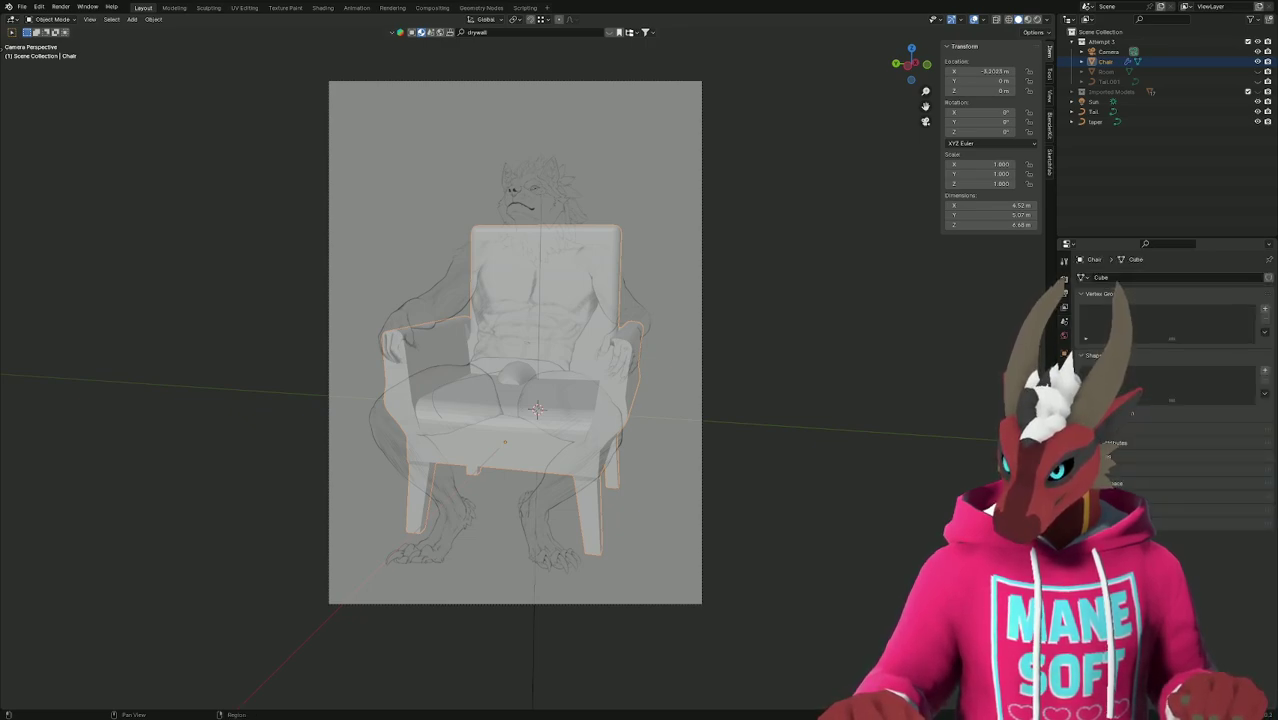
click(1103, 65)
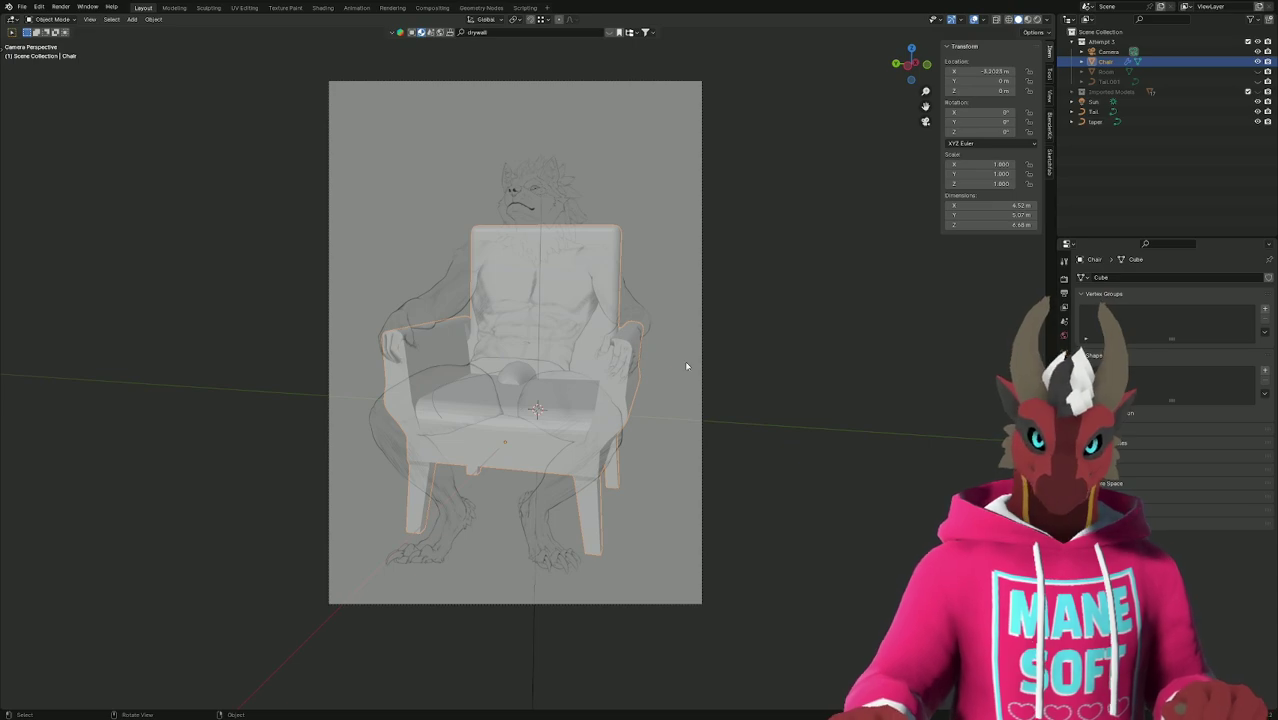
Select the Tail curve, view it against the chair from behind the armrest side, and return to Edit Mode.
click(1094, 111)
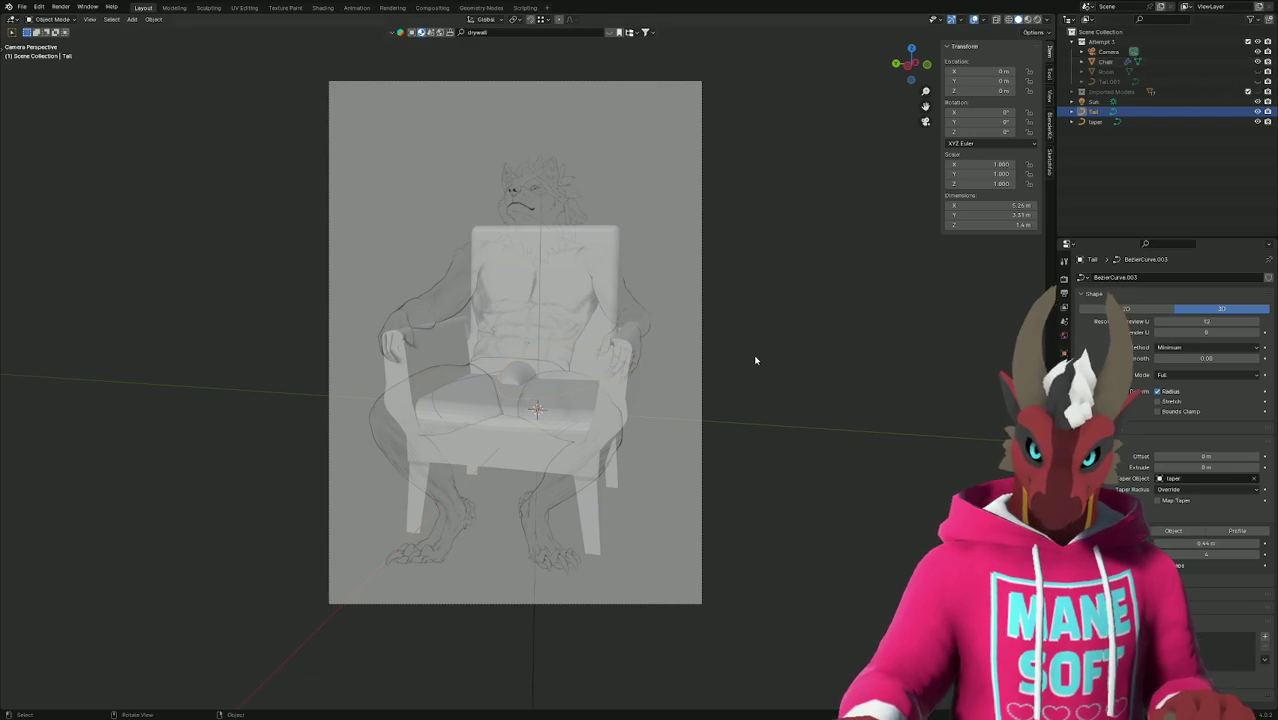
middle_drag(755, 360, 715, 385)
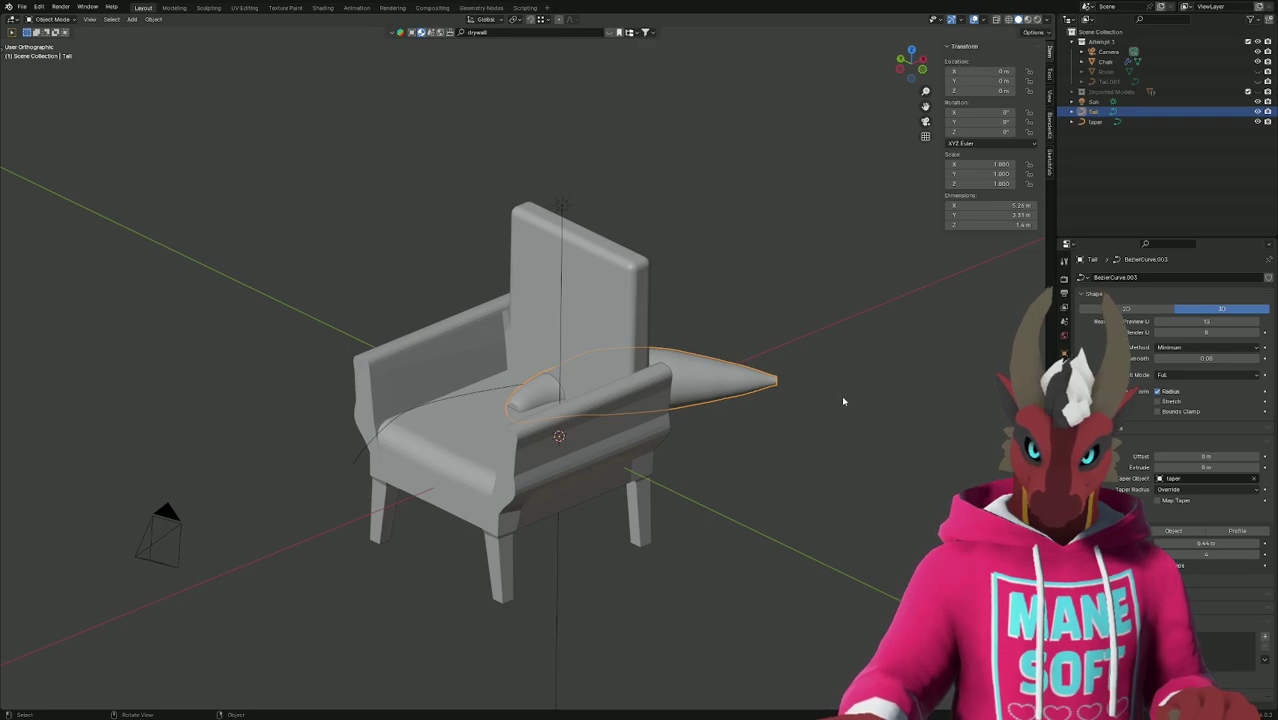
middle_drag(842, 399, 862, 422)
key(Tab)
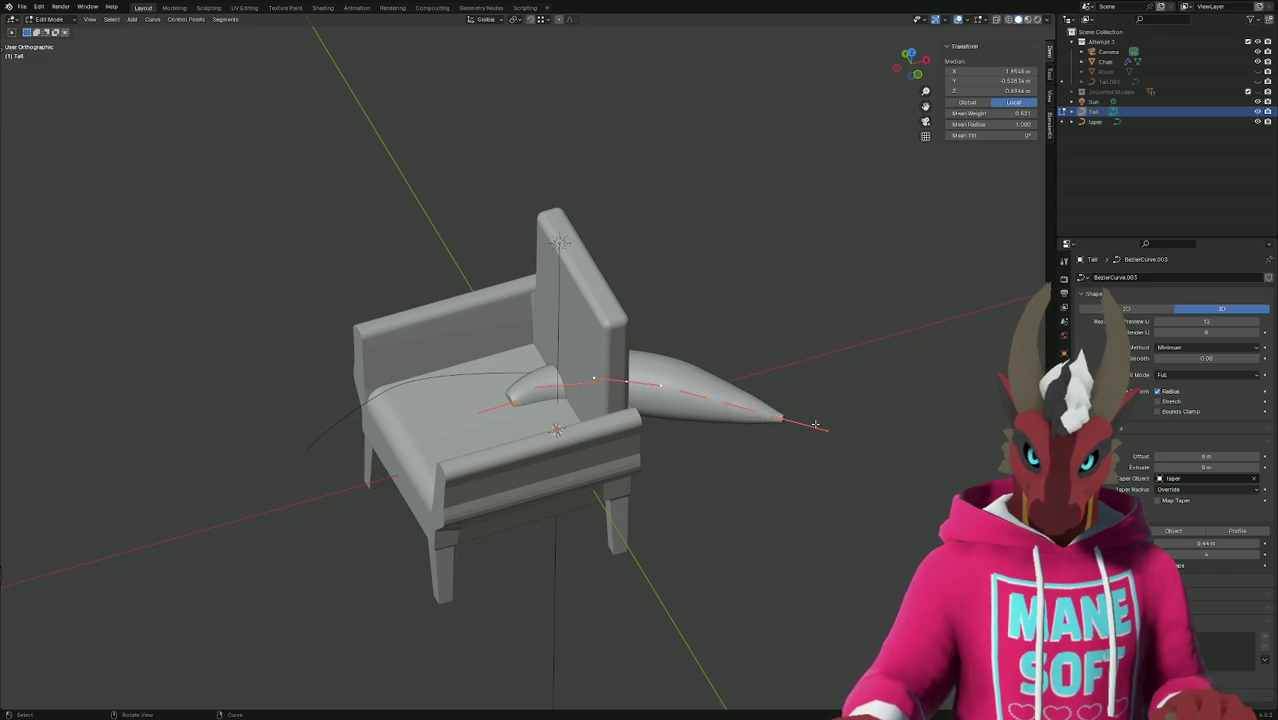
Move all tail control points except the base one along negative Y, viewing the chair from above with its back uppermost.
shift+click(565, 386)
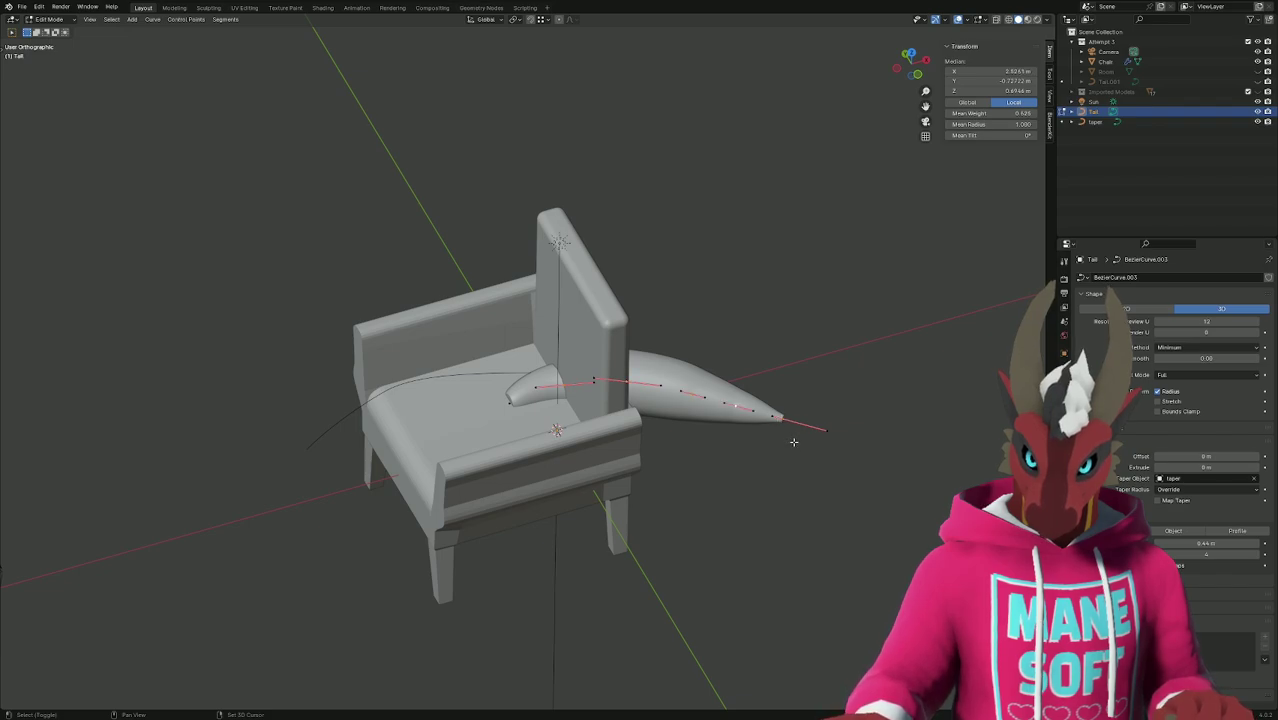
middle_drag(793, 441, 846, 453)
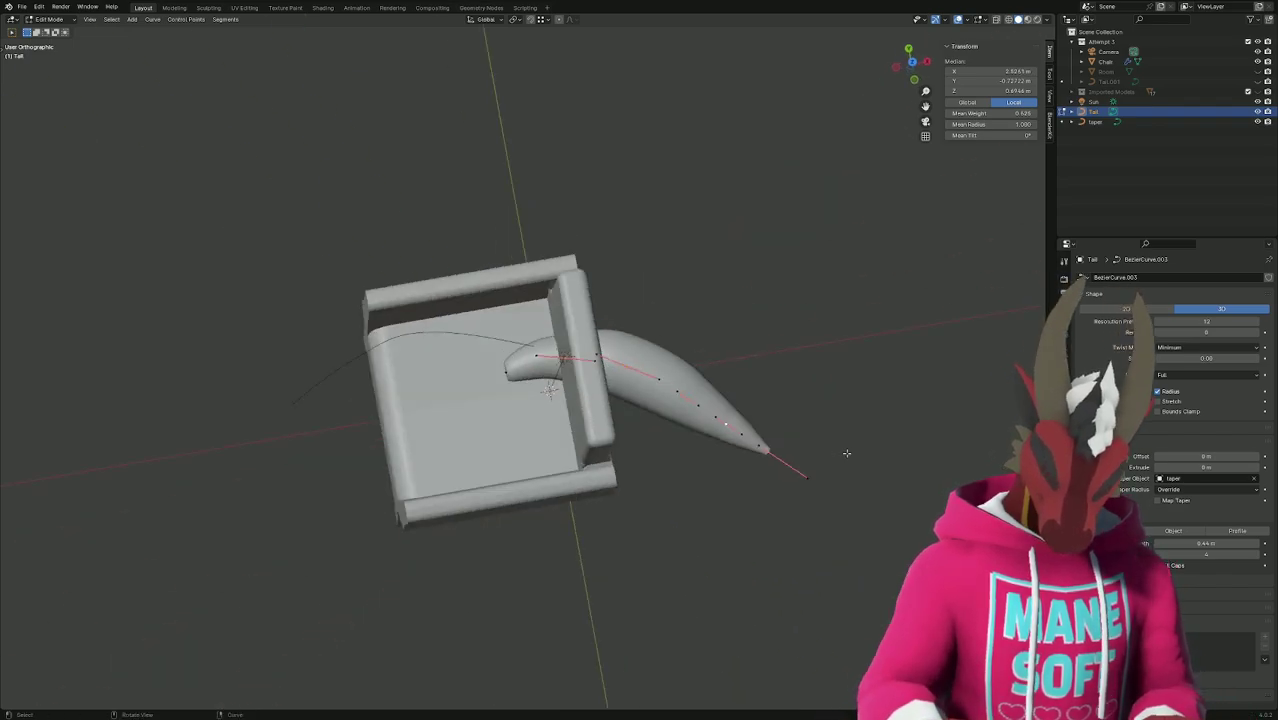
key(KP_7)
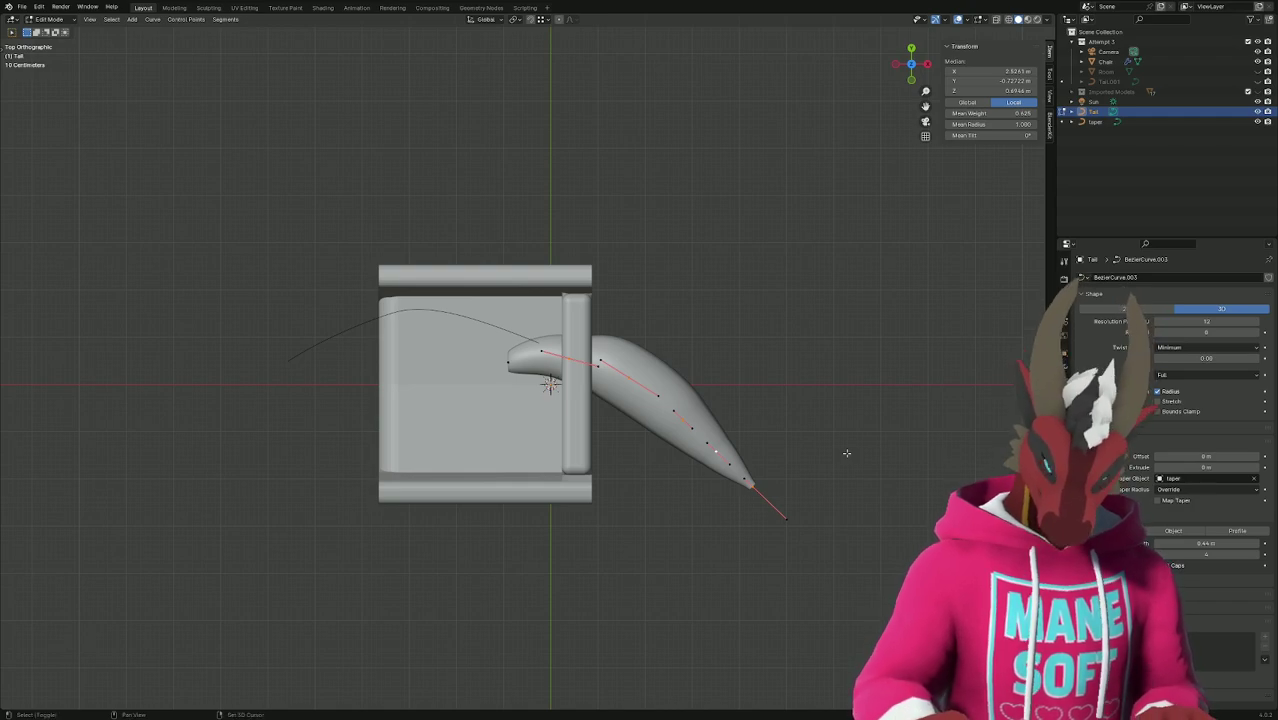
key(KP_3)
key(KP_7)
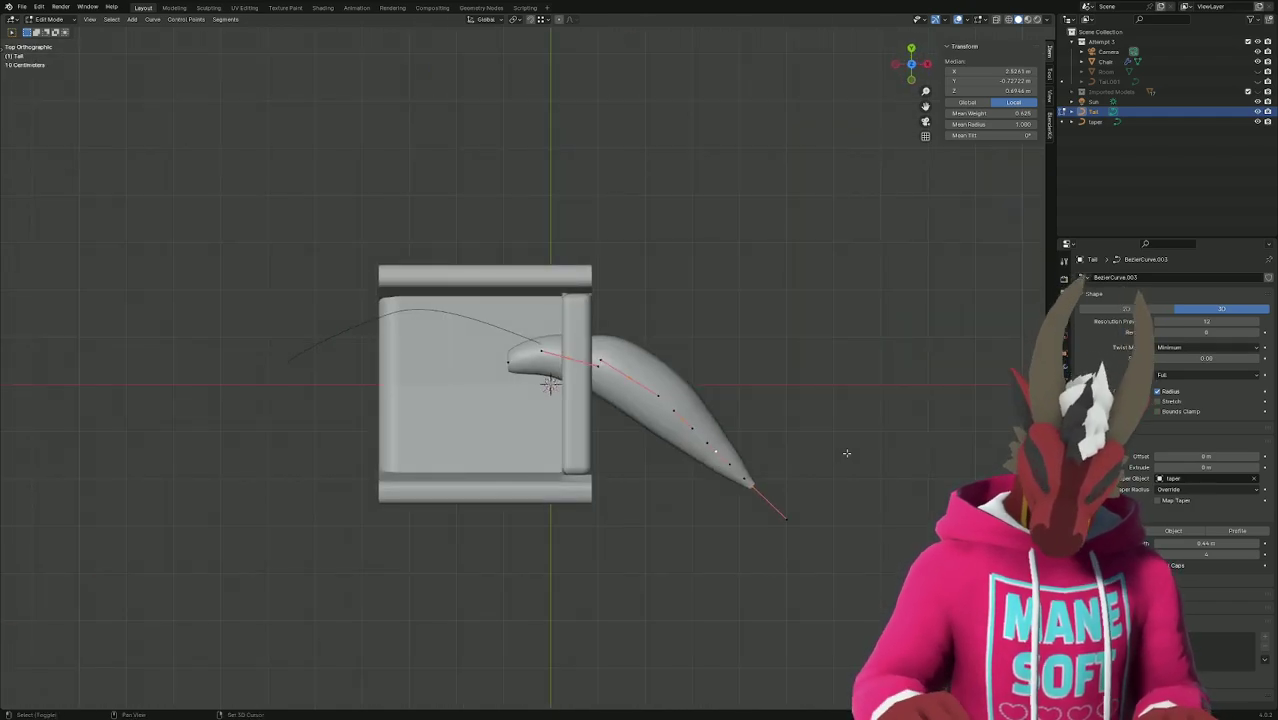
key(KP_4)
key(KP_8)
key(KP_2)
key(KP_2)
key(KP_2)
key(KP_2)
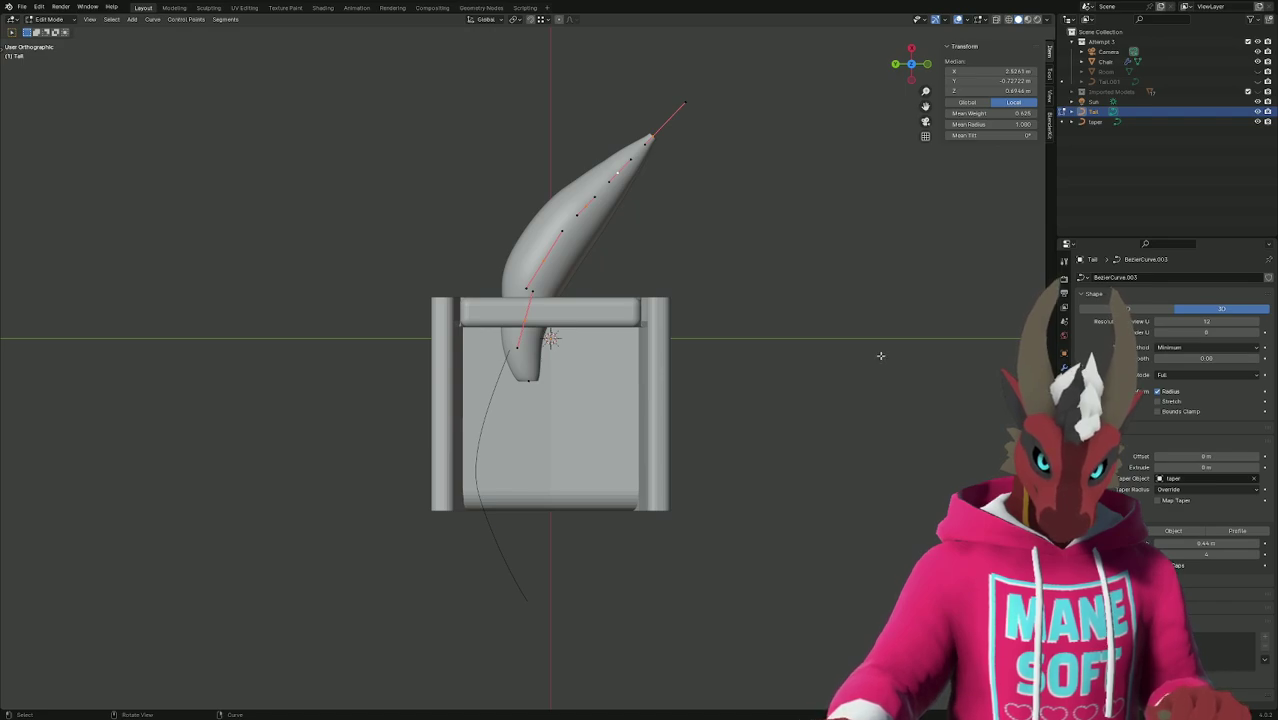
key(g)
key(y)
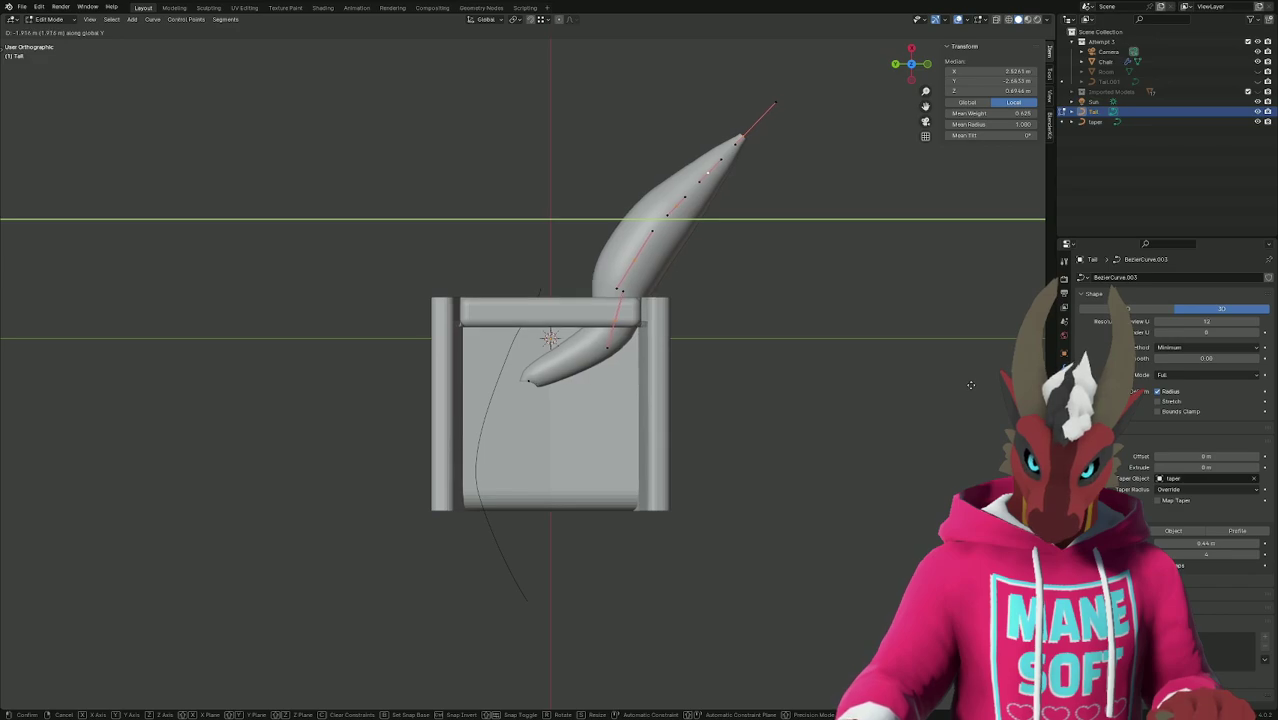
click(962, 384)
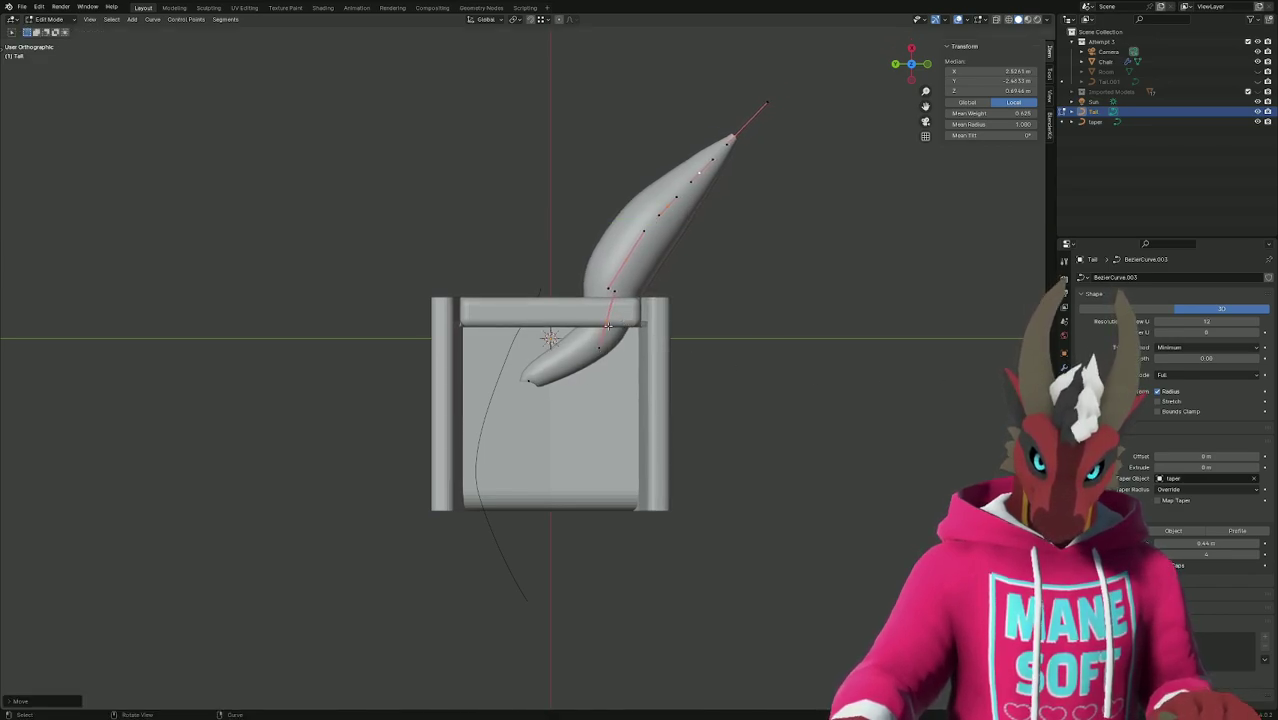
Rotate the tail's second control point, at the chair's backrest, clockwise about Z to slant the curve toward the nearer armrest.
click(606, 320)
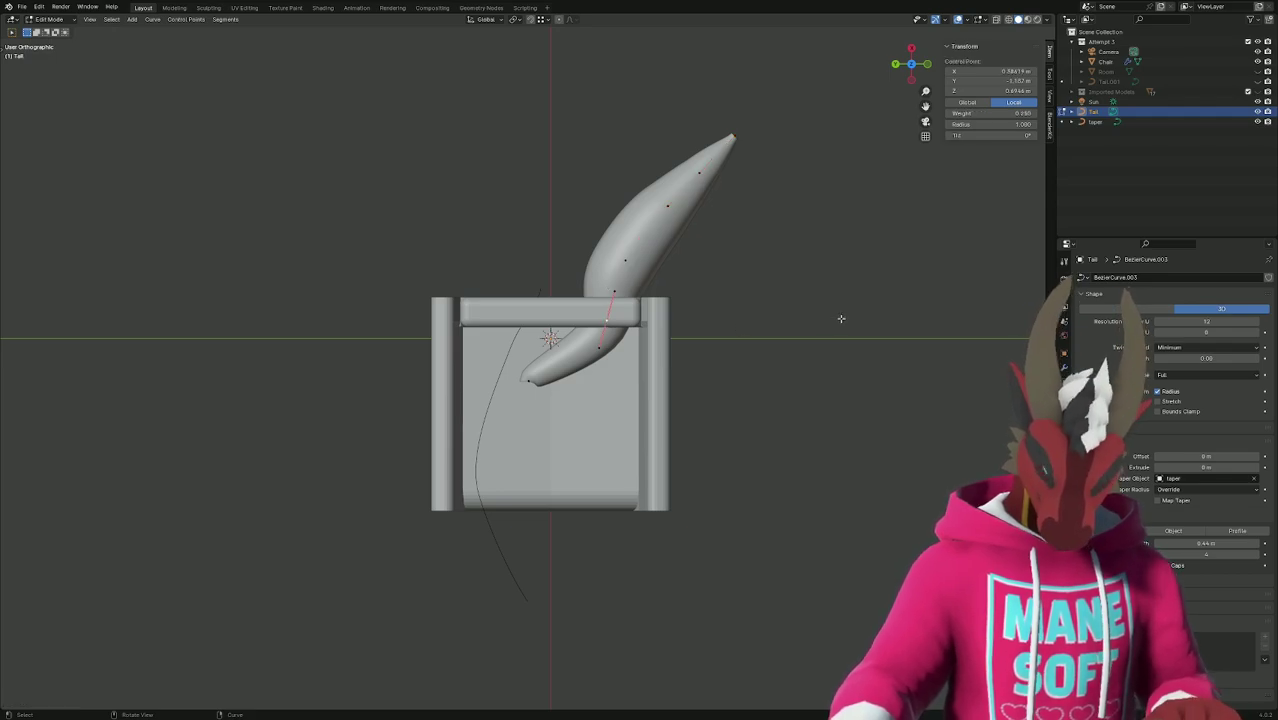
key(r)
key(z)
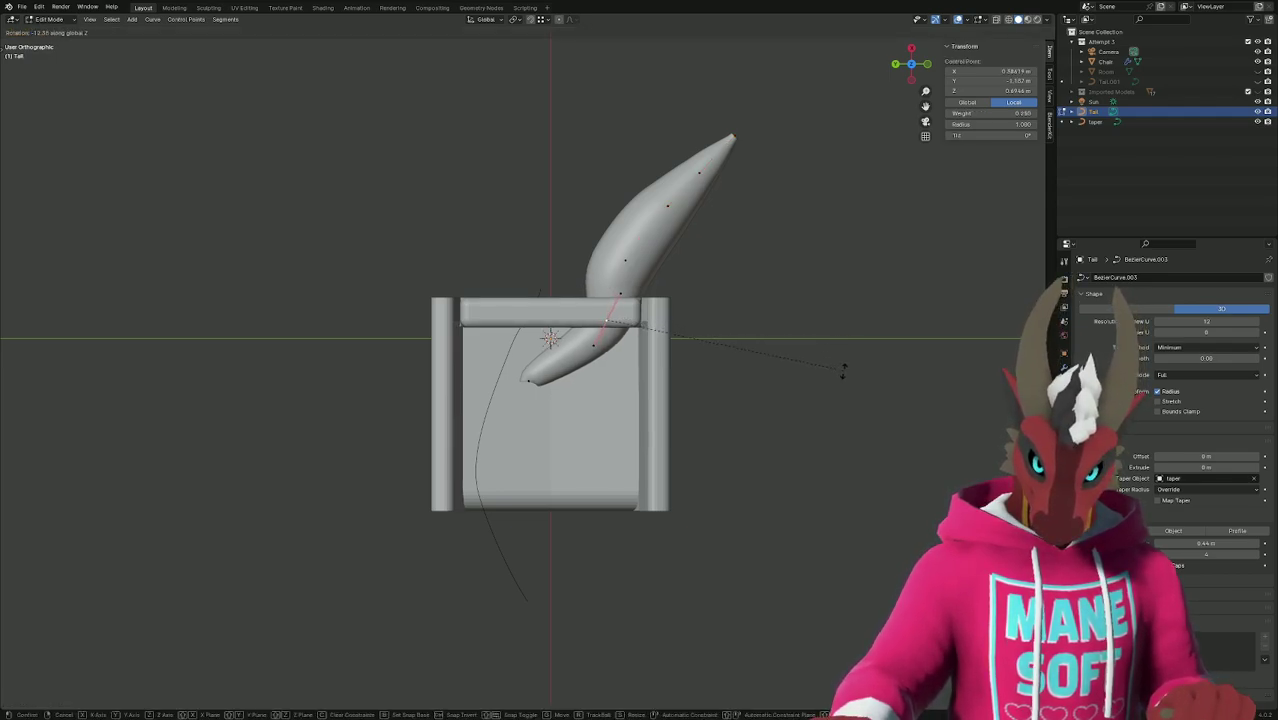
click(812, 448)
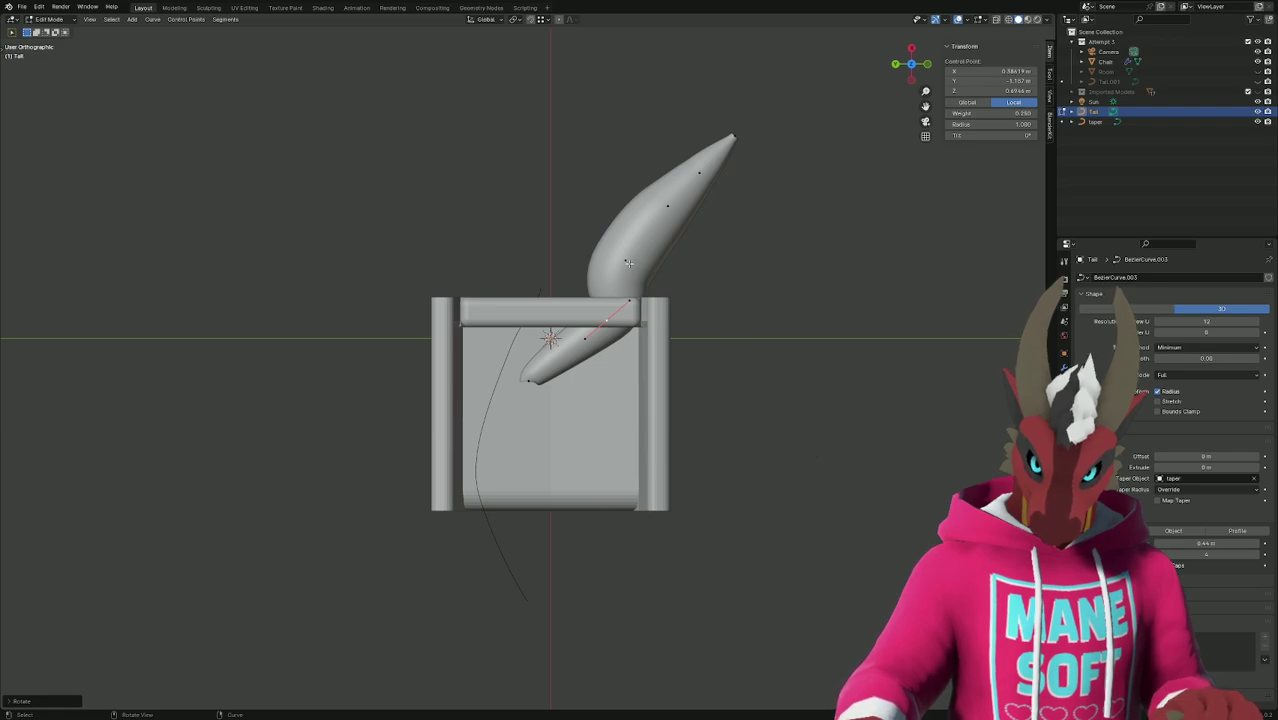
Move the control point just behind the backrest outward within the XY plane and rotate it about -12° around Z.
key(g)
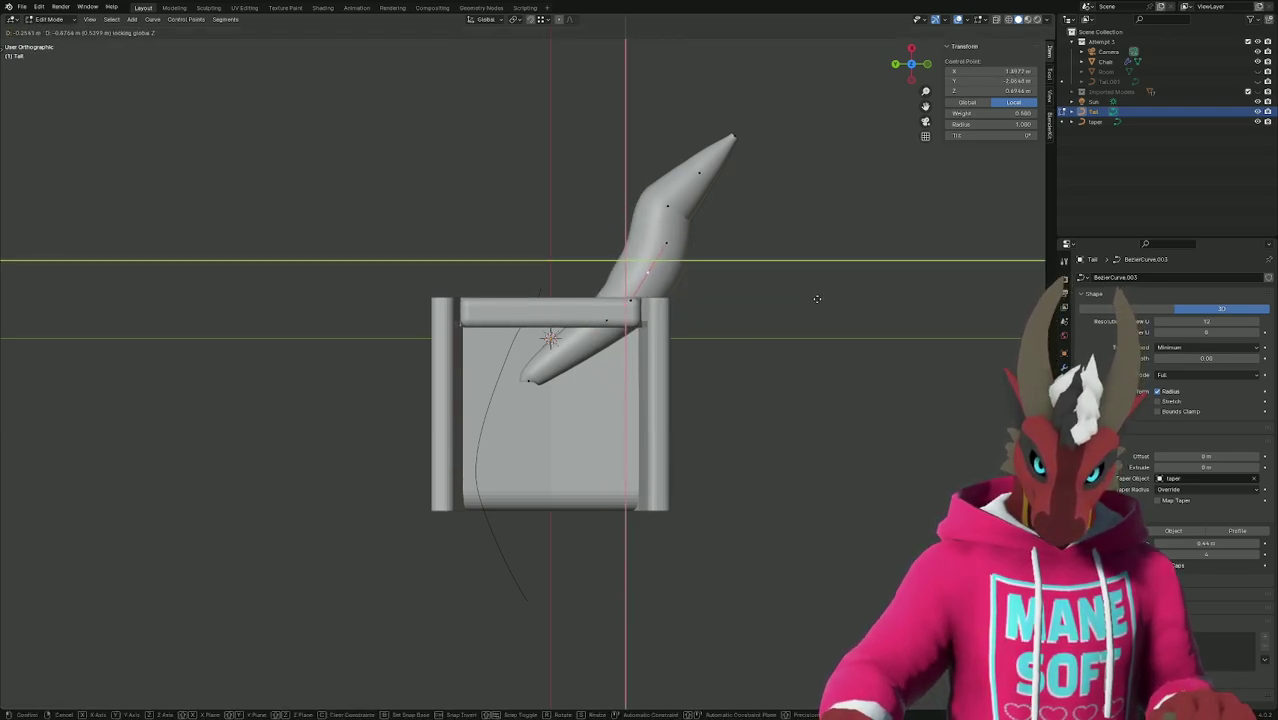
click(818, 300)
key(t)
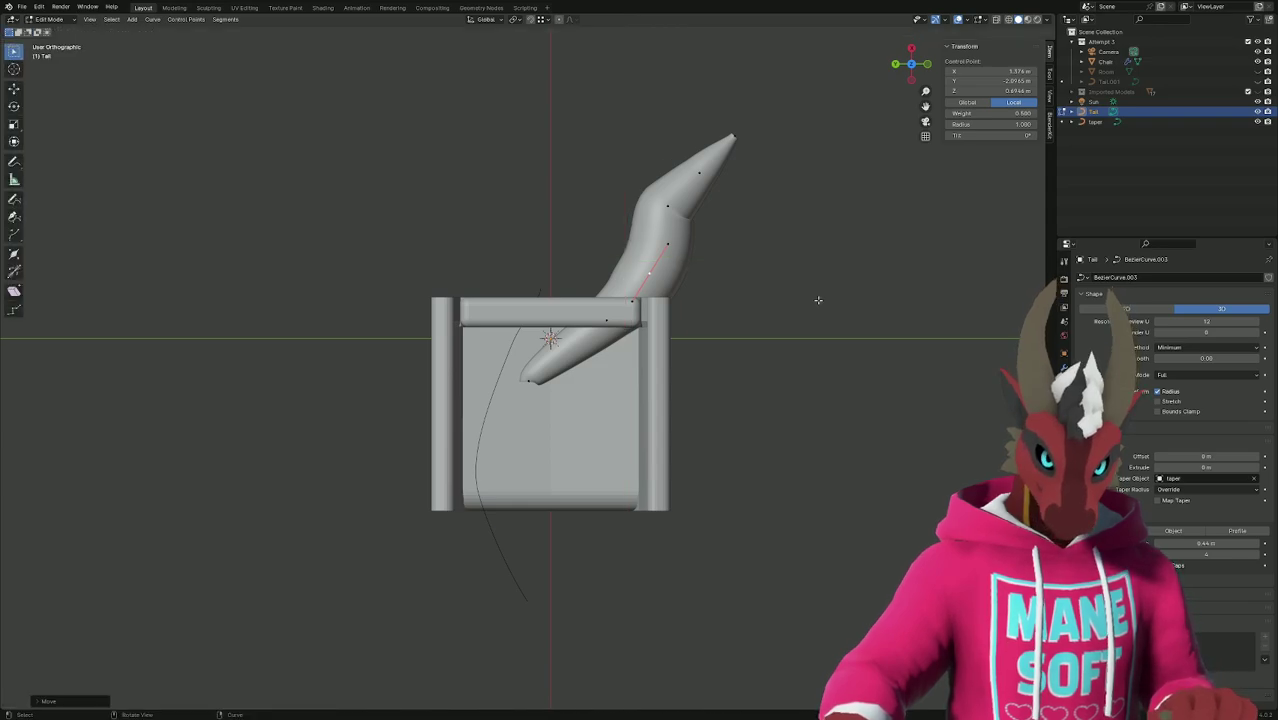
key(r)
key(z)
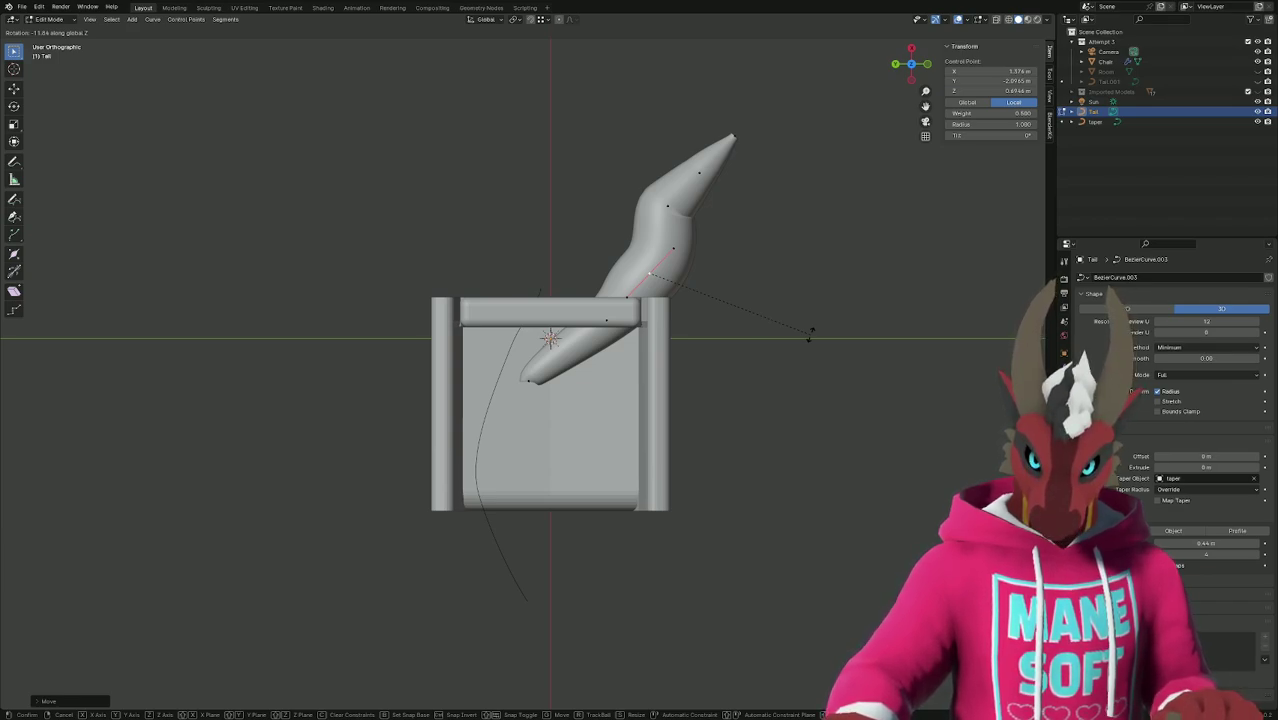
click(810, 336)
Nudge the control point behind the backrest slightly toward the chair and farther along negative Y, keeping its height locked.
key(g)
key(shift+z)
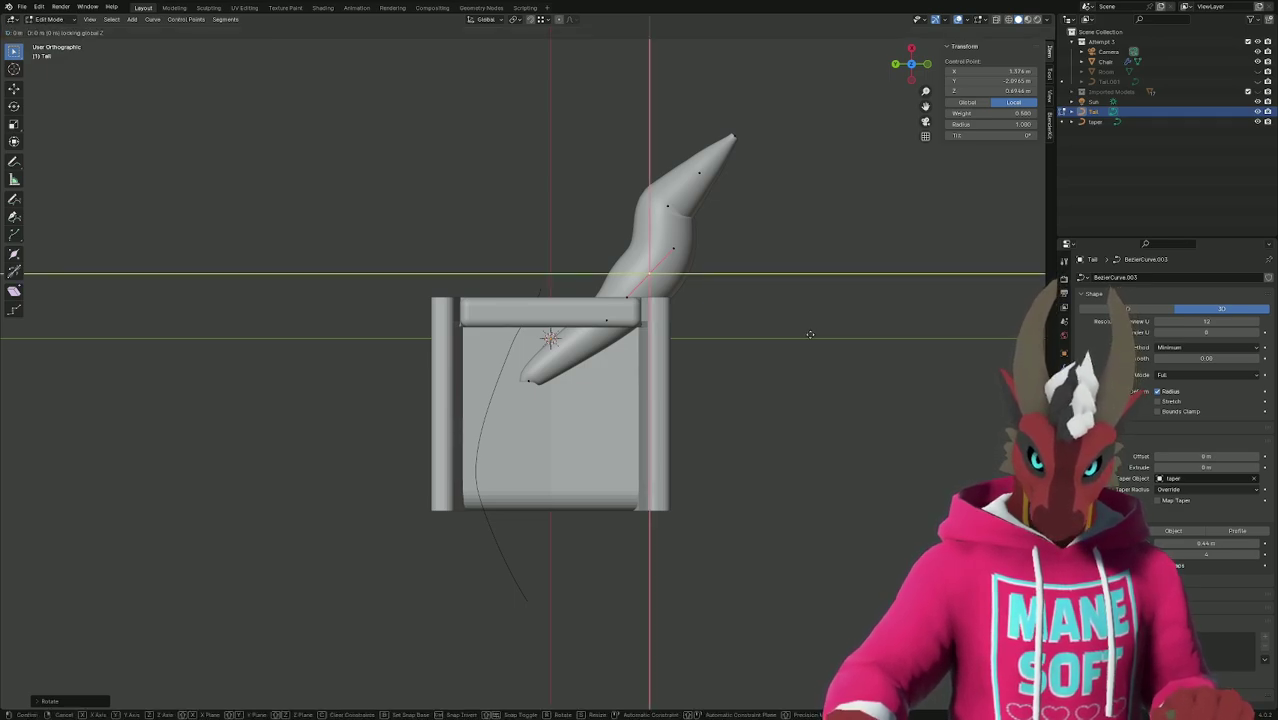
click(813, 336)
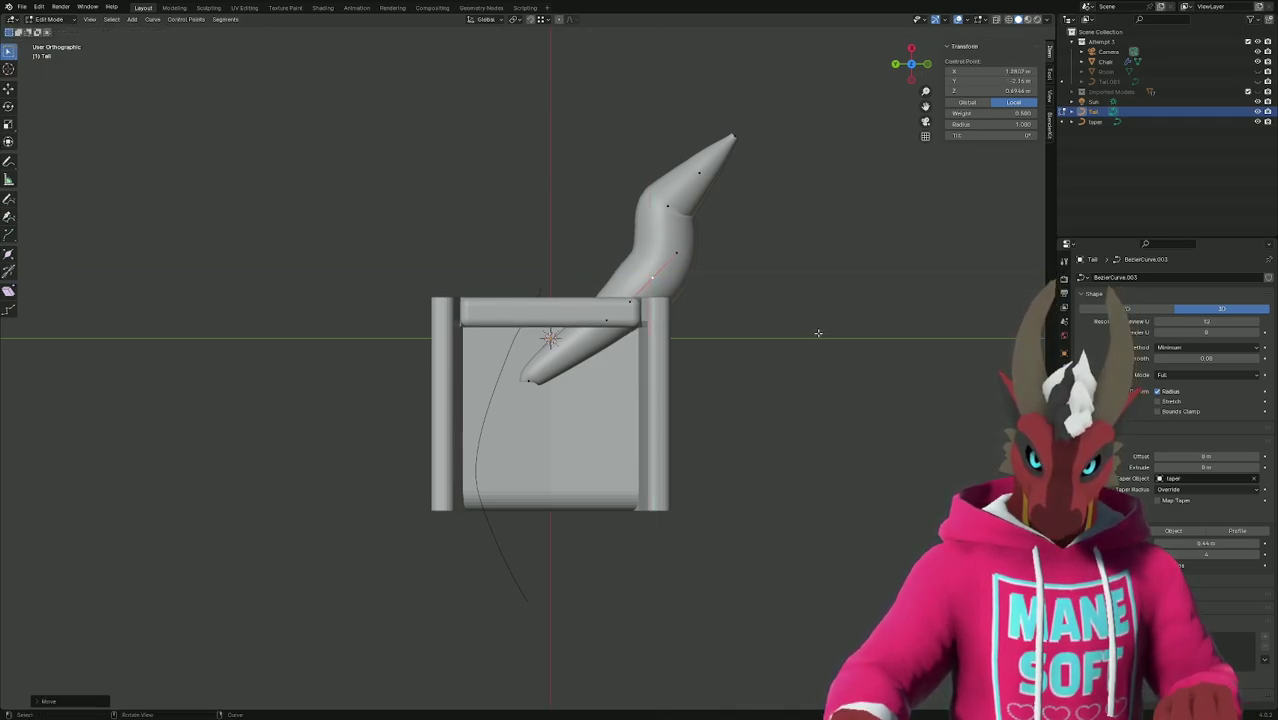
key(period)
key(Escape)
key(r)
key(z)
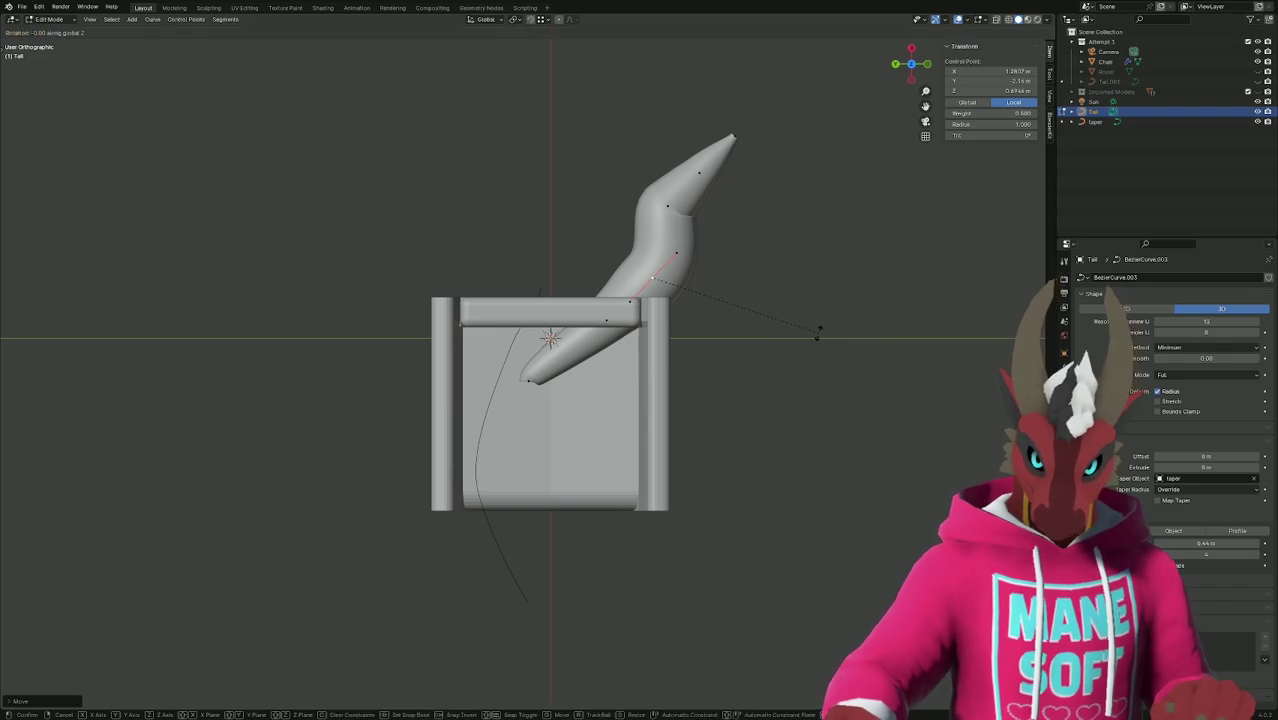
click(818, 333)
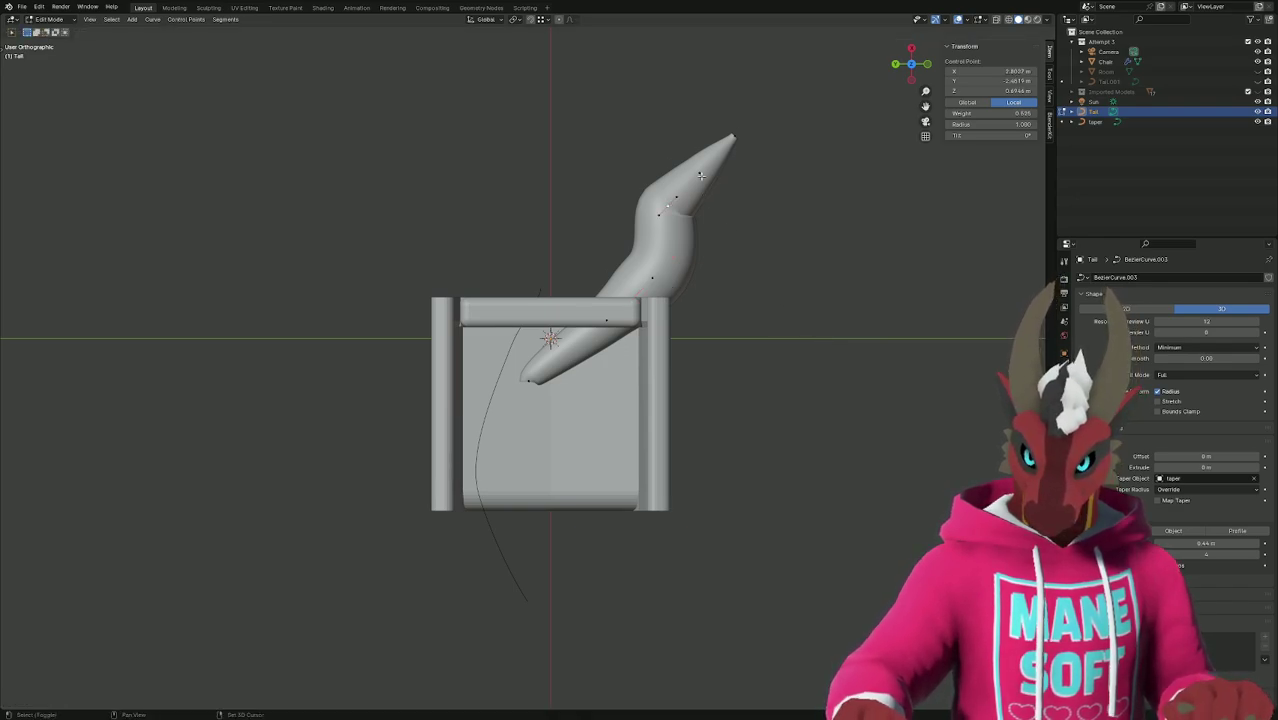
Move the two control points before the tail tip about 0.77 m within the XY plane to straighten the outer tail.
key(ctrl+KP_Add)
key(g)
key(shift+z)
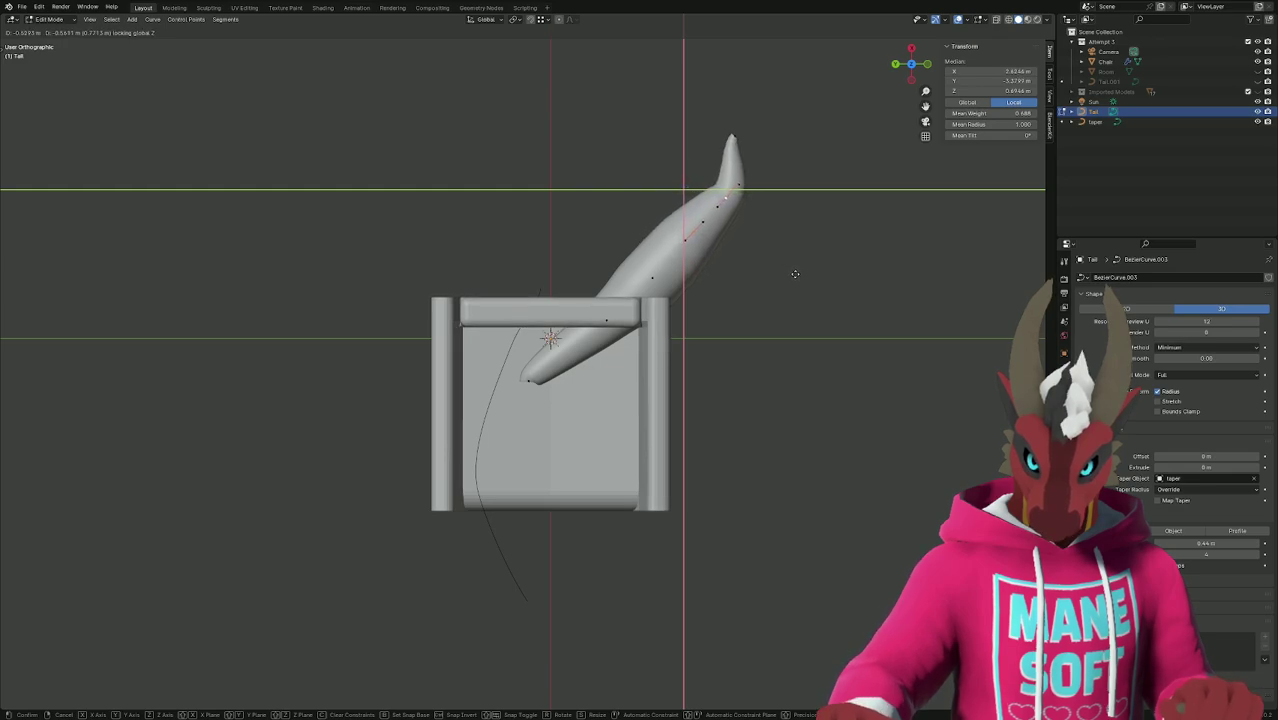
click(795, 273)
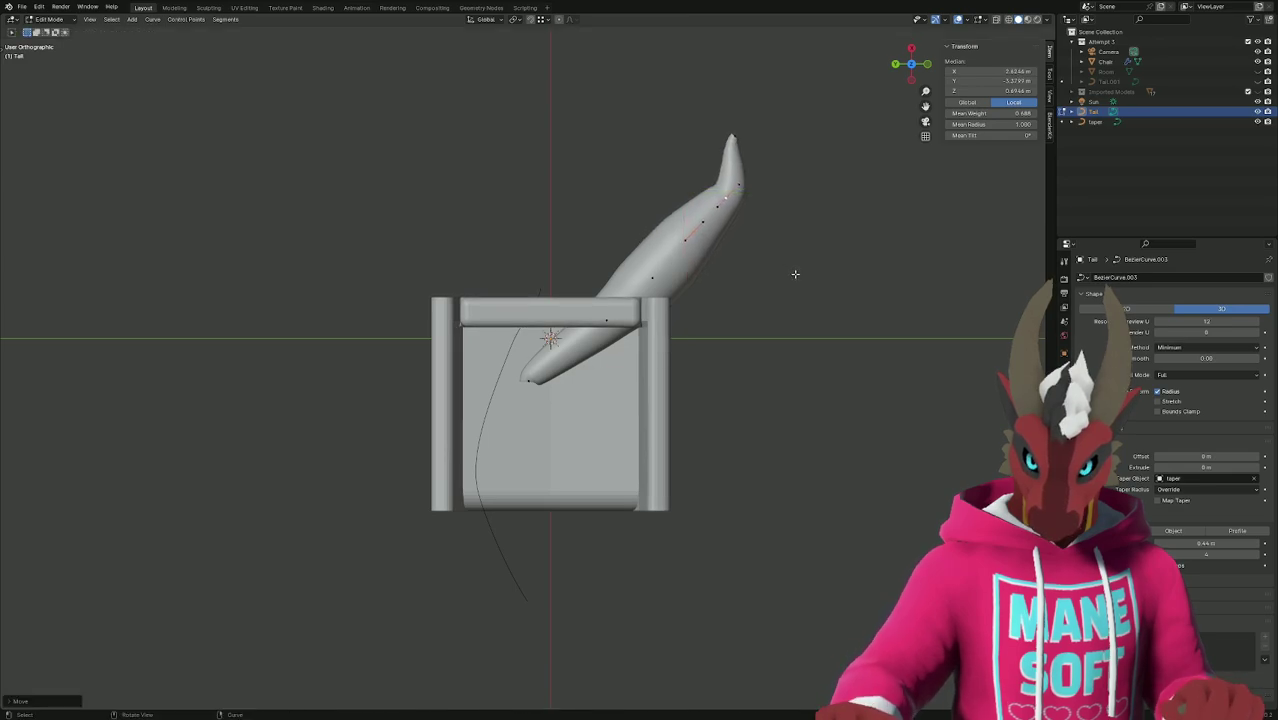
Move the tip control point within the XY plane to line up with the tail, and view it through the camera.
click(734, 135)
key(g)
key(shift+z)
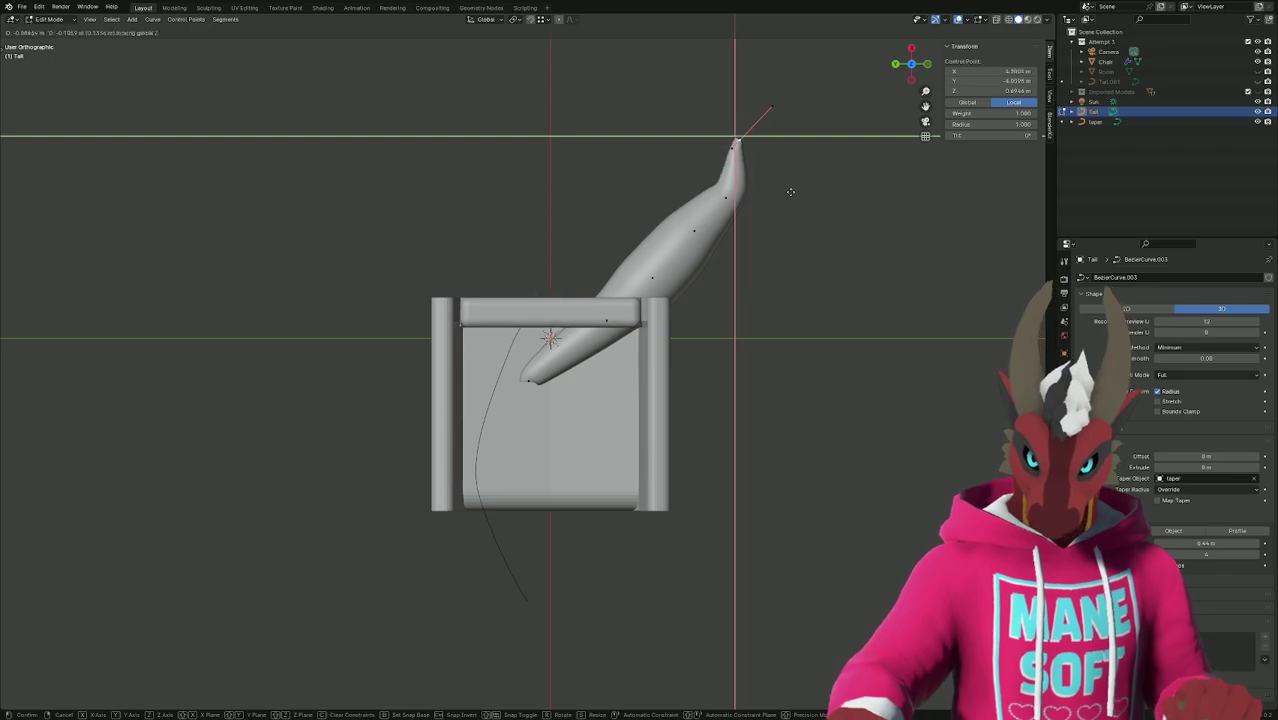
click(807, 208)
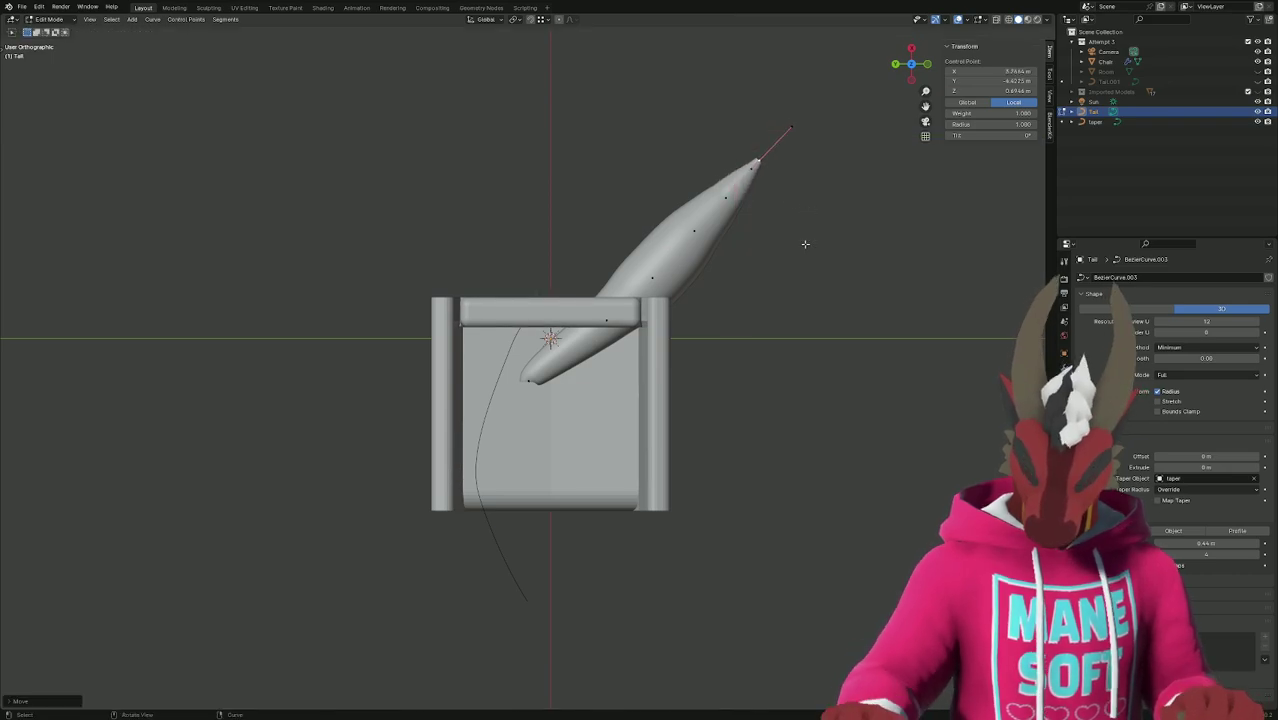
key(KP_0)
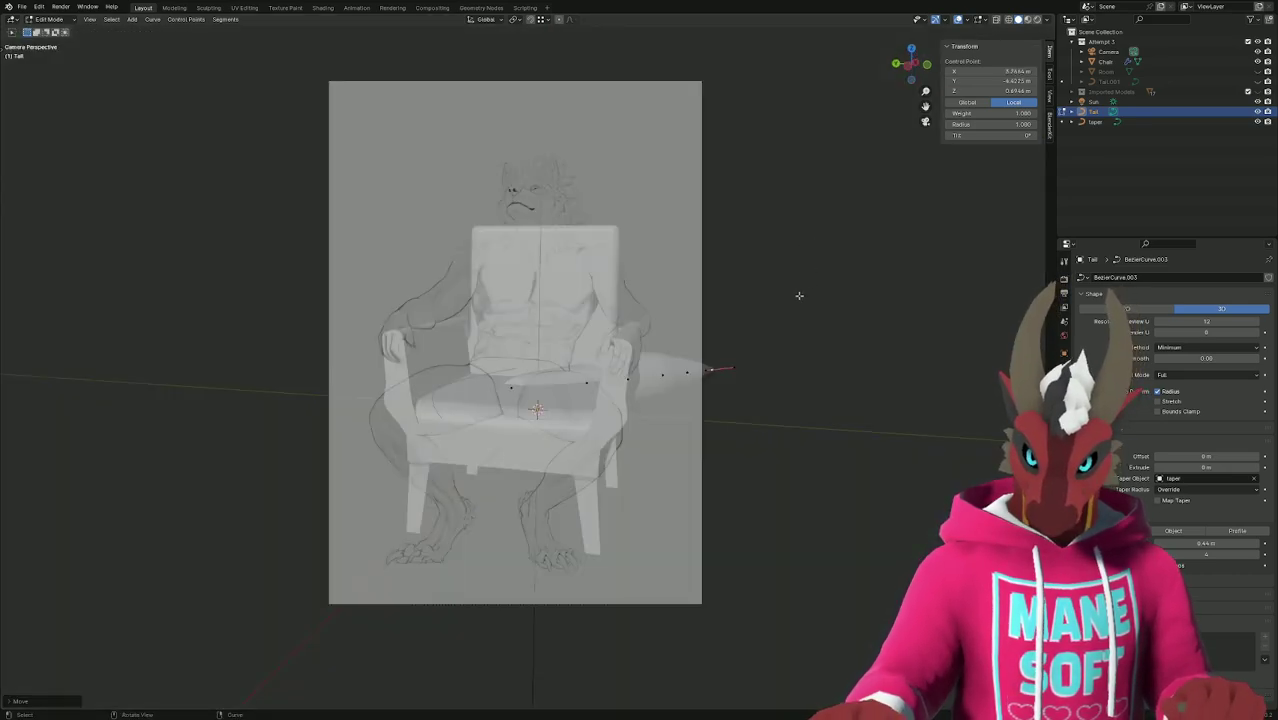
shift+click(678, 373)
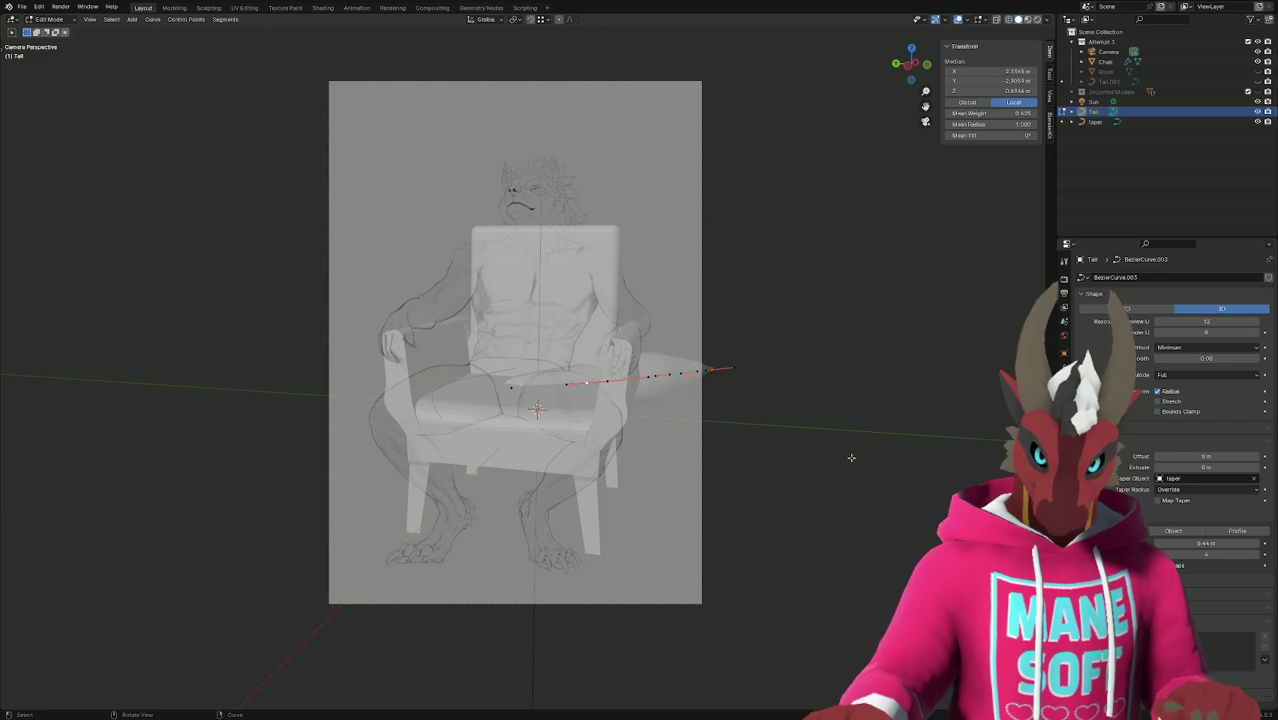
key(r)
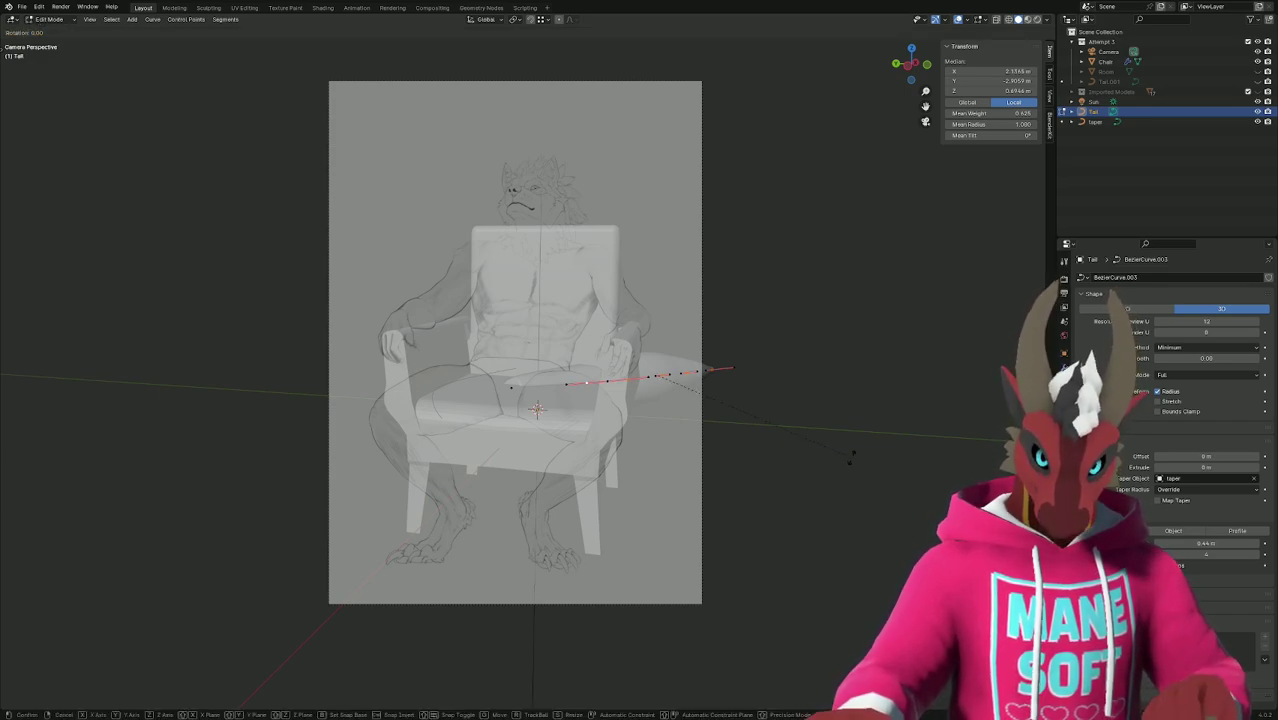
key(shift+z)
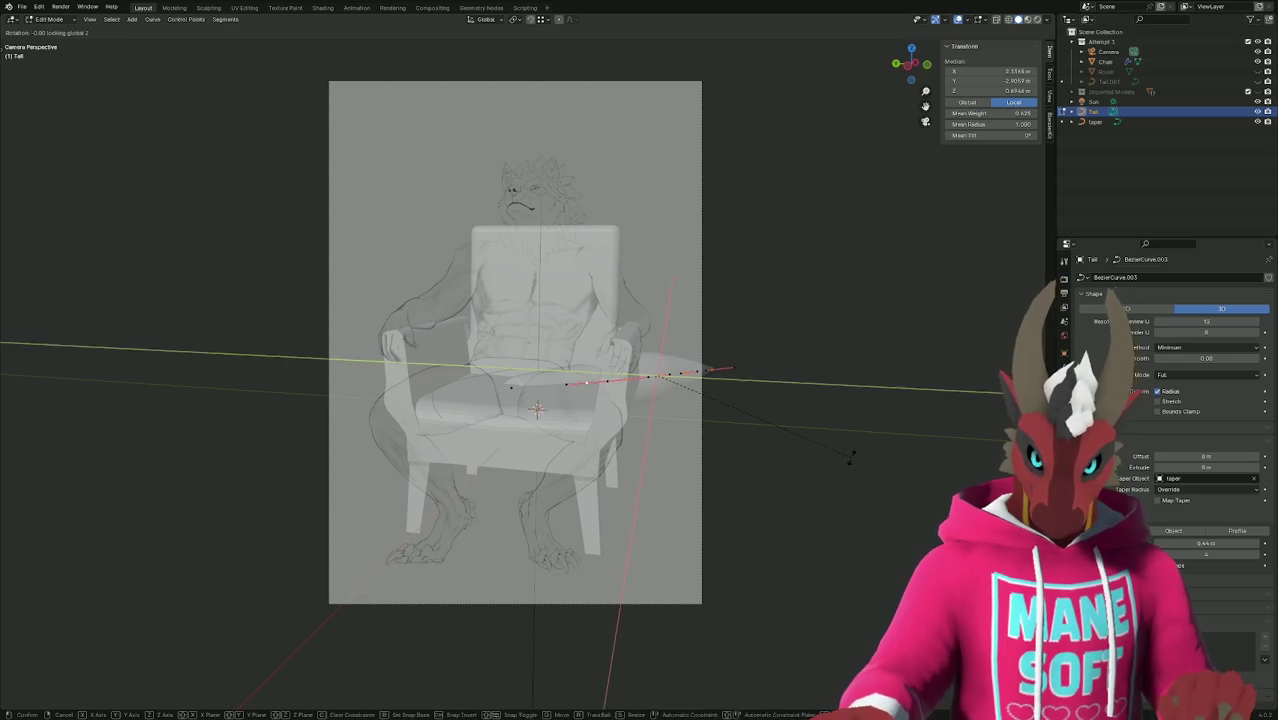
key(shift+z)
key(shift+z)
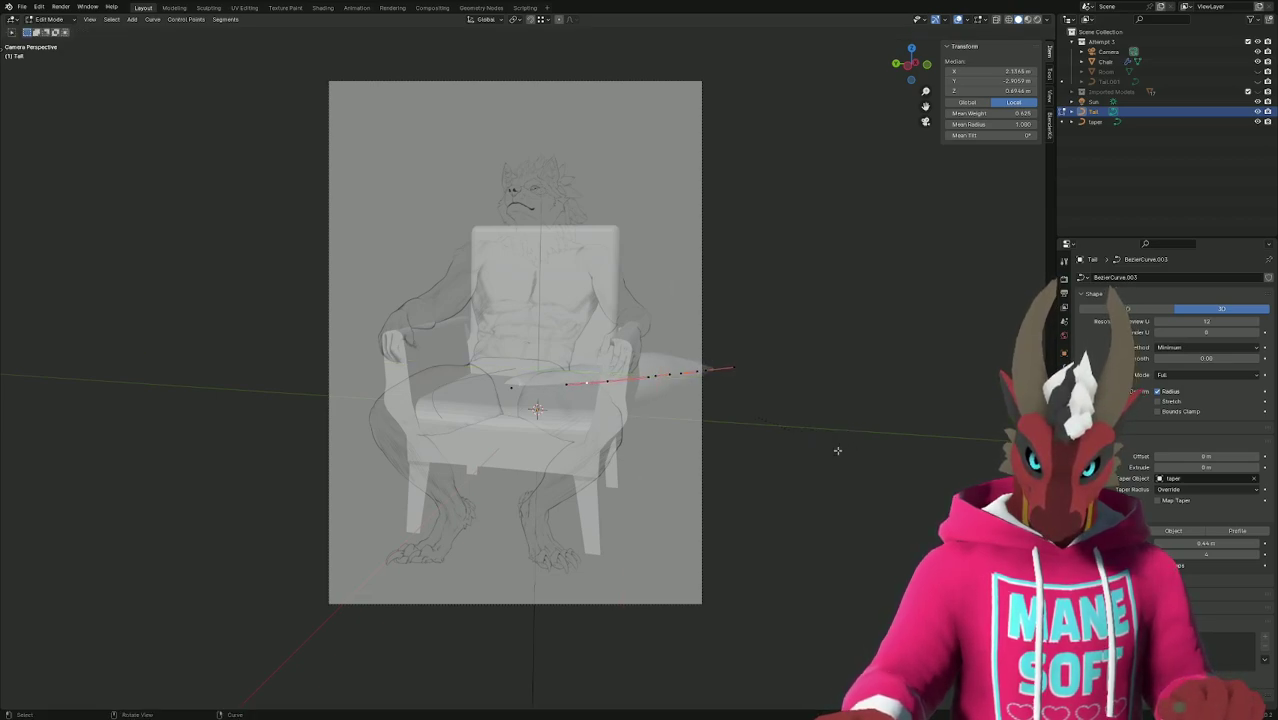
key(shift+x)
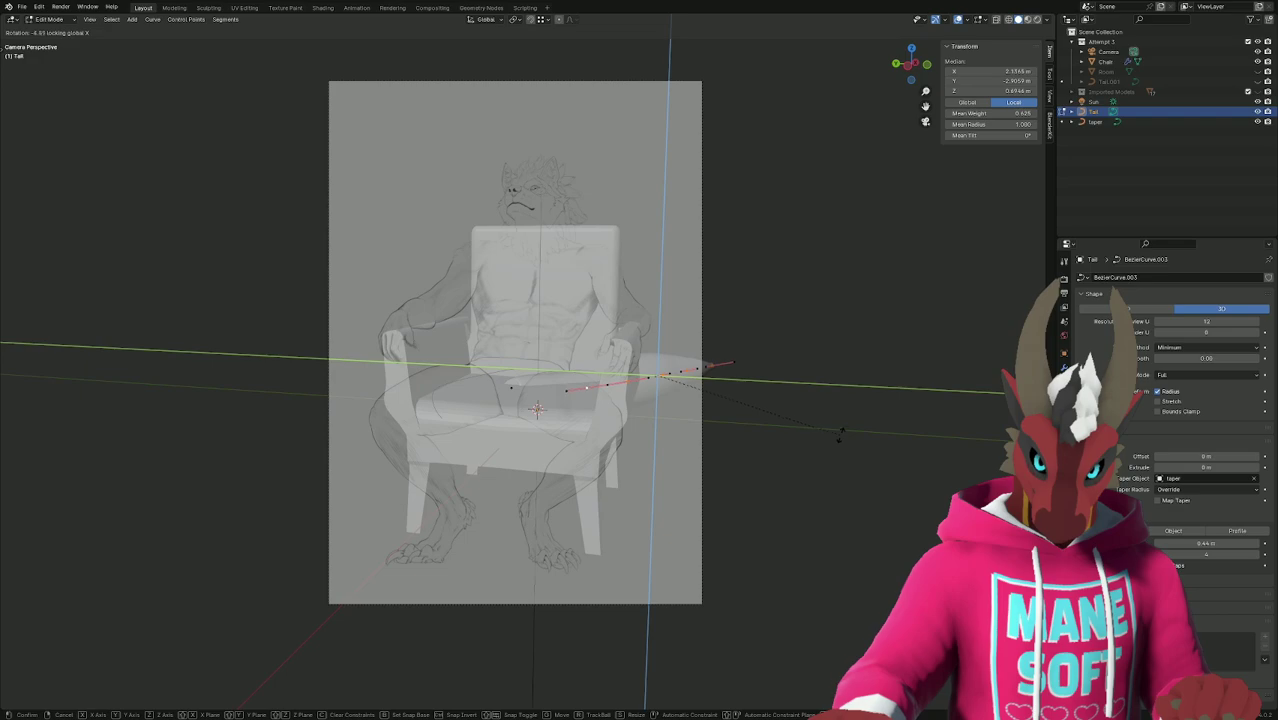
click(821, 382)
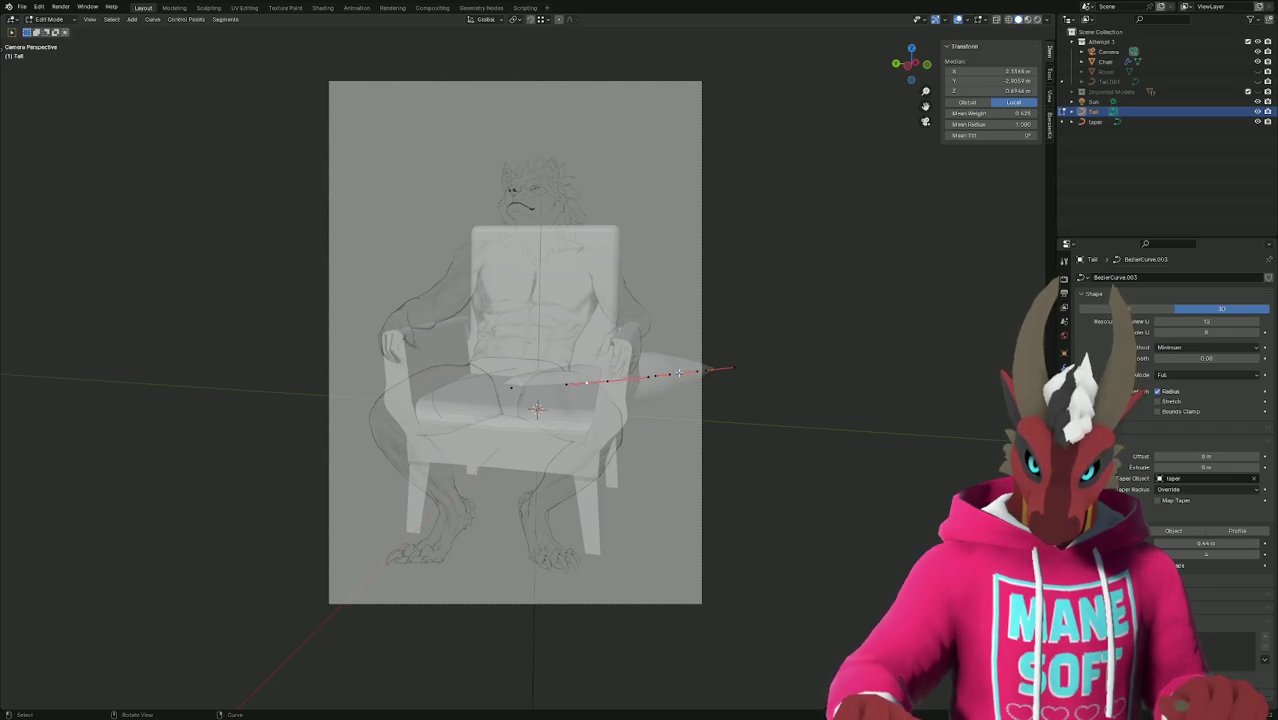
Rotate the two middle tail control points about X with proportional editing at size 2.36 m, arching the tail beside the armrest.
click(663, 376)
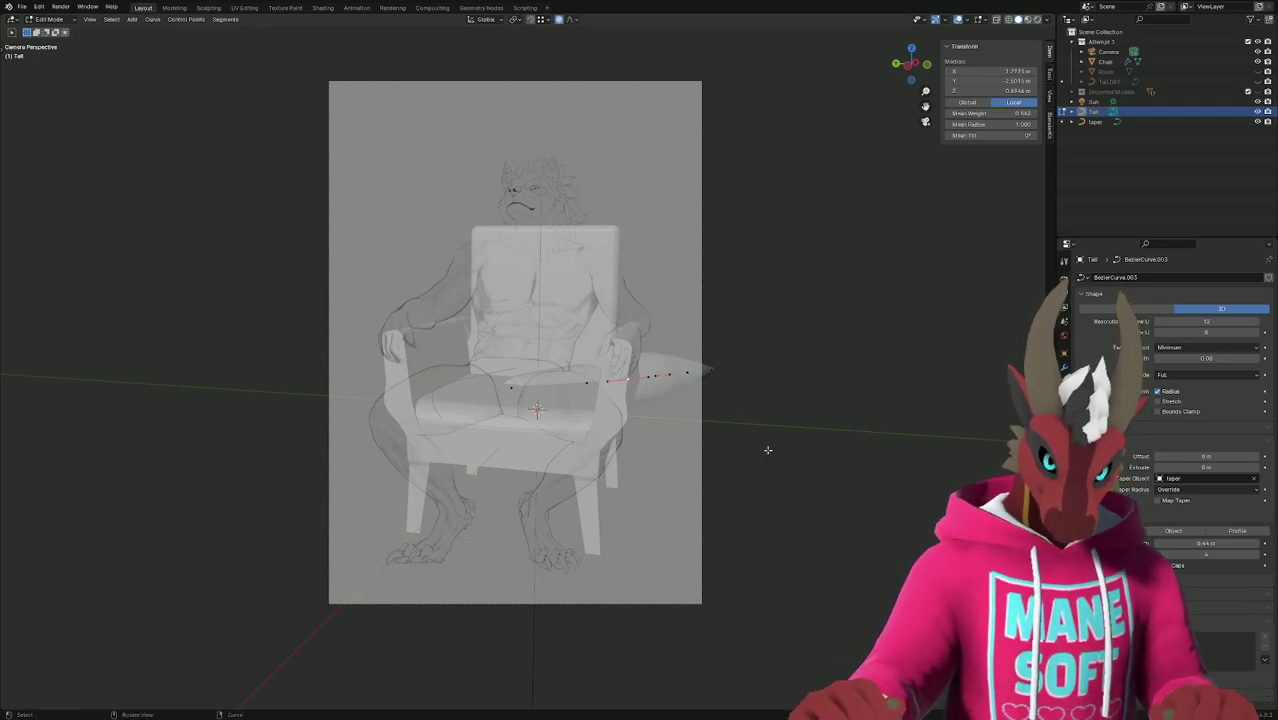
key(r)
key(x)
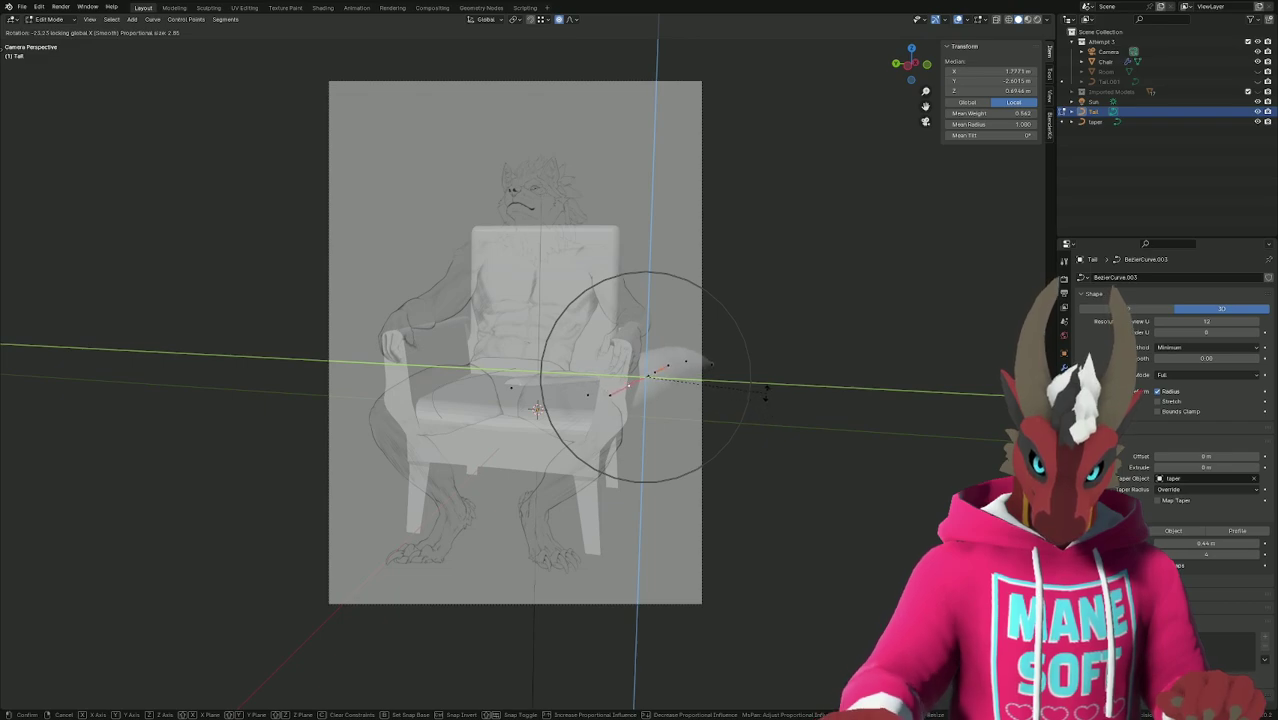
scroll(768, 405, down, 1)
scroll(766, 396, down, 3)
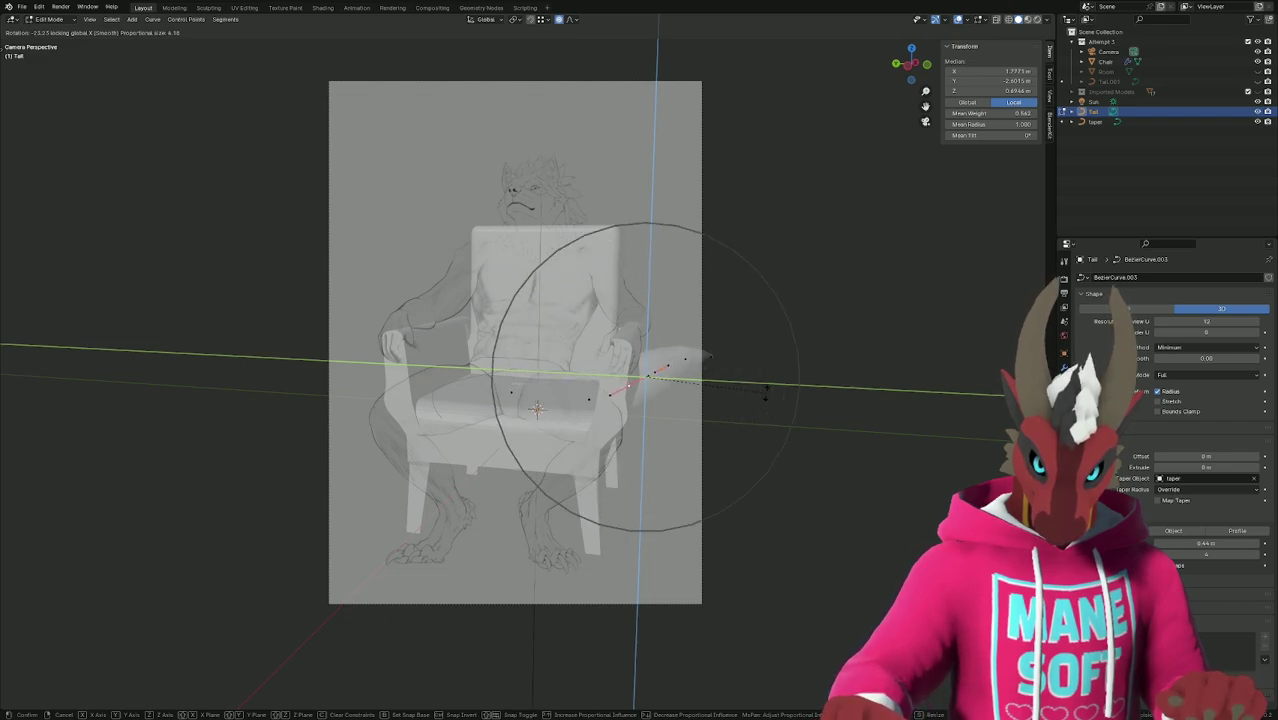
scroll(766, 394, up, 4)
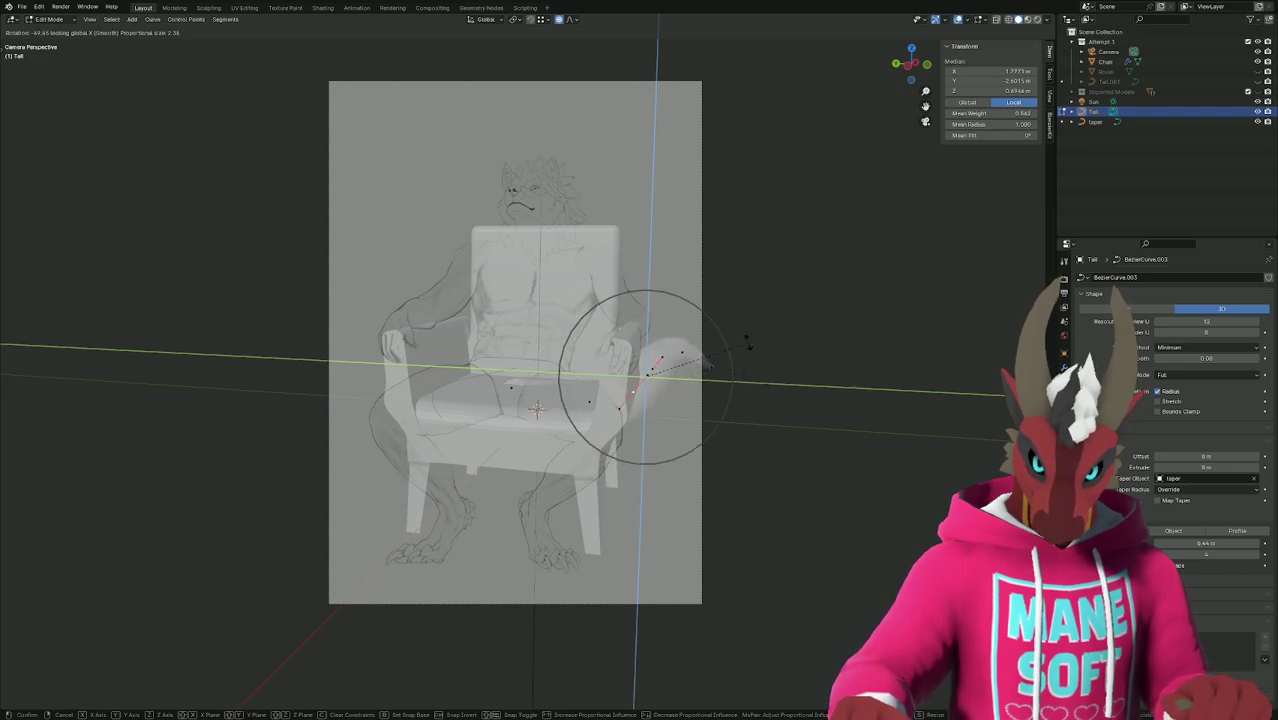
click(748, 342)
Select the tail's tip control point and turn proportional editing off.
click(712, 367)
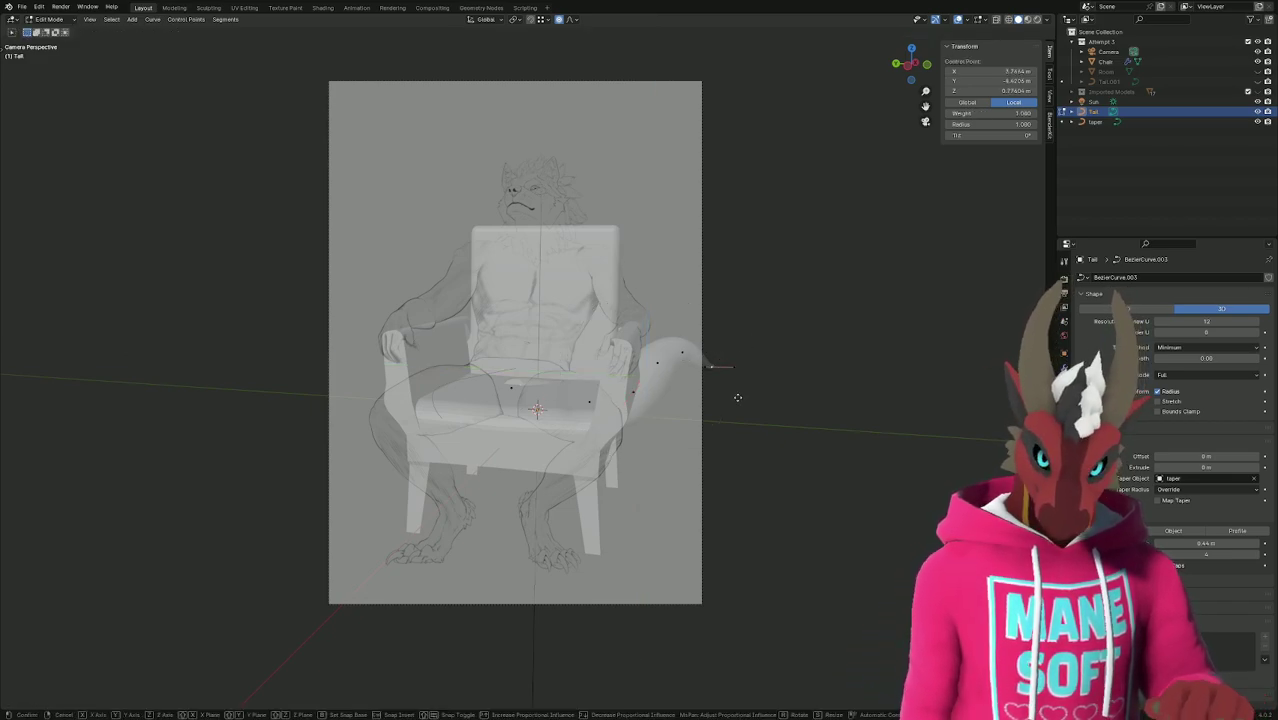
key(g)
key(Escape)
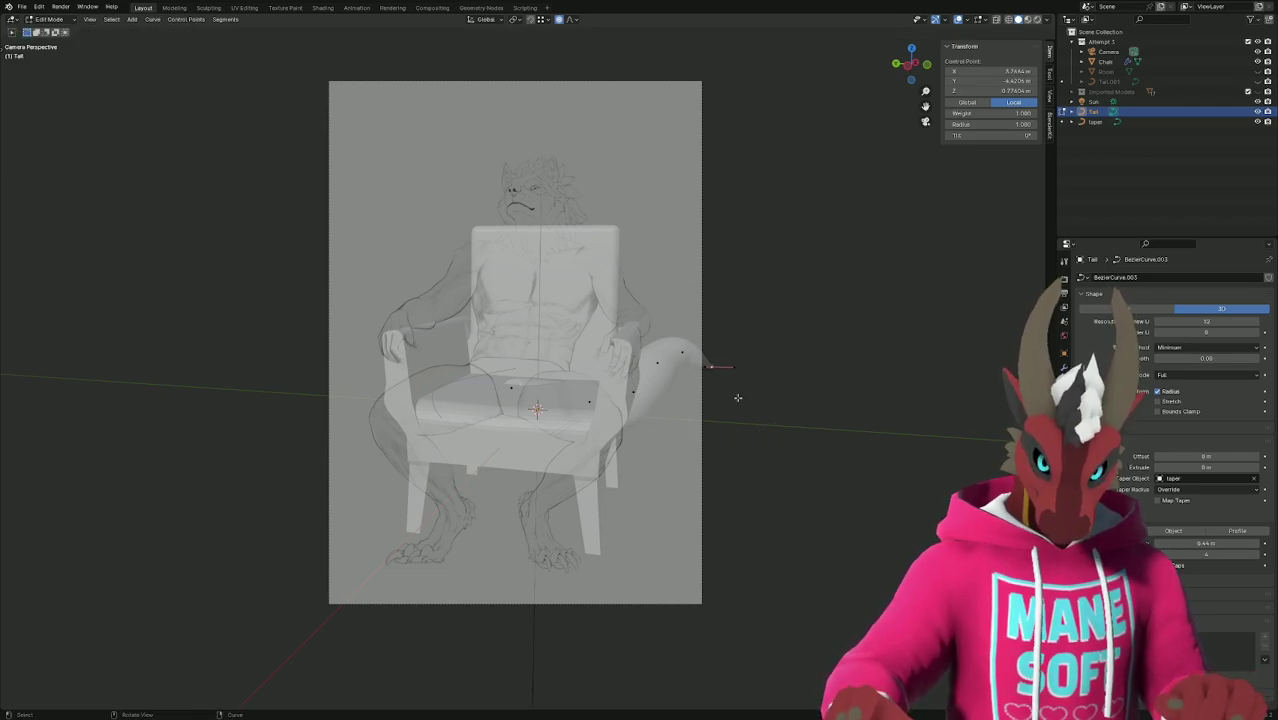
key(g)
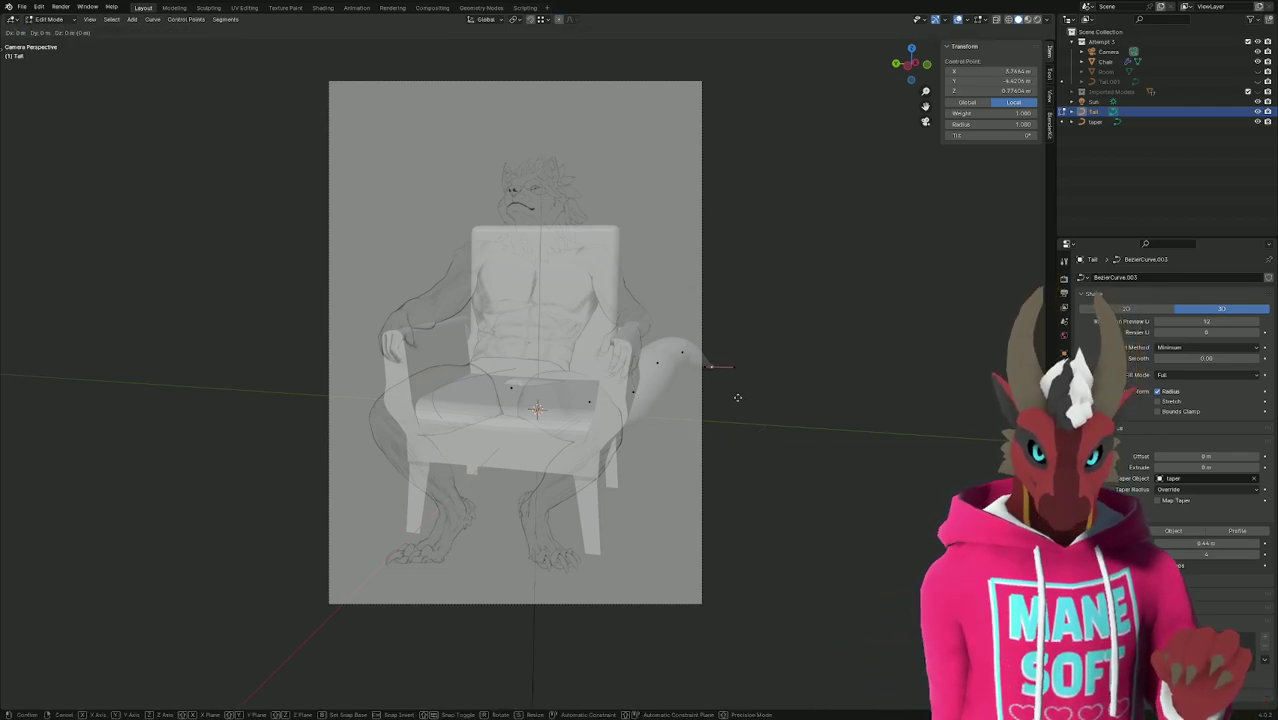
key(z)
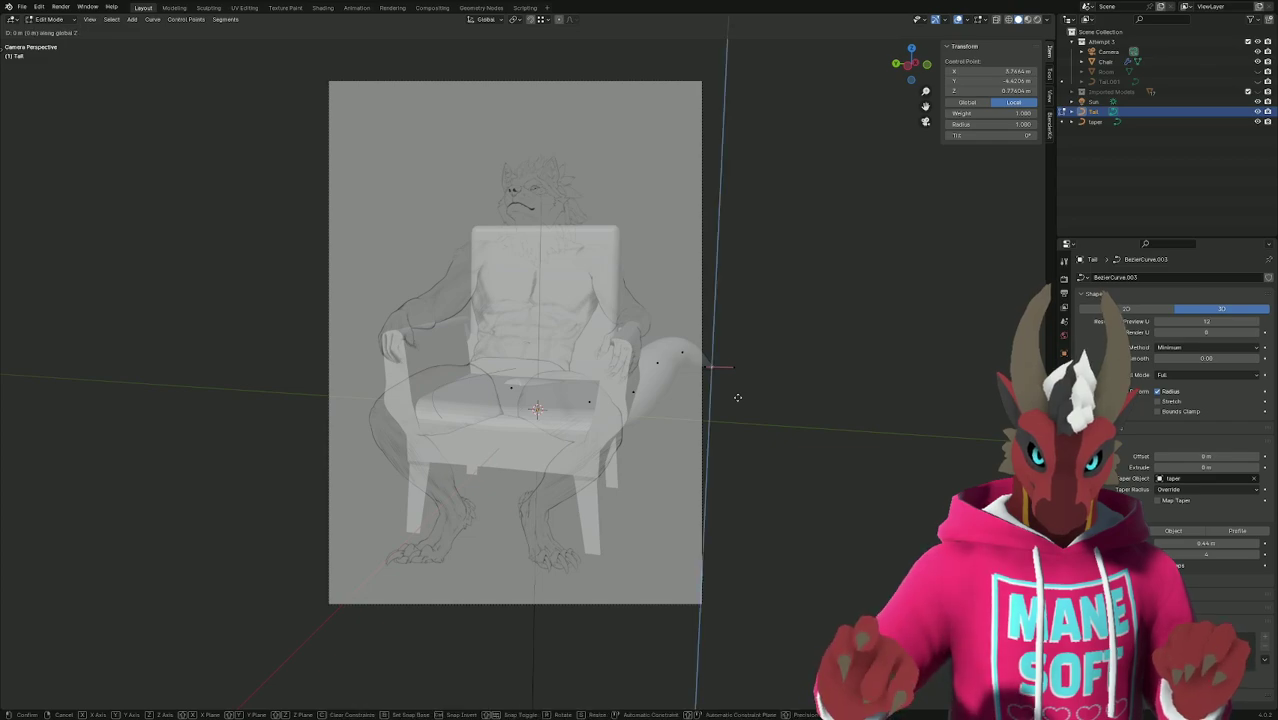
key(Escape)
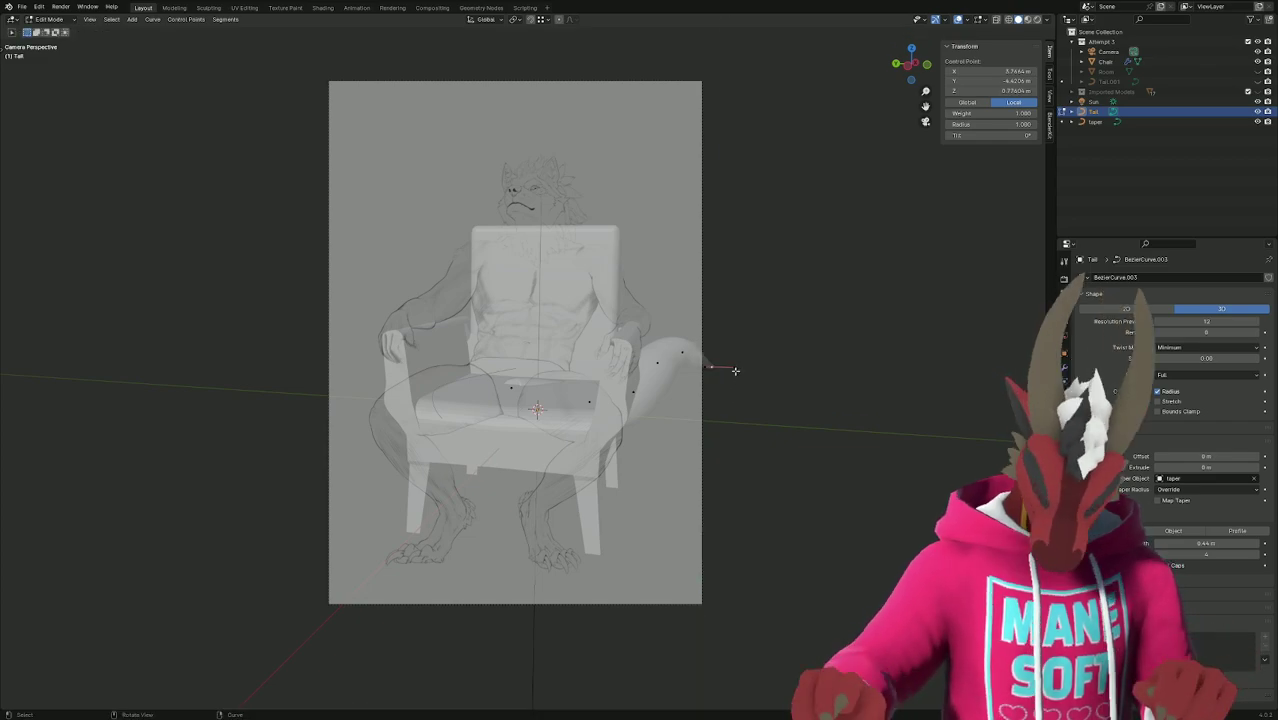
Shift the tip control point slightly within the XY plane from an overhead view, keeping its height locked.
key(KP_3)
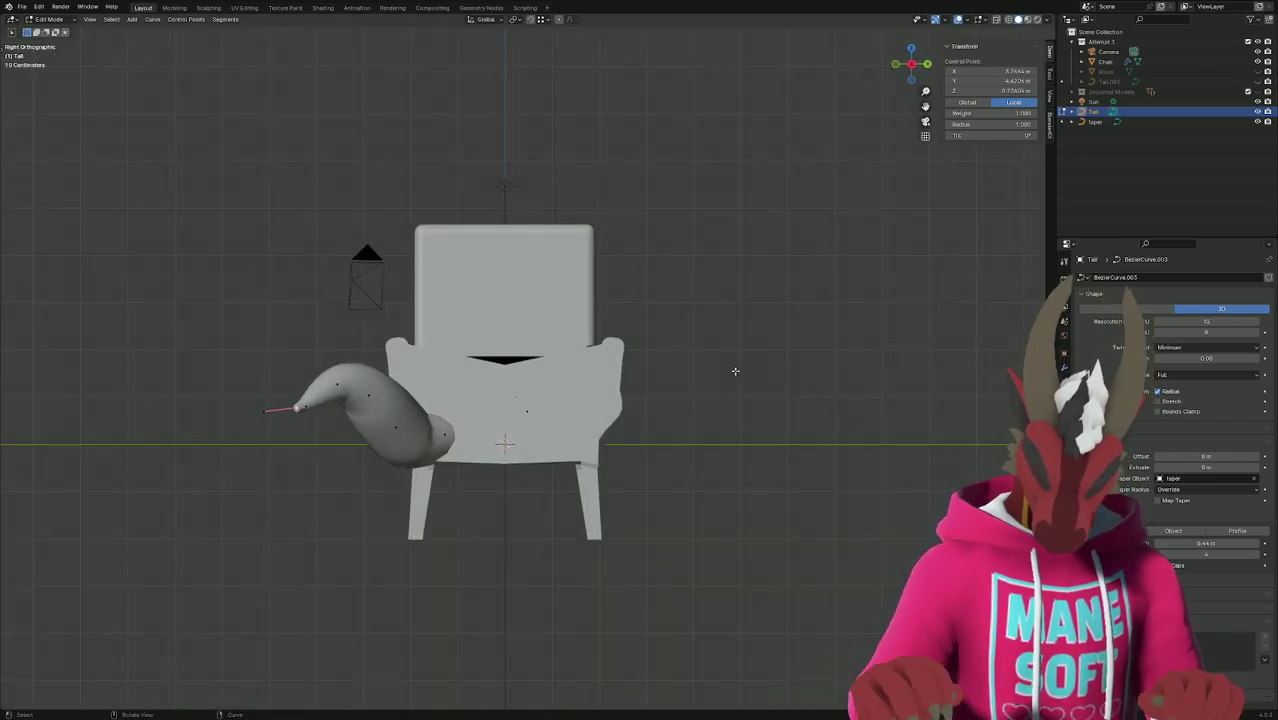
key(KP_7)
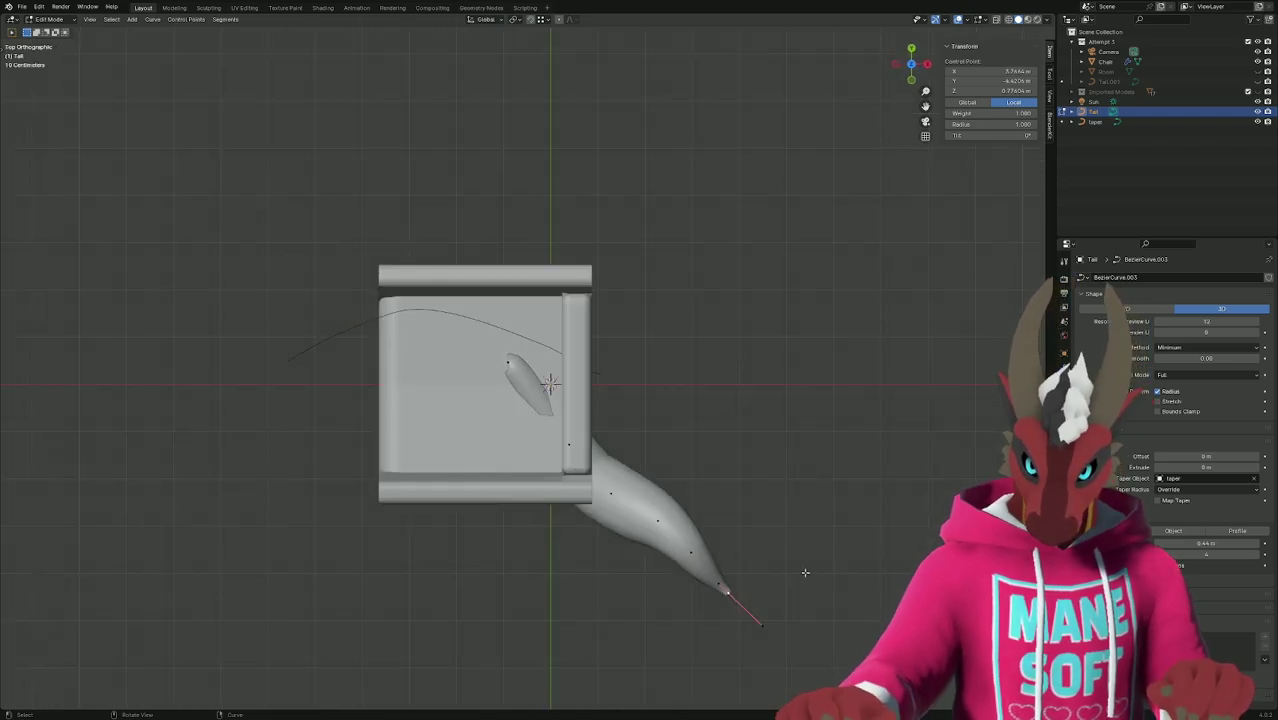
scroll(806, 573, down, 5)
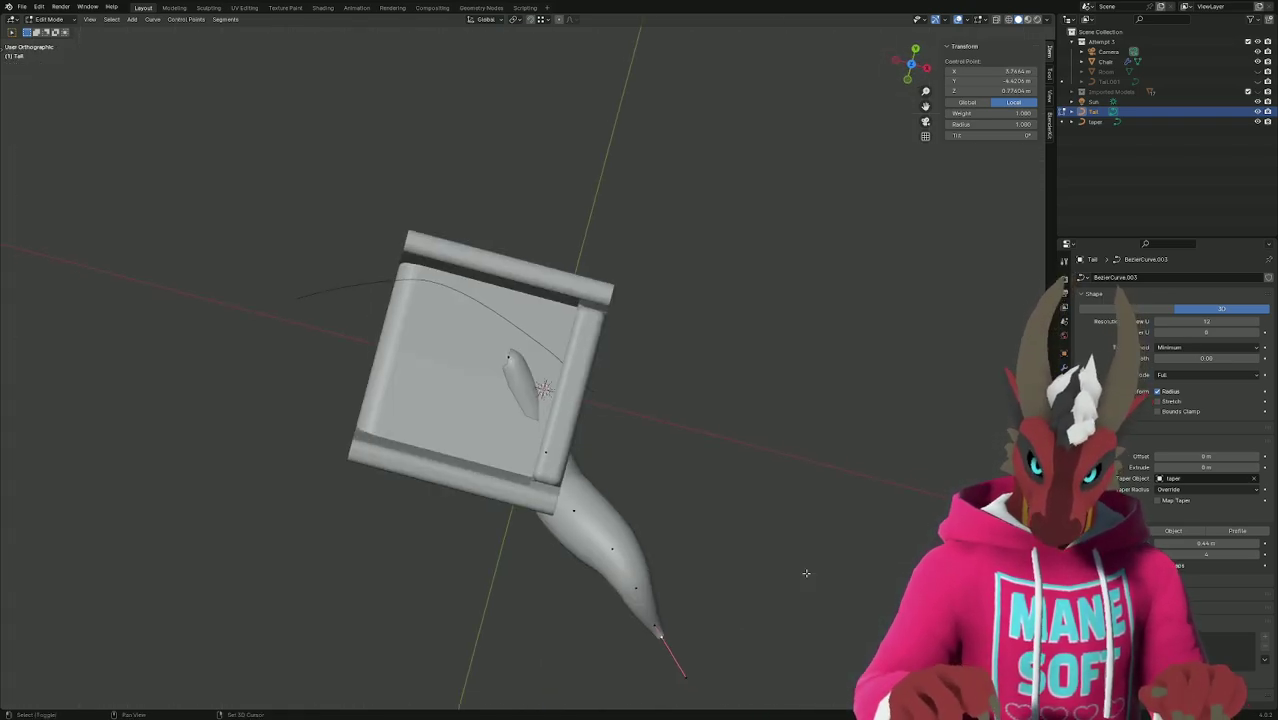
key(KP_2)
key(KP_2)
key(KP_2)
key(KP_2)
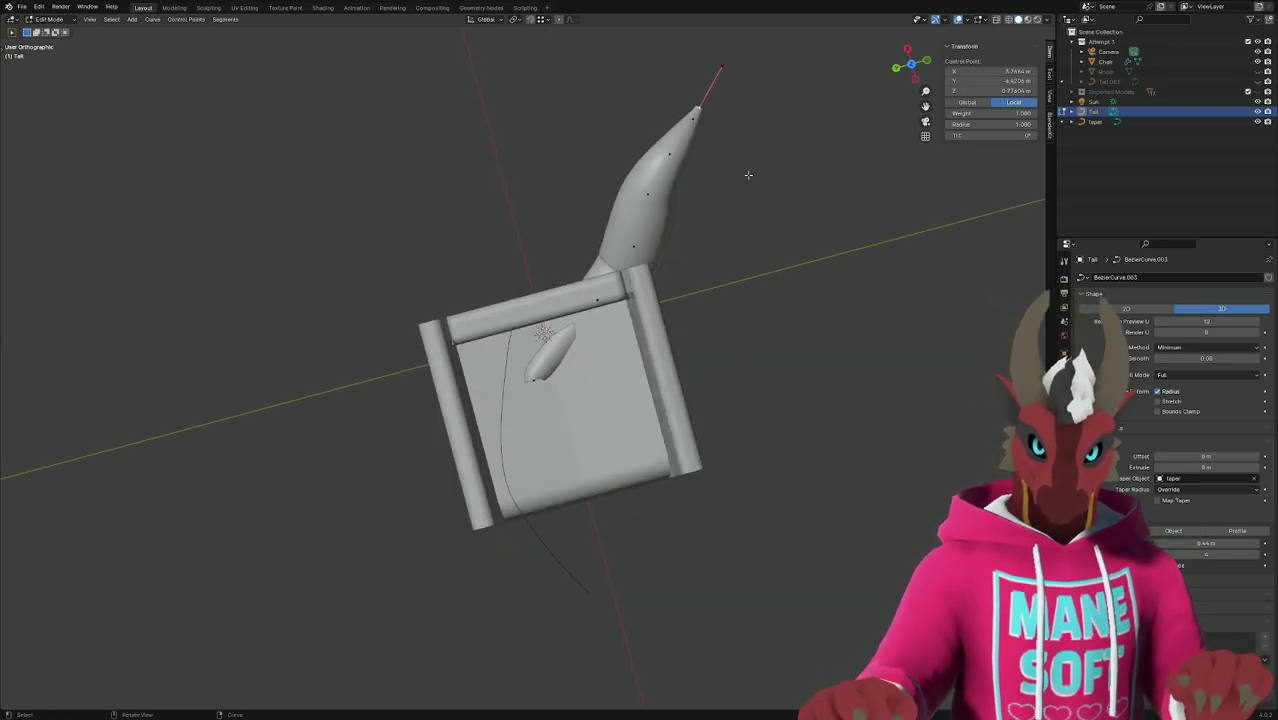
key(g)
key(shift+z)
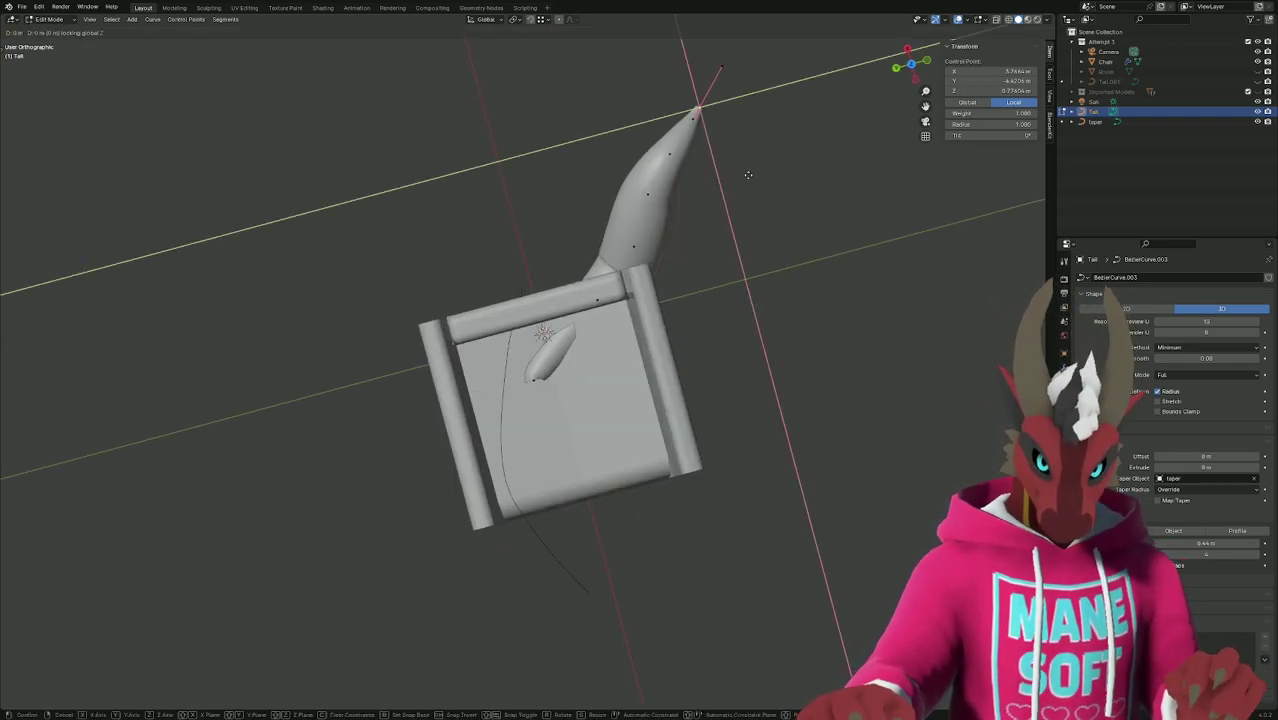
click(742, 173)
middle_drag(742, 173, 690, 230)
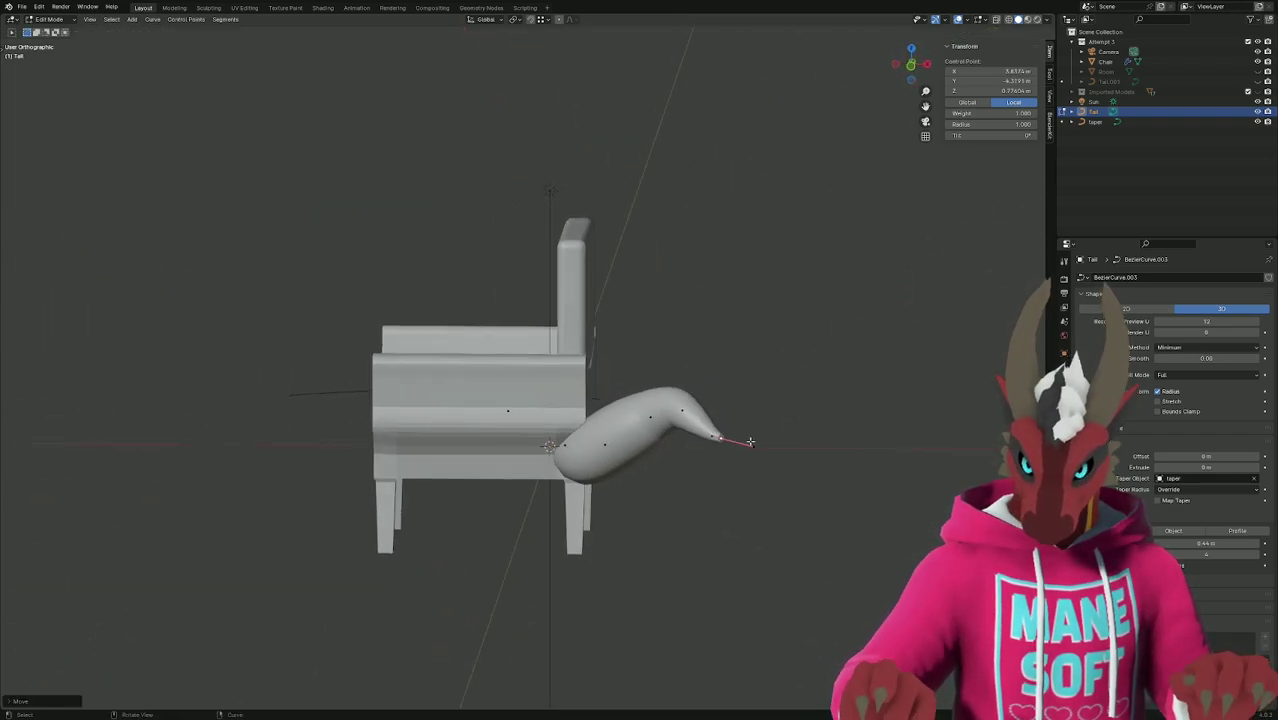
Raise the tip control point about 0.6 m along Z.
key(t)
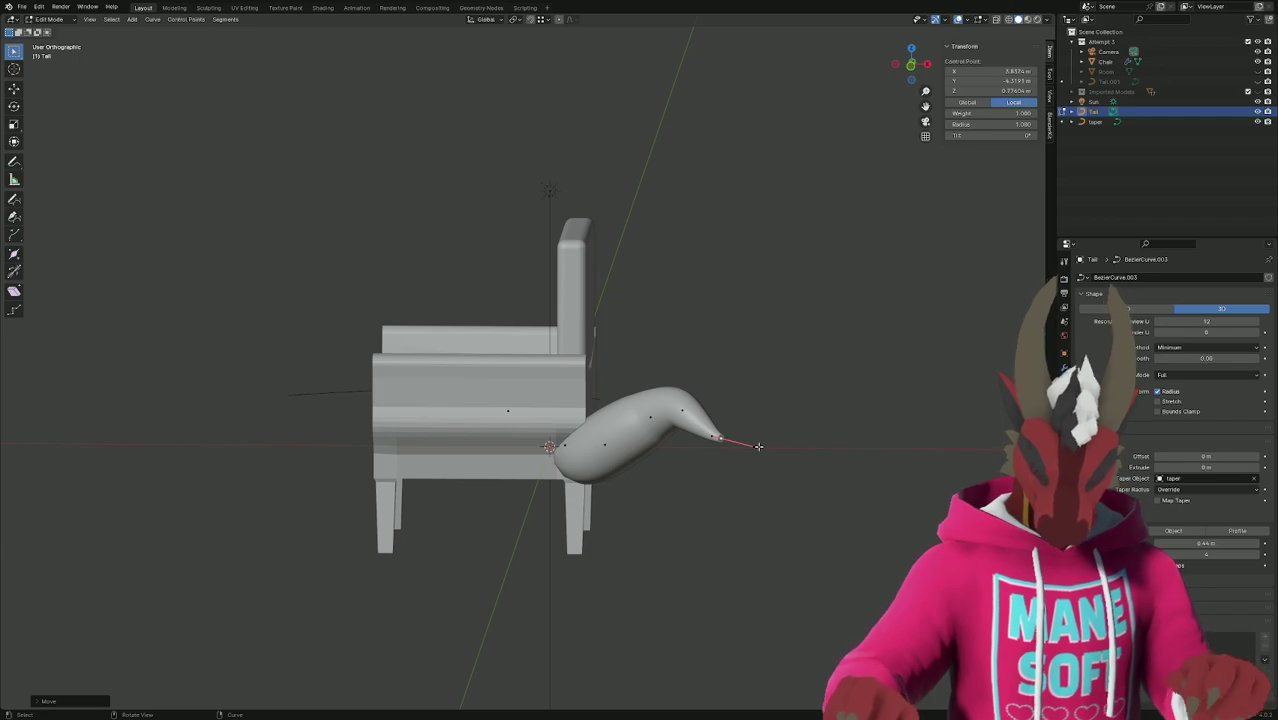
key(g)
key(z)
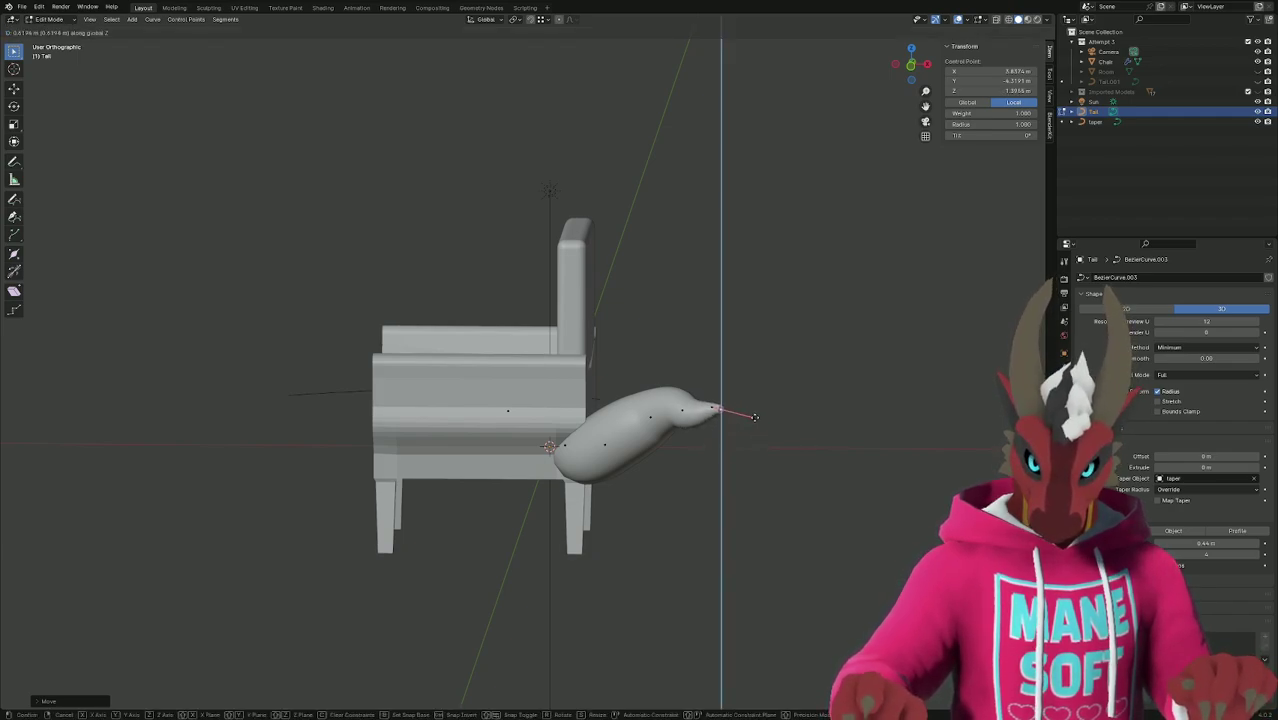
click(755, 417)
Rotate the tip control point in the side view so its outer handle tilts slightly upward.
click(755, 417)
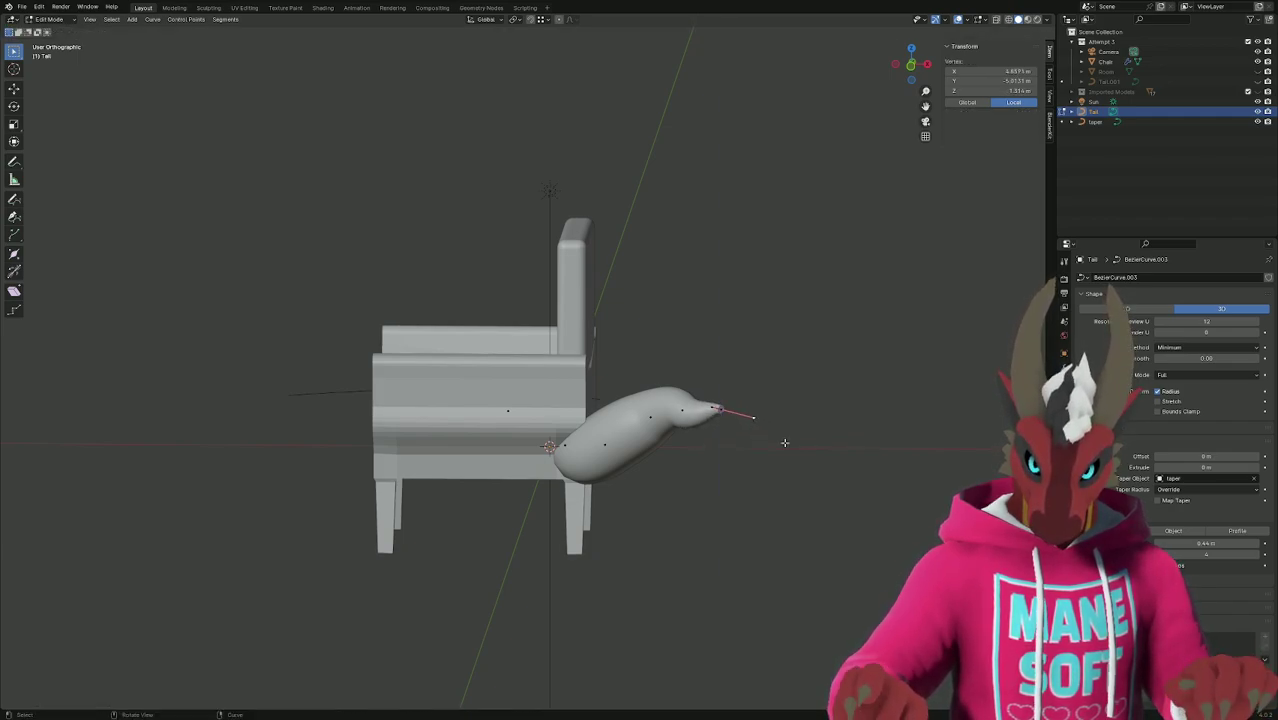
click(726, 410)
key(r)
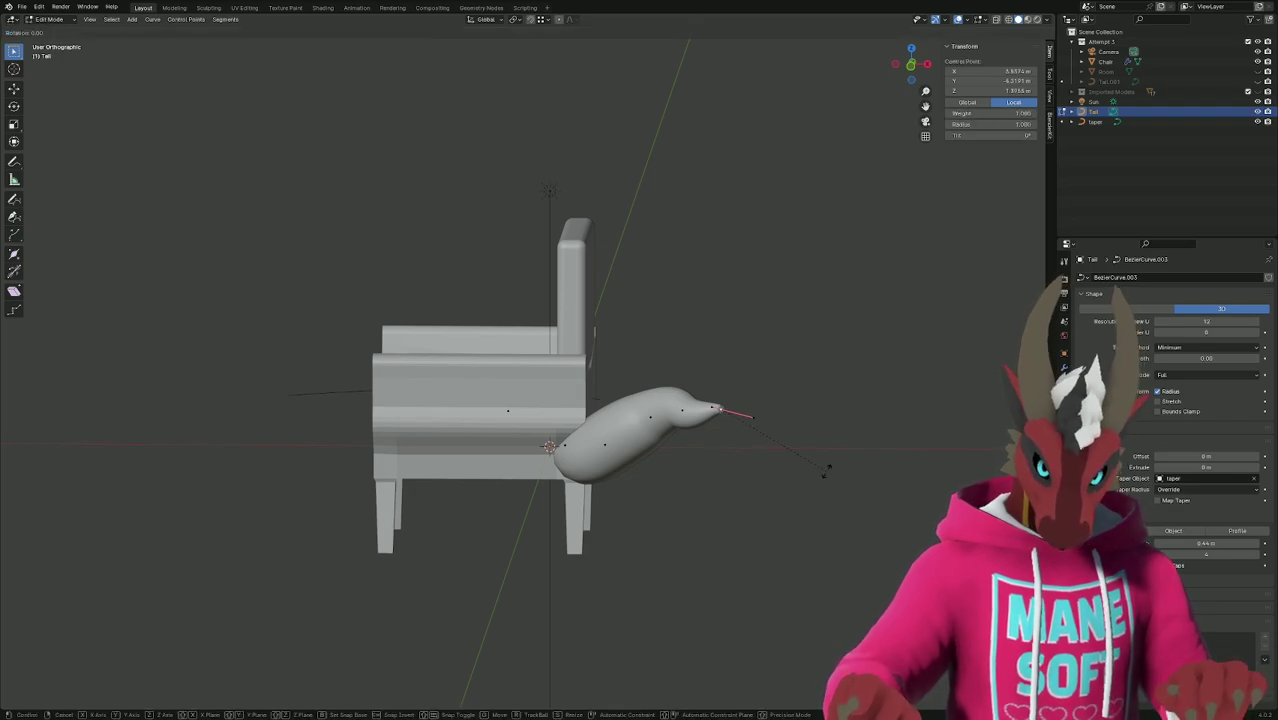
click(827, 430)
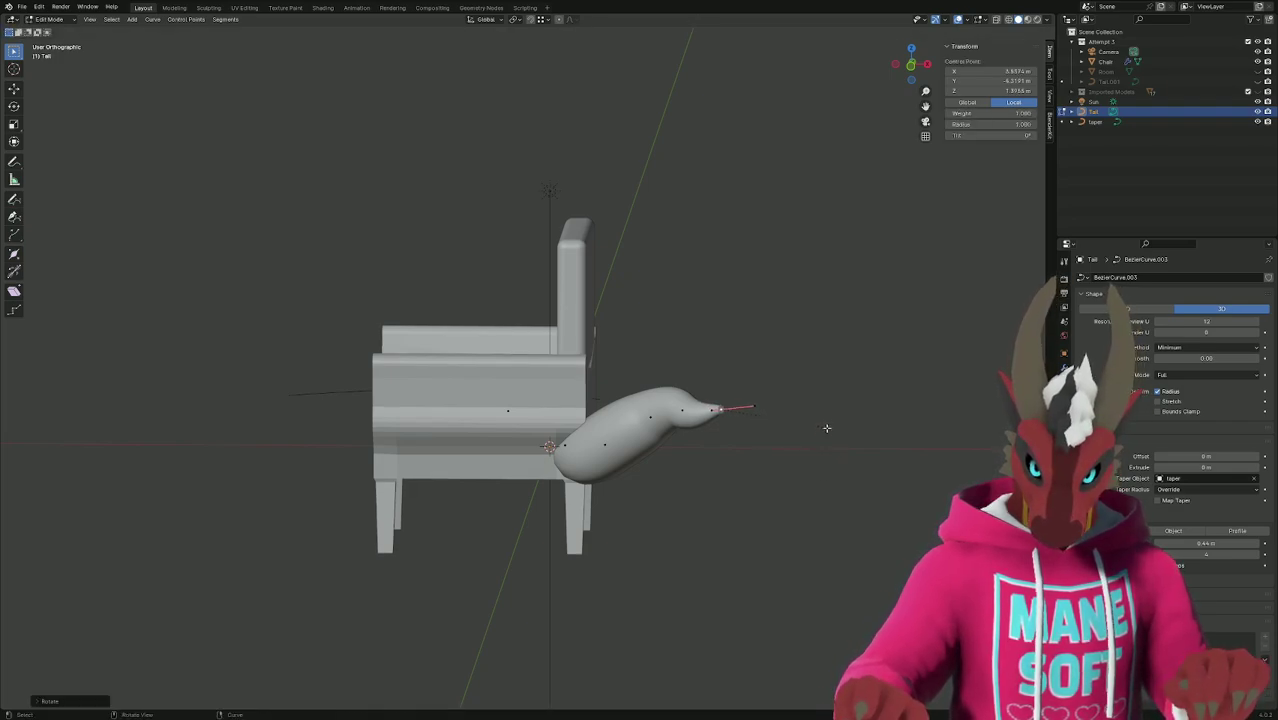
Add the control point before the tip to the selection and rotate both slightly.
middle_drag(827, 430, 807, 463)
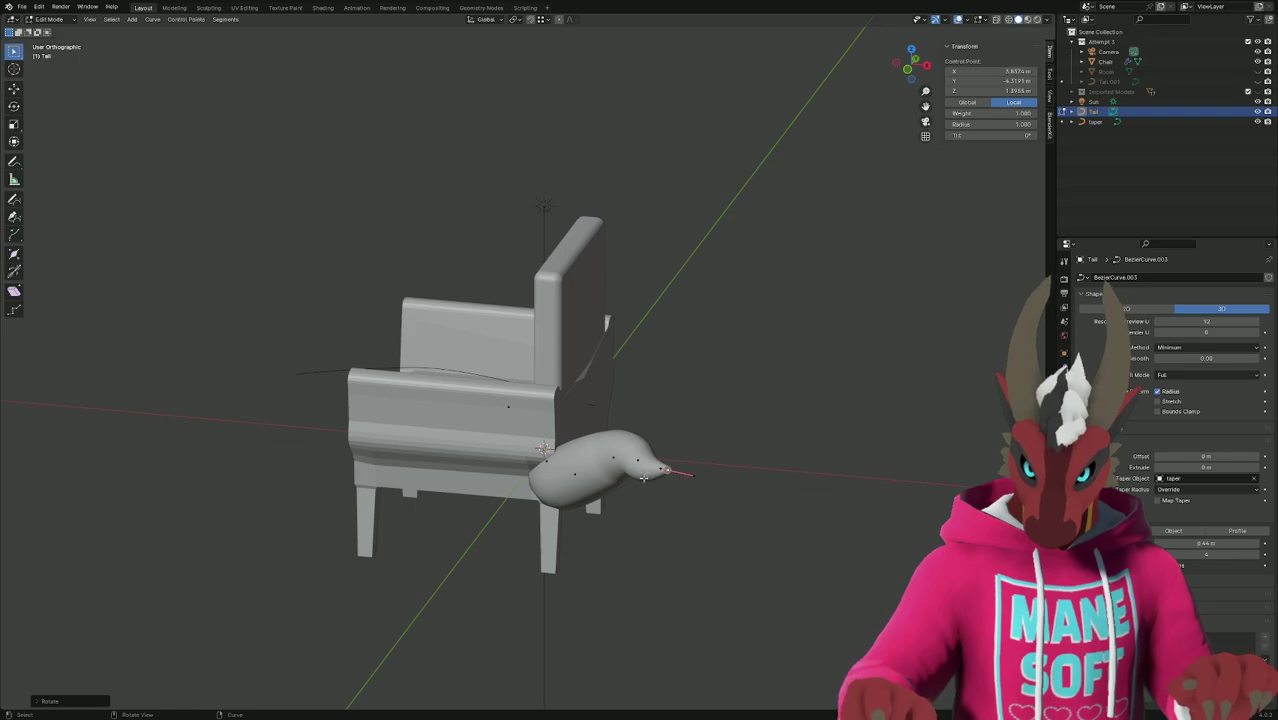
key(ctrl+KP_Add)
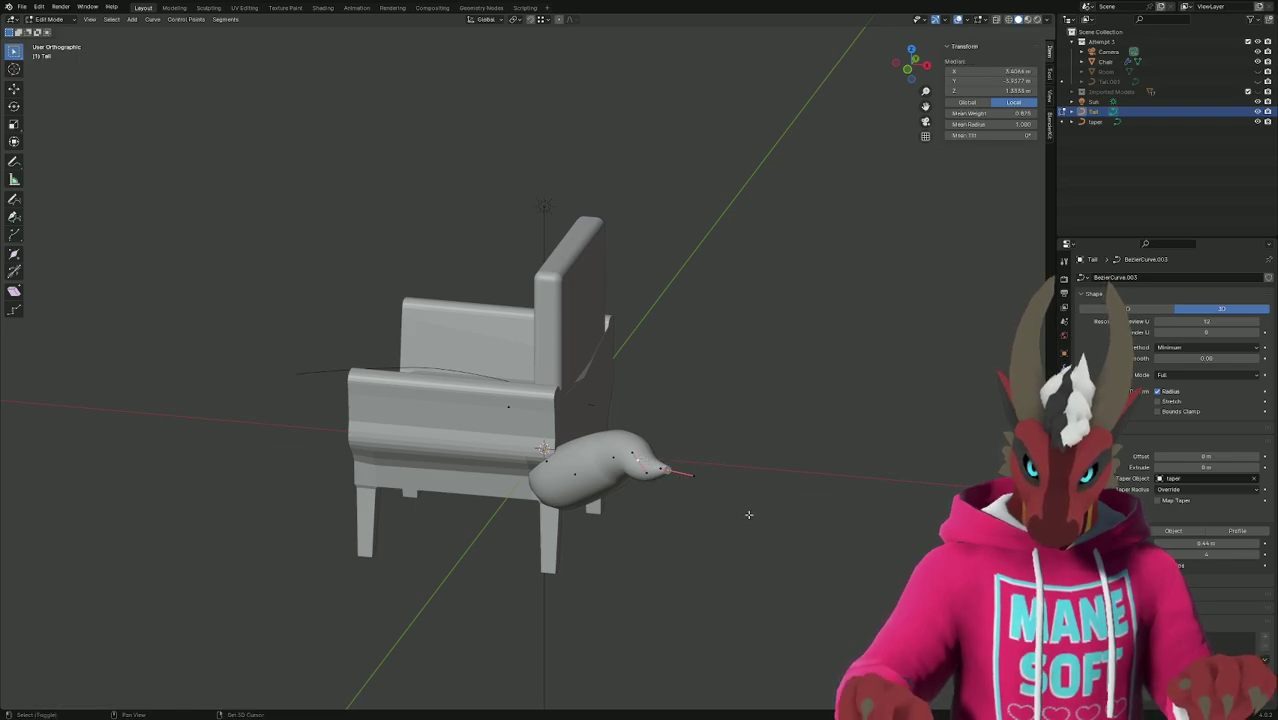
key(r)
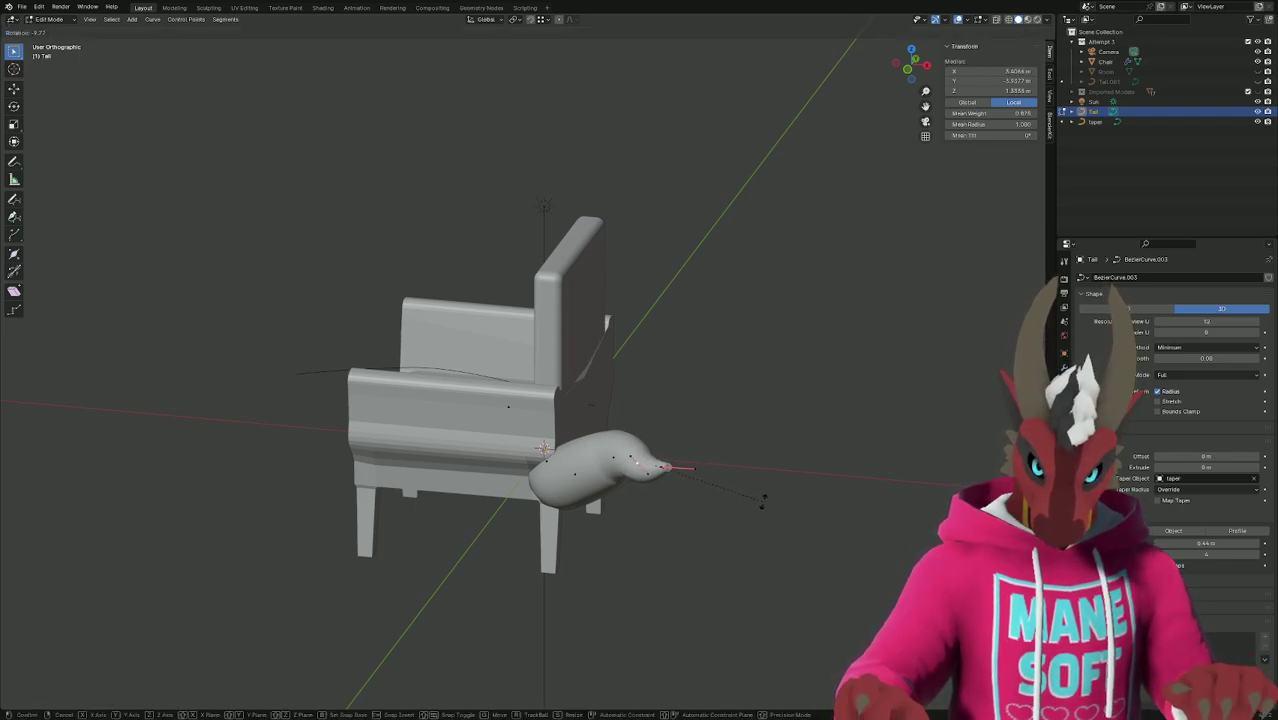
click(753, 489)
Raise the outer handle of the control point before the tip along Z to straighten the tail end.
click(650, 475)
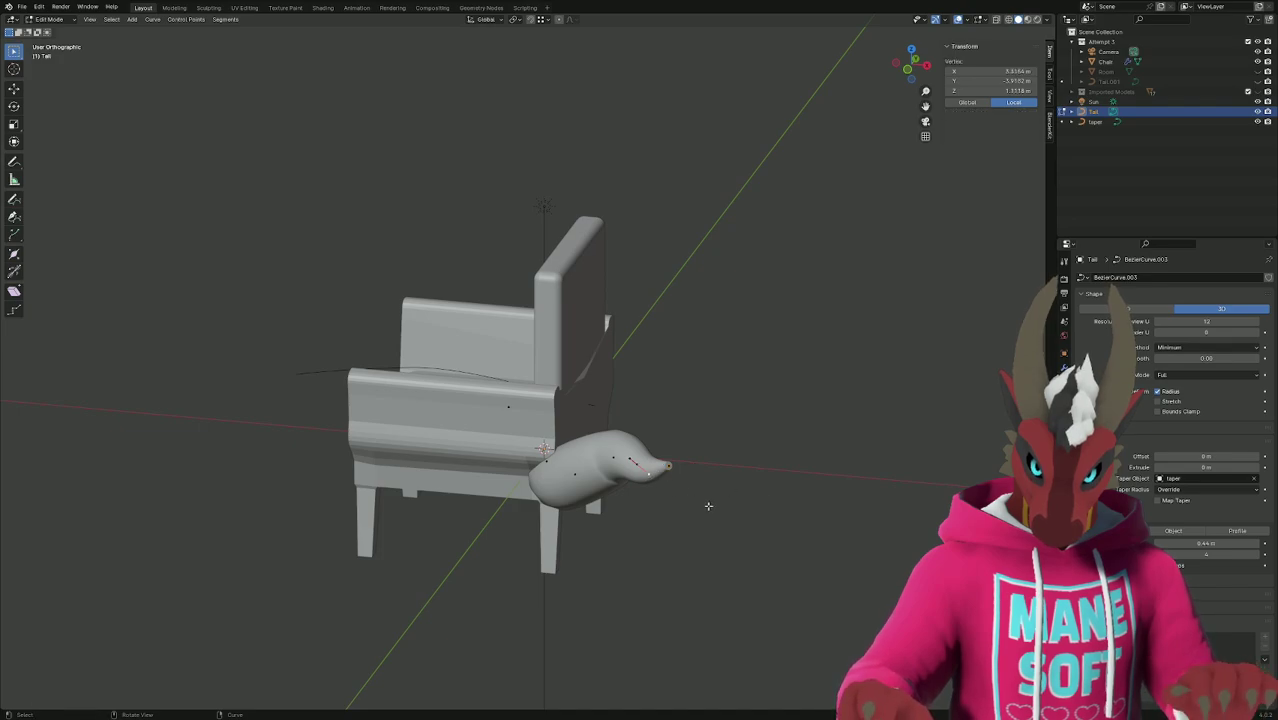
key(g)
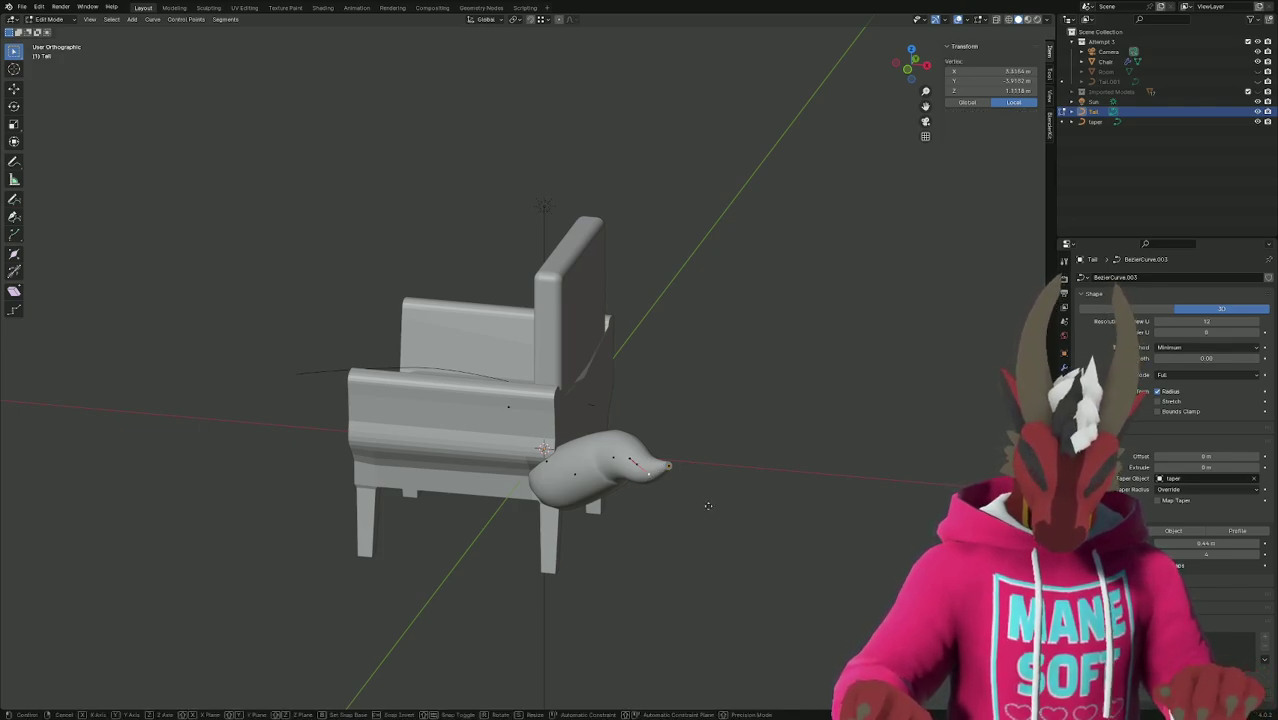
key(z)
click(706, 498)
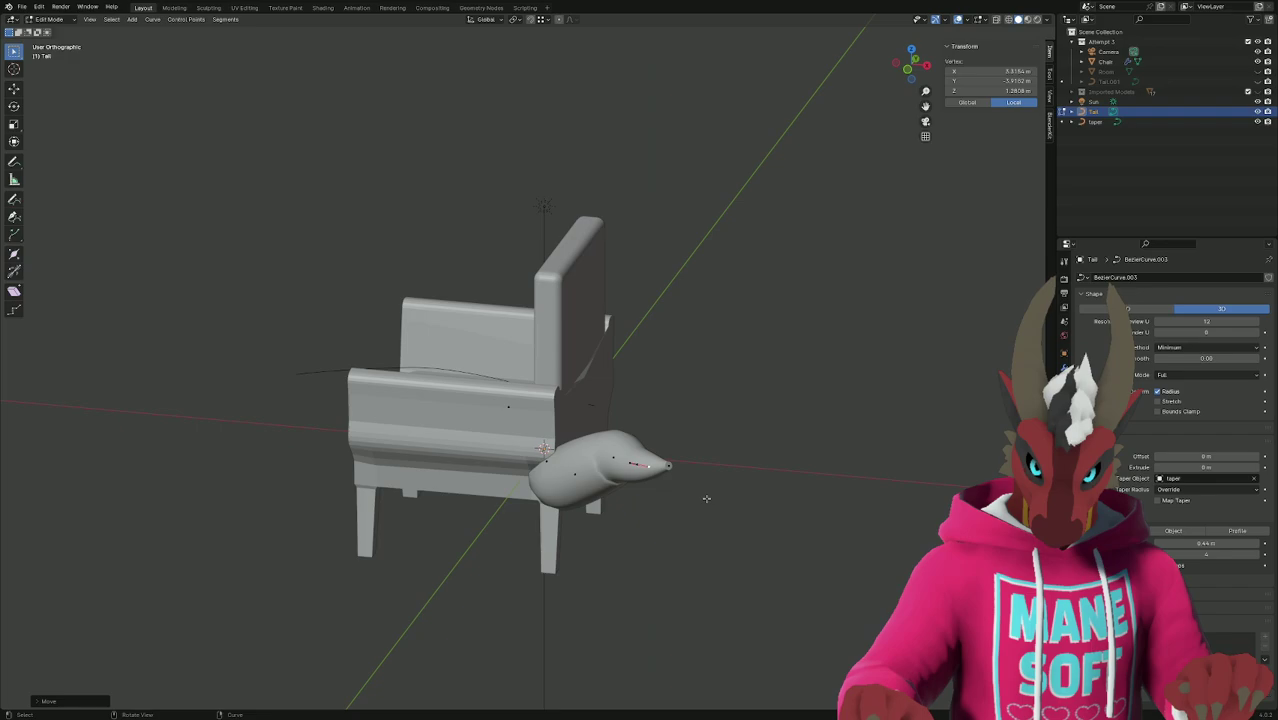
Add the tip control point to the selected handle and raise both about 0.09 m along Z.
middle_drag(706, 496, 753, 508)
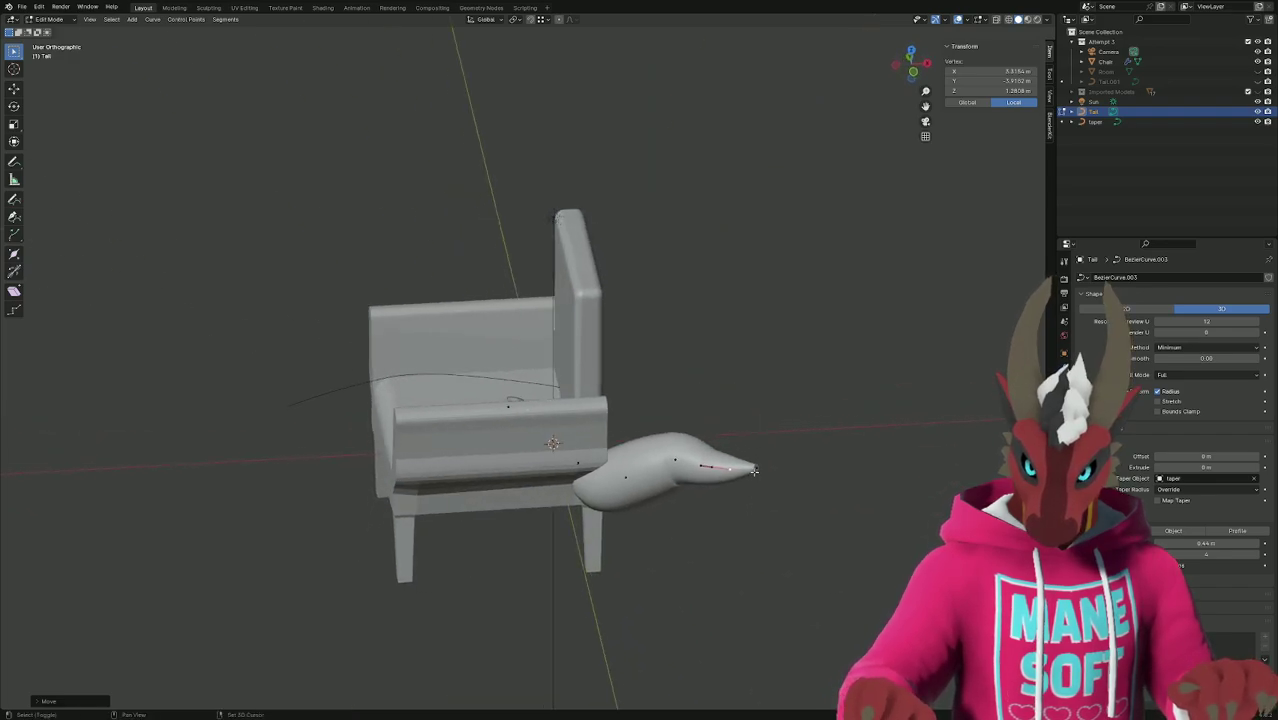
click(757, 469)
key(e)
key(z)
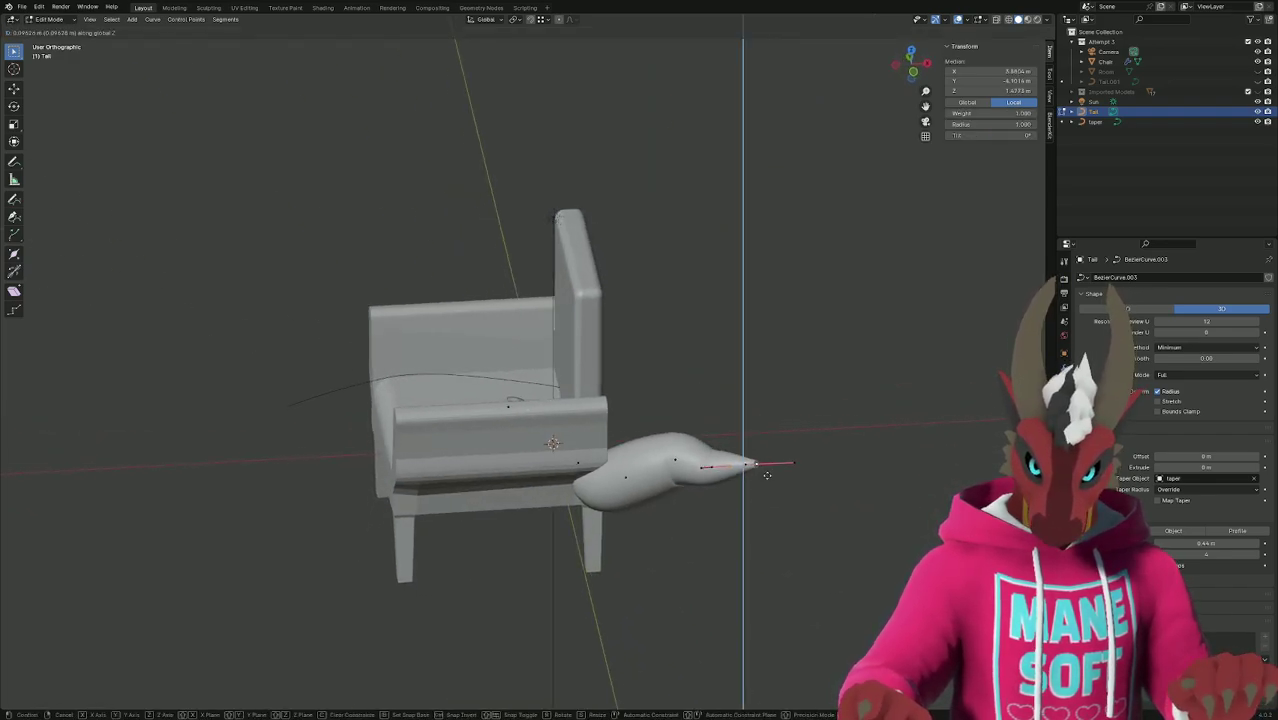
click(766, 476)
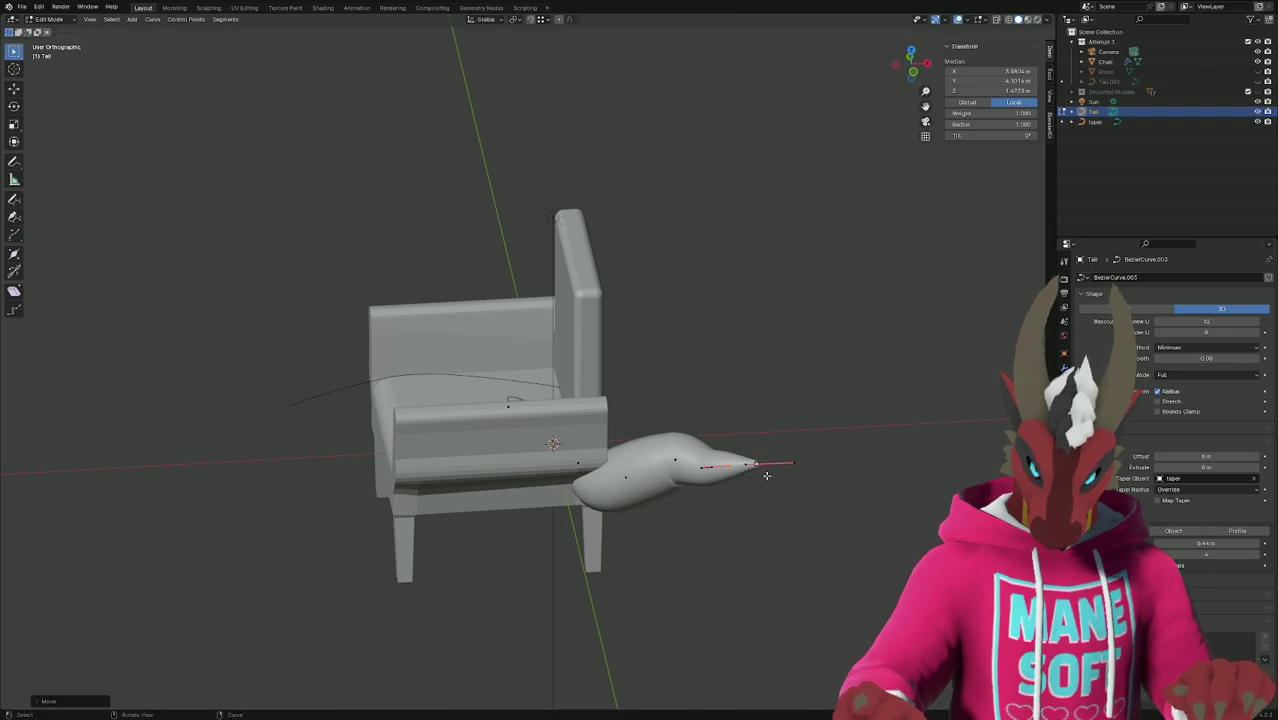
key(e)
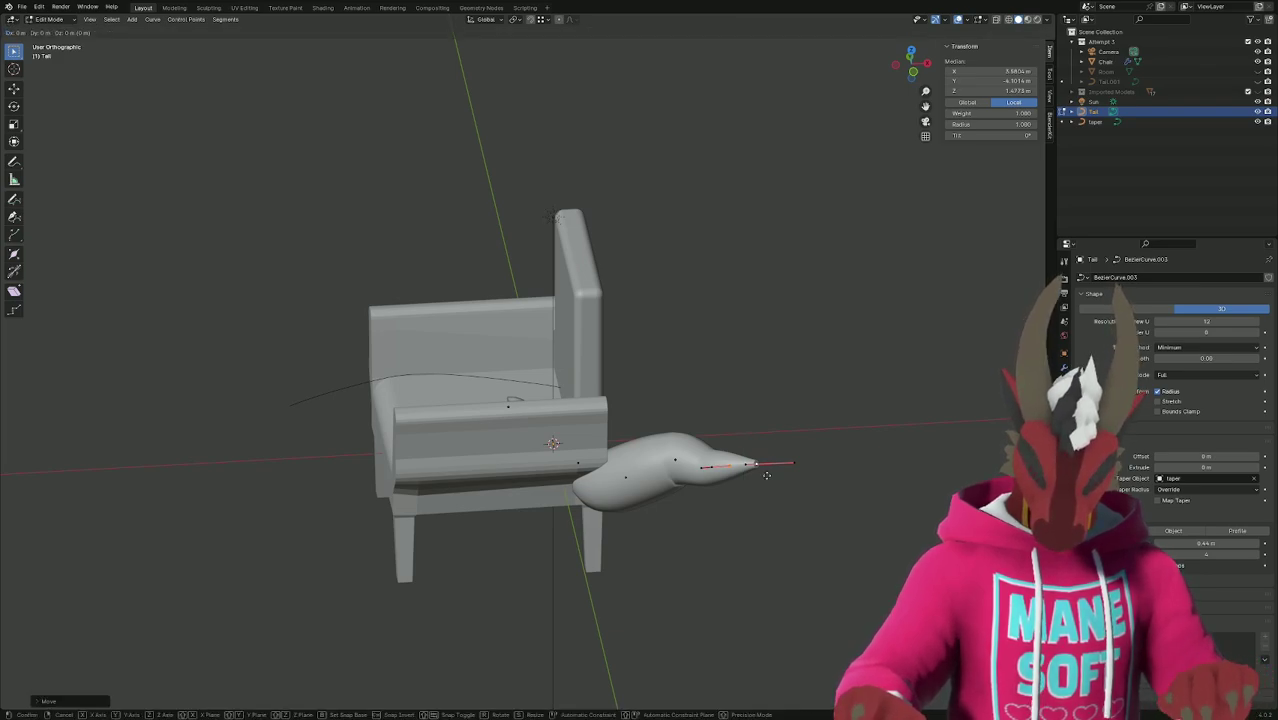
key(z)
right_click(801, 497)
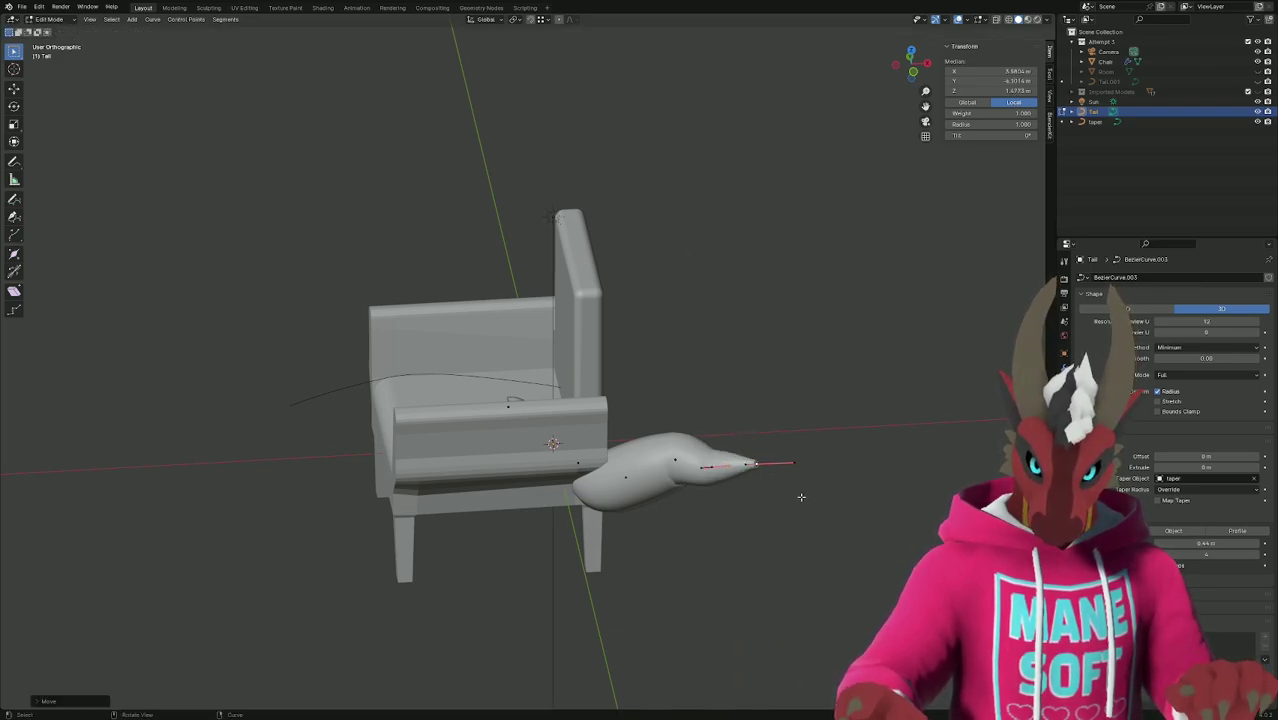
Move the last two control points upward to smooth the tail's bend into its tip, and save the file.
middle_drag(801, 497, 829, 503)
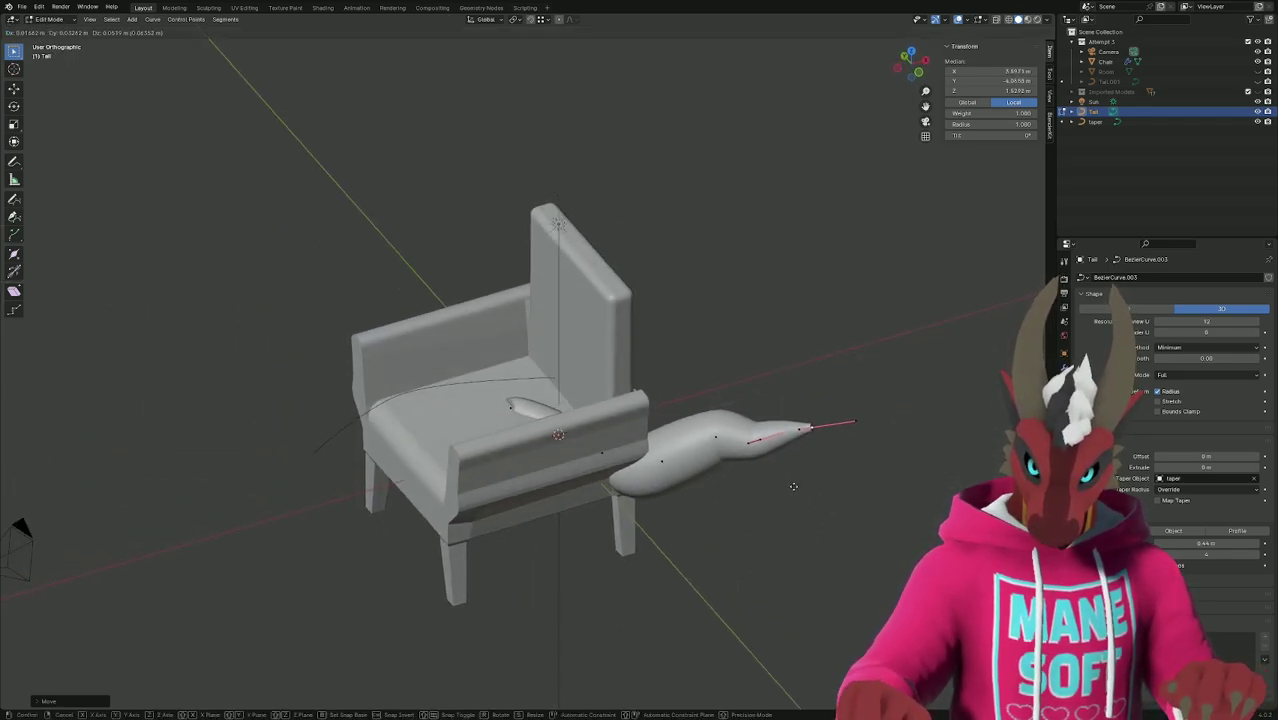
shift+click(759, 438)
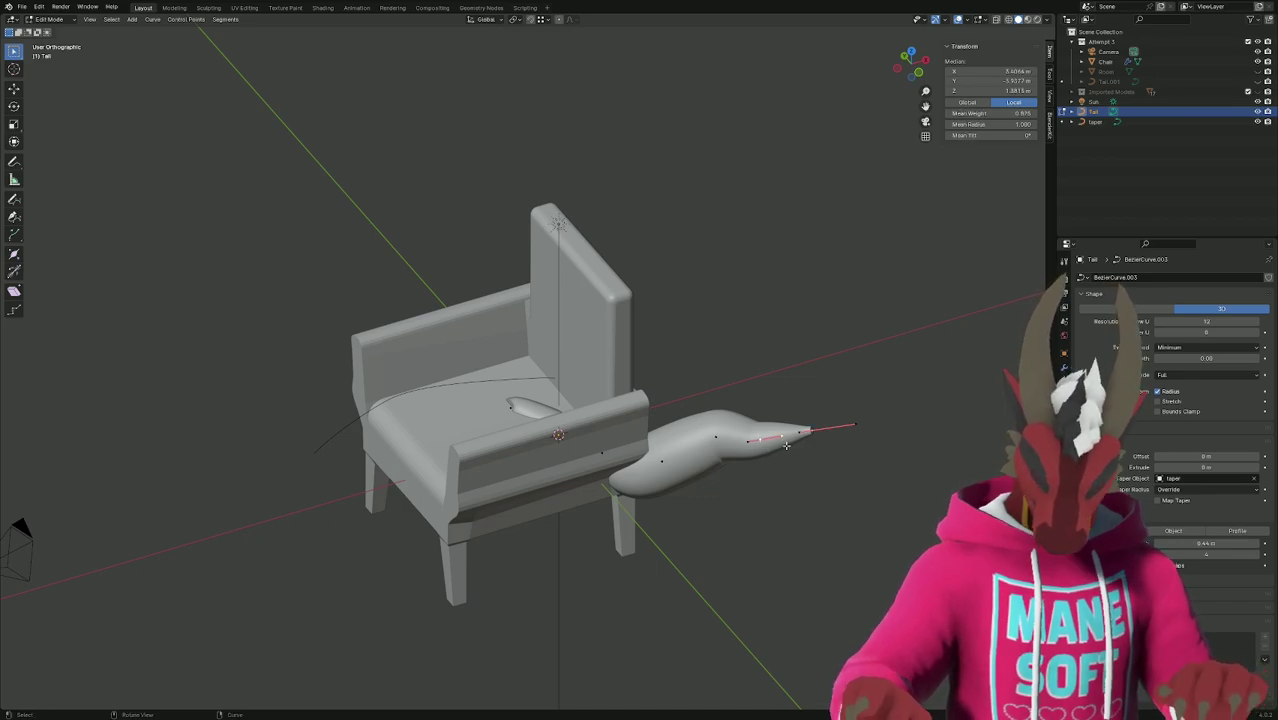
key(g)
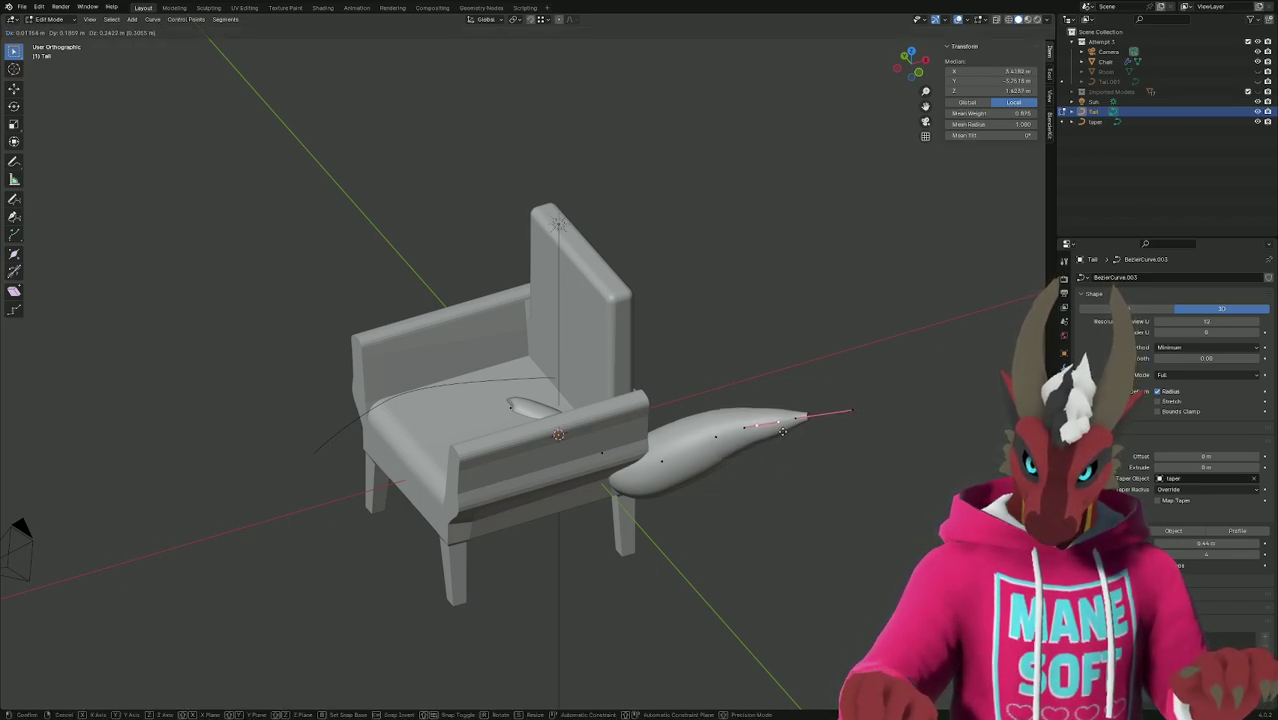
click(783, 431)
middle_drag(783, 431, 759, 452)
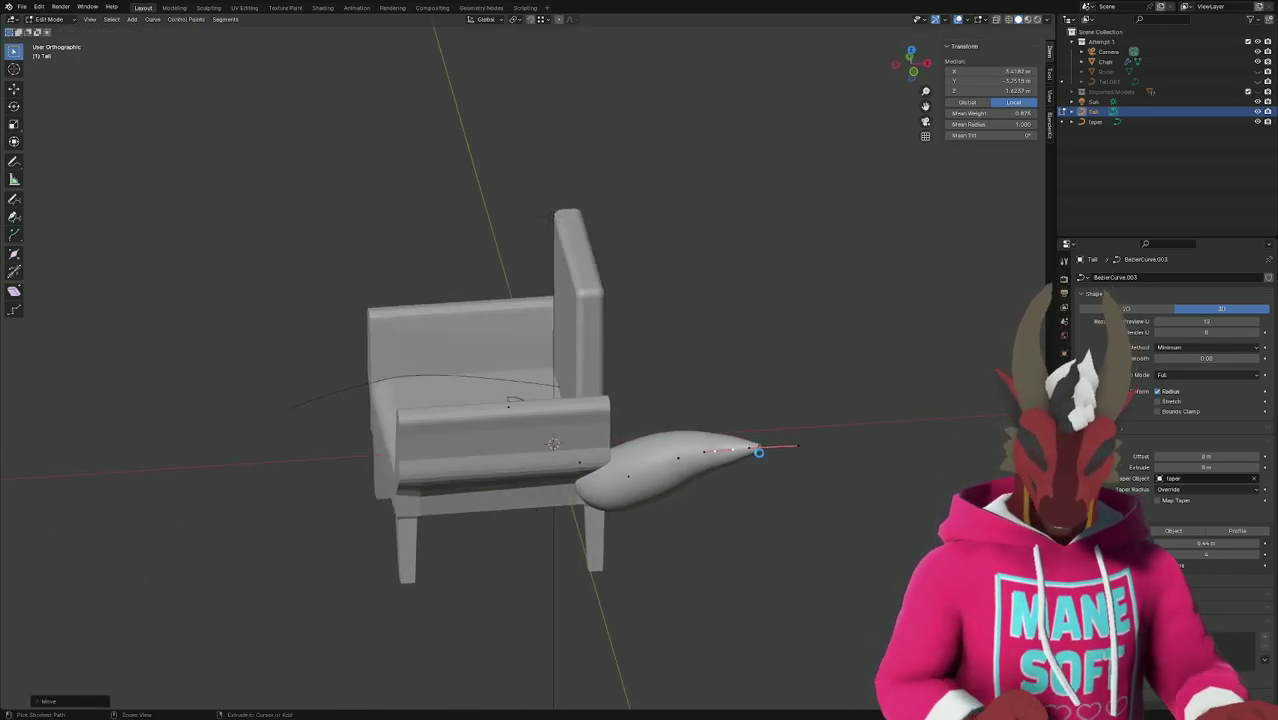
key(ctrl+s)
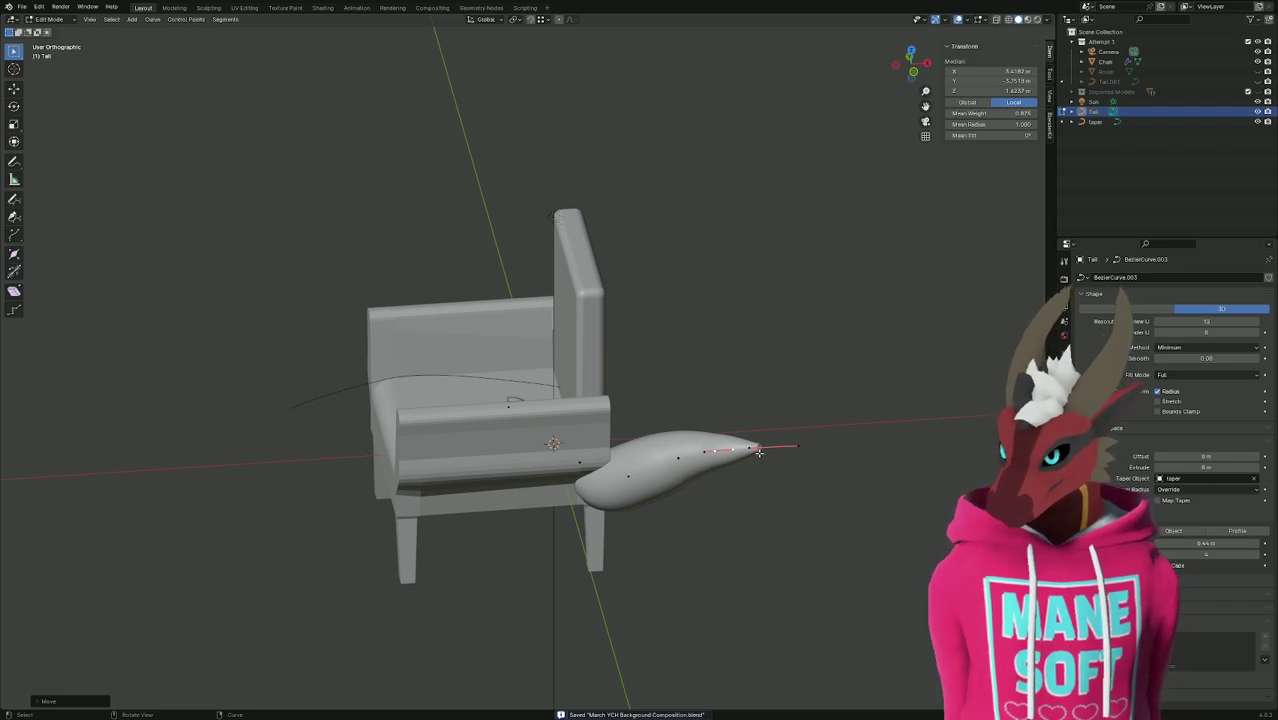
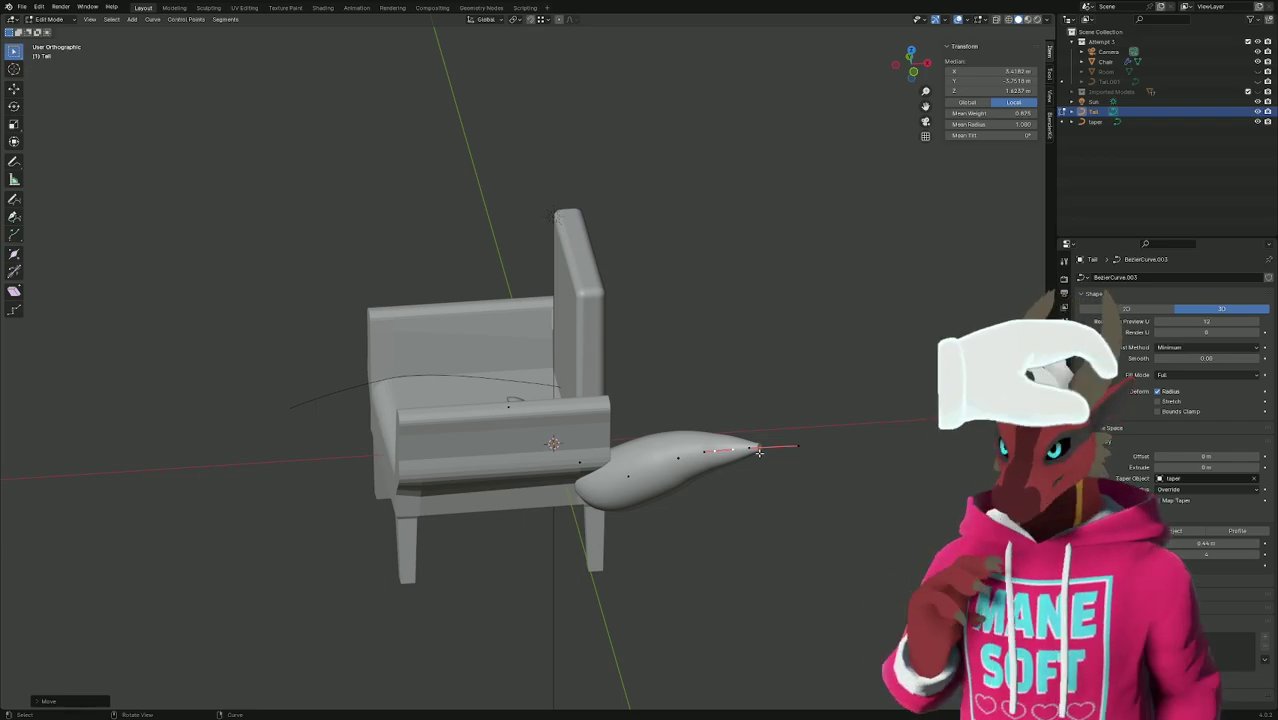
Compare the tail with the sketch in the camera view and hide the Chair object to expose the whole tail.
middle_drag(767, 464, 827, 466)
key(KP_0)
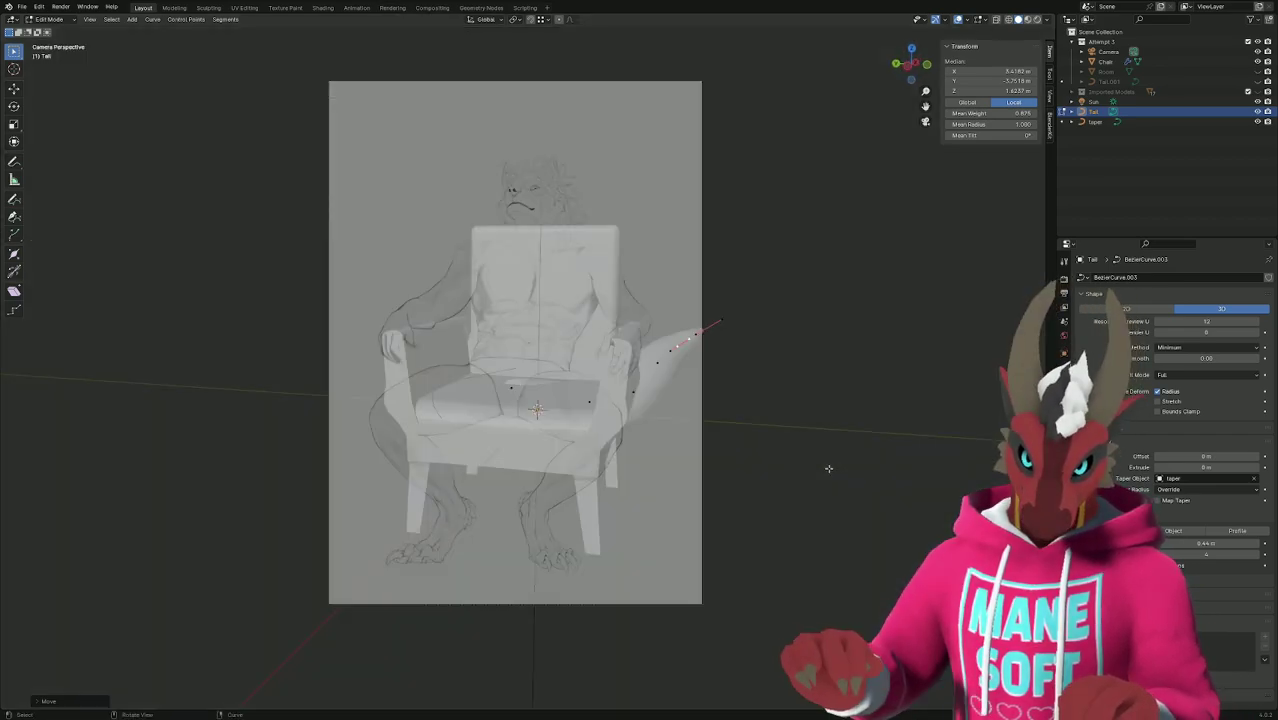
middle_drag(822, 465, 725, 490)
click(1257, 61)
Subdivide the tail curve's base segment, and subdivide again between the added point and its outer neighbour.
click(520, 412)
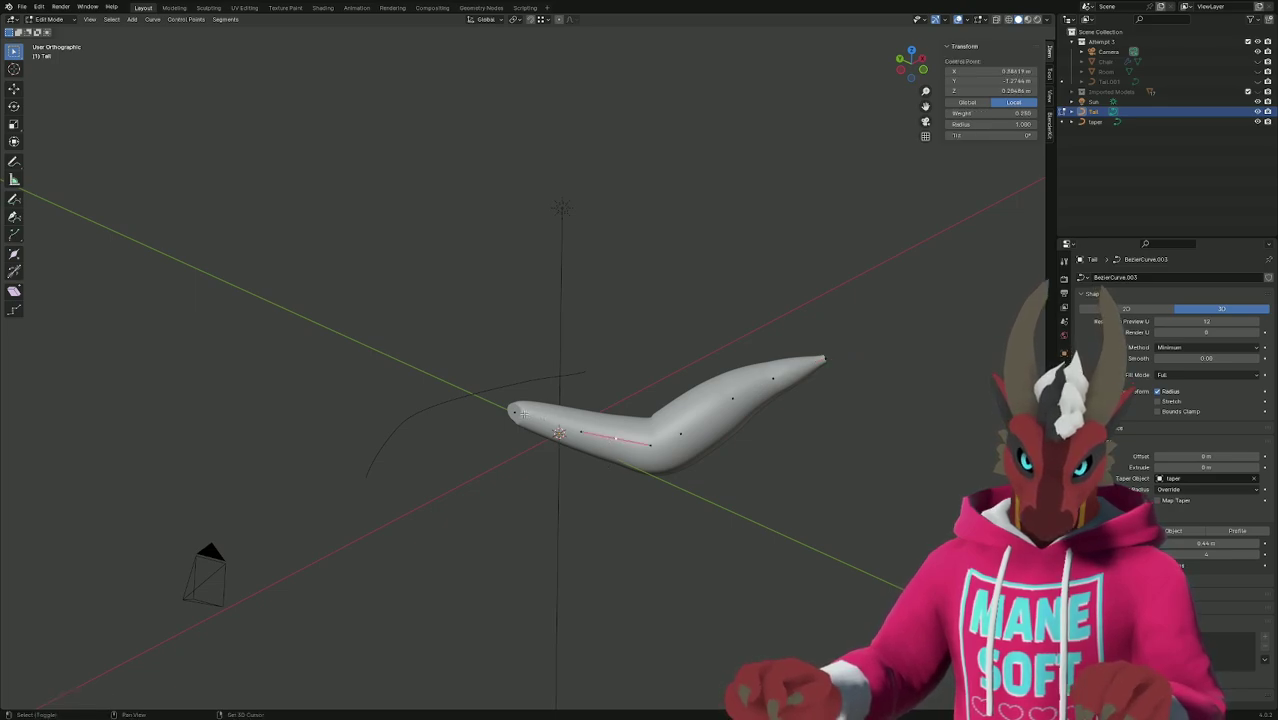
right_click(565, 410)
click(565, 412)
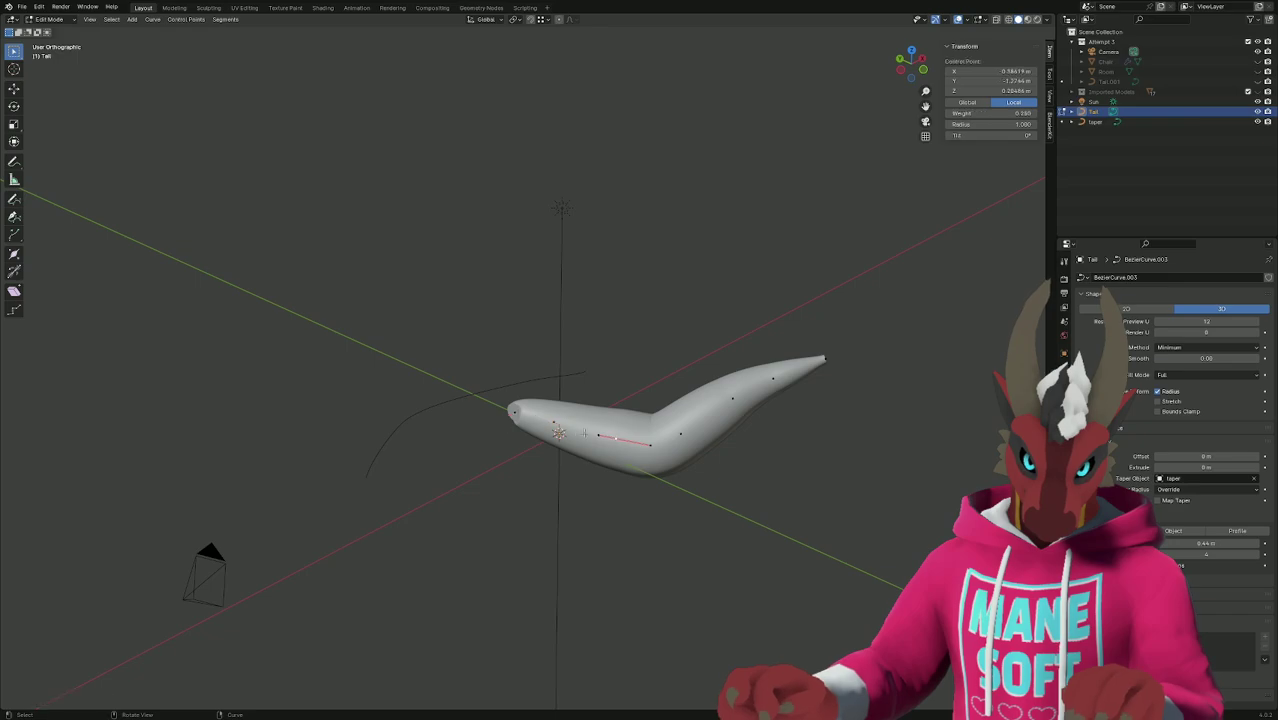
right_click(600, 420)
click(600, 422)
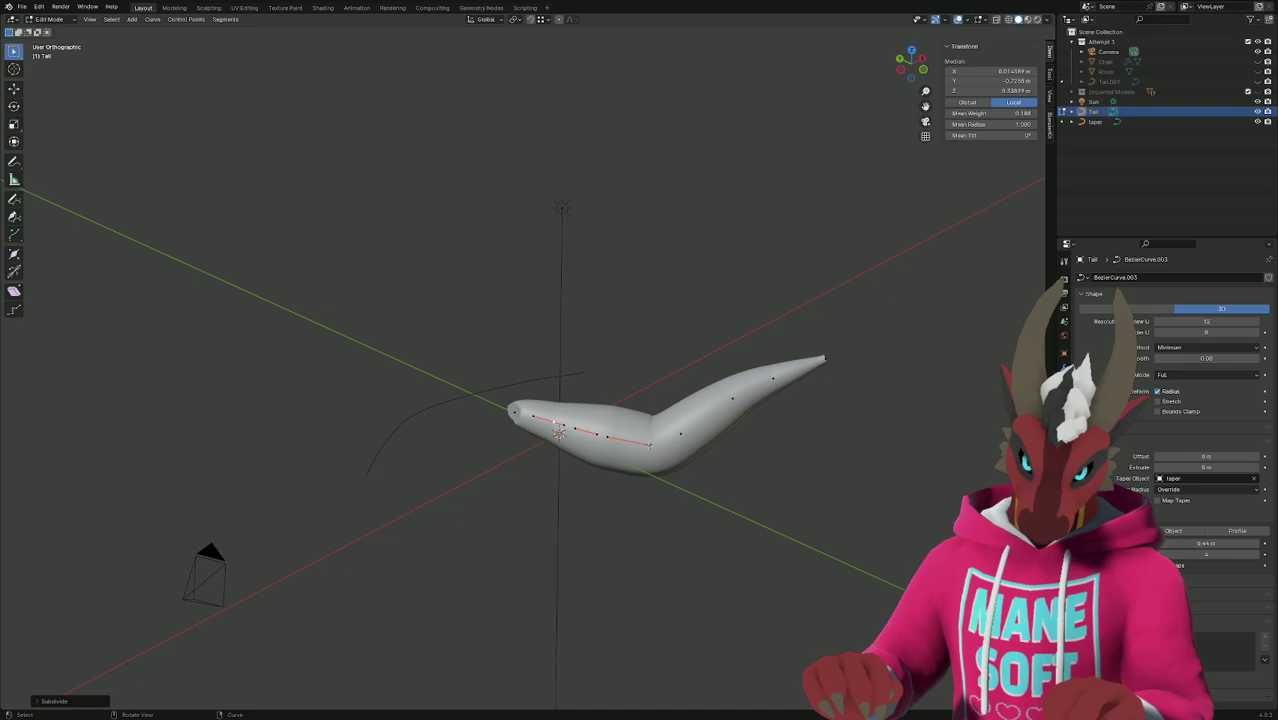
In the camera view, select the tail's control points from the second added point out to the tip.
key(KP_0)
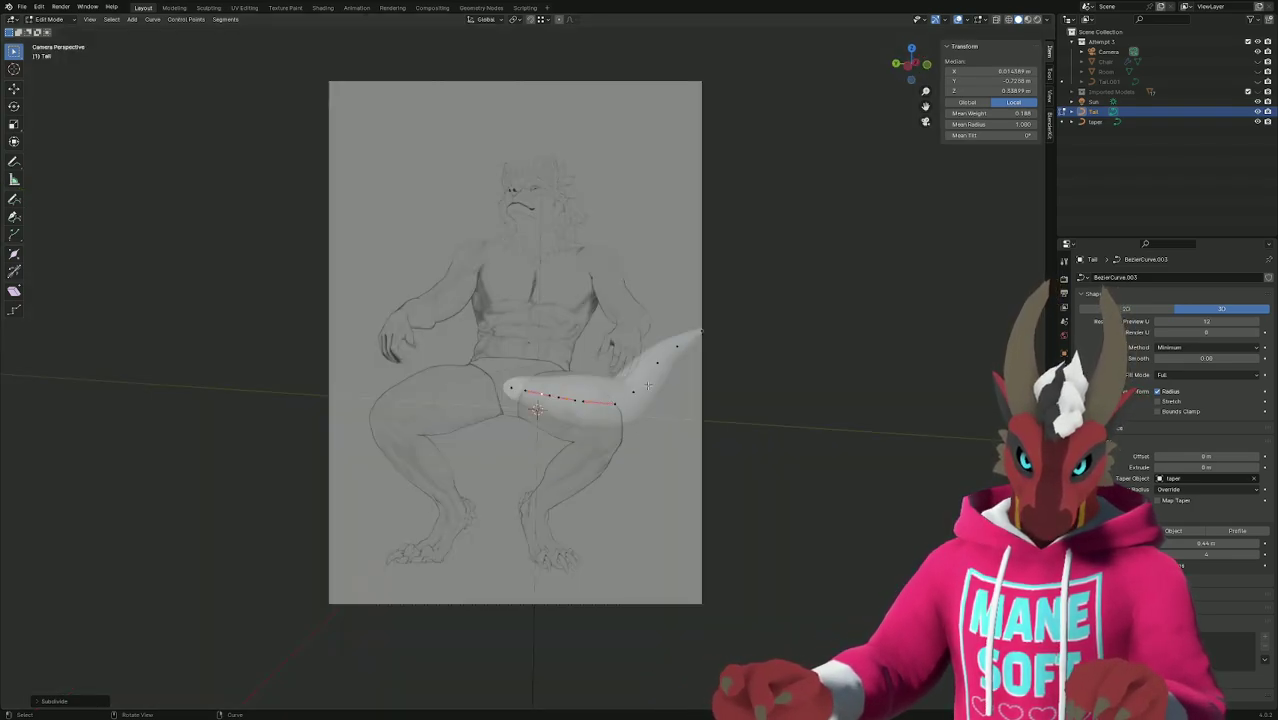
click(589, 402)
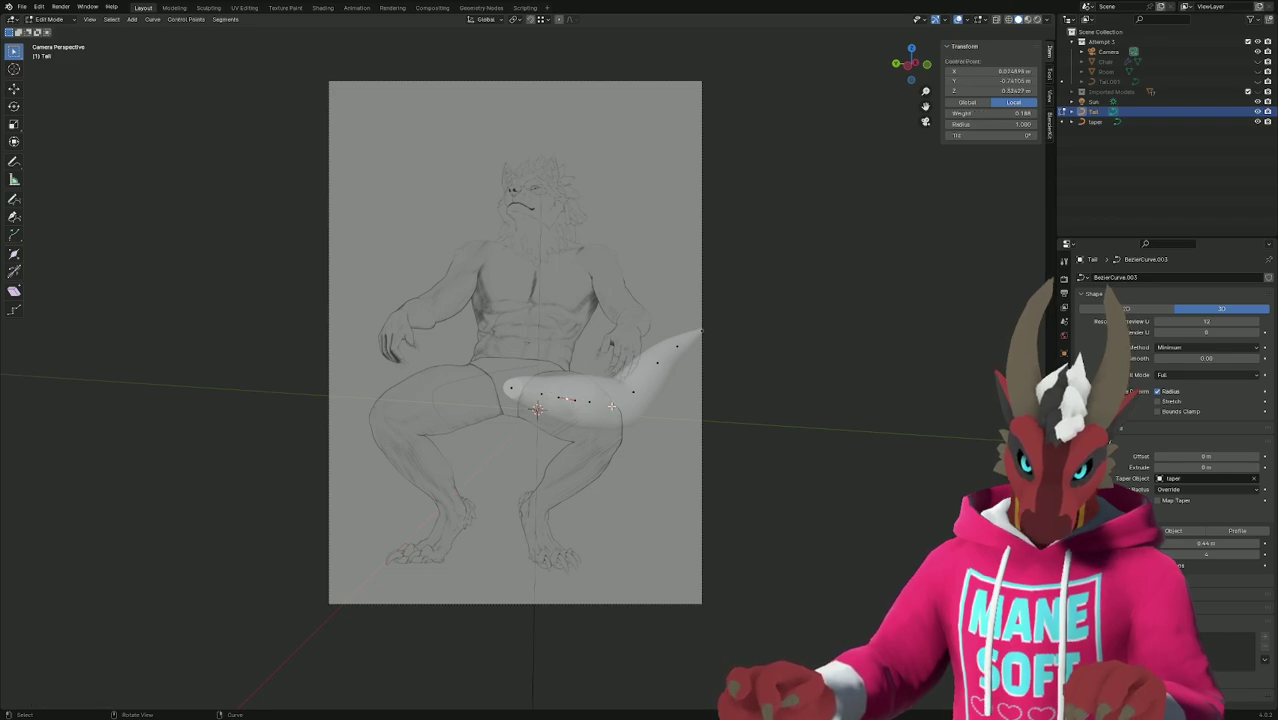
shift+click(630, 392)
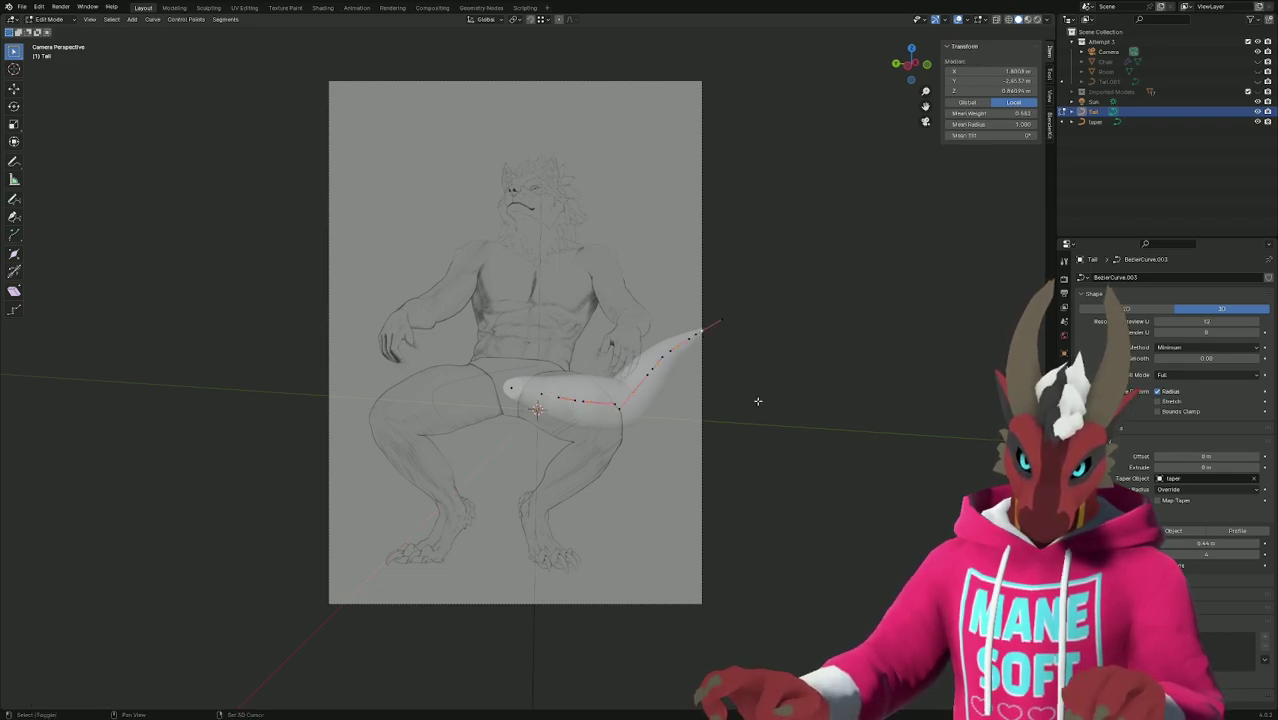
key(r)
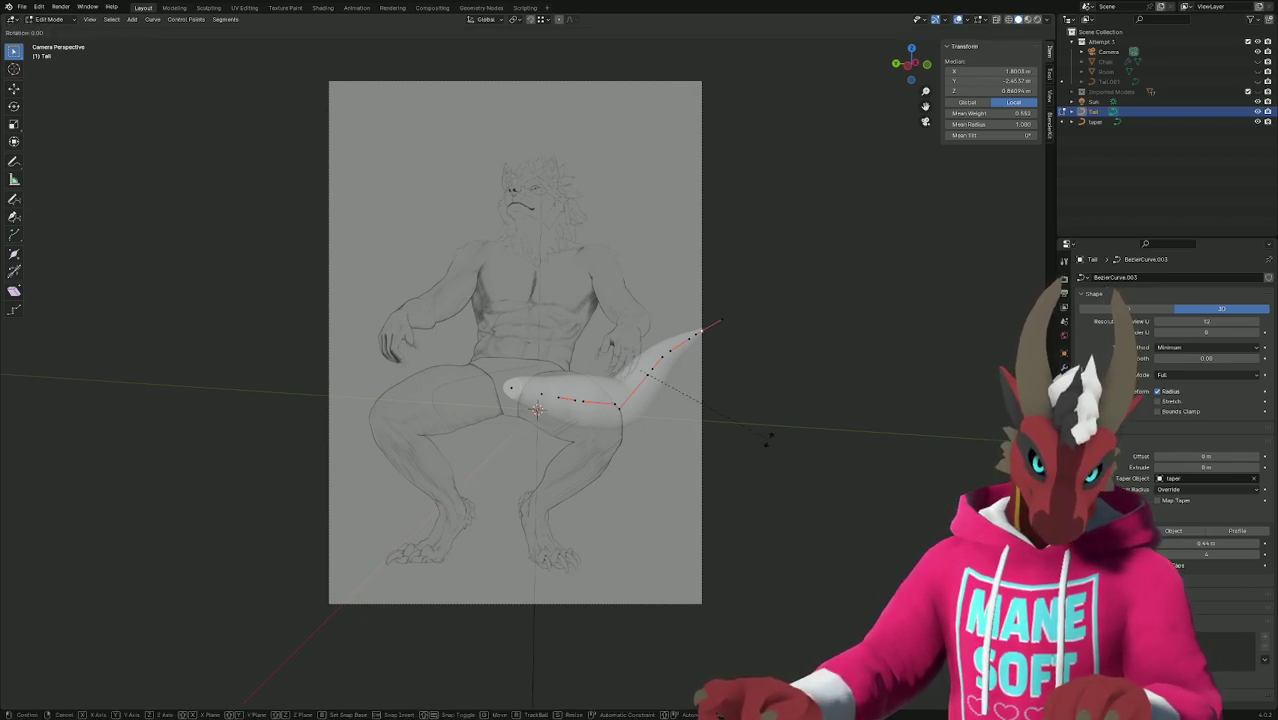
key(z)
click(767, 429)
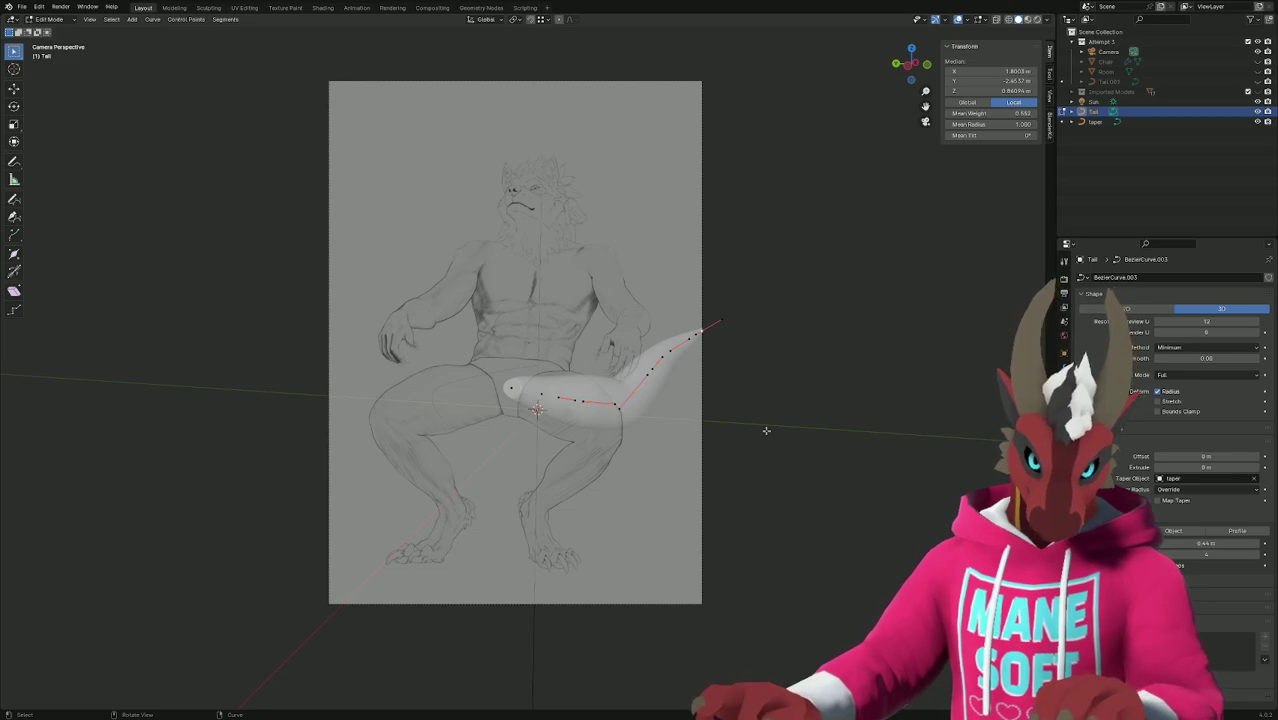
key(g)
key(z)
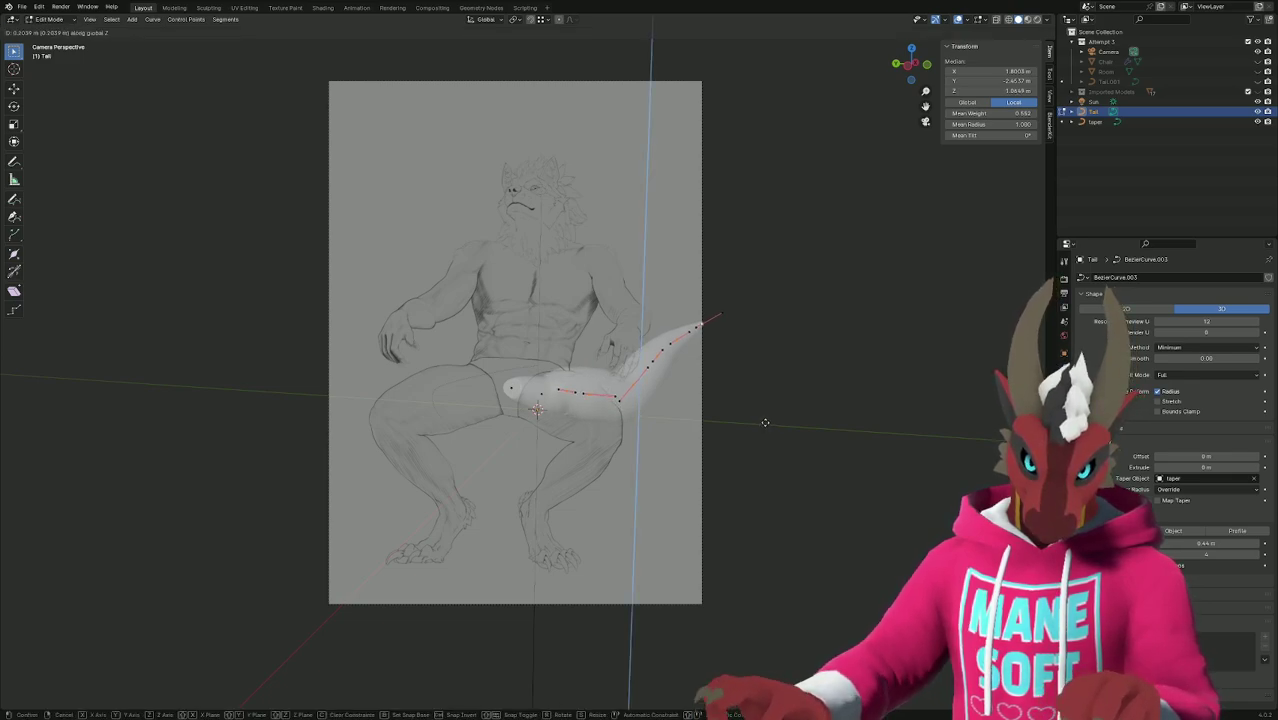
click(762, 423)
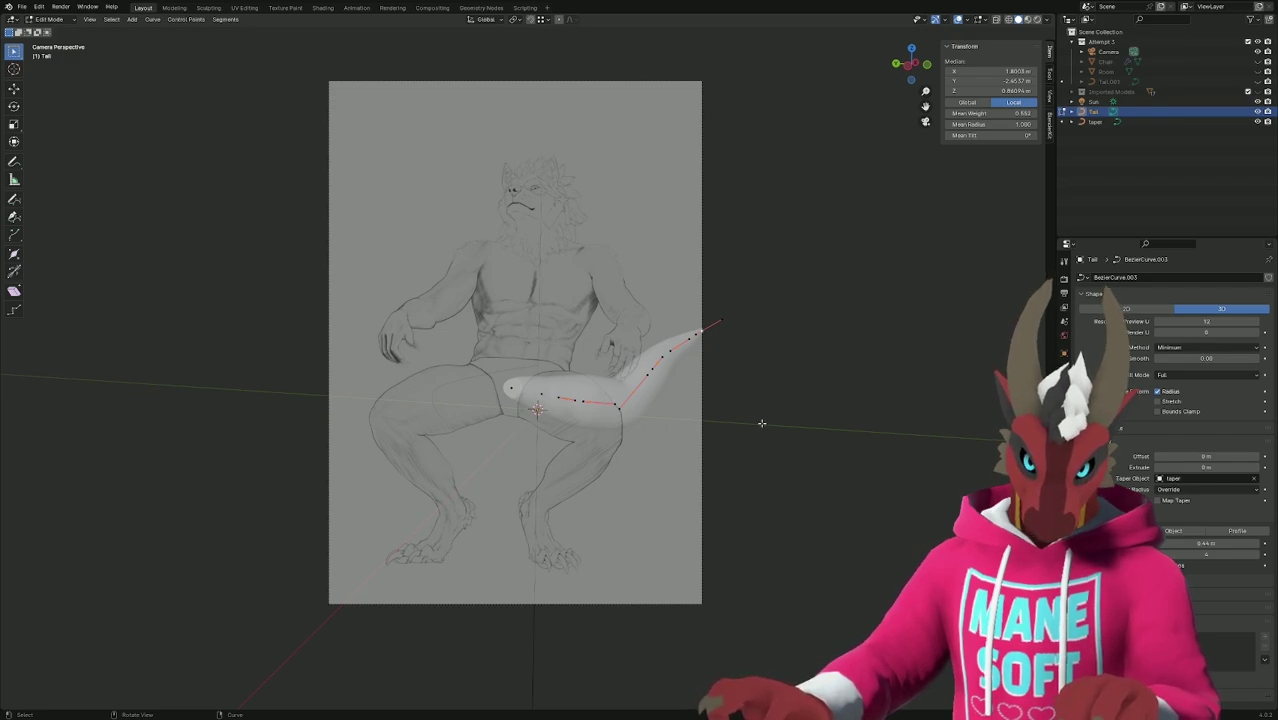
Move the selected control points in the YZ plane, about -0.31 m along Y and 0.56 m up along Z.
key(g)
key(shift+x)
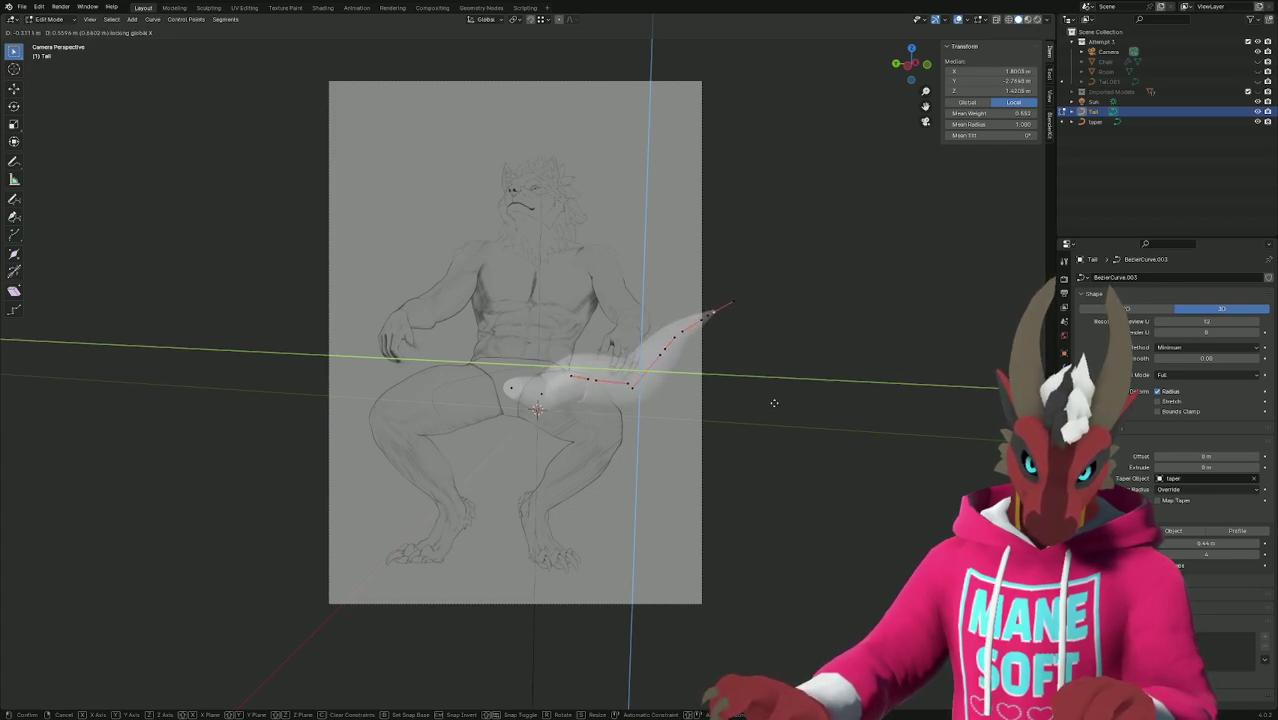
click(774, 403)
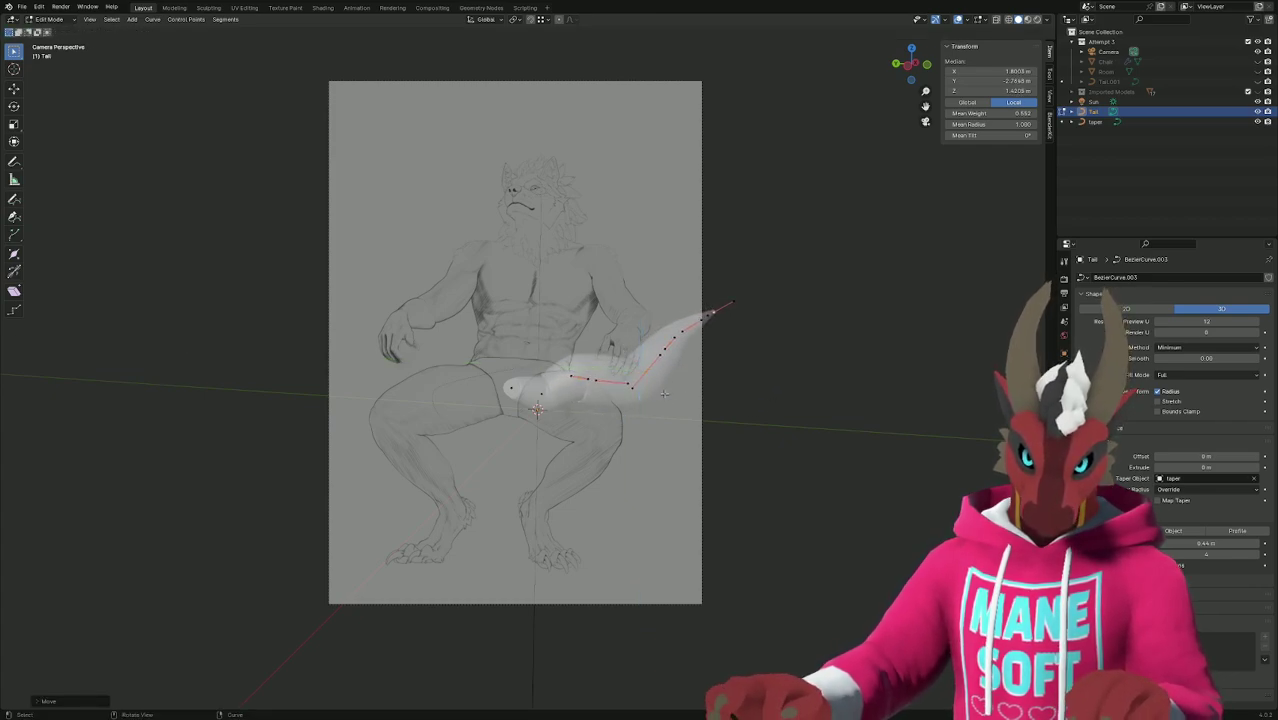
Rotate the selected control points around X in two passes of about -14° each to turn the tail upward.
key(r)
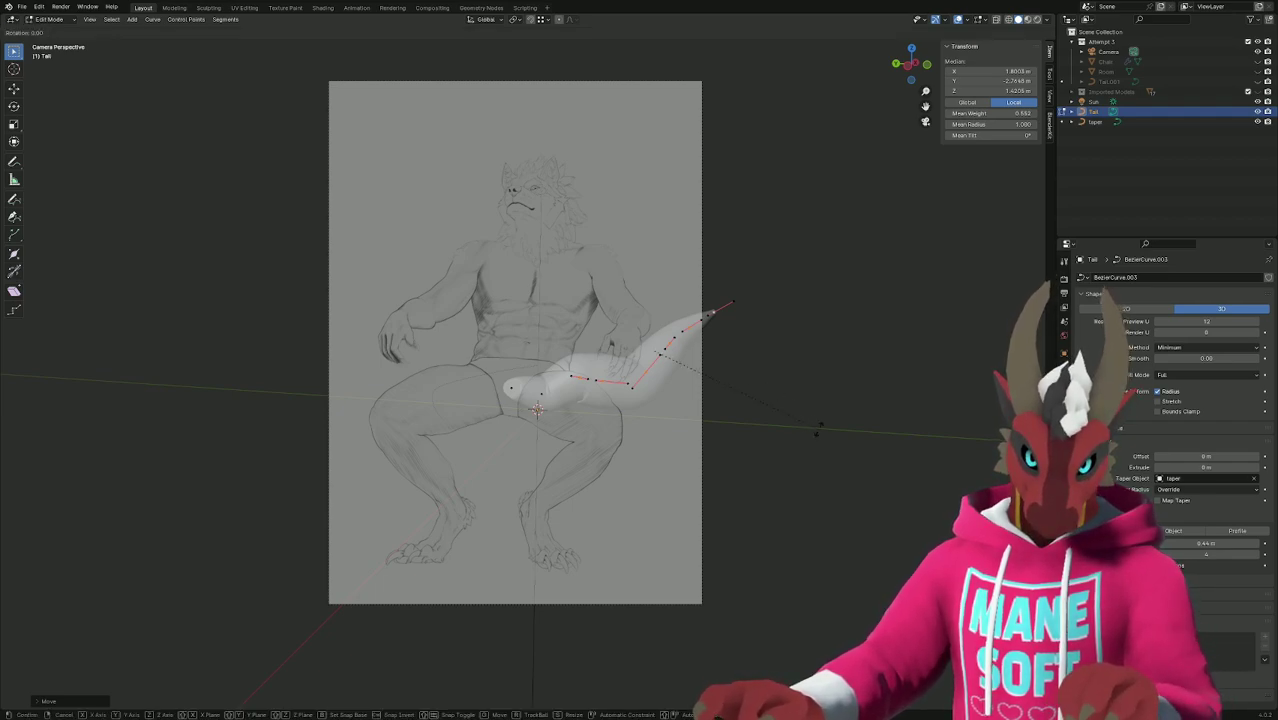
key(x)
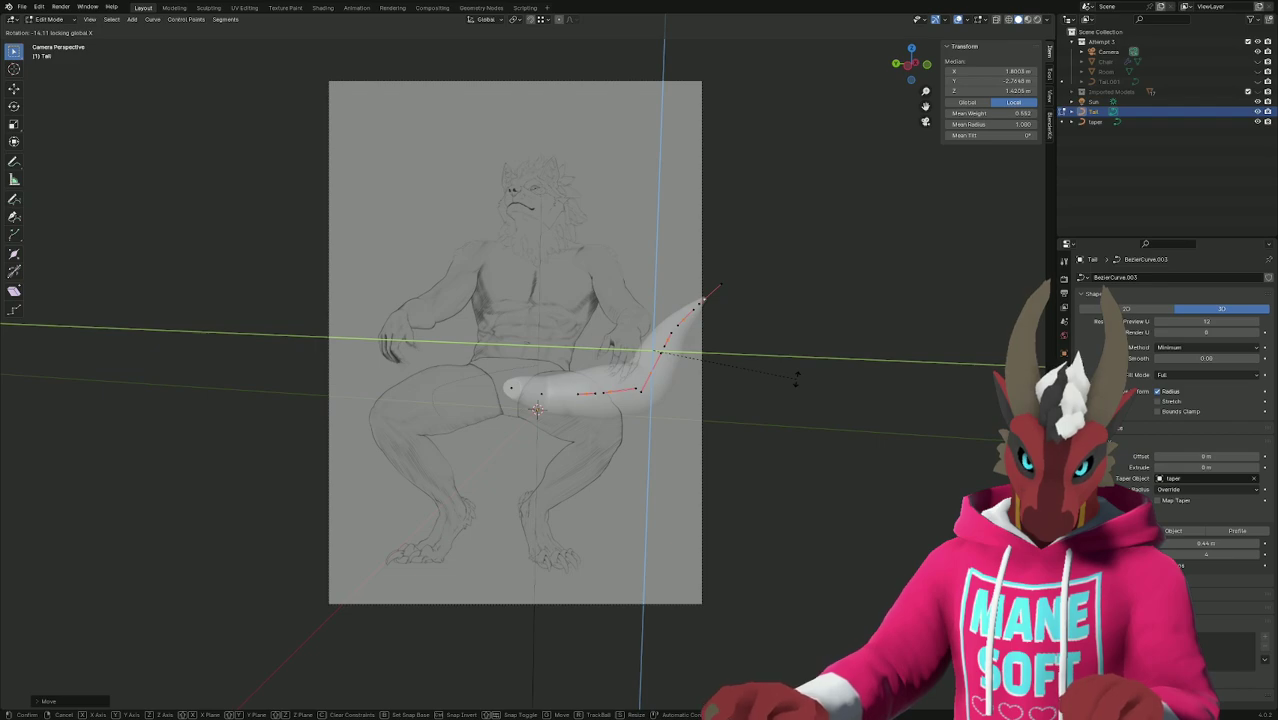
click(796, 378)
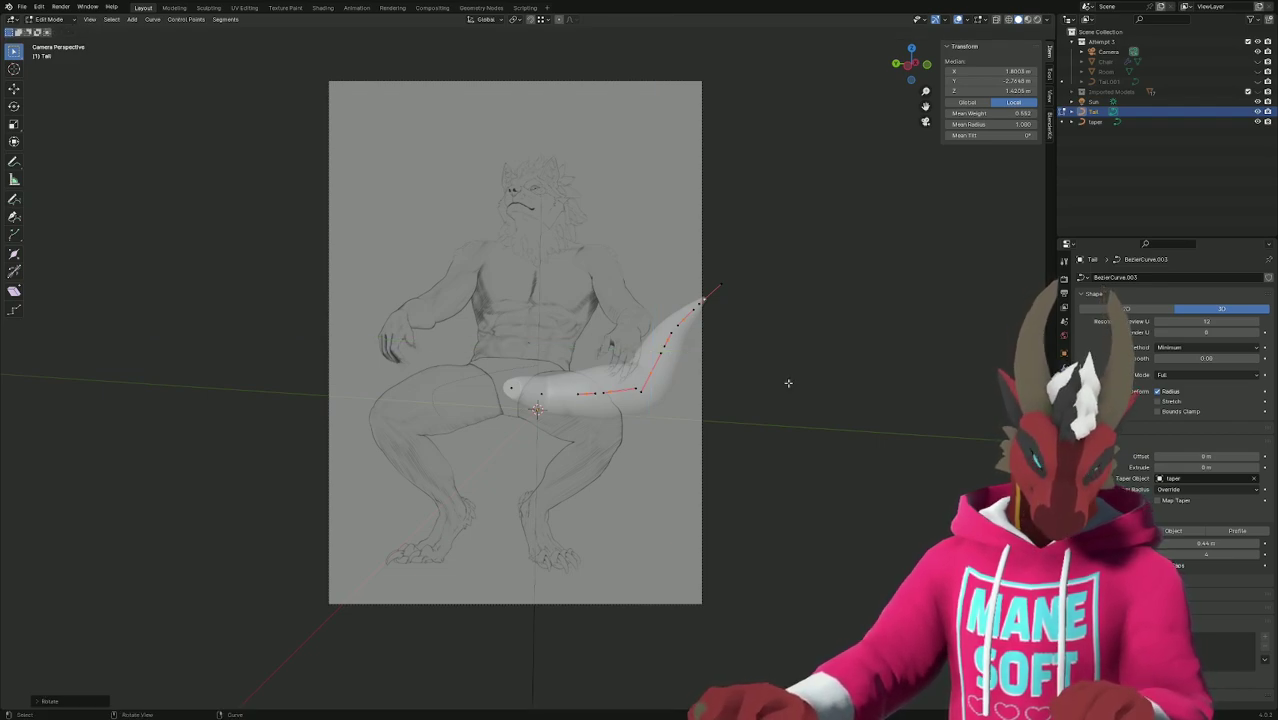
key(r)
key(x)
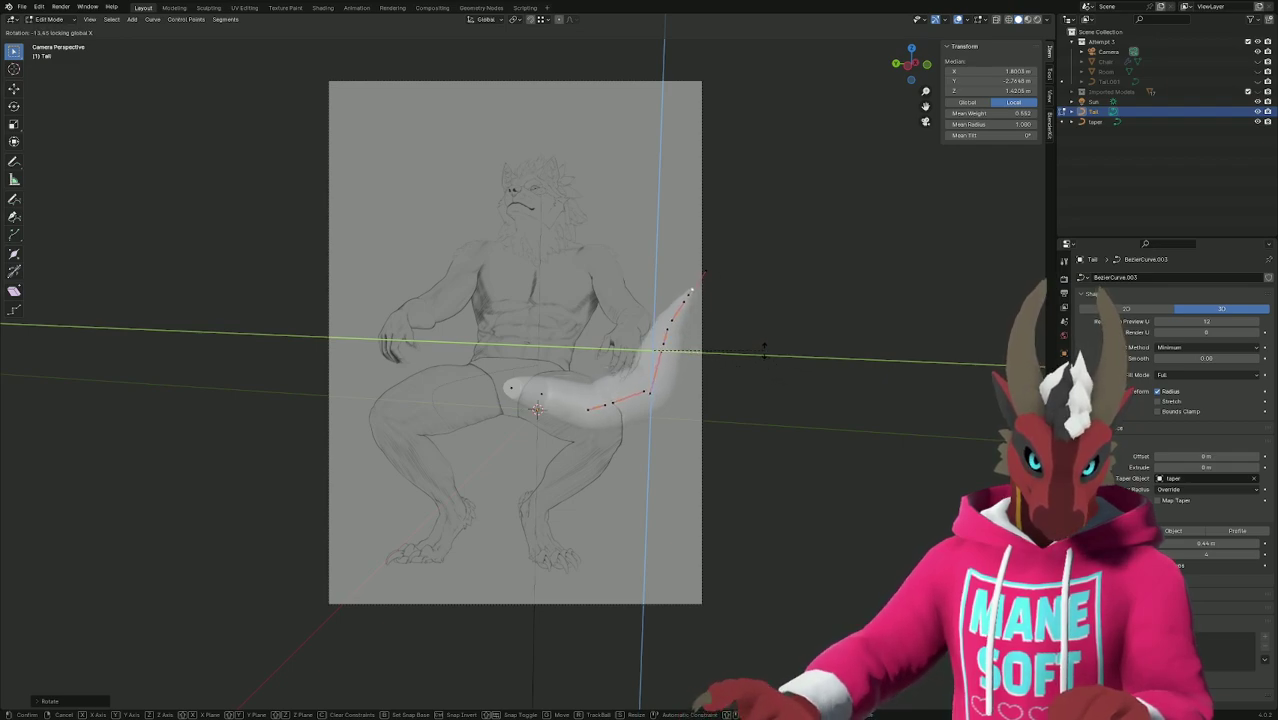
click(766, 348)
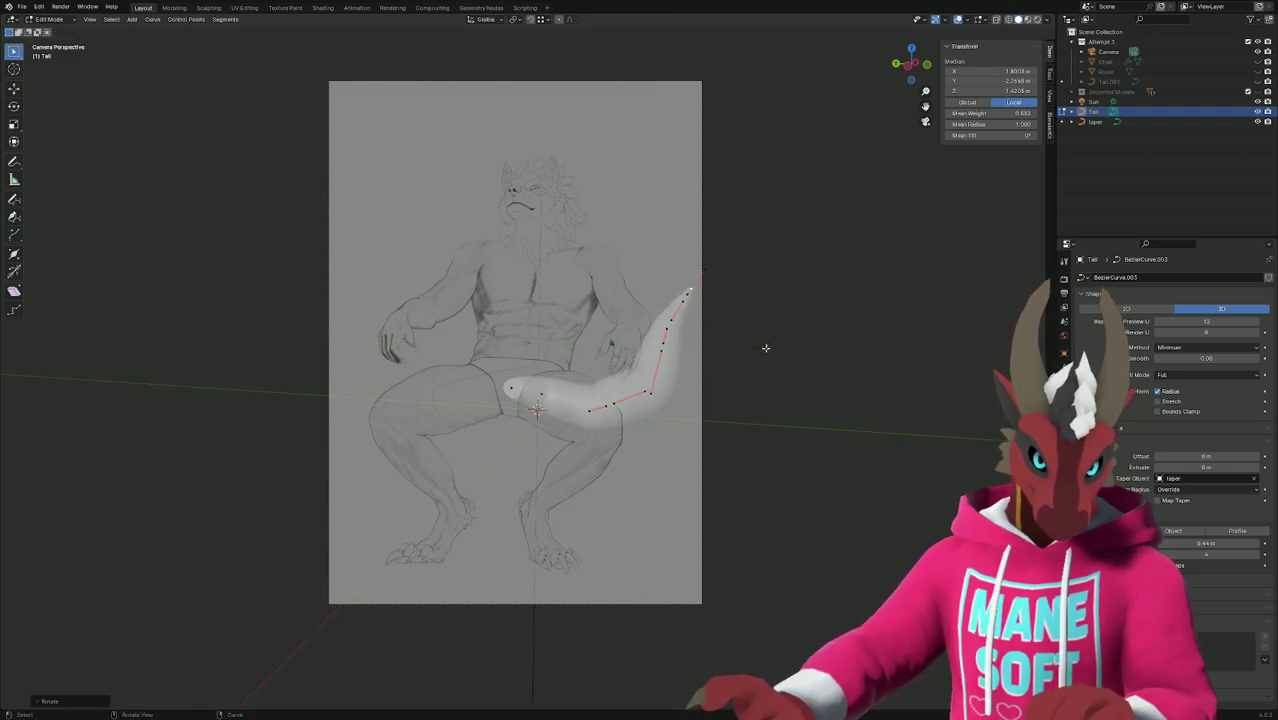
Shift the rotated control points in the YZ plane, about 0.39 m along Y and 0.62 m up along Z.
key(g)
key(shift+x)
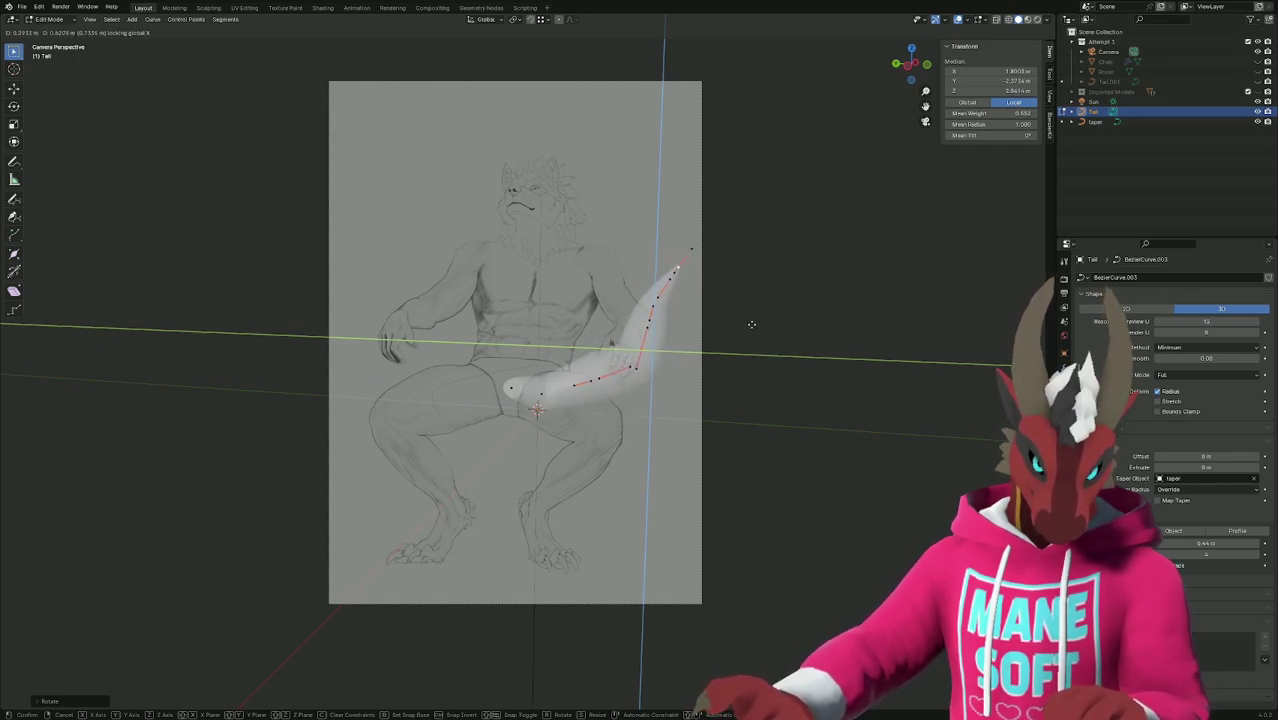
click(741, 329)
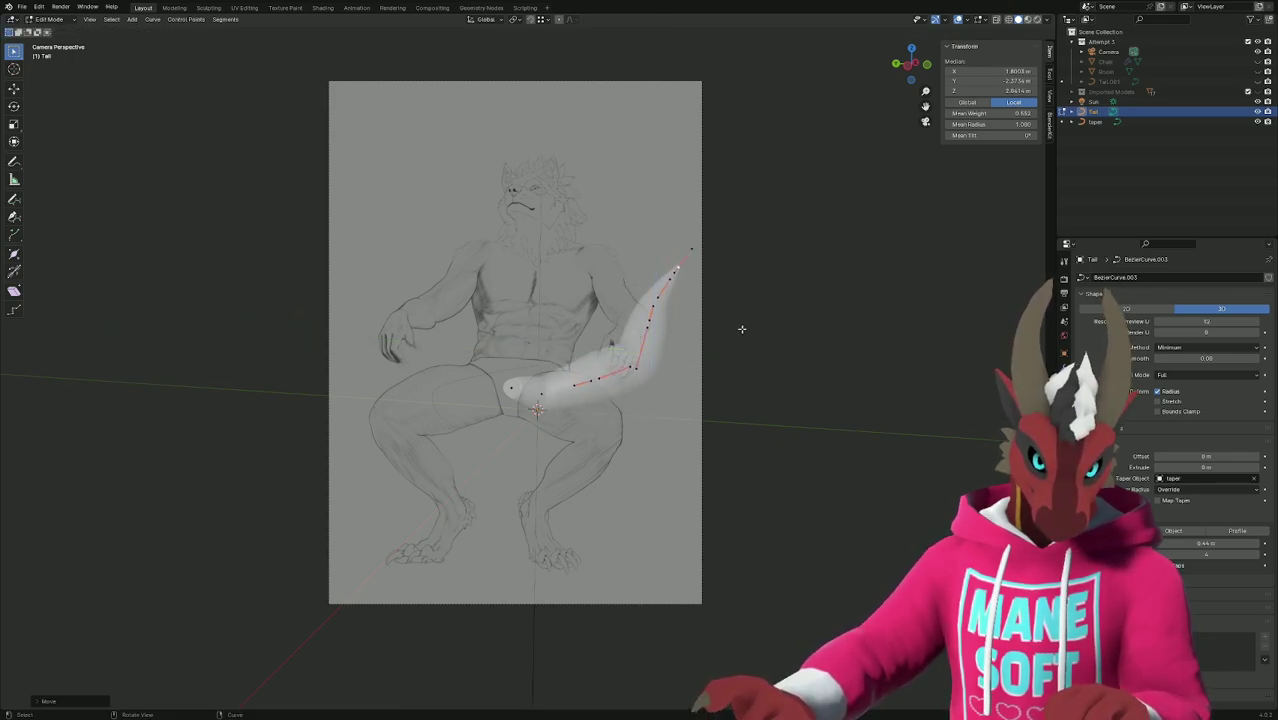
Select all tail control points except the base one and rotate them about -6° around Y.
click(543, 395)
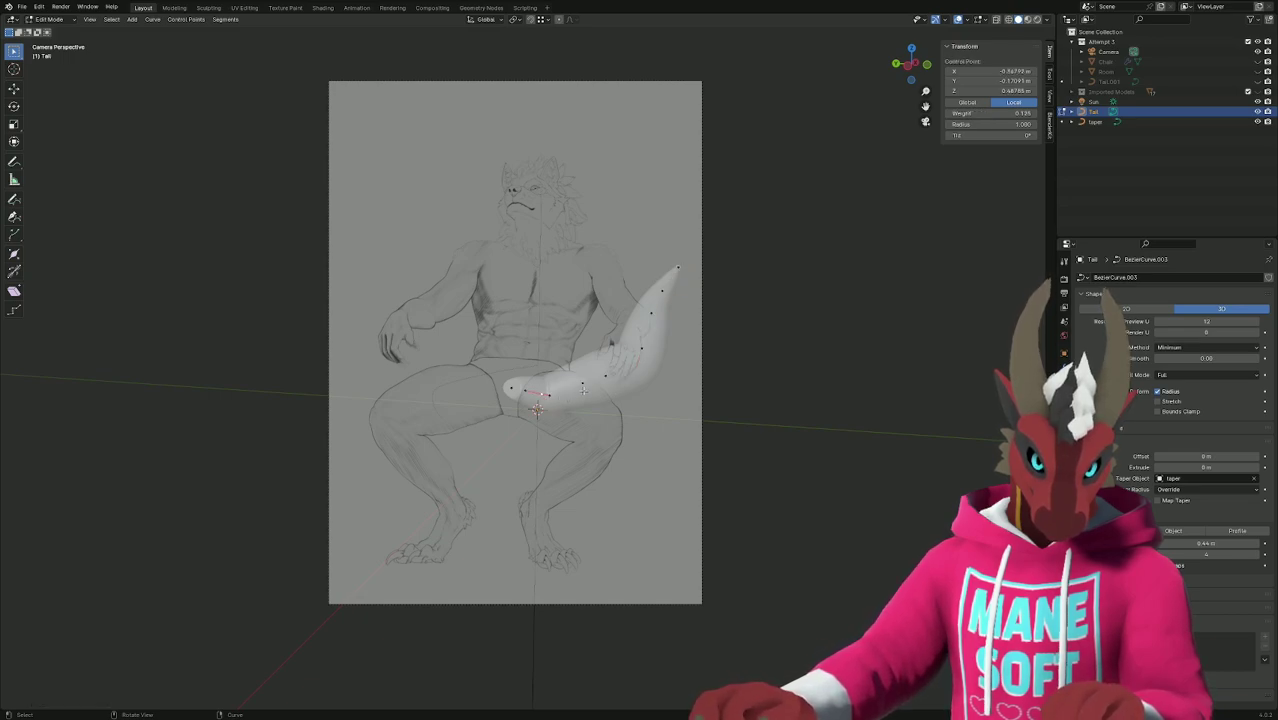
shift+click(589, 381)
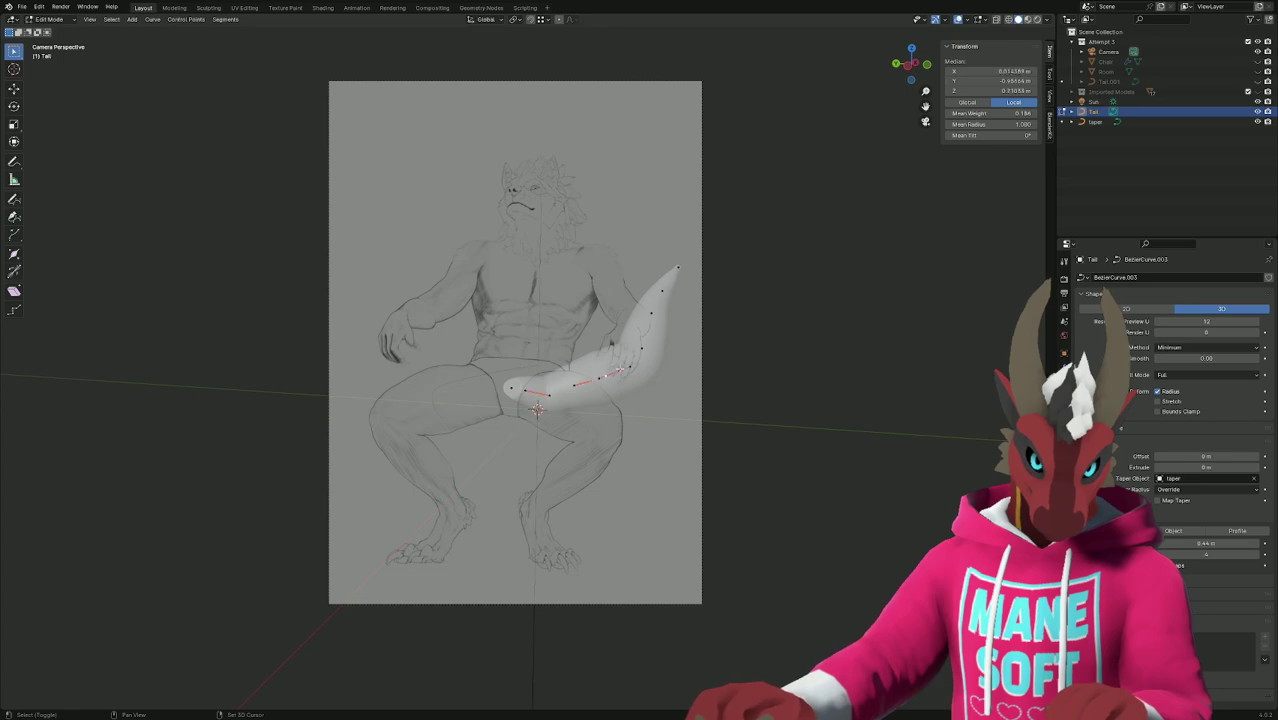
shift+click(654, 312)
shift+click(663, 292)
shift+click(677, 270)
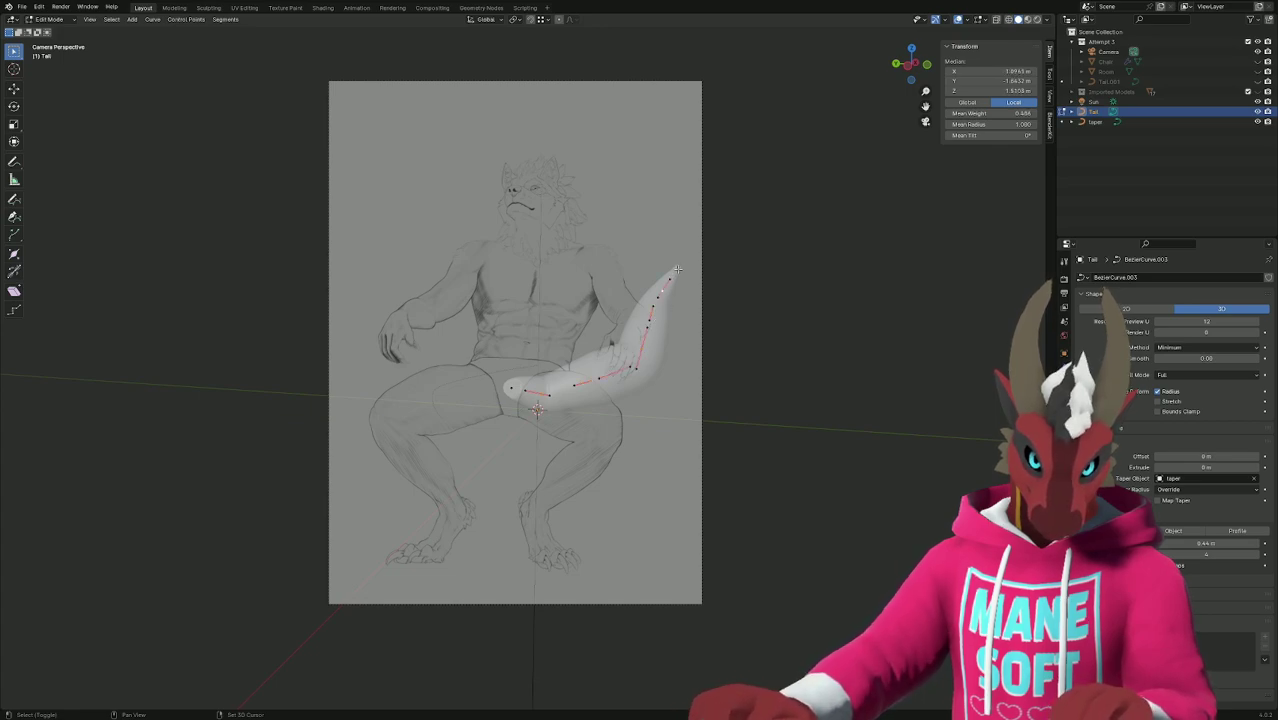
key(r)
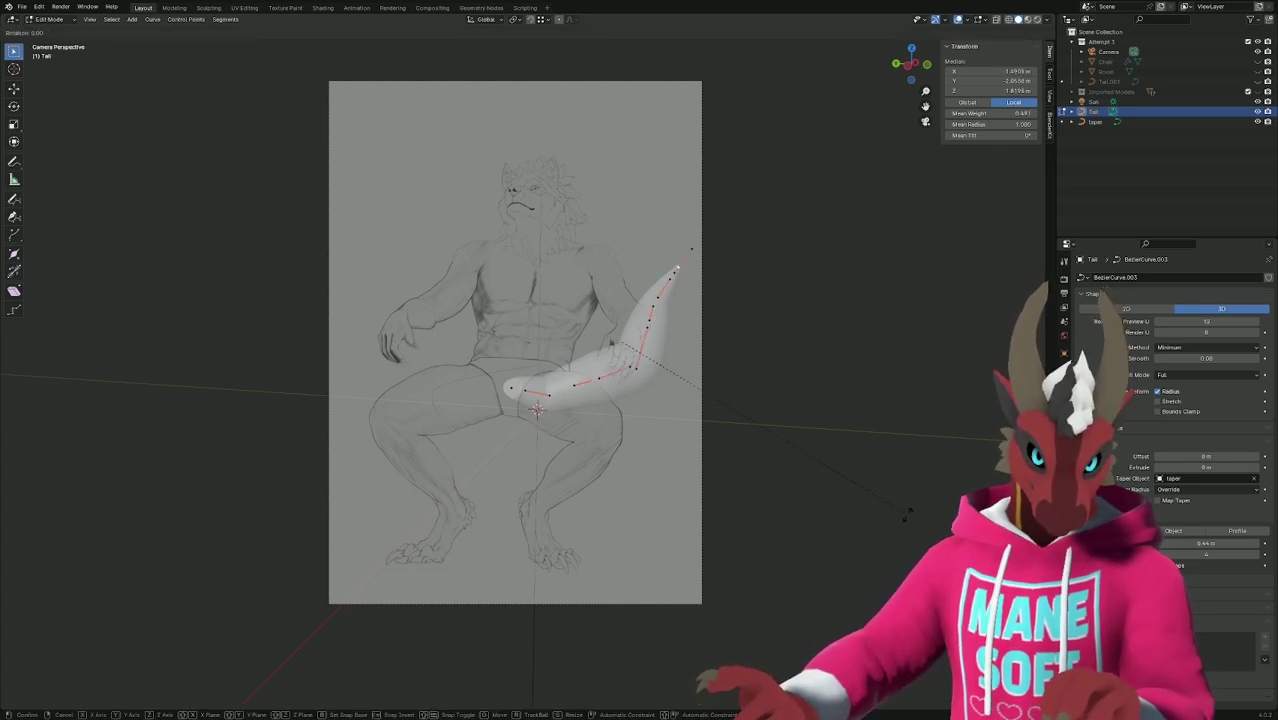
key(z)
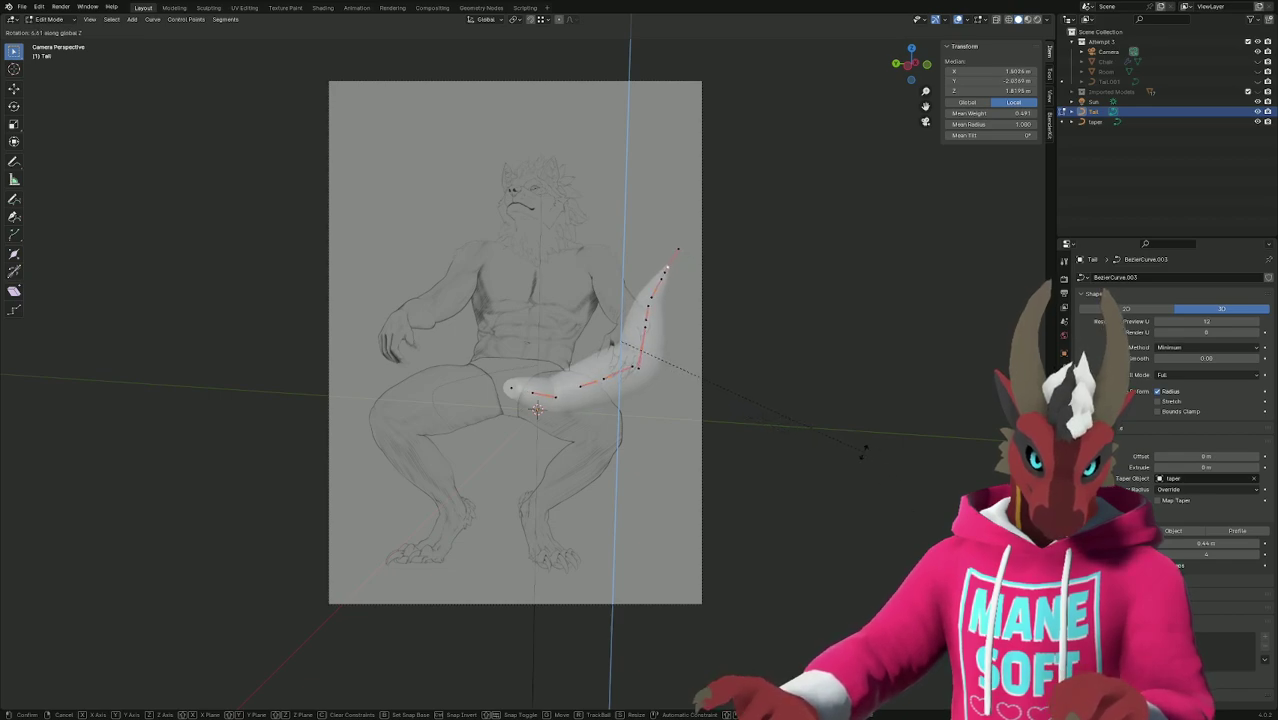
key(y)
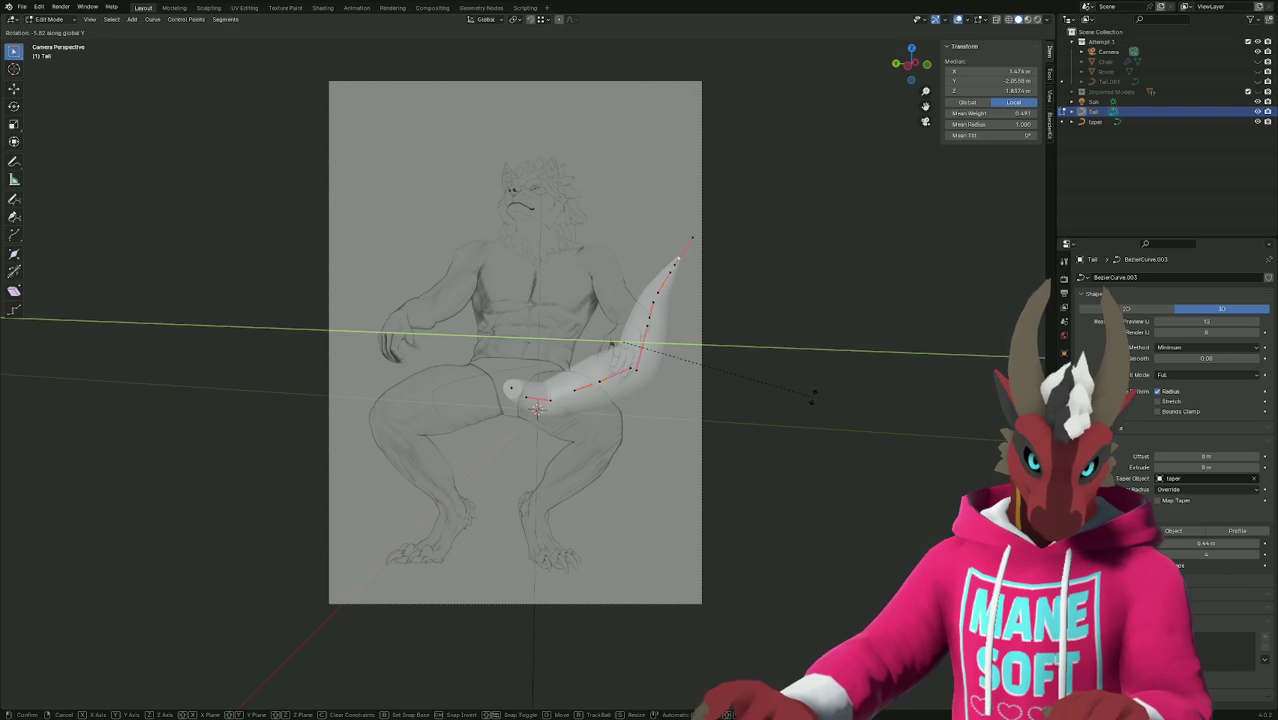
click(812, 397)
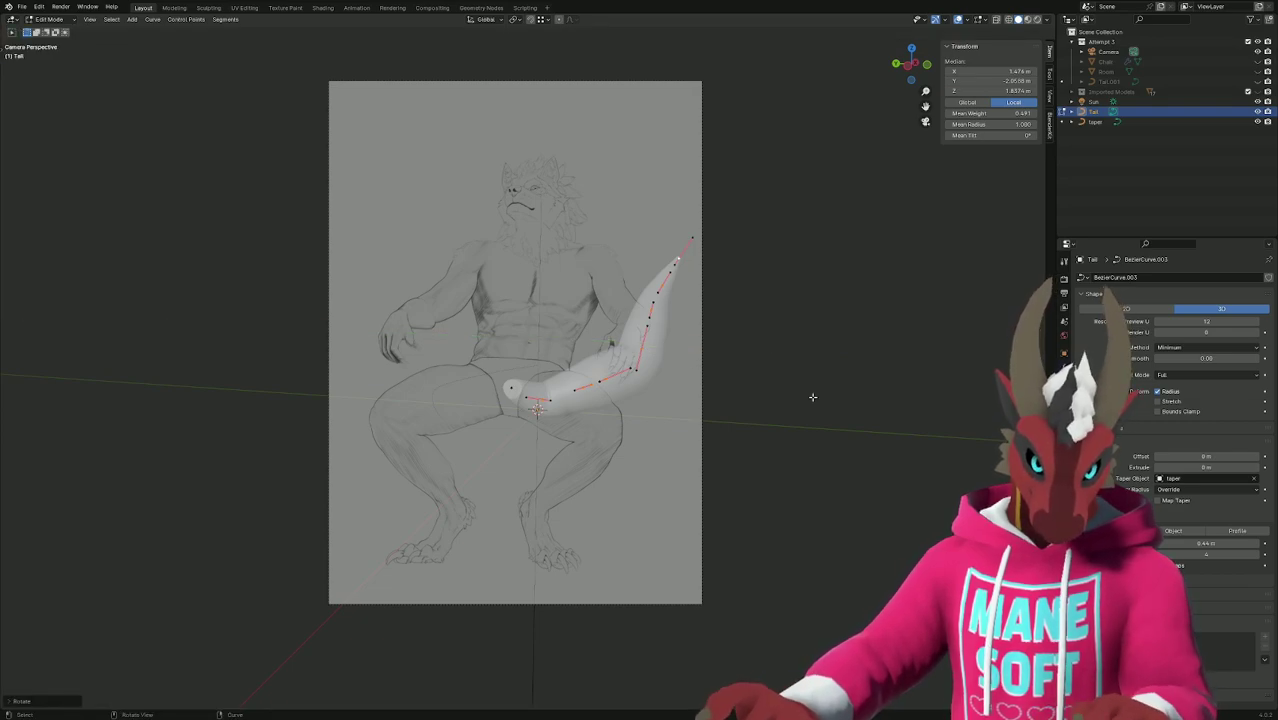
Rotate the selected tail points slightly around Z and move them about 0.42 m along Y.
key(r)
key(x)
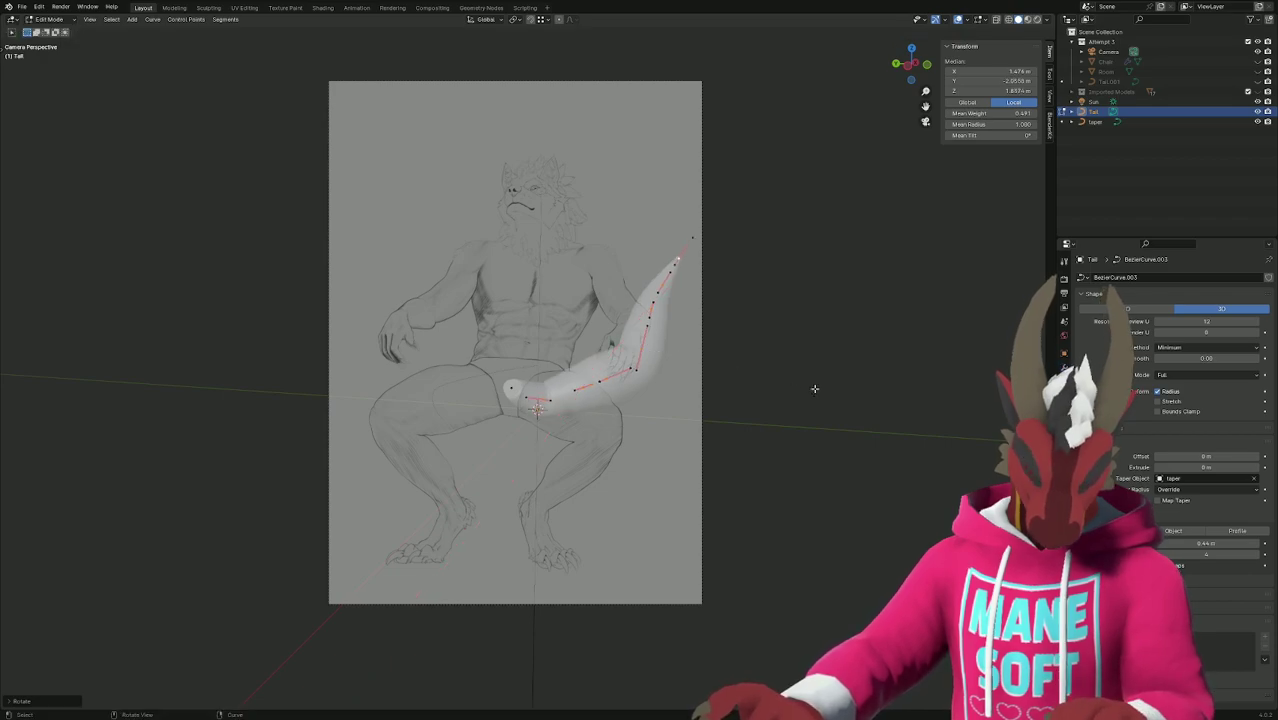
key(z)
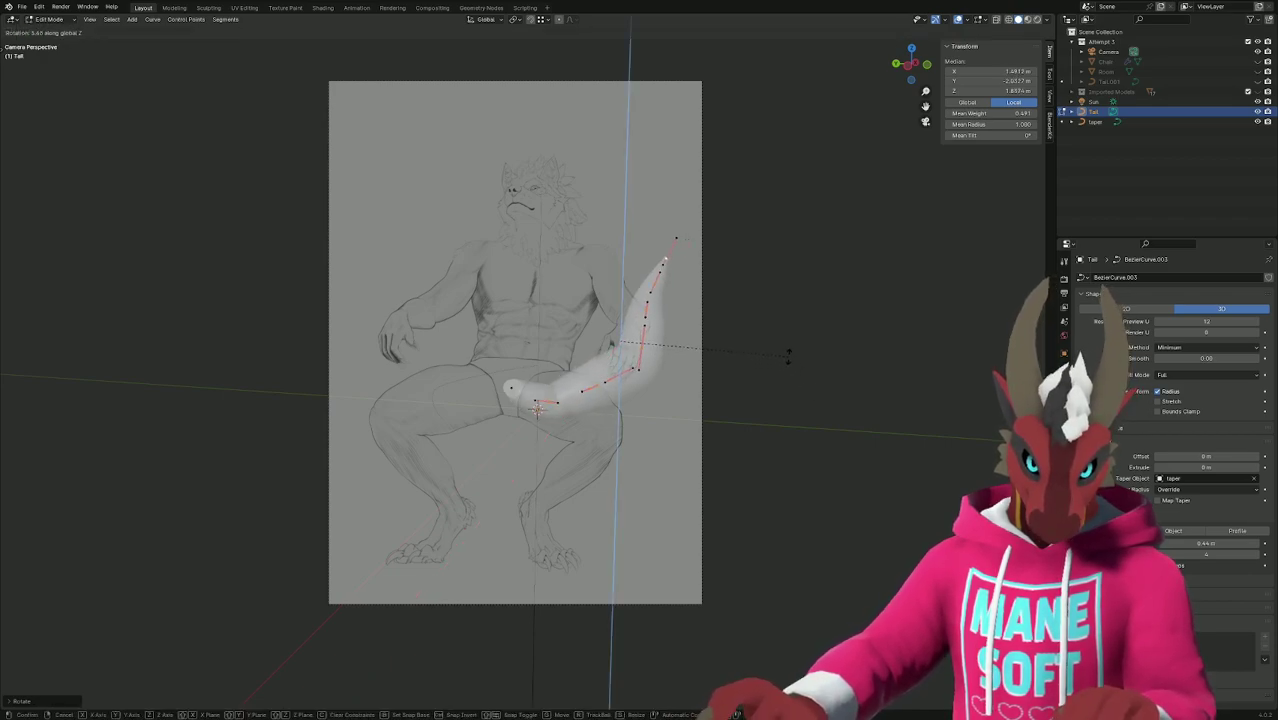
key(g)
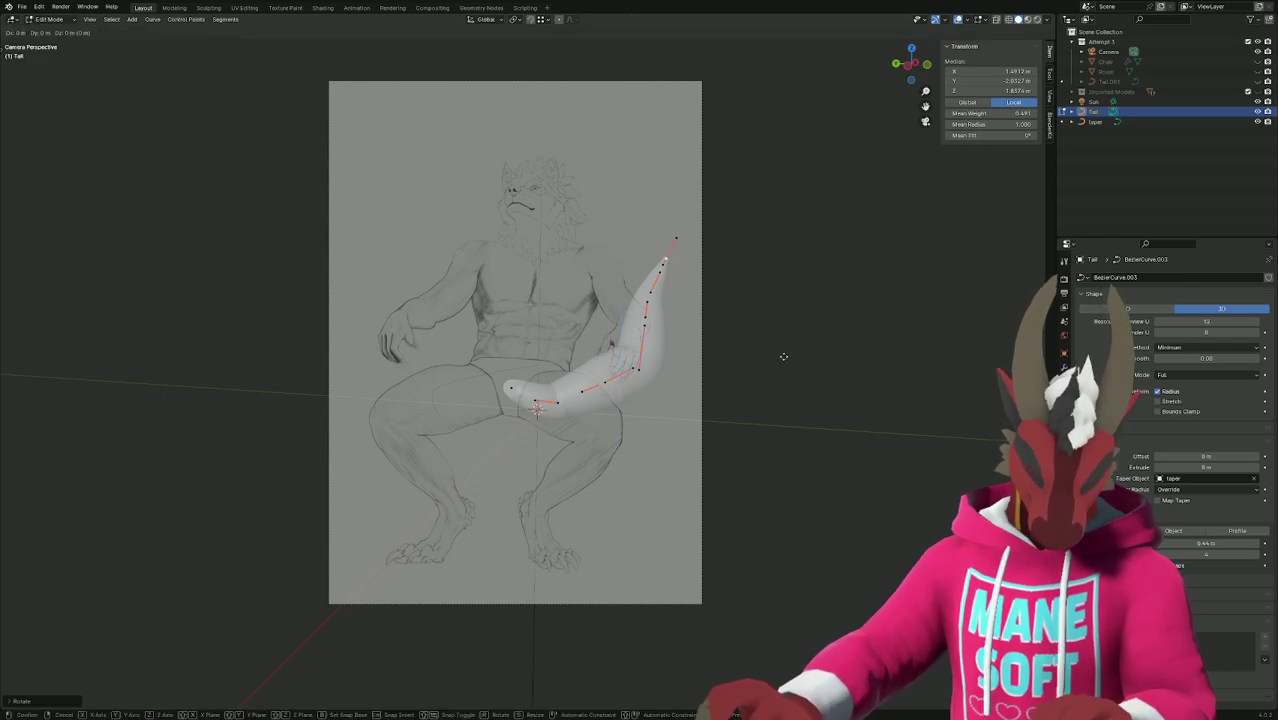
key(y)
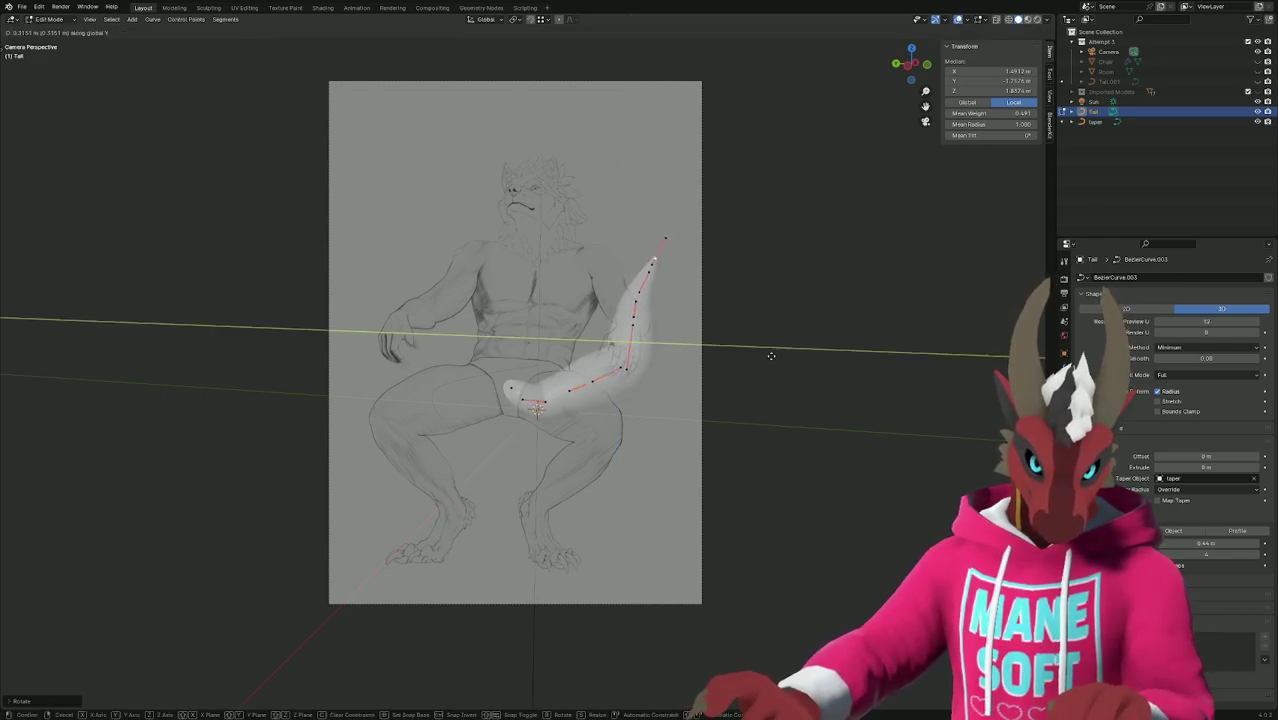
click(769, 355)
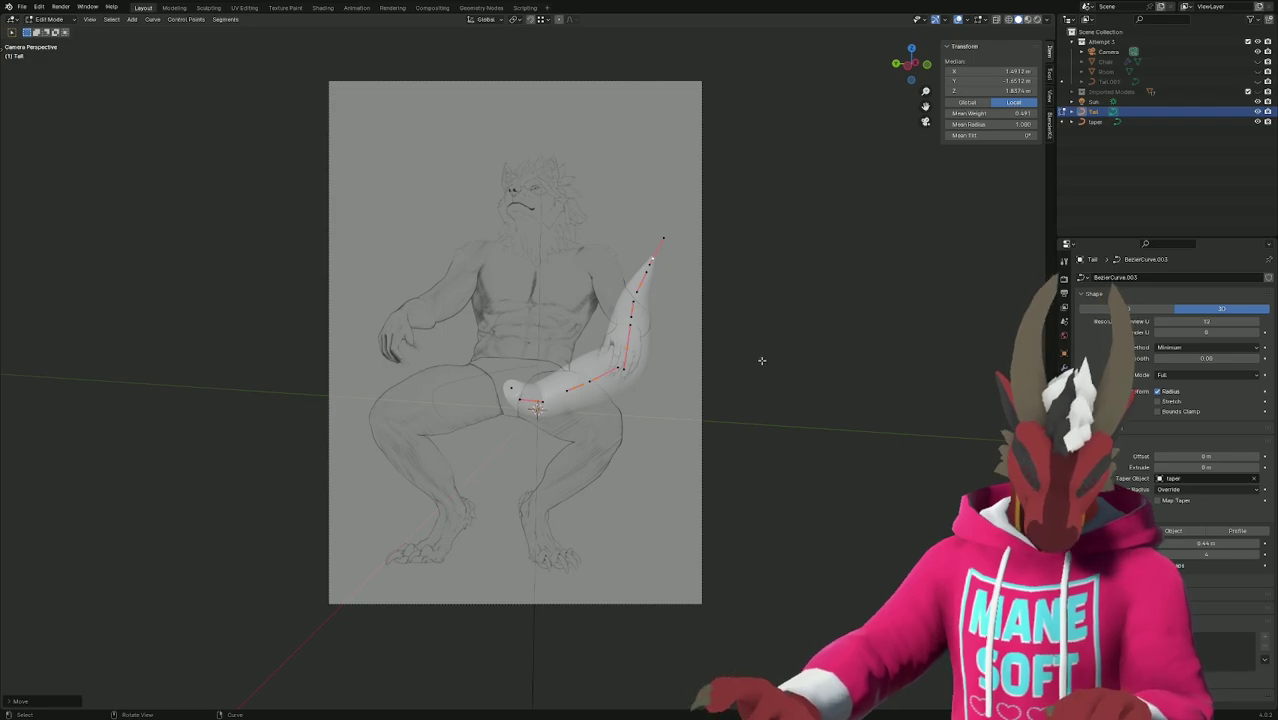
Show the Chair object in the viewport again so the tail can be compared against it.
click(1257, 62)
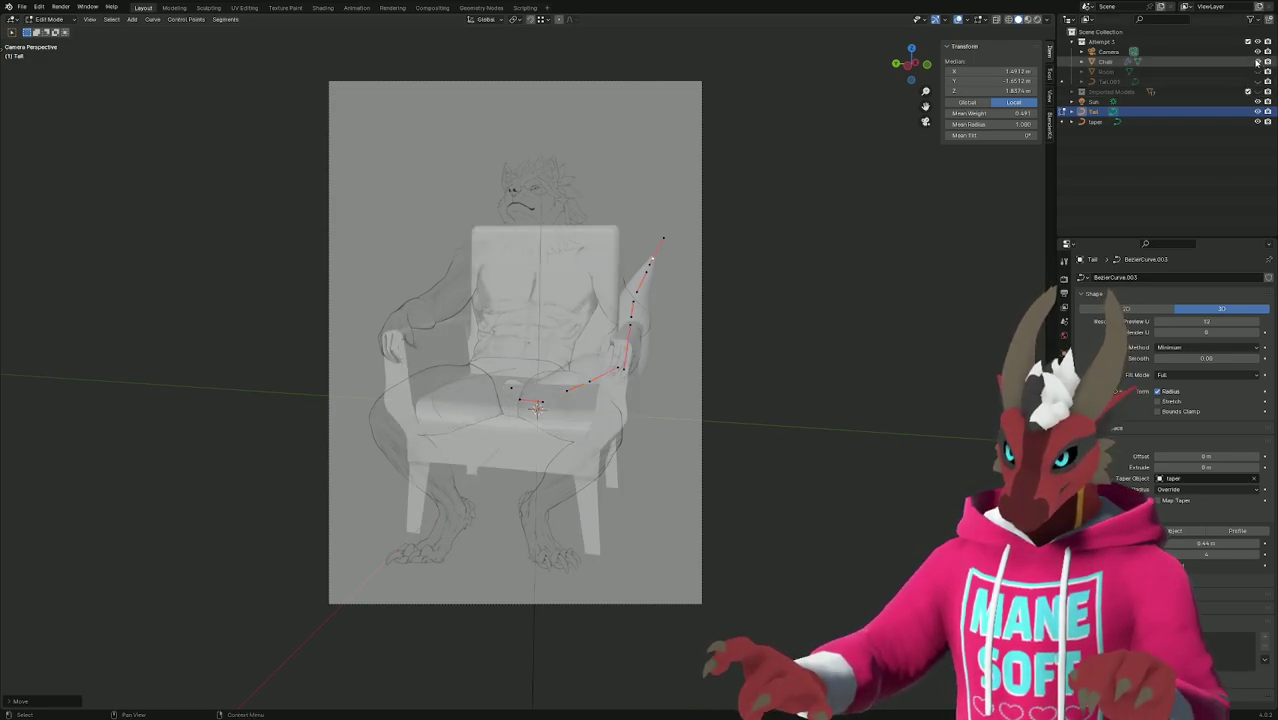
middle_drag(772, 396, 740, 442)
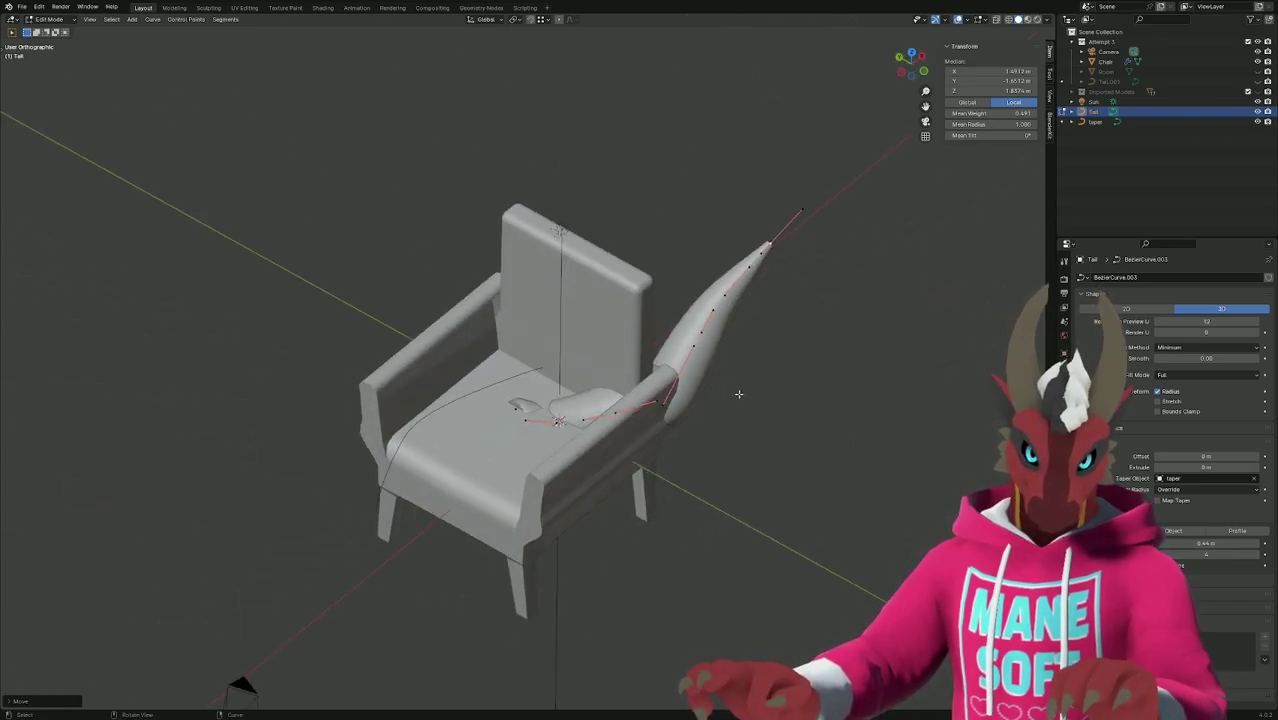
key(g)
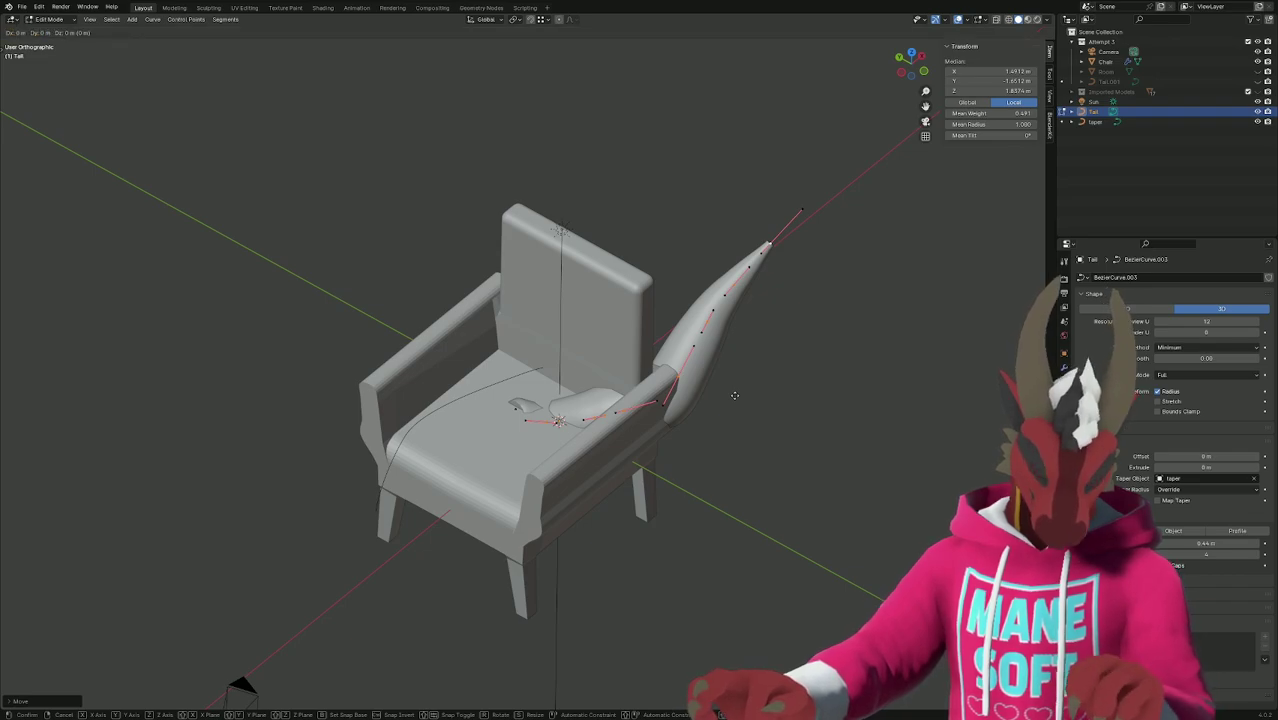
key(z)
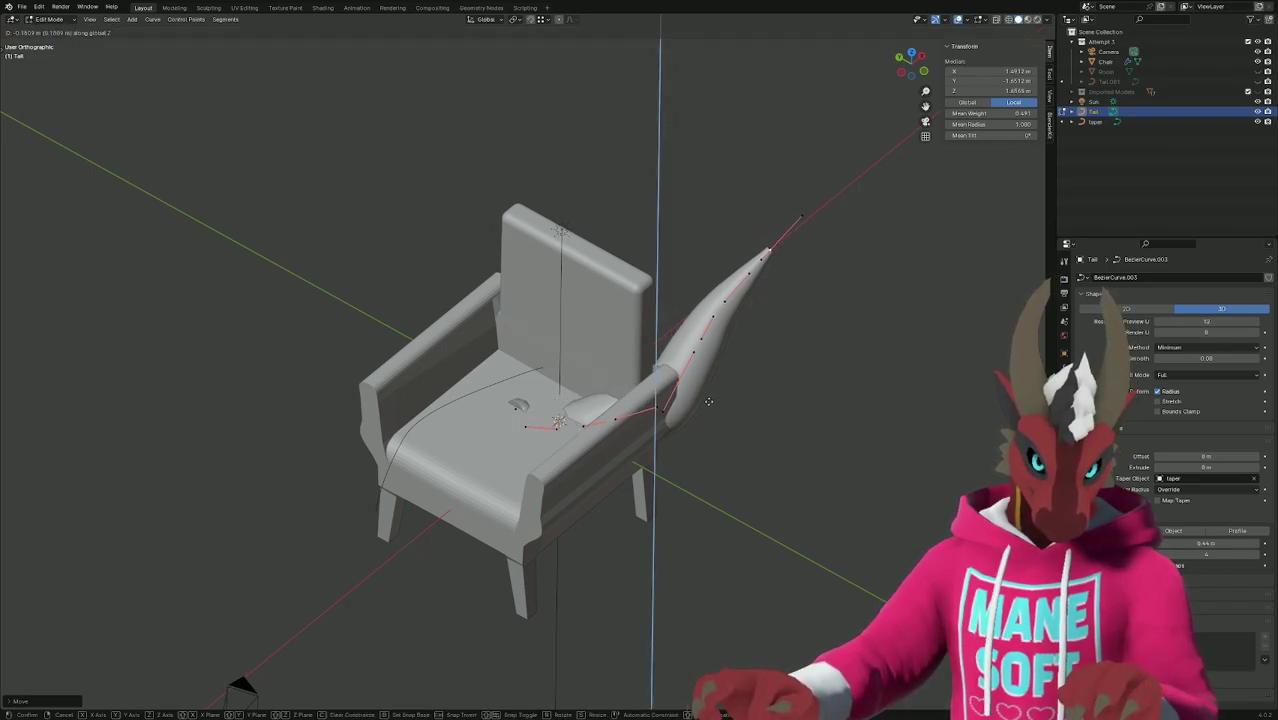
key(Escape)
key(g)
key(x)
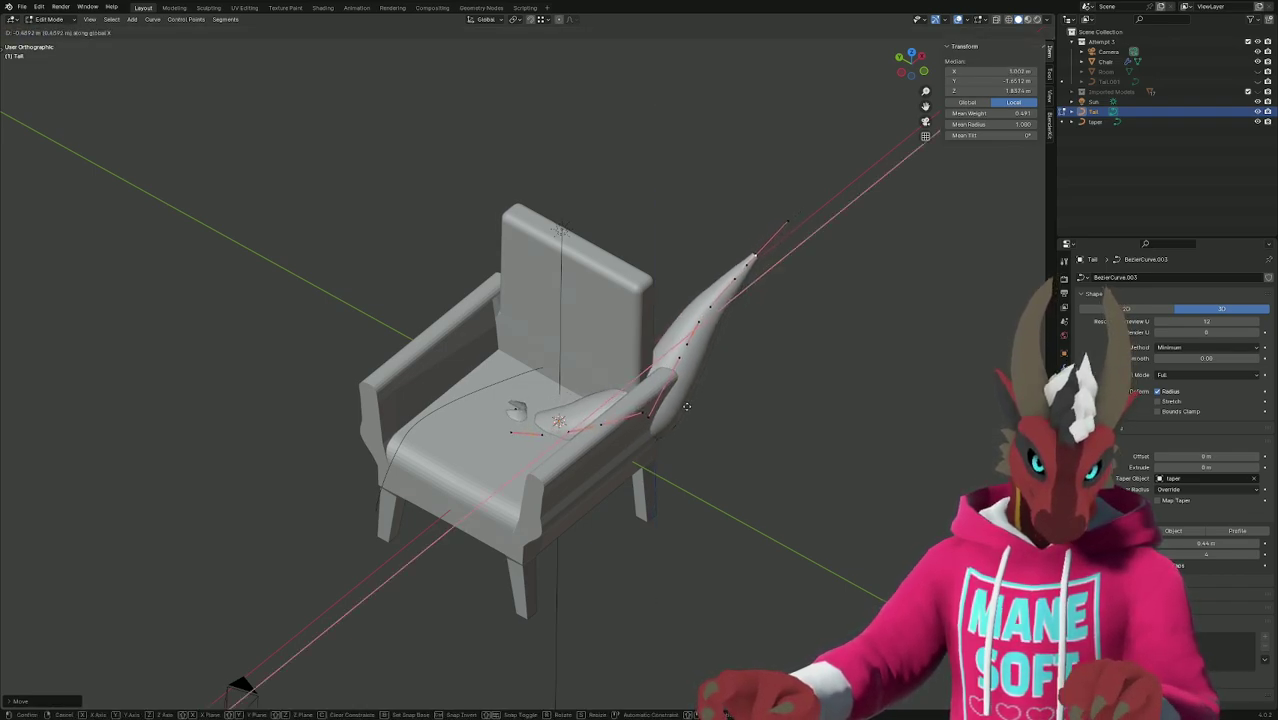
click(691, 404)
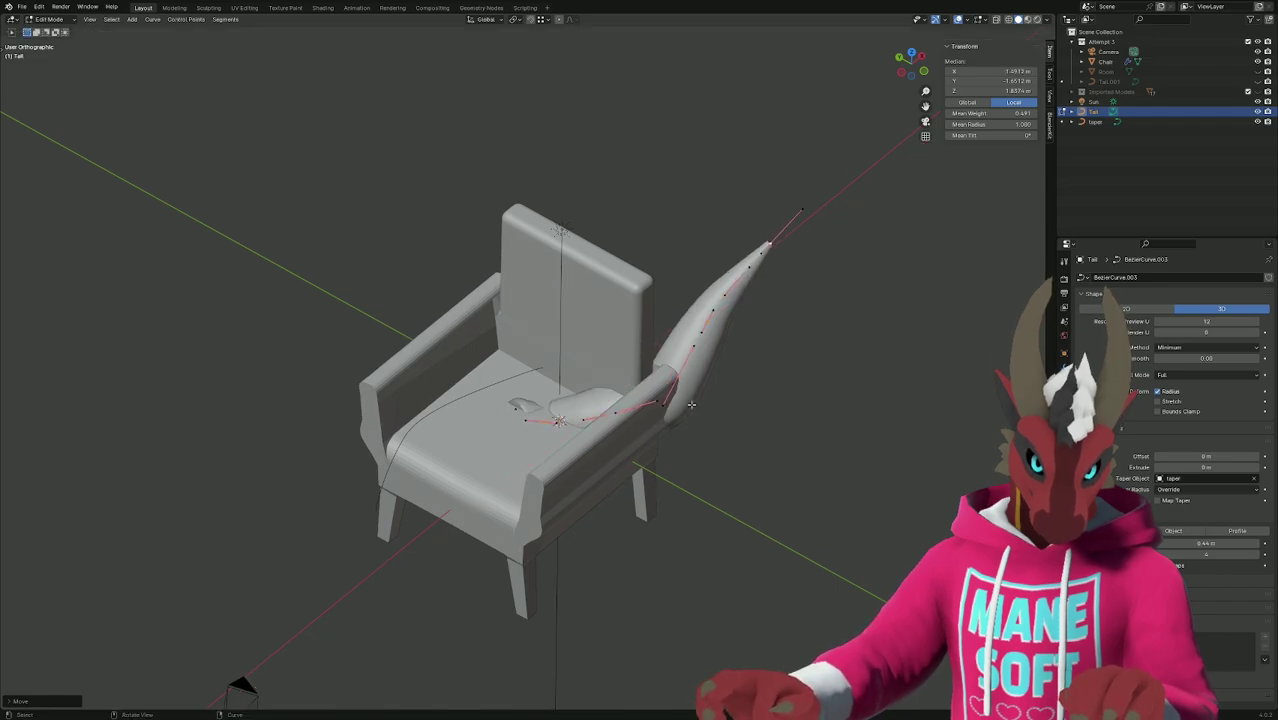
key(alt+z)
key(alt+z)
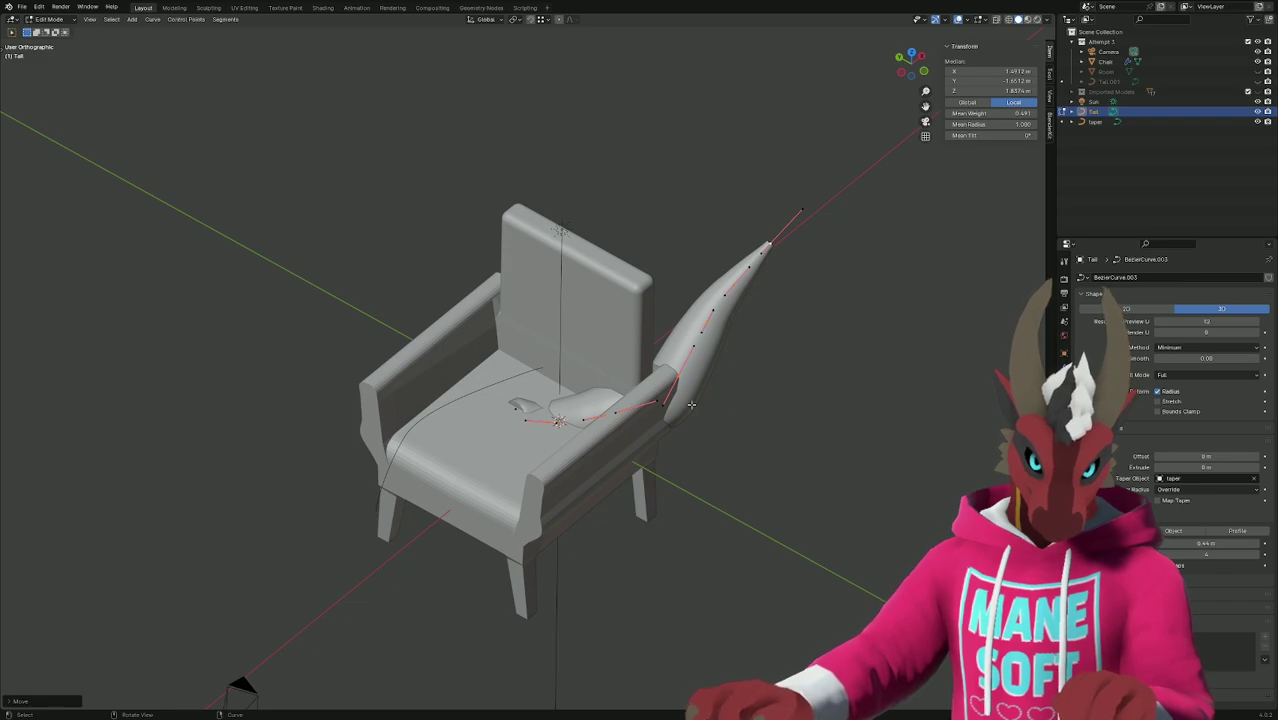
Enable proportional editing and move the tail control point beside the chair's back edge upward together with its neighbouring points.
middle_drag(707, 407, 627, 368)
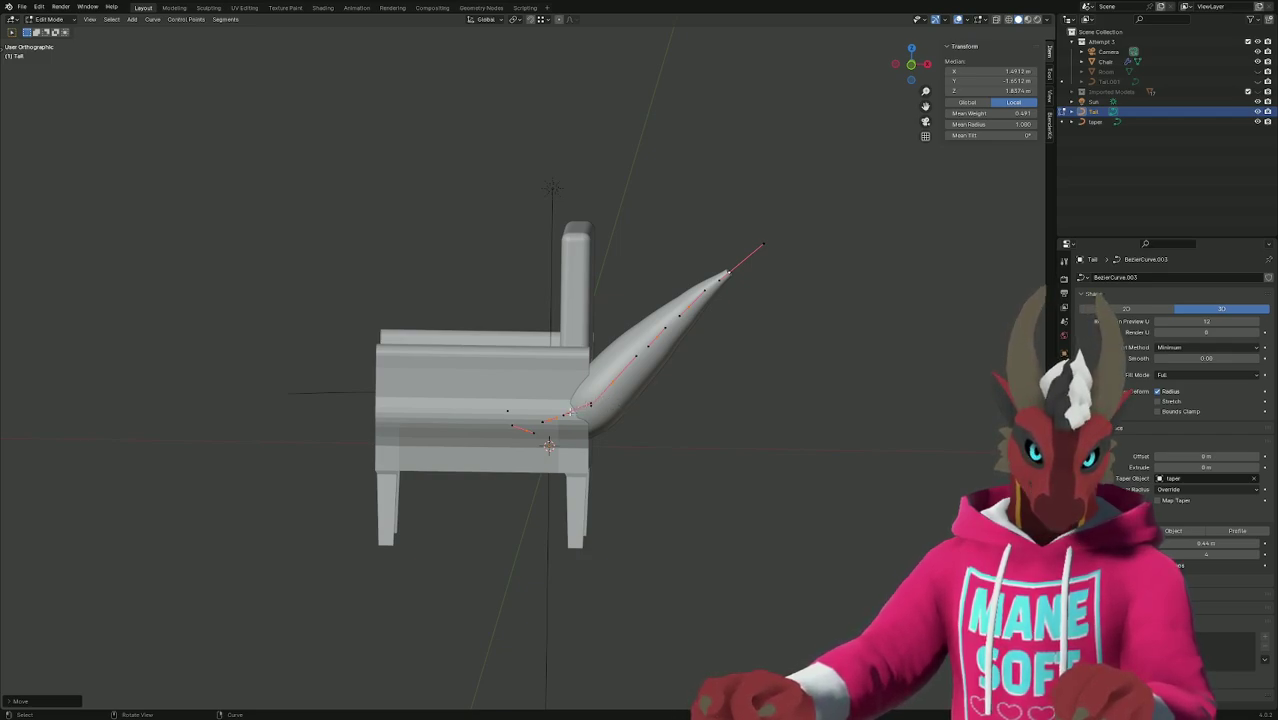
click(593, 416)
key(g)
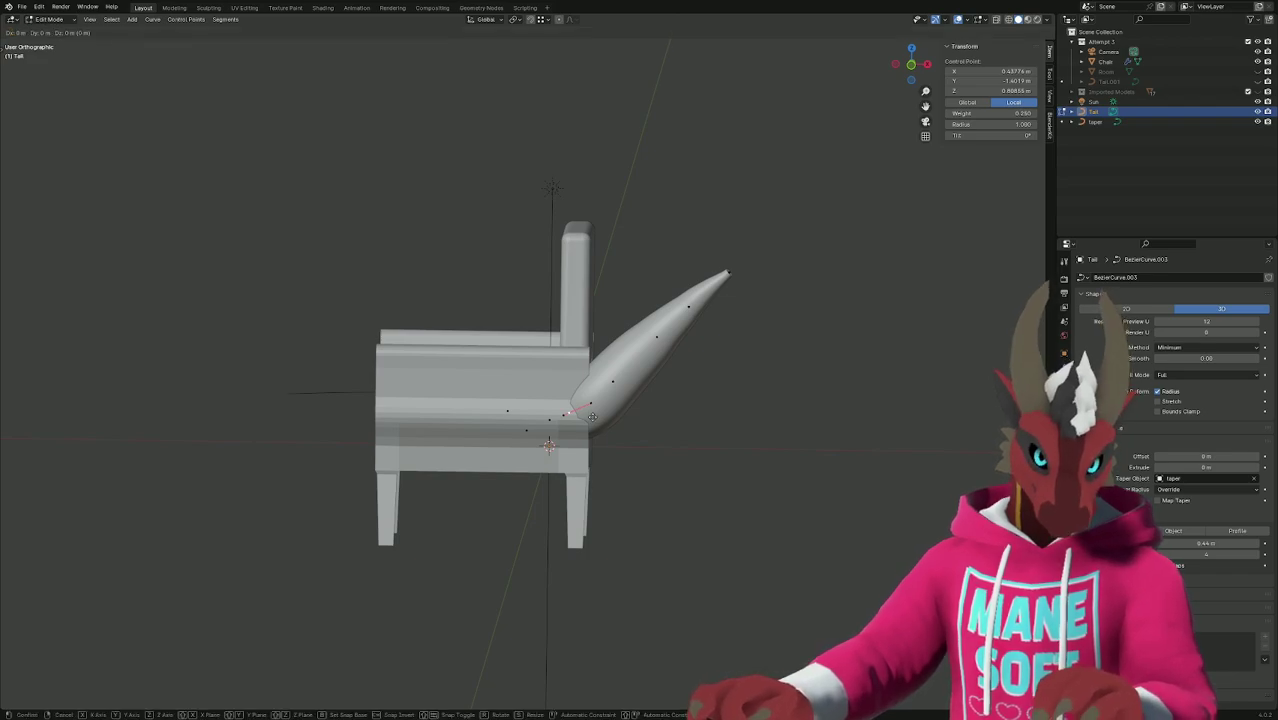
right_click(614, 397)
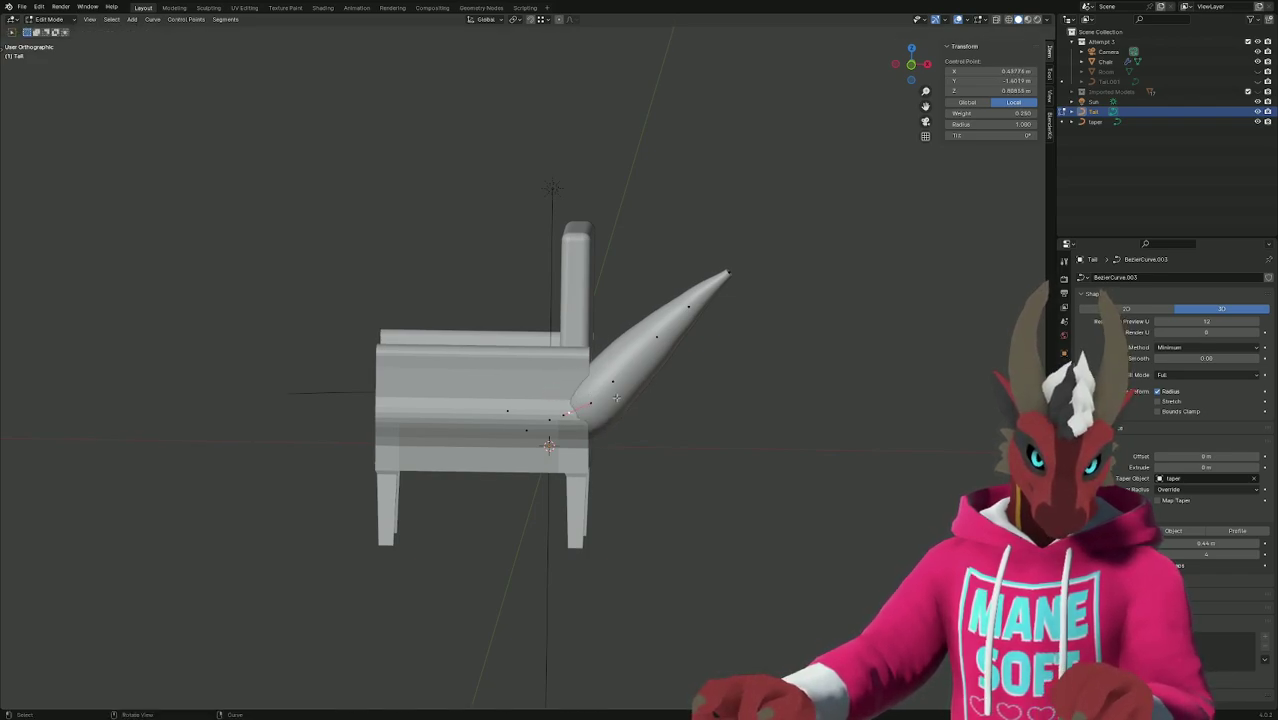
key(o)
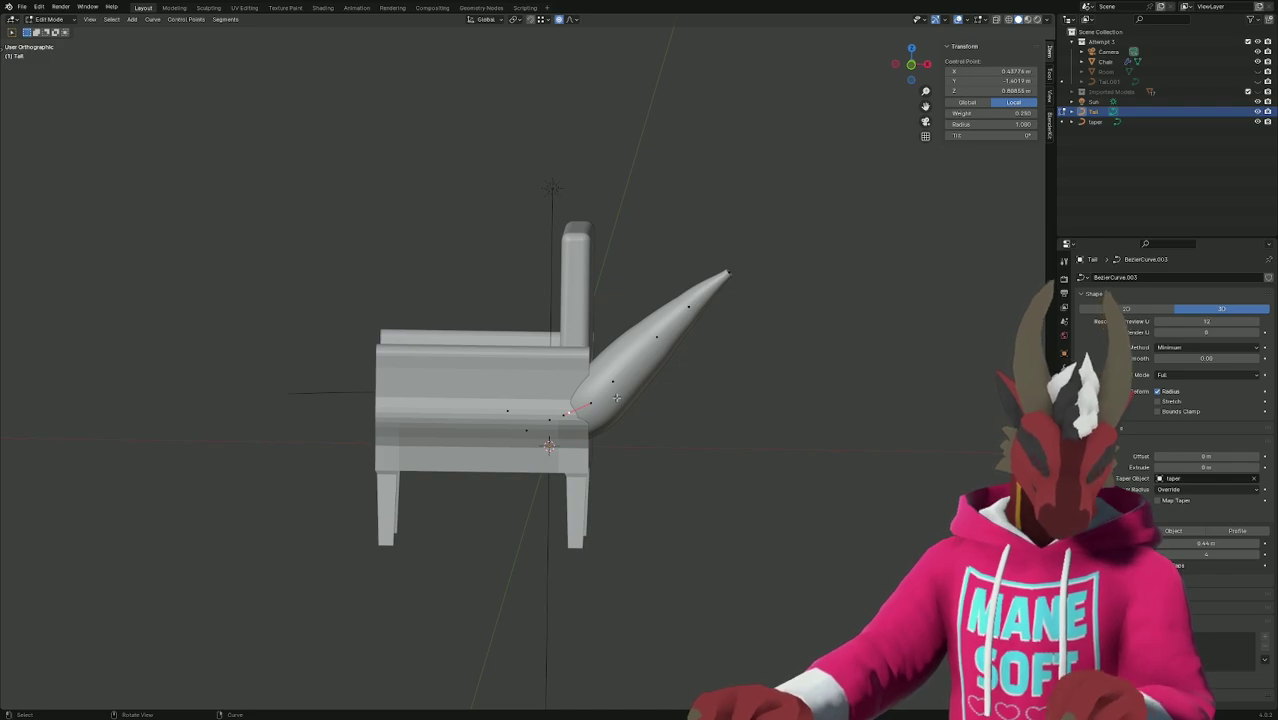
key(g)
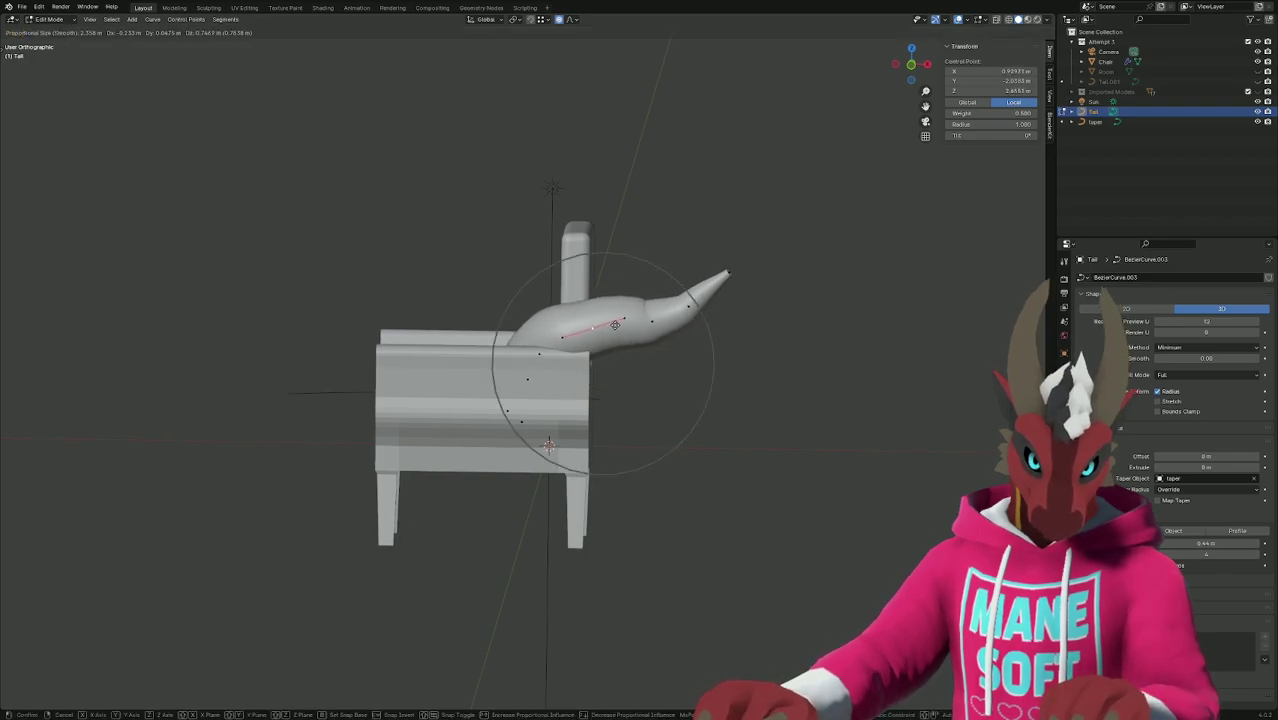
click(648, 314)
Raise the tail's base control point slightly in the camera view and shift the middle control point slightly along global X.
middle_drag(648, 314, 714, 363)
key(KP_0)
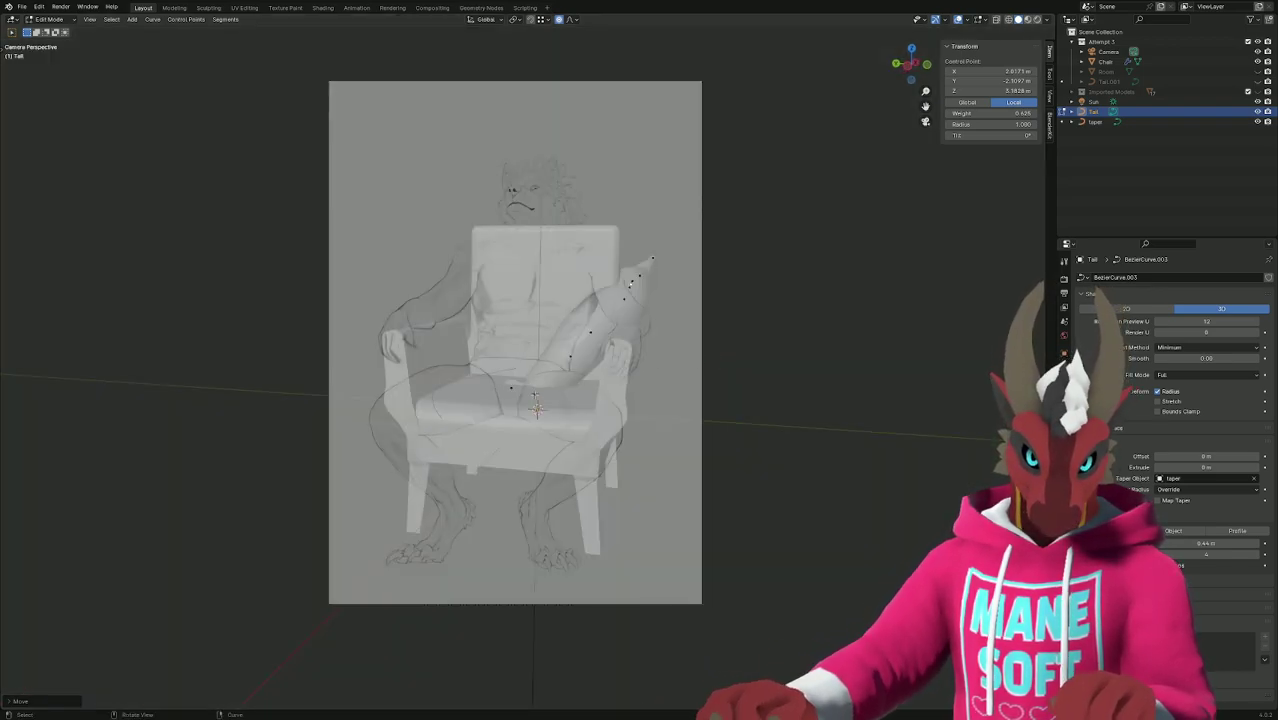
click(513, 388)
key(g)
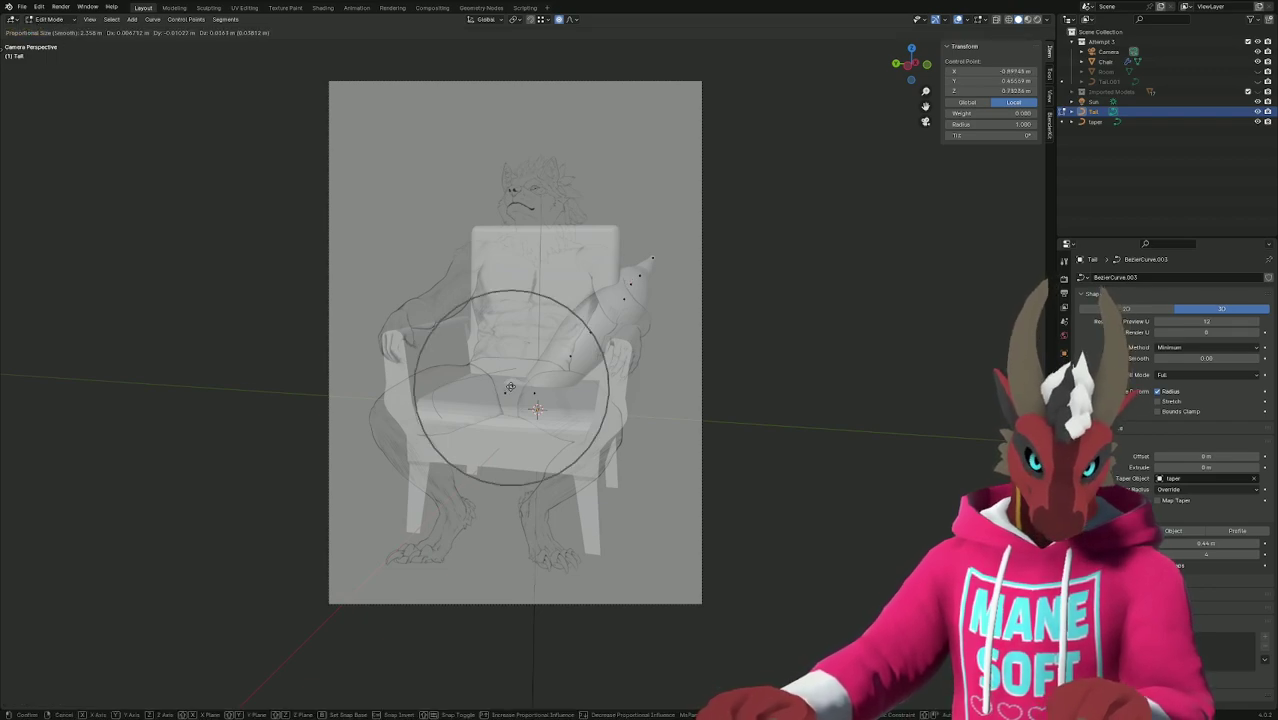
click(510, 380)
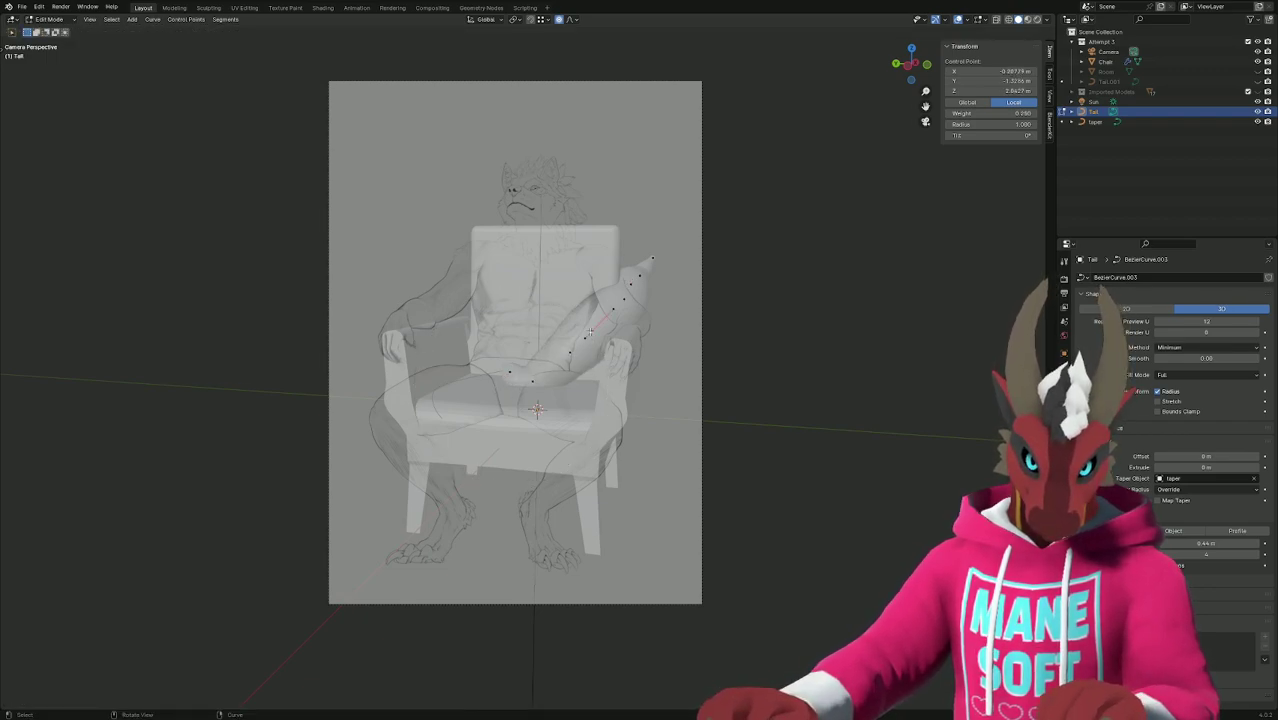
key(g)
key(x)
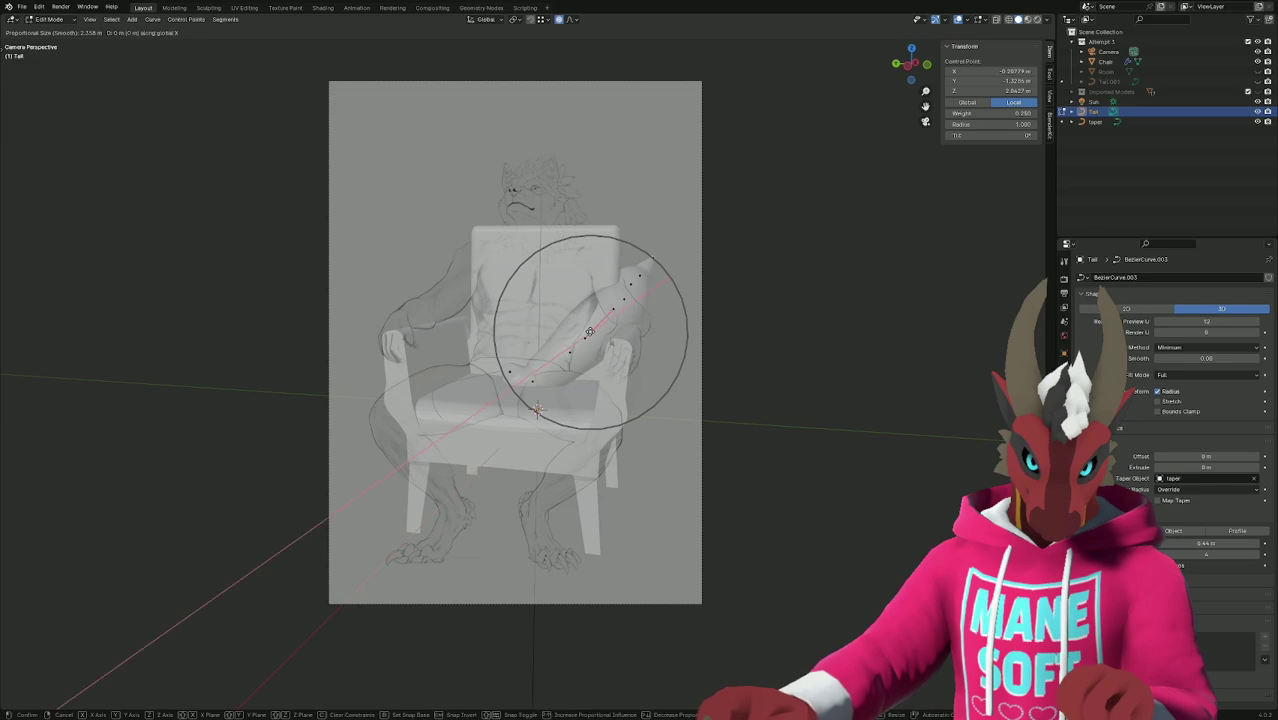
click(588, 337)
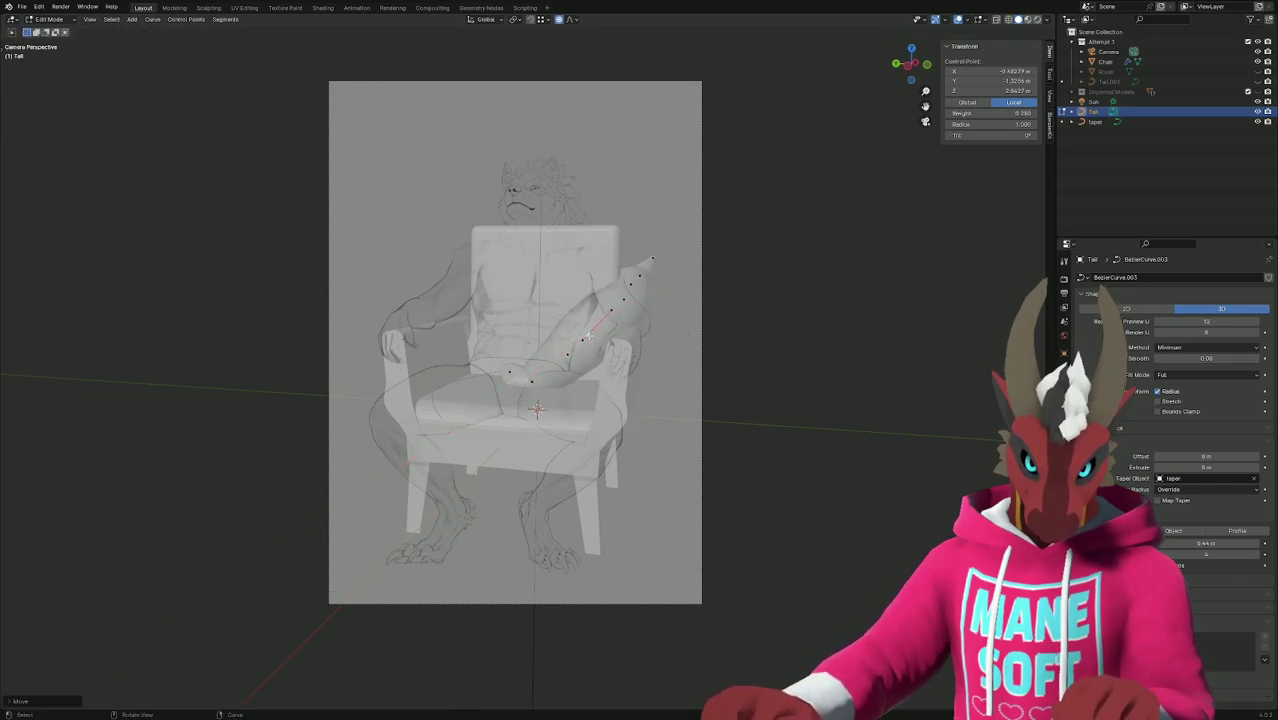
Move the control point just below the tail's tip about 0.2 m outward, away from the chair's back.
click(627, 297)
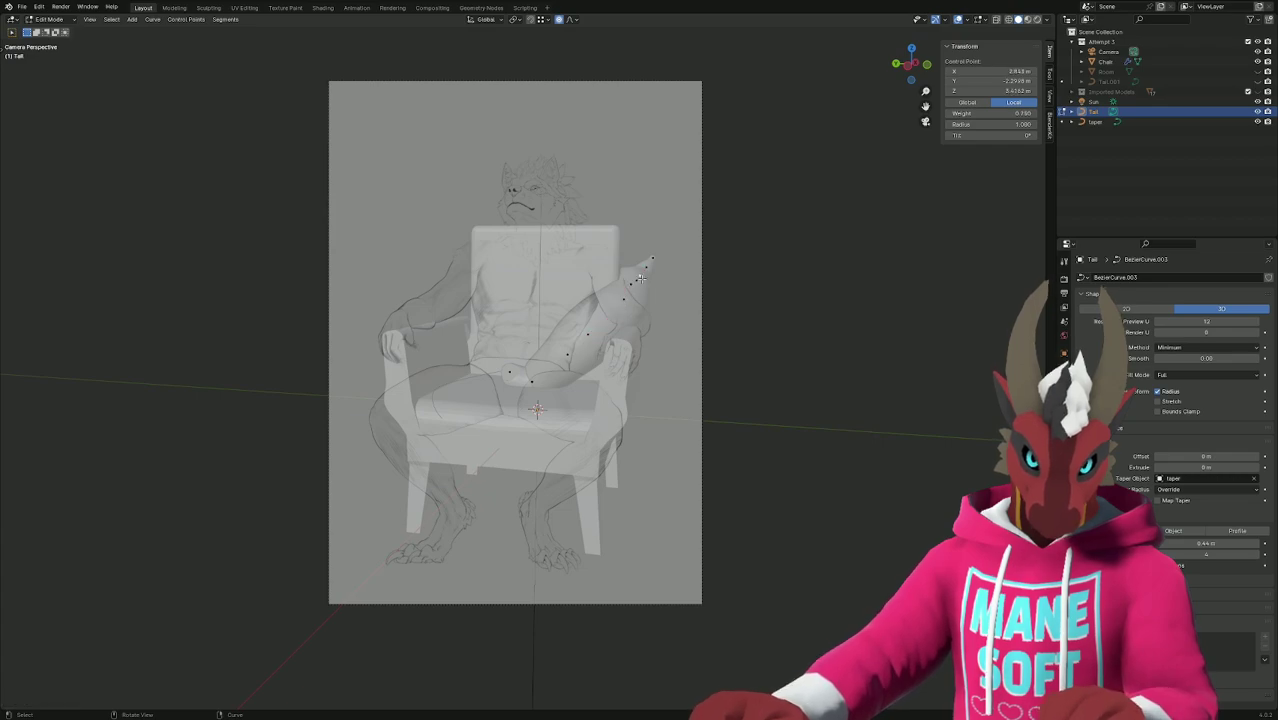
key(g)
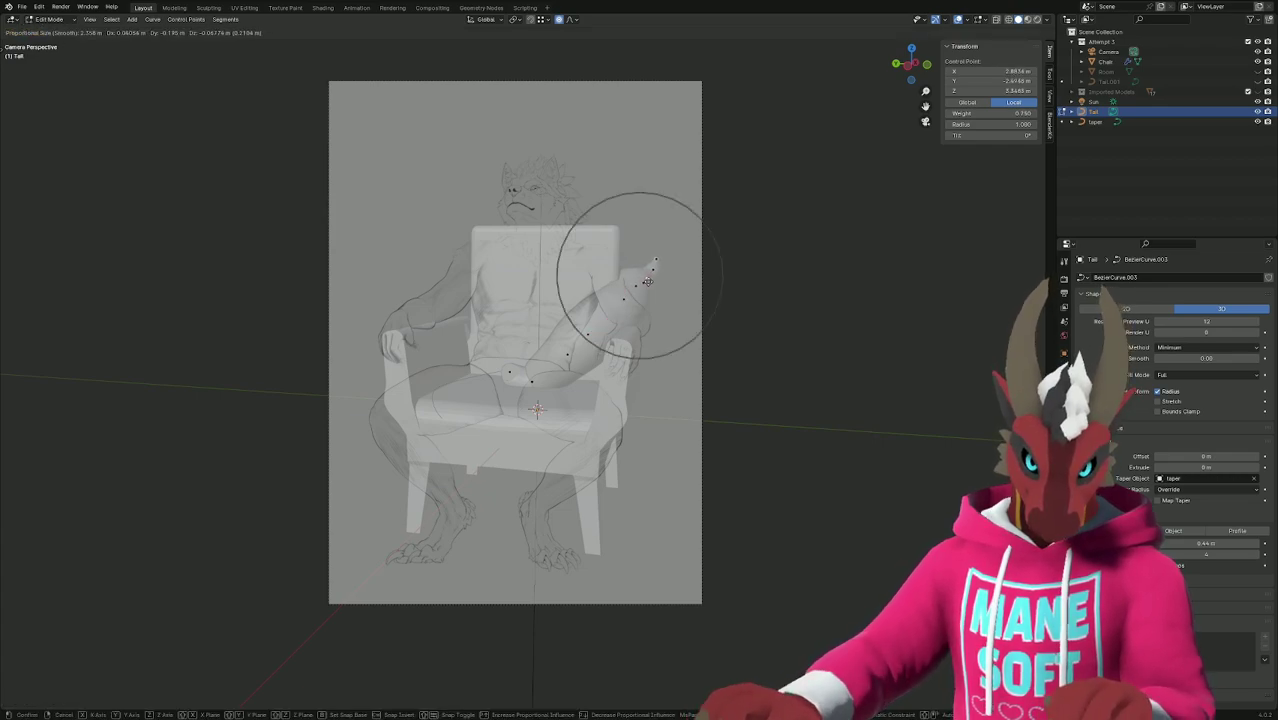
click(648, 285)
middle_drag(648, 285, 647, 299)
Move the control point beside the chair's back and the next one up the tail slightly outward, away from the backrest.
middle_drag(617, 320, 561, 252)
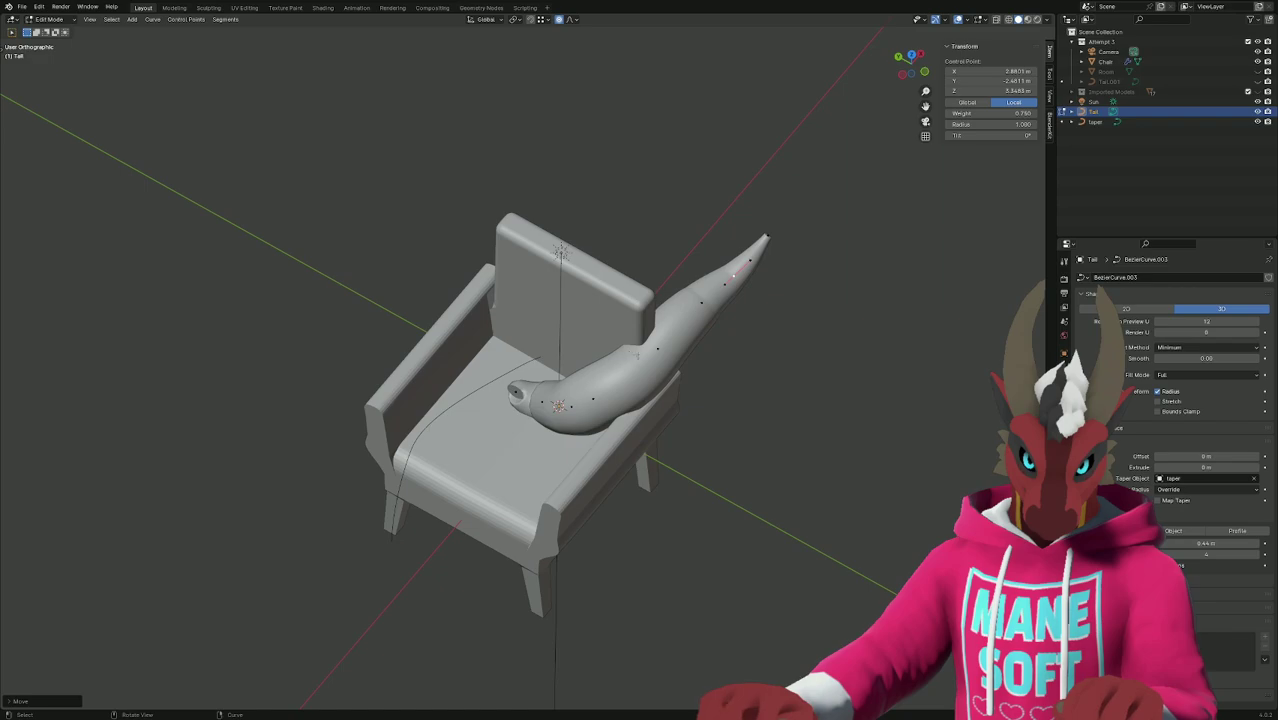
click(661, 347)
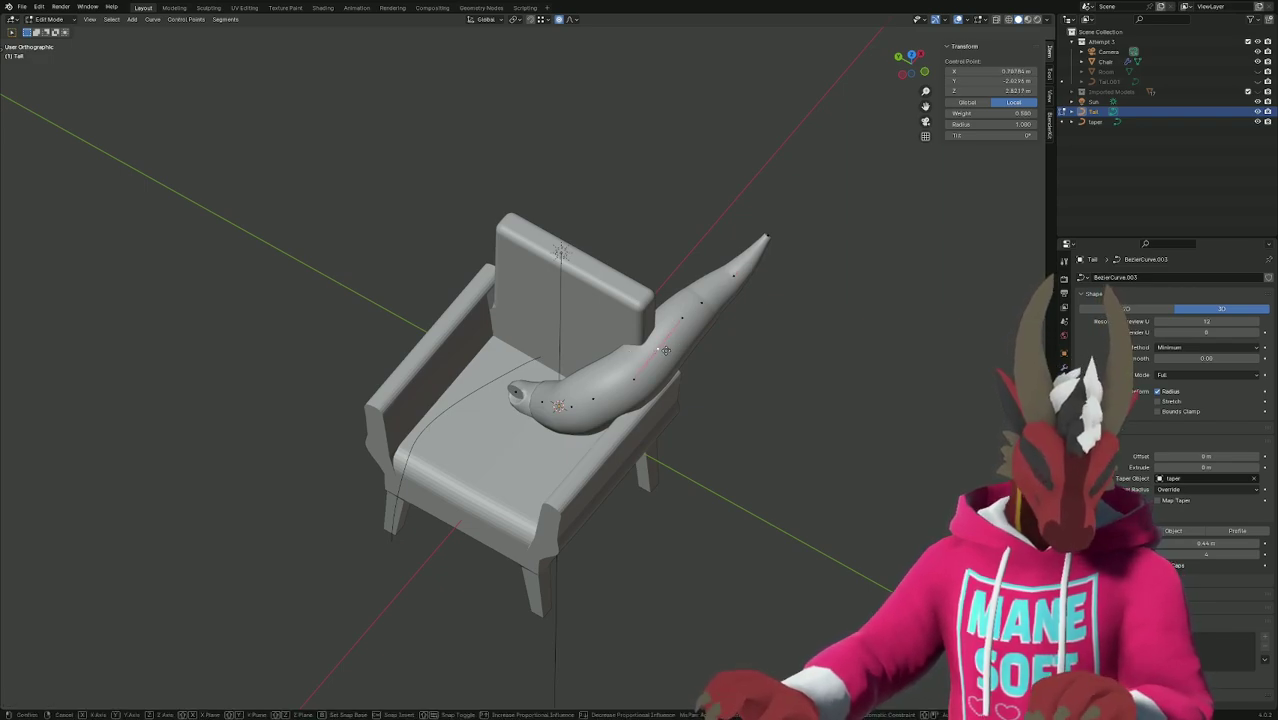
key(g)
click(672, 353)
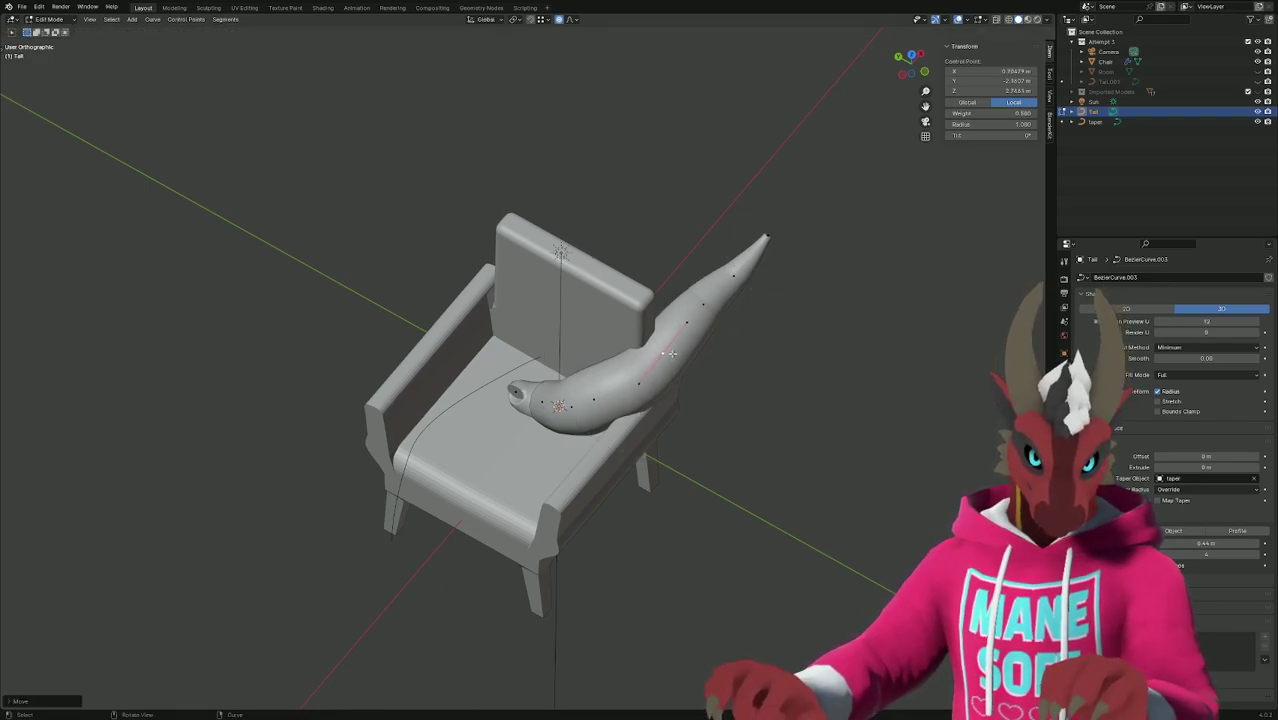
click(702, 305)
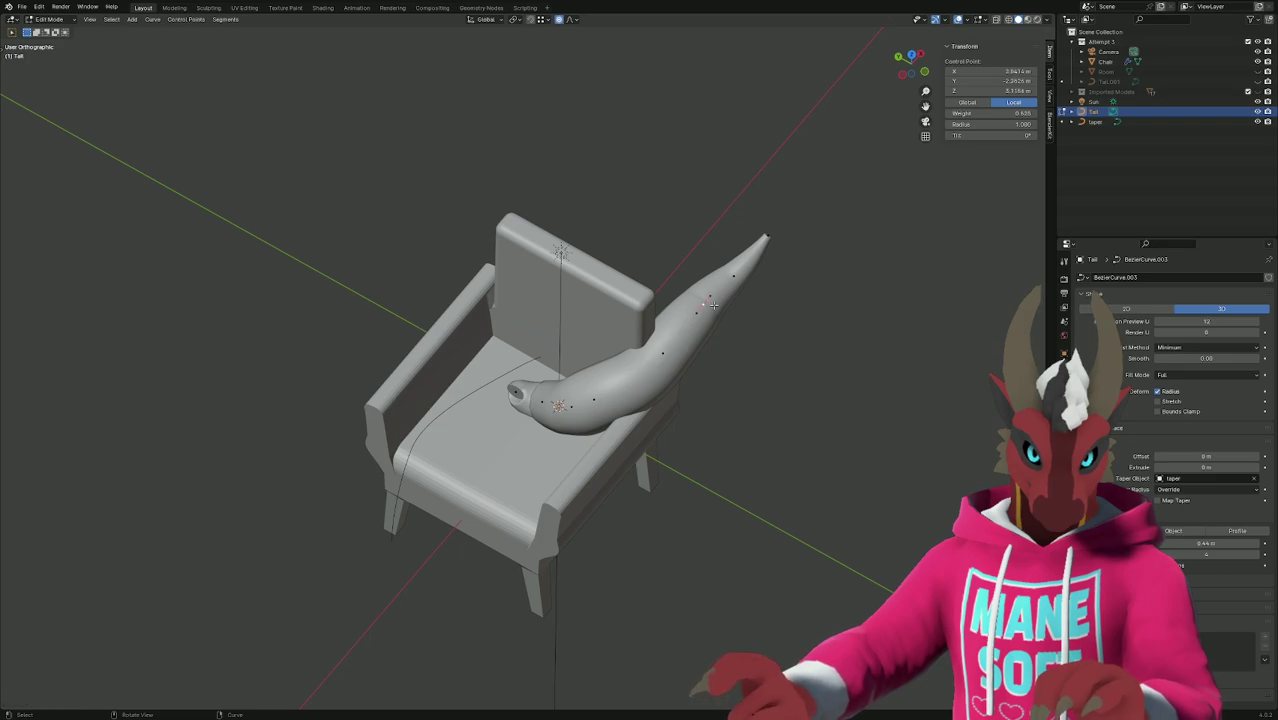
key(g)
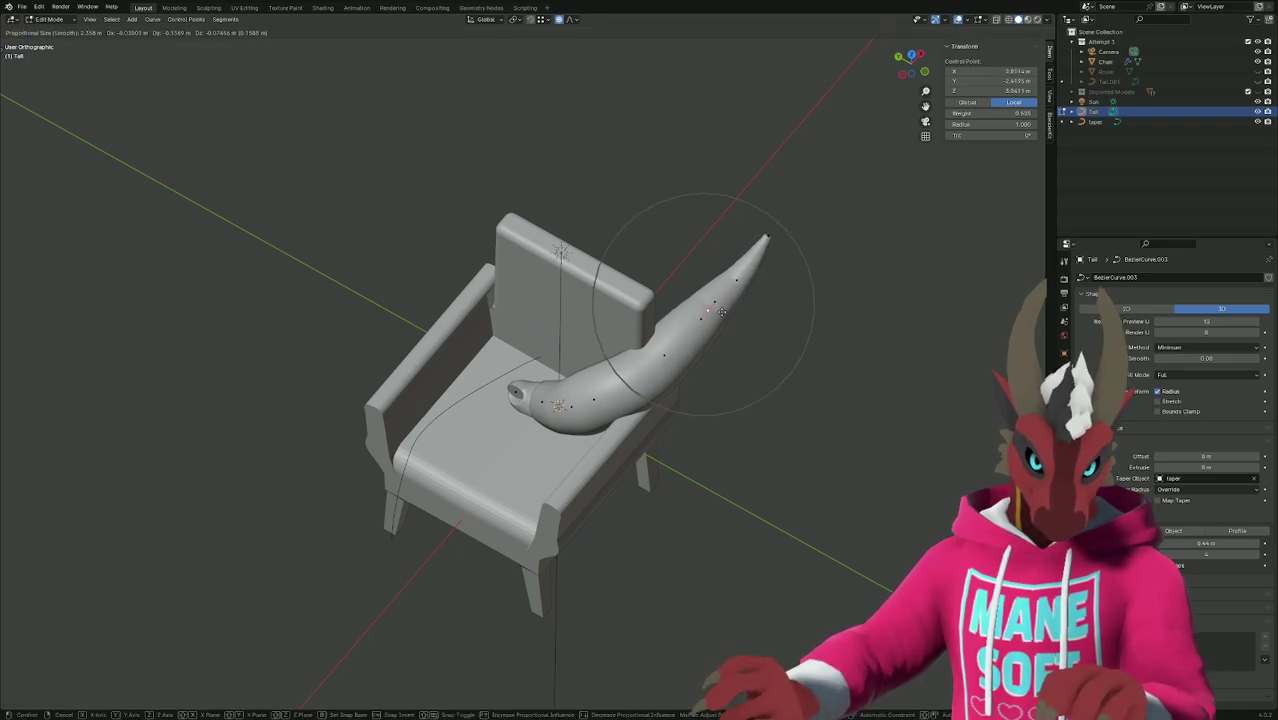
click(716, 308)
Rotate the middle tail control point in two small passes in the camera view, enlarging the proportional influence to about 3.8 for the second.
middle_drag(716, 308, 680, 301)
key(KP_0)
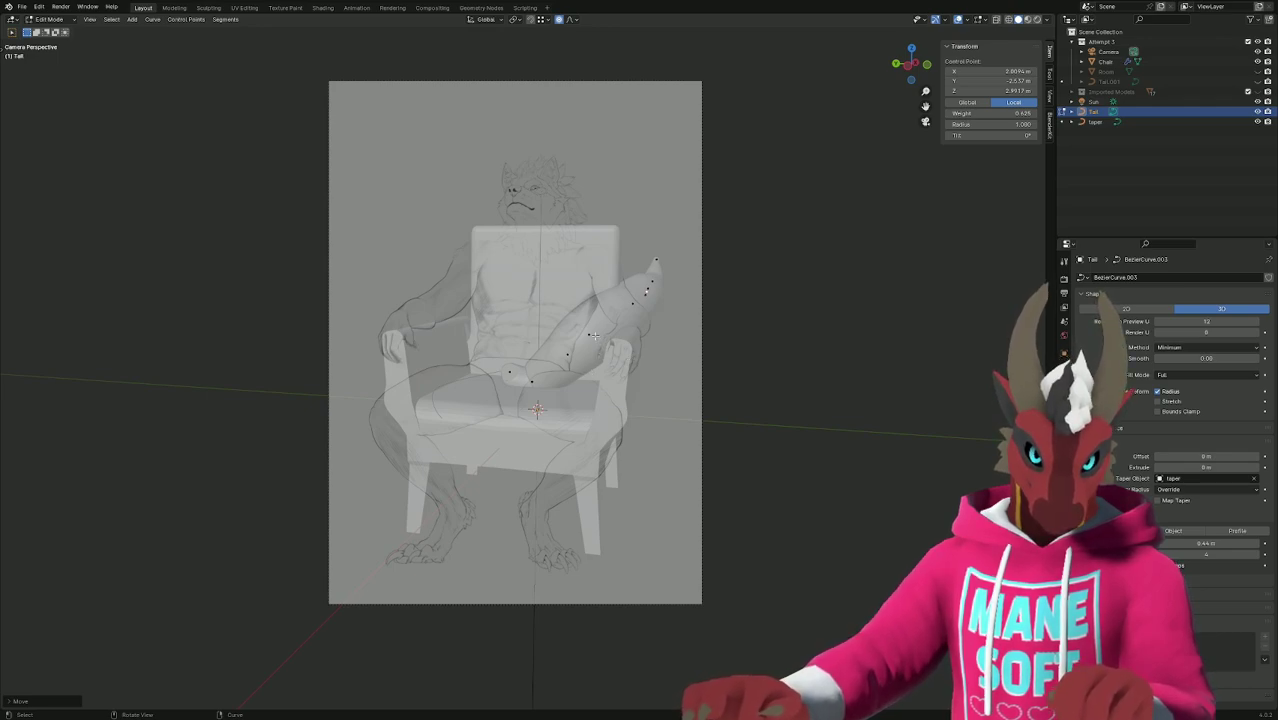
key(r)
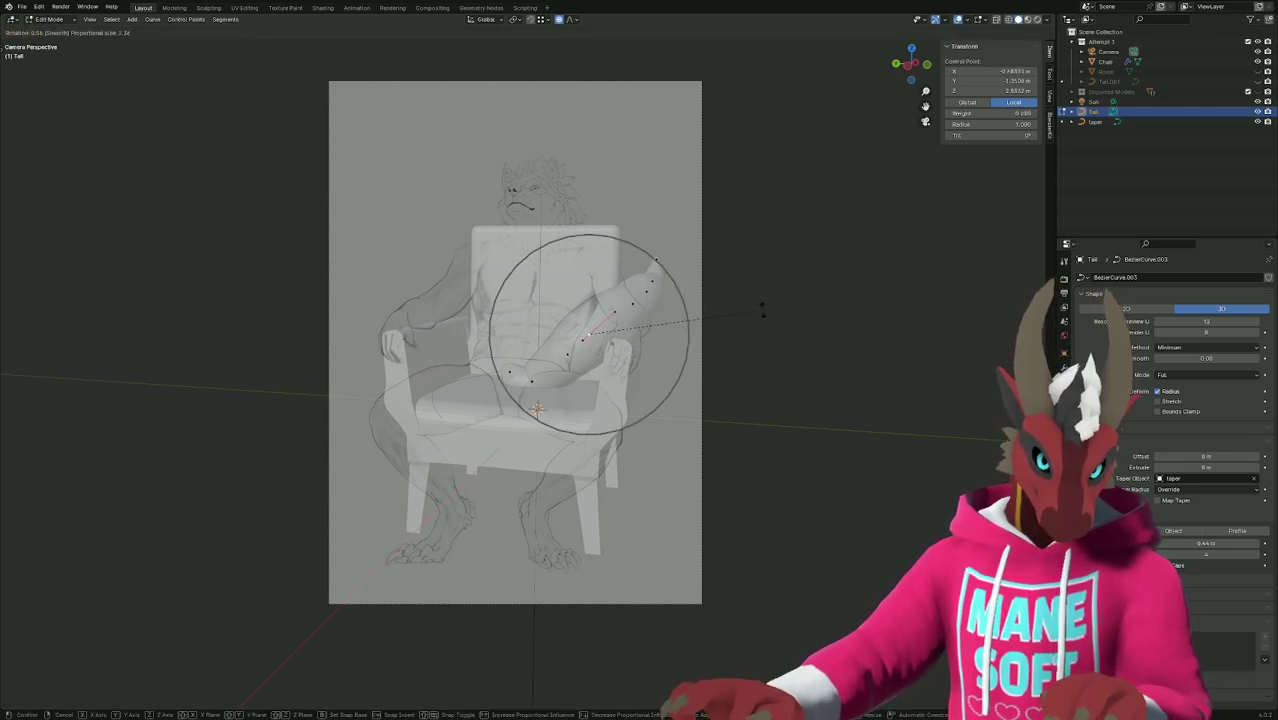
click(761, 323)
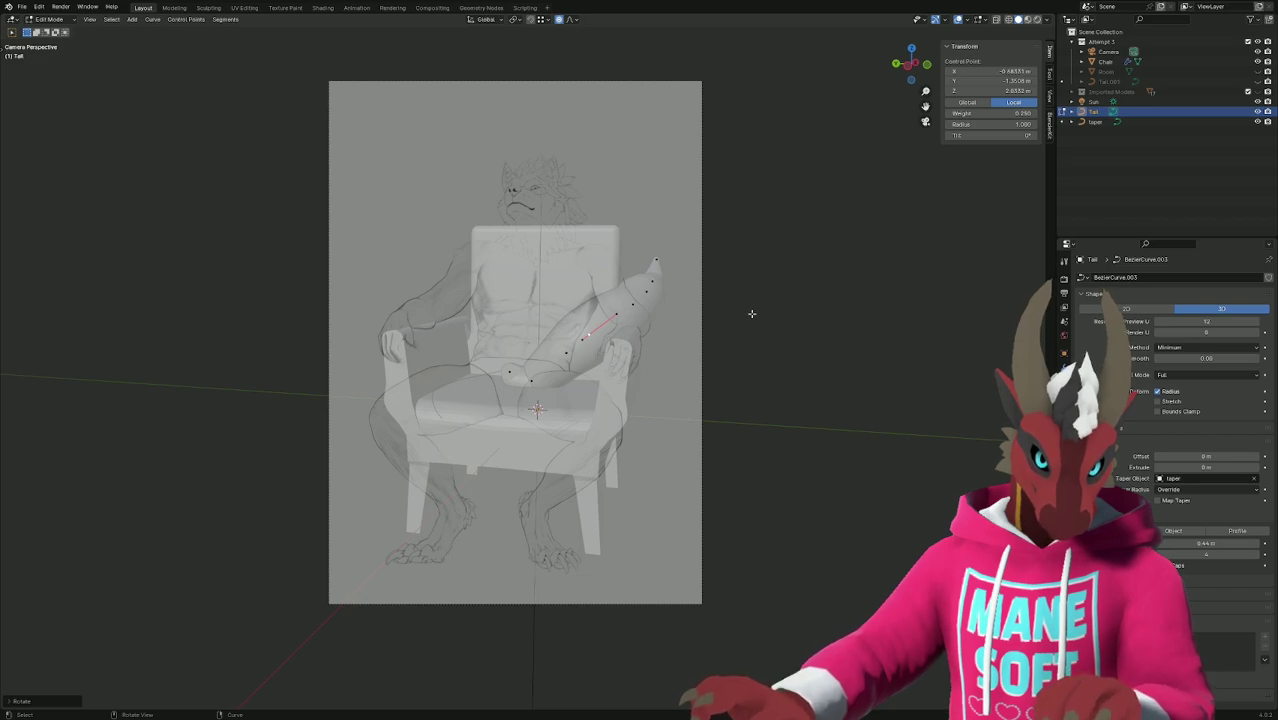
key(r)
scroll(724, 318, up, 2)
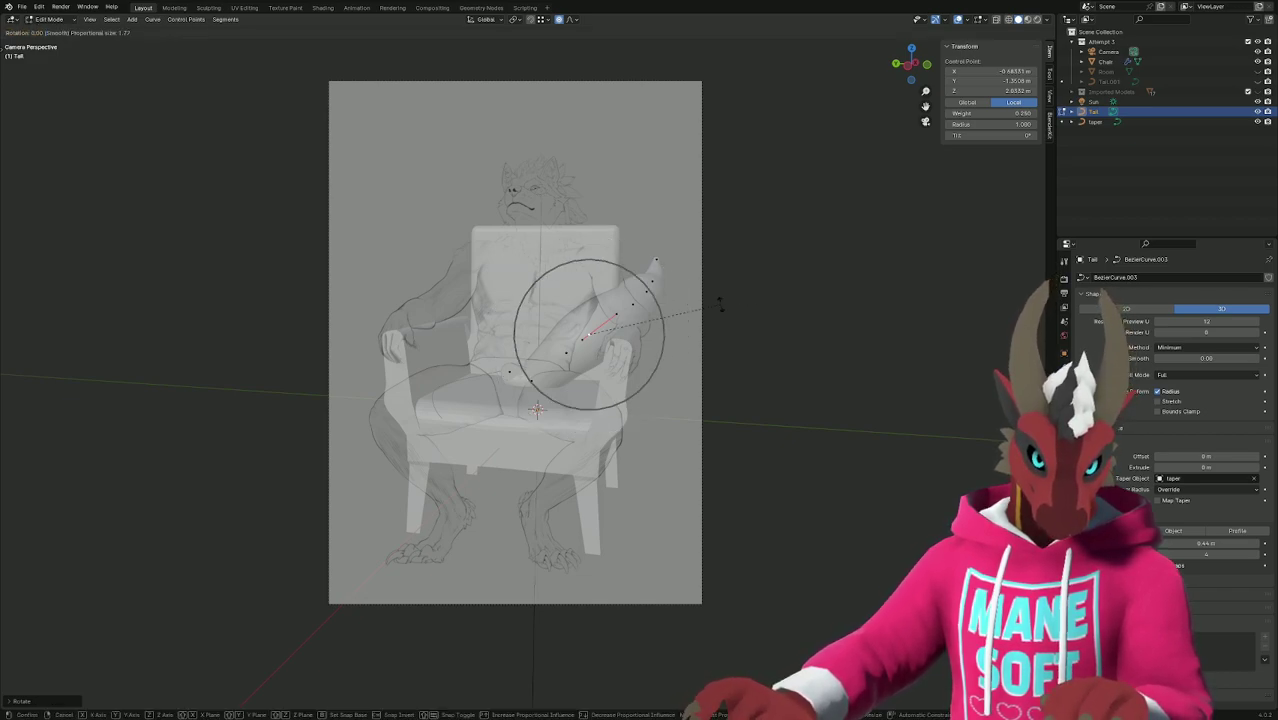
scroll(724, 318, down, 4)
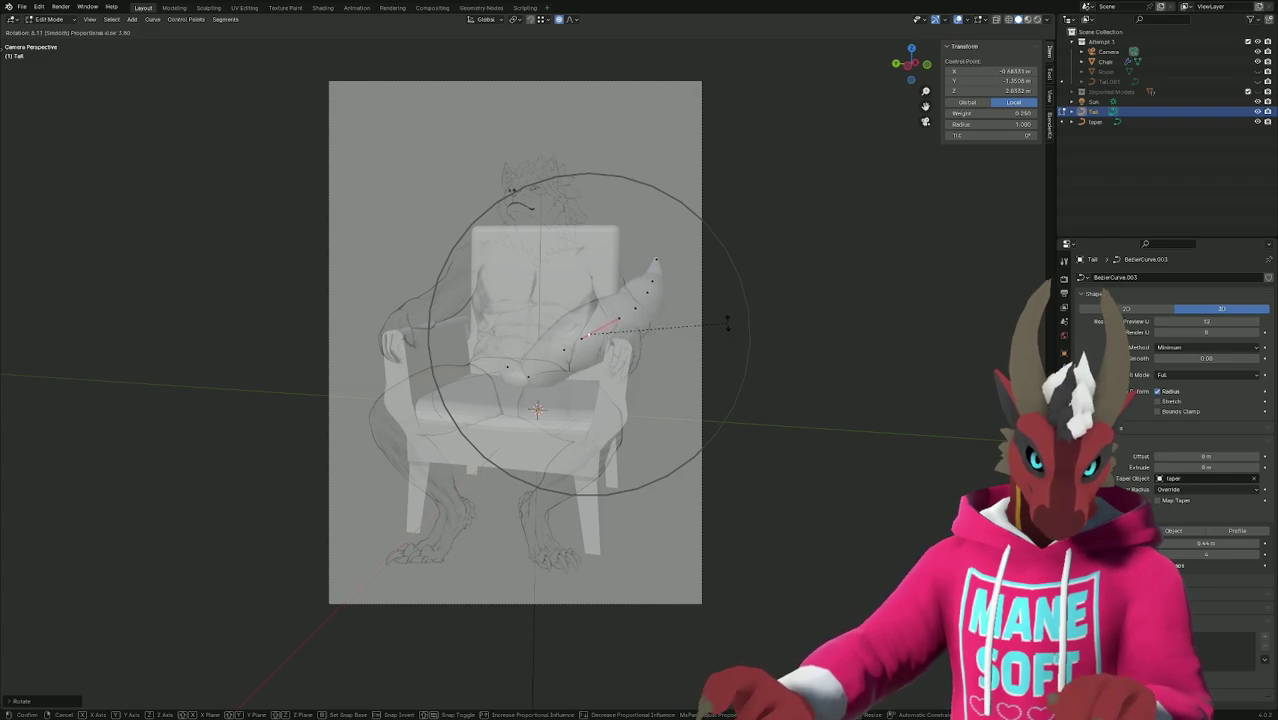
click(717, 317)
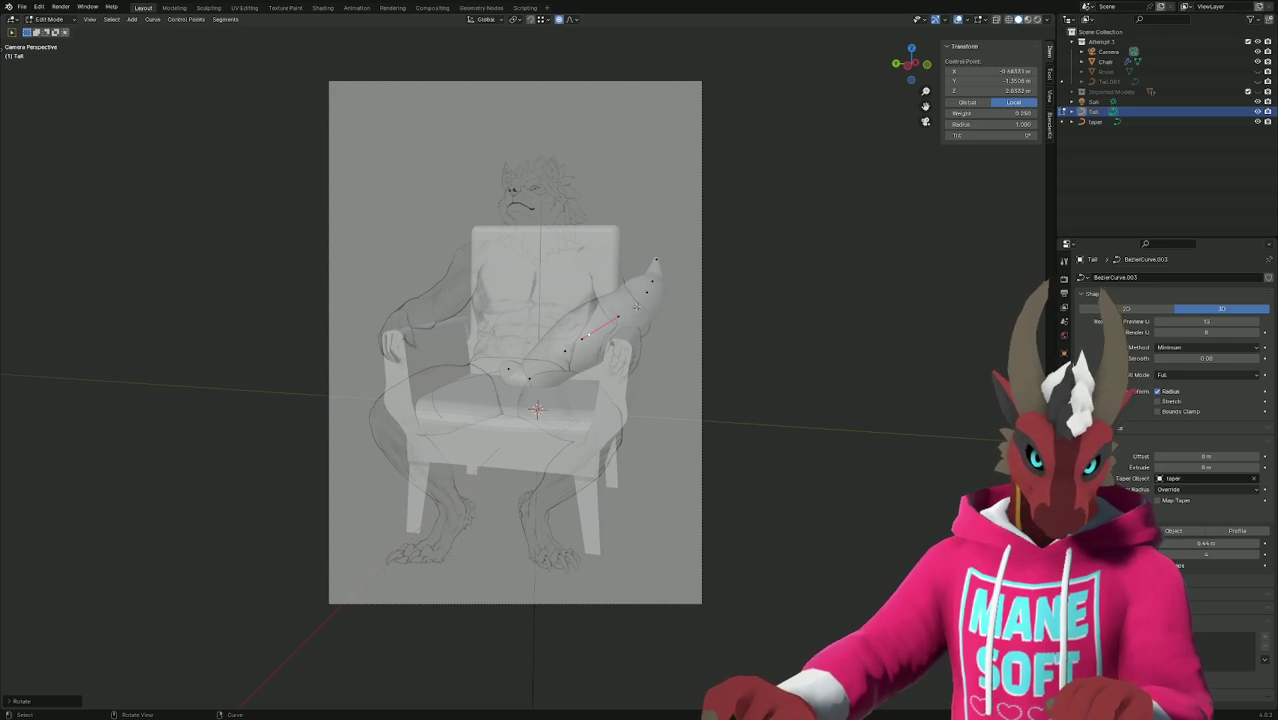
Turn off proportional editing and shorten the lower handle of the control point above the middle of the tail by scaling it down.
click(636, 306)
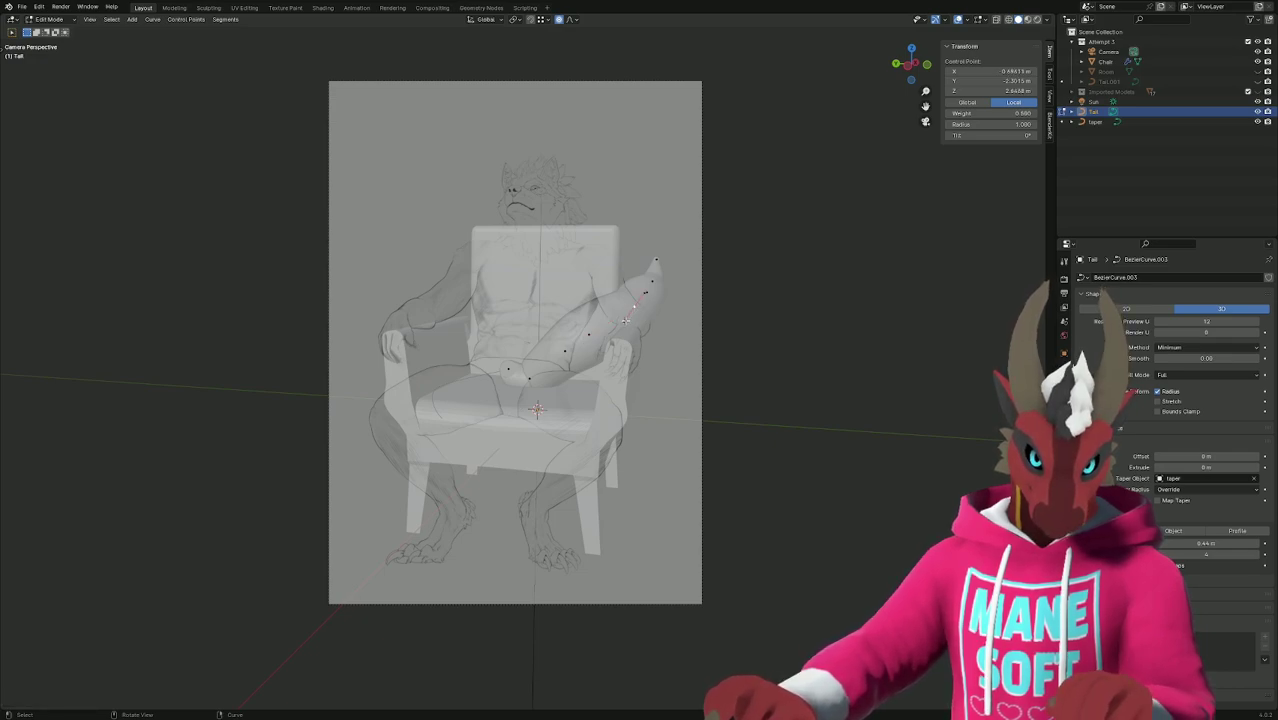
click(640, 322)
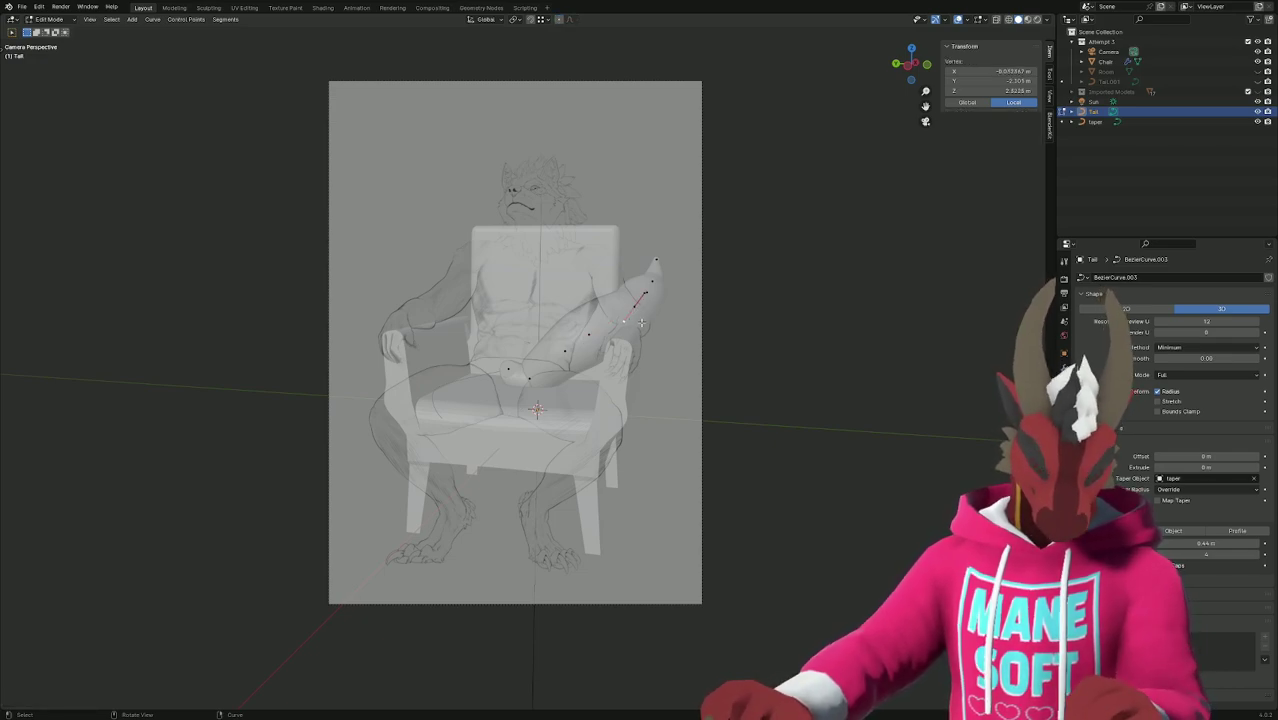
key(g)
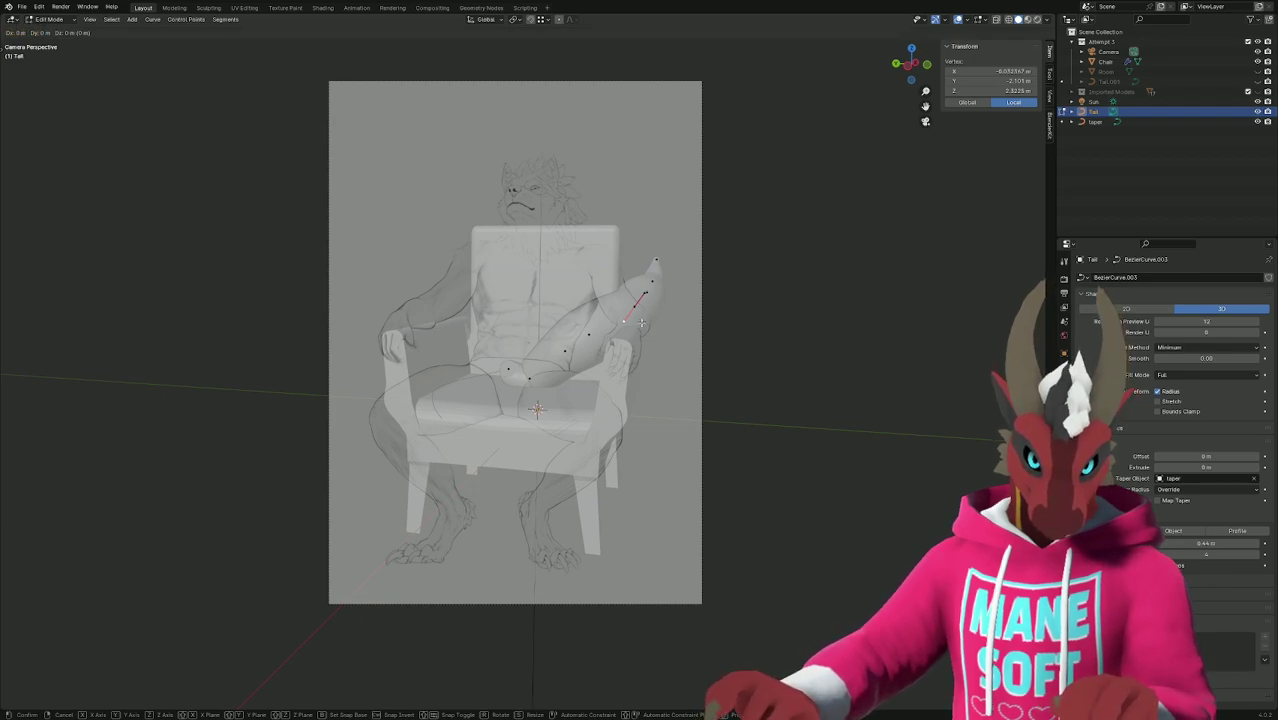
key(s)
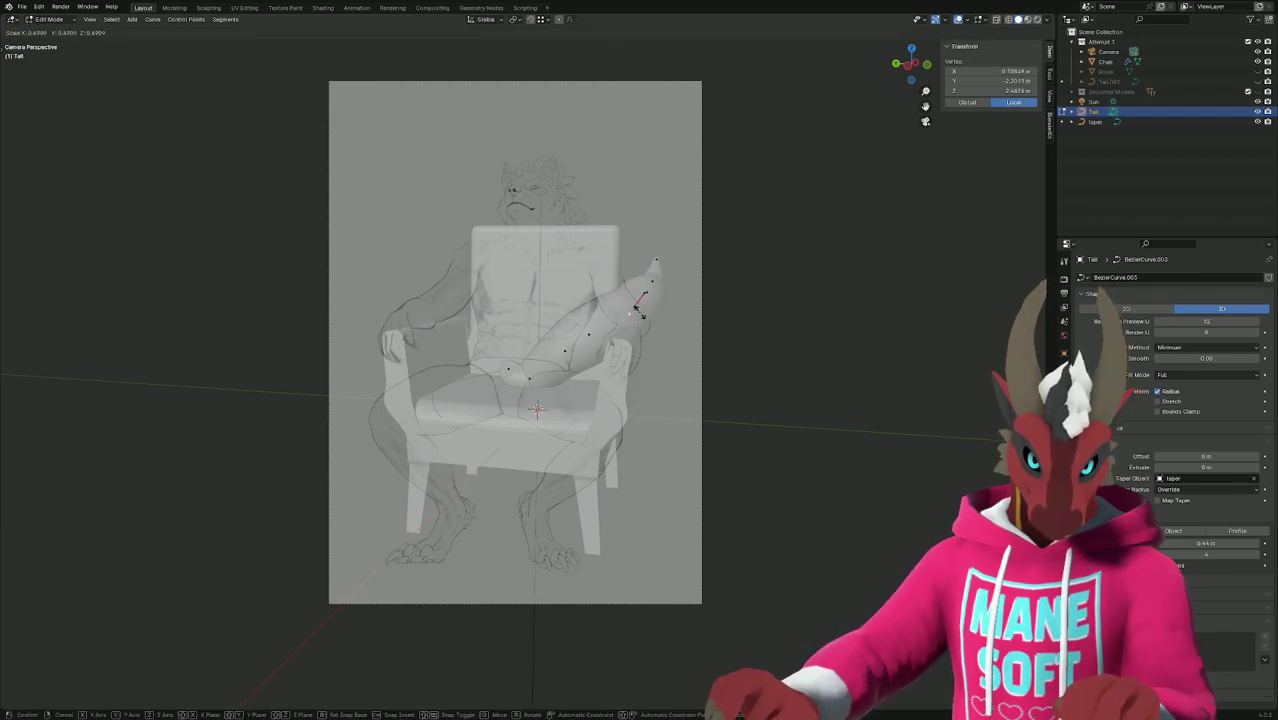
click(648, 287)
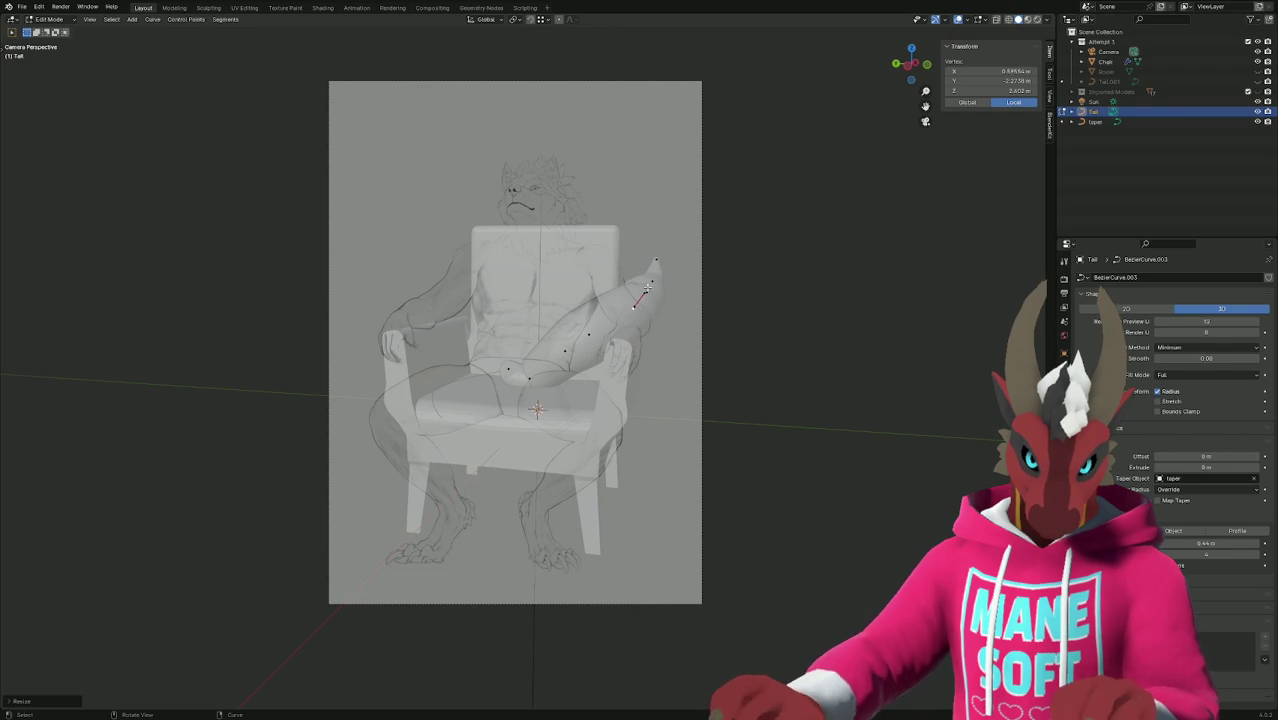
Shorten the handle of the control point just below the tail's tip by scaling it down in the camera view.
click(655, 292)
click(648, 293)
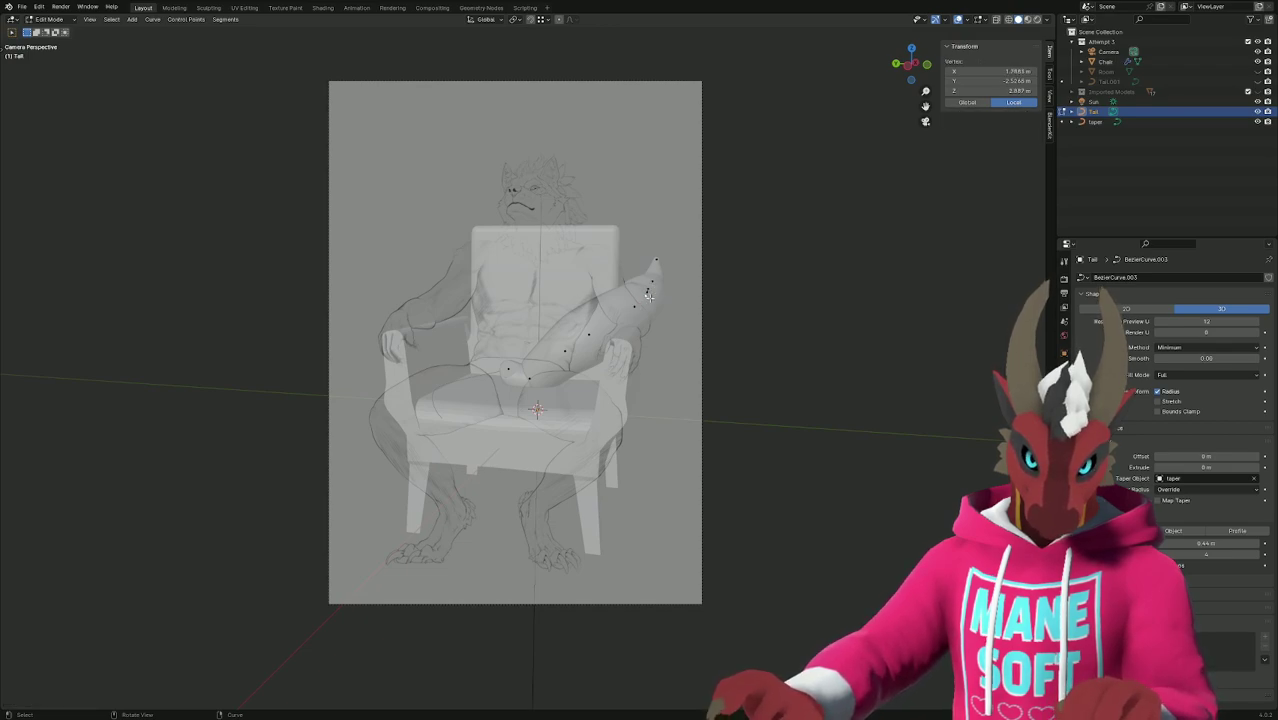
key(s)
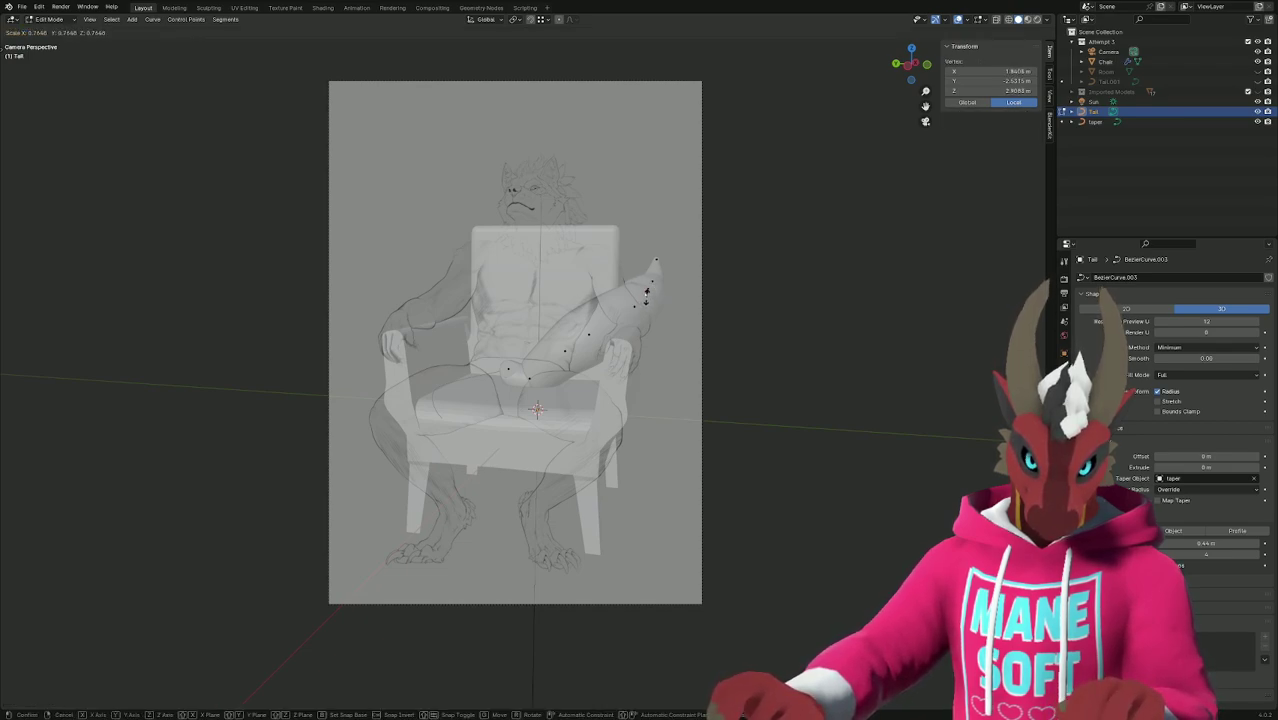
click(647, 291)
Shorten the tip-side handle of the tail's control point beside the backrest in side view and return to the camera view.
middle_drag(647, 291, 593, 308)
click(595, 323)
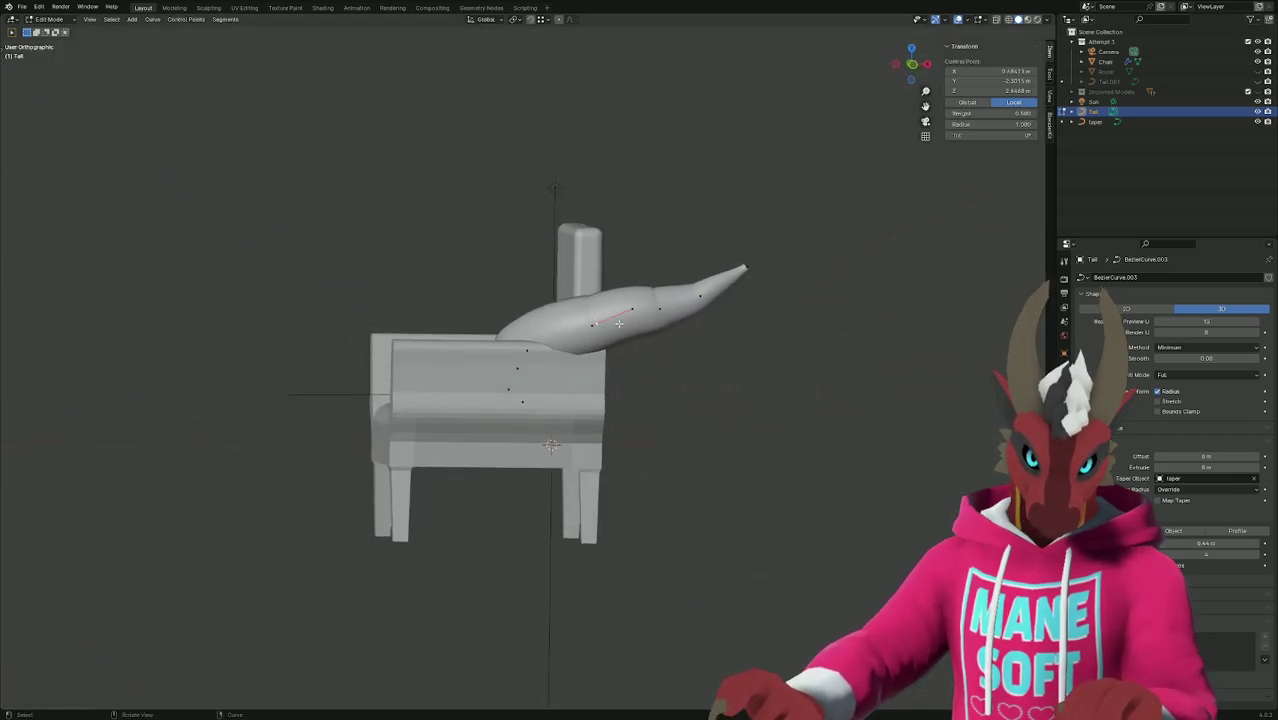
click(631, 309)
key(s)
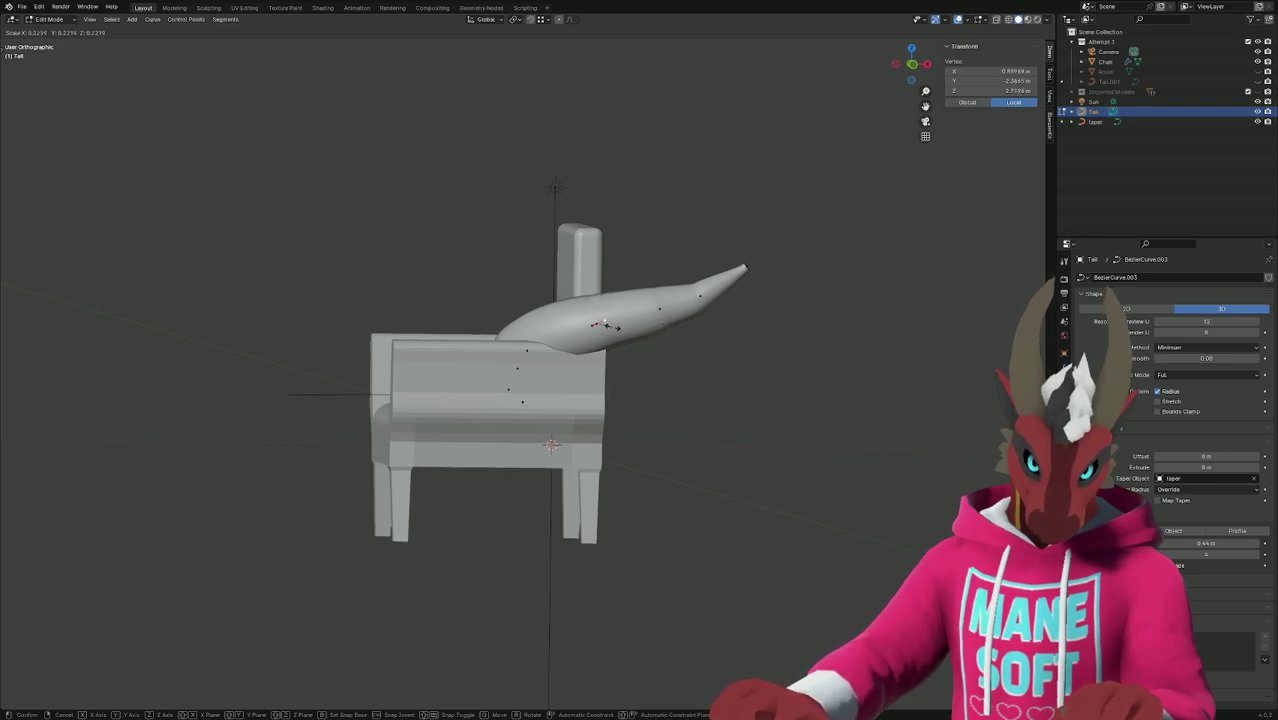
click(606, 325)
key(KP_0)
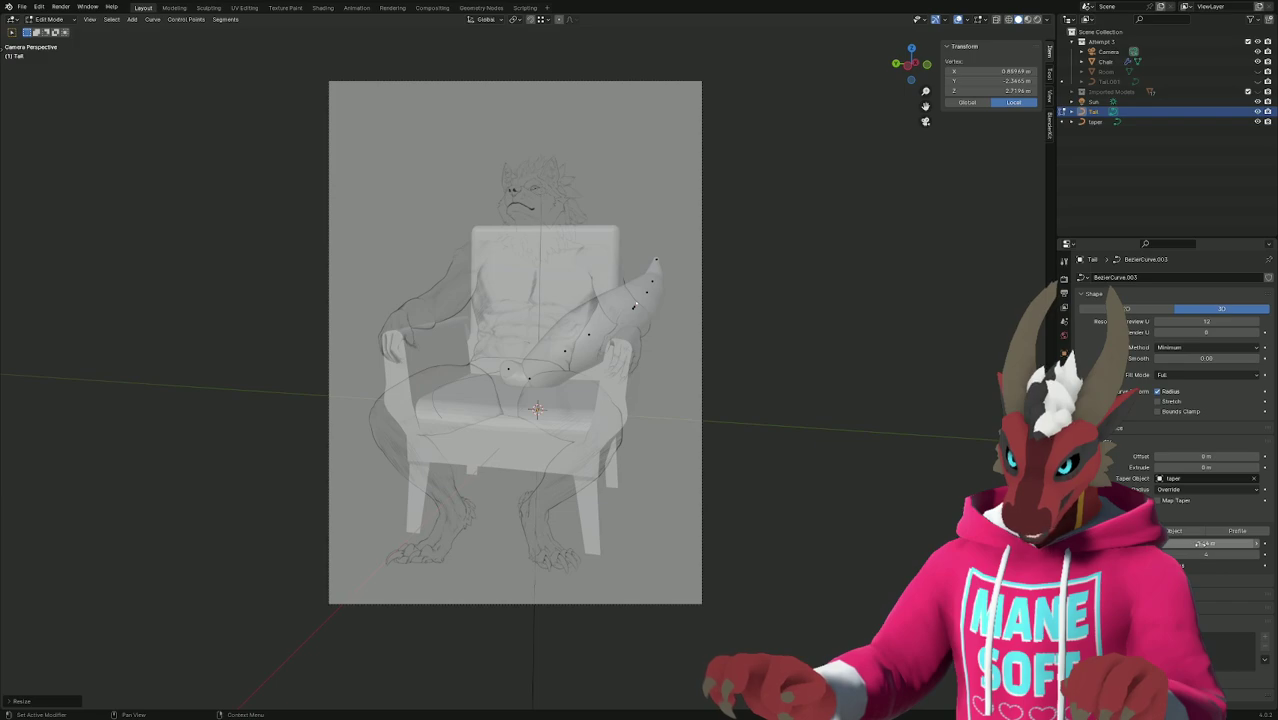
Set the tail curve's bevel depth to 0.5 m, deselect the points and save the file.
drag(1196, 543, 1210, 543)
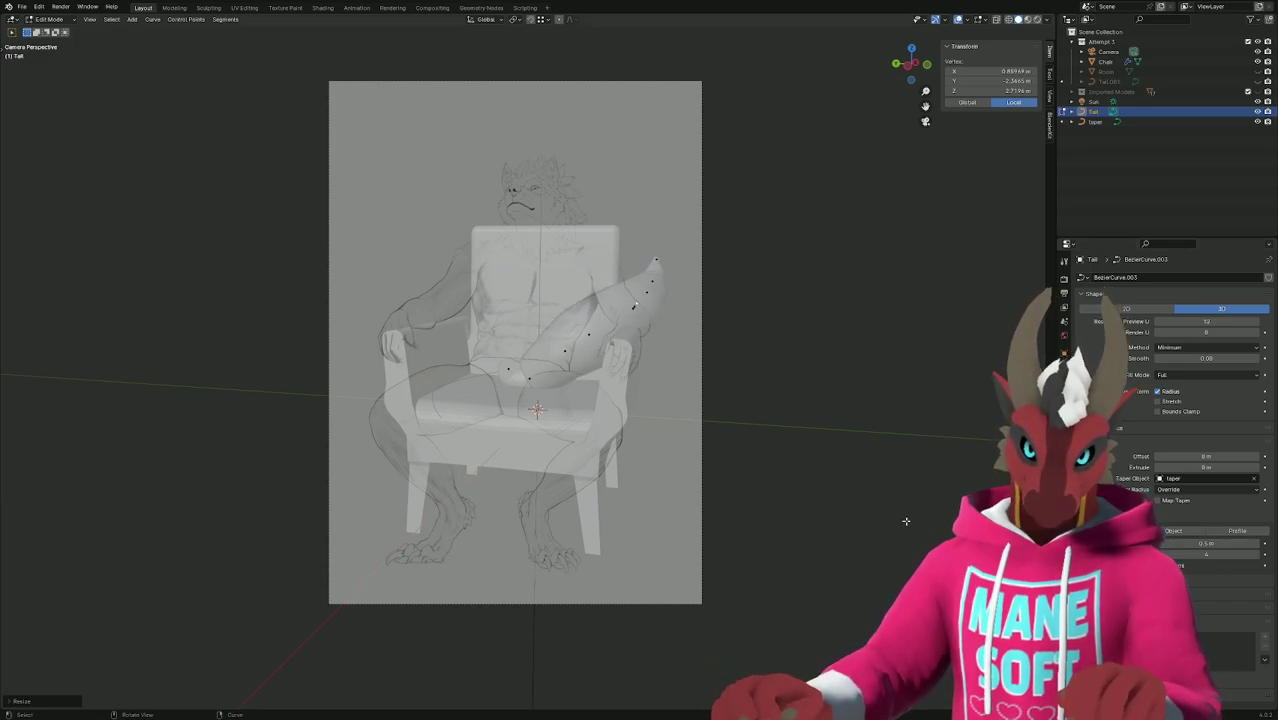
click(845, 354)
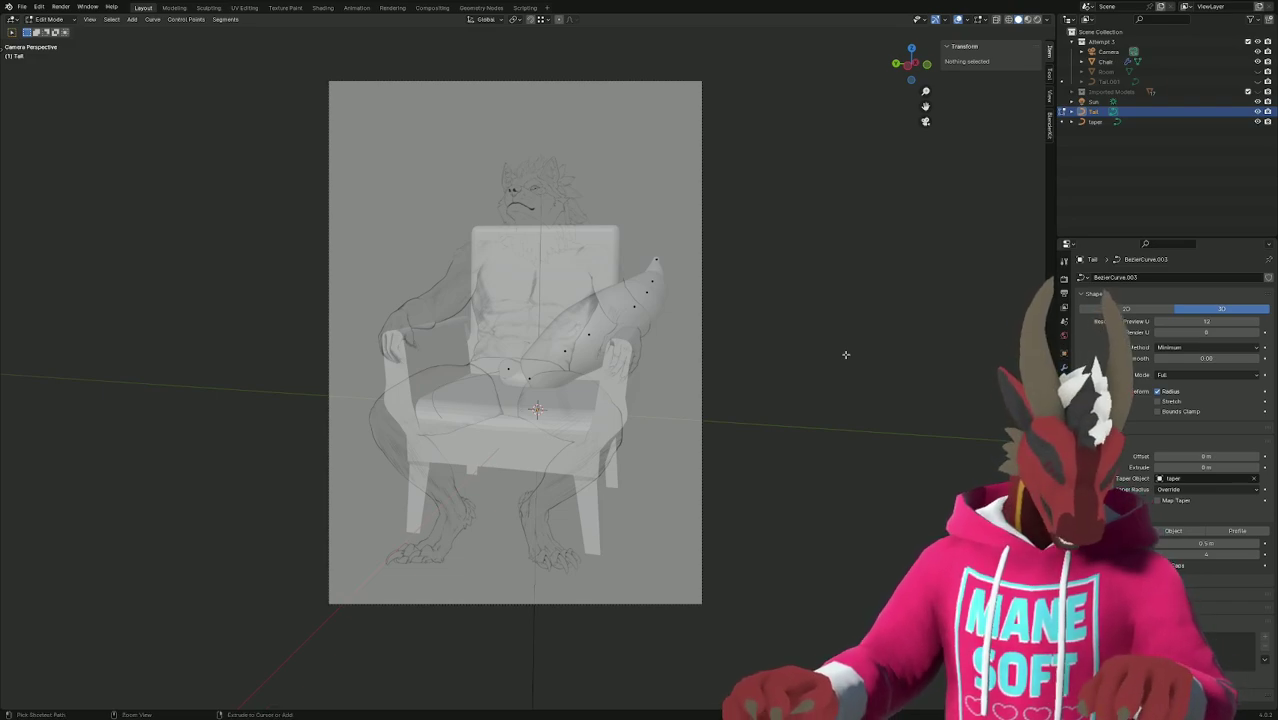
key(ctrl+s)
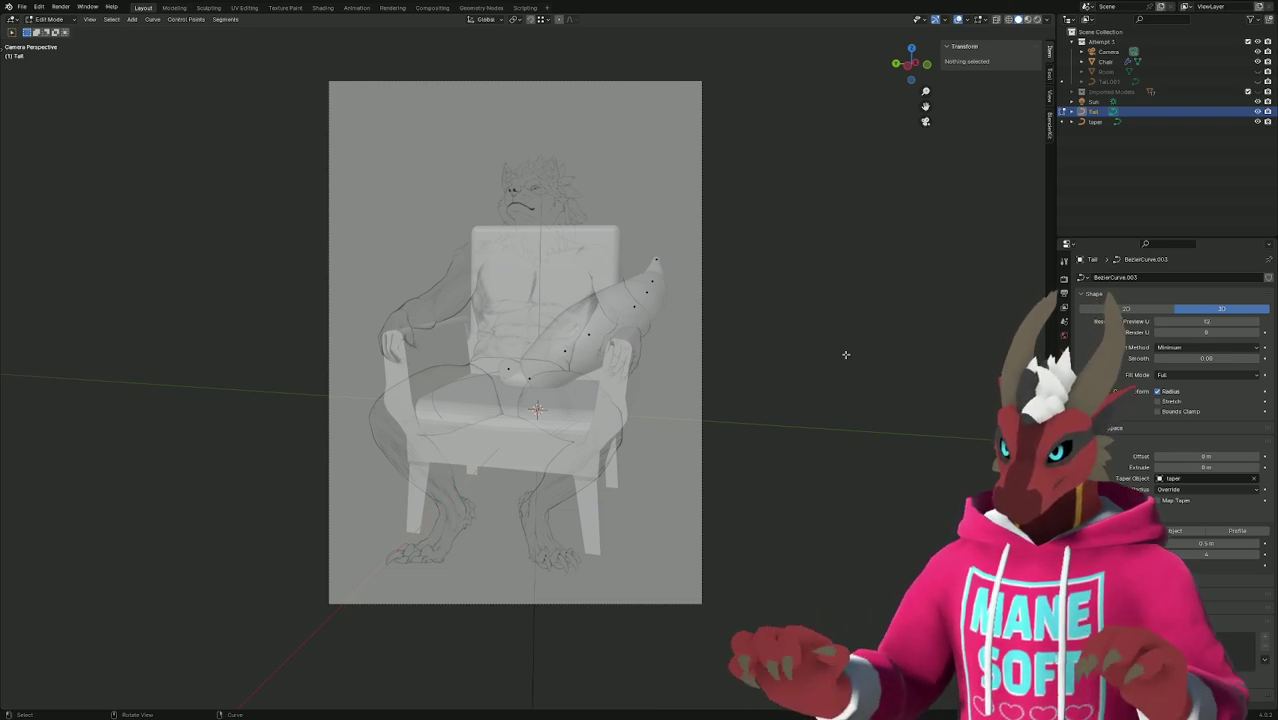
Leave Edit Mode and unhide the Room object and the Imported Models collection.
click(1258, 72)
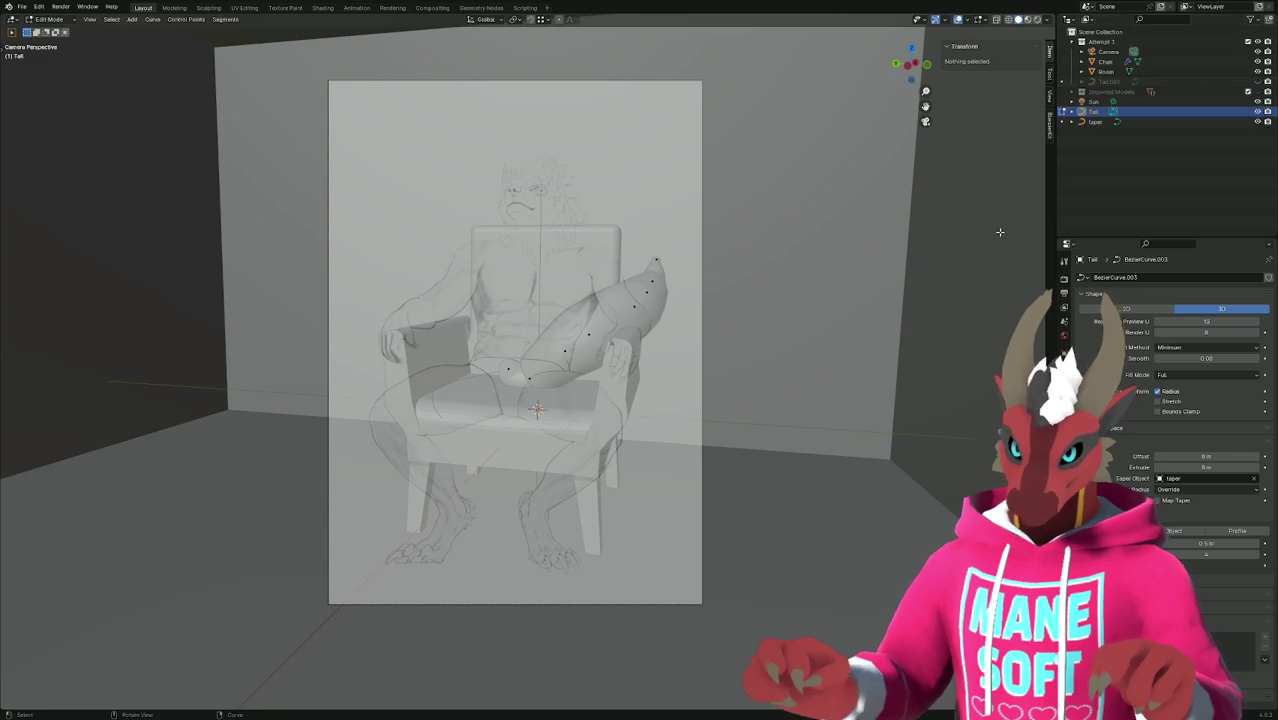
key(Tab)
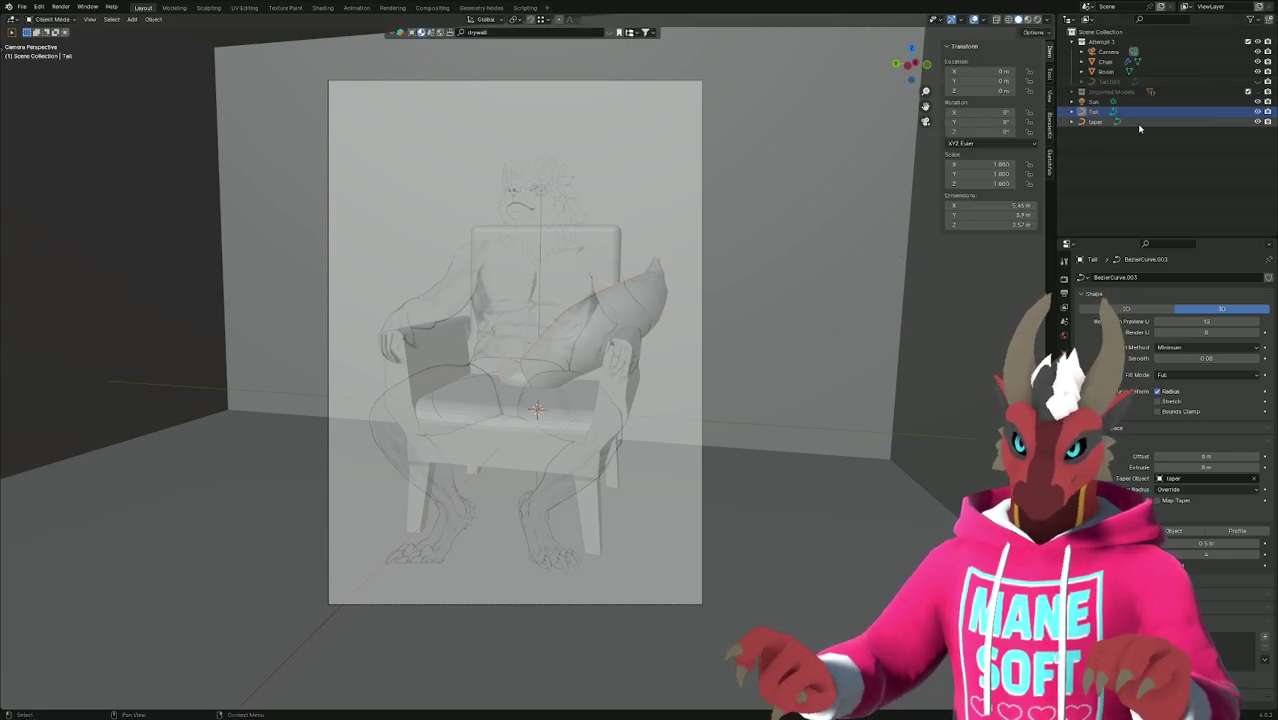
click(1258, 92)
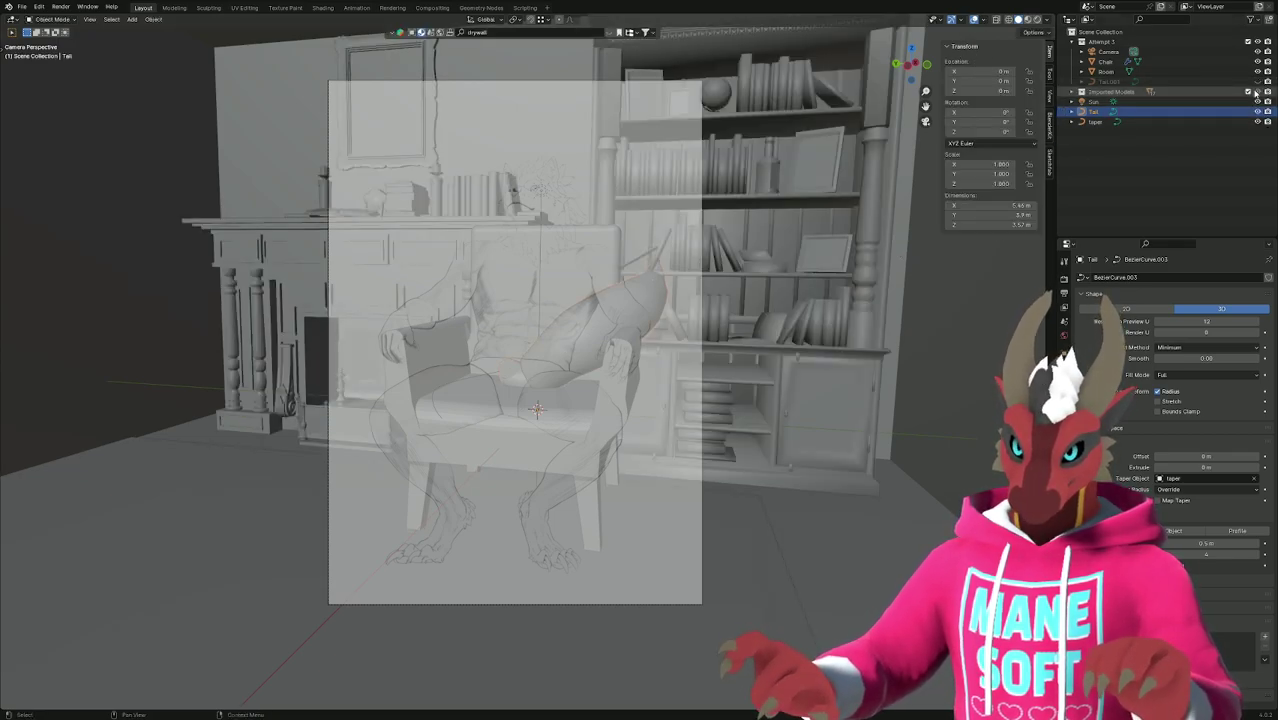
Leave the camera view and hide the Room object to expose the tail between the chair and the bookshelf.
click(946, 300)
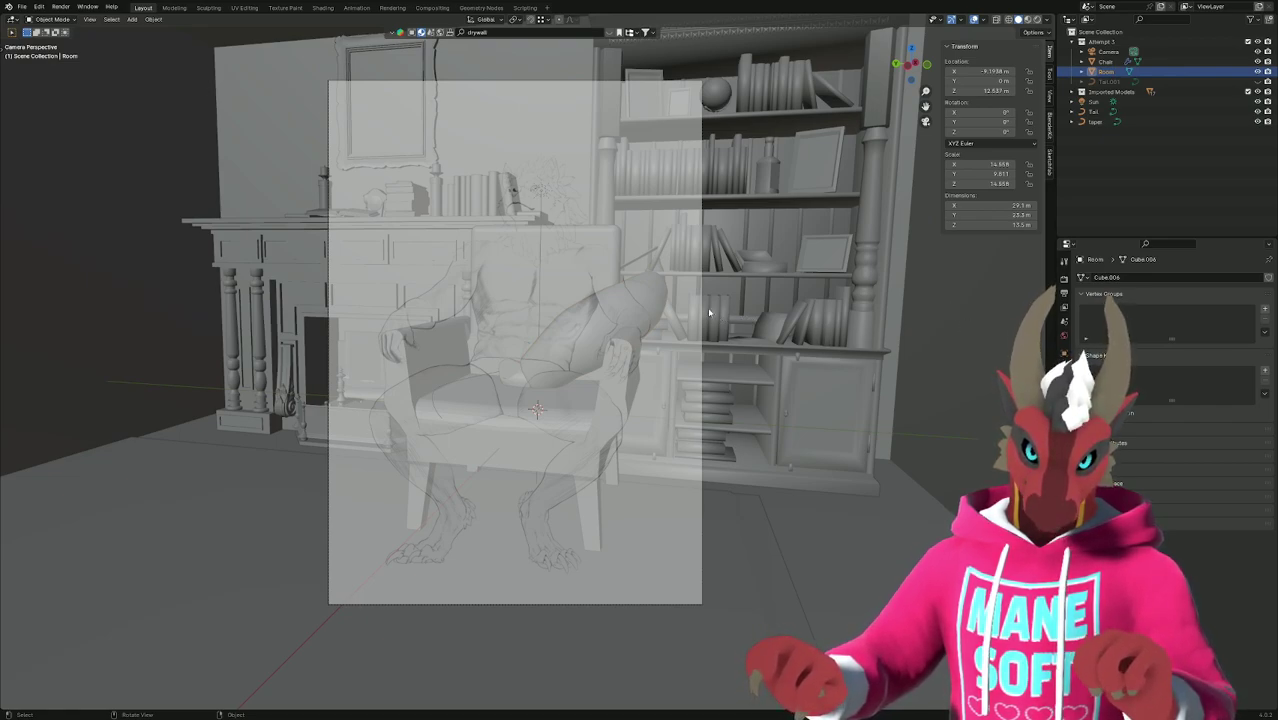
key(KP_0)
key(KP_5)
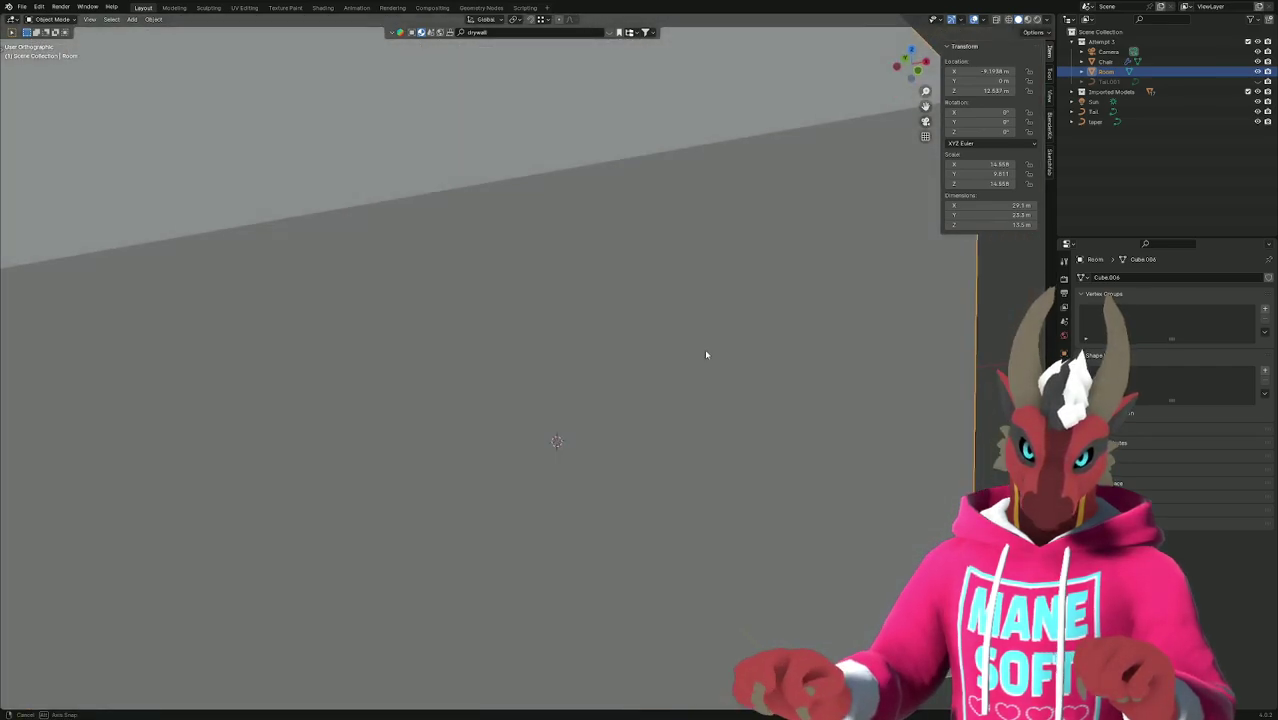
mouse_move(860, 292)
middle_down()
mouse_move(845, 277)
mouse_move(873, 282)
middle_up()
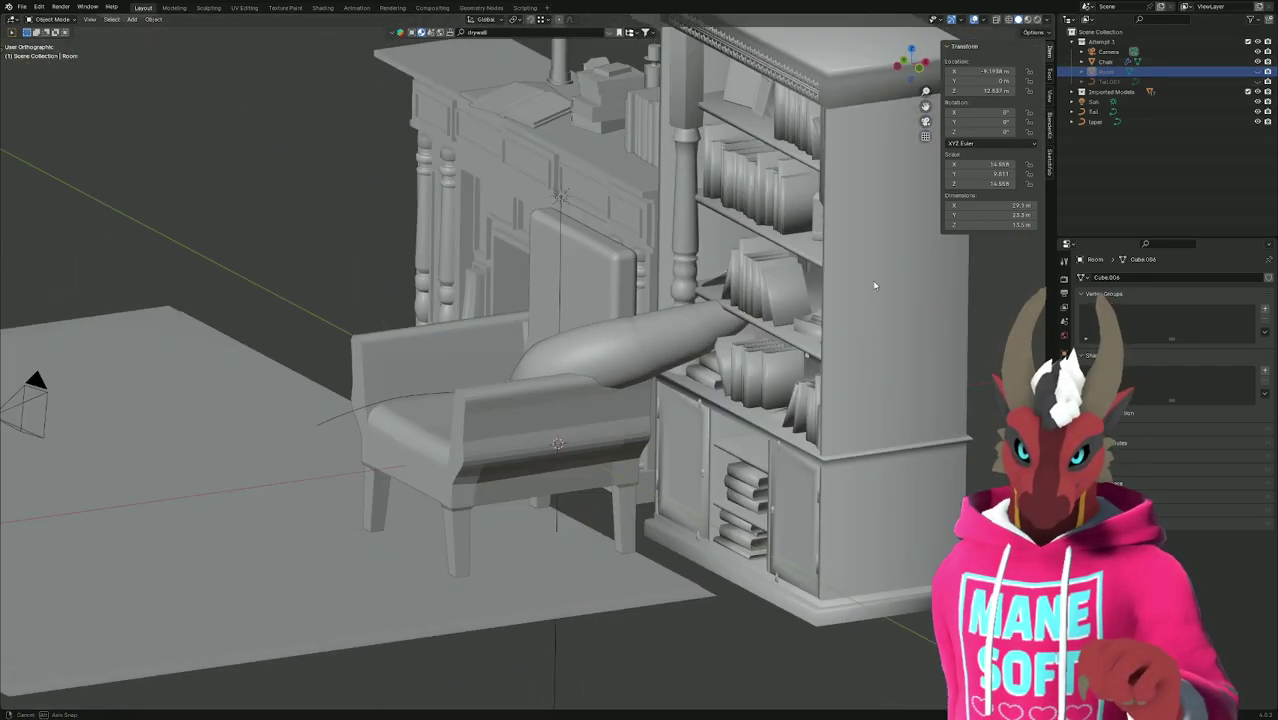
Rotate the tail's upper control points about 24° toward upright in Edit Mode, using proportional editing with an influence of about 2.1.
click(684, 329)
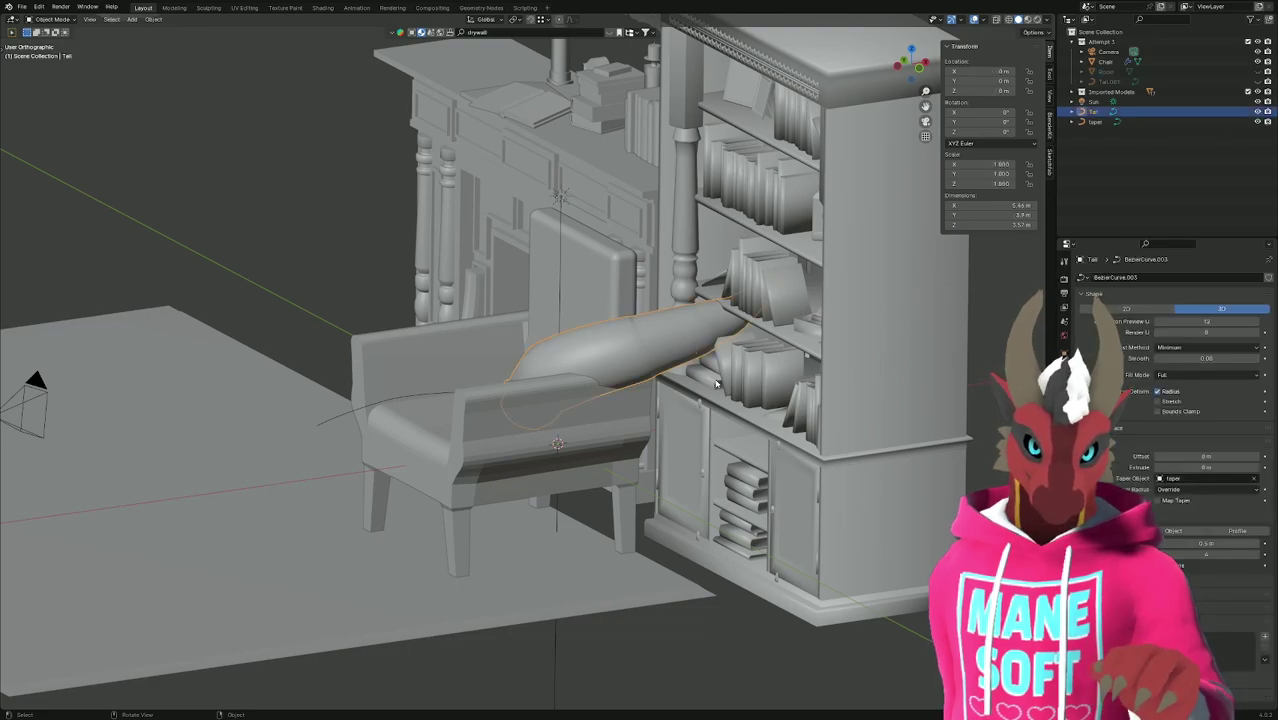
key(Tab)
click(700, 327)
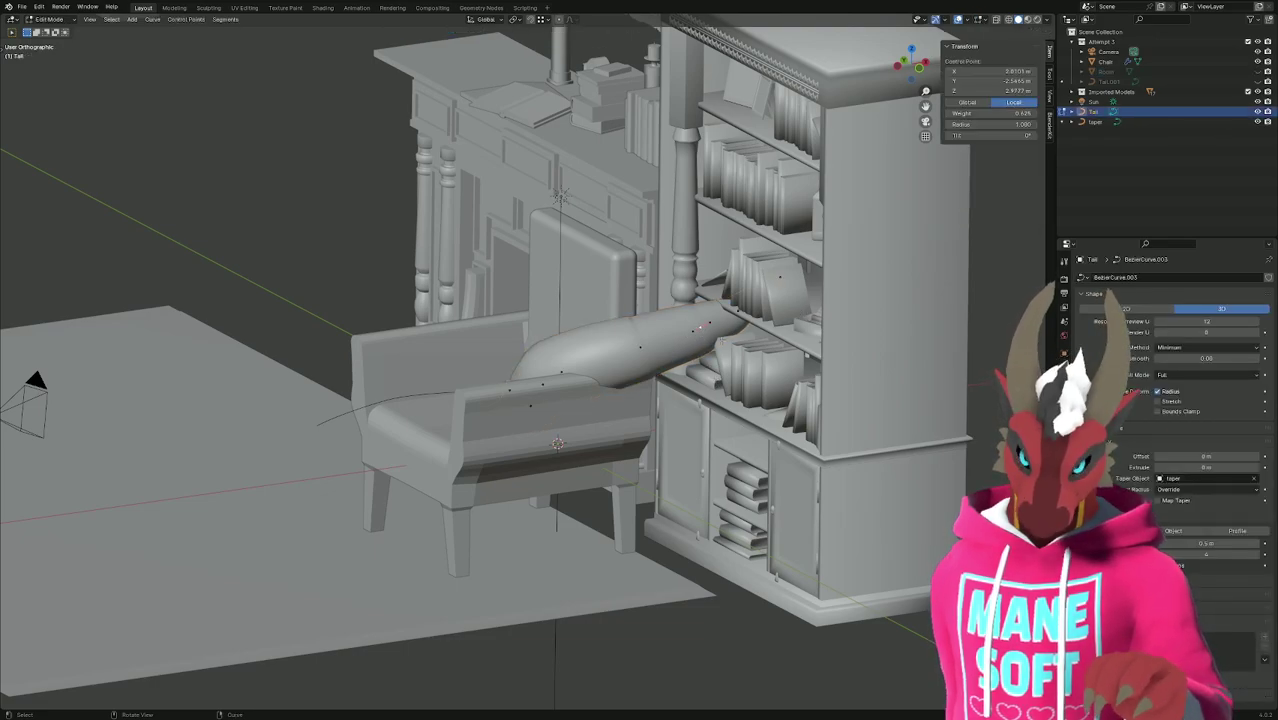
shift+click(780, 276)
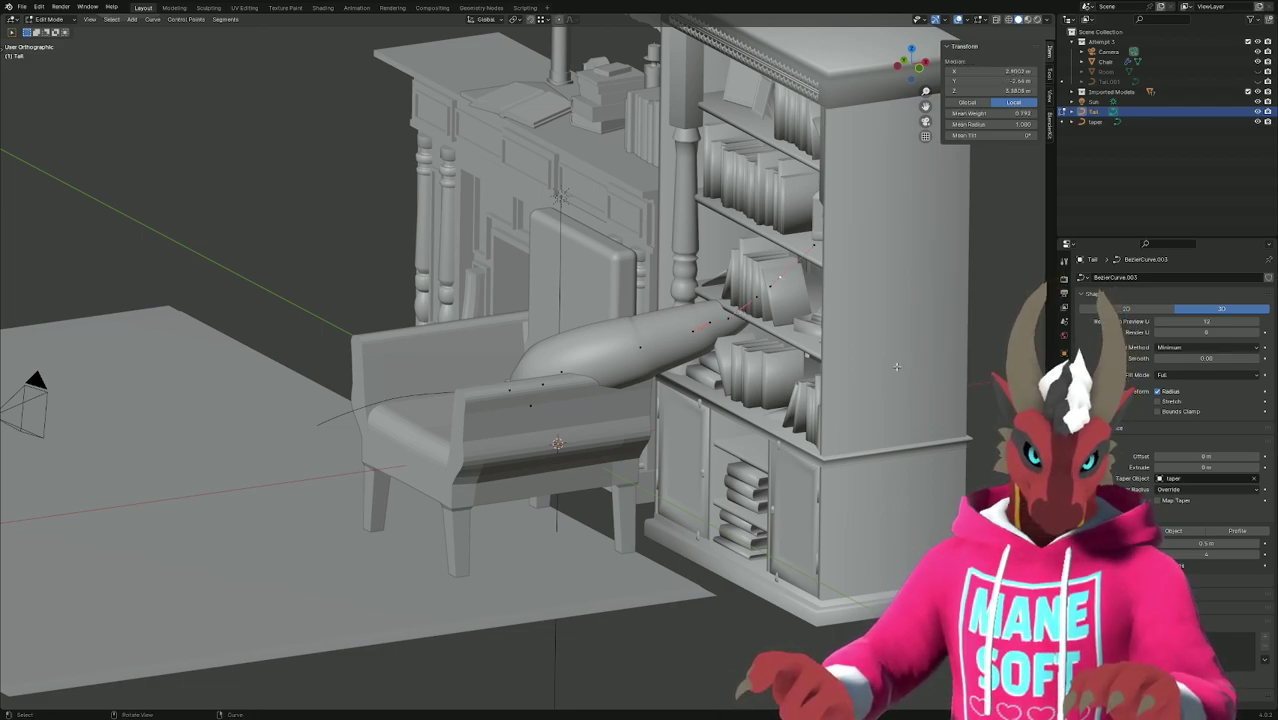
key(r)
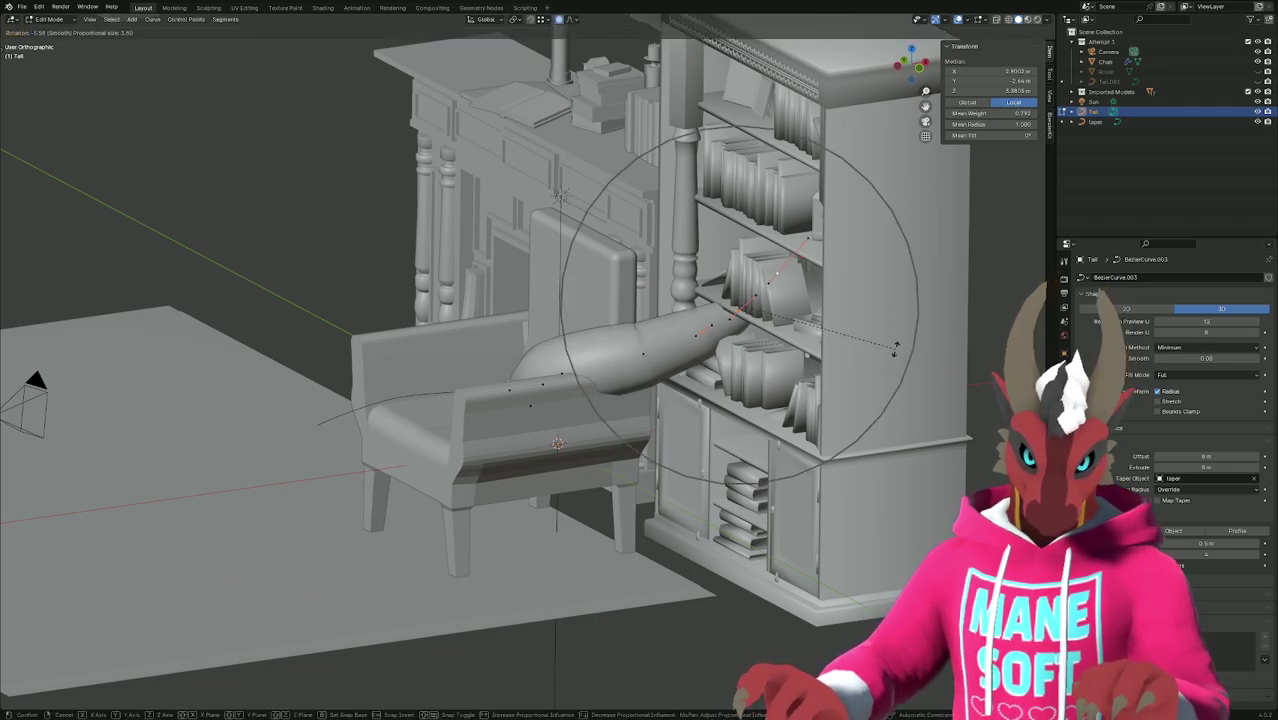
scroll(882, 328, up, 6)
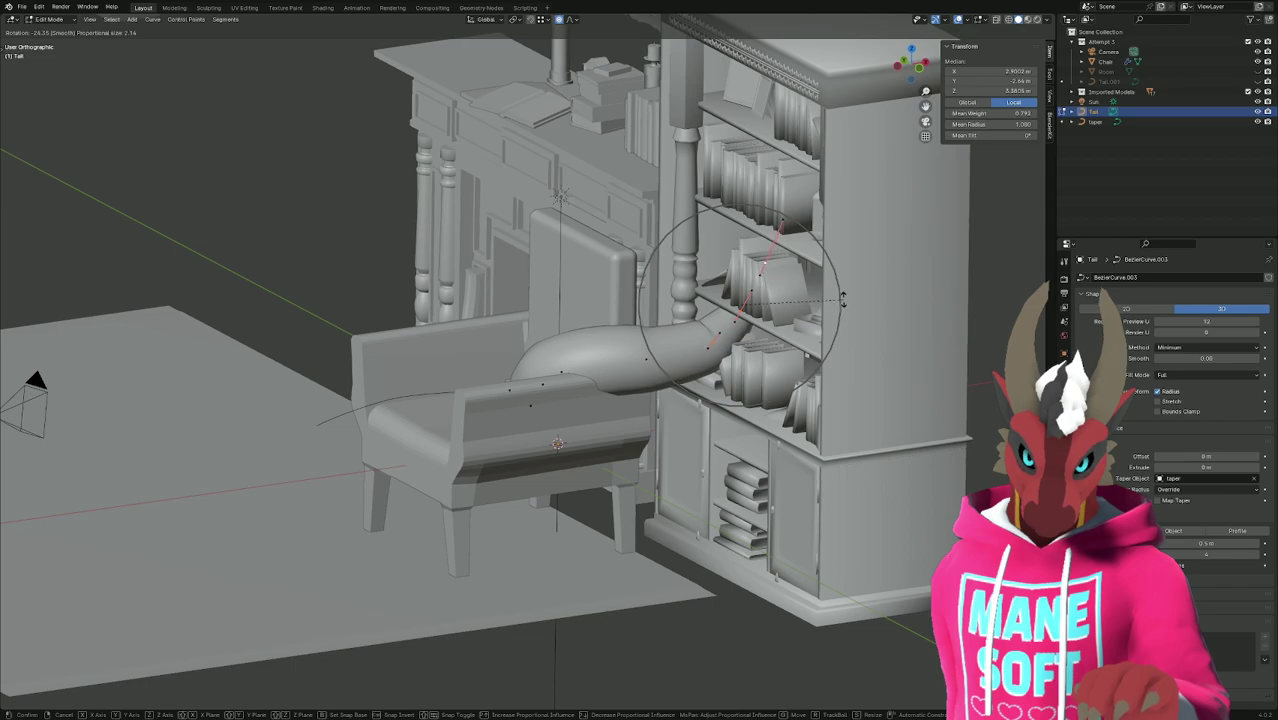
click(843, 300)
Move the upper control points about 0.9 m away from the bookshelf toward the chair, with a proportional size of about 2.6 m.
key(g)
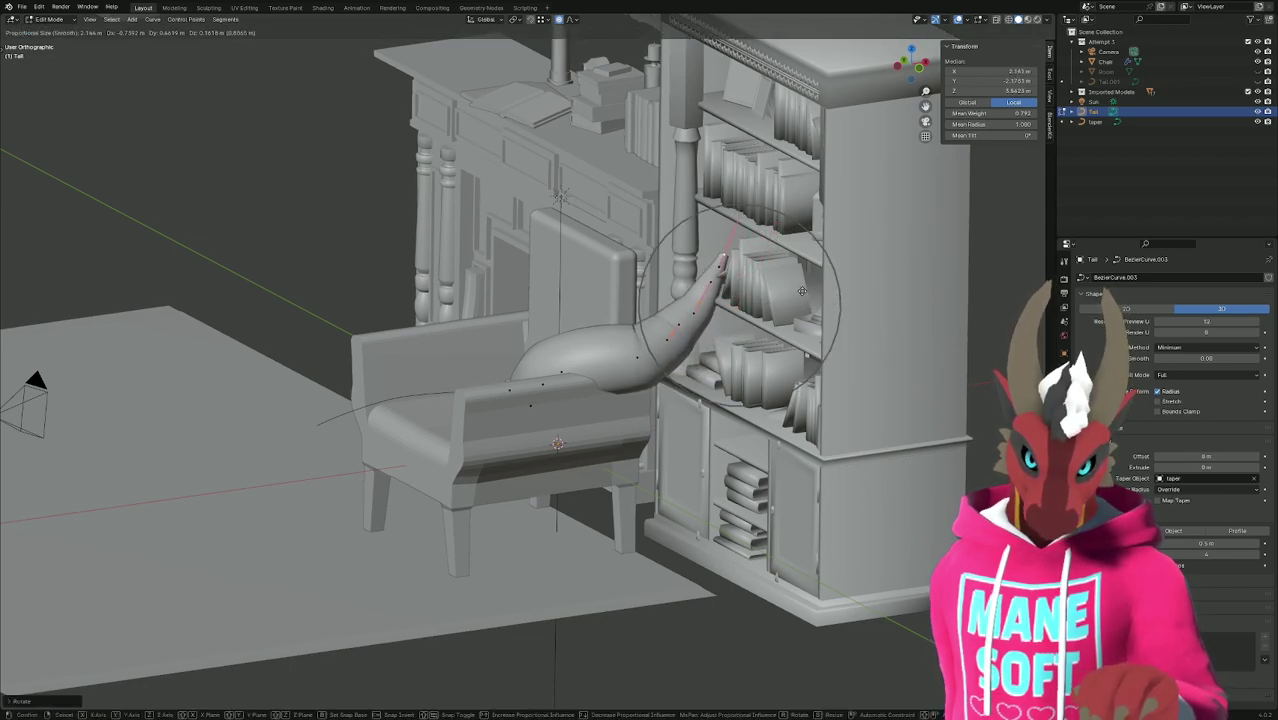
scroll(802, 291, up, 1)
scroll(802, 291, down, 3)
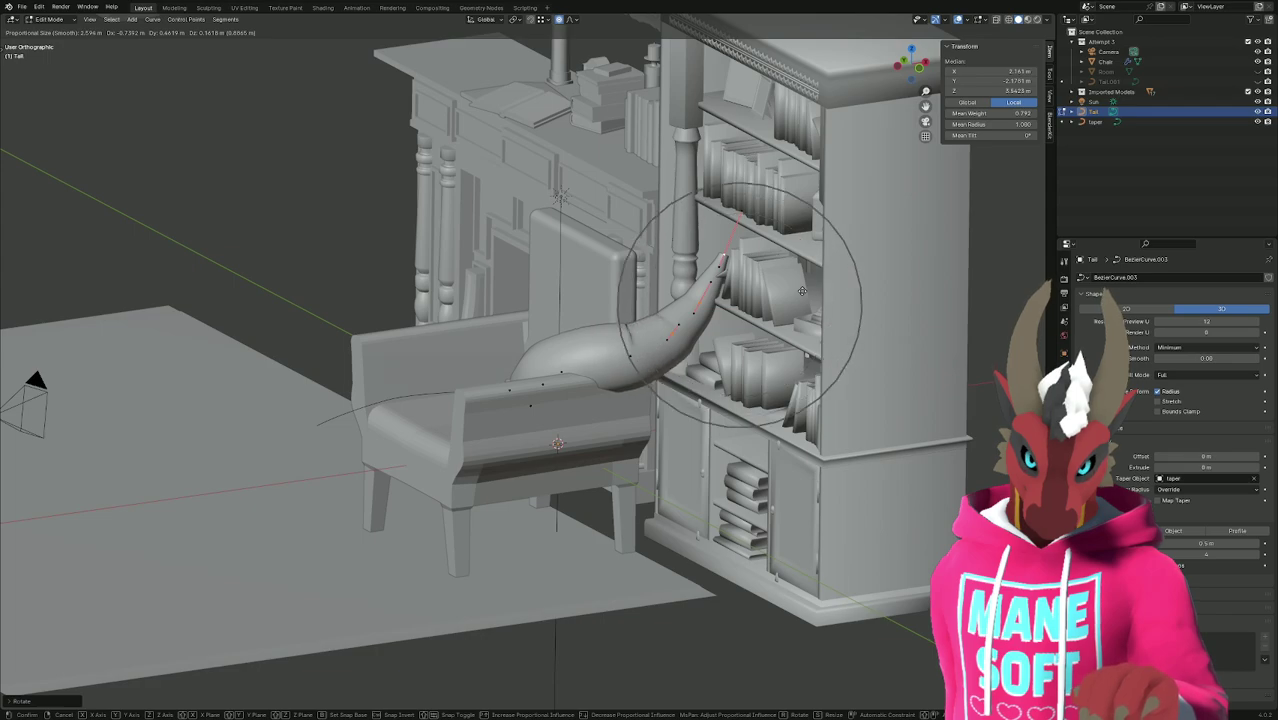
click(802, 291)
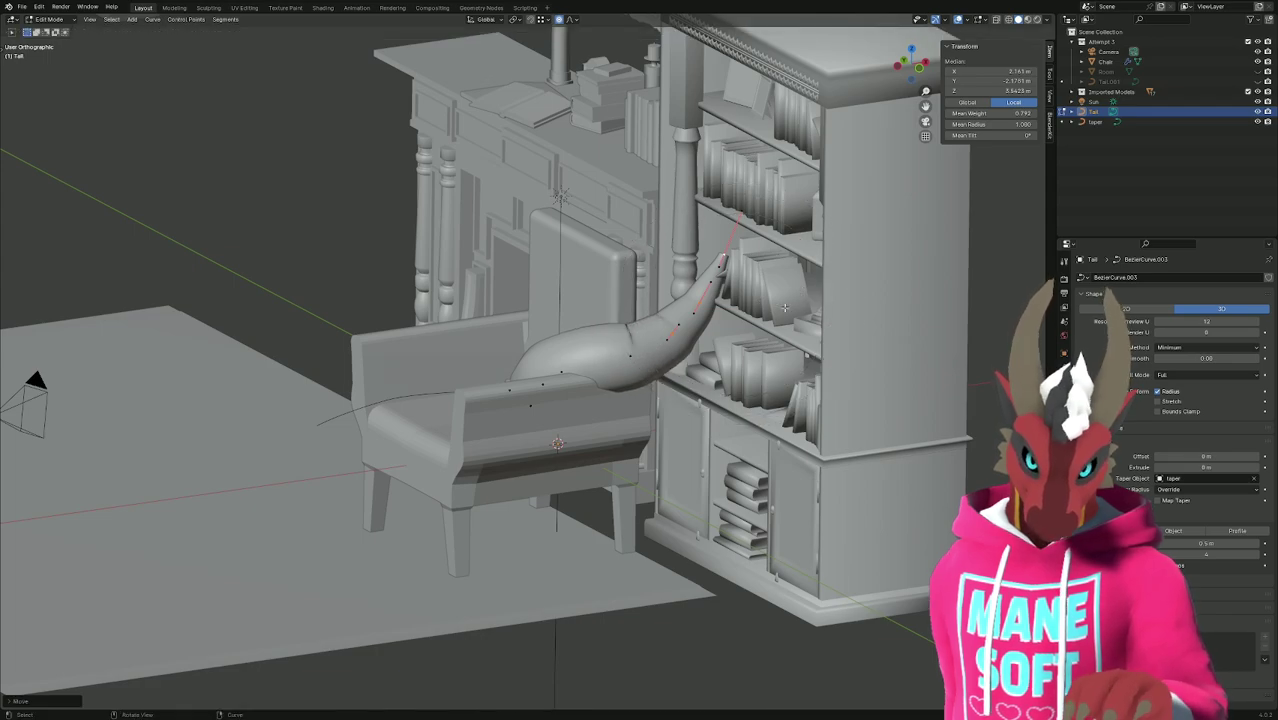
Rotate the upper control points a little further upright in side view, reducing the proportional size to about 1.5.
key(r)
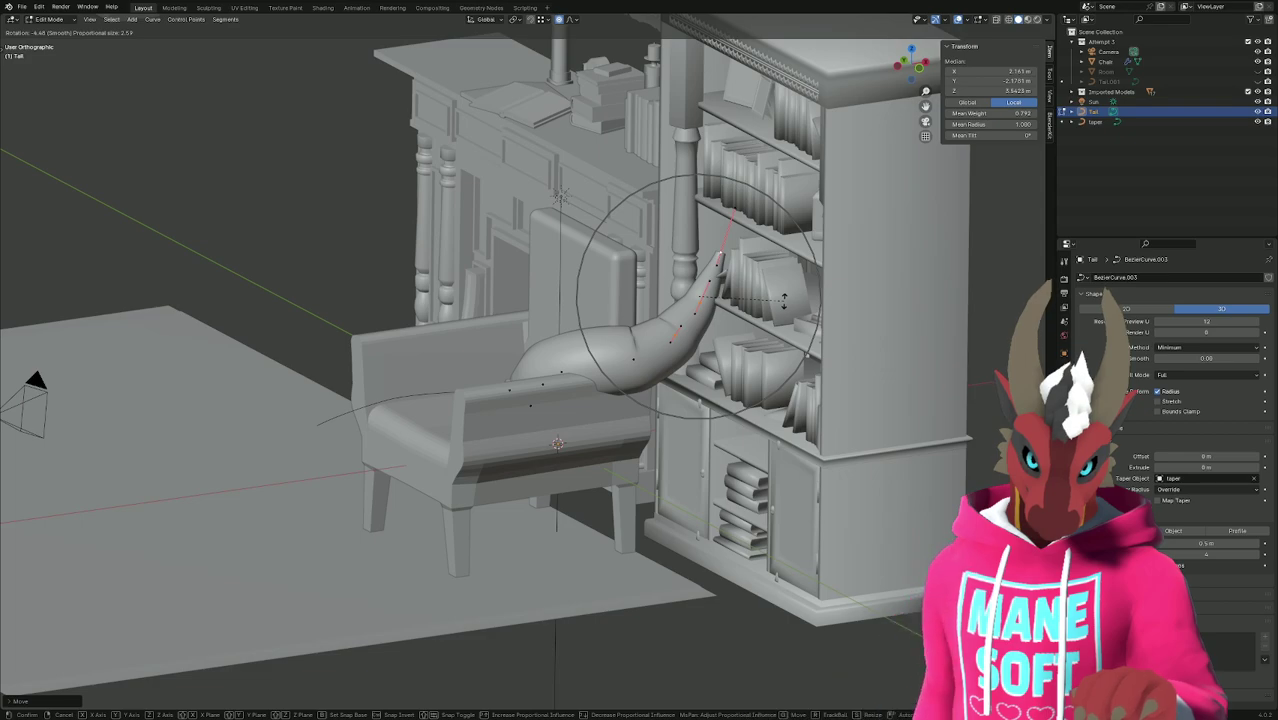
click(784, 298)
middle_drag(784, 298, 790, 319)
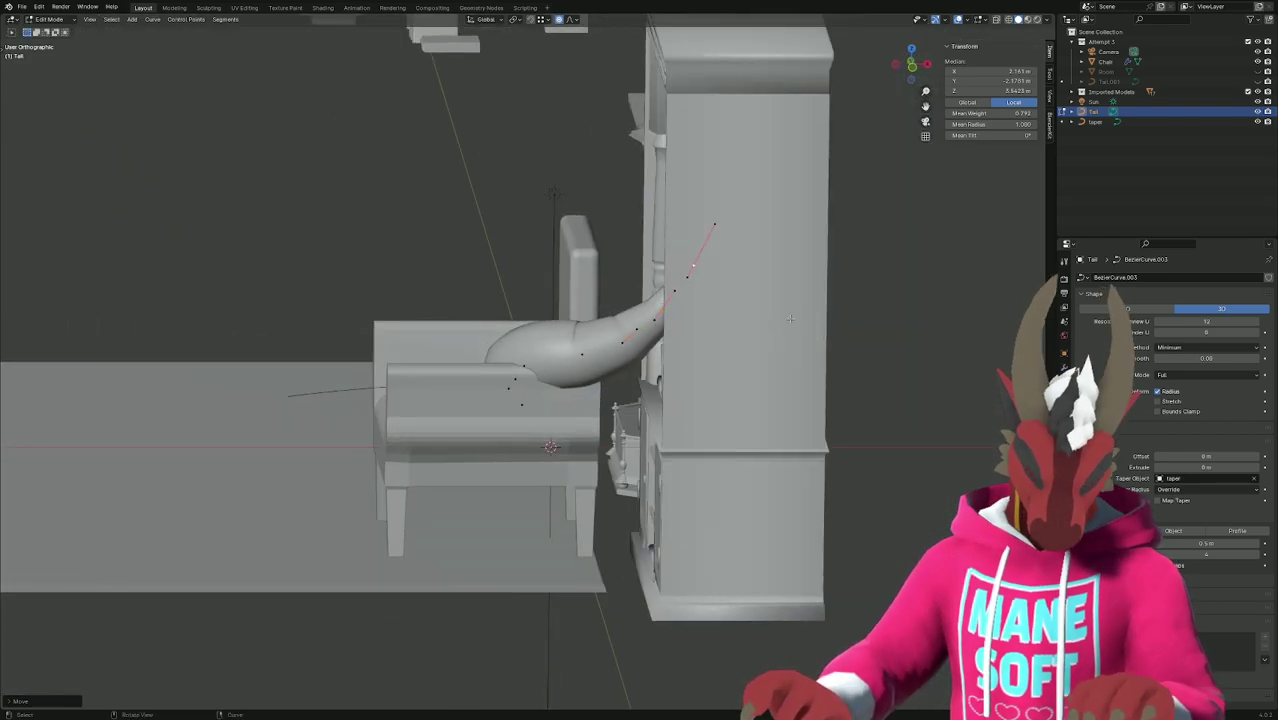
key(r)
scroll(770, 308, up, 1)
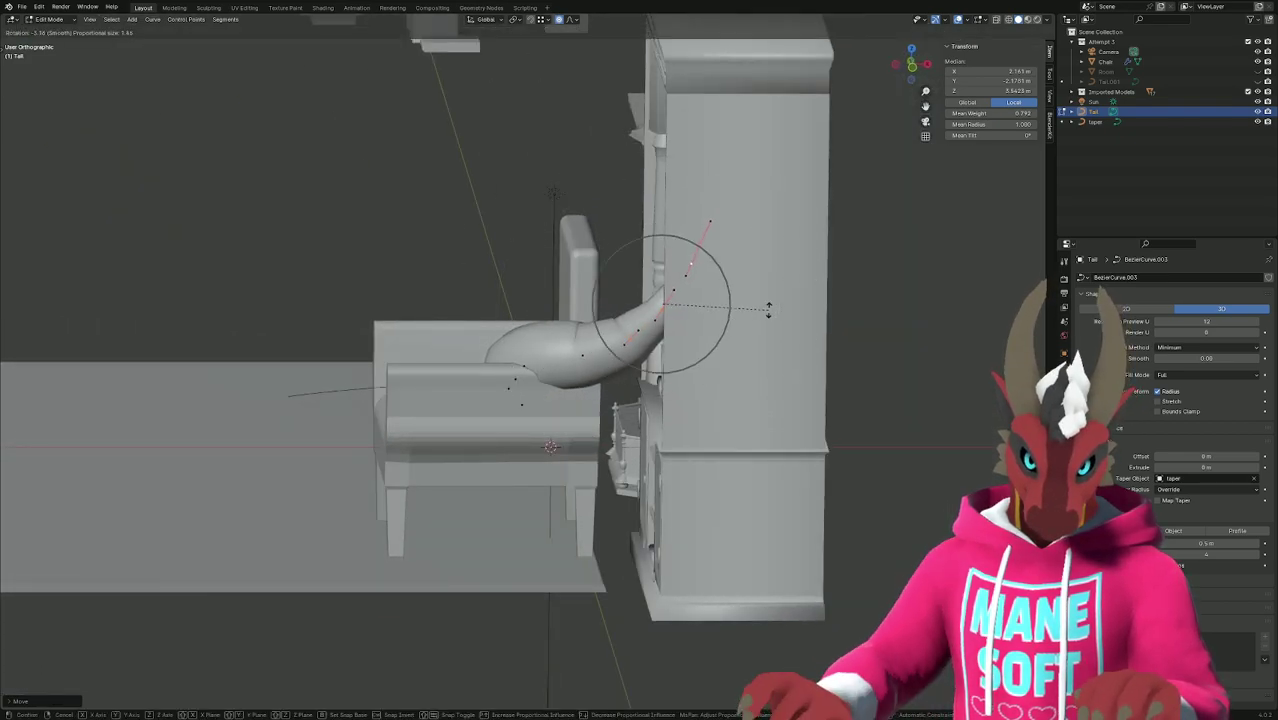
click(747, 302)
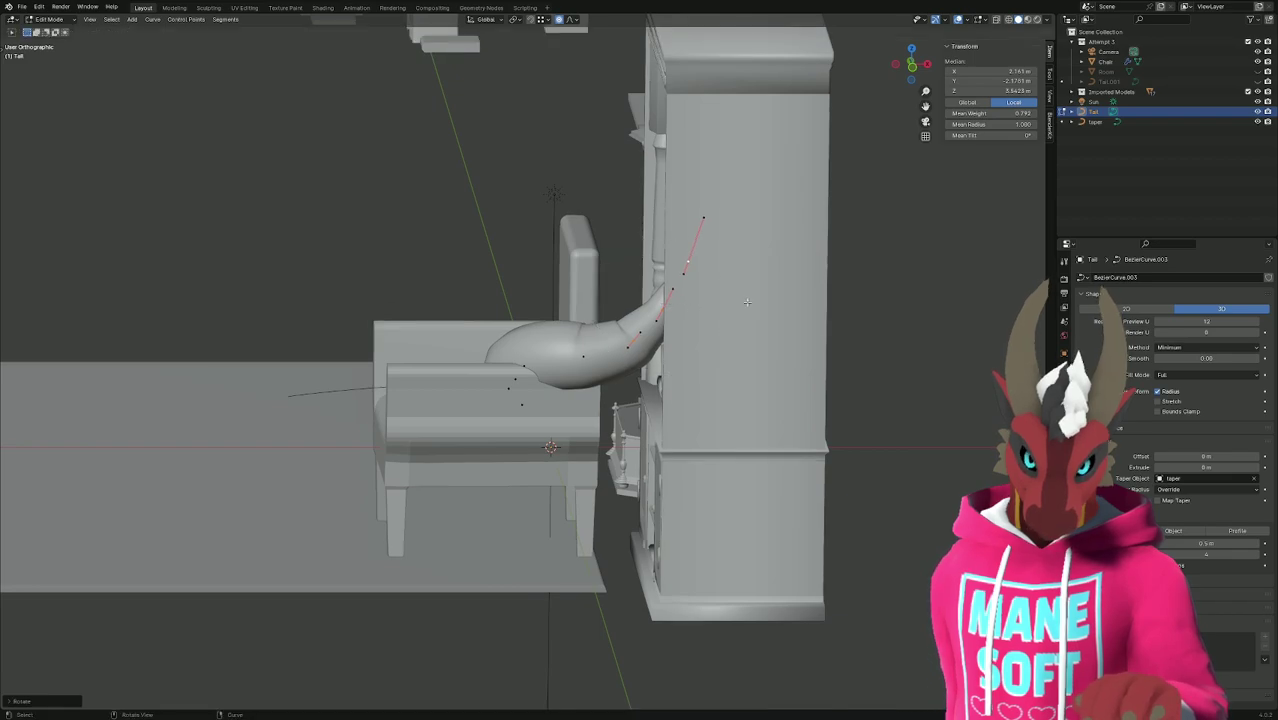
Move the upper control points out of the bookshelf toward the chair, and shift them slightly outward from the backrest in front view.
key(g)
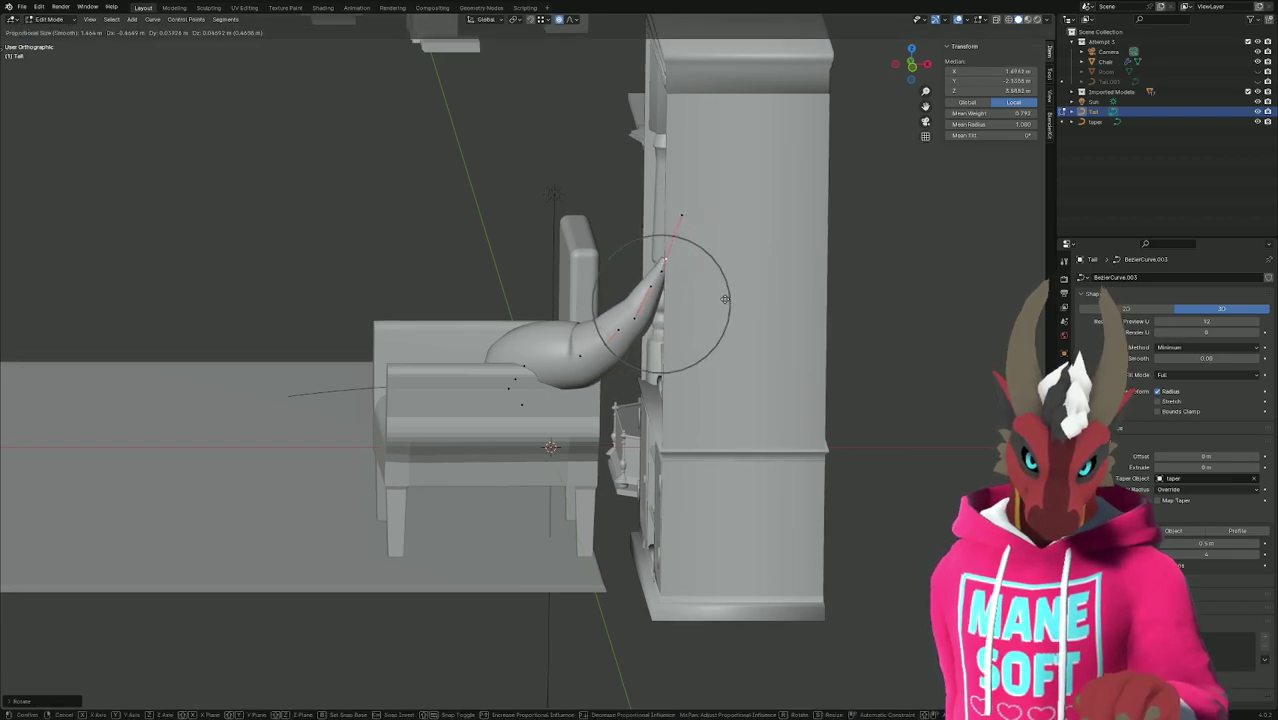
click(733, 305)
scroll(730, 310, up, 1)
middle_drag(730, 310, 825, 313)
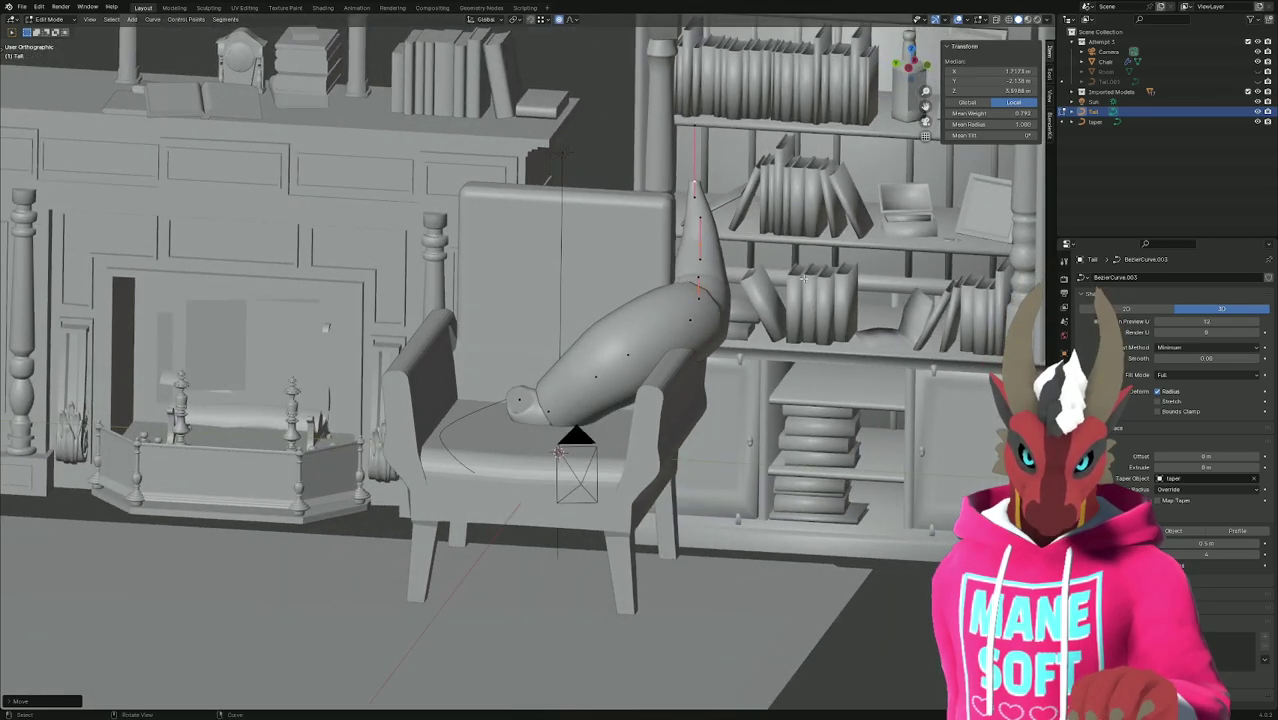
key(g)
click(762, 248)
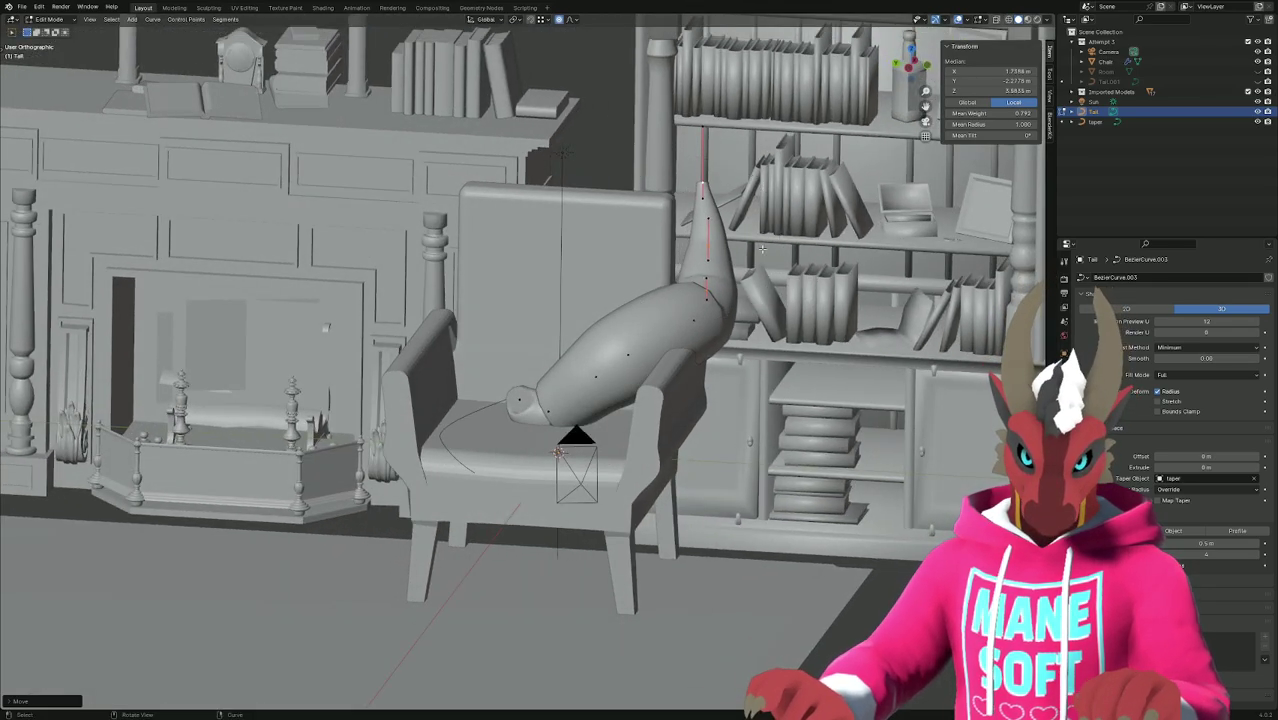
Rotate the tail's upper points slightly outward, shrink the selection toward the tip and rotate again with a proportional size of about 0.8.
key(r)
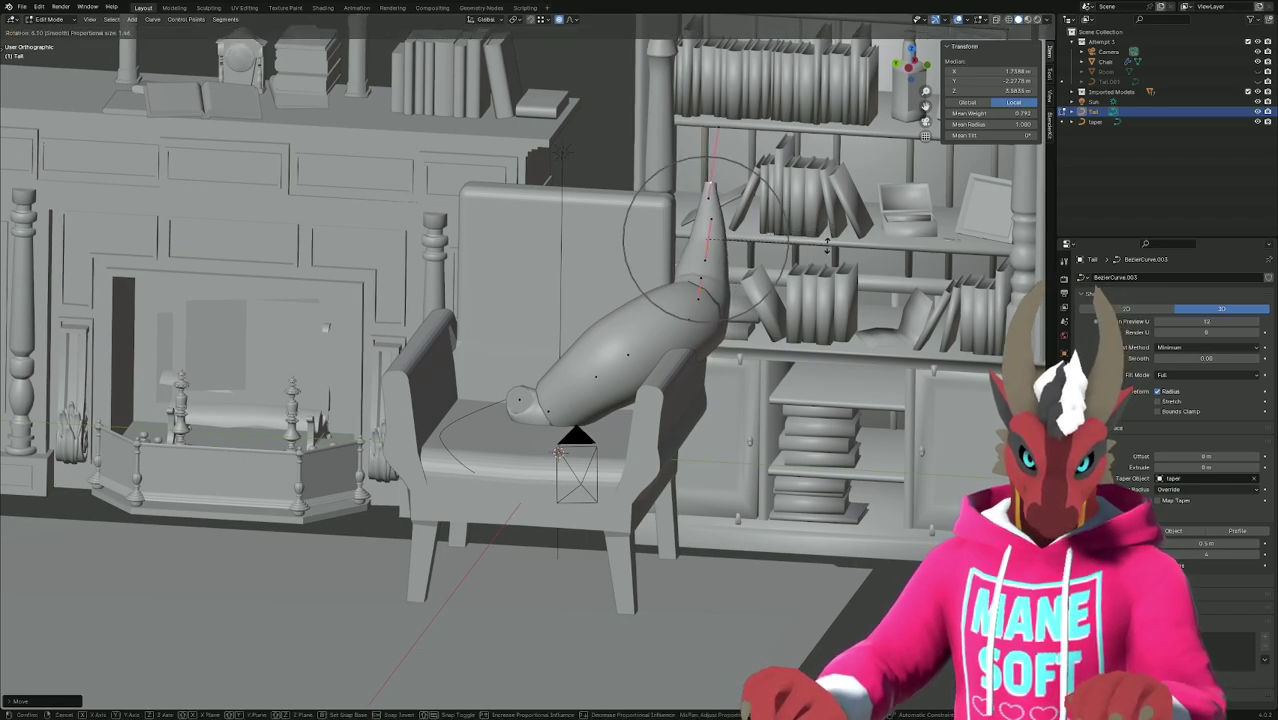
click(826, 253)
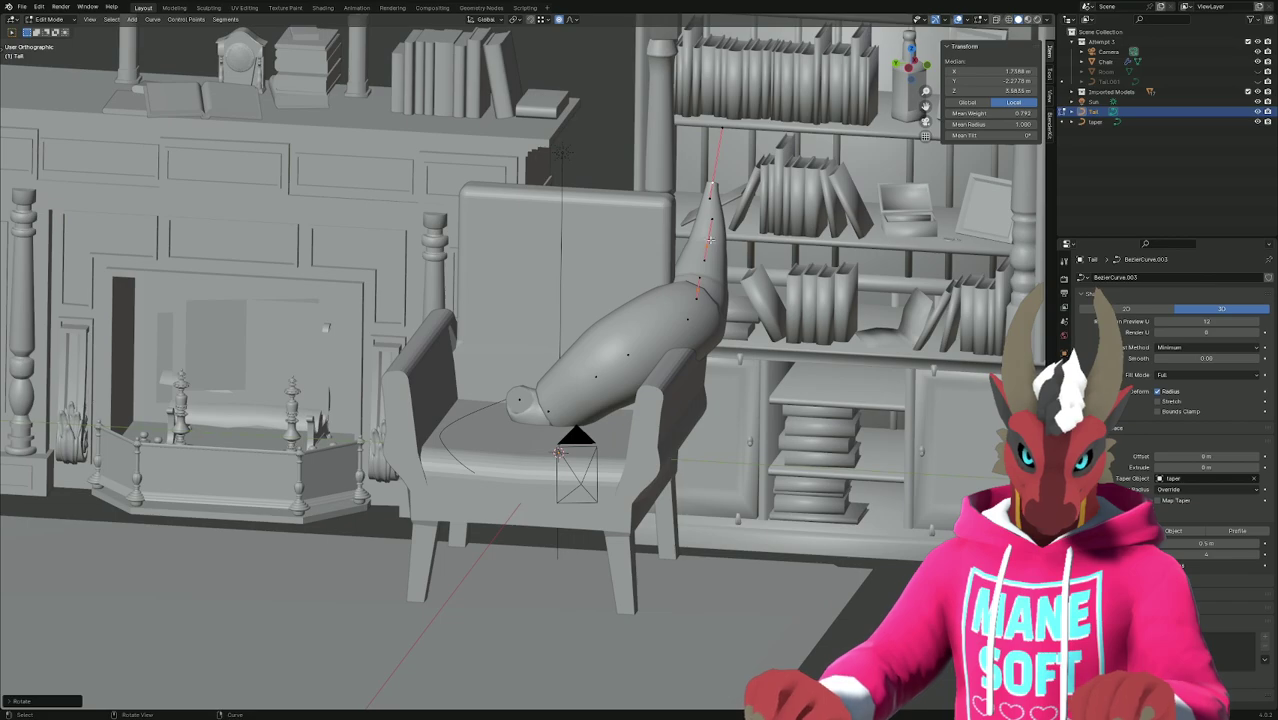
key(ctrl+KP_Subtract)
key(r)
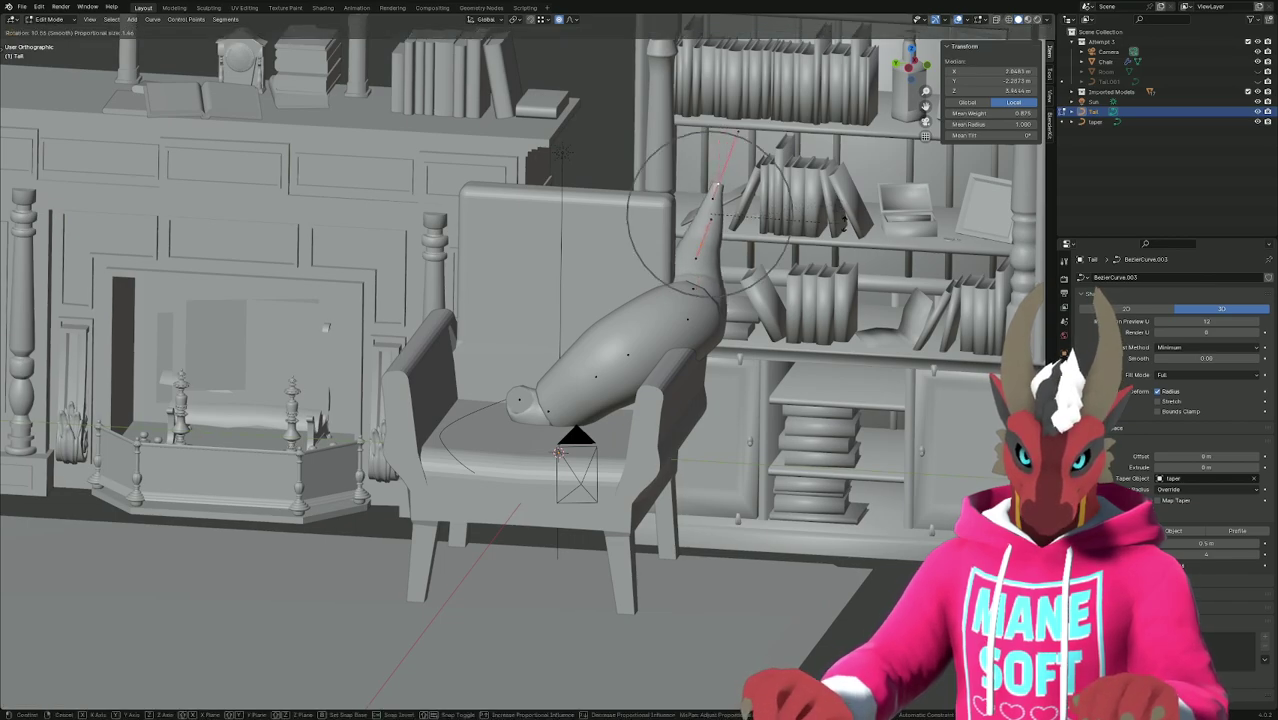
scroll(845, 222, up, 6)
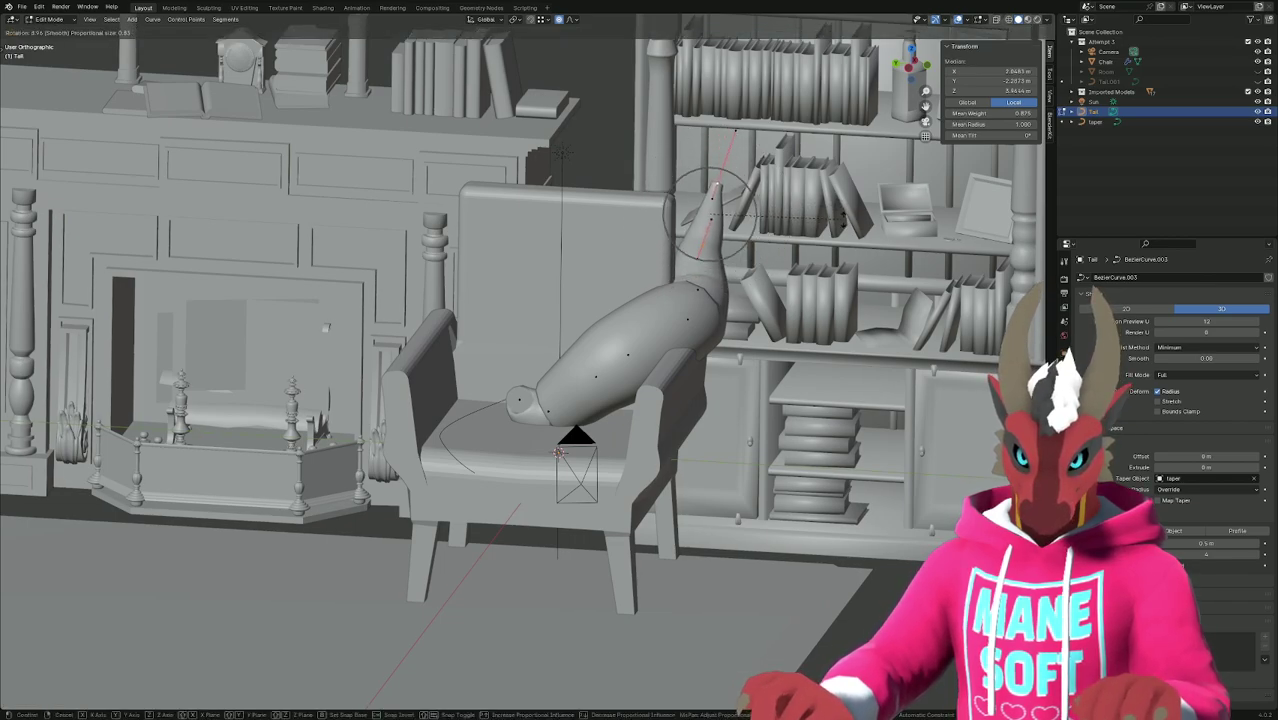
click(846, 222)
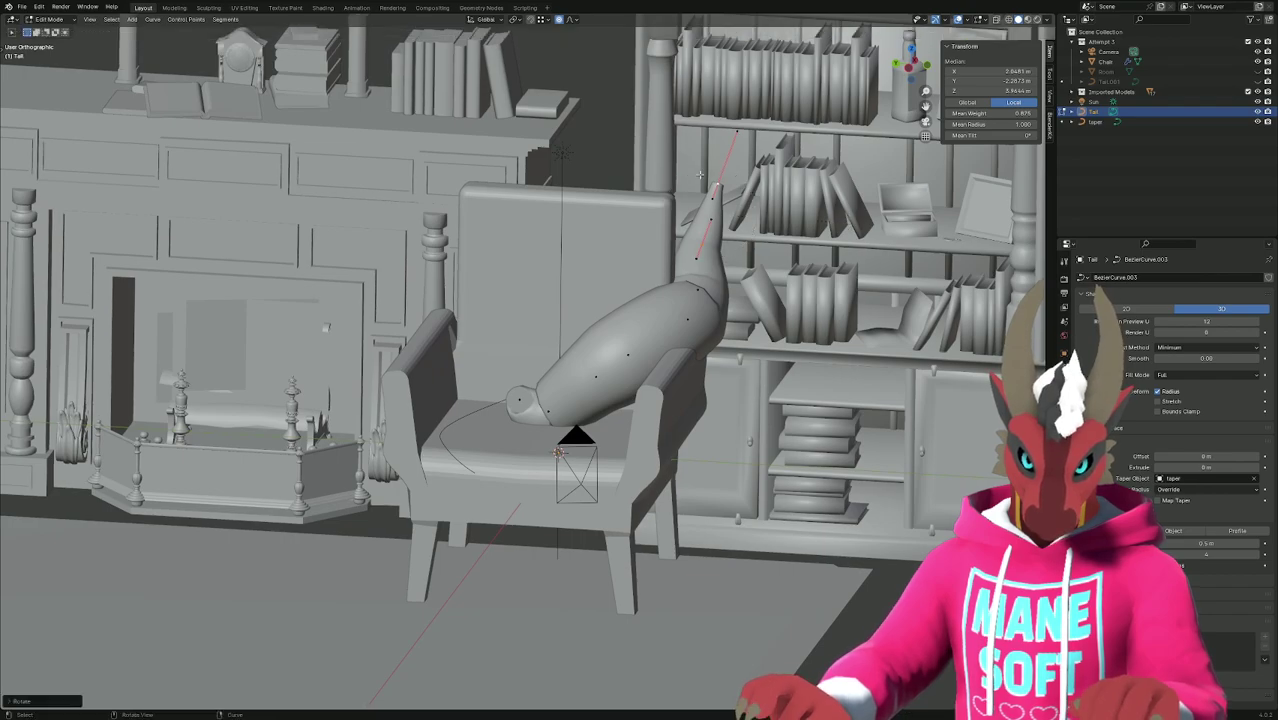
Rotate the tail's tip control point slightly and move it outward, away from the chair's backrest.
click(786, 190)
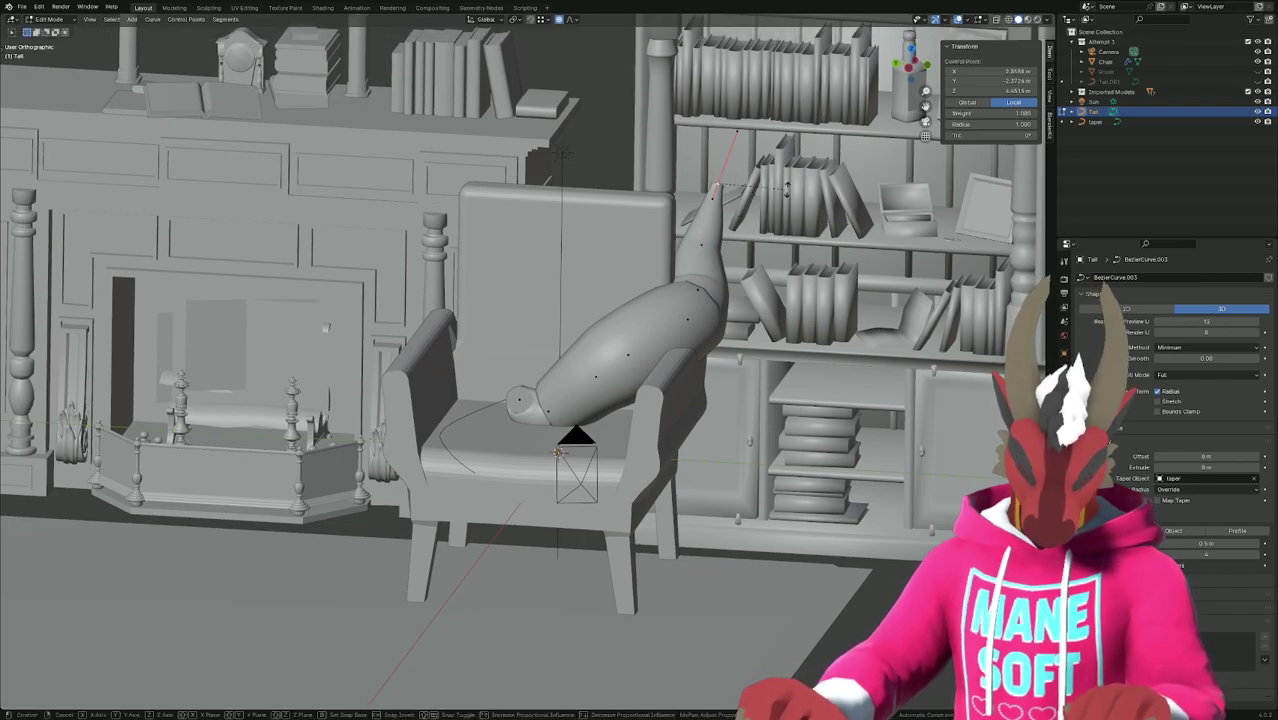
key(r)
click(793, 200)
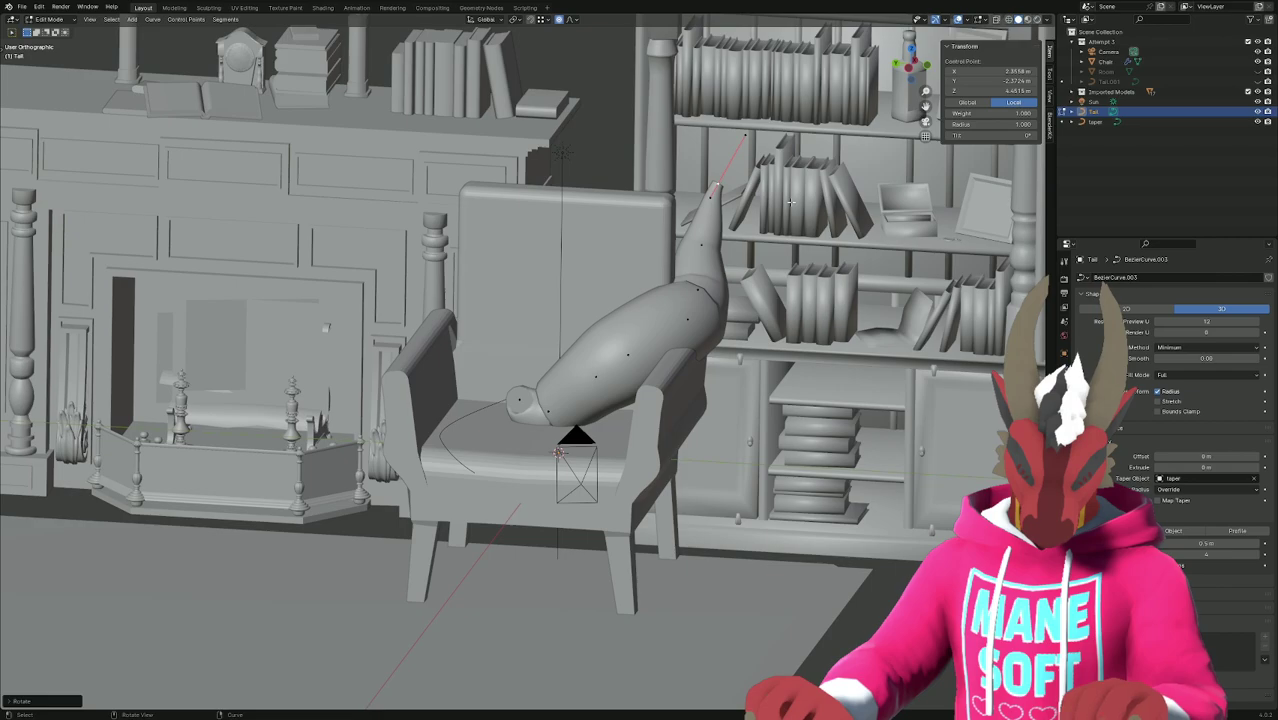
key(g)
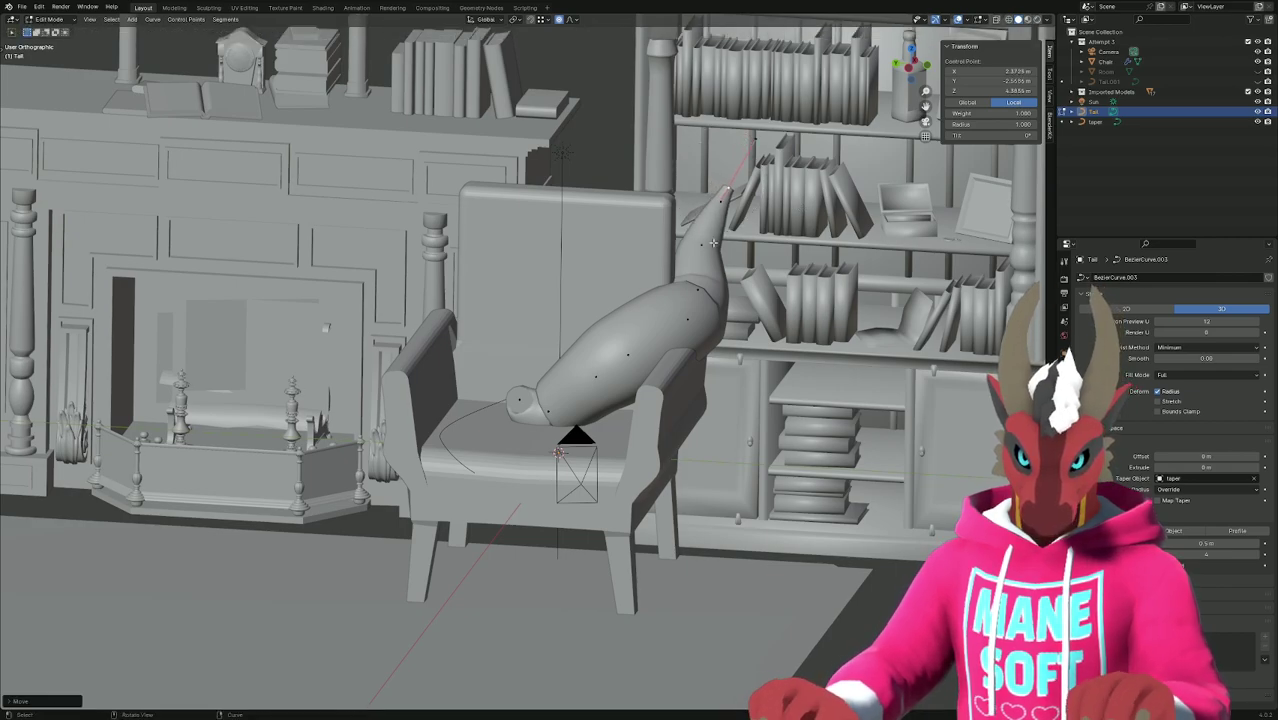
Move the tail's upper control points further outward with a proportional size of about 1.77 m, and rotate the tip slightly.
scroll(800, 247, down, 6)
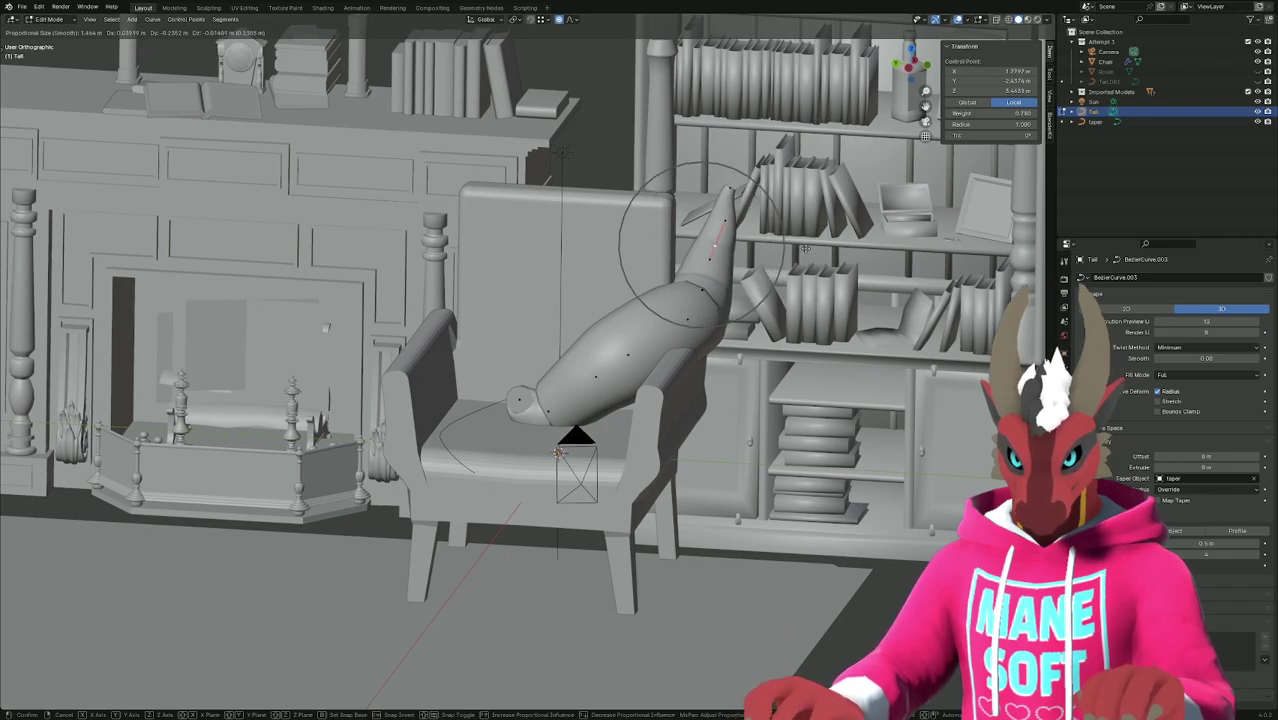
scroll(801, 248, down, 2)
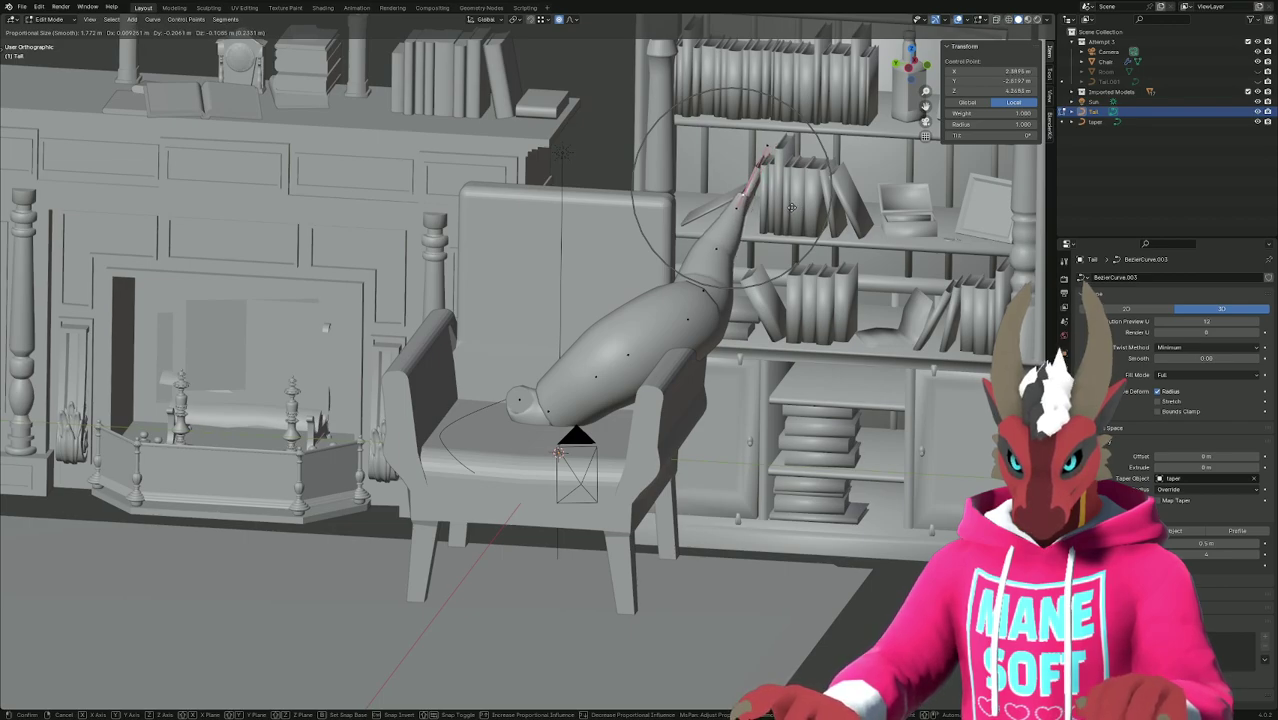
click(790, 207)
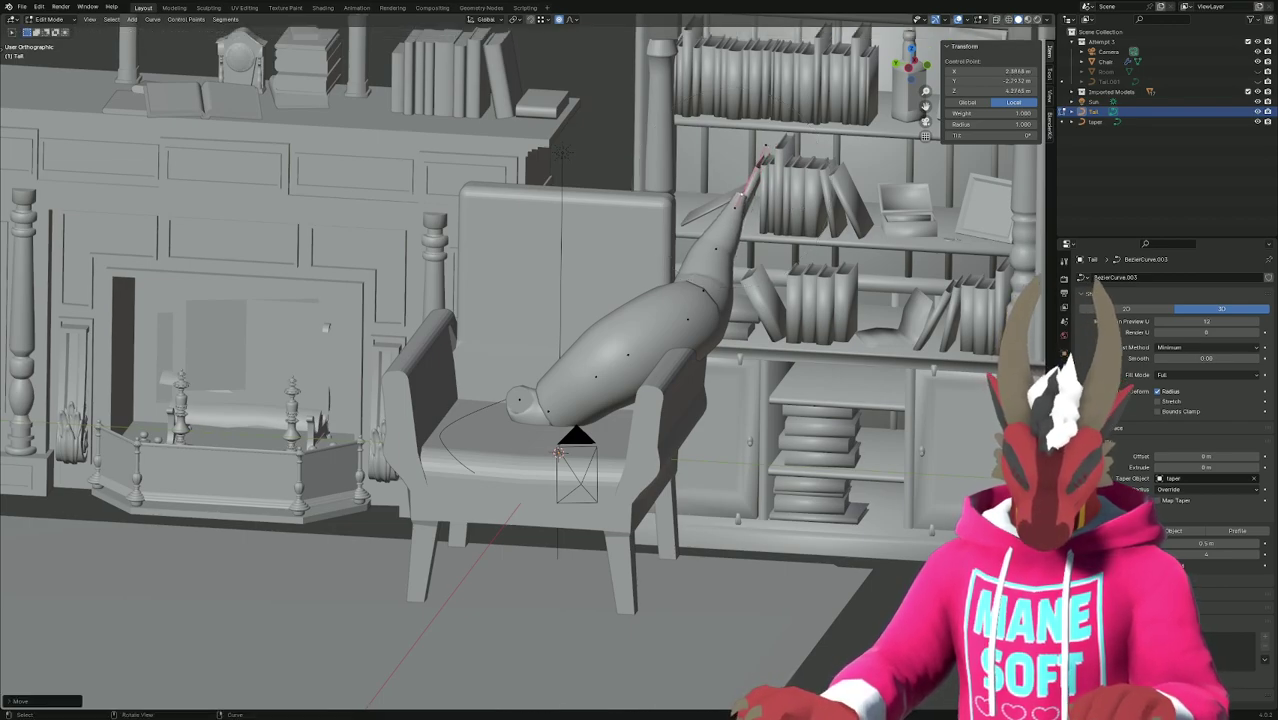
key(r)
click(804, 211)
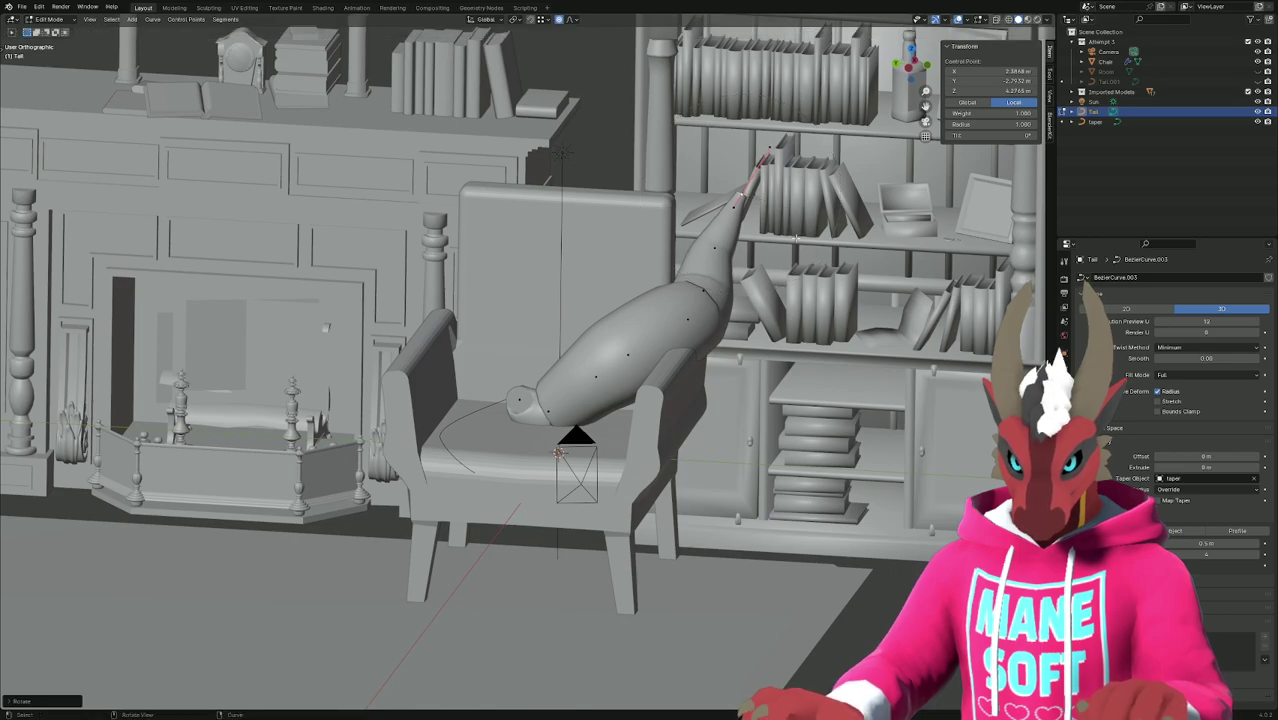
Move the tail's last two control points outward against the sketch in camera view, and rotate them slightly with a proportional size of about 1.77.
key(KP_0)
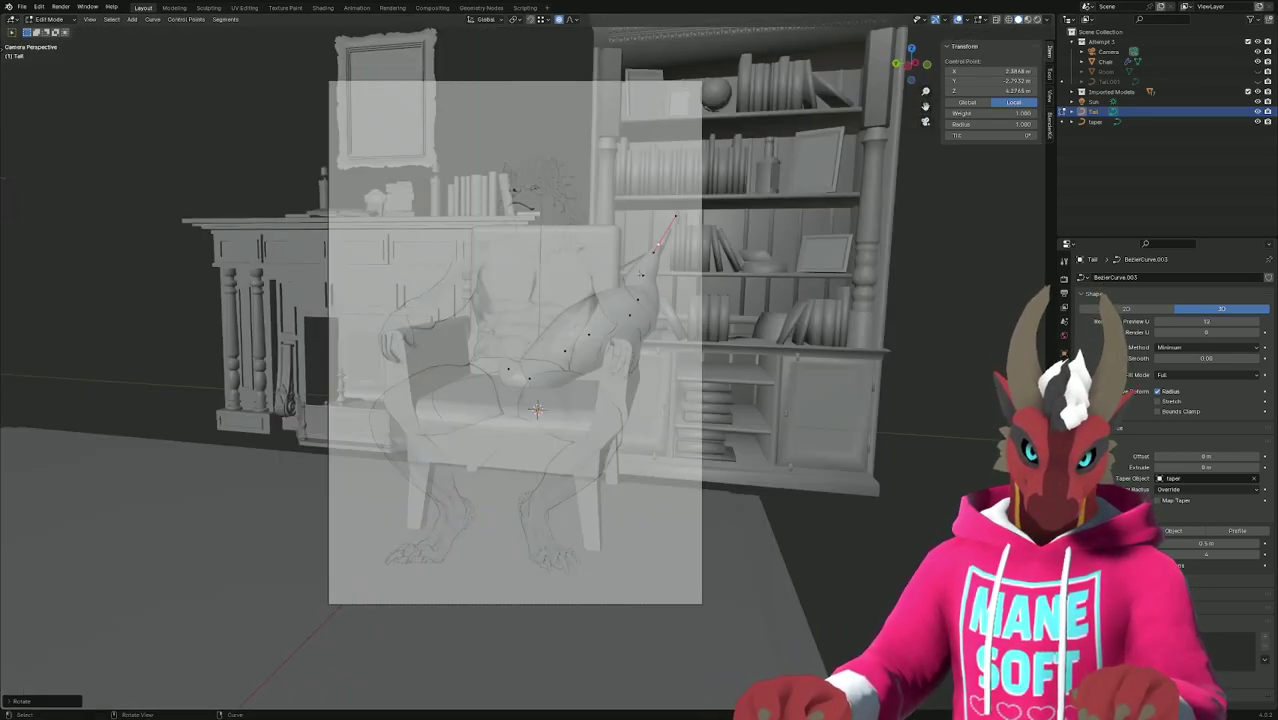
shift+click(641, 275)
key(g)
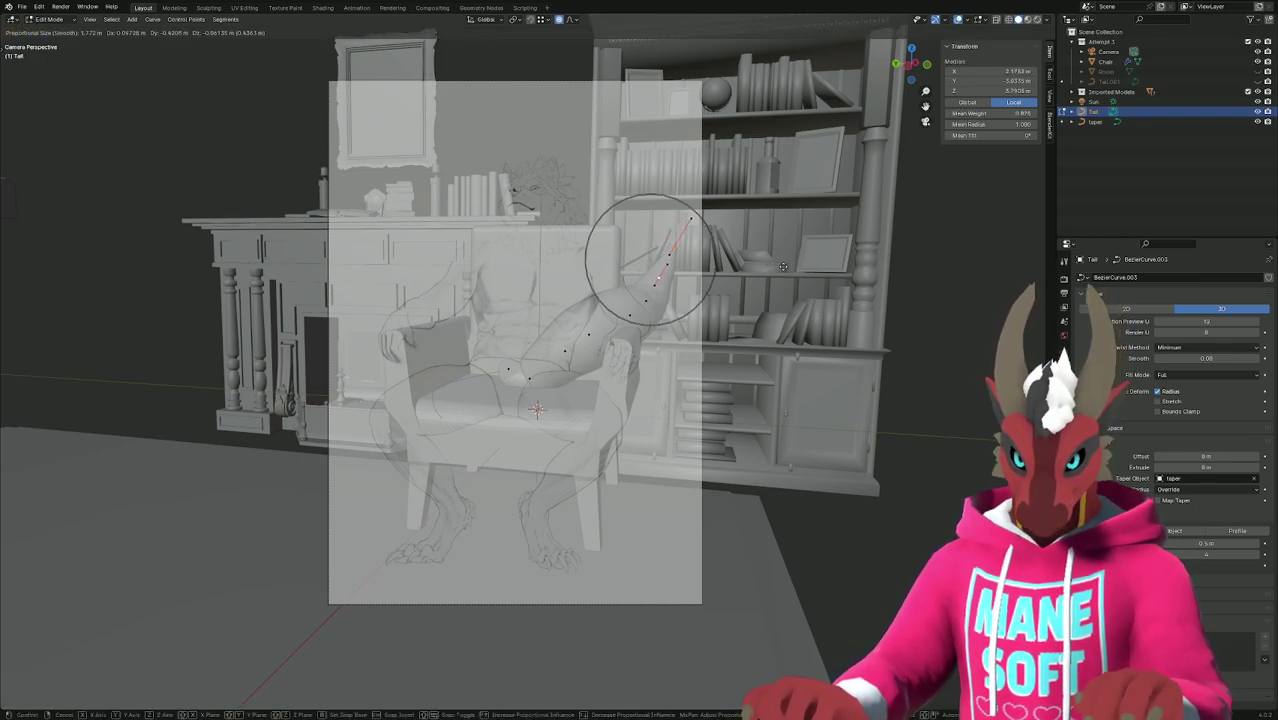
click(783, 266)
middle_drag(783, 266, 785, 308)
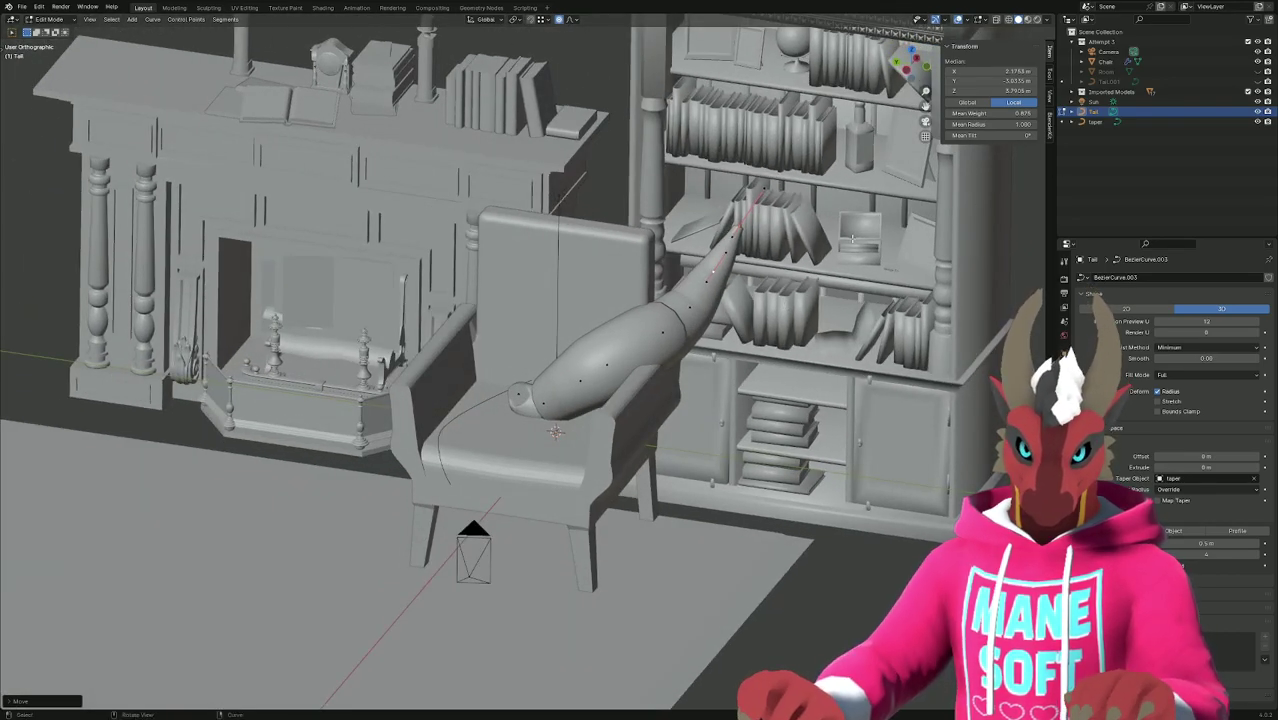
key(r)
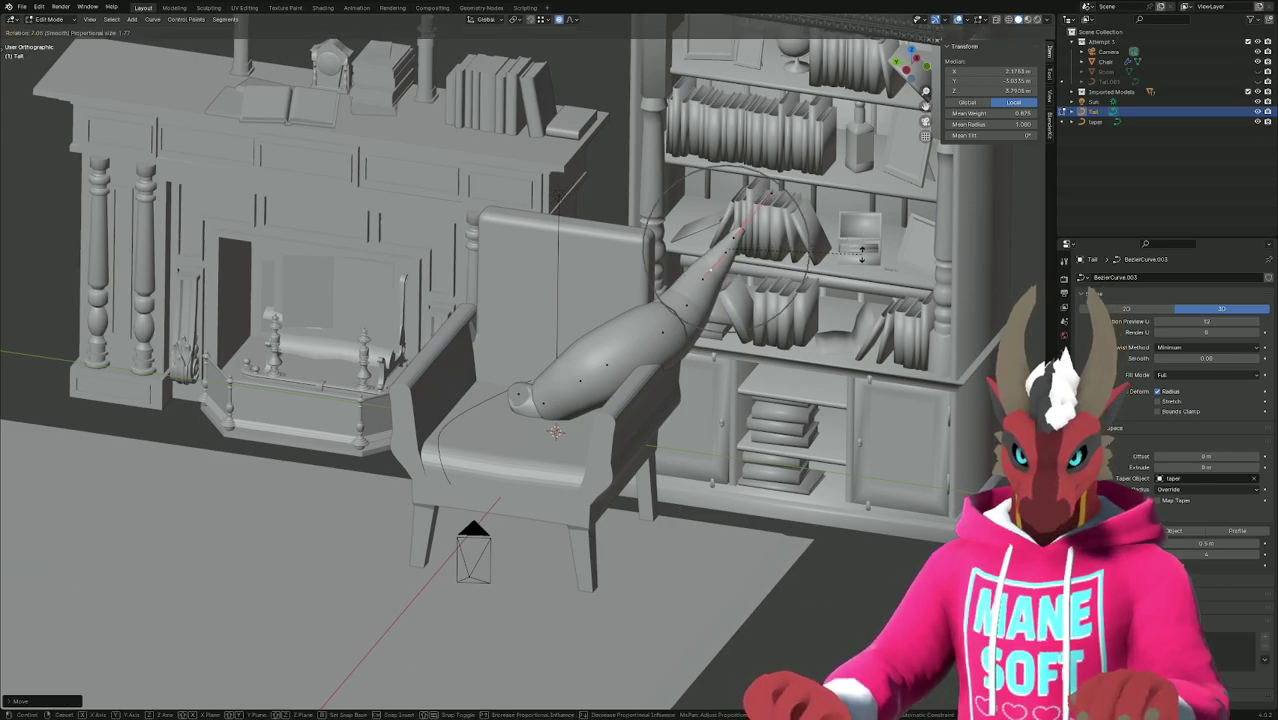
click(862, 254)
Bend the tail's tip control point further outward with a proportional size of about 0.91, and nudge it slightly.
click(742, 229)
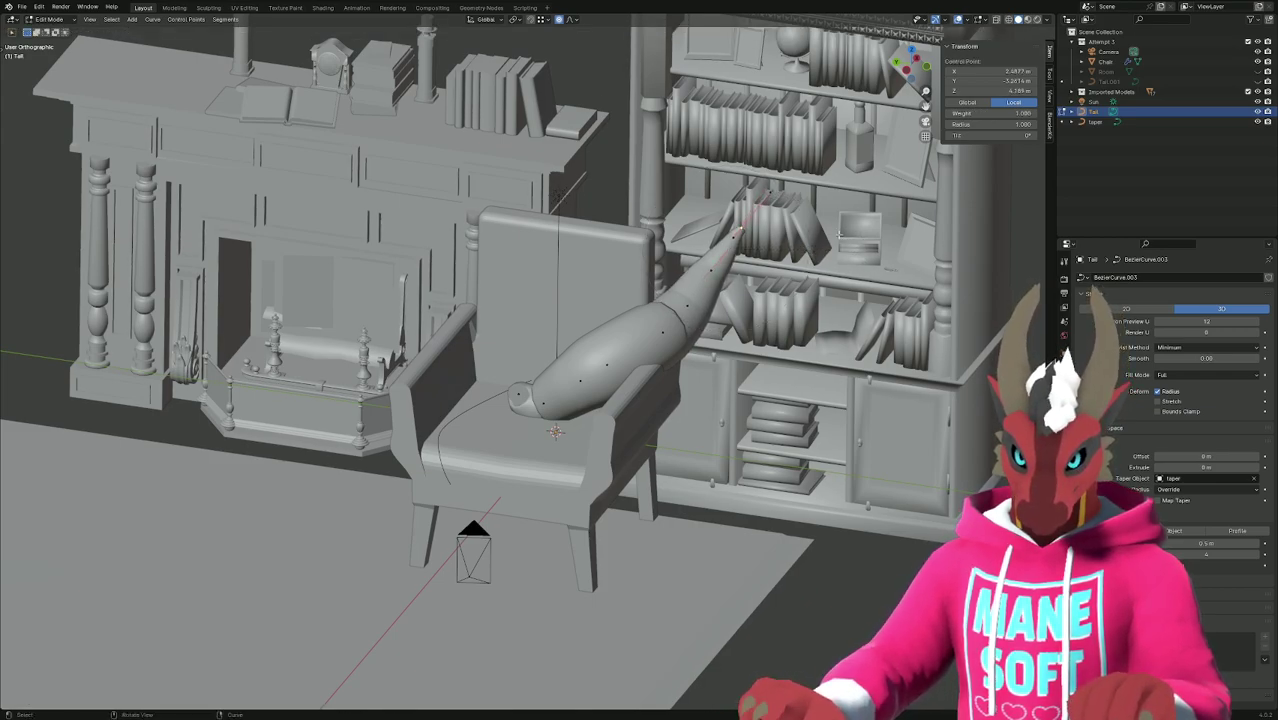
key(r)
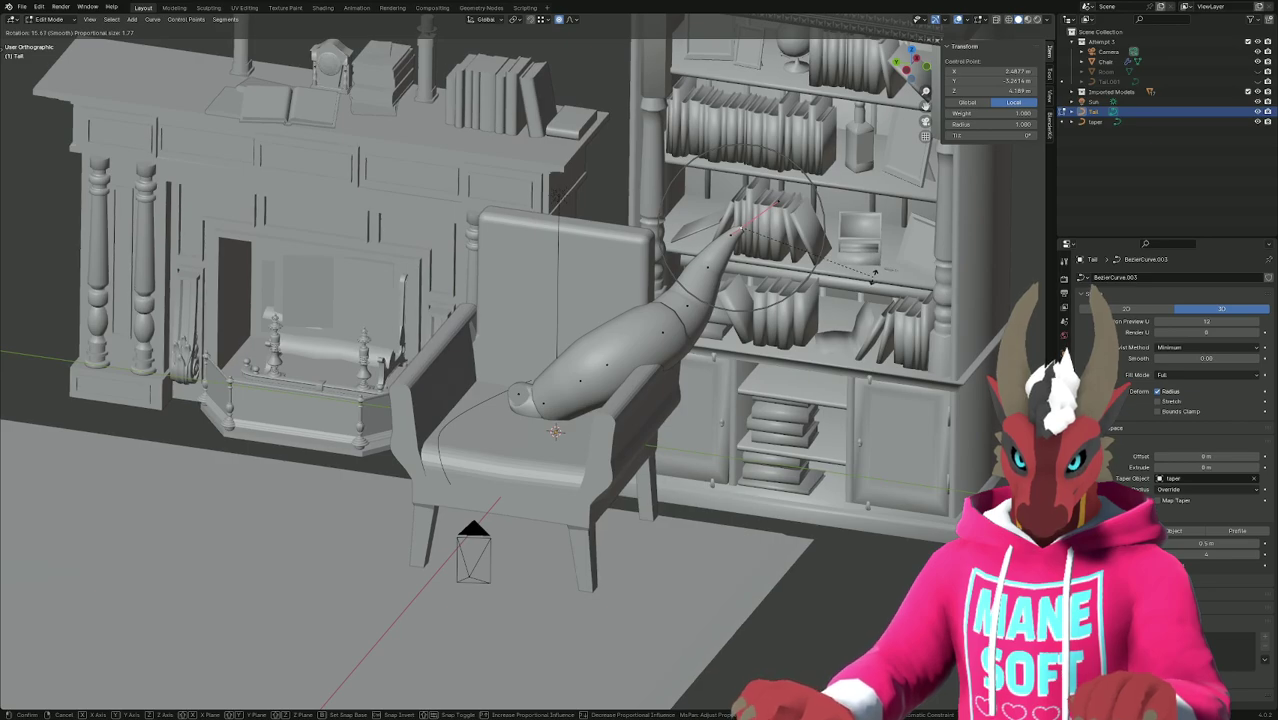
scroll(874, 273, up, 7)
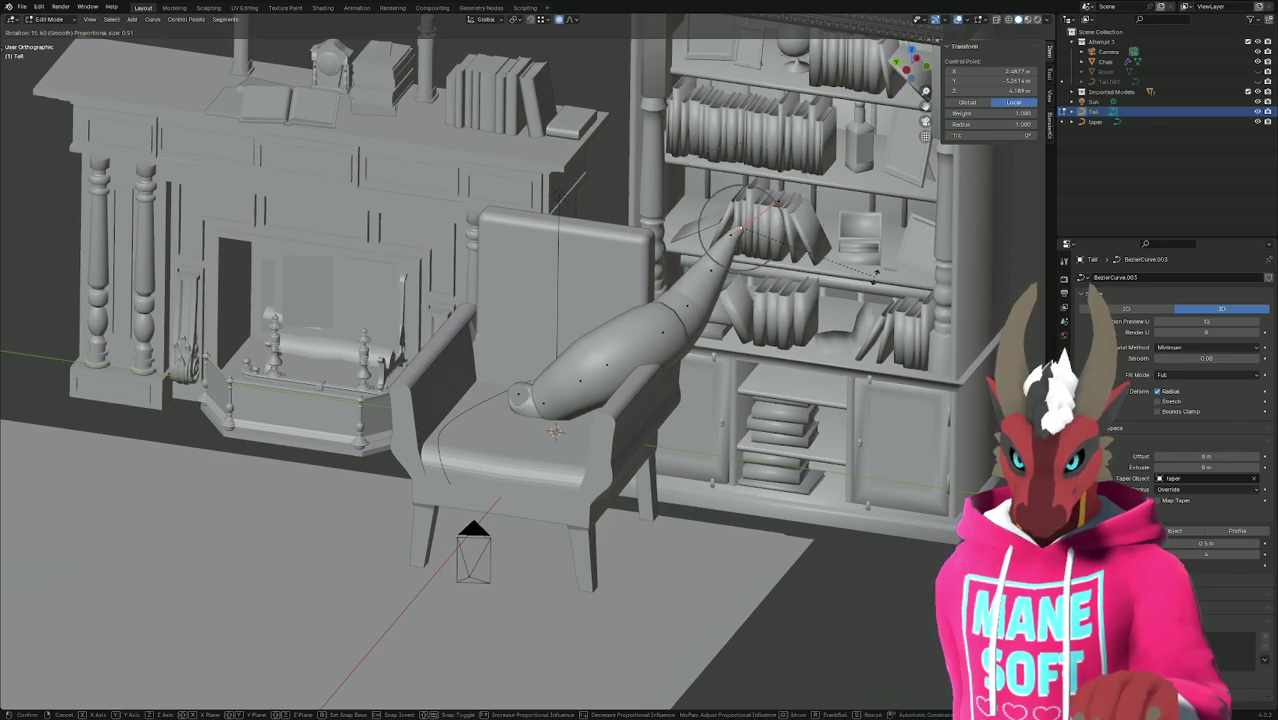
click(876, 289)
key(g)
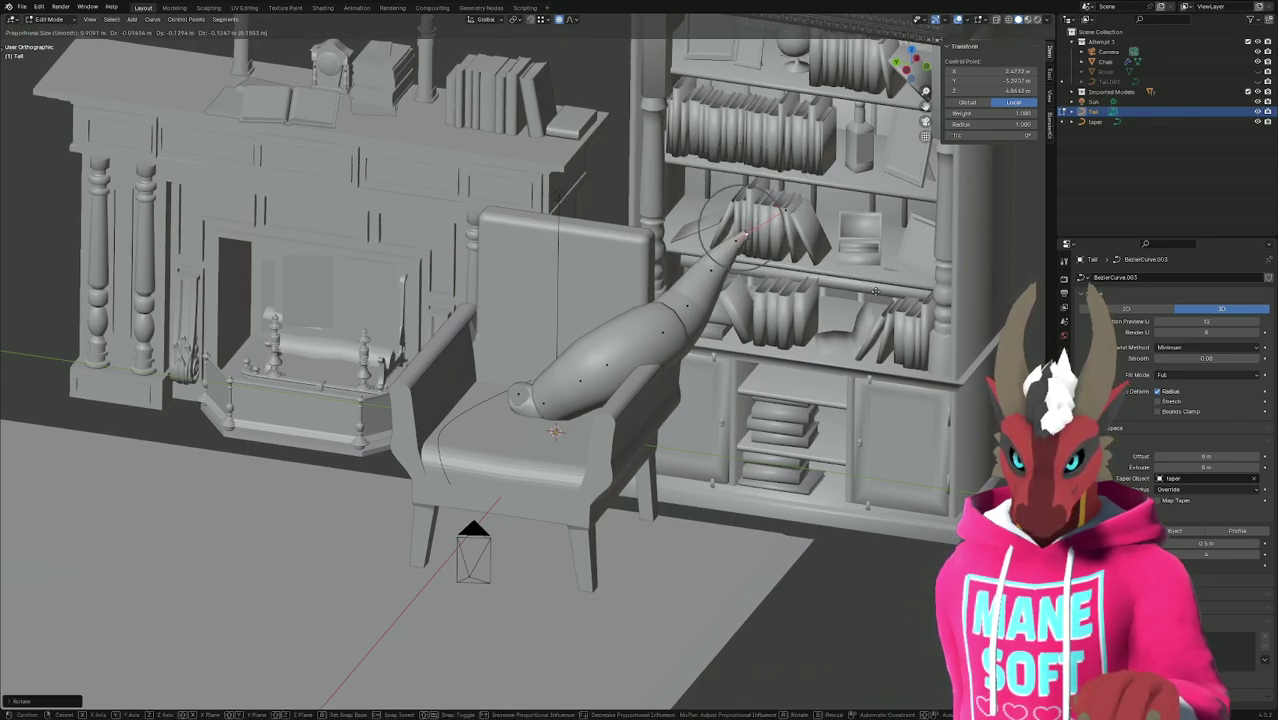
click(876, 289)
Unhide the room walls in camera view, finish editing the tail curve and save the file.
key(KP_0)
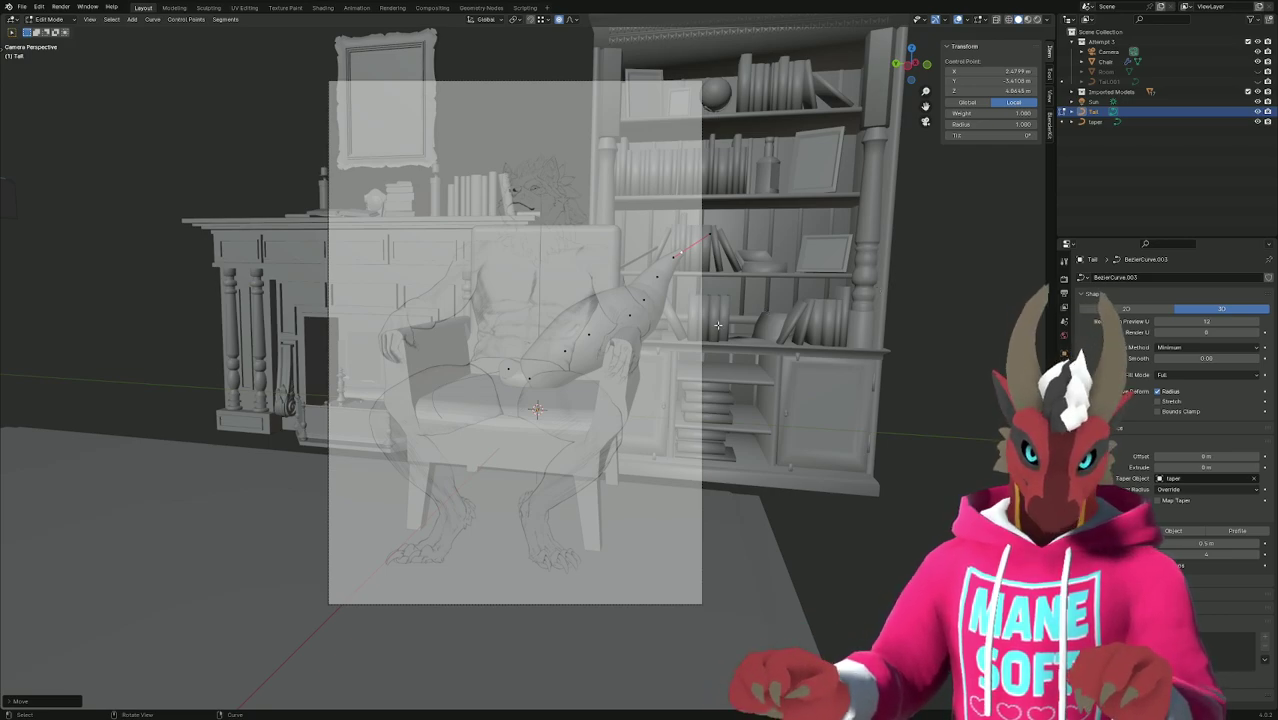
click(1259, 72)
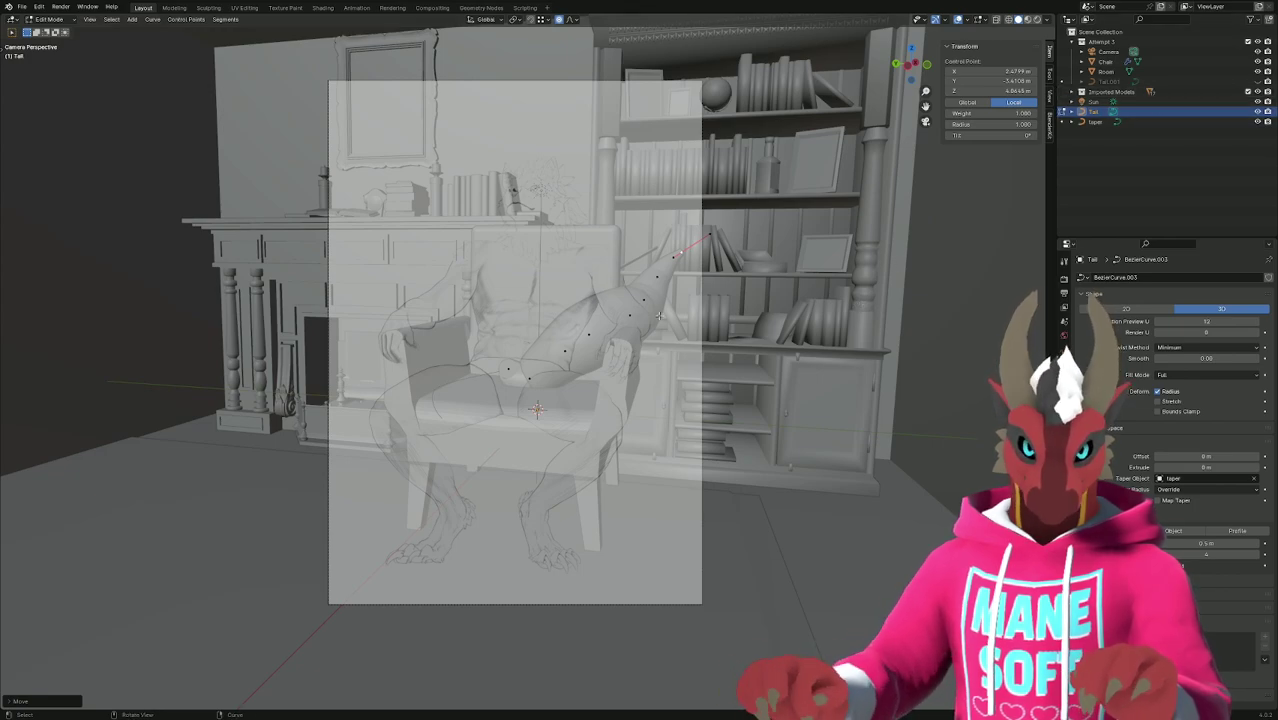
key(Tab)
key(ctrl+s)
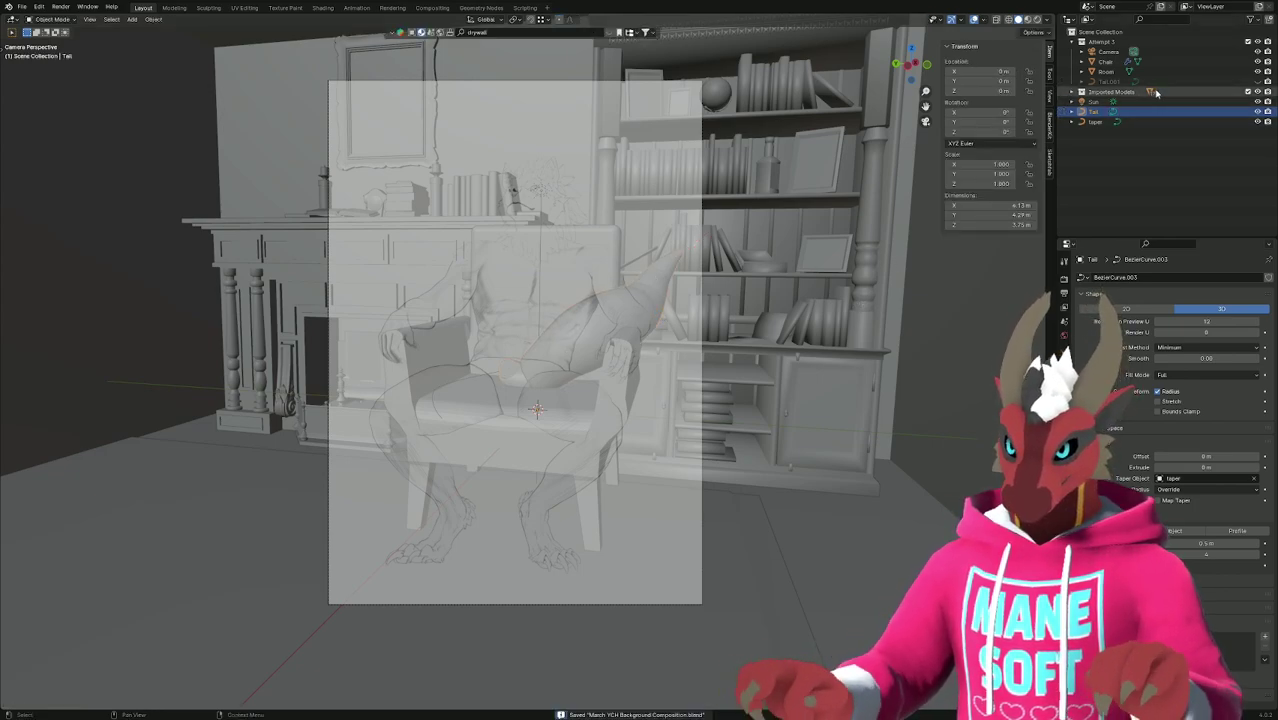
Delete the old, unused tail curve Tail.001.
click(1110, 81)
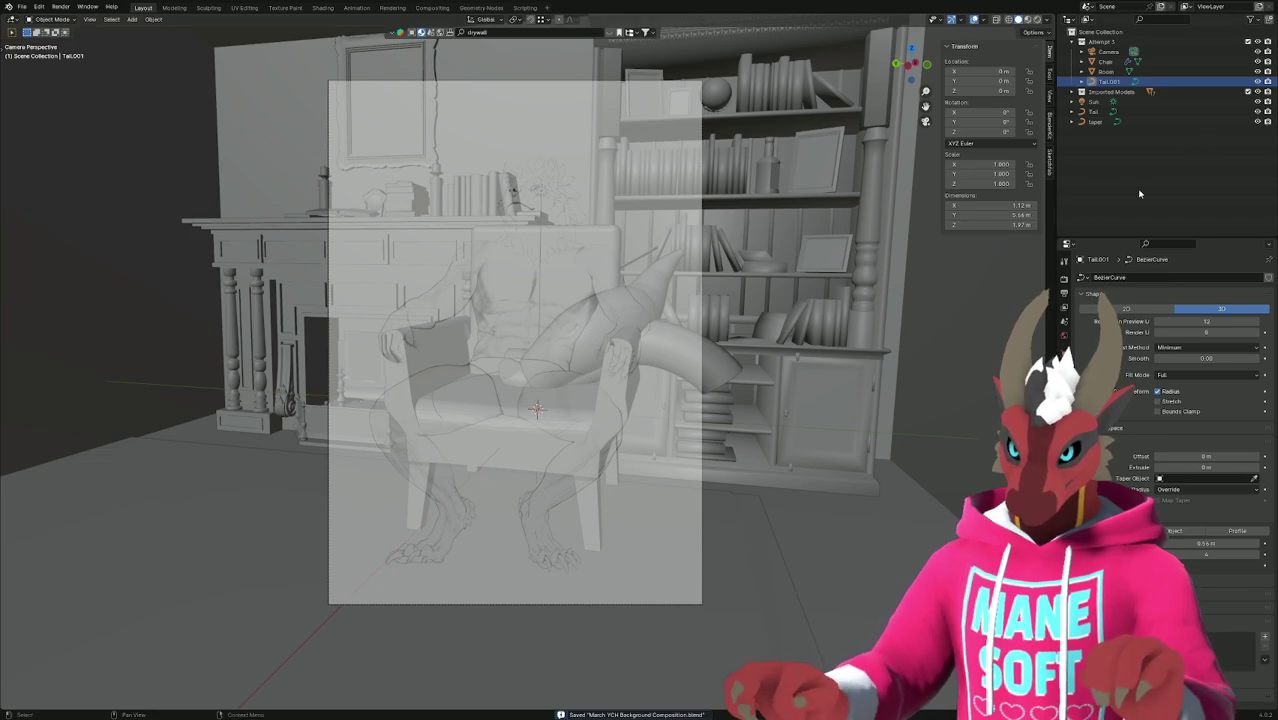
key(x)
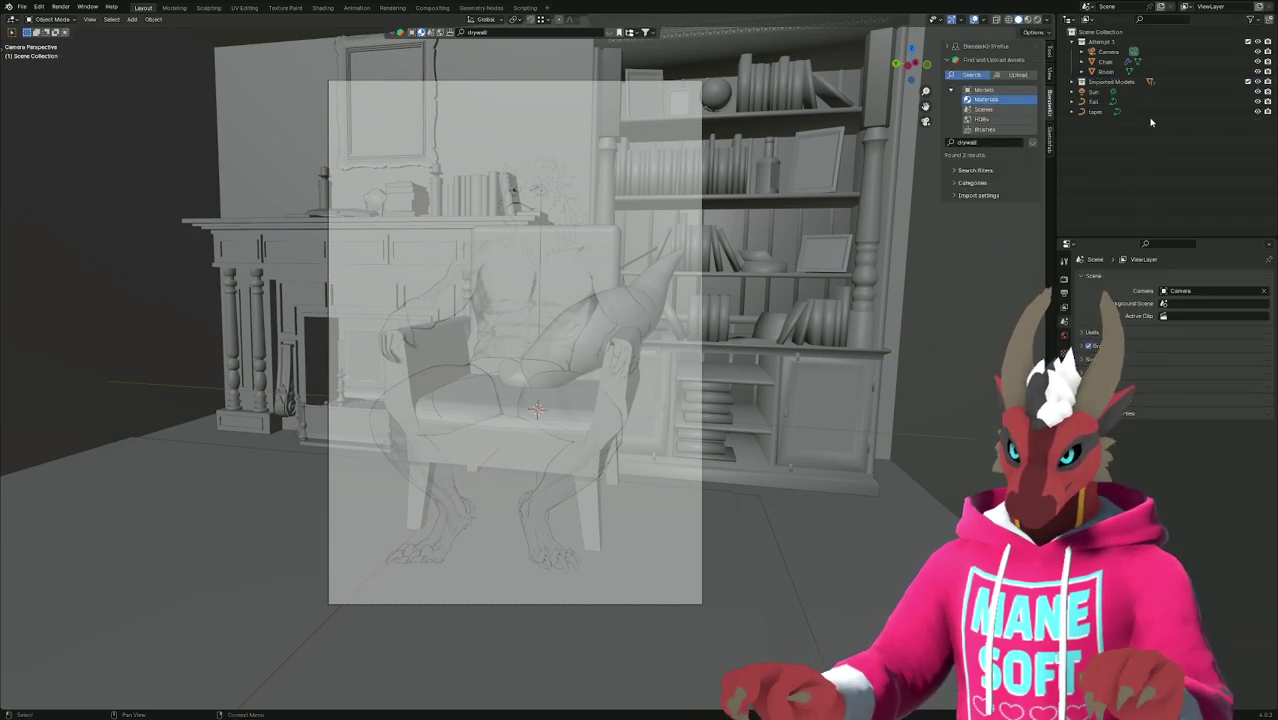
Open the taper curve for point editing.
click(1095, 111)
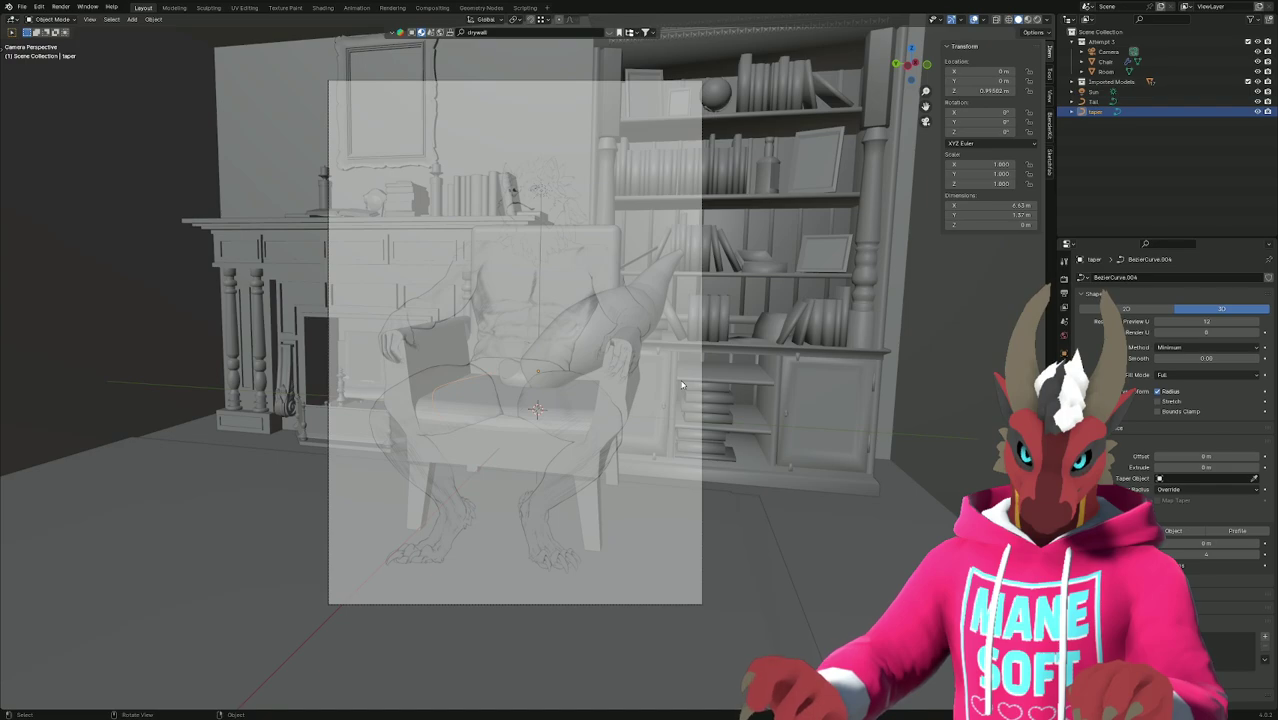
key(Tab)
click(433, 390)
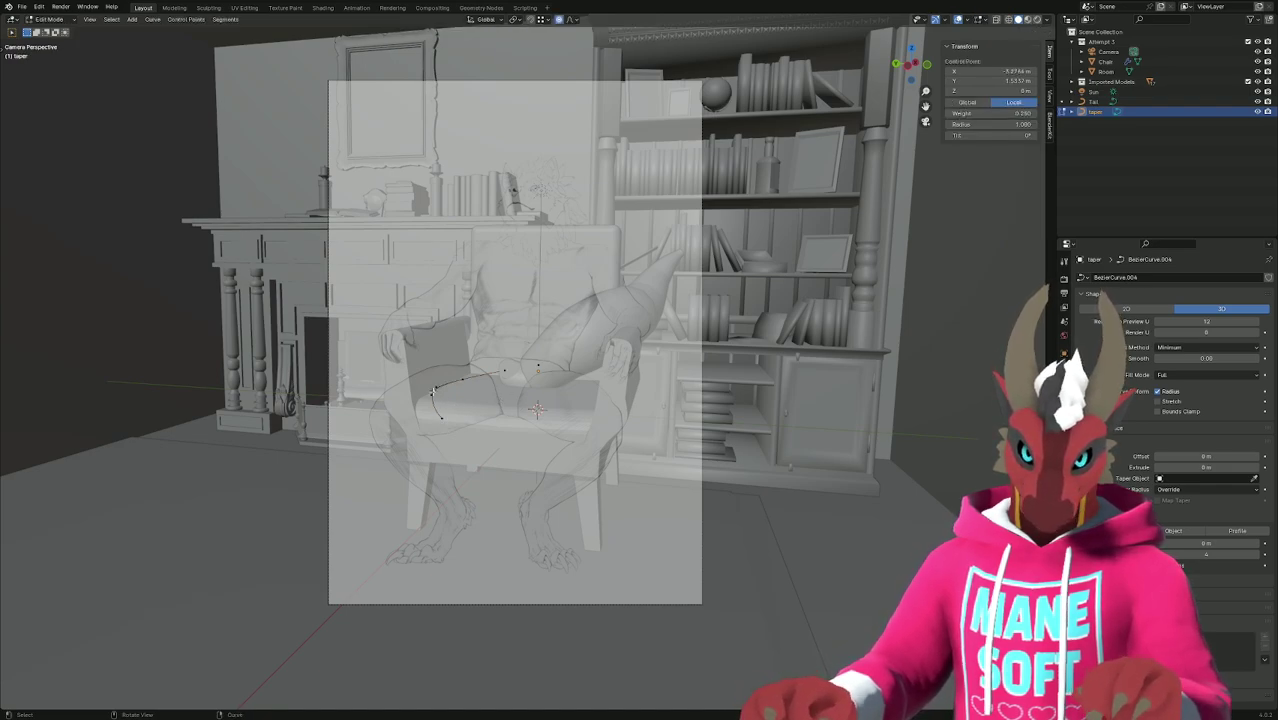
key(g)
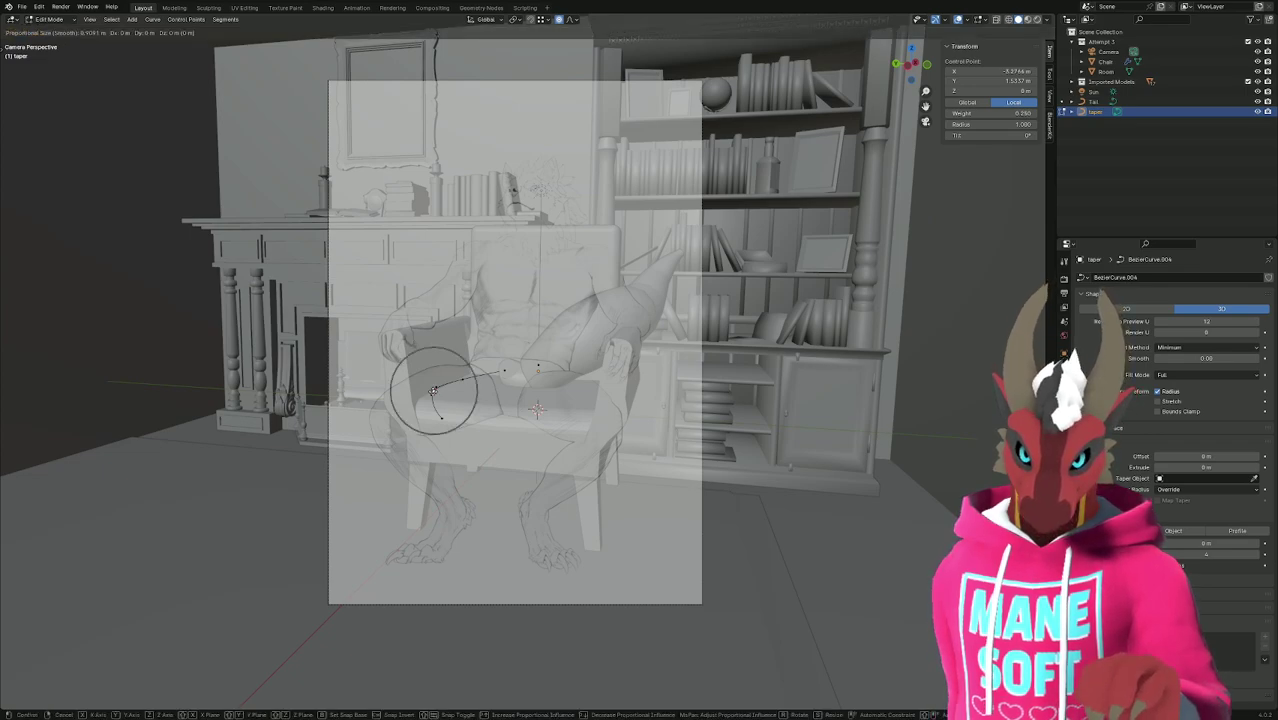
key(x)
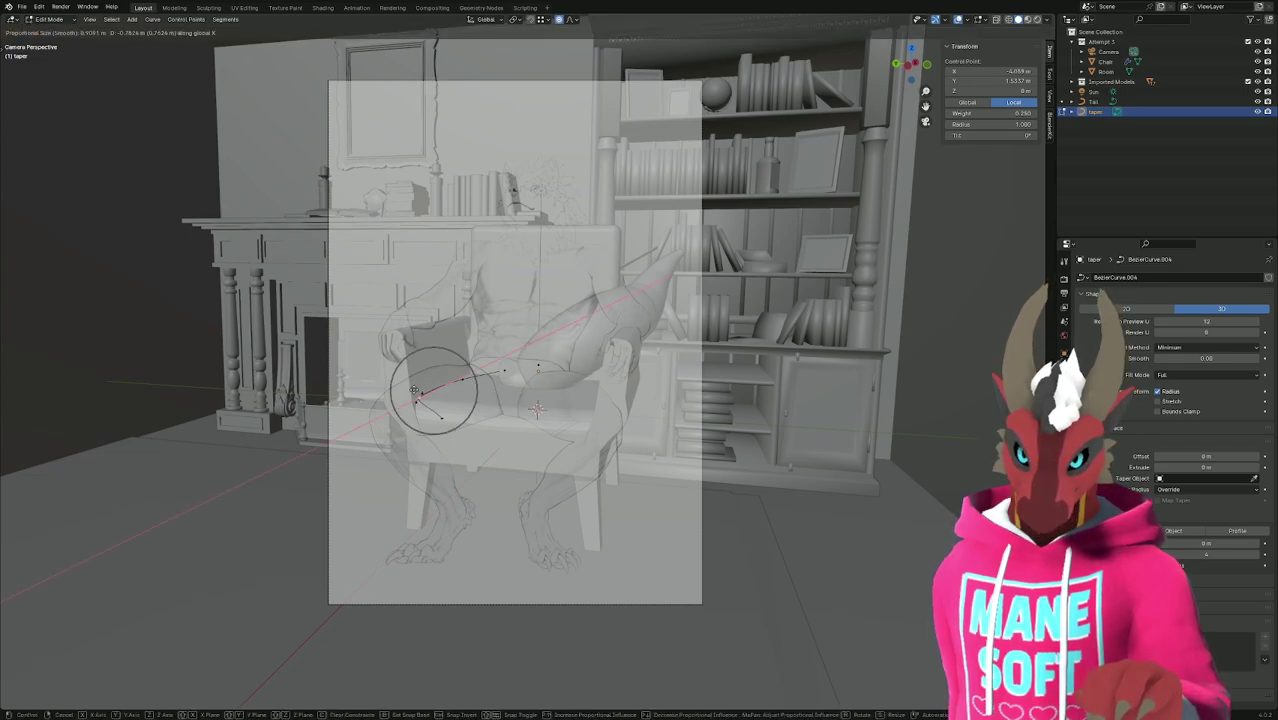
click(425, 389)
Shift the taper curve's middle control point slightly along global X to adjust the tail's thickness near the tip.
click(503, 371)
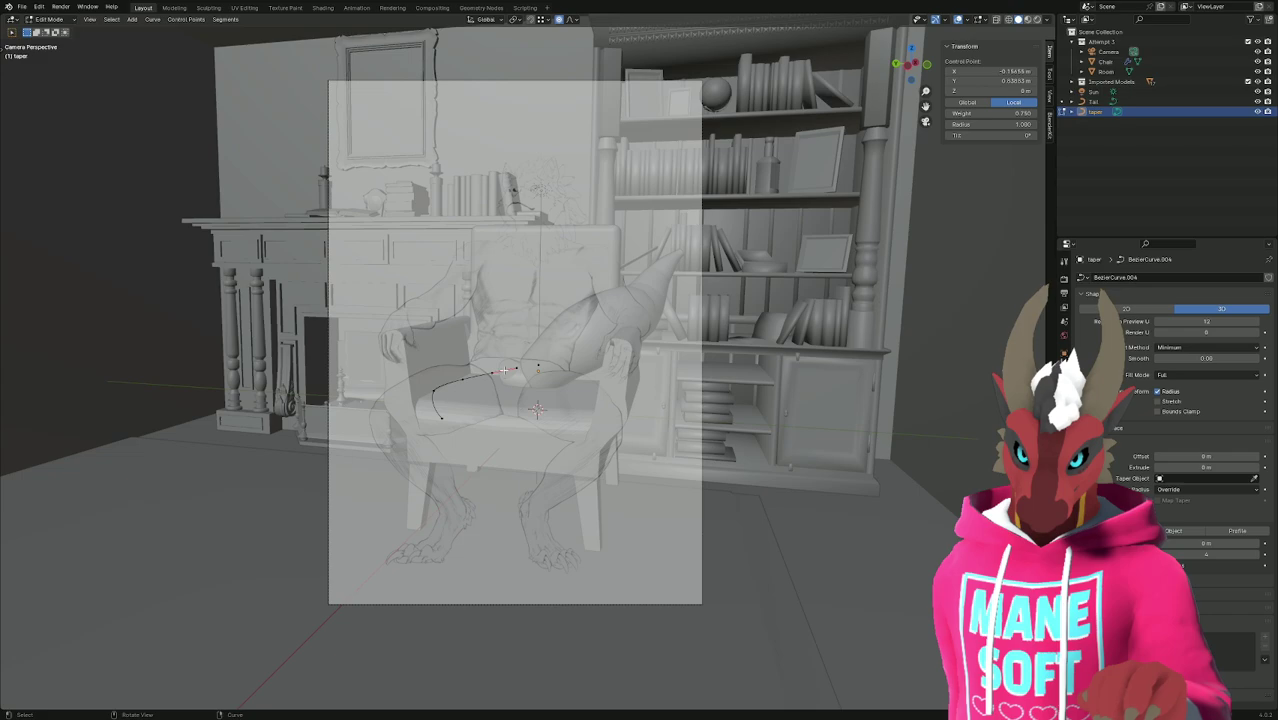
key(g)
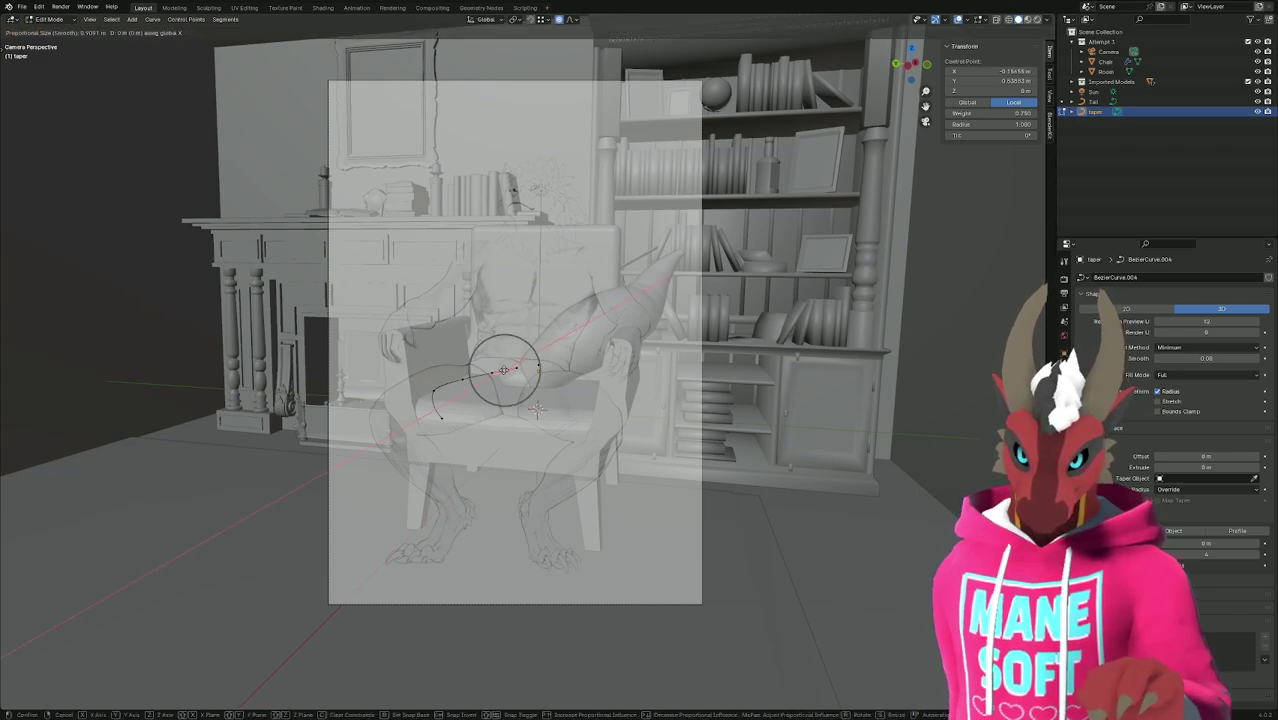
key(x)
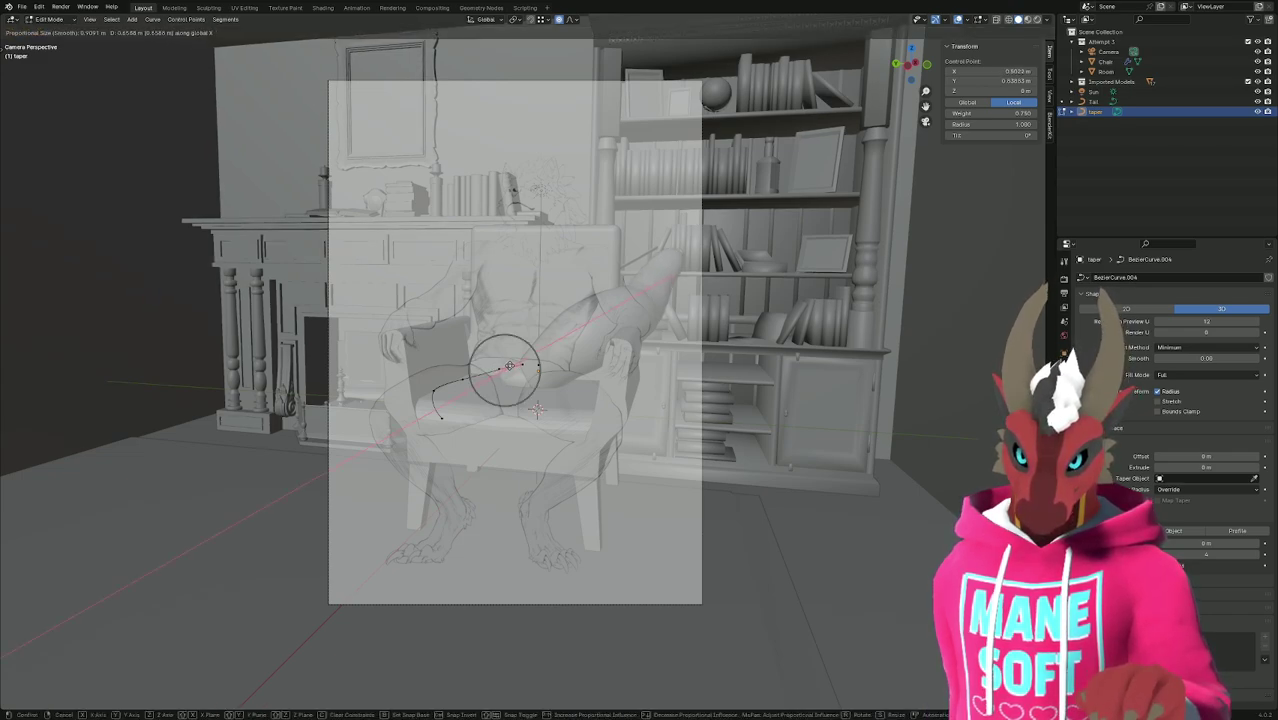
click(537, 367)
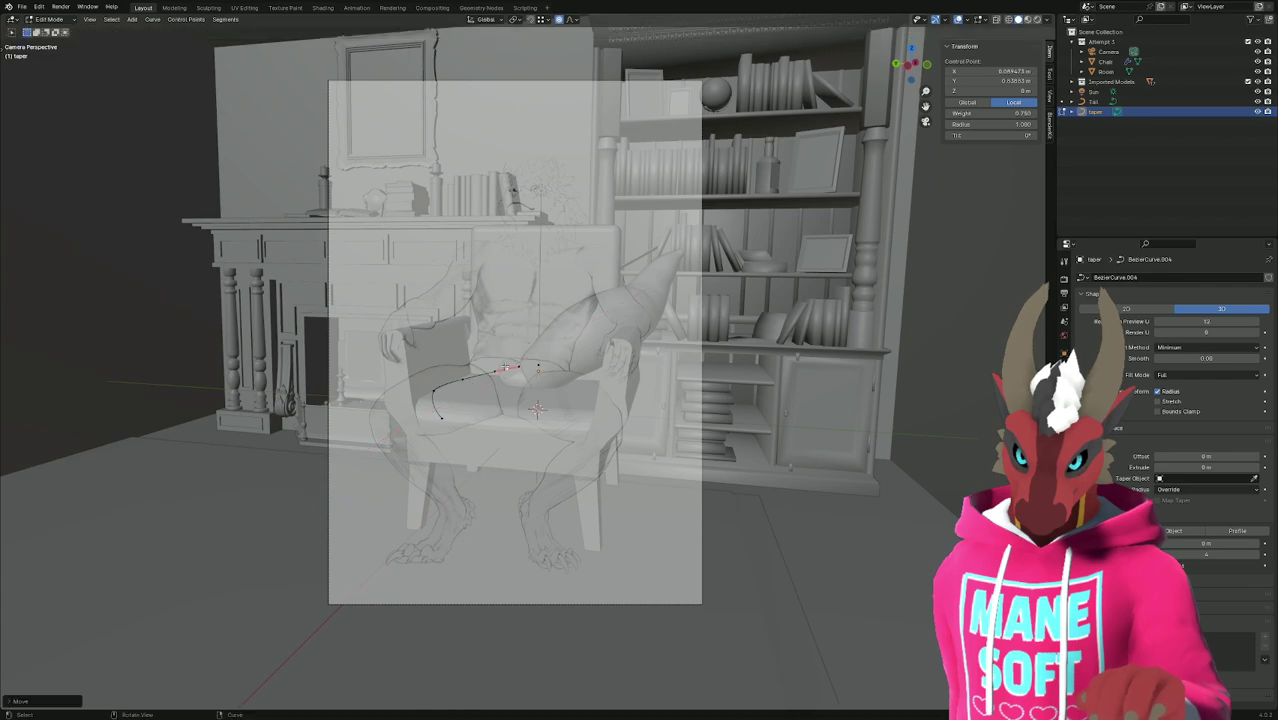
Move the taper curve's tip-side end point about 0.18 m along global X and save the file.
key(g)
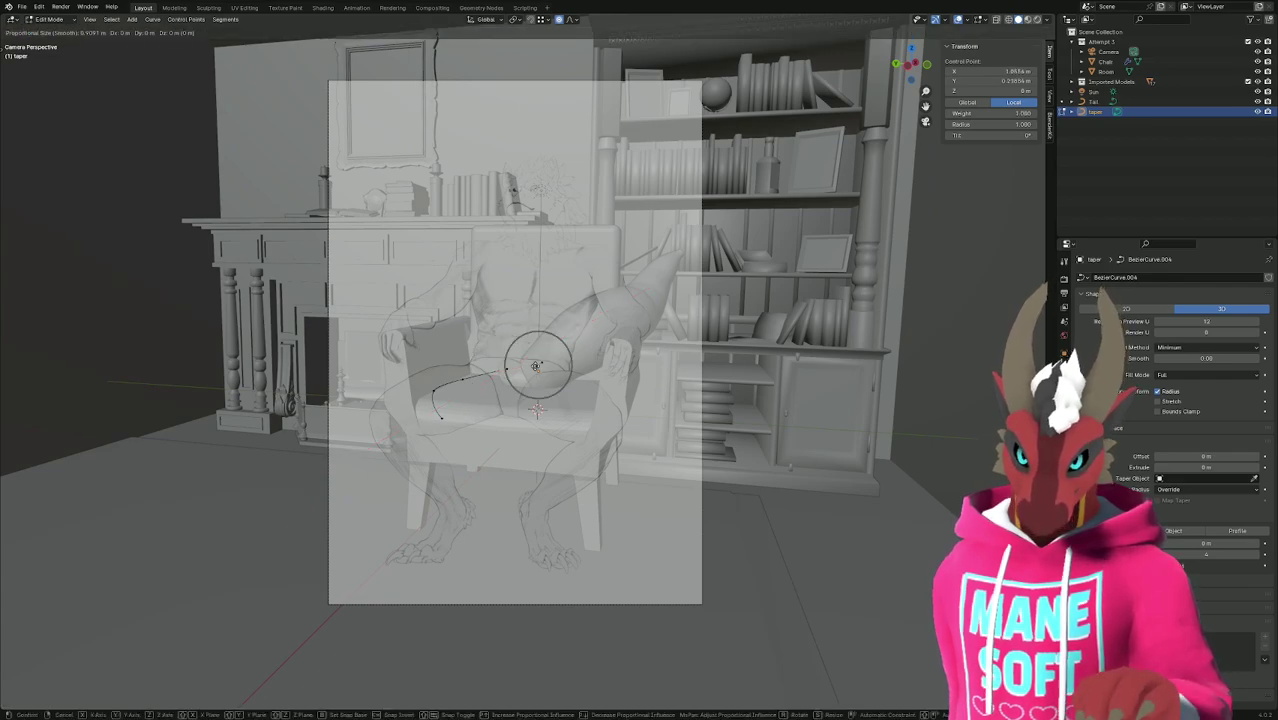
key(x)
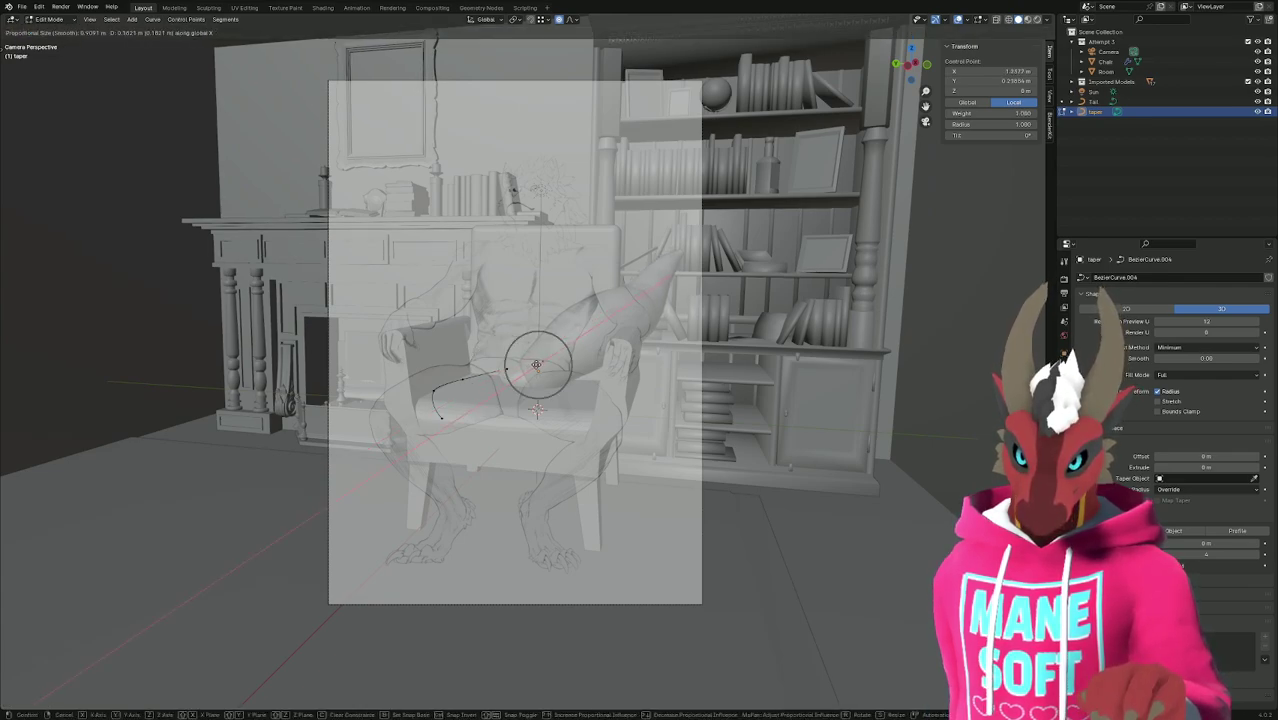
click(536, 364)
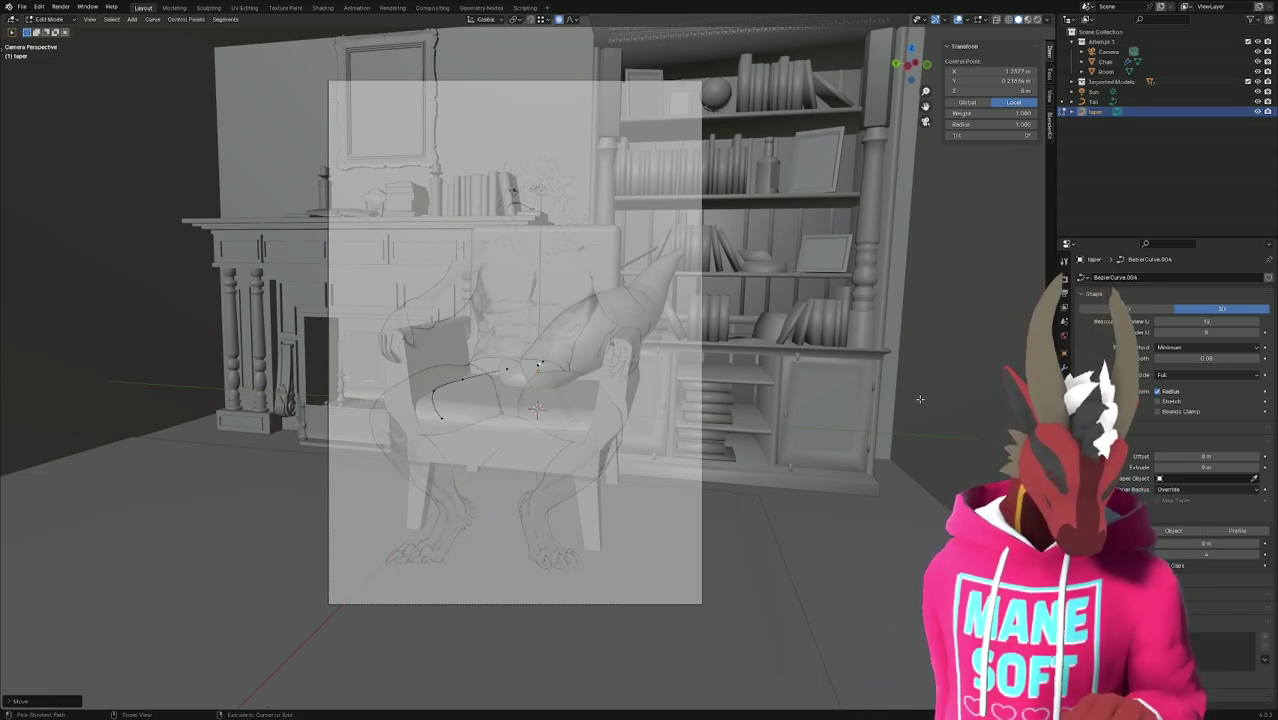
key(ctrl+s)
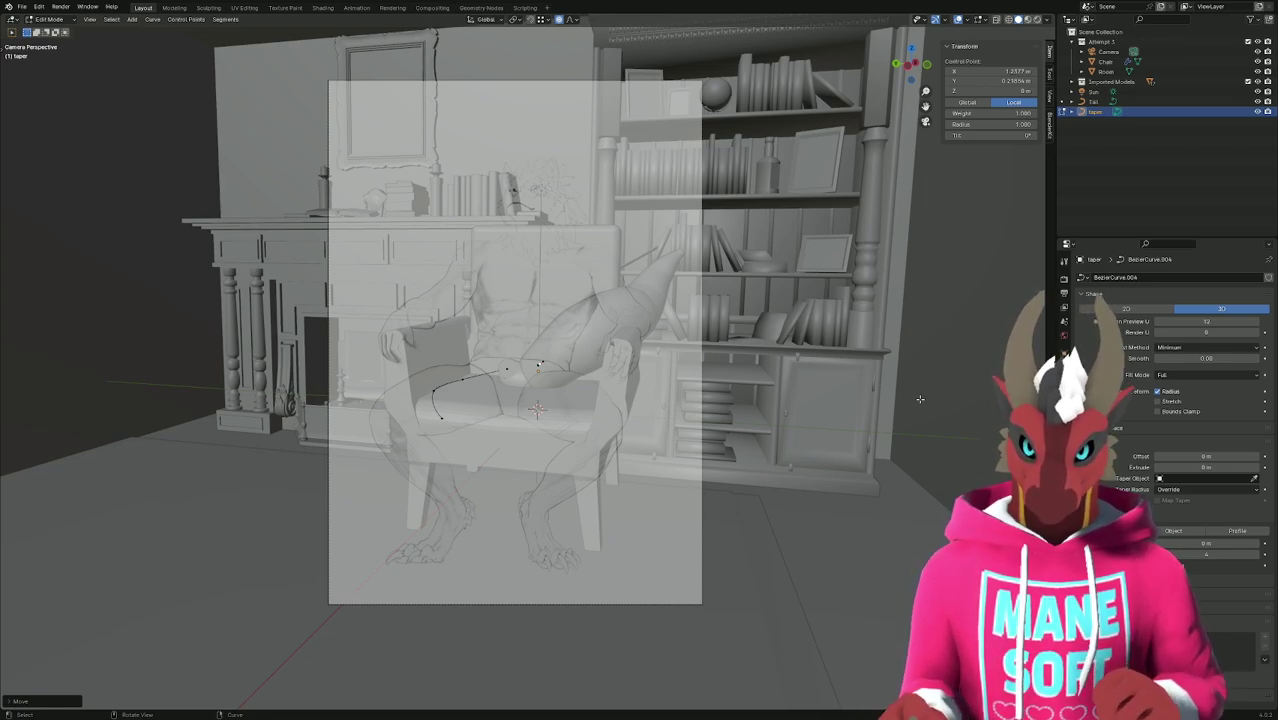
Switch to Chrome and search the web for "outline shader blender".
key(alt+Tab)
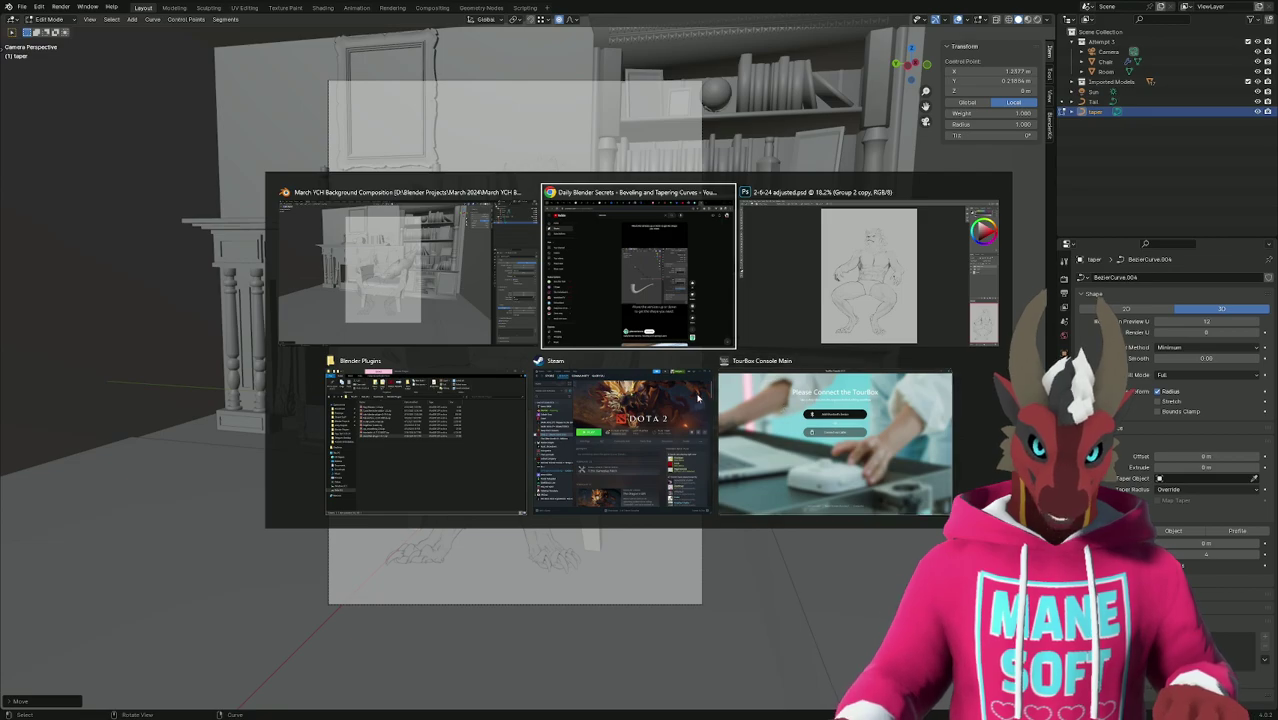
click(683, 346)
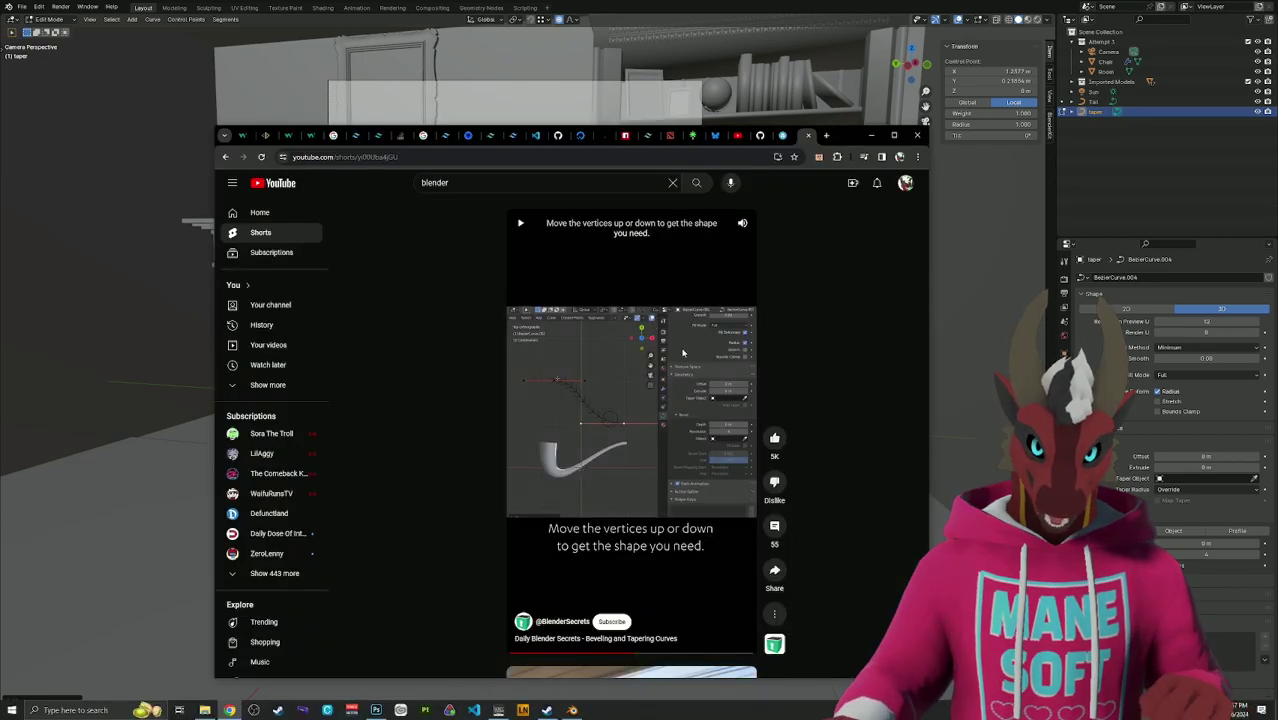
click(745, 156)
text(ou)
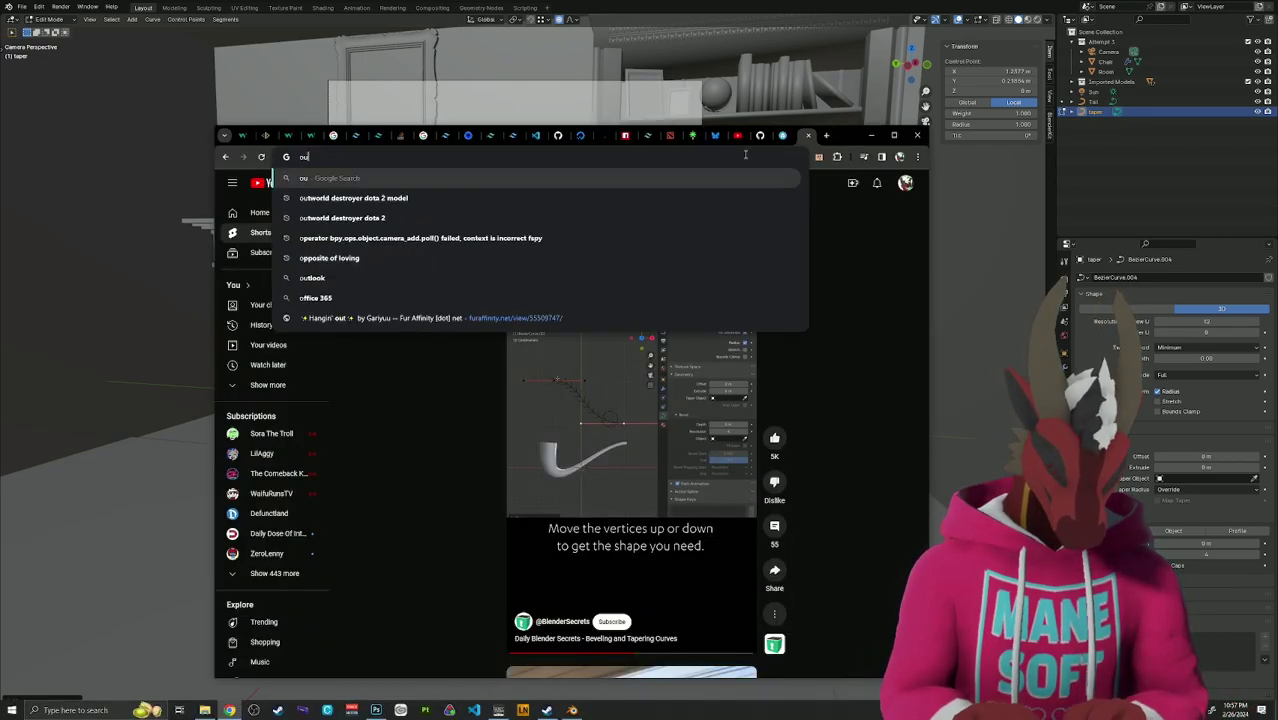
text(tline shader)
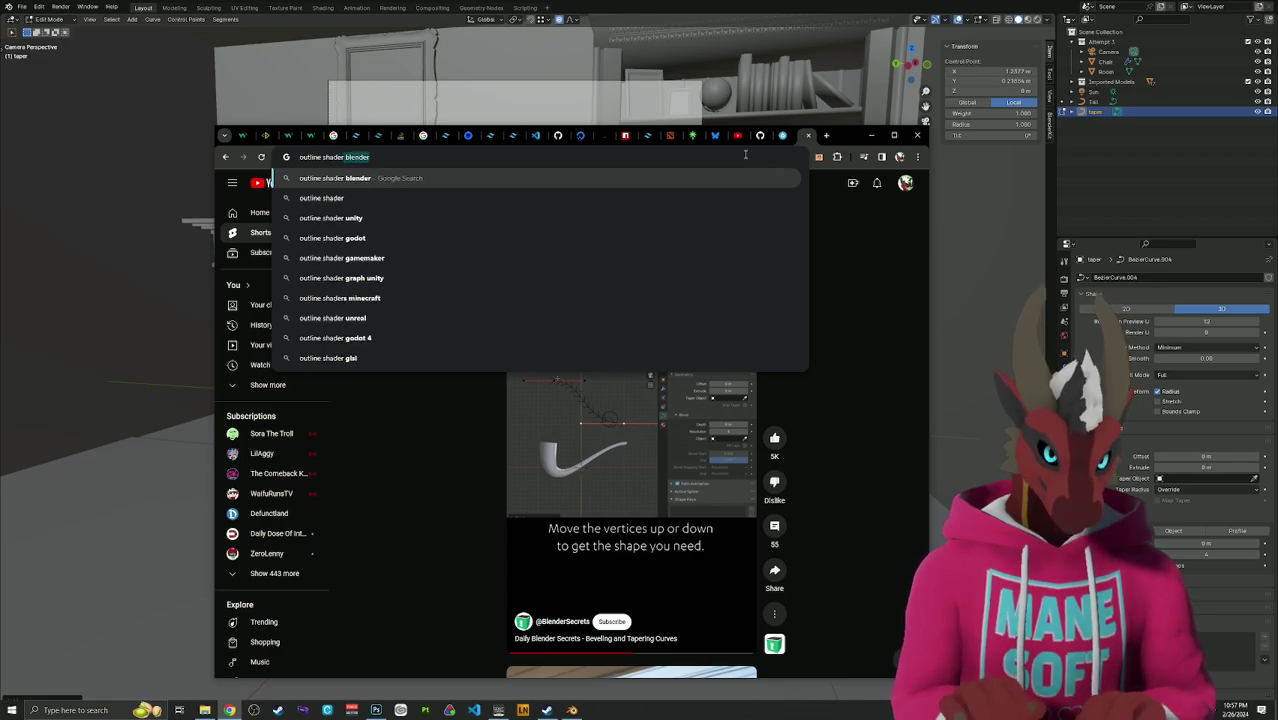
key(Return)
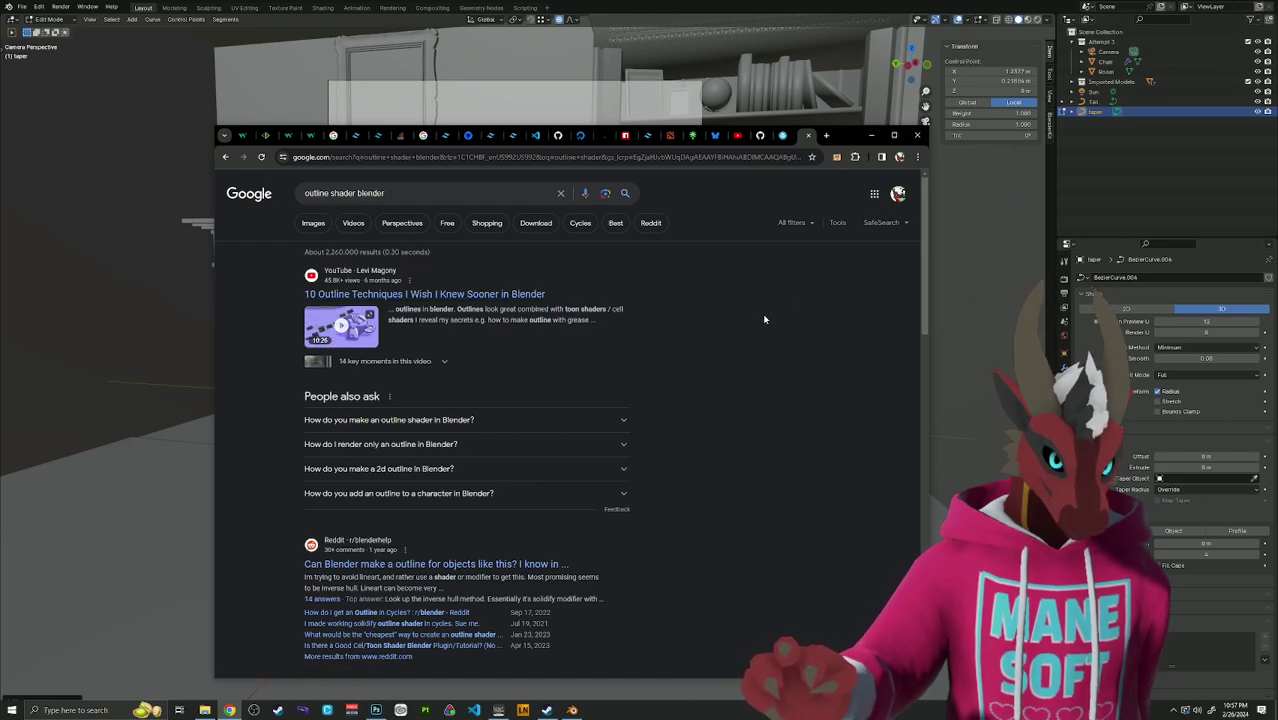
Open the Reddit thread on automatic object outlines in Blender, pause its clip and read the replies.
click(508, 566)
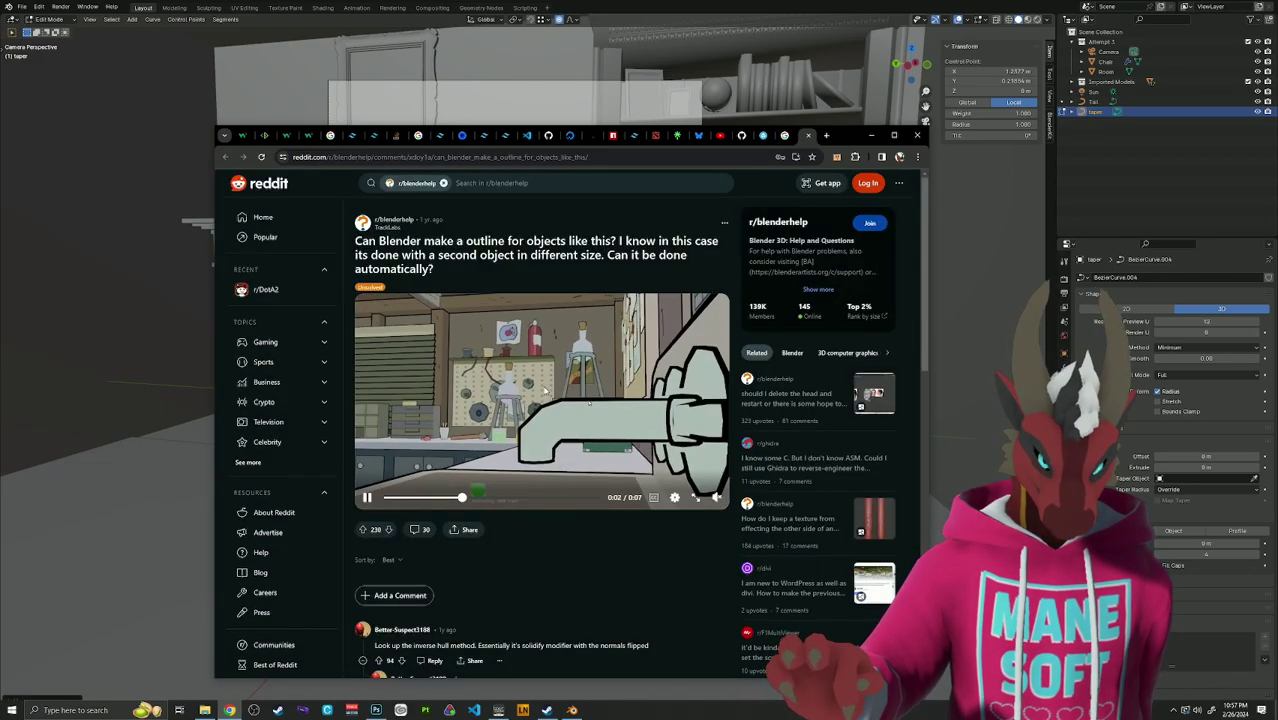
click(510, 397)
scroll(560, 440, down, 2)
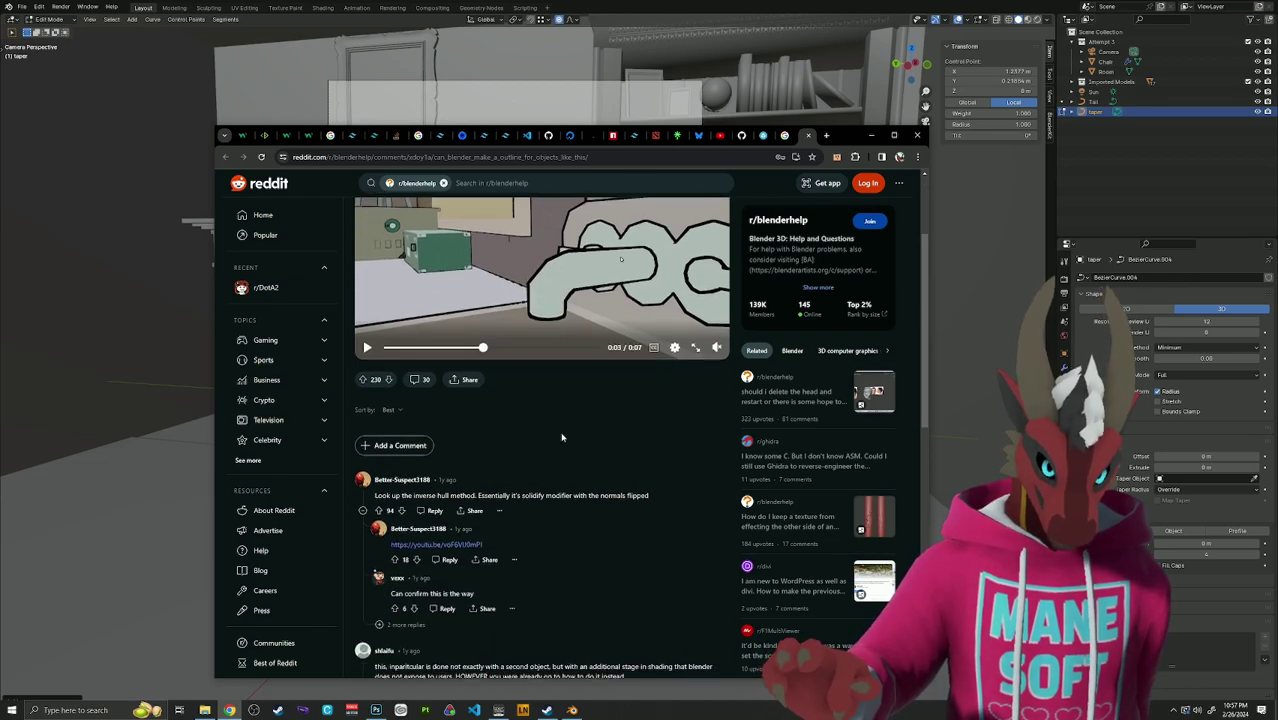
scroll(520, 440, down, 1)
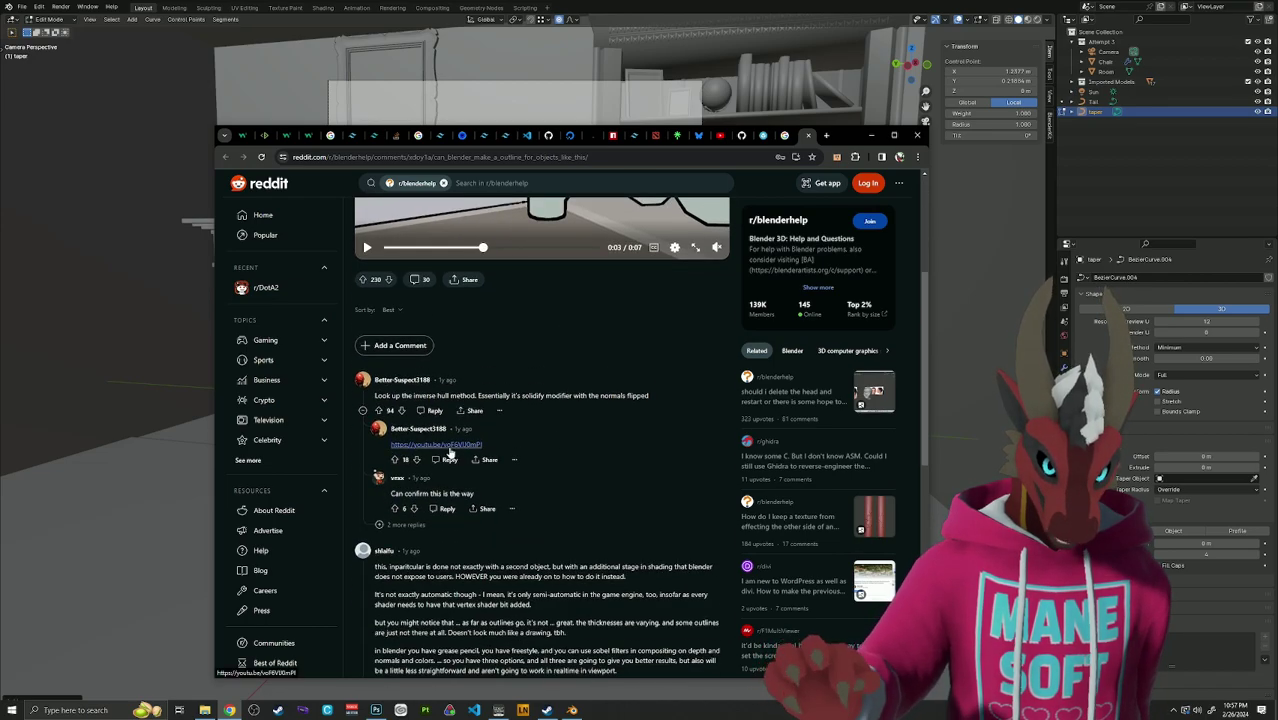
Open the YouTube video linked in the first reply, "Blender ANIME Outlines", and pause it after watching the outline shader setup.
middle_click(448, 446)
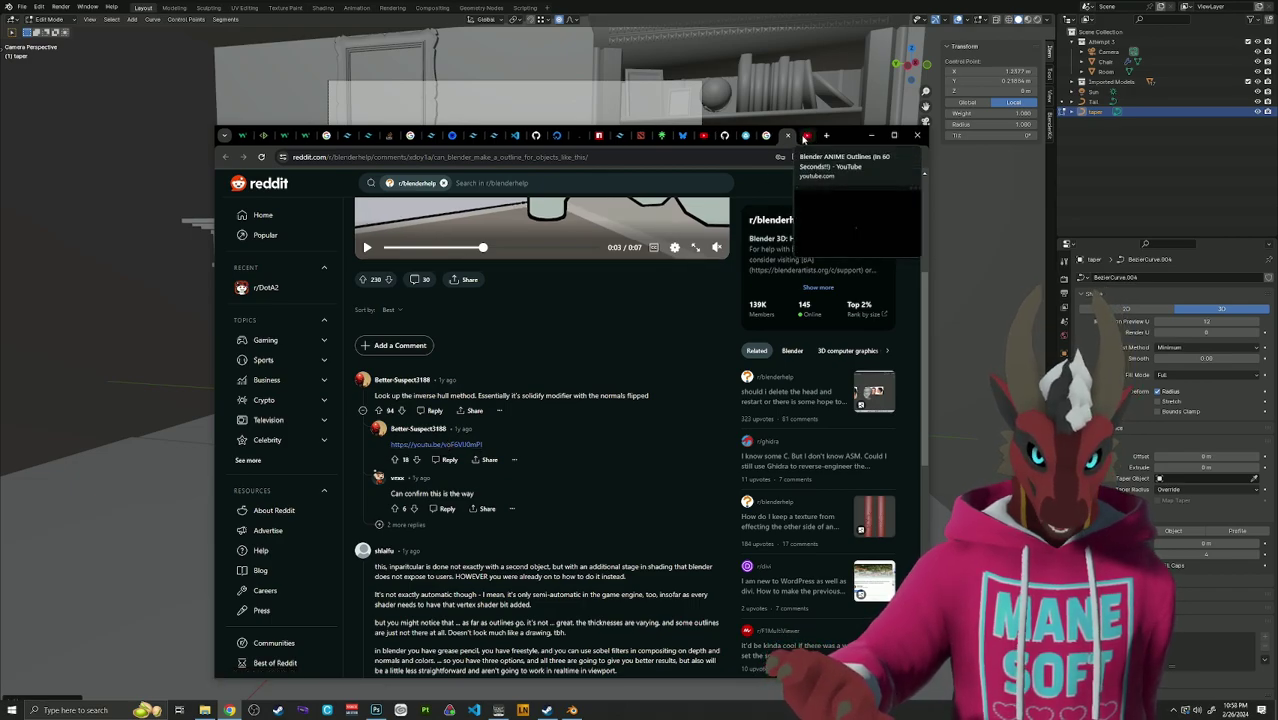
click(803, 136)
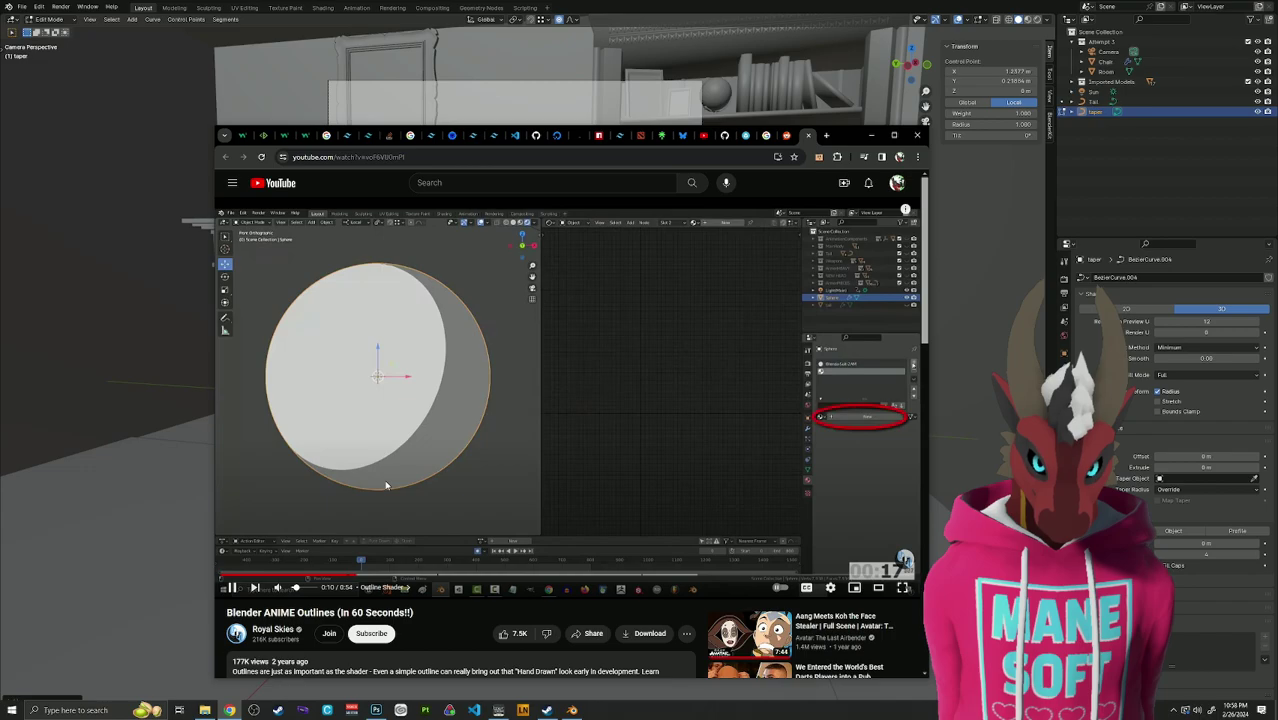
click(386, 486)
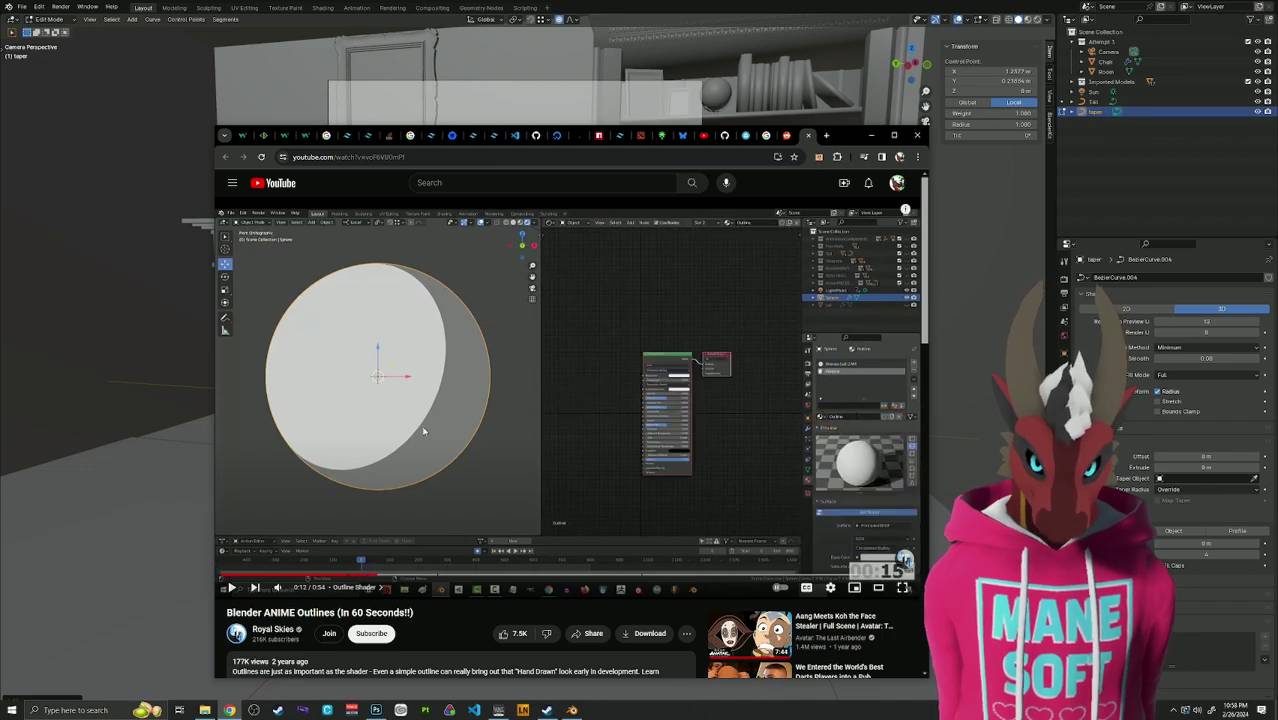
Switch back to Blender, leave point editing of the taper curve and save the file.
click(640, 5)
middle_drag(643, 379, 637, 407)
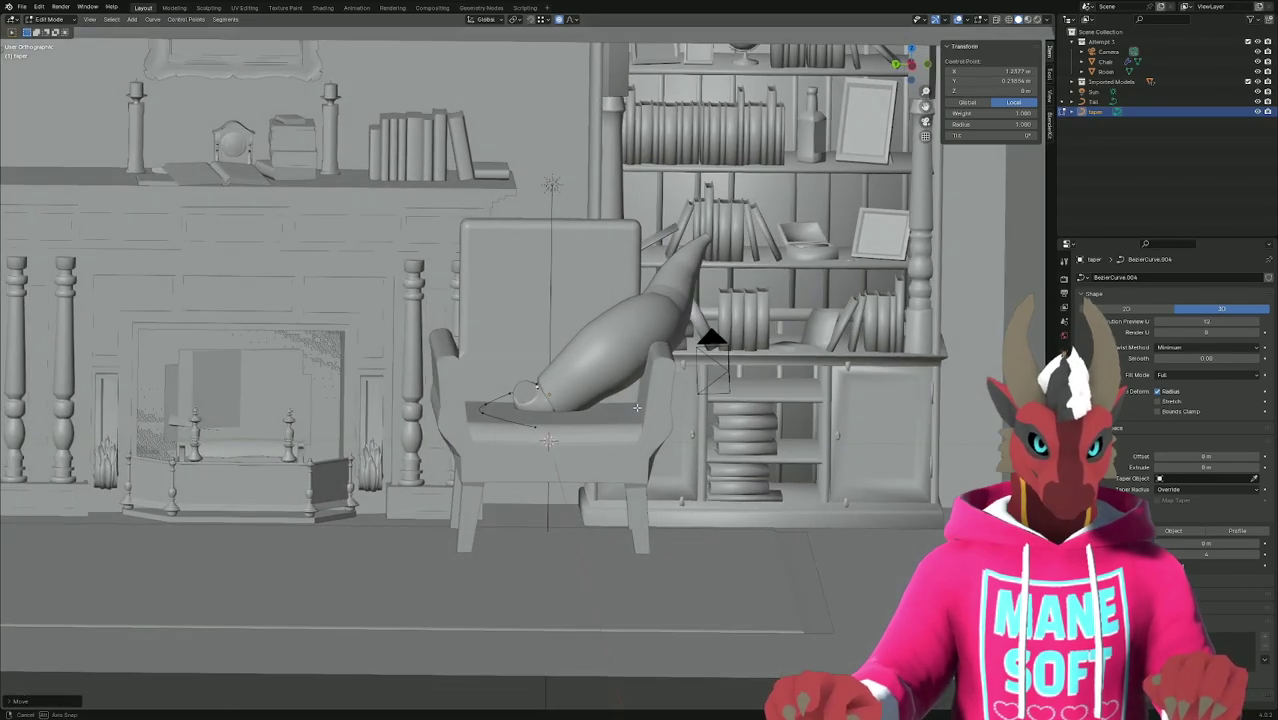
key(Tab)
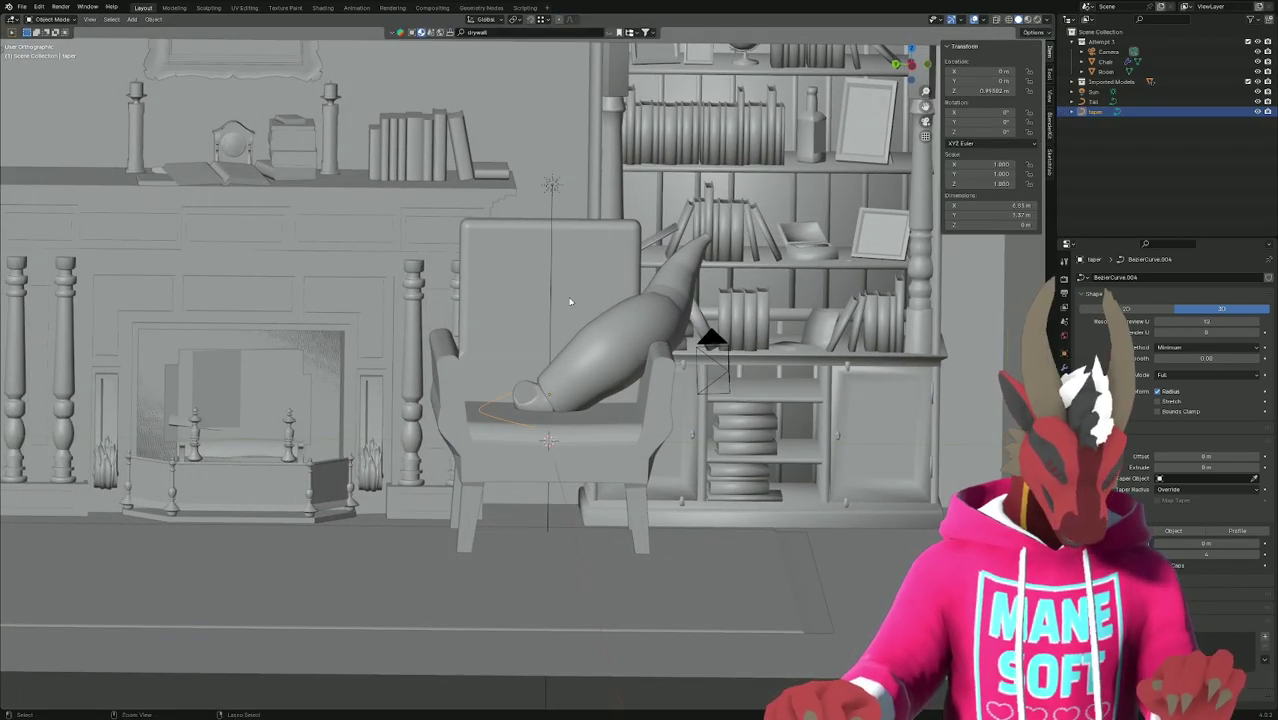
key(ctrl+s)
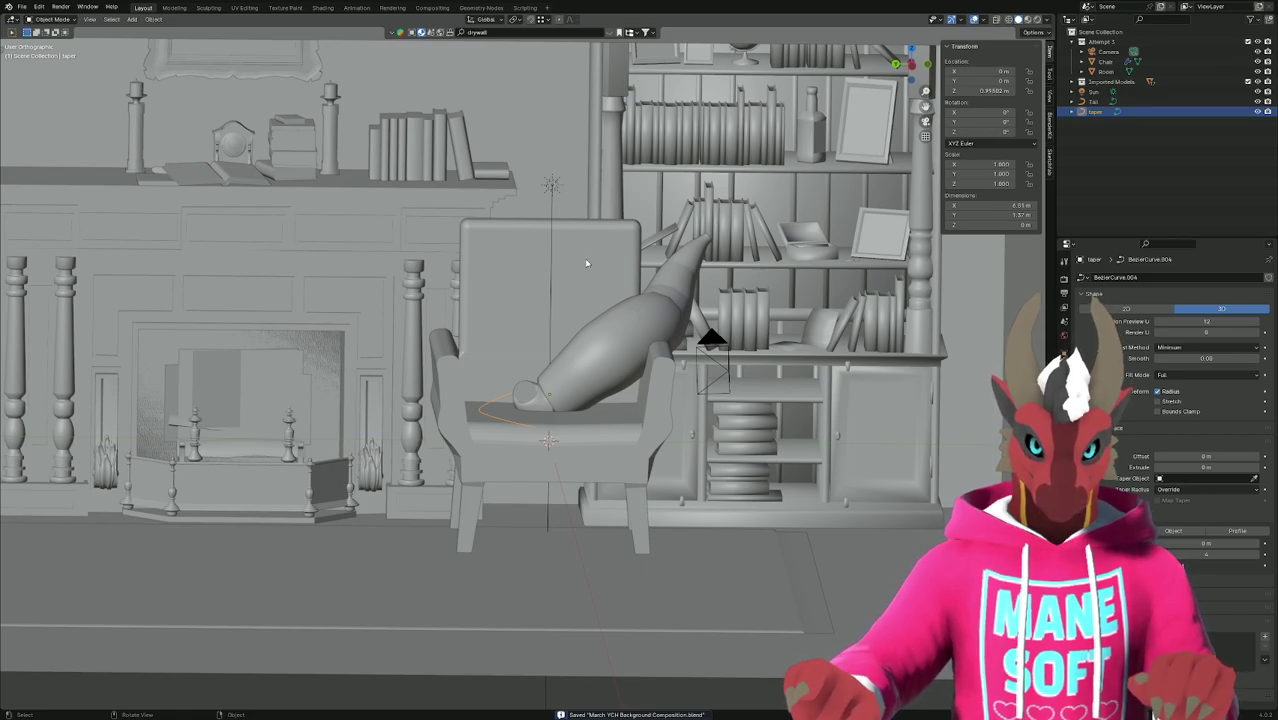
Inspect the scene's separate objects, examining the chair, the bookshelf and the candlestick on the mantel.
click(586, 263)
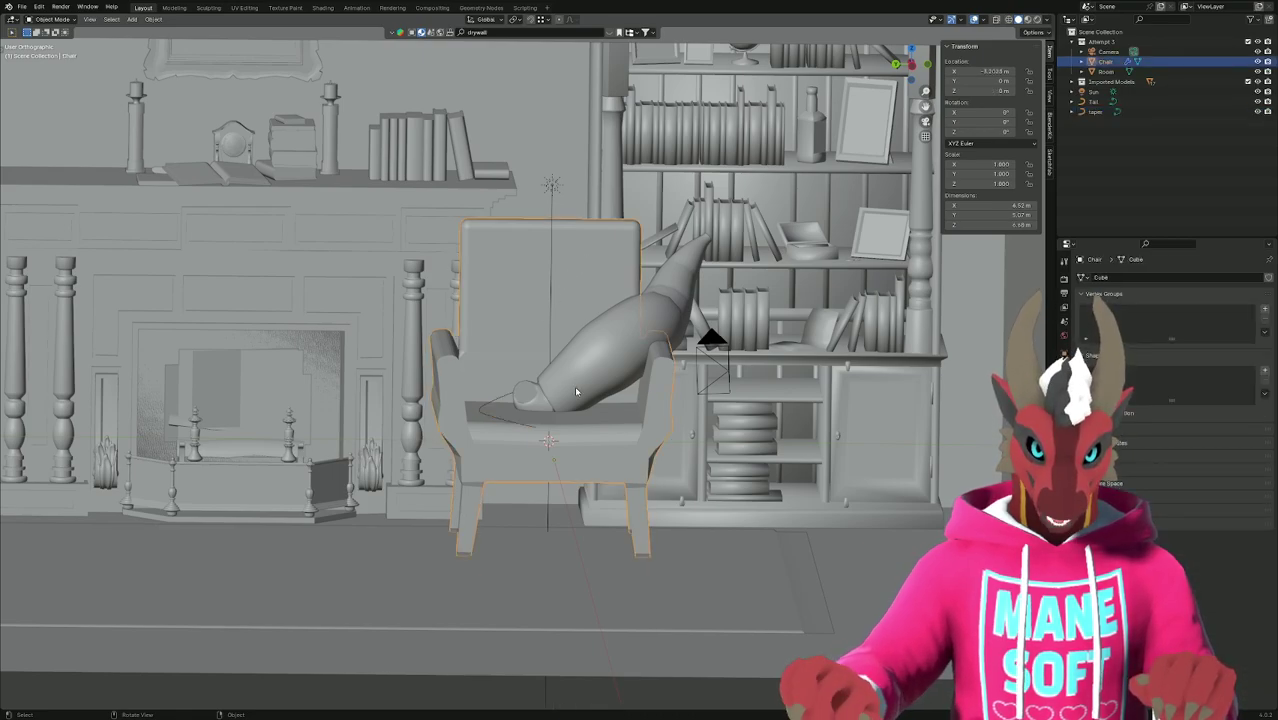
middle_drag(586, 263, 559, 375)
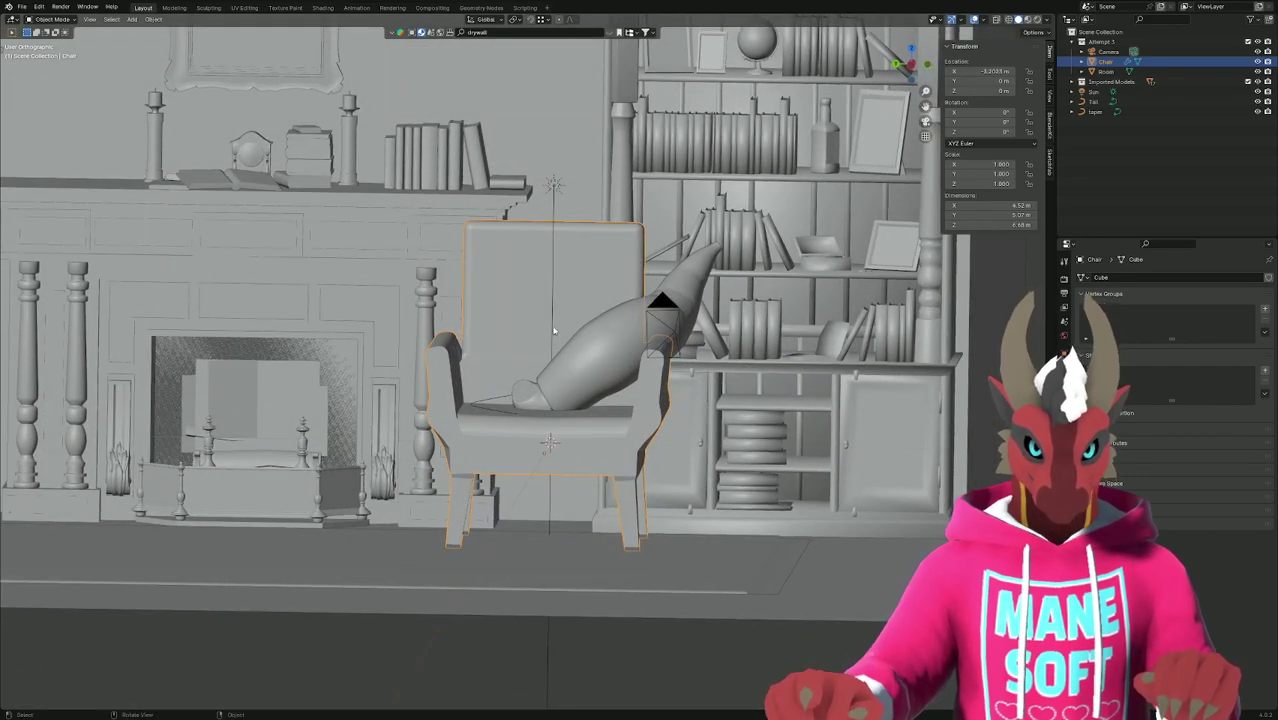
click(622, 137)
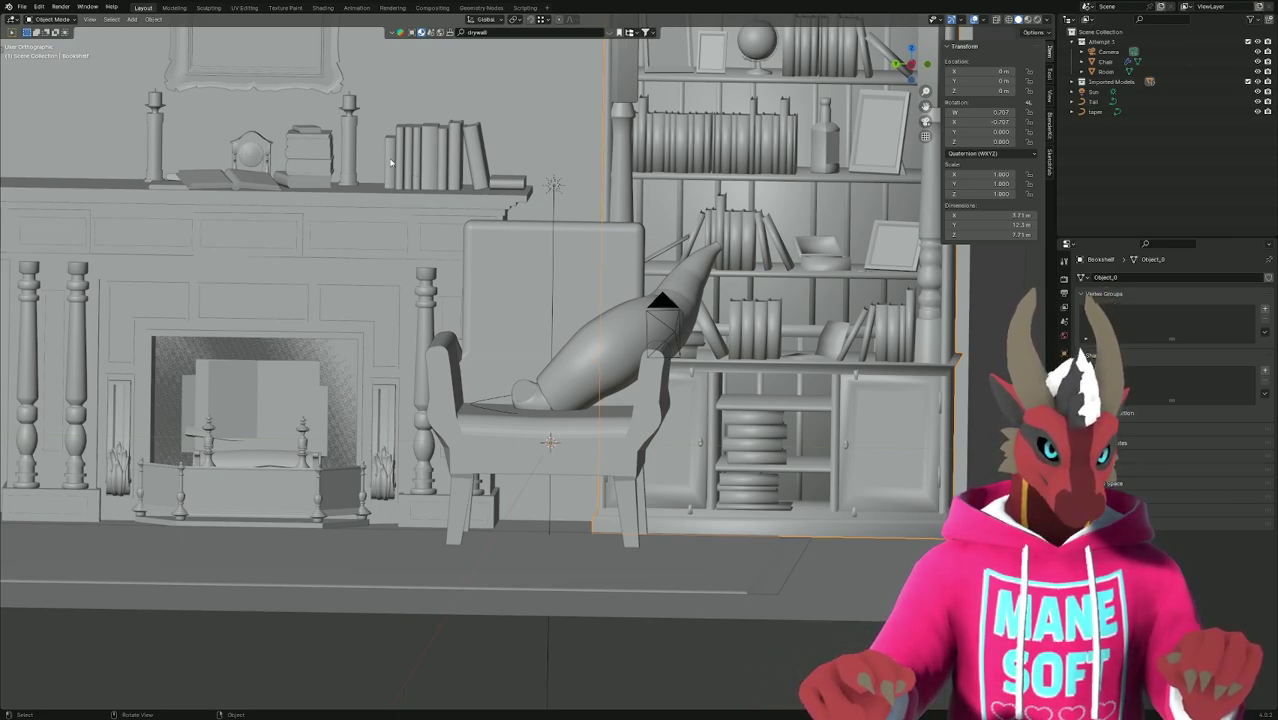
click(349, 158)
key(KP_Decimal)
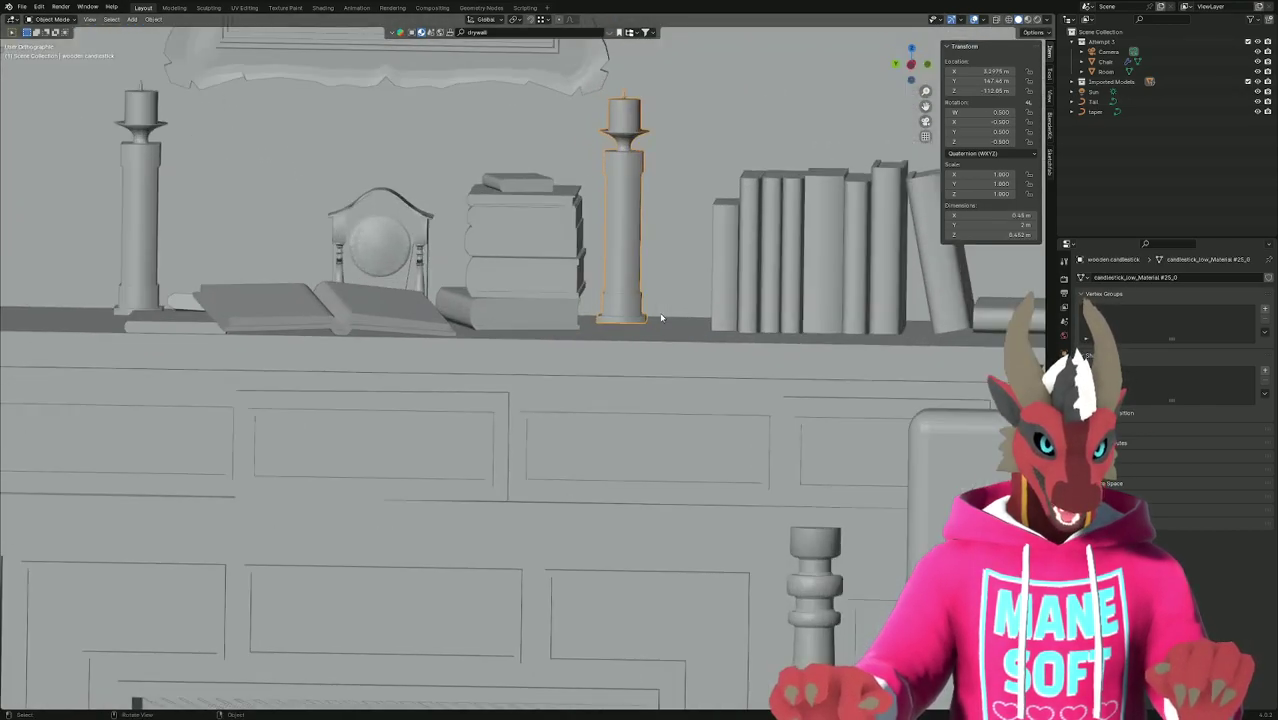
shift+middle_drag(660, 318, 507, 311)
click(828, 538)
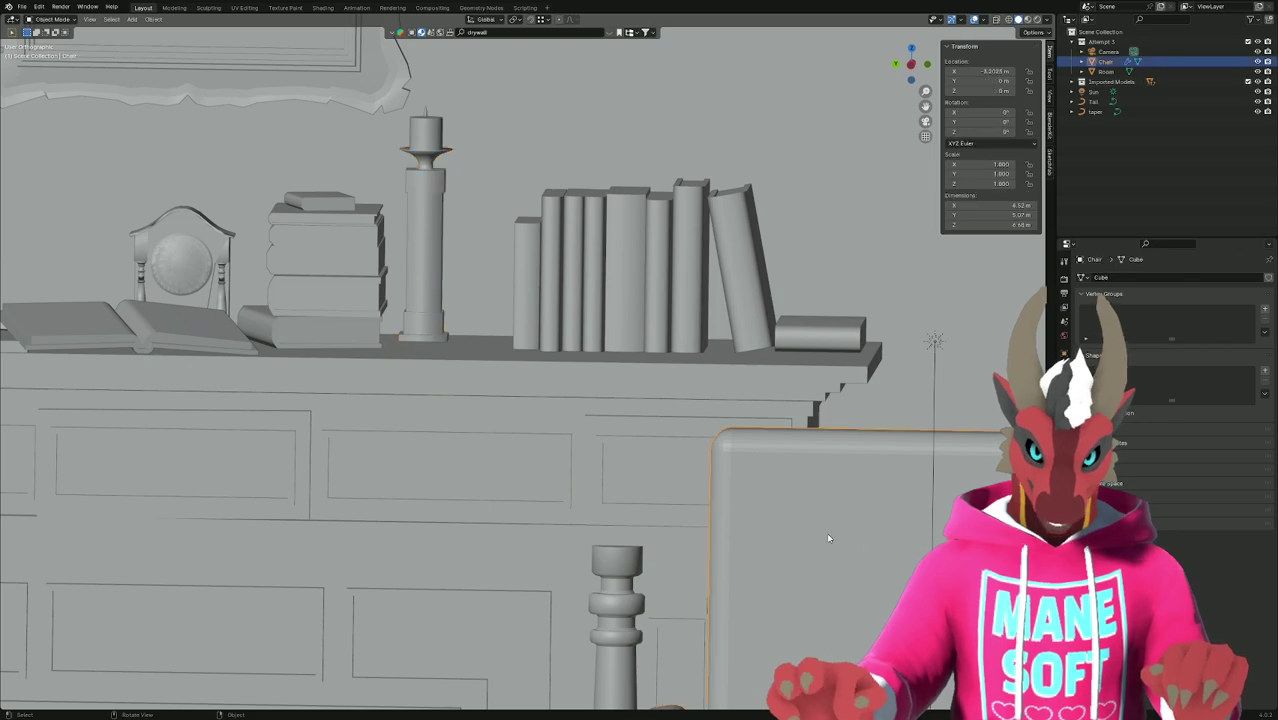
click(422, 250)
scroll(544, 377, down, 5)
scroll(544, 377, up, 3)
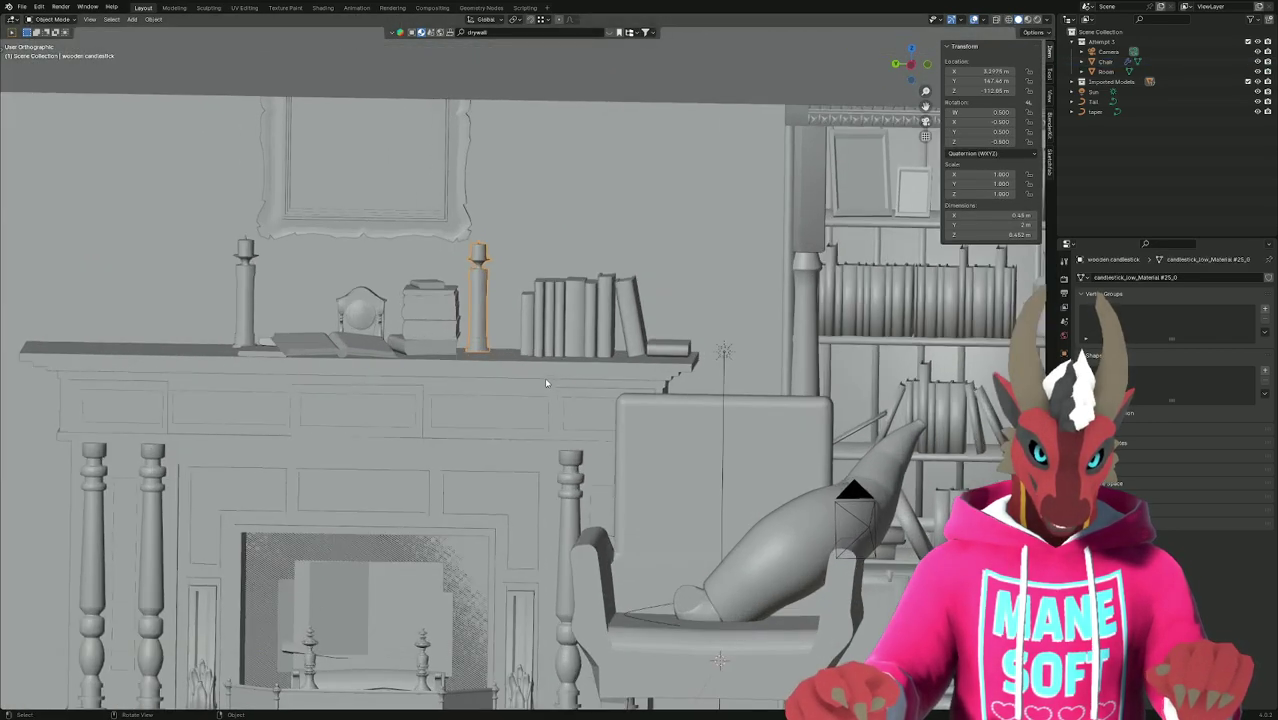
scroll(546, 383, up, 2)
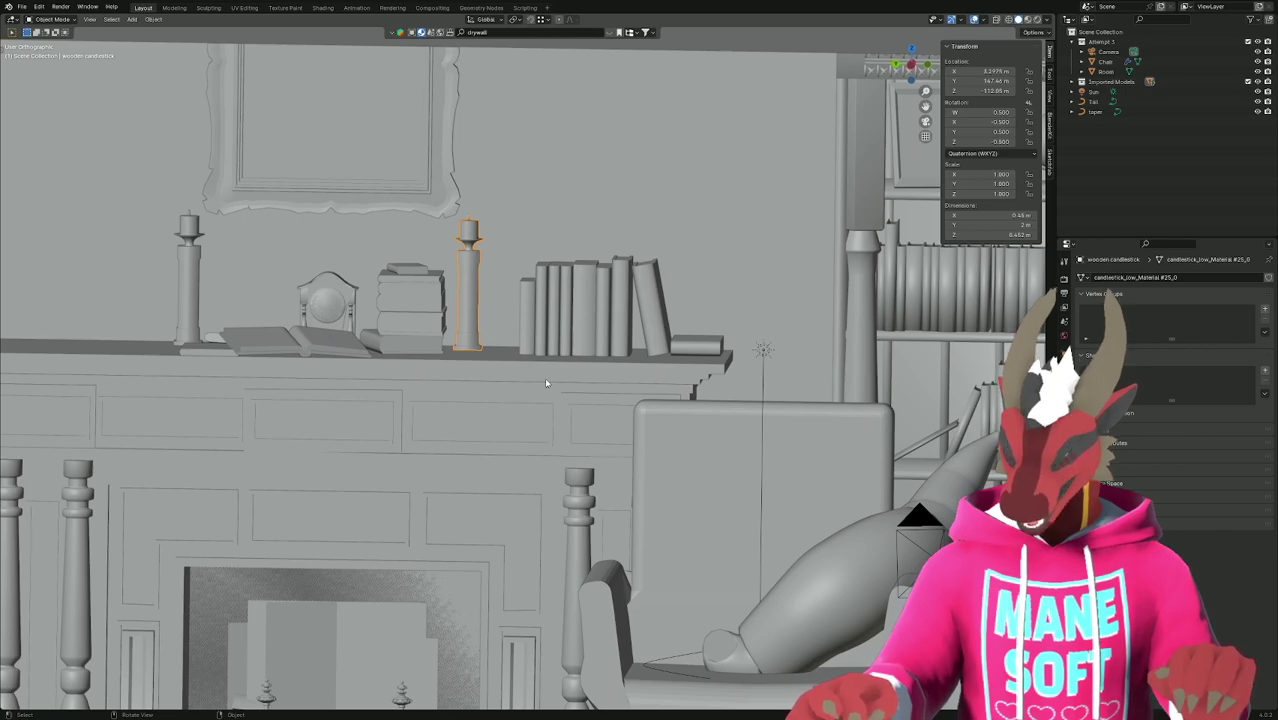
scroll(546, 383, down, 4)
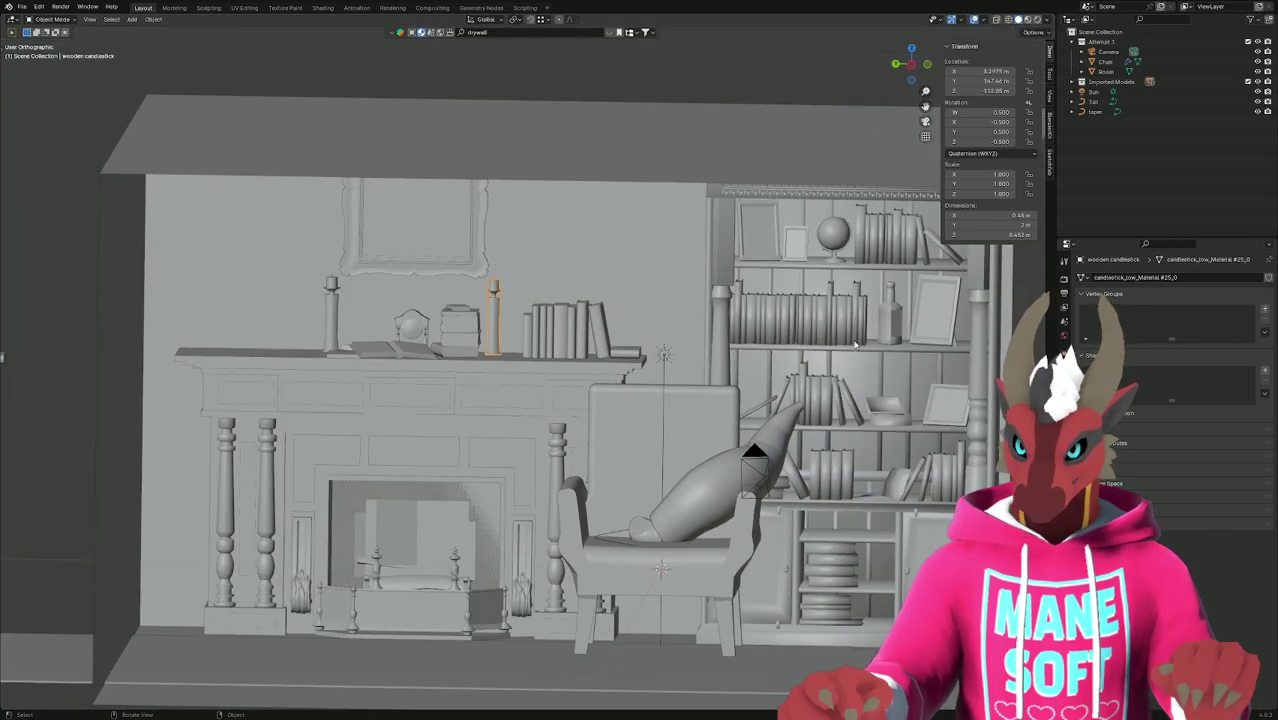
click(838, 342)
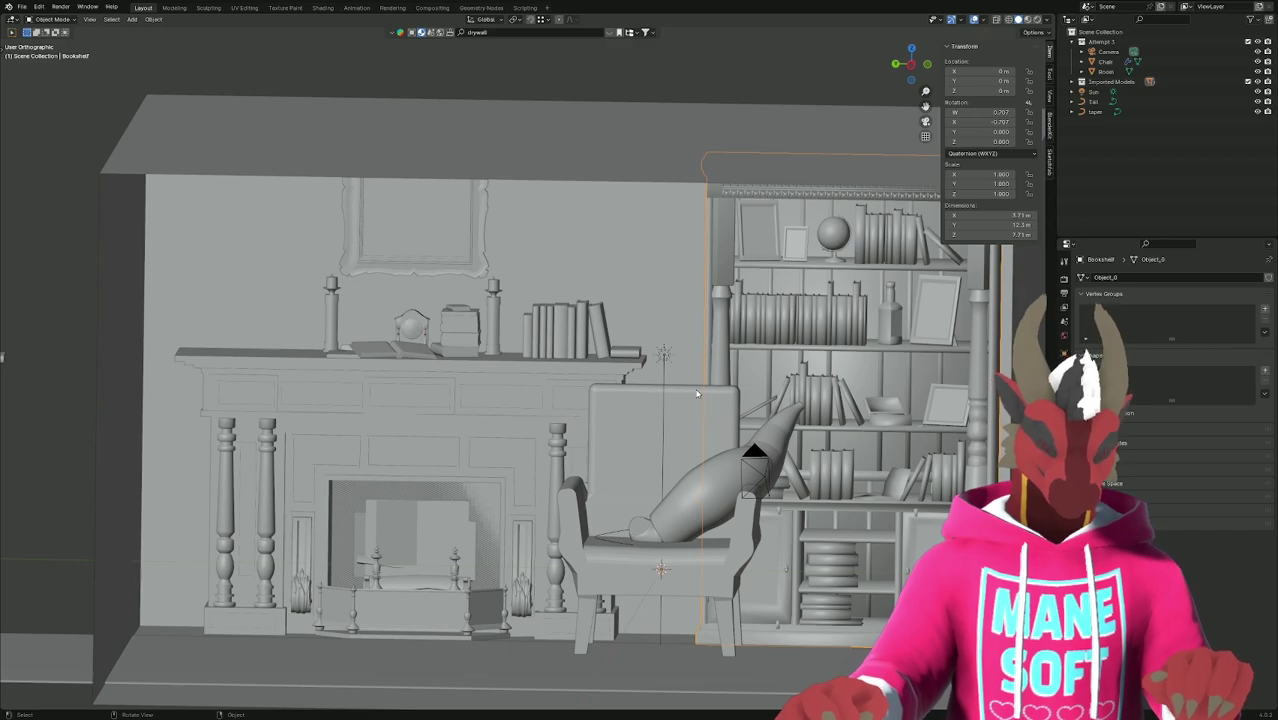
shift+middle_drag(762, 405, 625, 345)
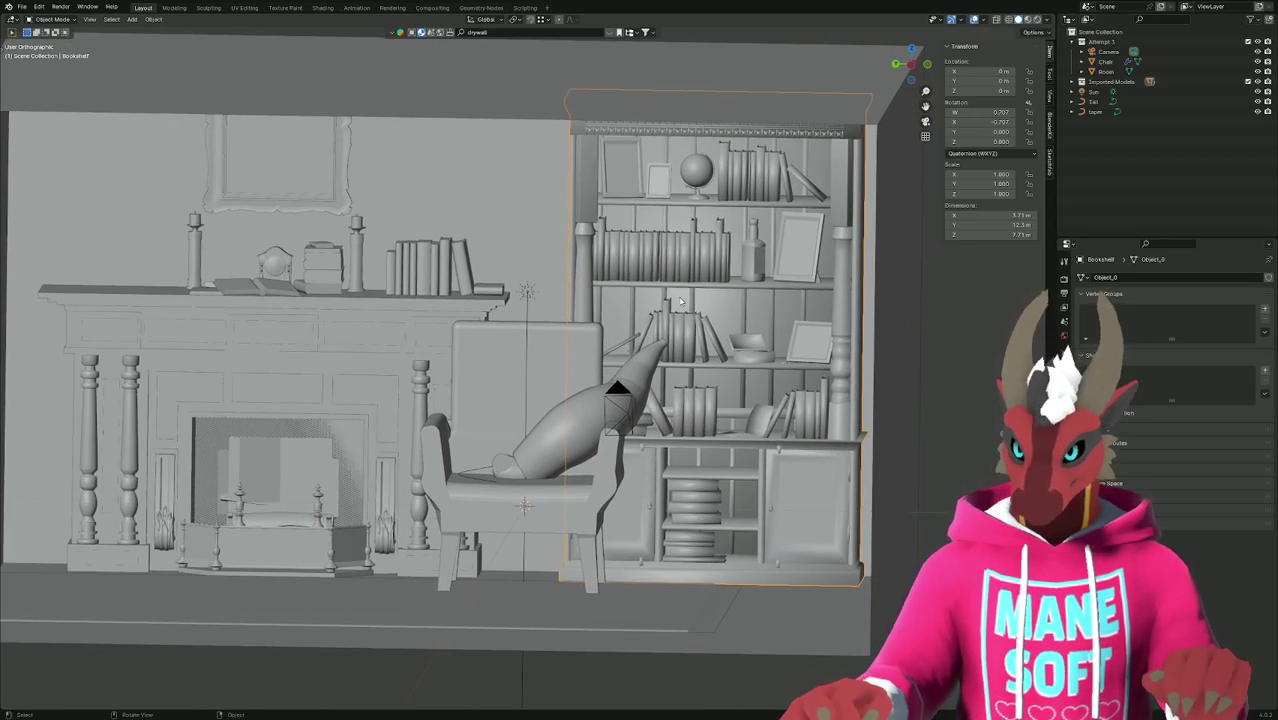
Deselect everything, add a Grease Pencil Line Art object outlining the scene, and view it through the camera.
key(alt+a)
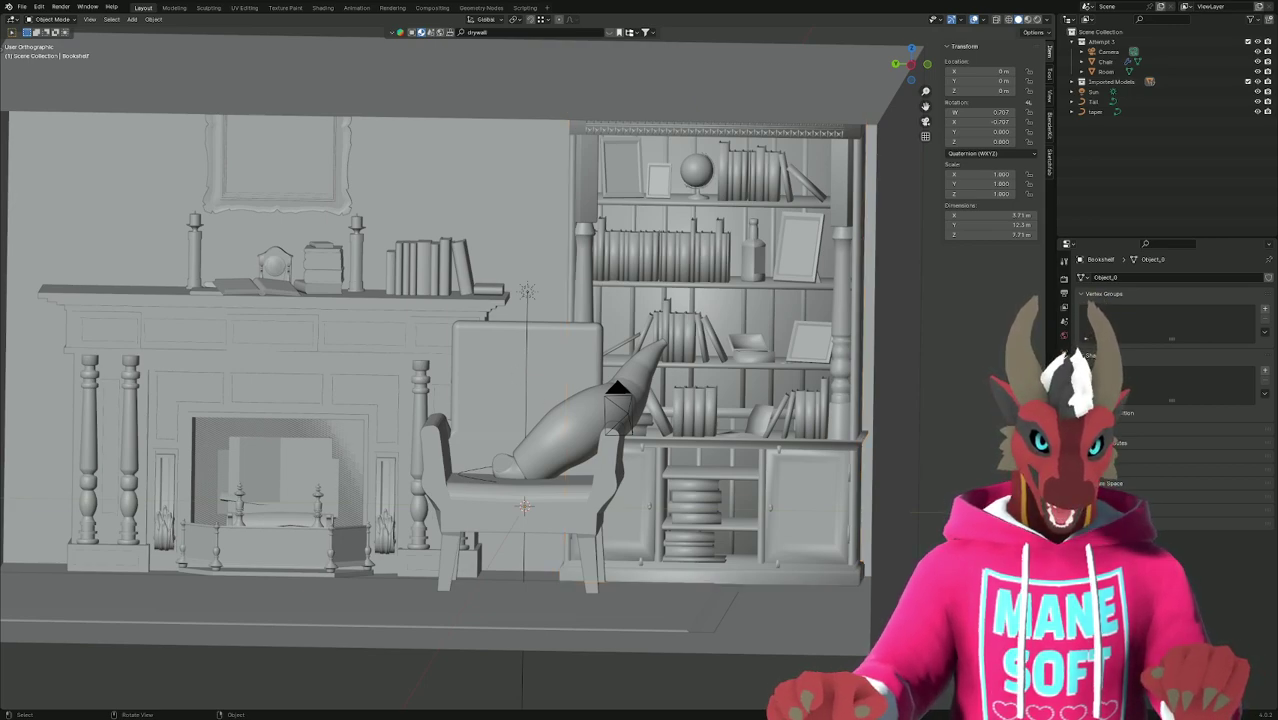
key(shift+a)
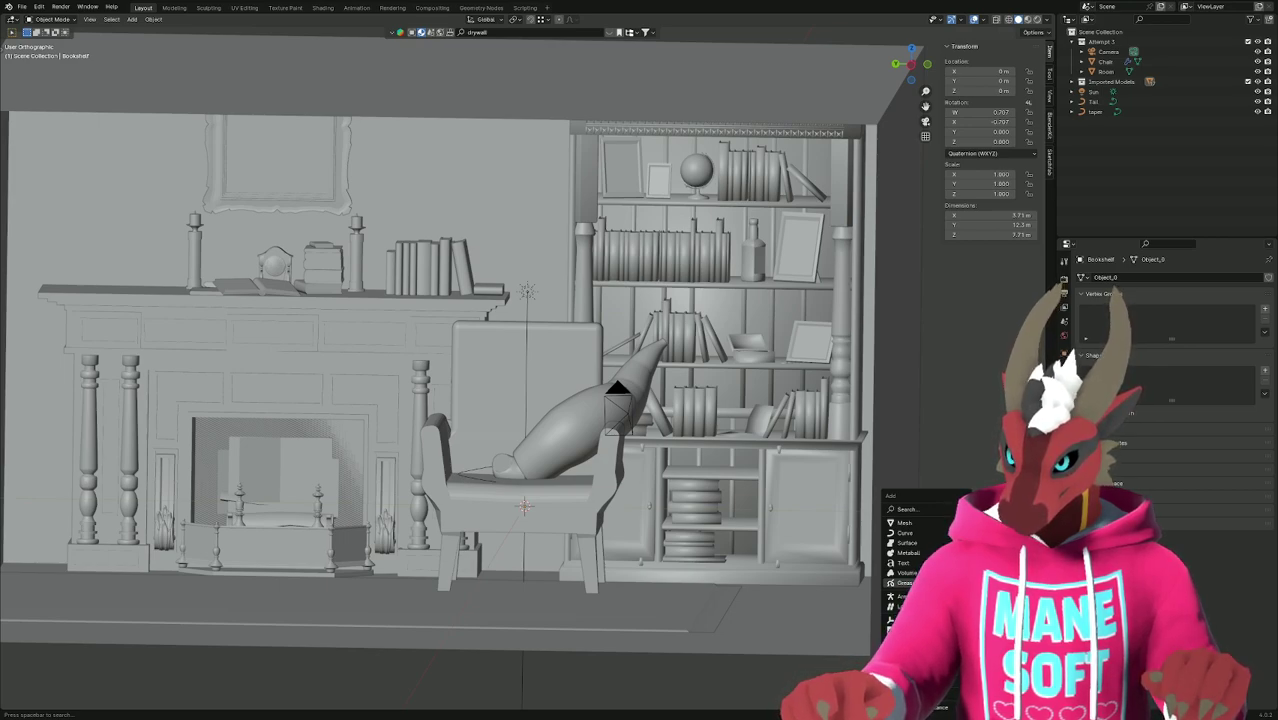
key(Return)
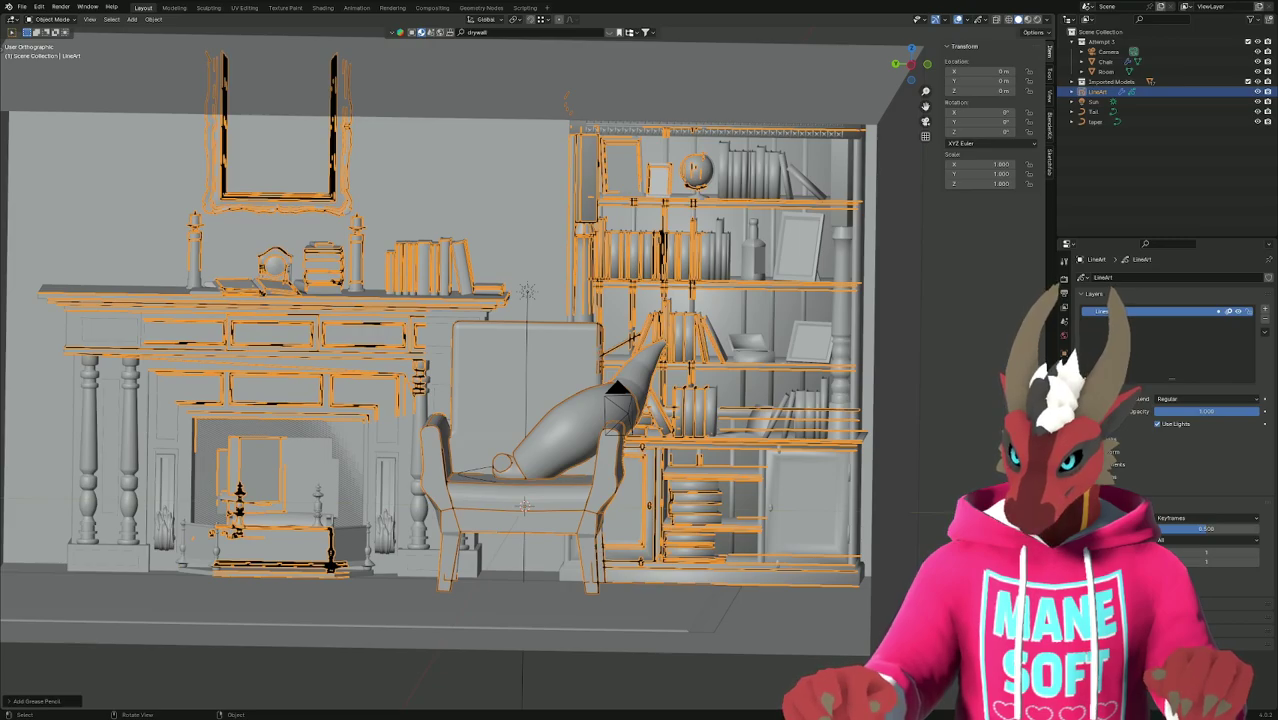
key(alt+a)
mouse_move(460, 350)
middle_down()
mouse_move(520, 350)
mouse_move(465, 352)
middle_up()
key(KP_0)
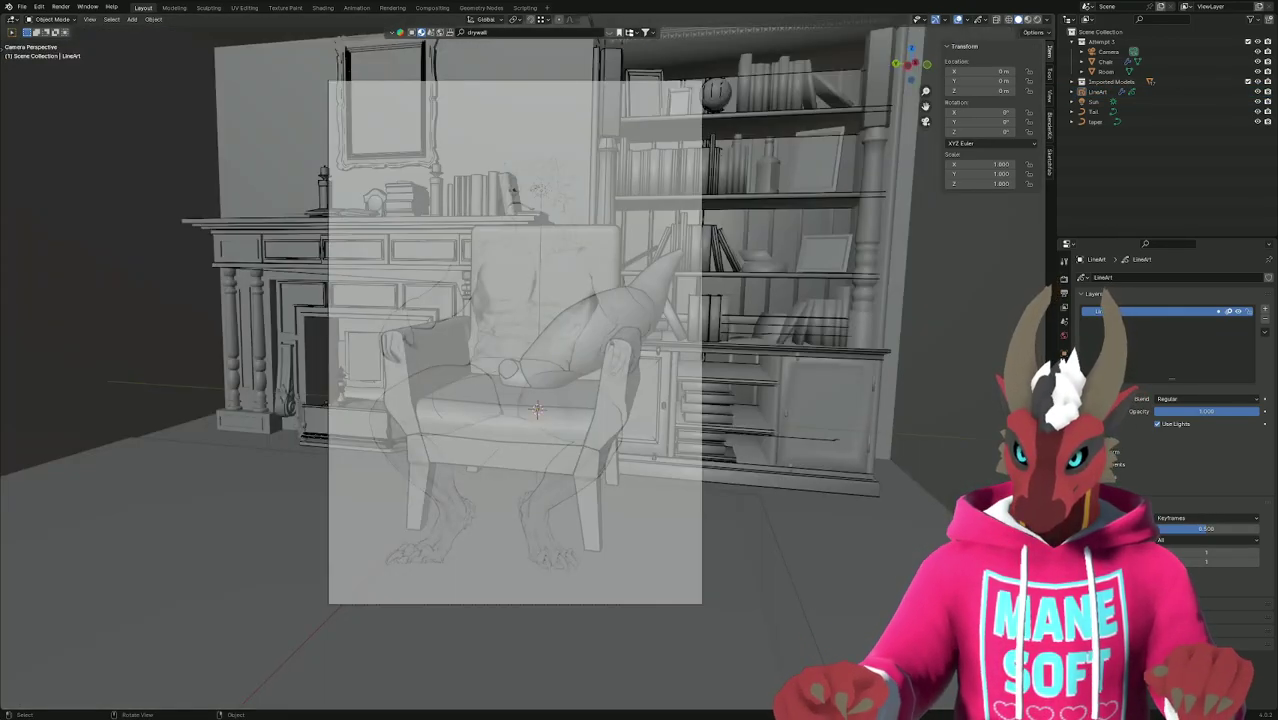
Hide the tail curve, the taper curve, the camera and the Imported Models collection in the viewport.
click(1258, 112)
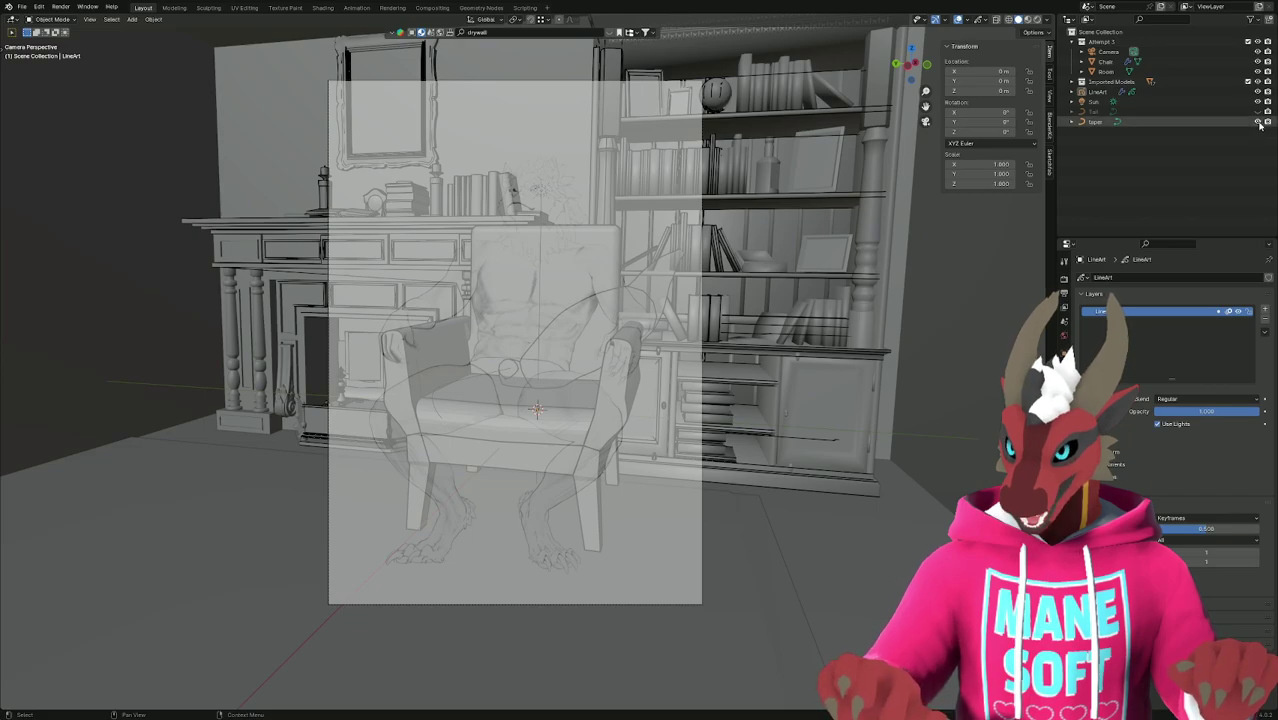
click(1258, 122)
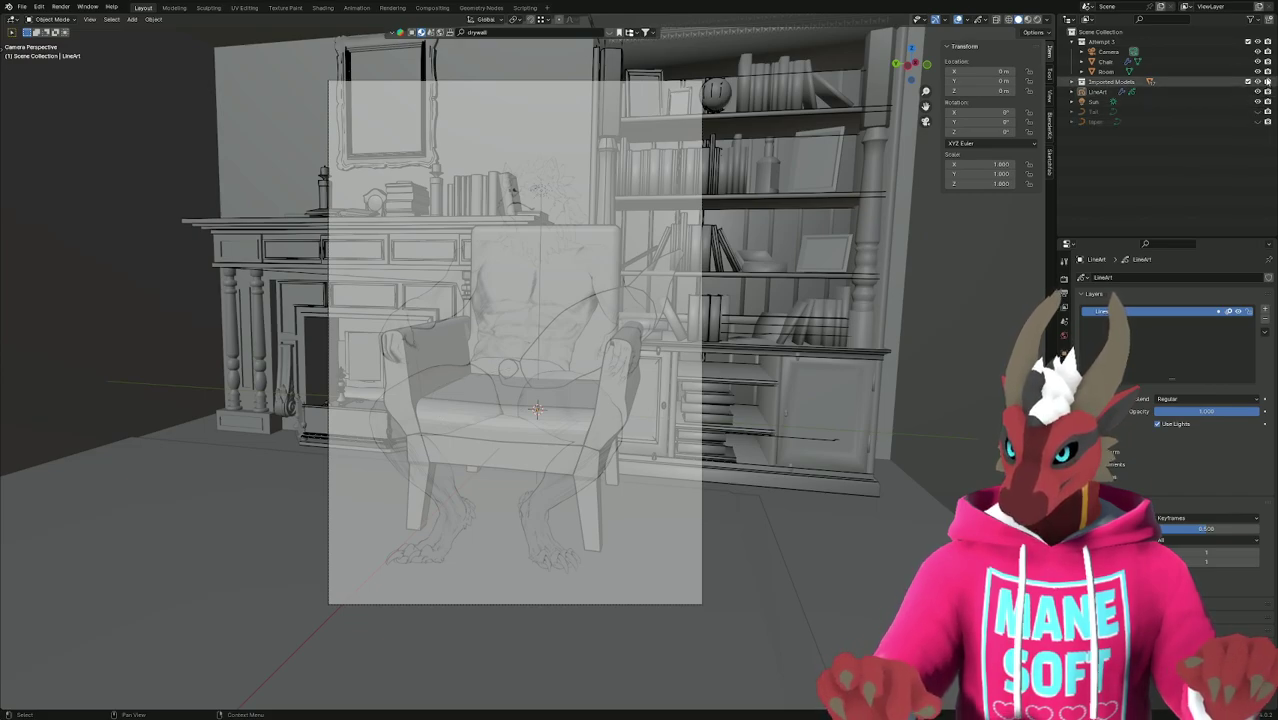
click(1259, 43)
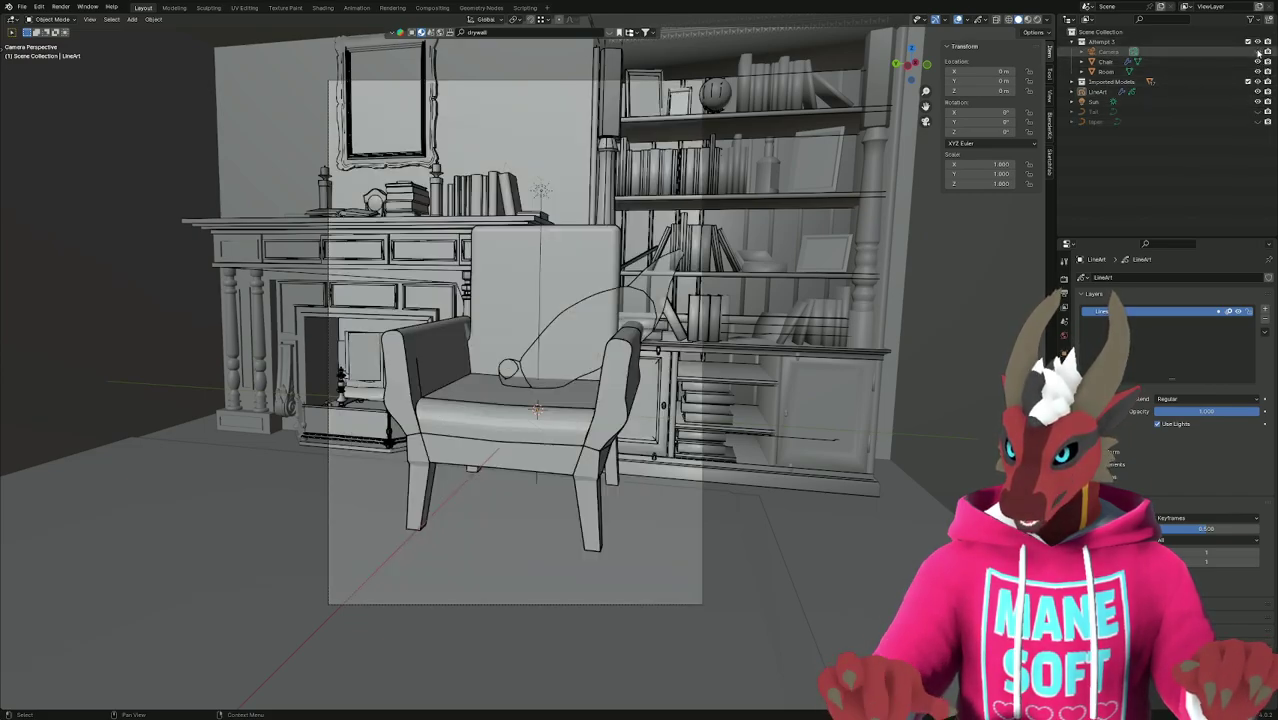
click(1258, 82)
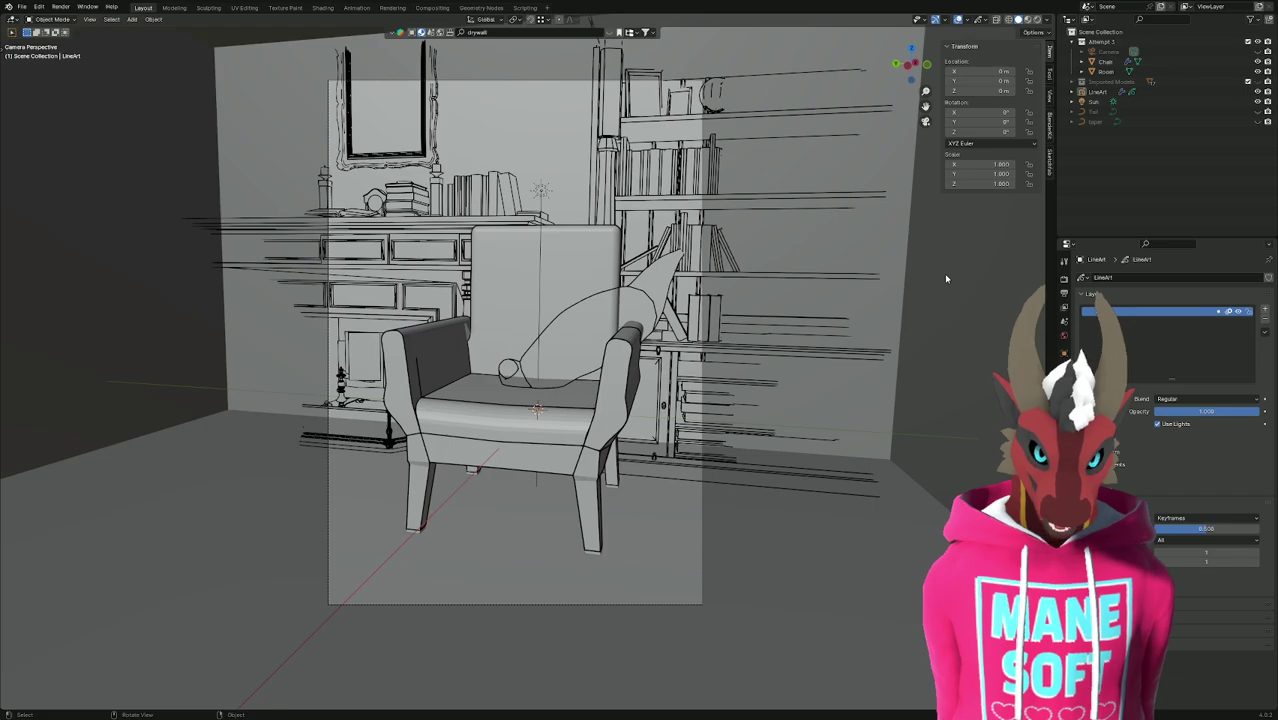
Set the blend mode of the LineArt object's line layer to Hard Light.
click(1151, 94)
click(1127, 204)
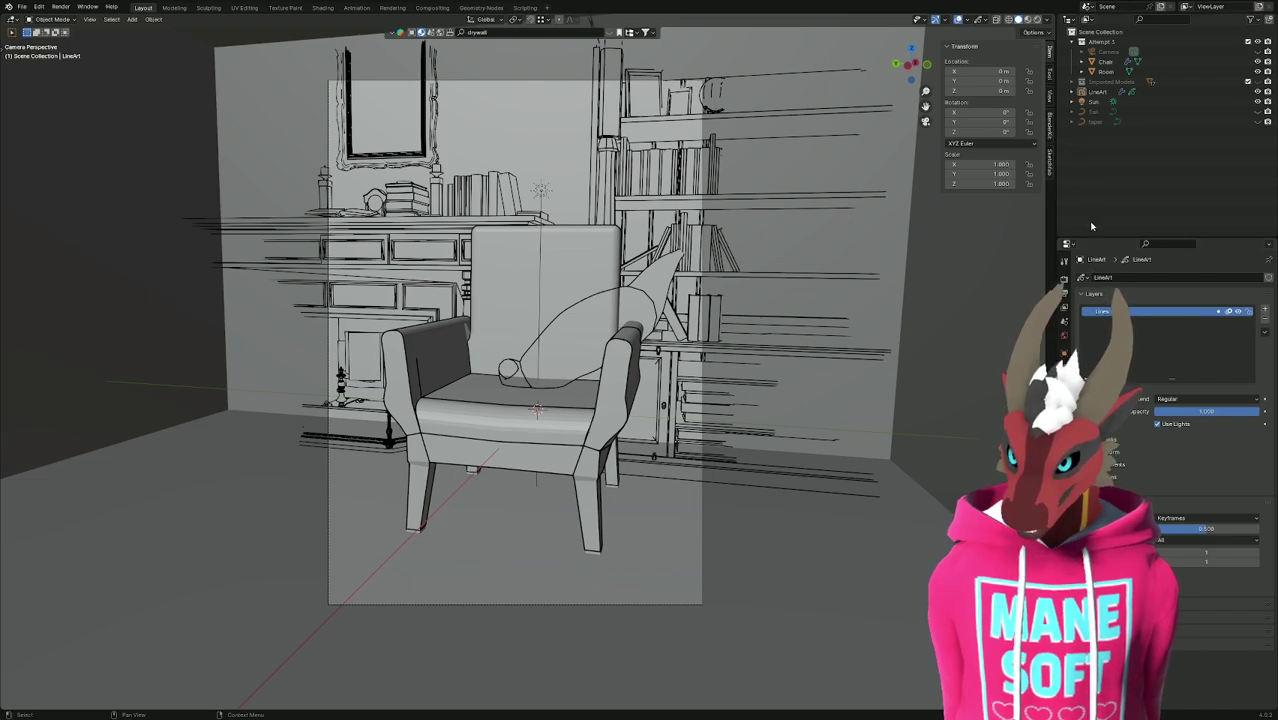
click(1257, 401)
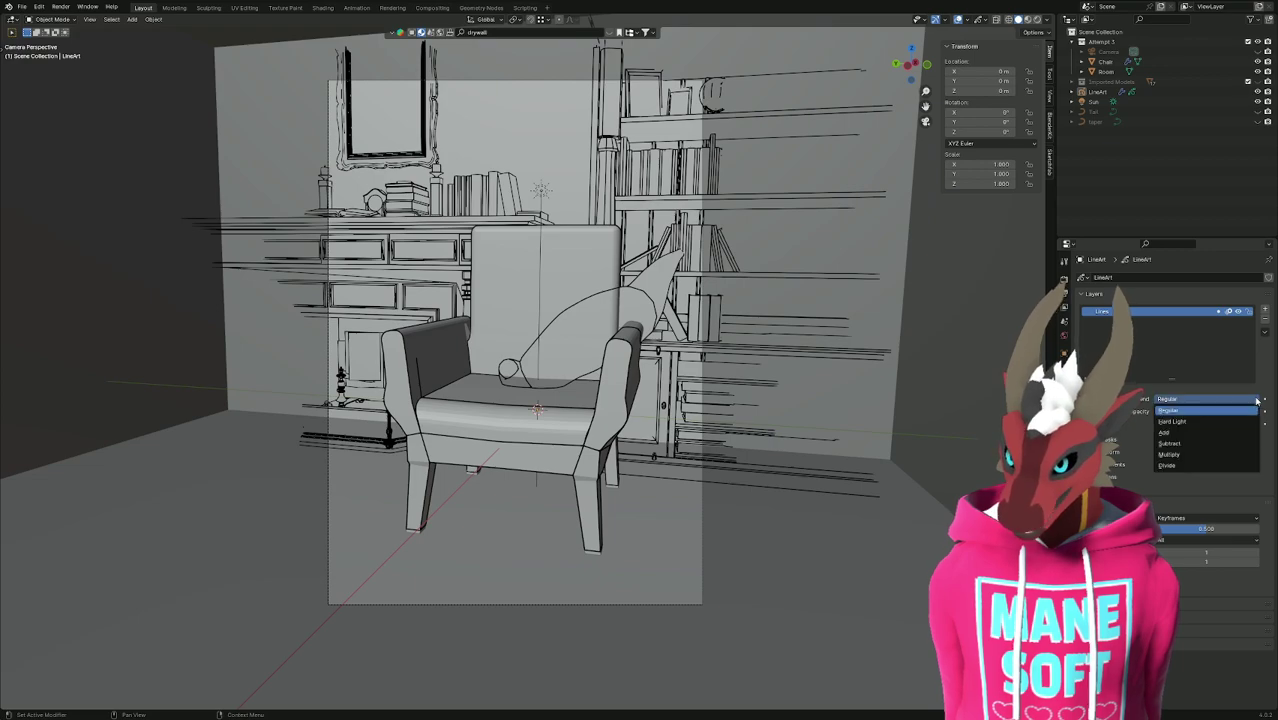
click(1188, 422)
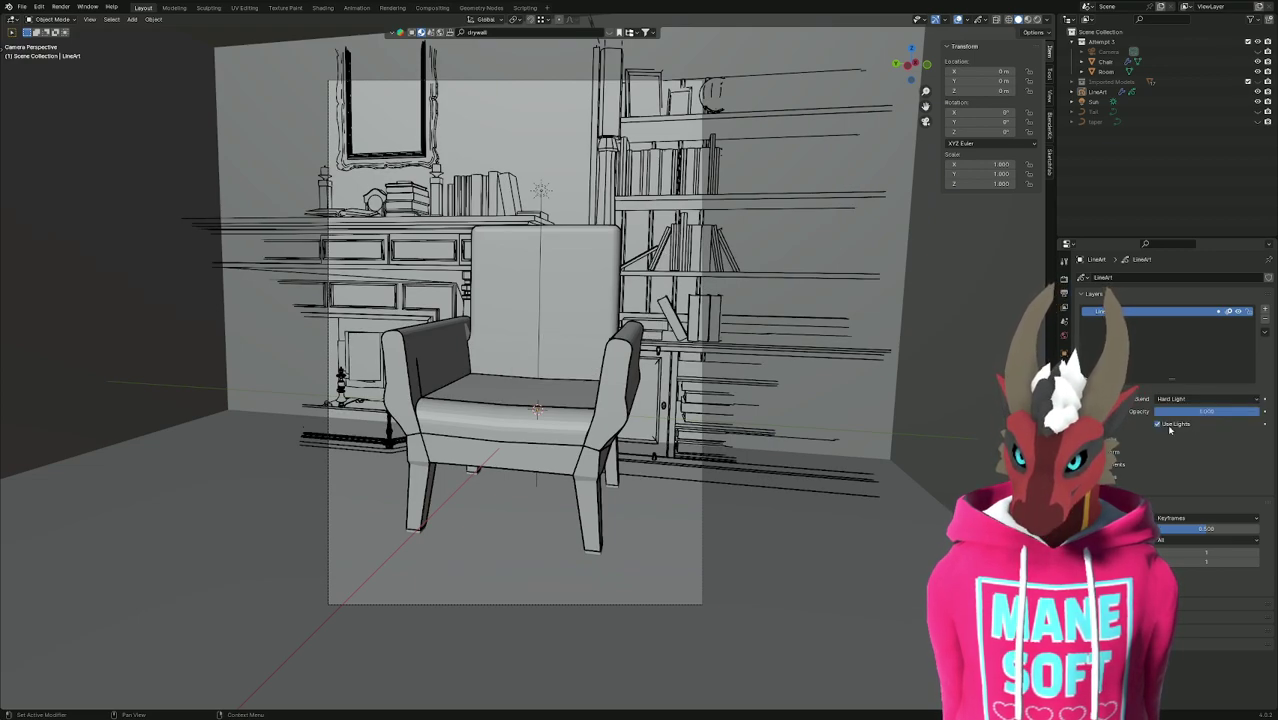
Try the Add and Subtract blend modes on the LineArt object's line layer, and settle on Multiply.
click(1258, 400)
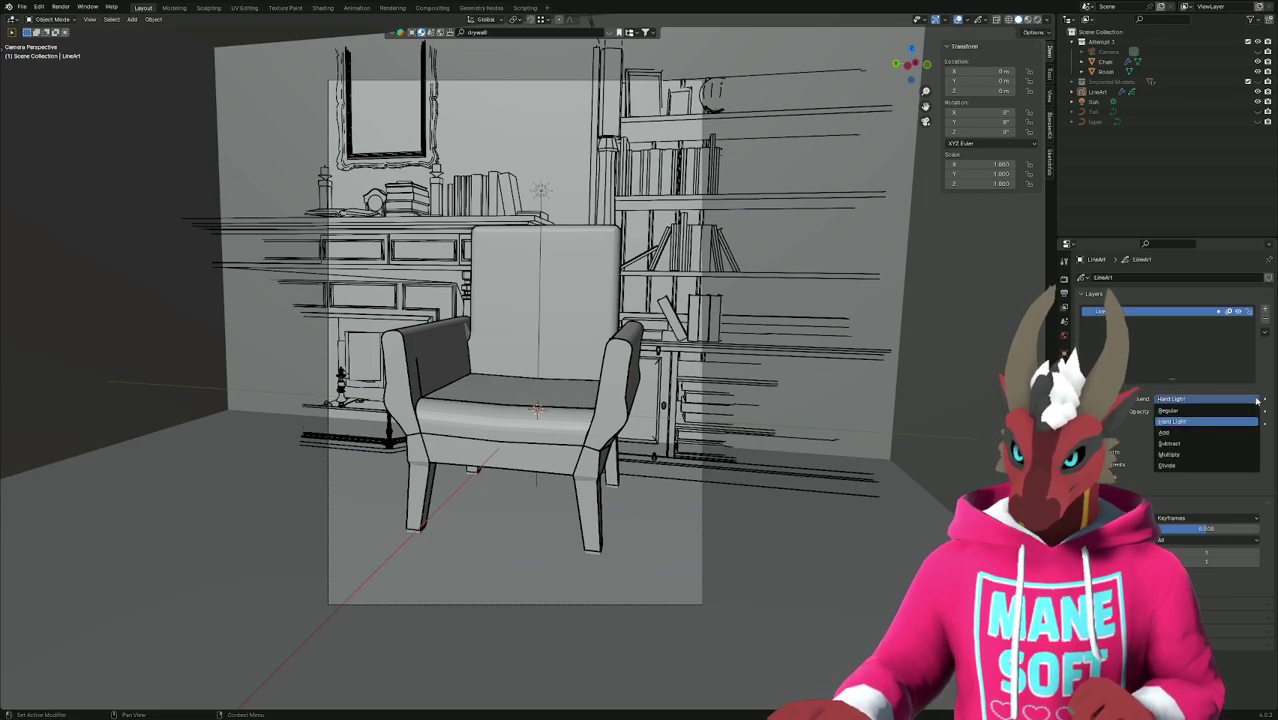
click(1185, 433)
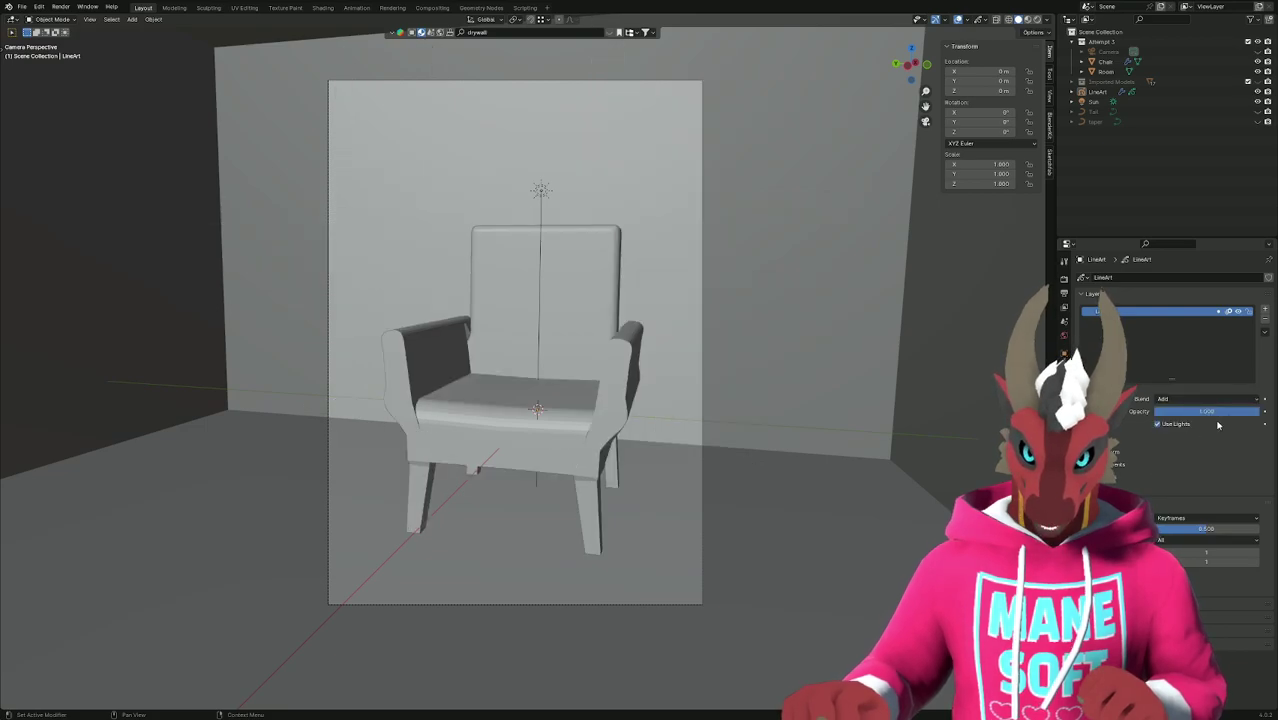
click(1215, 399)
click(1200, 447)
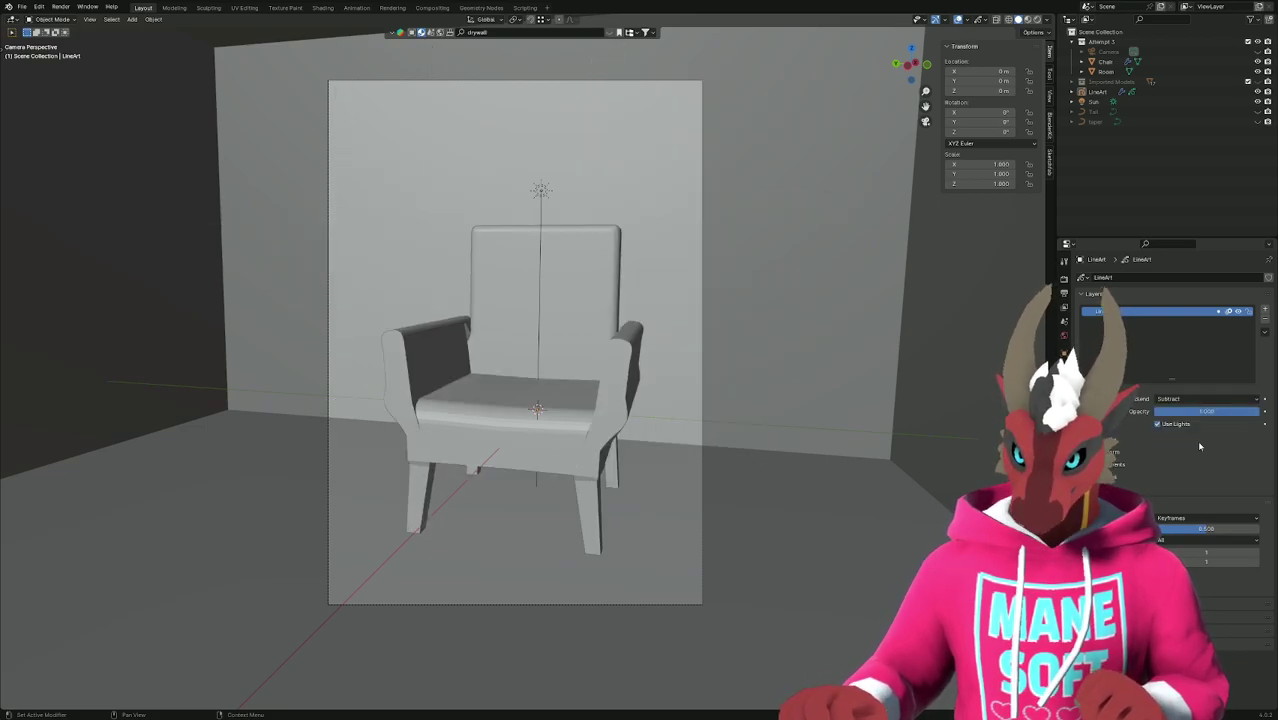
click(1208, 399)
click(1190, 460)
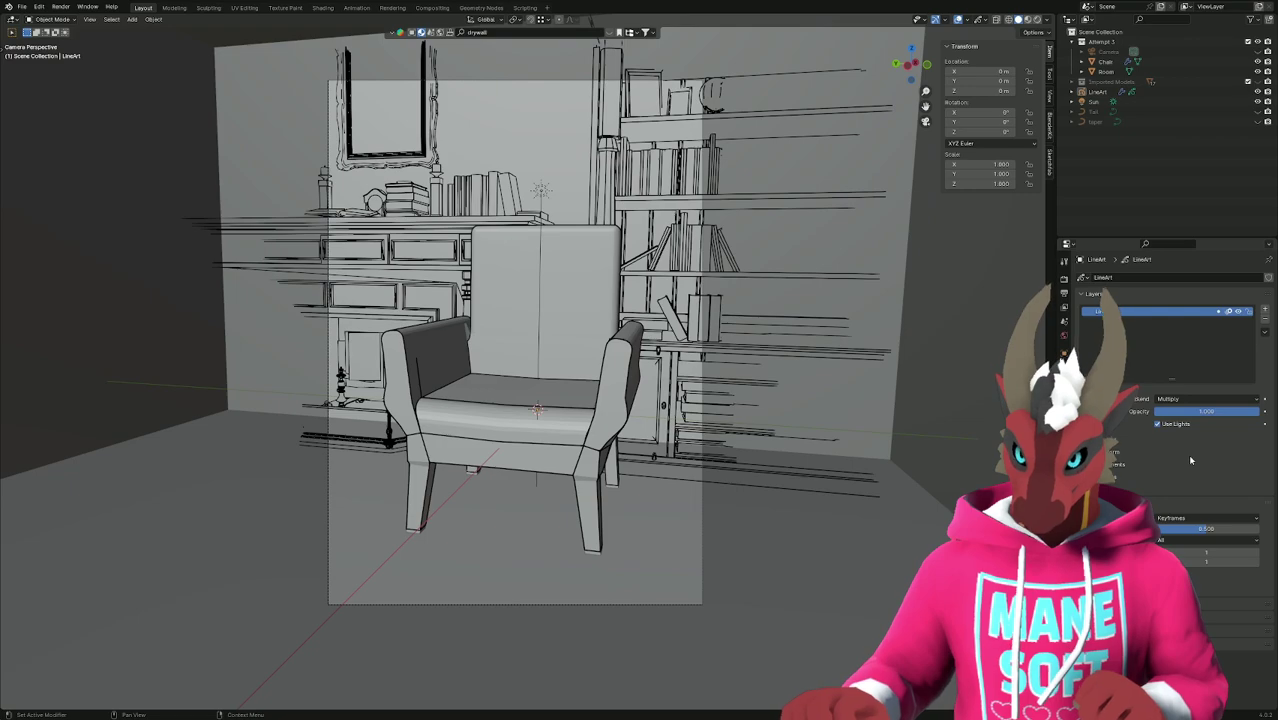
Compare the Hard Light blend mode with Multiply on the outlines around the chair, switching back and forth and ending on Multiply.
click(1210, 399)
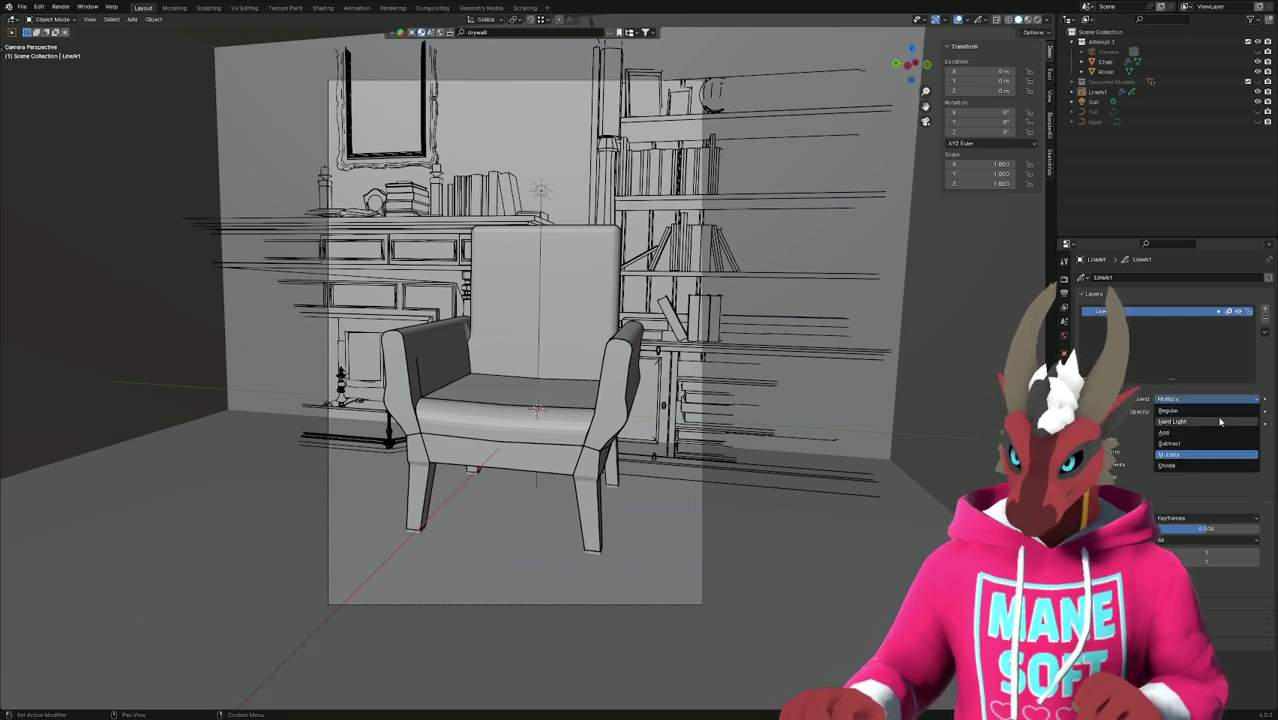
click(1220, 422)
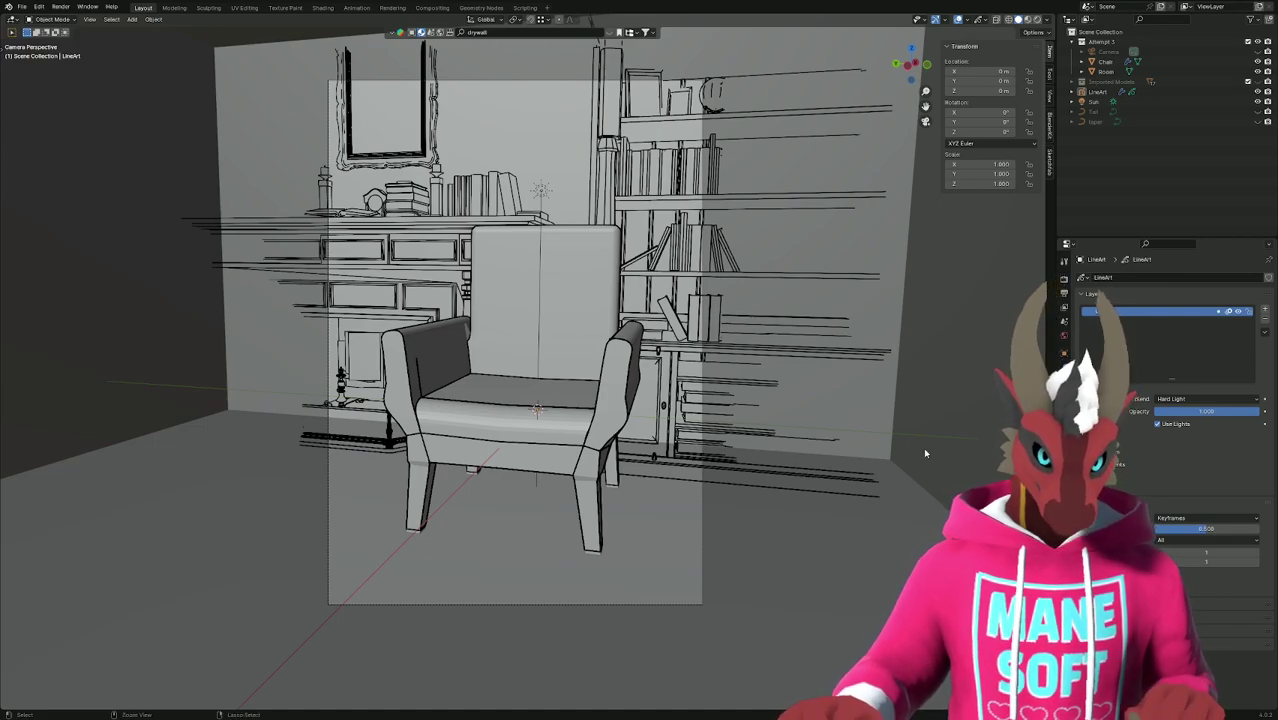
key(ctrl+z)
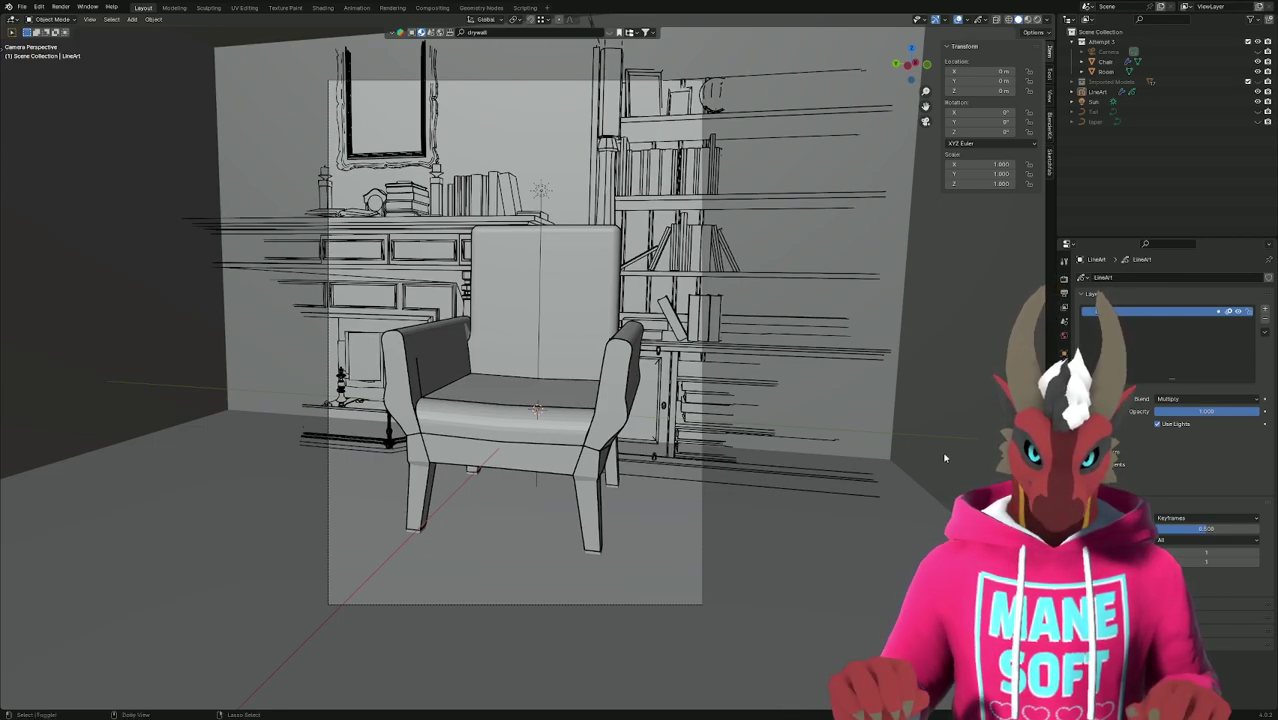
key(ctrl+shift+z)
key(ctrl+z)
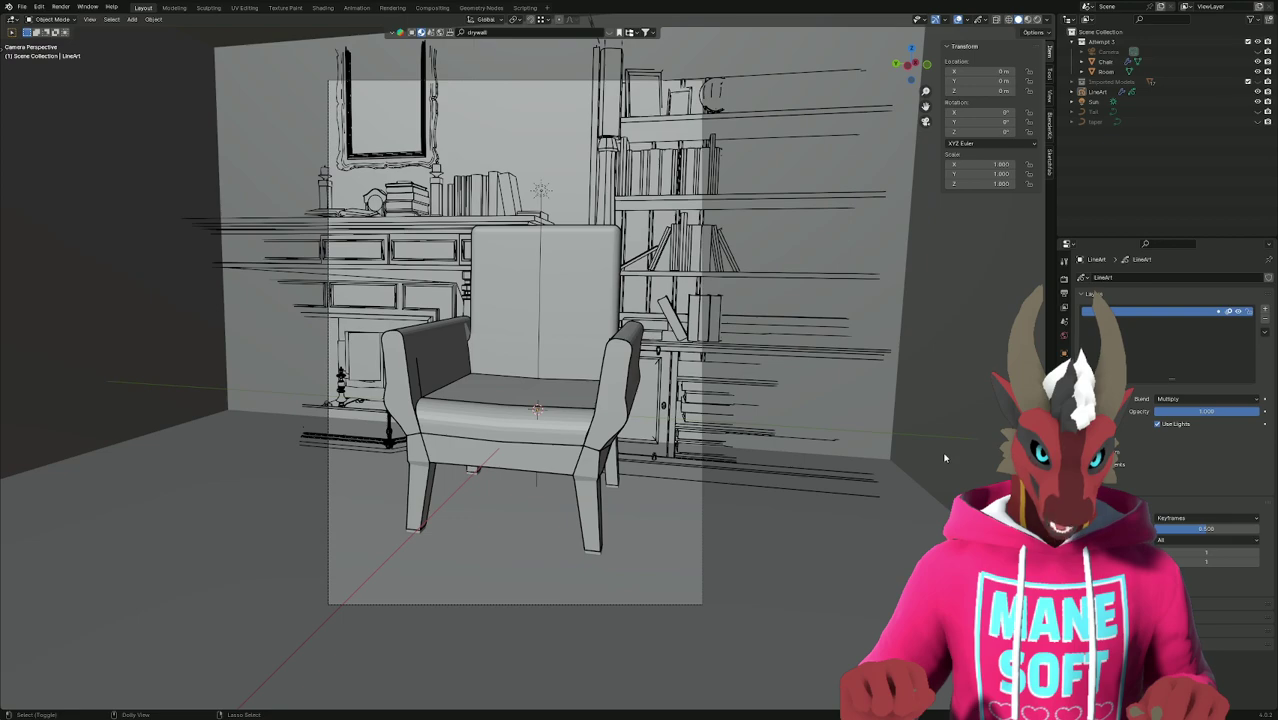
key(ctrl+shift+z)
key(ctrl+z)
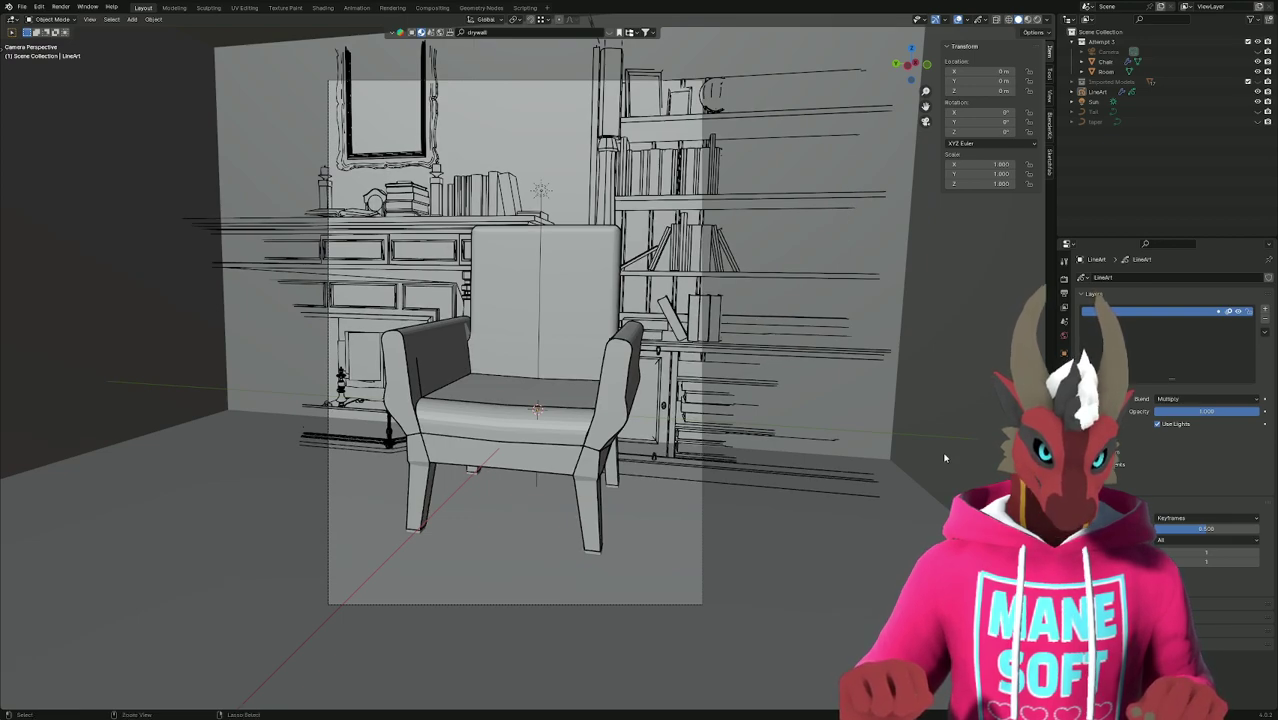
key(ctrl+shift+z)
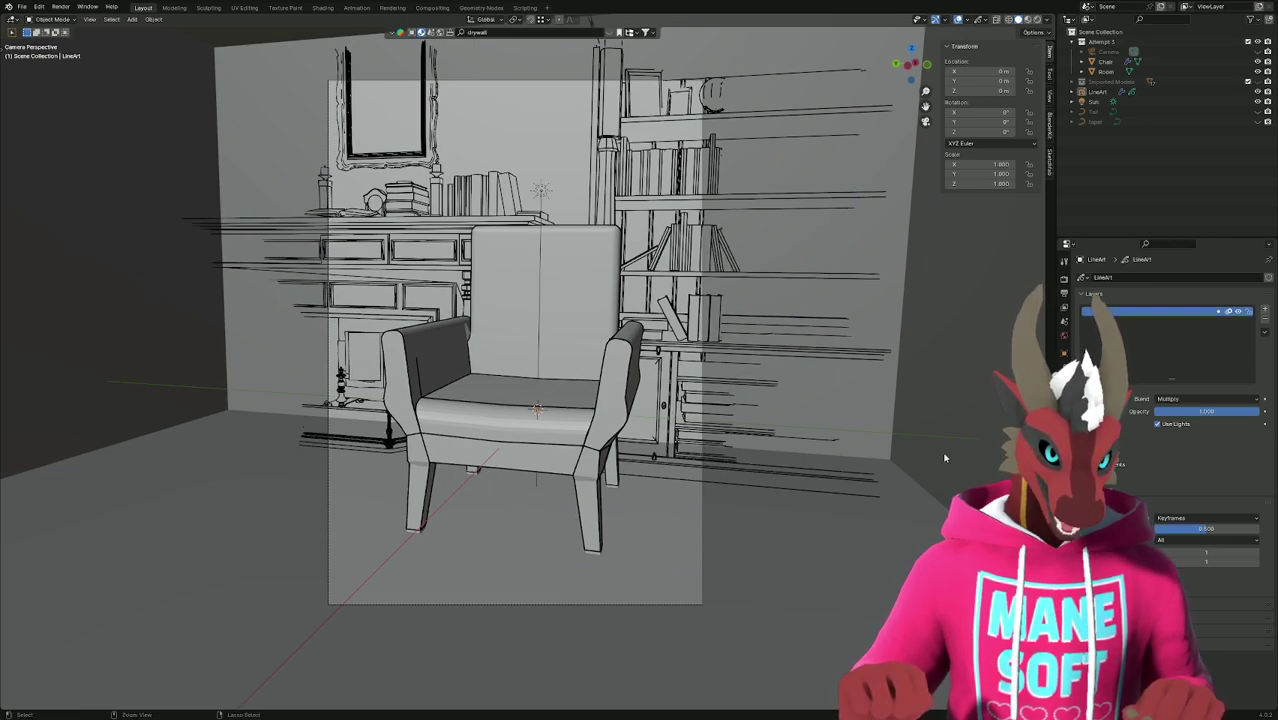
scroll(944, 458, up, 6)
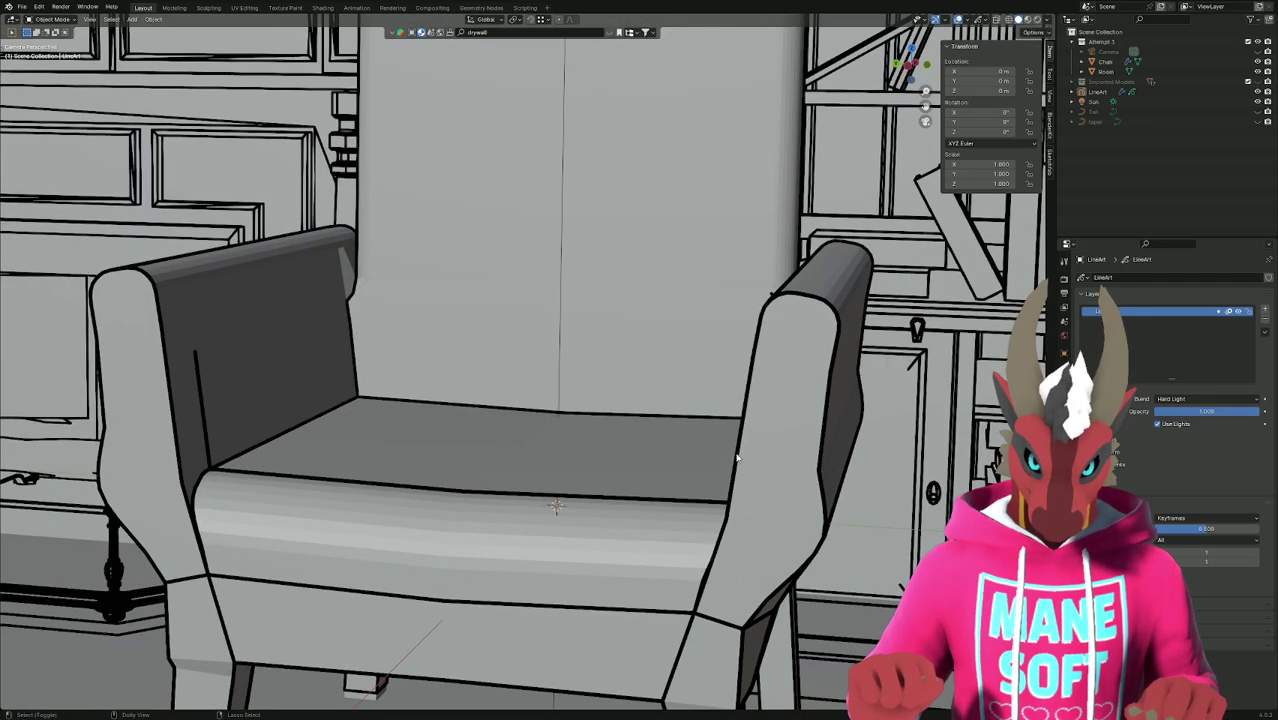
key(ctrl+z)
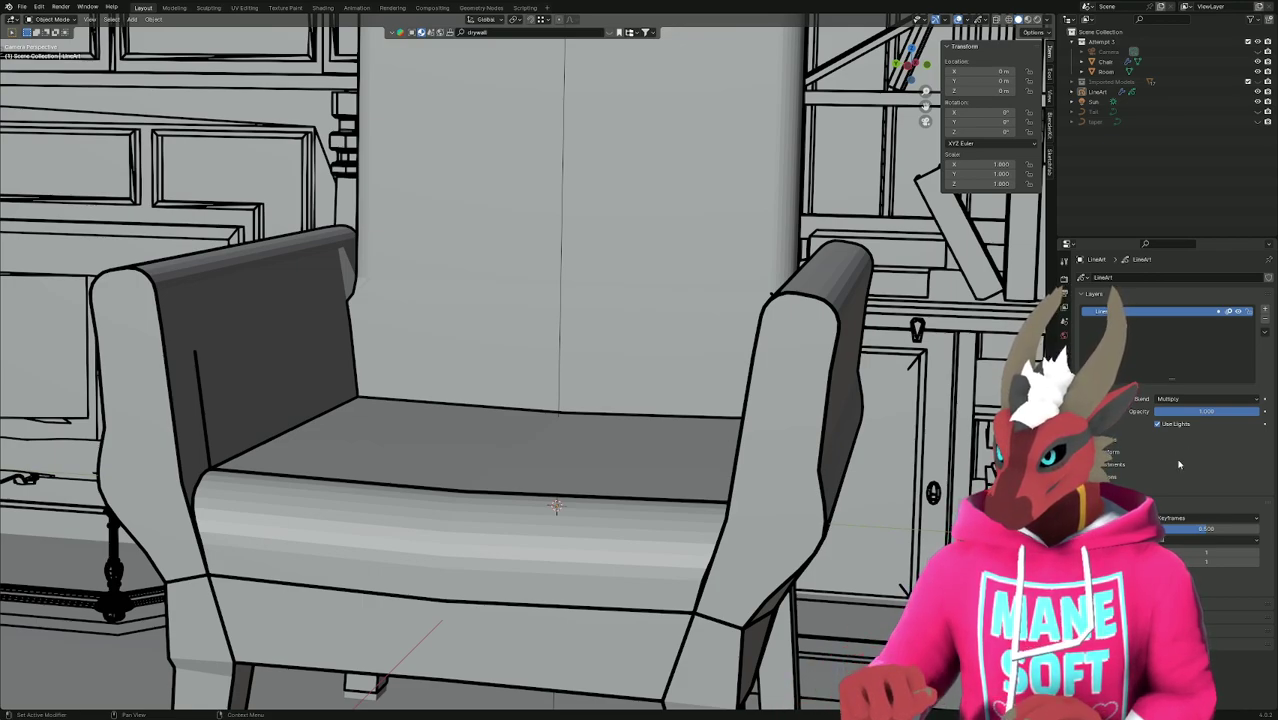
Turn off Use Lights for the line layer, keeping its opacity at 1.000, and collapse the onion skinning settings.
click(1180, 400)
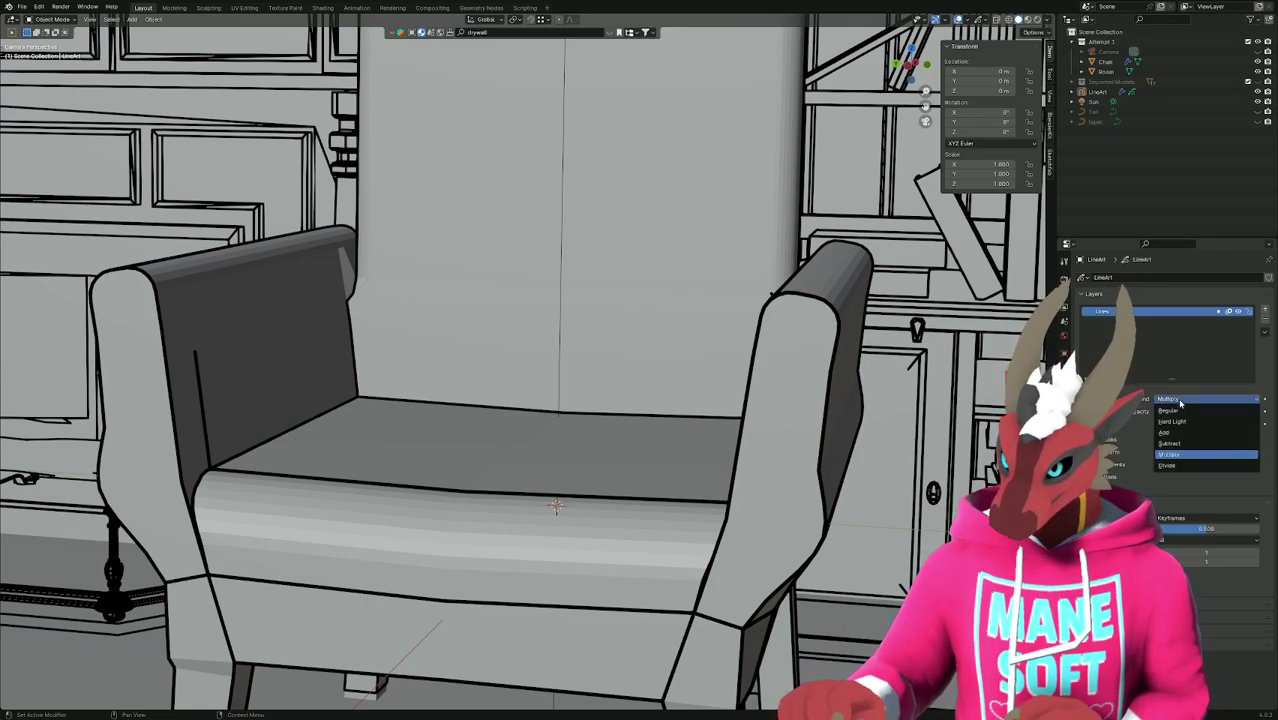
click(1180, 402)
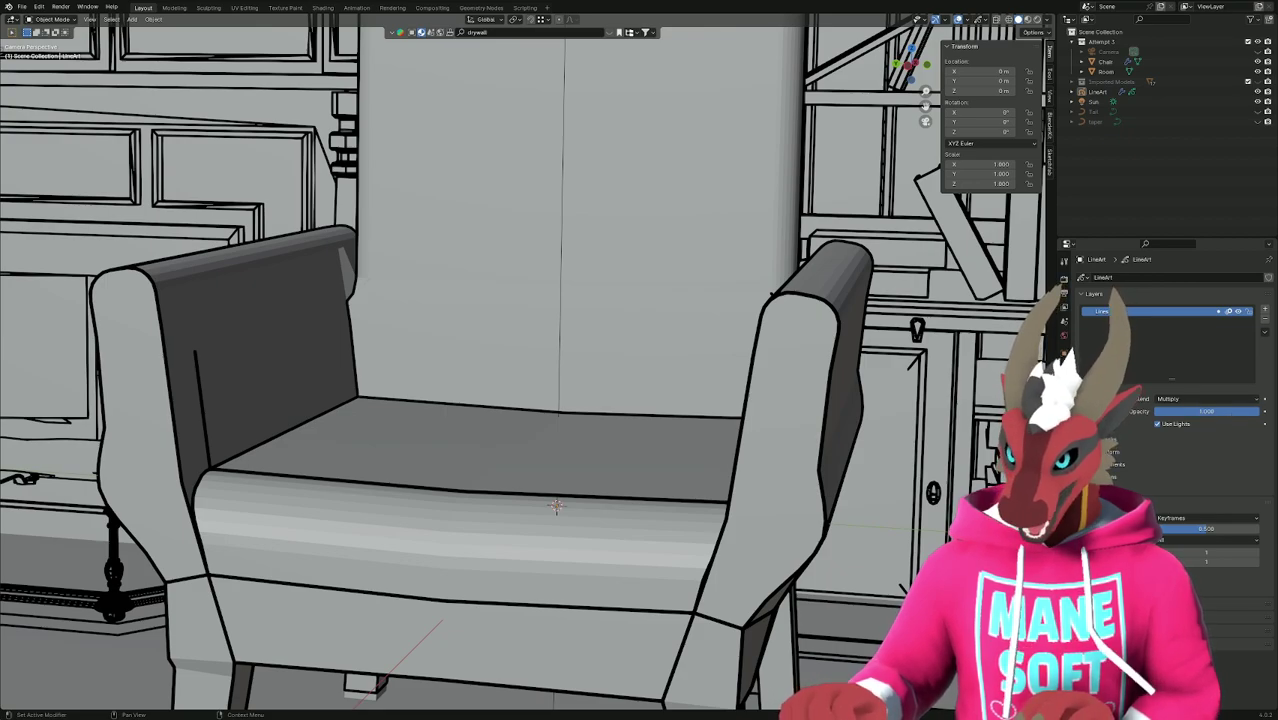
drag(1205, 411, 1258, 411)
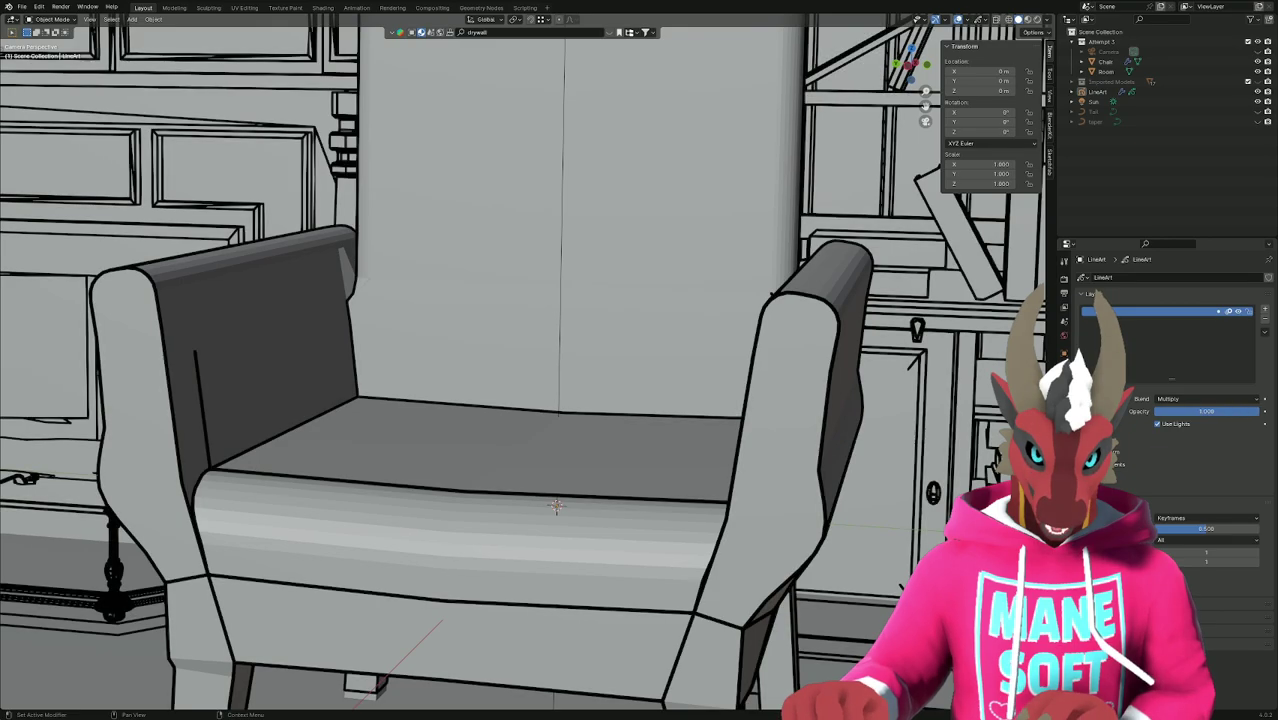
click(1157, 424)
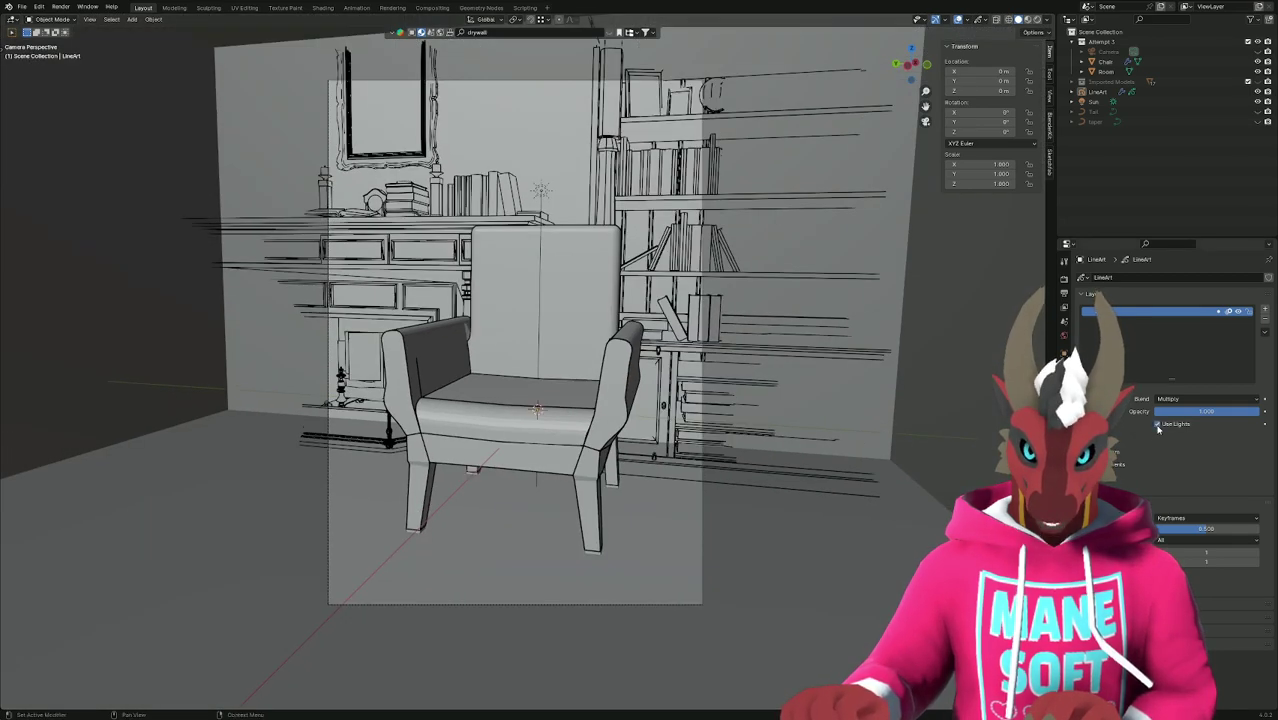
click(1157, 424)
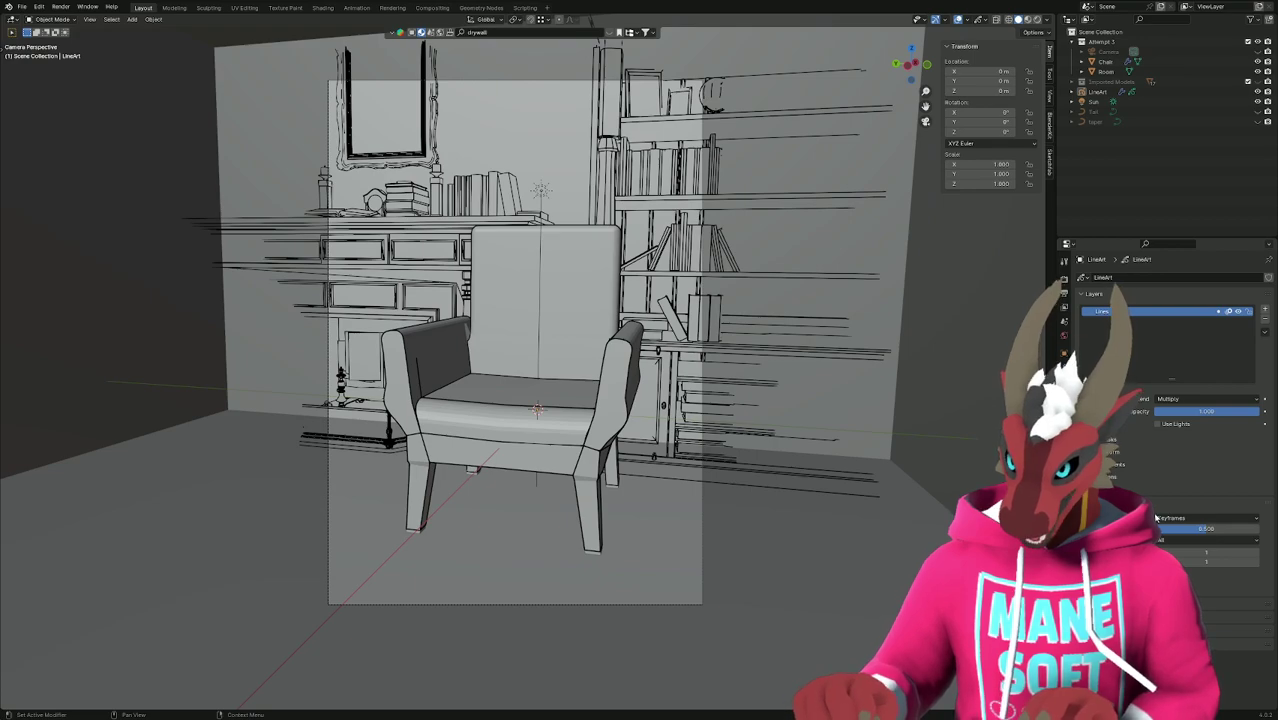
click(1190, 518)
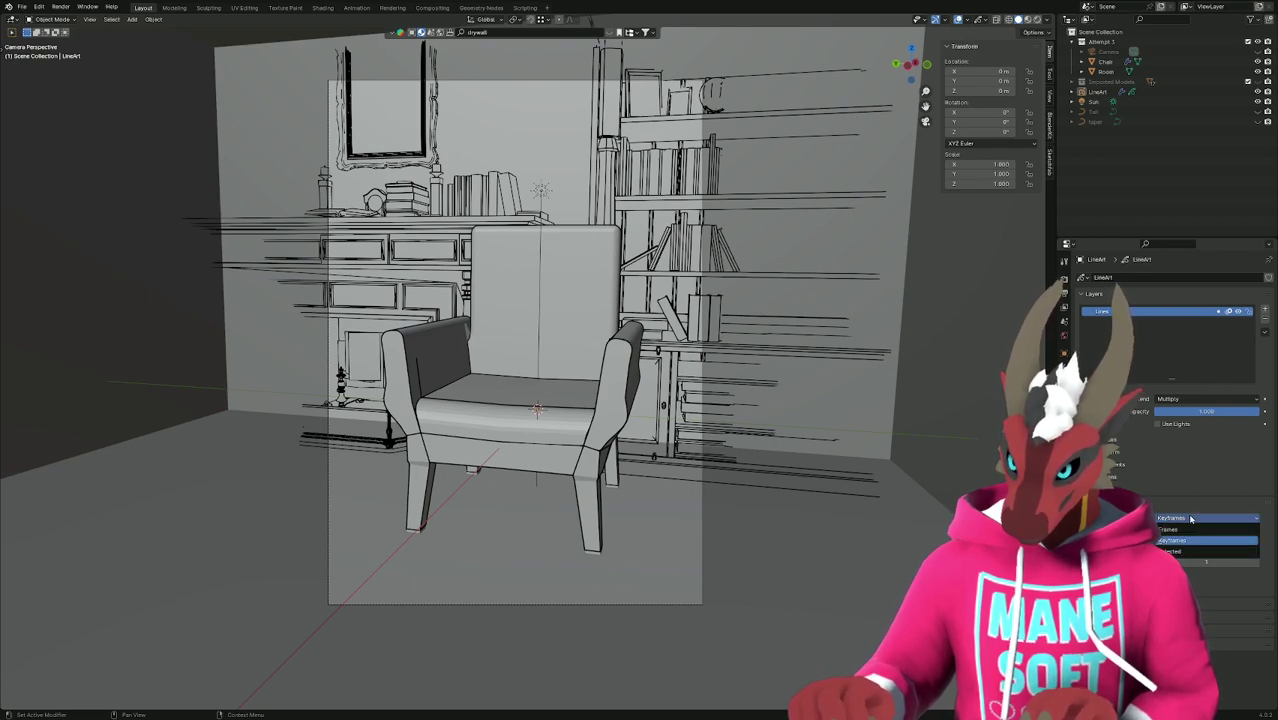
click(1191, 515)
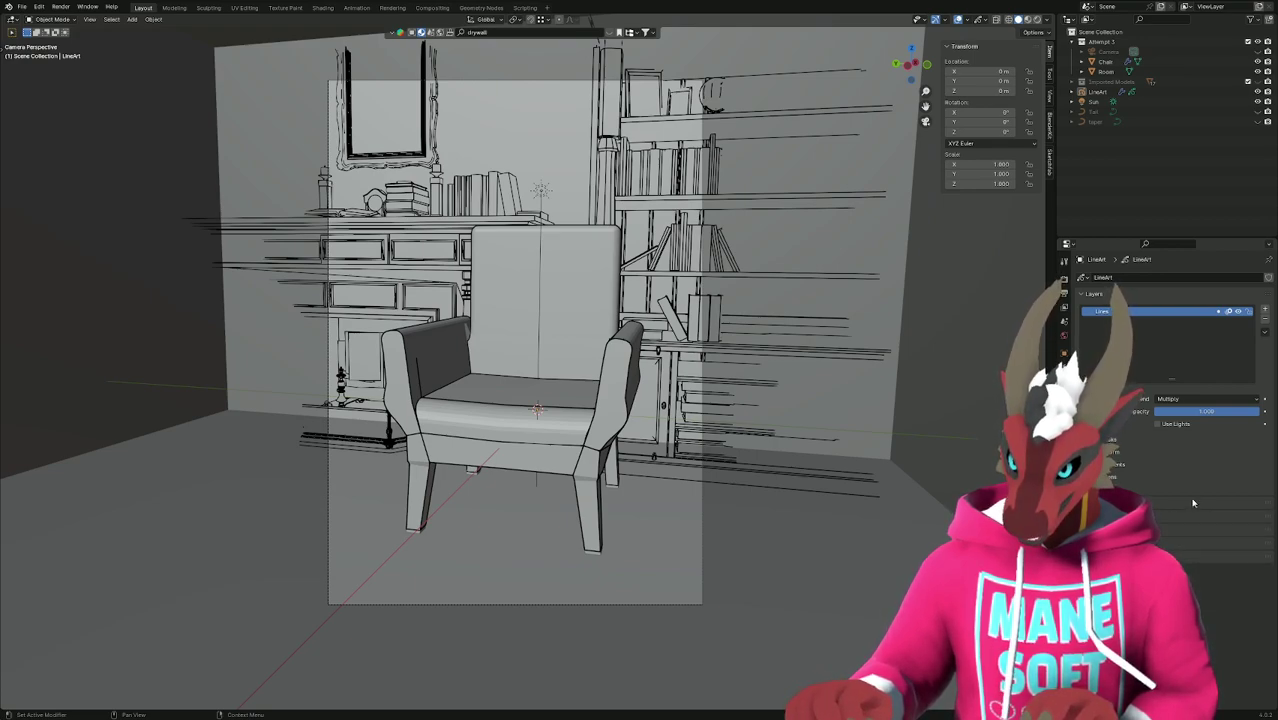
Try an onion skinning opacity of 1.000 on the LineArt object and return it to 0.500.
click(1193, 503)
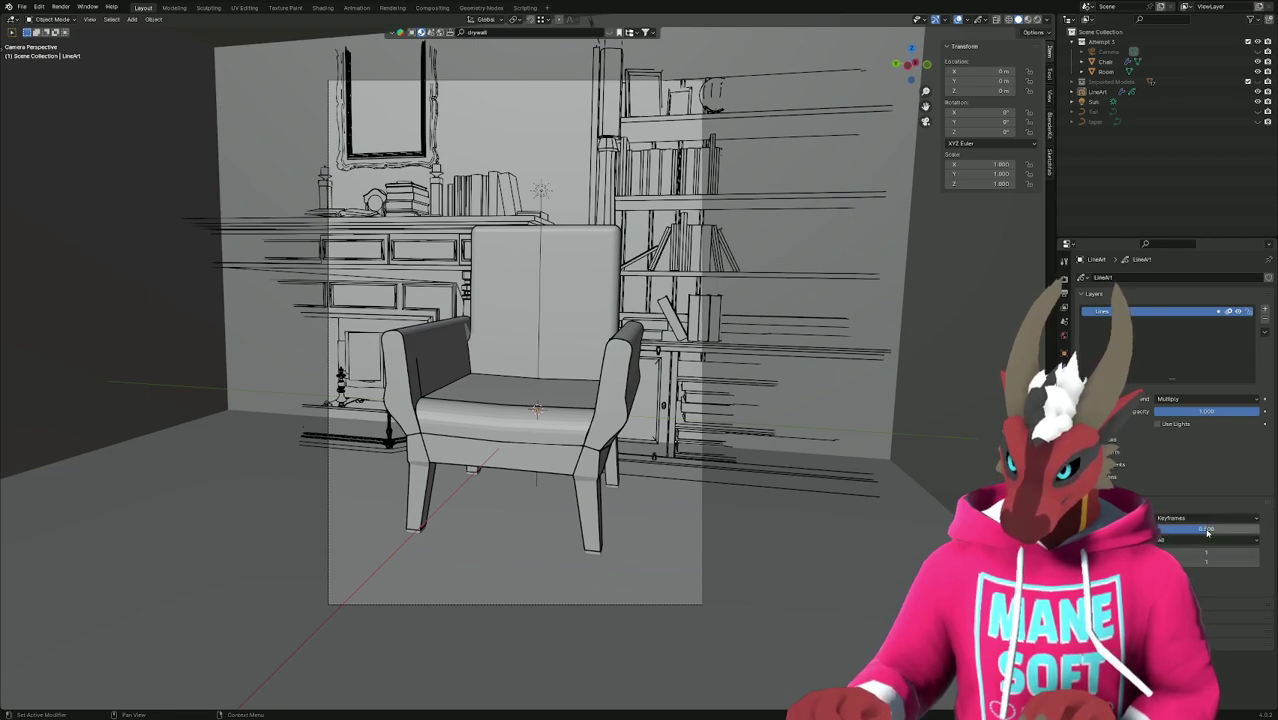
drag(1207, 533, 1255, 533)
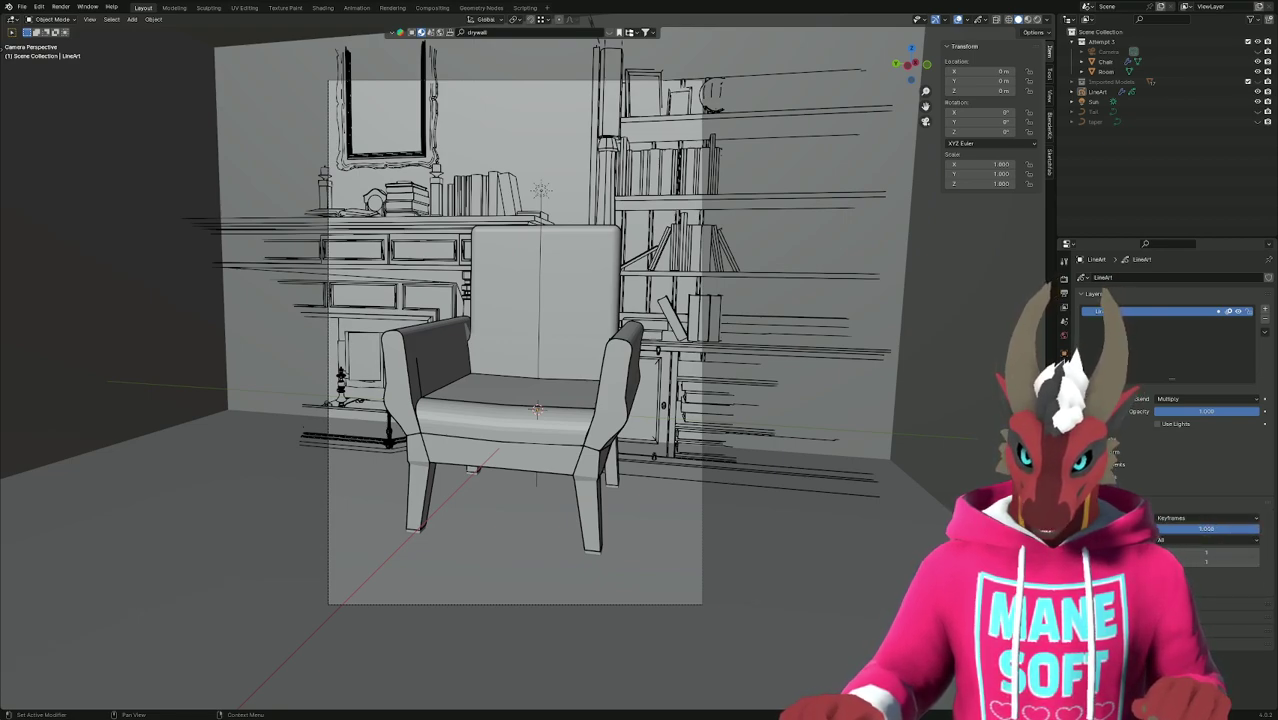
drag(1255, 533, 1207, 533)
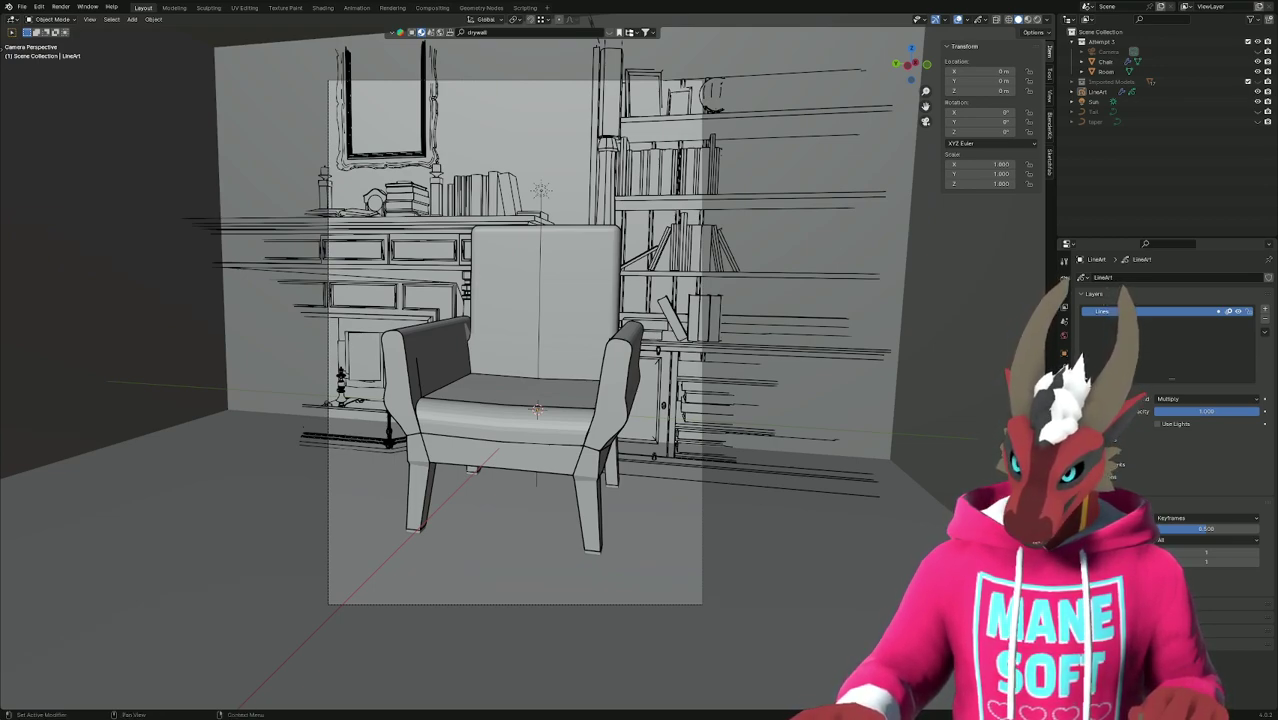
Set the stroke thickness offset in the LineArt layer's adjustments to -14 px.
click(1100, 506)
click(1100, 439)
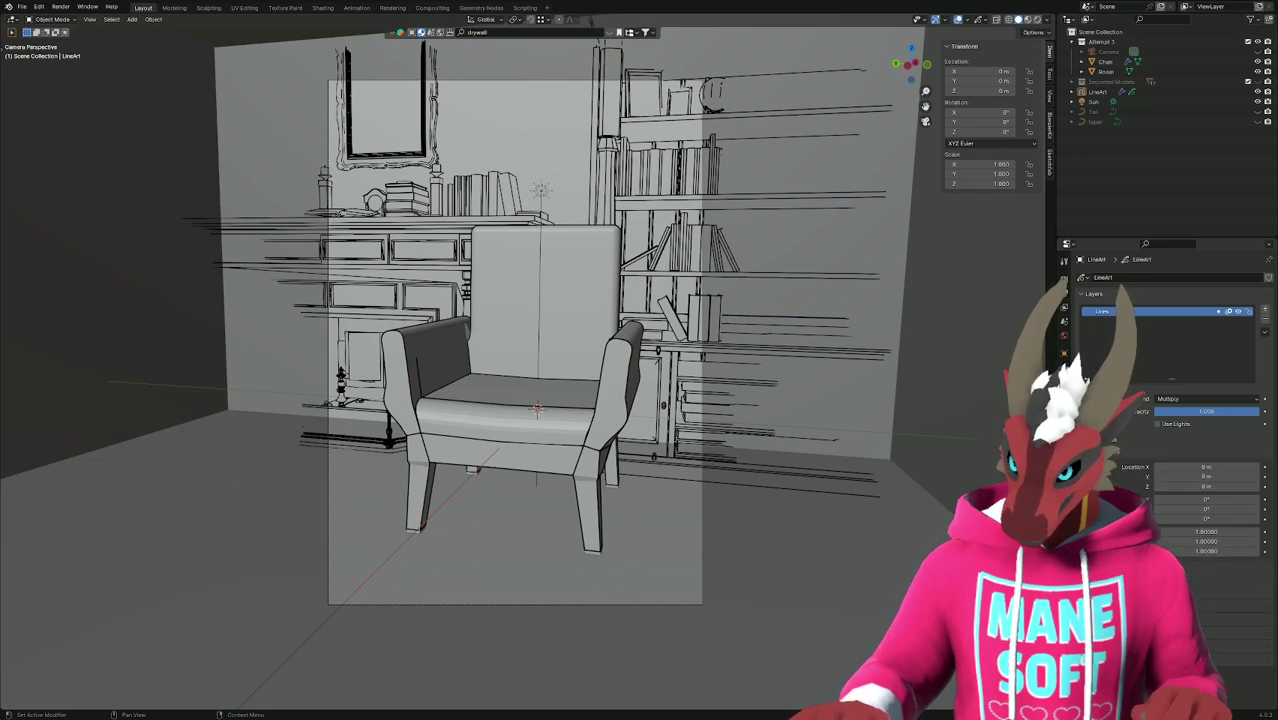
click(1100, 451)
click(1100, 463)
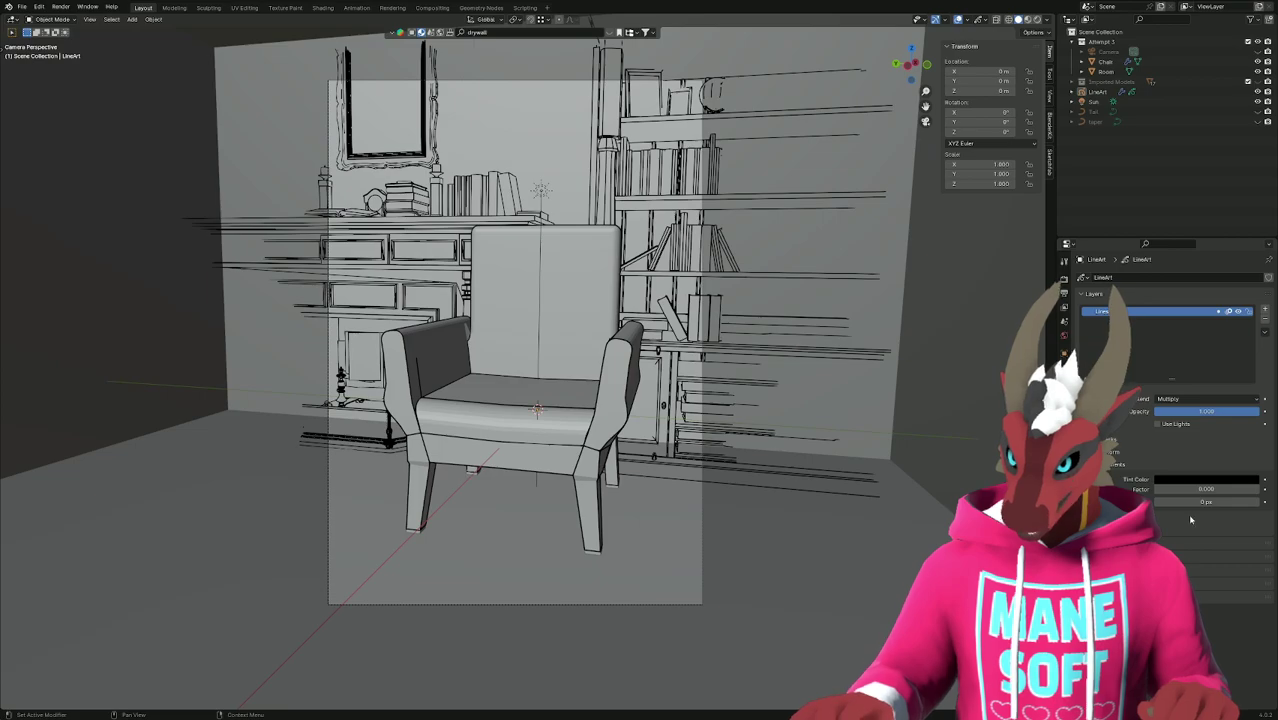
mouse_move(1200, 501)
mouse_down()
mouse_move(1250, 501)
mouse_move(1185, 502)
mouse_move(1210, 502)
mouse_up()
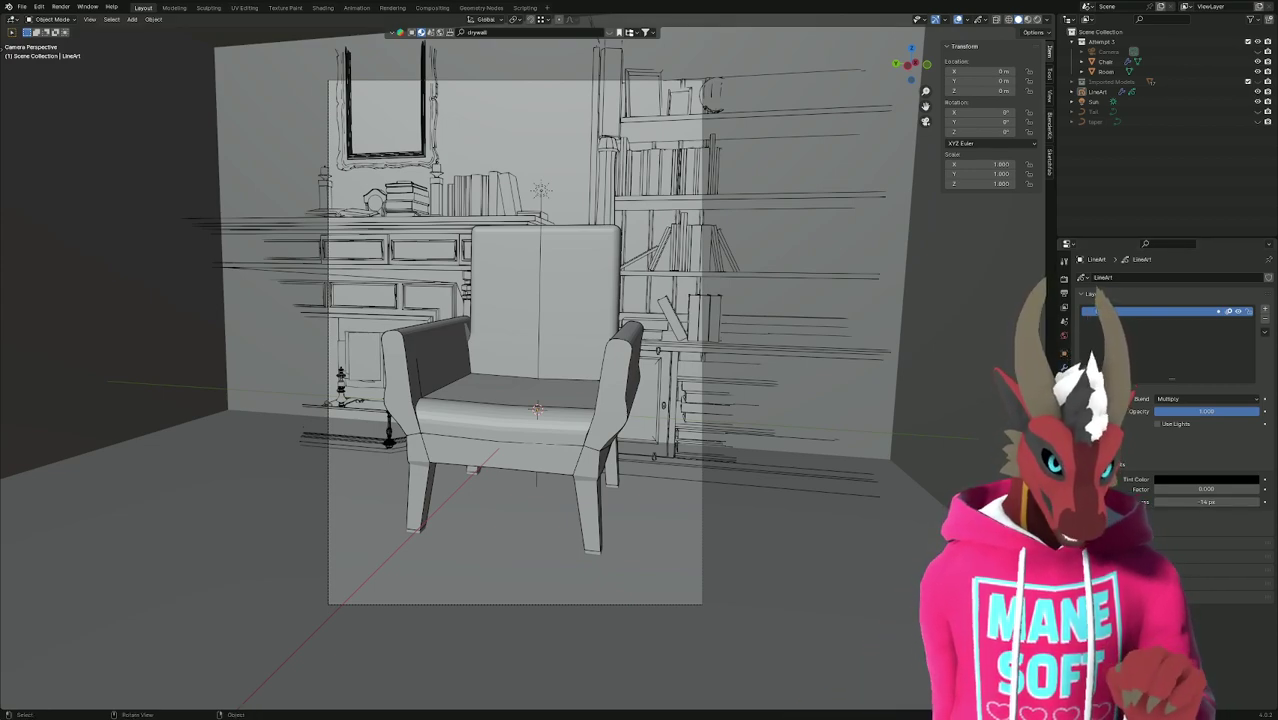
Switch the viewport to rendered shading and inspect the line art around the chair and background furniture.
scroll(541, 450, up, 3)
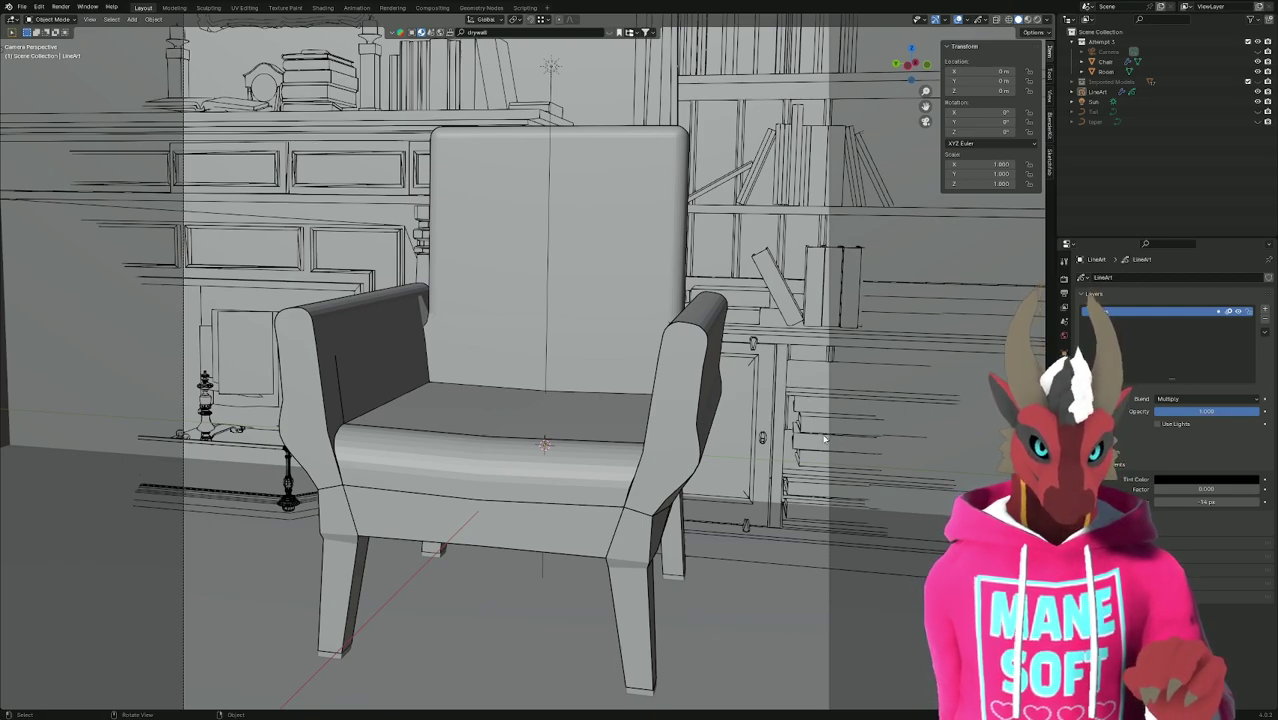
key(z)
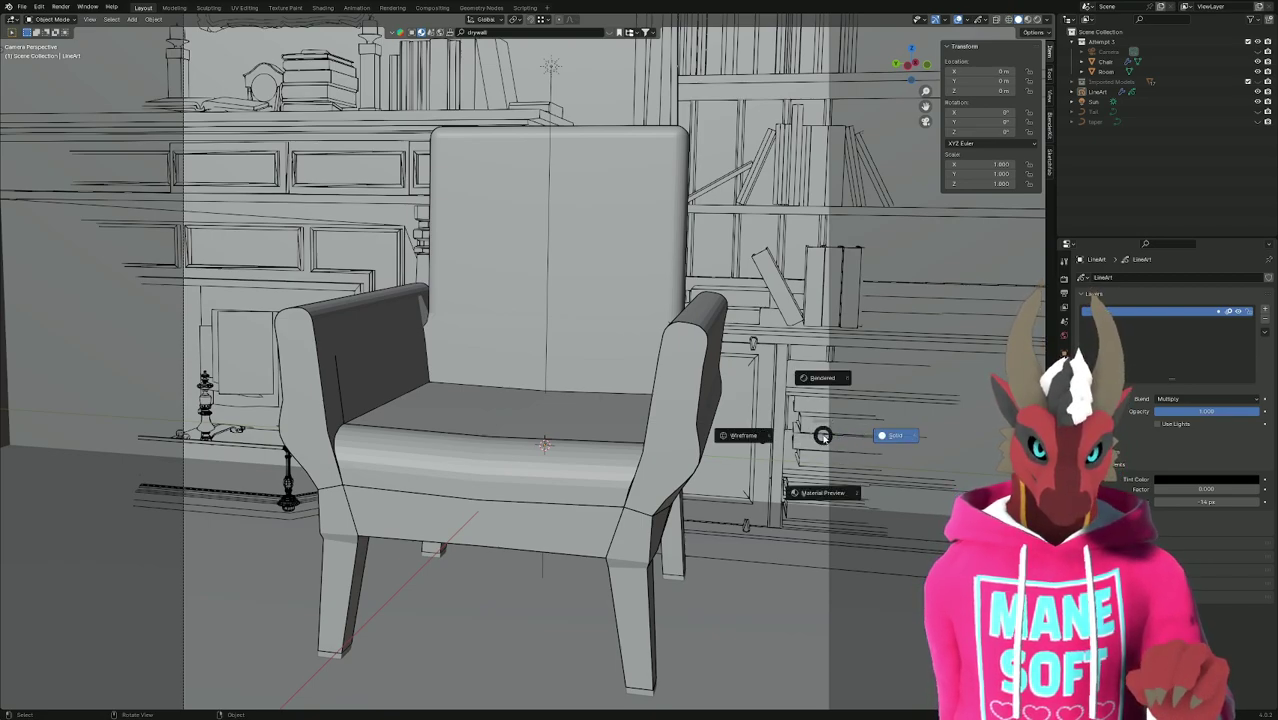
click(826, 383)
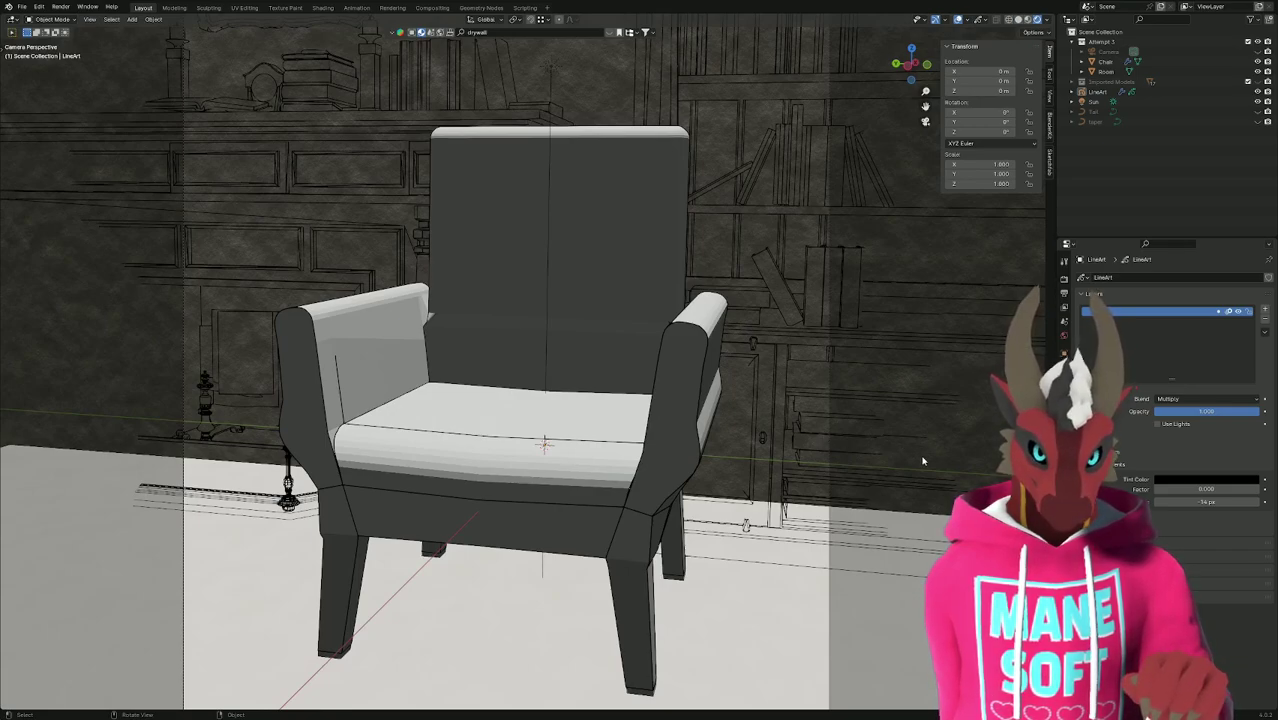
middle_drag(922, 461, 715, 464)
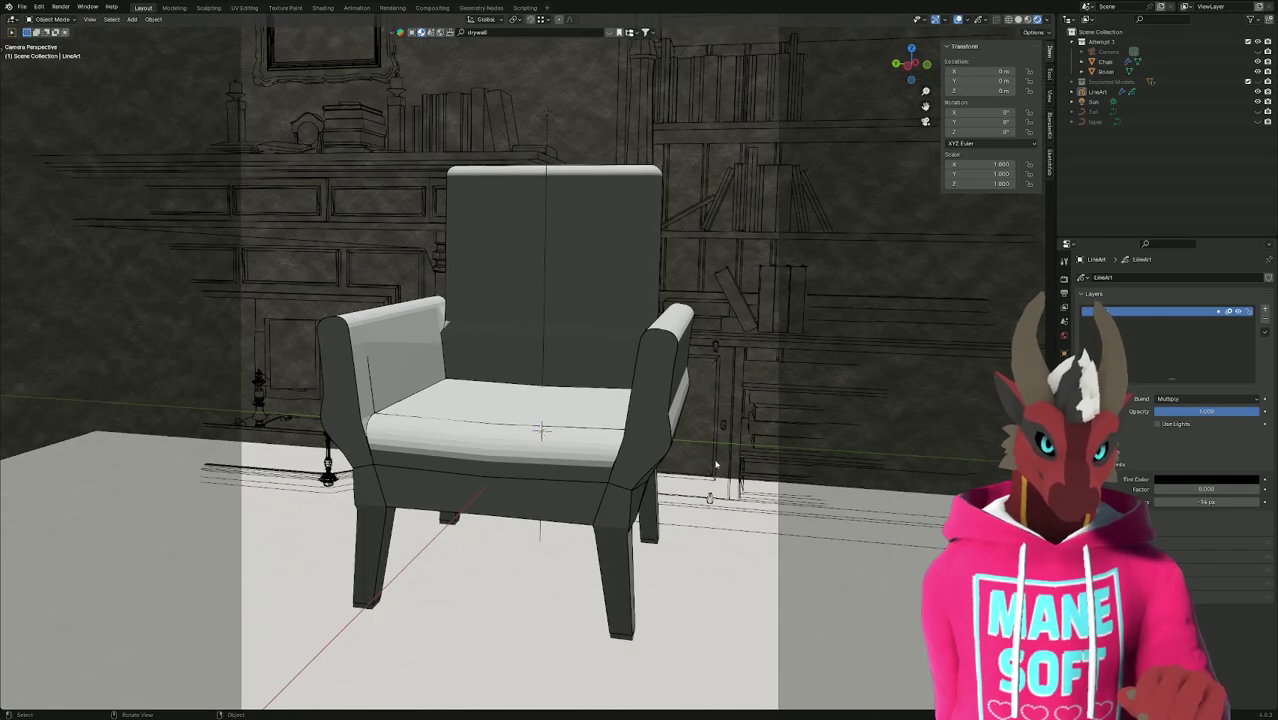
scroll(715, 464, down, 2)
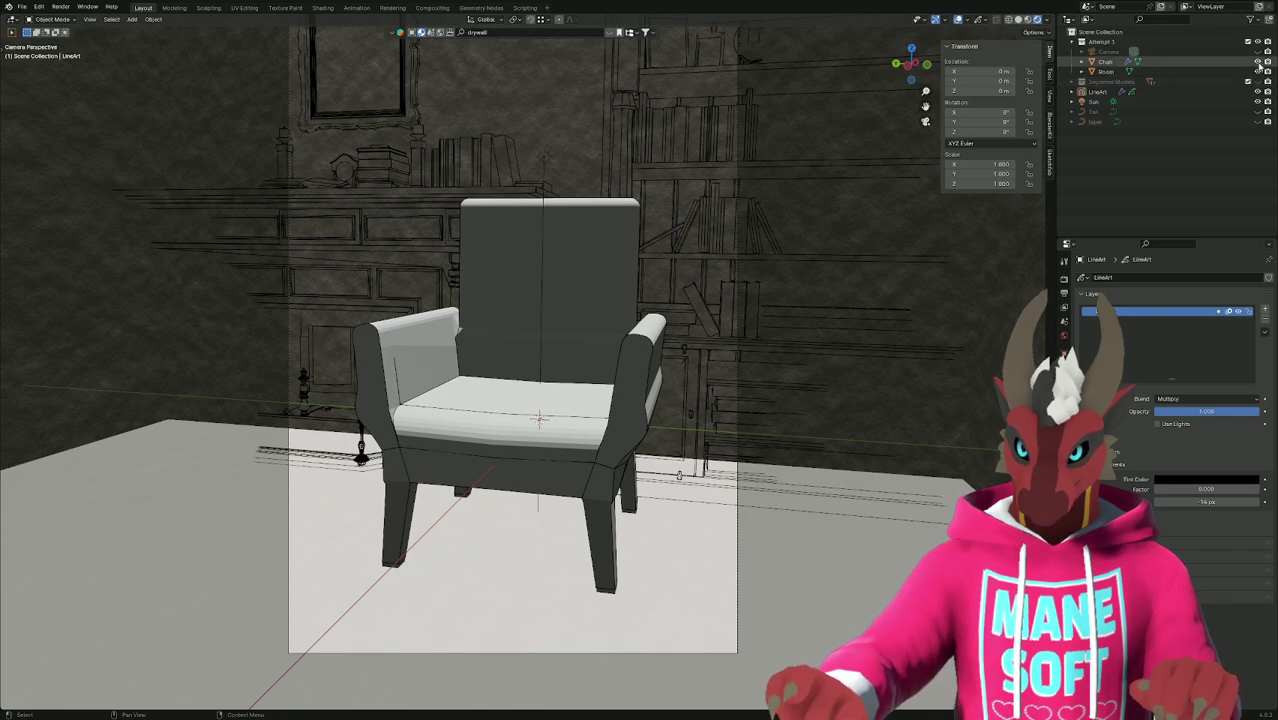
Hide the Chair and Room objects and briefly show the Camera's reference image to compare it with the line art.
click(1257, 62)
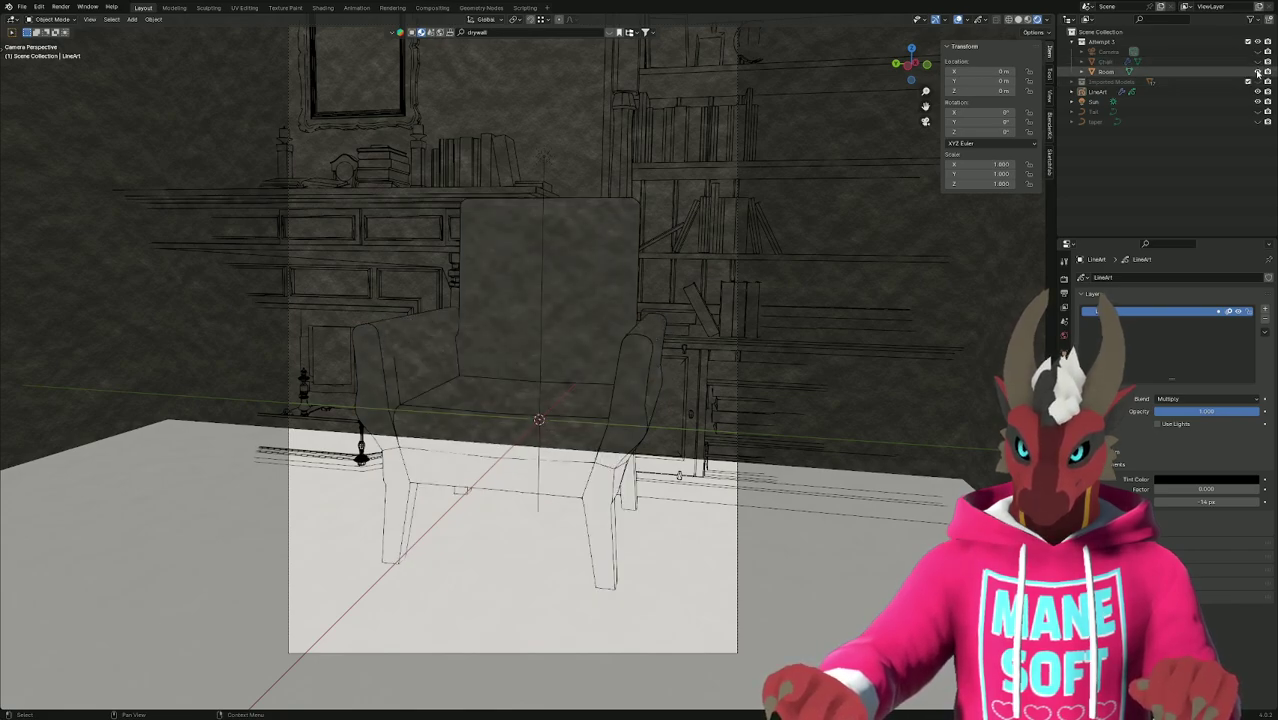
click(1257, 72)
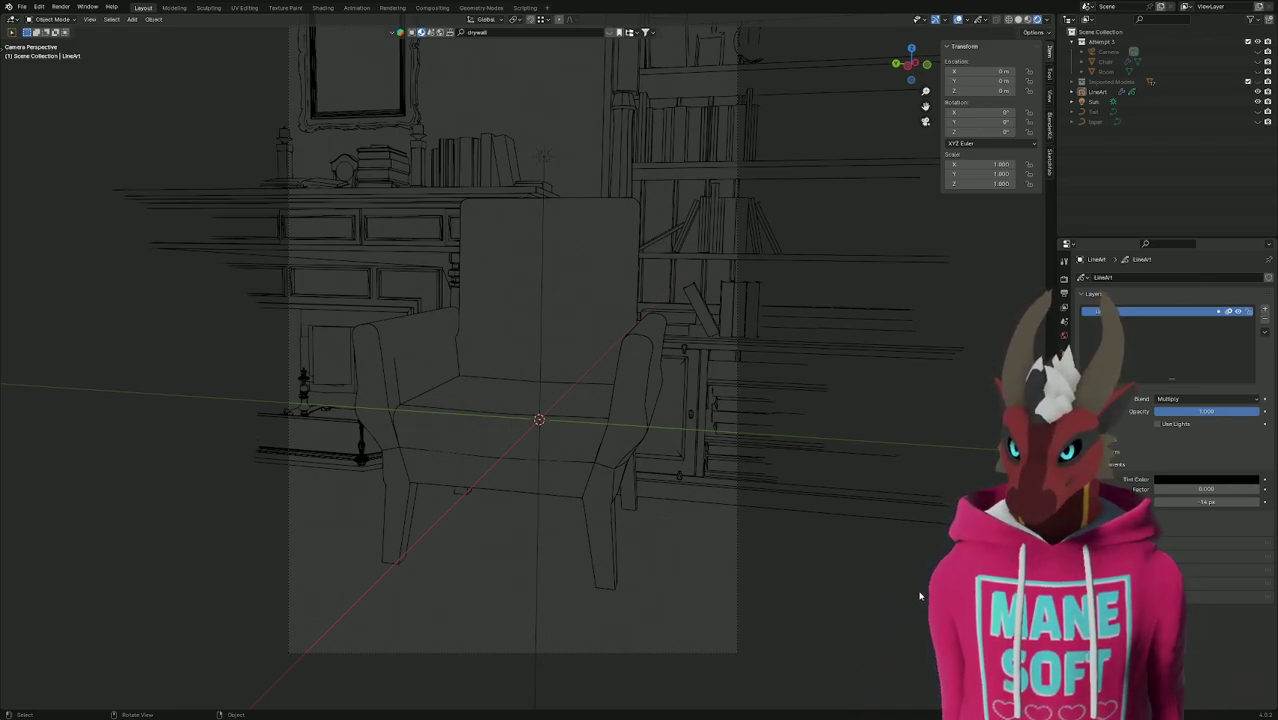
click(1258, 51)
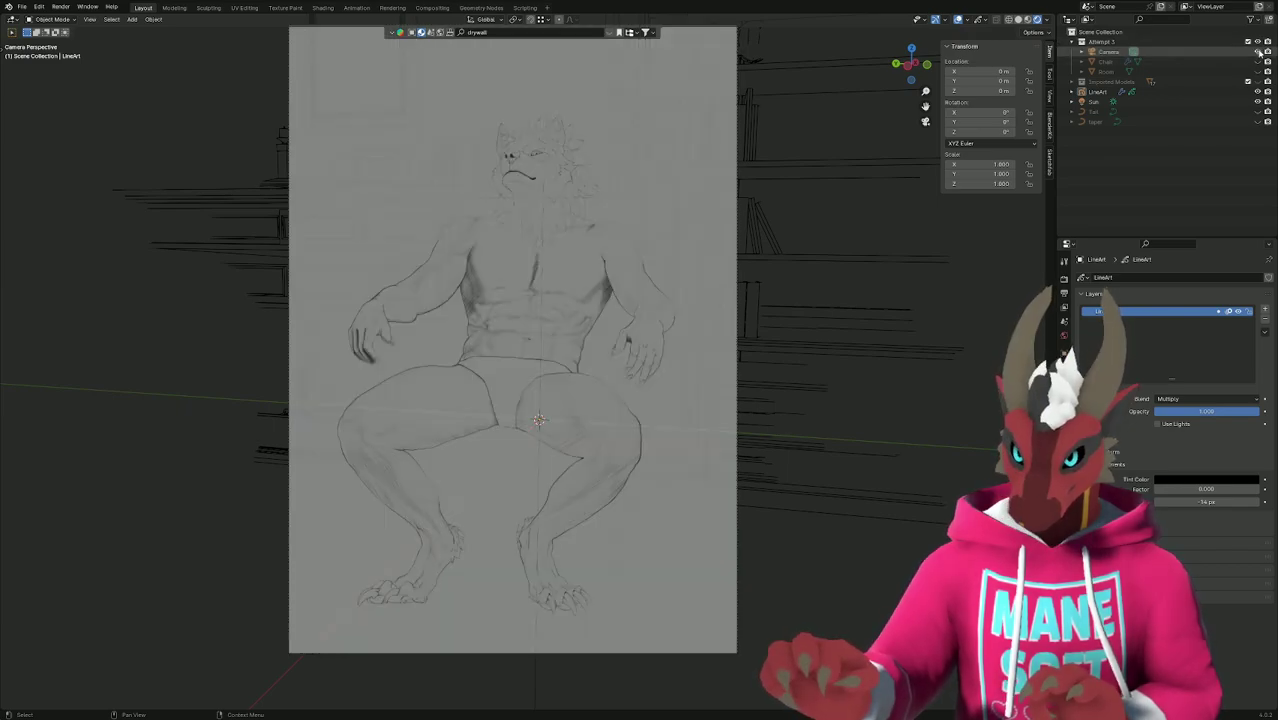
click(1258, 52)
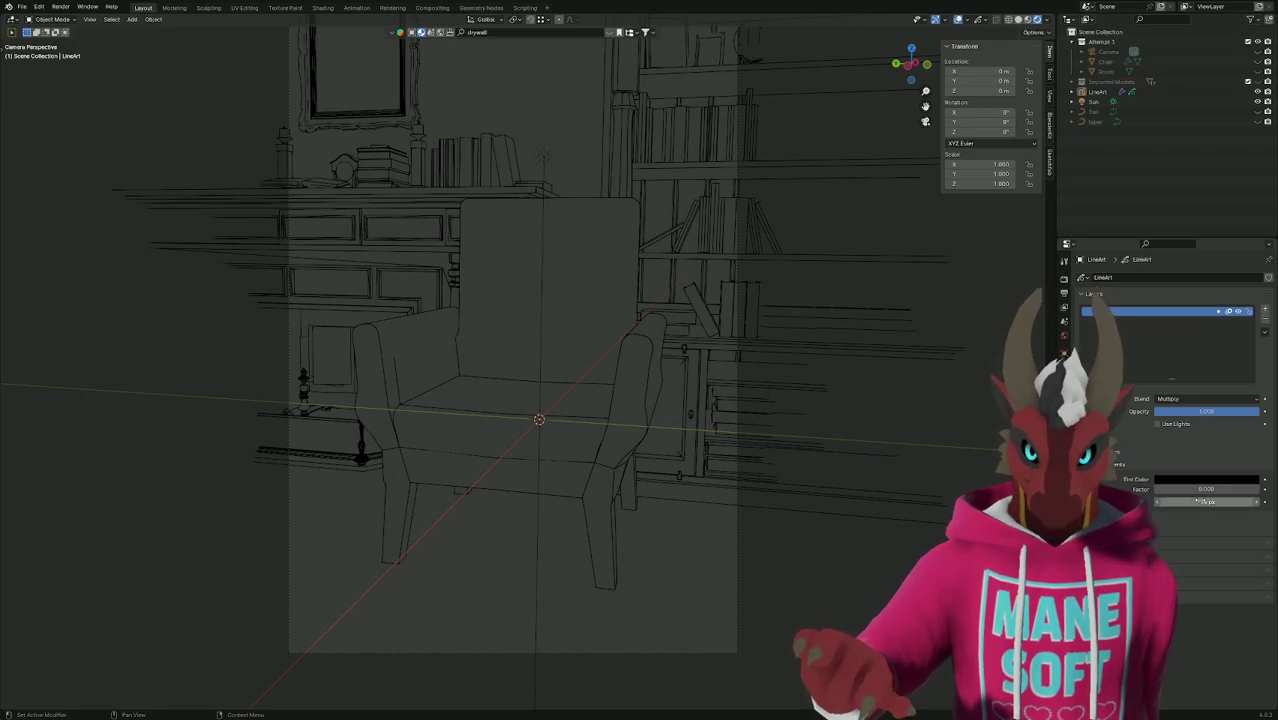
Try other stroke thickness offsets on the line layer, return to -14 px, and recheck against the Camera's reference image.
drag(1200, 501, 1235, 501)
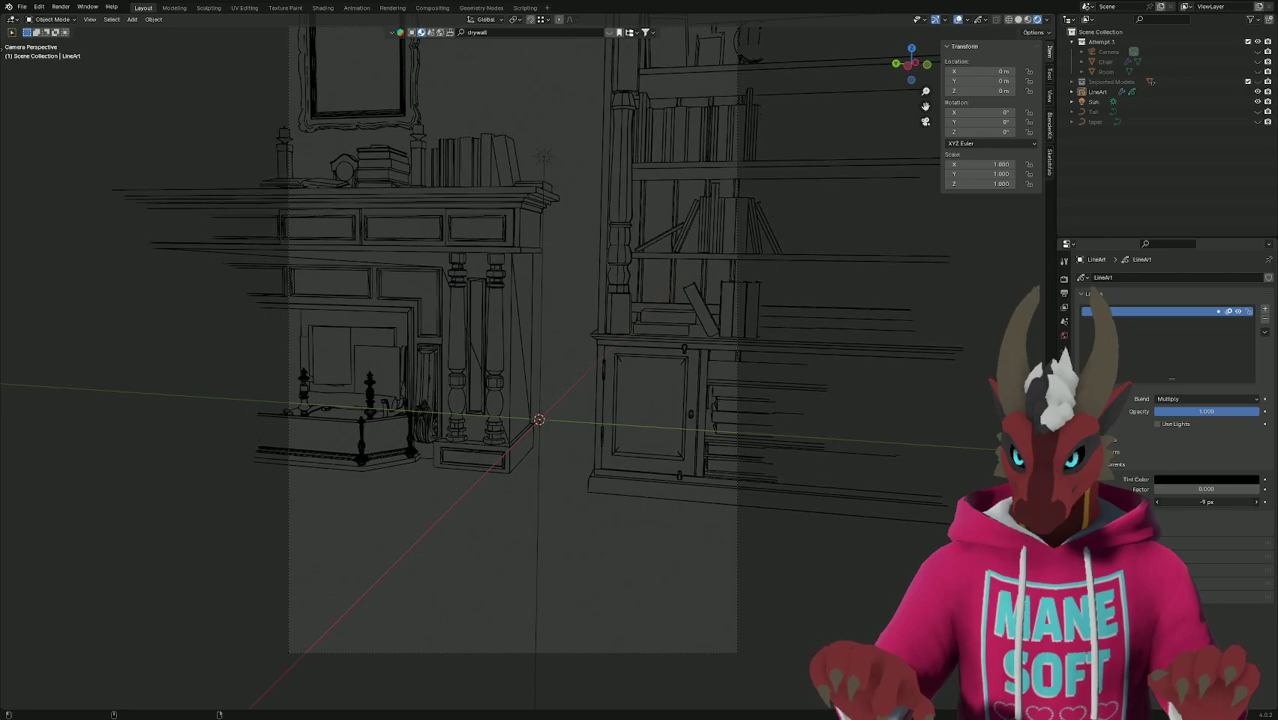
click(1205, 501)
text(-33)
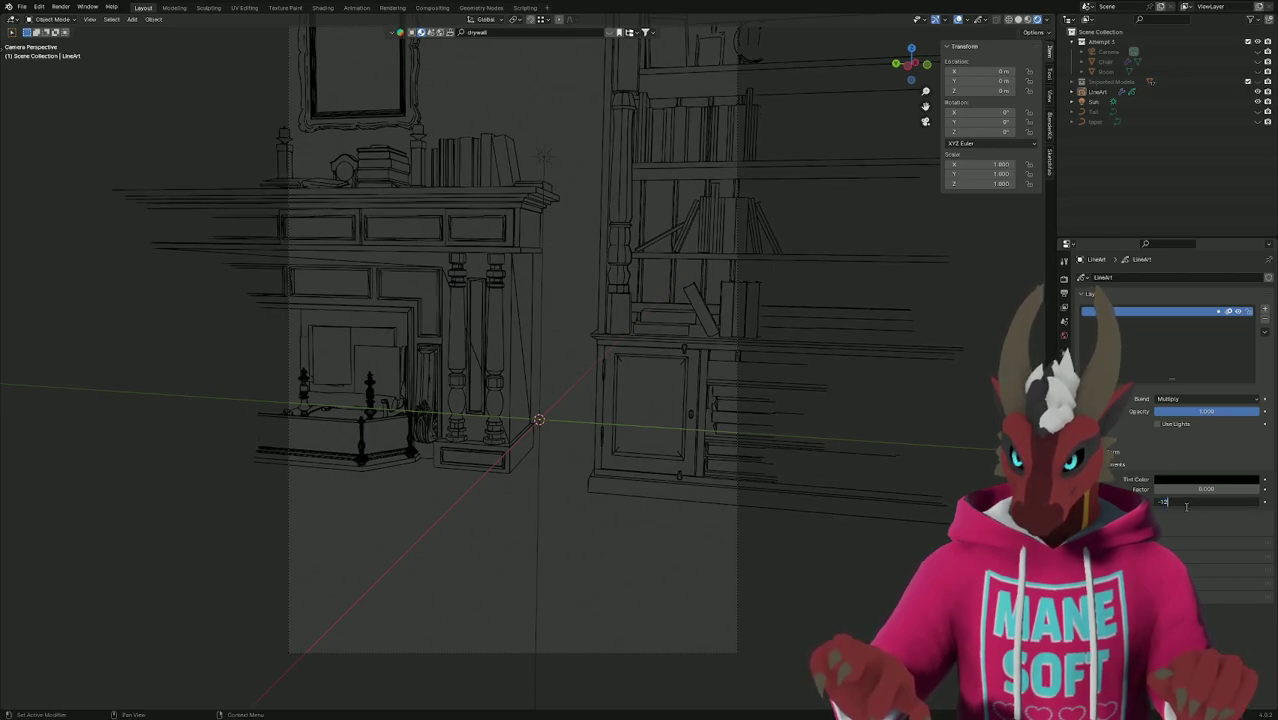
key(Return)
drag(1155, 505, 1230, 505)
mouse_move(1155, 505)
mouse_down()
mouse_move(1210, 505)
mouse_move(1150, 505)
mouse_move(1178, 505)
mouse_up()
key(alt+h)
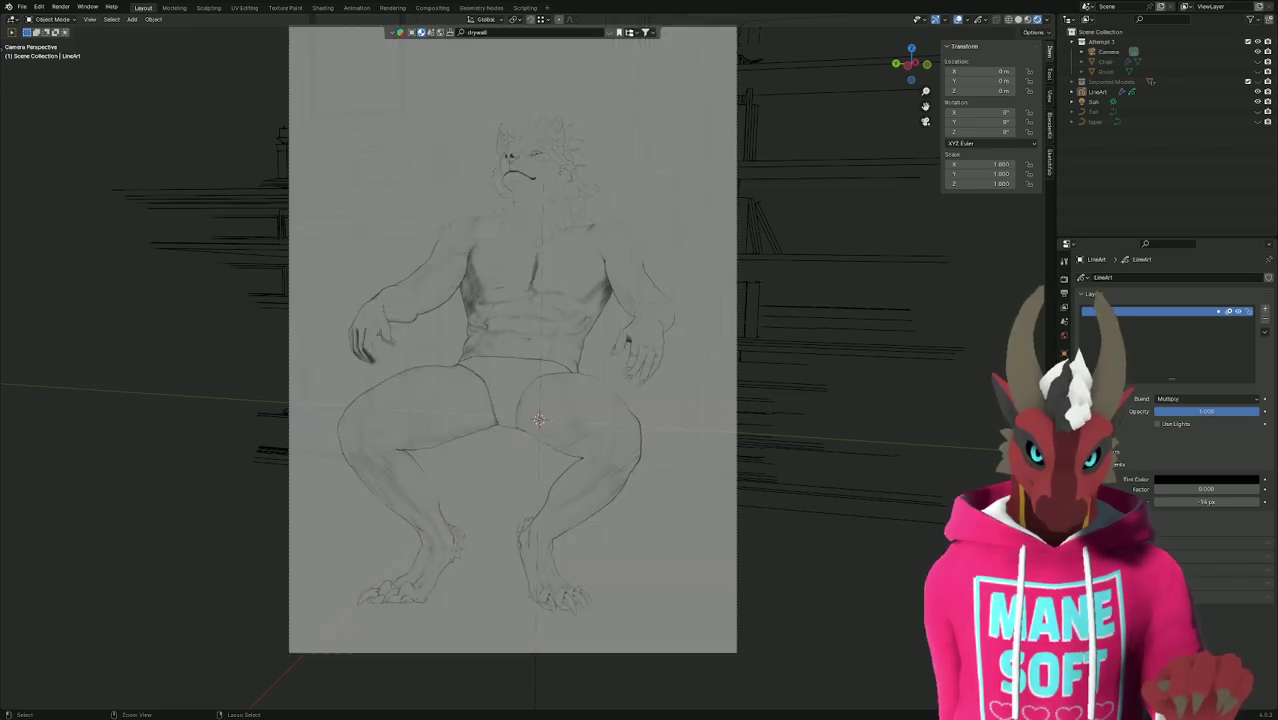
key(h)
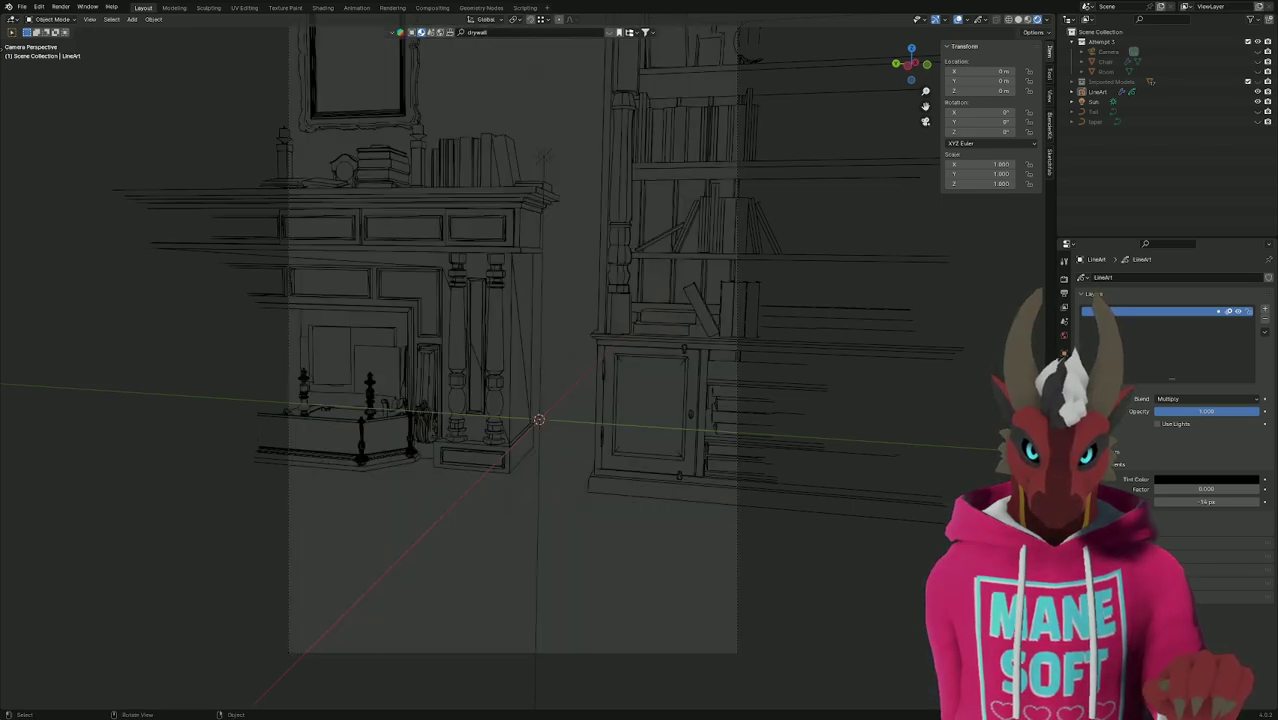
Unhide the tail and taper curves and the Imported Models collection, and switch the viewport to solid shading.
click(1259, 112)
click(1259, 112)
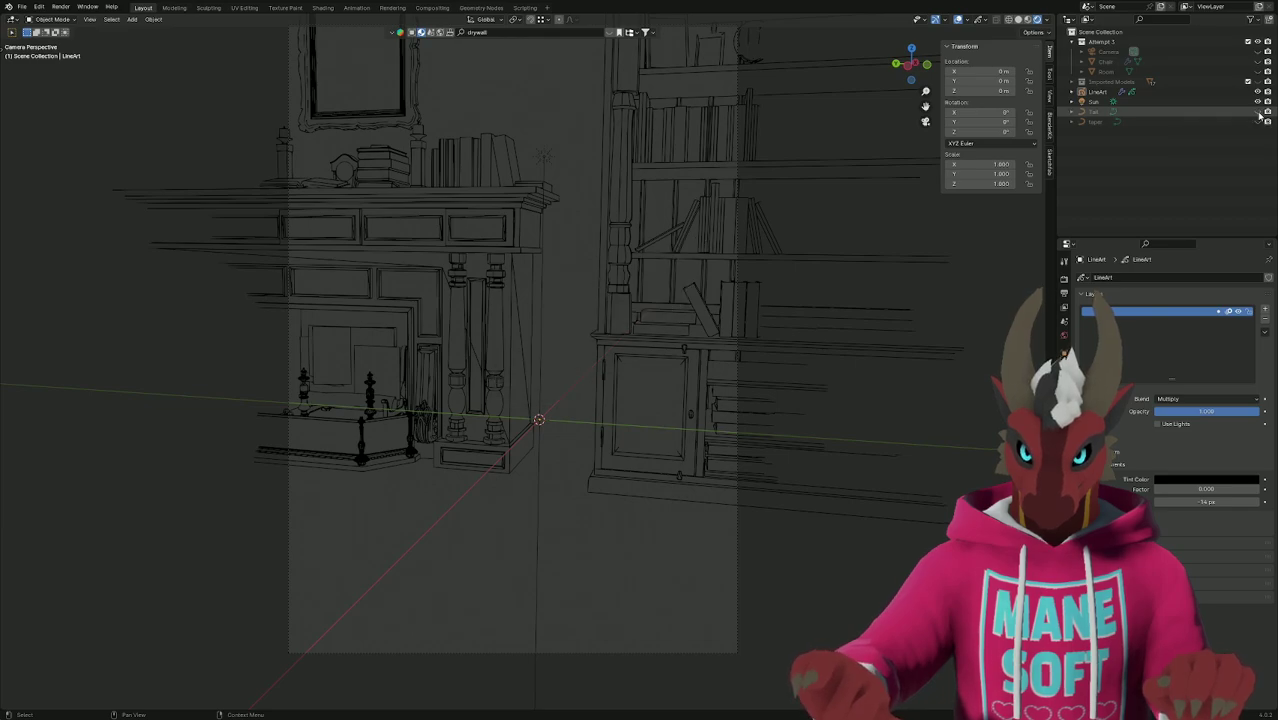
click(1259, 112)
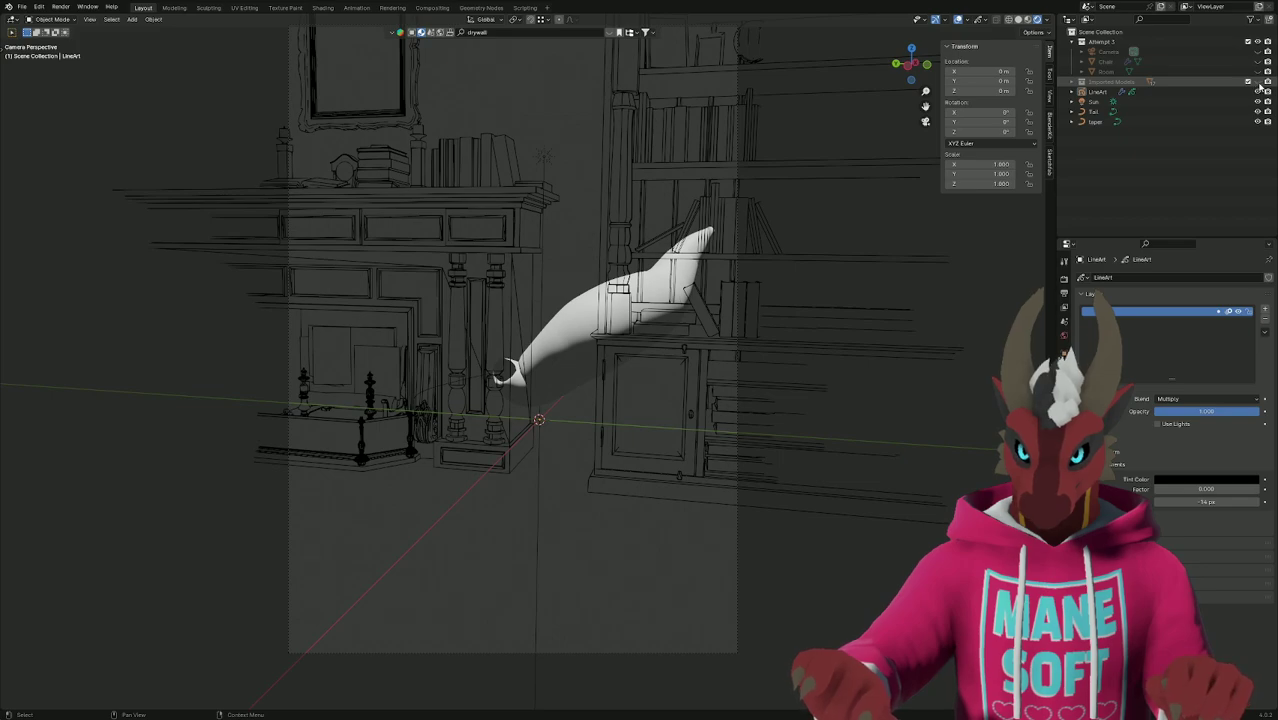
key(z)
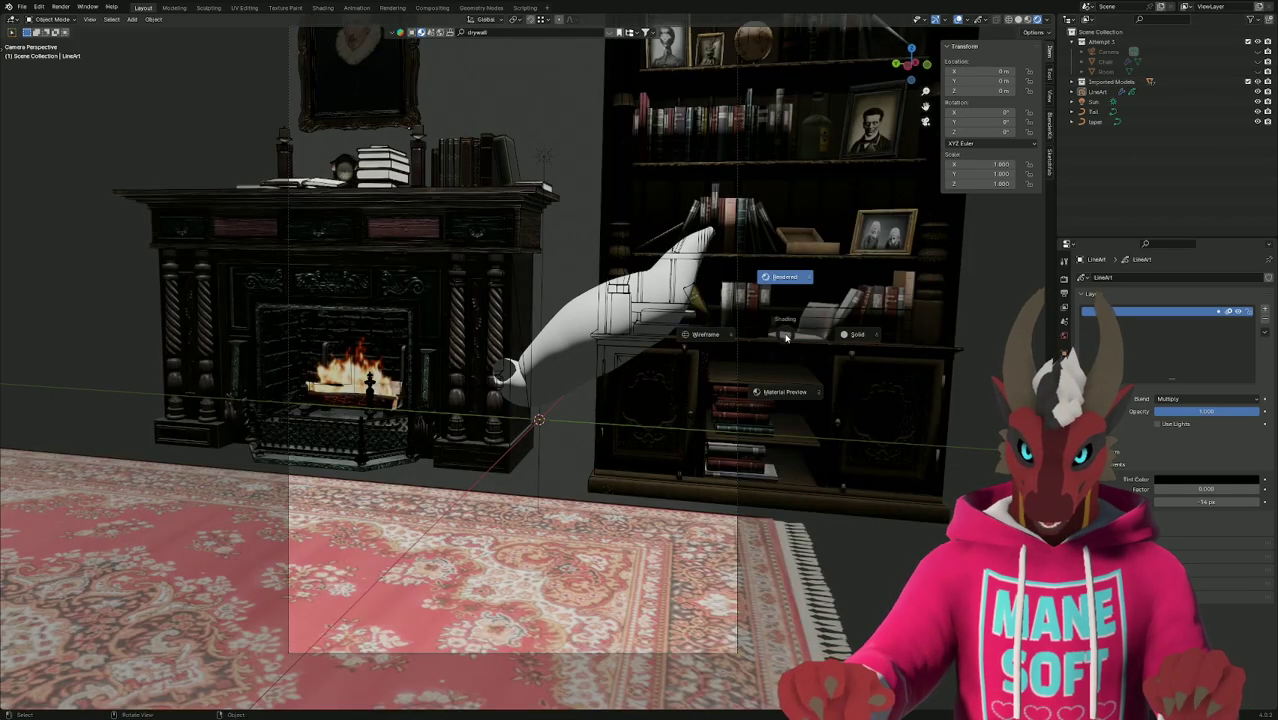
key(z)
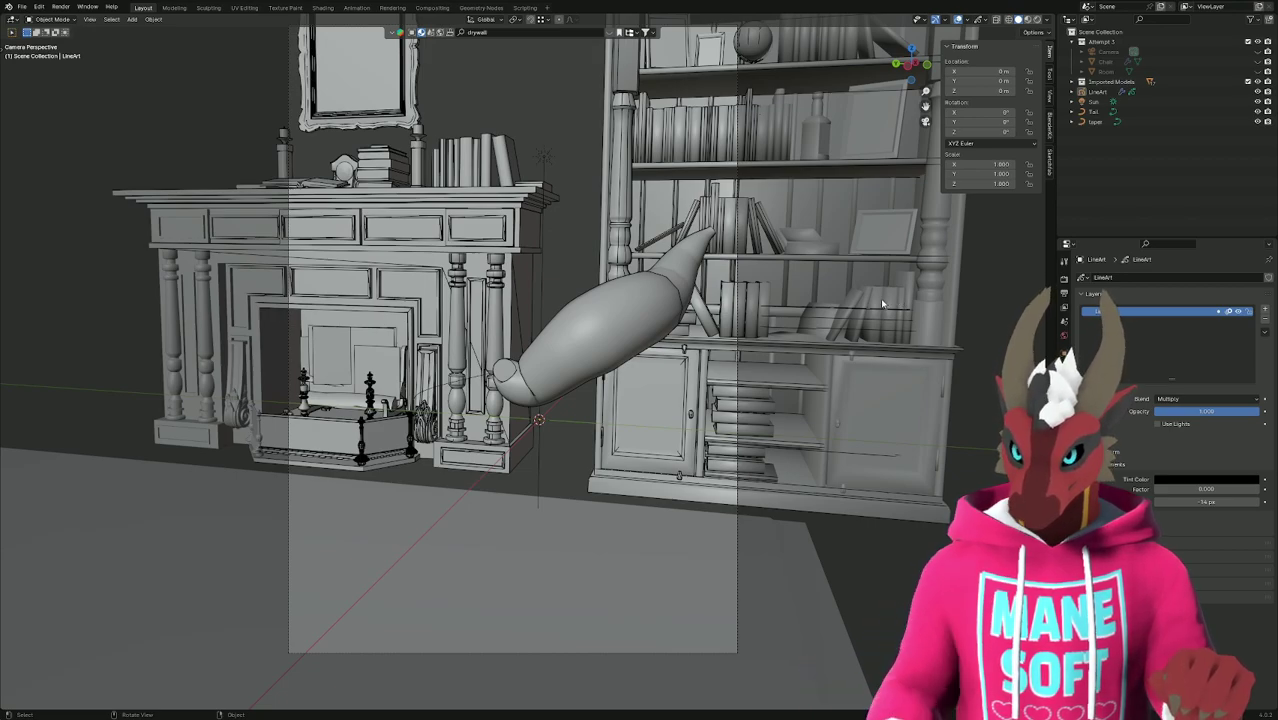
Unhide the Camera, Chair and Room objects.
click(1258, 52)
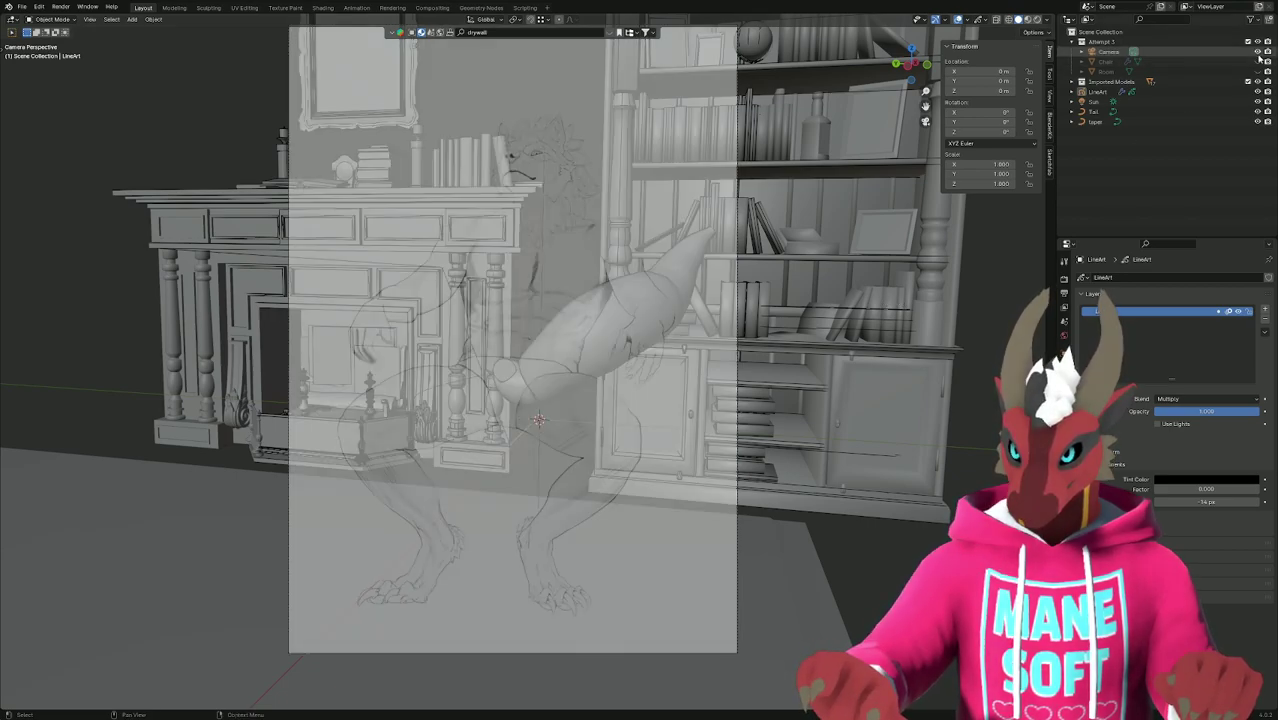
click(1258, 62)
click(1258, 72)
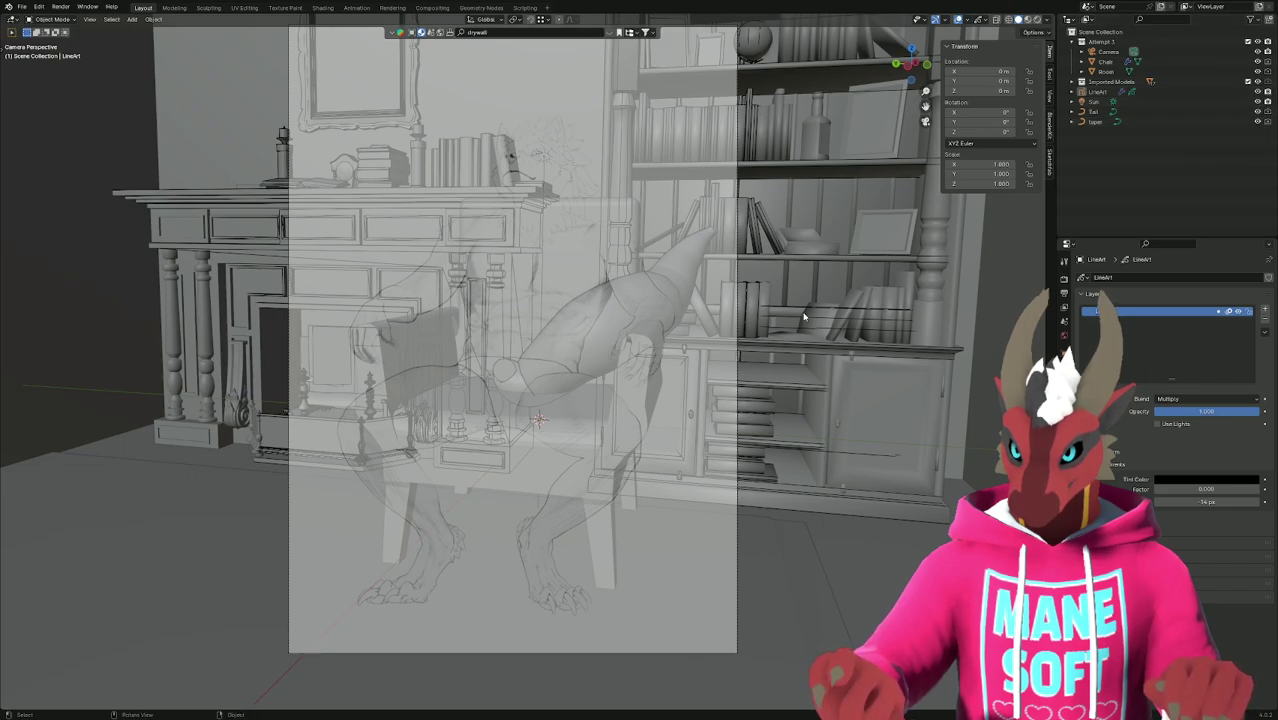
Preview the full scene in rendered shading, return to solid shading, and examine the chair against the reference sketch.
key(z)
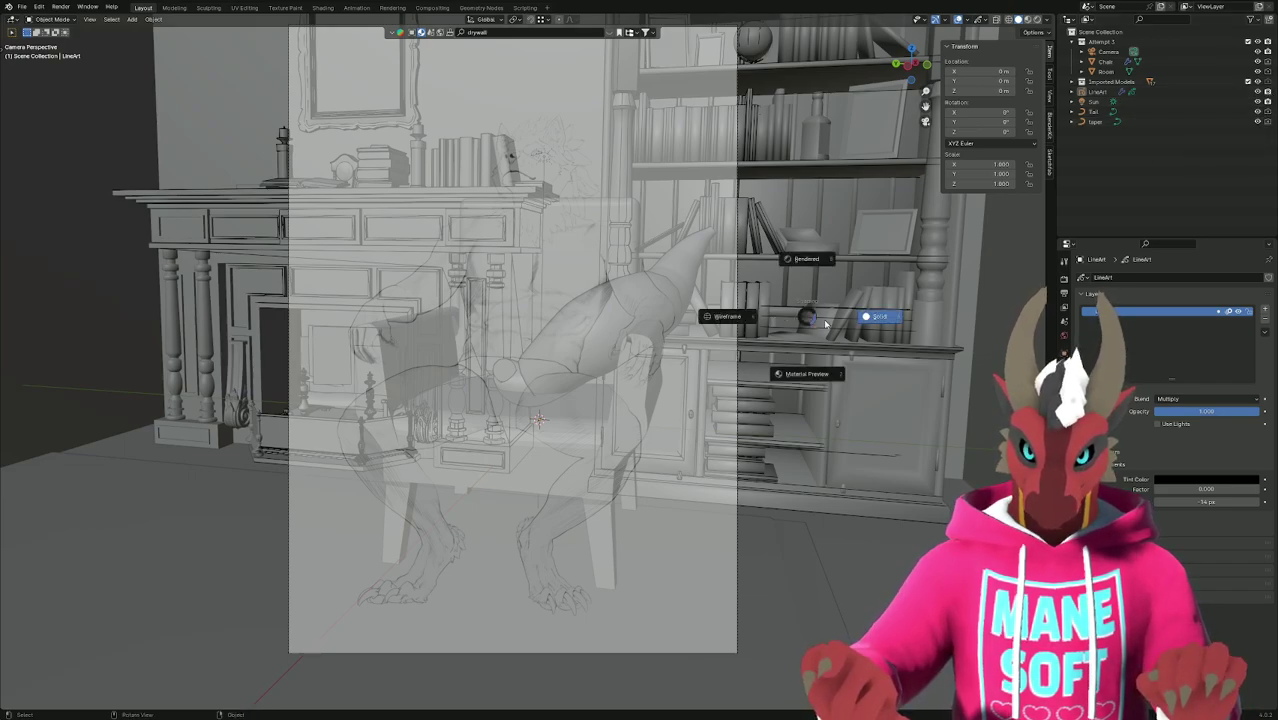
click(808, 259)
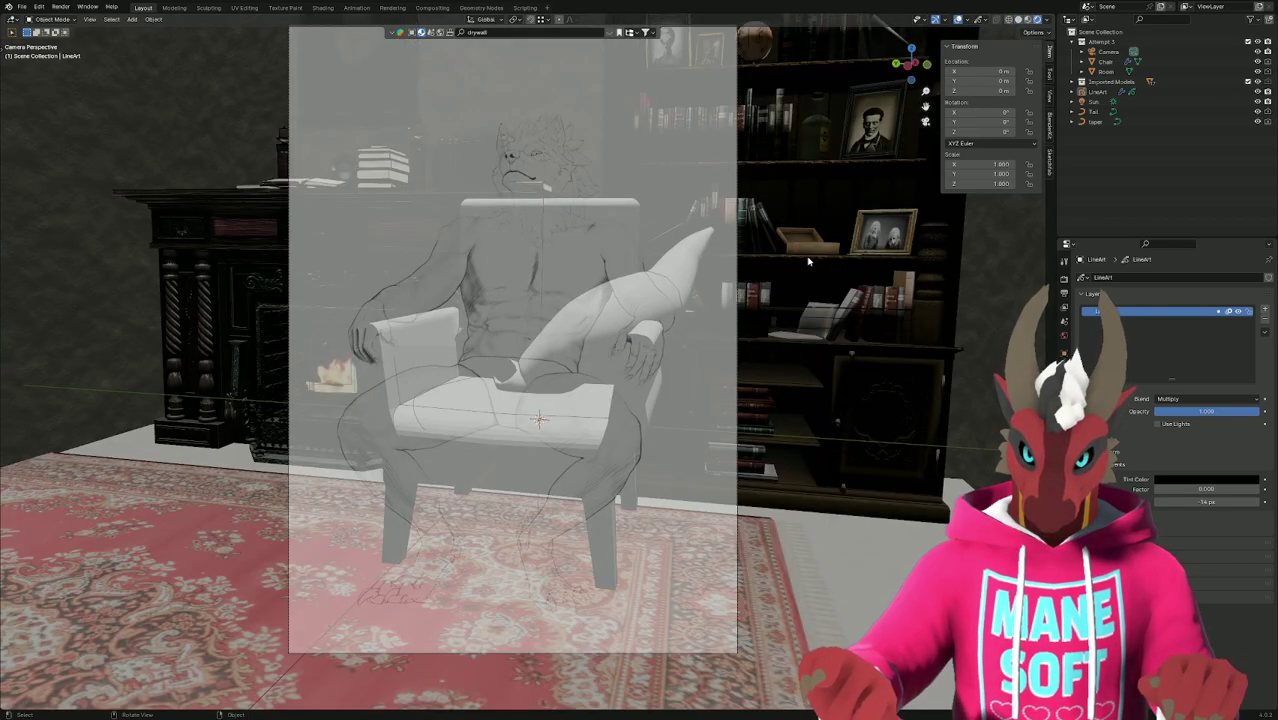
key(z)
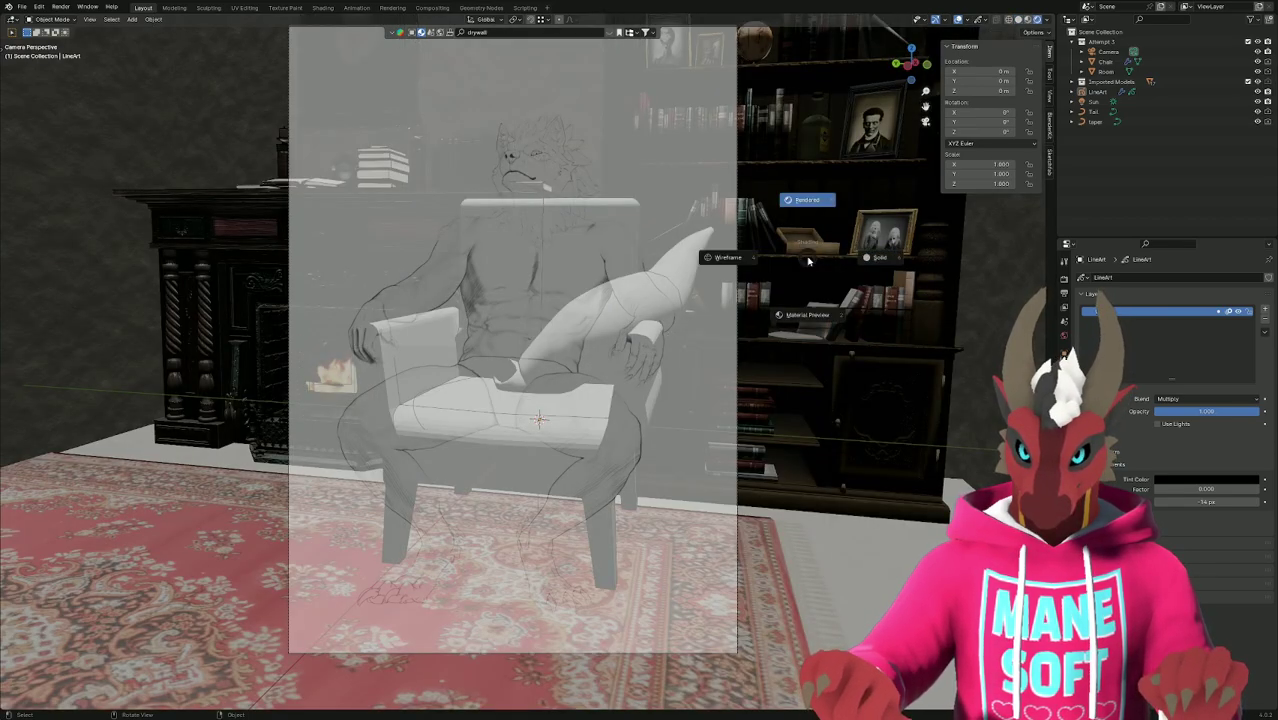
click(890, 263)
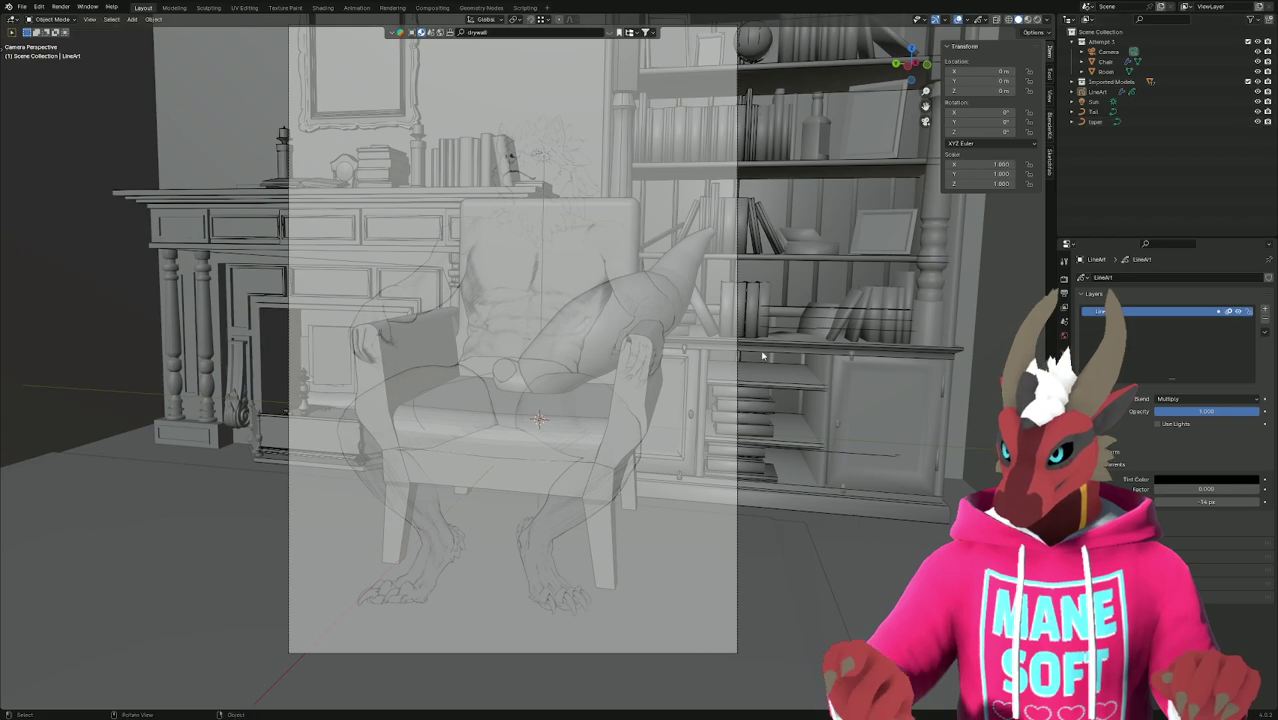
scroll(587, 378, up, 10)
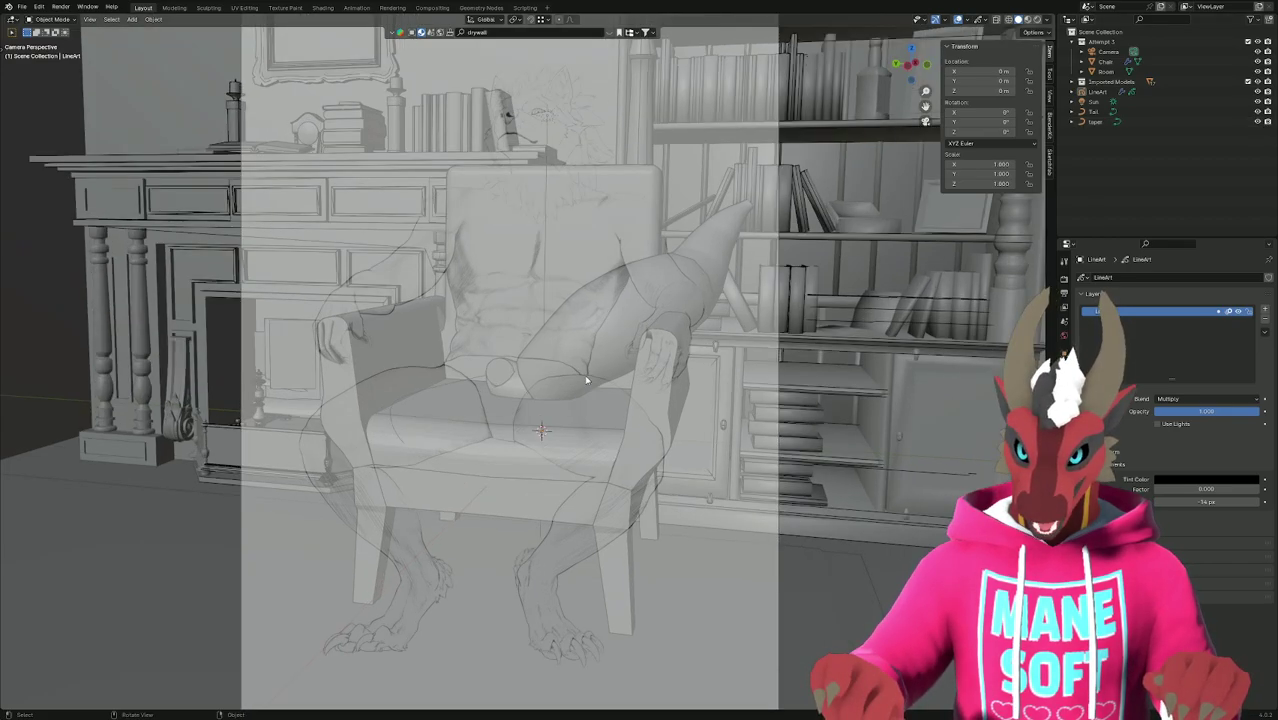
scroll(587, 380, down, 10)
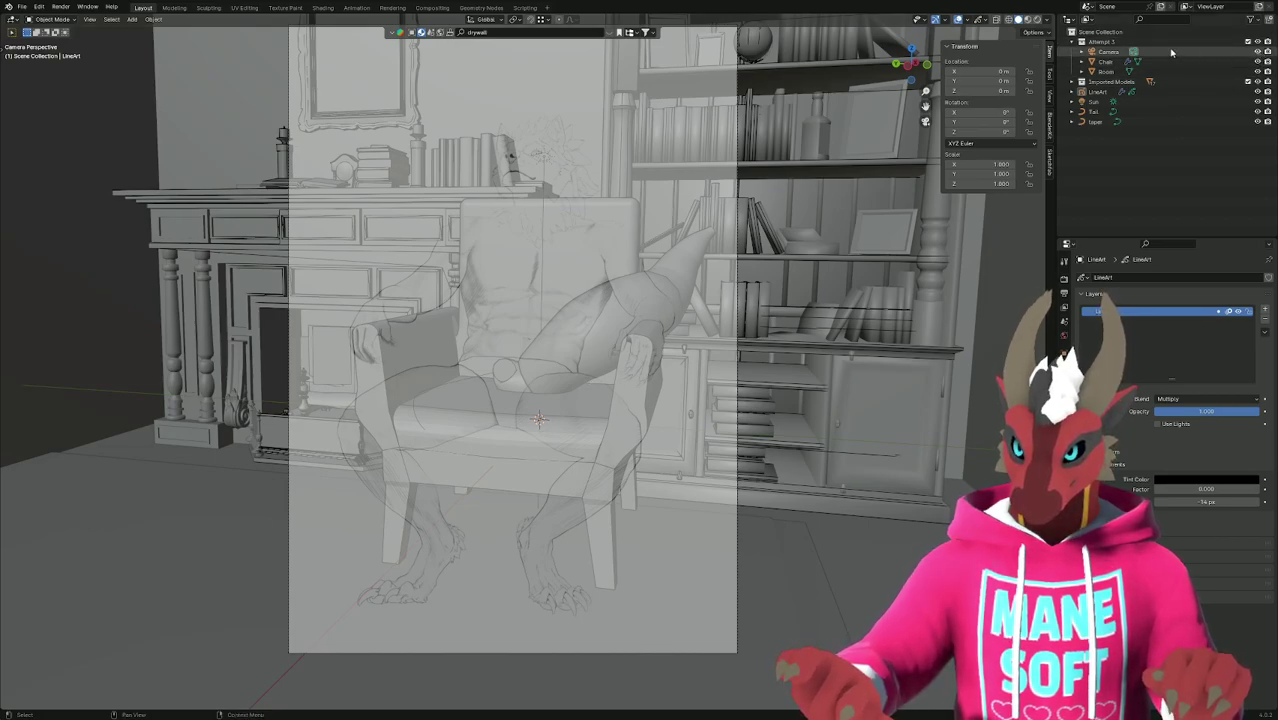
Turn off the Camera's background images and hide the Chair object.
click(1172, 52)
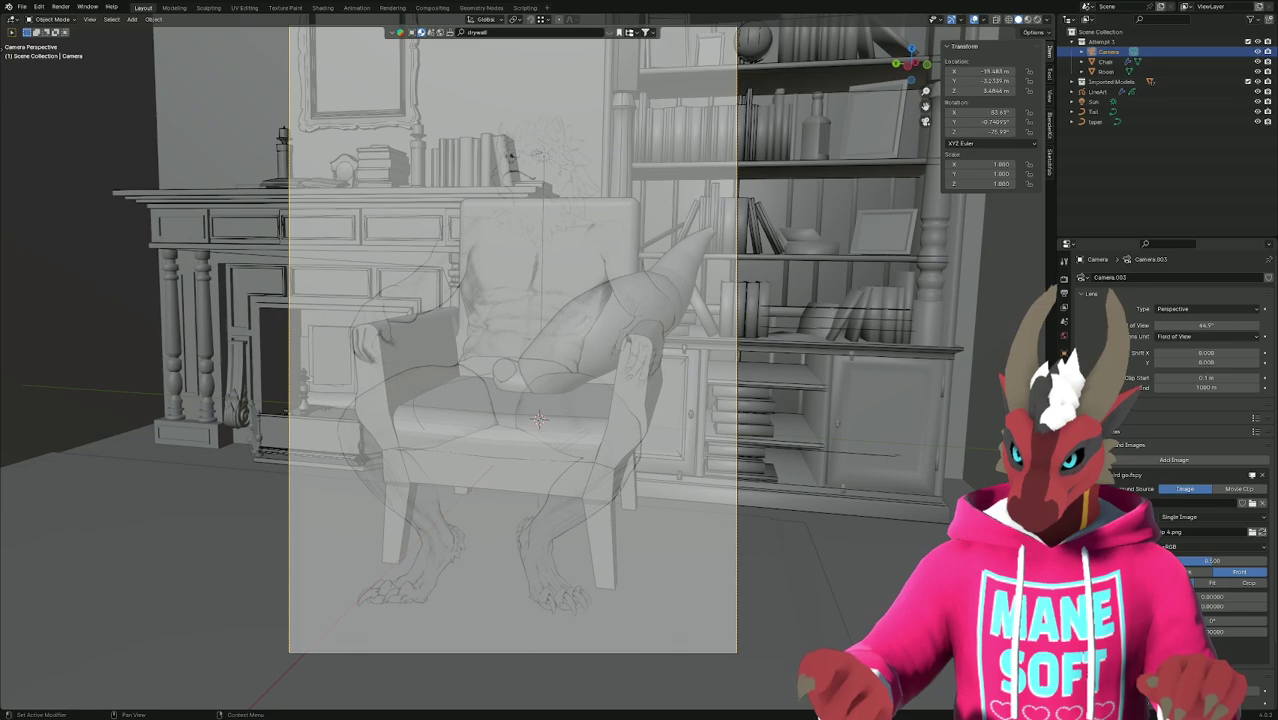
click(1108, 444)
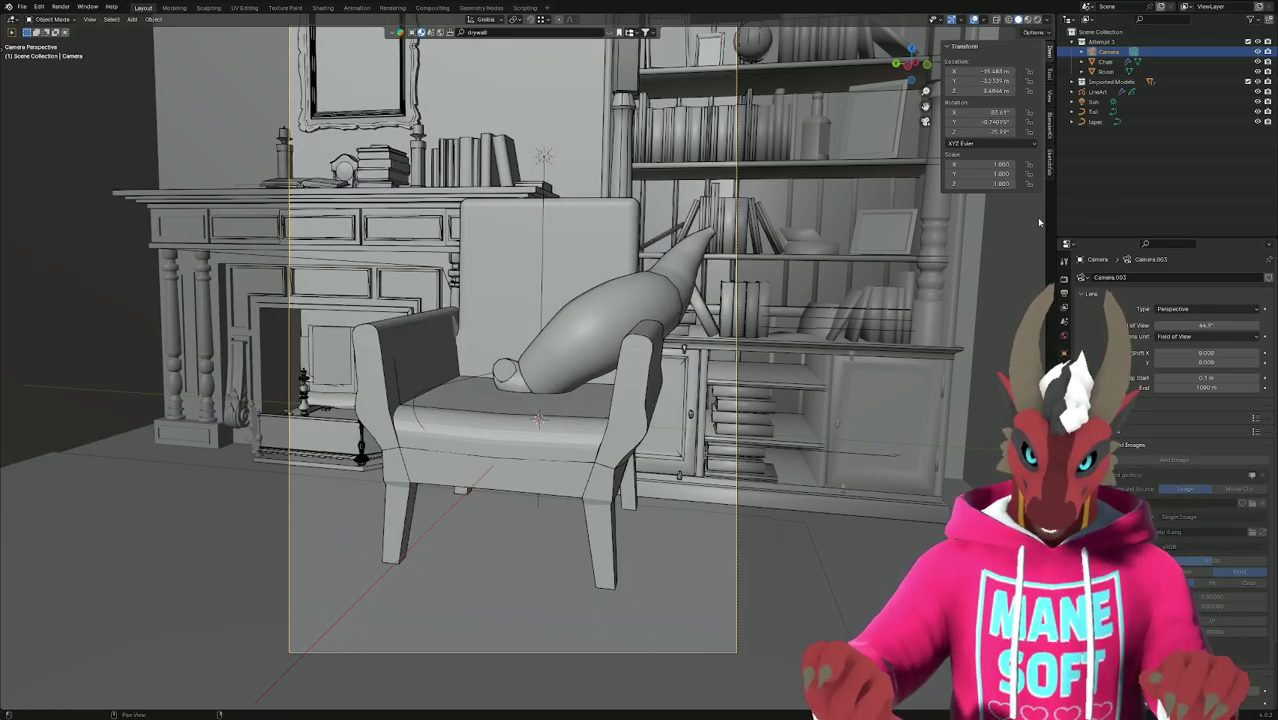
click(1241, 84)
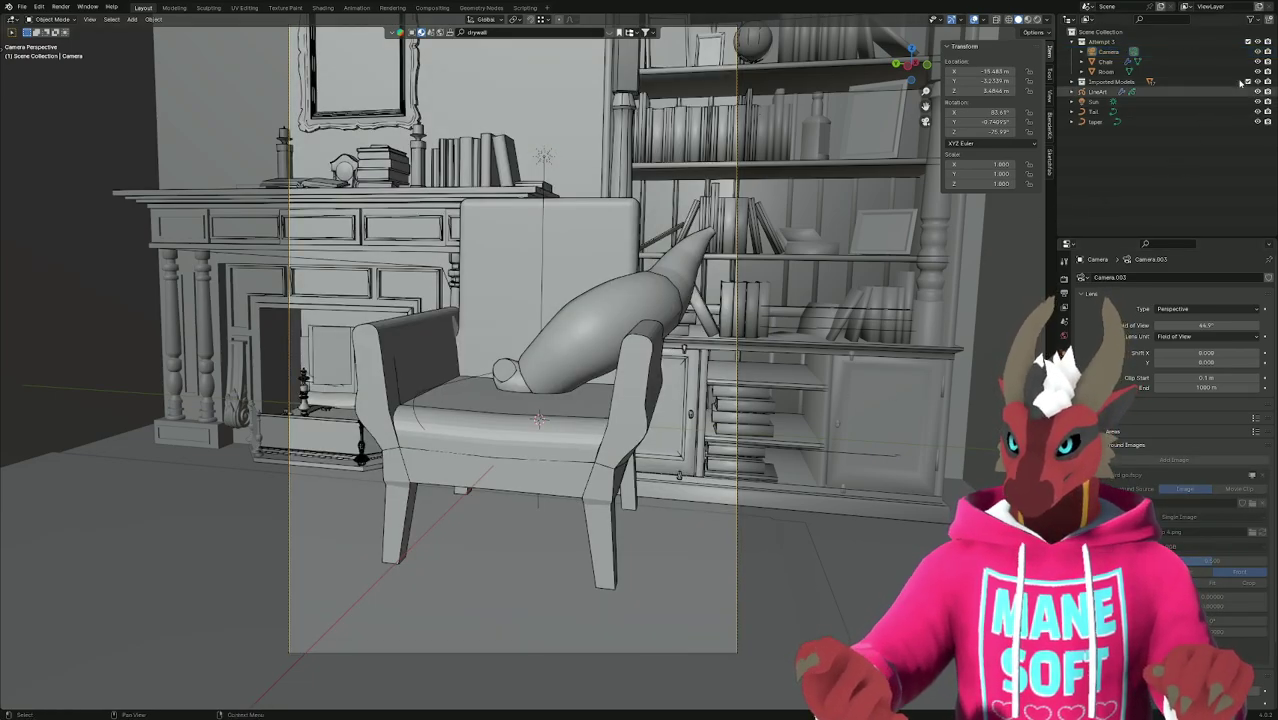
click(1258, 62)
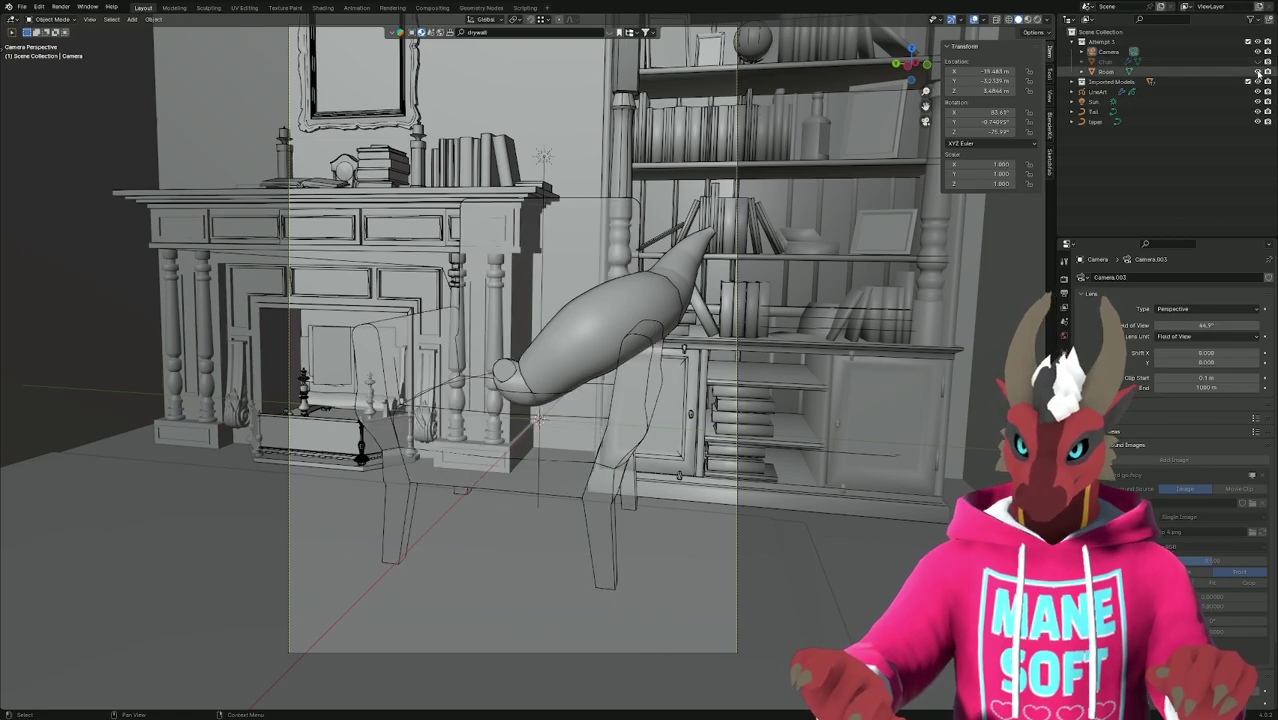
Hide the Room object, the Imported Models collection, and the tail and taper curves to leave only the line art.
click(1258, 72)
click(1258, 82)
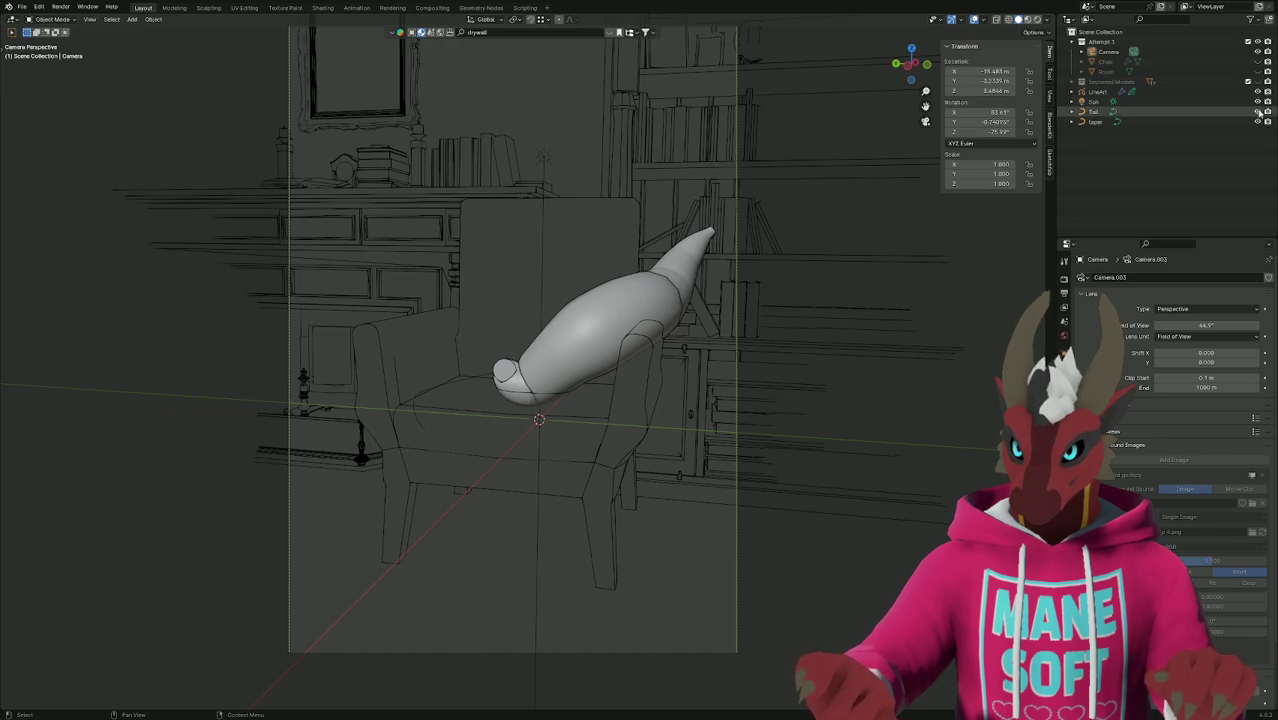
click(1258, 111)
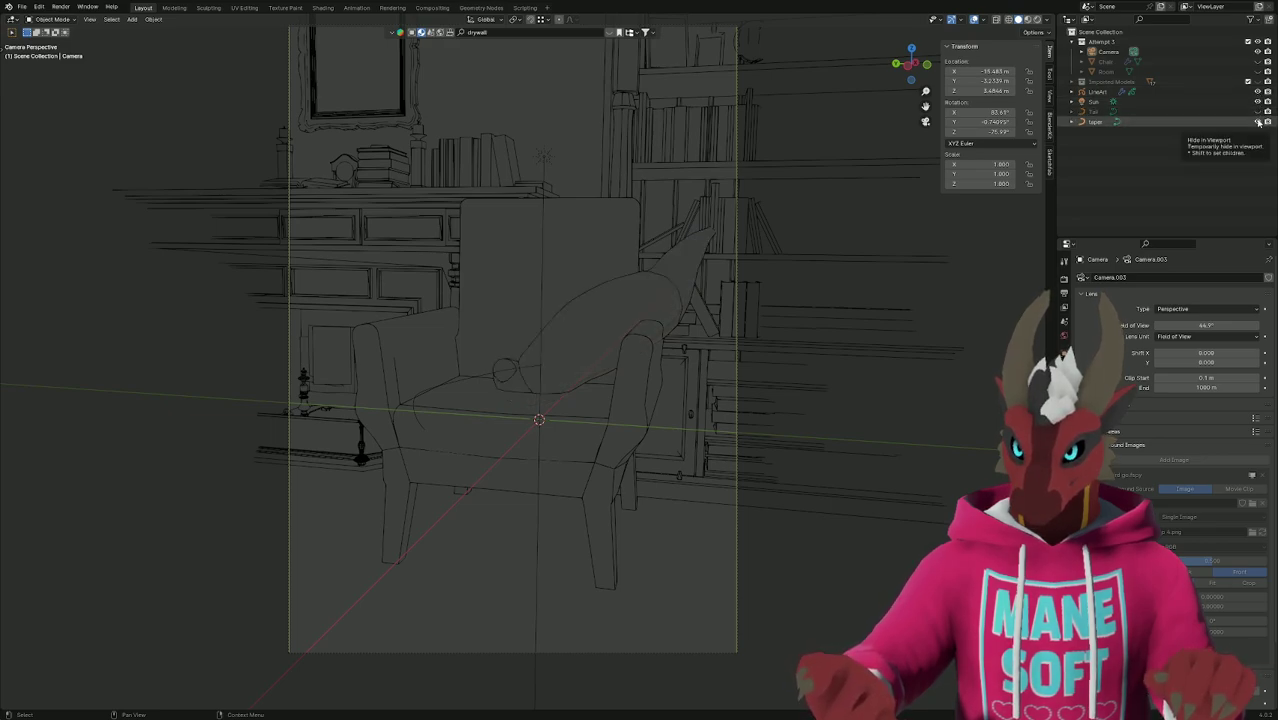
click(1258, 121)
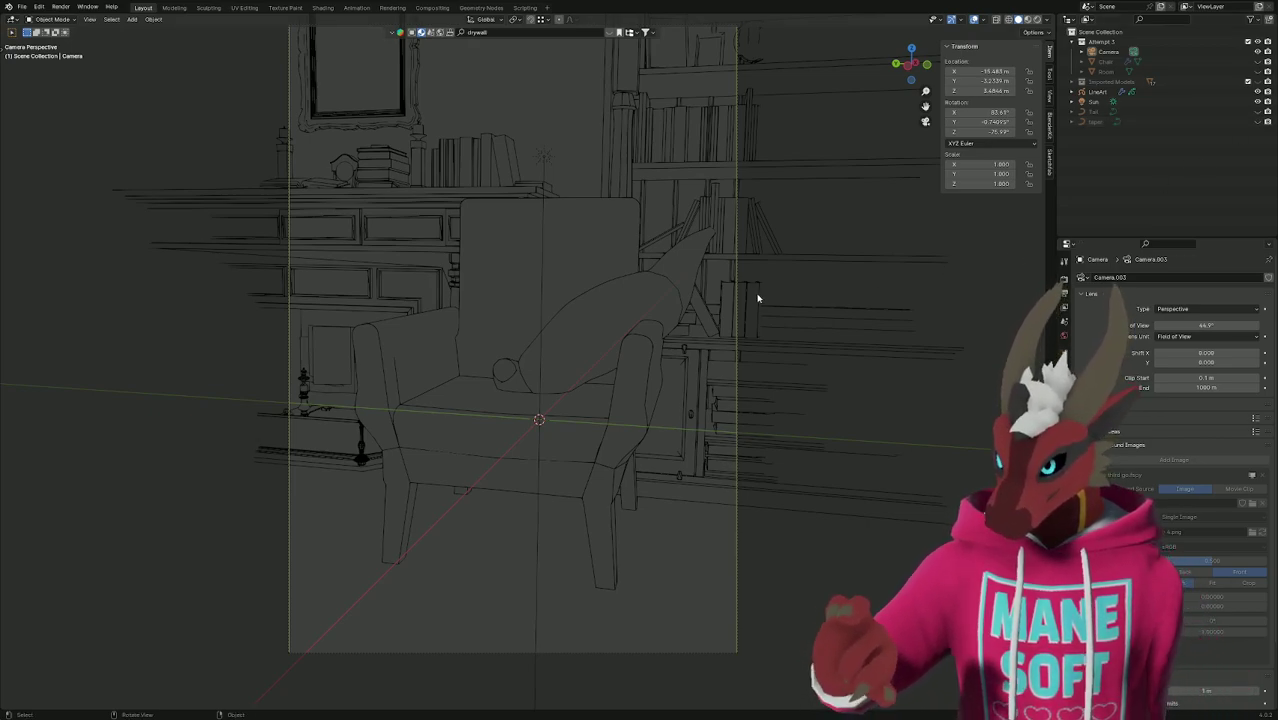
scroll(748, 296, up, 1)
scroll(748, 296, down, 1)
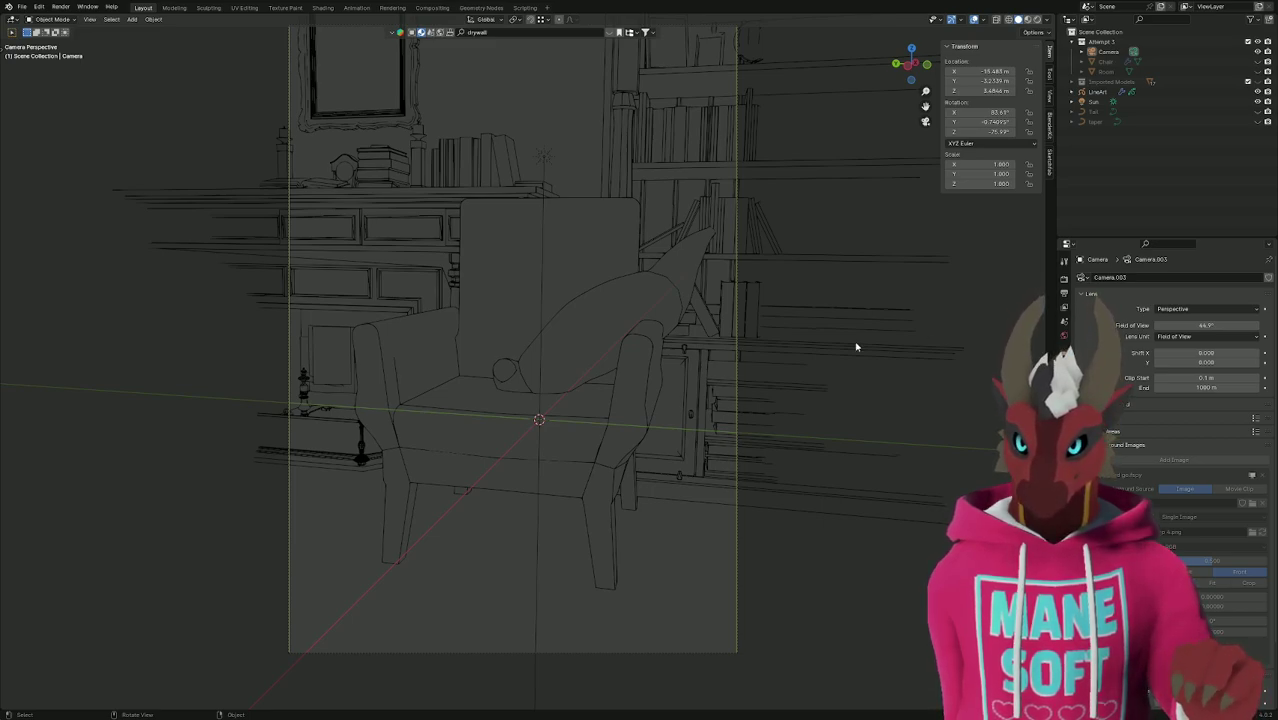
Save the file and switch the viewport to rendered shading.
key(z)
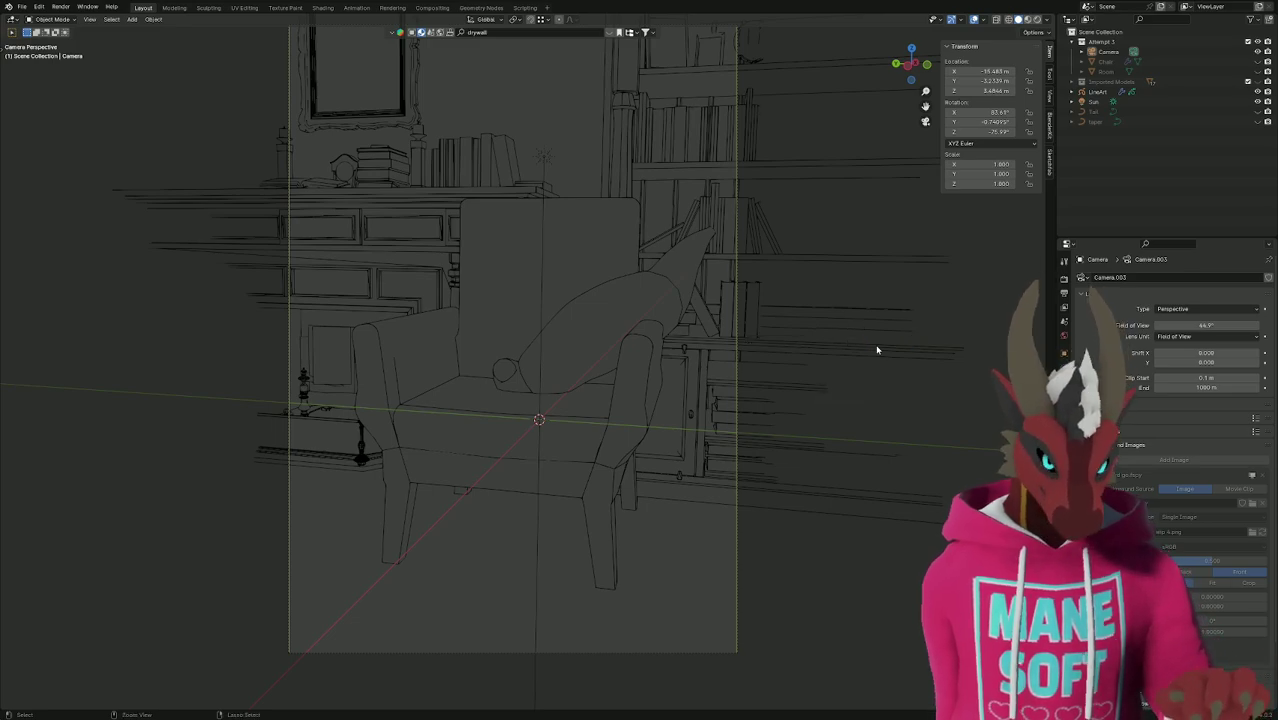
key(ctrl+s)
key(z)
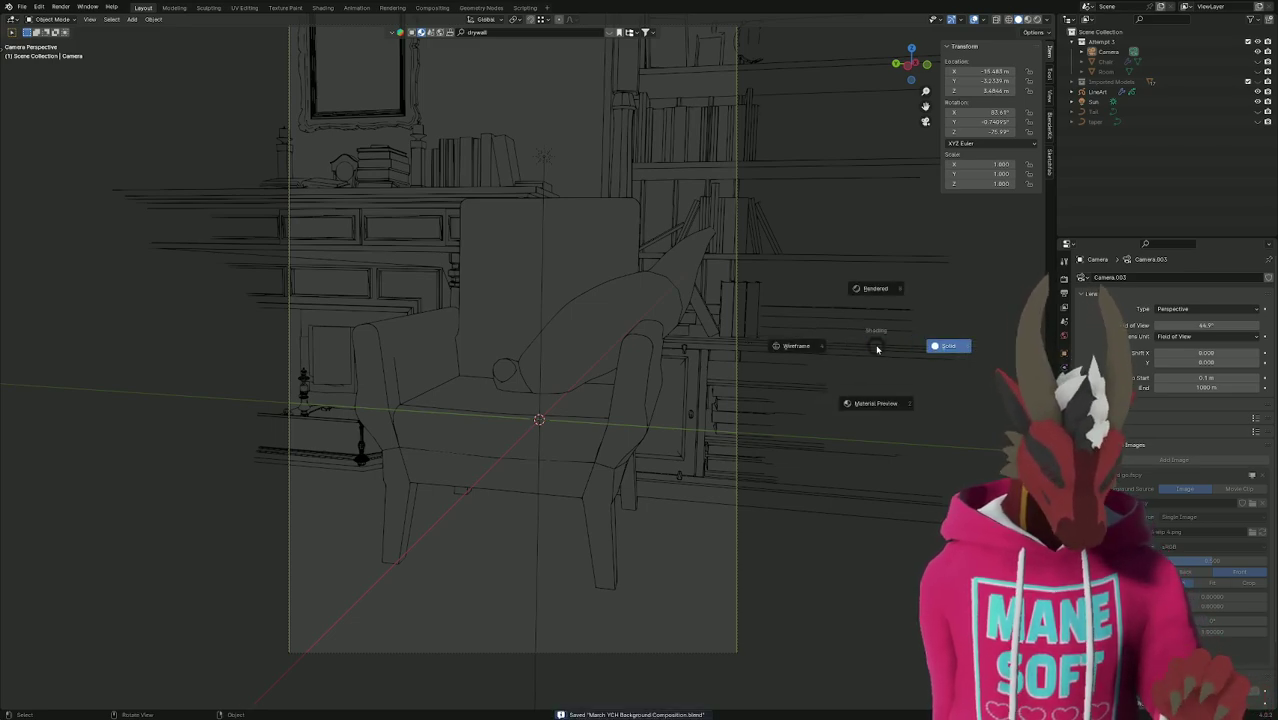
click(880, 290)
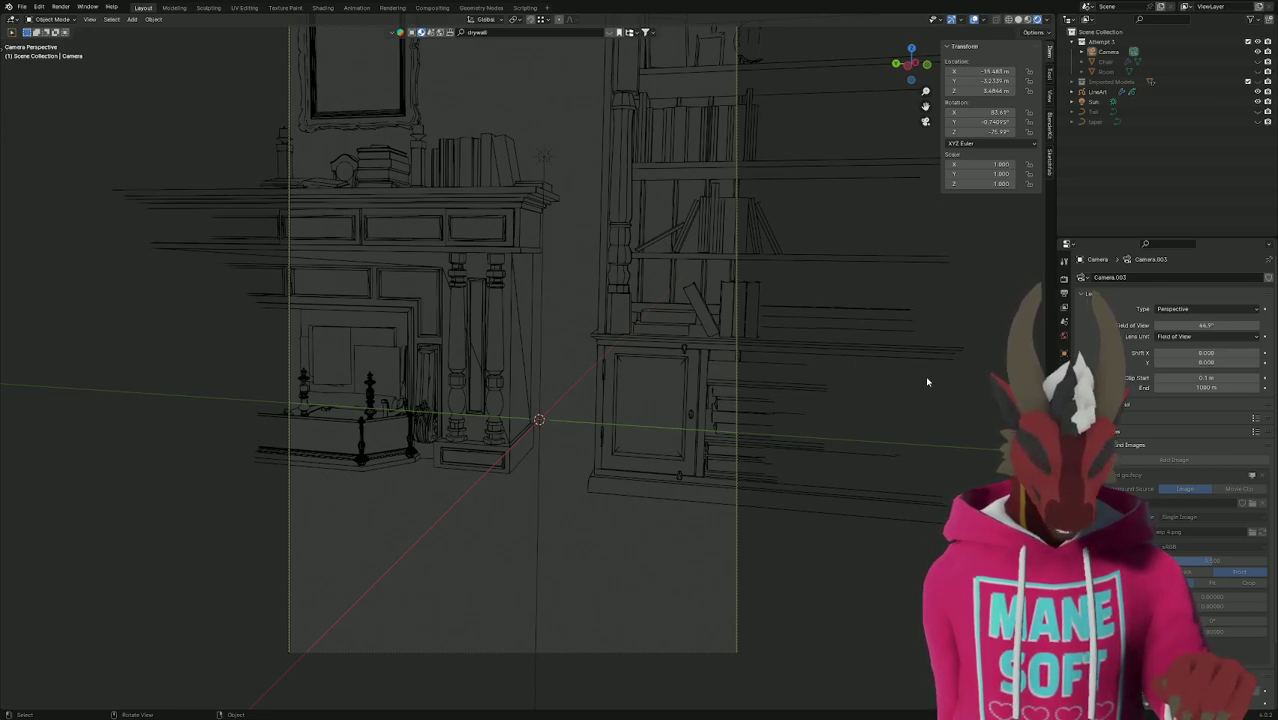
Check how showing the Chair affects the line art, and inspect the LineArt object and the Chair's contents in the scene hierarchy.
click(1258, 62)
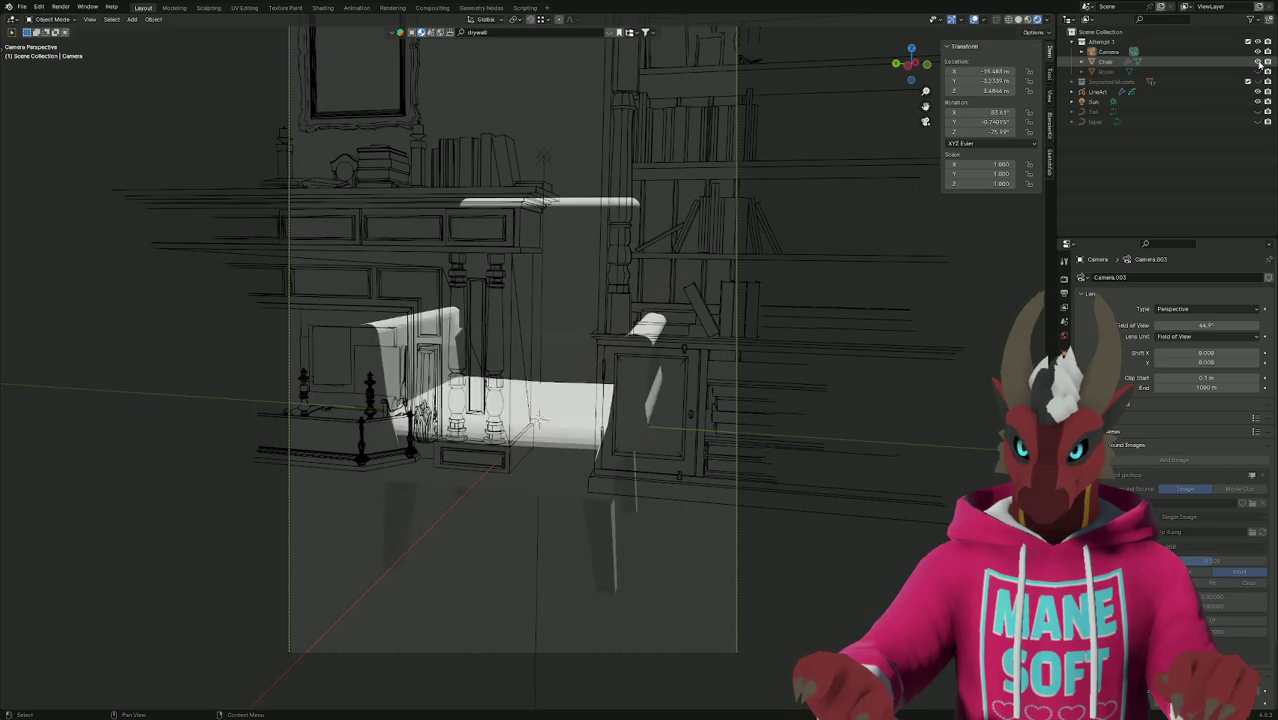
click(1258, 62)
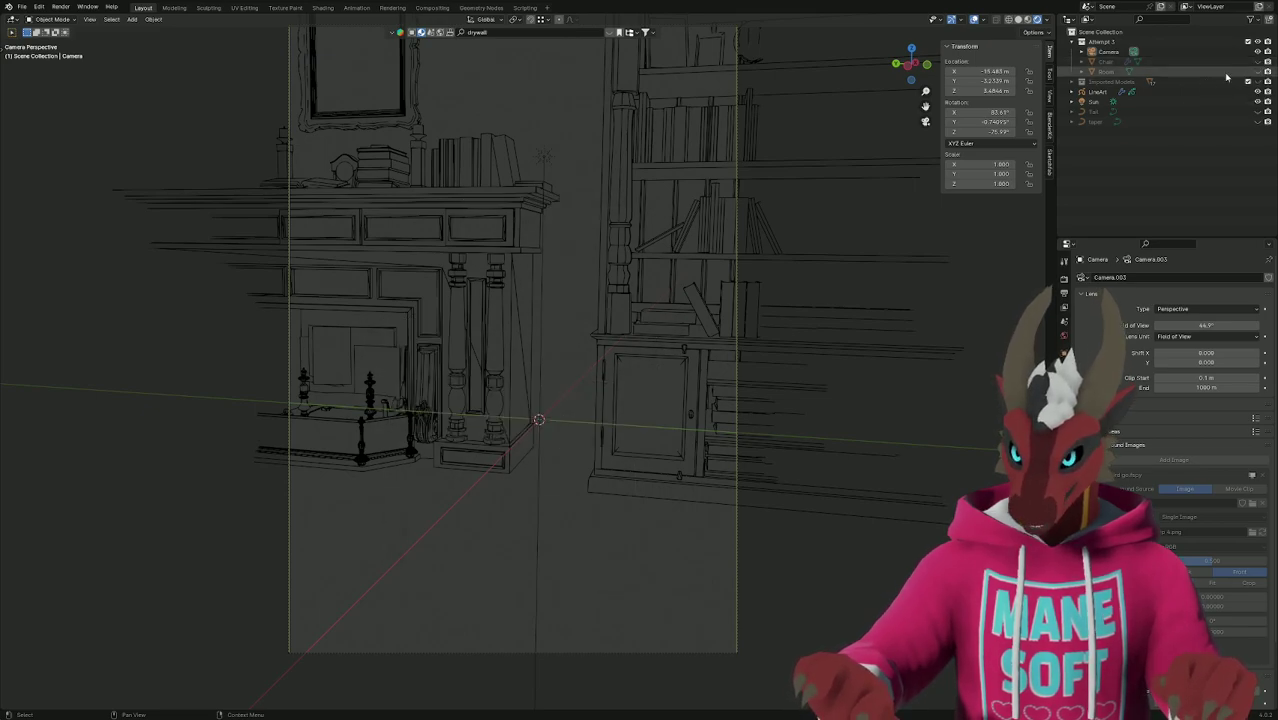
click(1175, 94)
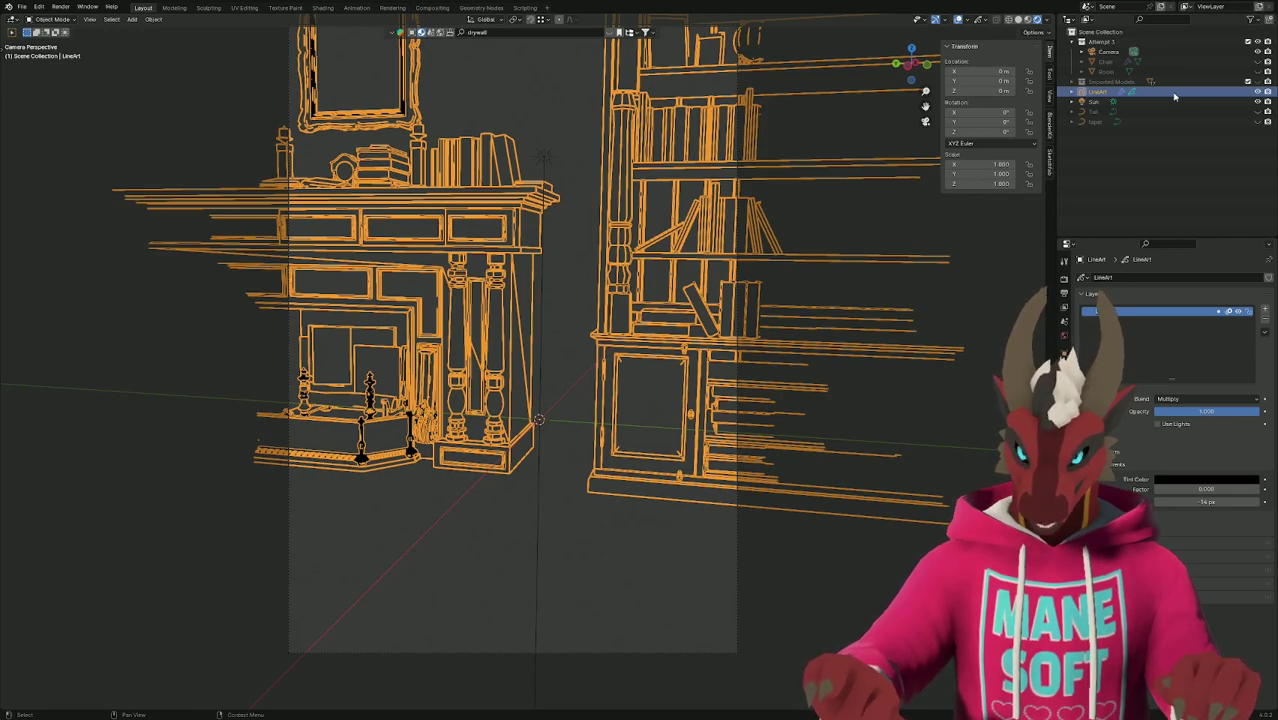
click(1161, 206)
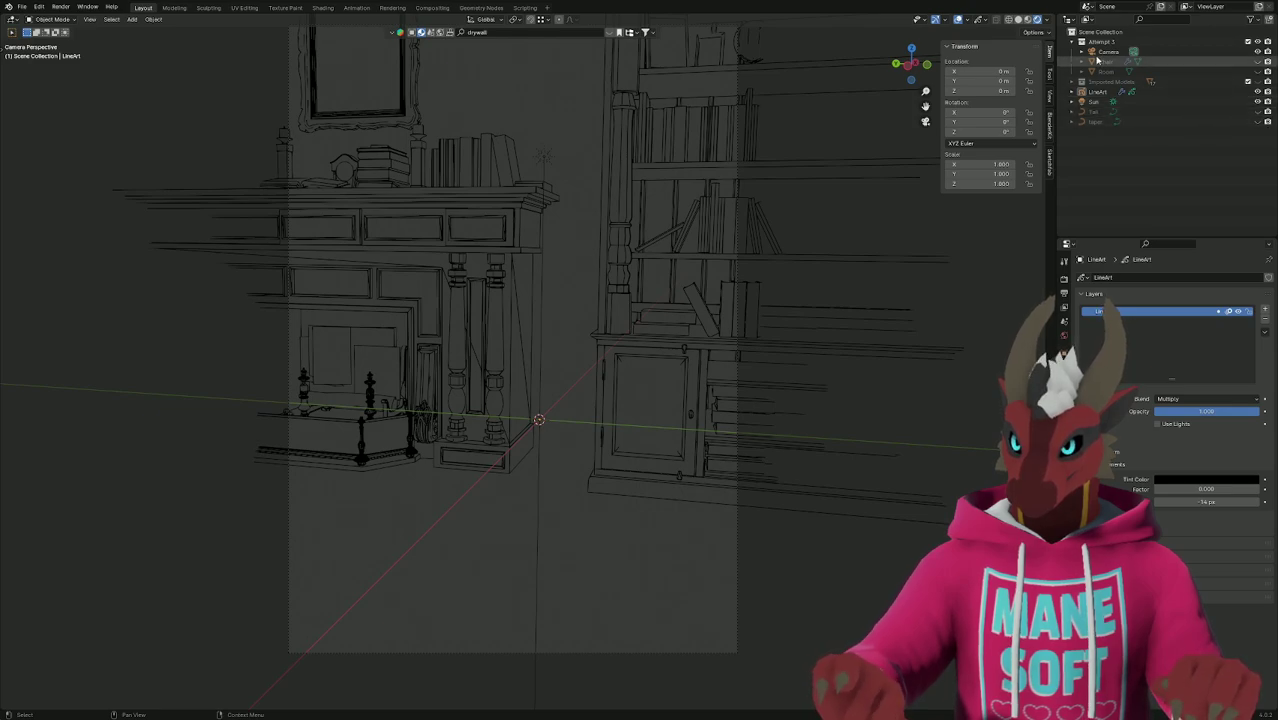
click(1084, 62)
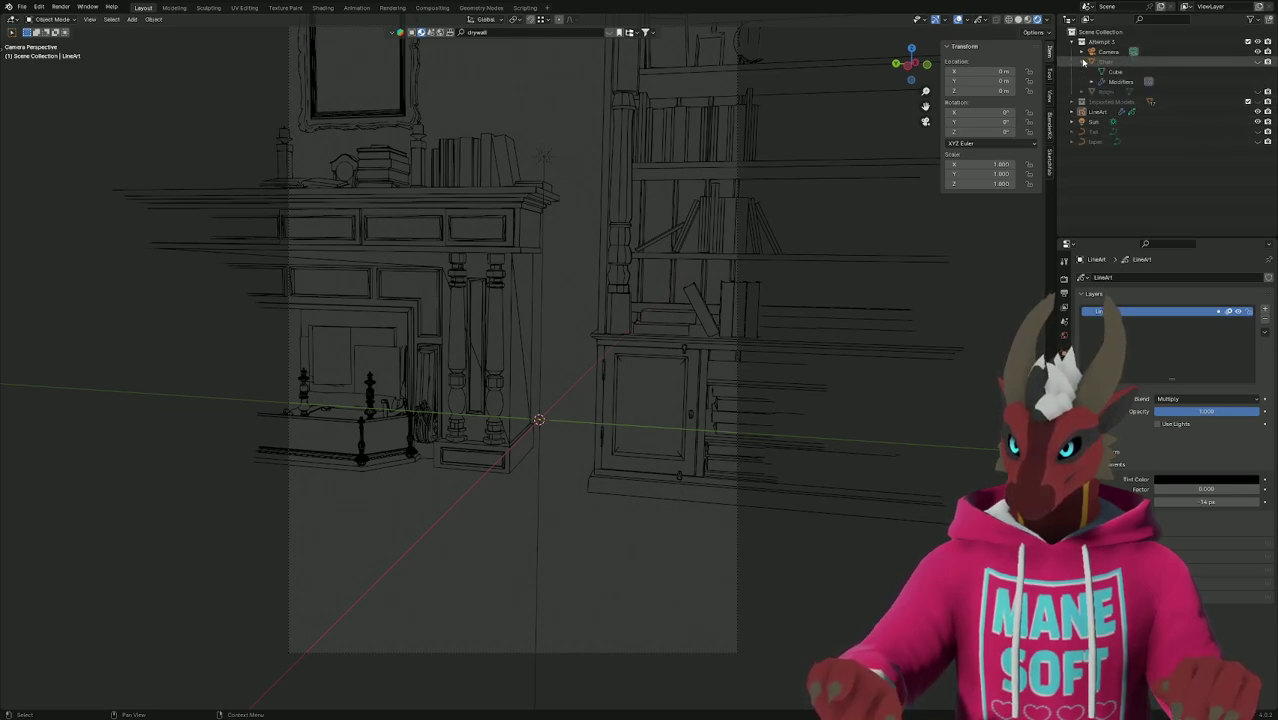
click(1084, 62)
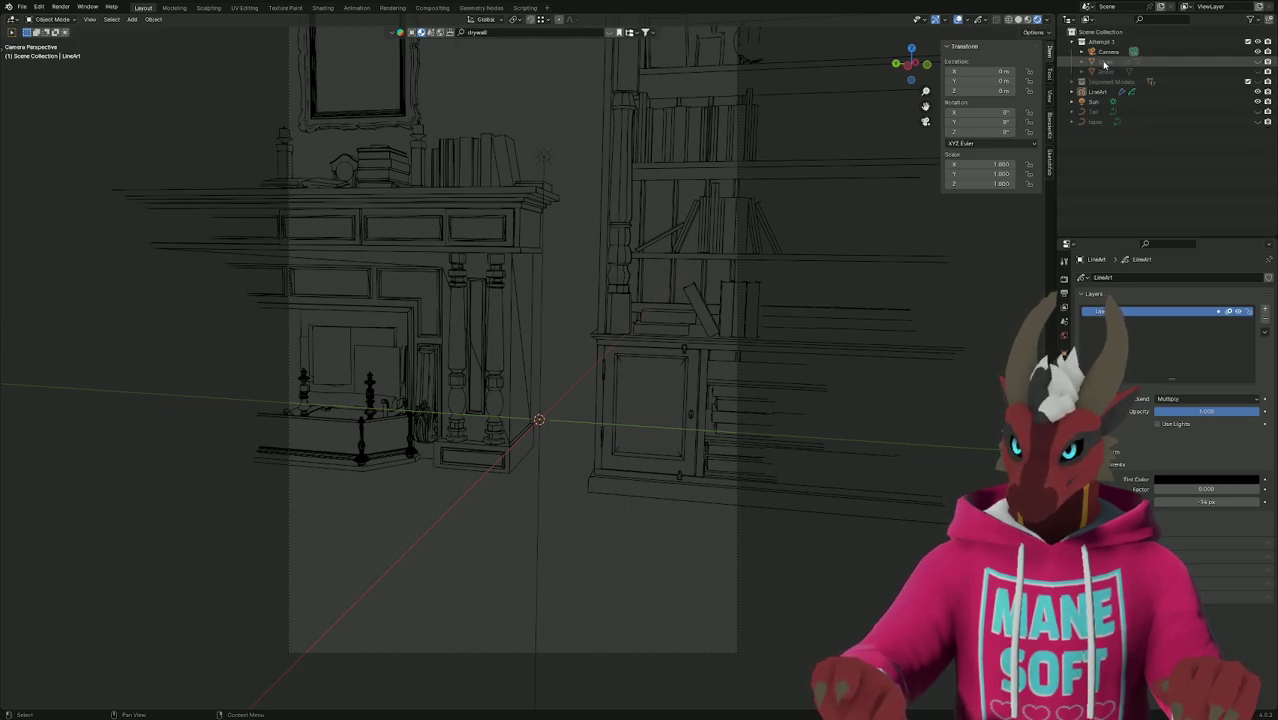
Try adding an Object Line Art grease pencil for the Chair and undo the addition.
click(1101, 61)
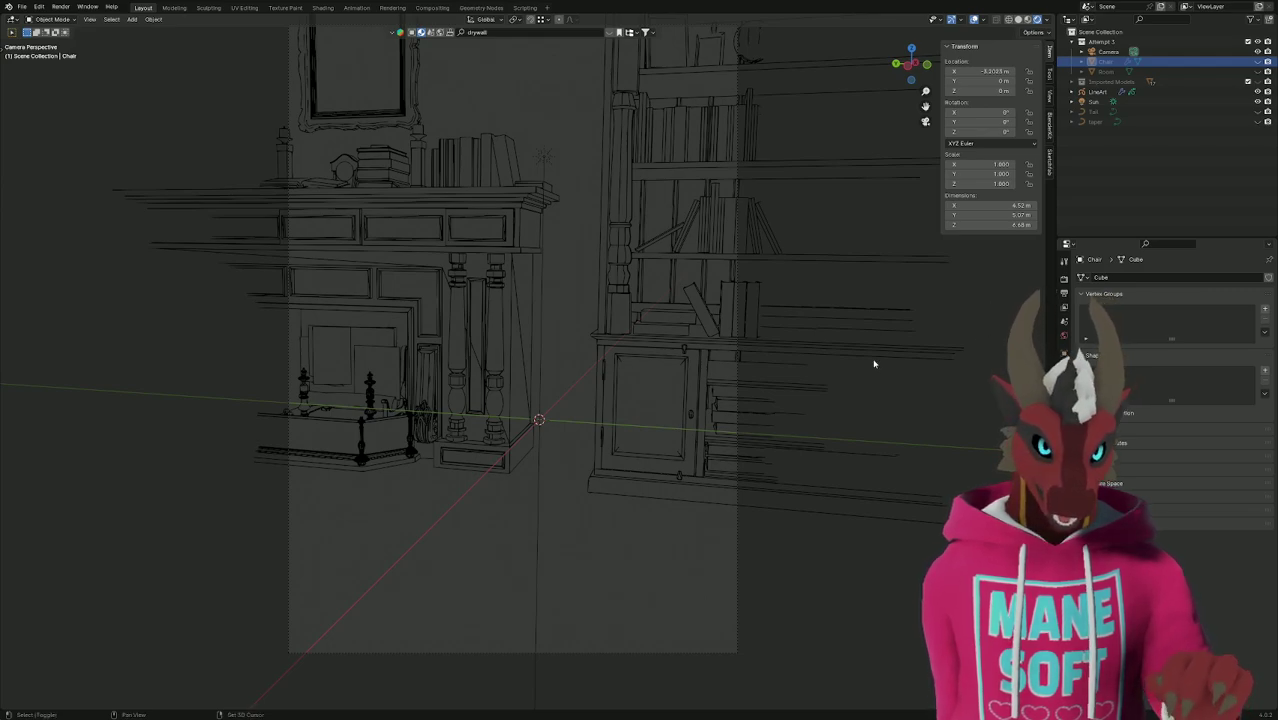
key(shift+a)
mouse_move(874, 363)
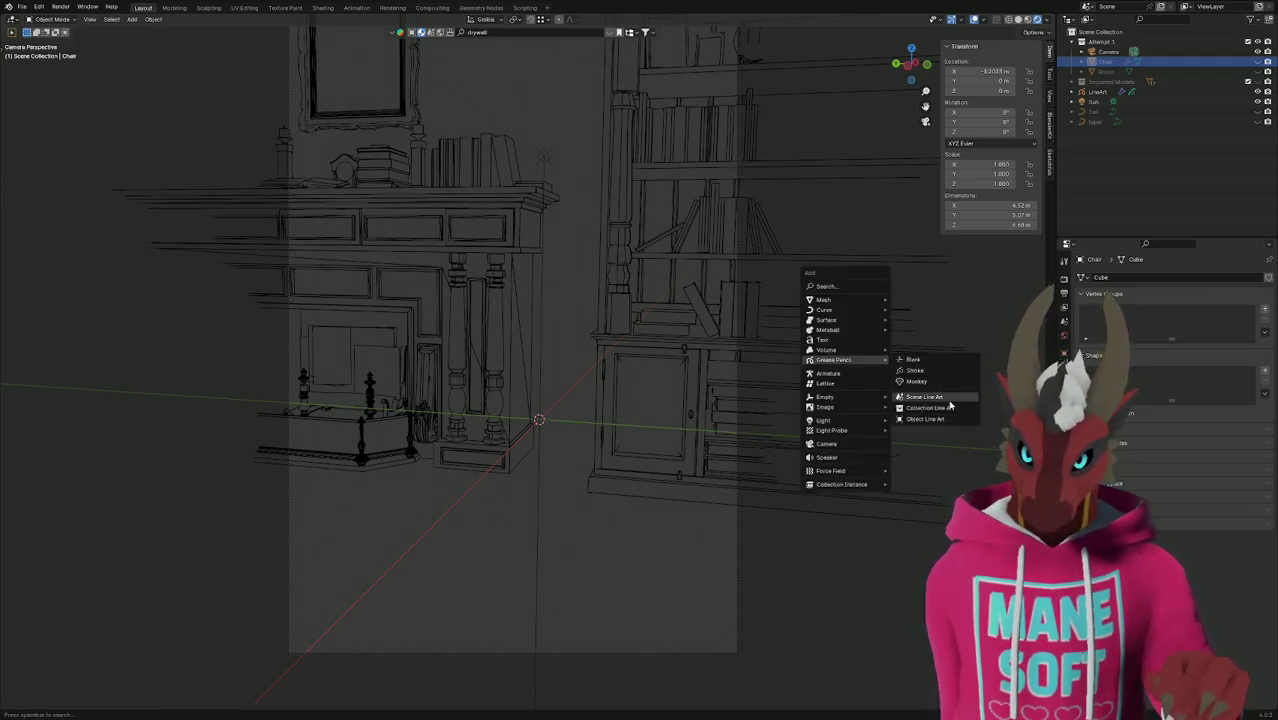
click(936, 421)
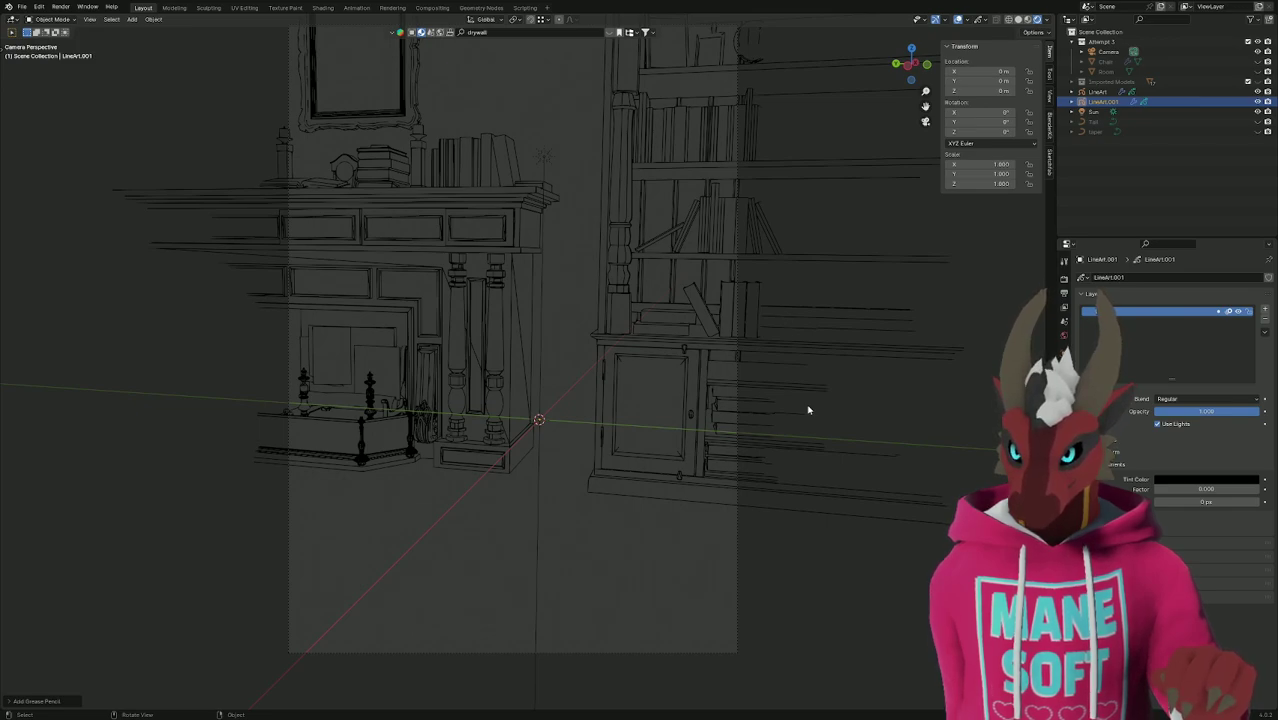
key(ctrl+z)
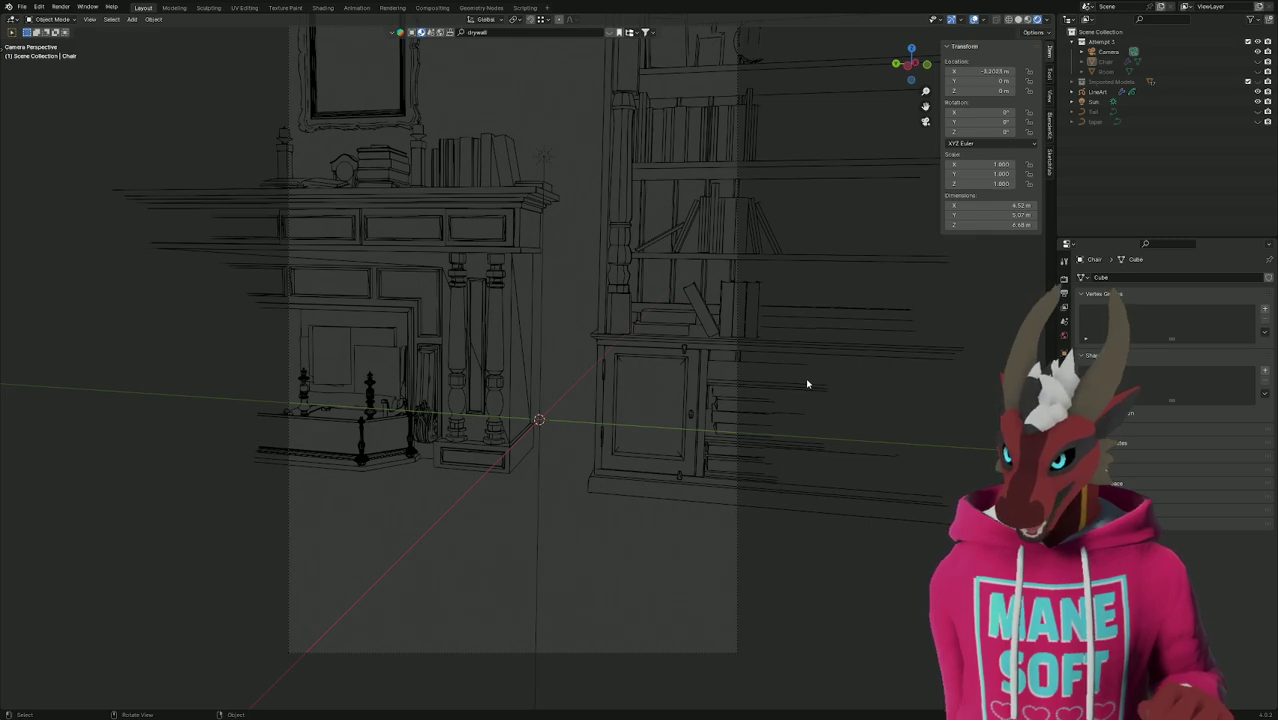
Make the LineArt object active without leaving it selected, and return the viewport to solid shading.
click(1106, 92)
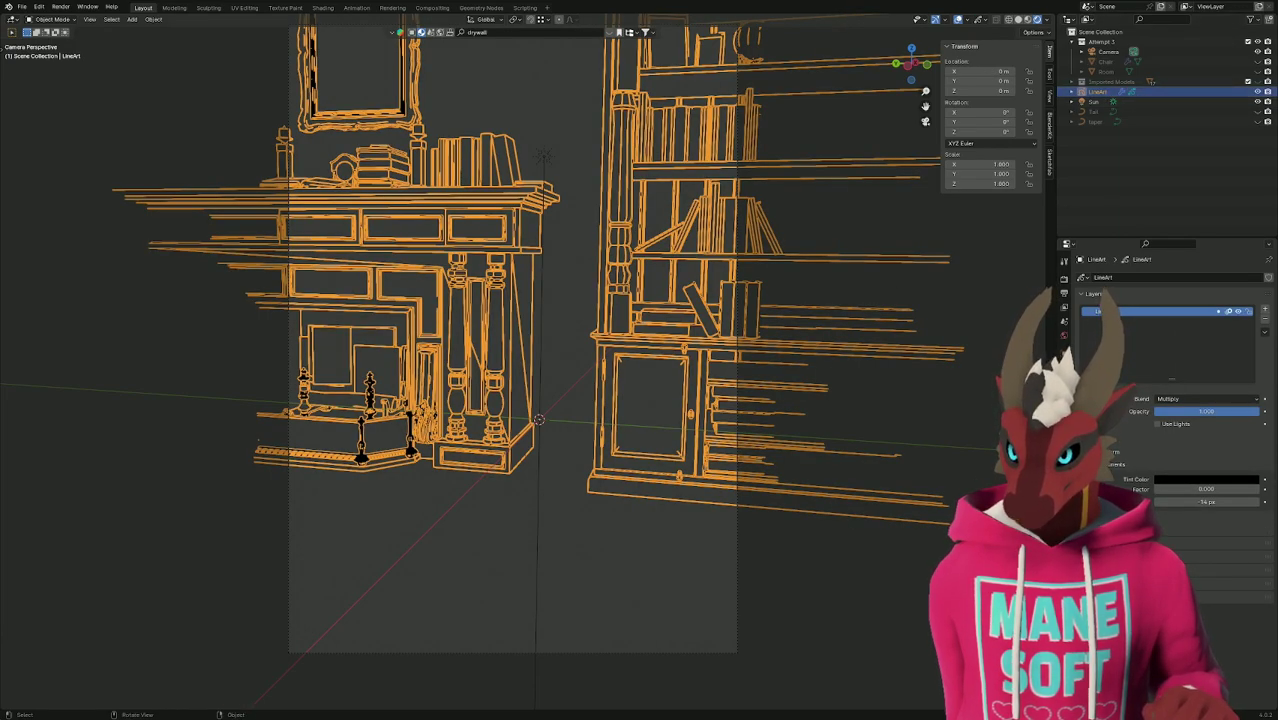
key(alt+a)
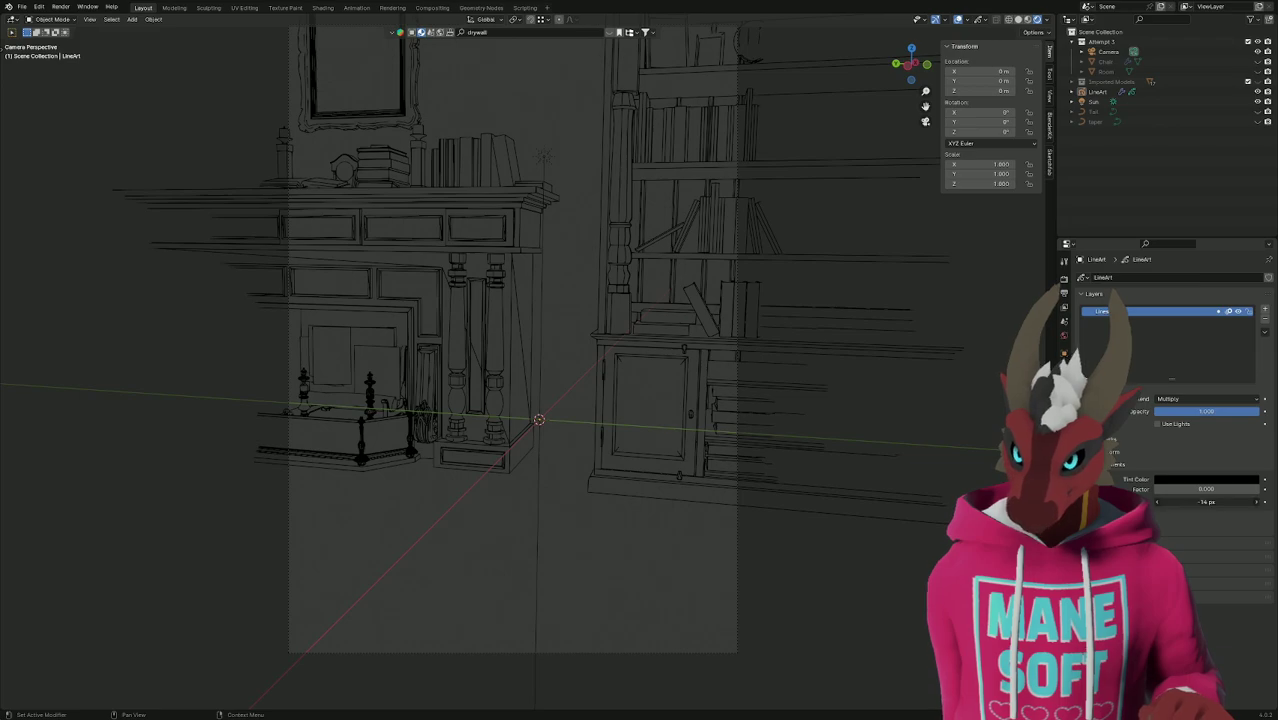
mouse_move(1205, 501)
mouse_down()
mouse_move(1220, 501)
mouse_move(1195, 501)
mouse_up()
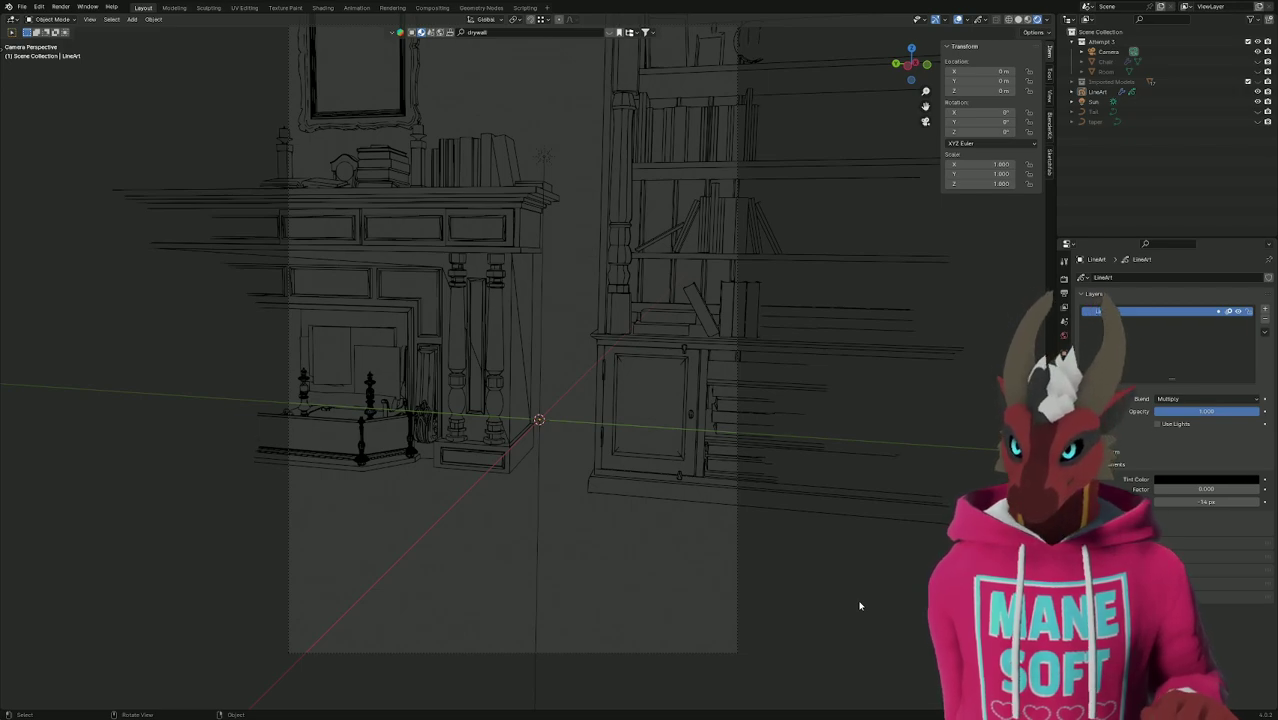
key(z)
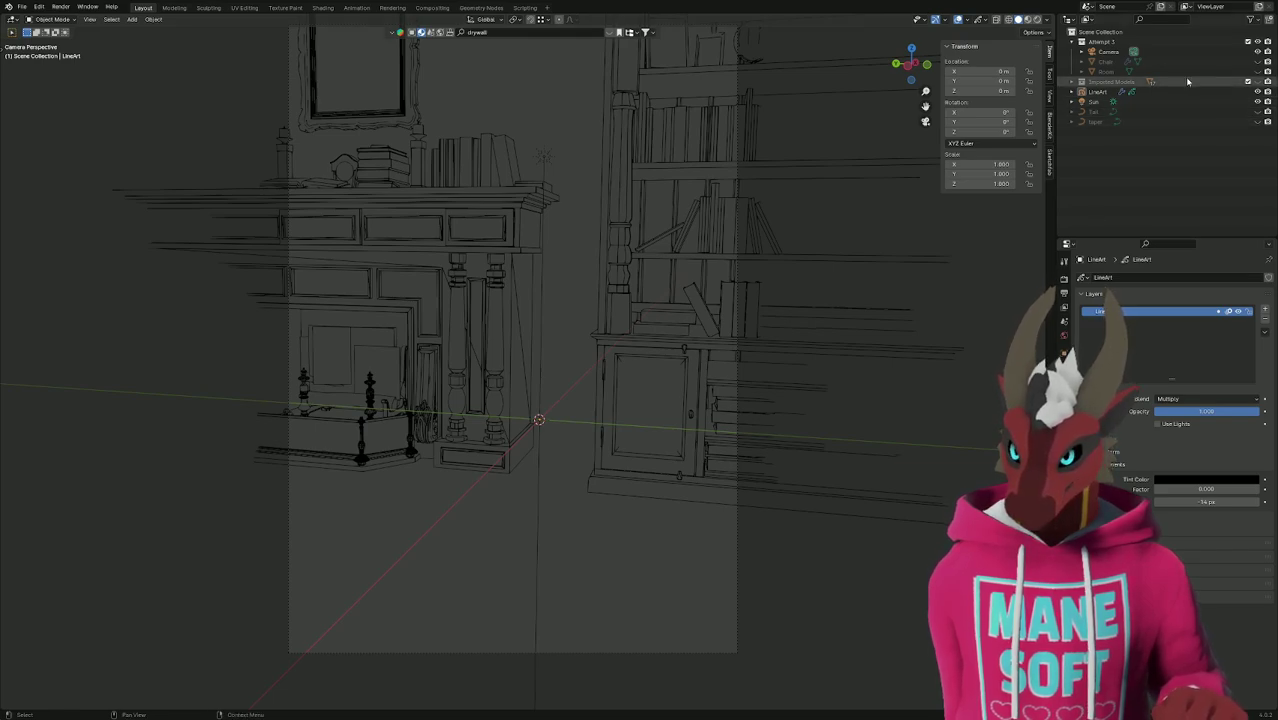
key(a)
key(alt+a)
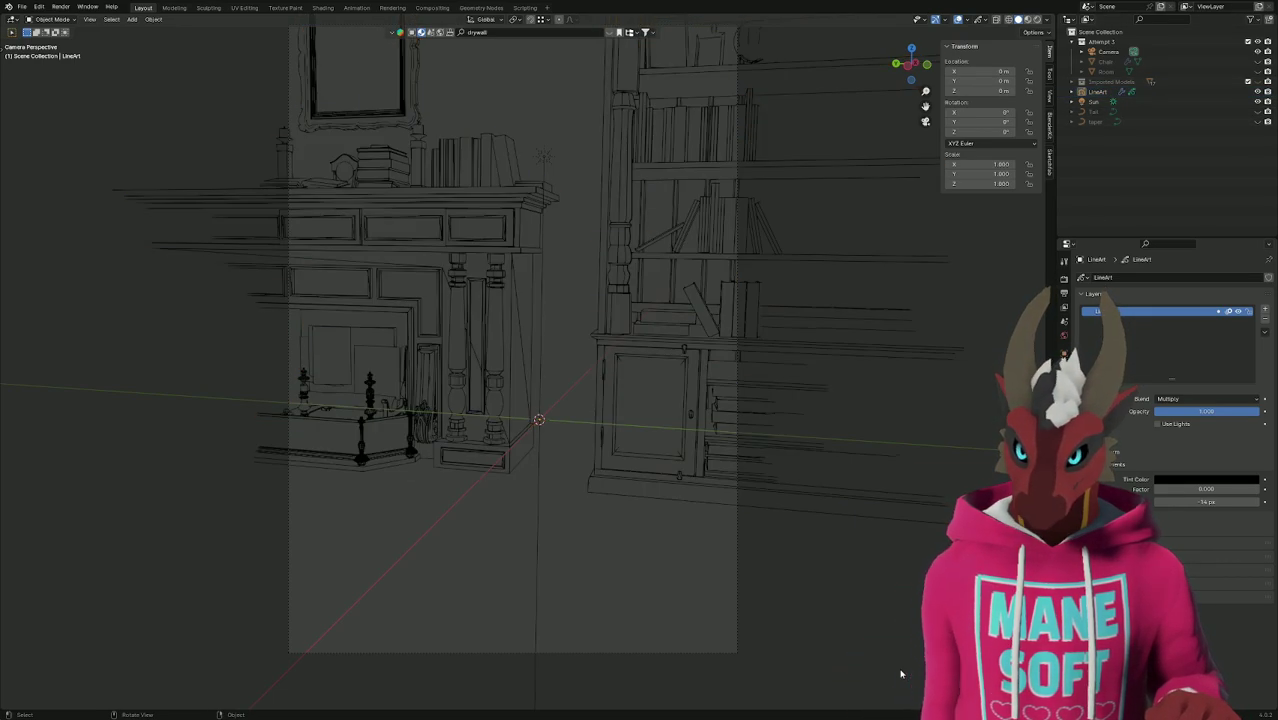
key(z)
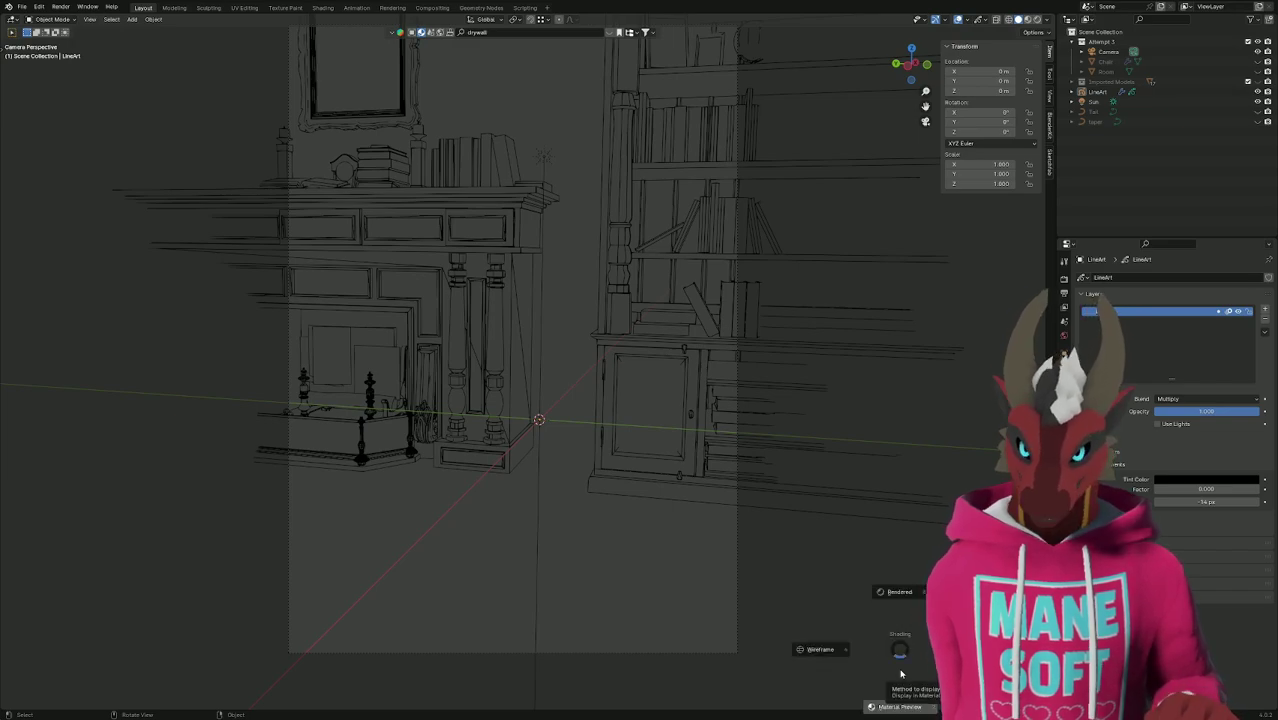
key(Escape)
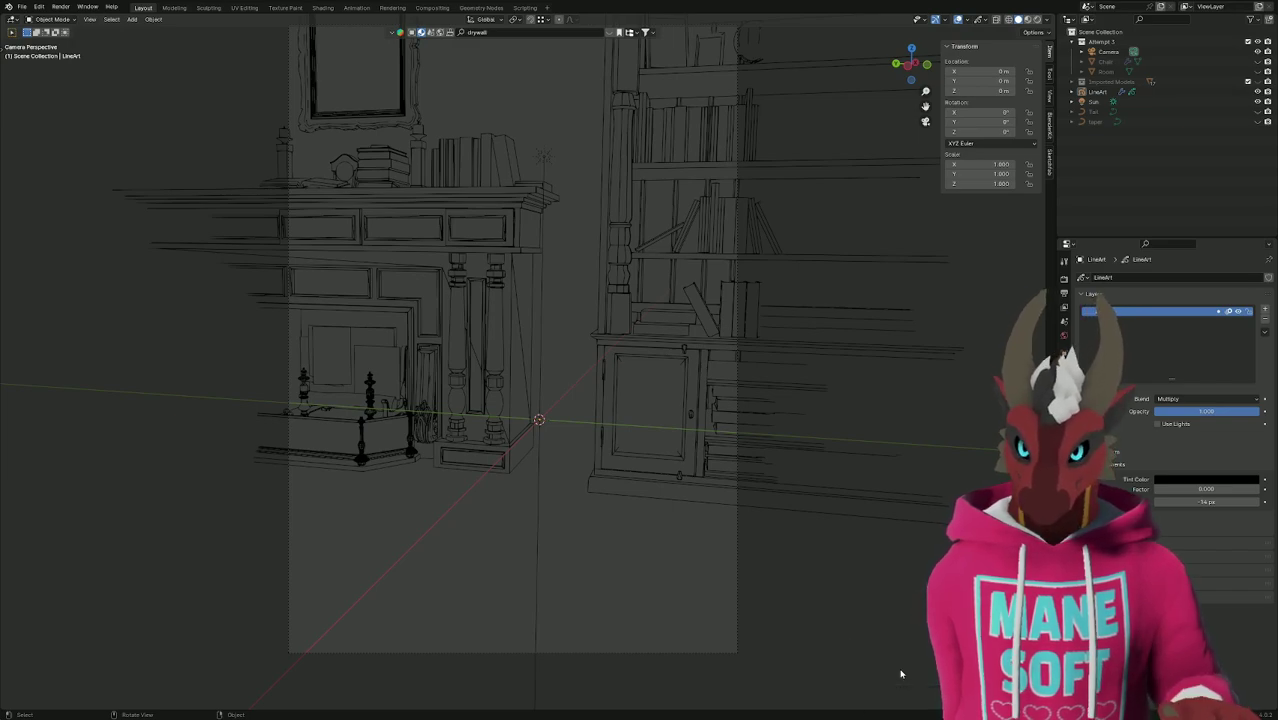
Unhide the Chair and Room objects and the Imported Models collection.
click(1257, 62)
click(1257, 62)
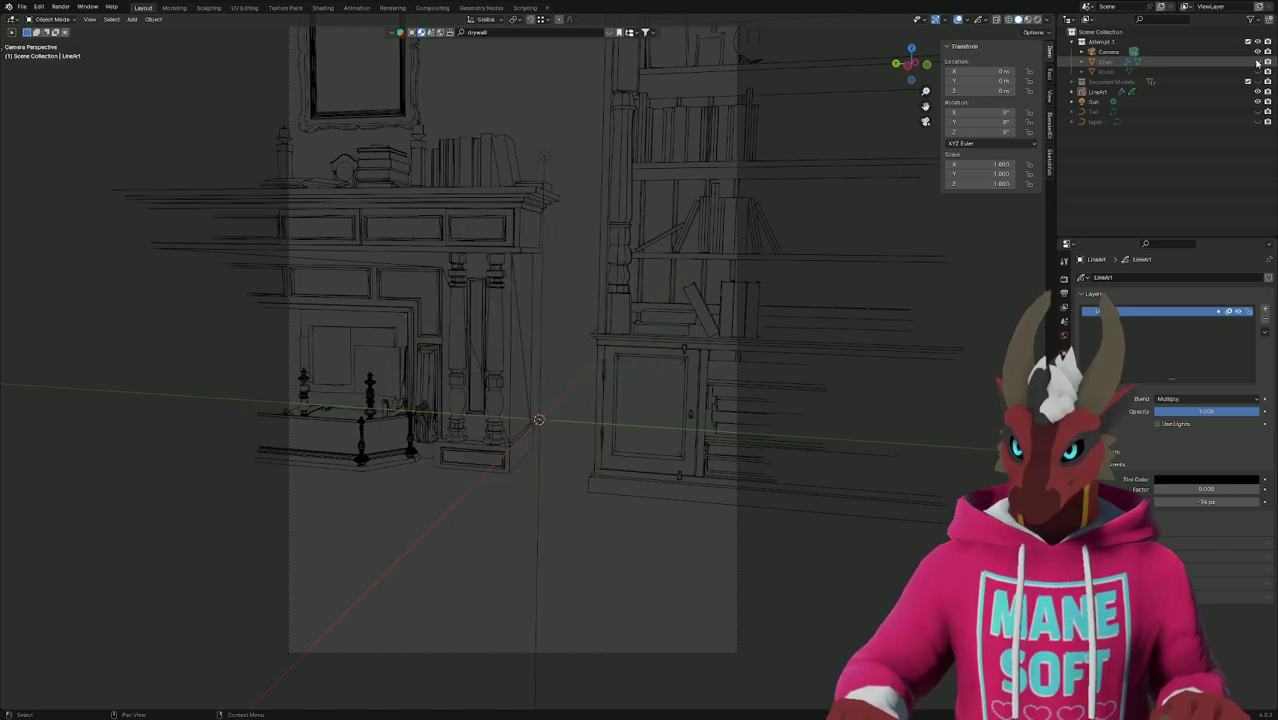
click(1257, 62)
click(1257, 72)
click(1257, 81)
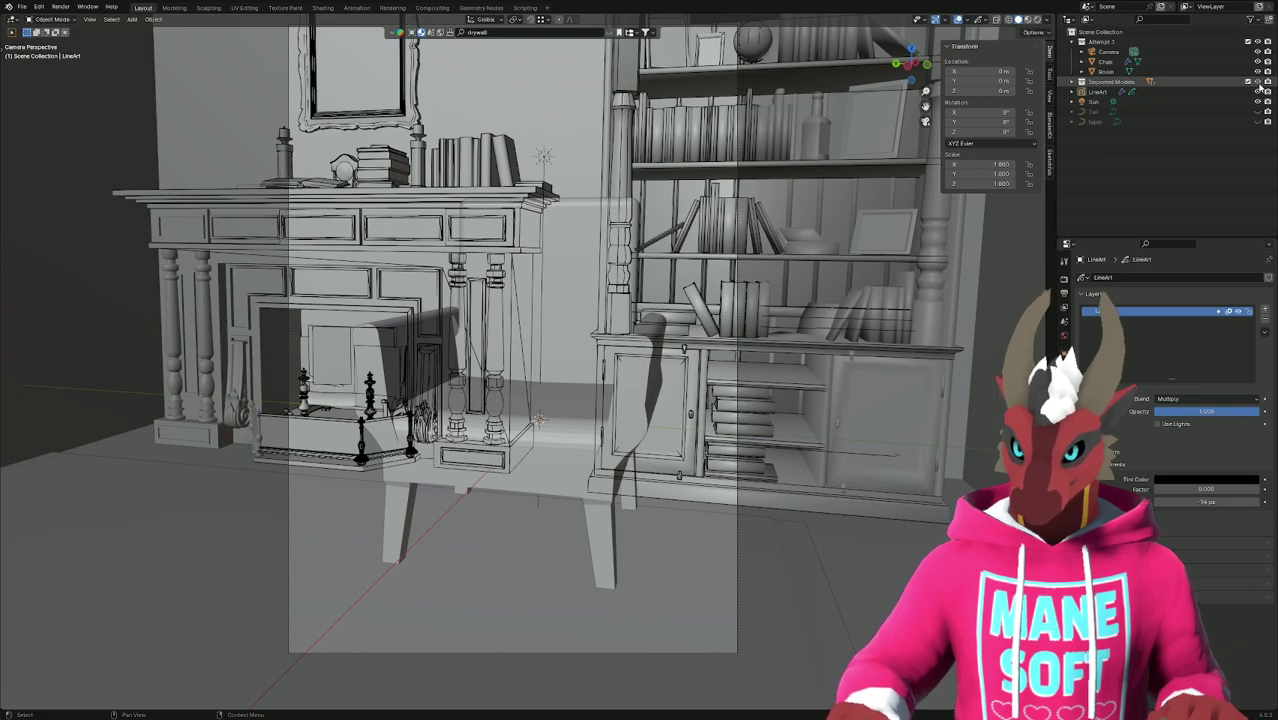
Toggle the LineArt layer's visibility off and on to refresh the lines around the chair.
click(1237, 313)
click(1237, 313)
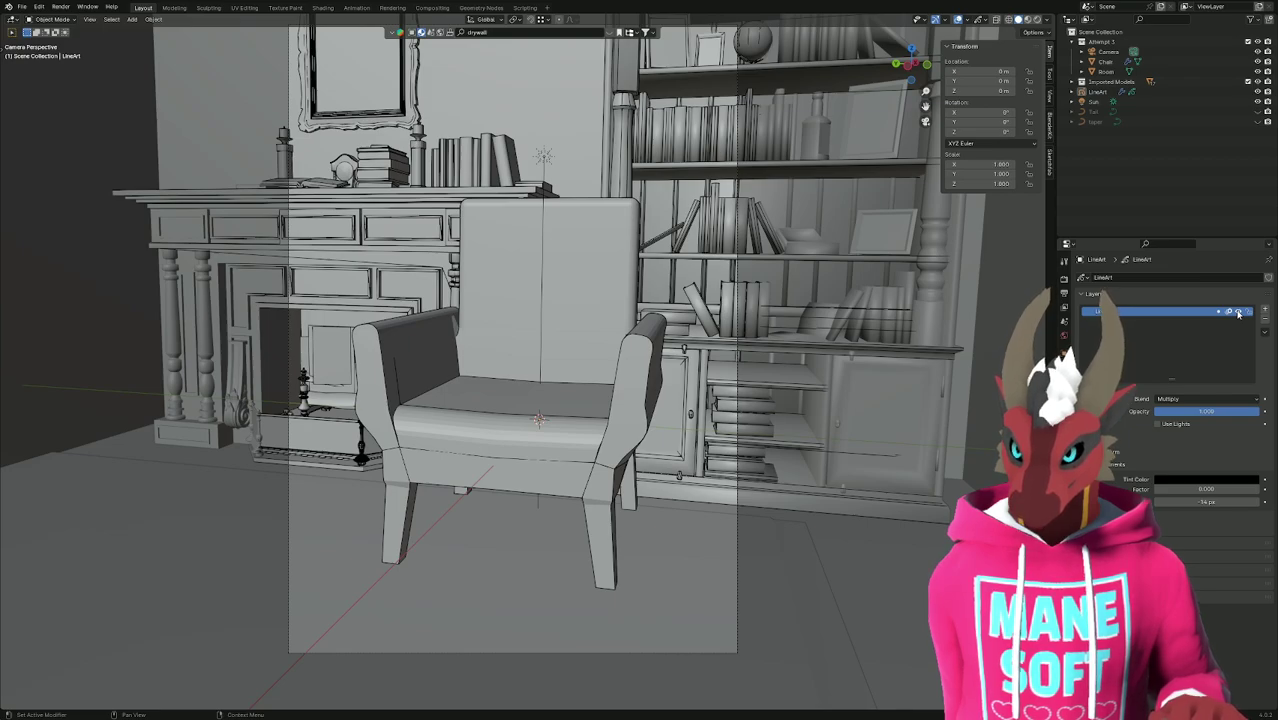
click(1237, 313)
click(1237, 313)
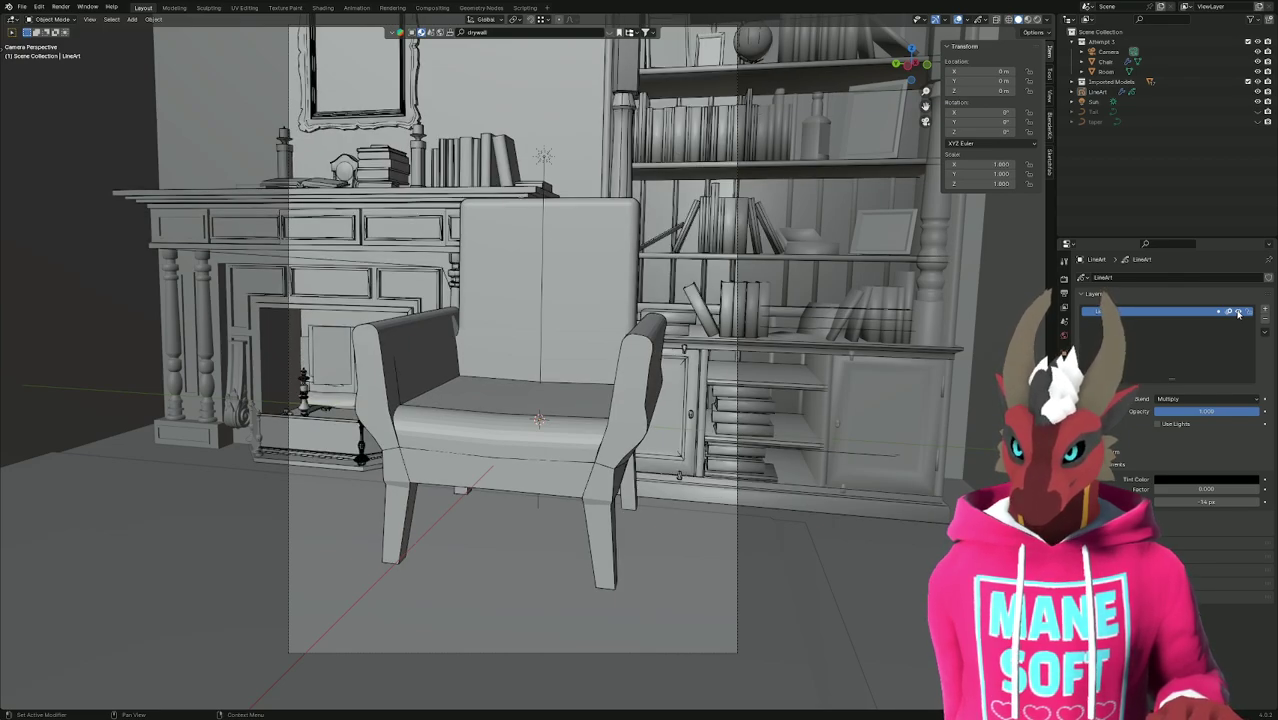
Unhide the tail curve and refresh the line art by toggling its layer's visibility off and on.
click(1258, 113)
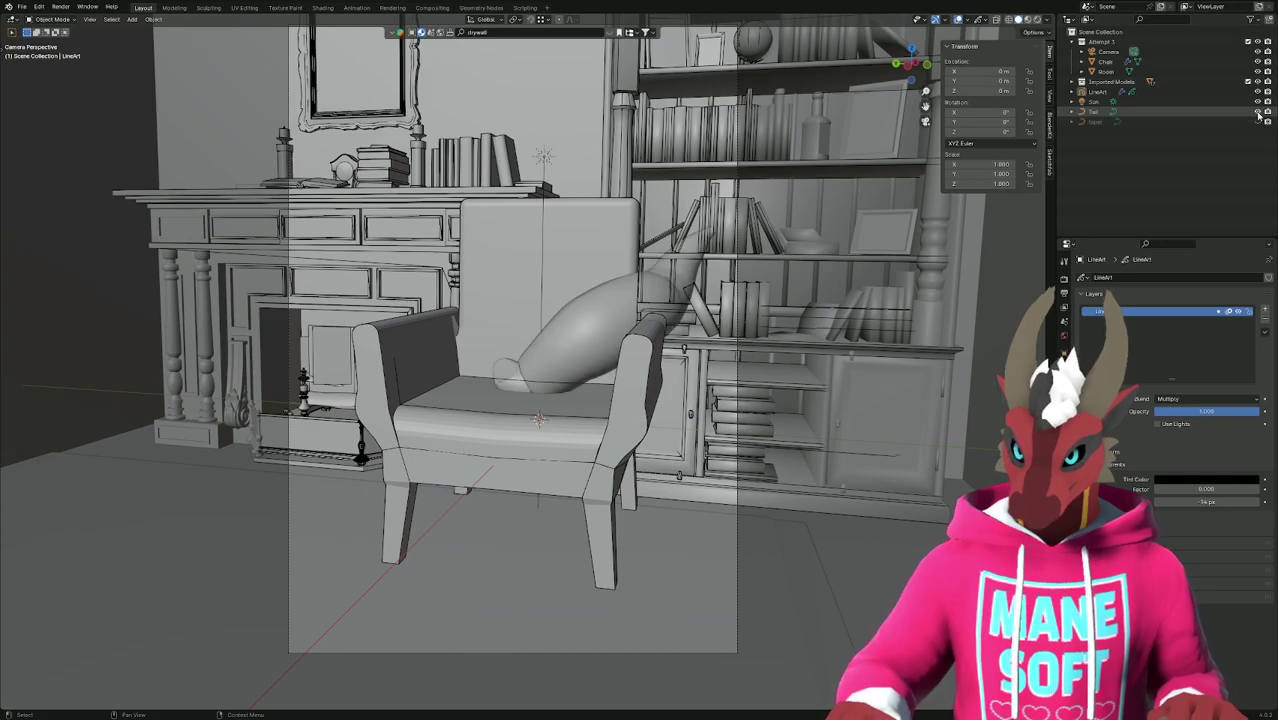
click(1240, 313)
click(1240, 313)
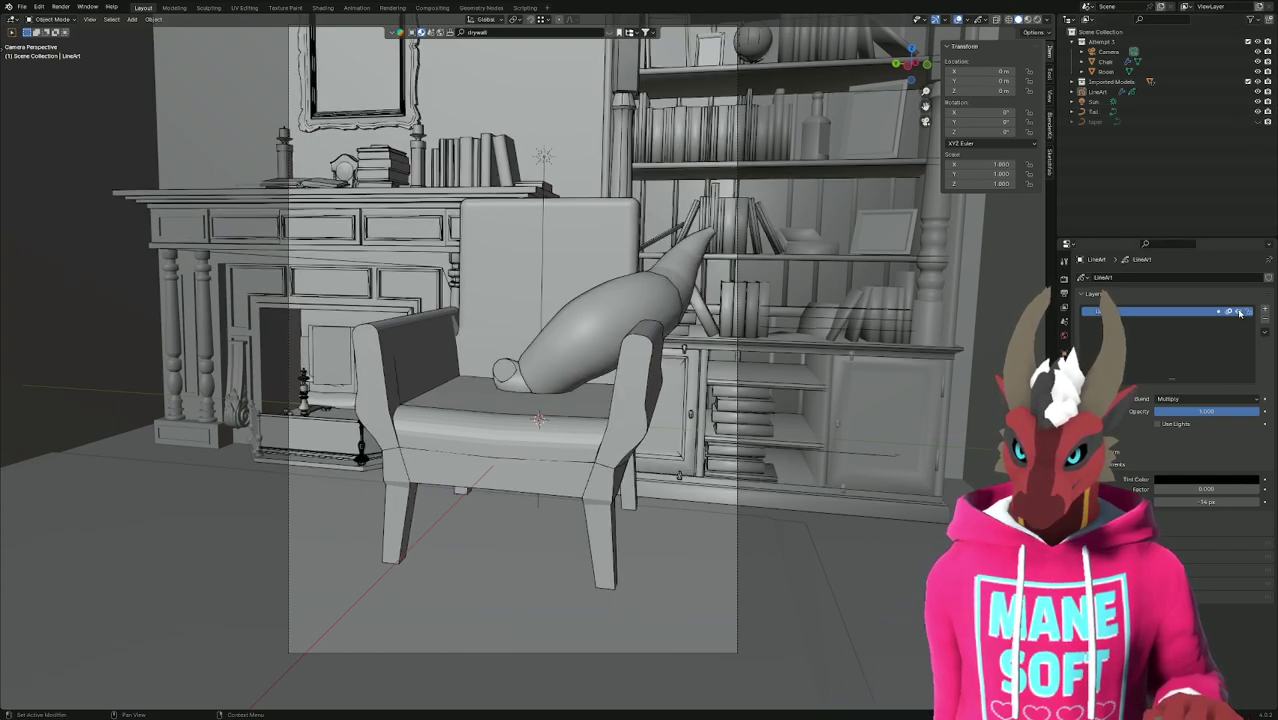
click(1240, 313)
click(1240, 313)
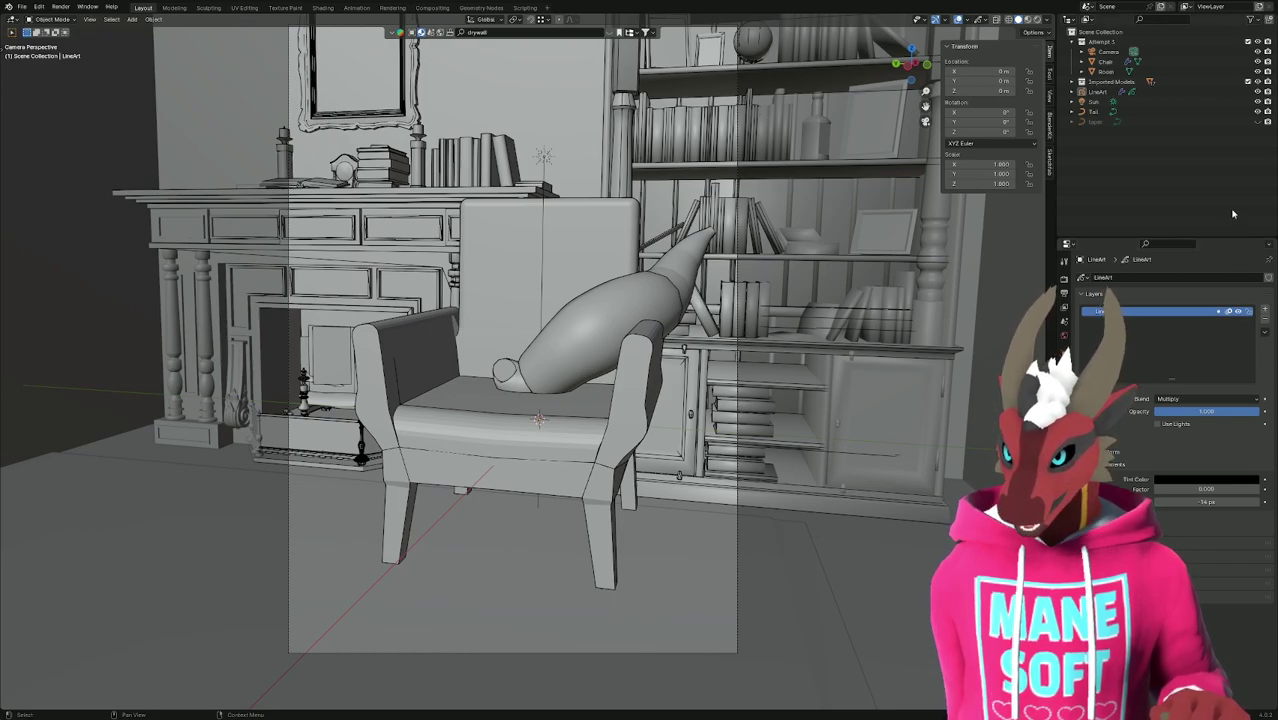
Lock the LineArt layer, and hide the tail curve, the Room and Chair objects, and the Imported Models collection.
click(1248, 312)
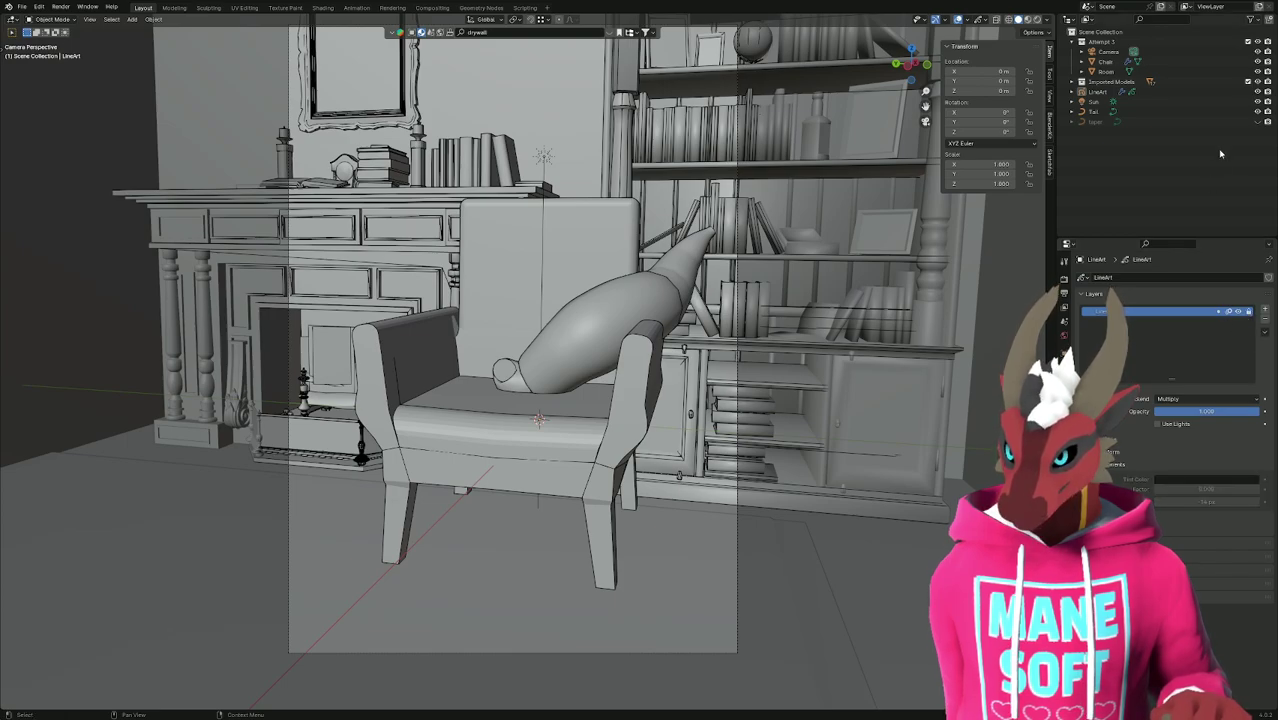
click(1257, 111)
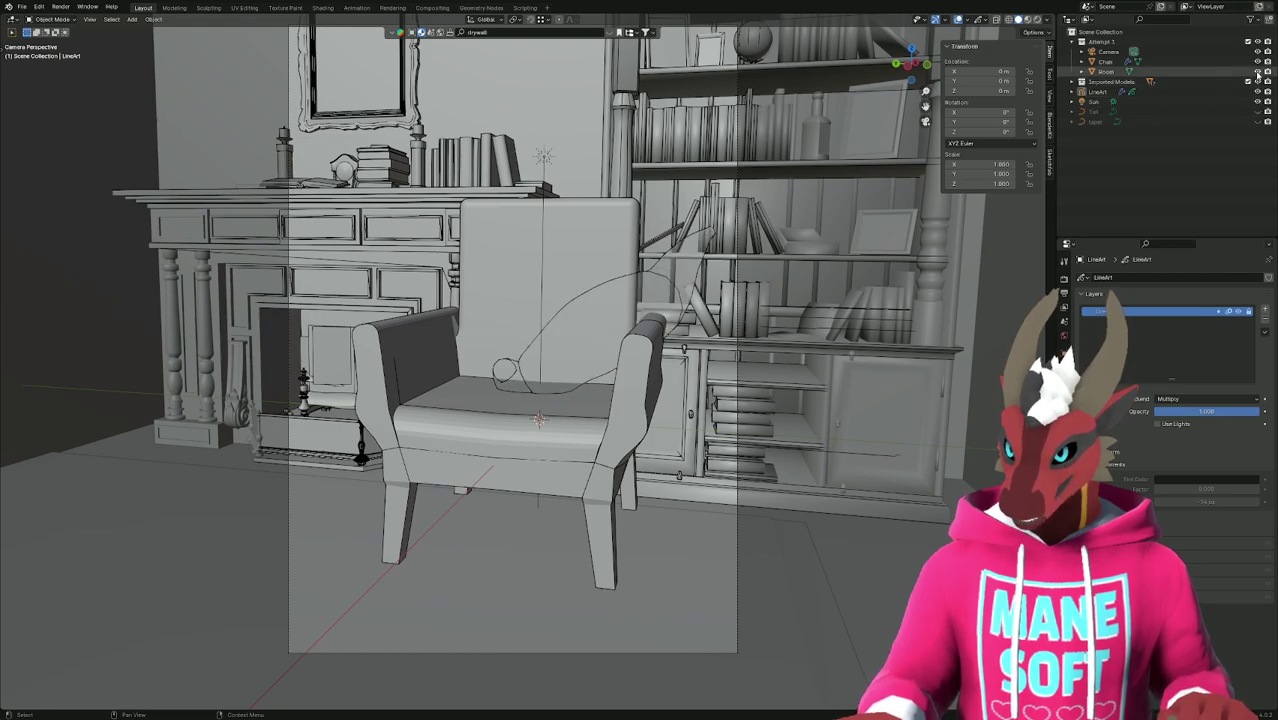
click(1257, 72)
click(1257, 62)
click(1257, 52)
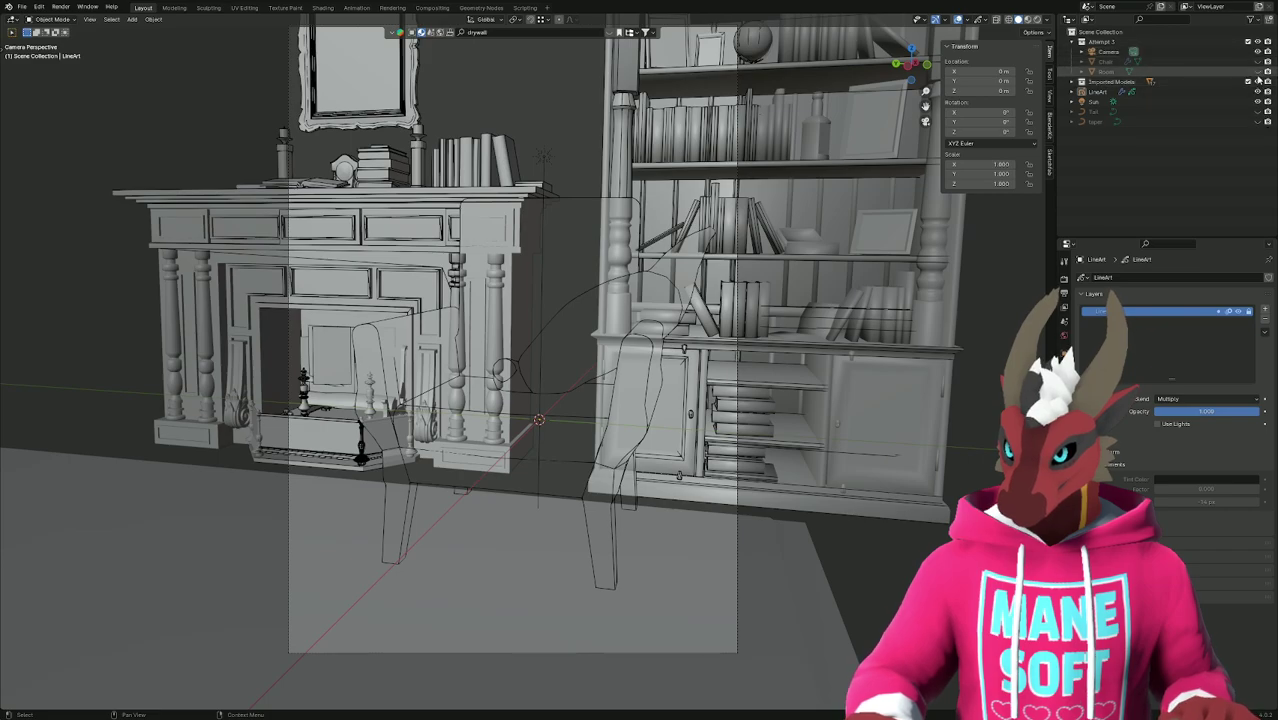
click(1257, 81)
Check the isolated line art in rendered viewport shading and return to solid shading.
key(q)
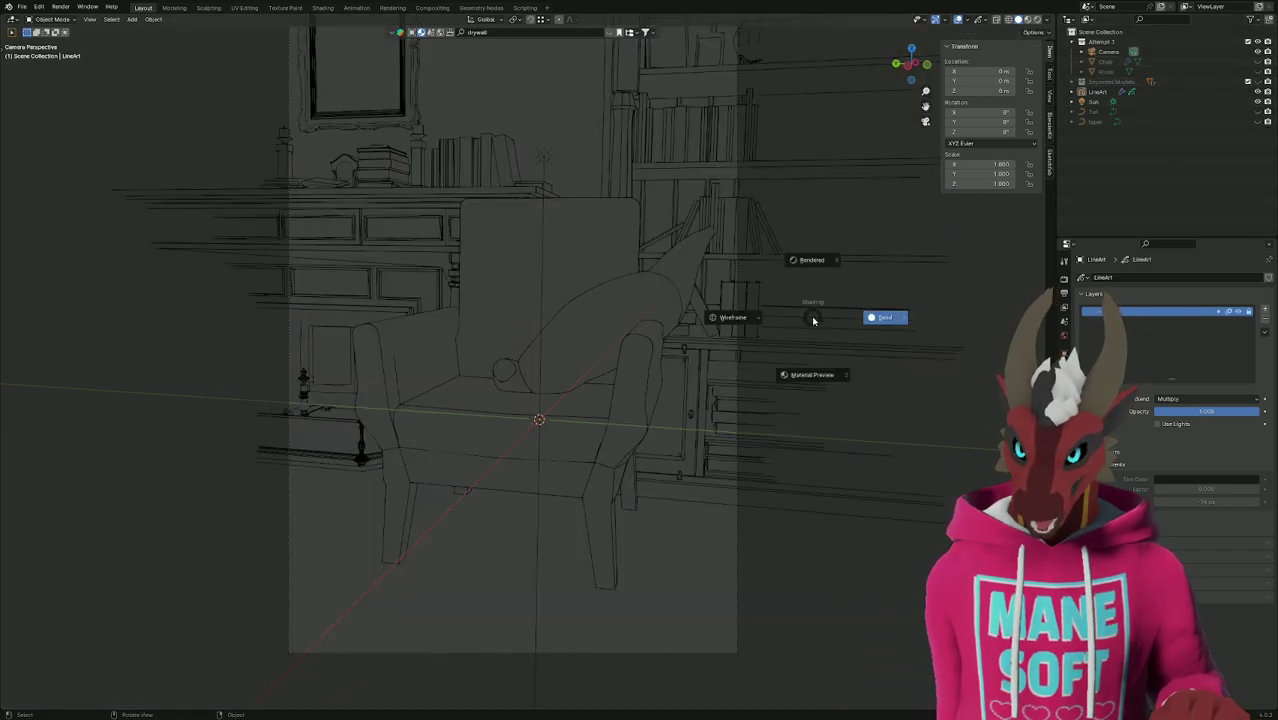
click(813, 265)
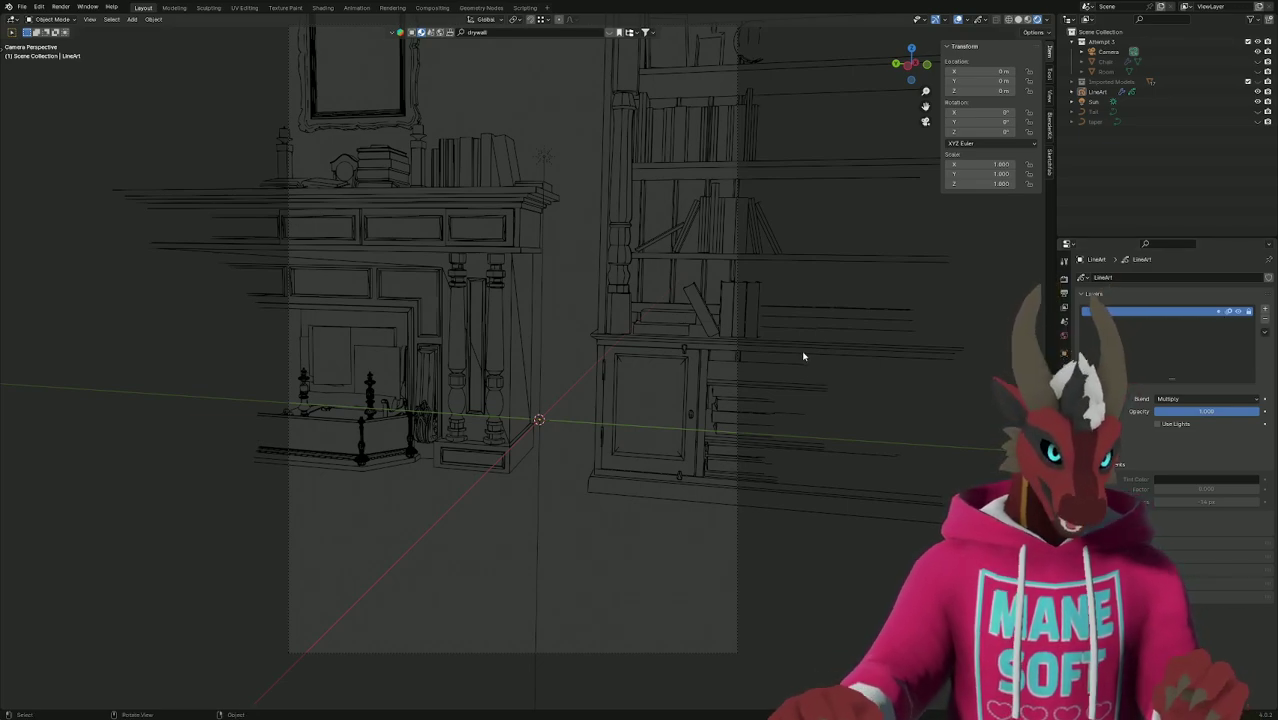
key(z)
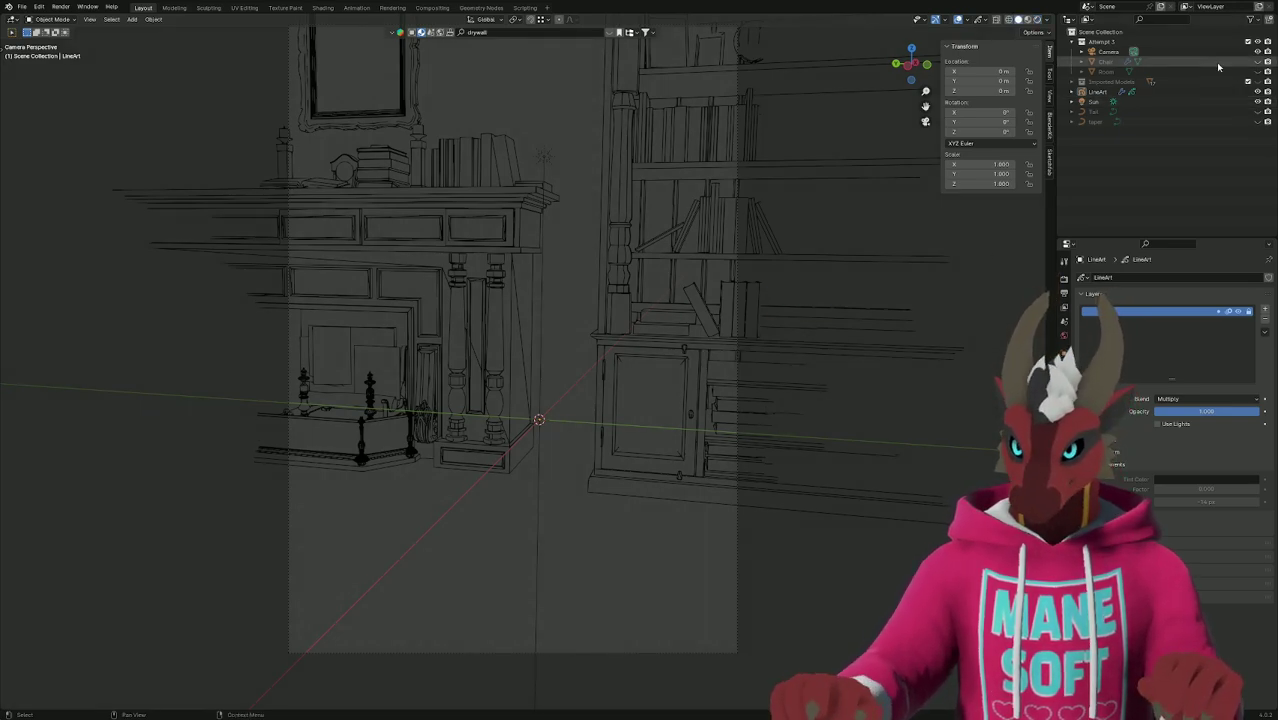
Unhide the Chair, Room, Imported Models collection and tail curve, and unlock the LineArt object's layer.
click(1258, 62)
click(1258, 72)
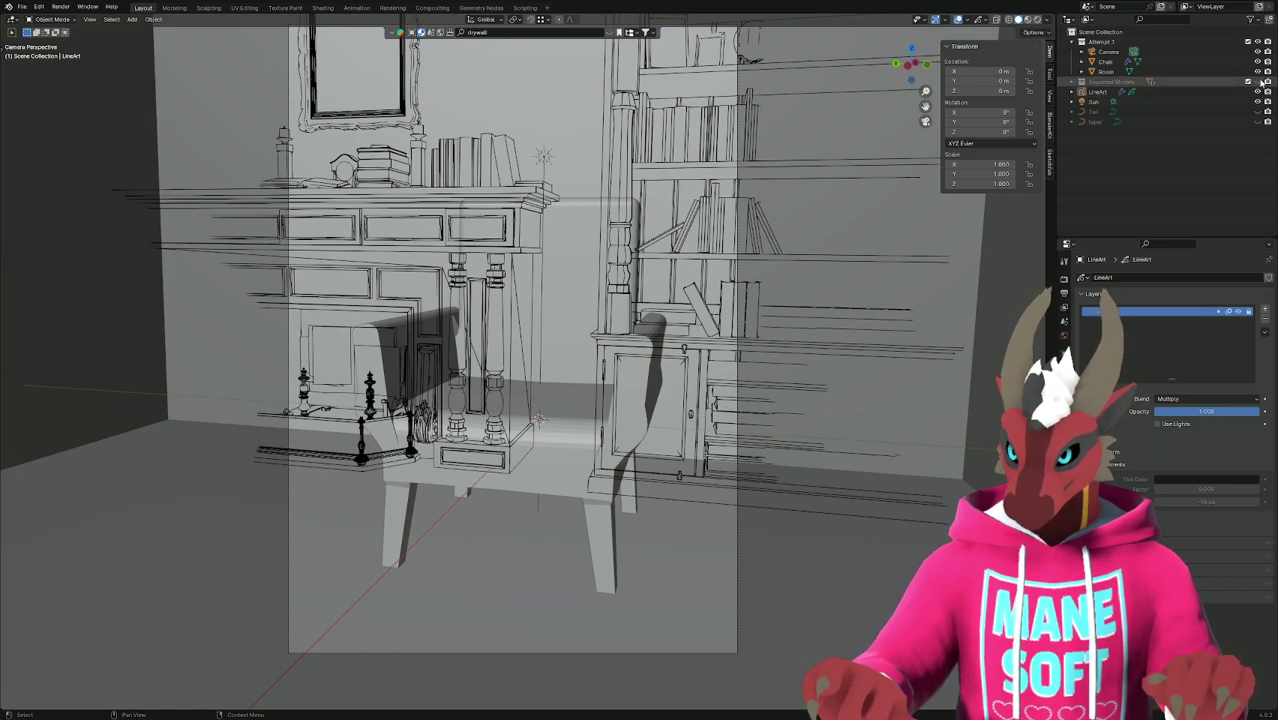
click(1259, 82)
click(1259, 111)
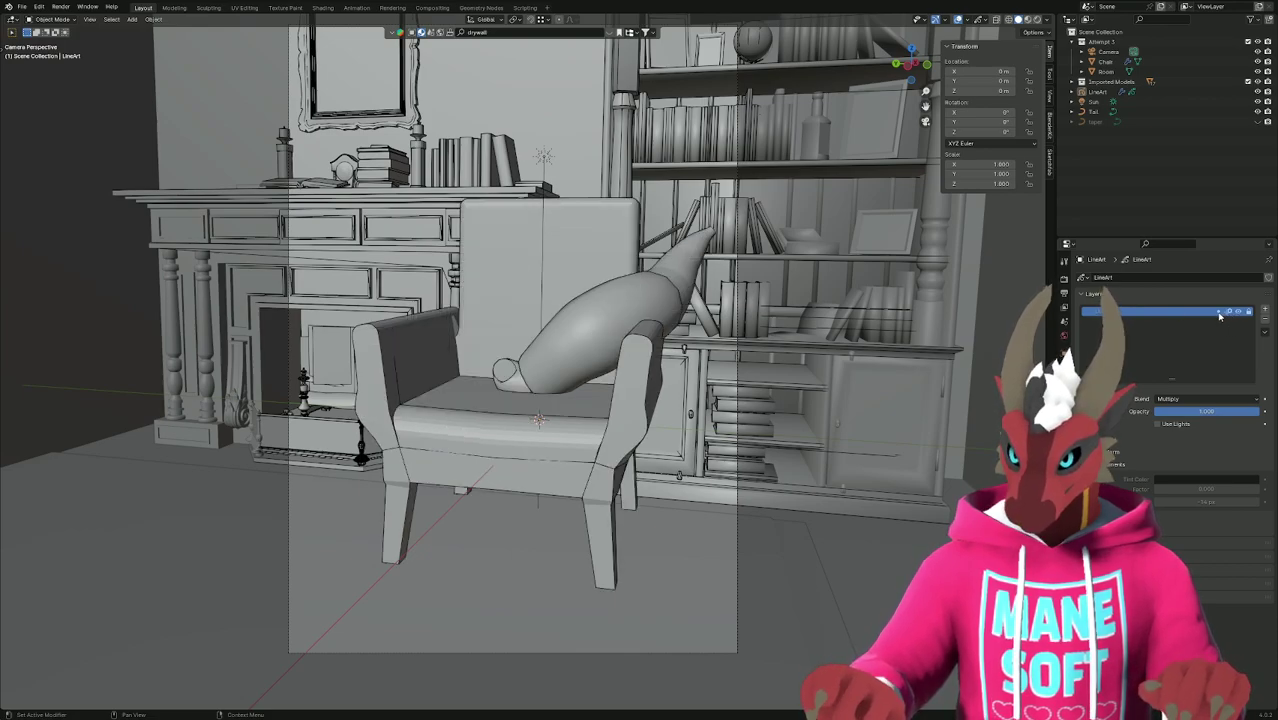
click(1219, 315)
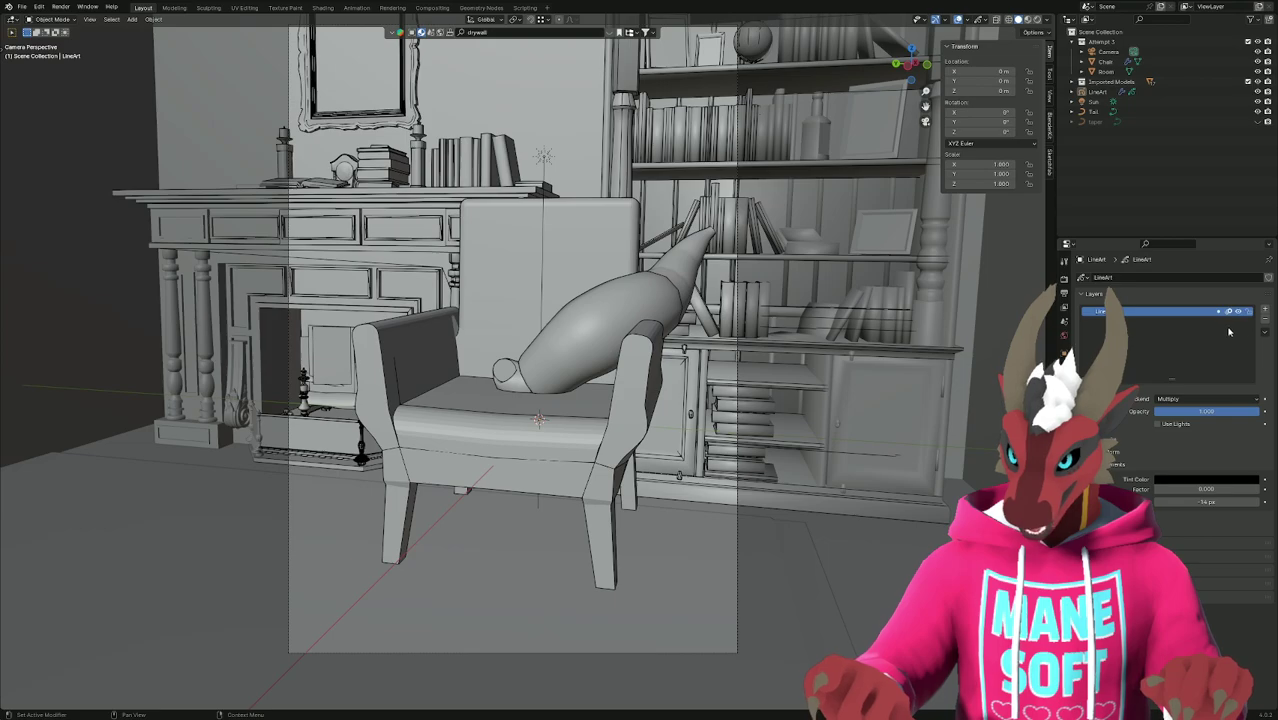
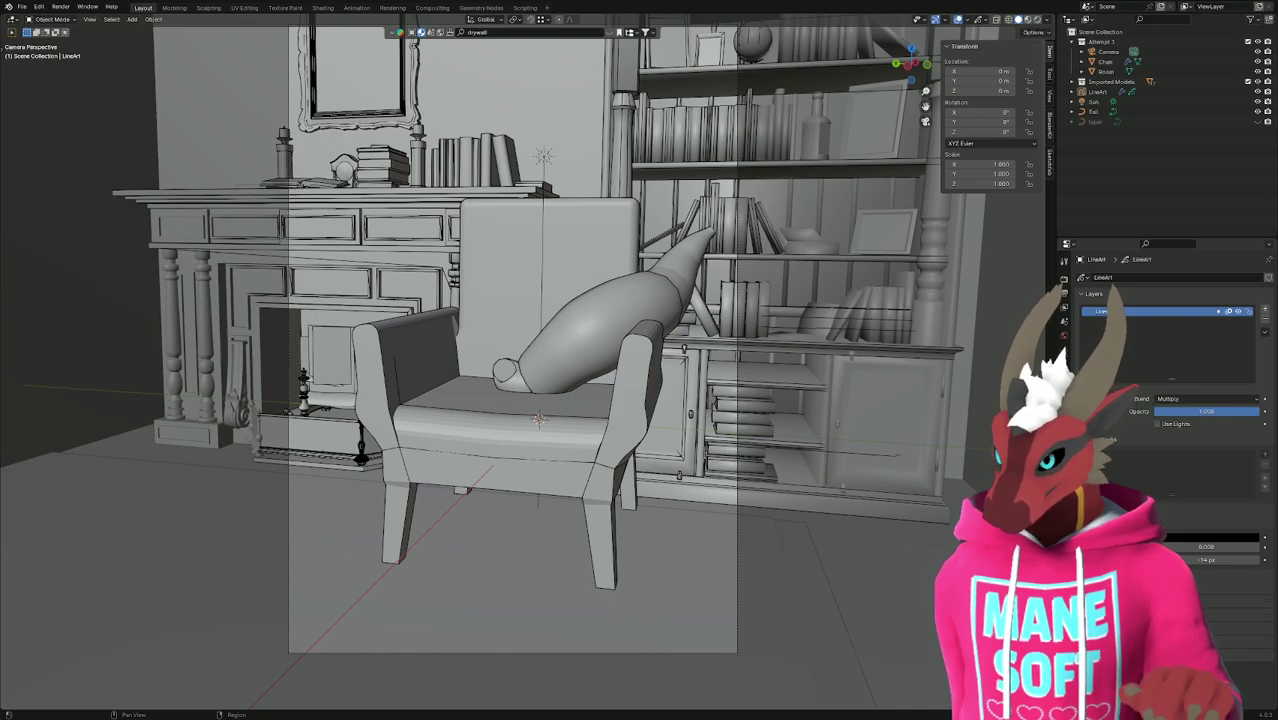
Inspect the LineArt object's transform and layer settings and the scene settings.
click(1064, 306)
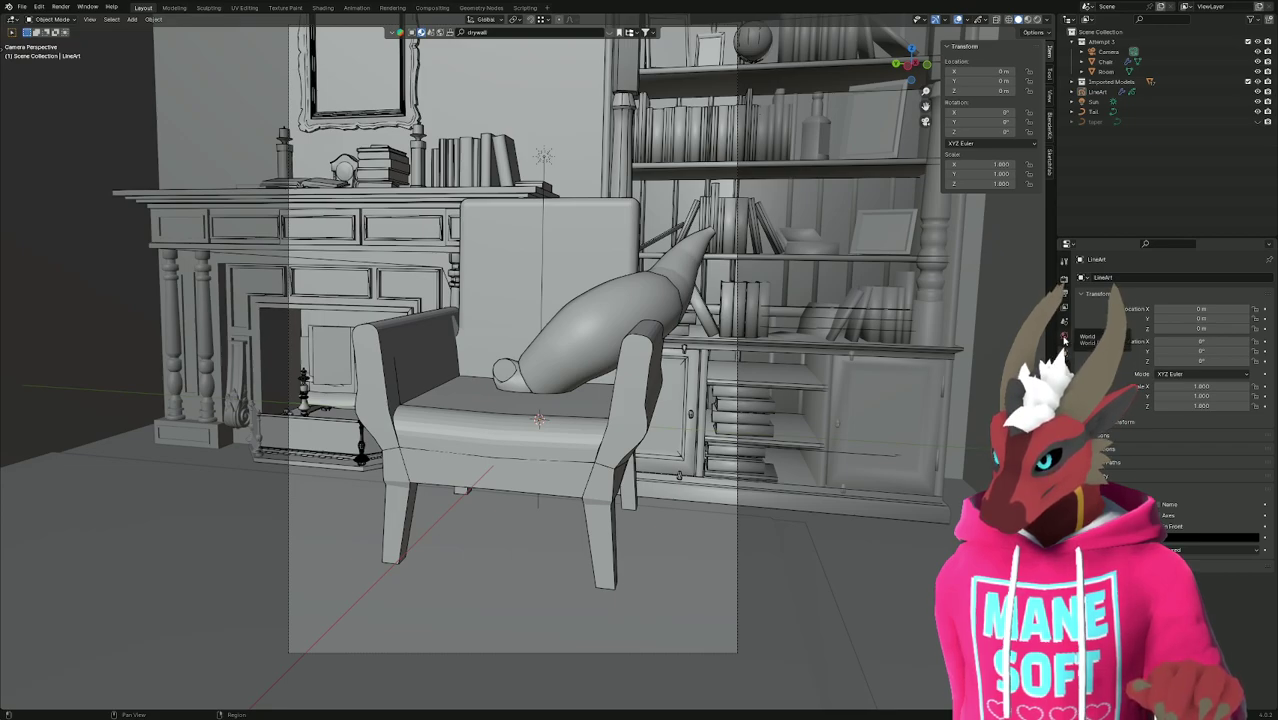
click(1064, 323)
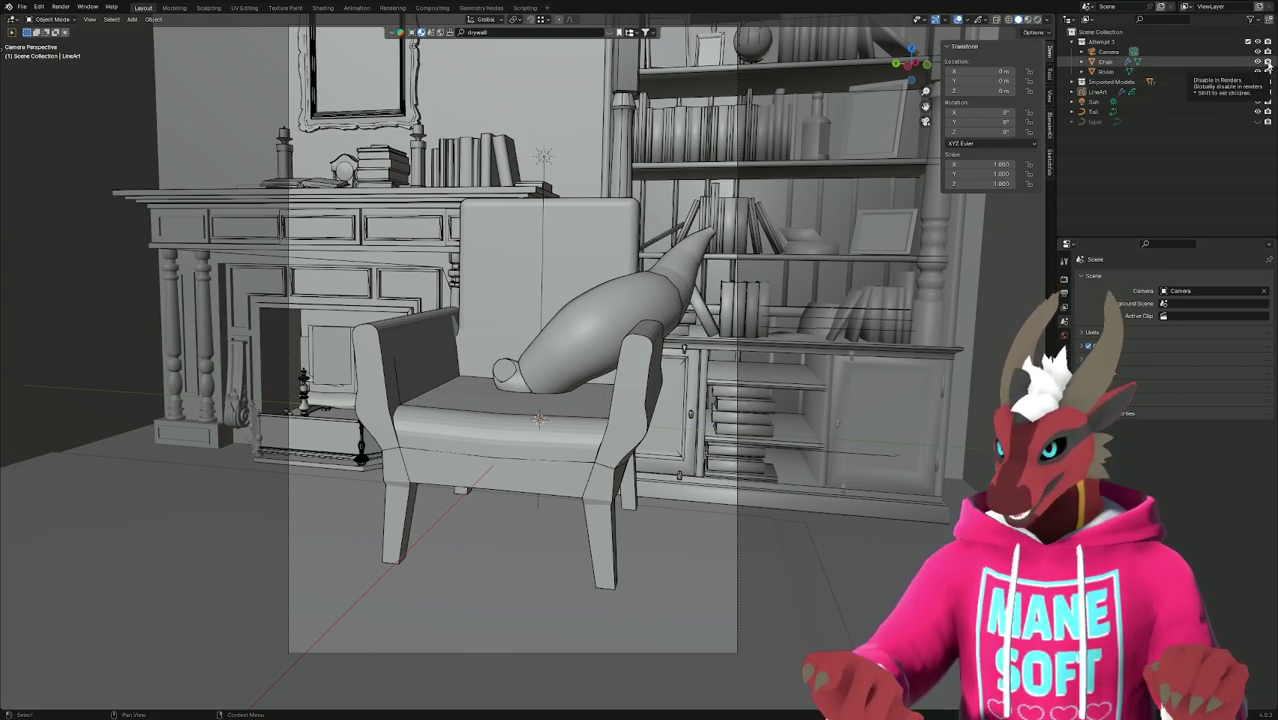
click(1147, 92)
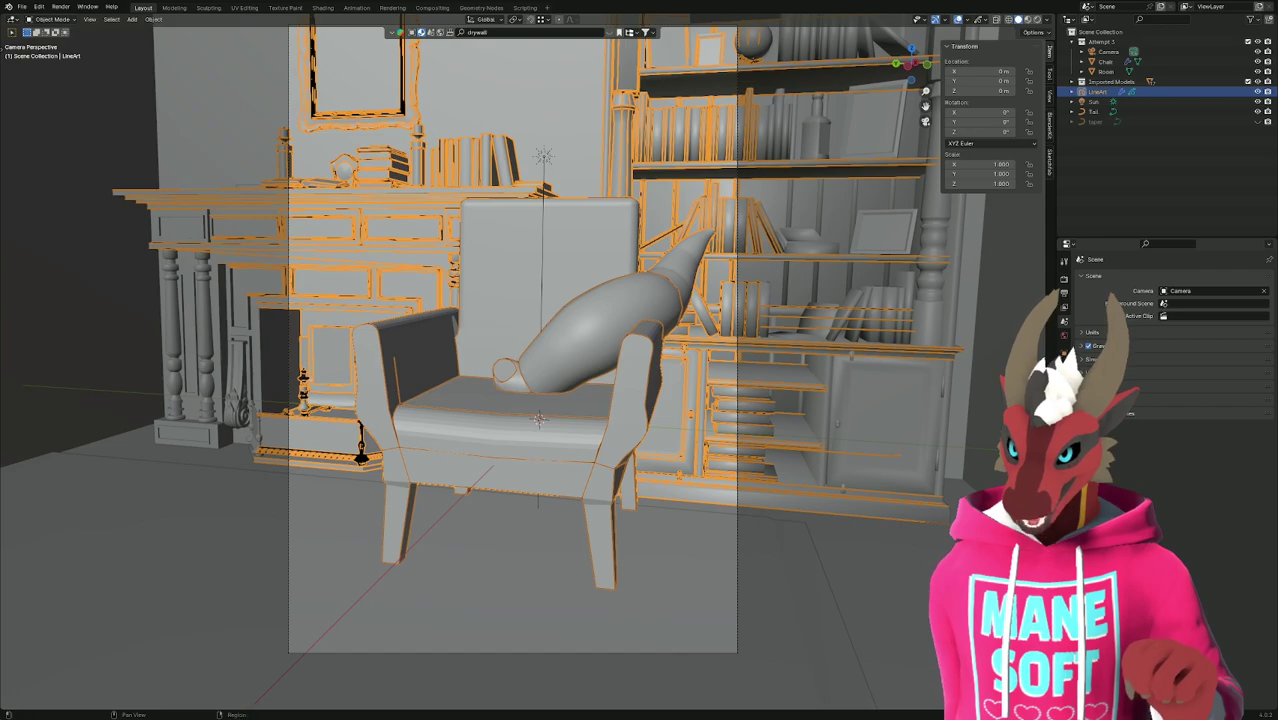
click(1063, 425)
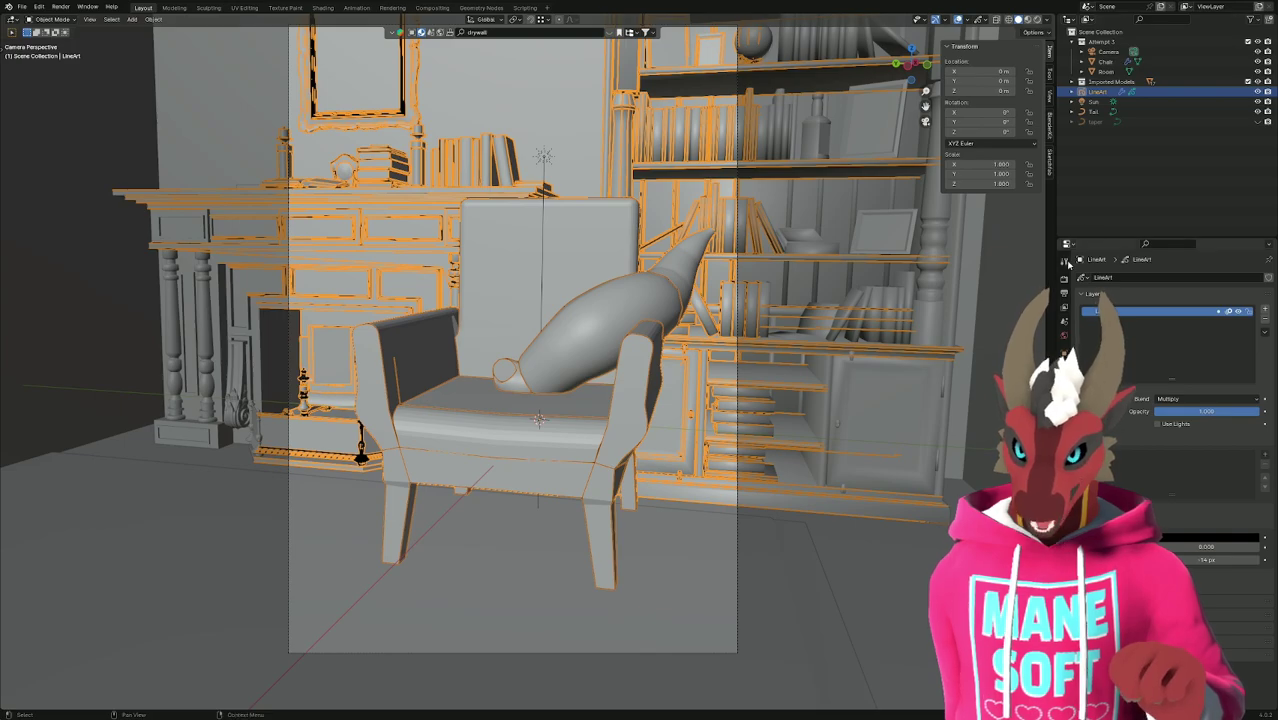
key(alt+a)
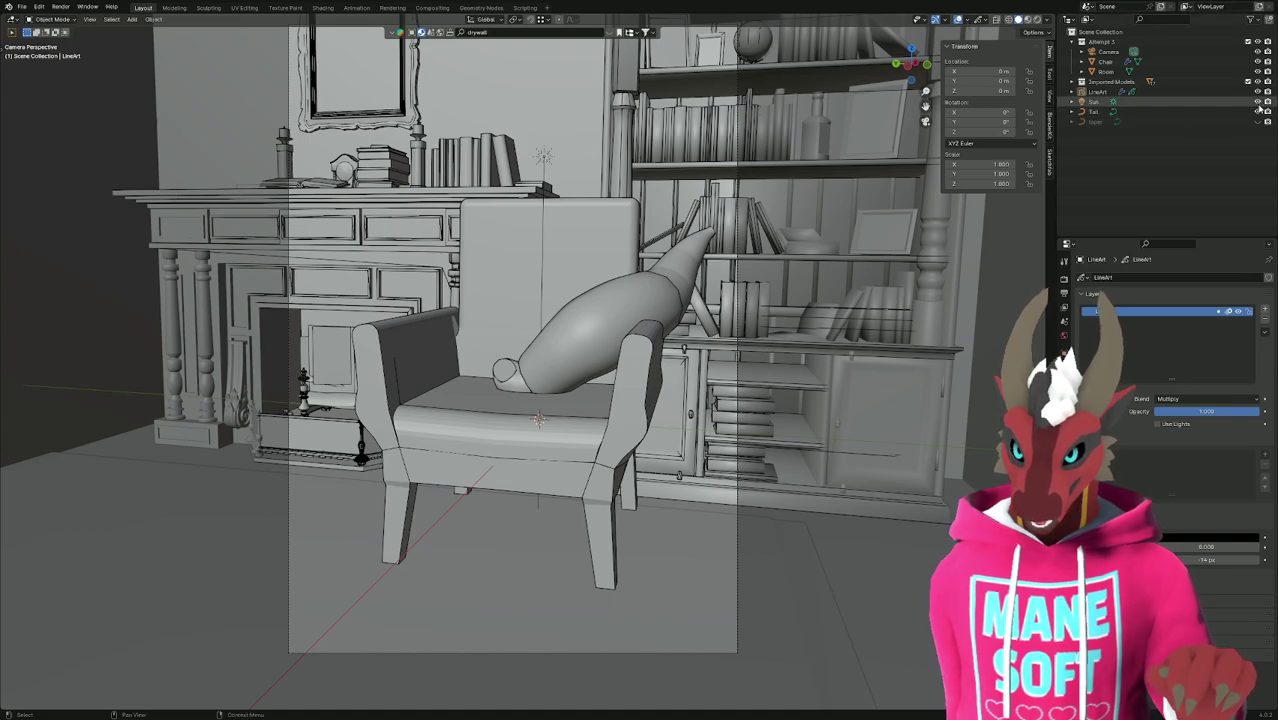
Hide the tail curve, the Imported Models collection, and the Room and Chair objects to isolate the line art.
click(1260, 113)
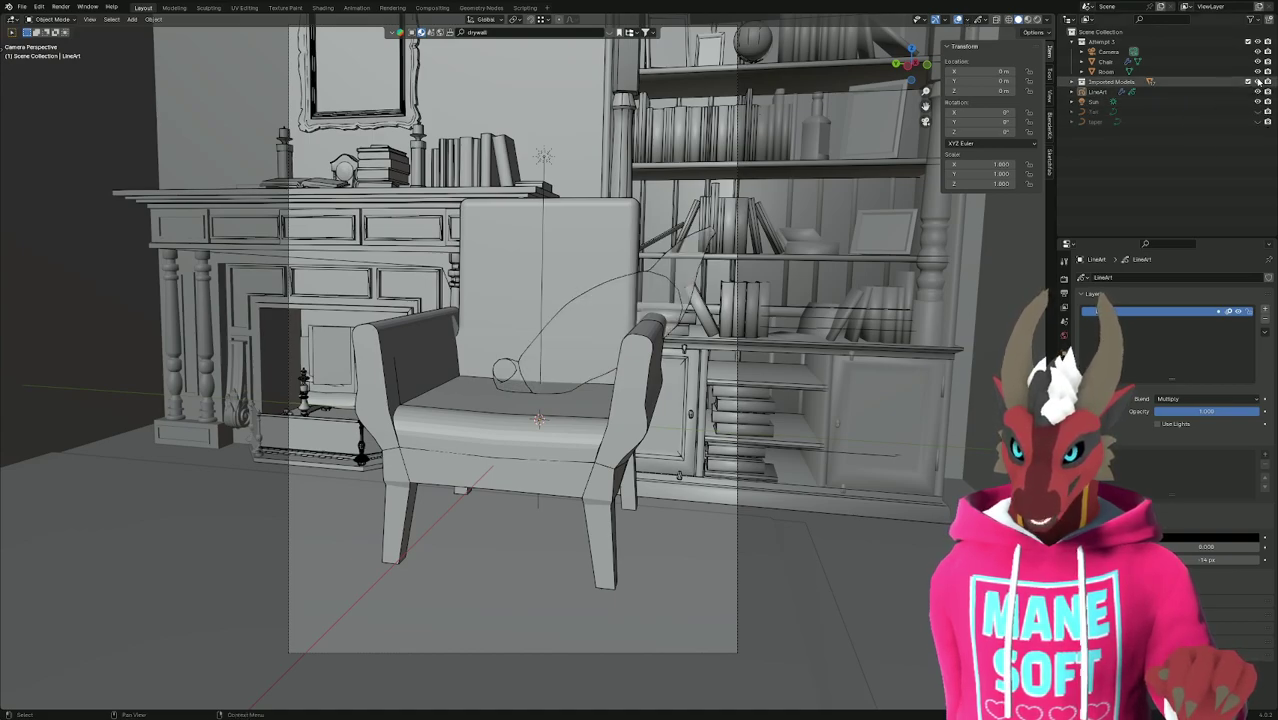
click(1257, 81)
click(1257, 71)
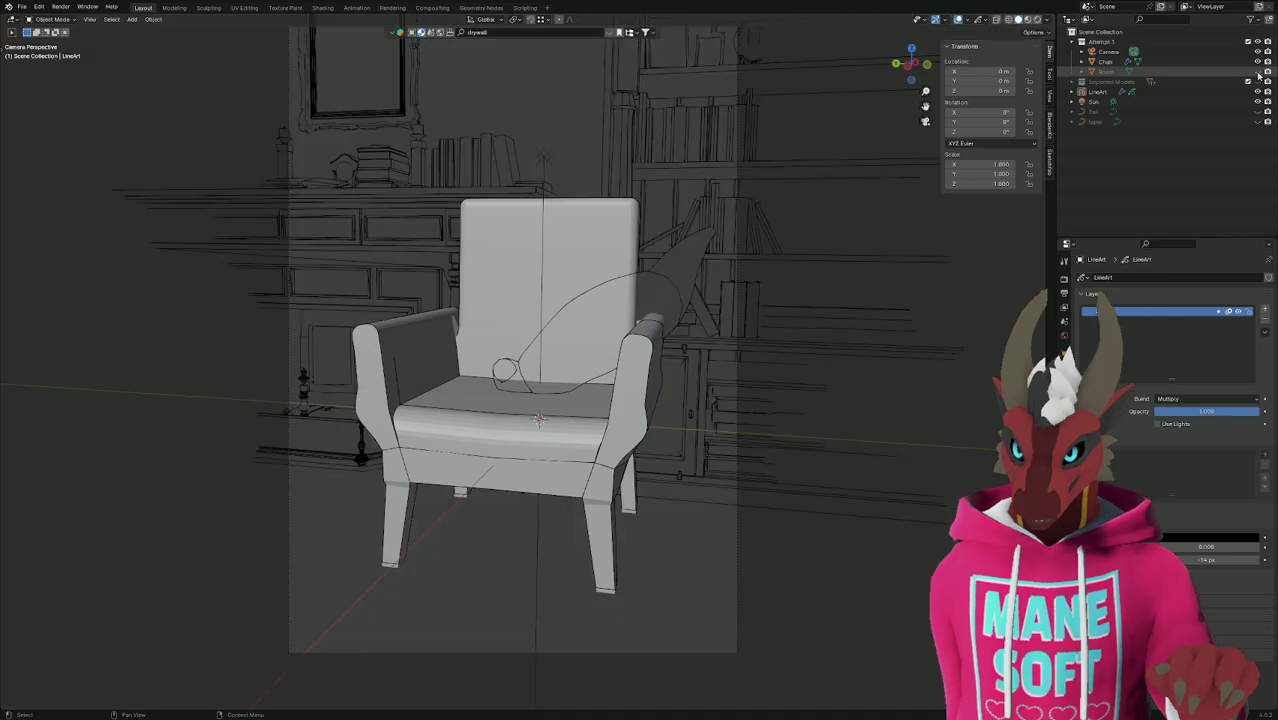
click(1258, 62)
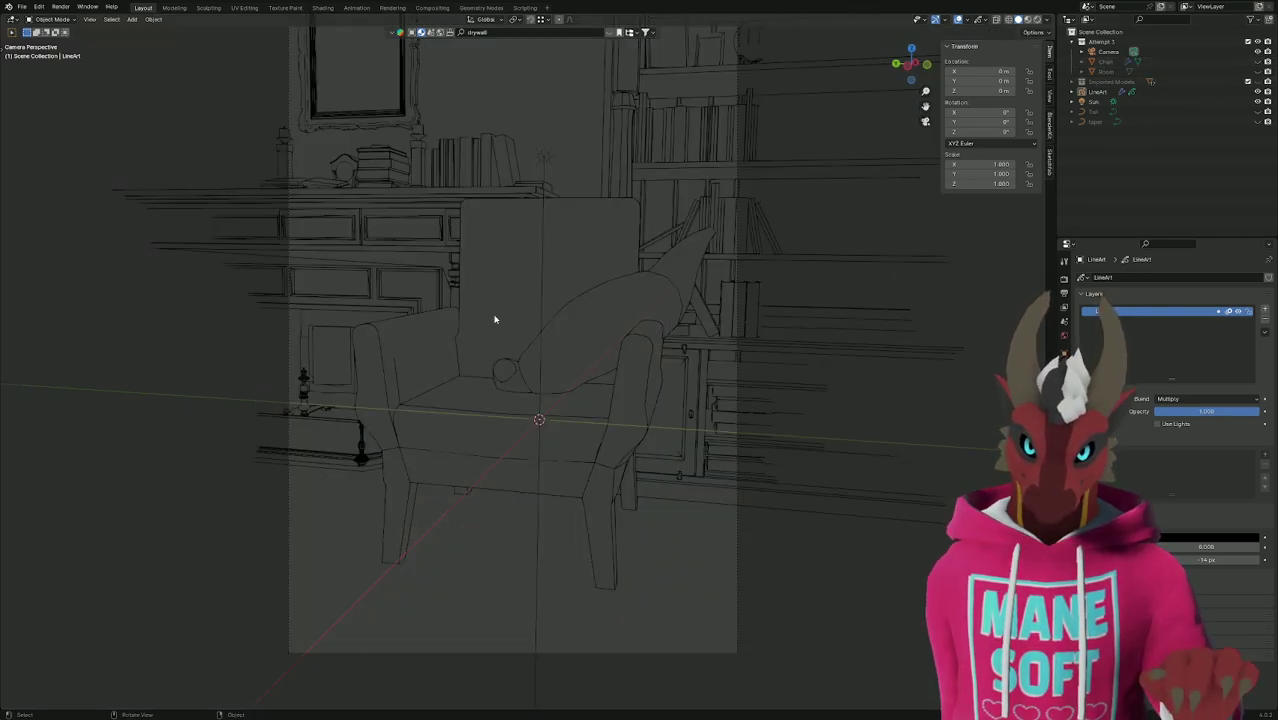
Compare the line art in rendered shading with its appearance in solid shading.
key(z)
click(492, 266)
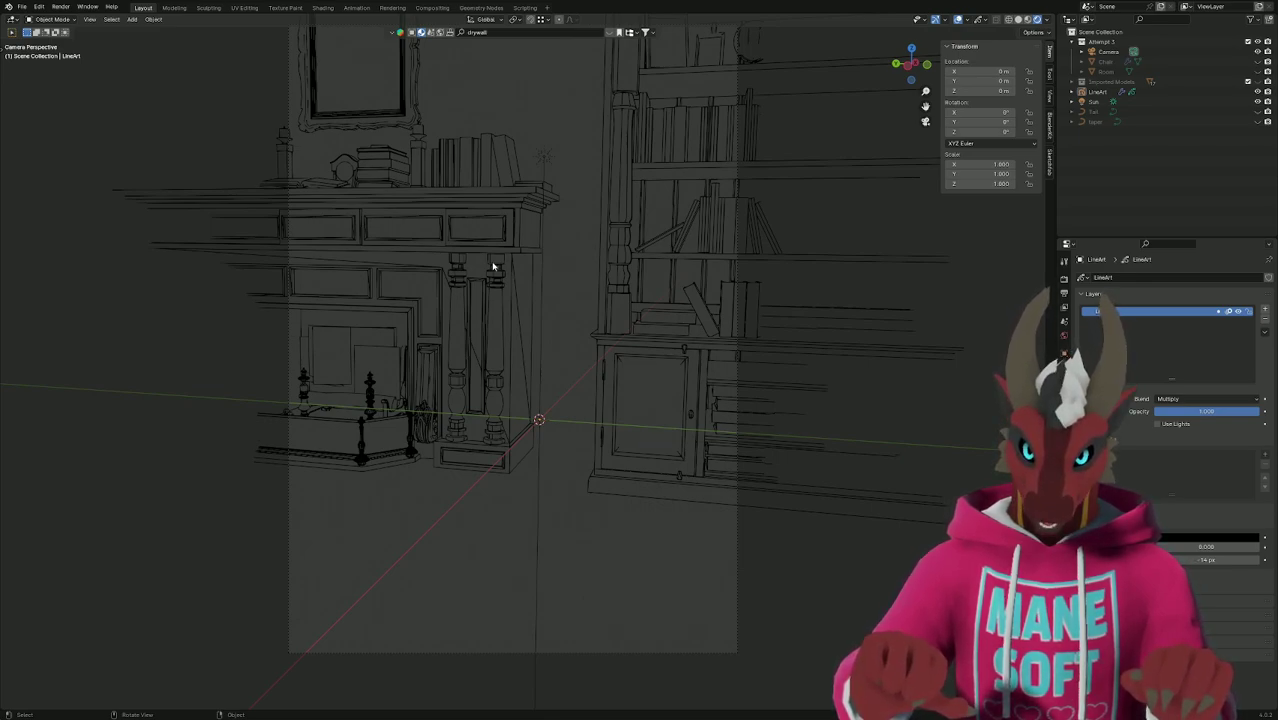
key(z)
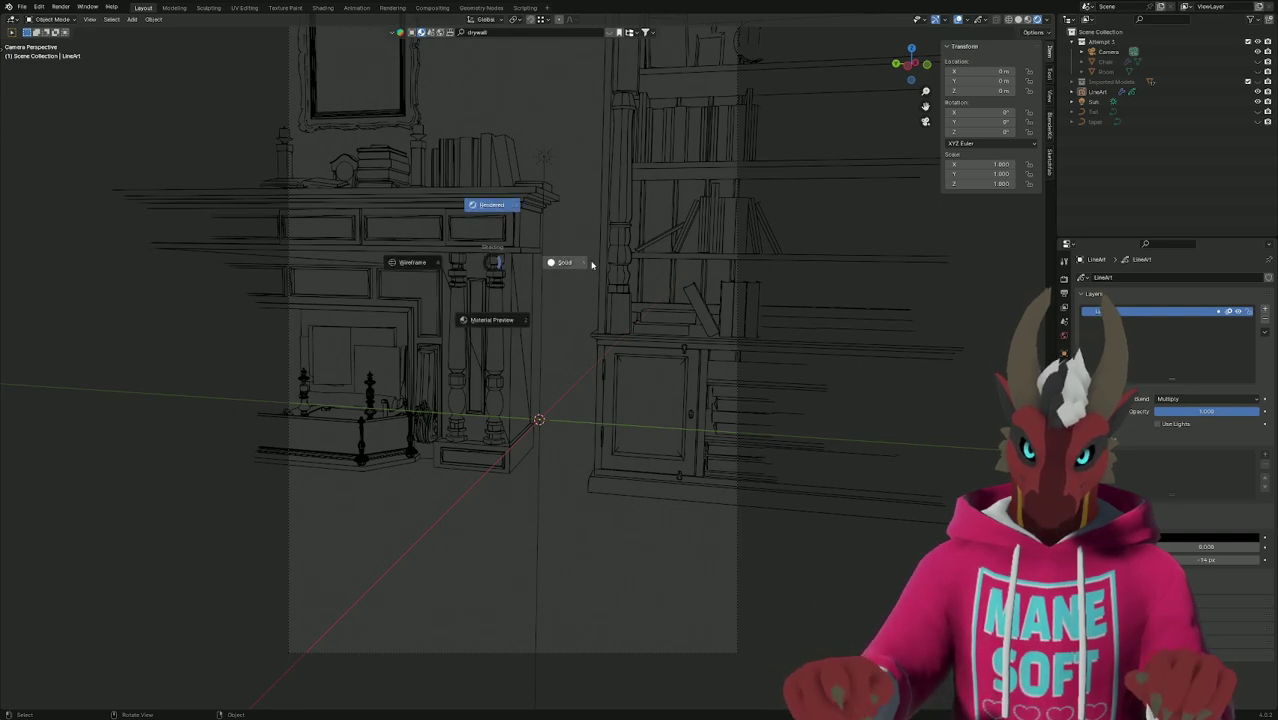
click(575, 267)
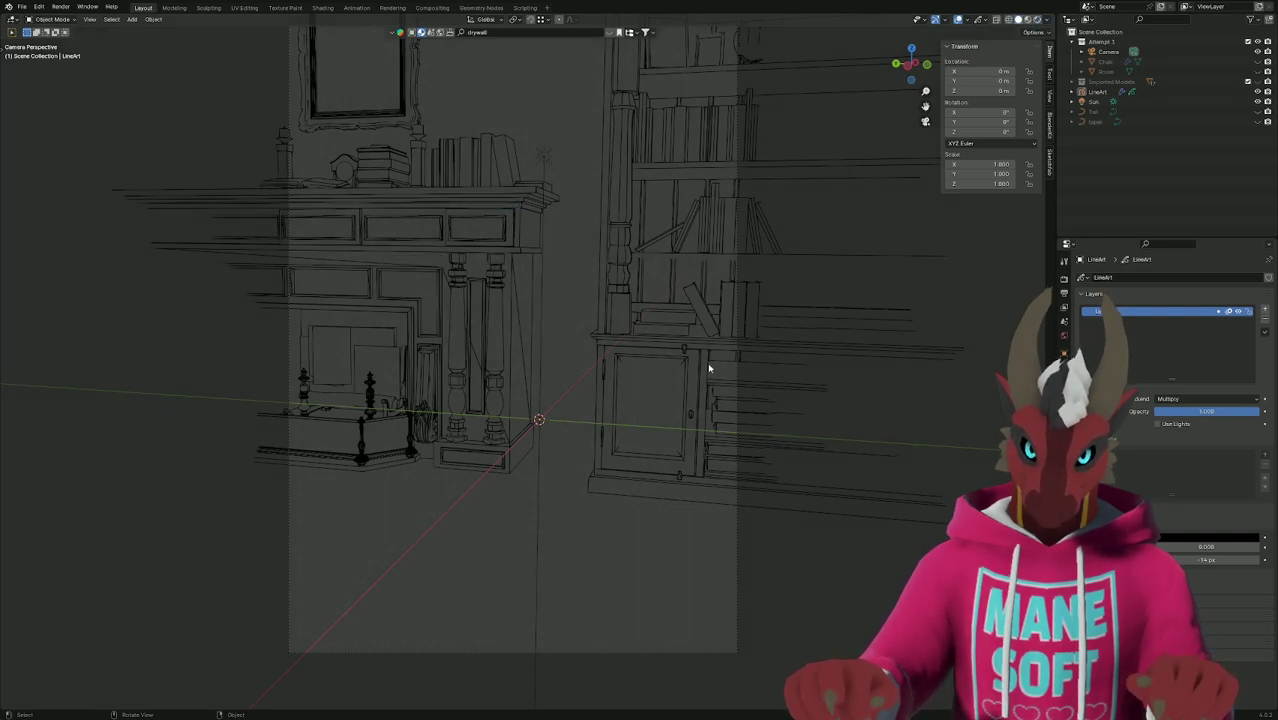
Unhide the Imported Models collection, Chair, Room and tail curve, and hide the LineArt object.
click(1258, 81)
click(1258, 61)
click(1258, 71)
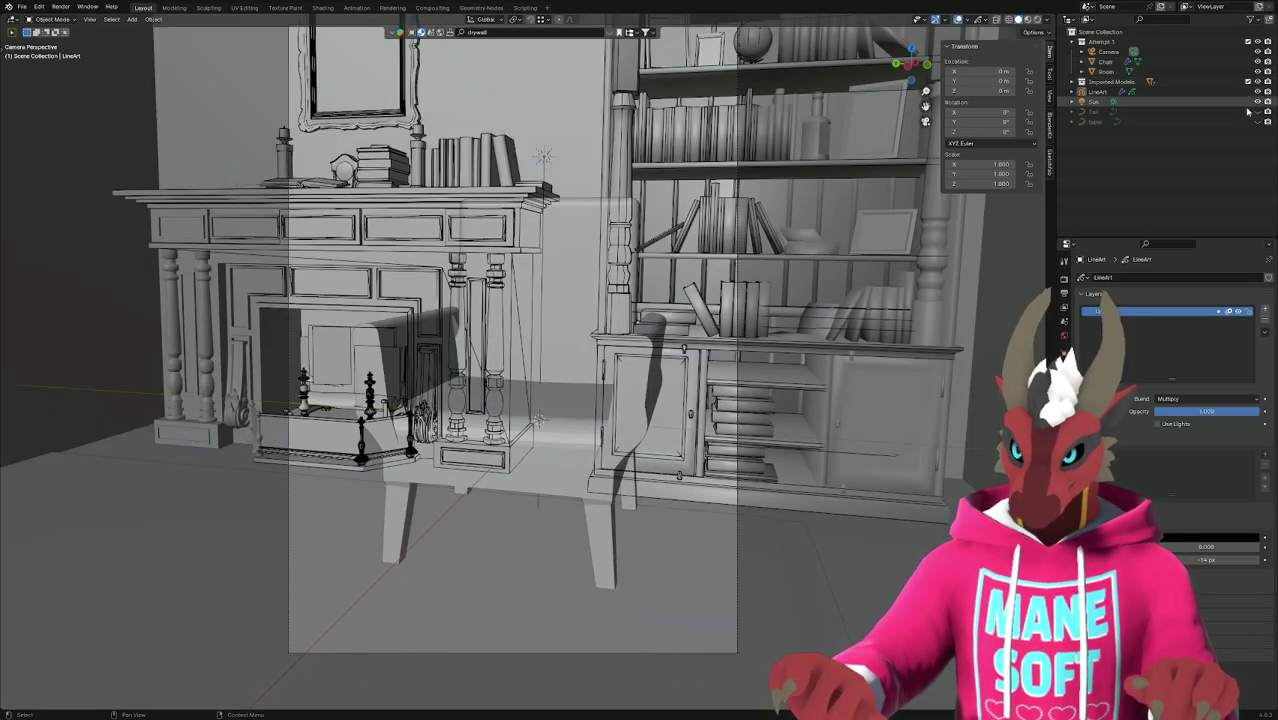
click(1258, 111)
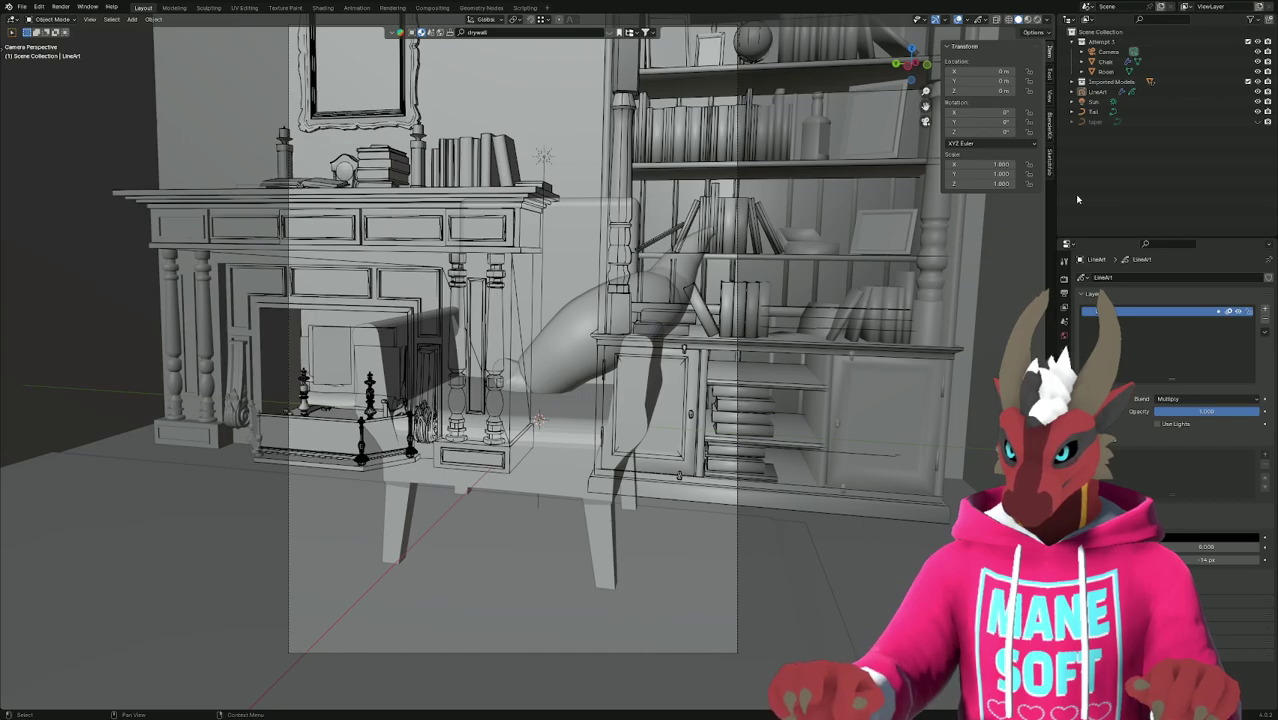
key(h)
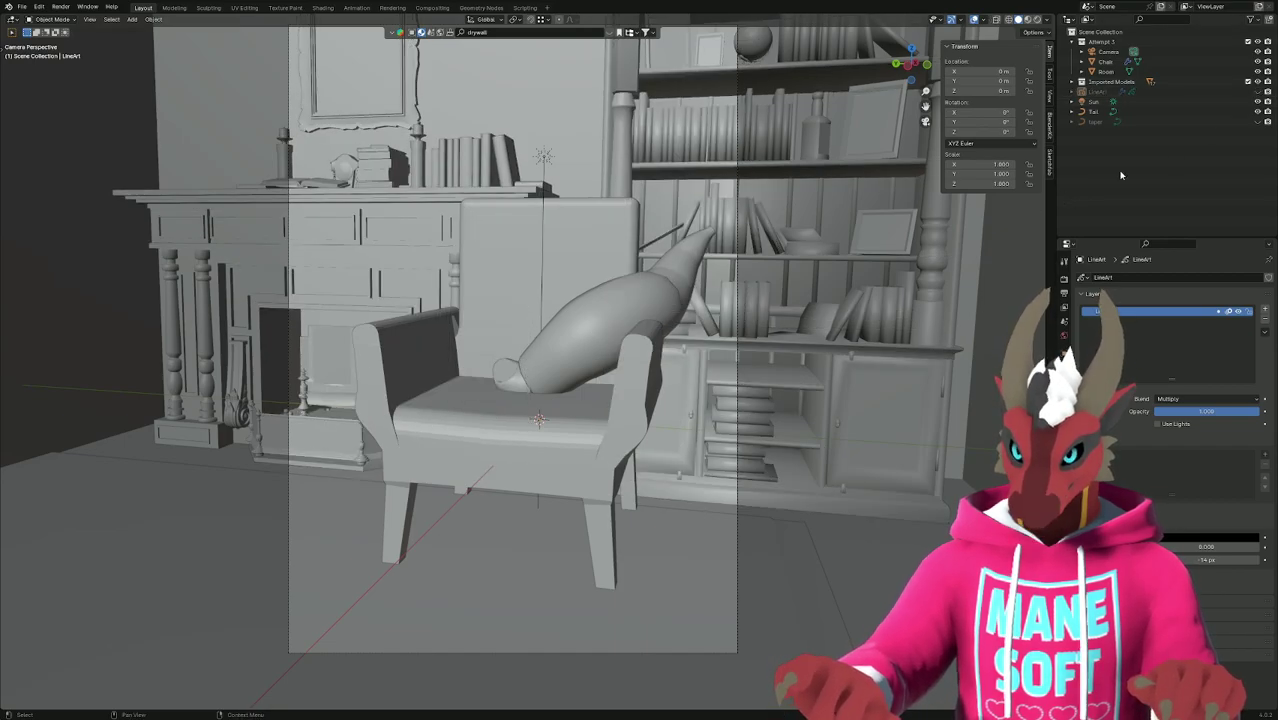
Examine the furnished room from outside and through the camera.
middle_drag(786, 329, 847, 357)
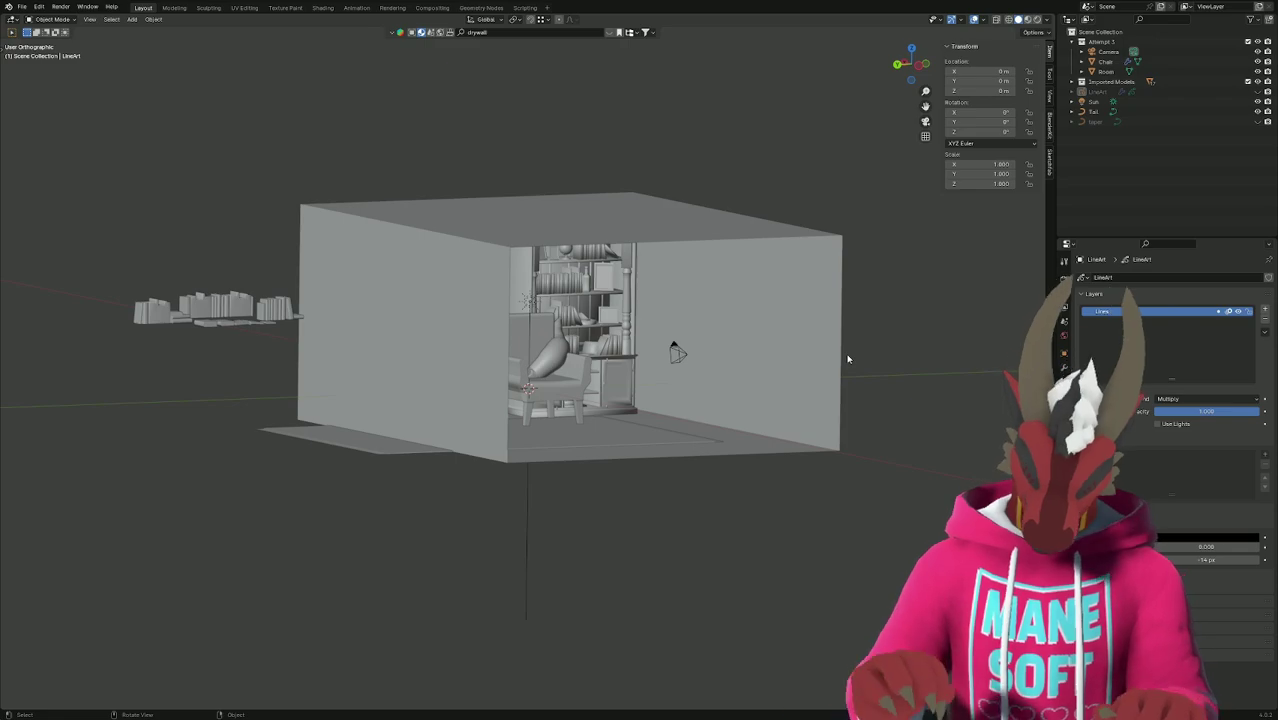
key(KP_0)
scroll(847, 357, down, 7)
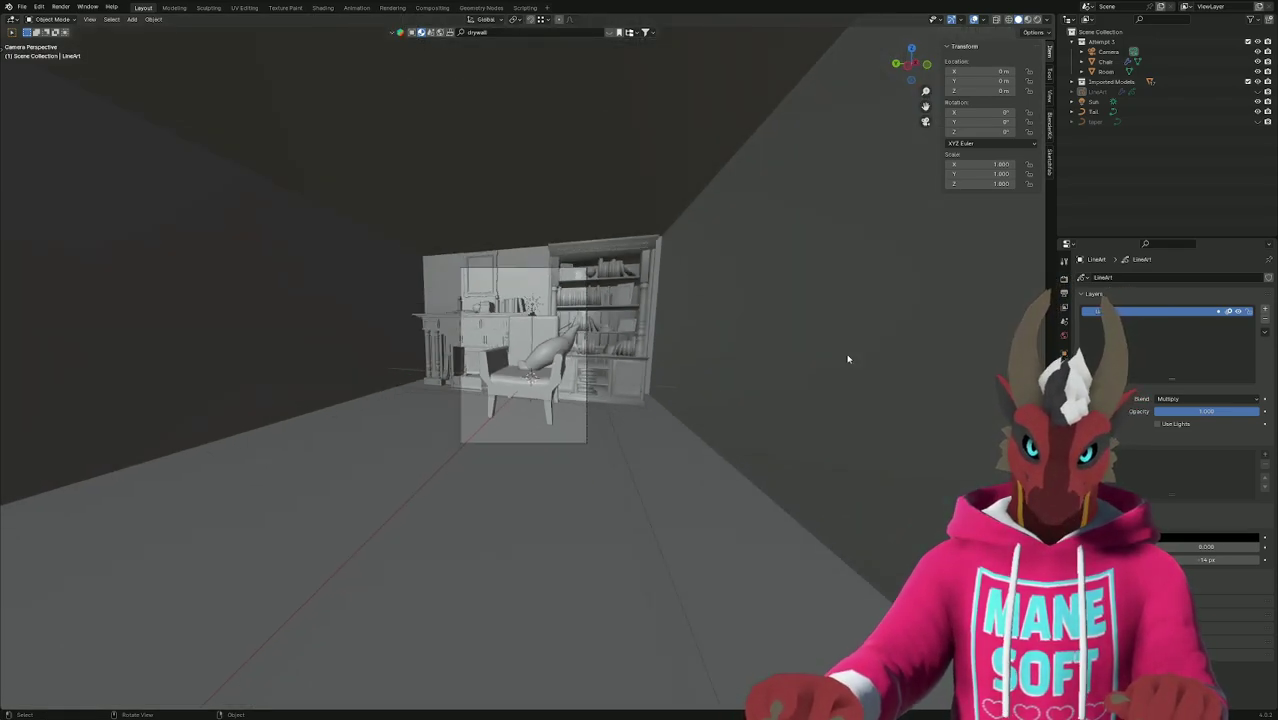
scroll(847, 357, up, 5)
scroll(847, 358, up, 4)
scroll(847, 358, down, 3)
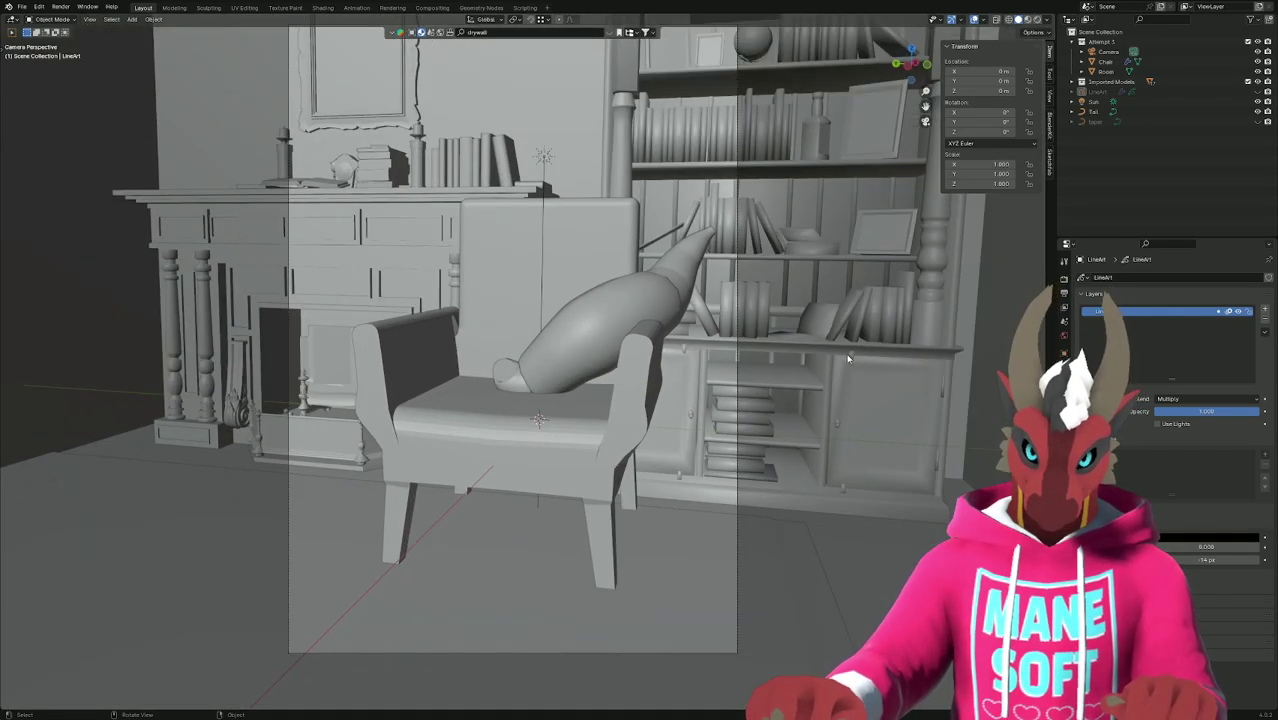
middle_drag(847, 357, 828, 357)
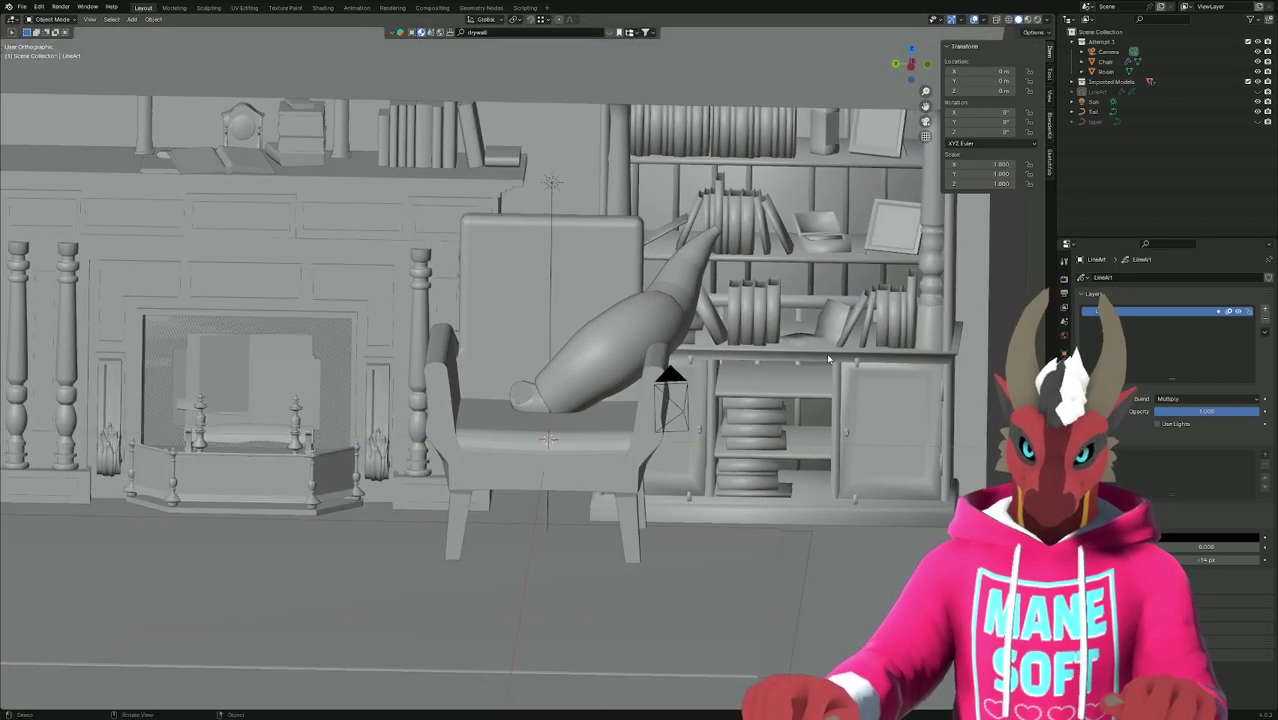
Select the Room object and examine it in front, side and perspective views.
click(1204, 73)
scroll(700, 362, down, 6)
middle_drag(700, 362, 749, 371)
key(KP_1)
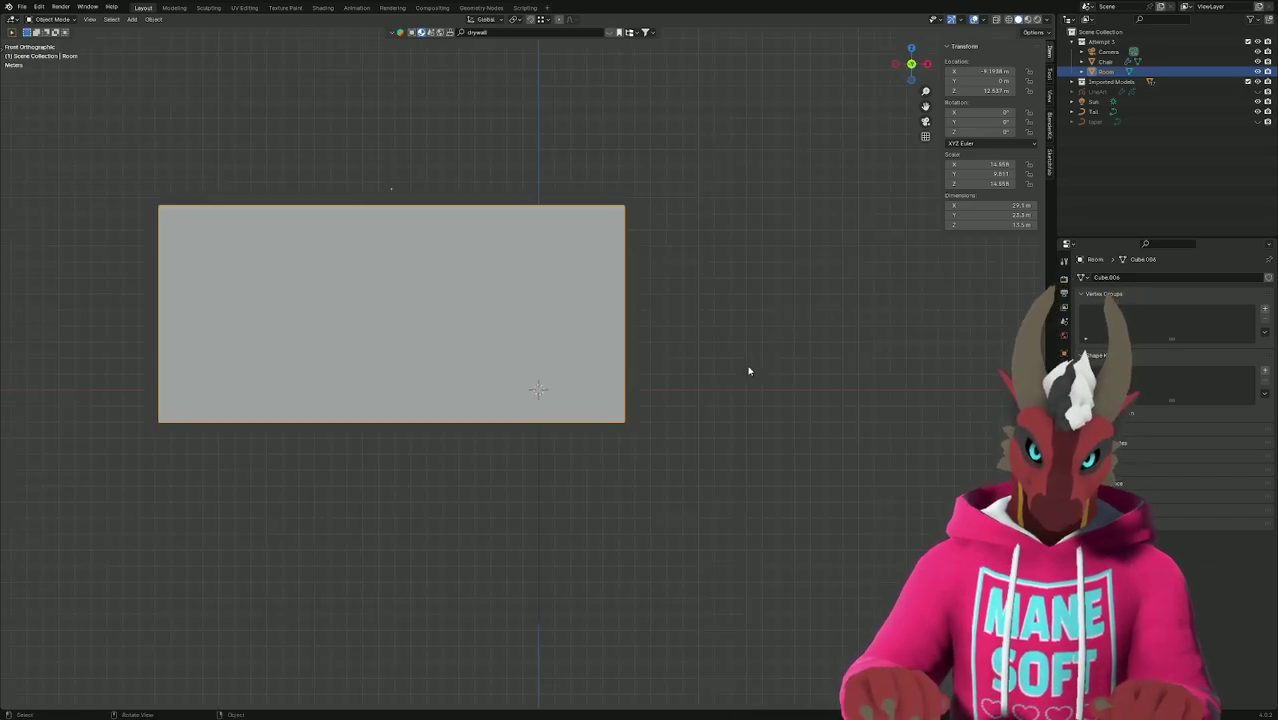
key(KP_3)
middle_drag(748, 371, 631, 411)
scroll(640, 405, up, 5)
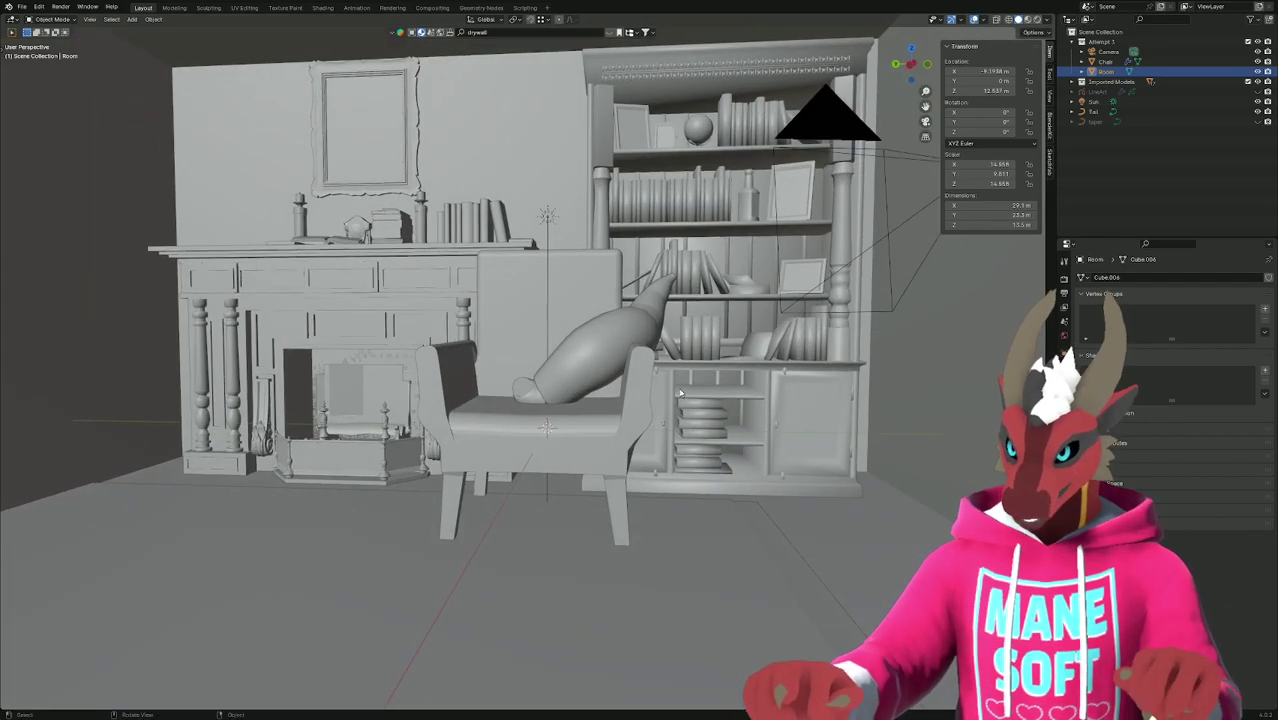
scroll(680, 393, up, 2)
middle_drag(680, 393, 647, 401)
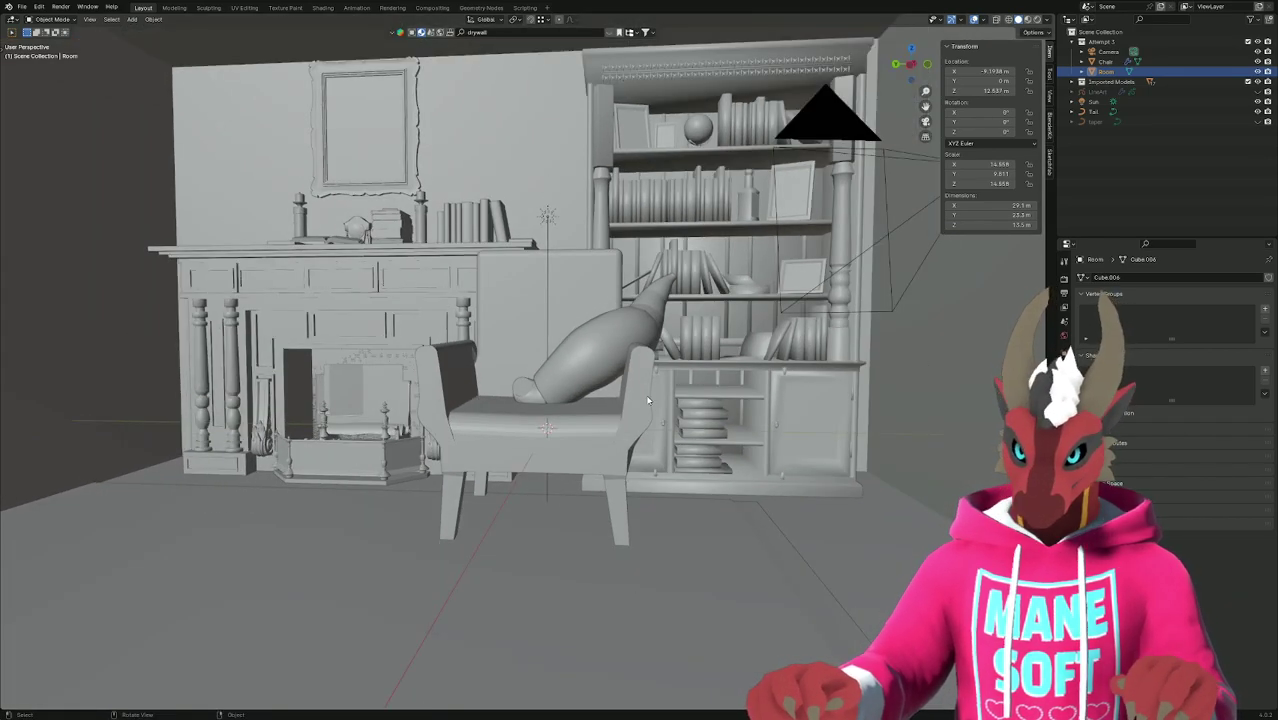
Add a new material to the Chair and a separate new material to the Tail.
click(577, 300)
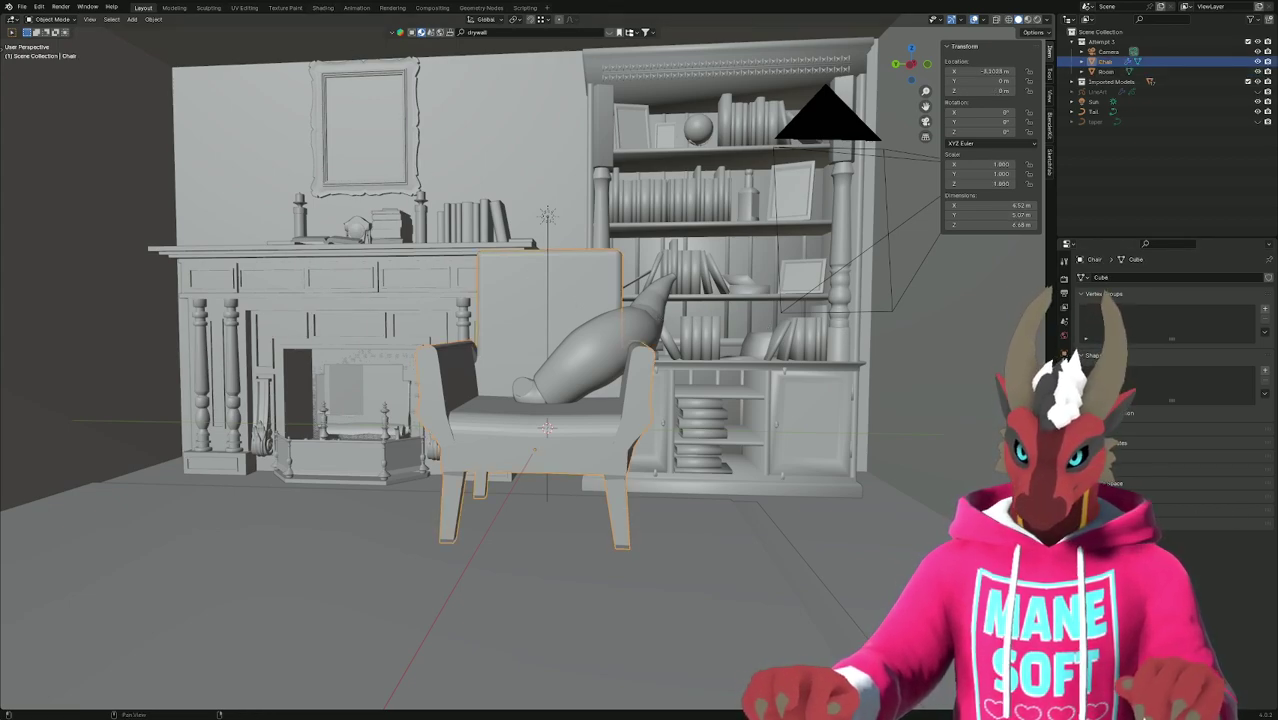
click(1064, 348)
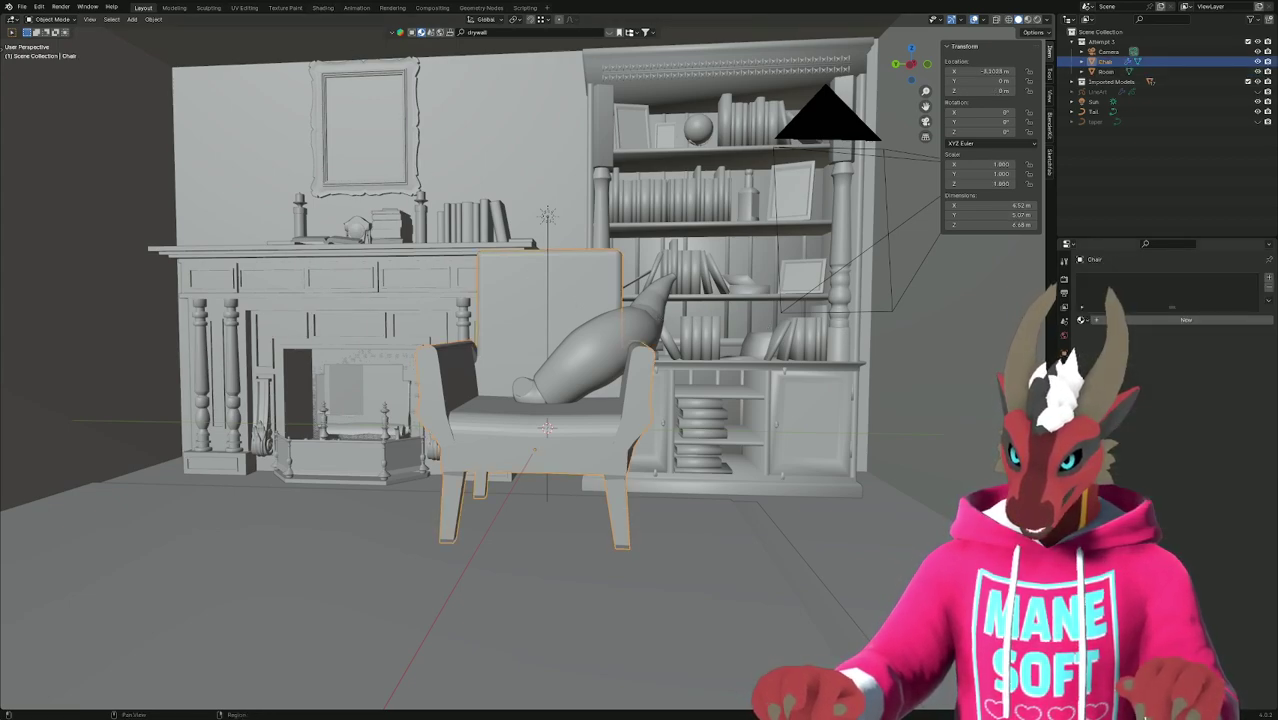
click(1138, 321)
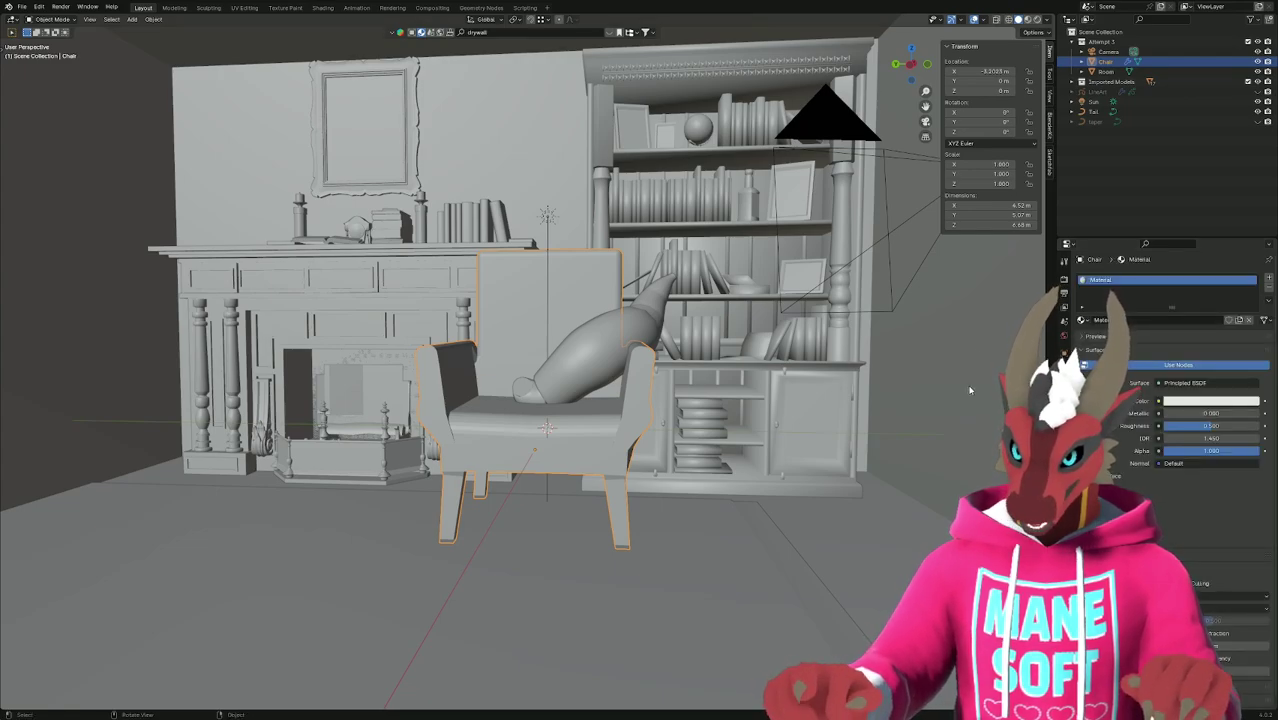
click(1176, 72)
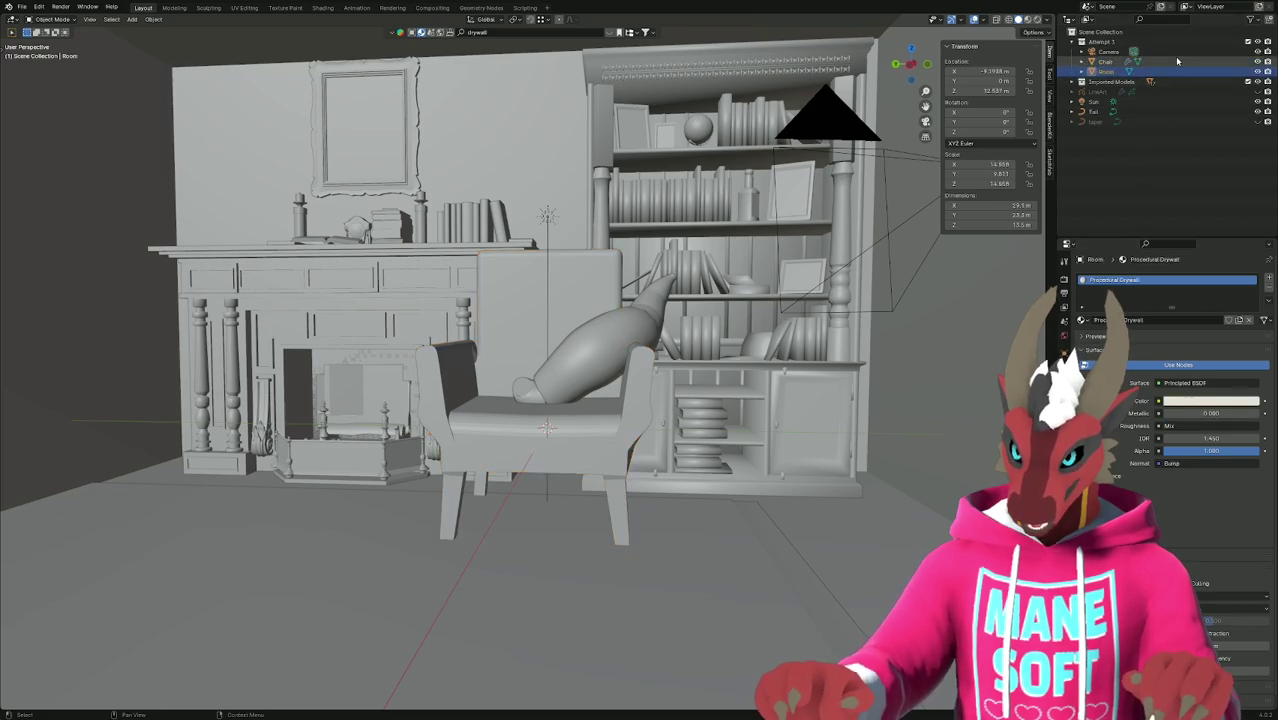
click(1120, 111)
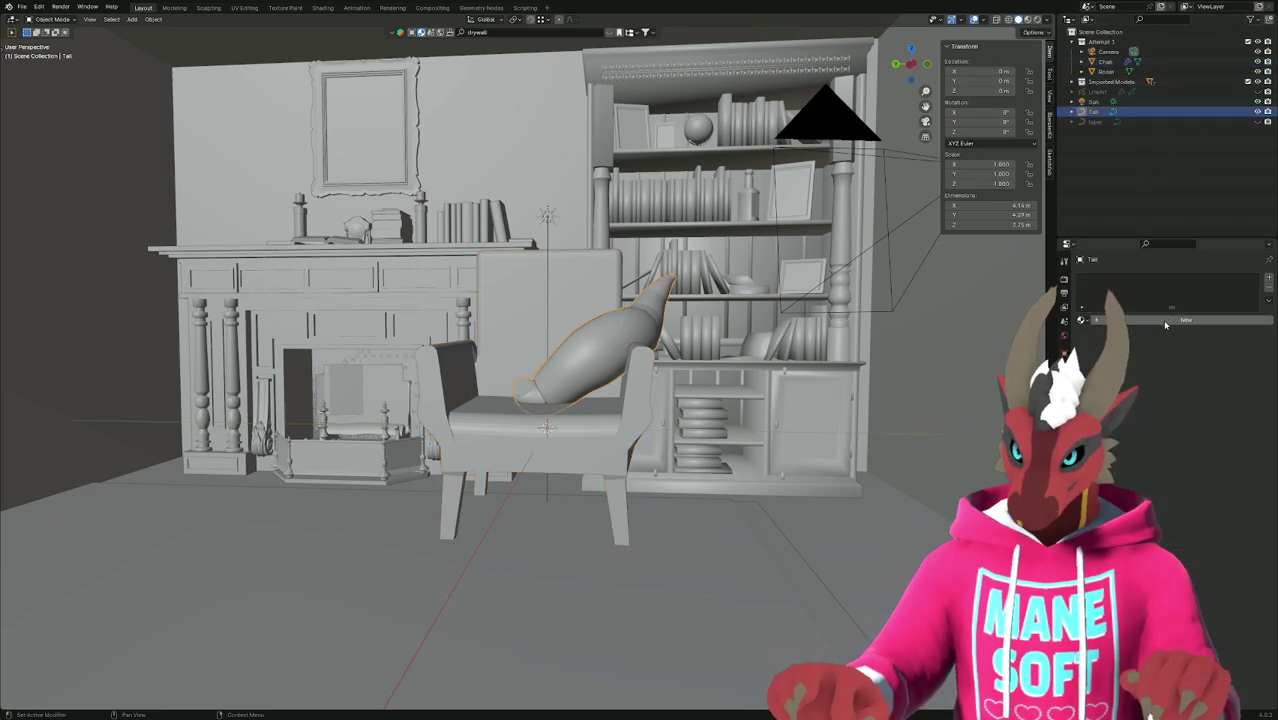
click(1164, 321)
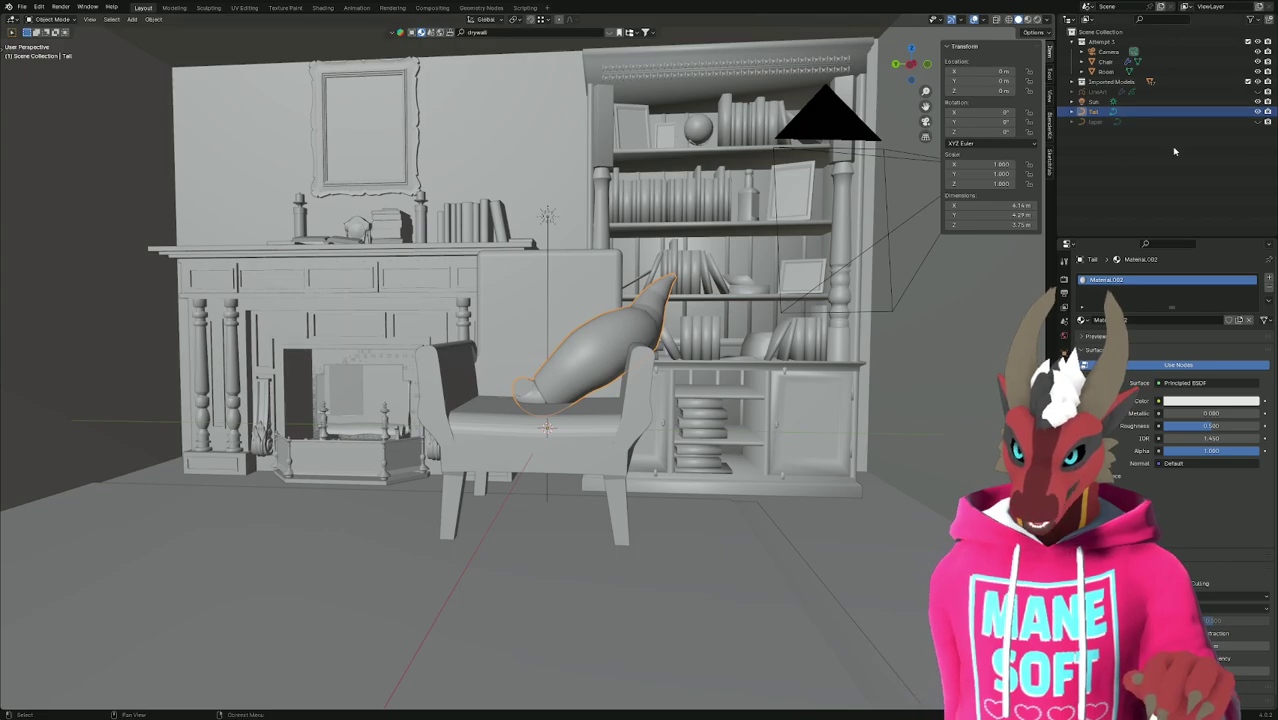
Select the LineArt object and make it visible in the viewport again.
click(1232, 92)
click(1262, 92)
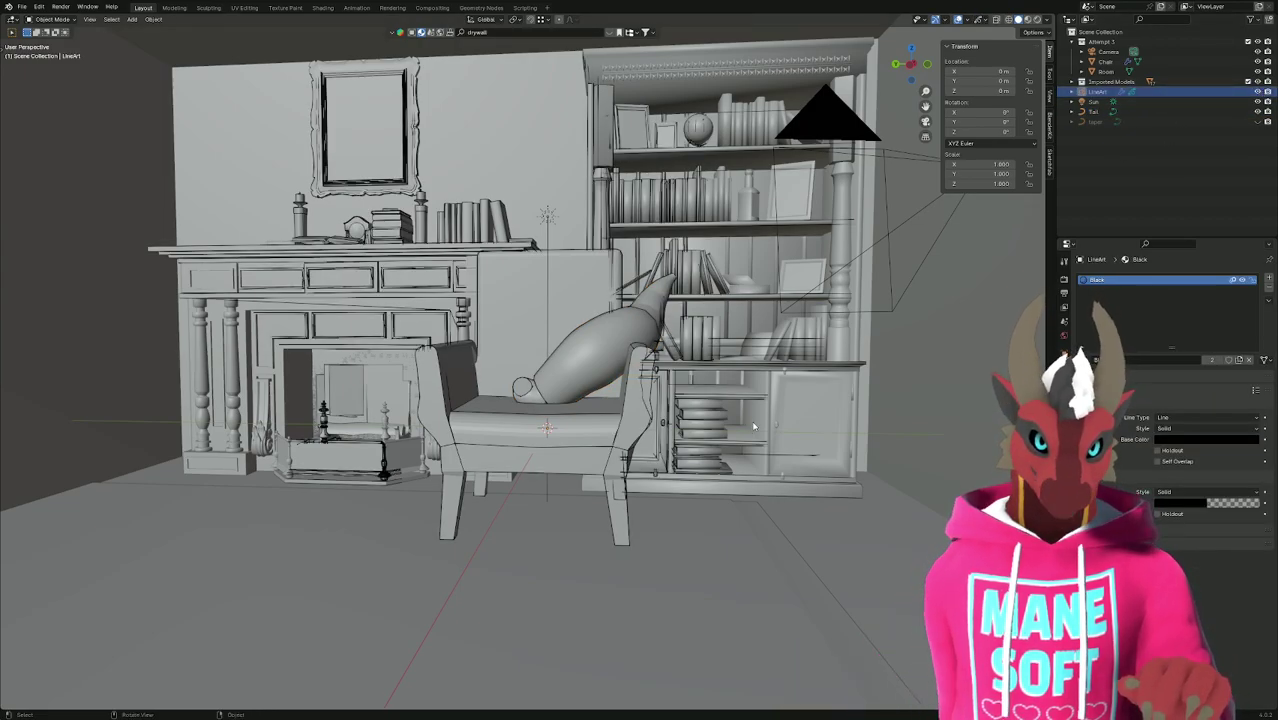
Hide the Tail, Imported Models, Room and Chair in the viewport, leaving the line art displayed.
click(1259, 112)
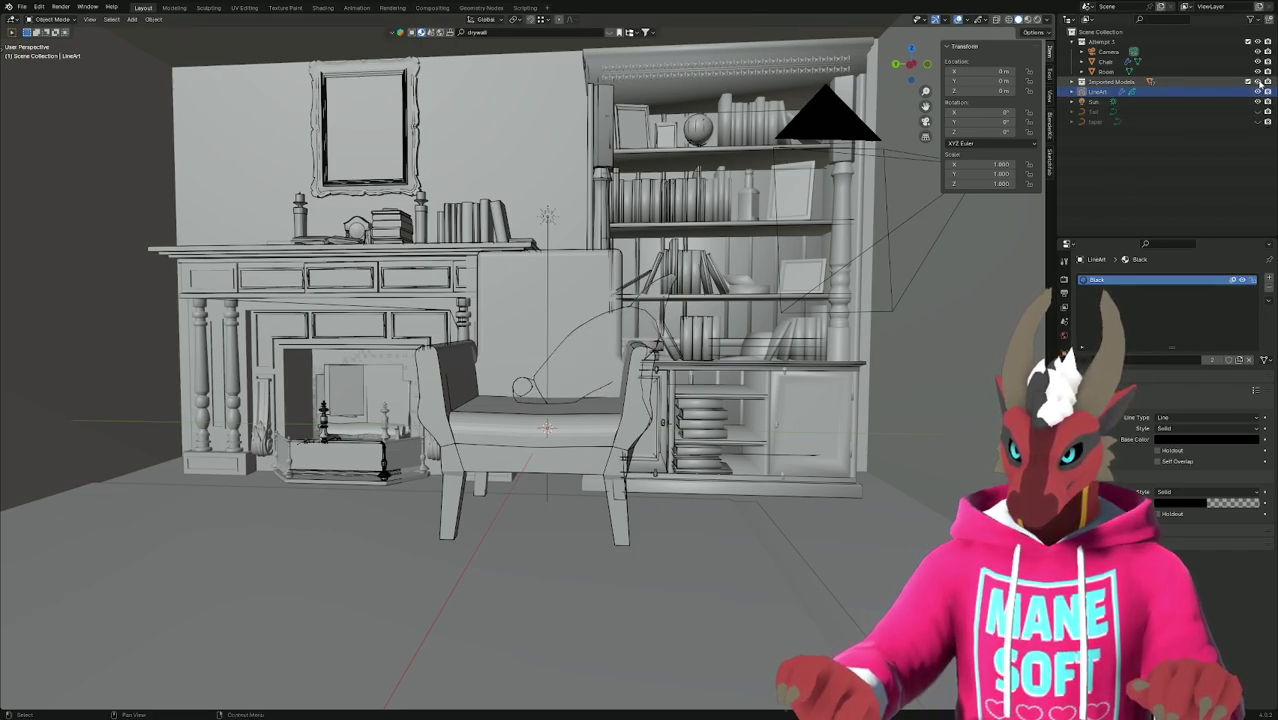
click(1258, 82)
click(1258, 72)
click(1258, 62)
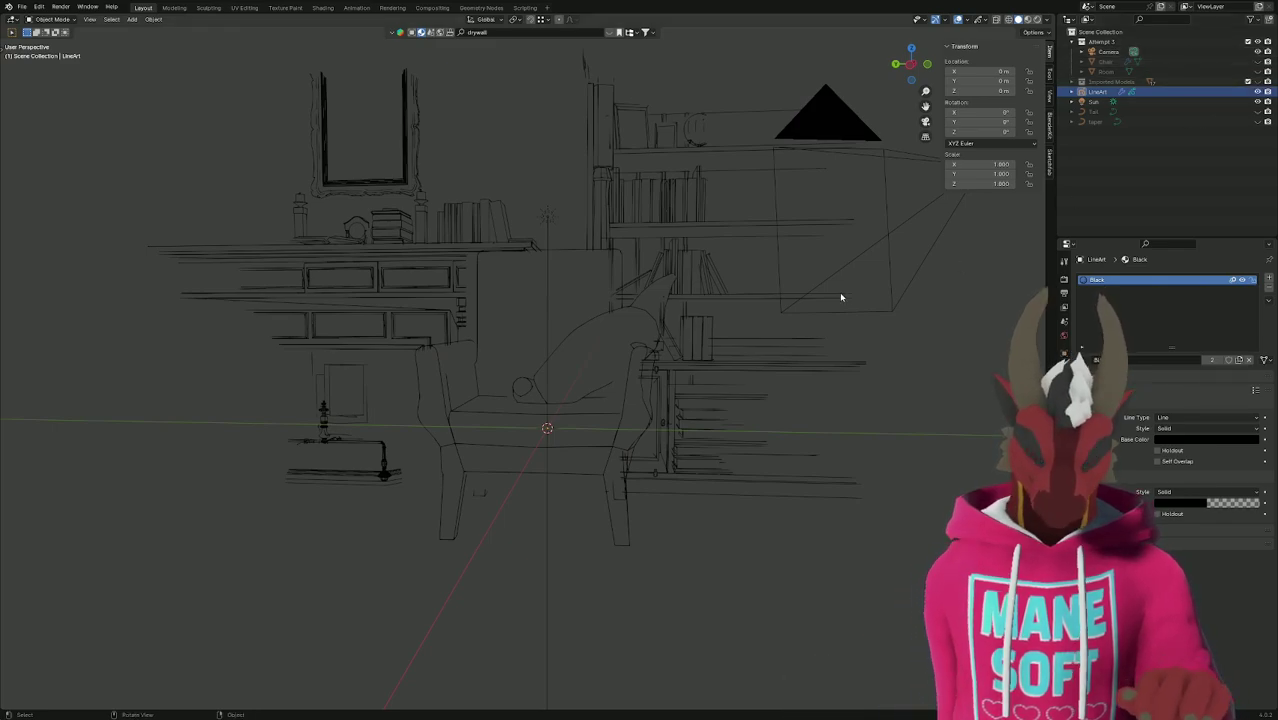
Check the isolated line art through the camera in rendered shading, and return to solid shading.
key(KP_0)
key(z)
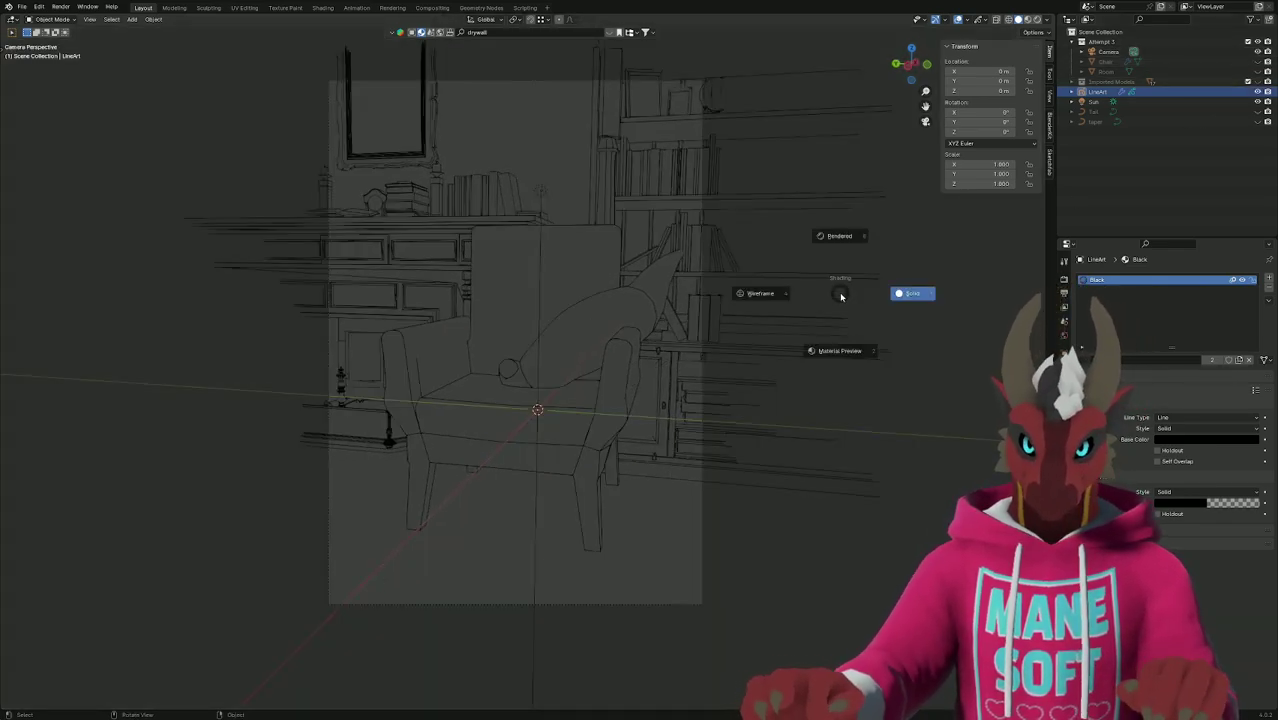
click(845, 237)
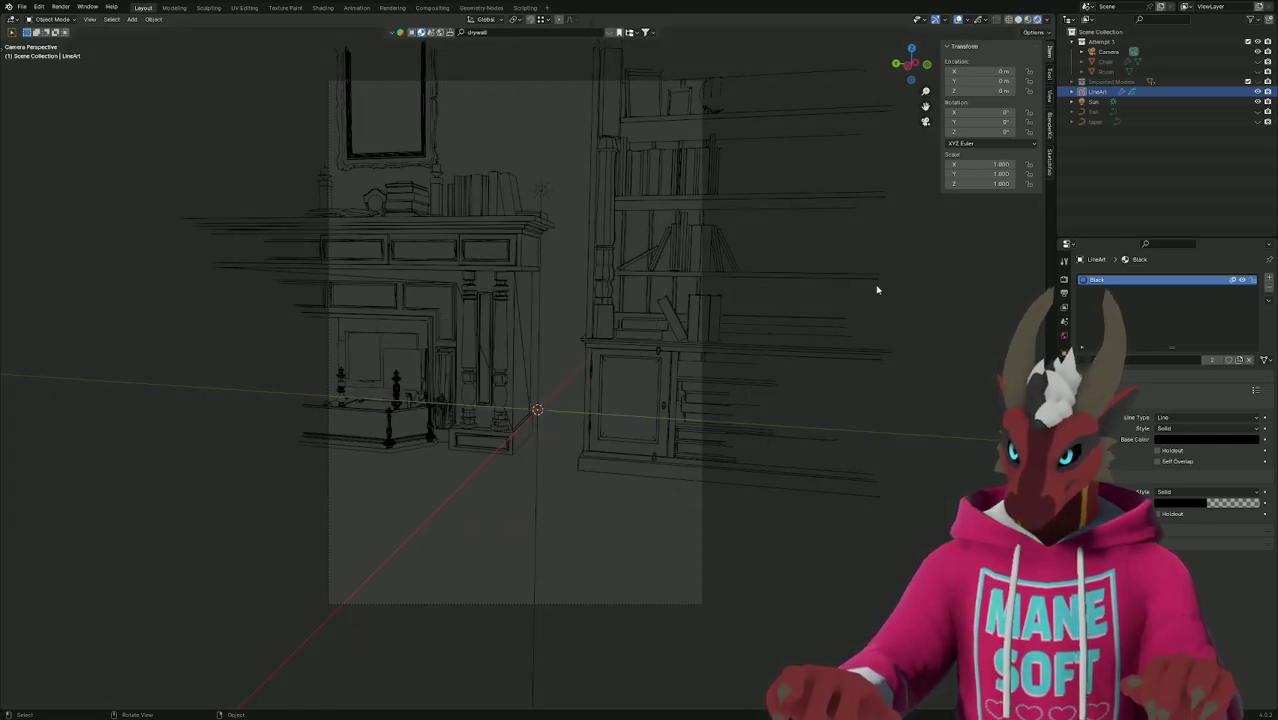
key(z)
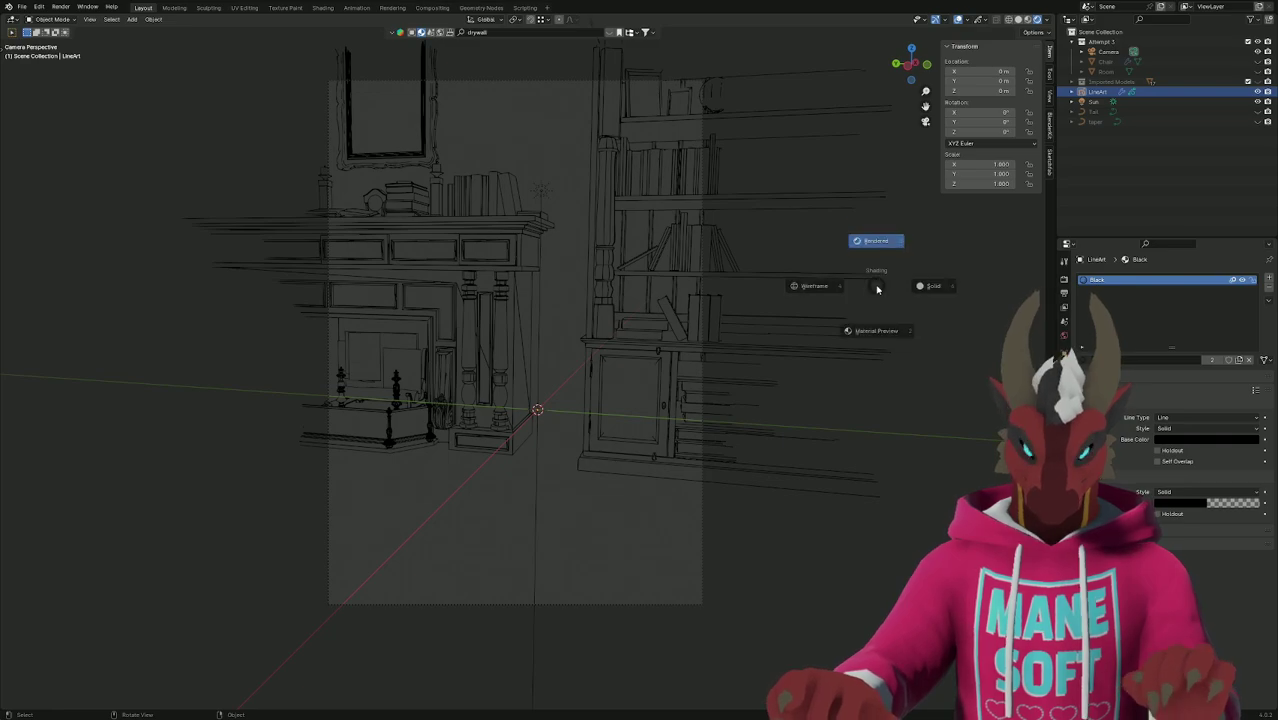
click(950, 287)
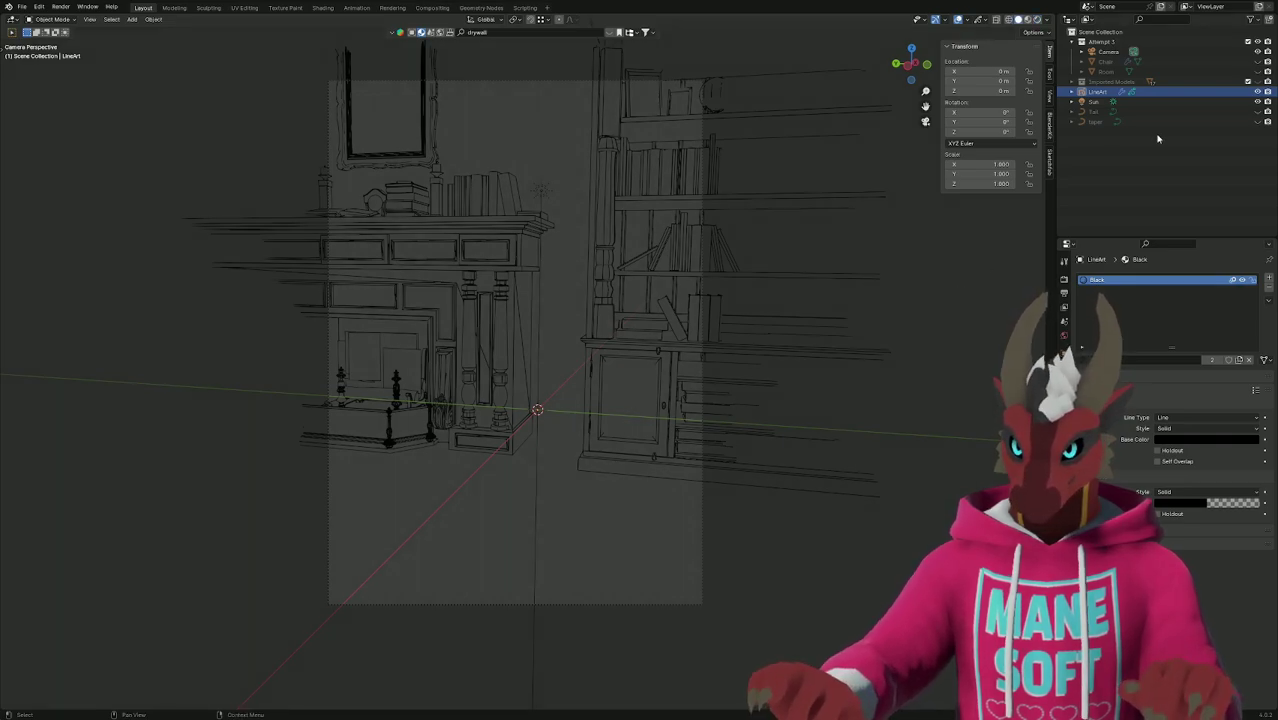
Show the Tail, Imported Models, Room and Chair in the viewport again.
click(1258, 112)
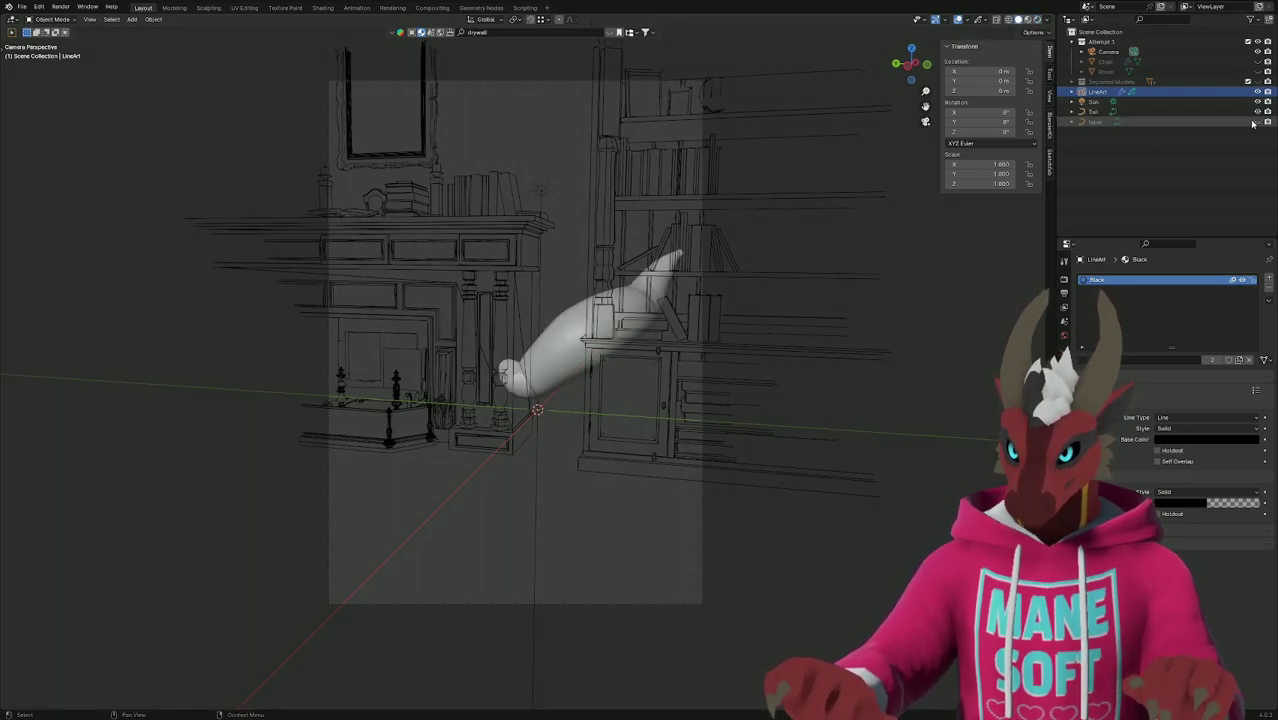
click(1258, 82)
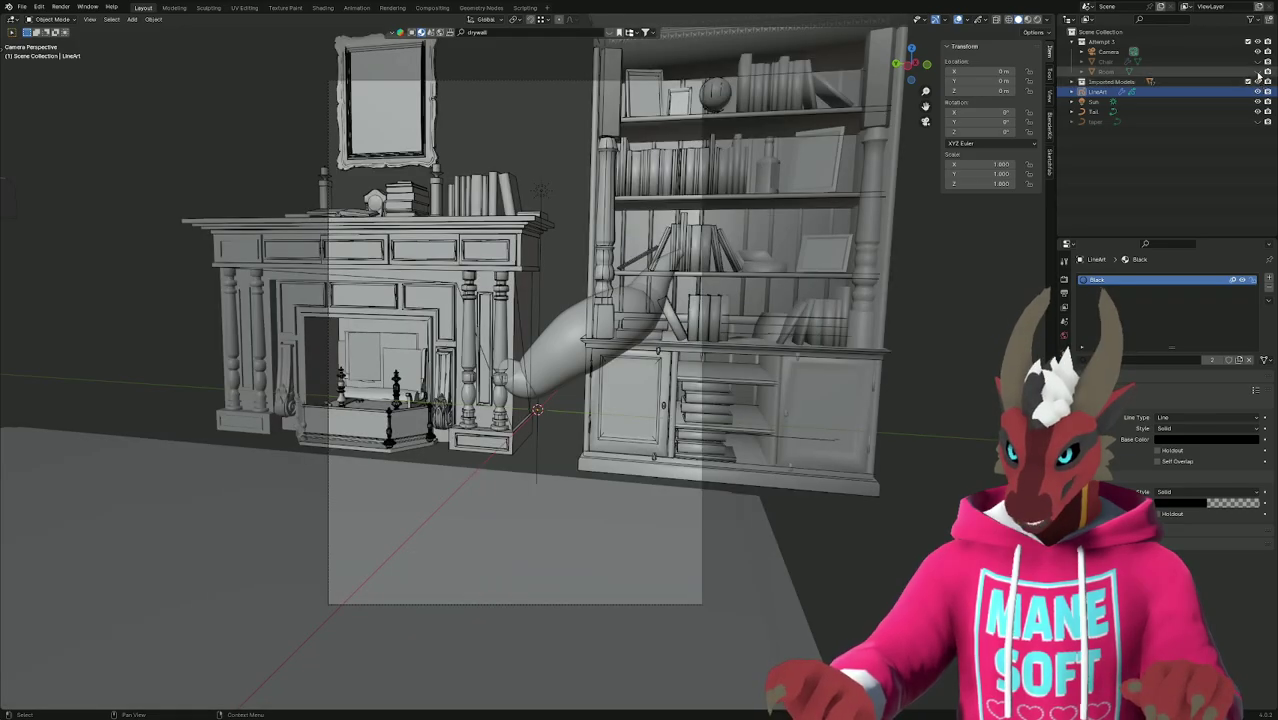
click(1258, 72)
click(1257, 64)
Select the Room and the Chair in turn and examine them outside the camera view with X-ray on and off.
middle_drag(820, 300, 828, 269)
click(766, 323)
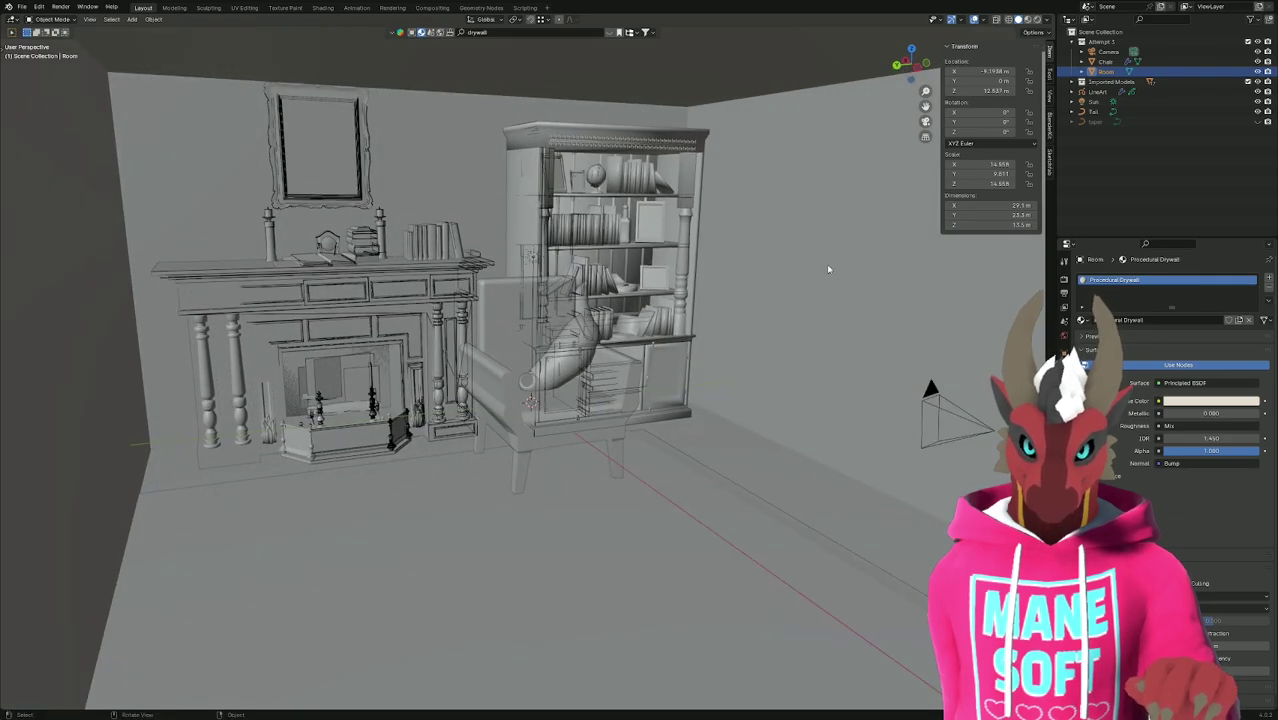
click(1105, 61)
middle_drag(698, 380, 827, 611)
key(Escape)
scroll(660, 535, up, 3)
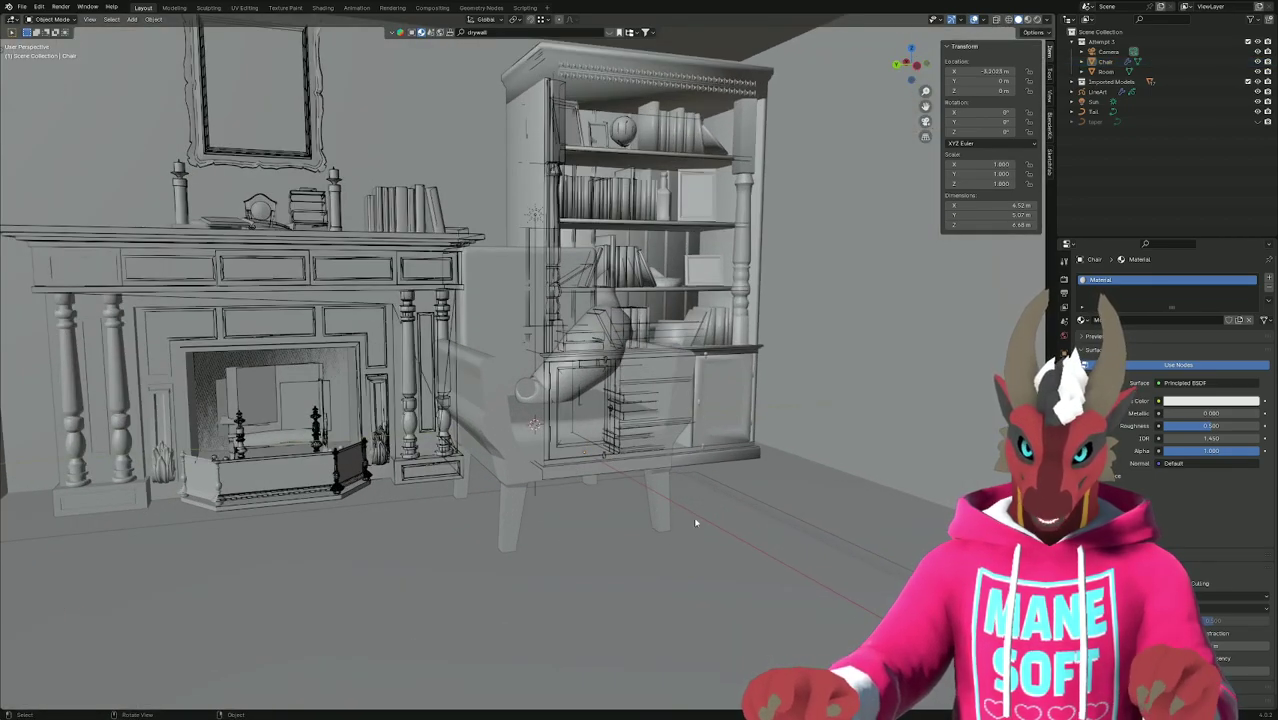
key(z)
click(778, 522)
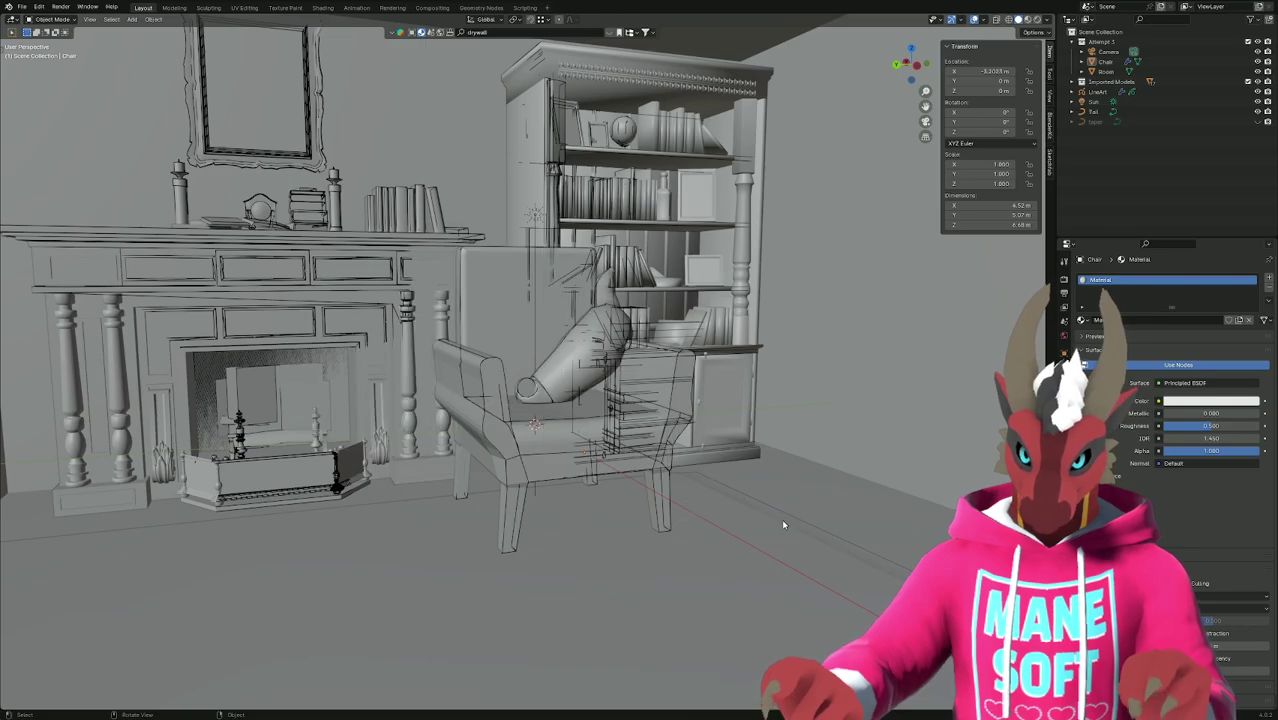
key(alt+z)
key(alt+z)
Examine the Chair and its material from several angles and through the camera, with the LineArt object temporarily hidden.
click(1257, 91)
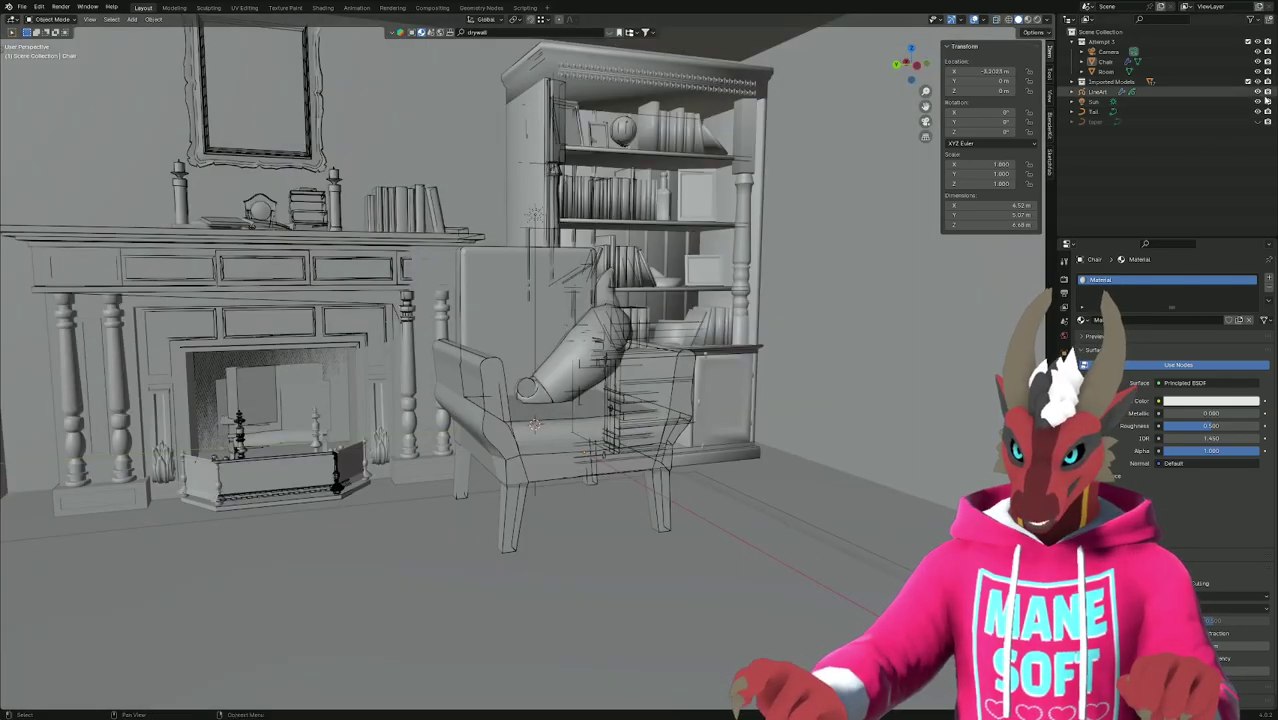
middle_drag(800, 434, 774, 445)
click(594, 241)
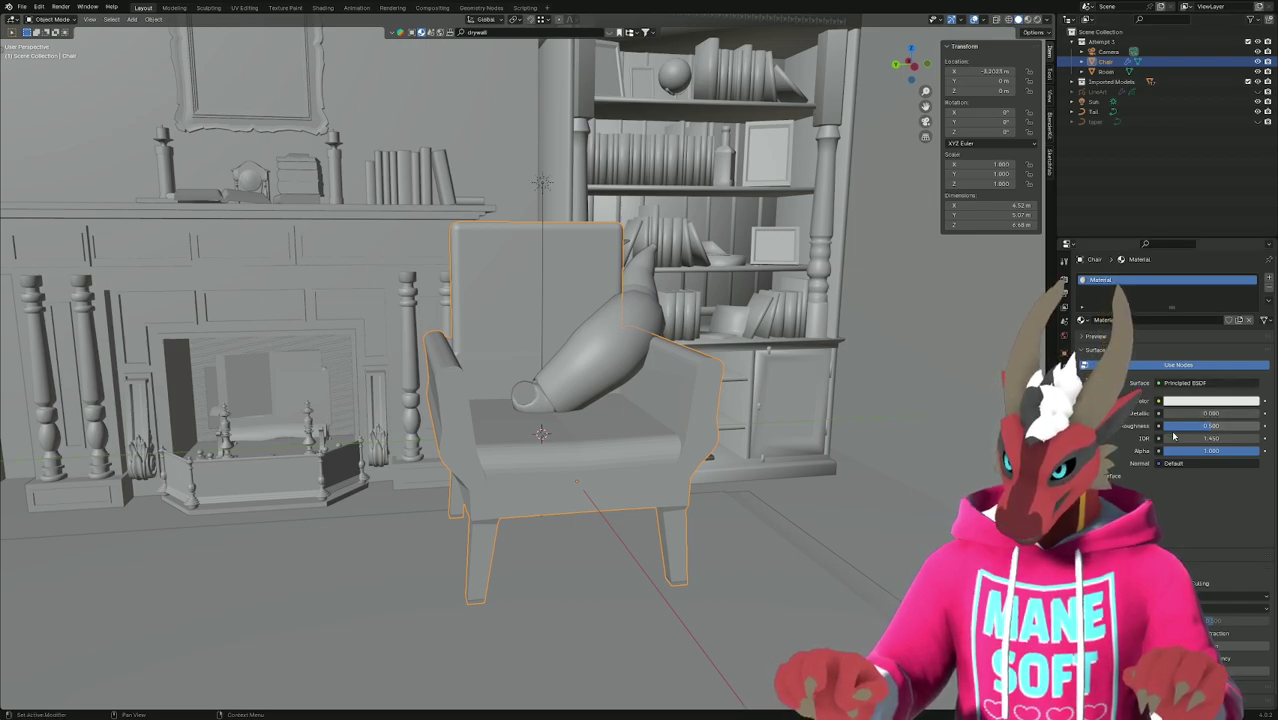
scroll(1177, 497, down, 1)
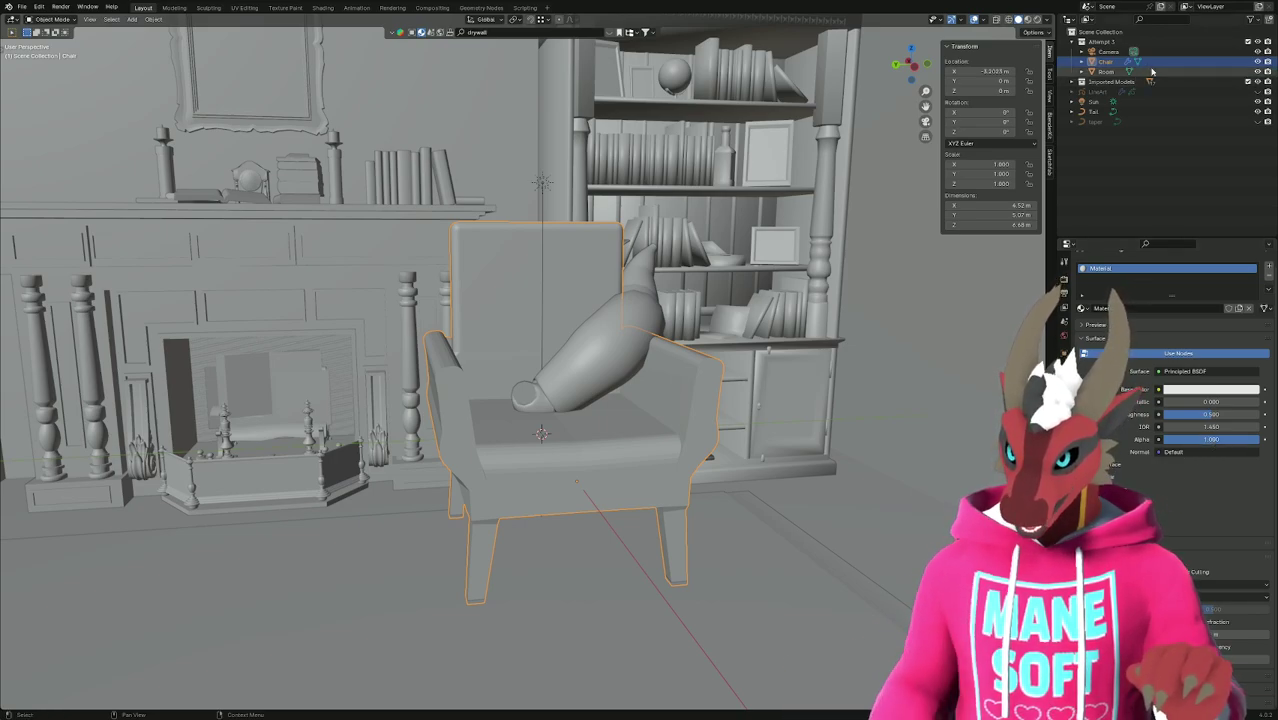
click(953, 408)
middle_drag(858, 424, 670, 365)
click(594, 279)
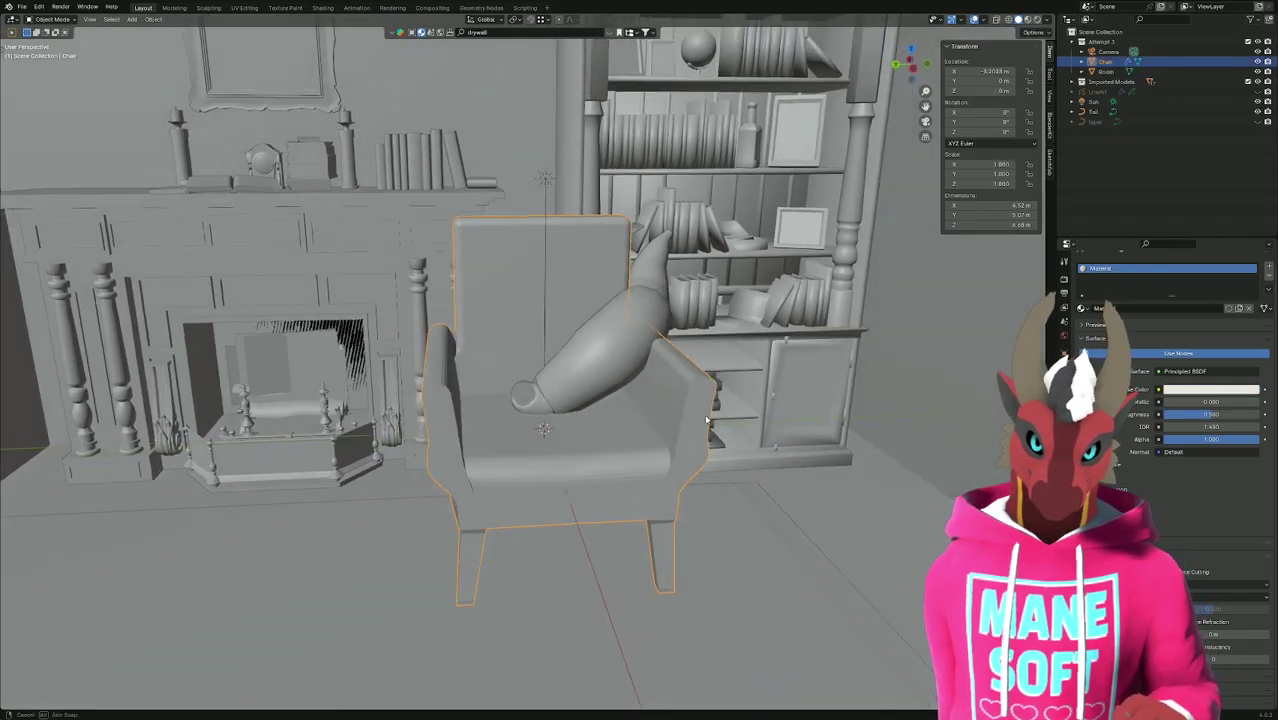
middle_drag(594, 279, 719, 405)
key(KP_0)
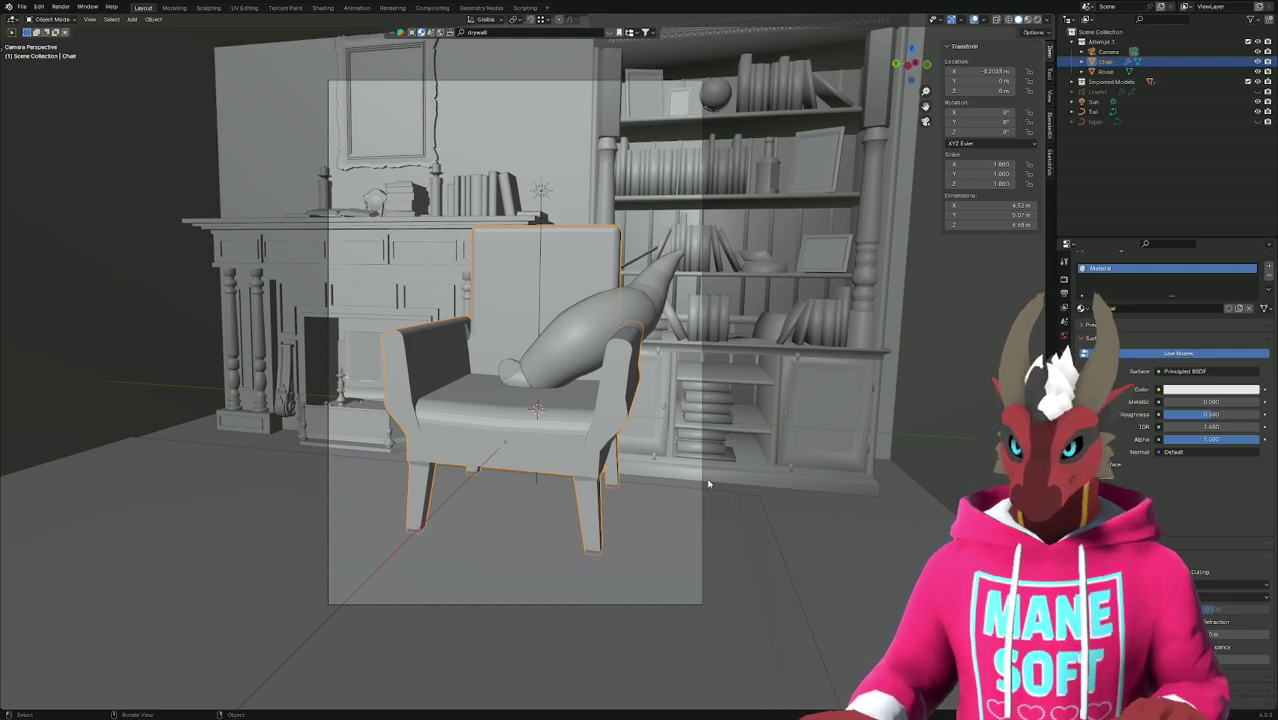
click(1258, 91)
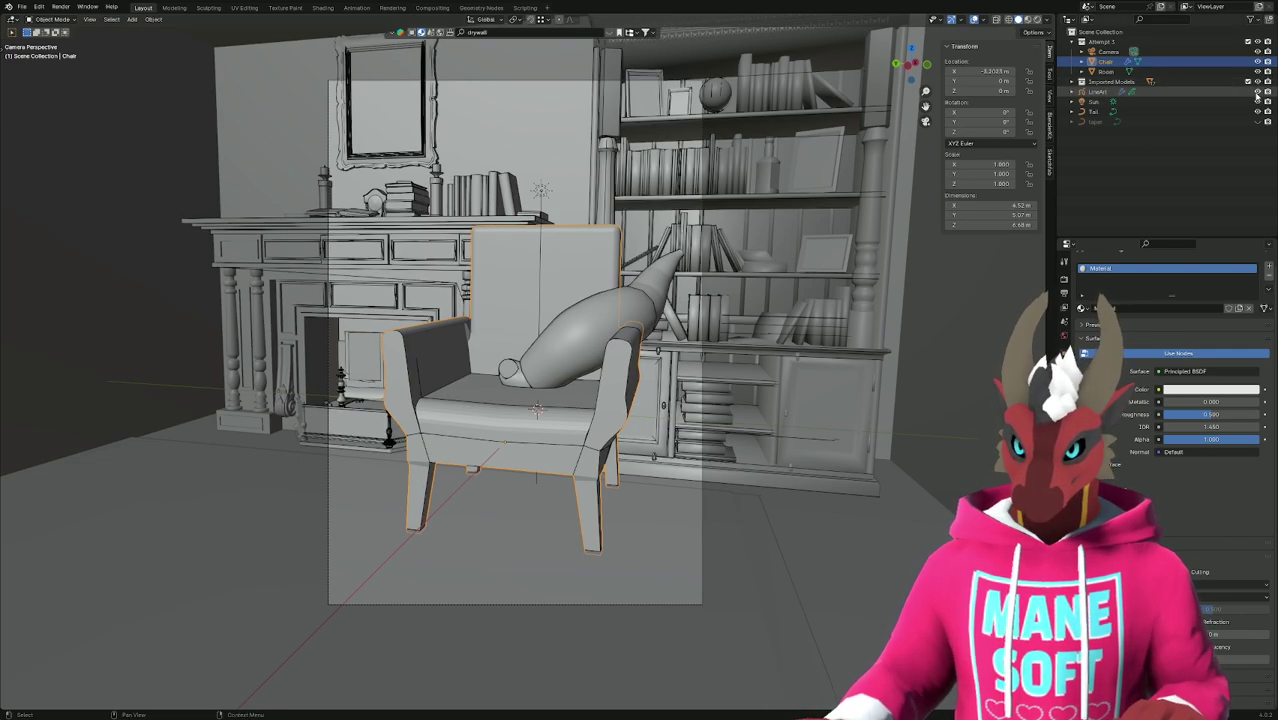
click(1148, 190)
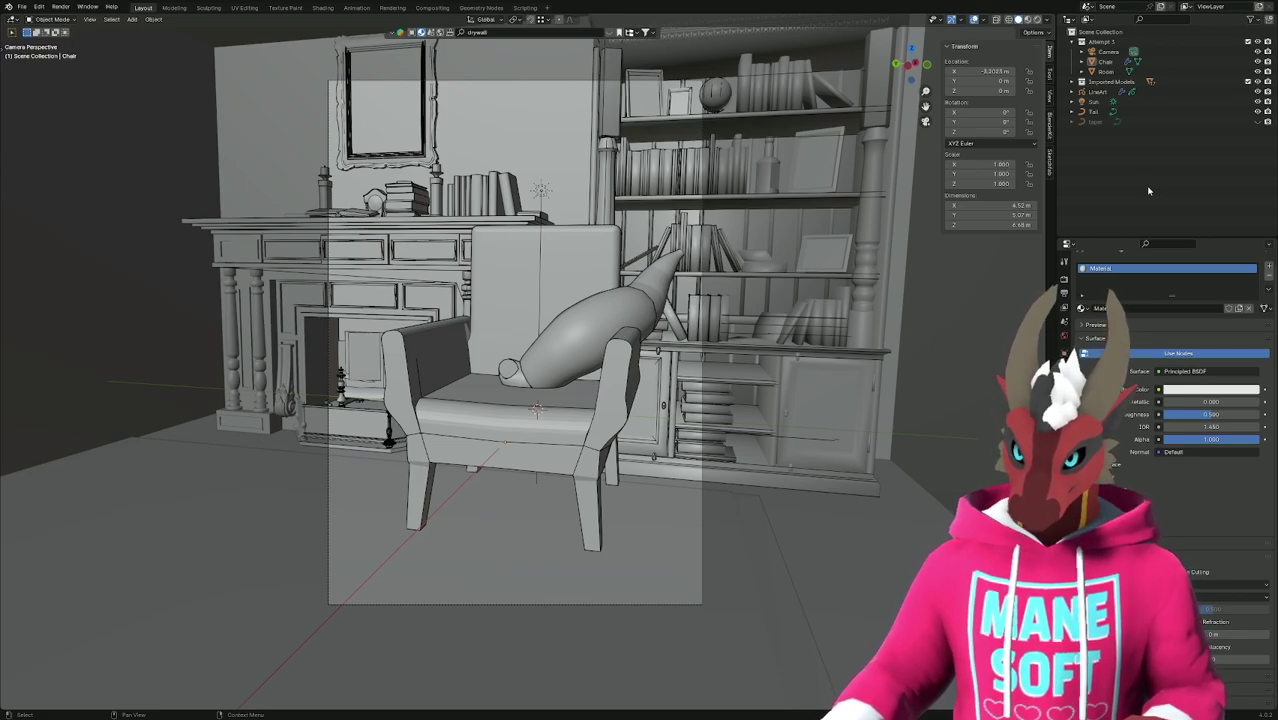
Select the Camera and review its settings along with the scene's render and output settings.
click(1164, 53)
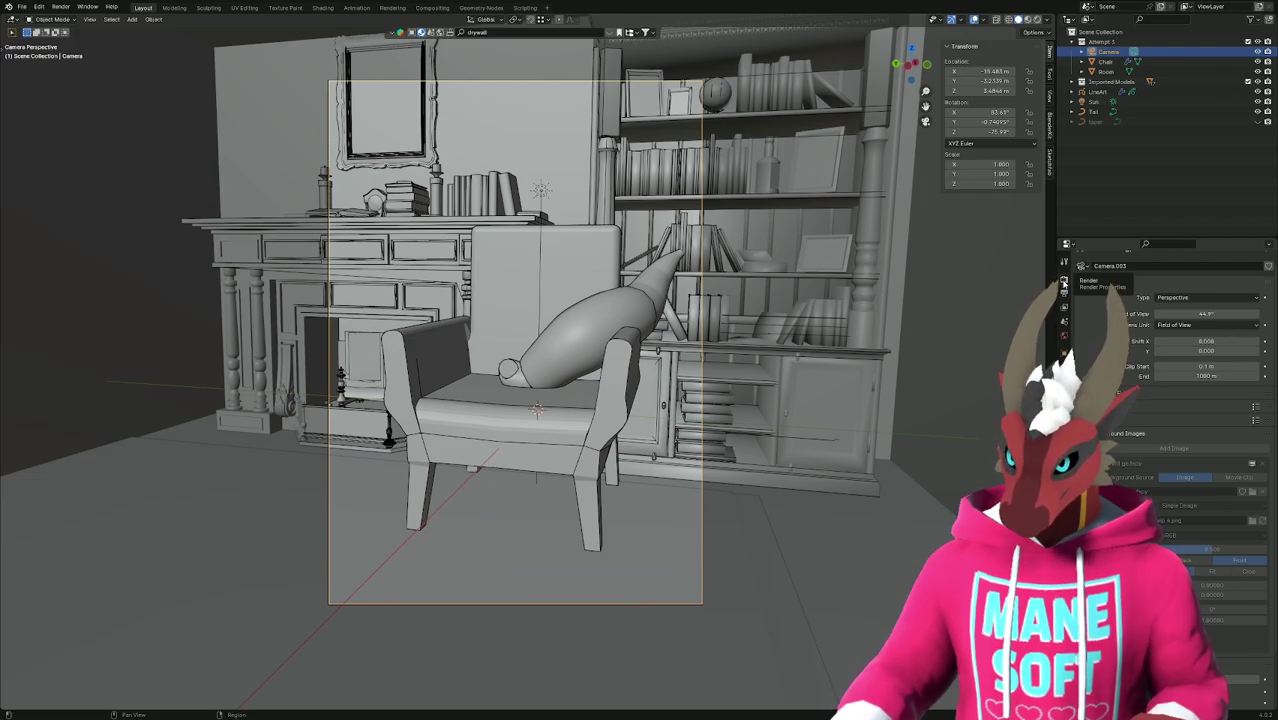
click(1064, 283)
click(1065, 295)
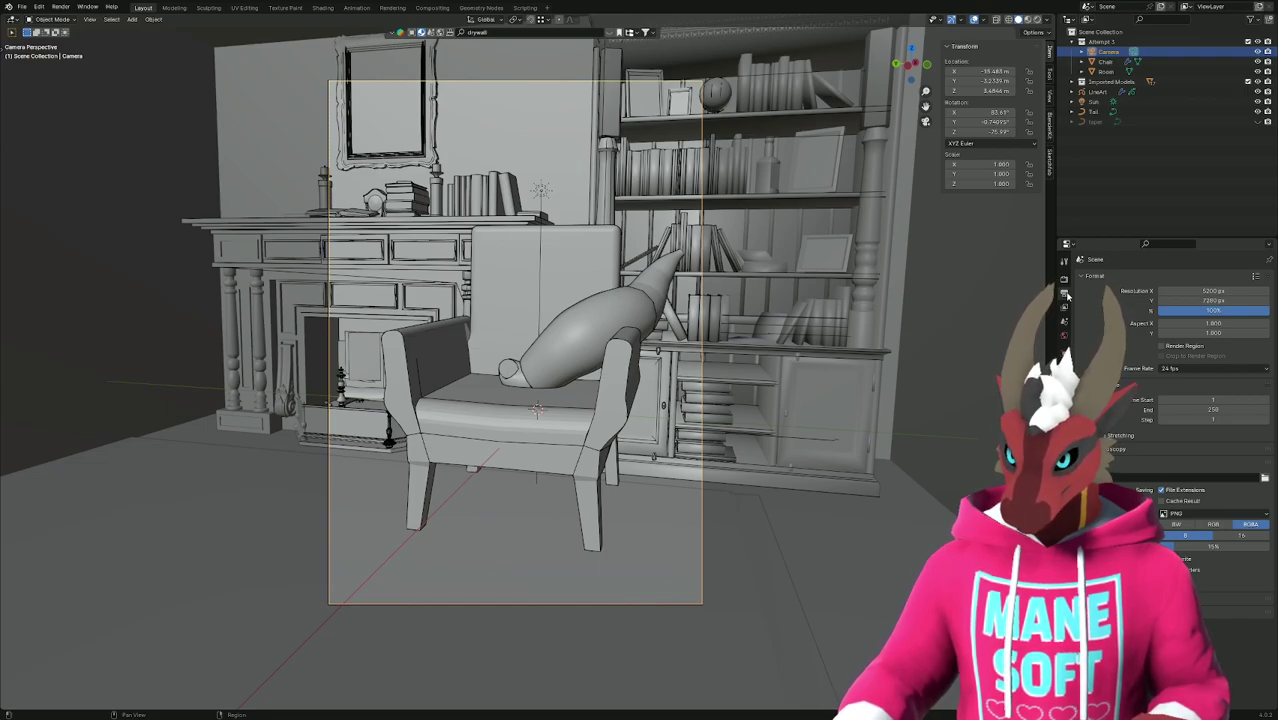
click(1192, 152)
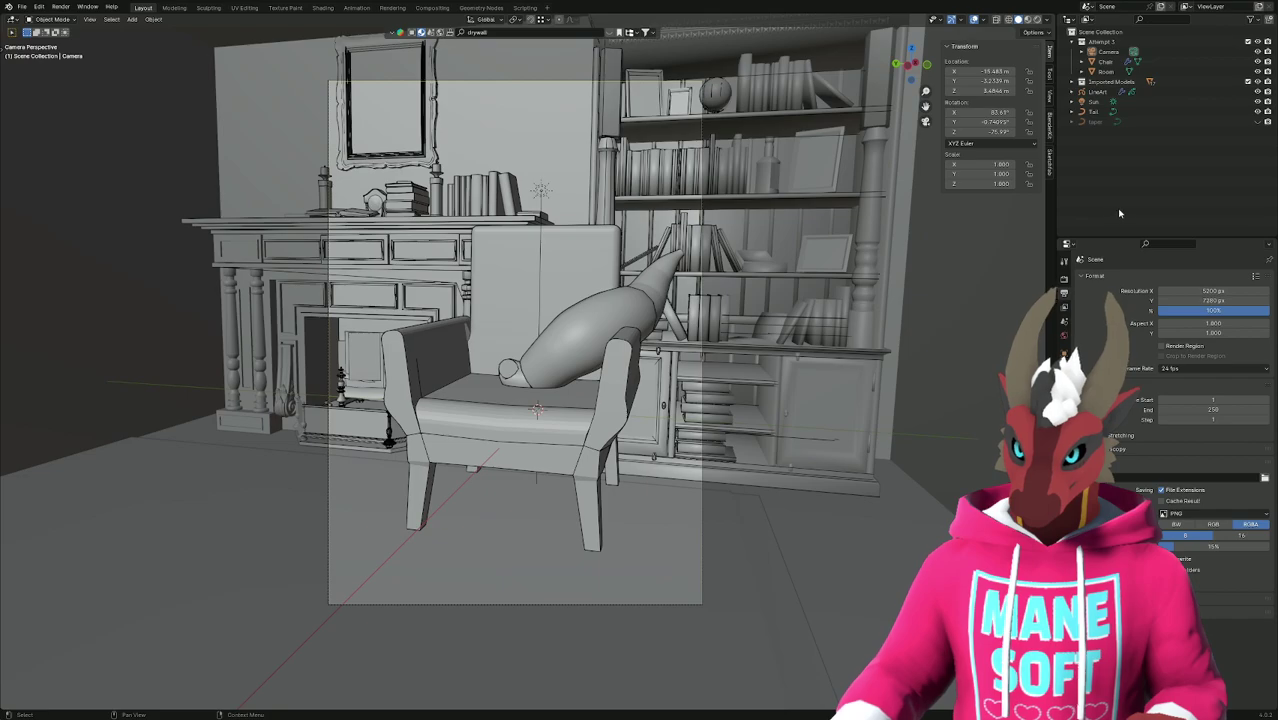
Hide the Imported Models, Chair, Room and Tail in the viewport for a test render.
click(1258, 82)
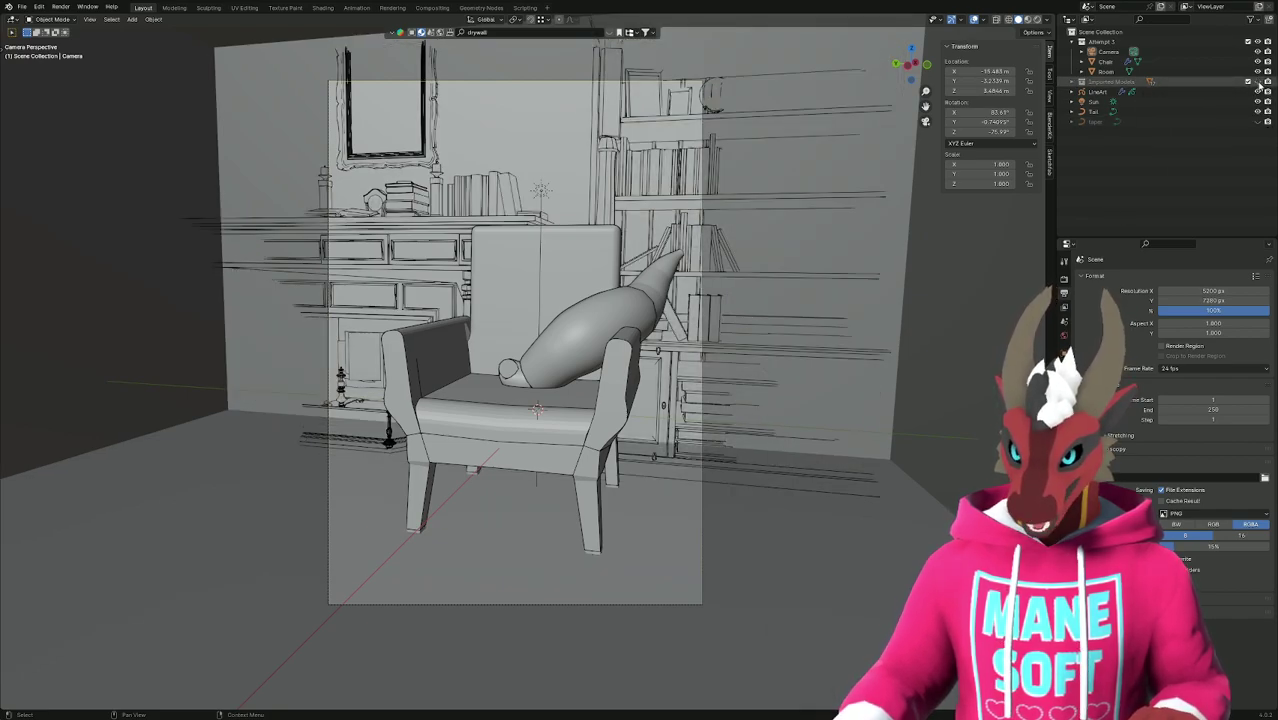
click(1258, 62)
click(1258, 72)
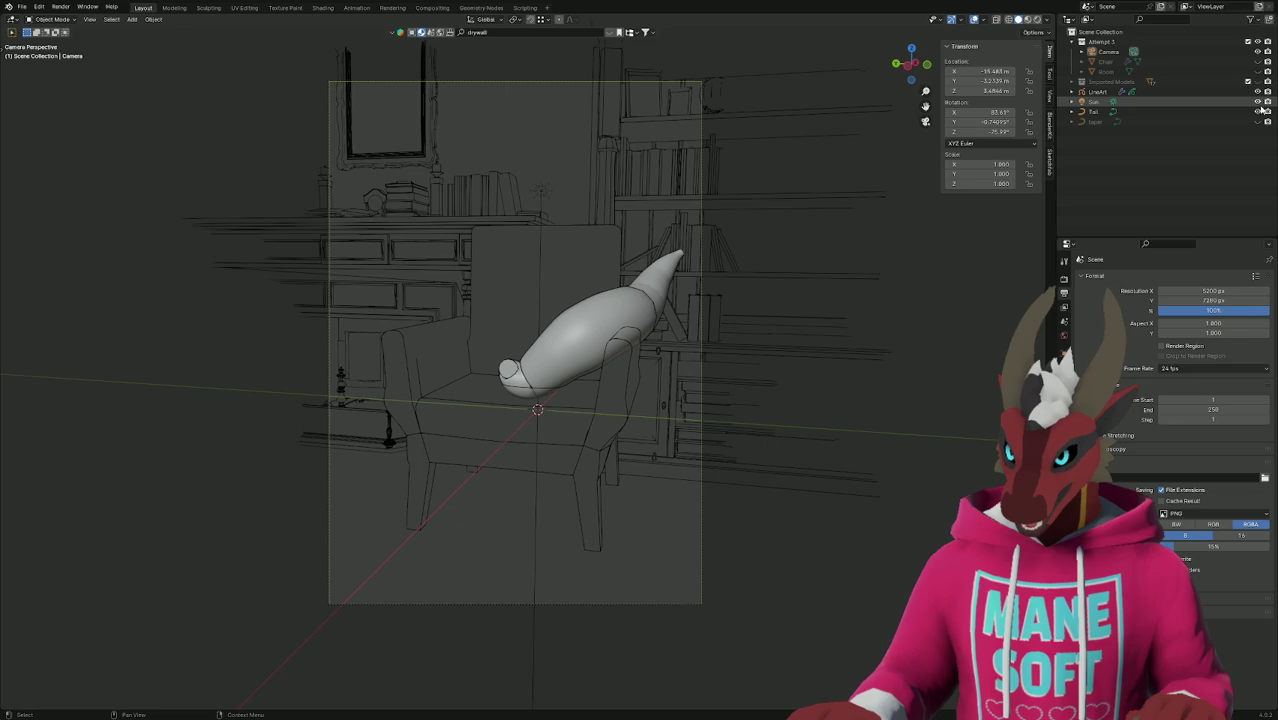
click(1258, 112)
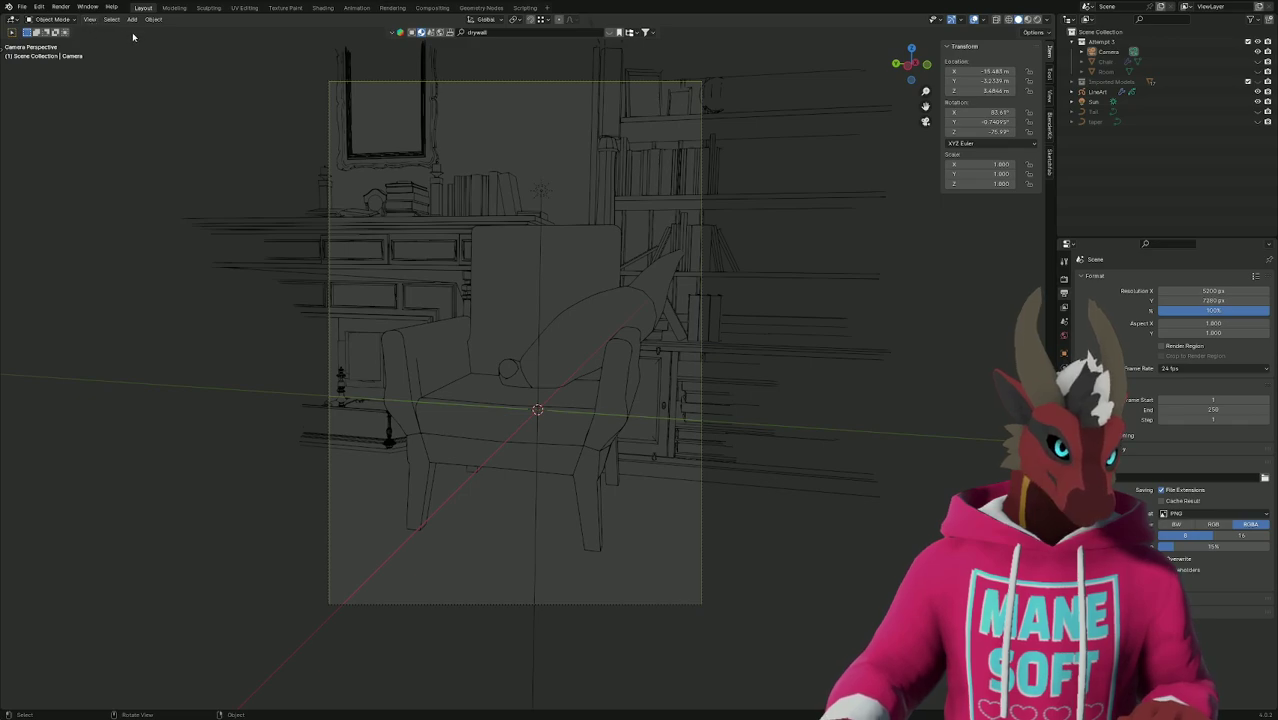
Render the scene as a still image, inspect the full picture, and close the render window.
click(60, 6)
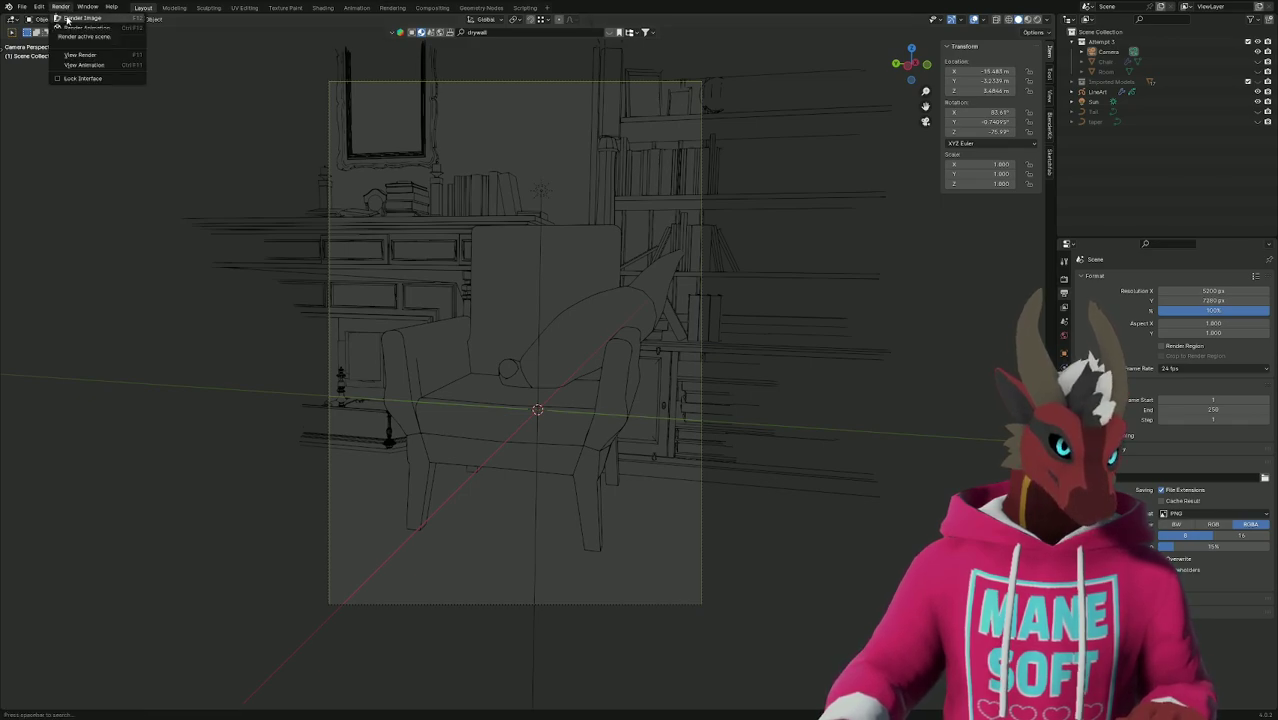
click(70, 18)
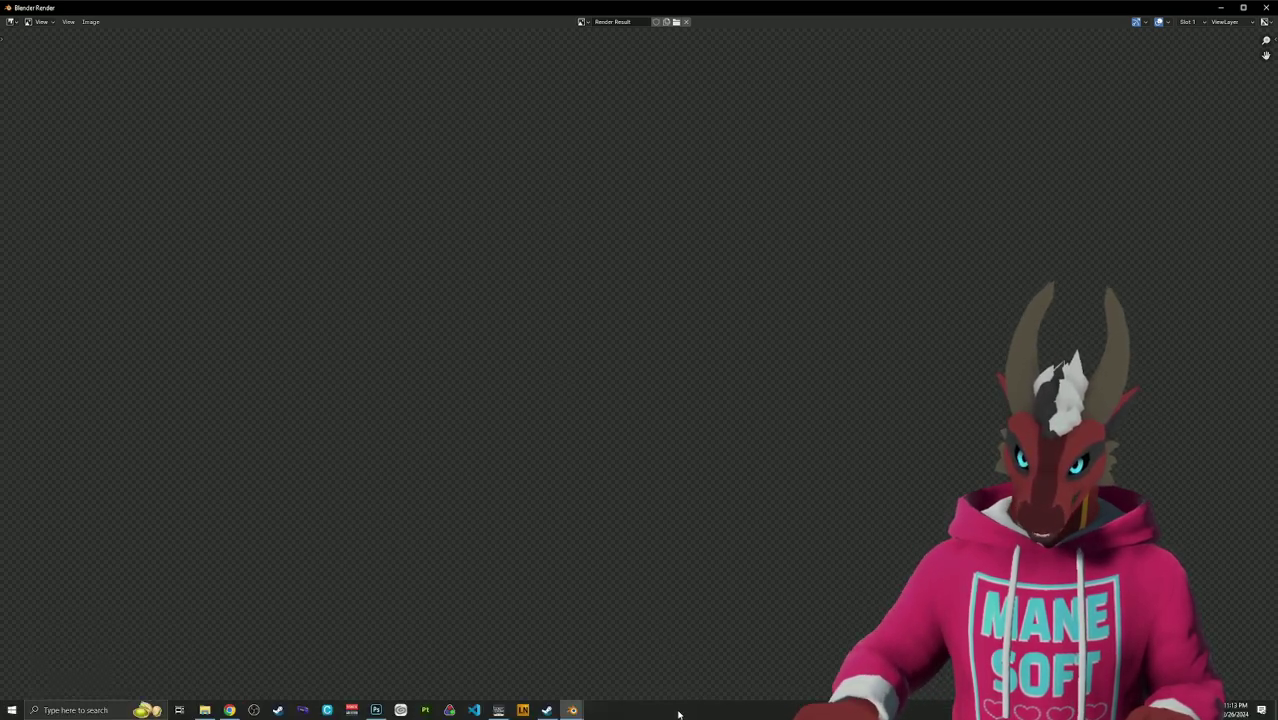
click(572, 710)
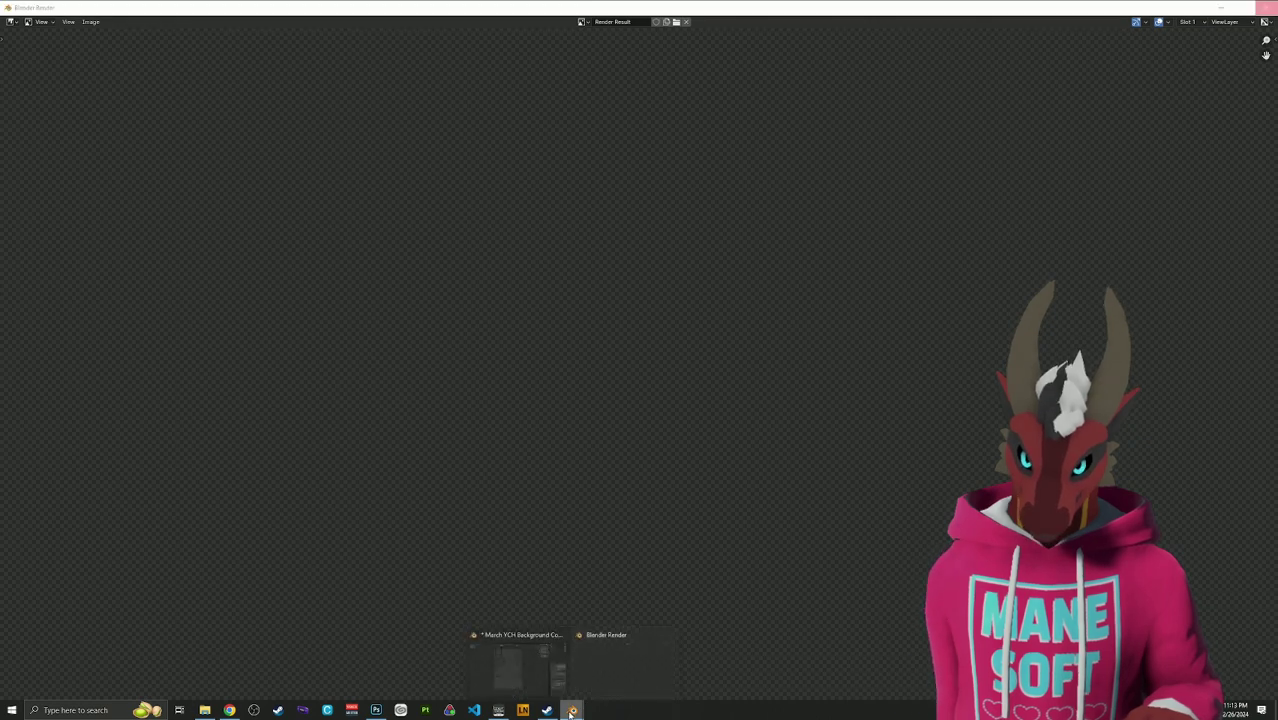
click(620, 651)
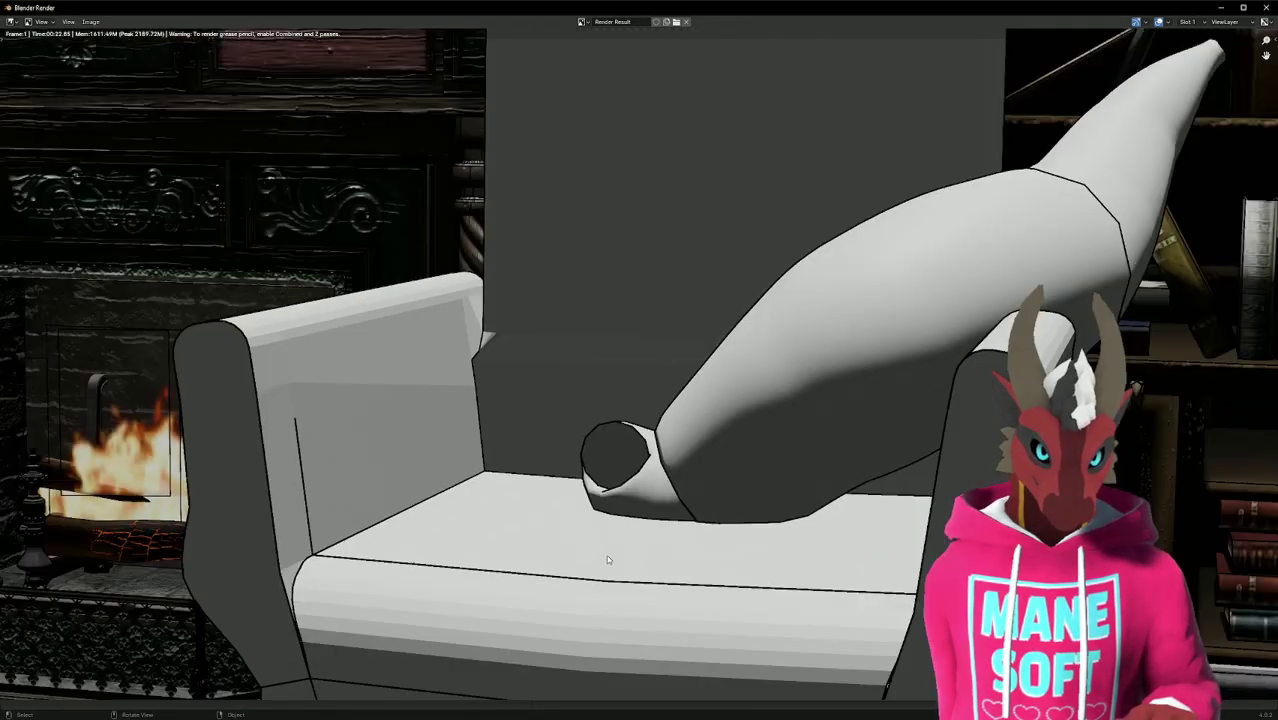
scroll(606, 559, down, 6)
scroll(607, 559, up, 1)
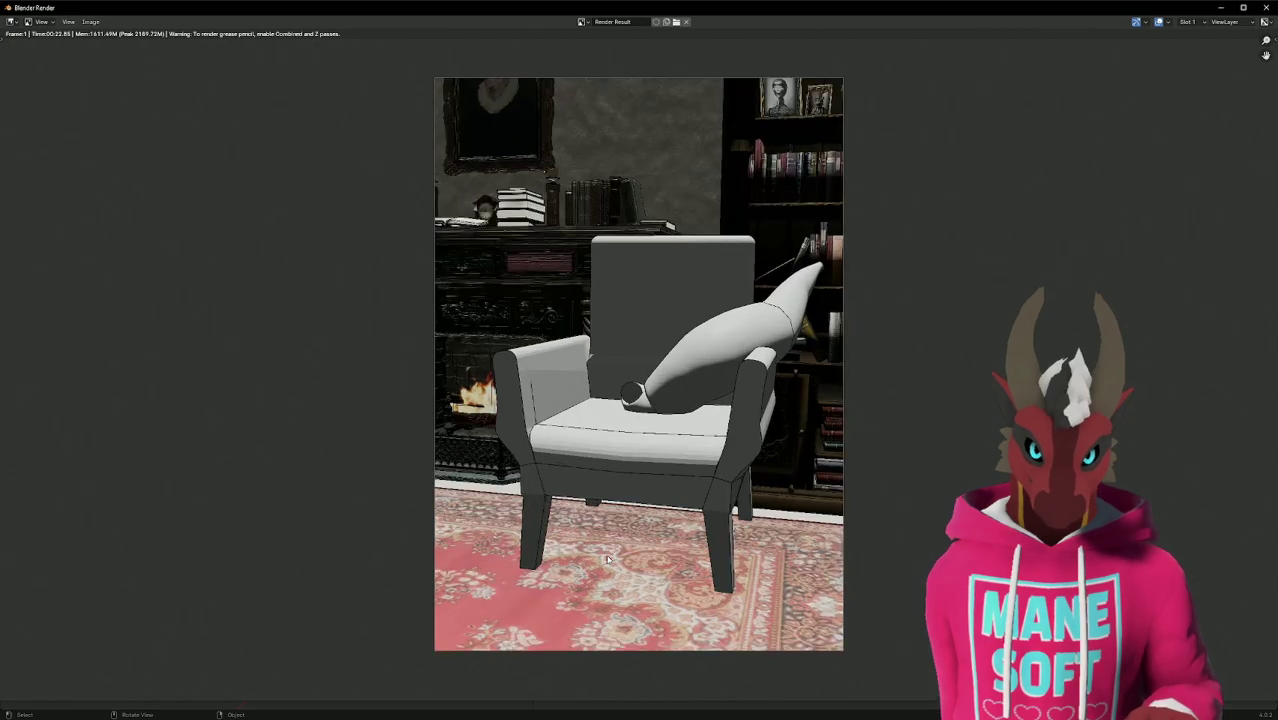
click(1268, 8)
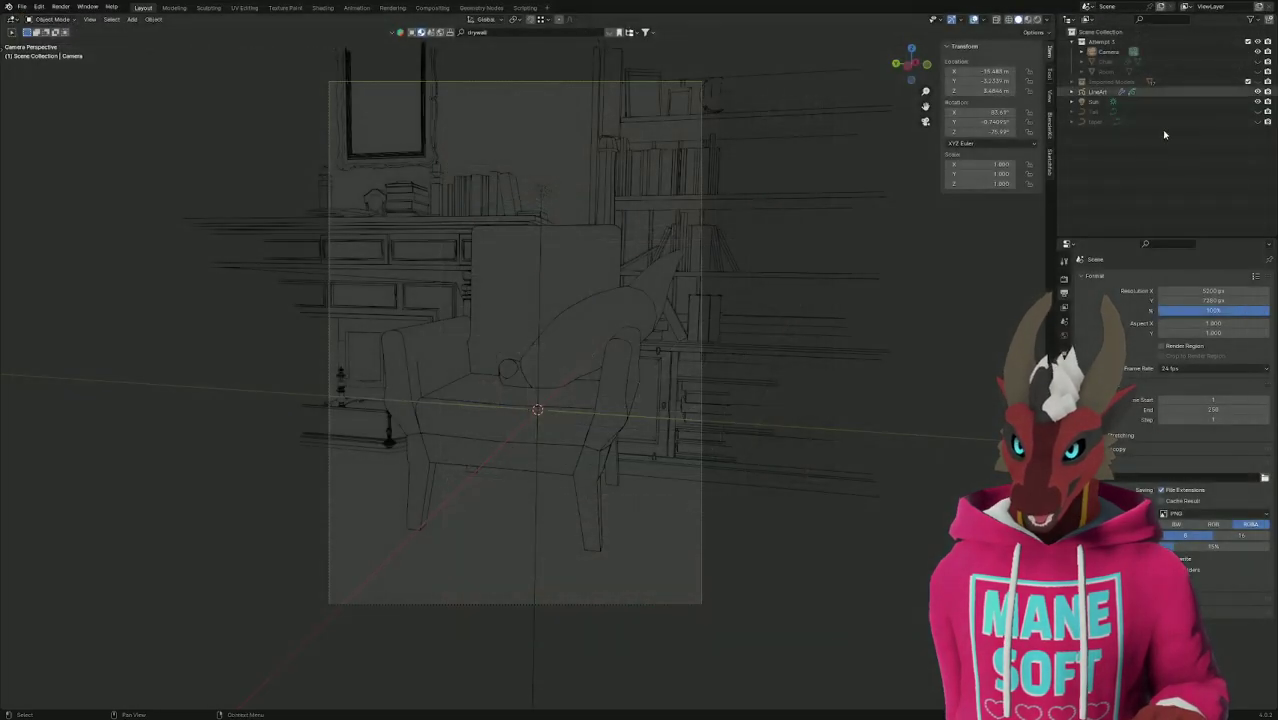
Disable the Tail, Imported Models, Room and Chair in renders, and make all four visible in the viewport again.
click(1268, 112)
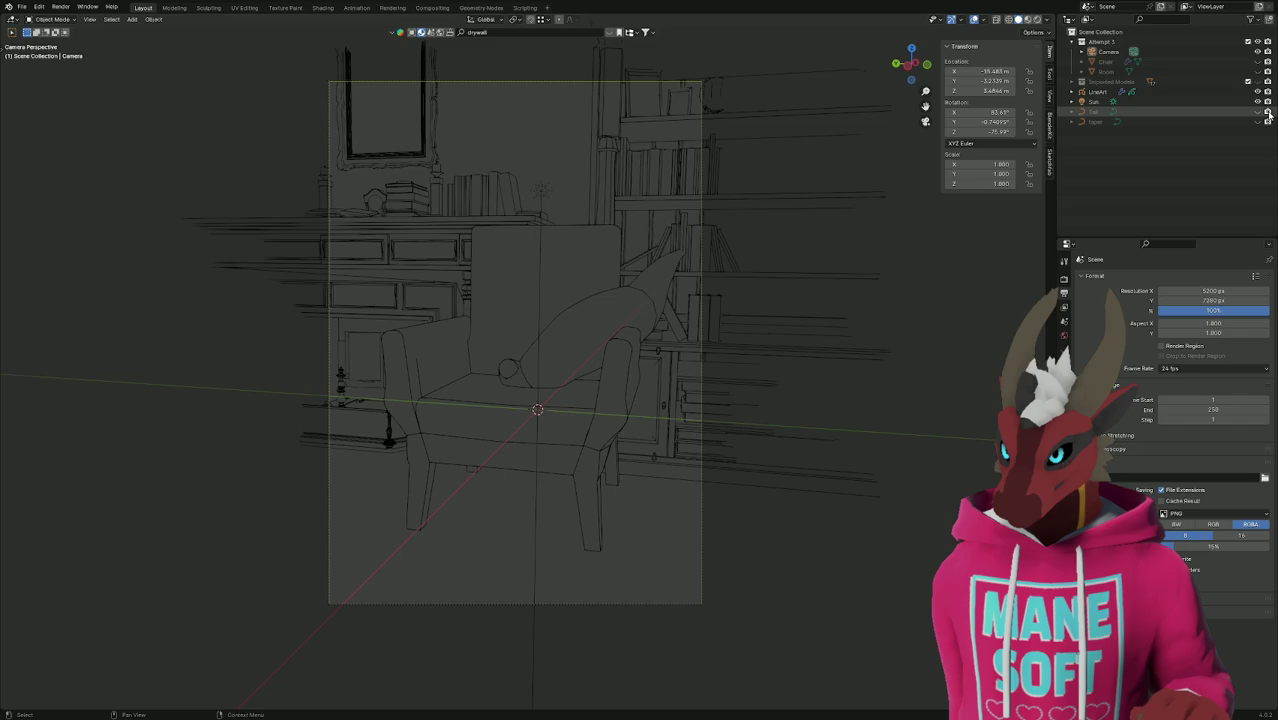
click(1267, 55)
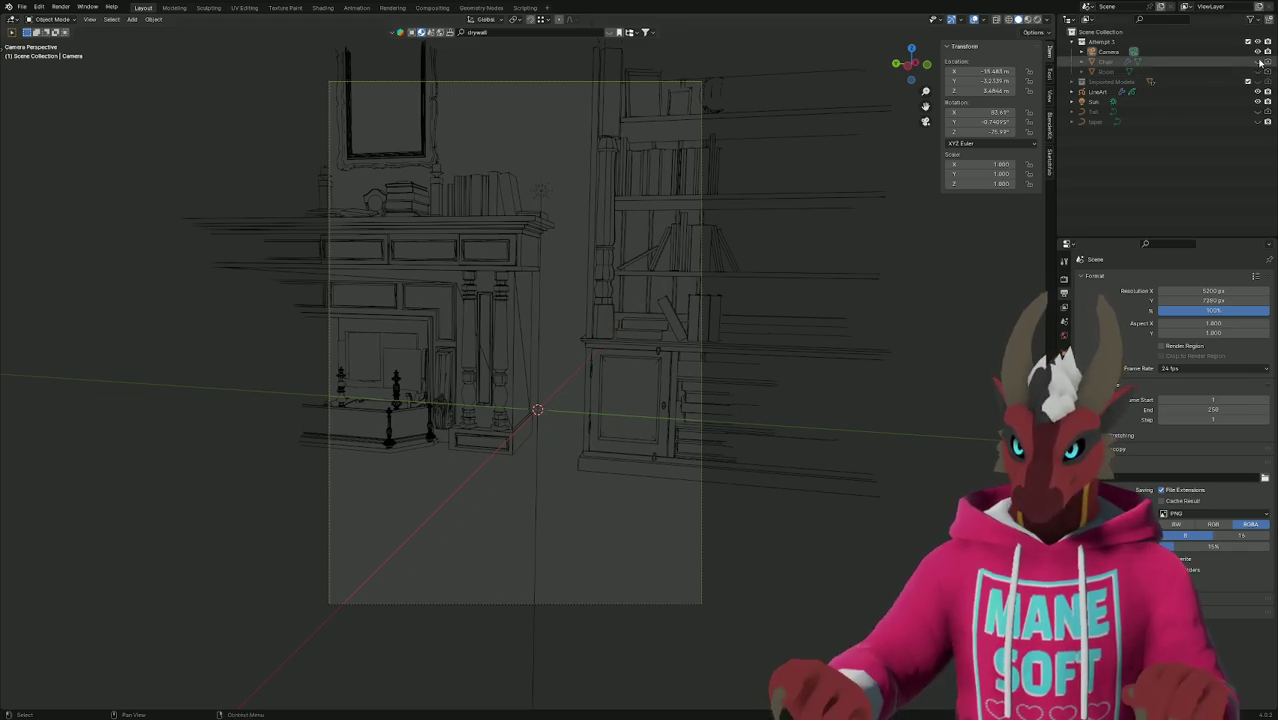
drag(1257, 61, 1256, 71)
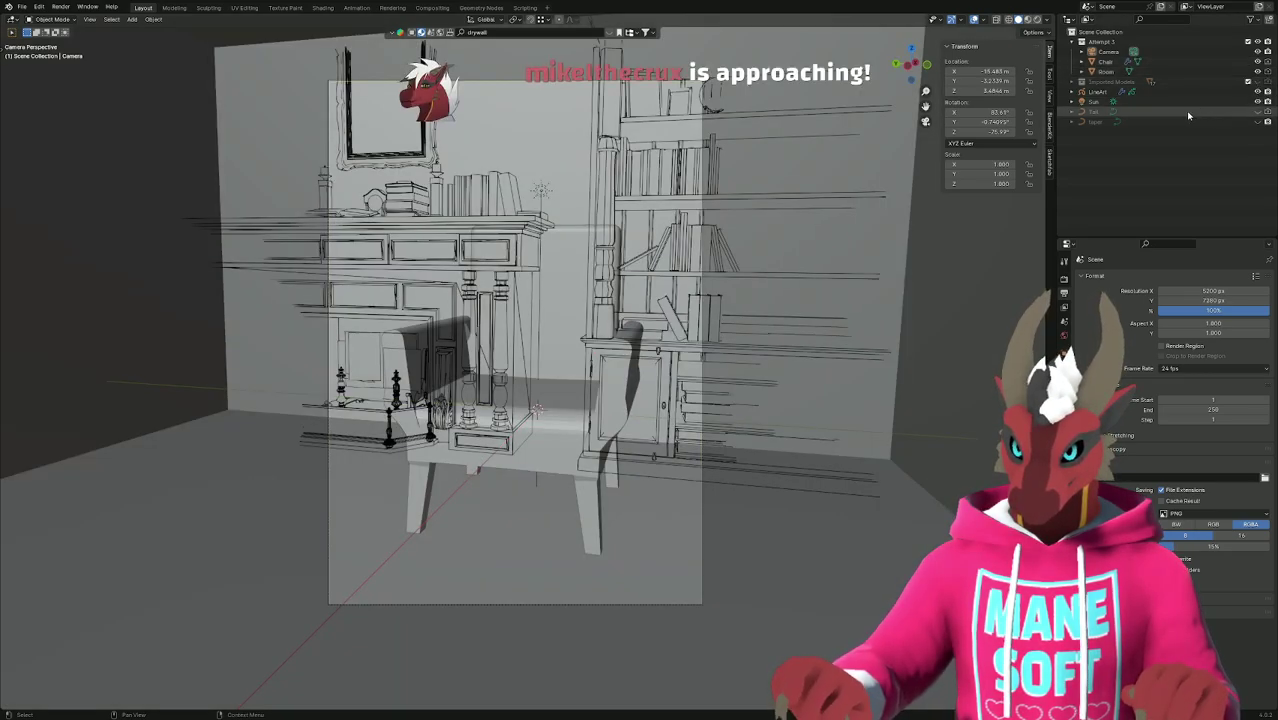
click(1258, 111)
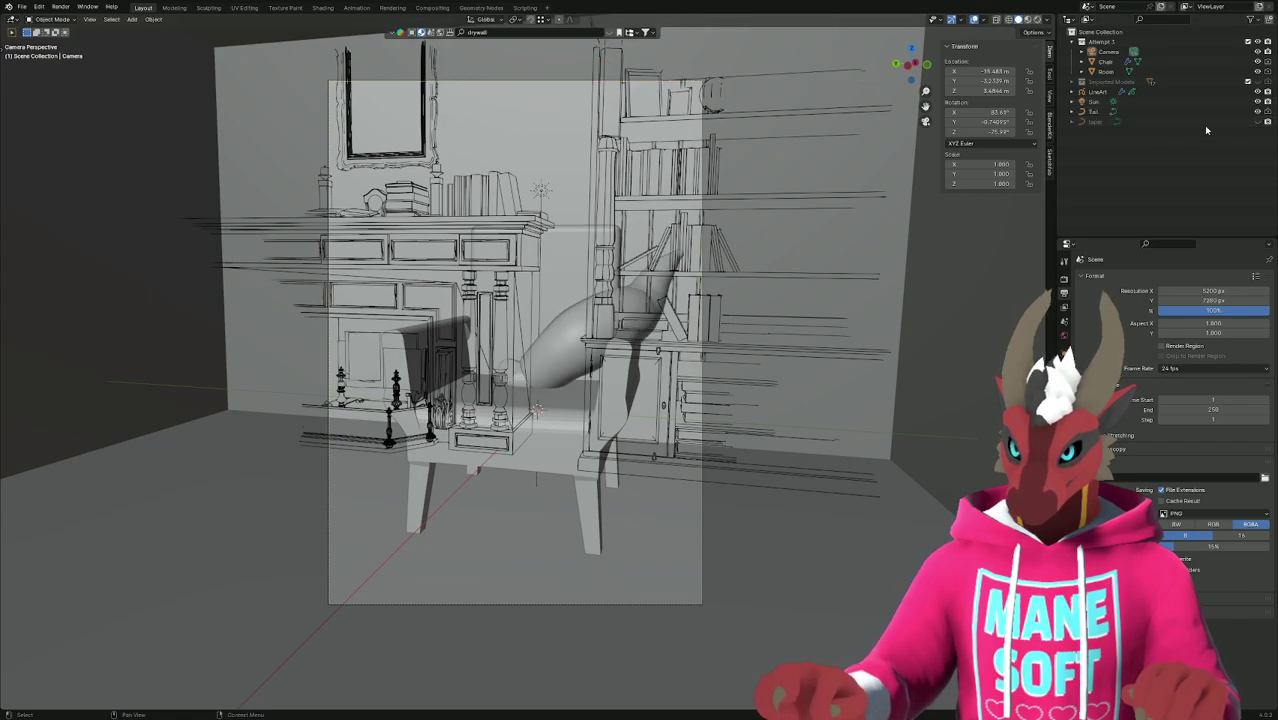
click(1257, 82)
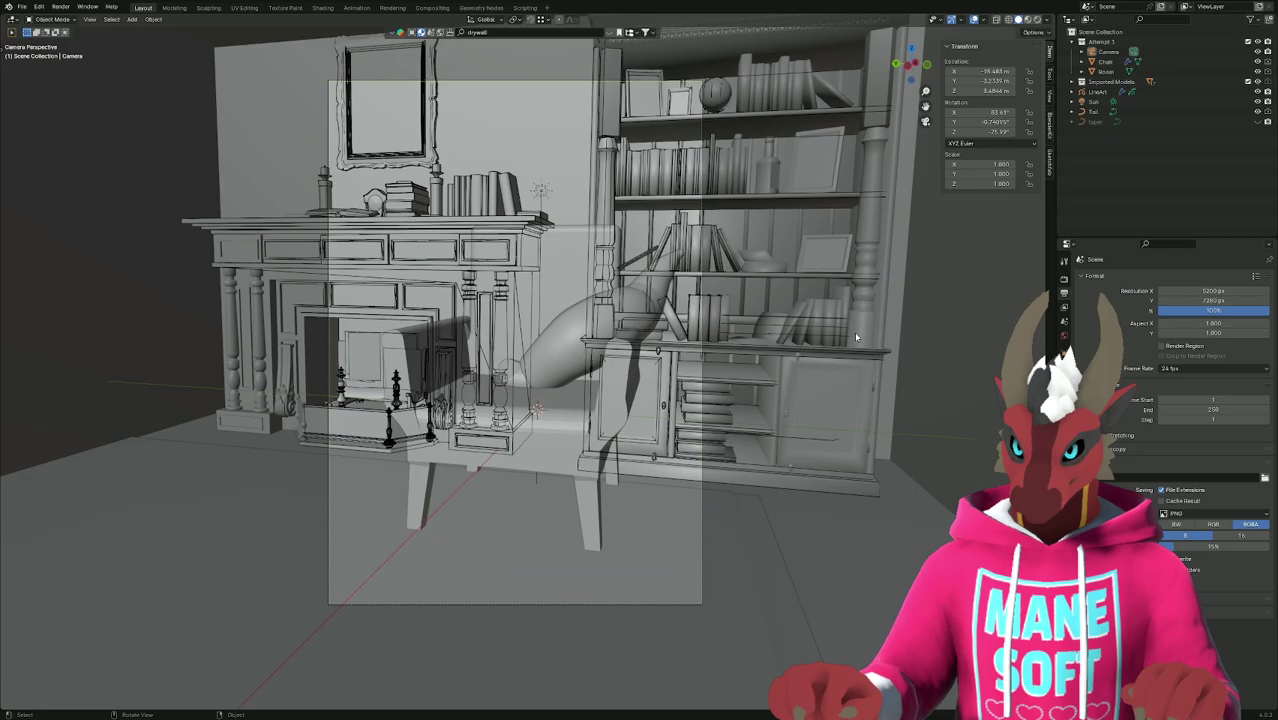
Switch the Chair into Edit Mode and back to Object Mode to refresh its display, and select the Room.
middle_drag(854, 331, 804, 358)
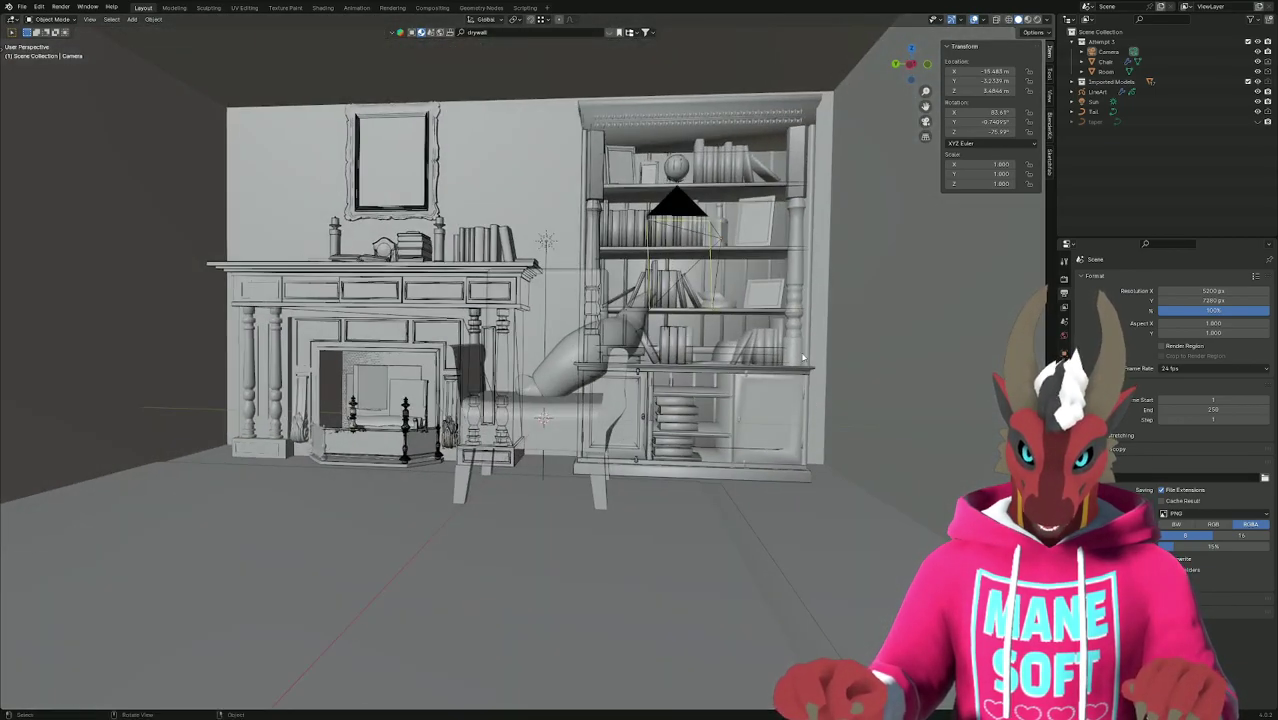
click(600, 421)
text(rz90)
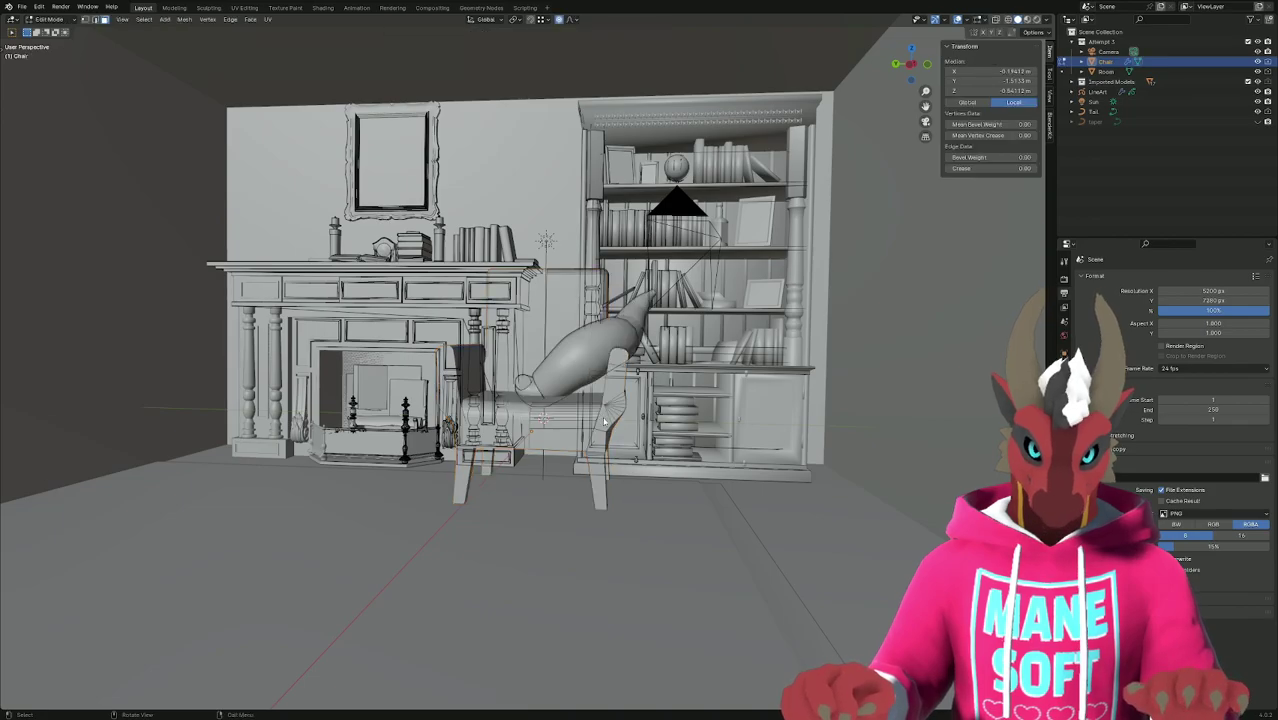
key(Return)
middle_drag(603, 421, 850, 420)
key(KP_5)
click(896, 428)
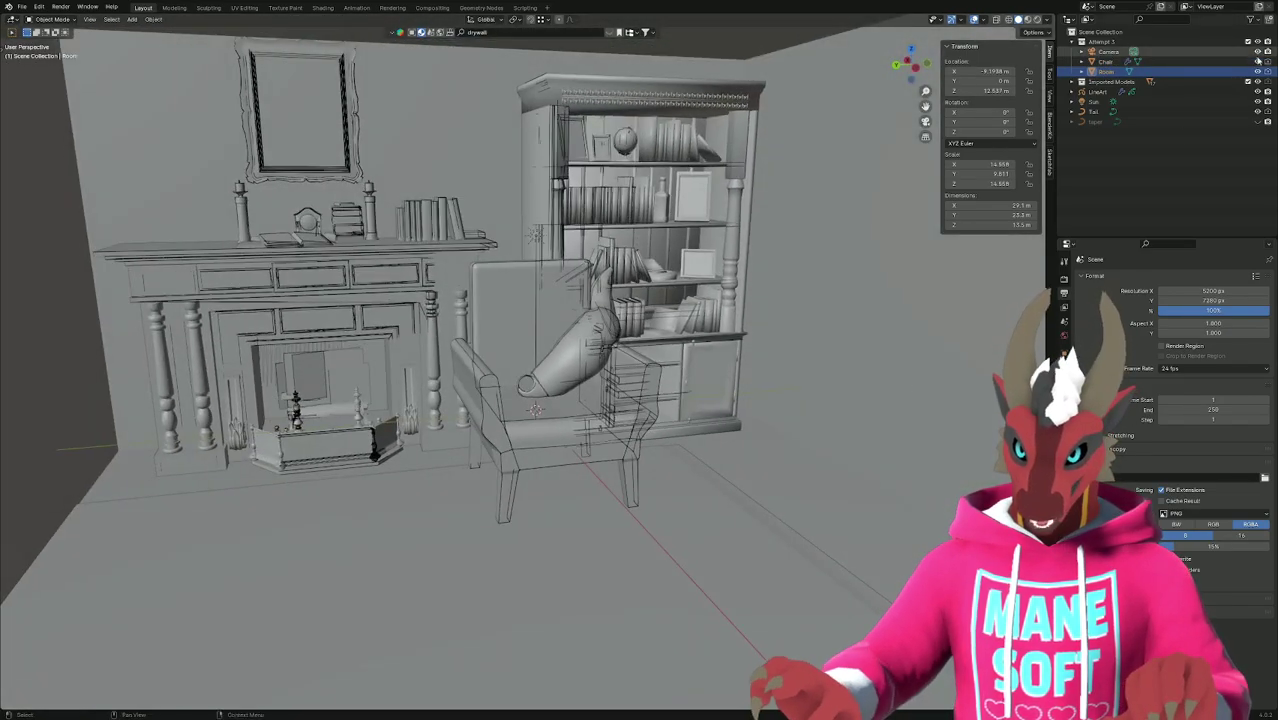
Check the LineArt object's viewport visibility and save the Blender file.
click(1257, 91)
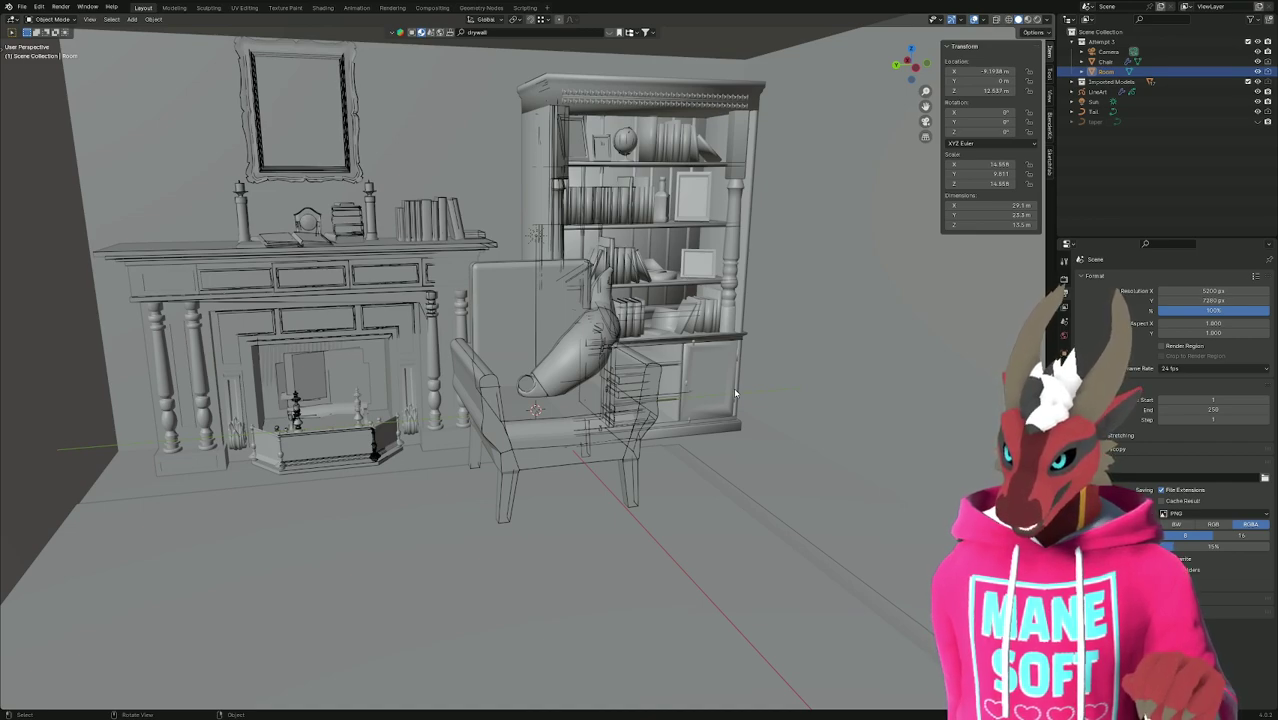
key(ctrl+s)
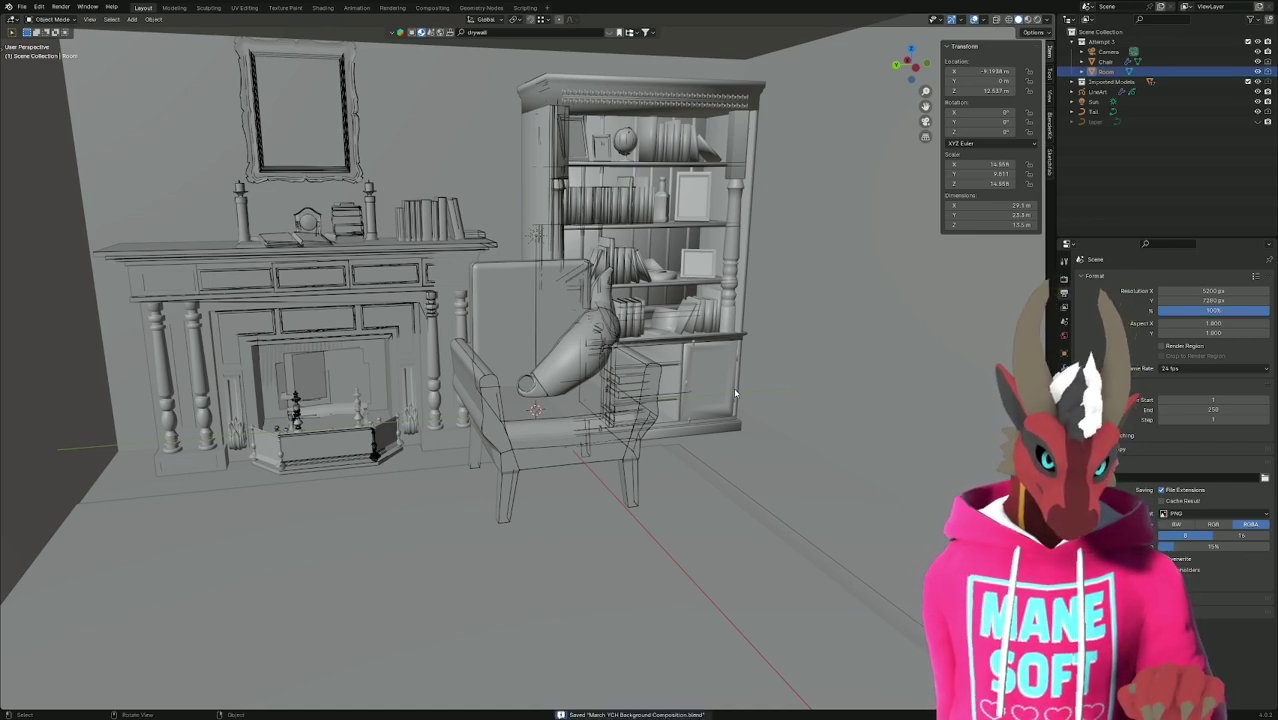
key(c)
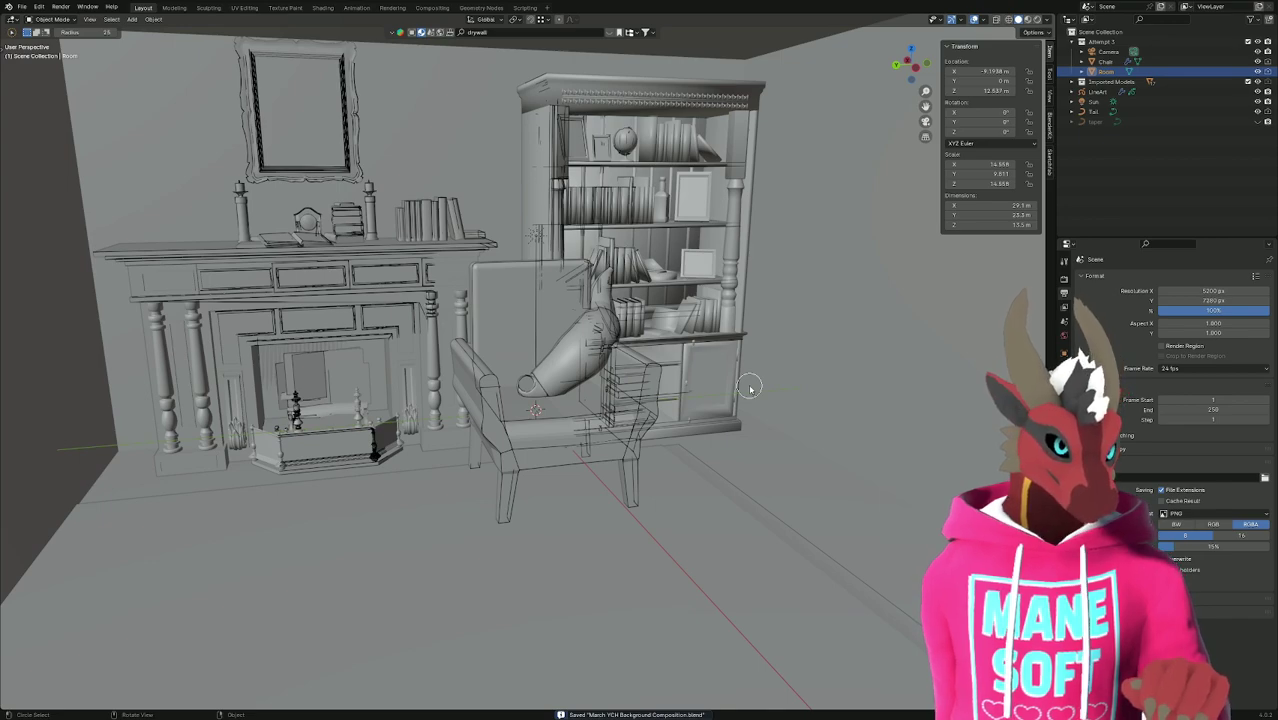
key(Escape)
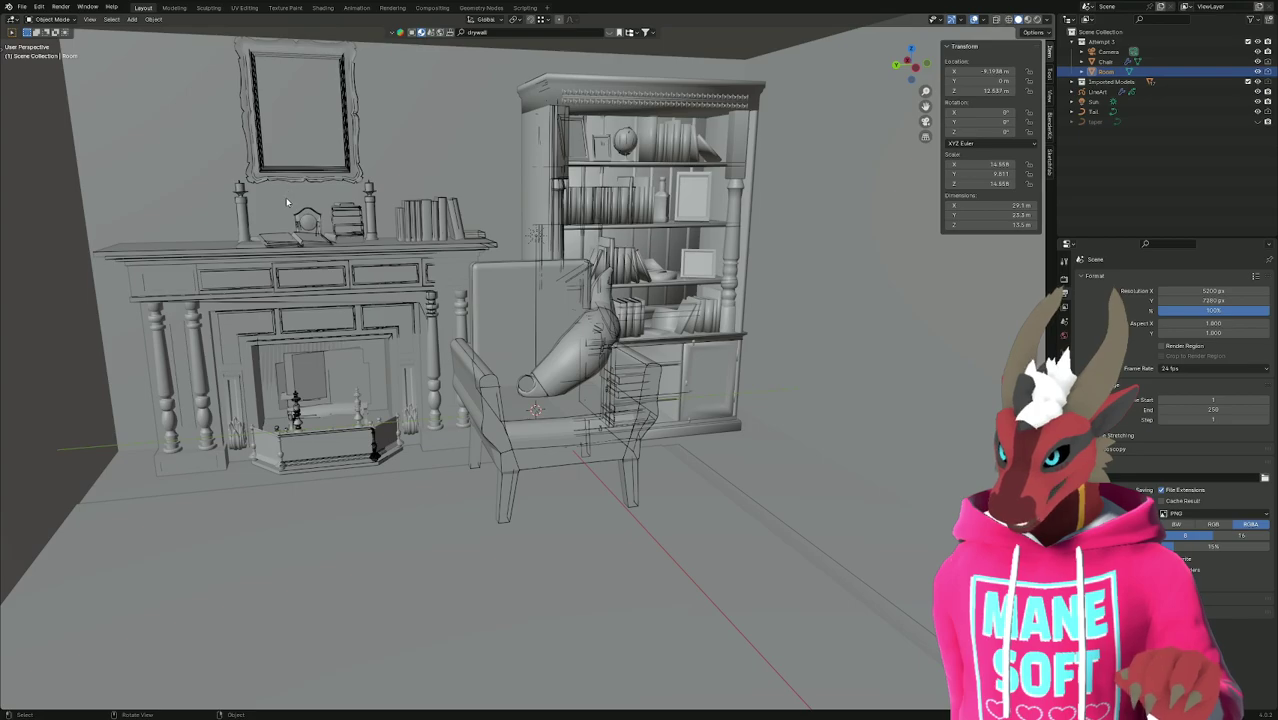
Search the commands for "clear all res" and run Clear Render Region on the scene view.
middle_drag(352, 224, 546, 203)
middle_drag(587, 360, 620, 352)
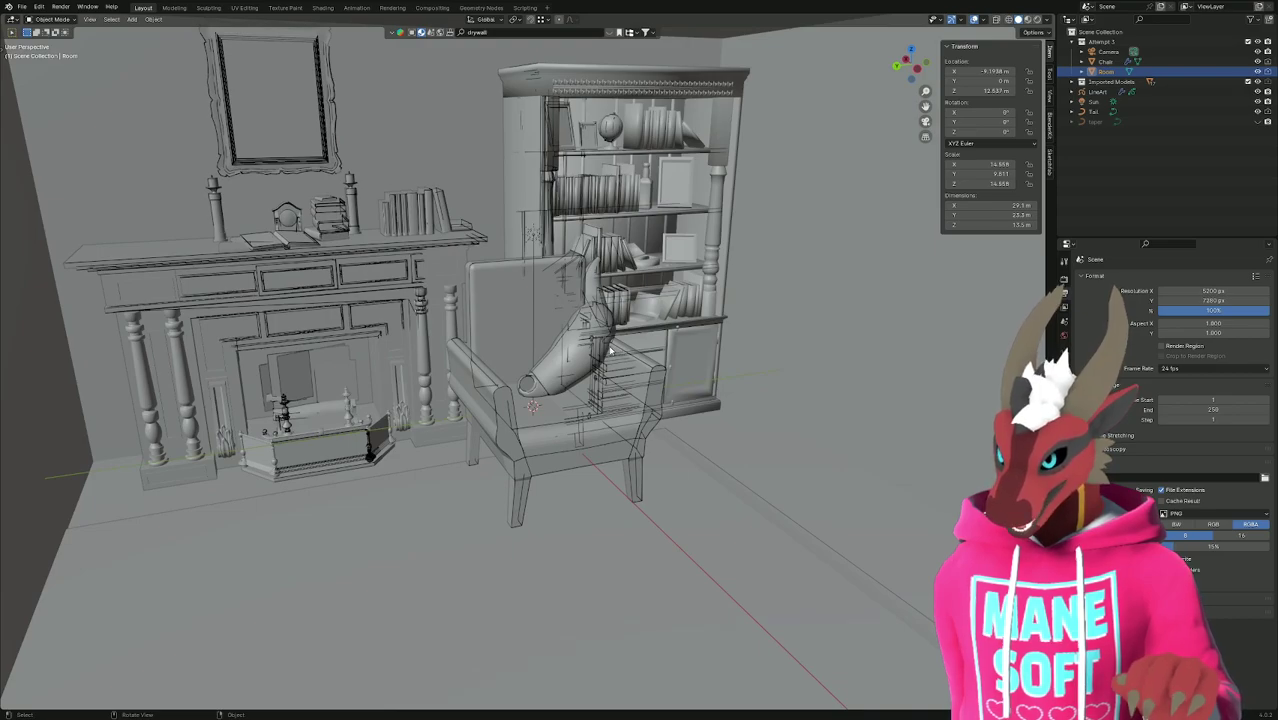
key(F3)
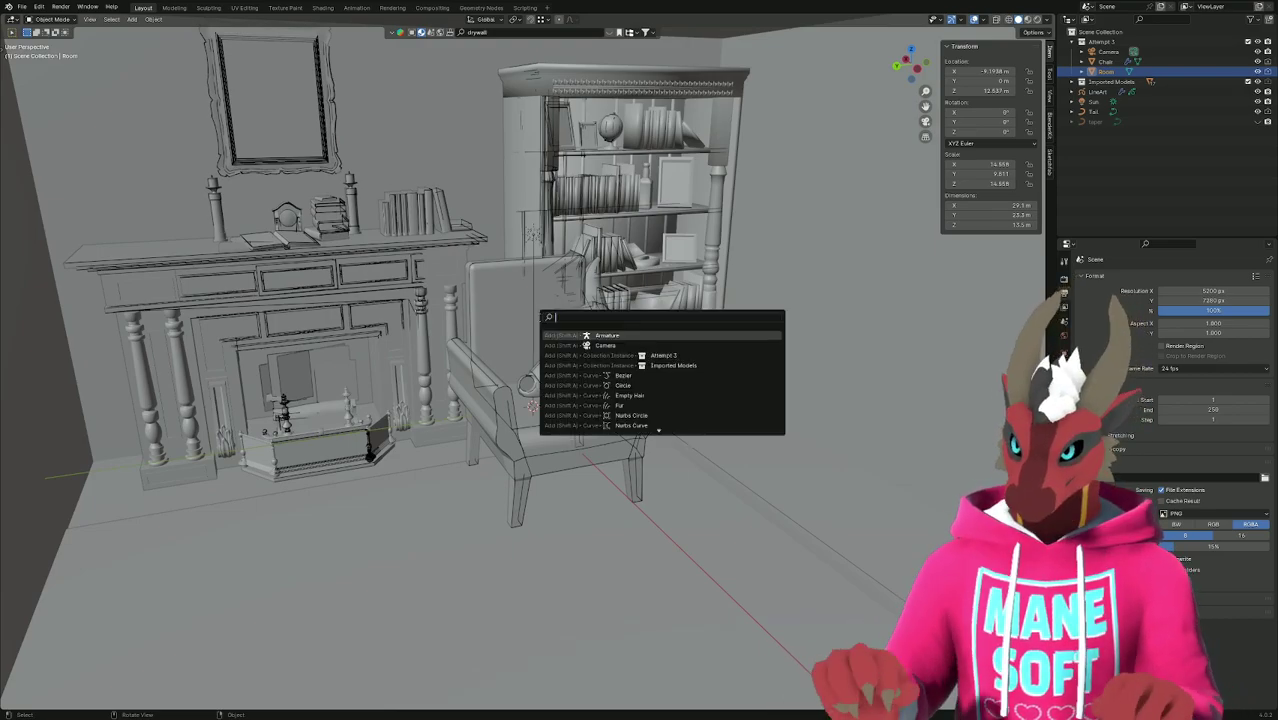
text(clear all)
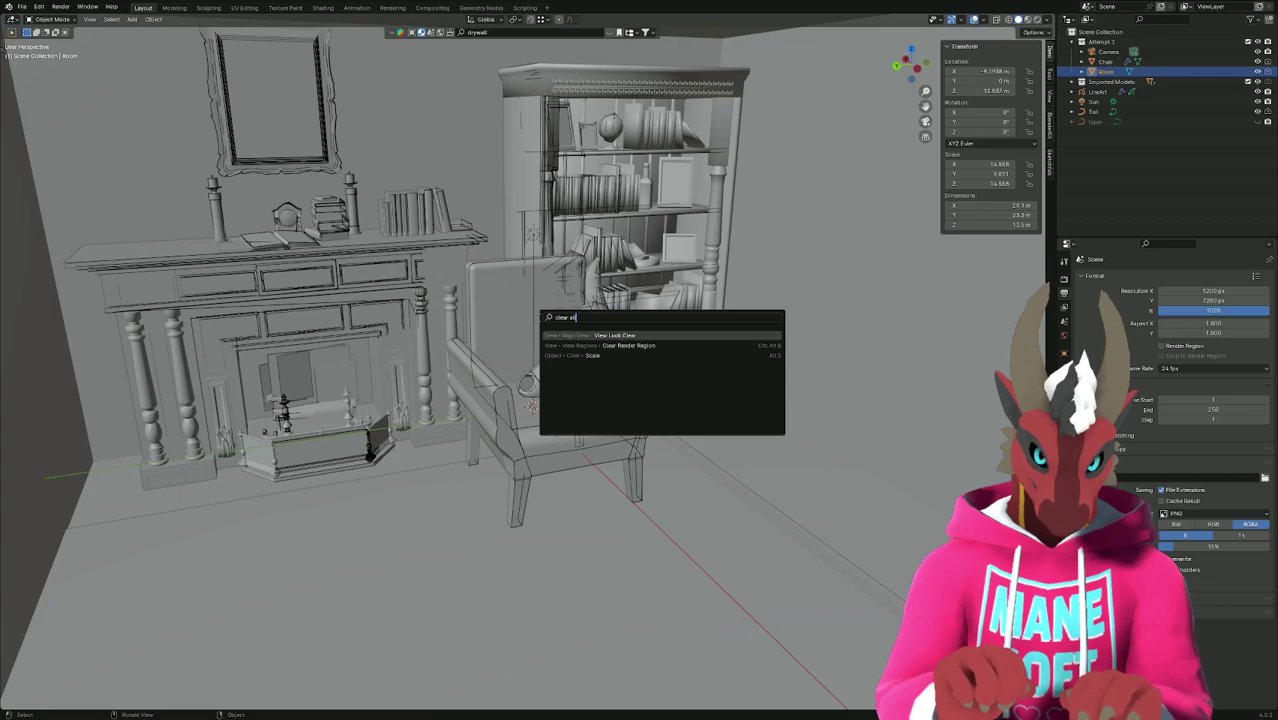
text( r)
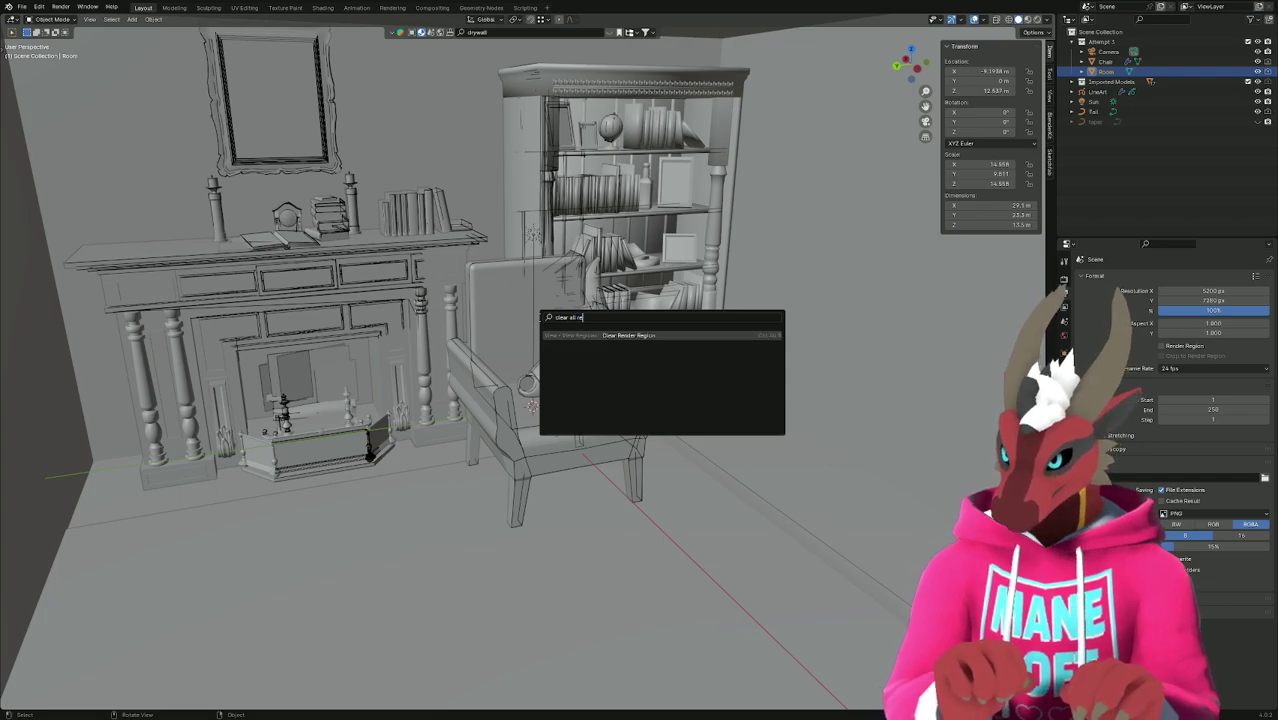
text(est)
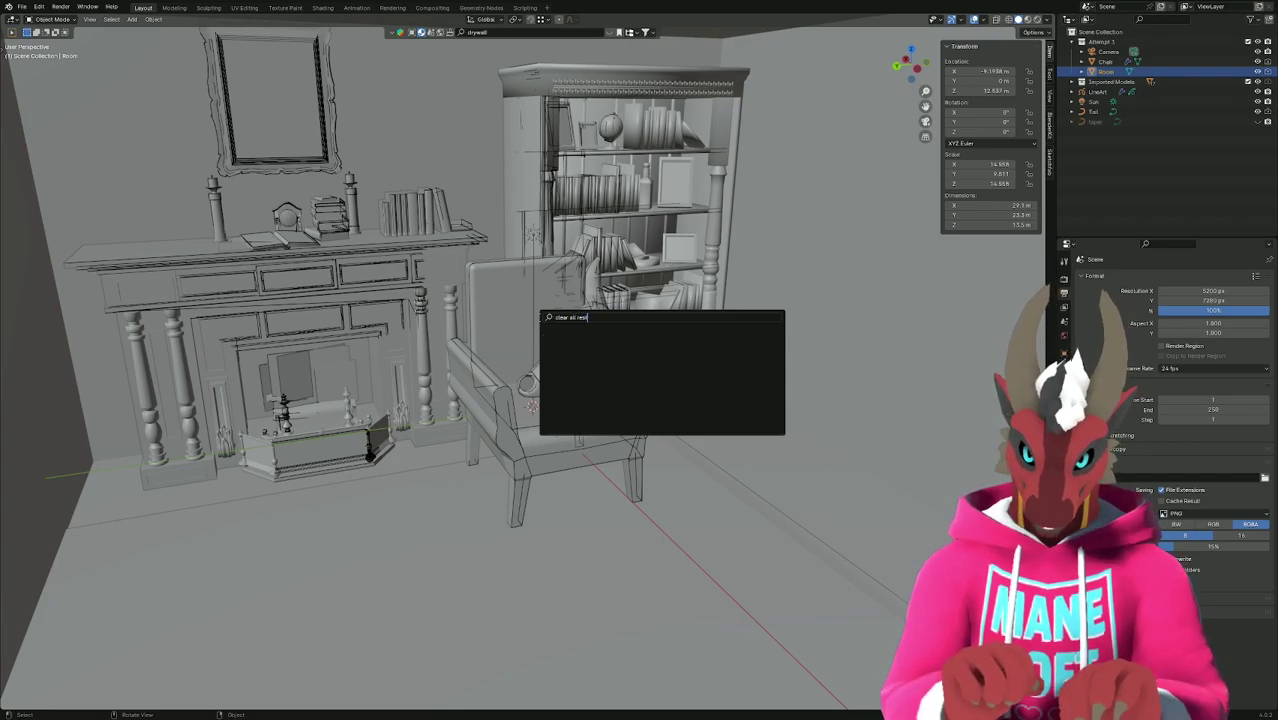
key(BackSpace)
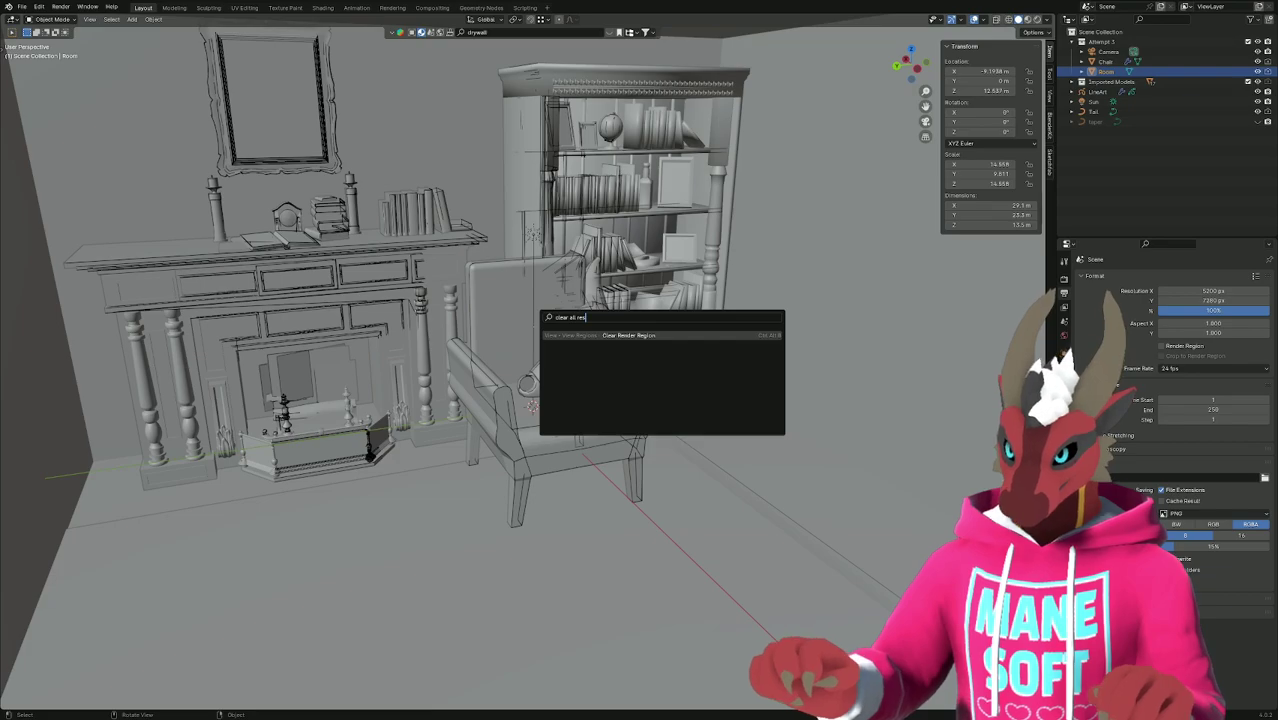
click(648, 334)
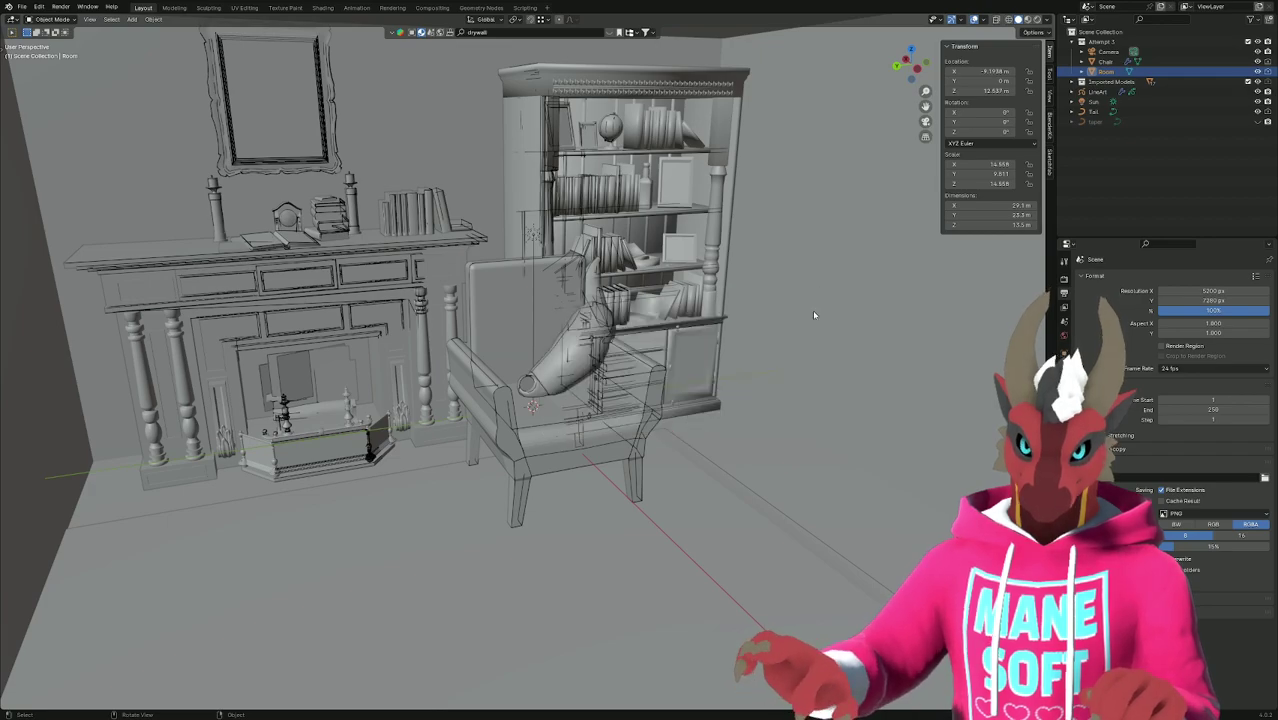
Return to the camera view, run Clear Render Region there, and save the file.
mouse_move(812, 310)
middle_down()
mouse_move(788, 315)
mouse_move(798, 324)
middle_up()
scroll(798, 324, up, 1)
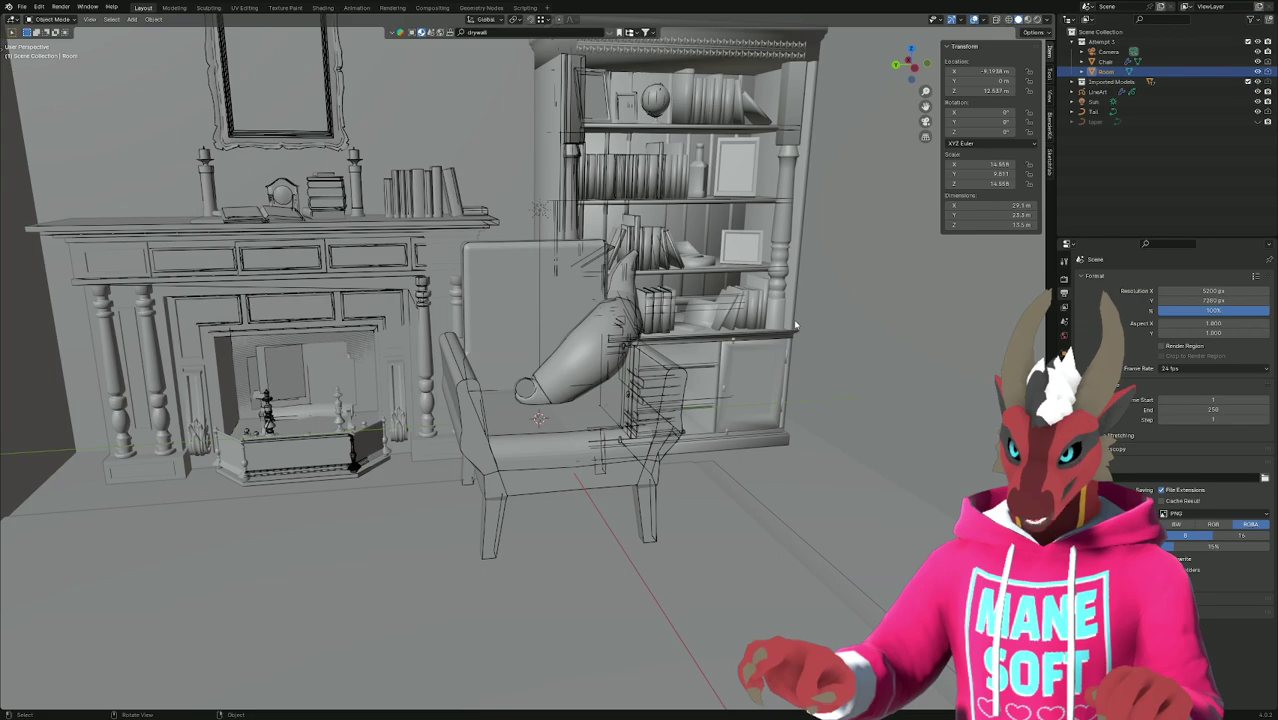
scroll(791, 319, up, 1)
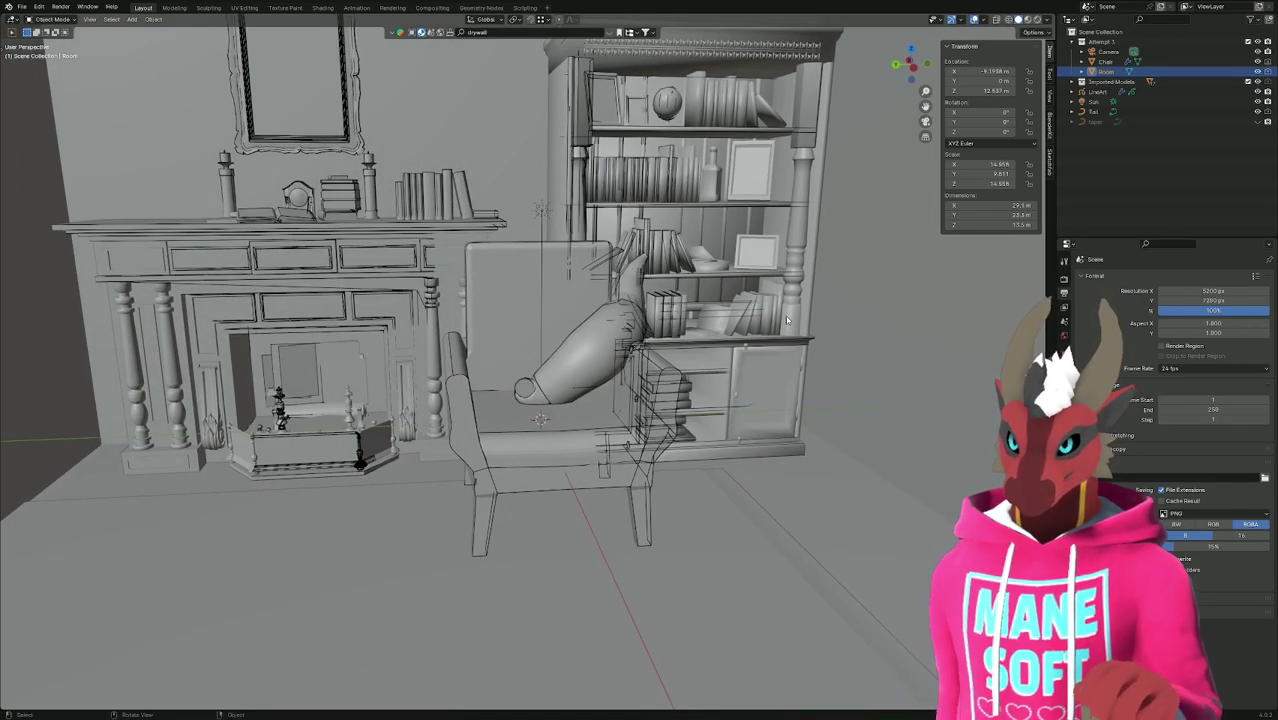
key(KP_0)
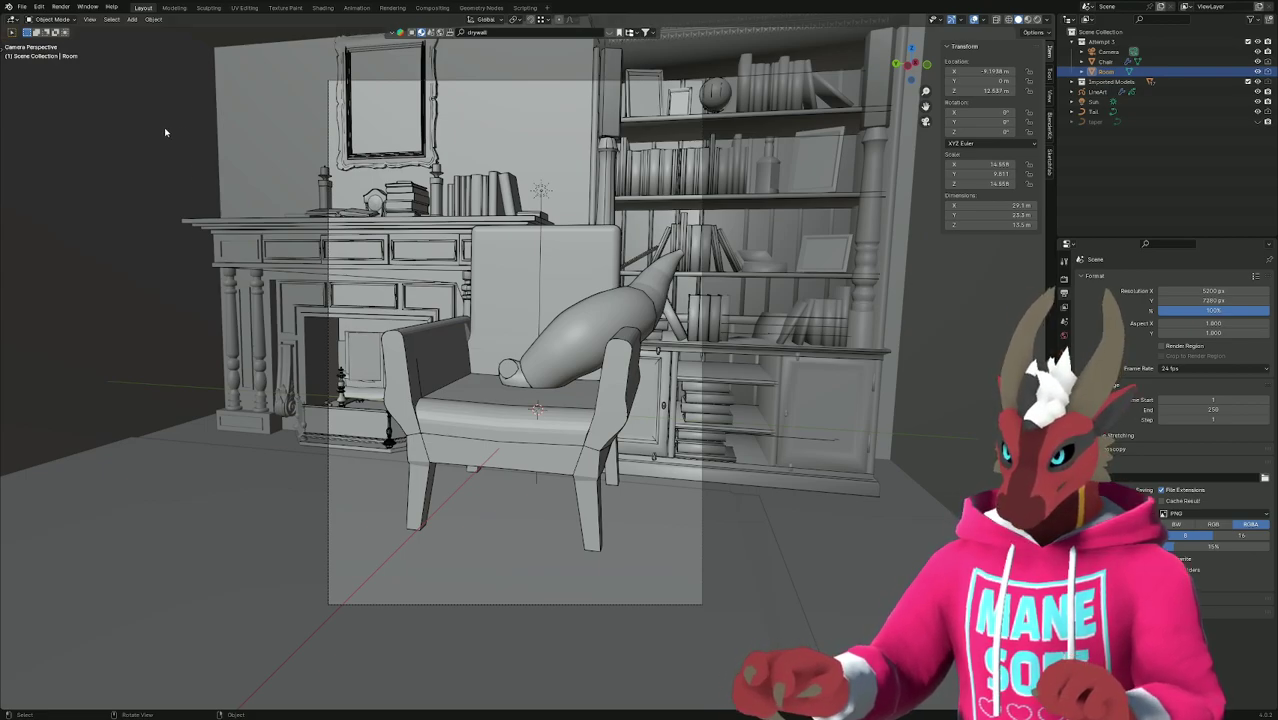
key(F3)
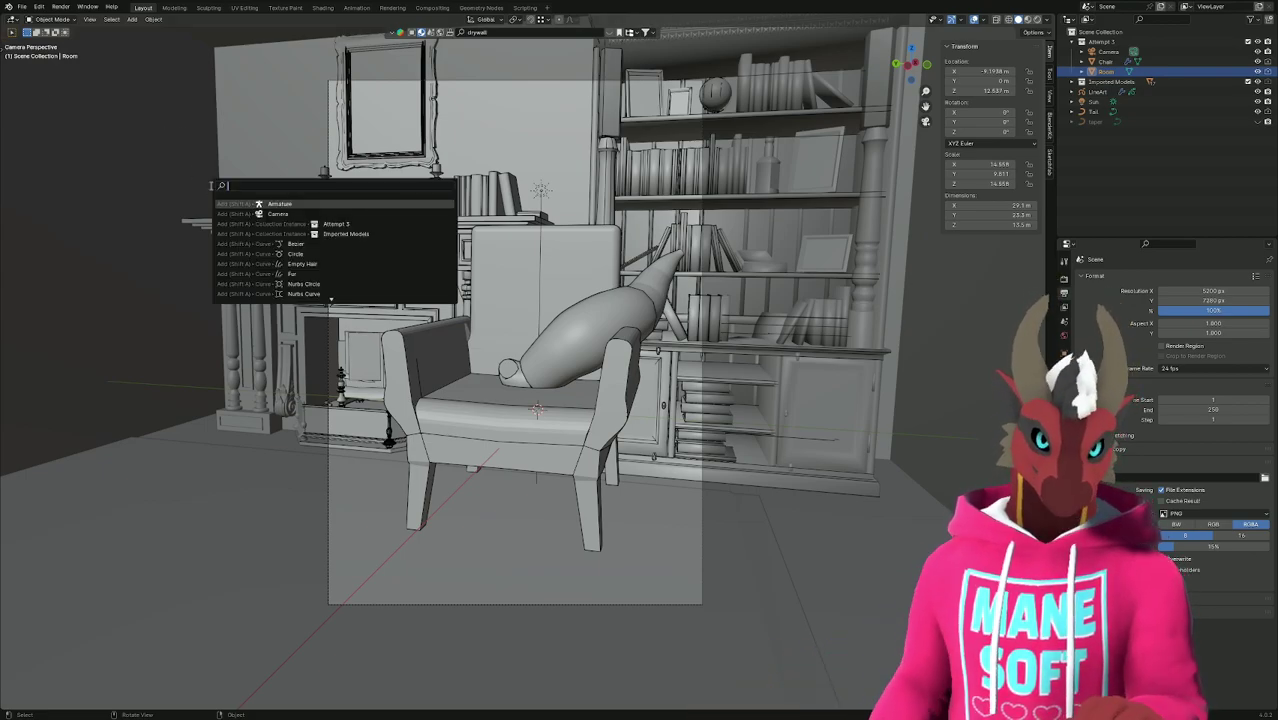
text(clear ren)
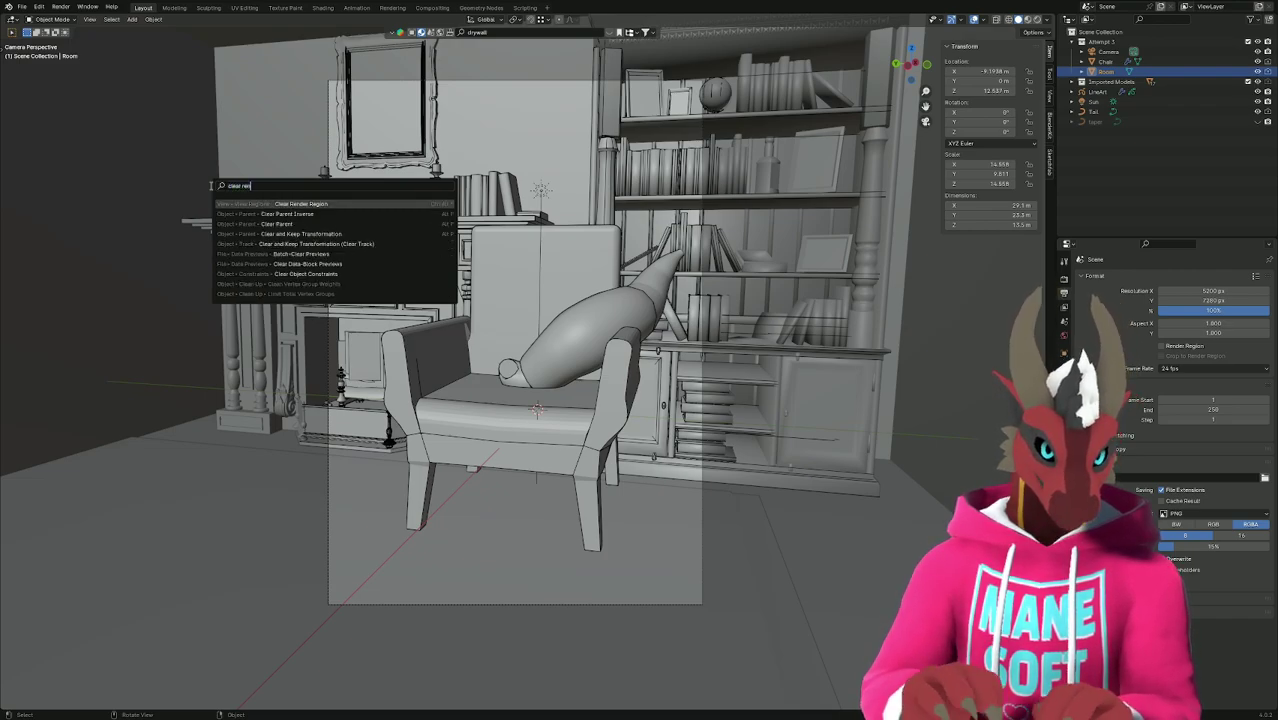
click(333, 205)
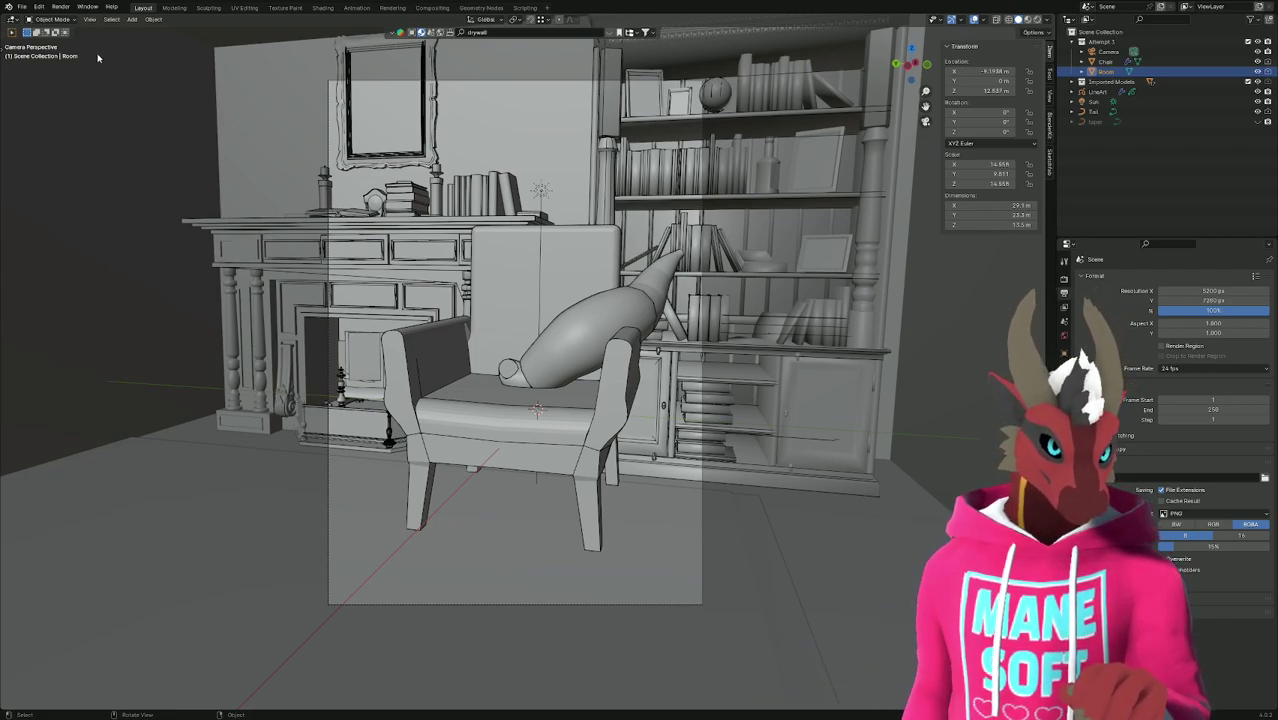
key(ctrl+s)
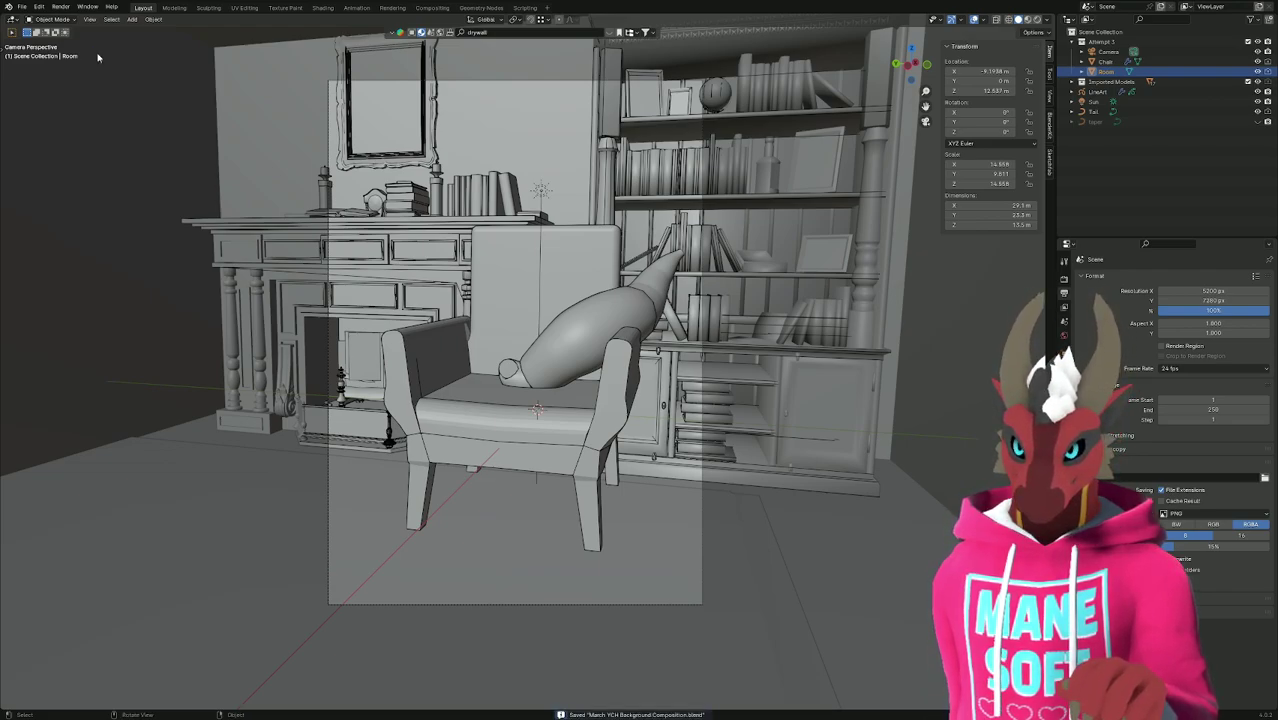
Render a still image of the scene, inspect the whole frame, and close the render window.
click(60, 7)
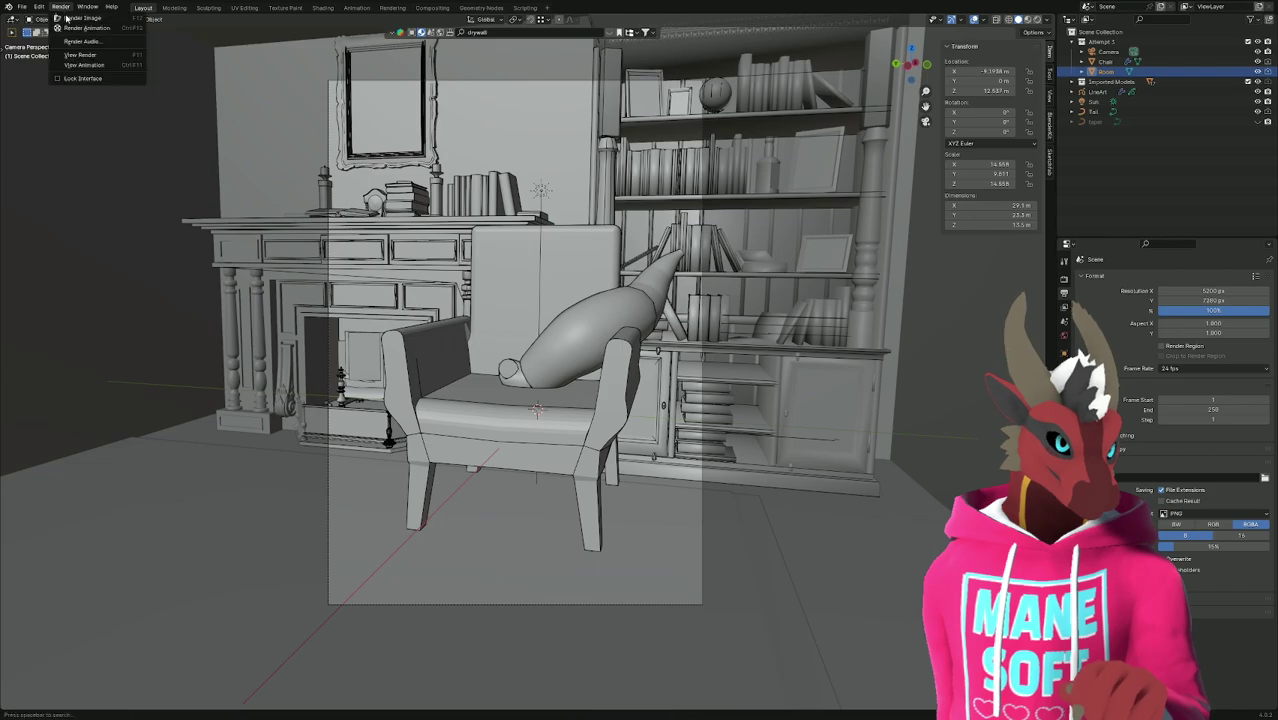
click(68, 20)
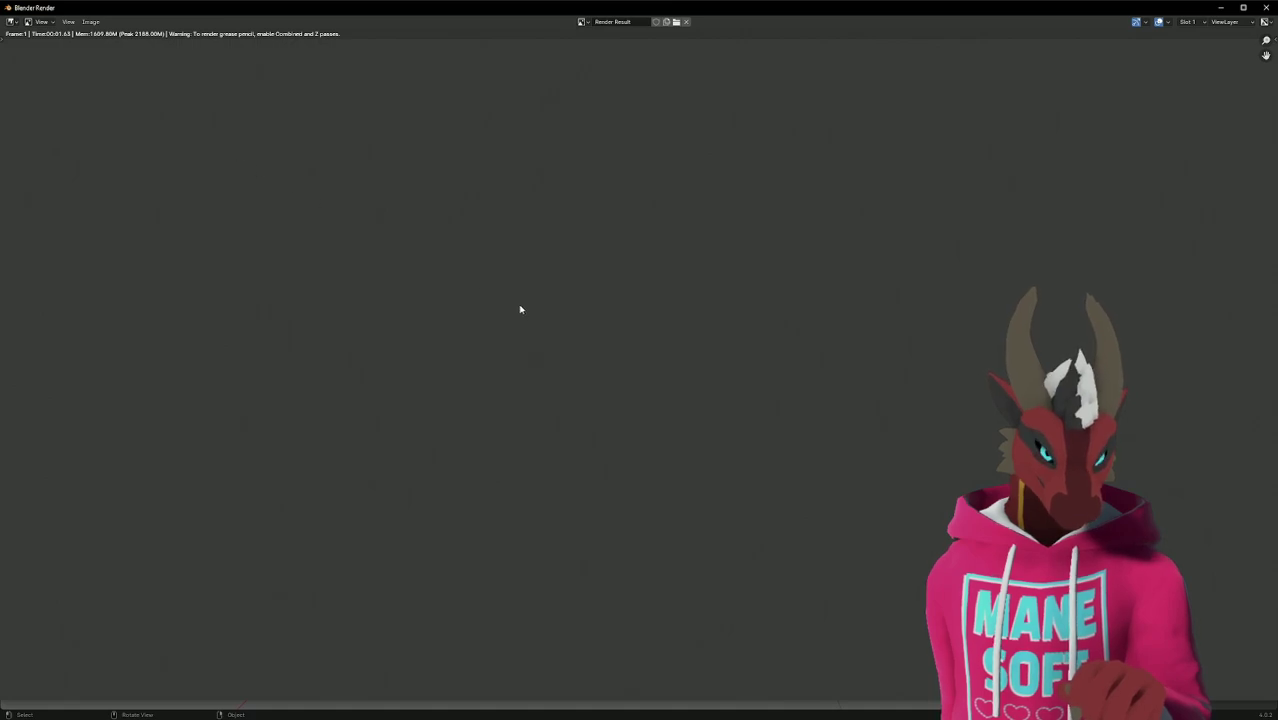
scroll(418, 270, down, 5)
scroll(418, 270, up, 2)
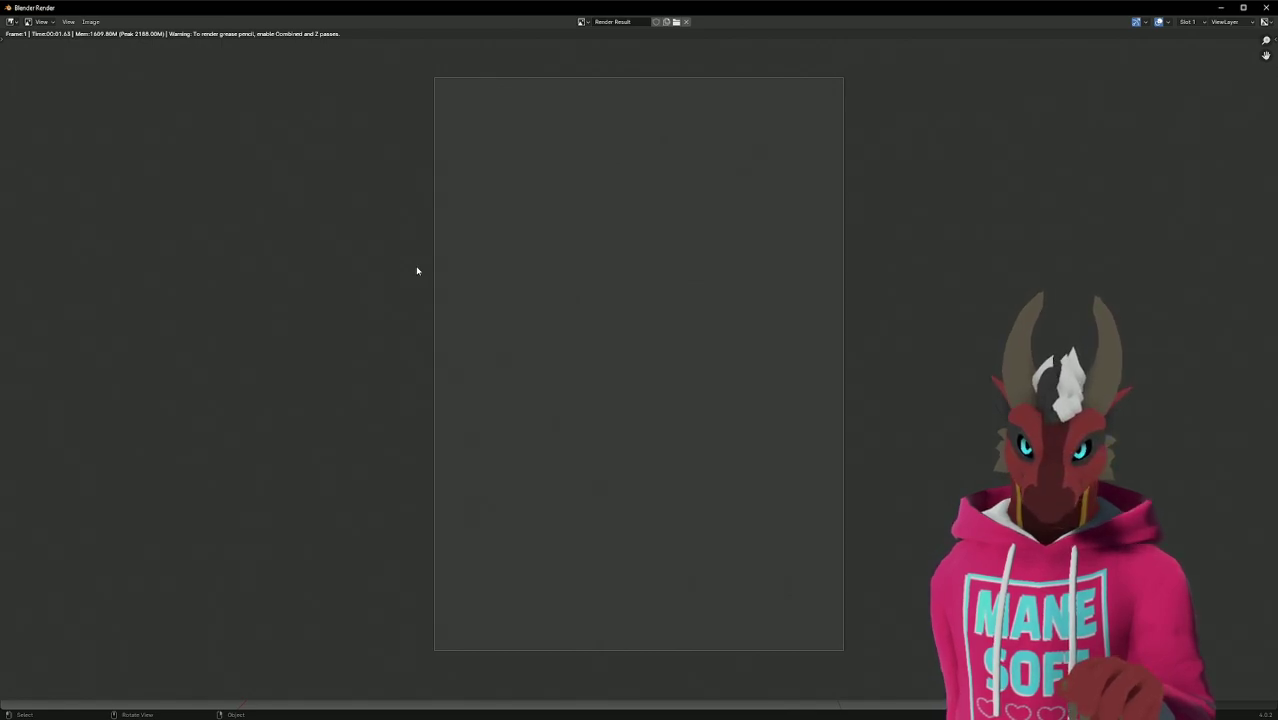
click(1266, 7)
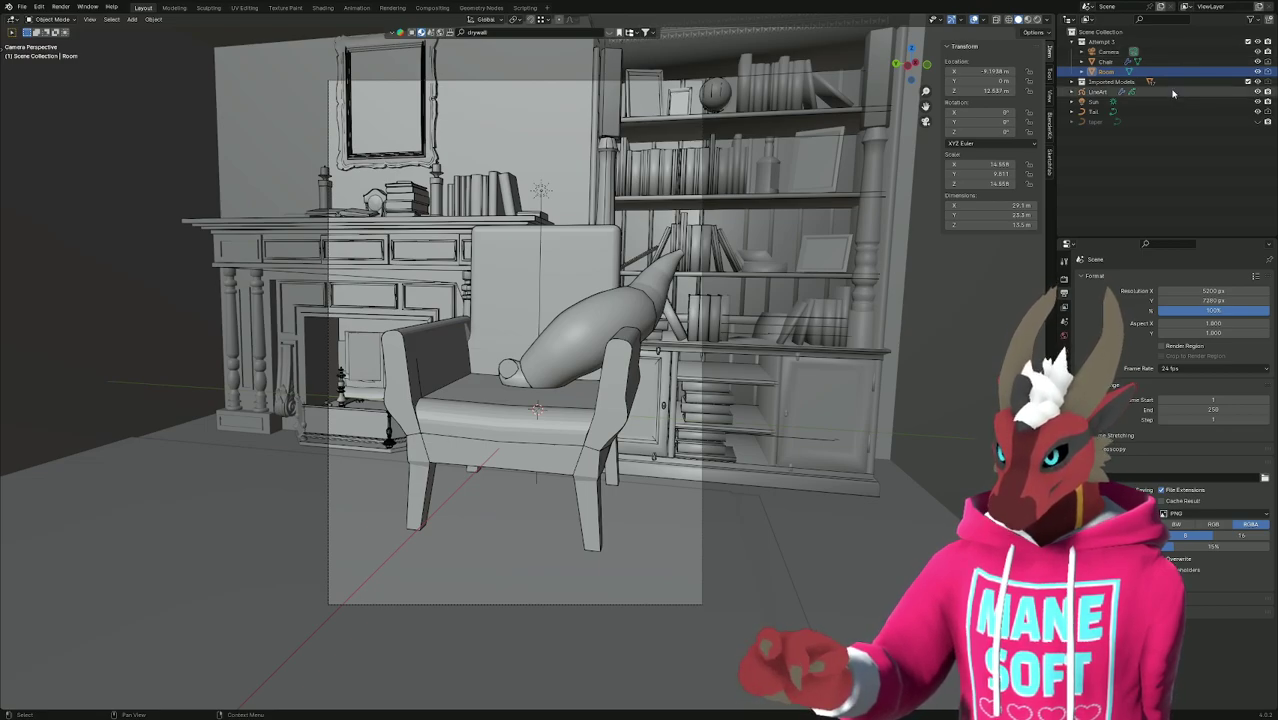
Inspect the LineArt, Room and Chair by selecting each, and check the Chair's mesh in Edit Mode before returning to Object Mode.
click(1173, 92)
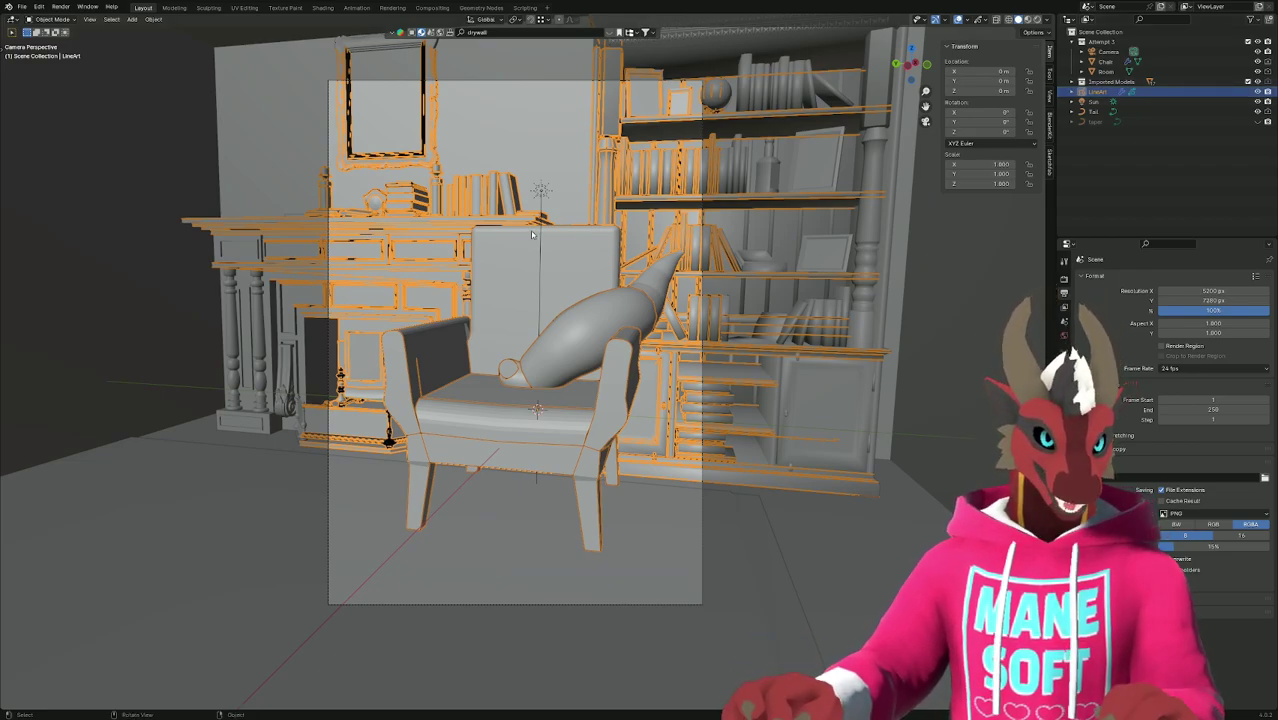
click(305, 367)
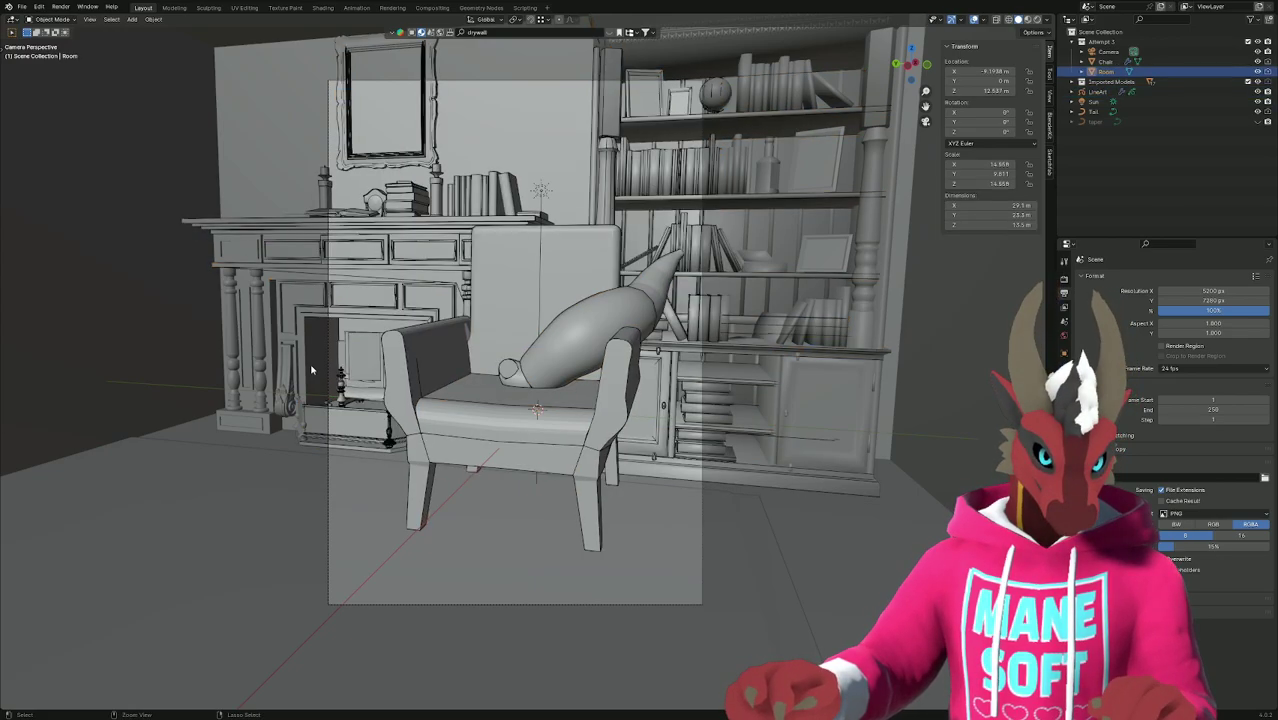
click(311, 370)
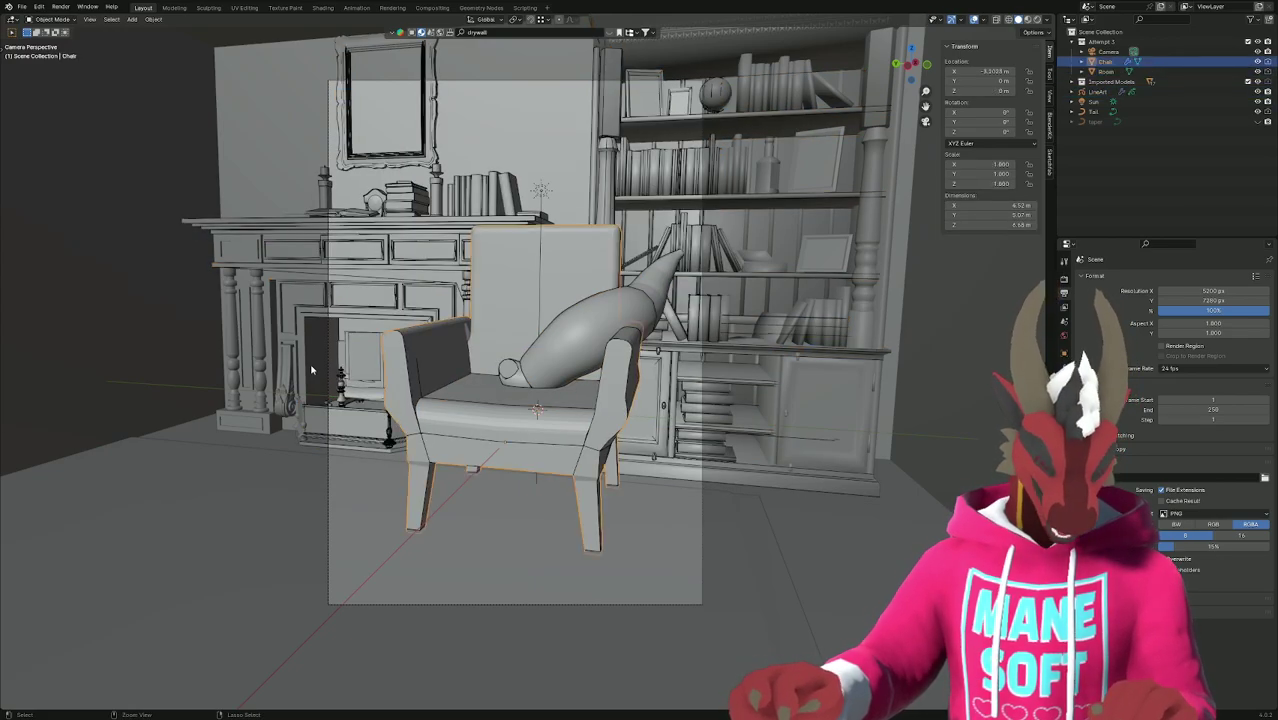
key(Tab)
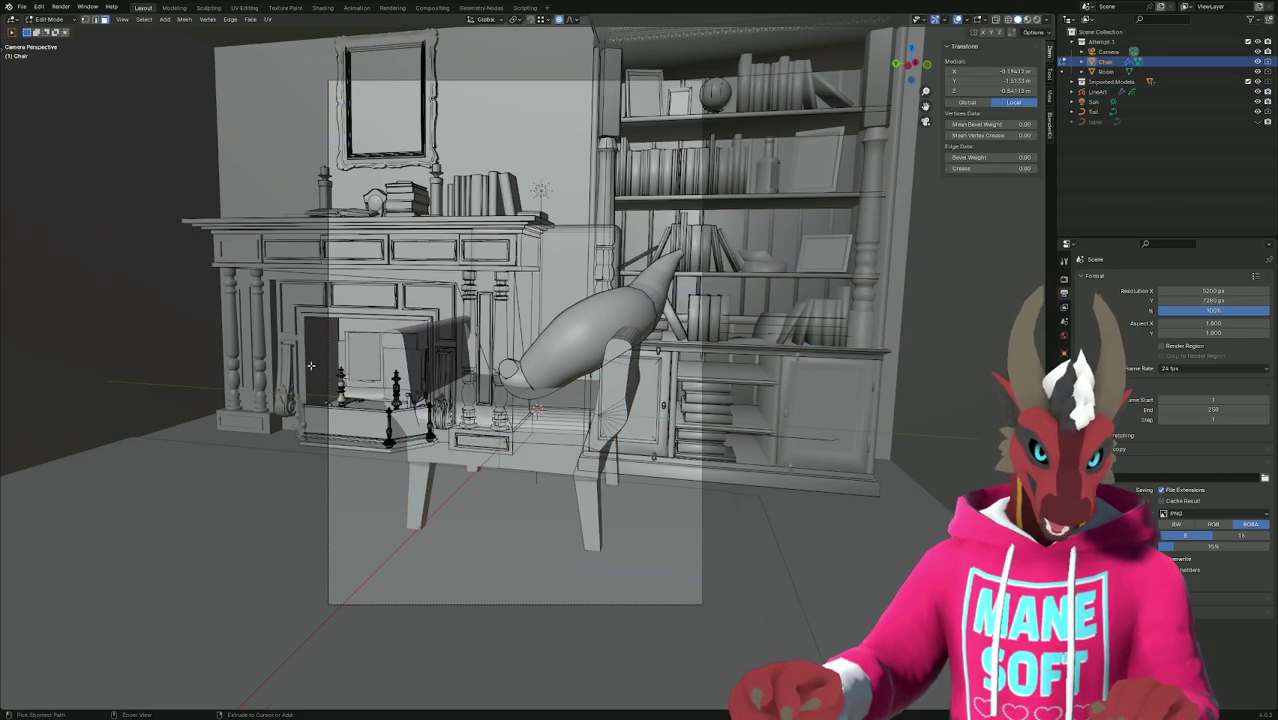
key(Tab)
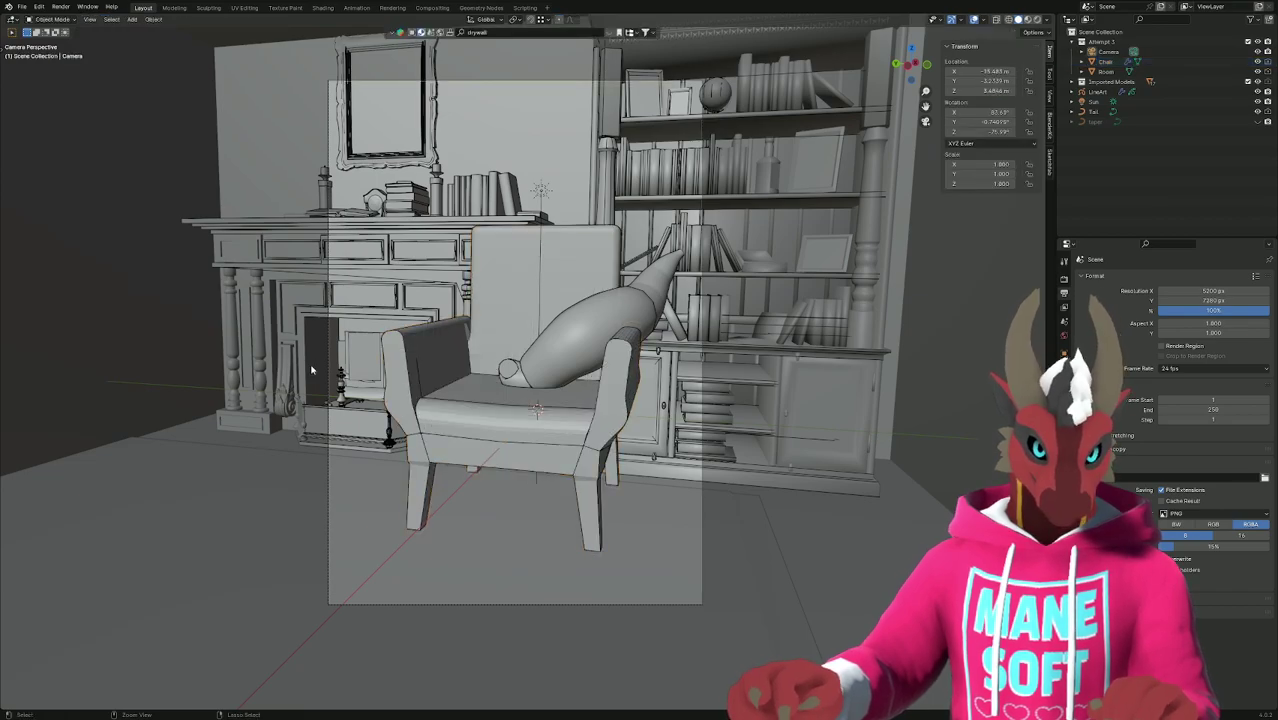
click(311, 370)
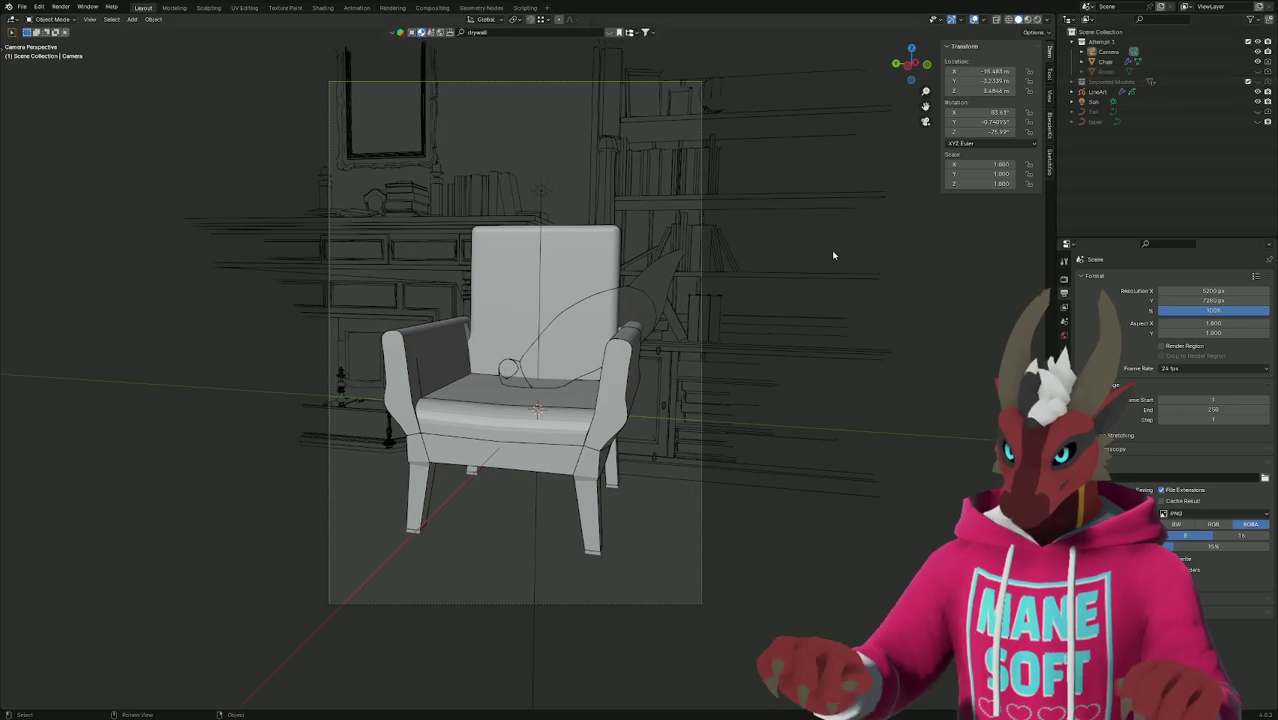
Show the Room and Tail in the viewport again and return to the camera view.
mouse_move(833, 257)
middle_down()
mouse_move(813, 261)
mouse_move(830, 268)
middle_up()
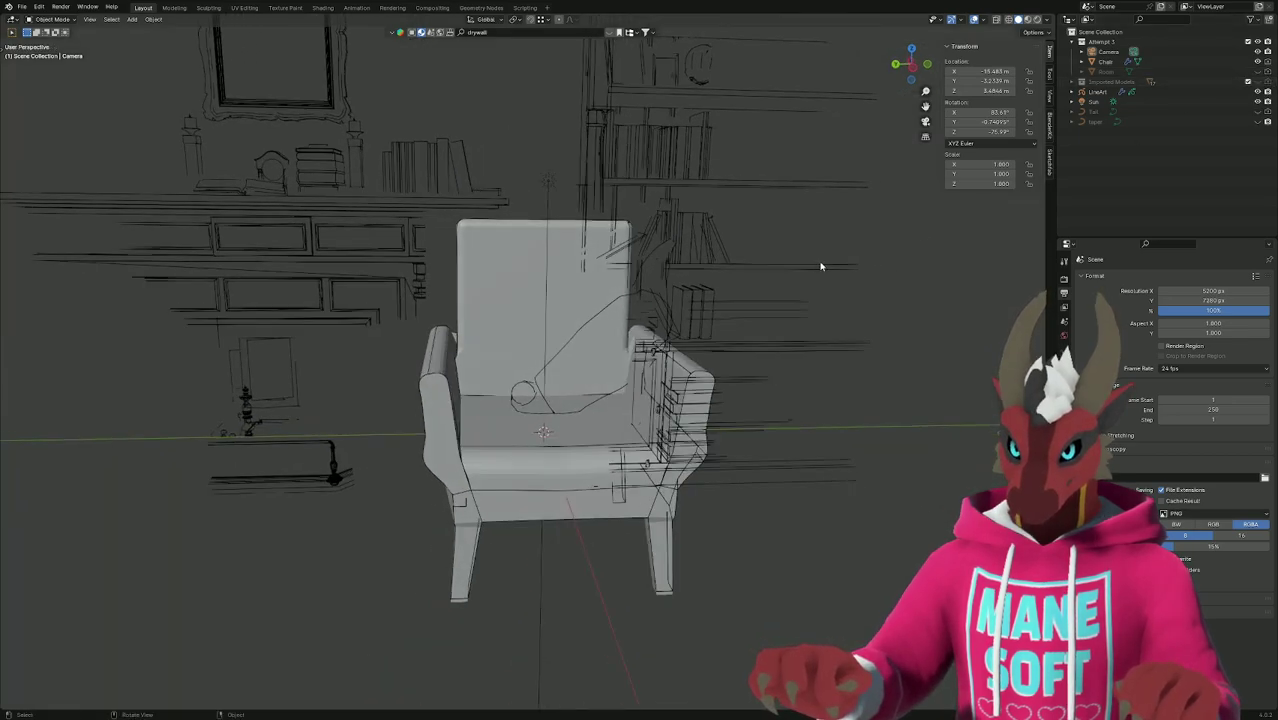
click(1259, 73)
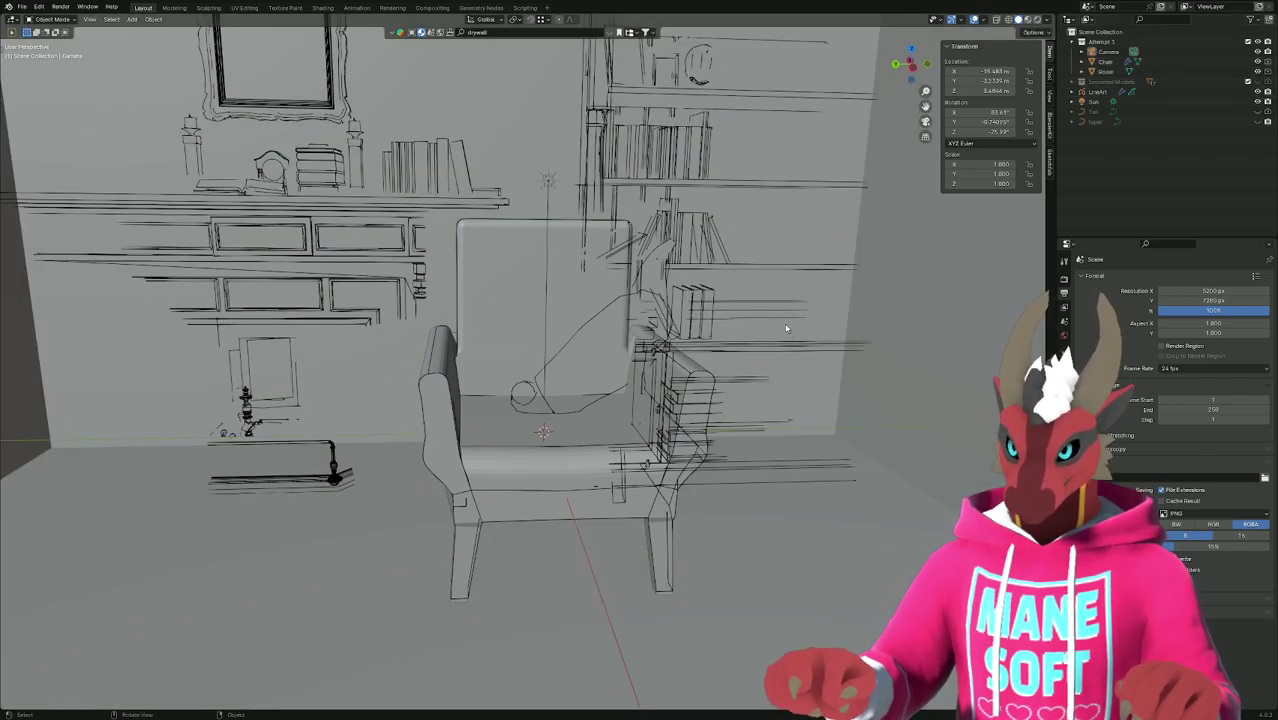
click(1258, 111)
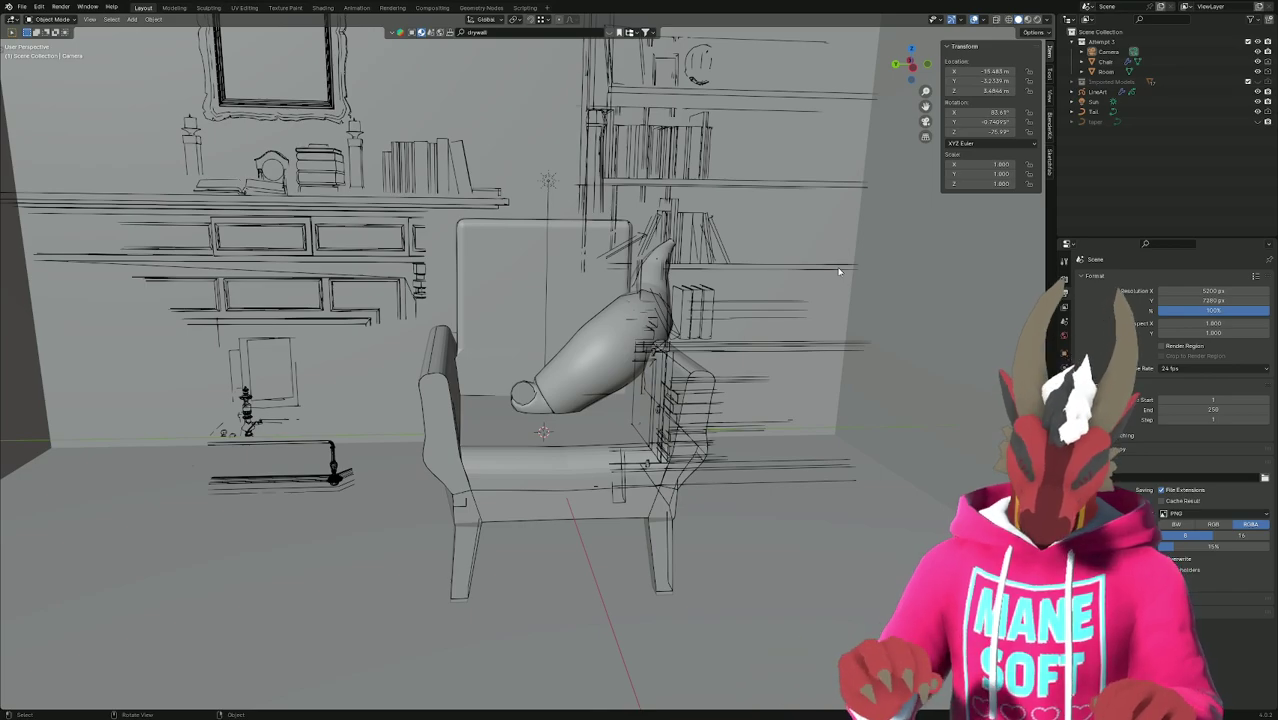
key(KP_0)
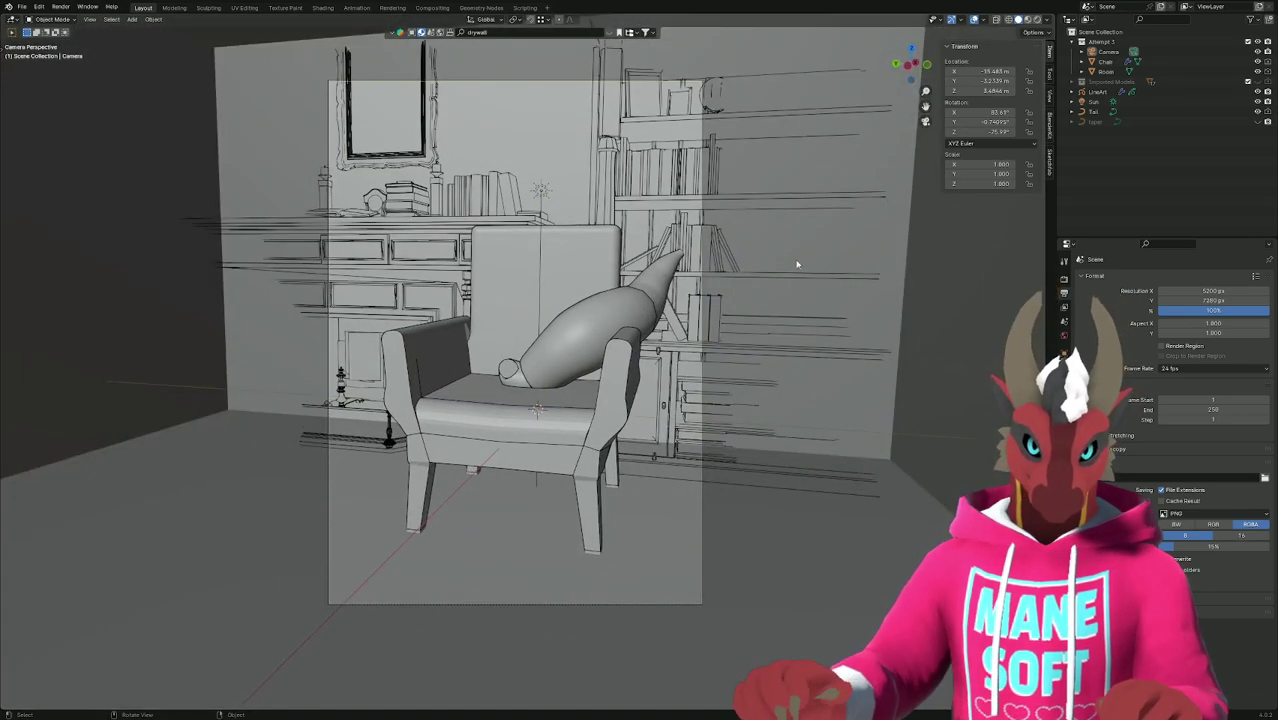
Render a still image, inspect the full frame and the render status line, and close the render window.
click(60, 7)
click(70, 18)
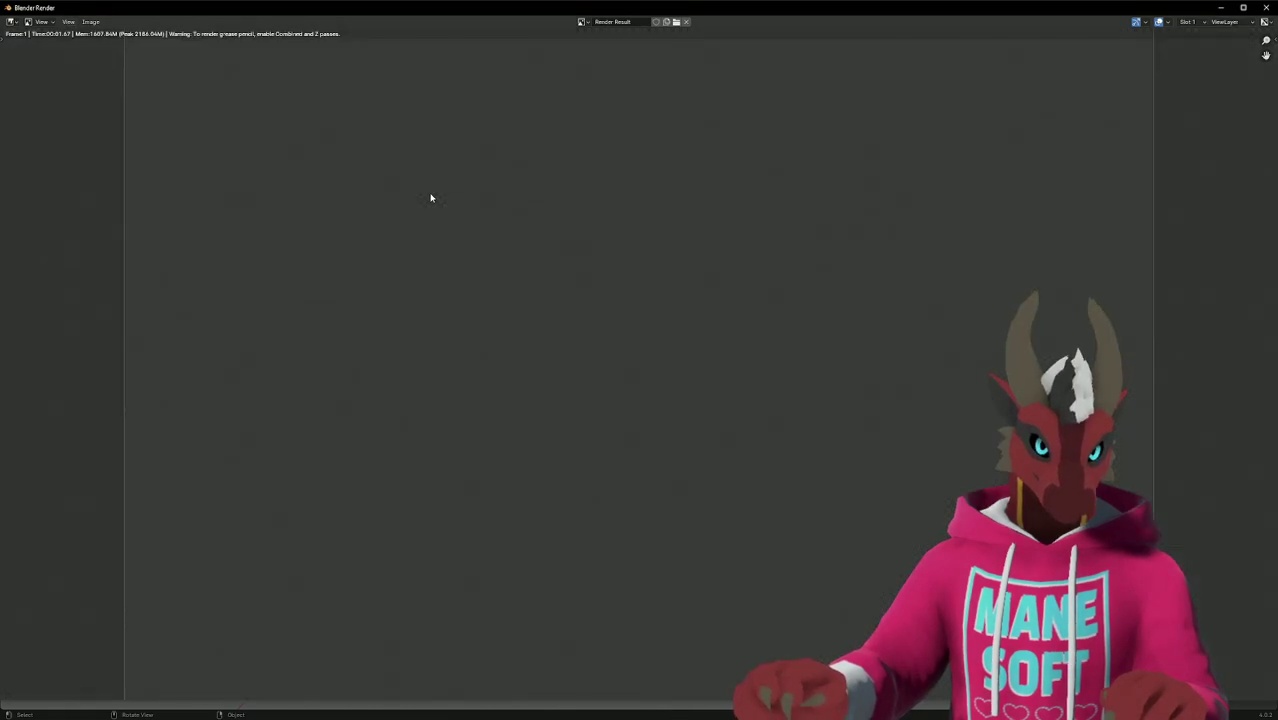
scroll(431, 197, up, 1)
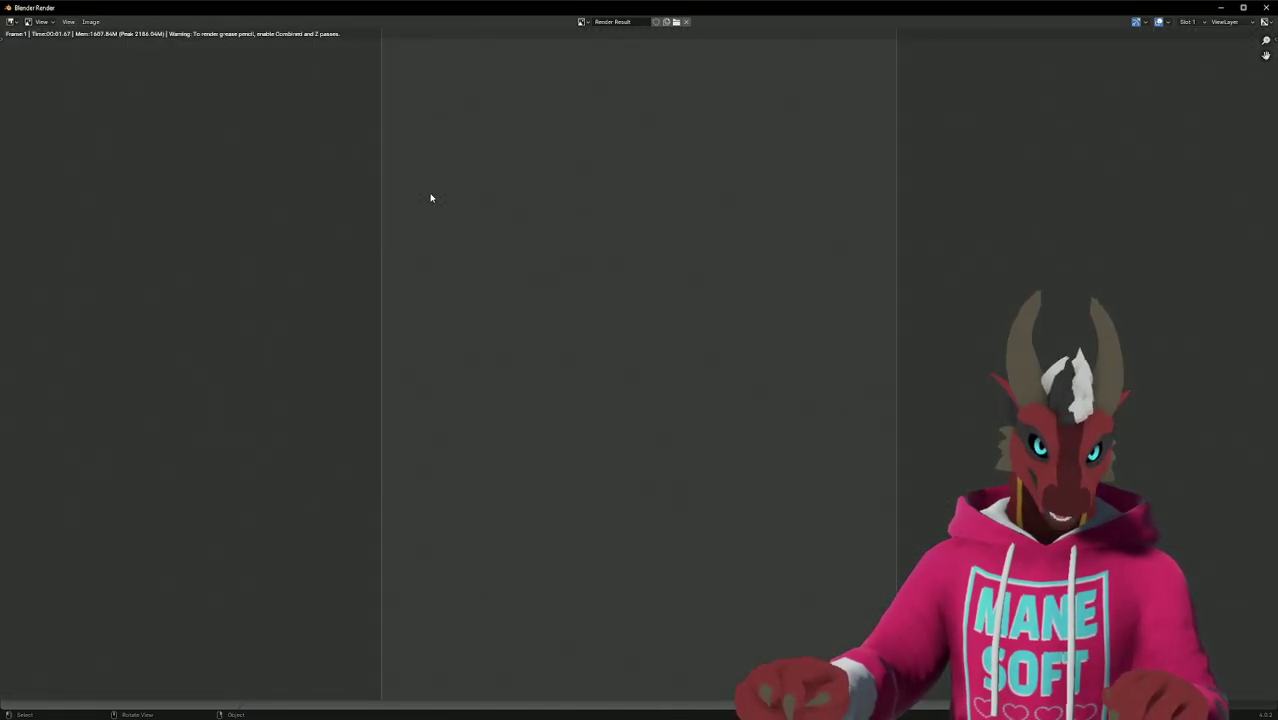
scroll(431, 197, down, 1)
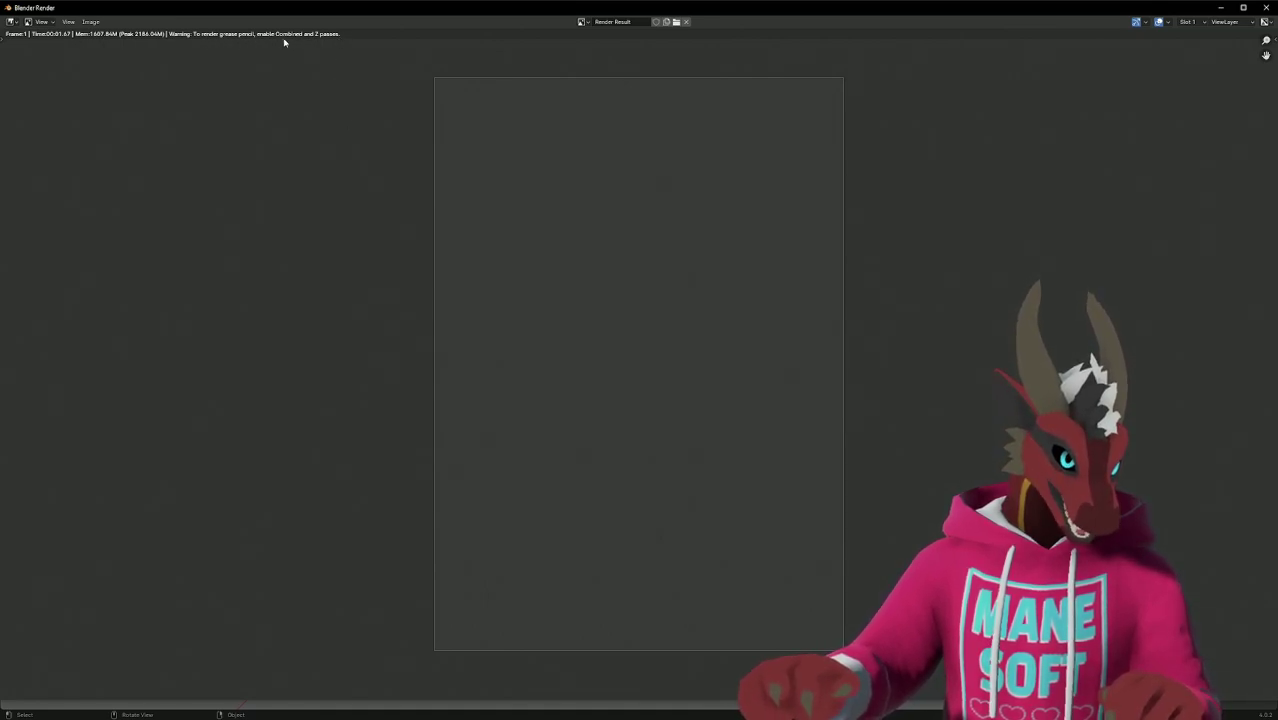
click(1265, 8)
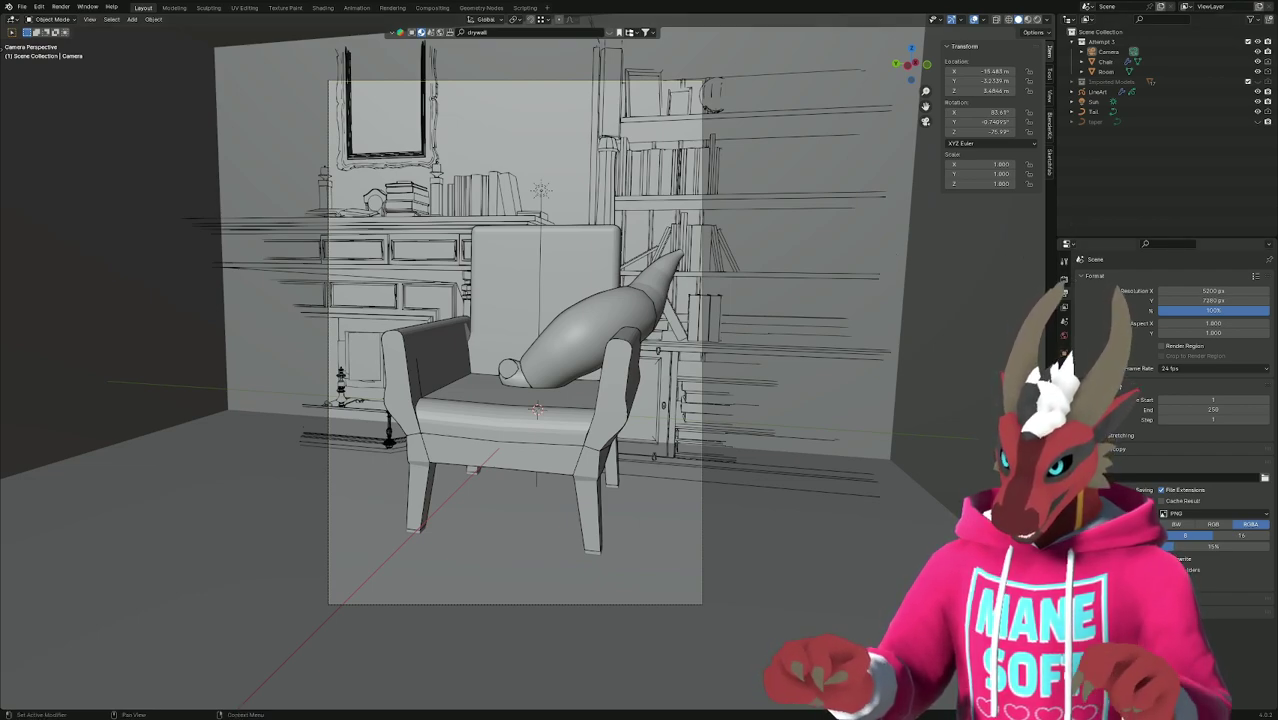
Switch the scene's render engine from EEVEE to Cycles, glance at the render denoise options, and save the file.
click(1064, 278)
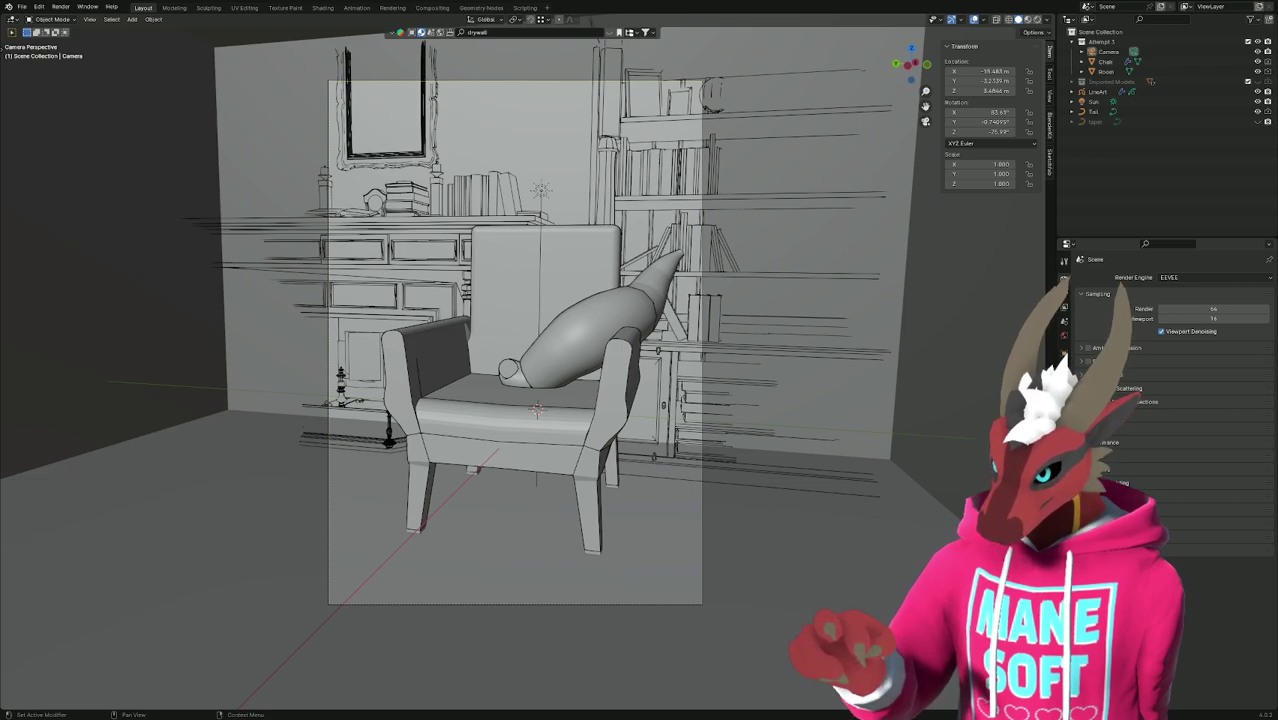
click(1190, 277)
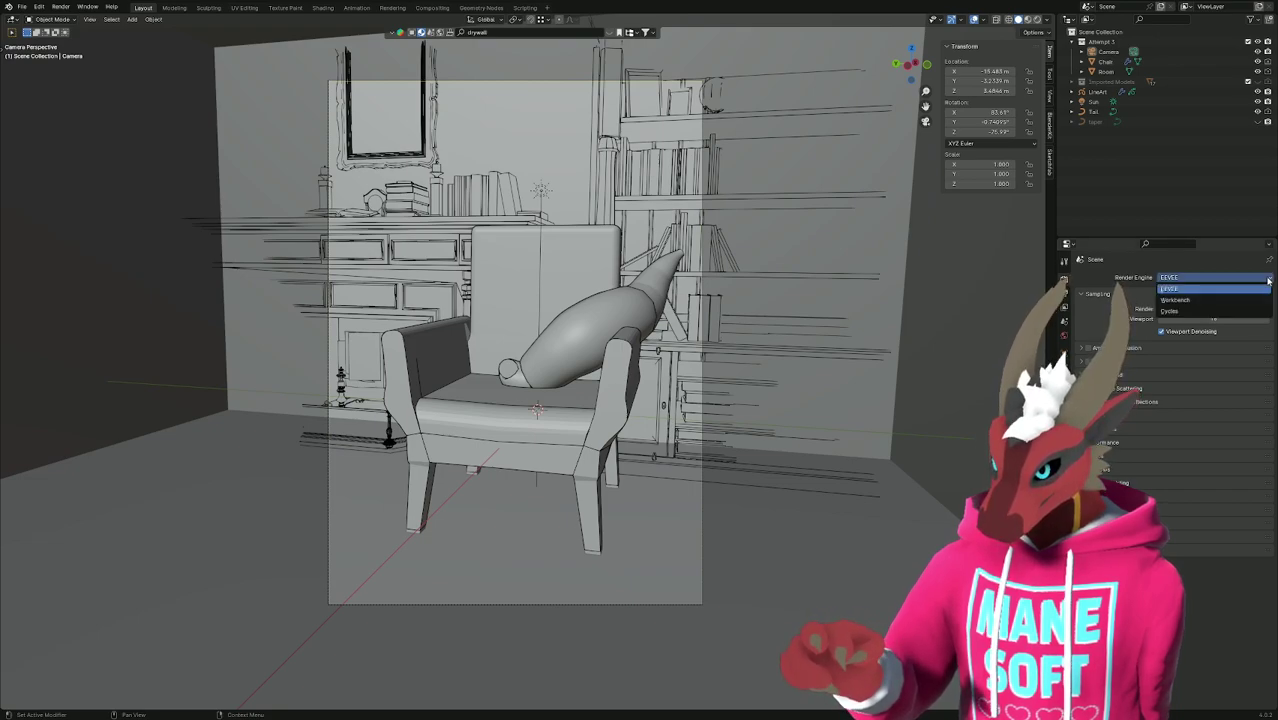
click(1188, 311)
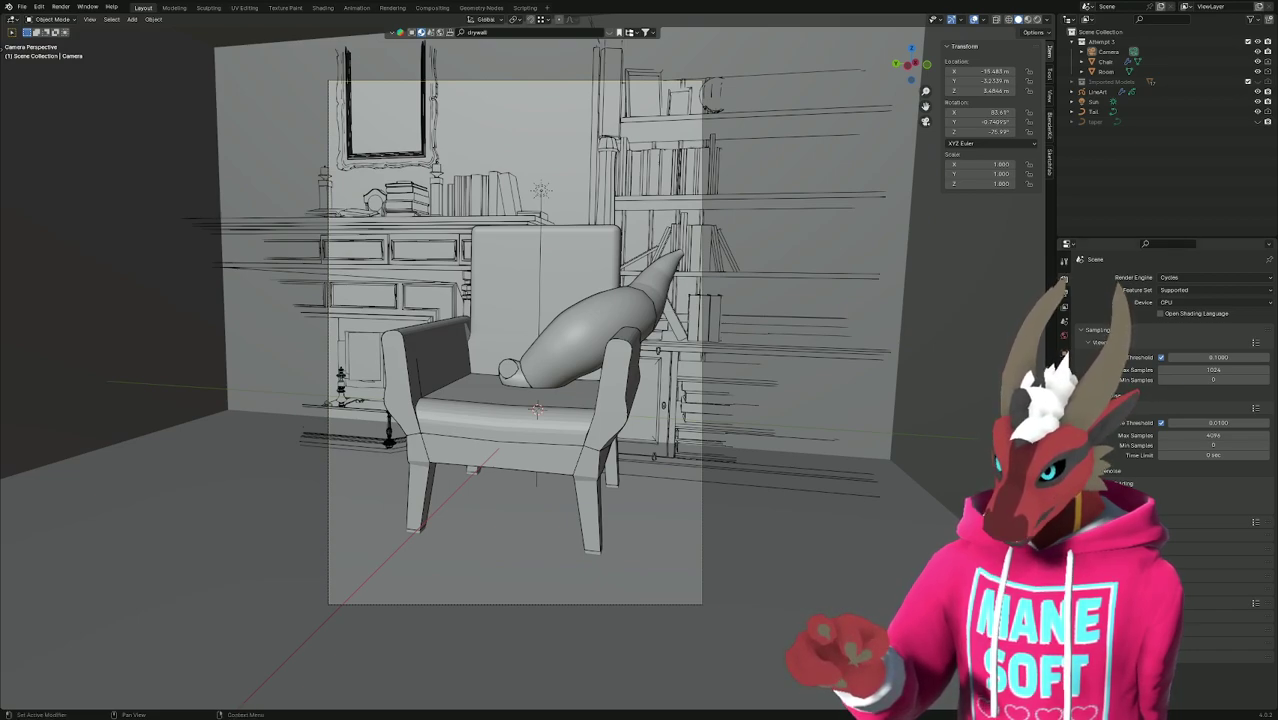
click(1108, 395)
click(1113, 395)
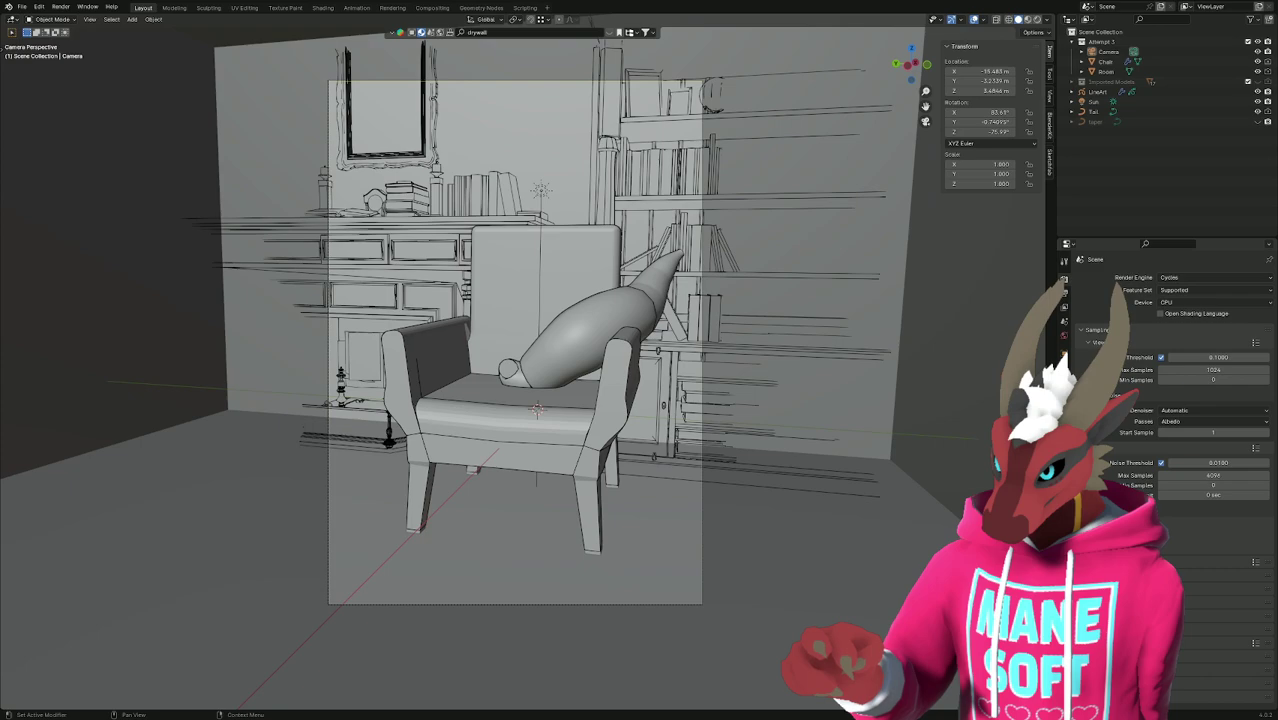
click(1105, 395)
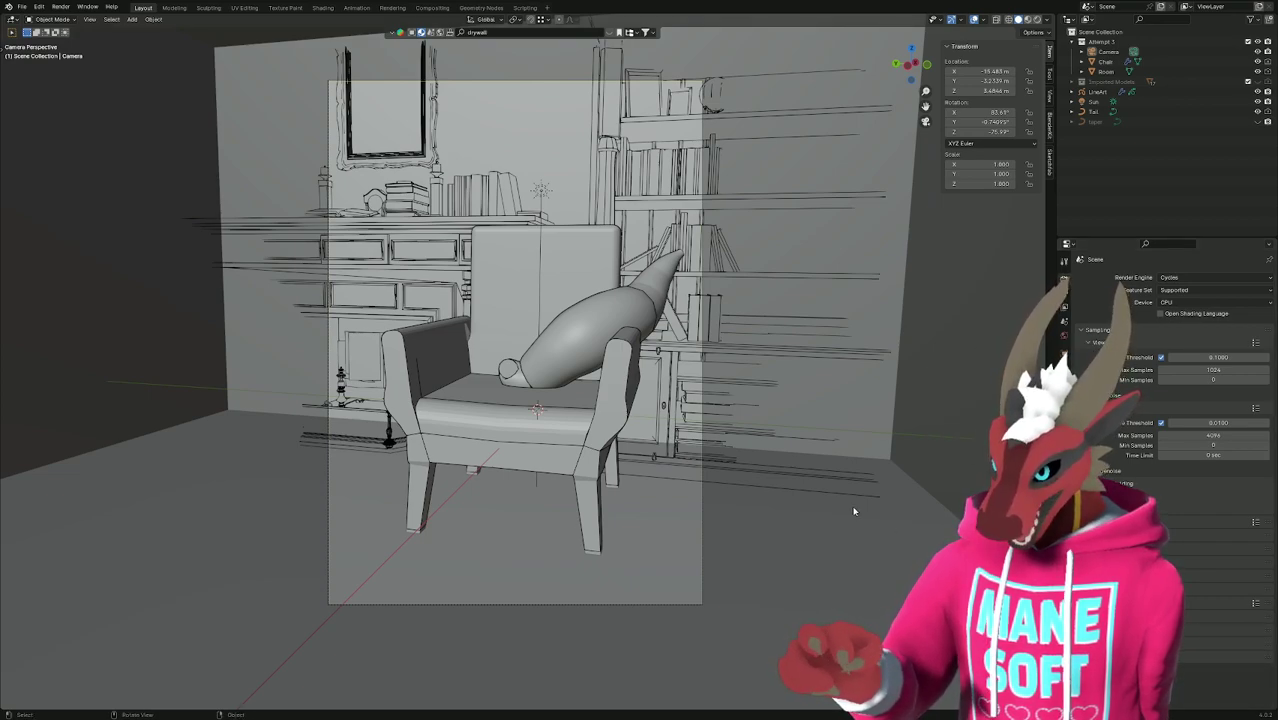
key(ctrl+s)
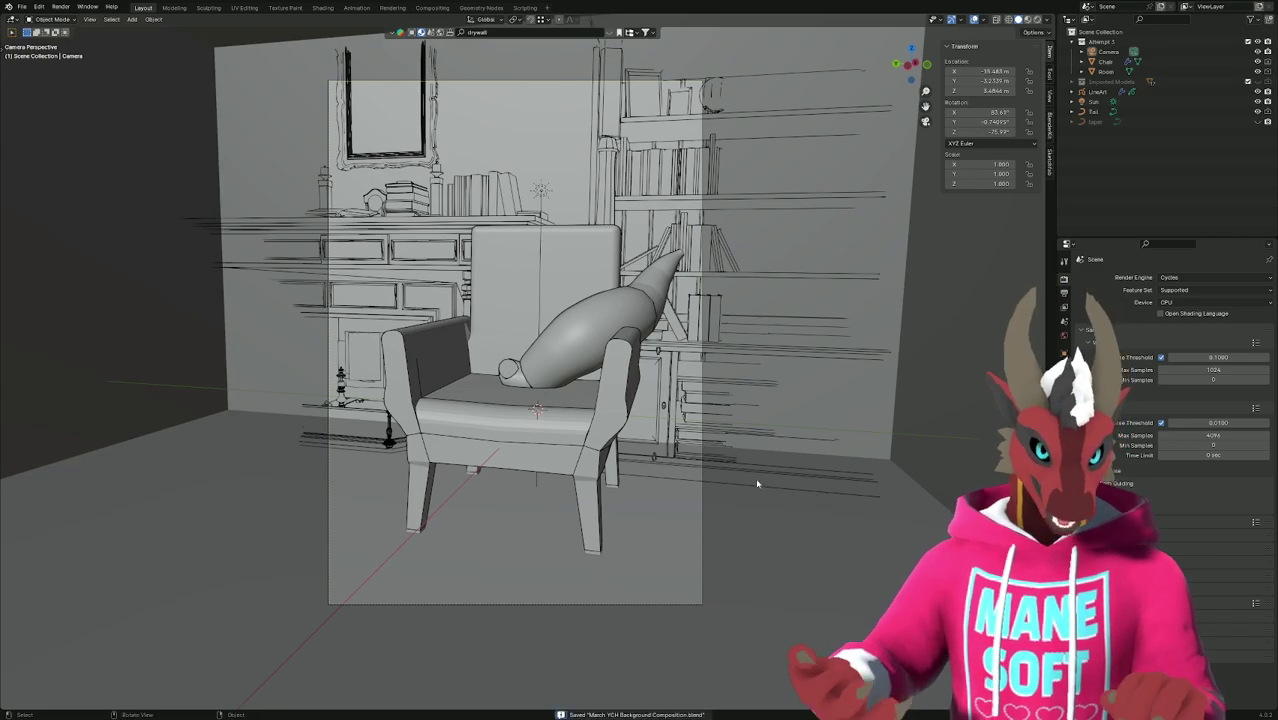
Render a still image with Cycles and inspect the whole frame of the finished result.
click(60, 7)
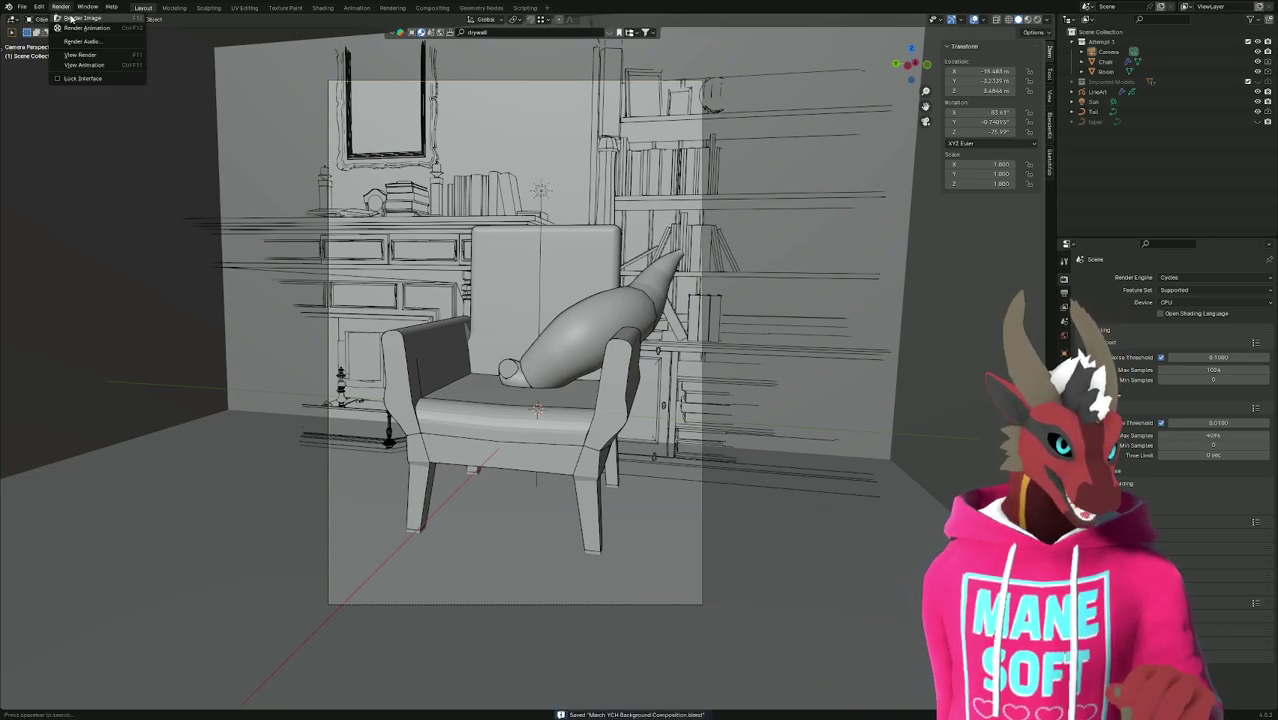
click(80, 22)
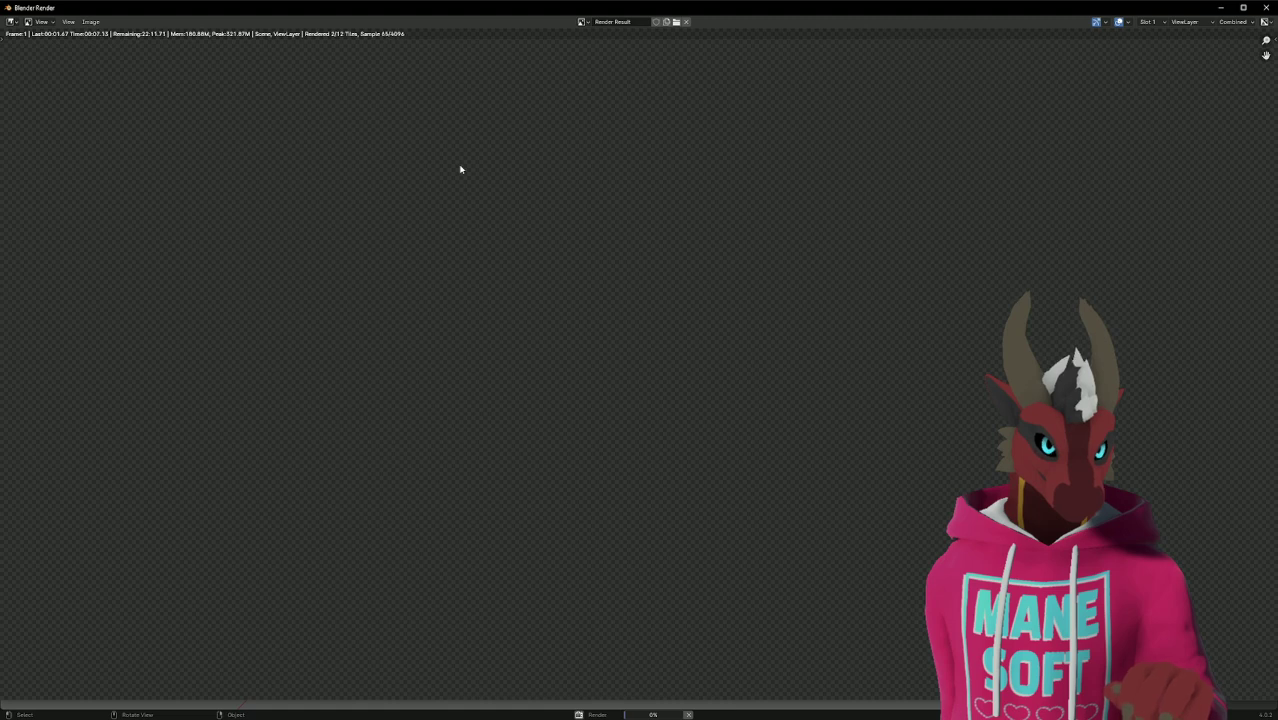
scroll(460, 169, down, 8)
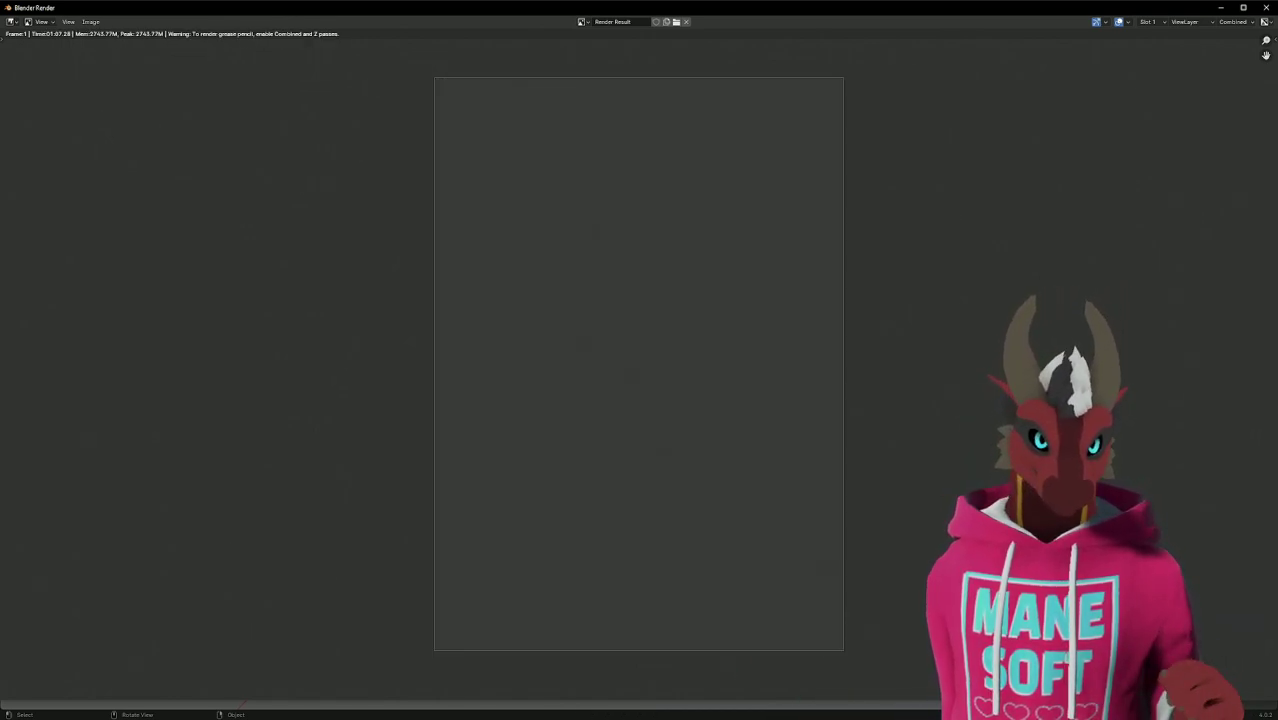
scroll(767, 539, up, 1)
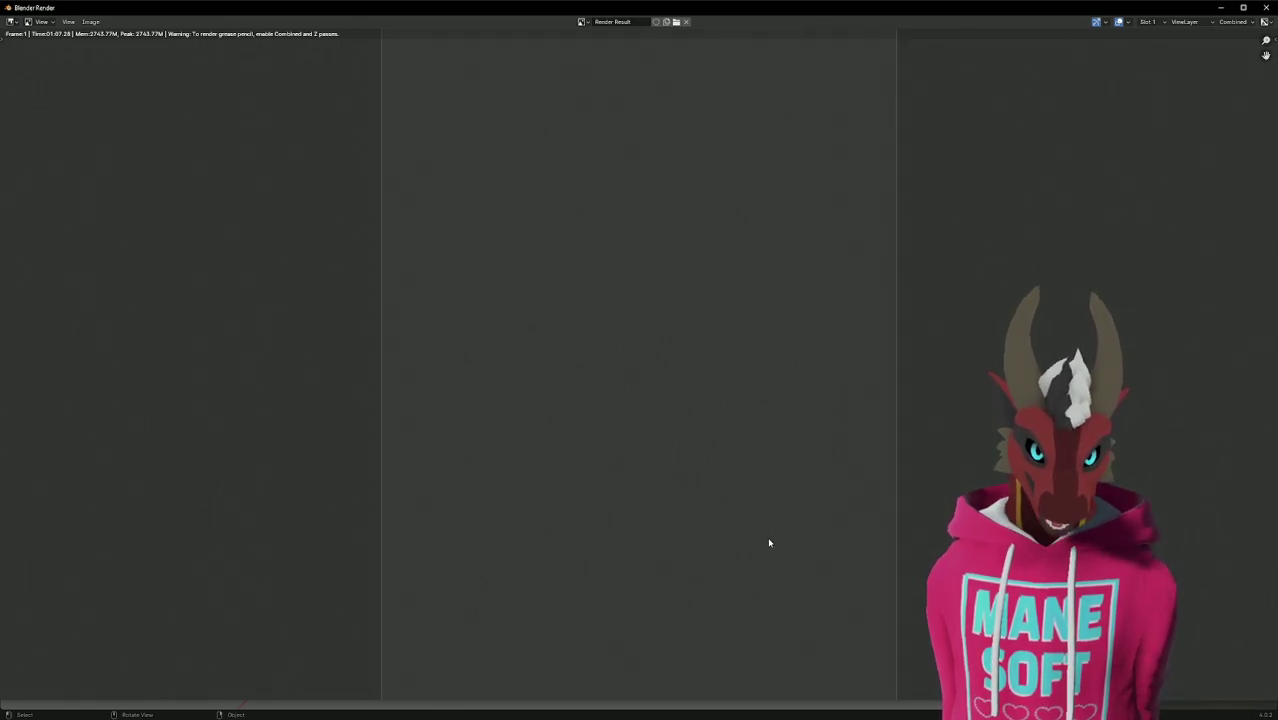
scroll(751, 510, down, 2)
scroll(751, 510, up, 2)
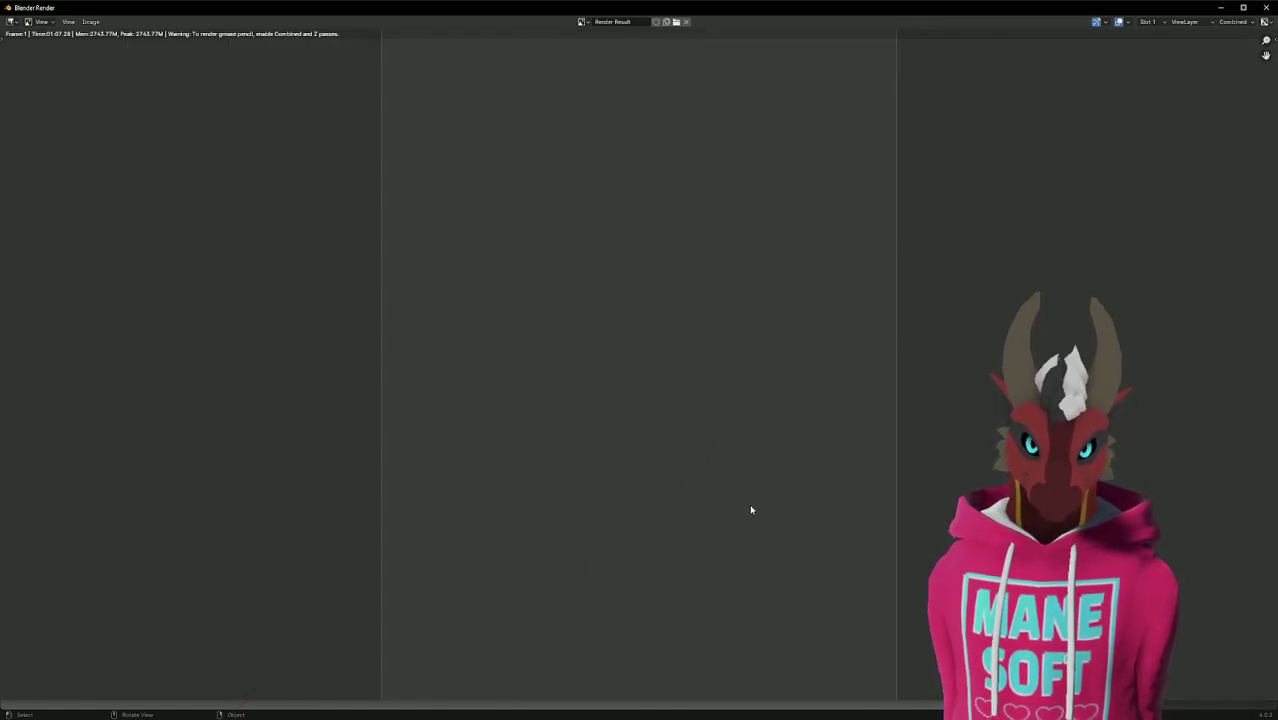
scroll(751, 510, down, 1)
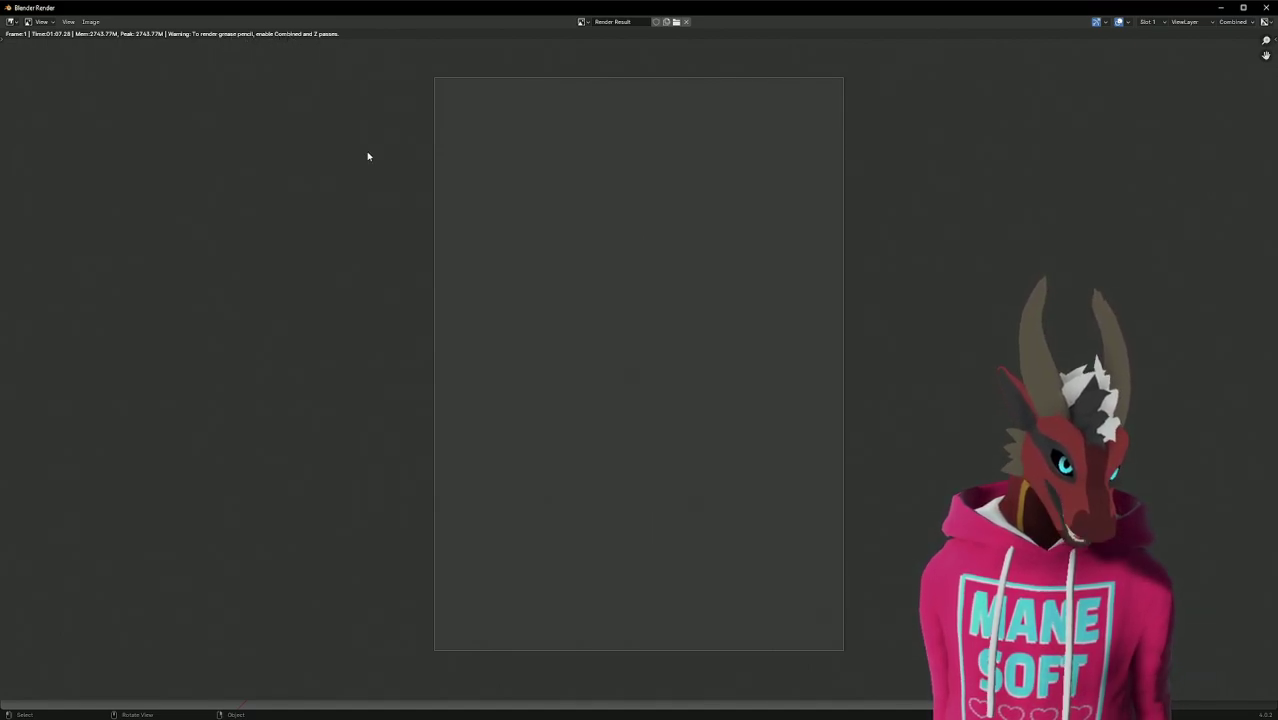
Check the render result's available passes, layers, slots and display channels, and close the render window.
click(1233, 21)
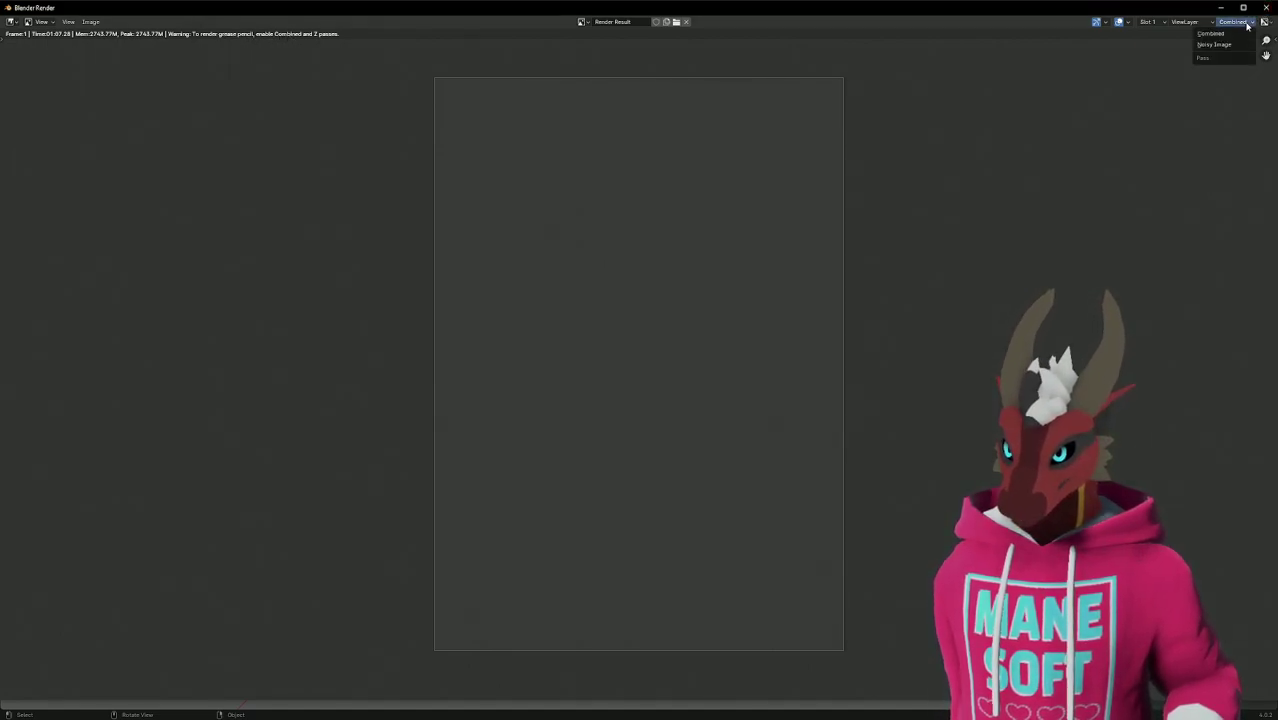
click(1185, 21)
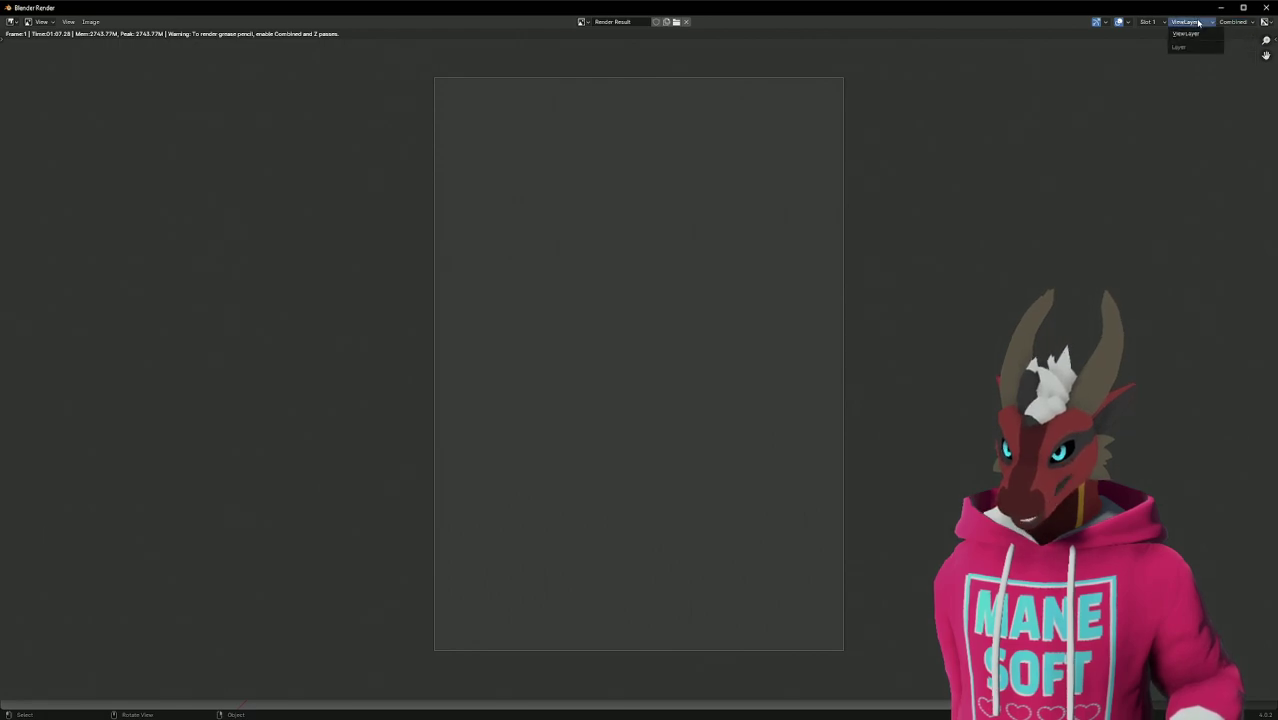
click(1148, 21)
click(1148, 21)
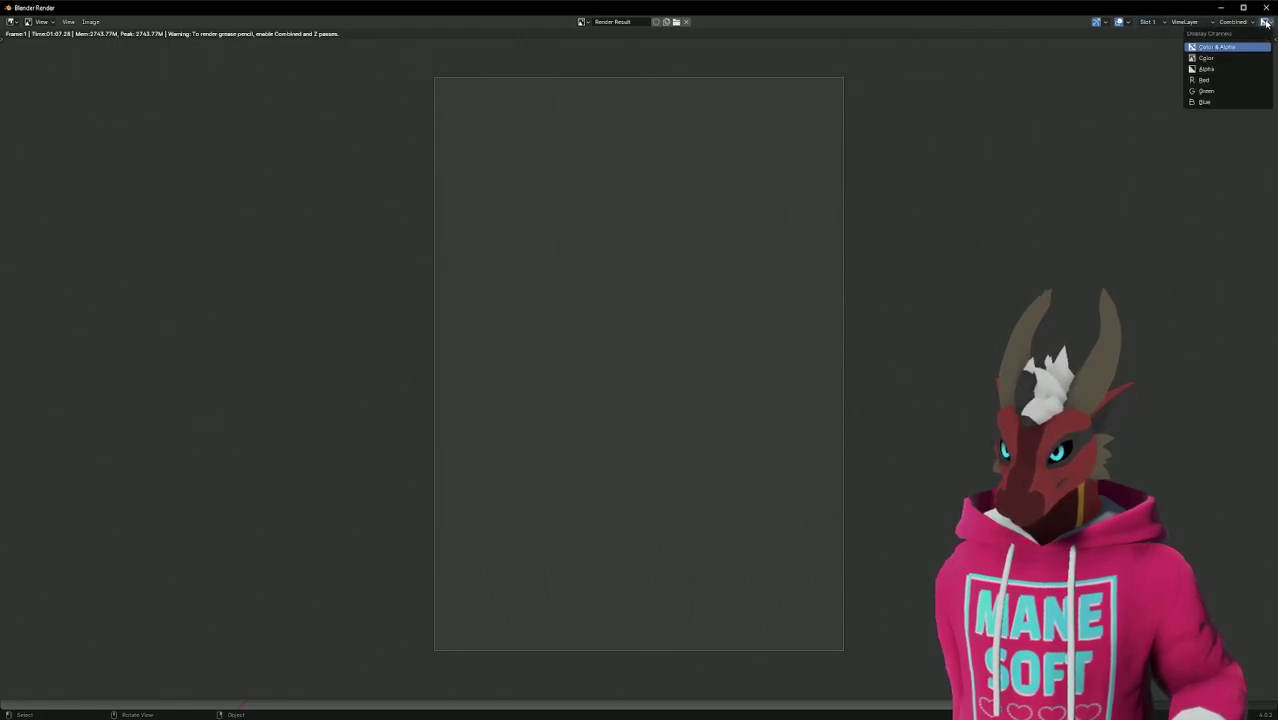
click(1205, 36)
click(1266, 8)
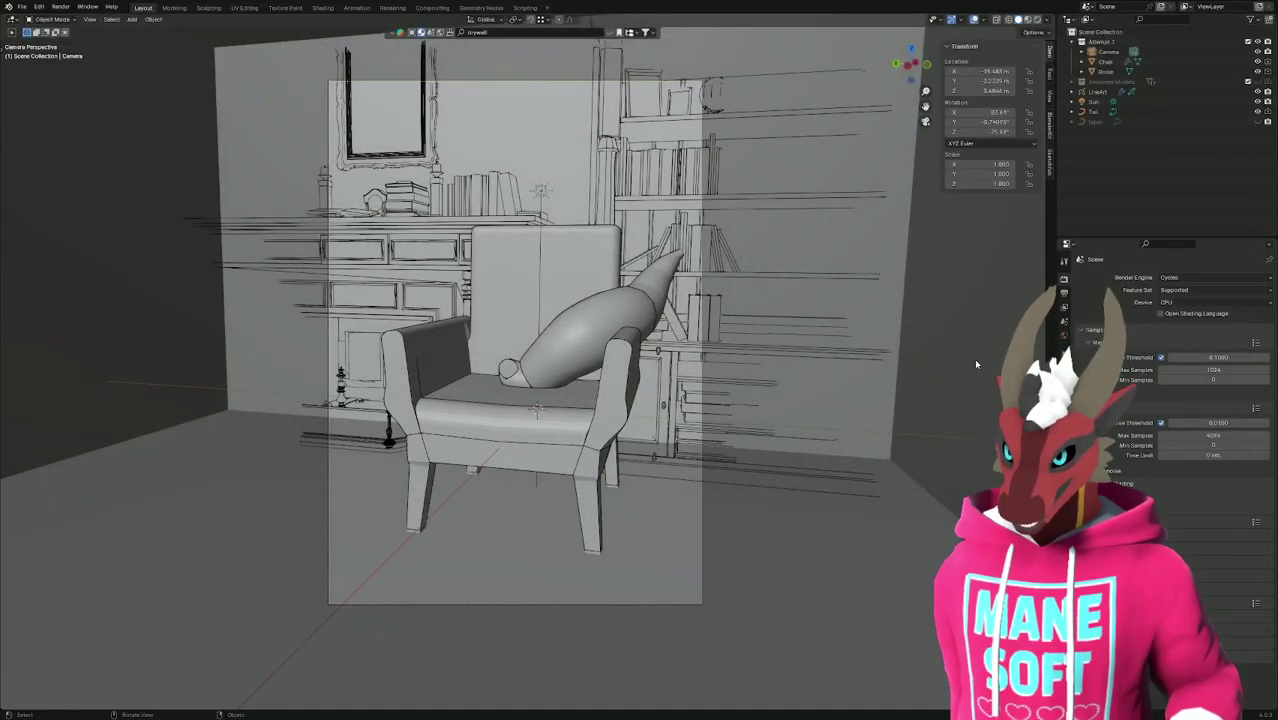
Switch to the web browser, search for "enable combined and z passes blender", and open the Blender Manual's Passes page.
key(alt+Tab)
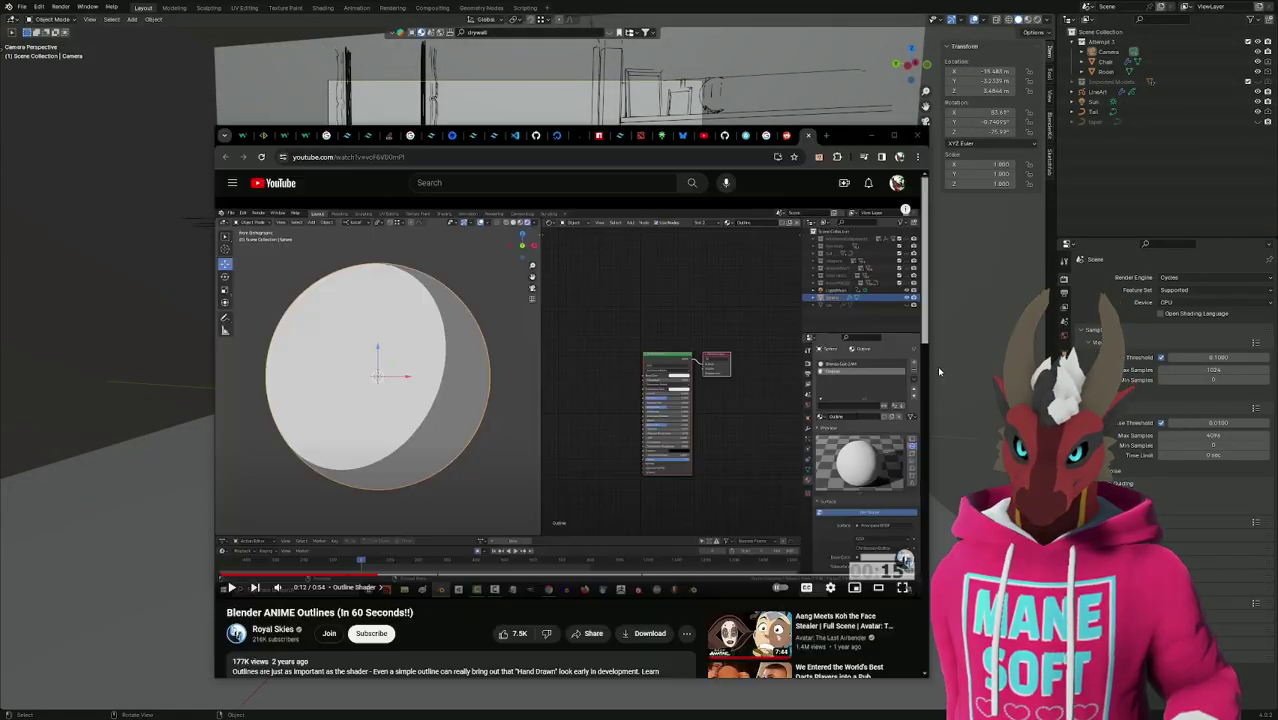
click(648, 156)
text(enable combined)
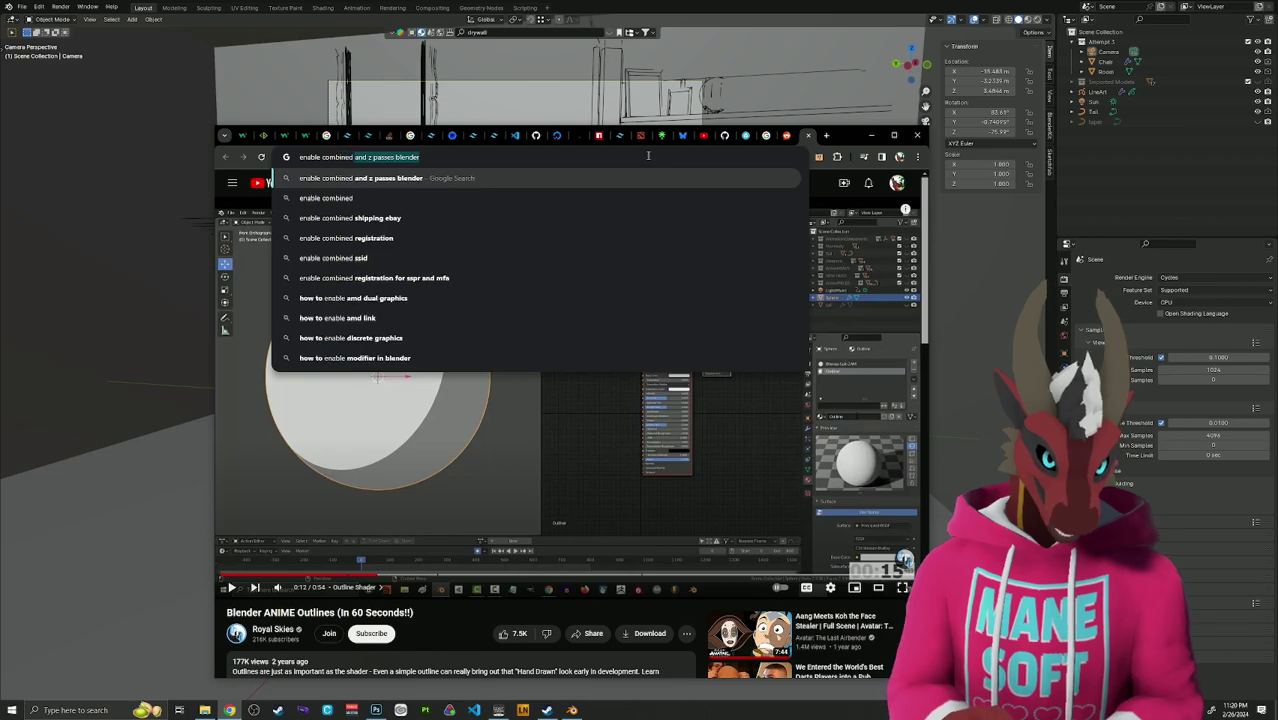
key(Return)
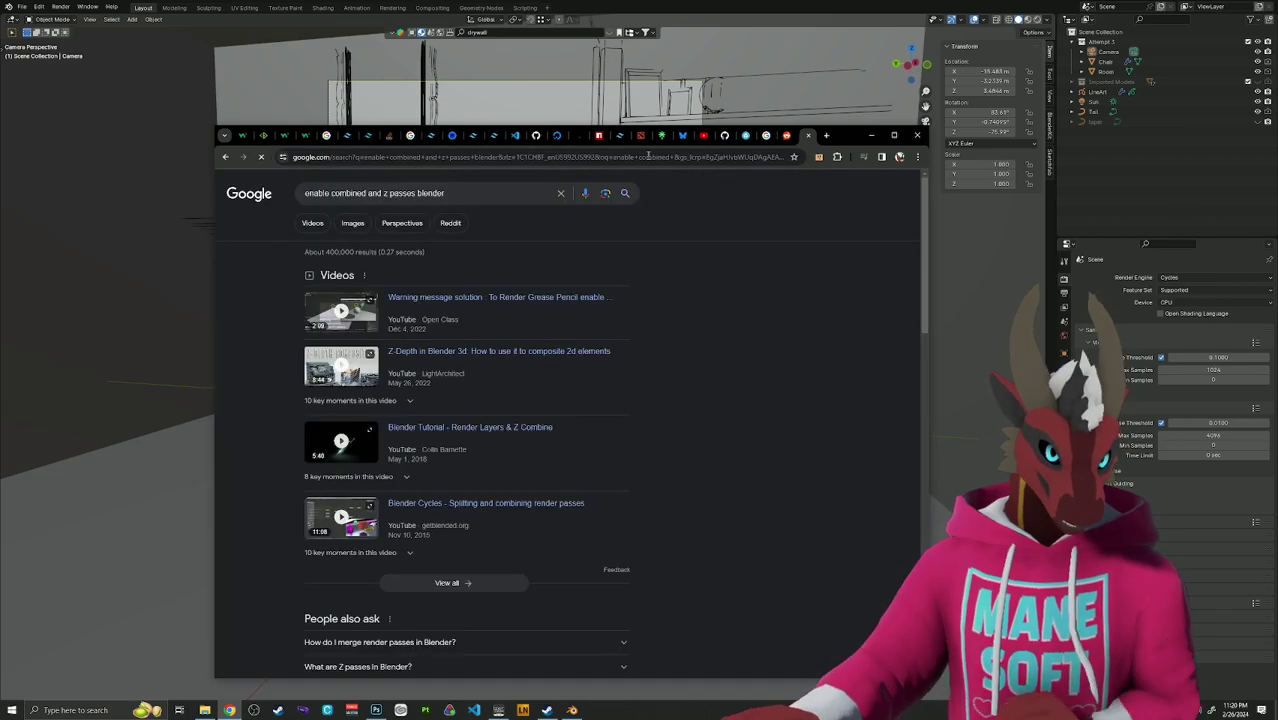
scroll(474, 358, down, 3)
scroll(448, 371, down, 1)
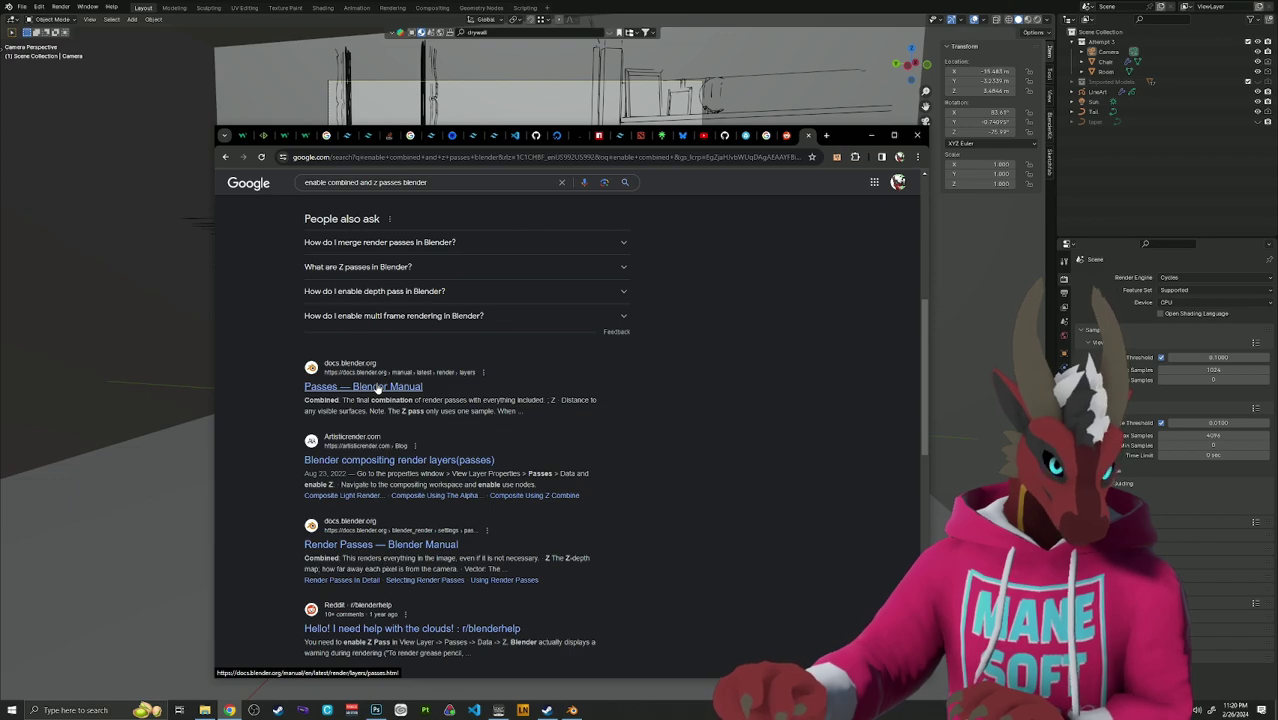
click(377, 389)
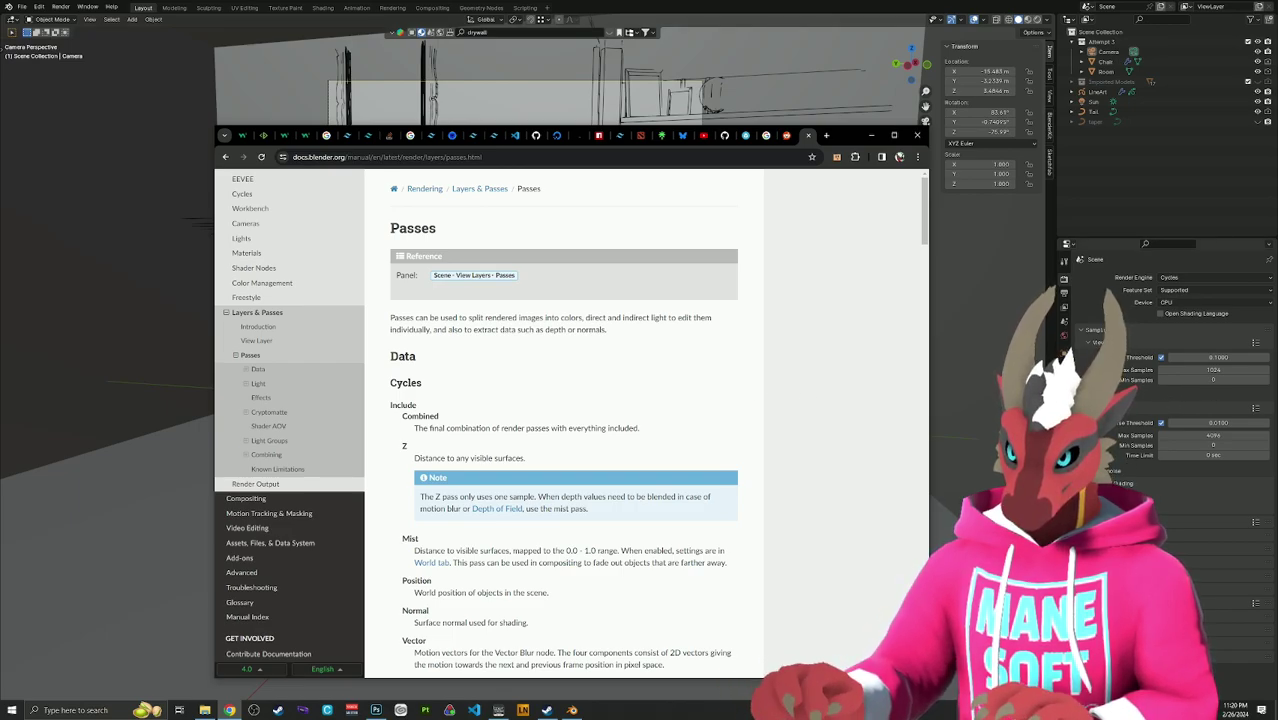
Switch back to Blender and look through the Cycles render settings for the Combined and Z pass options.
key(alt+Tab)
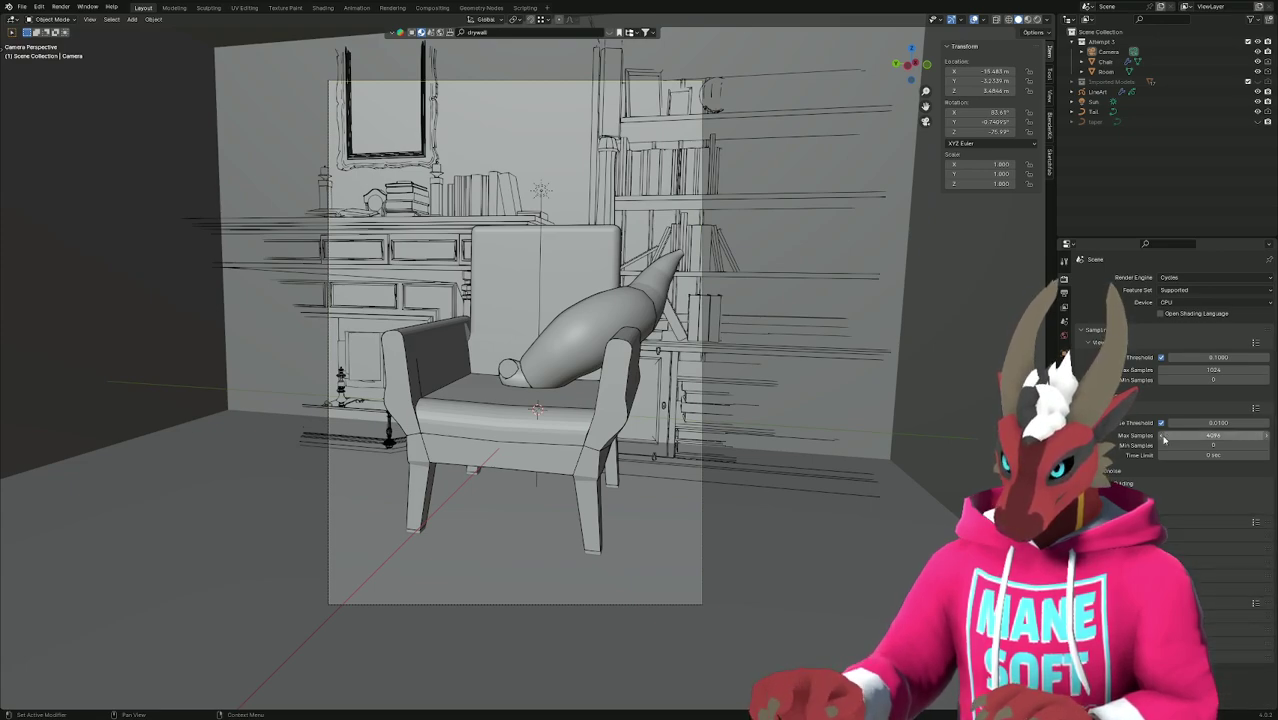
scroll(1214, 460, down, 3)
scroll(1214, 460, down, 2)
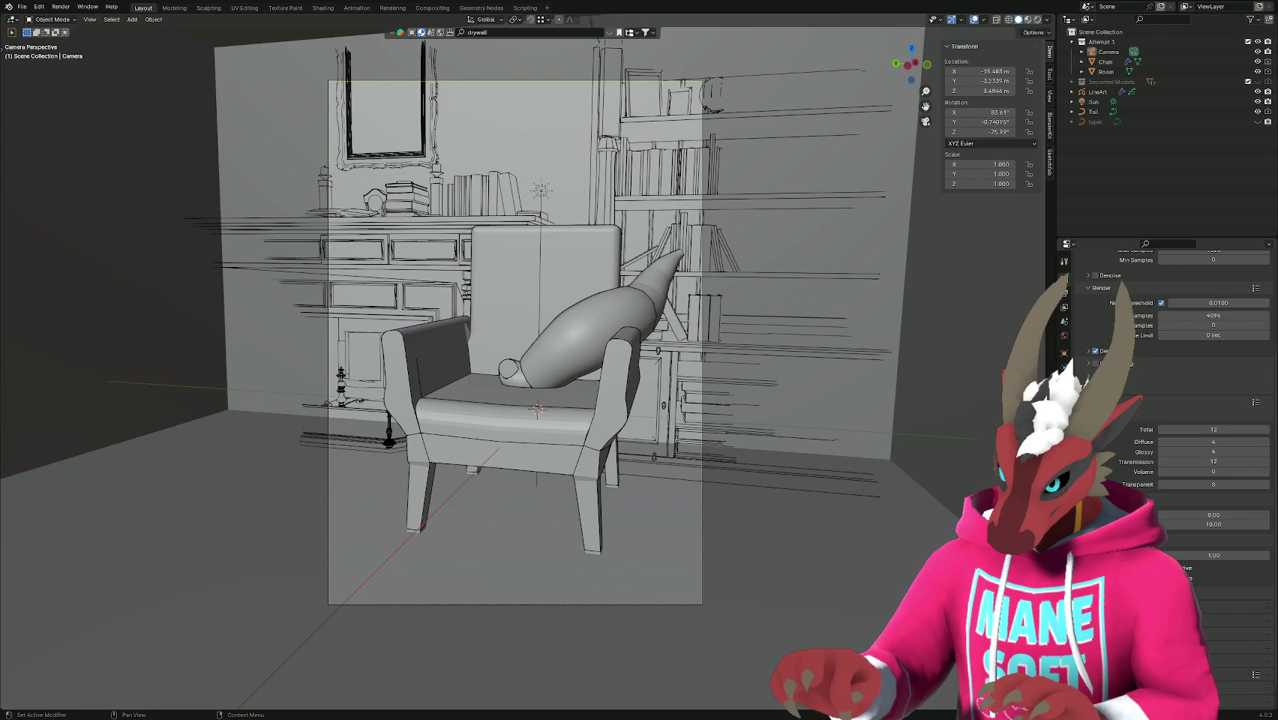
scroll(1214, 460, up, 5)
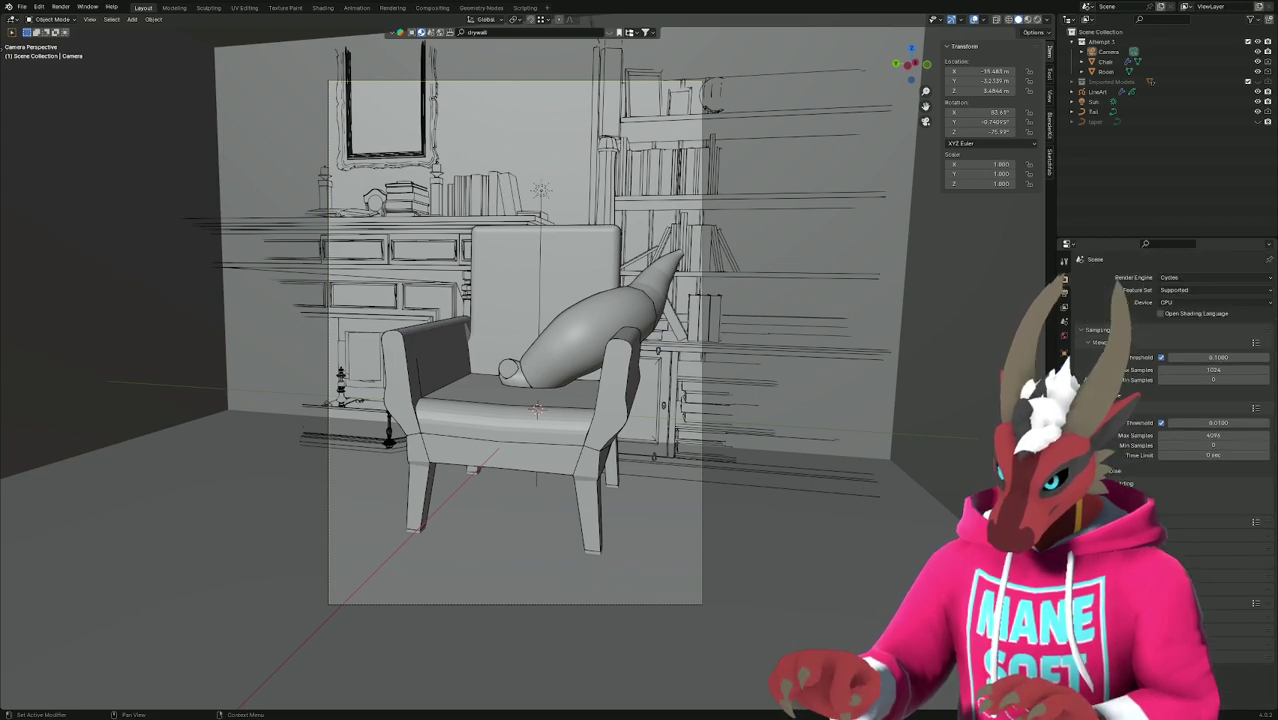
click(1200, 548)
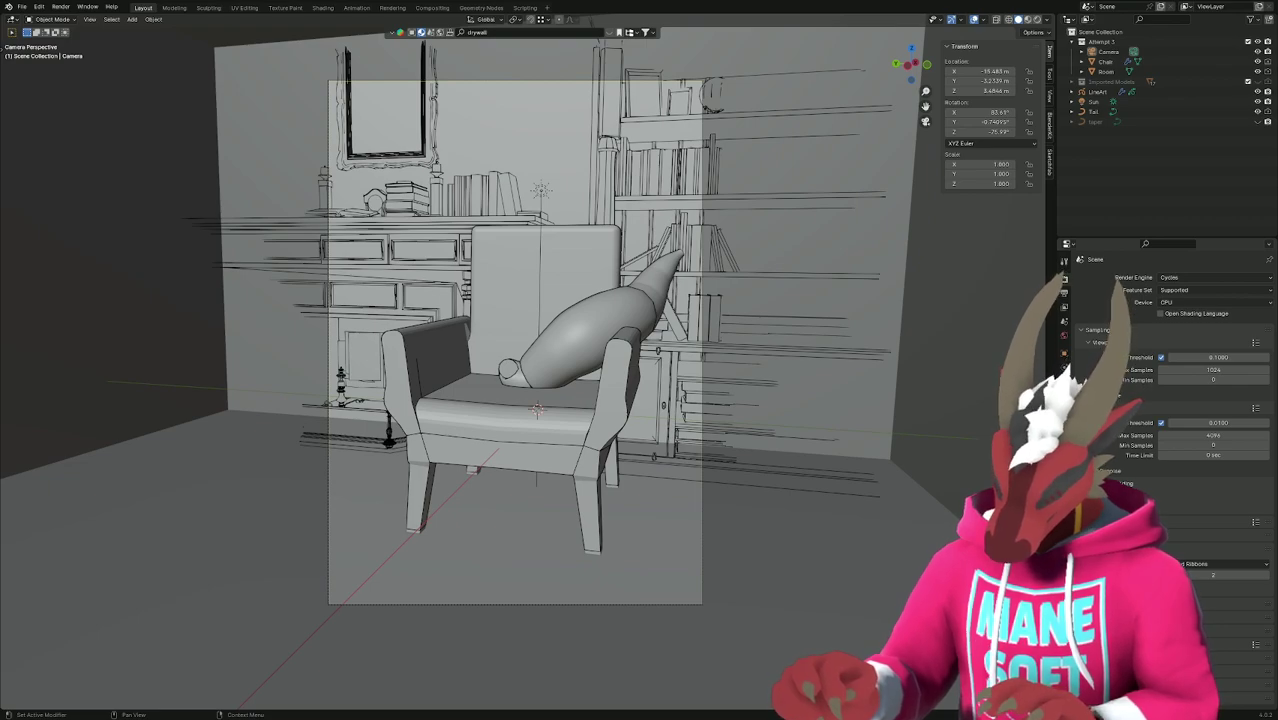
scroll(1230, 620, down, 2)
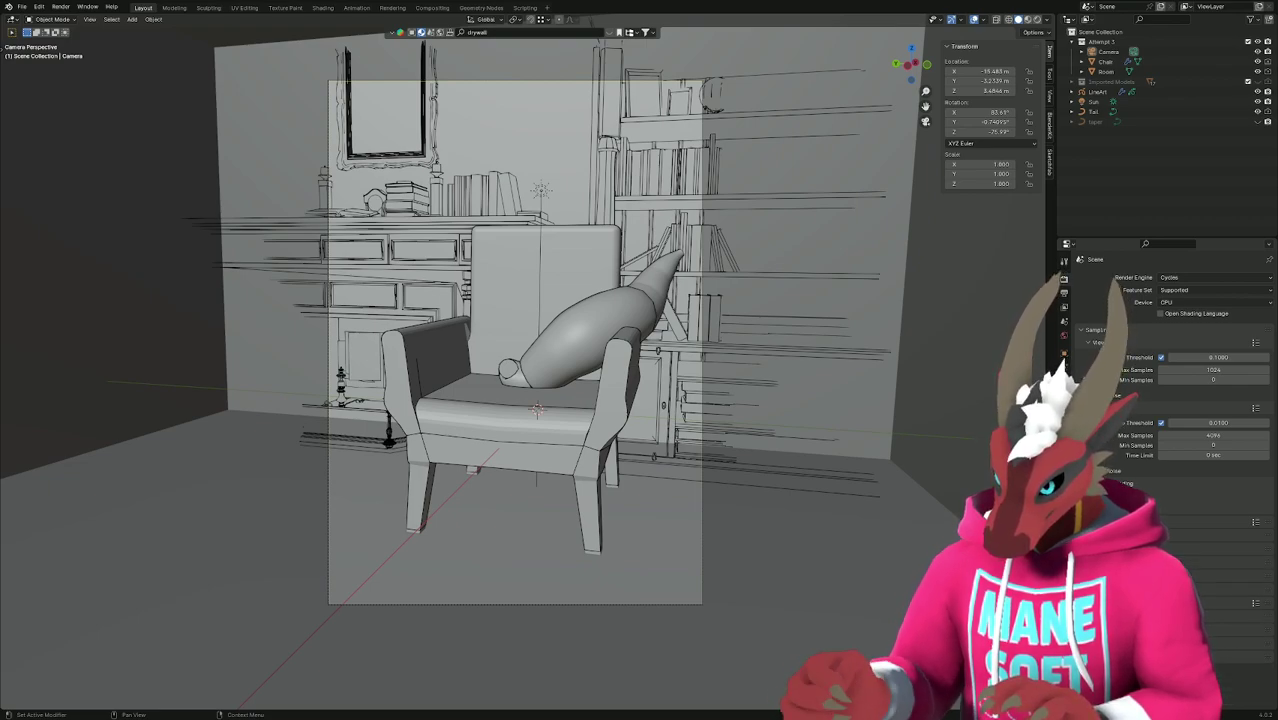
scroll(1235, 620, down, 1)
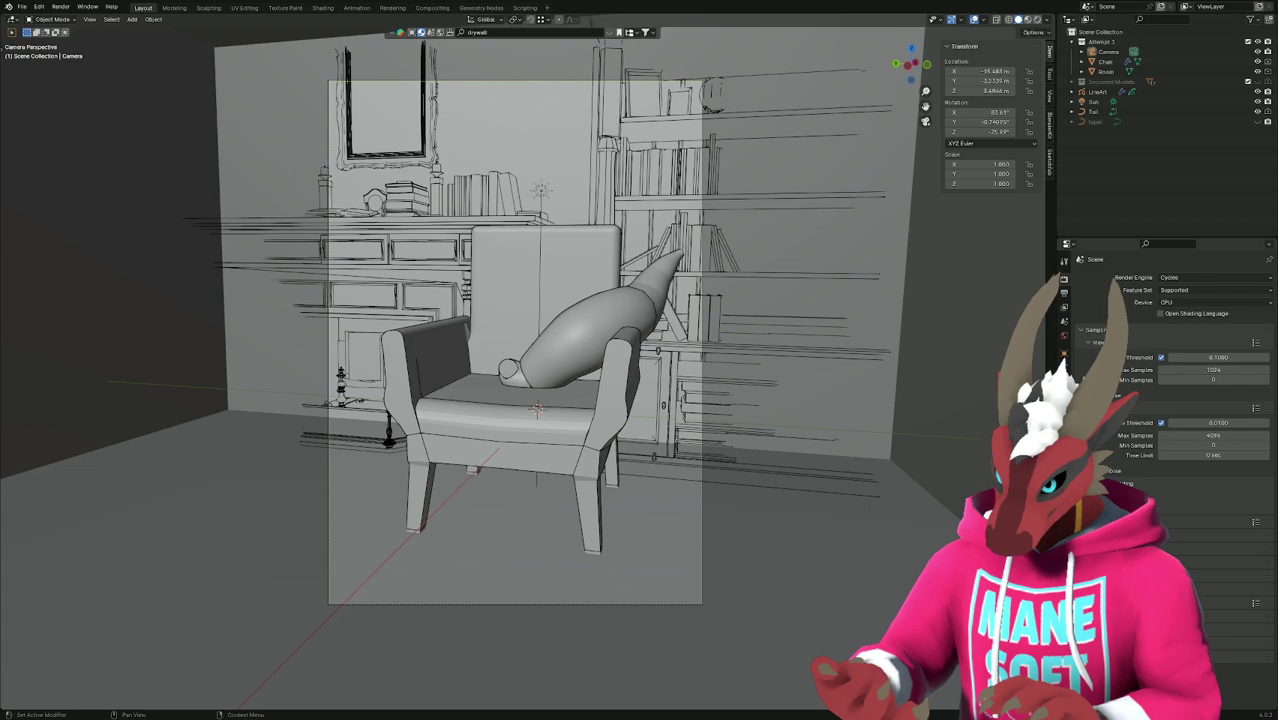
scroll(1235, 620, down, 1)
scroll(1235, 620, down, 2)
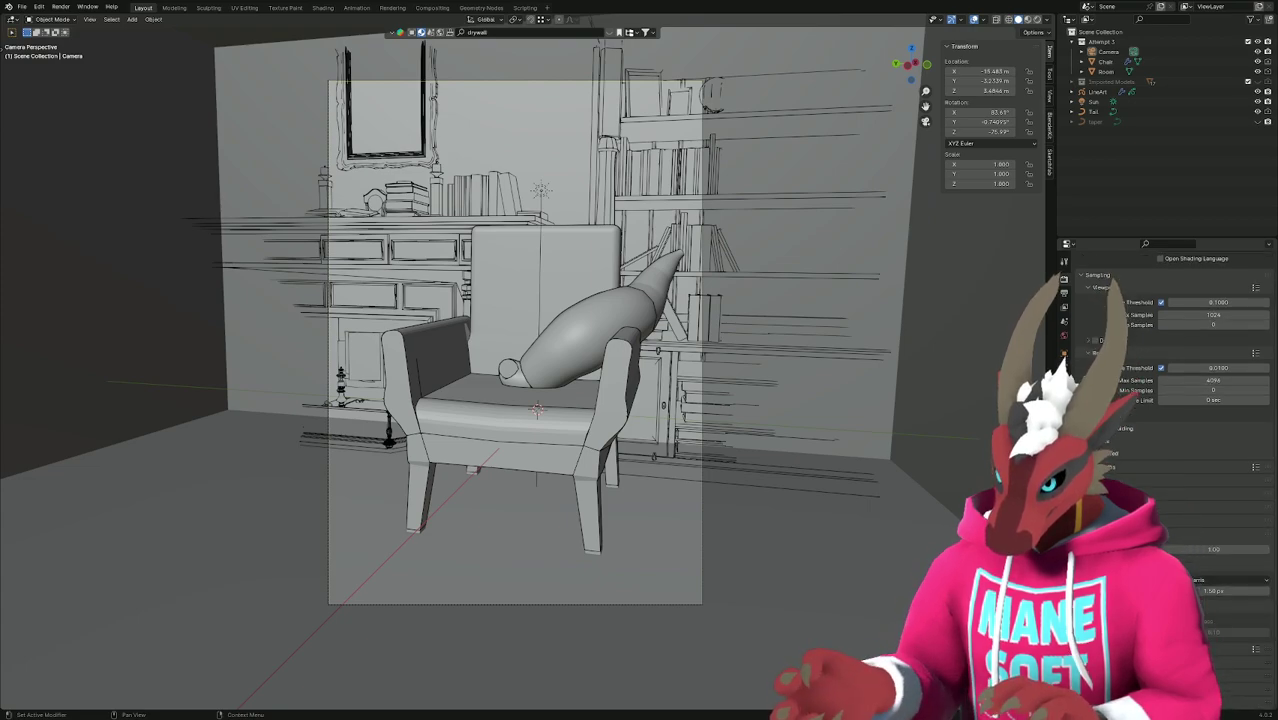
scroll(1235, 620, up, 2)
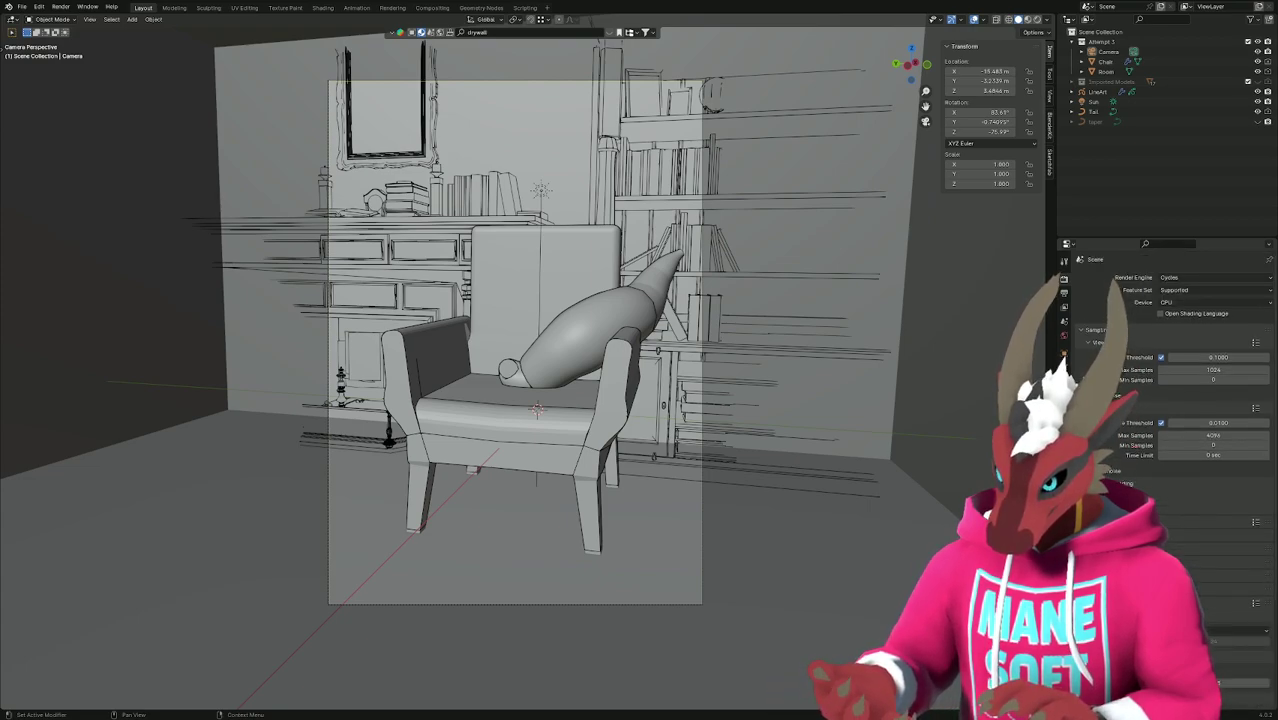
scroll(1235, 620, down, 5)
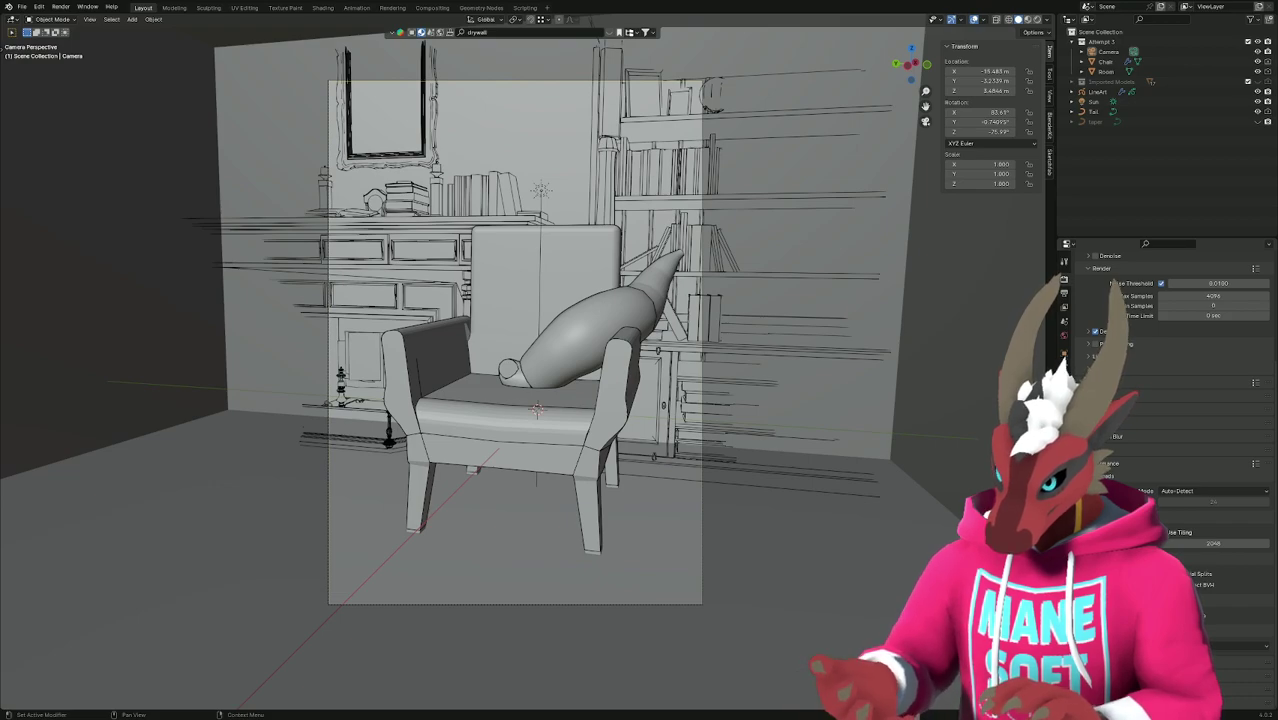
scroll(1235, 620, up, 5)
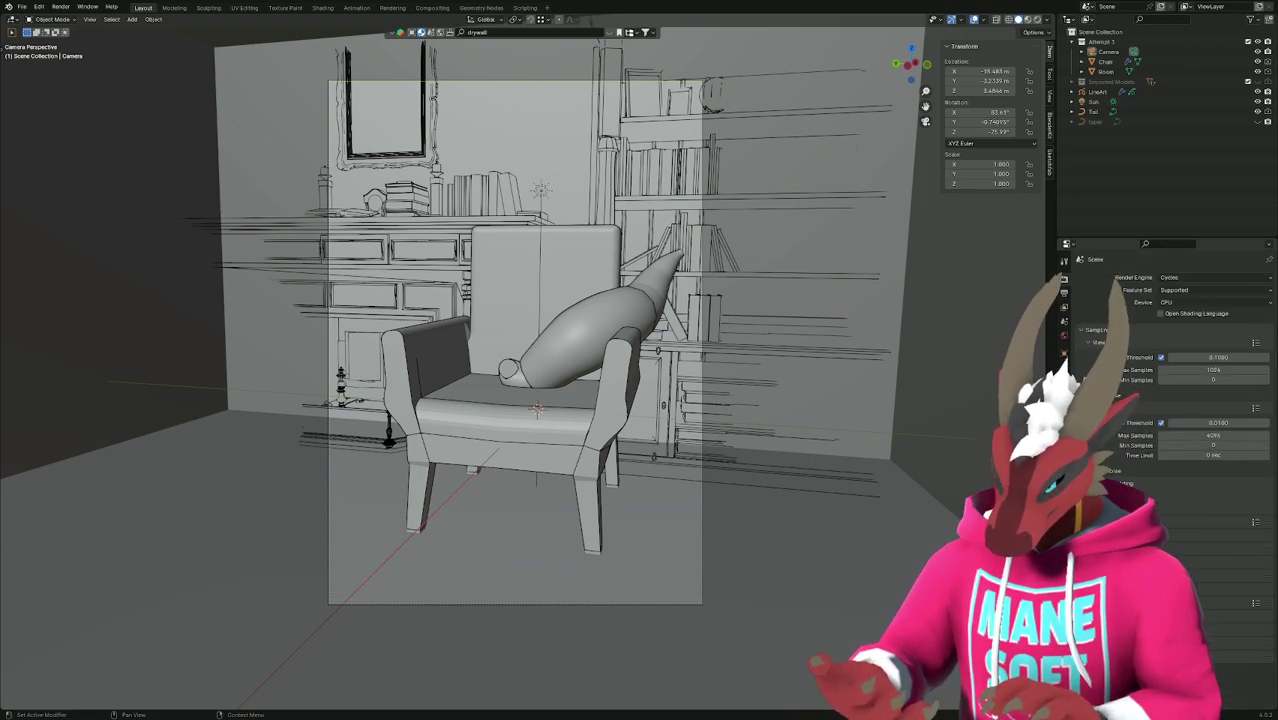
Check the Cycles bake settings for a Combined pass option.
scroll(1235, 620, down, 4)
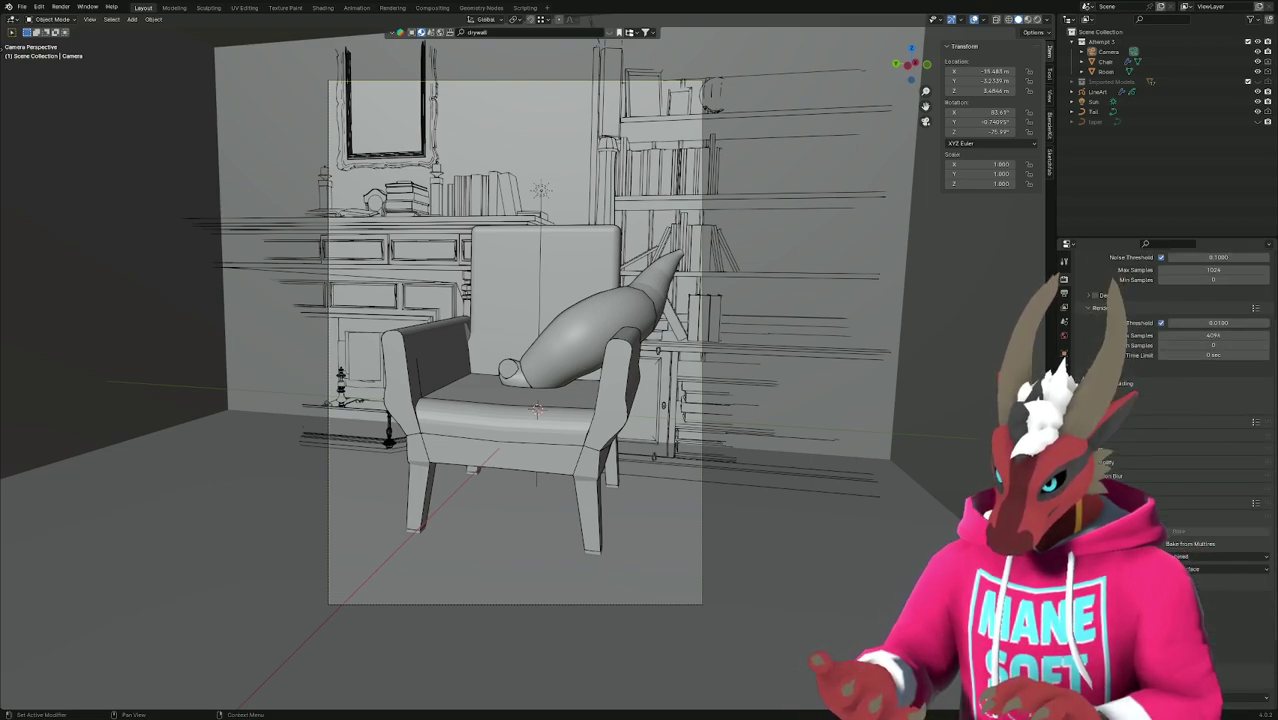
click(1190, 558)
click(1192, 560)
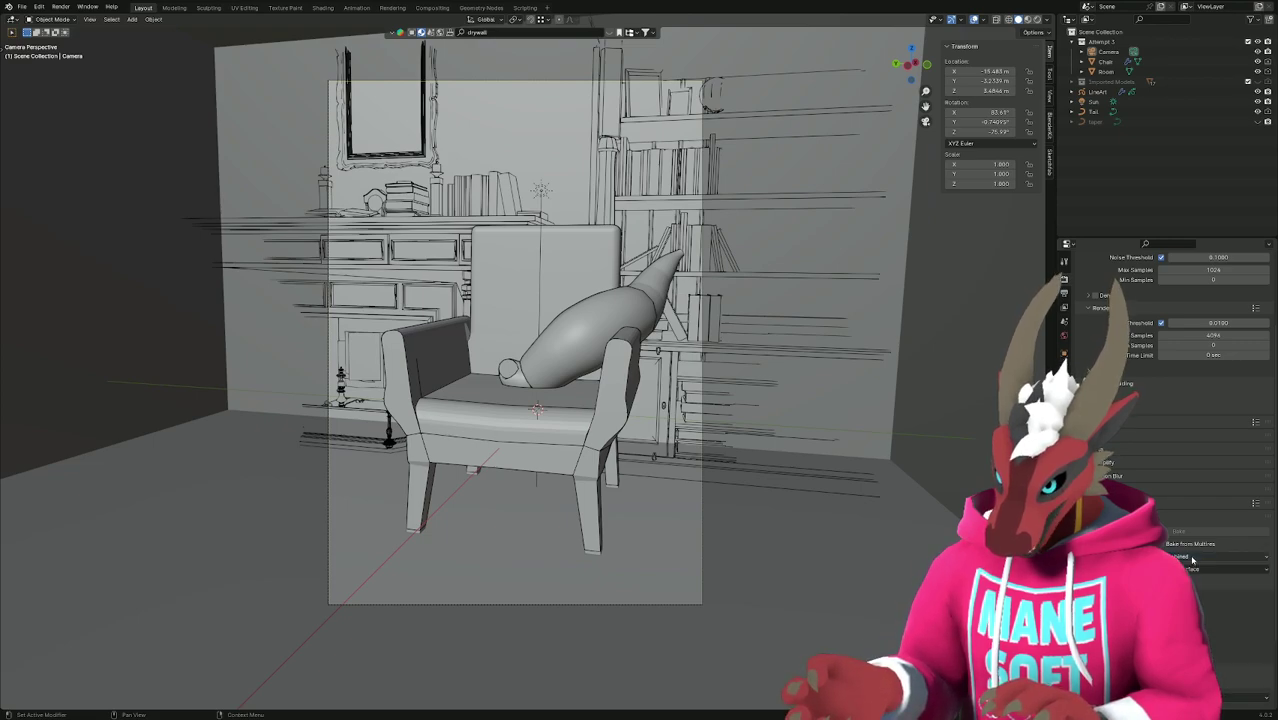
scroll(1192, 560, down, 2)
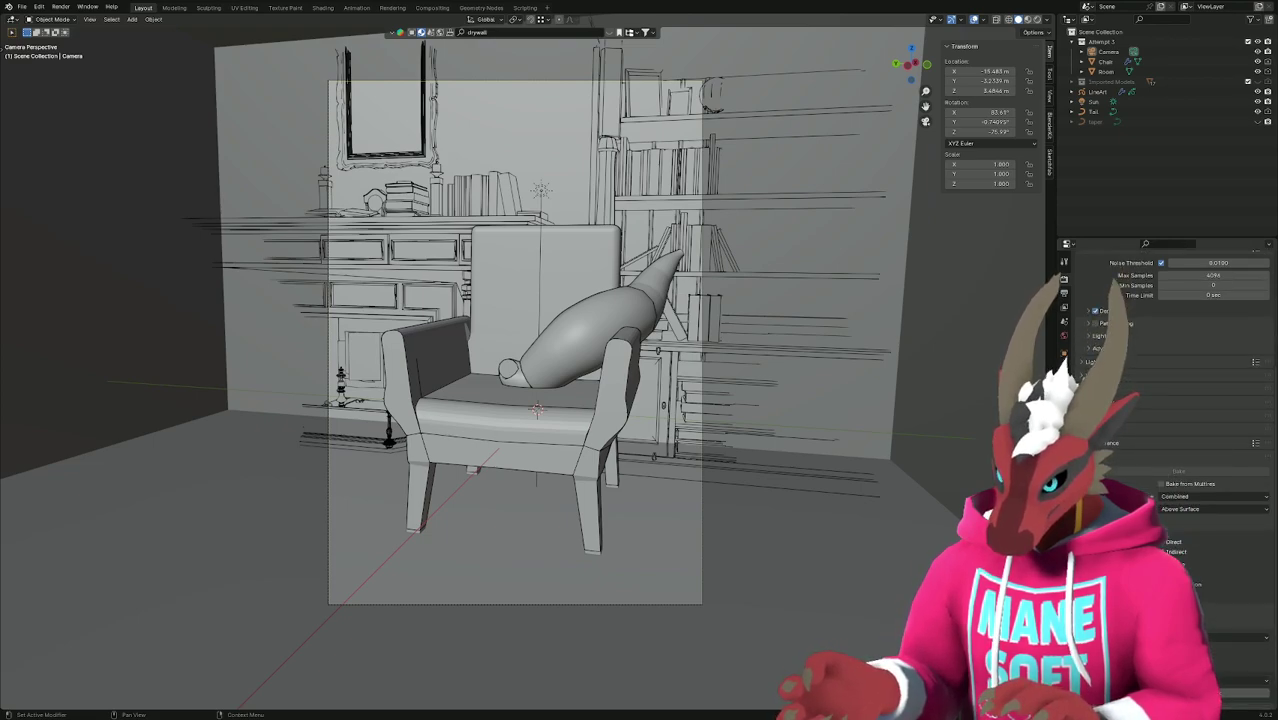
scroll(1192, 470, down, 1)
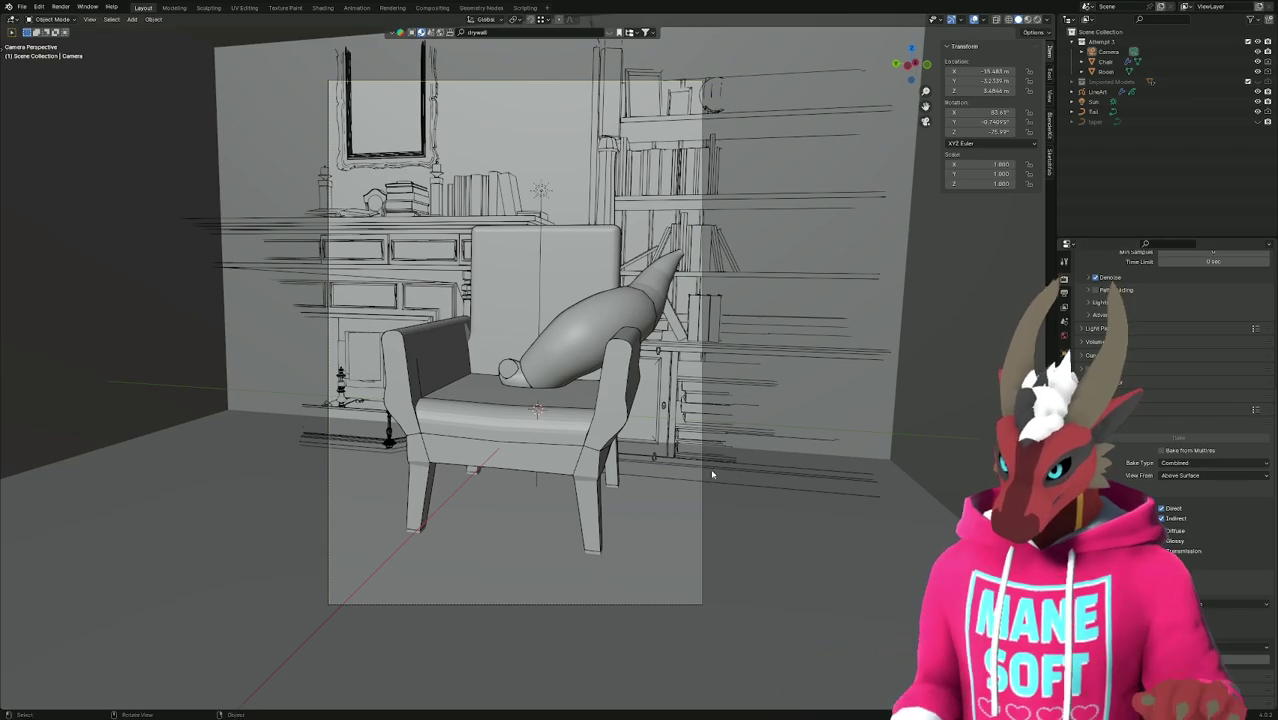
Switch to the web browser, search for "how to enable combined and z passes blender", and open the grease pencil warning solution video.
key(alt+Tab)
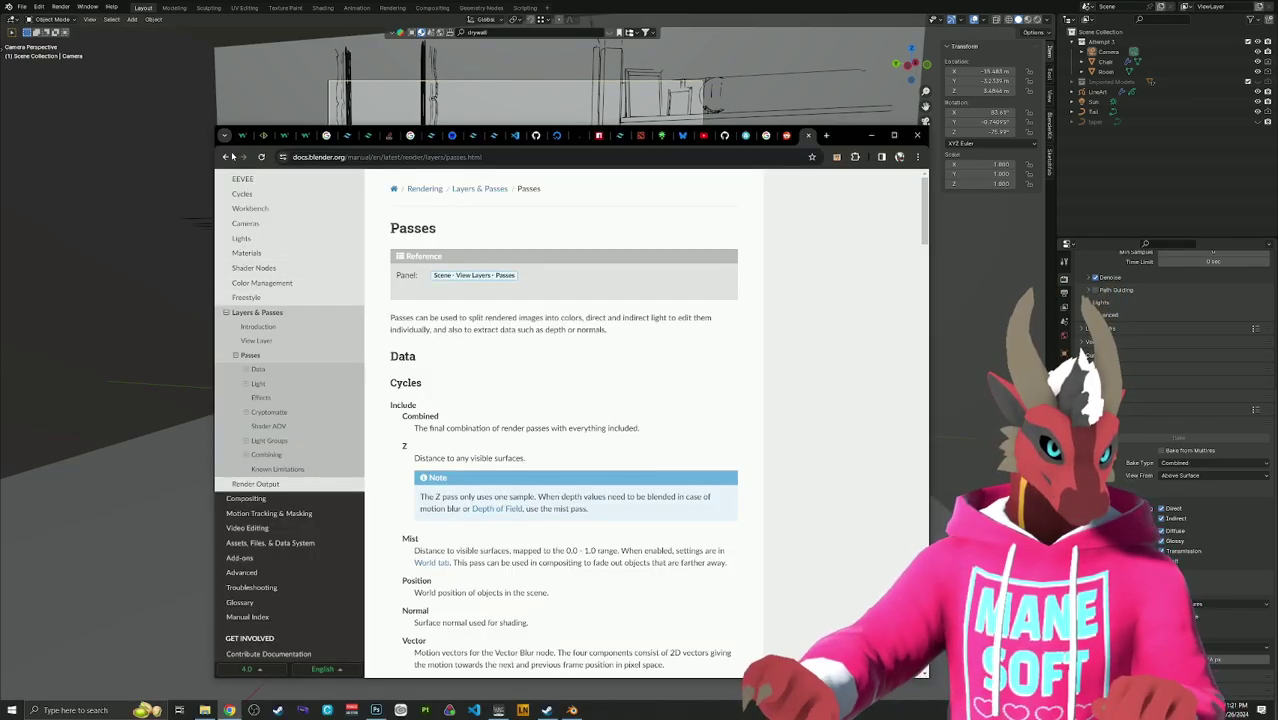
key(alt+Left)
click(306, 183)
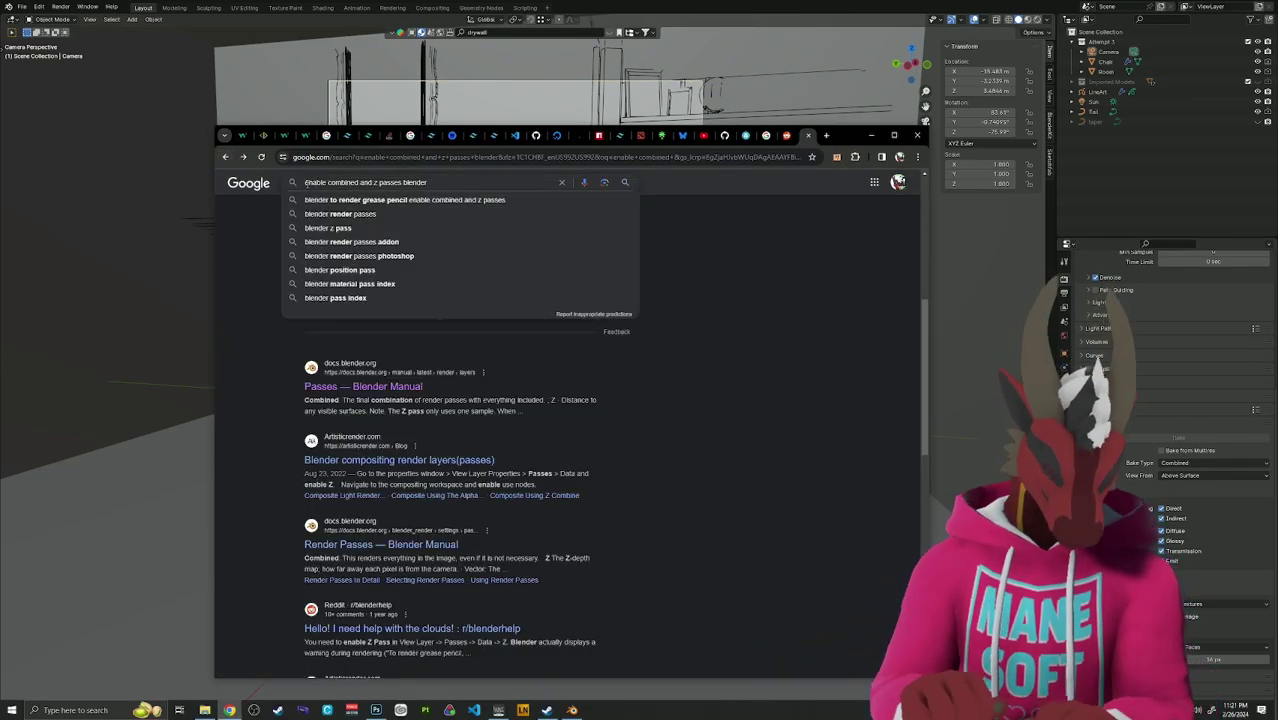
text(how to)
key(Return)
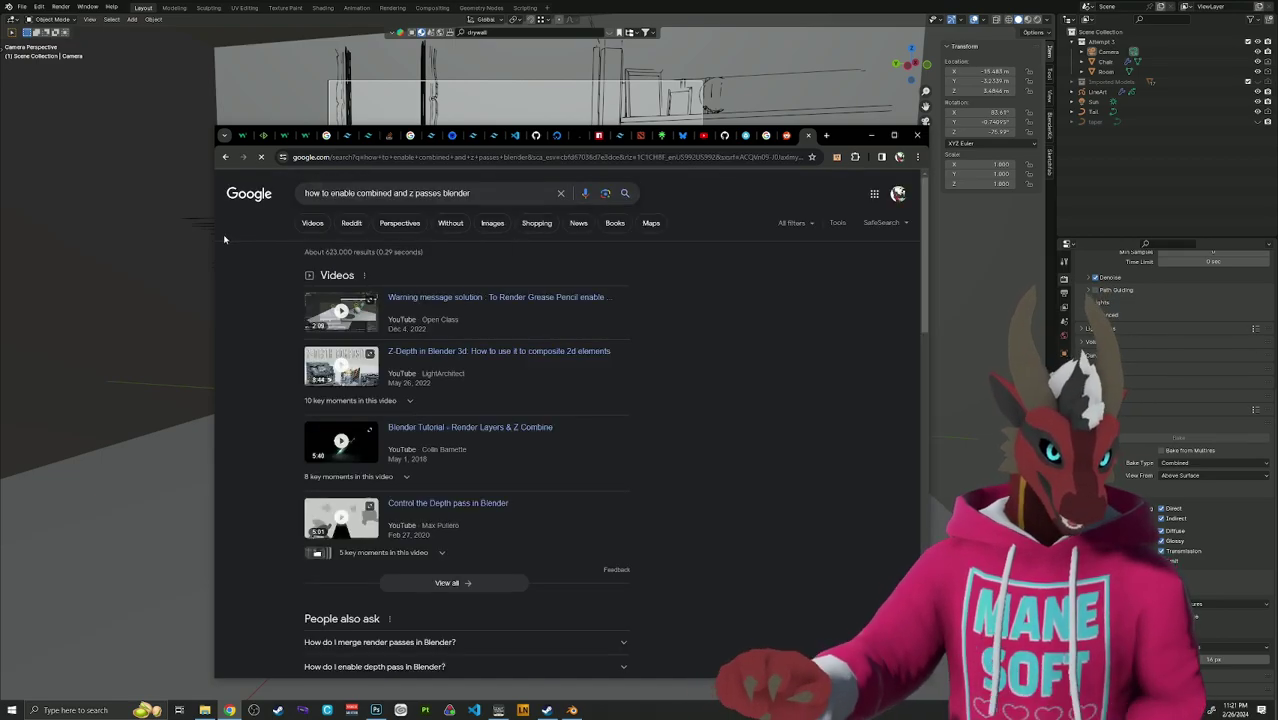
click(491, 296)
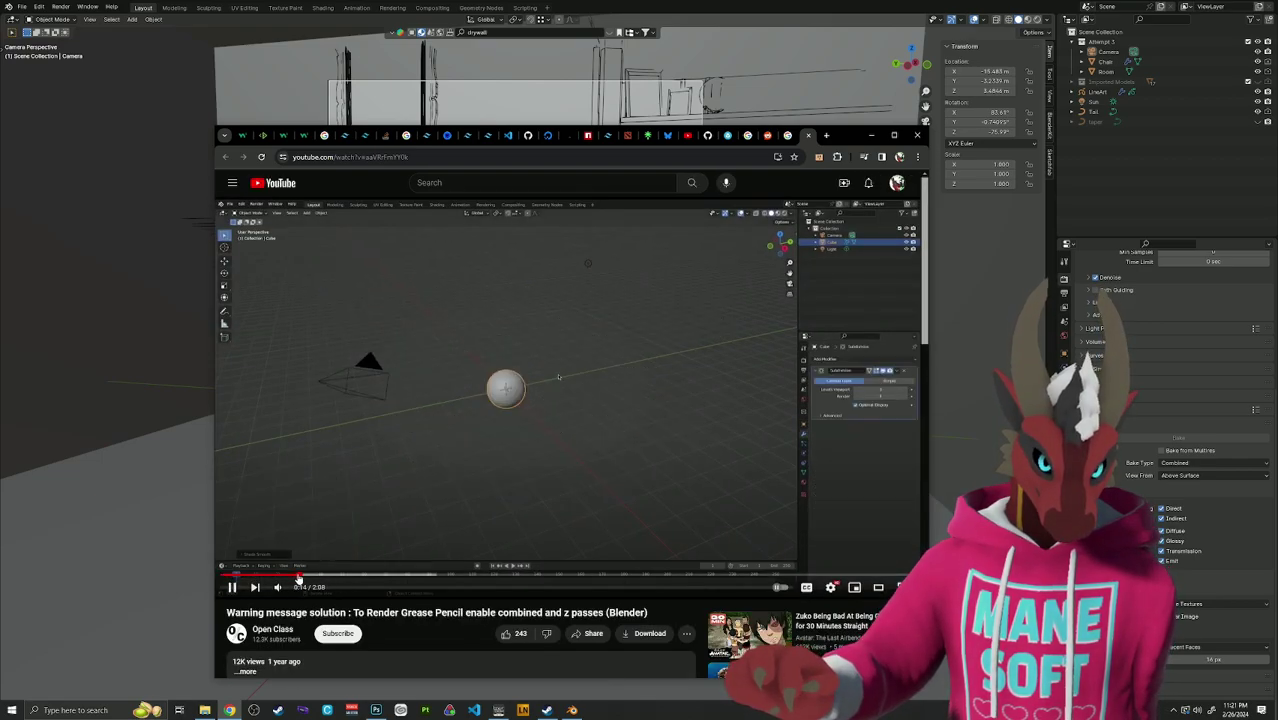
Skip through the video to the part showing where the Combined and Z passes are enabled.
click(350, 577)
drag(350, 577, 488, 577)
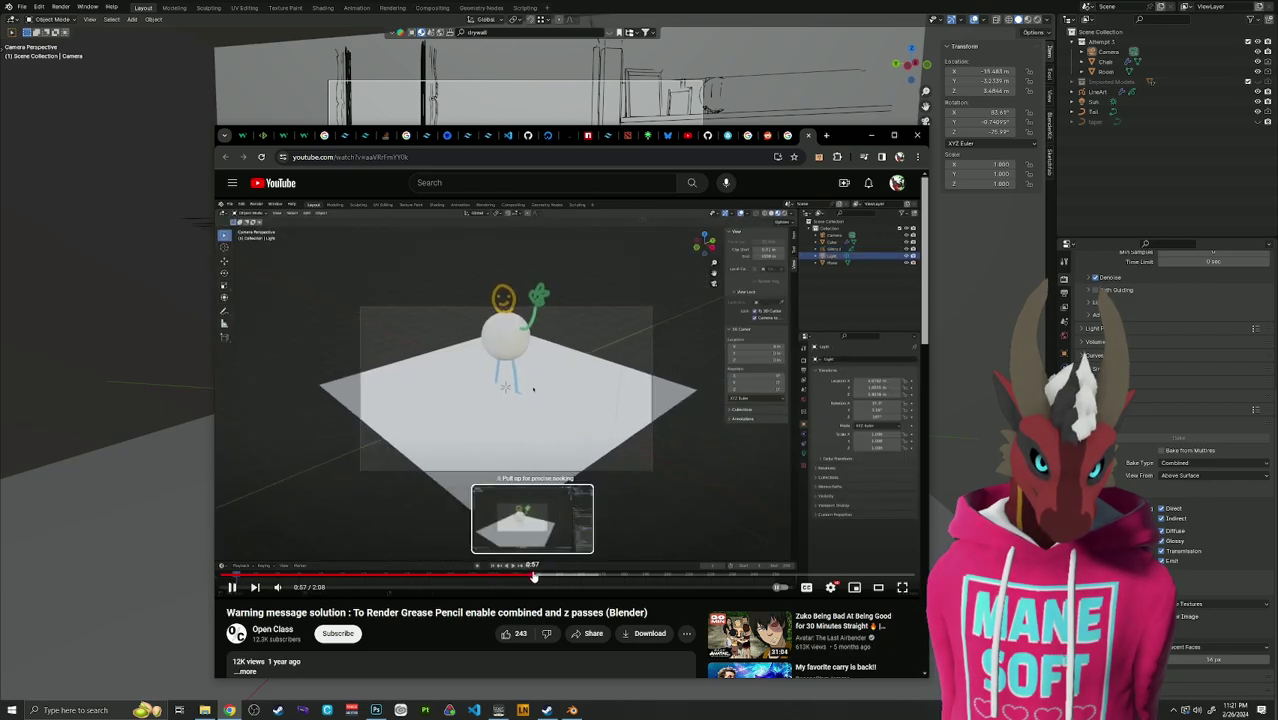
click(538, 580)
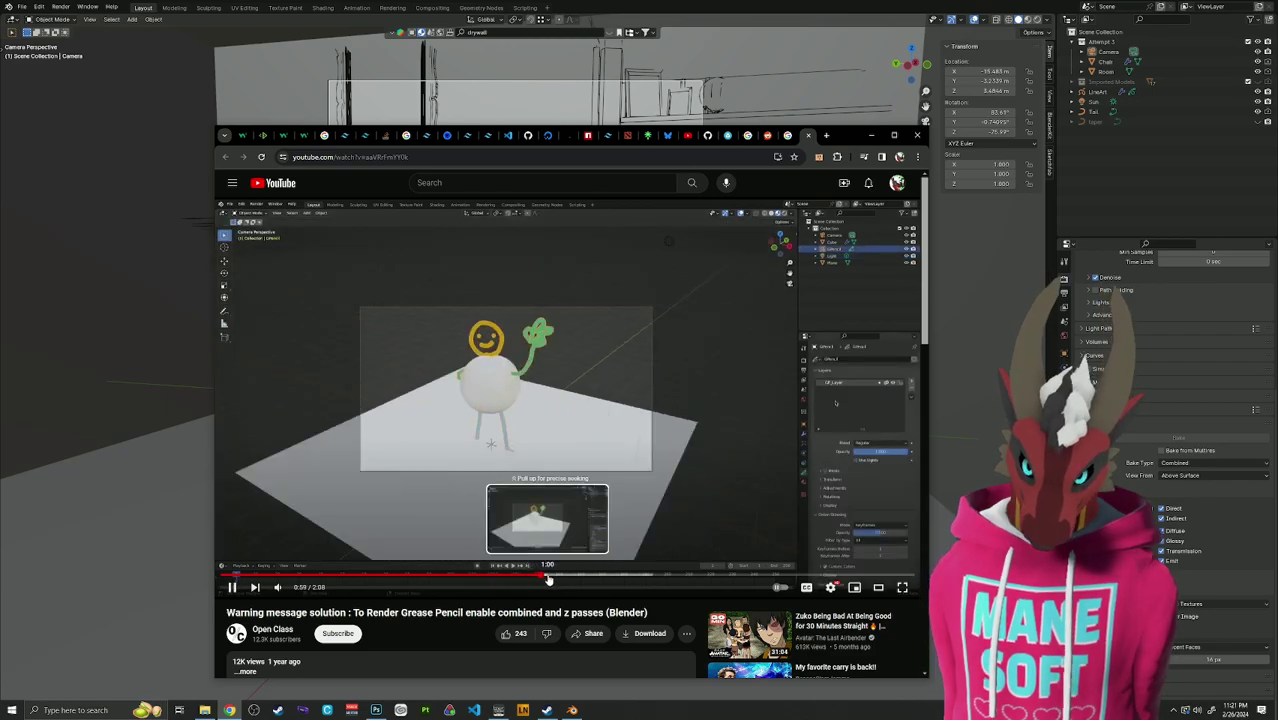
click(588, 577)
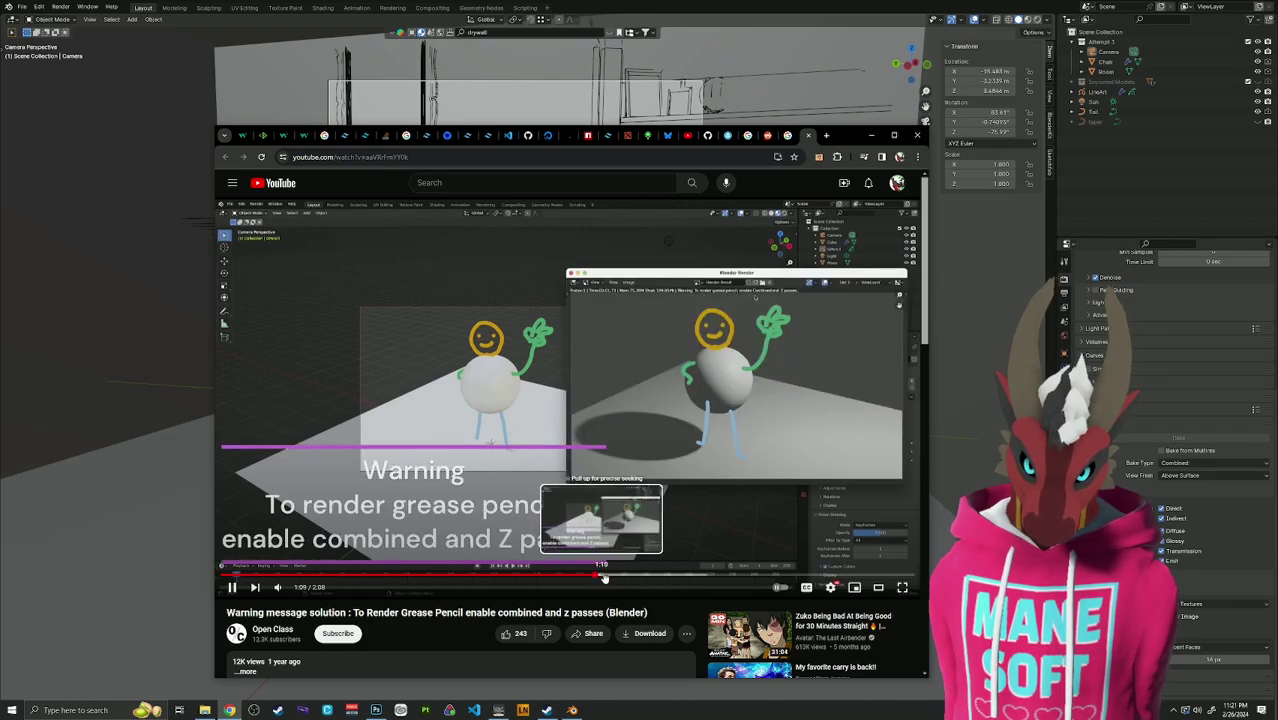
click(622, 579)
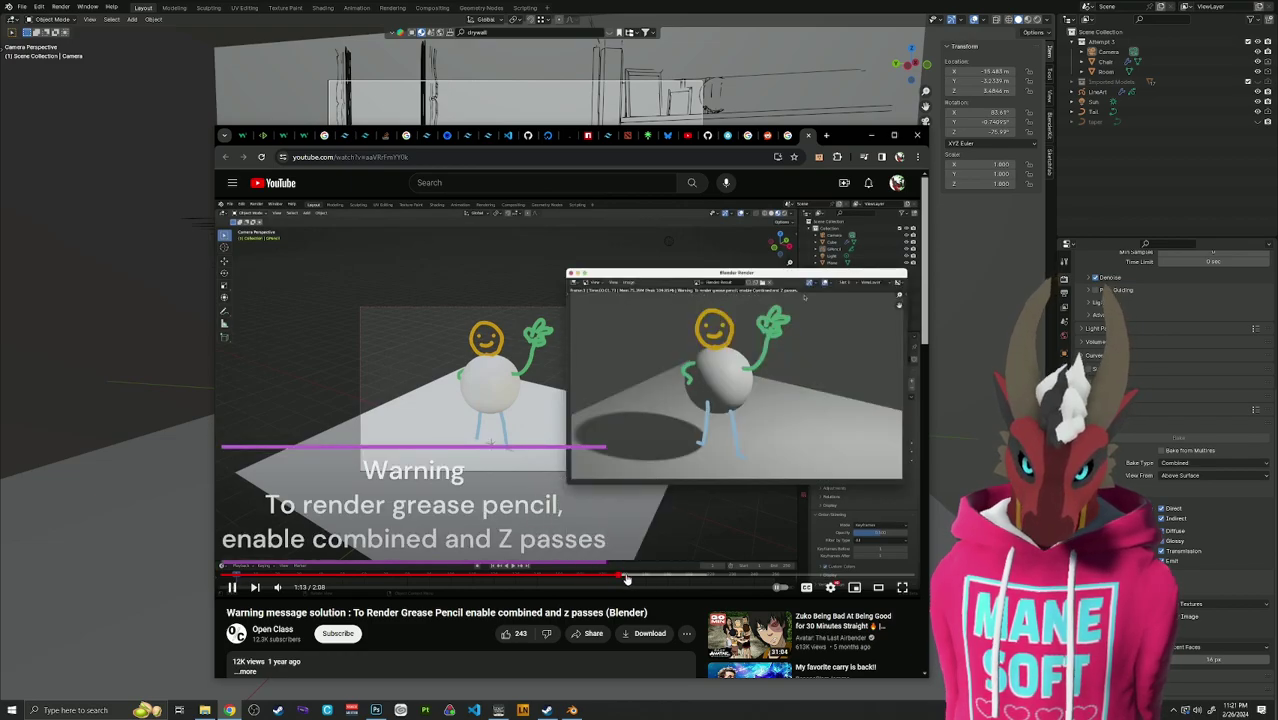
drag(638, 579, 677, 580)
click(695, 580)
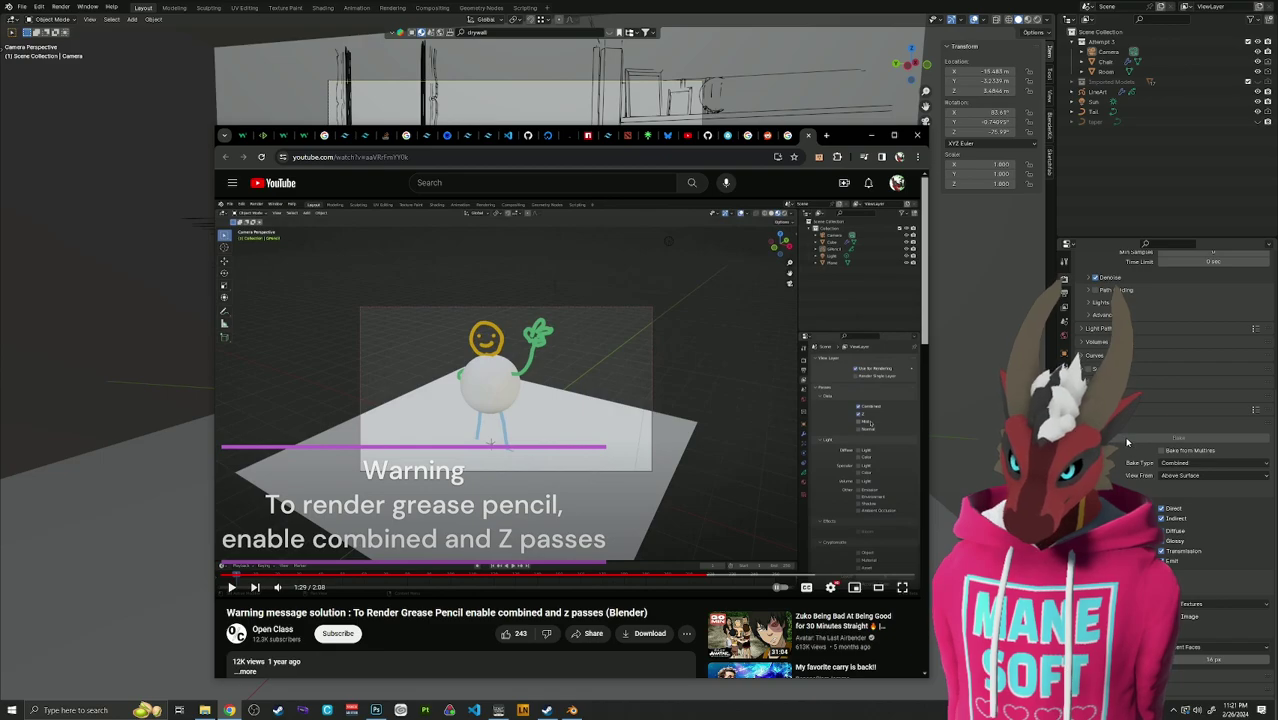
Switch back to Blender and enable the Z pass in the view layer's data passes.
key(alt+Tab)
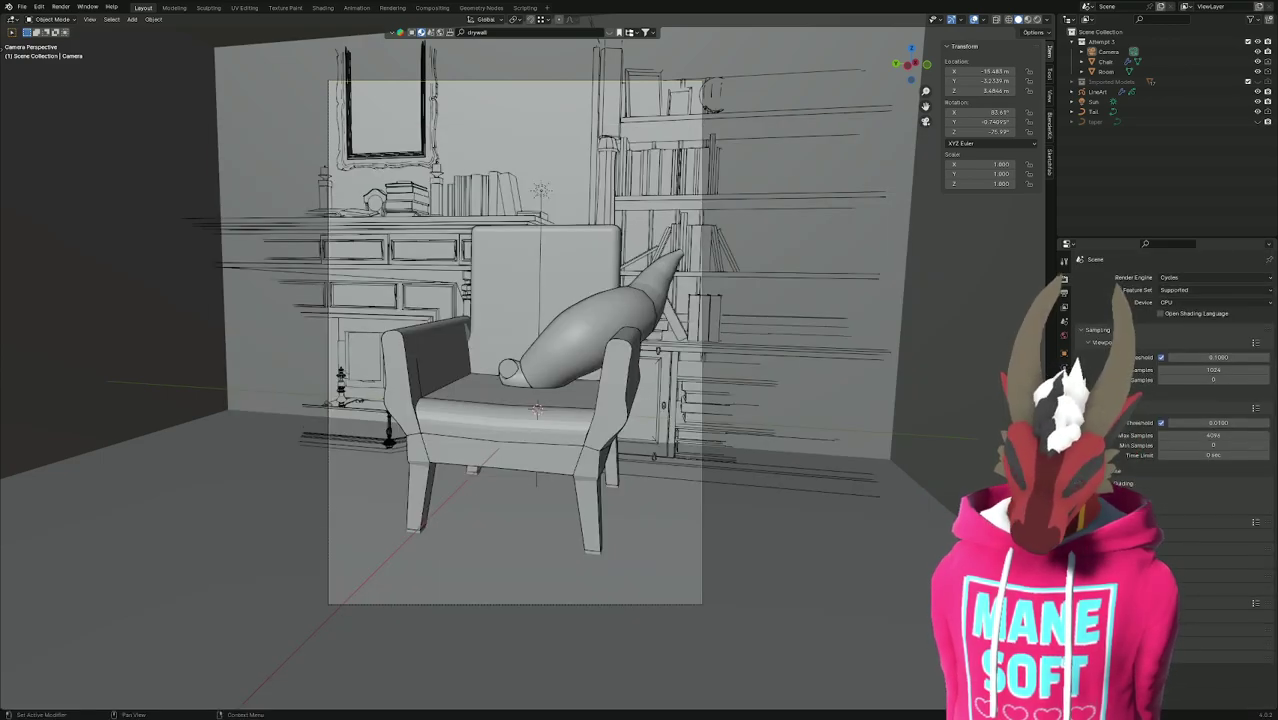
key(alt+Tab)
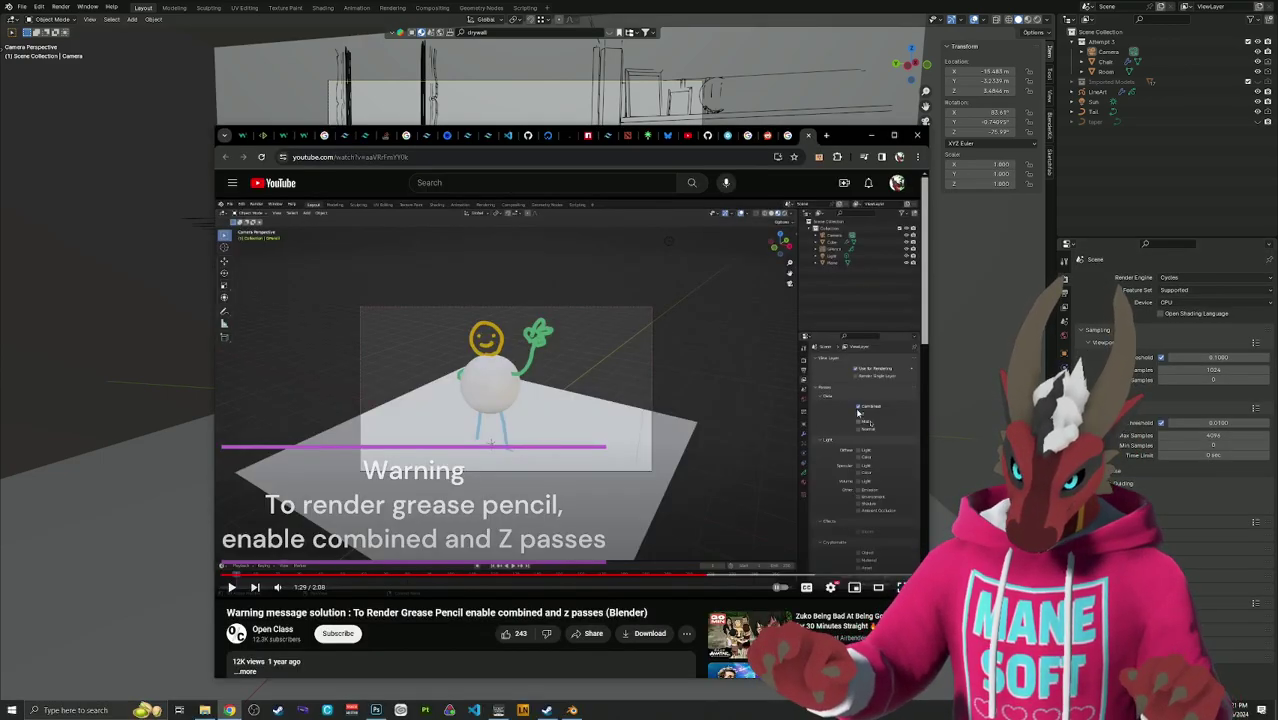
click(1064, 306)
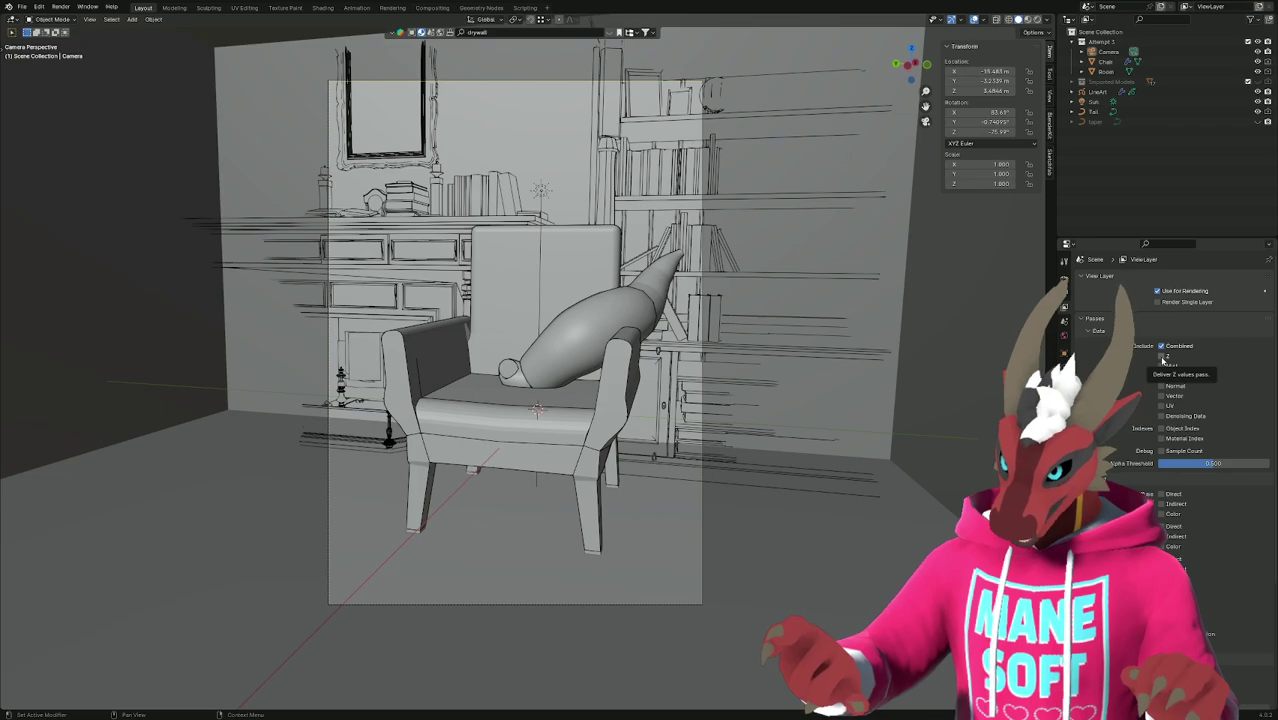
click(1161, 357)
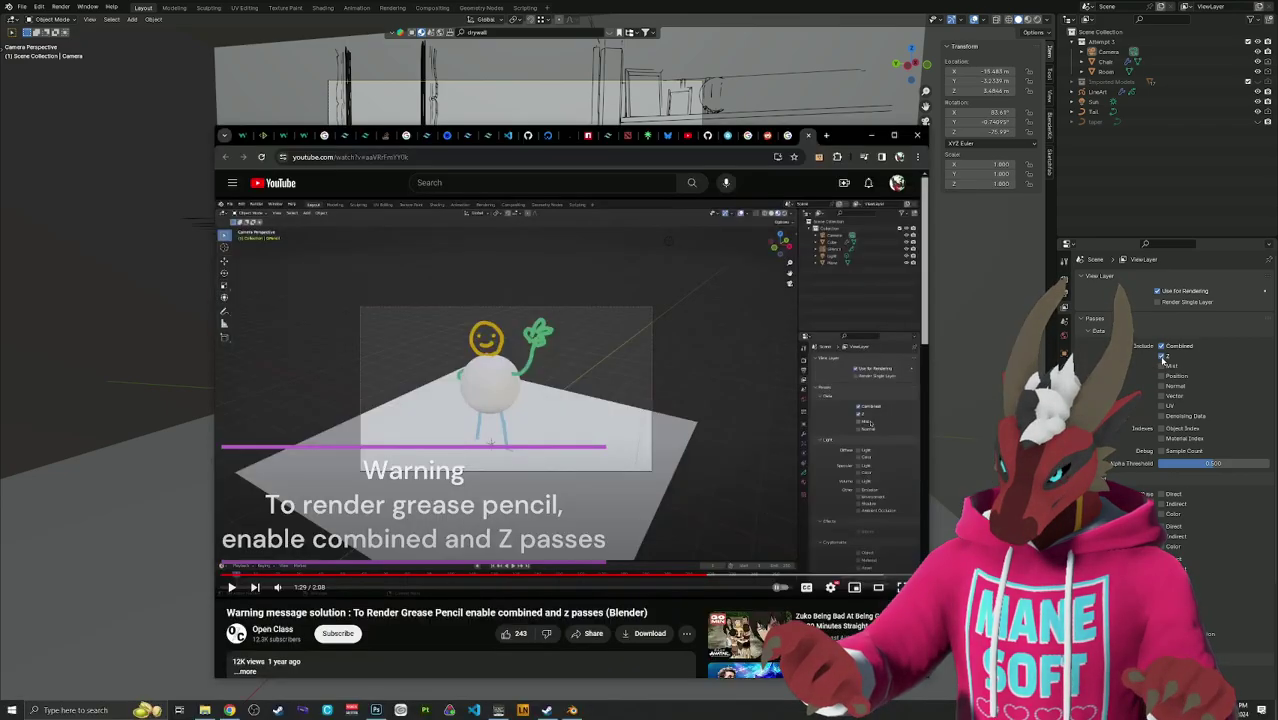
Return to the browser to watch more of the video after the passes part, and minimize the browser.
key(alt+Tab)
click(594, 361)
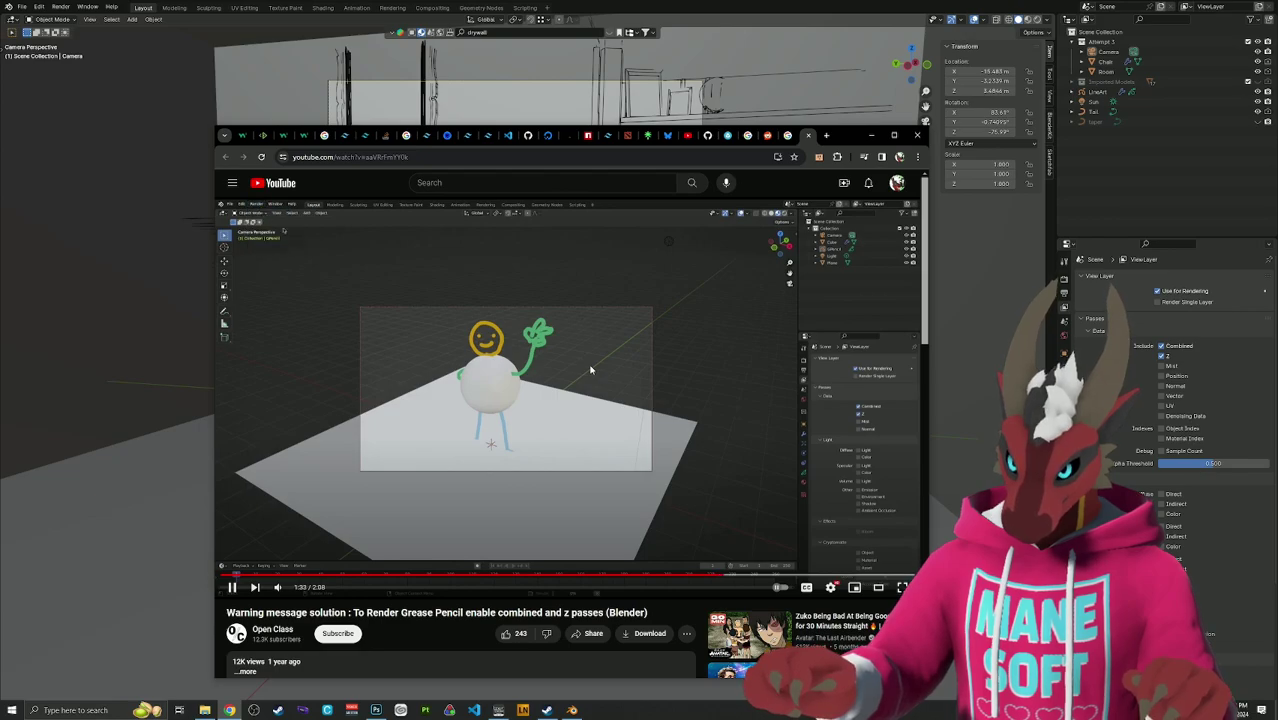
click(479, 209)
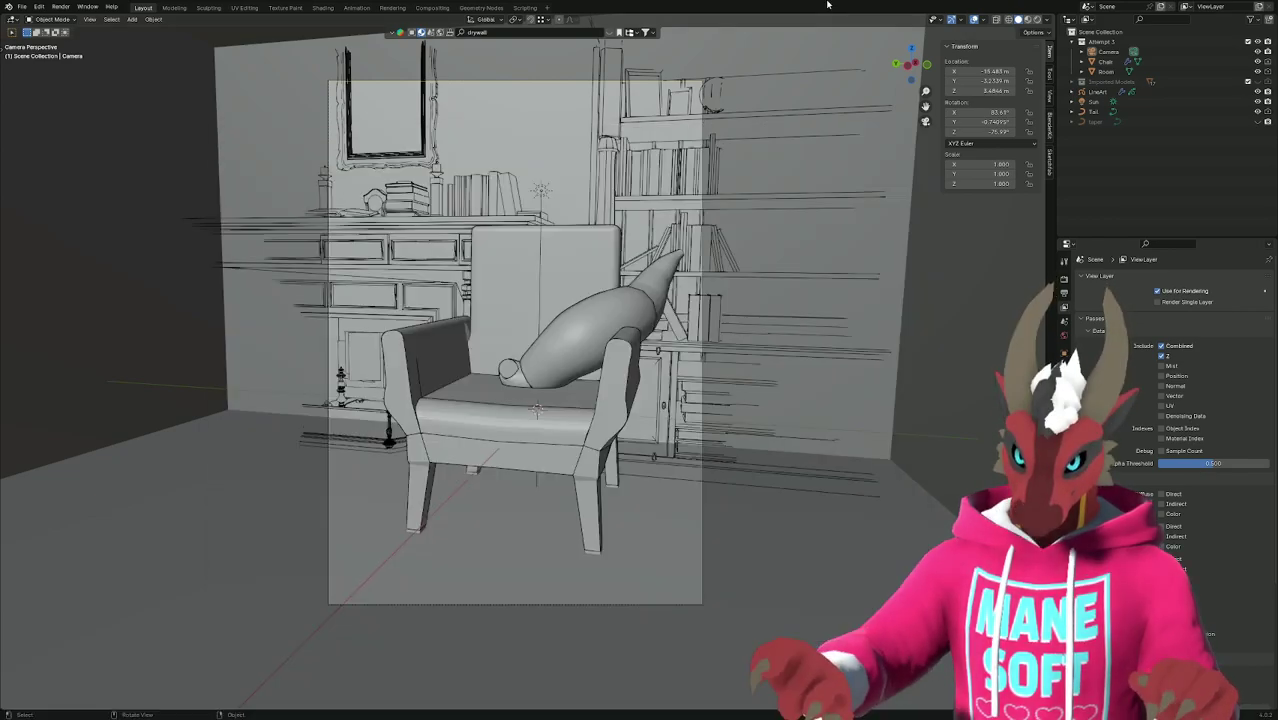
click(871, 135)
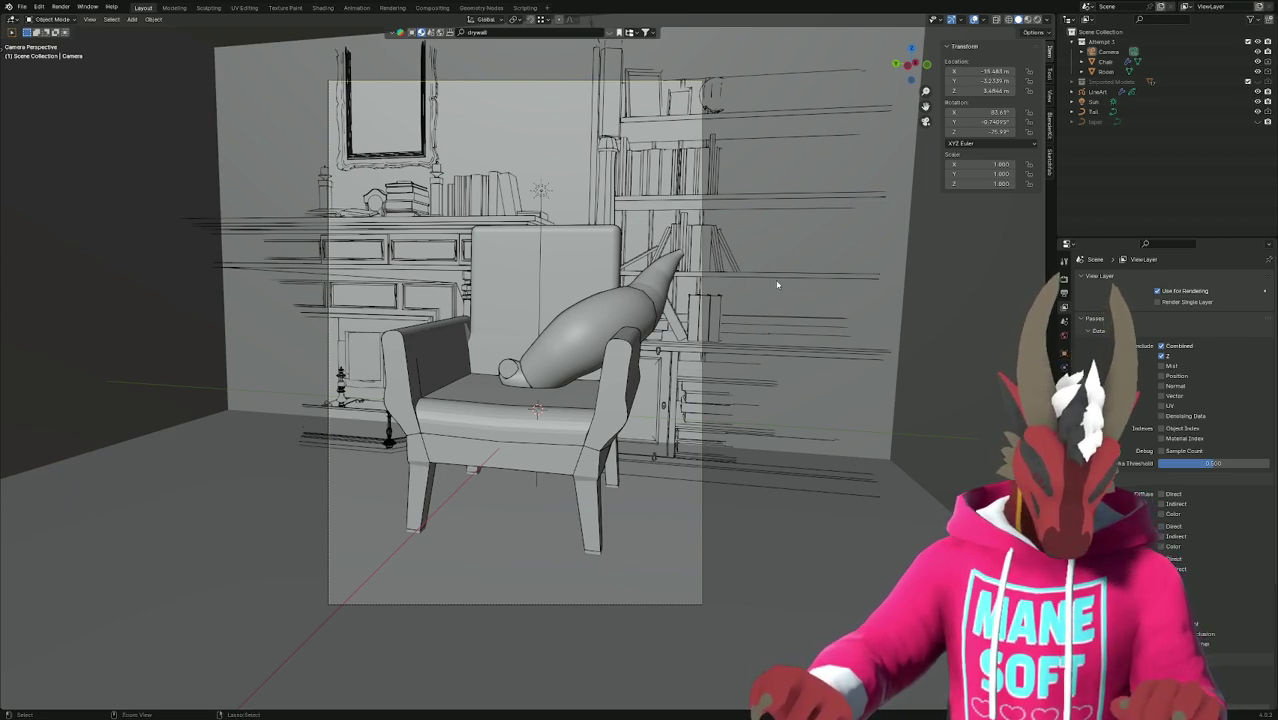
key(ctrl+s)
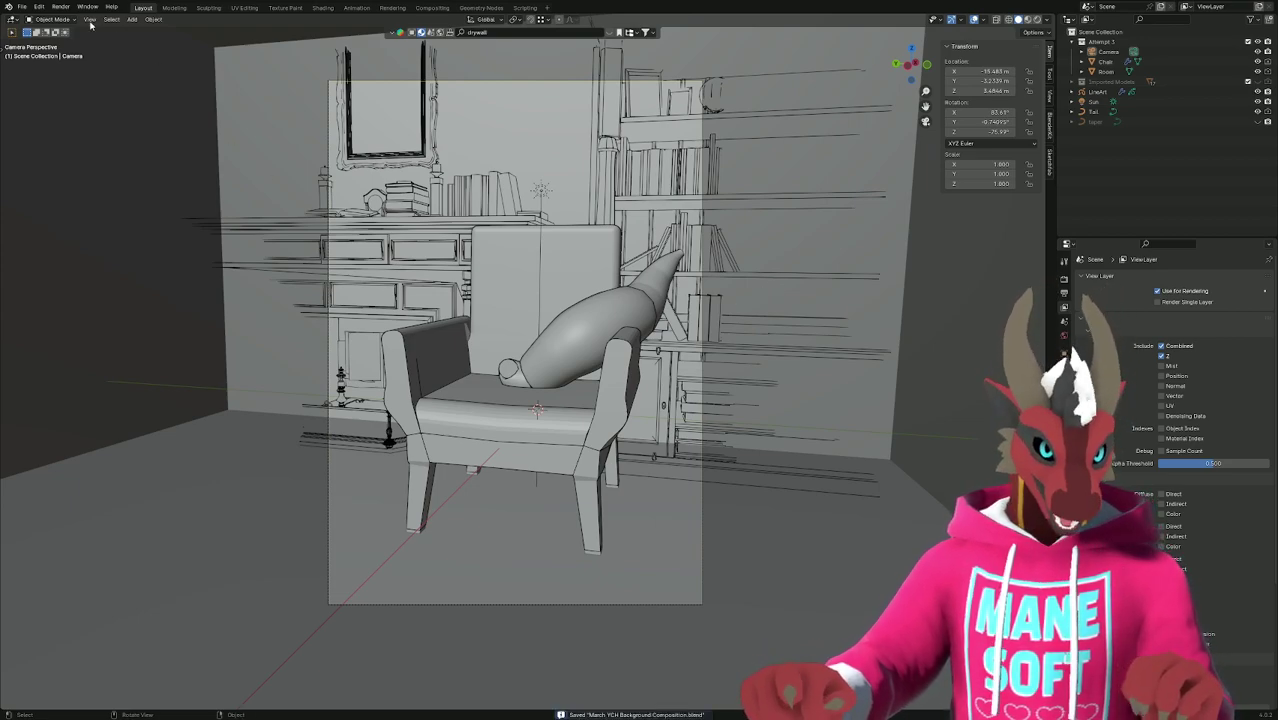
click(59, 9)
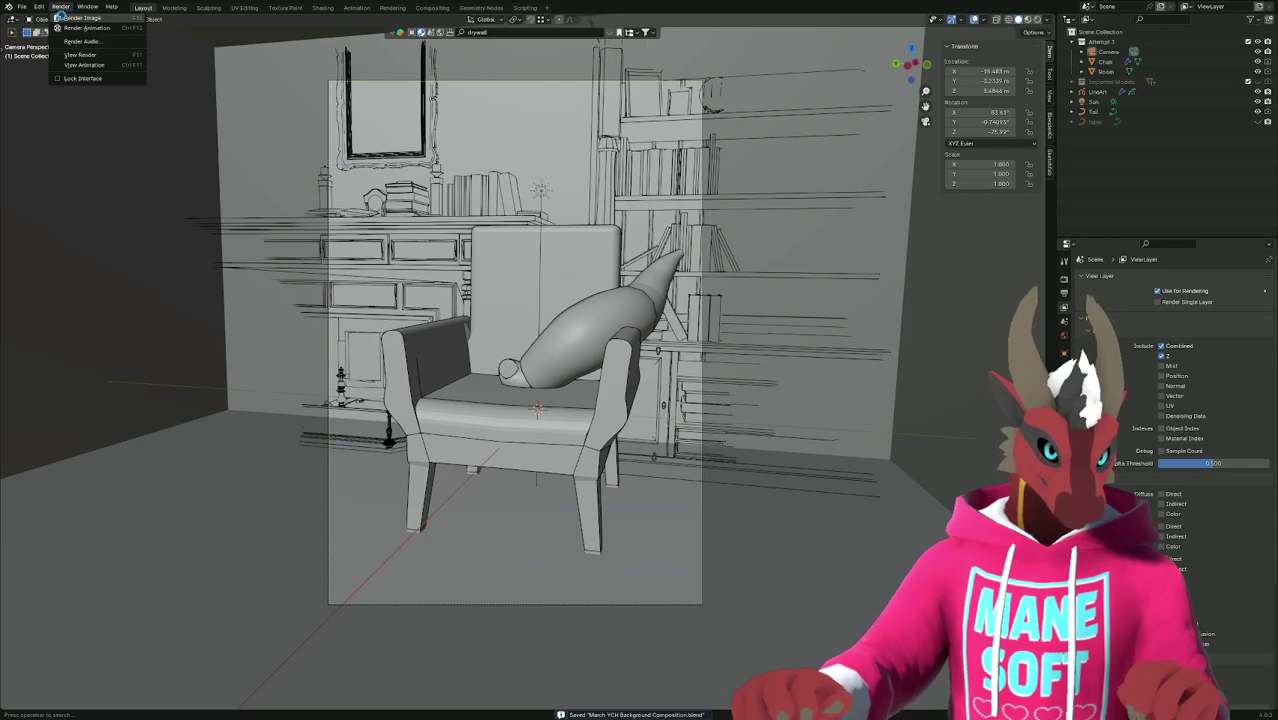
click(62, 18)
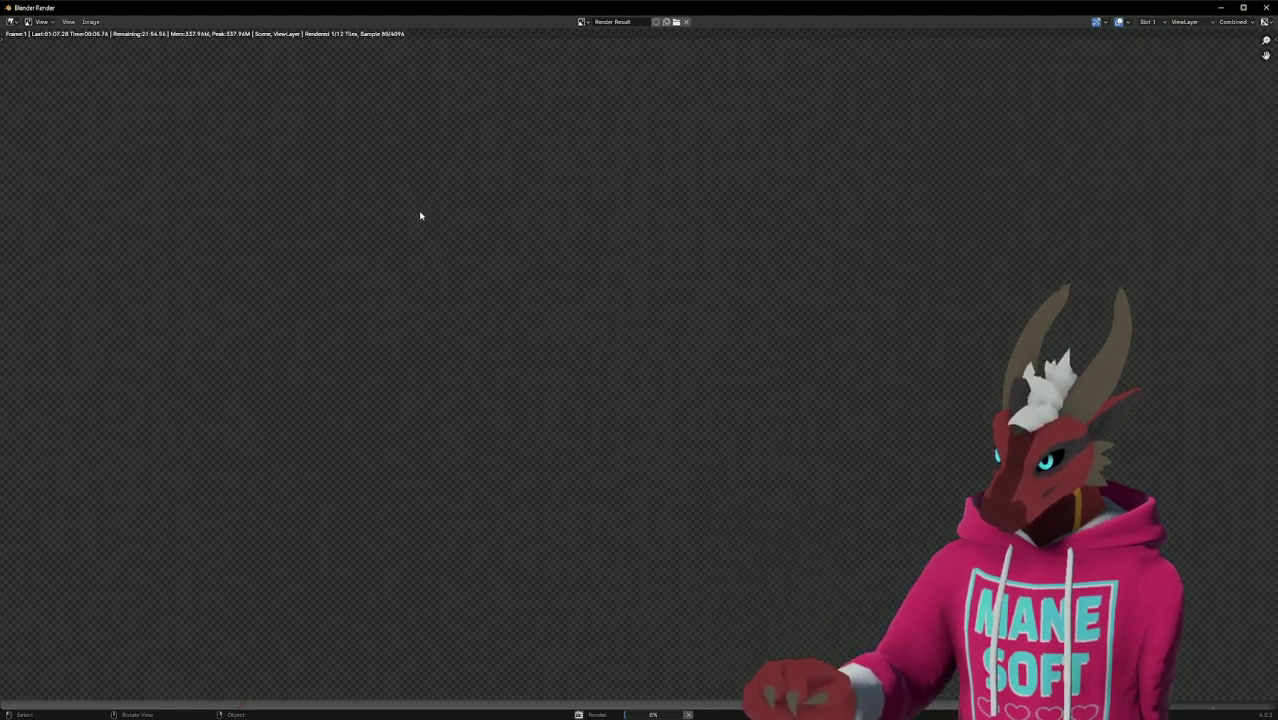
key(alt+Tab)
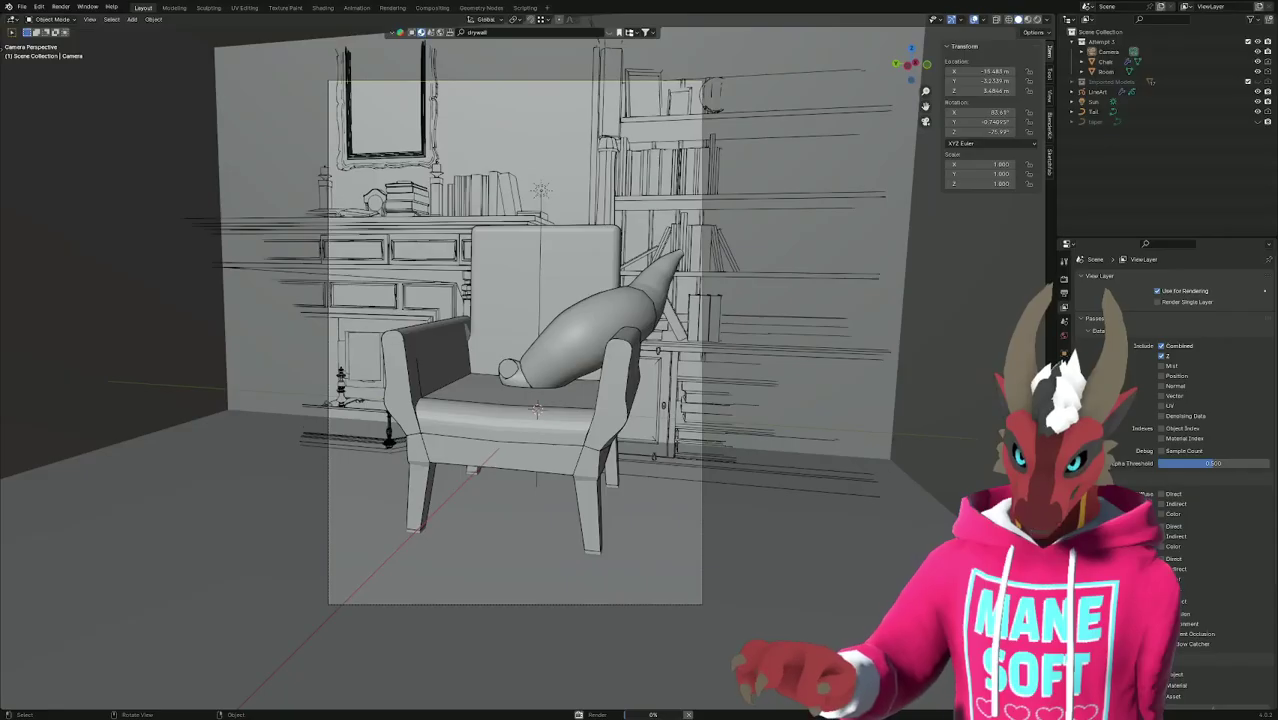
click(688, 716)
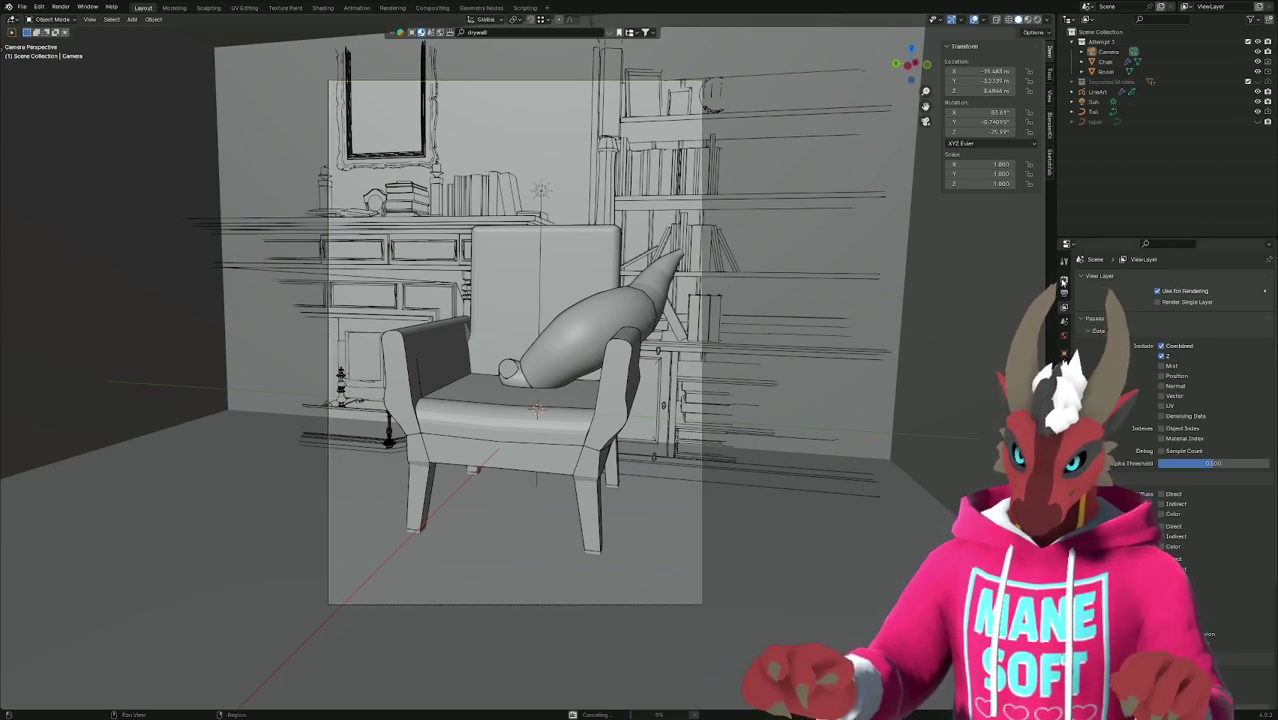
Set the Cycles render device to GPU Compute and return to the main Blender window.
click(1063, 281)
click(1225, 303)
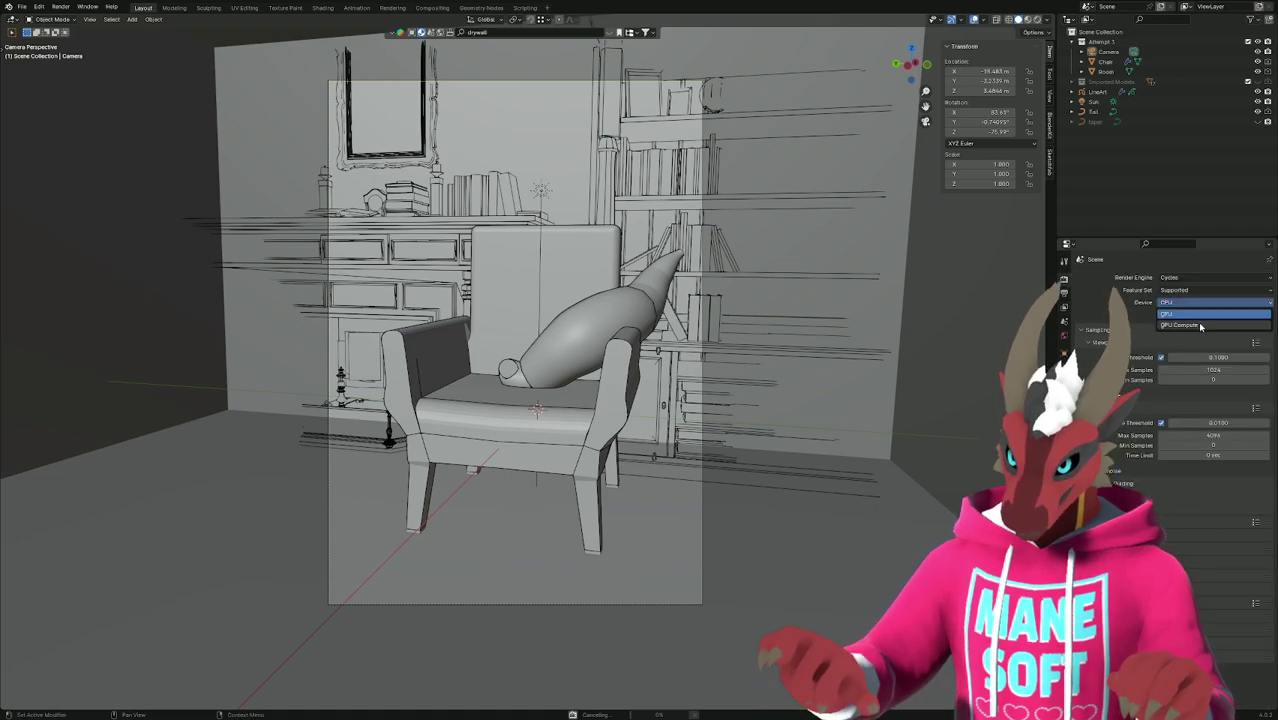
click(1198, 326)
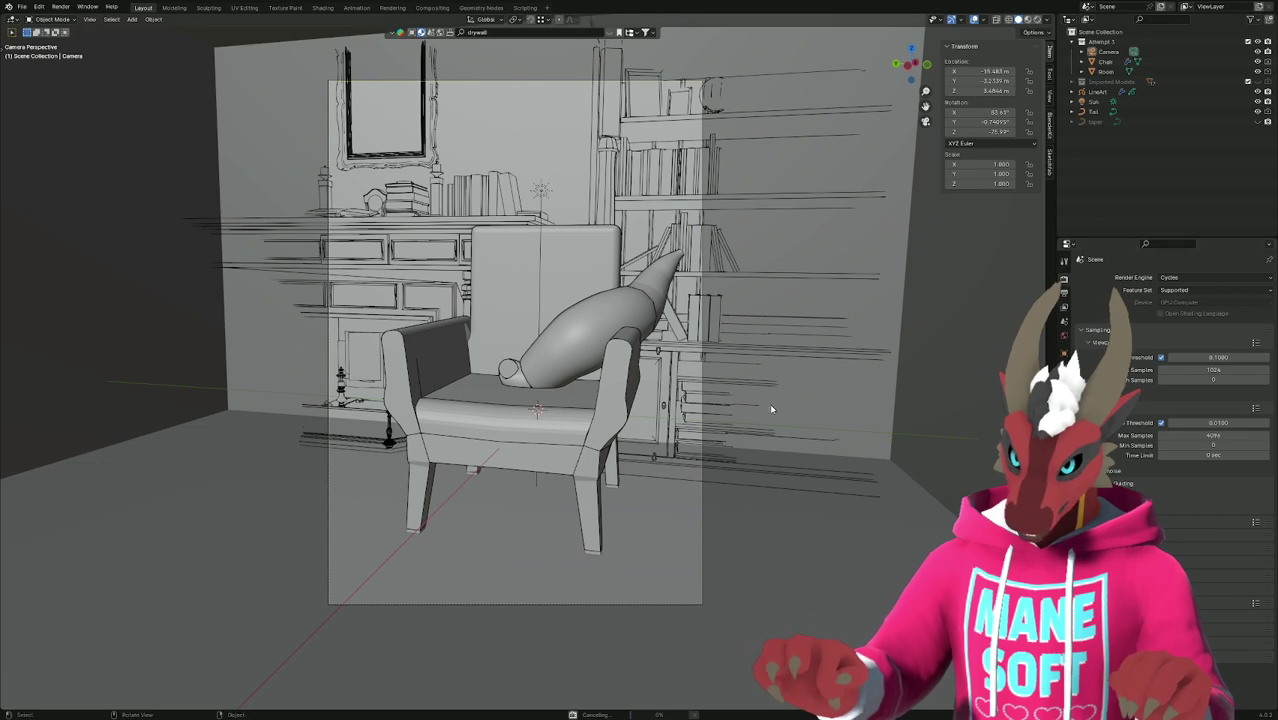
key(alt+Tab)
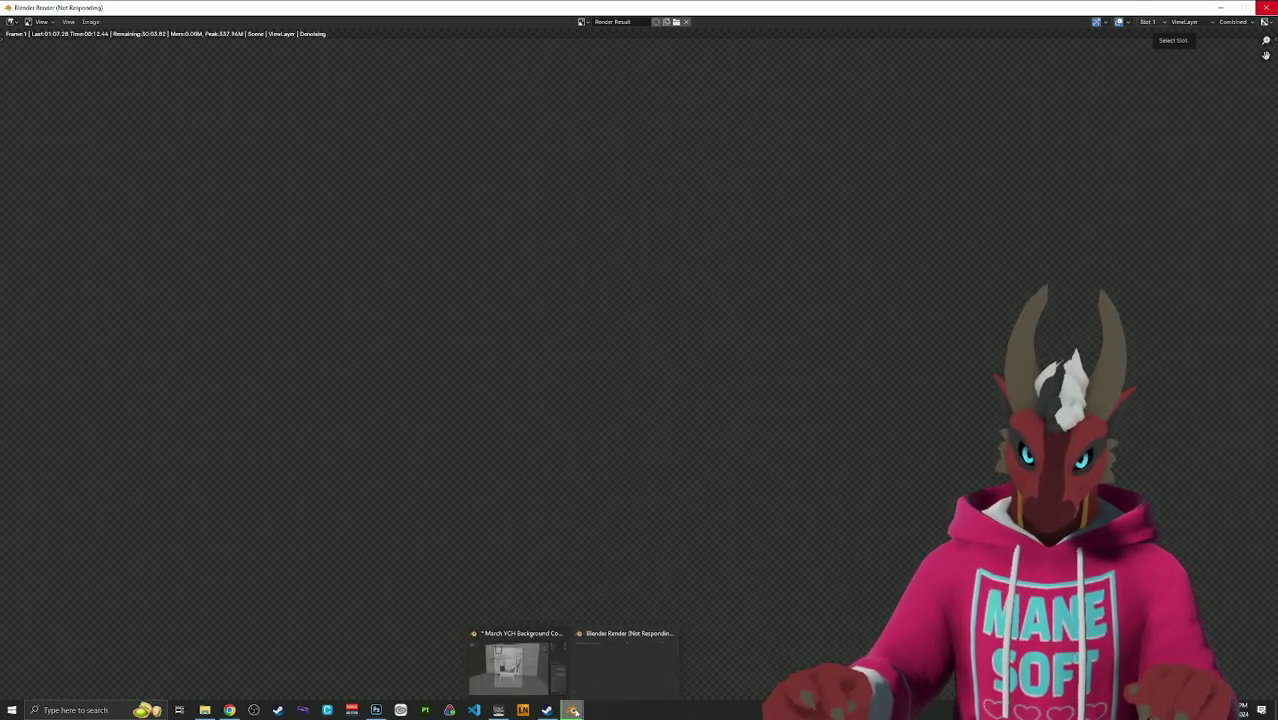
click(525, 676)
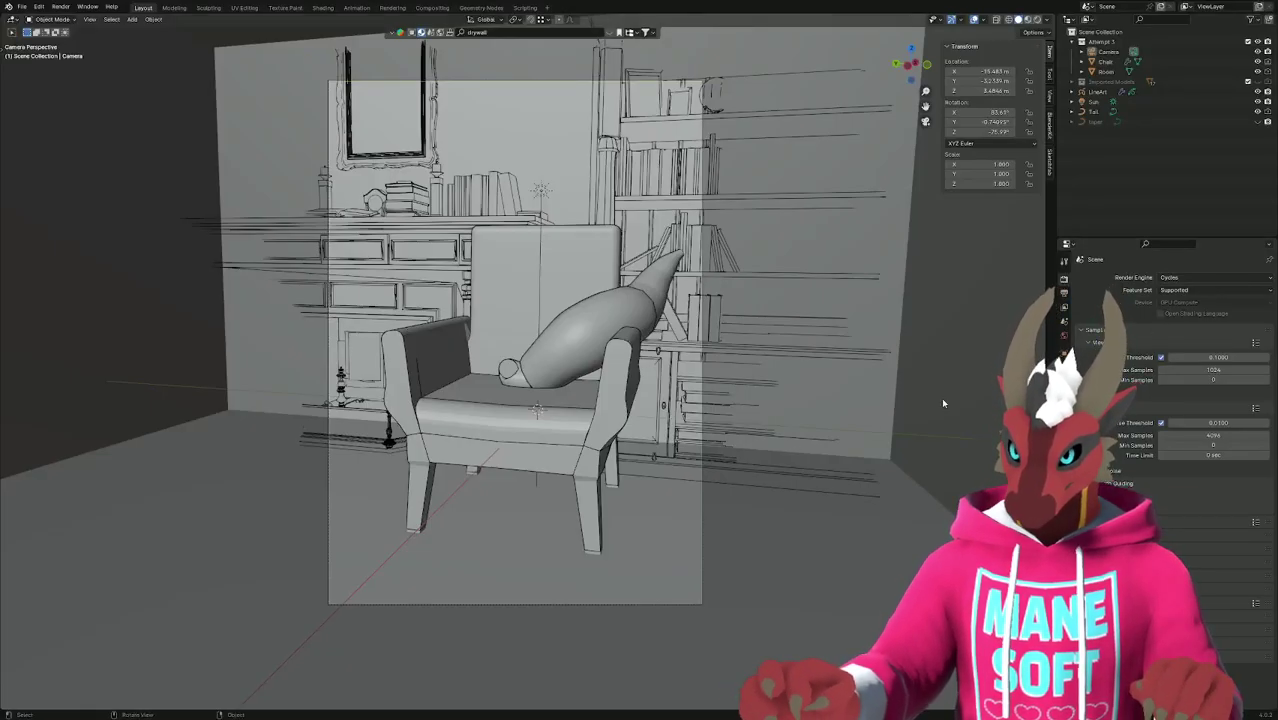
Save the file, render a still image, and fit the whole frame in view to watch its progress.
key(ctrl+s)
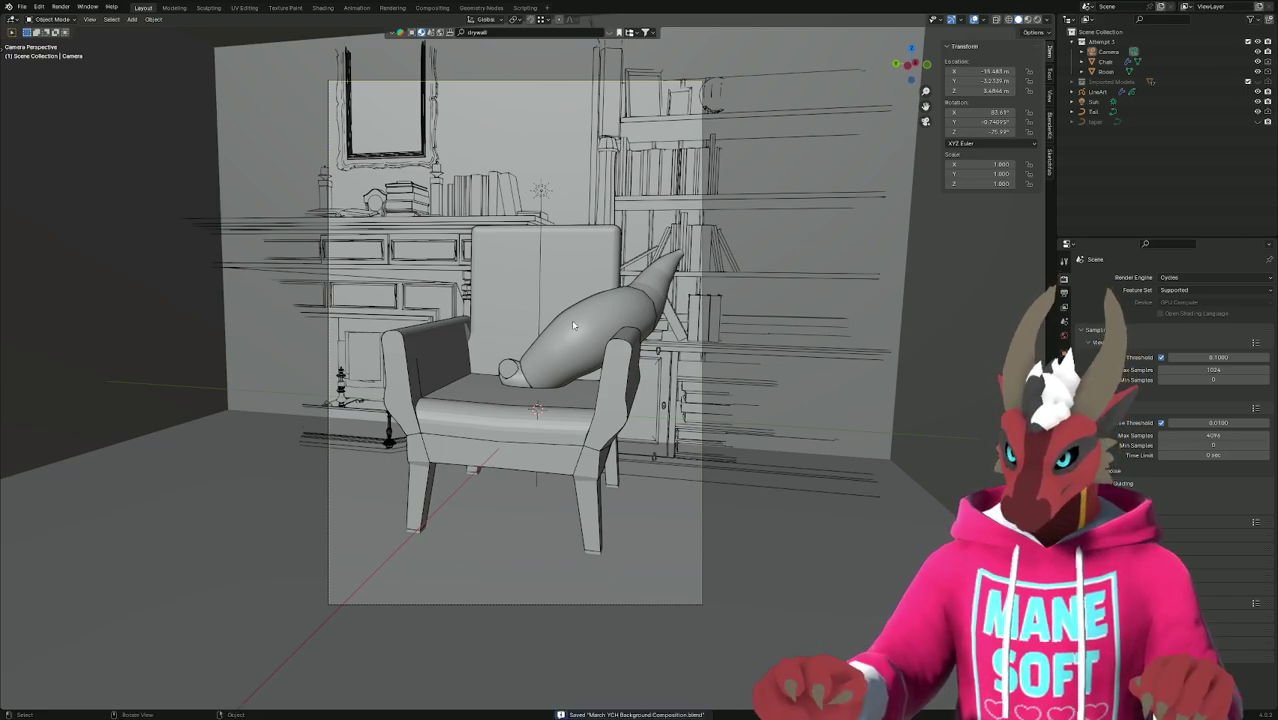
click(60, 8)
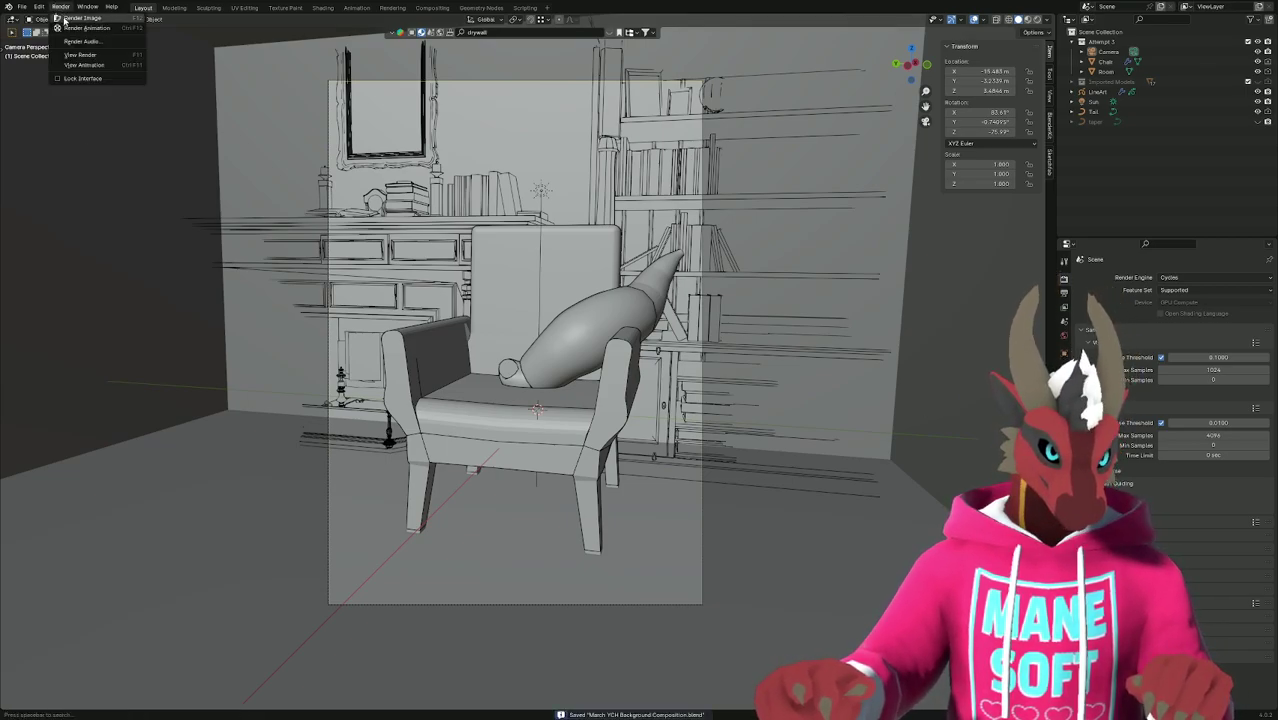
click(70, 19)
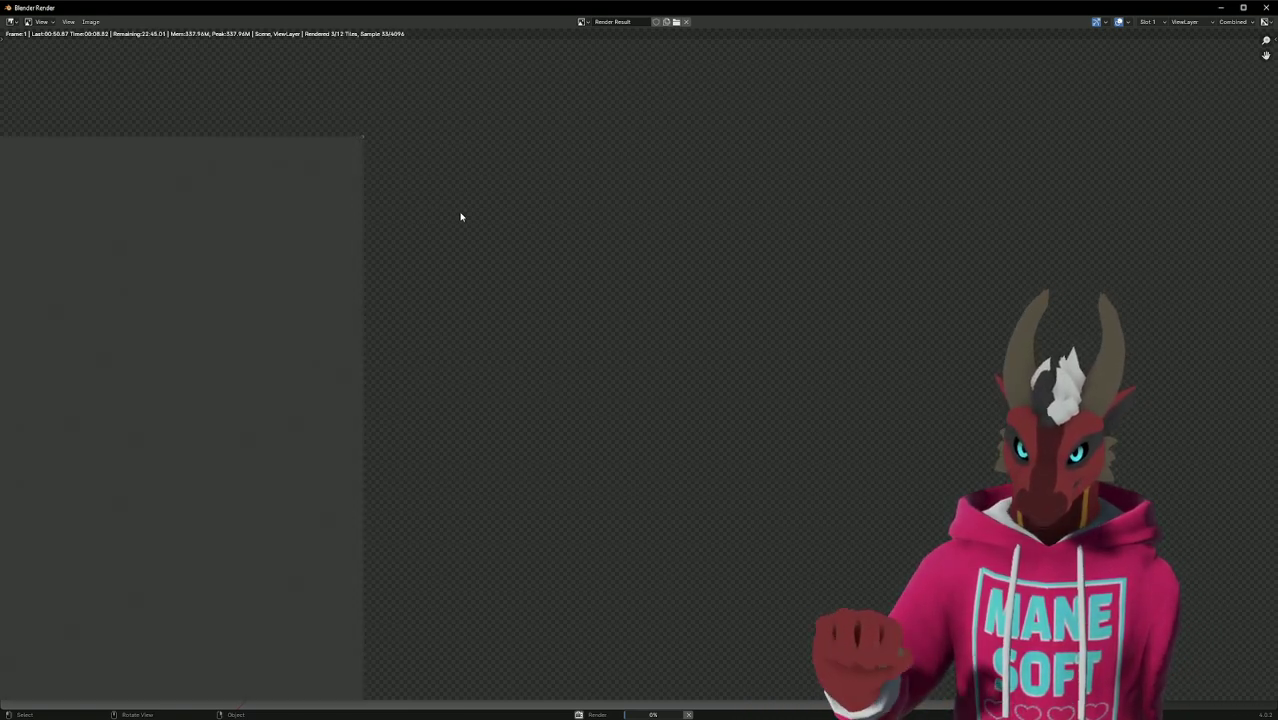
scroll(455, 221, down, 2)
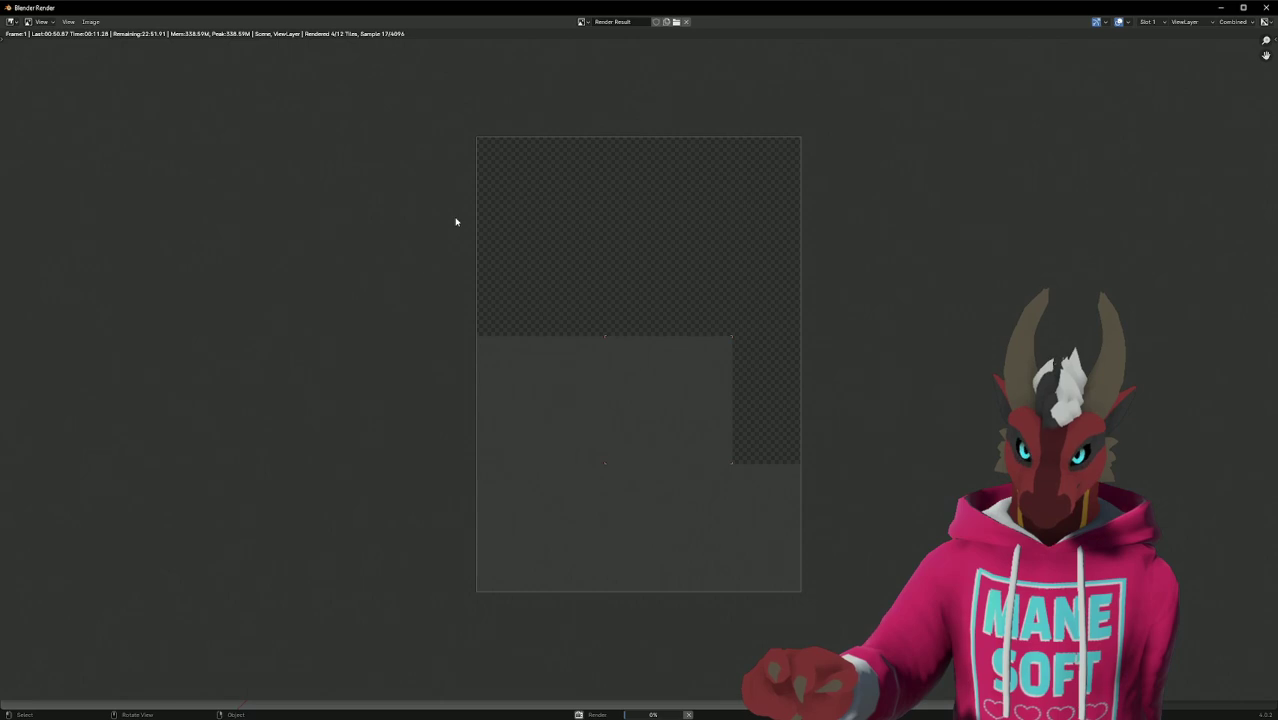
scroll(455, 221, up, 1)
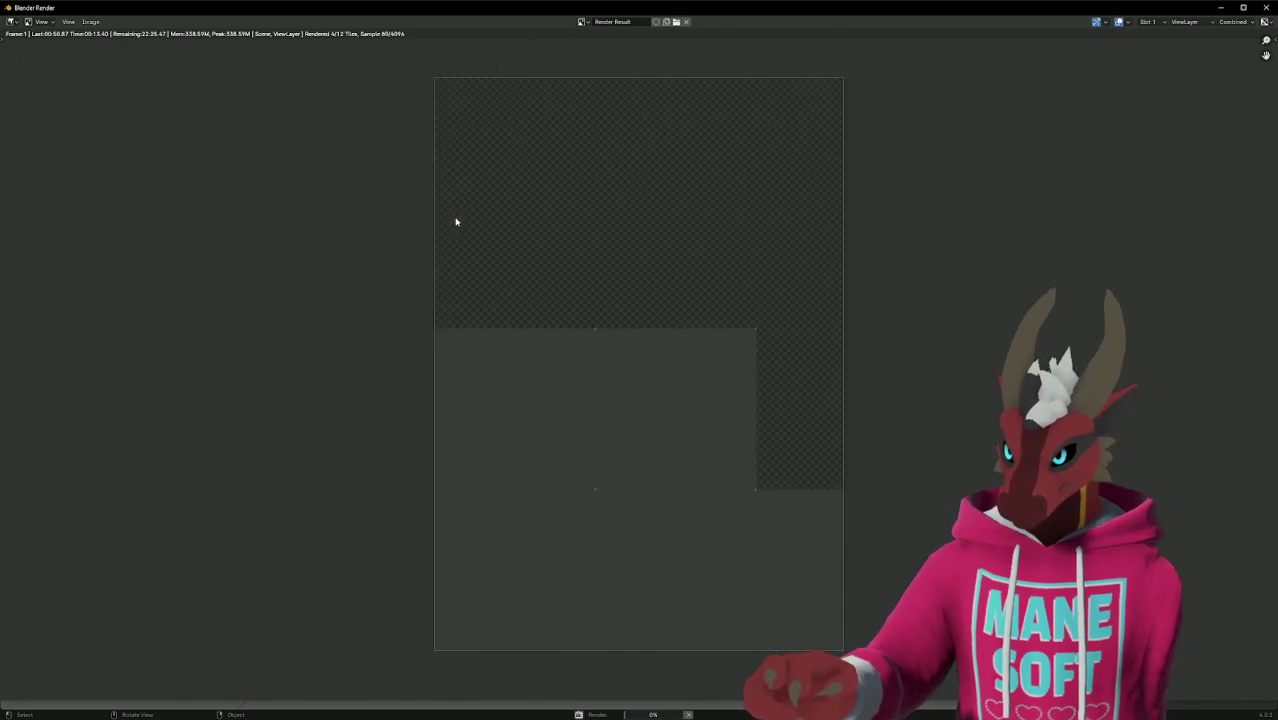
scroll(455, 221, up, 1)
scroll(455, 221, down, 1)
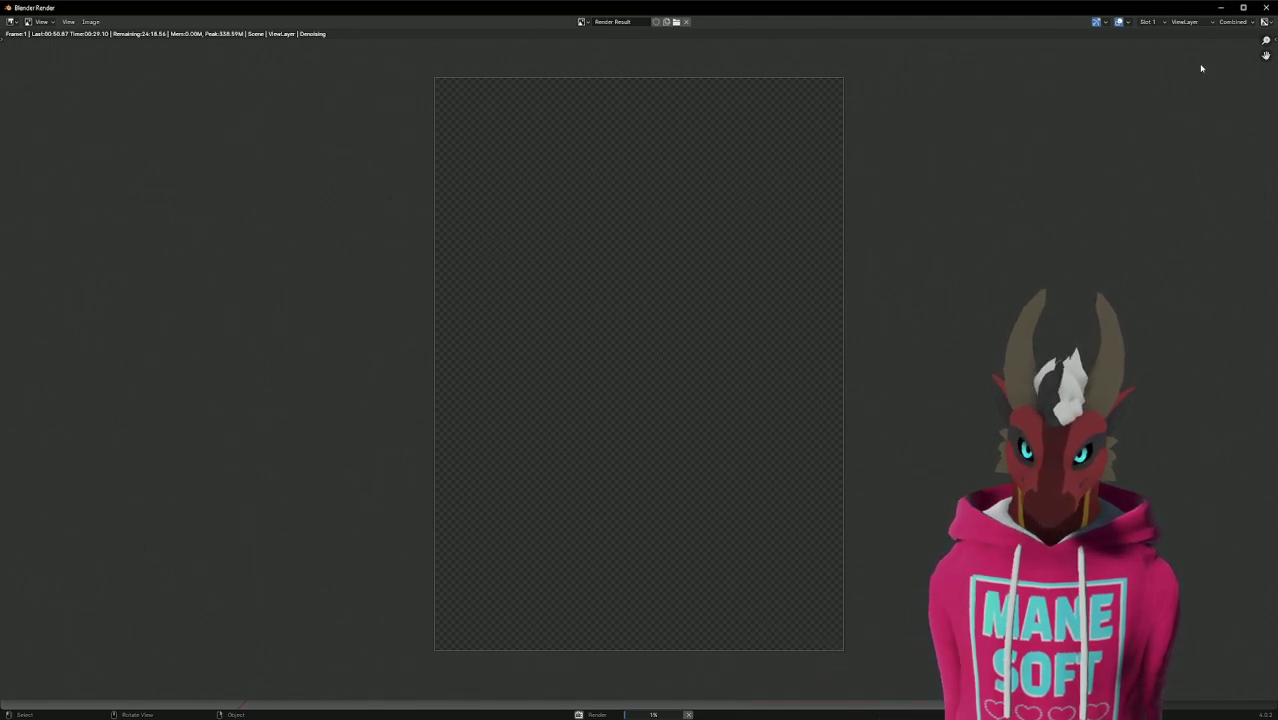
Cancel the running render and check the view layer, output and render settings.
click(1240, 22)
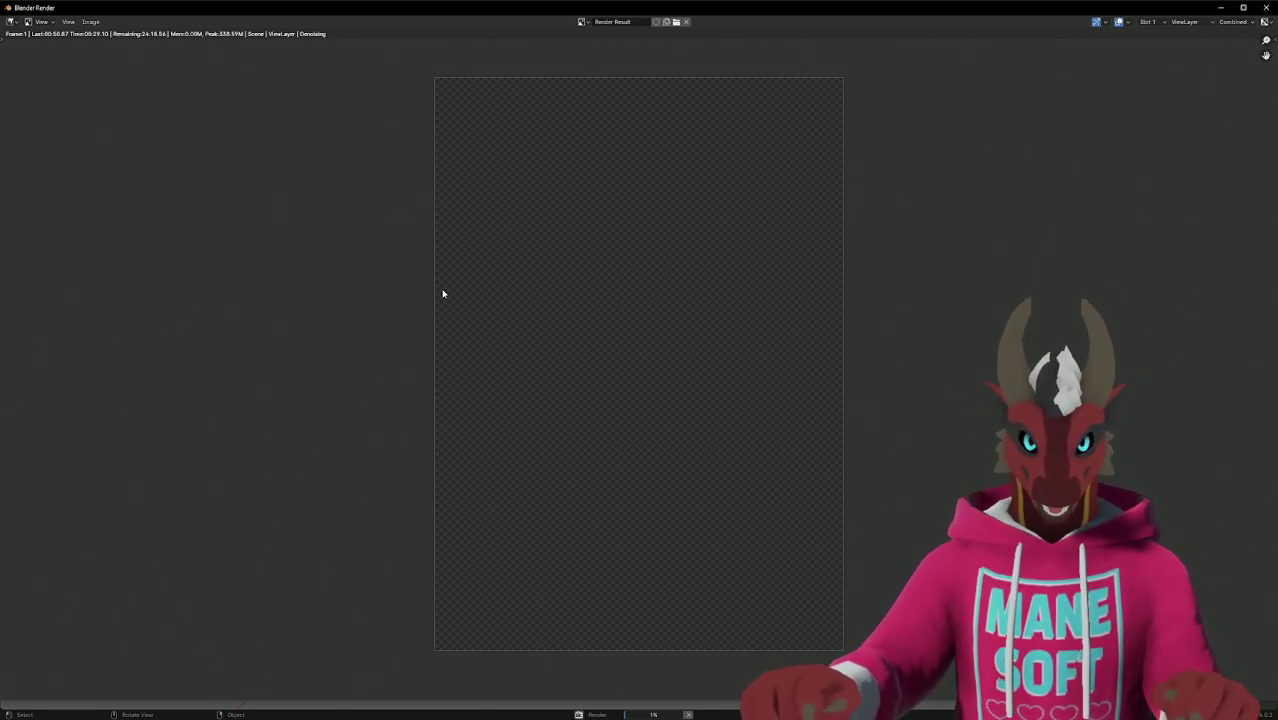
key(Escape)
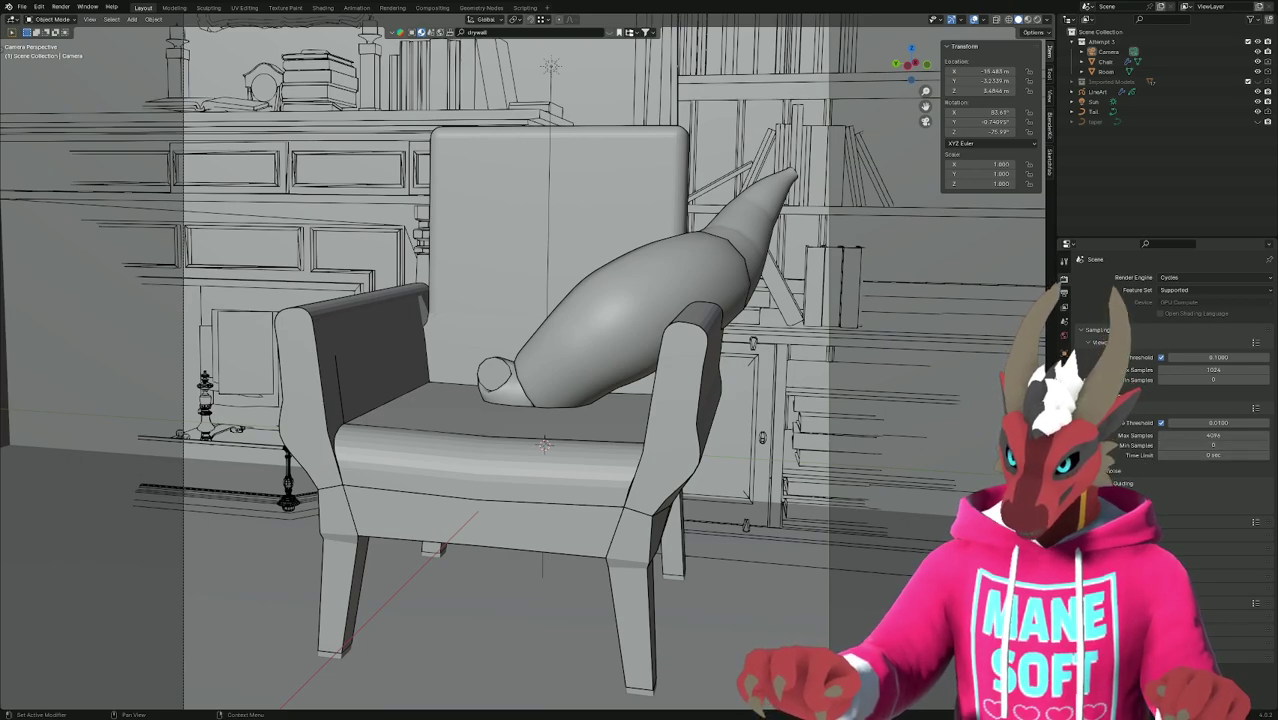
click(1064, 306)
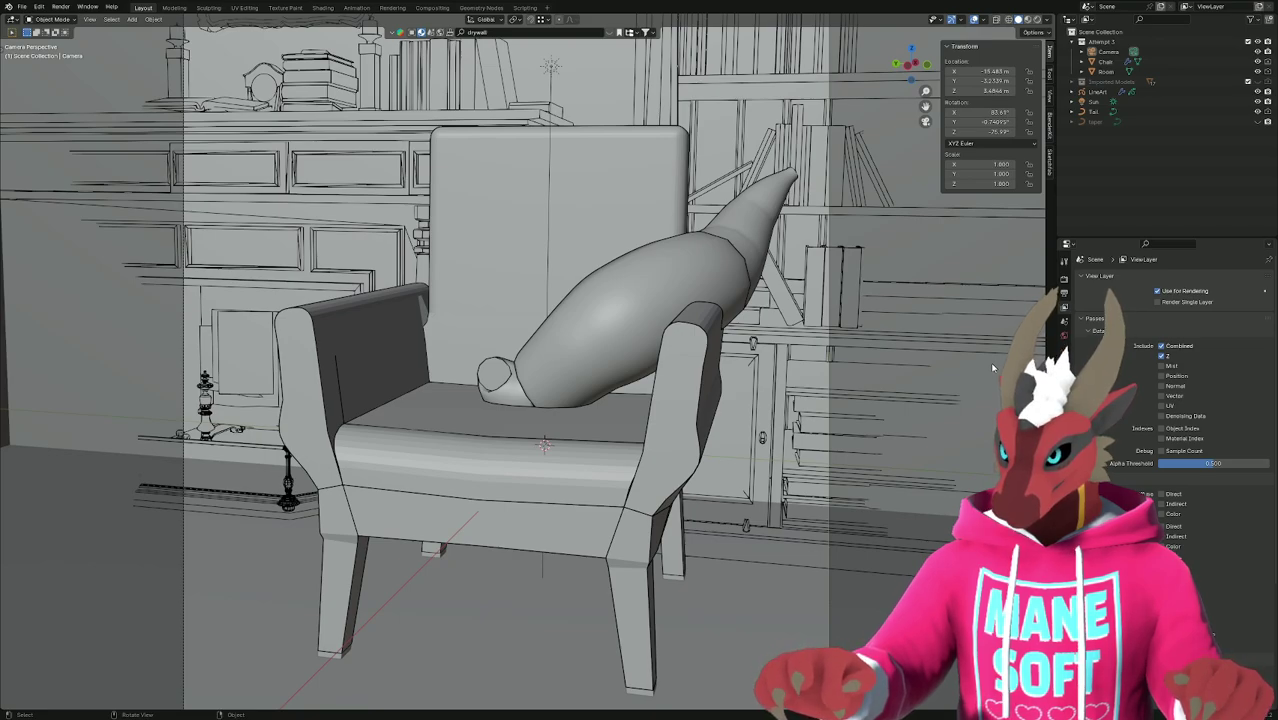
click(1065, 280)
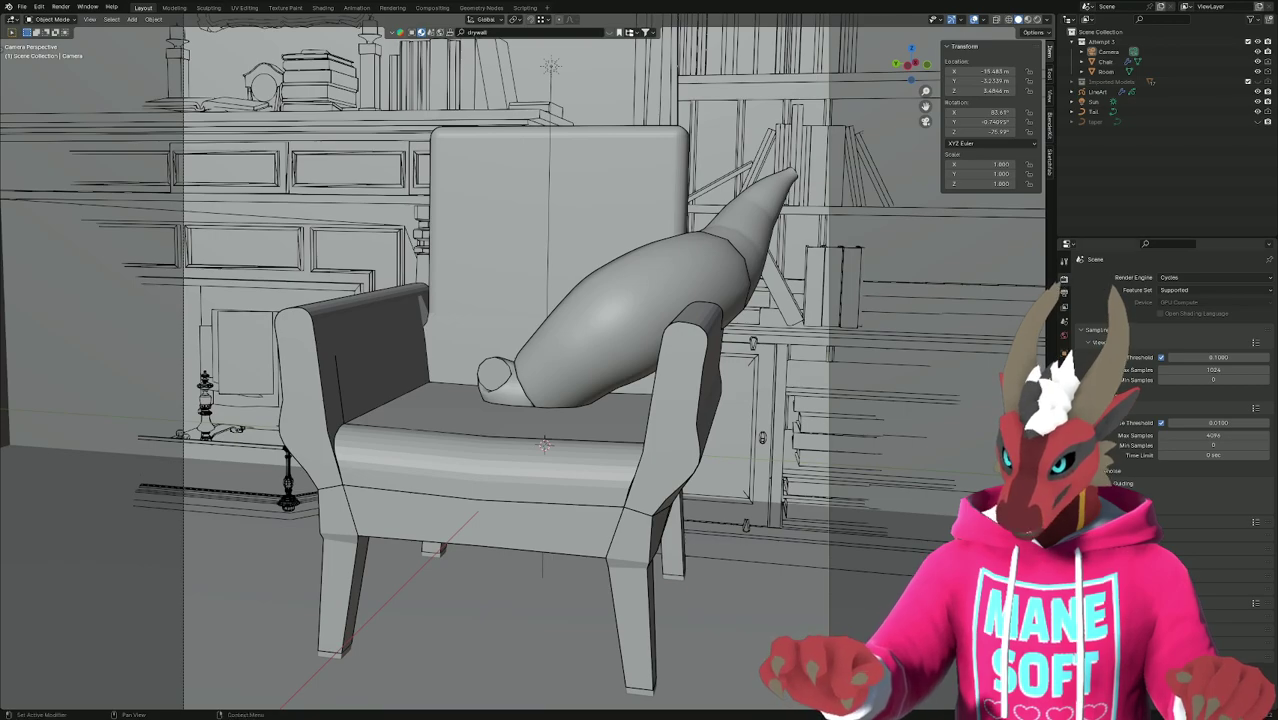
click(1065, 300)
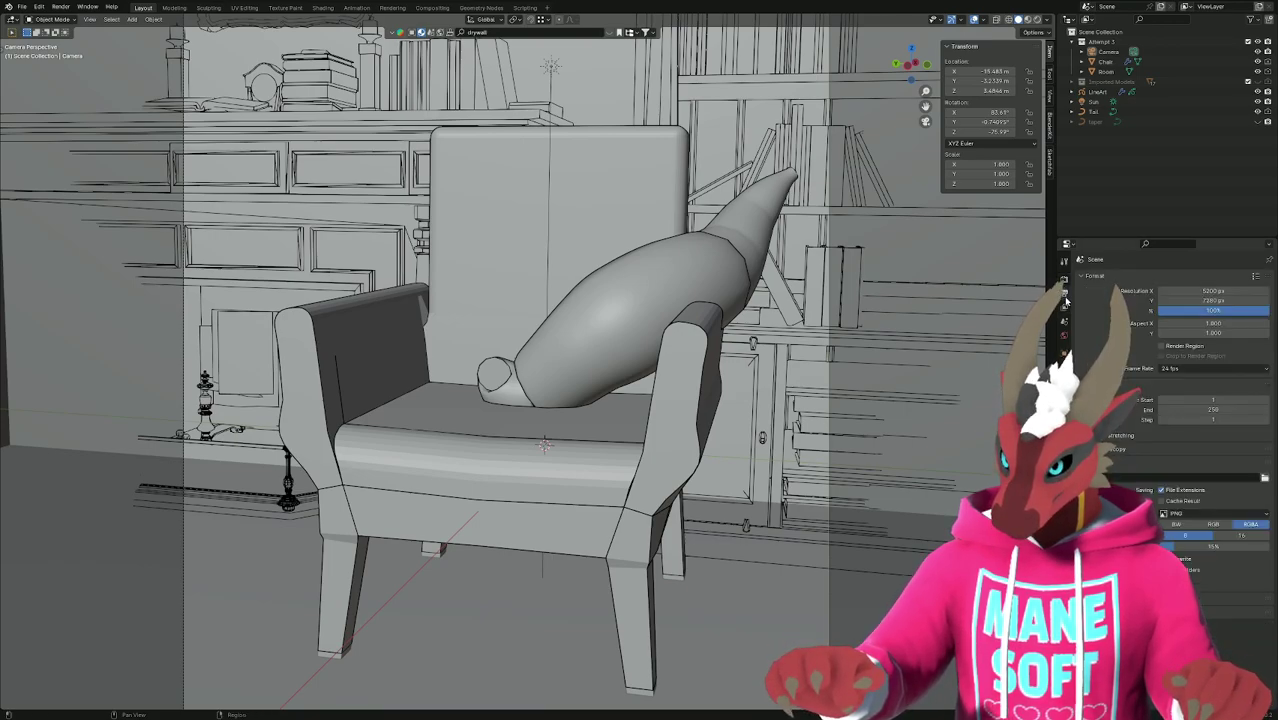
click(1064, 282)
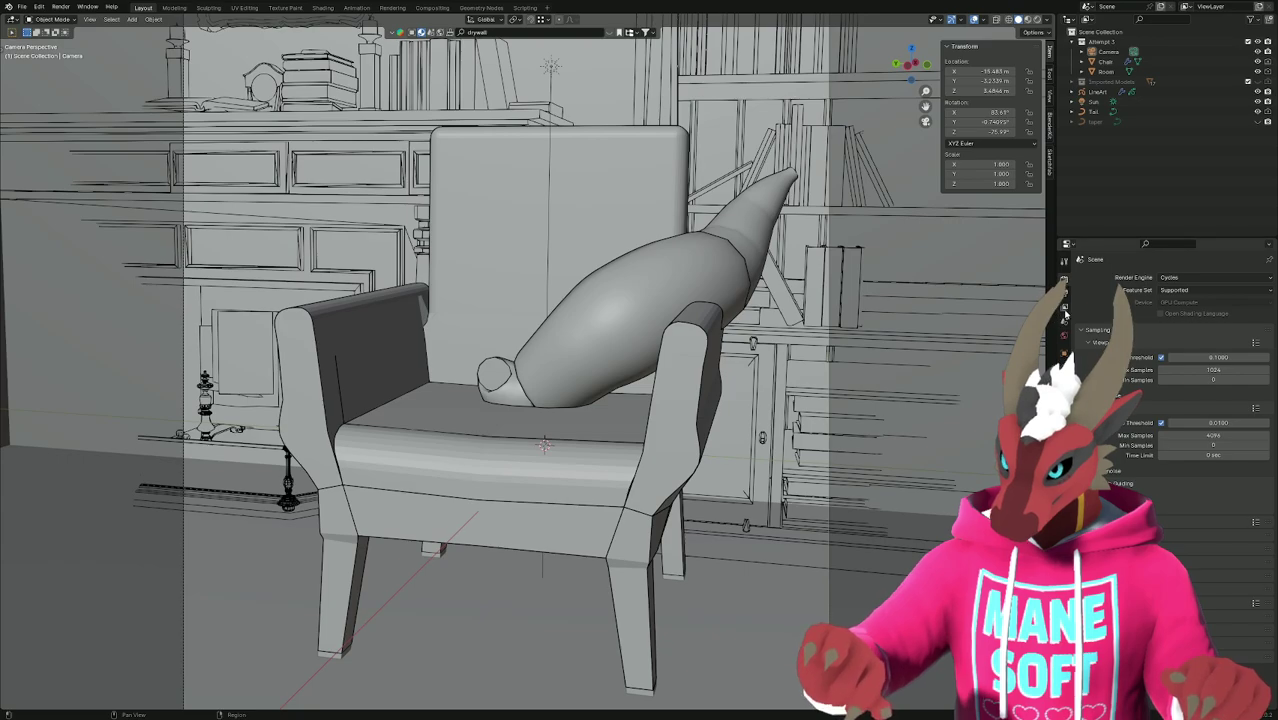
Set the Cycles final render's Max Samples to 40.
click(1219, 435)
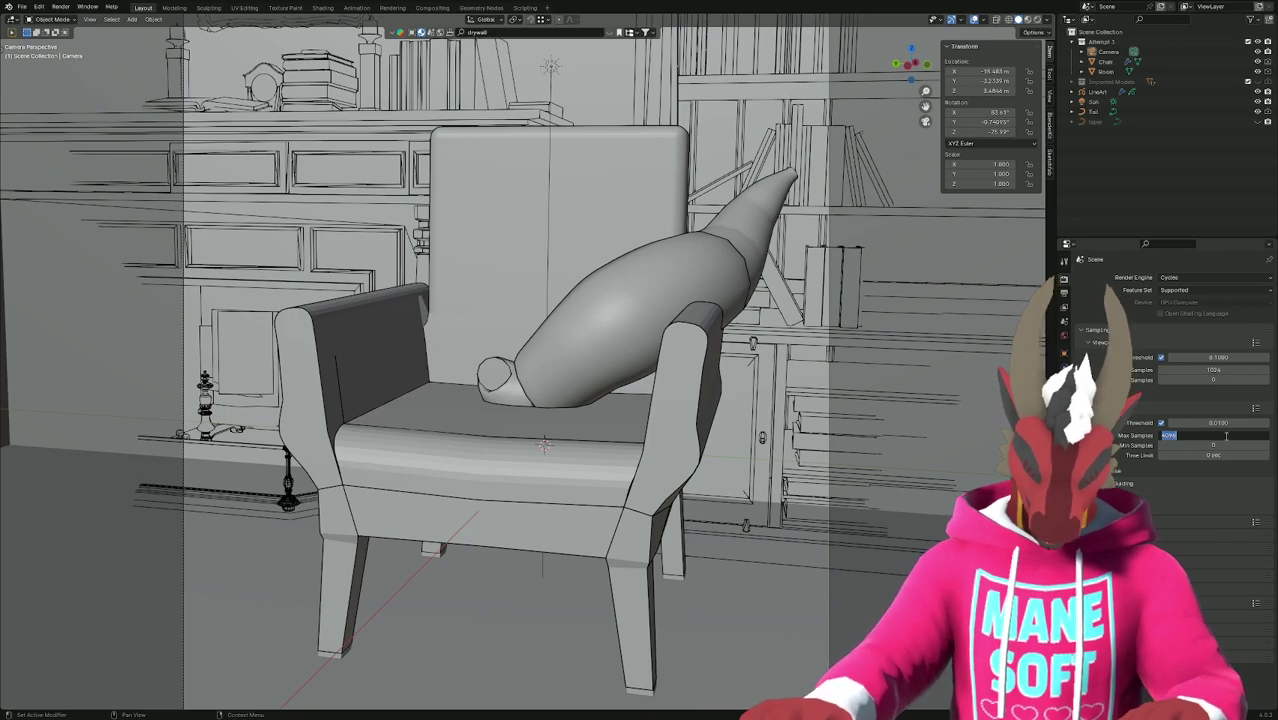
text(40)
key(Return)
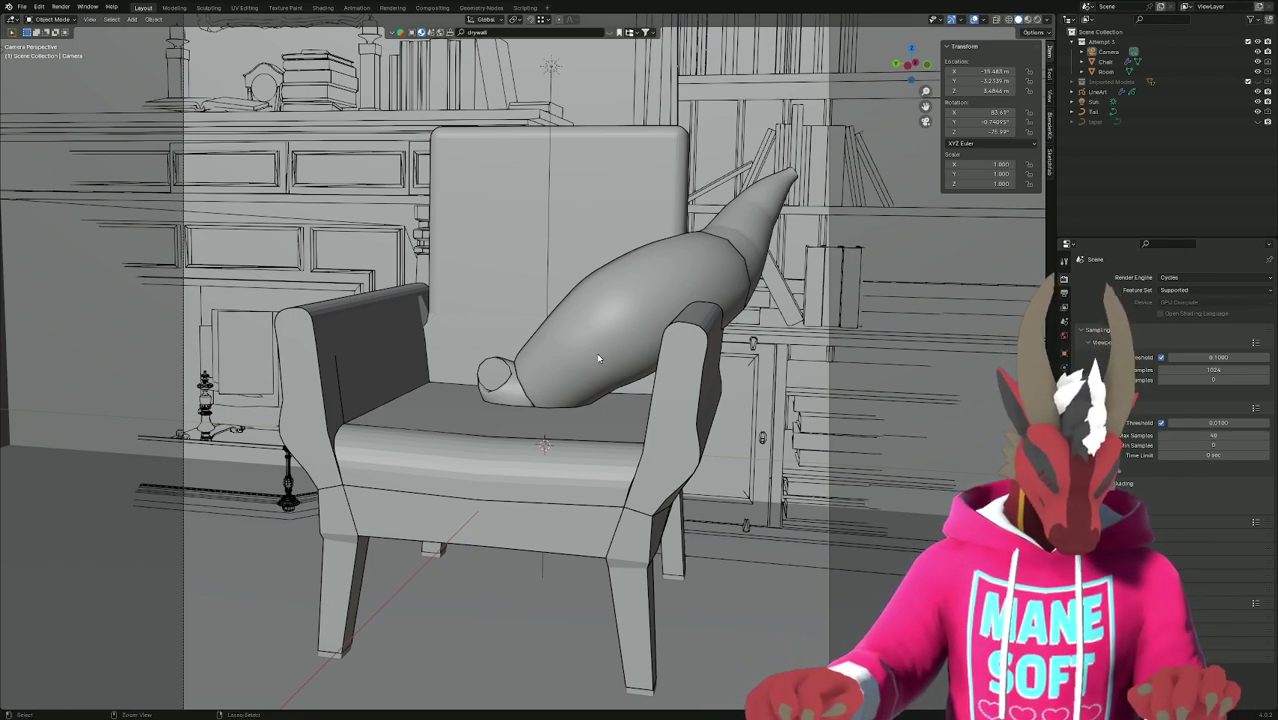
Save the file and render a still image with the whole frame in view.
key(ctrl+s)
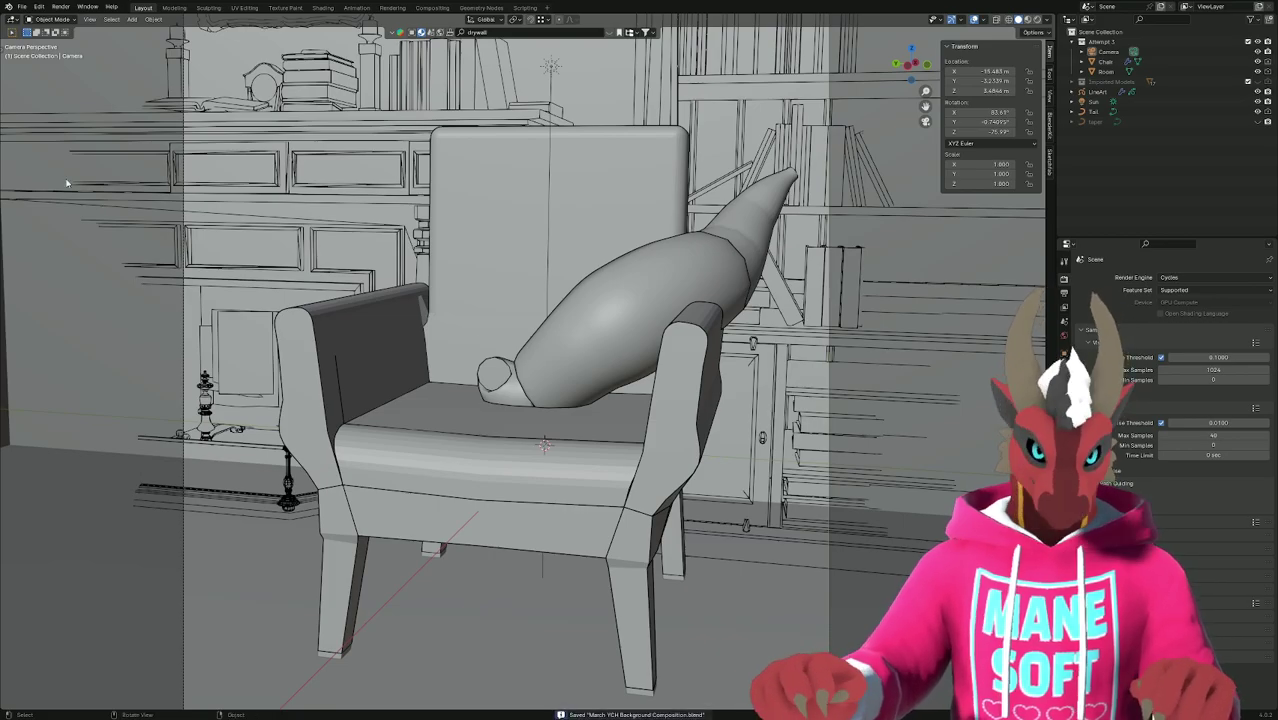
click(60, 7)
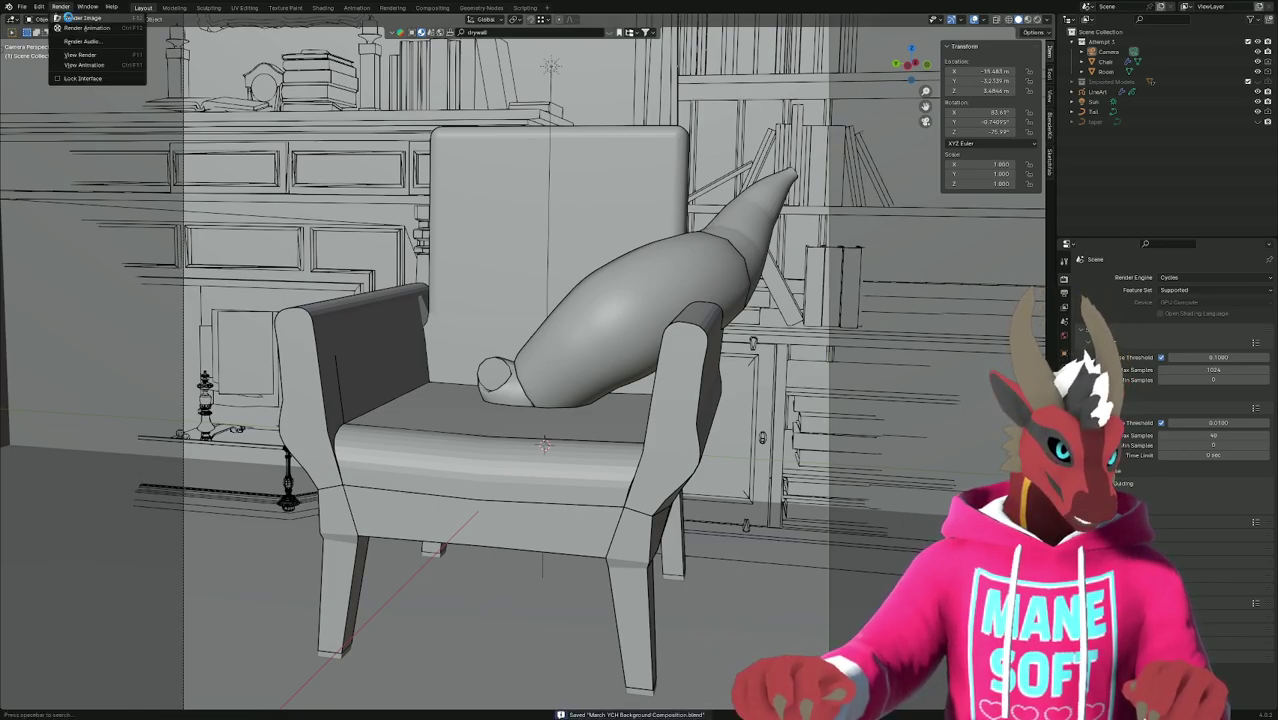
click(68, 19)
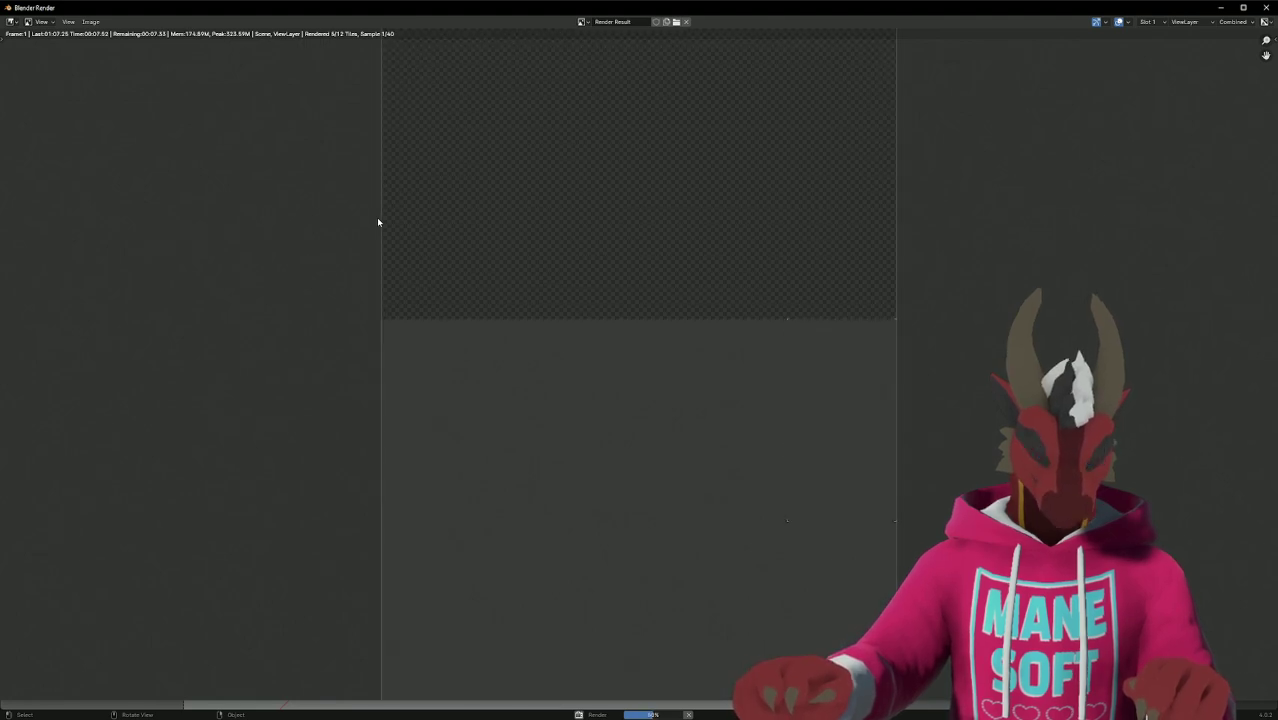
scroll(378, 222, down, 1)
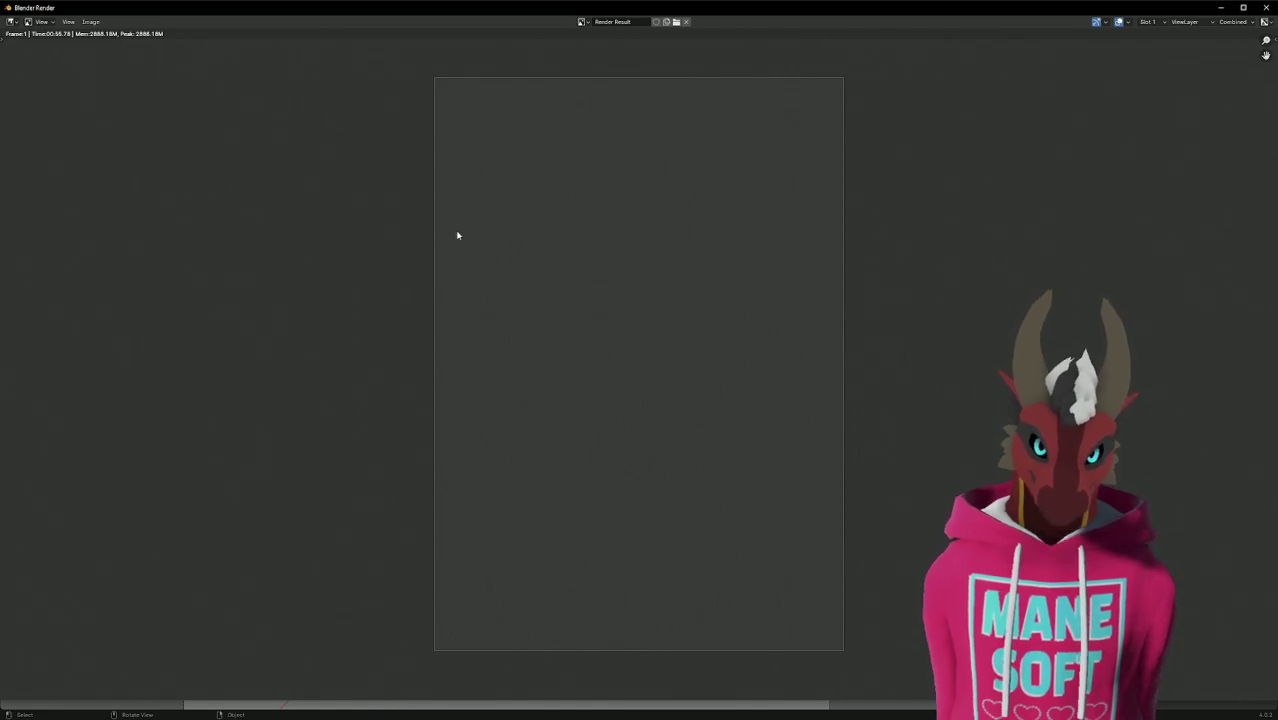
Inspect the finished render up close and at full frame for line art, and close the render window.
scroll(567, 292, up, 4)
scroll(567, 292, down, 3)
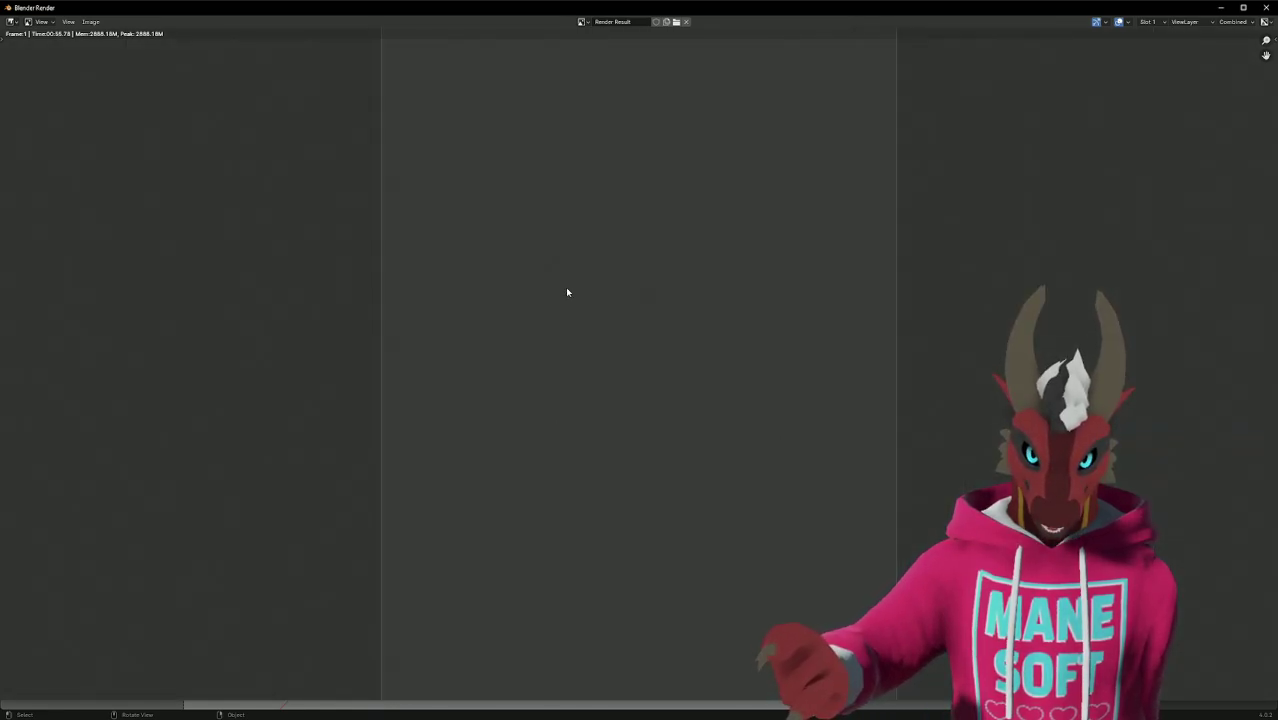
scroll(567, 292, up, 1)
scroll(567, 292, down, 1)
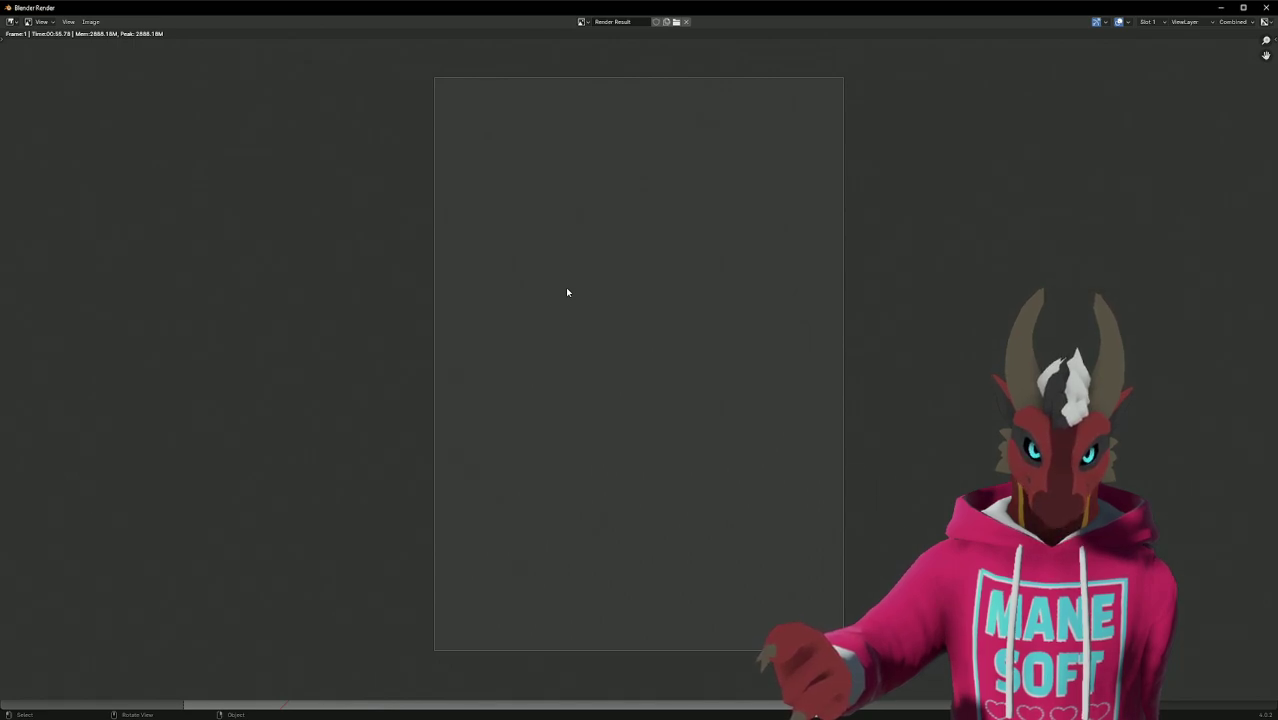
scroll(567, 292, up, 1)
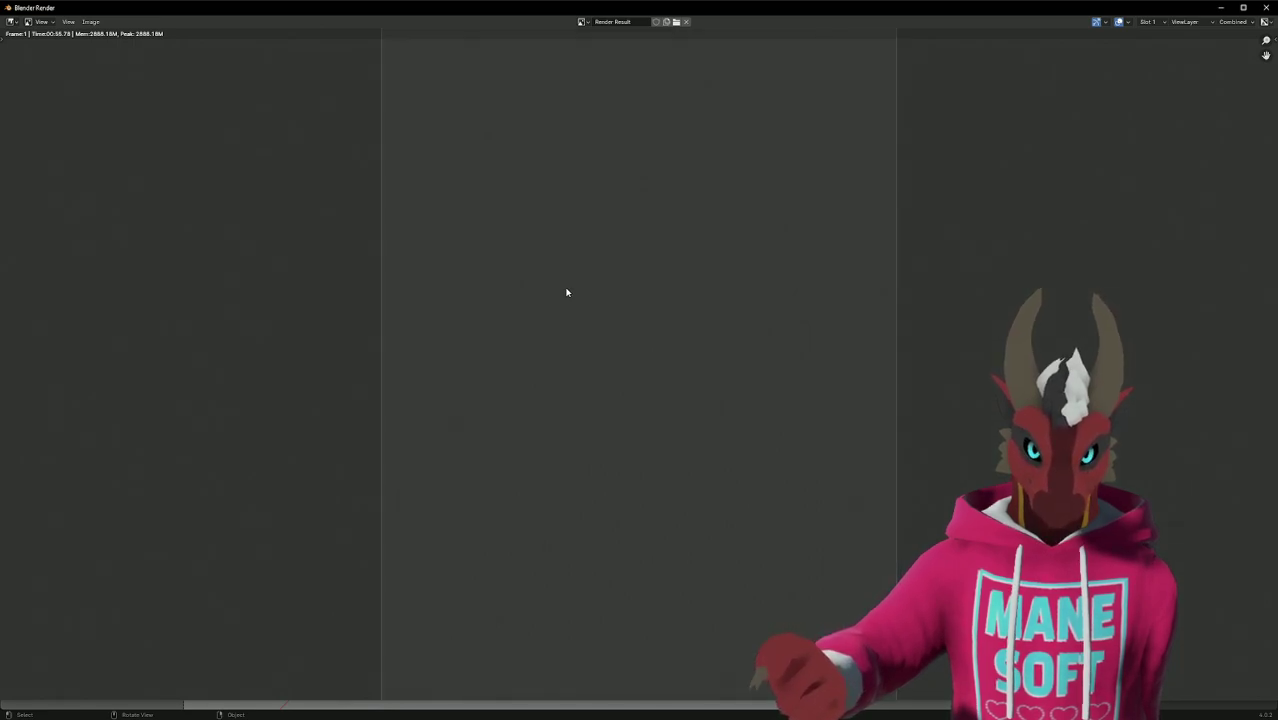
scroll(567, 292, down, 1)
drag(994, 14, 927, 67)
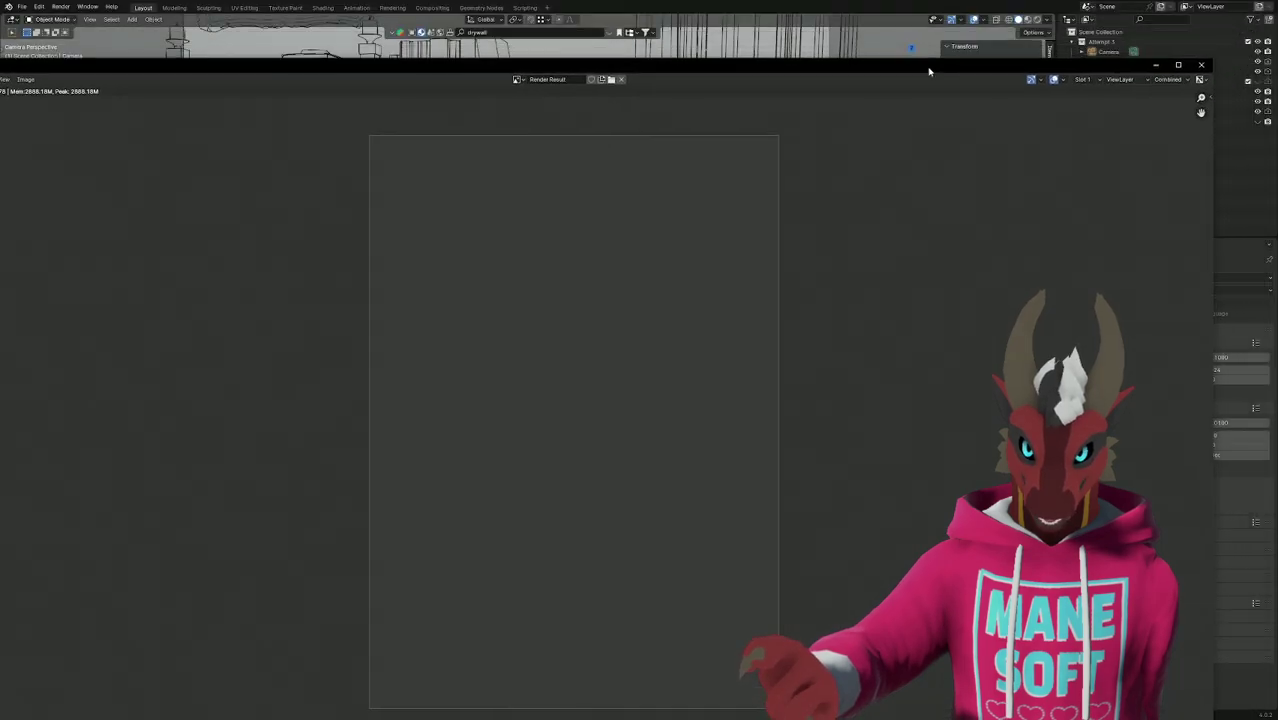
key(Escape)
Switch to the browser and search Google for "grease pencil not showing in render".
key(alt+Tab)
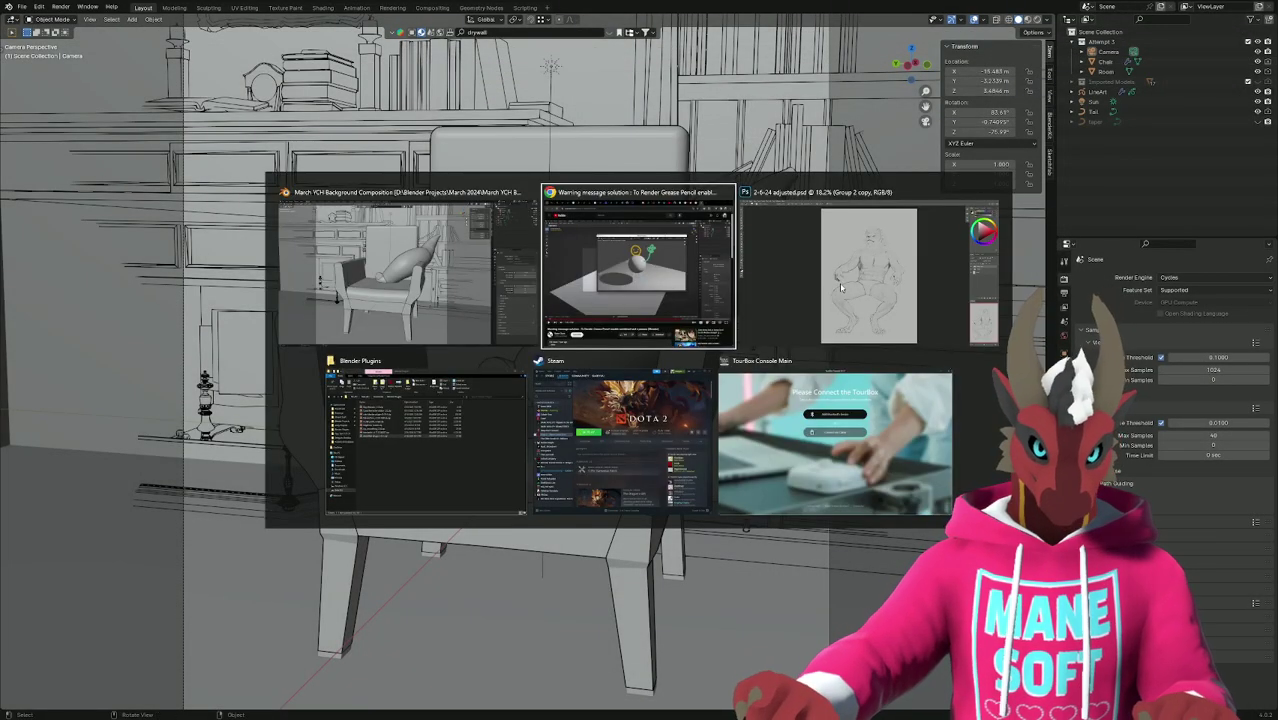
text(grease pen)
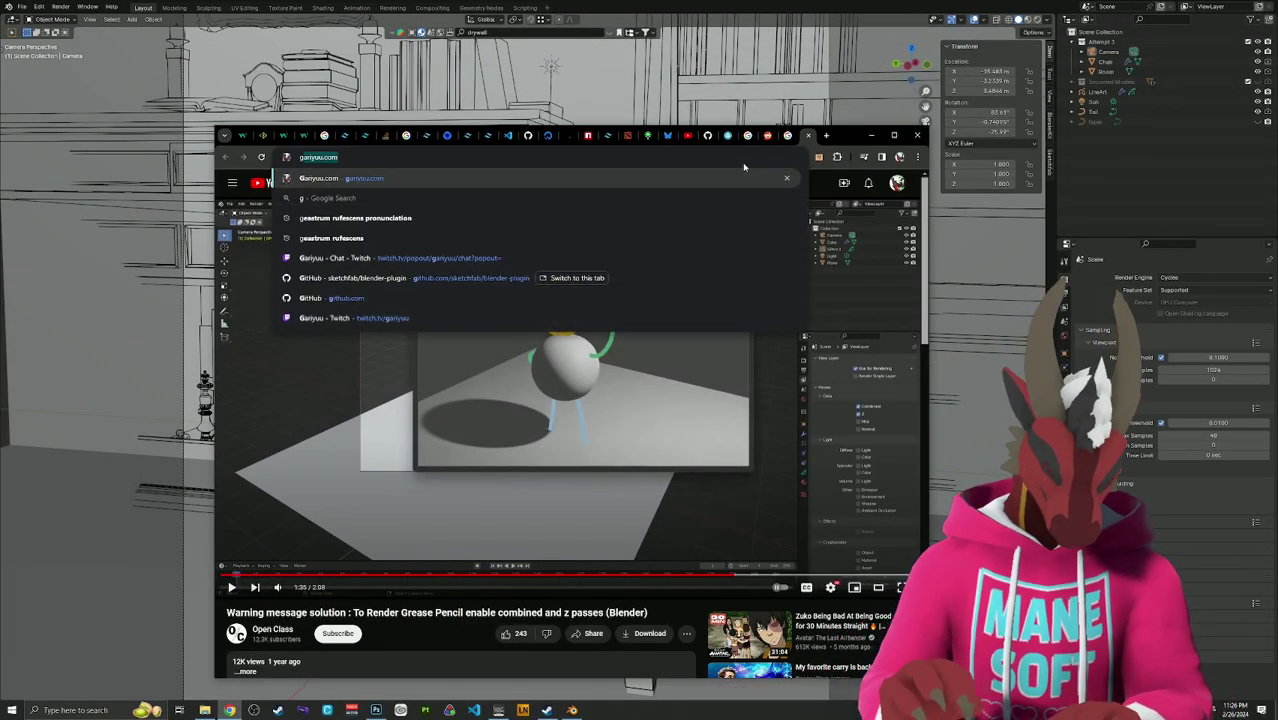
text(cil not showi)
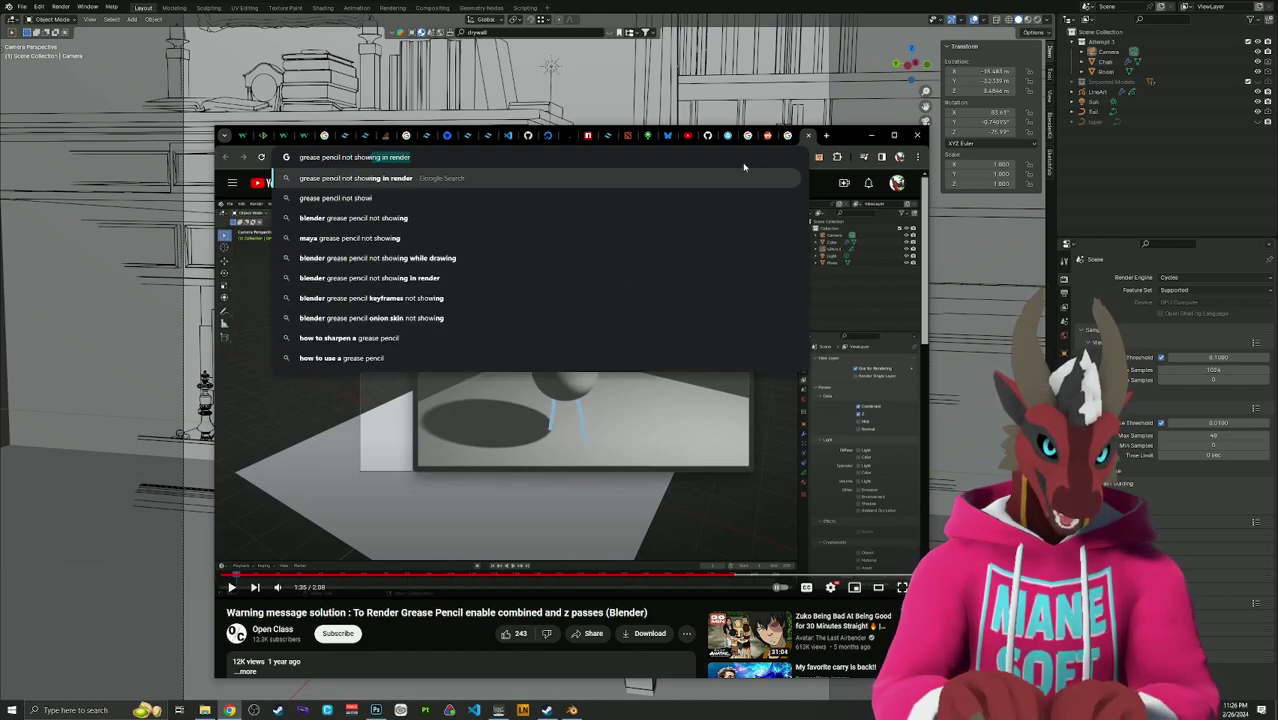
key(Return)
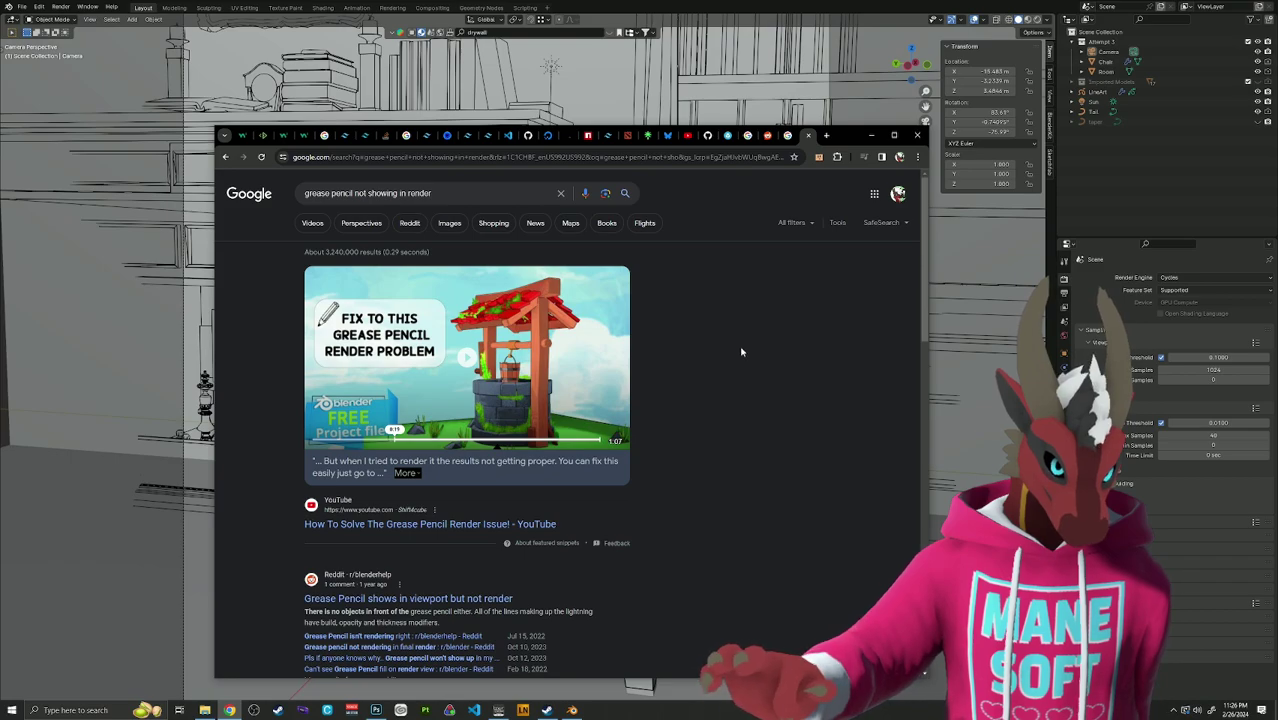
Read the Reddit thread "Grease Pencil shows in viewport but not render" and return to the search results.
scroll(742, 349, down, 1)
click(493, 498)
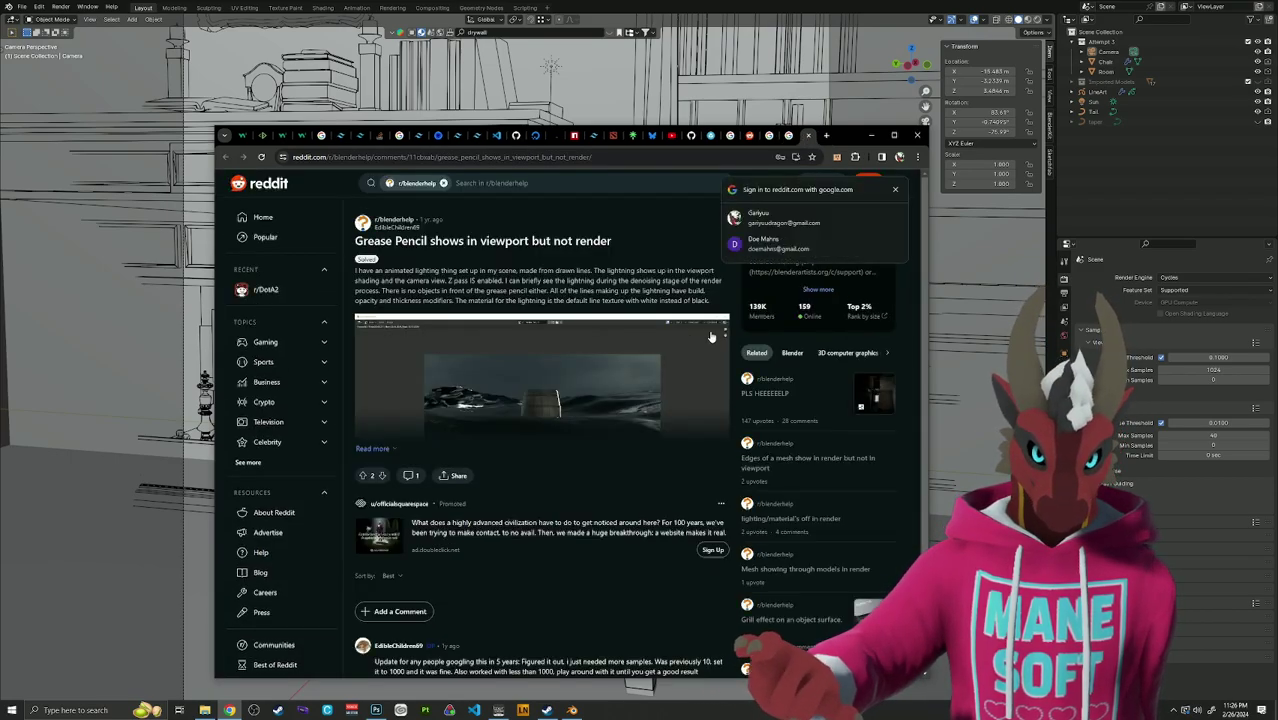
scroll(598, 364, down, 1)
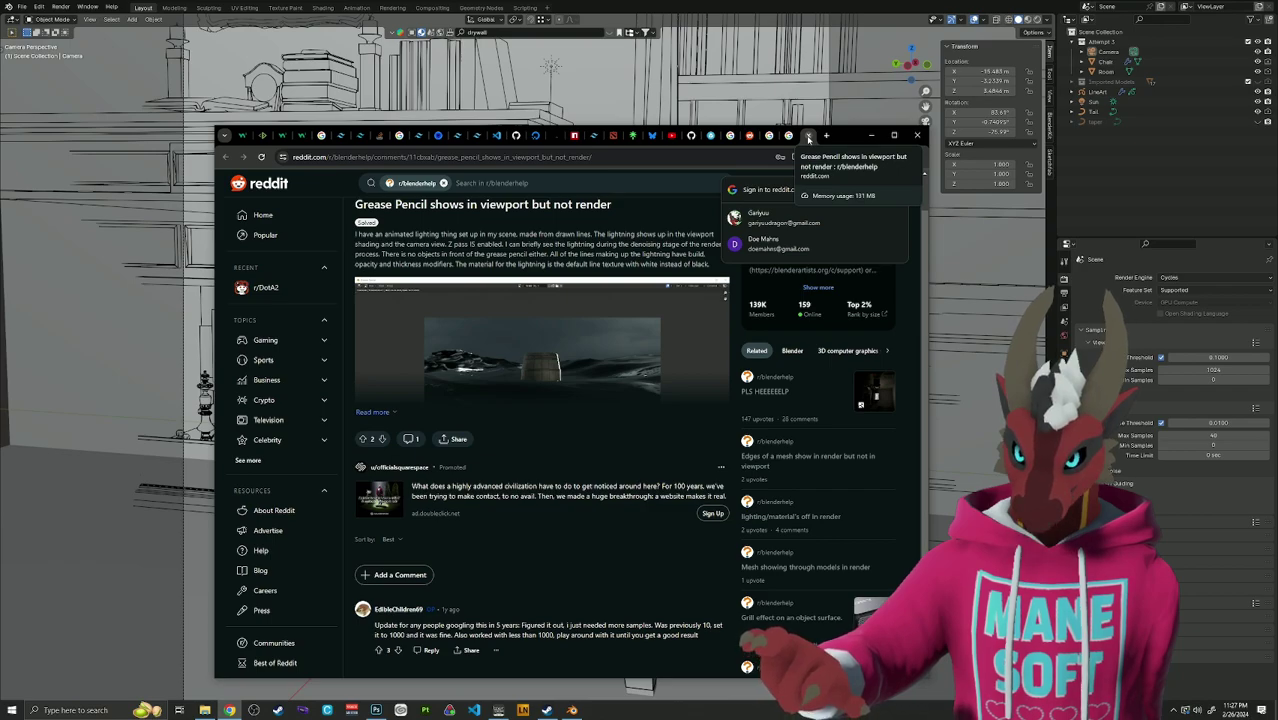
click(808, 137)
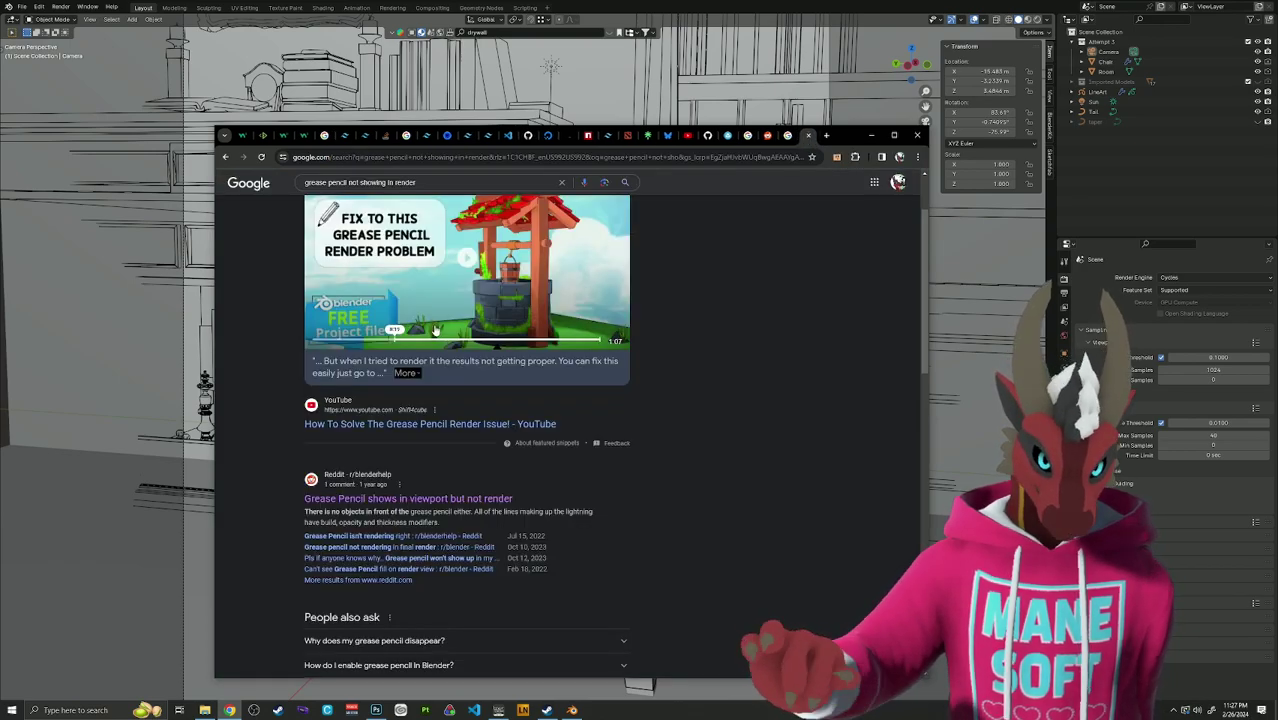
Read the Reddit thread "Grease Pencil isn't rendering right" from the search results and close it.
scroll(430, 360, down, 2)
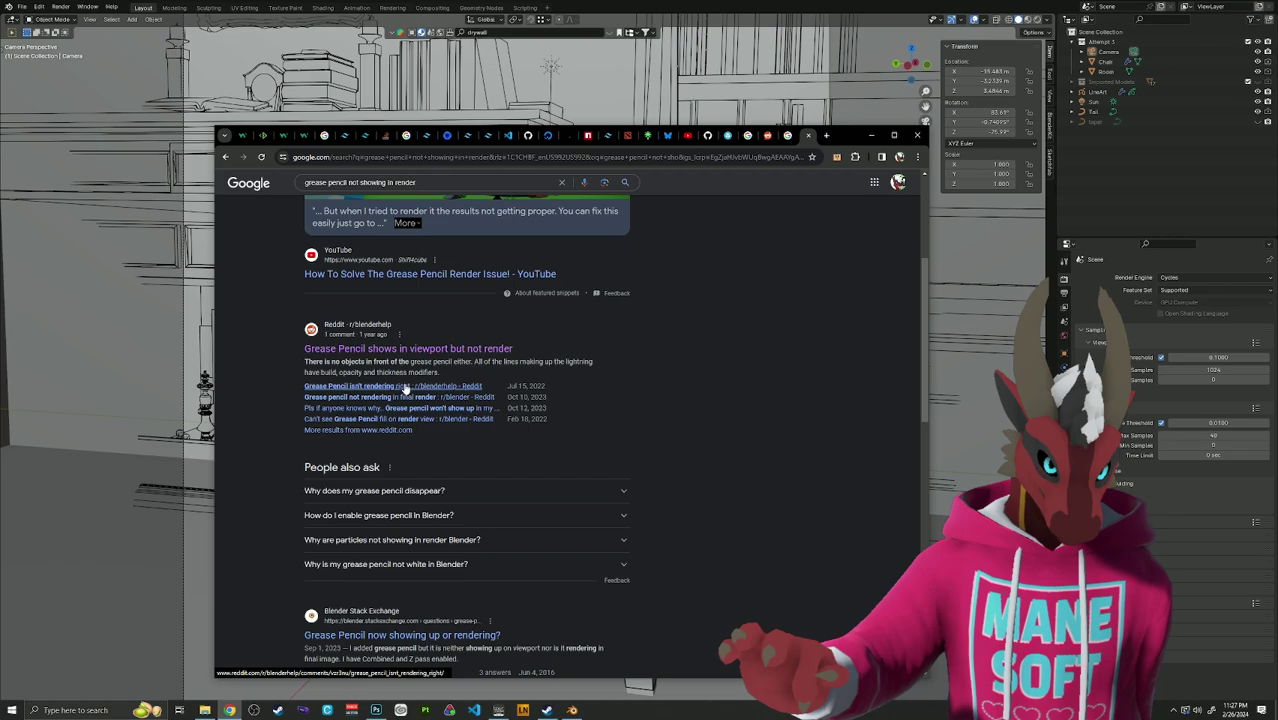
click(406, 388)
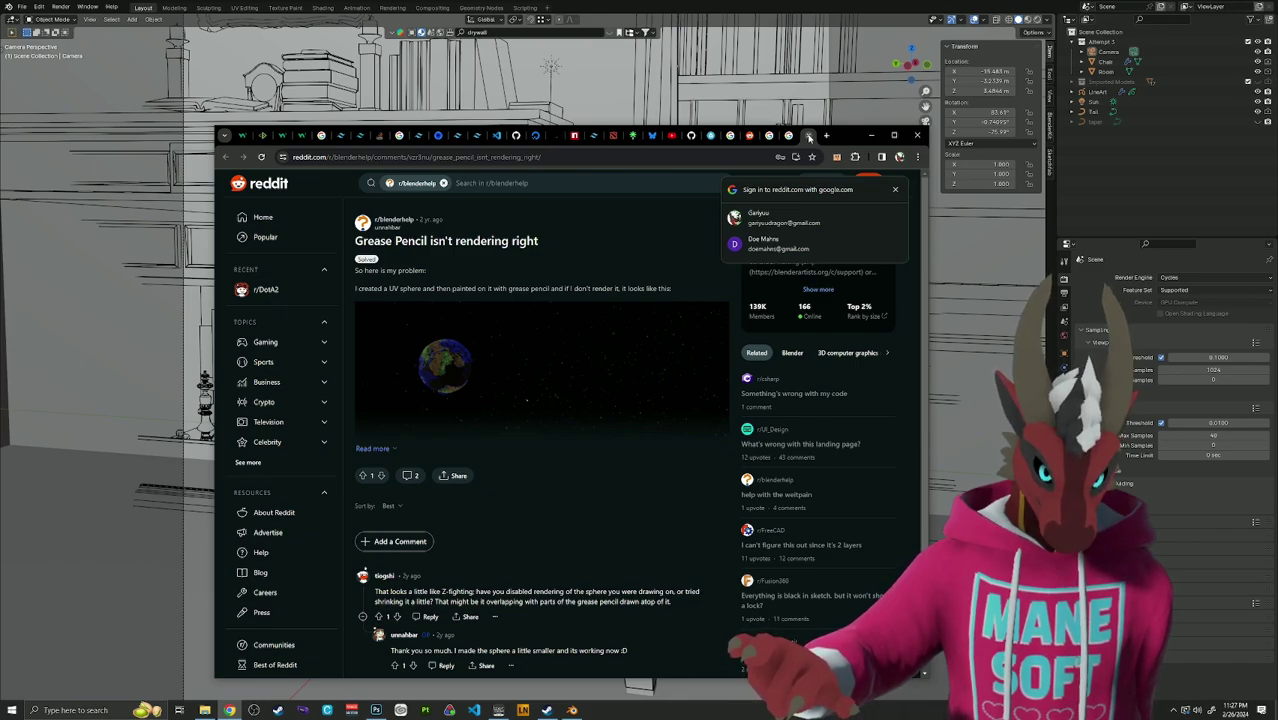
click(809, 137)
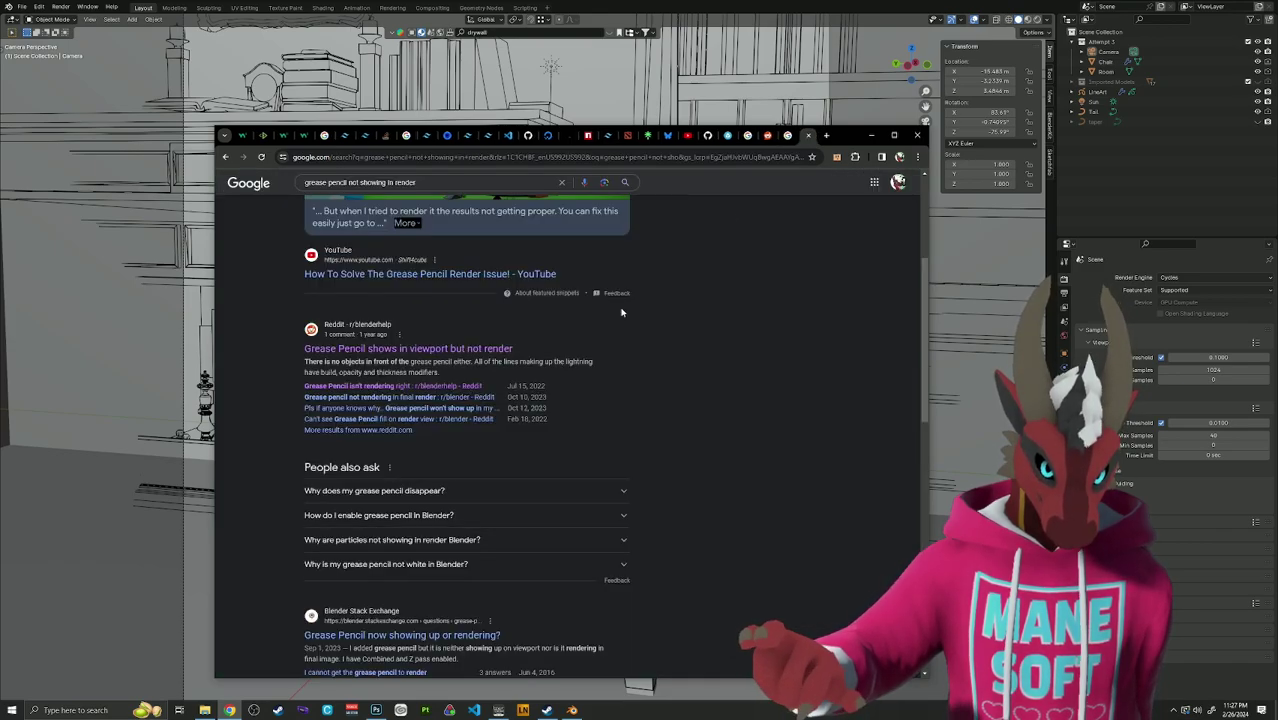
Read the Blender Stack Exchange question "Grease Pencil now showing up or rendering?" and switch back to Blender.
scroll(621, 313, down, 2)
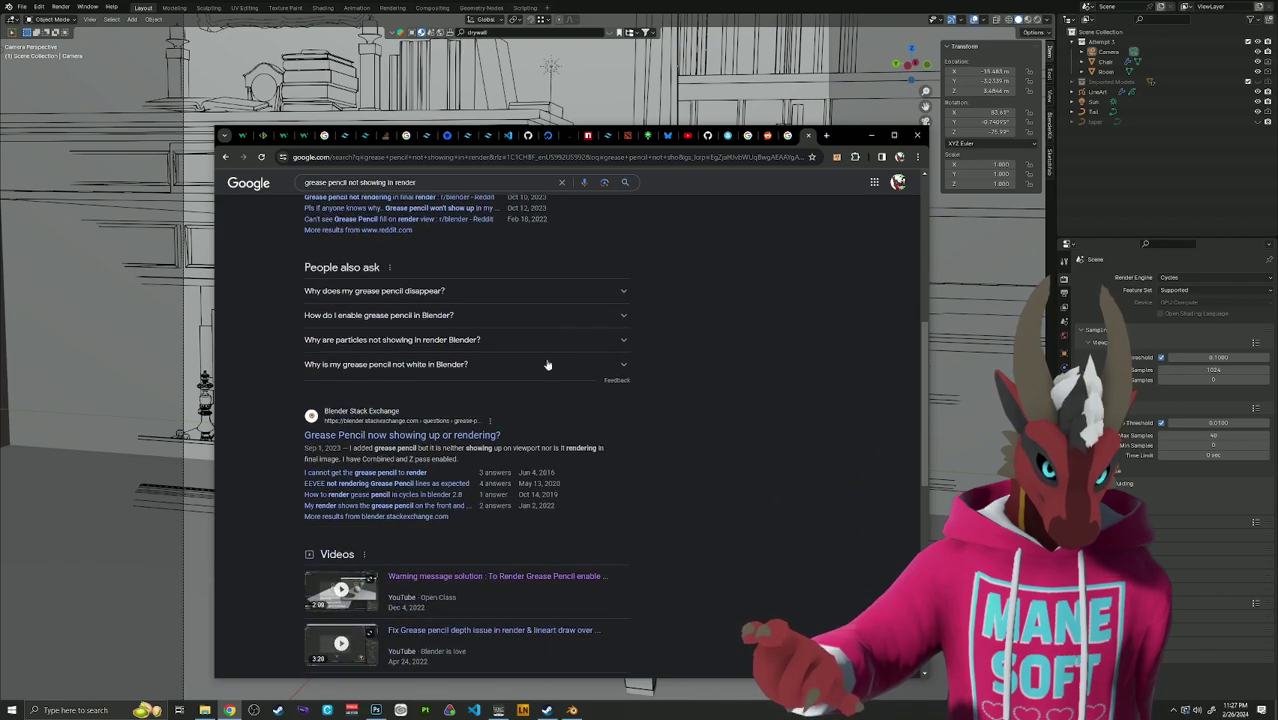
click(466, 431)
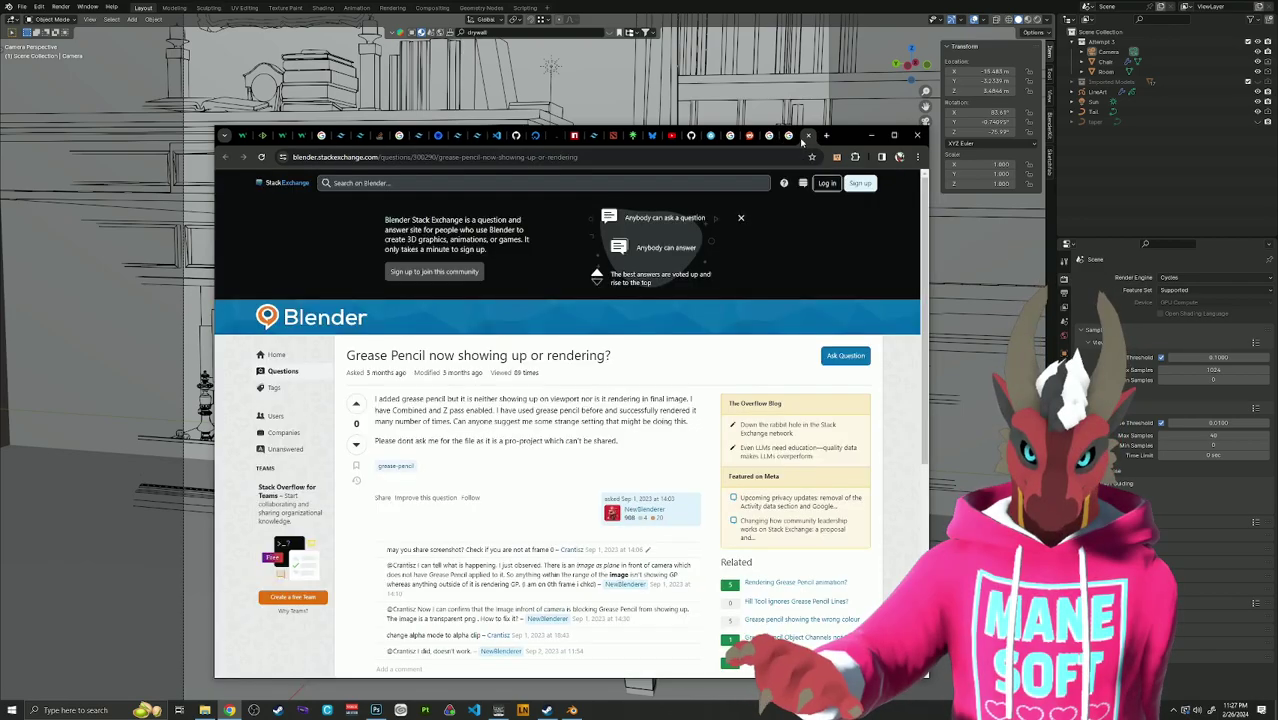
scroll(568, 370, down, 3)
scroll(562, 370, up, 1)
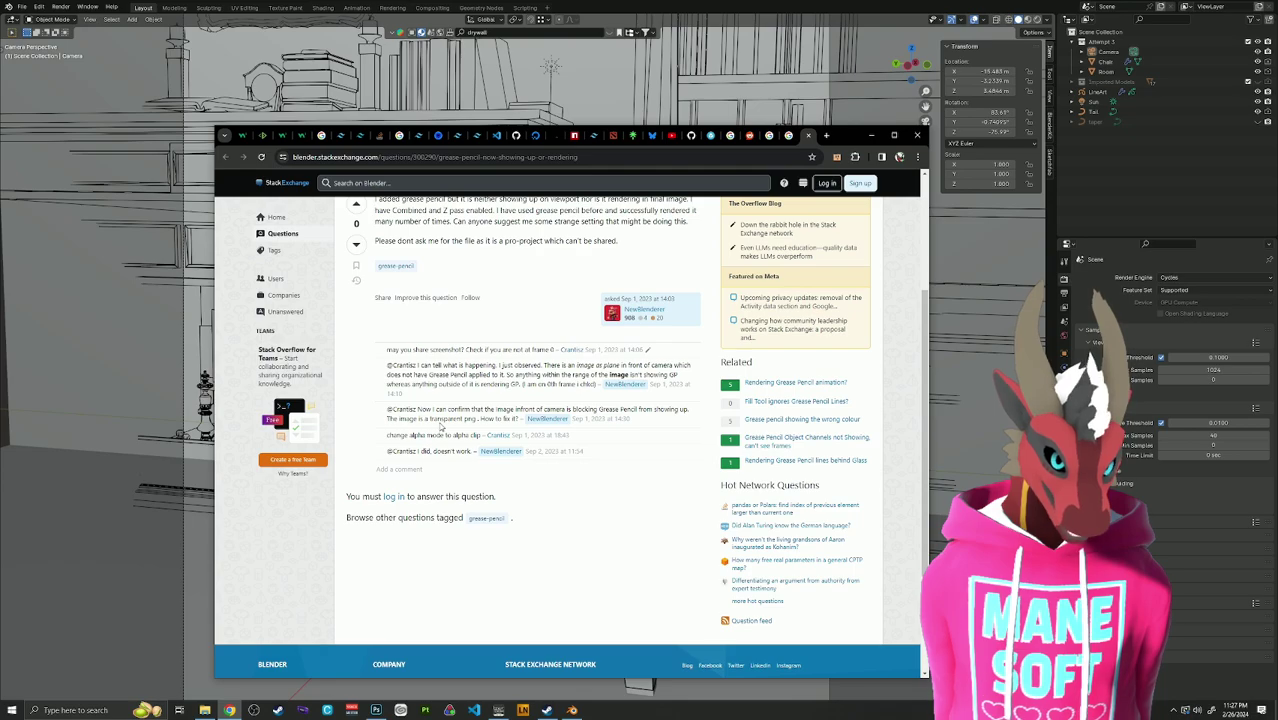
click(730, 5)
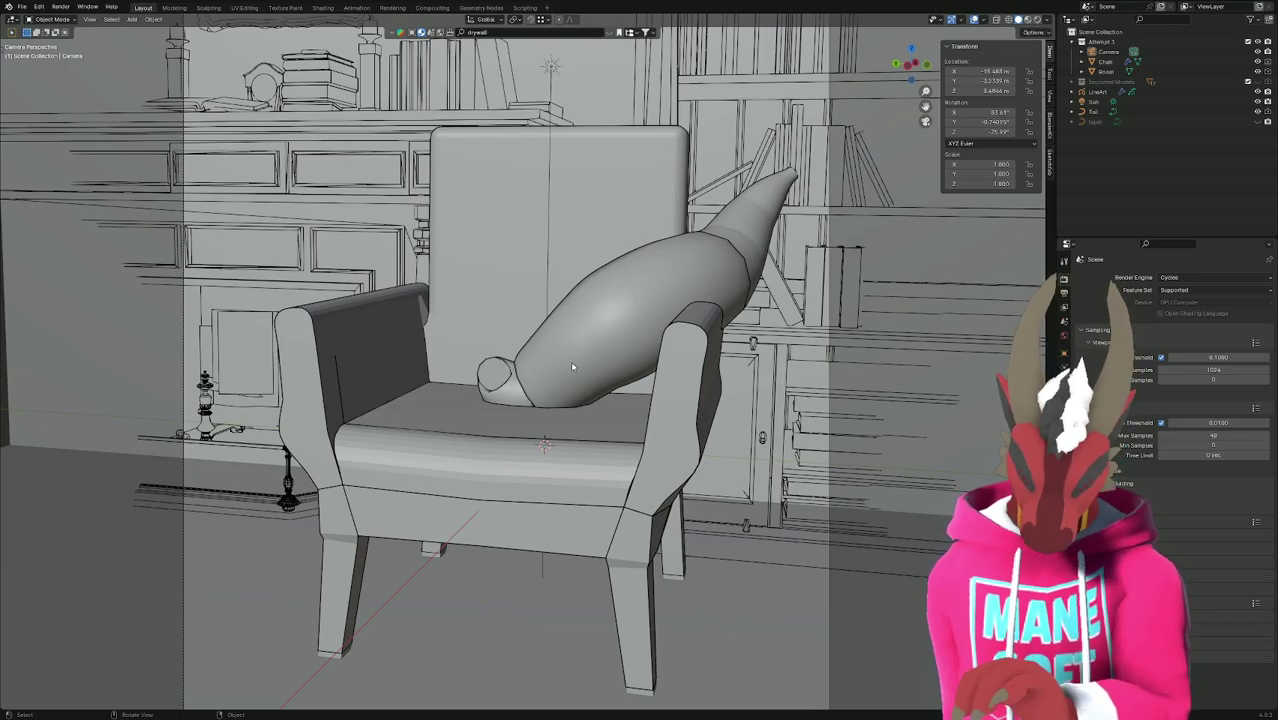
Select the scene camera and examine its lens, clipping and background image settings.
middle_drag(606, 353, 573, 367)
key(KP_0)
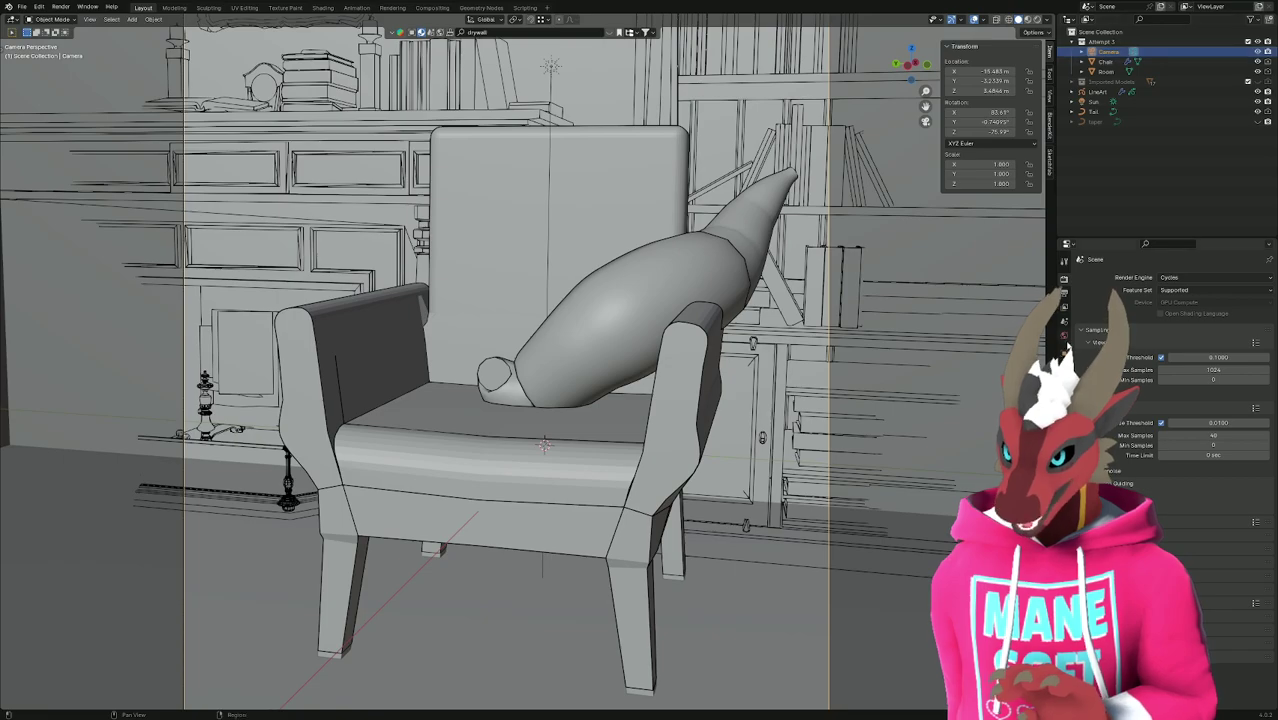
click(1064, 365)
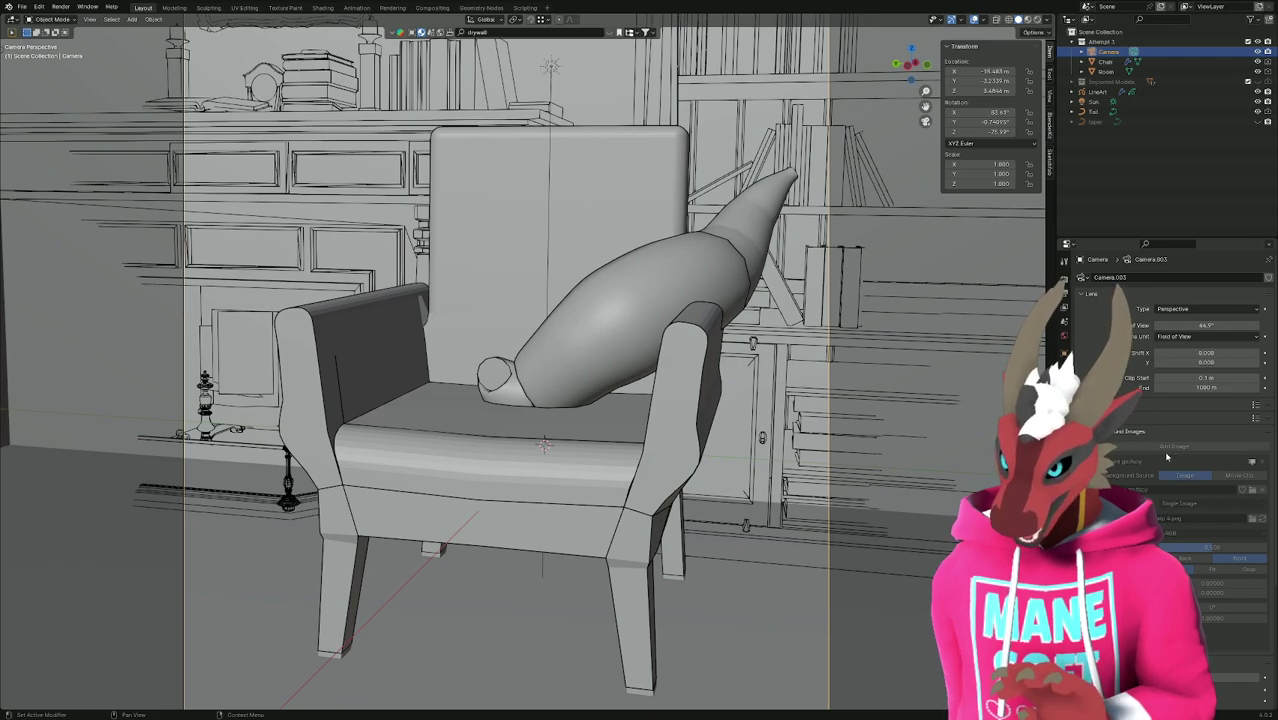
scroll(1166, 457, down, 3)
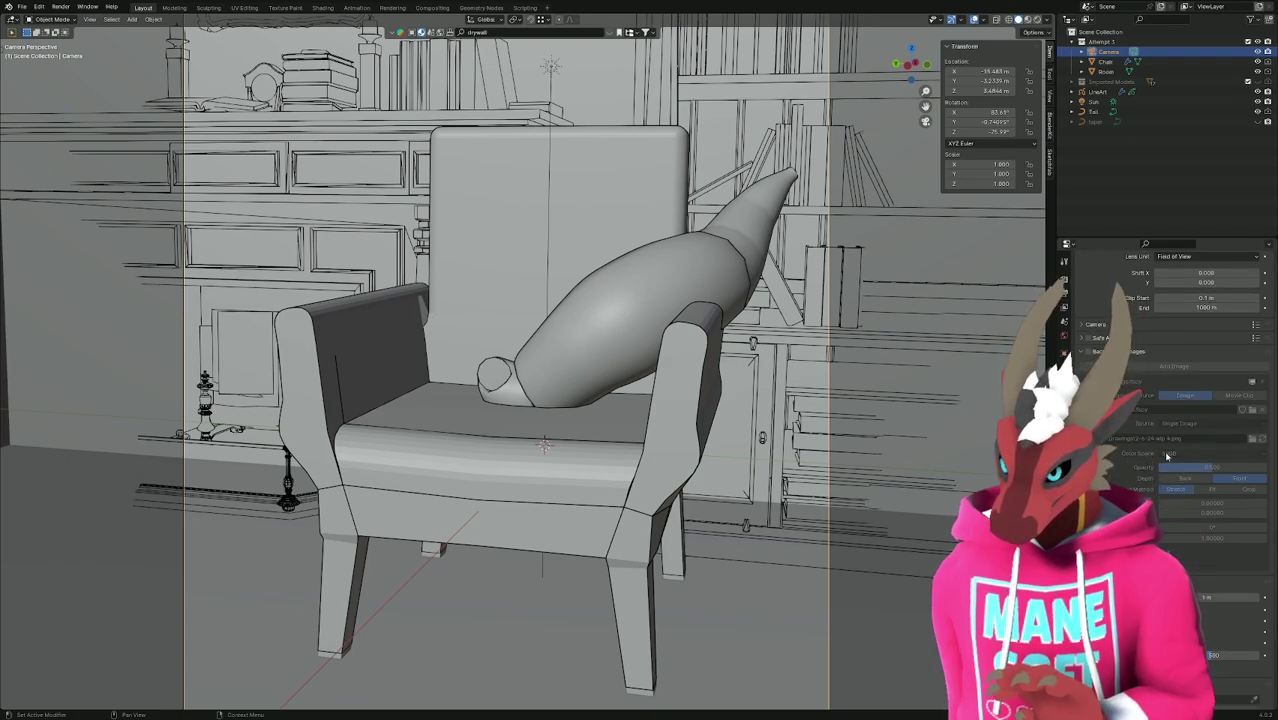
scroll(1166, 457, down, 4)
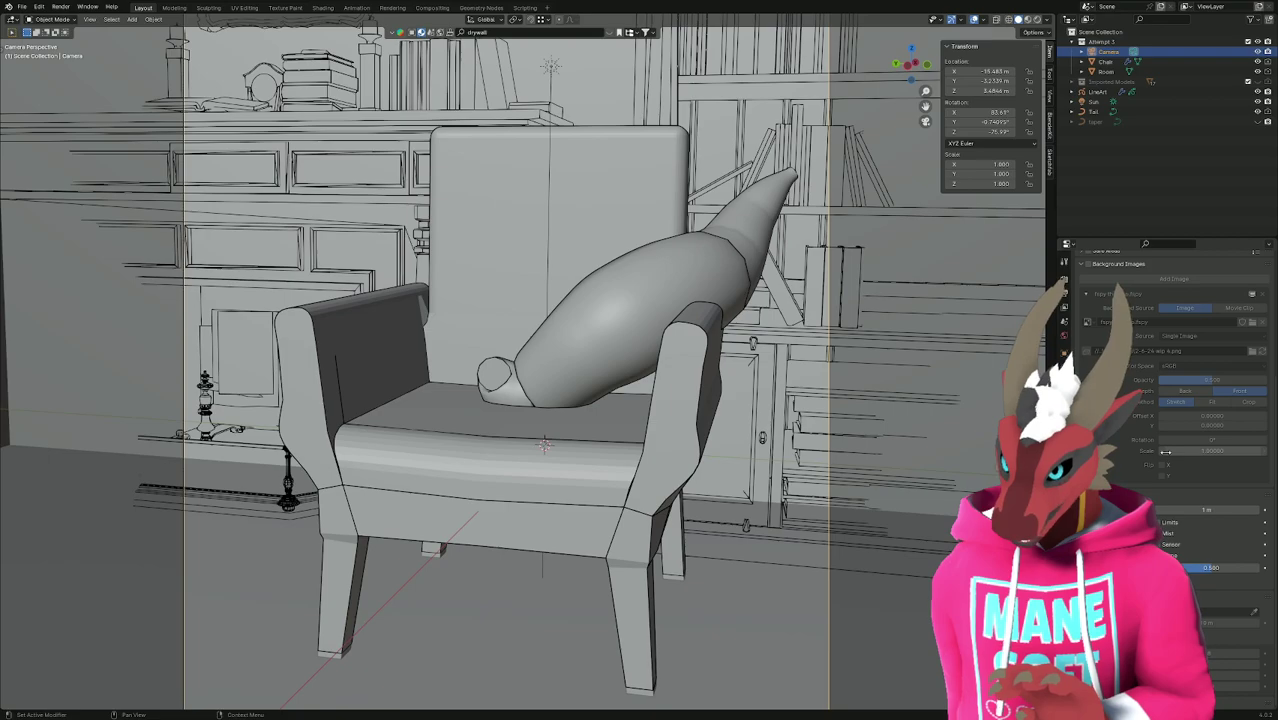
scroll(1165, 451, up, 7)
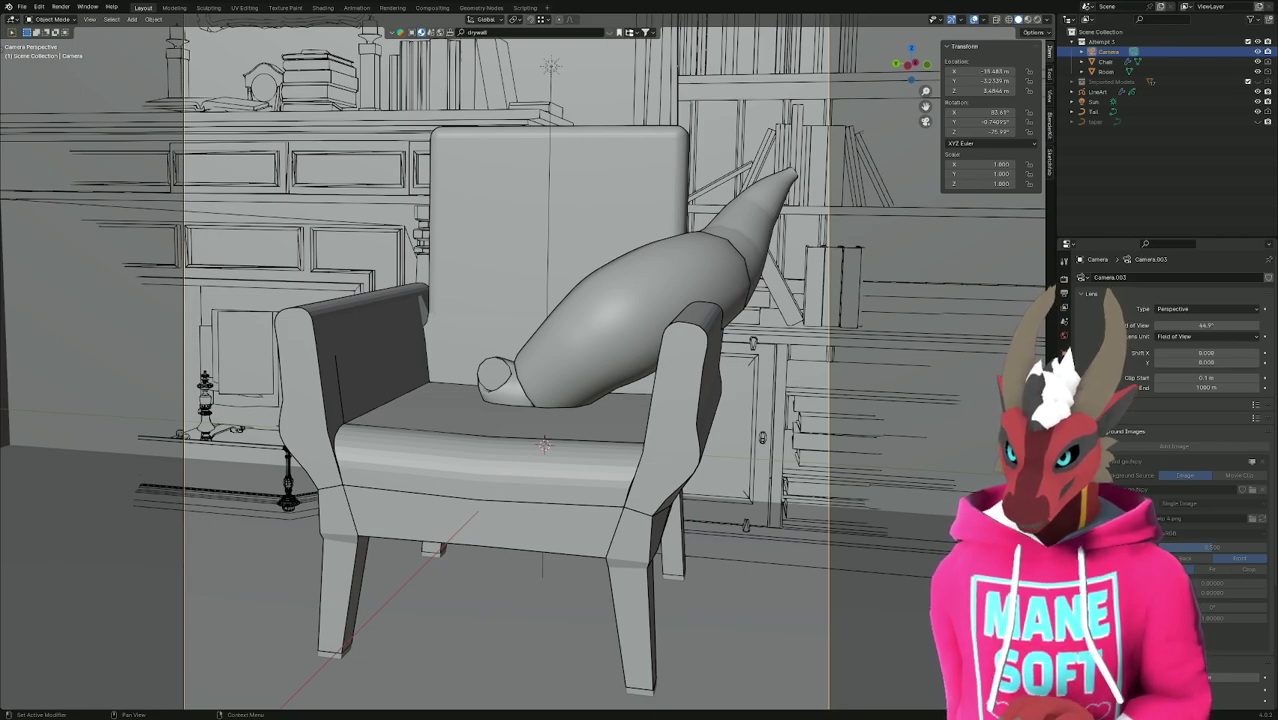
Preview the camera view in Rendered shading and return the viewport to Solid shading.
scroll(789, 396, down, 3)
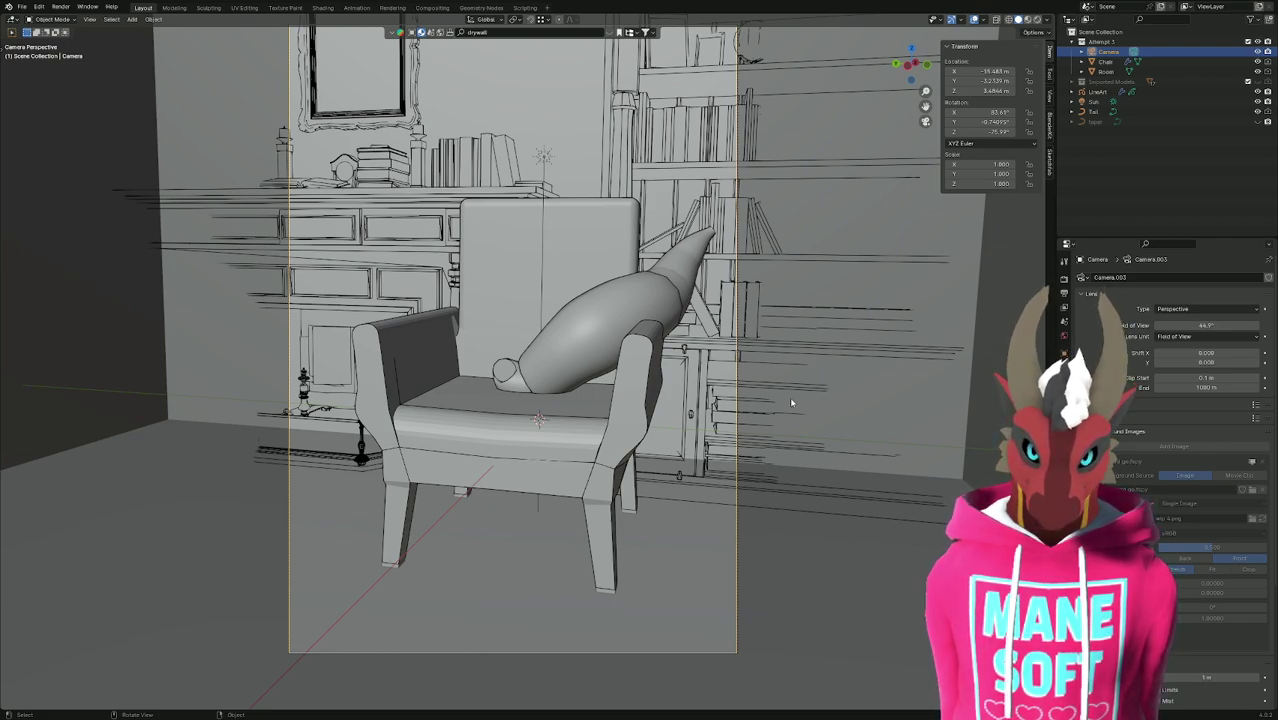
click(1180, 152)
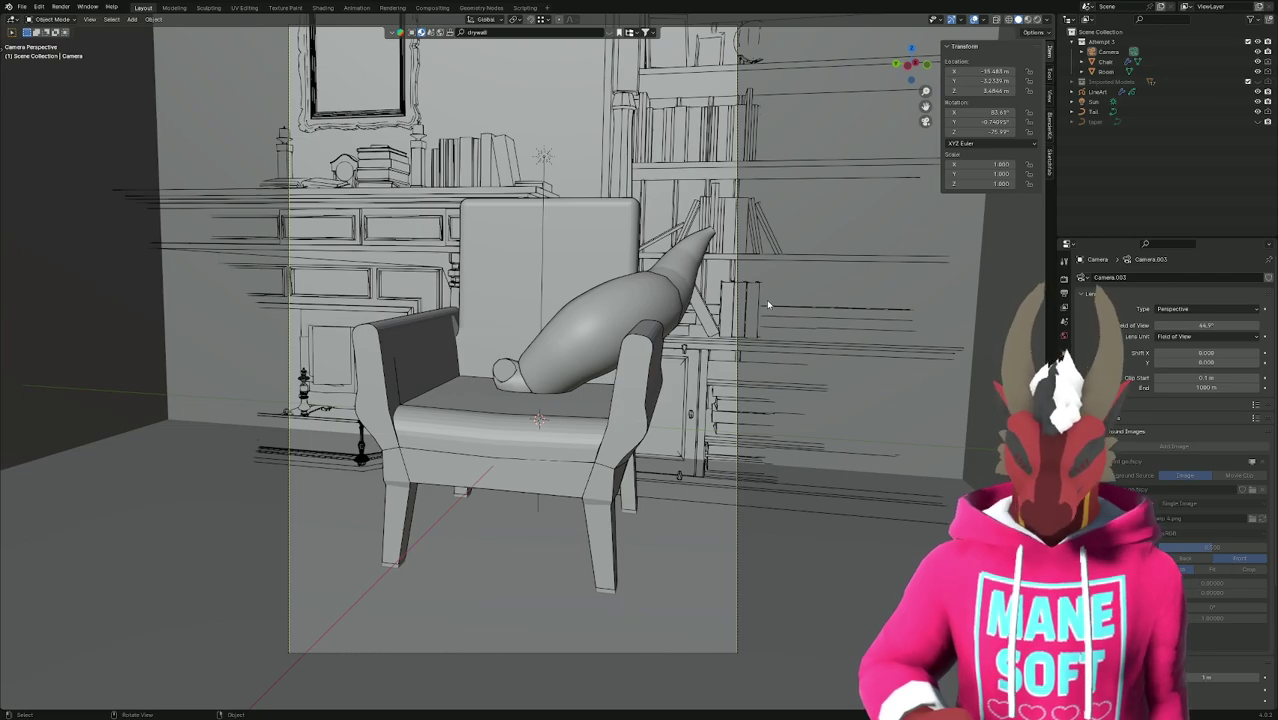
key(z)
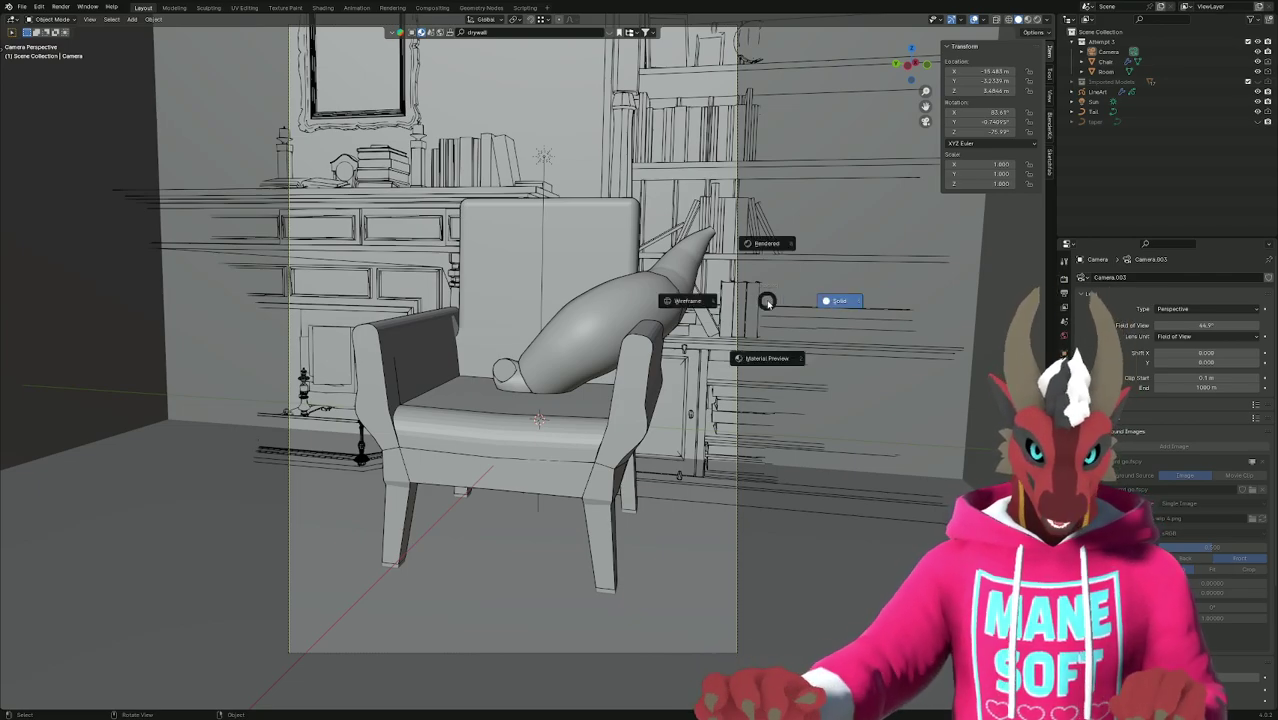
click(767, 243)
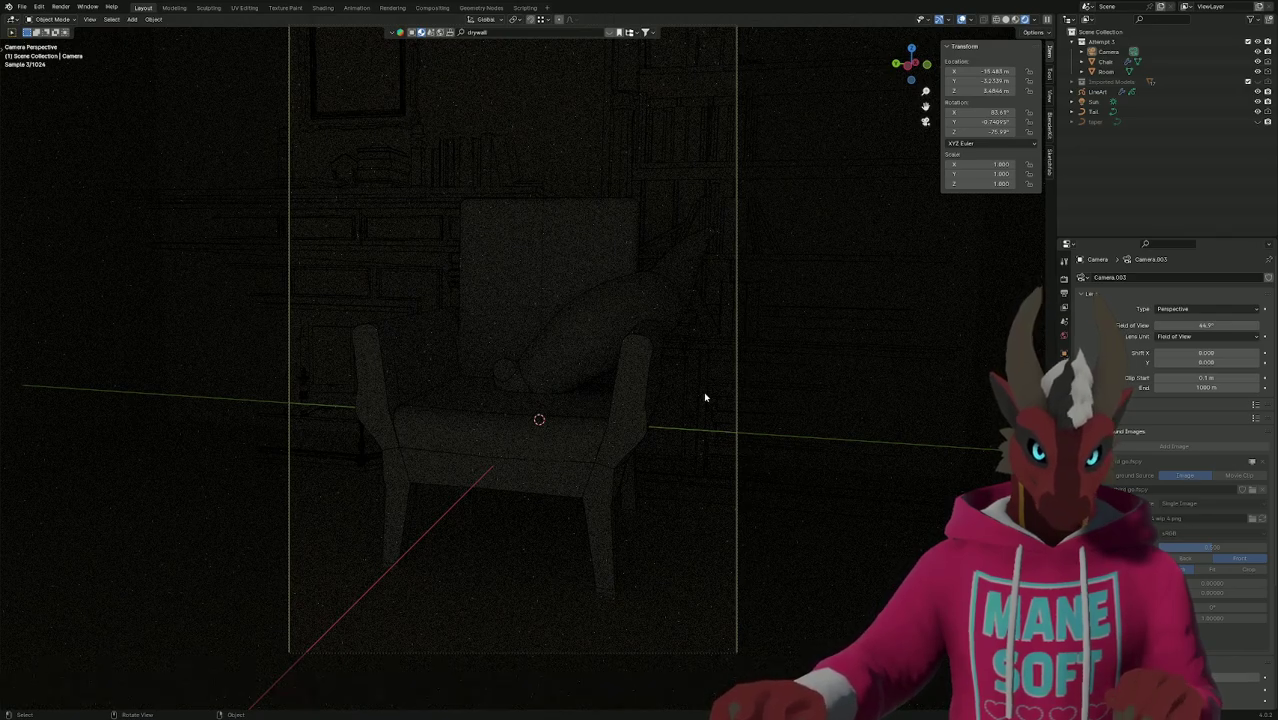
key(z)
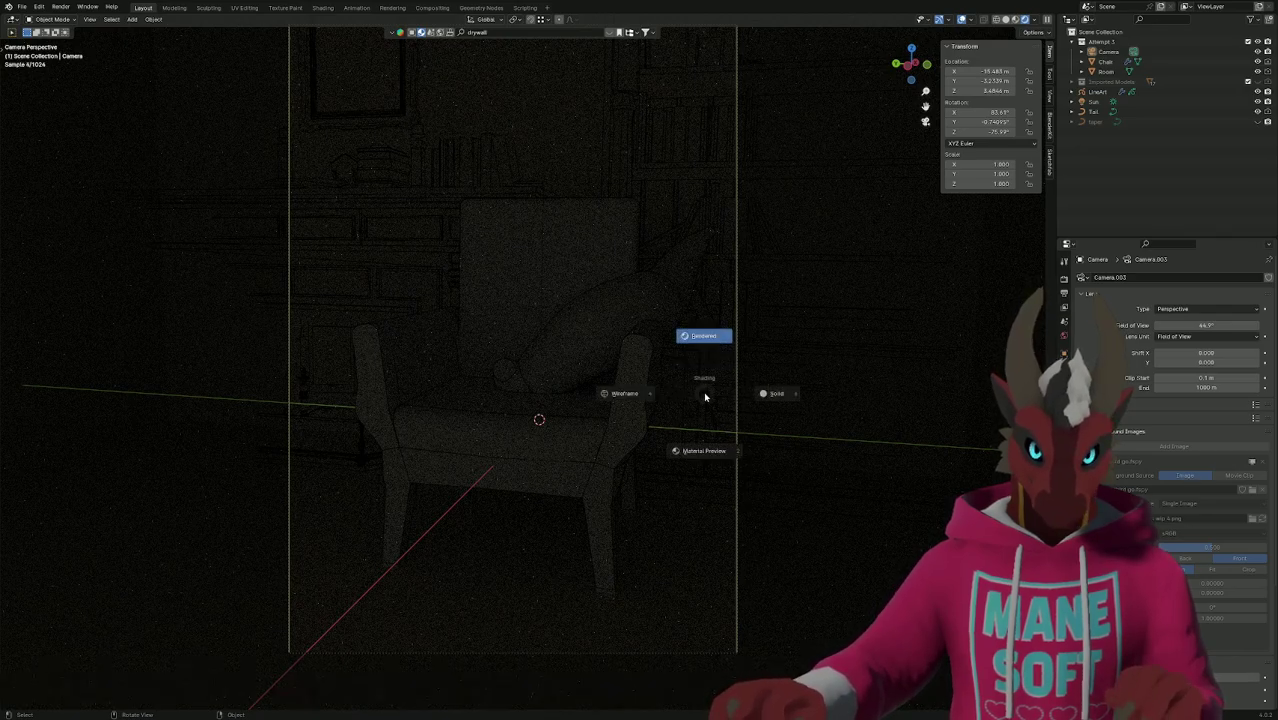
click(778, 395)
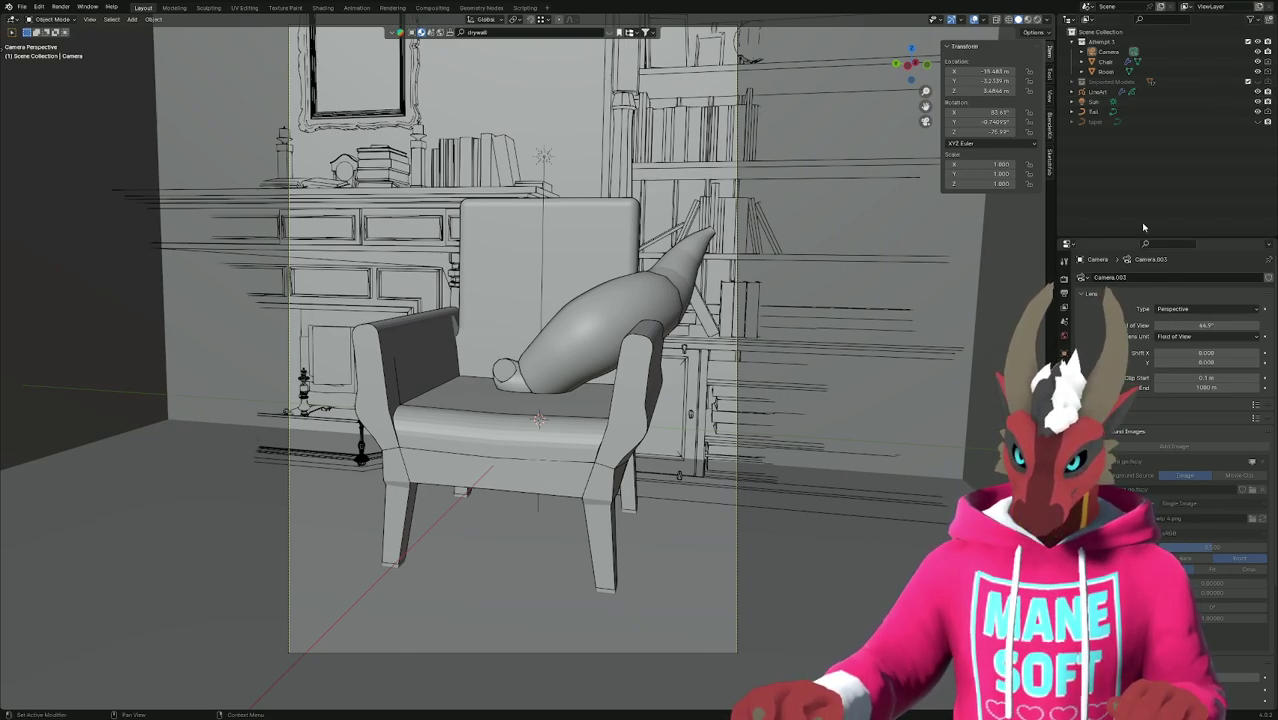
Set the LineArt object's layer blend mode to Regular, compare it in the viewport and save the file.
click(1180, 93)
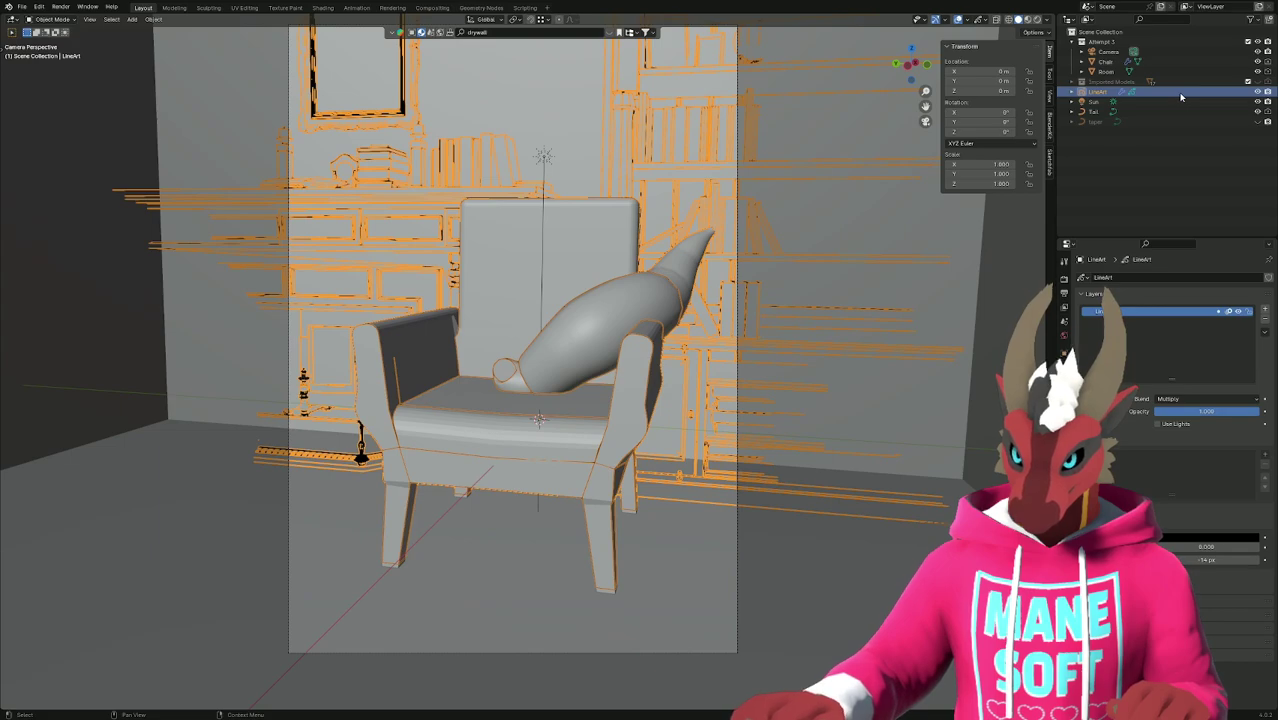
click(1257, 399)
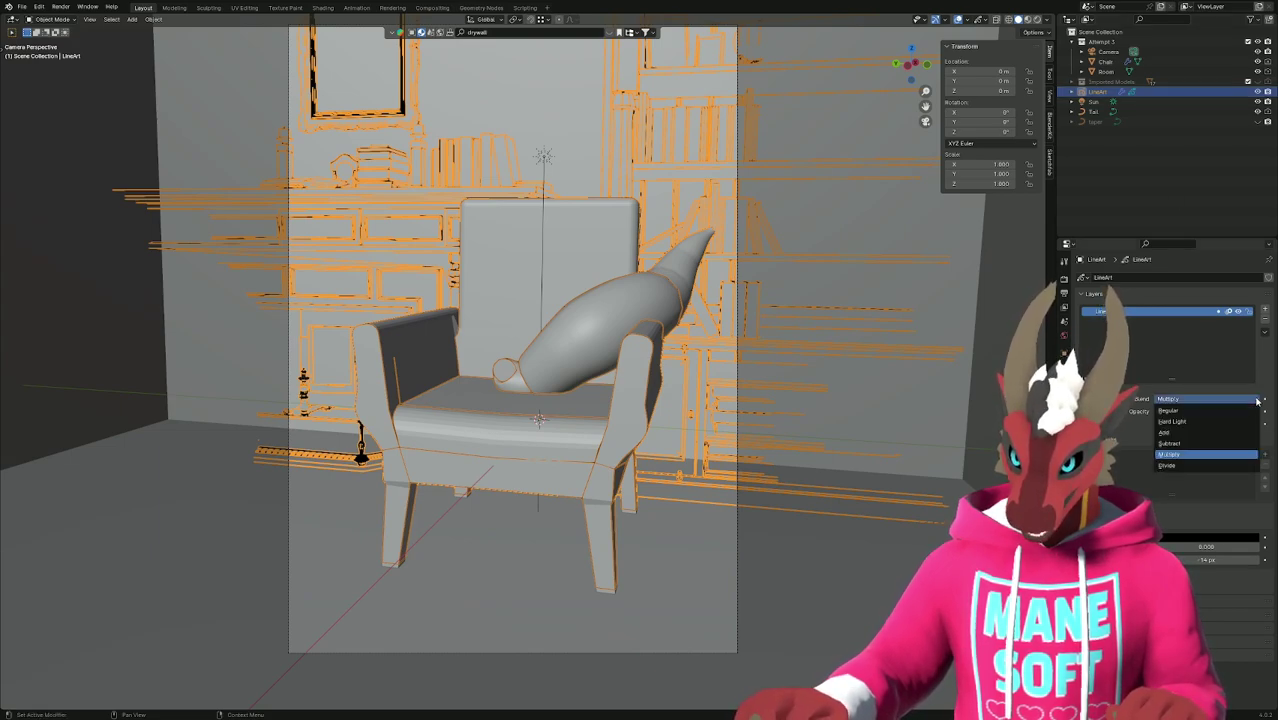
click(1215, 411)
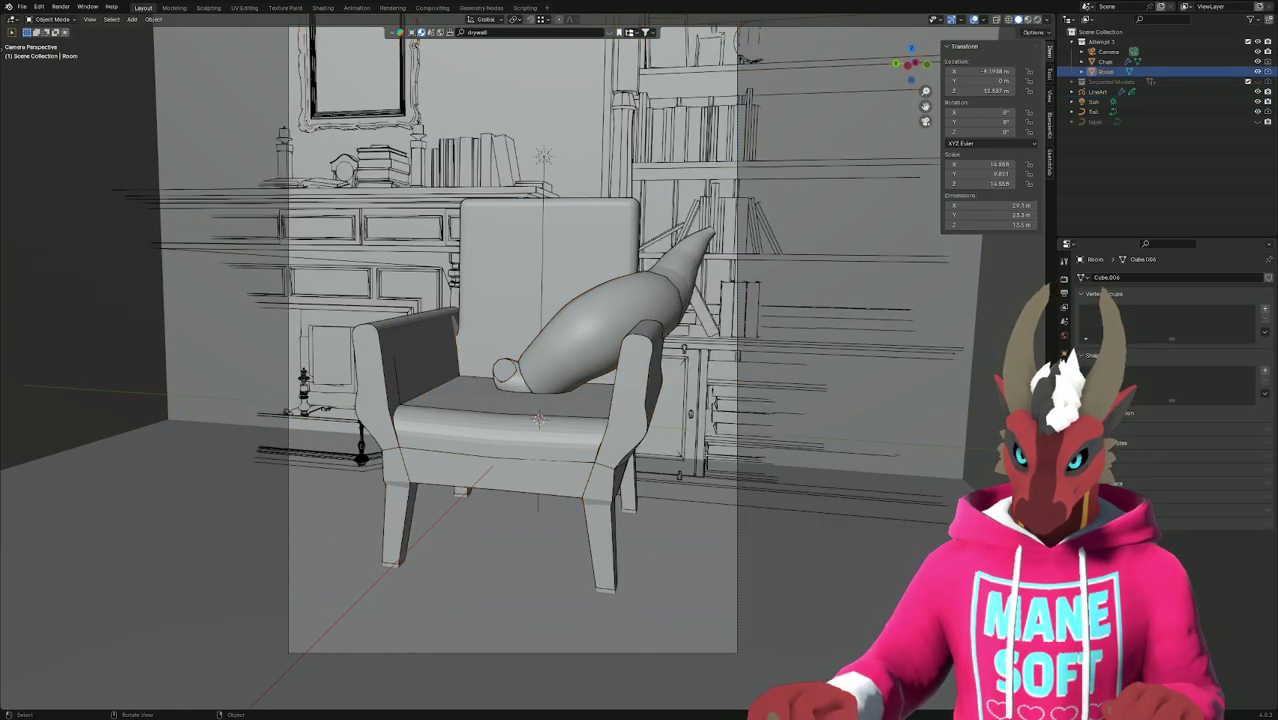
click(820, 300)
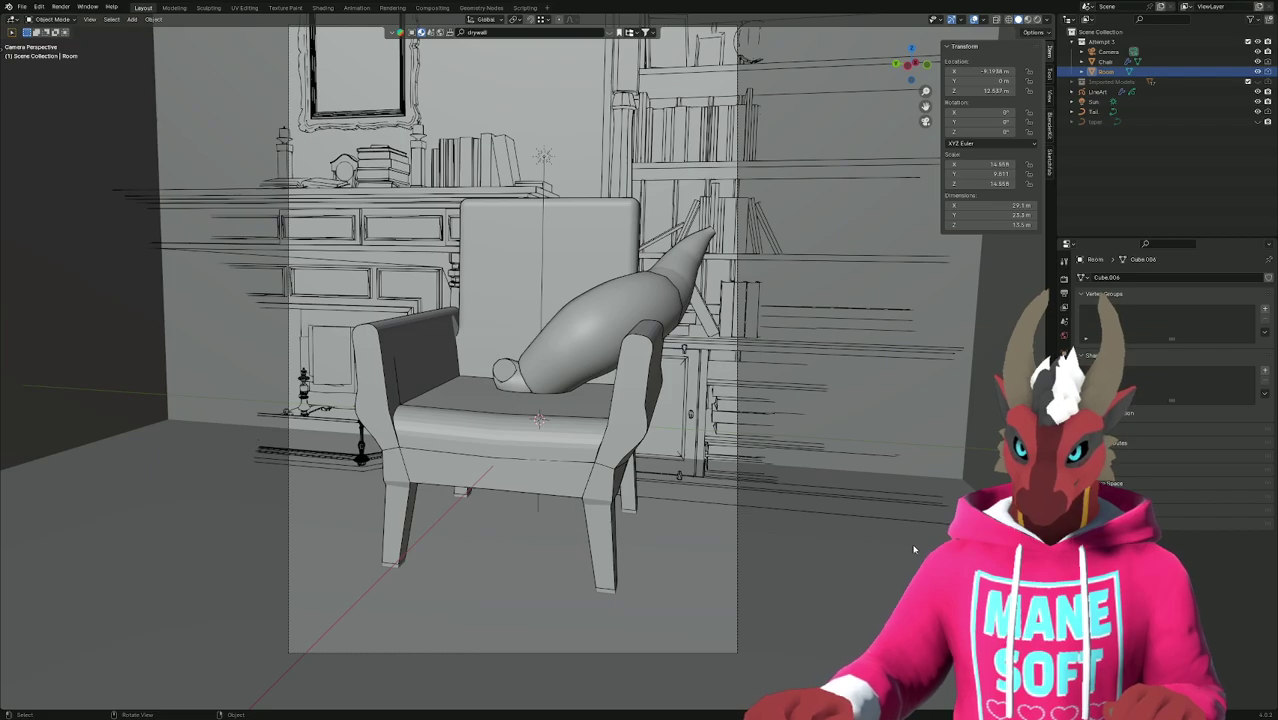
click(1188, 92)
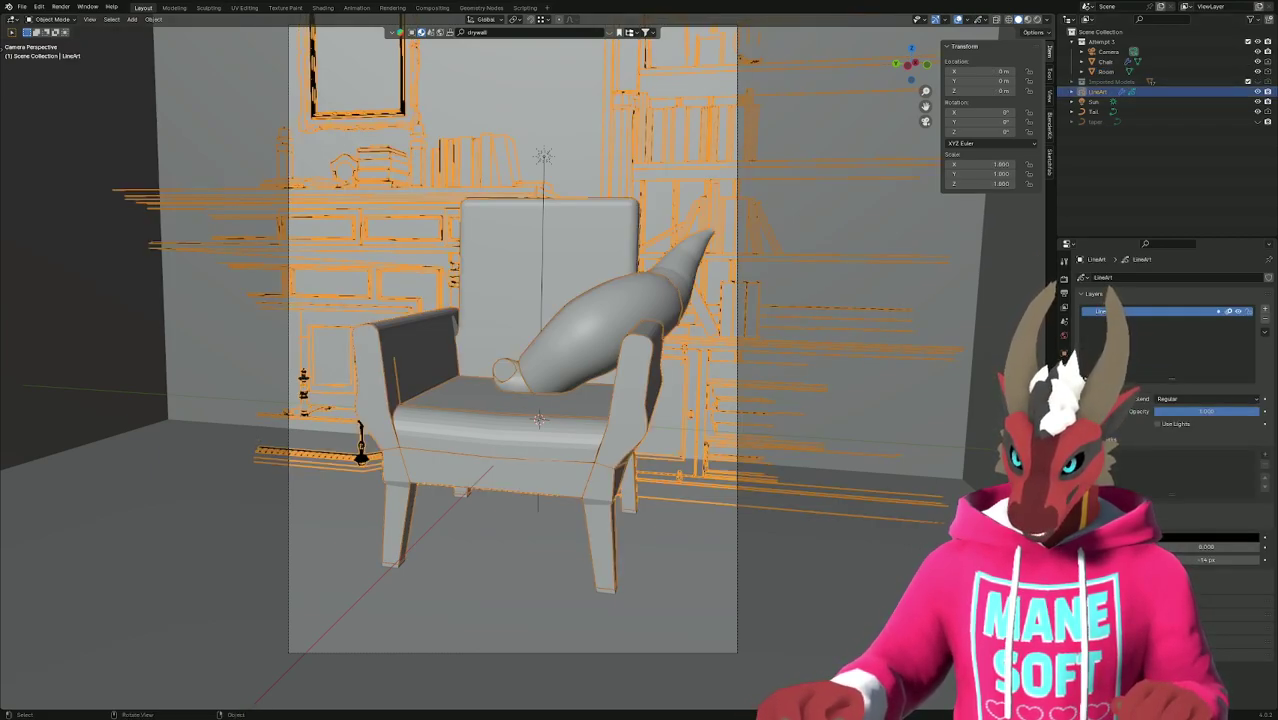
click(413, 44)
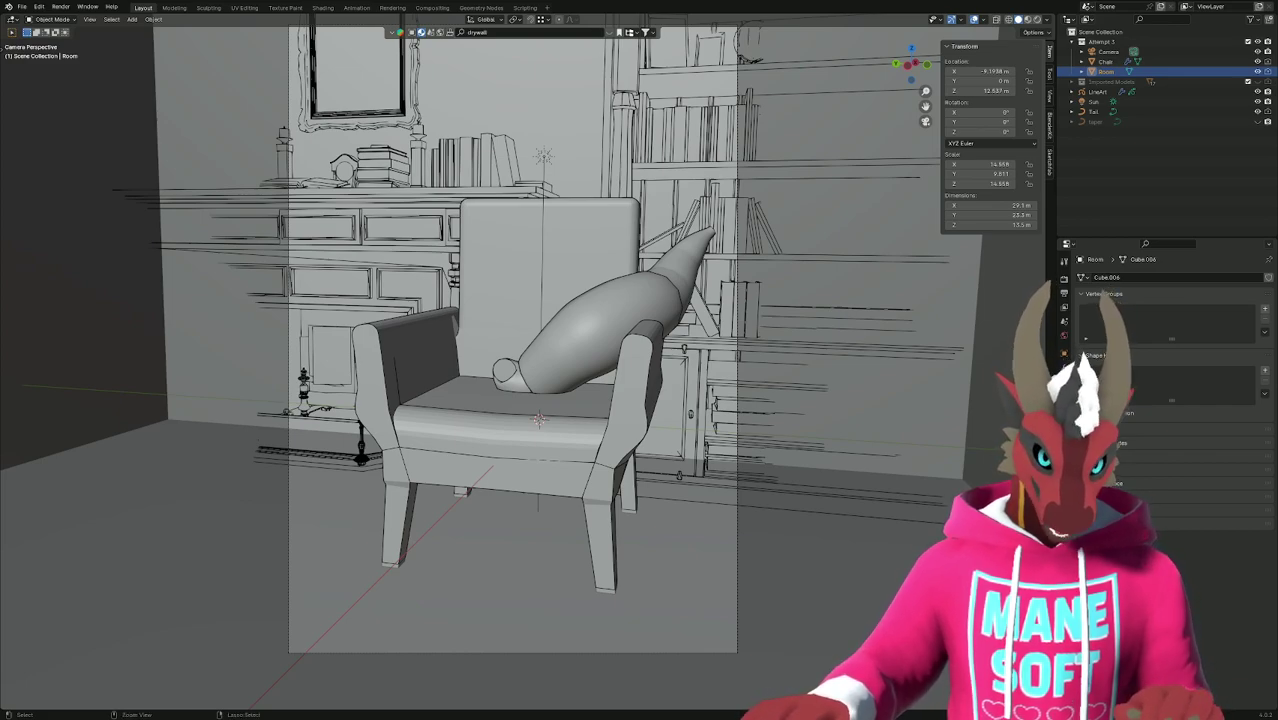
key(ctrl+s)
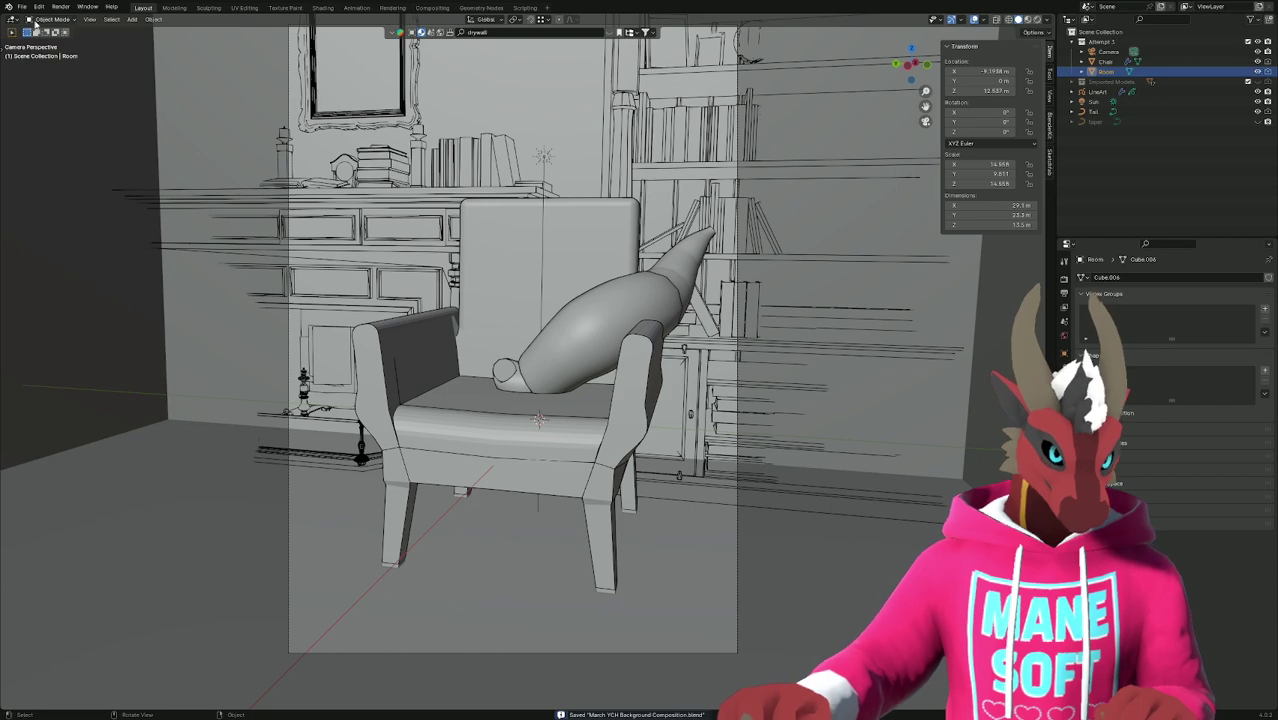
Render the image with the Regular line art blend, inspect the result and close the render window.
click(58, 8)
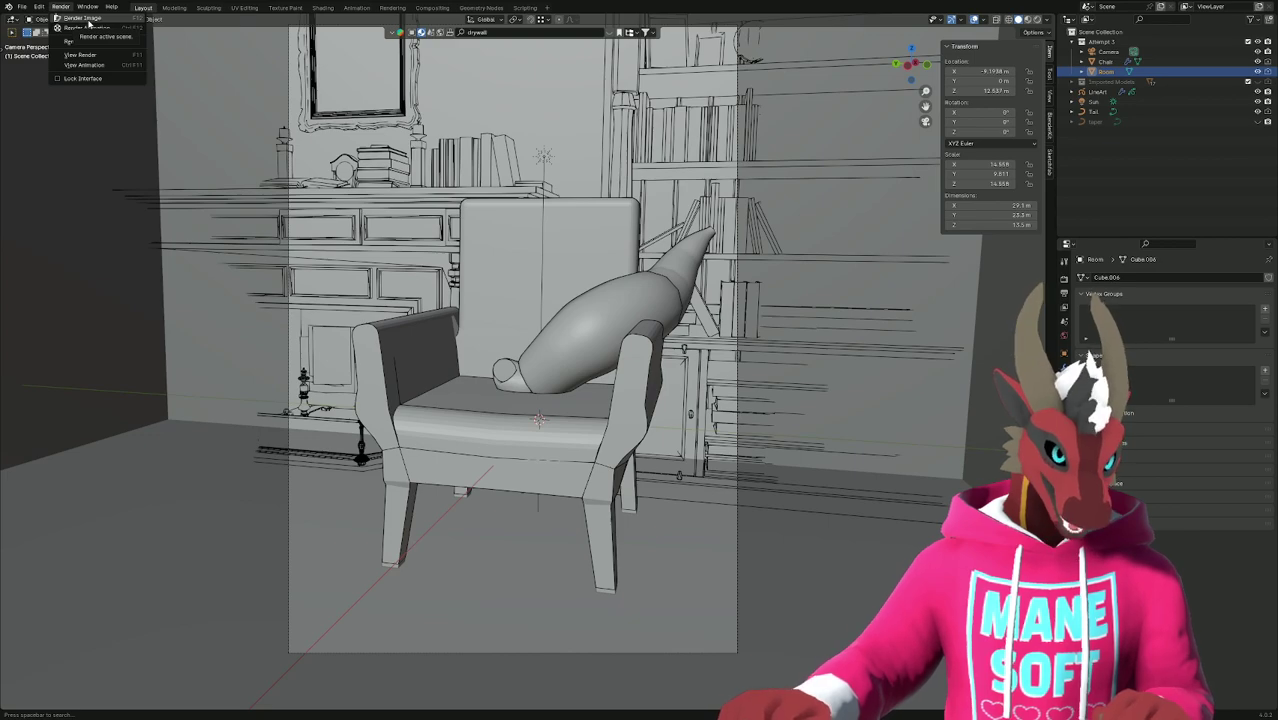
click(86, 19)
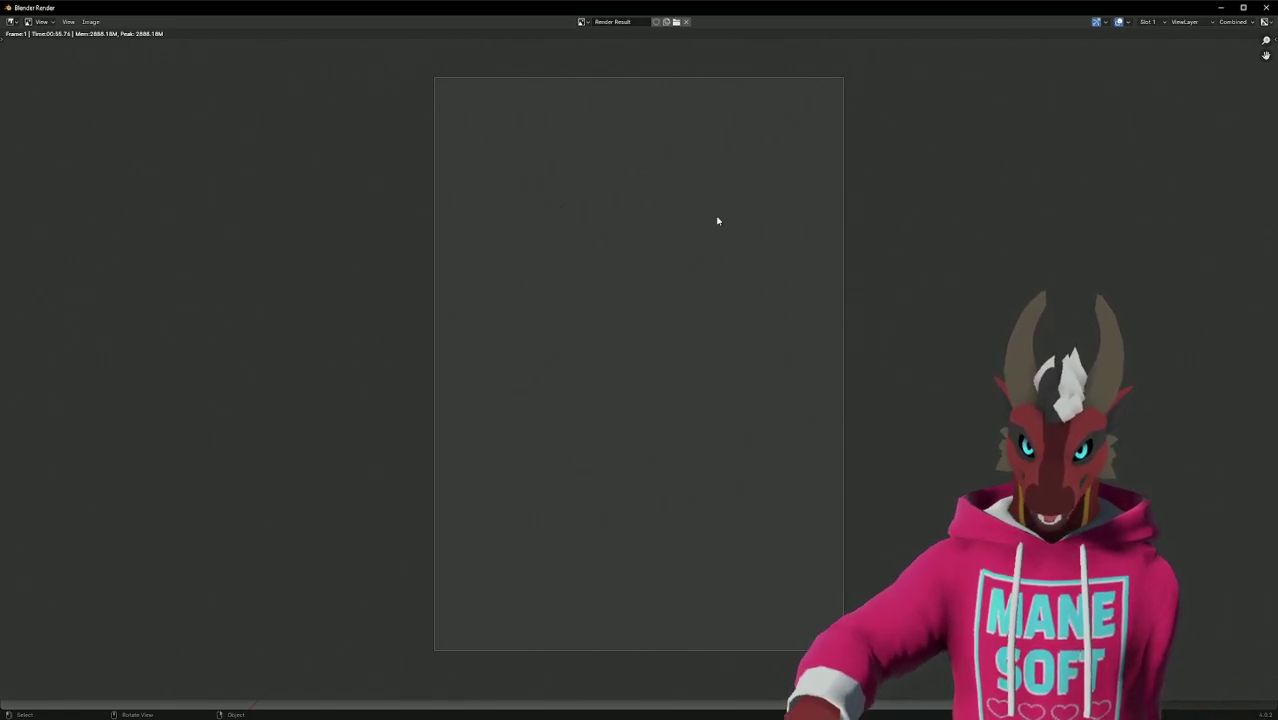
click(1268, 10)
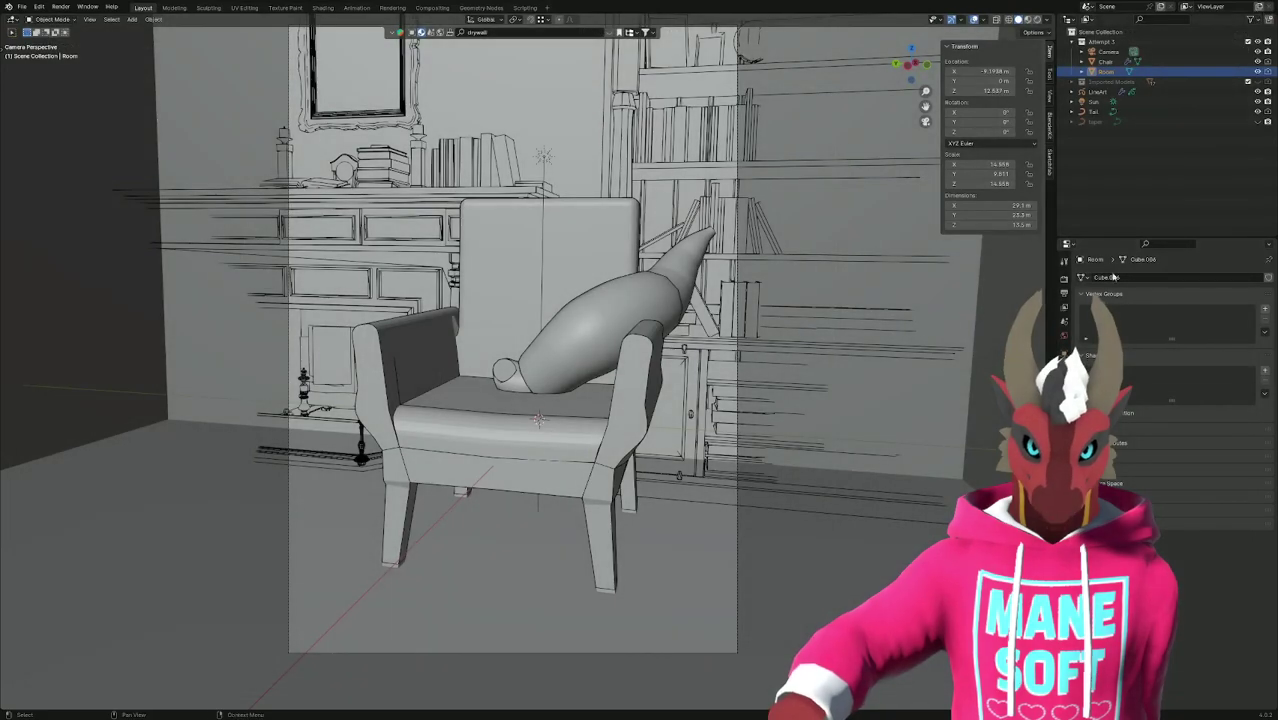
Set the view layer's Alpha Threshold to 0 in the data passes and save the file.
click(1065, 282)
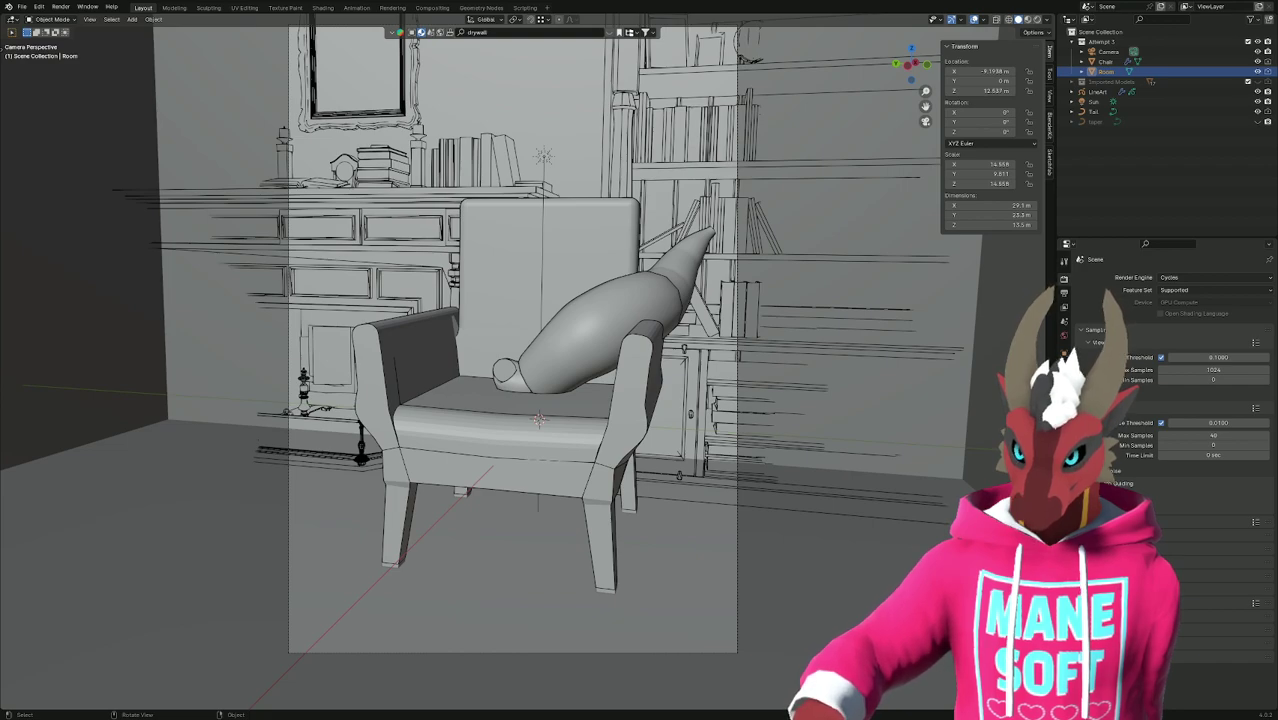
click(1065, 307)
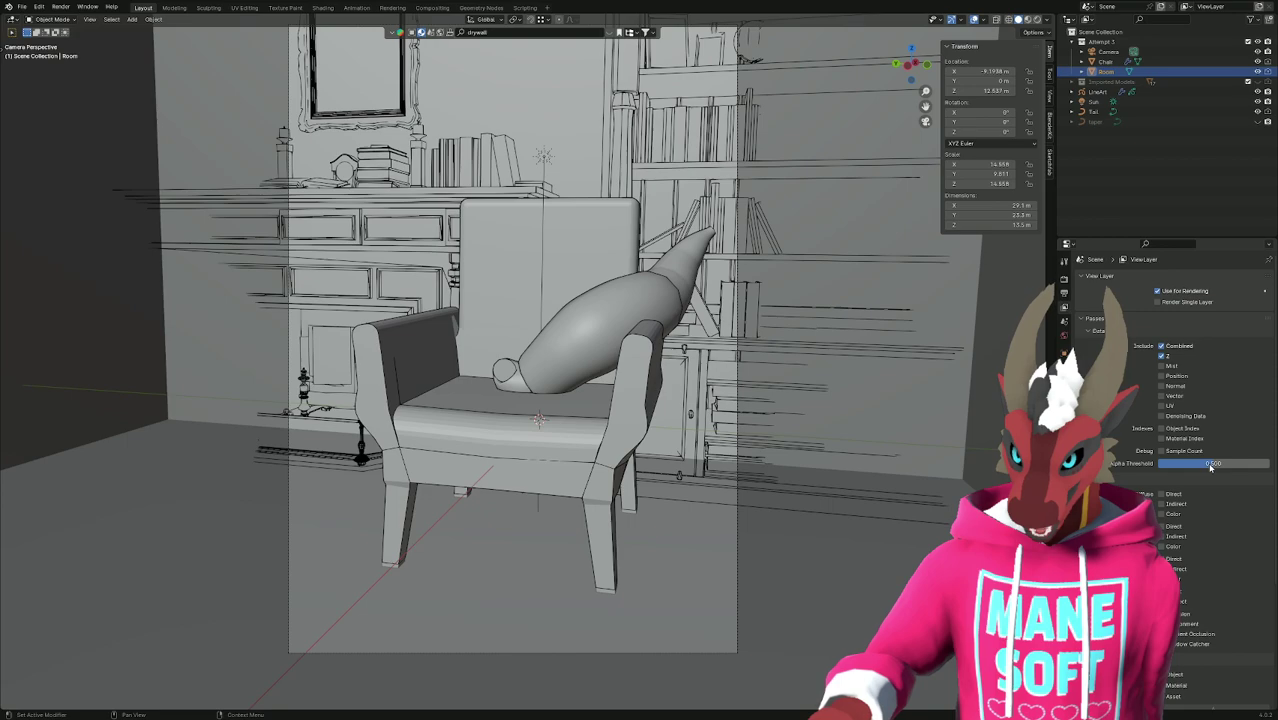
drag(1215, 470, 817, 484)
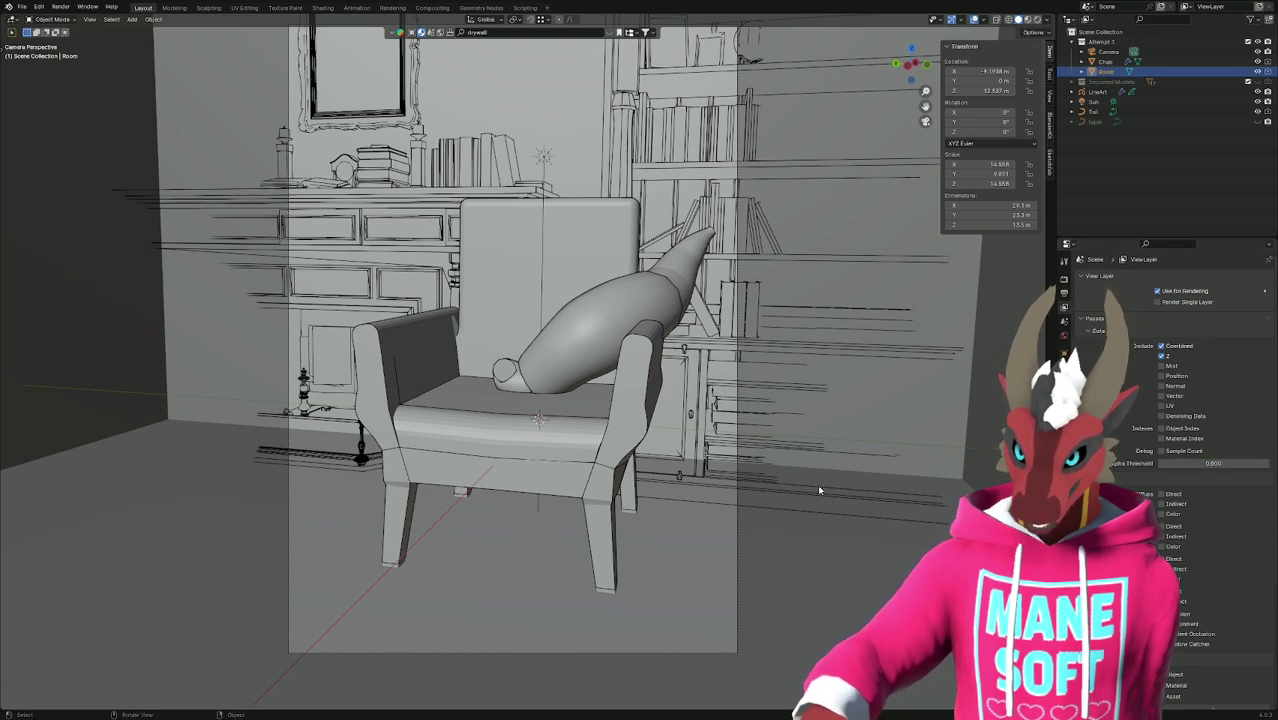
key(ctrl+s)
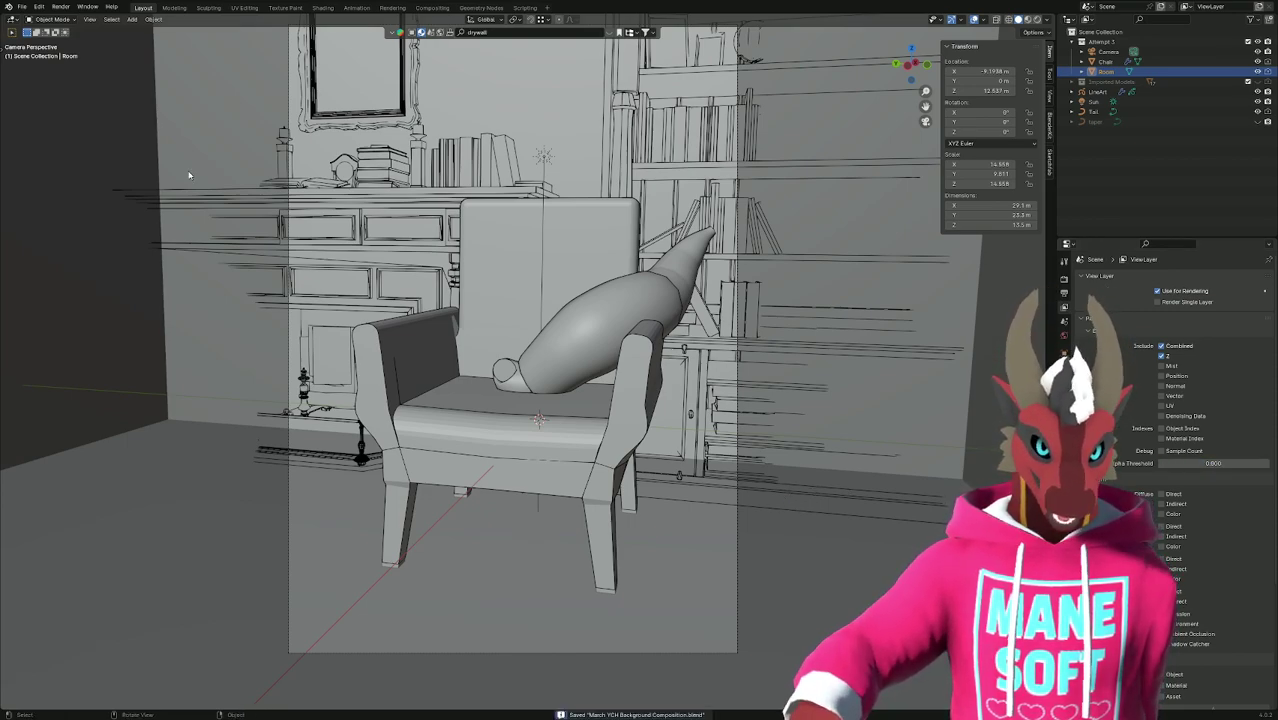
Render the image again with the zero Alpha Threshold, inspect the whole frame and close the render window.
click(60, 7)
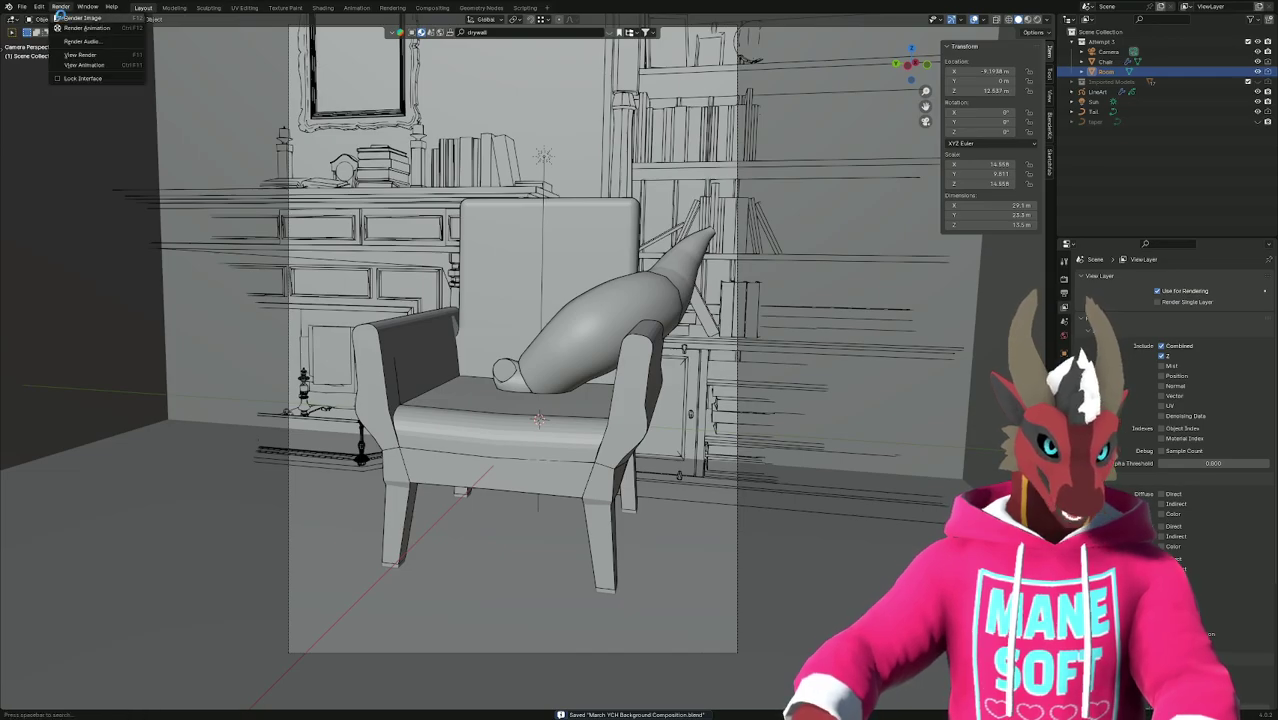
click(75, 20)
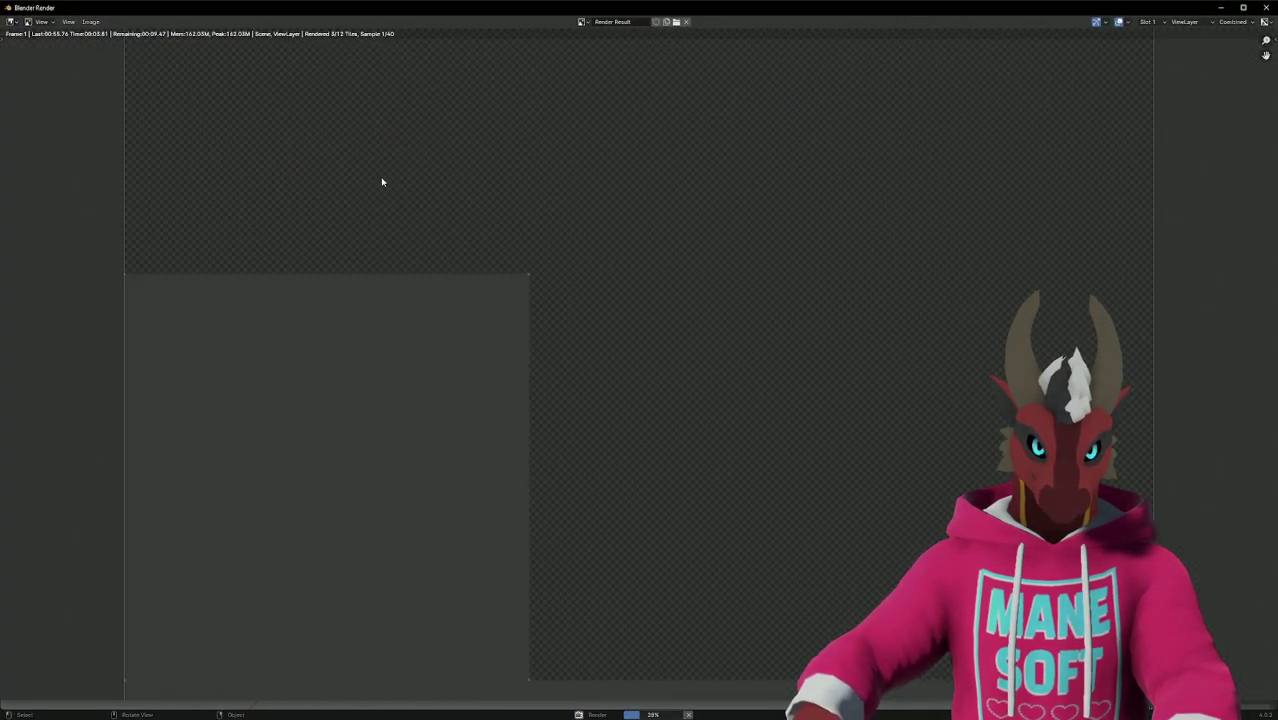
scroll(381, 182, down, 2)
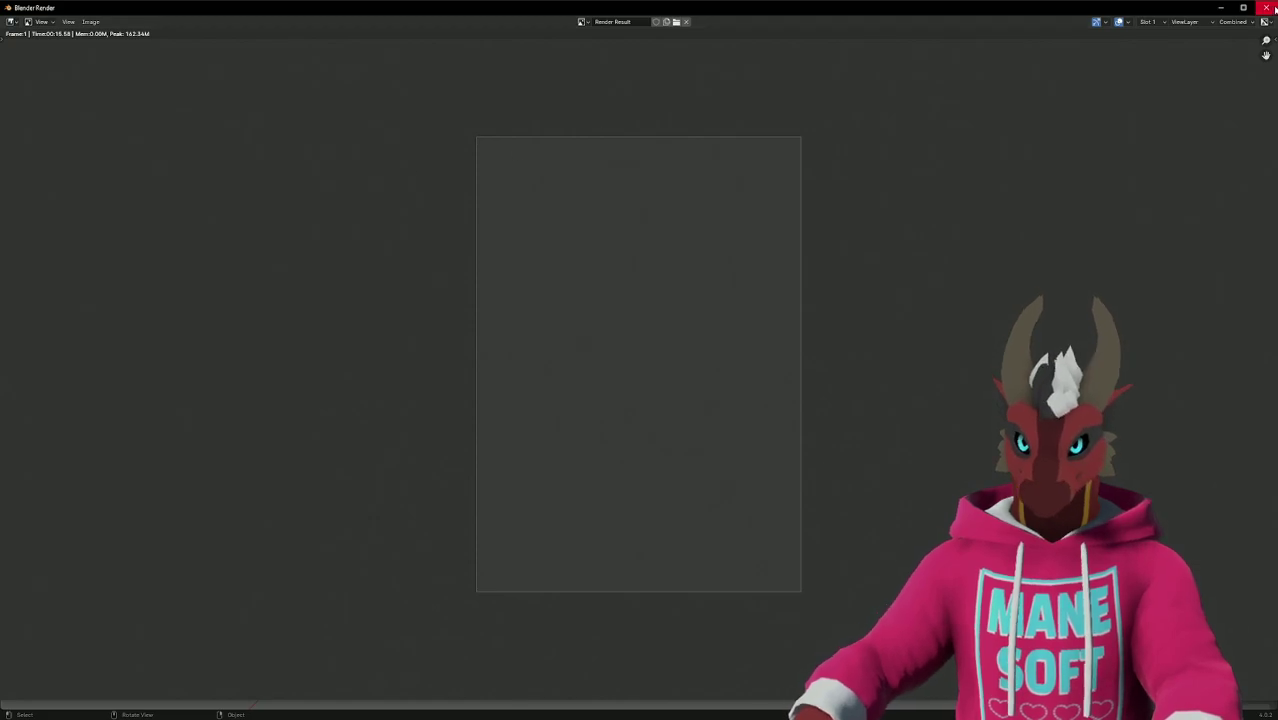
key(Escape)
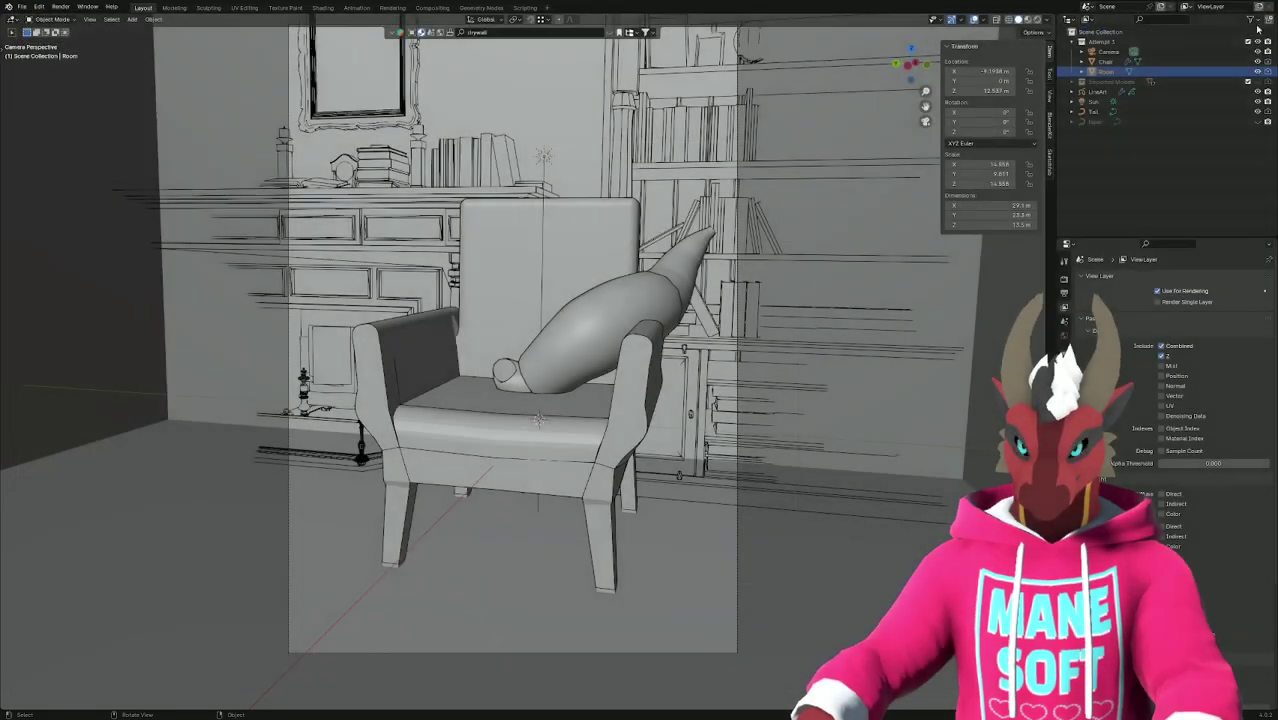
Set the Sun light's strength to 10 and save the file.
click(1190, 103)
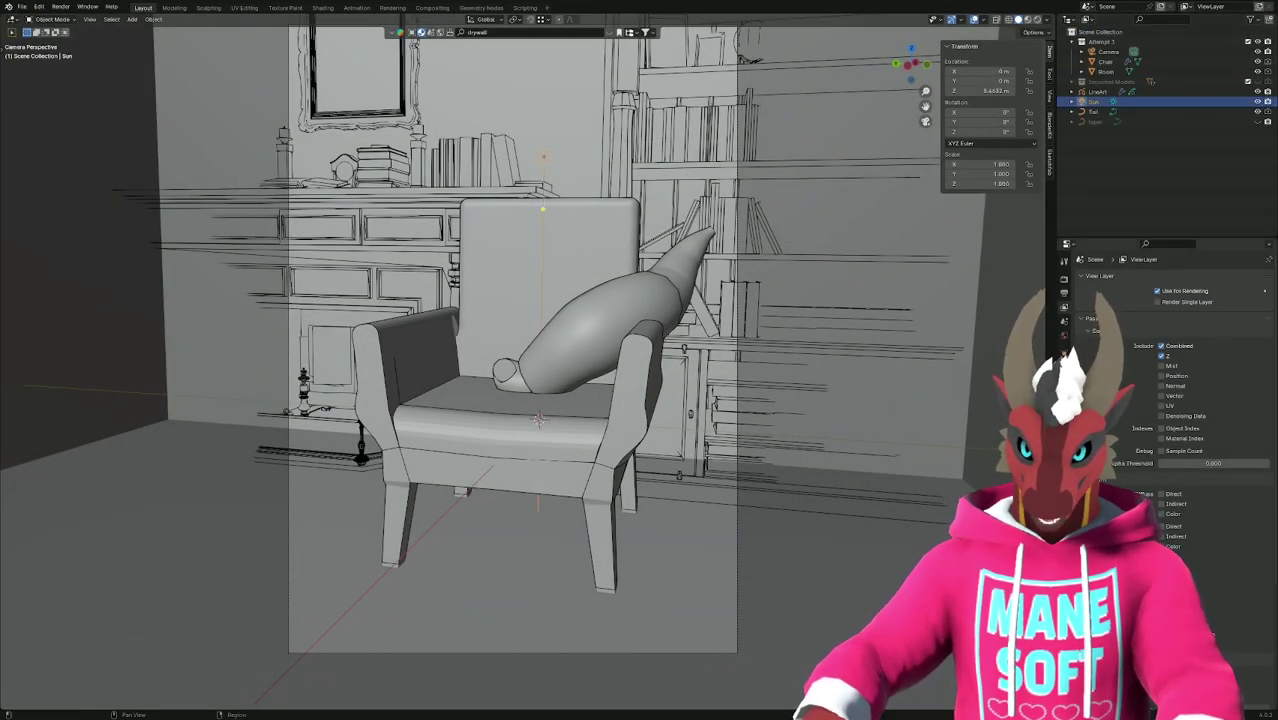
click(1064, 364)
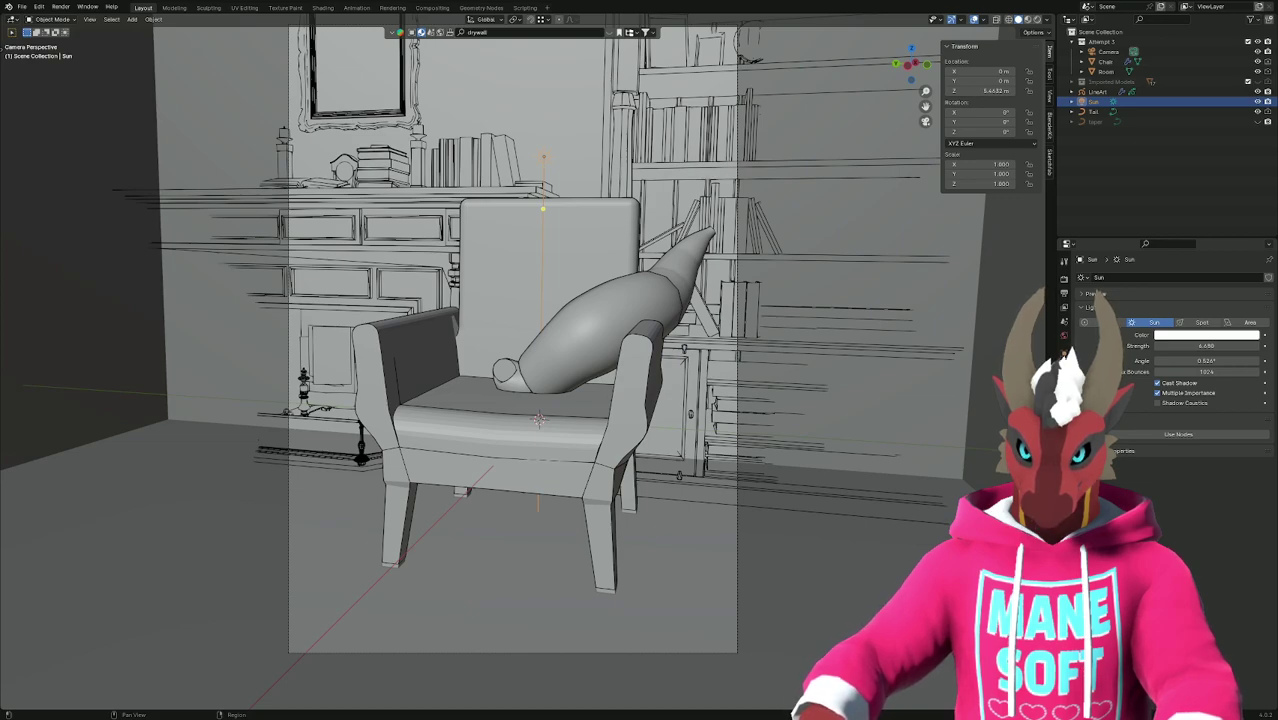
drag(1205, 345, 1262, 345)
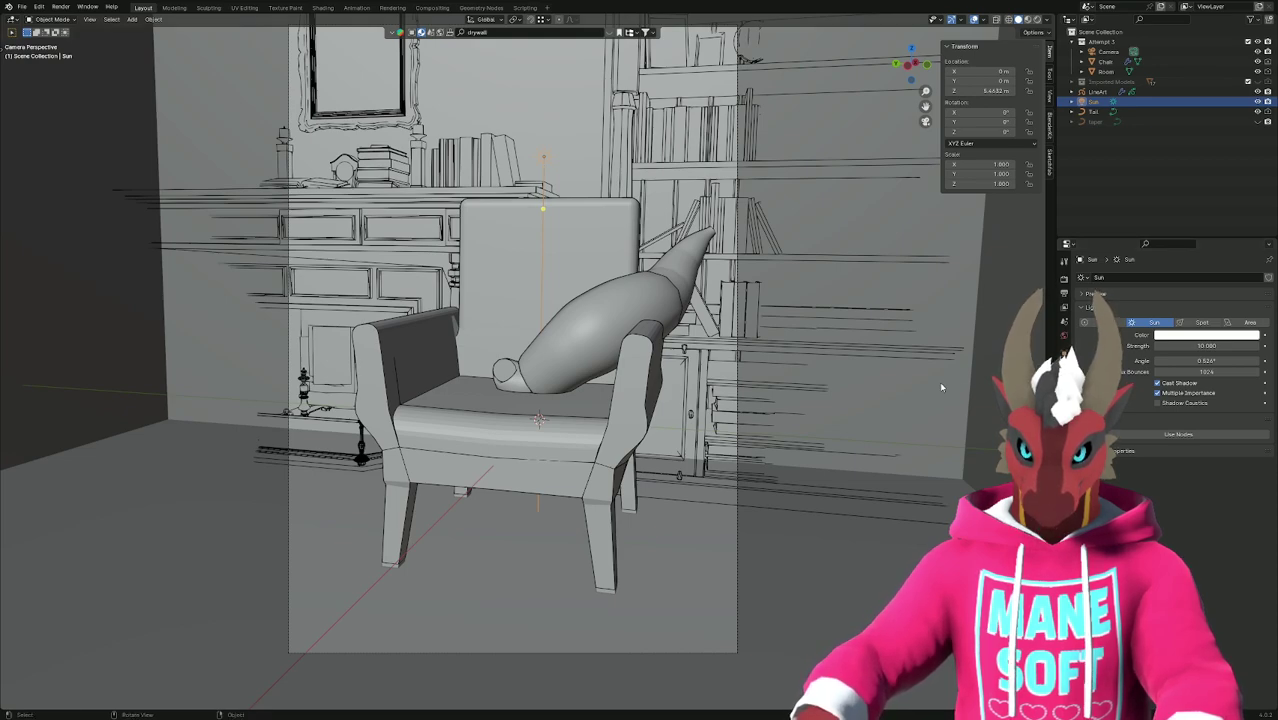
click(883, 443)
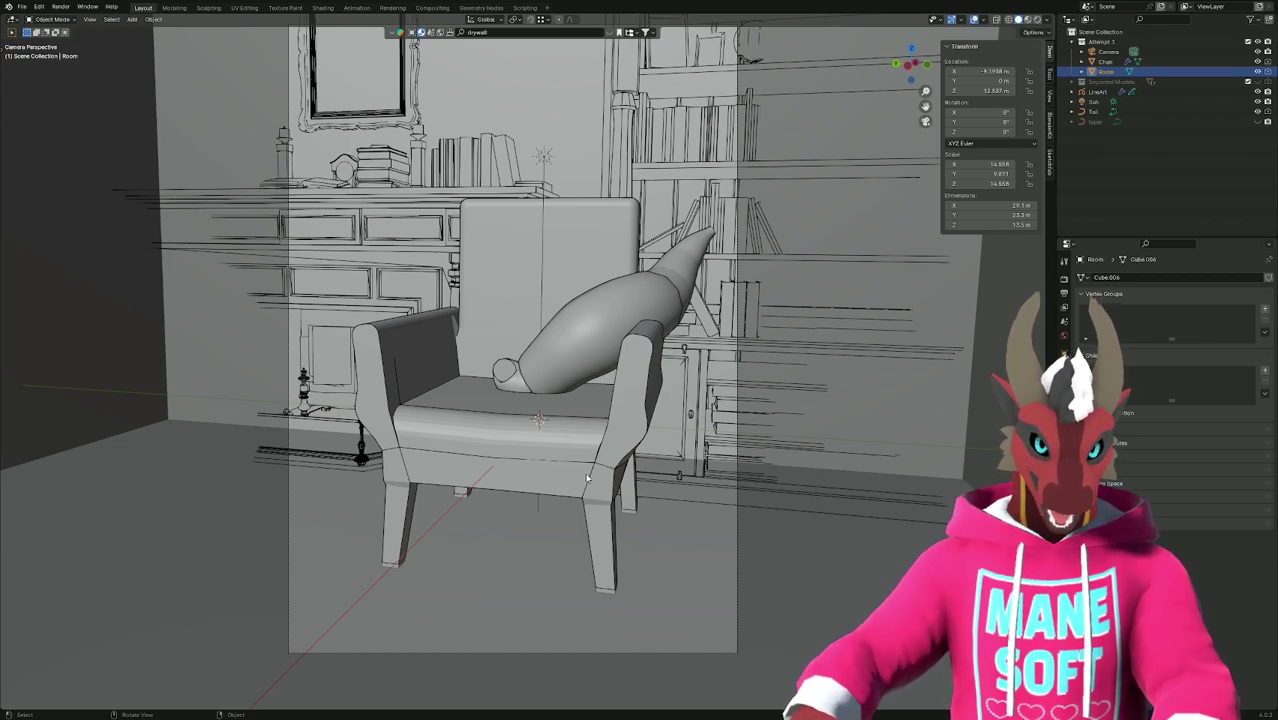
key(ctrl+s)
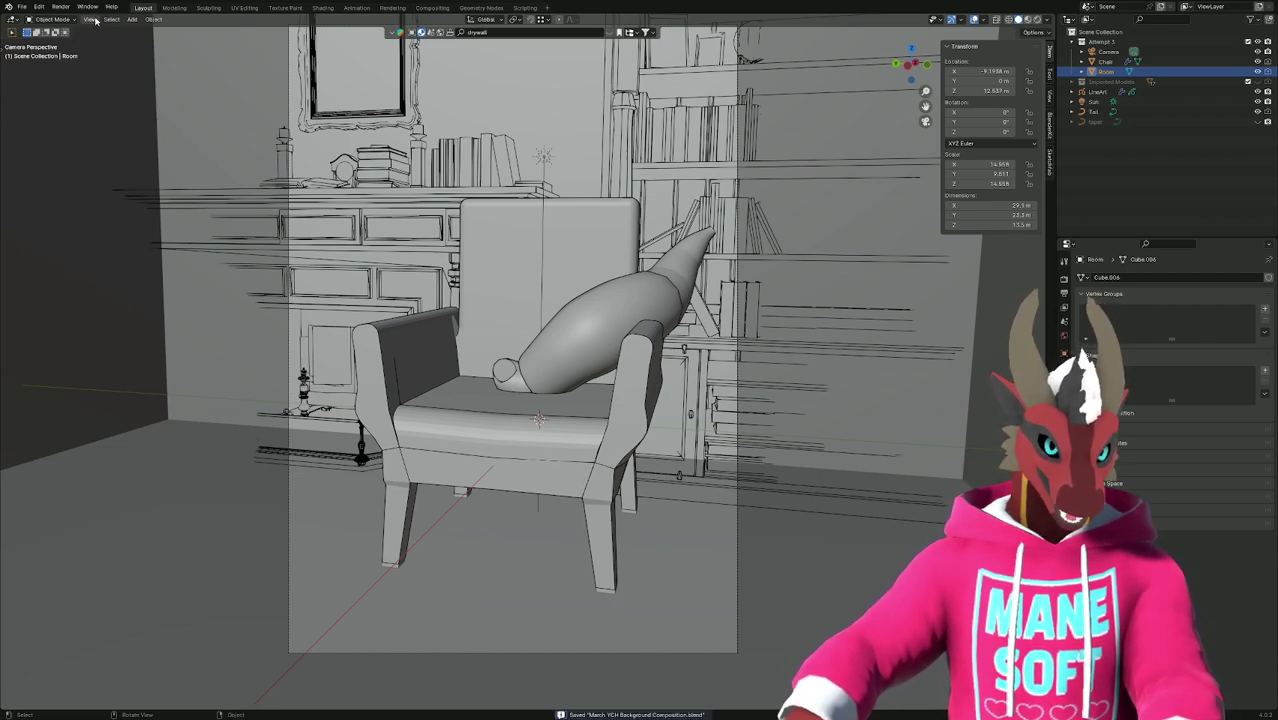
Render the image with the stronger Sun light, inspect the result and close the render window.
click(60, 7)
click(66, 19)
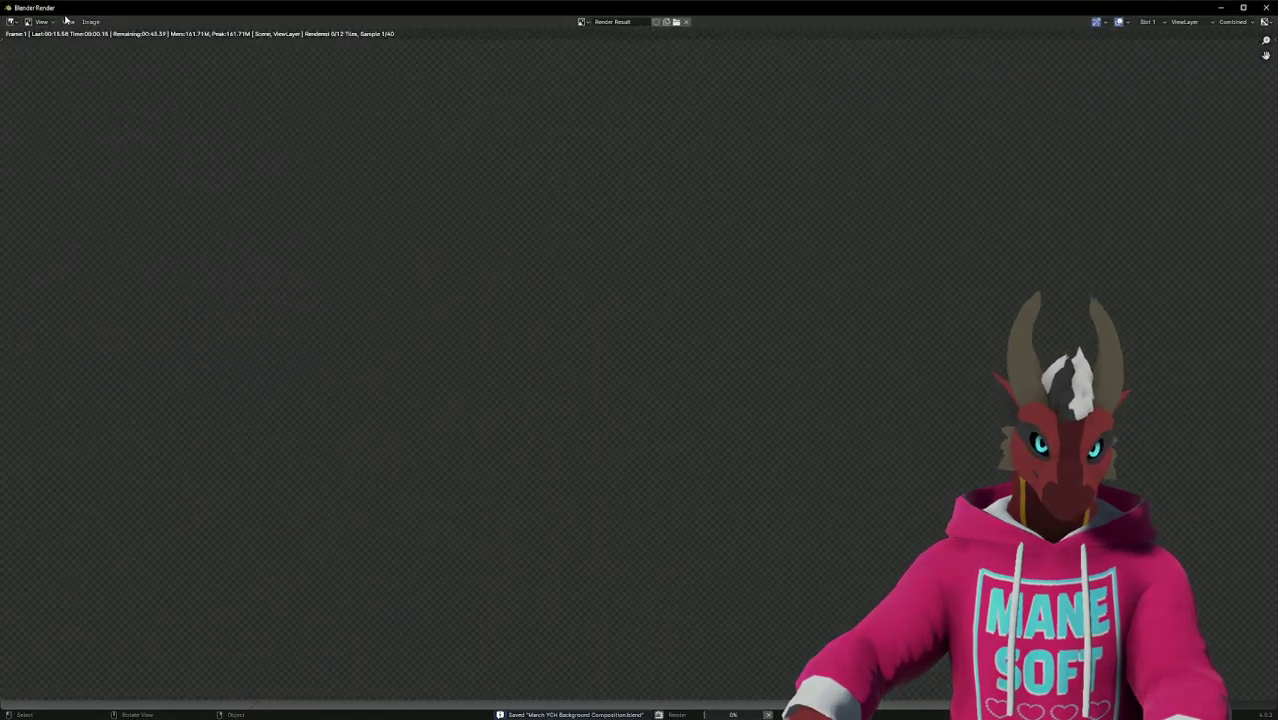
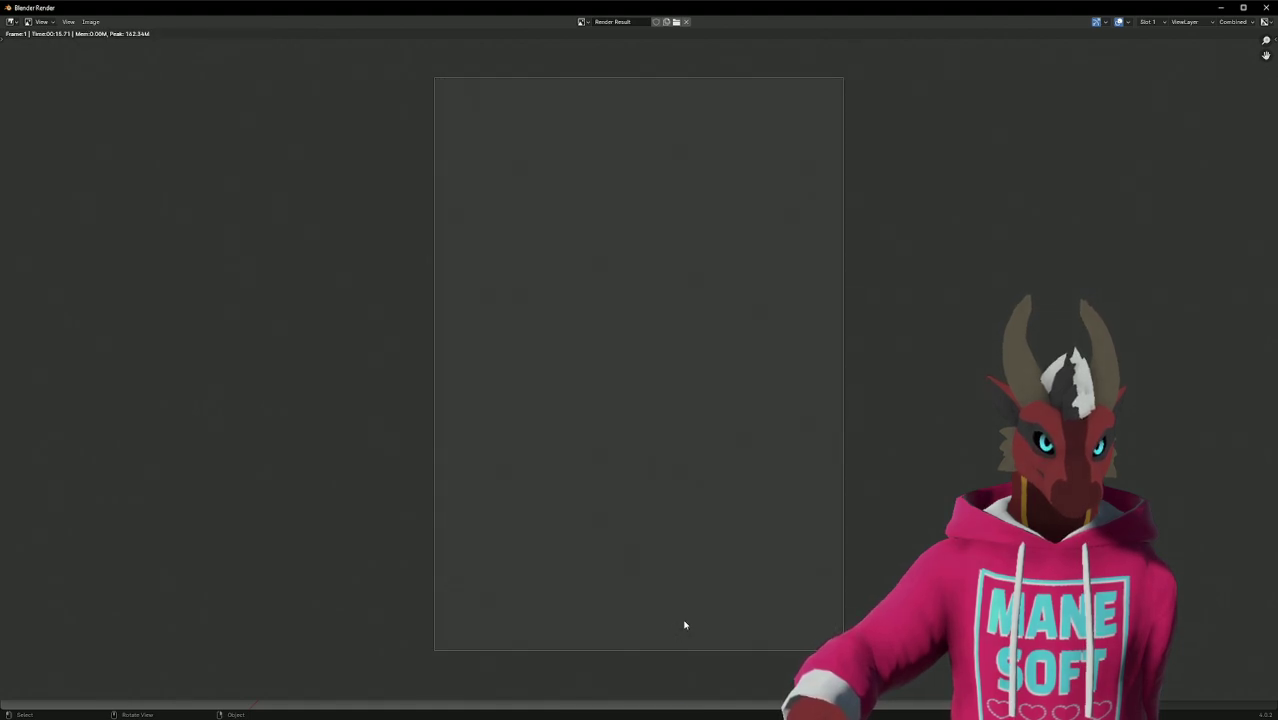
click(1266, 7)
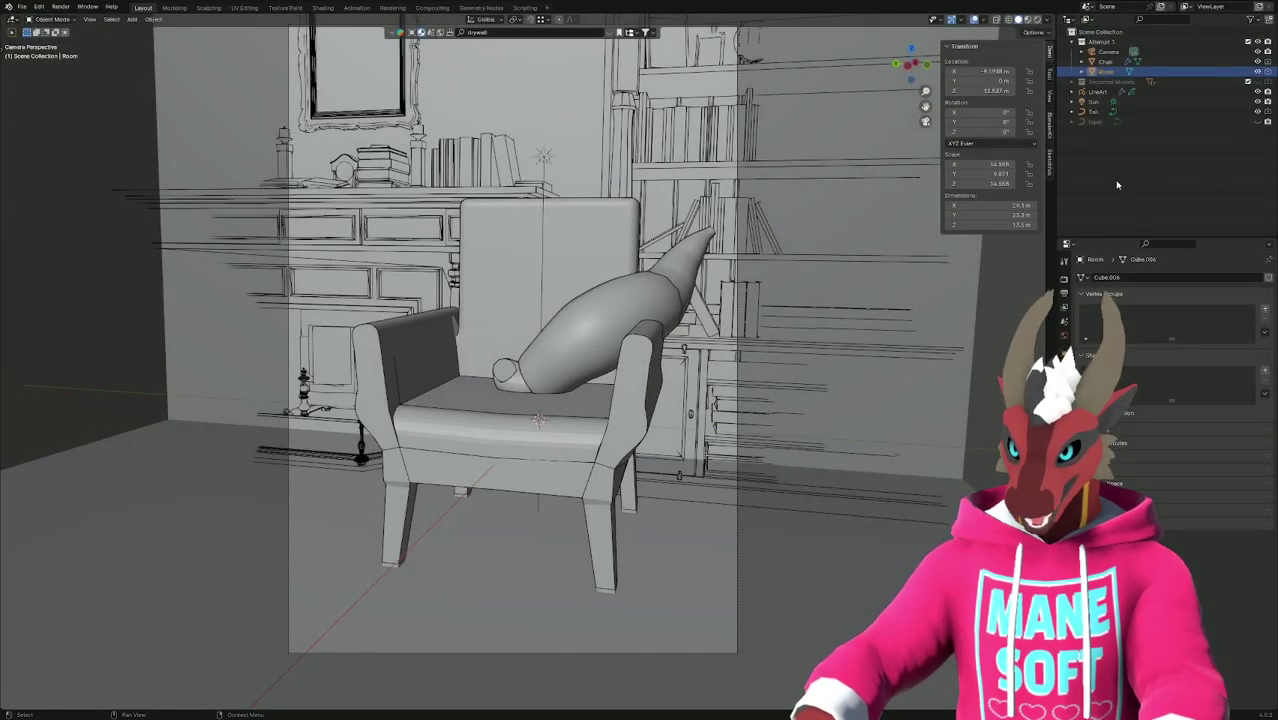
Set the view layer's Alpha Threshold back to 0.5 and look through the remaining pass settings.
click(1064, 312)
click(1208, 460)
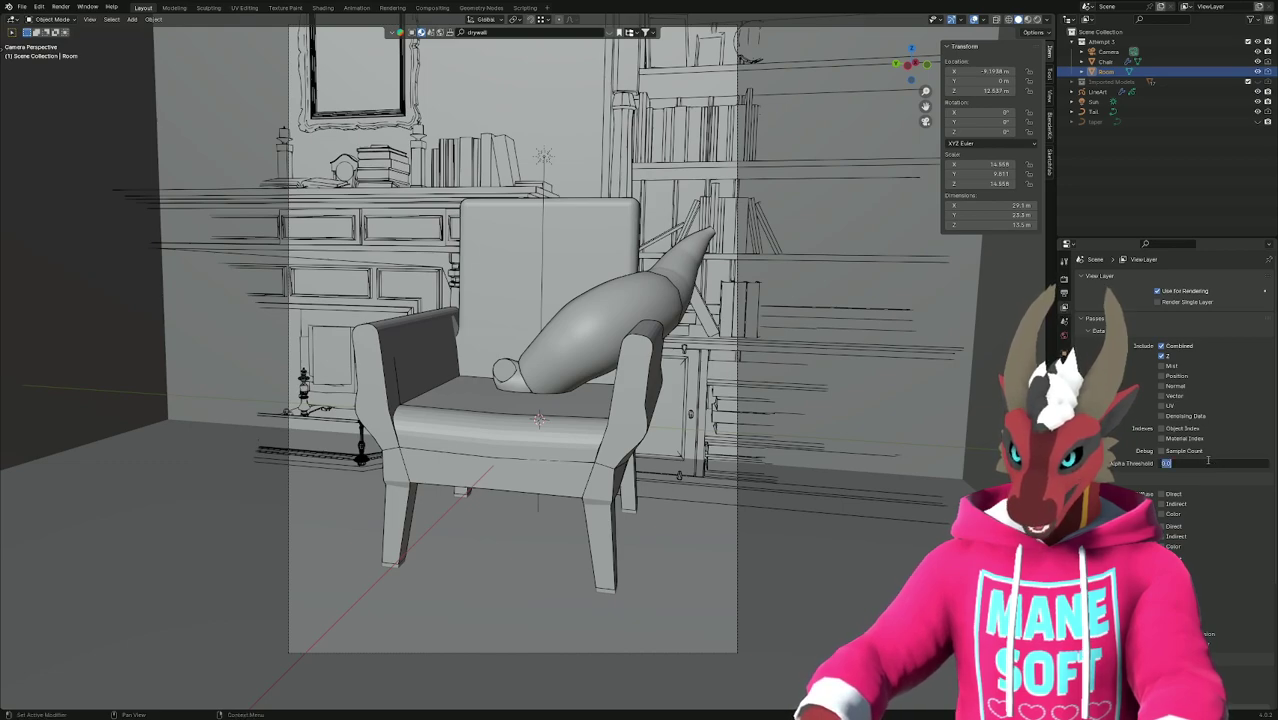
key(Return)
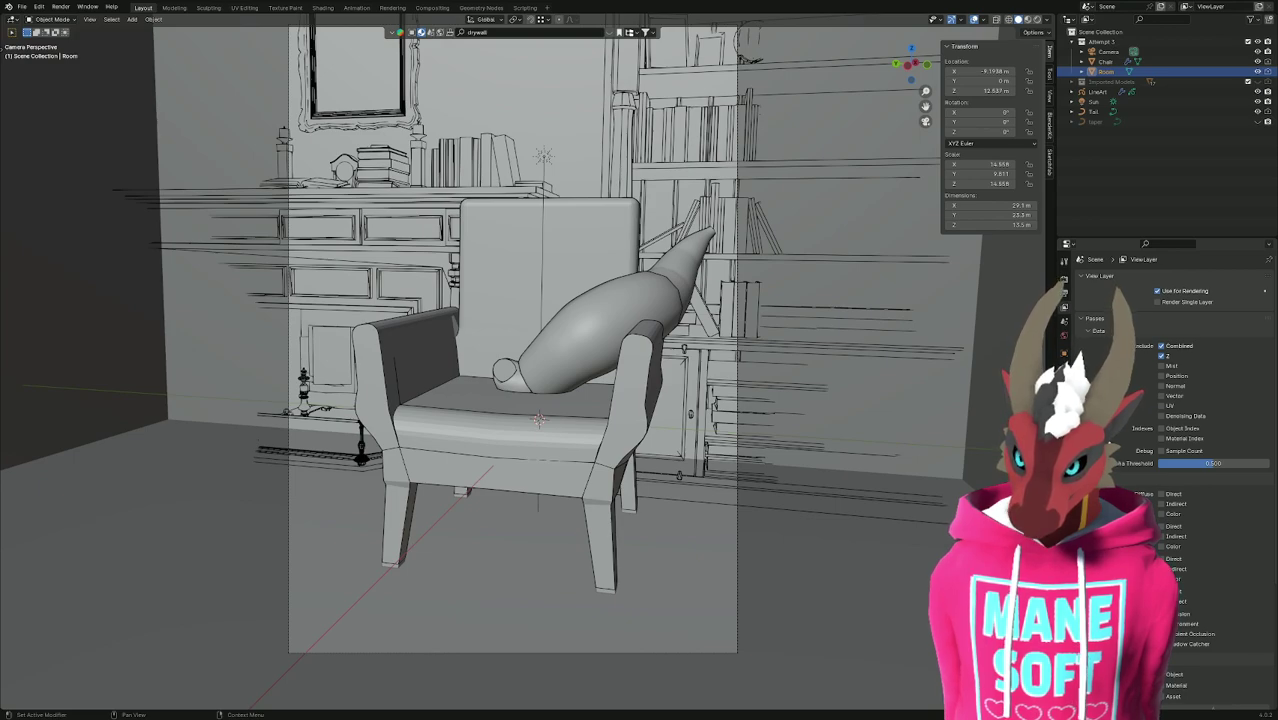
scroll(1111, 292, down, 5)
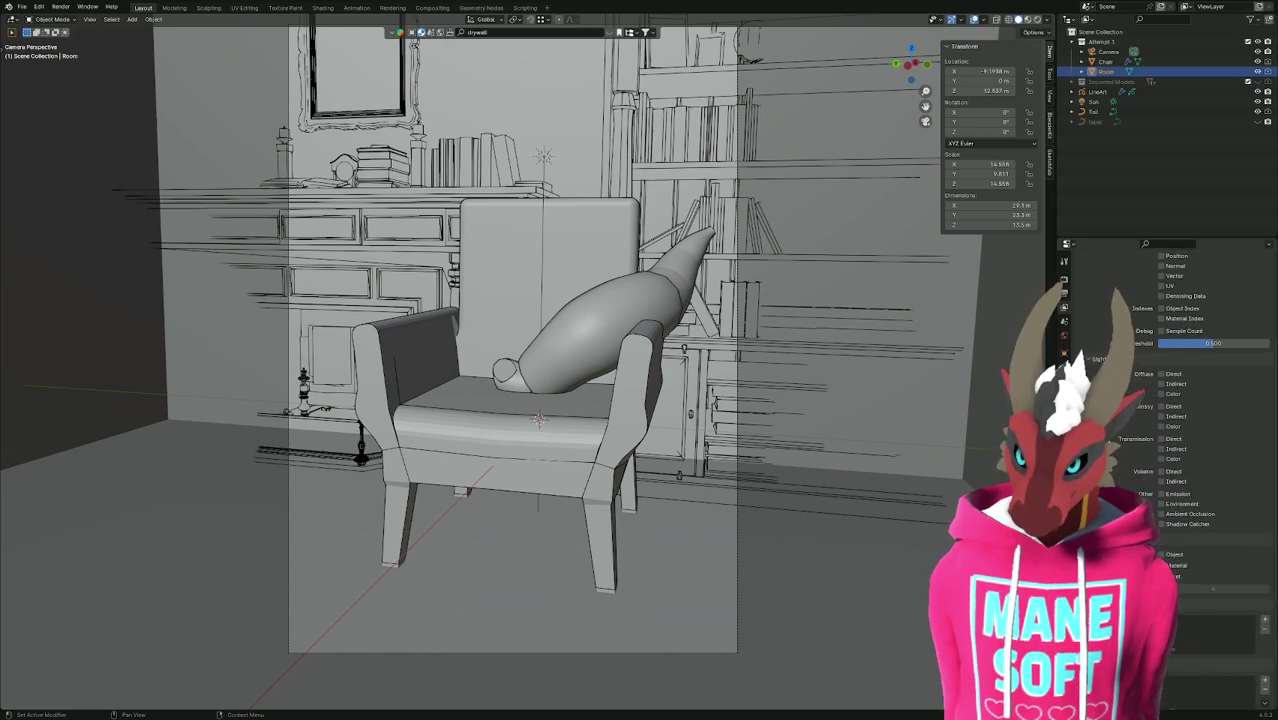
Turn off Use for Rendering for the view layer, try Render Single Layer and switch it off again, and save the file.
scroll(1111, 292, up, 5)
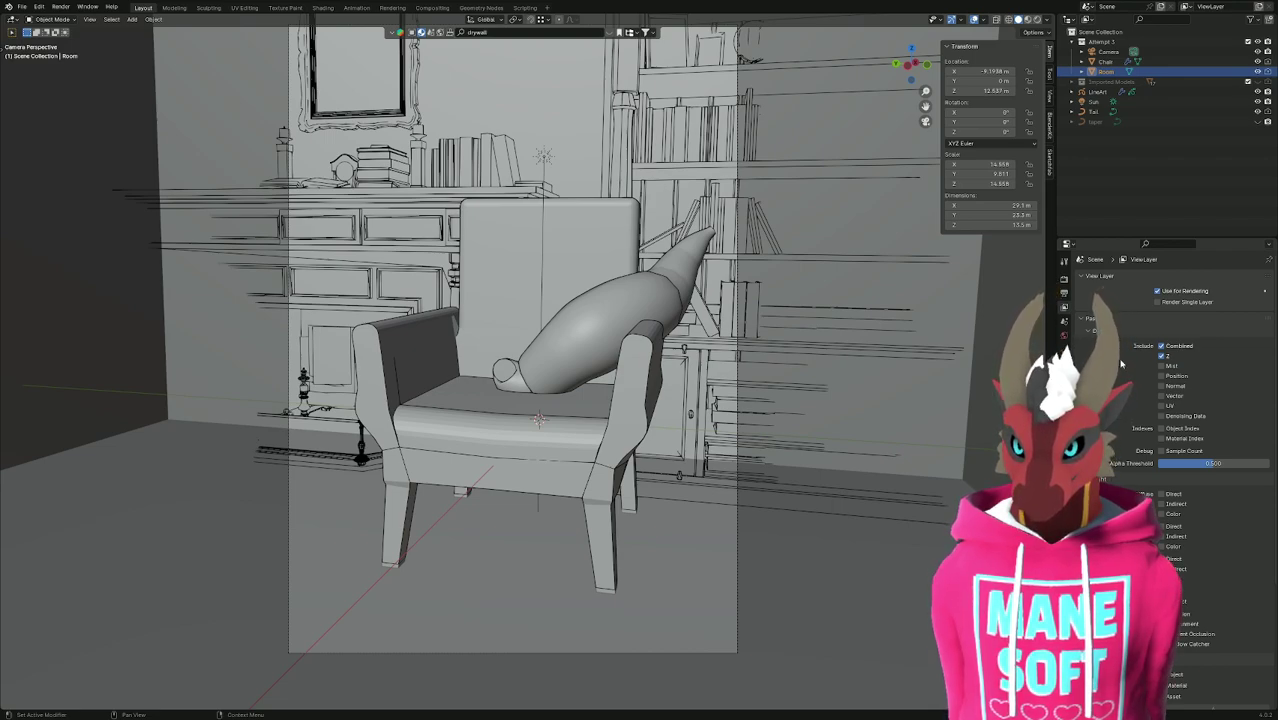
click(1157, 302)
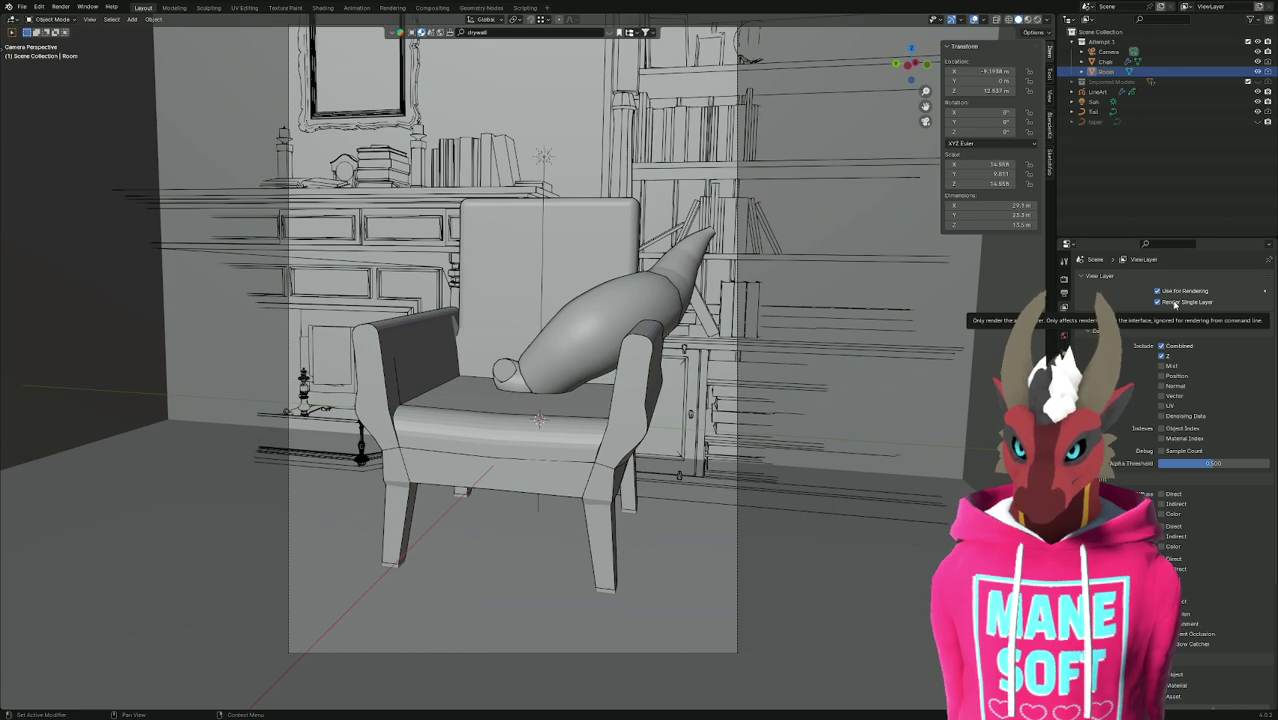
click(1265, 291)
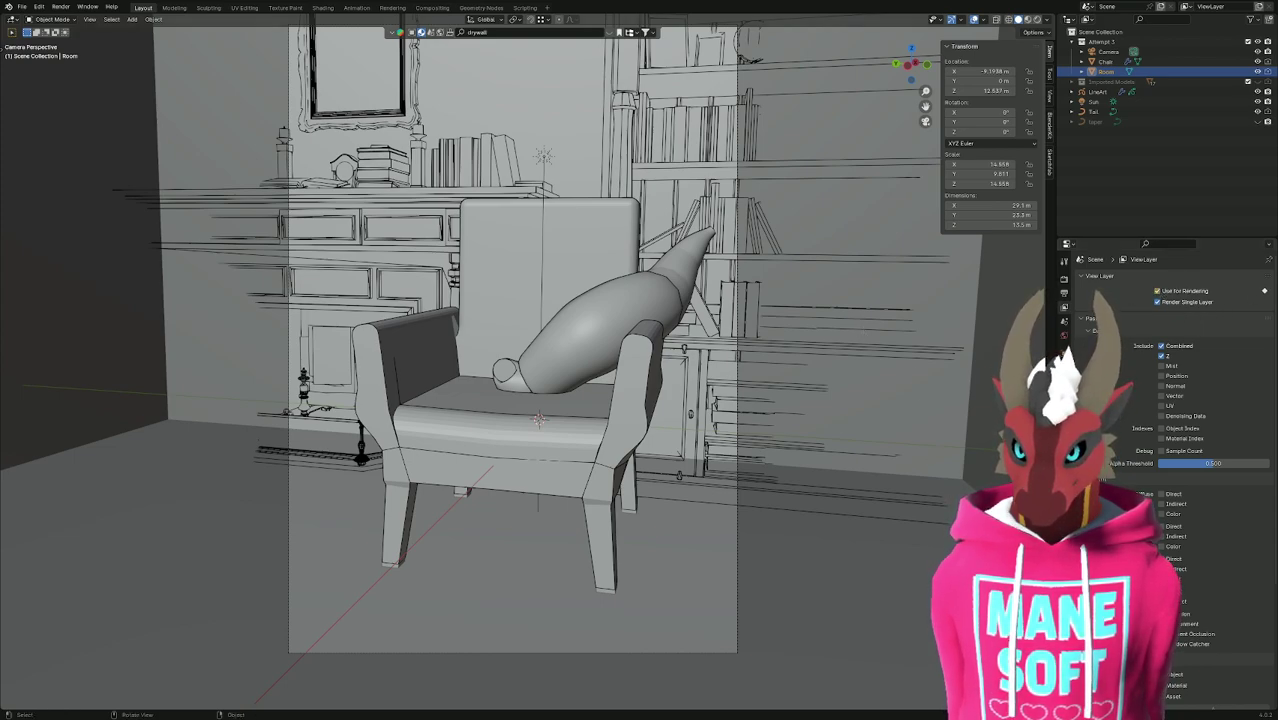
right_click(1248, 290)
mouse_move(1248, 294)
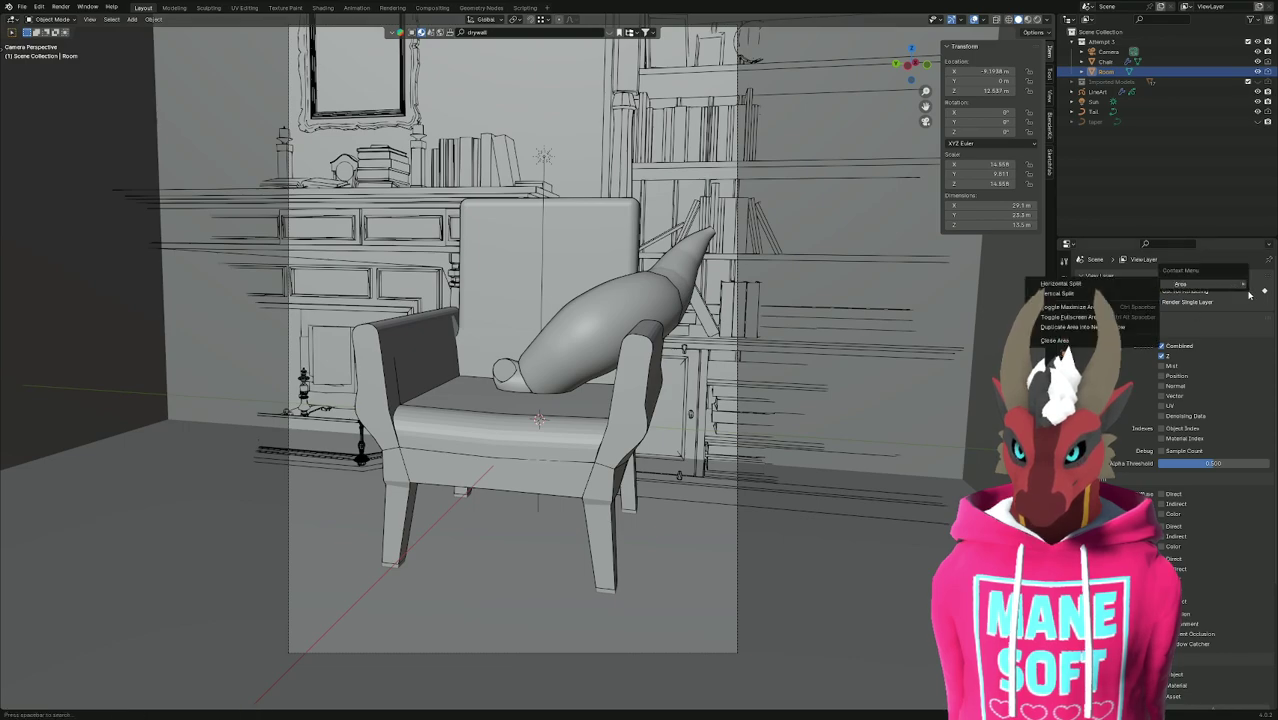
key(Escape)
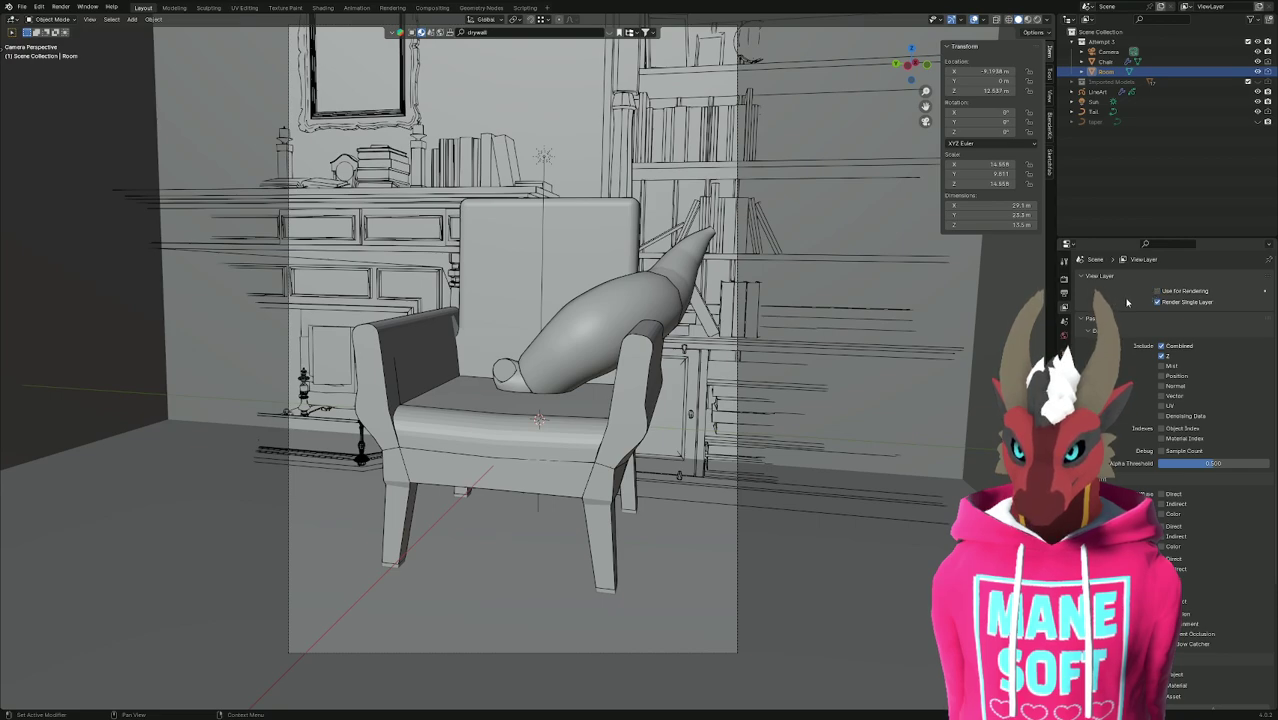
click(1157, 302)
key(ctrl+s)
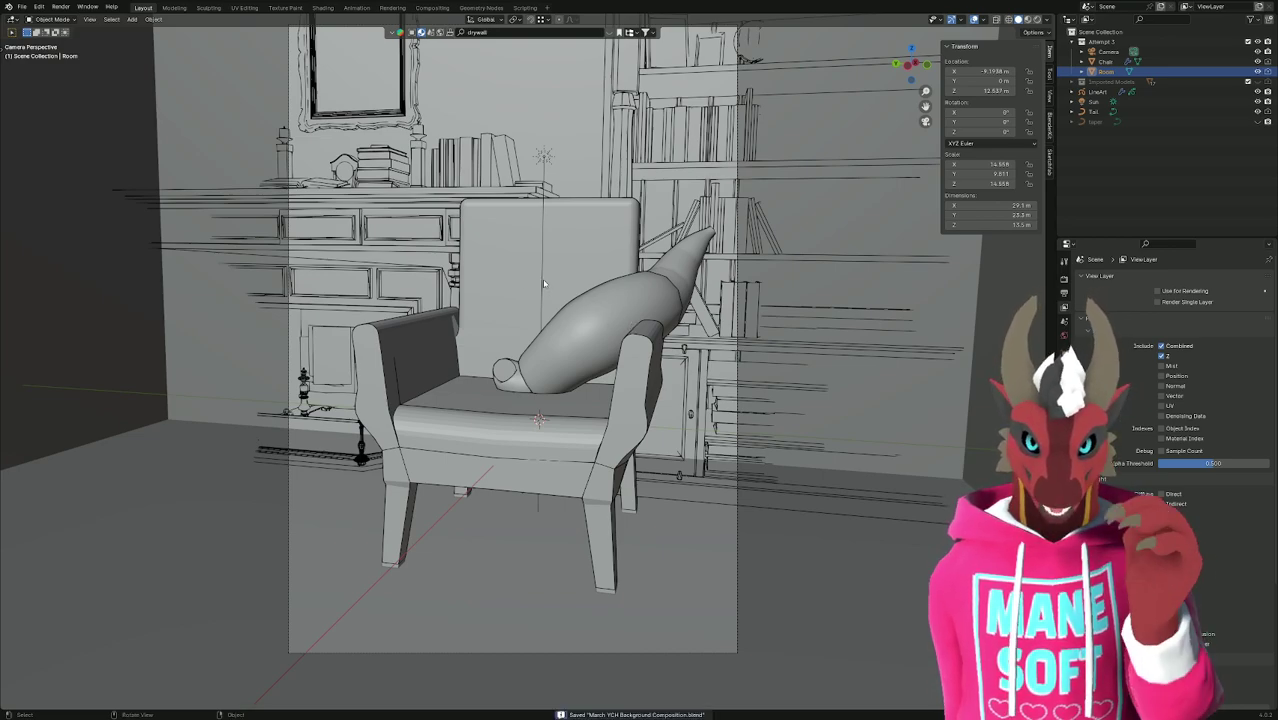
Try to render the image with the view layer's Use for Rendering and Render Single Layer both off.
click(64, 8)
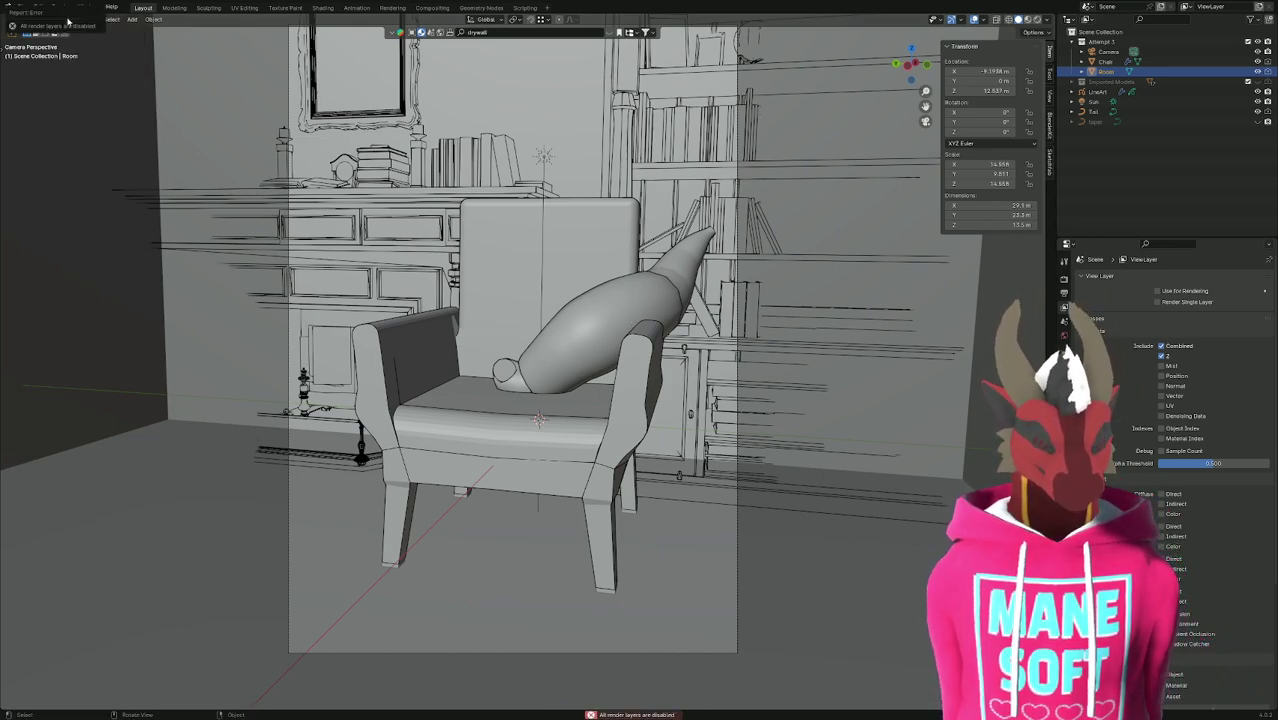
click(55, 8)
click(62, 22)
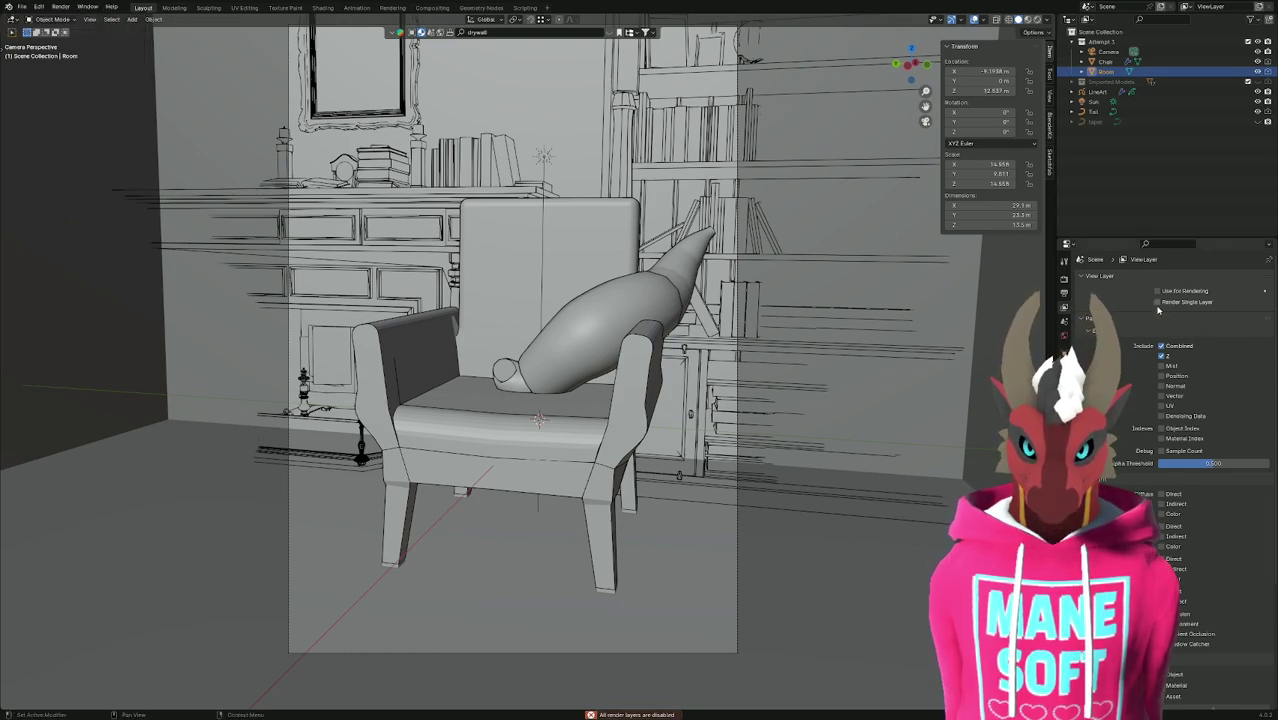
Render the image with only Render Single Layer enabled, cancel it partway, check the partial result and close the render window.
click(60, 7)
click(65, 21)
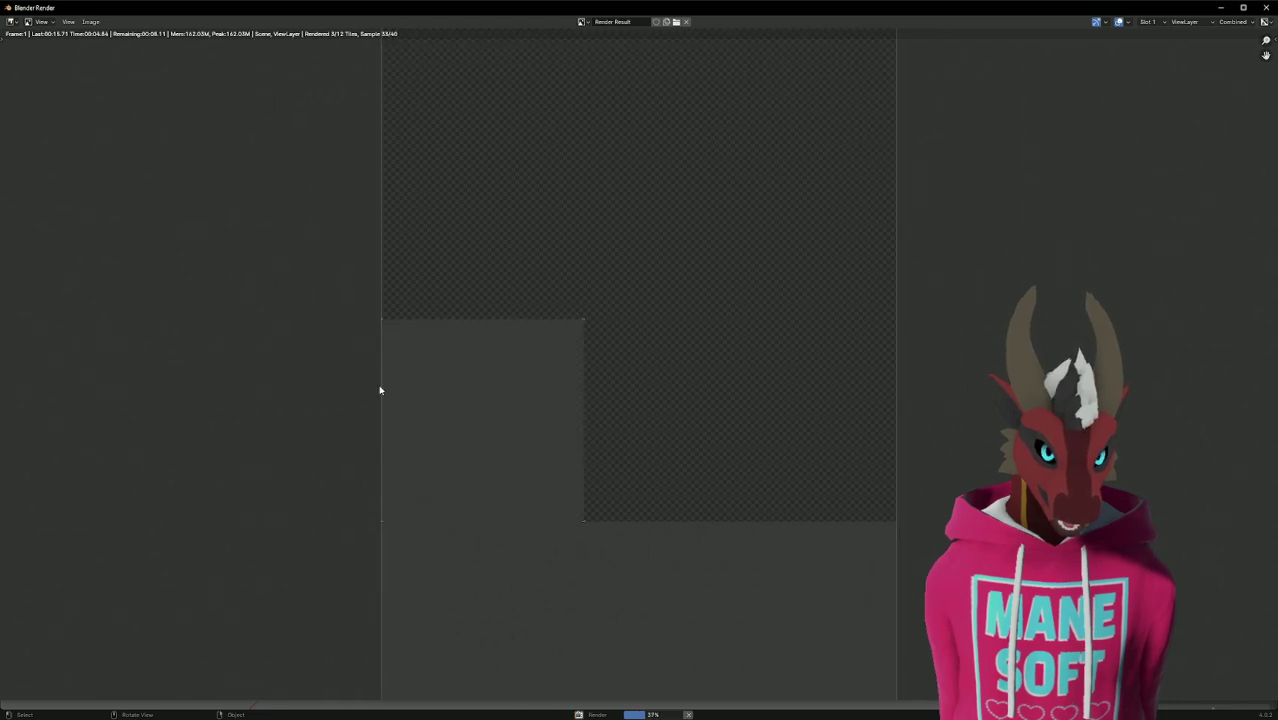
click(687, 714)
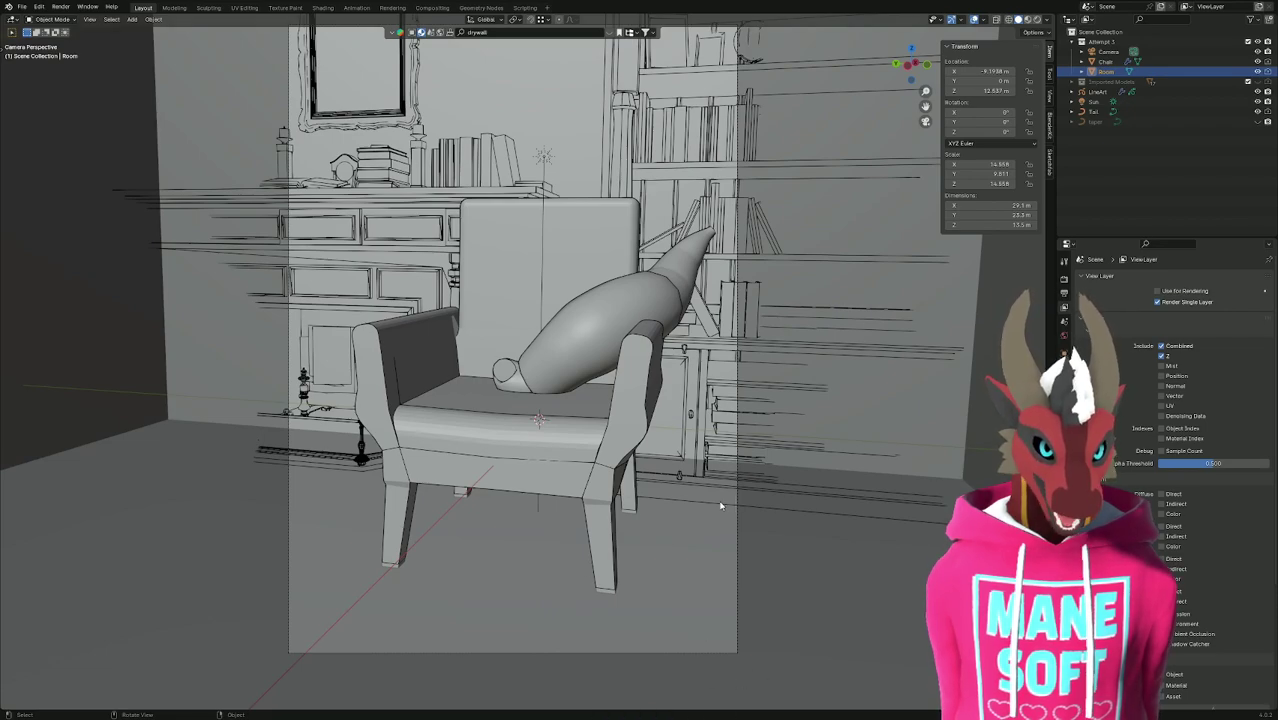
key(alt+Tab)
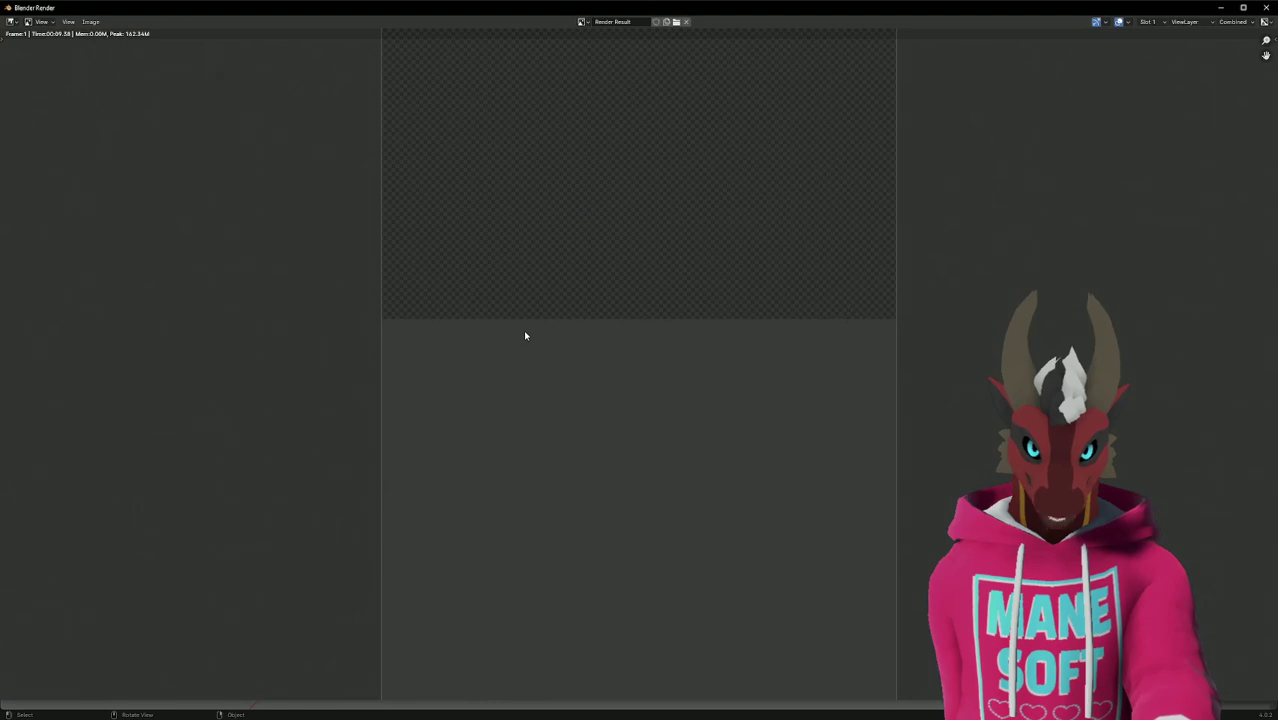
click(1266, 7)
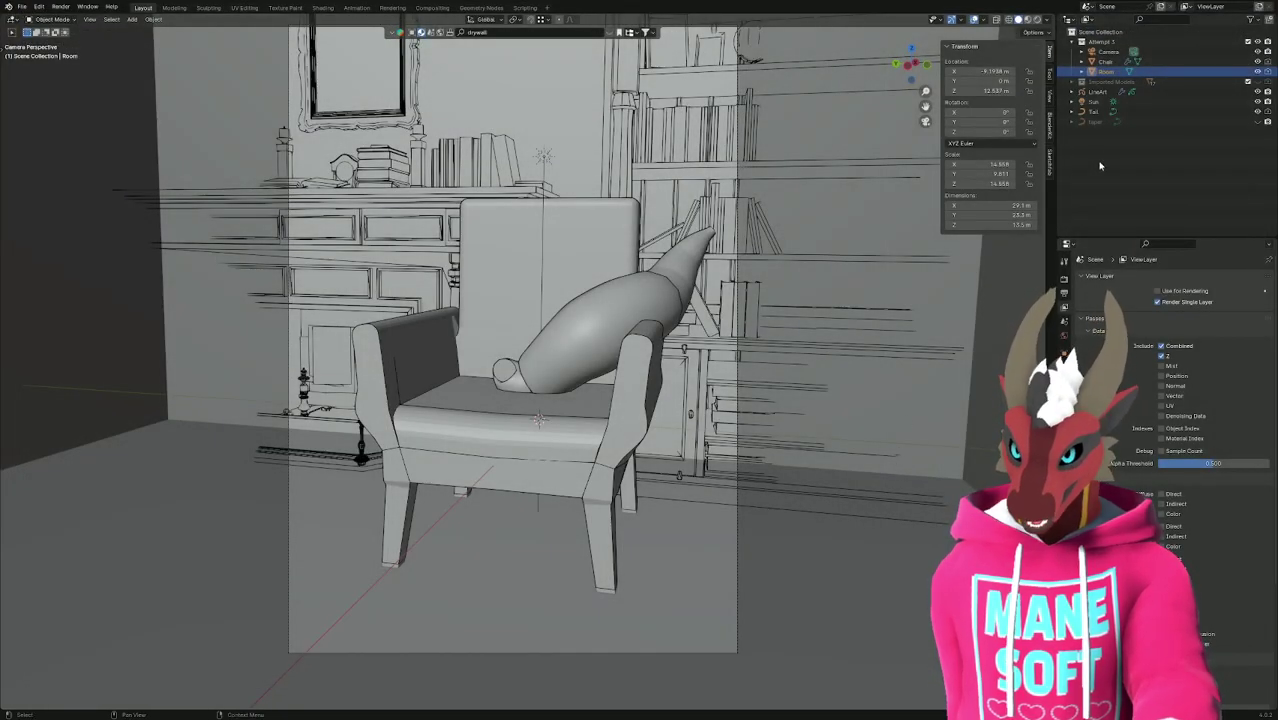
Disable Render Single Layer, re-enable Use for Rendering on the view layer and save the file.
click(1157, 302)
click(1157, 290)
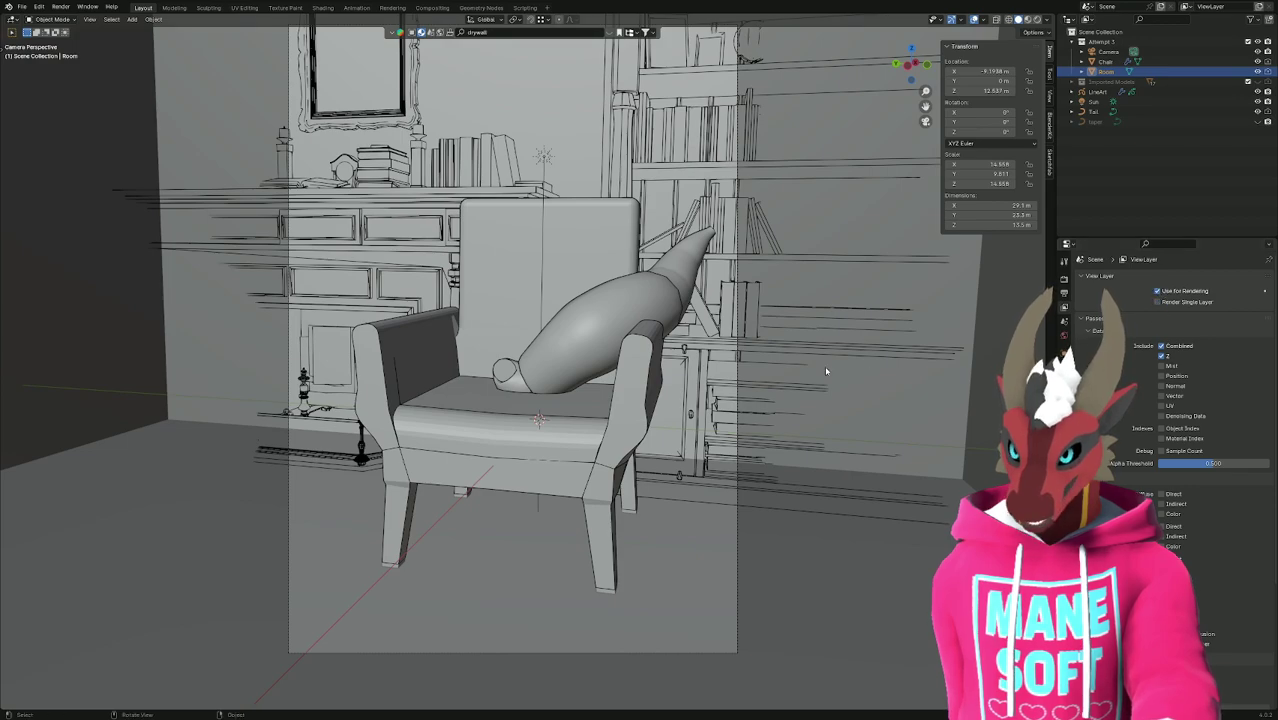
key(ctrl+s)
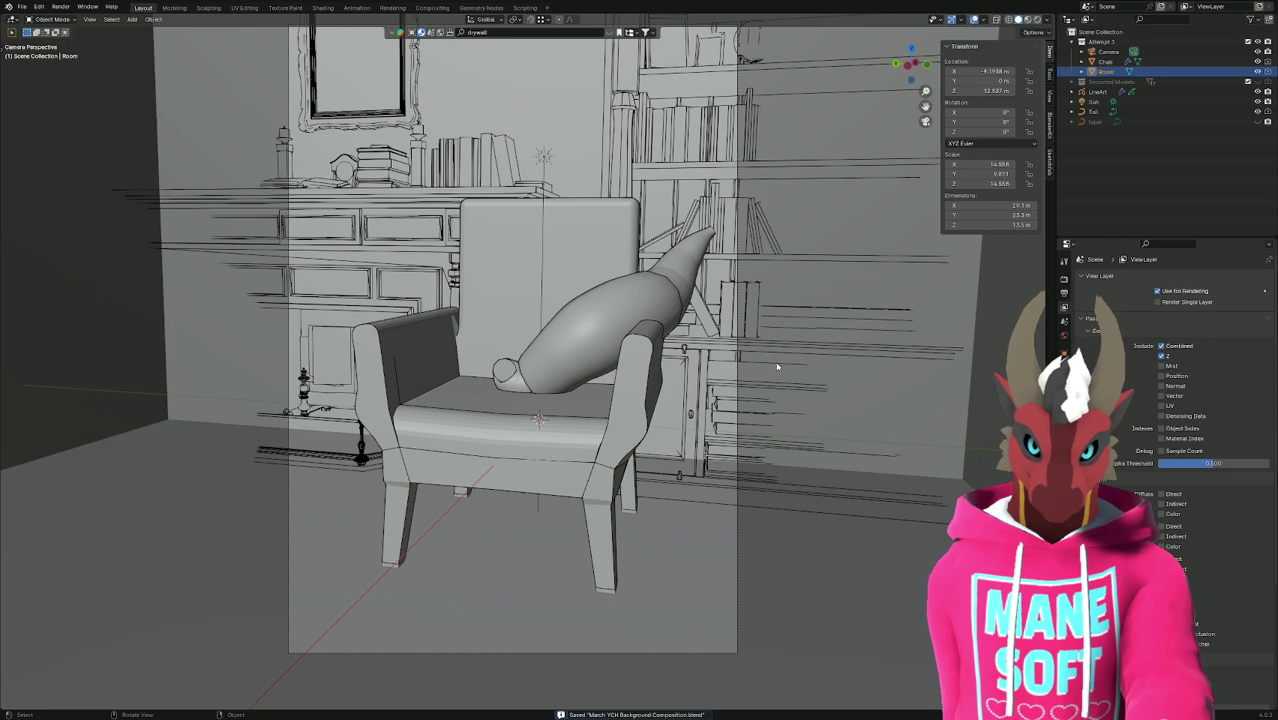
Set the Cycles render Max Samples to 4096 and save the file.
click(1064, 278)
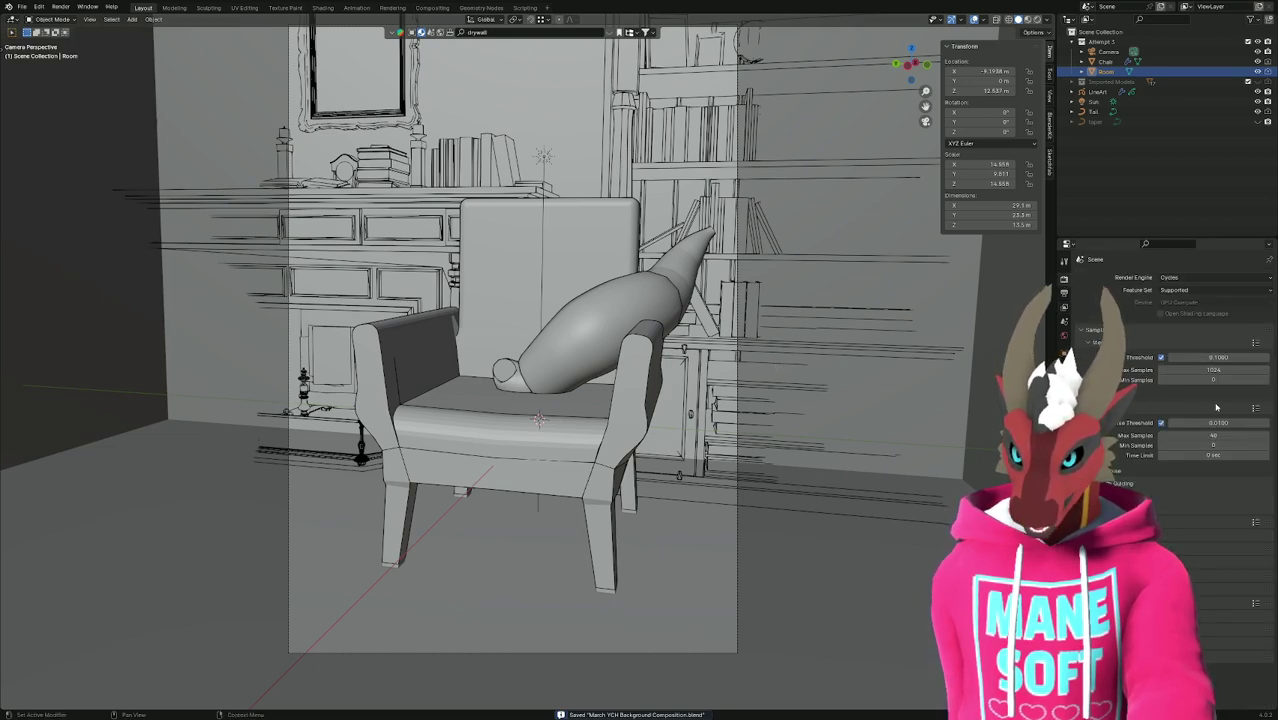
click(1218, 437)
text(4)
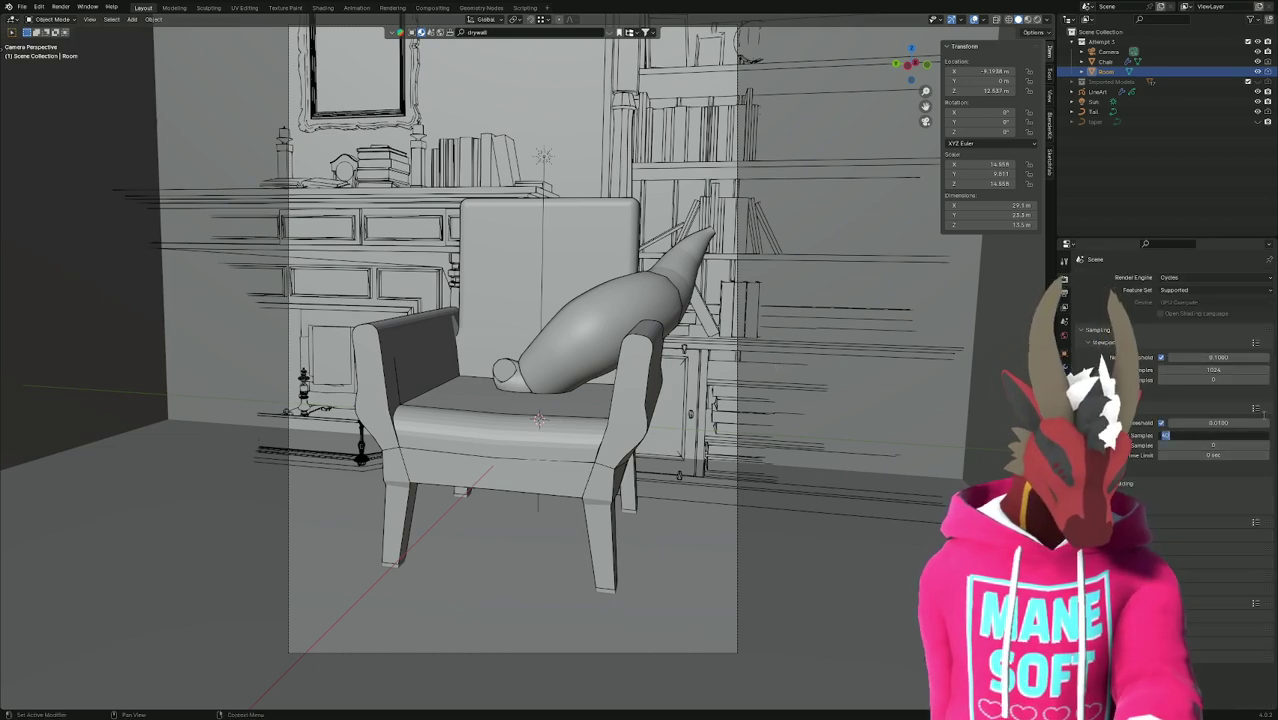
text(096)
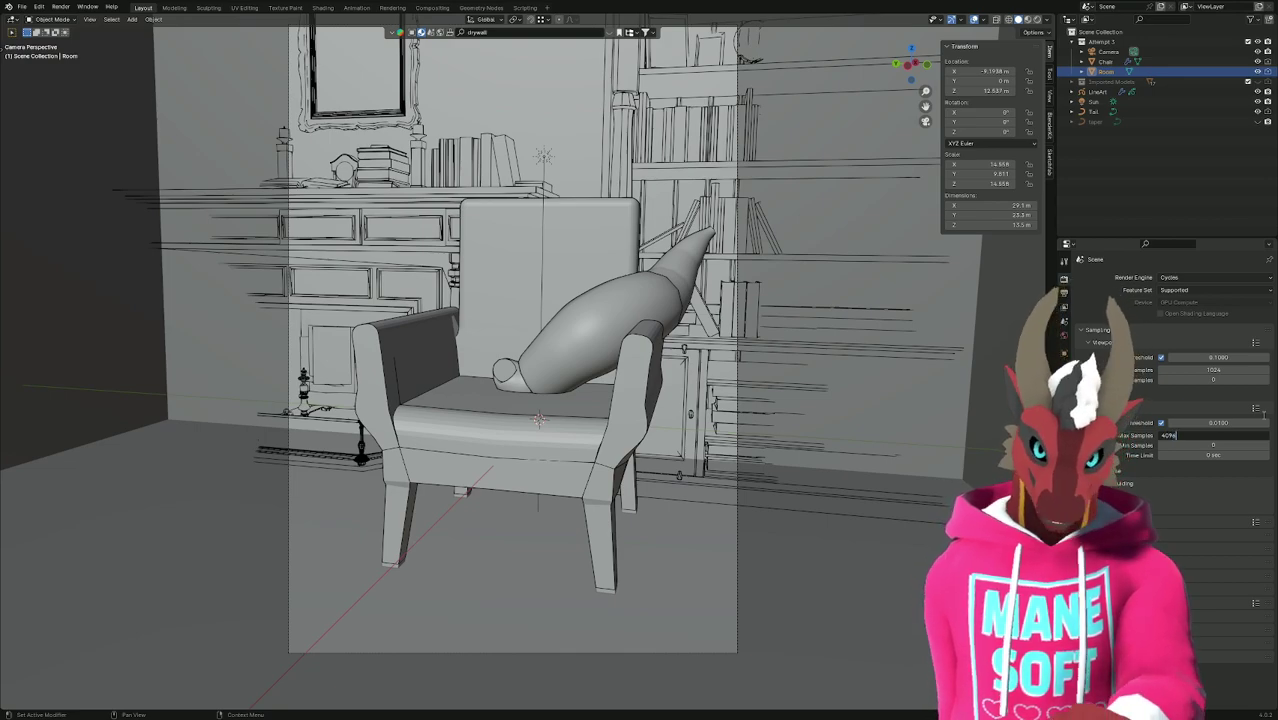
key(Return)
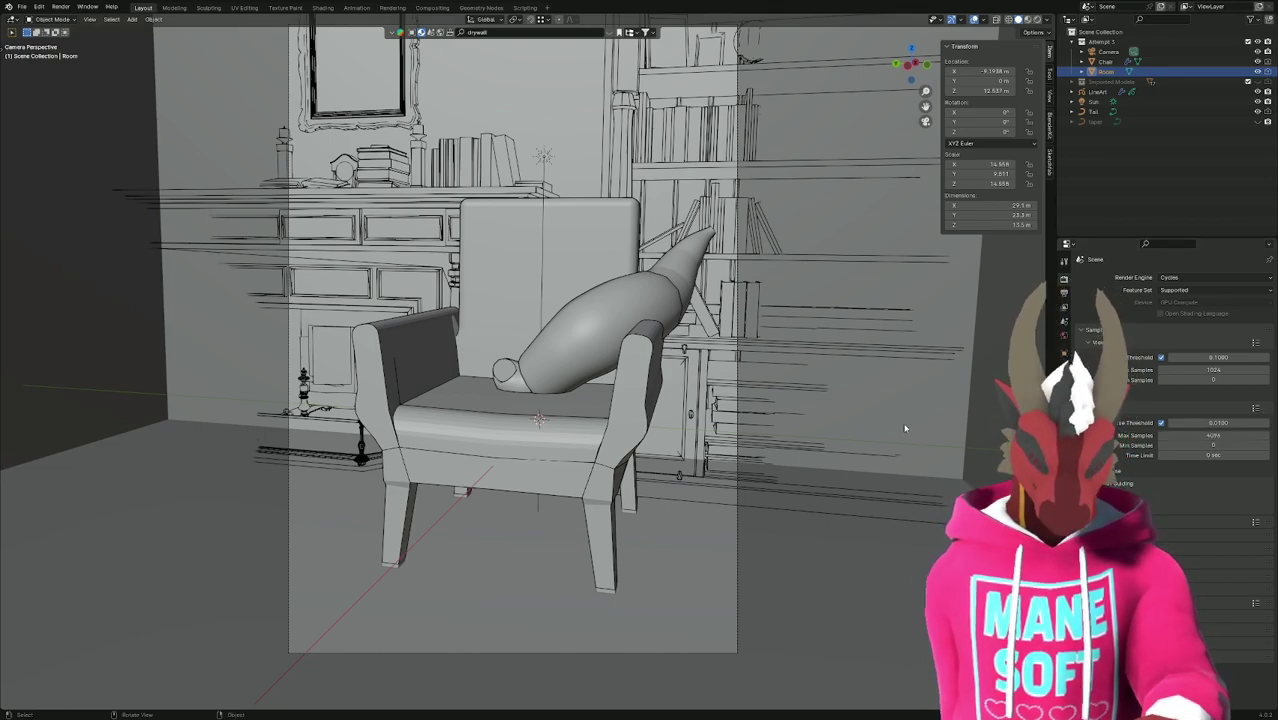
key(ctrl+s)
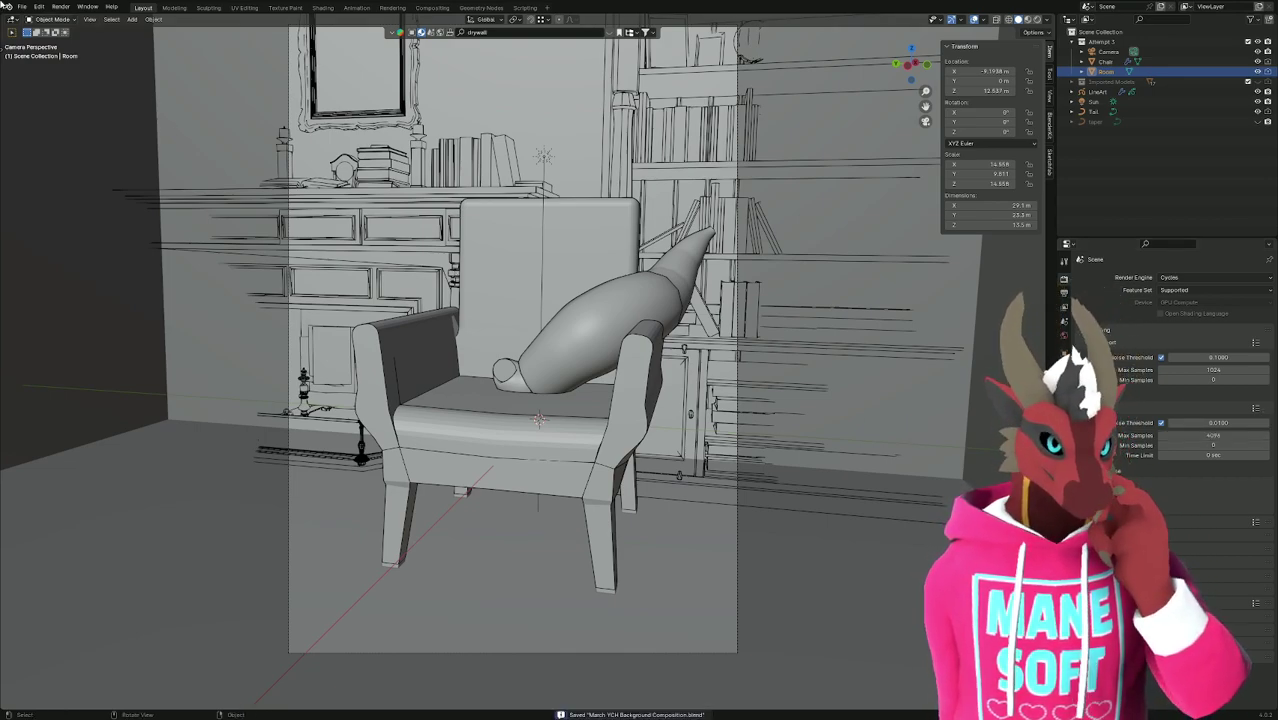
Render the image at the higher sample count, cancel it partway, inspect the partial result and close the render window.
click(61, 7)
click(78, 19)
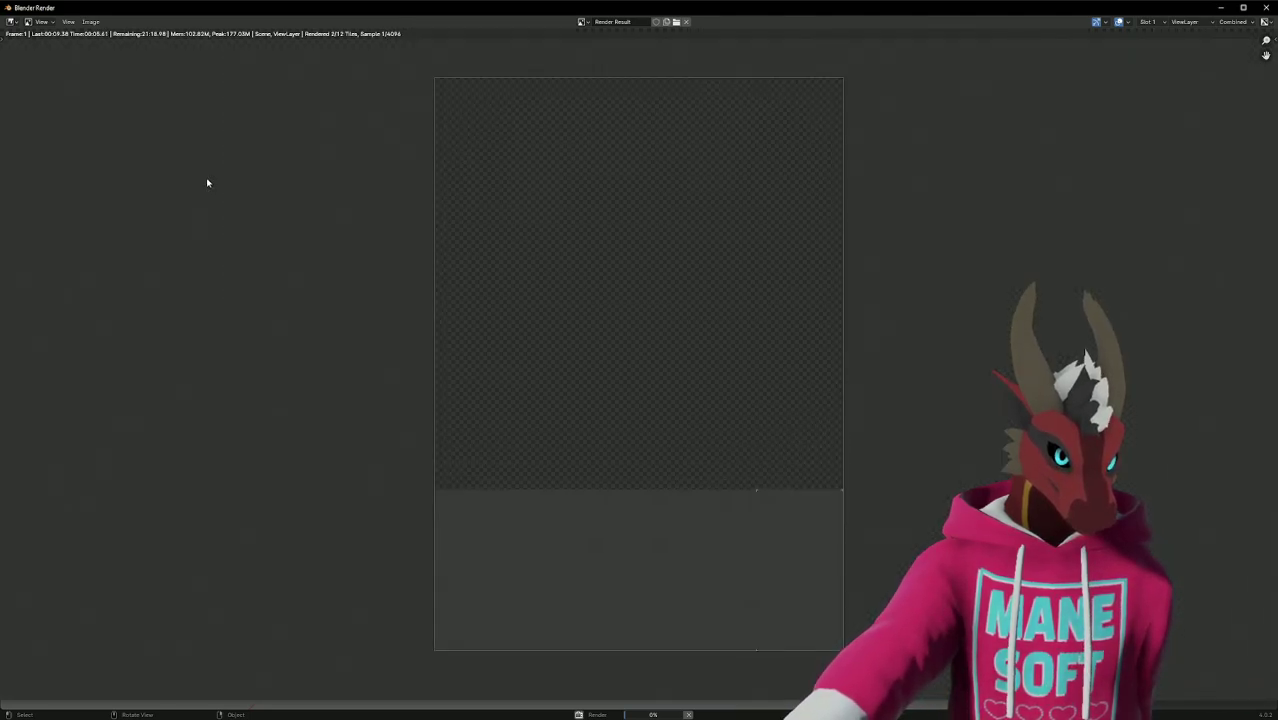
scroll(207, 183, up, 1)
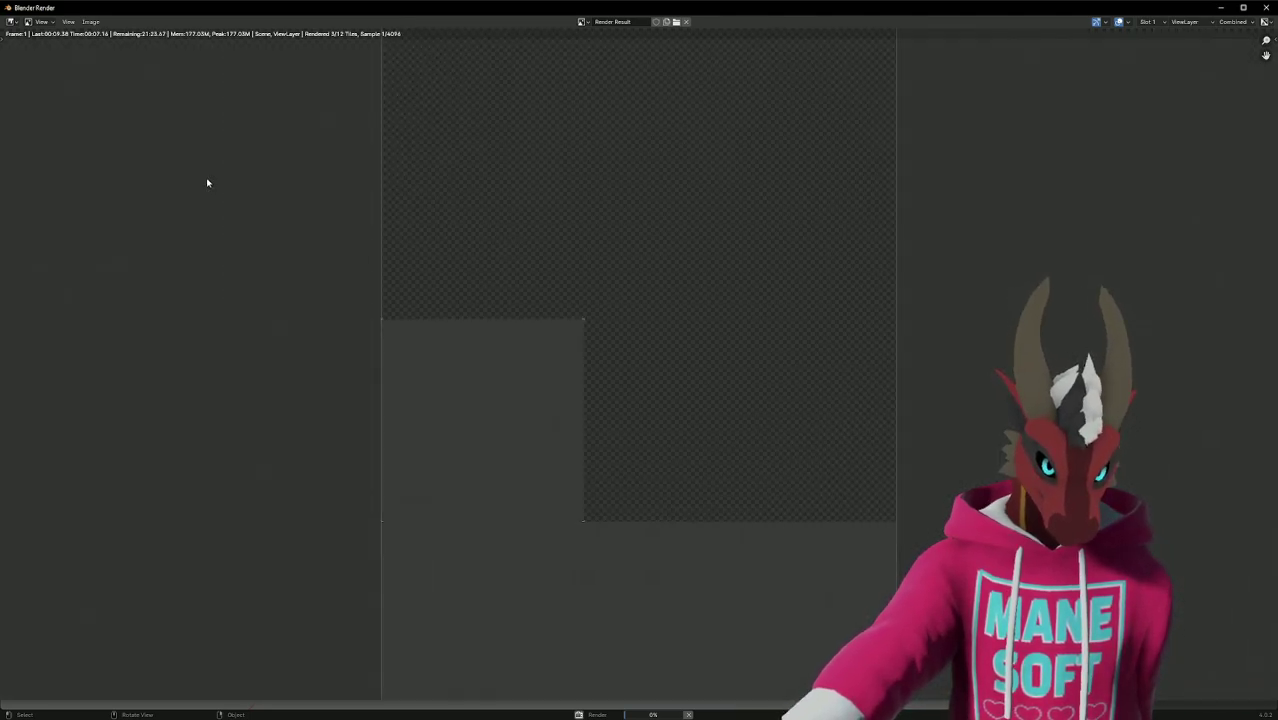
click(688, 715)
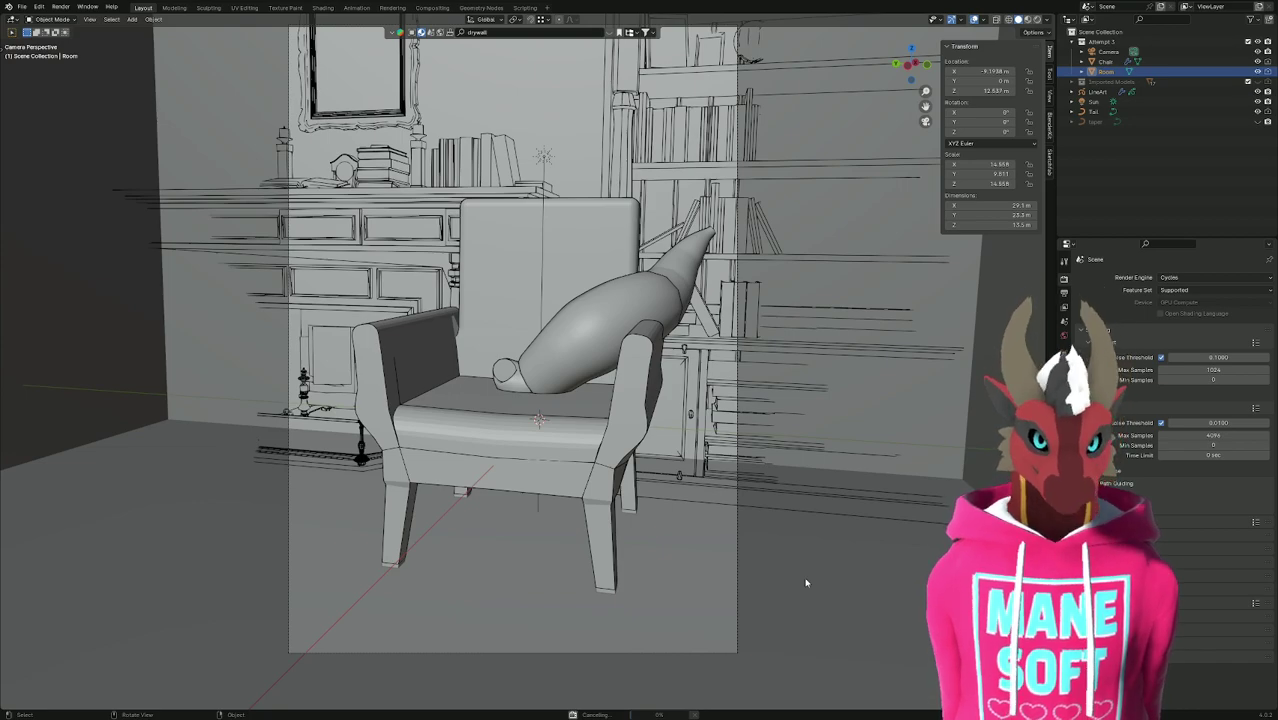
key(alt+Tab)
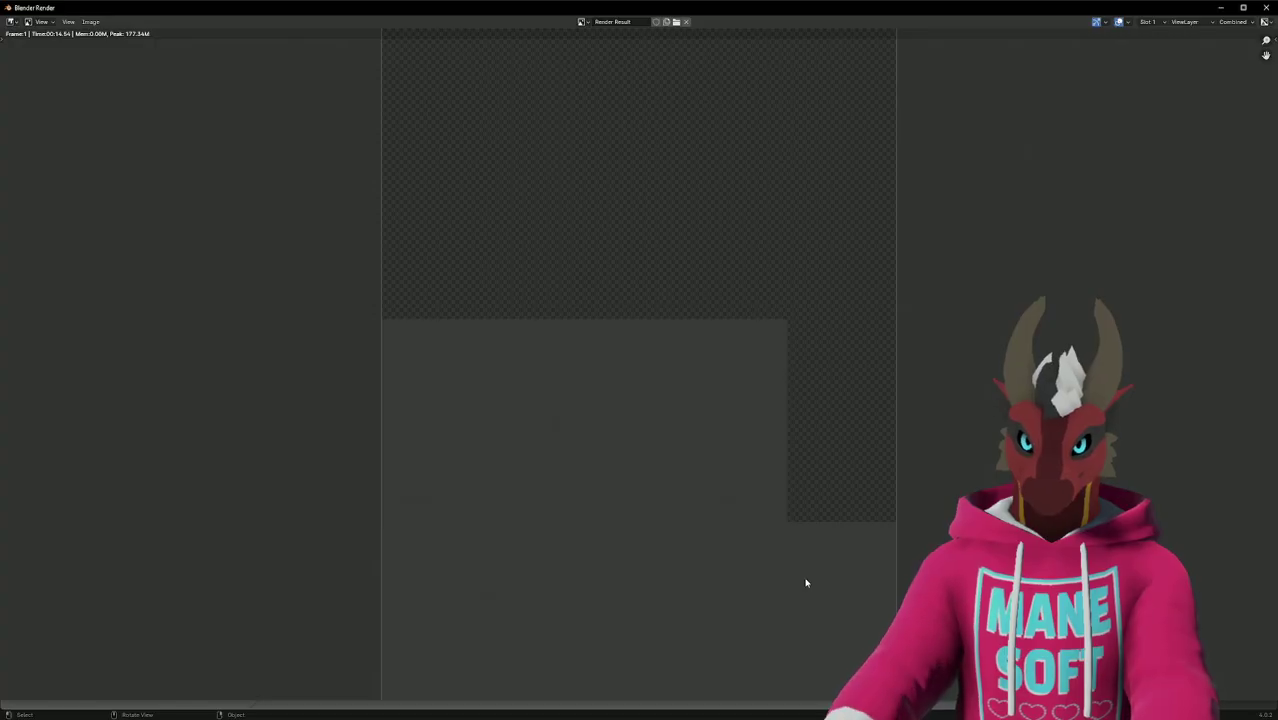
click(1266, 7)
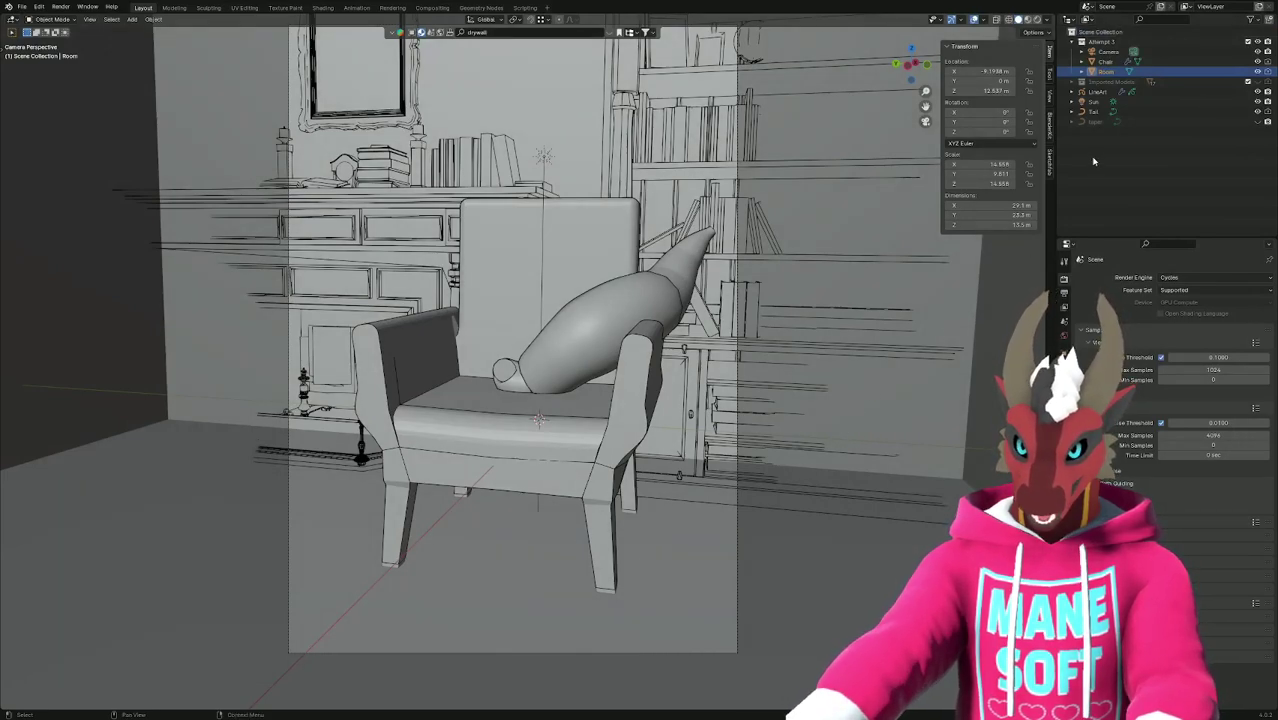
Move the Sun light along the X axis to about -7.4 m, beyond the front of the chair.
click(1131, 104)
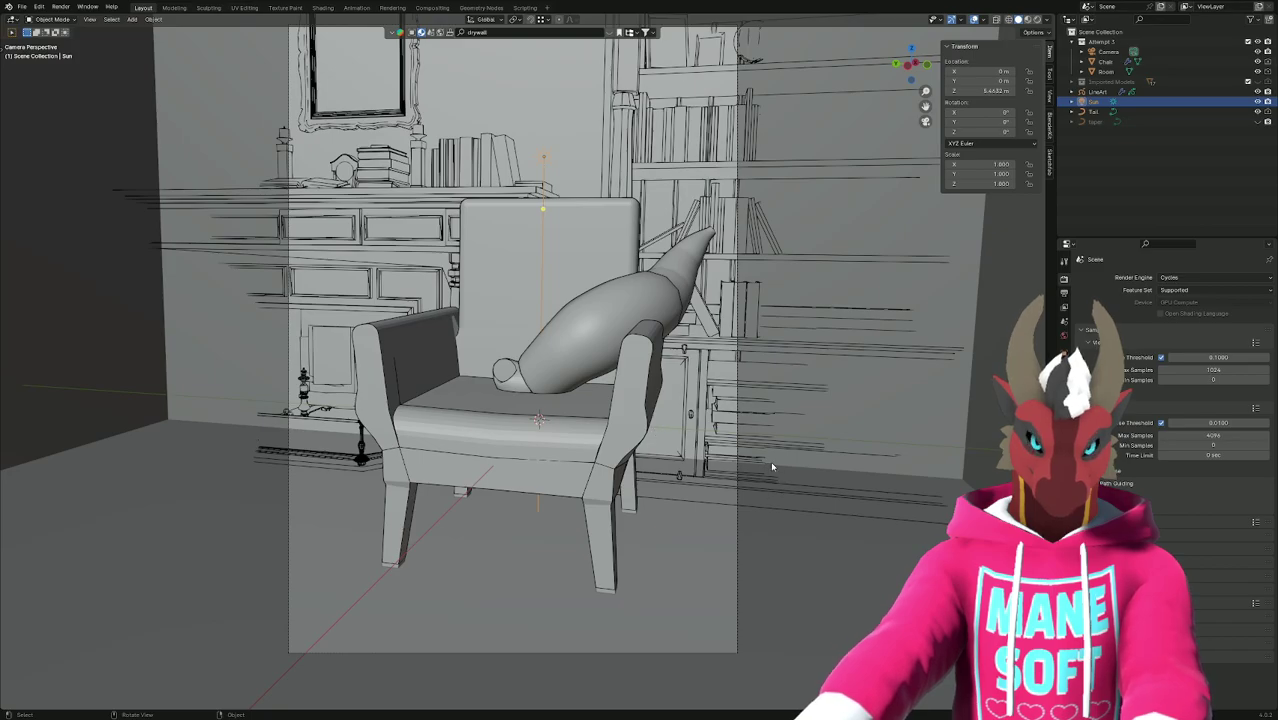
middle_drag(825, 501, 899, 503)
key(g)
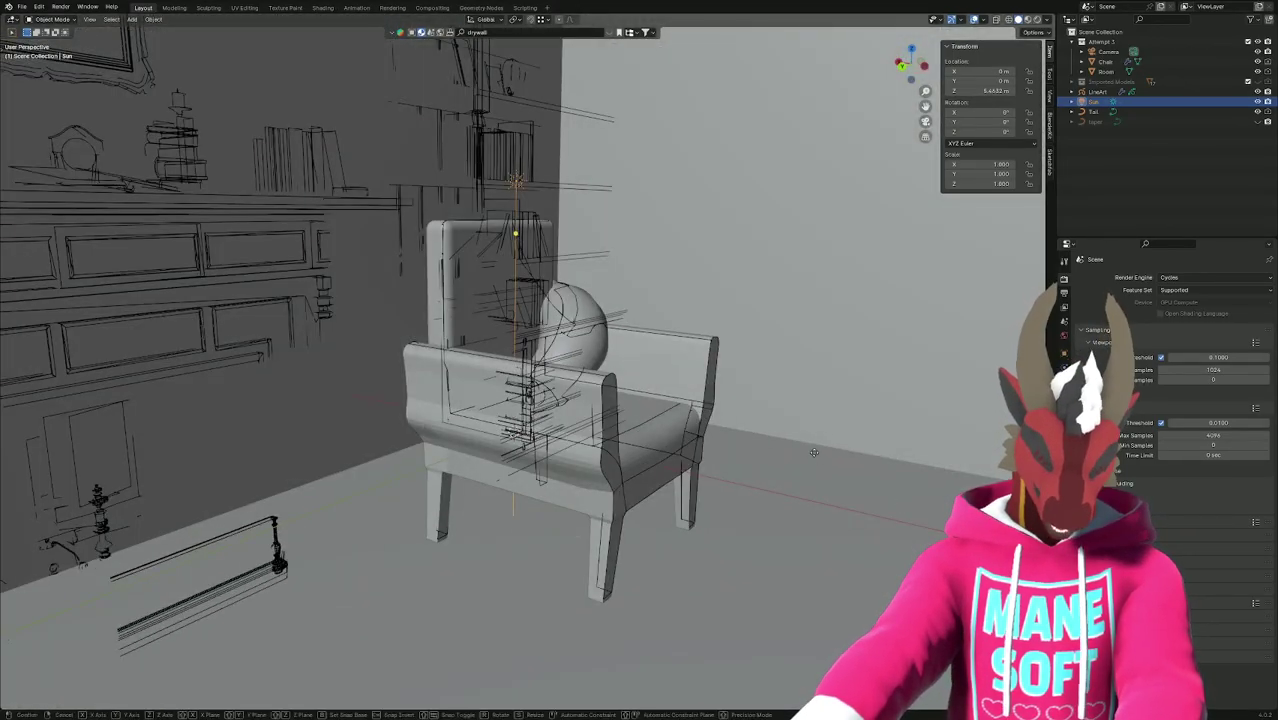
key(x)
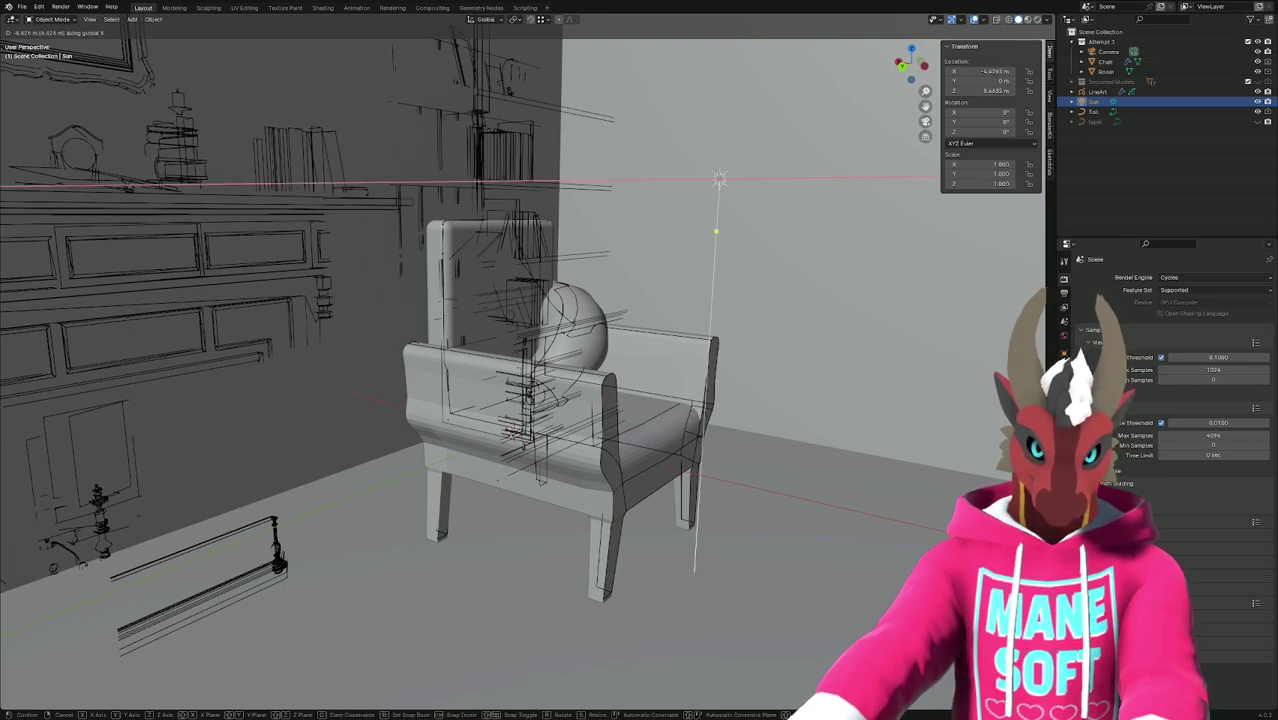
click(161, 510)
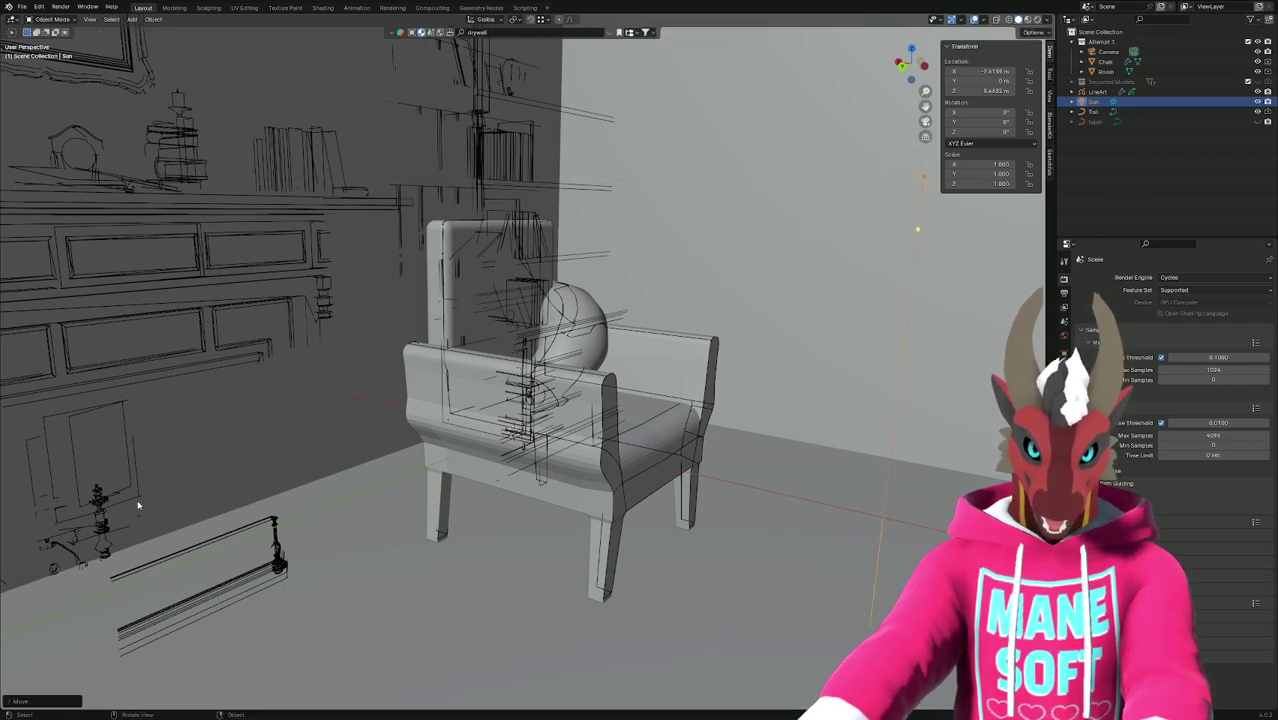
Rotate the Sun light around the Y axis to about -83° so it shines toward the bookshelf wall.
key(r)
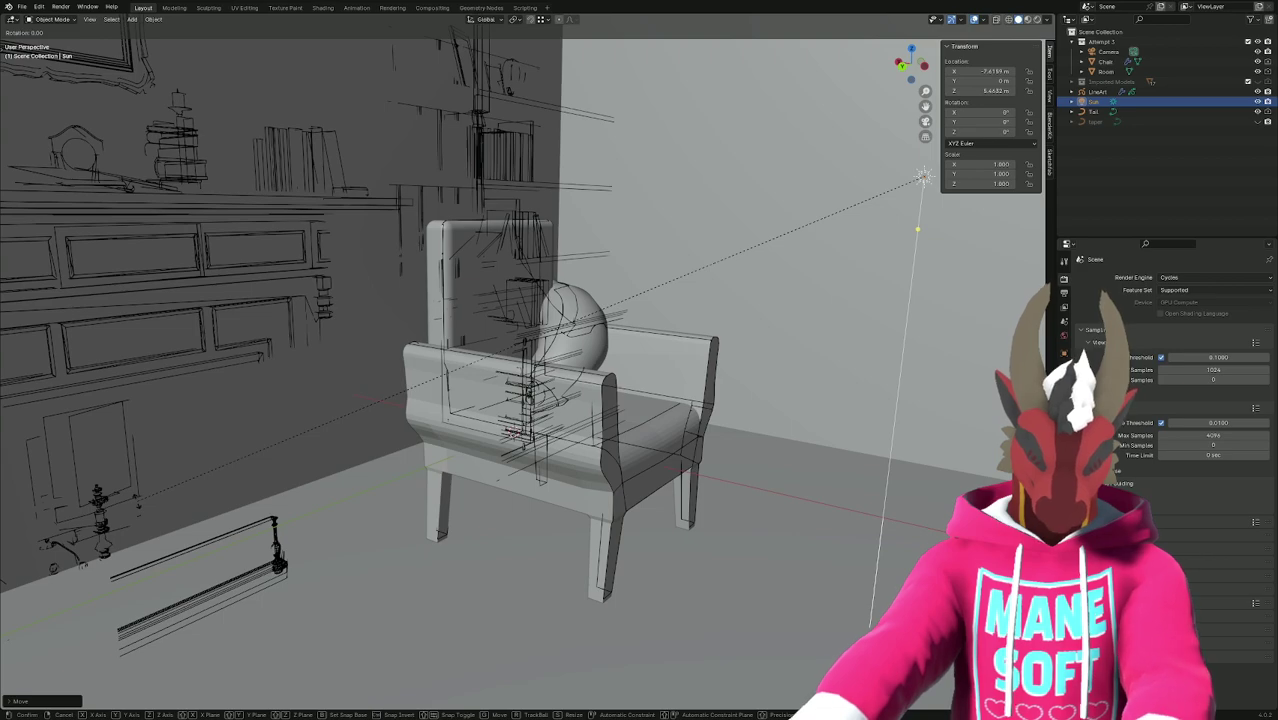
key(y)
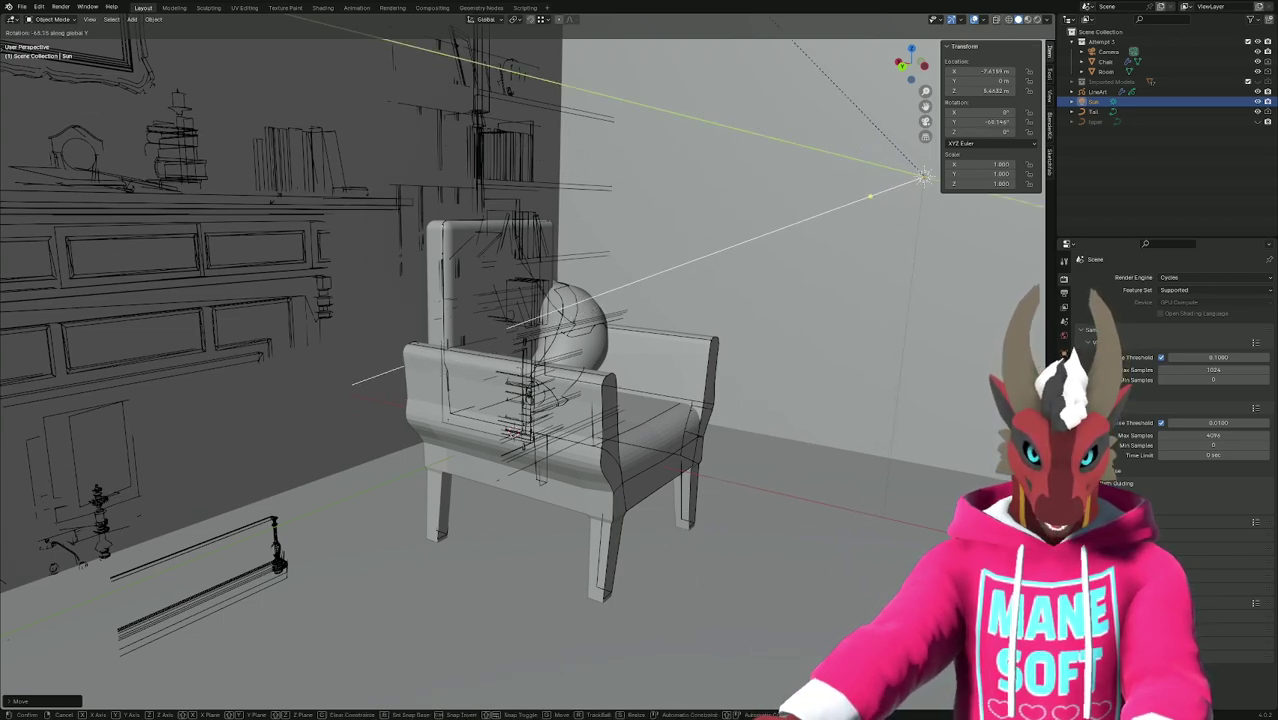
click(382, 700)
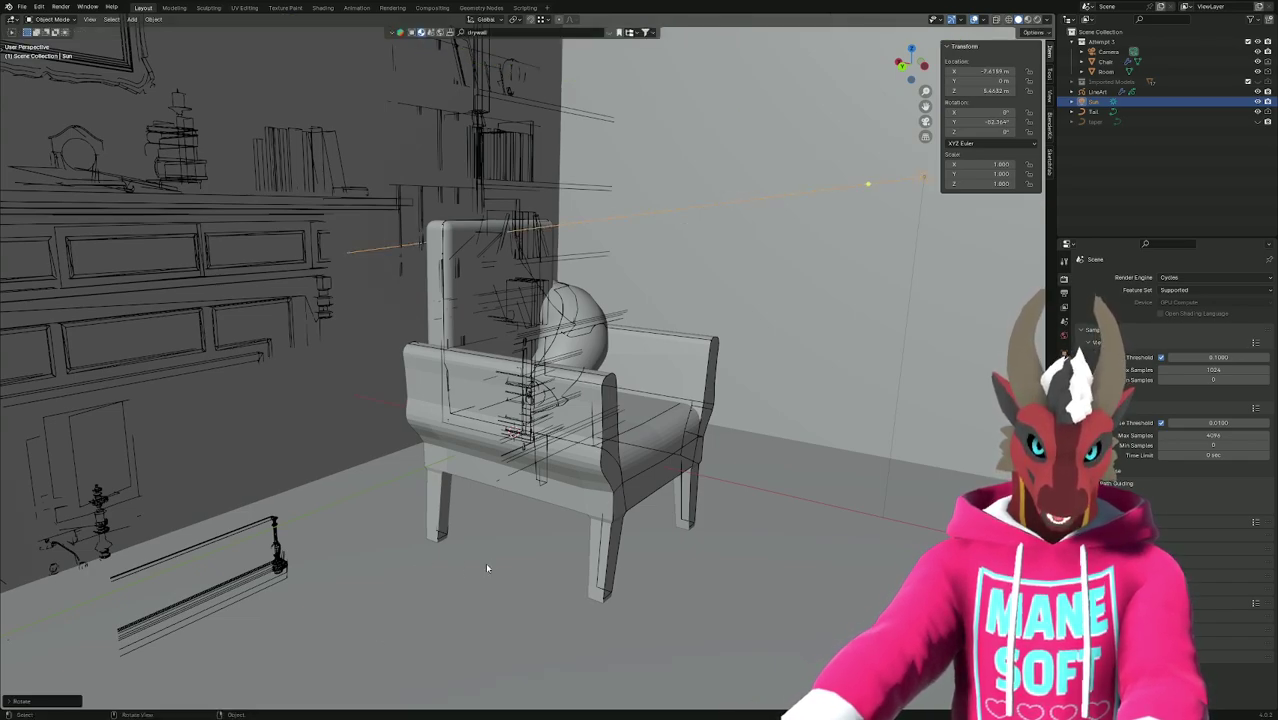
Move the Sun light farther along X to about -10.6 m, return to the camera view and save the file.
key(g)
key(x)
click(745, 603)
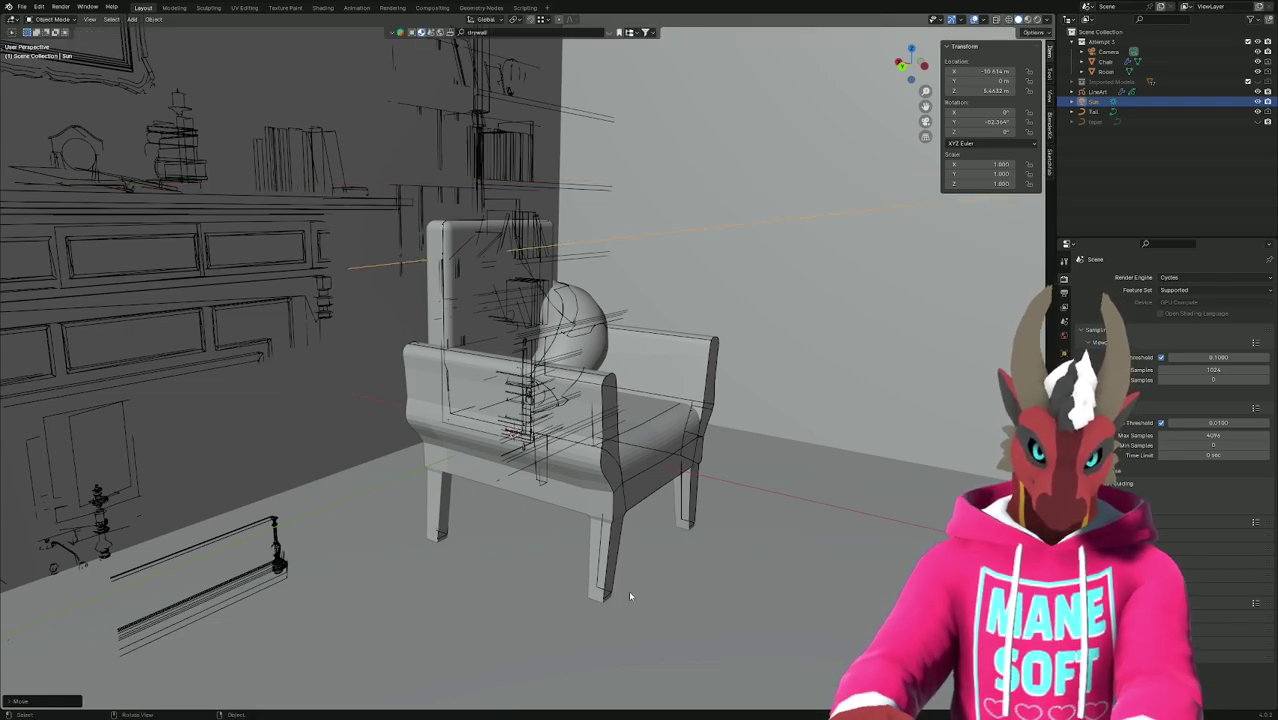
key(KP_0)
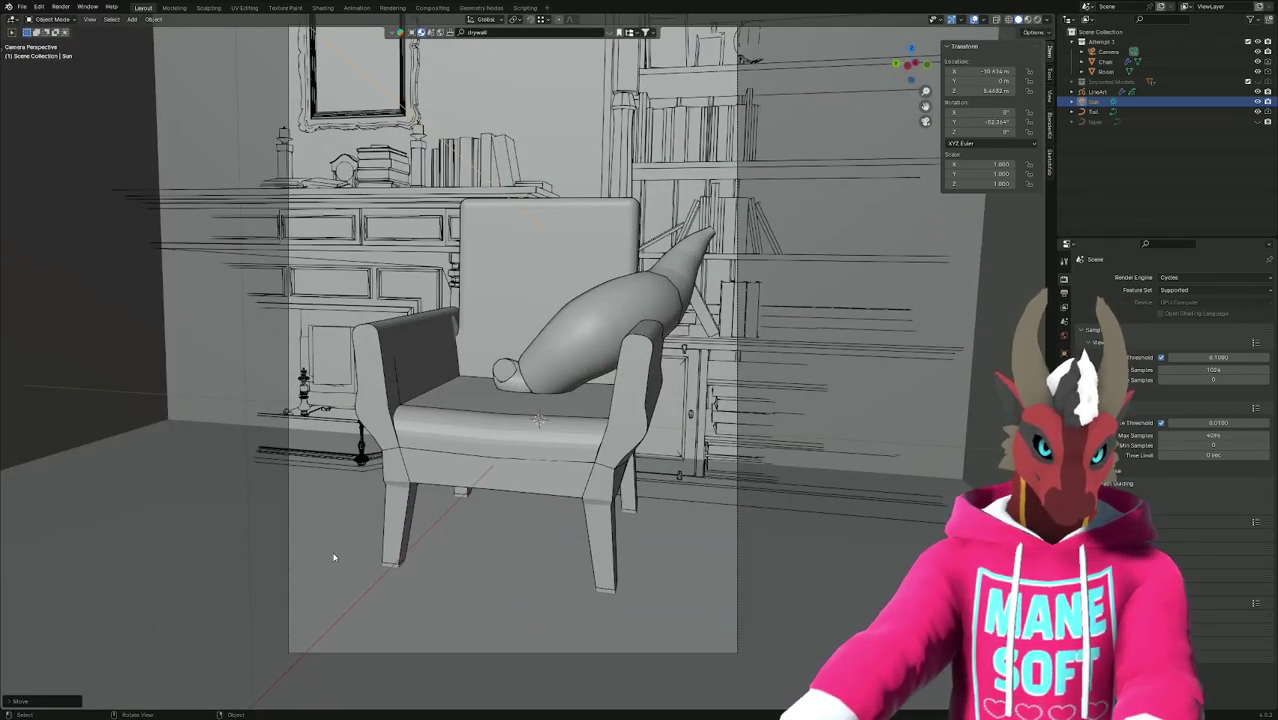
key(ctrl+s)
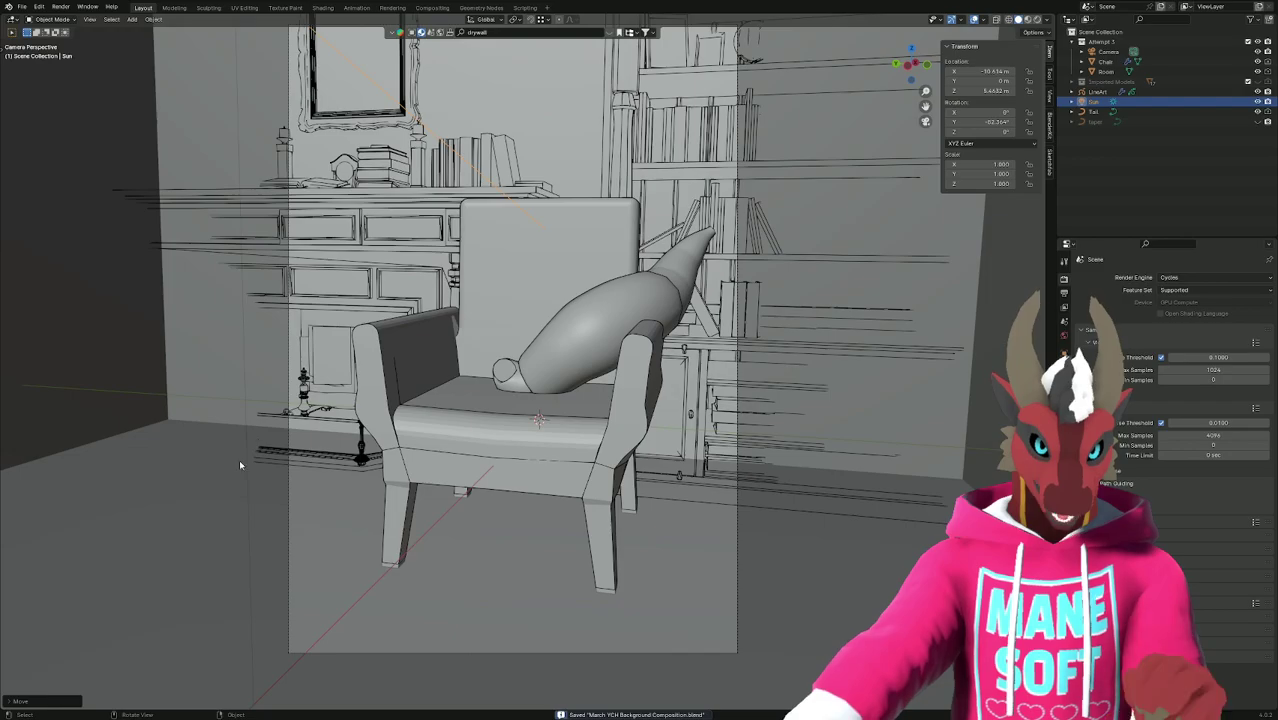
Render the image with the repositioned Sun light, cancel it partway, inspect the partial result and close the render window.
click(61, 7)
click(70, 18)
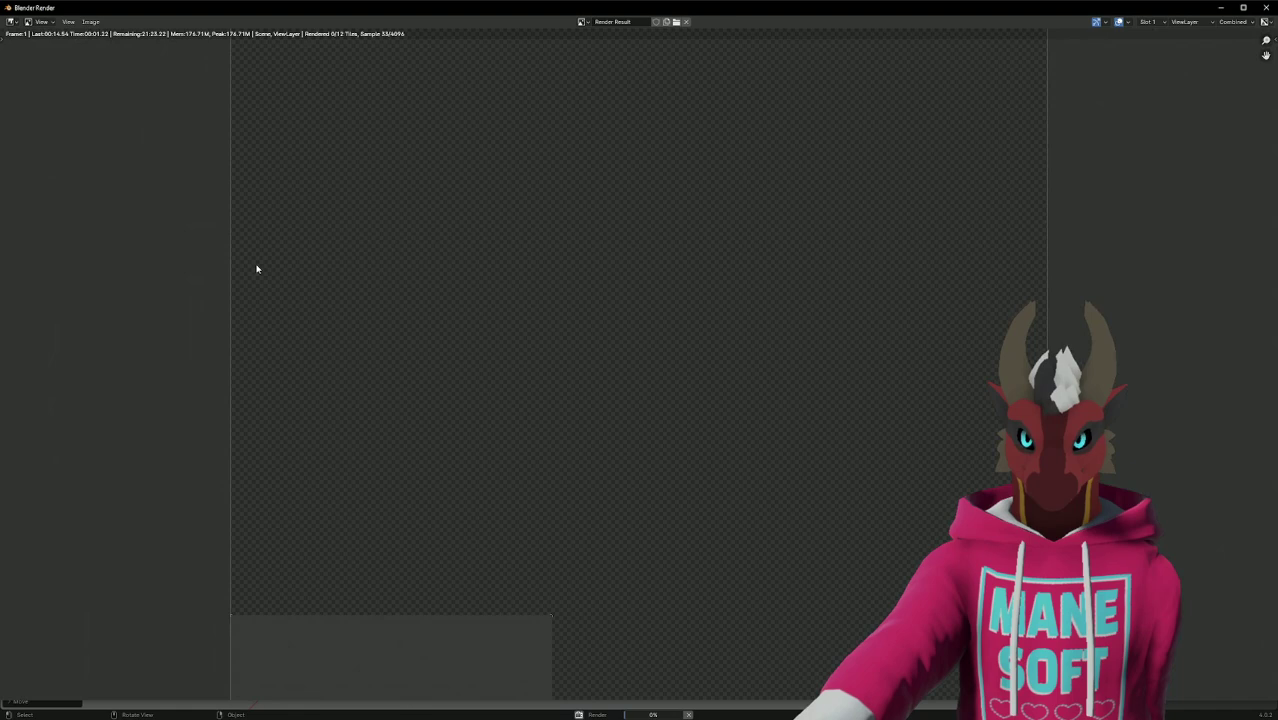
scroll(256, 268, down, 1)
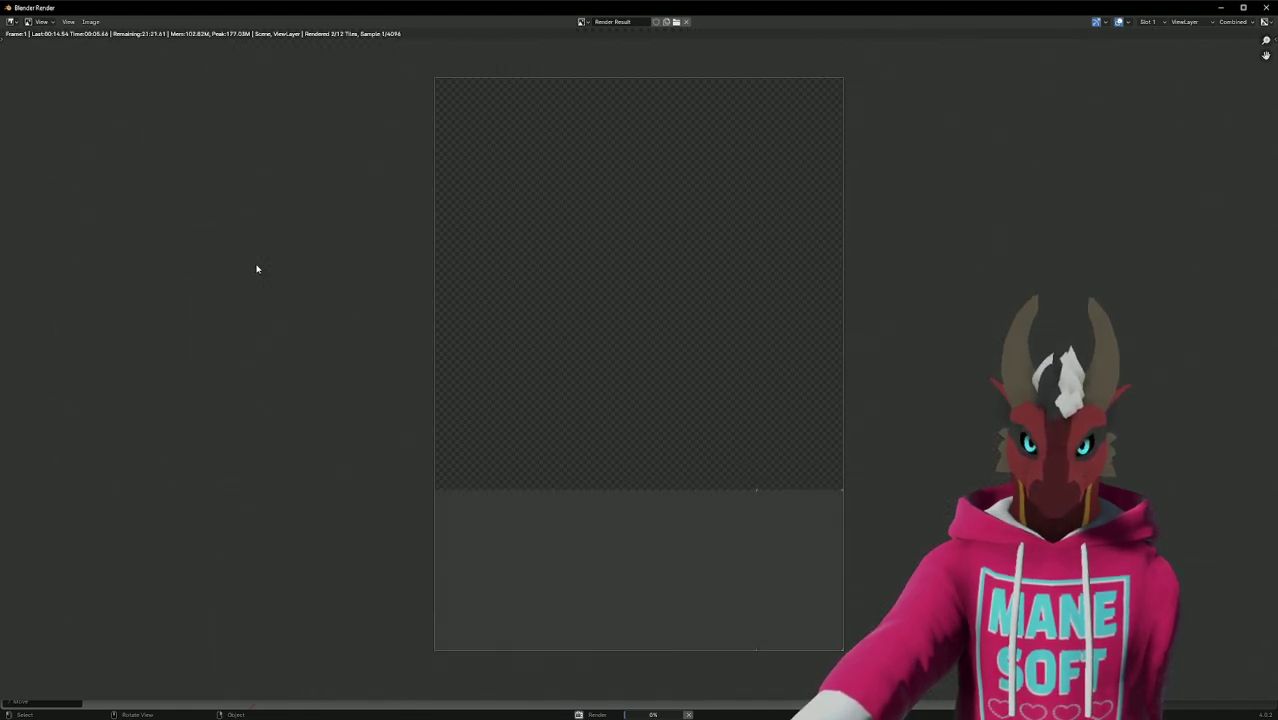
click(688, 714)
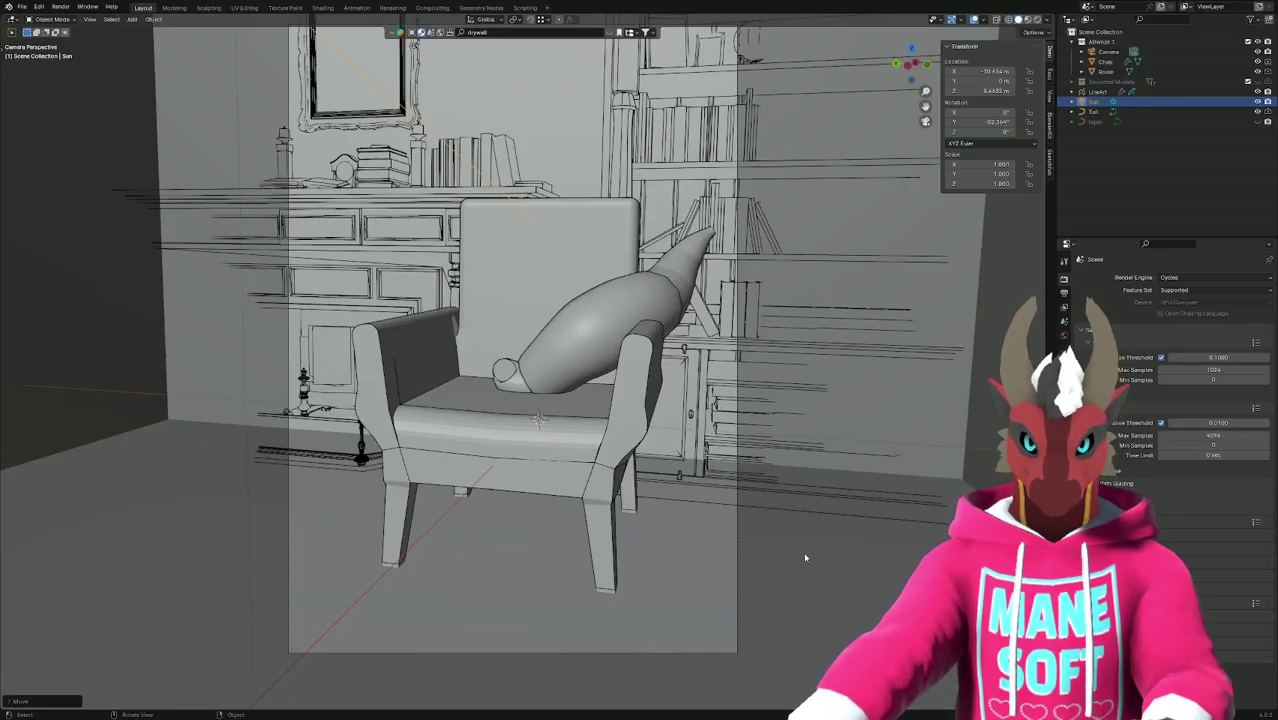
key(alt+Tab)
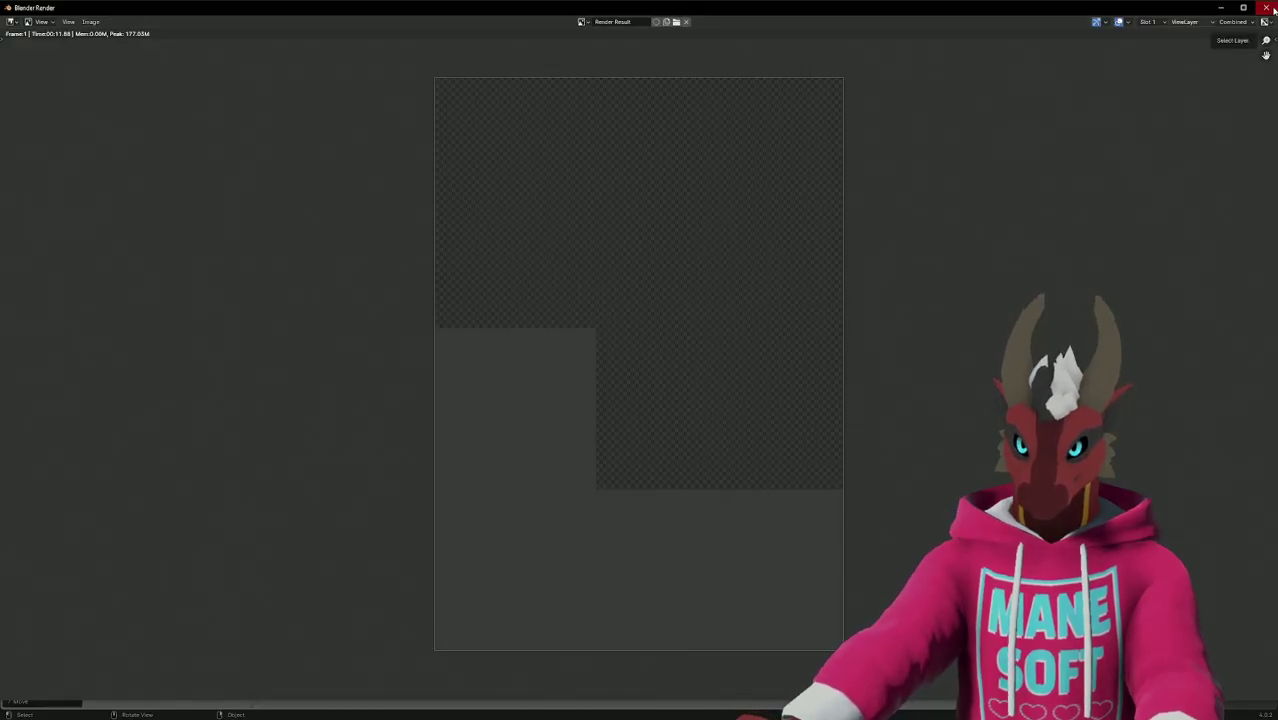
key(alt+Tab)
Undo the Sun light's rotation and its moves along the X axis.
key(ctrl+z)
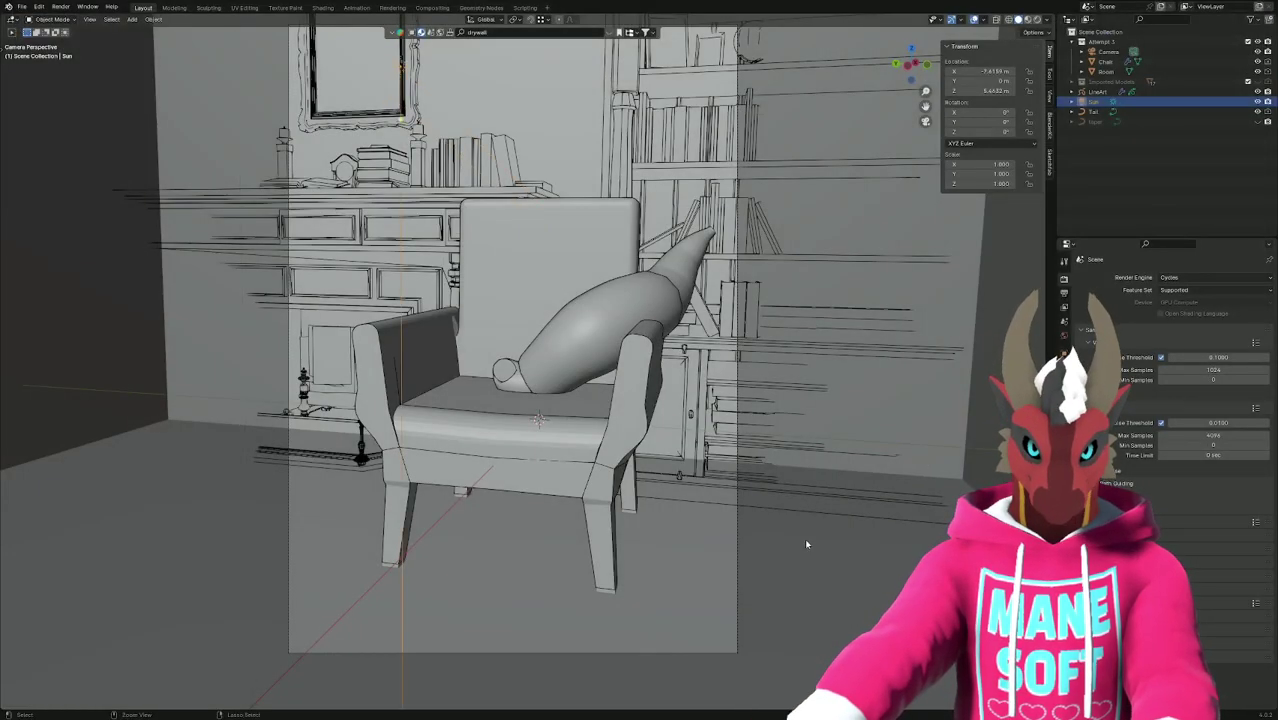
key(ctrl+z)
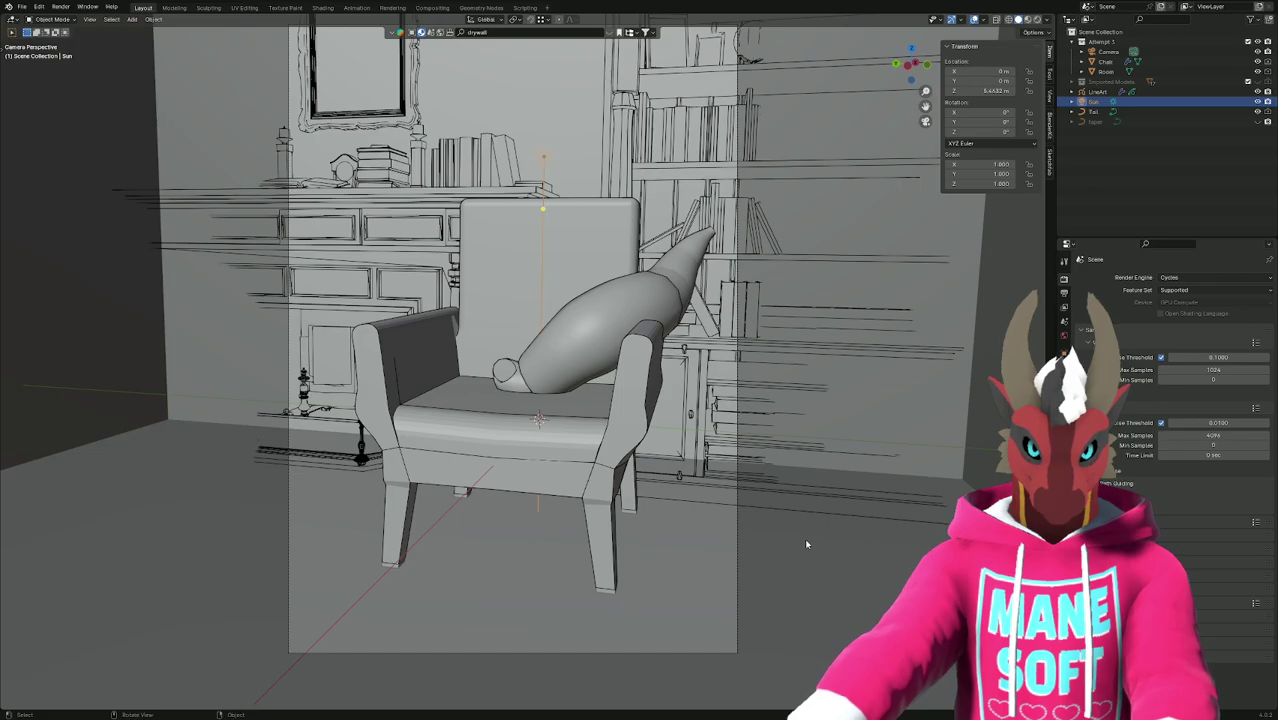
mouse_move(807, 599)
middle_down()
mouse_move(790, 594)
mouse_move(930, 610)
mouse_move(813, 585)
mouse_move(797, 597)
middle_up()
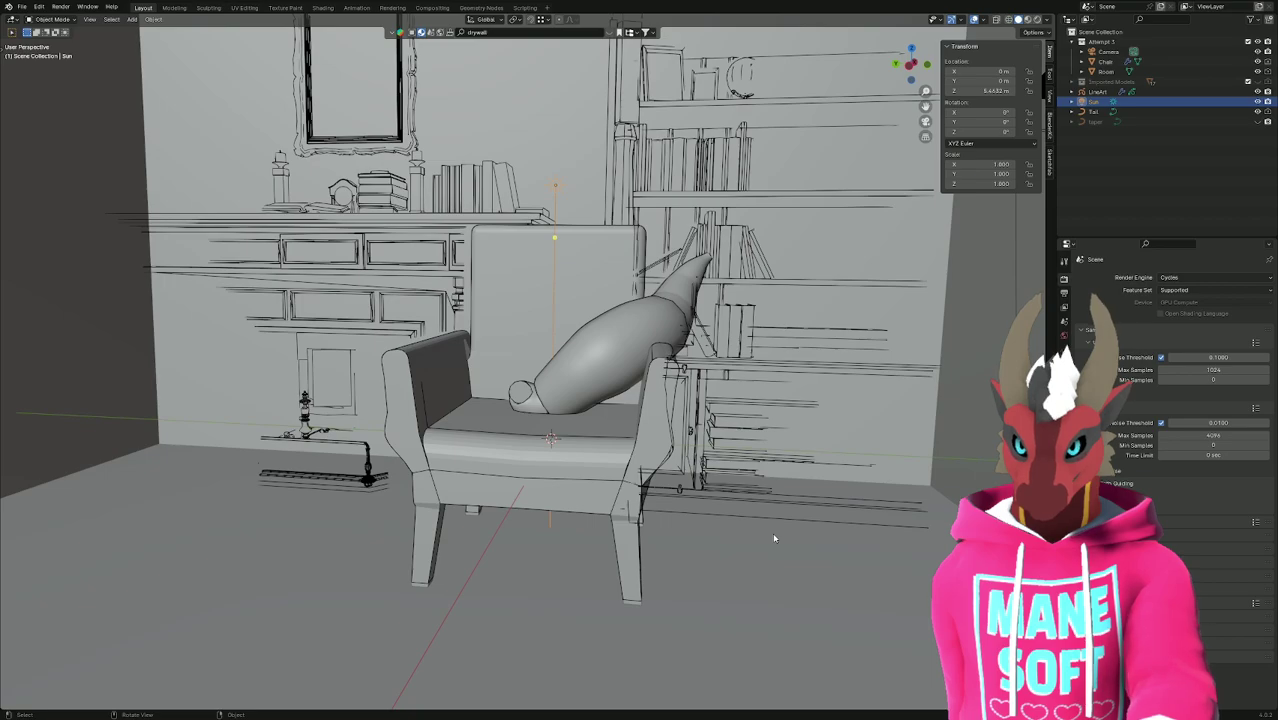
Switch to the browser and read the Stack Exchange question "I cannot get the grease pencil to render" and its answer.
key(alt+Tab)
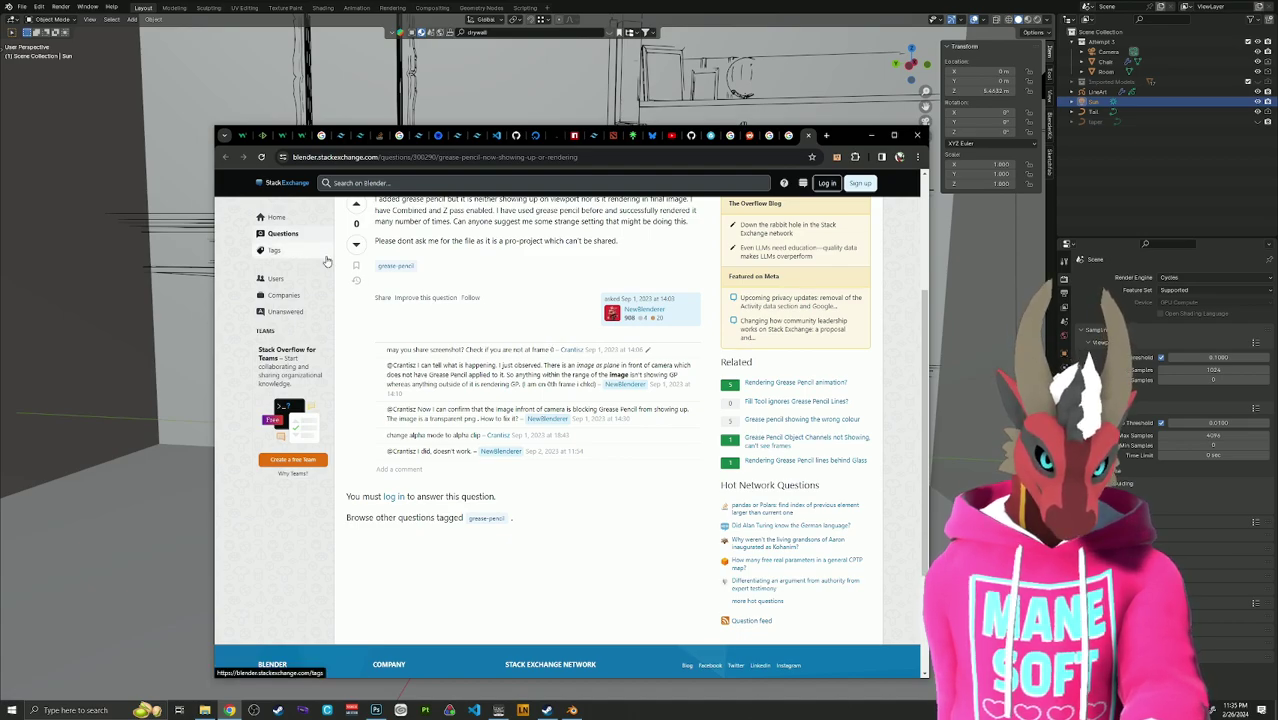
click(810, 135)
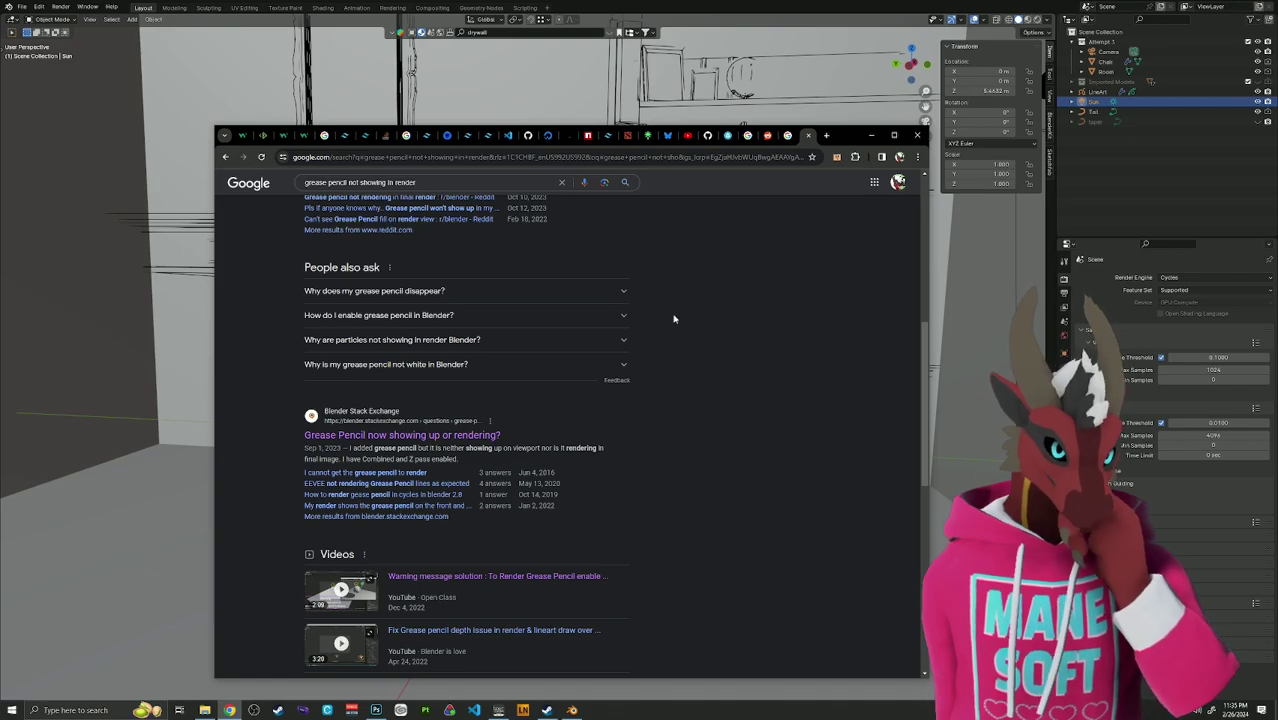
middle_click(400, 472)
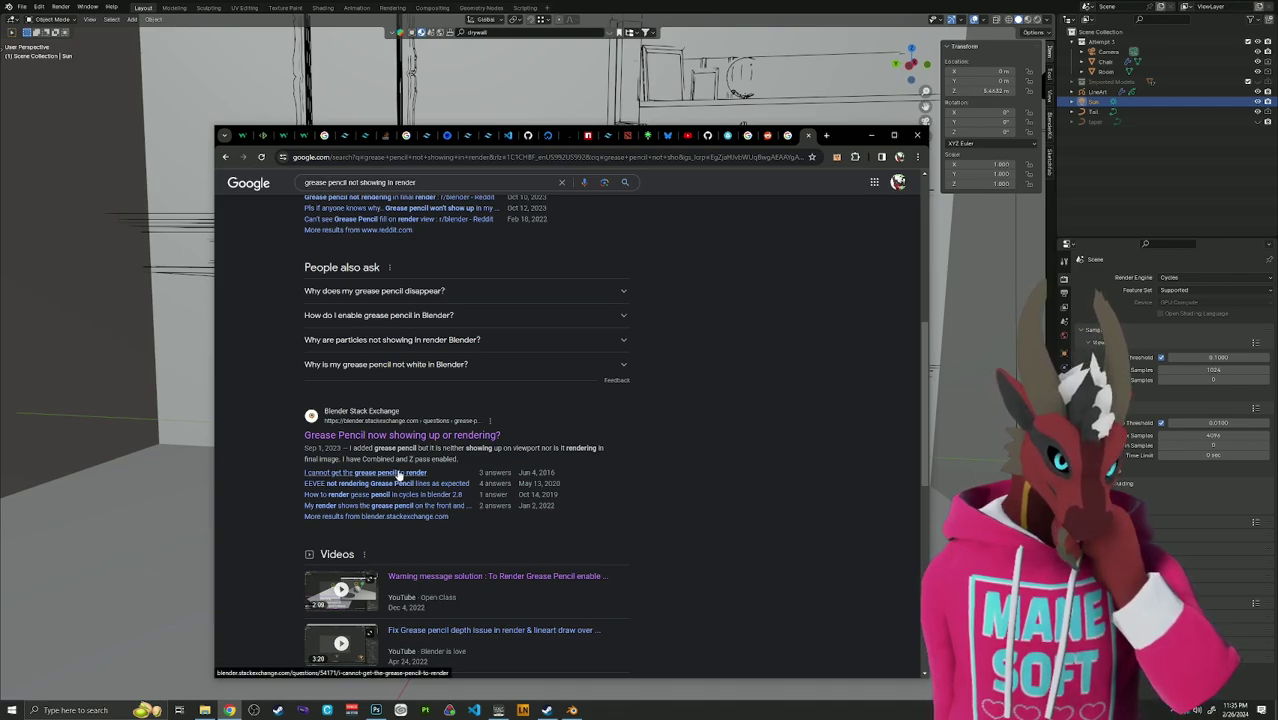
click(806, 137)
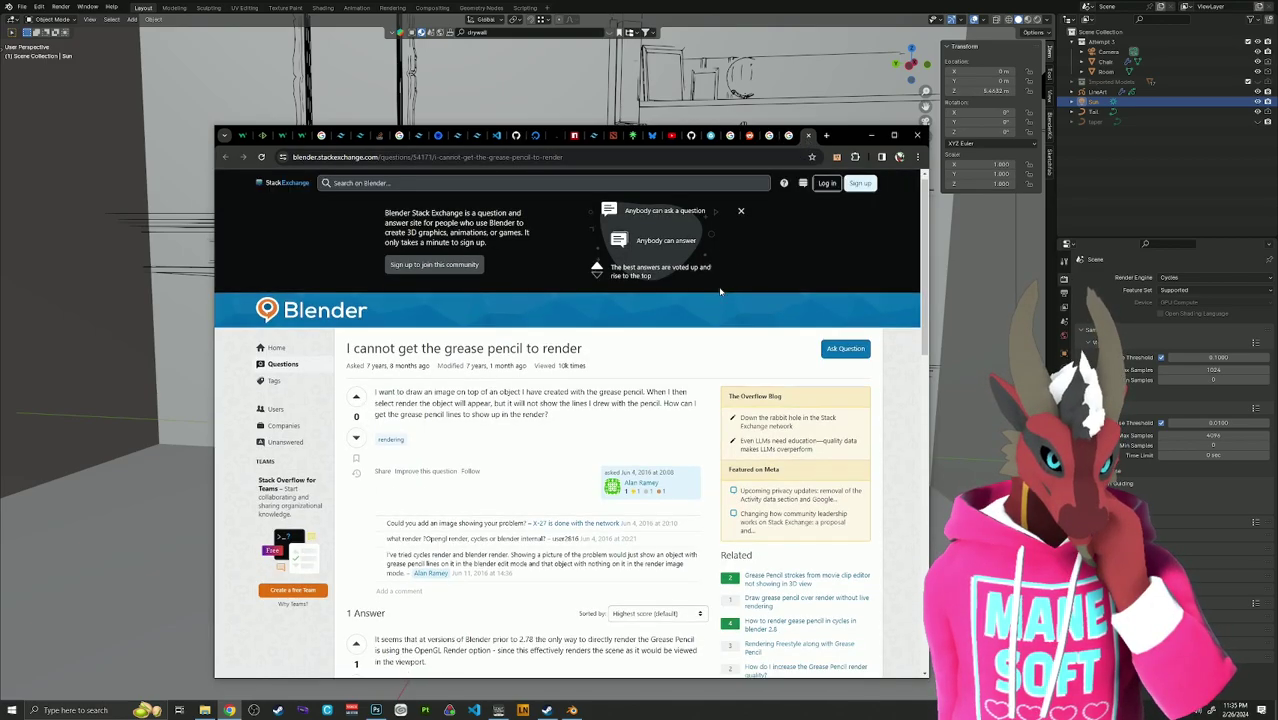
scroll(678, 302, down, 3)
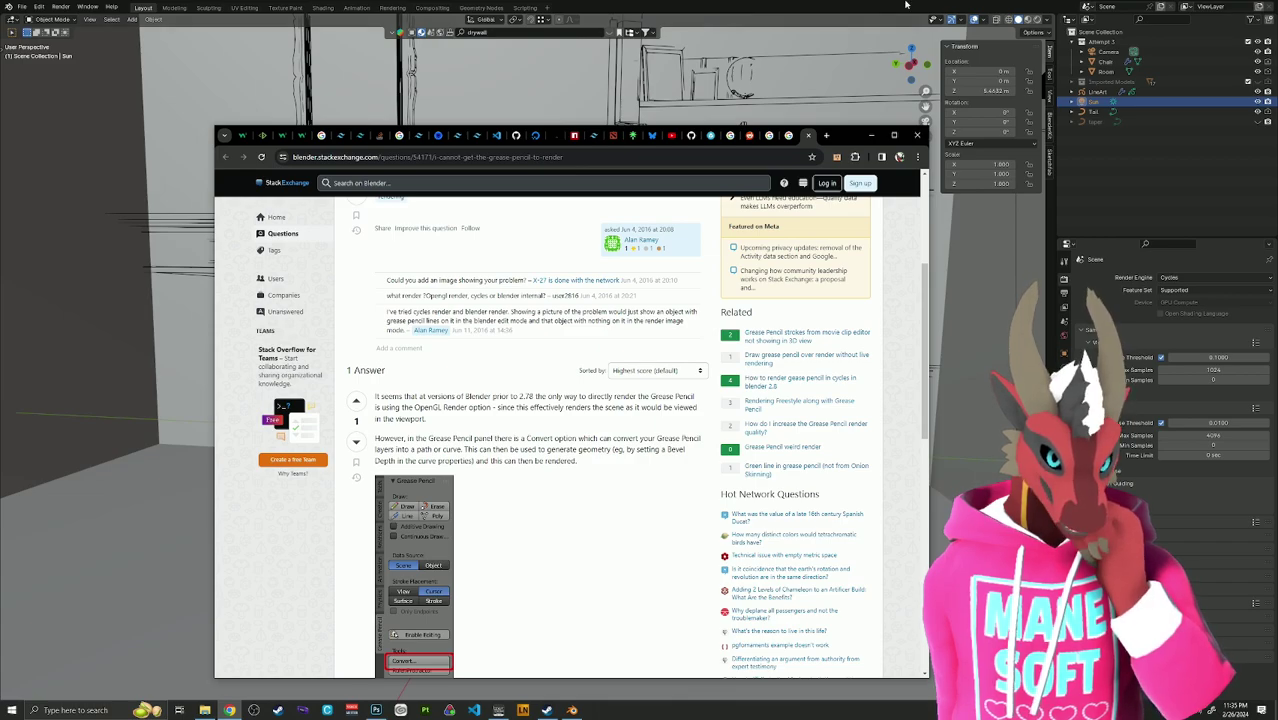
Switch to Blender and check the available render engine options without changing the engine.
click(906, 5)
click(1168, 278)
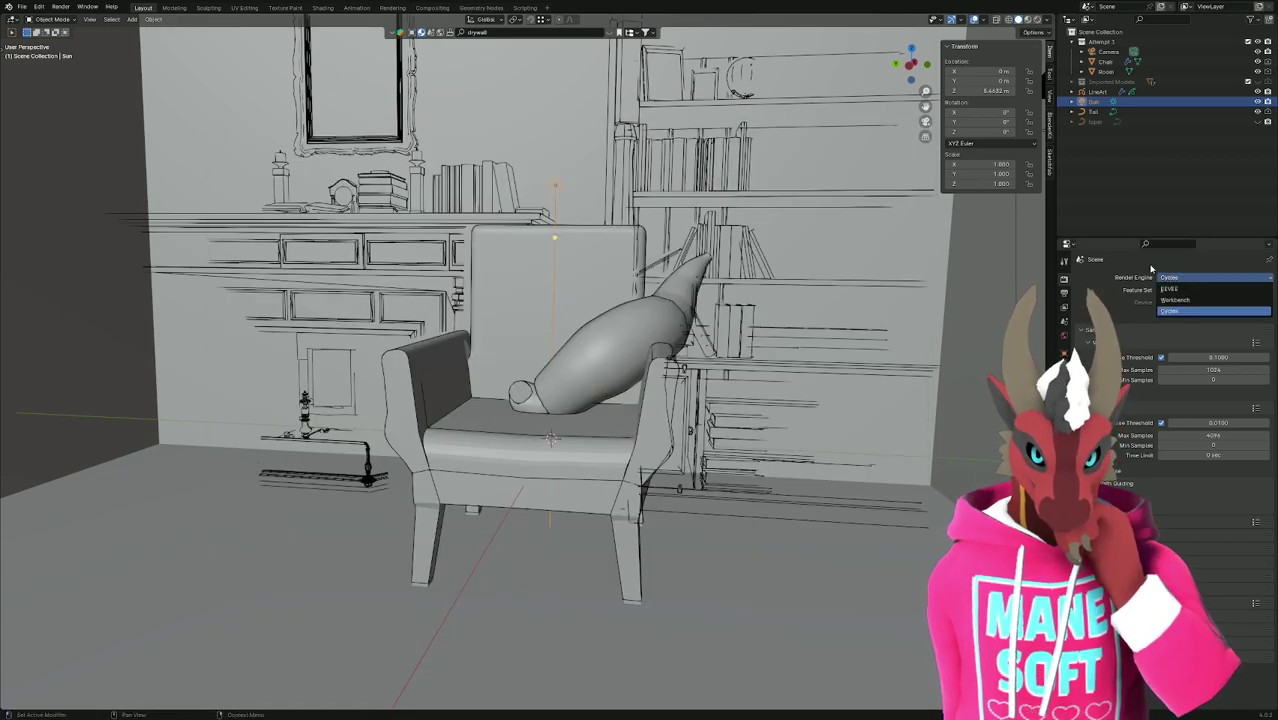
click(1150, 268)
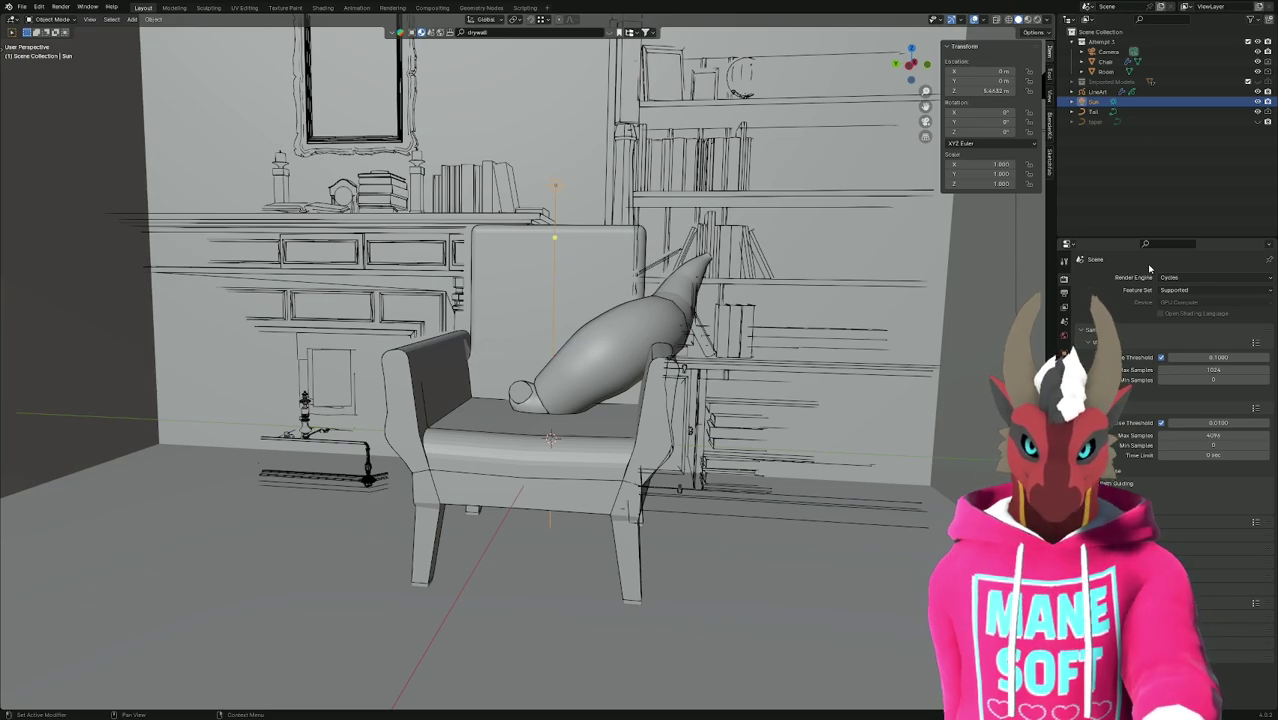
Switch to the browser and search Google for "how to render grease pencil outline in blender".
key(alt+Tab)
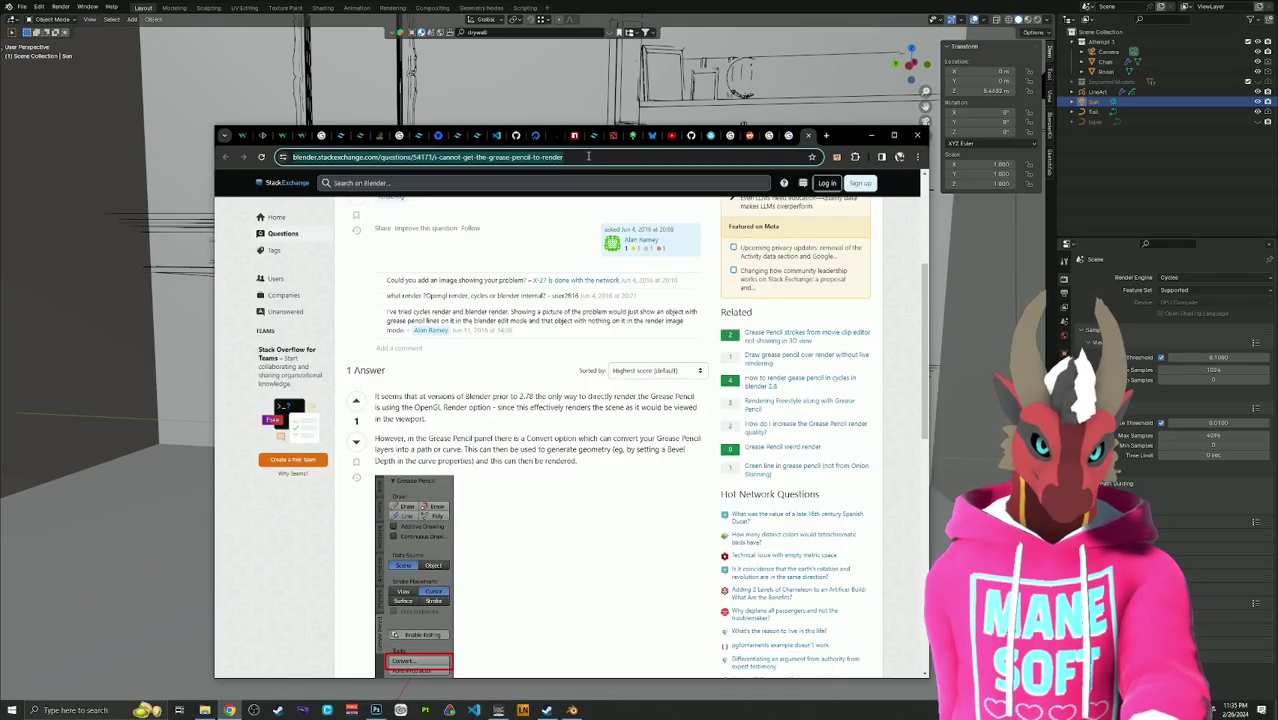
text(how to render cre)
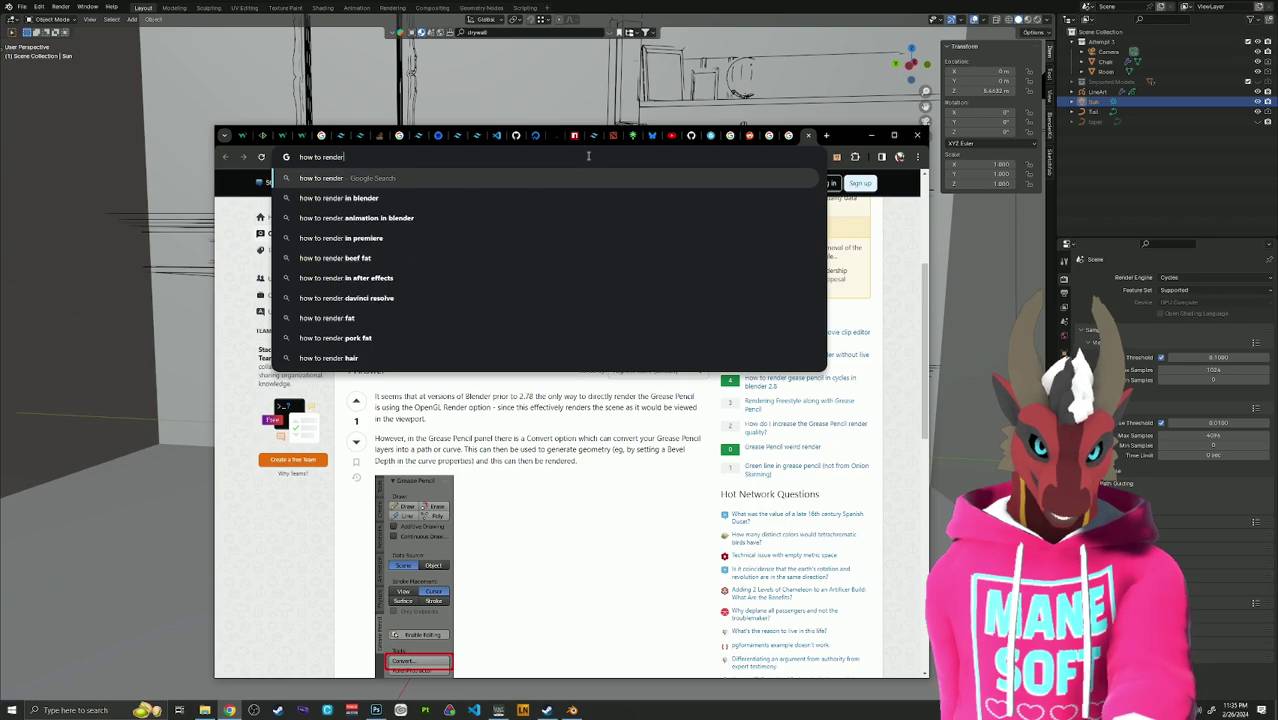
key(BackSpace)
key(BackSpace)
key(BackSpace)
text(grease pencil)
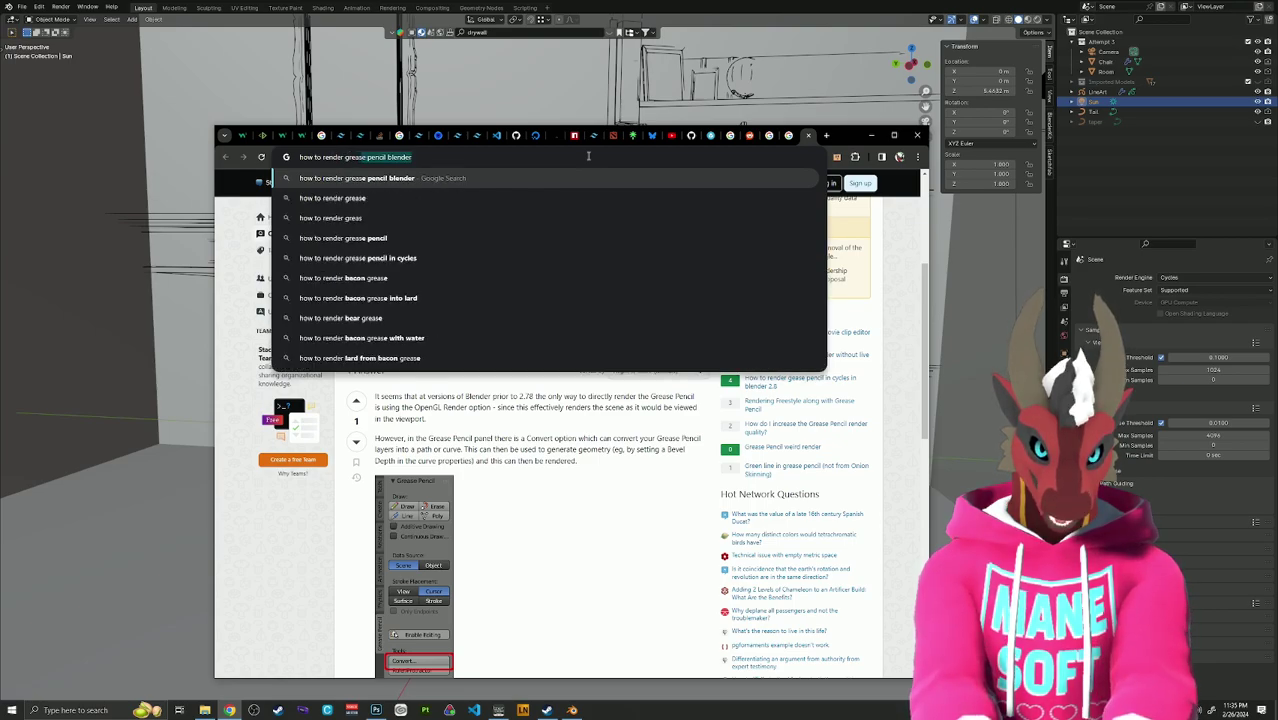
text( outline in blender)
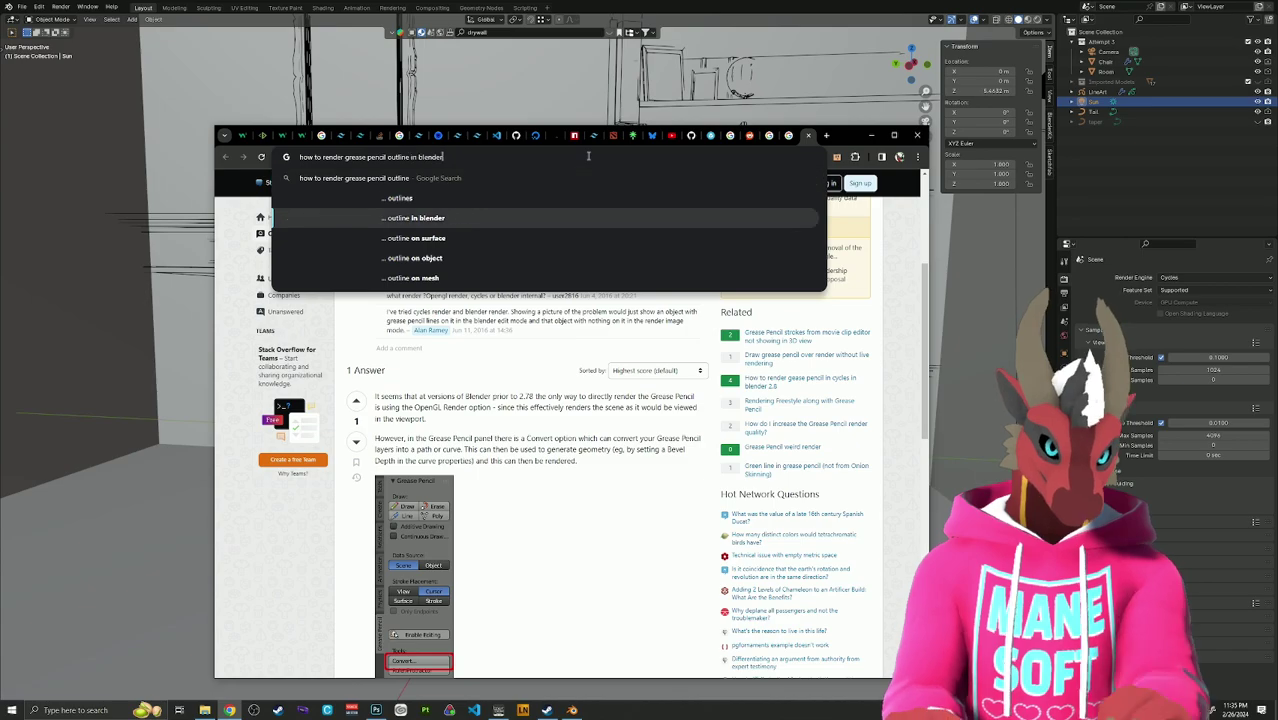
click(430, 217)
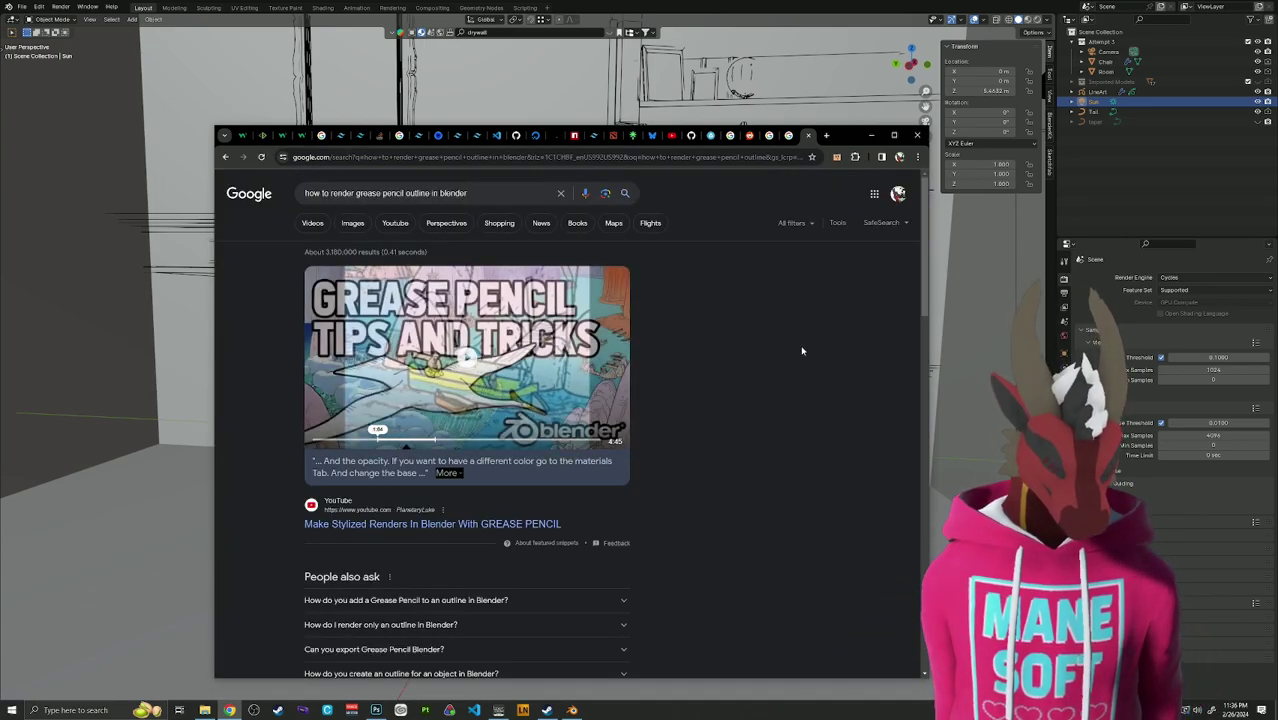
Scan the search results and open the video "Make Stylized Renders In Blender With GREASE PENCIL".
scroll(636, 353, down, 3)
scroll(622, 353, down, 4)
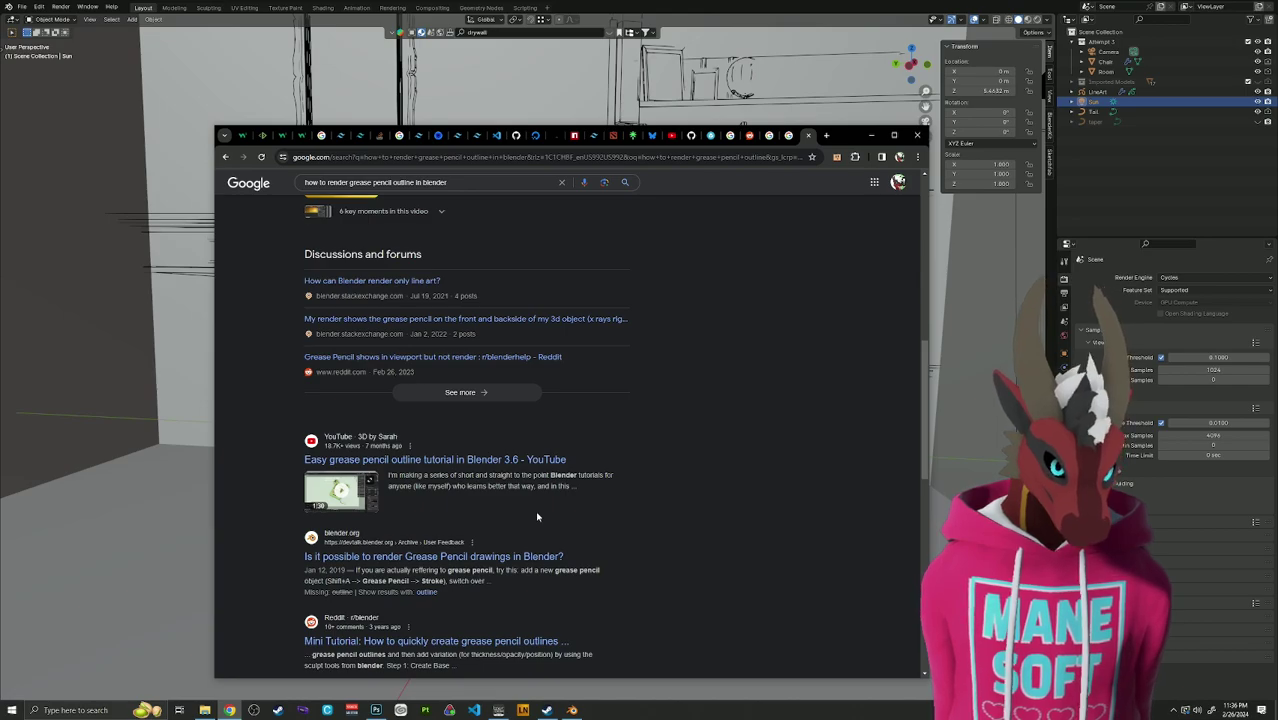
scroll(537, 517, down, 1)
scroll(537, 517, up, 8)
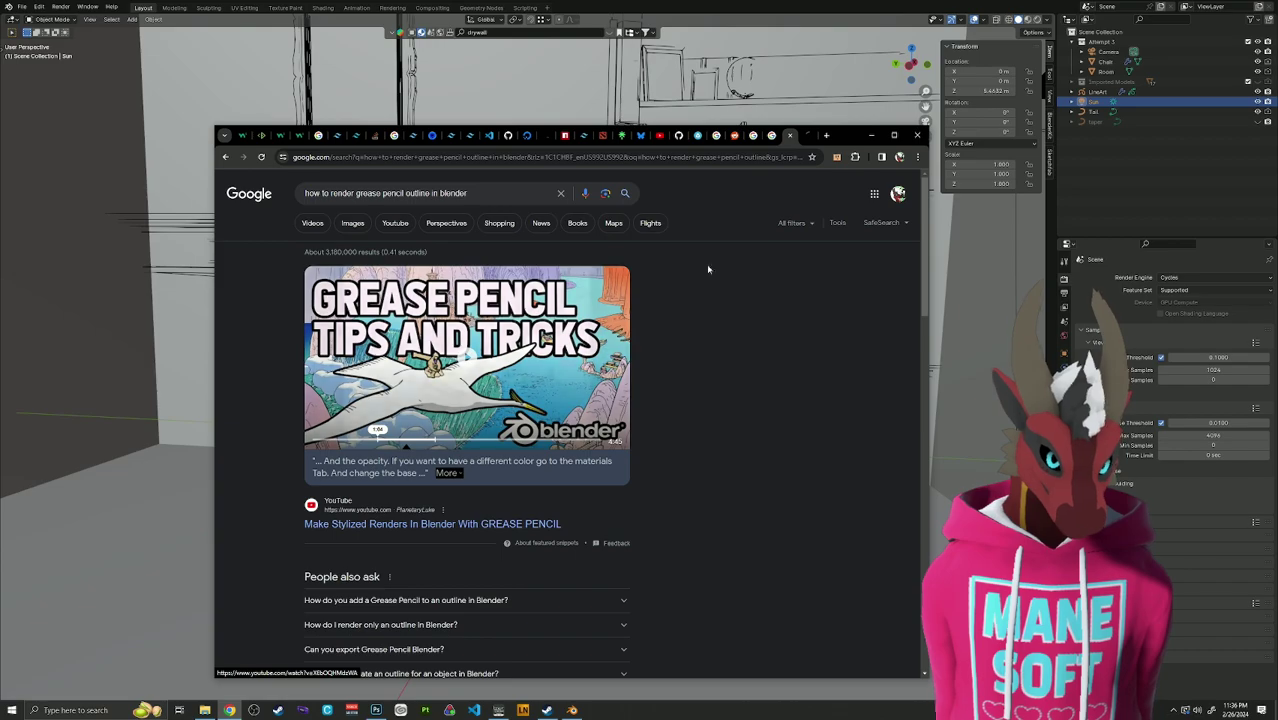
click(450, 410)
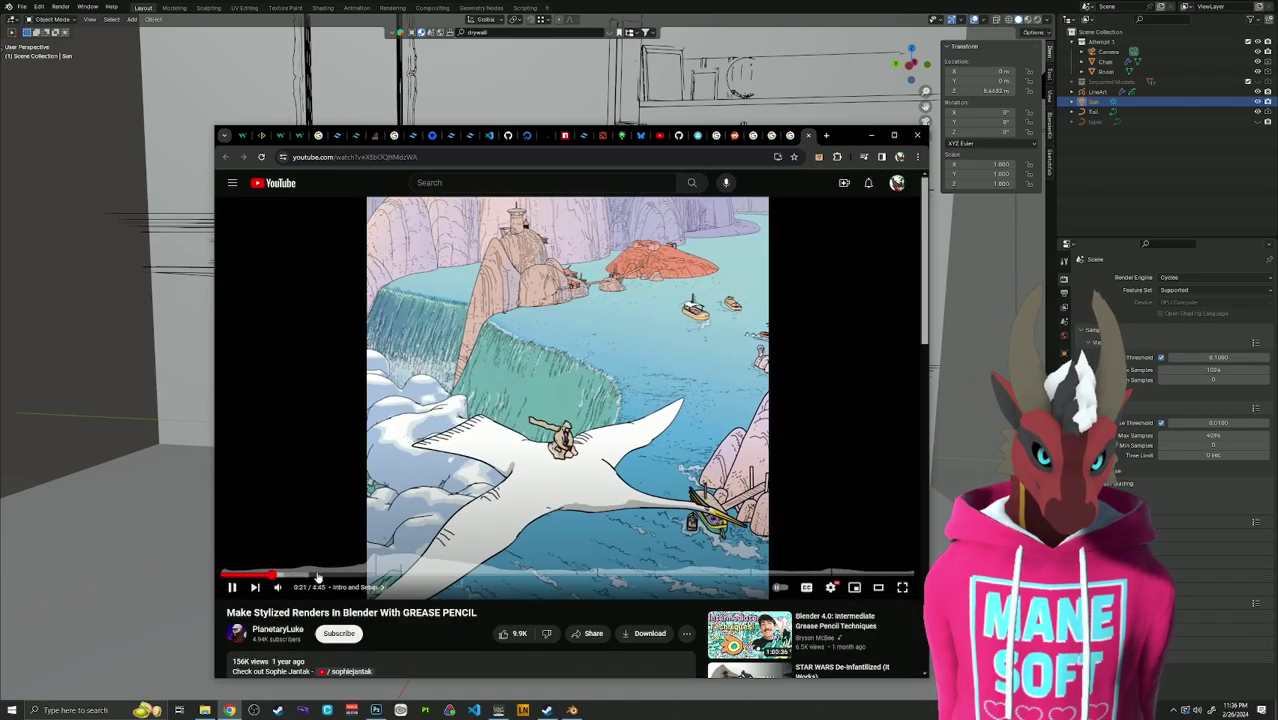
Skip through the video's Grease Pencil Outline chapter and pause it at 1:17 to examine the render settings shown.
click(379, 577)
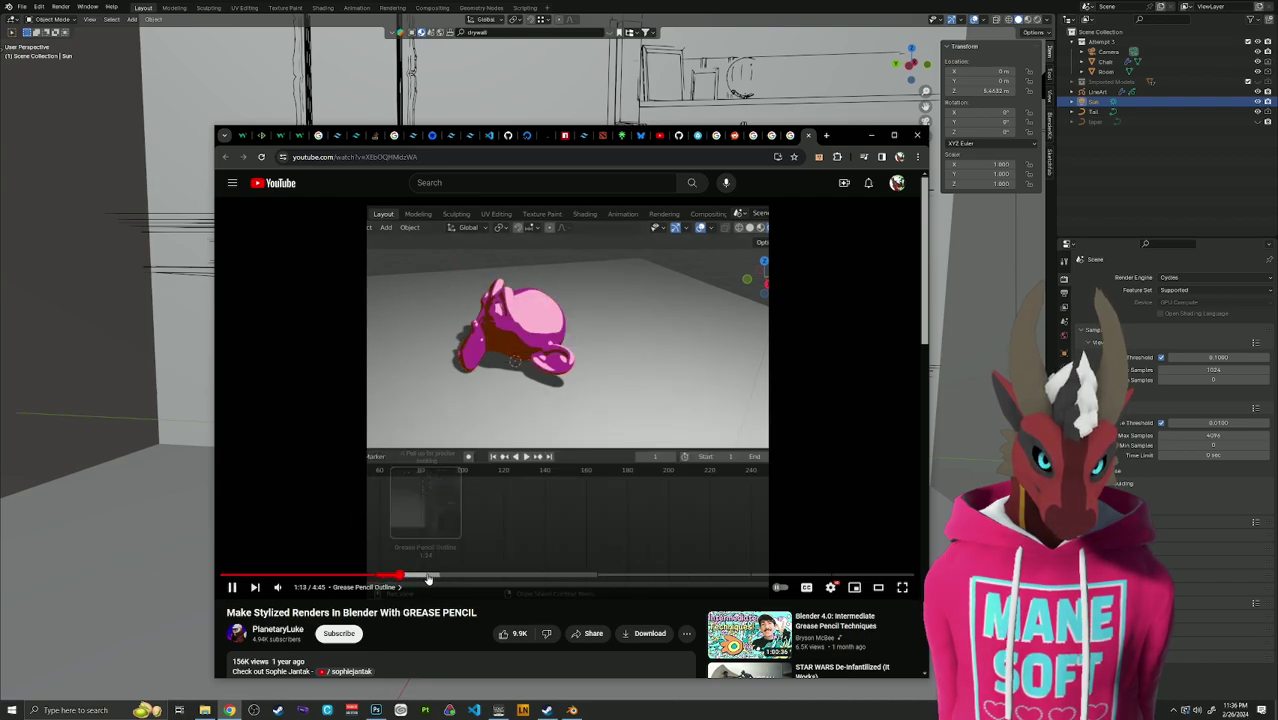
click(428, 577)
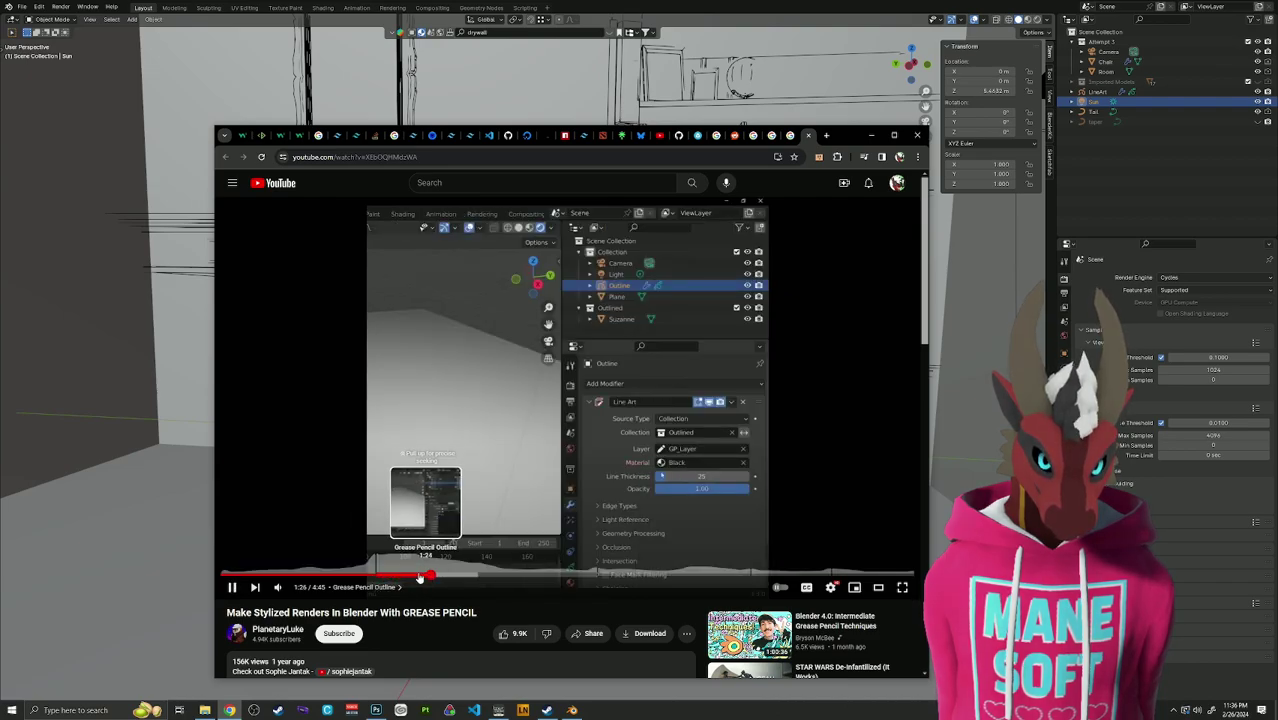
click(364, 578)
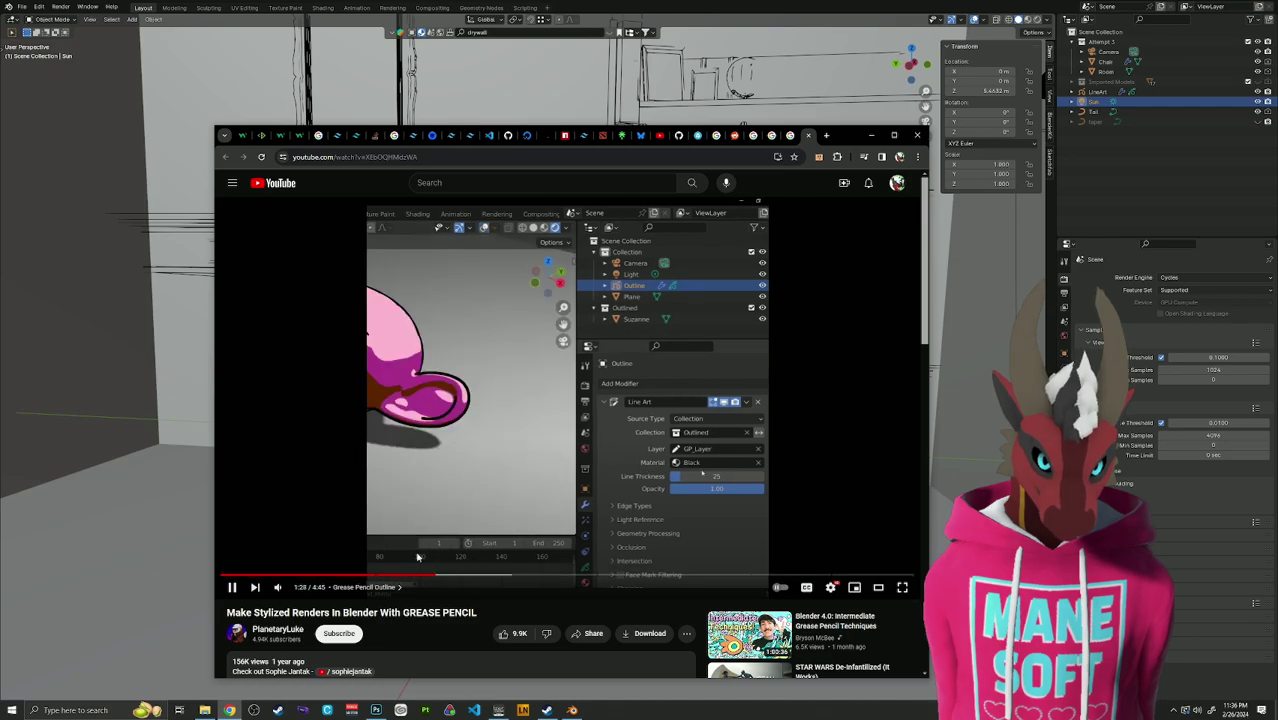
click(393, 577)
drag(393, 577, 411, 577)
drag(411, 578, 410, 578)
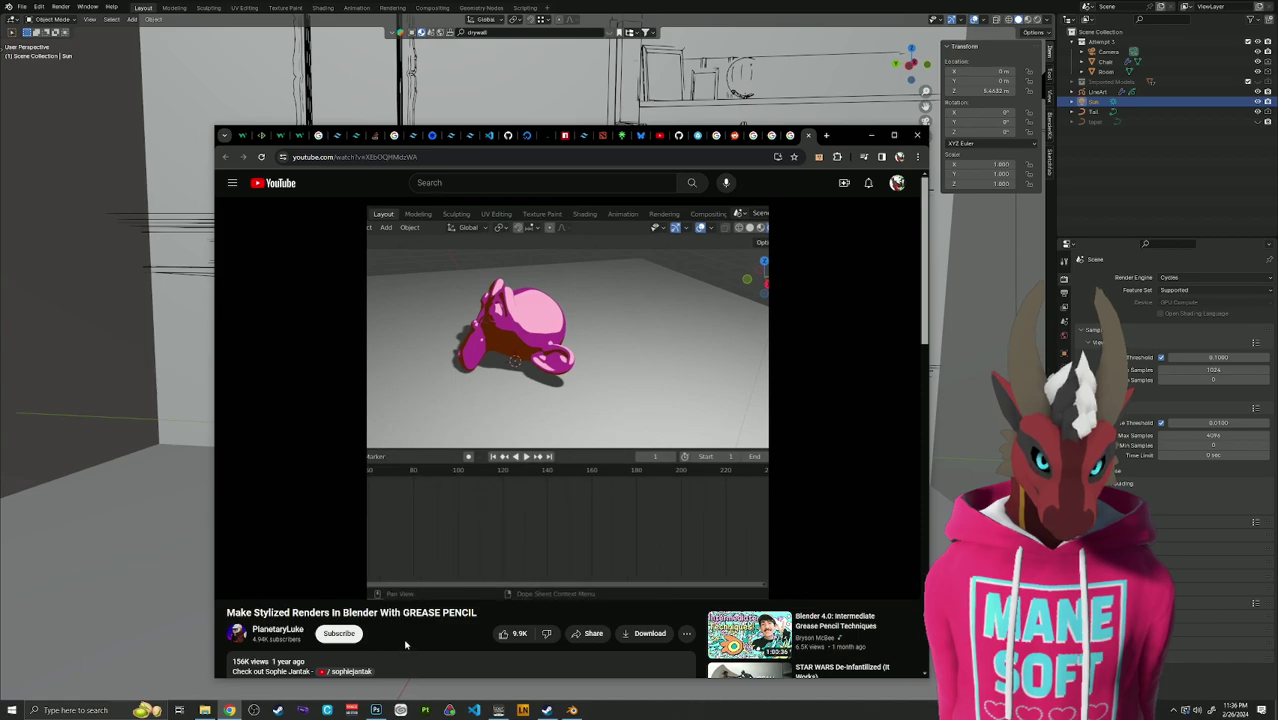
click(570, 433)
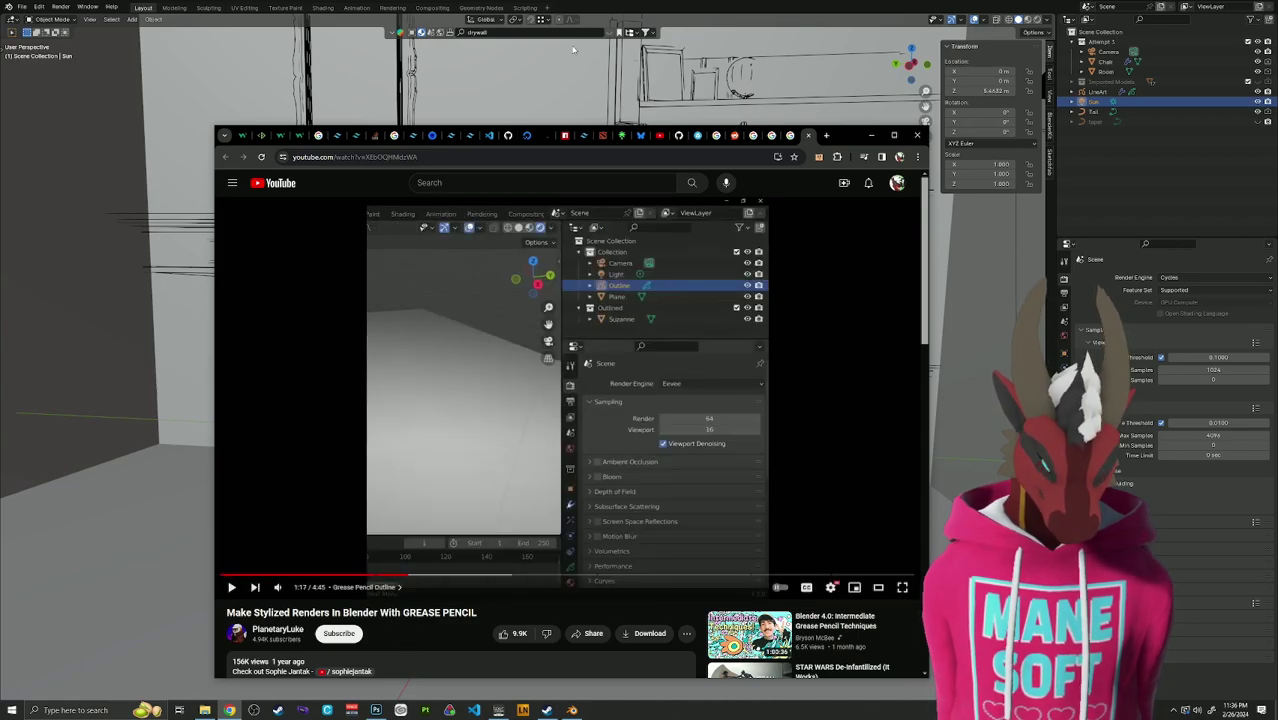
click(643, 8)
click(87, 7)
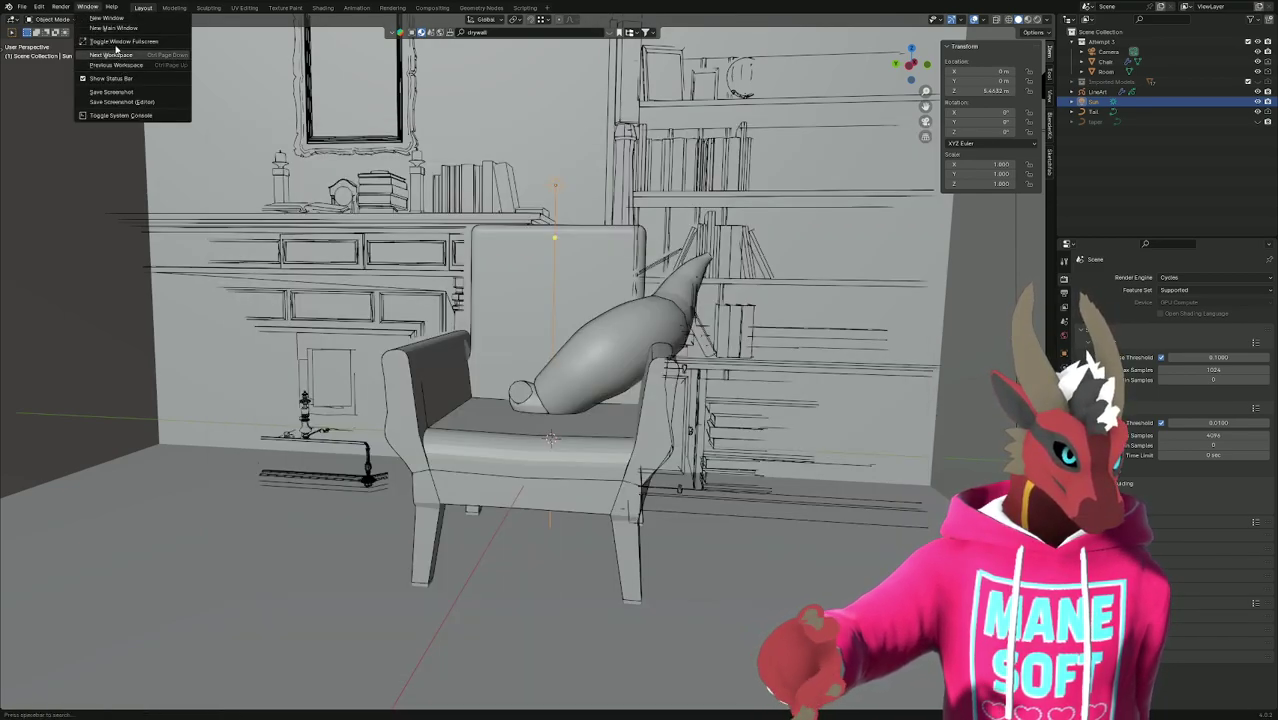
click(40, 8)
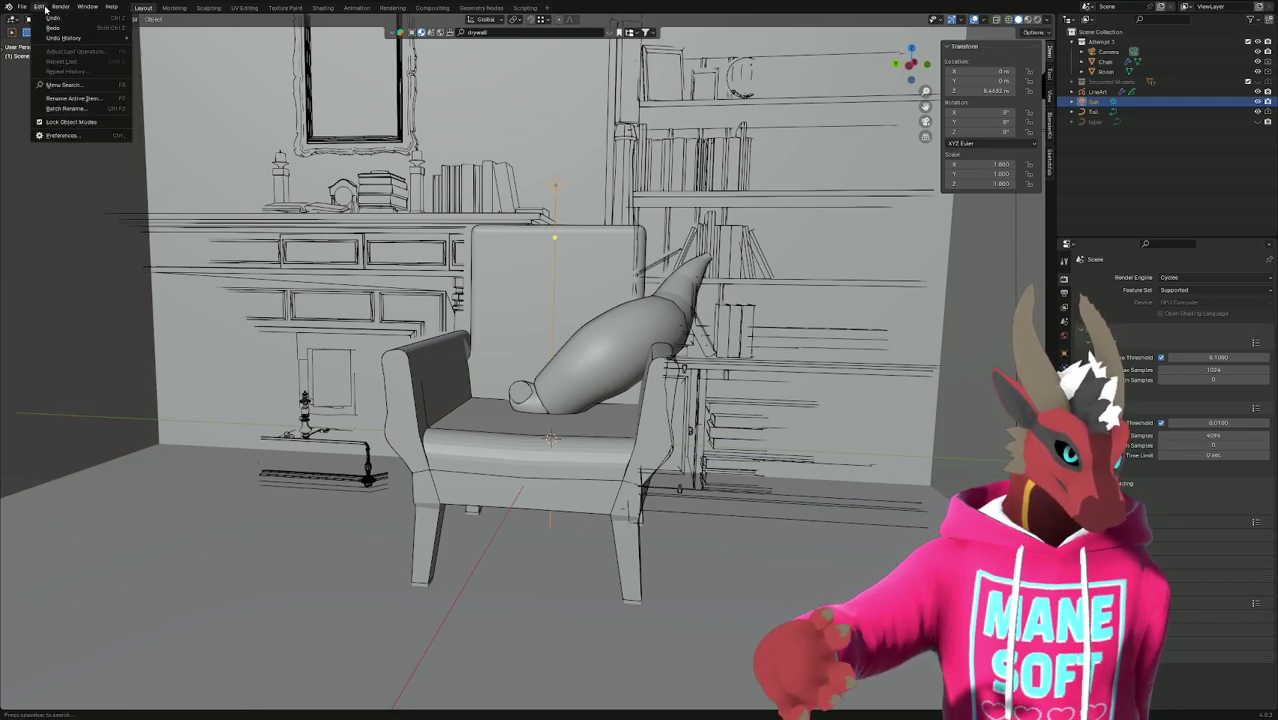
mouse_move(97, 7)
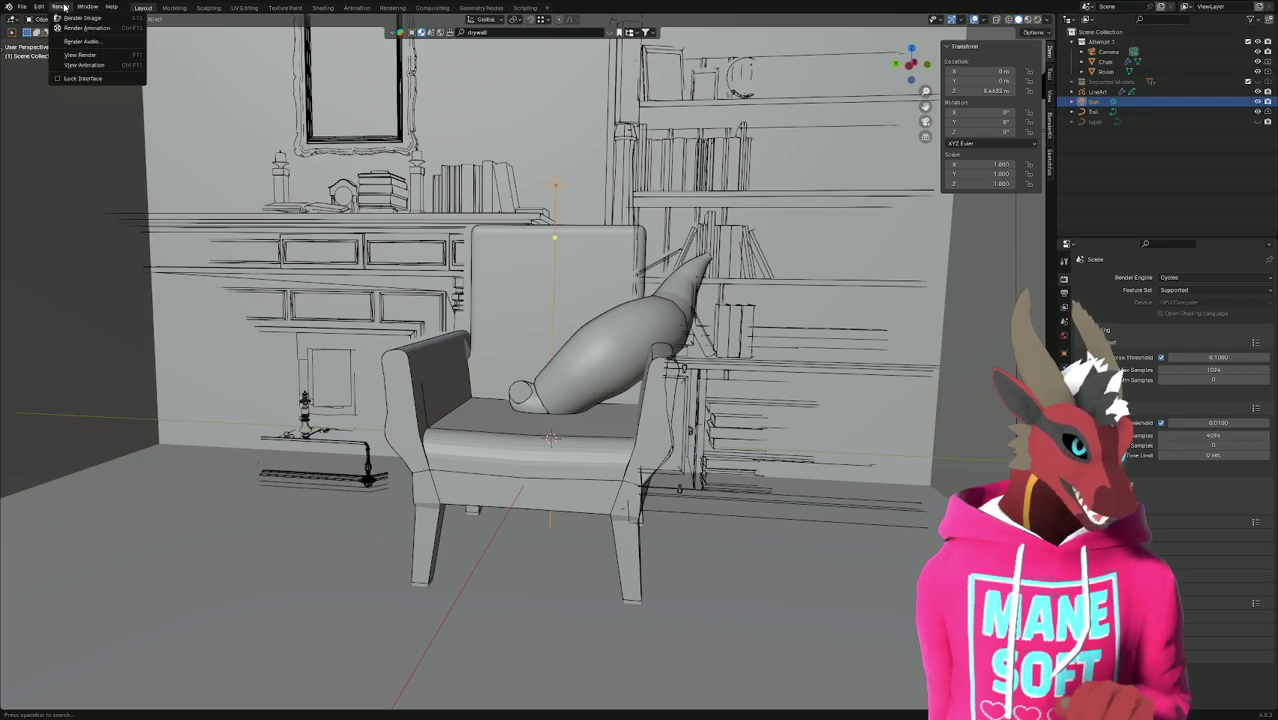
Switch to the browser and search Google in a new tab for "reopen timeline blender".
key(alt+Tab)
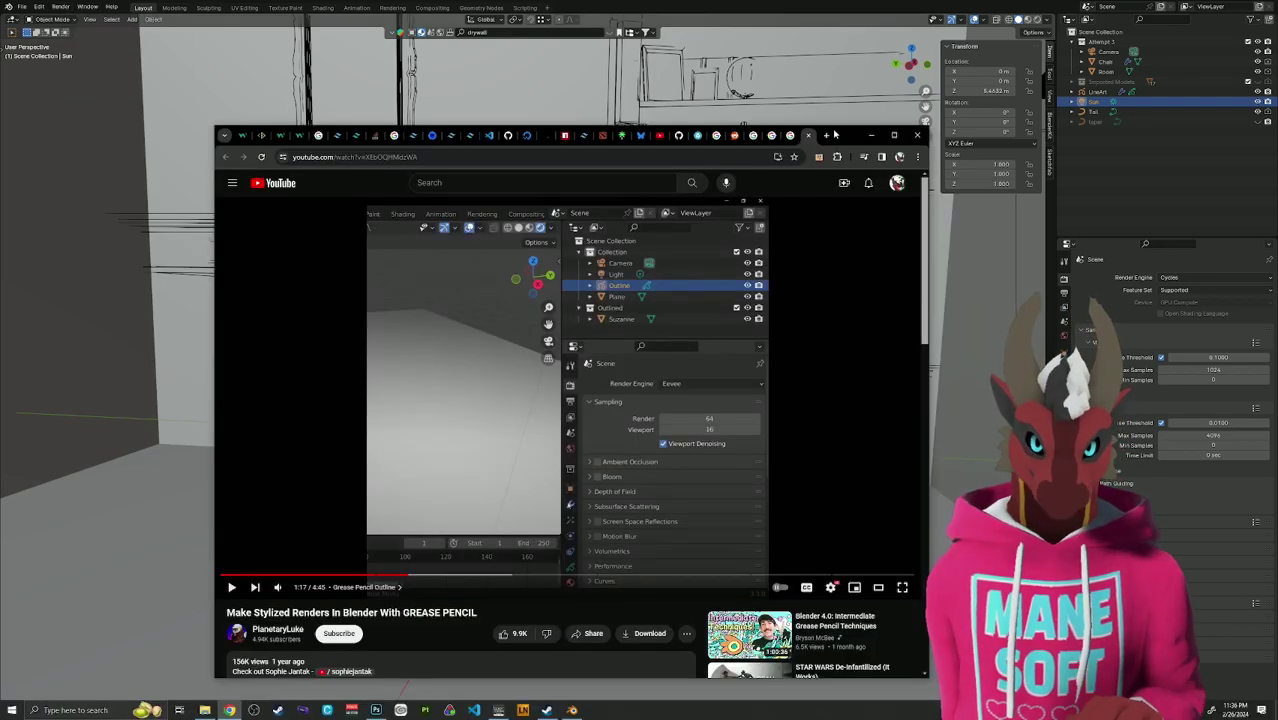
click(826, 136)
text(reopen timeli)
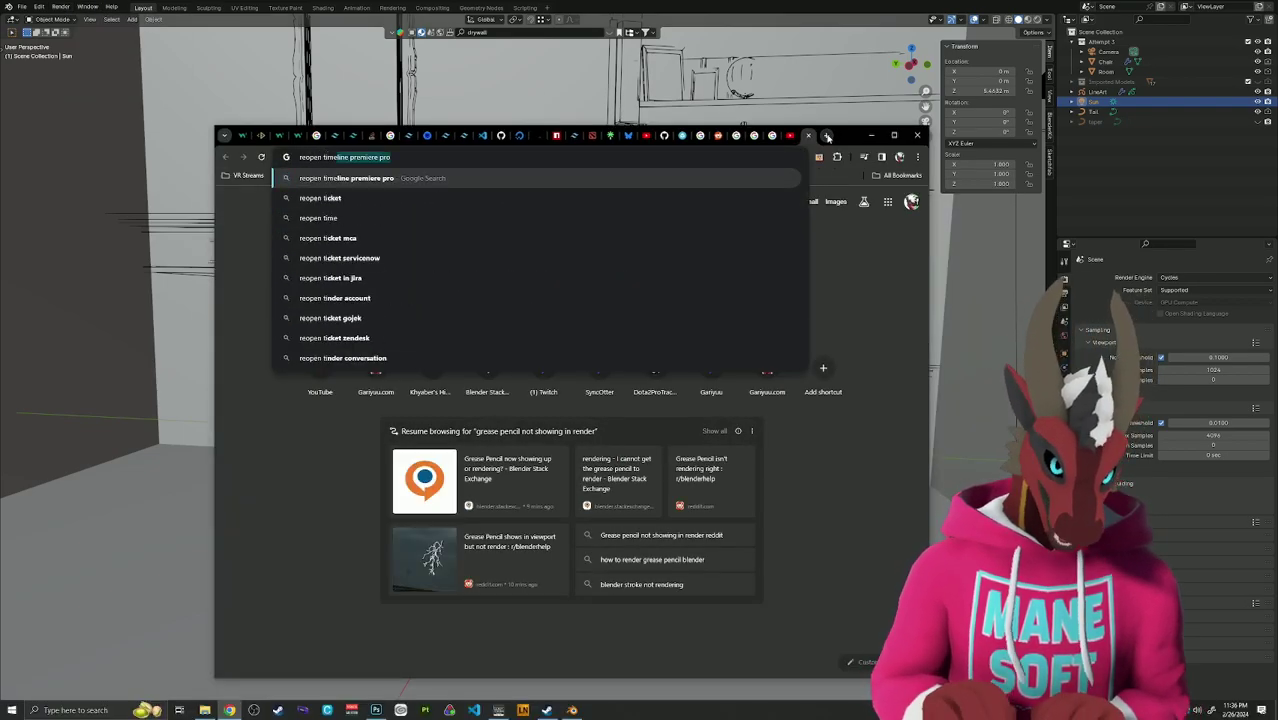
text(ne blender)
key(Return)
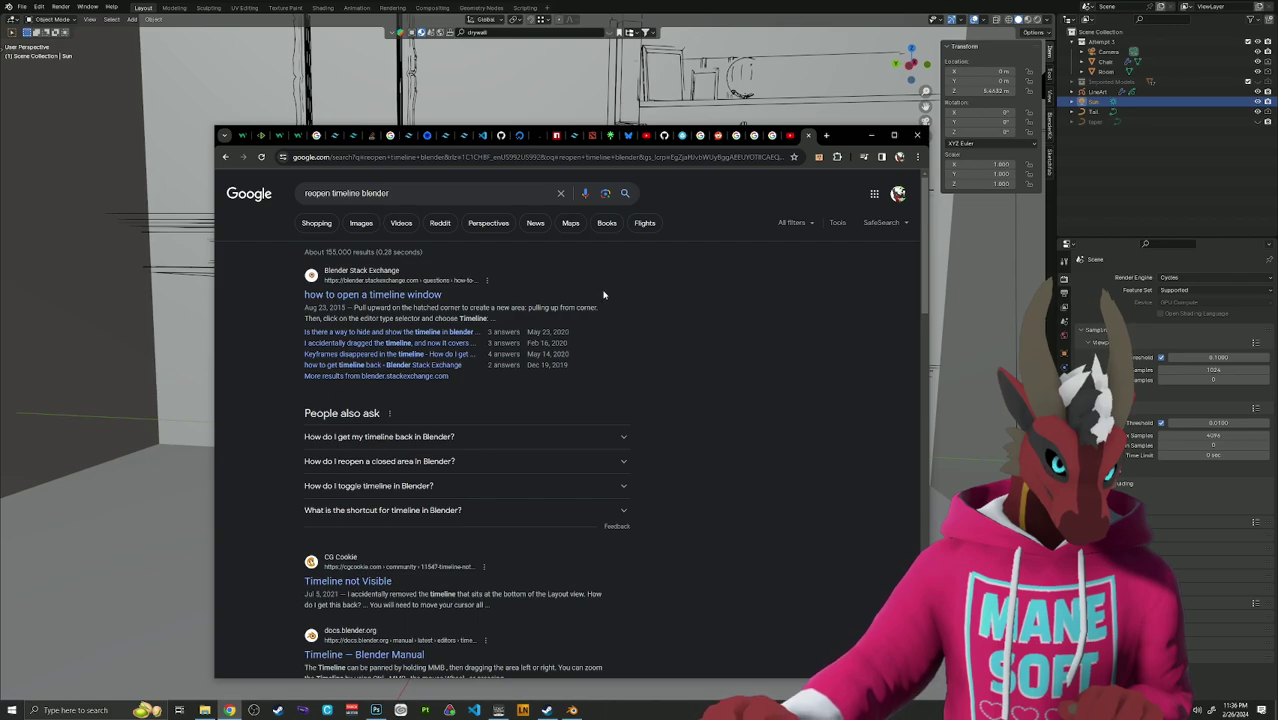
Switch back to Blender and split a second 3D viewport off the existing one, about a third of its width.
click(711, 5)
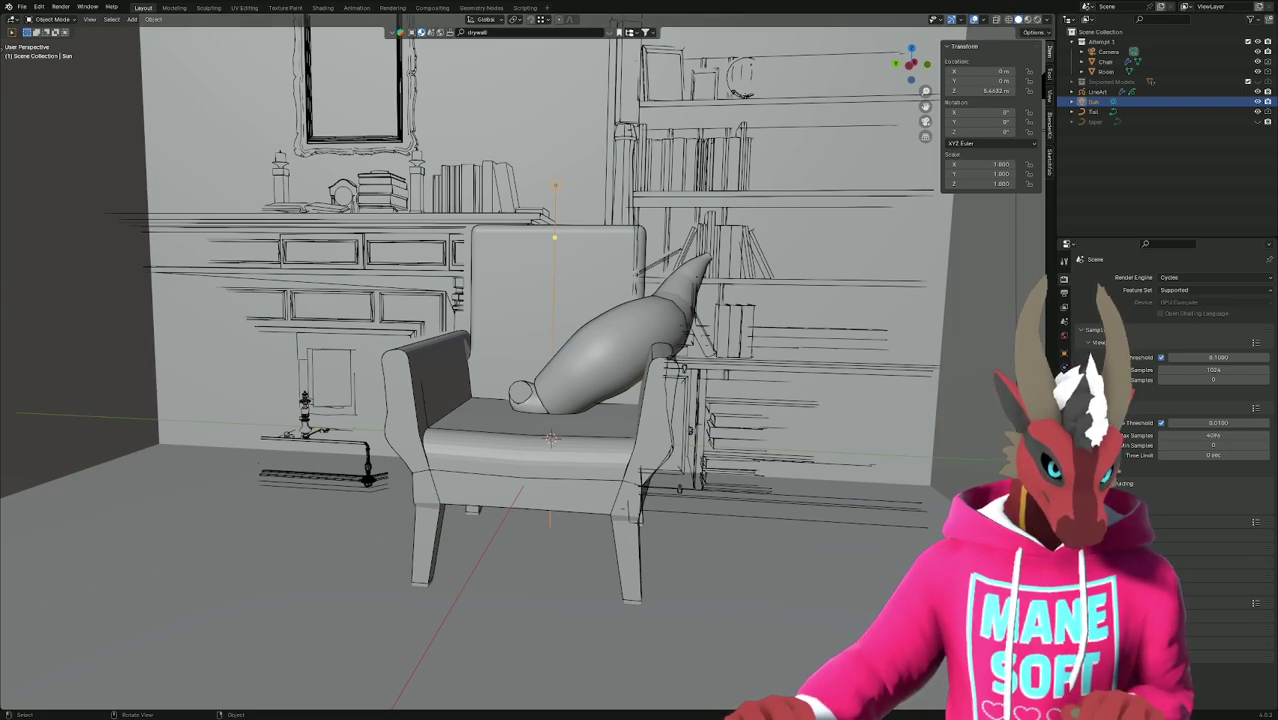
key(t)
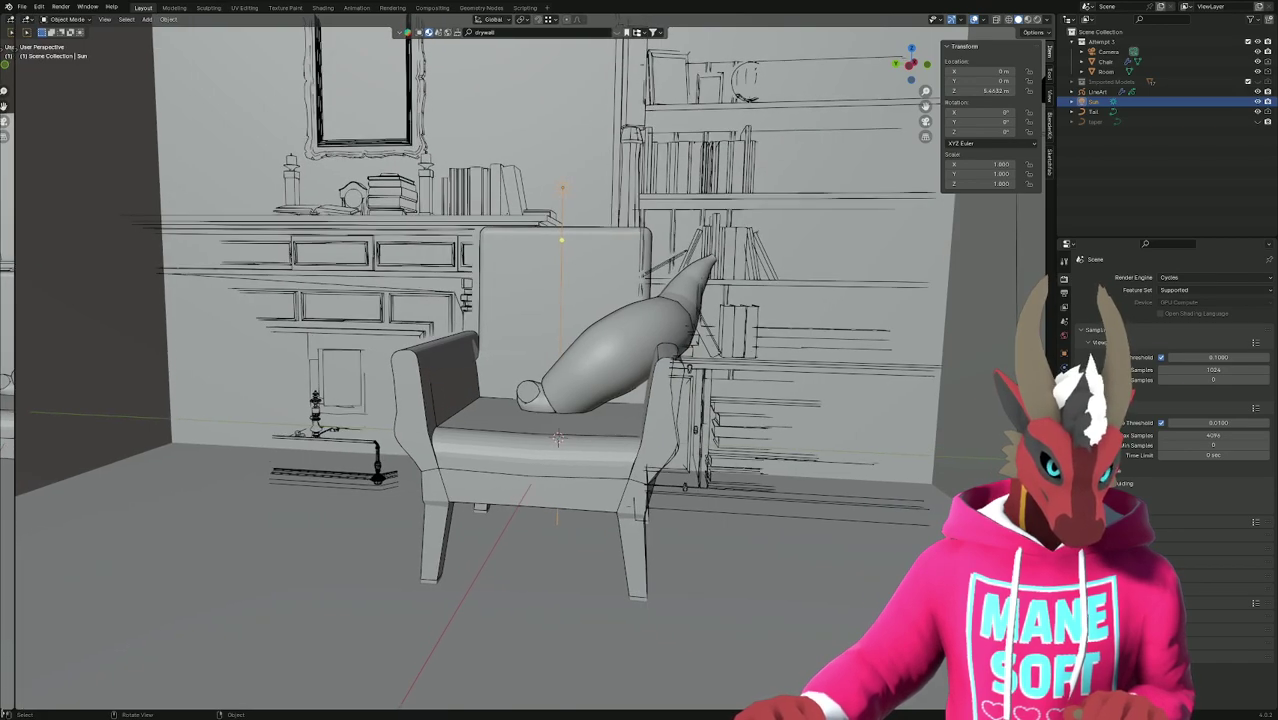
drag(4, 712, 358, 634)
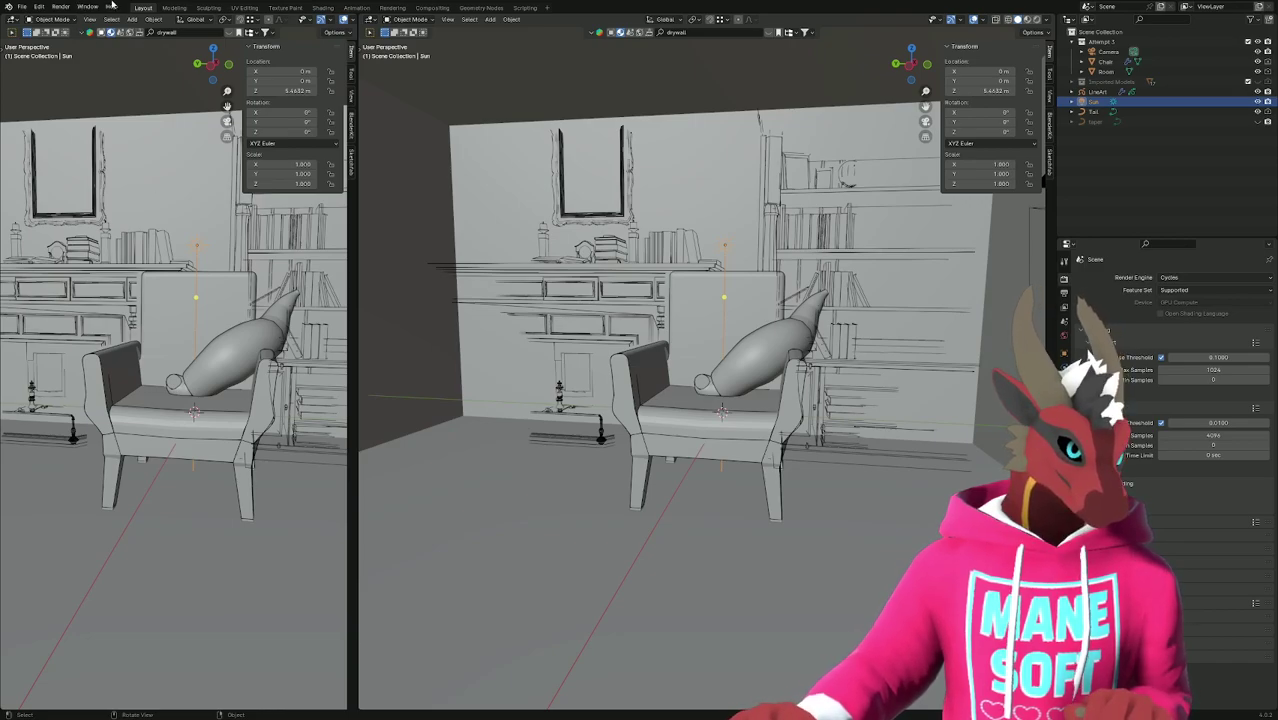
Look through the workspace templates that can be added and shrink the extra 3D viewport to a narrow strip.
click(549, 7)
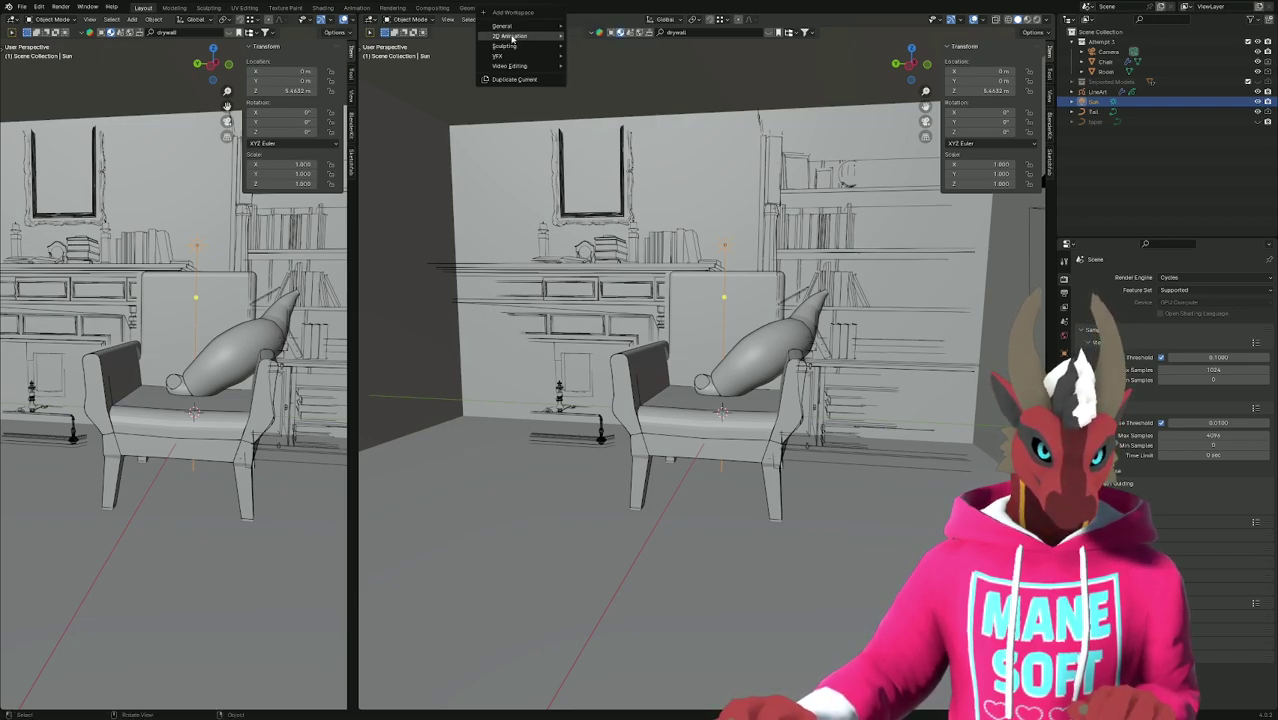
mouse_move(516, 40)
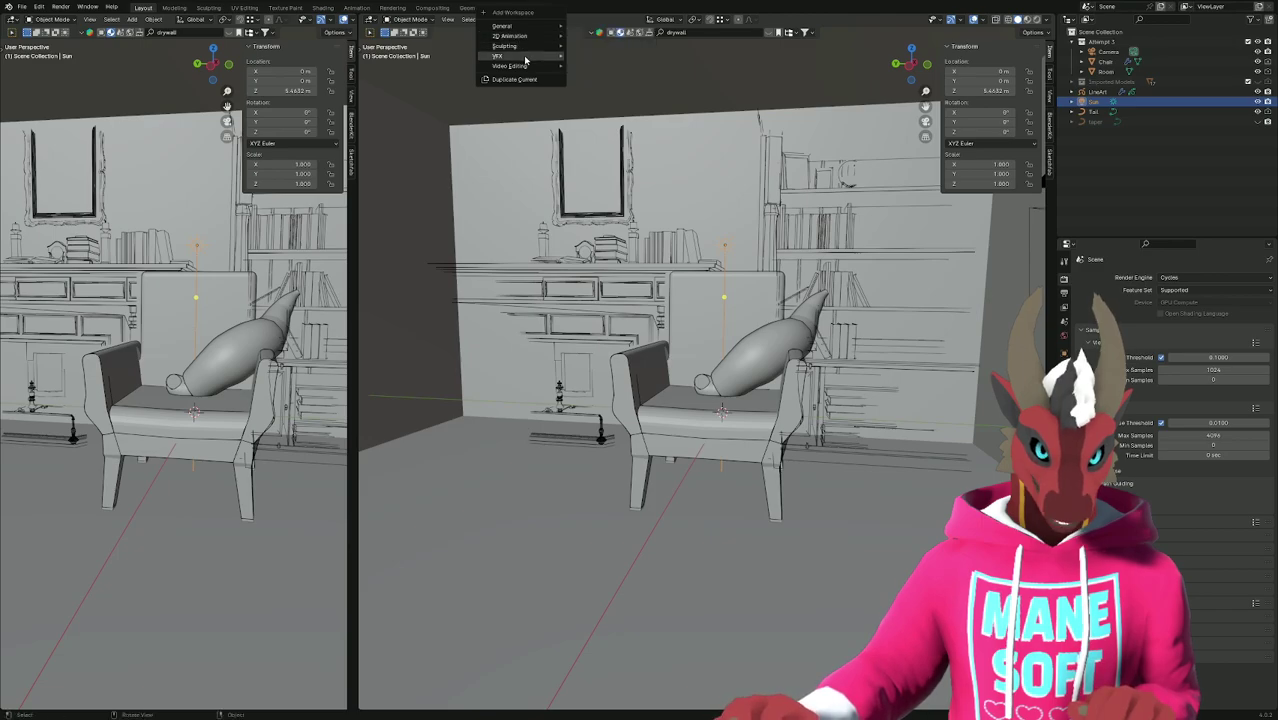
mouse_move(531, 70)
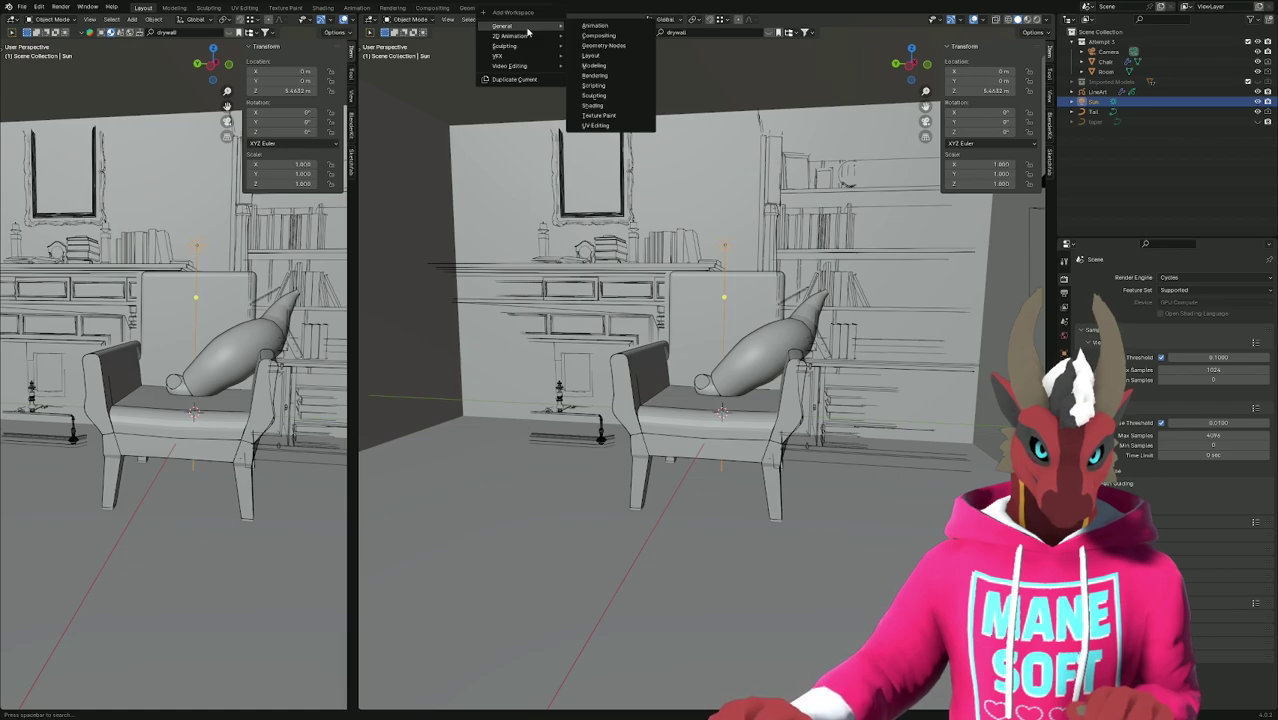
drag(356, 19, 108, 19)
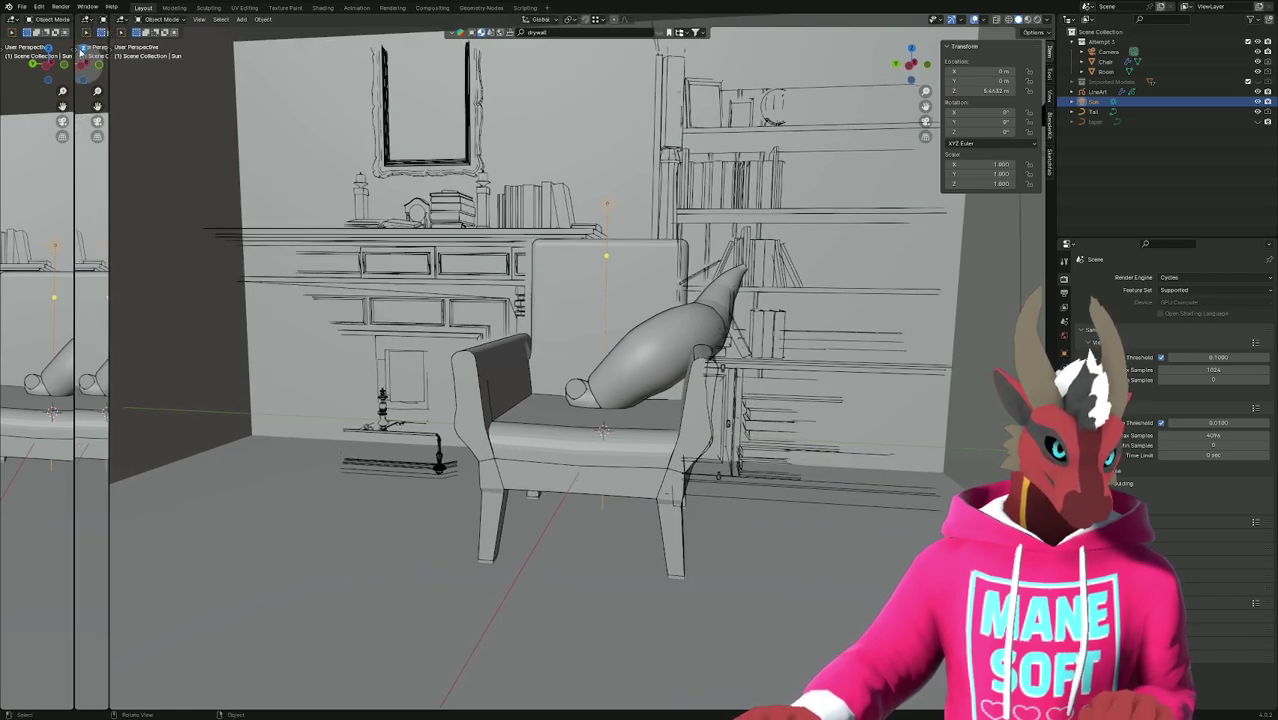
Switch to the browser and search Google for "get rid of extra workspaces blender".
key(alt+Tab)
click(378, 156)
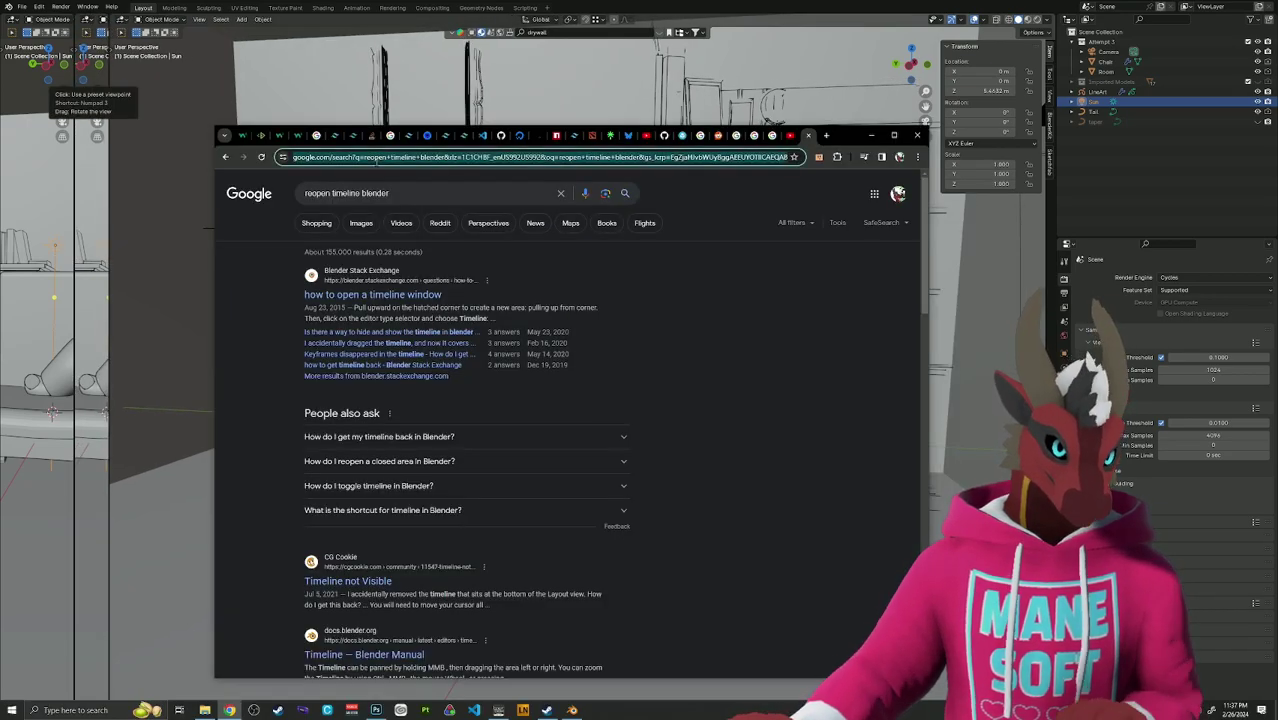
text(get rid of extra pw)
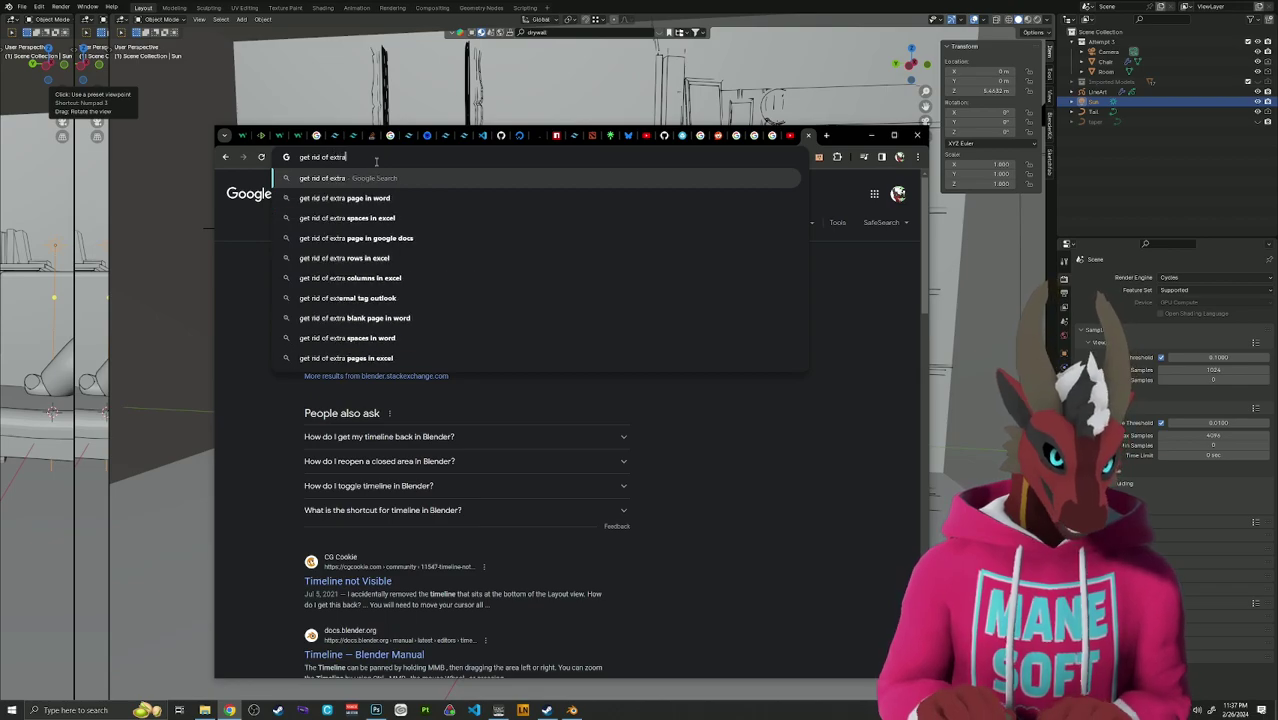
key(BackSpace)
key(BackSpace)
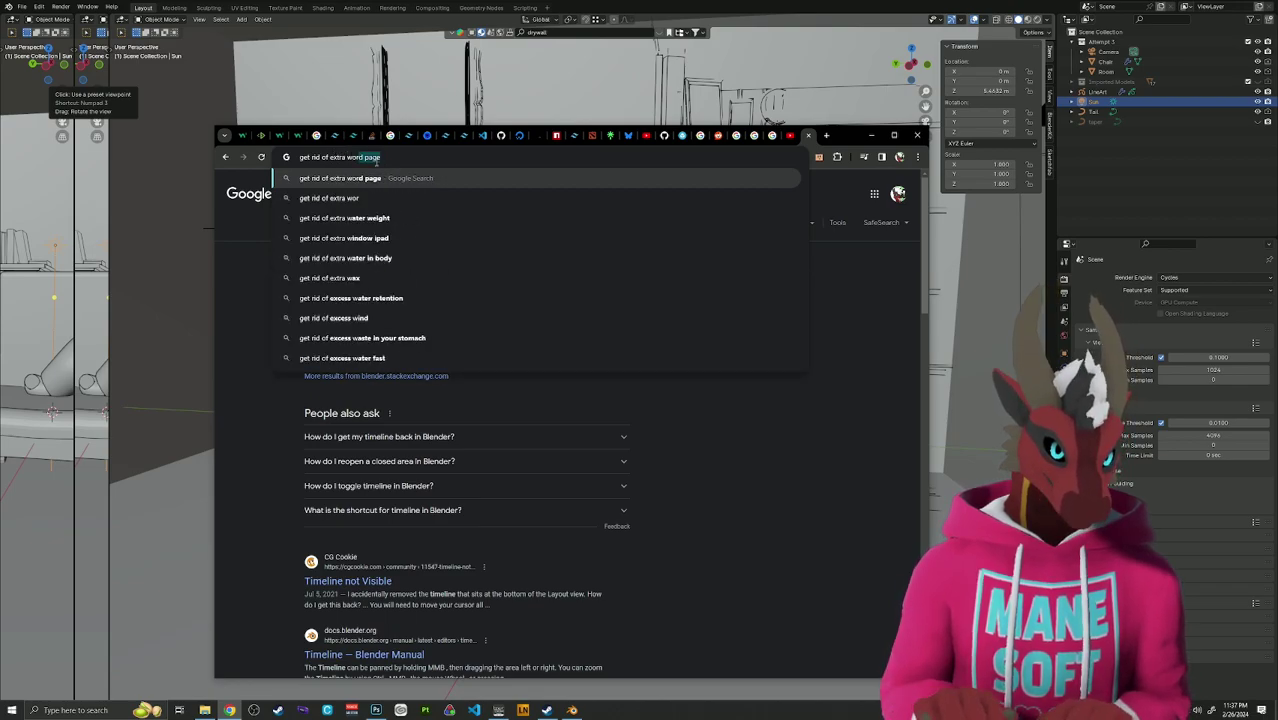
text(workspaces blender)
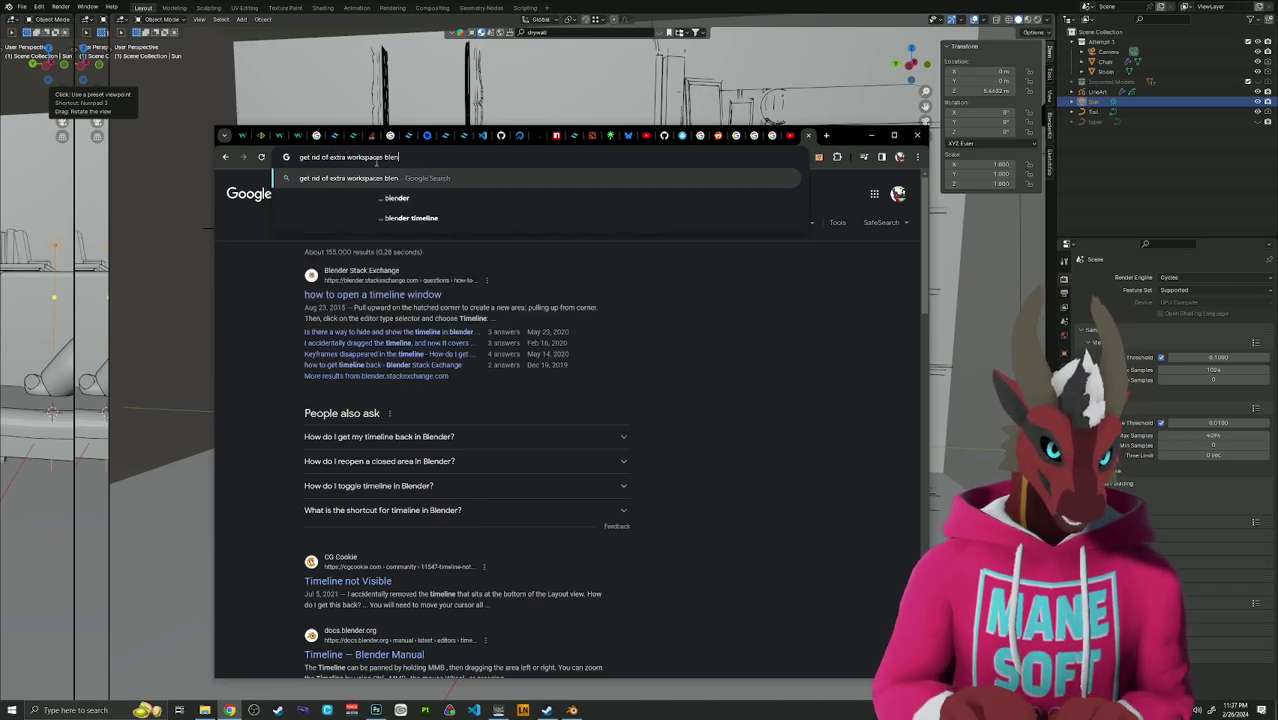
key(Return)
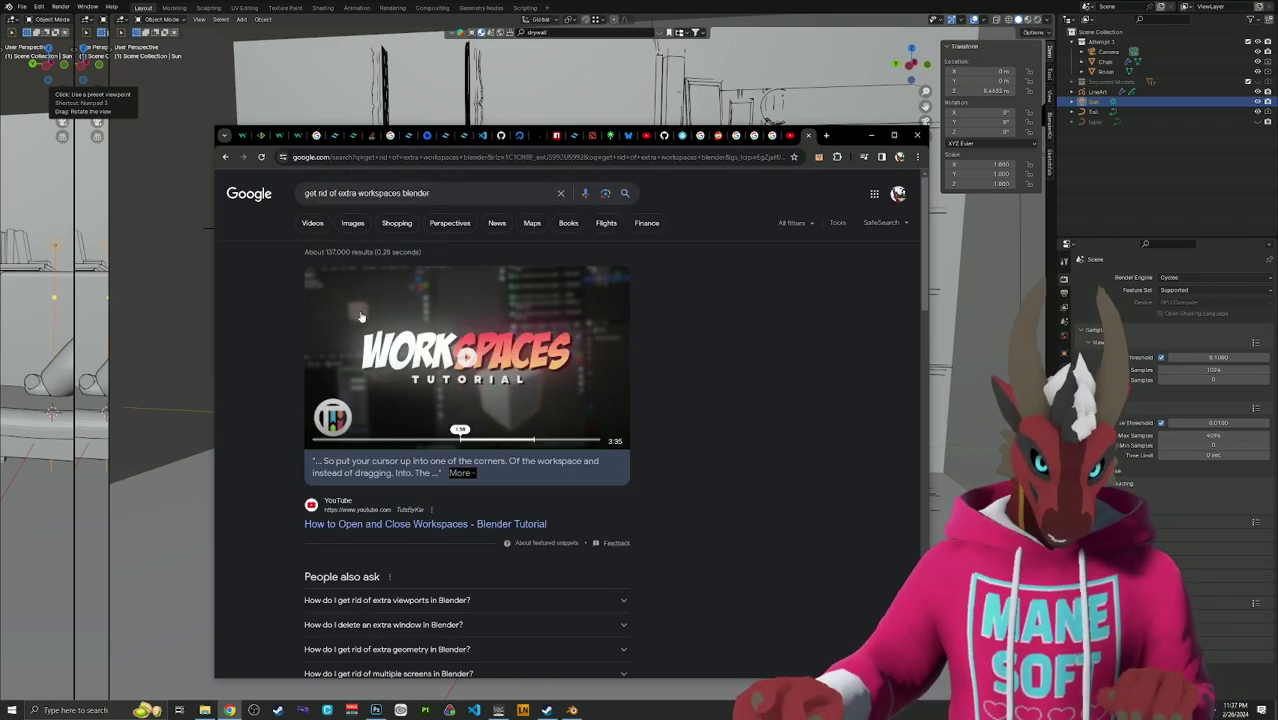
Look up how to delete extra Blender work windows, and join the two narrow extra viewports into the main 3D viewport.
scroll(333, 300, down, 6)
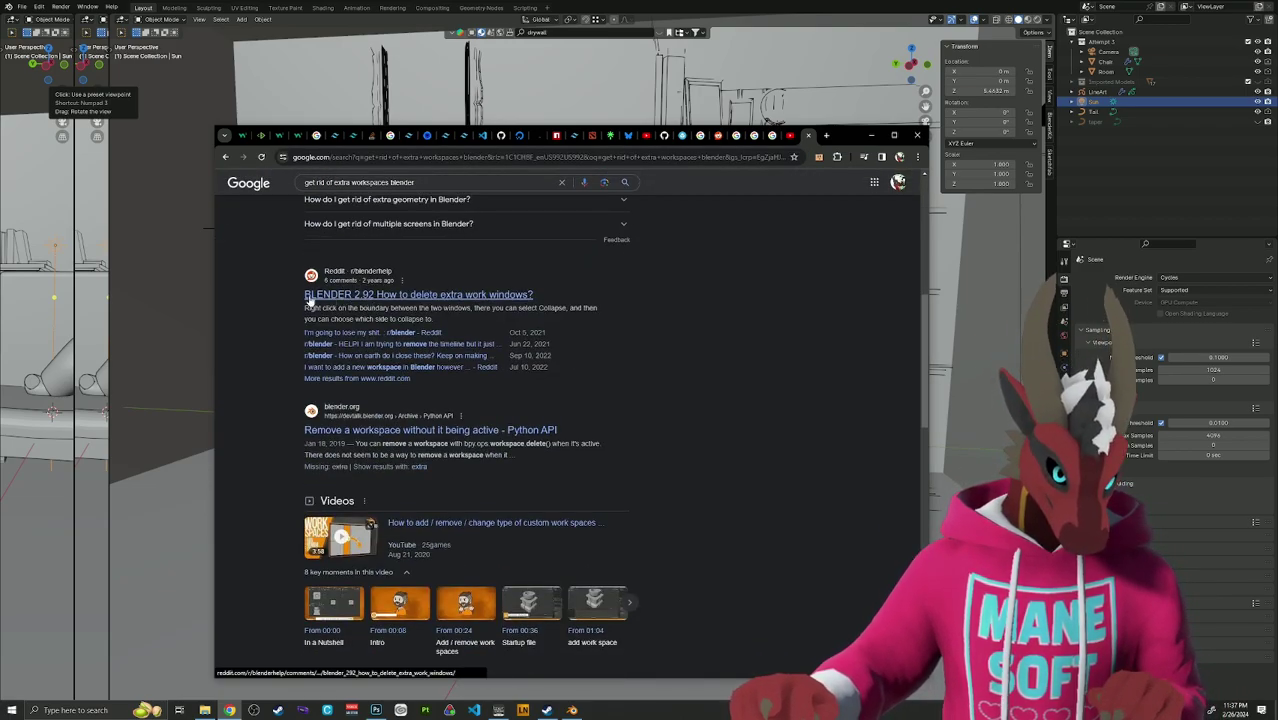
click(310, 296)
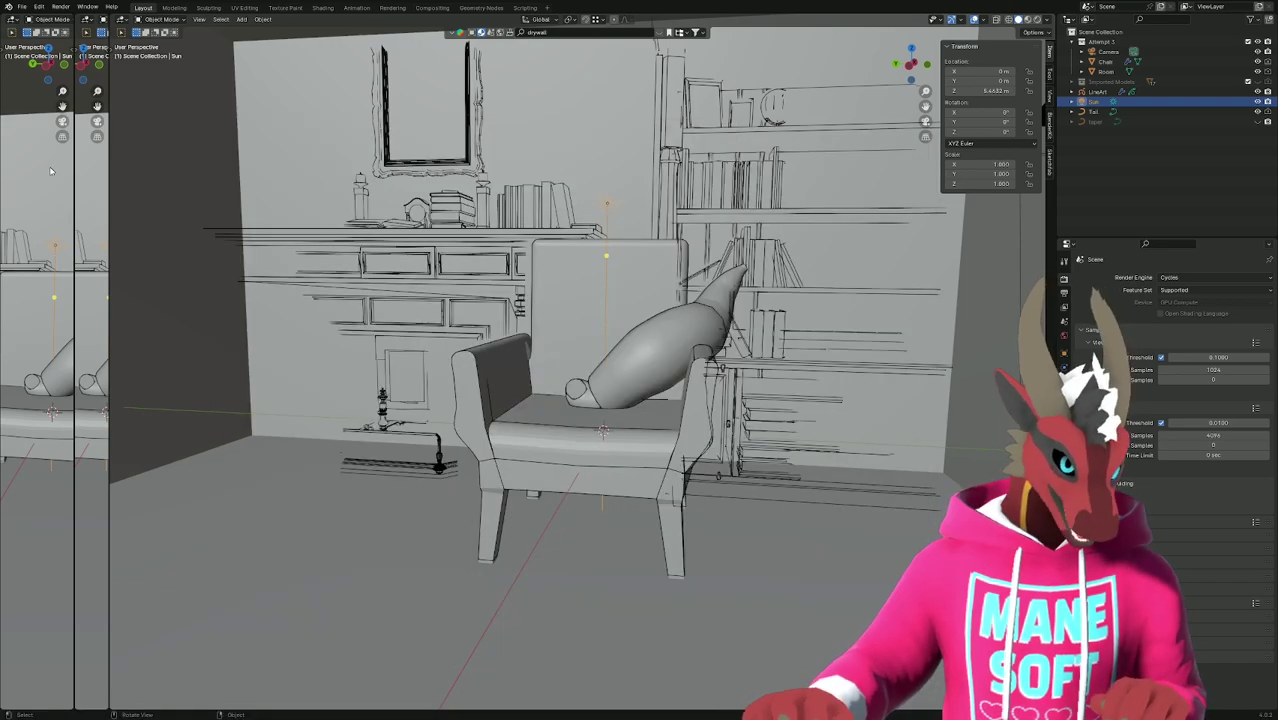
right_click(72, 165)
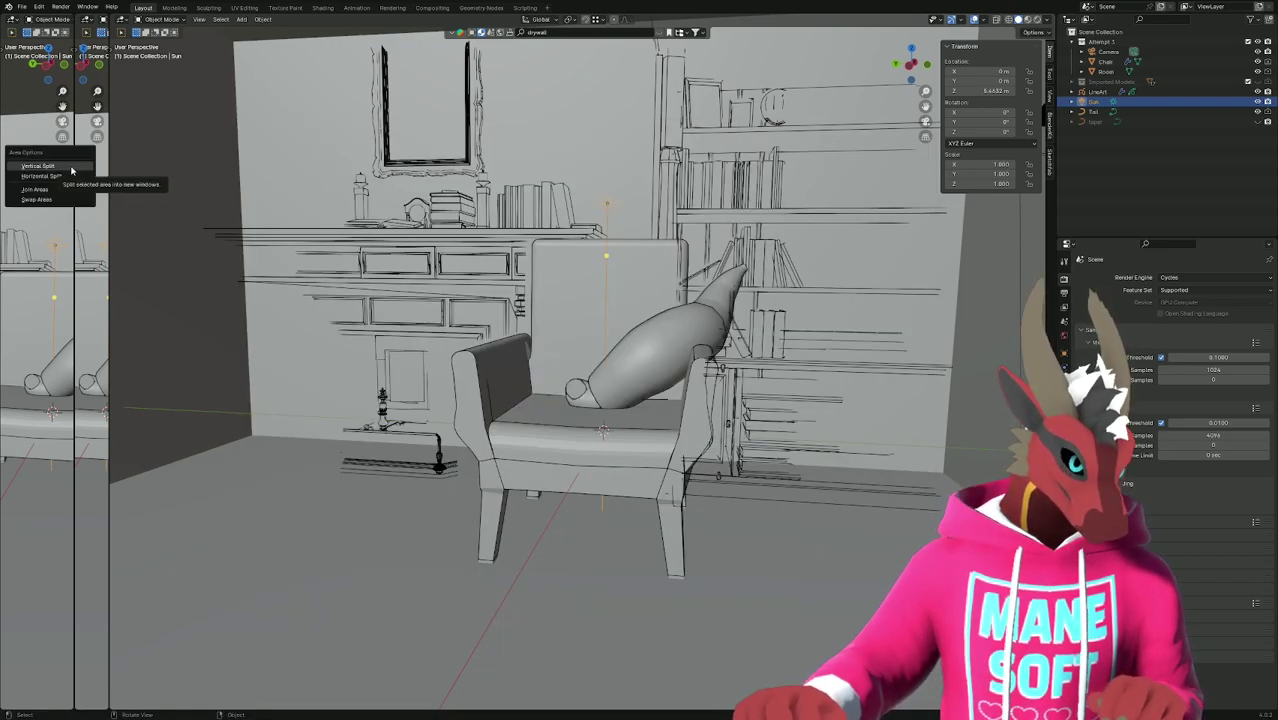
click(36, 189)
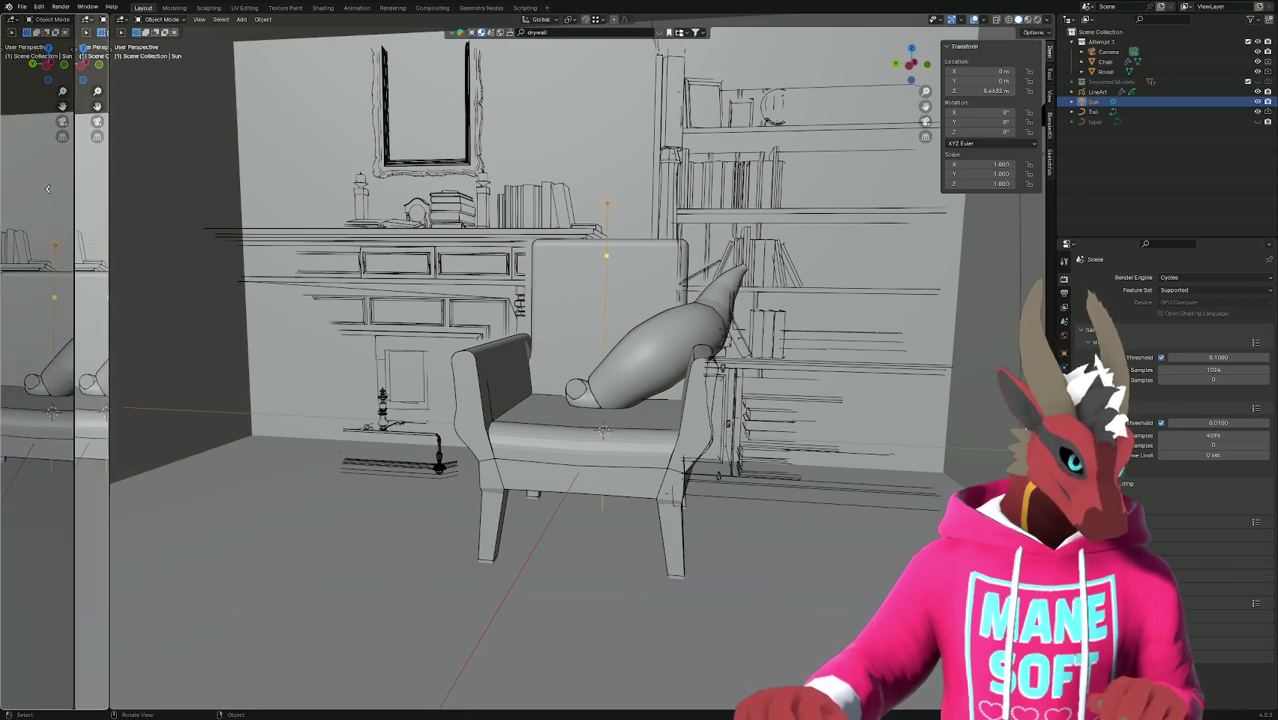
click(85, 203)
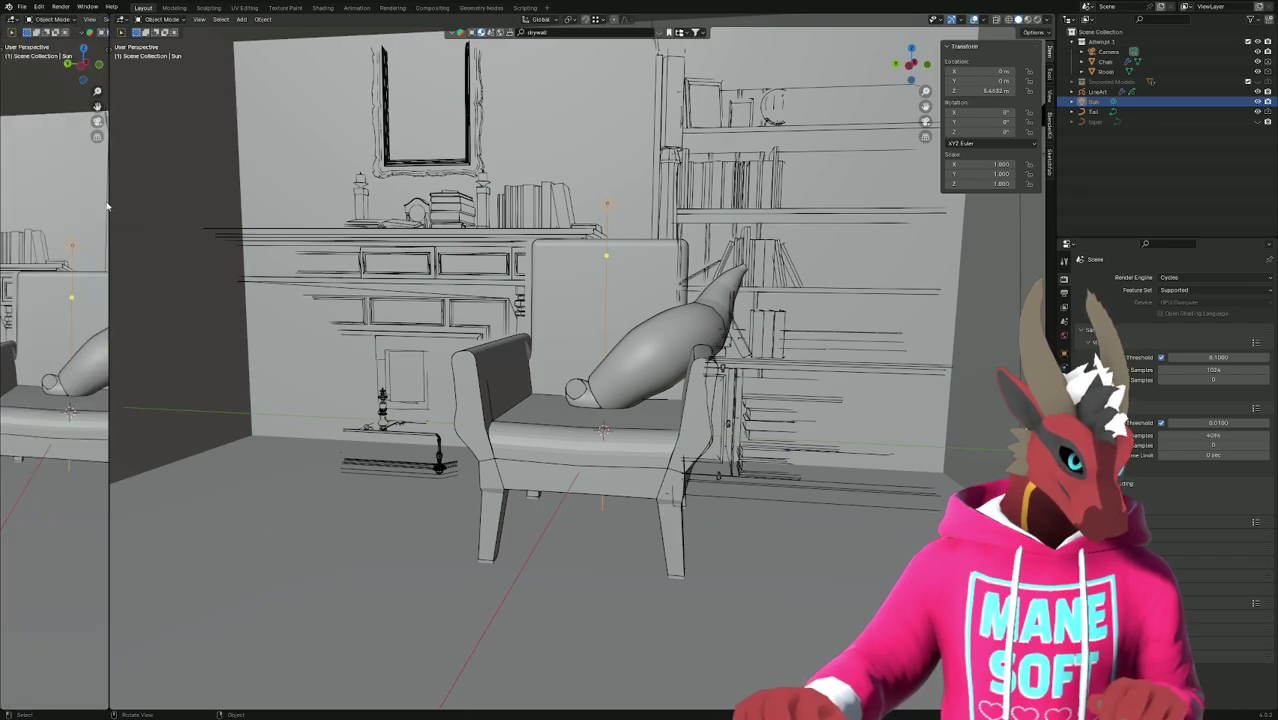
right_click(110, 200)
click(108, 201)
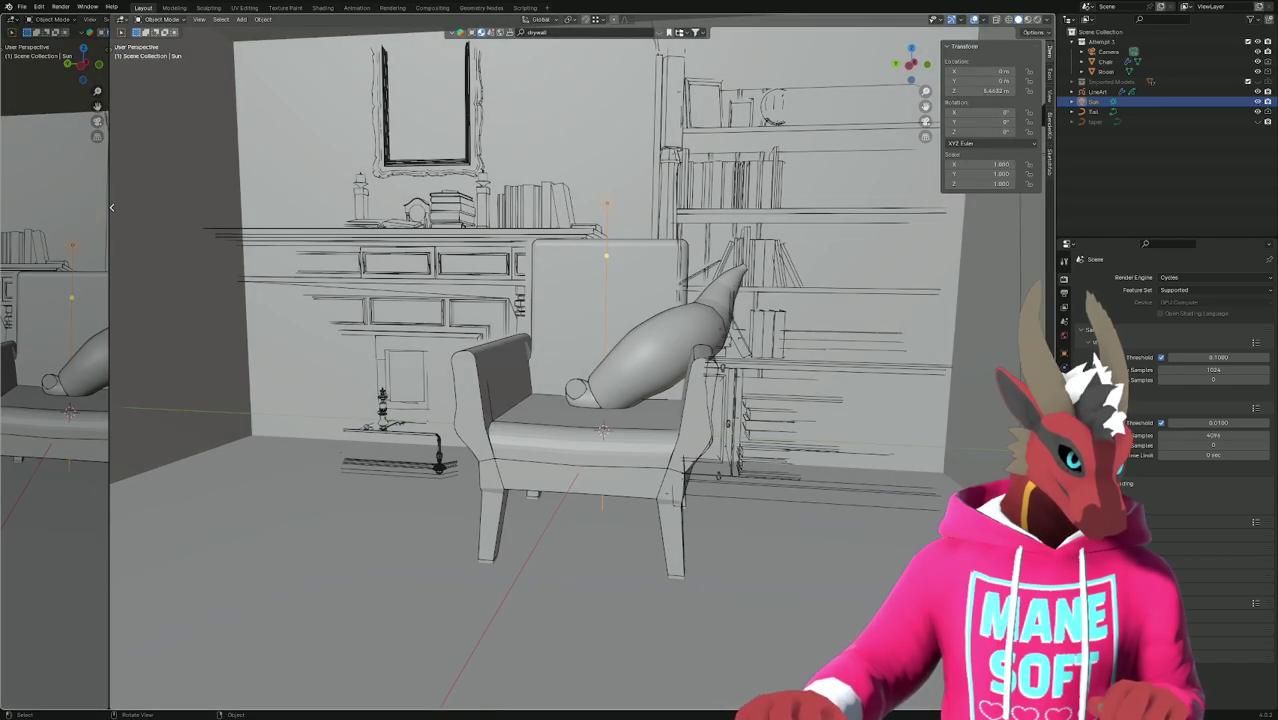
click(111, 207)
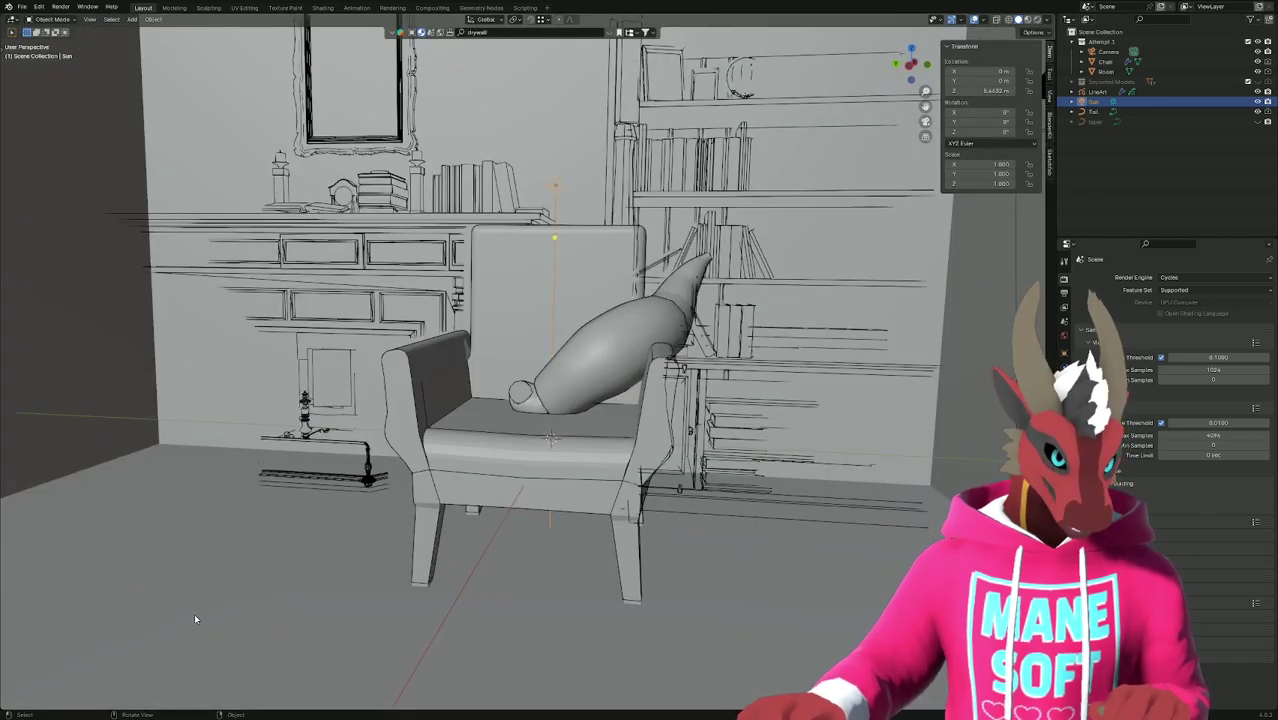
Switch to the web browser and search for "make timeline visible again blender".
key(alt+Tab)
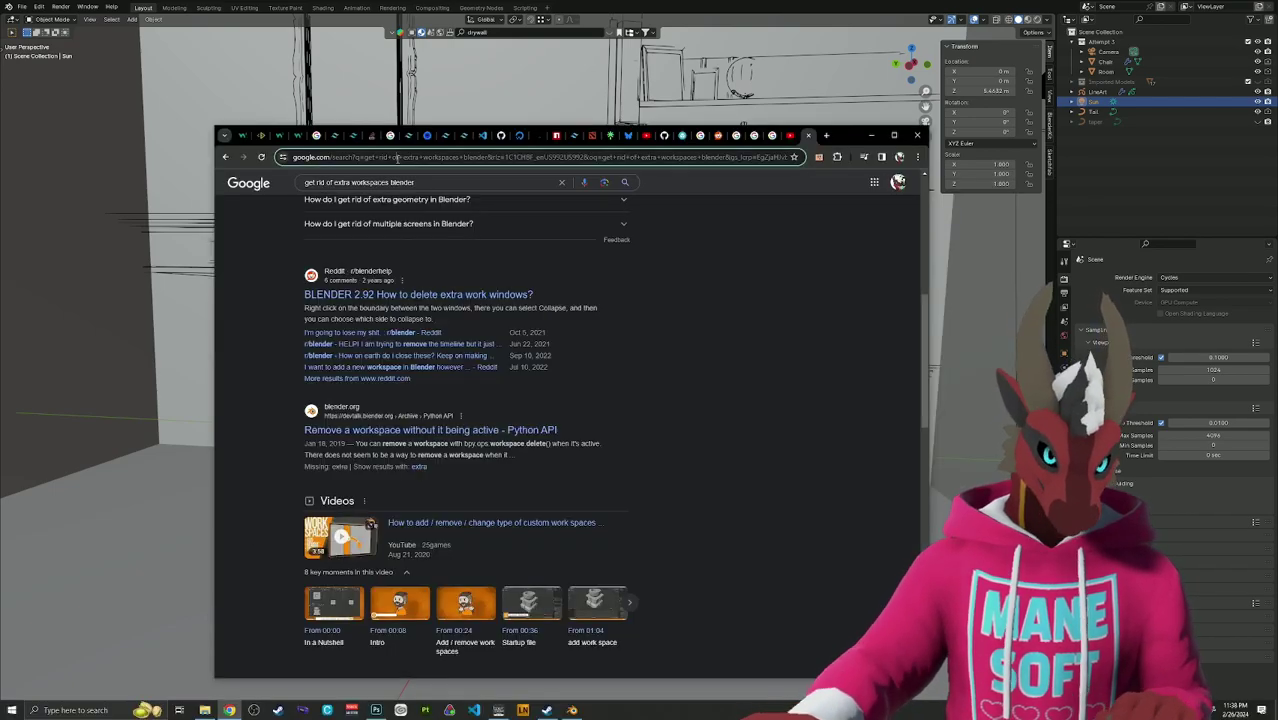
click(397, 158)
text(make timeline)
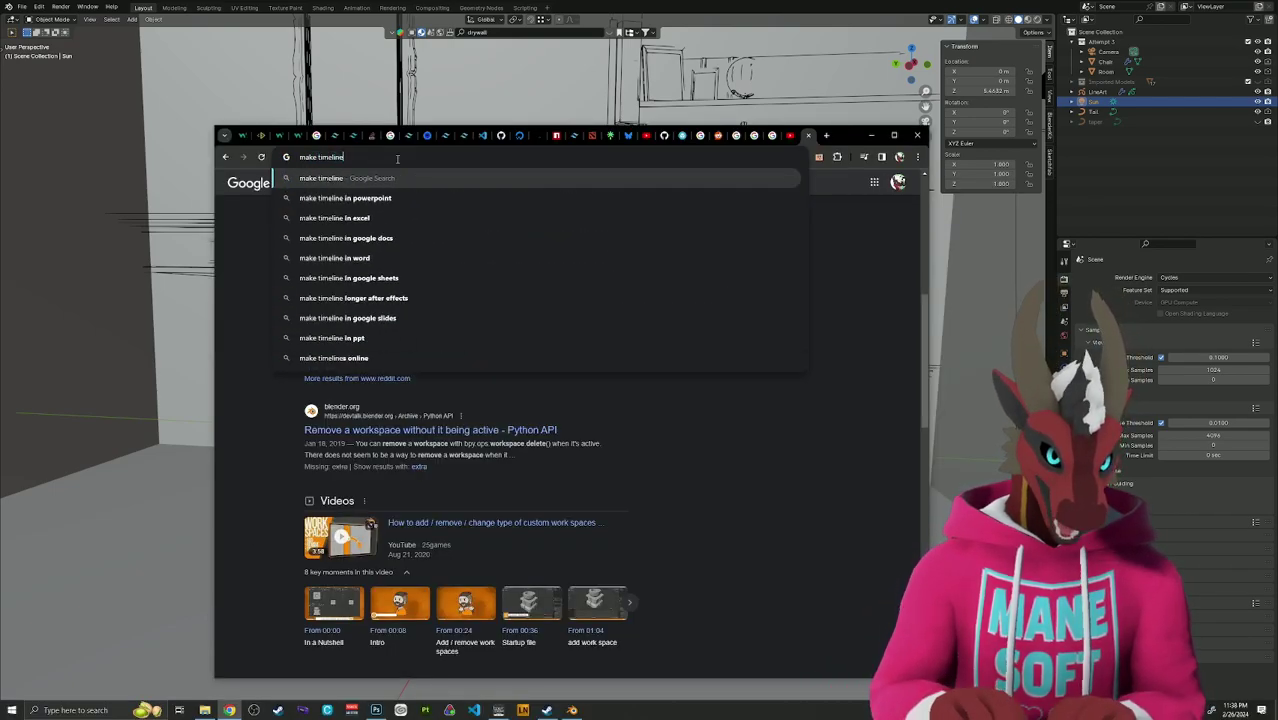
text( vi)
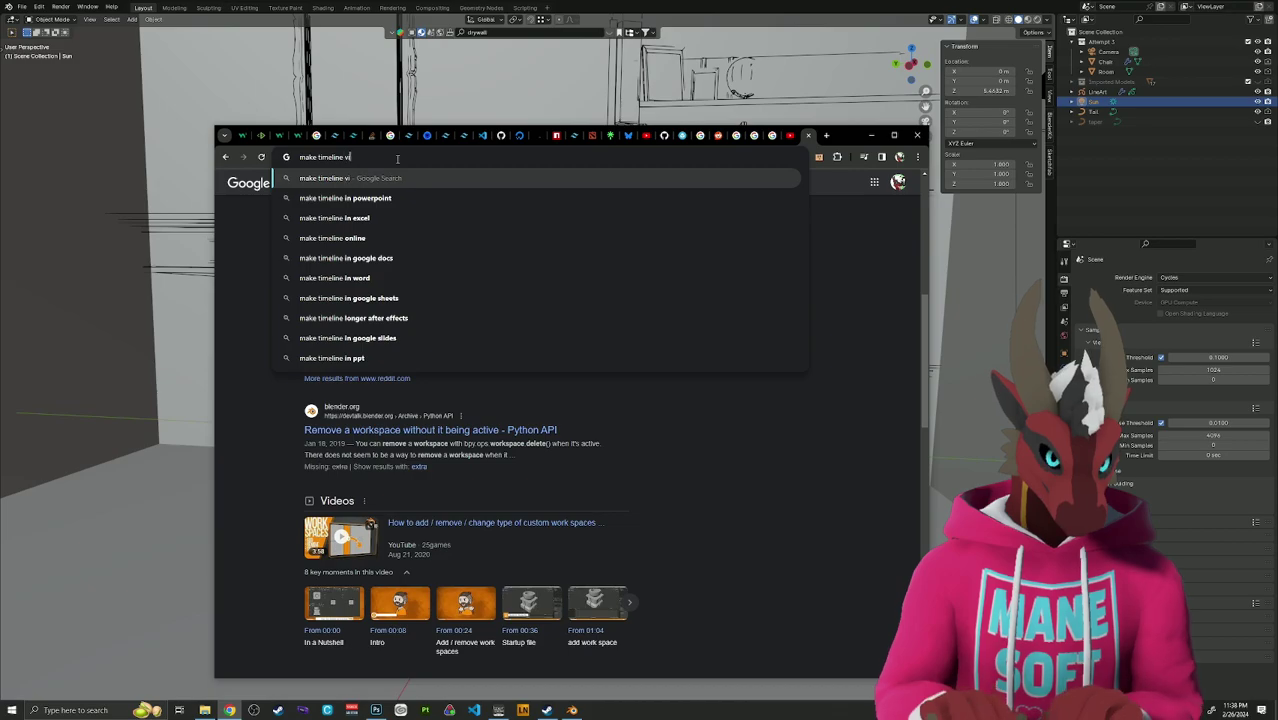
text(sible again blender)
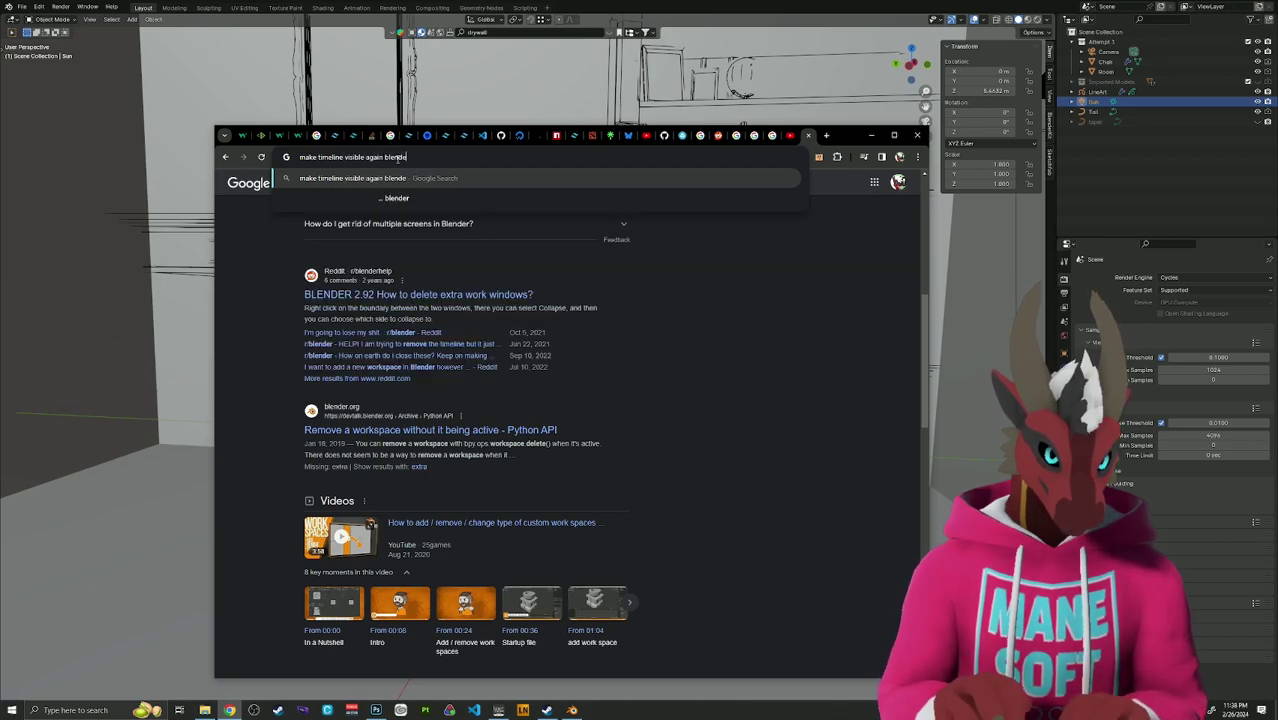
key(Return)
scroll(330, 377, down, 5)
scroll(330, 377, up, 3)
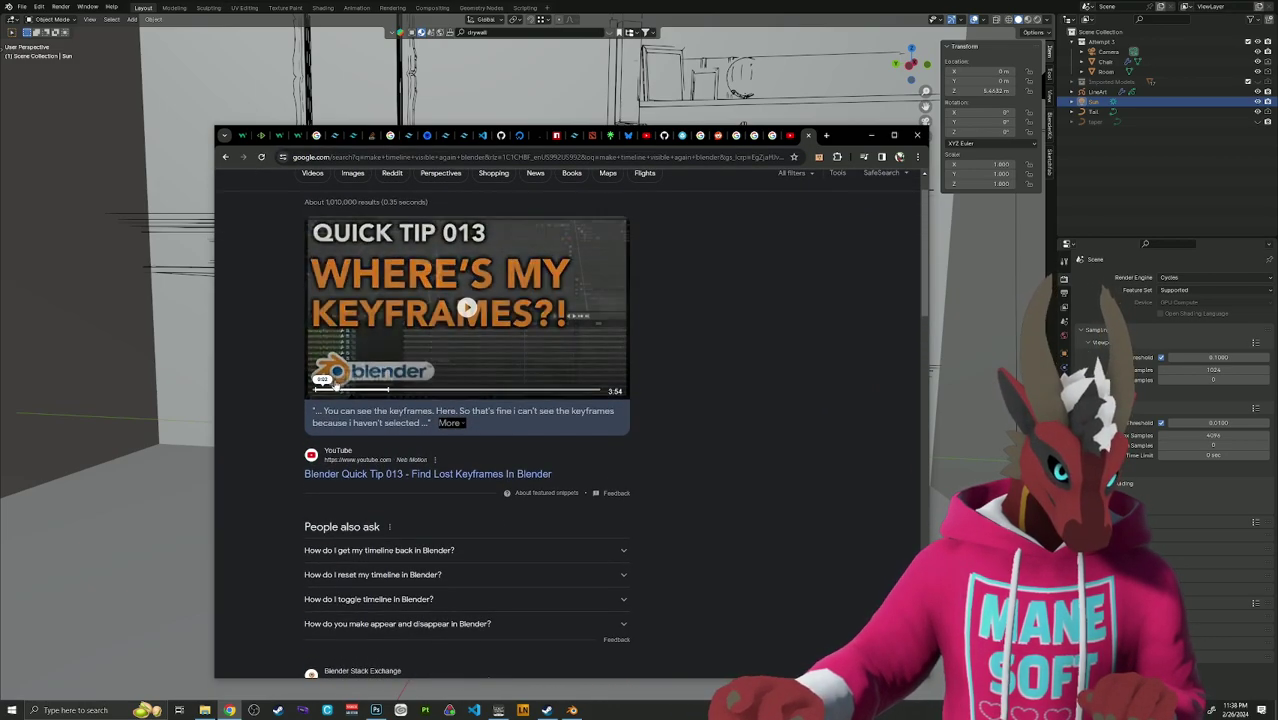
Check the "Find Lost Keyframes In Blender" video, return to the results and expand the answer on getting the timeline back.
click(424, 473)
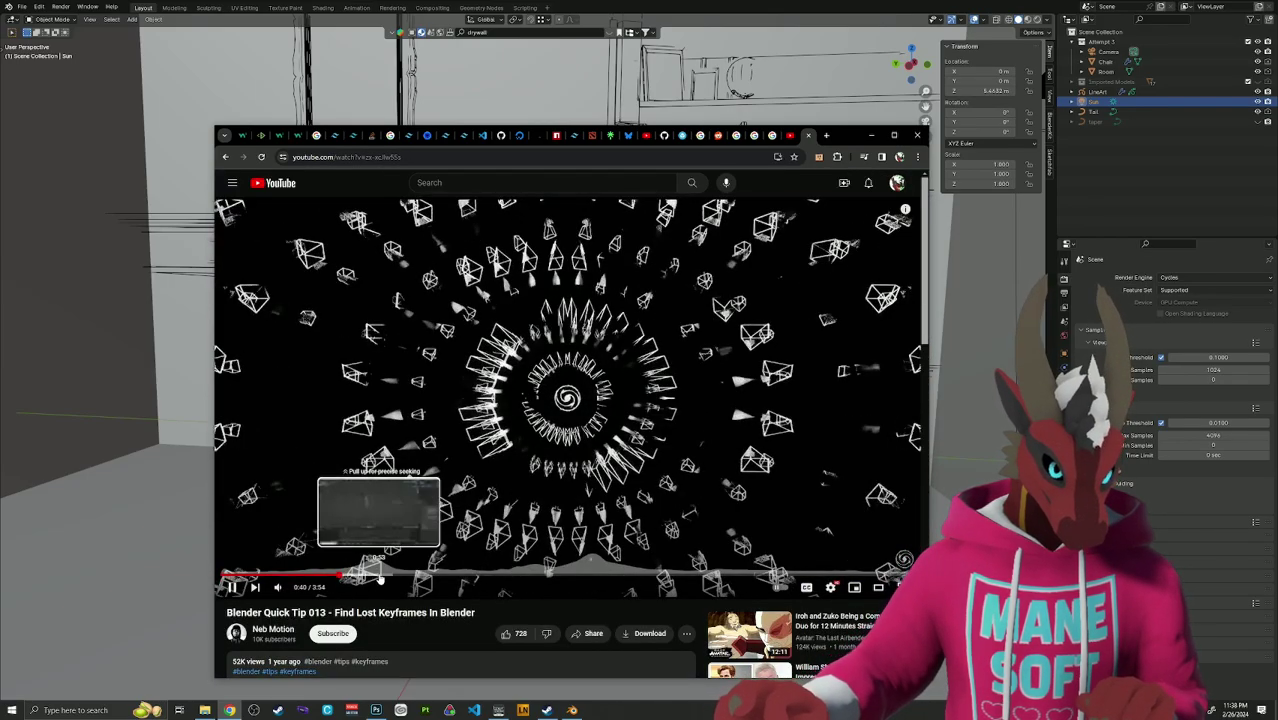
key(alt+Left)
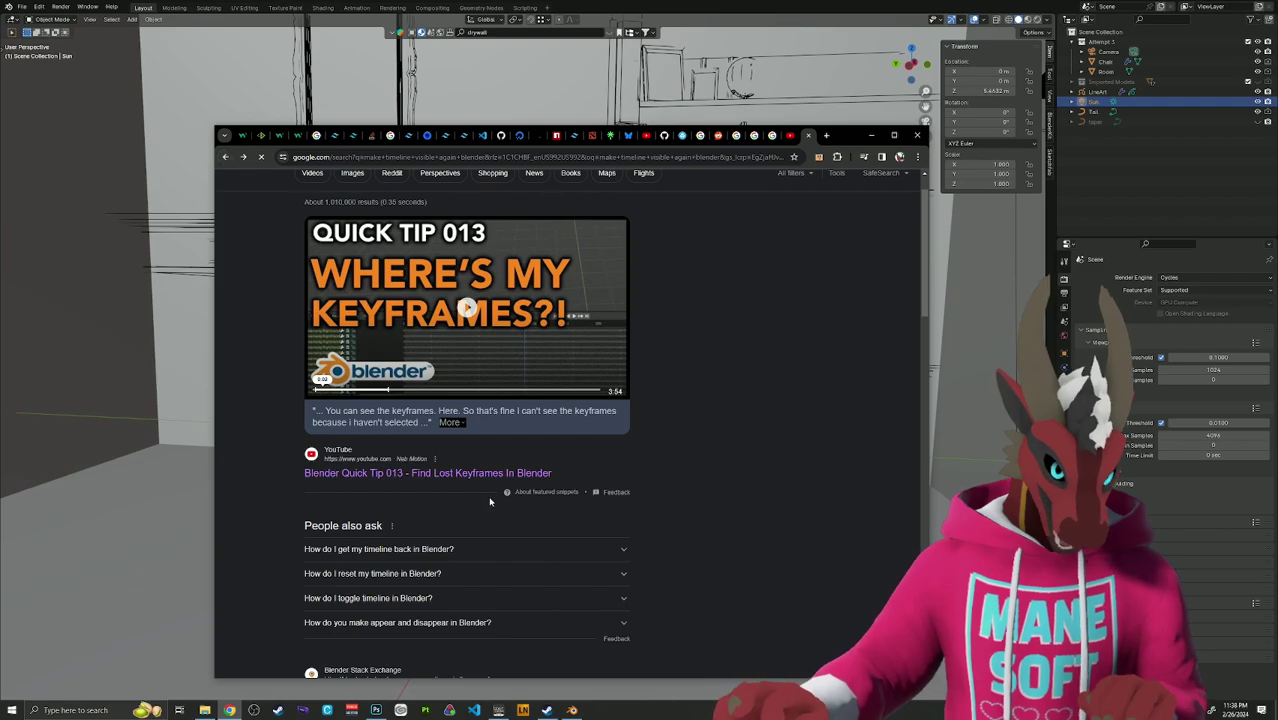
click(472, 548)
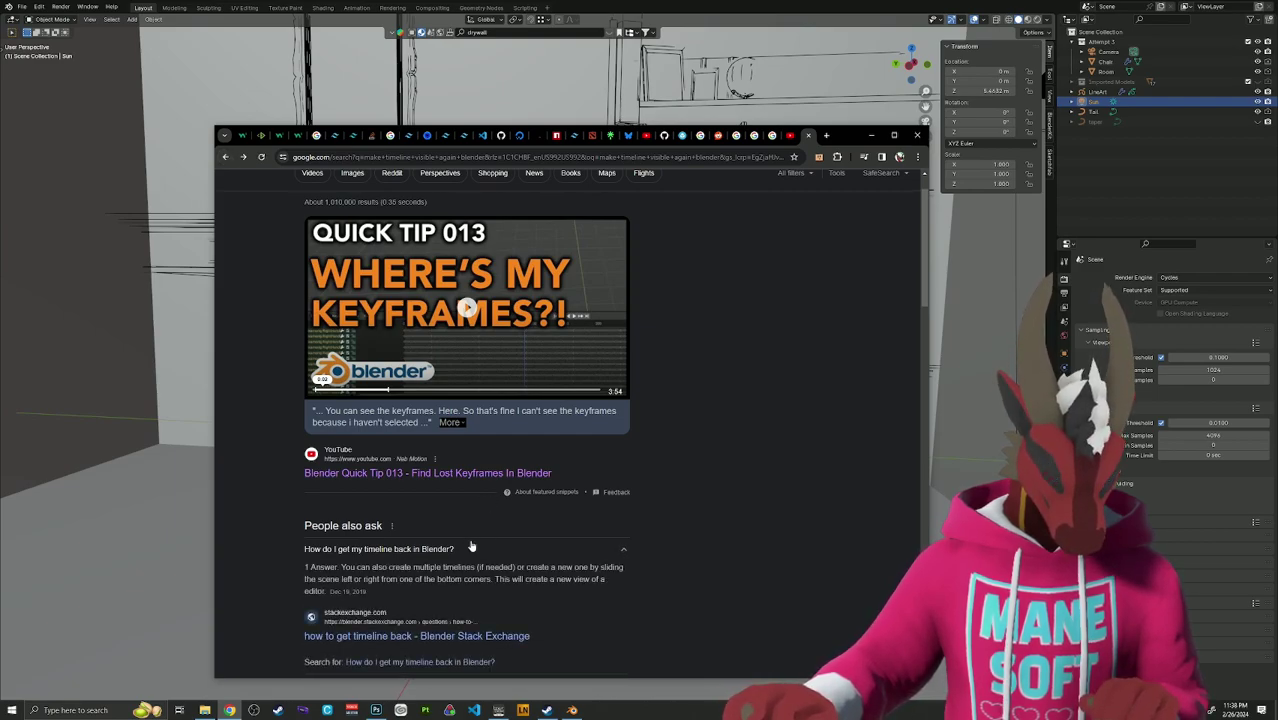
scroll(472, 548, down, 3)
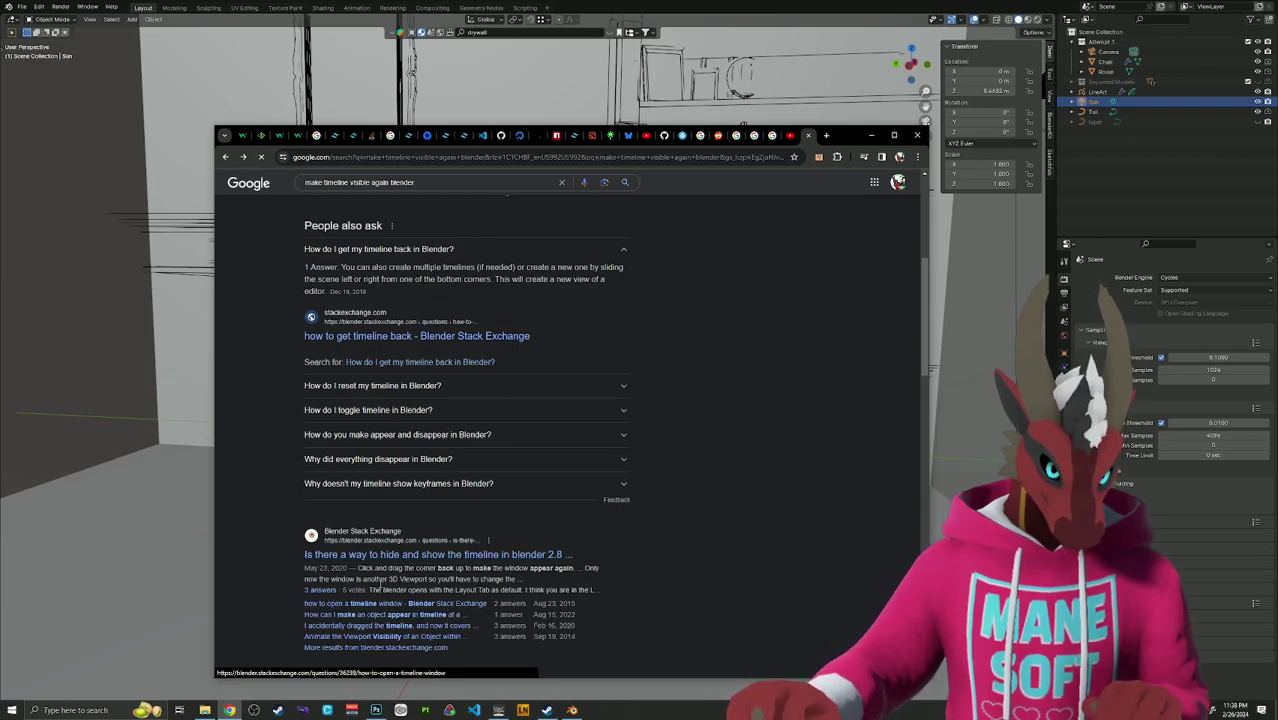
Go through the remaining results and open the Blender Artists thread about the timeline window having disappeared.
click(450, 620)
key(alt+Left)
scroll(584, 403, down, 4)
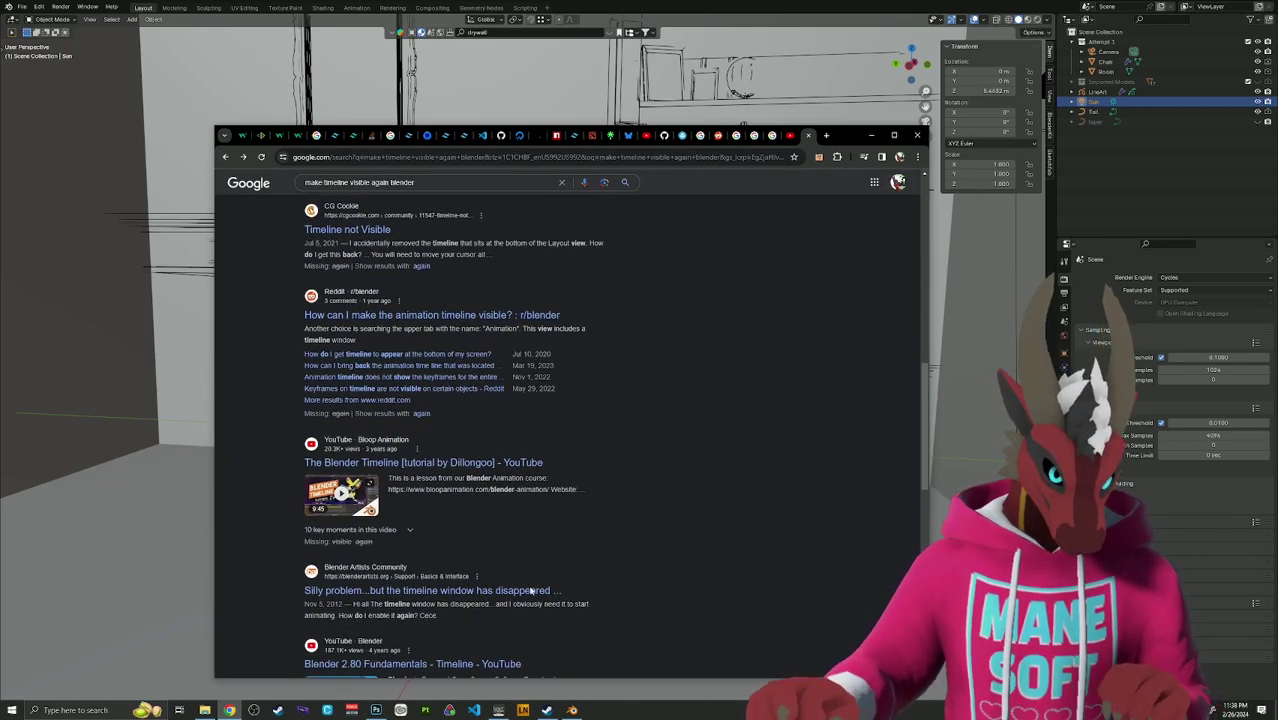
click(530, 591)
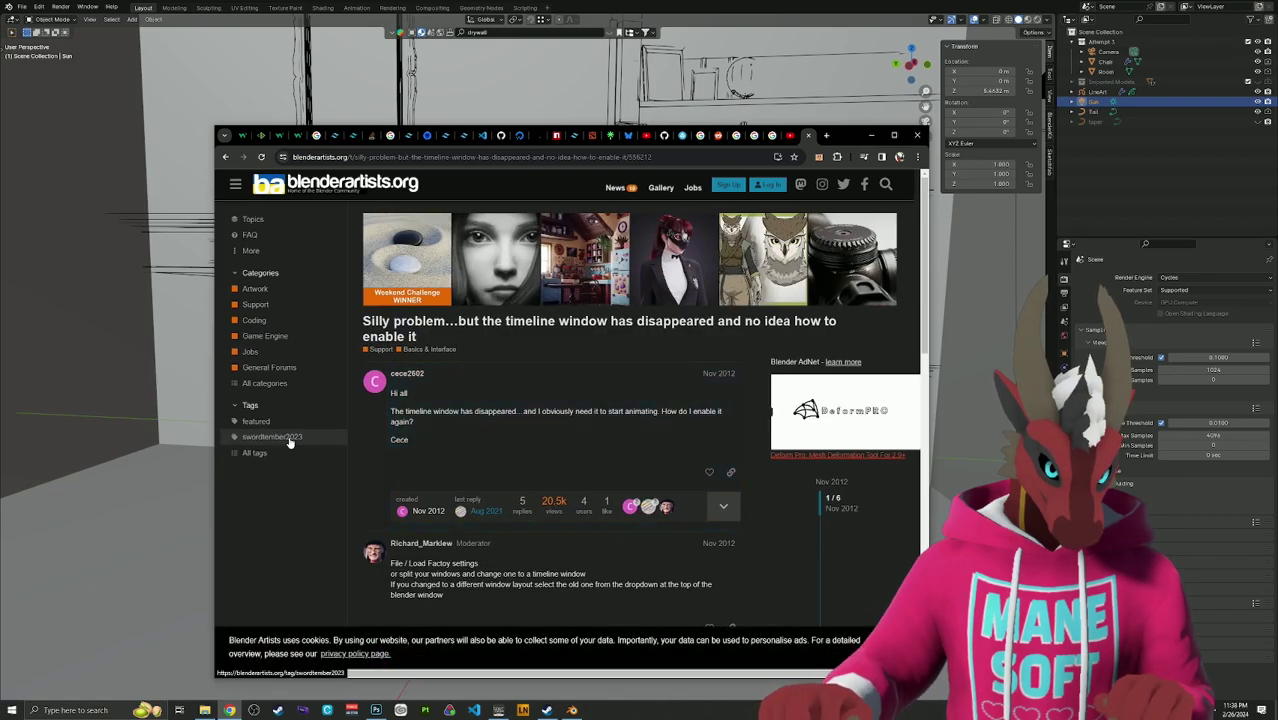
Return to Blender and look through the viewport's context and view options for a way to restore the timeline.
click(672, 8)
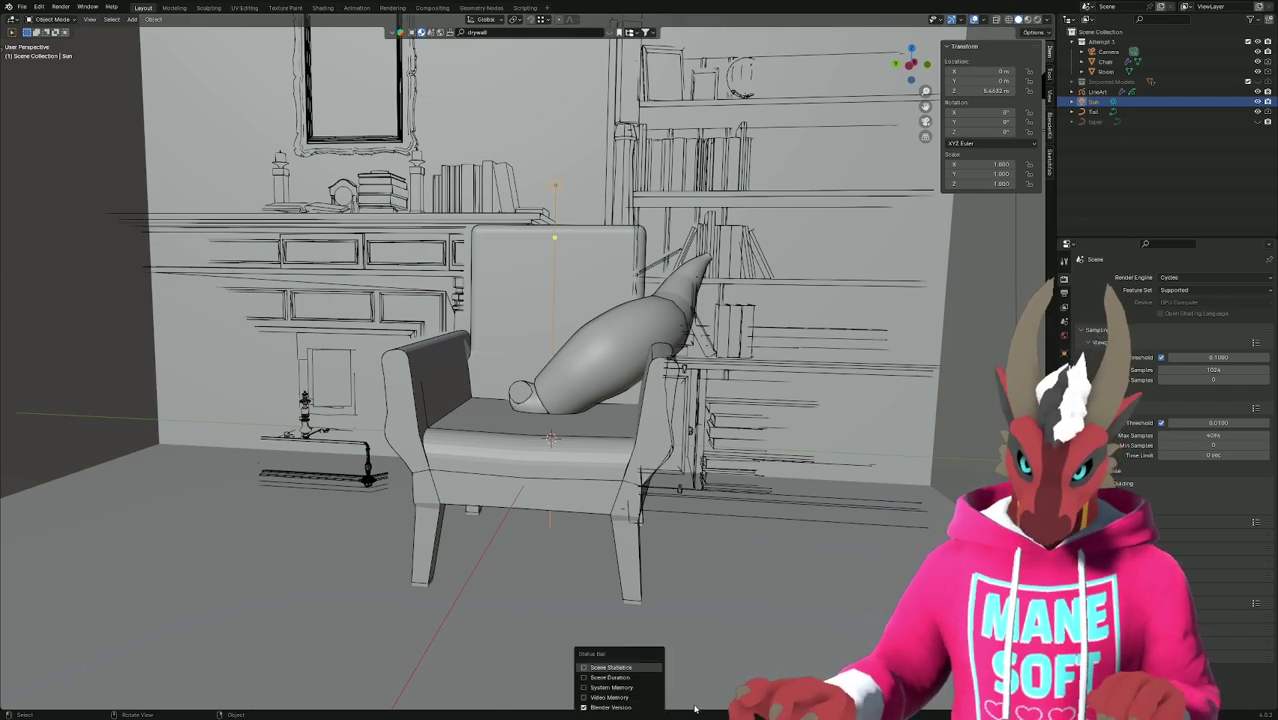
right_click(430, 637)
mouse_move(458, 640)
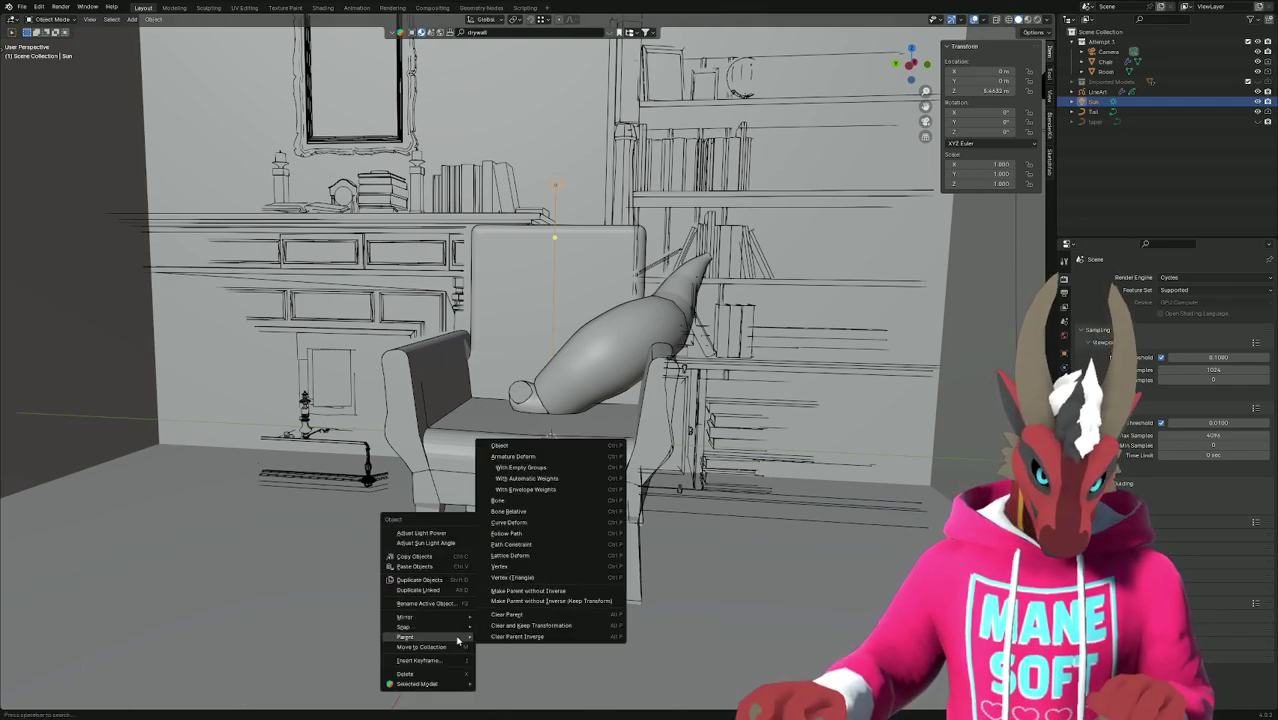
right_click(730, 638)
mouse_move(755, 640)
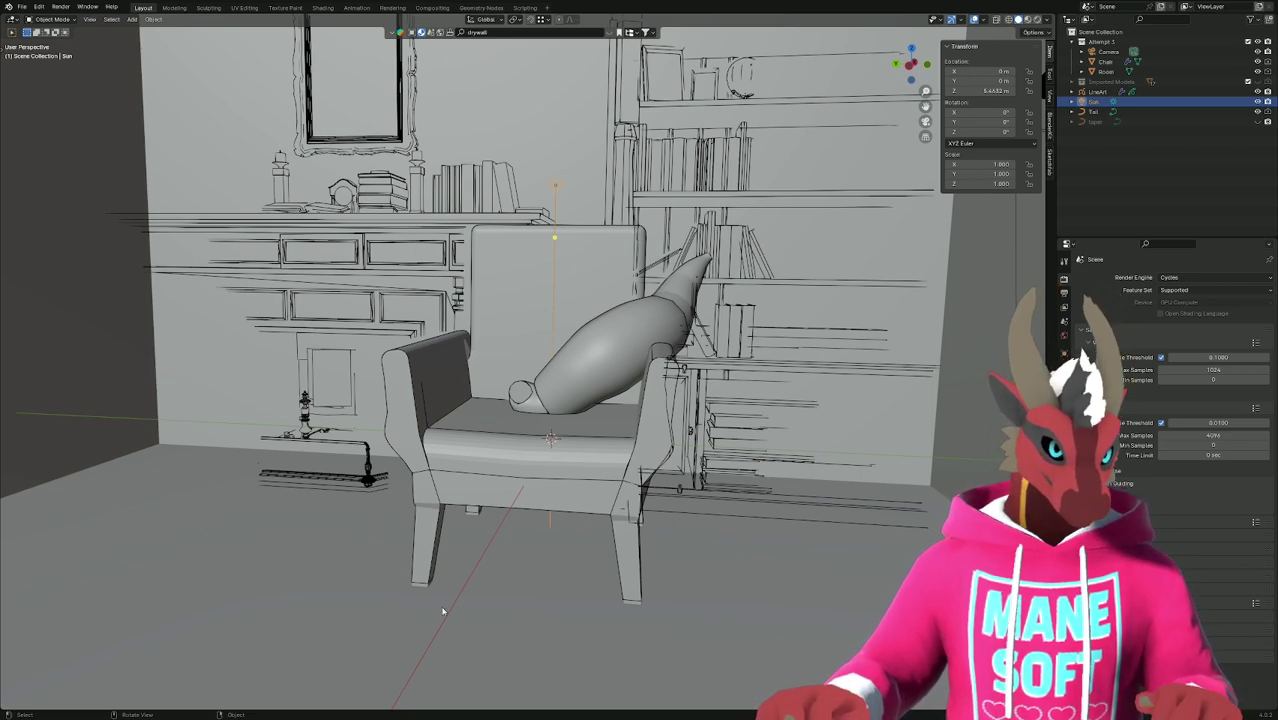
click(95, 20)
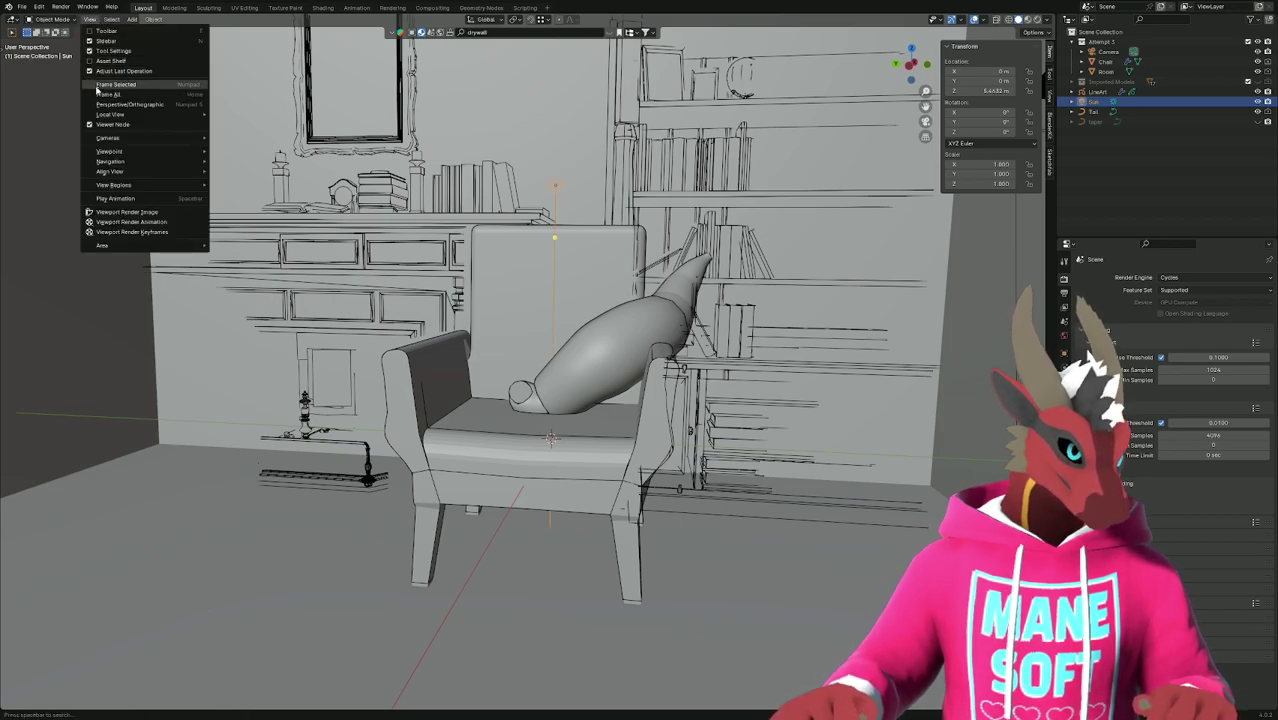
mouse_move(106, 117)
mouse_move(121, 172)
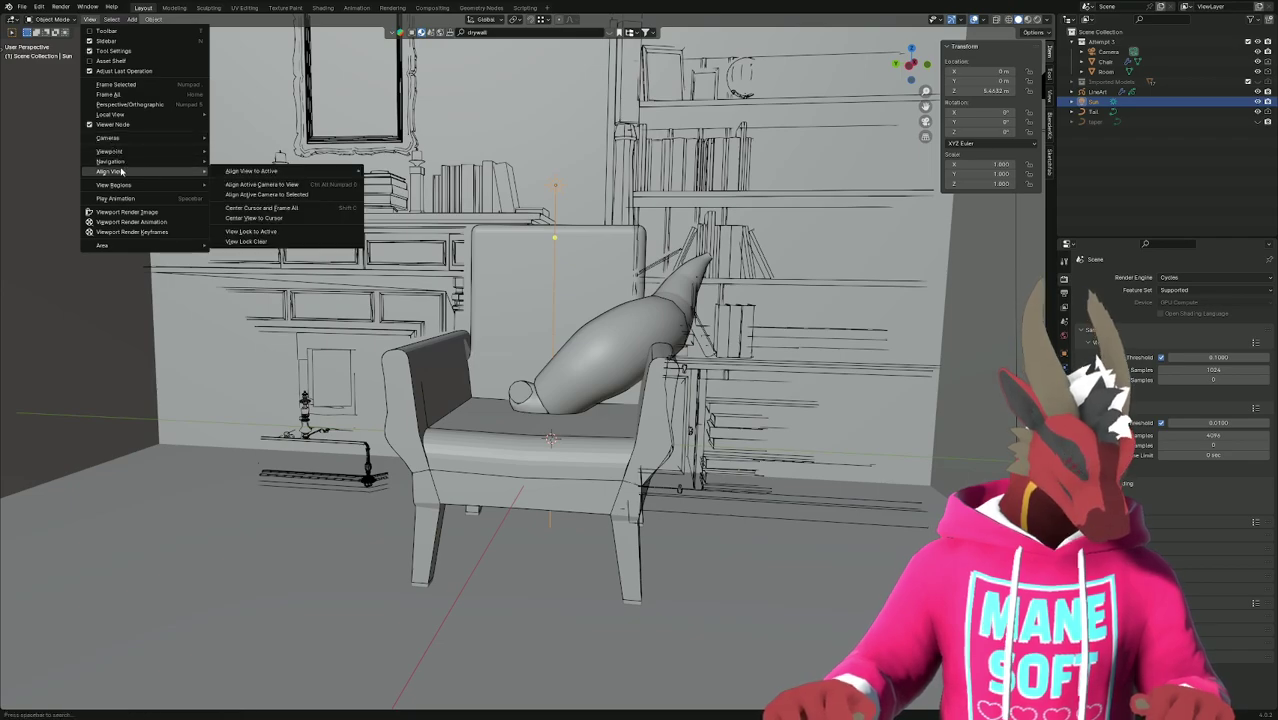
mouse_move(131, 246)
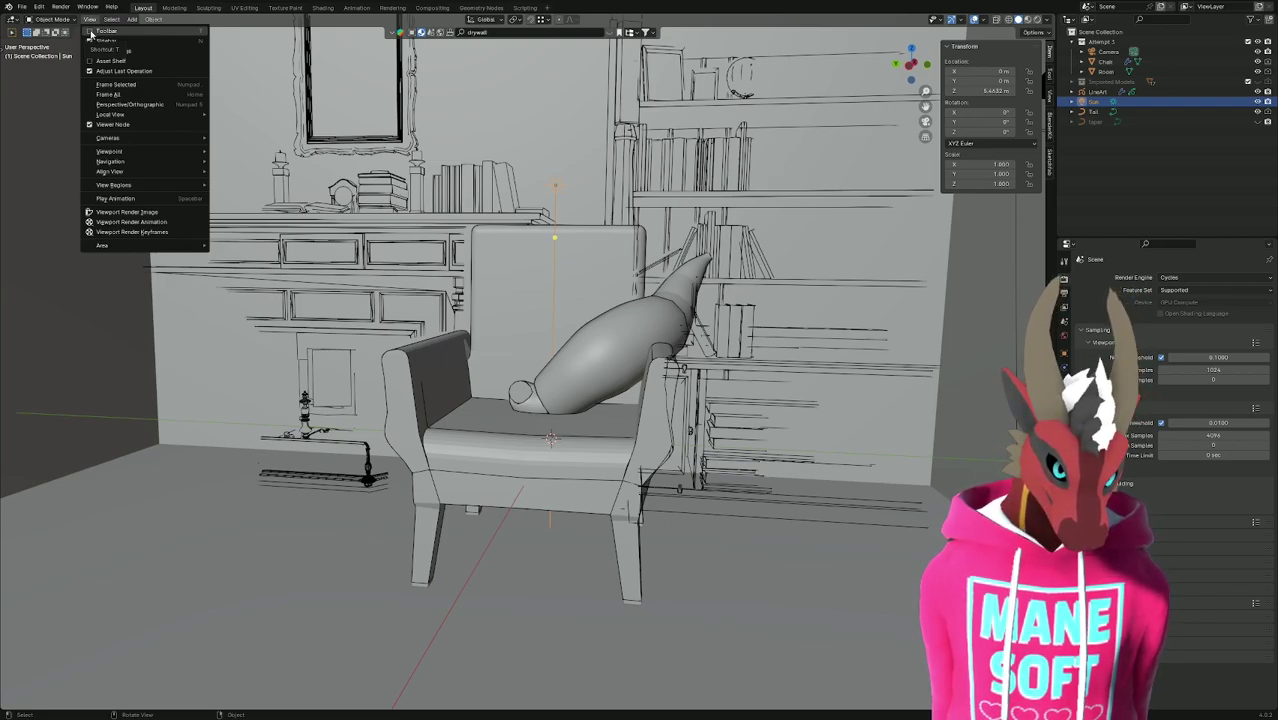
Show the 3D viewport's toolbar and hide it again.
click(88, 33)
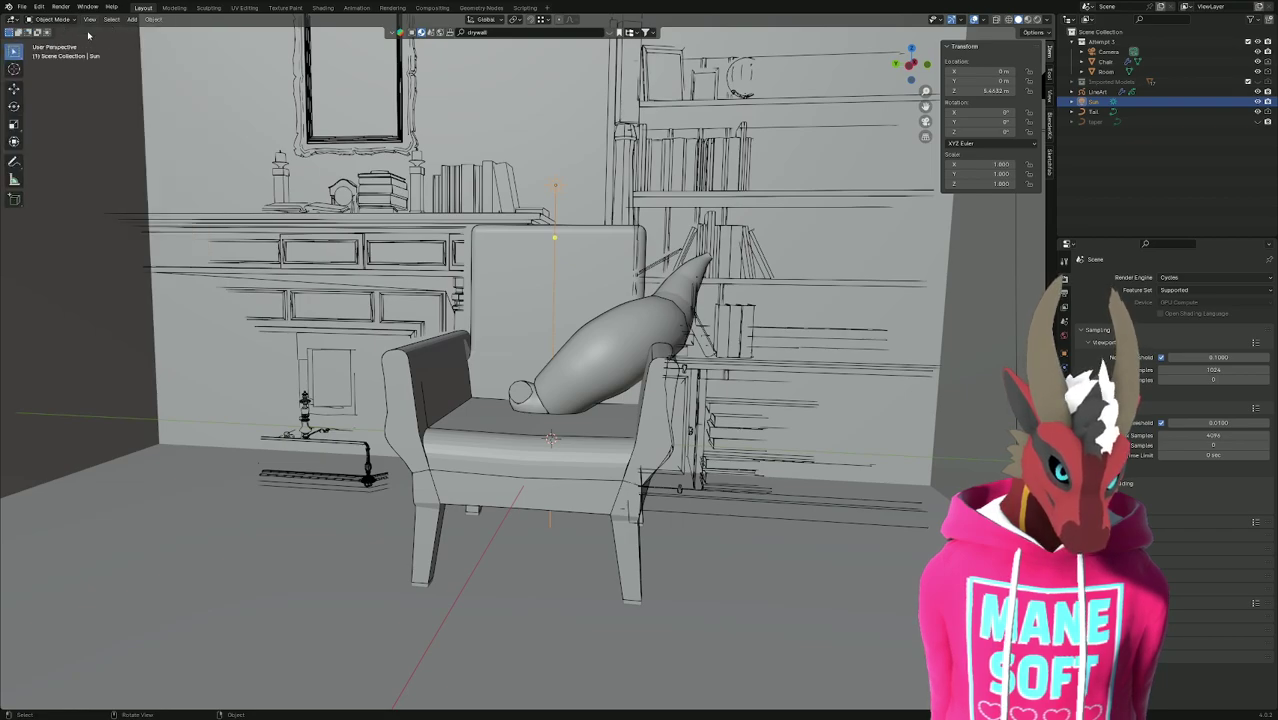
click(100, 20)
click(88, 33)
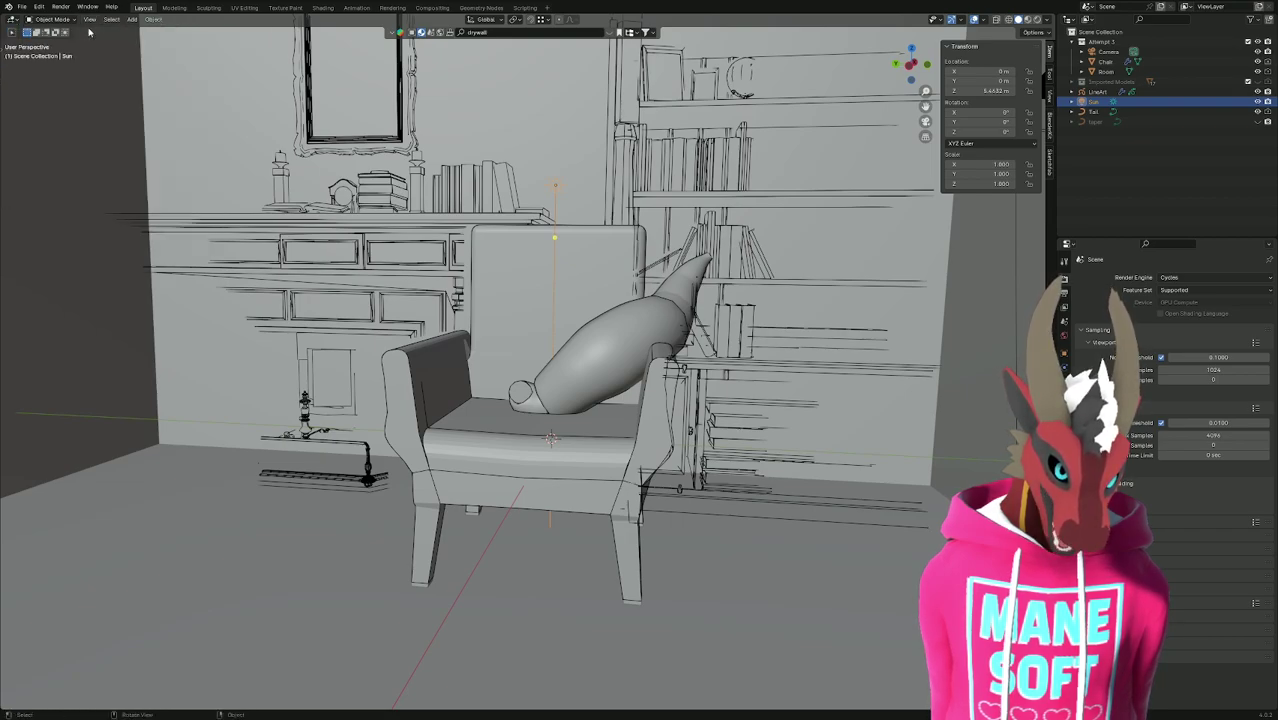
Play the scene animation in the viewport, stop it and select the room object.
click(90, 20)
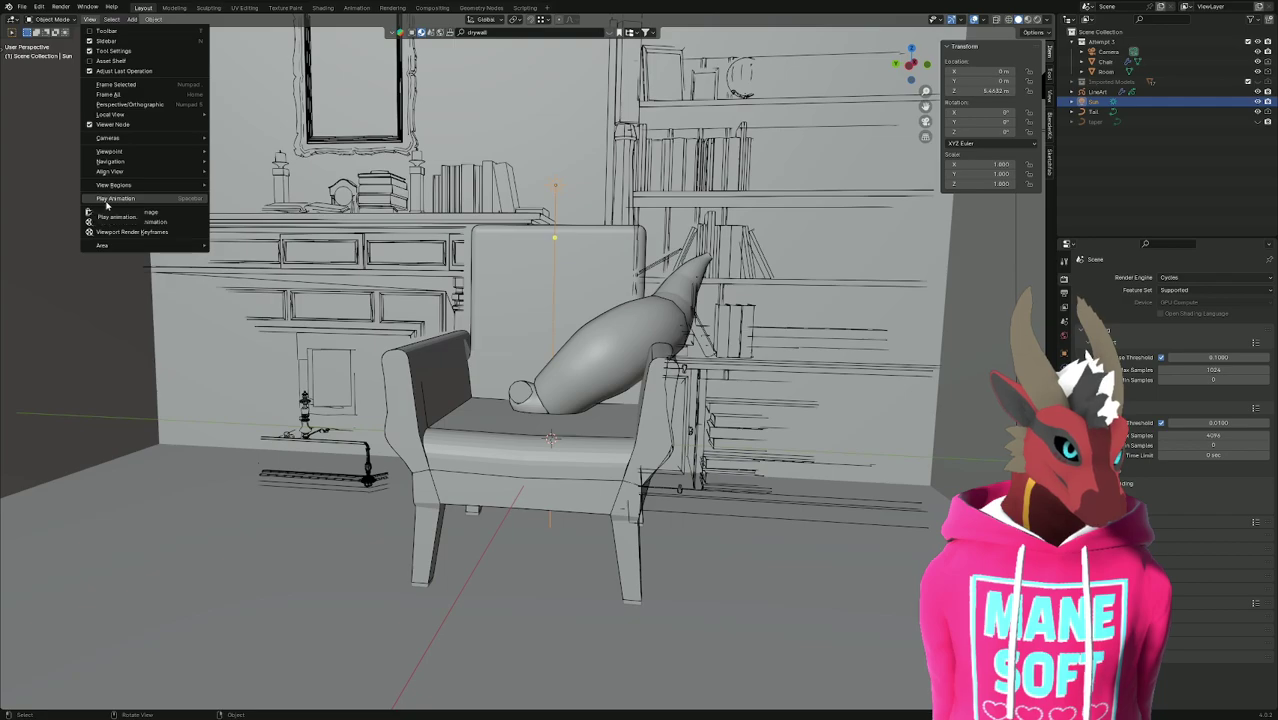
click(110, 199)
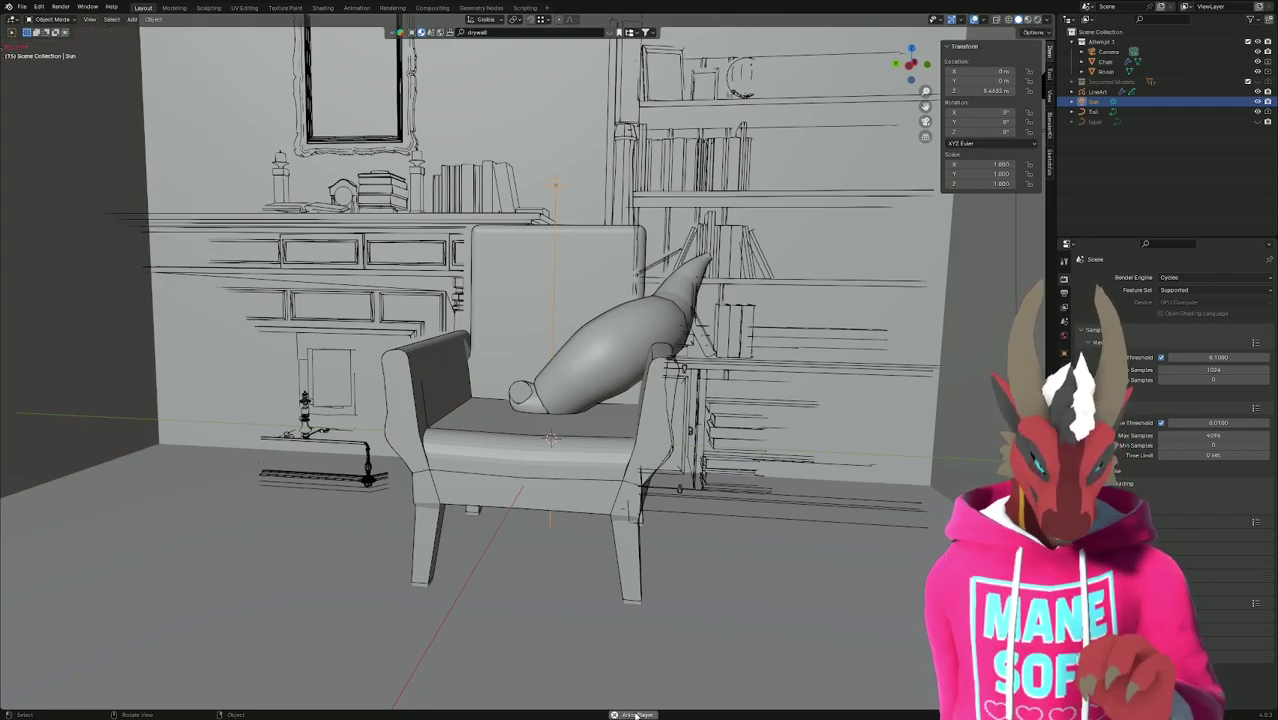
key(space)
click(398, 580)
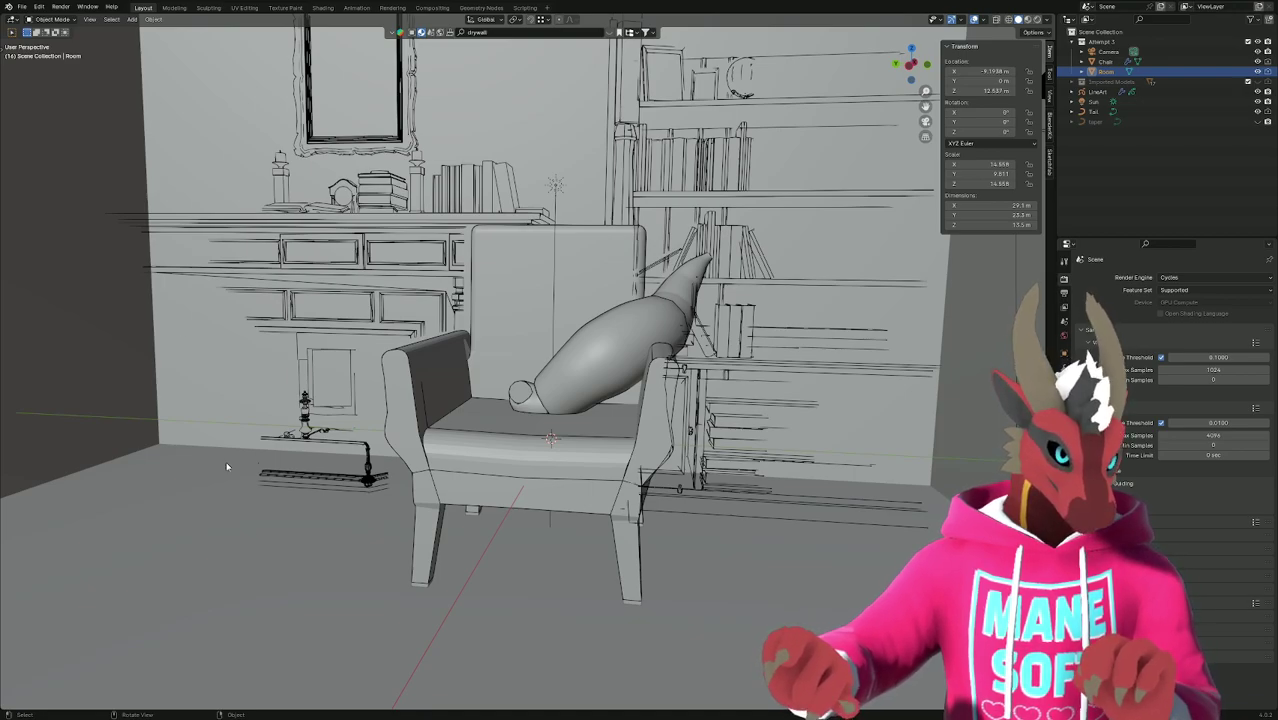
Search Blender's commands for "timel" and "time", and close the search.
click(18, 7)
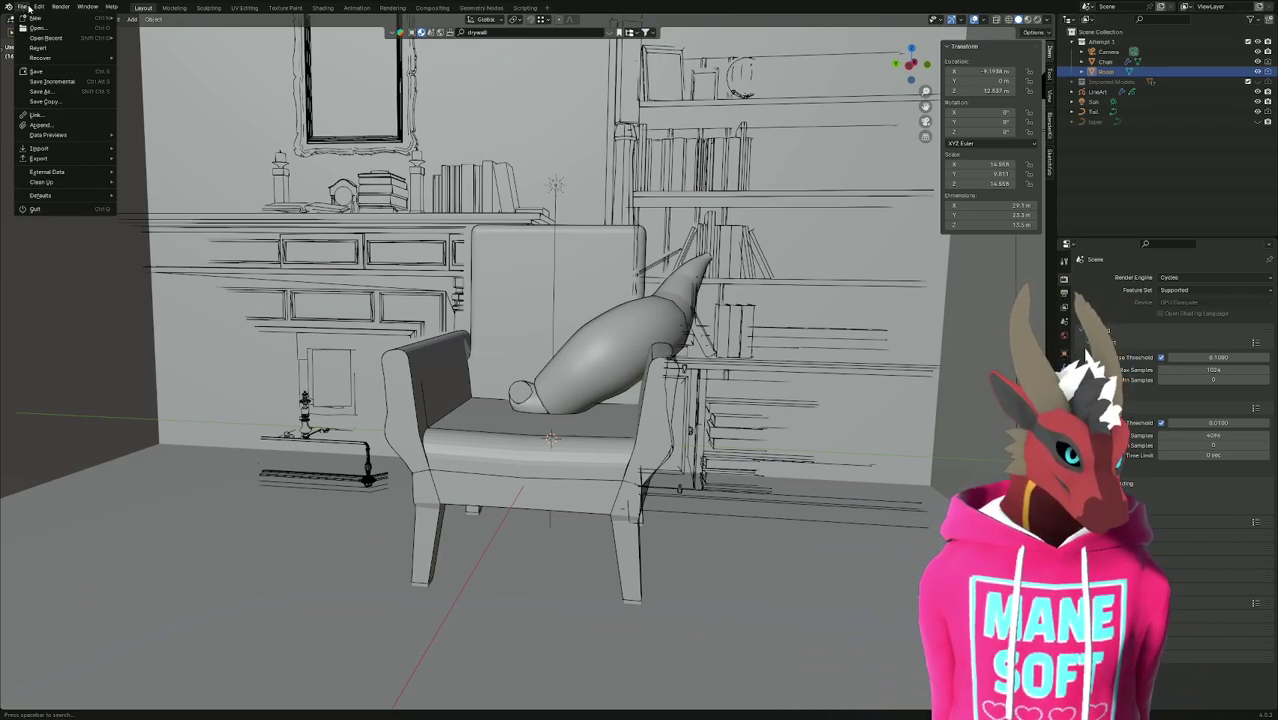
mouse_move(41, 9)
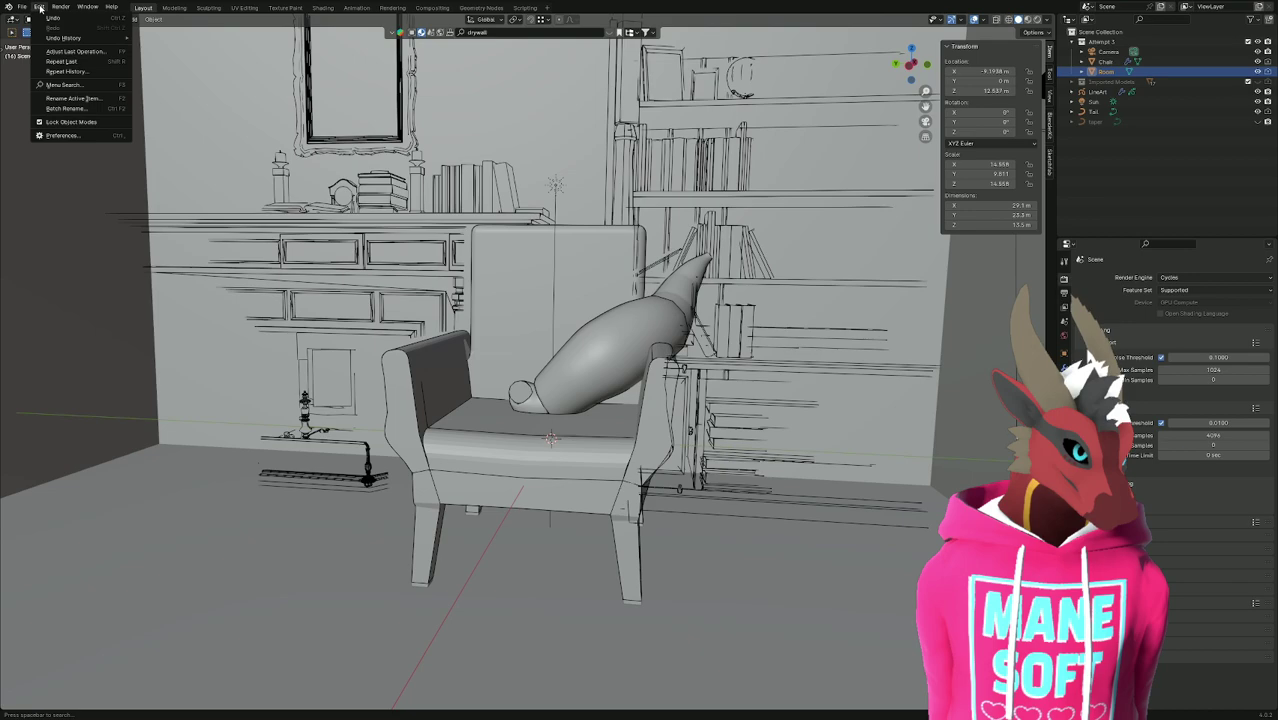
click(60, 84)
text(timel)
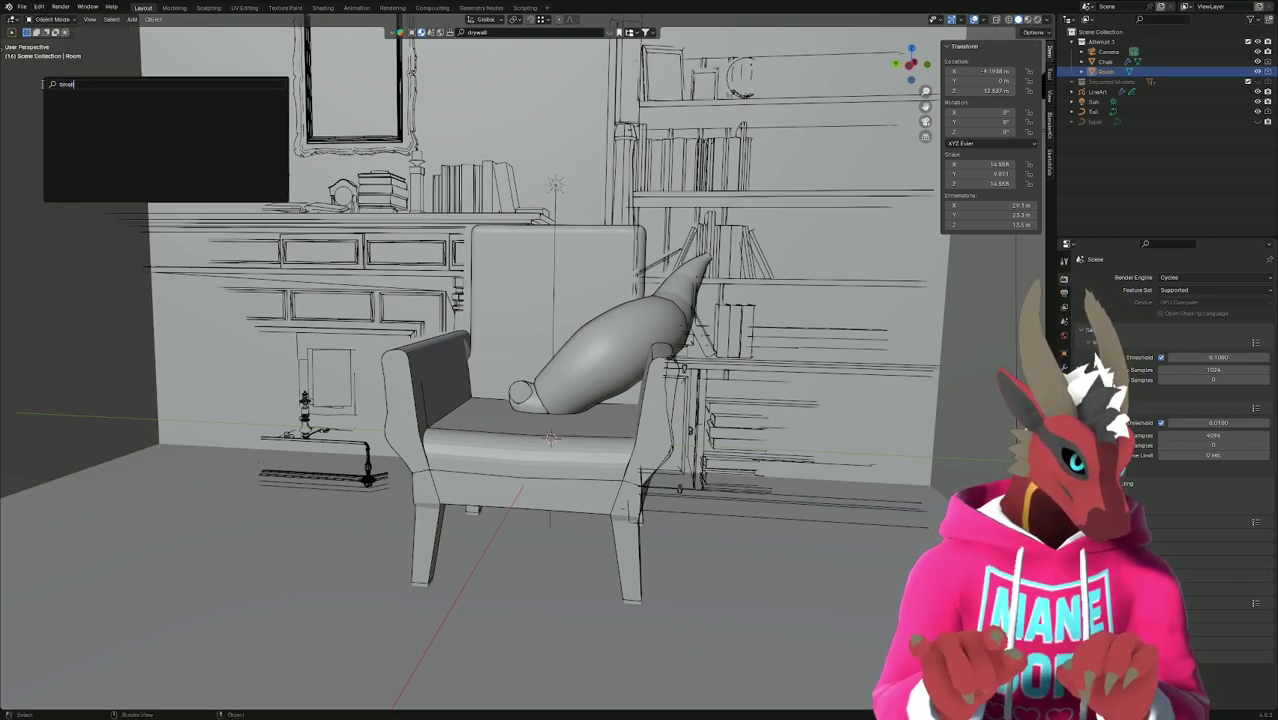
key(BackSpace)
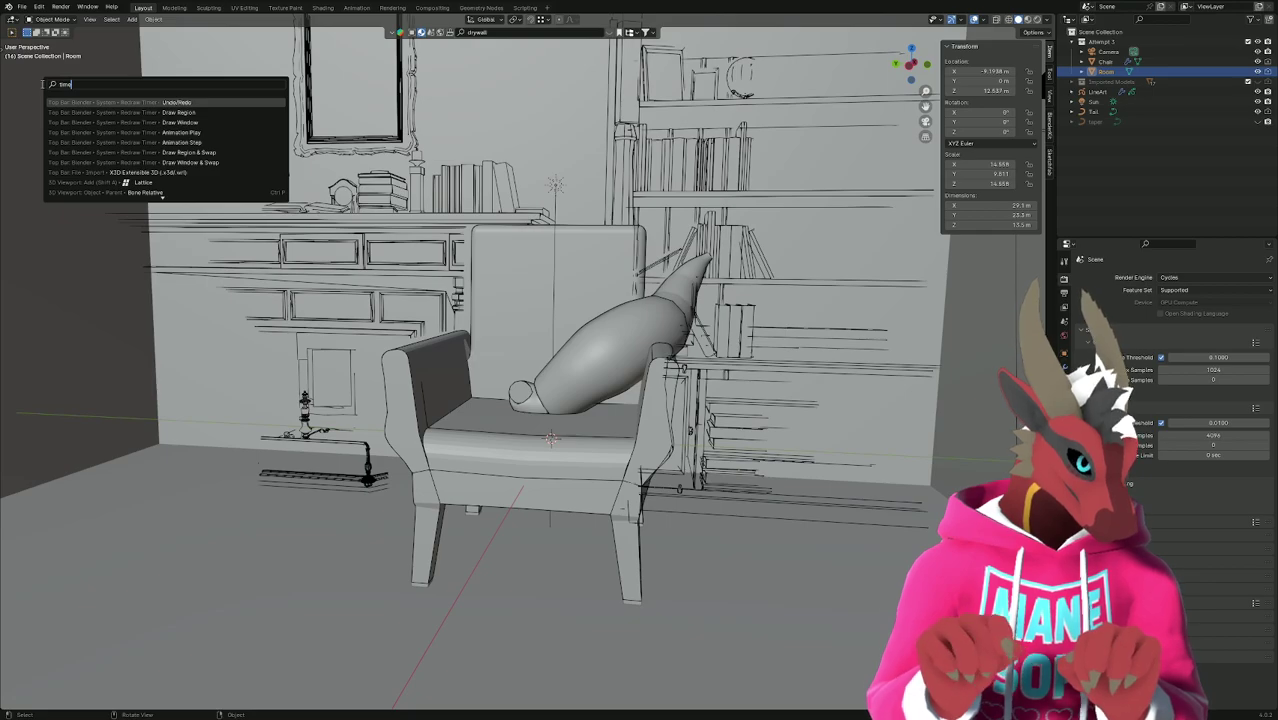
key(Escape)
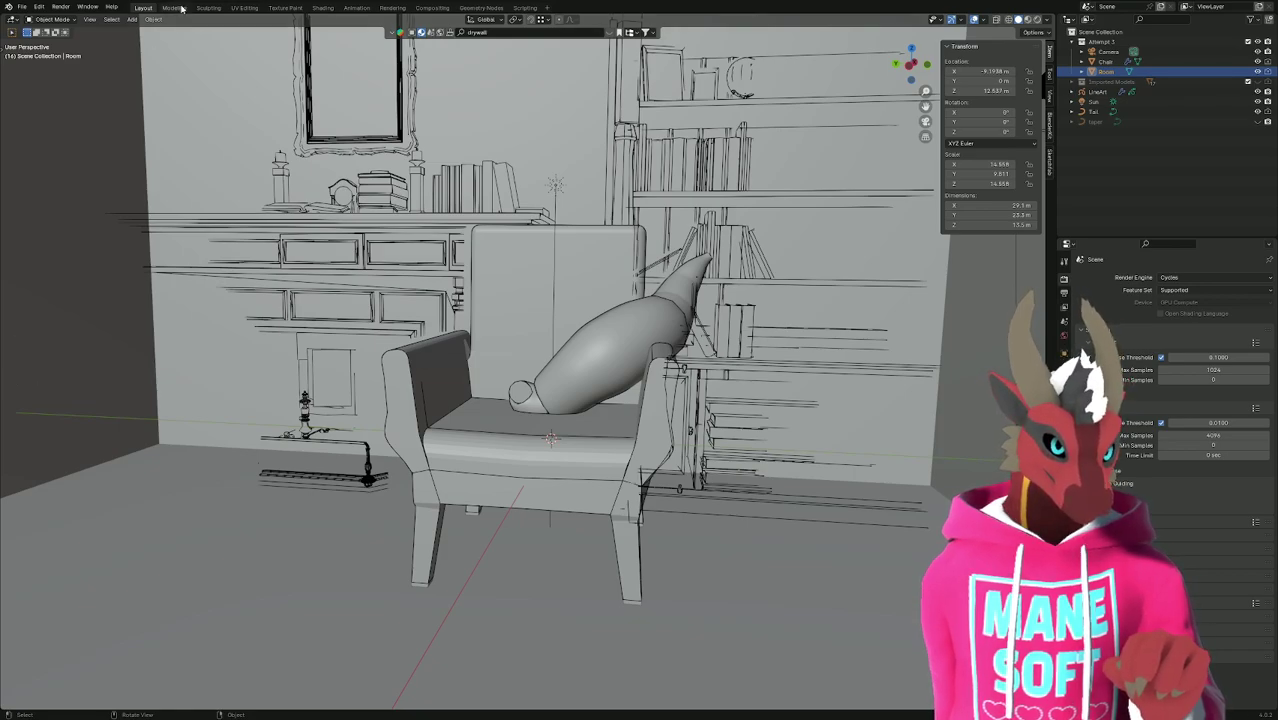
Switch to the Animation workspace.
click(355, 8)
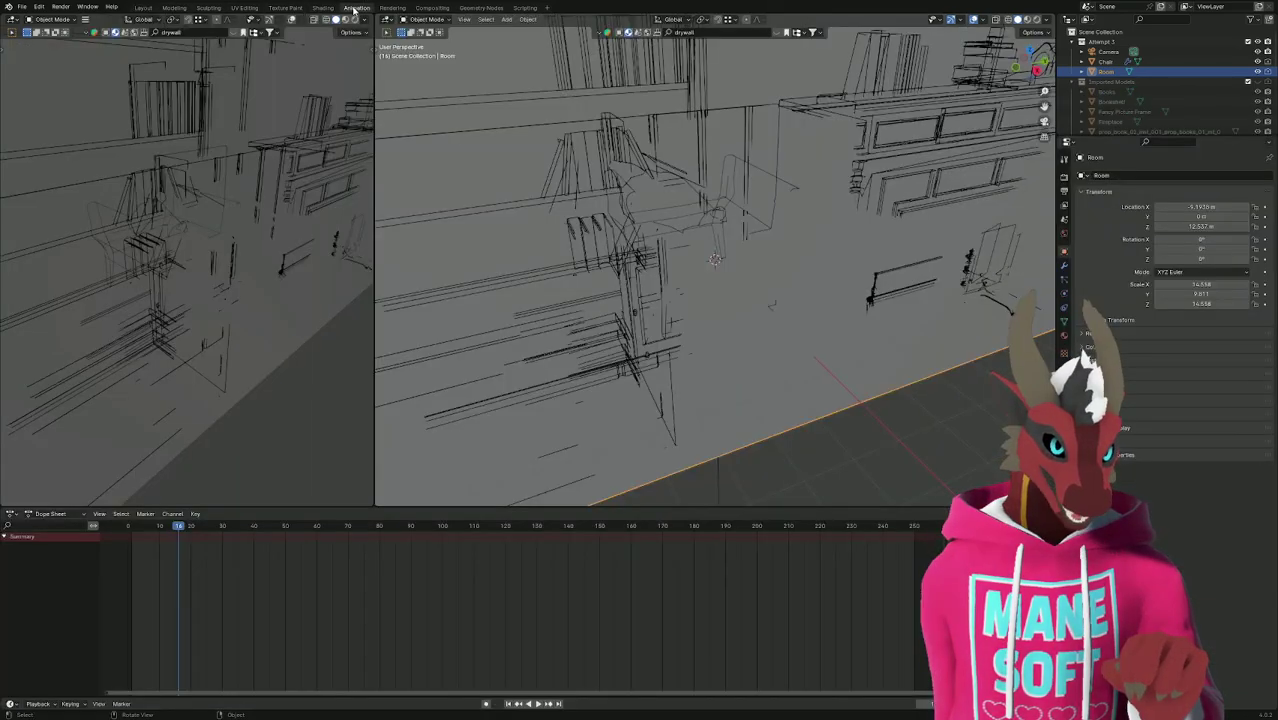
Duplicate the Animation workspace's Dope Sheet into a new window and place it over the lower part of the Layout viewport.
right_click(320, 514)
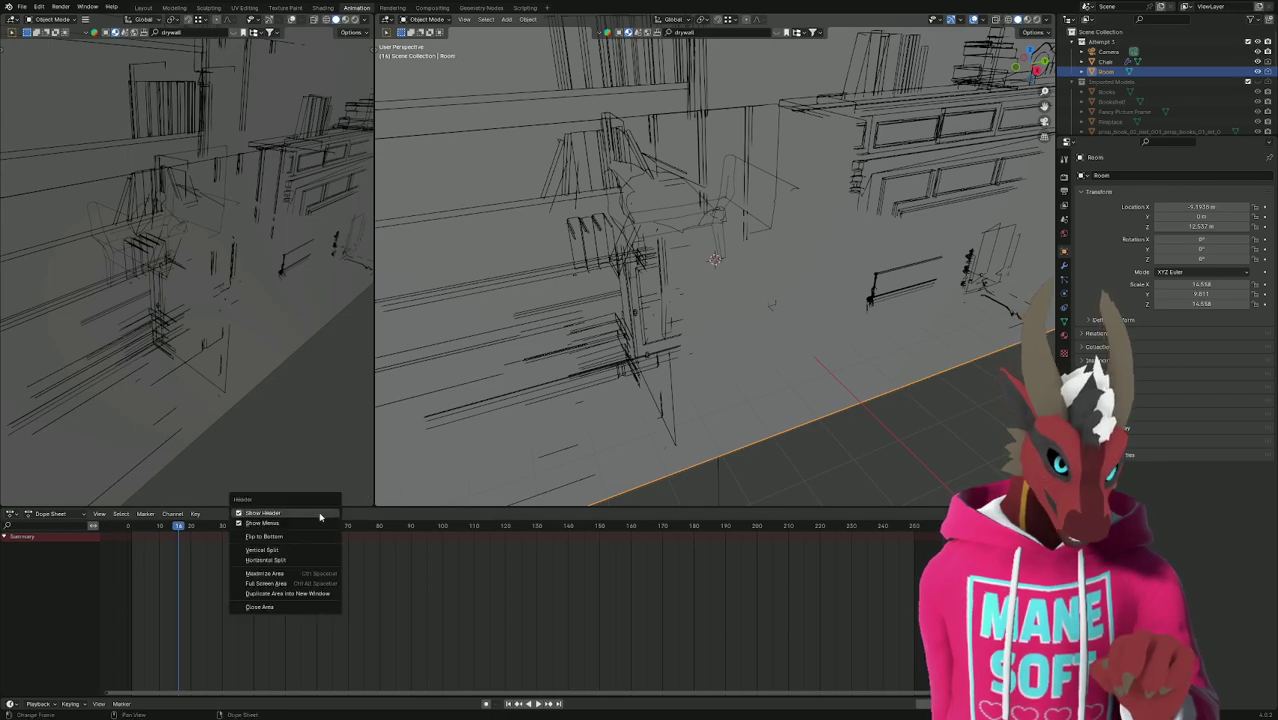
click(300, 594)
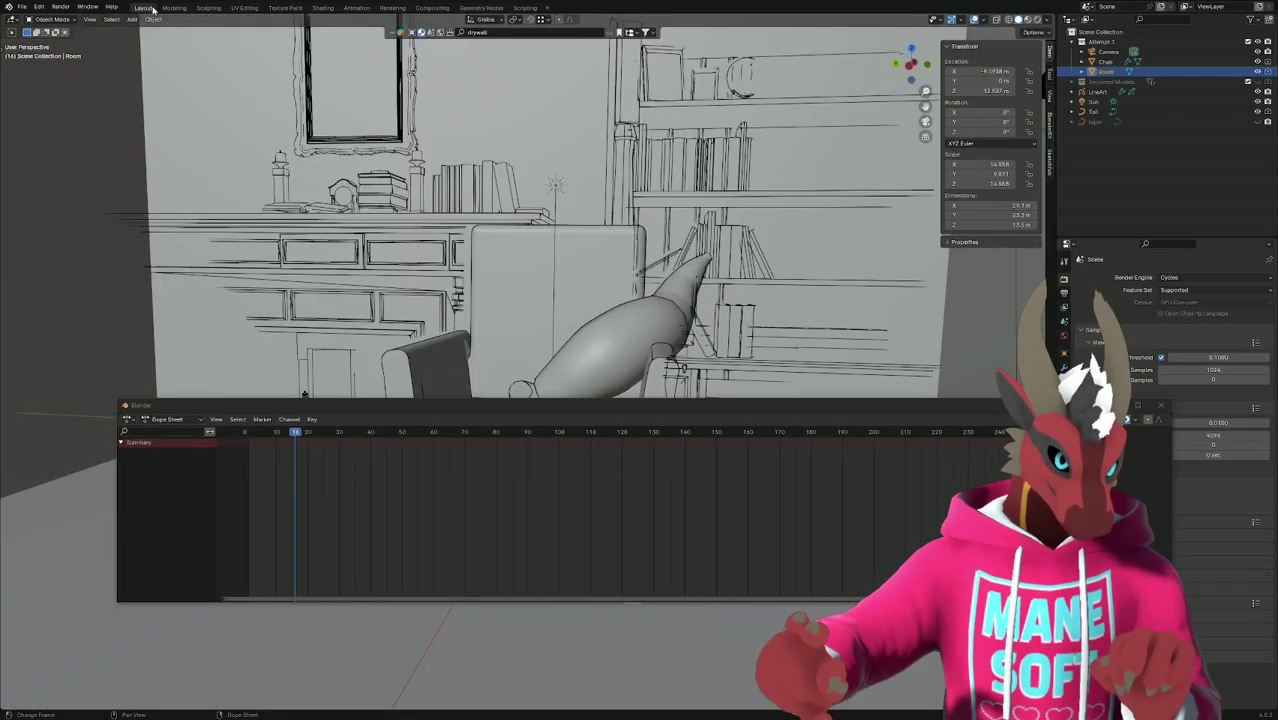
drag(279, 421, 283, 512)
click(285, 518)
click(285, 518)
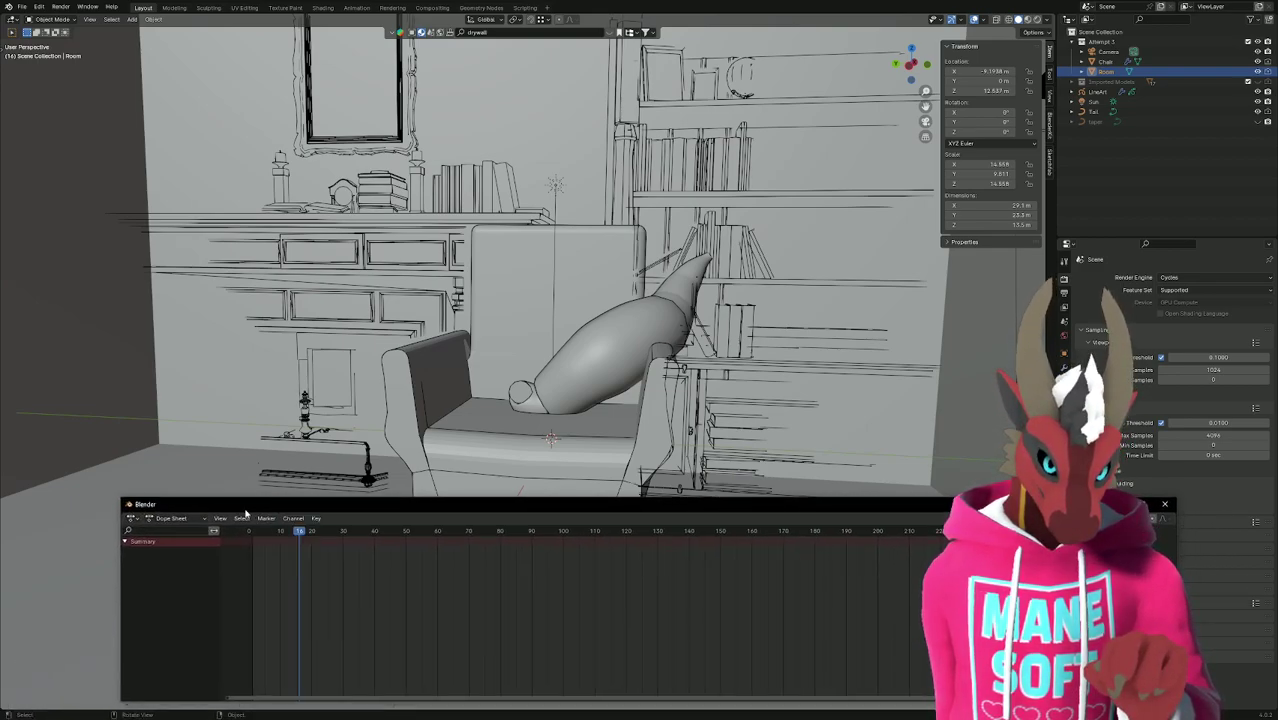
drag(147, 508, 116, 505)
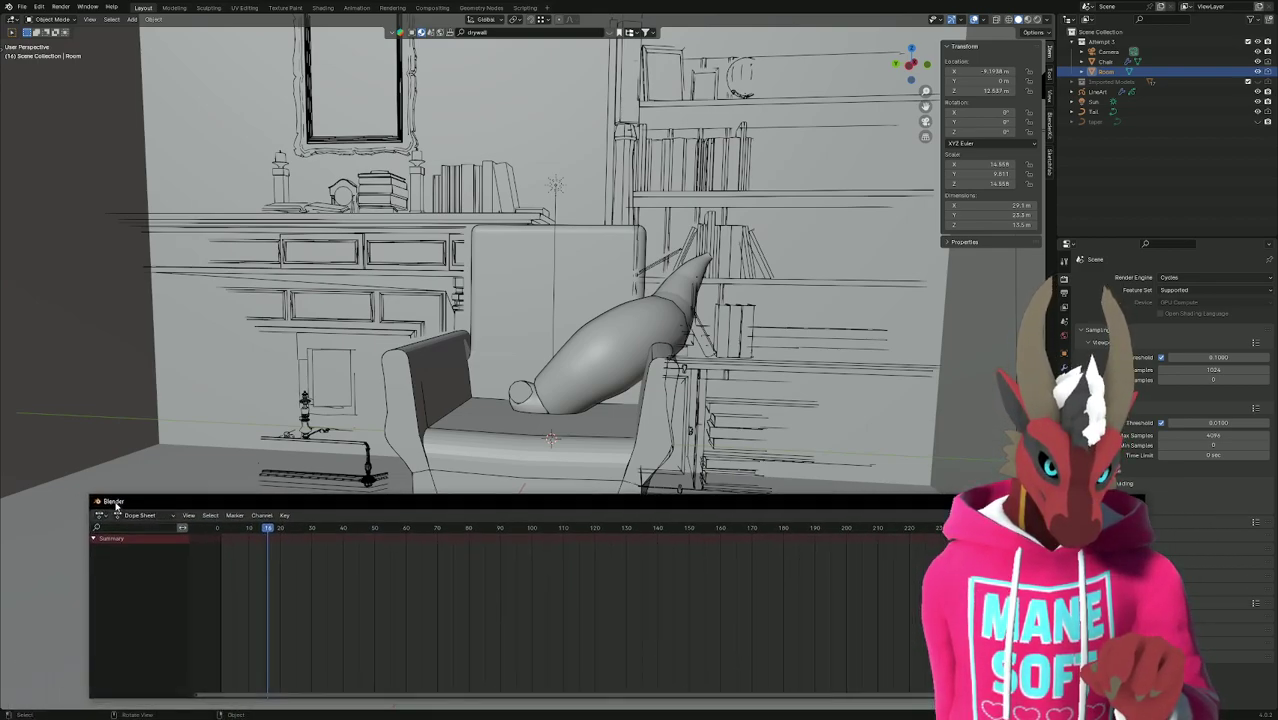
scroll(325, 615, down, 4)
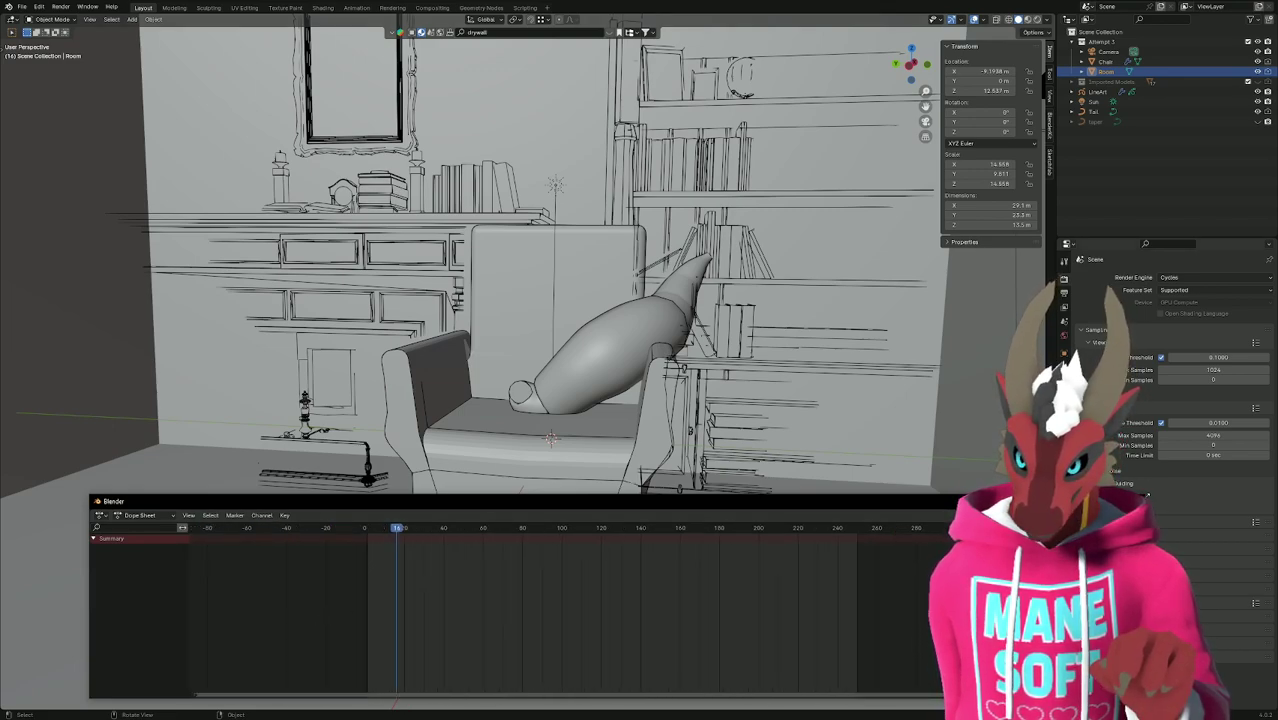
drag(116, 505, 225, 700)
drag(1020, 700, 892, 497)
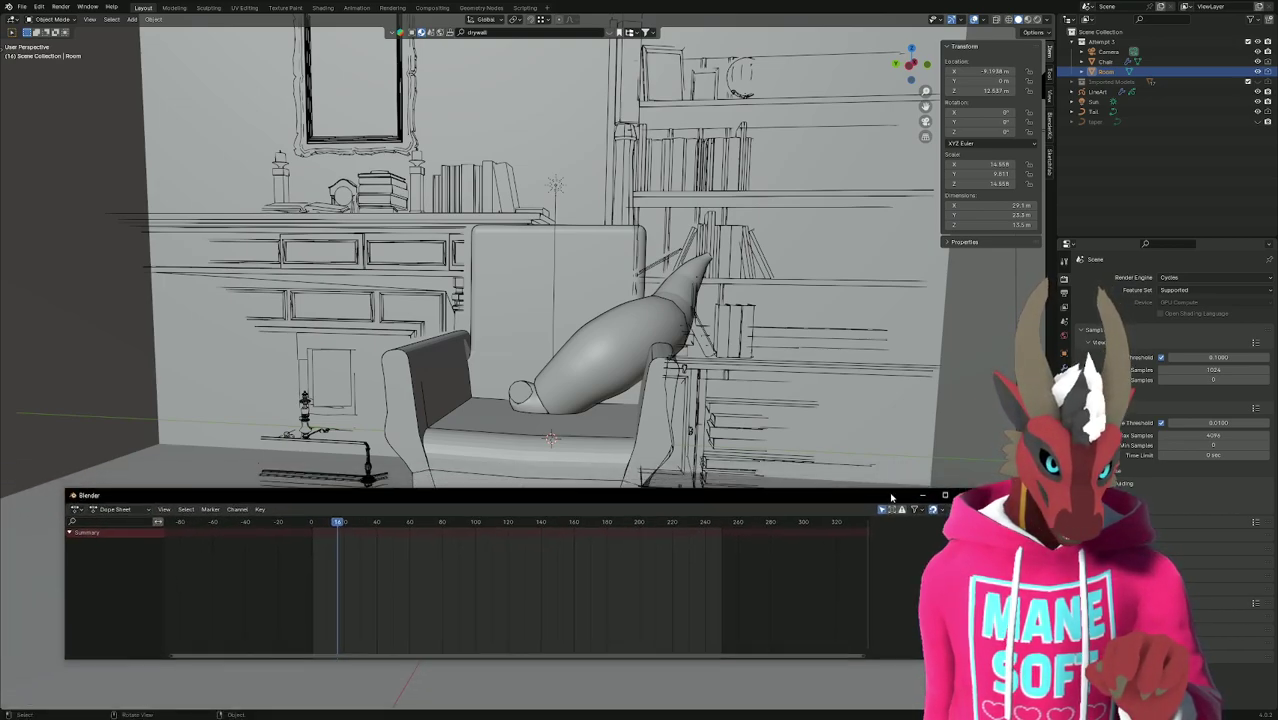
Switch to the browser, bring up the YouTube video "Make Stylized Renders In Blender With GREASE PENCIL", and return to Blender.
key(alt+Tab)
key(alt+Tab)
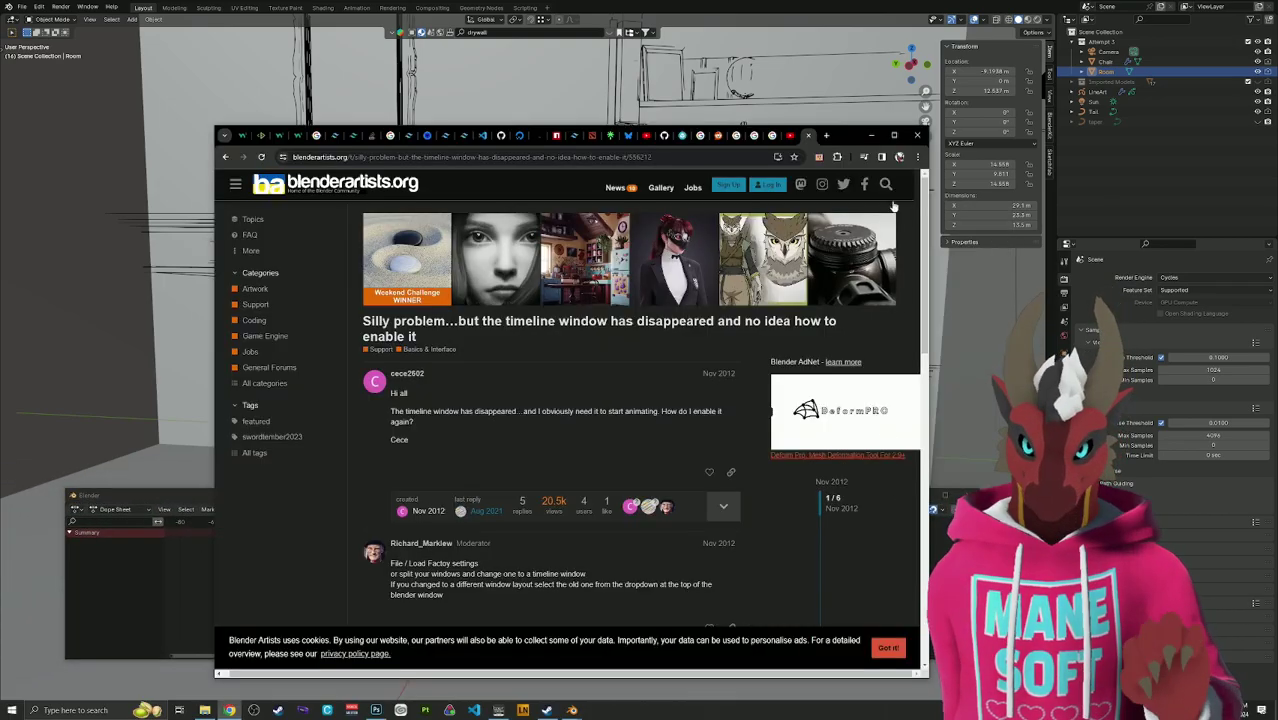
click(795, 135)
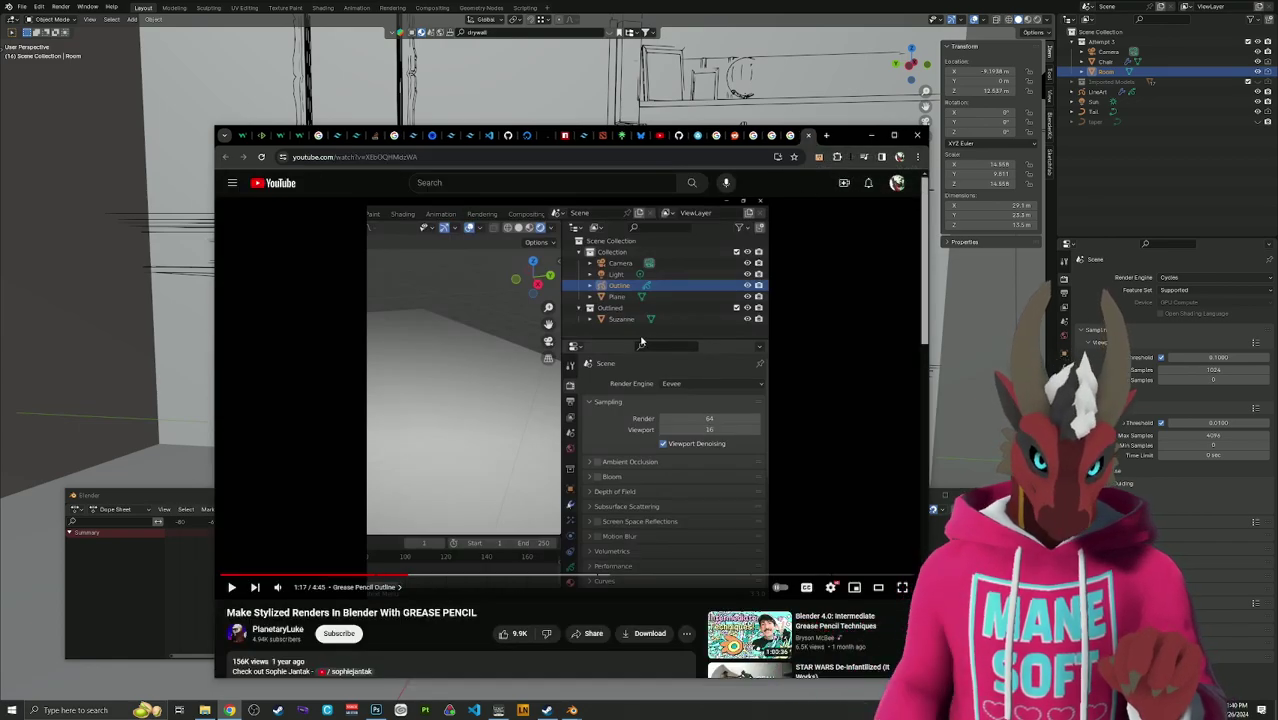
key(alt+Tab)
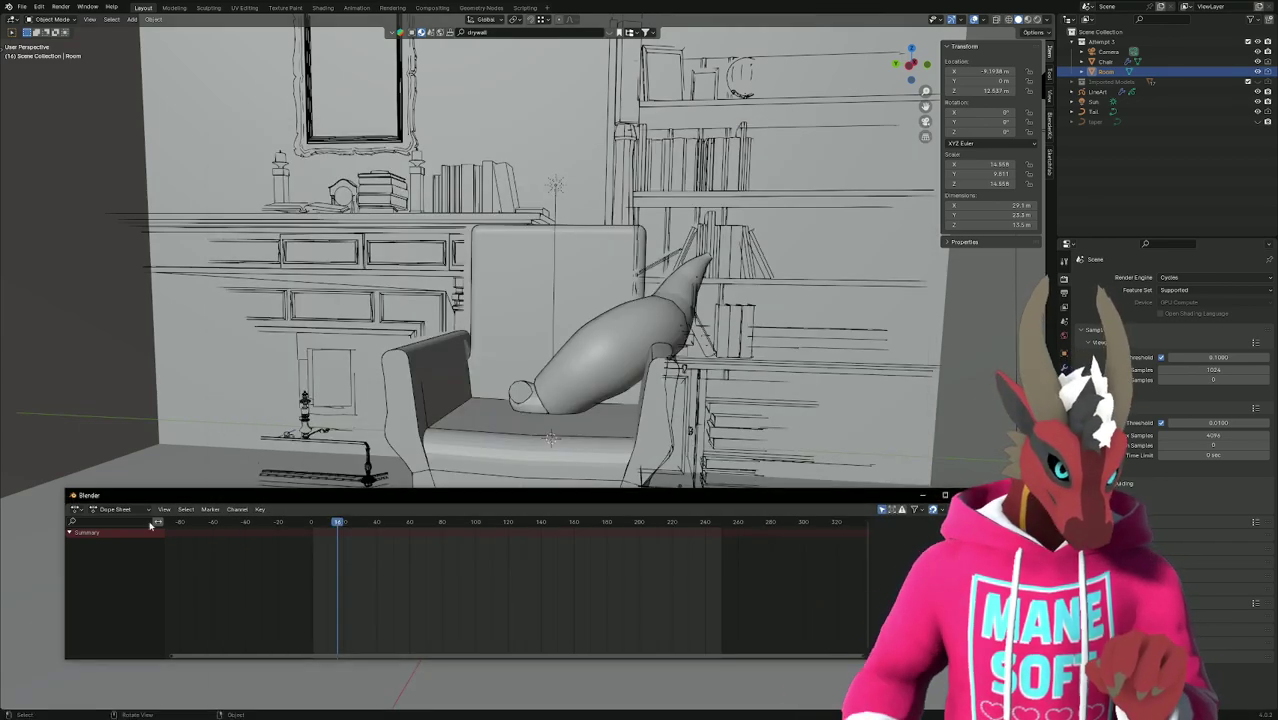
Close the separate Dope Sheet window, check the Animation workspace and return to the Layout workspace.
drag(147, 500, 167, 478)
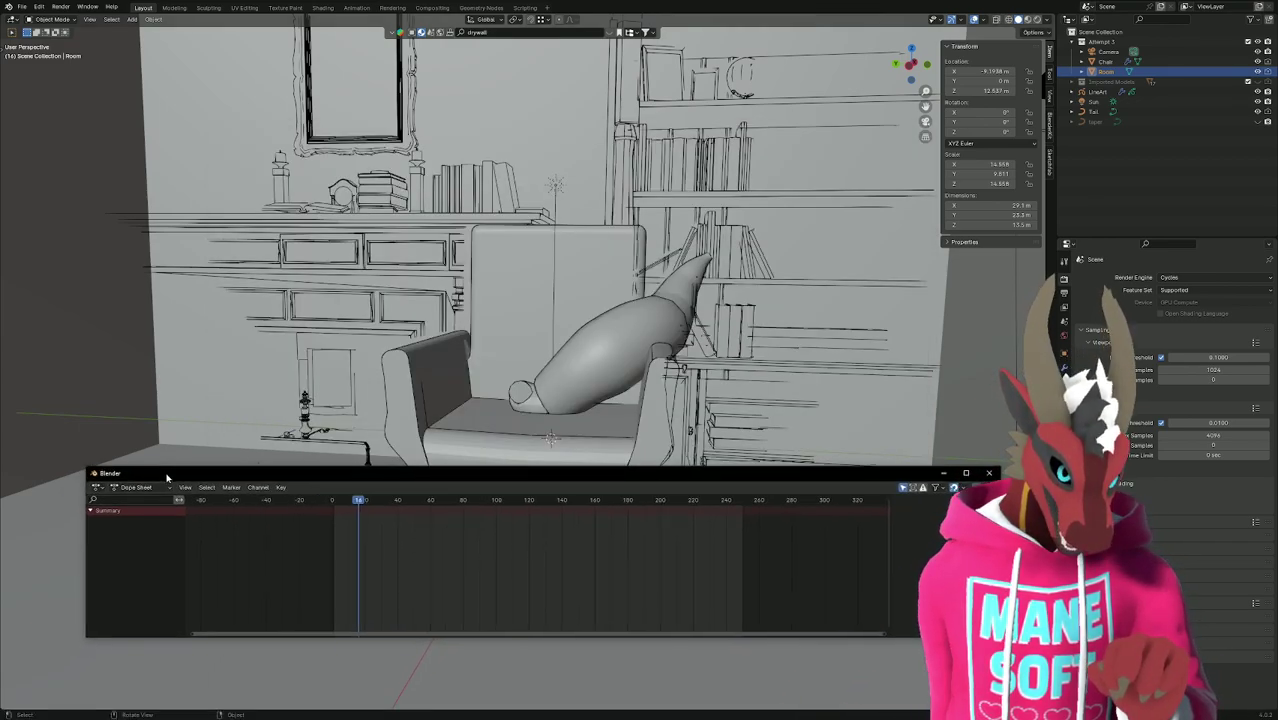
click(990, 474)
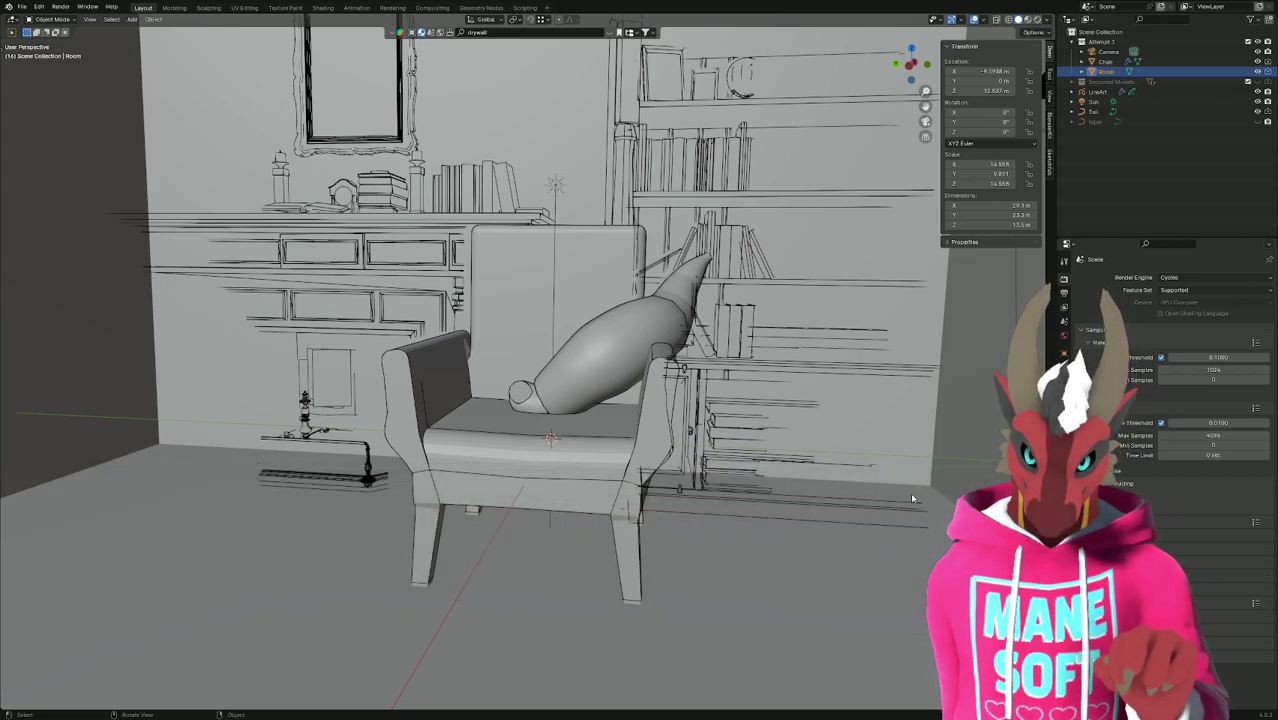
click(356, 8)
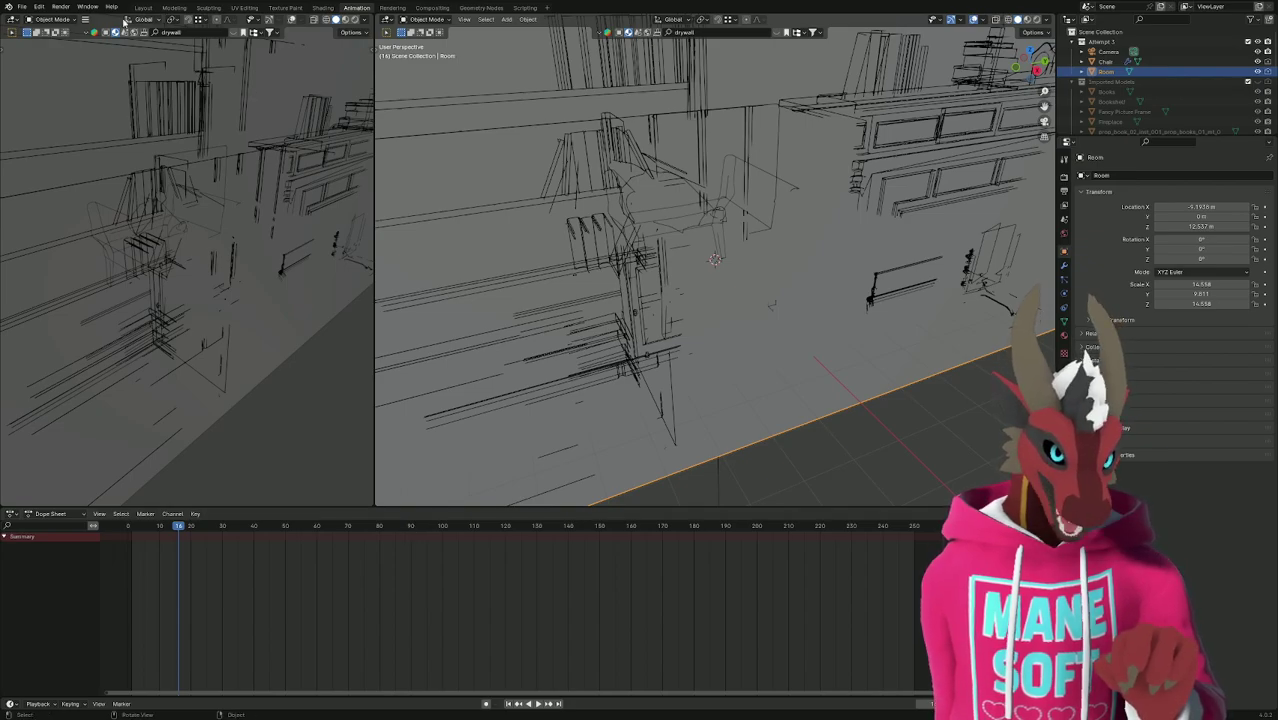
click(142, 8)
Switch to the browser, replay the grease pencil tutorial from about 1:06 and skip ahead to the Line Art modifier settings.
key(alt+Tab)
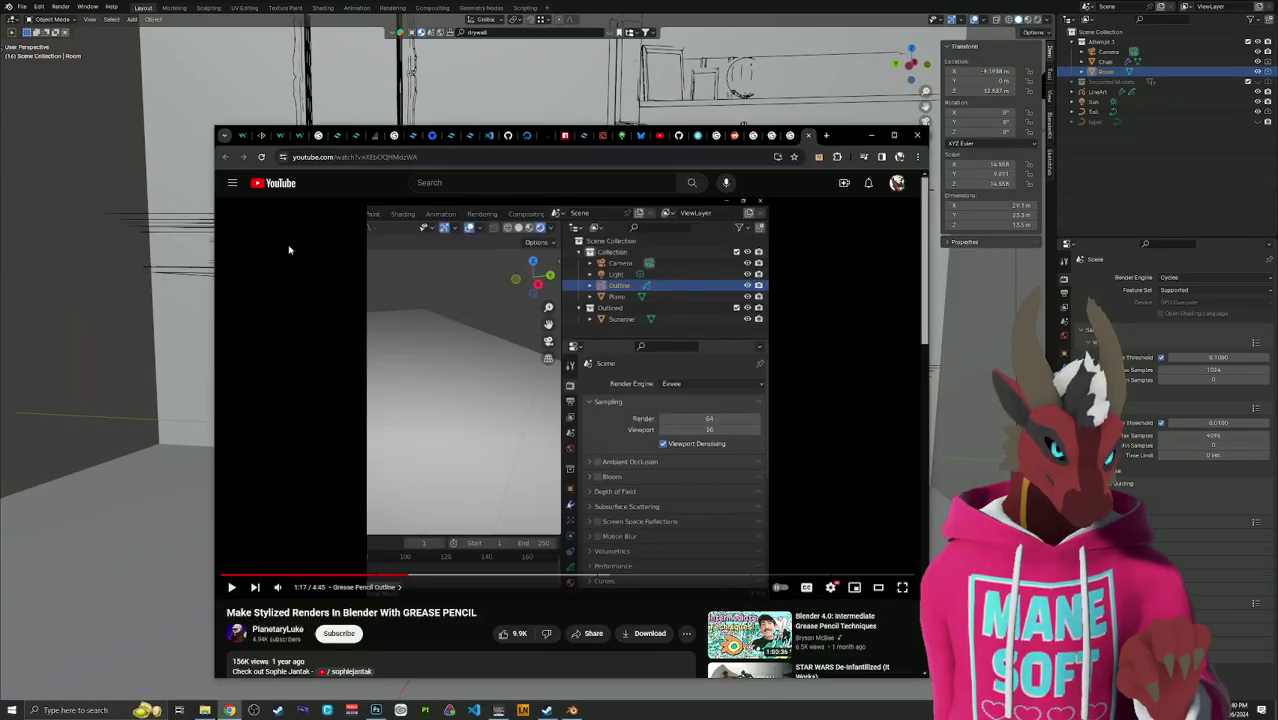
click(521, 377)
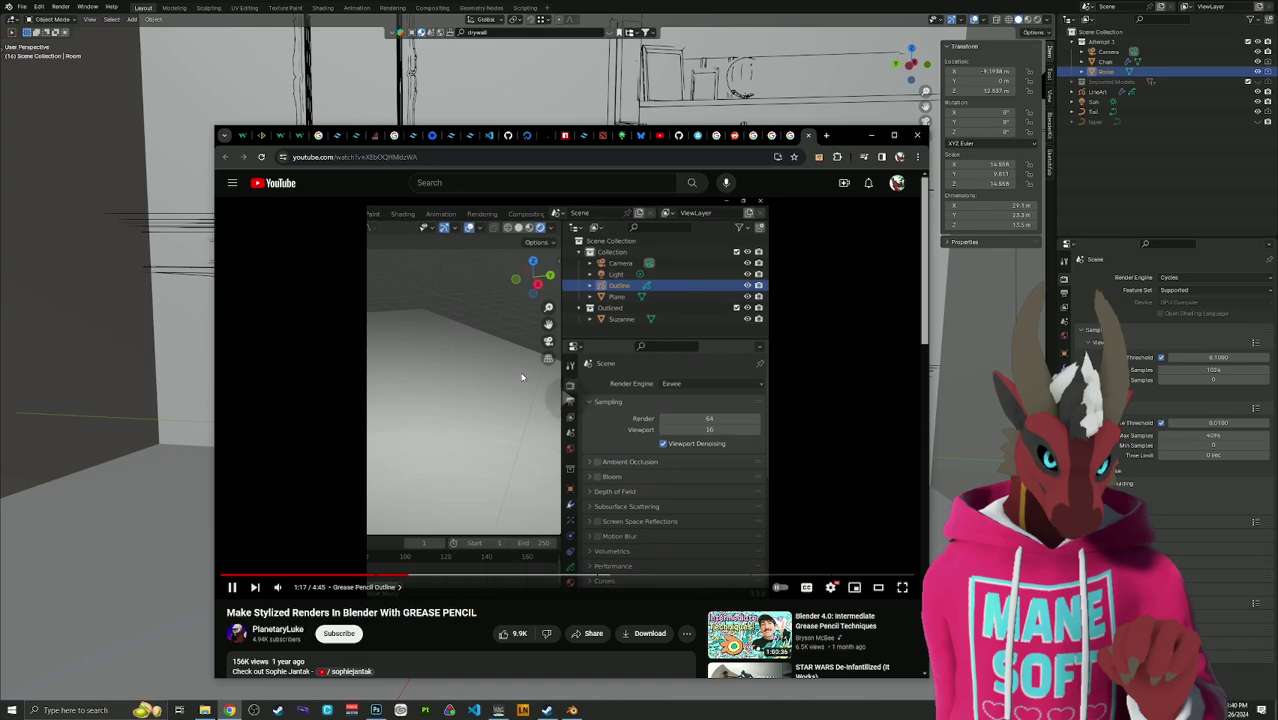
click(377, 576)
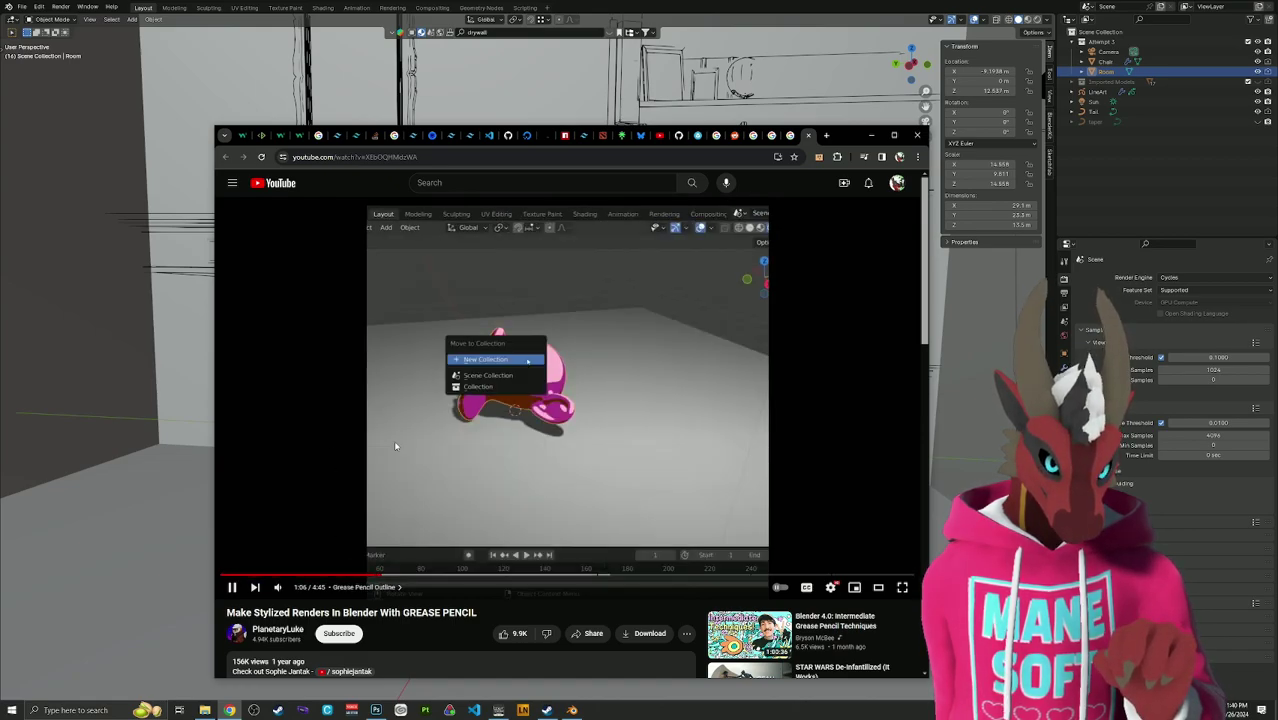
click(393, 428)
click(393, 429)
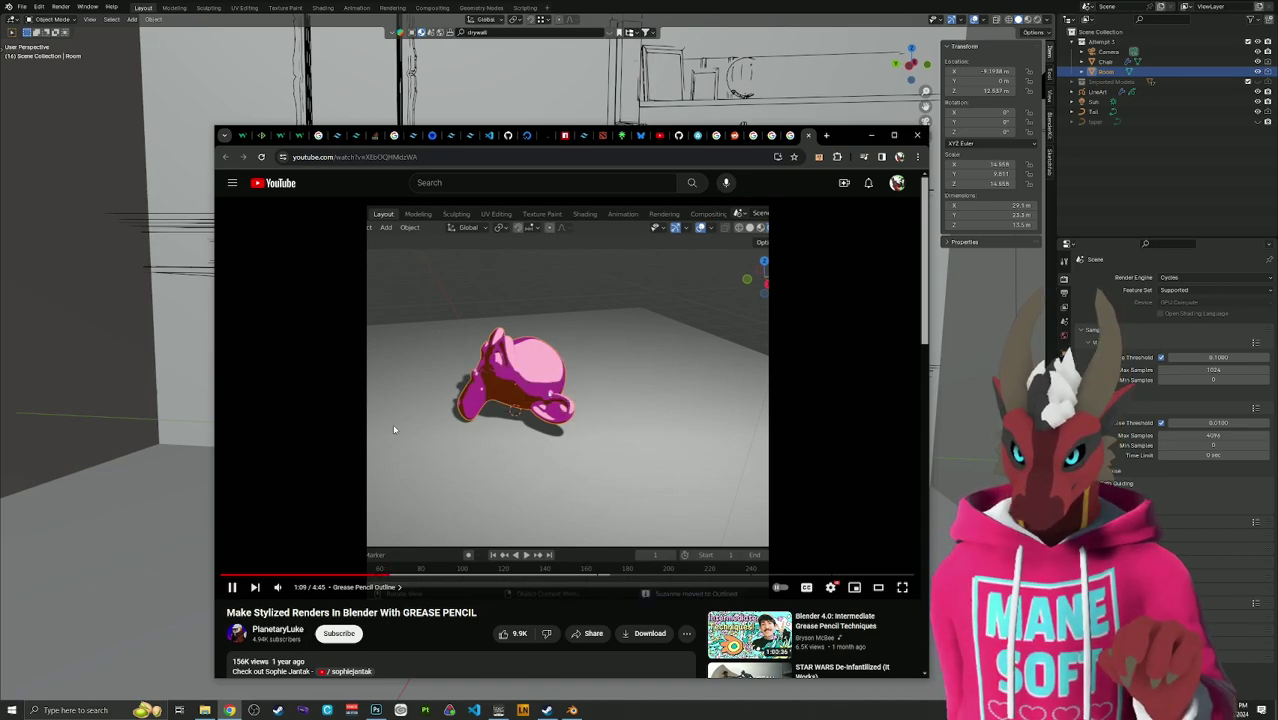
key(Right)
key(Right)
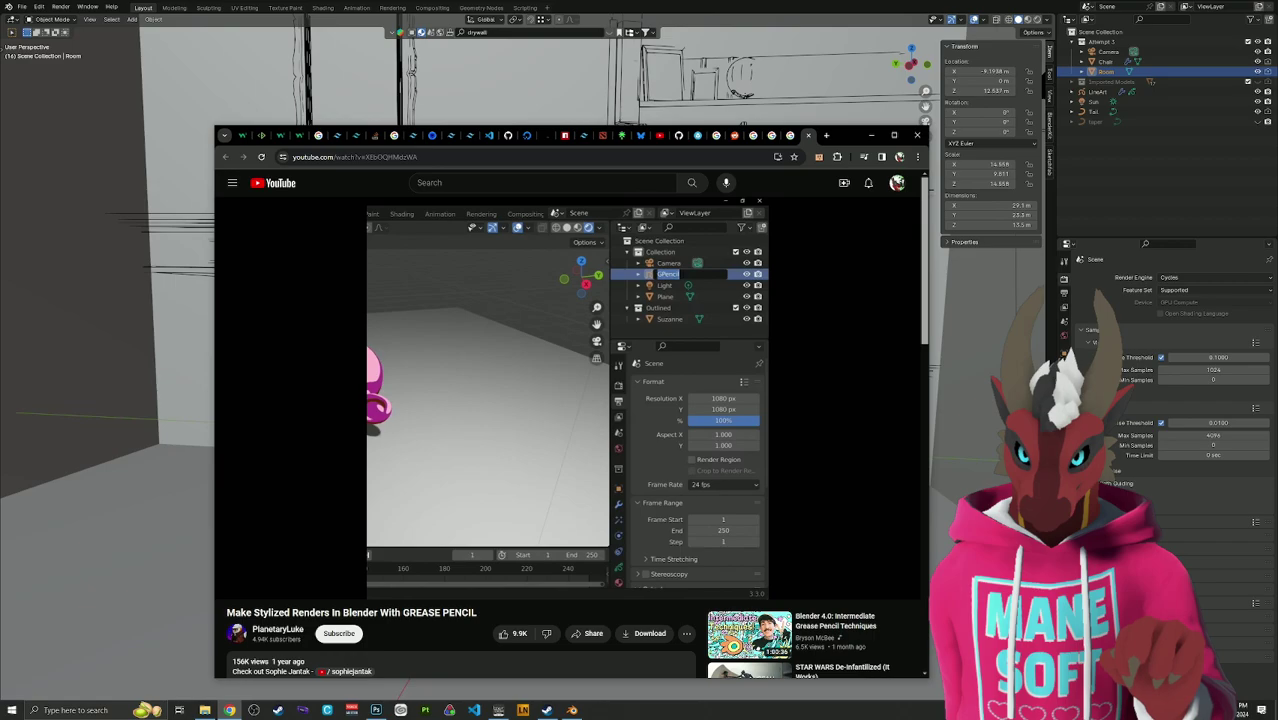
key(Right)
key(Right)
key(Right)
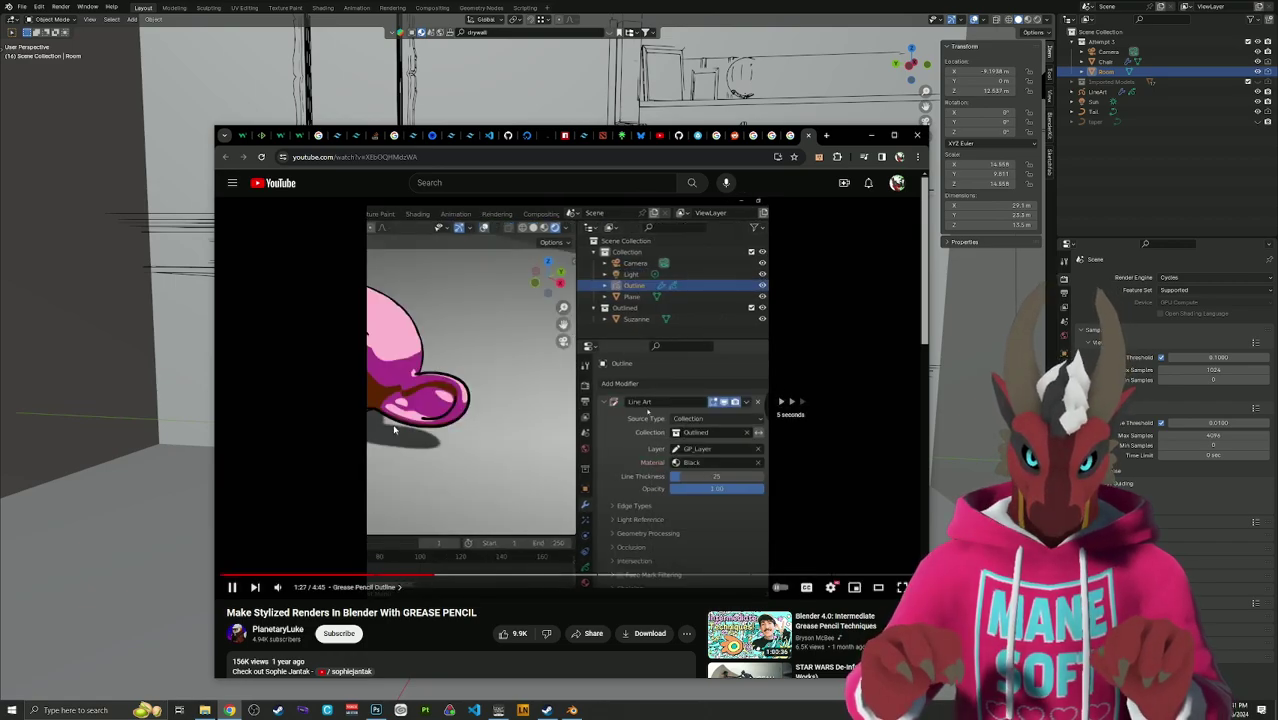
Rewind the tutorial and pause it at 1:14 to examine the timeline part, skim the comments and return to Blender.
key(Left)
key(Left)
key(Left)
key(Left)
key(Left)
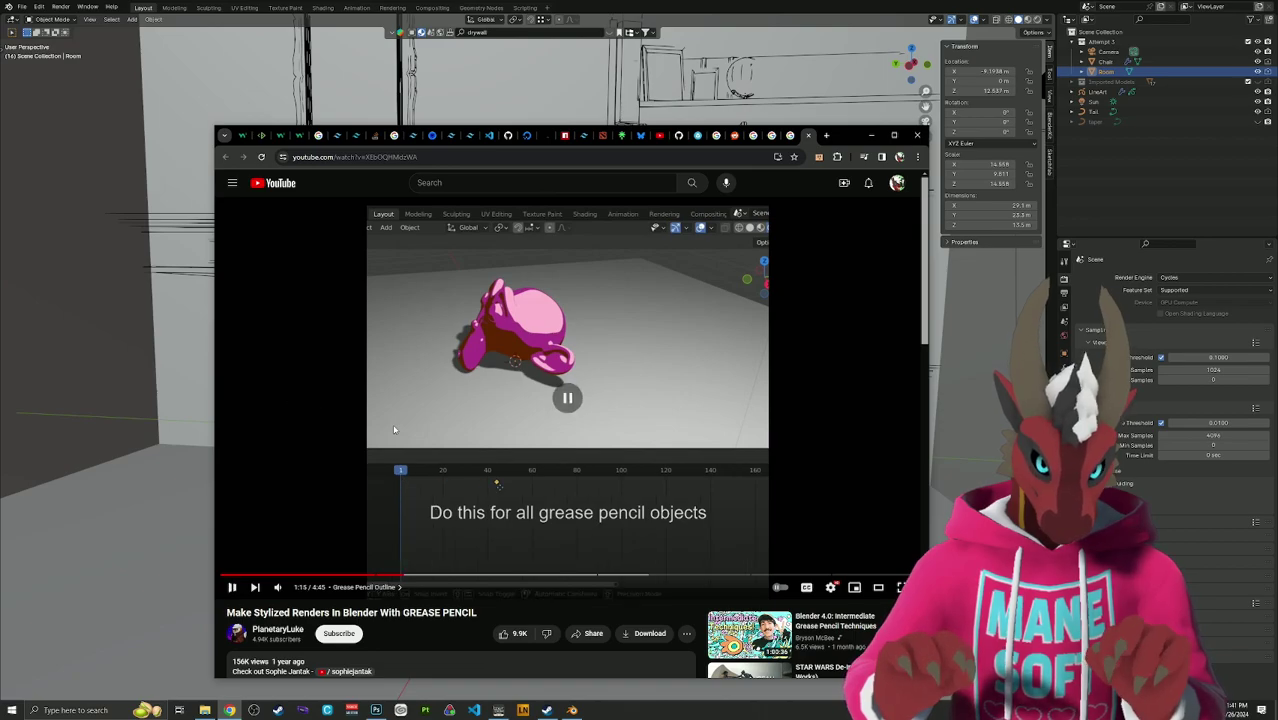
key(Left)
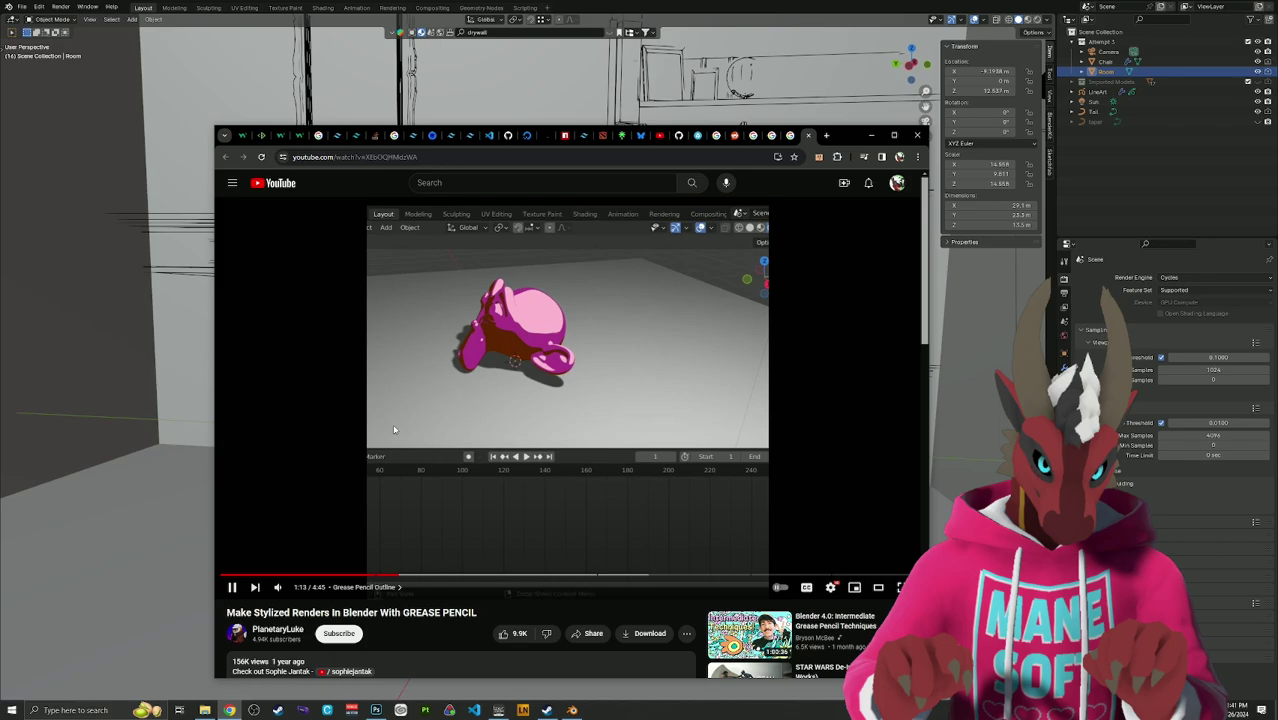
click(392, 423)
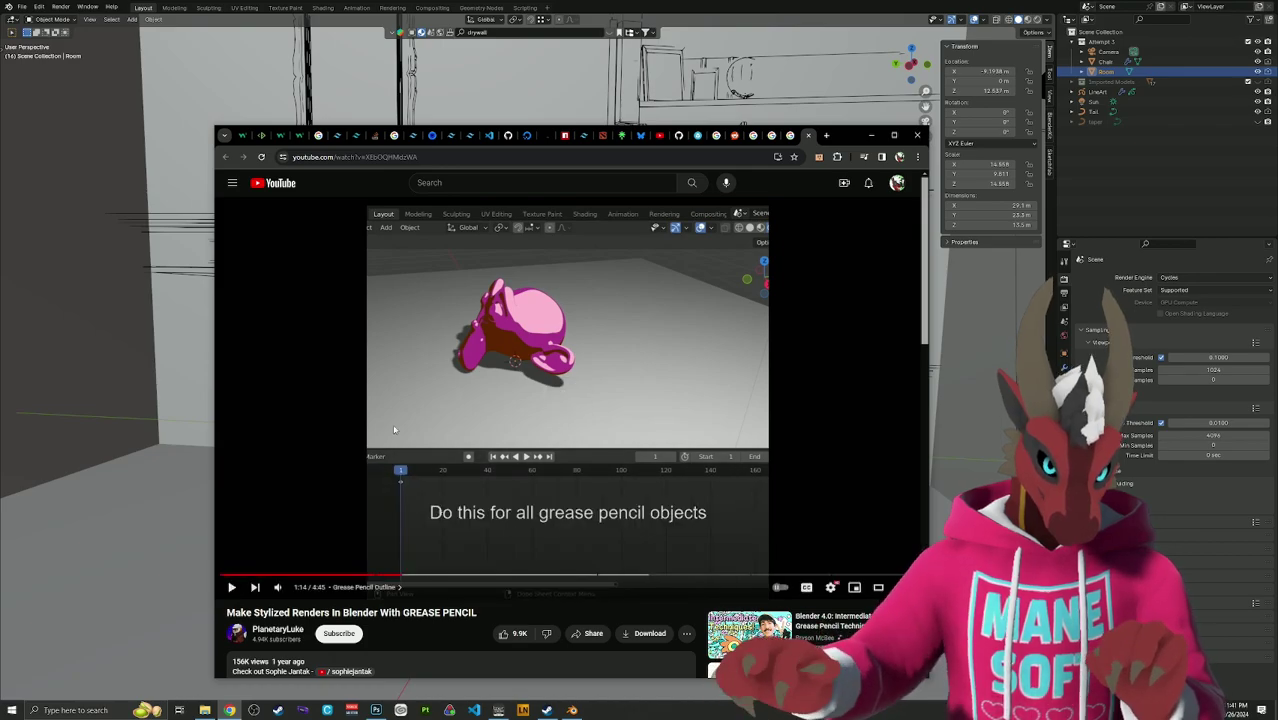
scroll(392, 423, down, 5)
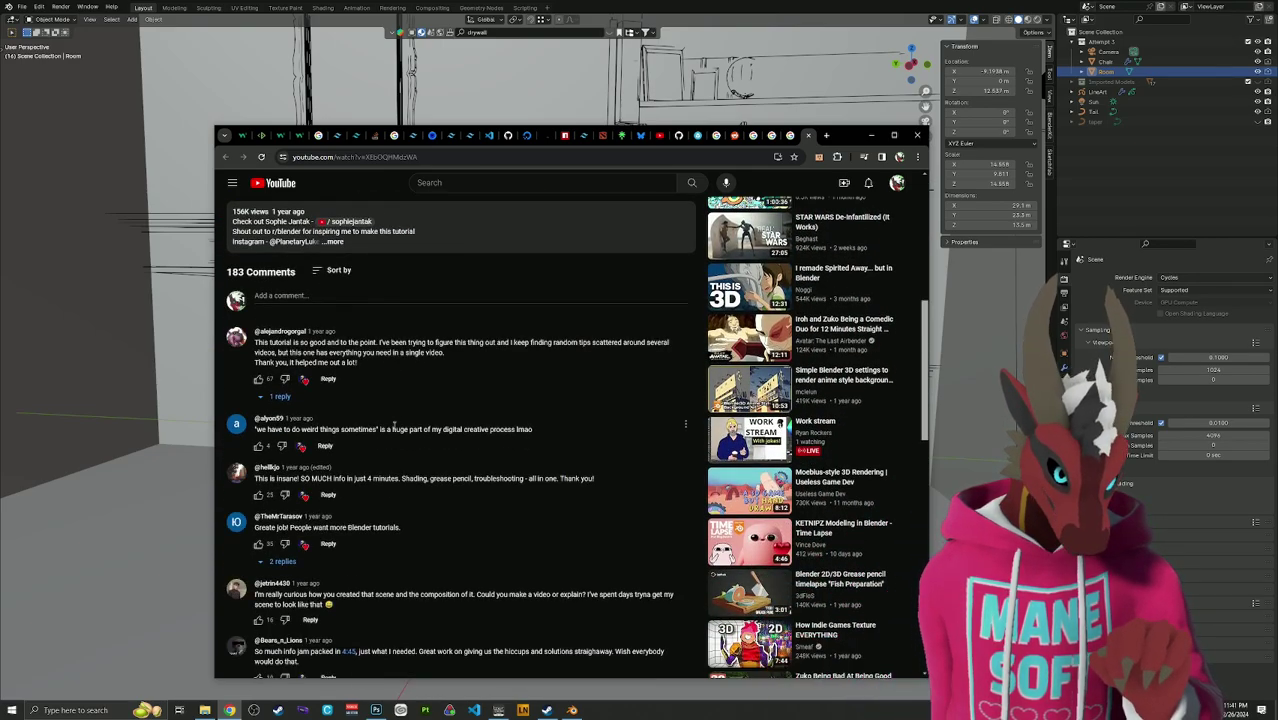
click(645, 5)
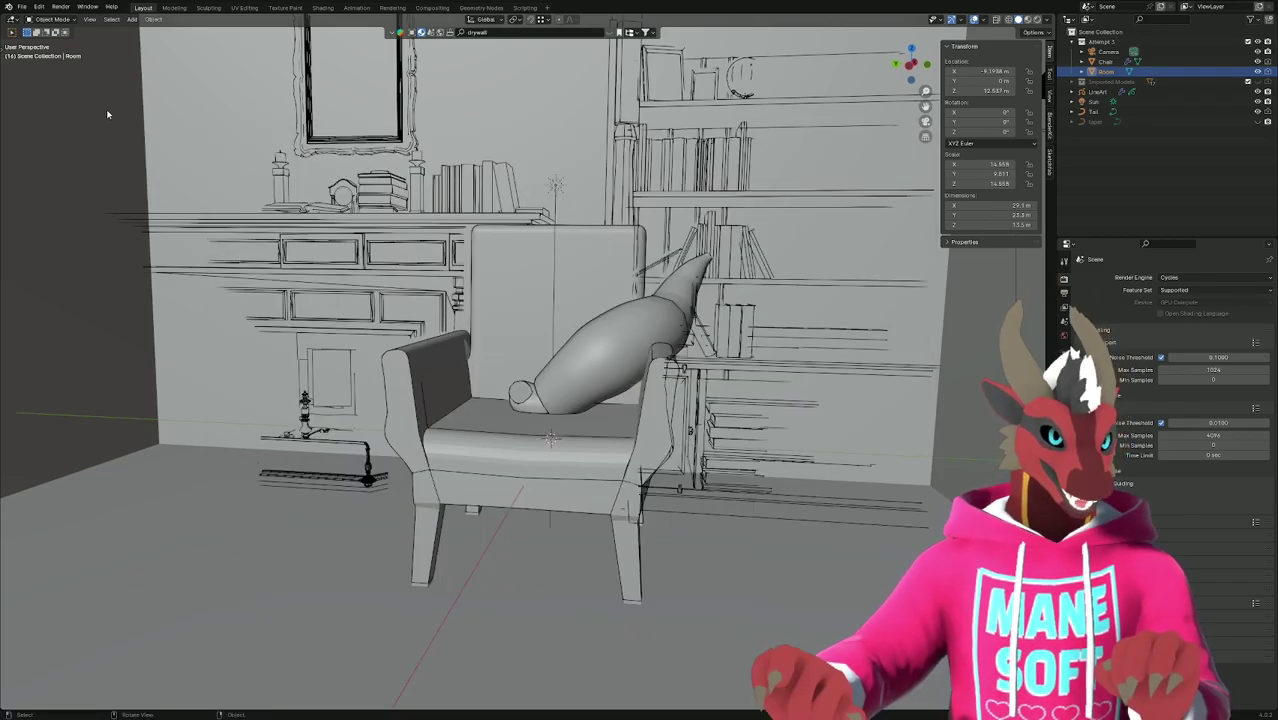
Split the Layout viewport into two side-by-side areas and change the wider one to the Timeline editor.
drag(3, 707, 845, 567)
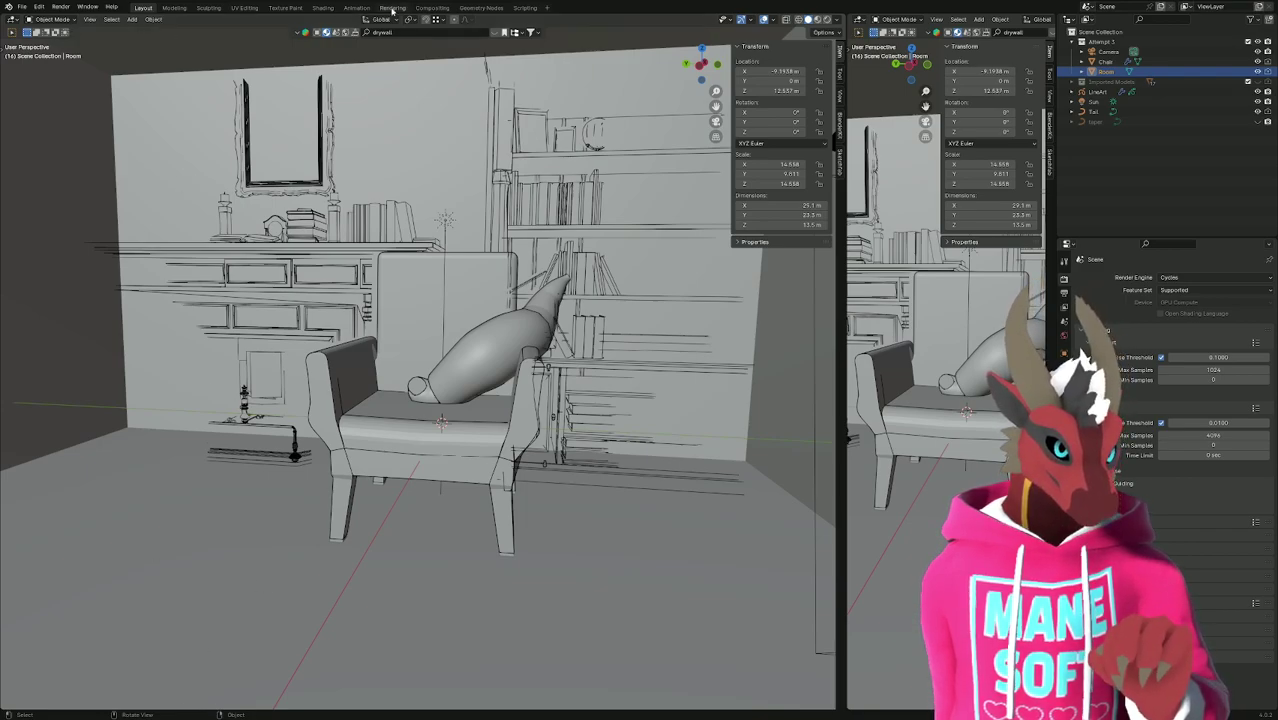
click(362, 9)
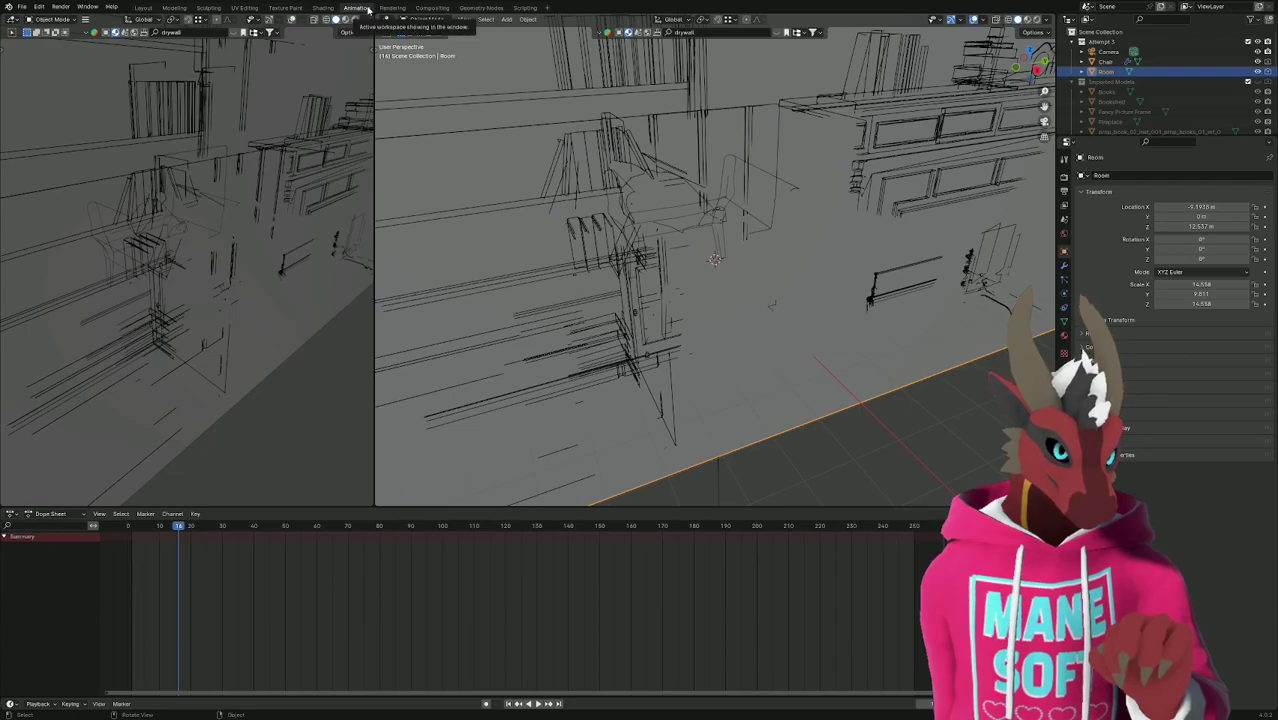
click(143, 8)
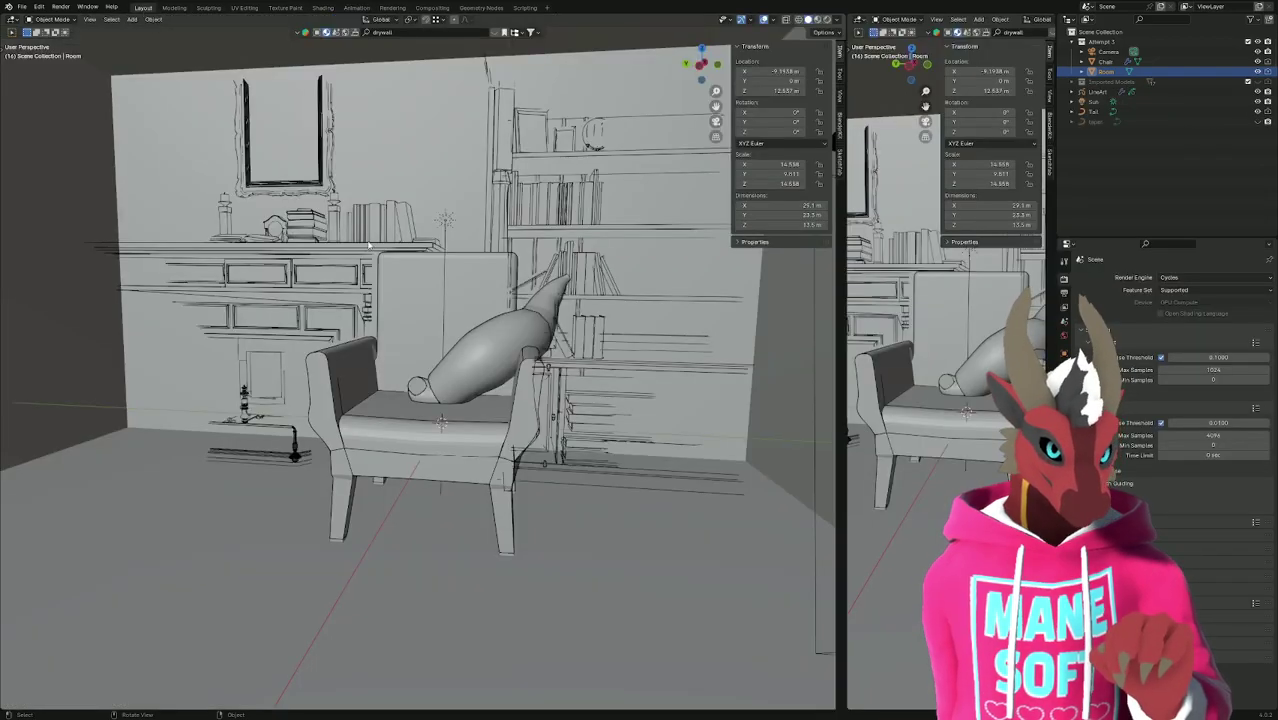
click(57, 21)
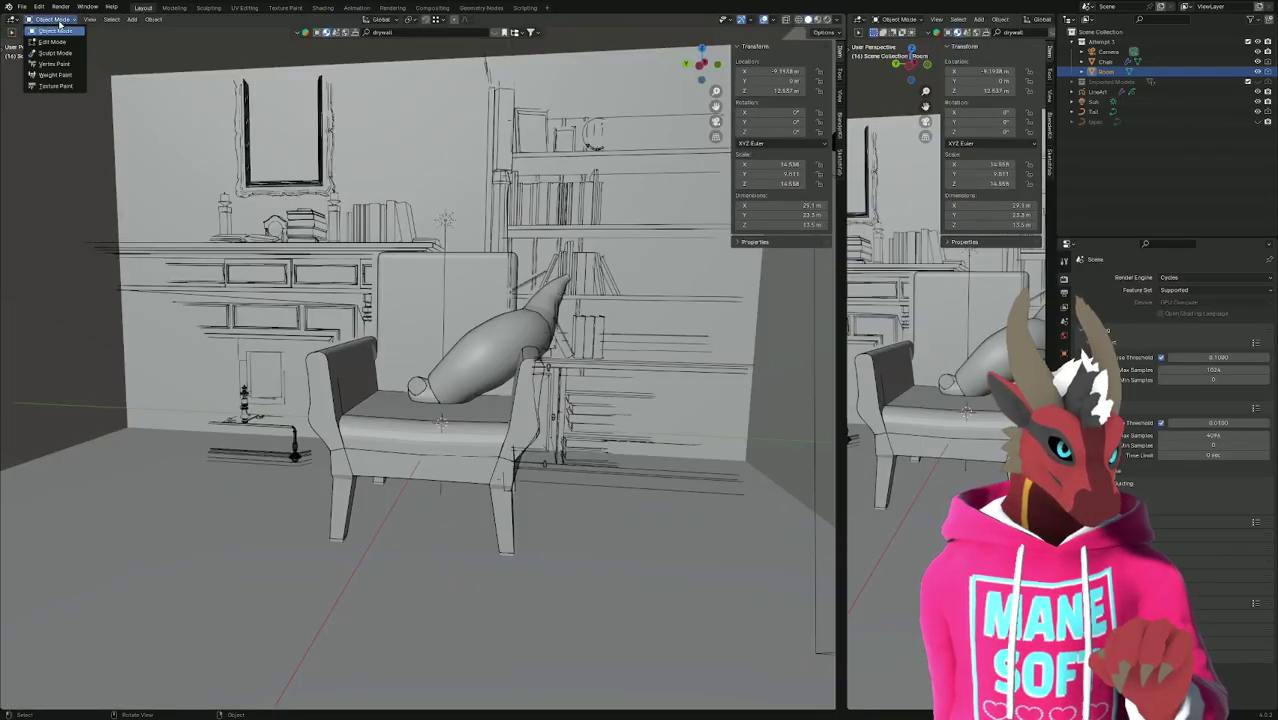
click(16, 21)
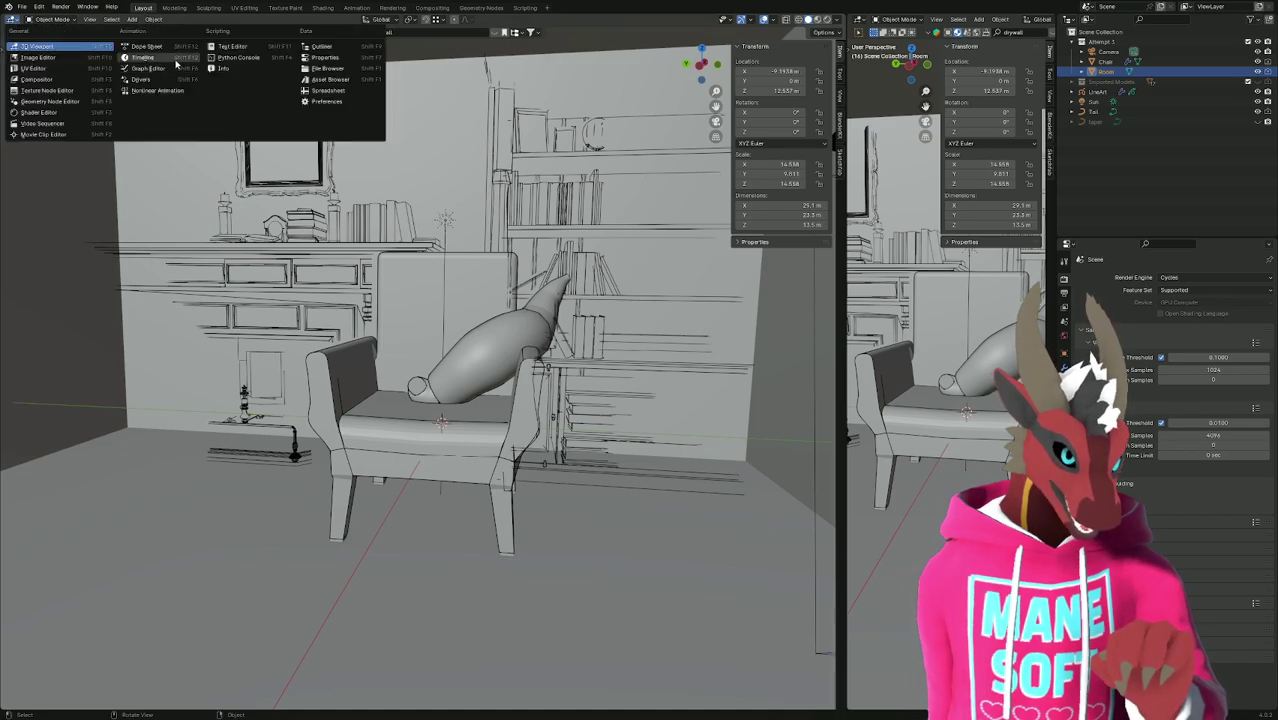
click(141, 57)
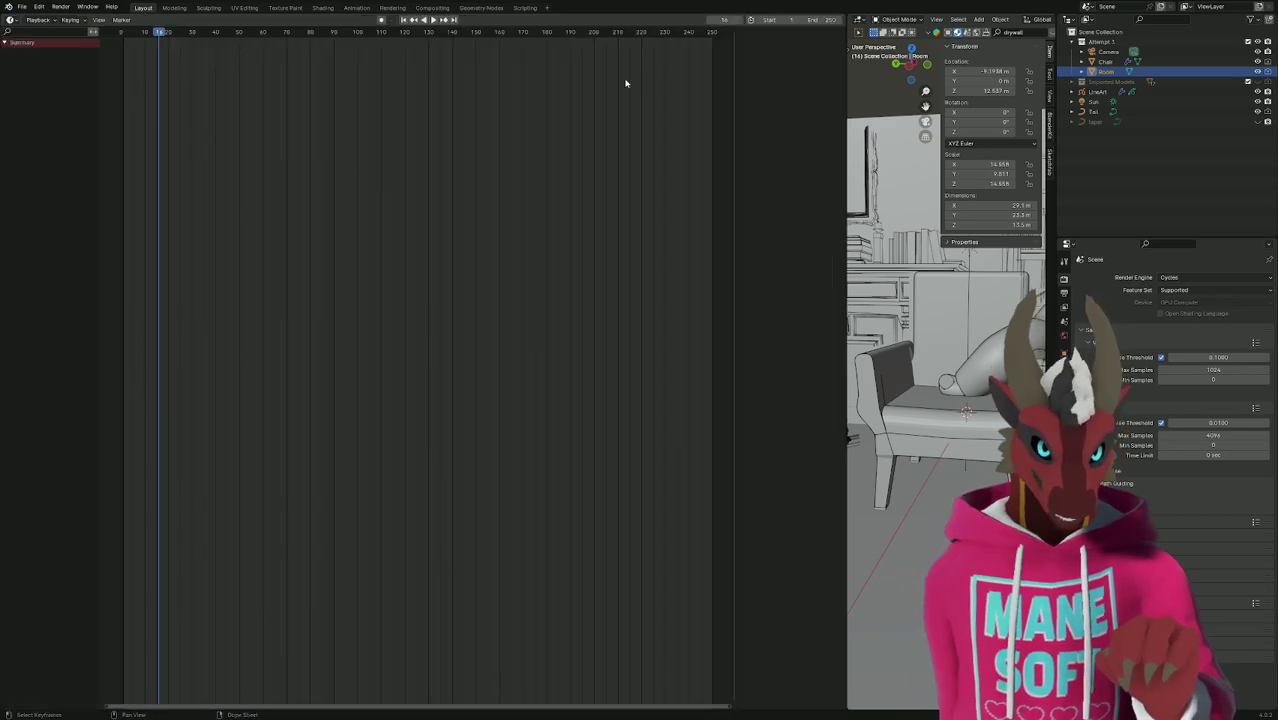
Join the Timeline area over the narrower viewport and change the merged area back to a 3D Viewport.
right_click(846, 78)
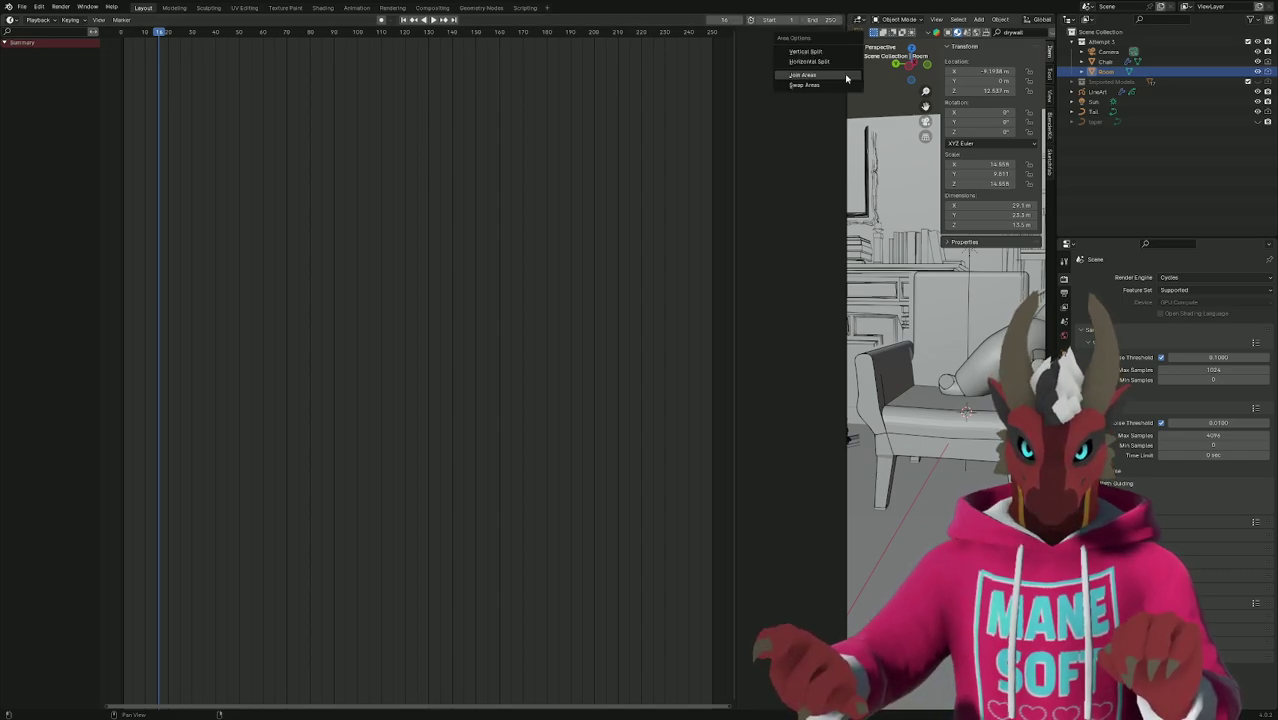
click(830, 76)
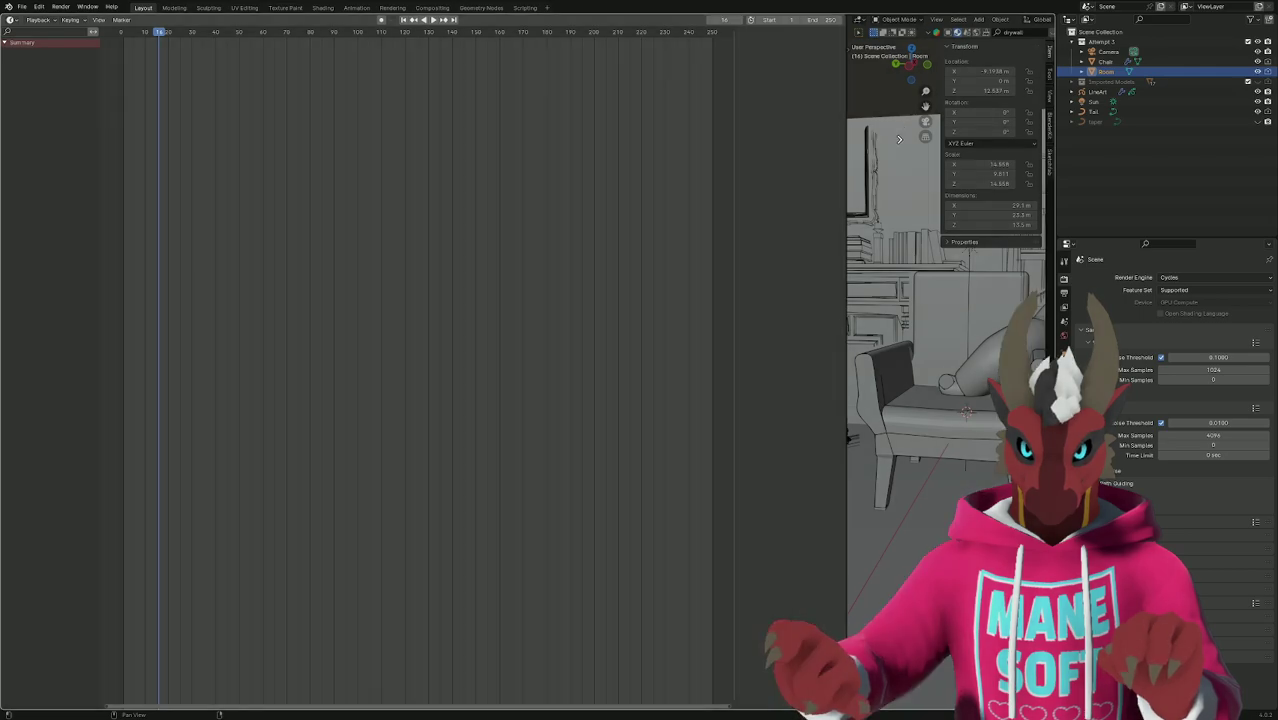
click(904, 134)
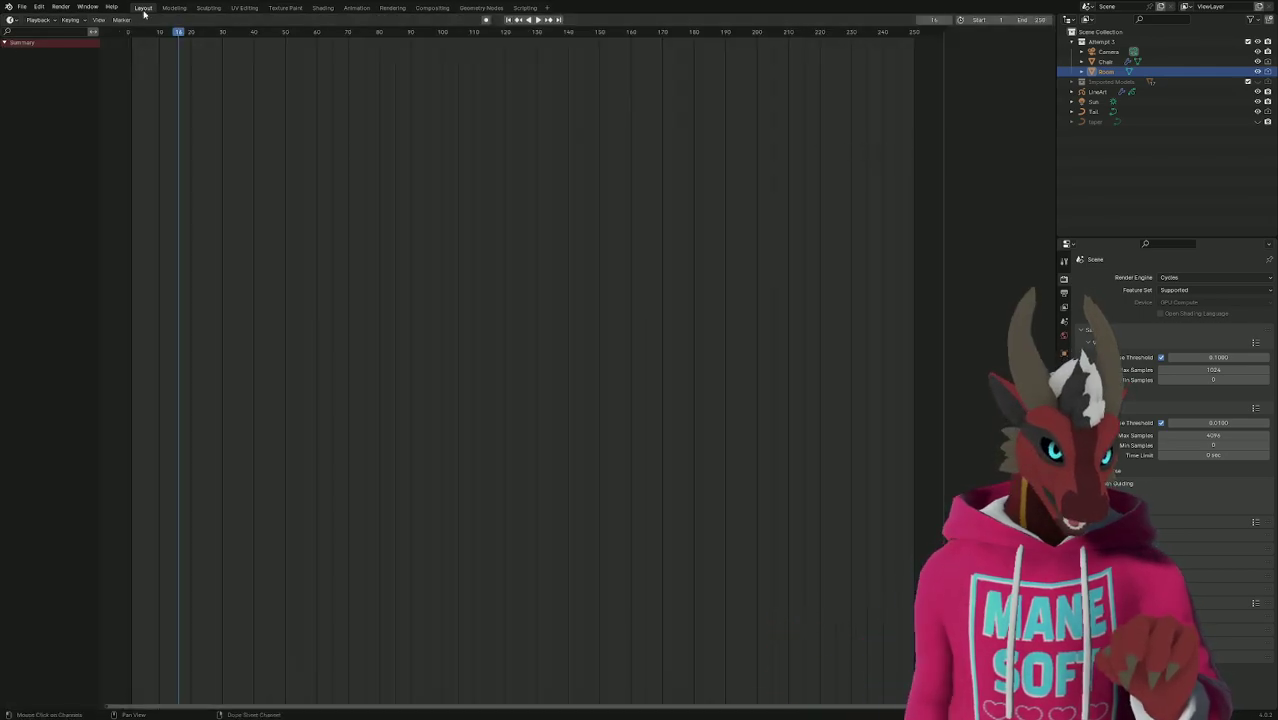
click(11, 20)
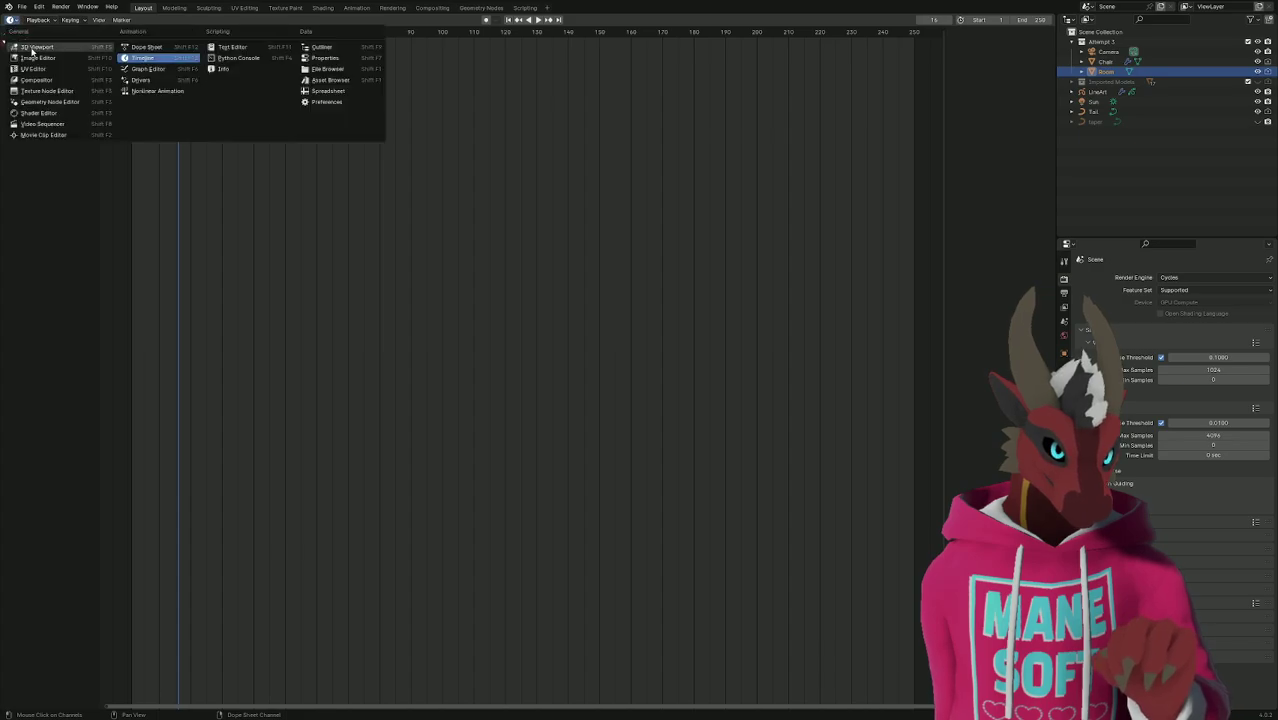
click(33, 47)
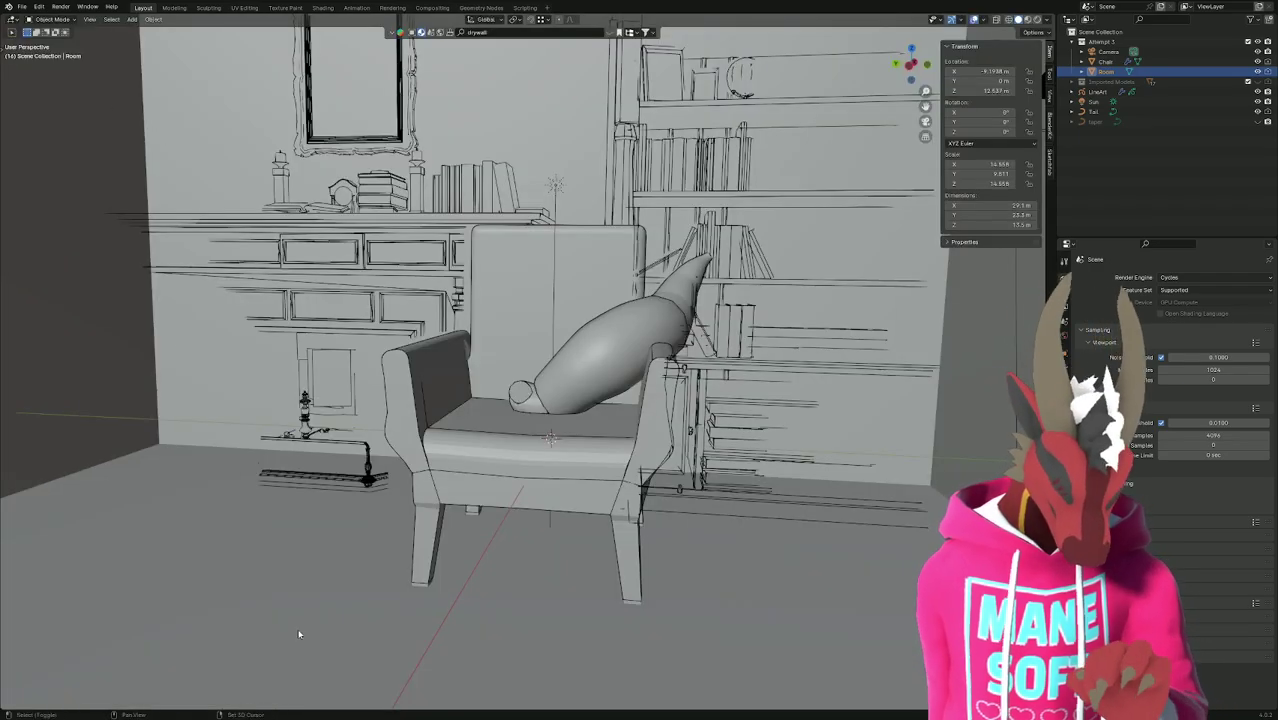
Change the 3D viewport area to a Timeline editor and try to resize it by its upper border.
key(shift+F12)
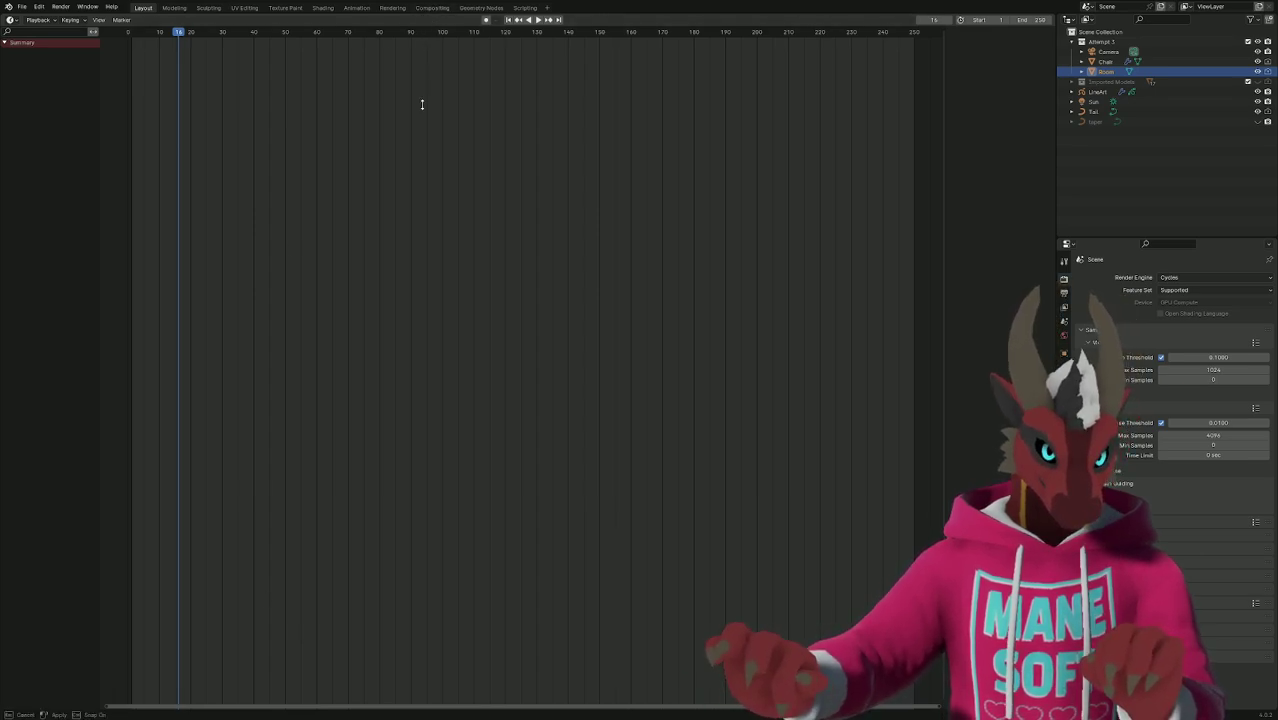
drag(366, 21, 364, 12)
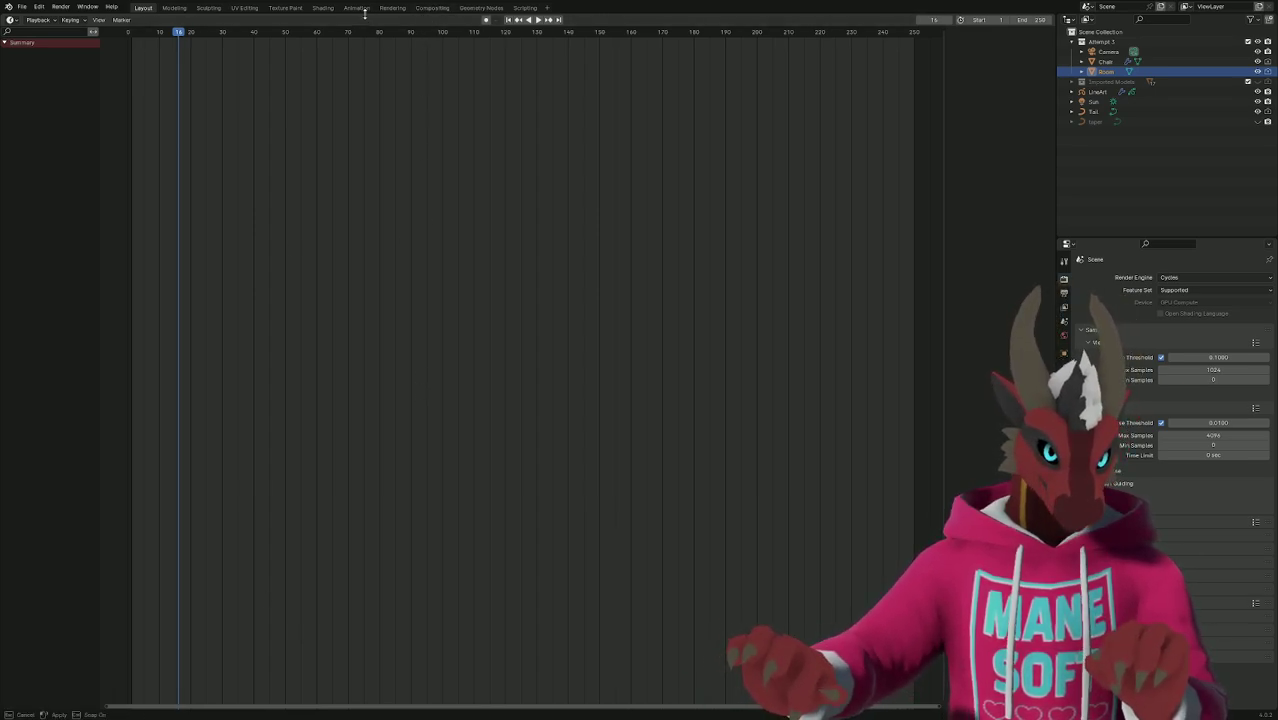
drag(361, 109, 355, 117)
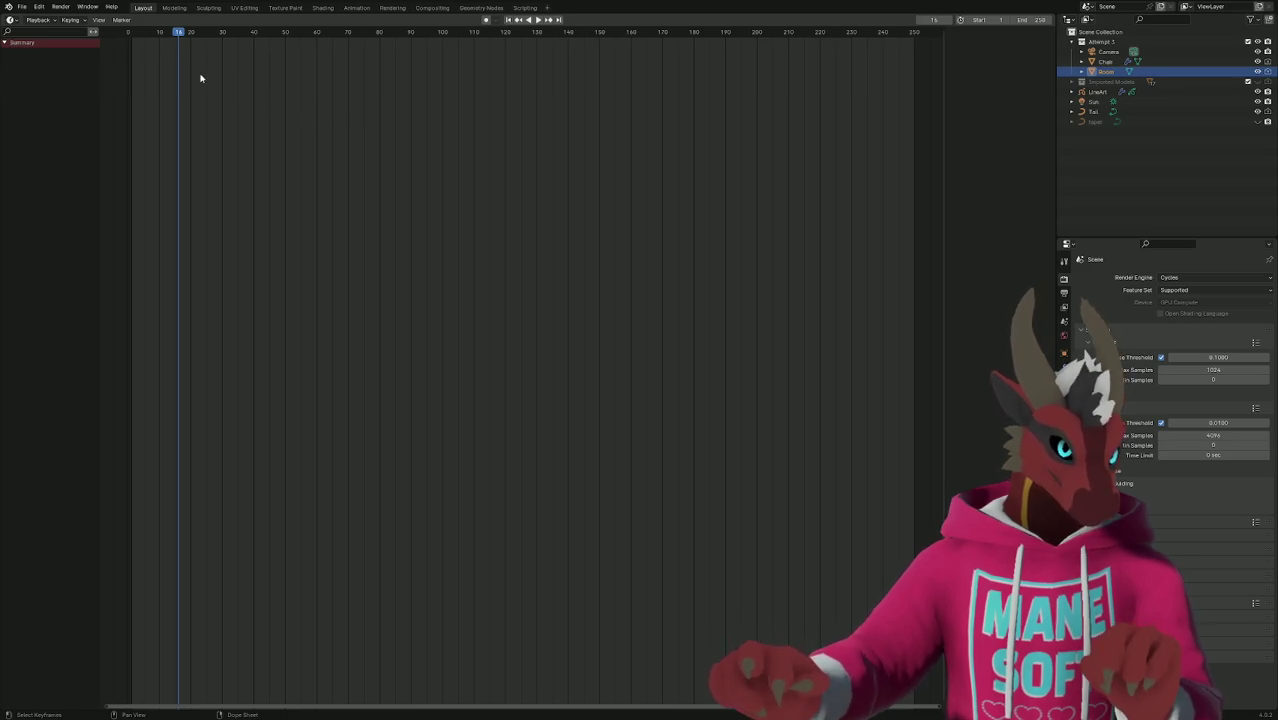
Replay the grease pencil tutorial in the browser from about 1:11, and select the LineArt object in Blender's outliner.
key(alt+Tab)
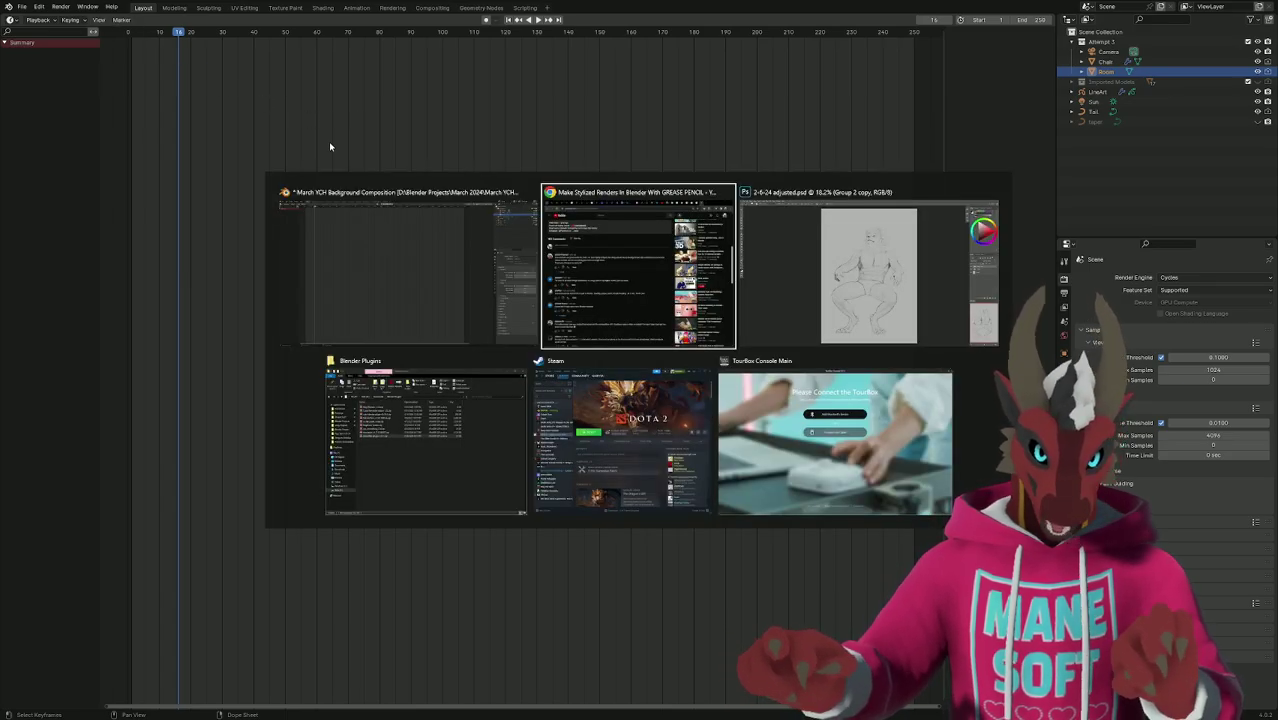
scroll(573, 366, up, 10)
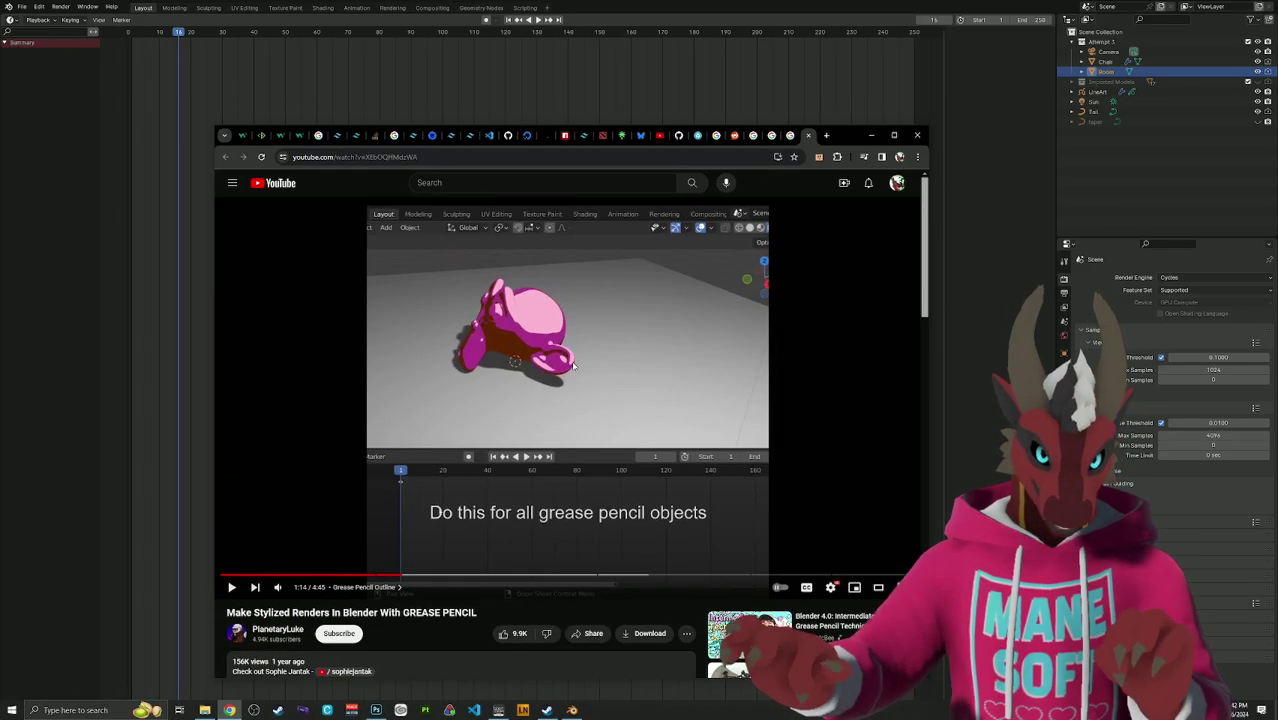
click(488, 406)
key(Left)
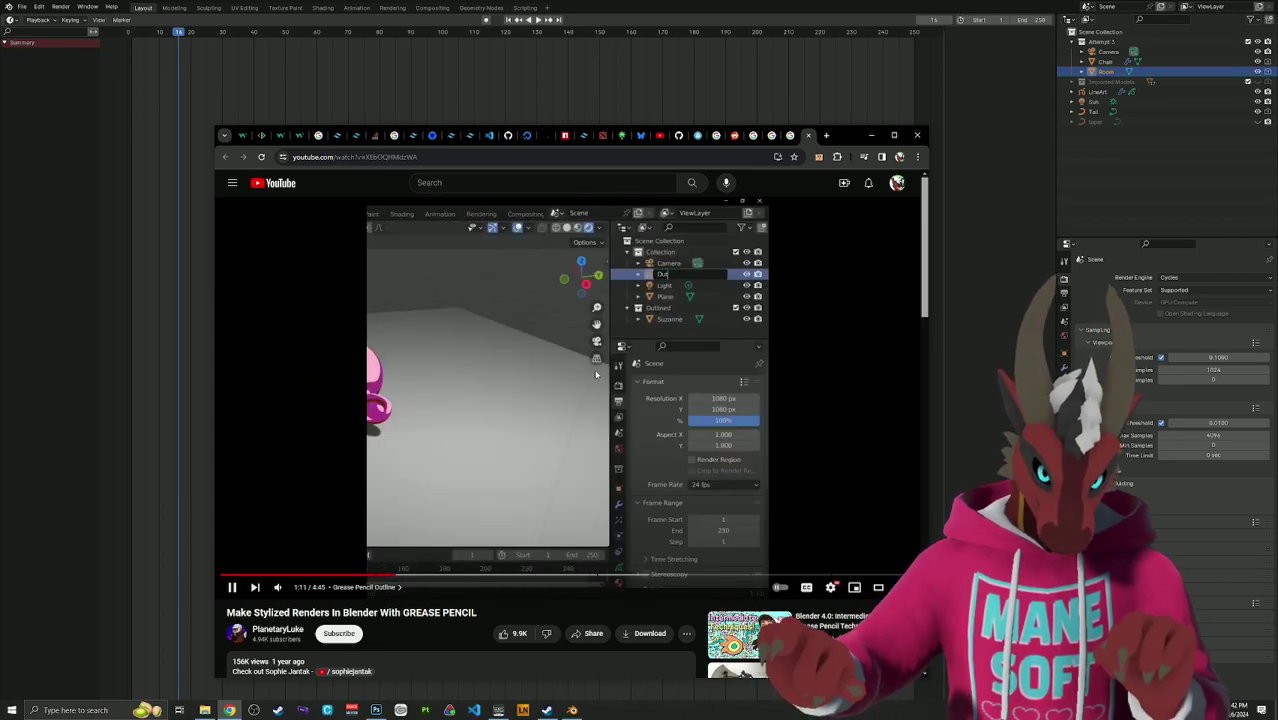
click(583, 368)
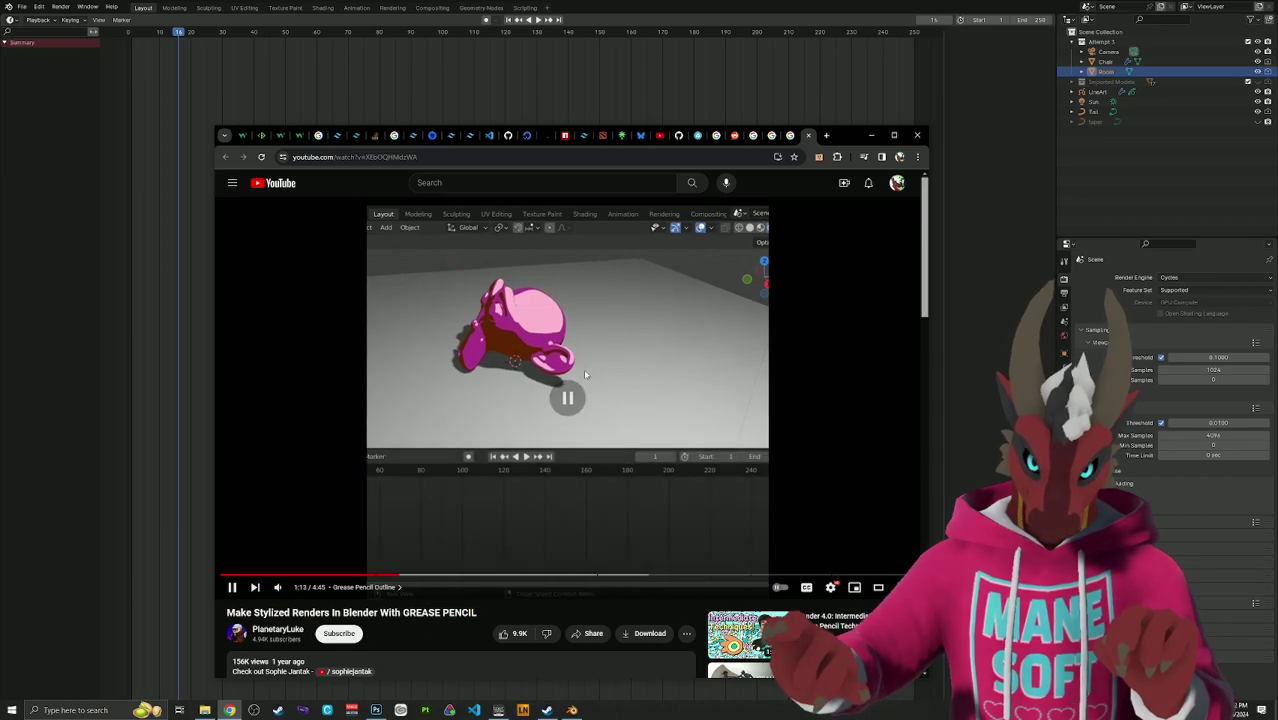
click(1149, 95)
click(1149, 92)
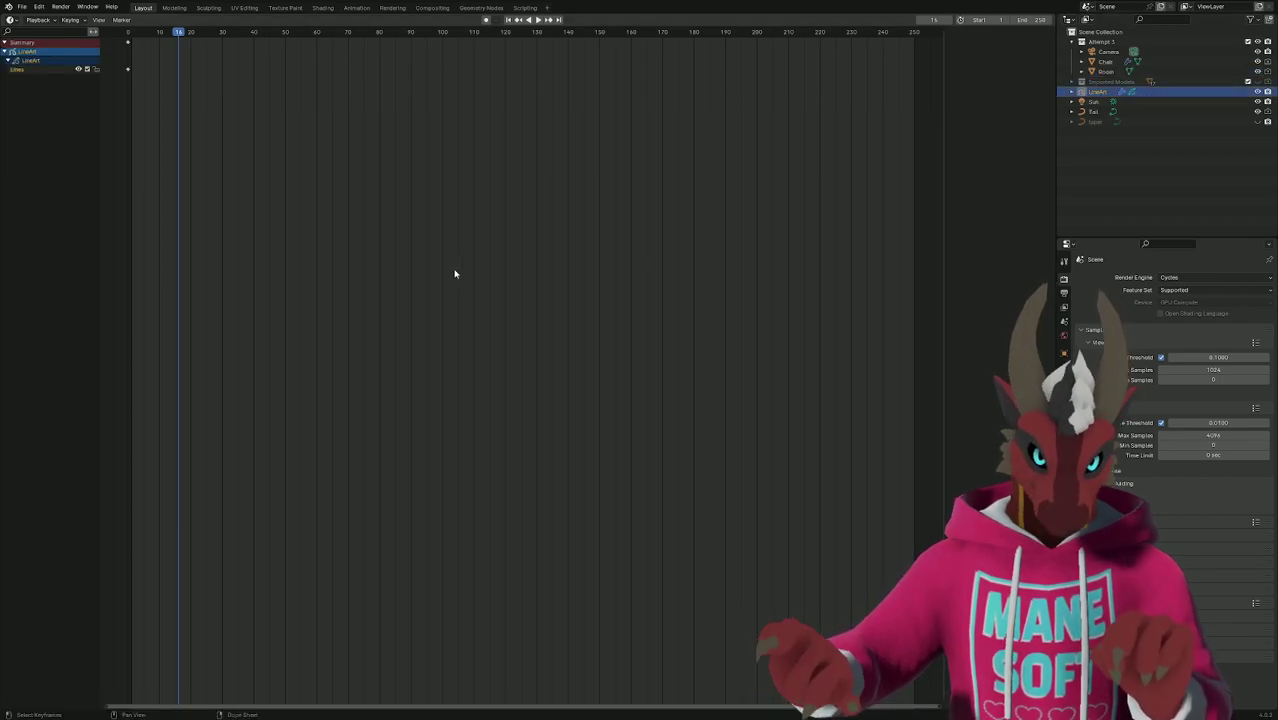
Switch to the browser, play the tutorial up to about 1:16 to examine the keyframe handling, and return to Blender.
key(alt+Tab)
click(499, 353)
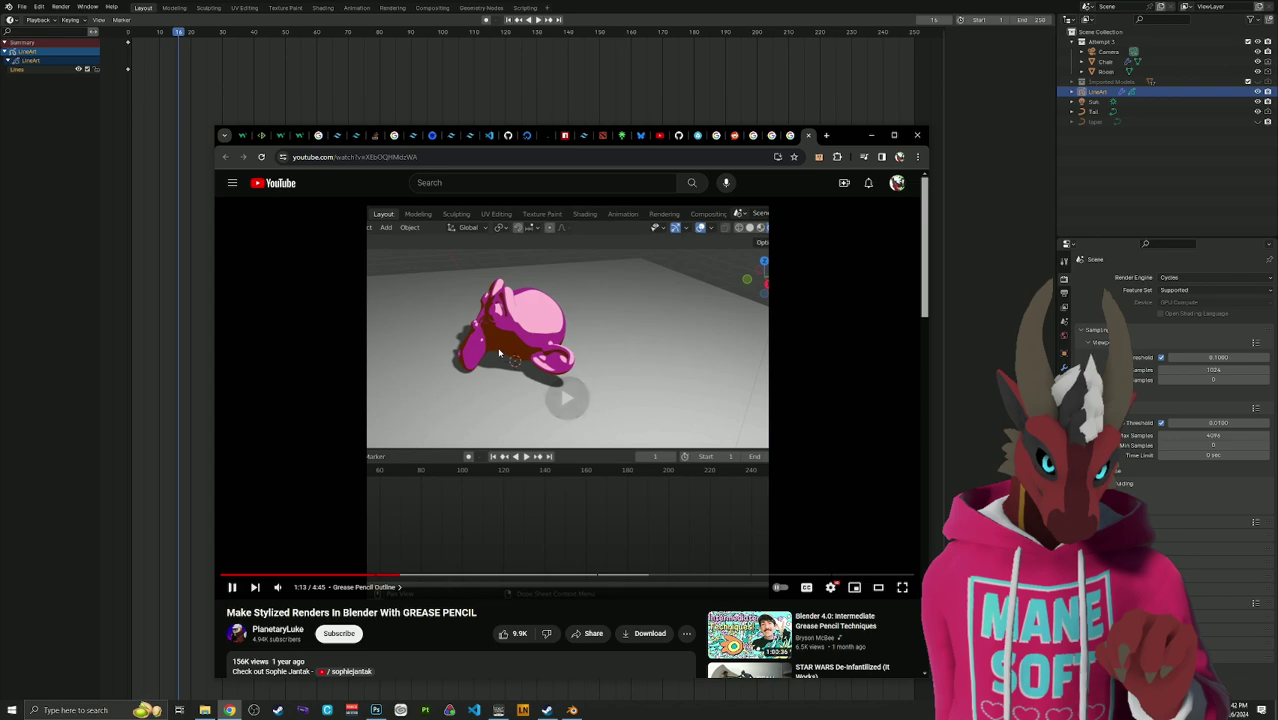
click(492, 353)
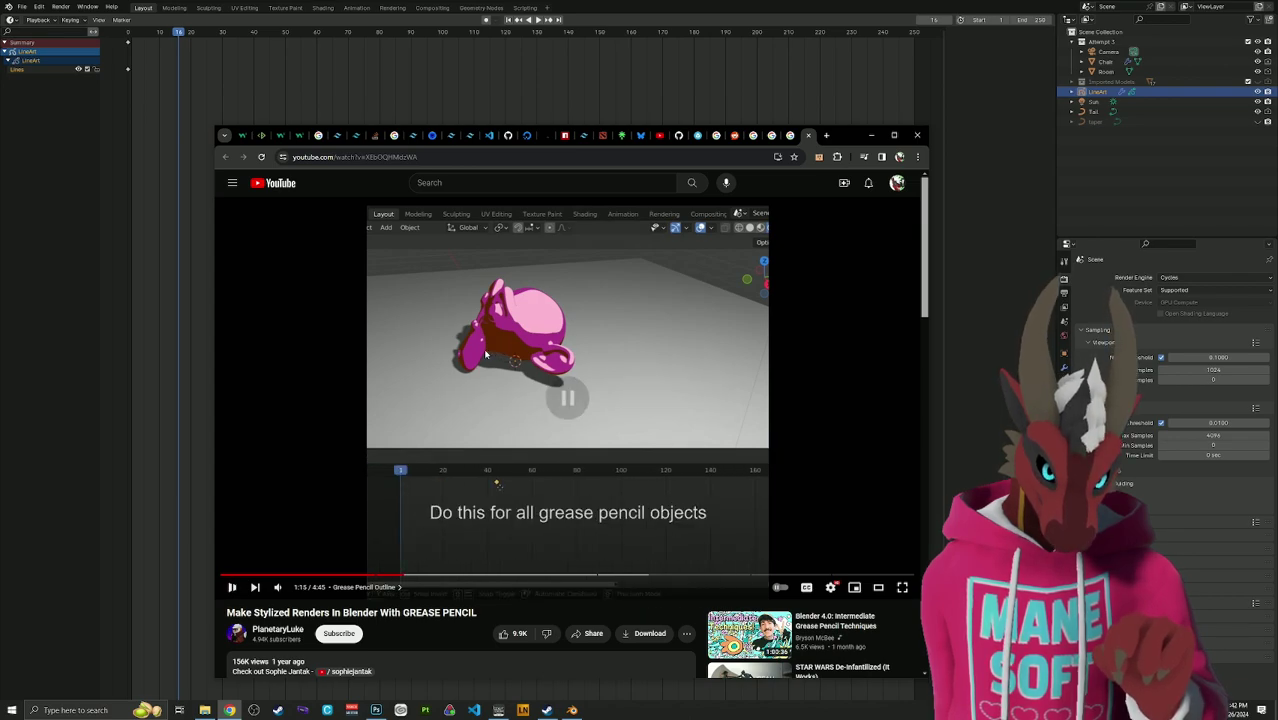
click(483, 355)
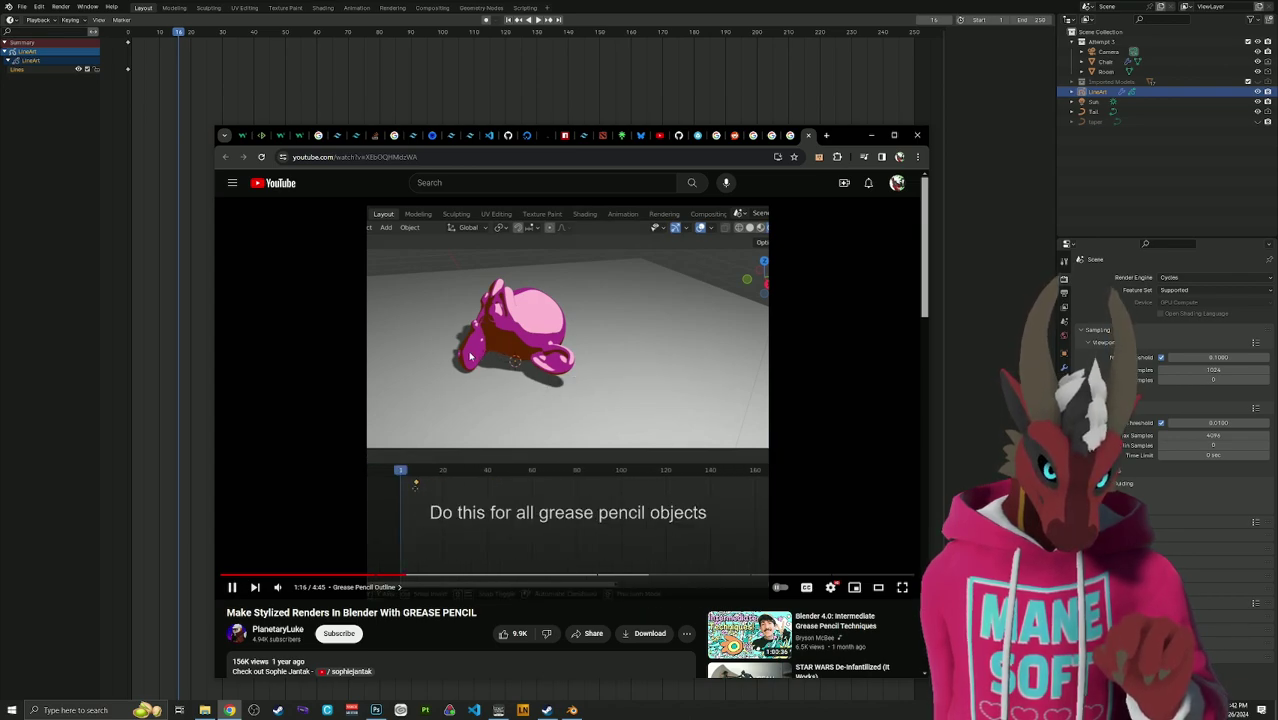
click(232, 43)
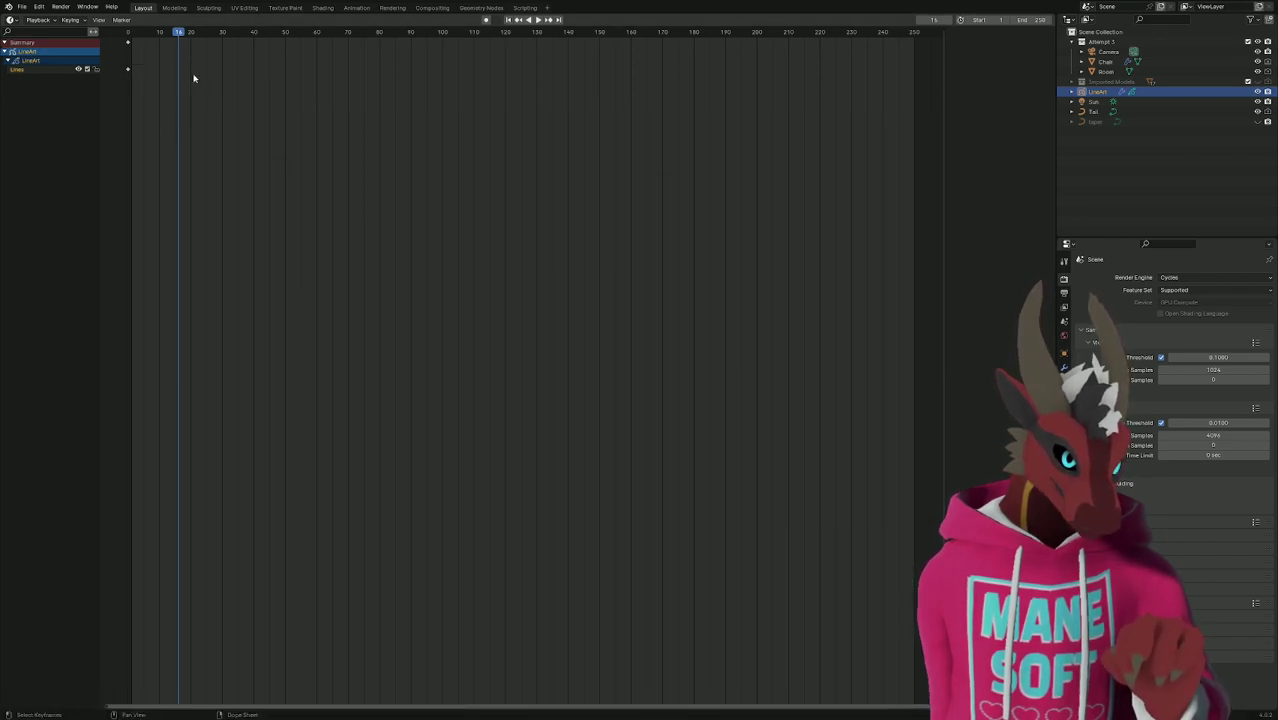
Set the current frame to 1 in the Timeline and move the LineArt keyframe one frame forward onto frame 1.
key(Home)
key(shift+Left)
key(space)
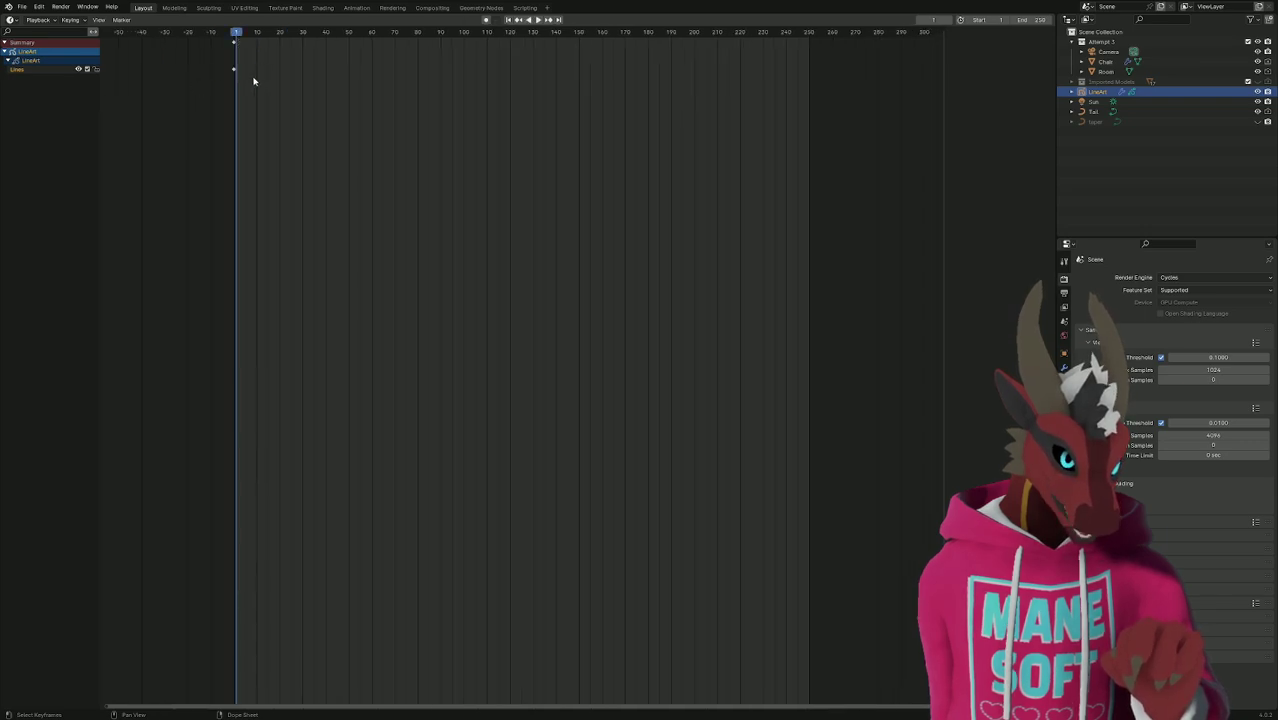
scroll(256, 108, up, 3)
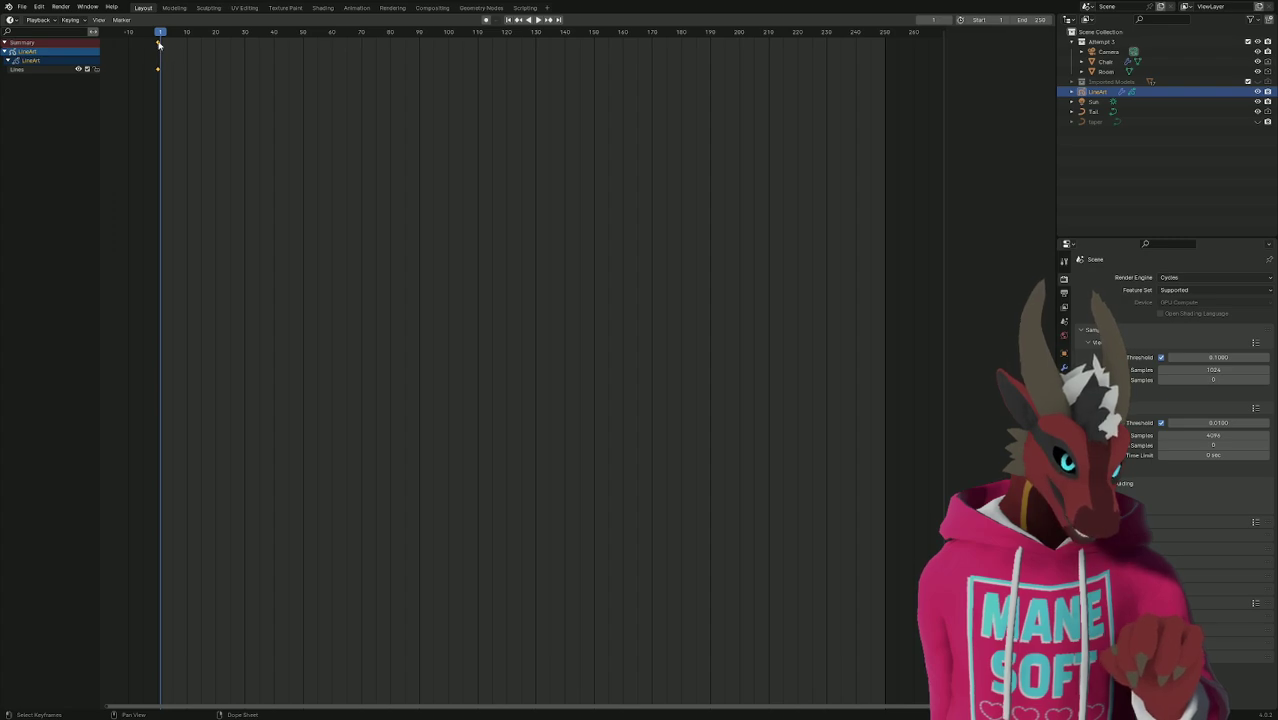
key(g)
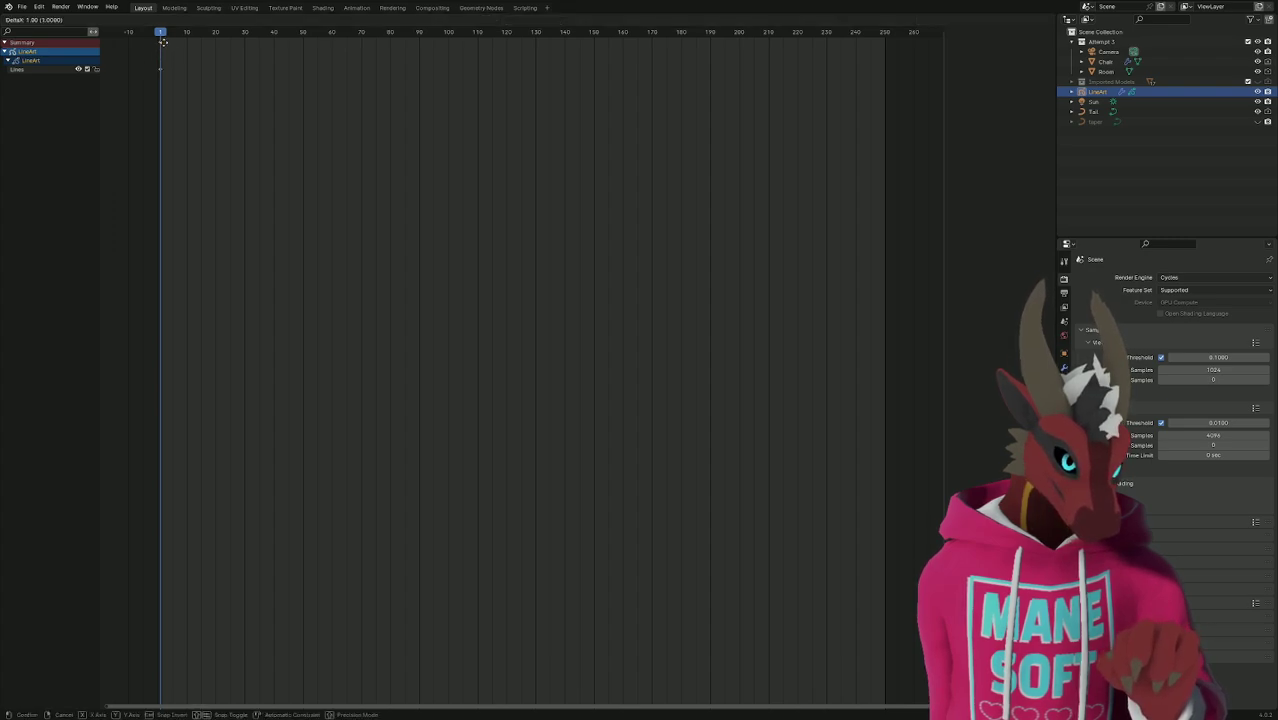
click(162, 41)
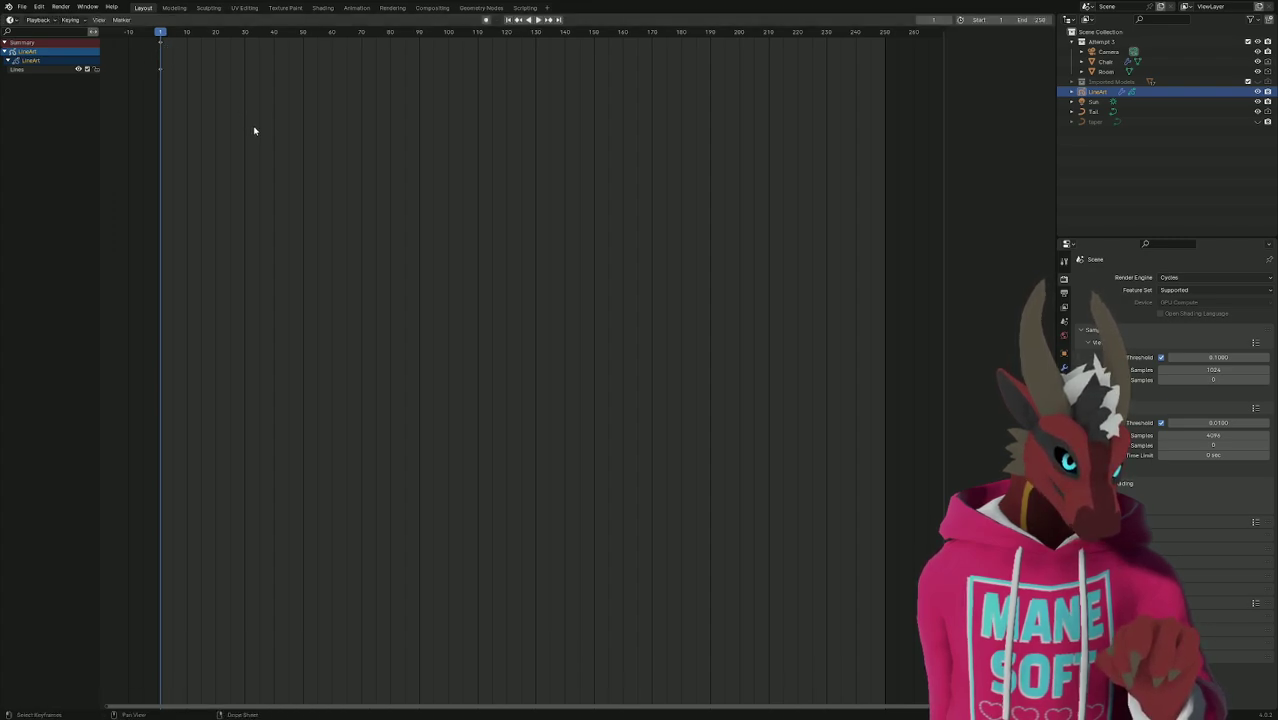
Change the Timeline area back to a 3D Viewport and save the file.
click(10, 20)
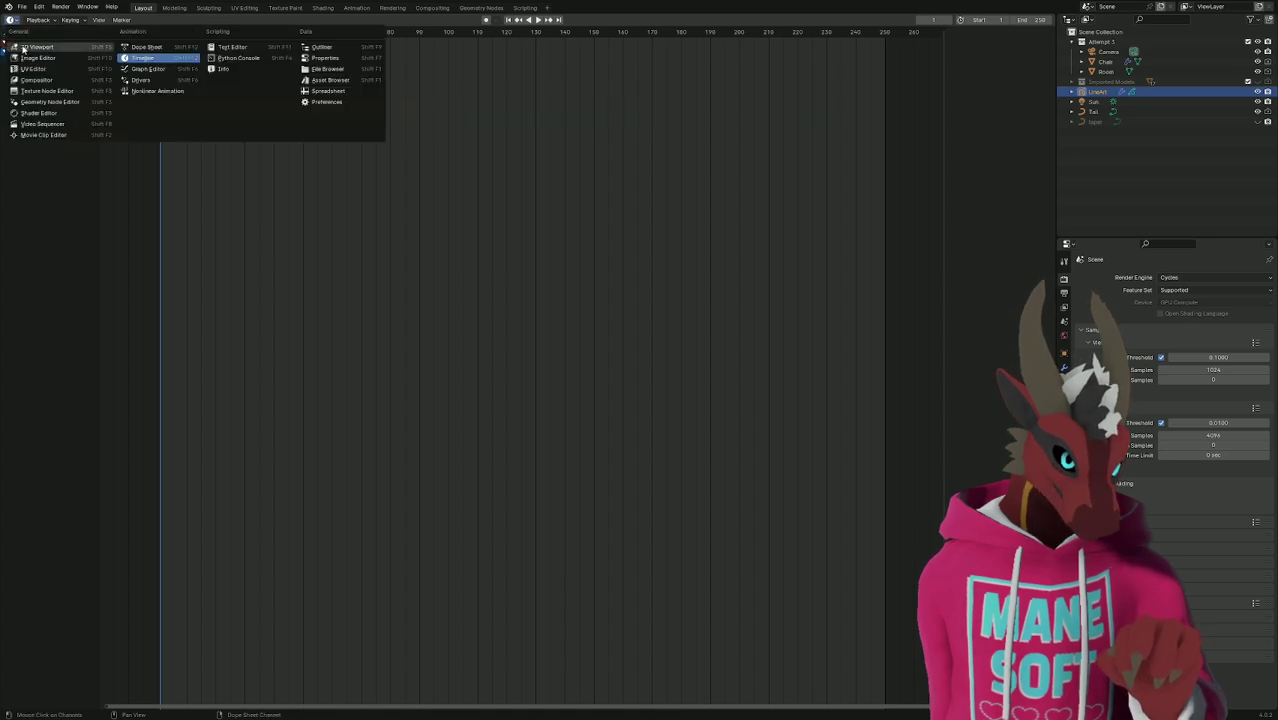
click(25, 49)
click(740, 671)
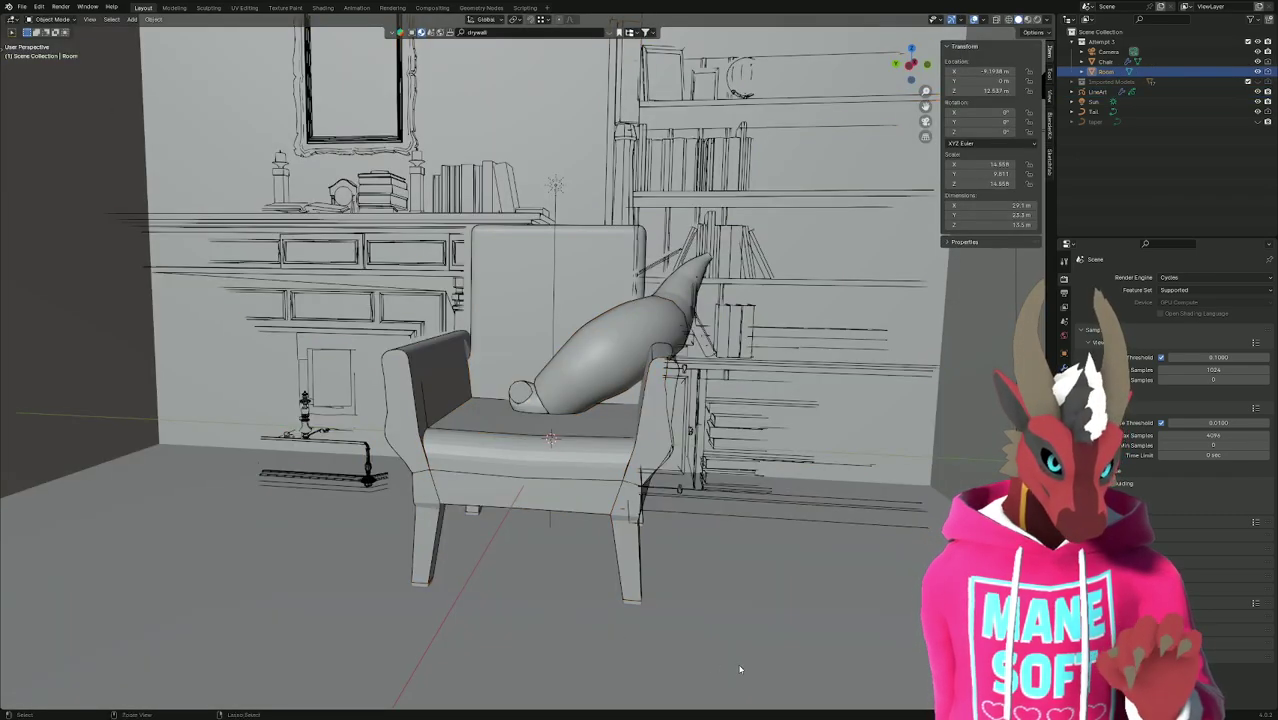
key(ctrl+s)
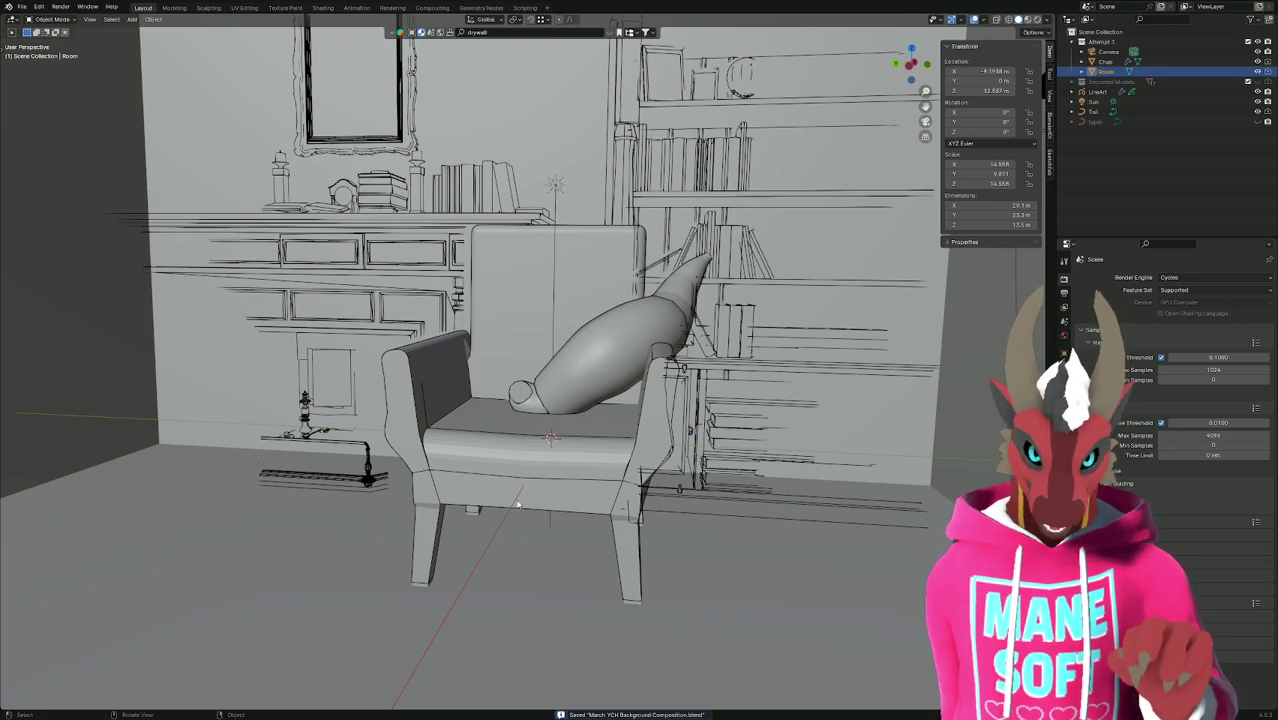
Render a still image of the scene to check the line art and cancel the render partway.
click(60, 7)
click(78, 19)
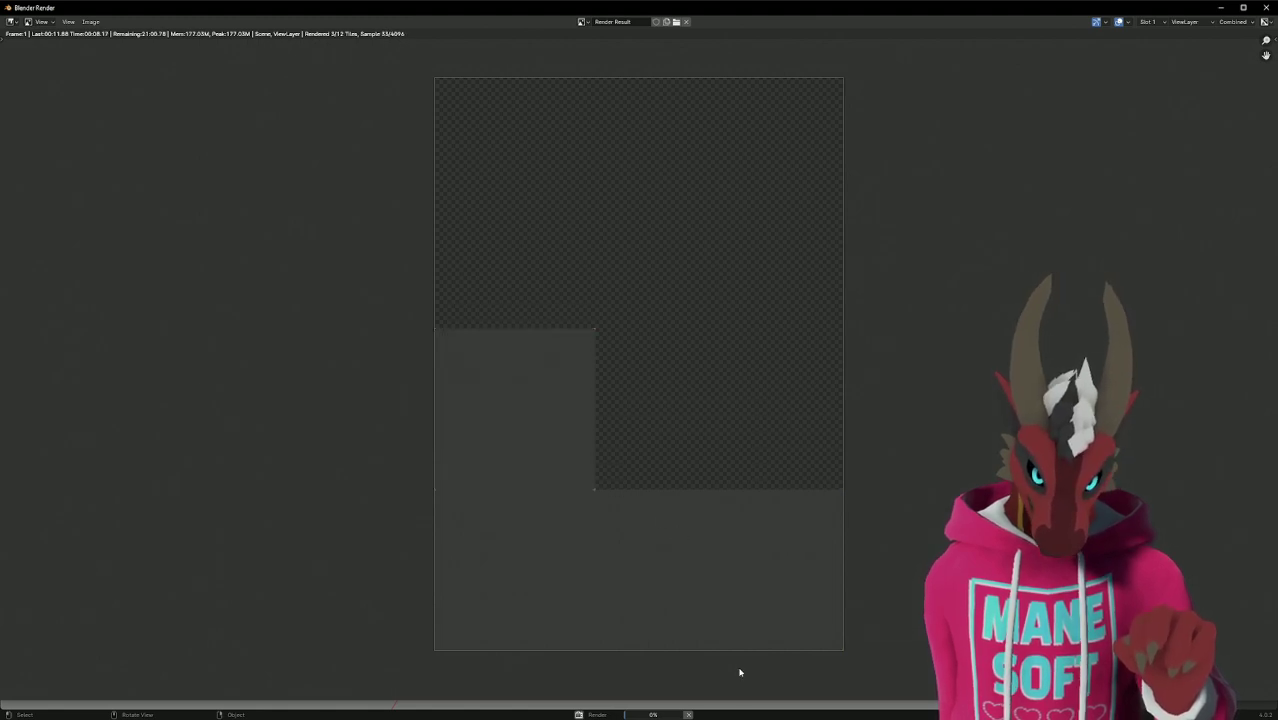
click(689, 714)
Compare the tutorial's Line Art modifier settings at 1:21 in the browser with the LineArt object's modifier in Blender.
key(alt+Tab)
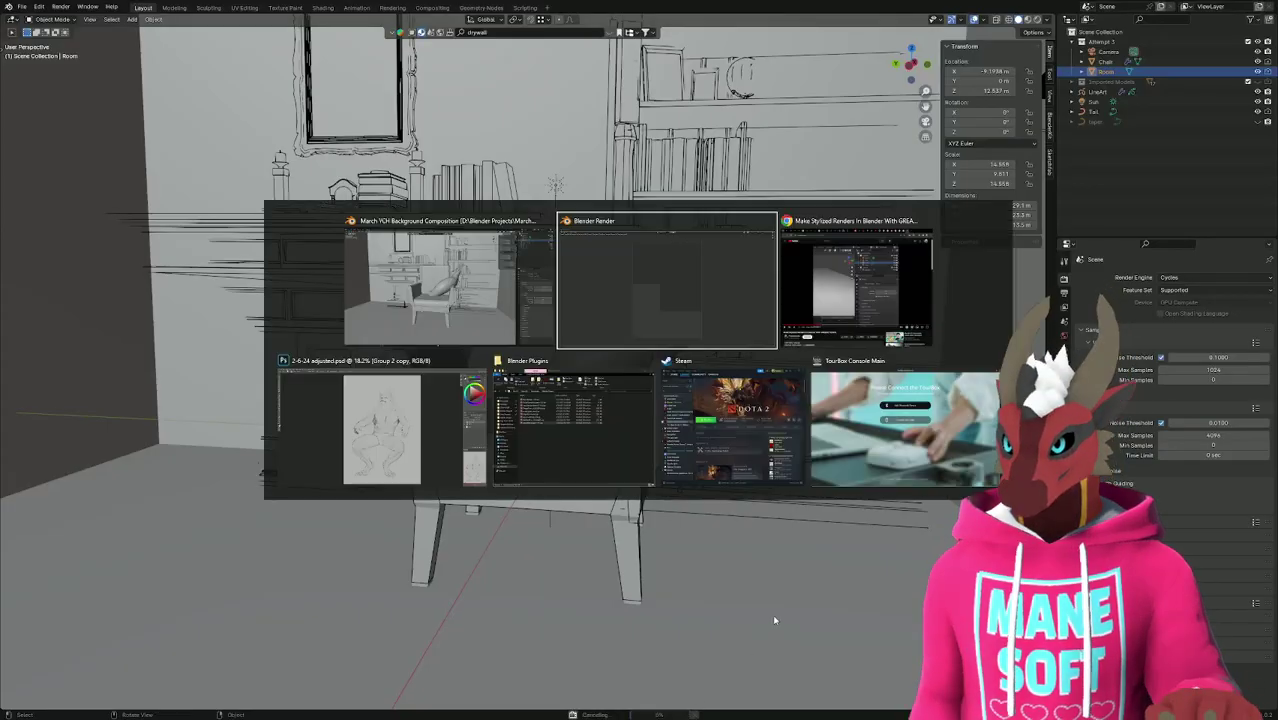
key(alt+Tab)
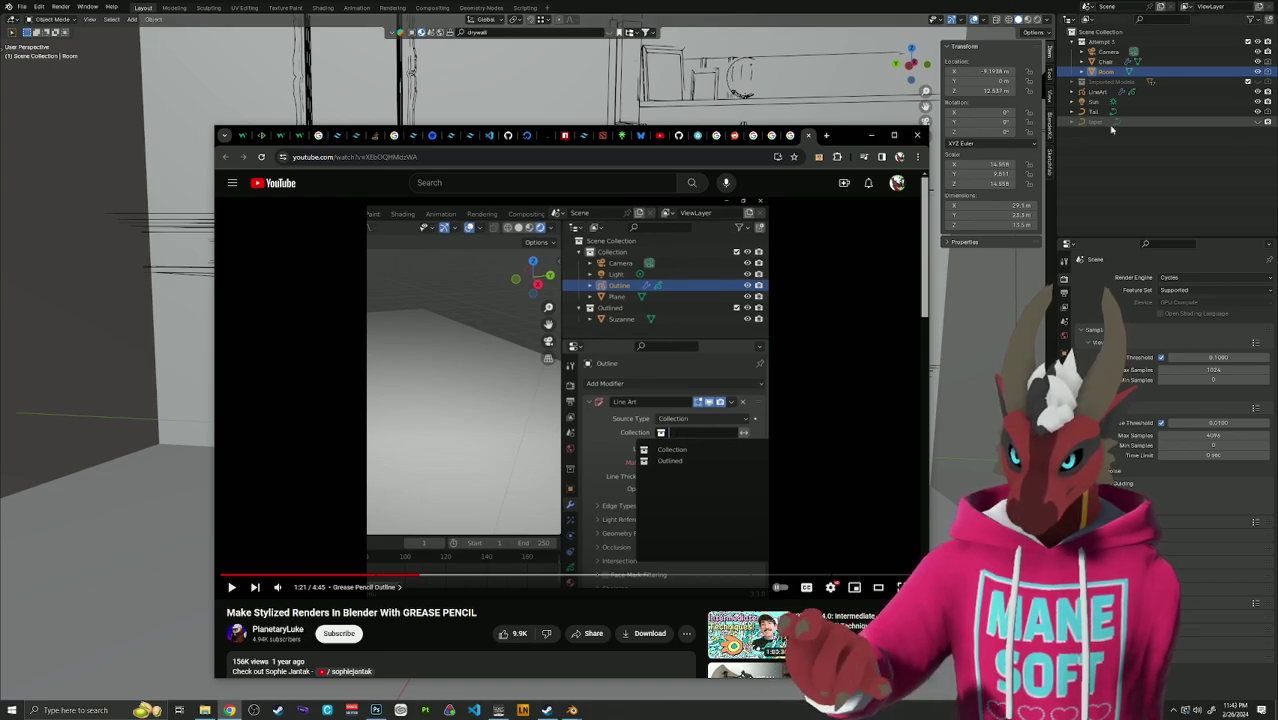
click(1167, 93)
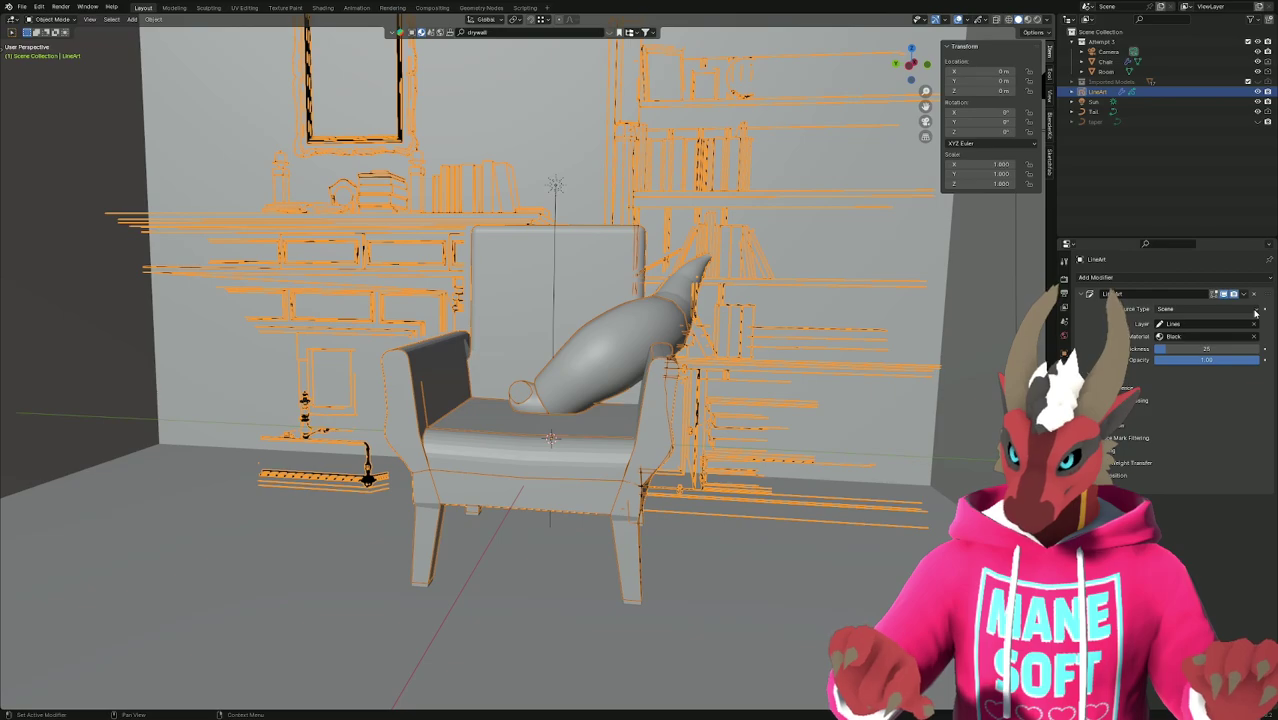
key(alt+Tab)
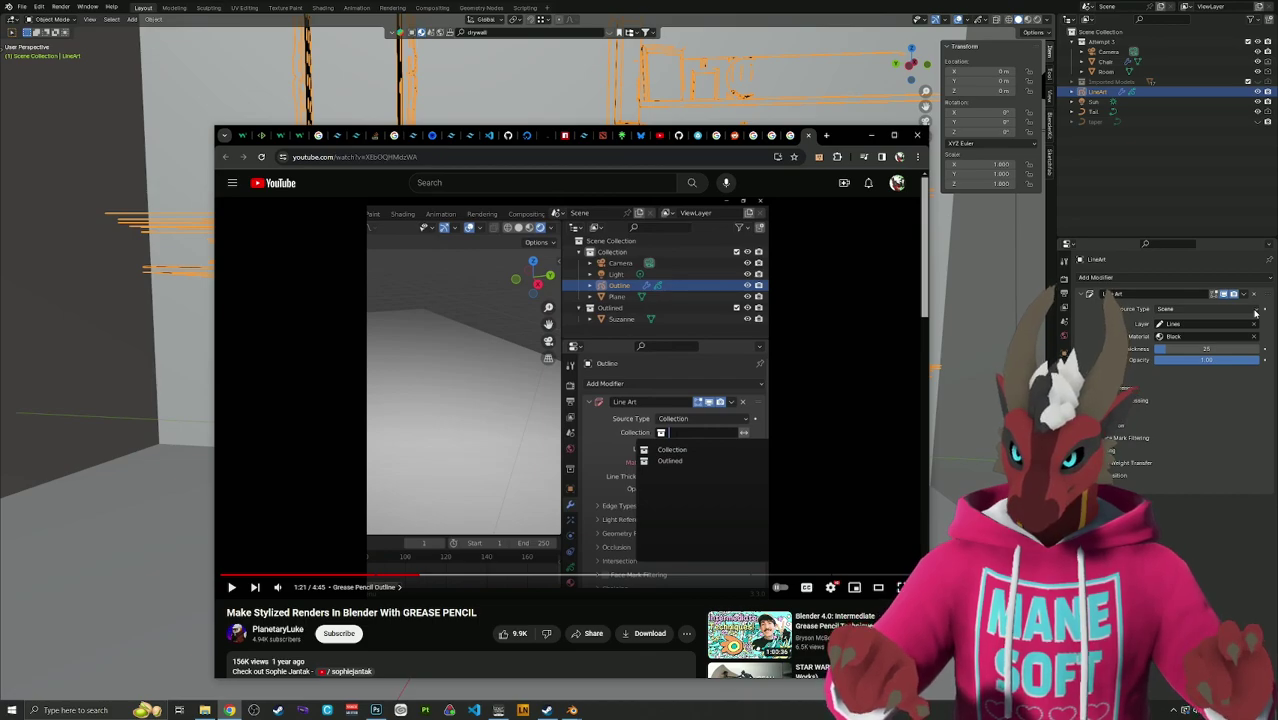
key(alt+Tab)
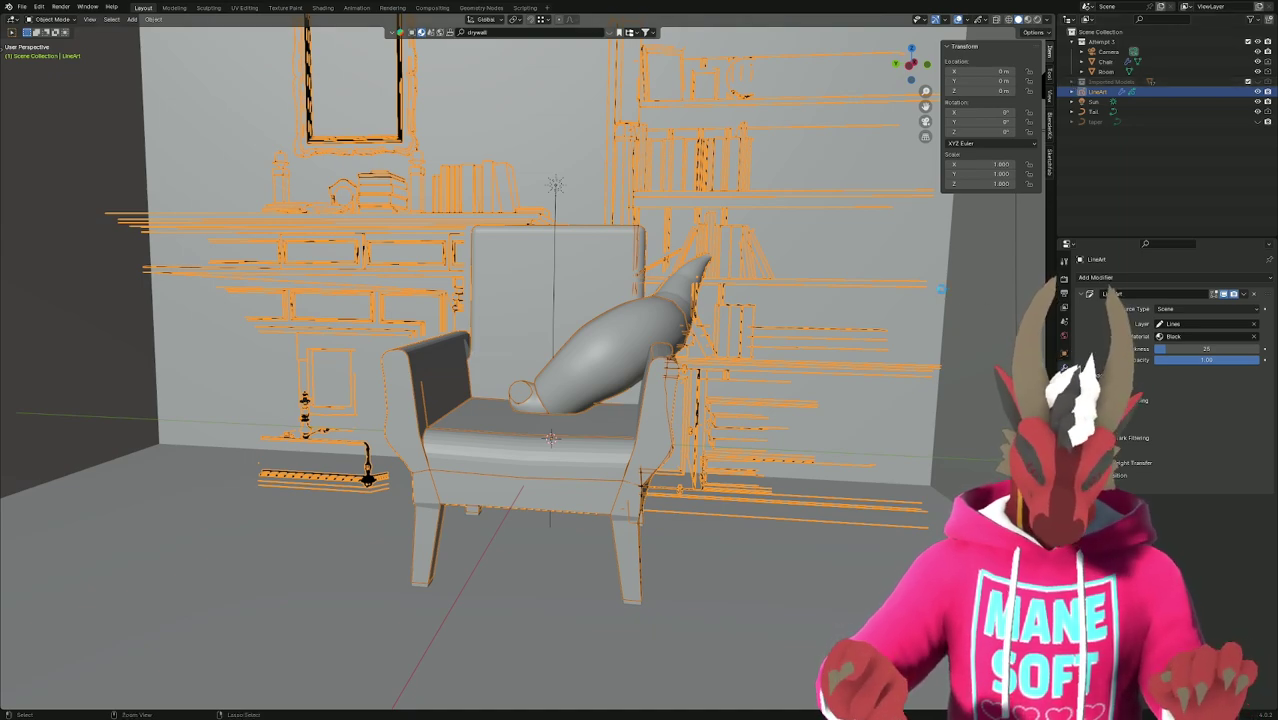
Save the file, then expand the Imported Models collection and unhide it in the viewport.
key(ctrl+s)
click(1073, 82)
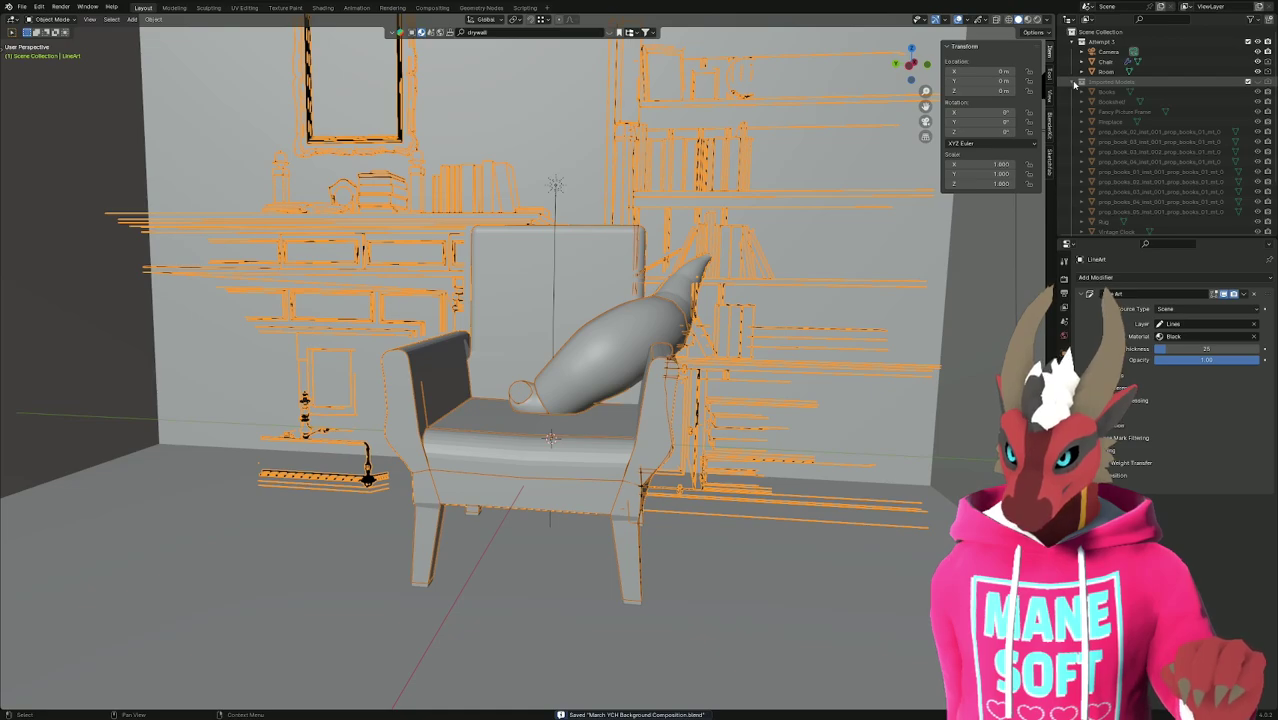
click(1258, 82)
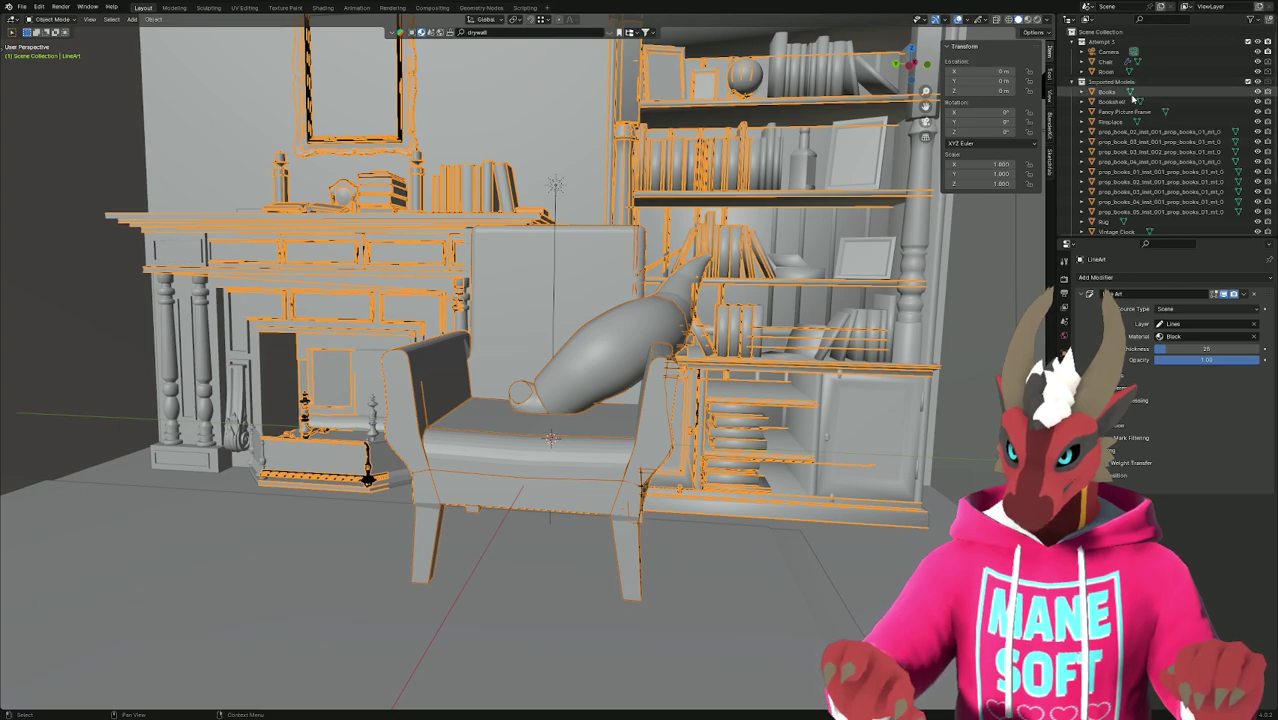
Move all objects of the Imported Models collection, from Books to the last wooden candlestick, into the collection holding the Camera, Chair and Room.
click(1168, 93)
scroll(1190, 150, down, 3)
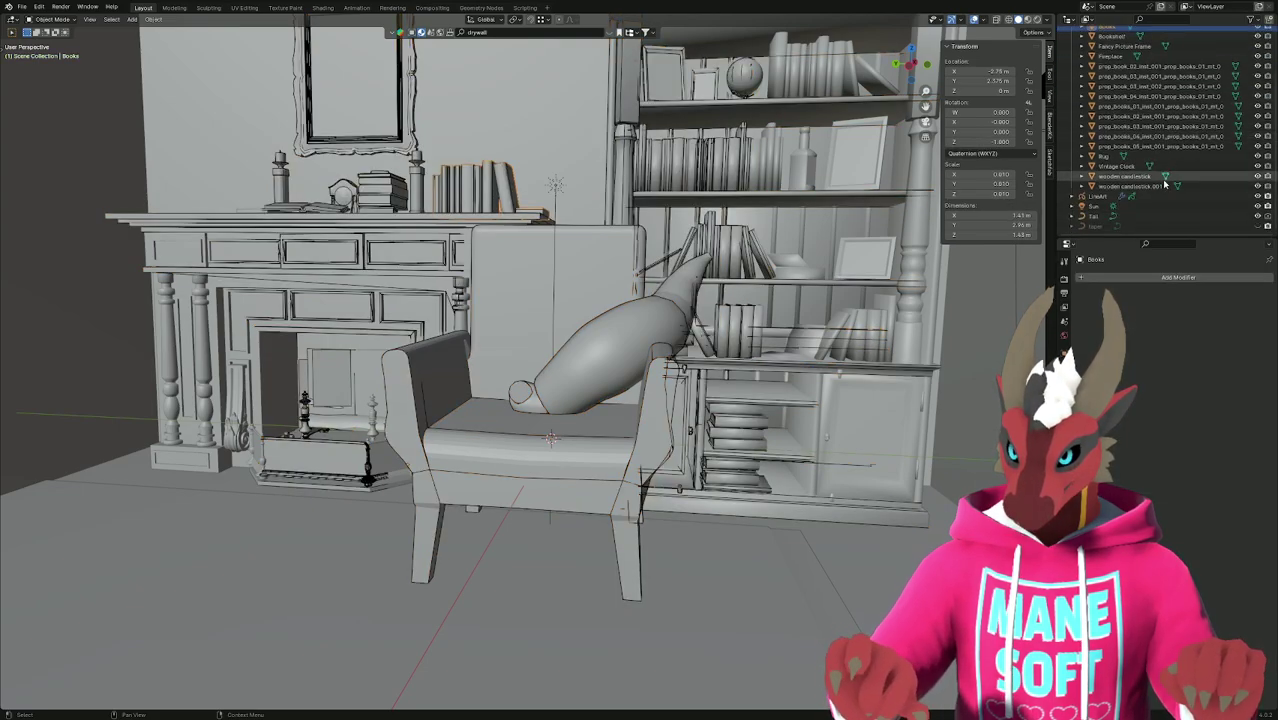
shift+click(1208, 191)
scroll(1192, 199, up, 3)
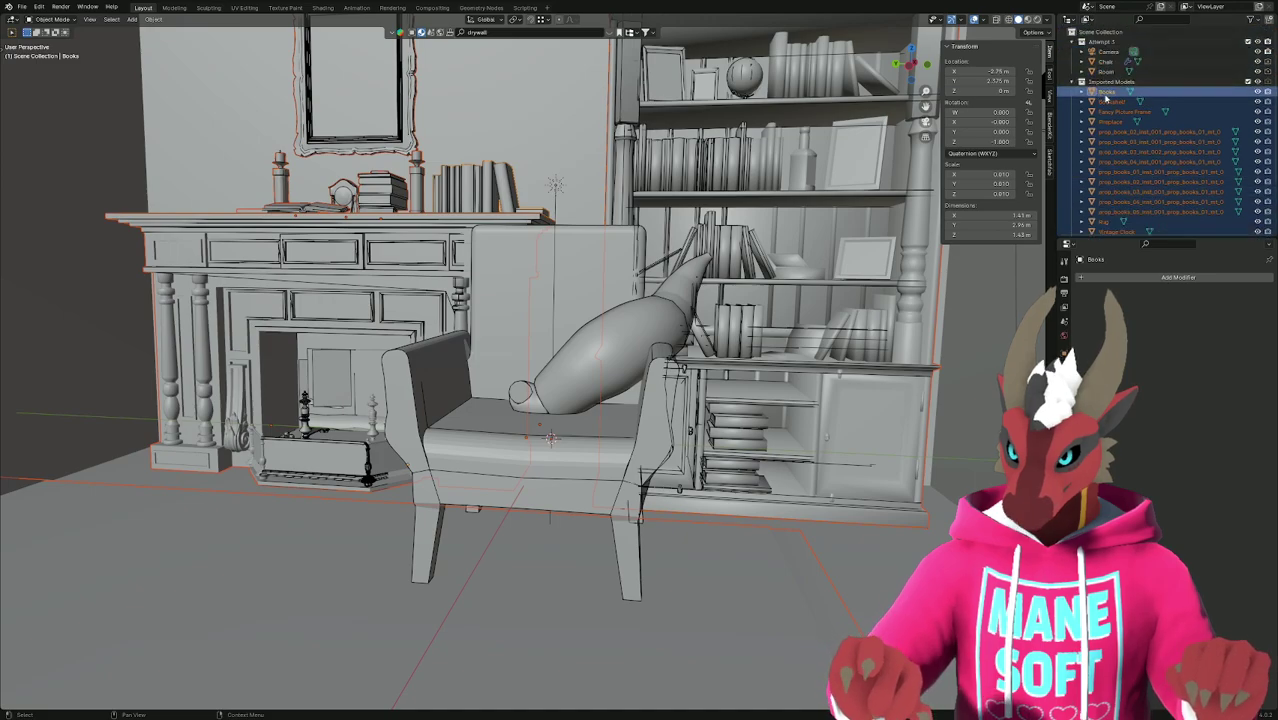
drag(1106, 93, 1097, 42)
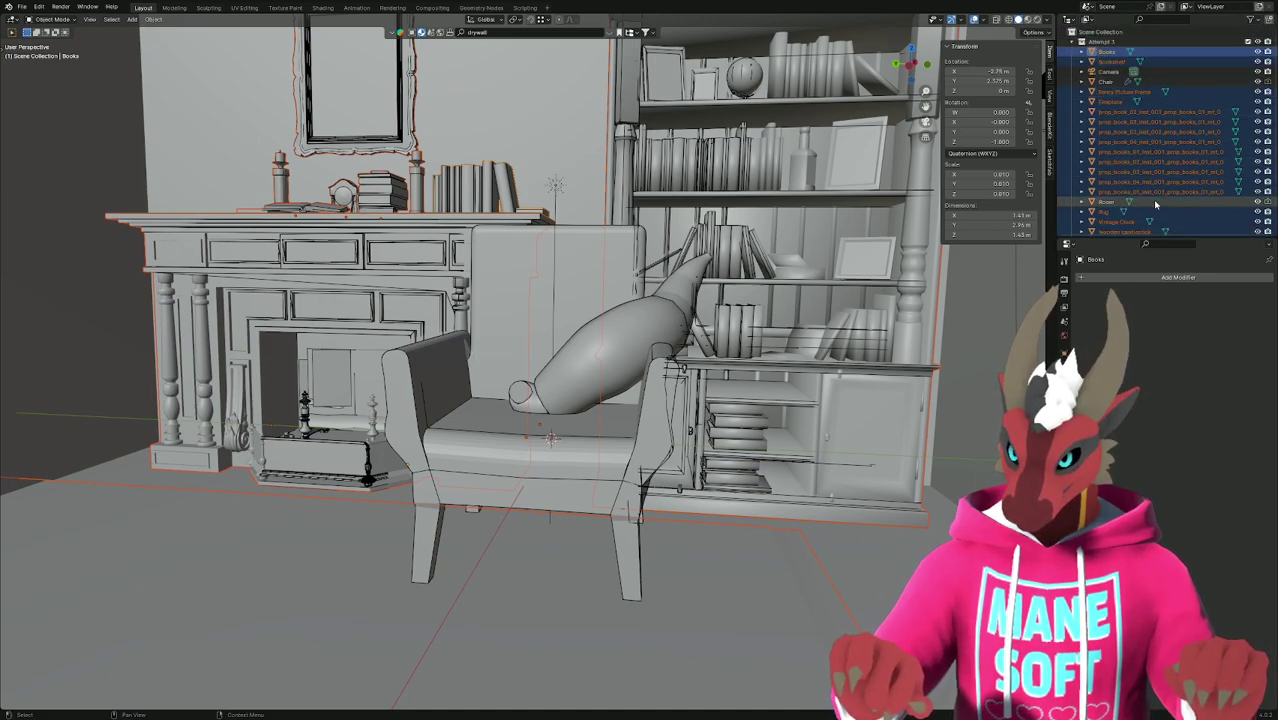
Move the LineArt, Sun and Tail objects into the collection holding the Camera, Chair and Room, and select LineArt alone.
scroll(1145, 208, down, 3)
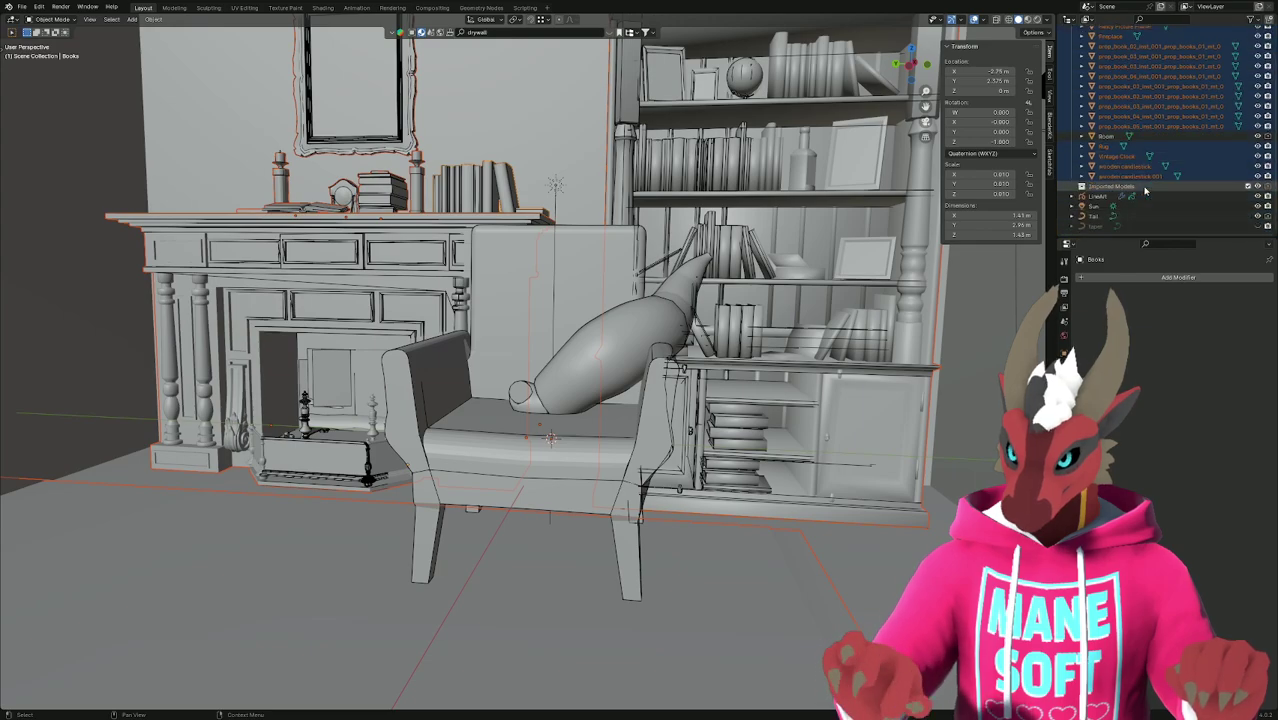
click(1171, 197)
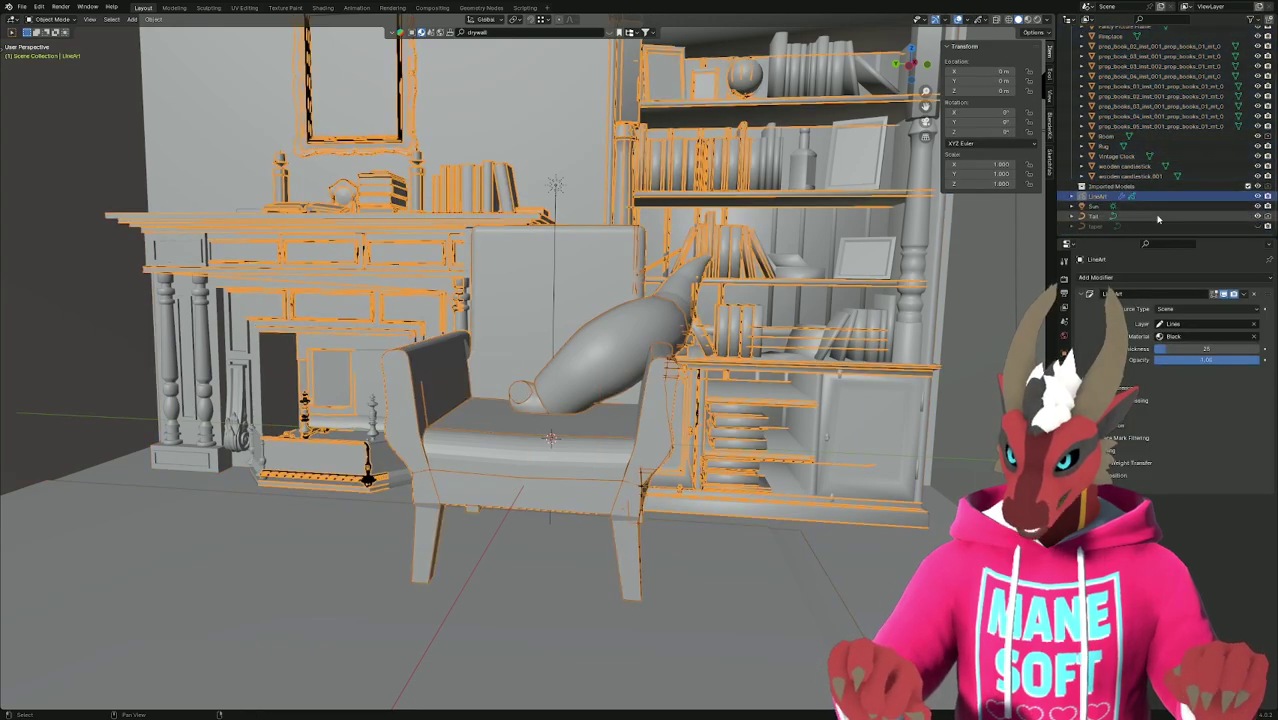
ctrl+click(1110, 206)
scroll(1110, 206, up, 1)
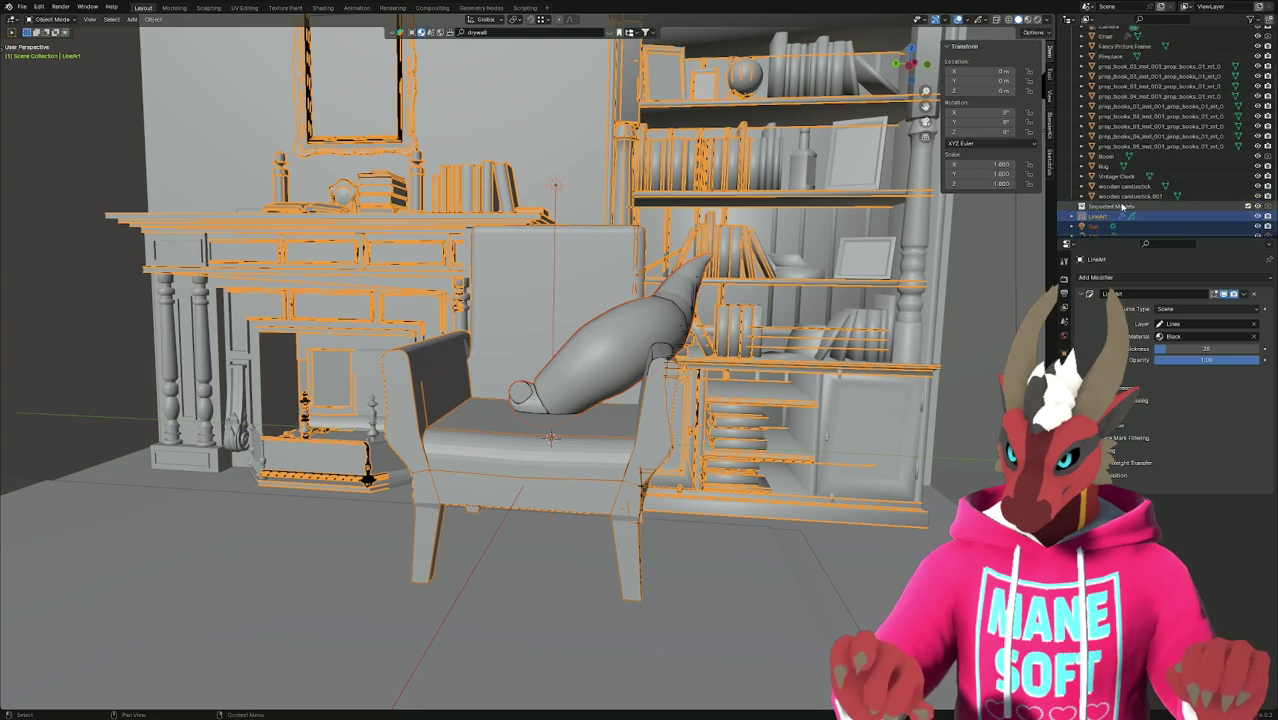
drag(1104, 226, 1131, 60)
scroll(1131, 60, up, 2)
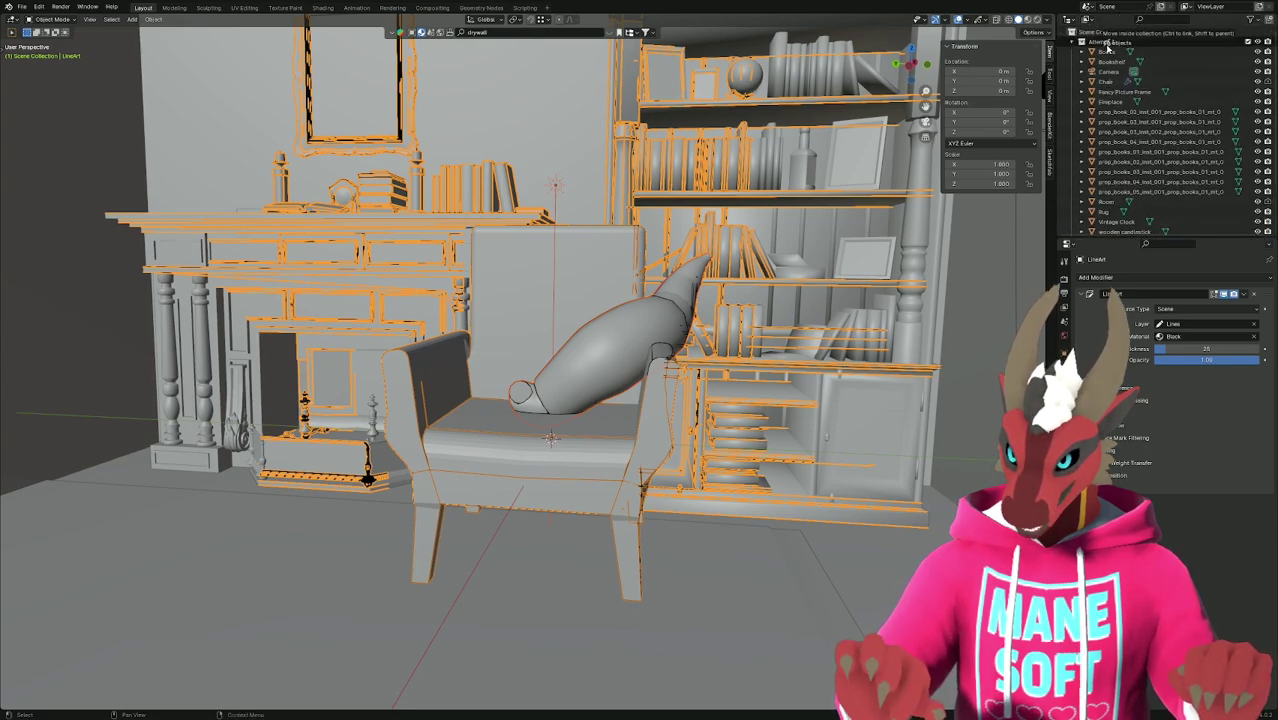
click(1128, 110)
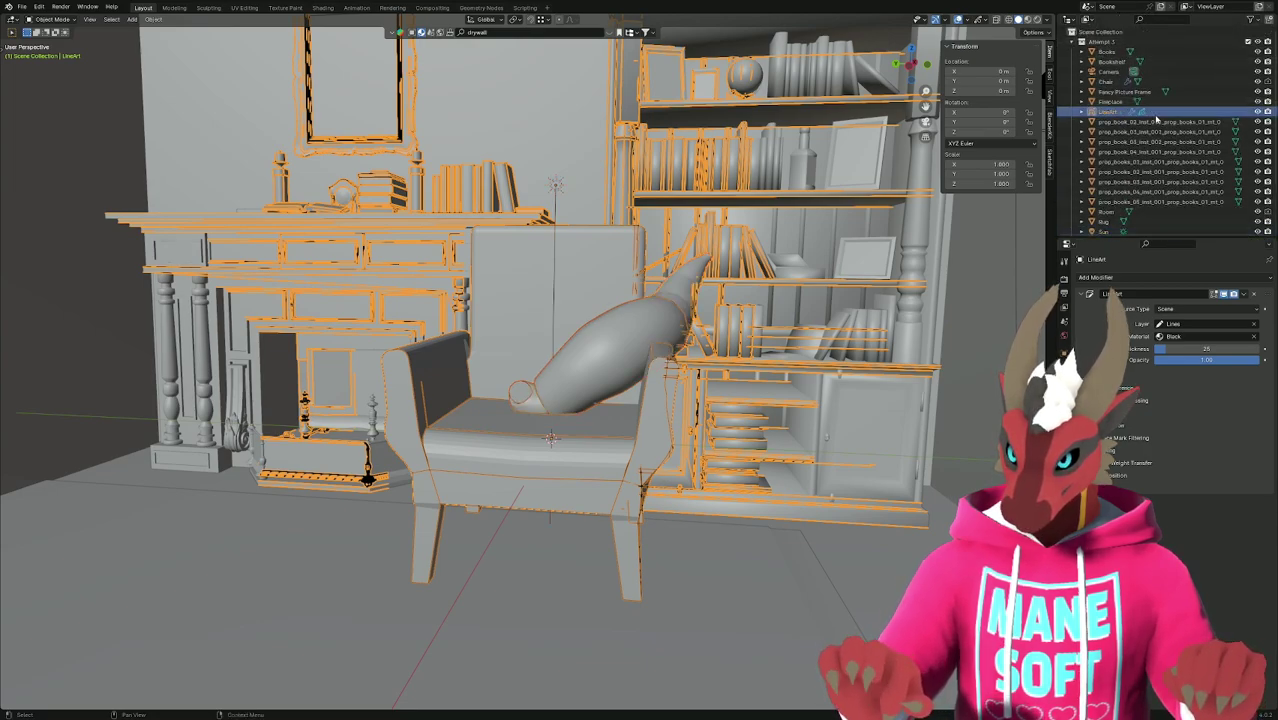
Try limiting the Line Art modifier to a collection by setting its source type to Collection and choosing Attempt 3.
click(1211, 310)
click(1196, 322)
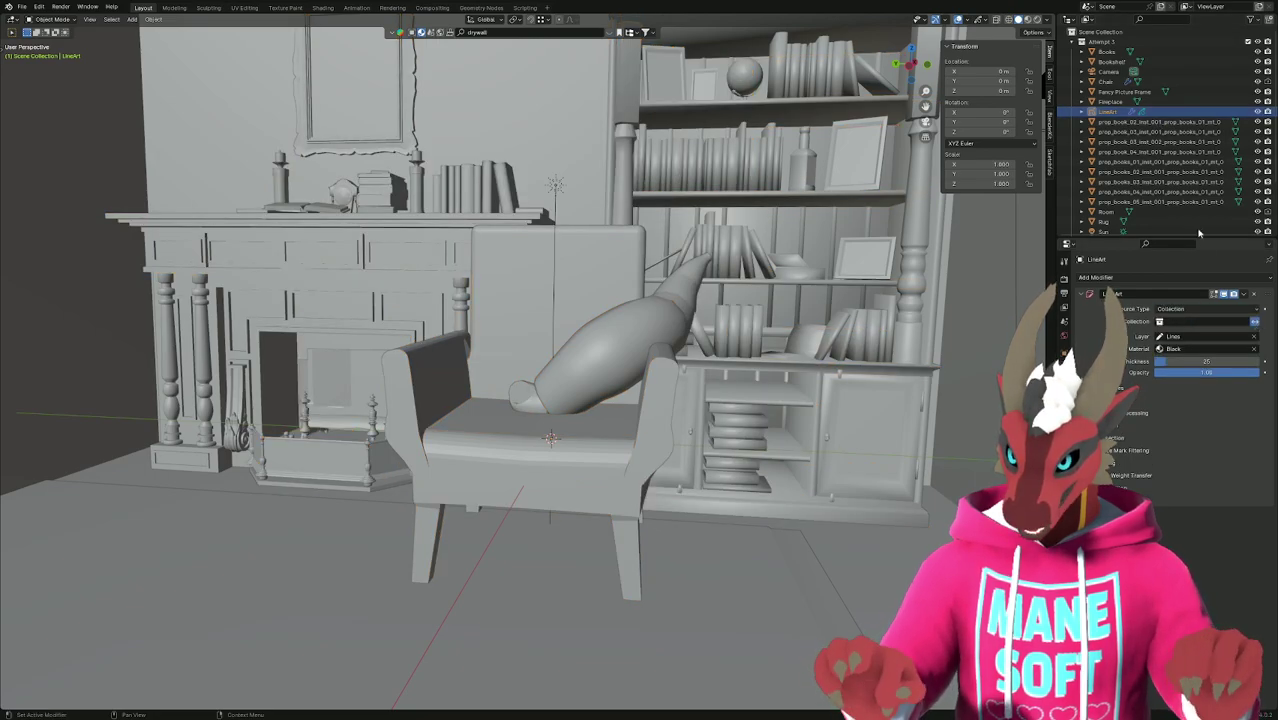
click(1185, 321)
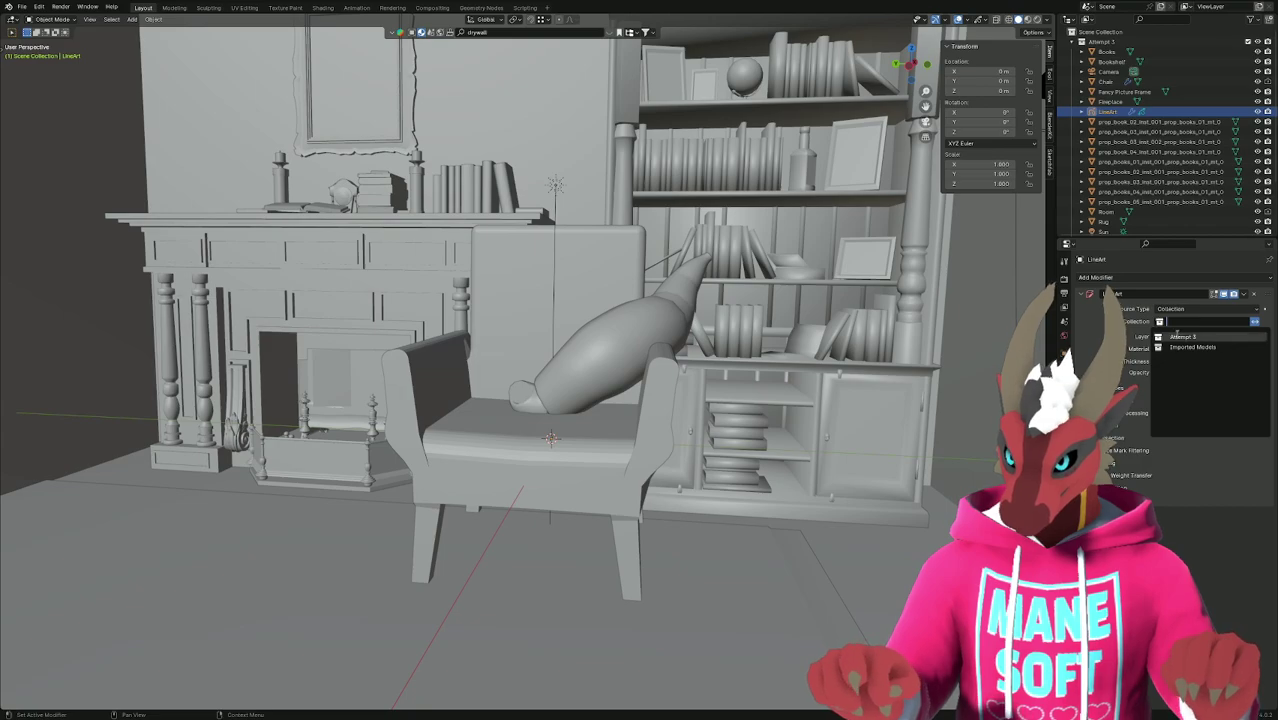
click(1180, 337)
scroll(1136, 133, down, 3)
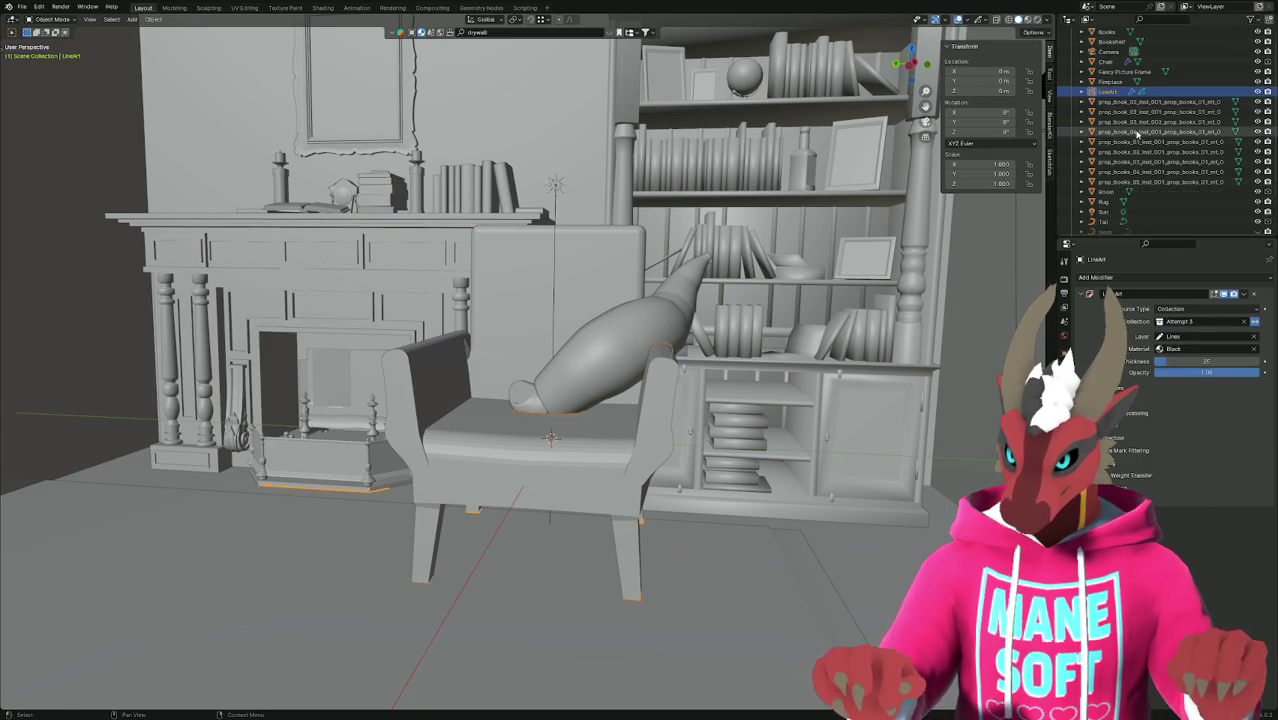
scroll(1136, 133, up, 3)
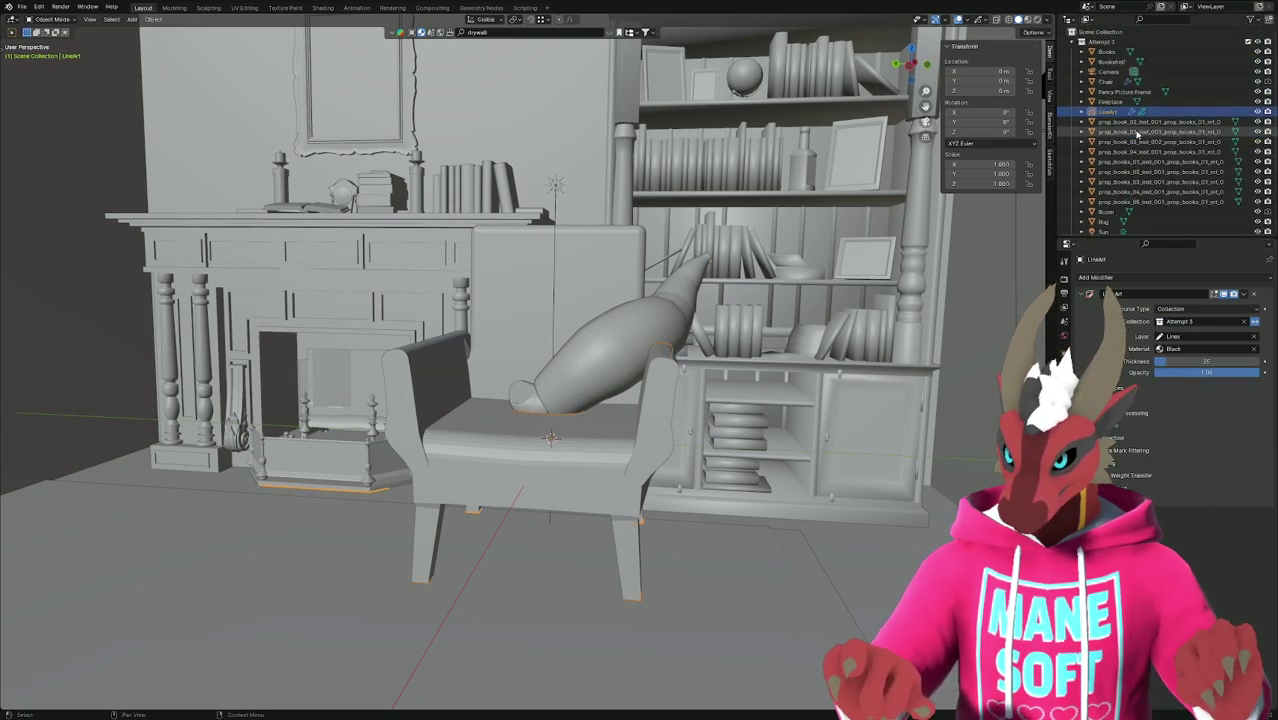
Check the tutorial's layer and material choices at 1:25 in the browser, and reassign Lines as the Line Art modifier's layer in Blender.
key(alt+Tab)
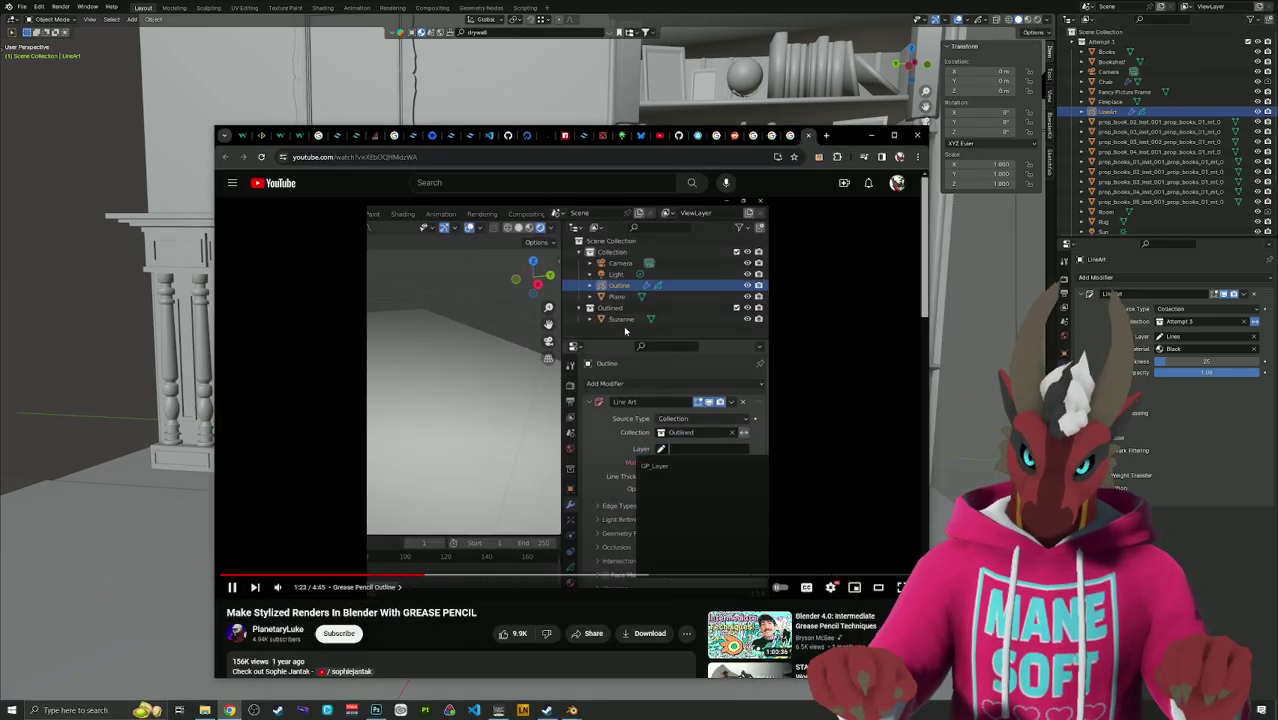
click(625, 330)
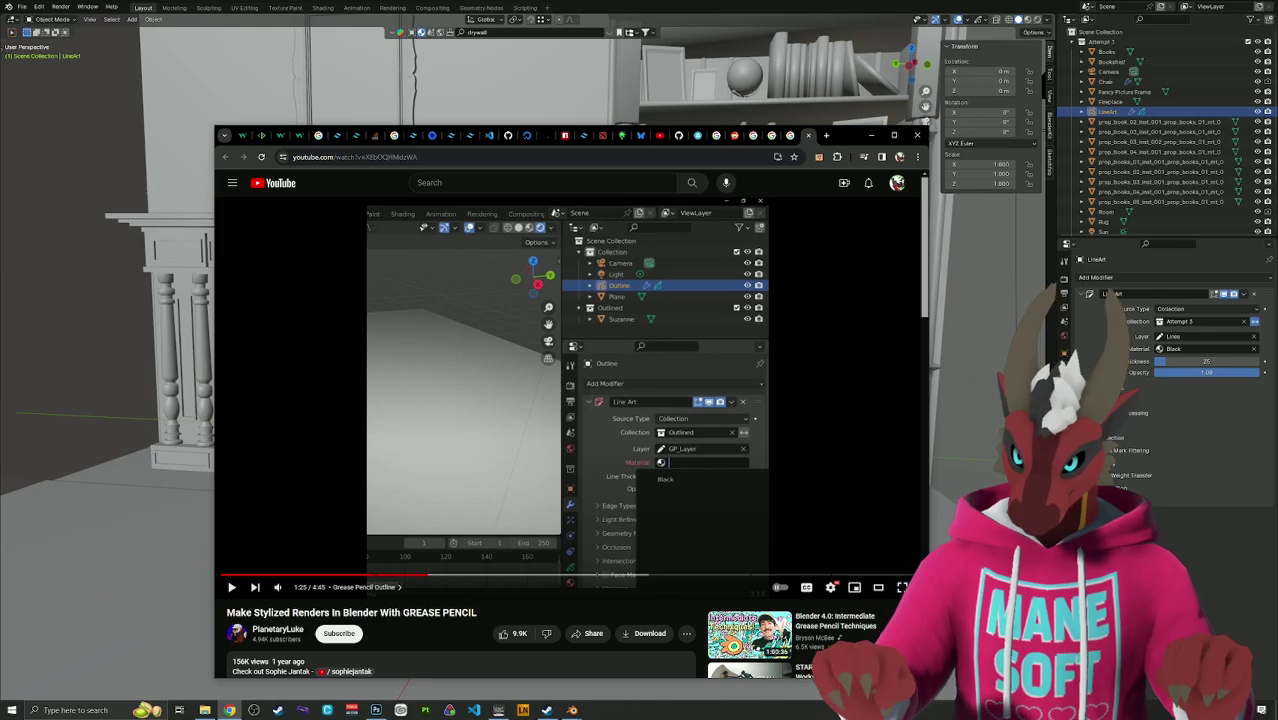
click(1195, 336)
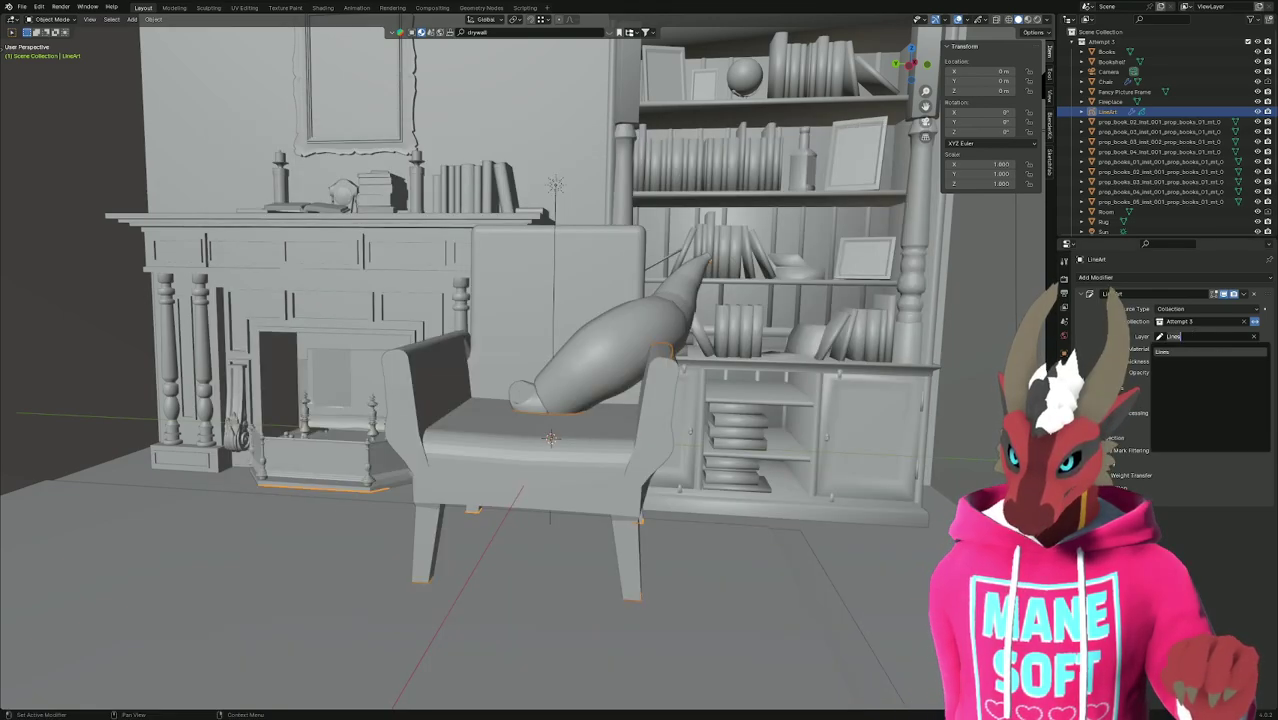
click(1162, 351)
Compare the tutorial's Black material and layer settings around 1:38 in the browser with the LineArt object's material and layer settings in Blender.
key(alt+Tab)
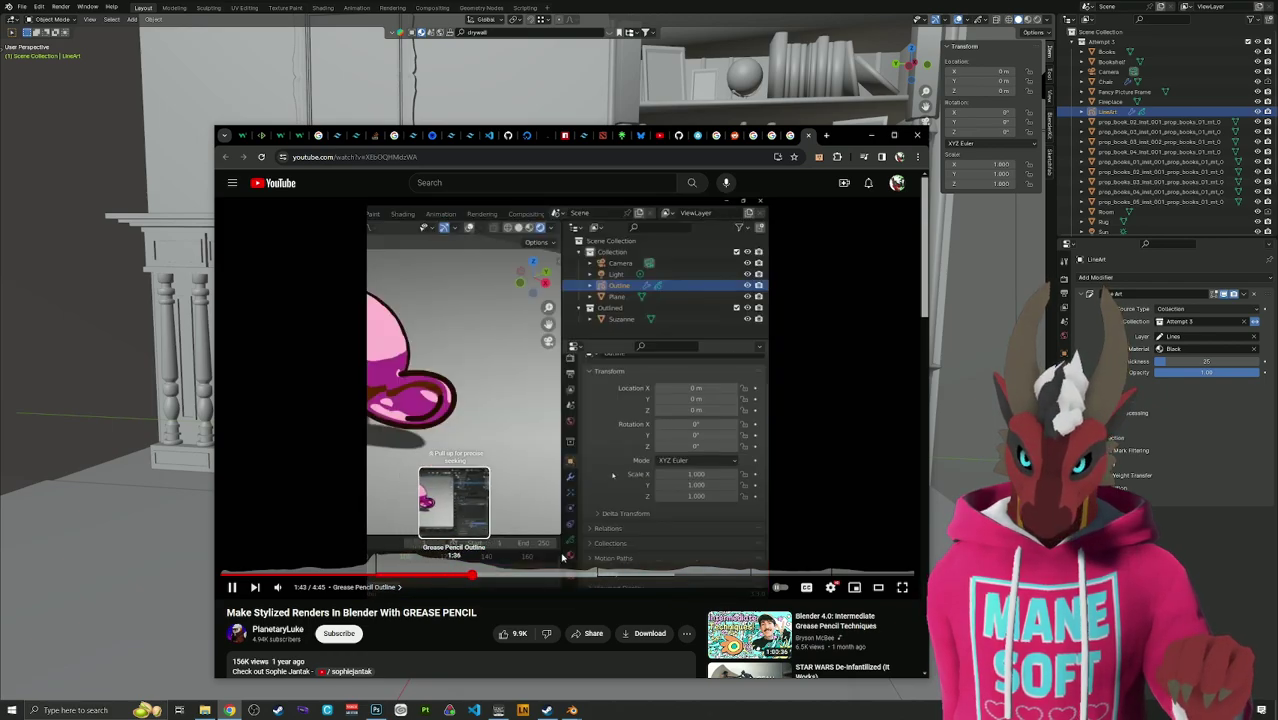
click(444, 577)
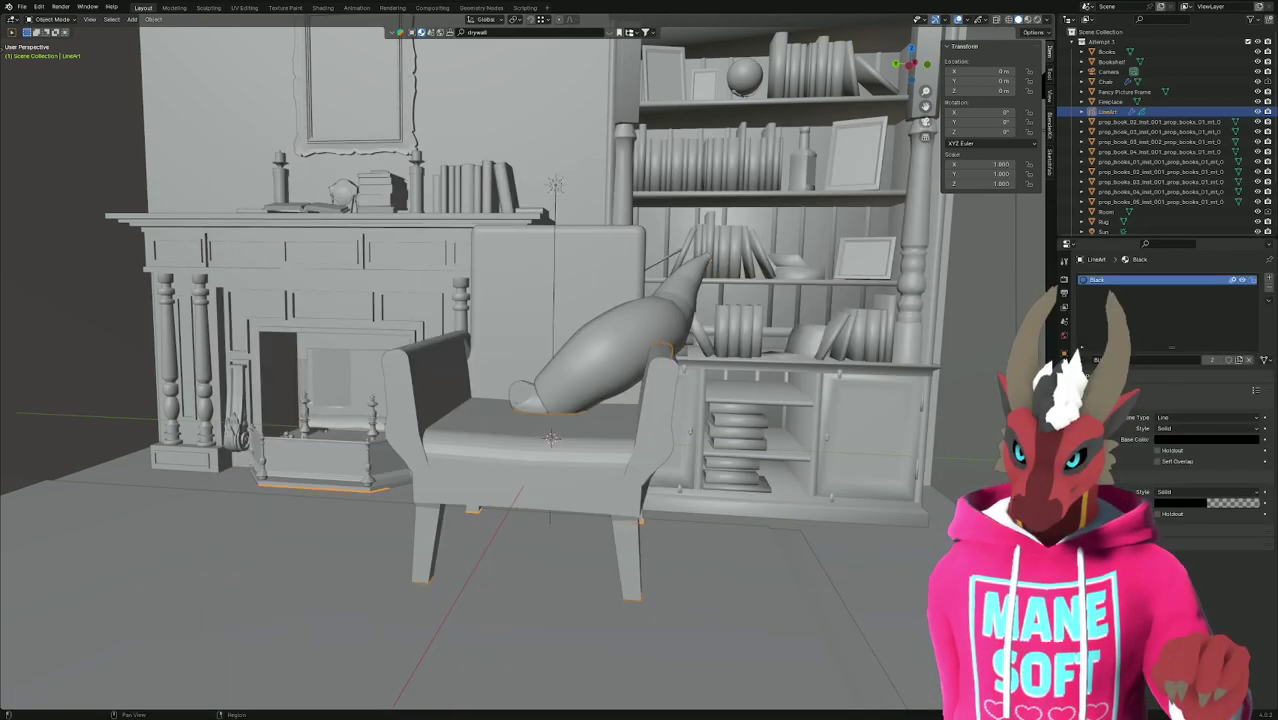
click(1064, 337)
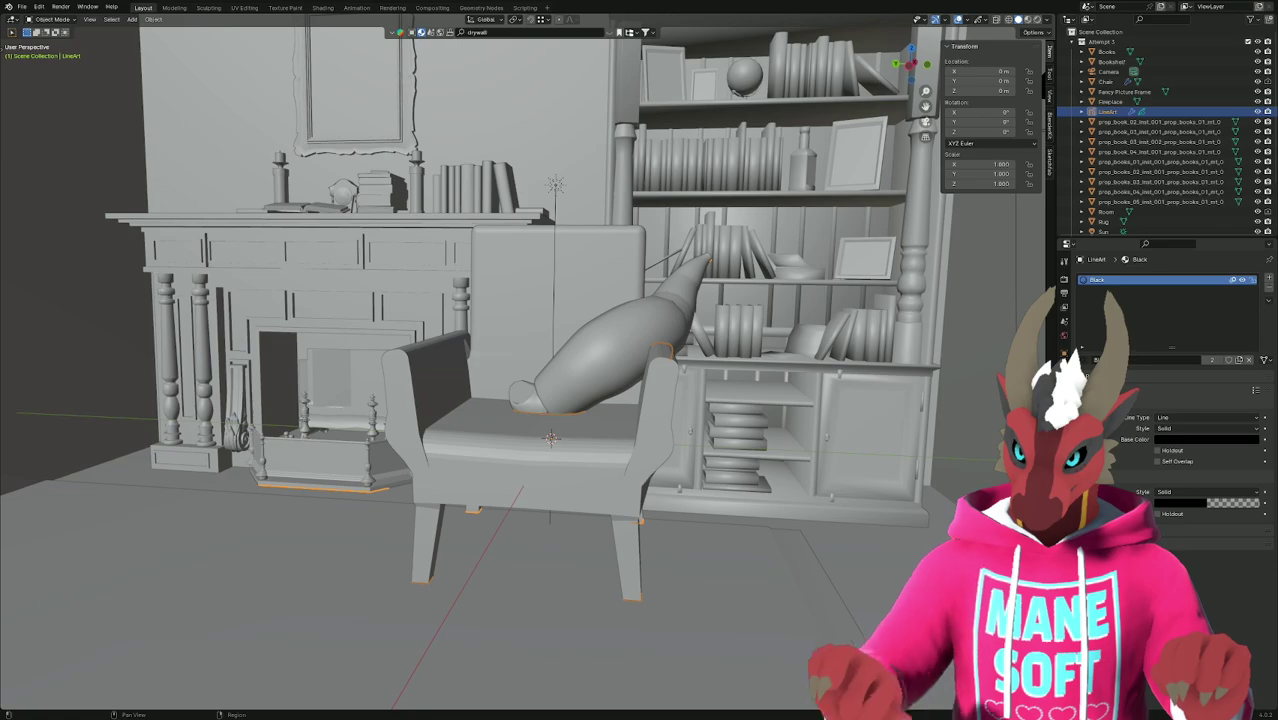
key(alt+Tab)
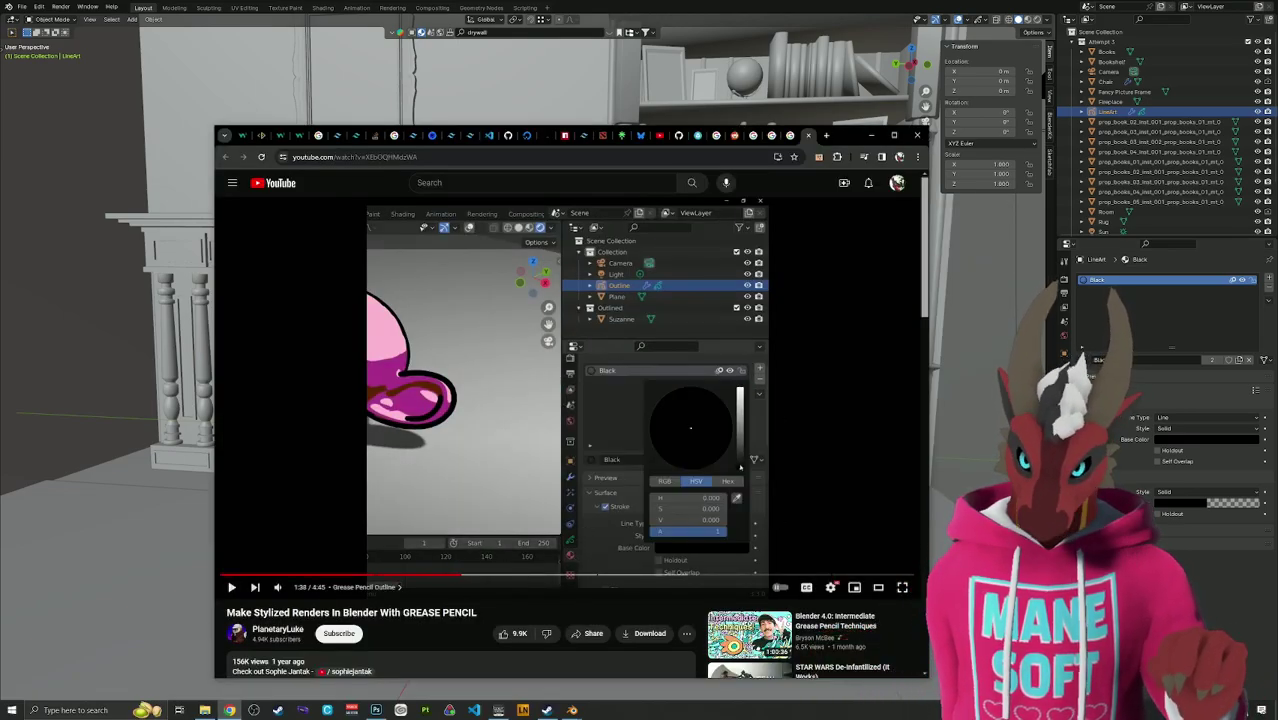
click(460, 578)
click(513, 489)
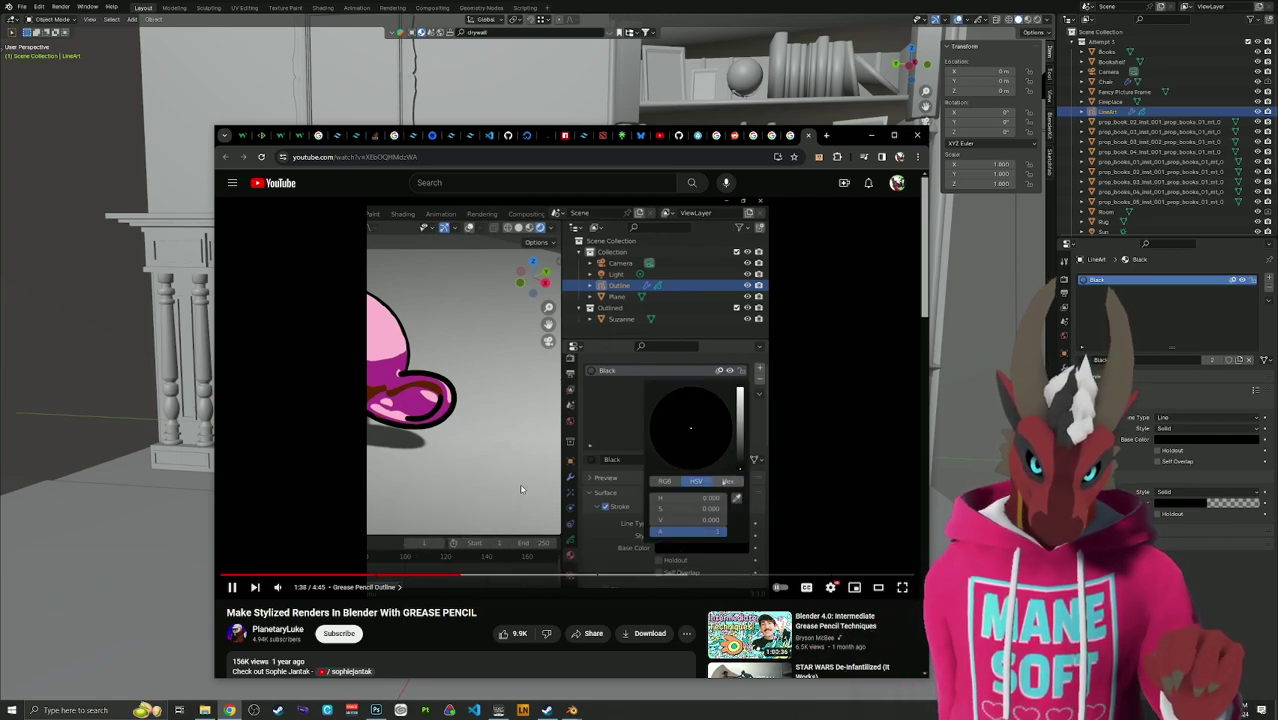
key(Left)
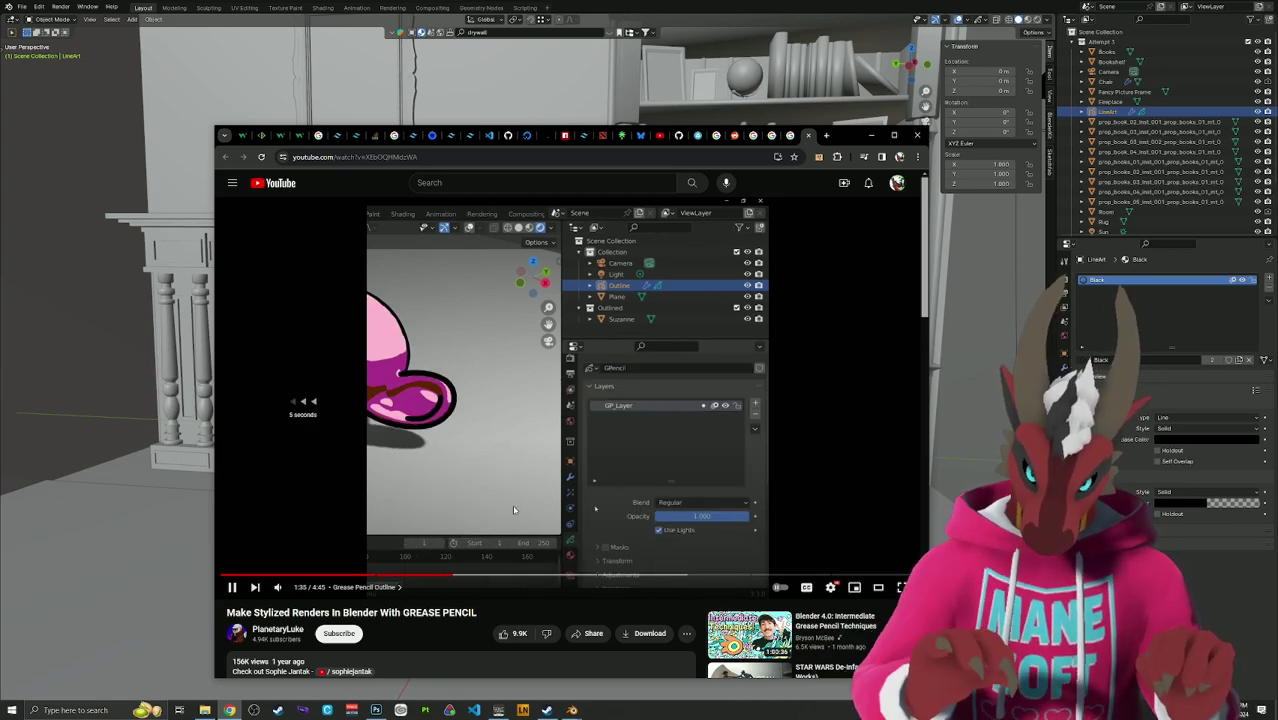
click(642, 374)
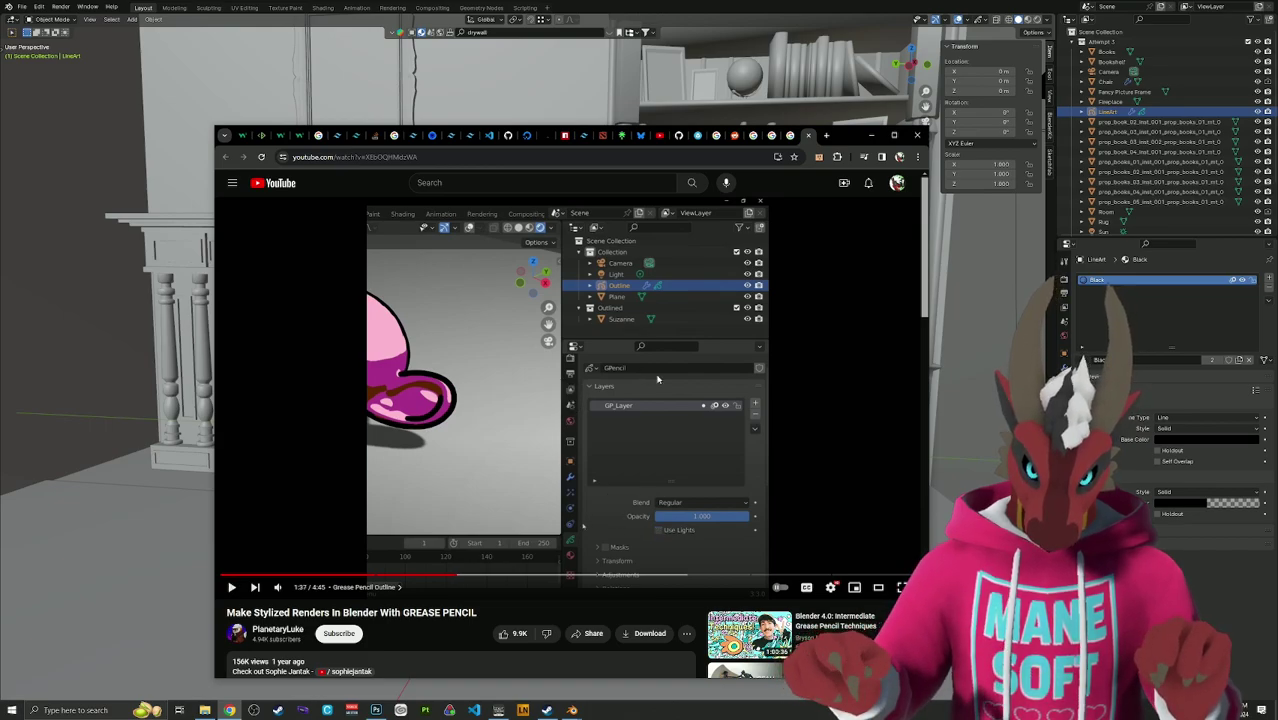
key(alt+Tab)
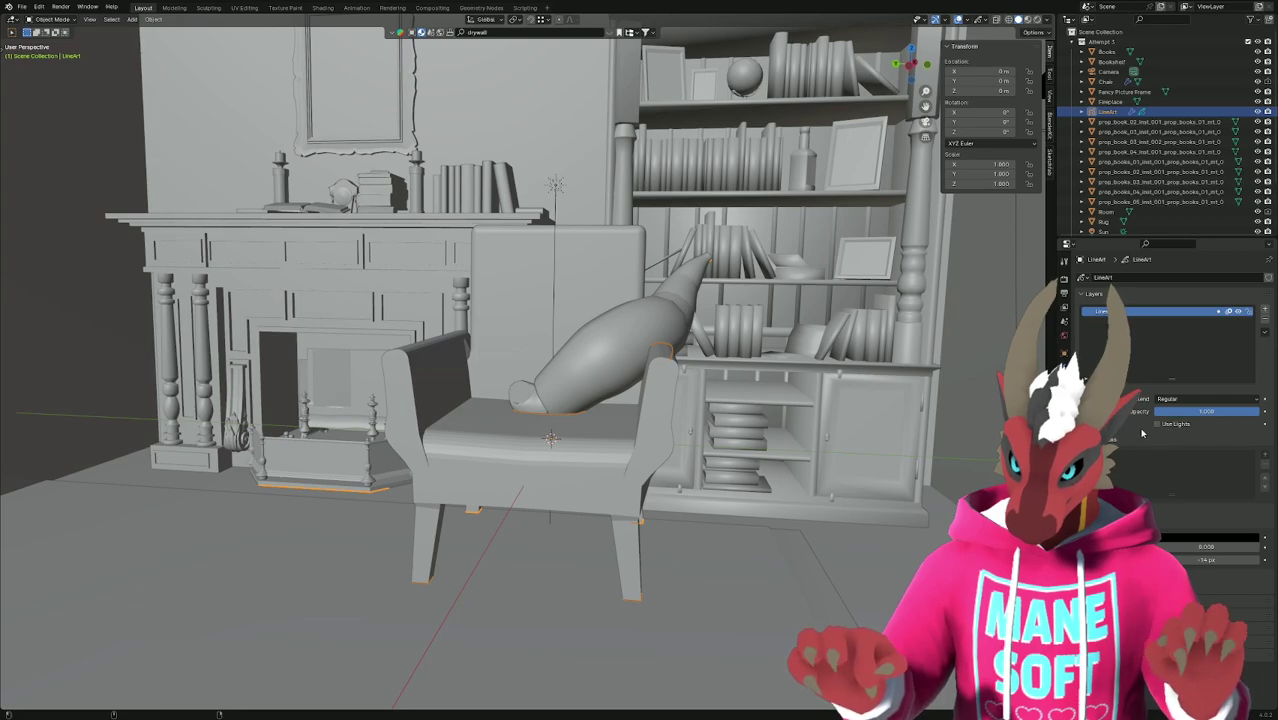
Skim the rest of the grease pencil tutorial in the browser up to its outro at 4:28, and look at the video's comments.
key(alt+Tab)
click(733, 405)
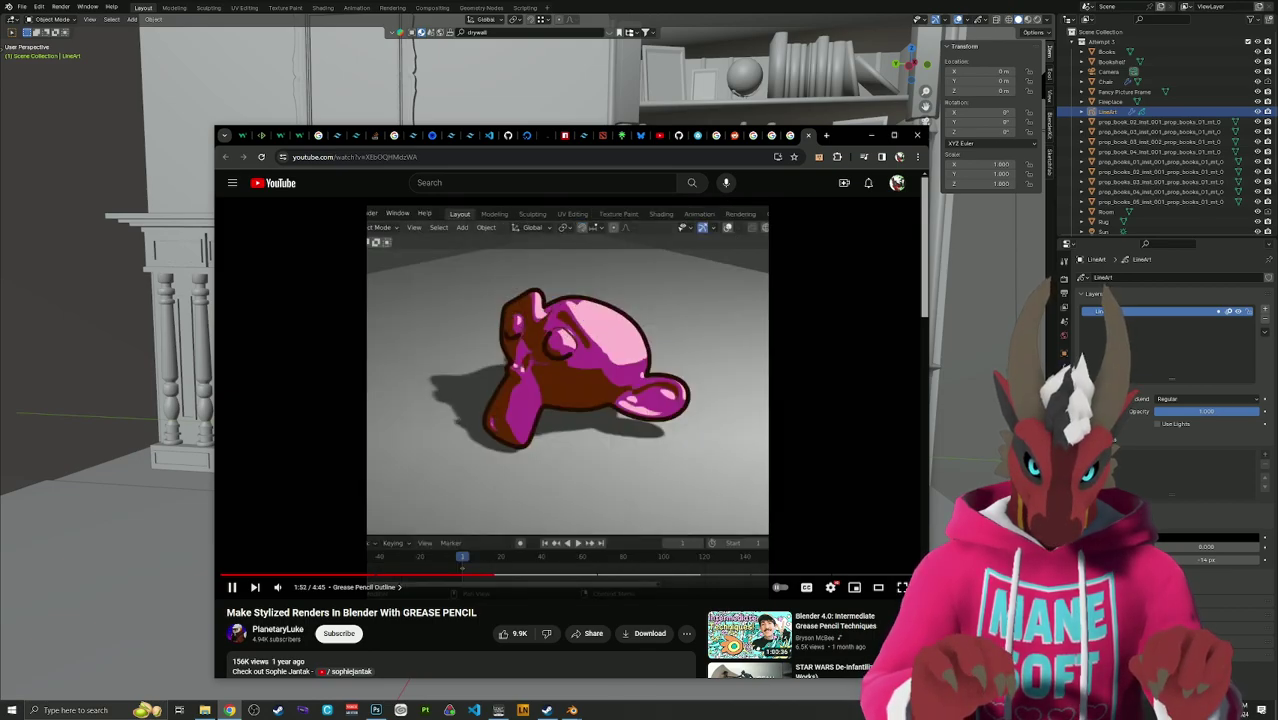
key(Right)
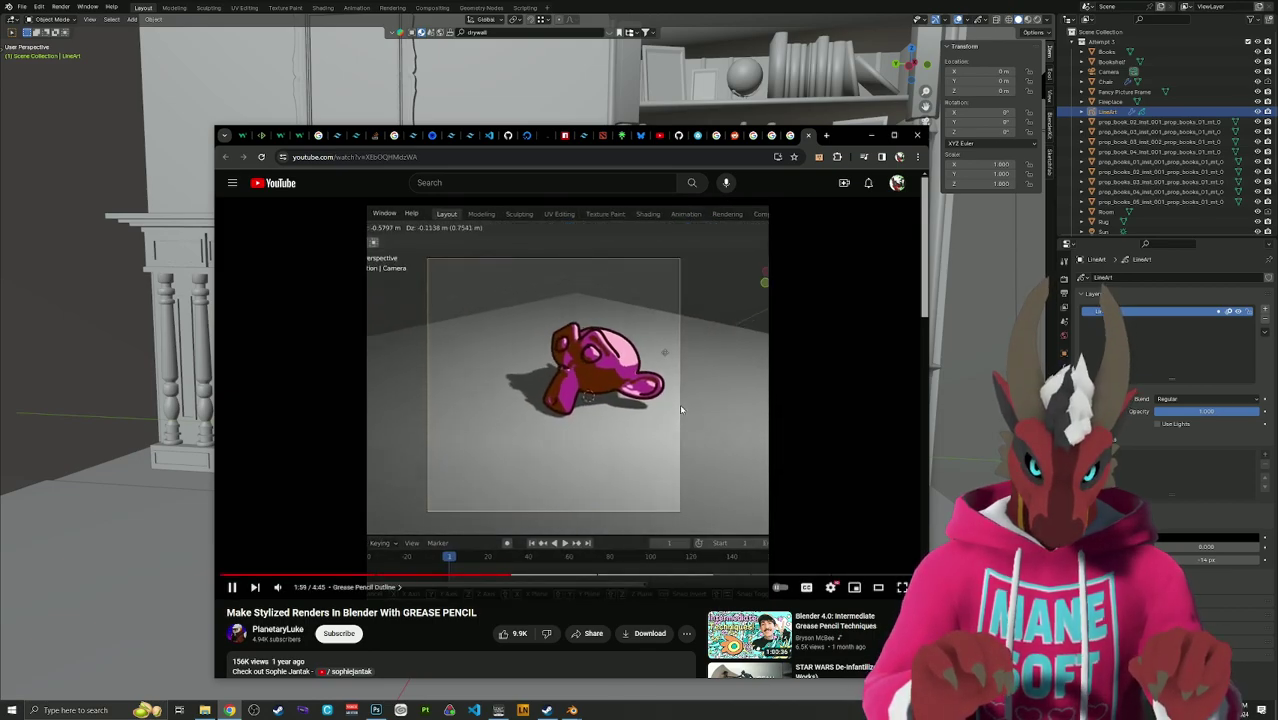
key(Right)
key(Right)
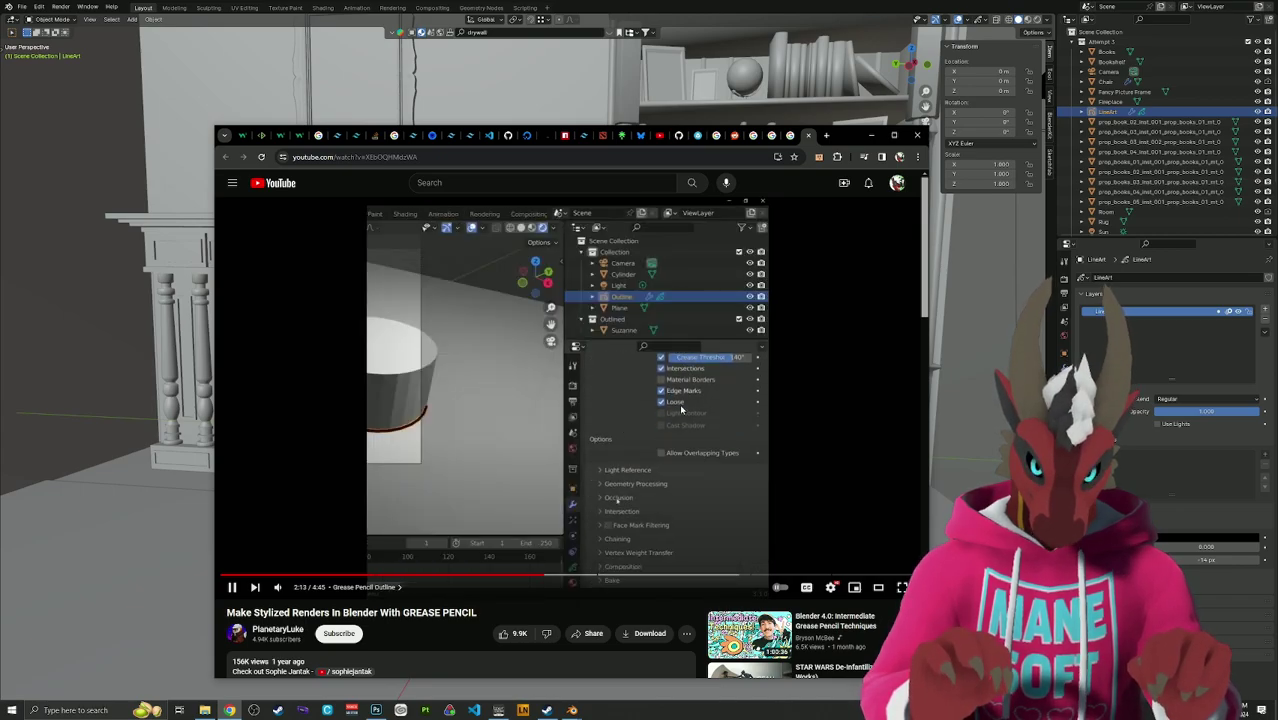
key(Right)
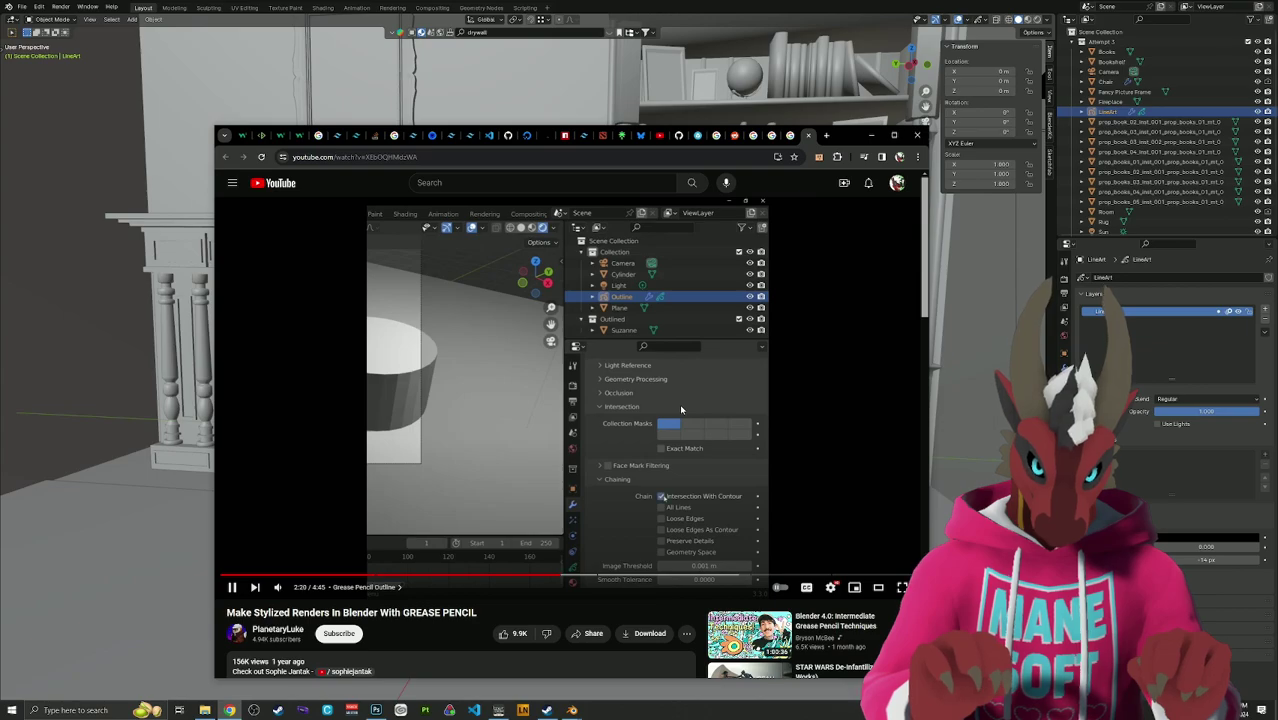
key(Right)
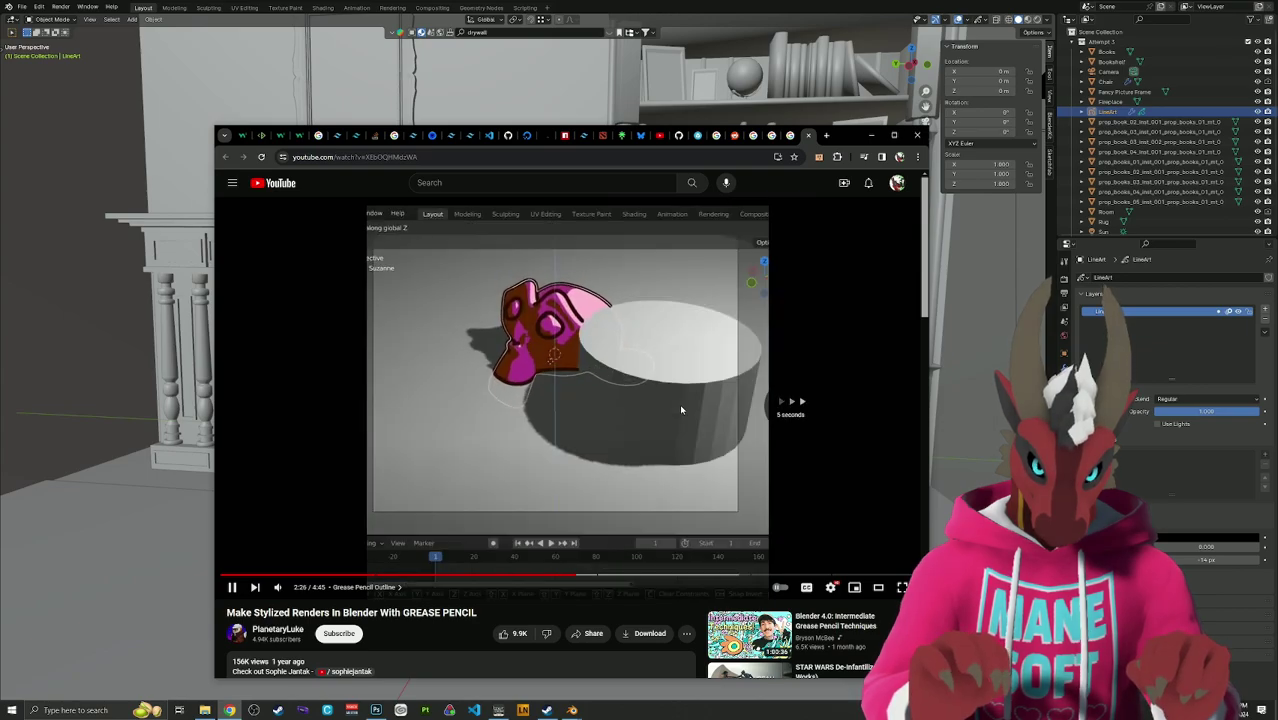
key(Right)
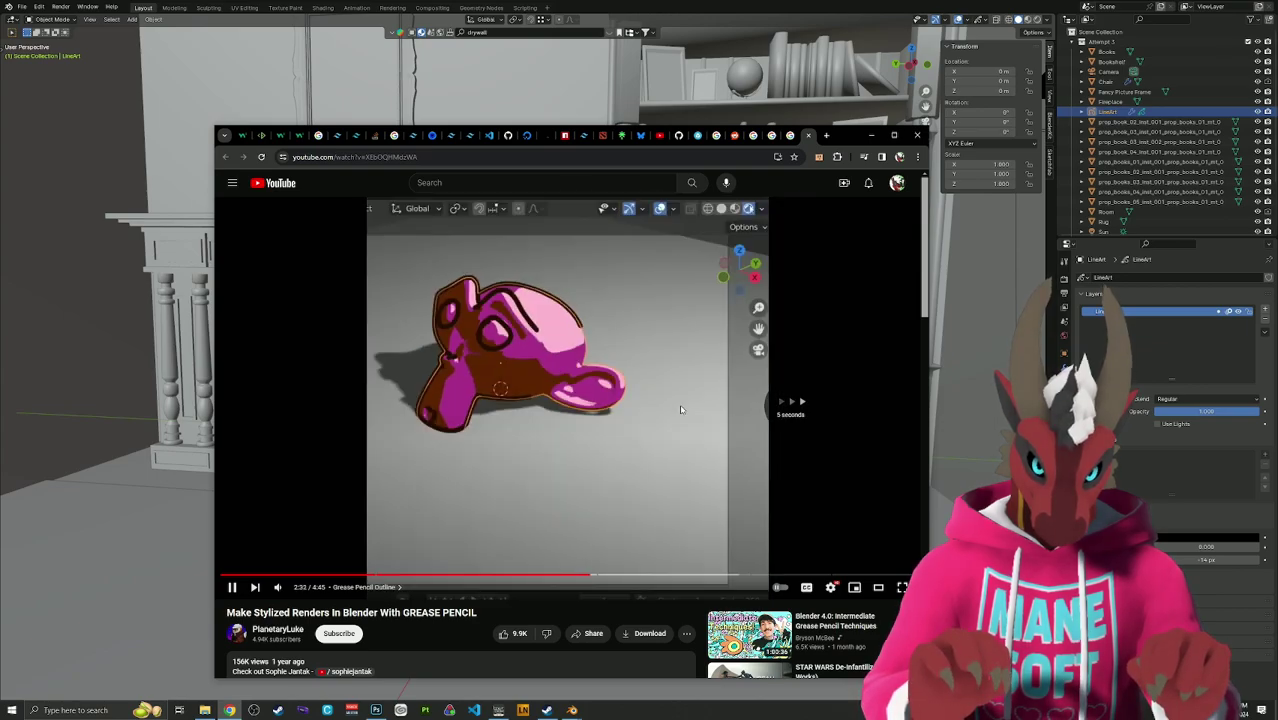
key(Right)
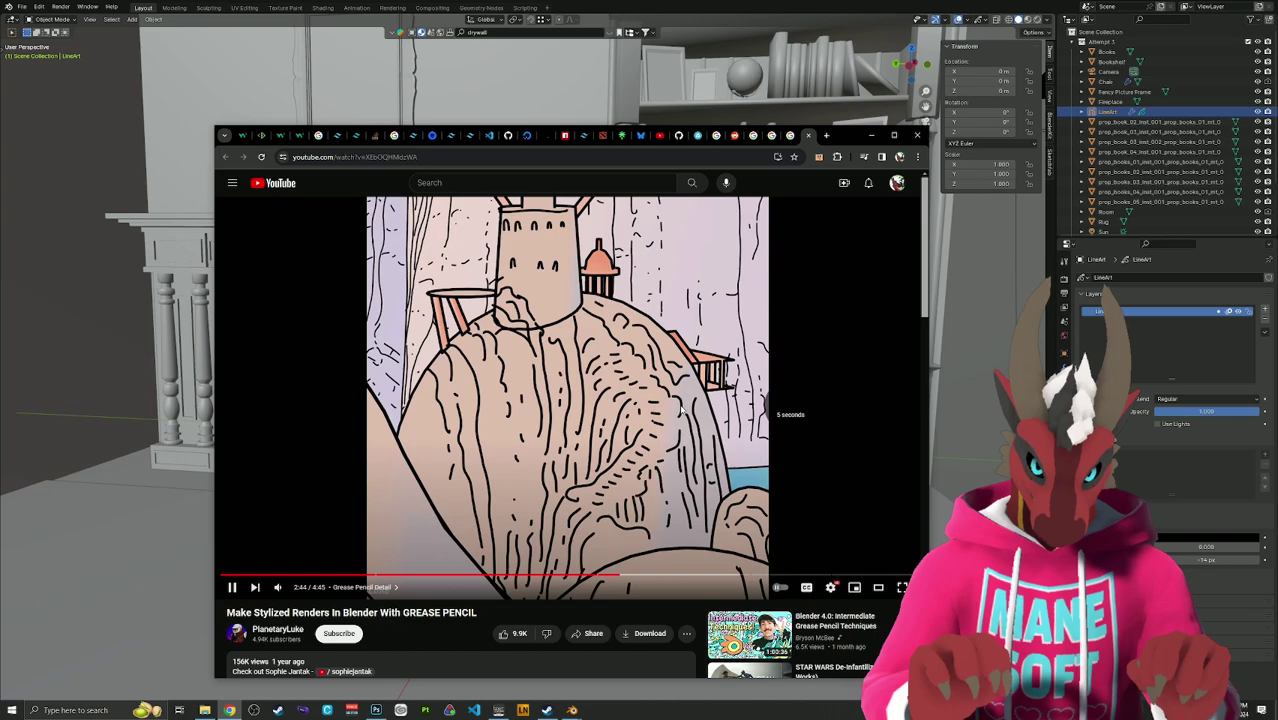
key(Right)
key(Right)
key(Right)
key(Right)
key(Right)
key(Right)
key(Right)
key(Right)
key(Right)
key(Right)
key(Right)
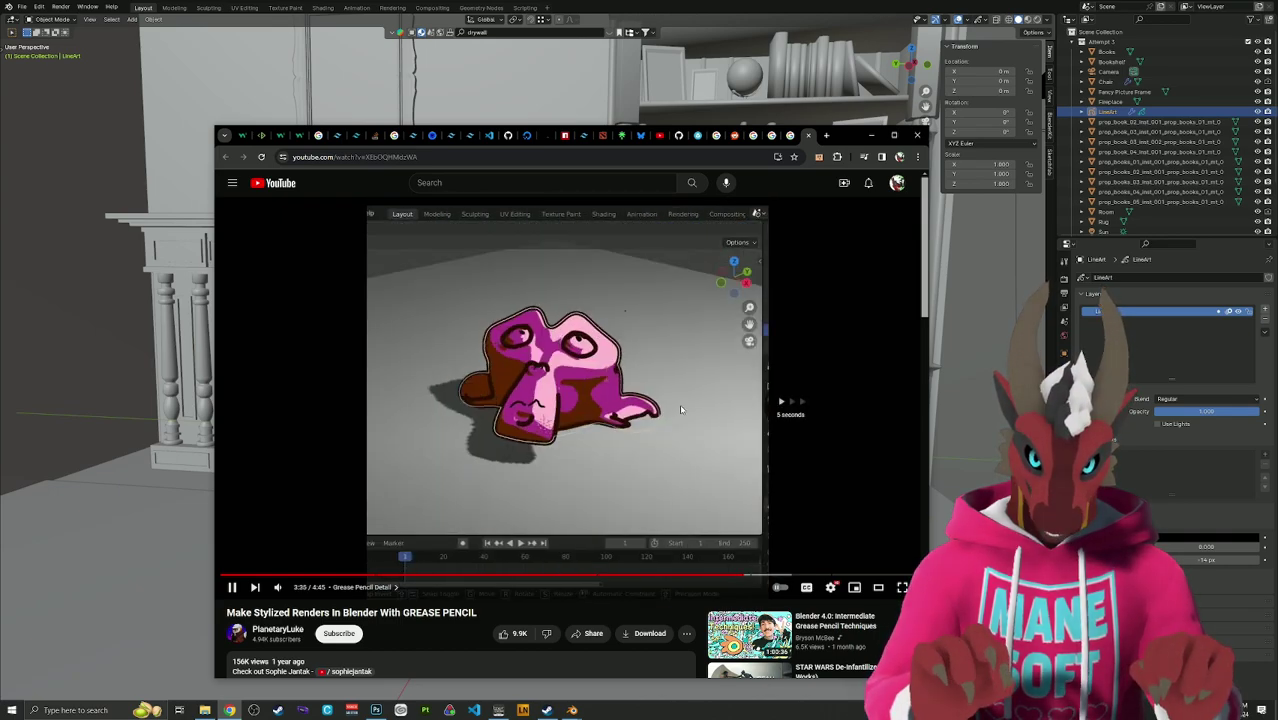
key(Right)
key(Right)
key(Right)
key(Right)
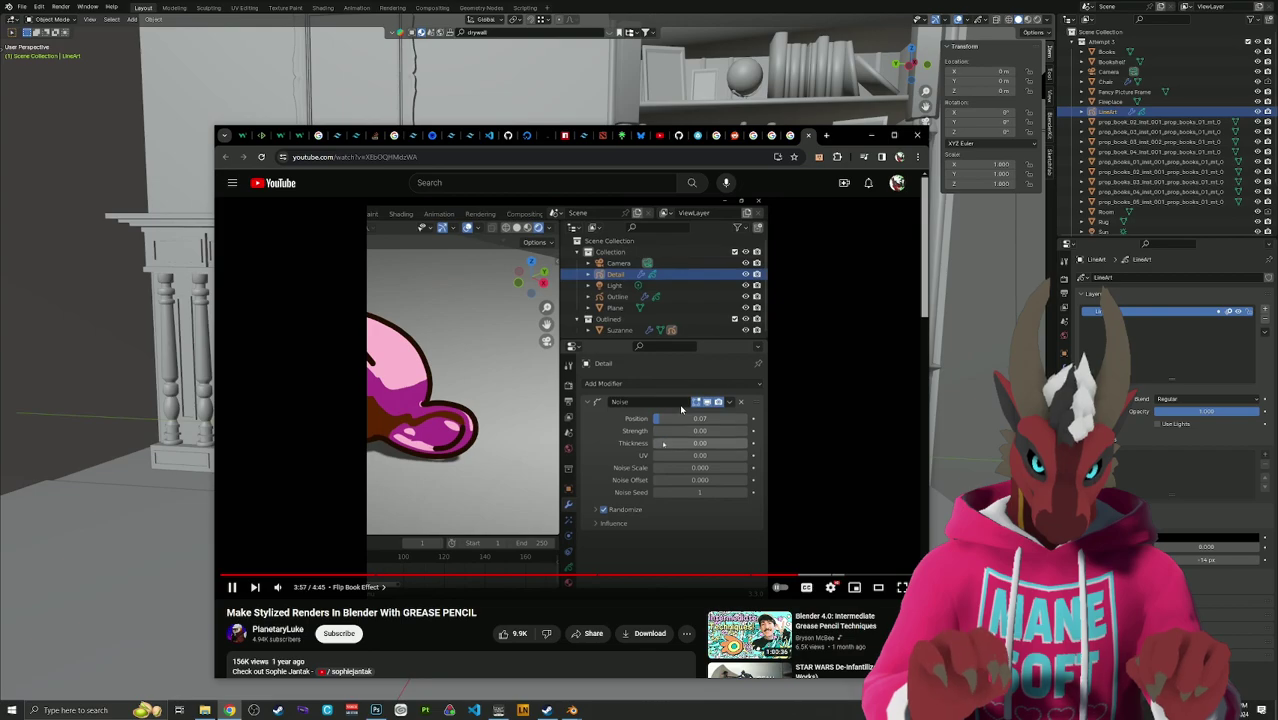
key(Right)
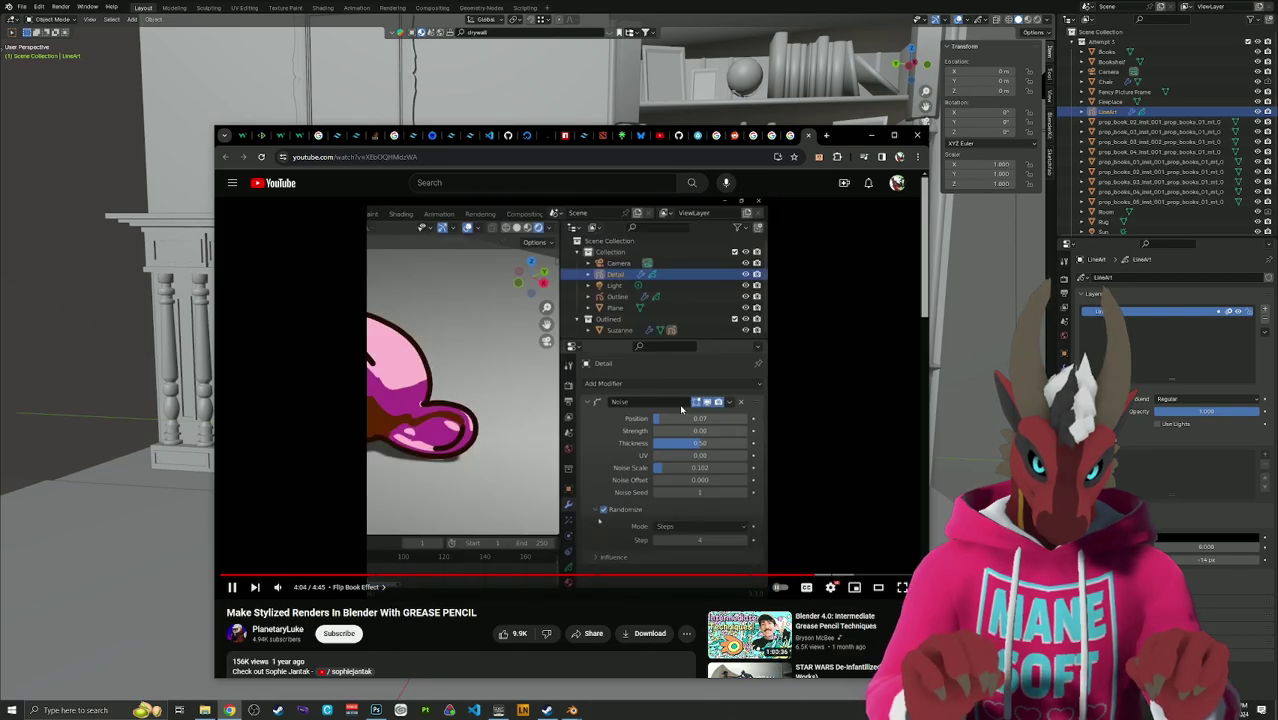
key(Right)
key(Right)
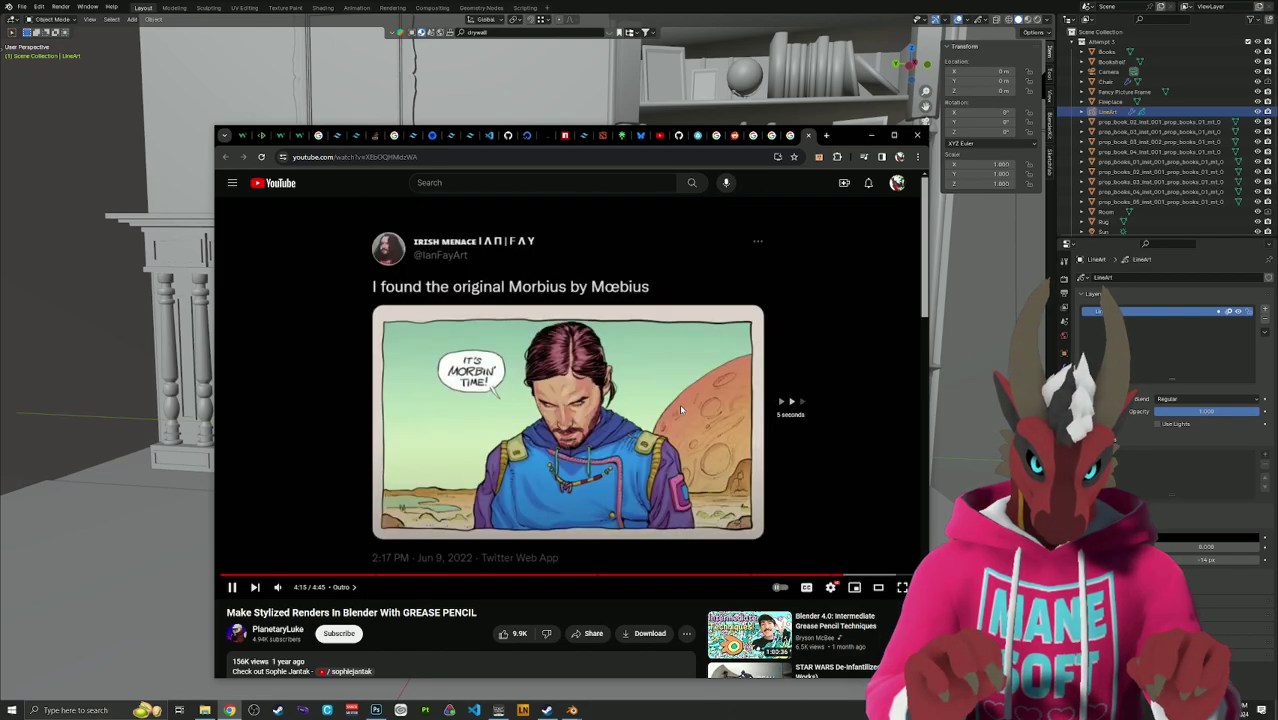
key(Right)
key(Right)
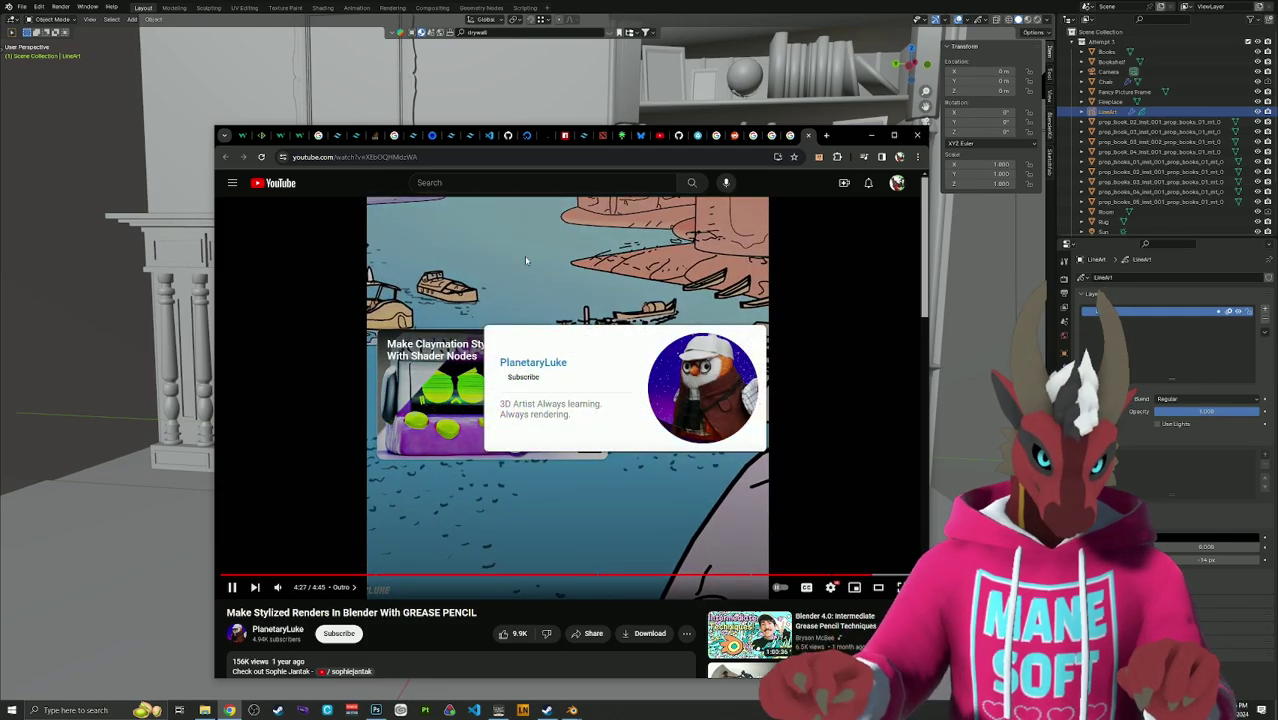
click(515, 265)
scroll(502, 276, down, 3)
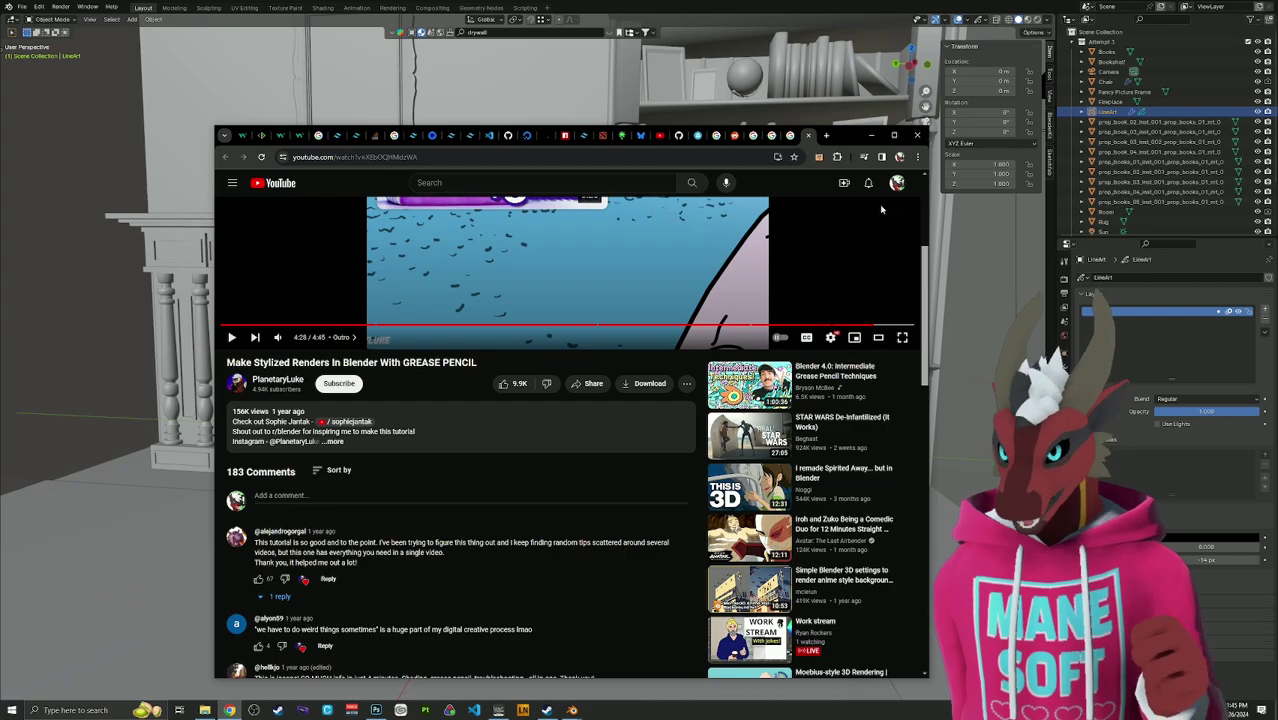
Return to Blender and undo the Line Art source change, the moves into the Attempt 3 collection and the unhiding of Imported Models.
click(861, 5)
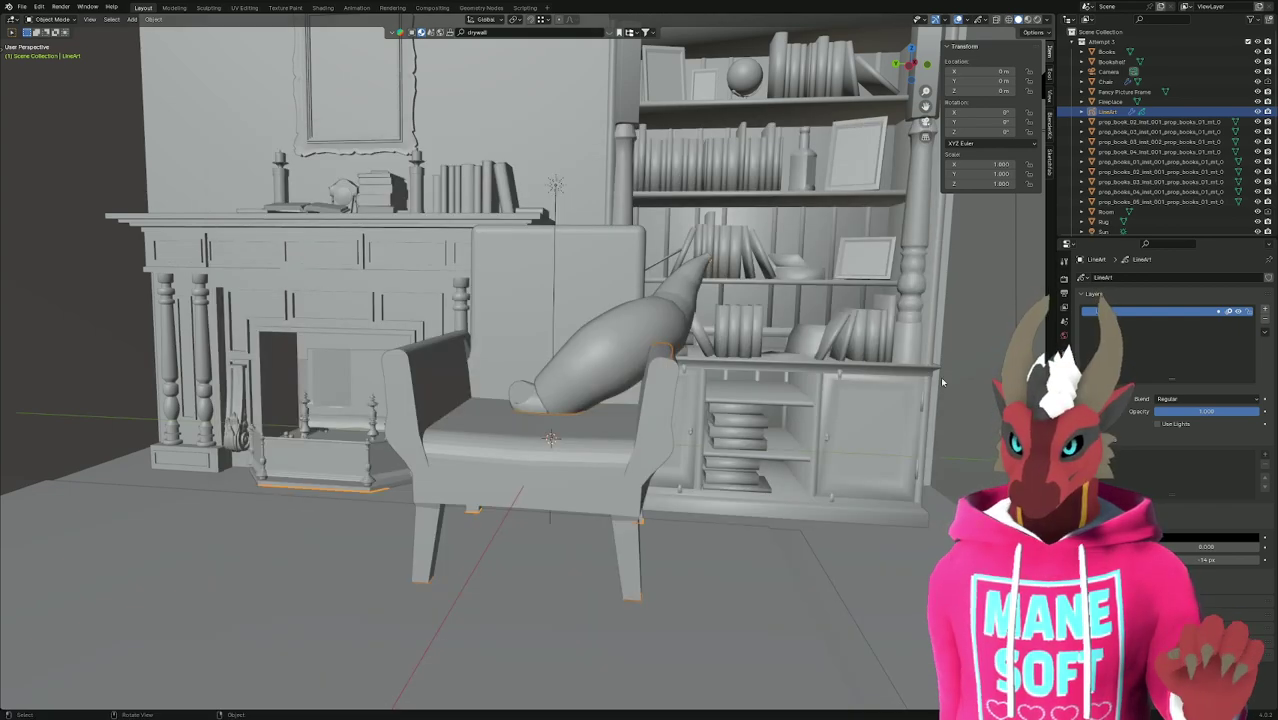
key(a)
key(ctrl+z)
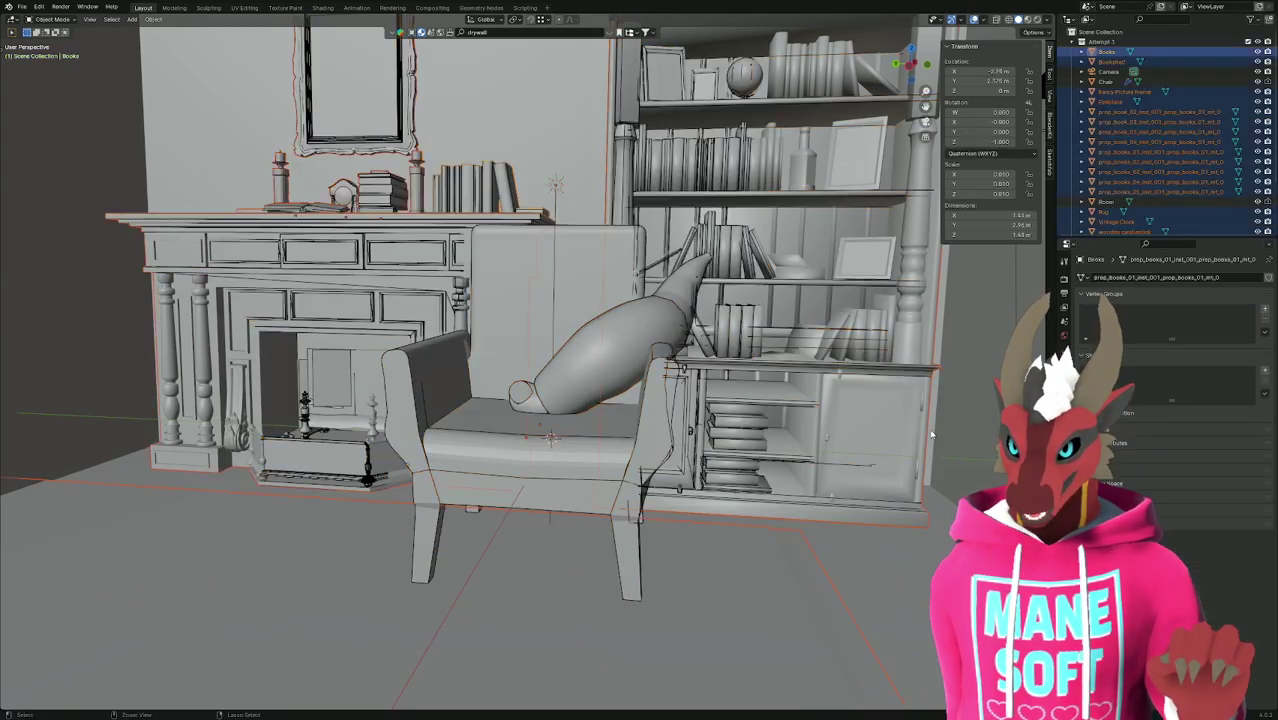
key(ctrl+z)
key(ctrl+shift+z)
key(ctrl+shift+z)
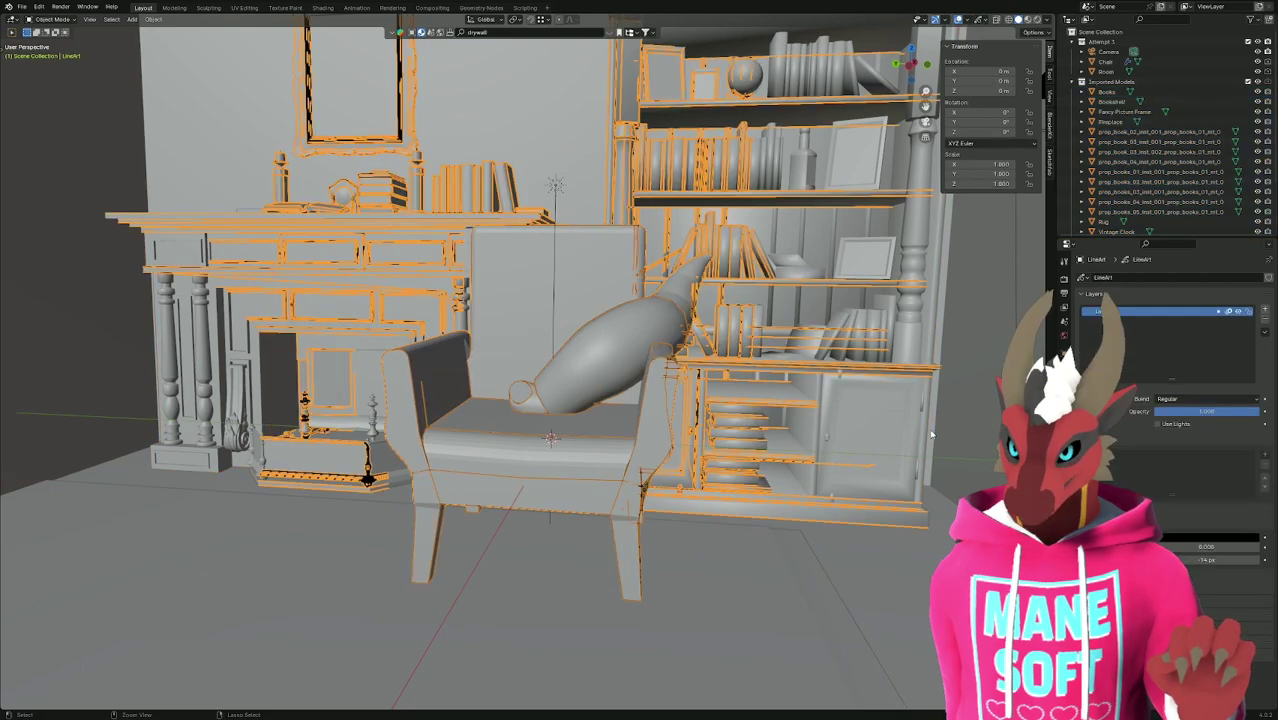
Select the Room object, and examine the line art around the room and the object list of both collections.
scroll(931, 435, down, 5)
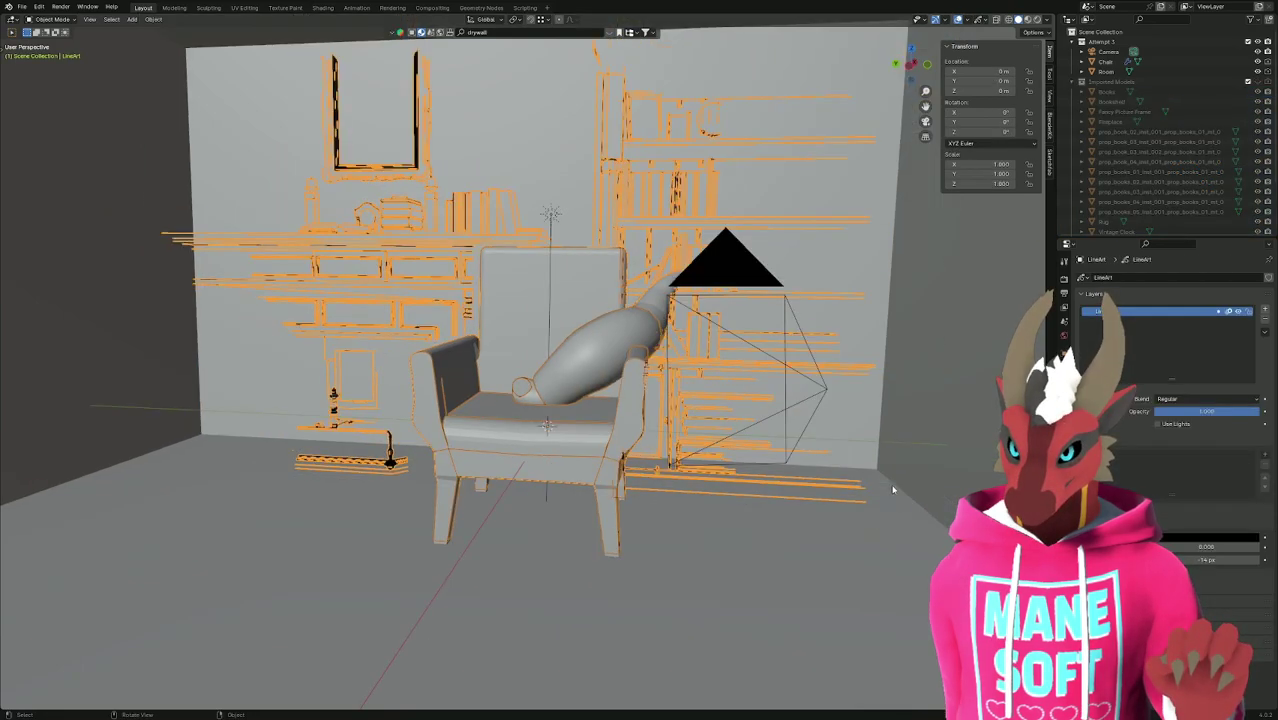
click(844, 494)
scroll(859, 515, up, 4)
scroll(859, 515, down, 2)
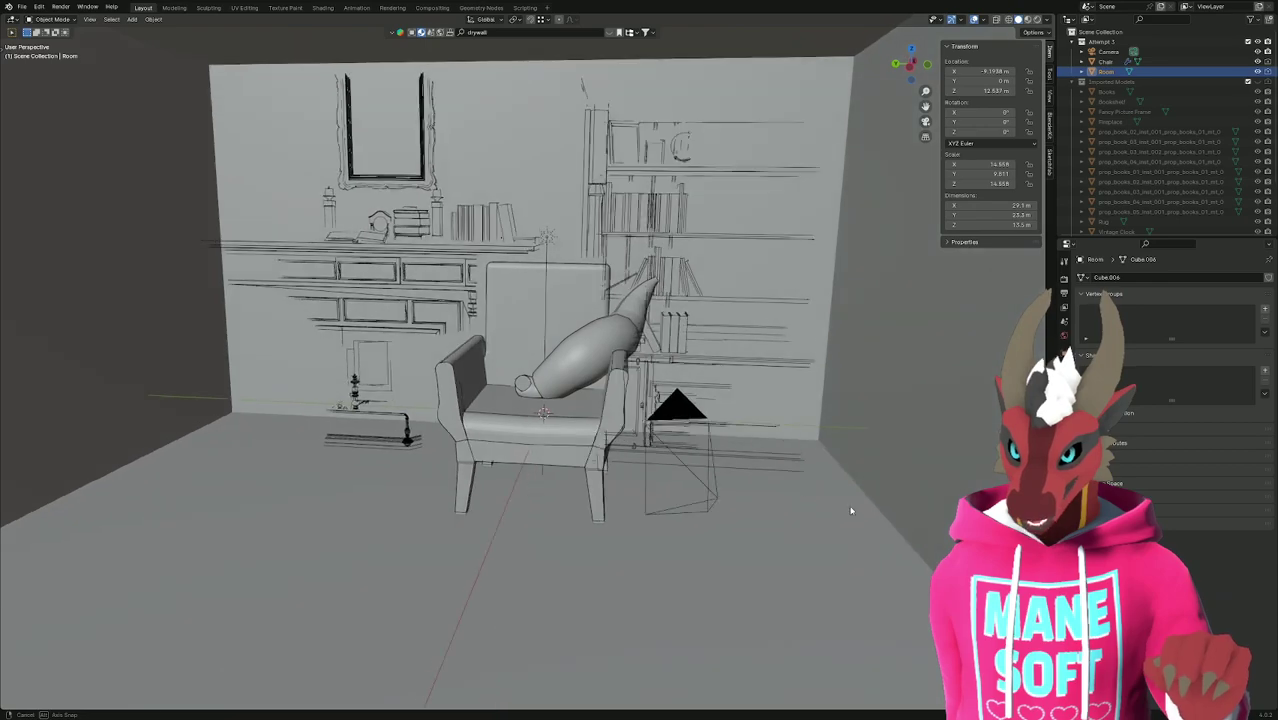
scroll(1133, 168, down, 3)
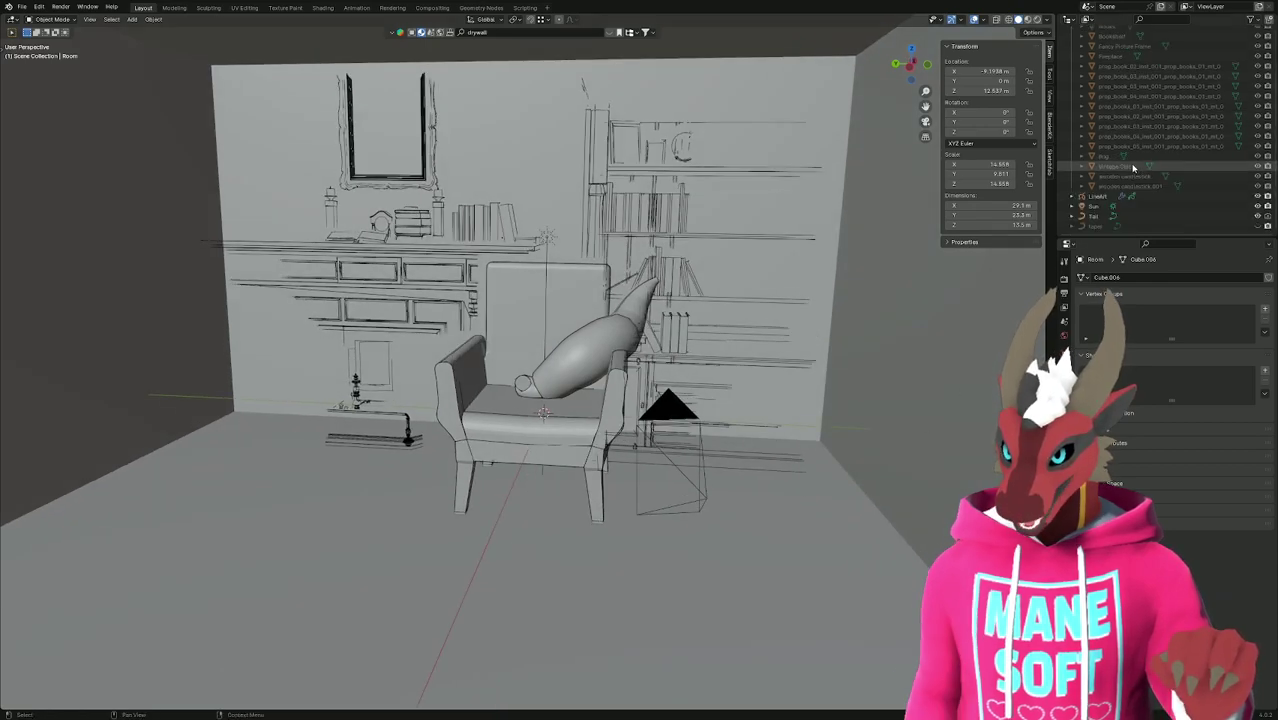
scroll(1133, 168, up, 3)
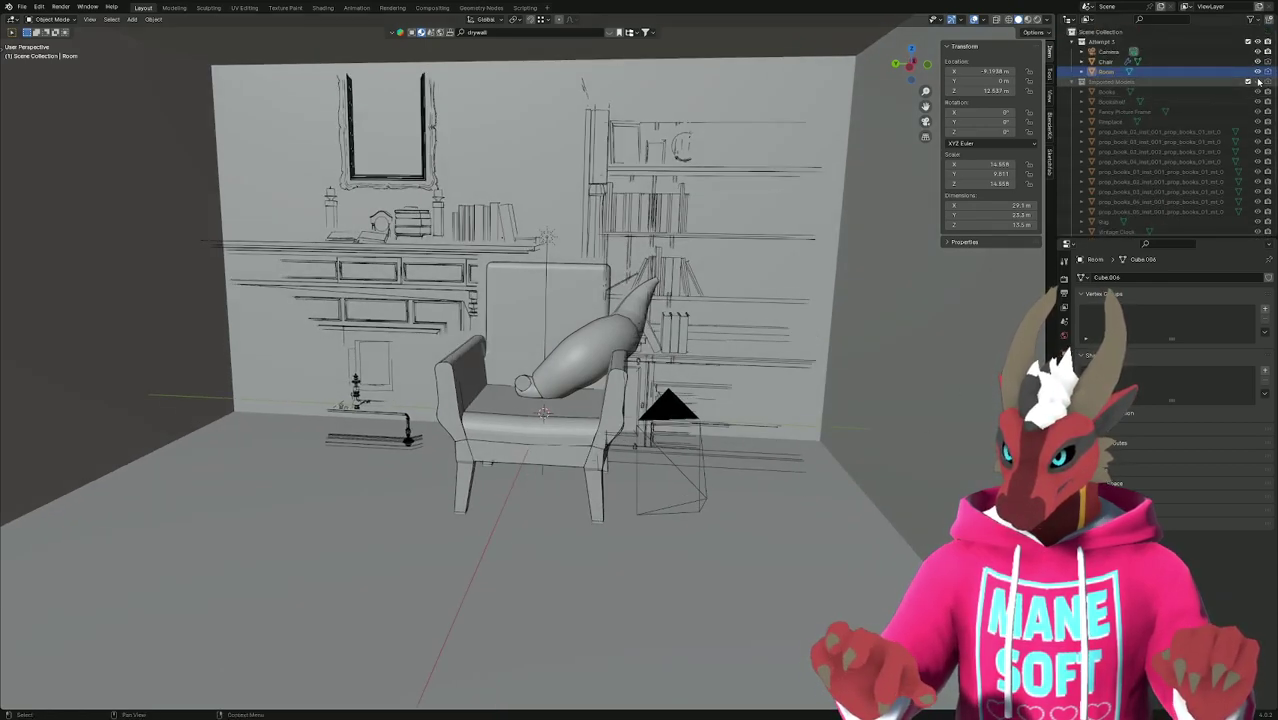
Collapse the Imported Models collection, and in the browser go back from the tutorial to the grease pencil outline search results.
click(1081, 81)
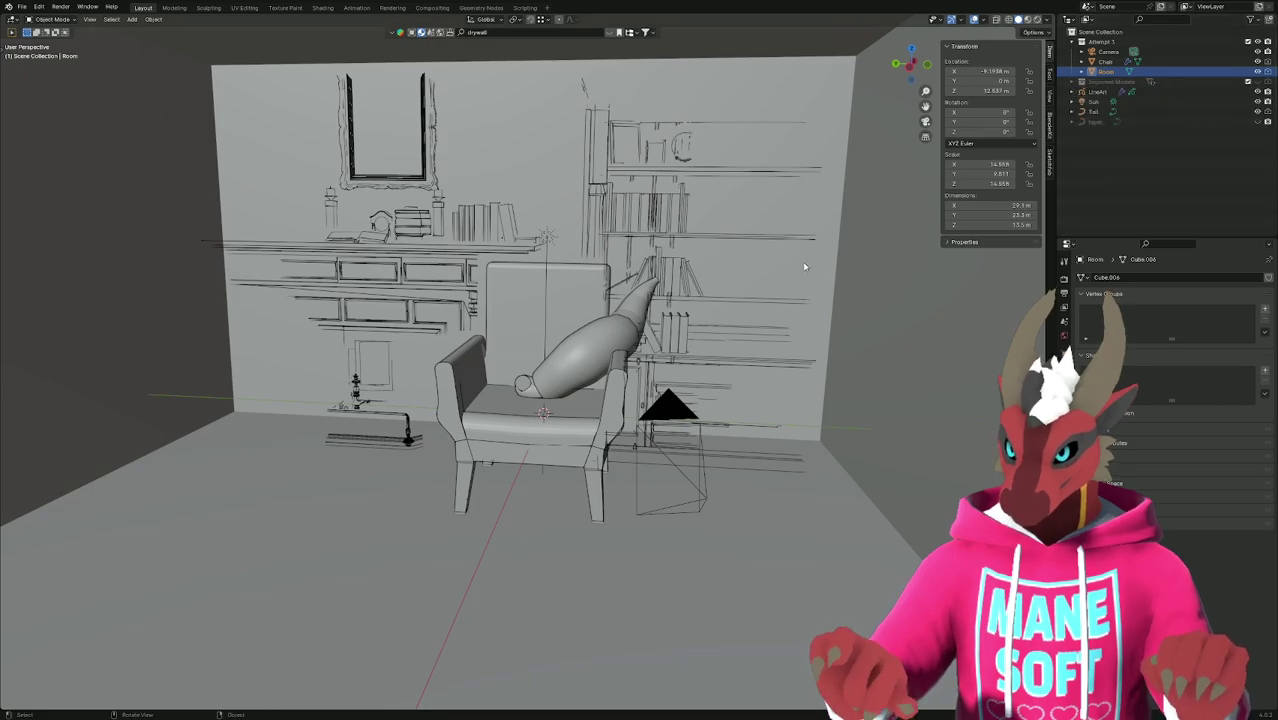
key(alt+Tab)
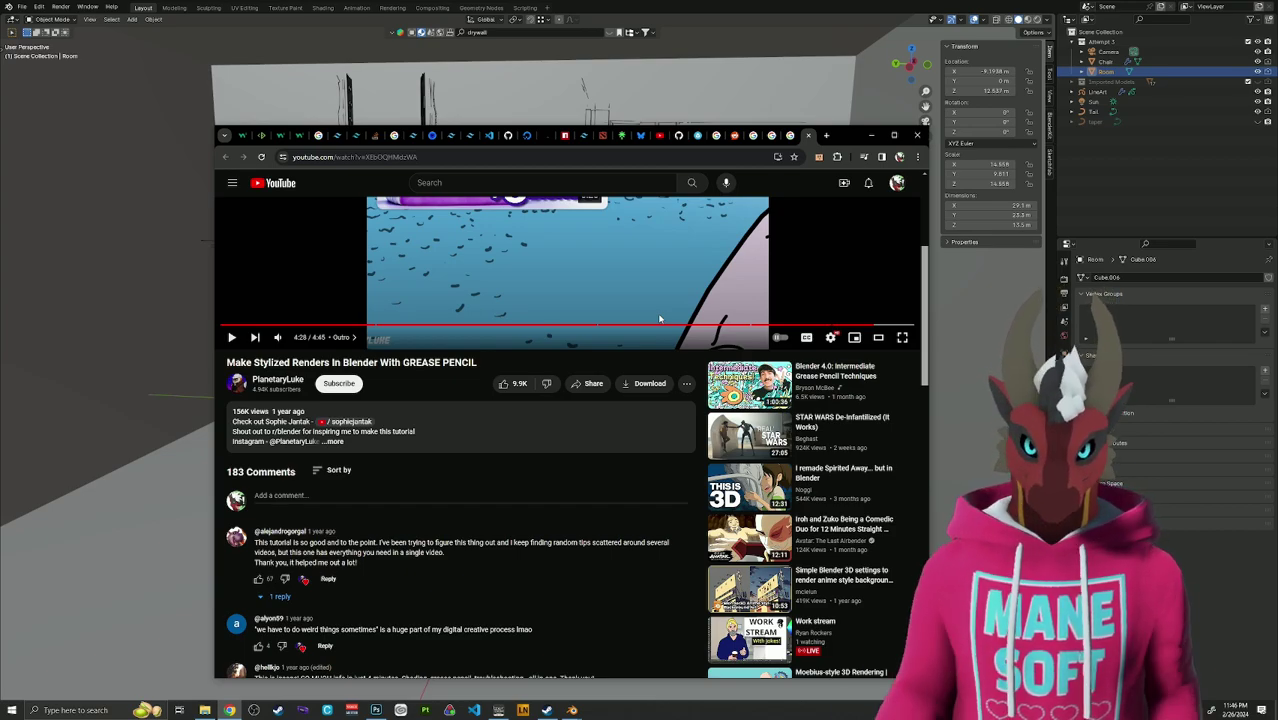
scroll(659, 319, up, 3)
key(alt+Left)
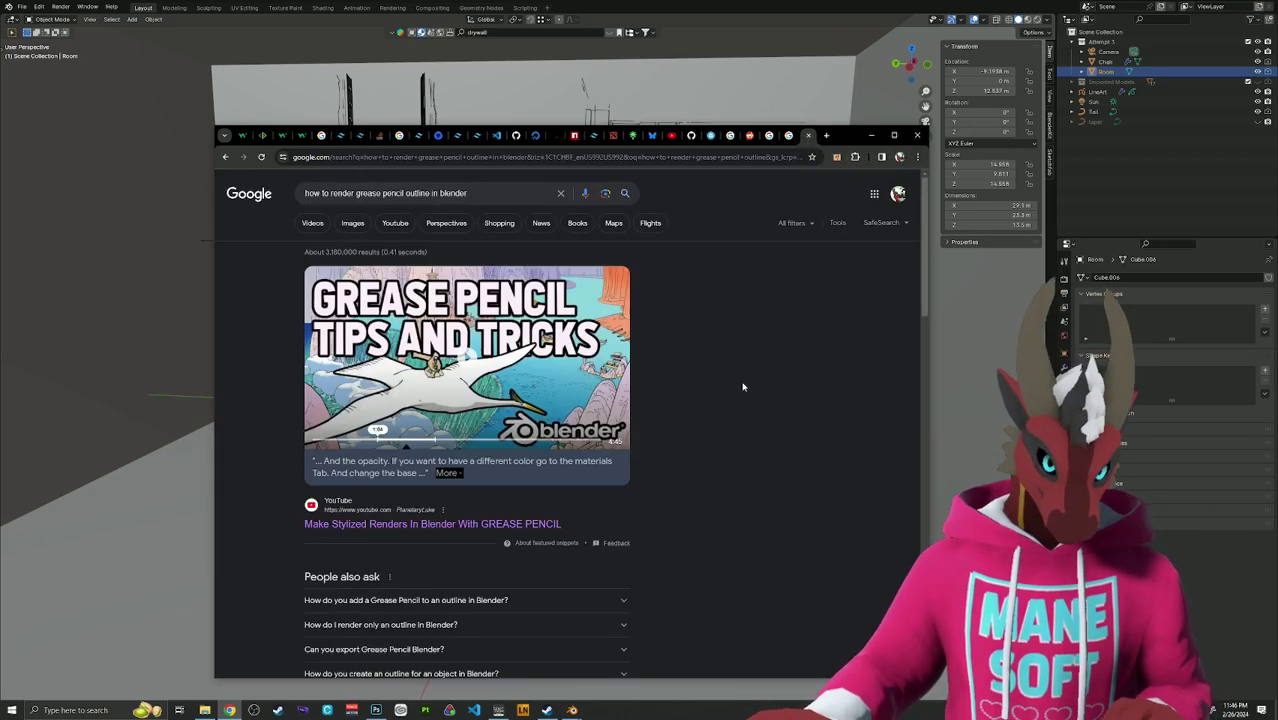
Expand the related questions about adding and rendering outlines in Blender, and open the AMD Radeon ProRender Outline Rendering page.
scroll(743, 387, down, 3)
click(580, 308)
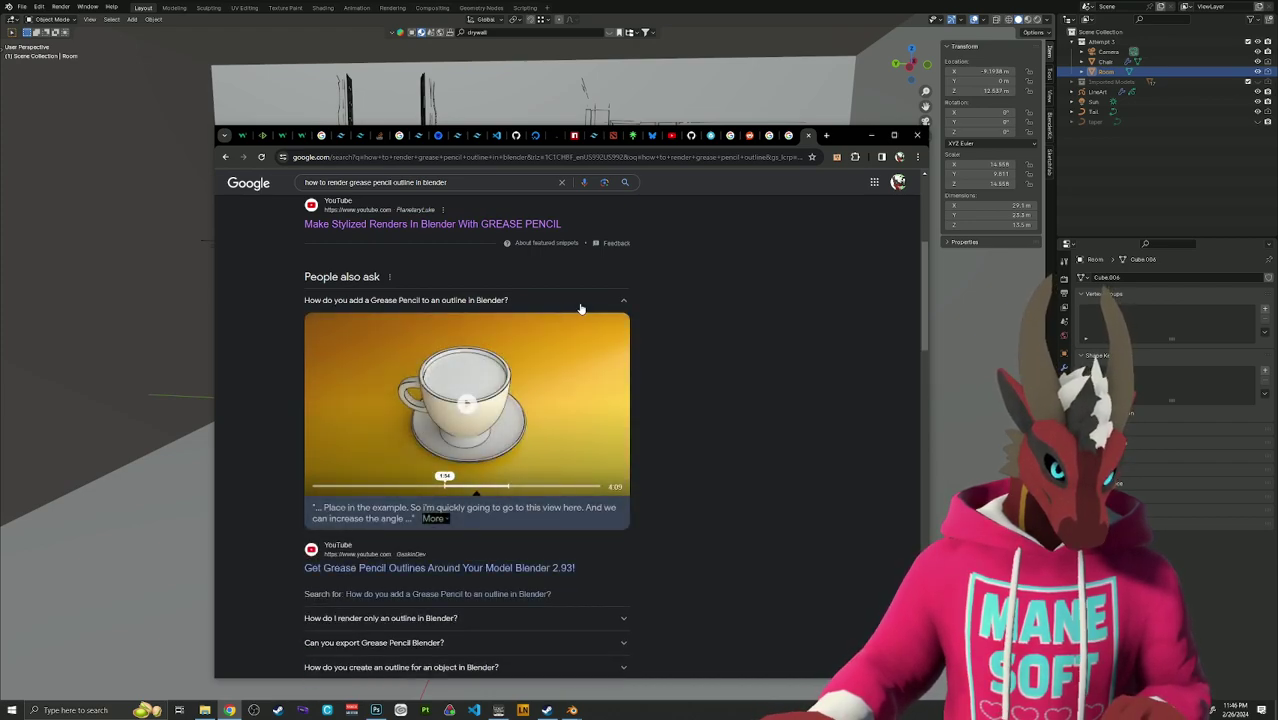
scroll(580, 308, down, 3)
click(578, 419)
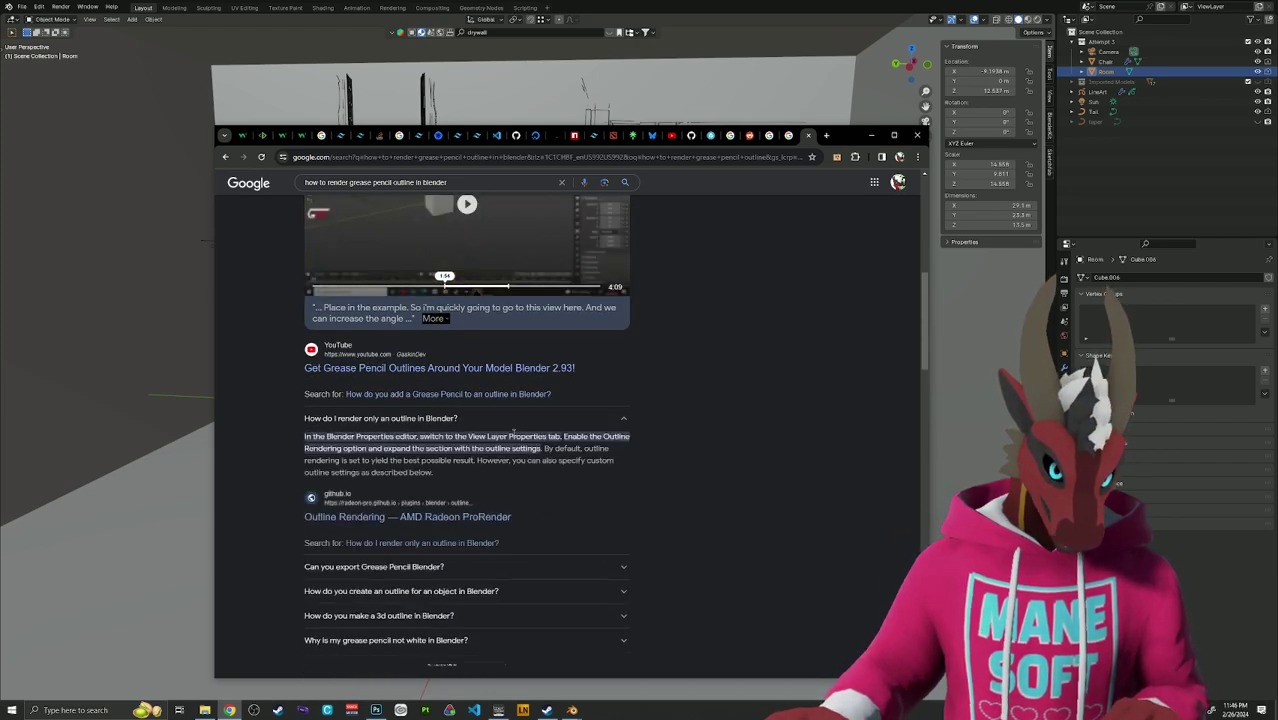
click(410, 507)
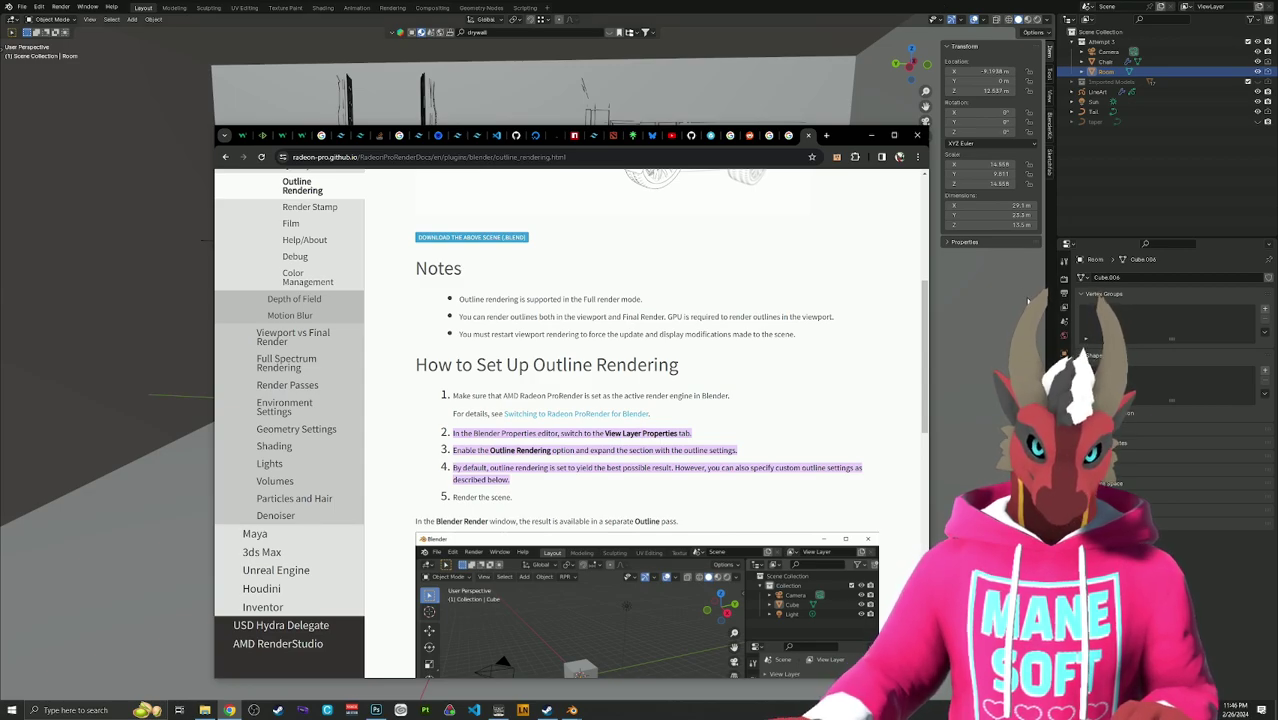
Return to Blender and check the scene's render engine setting in the render properties.
click(1064, 283)
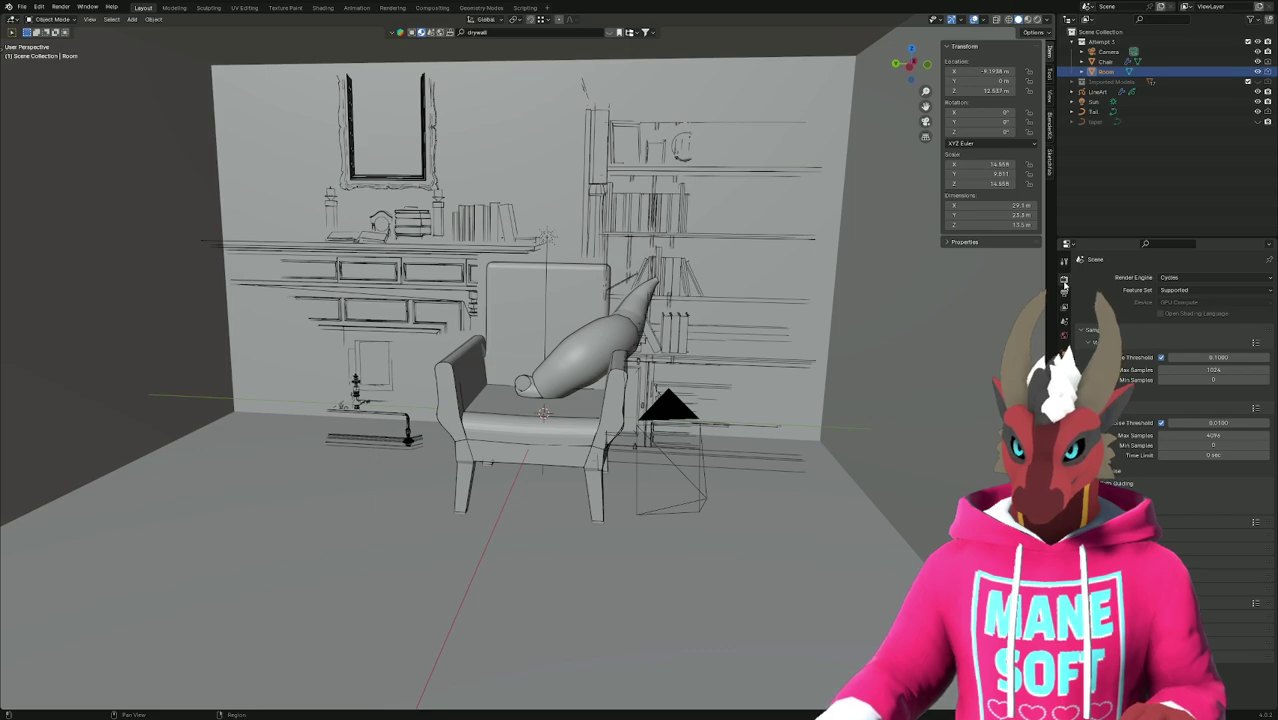
click(1177, 279)
click(1180, 278)
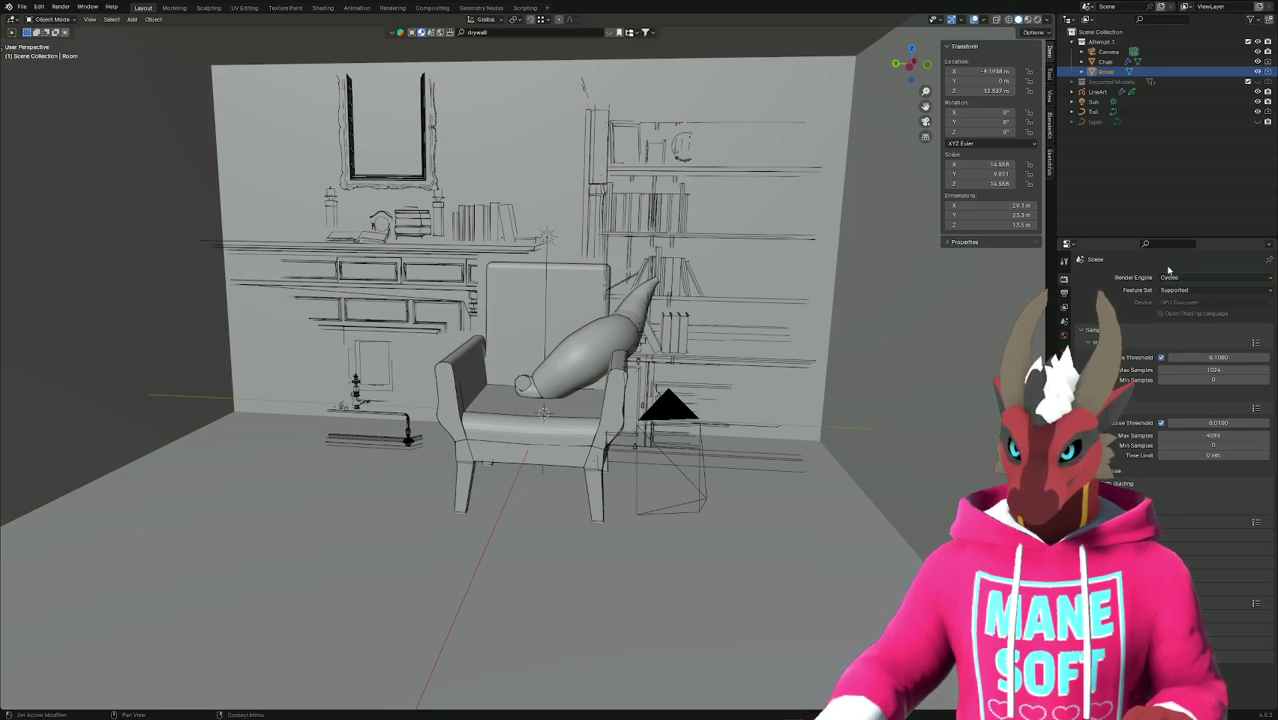
Read the Switching to Radeon ProRender for Blender page in a separate browser tab, and close that tab.
key(alt+Tab)
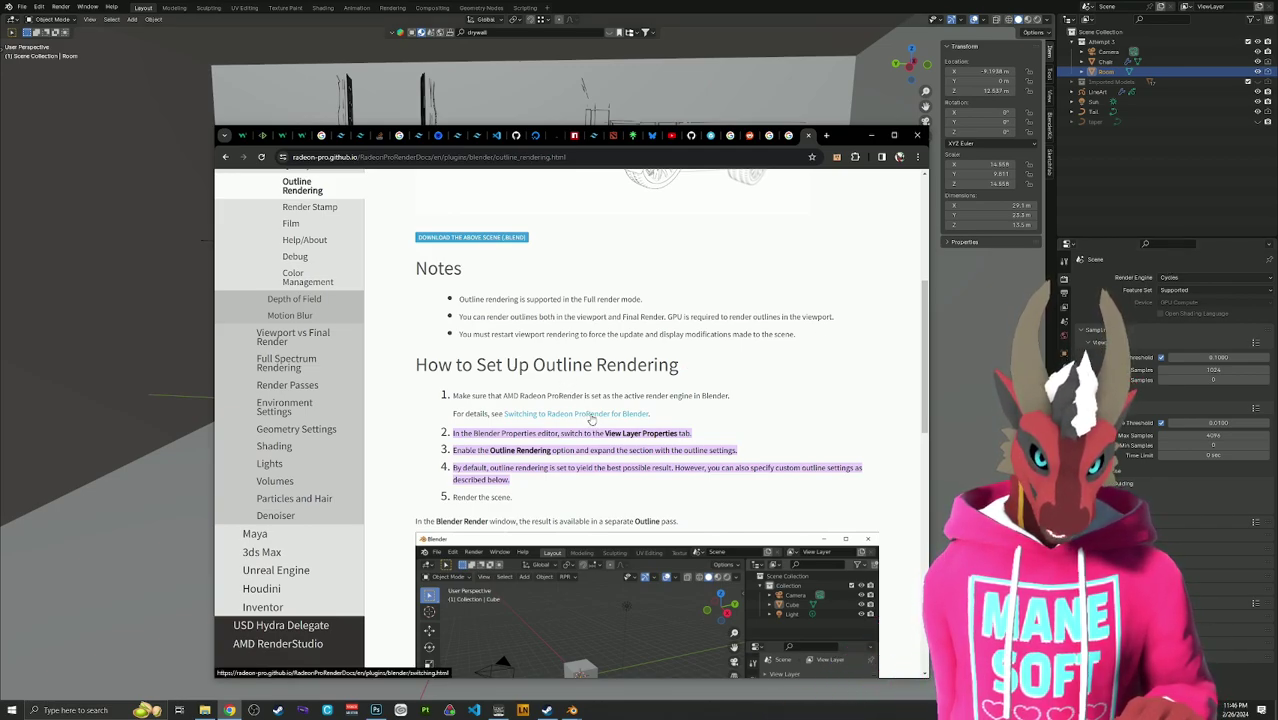
middle_click(591, 420)
click(810, 136)
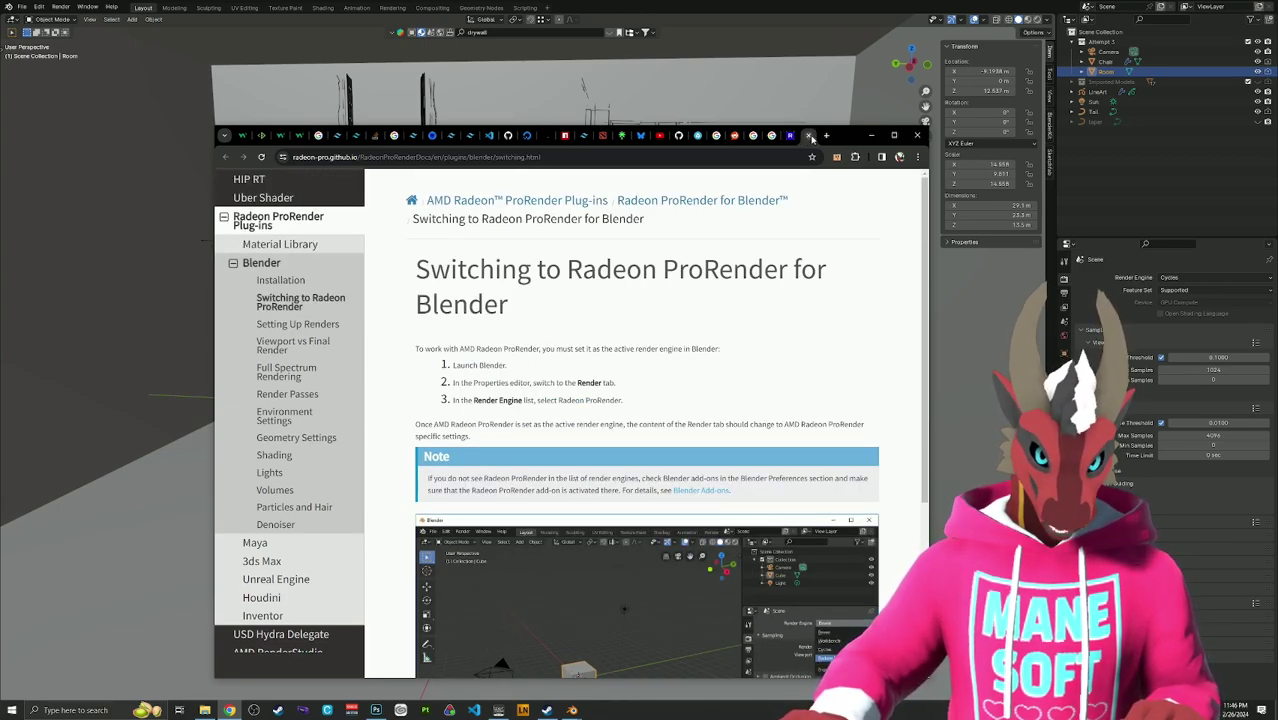
click(812, 138)
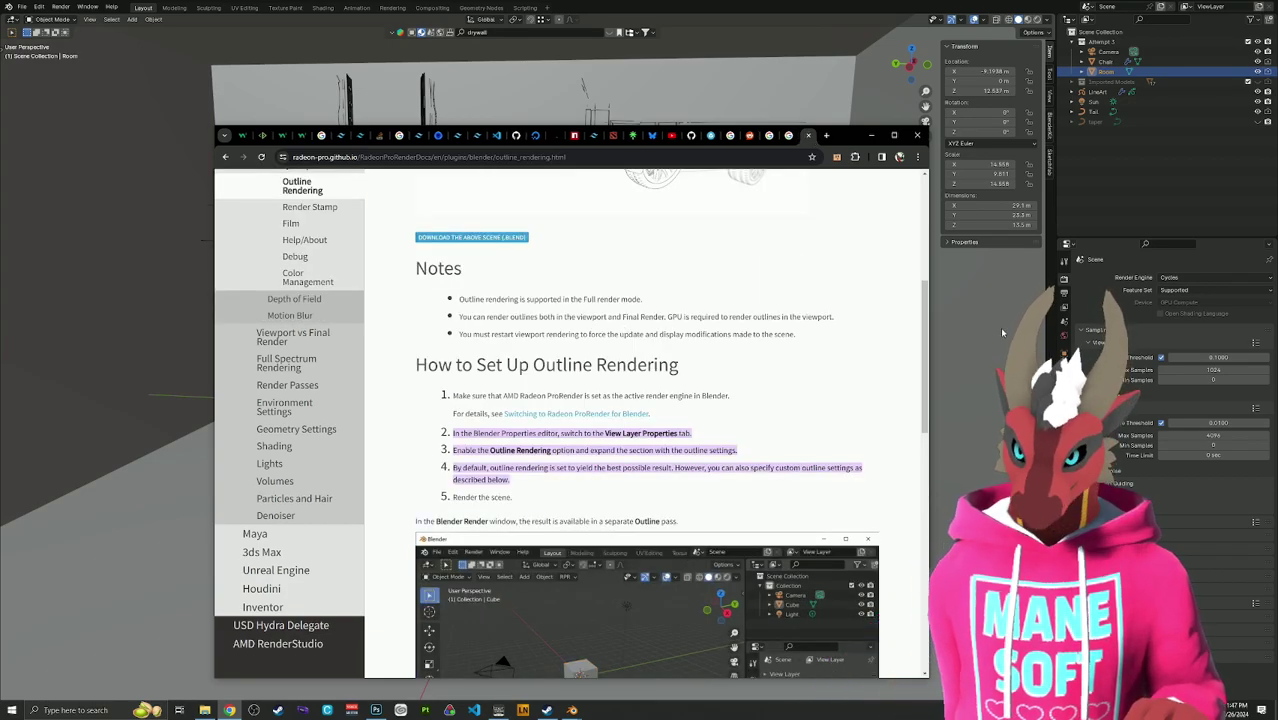
Search the web for "do grease pencil outlines render in cycles blender" and read the Blender Stack Exchange question on rendering grease pencil in Cycles.
click(826, 135)
text(do grease pencio)
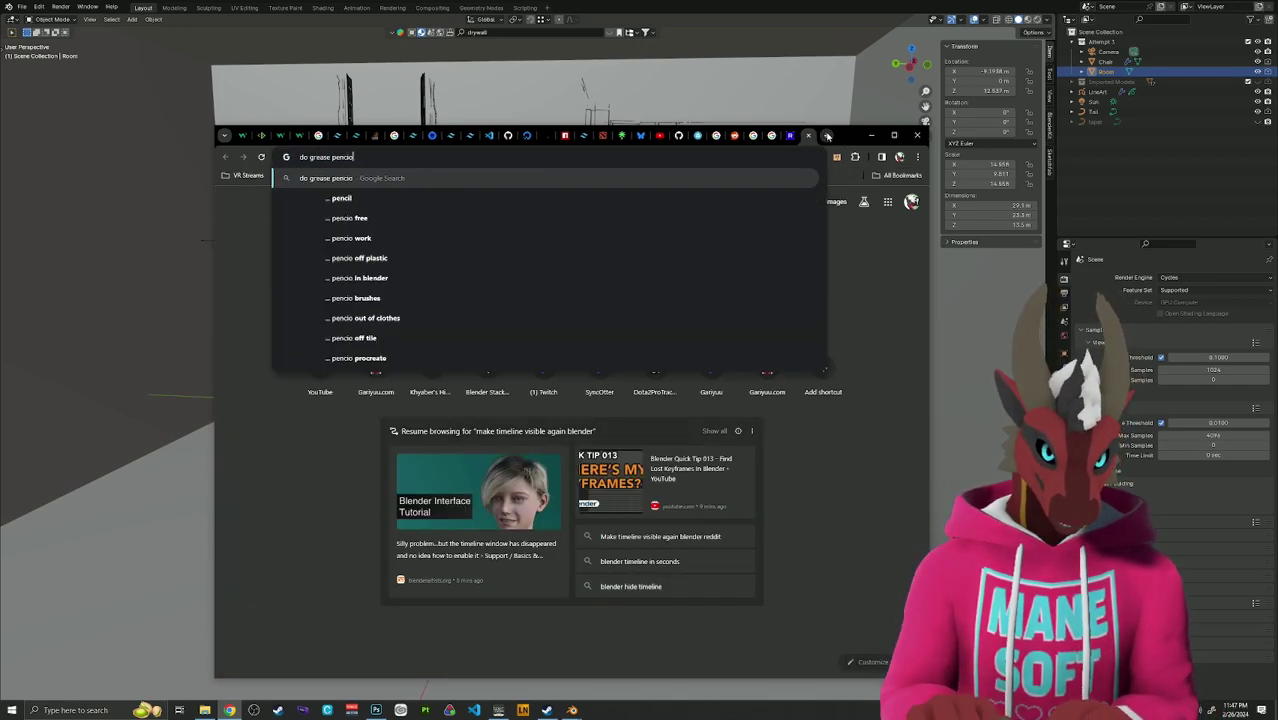
key(BackSpace)
text(l outlines ren)
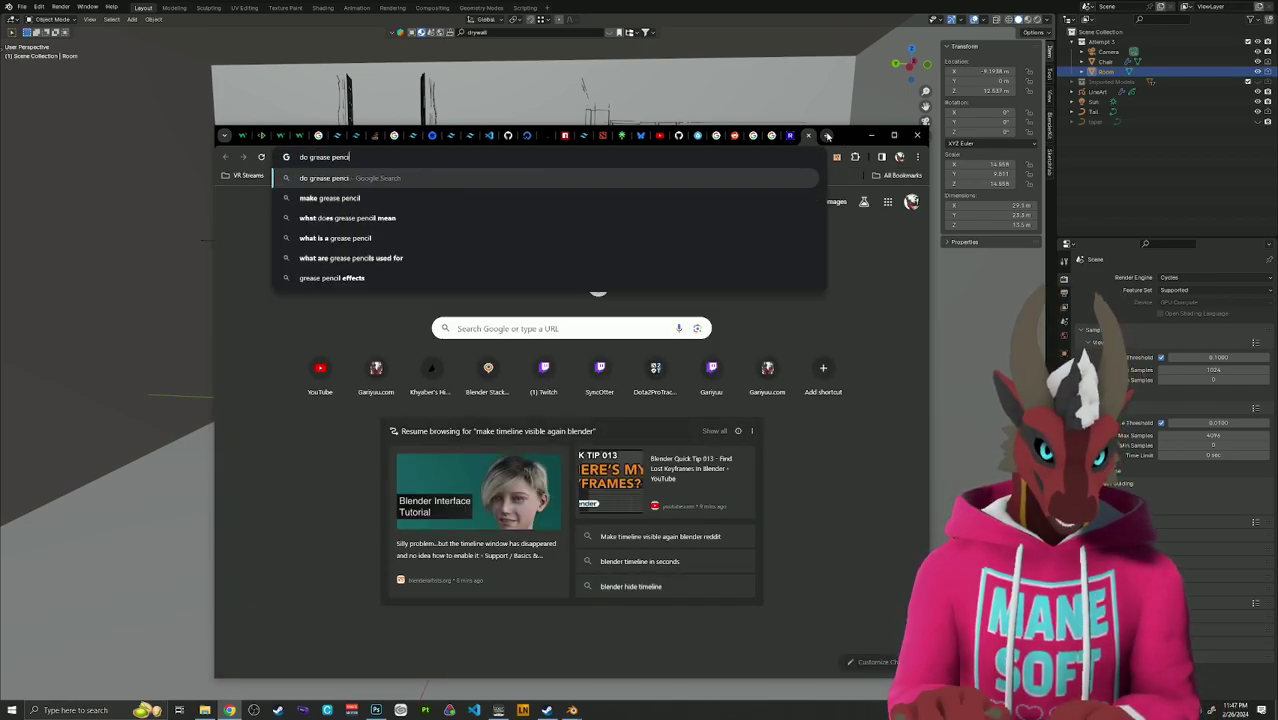
text(der in cycles blender)
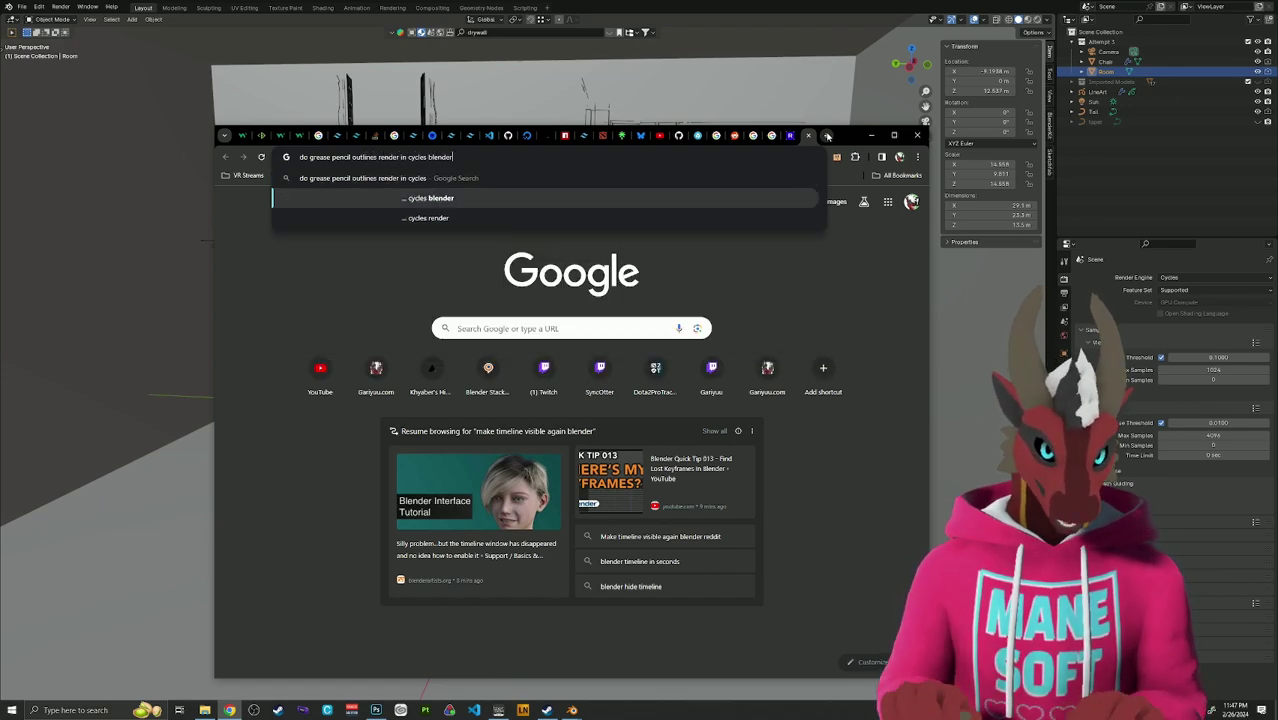
key(Return)
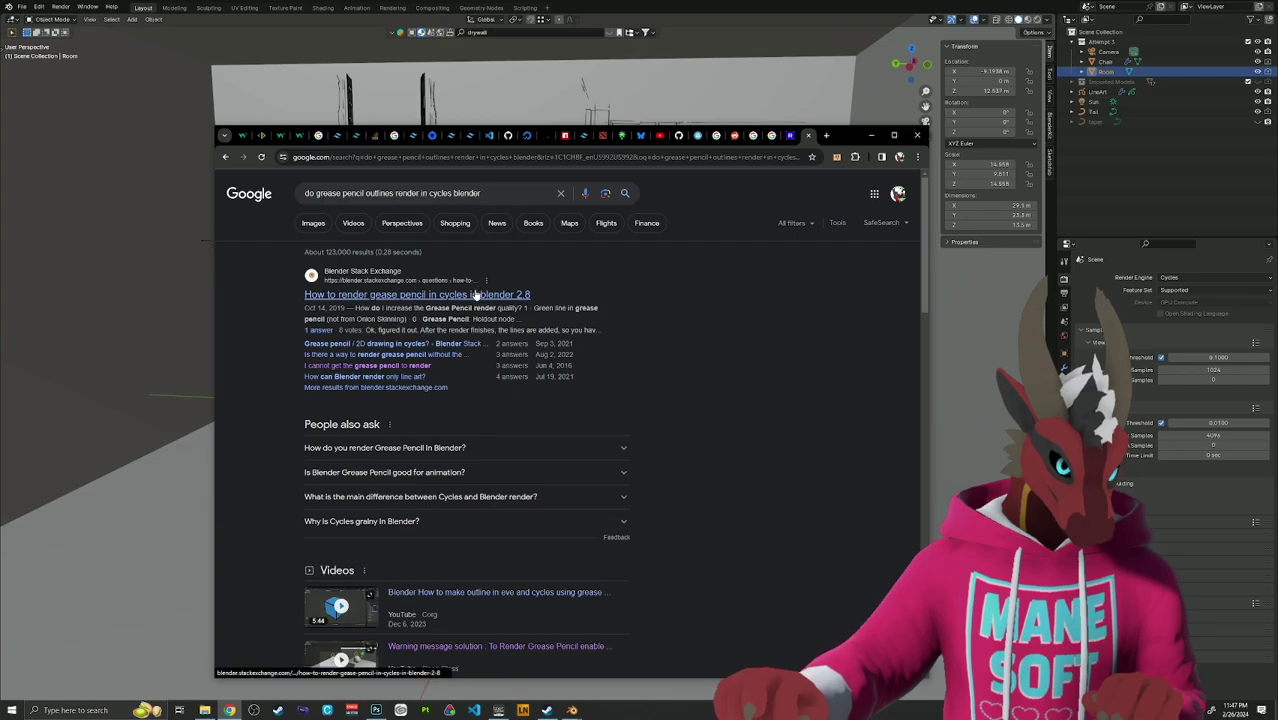
click(476, 294)
scroll(485, 378, down, 3)
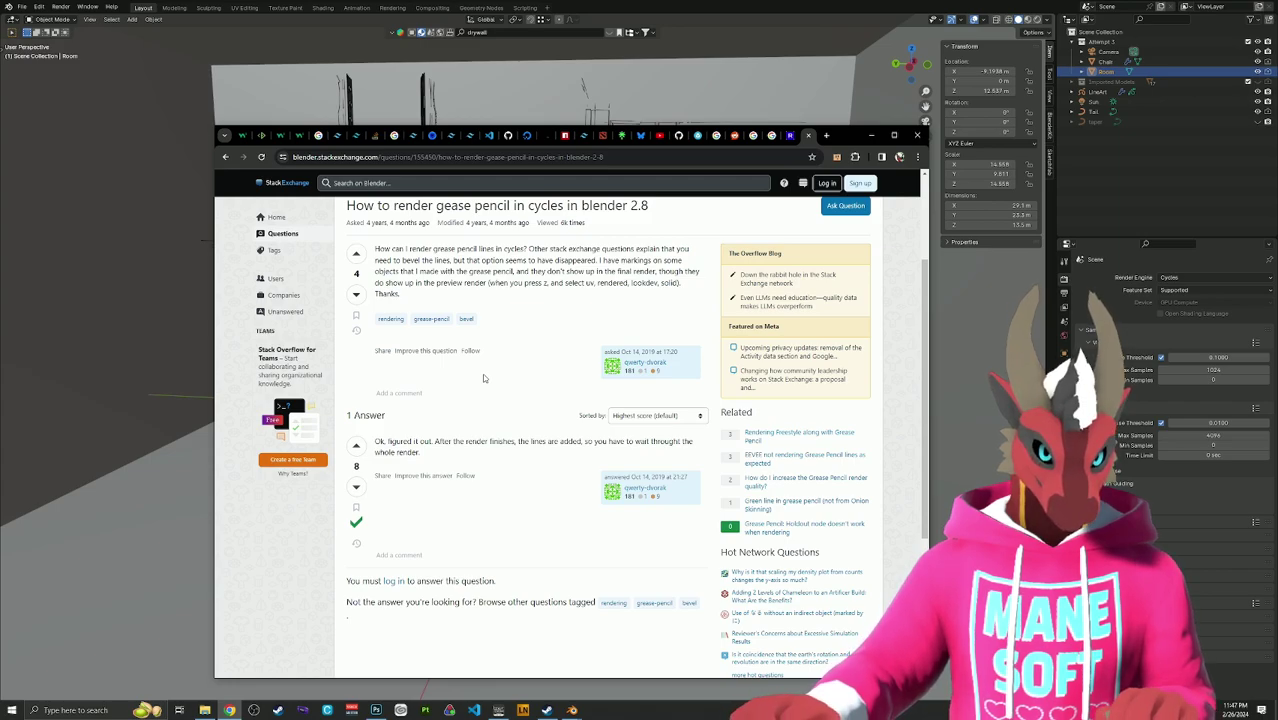
Return to Blender and examine the line art around the chair in Rendered viewport shading.
key(alt+Tab)
middle_drag(650, 418, 655, 419)
key(z)
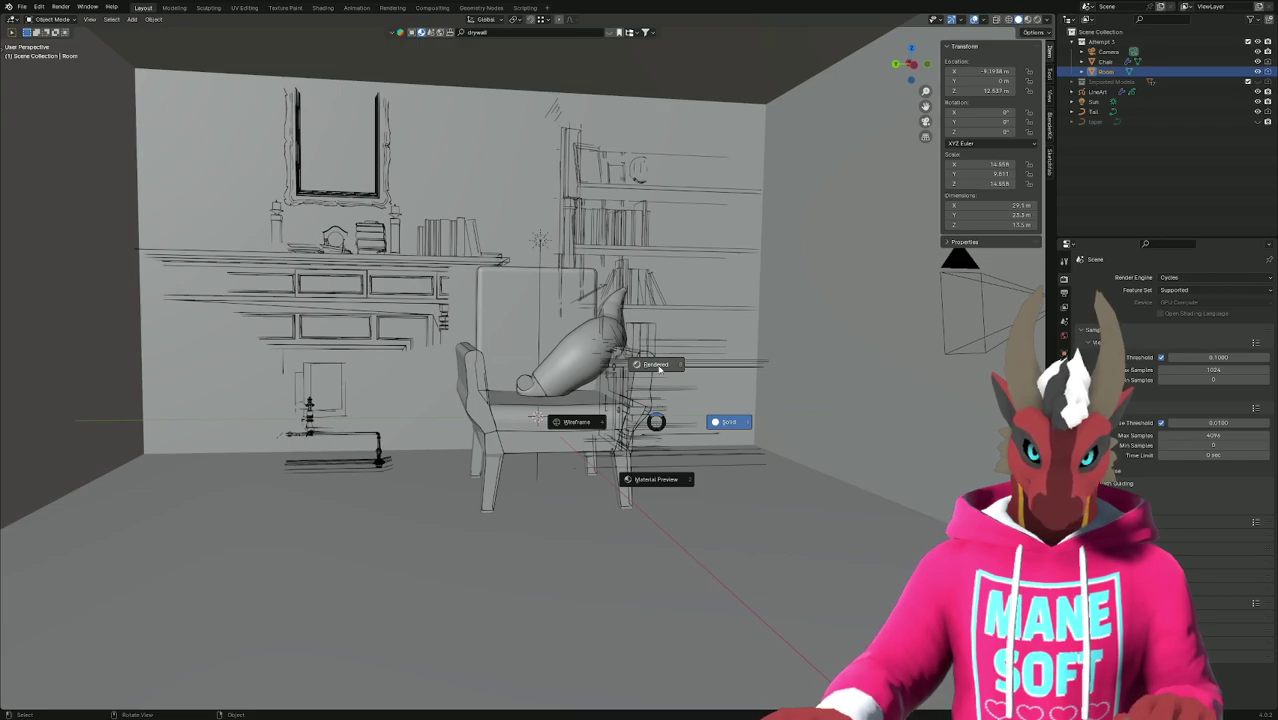
click(658, 380)
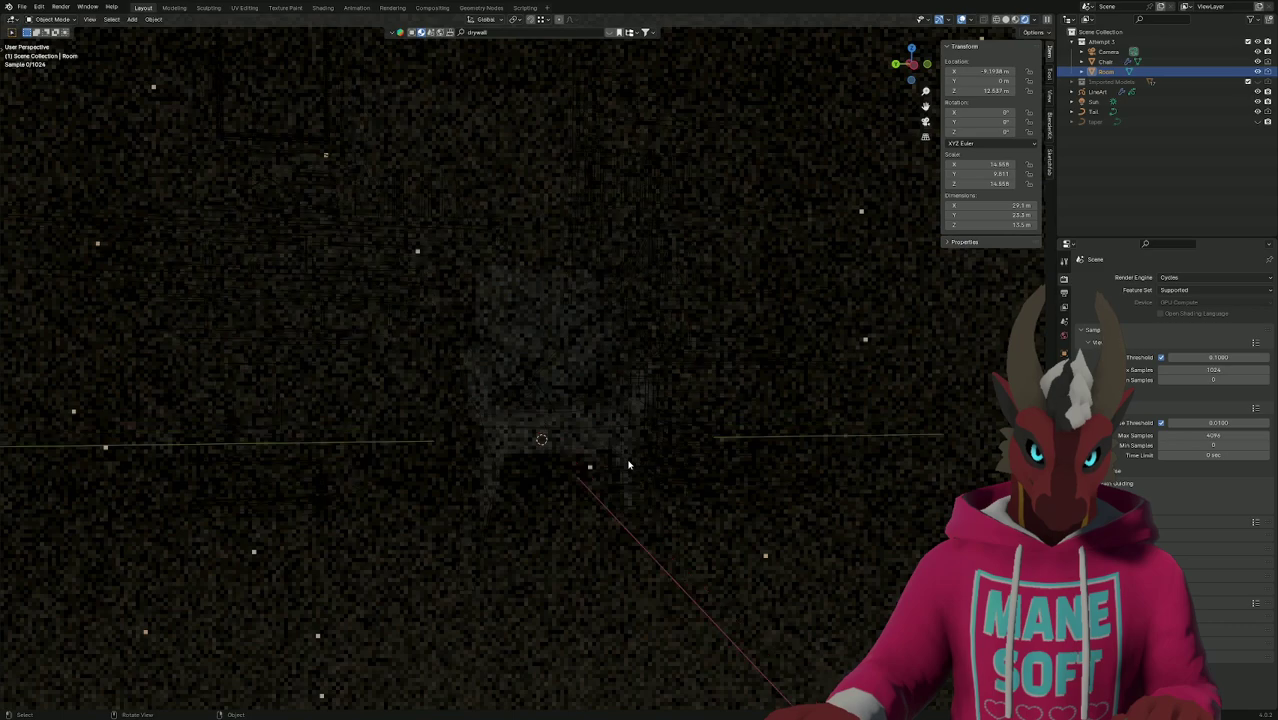
scroll(628, 464, up, 4)
middle_drag(624, 472, 622, 471)
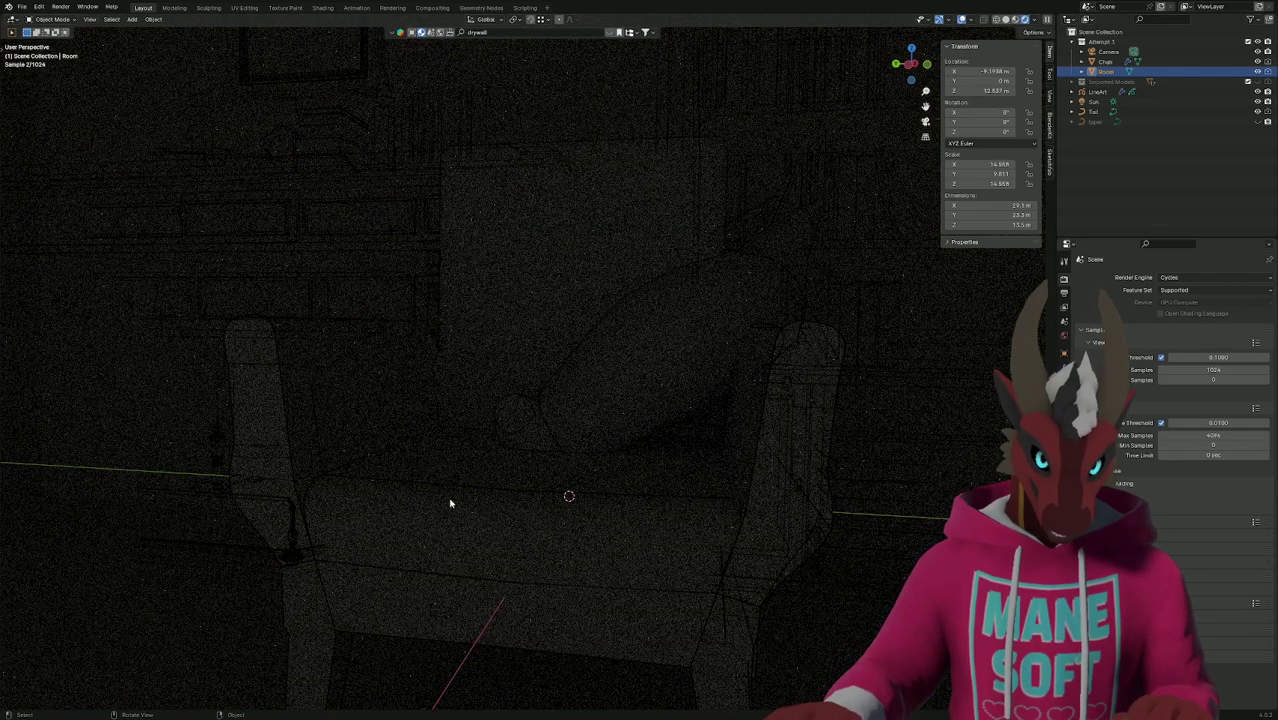
Look through the viewport's shading, overlay, gizmo and view settings and the list of render passes.
click(1034, 20)
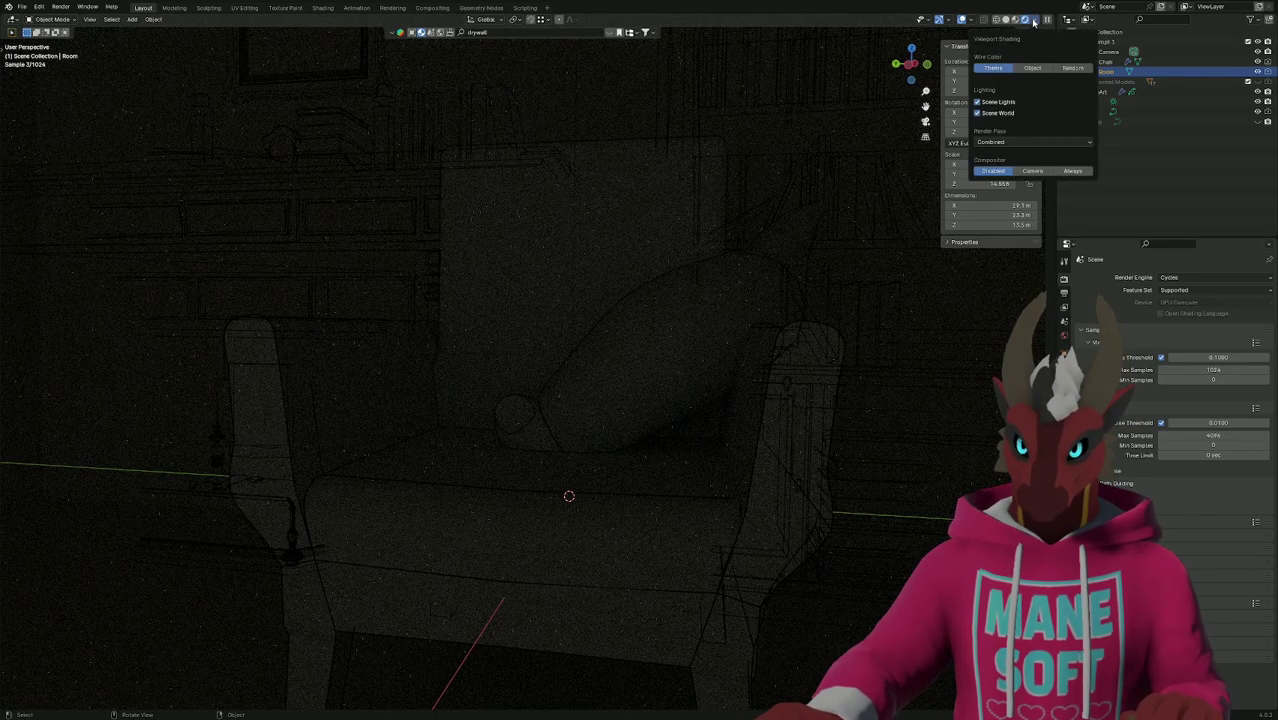
click(969, 20)
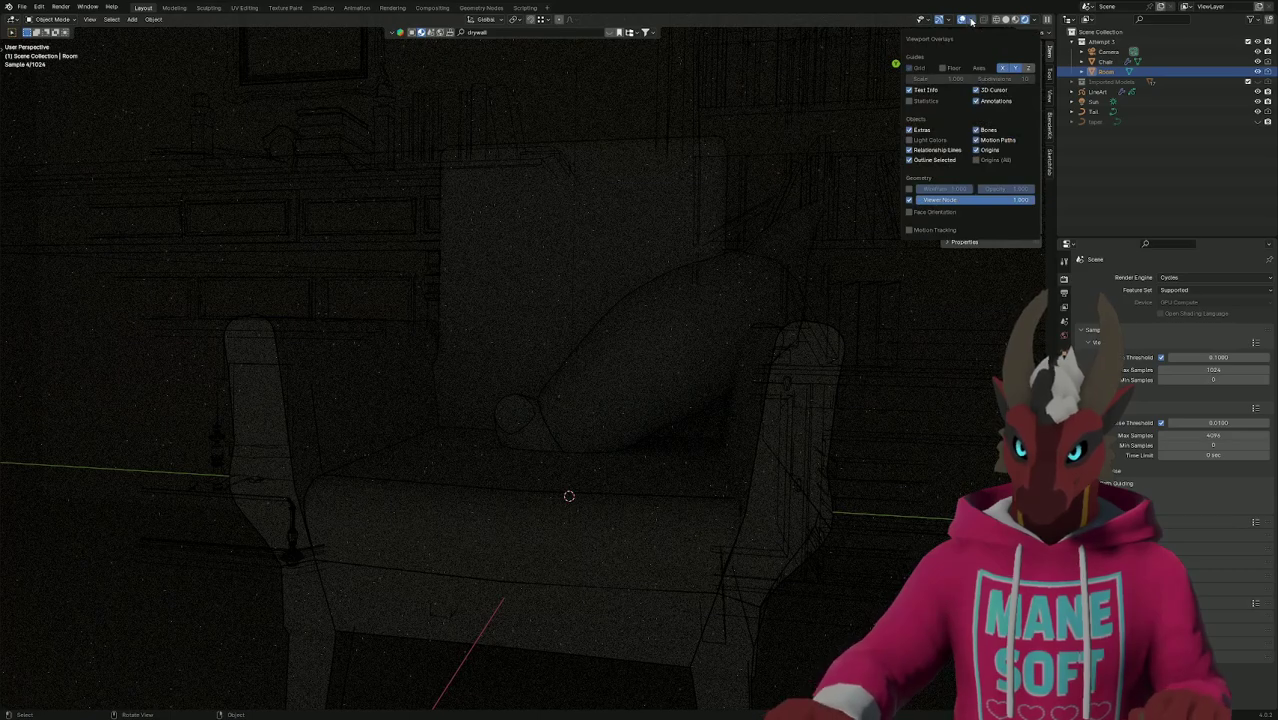
click(949, 20)
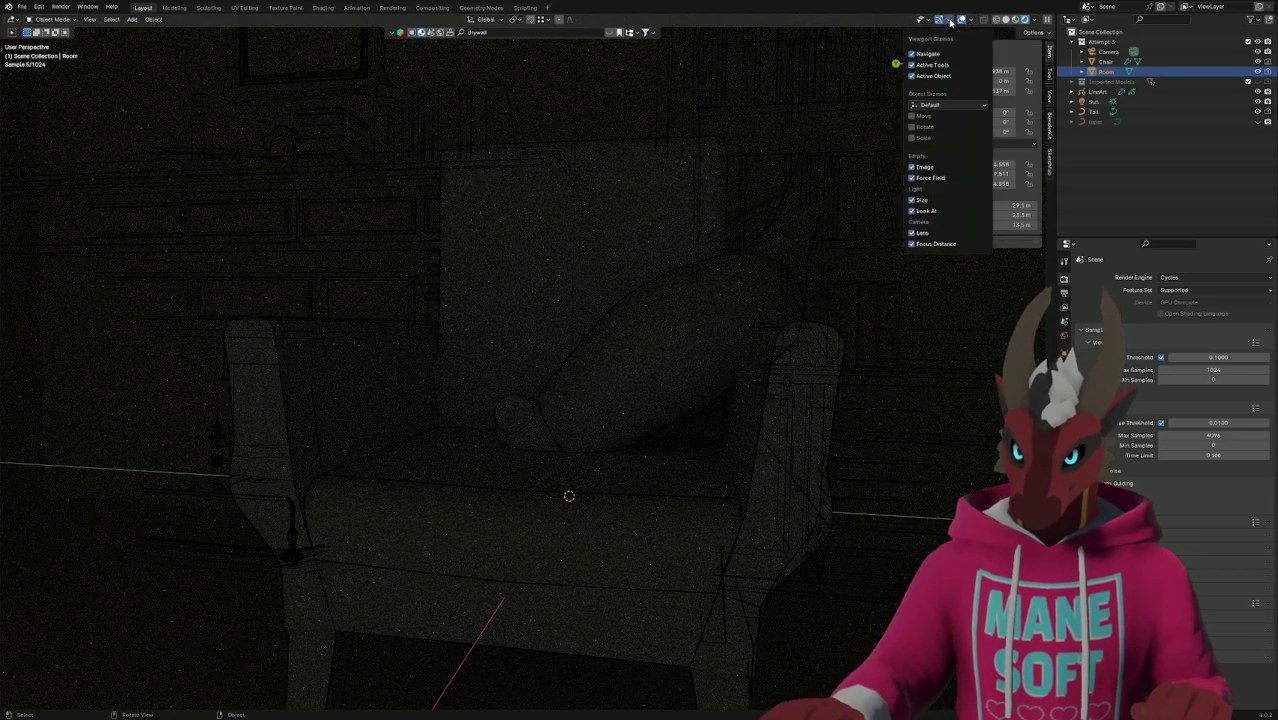
click(1034, 20)
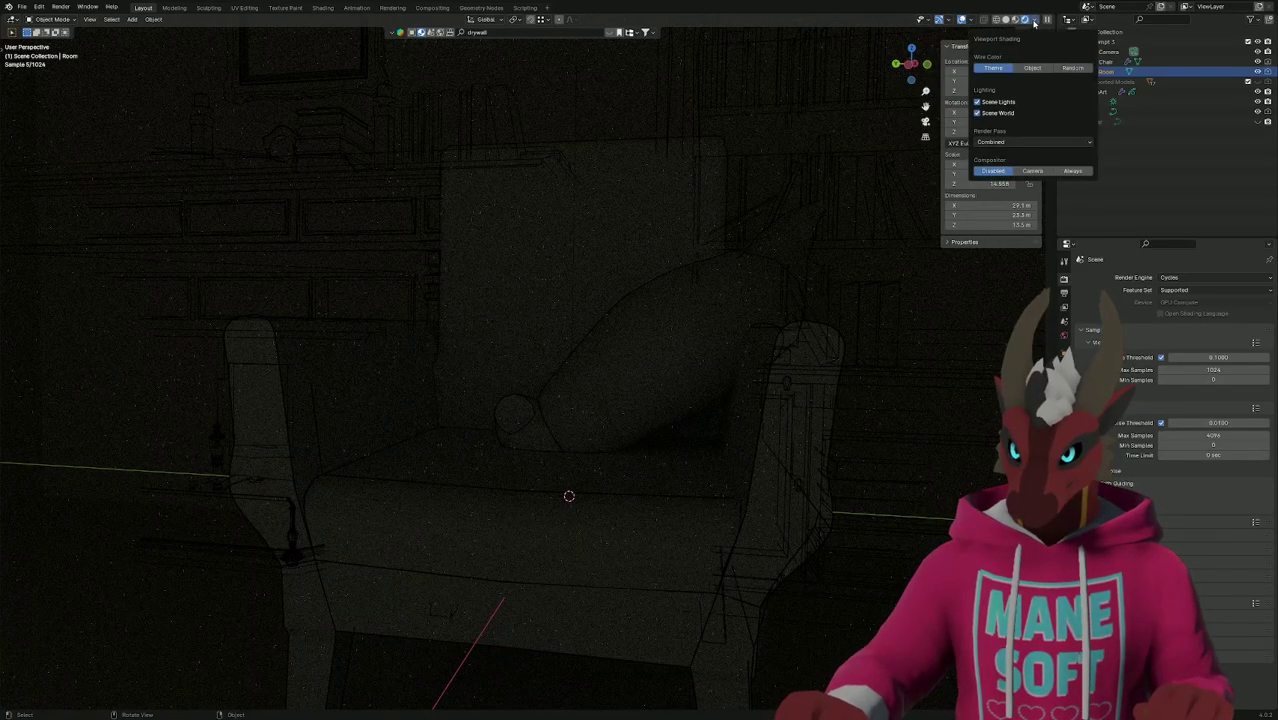
click(1049, 73)
click(1049, 98)
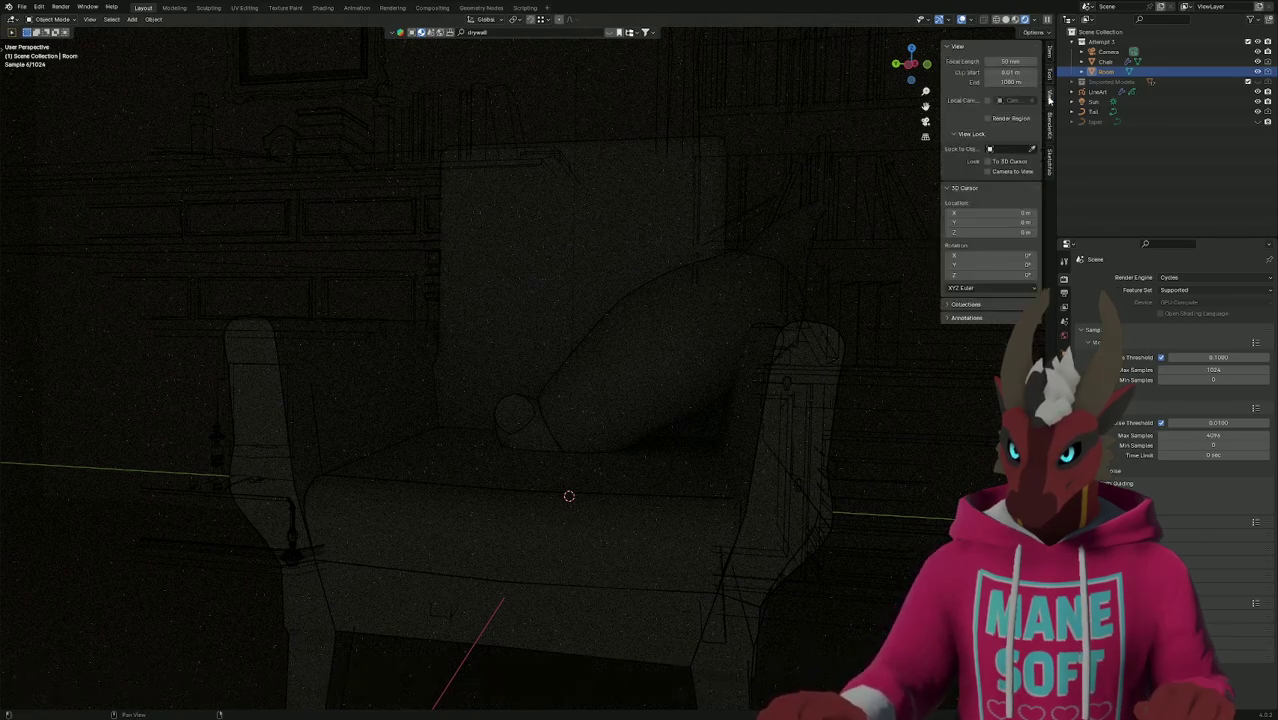
click(1034, 20)
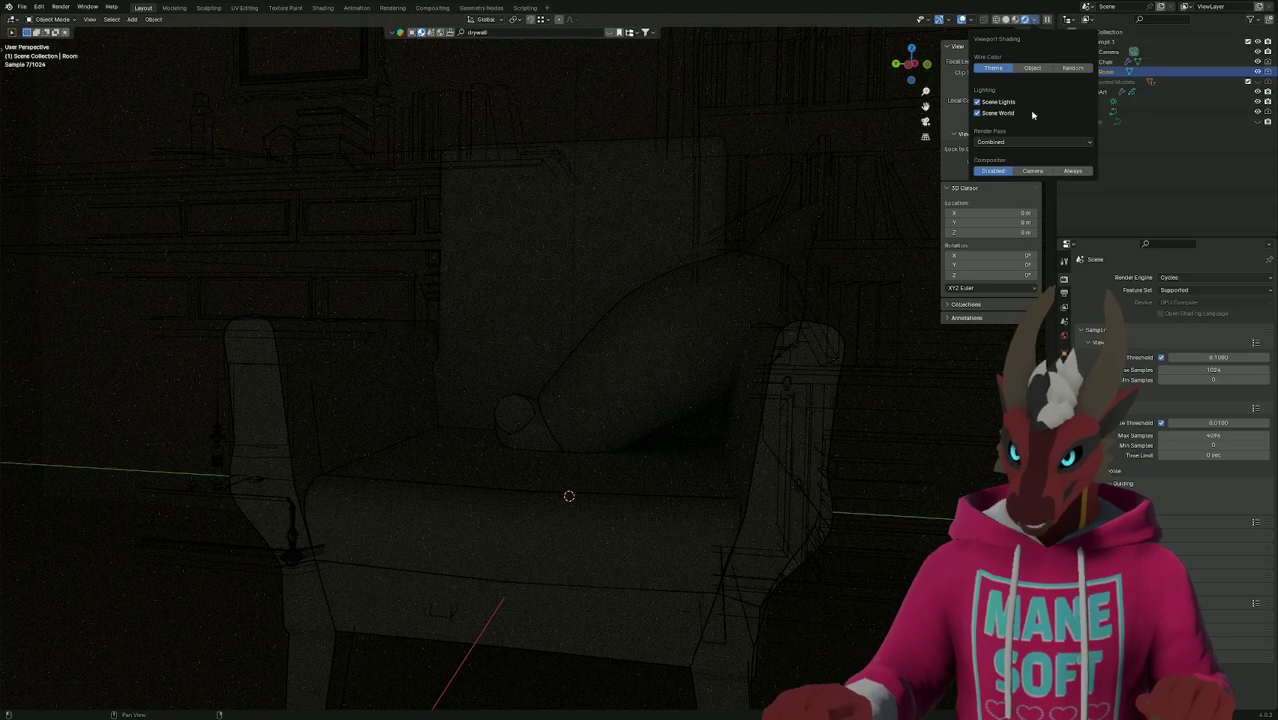
click(1026, 142)
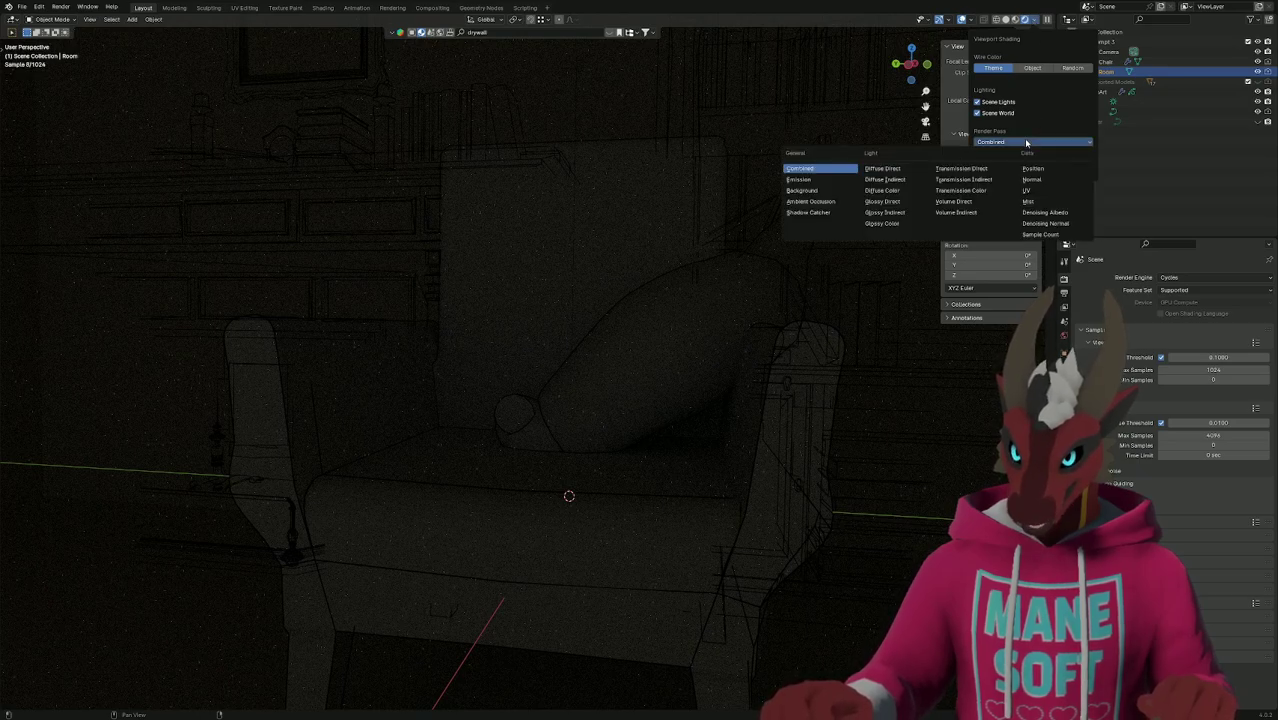
Try the rendered viewport without Scene World lighting and with a lower environment strength, and restore Scene World.
click(1057, 113)
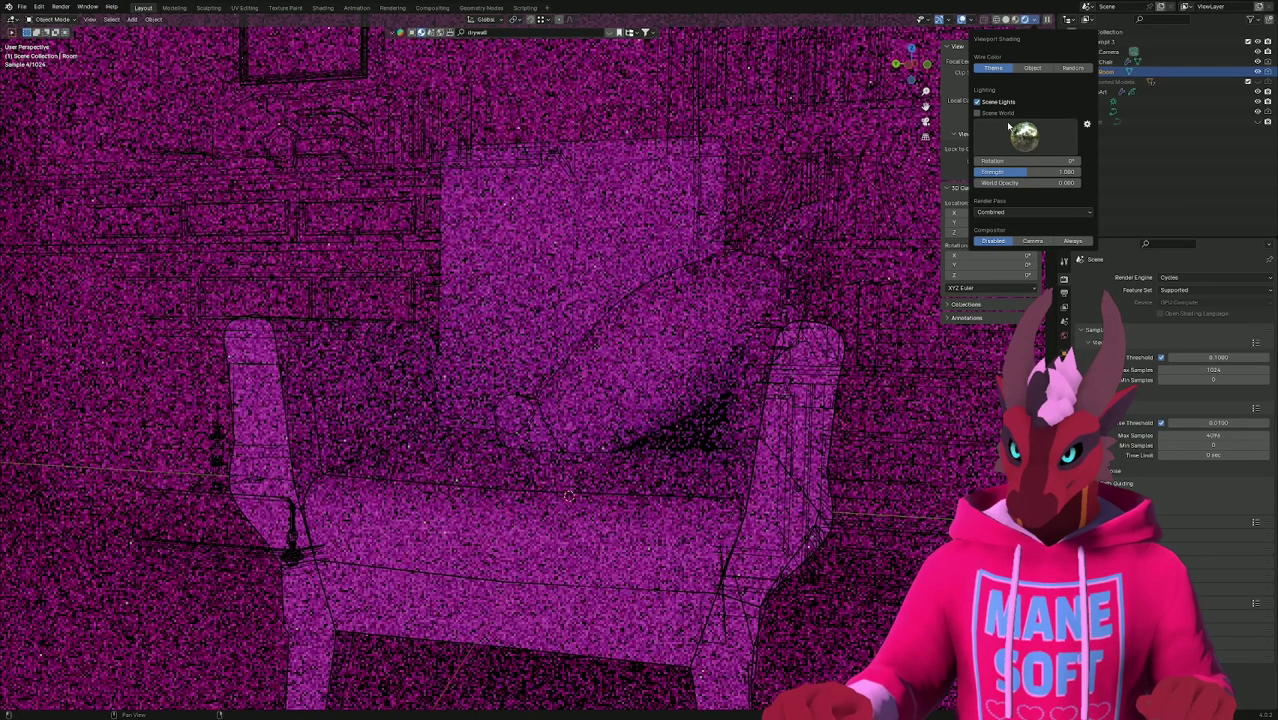
drag(1008, 171, 988, 171)
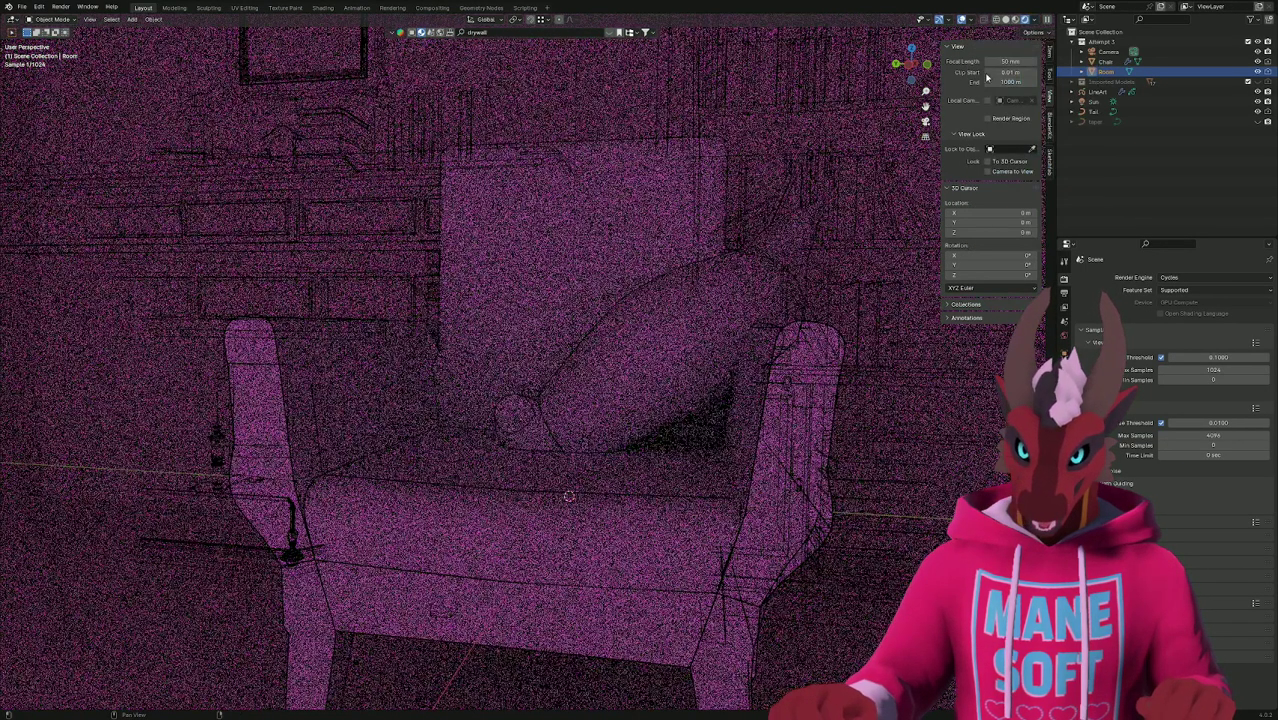
click(1033, 19)
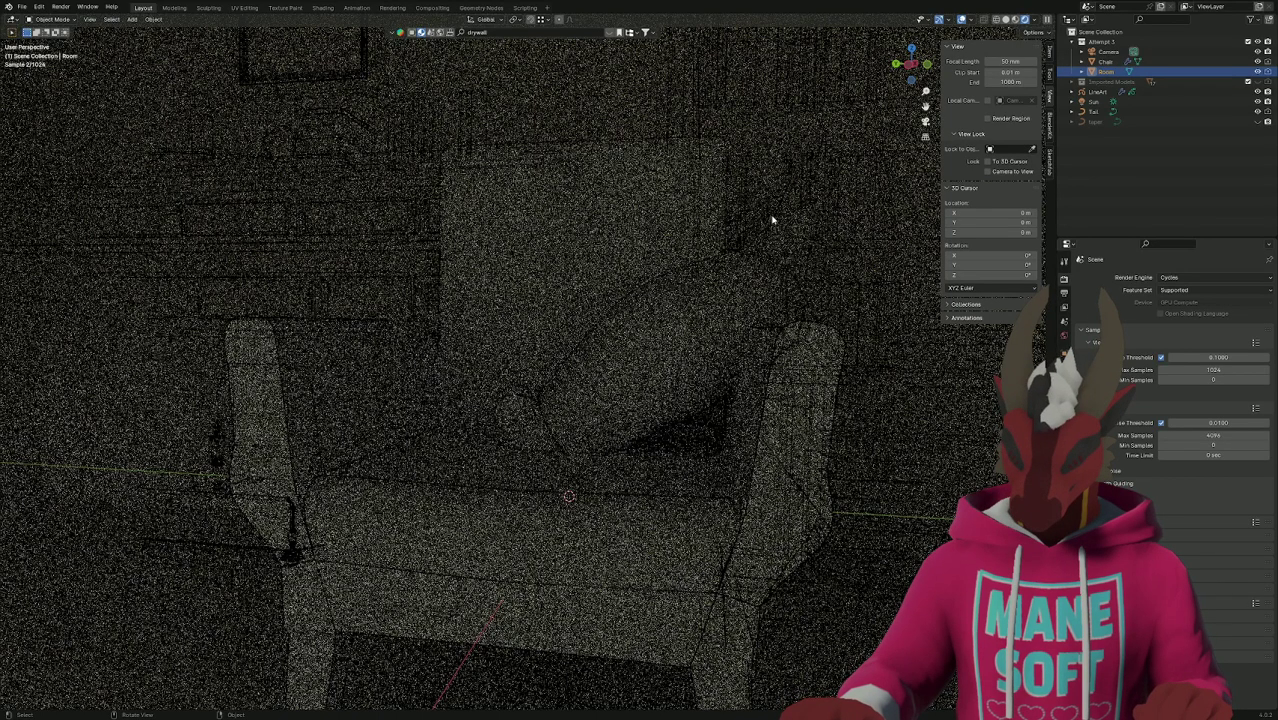
Set the viewport back to Solid shading and view the room through the camera.
key(z)
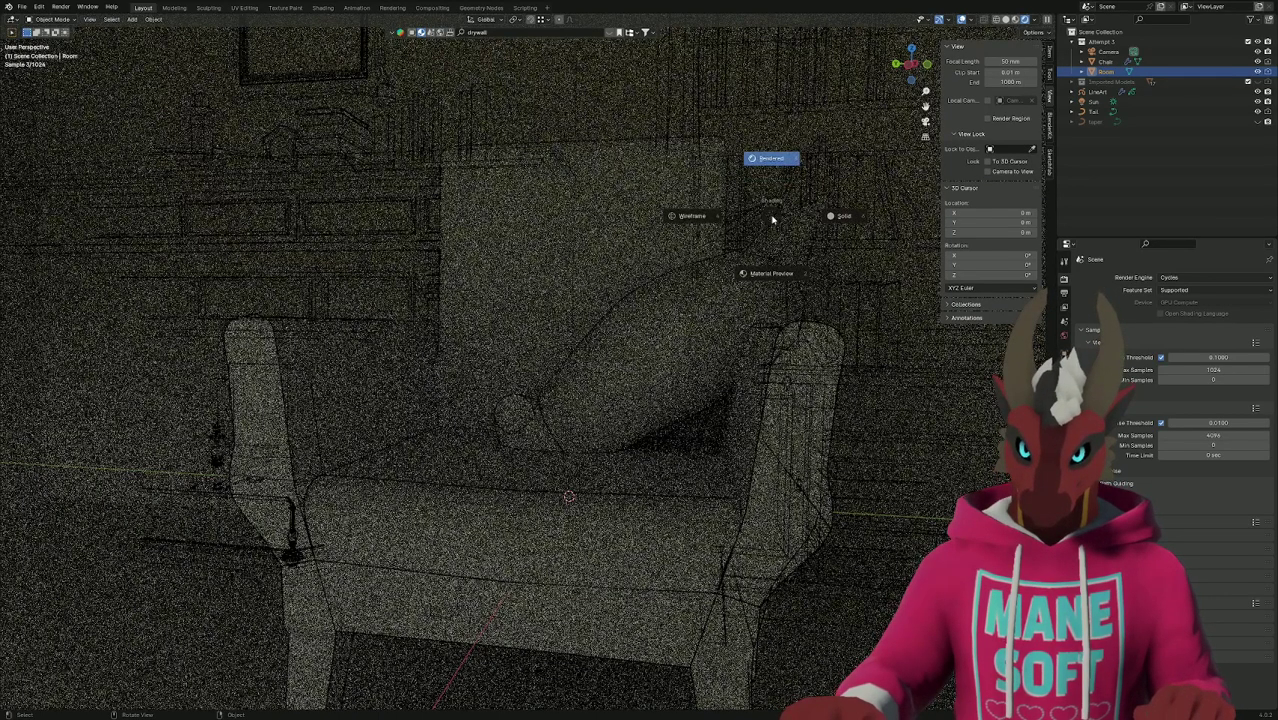
click(846, 217)
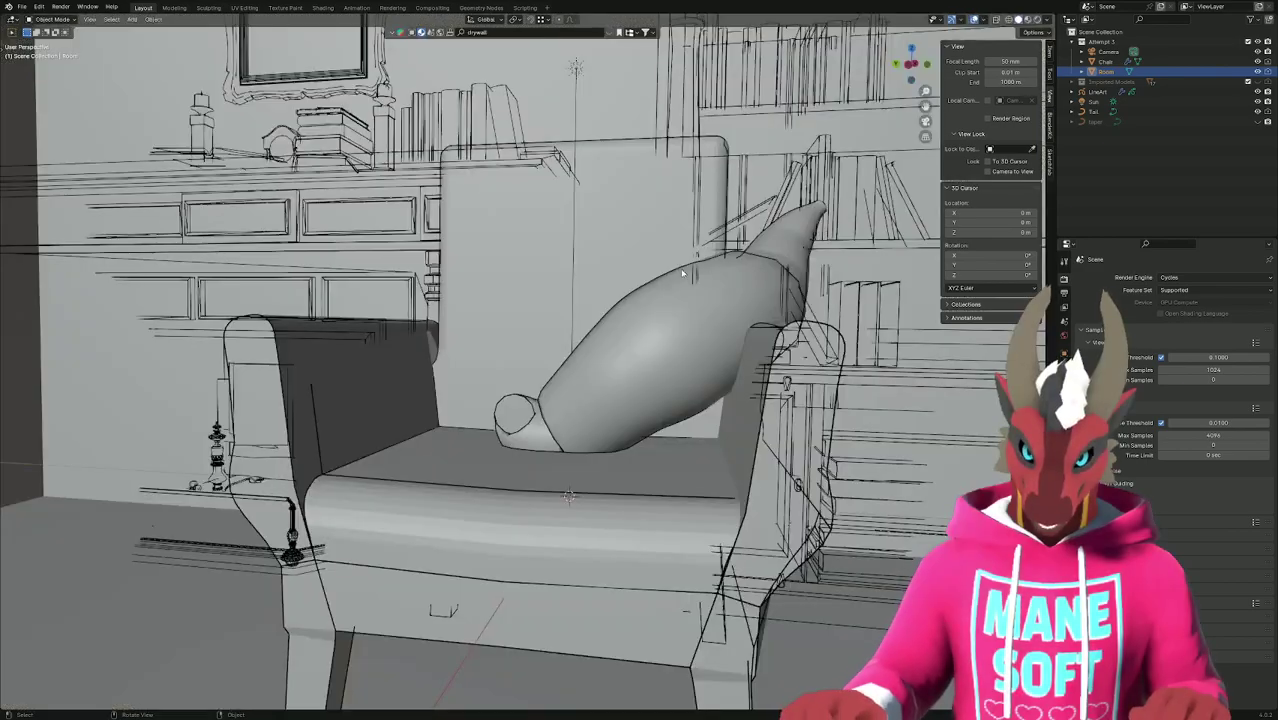
mouse_move(846, 217)
middle_down()
mouse_move(673, 302)
mouse_move(677, 391)
mouse_move(718, 491)
mouse_move(684, 483)
mouse_move(642, 410)
middle_up()
click(677, 391)
key(KP_0)
click(718, 491)
scroll(642, 410, down, 2)
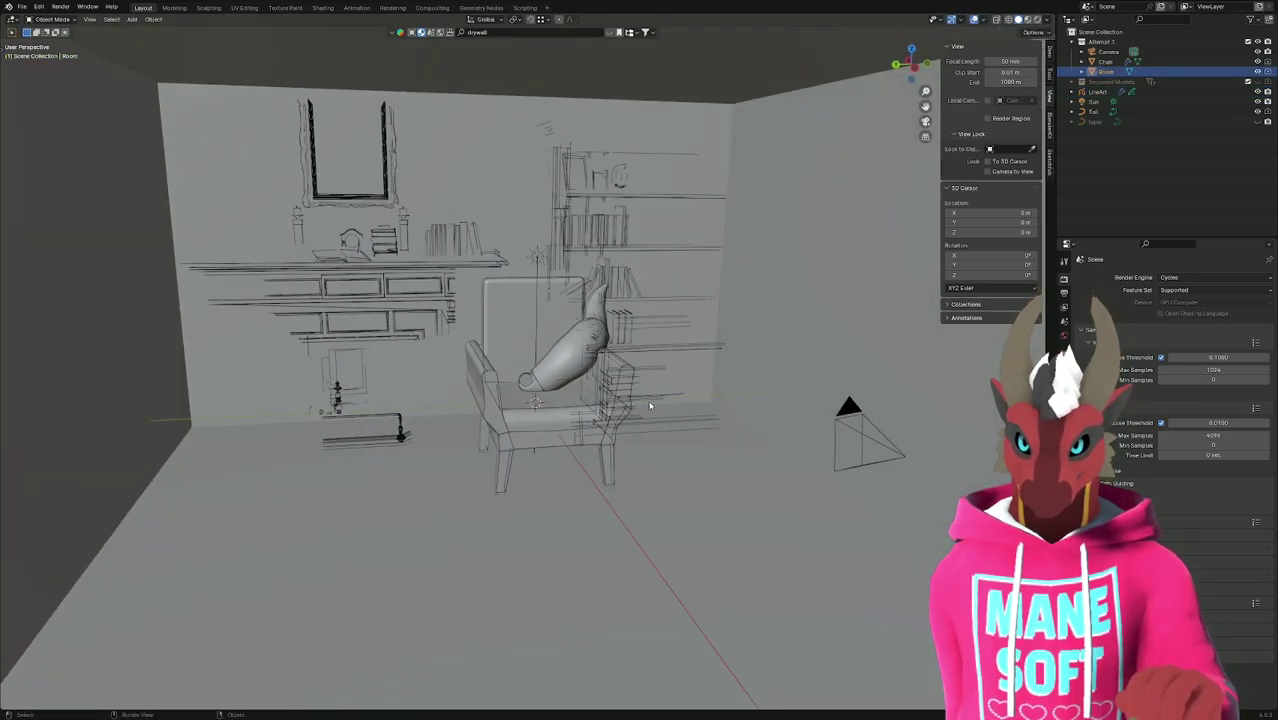
scroll(600, 411, up, 8)
key(KP_0)
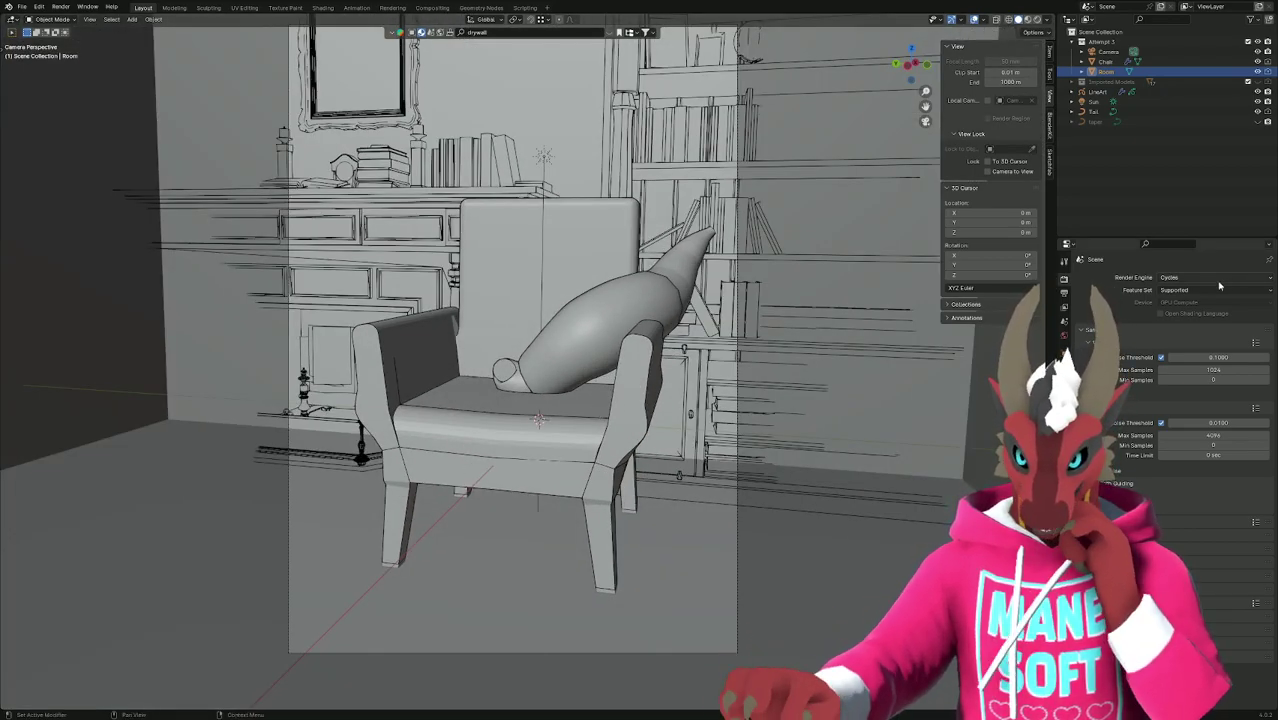
Switch to the browser, close spare search tabs, and read how to set up outline rendering in the Radeon ProRender documentation.
key(alt+Tab)
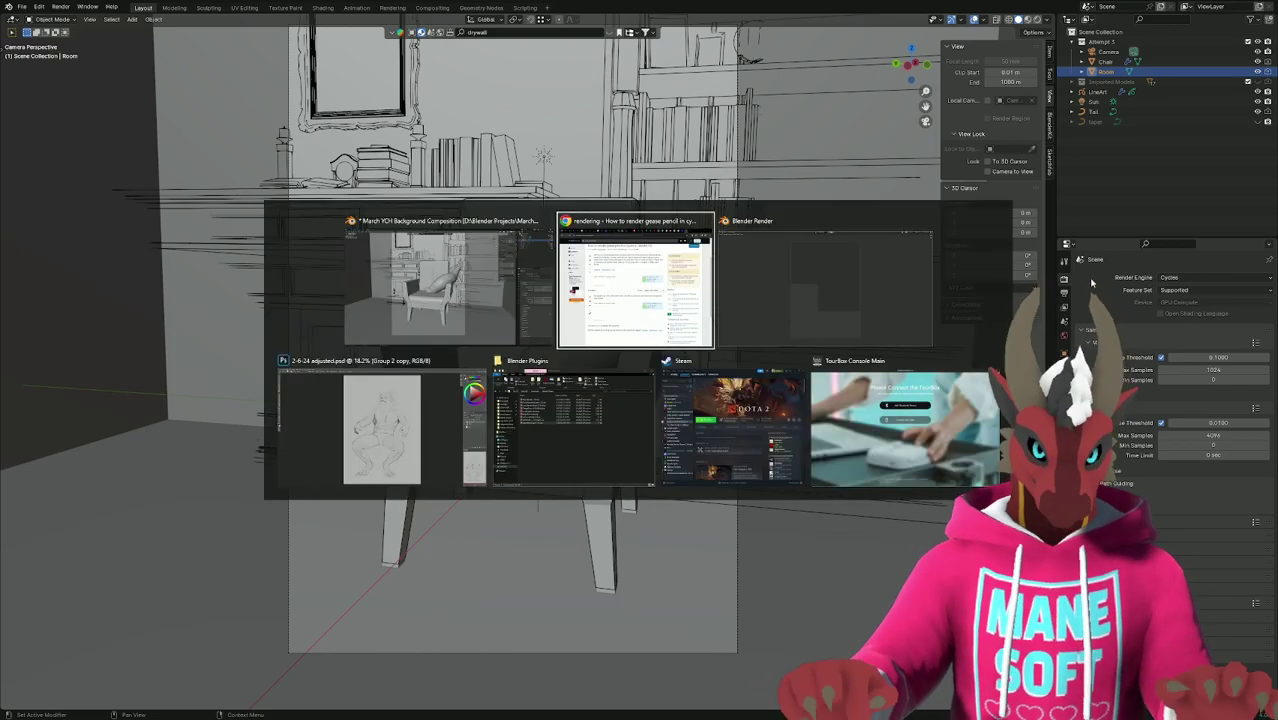
click(226, 157)
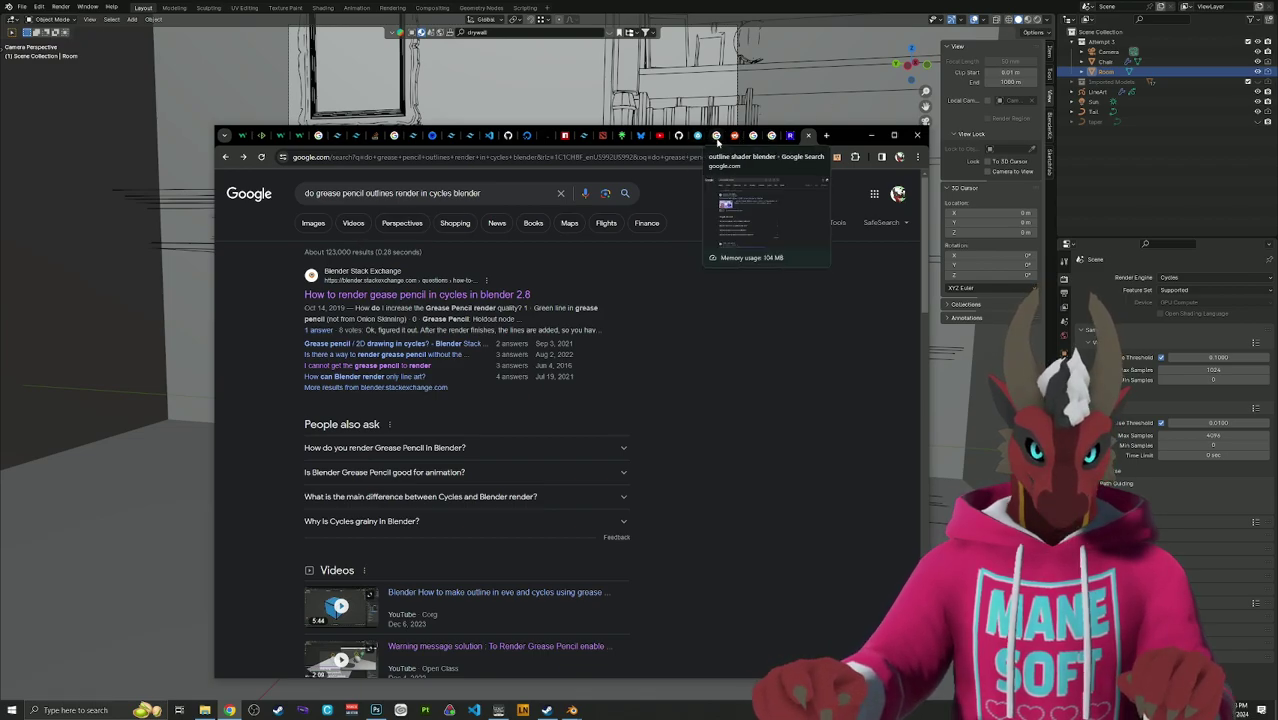
click(718, 137)
click(716, 136)
click(716, 136)
click(716, 136)
click(716, 136)
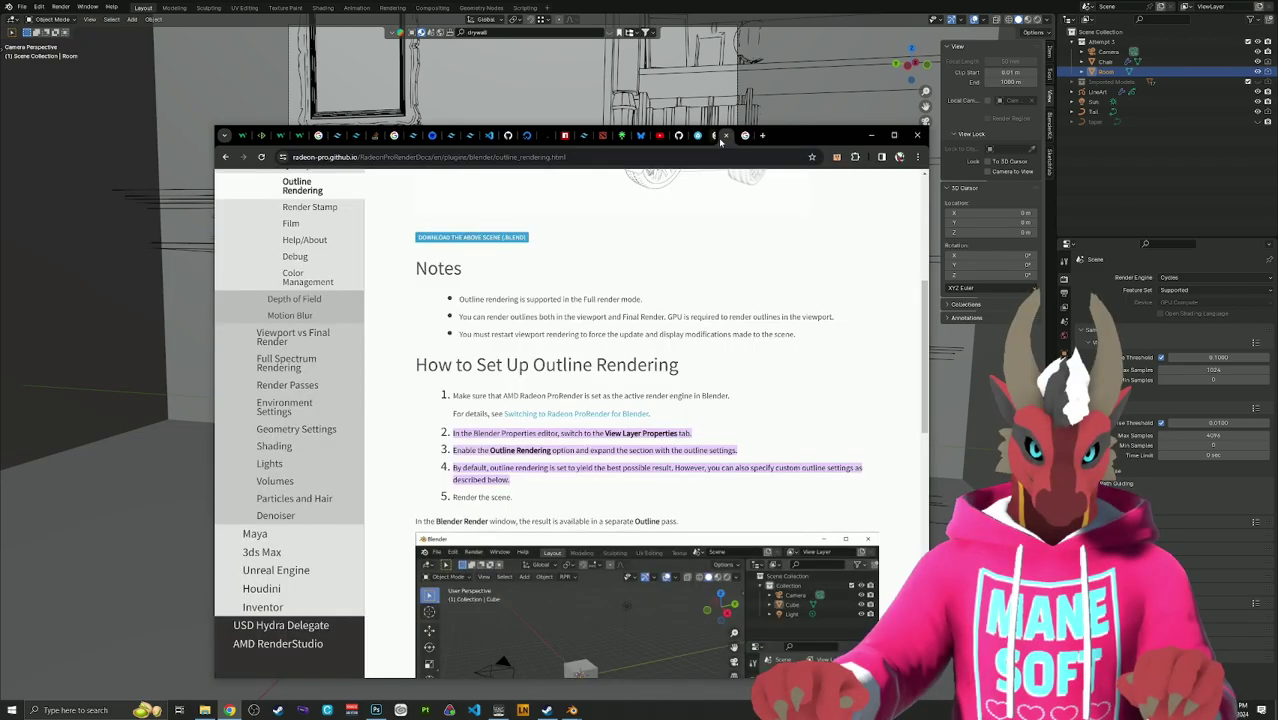
scroll(792, 297, down, 3)
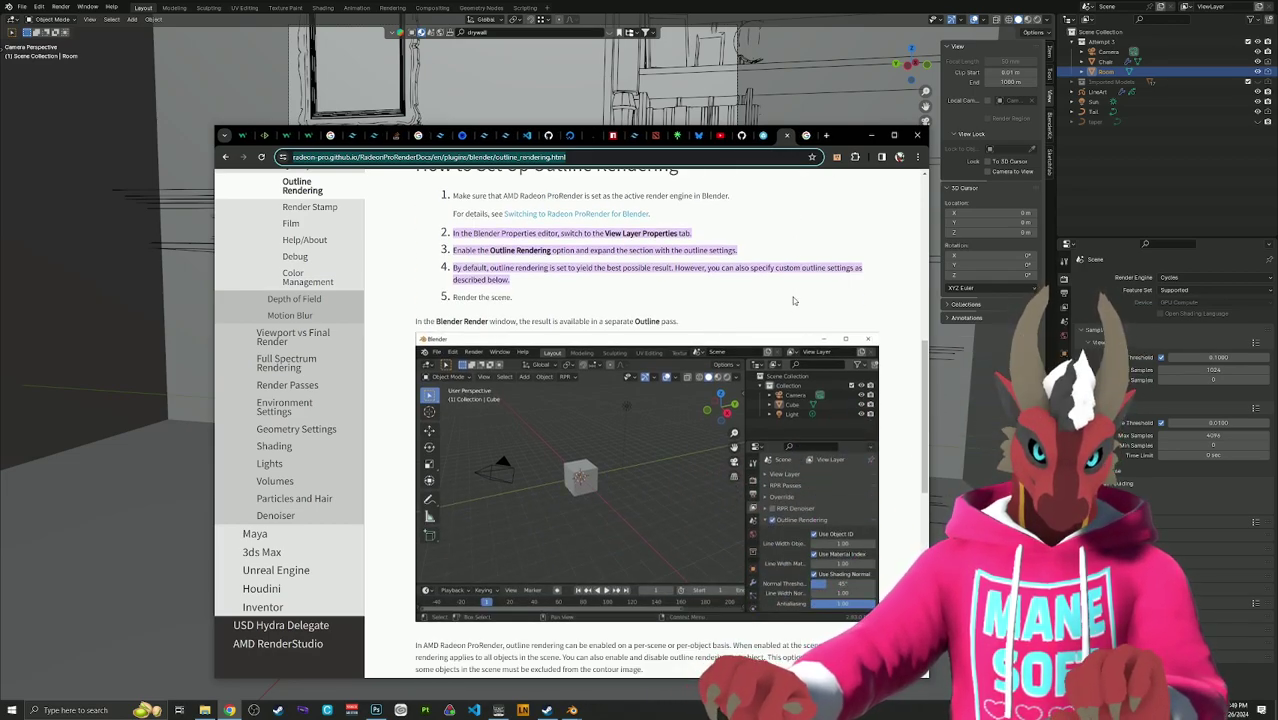
scroll(792, 297, down, 4)
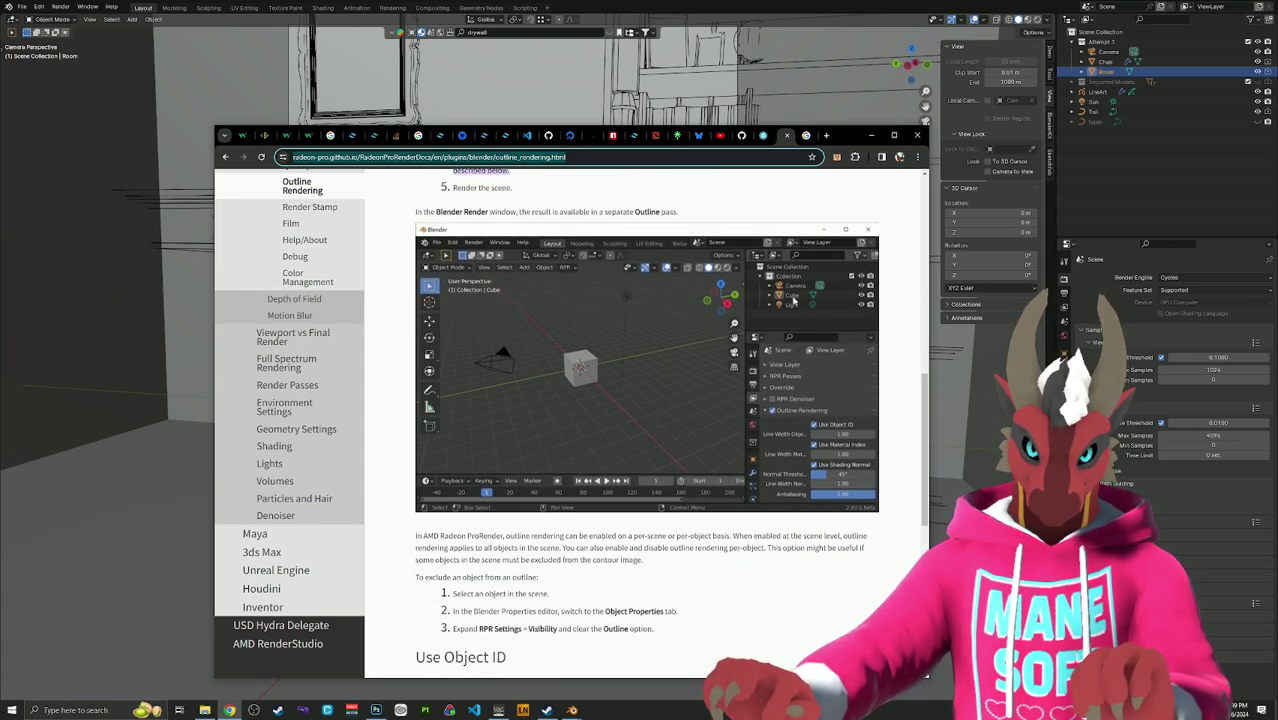
scroll(792, 297, up, 5)
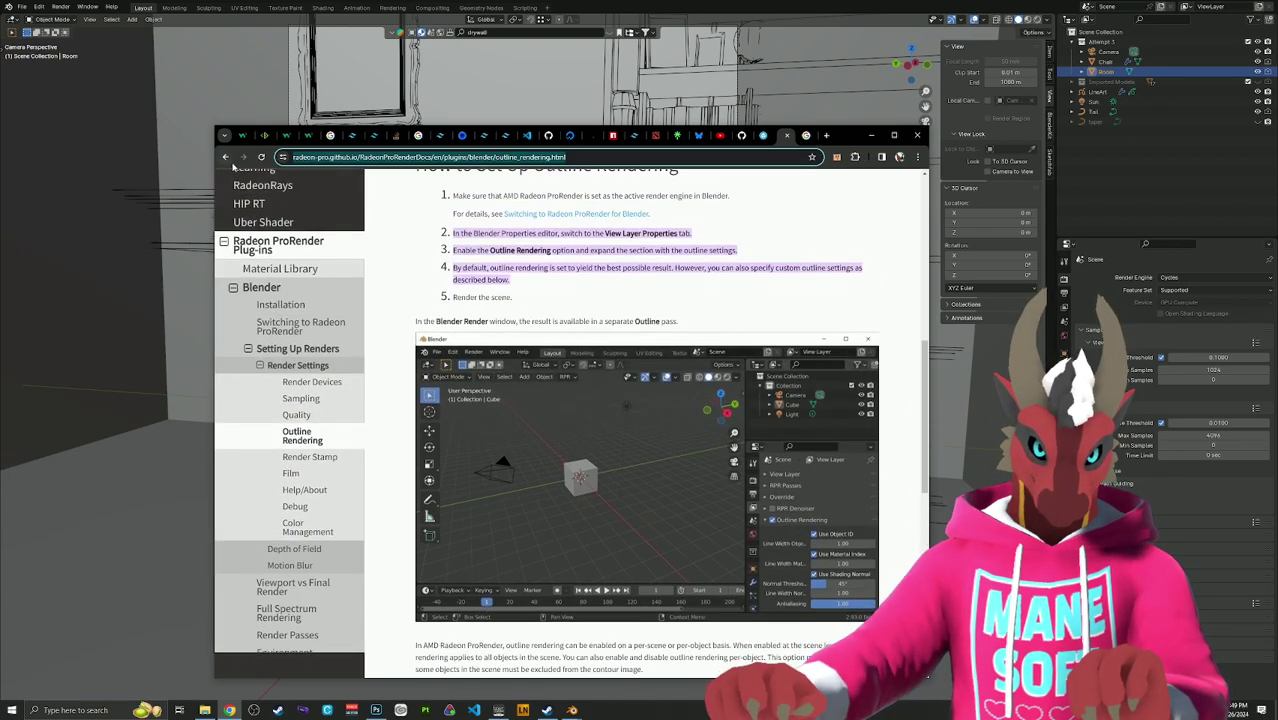
Go back to the Google results and search for "render only outline grease pencil blender".
click(225, 157)
scroll(412, 243, up, 3)
scroll(412, 243, up, 4)
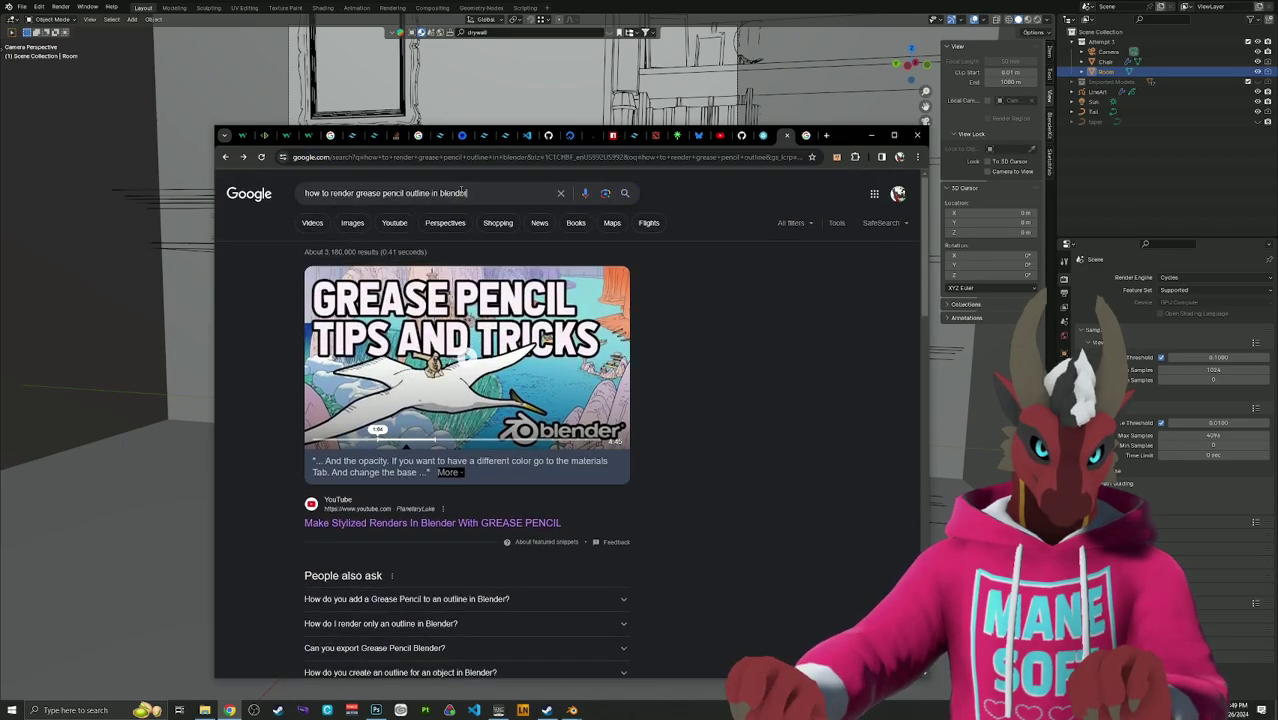
triple_click(375, 193)
text(render only)
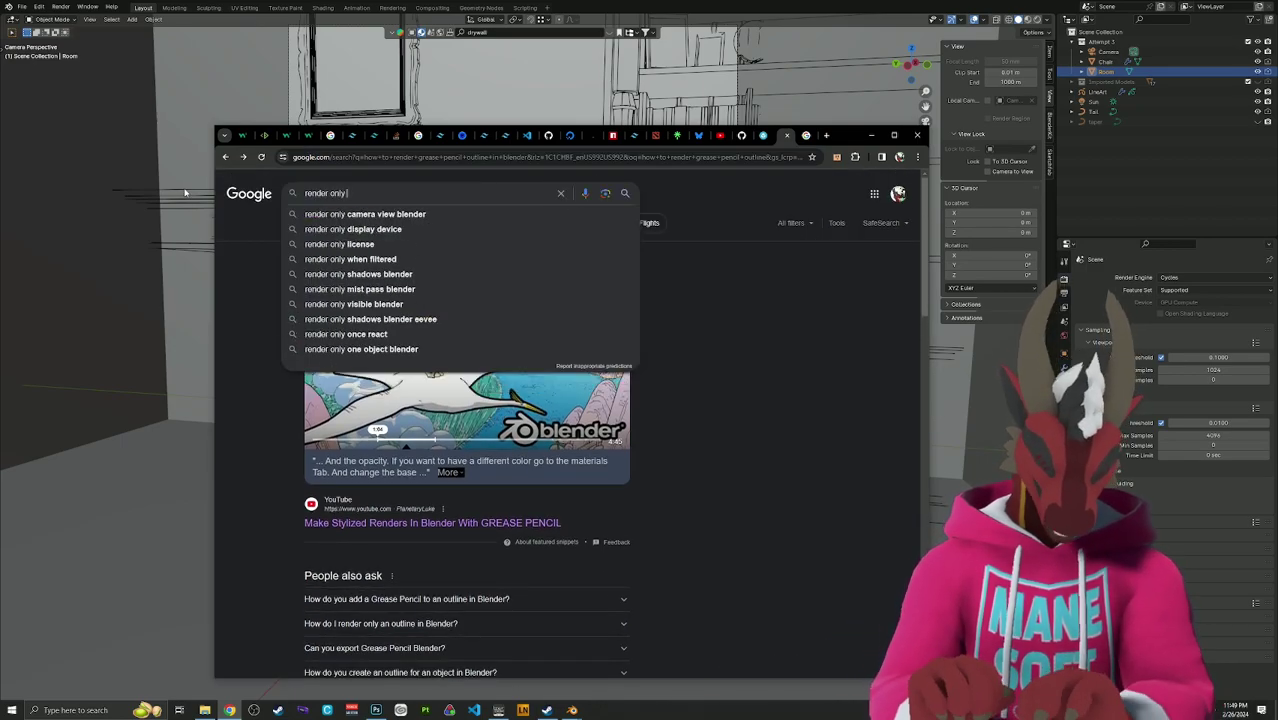
text( outline crease)
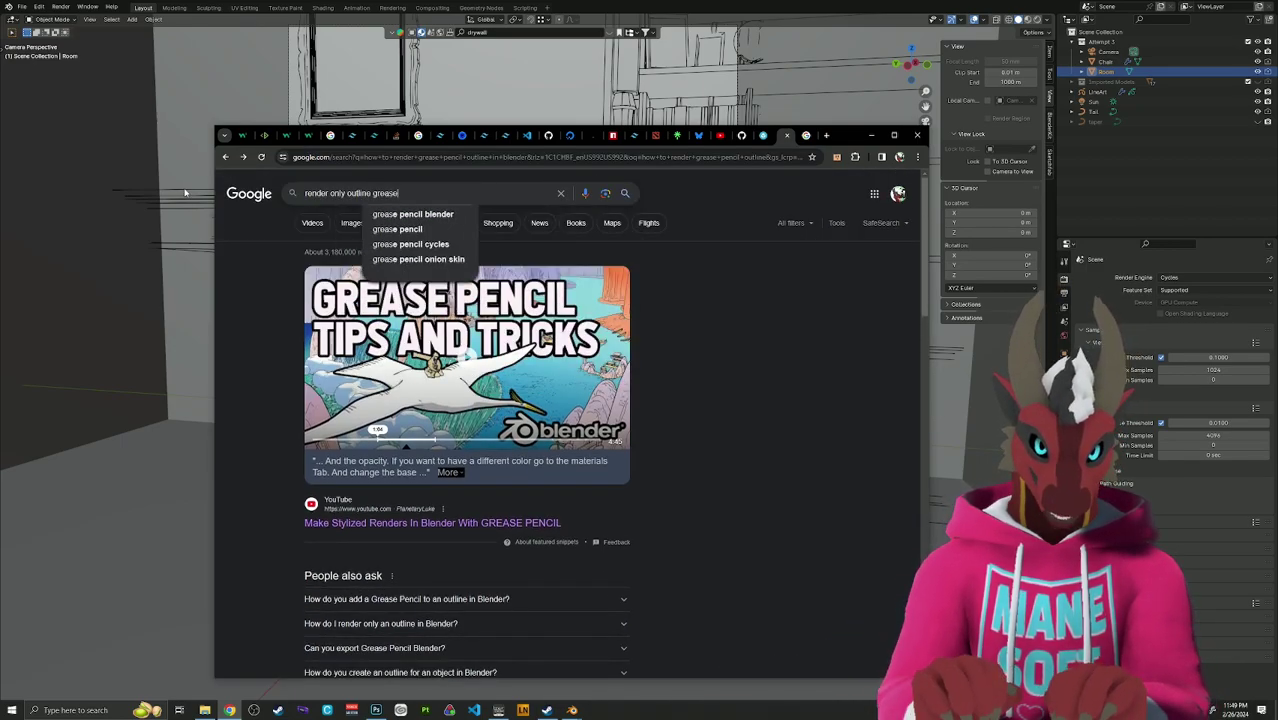
text( pencil blender)
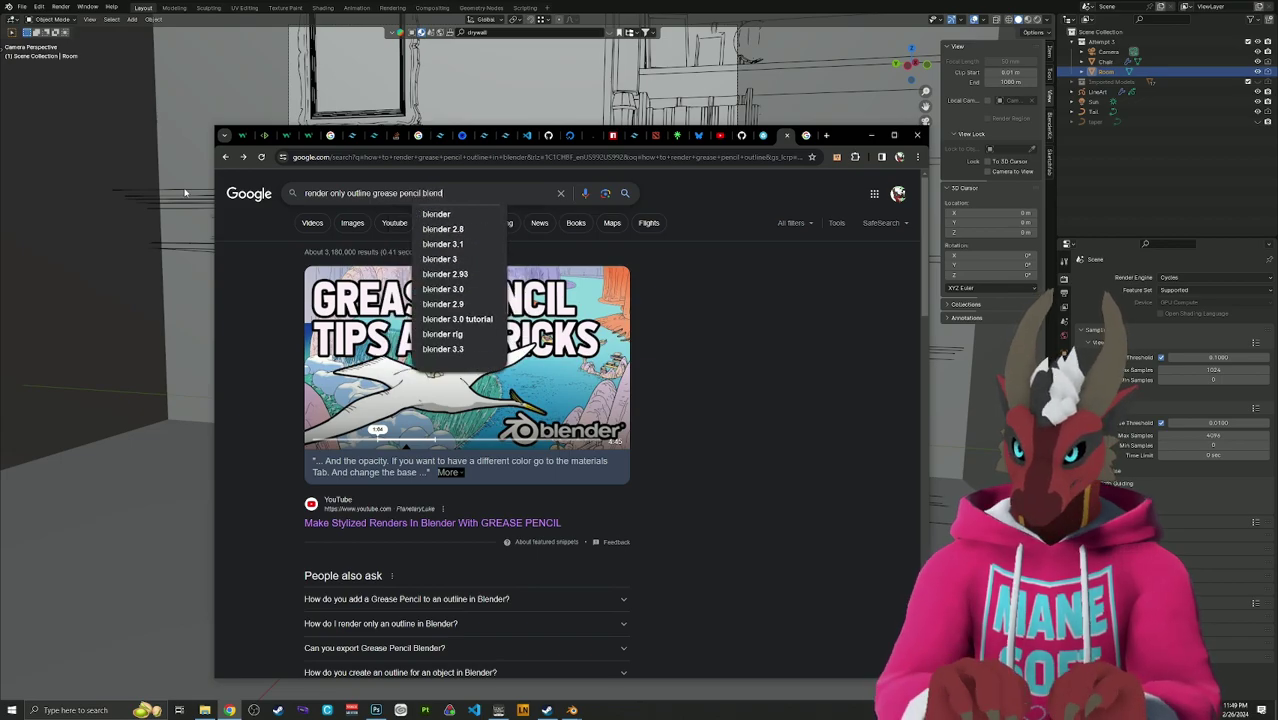
key(Return)
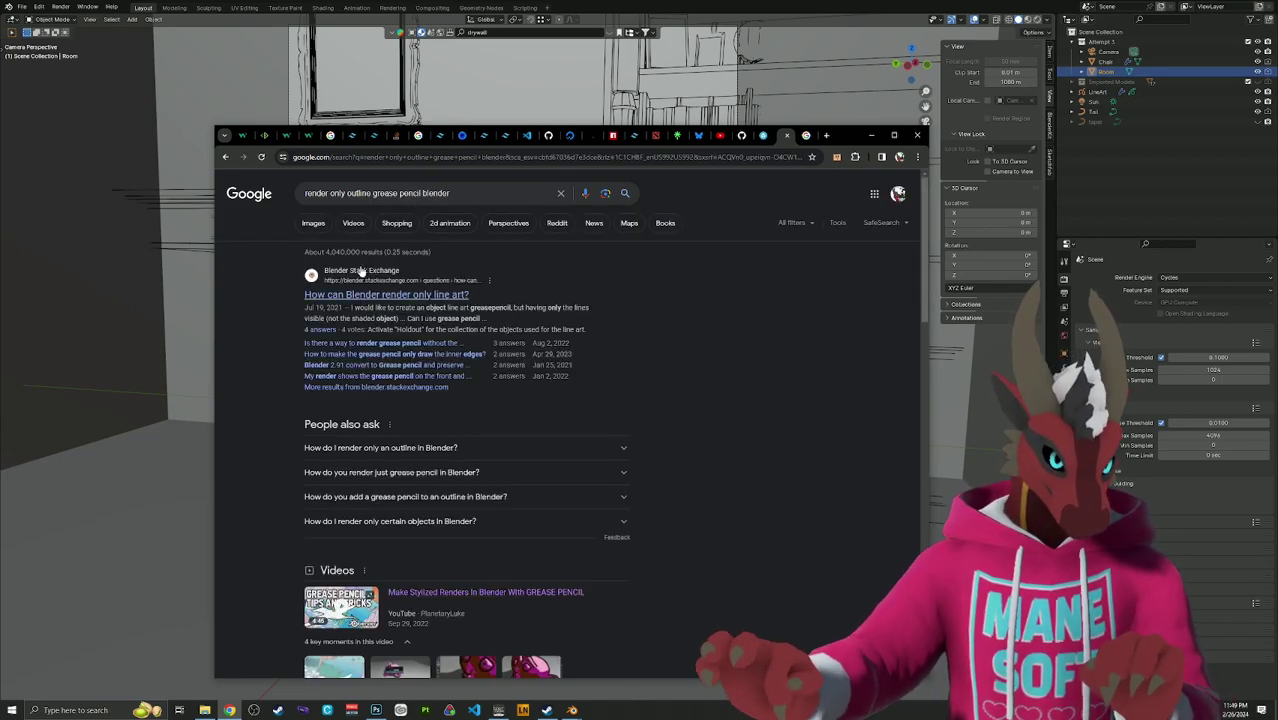
Open the Stack Exchange question "How can Blender render only line art?" and read the question and its Transparent BSDF answer.
middle_click(420, 294)
click(807, 135)
scroll(453, 378, down, 5)
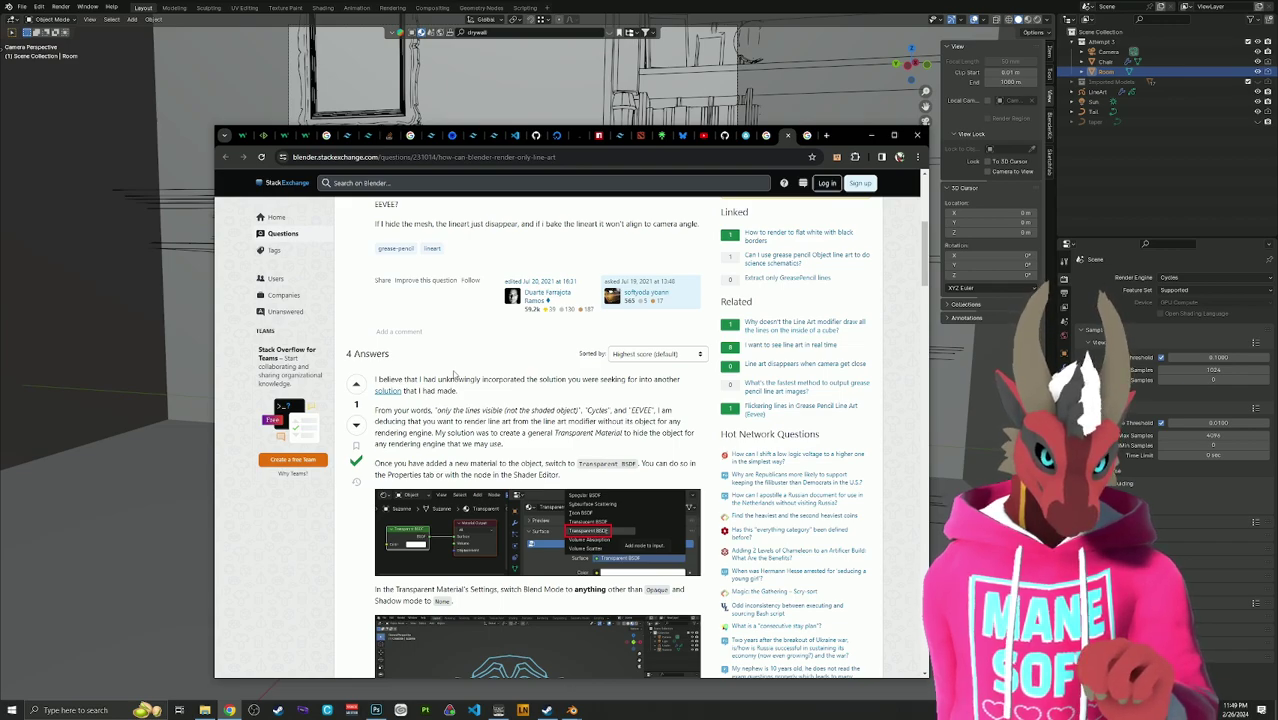
scroll(454, 376, down, 1)
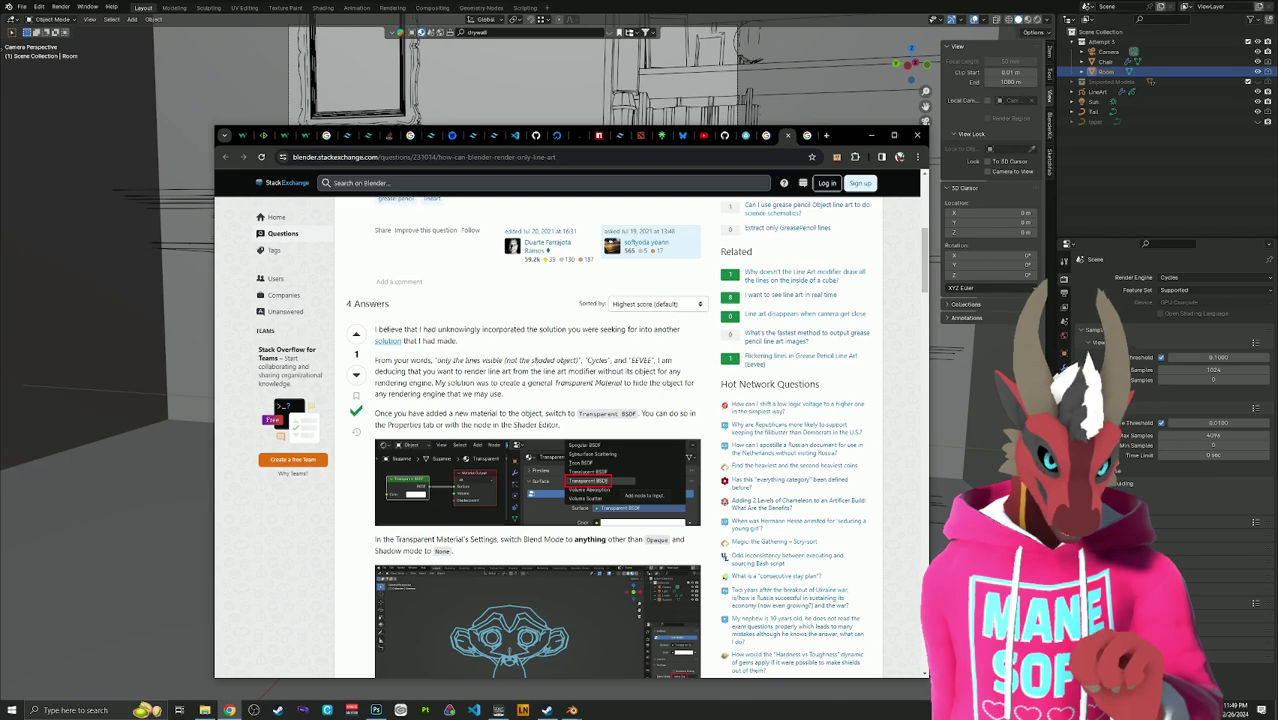
drag(565, 360, 604, 362)
scroll(590, 370, up, 3)
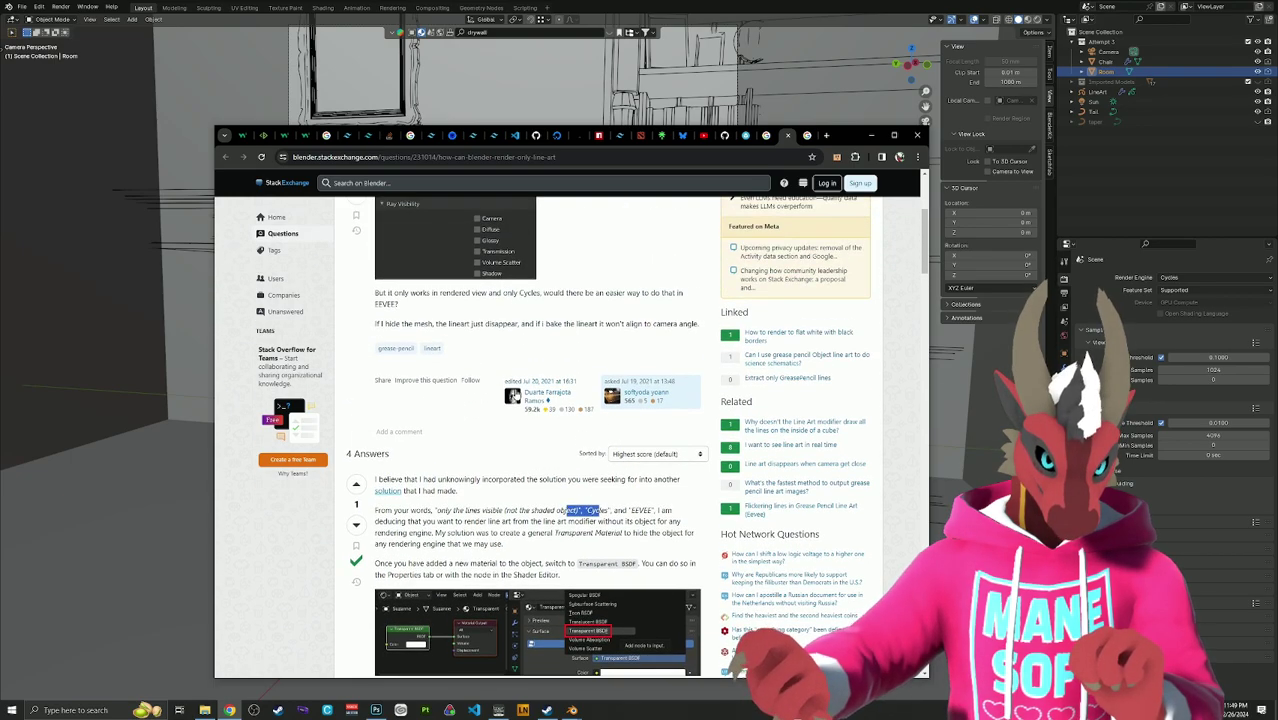
click(576, 378)
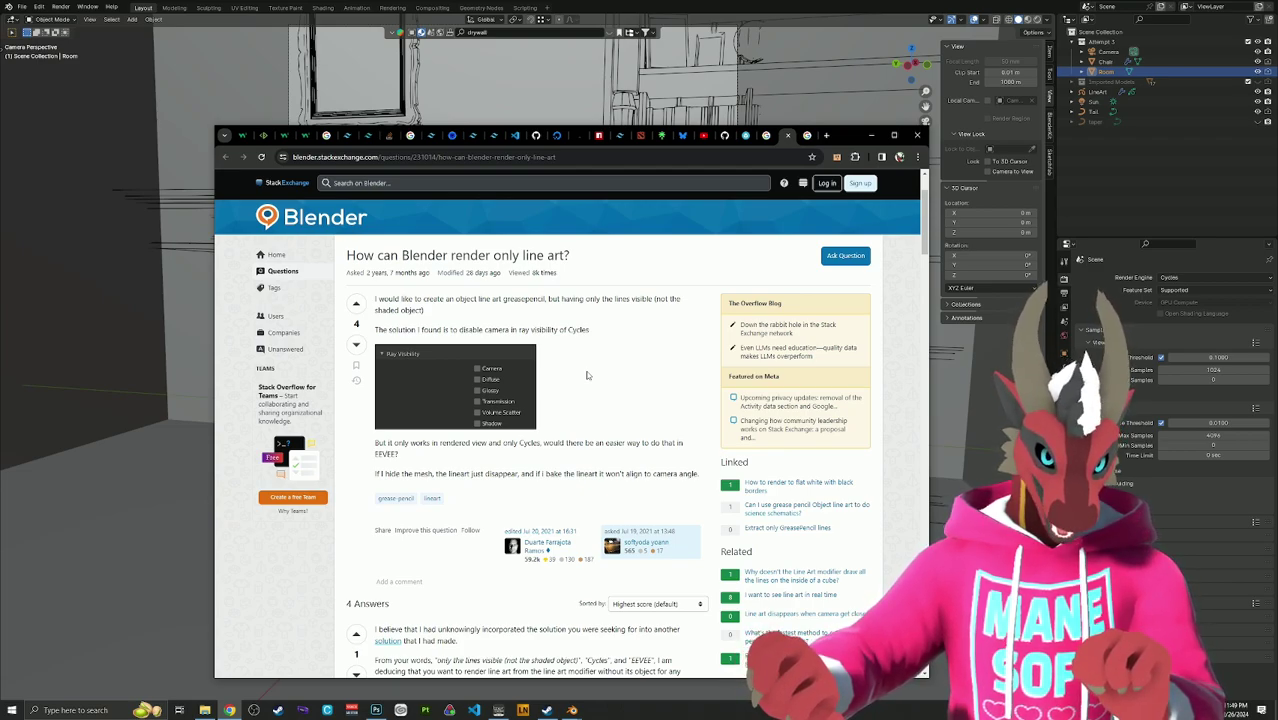
scroll(587, 375, down, 5)
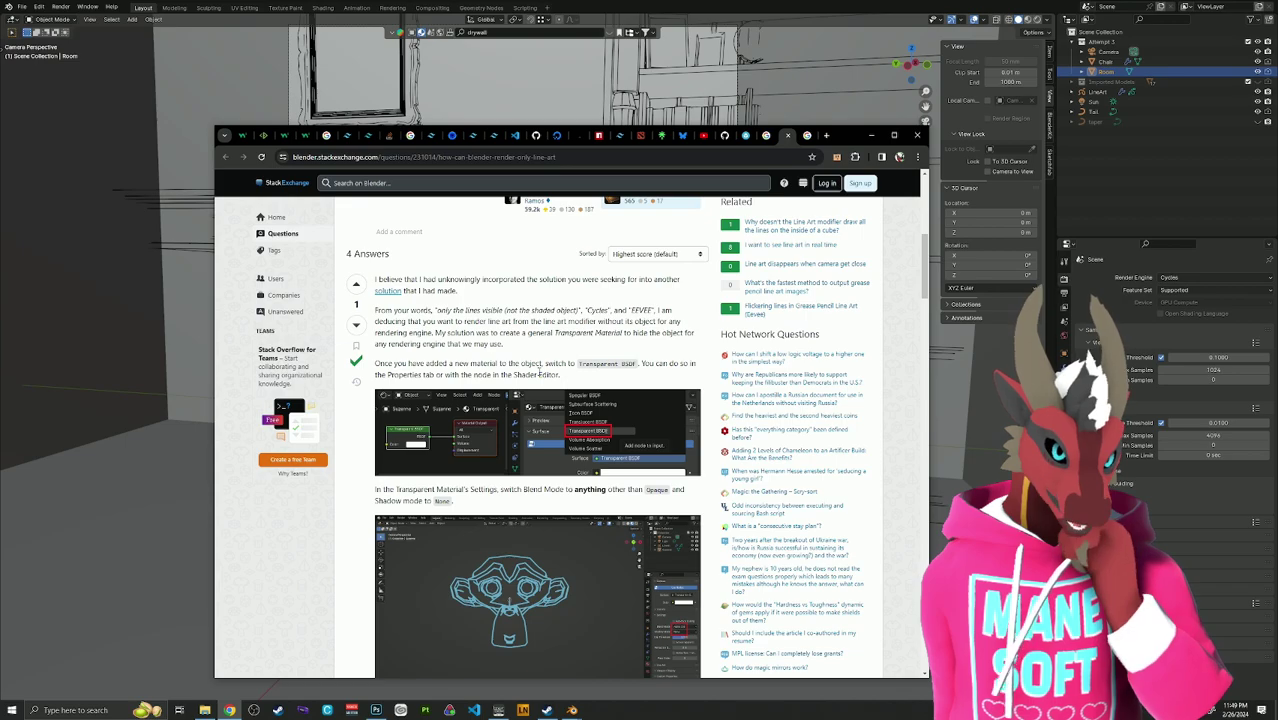
scroll(539, 373, down, 5)
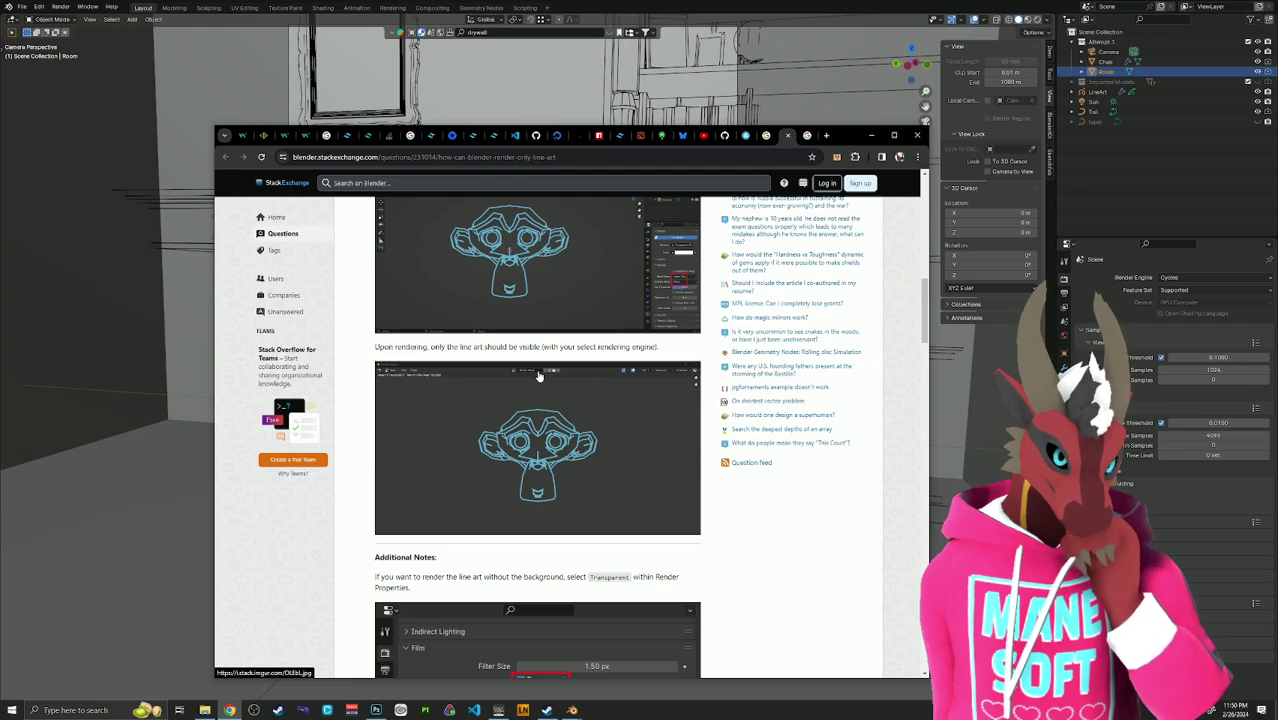
scroll(539, 375, down, 3)
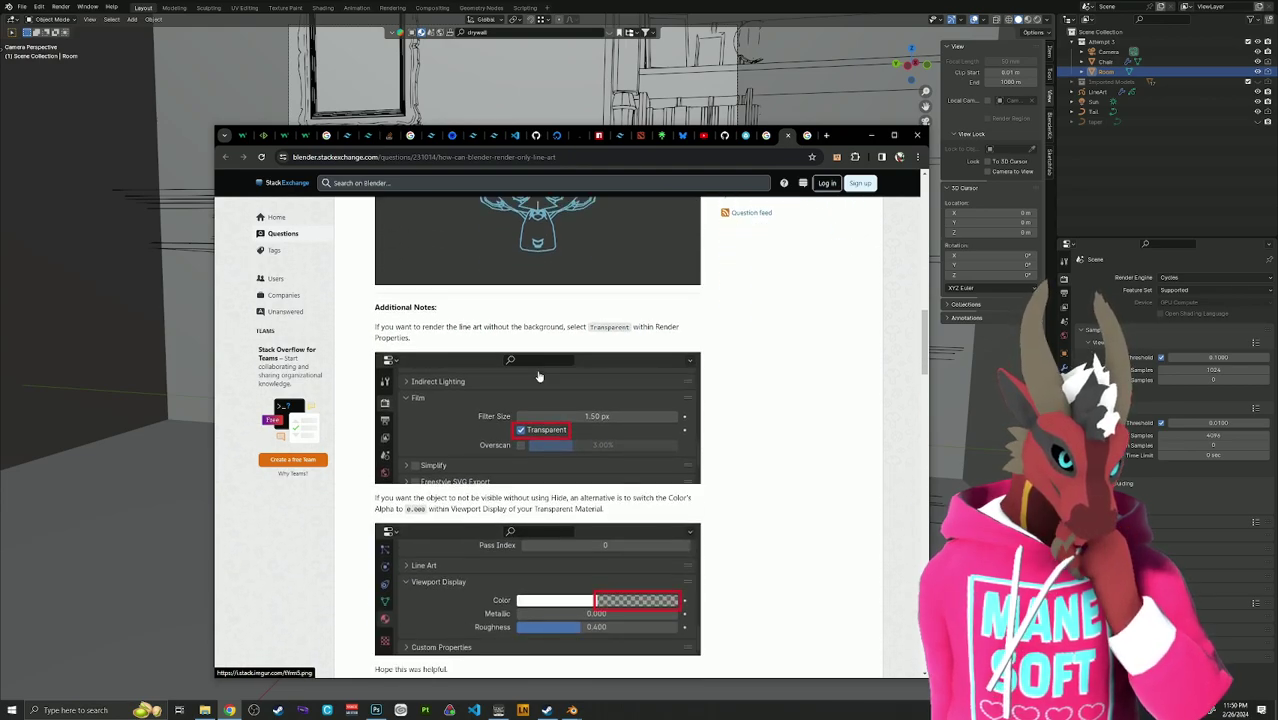
scroll(539, 376, up, 5)
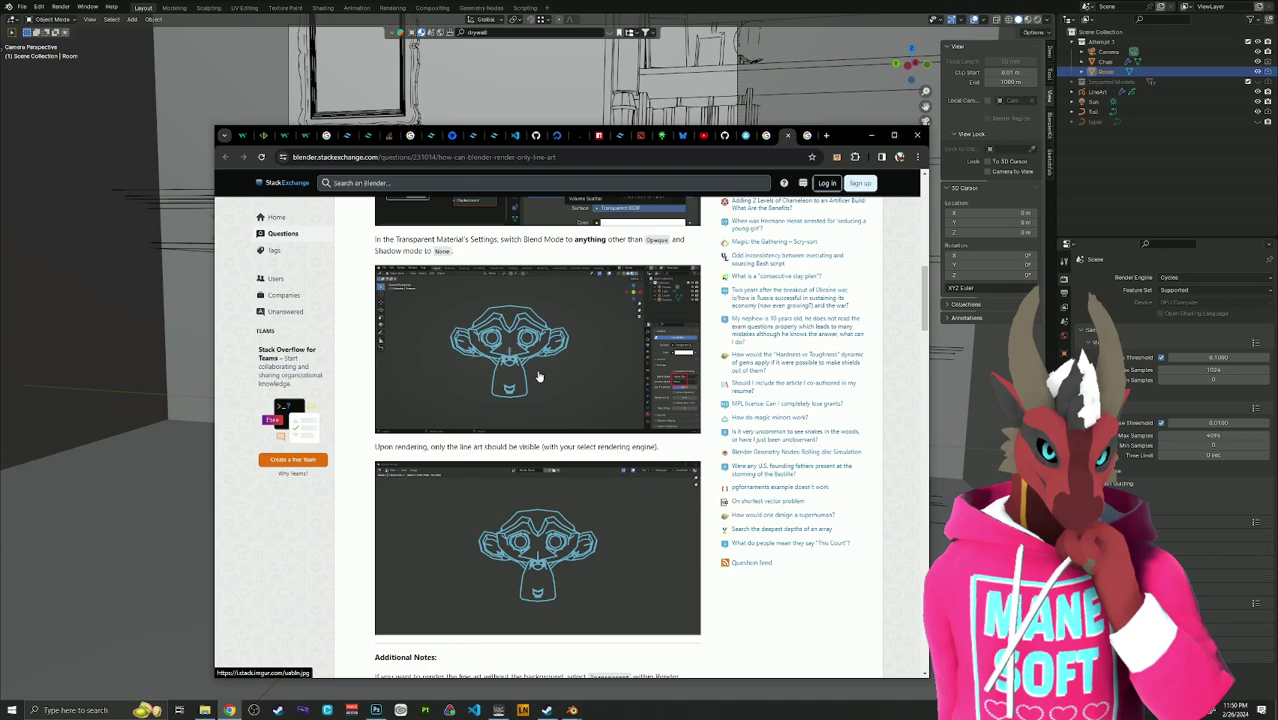
scroll(539, 376, up, 6)
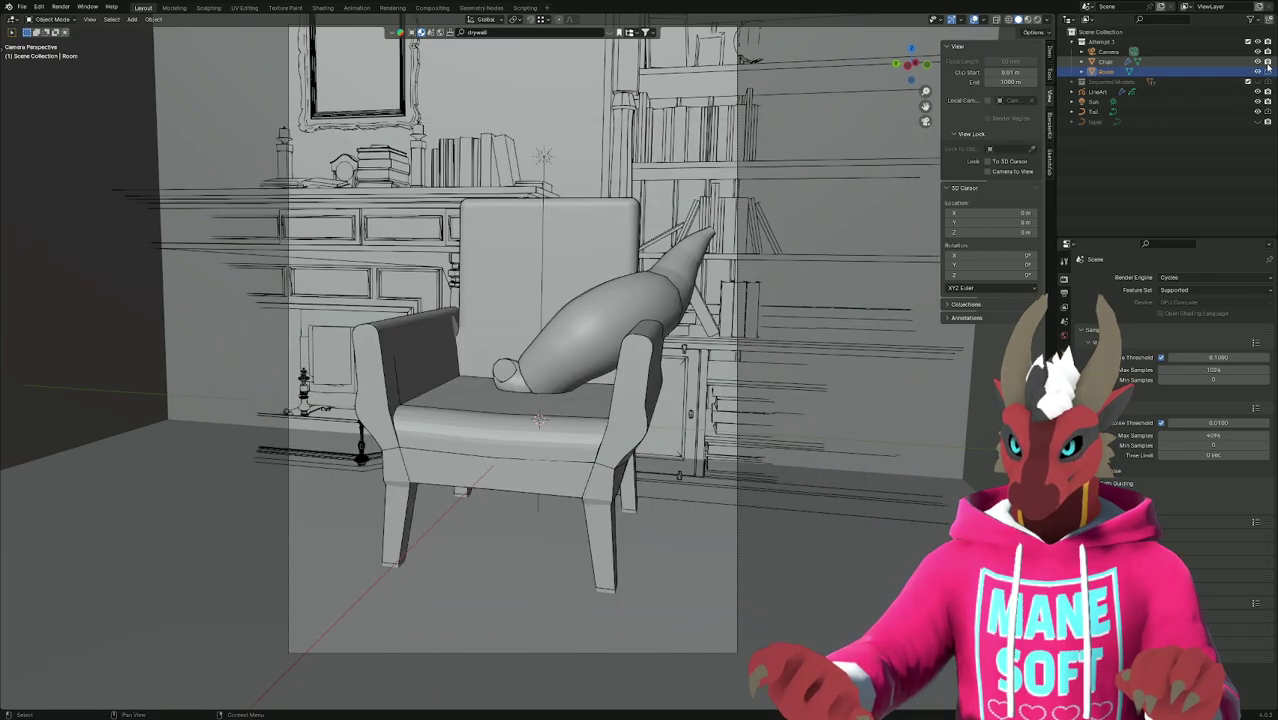
Return to Blender, enable the Room object for rendering, and unhide the Imported Models collection.
click(1200, 73)
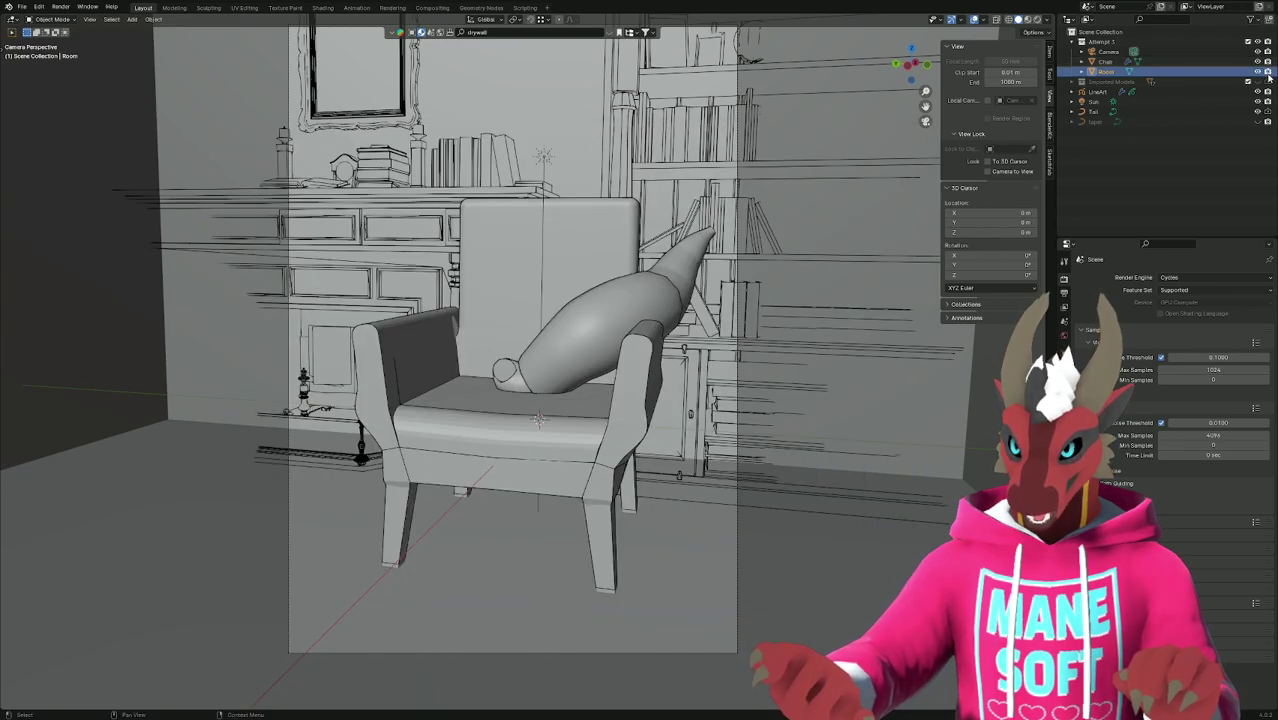
click(1266, 83)
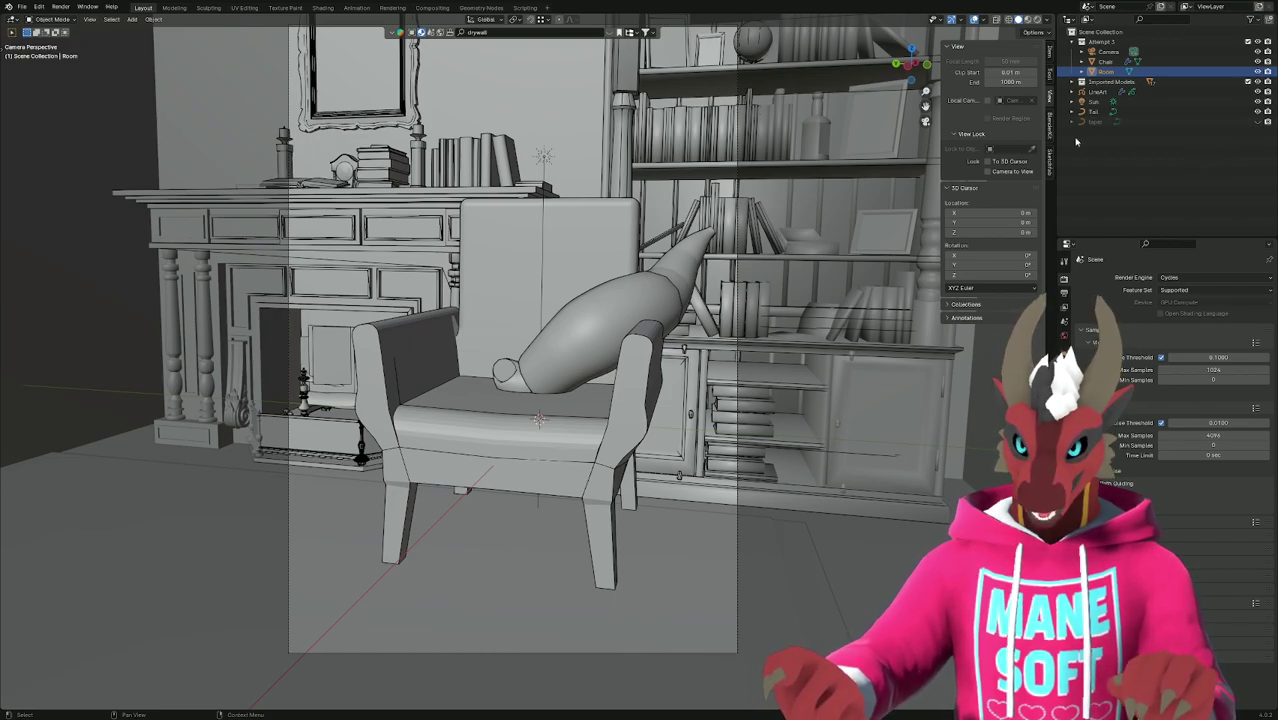
Select the Chair, show its material nodes in the Shading workspace, and check the Stack Exchange answer for the shader to use.
click(1105, 62)
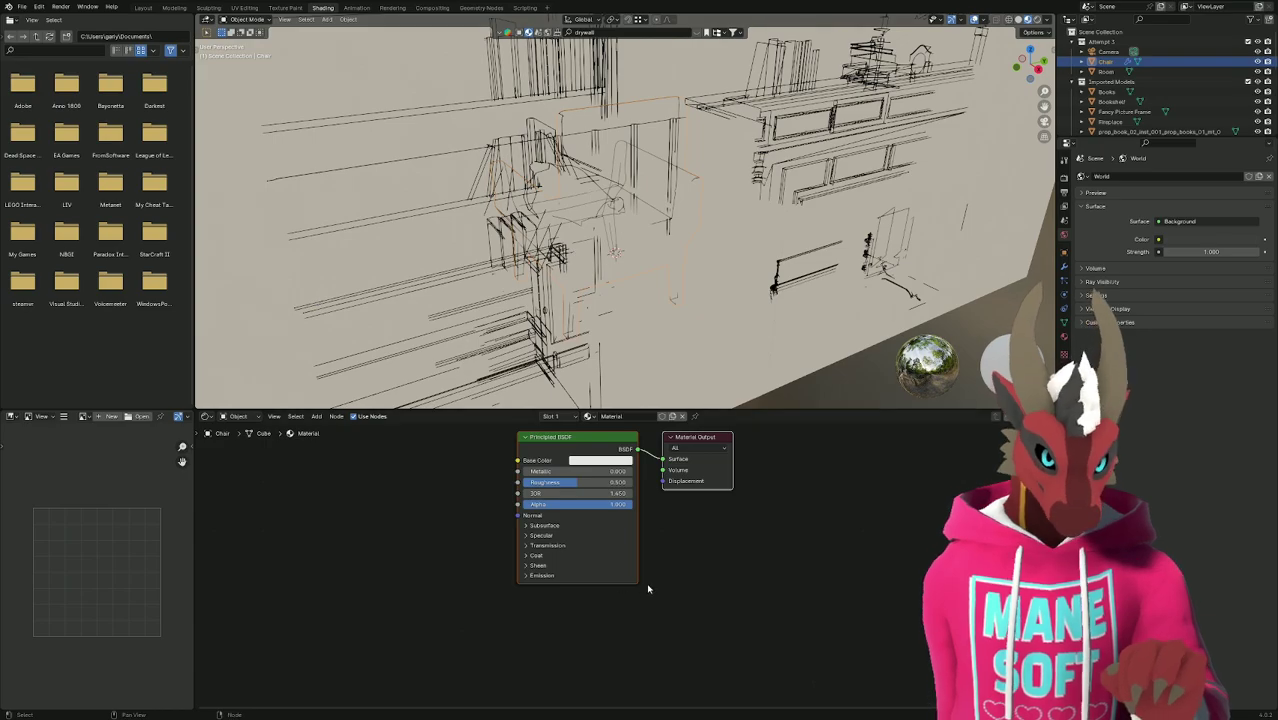
key(alt+Tab)
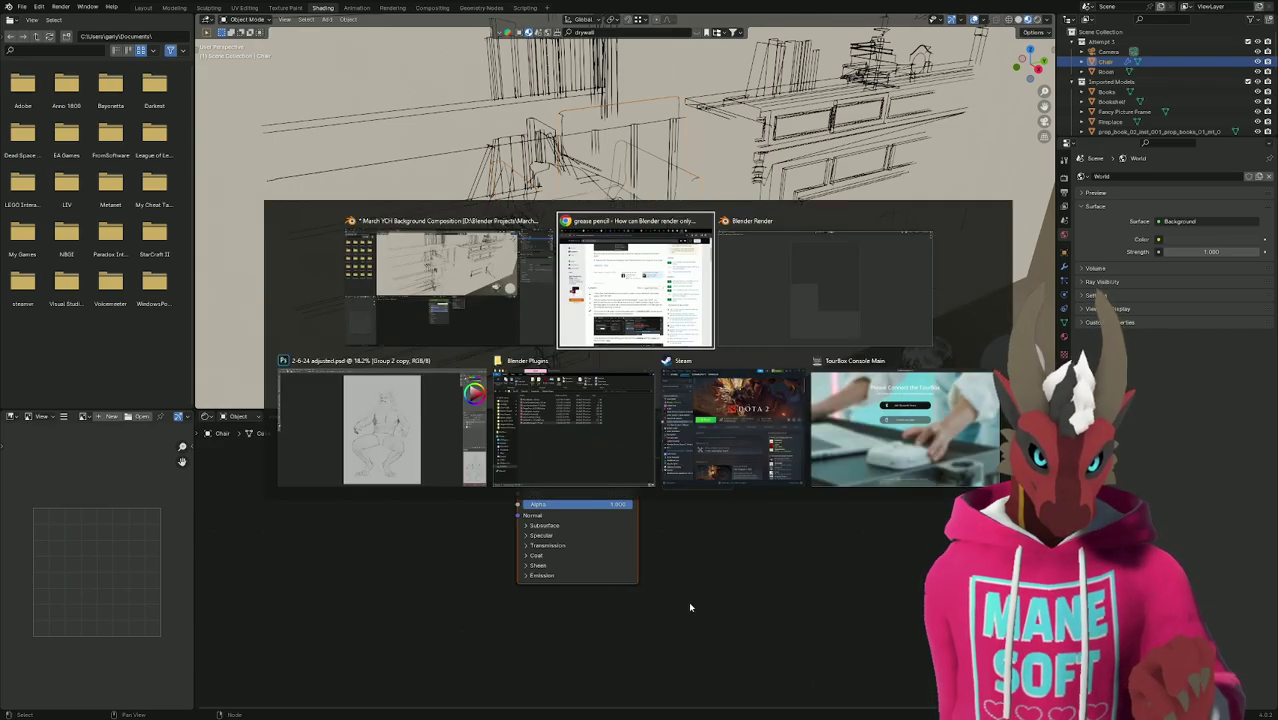
scroll(588, 534, down, 1)
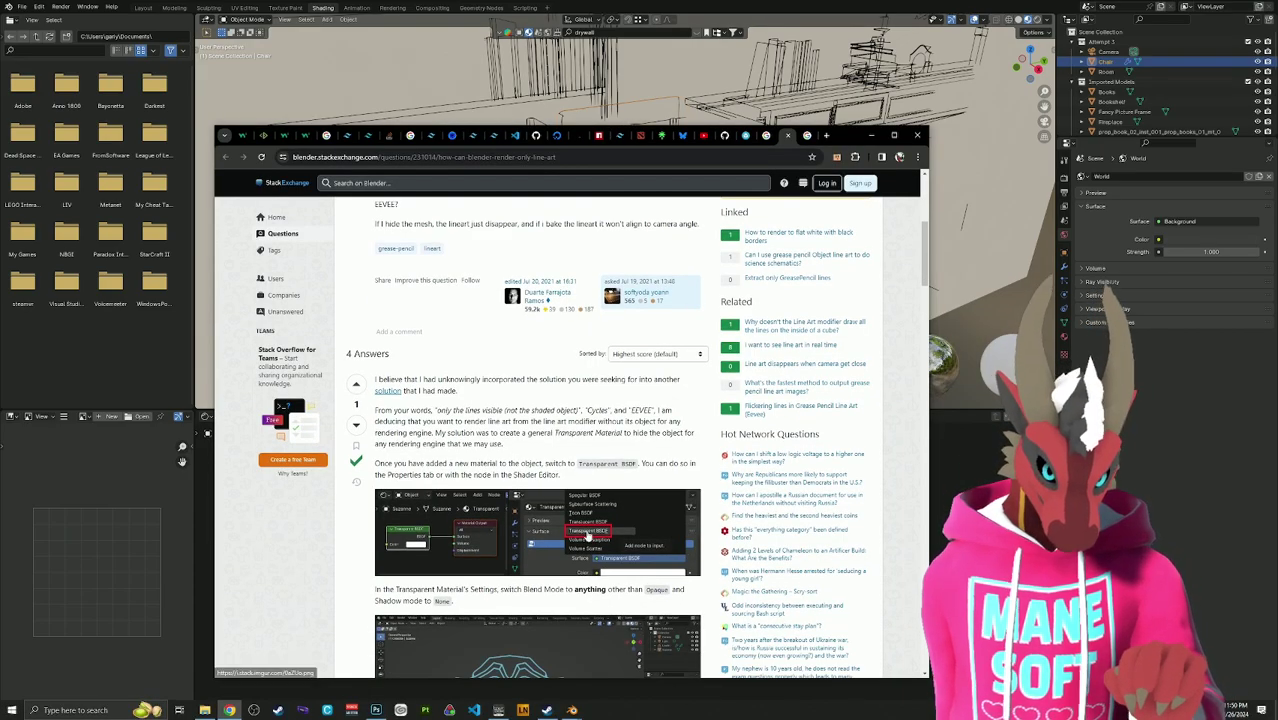
key(alt+Tab)
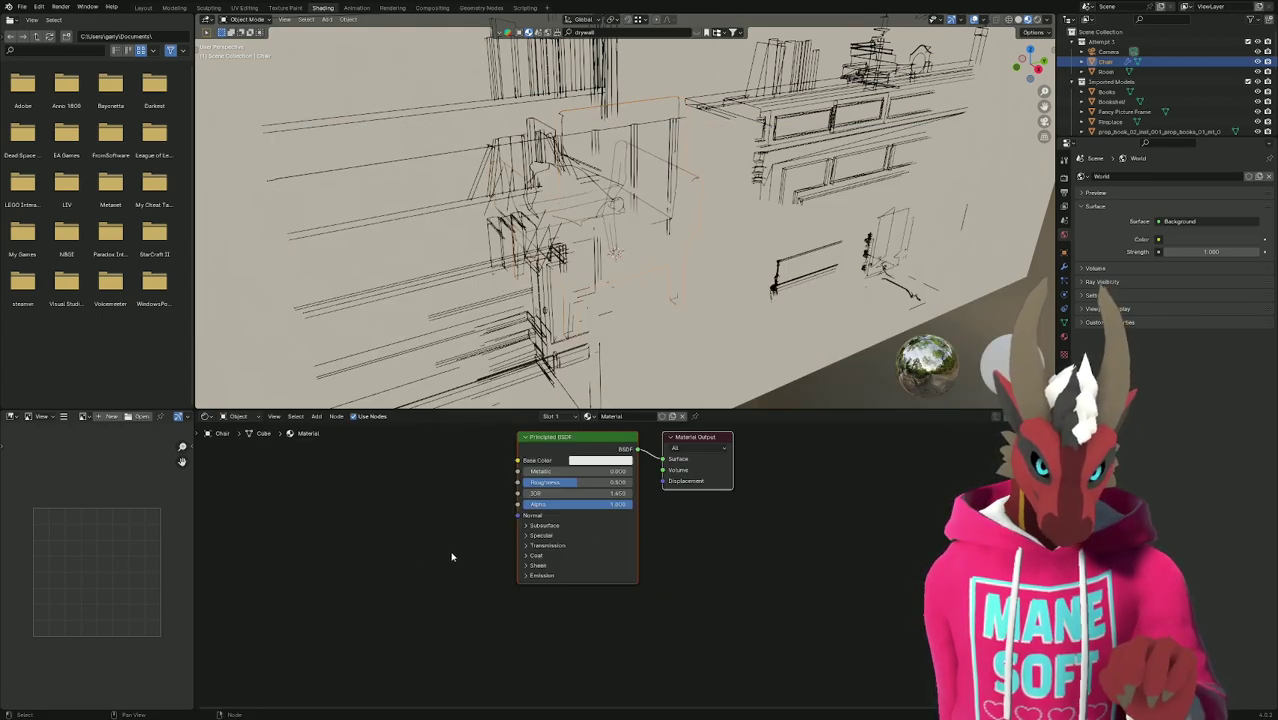
right_click(440, 541)
key(Escape)
key(shift+a)
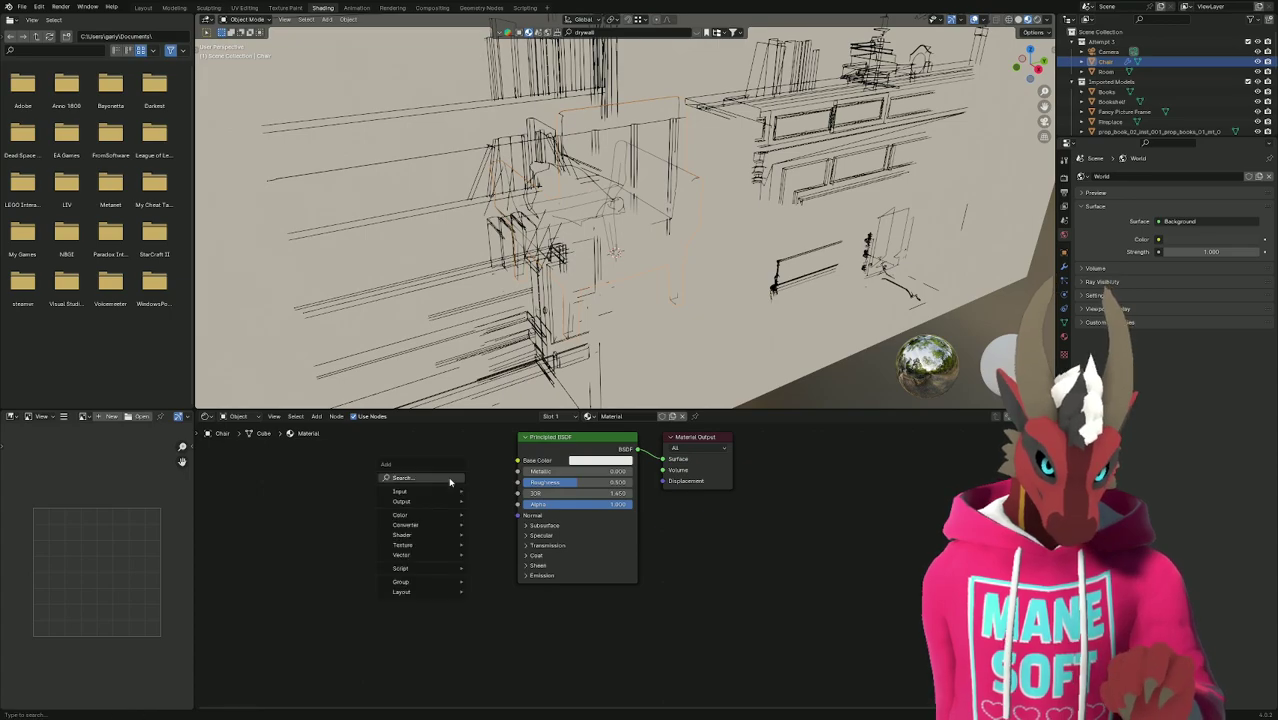
mouse_move(450, 547)
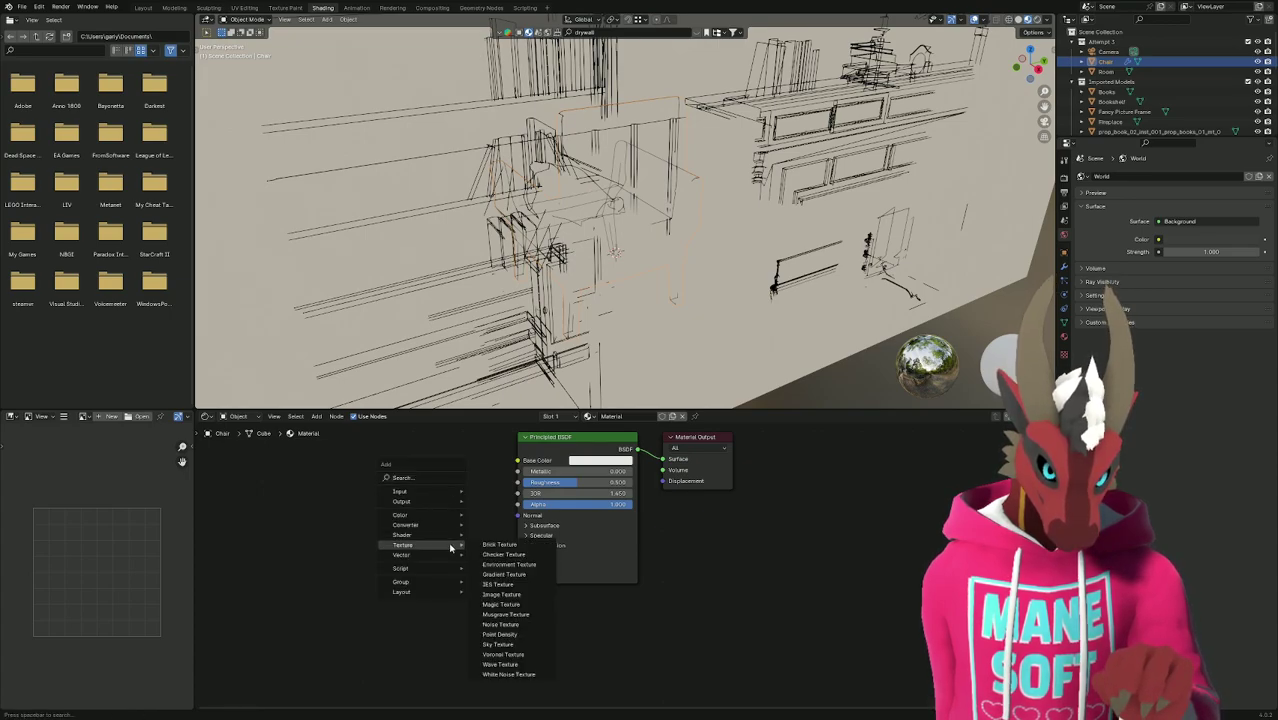
mouse_move(452, 520)
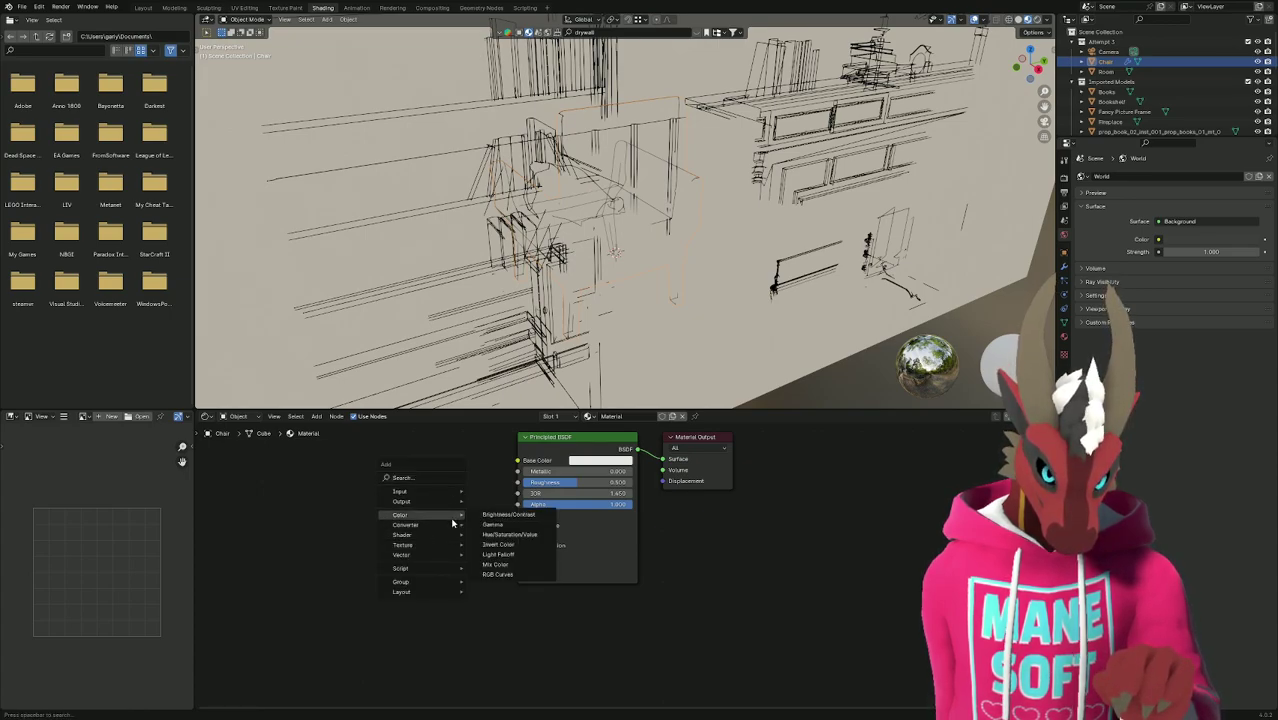
mouse_move(437, 493)
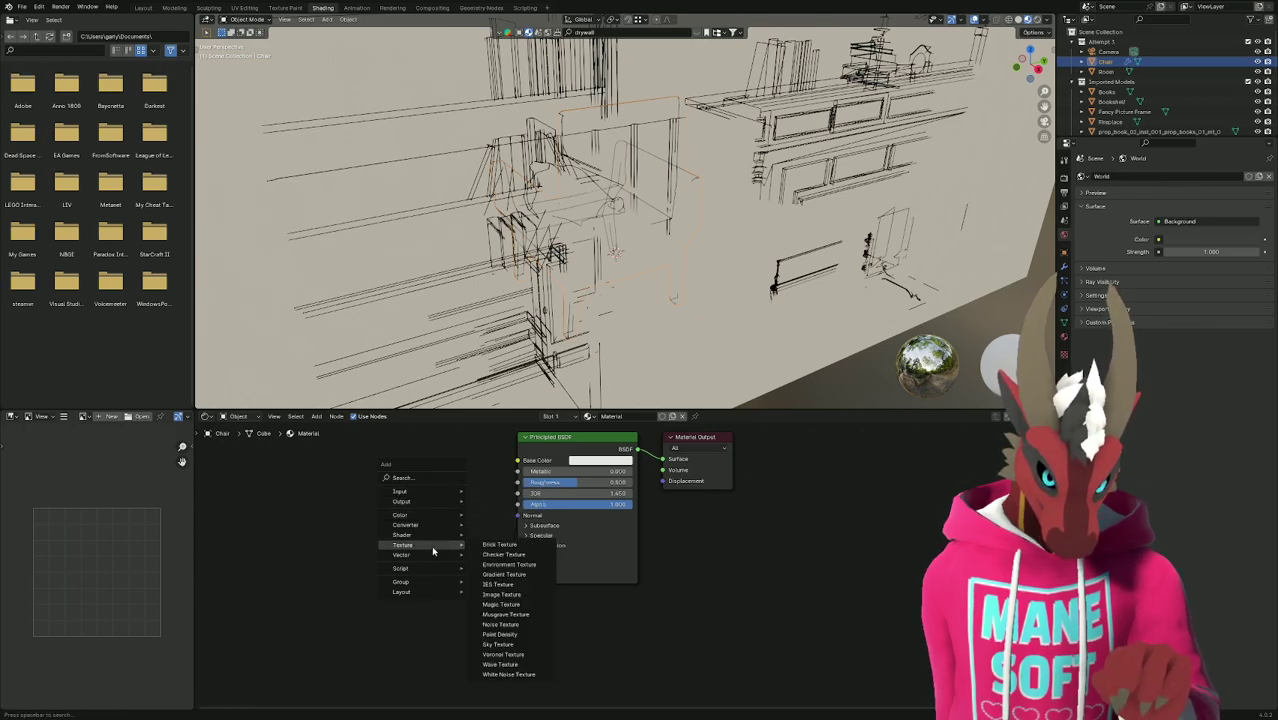
key(alt+Tab)
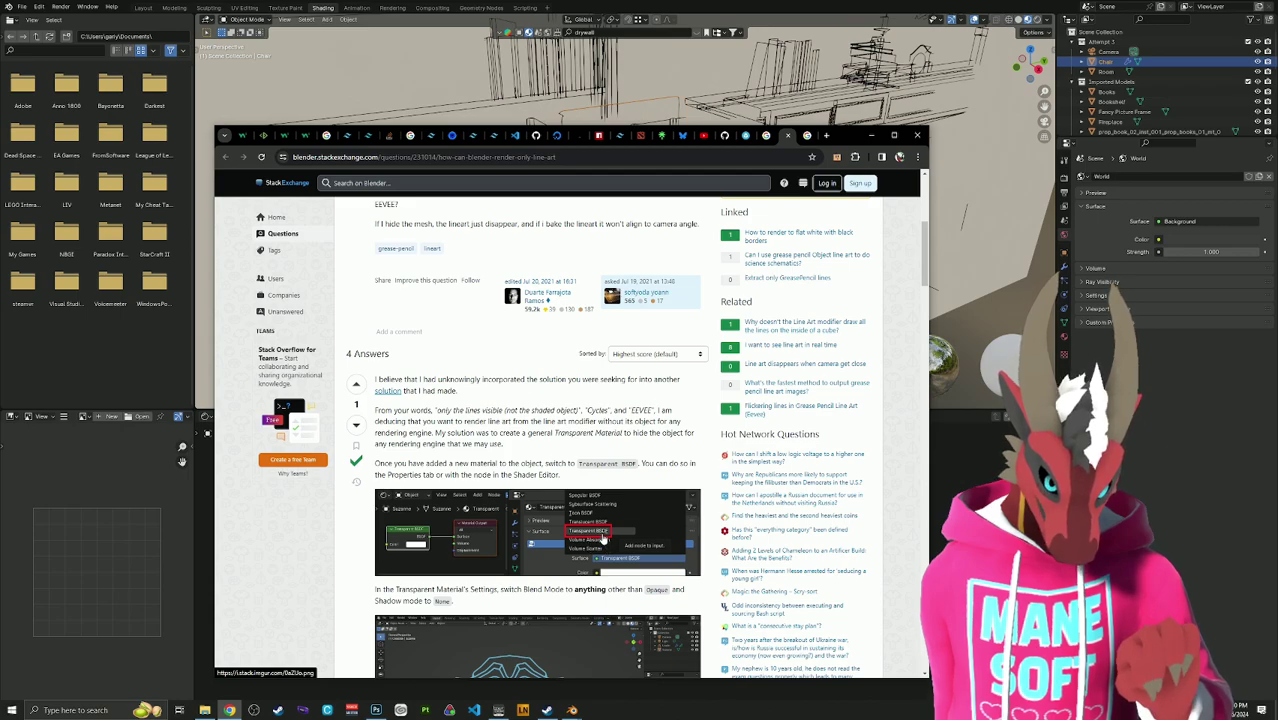
key(alt+Tab)
key(shift+a)
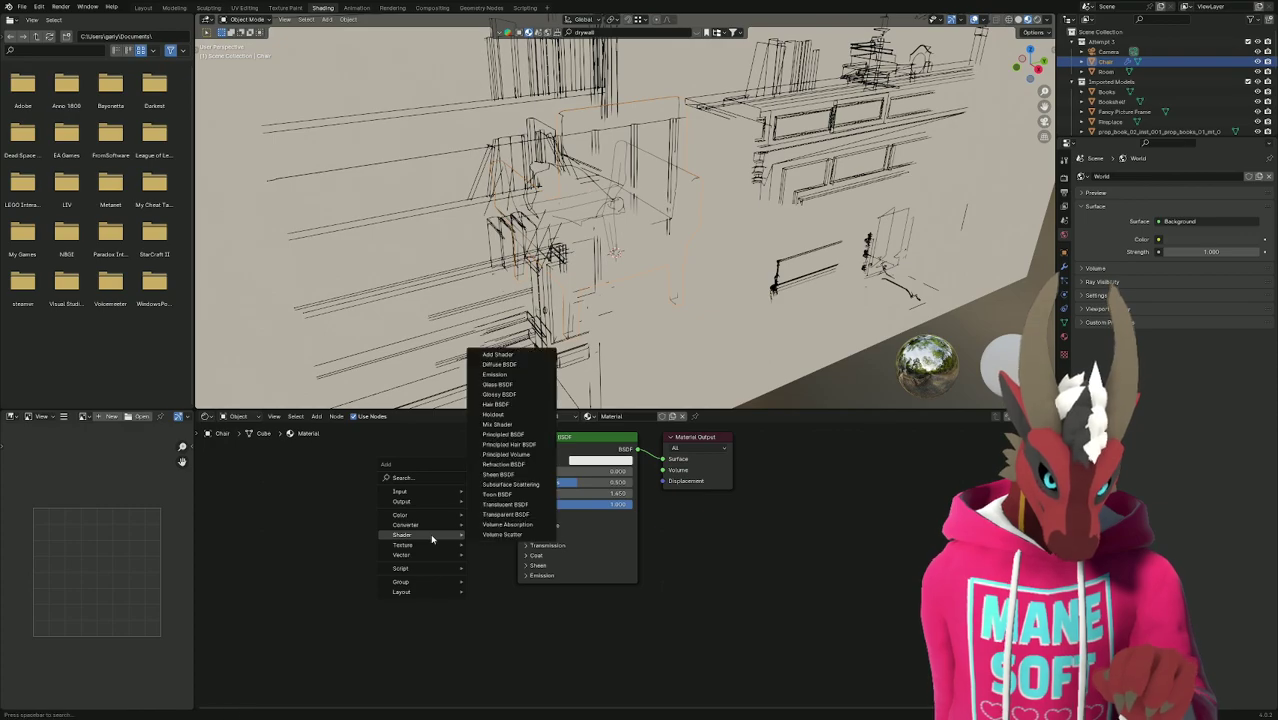
click(505, 504)
key(Escape)
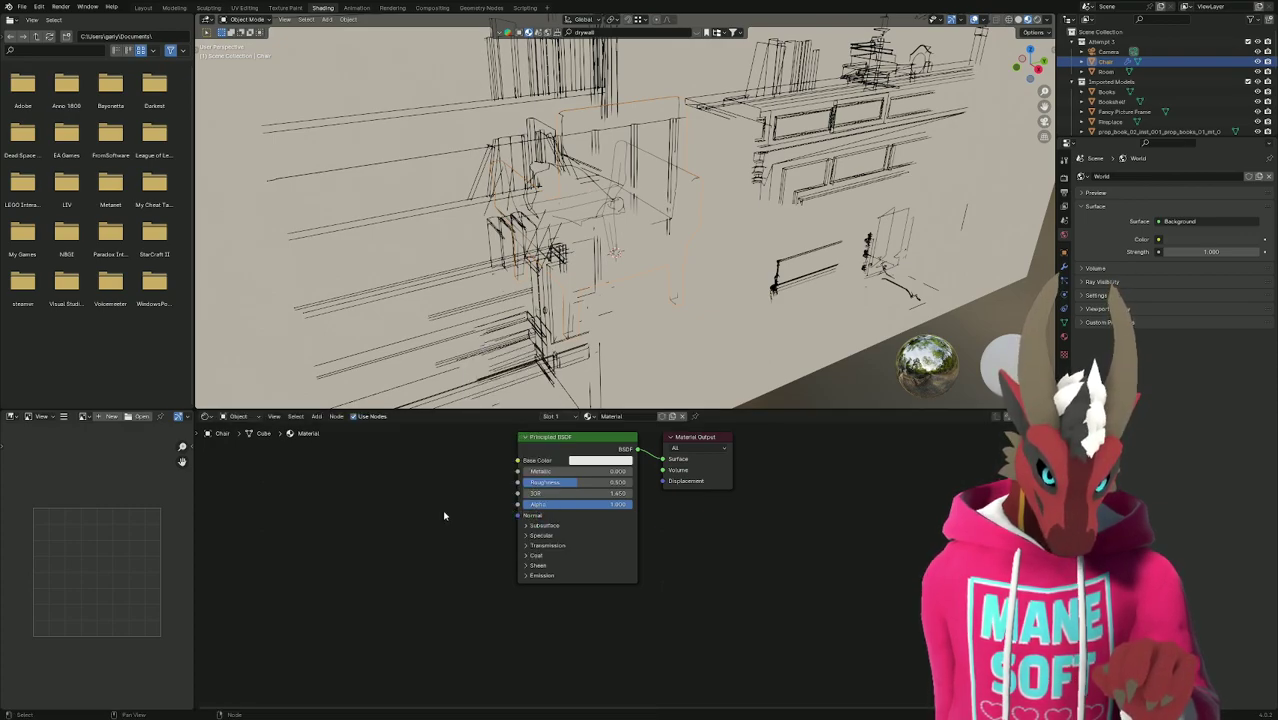
Add a Transparent BSDF shader node beside the Principled BSDF in the Chair's material.
key(shift+a)
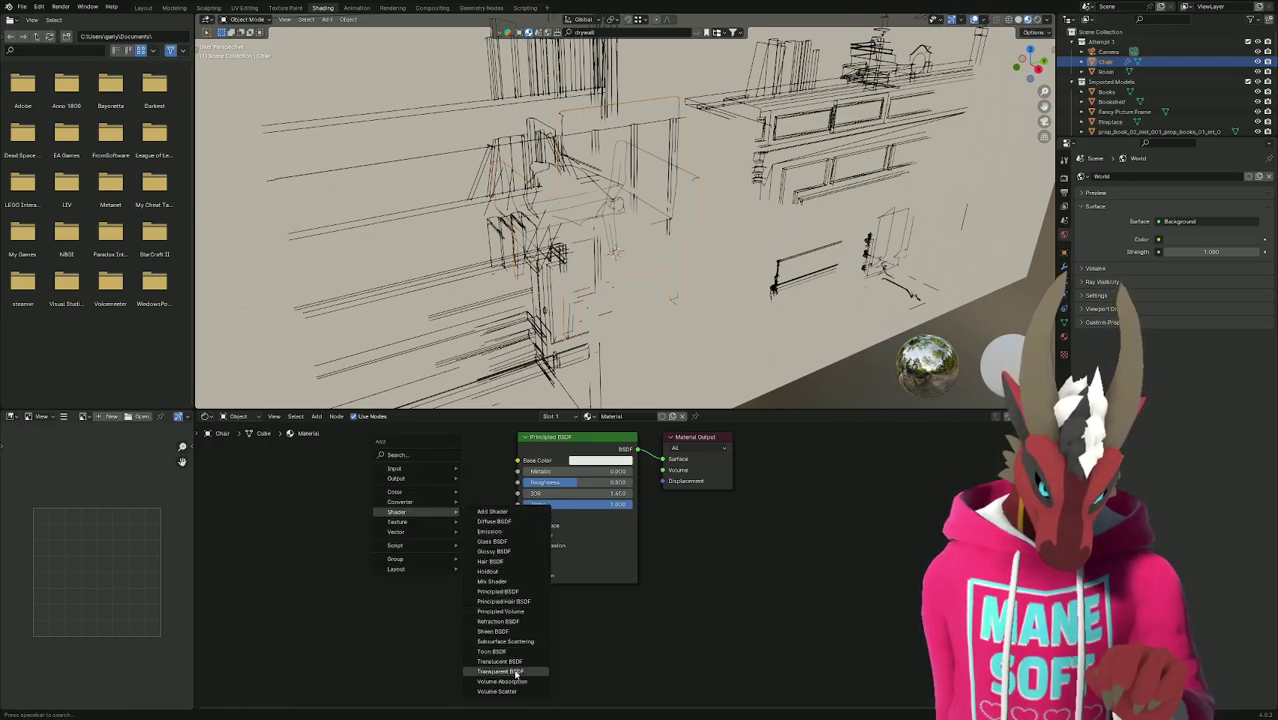
click(500, 671)
click(403, 470)
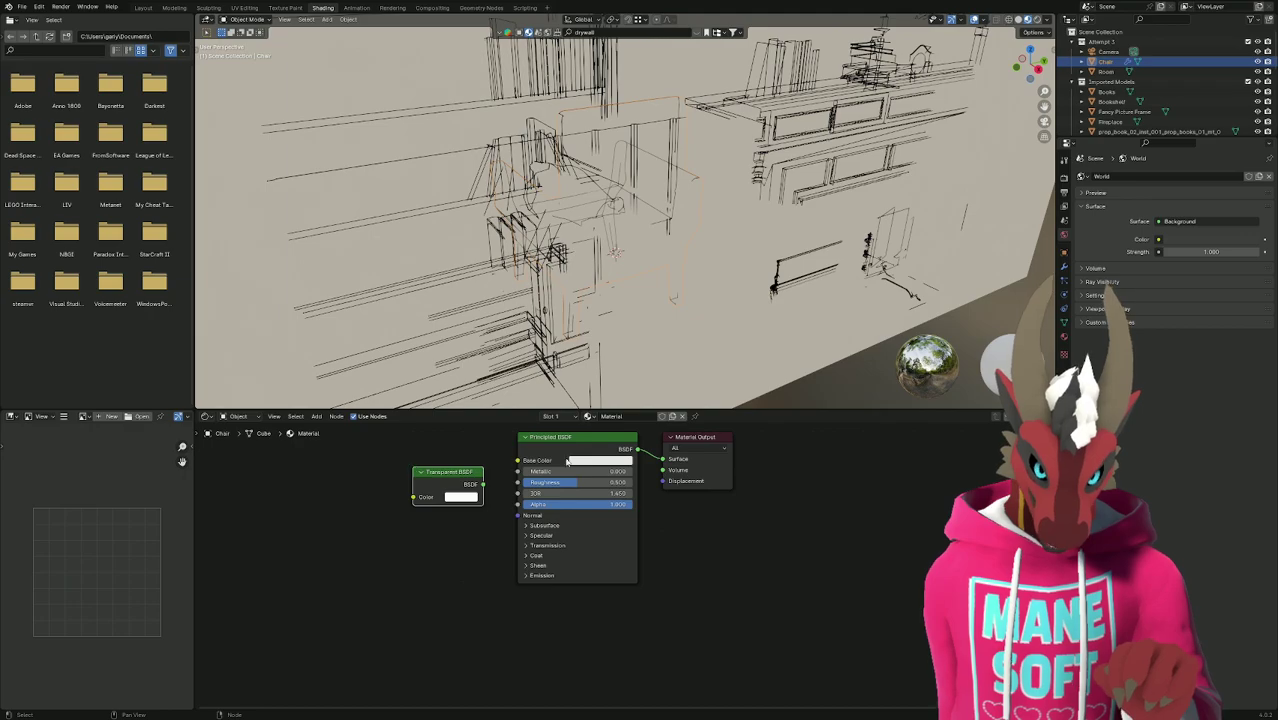
Delete the Principled BSDF from the Chair's material and connect the Transparent BSDF to the Material Output's Surface.
click(562, 441)
key(x)
click(453, 474)
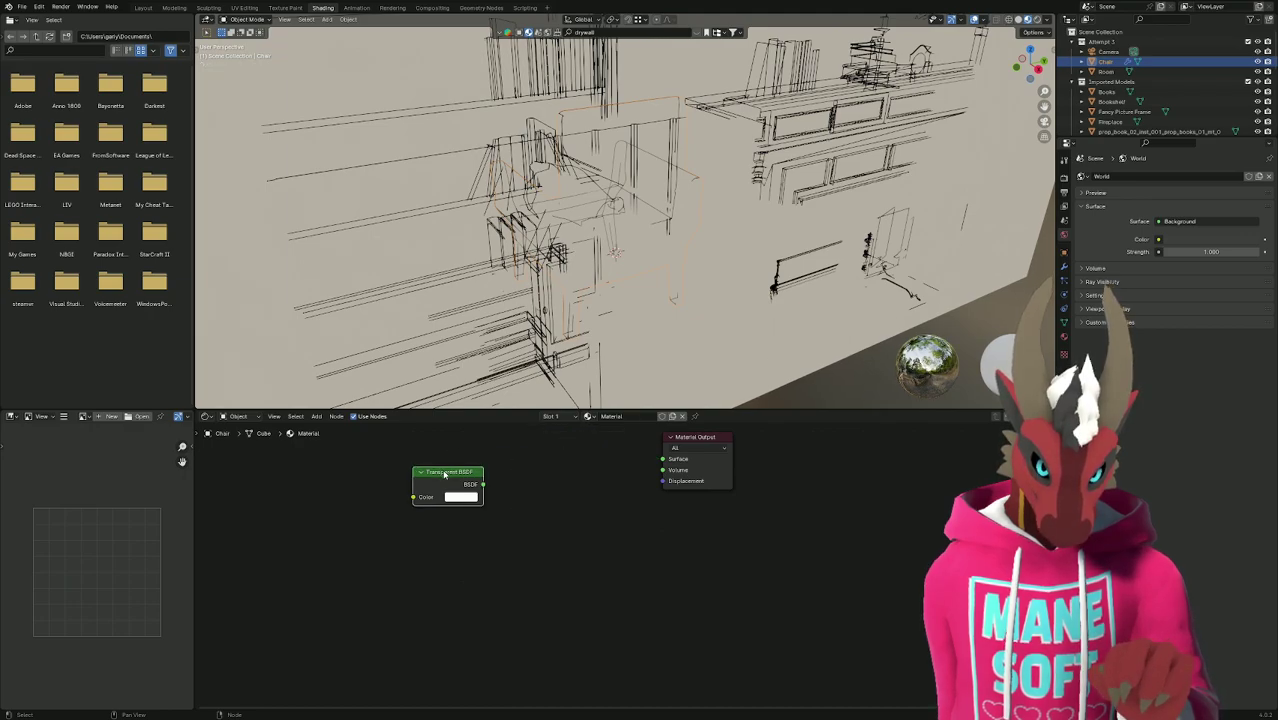
drag(453, 474, 663, 470)
Read the Stack Exchange answer's Blend Mode and Shadow Mode instructions and show the Chair's material properties in Blender.
key(alt+Tab)
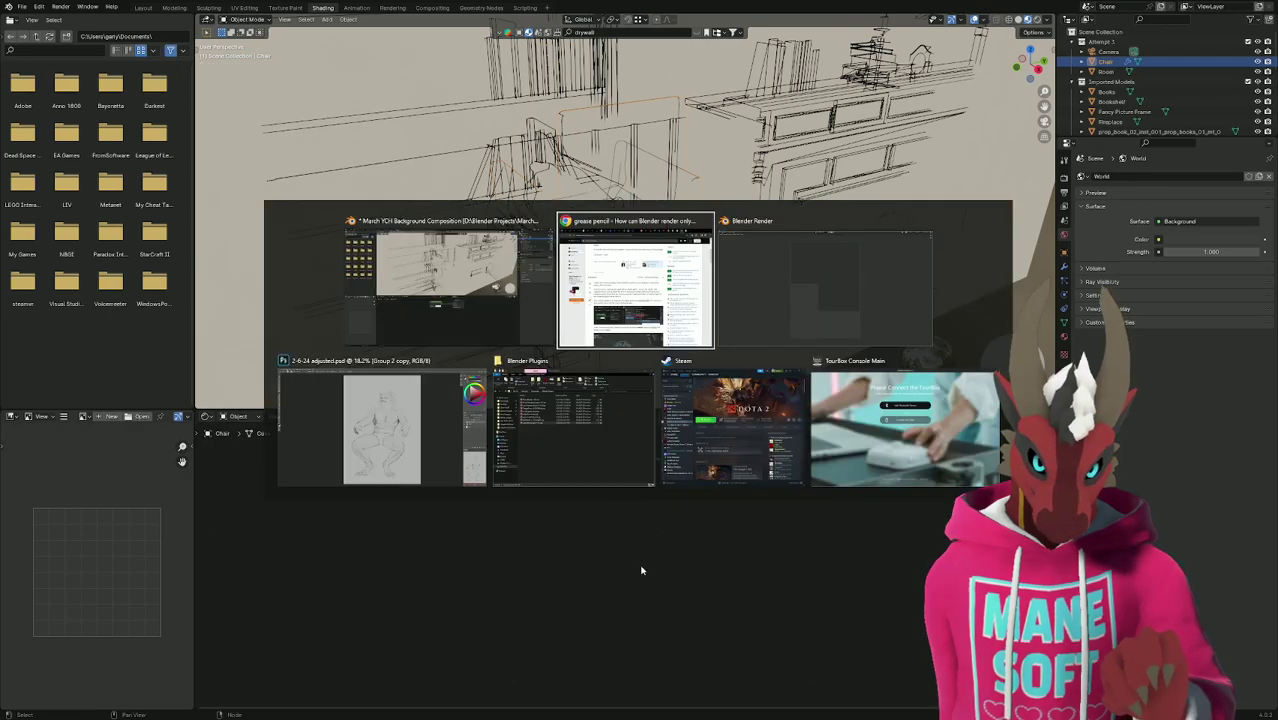
scroll(565, 542, down, 1)
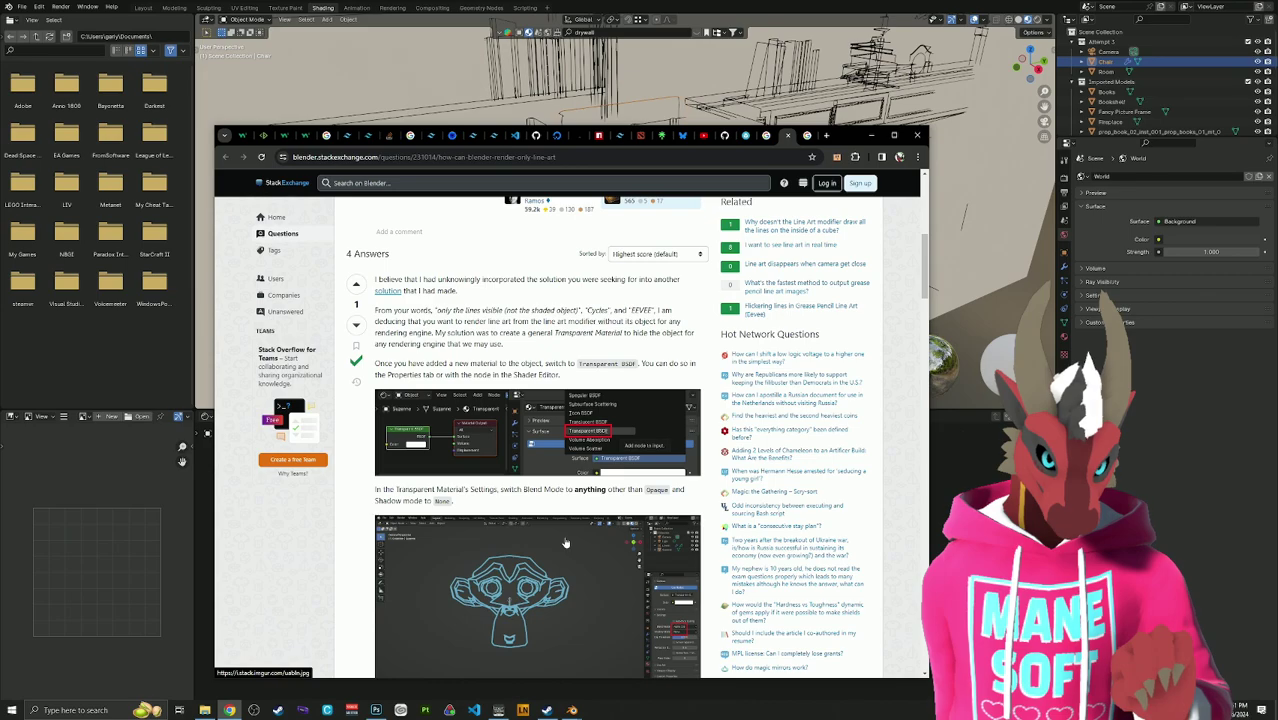
scroll(565, 542, down, 1)
key(alt+Tab)
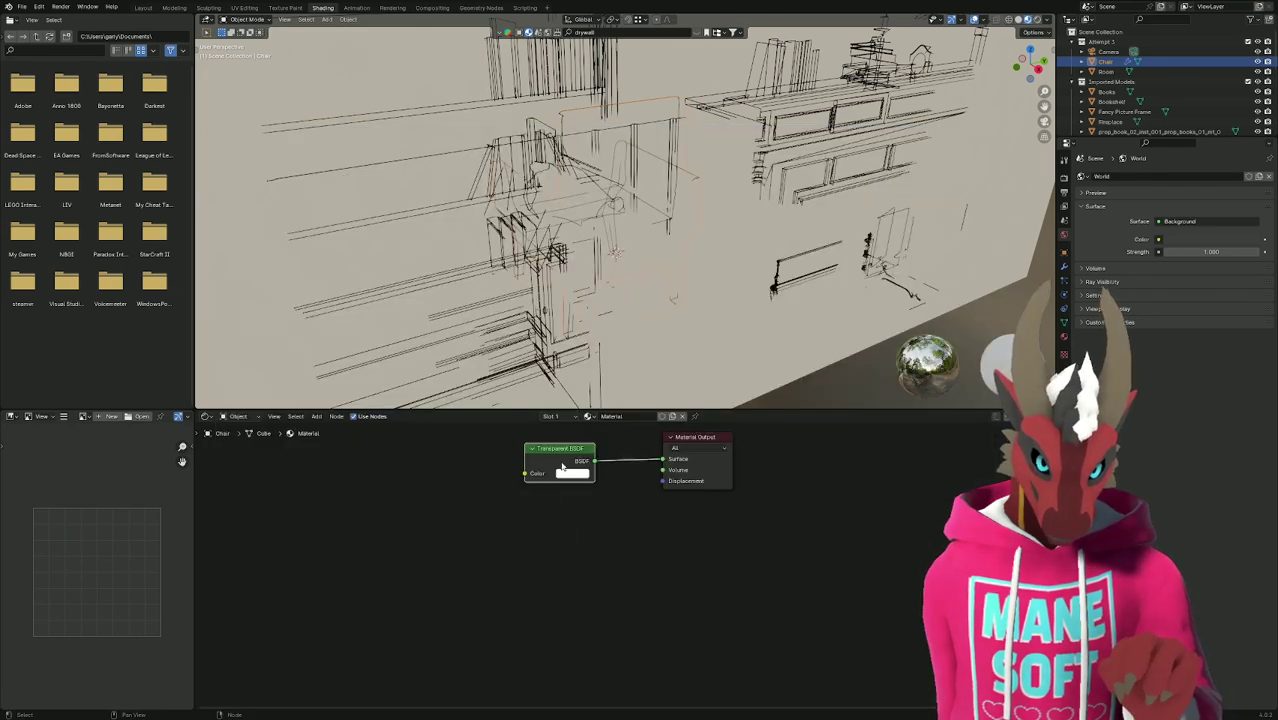
click(1065, 336)
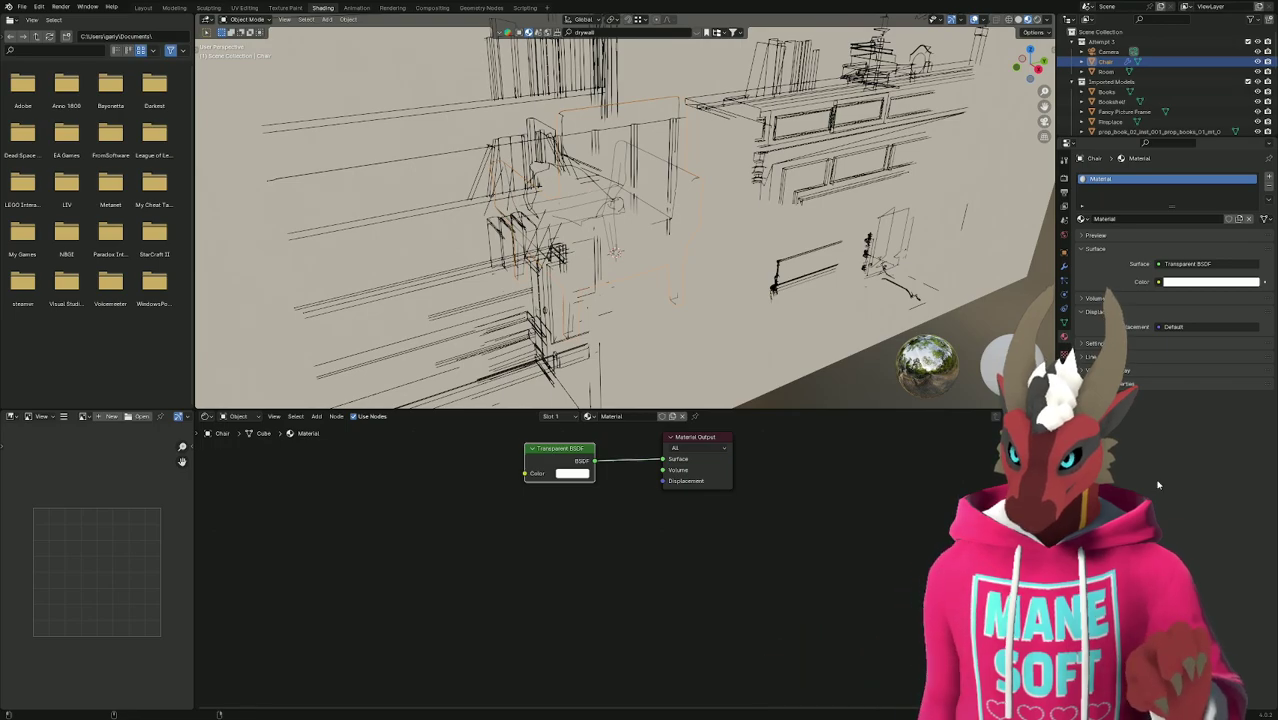
key(alt+Tab)
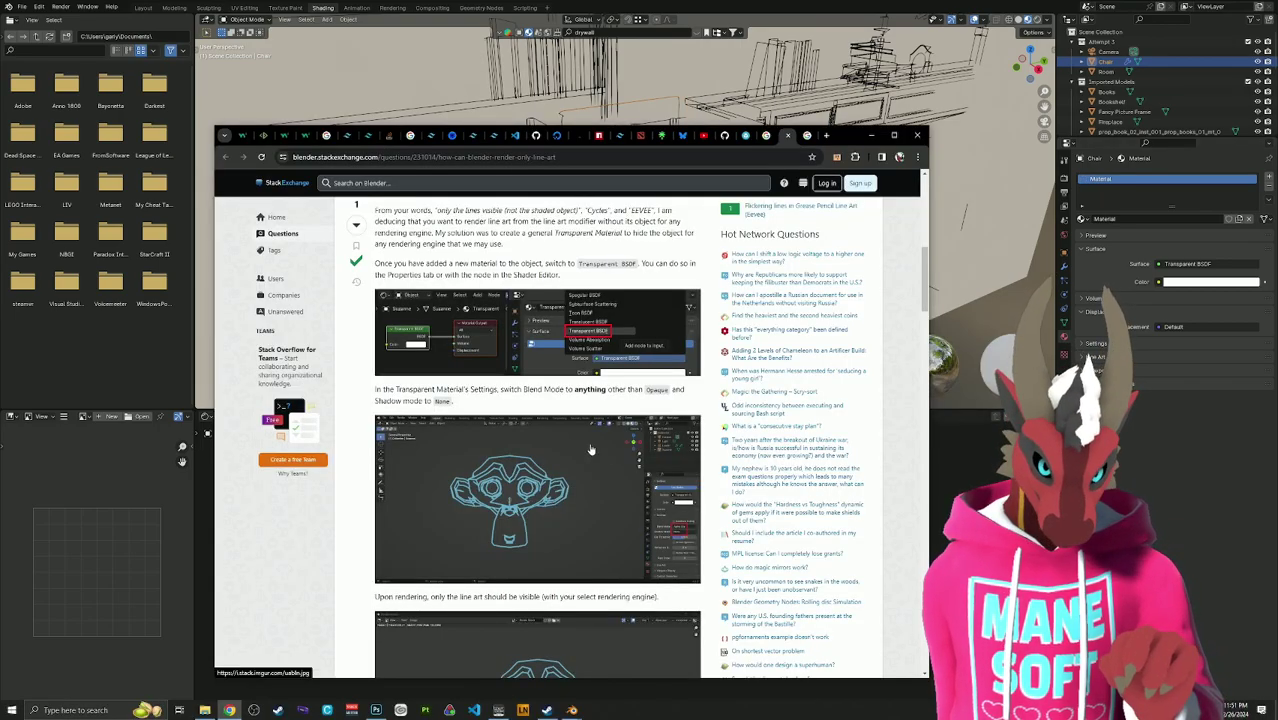
scroll(590, 450, down, 1)
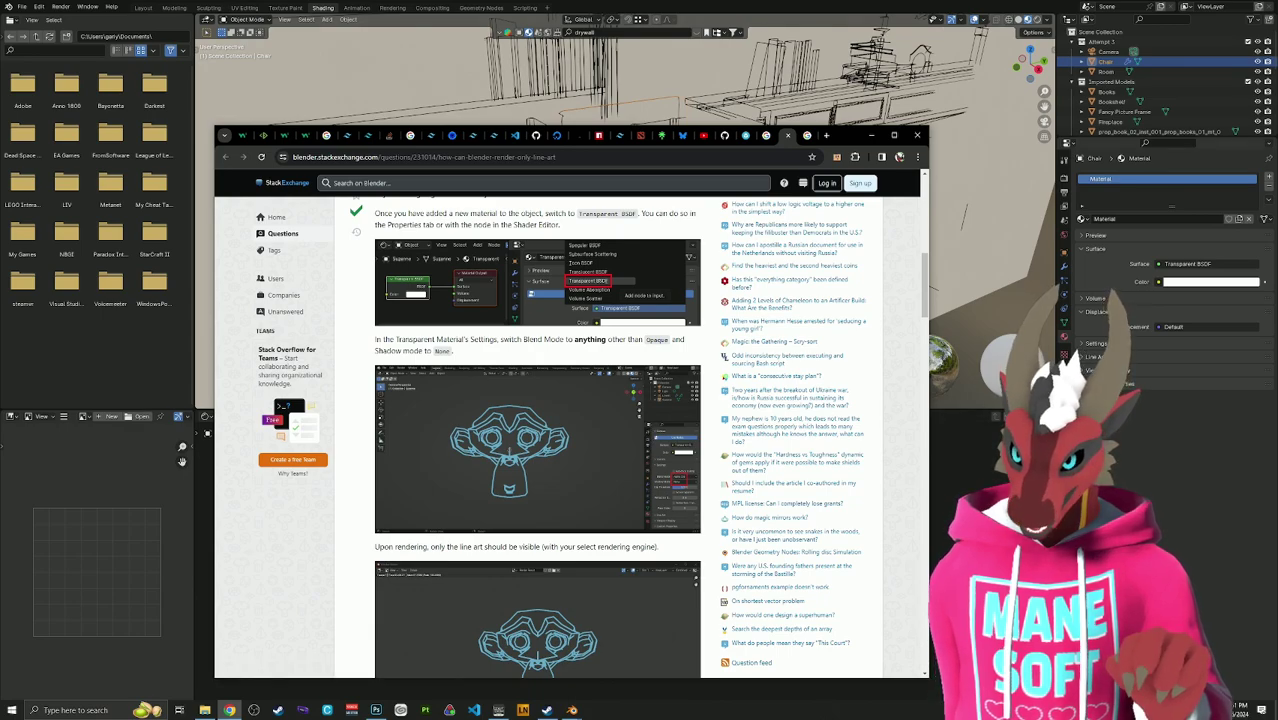
Expand the Chair material's Settings in Blender and open the answer's full-size example image of the material settings in the browser.
click(1084, 345)
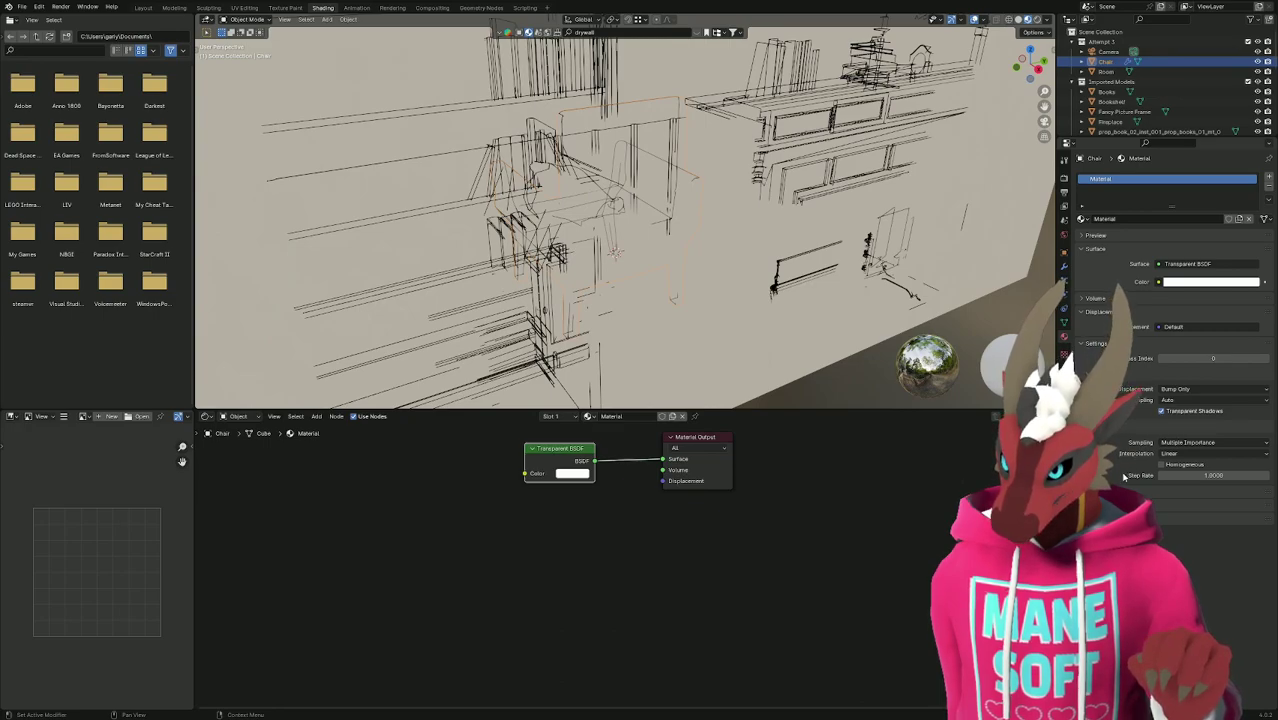
key(alt+Tab)
click(595, 456)
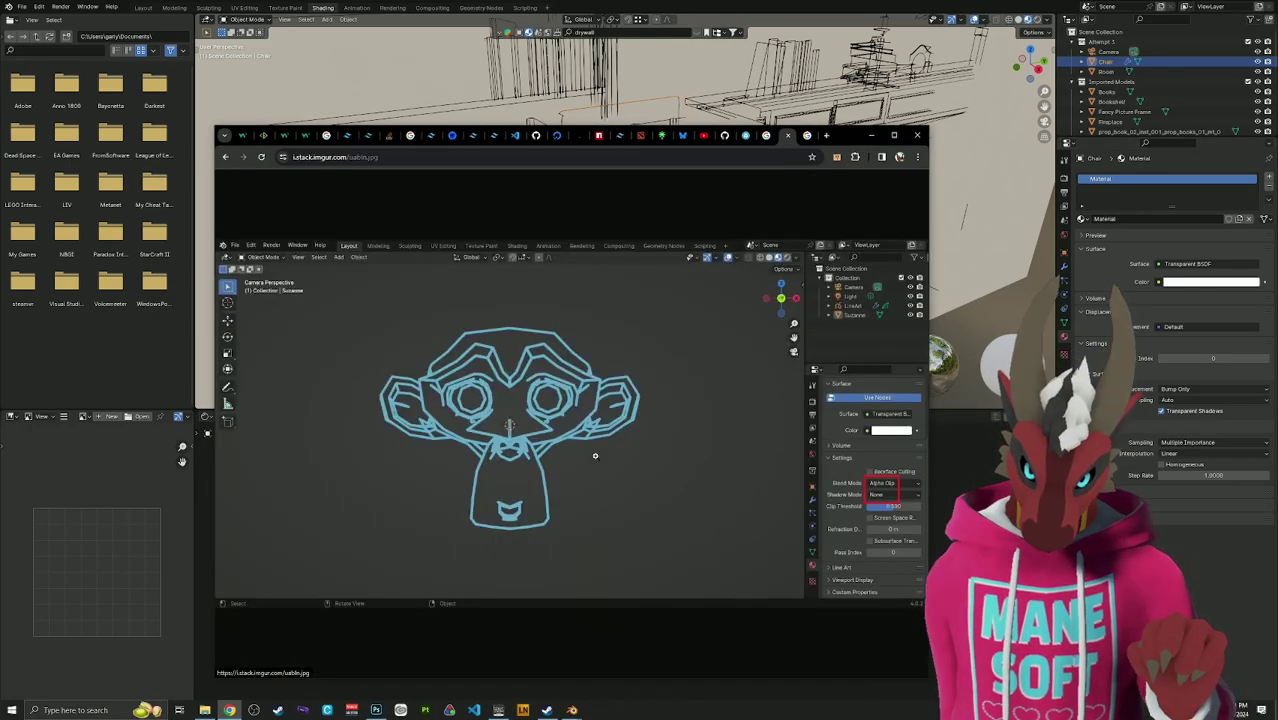
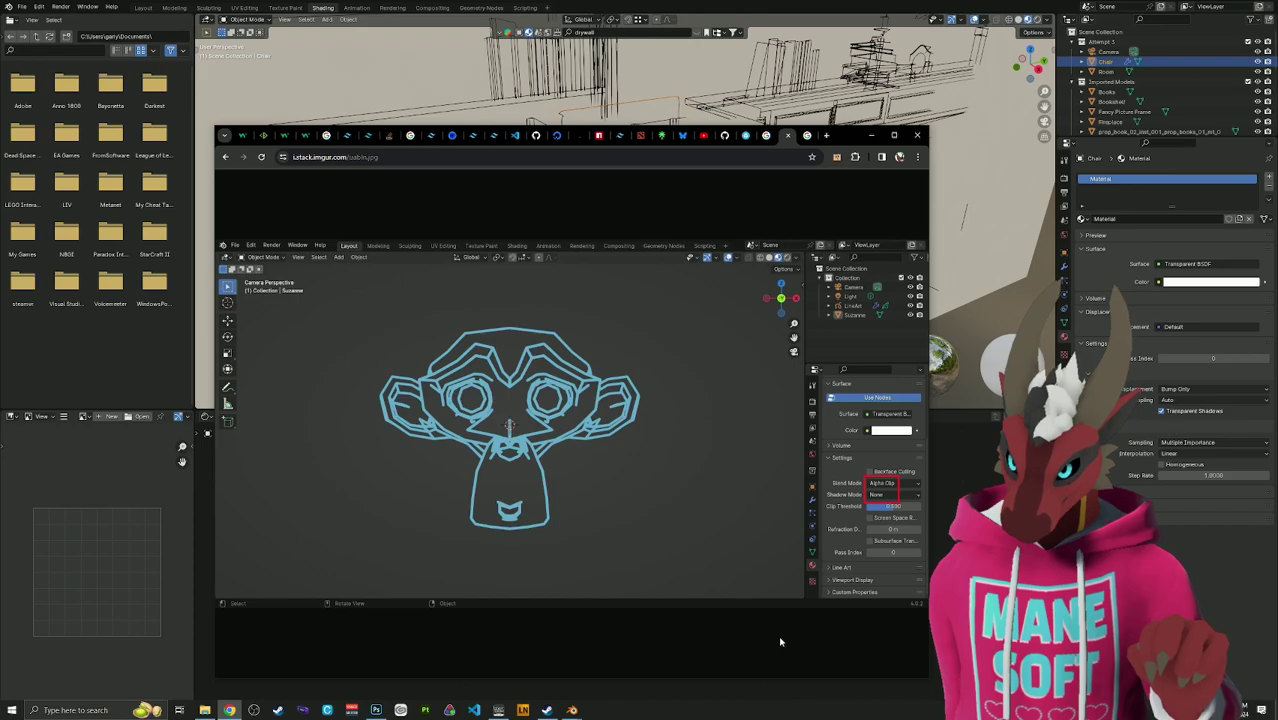
Look through the Chair material's Settings and Line Art sections for the Blend Mode and Shadow Mode options in the example image.
click(1197, 391)
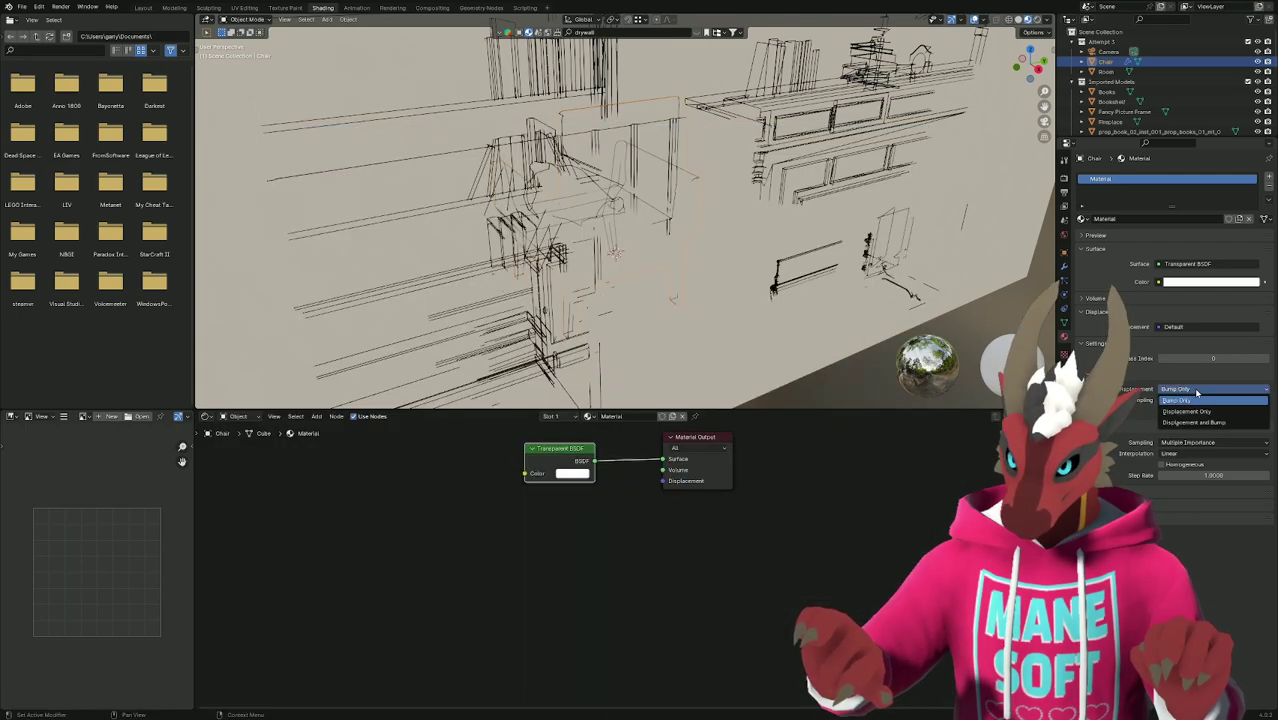
click(1195, 400)
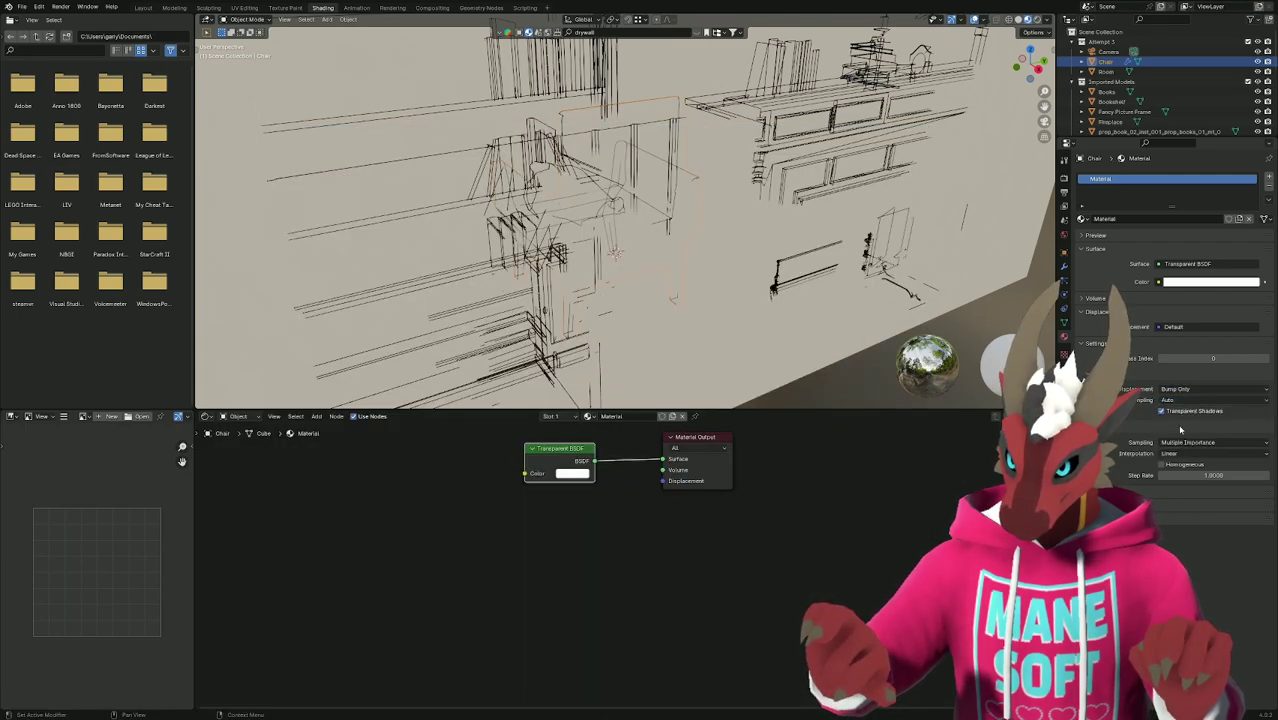
click(1084, 375)
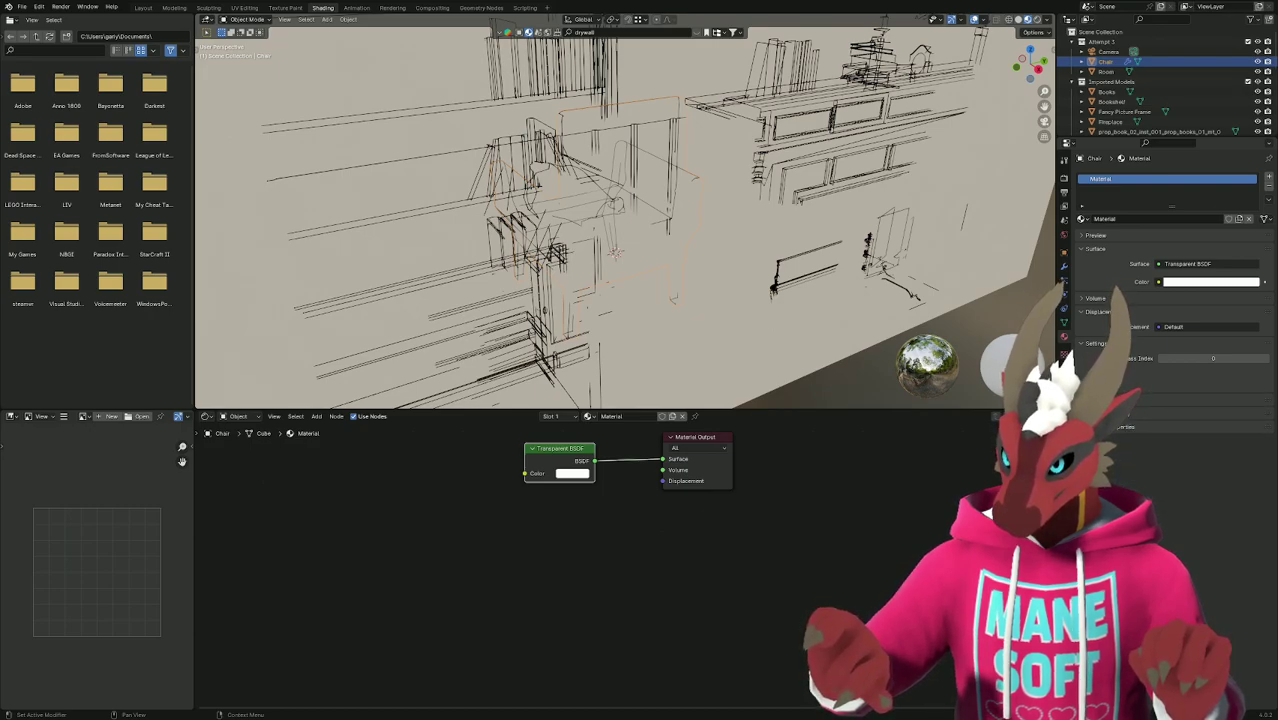
key(alt+Tab)
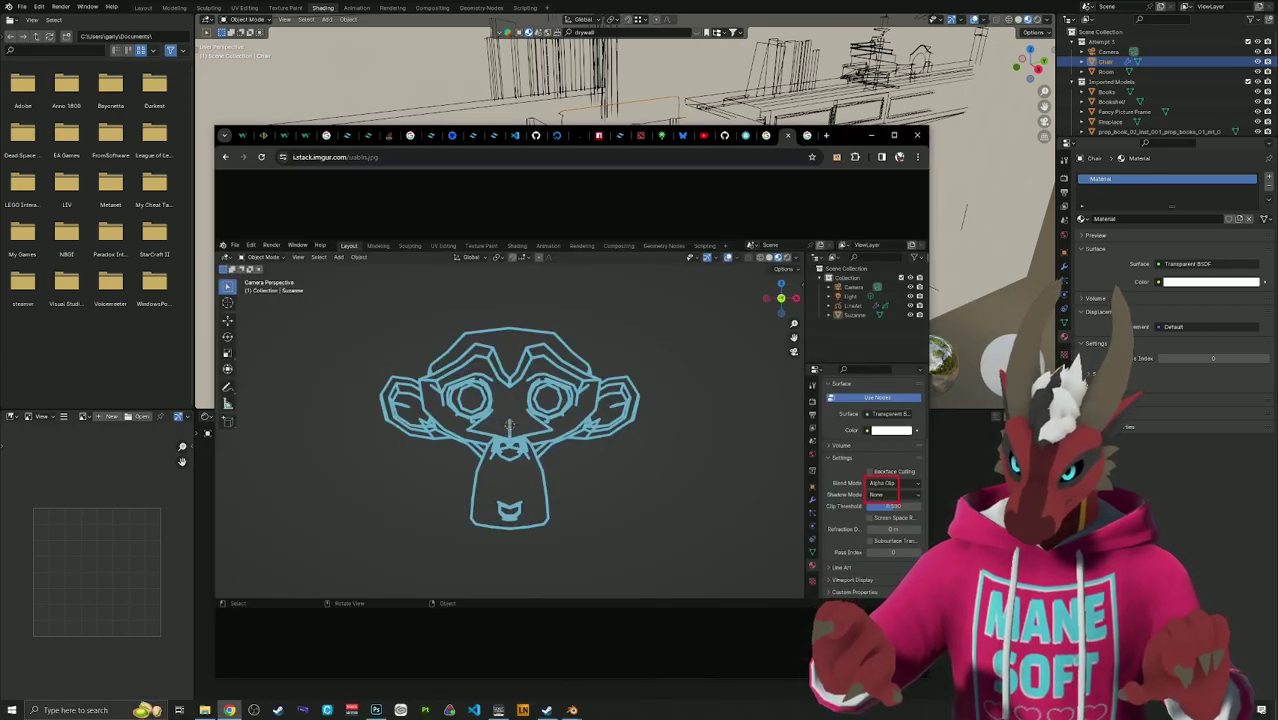
click(1082, 313)
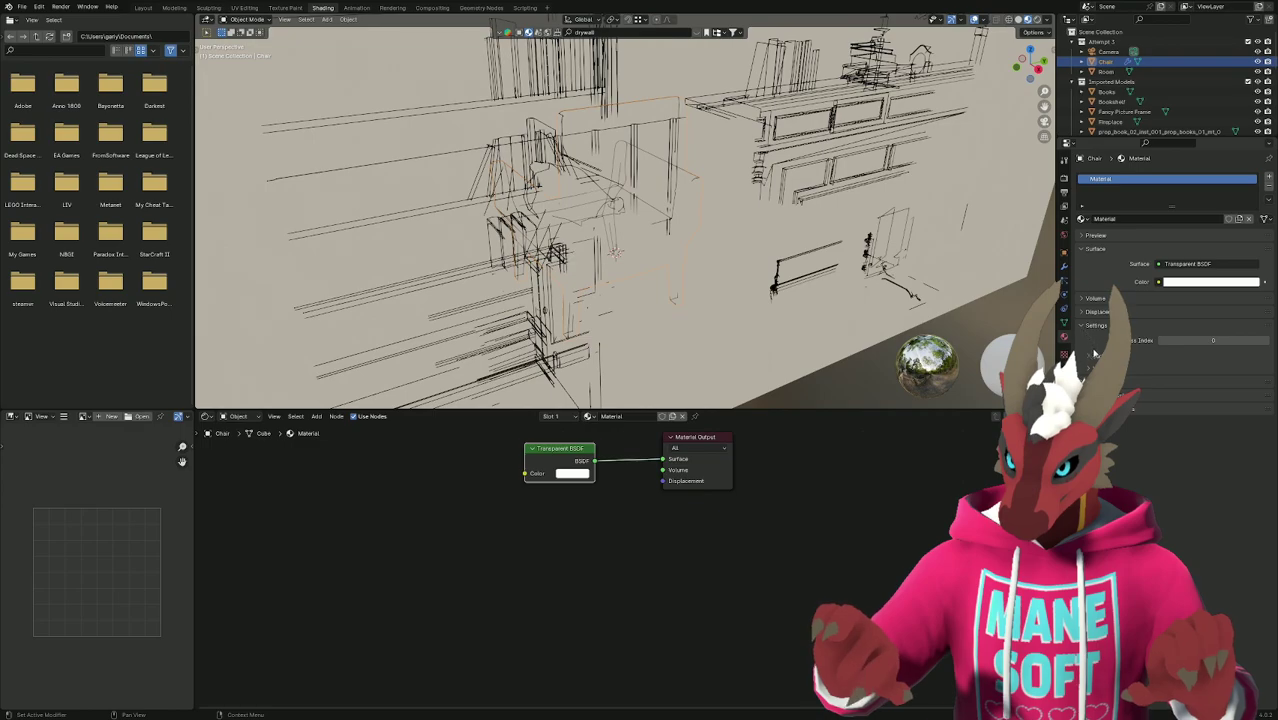
click(1093, 356)
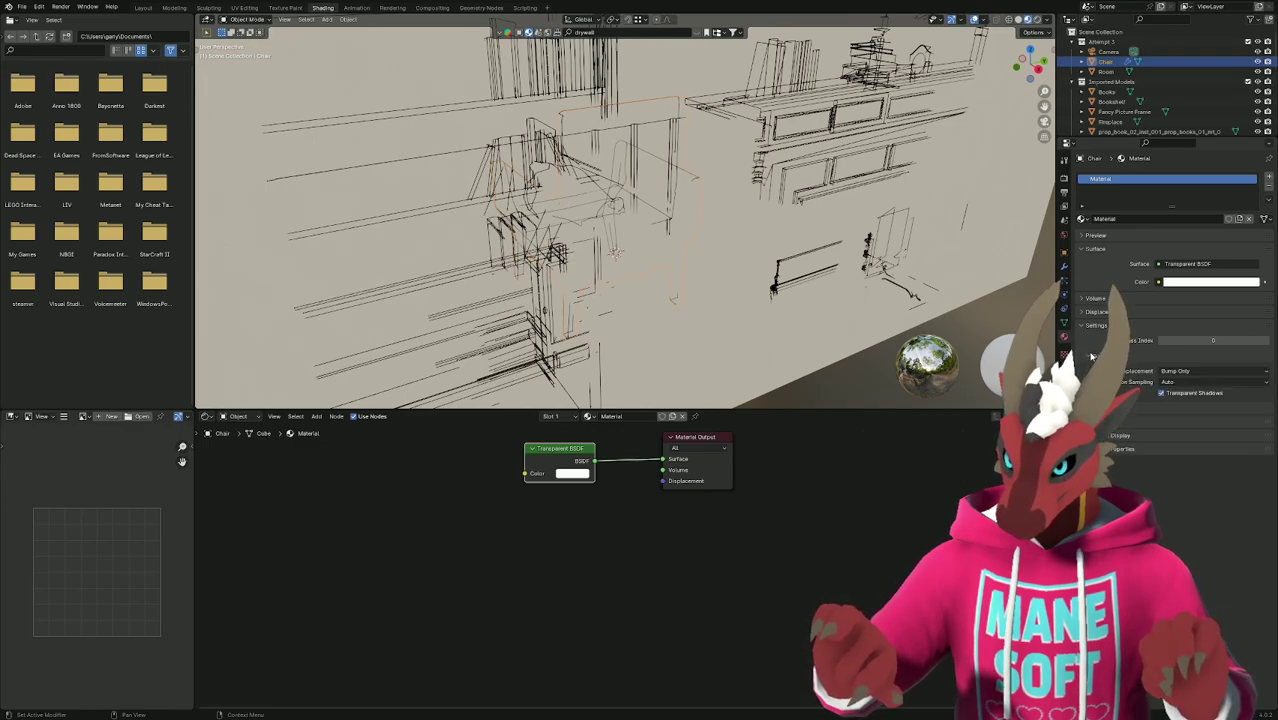
click(1091, 357)
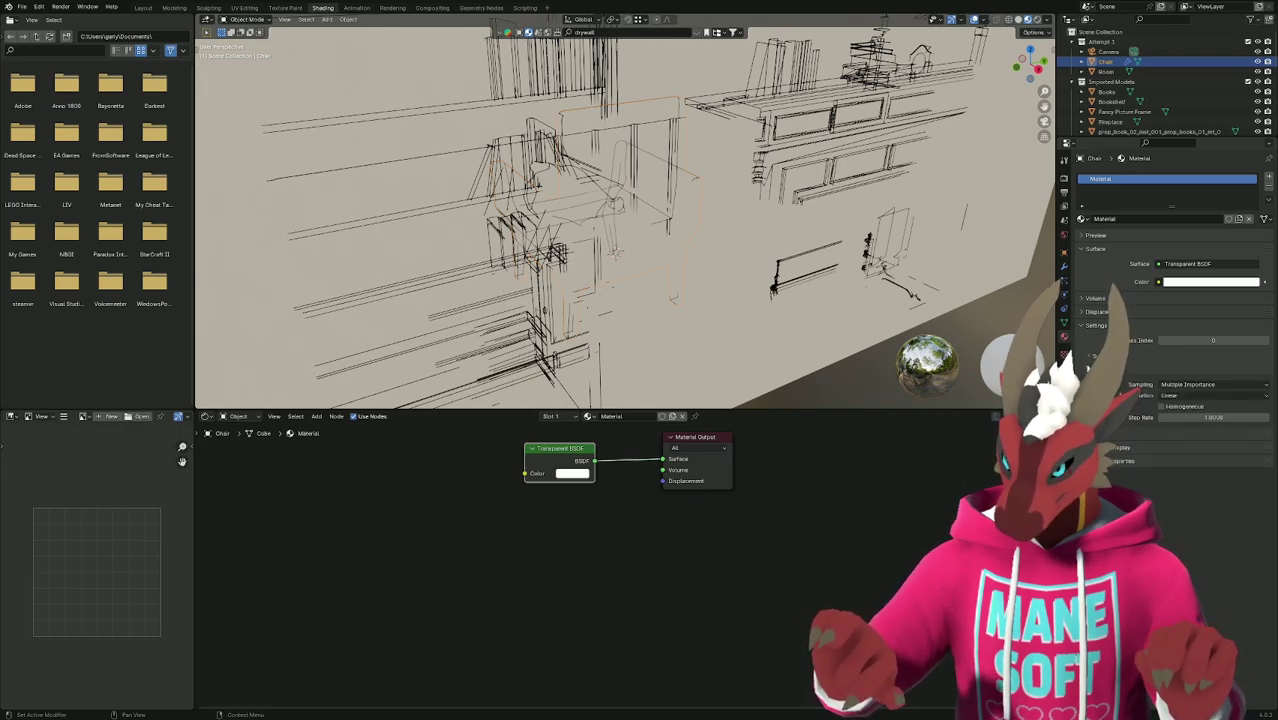
ctrl+click(1093, 432)
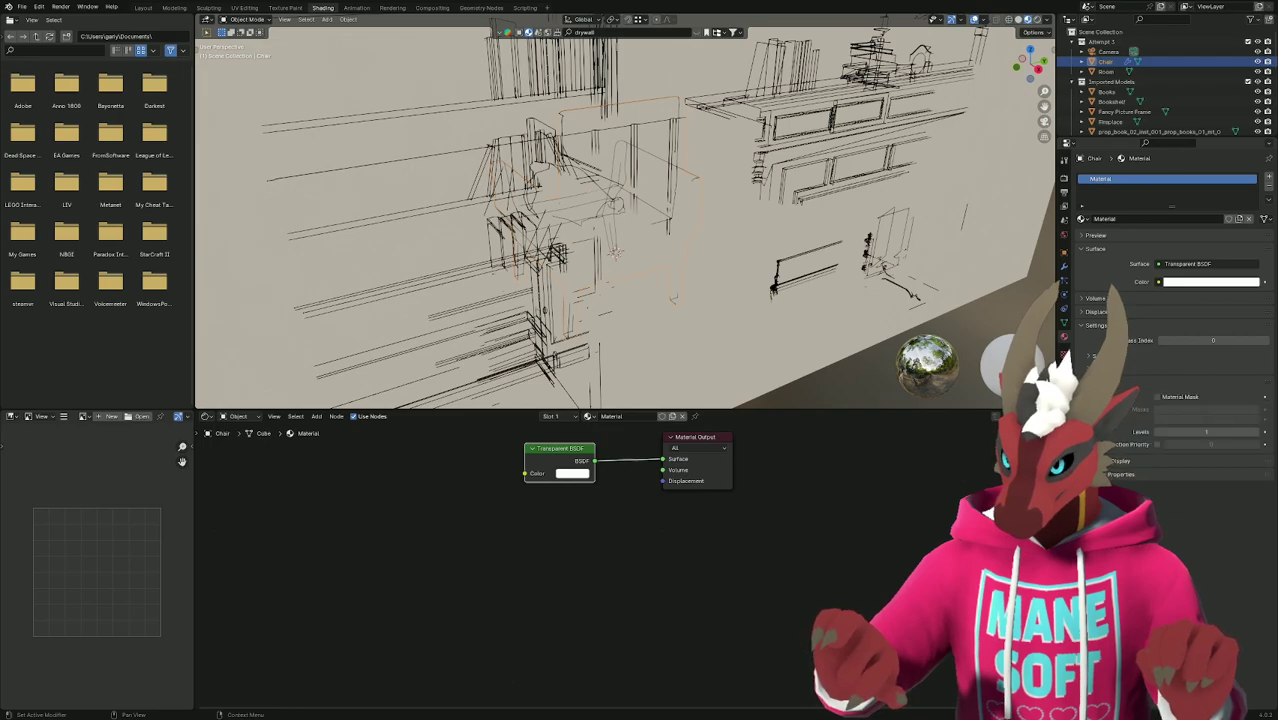
click(1093, 383)
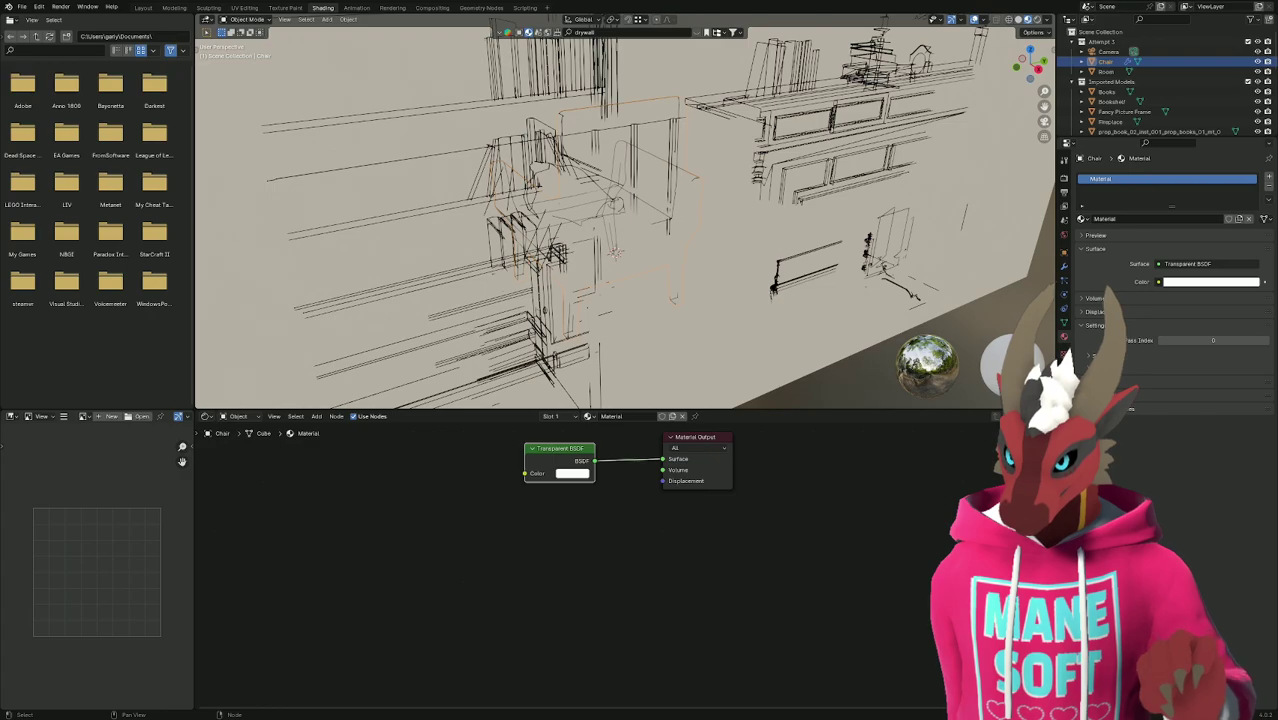
Switch to the browser and reopen the Stack Exchange question "How can Blender render only line art?" from the browsing history.
scroll(620, 220, up, 3)
key(alt+Tab)
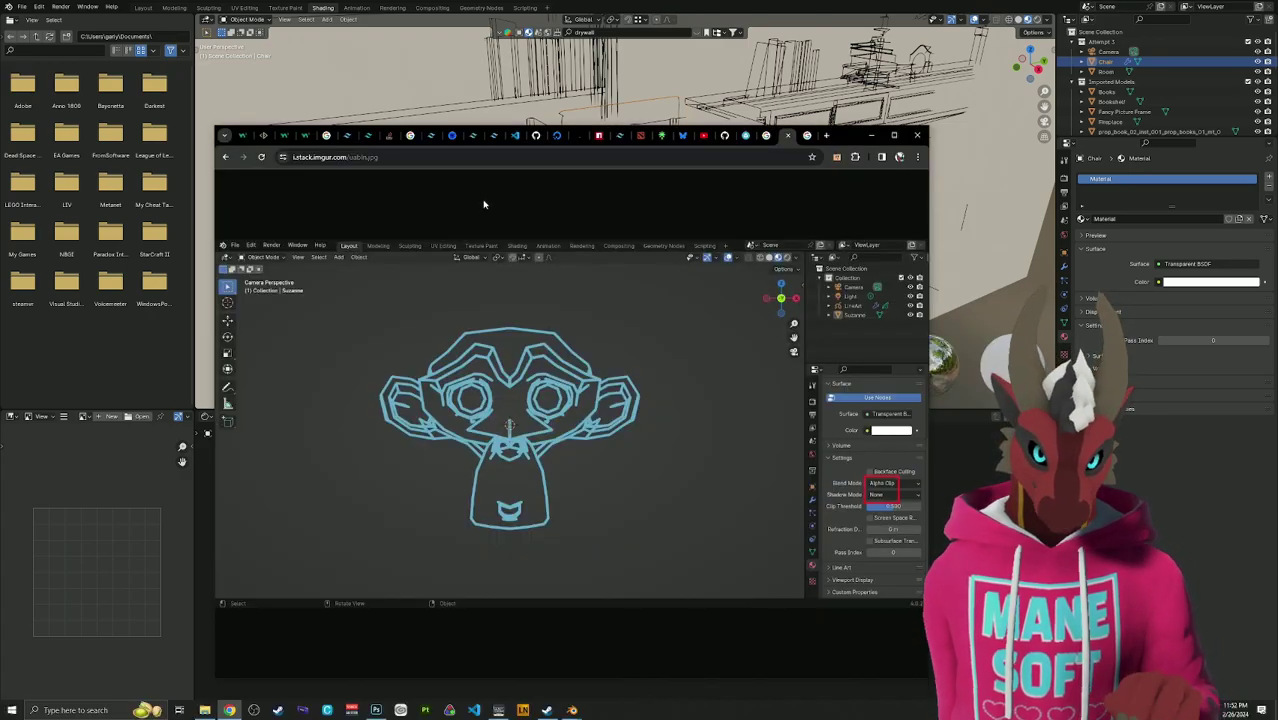
click(765, 135)
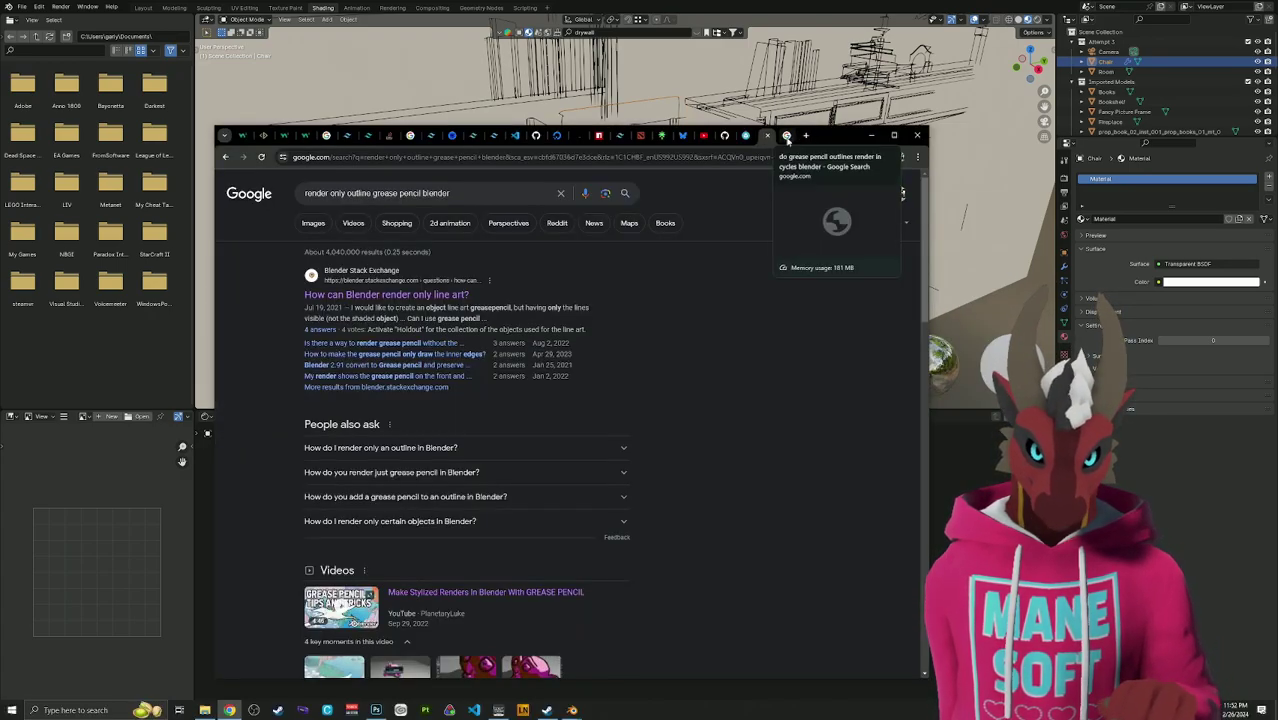
click(917, 156)
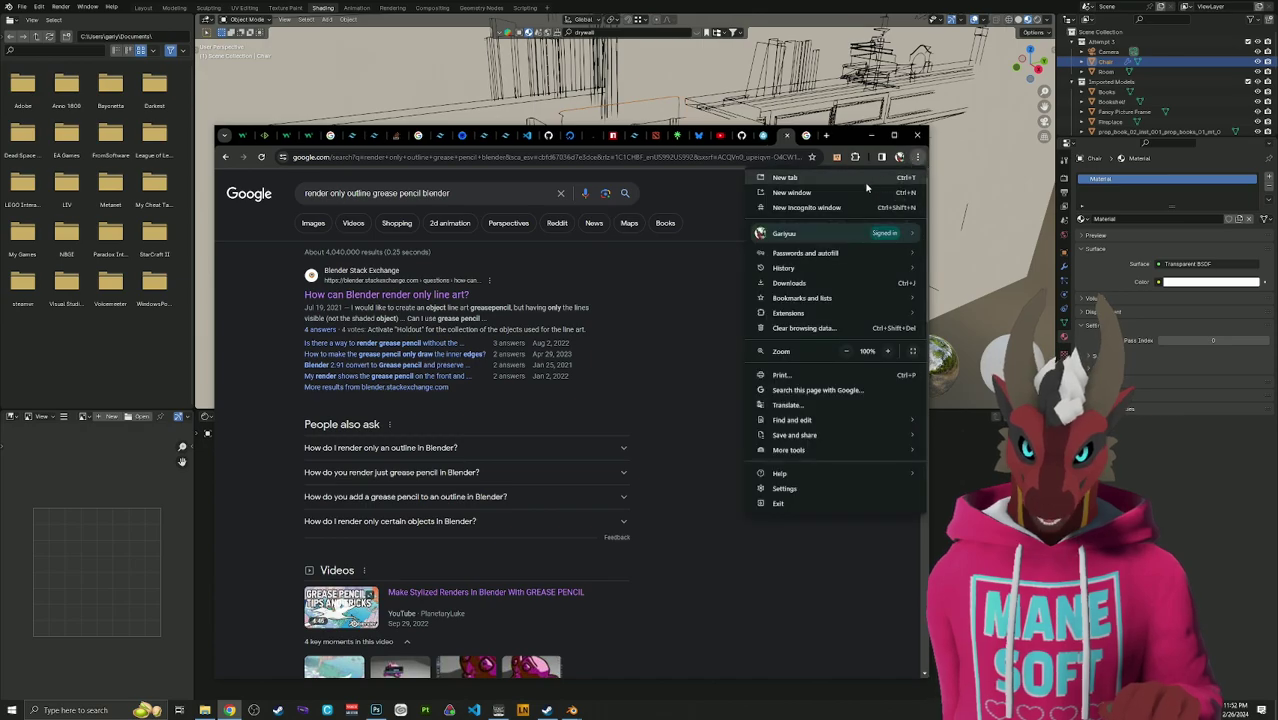
mouse_move(791, 272)
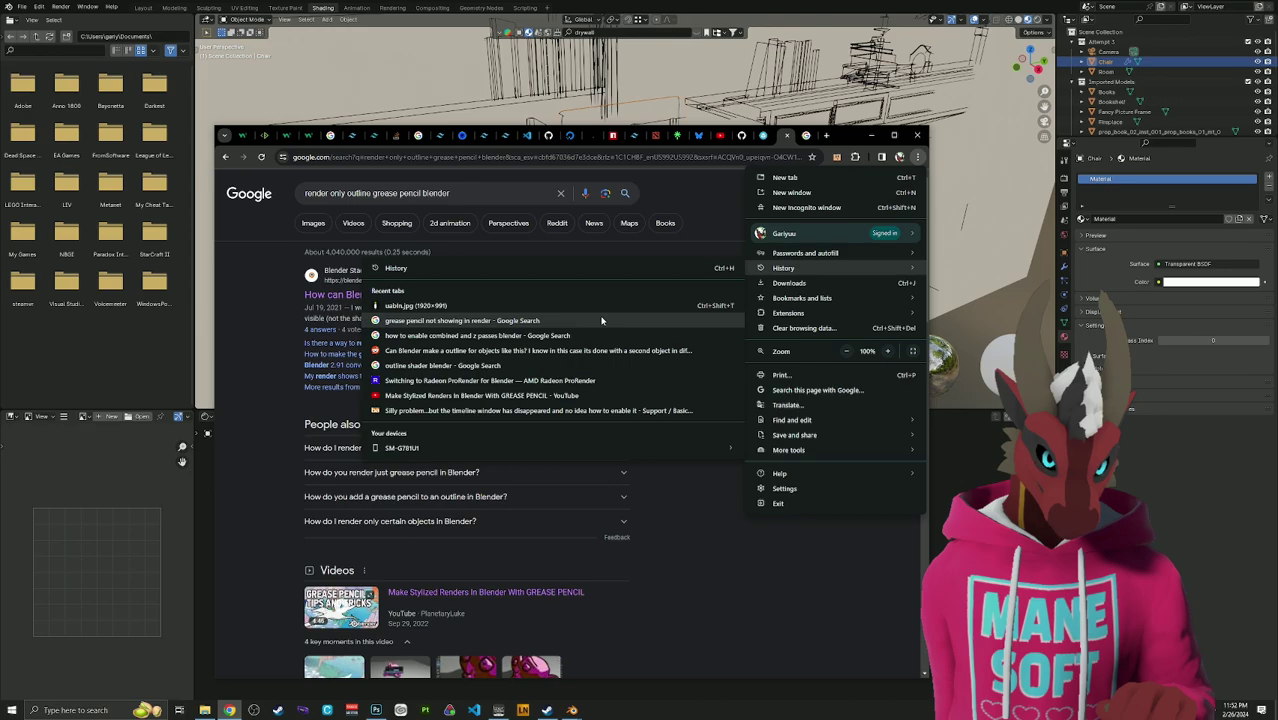
click(627, 271)
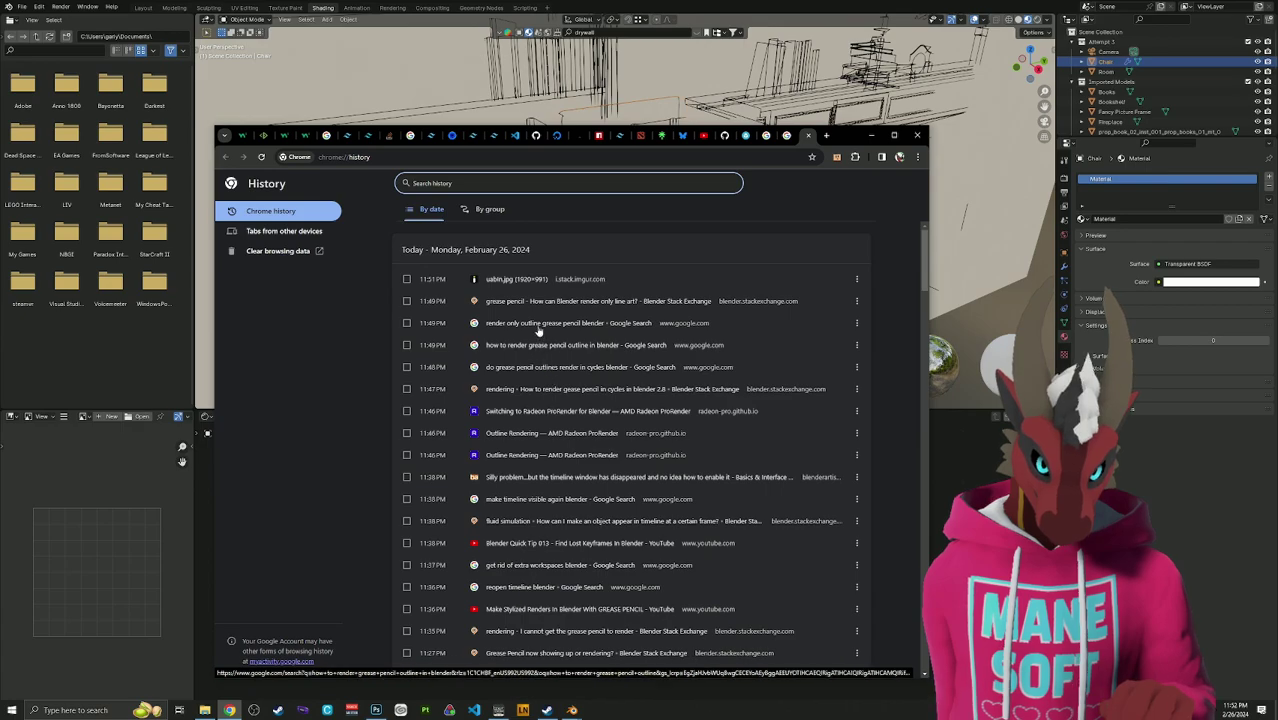
click(540, 301)
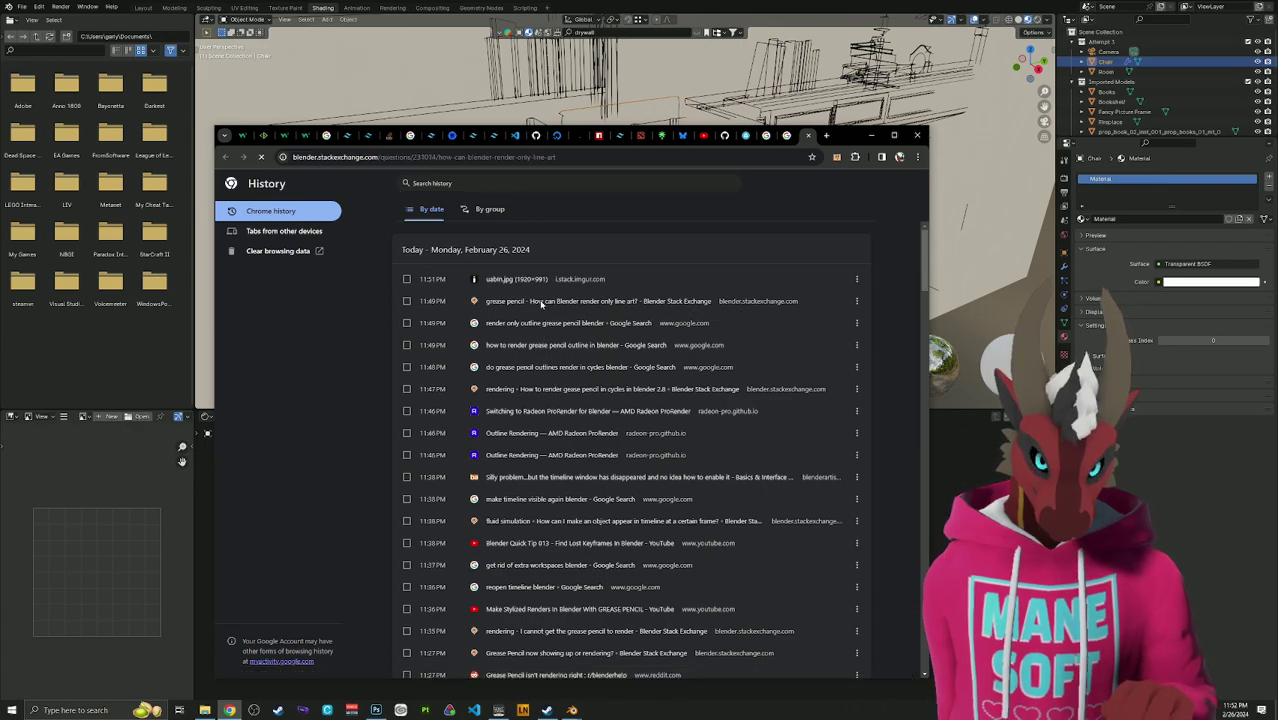
key(alt+Left)
key(alt+Right)
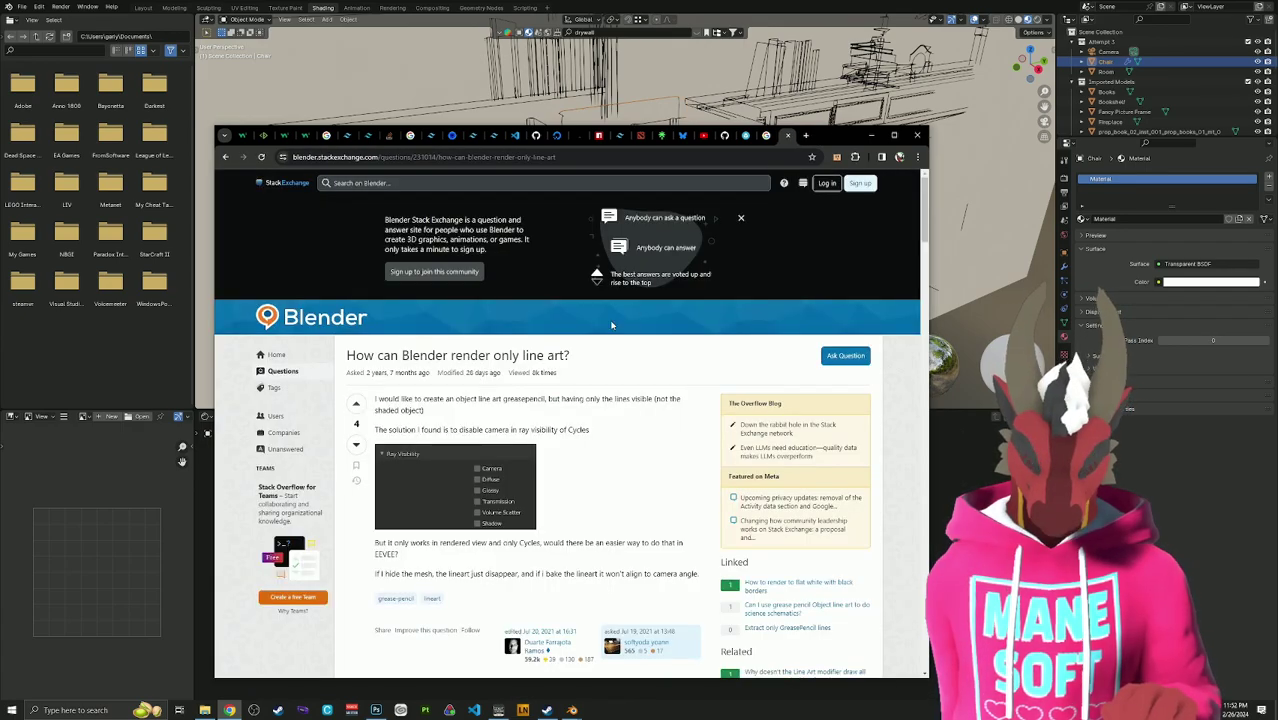
Read the accepted answer on rendering only line art through to its Additional Notes on transparent film and viewport alpha.
scroll(596, 333, down, 5)
scroll(596, 333, down, 1)
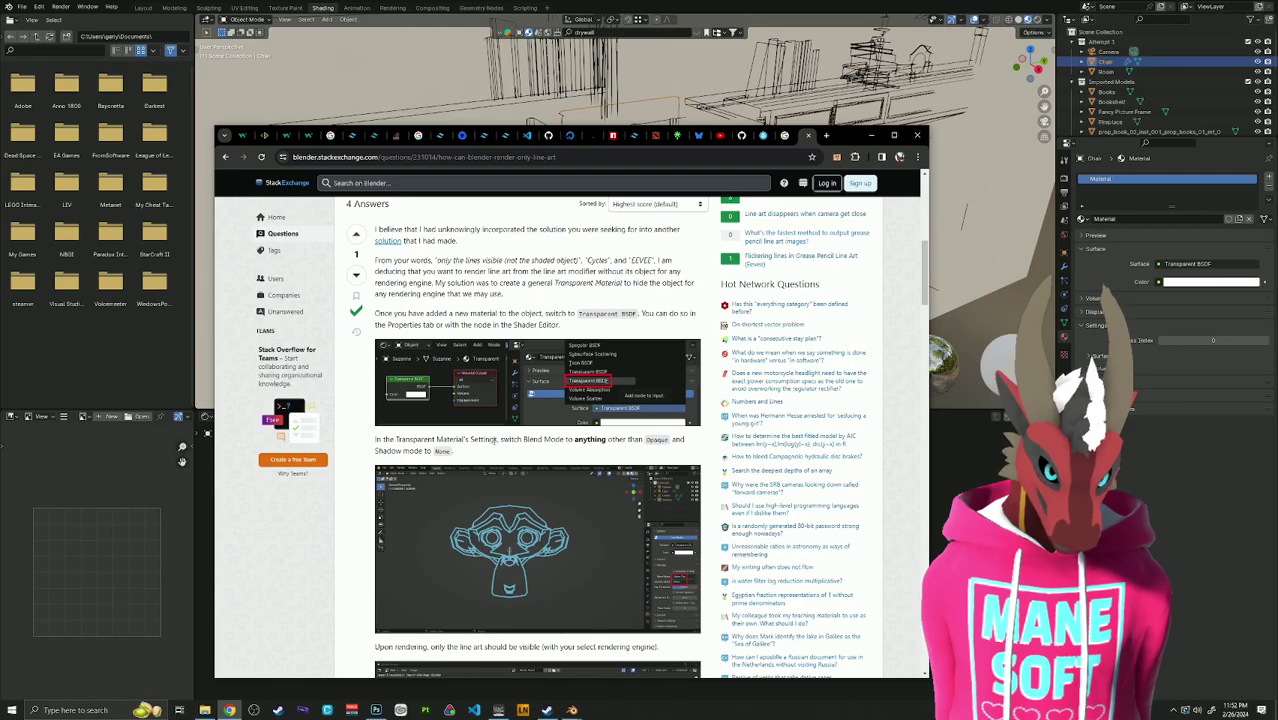
scroll(495, 439, up, 5)
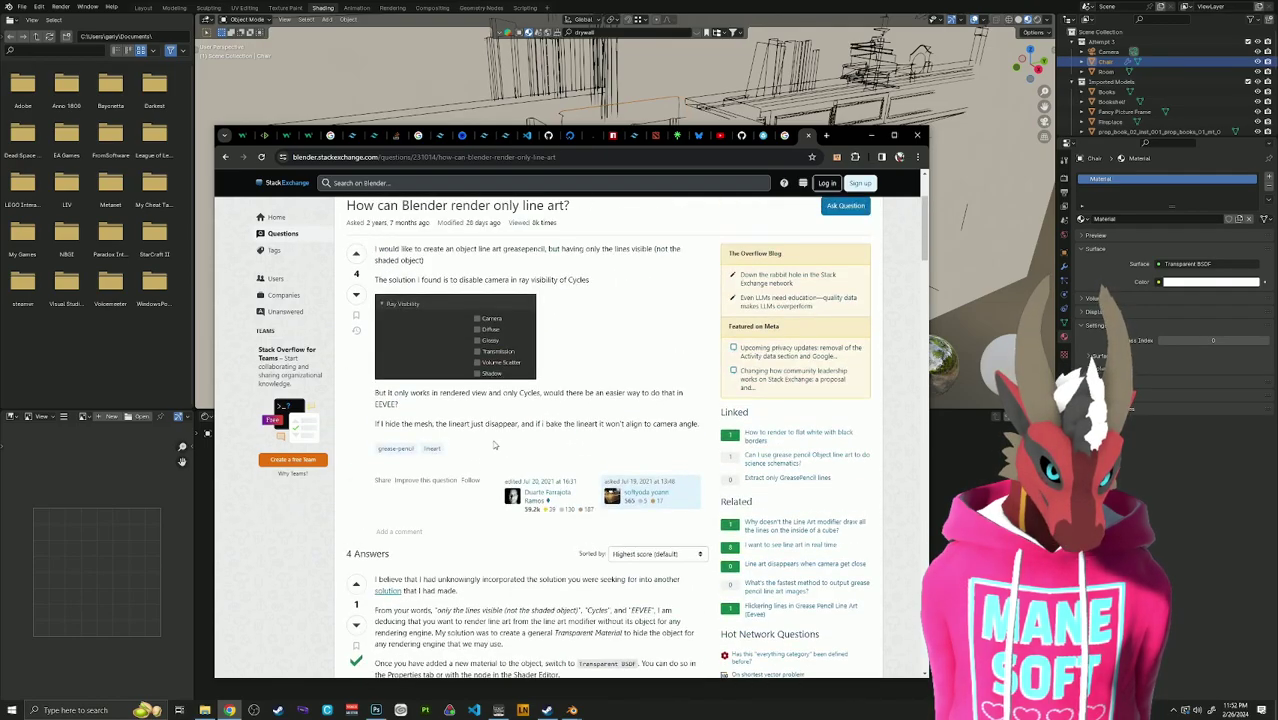
scroll(494, 445, down, 10)
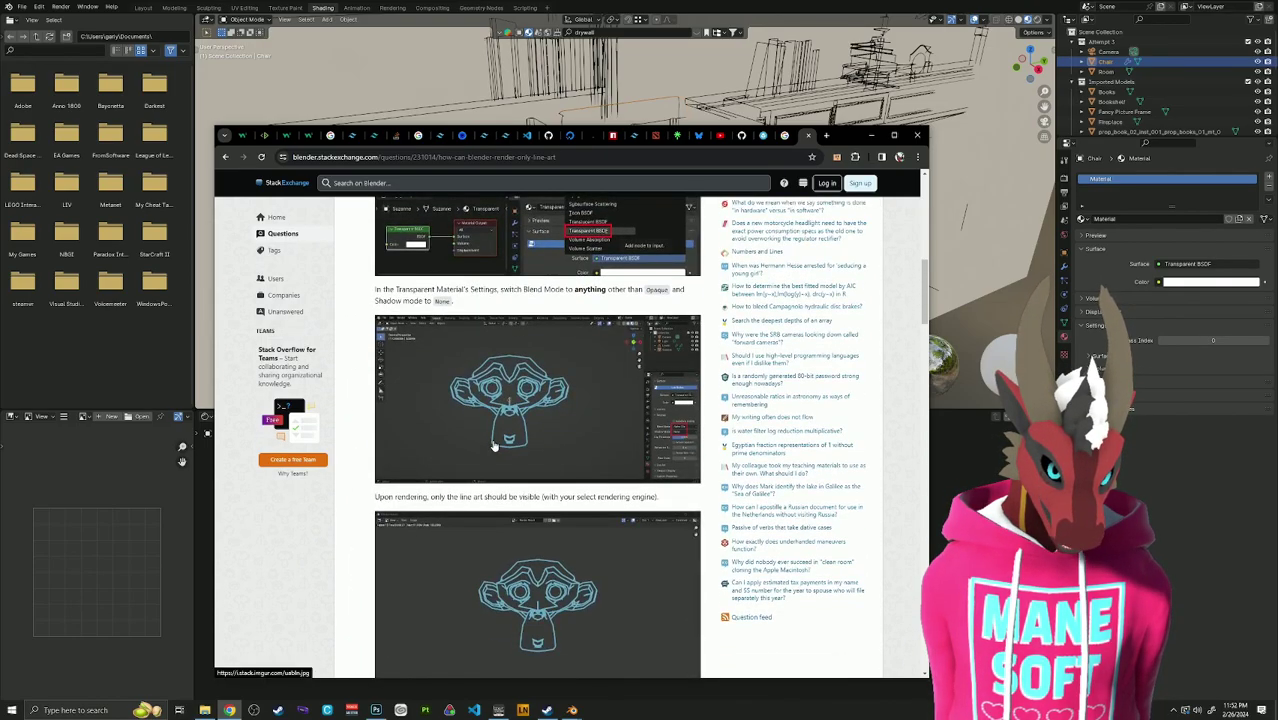
scroll(494, 445, down, 5)
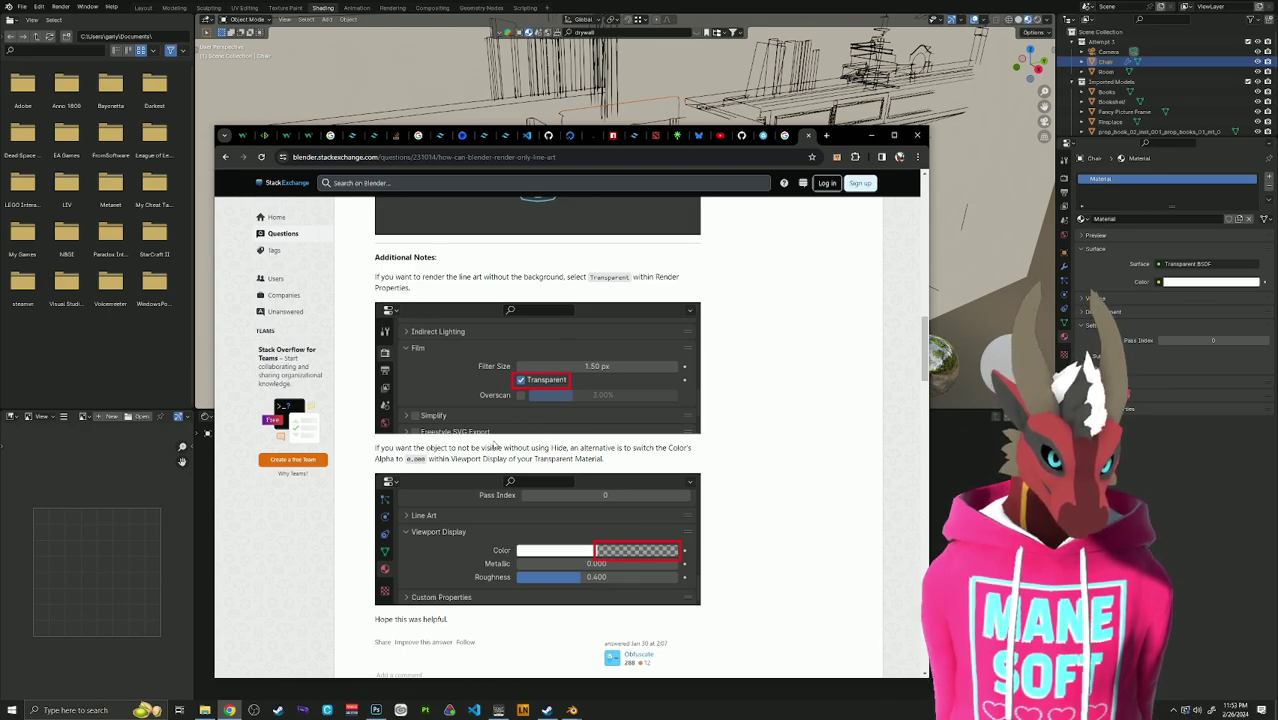
Show the scene's Film render settings in Blender and compare them with the answer's note on enabling Transparent.
click(1064, 178)
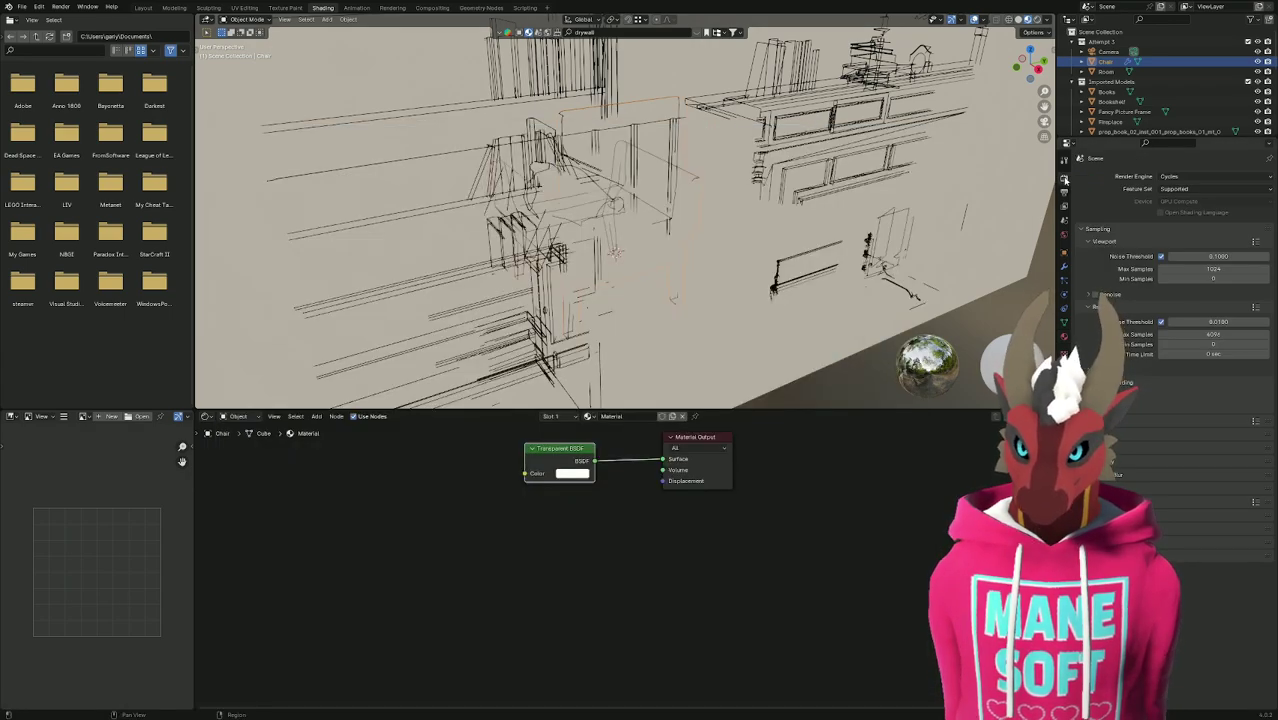
key(alt+Tab)
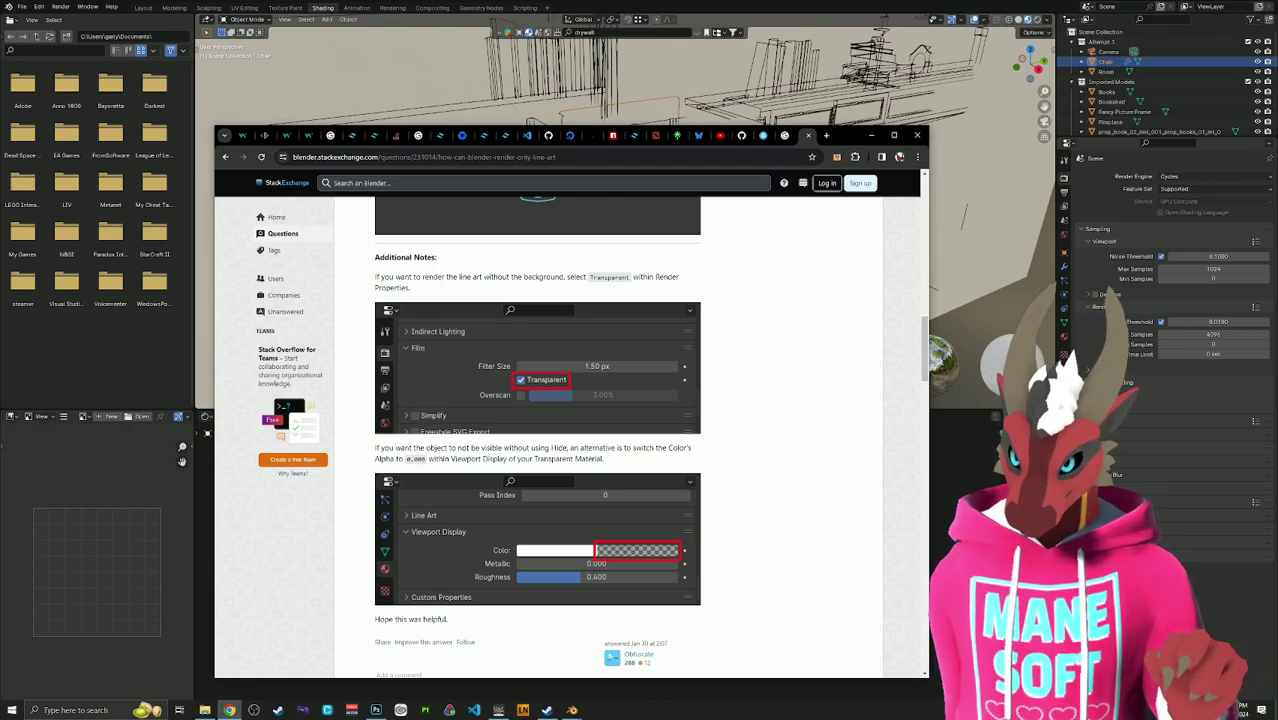
key(alt+Tab)
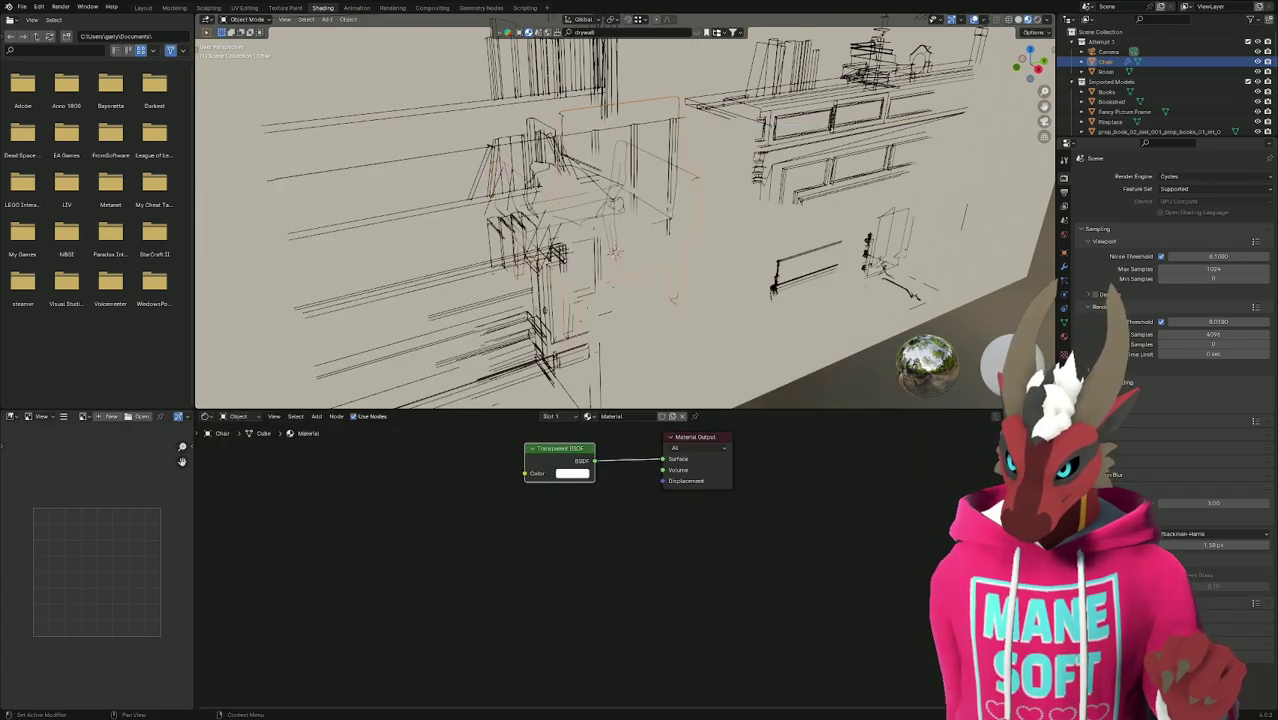
key(alt+Tab)
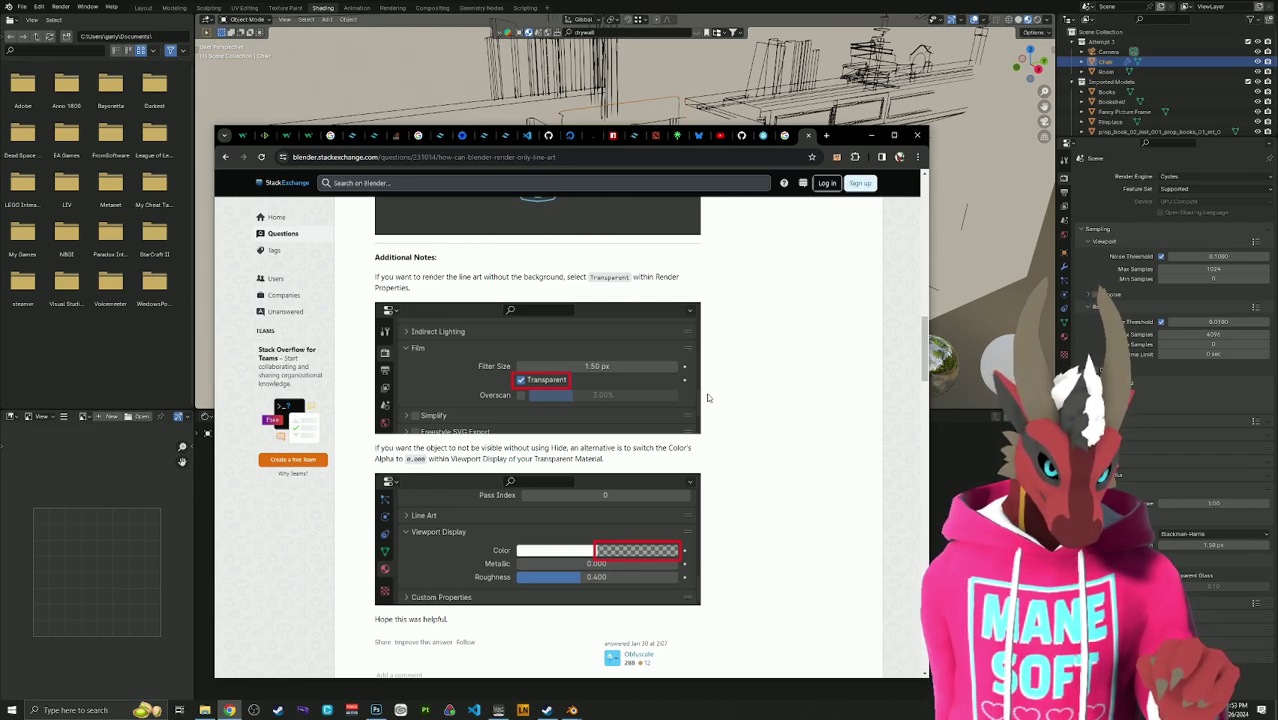
scroll(707, 398, down, 1)
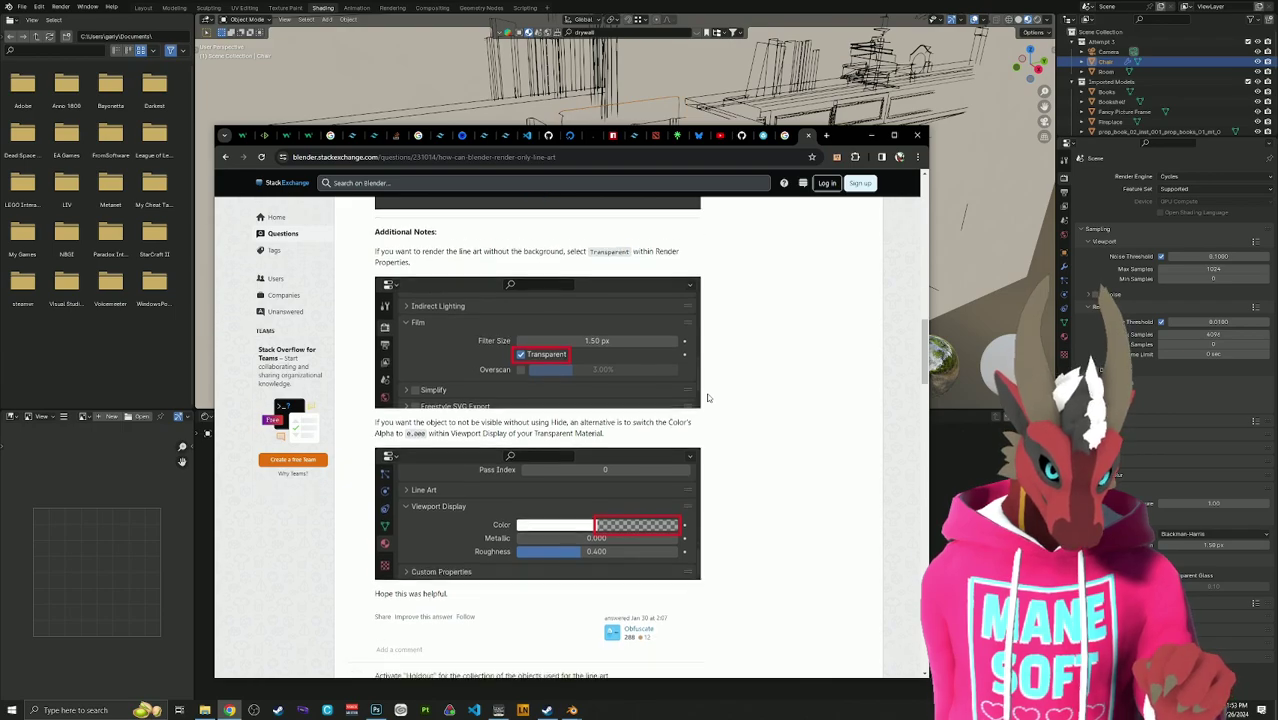
Return to Blender's Layout workspace, run a test render of the scene, and stop it and close the render window.
key(alt+Tab)
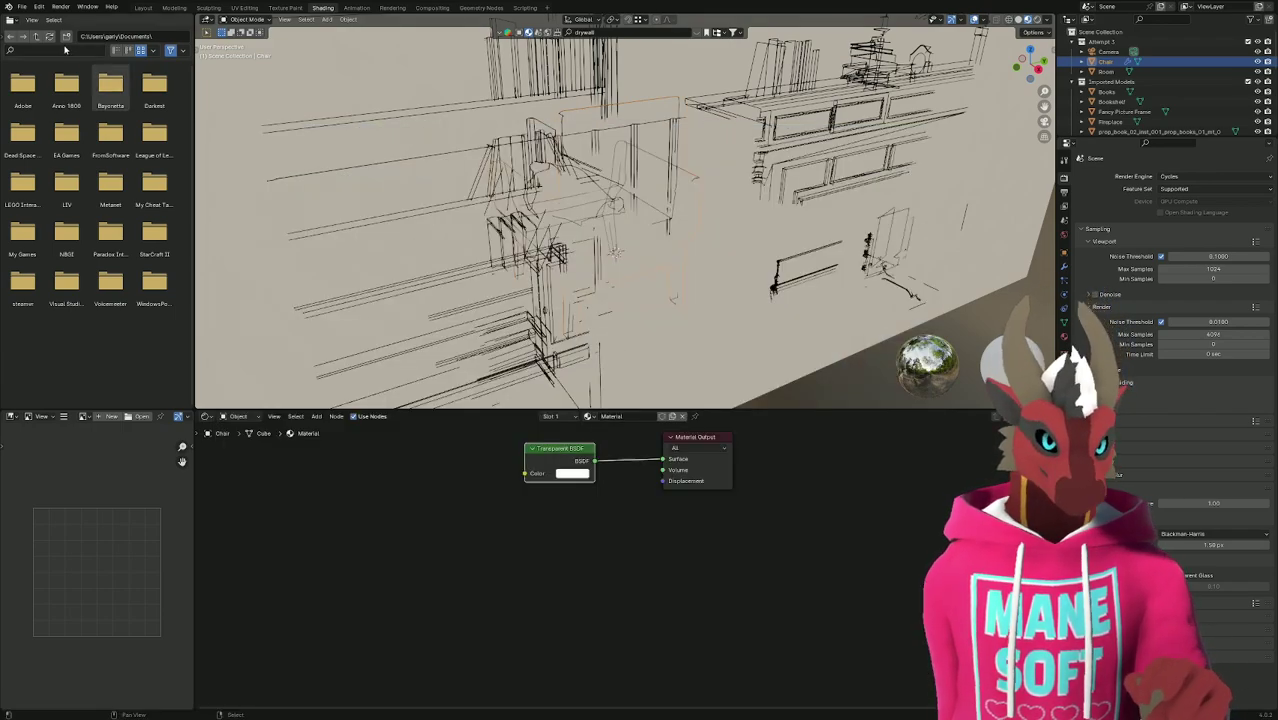
click(141, 8)
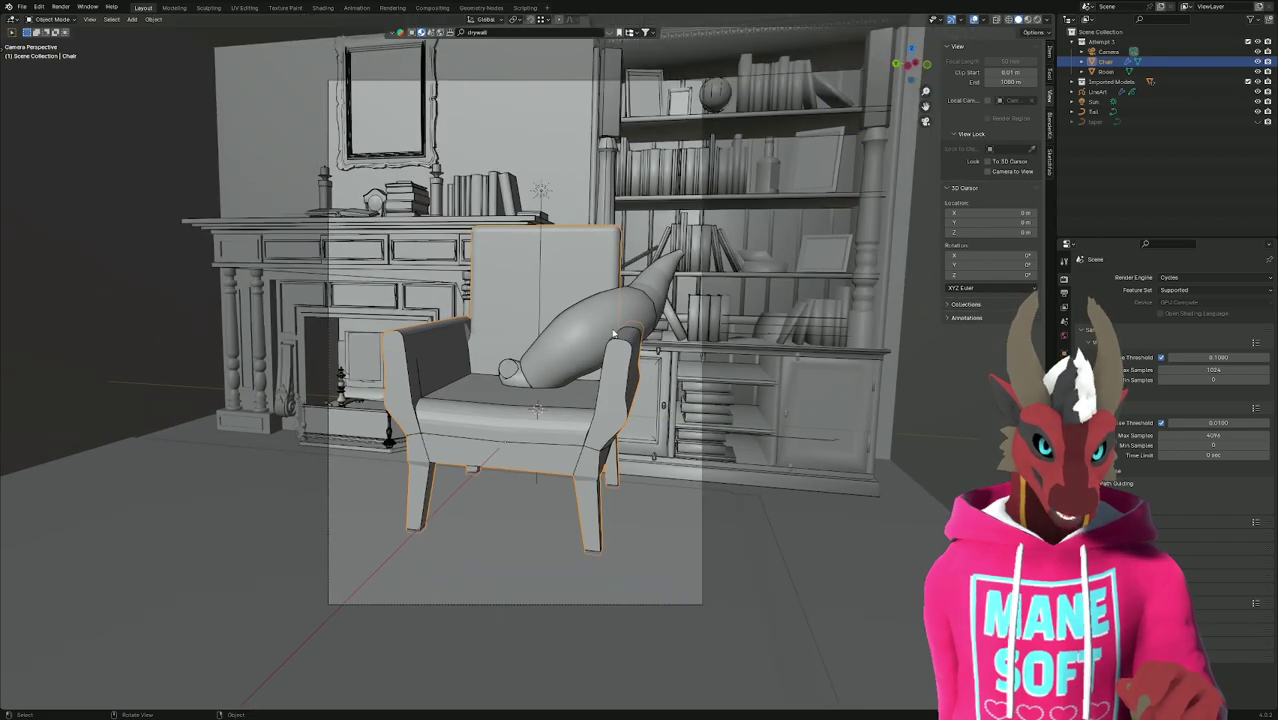
click(754, 515)
click(880, 553)
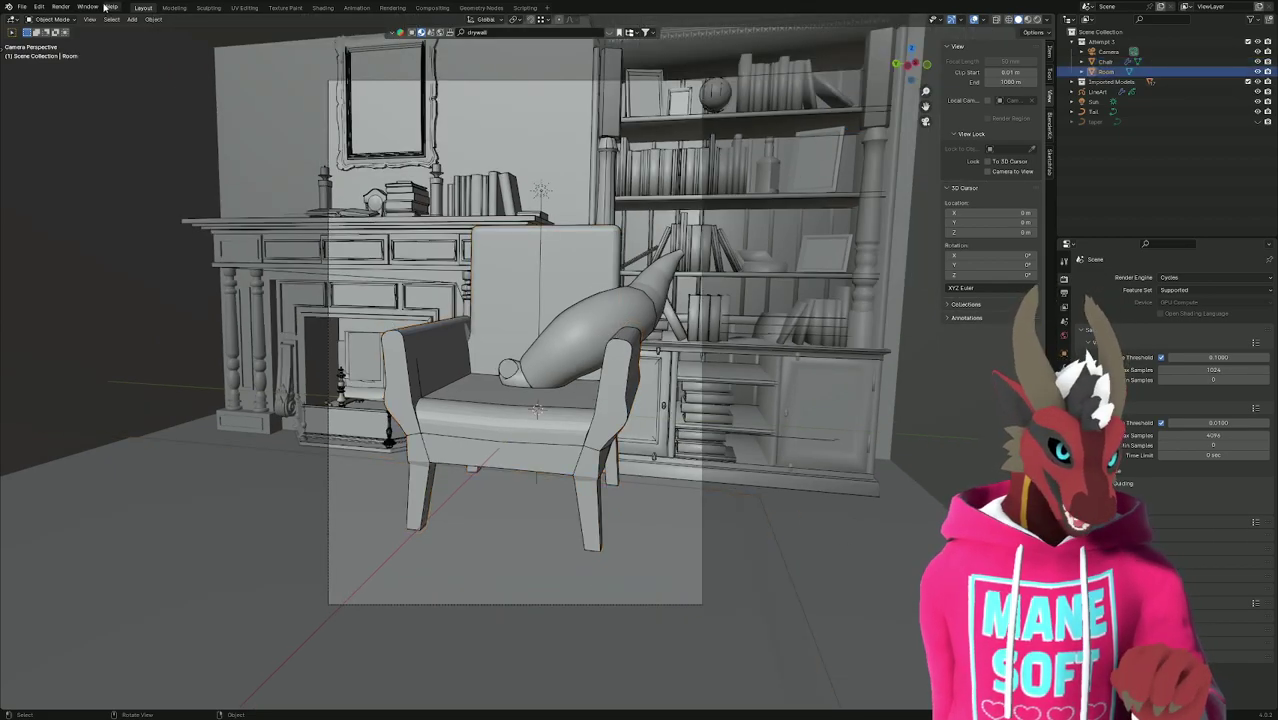
click(61, 7)
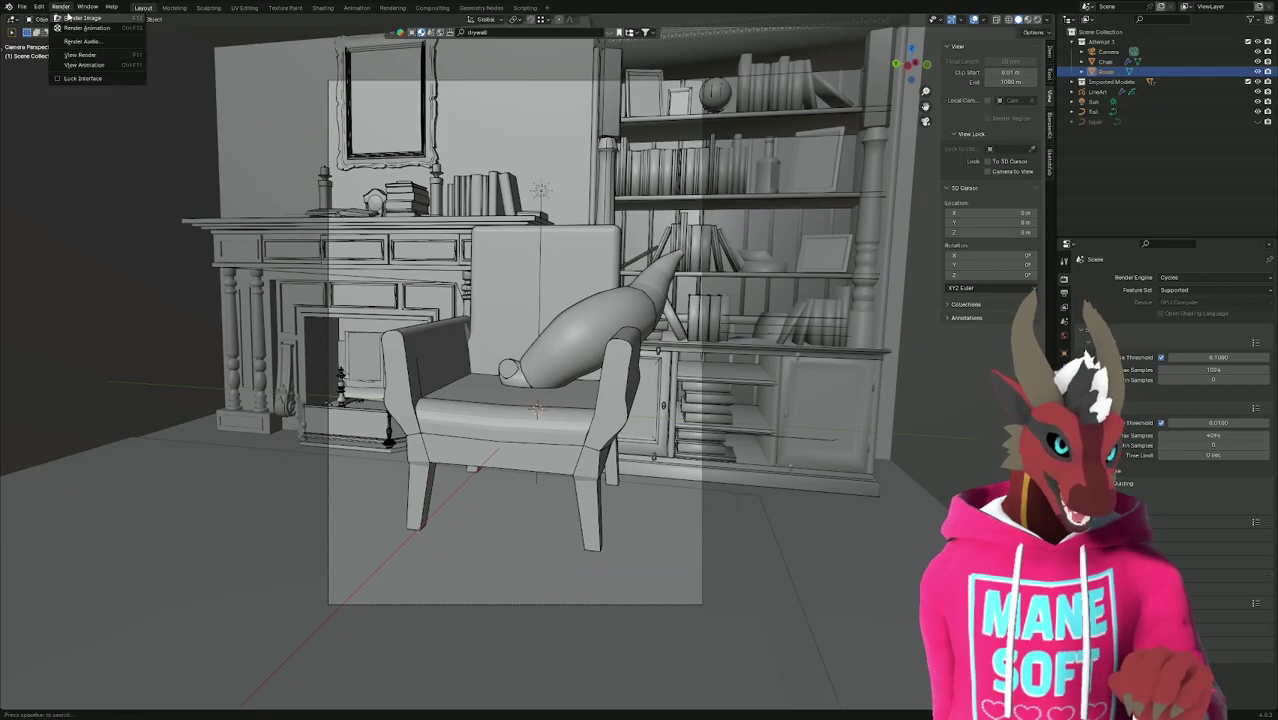
click(68, 17)
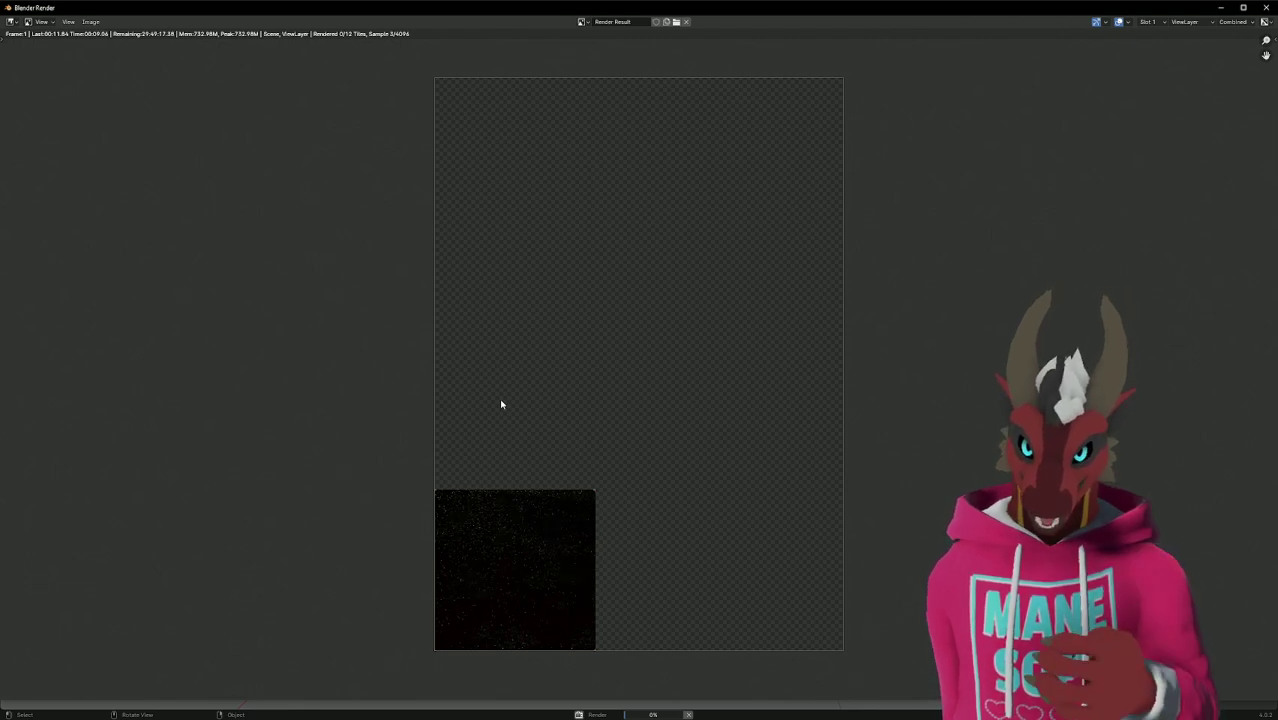
click(689, 714)
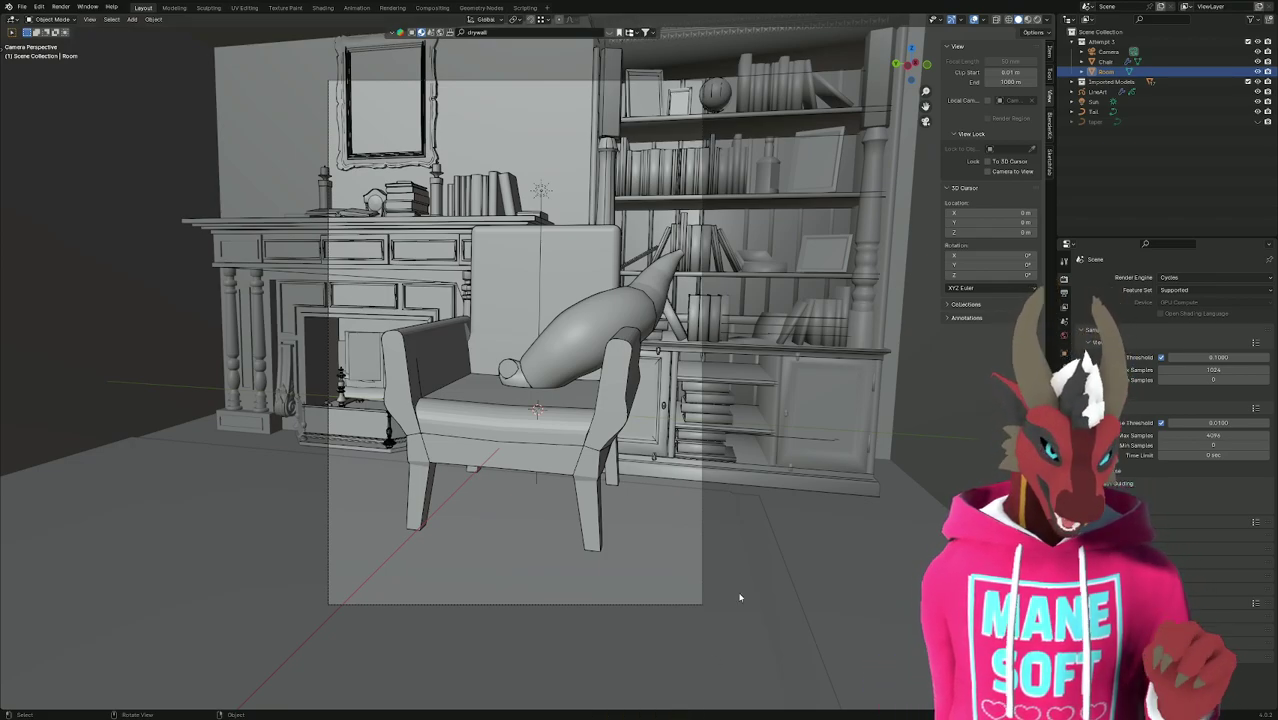
key(alt+Tab)
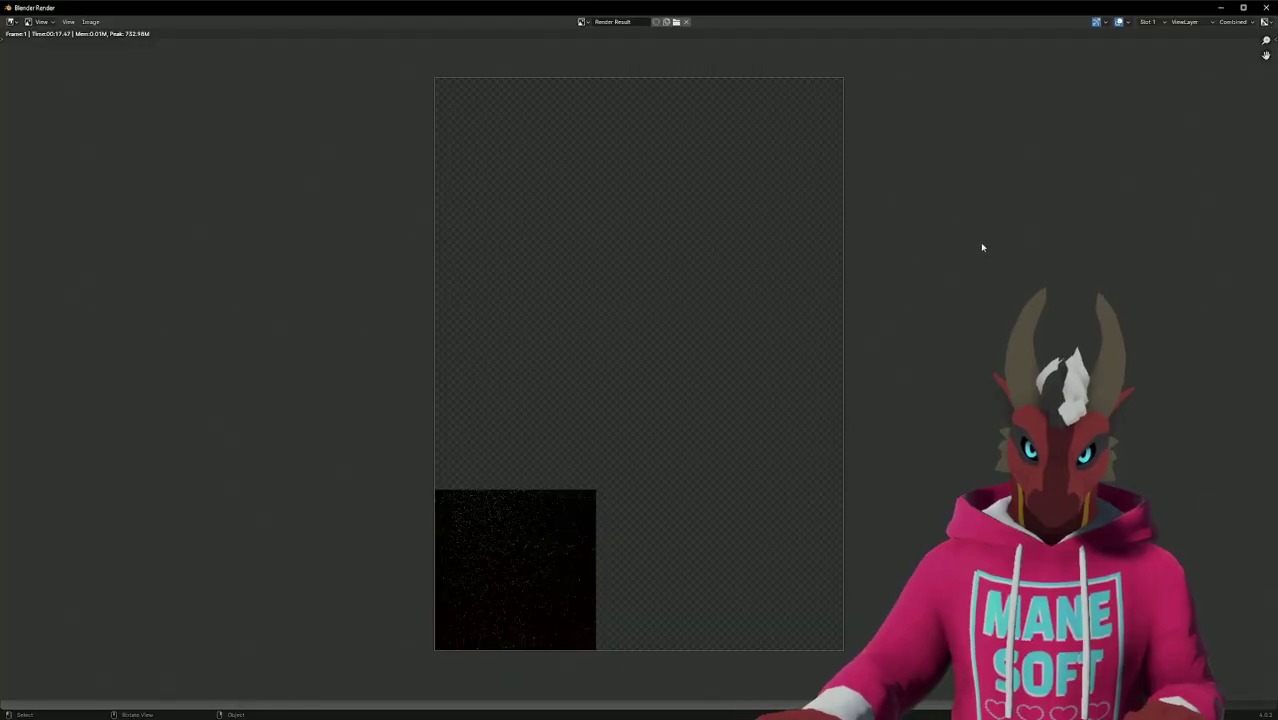
click(1265, 5)
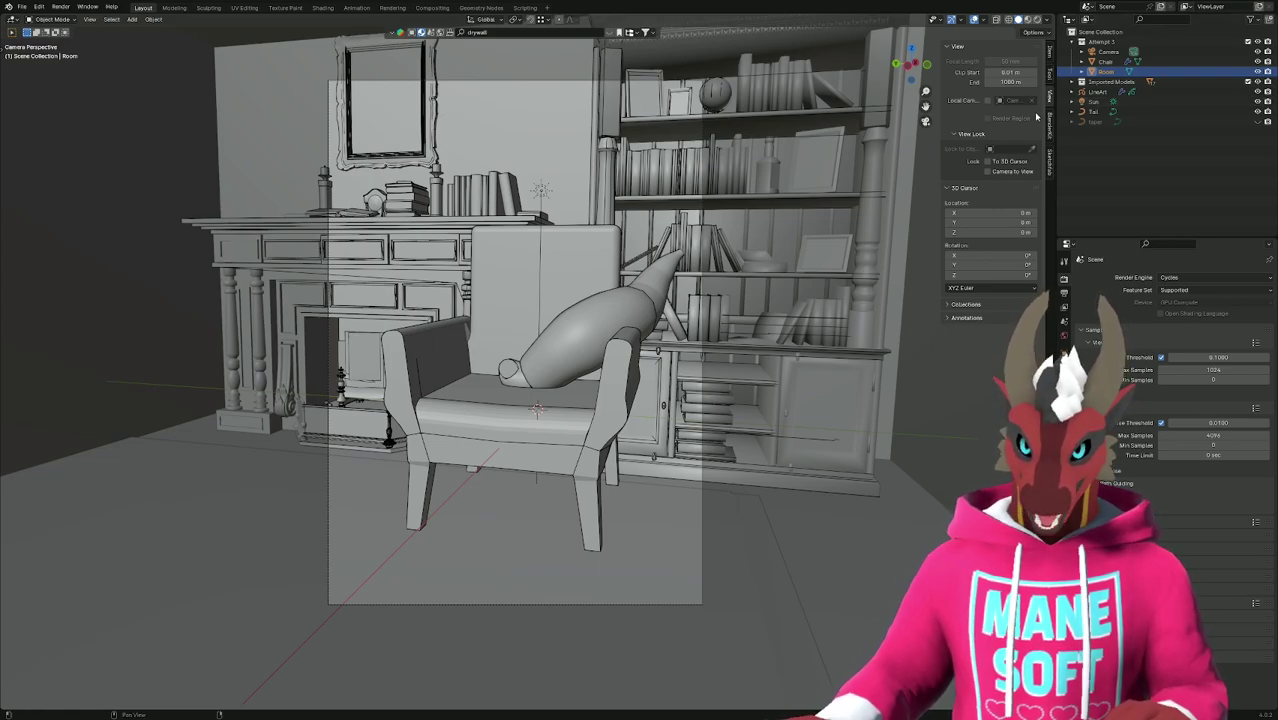
Select the Chair and hide the Room, Imported Models, LineArt and Tail in the viewport to isolate it.
click(1175, 64)
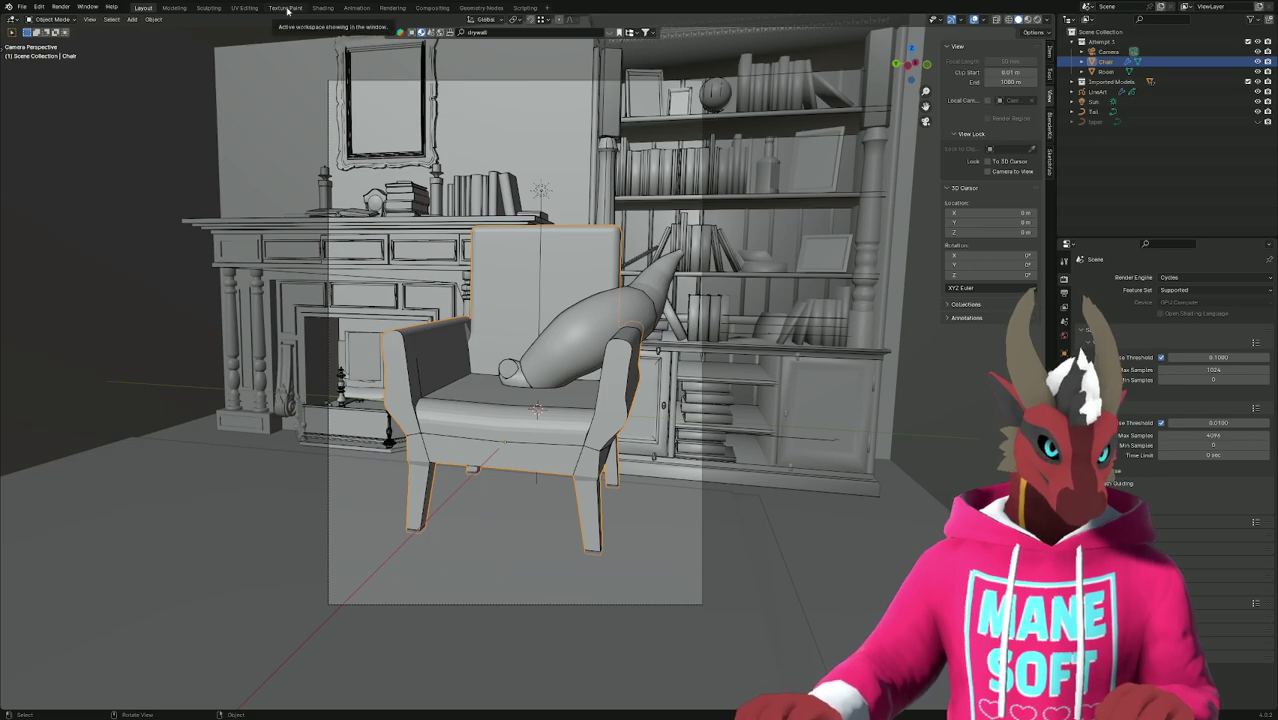
click(1258, 72)
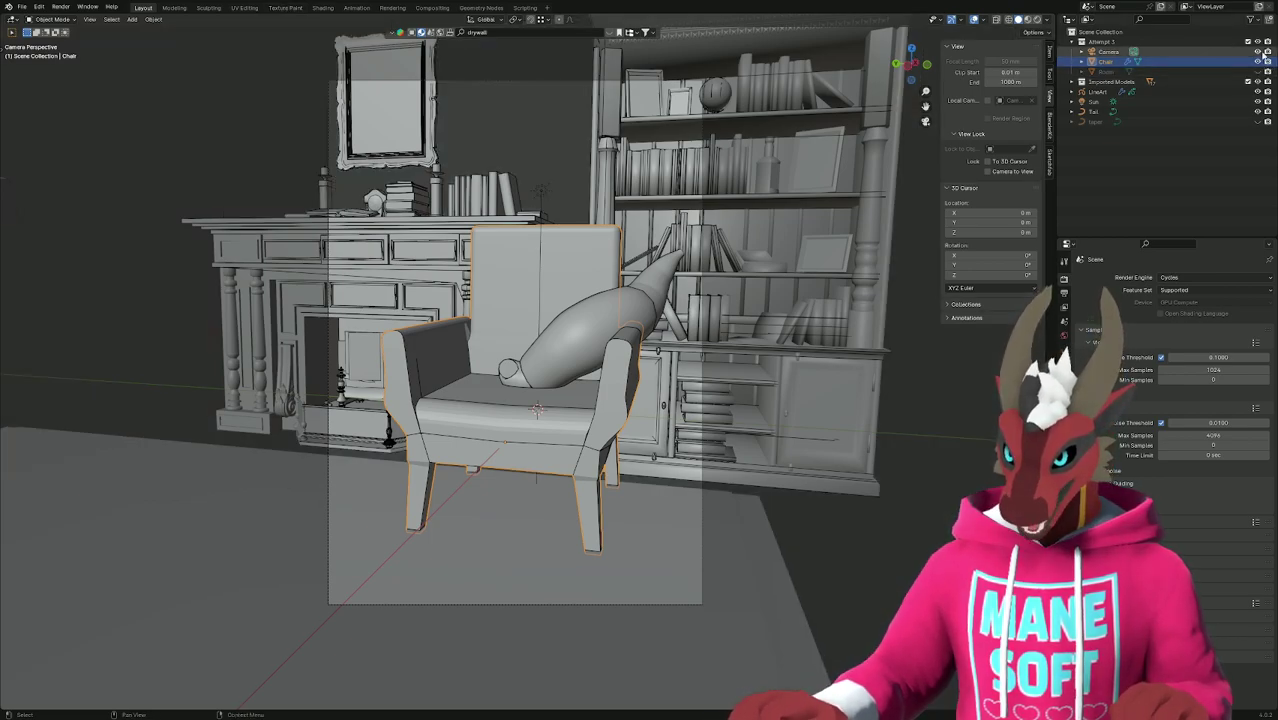
click(1257, 84)
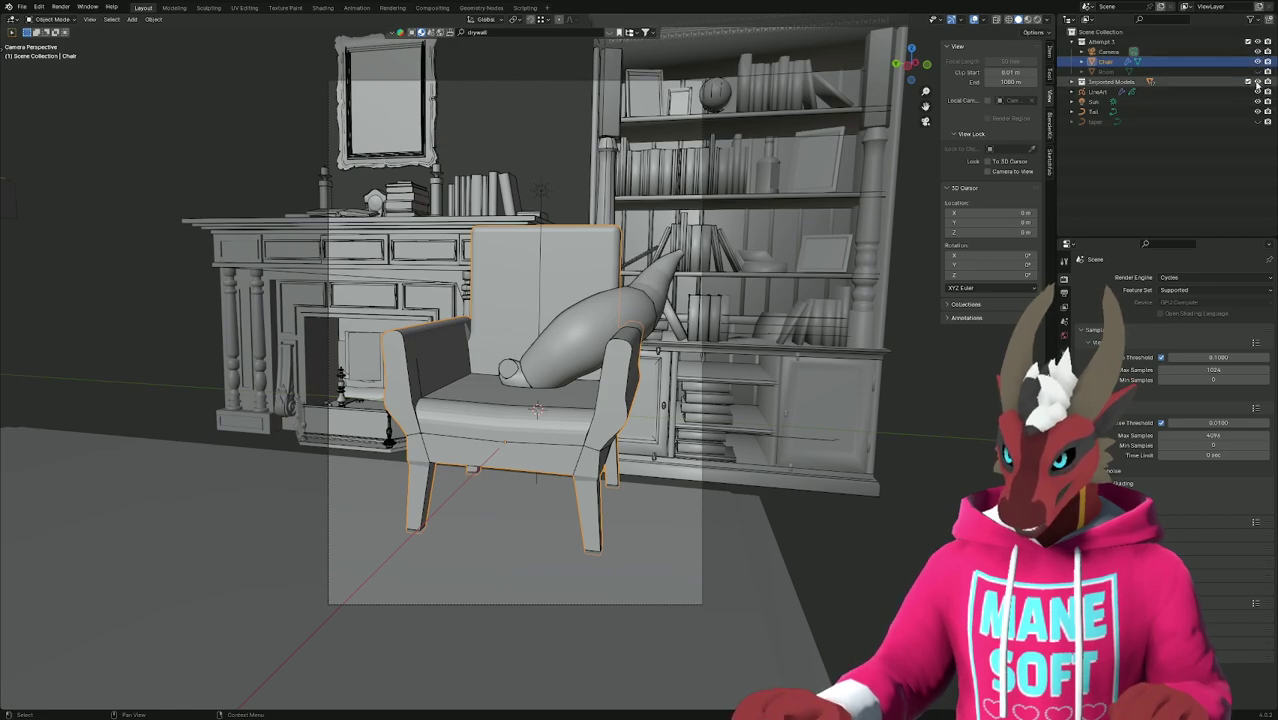
click(1257, 102)
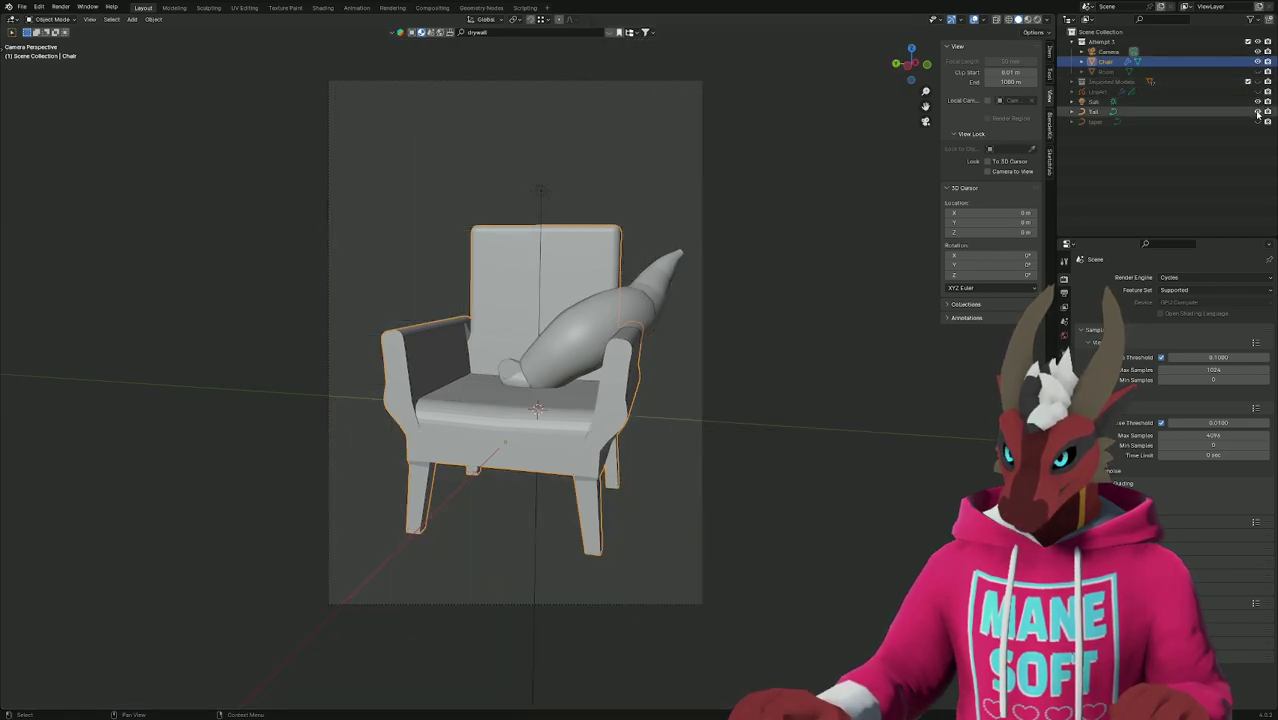
click(1257, 112)
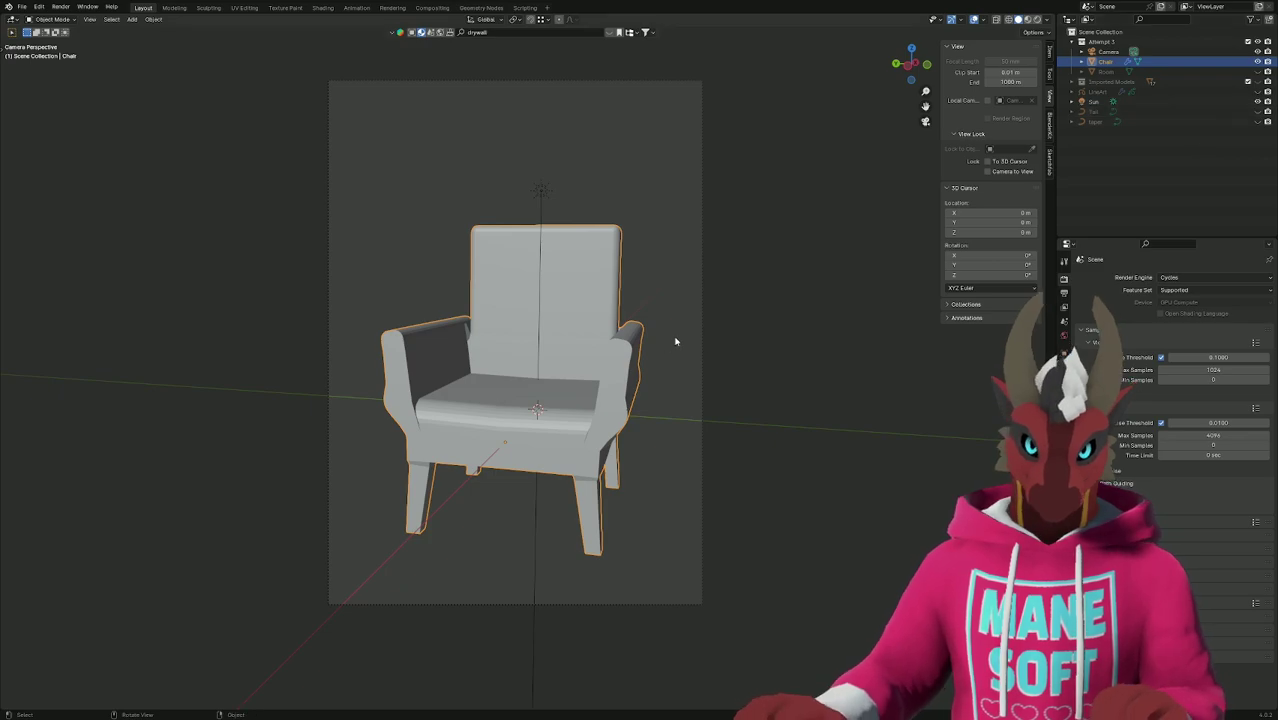
Inspect the isolated Chair in Rendered viewport shading from another angle and return to Solid shading.
key(z)
click(670, 287)
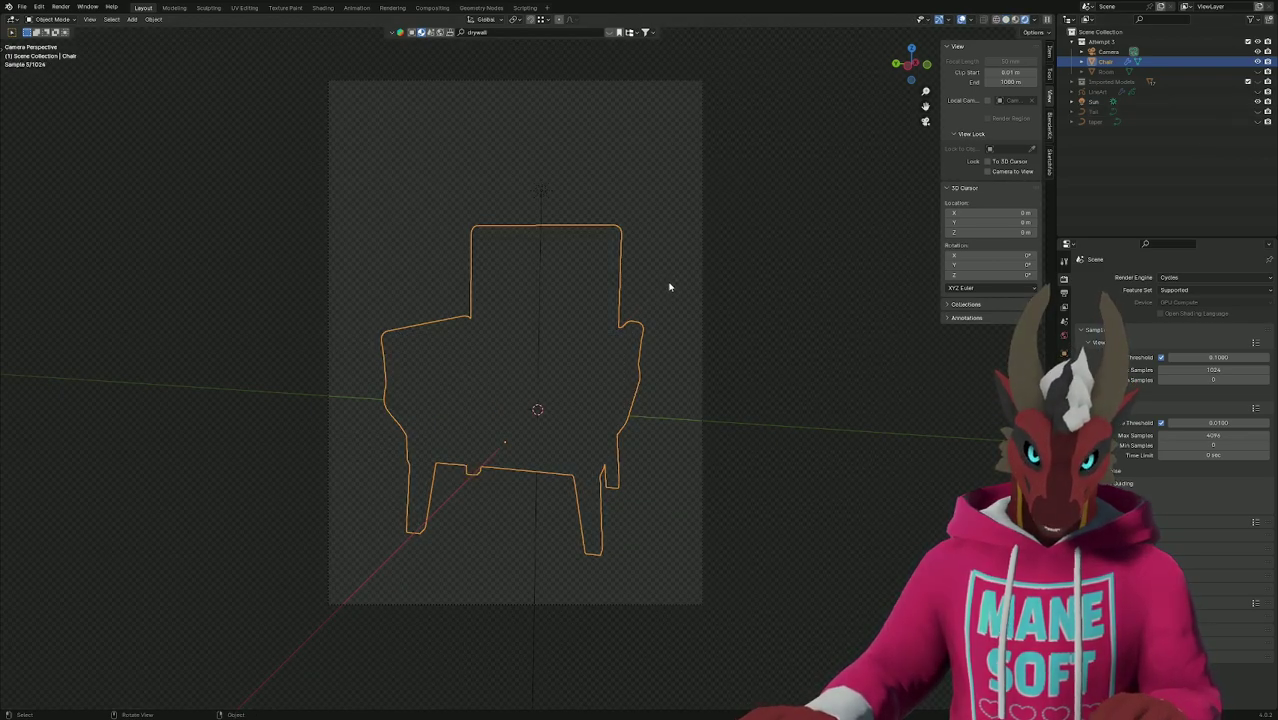
middle_drag(762, 361, 799, 354)
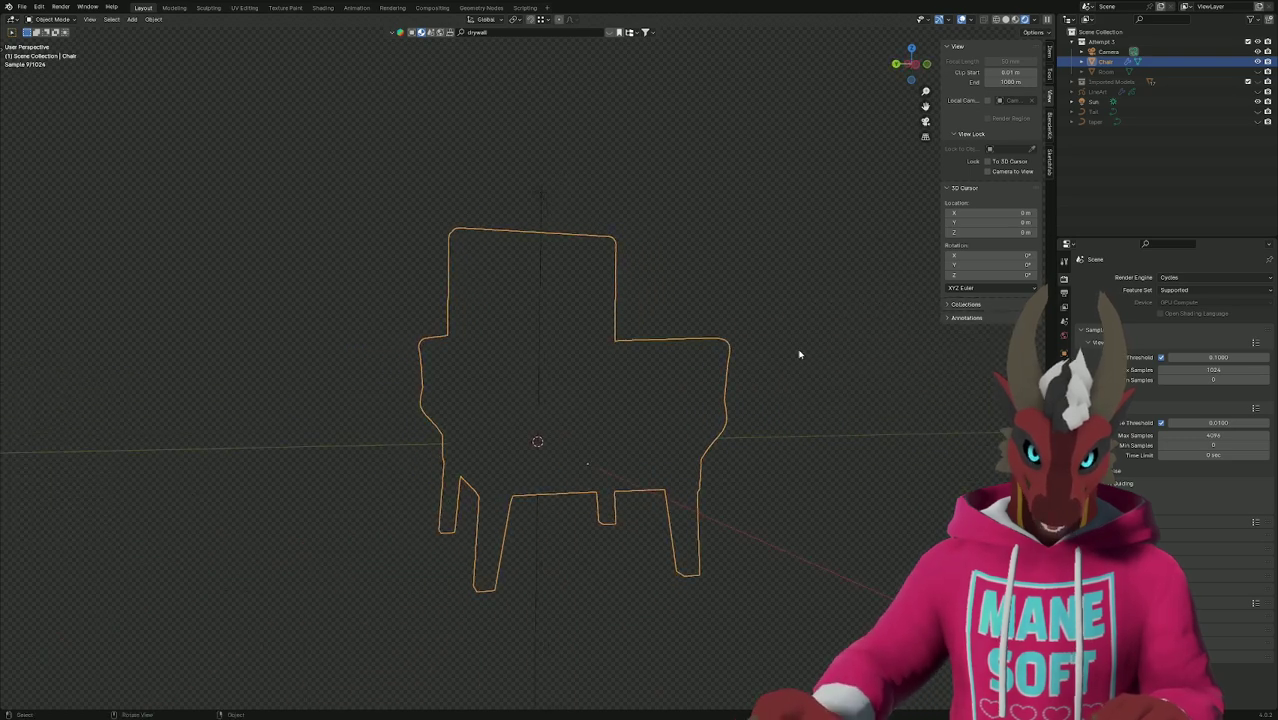
key(z)
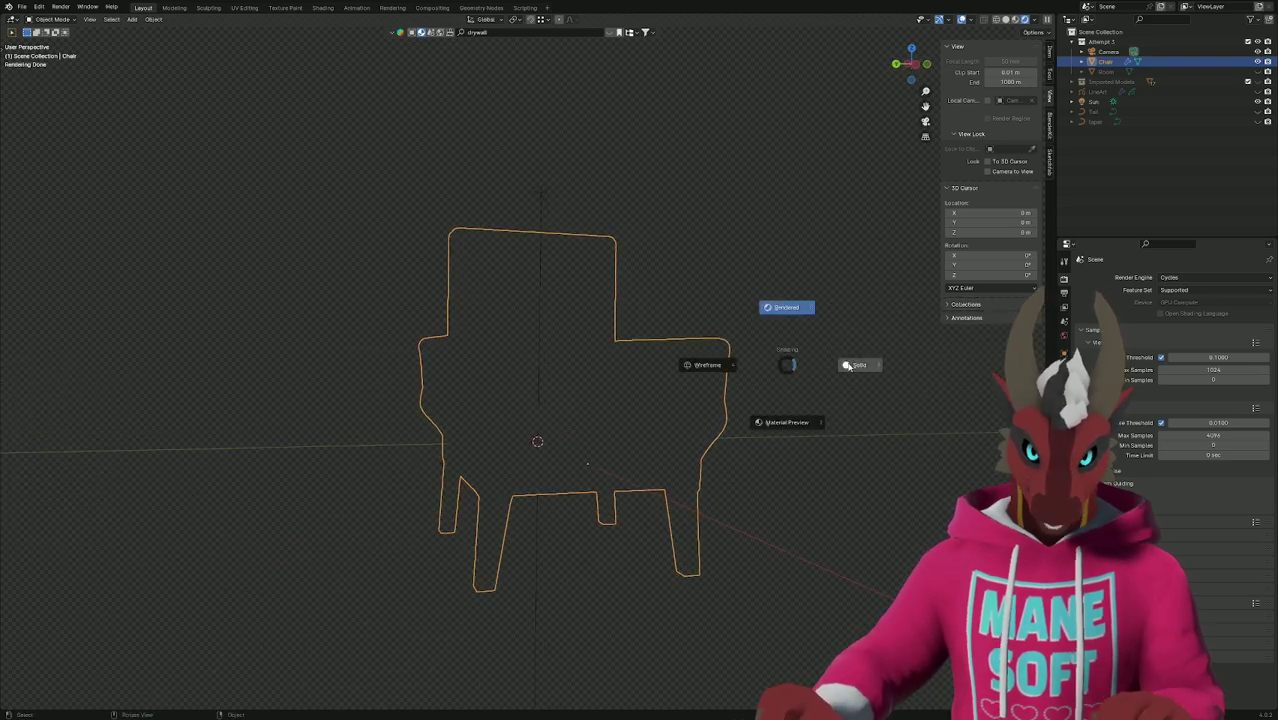
click(853, 363)
middle_drag(820, 357, 797, 358)
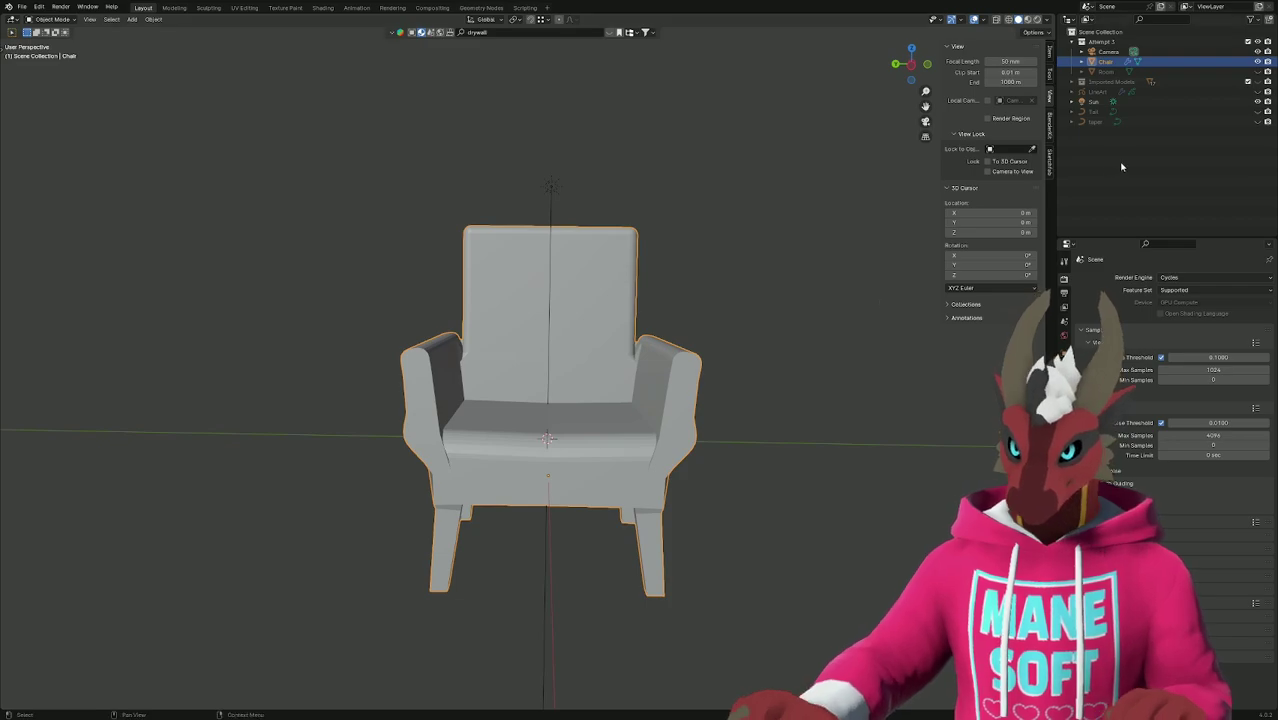
Unhide the Room object and unlink its Procedural Drywall material from the material slot.
click(1259, 72)
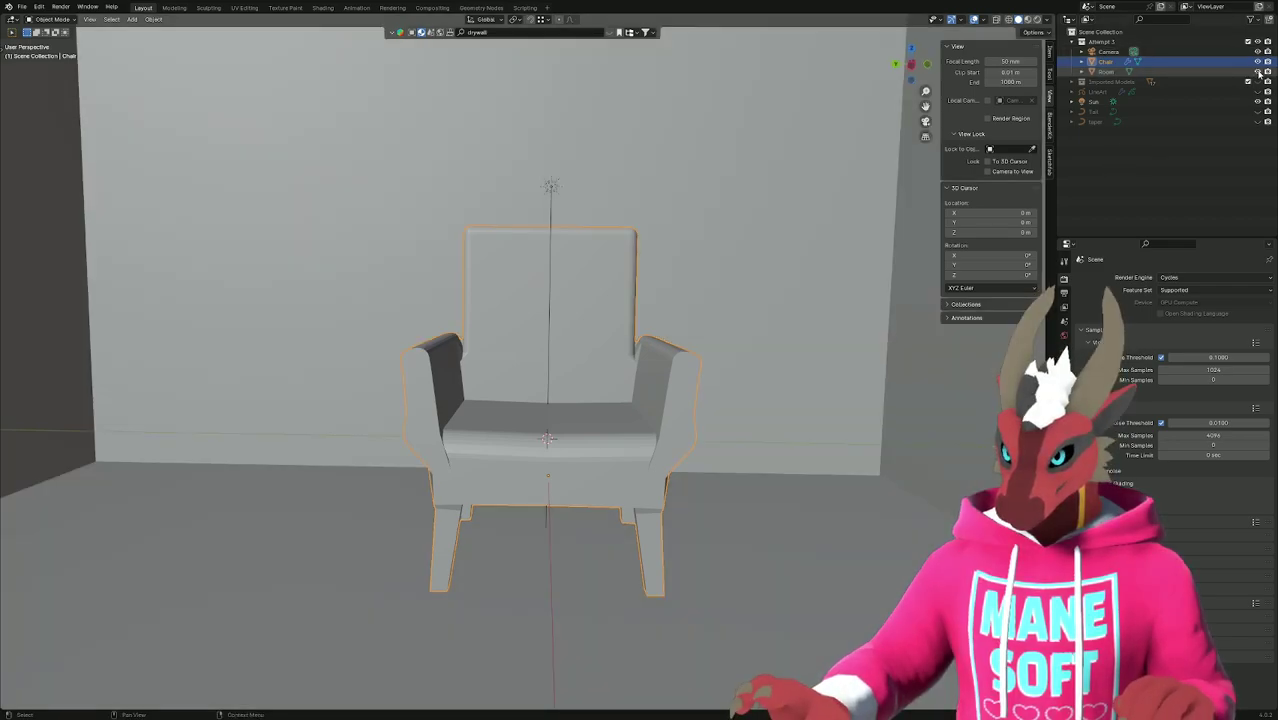
click(1107, 74)
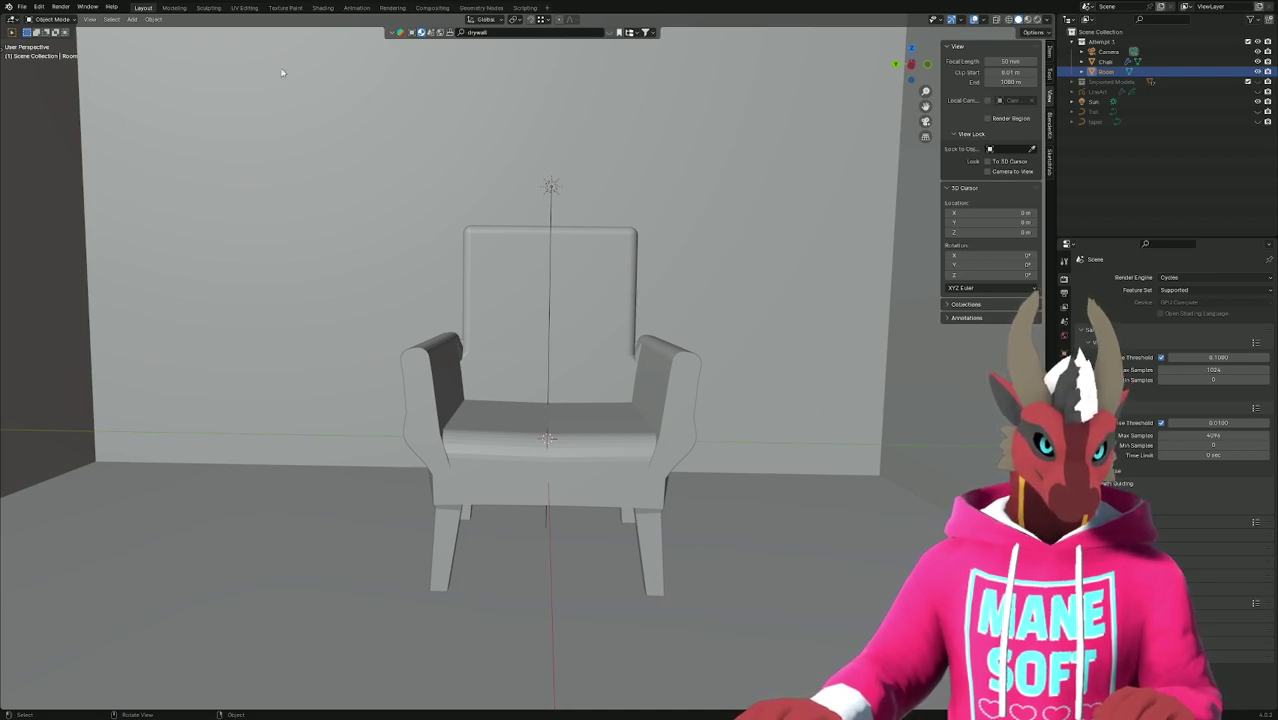
click(322, 8)
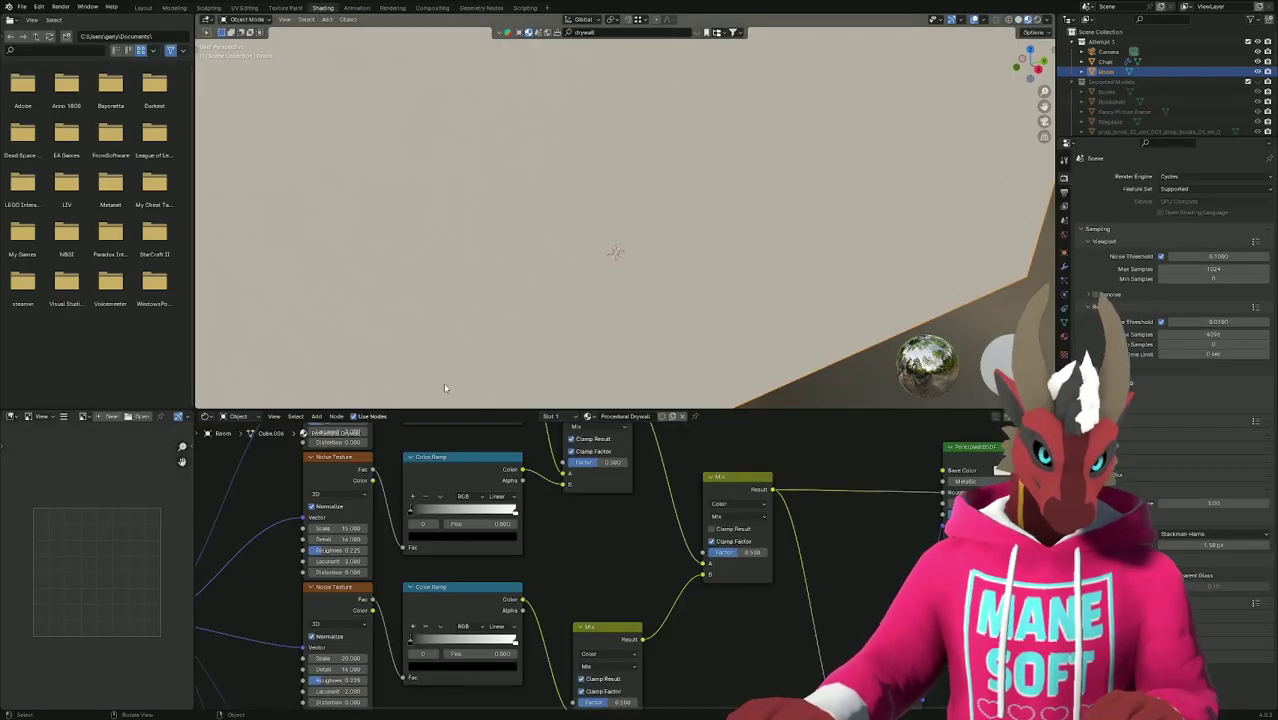
key(Home)
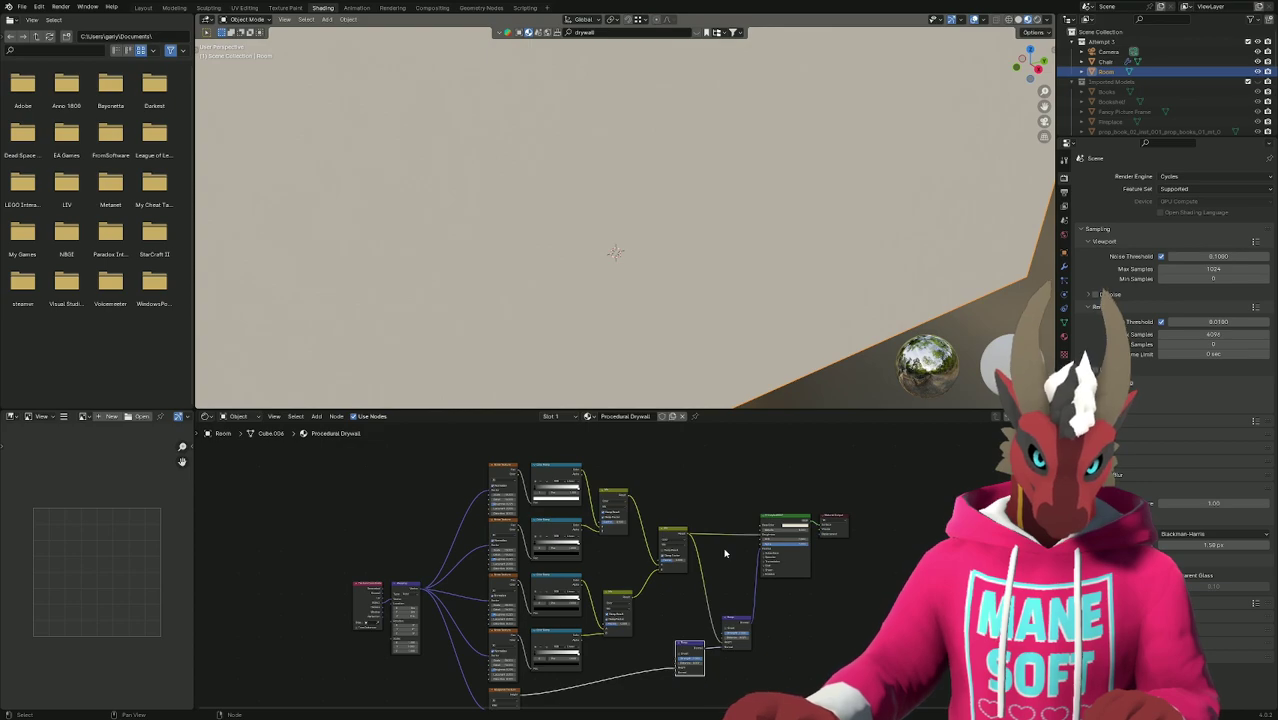
click(1065, 339)
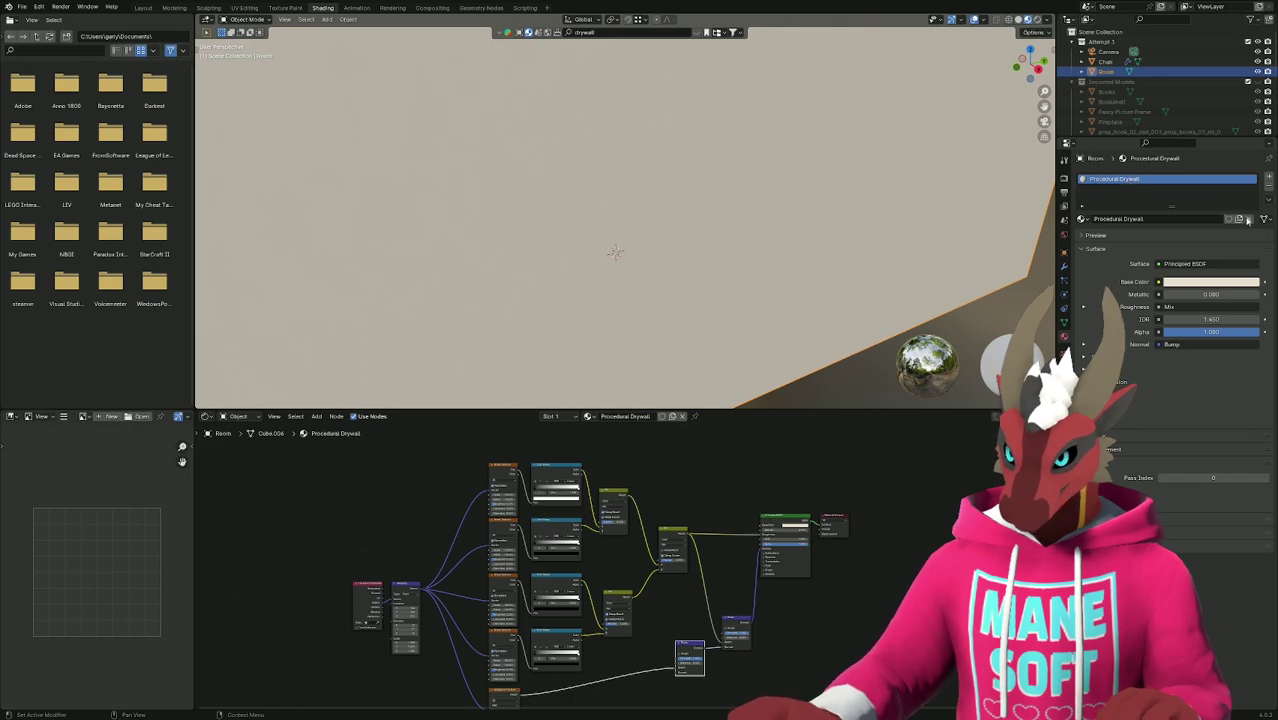
click(1248, 220)
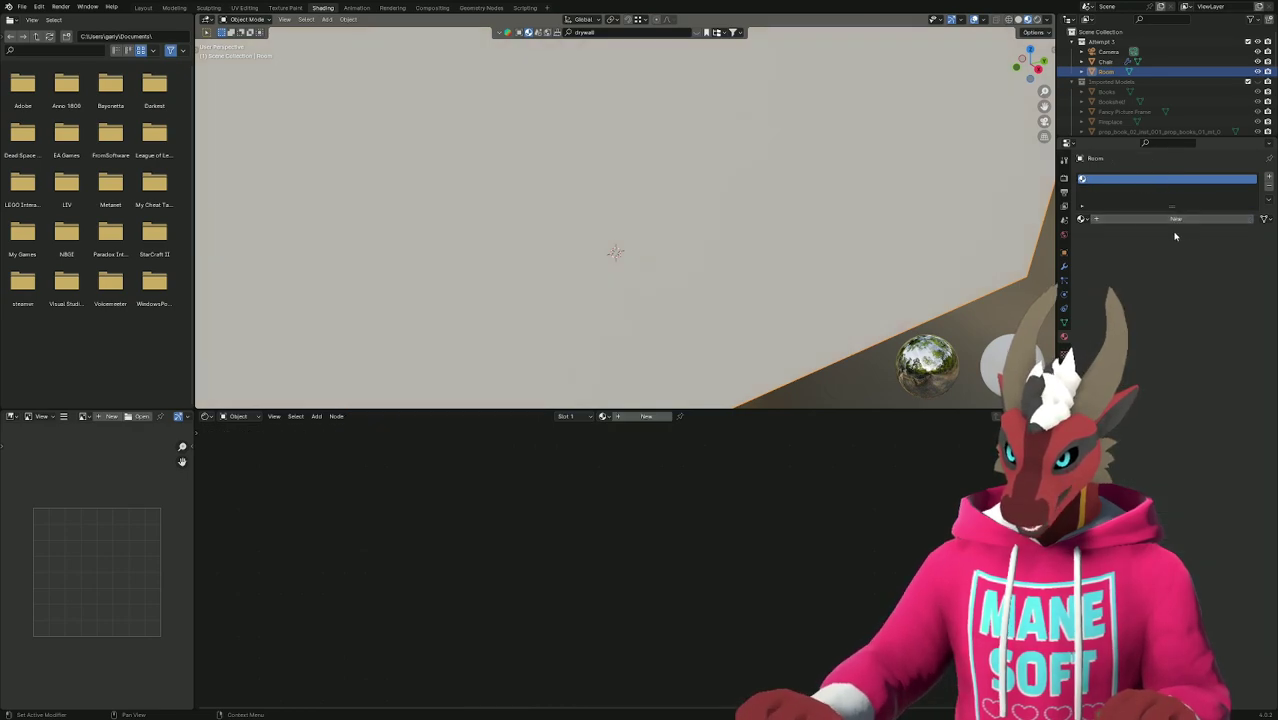
click(1082, 219)
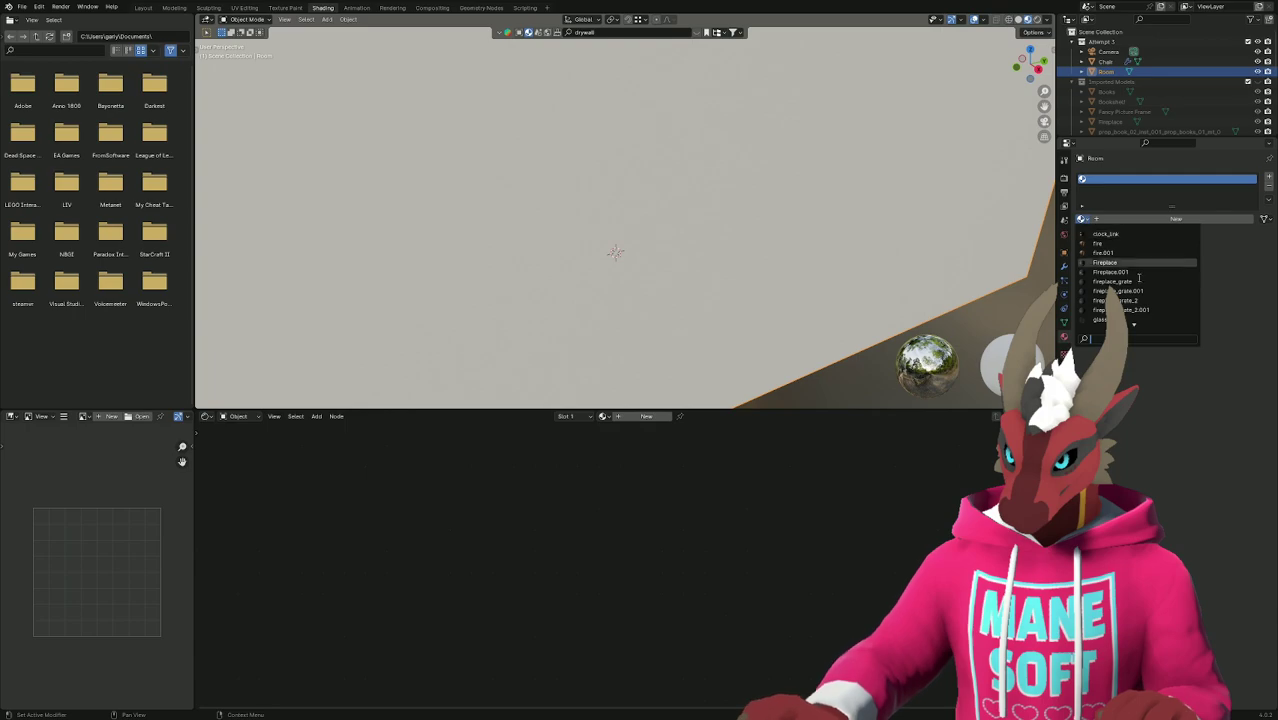
scroll(1138, 290, down, 2)
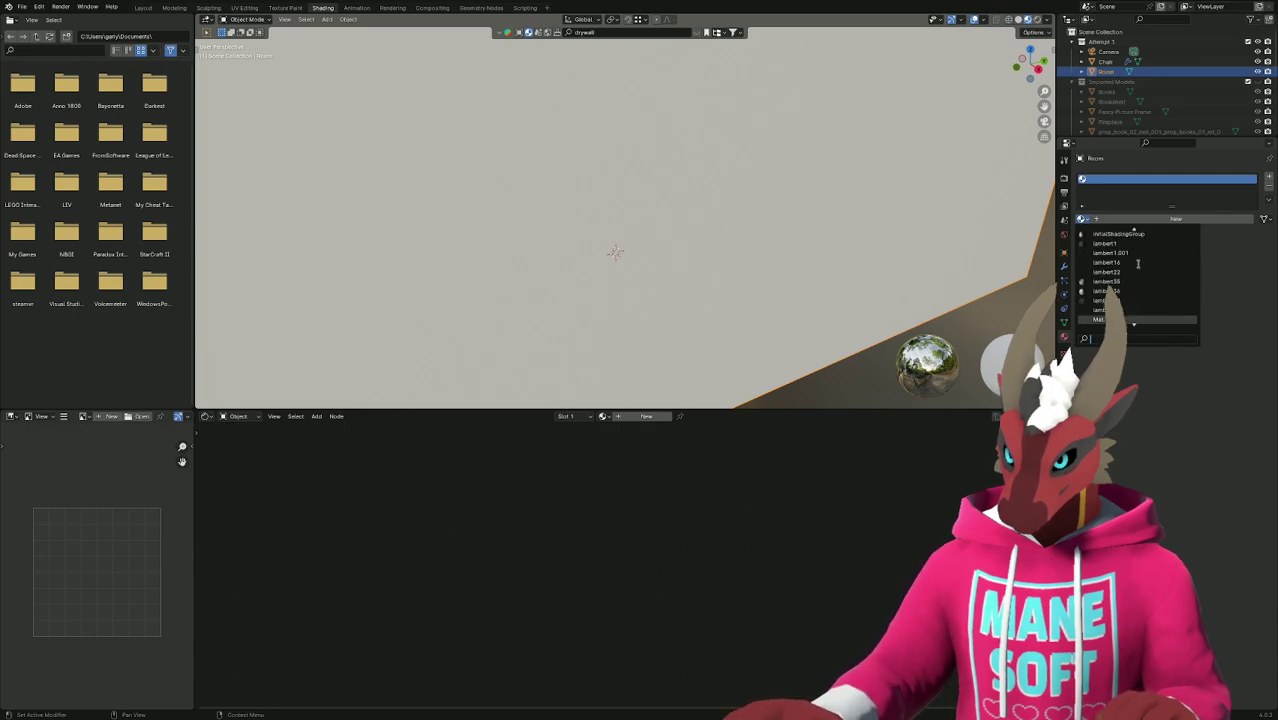
Rename the Chair's Transparent BSDF material as Transparent.
click(1105, 61)
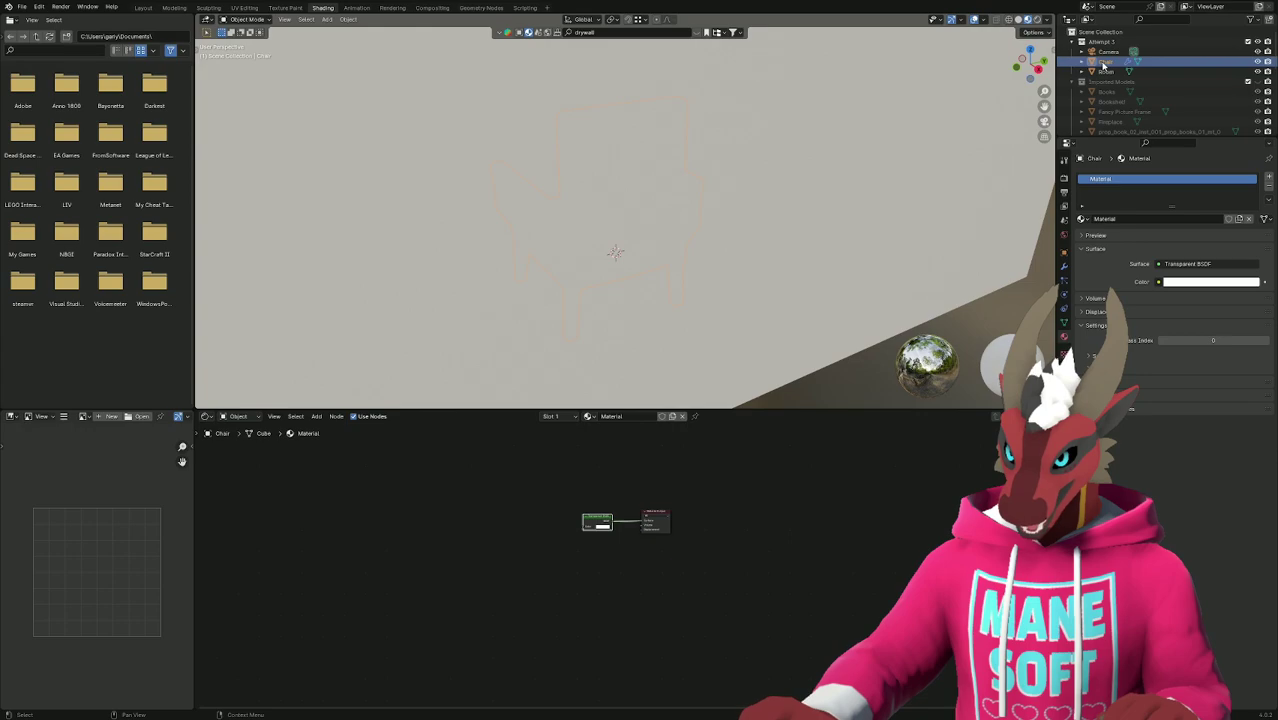
double_click(1100, 178)
key(Return)
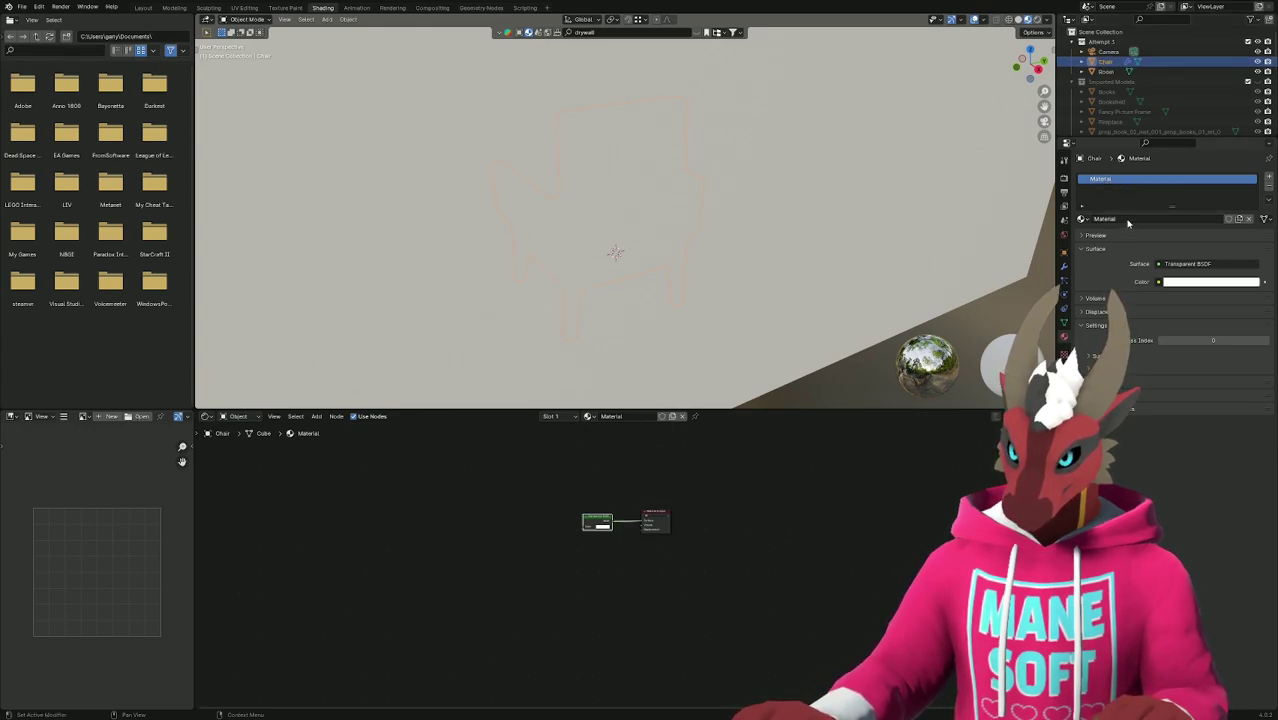
double_click(1104, 218)
text(T)
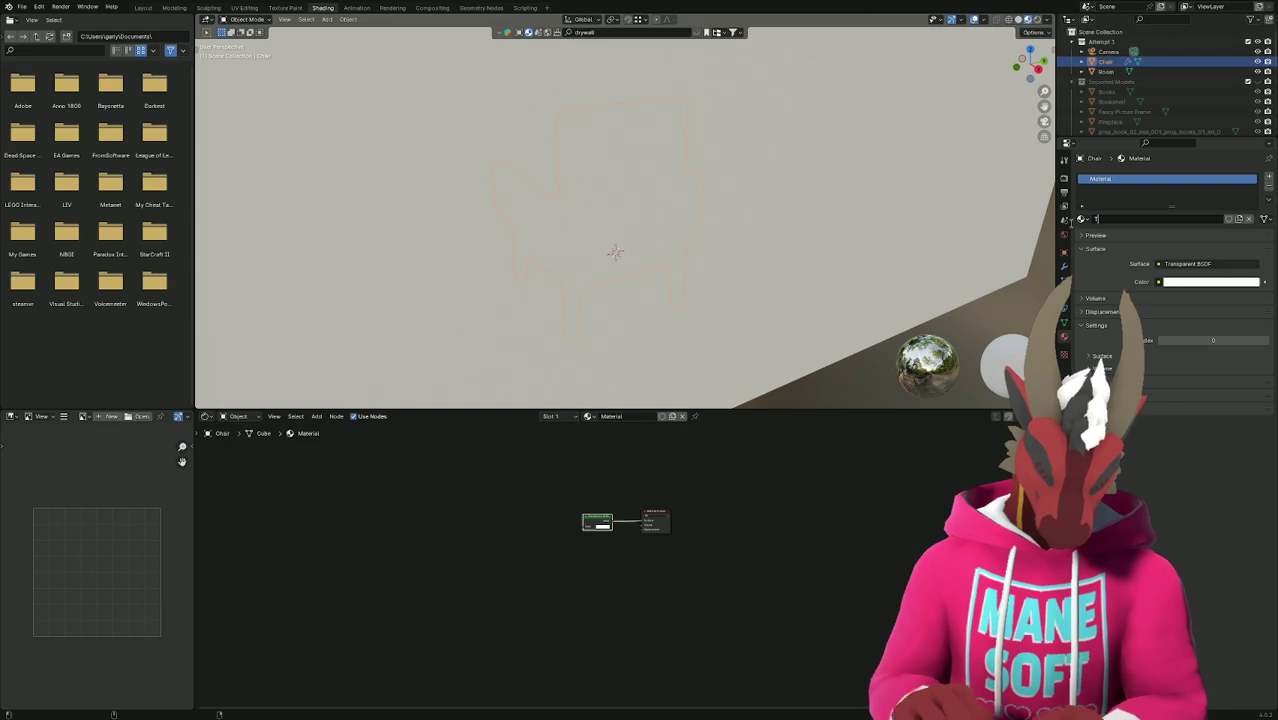
text(ransparent)
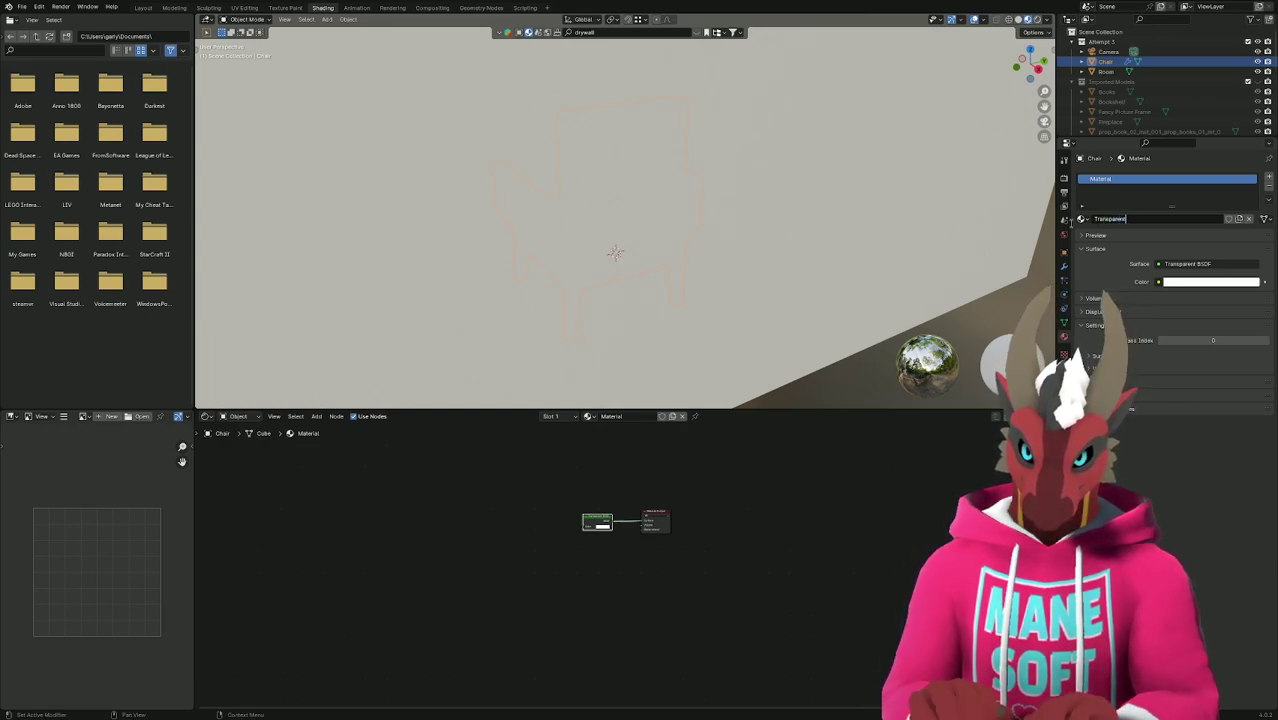
key(Return)
Assign the existing Transparent material to the Room object and return to the Layout workspace.
click(1106, 73)
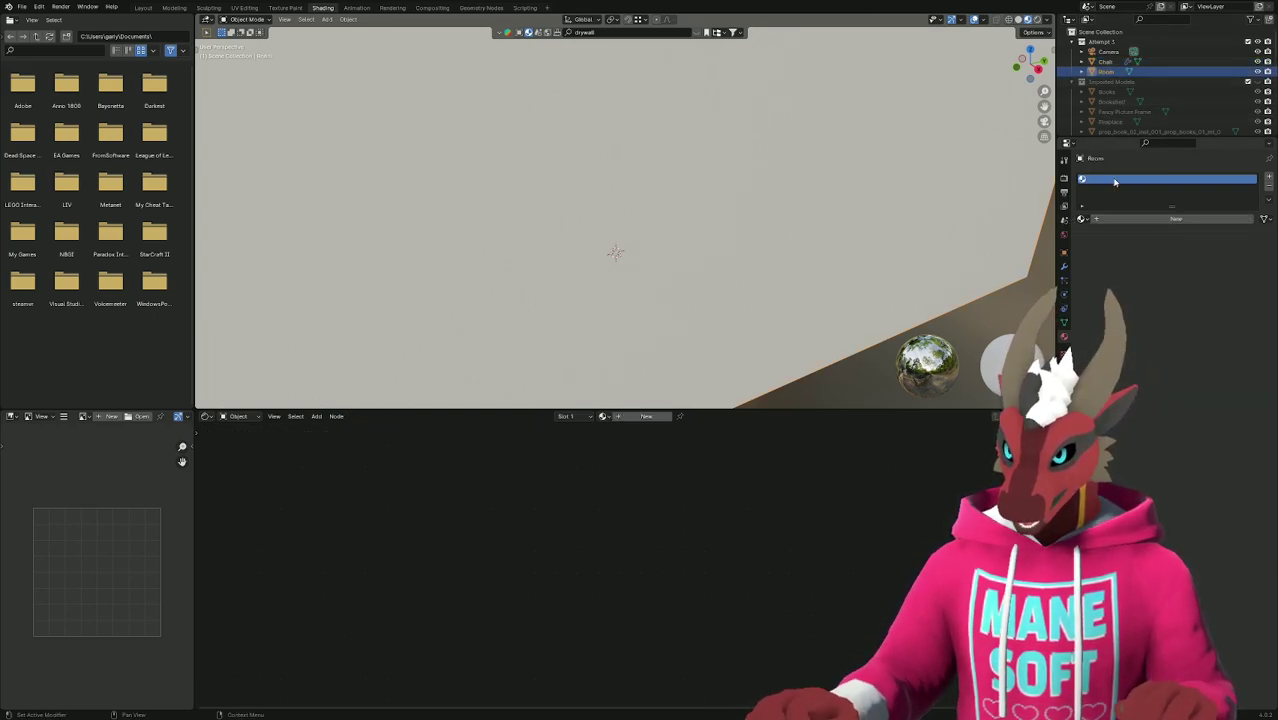
click(1120, 215)
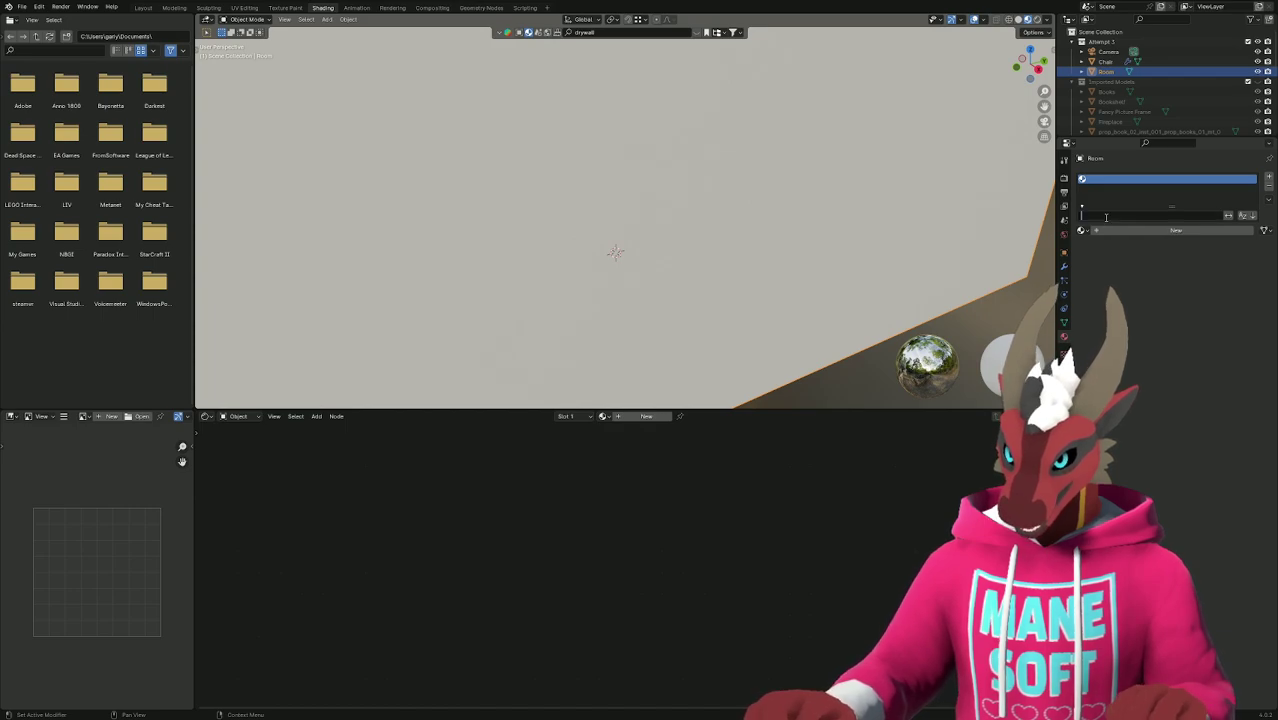
text(tra)
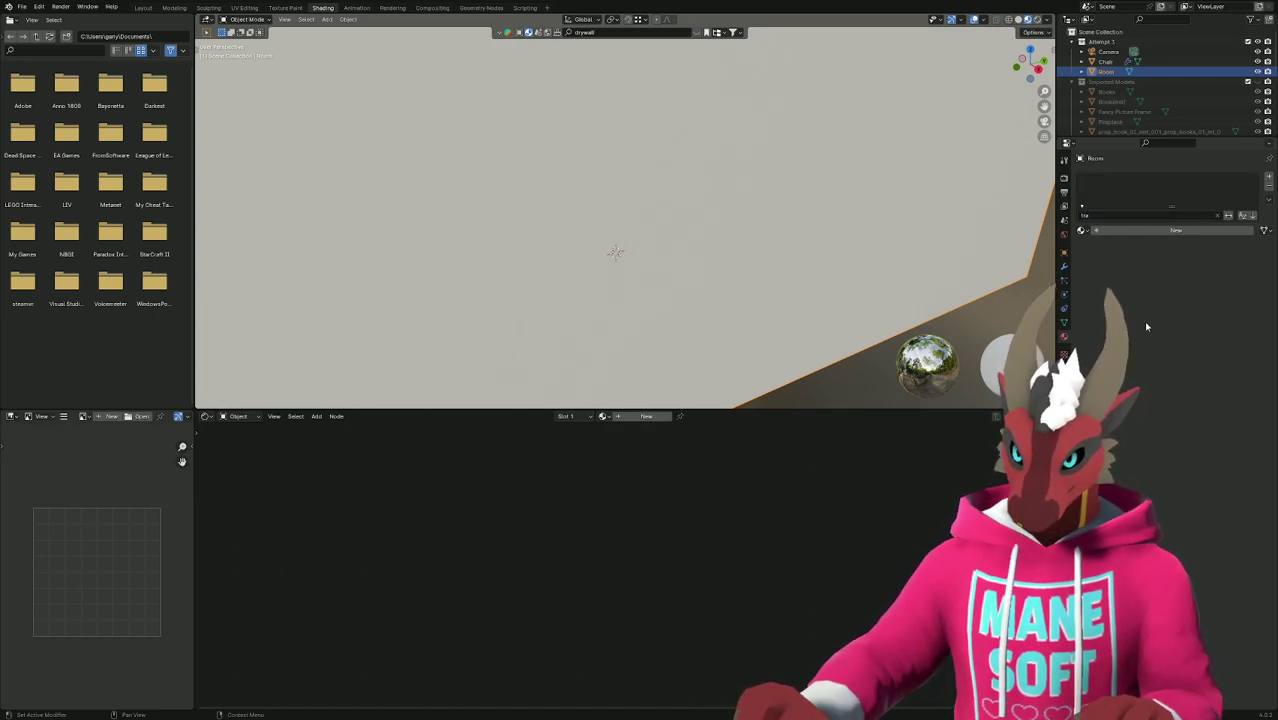
click(1081, 230)
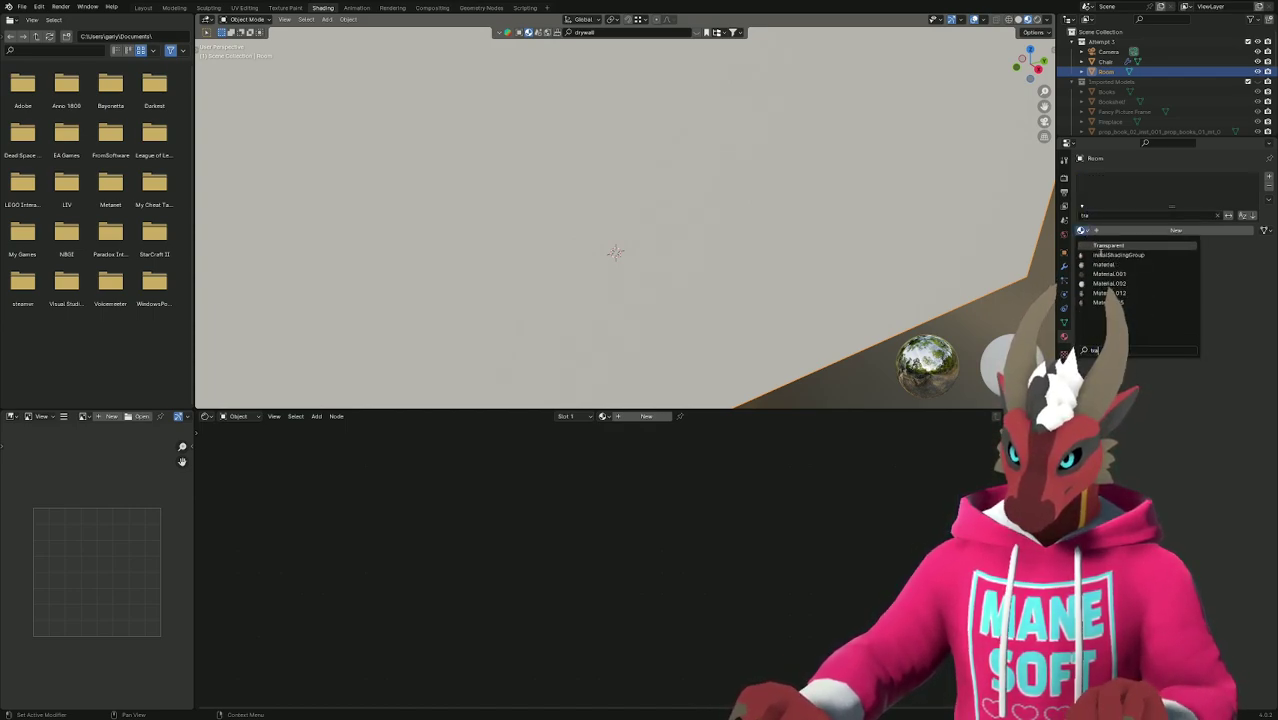
click(1108, 245)
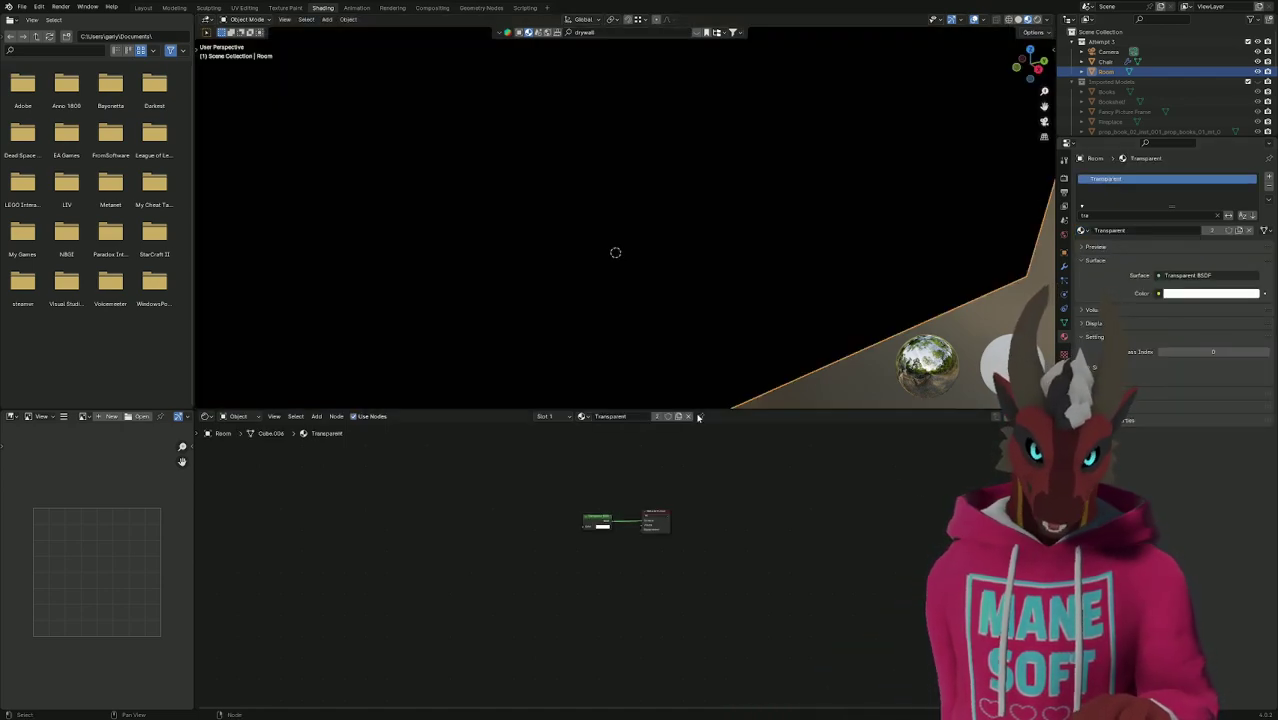
click(143, 7)
scroll(564, 346, down, 4)
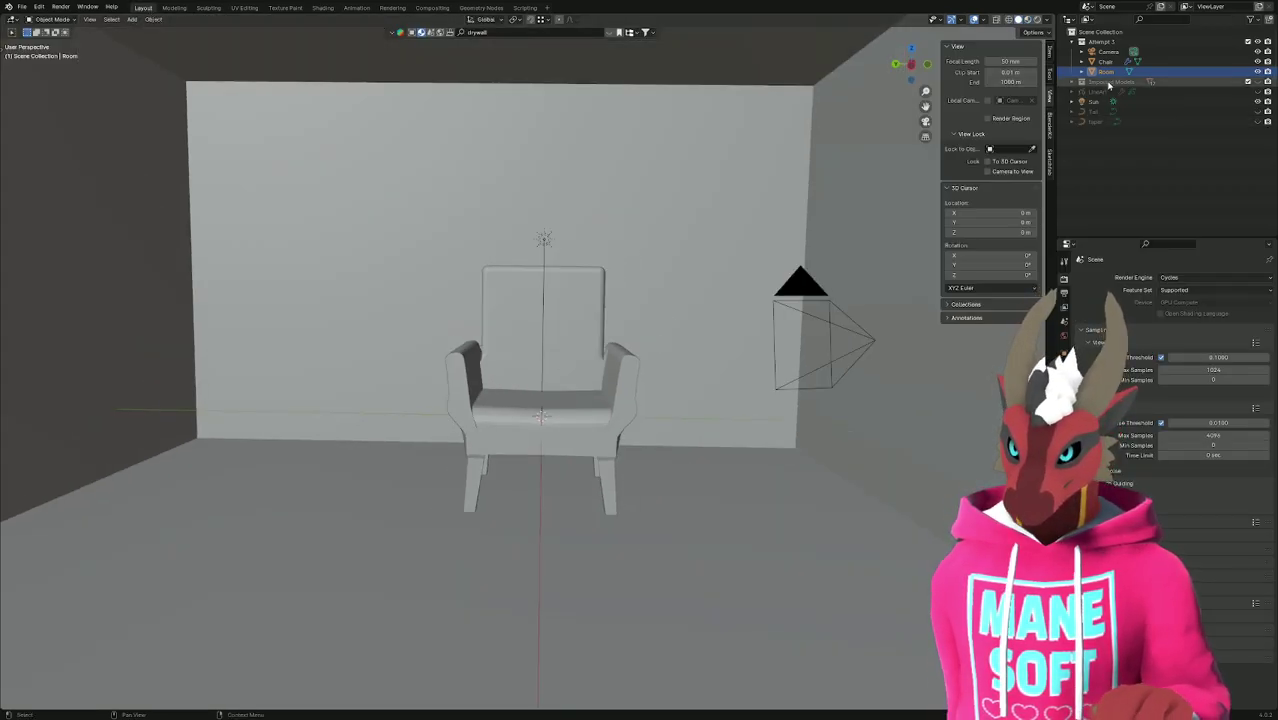
Expand the Imported Models collection and undo the recent visibility and material edits back to before the Room was unhidden.
click(1076, 83)
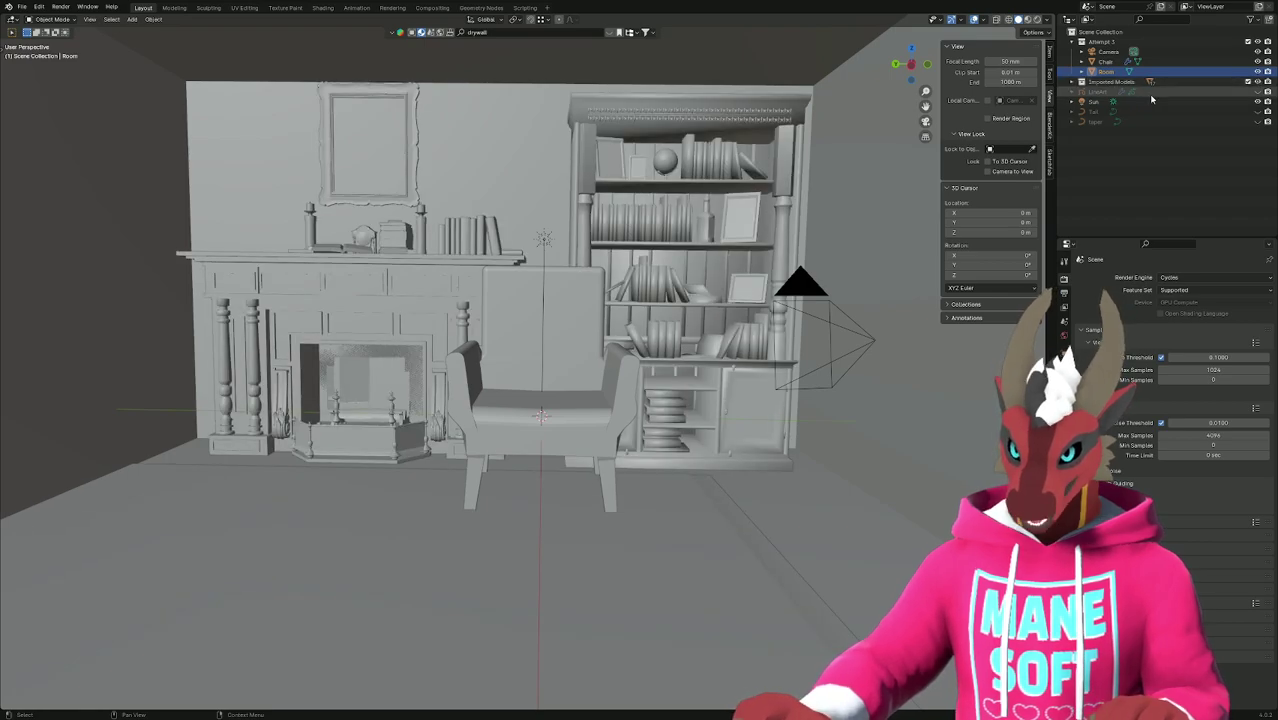
click(1071, 84)
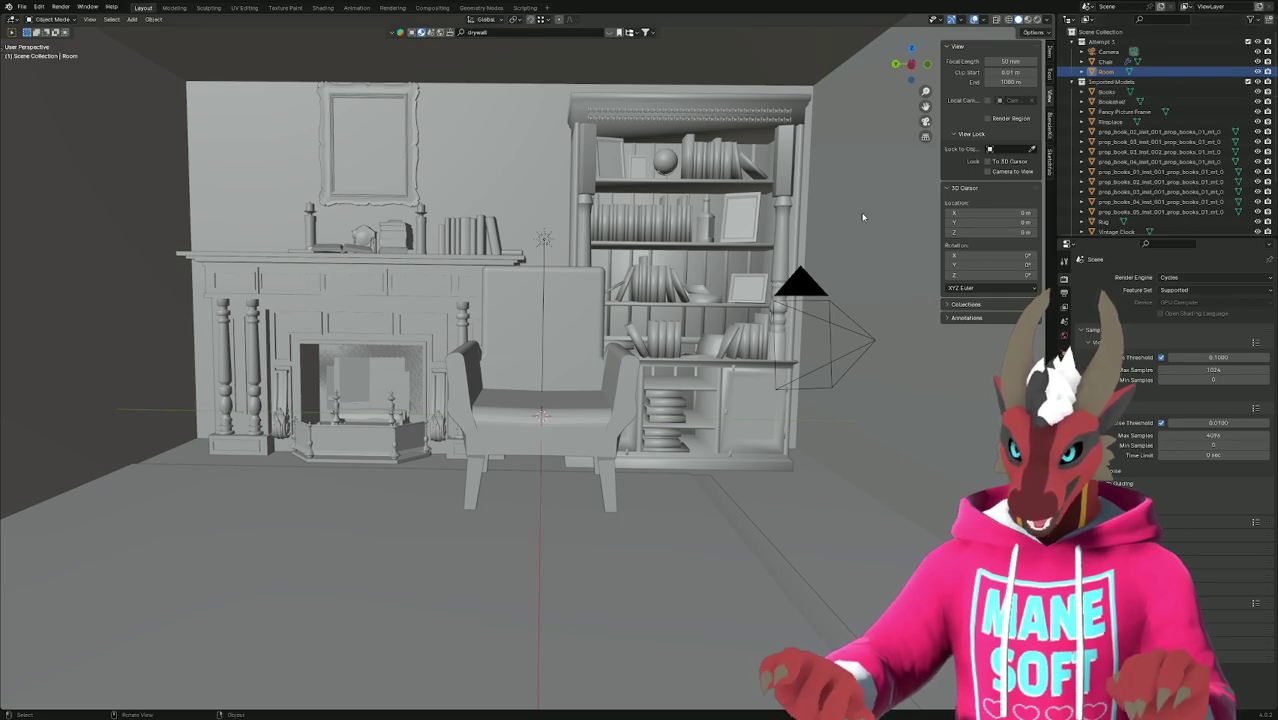
key(h)
key(ctrl+z)
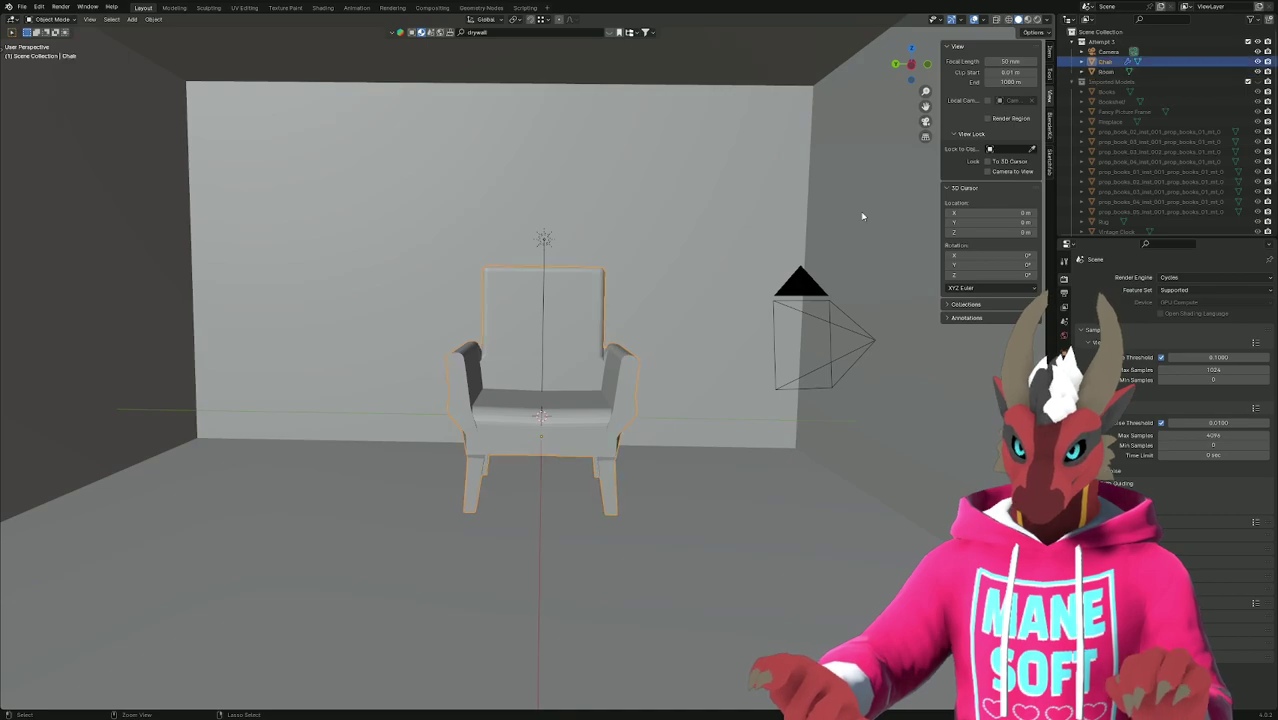
key(ctrl+z)
key(ctrl+z)
key(ctrl+z)
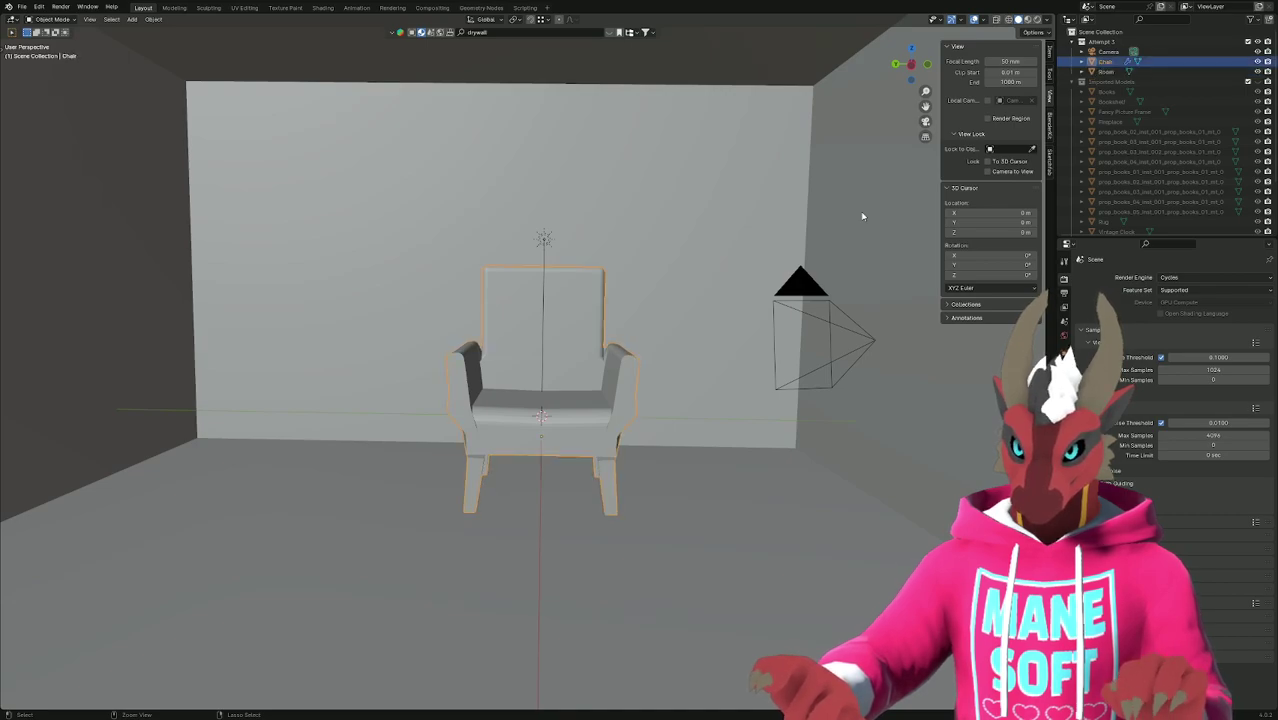
key(ctrl+z)
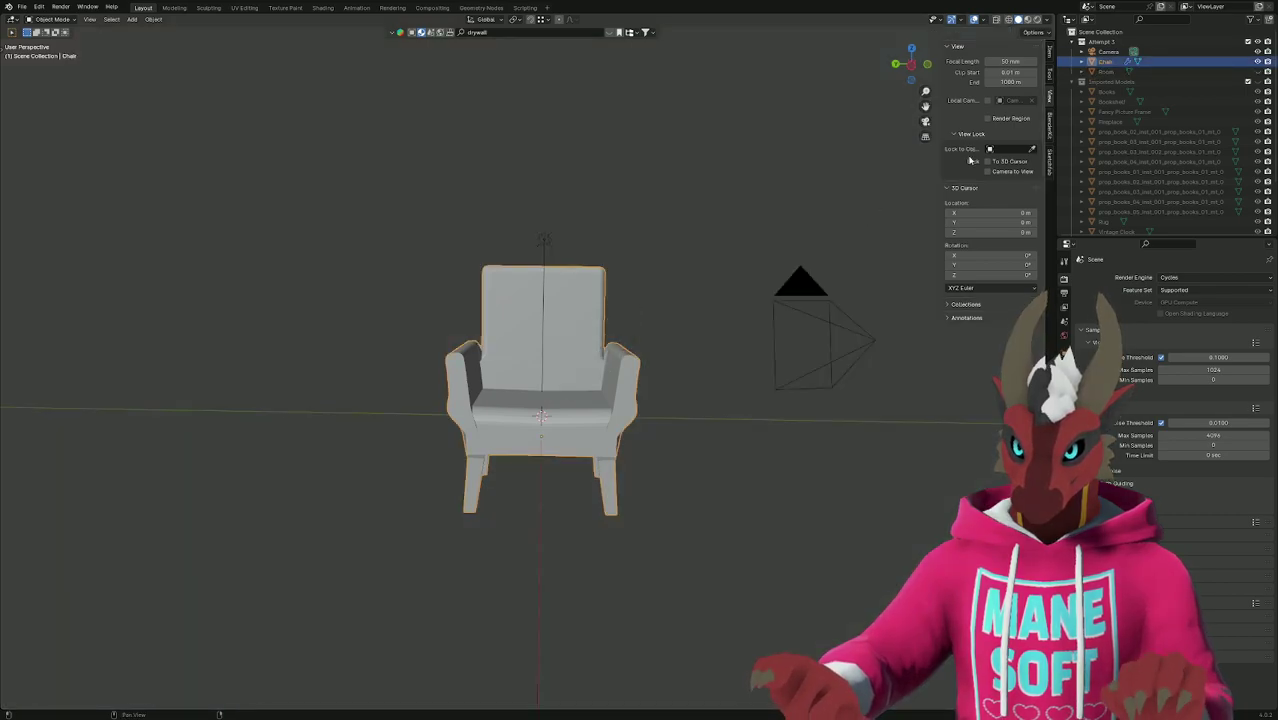
Unhide the Room object and open its Procedural Drywall material nodes in the Shading workspace.
click(1262, 74)
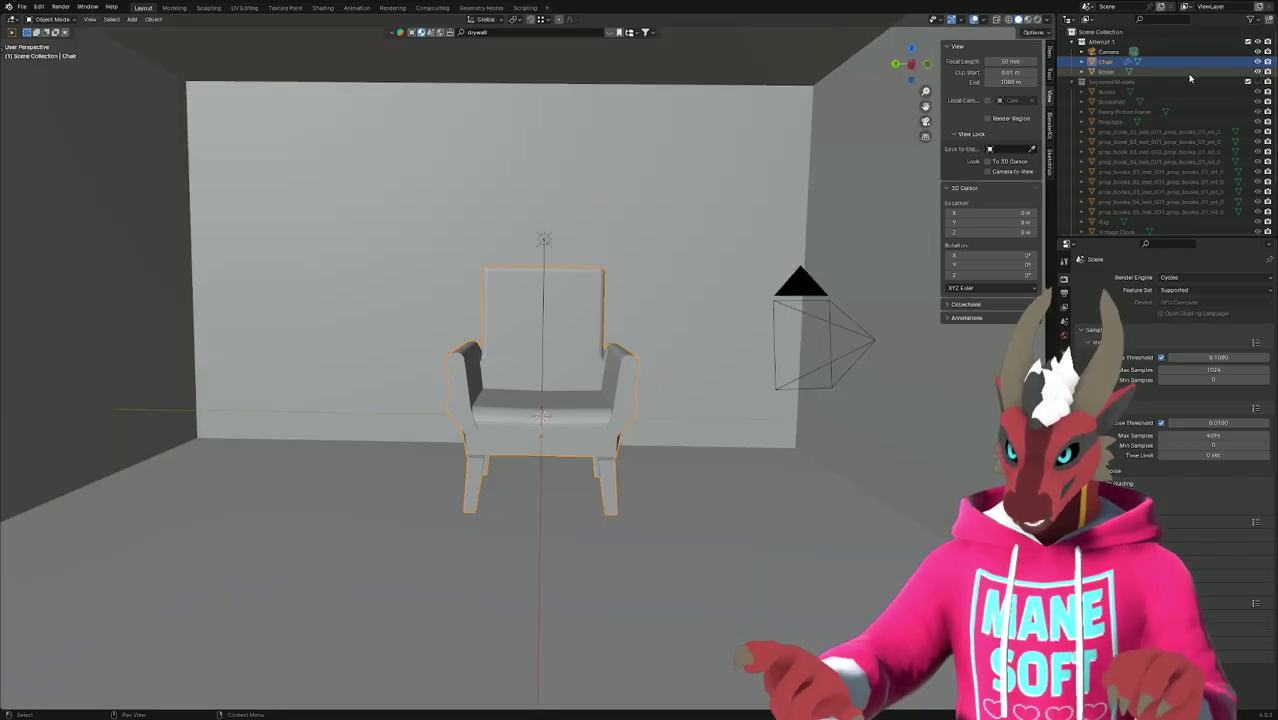
click(1128, 74)
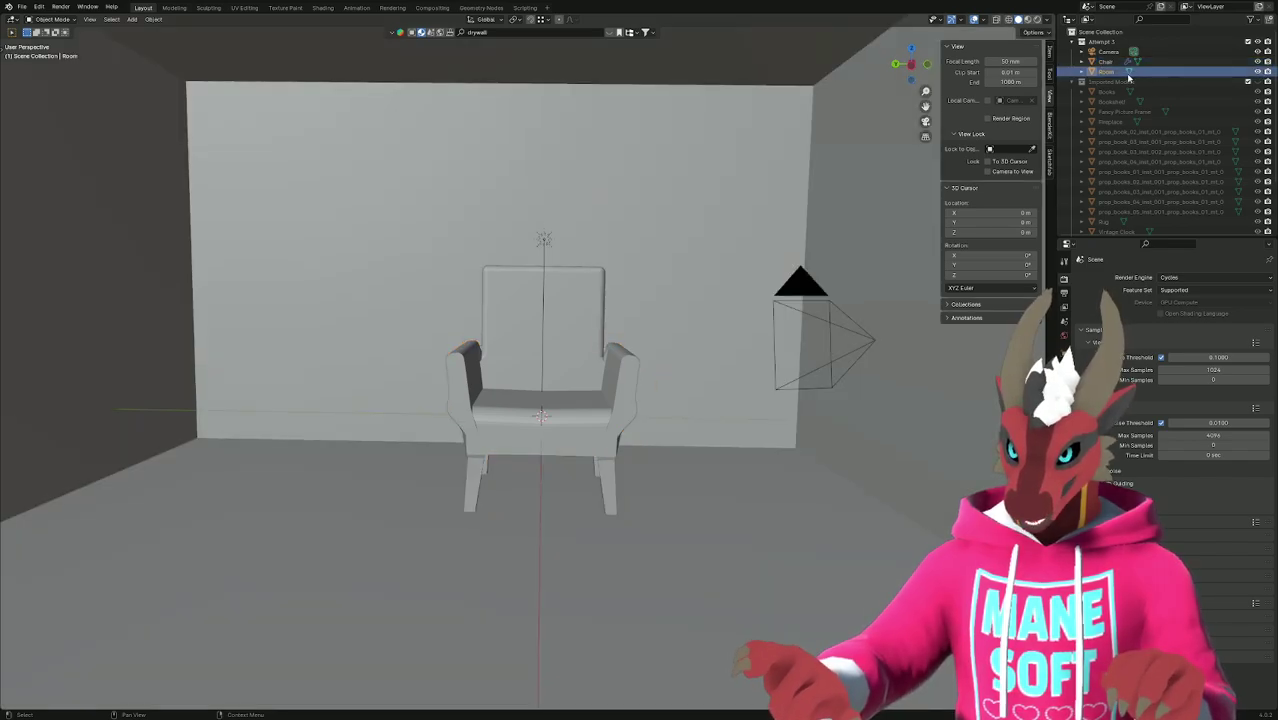
click(322, 7)
scroll(823, 569, up, 3)
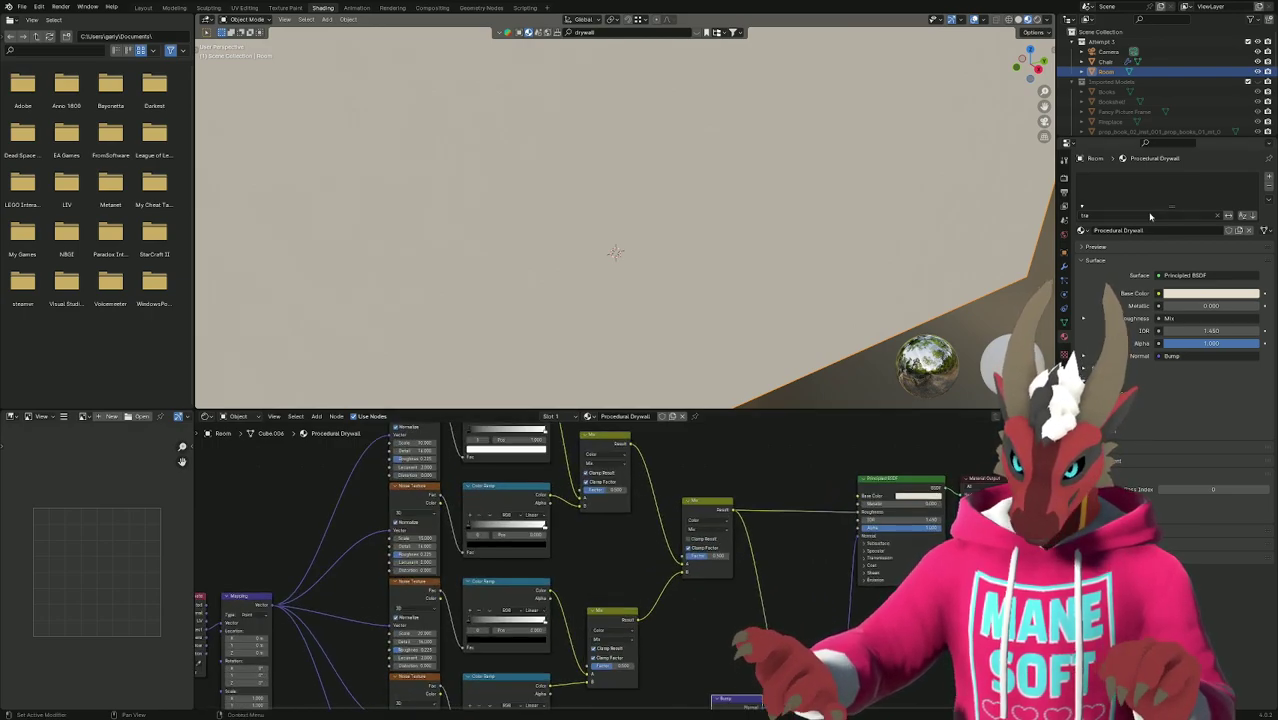
Copy the Transparent BSDF node from the Chair's material.
click(1106, 62)
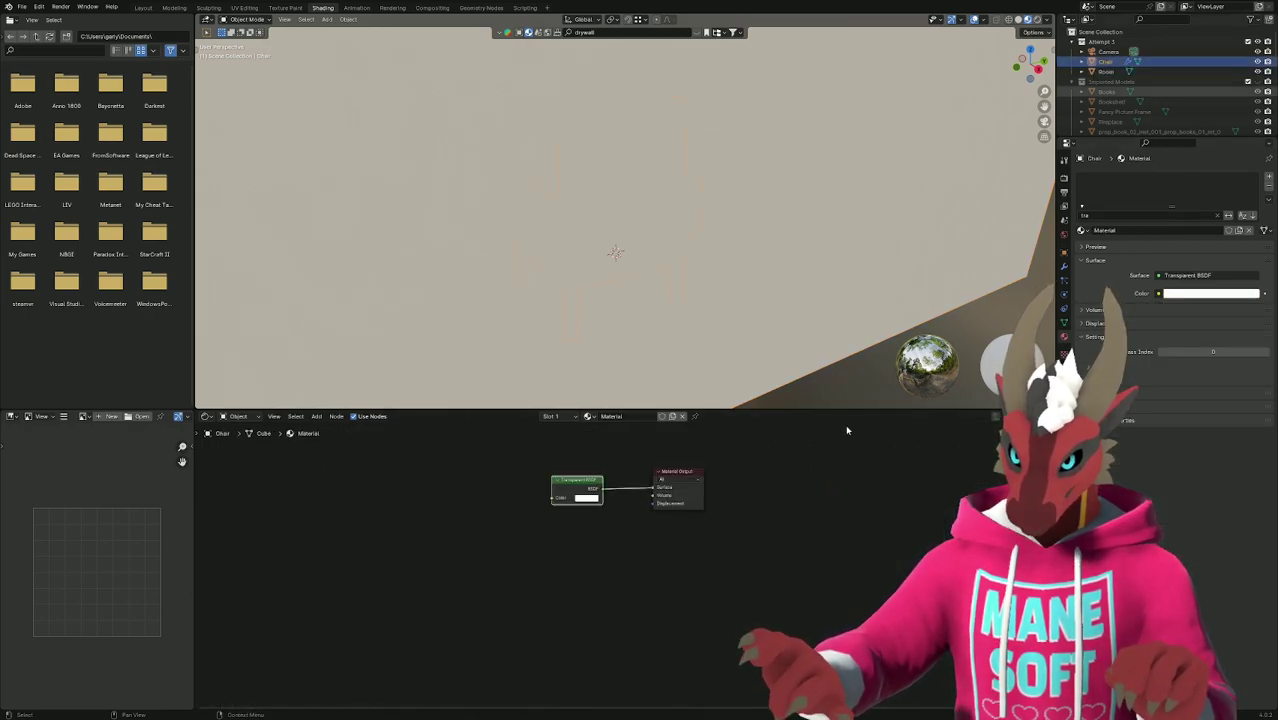
right_click(581, 485)
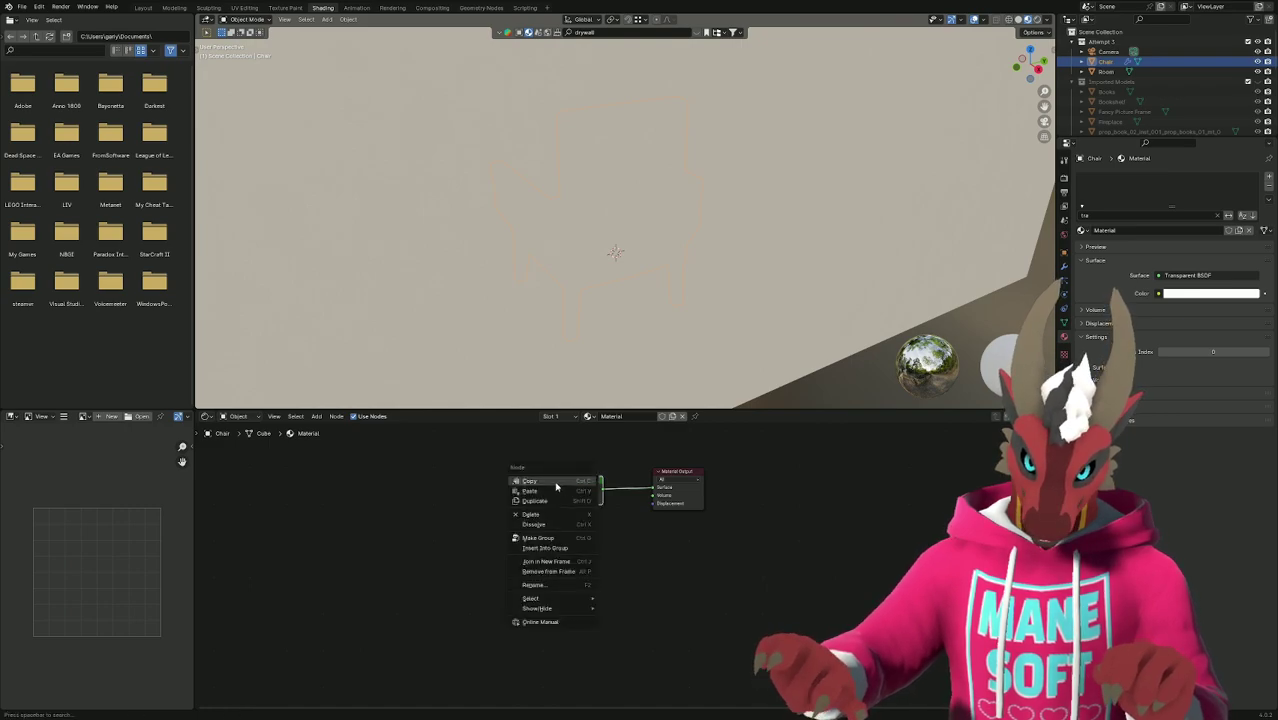
click(556, 483)
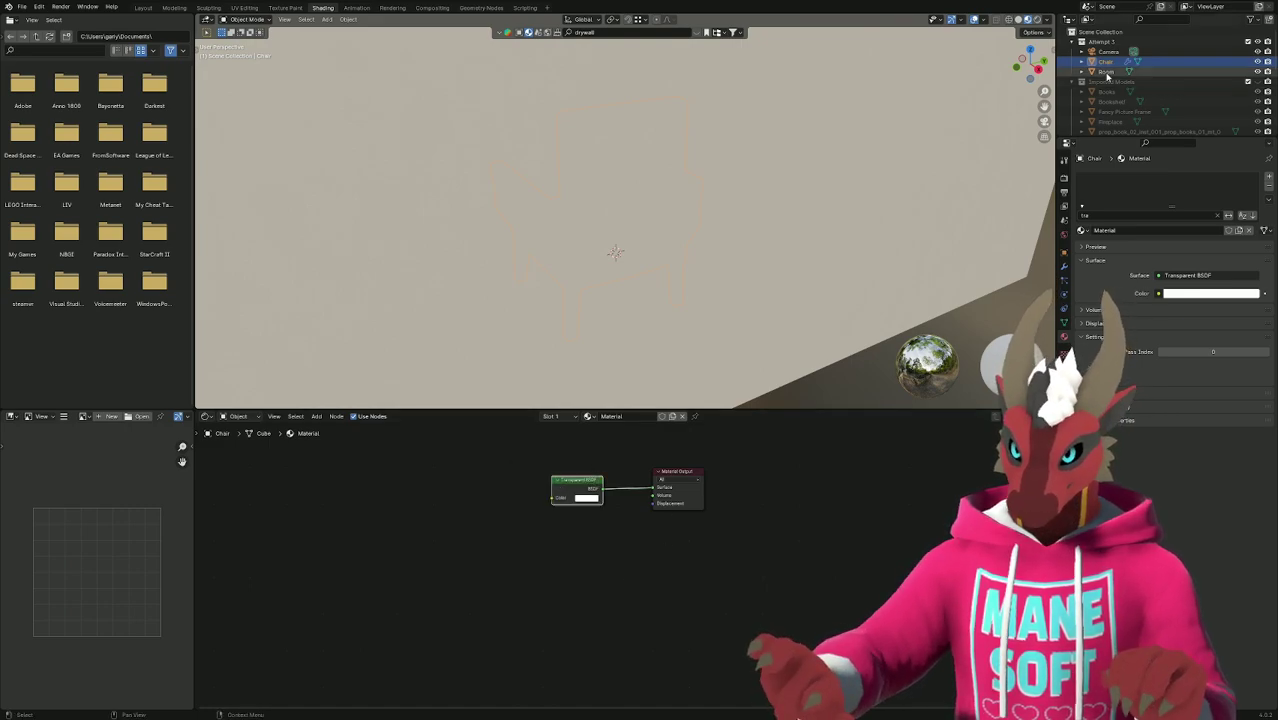
Detach the Principled BSDF in the Room's Procedural Drywall material, paste the Transparent BSDF and link it to the Material Output's Surface.
click(1106, 72)
key(ctrl+v)
key(g)
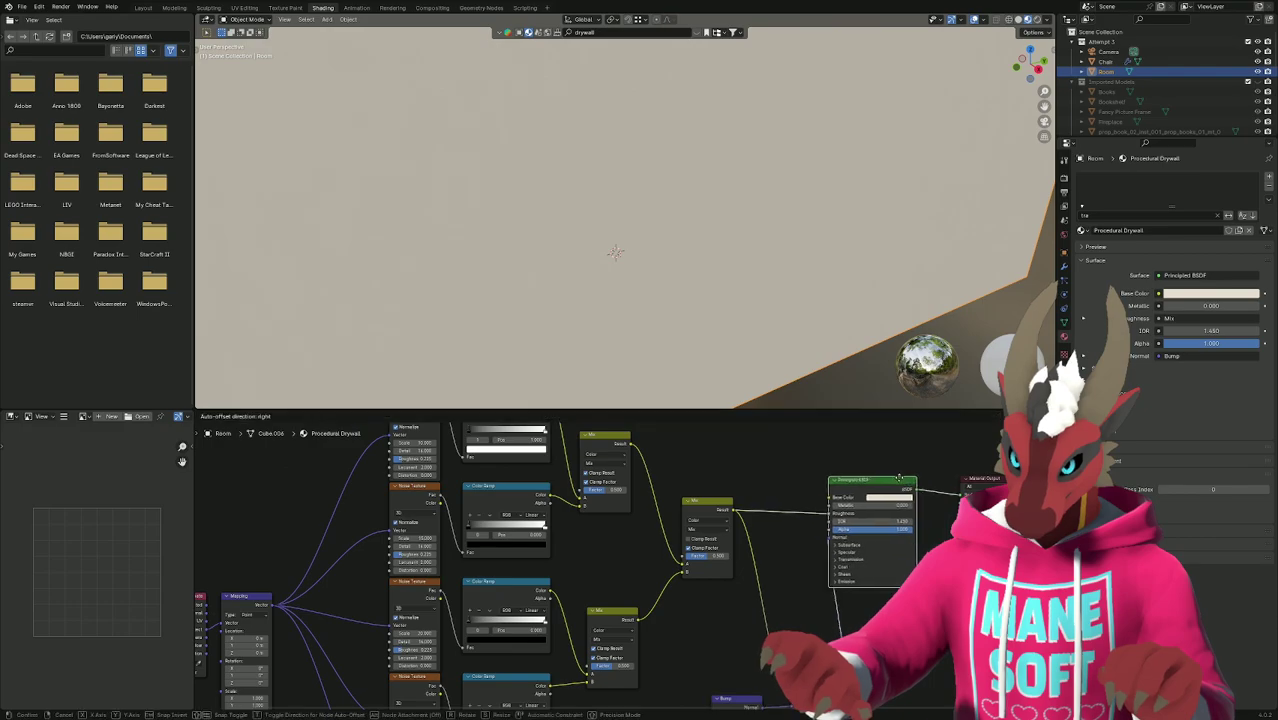
click(900, 479)
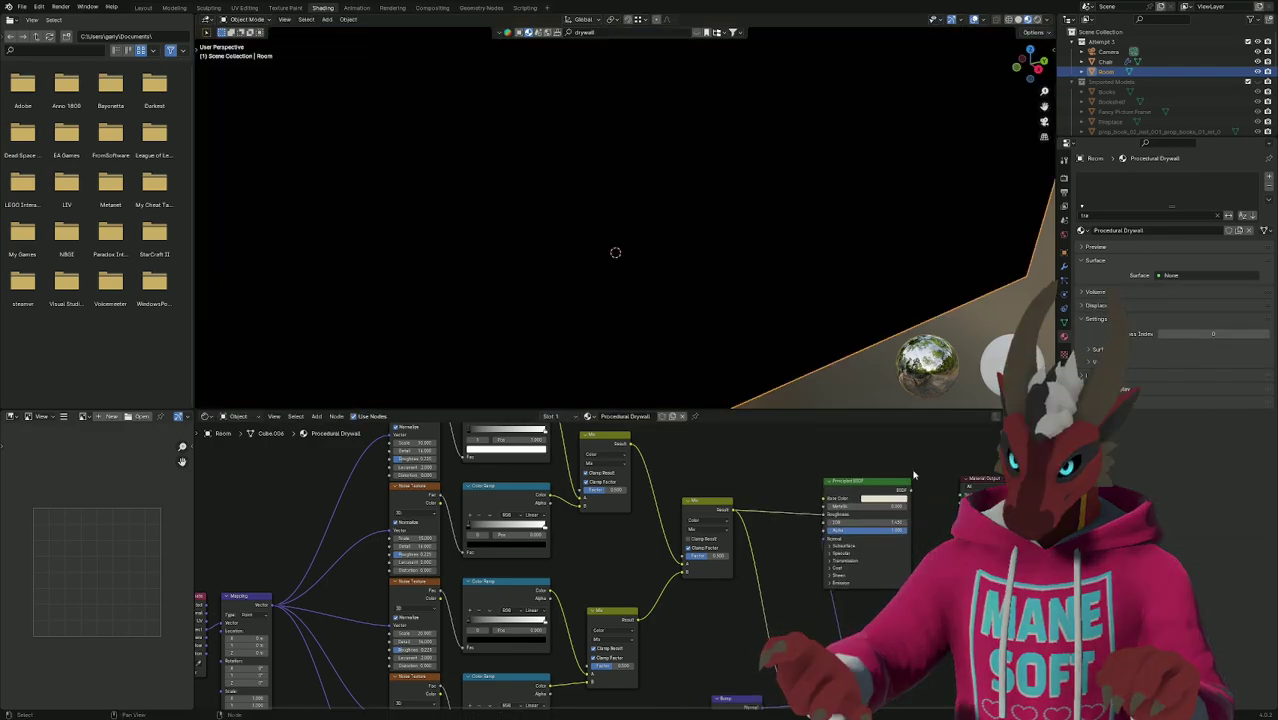
right_click(906, 450)
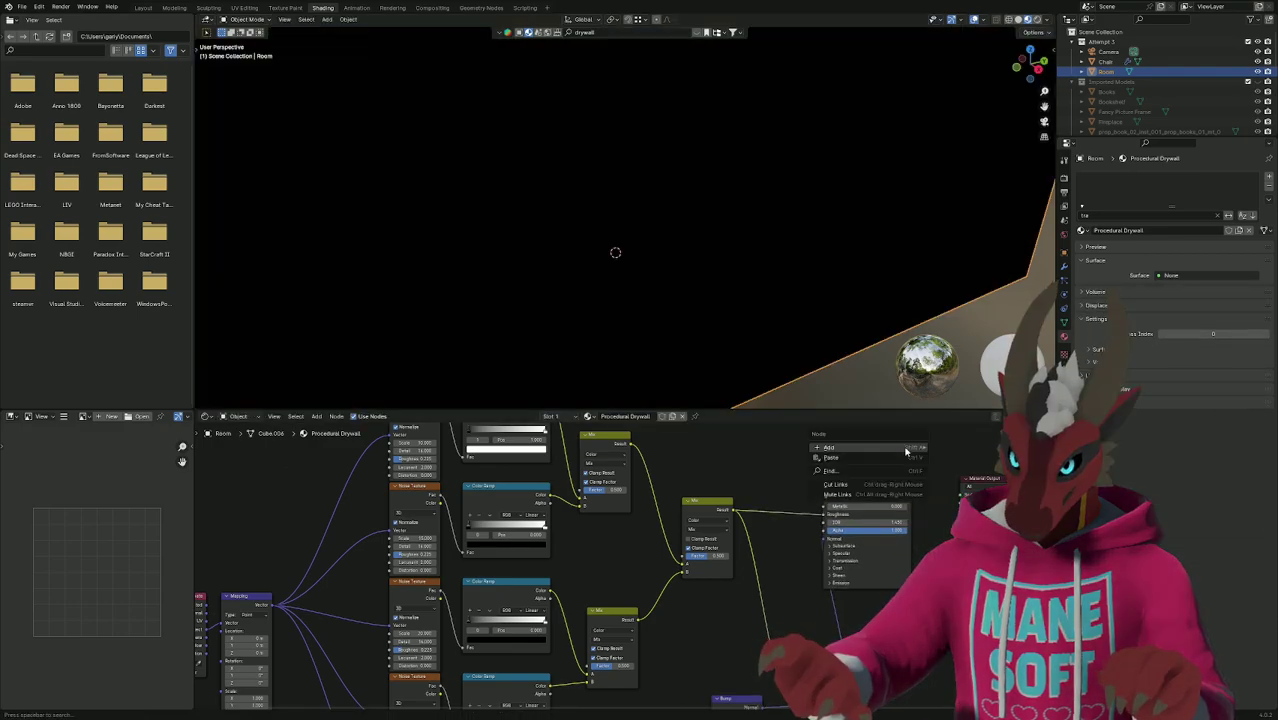
click(855, 458)
drag(880, 458, 962, 490)
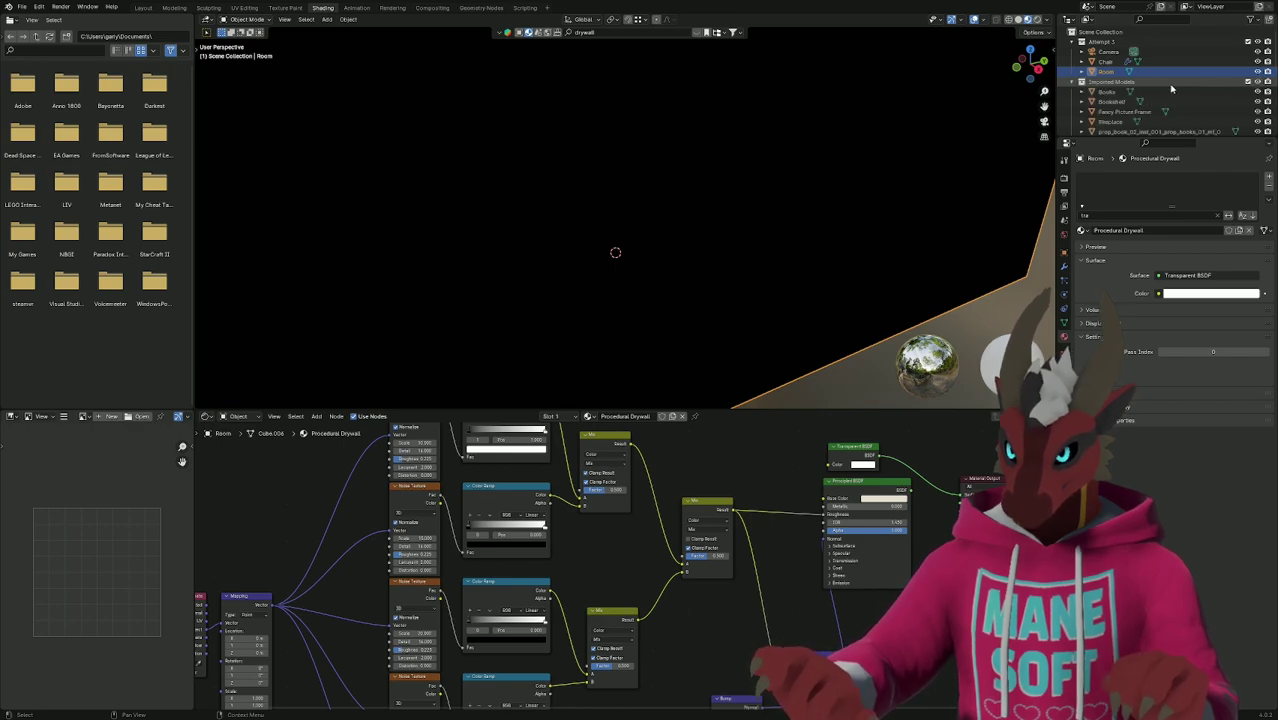
Paste the Transparent BSDF node into the Books' prop_books_01_mt material and link it to the Material Output's Surface.
click(1085, 91)
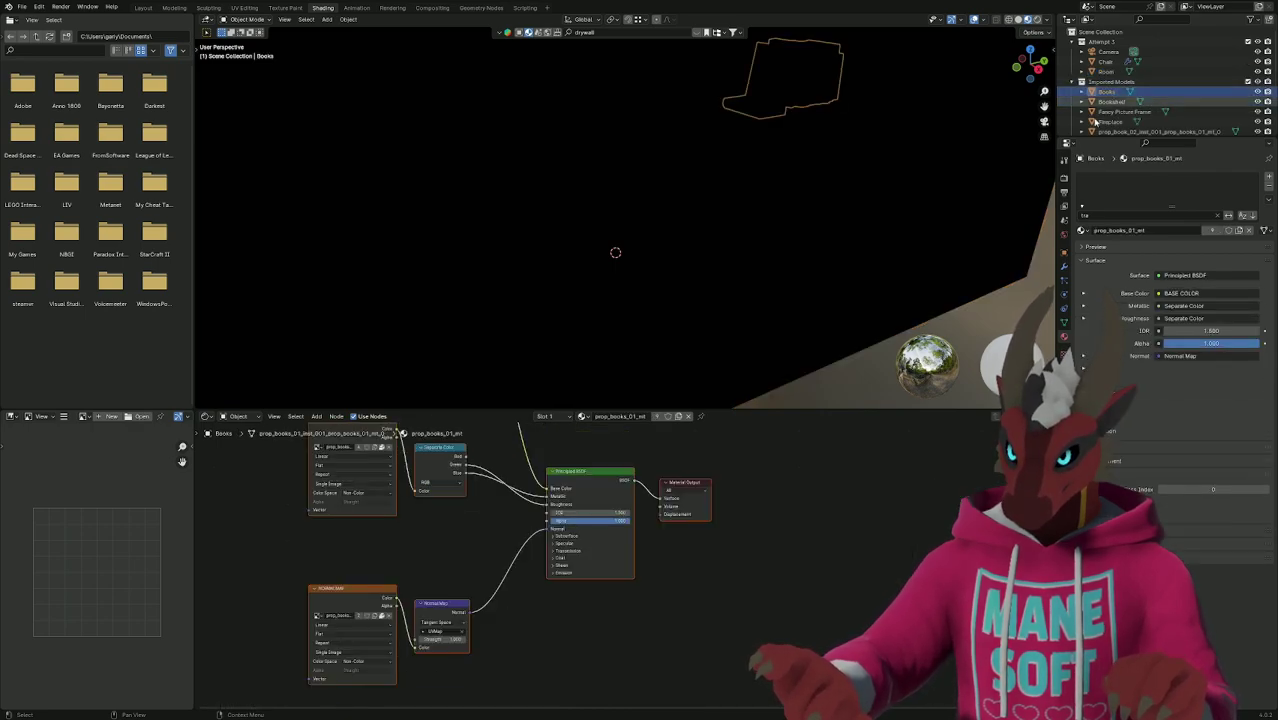
key(shift+a)
click(653, 458)
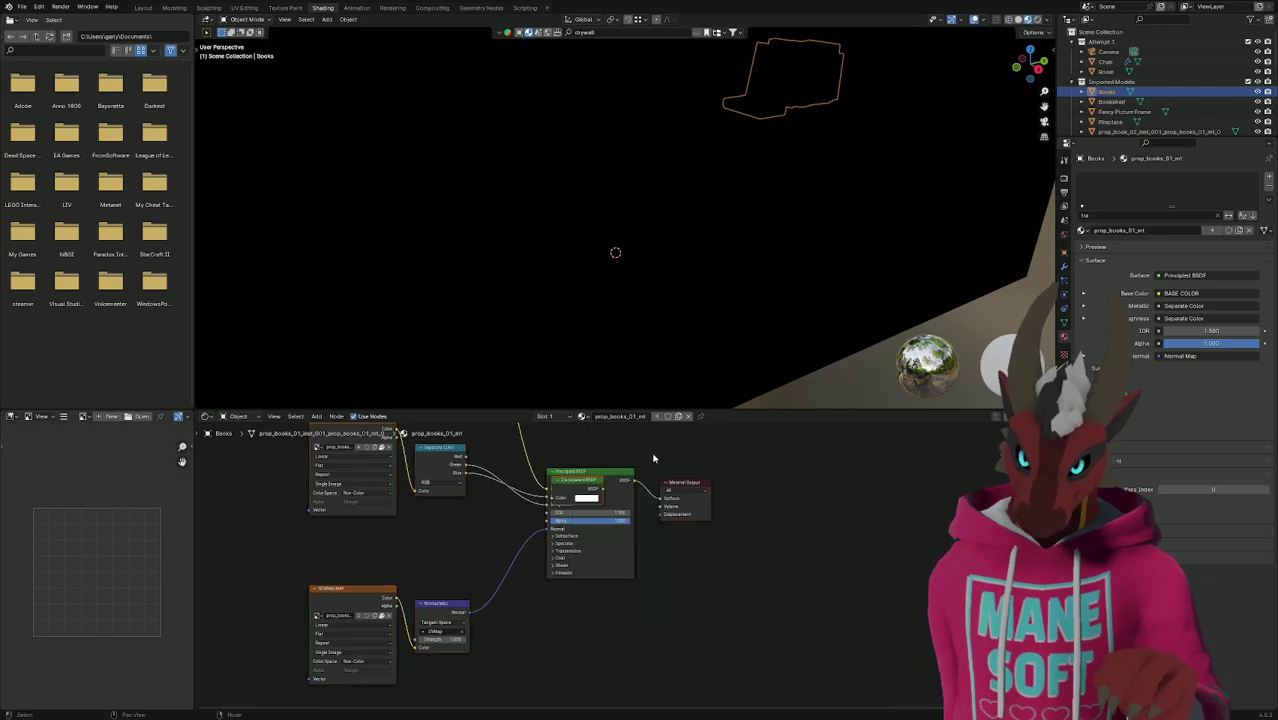
click(608, 442)
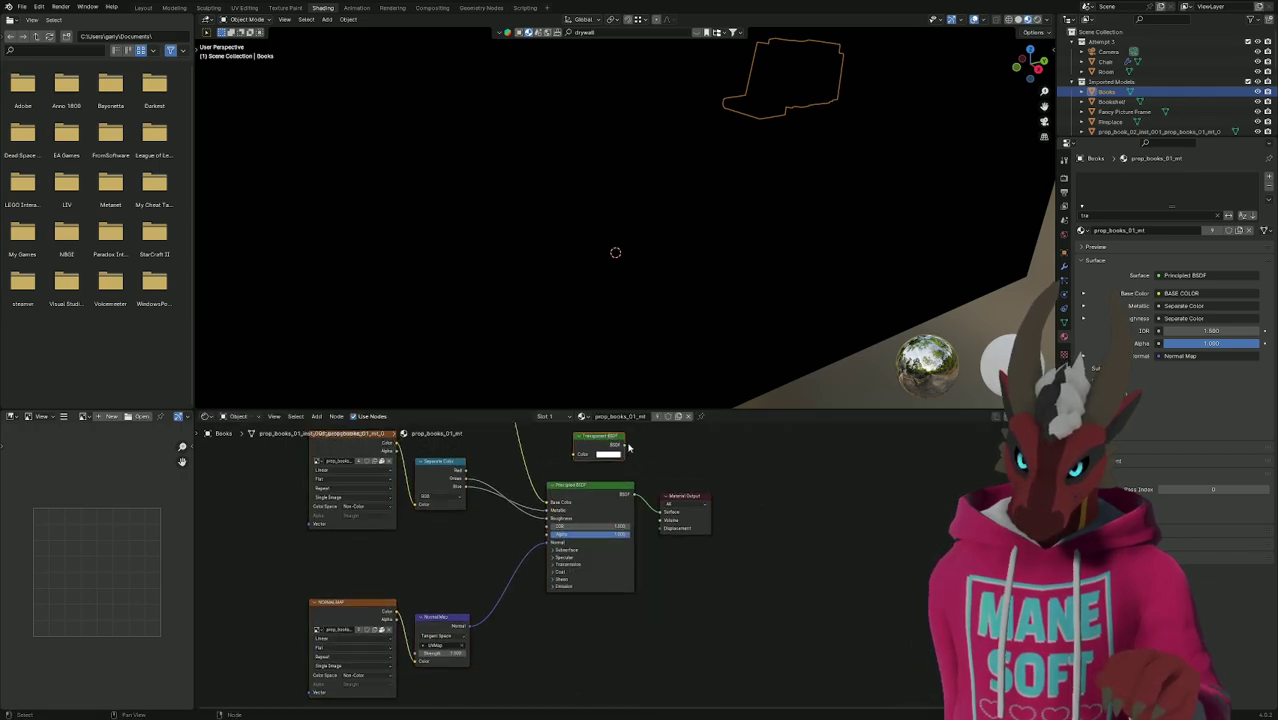
drag(625, 445, 662, 515)
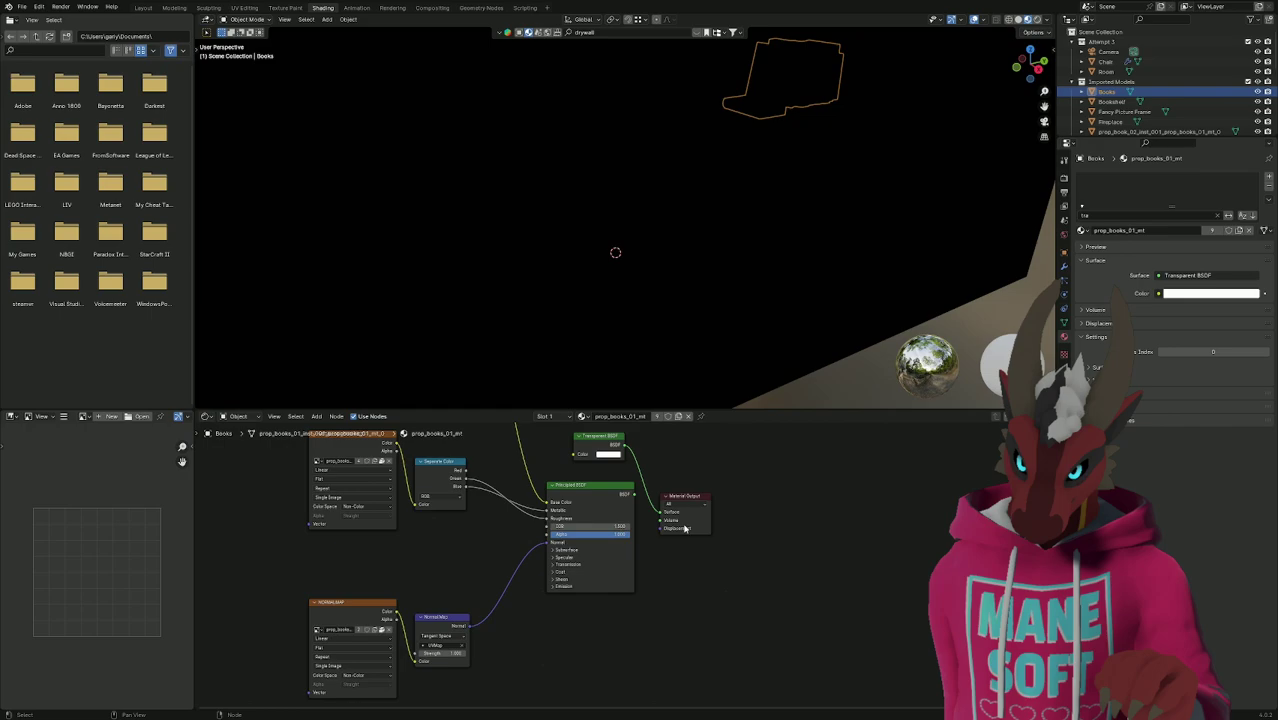
Paste the Transparent BSDF node into the Bookshelf's material and link it to Surface in place of the Add Shader.
click(1112, 101)
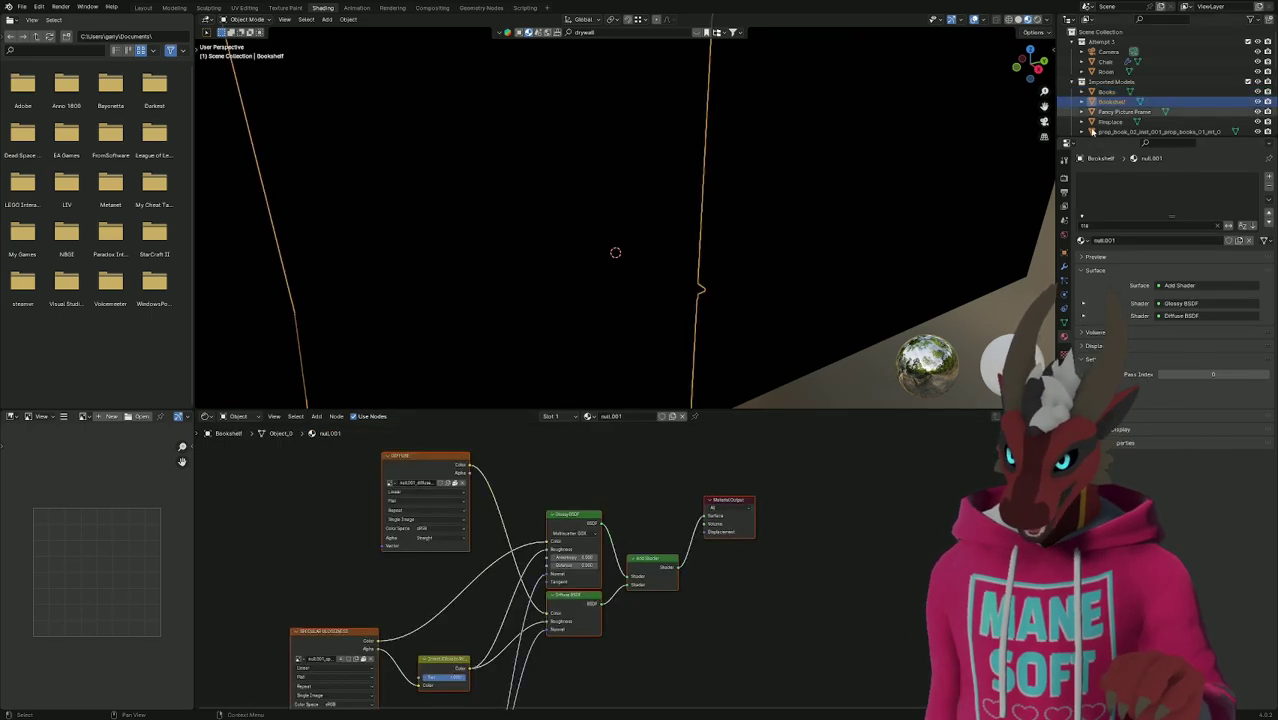
key(shift+a)
click(656, 481)
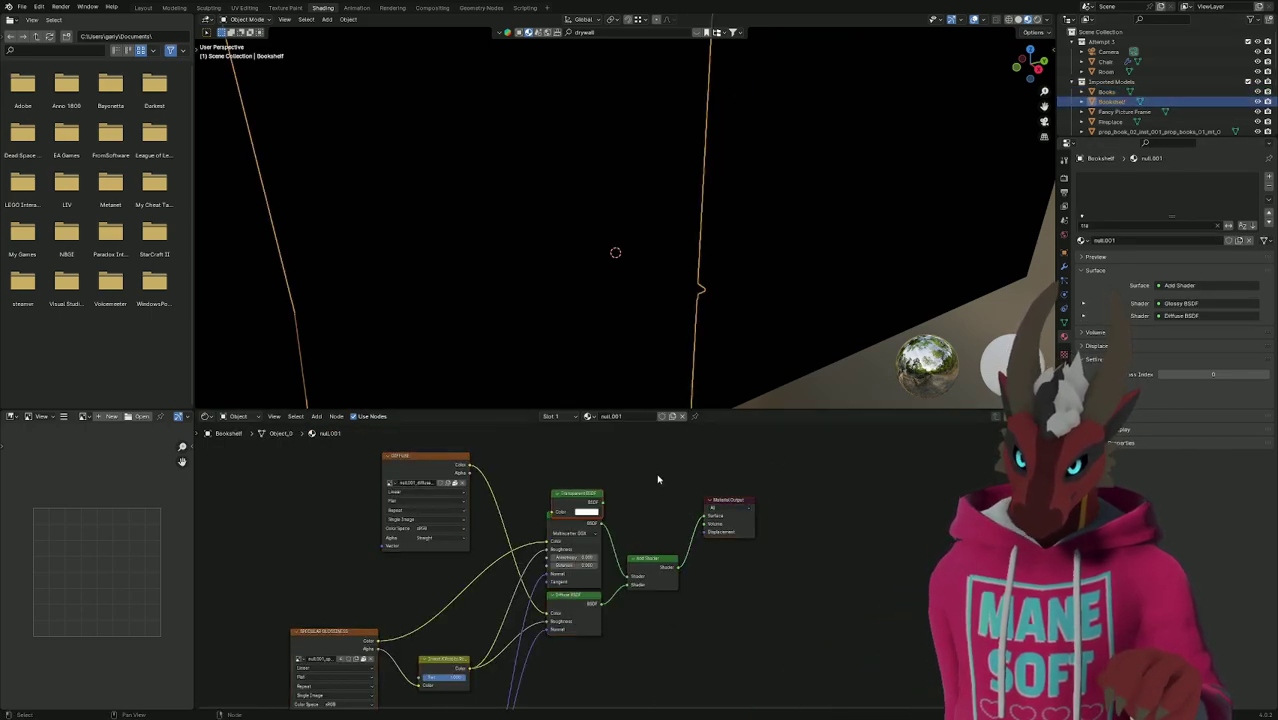
drag(590, 505, 706, 516)
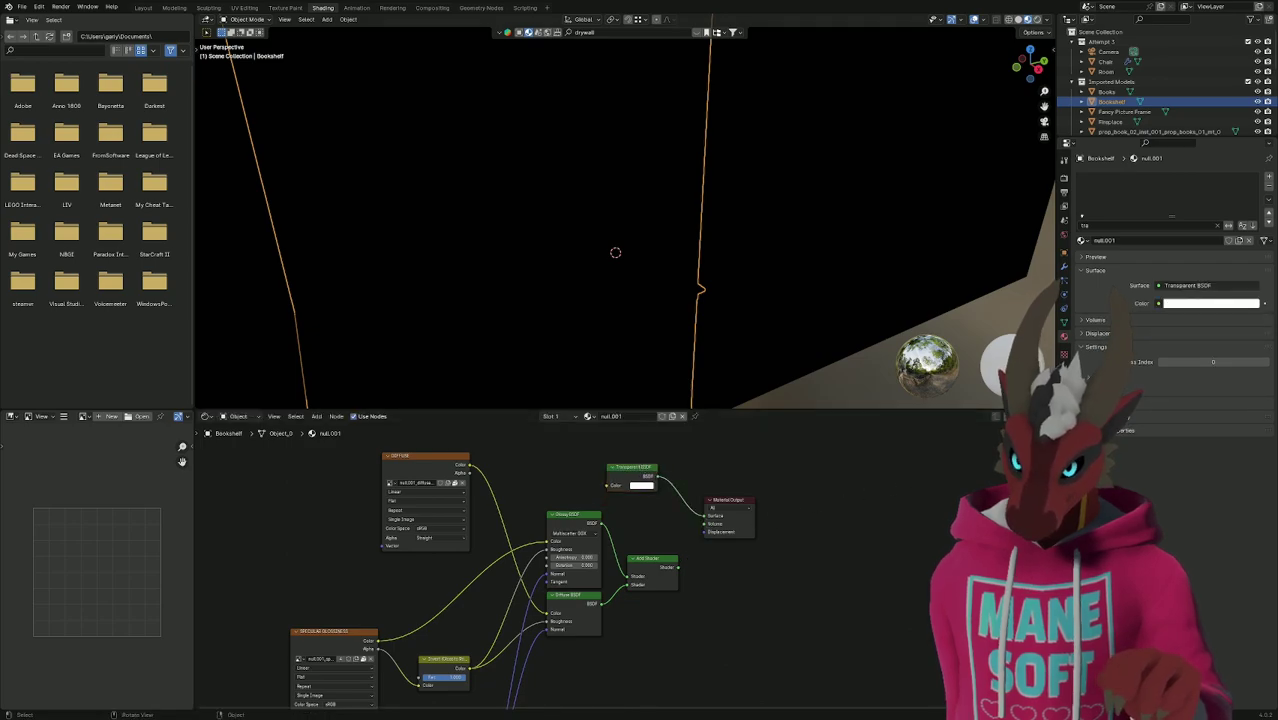
Paste the Transparent BSDF node into the Fancy Picture Frame's initialShadingGroup material and link it to the Material Output's Surface.
click(1124, 111)
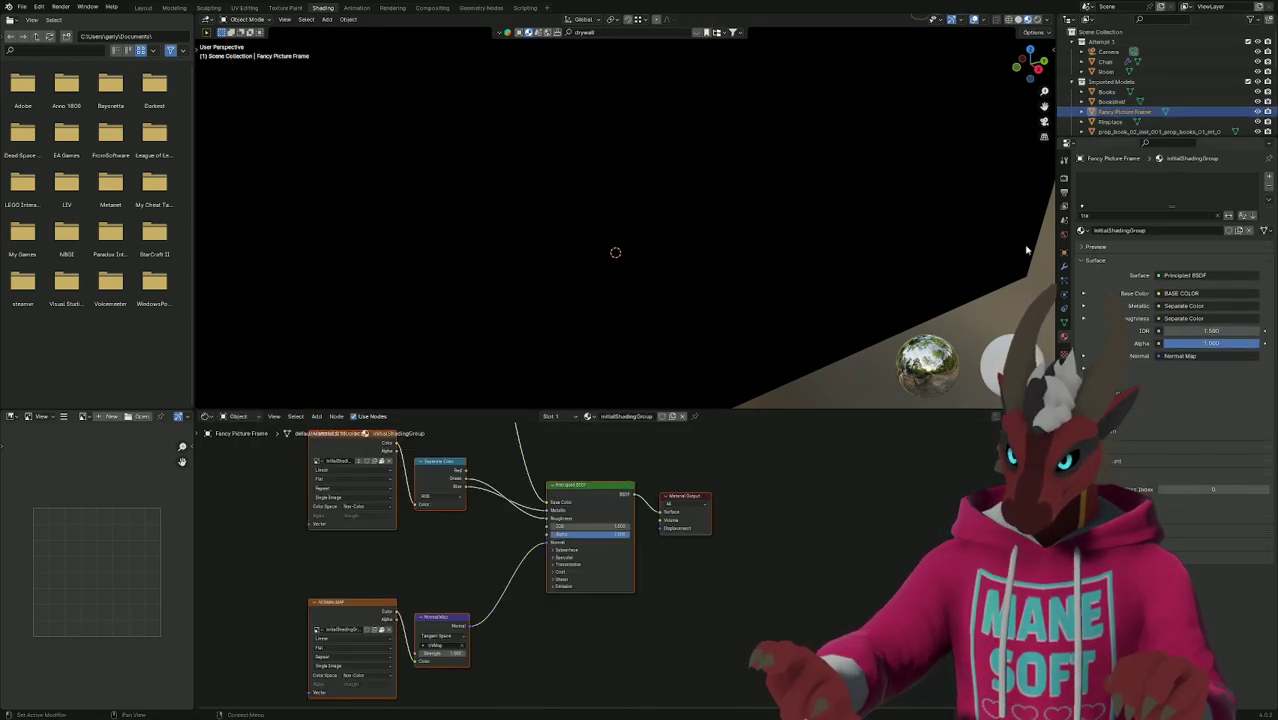
key(shift+a)
text(transp)
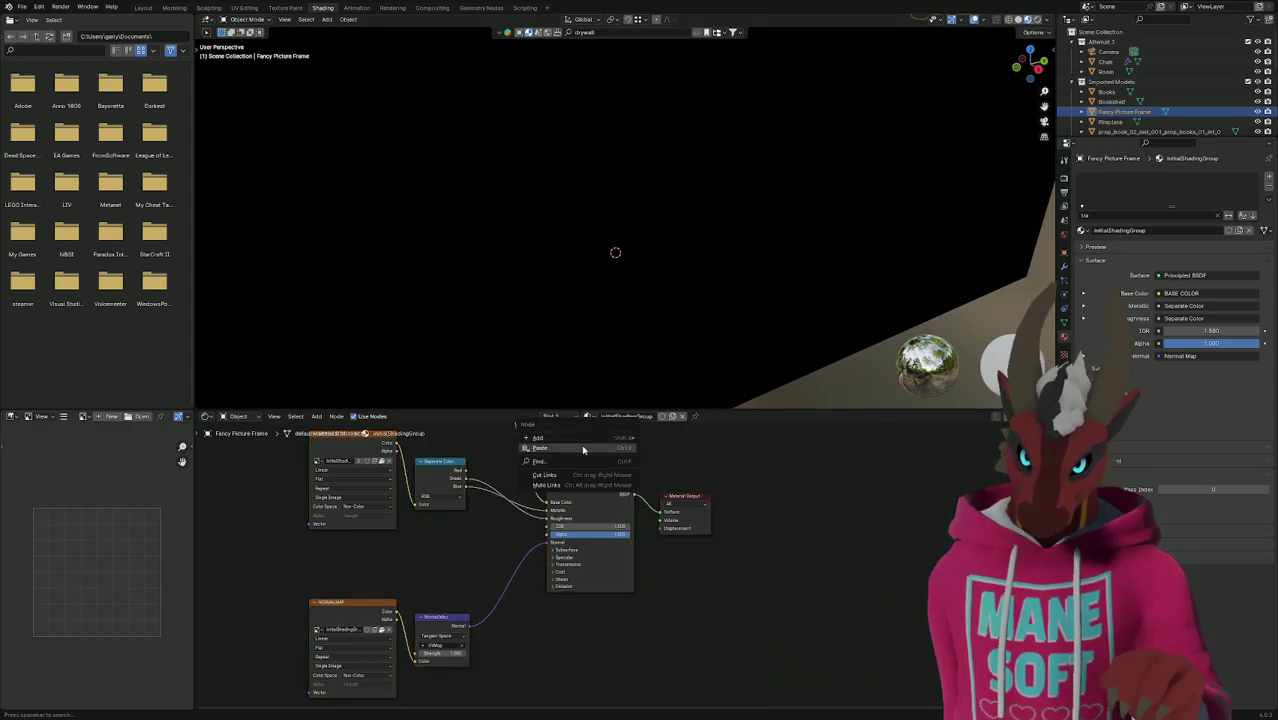
key(Return)
drag(609, 446, 662, 512)
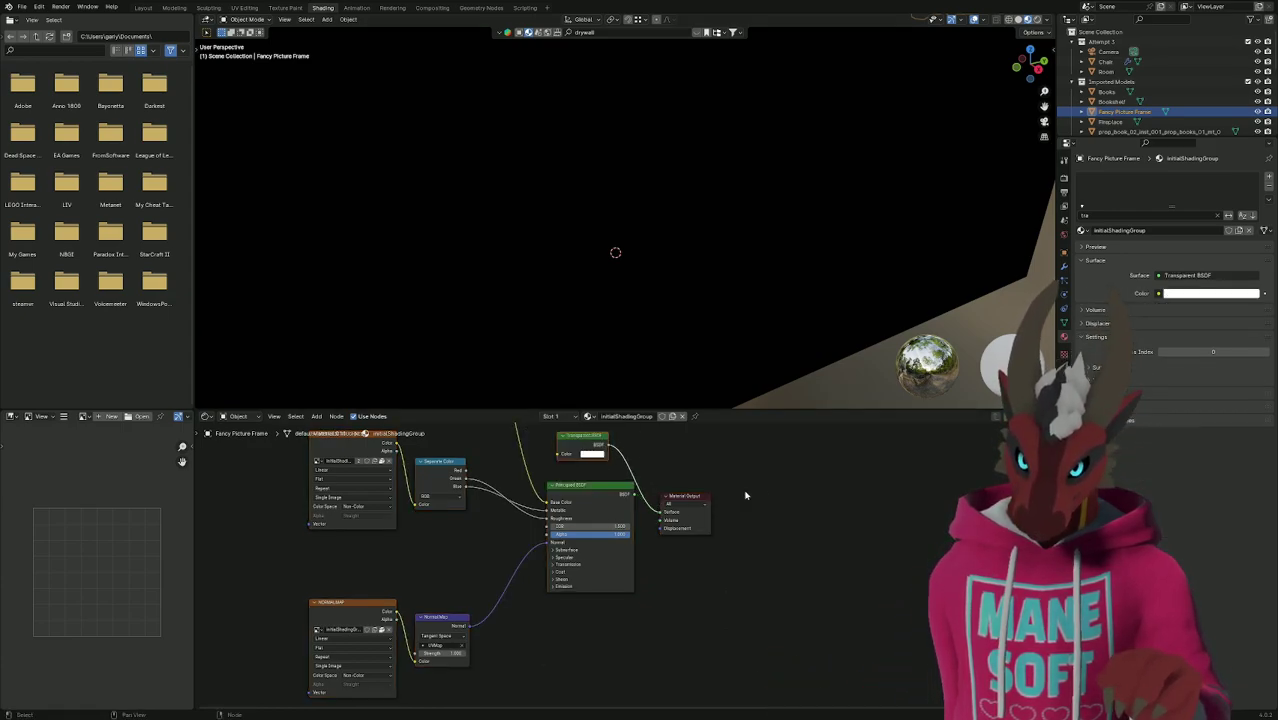
Paste the Transparent BSDF node into the Fireplace's wood_3.001 material and link it to the Material Output's Surface.
click(1110, 121)
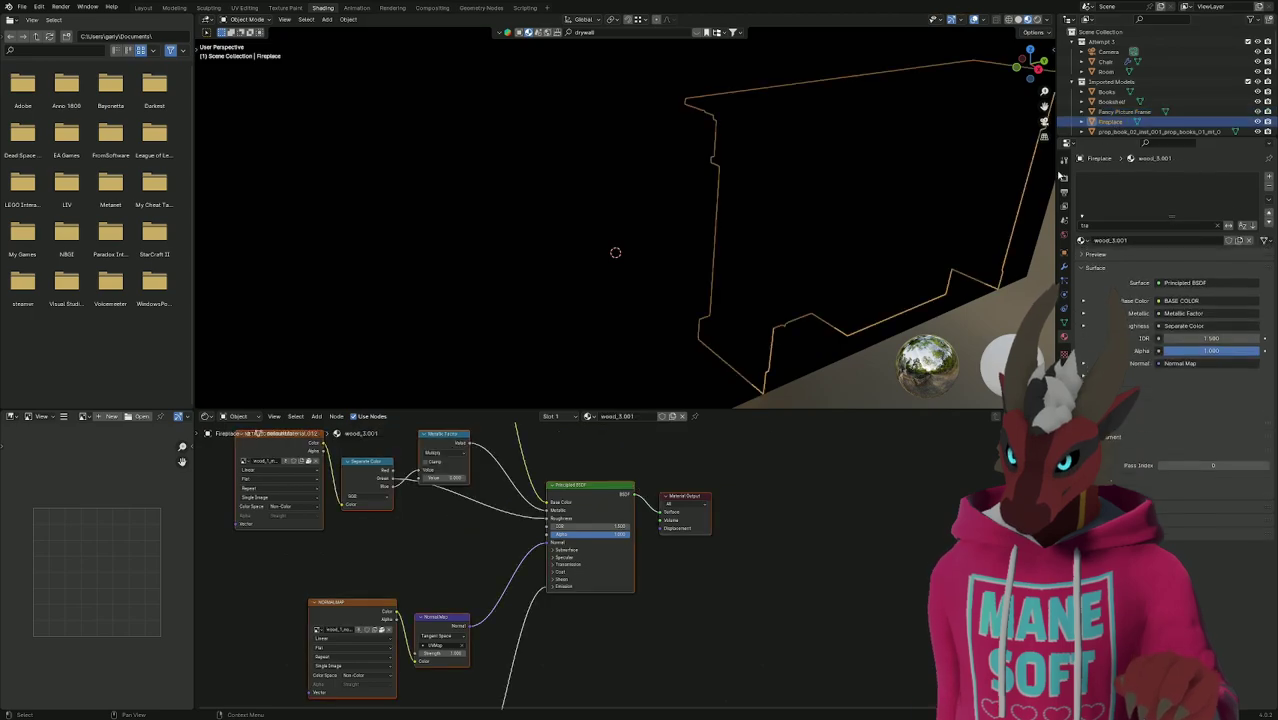
right_click(608, 454)
click(557, 443)
drag(600, 494, 661, 513)
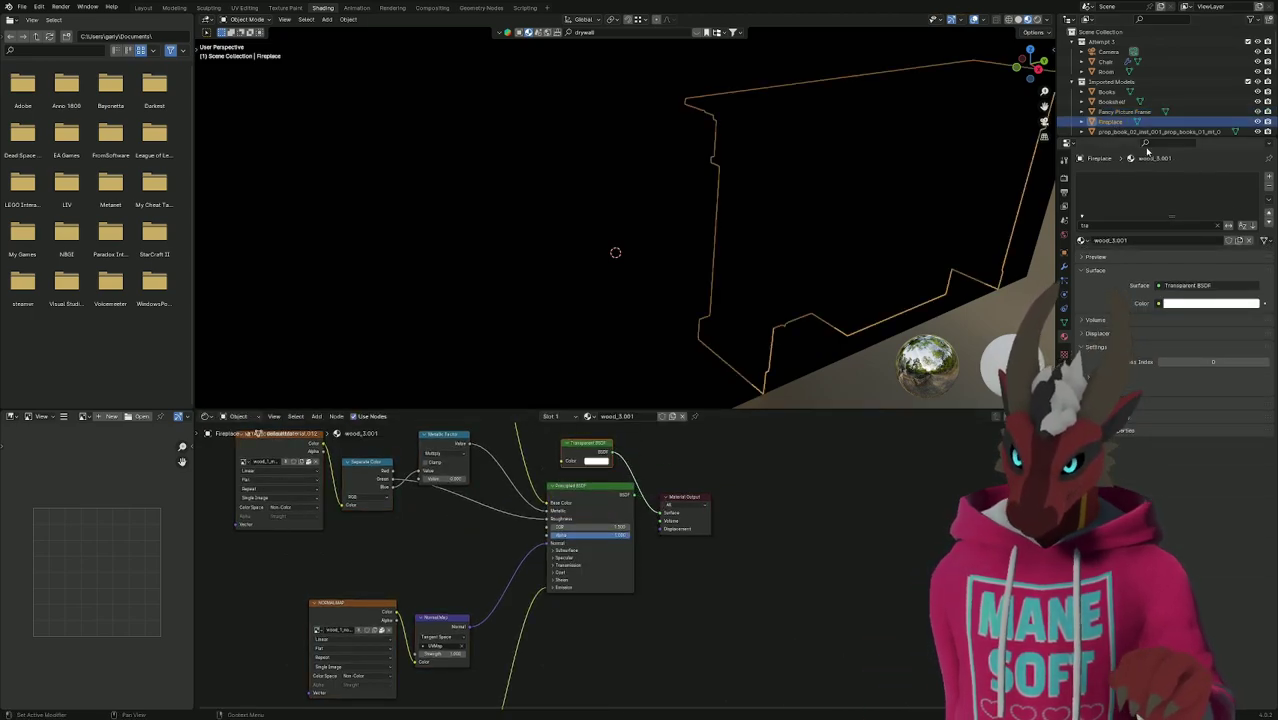
Paste the Transparent BSDF node into the Rug's Mat.1 material and link it to the Material Output's Surface.
scroll(1122, 121, down, 4)
scroll(1122, 121, down, 5)
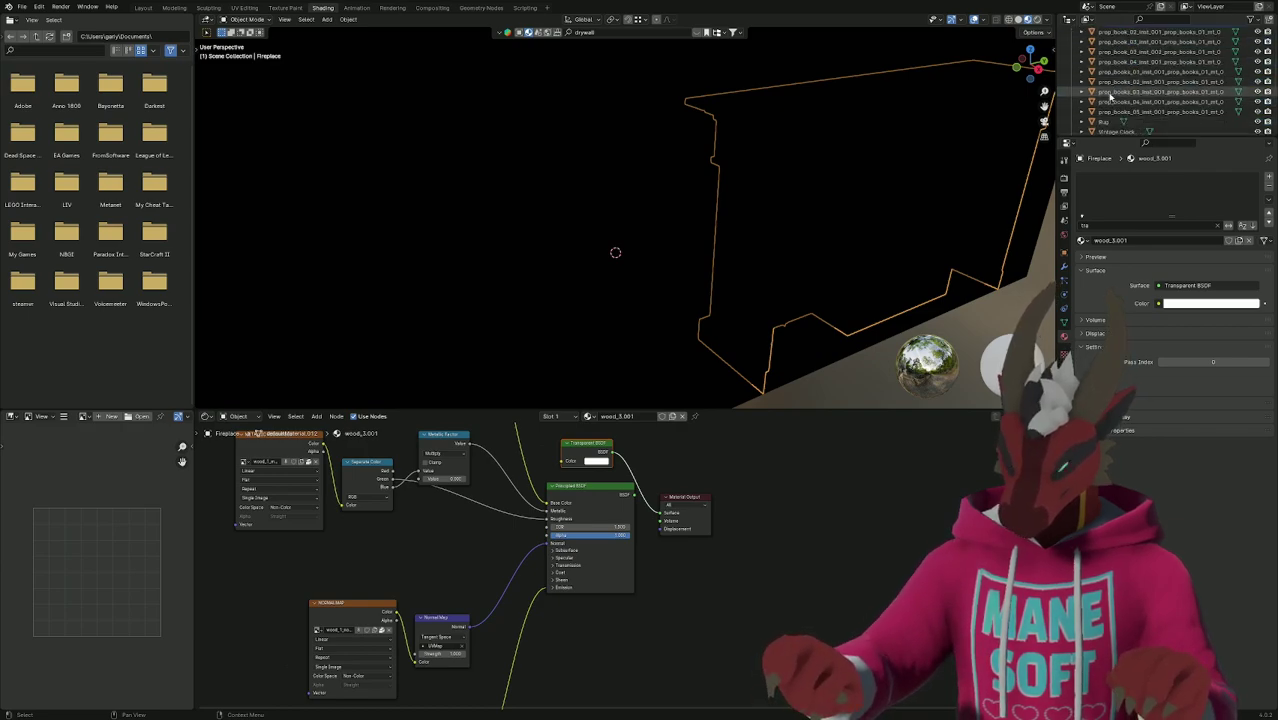
click(1105, 101)
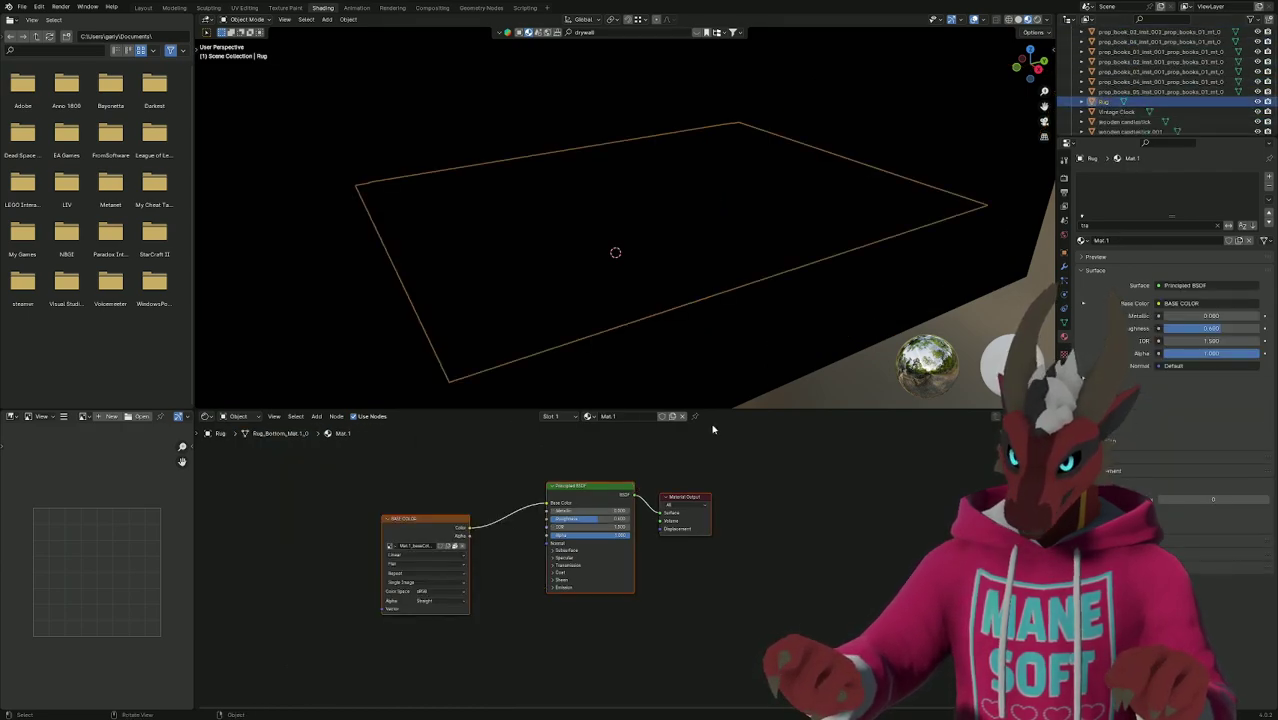
right_click(604, 443)
click(580, 447)
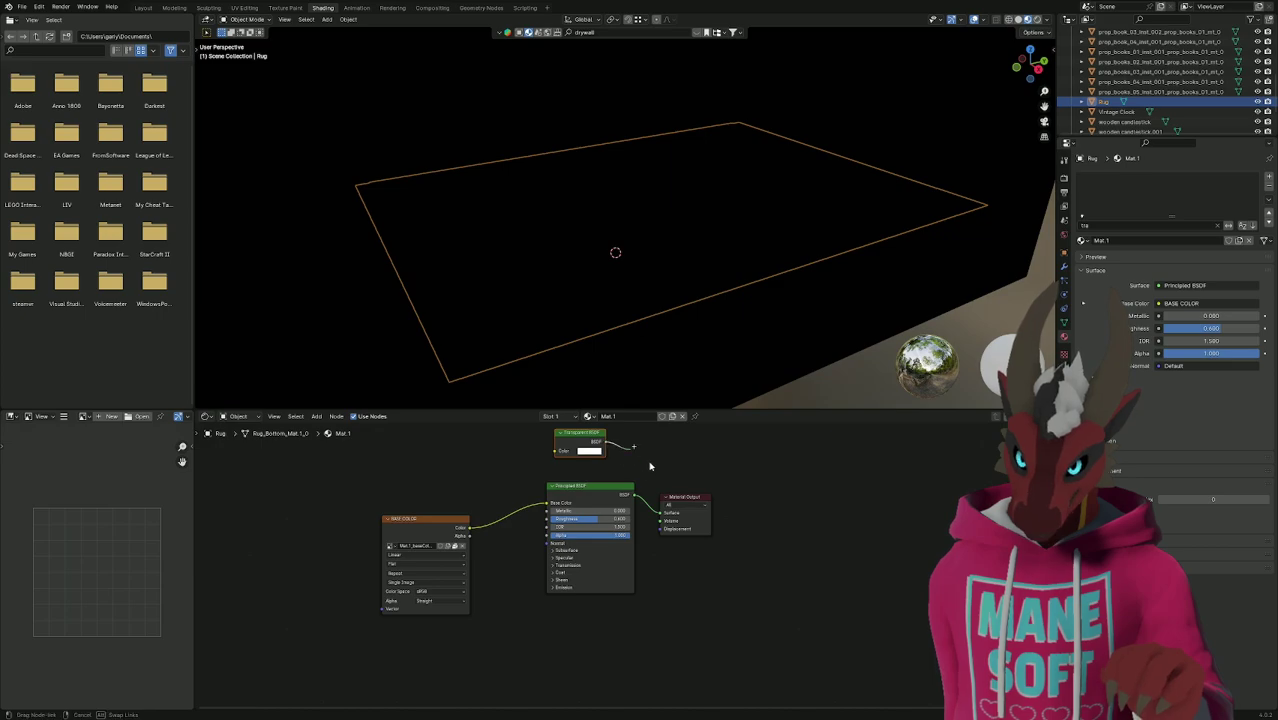
Paste the Transparent BSDF node into the Vintage Clock's lambert1.001 material and link it to the Material Output's Surface.
click(1117, 111)
right_click(614, 453)
click(620, 460)
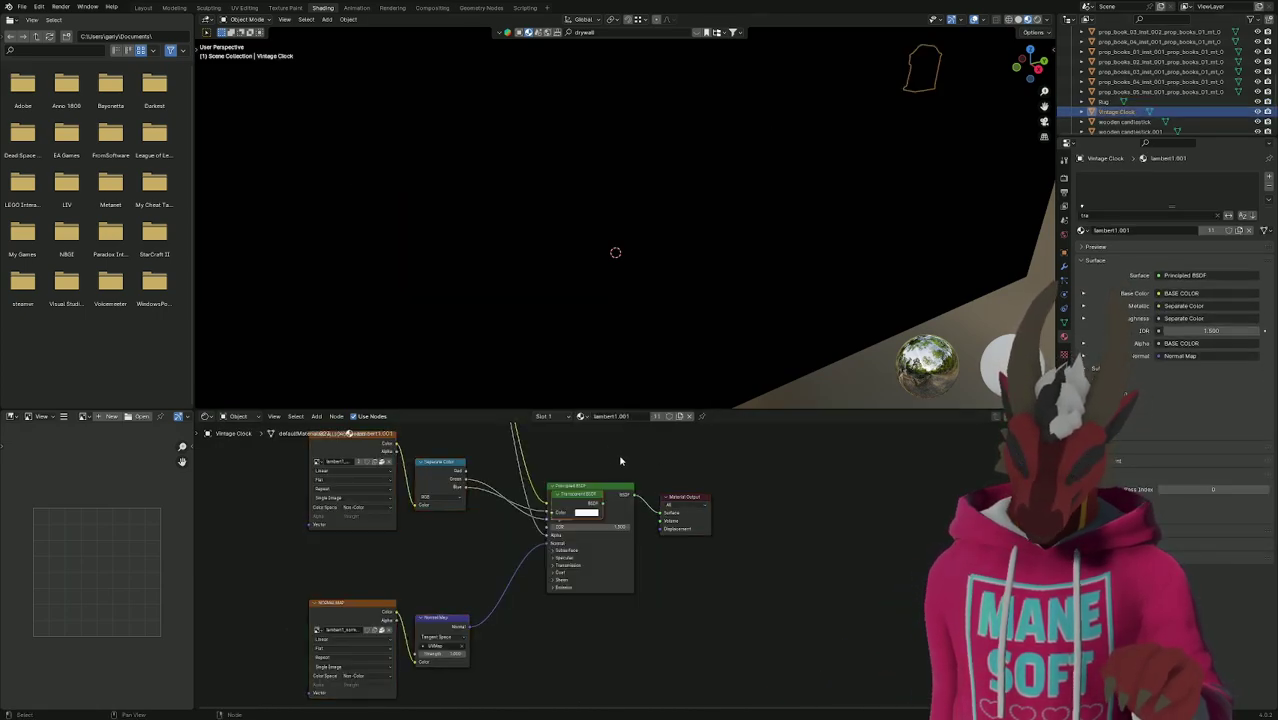
drag(586, 499, 614, 451)
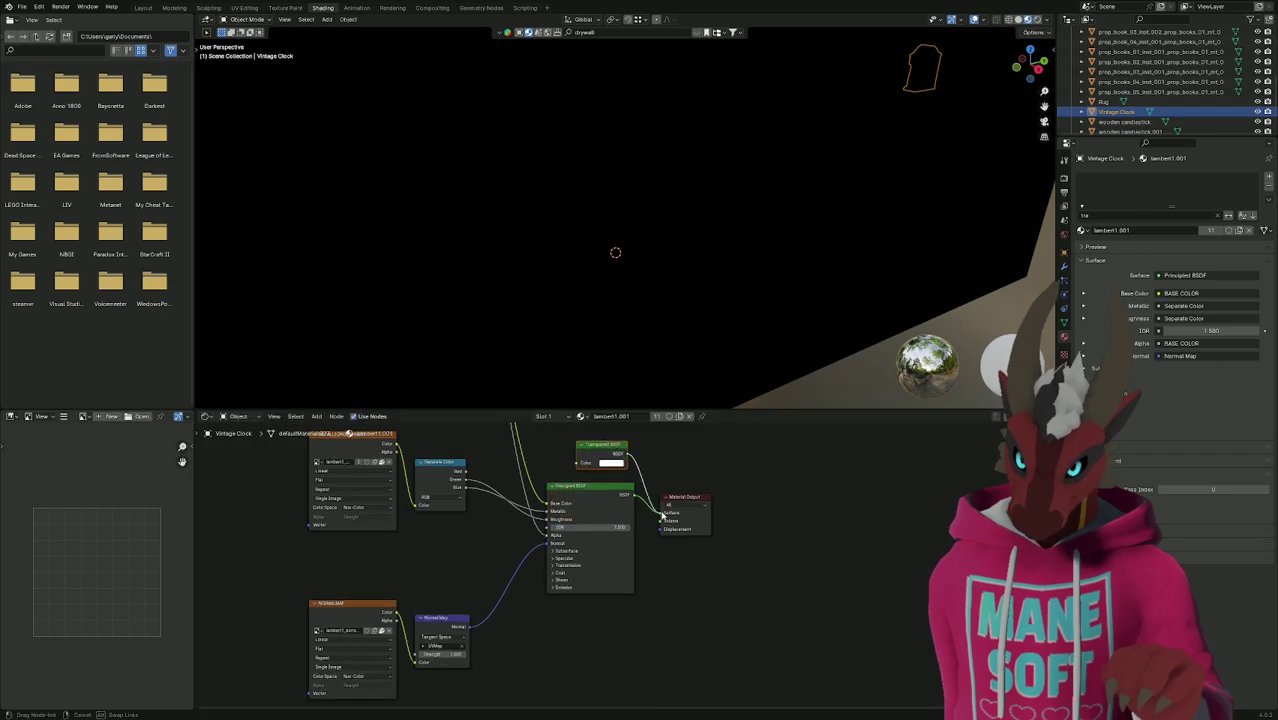
drag(663, 513, 663, 513)
Paste the Transparent BSDF node into the wooden candlestick's Material_25 and link it to the Material Output's Surface.
scroll(1127, 77, down, 4)
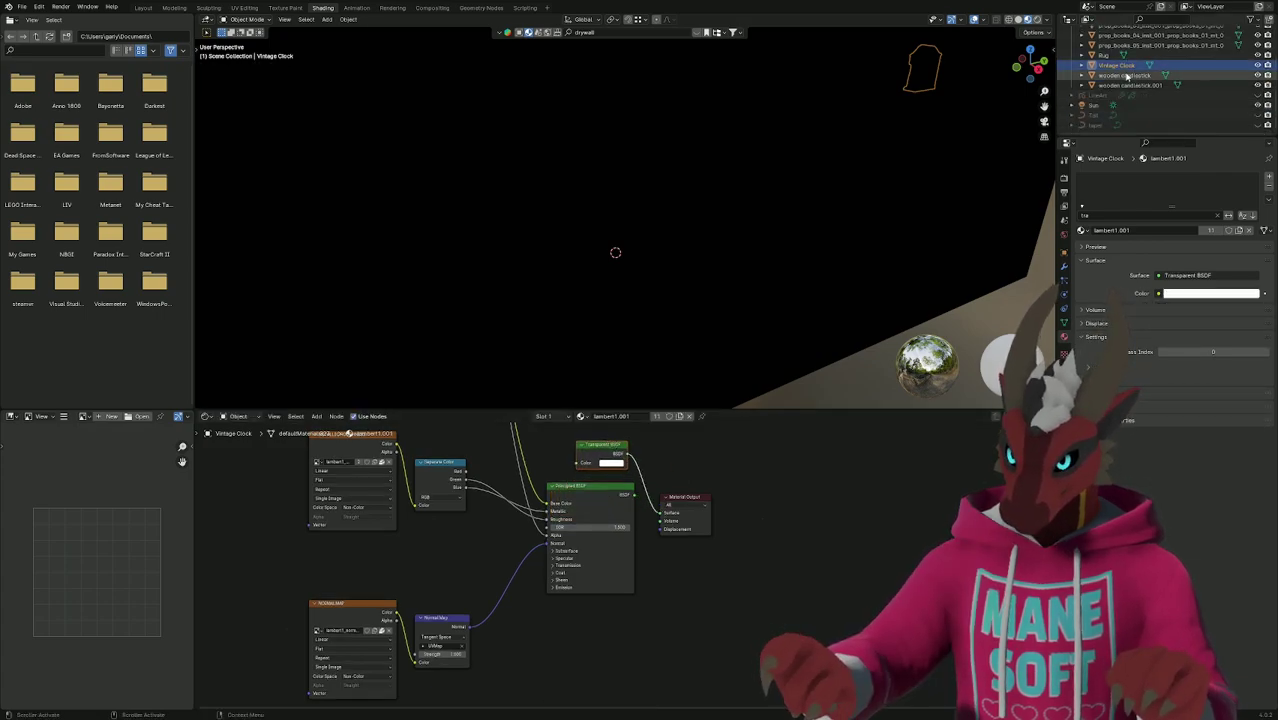
click(1127, 77)
right_click(592, 455)
click(596, 460)
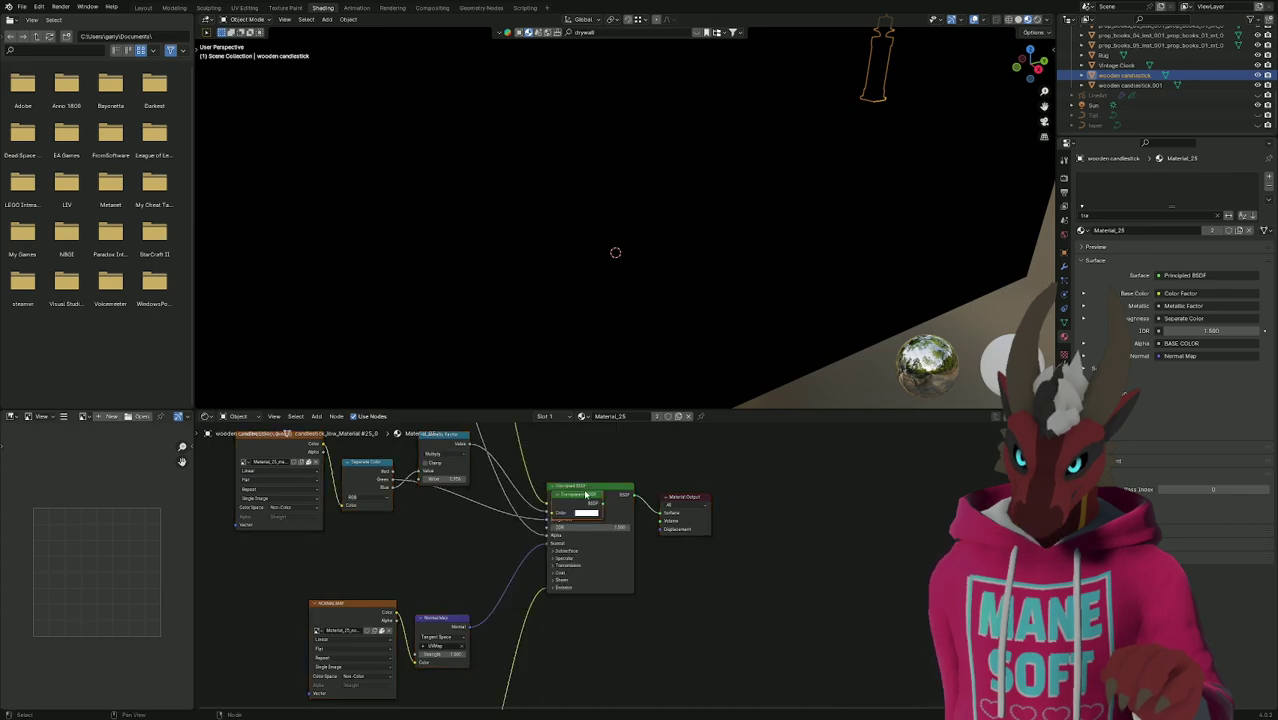
drag(586, 494, 663, 516)
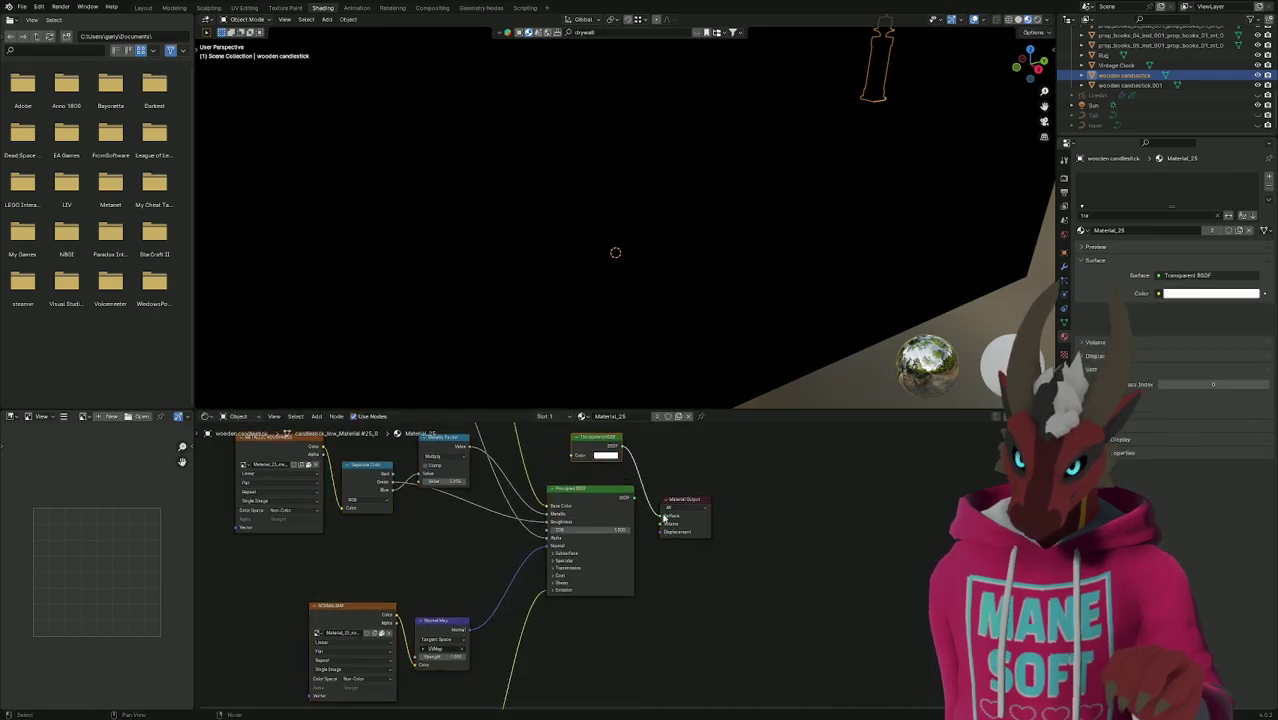
Paste the Transparent BSDF node into the Tail's Material.002, link it to the Material Output's Surface, and move the Principled BSDF aside.
click(1130, 85)
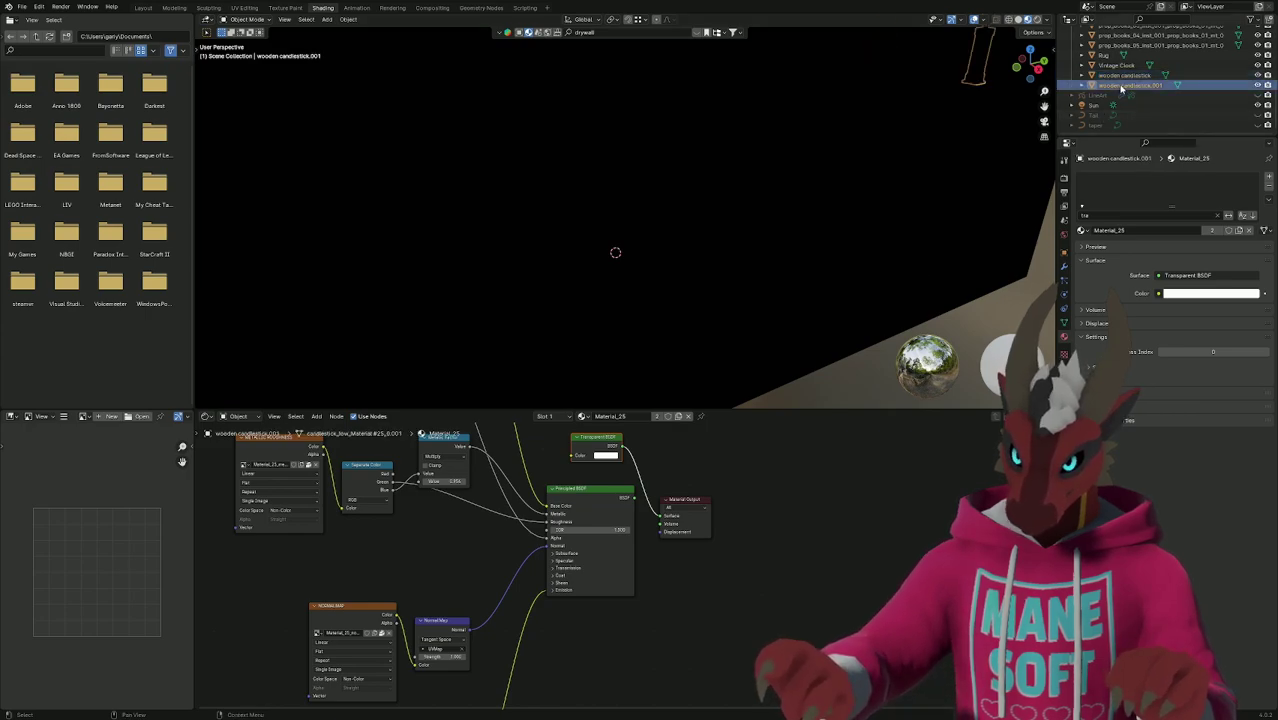
scroll(1125, 95, up, 3)
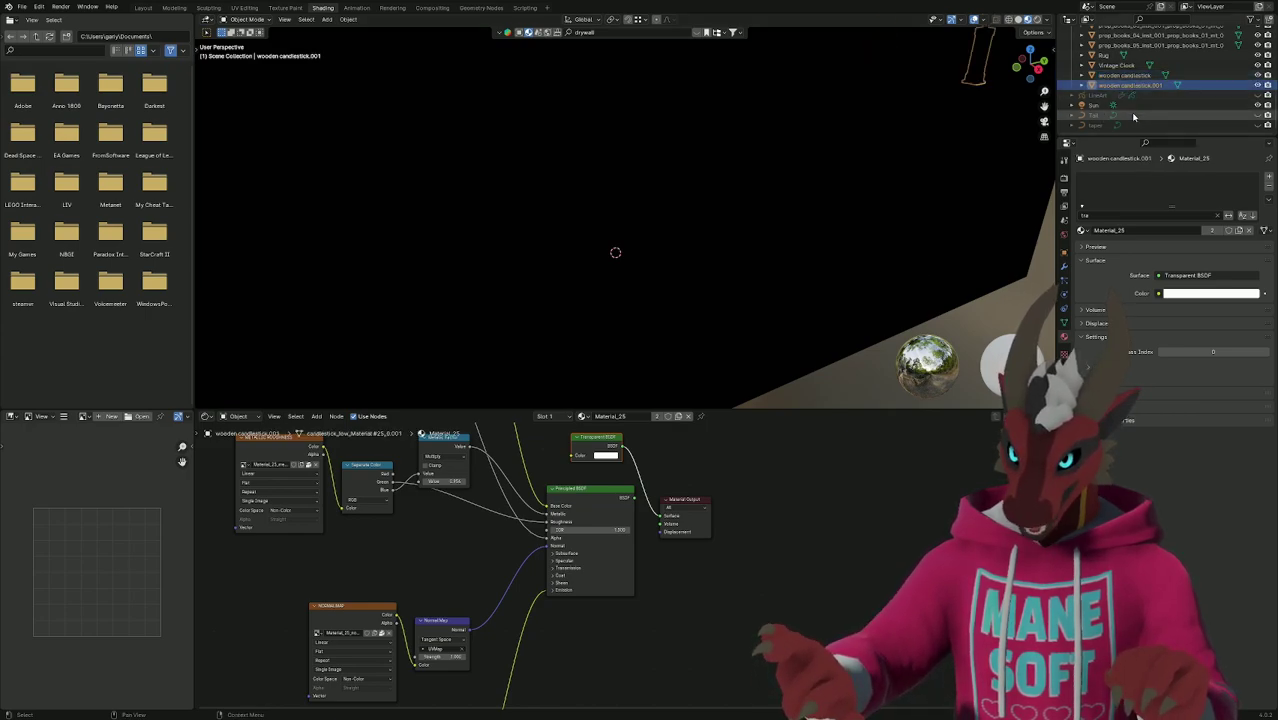
scroll(1133, 117, down, 2)
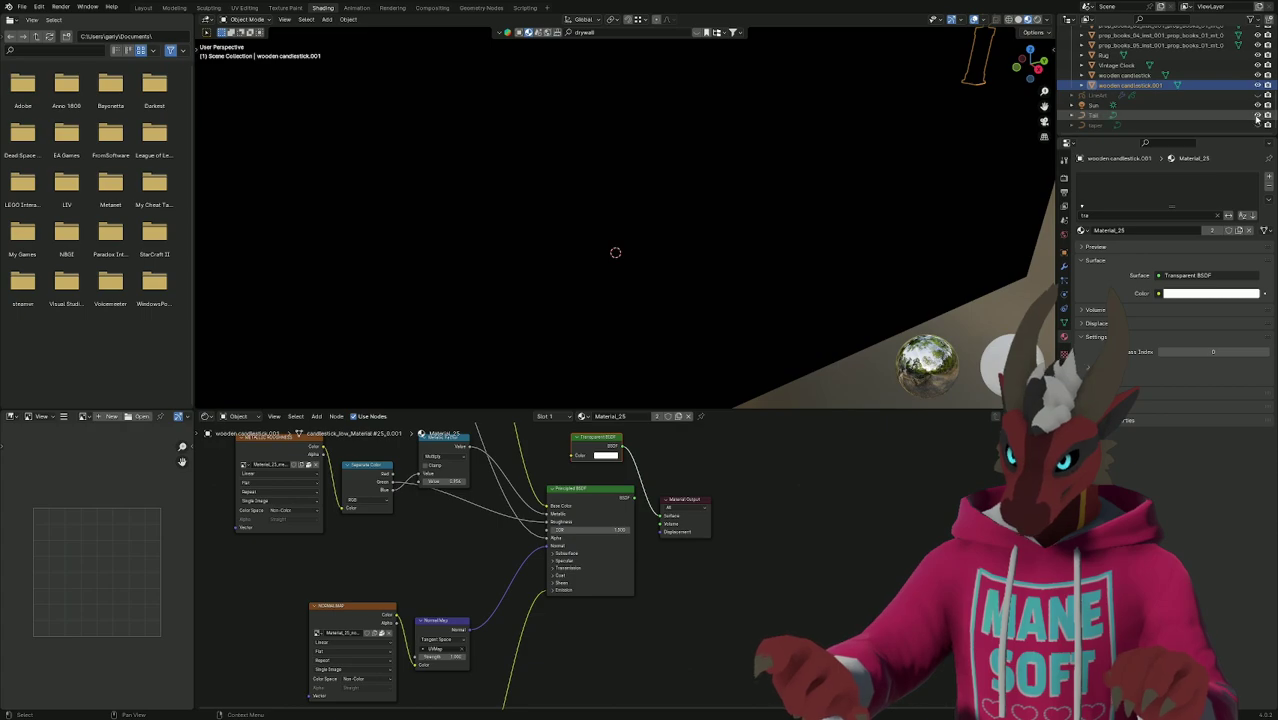
click(1137, 115)
key(ctrl+v)
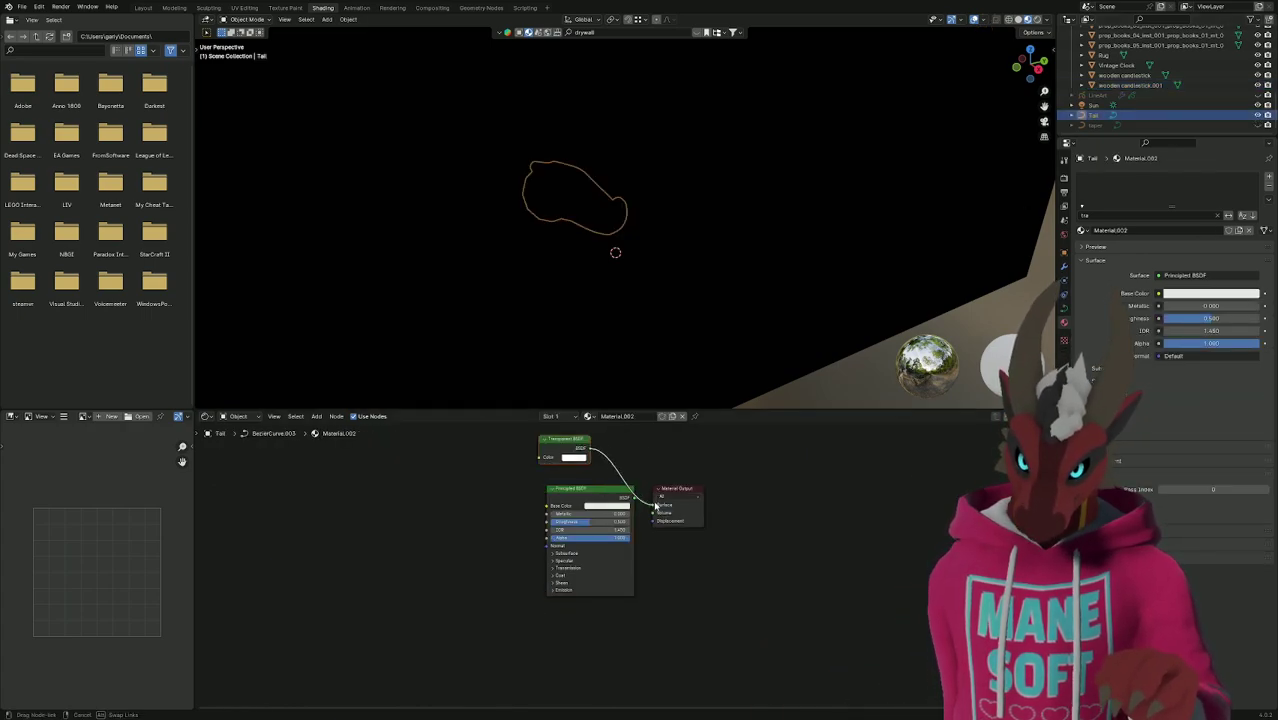
drag(656, 506, 562, 509)
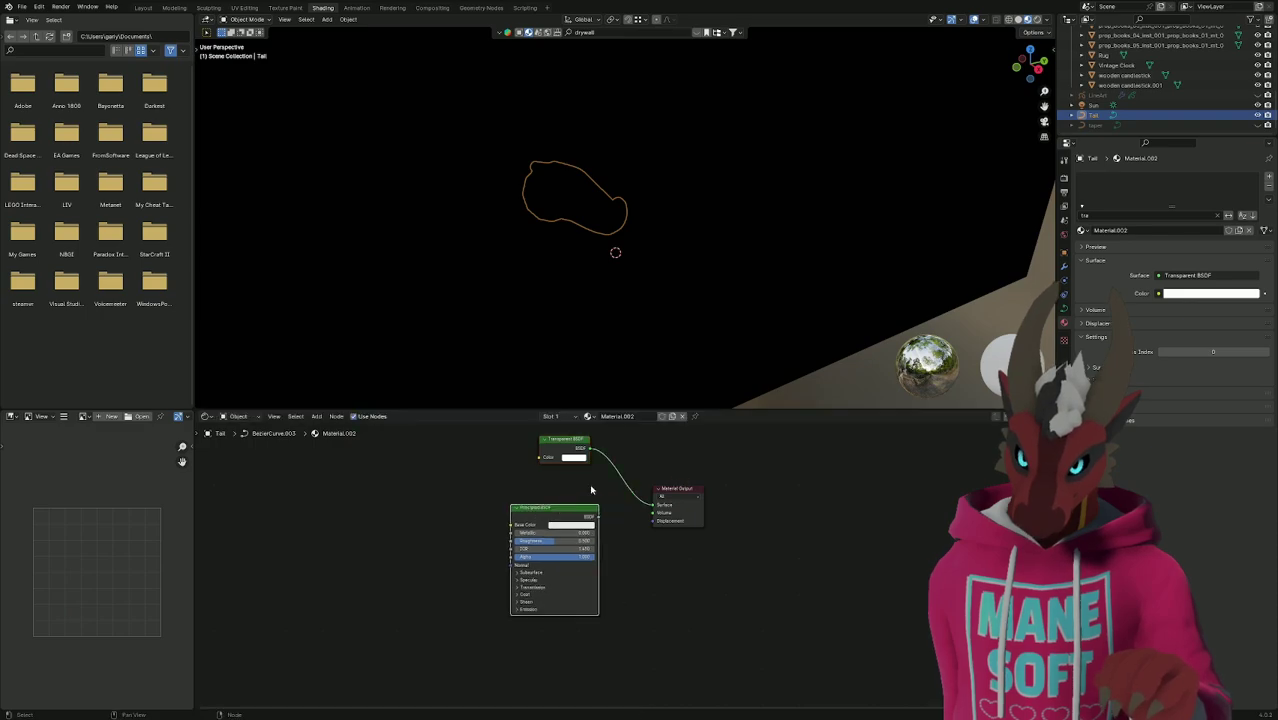
Preview the room scene with Rendered shading in the Layout workspace and return to Solid shading.
click(147, 8)
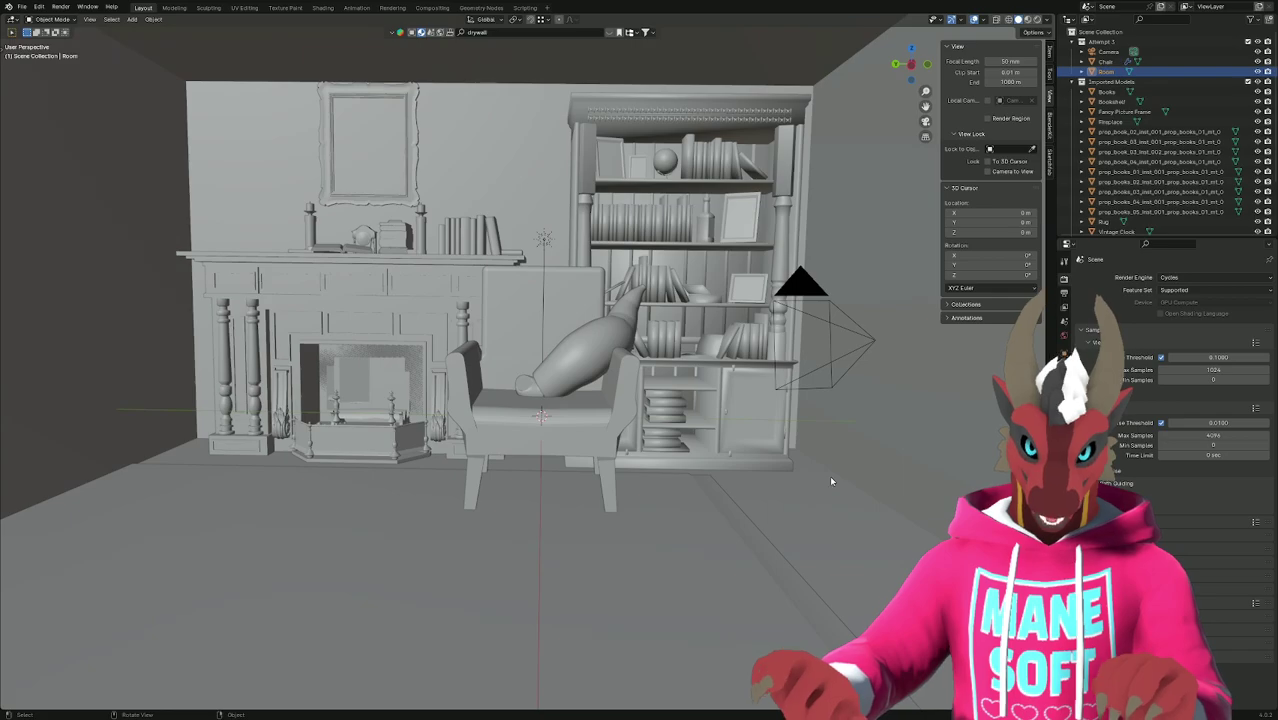
key(z)
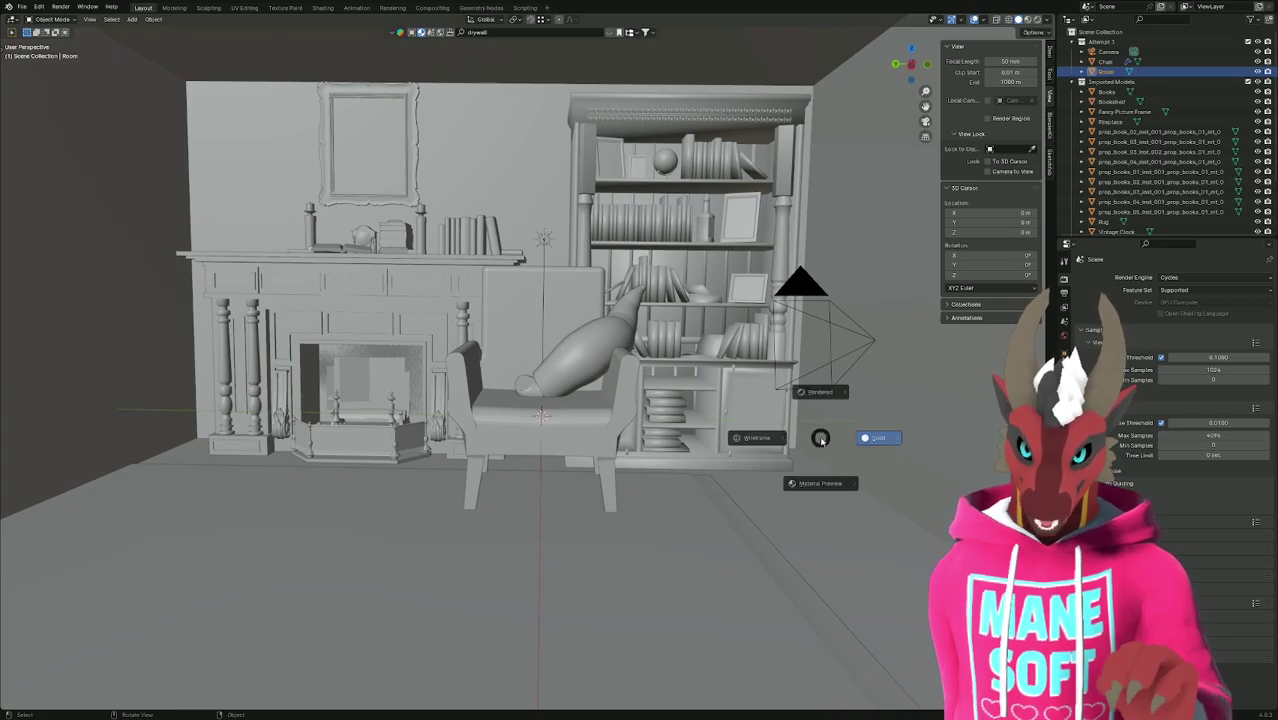
click(821, 390)
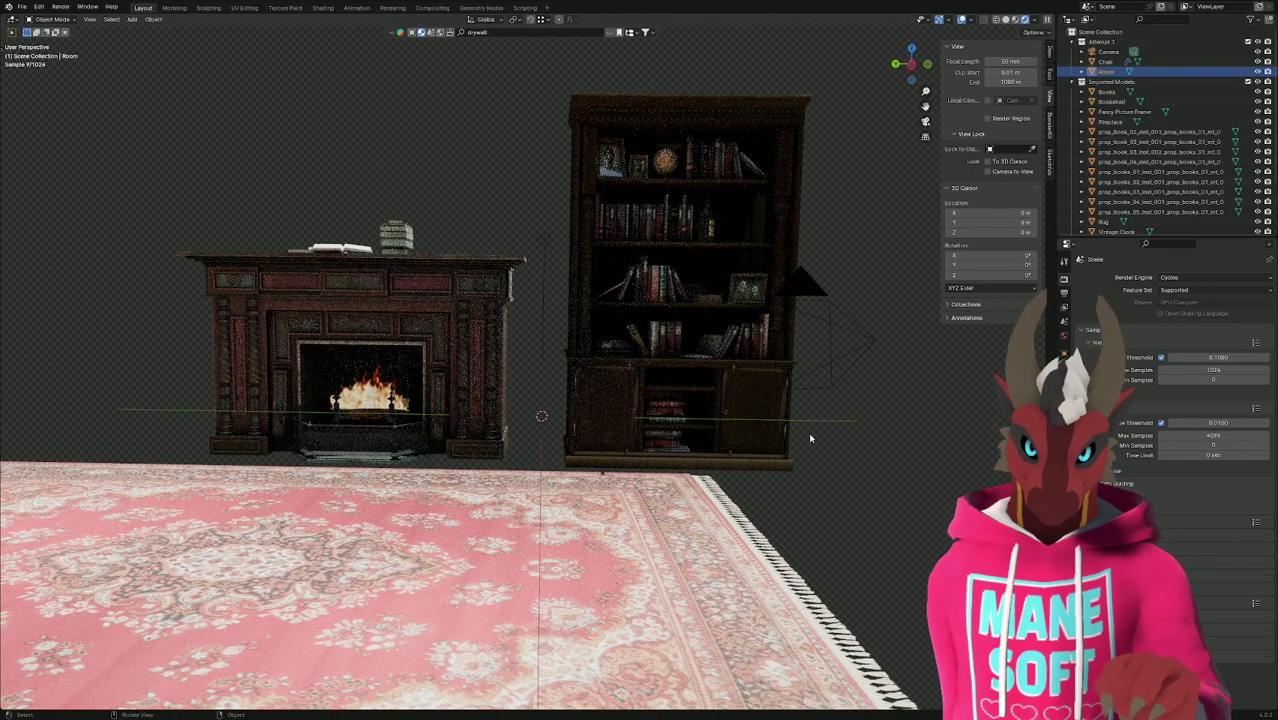
key(z)
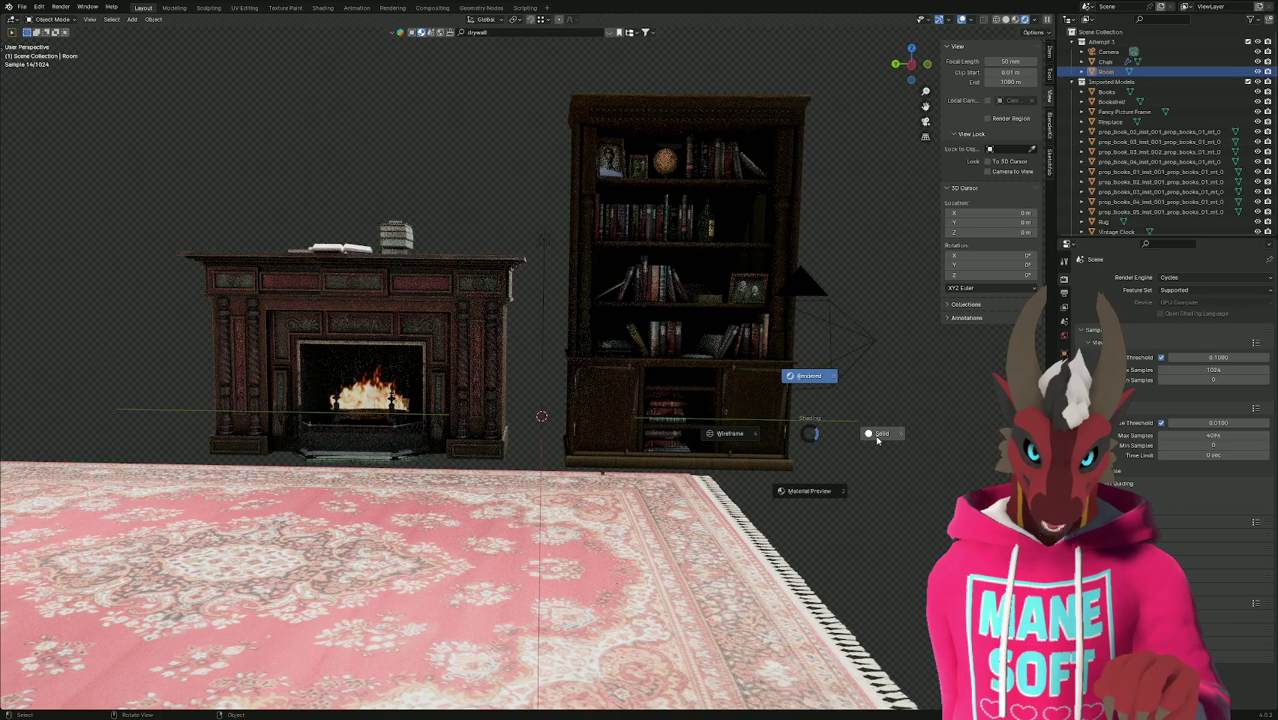
click(877, 436)
middle_drag(877, 440, 865, 452)
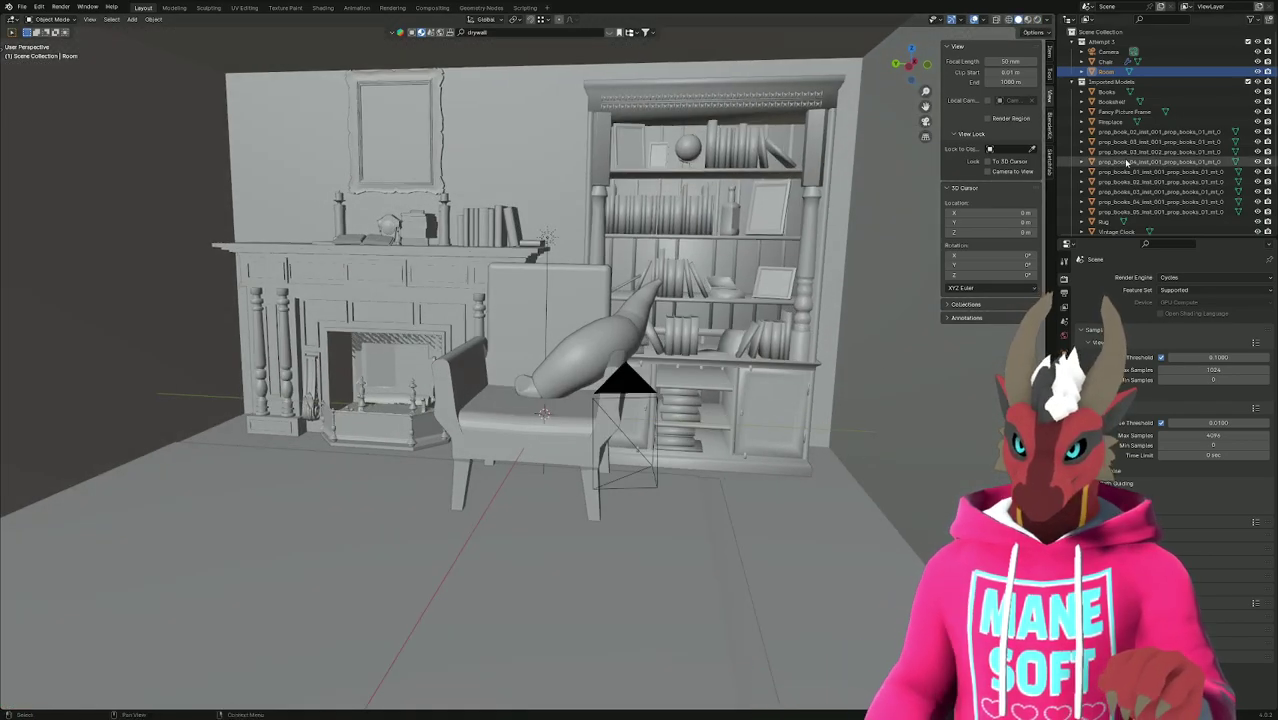
Examine the Bookshelf's child objects and the node connections of its null.001 material in the Shading workspace.
click(1110, 101)
click(1084, 102)
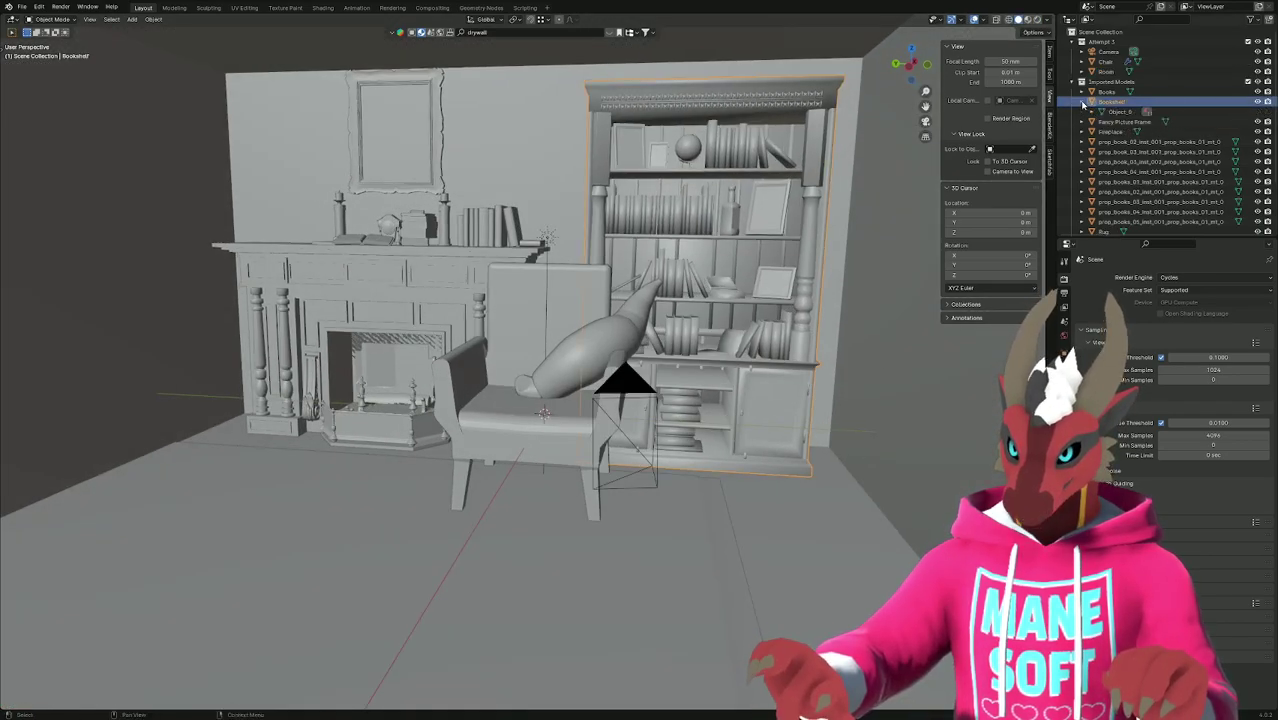
click(1084, 102)
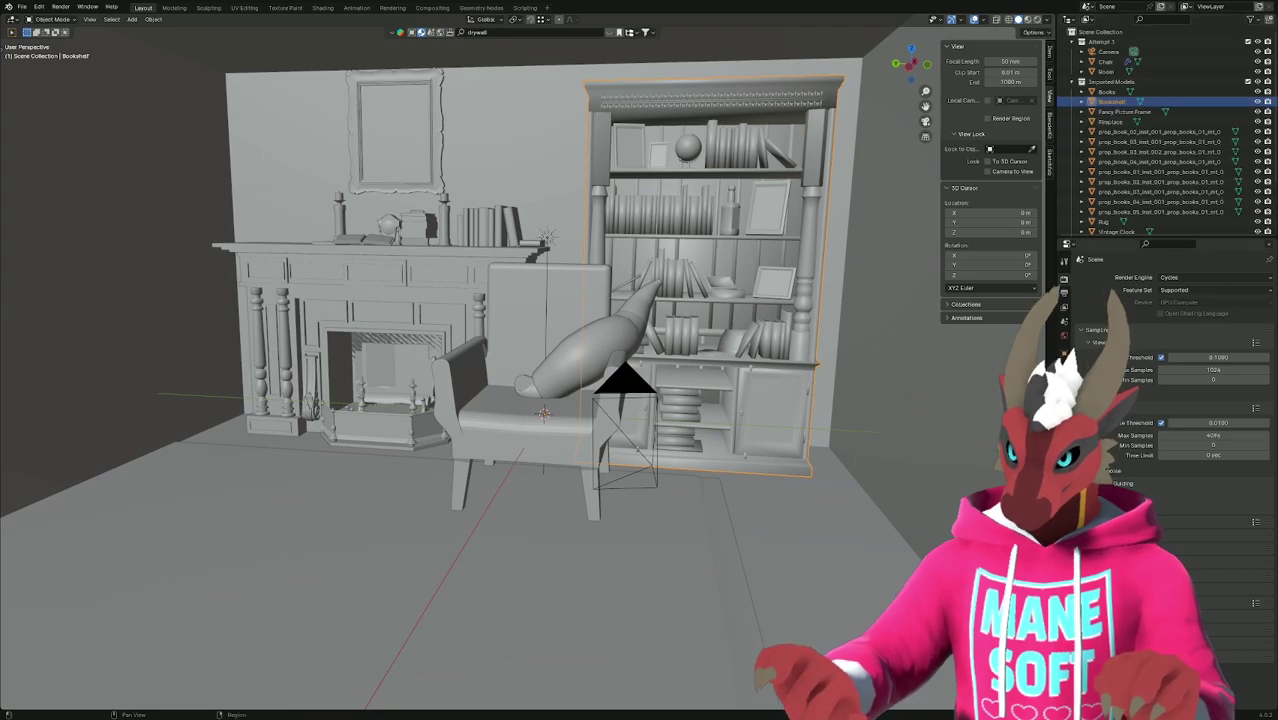
click(322, 7)
scroll(746, 529, up, 1)
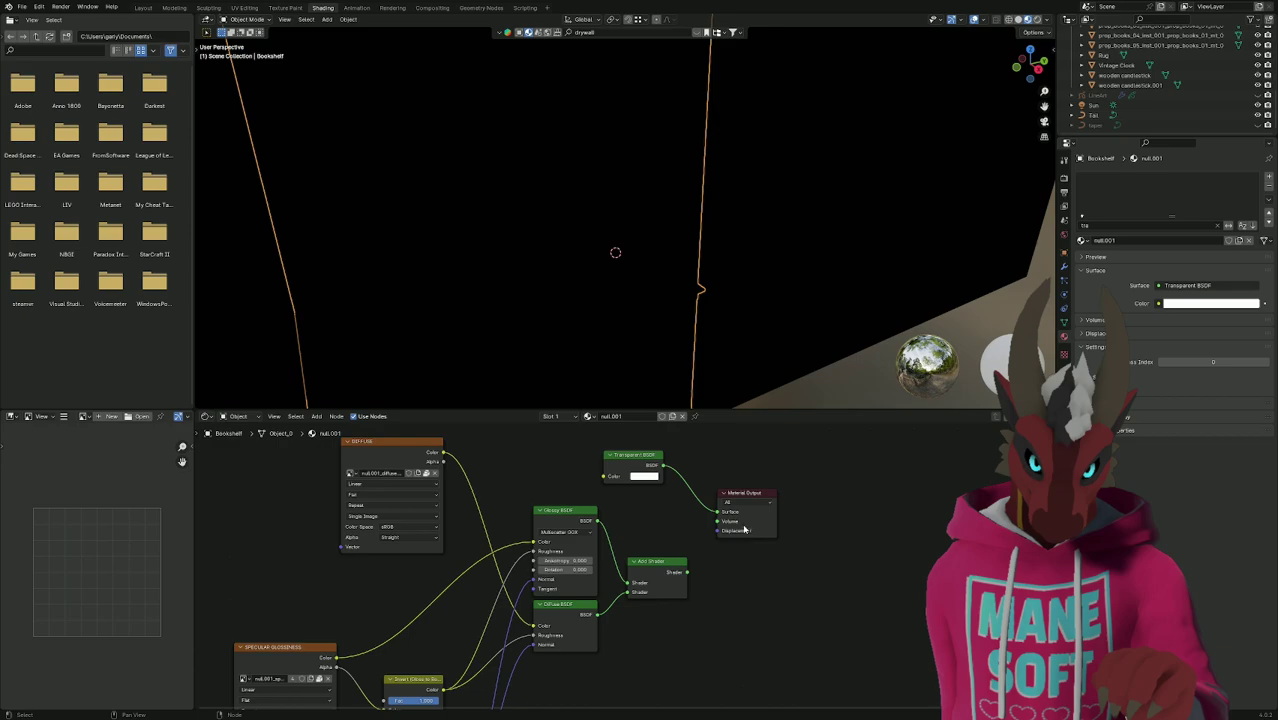
scroll(720, 537, down, 6)
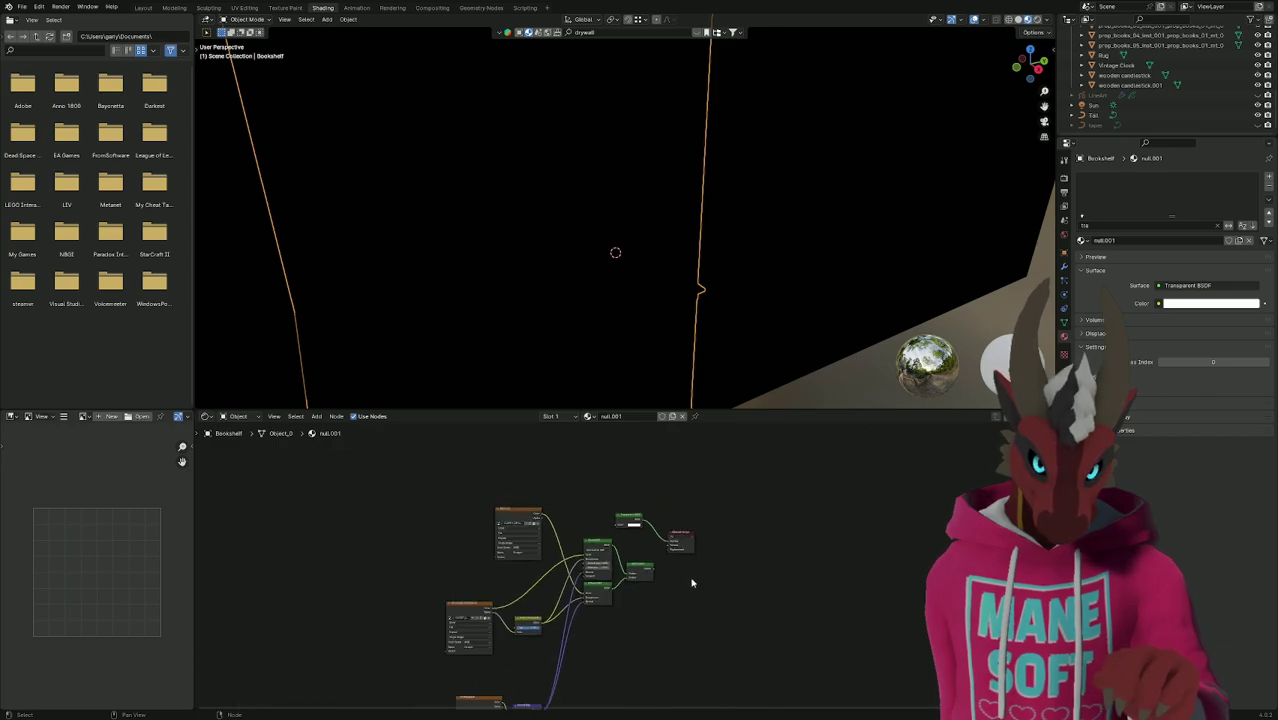
scroll(675, 491, up, 6)
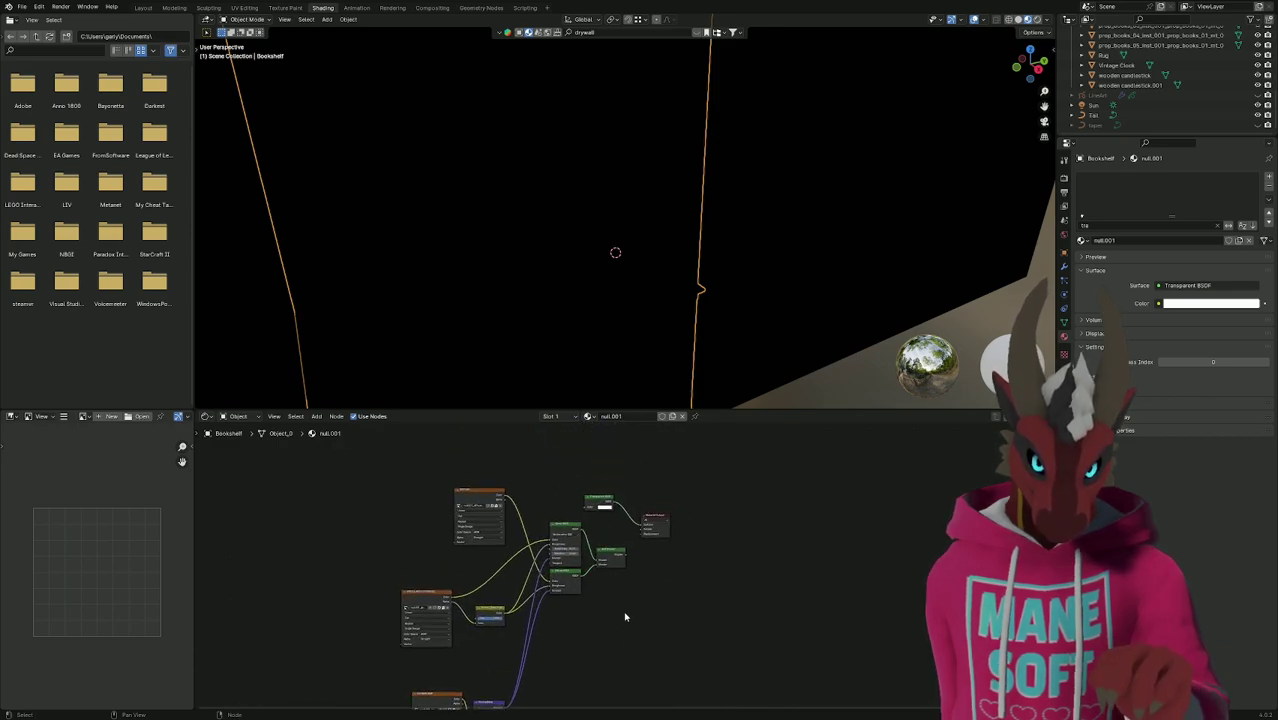
middle_drag(675, 522, 652, 599)
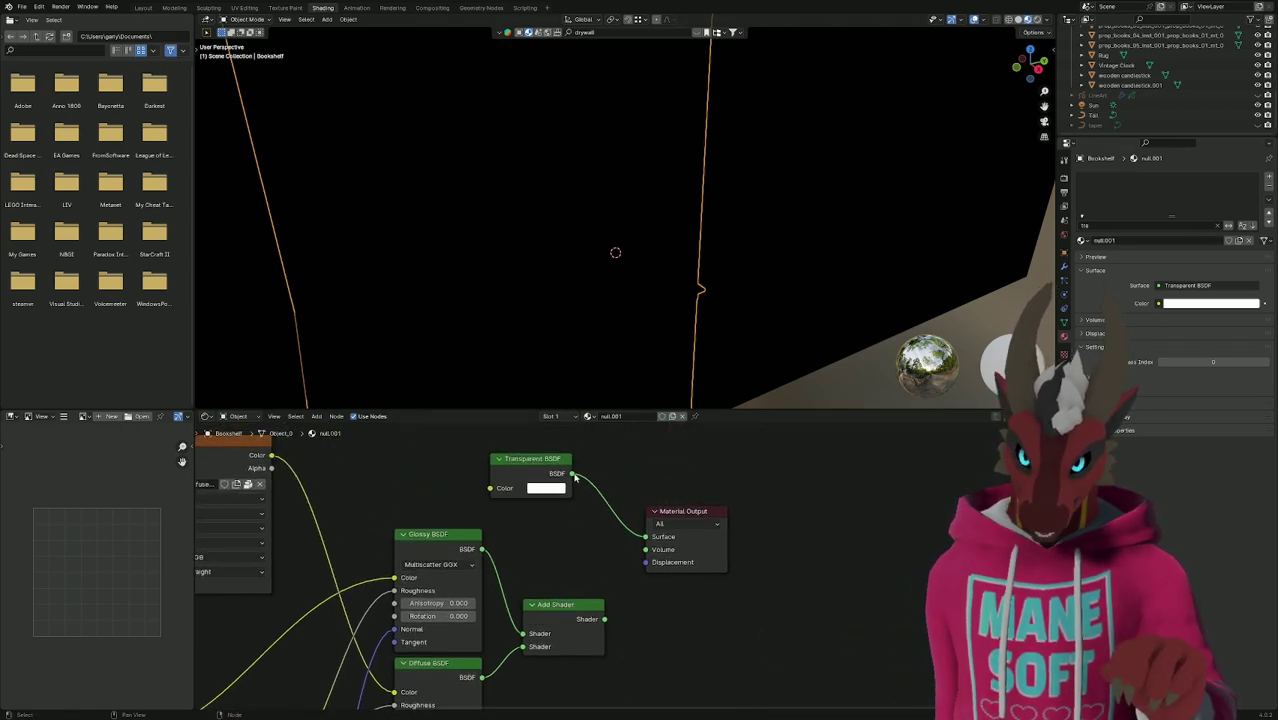
drag(643, 539, 645, 537)
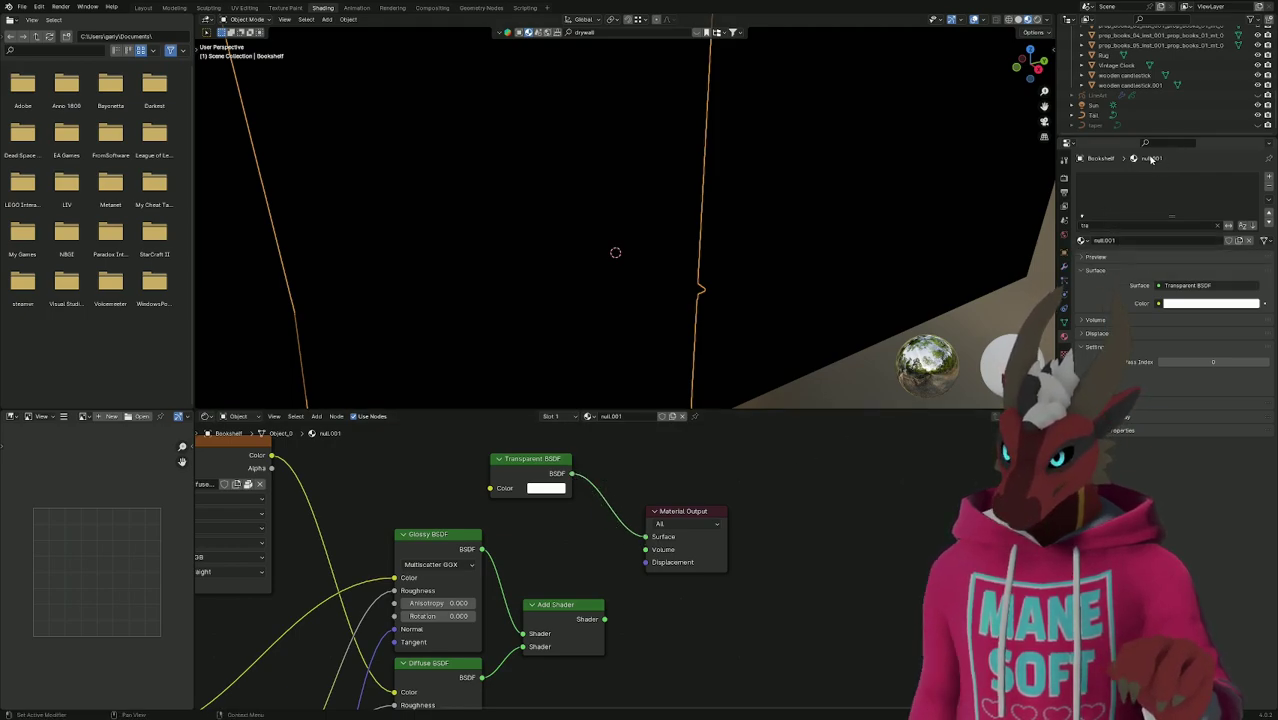
click(1083, 242)
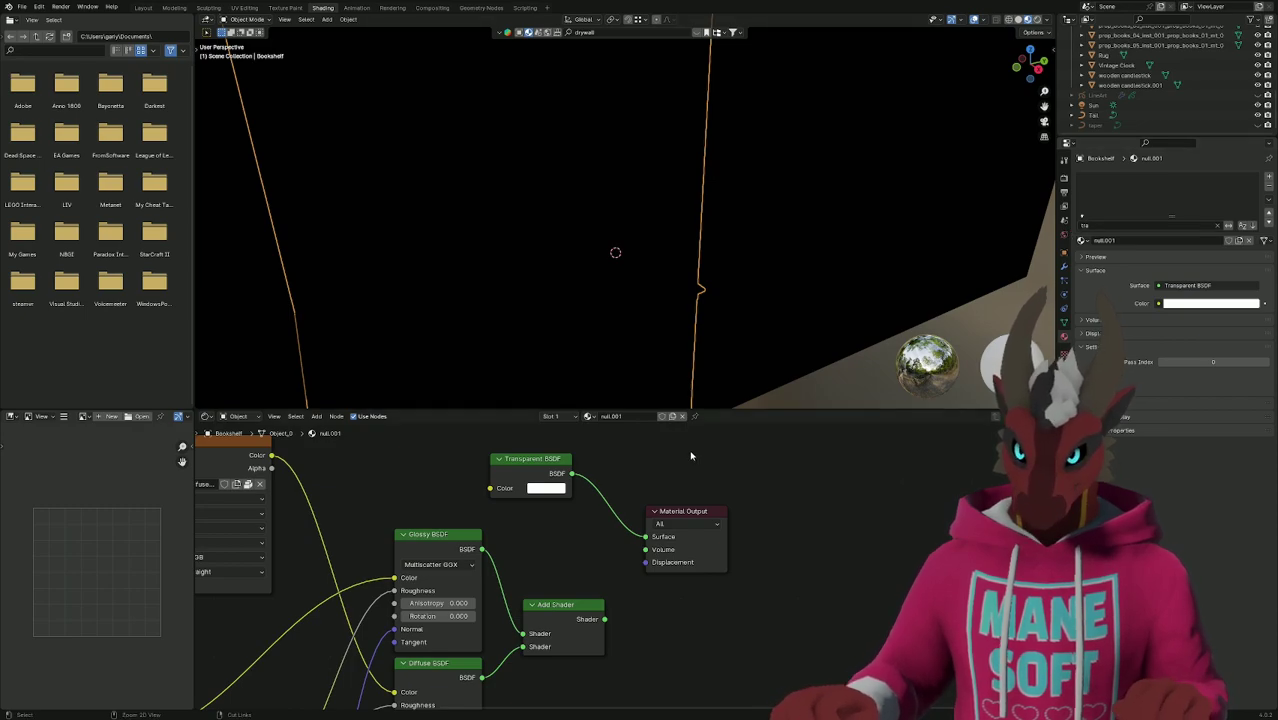
Undo the Transparent BSDF changes across the objects' materials, back to the Room's Procedural Drywall with its Principled BSDF linked to Surface.
key(ctrl+z)
key(ctrl+z)
key(ctrl+z)
key(ctrl+z)
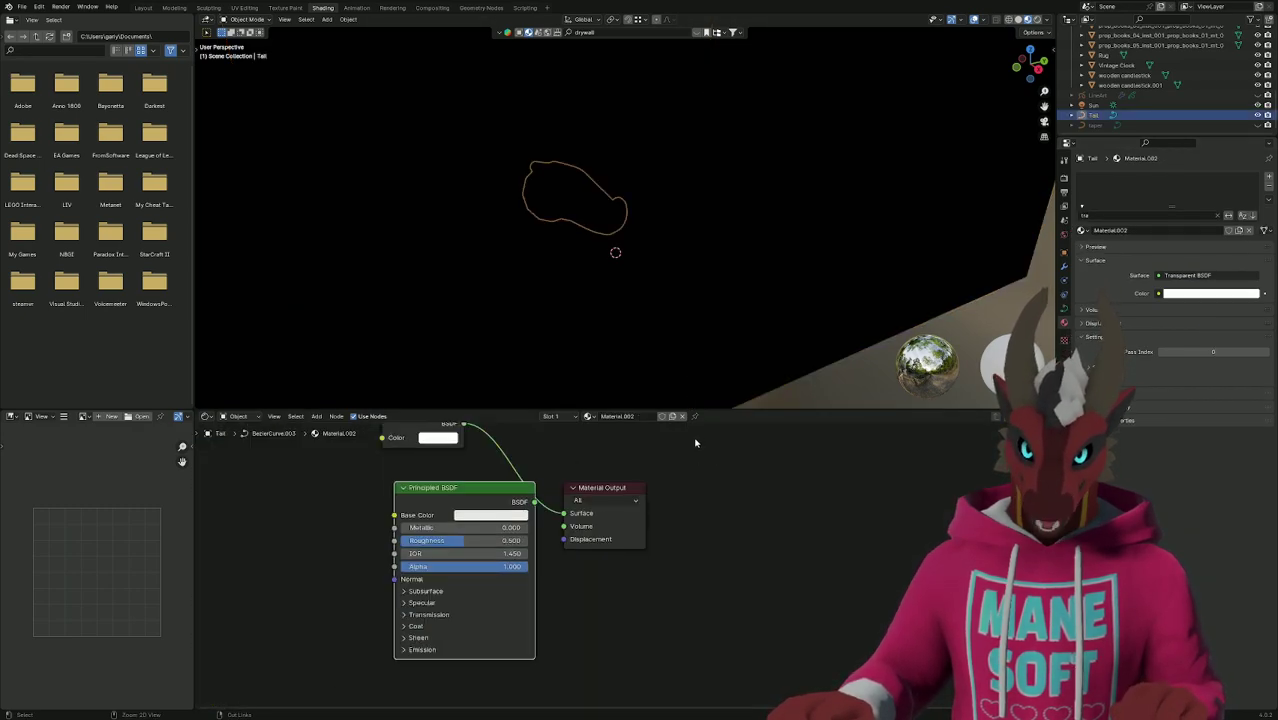
scroll(724, 522, down, 3)
key(ctrl+z)
key(ctrl+z)
key(ctrl+z)
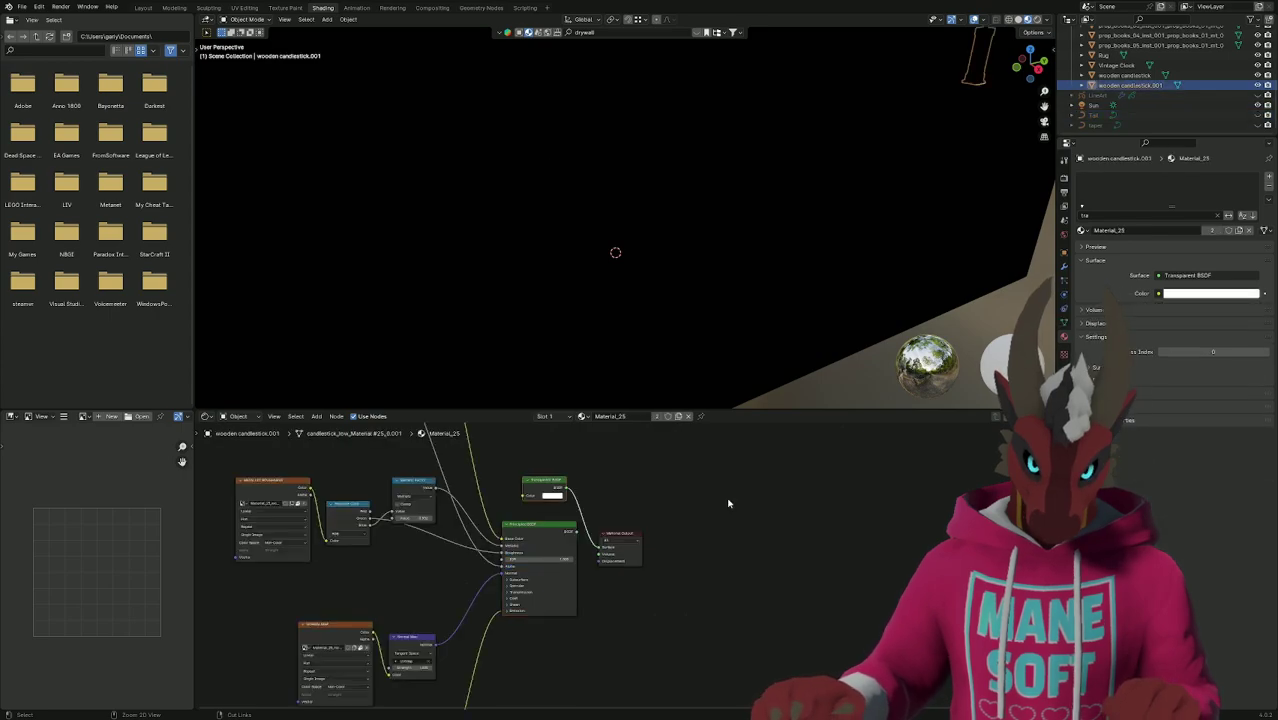
key(ctrl+z)
key(ctrl+z)
key(ctrl+z)
key(ctrl+z)
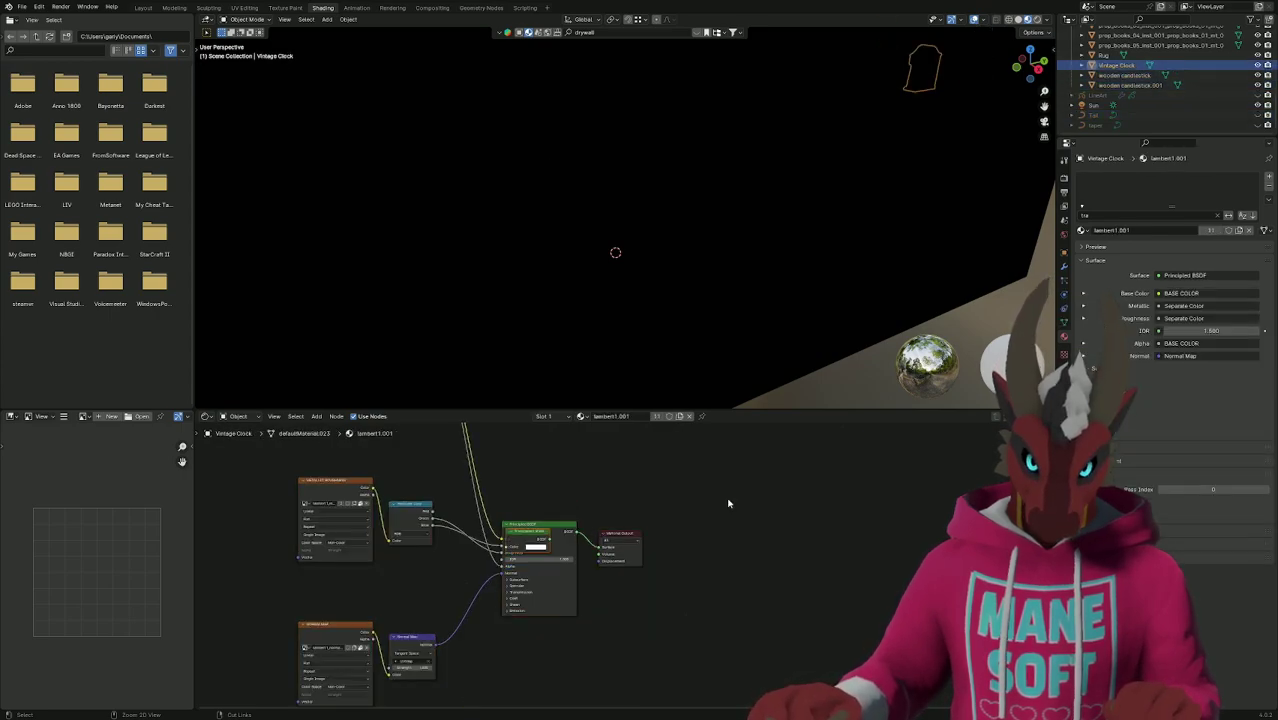
key(ctrl+z)
key(ctrl+z)
key(ctrl+z)
key(ctrl+z)
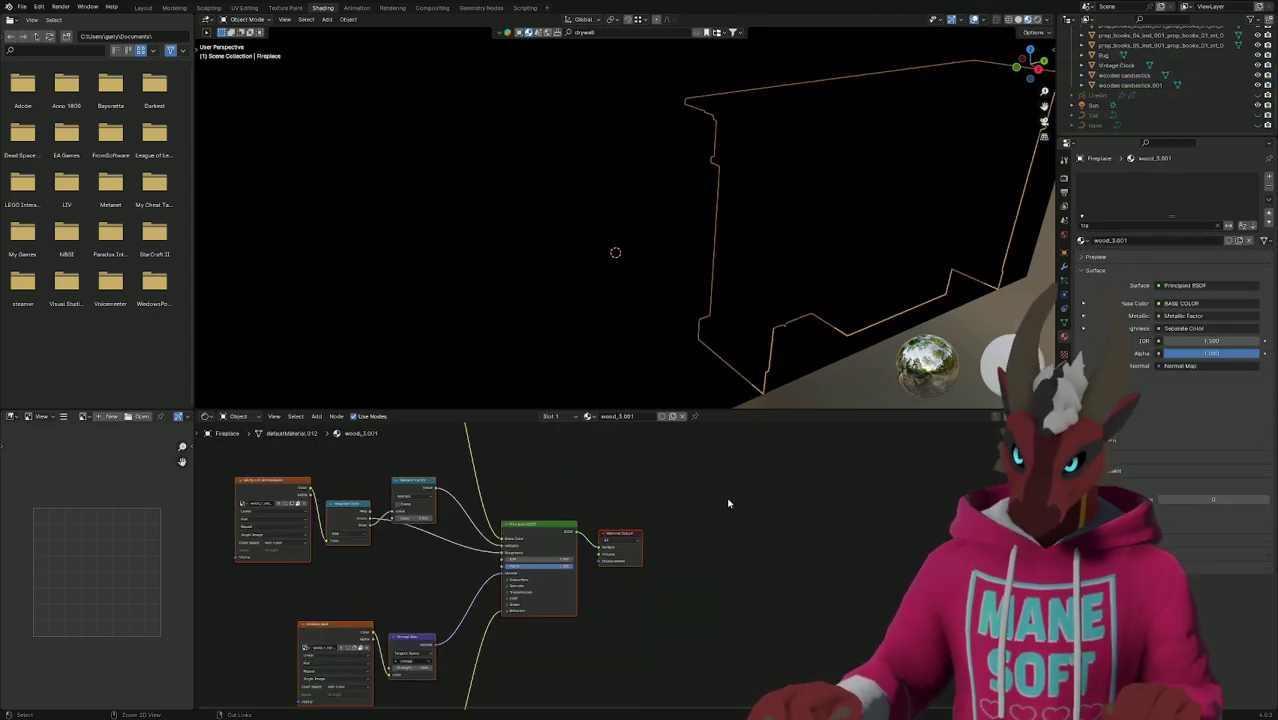
key(ctrl+z)
key(ctrl+z)
key(ctrl+z)
key(ctrl+z)
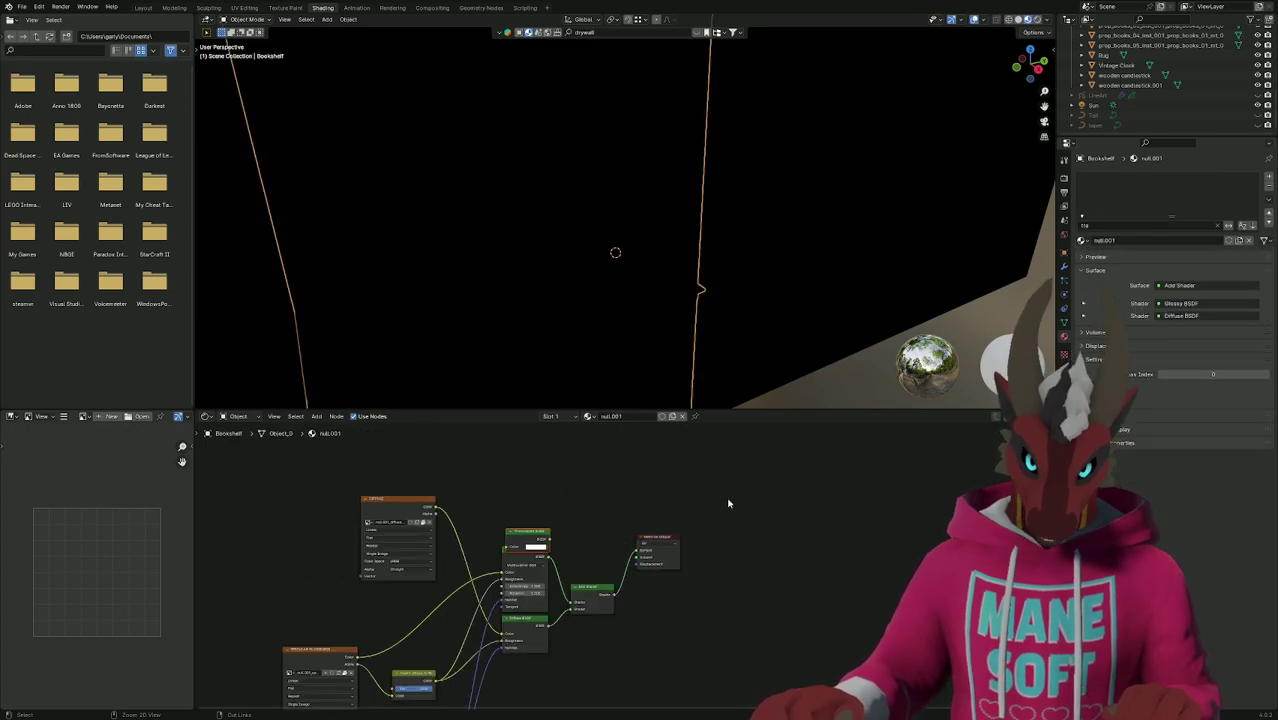
key(ctrl+z)
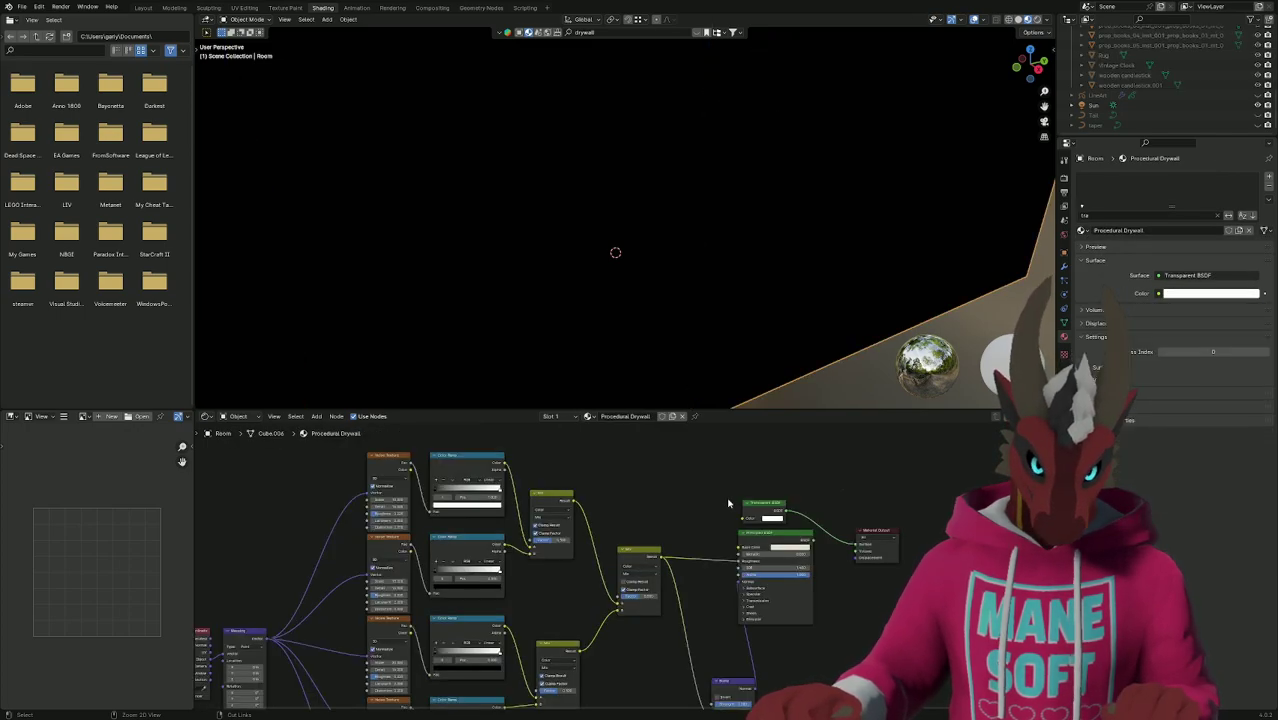
key(ctrl+z)
key(ctrl+z)
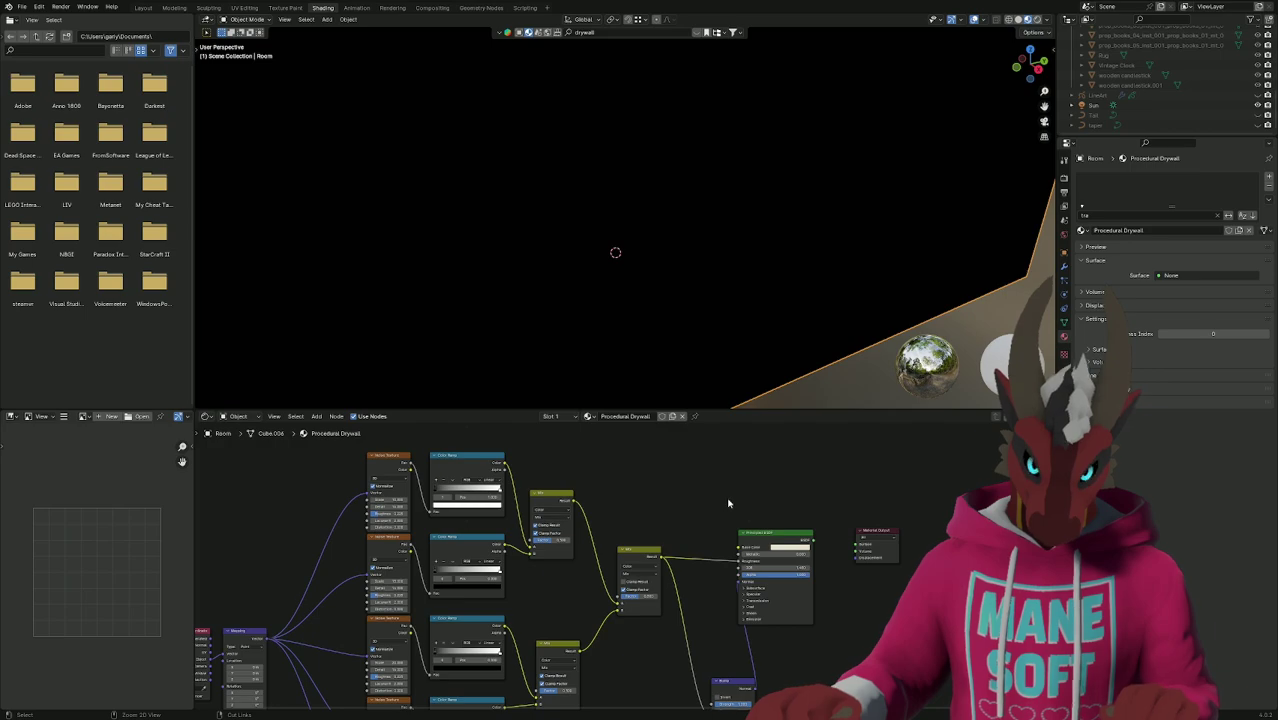
key(ctrl+z)
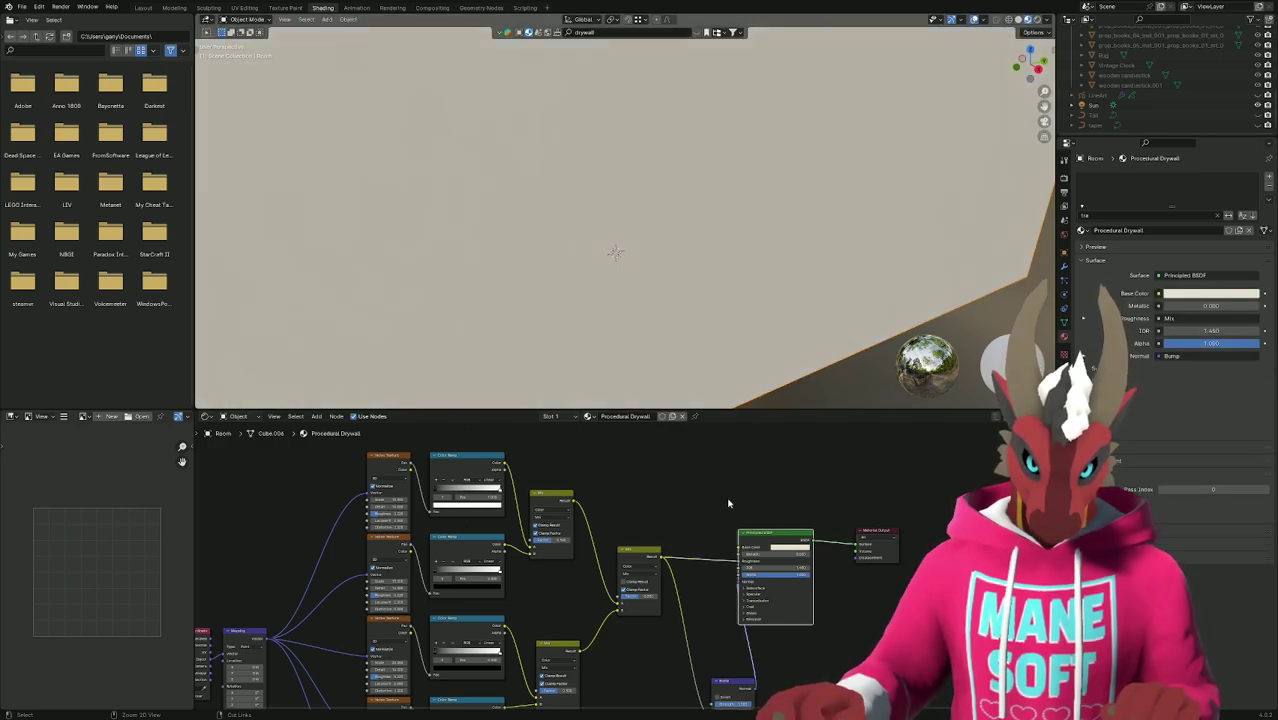
click(782, 480)
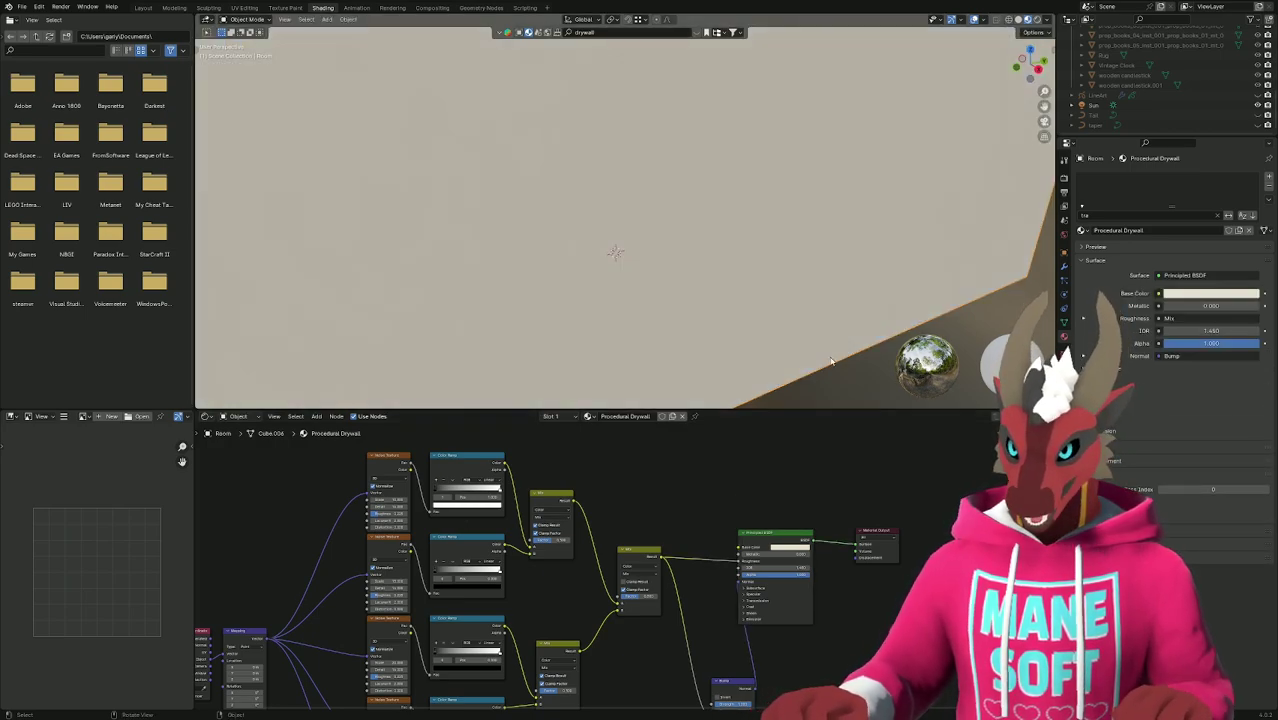
Rename the Chair's material to Transparent.
scroll(1149, 118, up, 8)
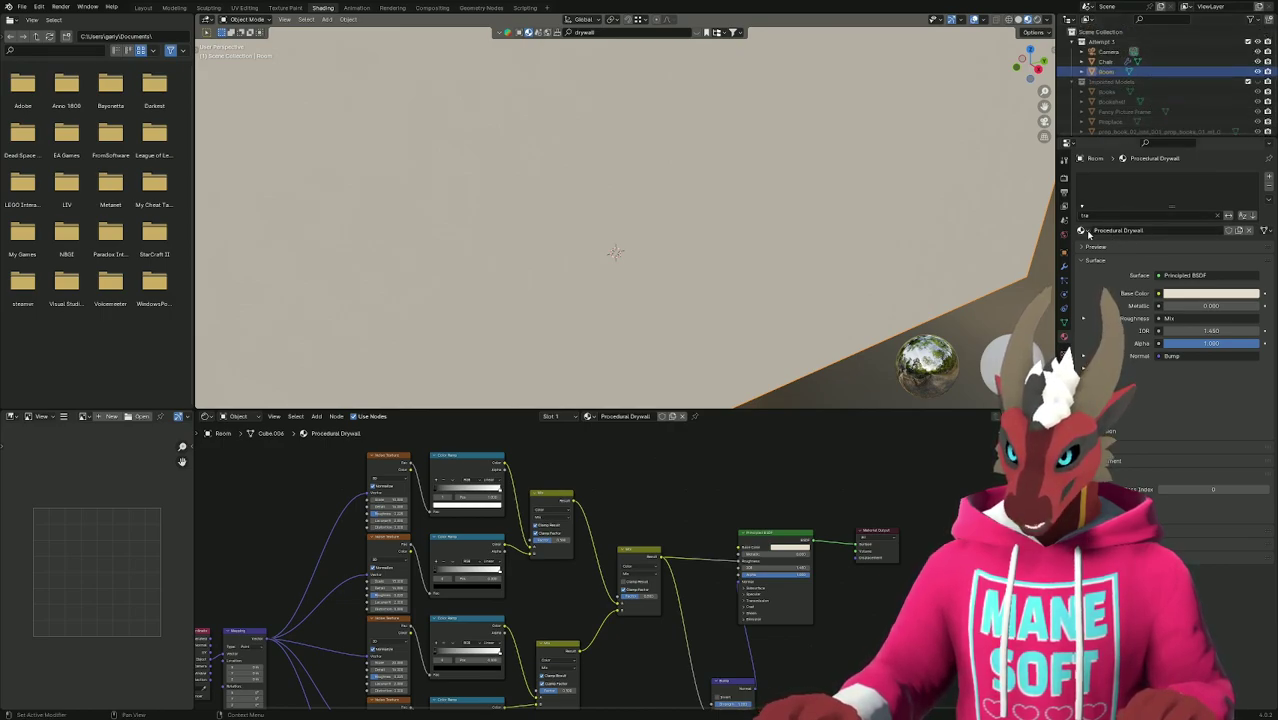
click(1083, 231)
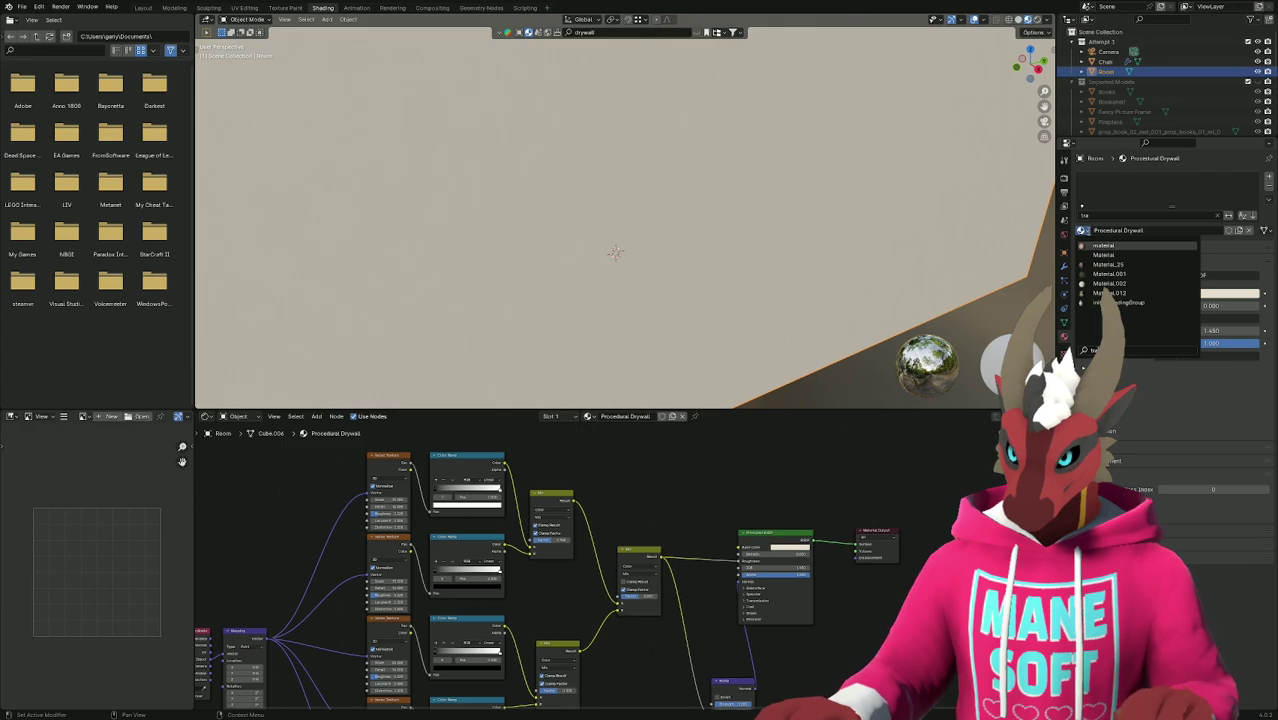
click(1105, 62)
click(823, 466)
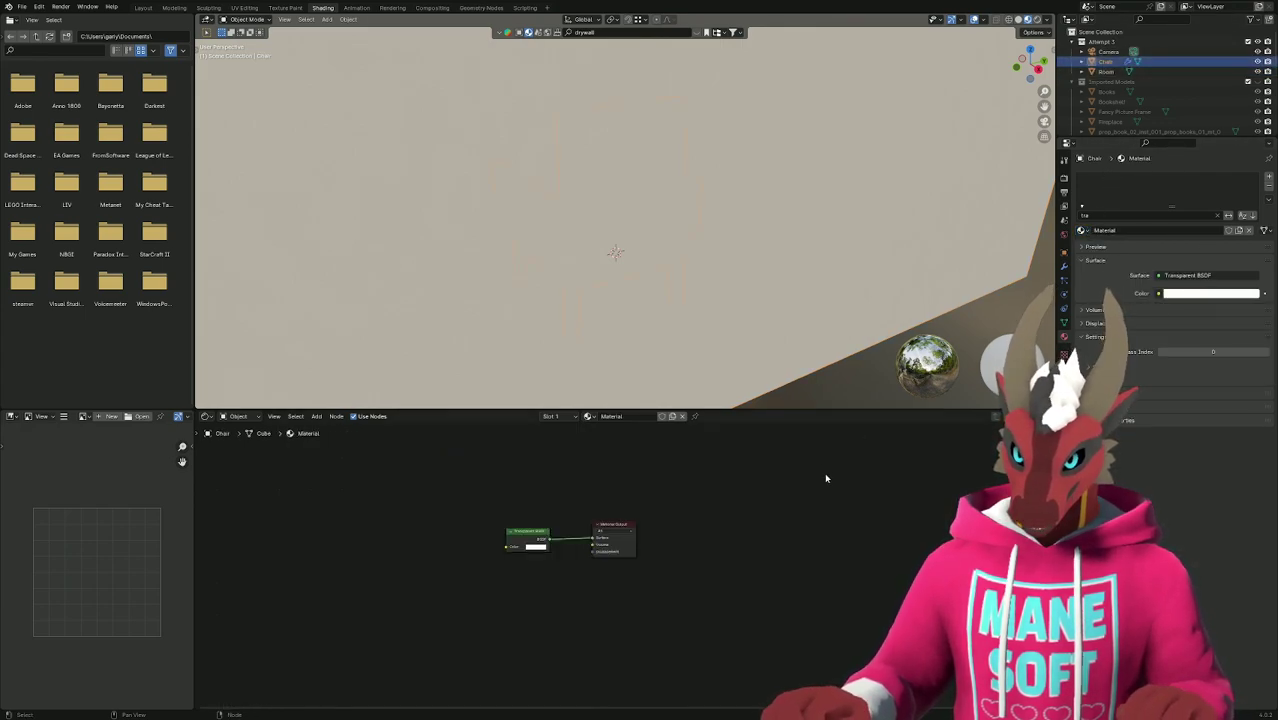
click(1124, 230)
text(Tra)
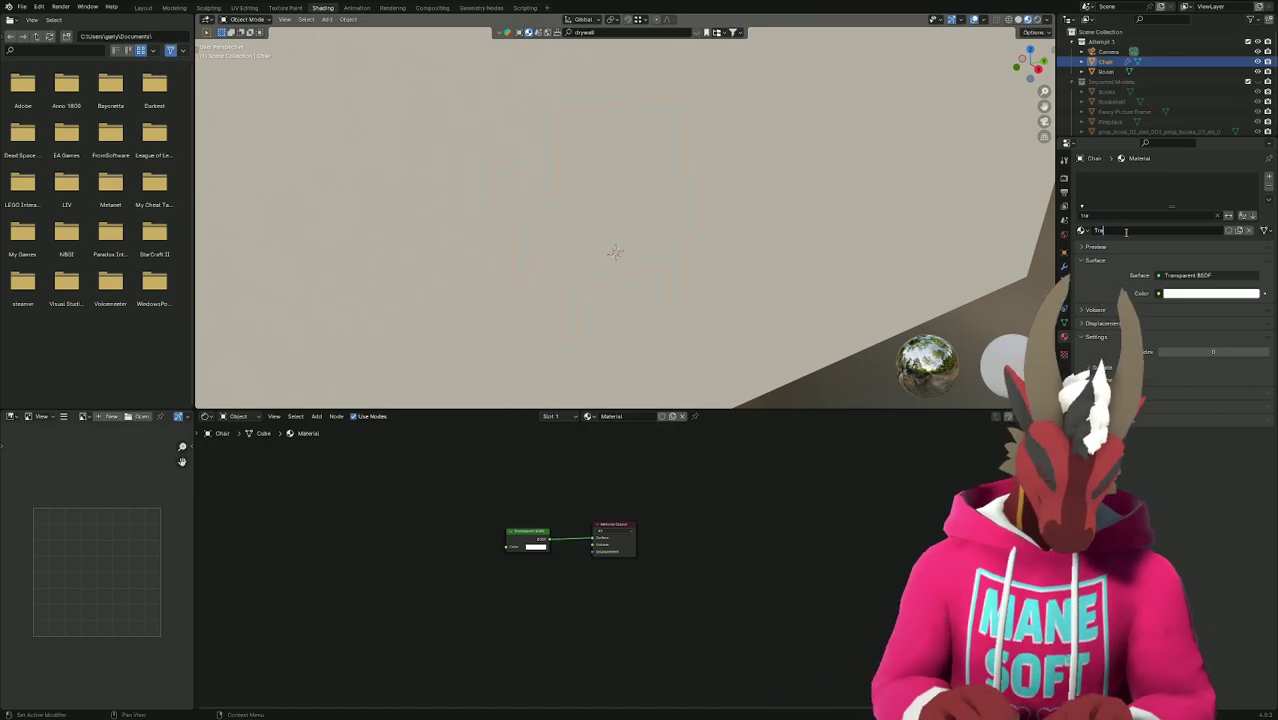
text(nsparent)
key(Return)
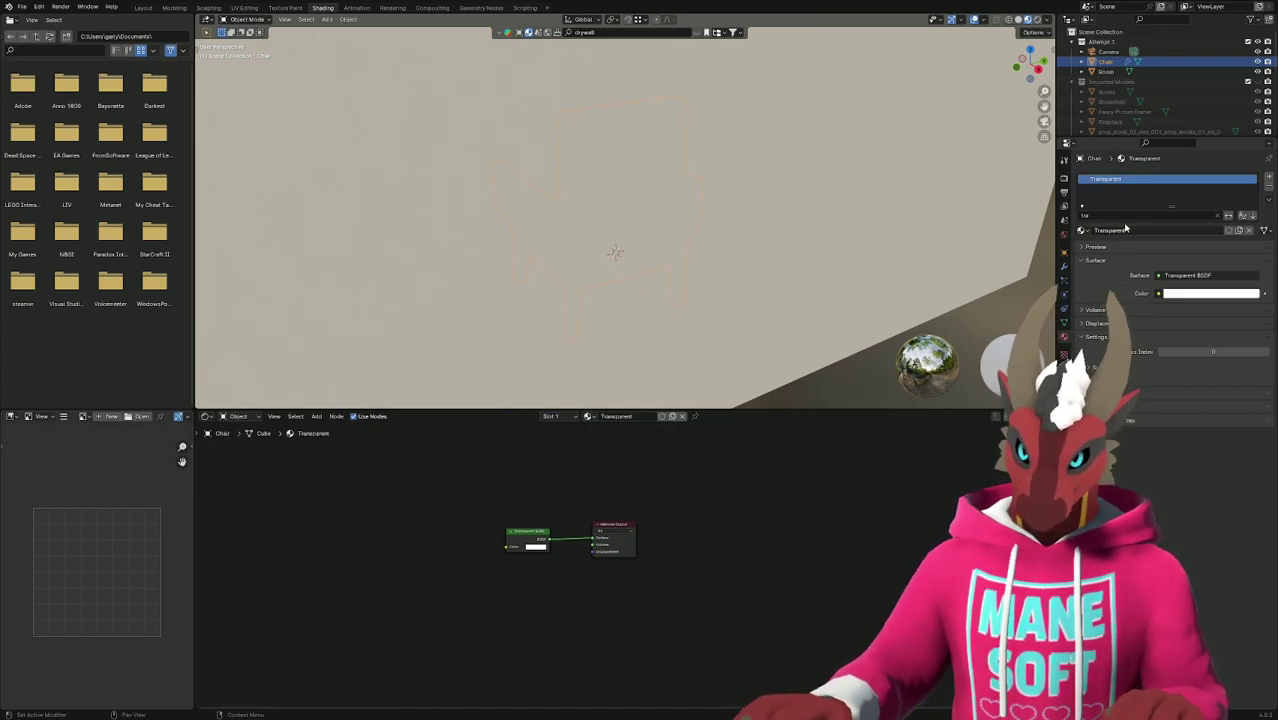
Replace the Room's Procedural Drywall material with the shared Transparent material.
click(1106, 71)
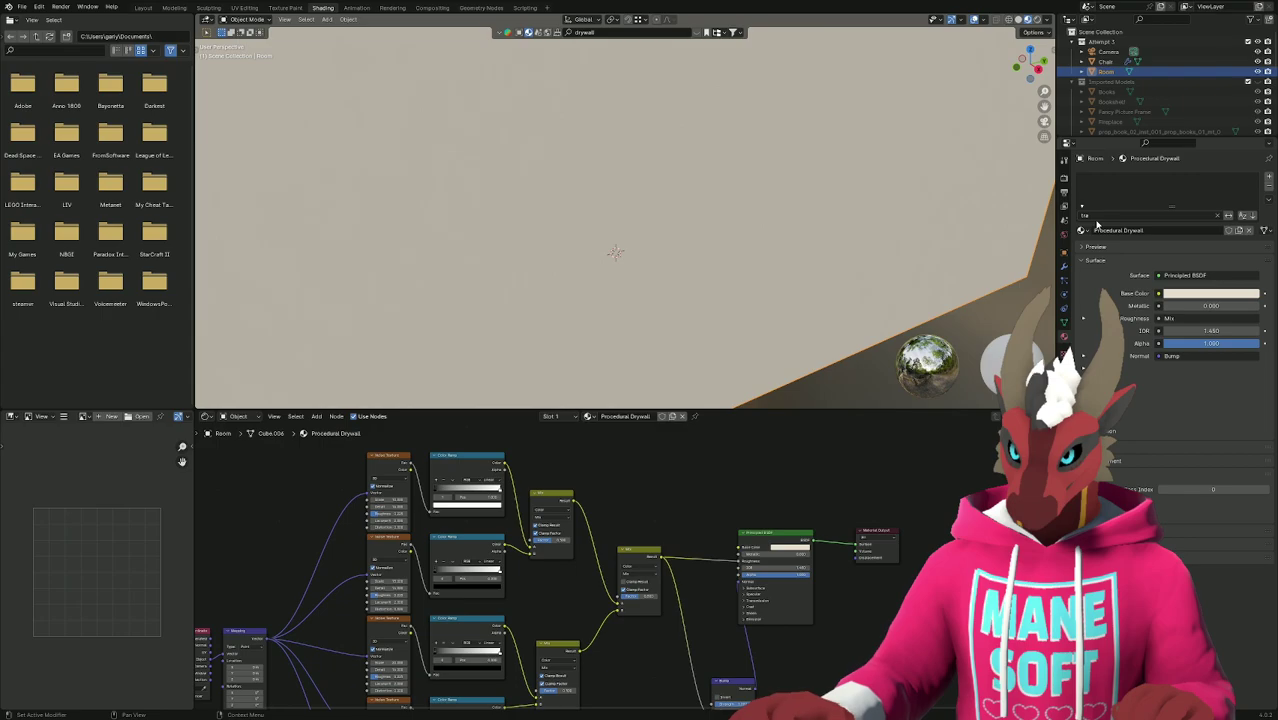
click(1081, 231)
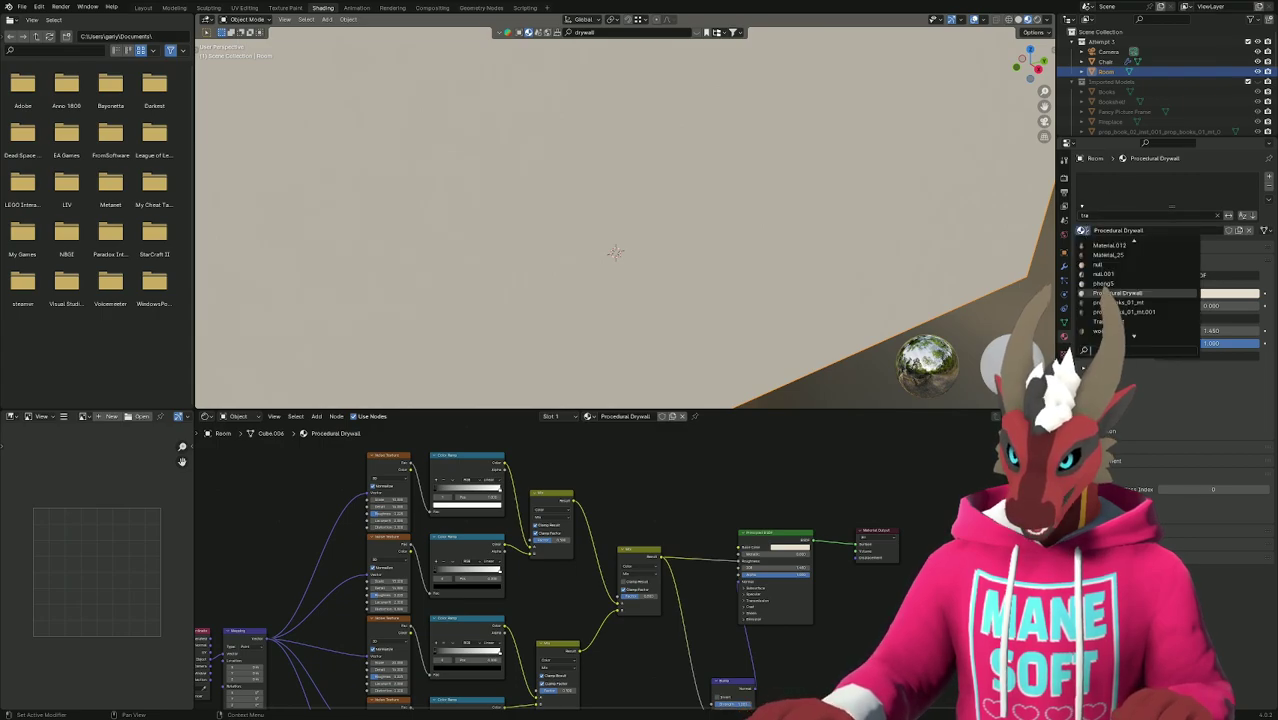
text(tra)
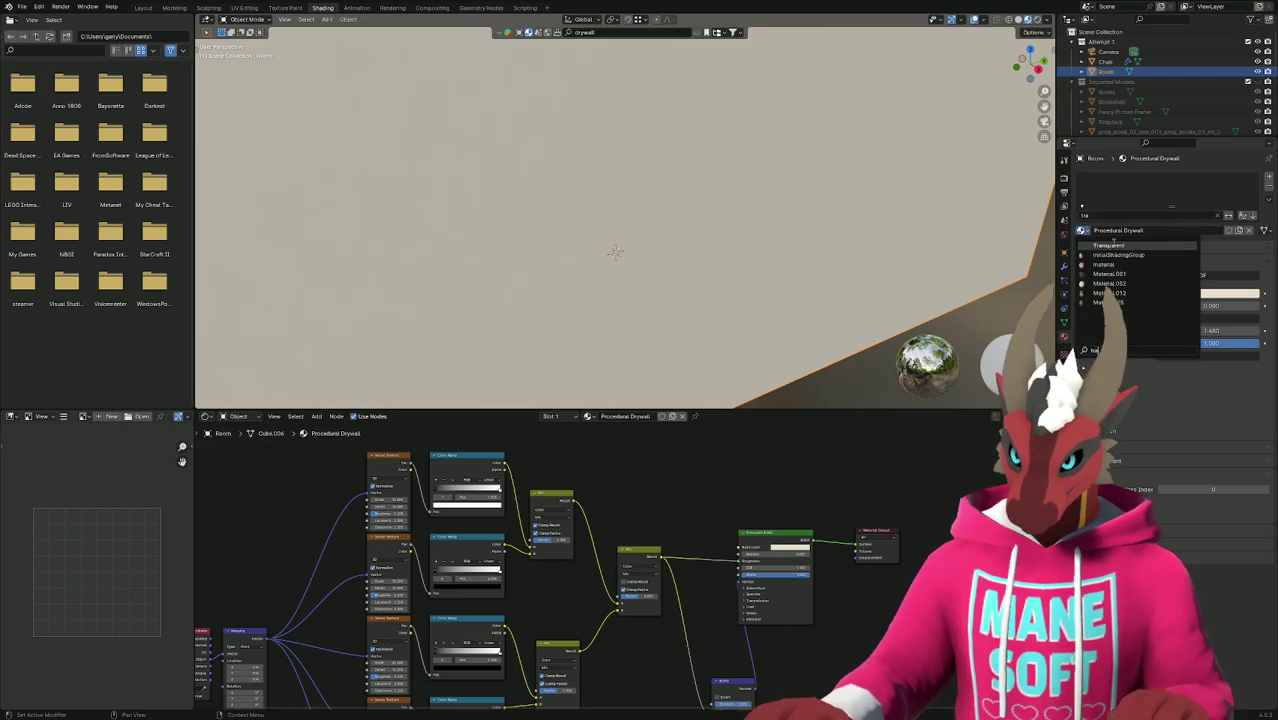
click(1113, 245)
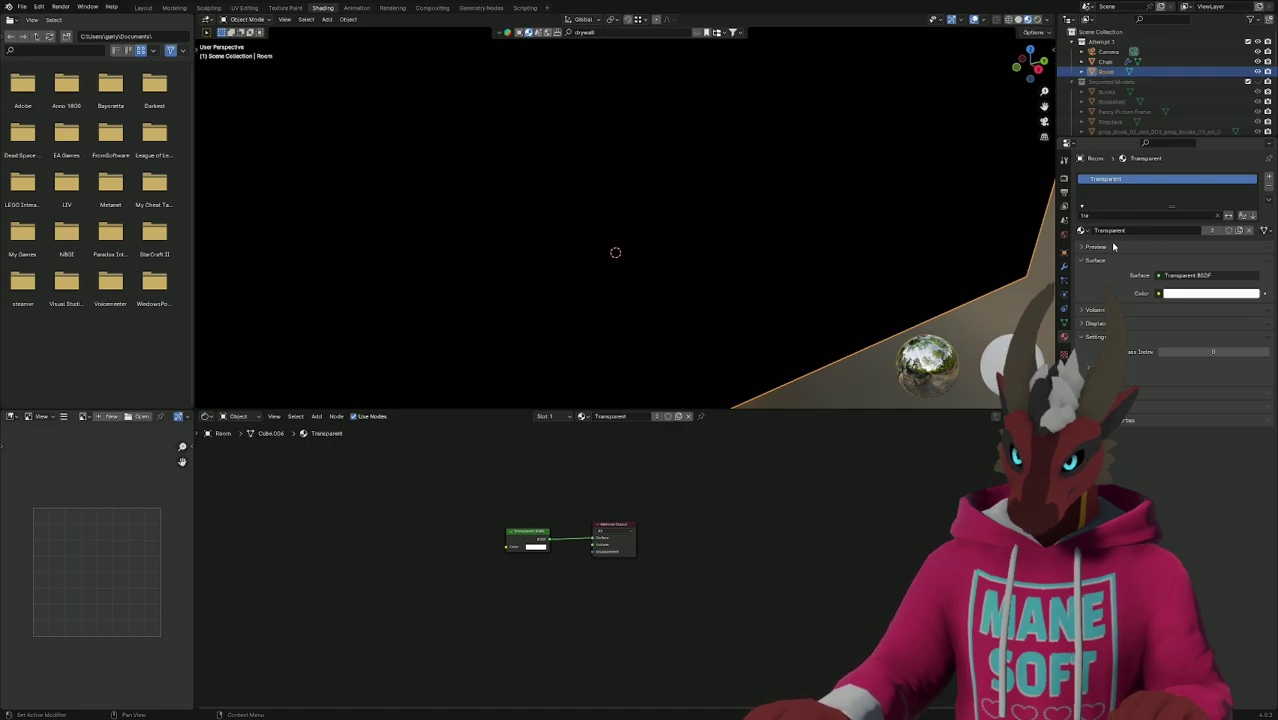
click(1083, 231)
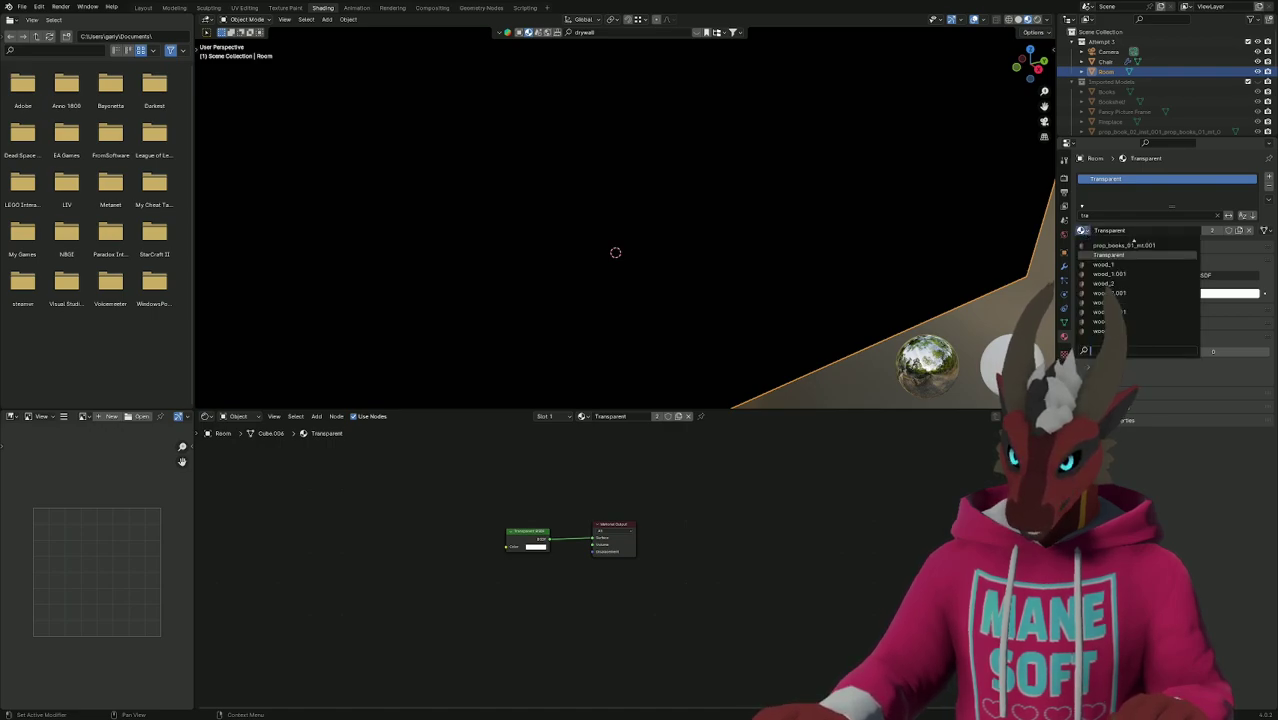
scroll(1133, 241, up, 3)
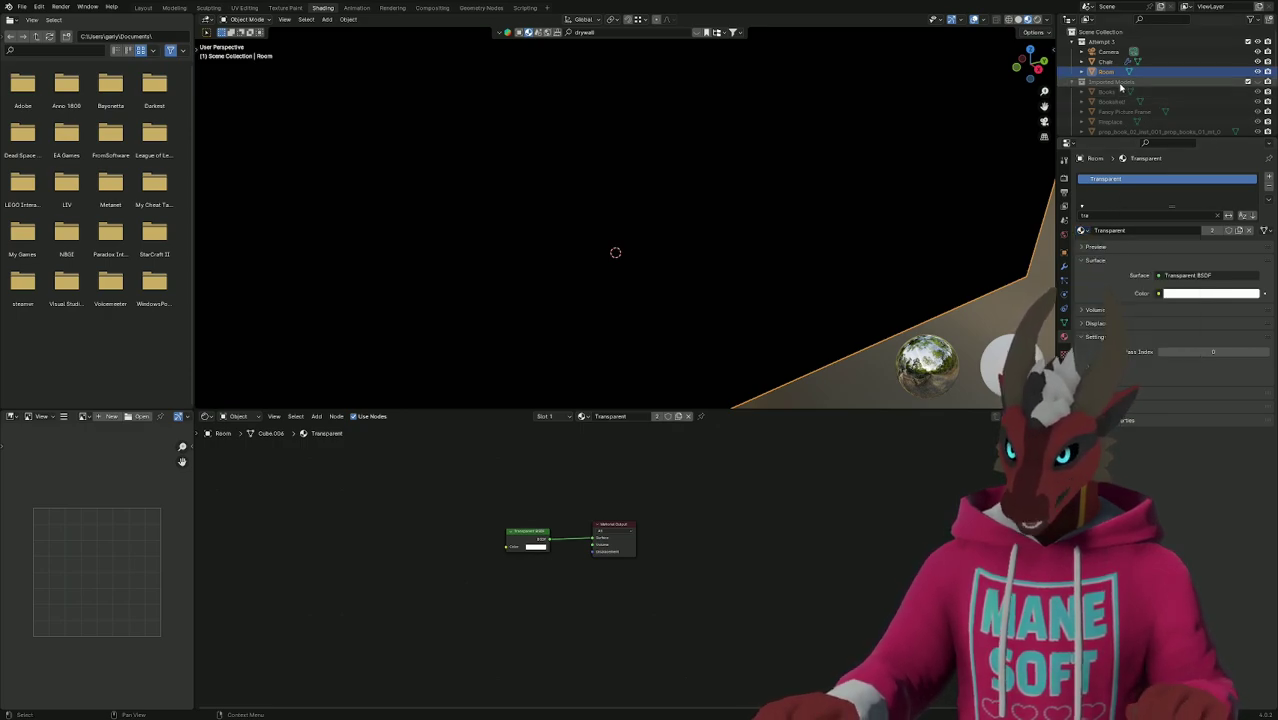
Unhide the Imported Models collection in the viewport and assign the Transparent material to the Books object.
click(1257, 83)
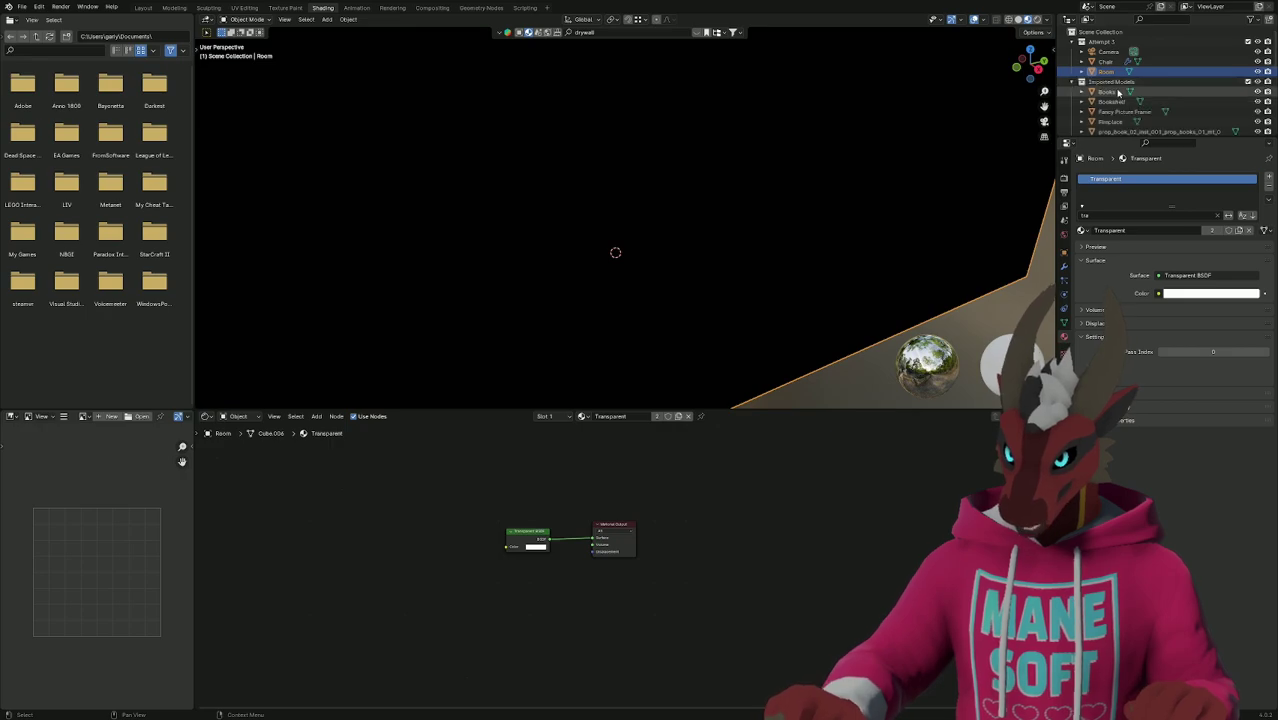
click(1107, 91)
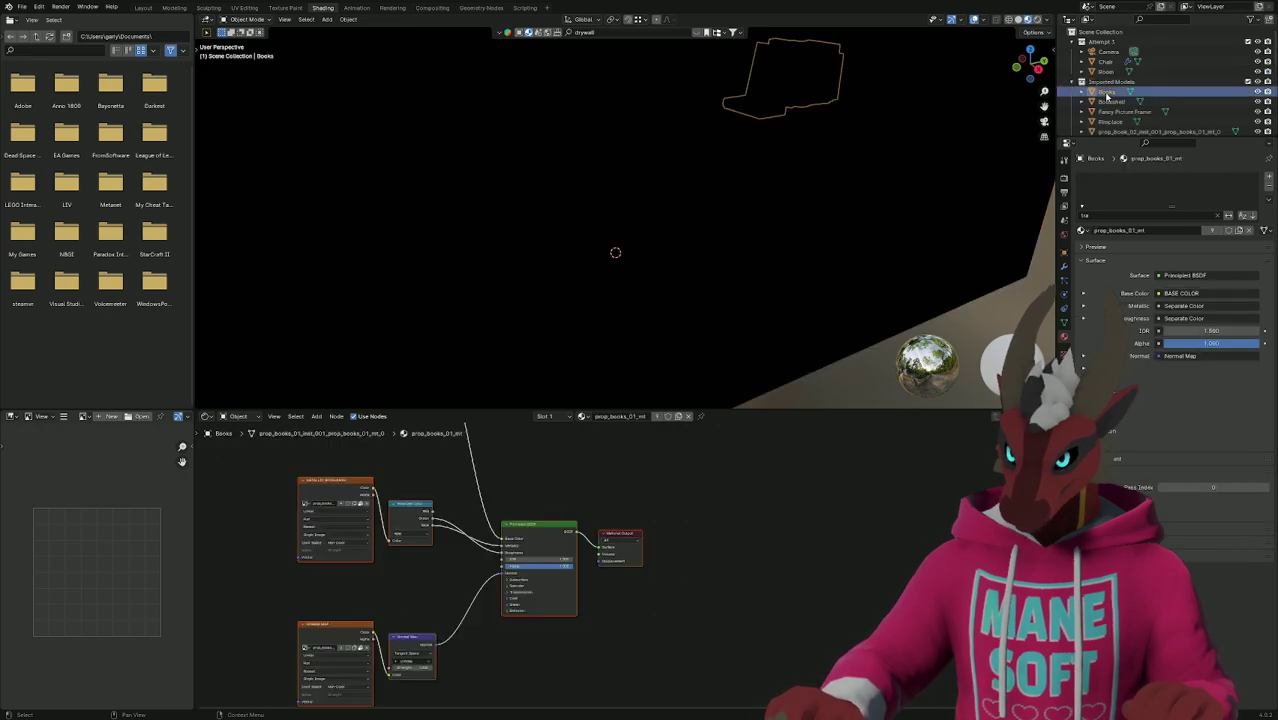
click(1082, 231)
text(tra)
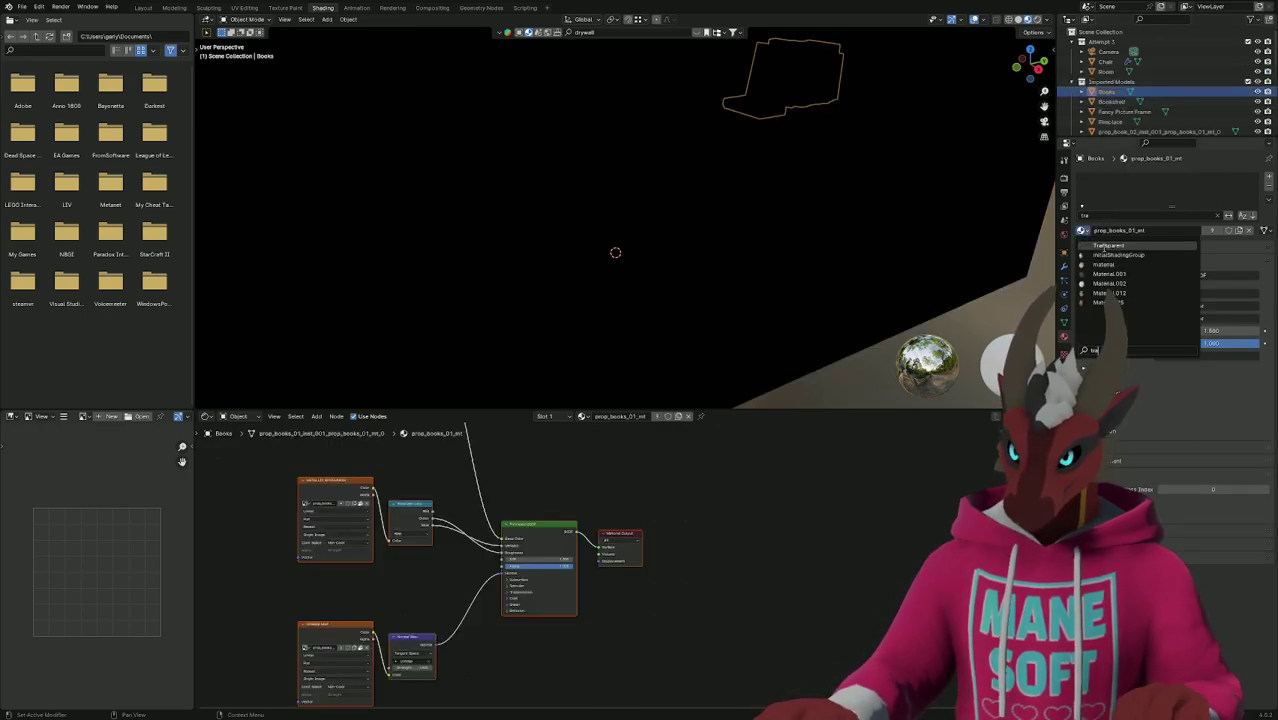
key(Return)
Replace the Bookshelf's null.001 material with the shared Transparent material.
click(1110, 101)
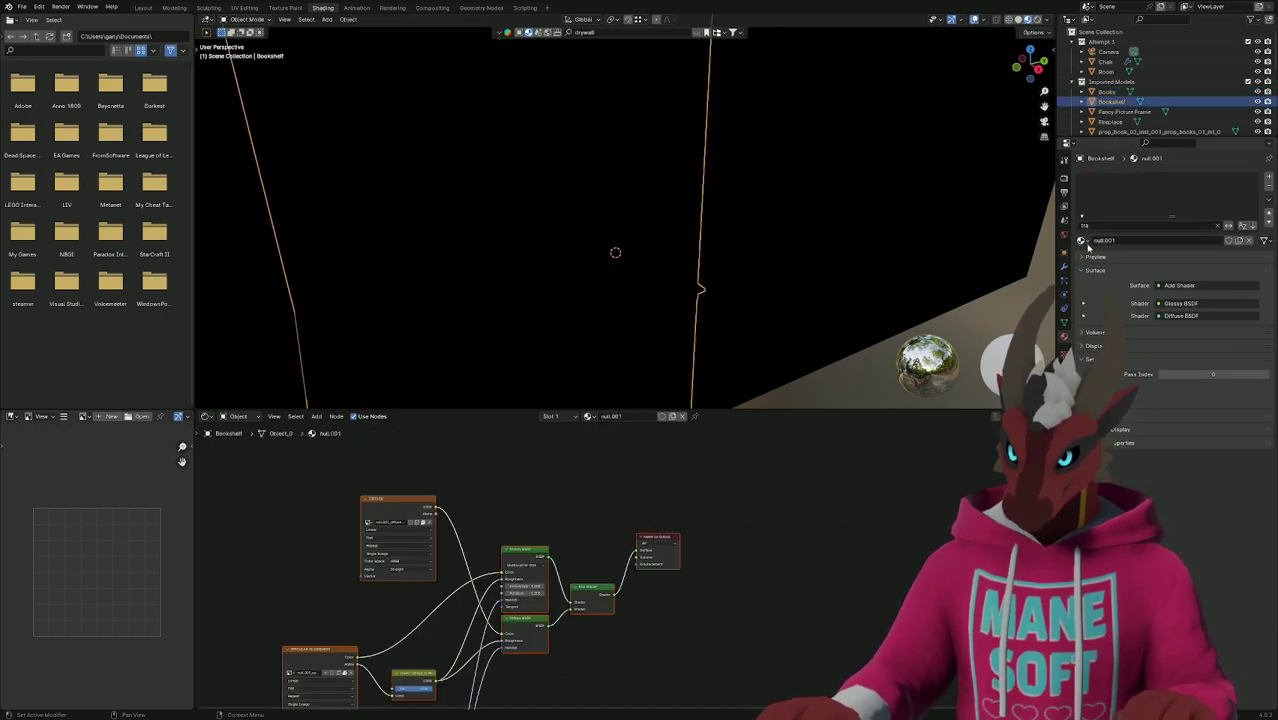
click(1085, 243)
text(tr)
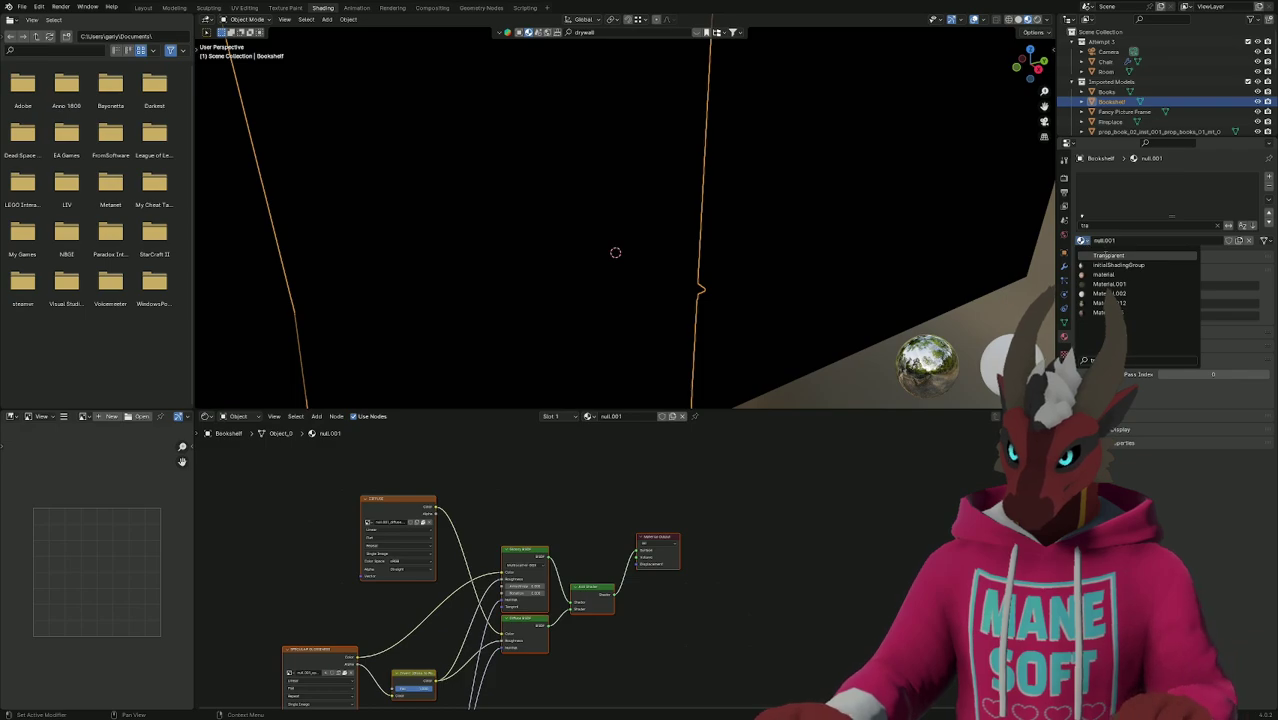
click(1105, 256)
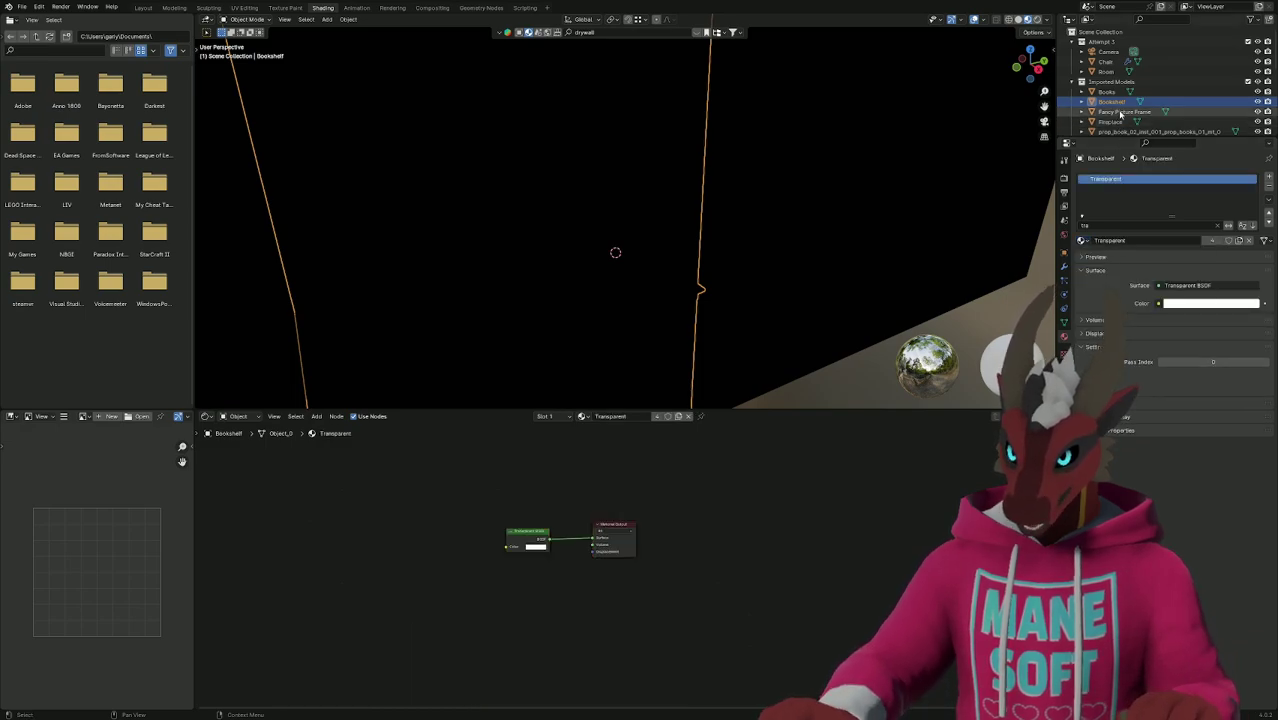
Replace the Fancy Picture Frame's InitialShadingGroup material with the shared Transparent material.
click(1121, 113)
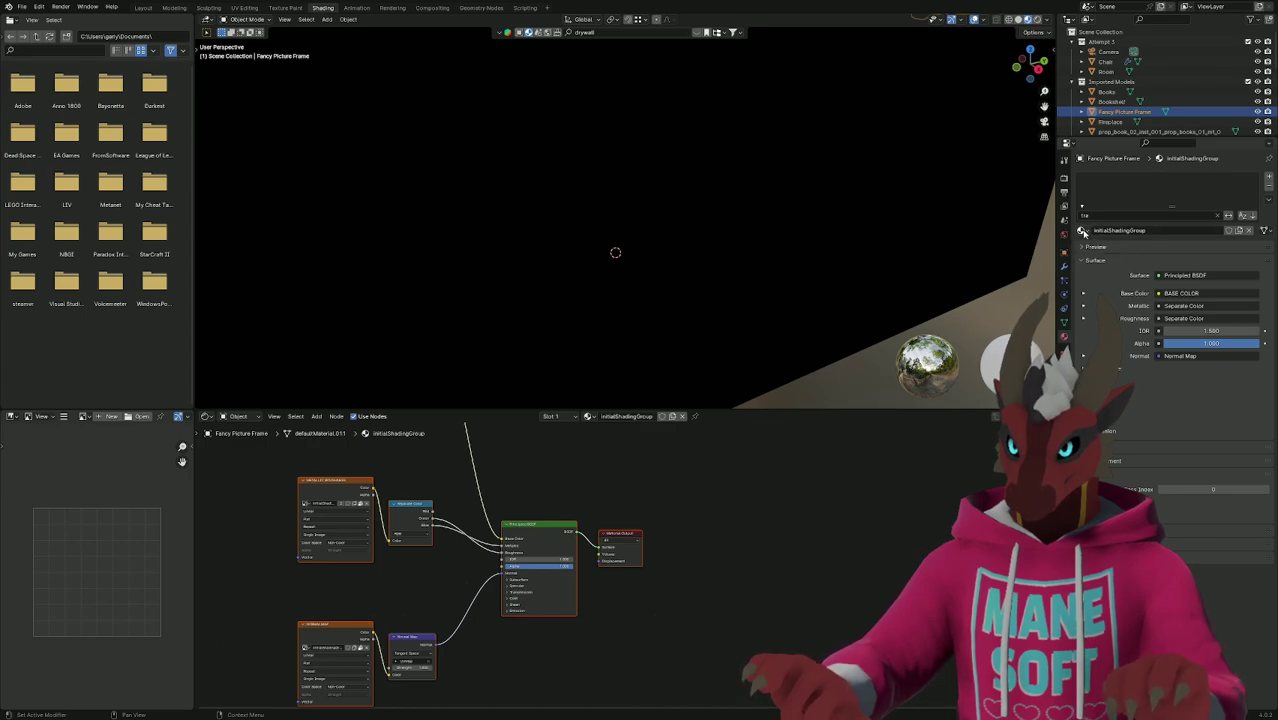
click(1082, 231)
click(1105, 245)
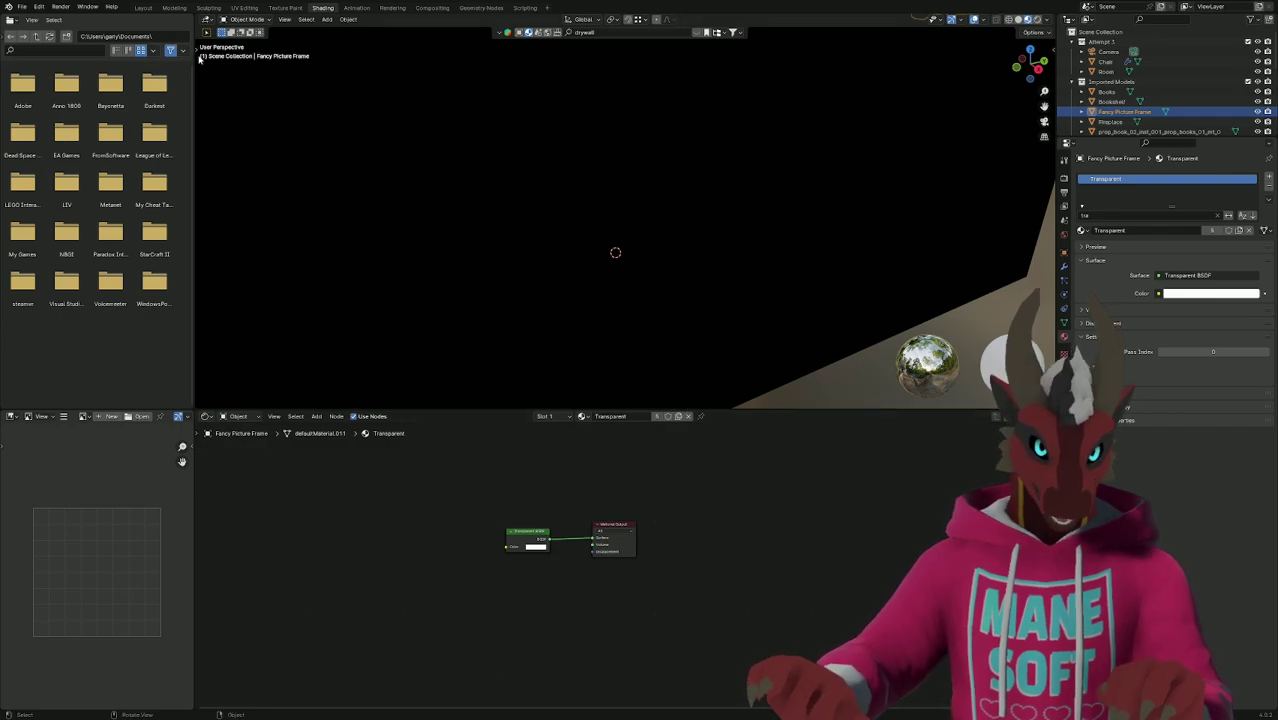
Check the scene in the Layout workspace with Rendered shading, and return to Solid shading.
click(143, 8)
key(z)
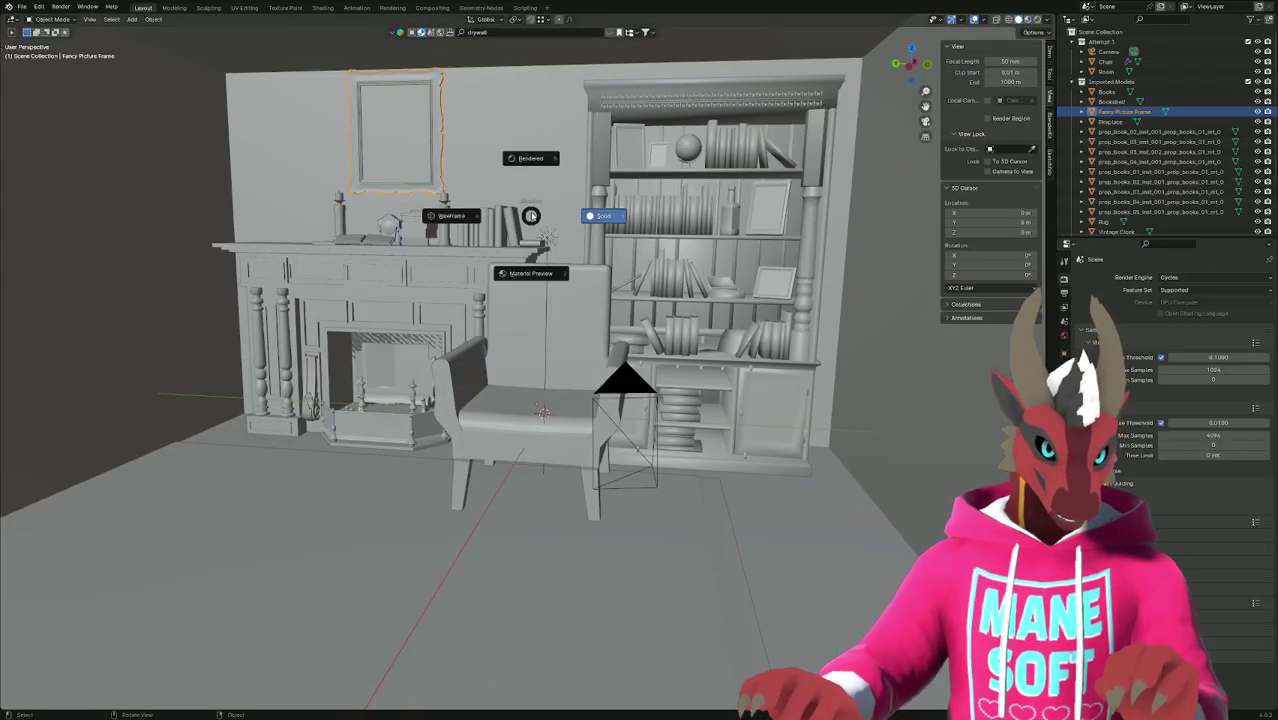
click(545, 158)
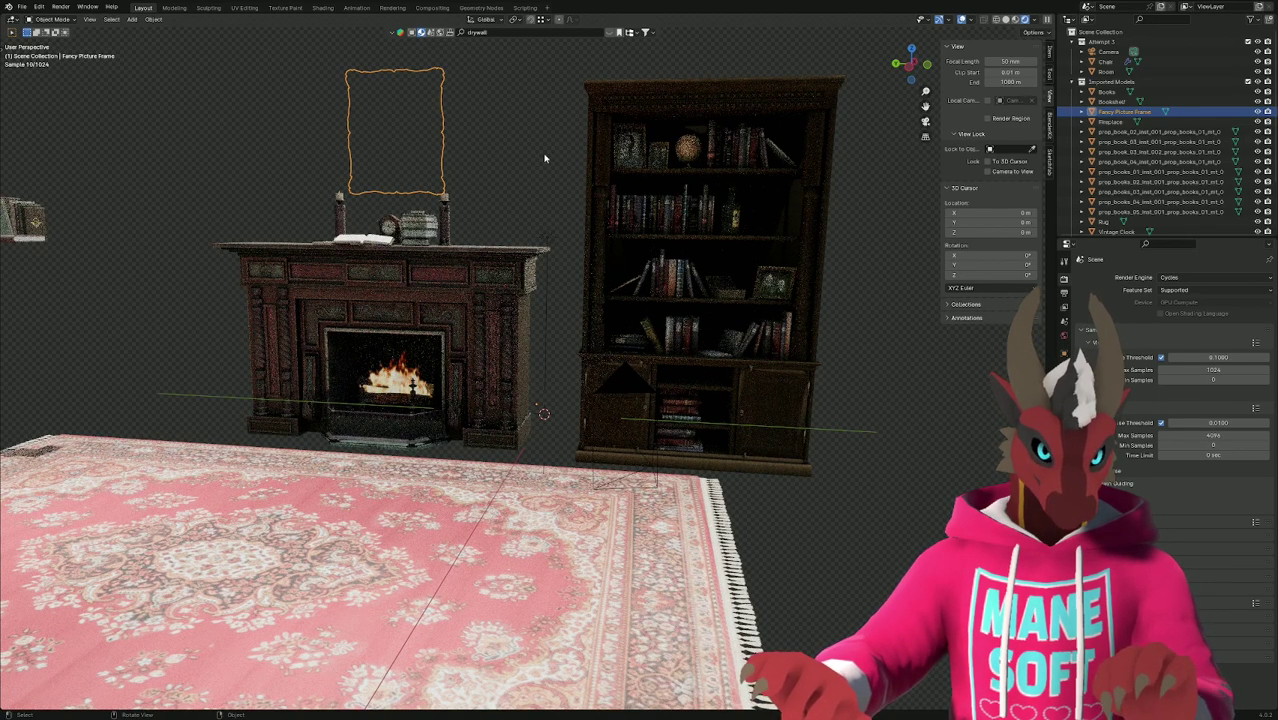
key(z)
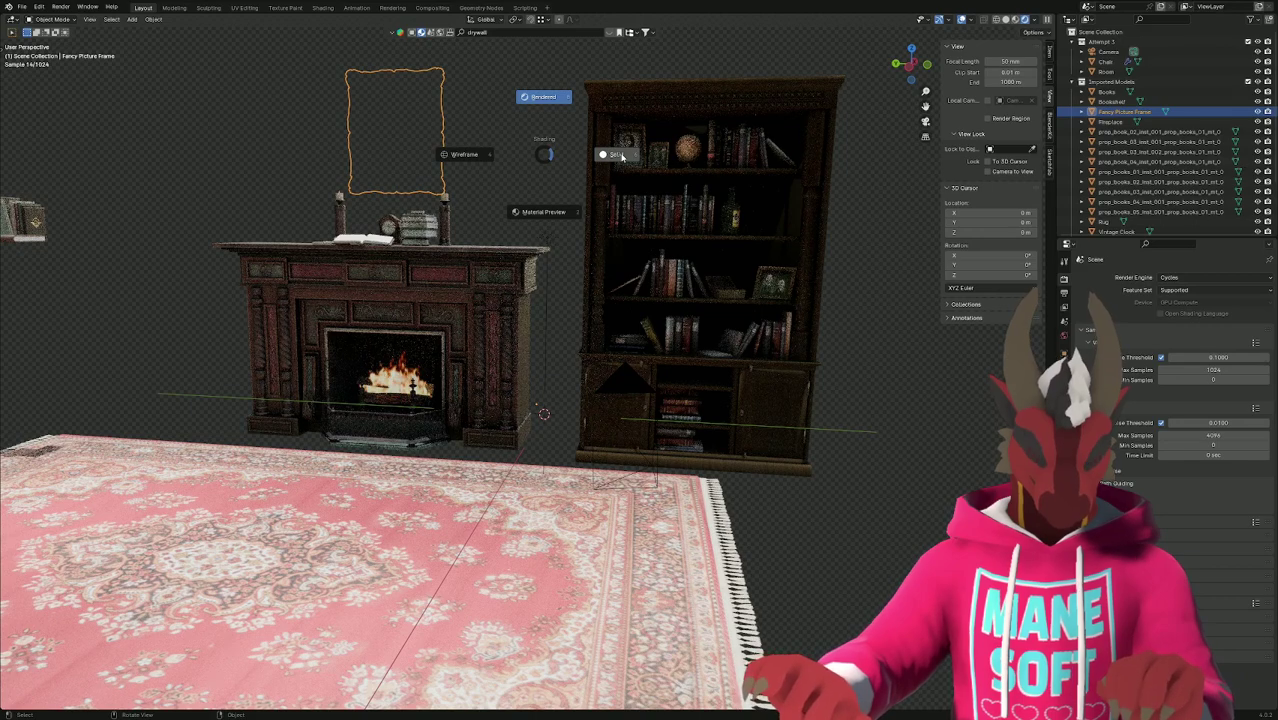
click(617, 155)
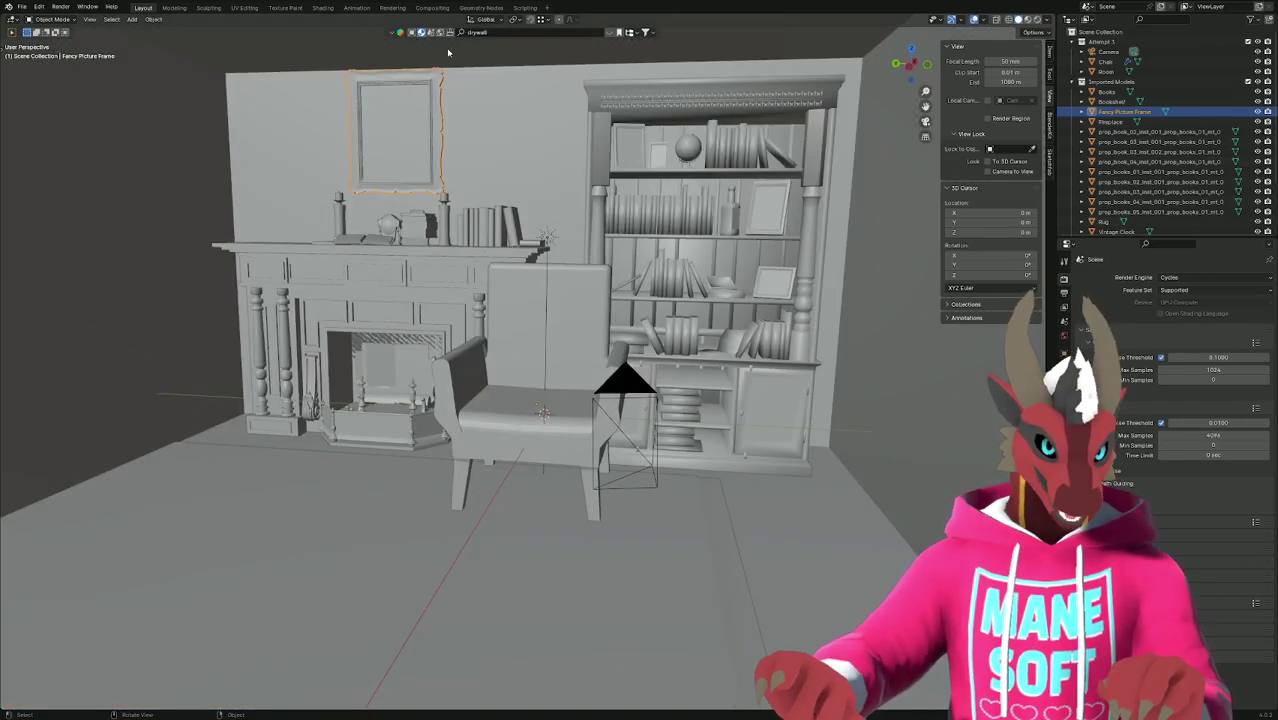
Select the Bookshelf, return to the Shading workspace and clear the name filter on its material slots.
click(592, 118)
click(322, 8)
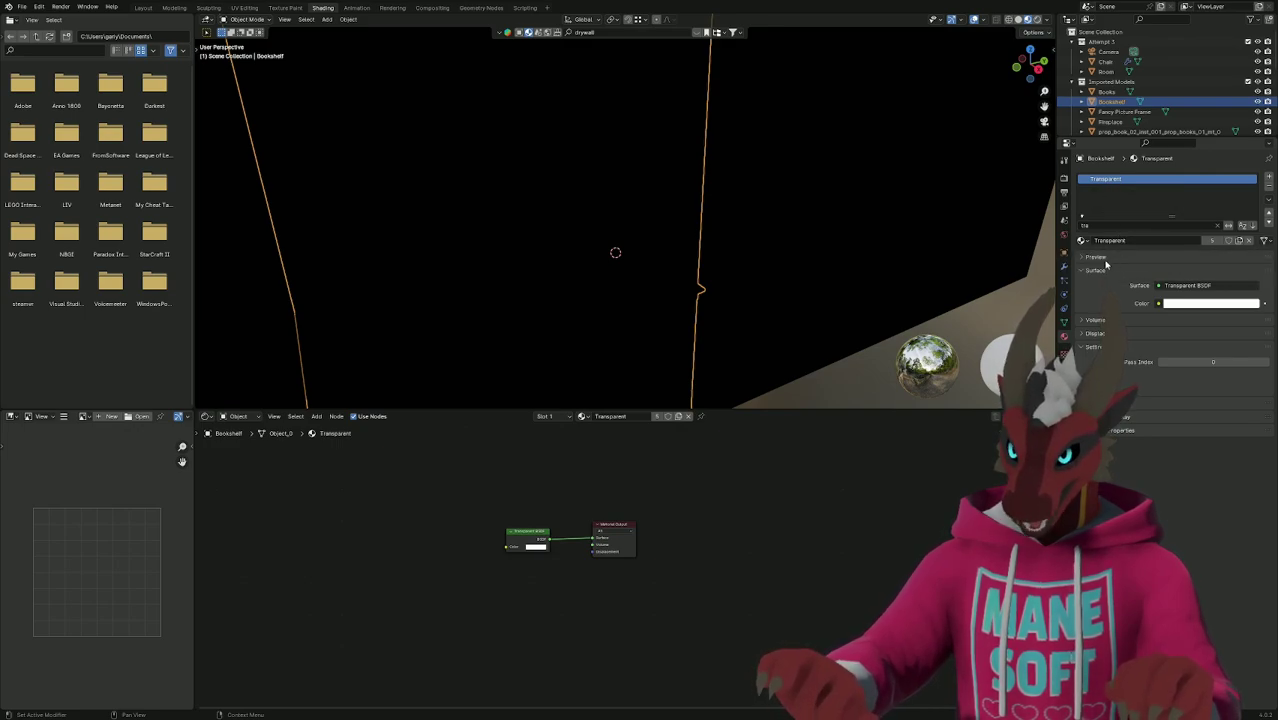
click(1083, 101)
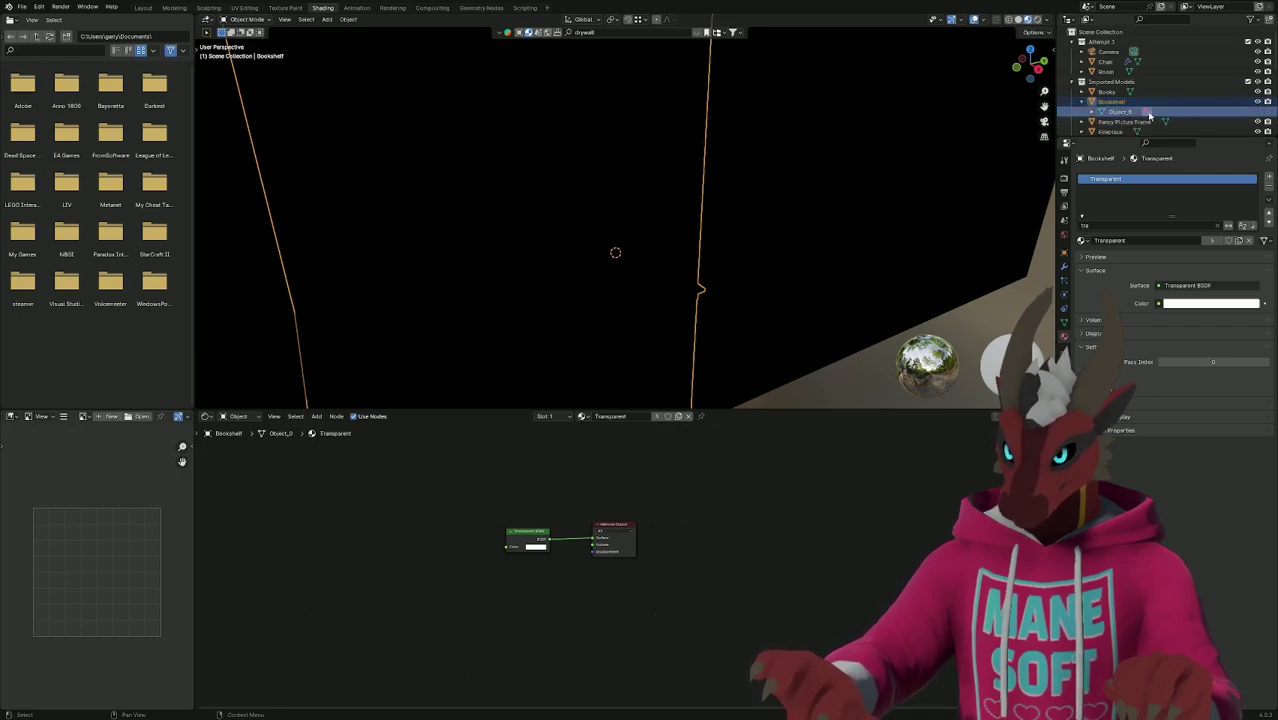
click(1149, 114)
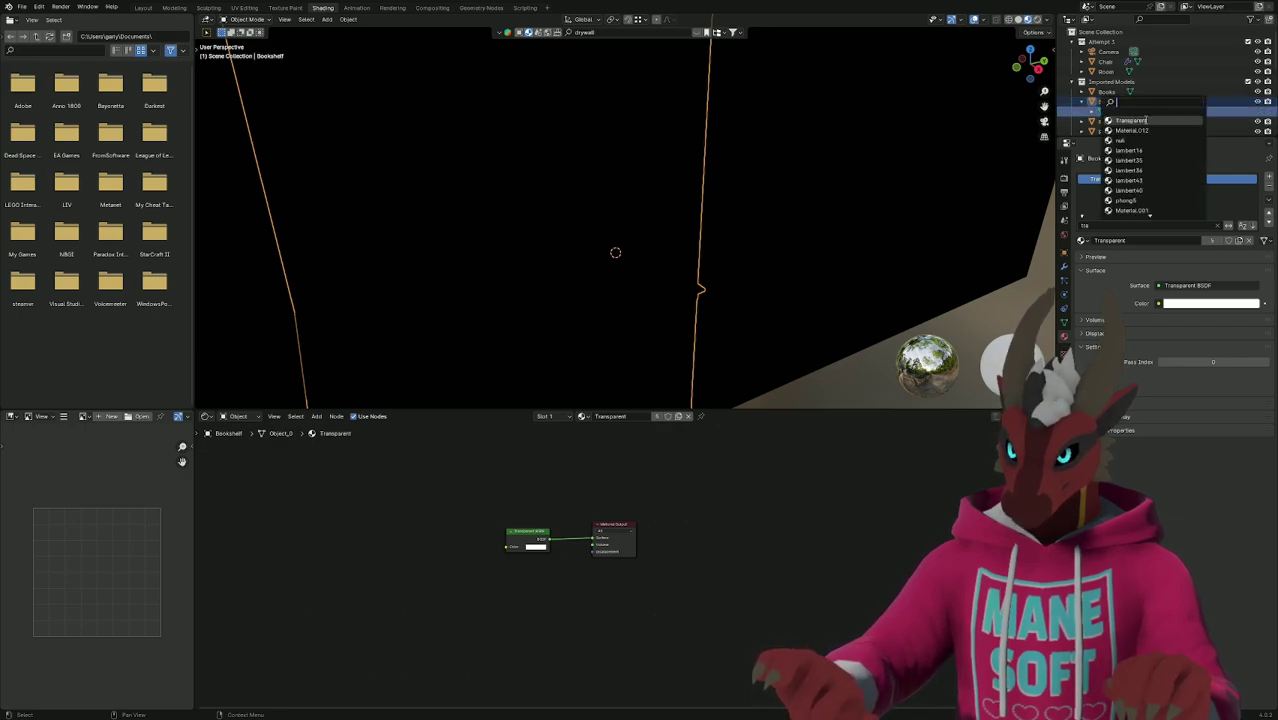
click(1145, 120)
click(1146, 124)
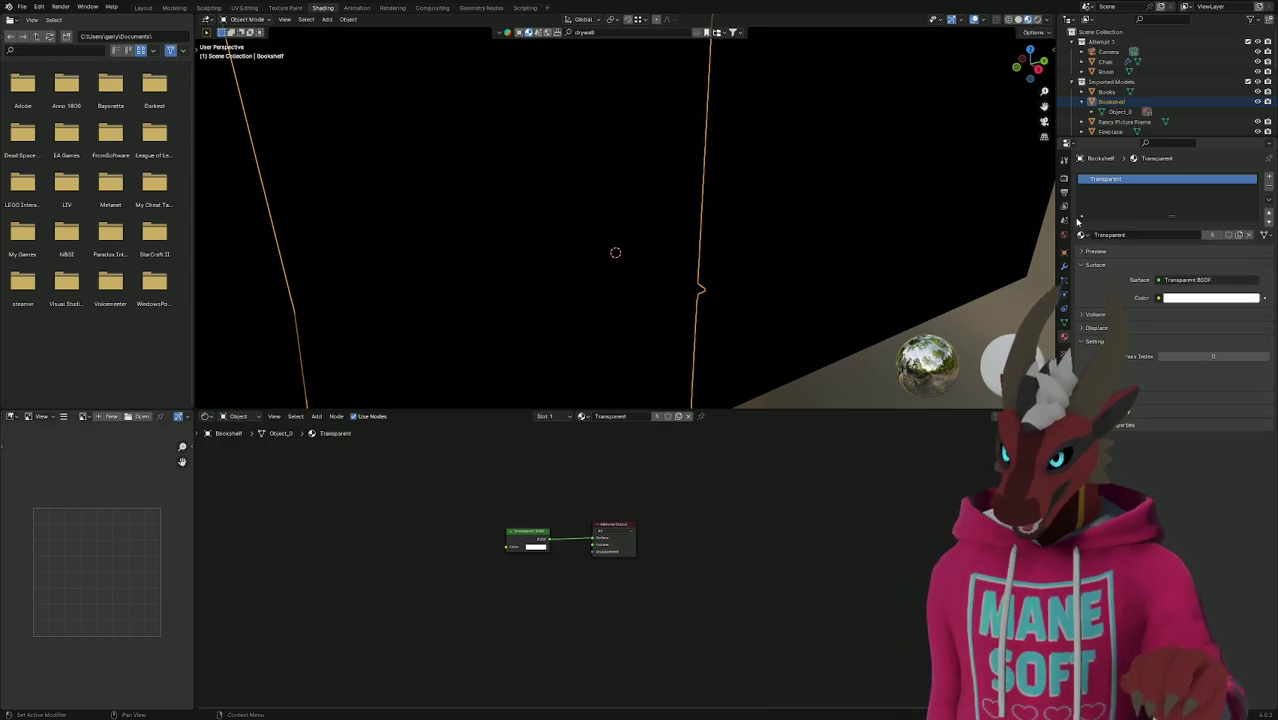
click(1220, 227)
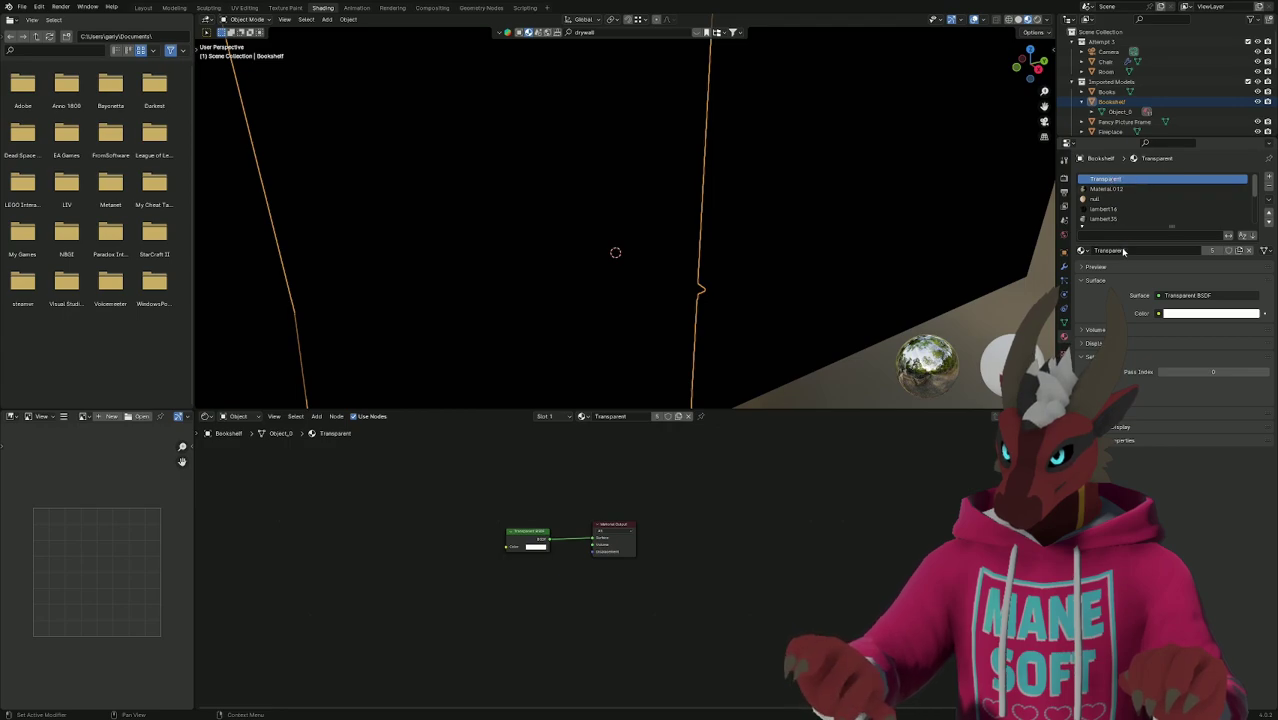
Examine the Bookshelf's material slots and their node setups, including Transparent, Material.012 and lambert16.
click(1083, 250)
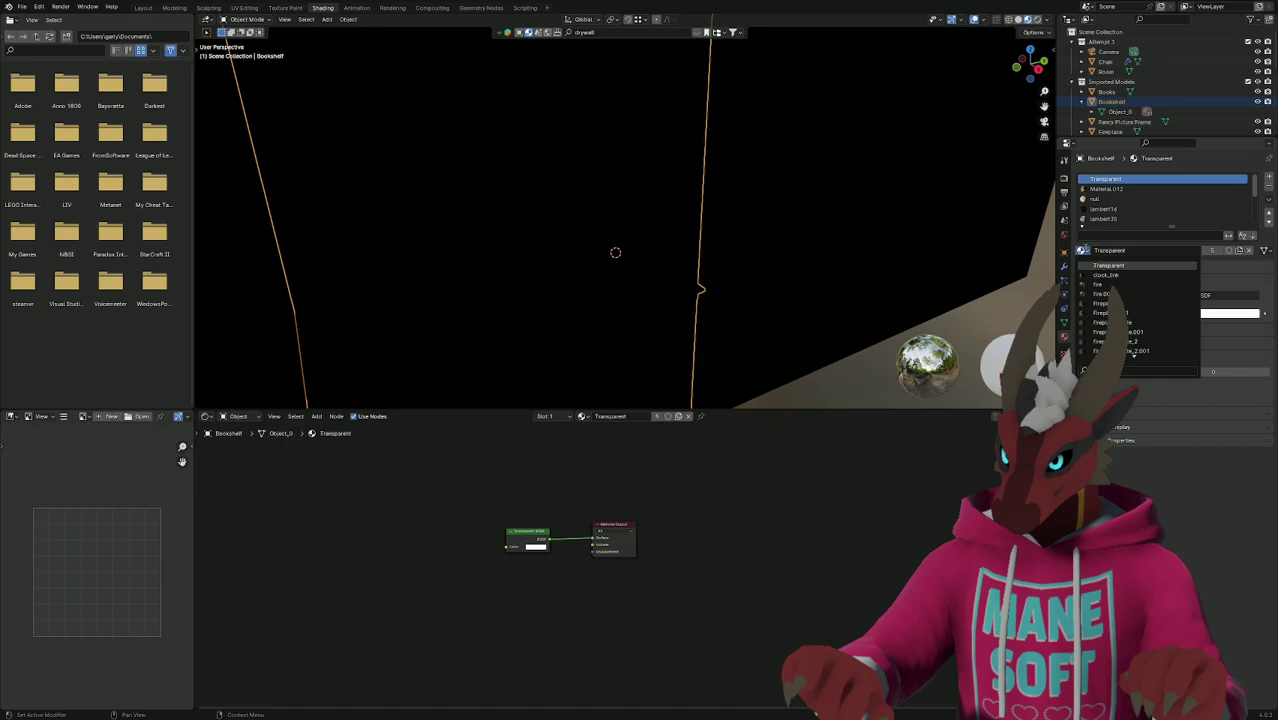
click(1085, 251)
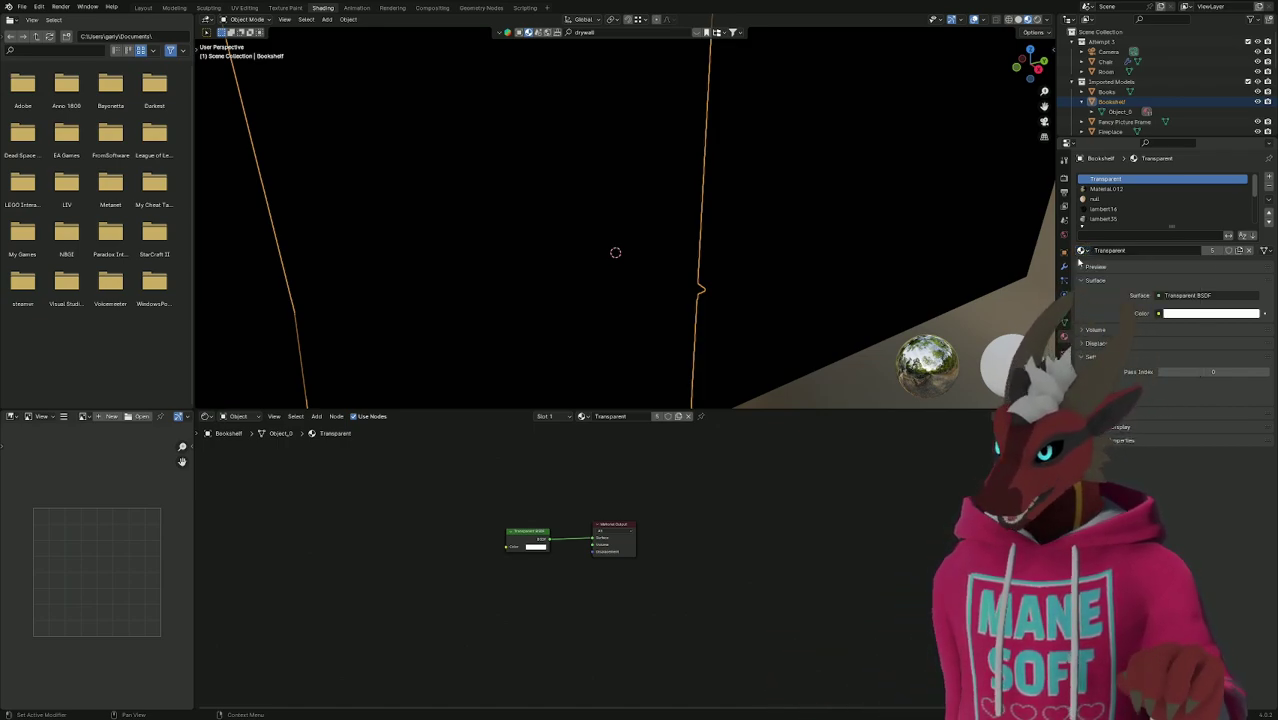
click(1064, 310)
click(1064, 336)
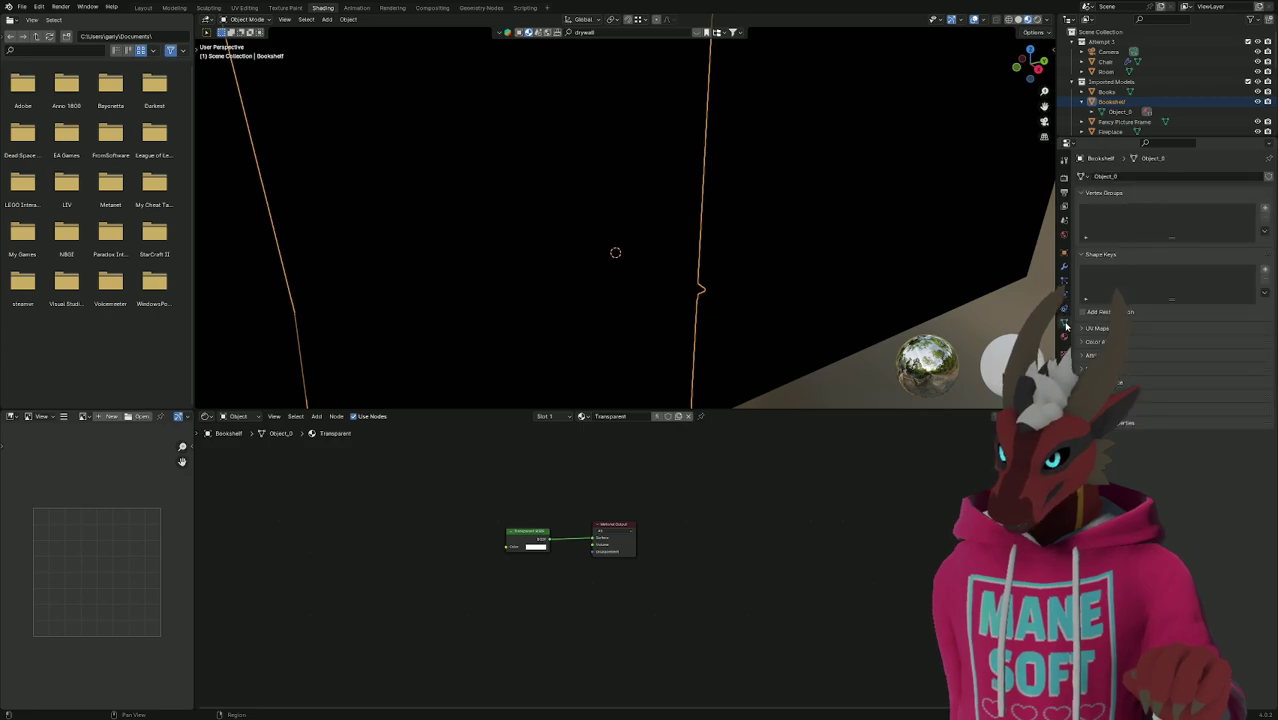
scroll(617, 443, up, 2)
click(547, 416)
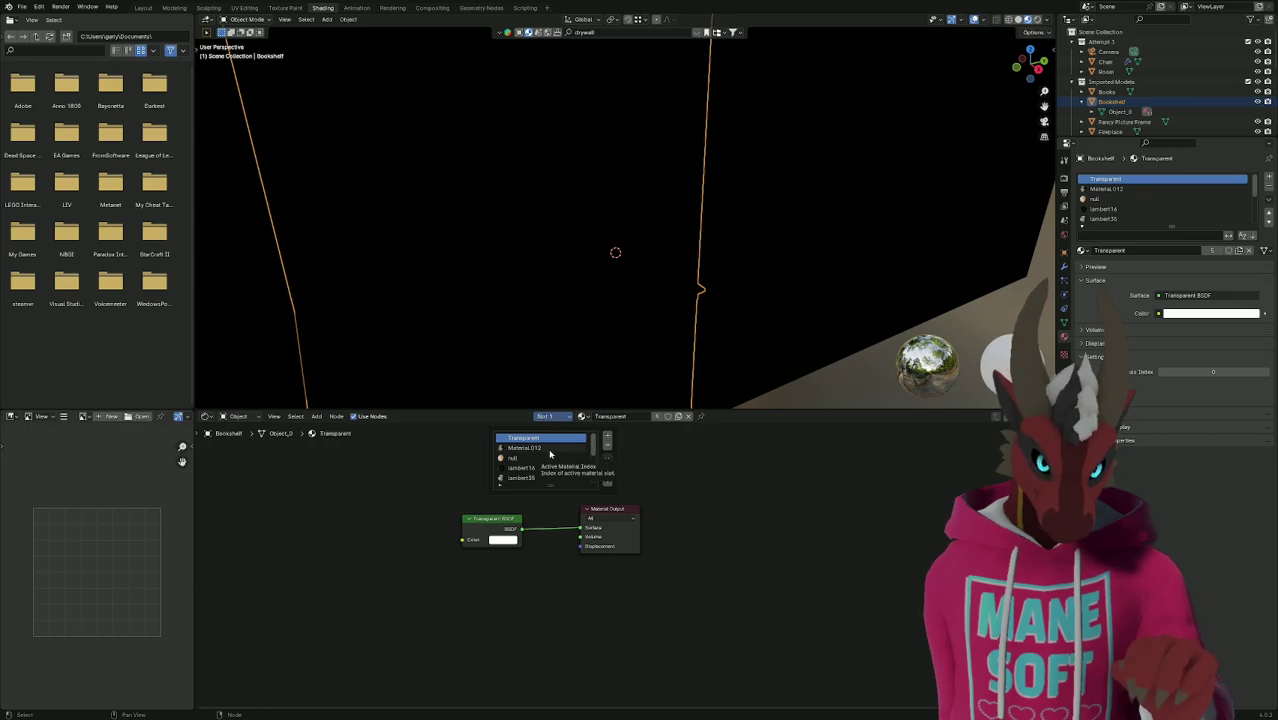
scroll(549, 455, down, 3)
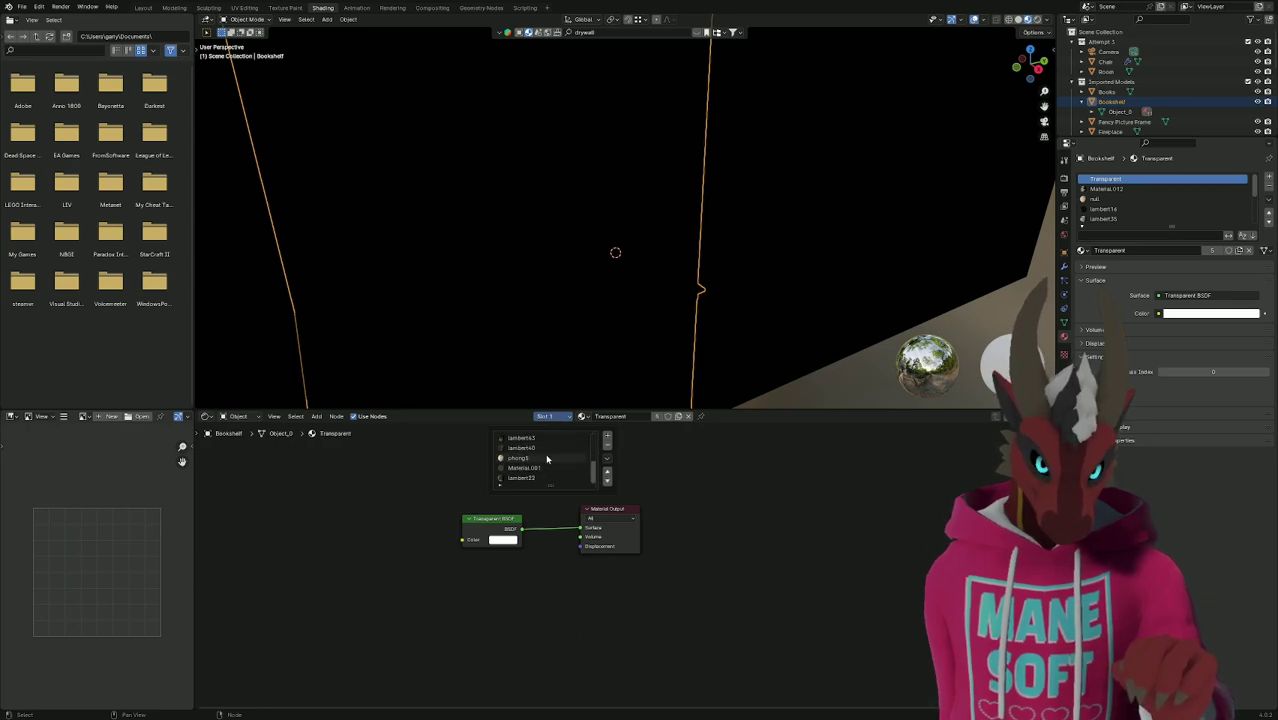
scroll(547, 458, up, 3)
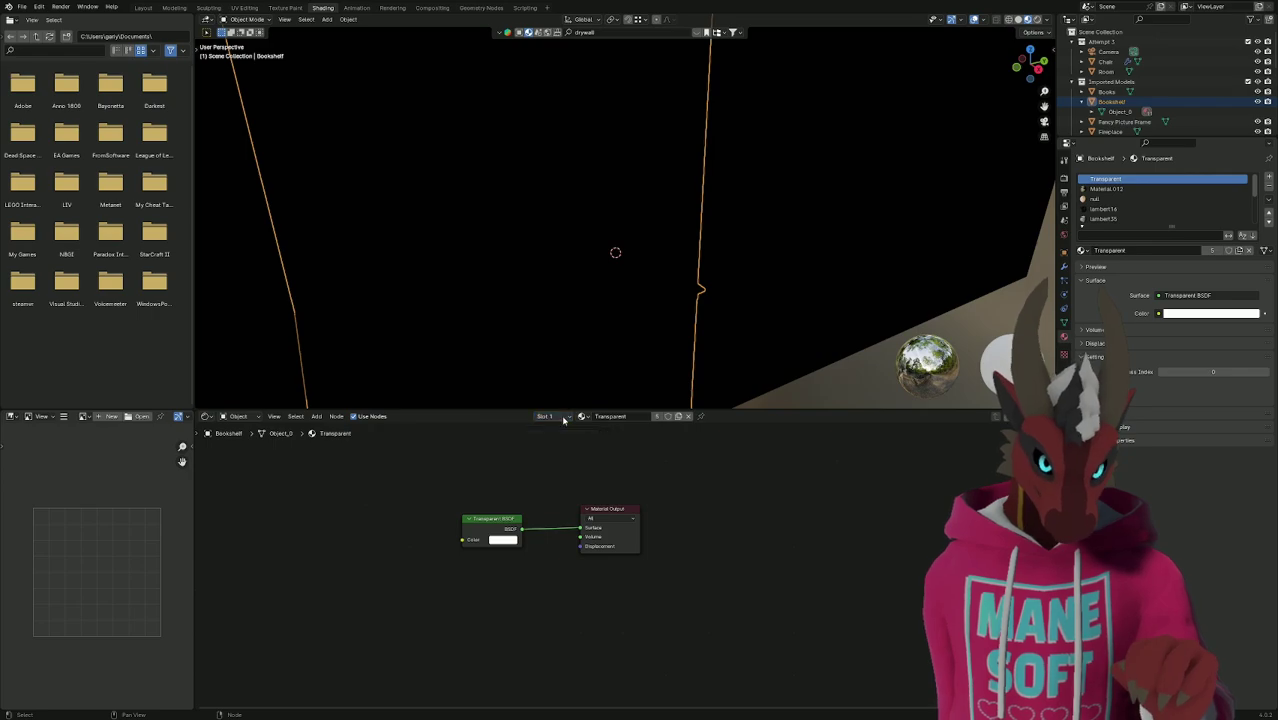
click(550, 416)
click(539, 449)
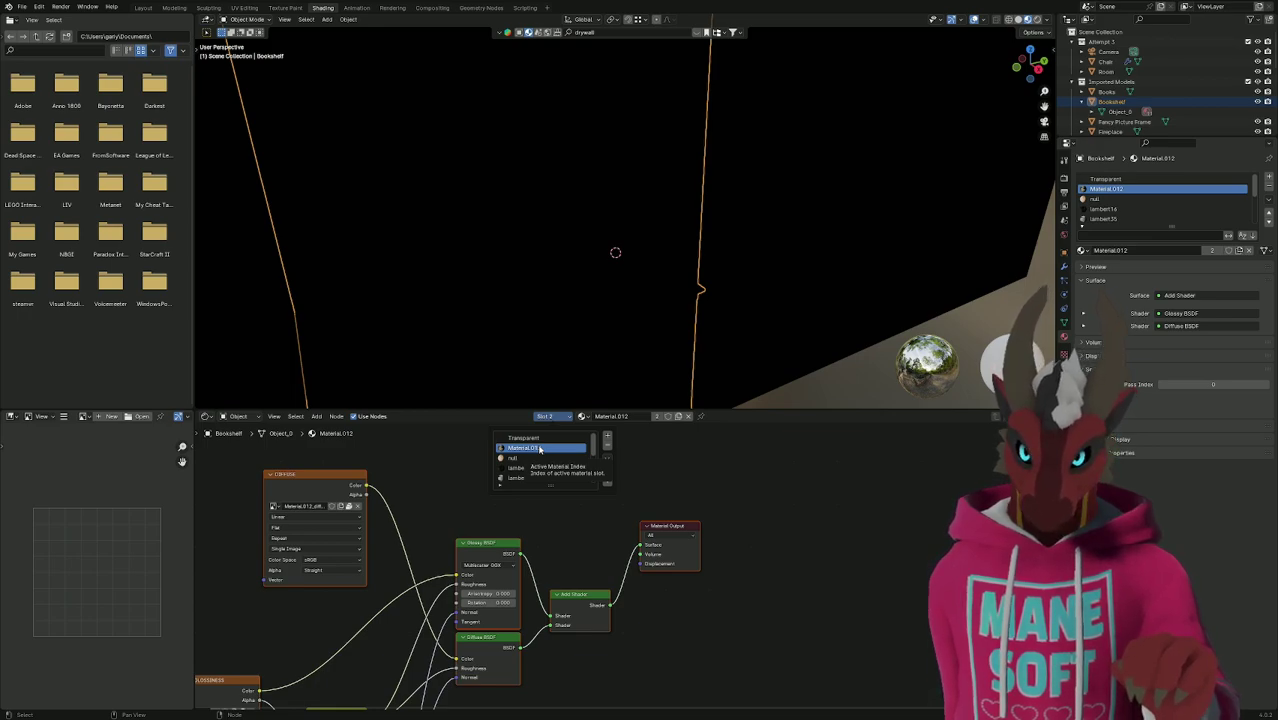
click(532, 458)
click(531, 468)
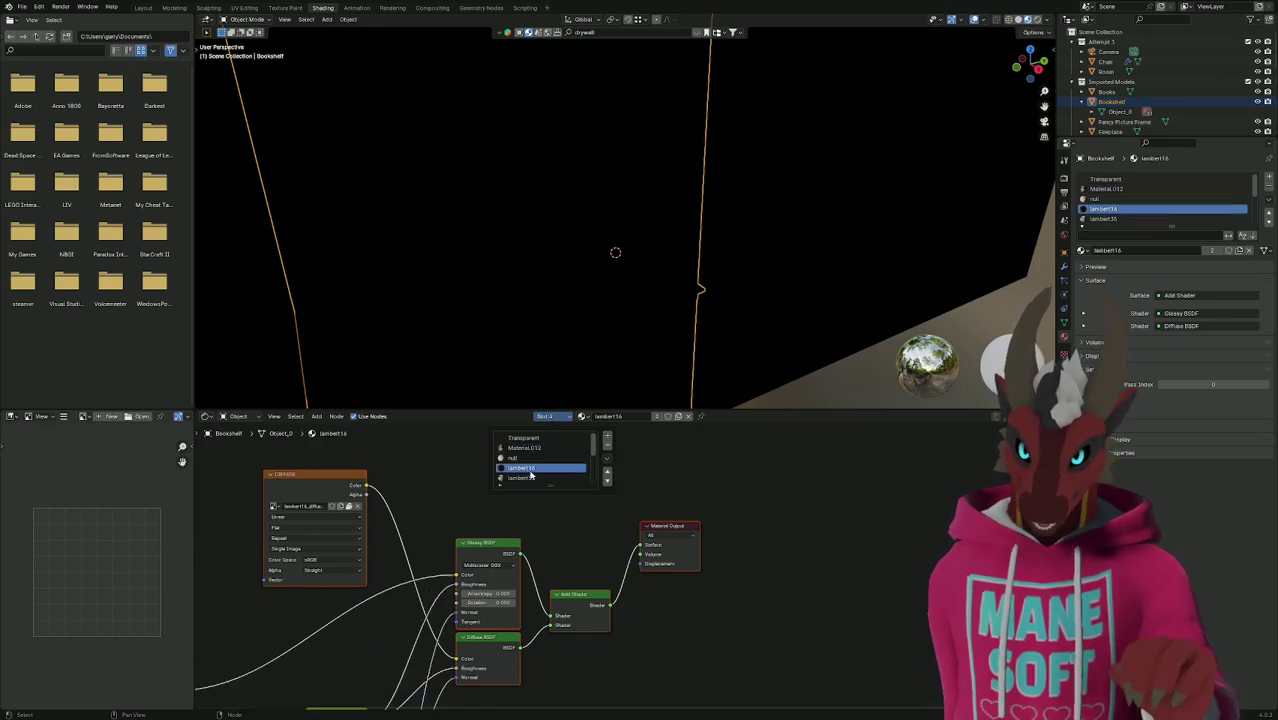
click(537, 439)
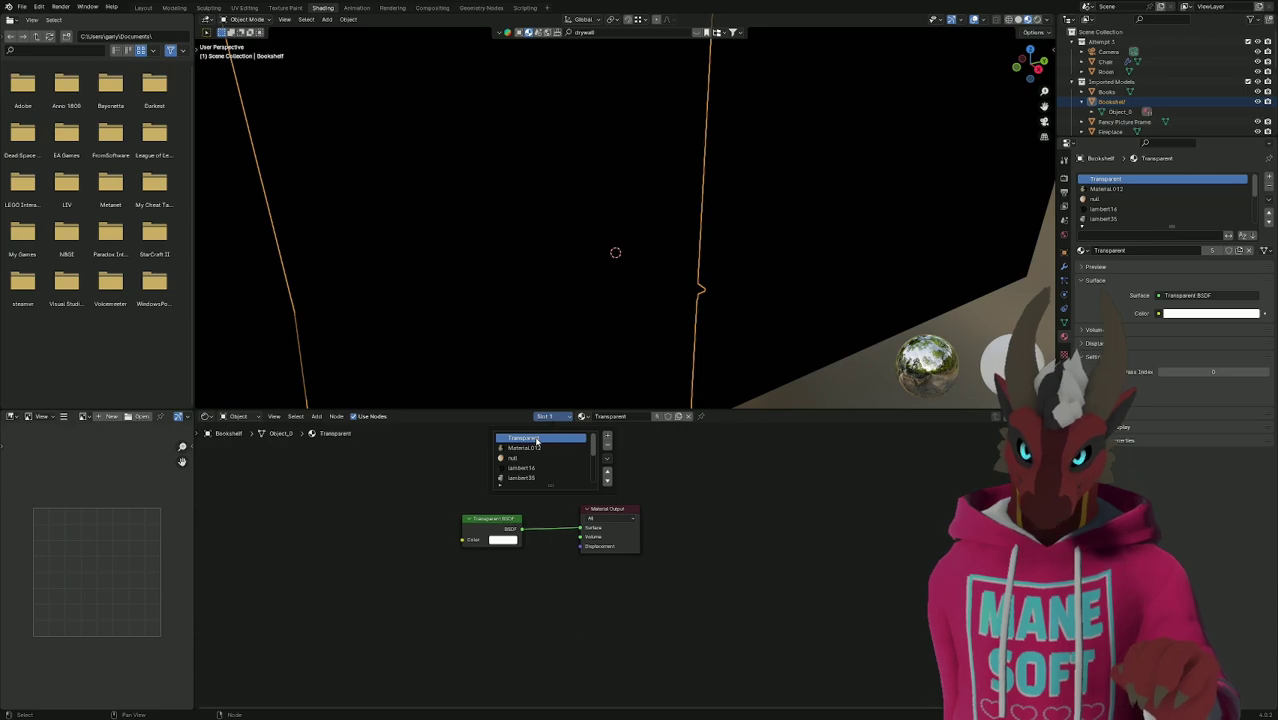
Replace the Material.012 and null materials in the Bookshelf's second and third slots with the shared Transparent material.
click(533, 449)
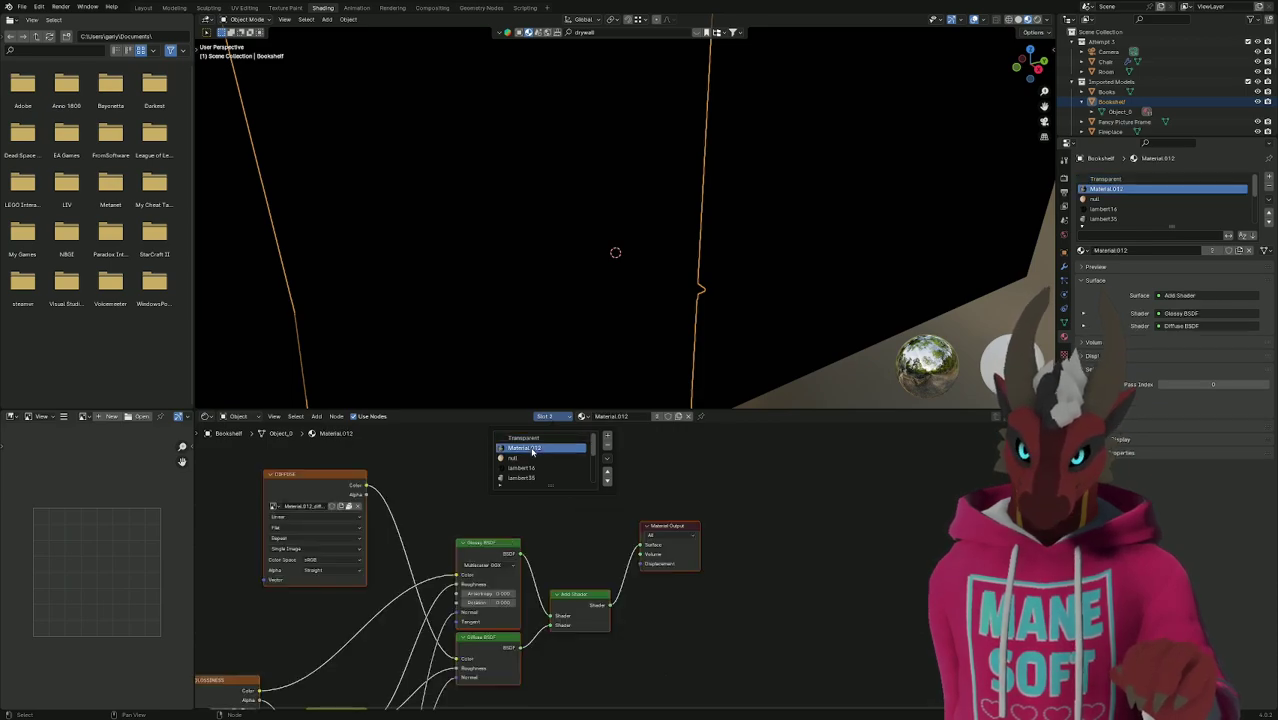
click(1083, 251)
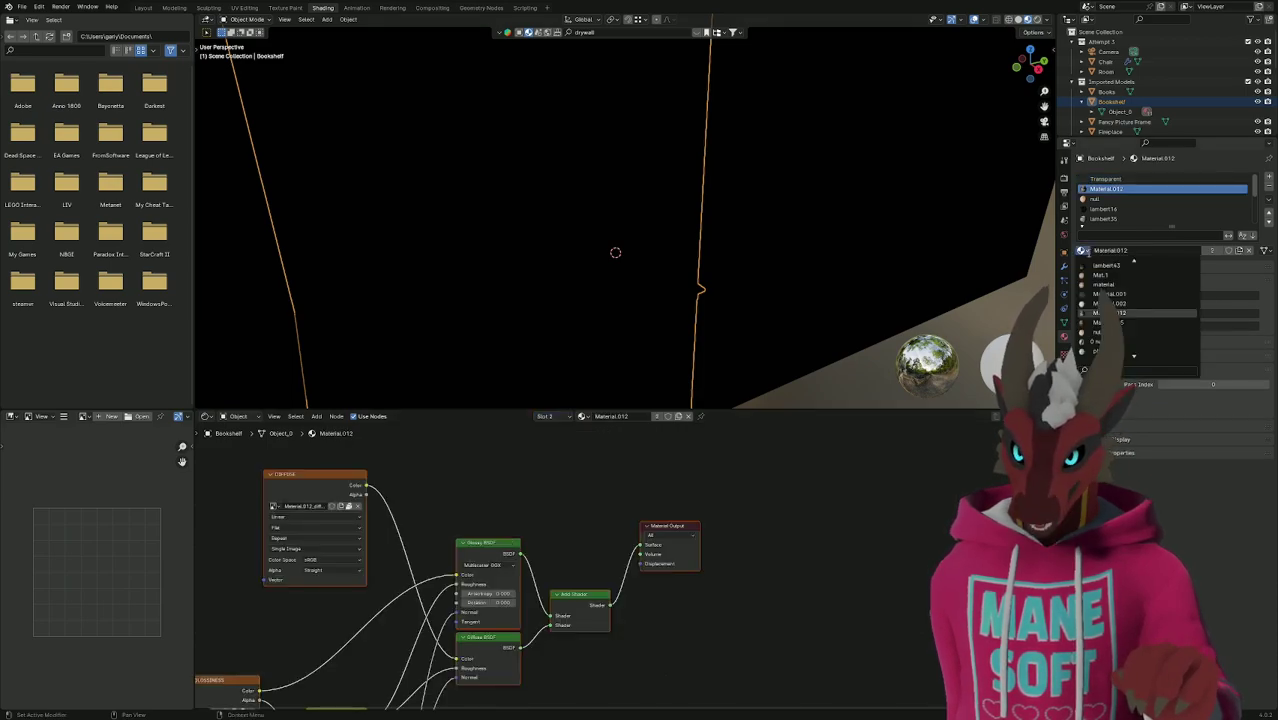
scroll(1115, 305, up, 5)
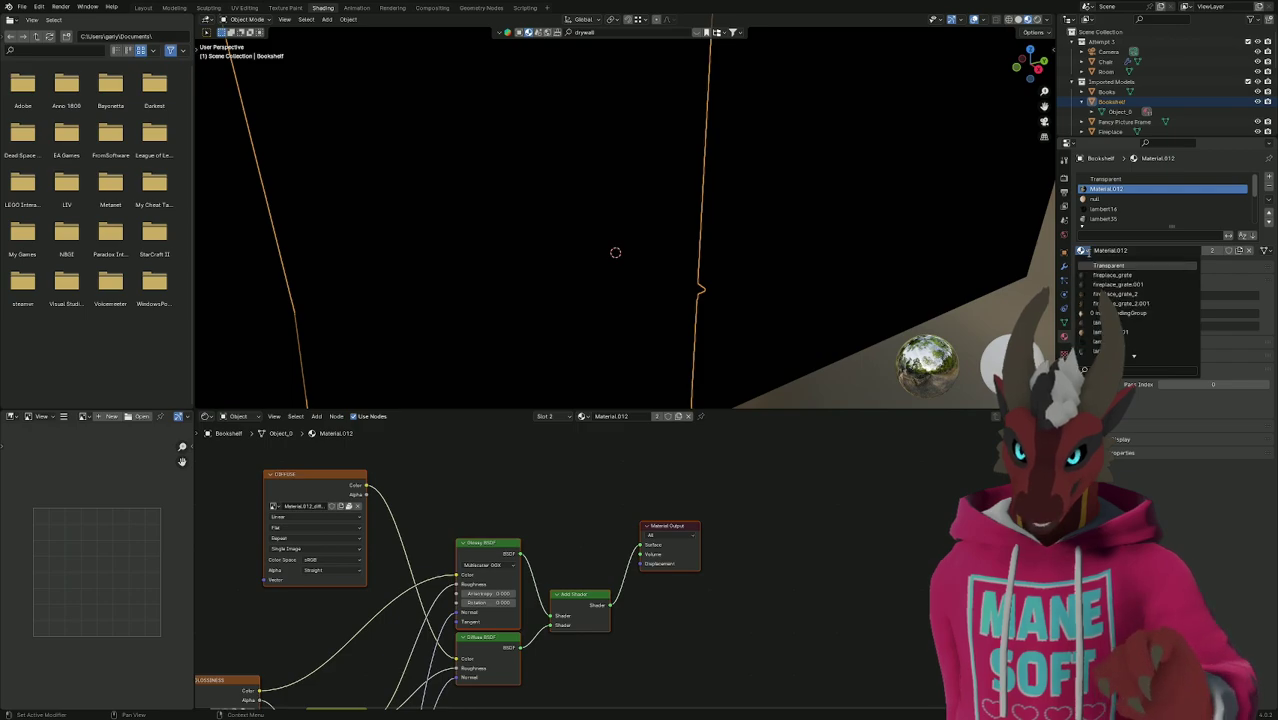
click(1102, 266)
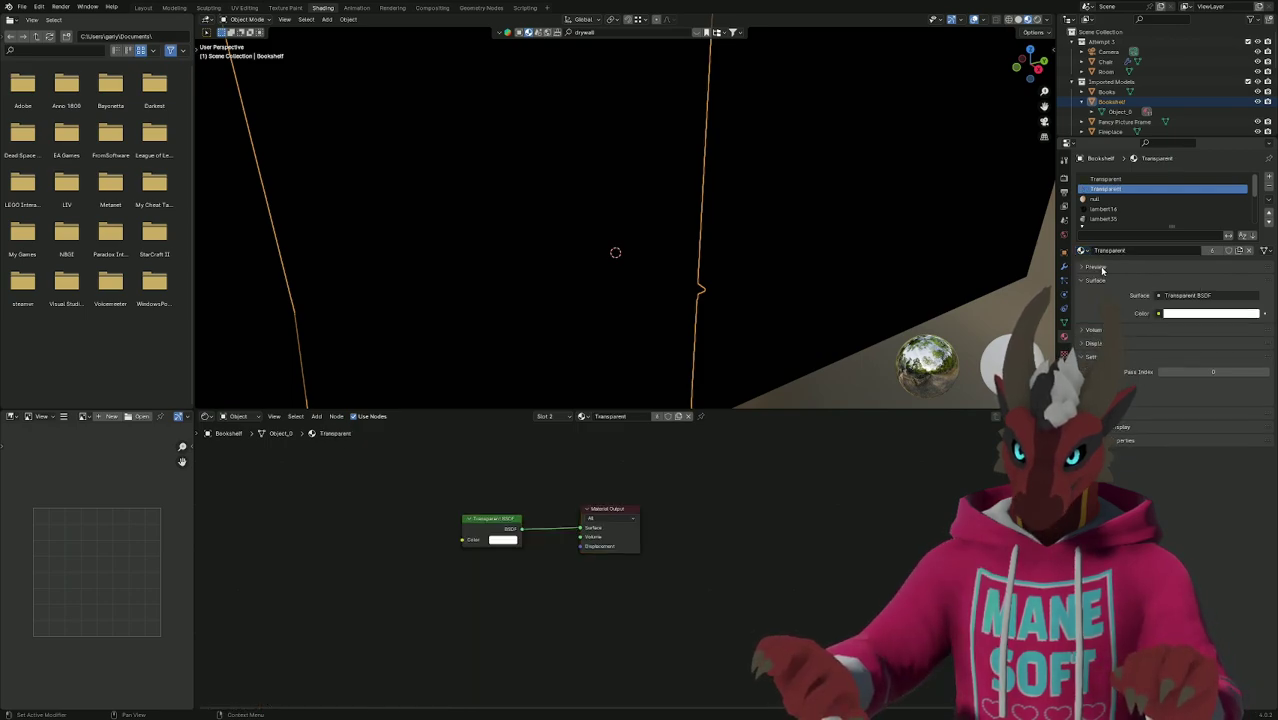
click(544, 416)
click(542, 457)
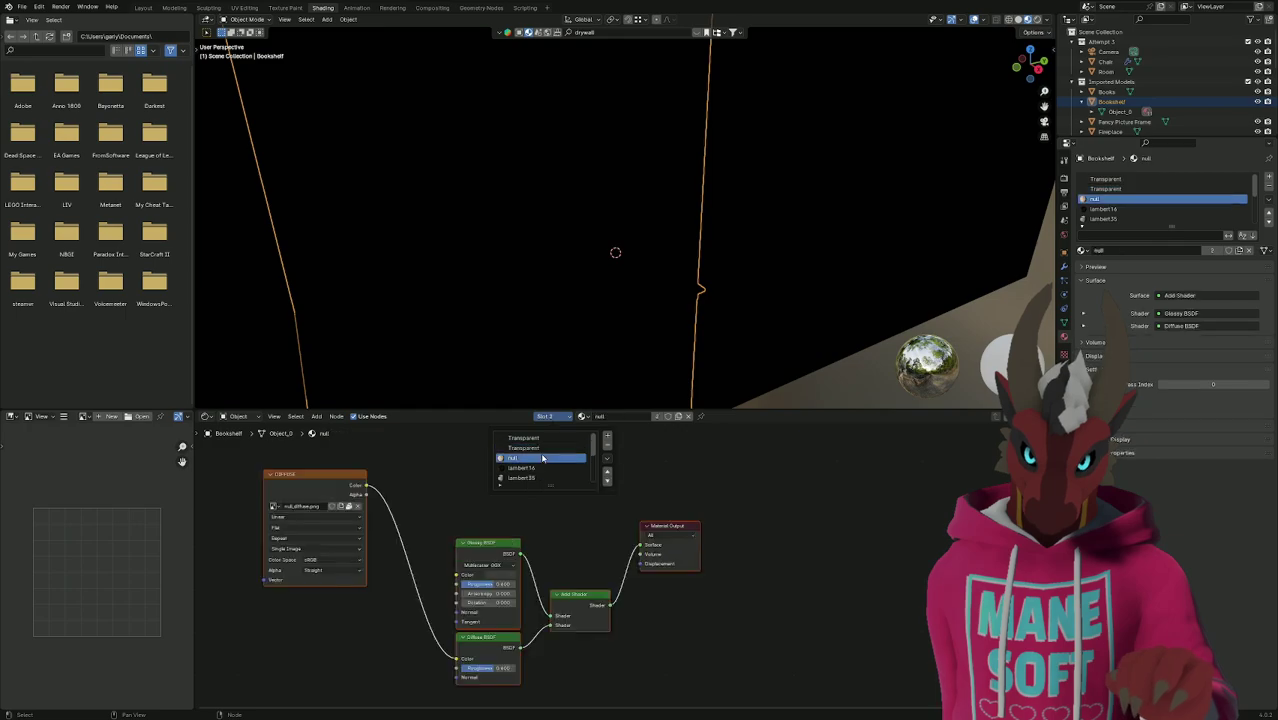
click(1082, 250)
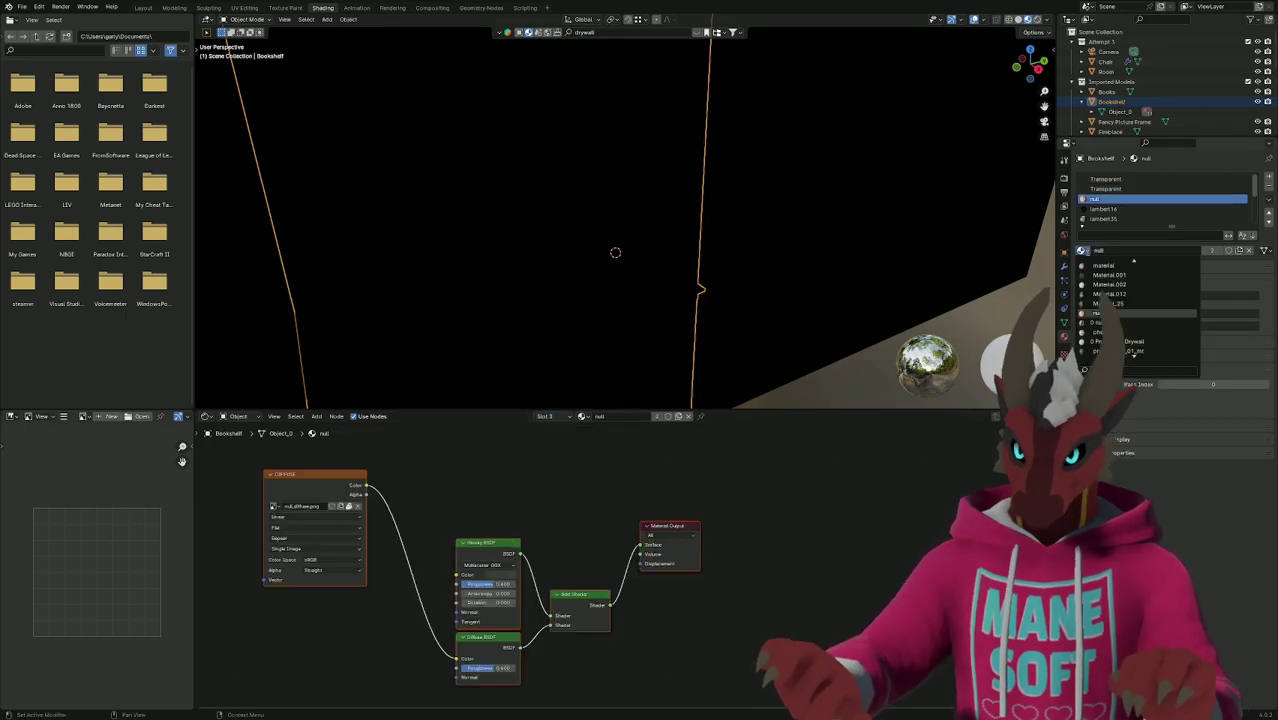
click(1110, 266)
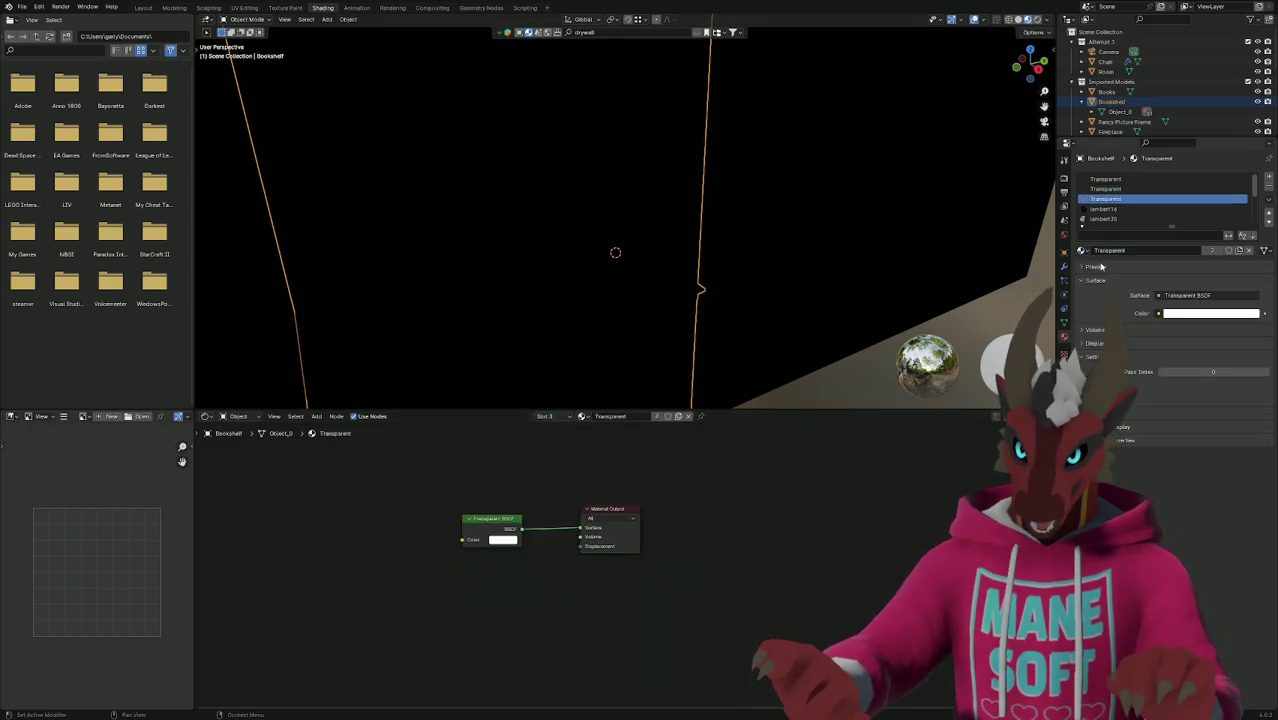
Replace lambert16 and lambert35 in the Bookshelf's fourth and fifth material slots with the shared Transparent material.
click(555, 417)
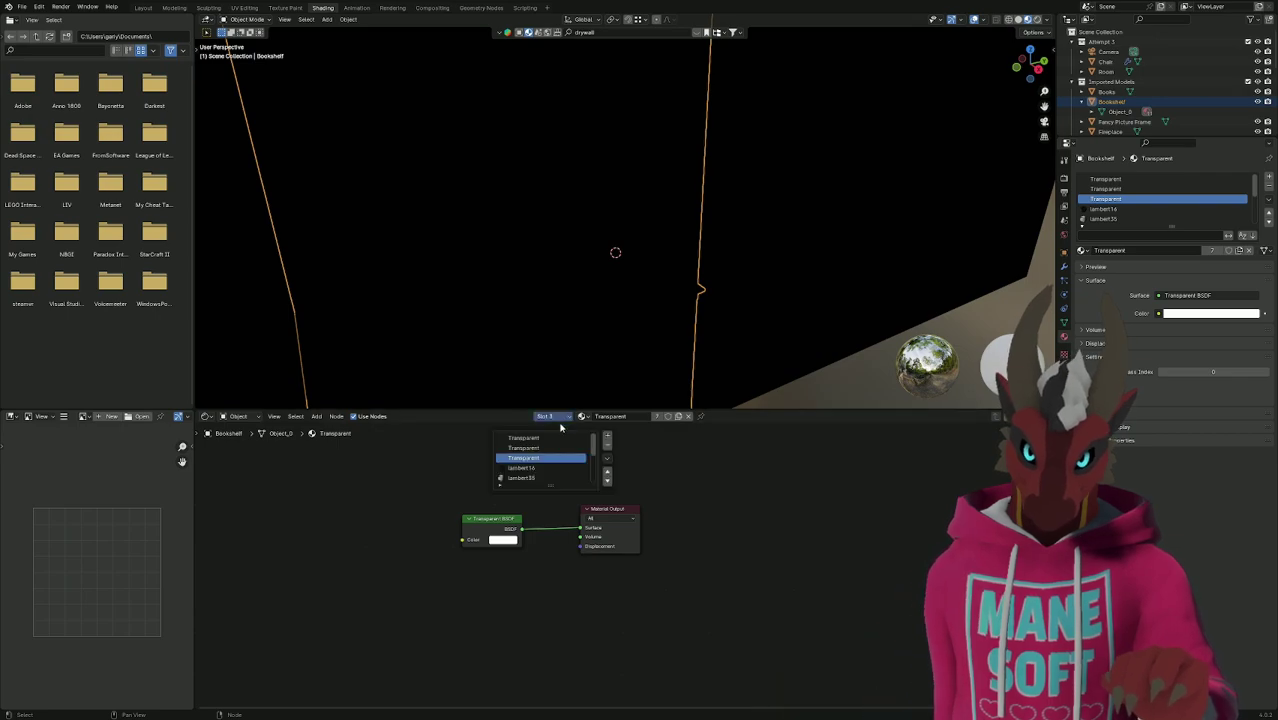
click(522, 468)
click(1083, 251)
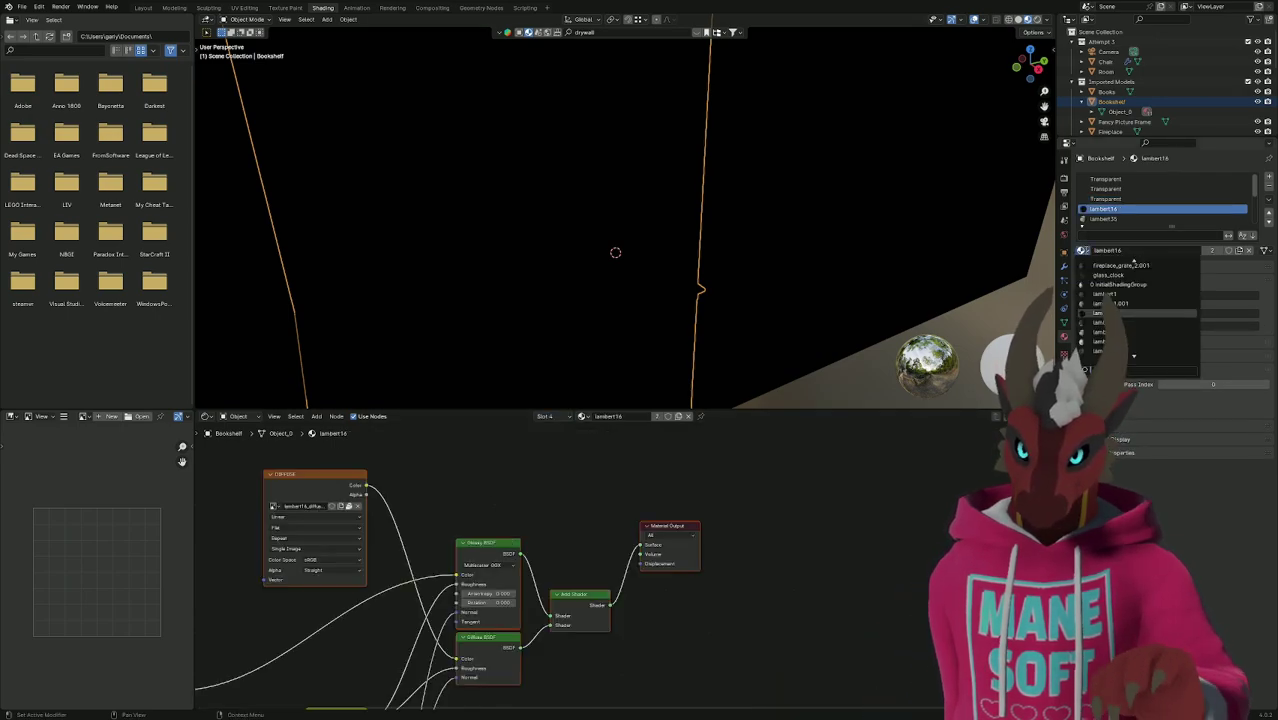
click(1108, 266)
click(550, 417)
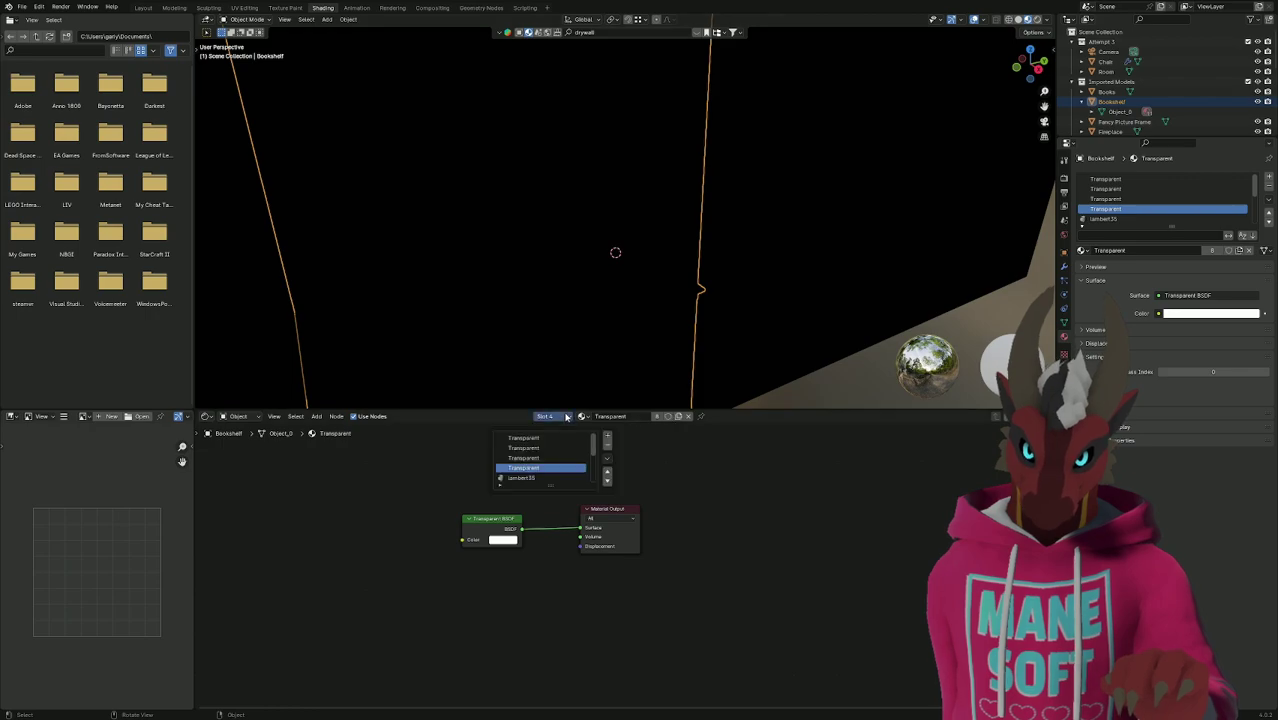
click(521, 478)
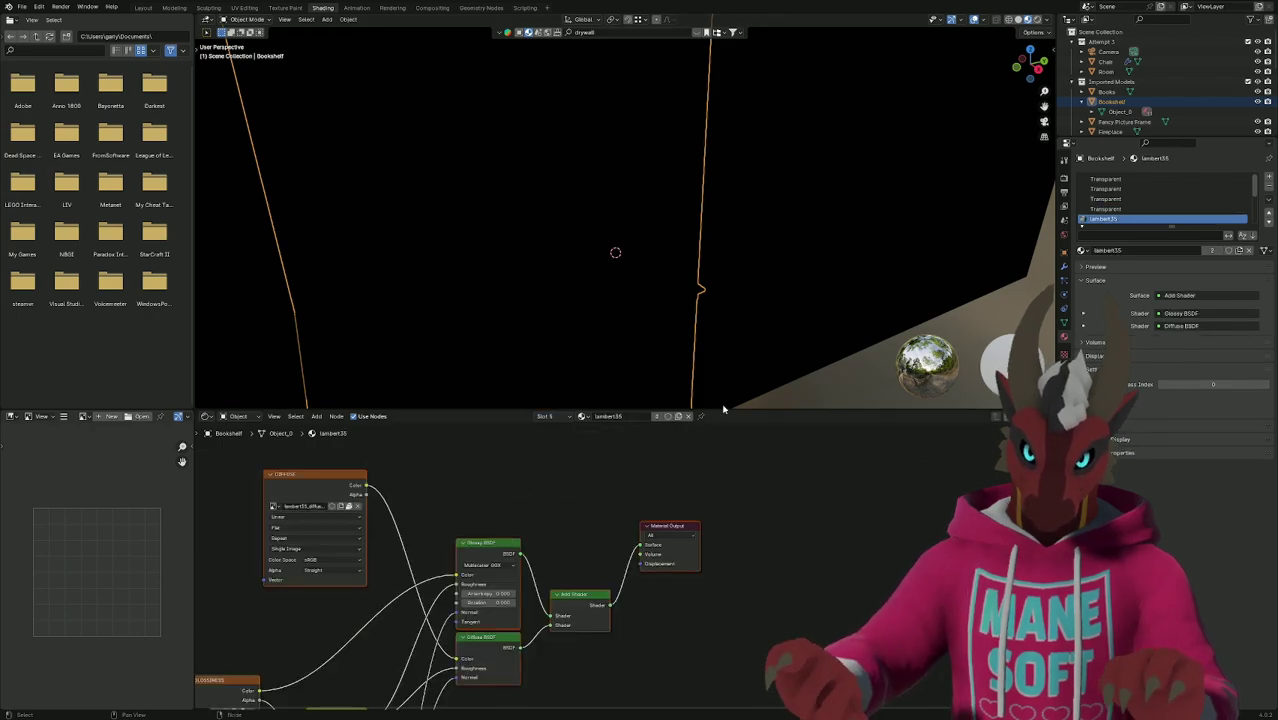
click(1083, 251)
text(a)
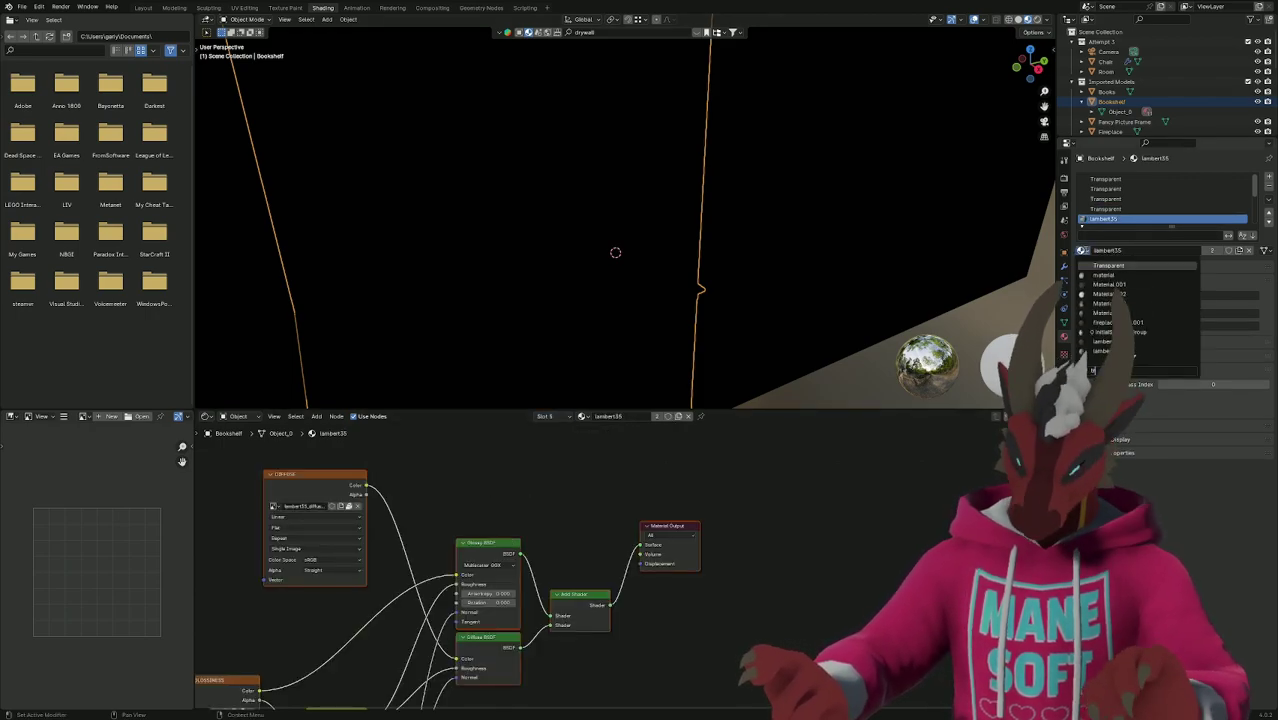
click(1105, 265)
Assign the shared Transparent material to the Bookshelf's sixth slot in place of lambert36.
click(555, 416)
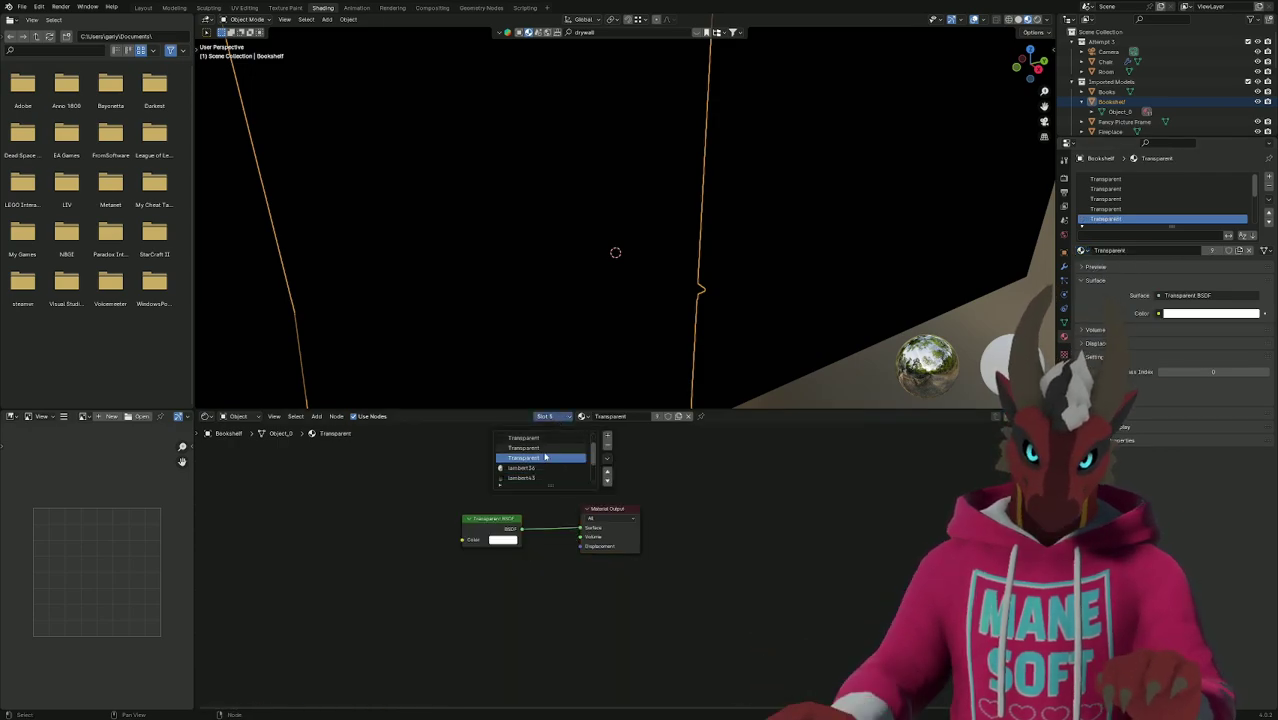
click(551, 447)
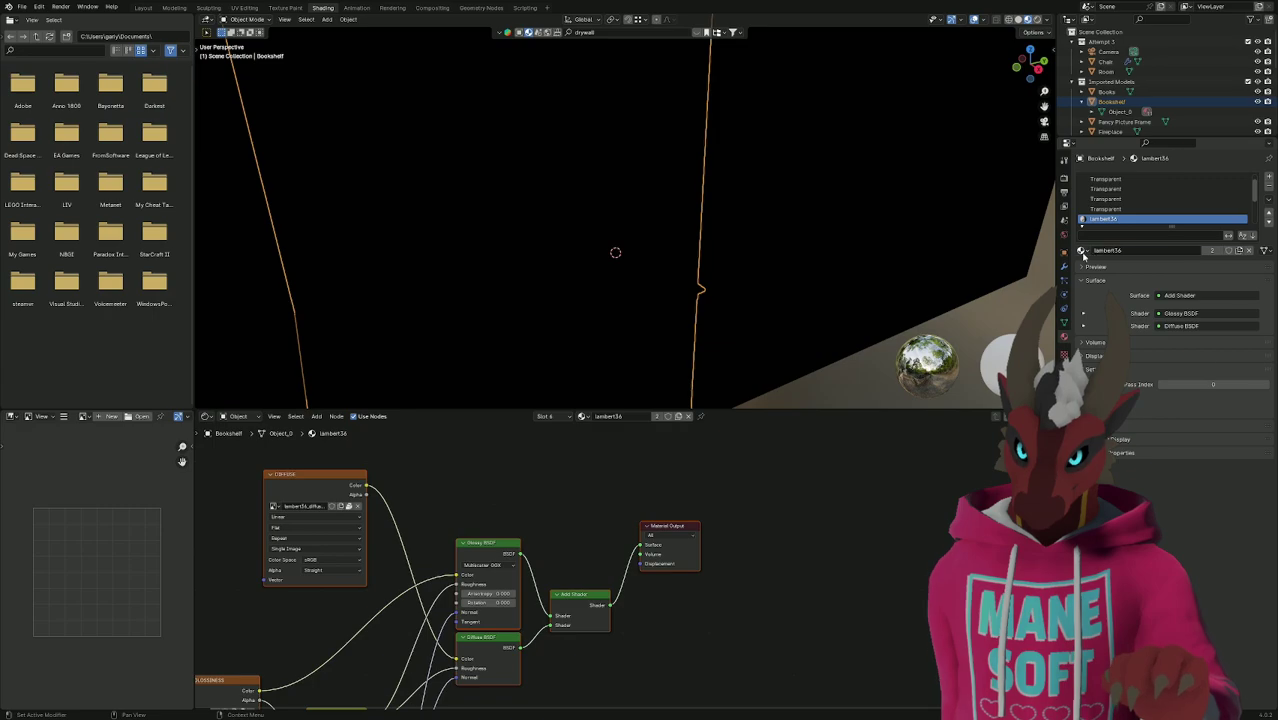
click(1082, 251)
click(1104, 266)
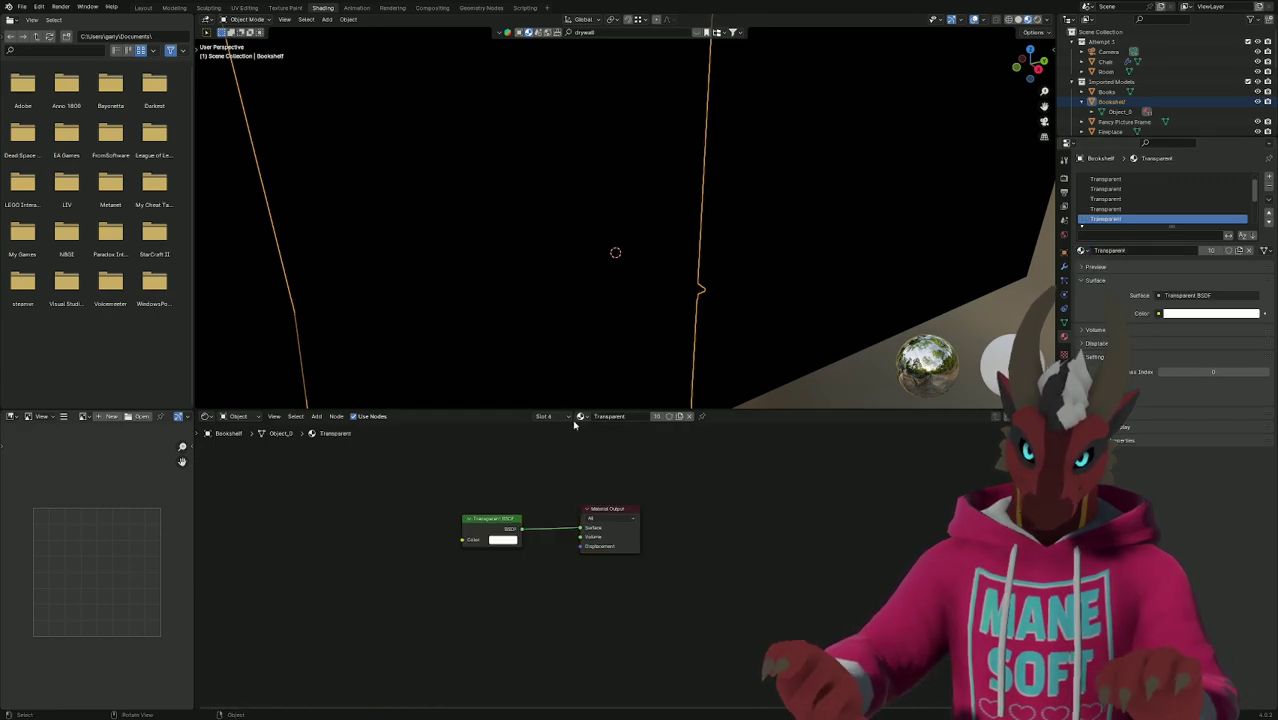
Replace the lambert43 material in the Bookshelf's seventh slot with the shared Transparent material.
click(553, 416)
scroll(545, 455, down, 3)
click(538, 447)
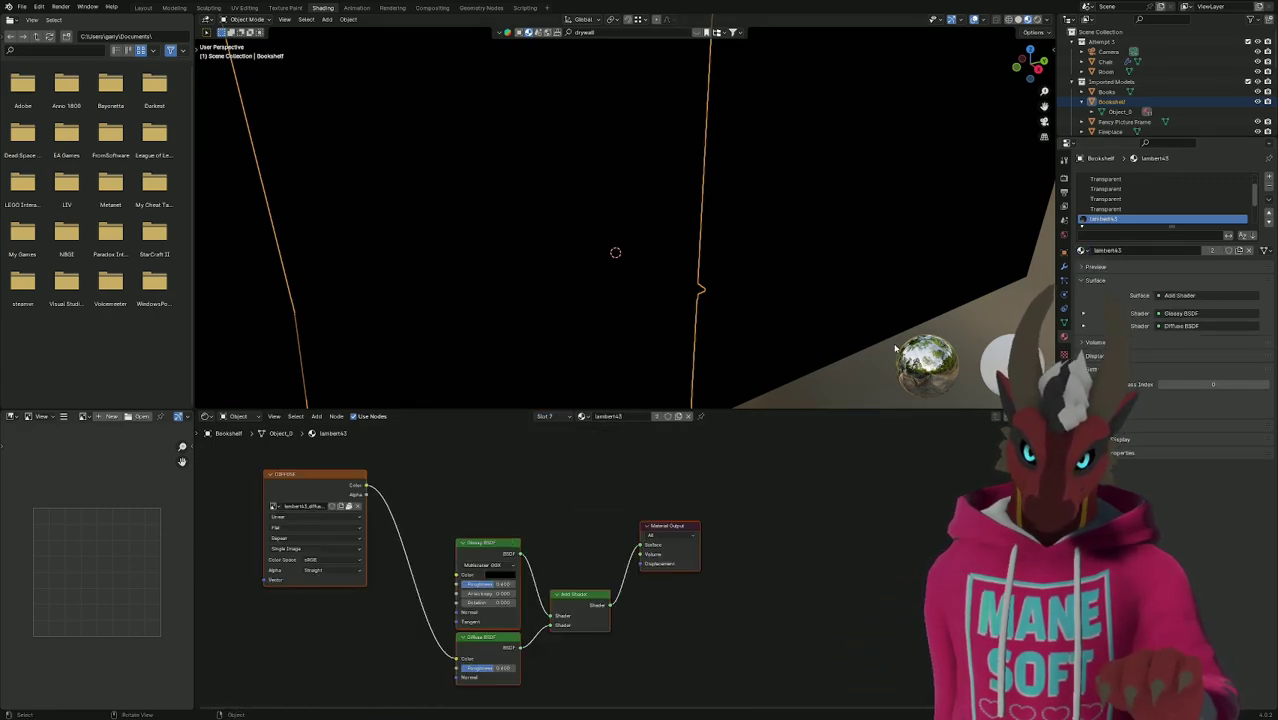
click(1082, 251)
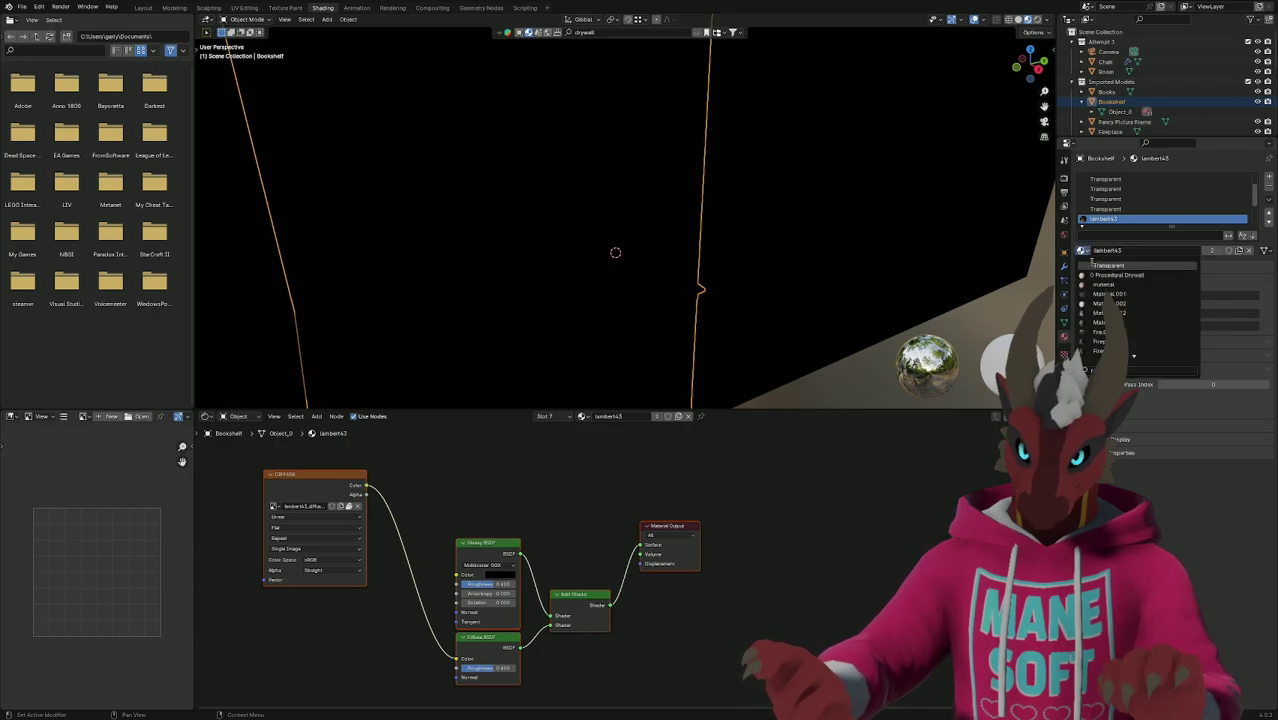
Replace the bookshelf's lambert43 and lambert40 materials in slots 7 and 8 with the existing Transparent material.
click(1104, 266)
click(568, 416)
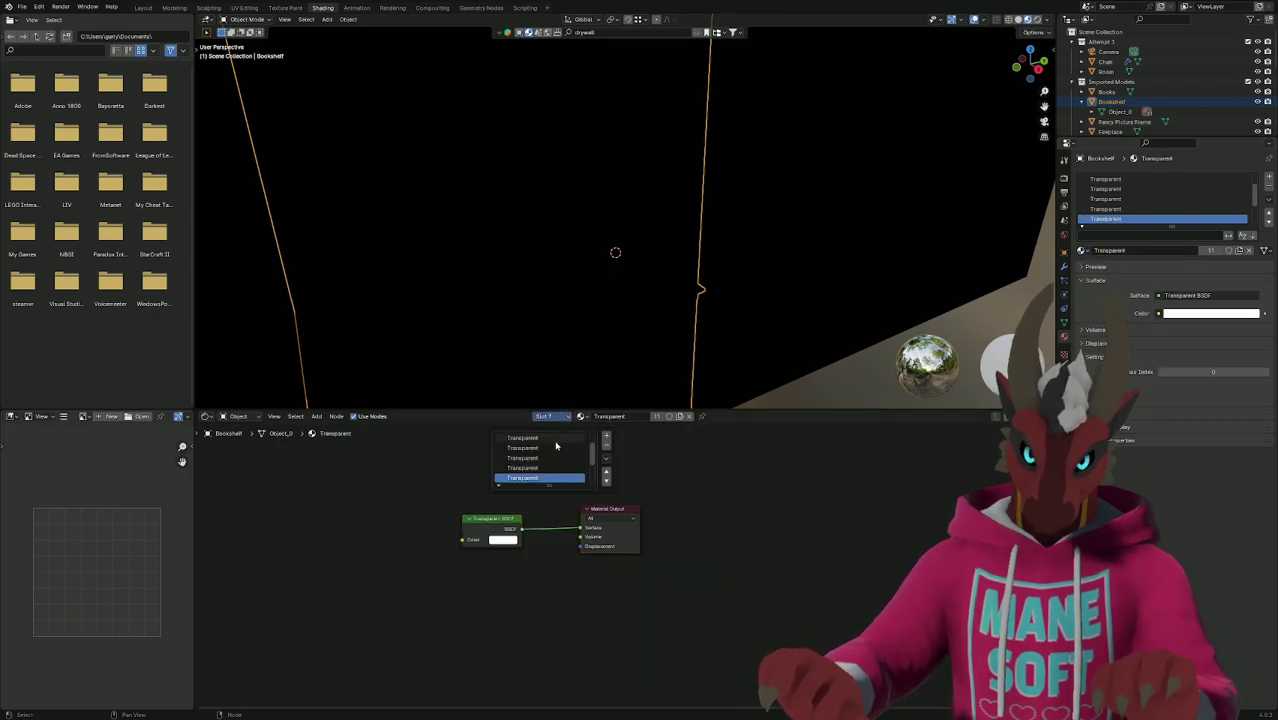
scroll(556, 446, down, 1)
click(540, 447)
click(1082, 251)
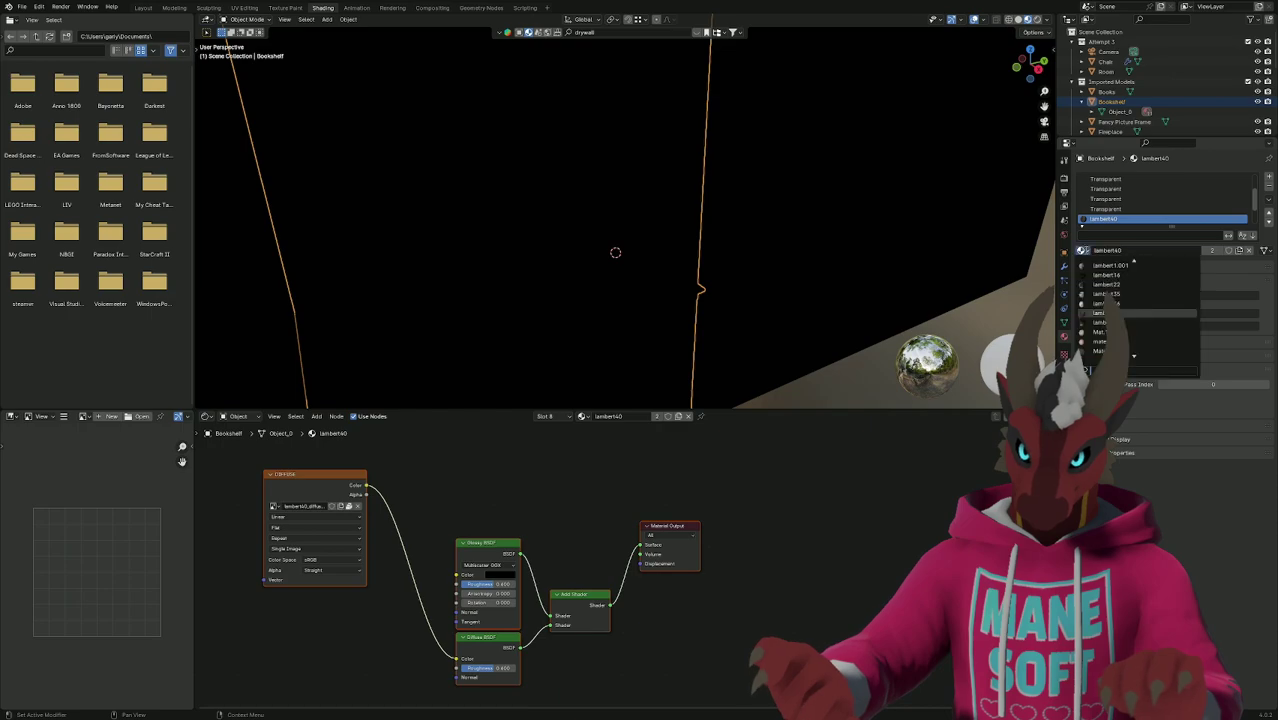
scroll(1120, 300, down, 5)
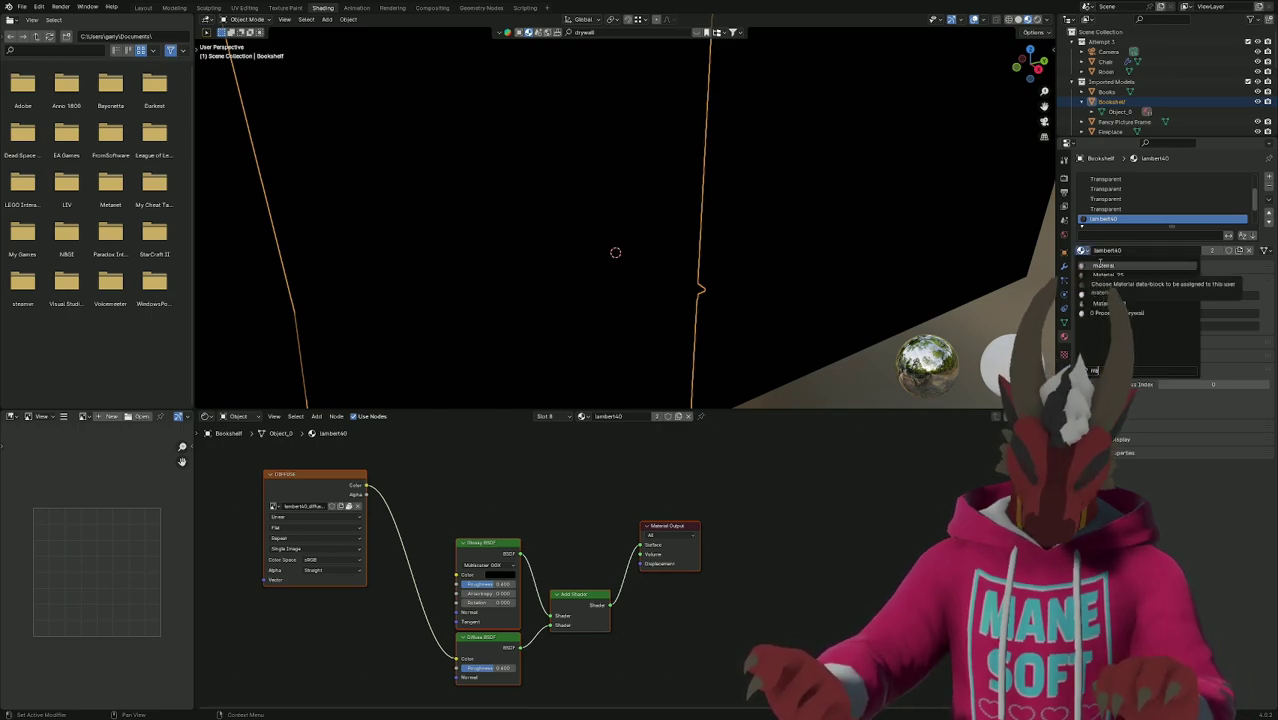
text(mater)
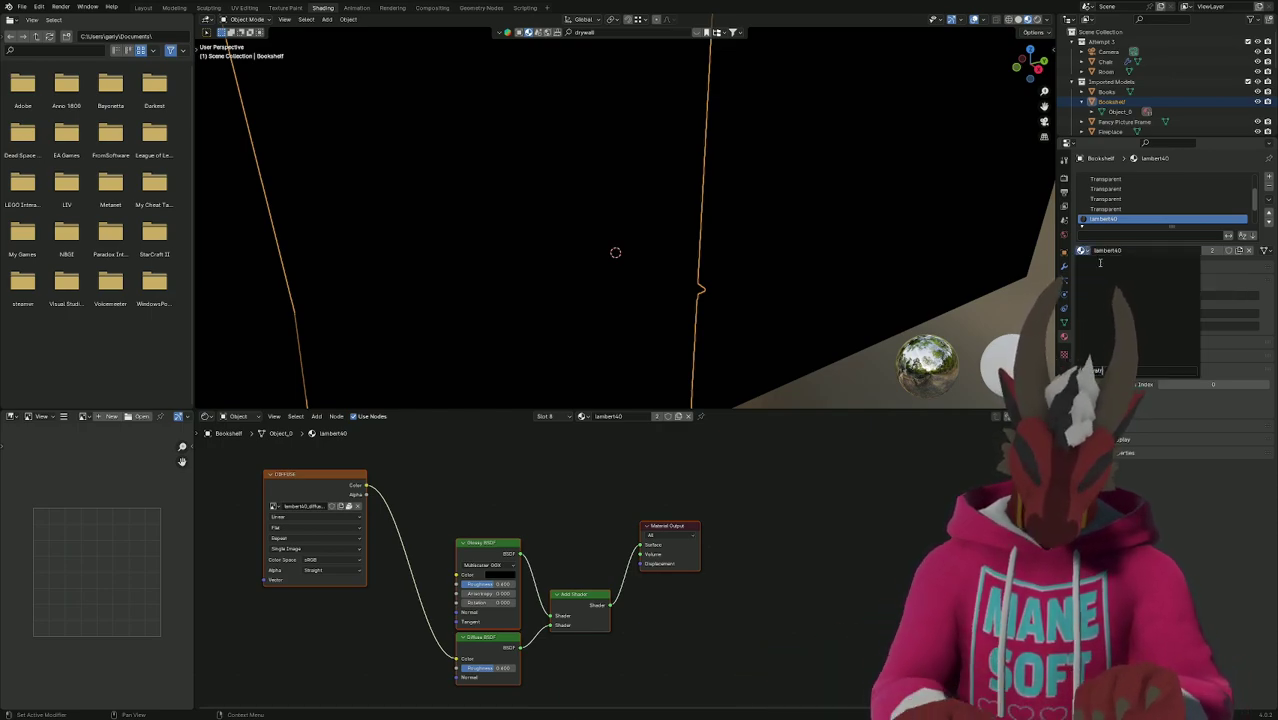
key(ctrl+BackSpace)
click(1104, 265)
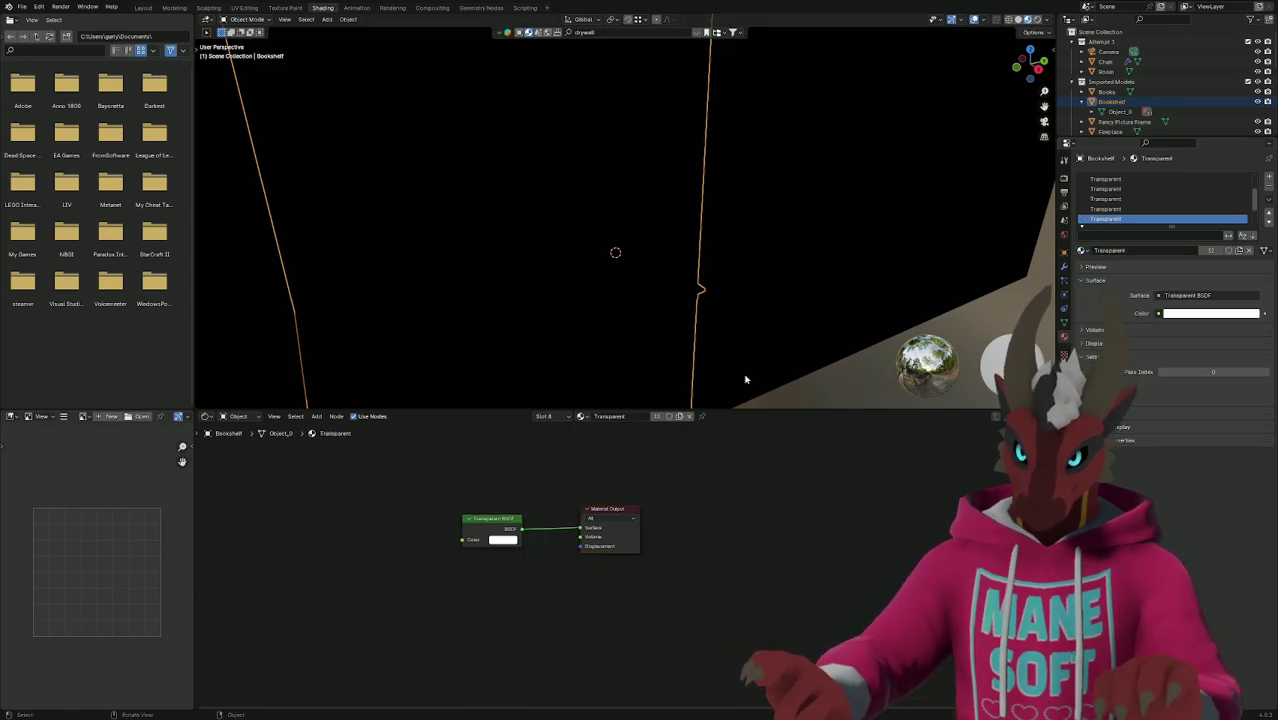
Assign the Transparent material to the bookshelf's slot 9 in place of phong5.
click(551, 417)
click(537, 457)
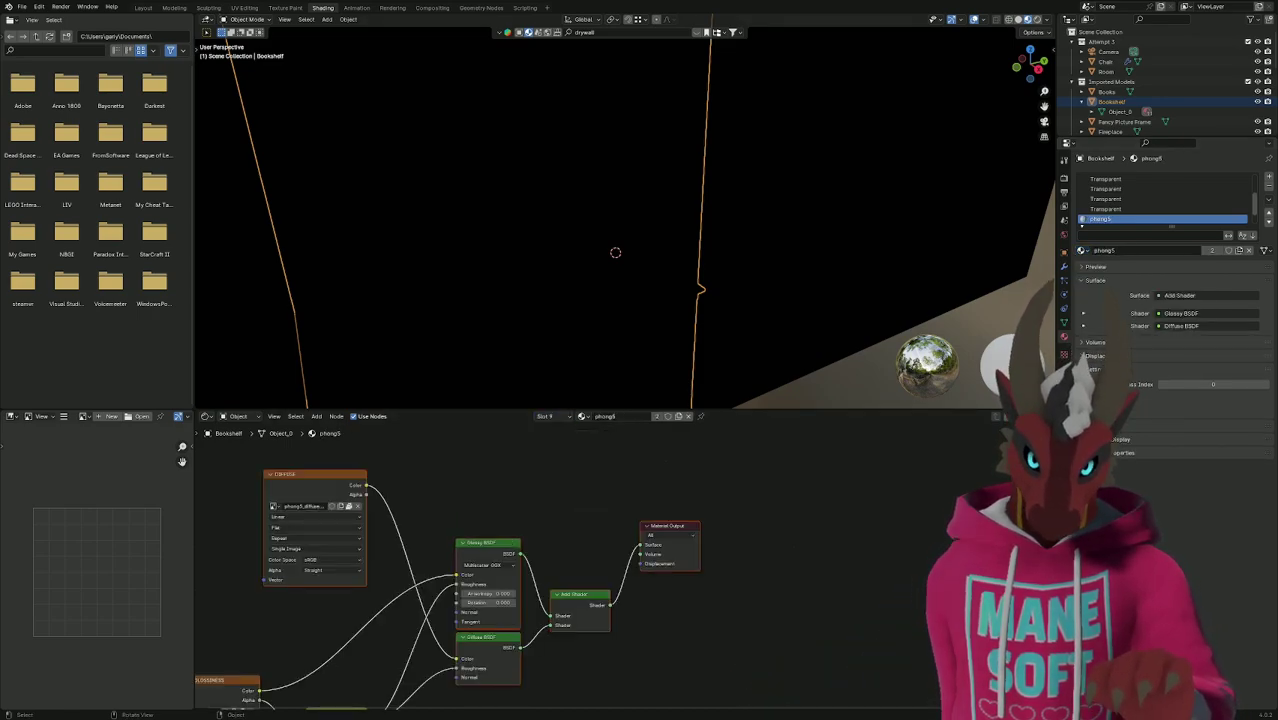
click(1081, 251)
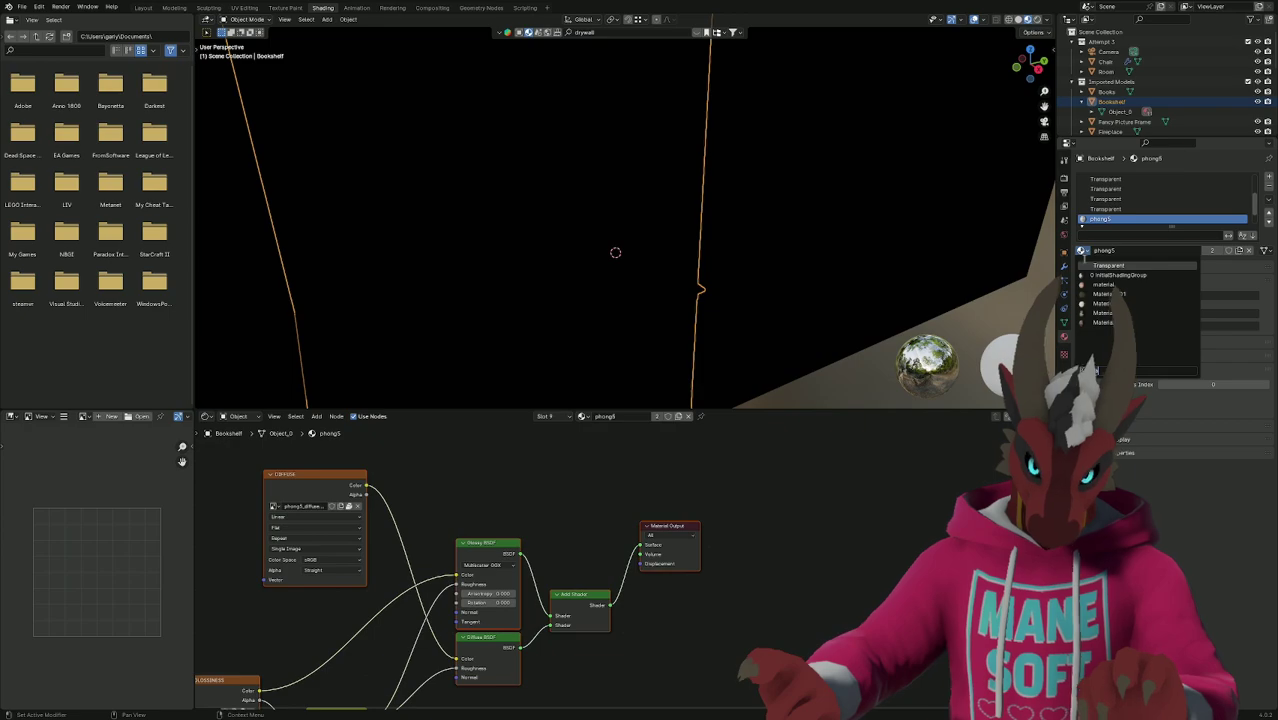
click(1104, 265)
Replace Material.001 in the bookshelf's slot 10 with the Transparent material.
click(562, 418)
scroll(540, 460, down, 1)
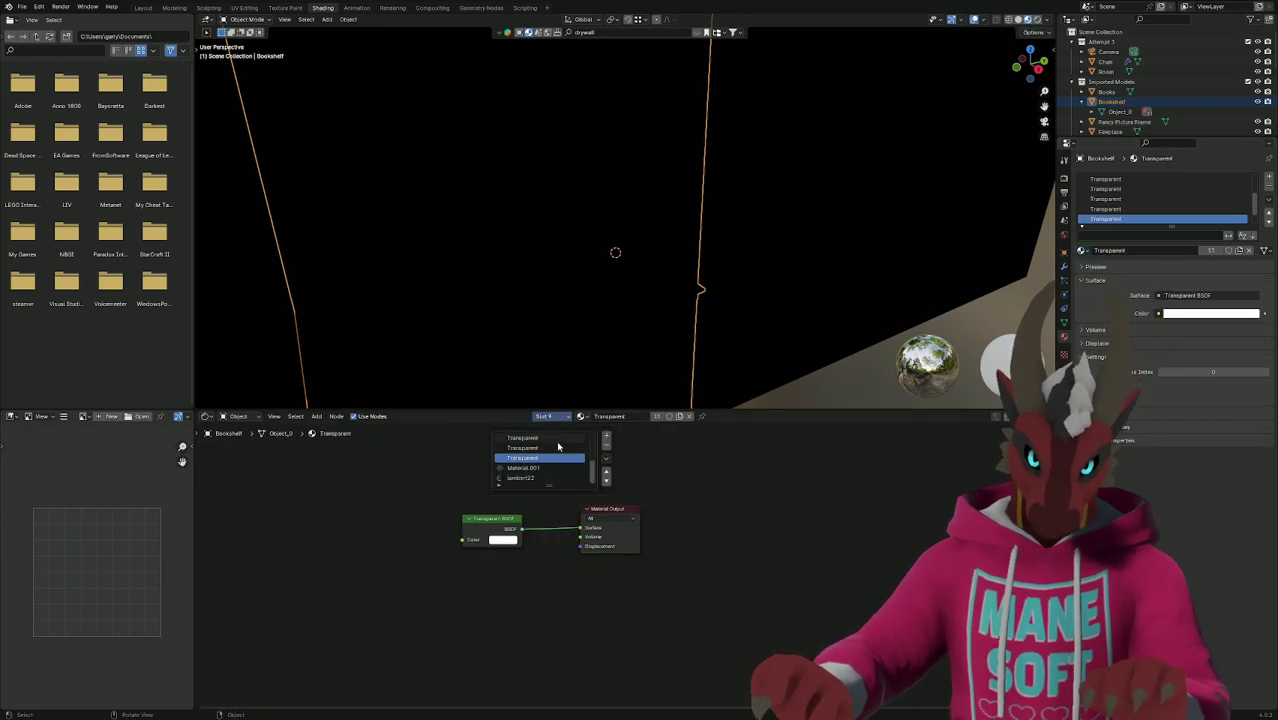
click(540, 476)
click(1082, 251)
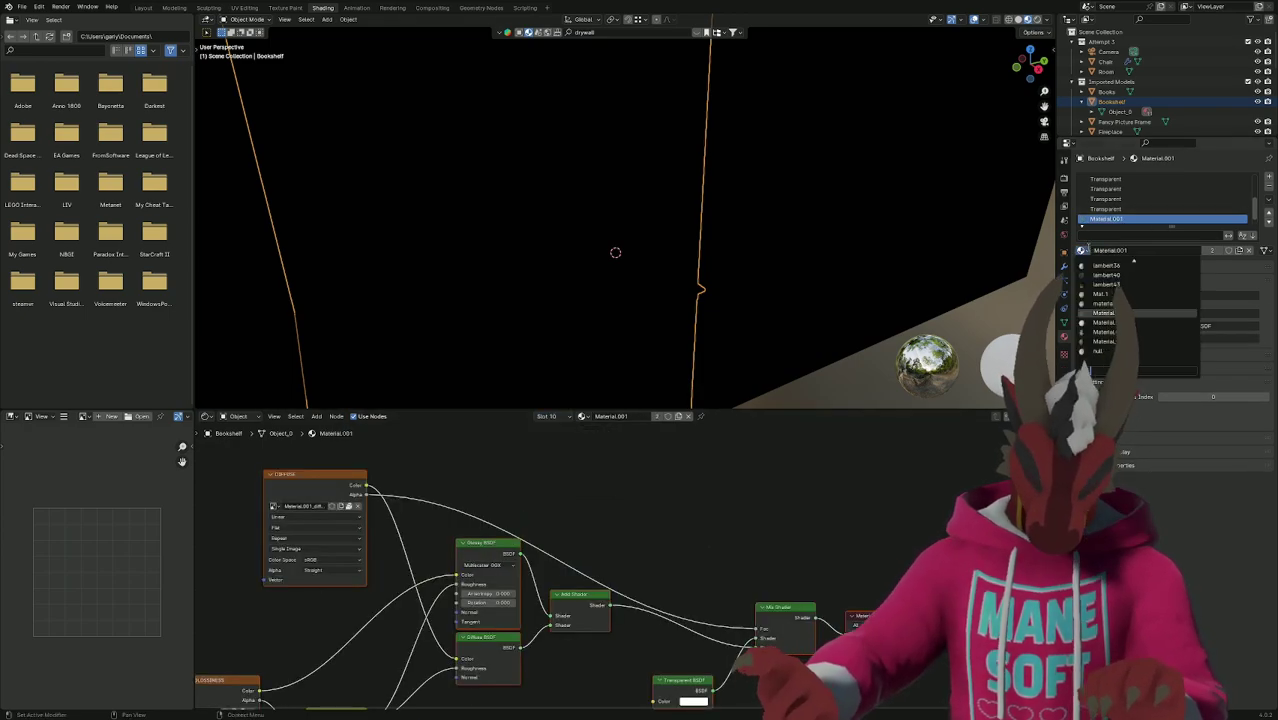
click(1104, 265)
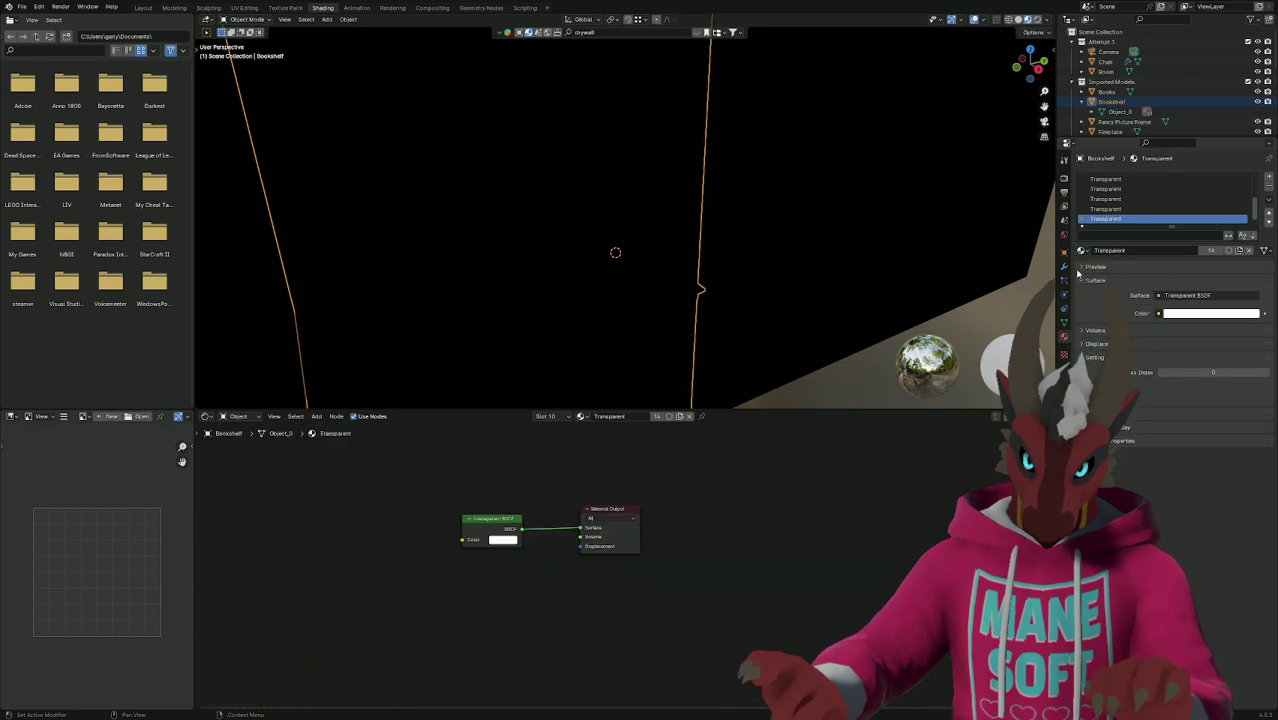
Swap the bookshelf's lambert22 material in slot 11 for the Transparent material.
click(572, 416)
scroll(540, 470, down, 1)
click(540, 466)
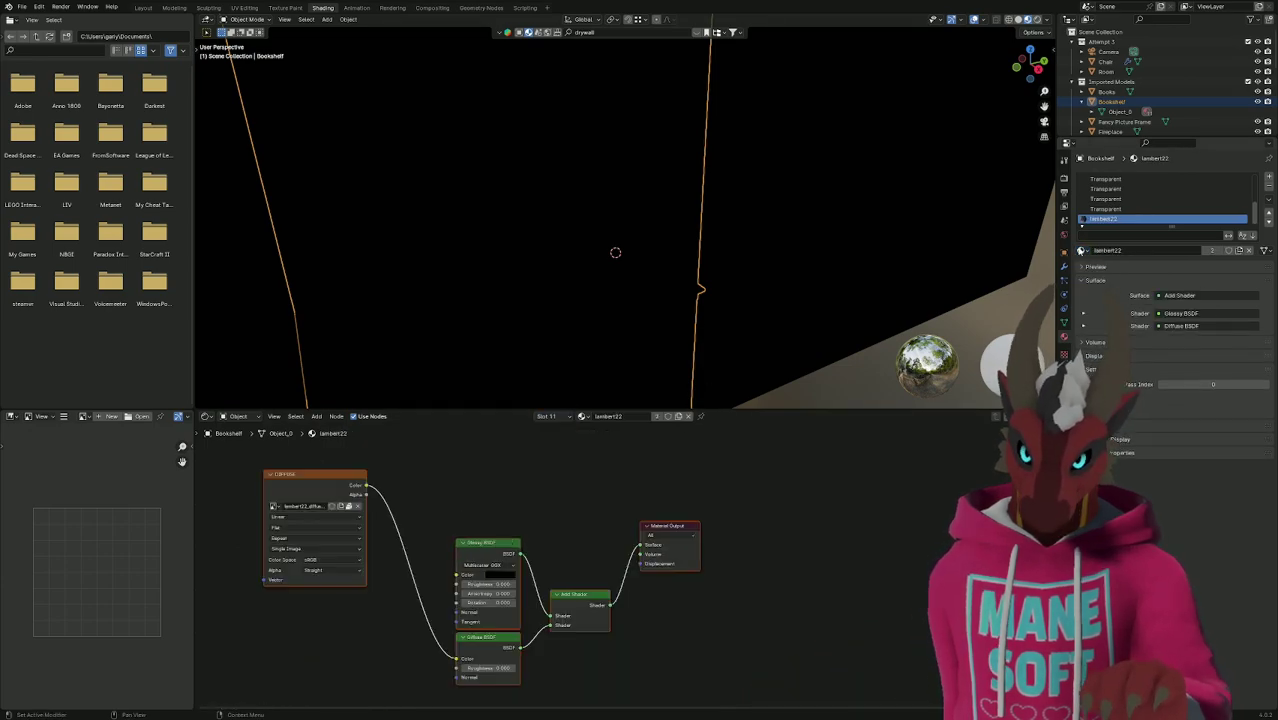
click(1082, 251)
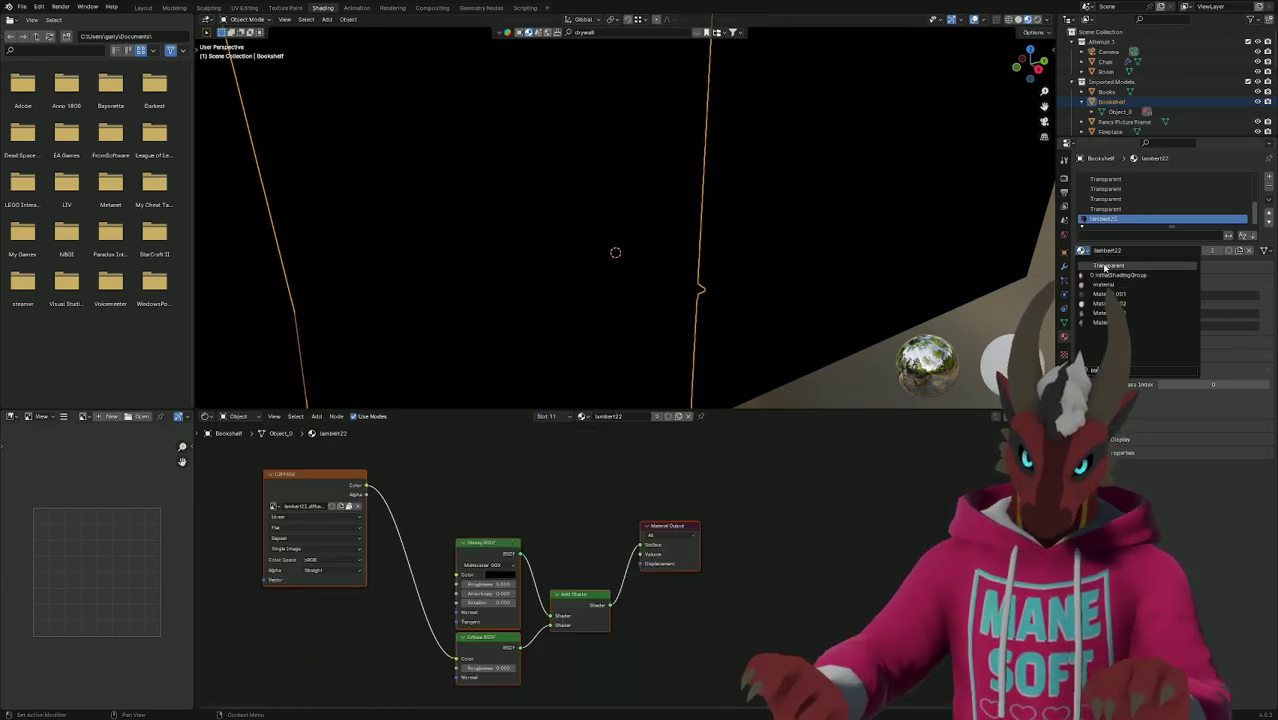
click(1104, 266)
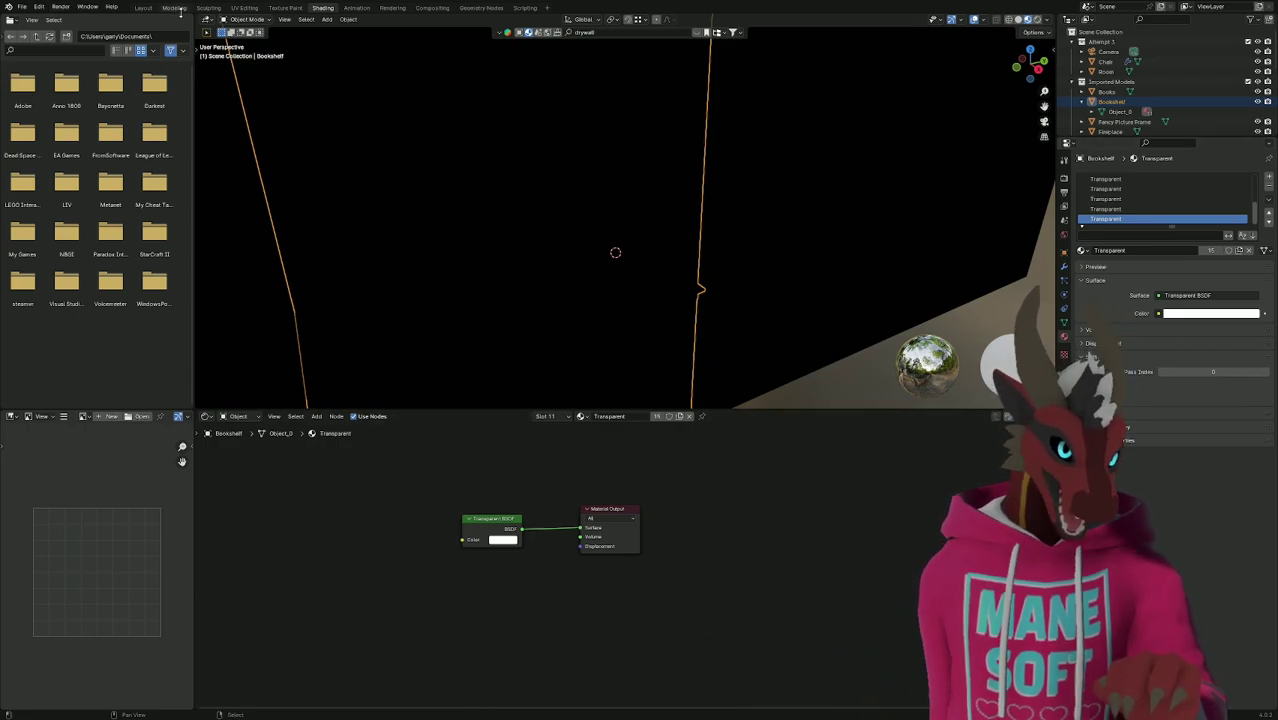
Preview the whole room in the Layout workspace with rendered shading, and return to solid shading.
click(143, 8)
scroll(618, 285, up, 3)
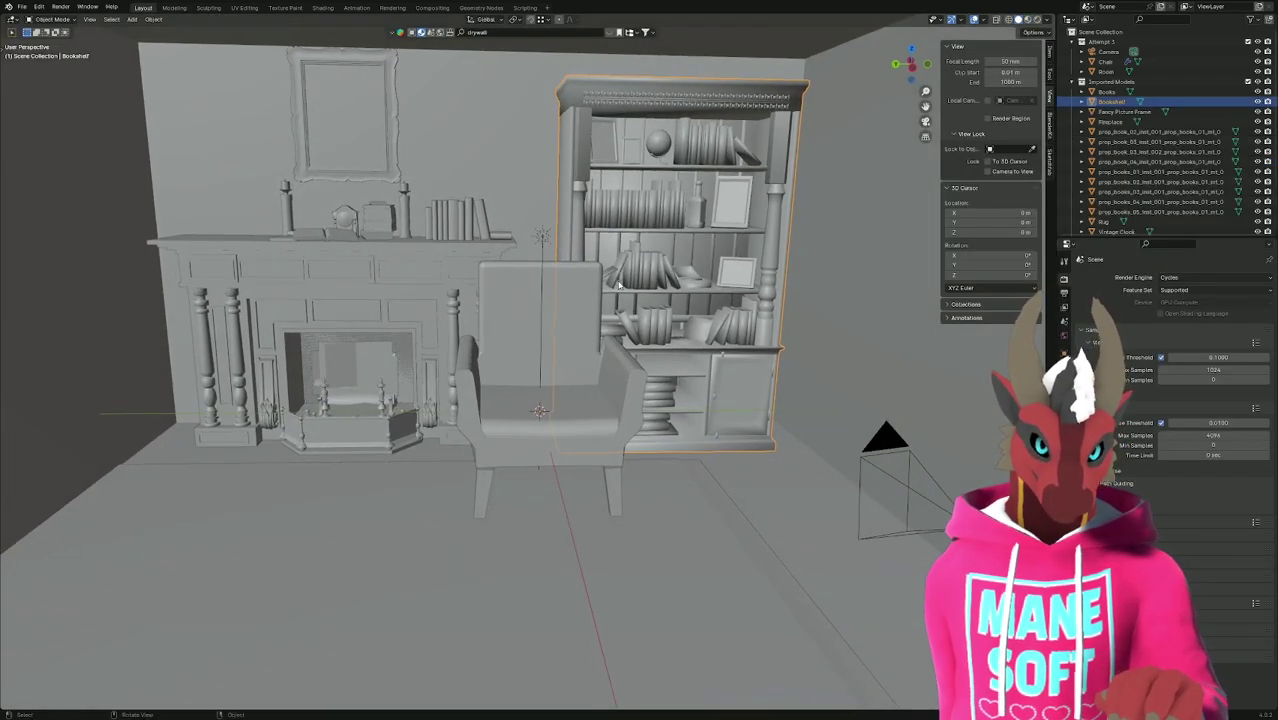
key(z)
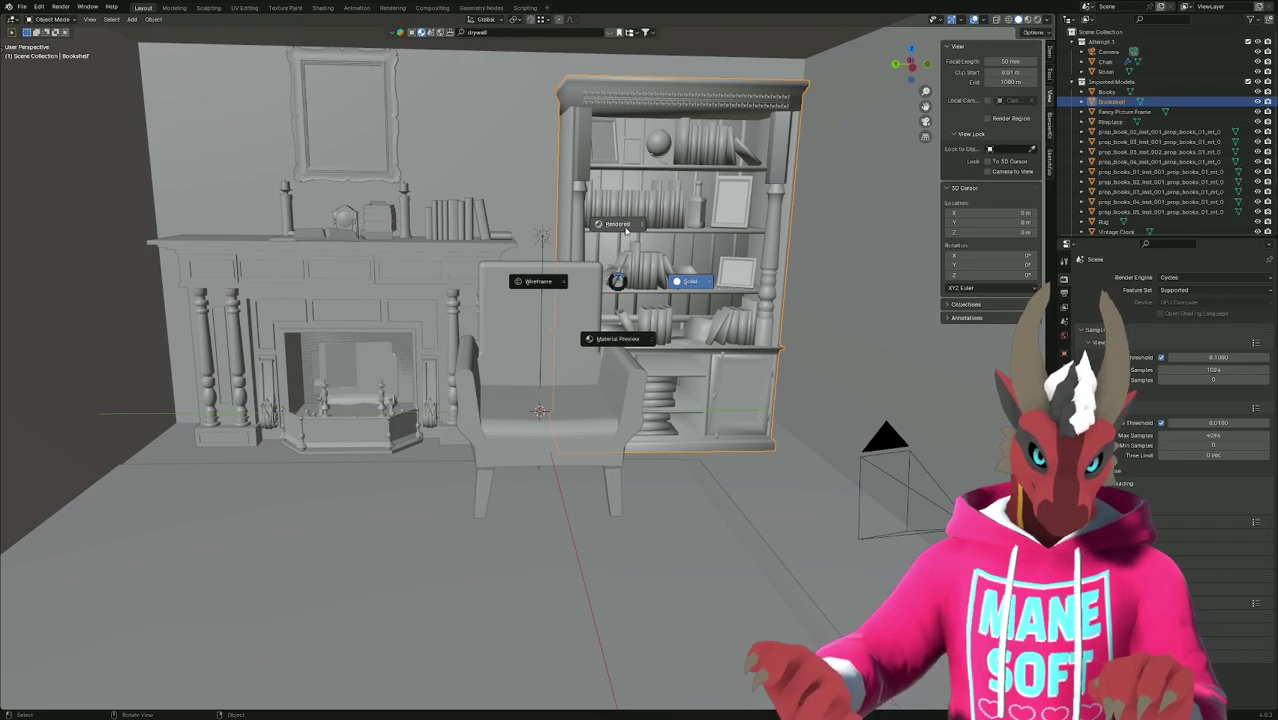
click(626, 230)
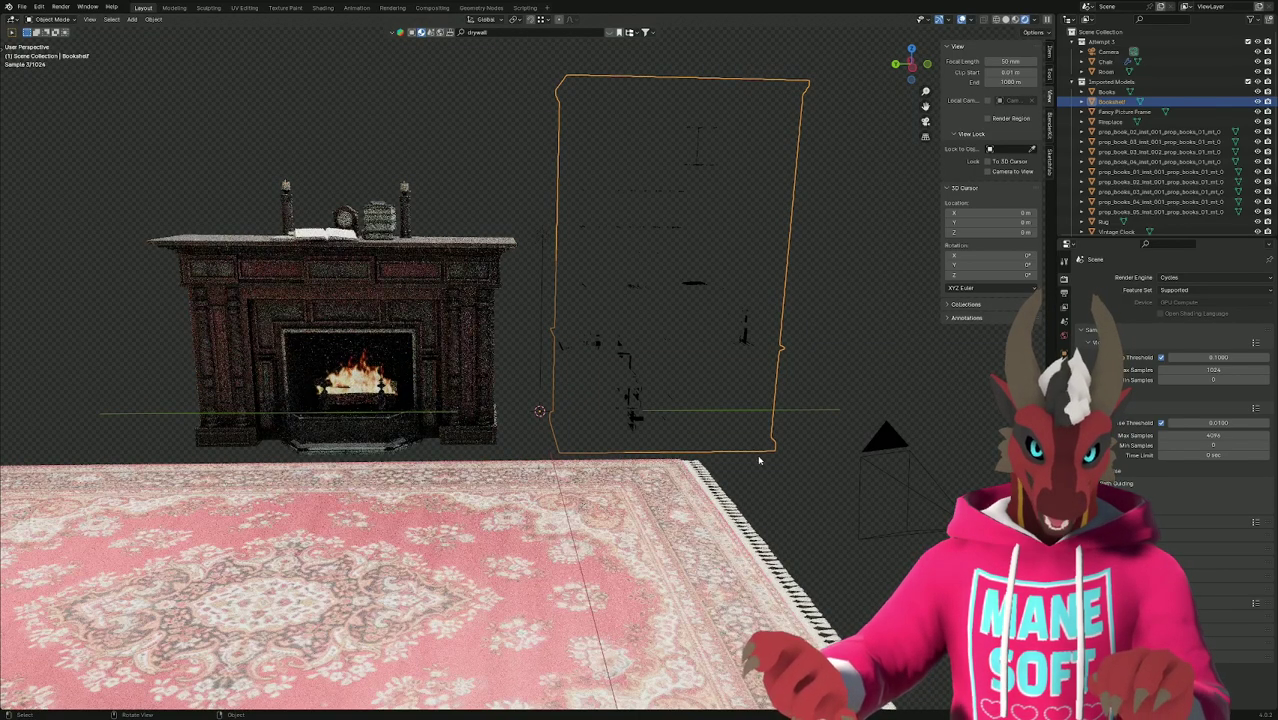
click(760, 461)
key(z)
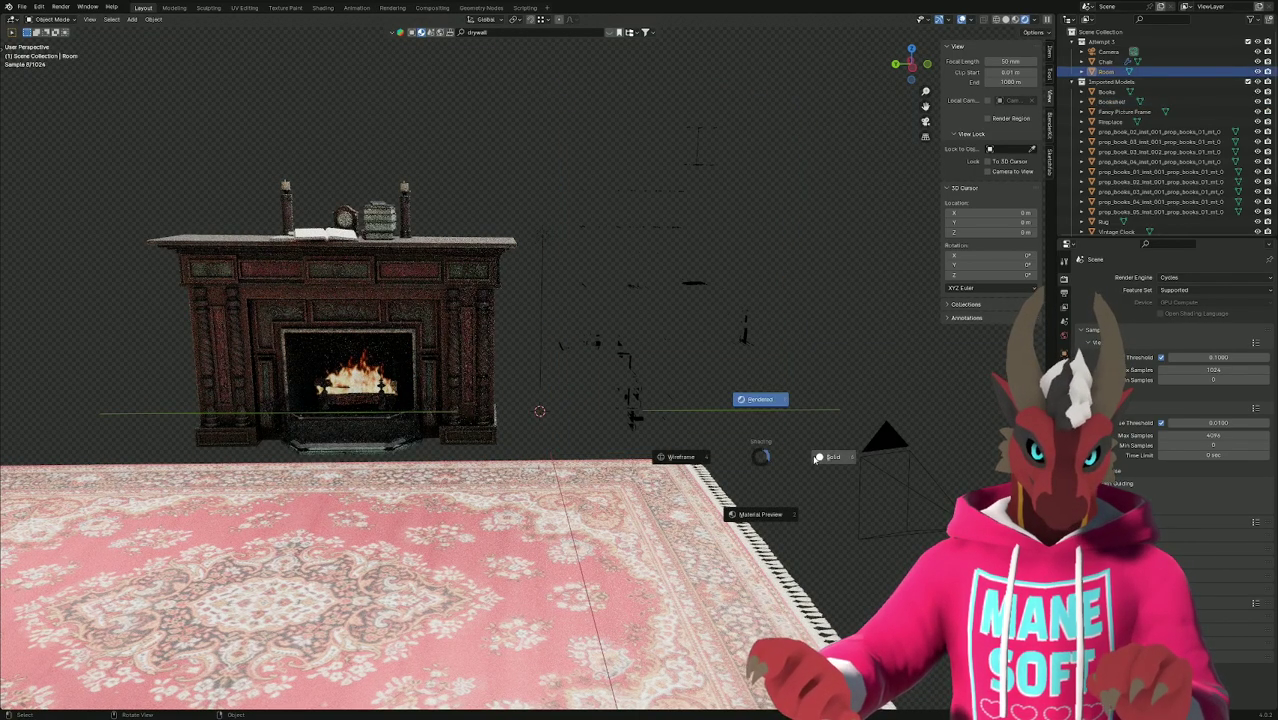
click(826, 459)
Make the hidden LineArt object visible in the viewport.
mouse_move(829, 454)
middle_down()
mouse_move(767, 476)
mouse_move(884, 388)
middle_up()
scroll(1138, 143, down, 3)
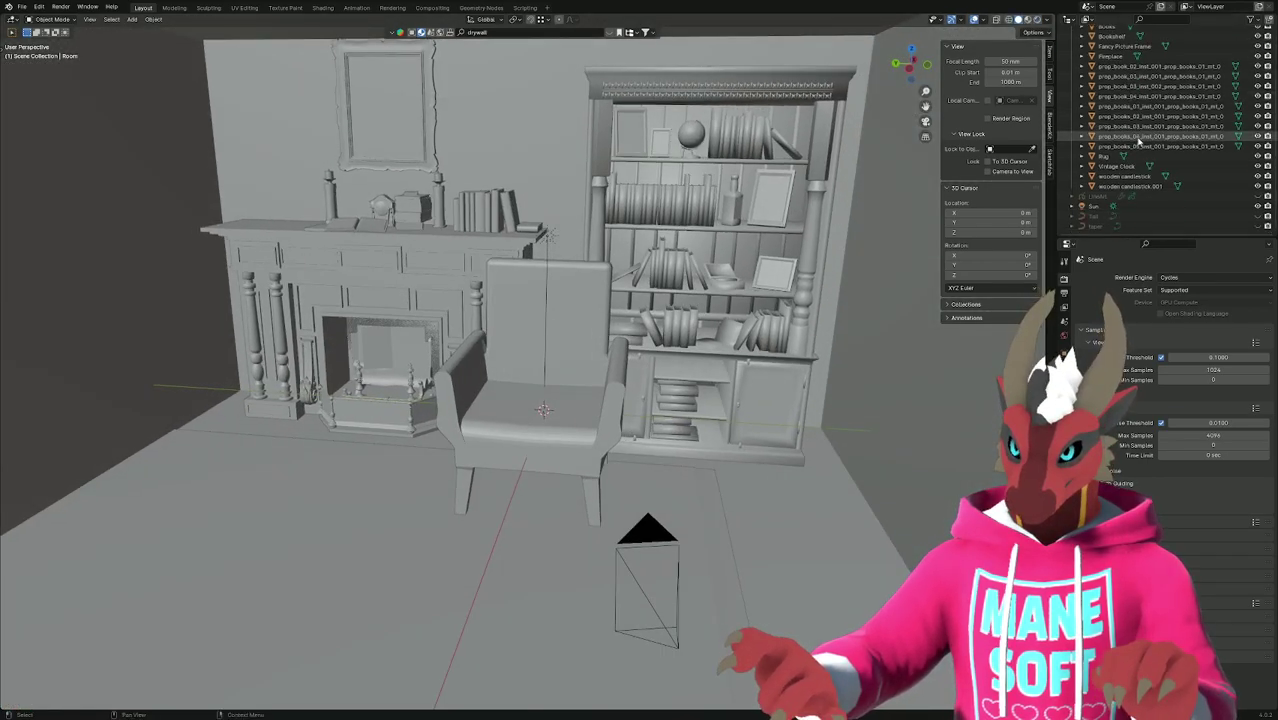
click(1258, 197)
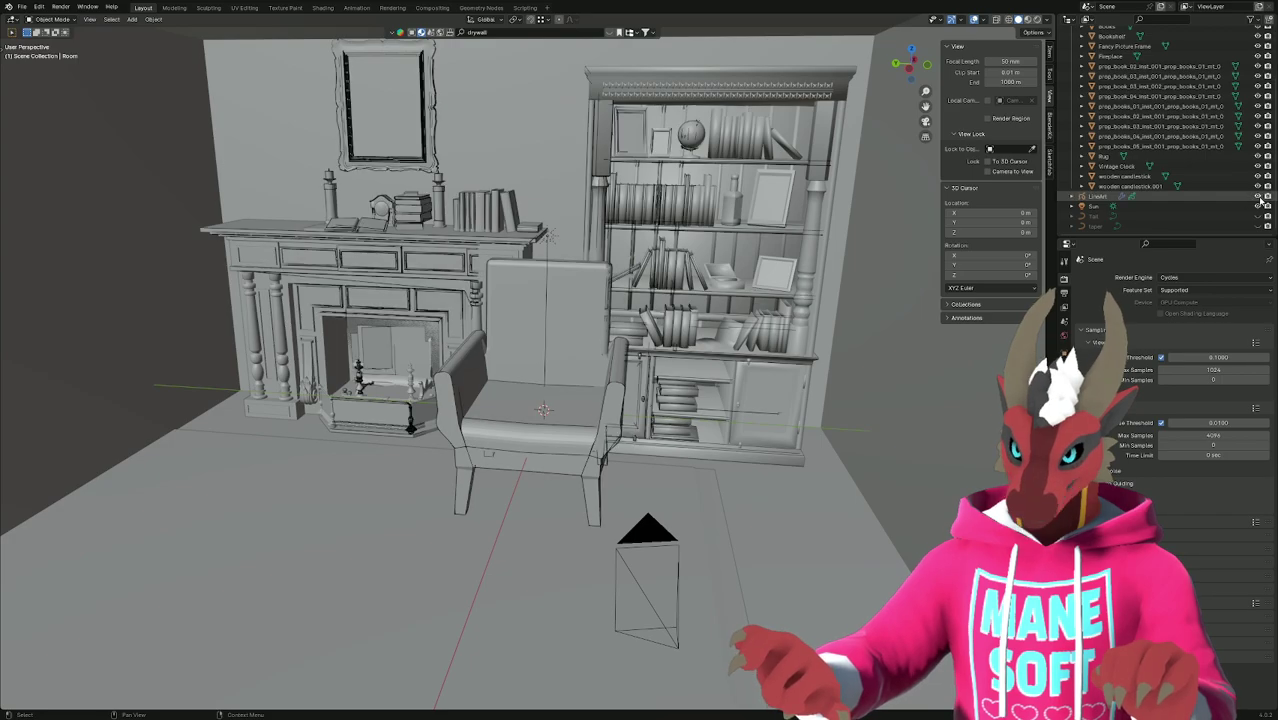
Check the line art in rendered shading, return to solid shading, and save the file.
key(z)
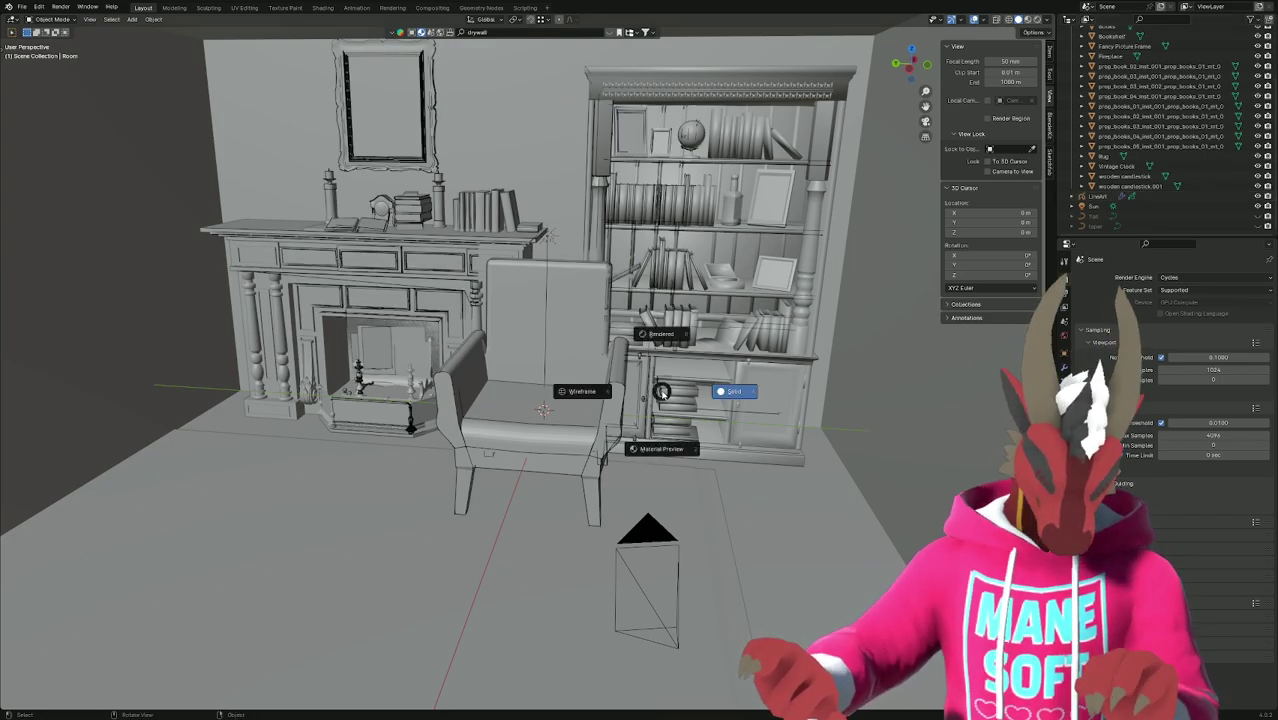
click(673, 337)
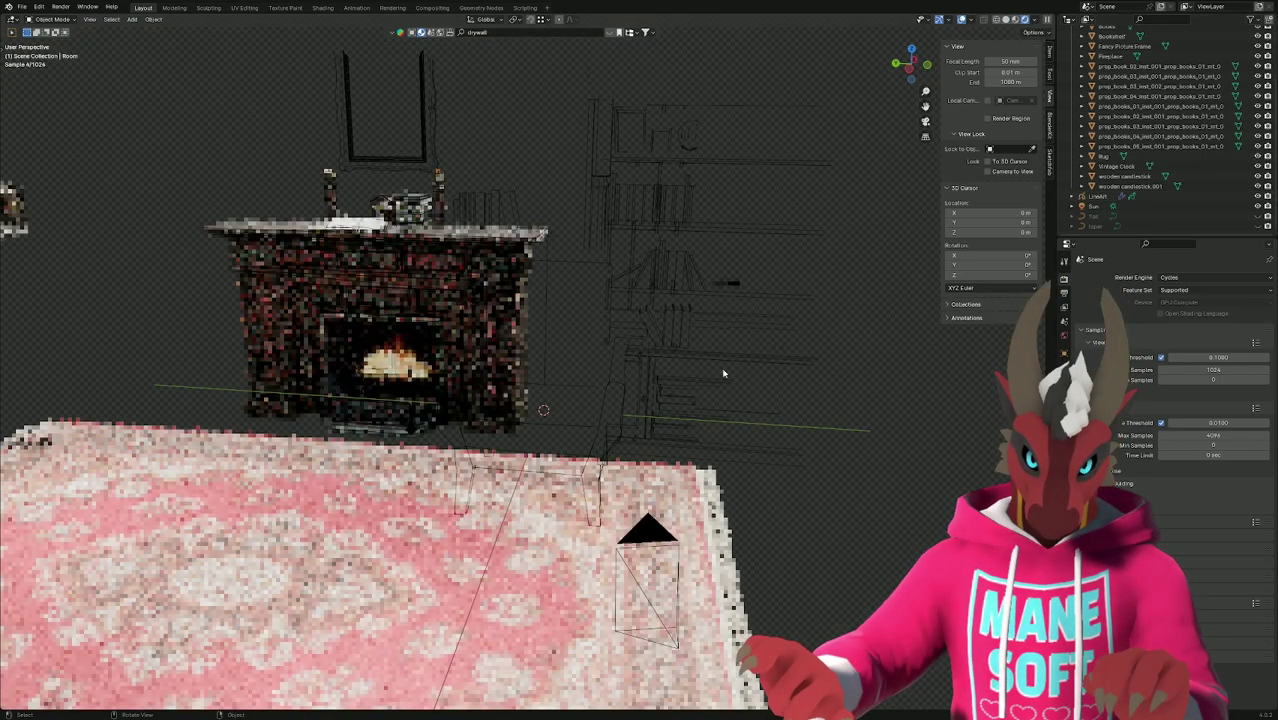
key(z)
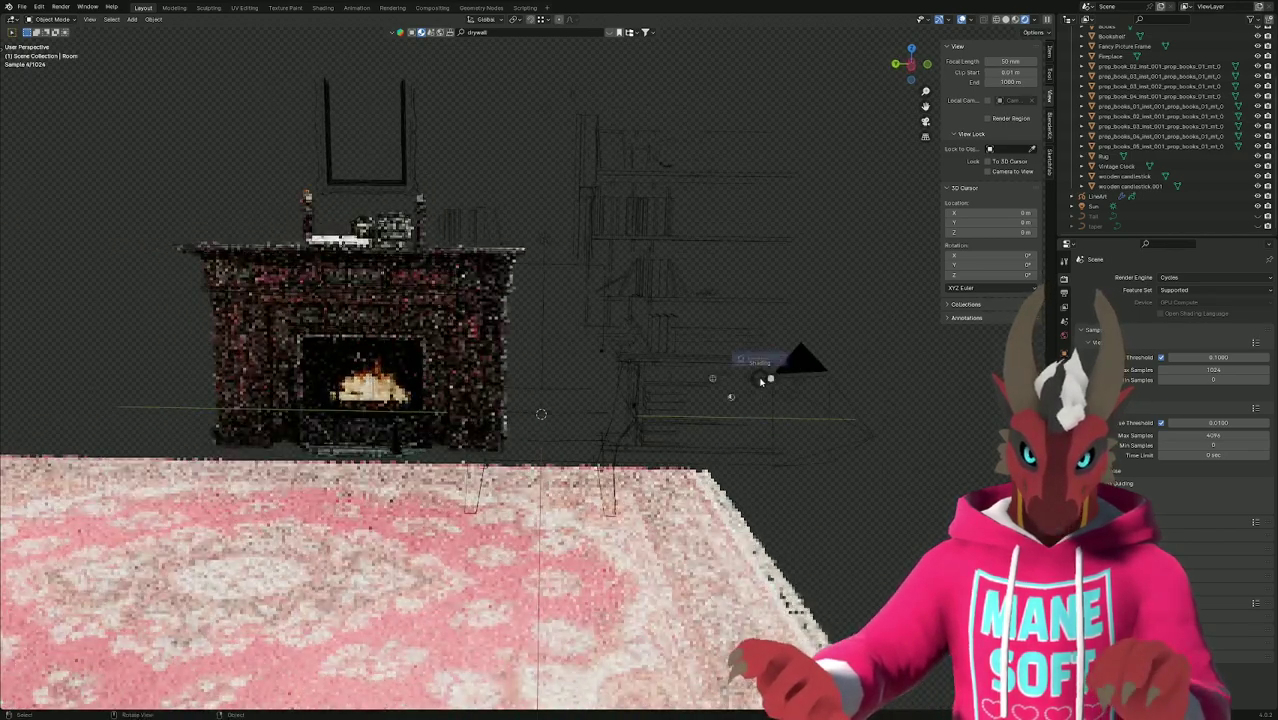
click(835, 387)
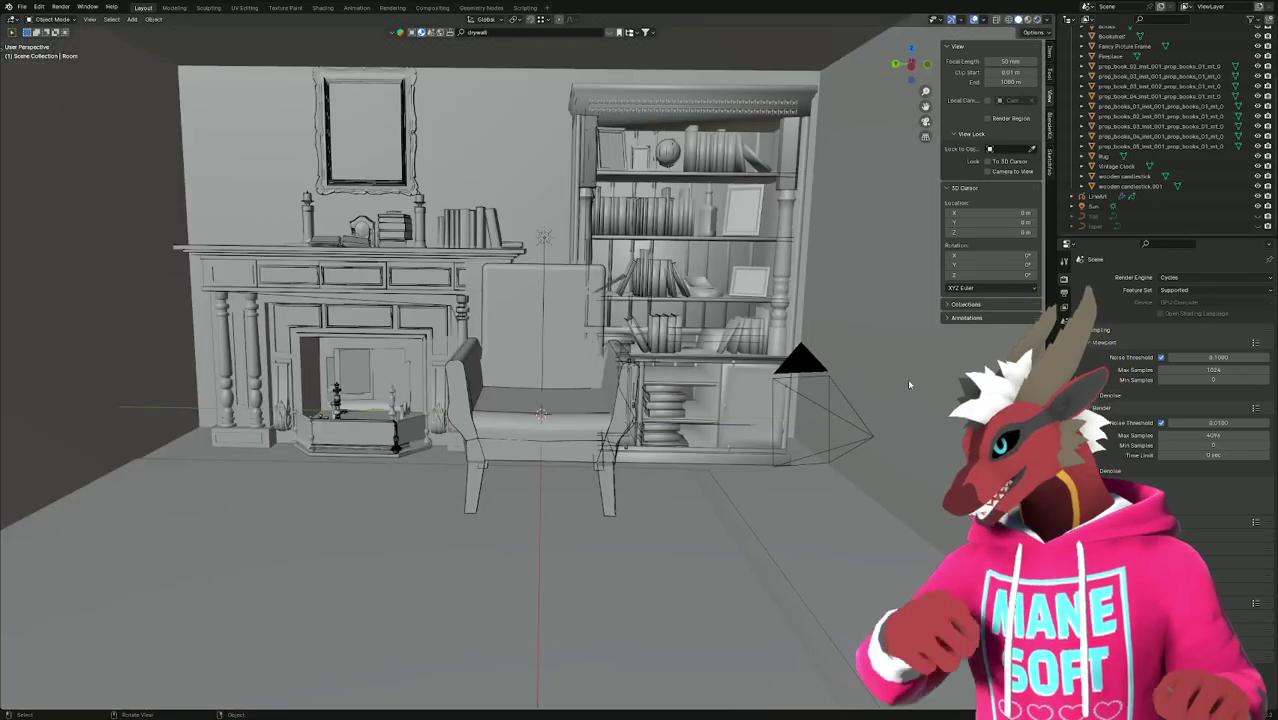
key(ctrl+s)
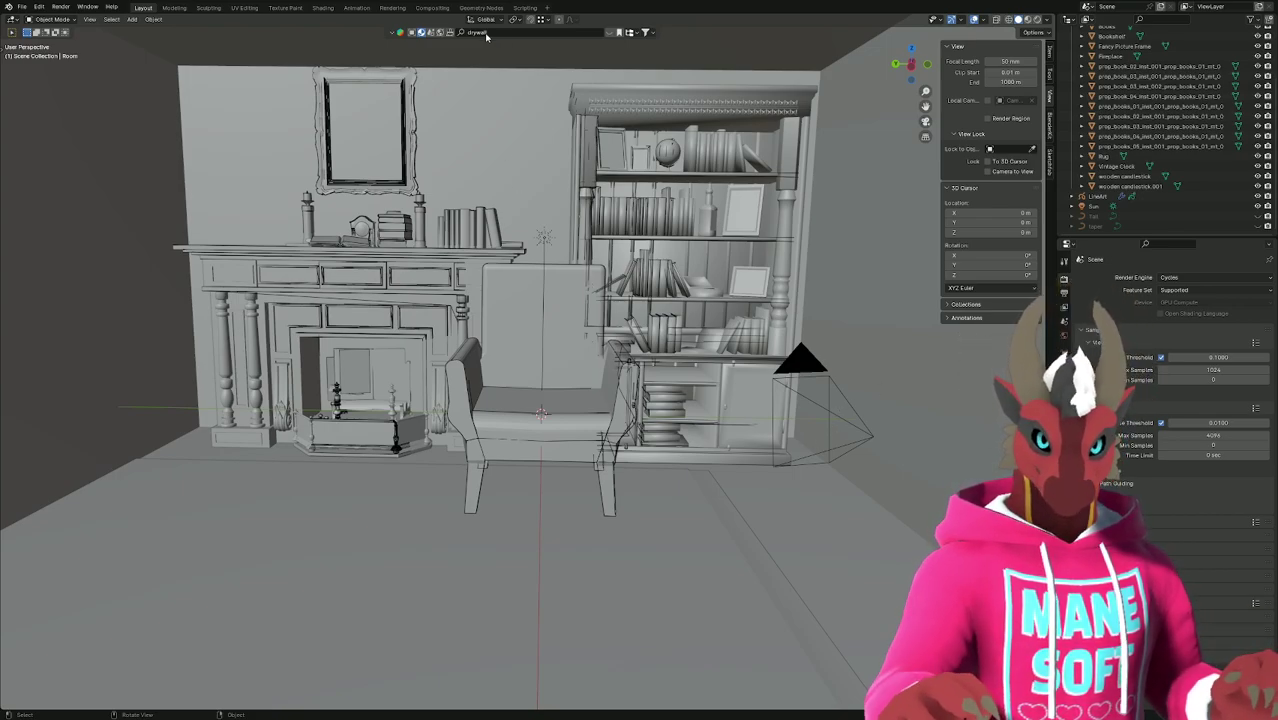
Delete the stray group of book props standing outside the room.
scroll(1160, 140, up, 3)
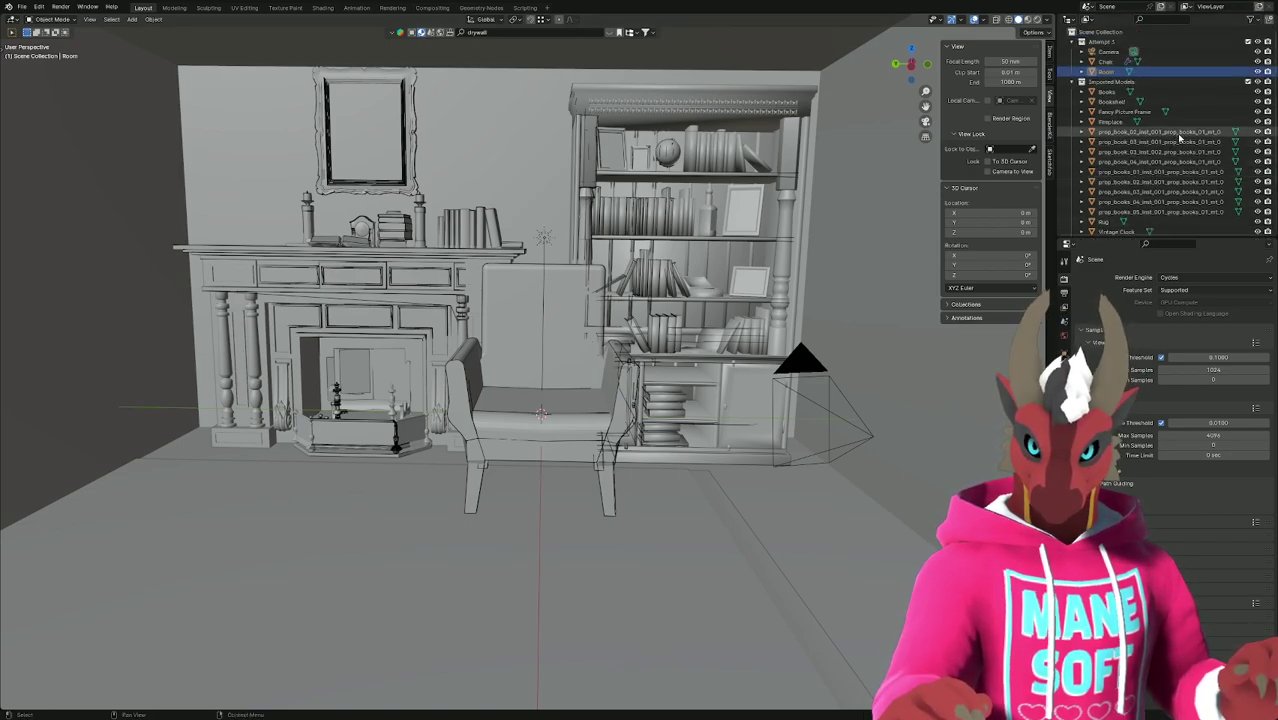
scroll(455, 290, down, 10)
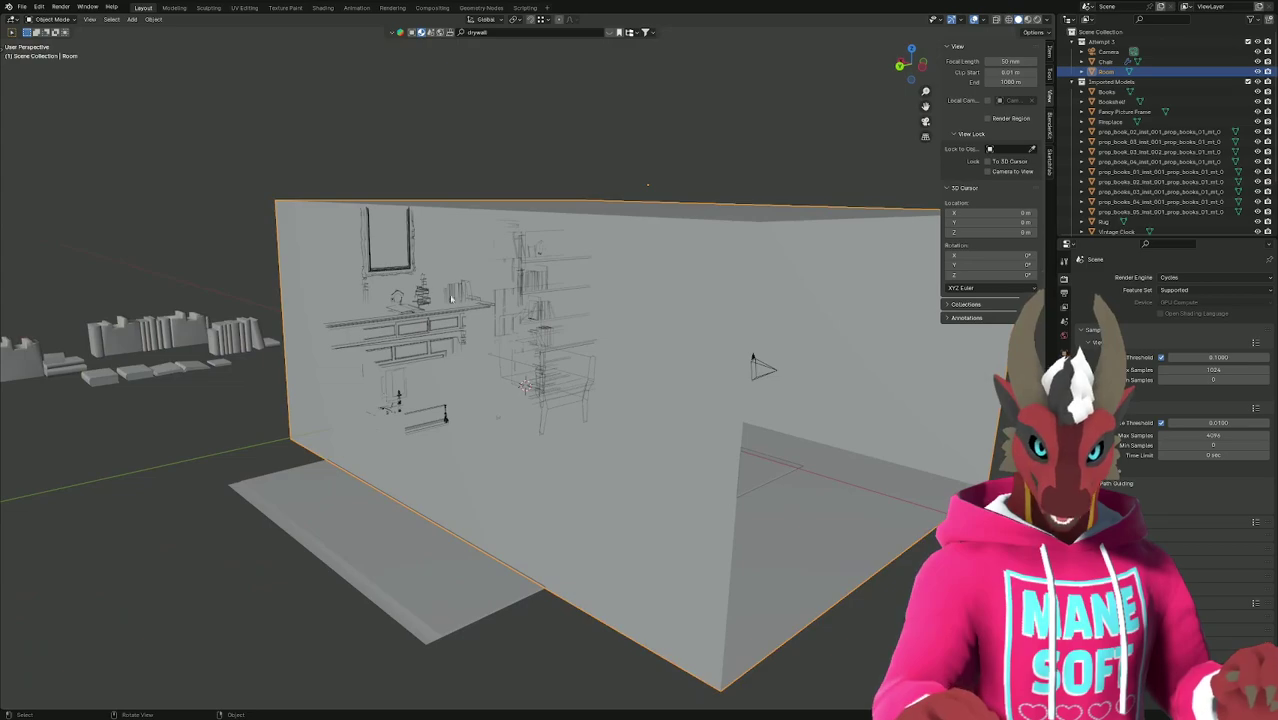
middle_drag(455, 297, 532, 308)
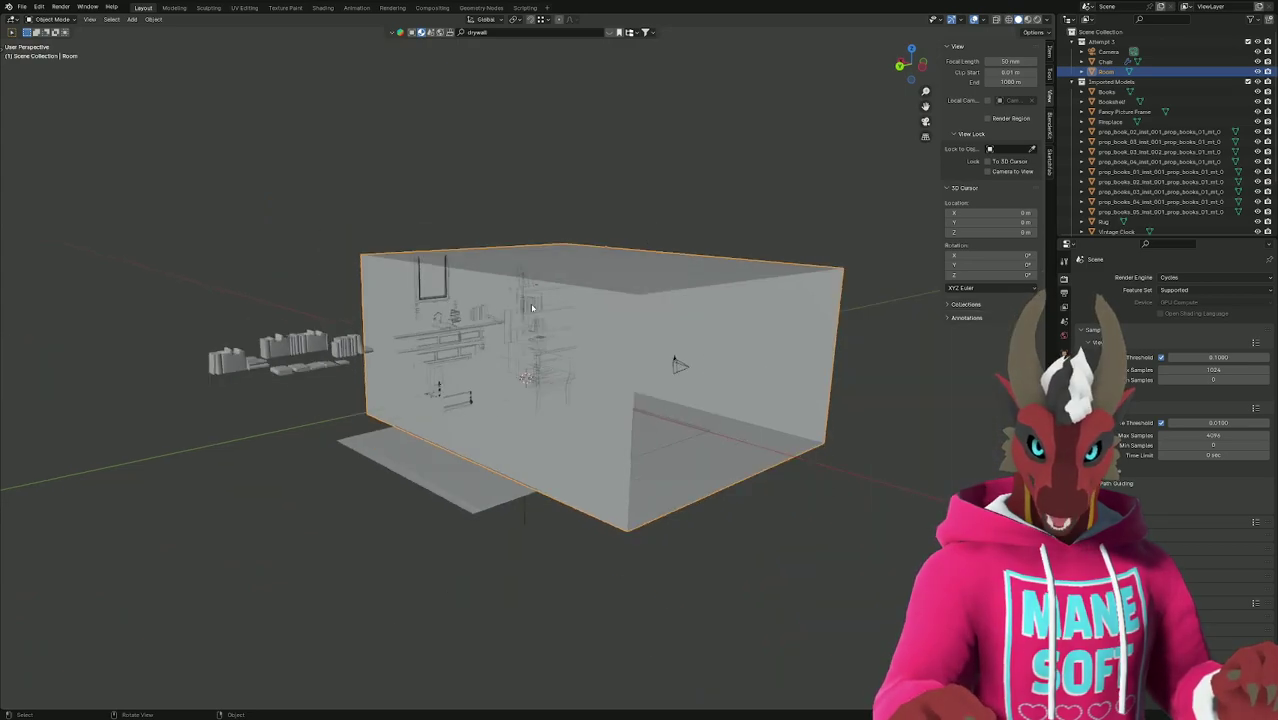
middle_drag(213, 312, 182, 295)
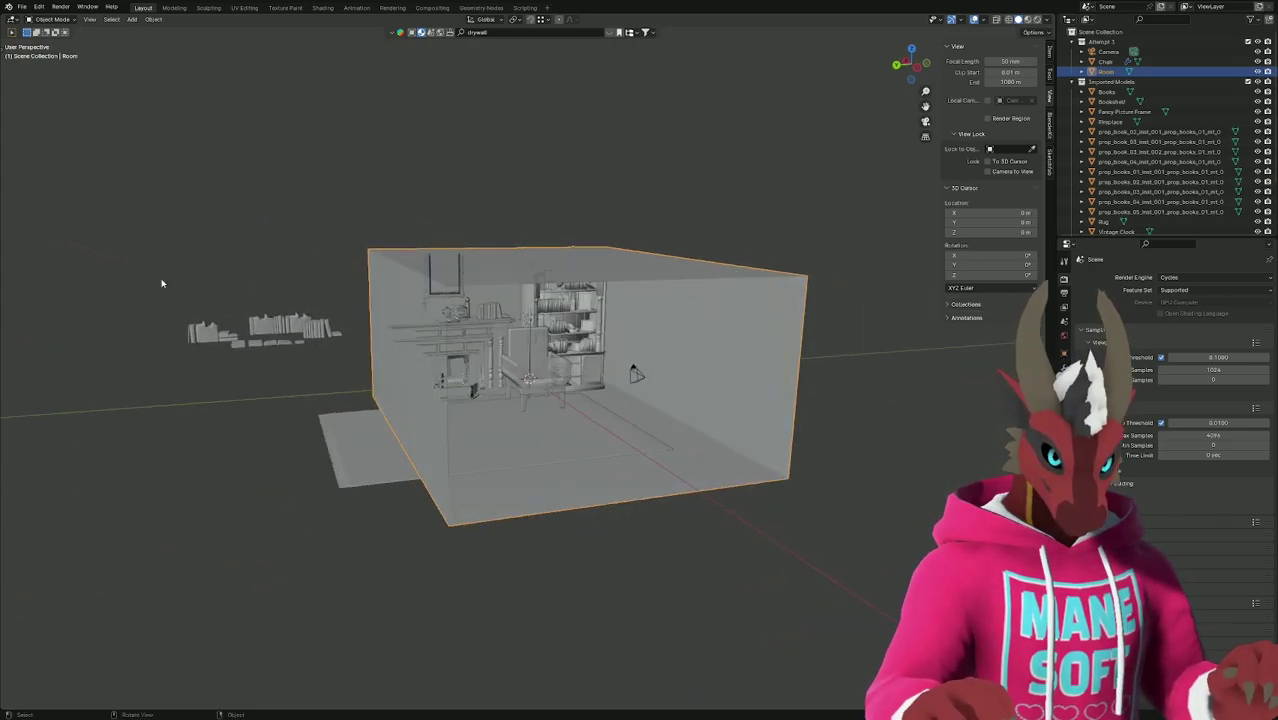
drag(161, 283, 344, 380)
key(x)
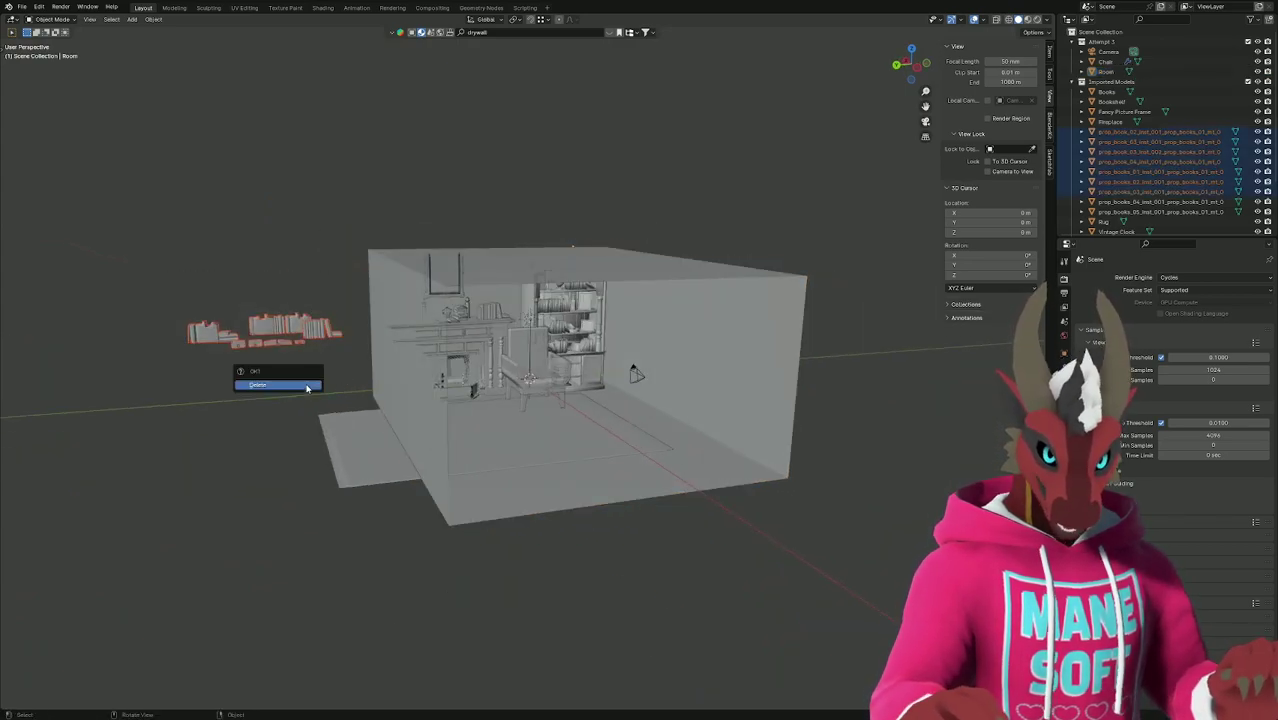
click(307, 389)
scroll(616, 431, up, 10)
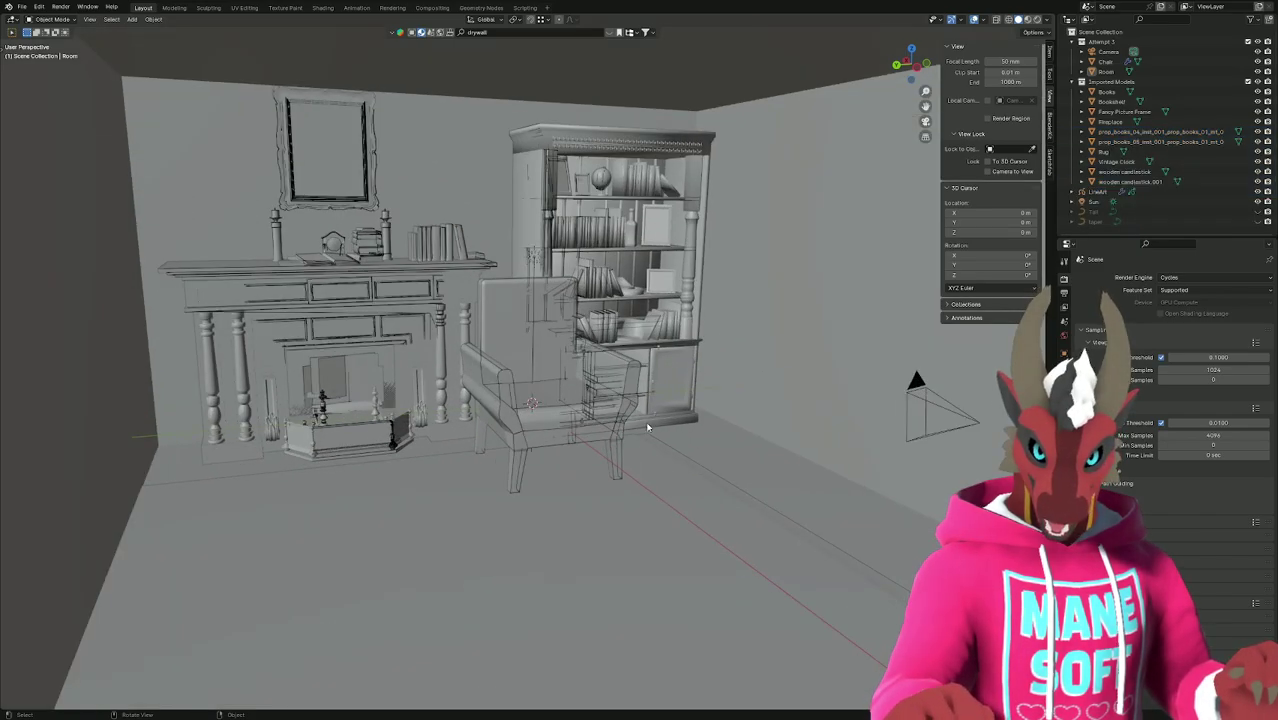
In the Shading workspace, check the materials assigned to the prop_books_05 object, chair, room, books, bookshelf and fancy picture frame.
click(1130, 141)
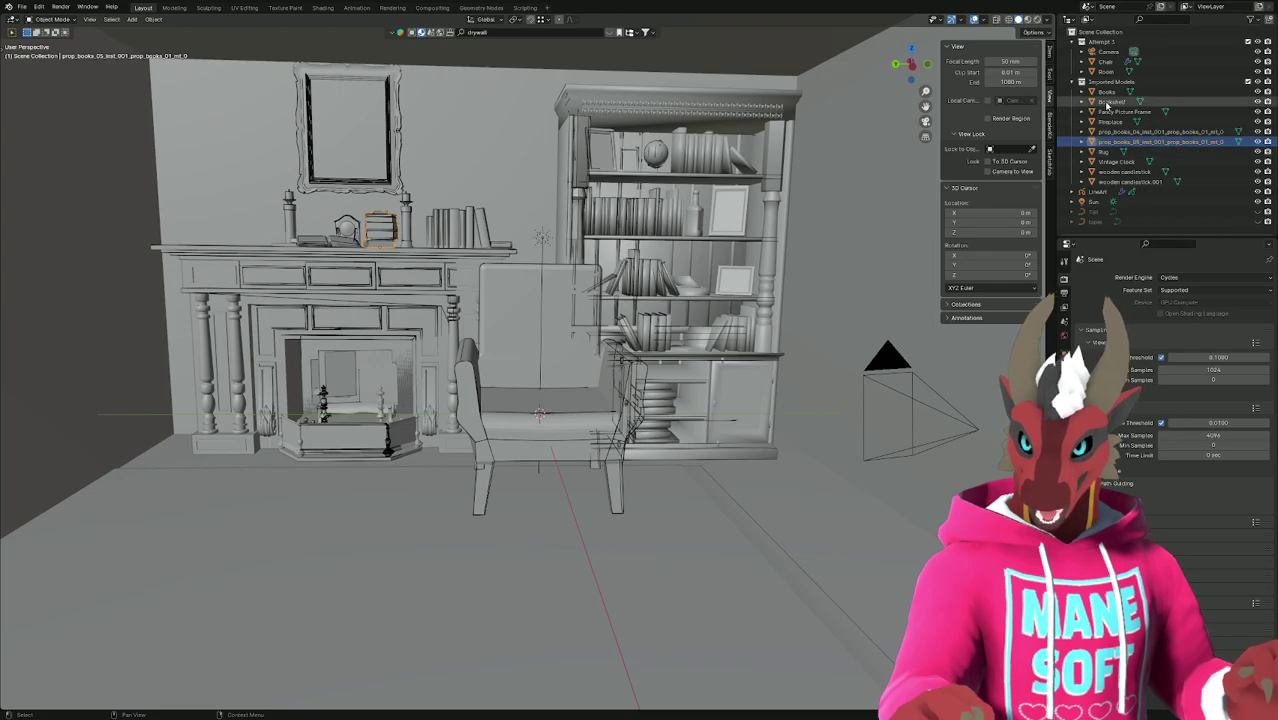
click(323, 8)
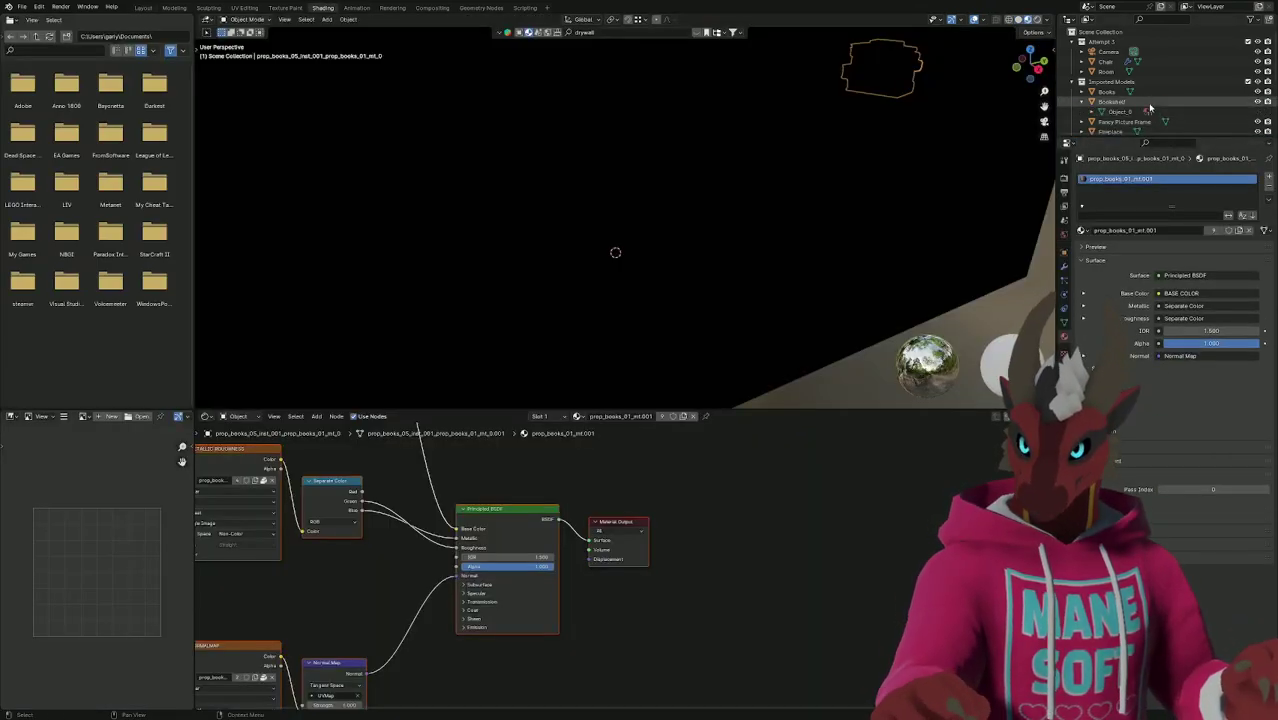
click(1108, 62)
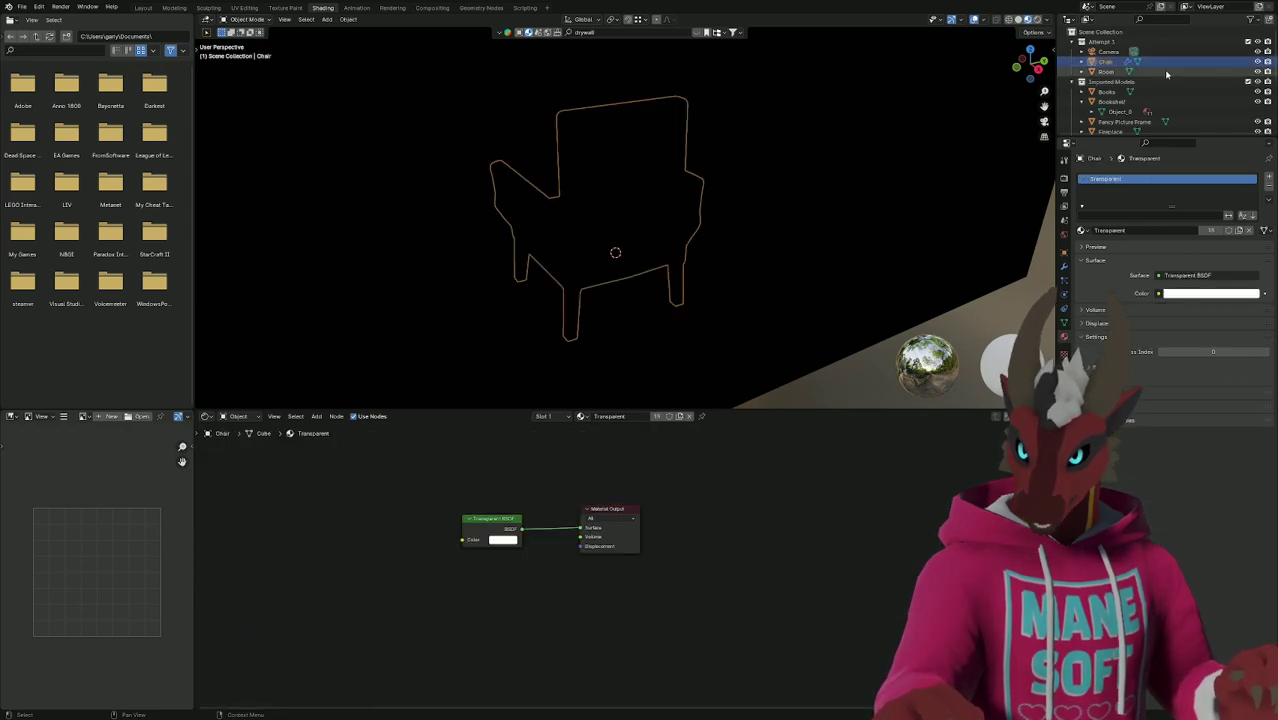
click(1165, 73)
click(1155, 92)
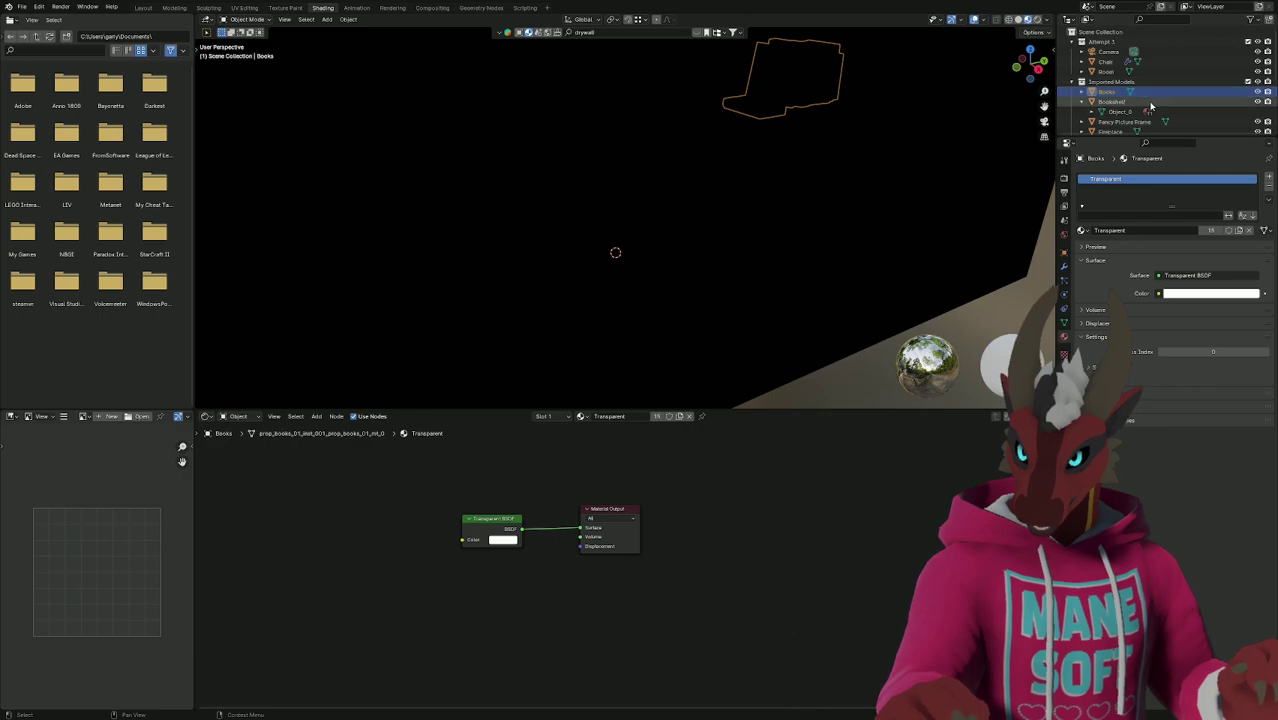
click(1148, 102)
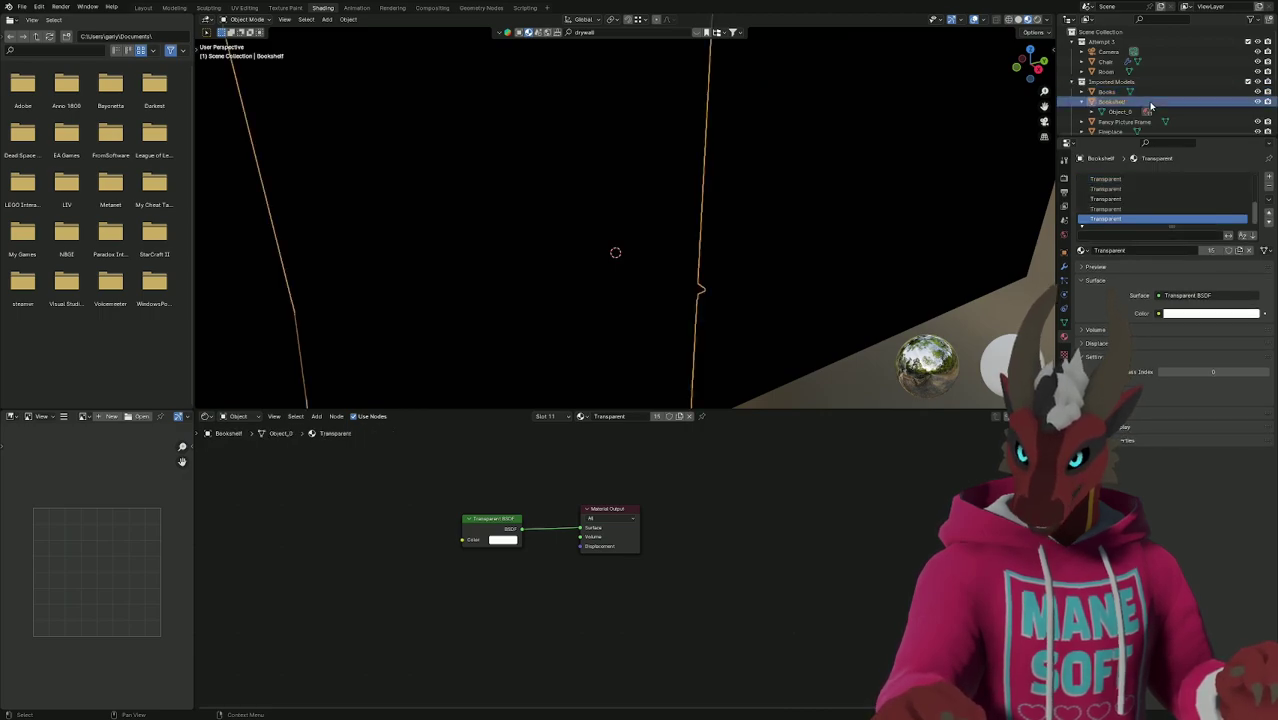
scroll(1151, 104, down, 1)
click(1193, 103)
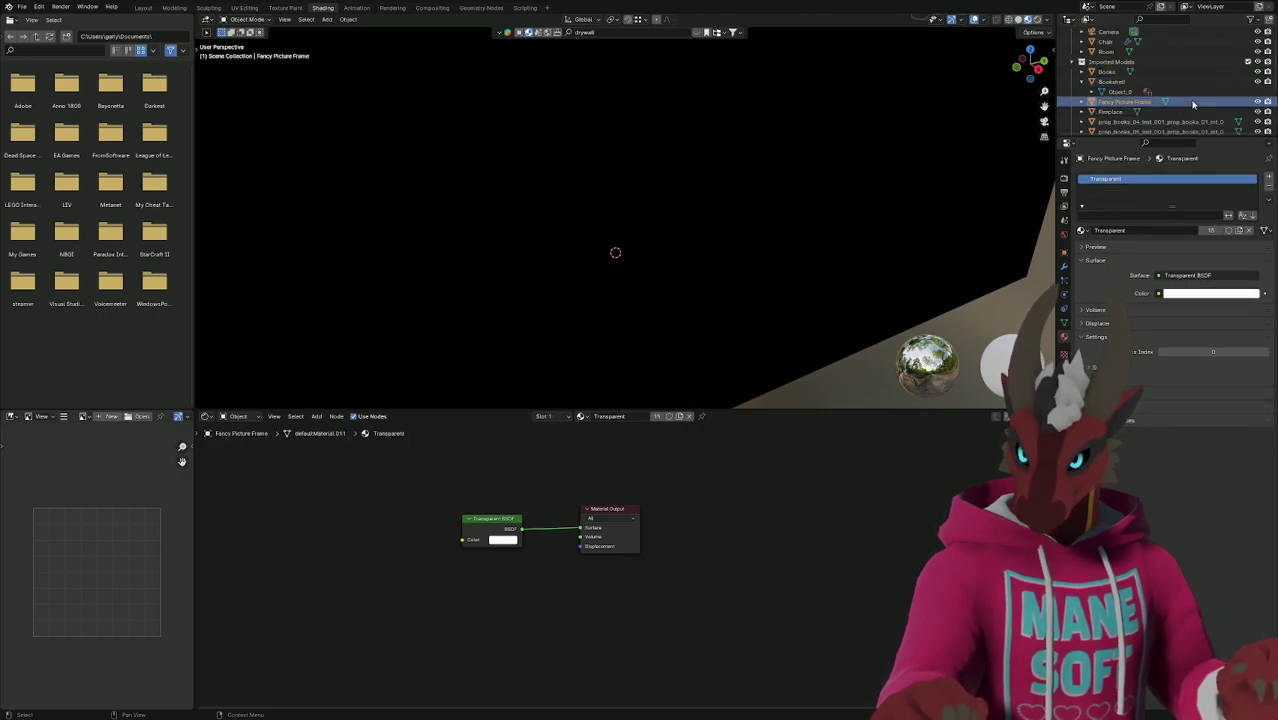
click(543, 416)
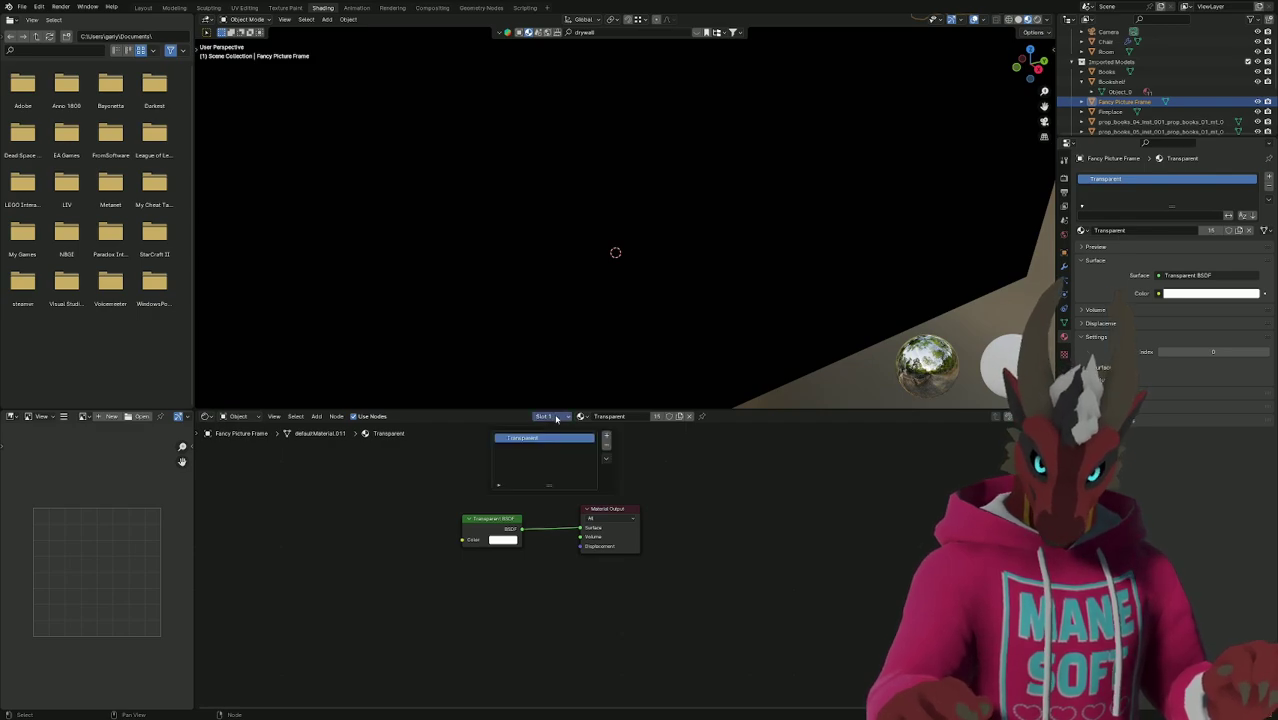
Replace the fireplace's wood_3.001 and wood_2.001 materials with Transparent, and make its wood_4.001 slot active.
scroll(1150, 90, down, 2)
click(1110, 71)
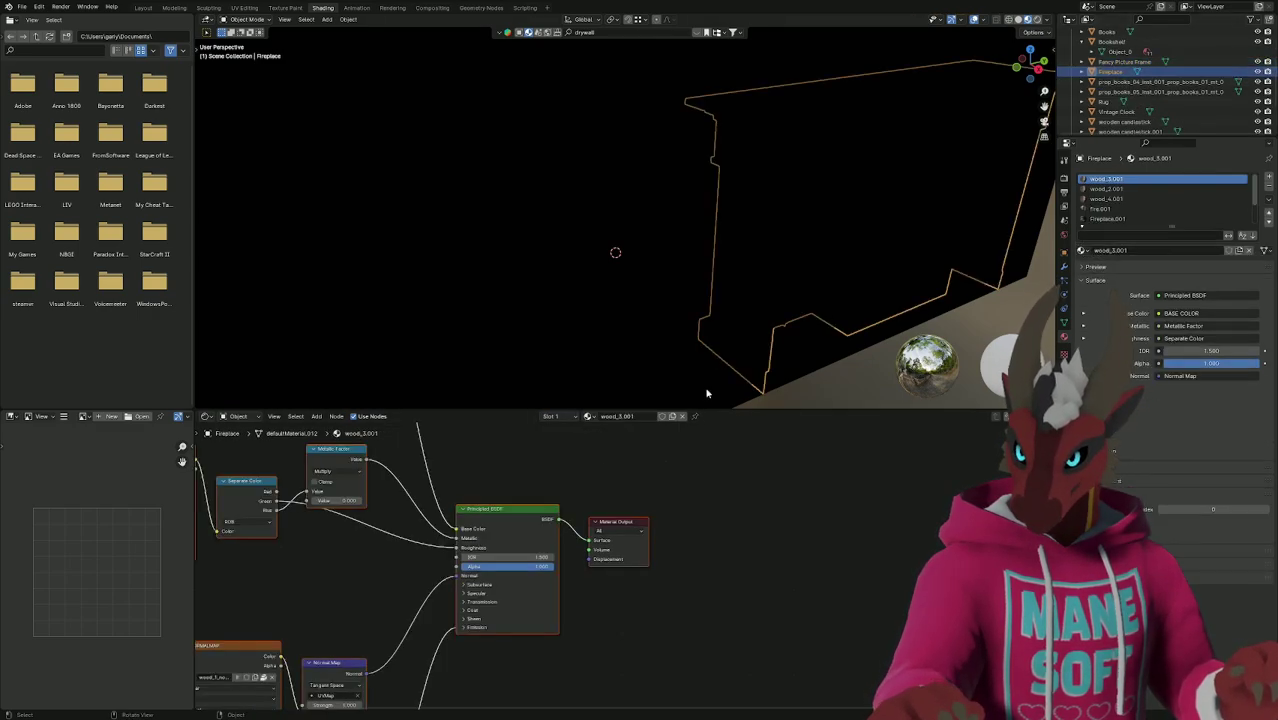
click(590, 417)
text(tra)
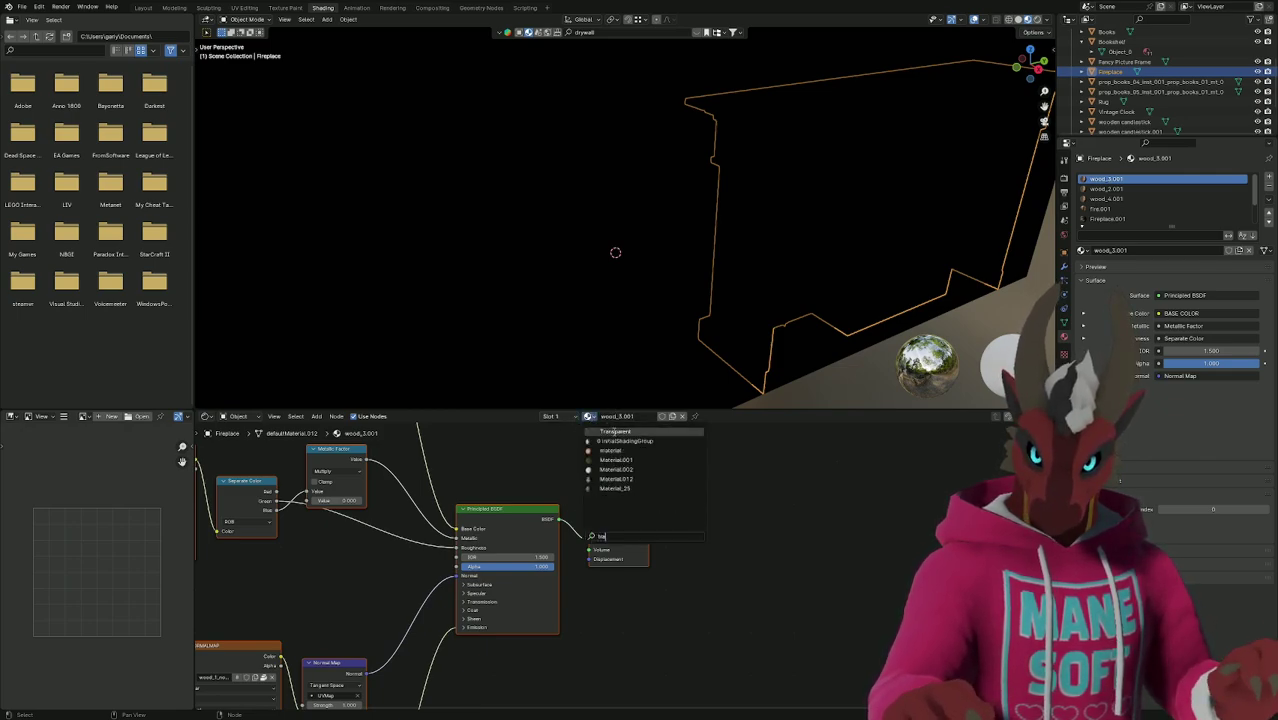
click(614, 432)
click(569, 418)
click(560, 448)
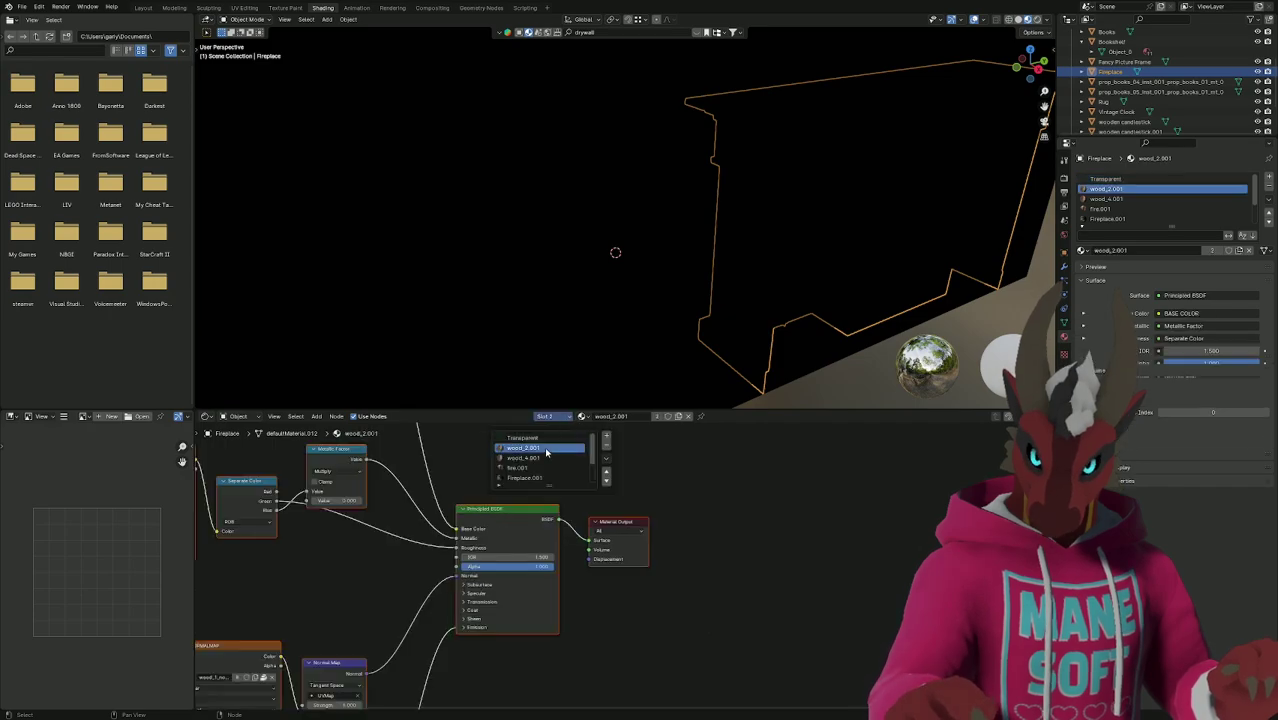
click(583, 416)
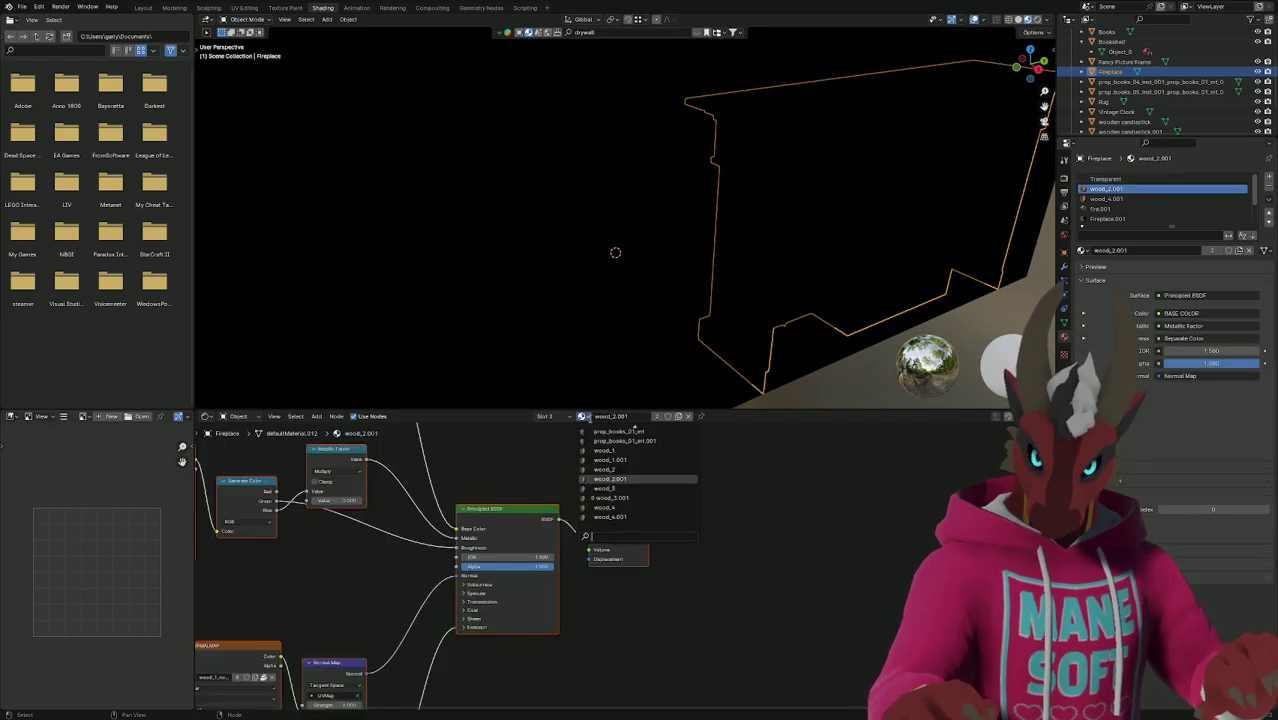
text(tra)
click(606, 433)
click(548, 416)
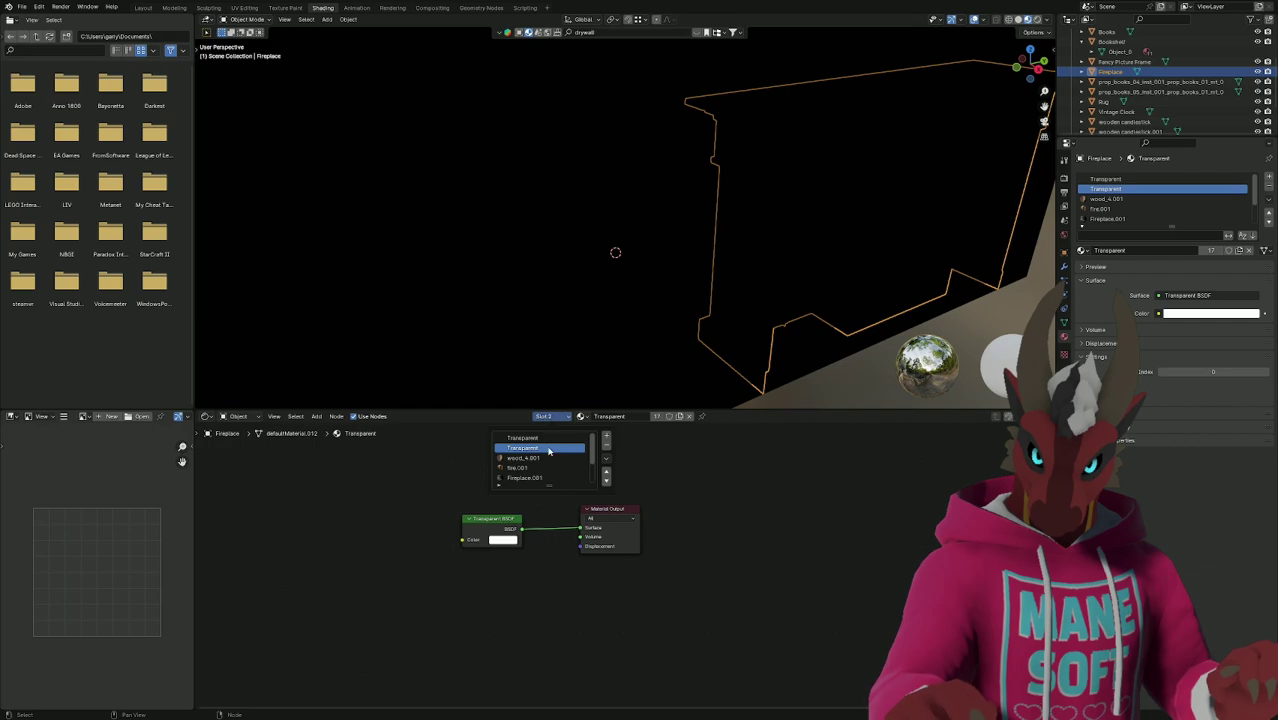
click(556, 457)
double_click(604, 416)
text(tra)
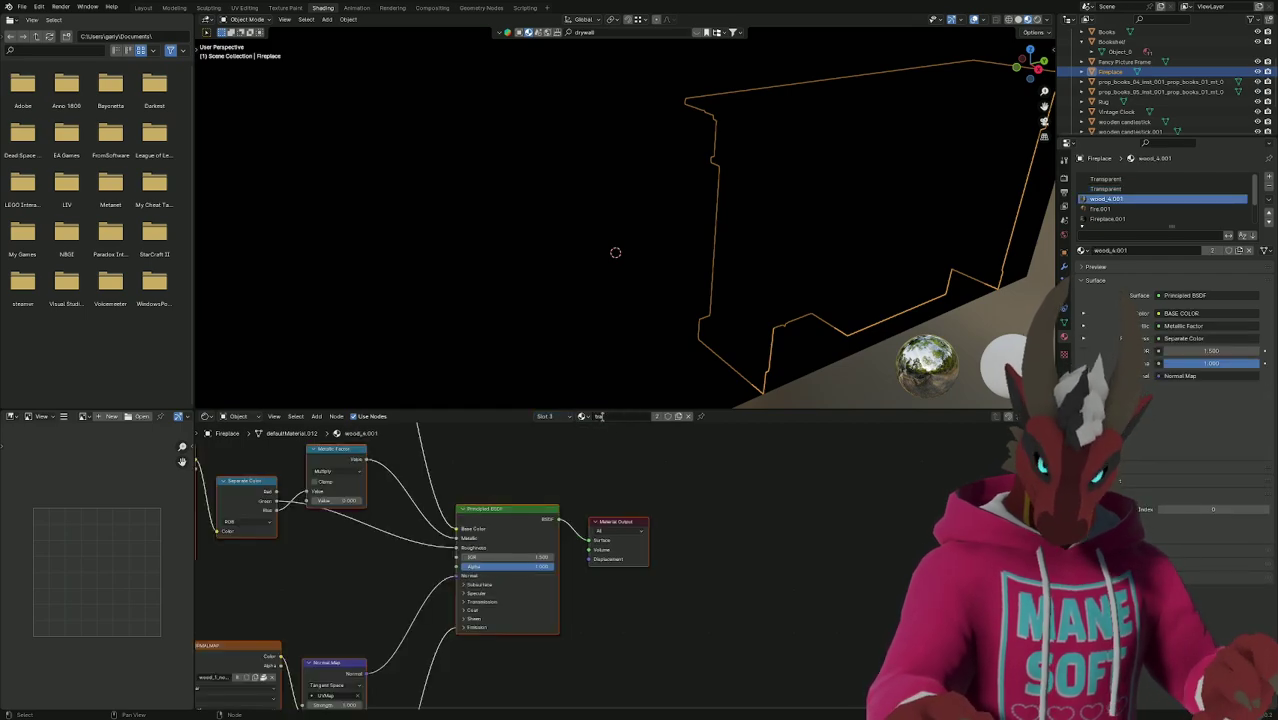
click(582, 417)
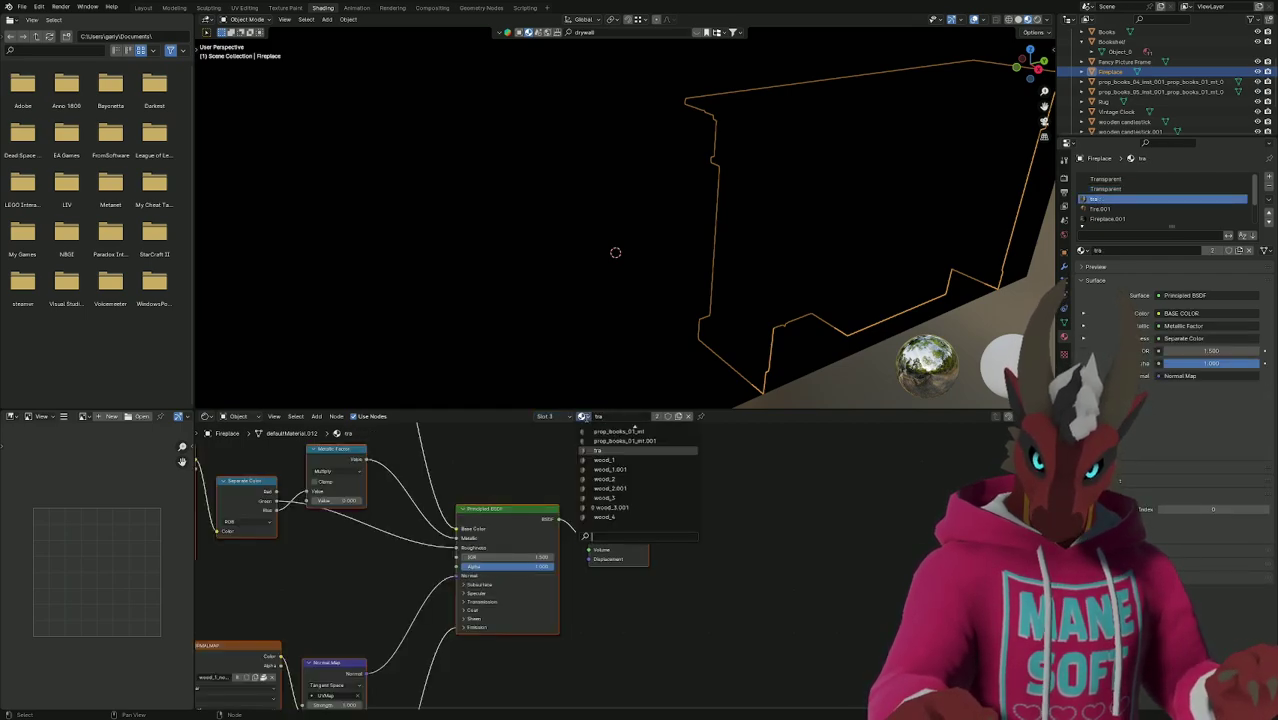
click(600, 450)
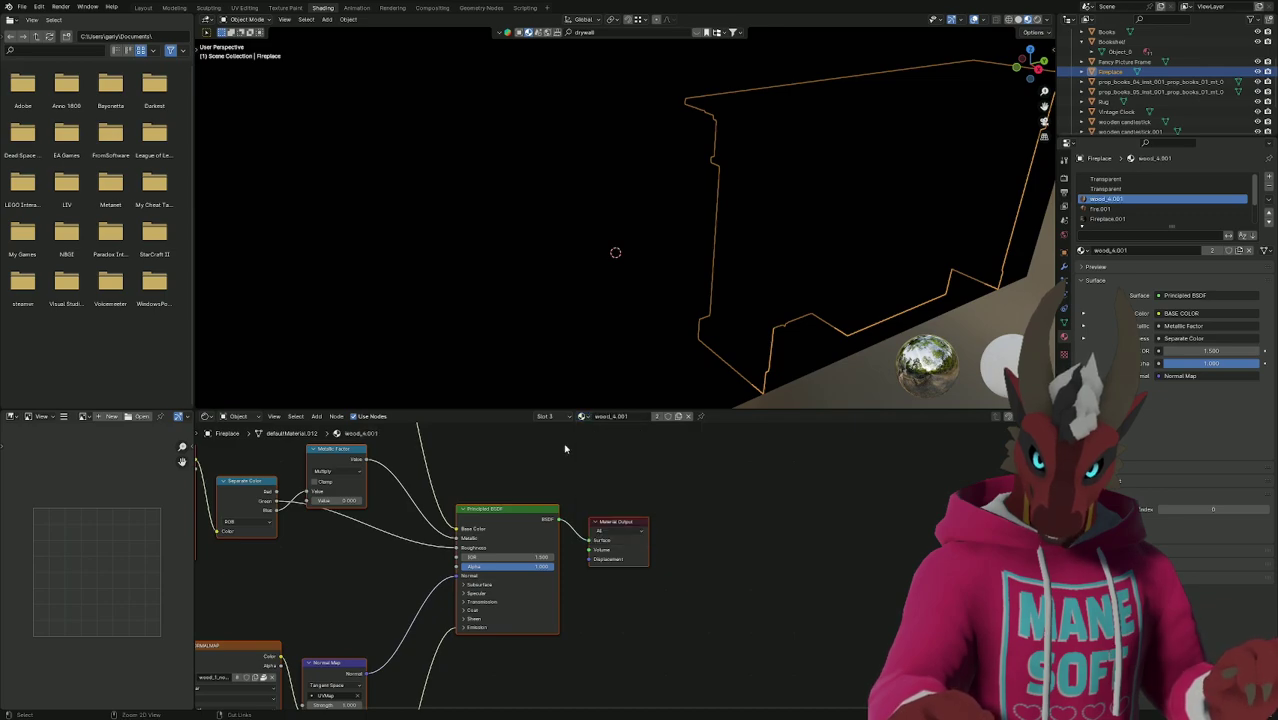
Replace the fireplace's wood_4.001 and fire.001 materials with the existing Transparent material.
click(582, 416)
text(tra)
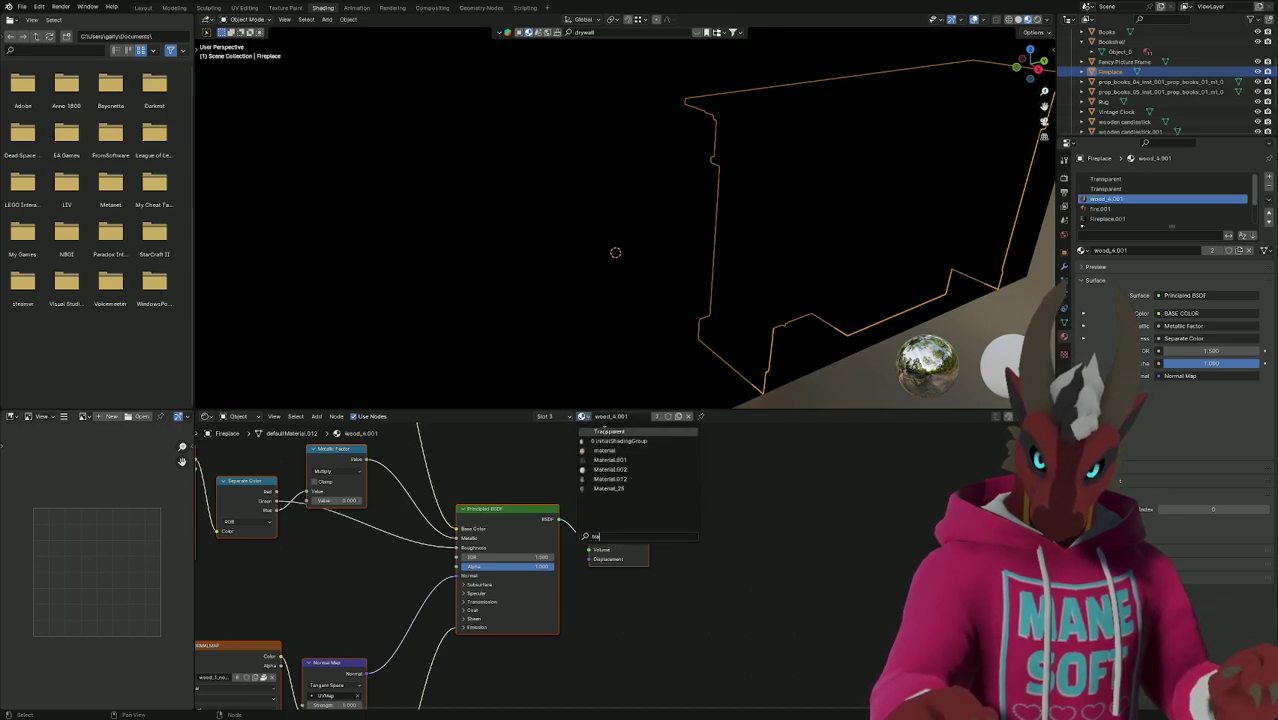
key(Return)
click(563, 418)
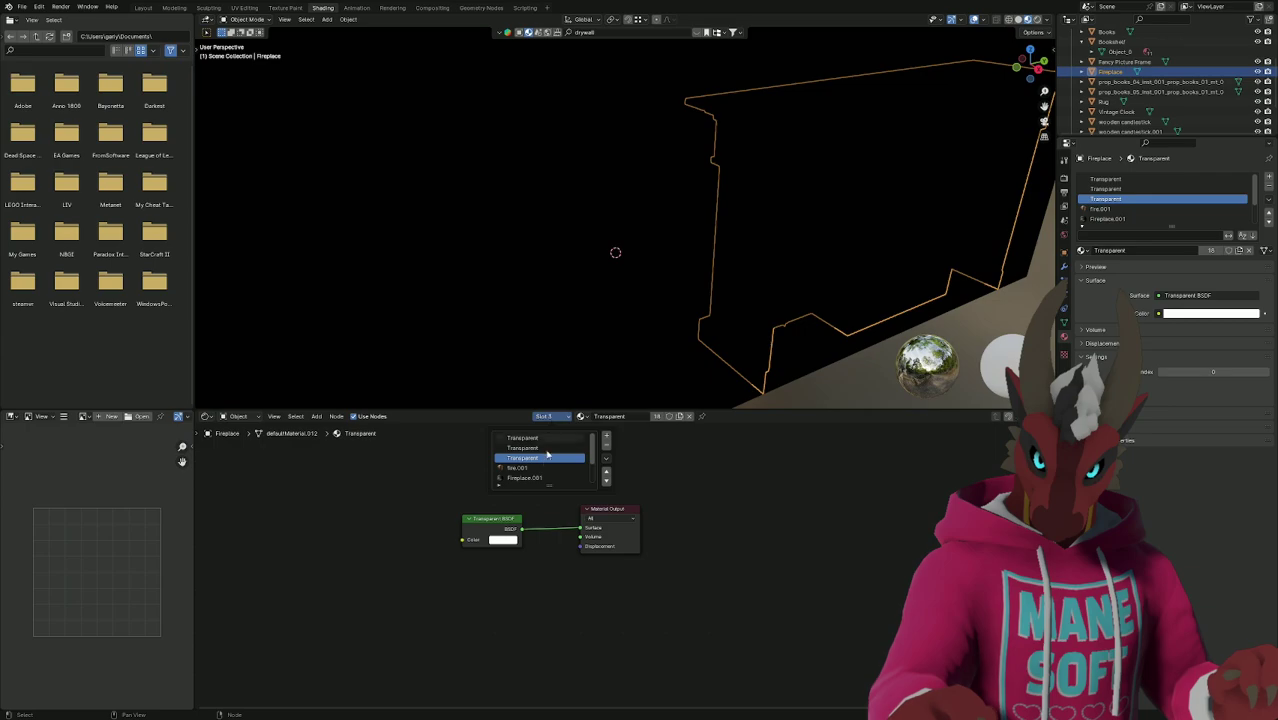
click(540, 468)
click(582, 416)
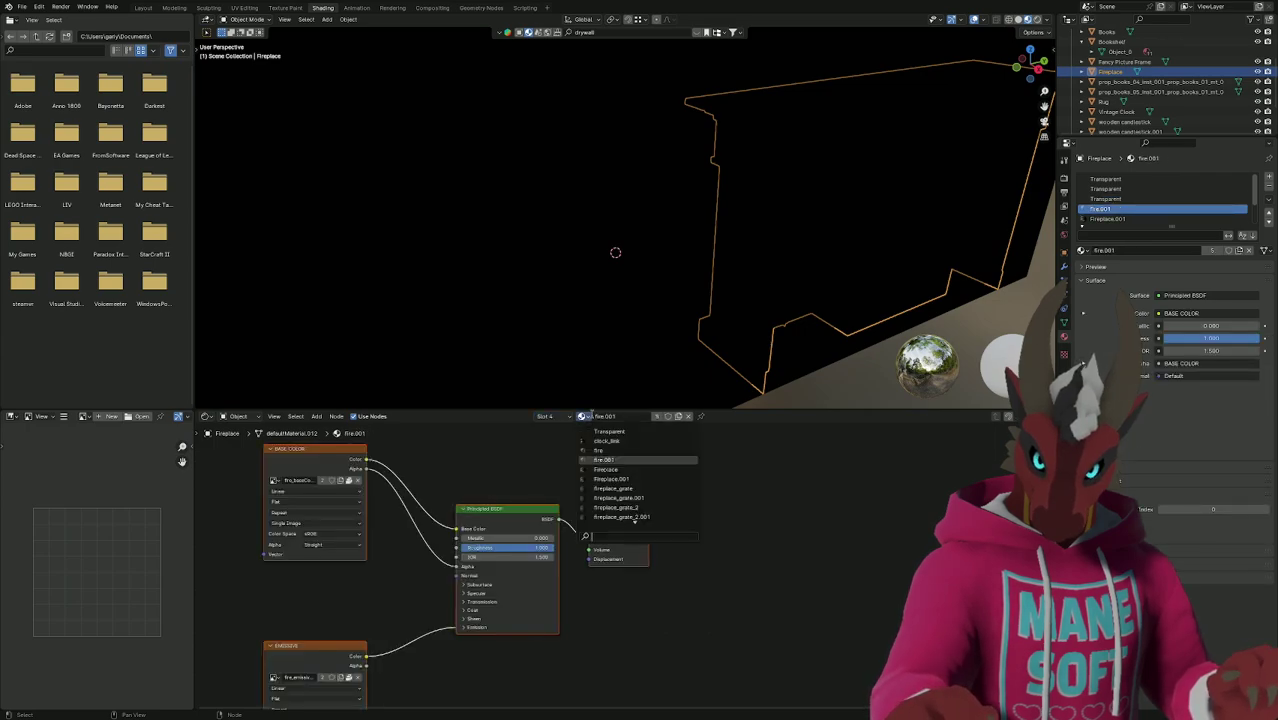
text(tra)
click(598, 432)
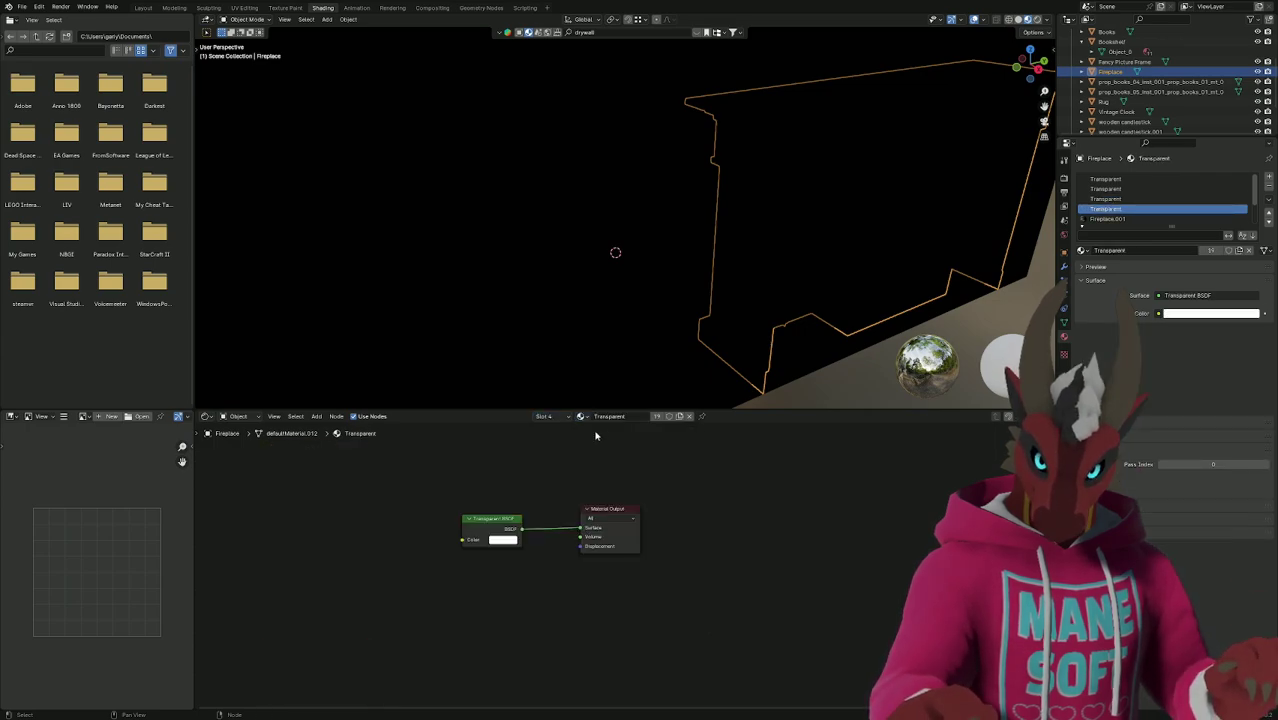
Assign the Transparent material to the fireplace's Fireplace.001 and fireplace_grate.001 slots.
click(552, 417)
scroll(546, 469, down, 1)
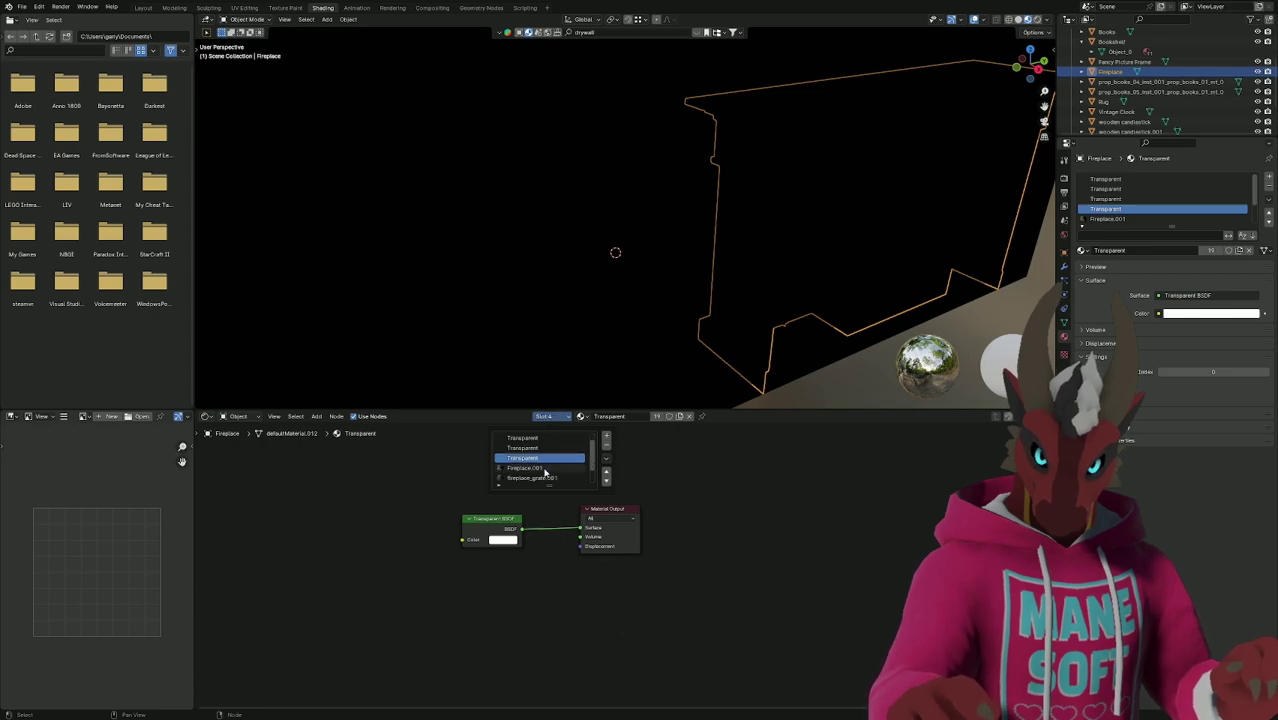
click(546, 469)
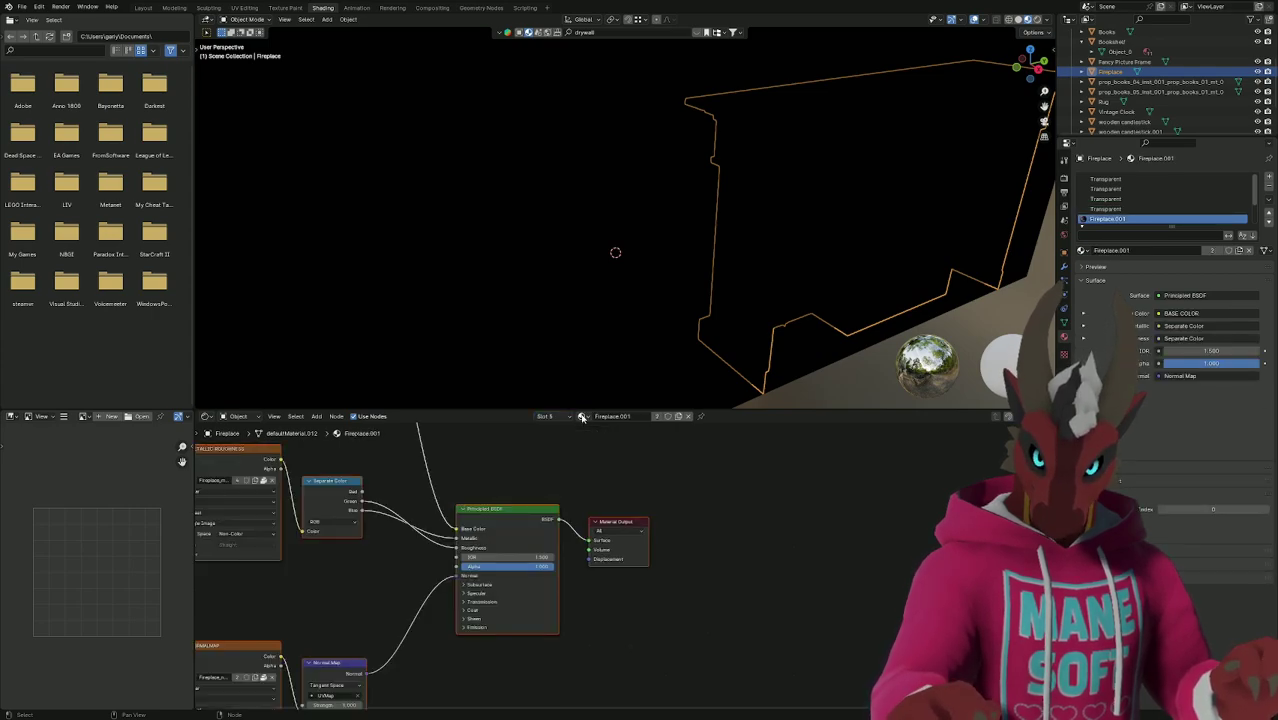
click(582, 416)
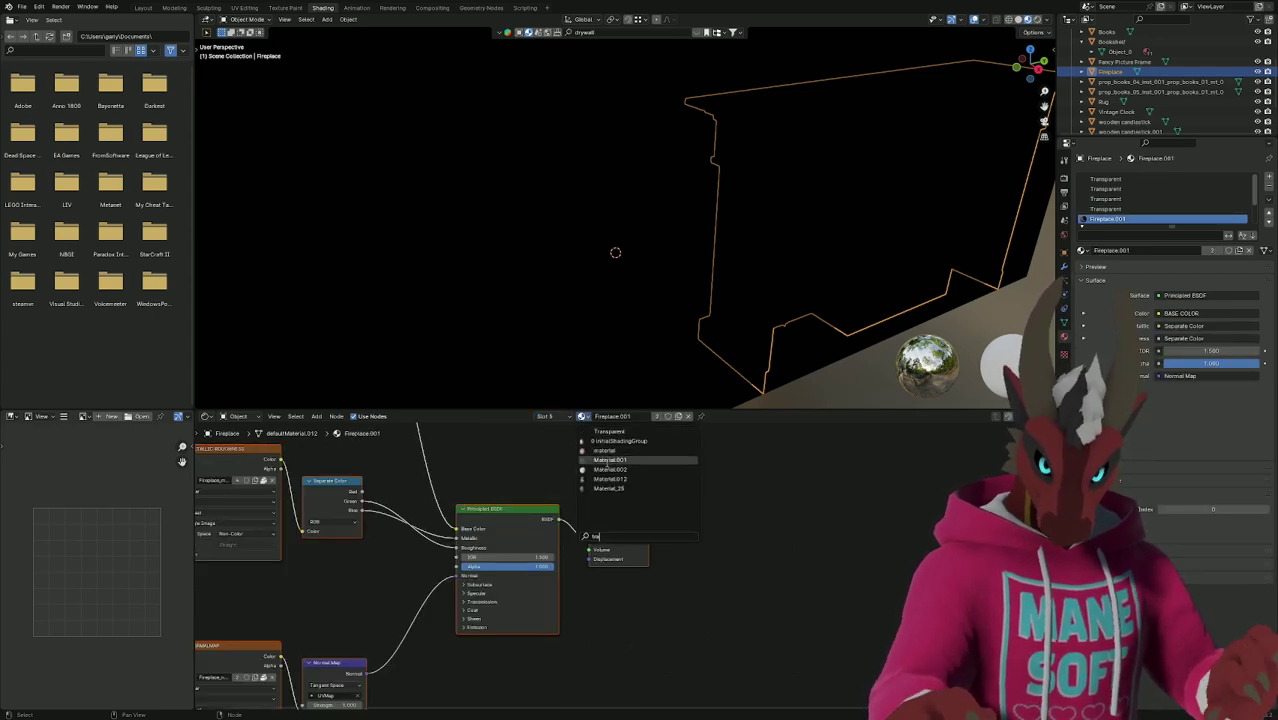
click(603, 431)
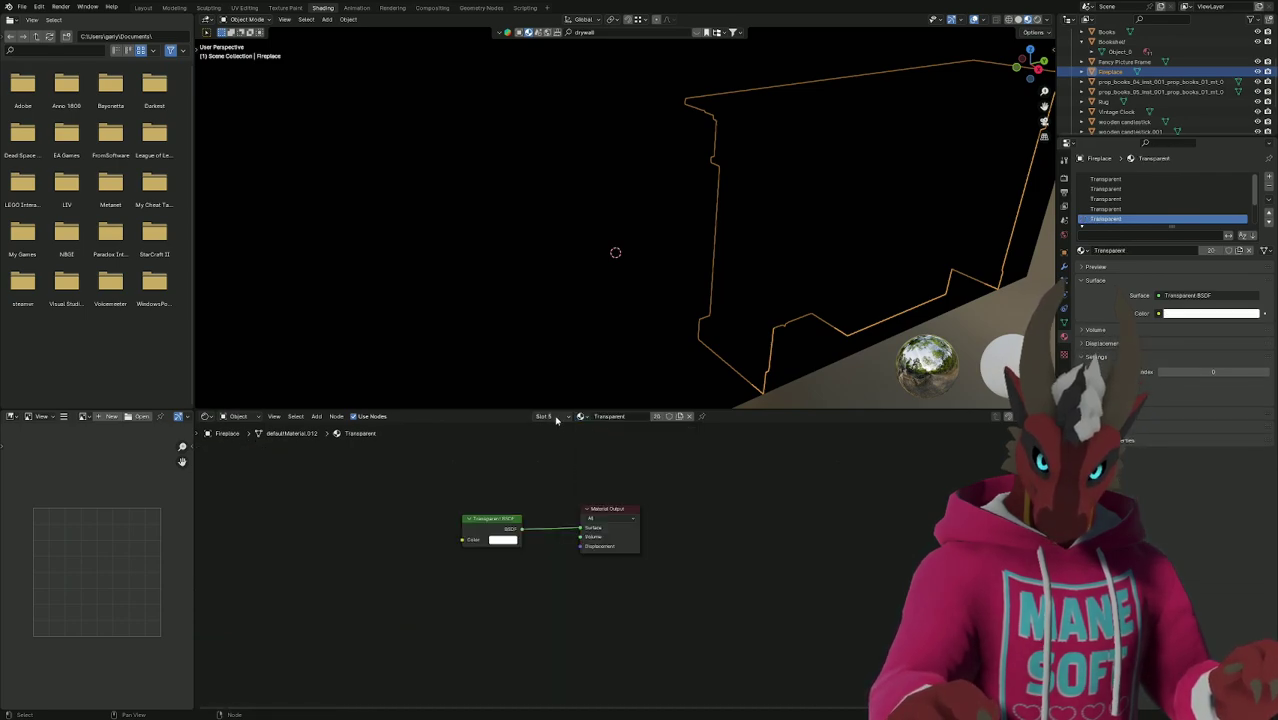
click(556, 419)
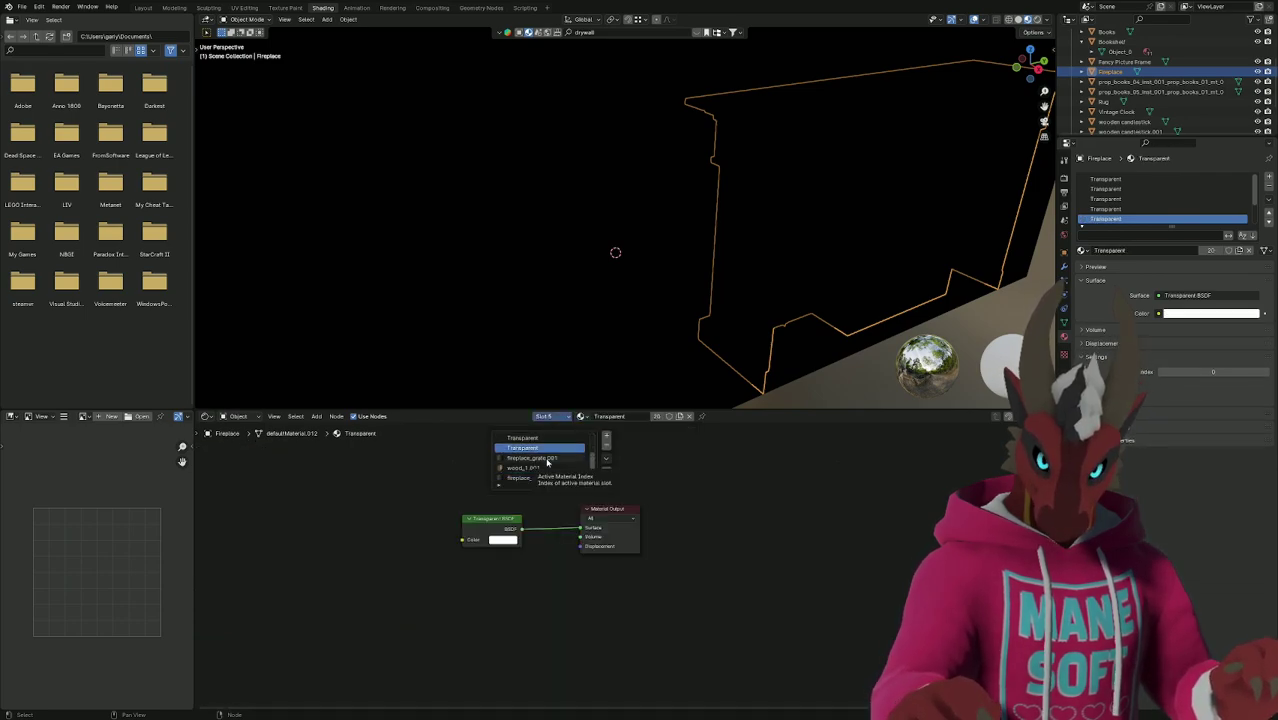
click(547, 459)
click(583, 416)
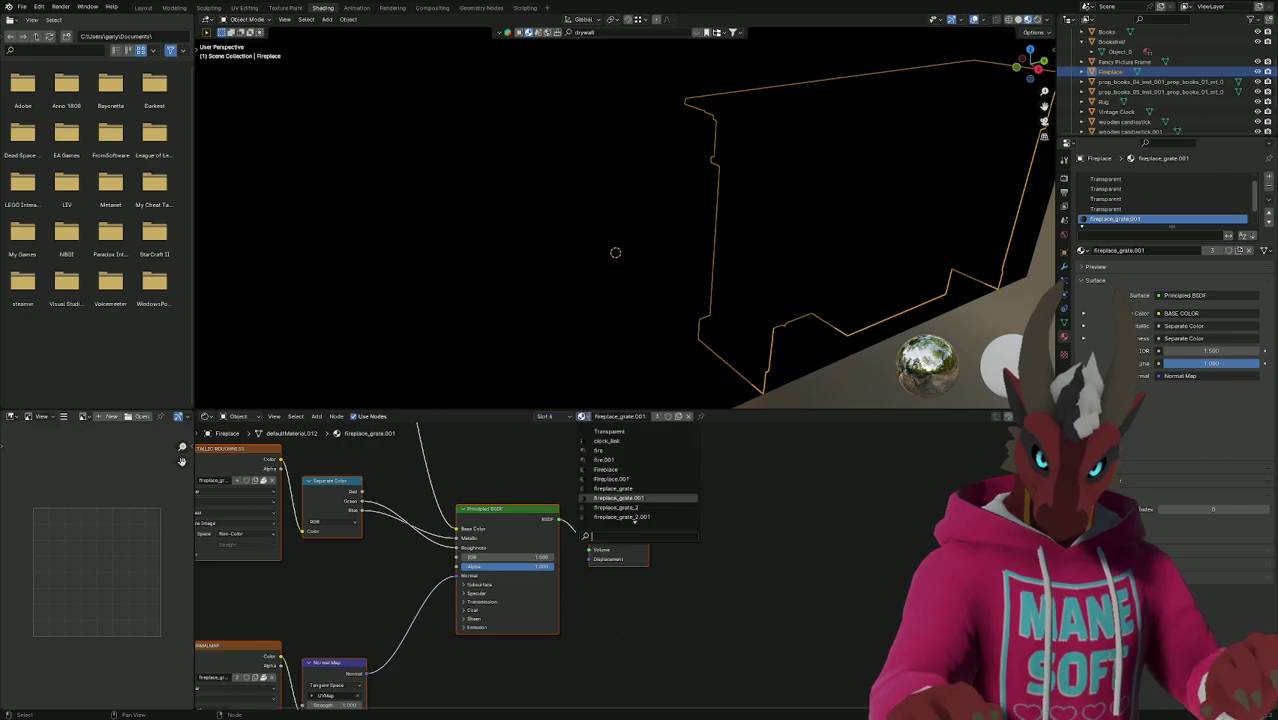
click(593, 432)
Assign Transparent to the fireplace's wood_1.001 and fireplace_grate_2.001 slots, and check its slot list for leftover materials.
click(550, 416)
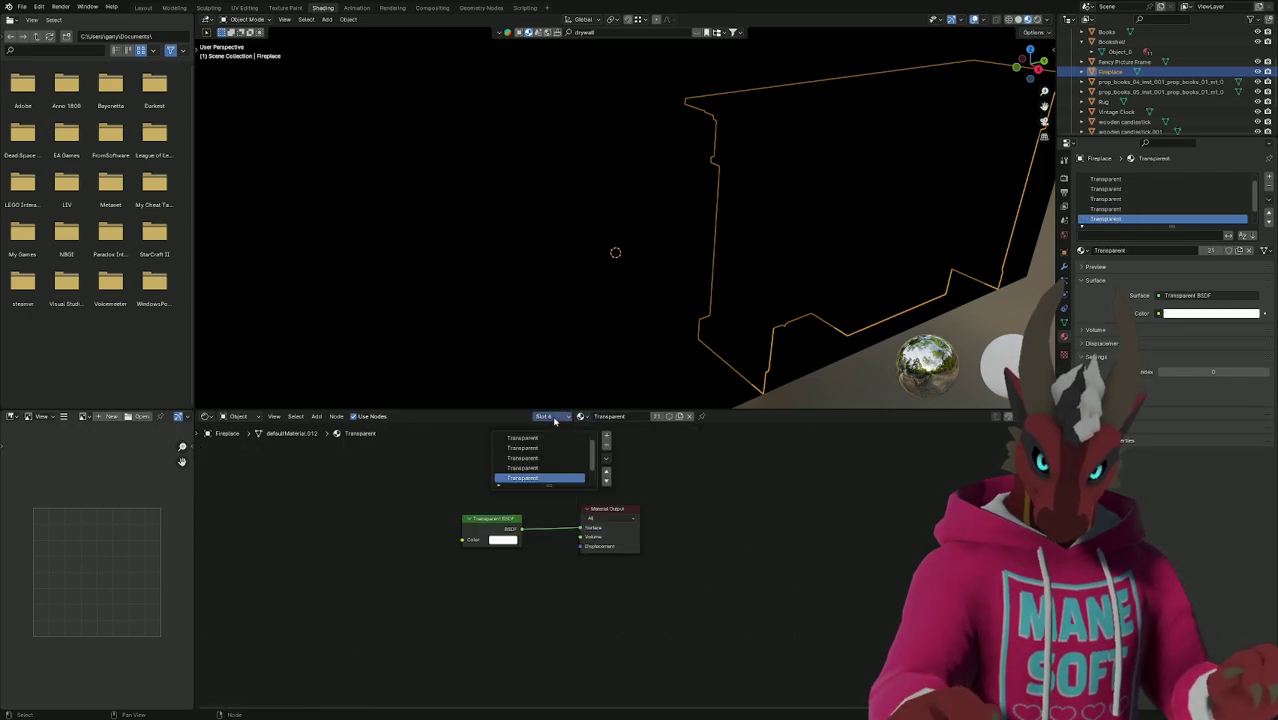
click(540, 469)
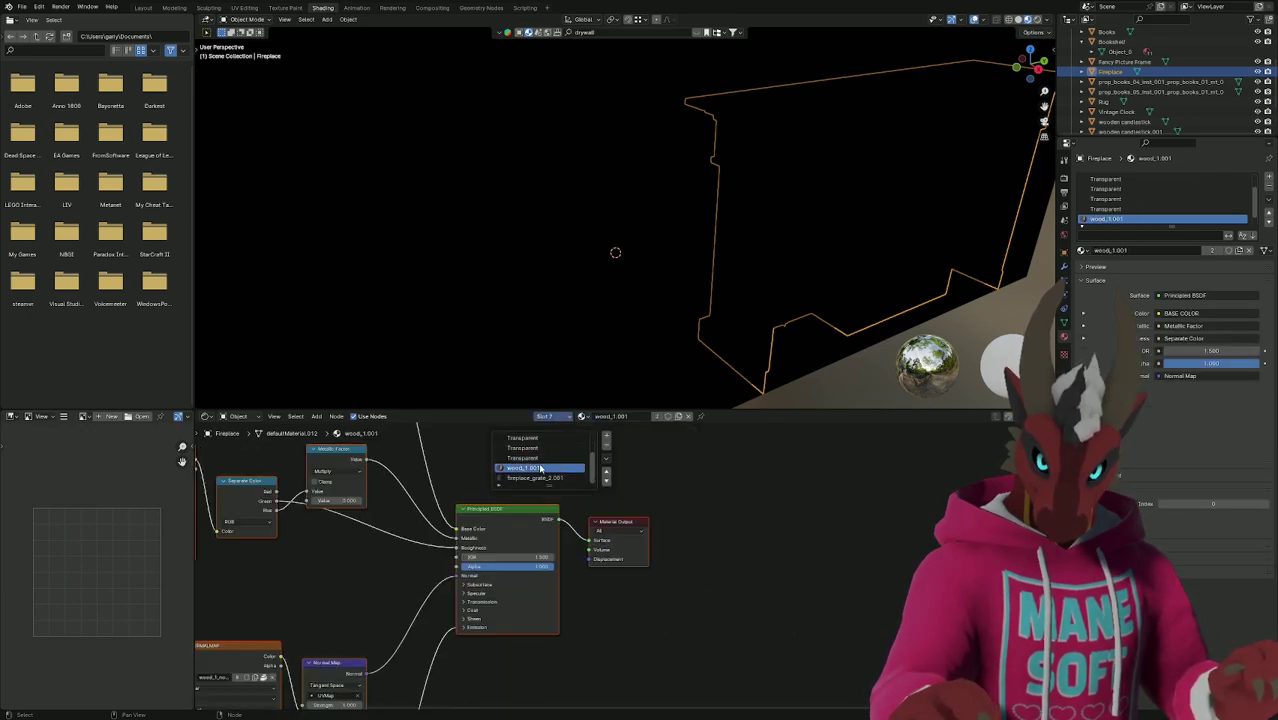
click(583, 416)
click(593, 432)
click(545, 416)
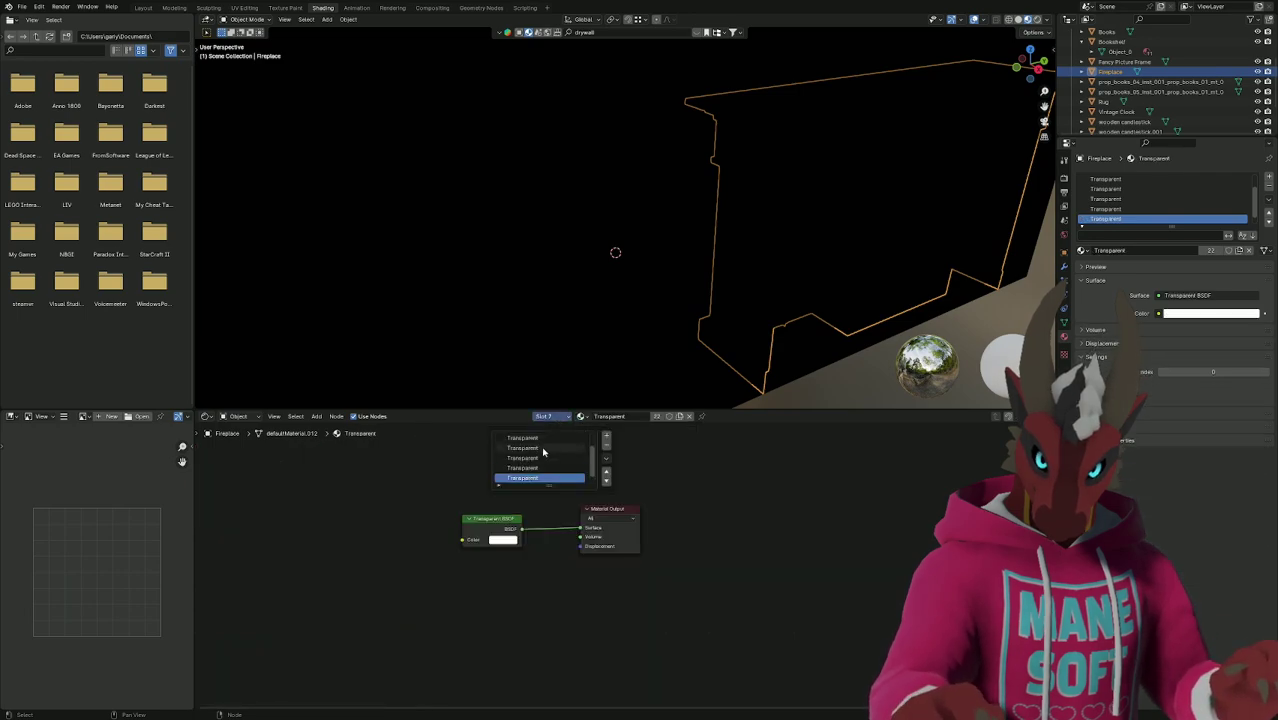
click(540, 478)
click(580, 416)
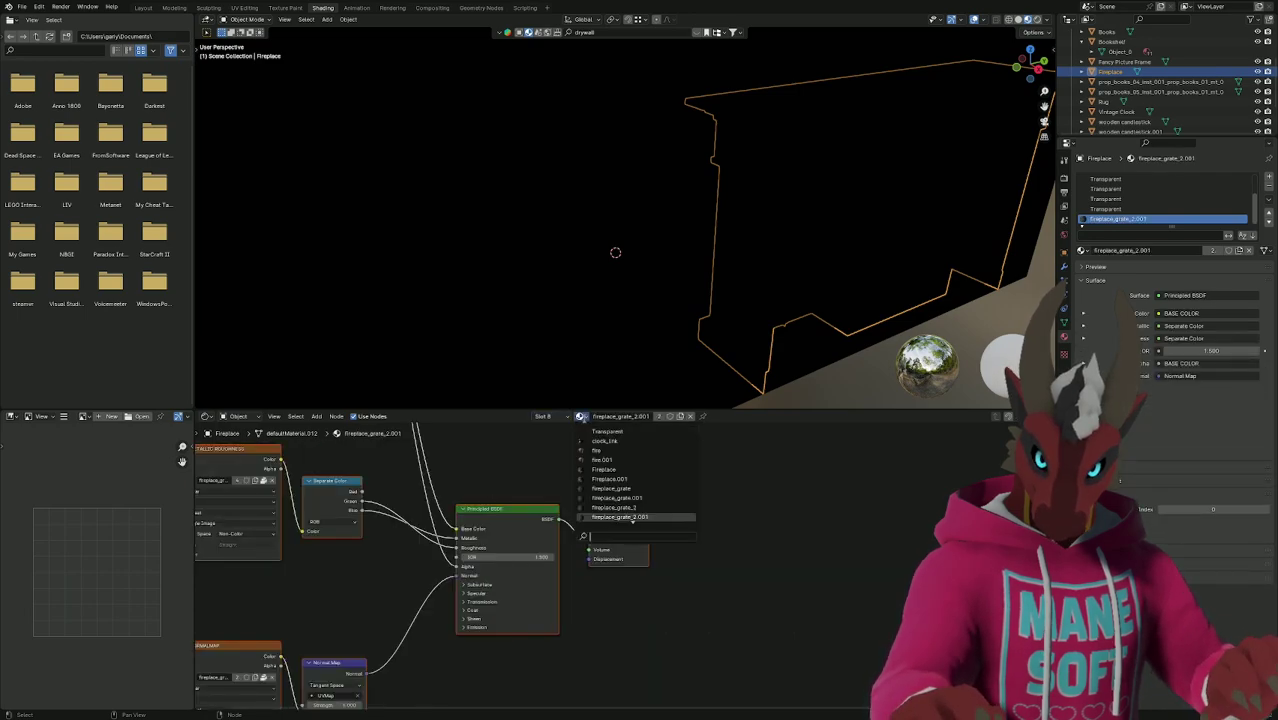
click(596, 432)
click(548, 416)
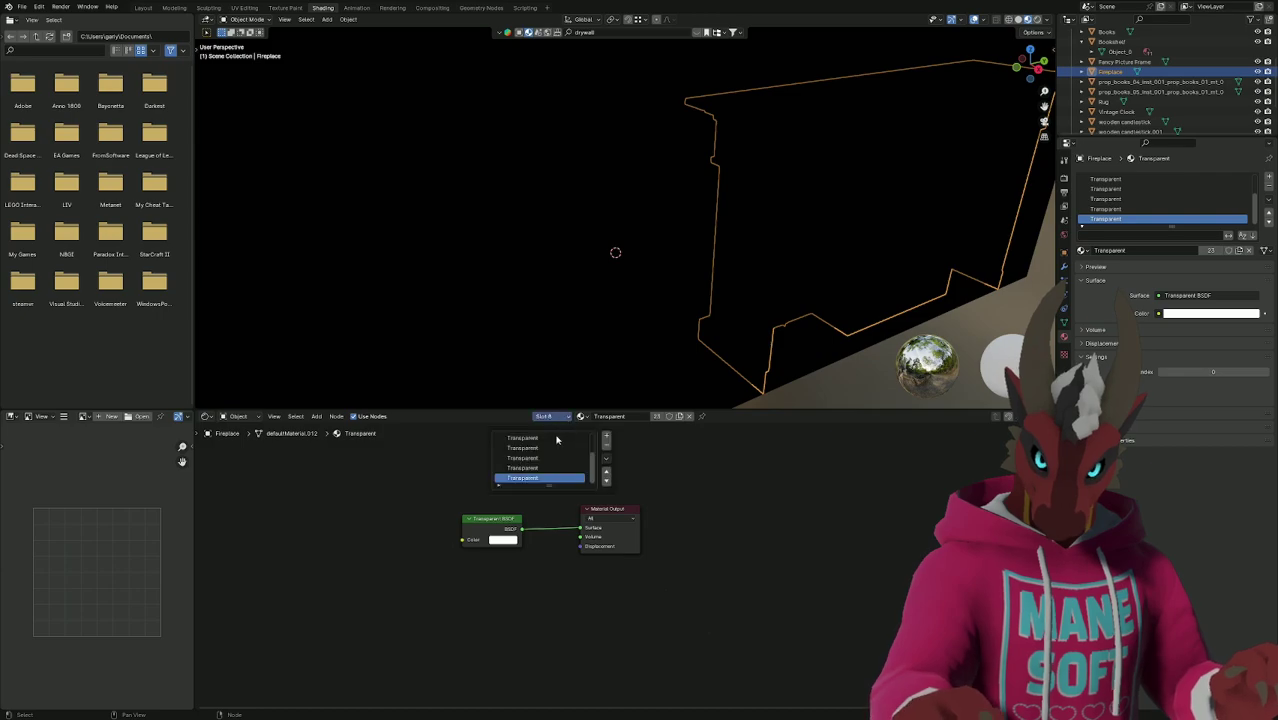
Replace the prop_books_01_mt.001 material with Transparent on both the prop_books_04 and prop_books_05 objects.
click(1160, 81)
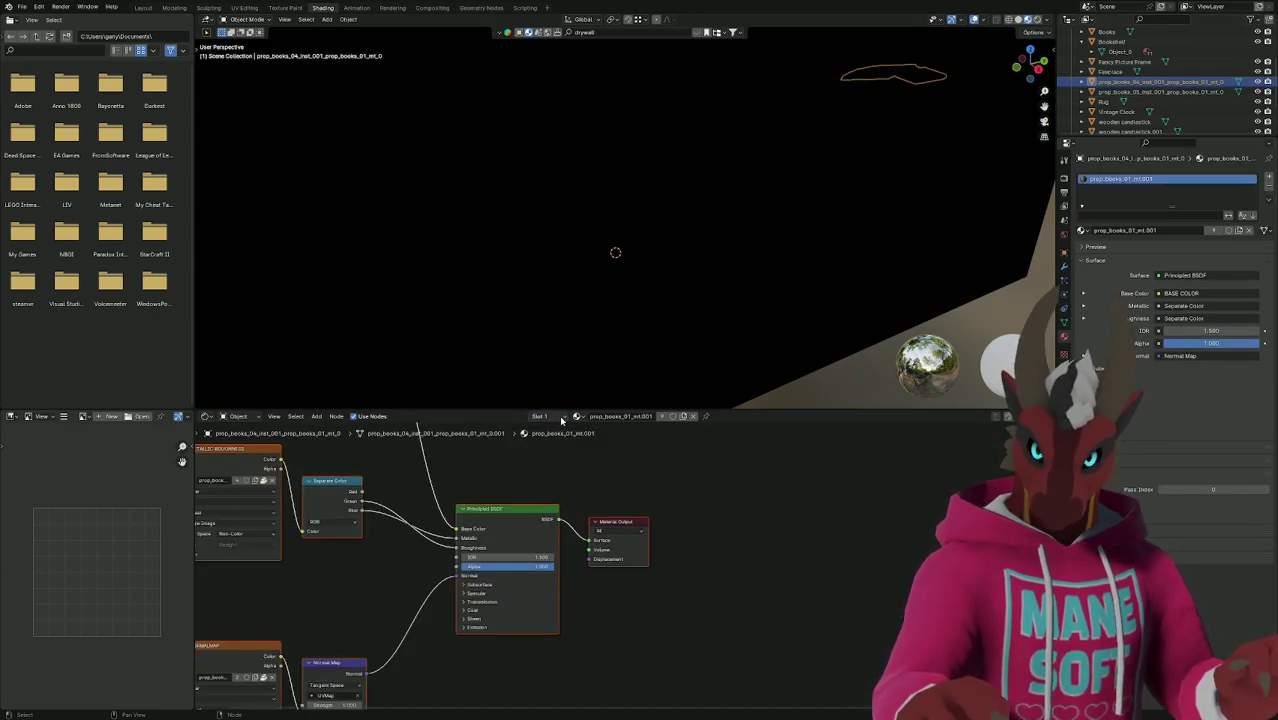
click(577, 416)
click(593, 432)
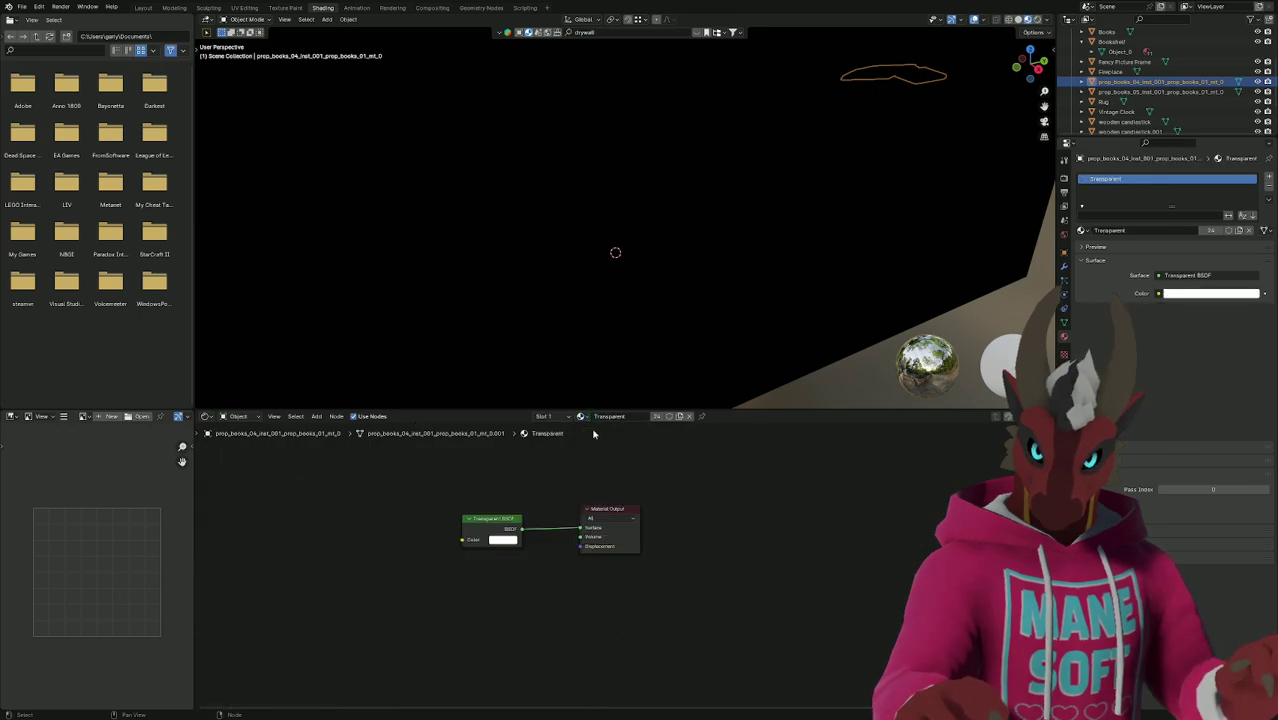
click(1140, 92)
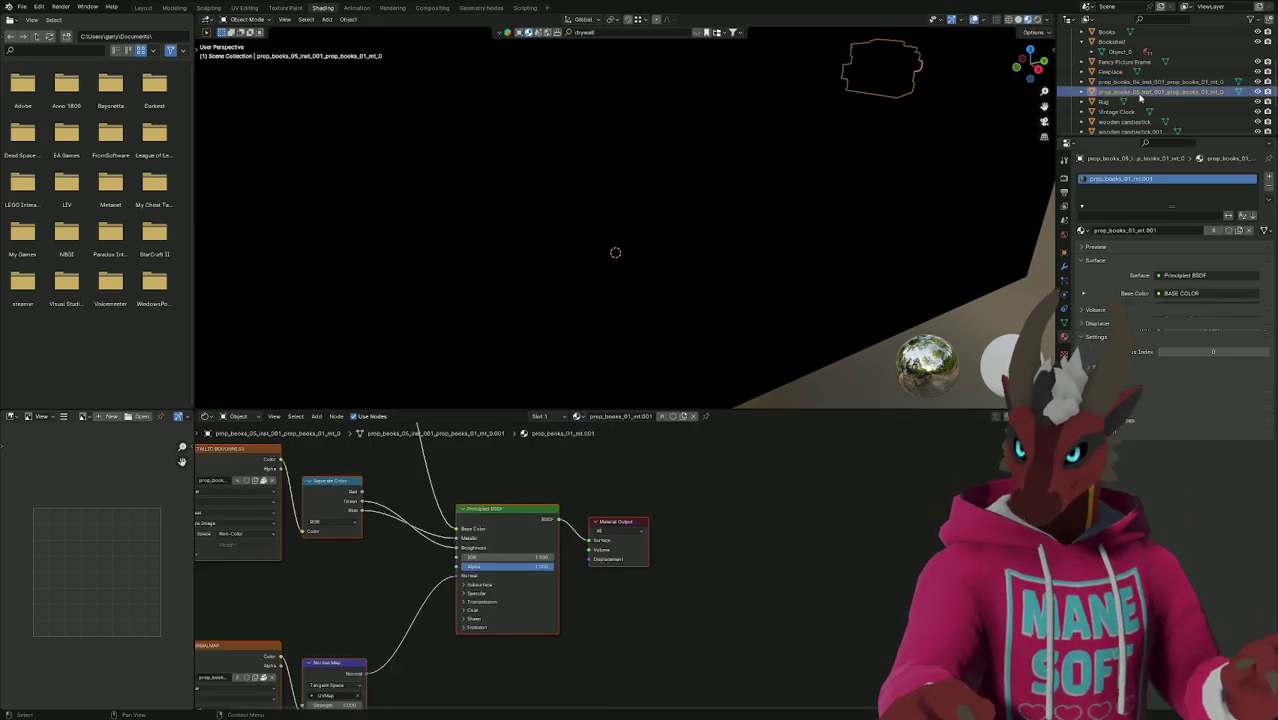
click(577, 417)
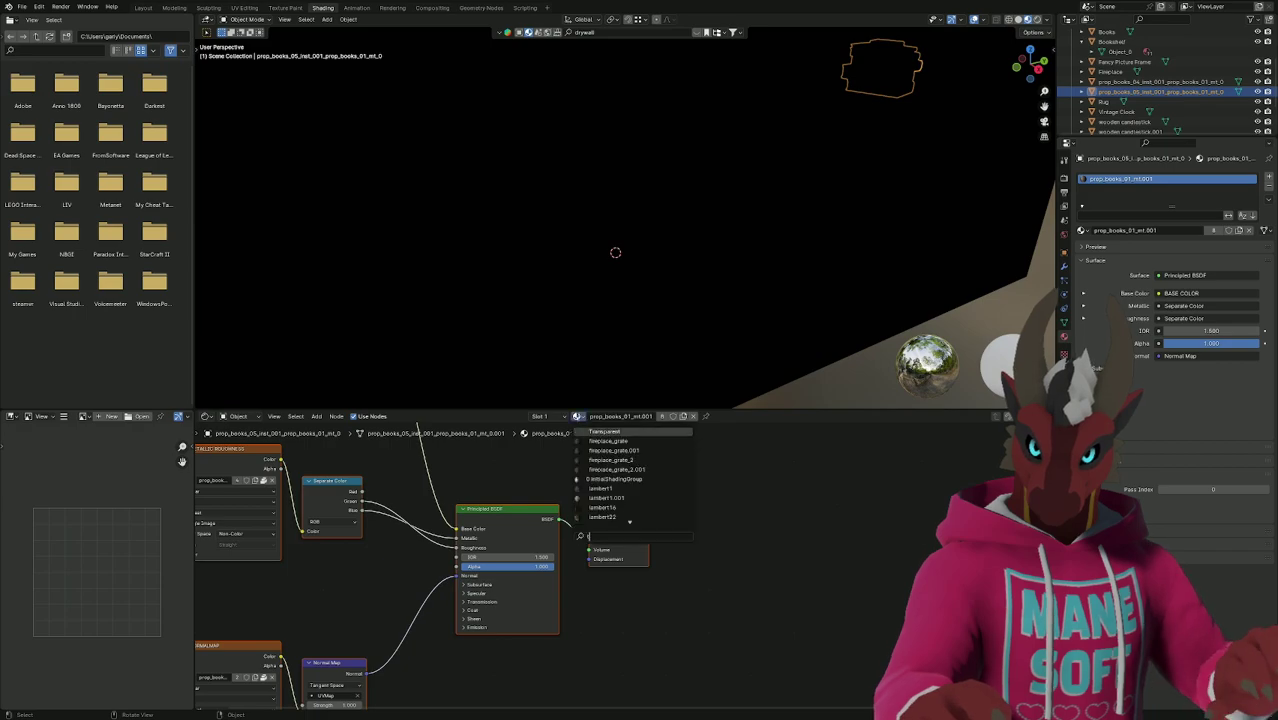
click(592, 432)
click(1090, 101)
scroll(1083, 100, down, 2)
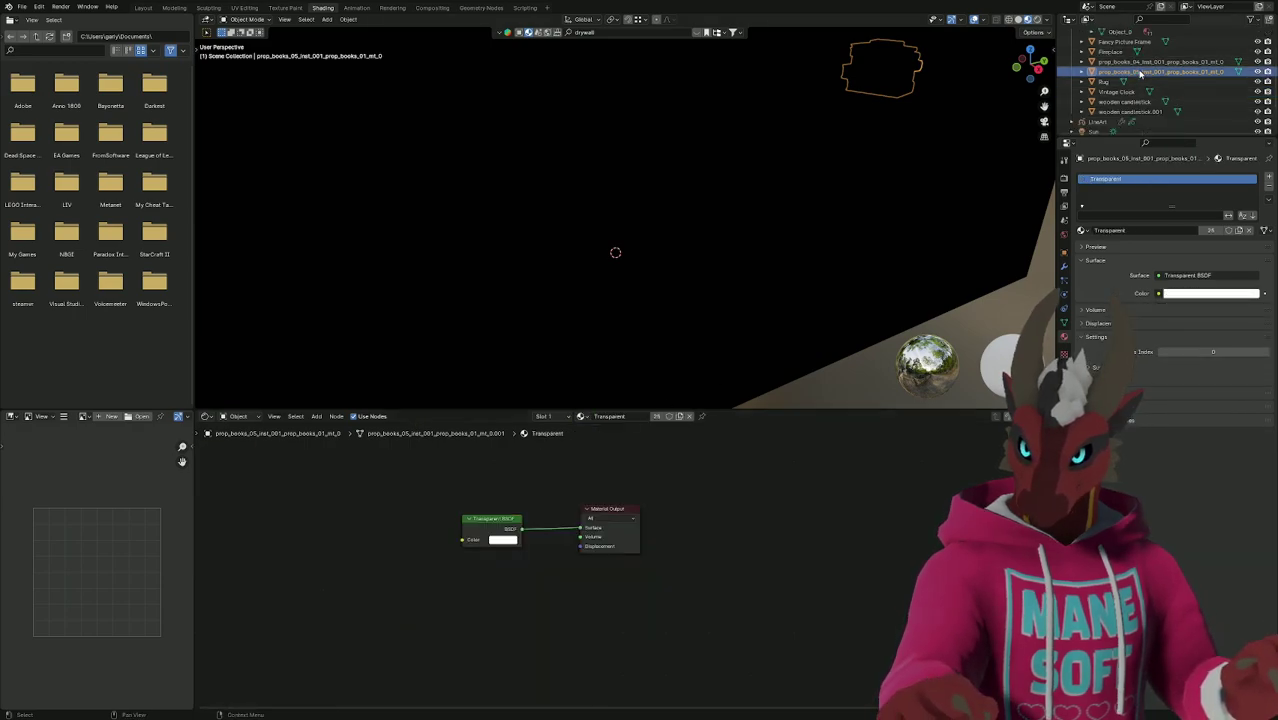
Replace both of the rug's materials, Mat.1 and material, with the existing Transparent material.
click(588, 417)
text(tra)
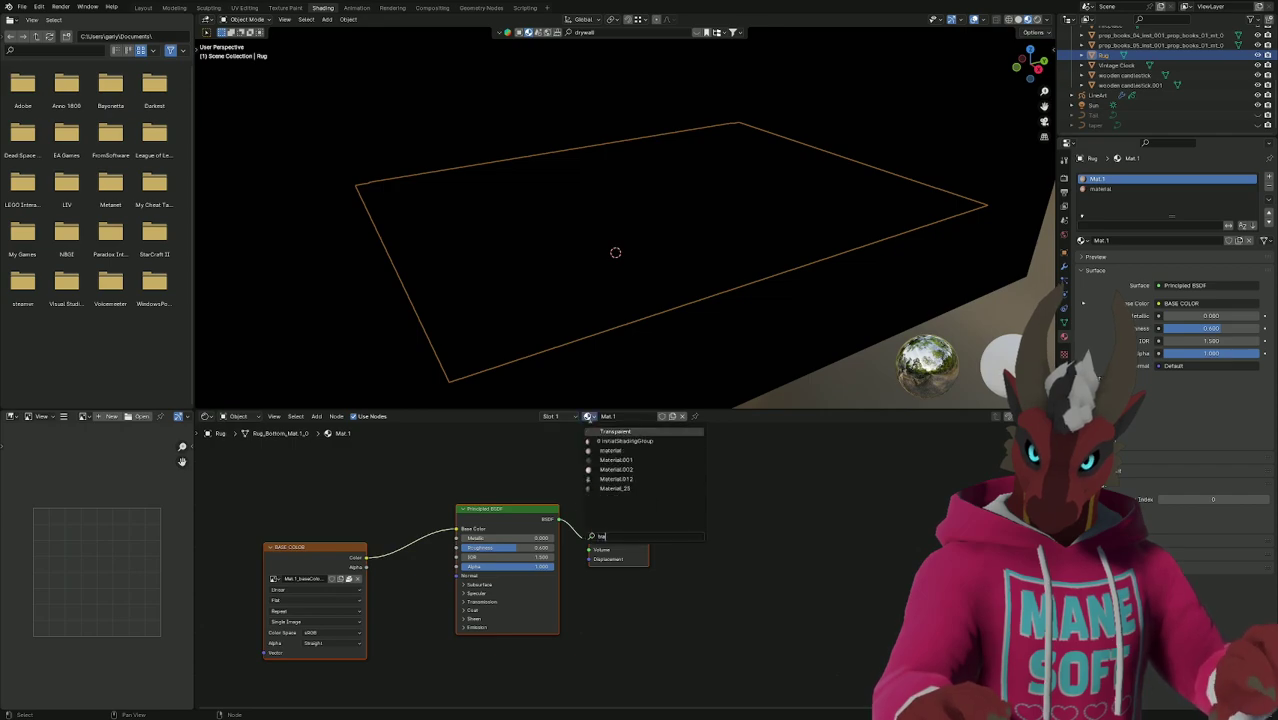
click(600, 432)
click(548, 416)
click(548, 448)
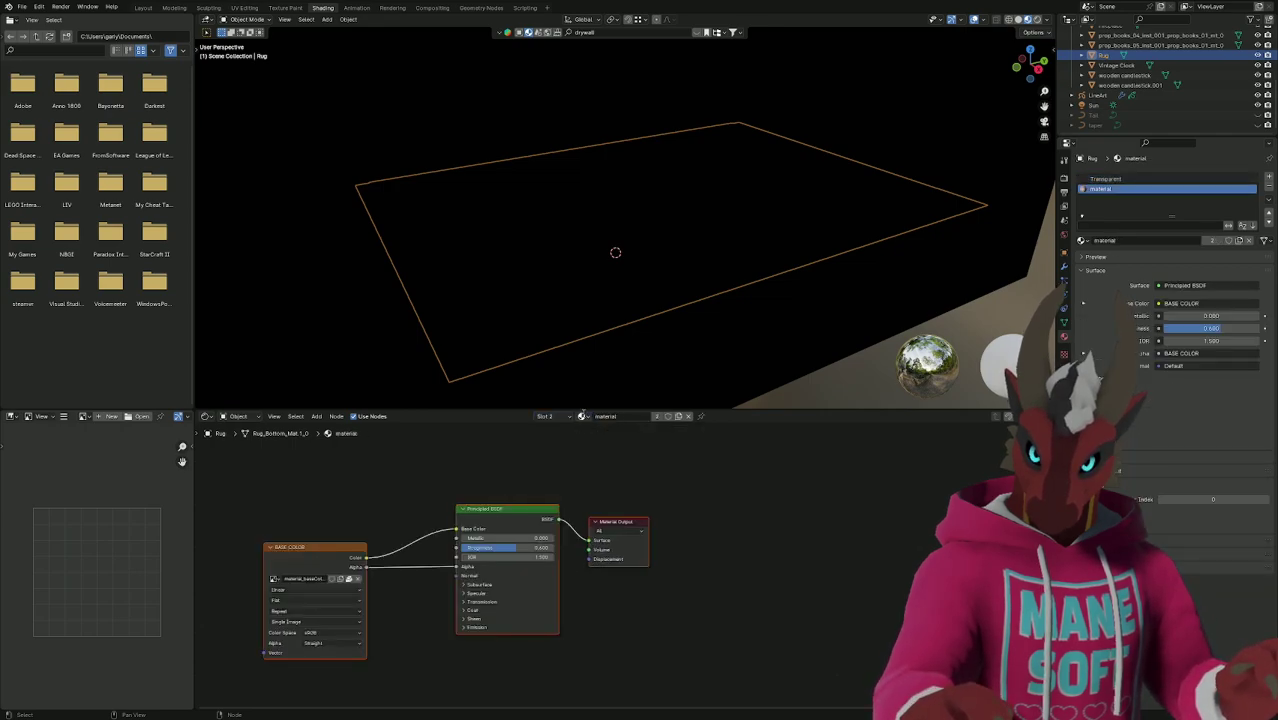
click(583, 416)
click(600, 431)
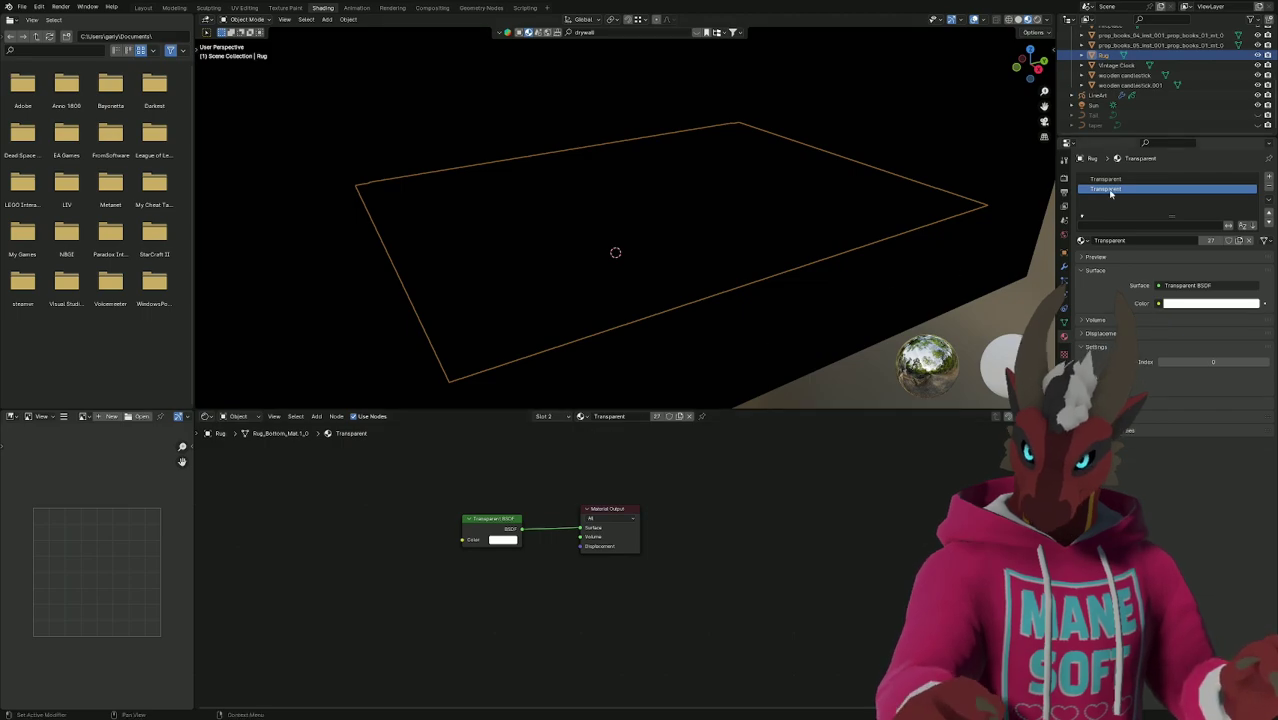
Replace the Vintage Clock's lambert1.001 material with Transparent.
click(1122, 66)
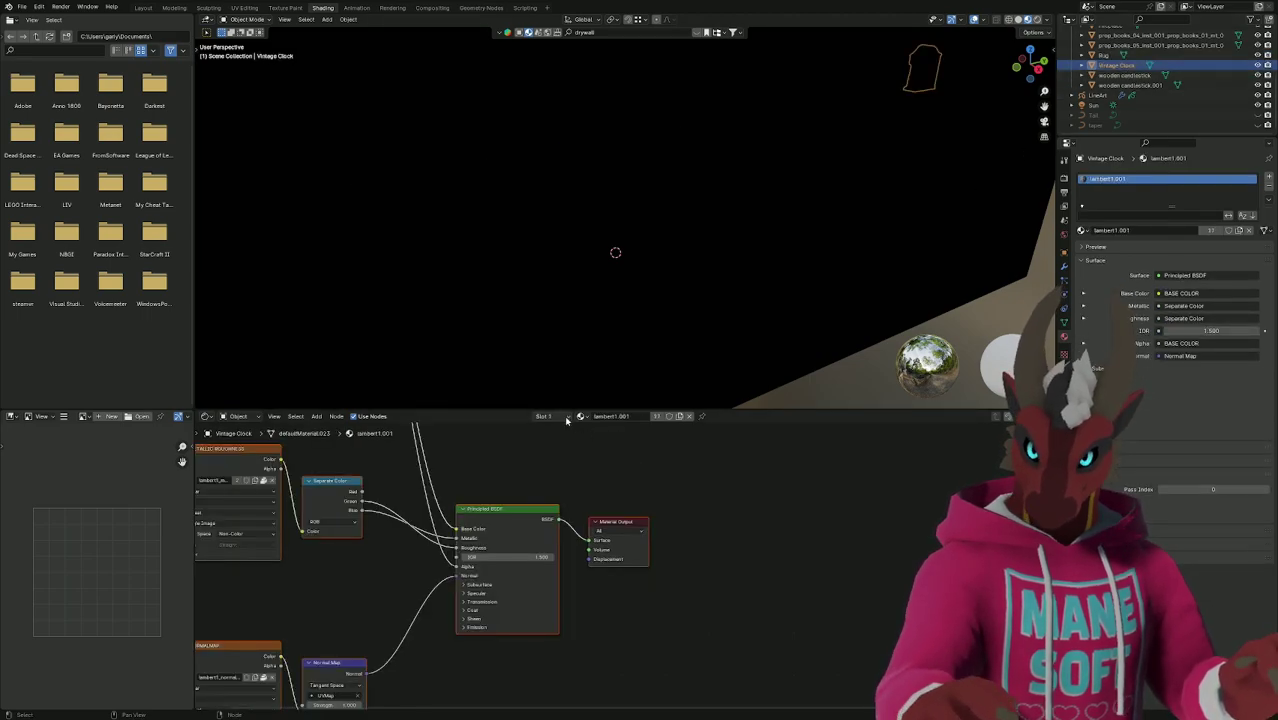
click(583, 416)
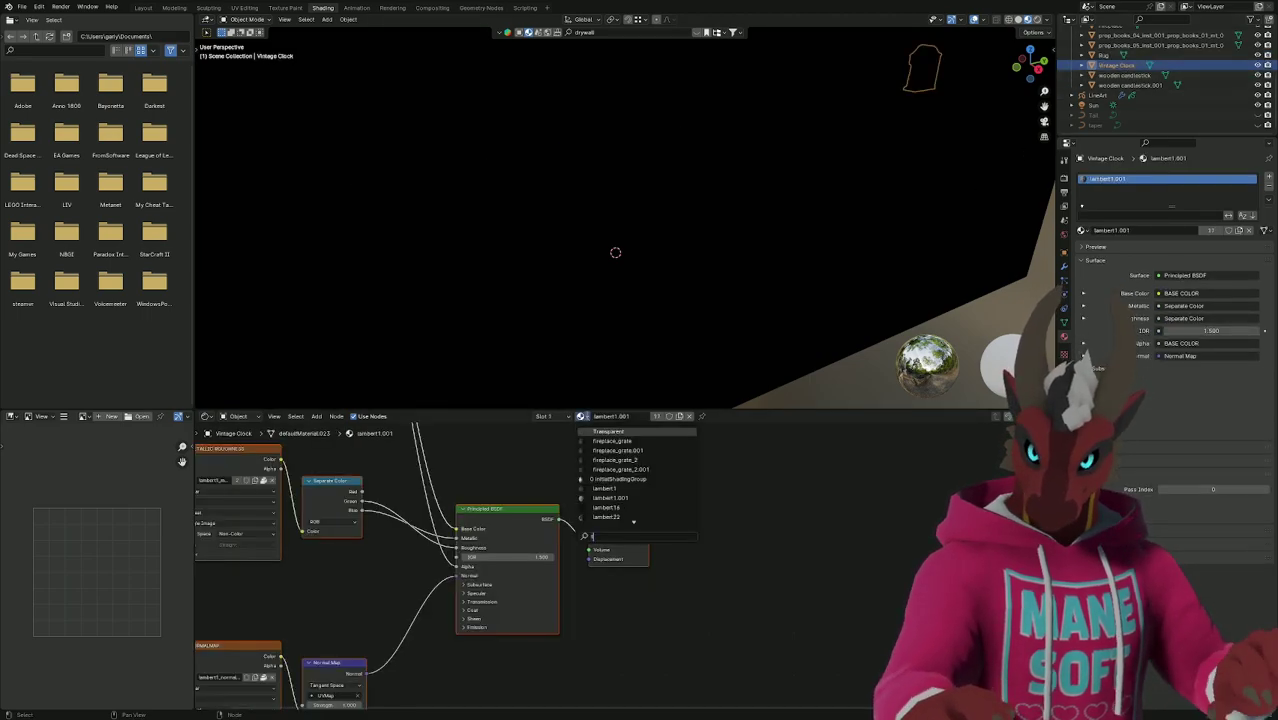
click(600, 431)
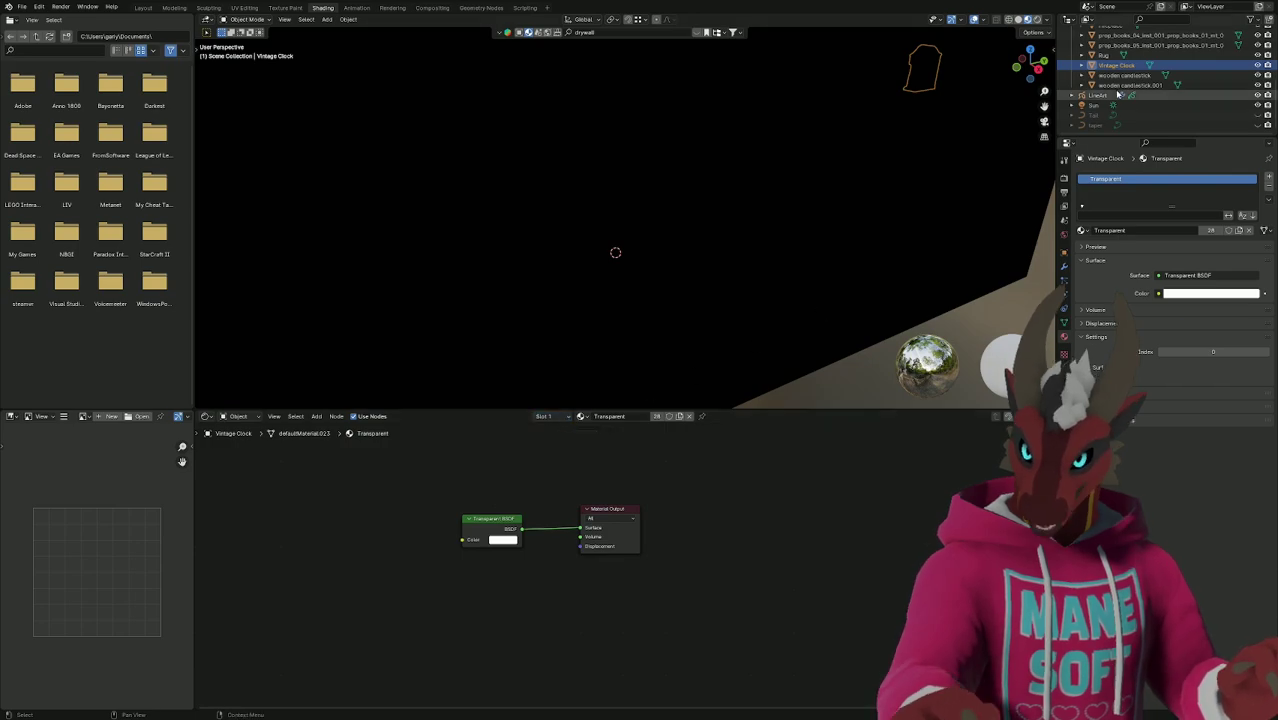
Replace Material_25 with the Transparent material on both the wooden candlestick and wooden candlestick.001 objects.
click(1124, 75)
click(583, 416)
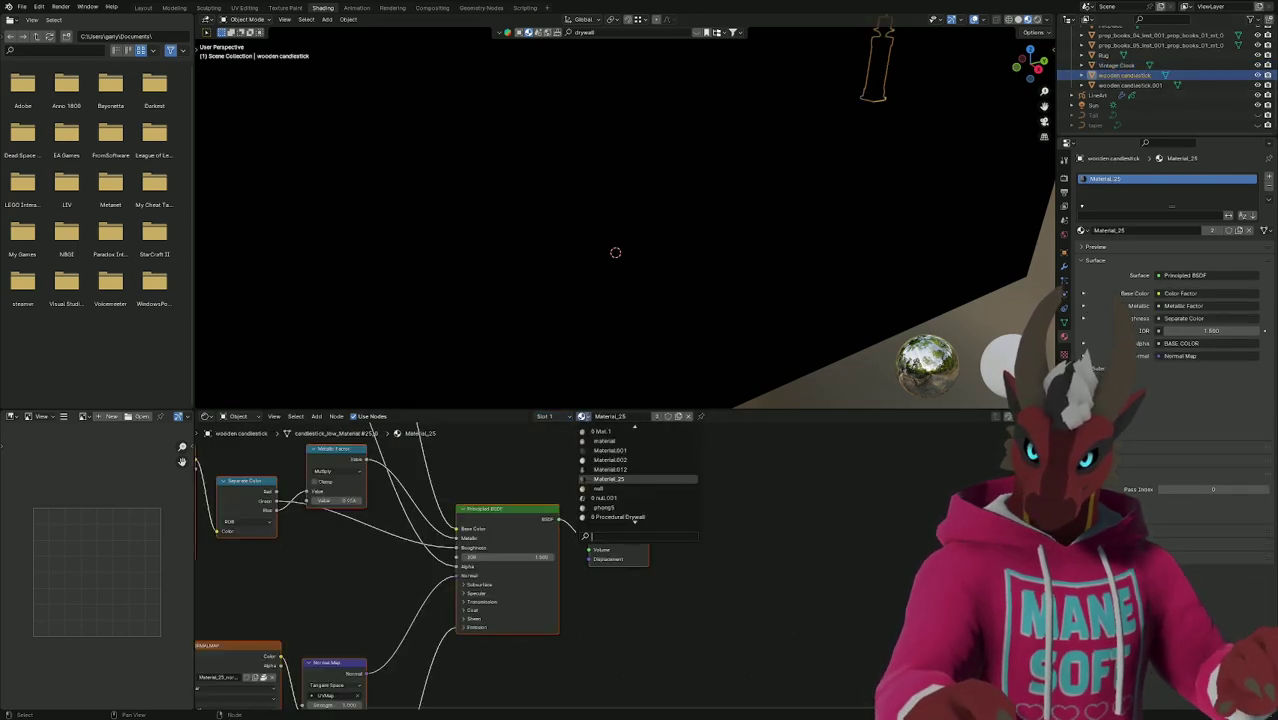
text(tra)
click(588, 431)
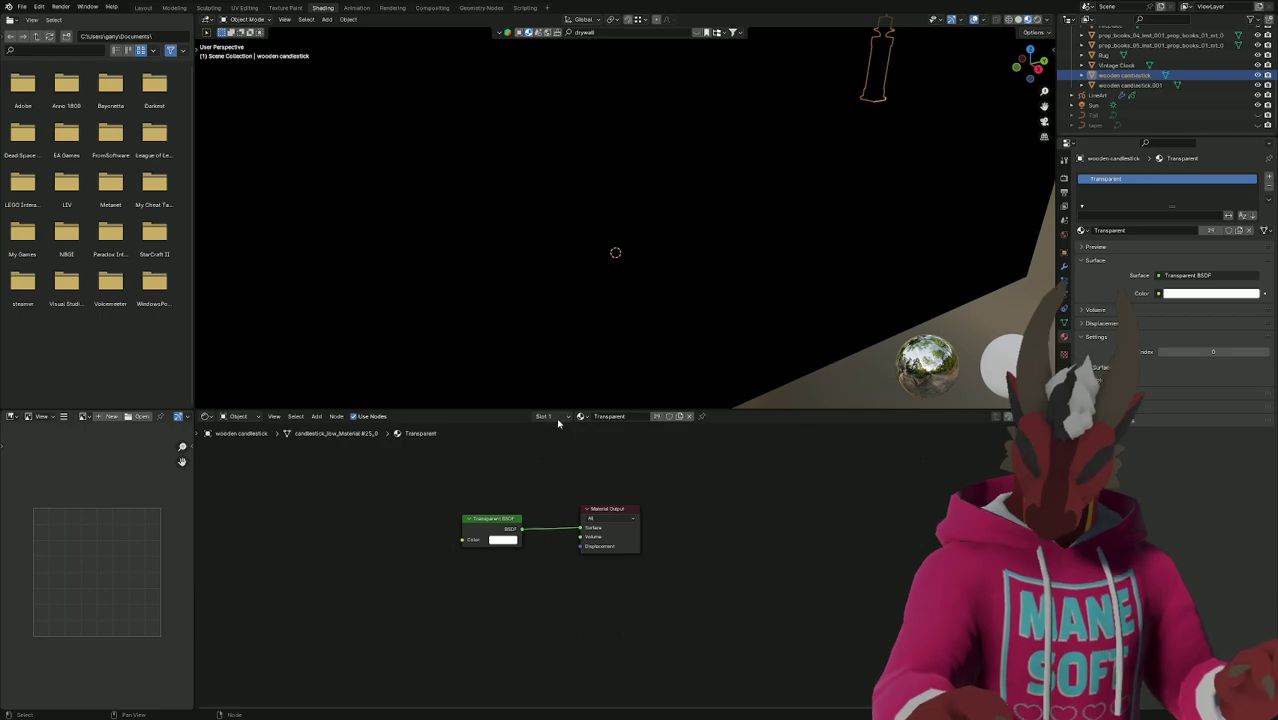
click(557, 418)
click(1130, 85)
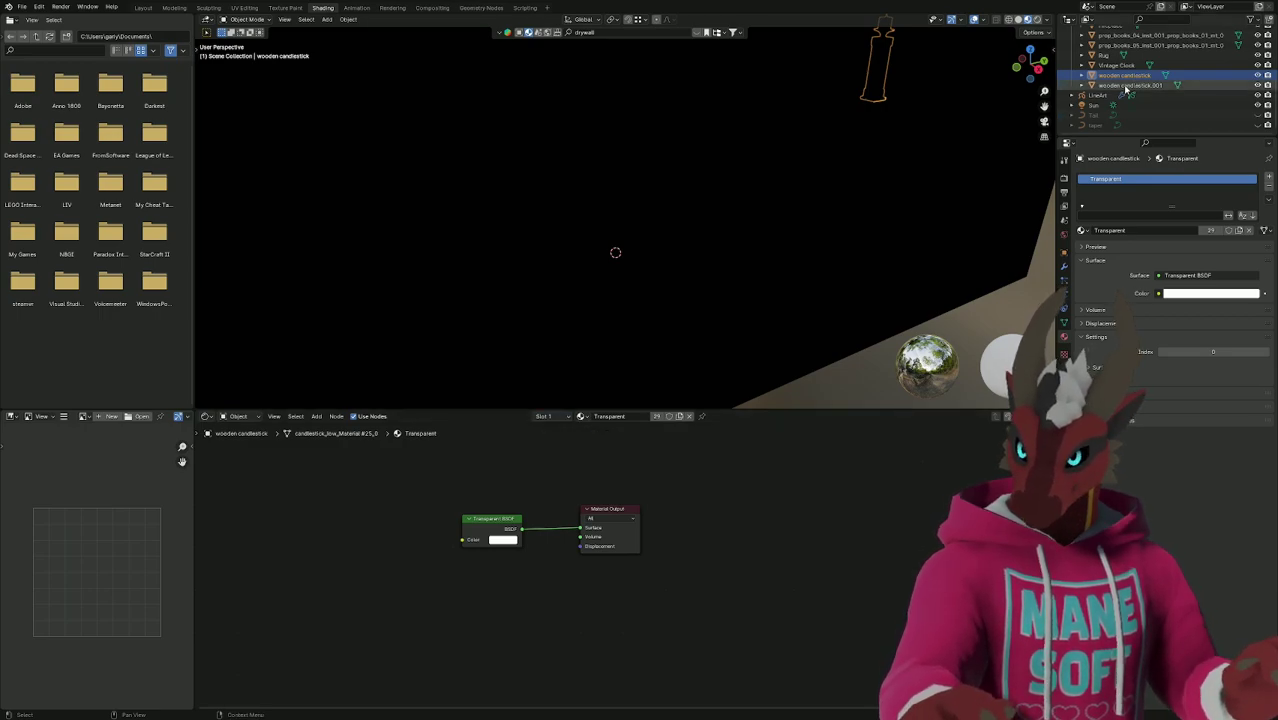
click(586, 417)
text(tra)
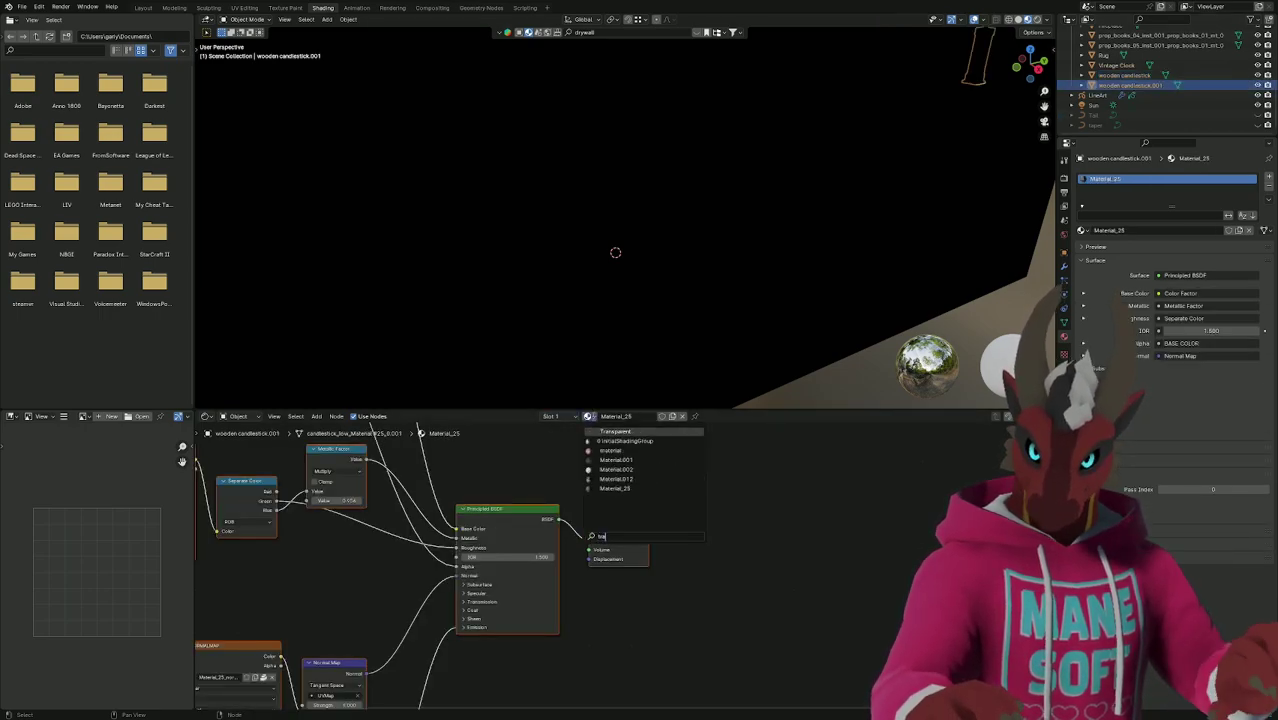
click(600, 431)
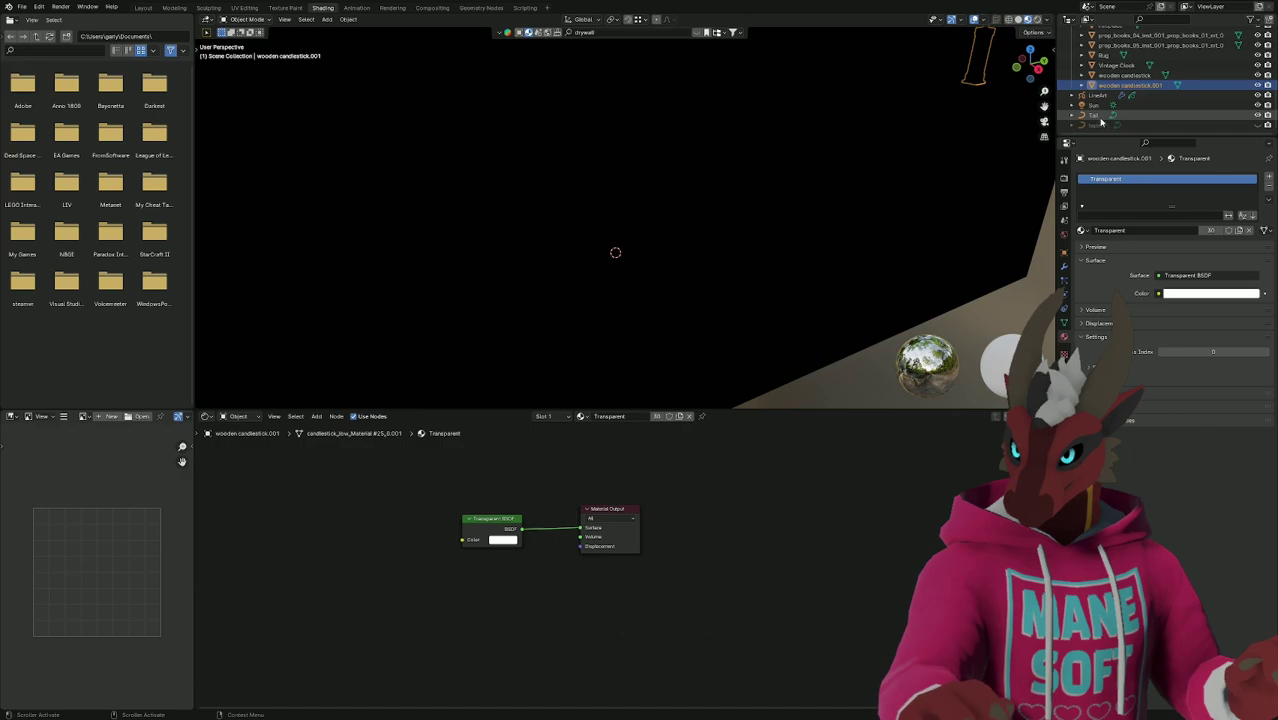
Assign the Transparent material to the Tail curve in place of Material.002.
click(1143, 116)
click(595, 421)
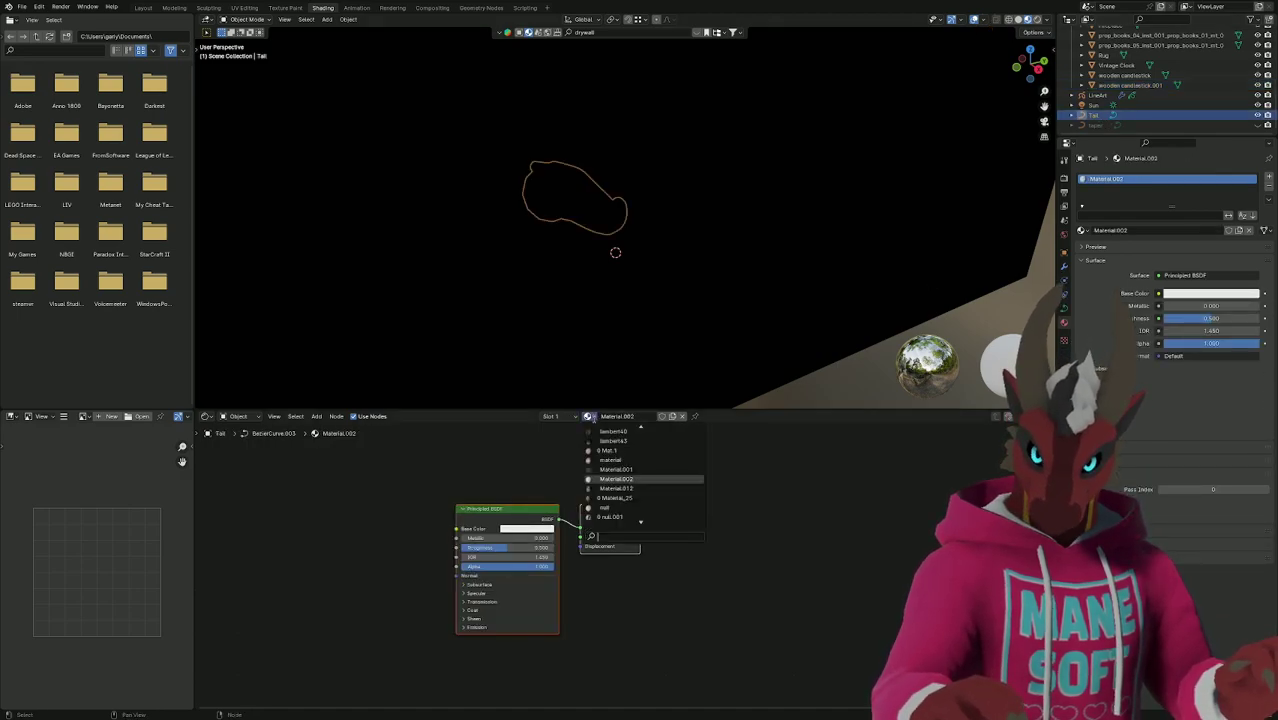
click(599, 434)
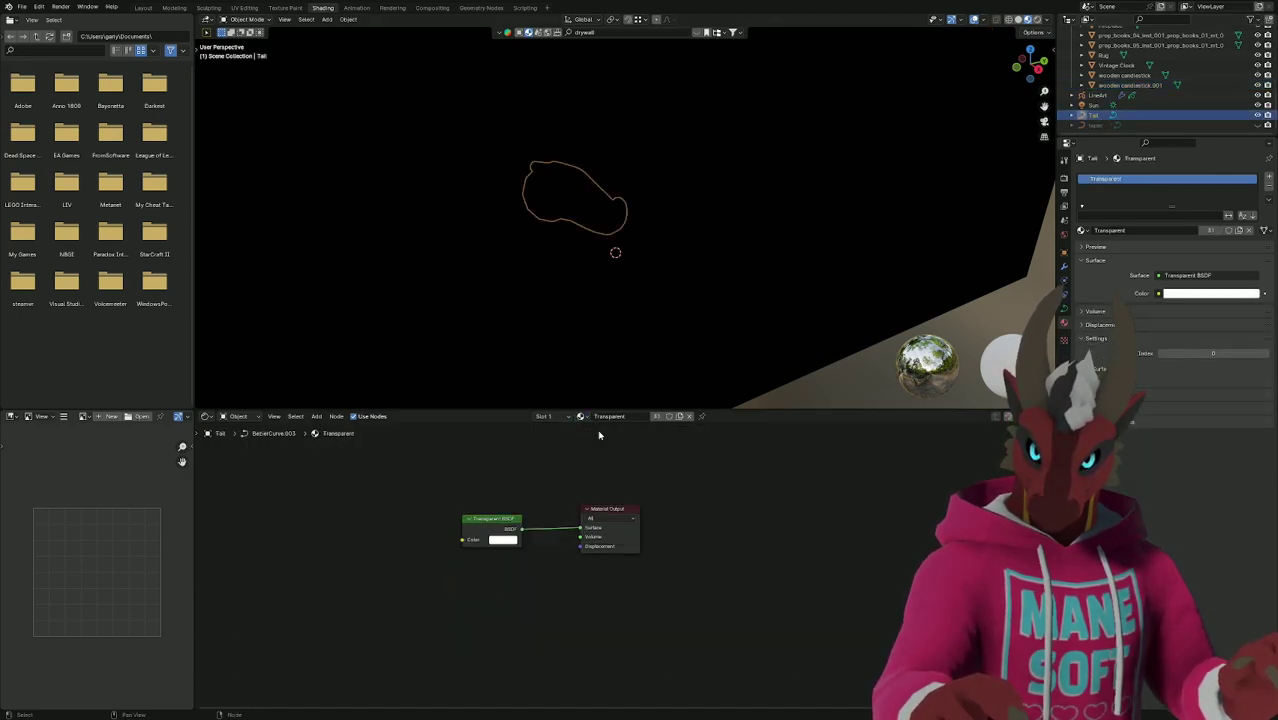
Check the line art through the camera with rendered shading in the Layout workspace, and return the viewport to solid shading.
click(143, 7)
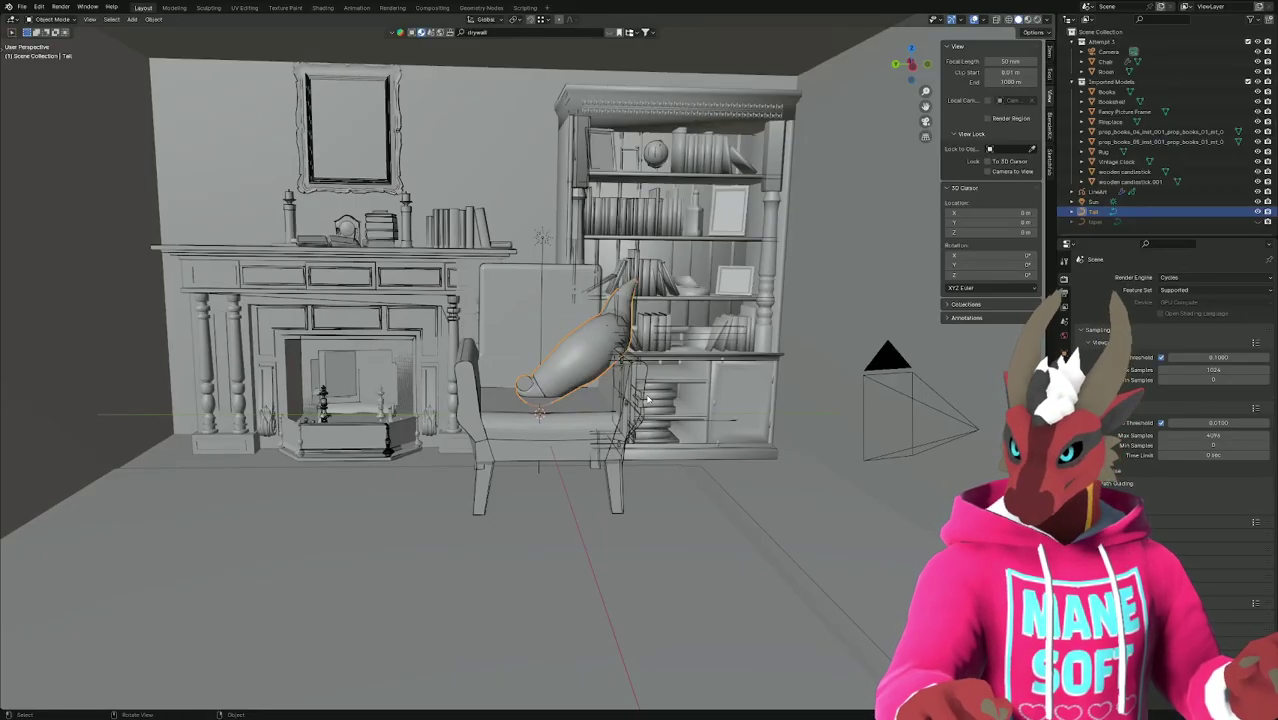
key(KP_0)
key(z)
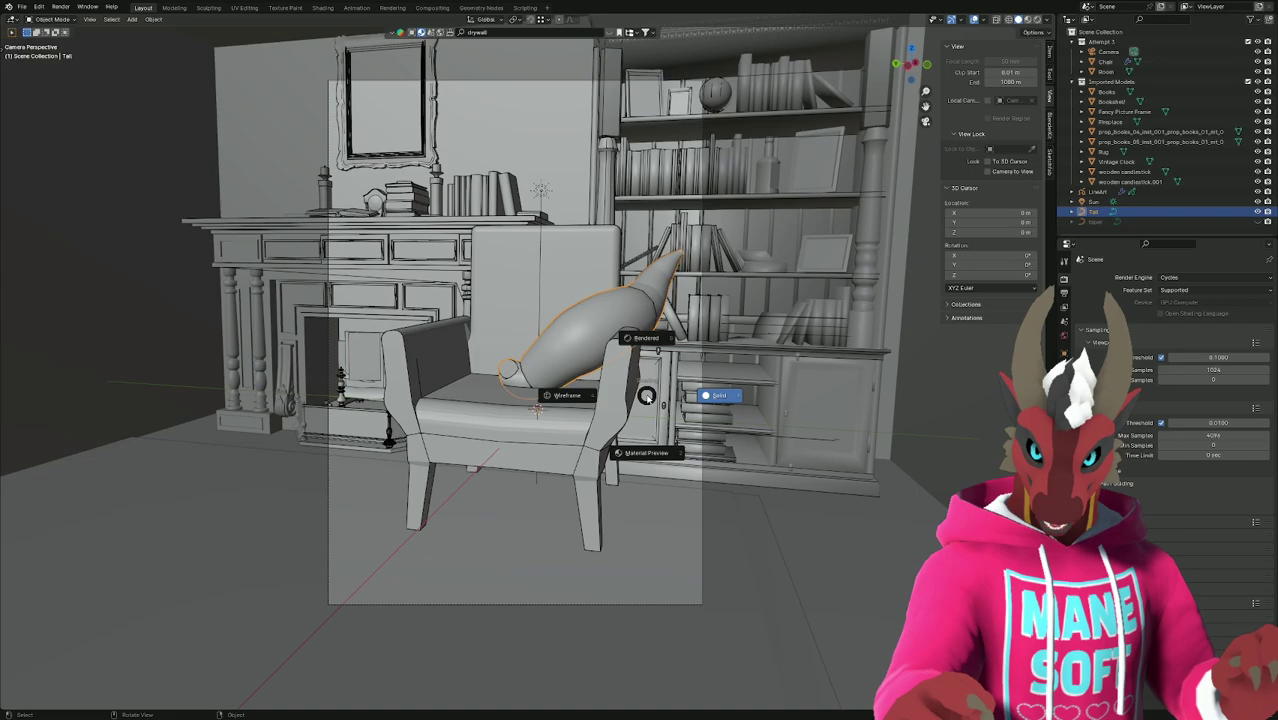
click(651, 337)
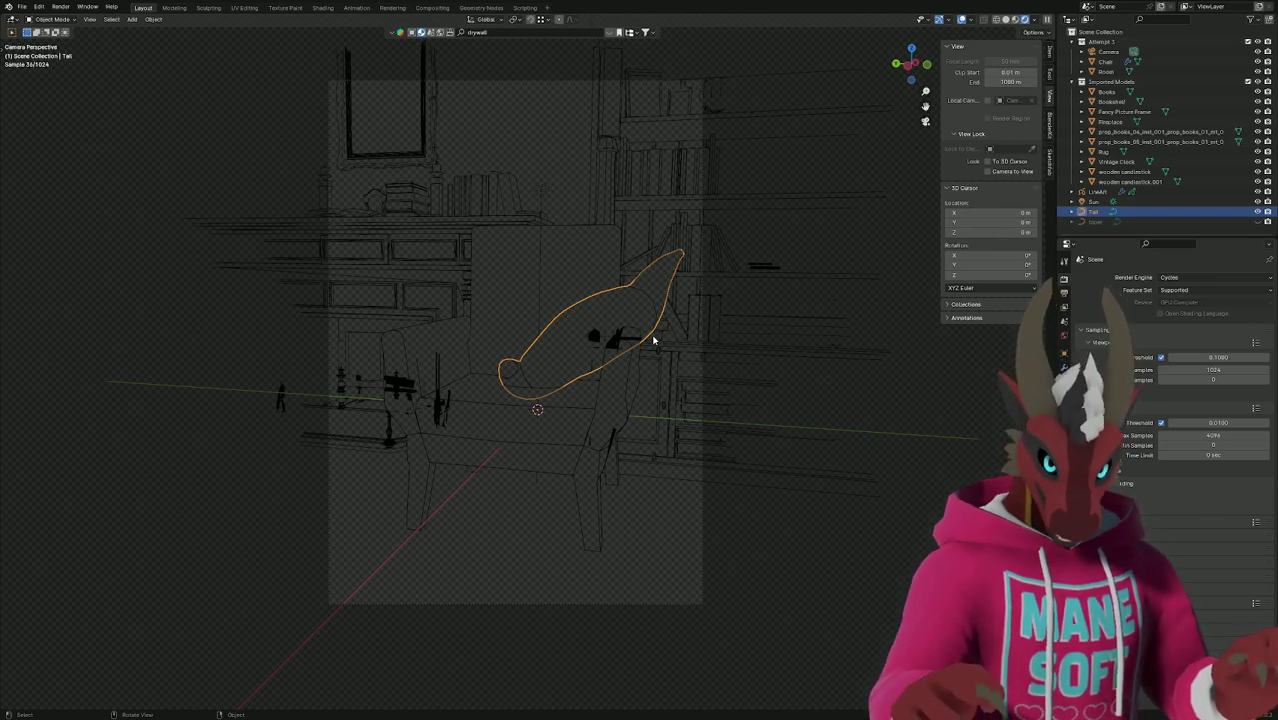
key(z)
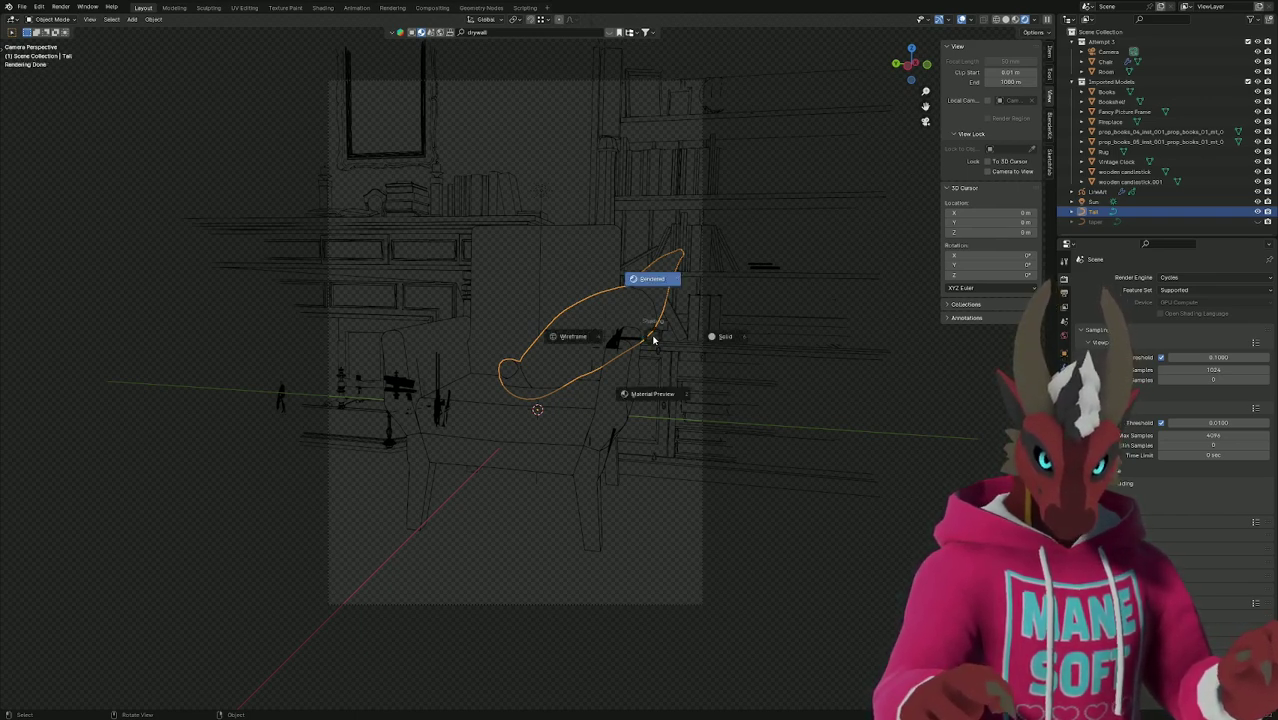
click(727, 337)
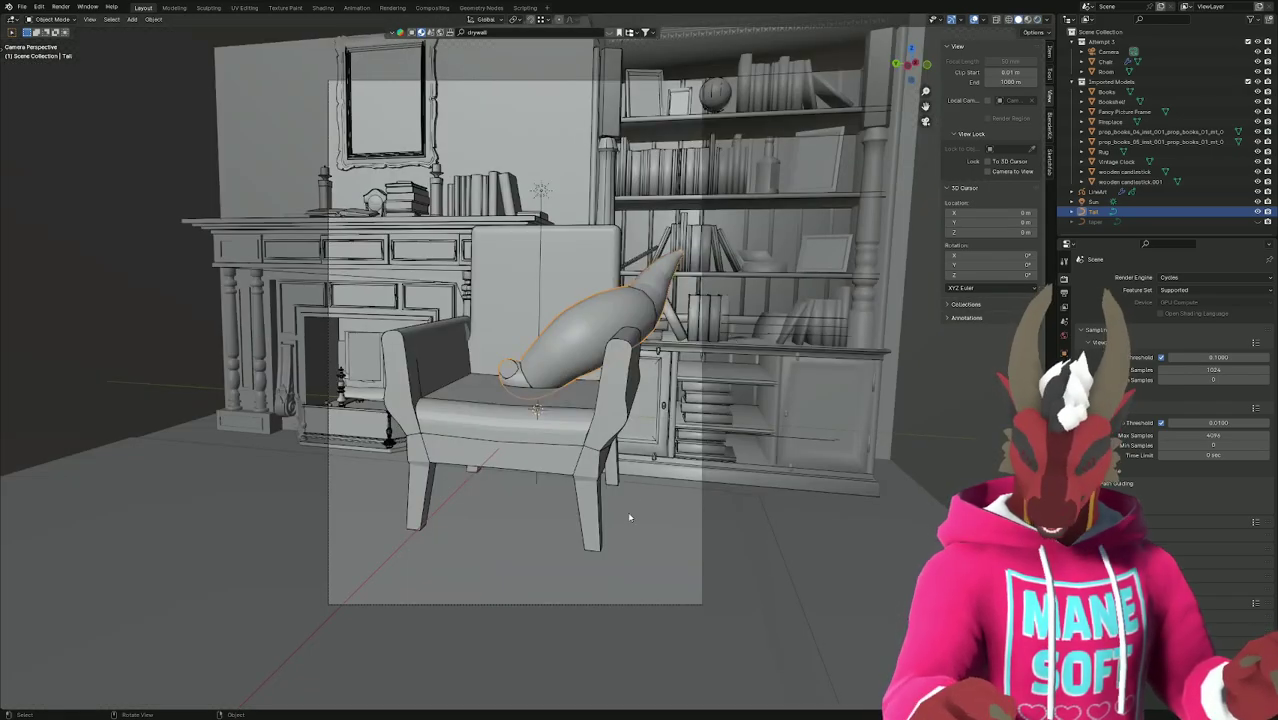
Save the project file and render the camera view as a still image.
key(ctrl+s)
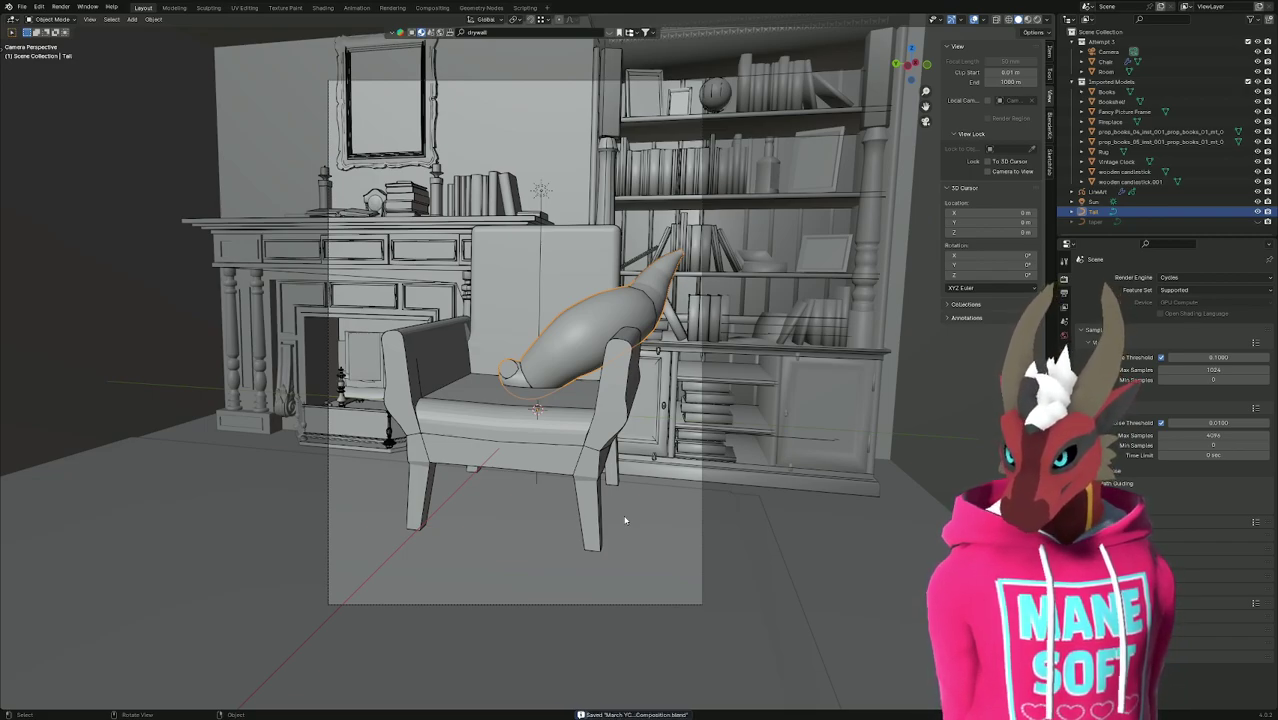
click(60, 6)
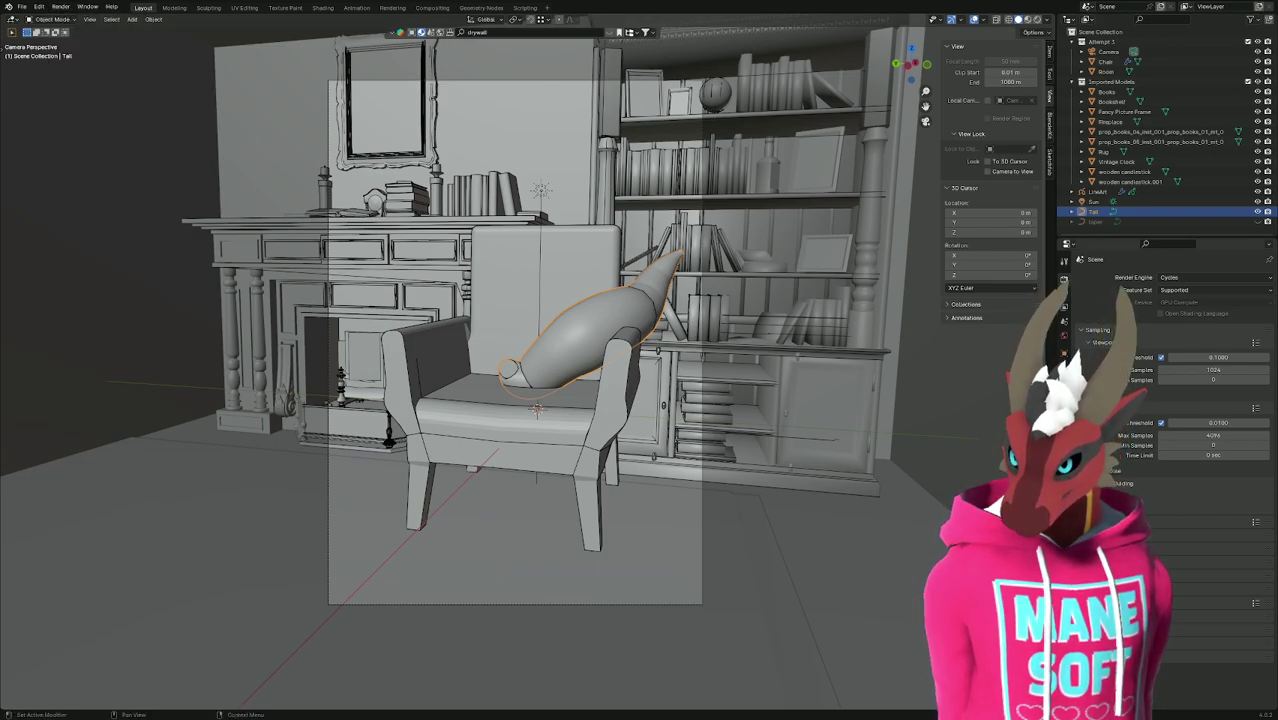
click(60, 6)
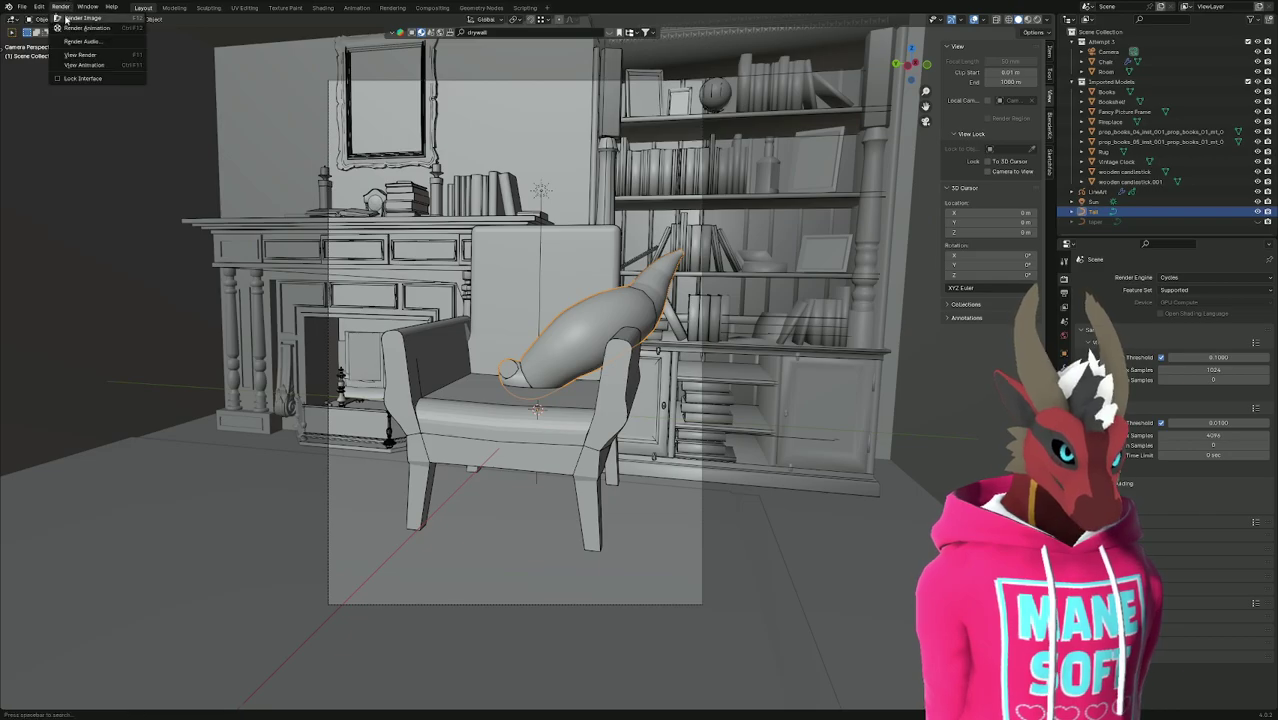
click(68, 19)
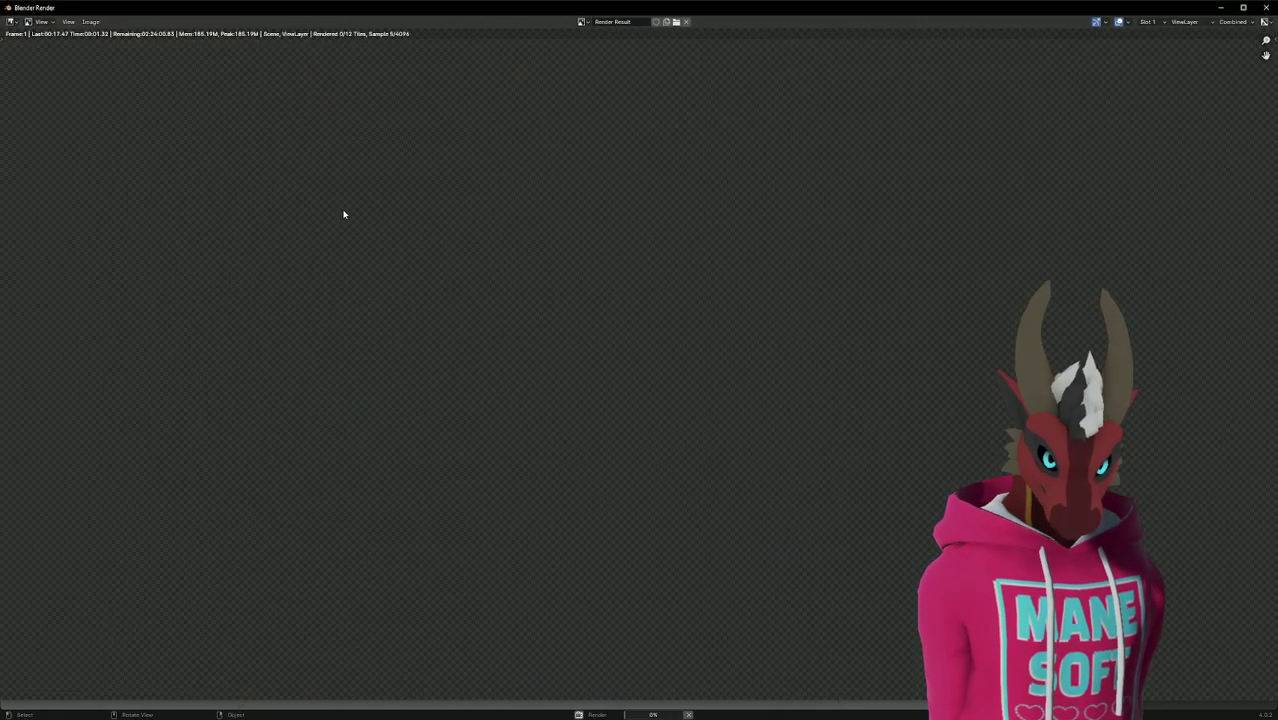
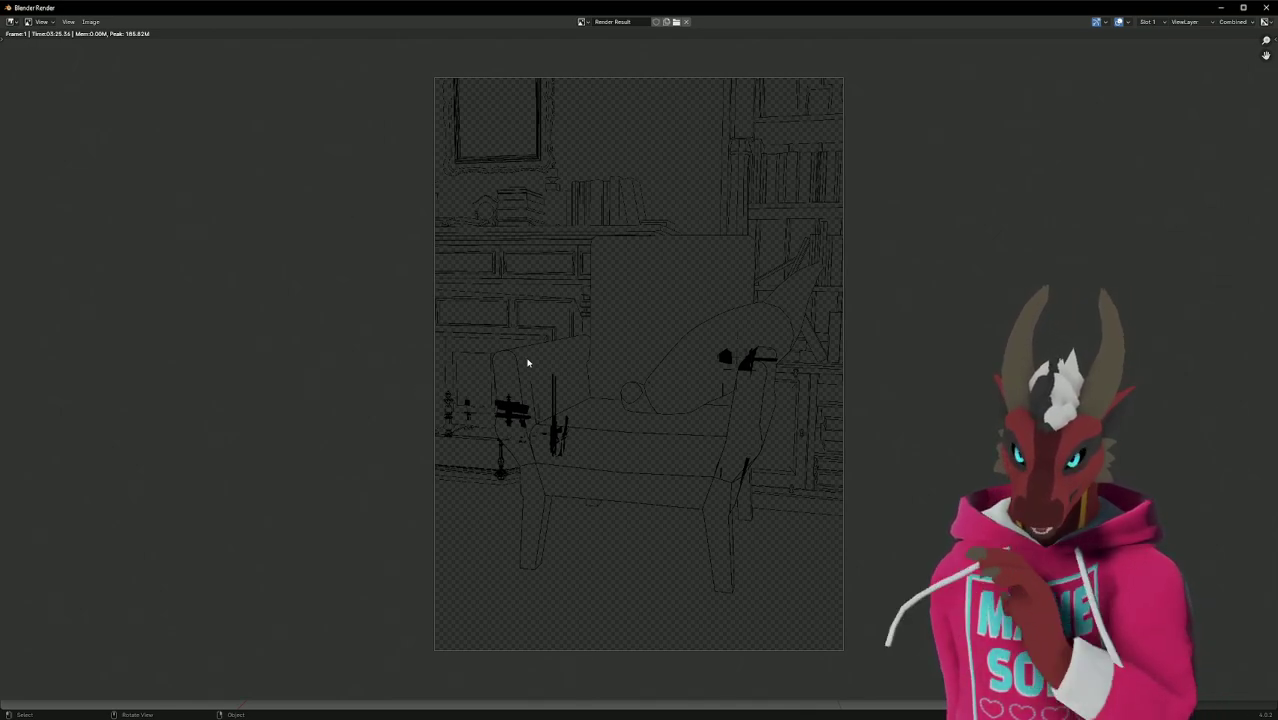
Examine the finished render's line art around the chair, its armrests and the tail.
scroll(599, 363, up, 5)
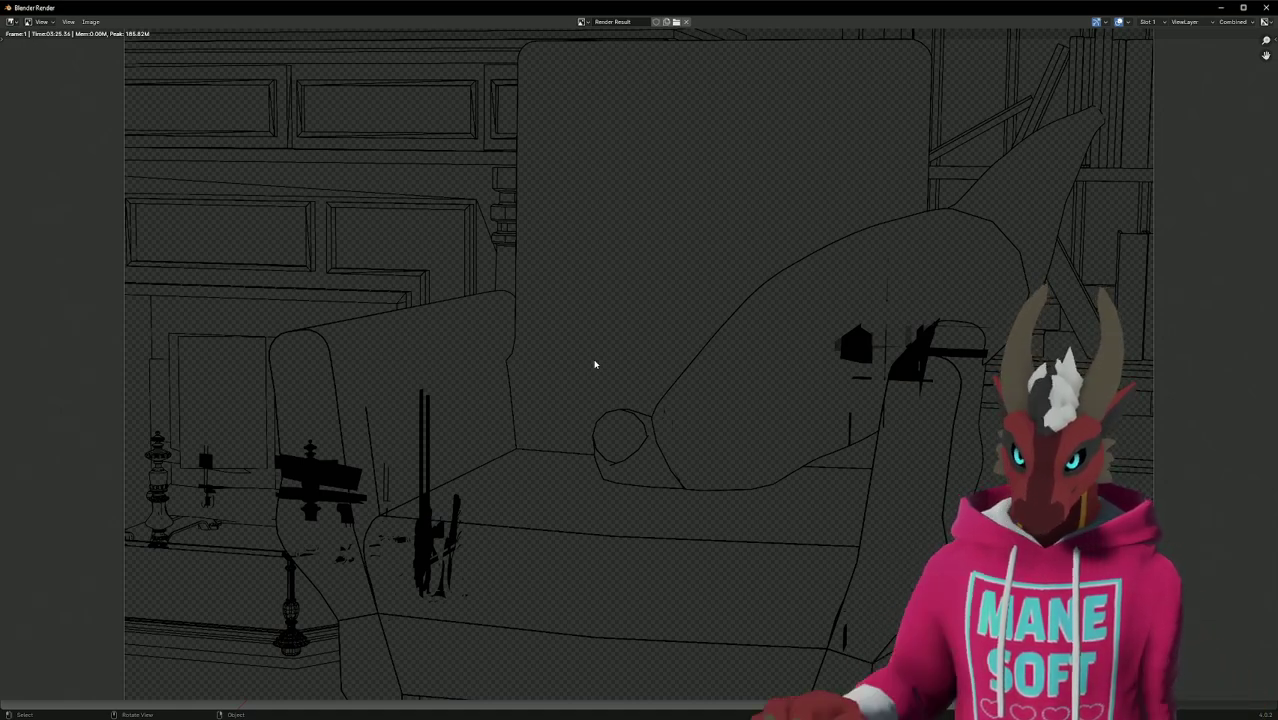
scroll(596, 362, down, 2)
scroll(705, 385, up, 1)
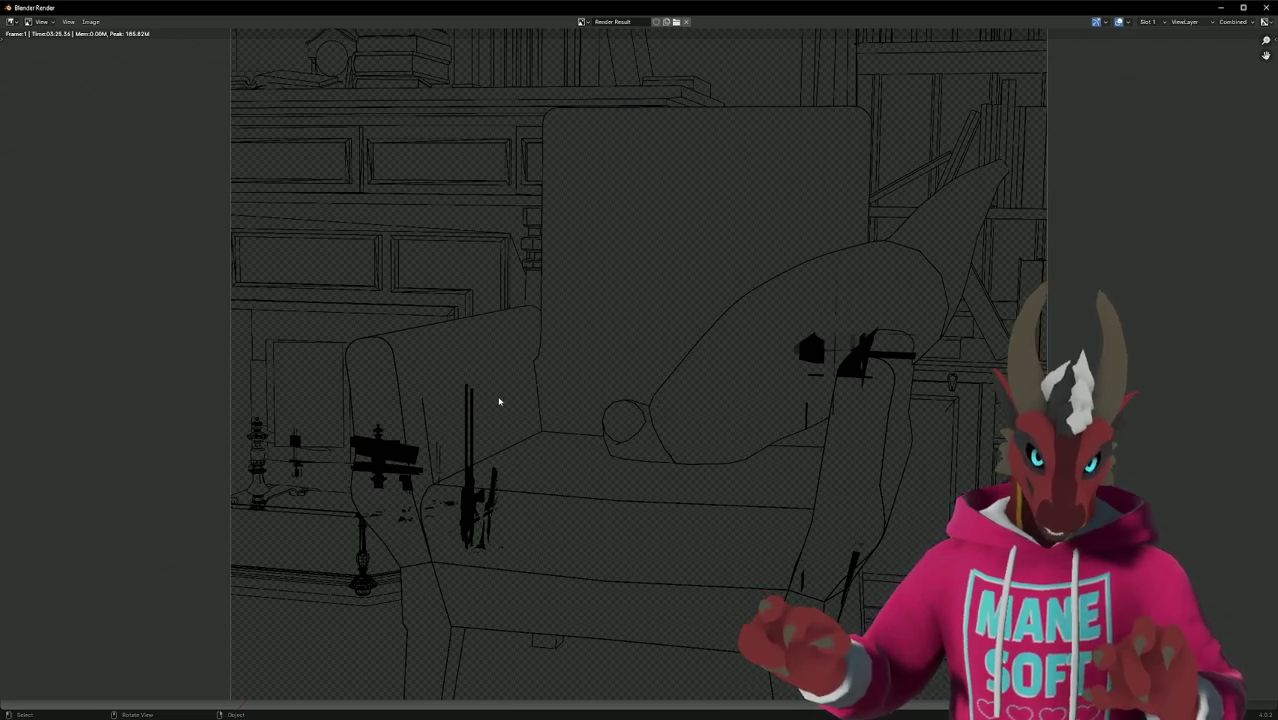
scroll(497, 395, down, 2)
scroll(497, 395, up, 2)
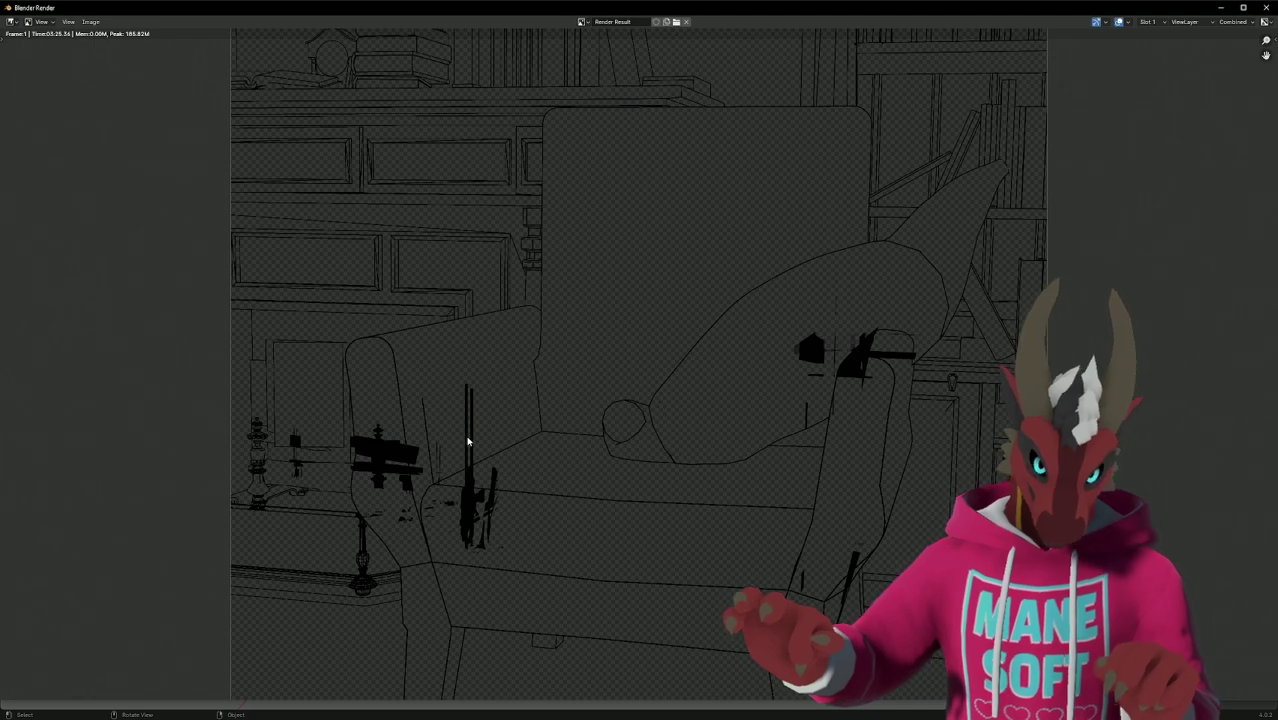
scroll(467, 437, down, 1)
scroll(467, 433, down, 1)
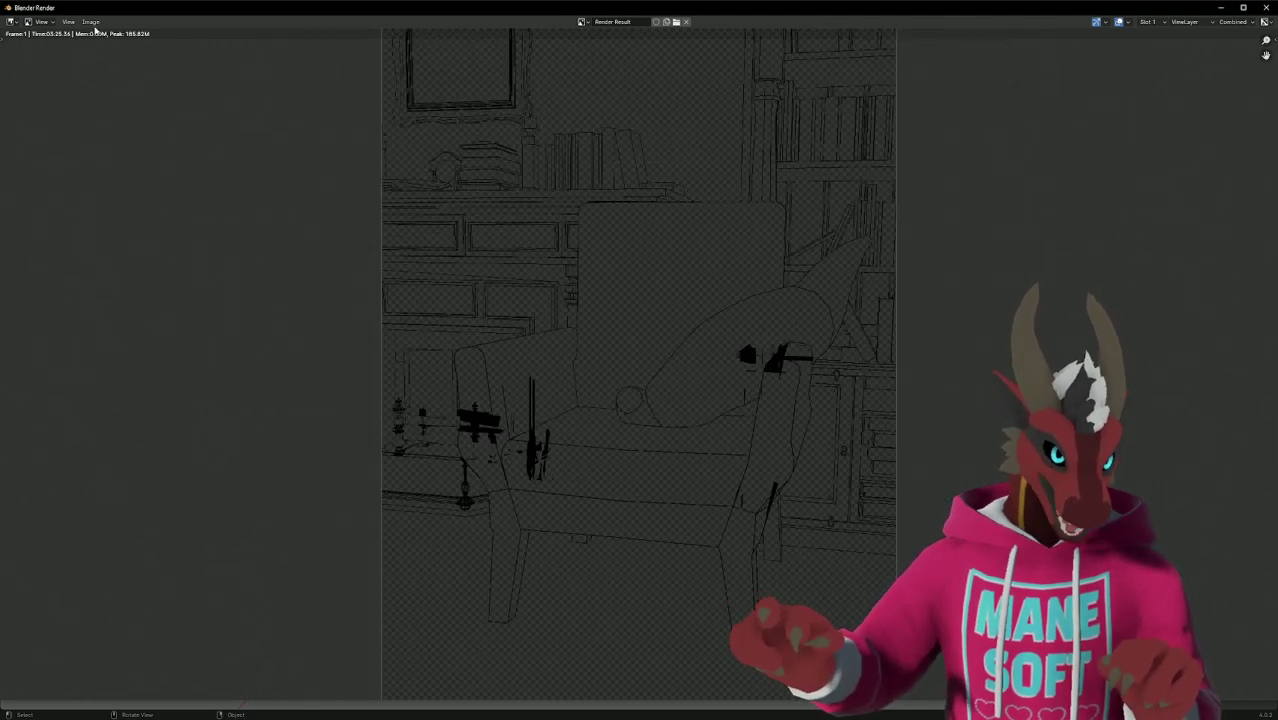
Start saving a copy of the render as an RGBA PNG with 0% compression and 16-bit color depth.
click(90, 22)
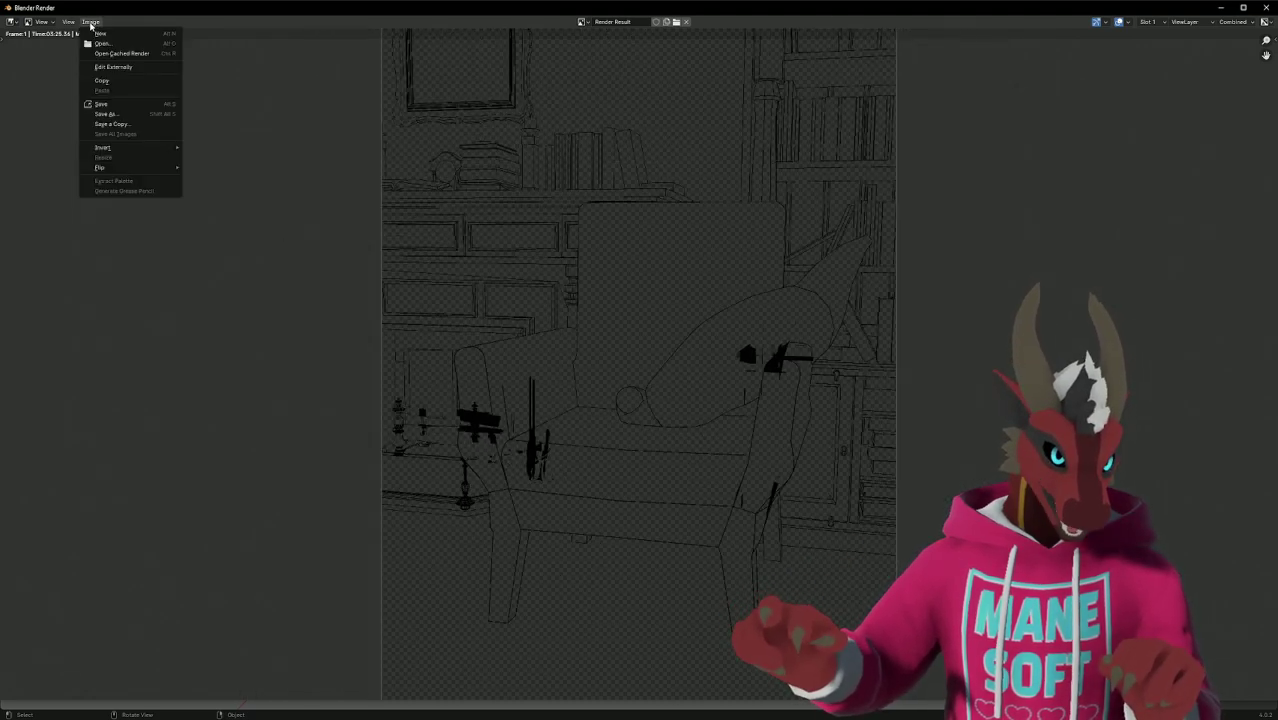
click(113, 123)
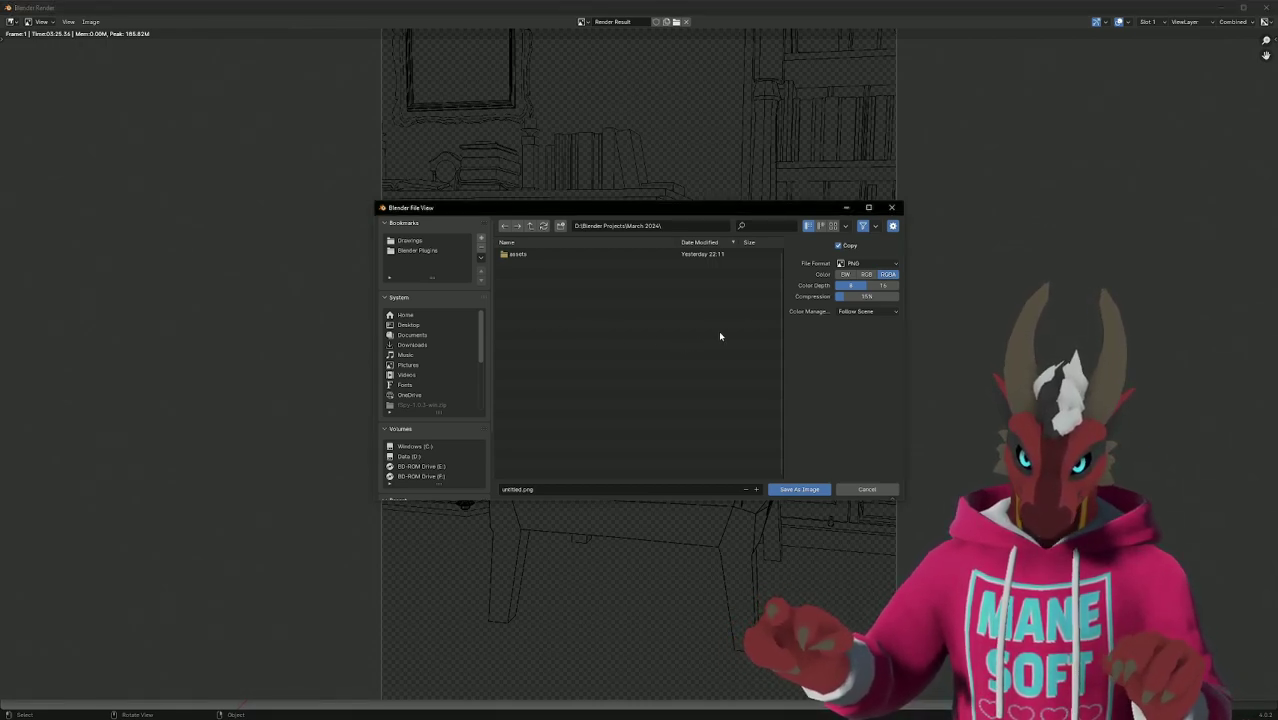
drag(852, 299, 836, 298)
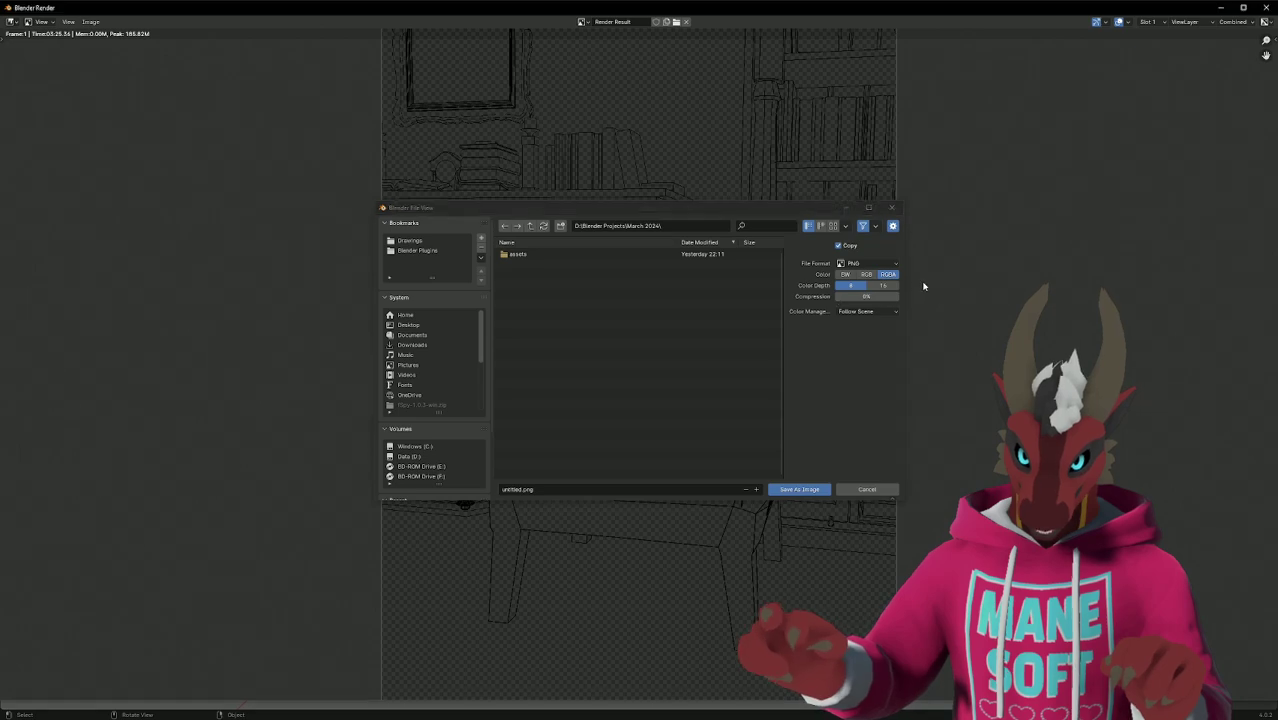
click(889, 287)
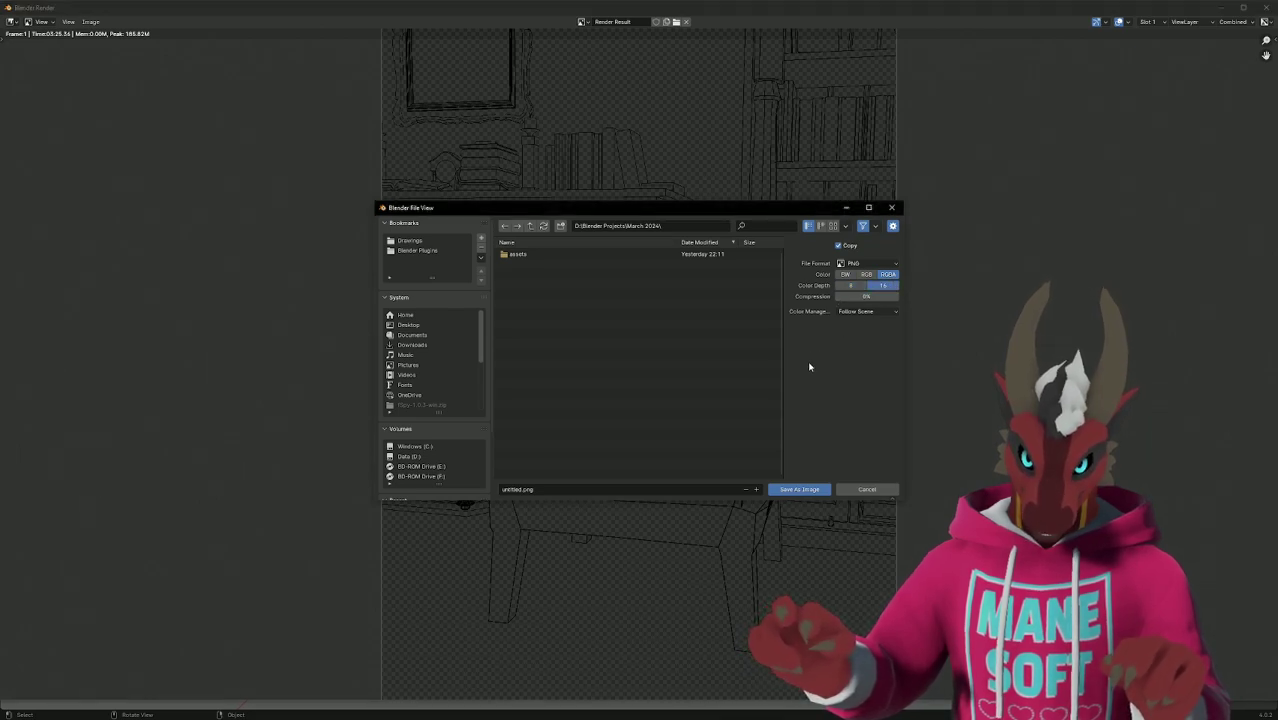
Save the render copy in the bookmarked Drawings folder as background.png.
click(420, 241)
click(520, 489)
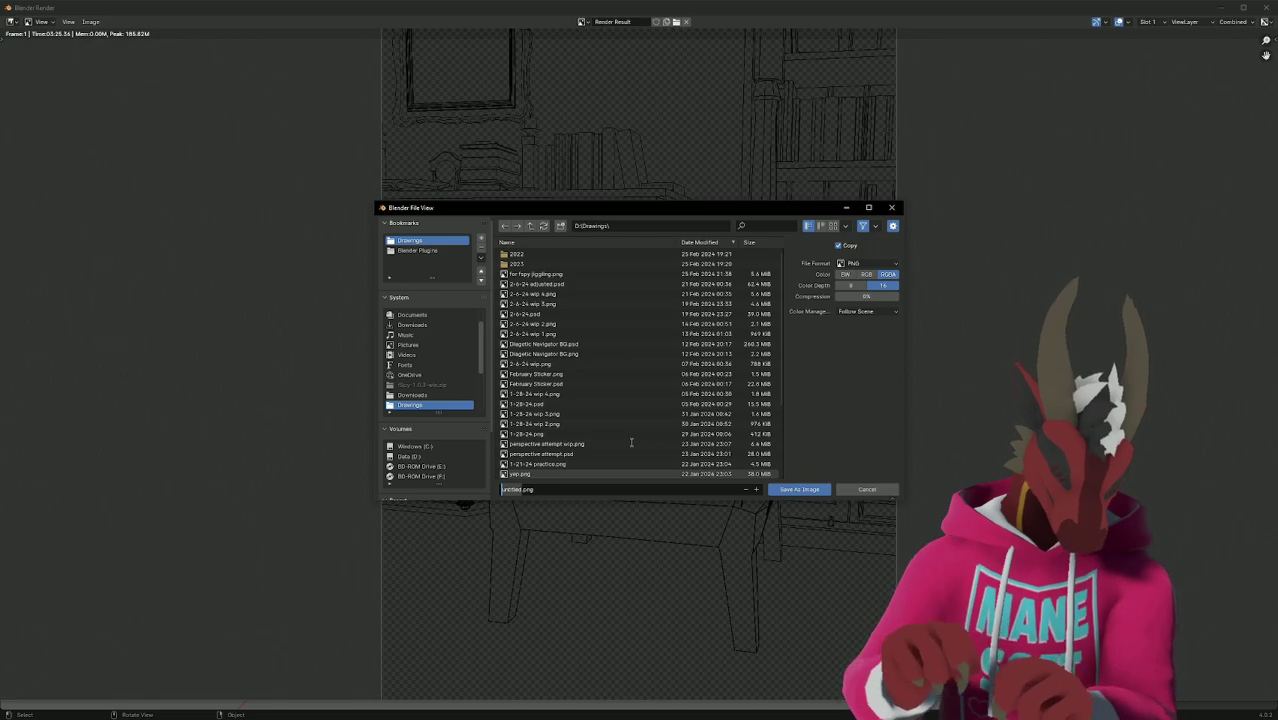
text(background)
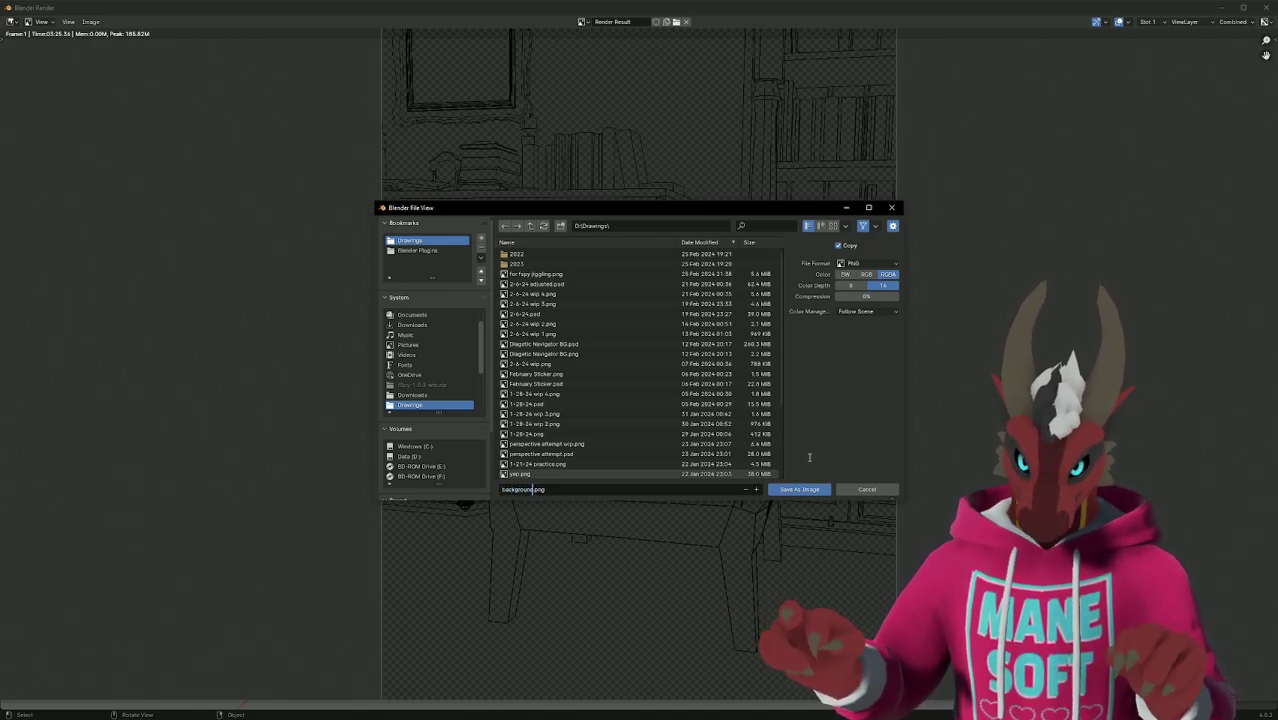
click(808, 490)
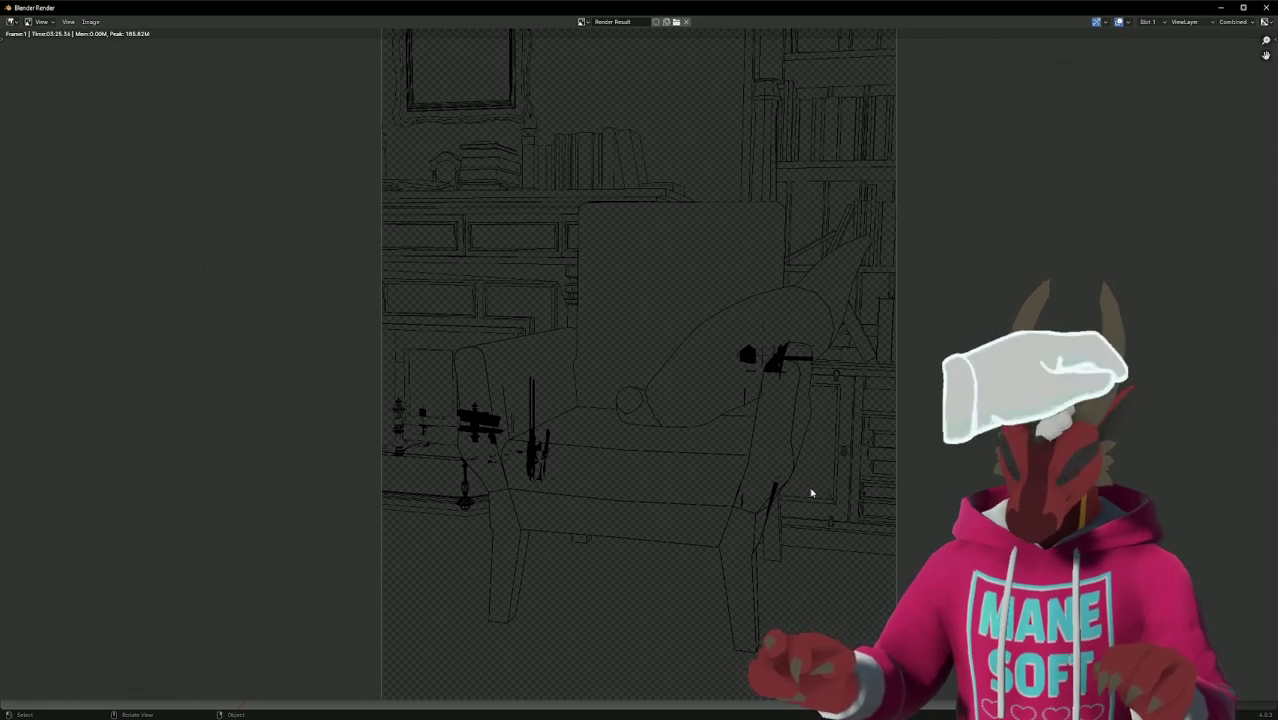
Switch to Photoshop, where the seated character drawing is open.
key(alt+Tab)
key(Tab)
key(Tab)
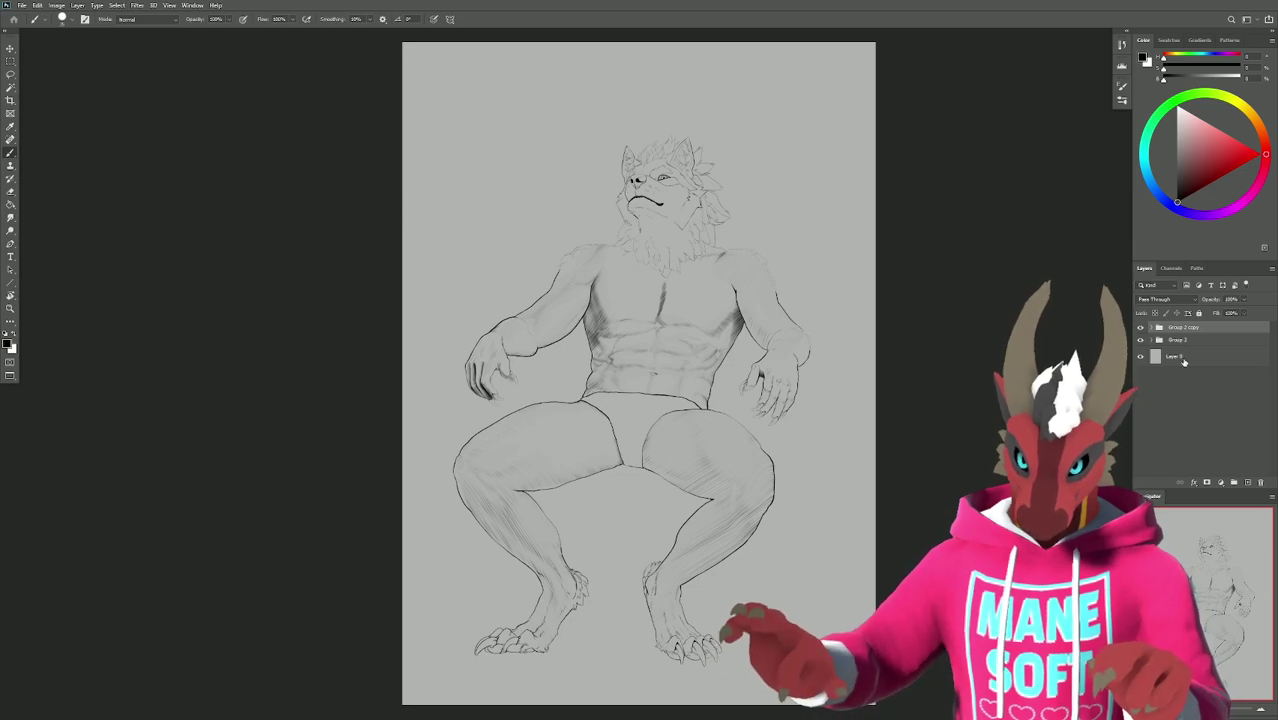
Place background.png from the Drawings folder into the drawing, directly above the bottom grey layer, at its default fit.
click(1183, 358)
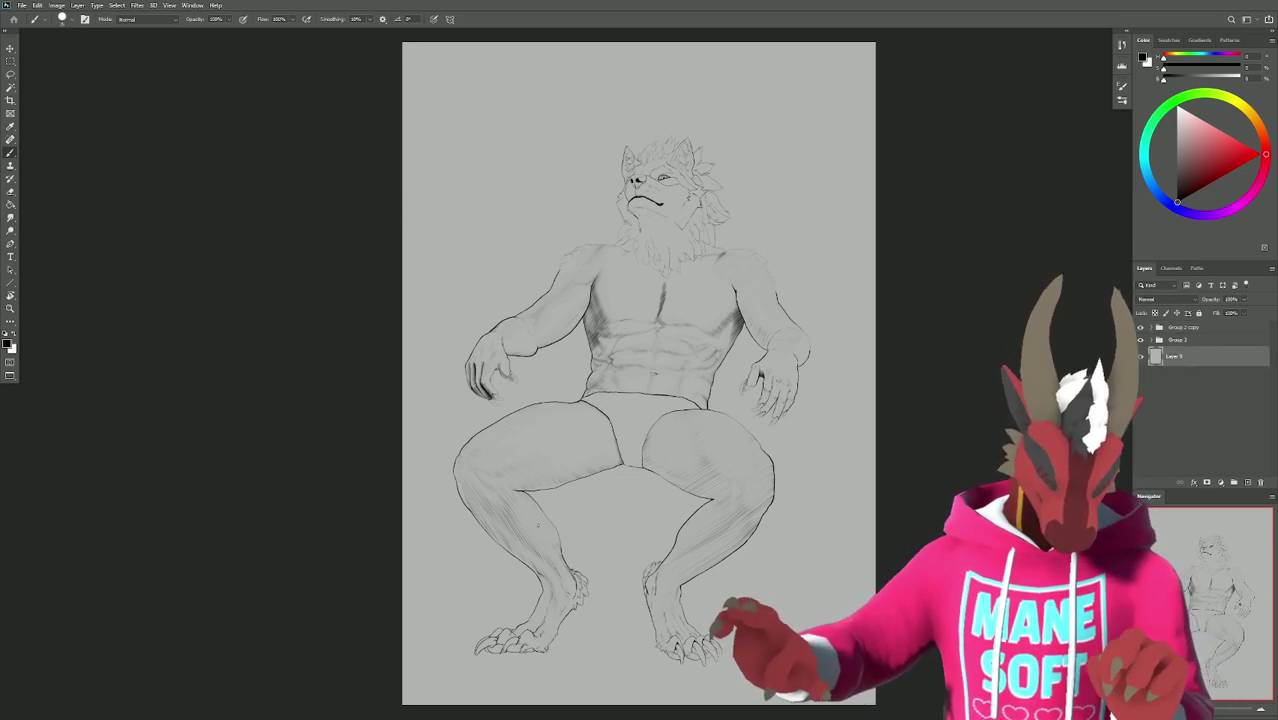
click(10, 710)
click(177, 580)
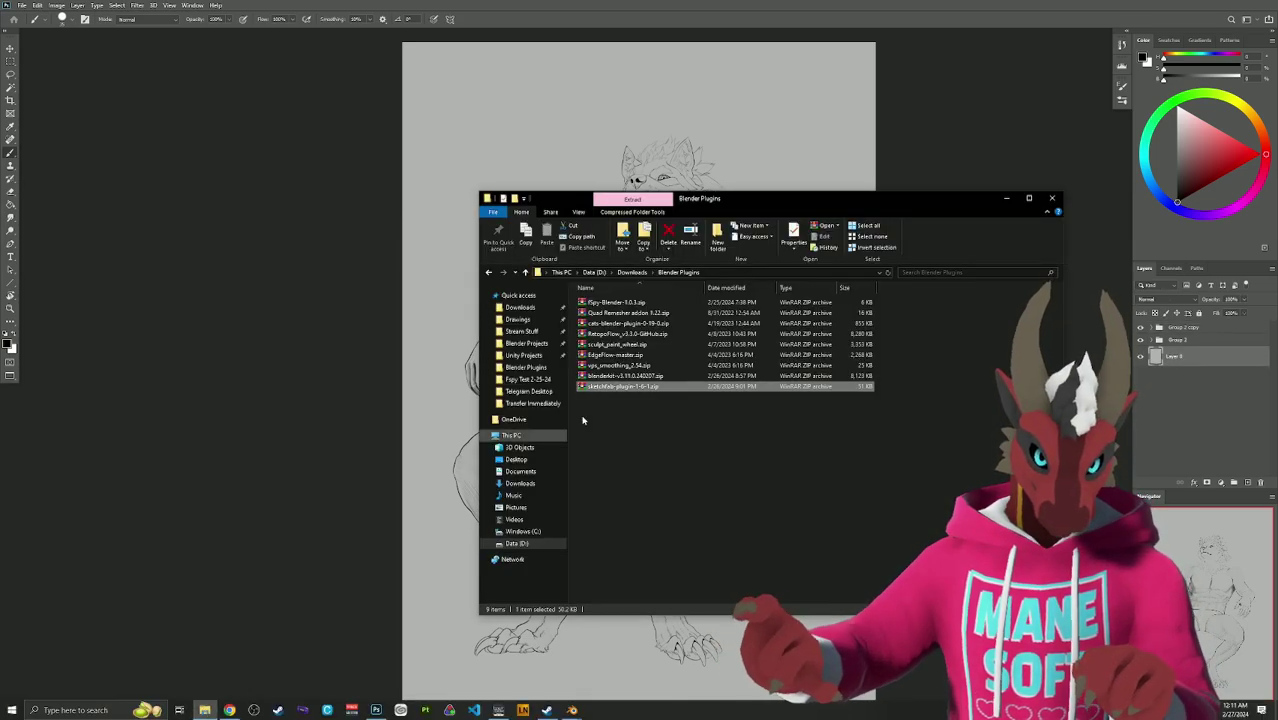
click(528, 319)
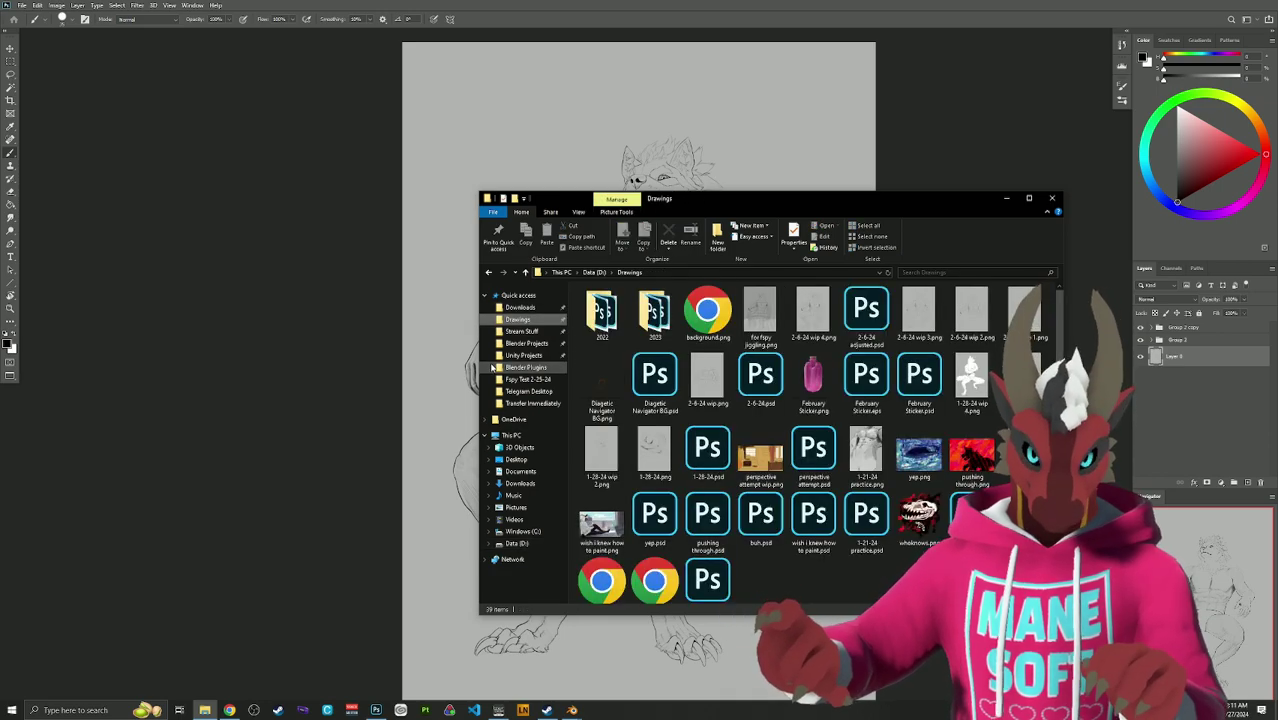
click(707, 321)
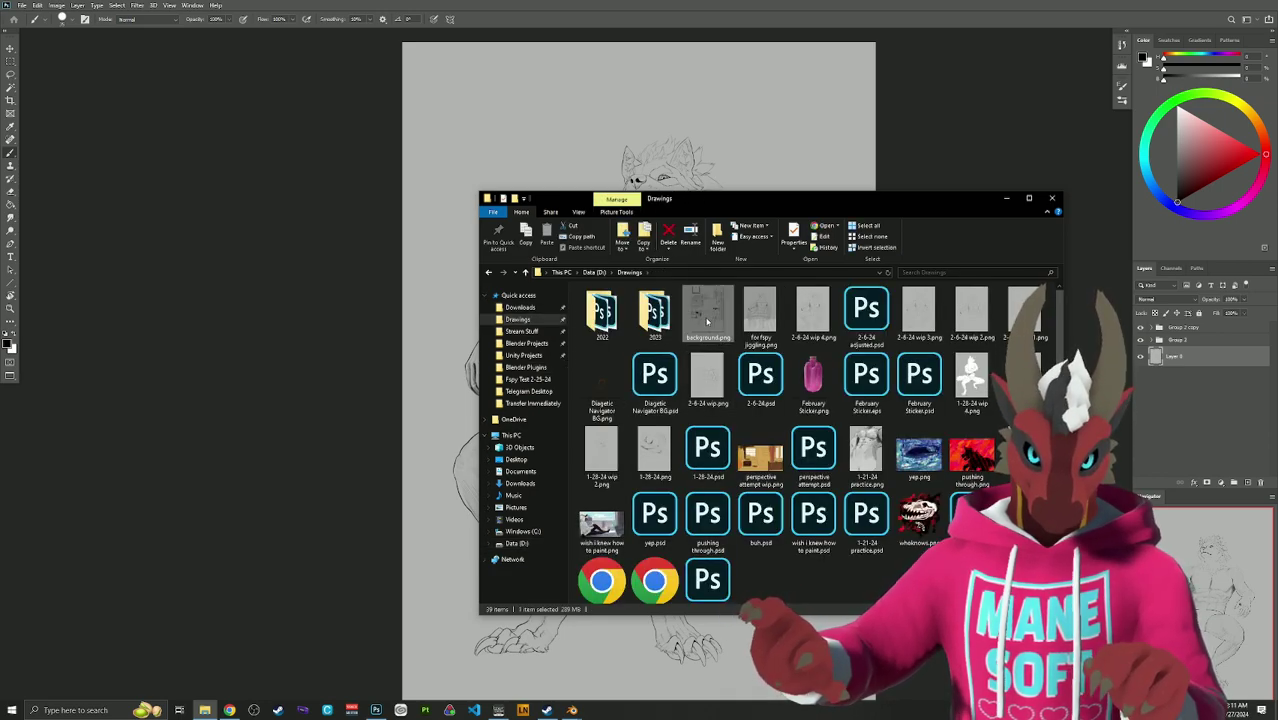
click(449, 258)
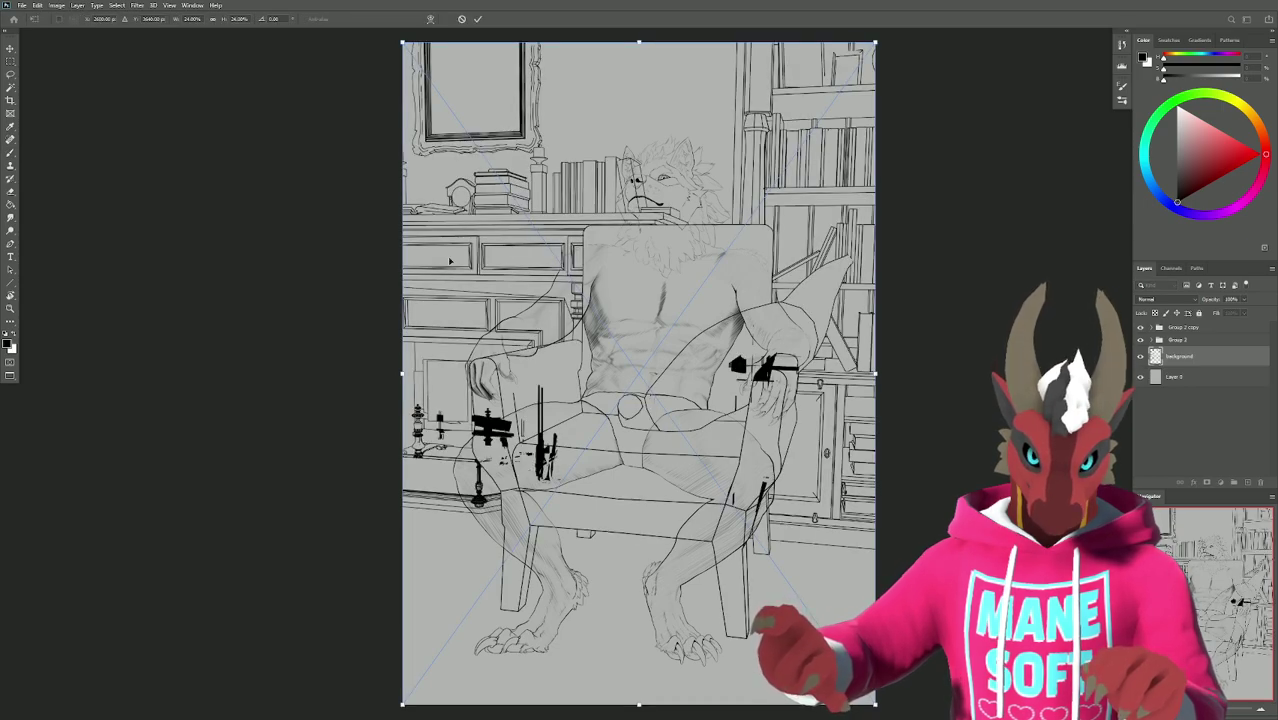
key(Return)
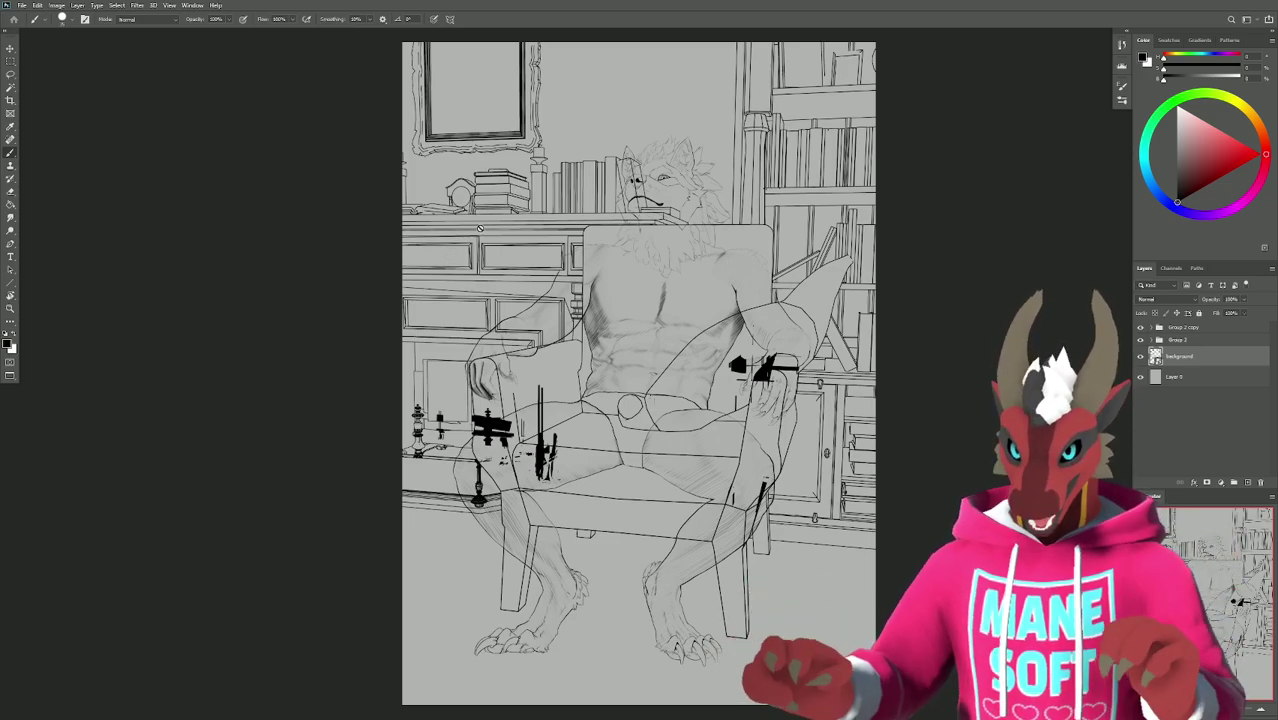
Examine the placed background line art up close around the picture frame, mantel and books.
scroll(480, 228, up, 2)
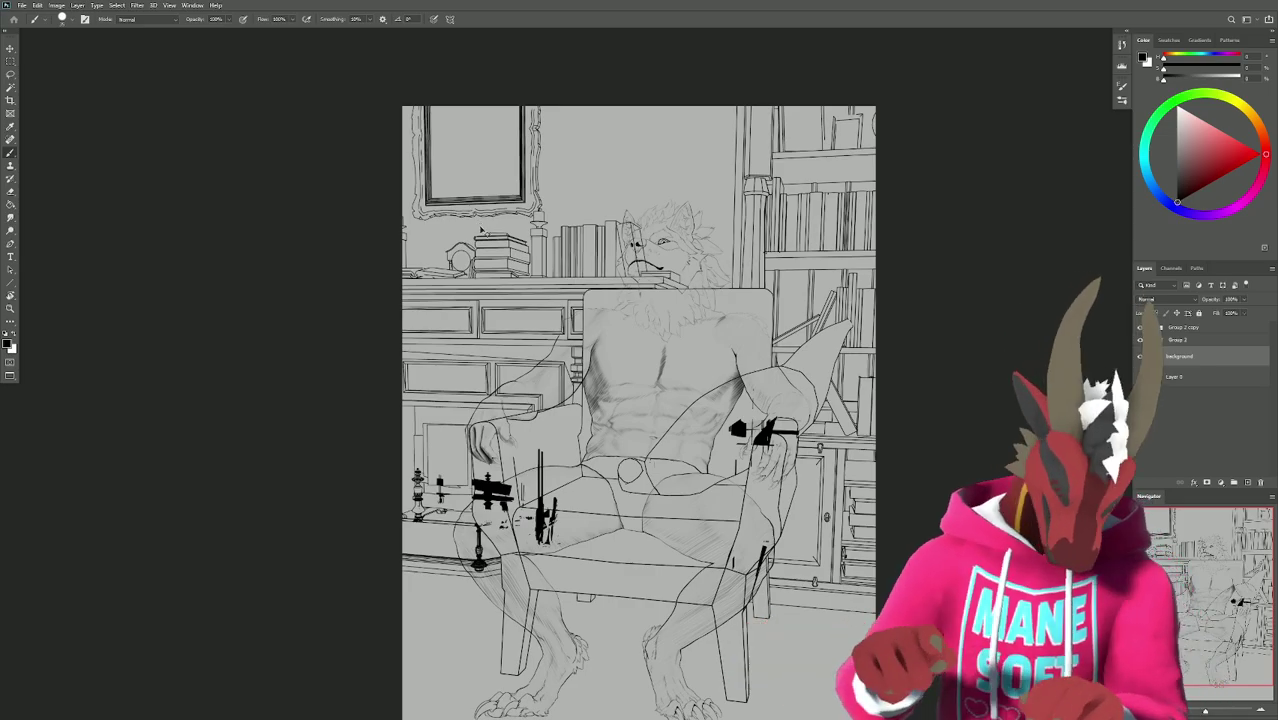
alt+scroll(480, 228, up, 3)
scroll(671, 622, up, 5)
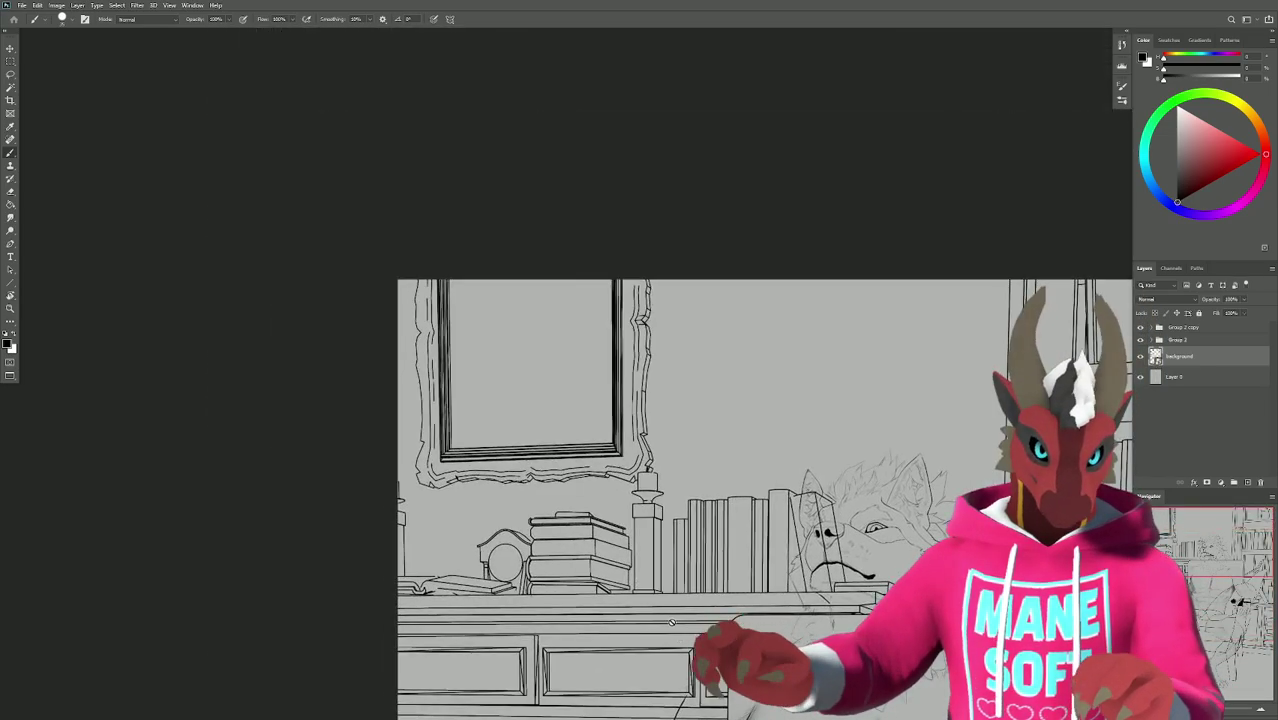
key(ctrl+plus)
key(ctrl+plus)
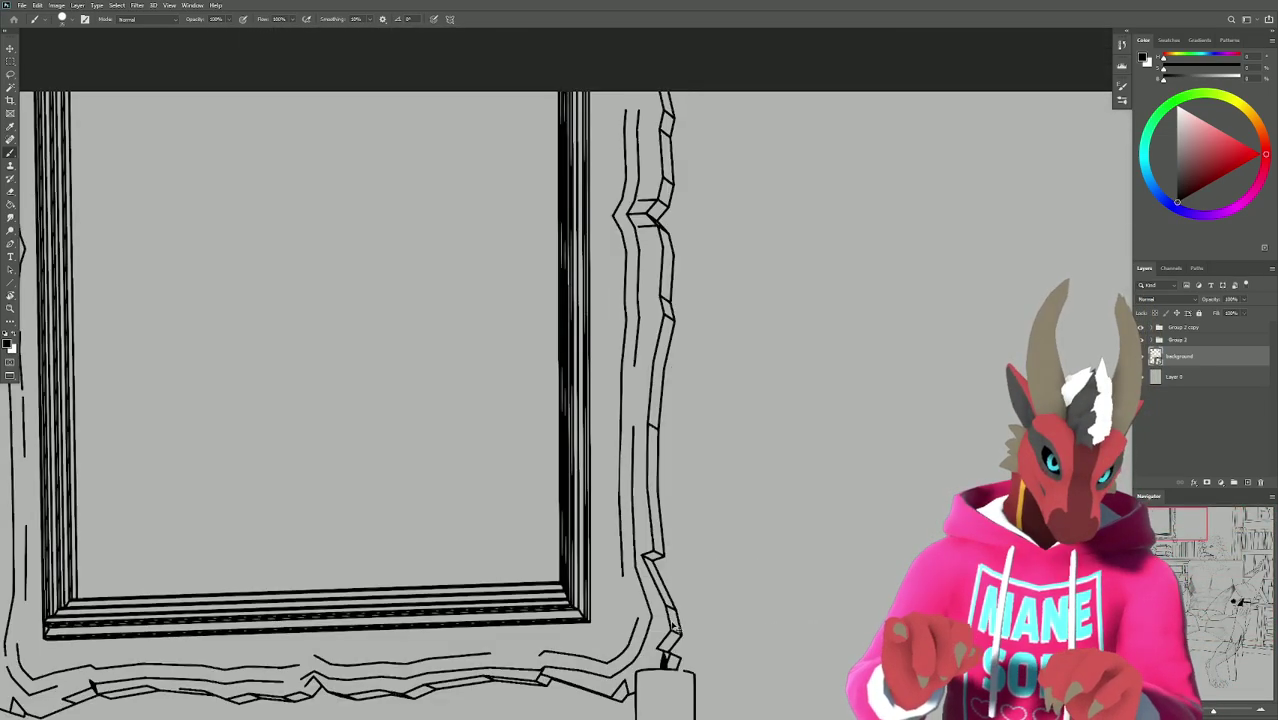
key(ctrl+minus)
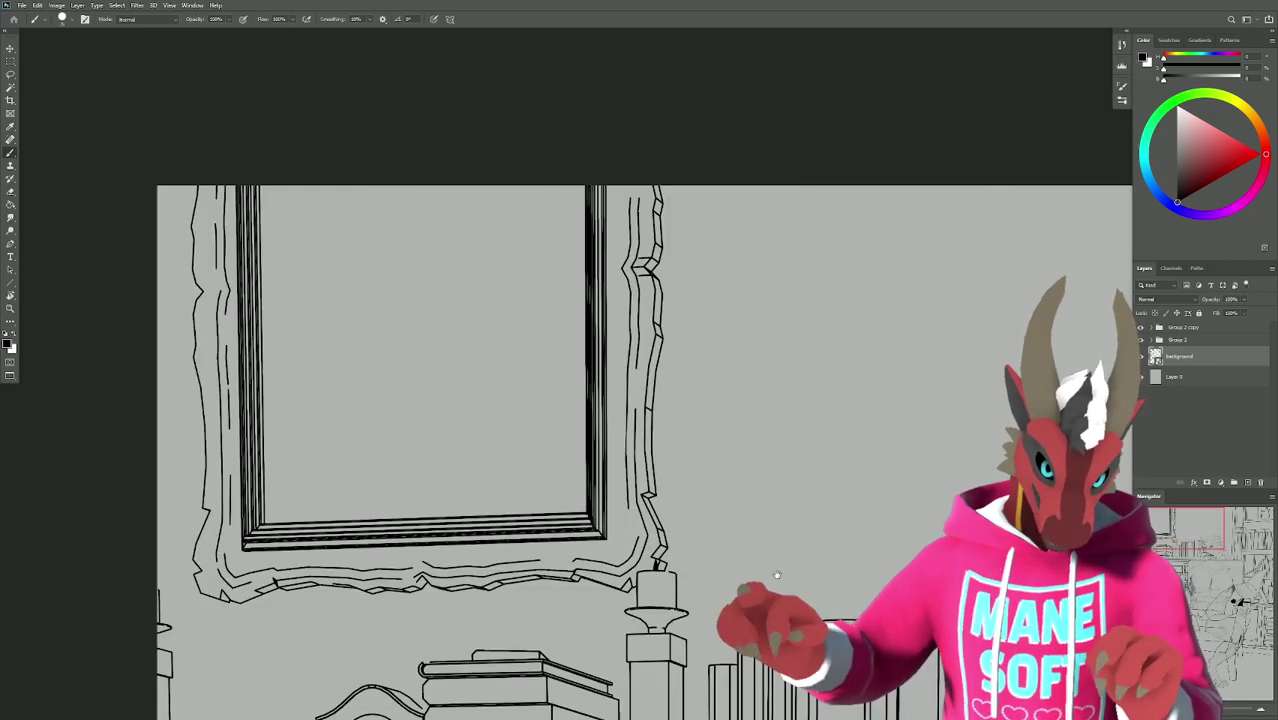
scroll(727, 351, down, 5)
scroll(705, 410, up, 3)
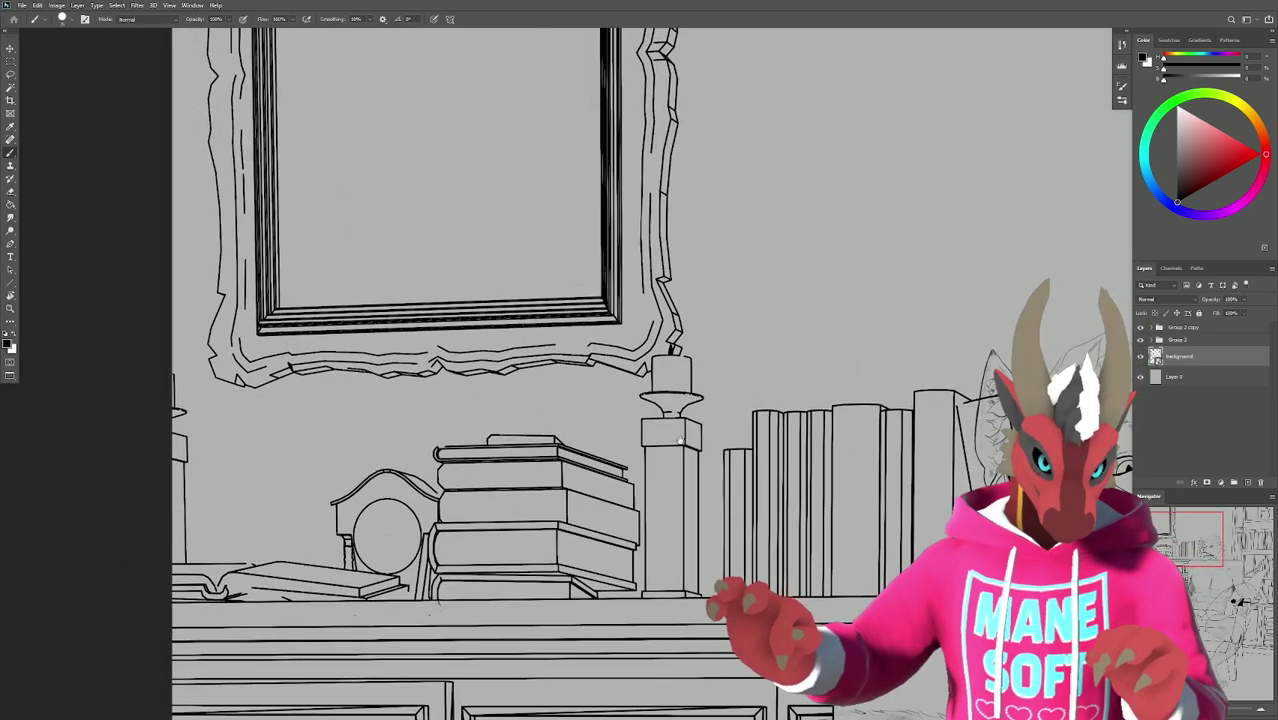
Rasterize the placed background smart object by merging it with a new empty layer created beneath it.
click(615, 410)
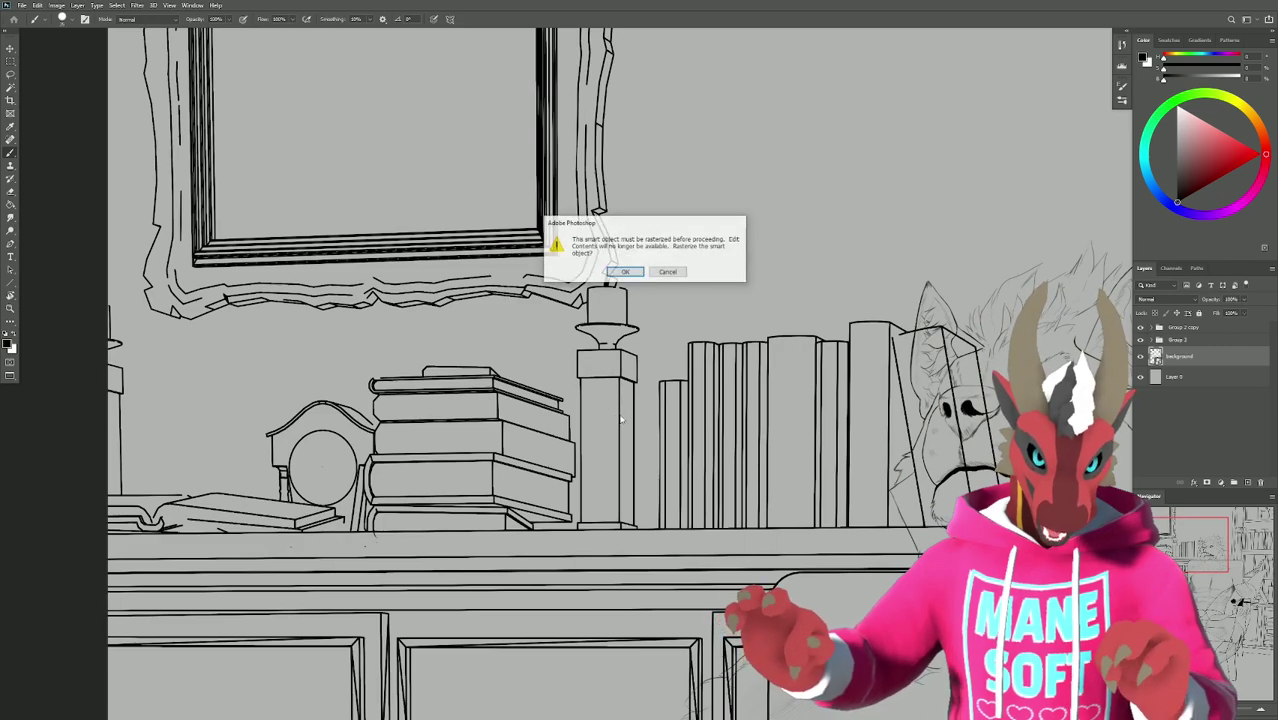
click(667, 272)
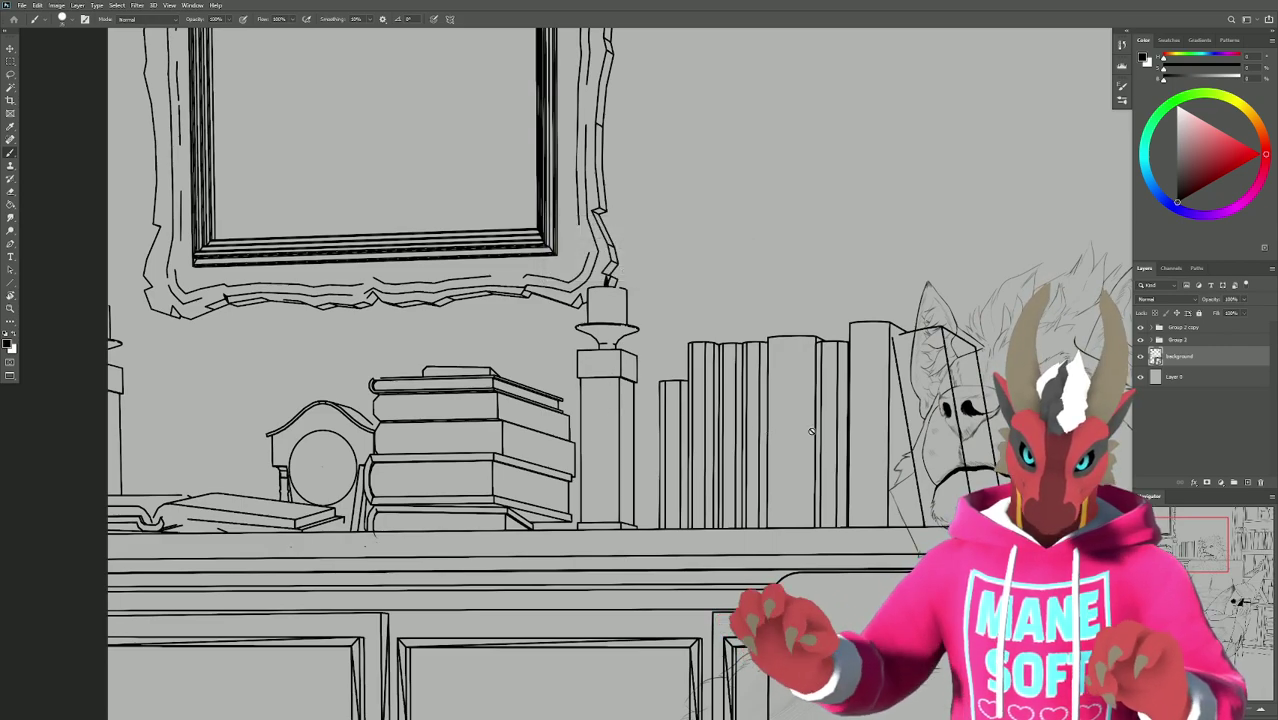
click(1200, 378)
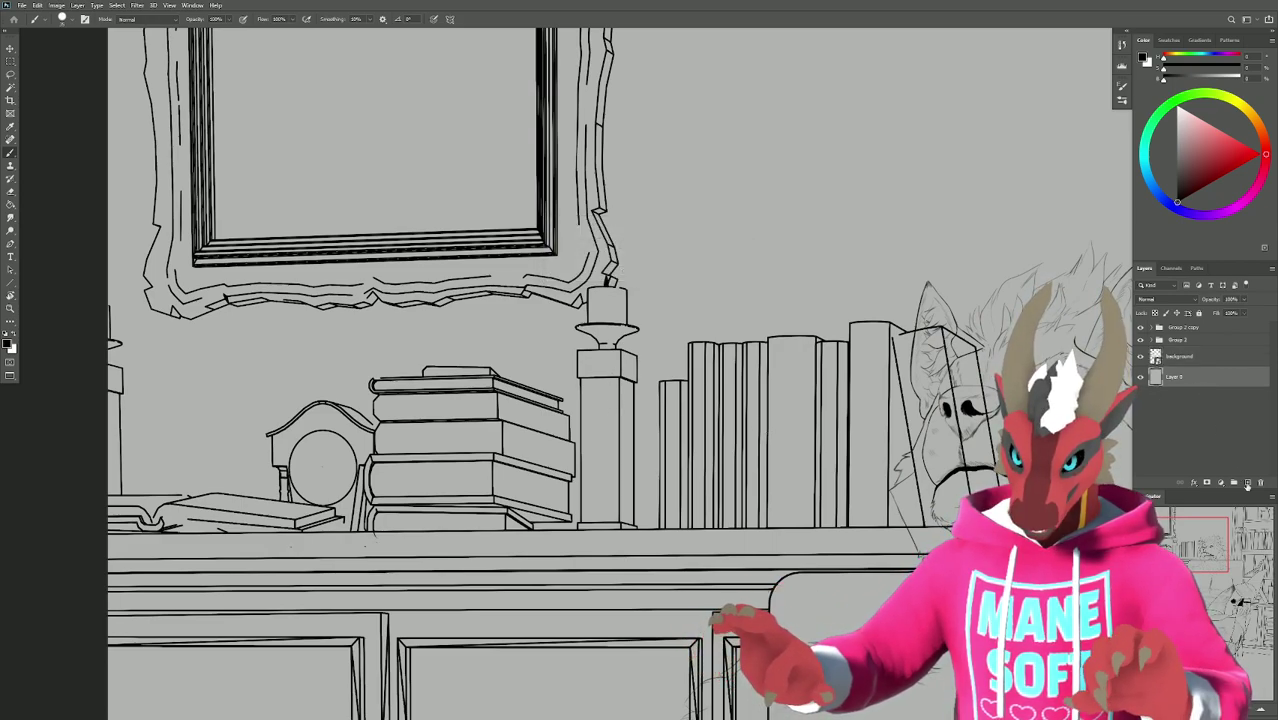
click(1247, 484)
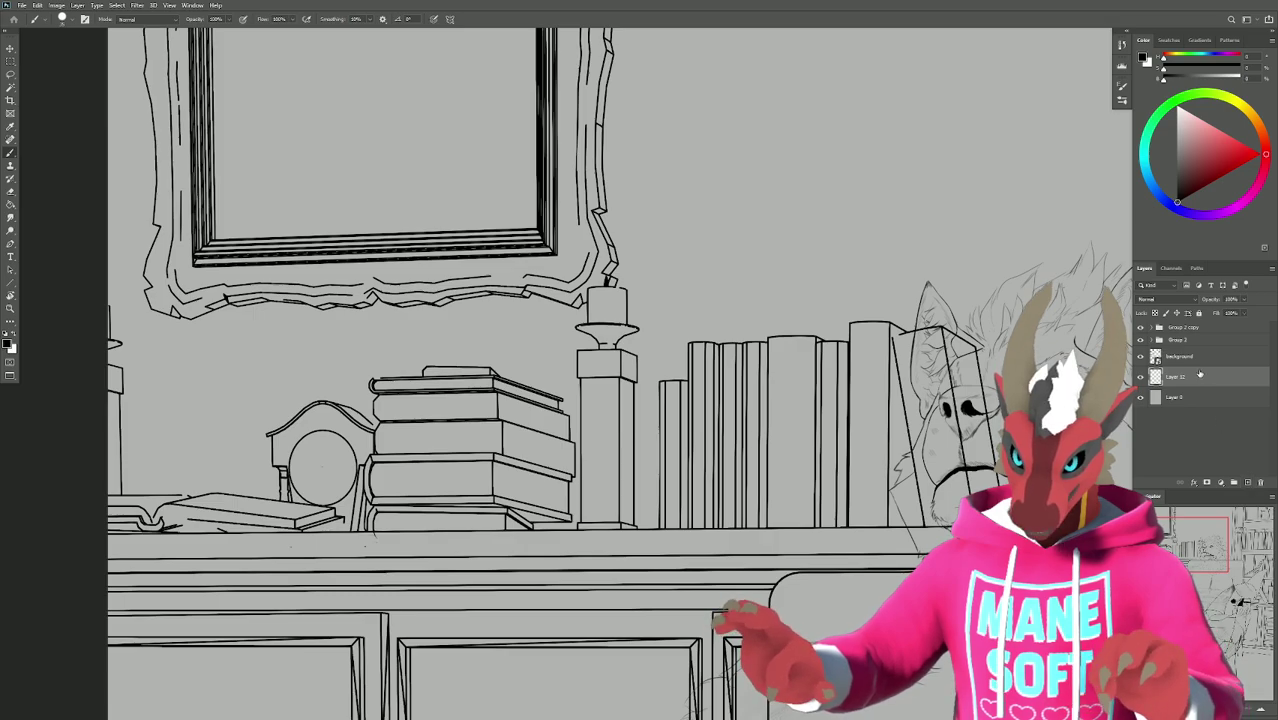
key(ctrl+e)
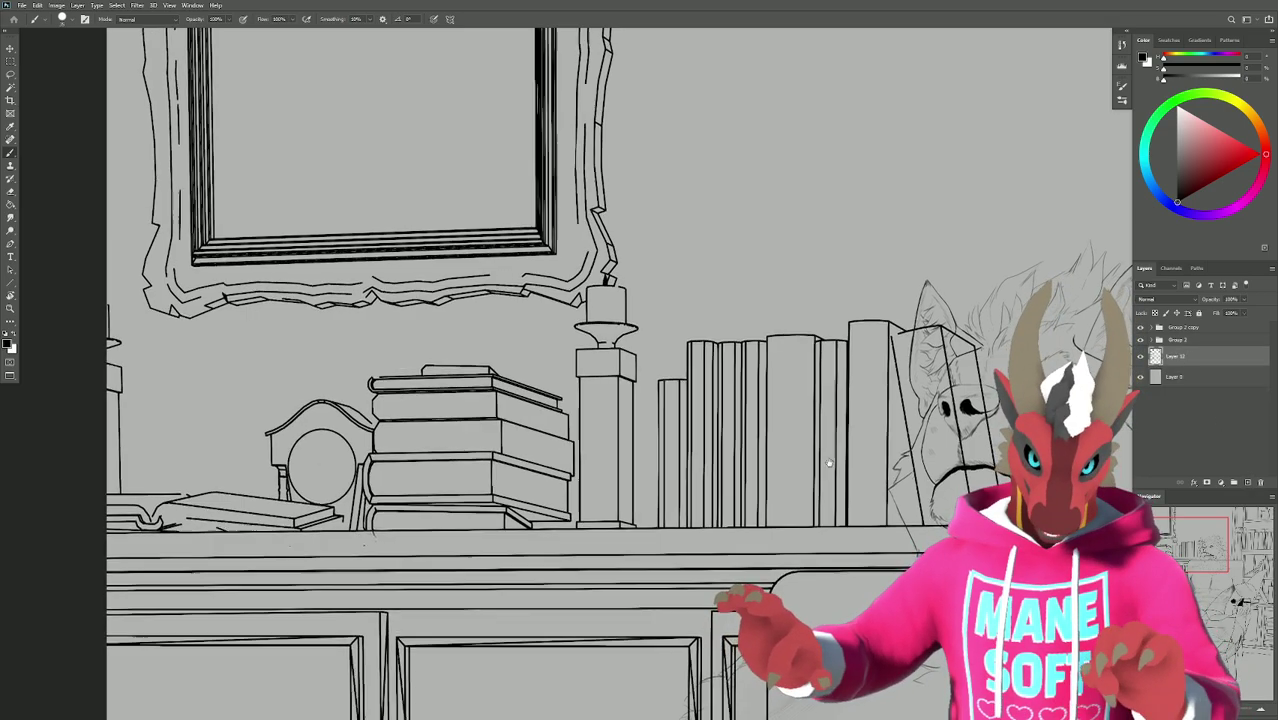
mouse_move(829, 463)
mouse_down()
mouse_move(573, 316)
mouse_move(625, 379)
mouse_move(971, 473)
mouse_move(894, 584)
mouse_up()
drag(683, 440, 673, 440)
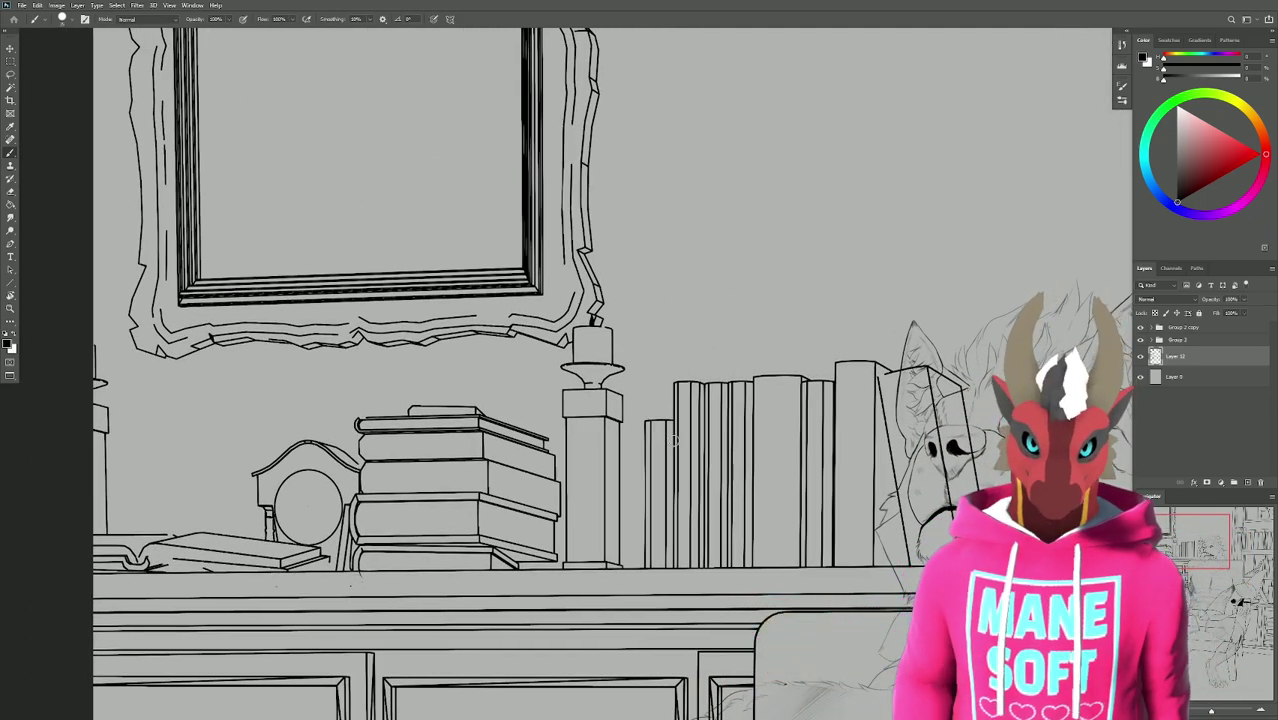
Switch to Blender, close the render result window, and bring up the main scene window.
key(alt+Tab)
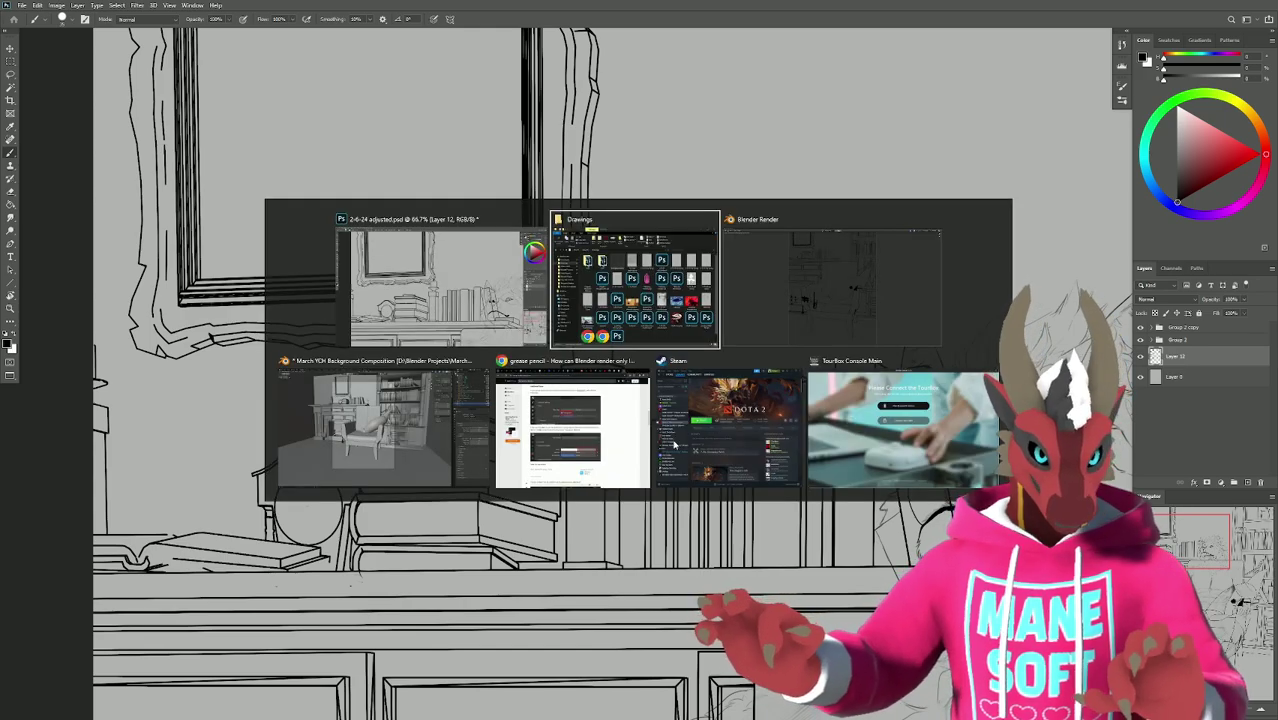
key(alt+Tab)
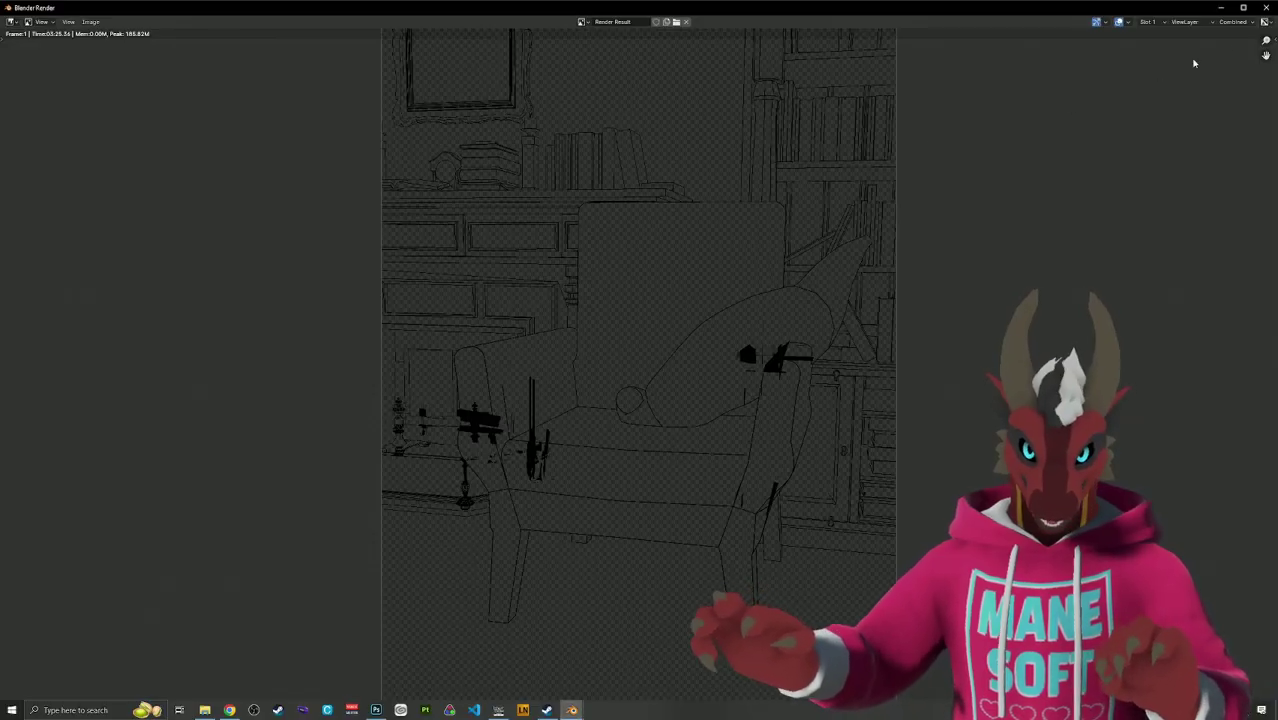
click(1266, 7)
scroll(740, 255, down, 2)
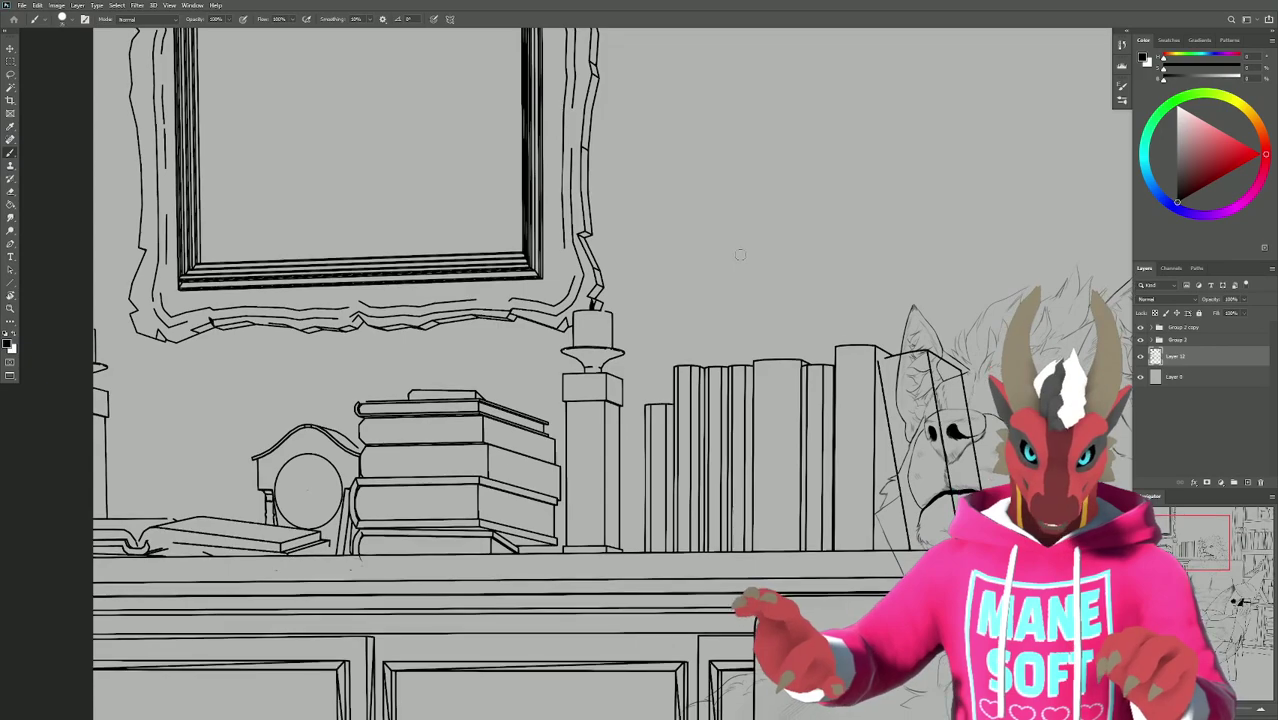
key(alt+Tab)
key(alt+Tab)
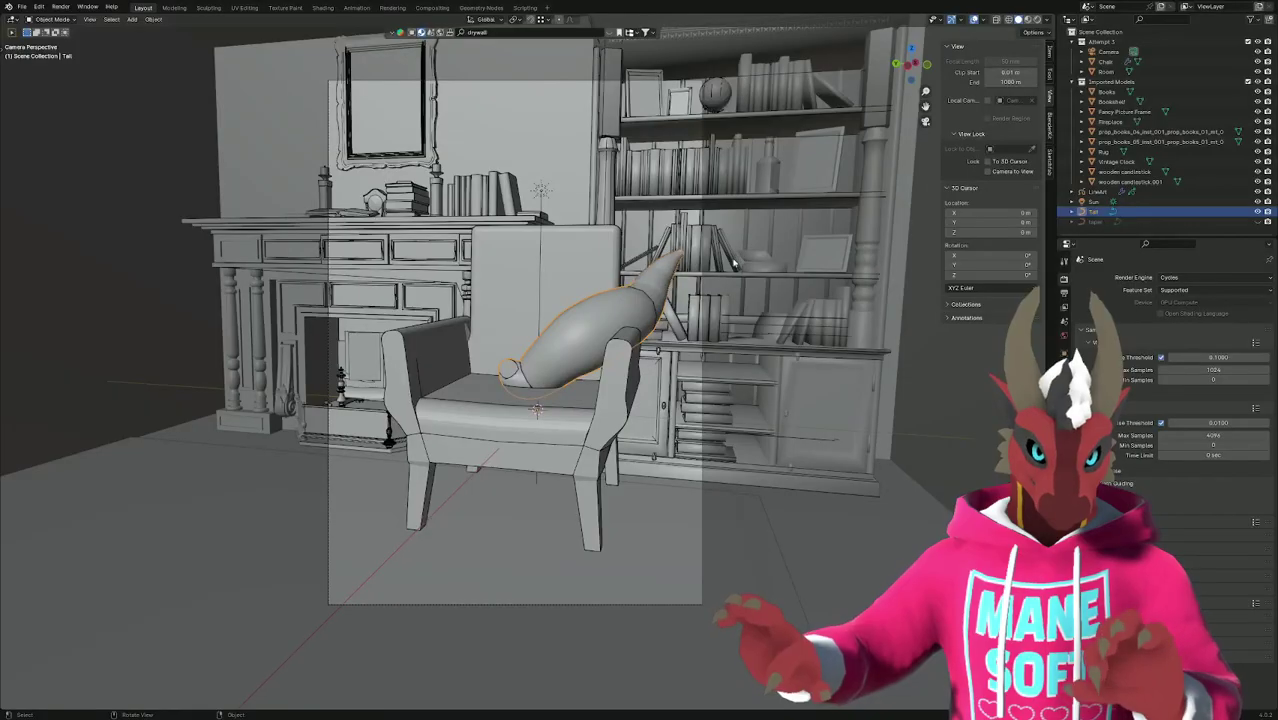
Examine the generated line art around the chair and fireplace, especially the dense lines on the fireplace fender's corner post.
scroll(449, 163, up, 3)
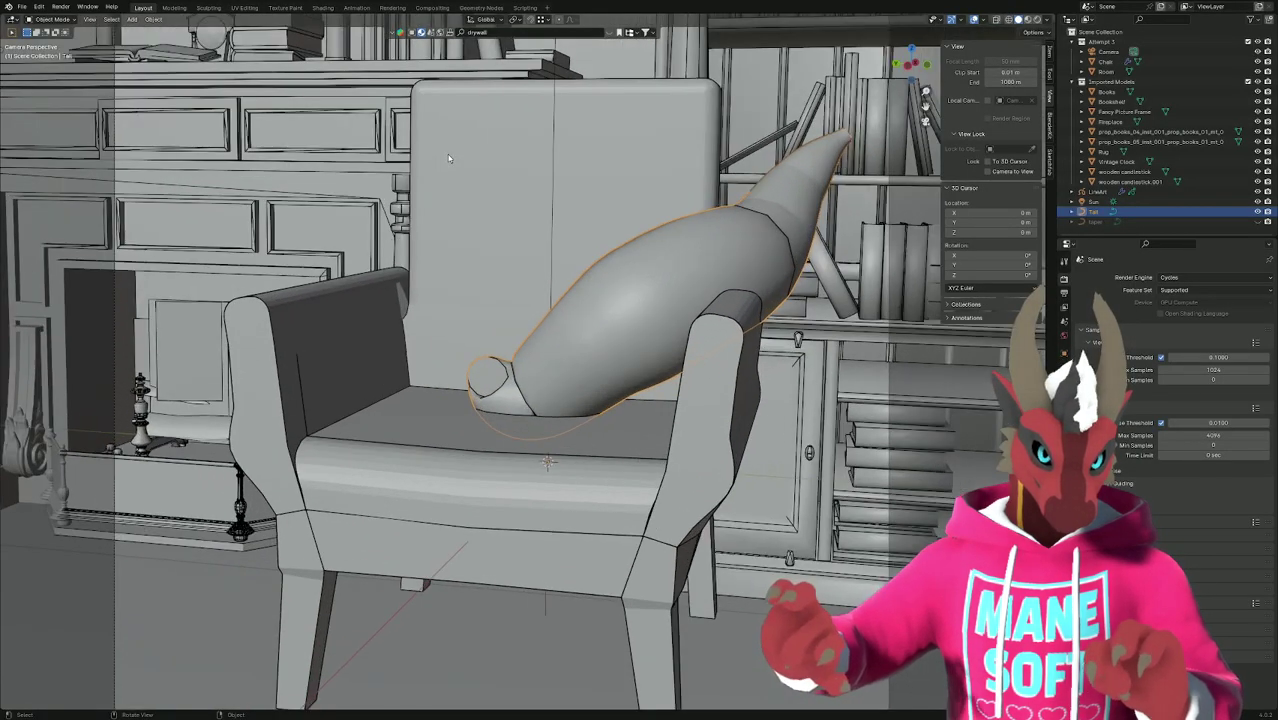
middle_drag(449, 163, 512, 460)
scroll(611, 342, up, 2)
scroll(610, 342, up, 4)
scroll(481, 323, down, 6)
click(523, 487)
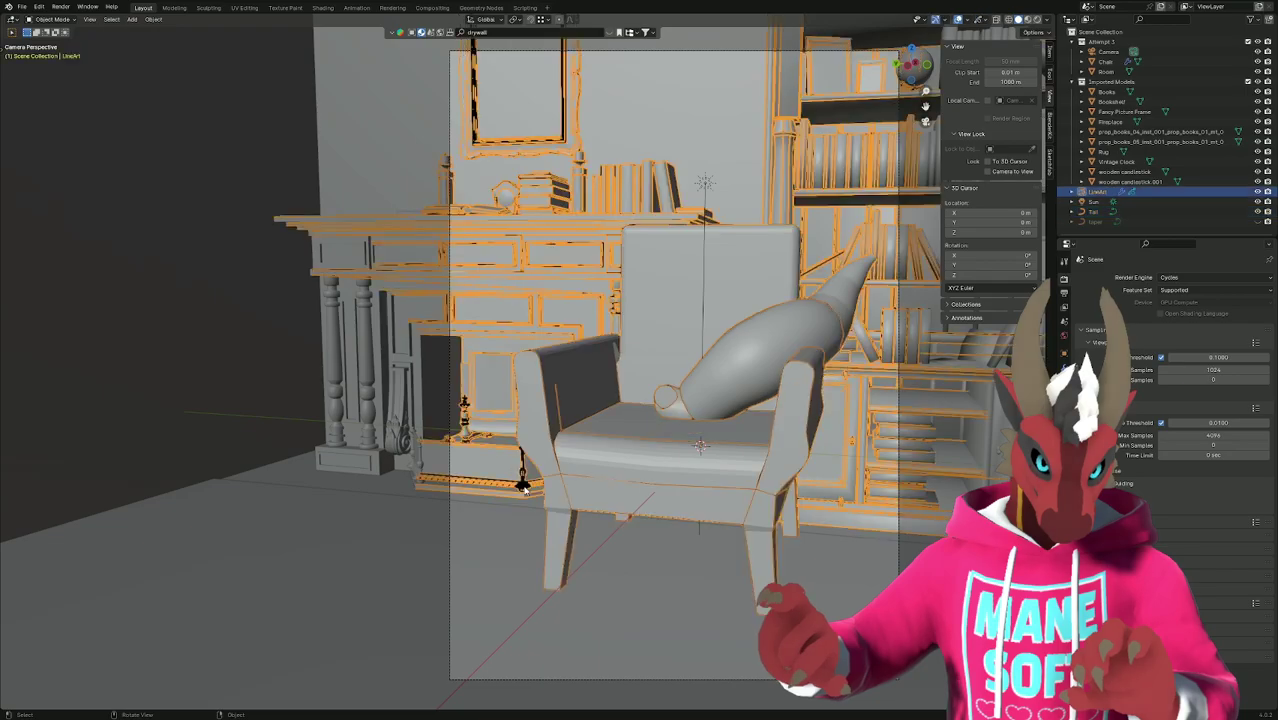
middle_drag(525, 490, 686, 393)
click(396, 549)
scroll(686, 393, up, 3)
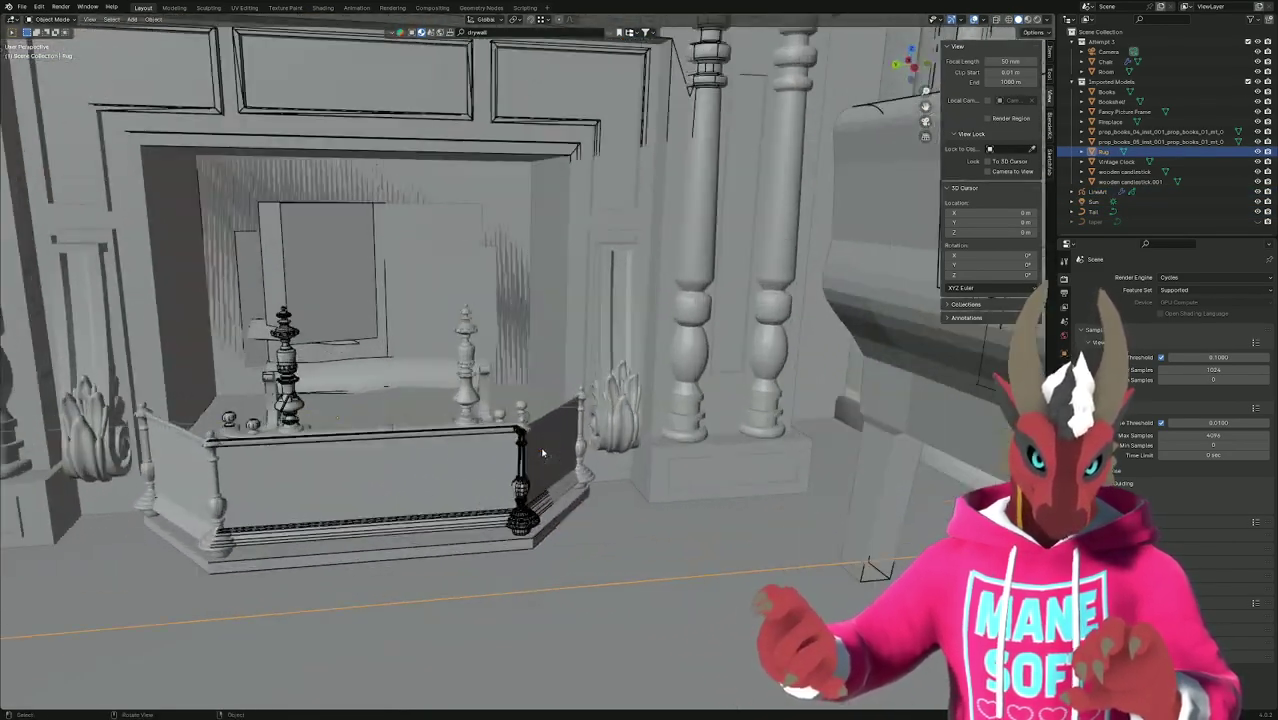
scroll(519, 596, up, 3)
click(519, 596)
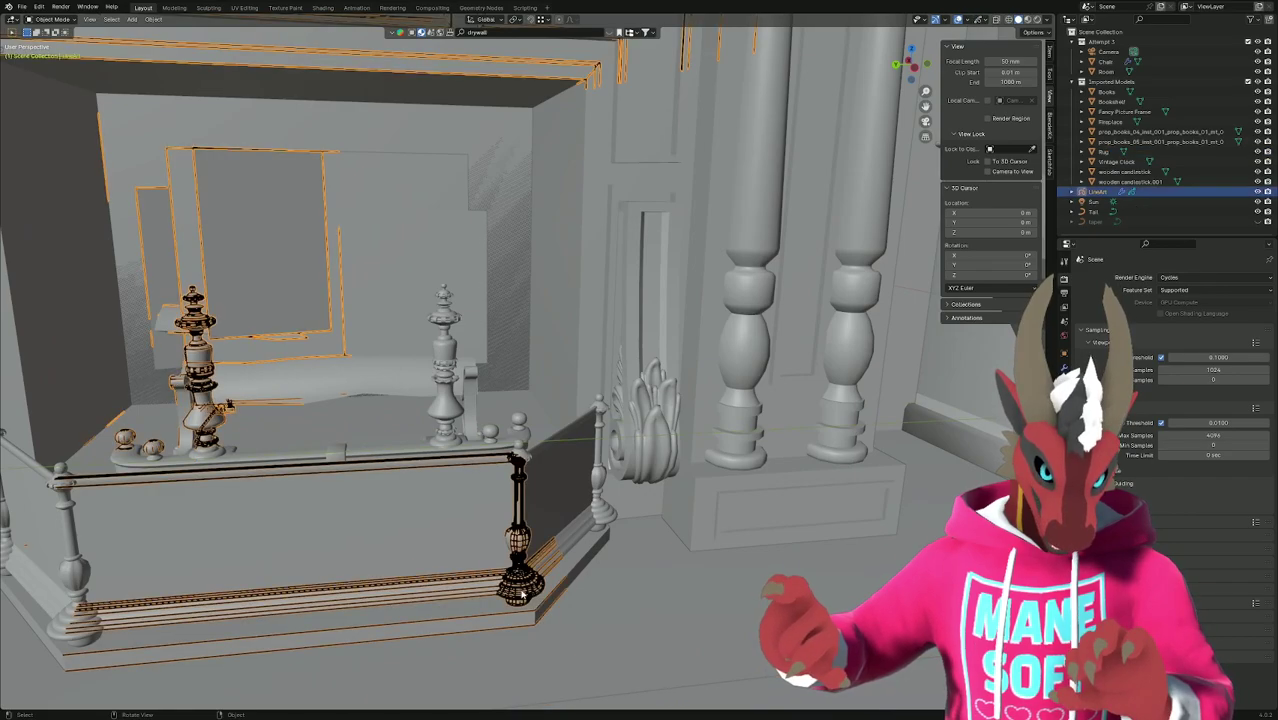
key(alt+a)
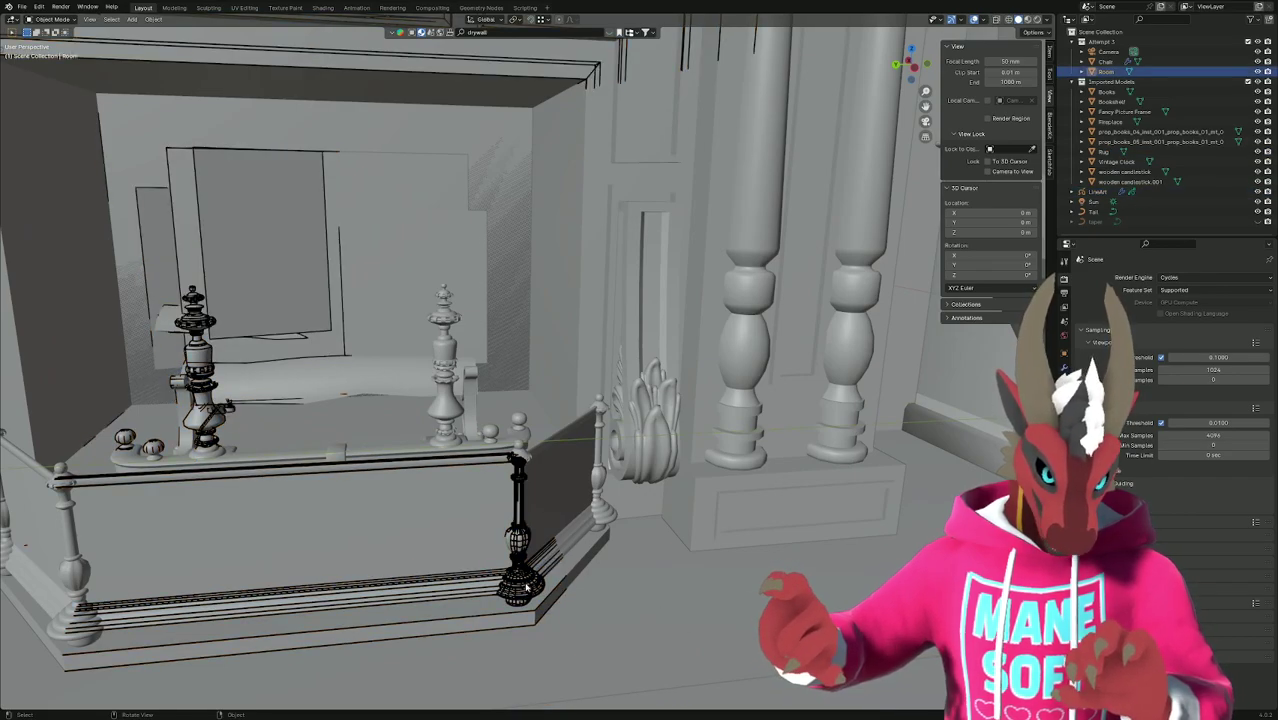
middle_drag(589, 603, 650, 515)
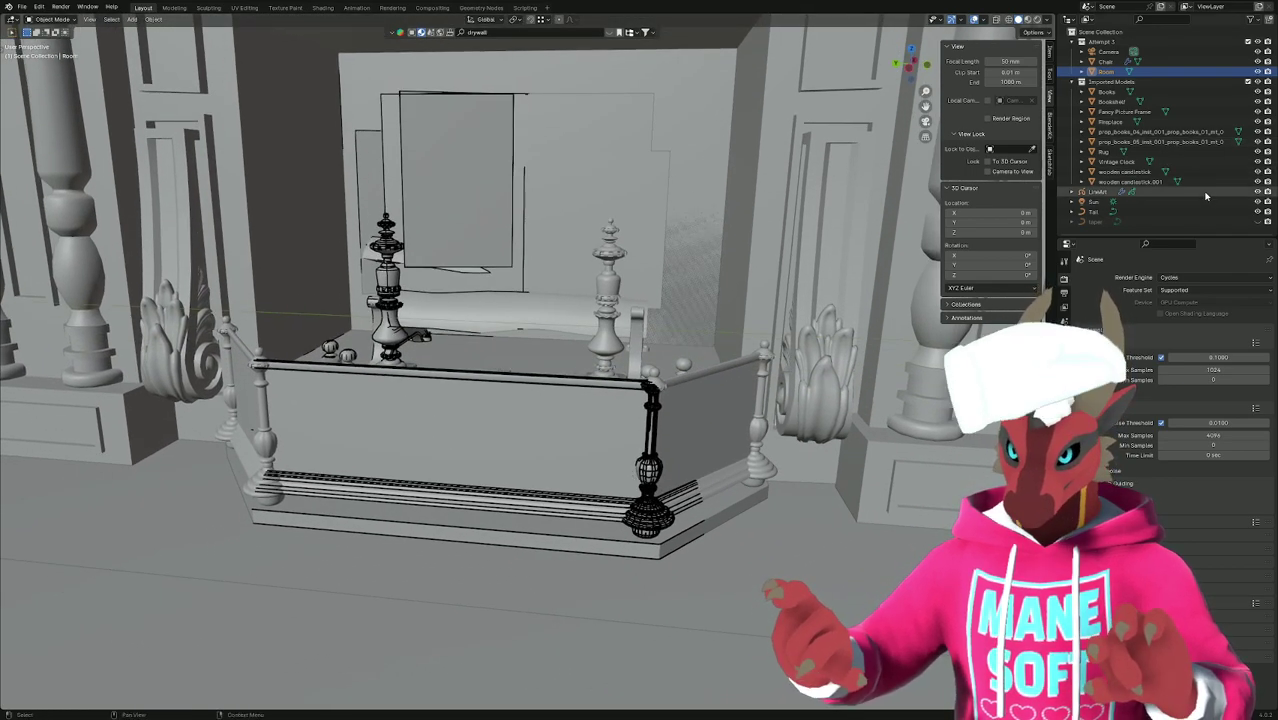
Toggle the LineArt object's viewport visibility off and on, then select it and show its object data properties.
click(1258, 191)
click(1258, 191)
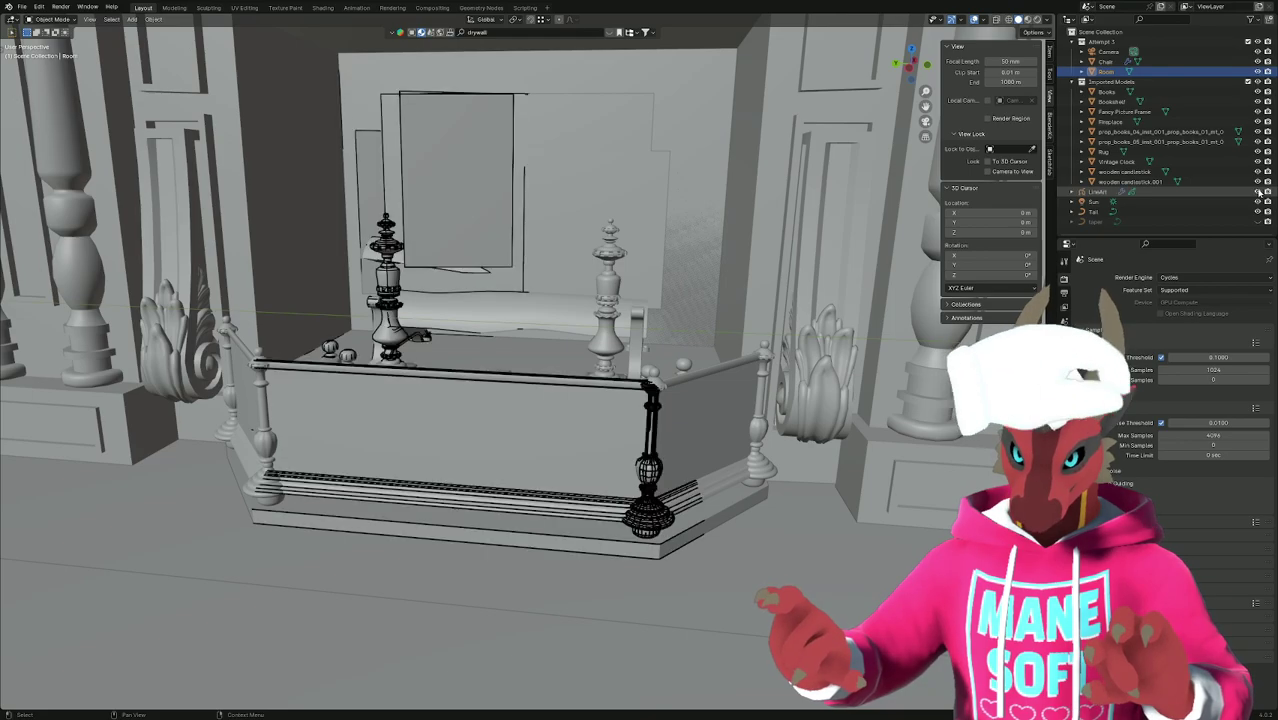
click(1205, 194)
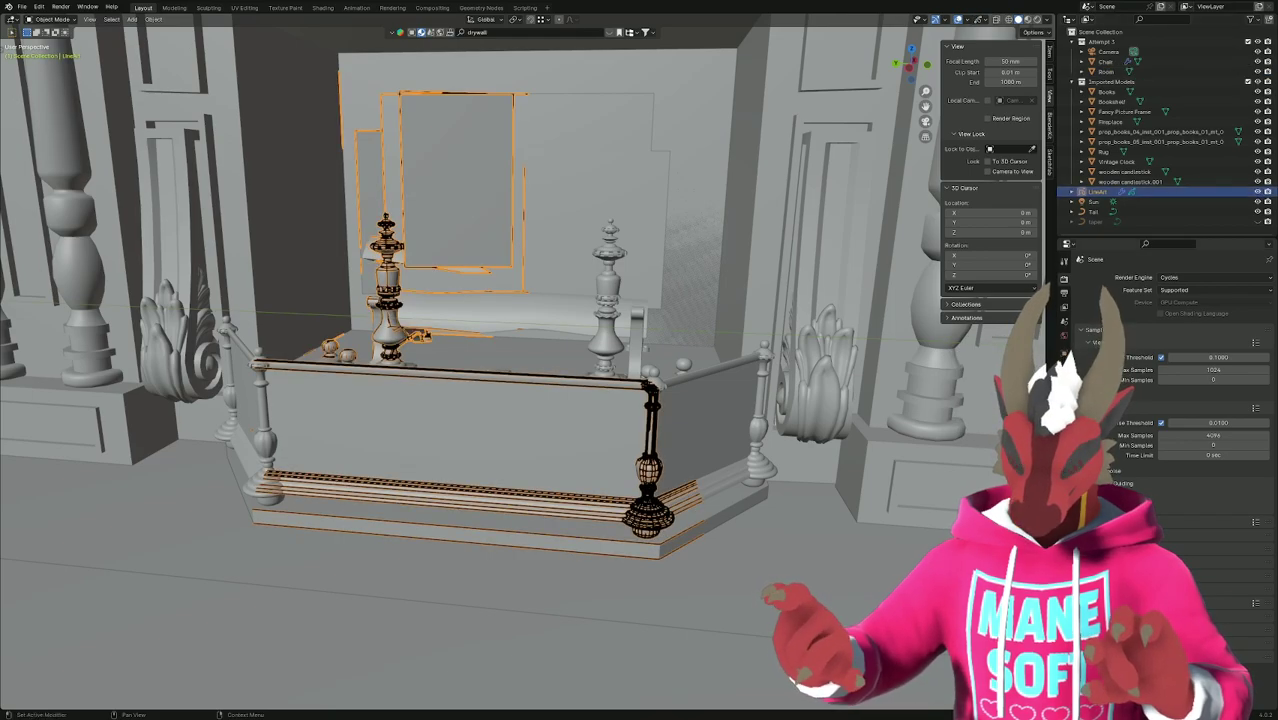
click(1064, 430)
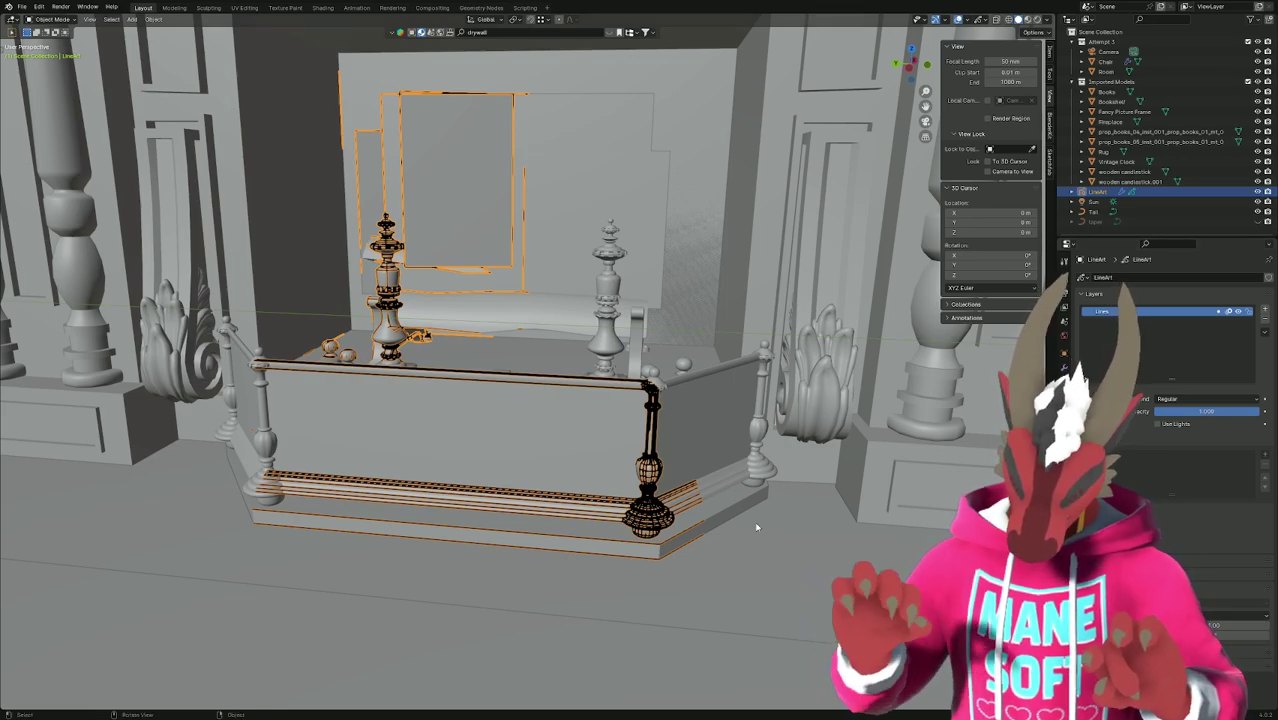
Select the Room object and look at the whole room from outside, then return to the camera view.
key(KP_0)
click(465, 605)
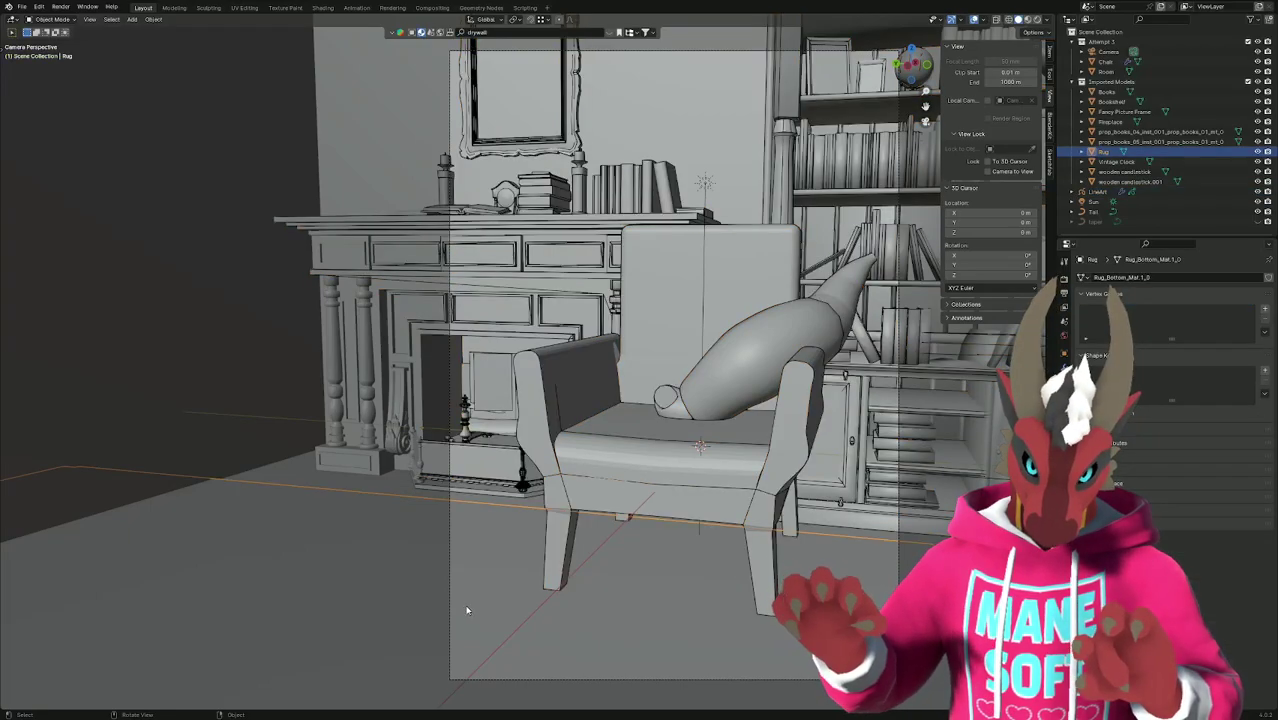
click(1106, 71)
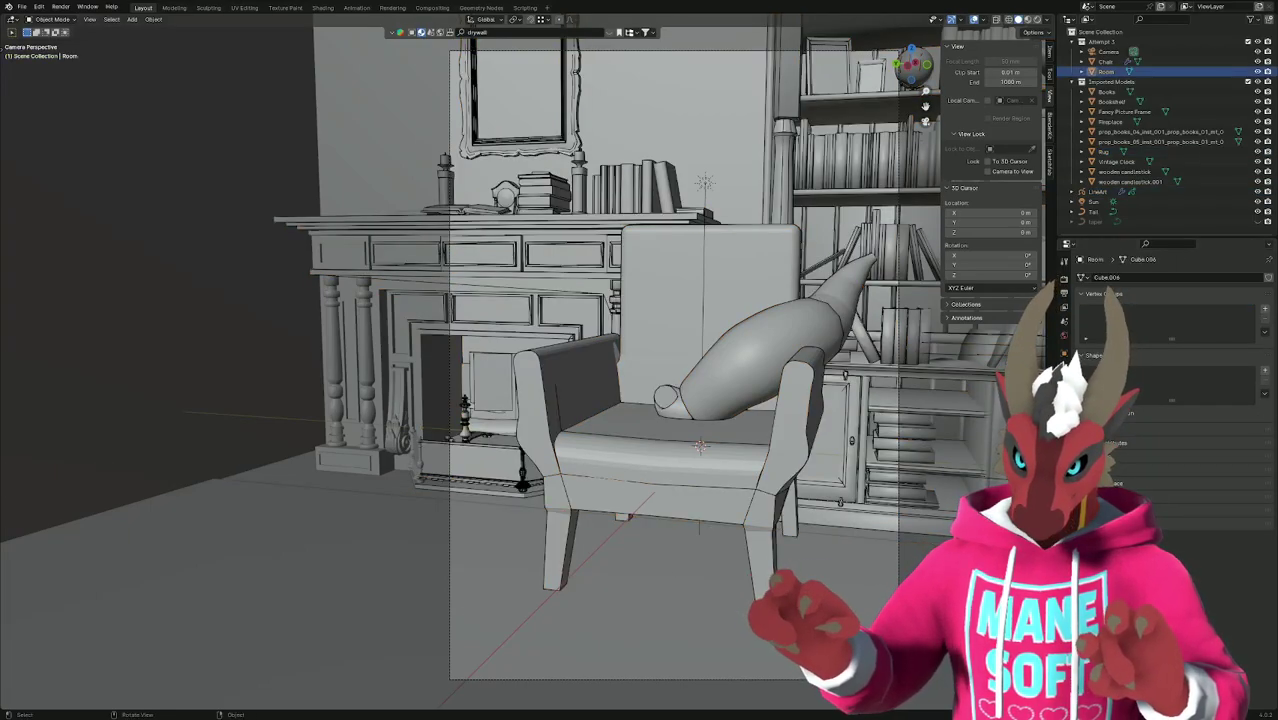
scroll(940, 540, down, 5)
scroll(861, 527, up, 4)
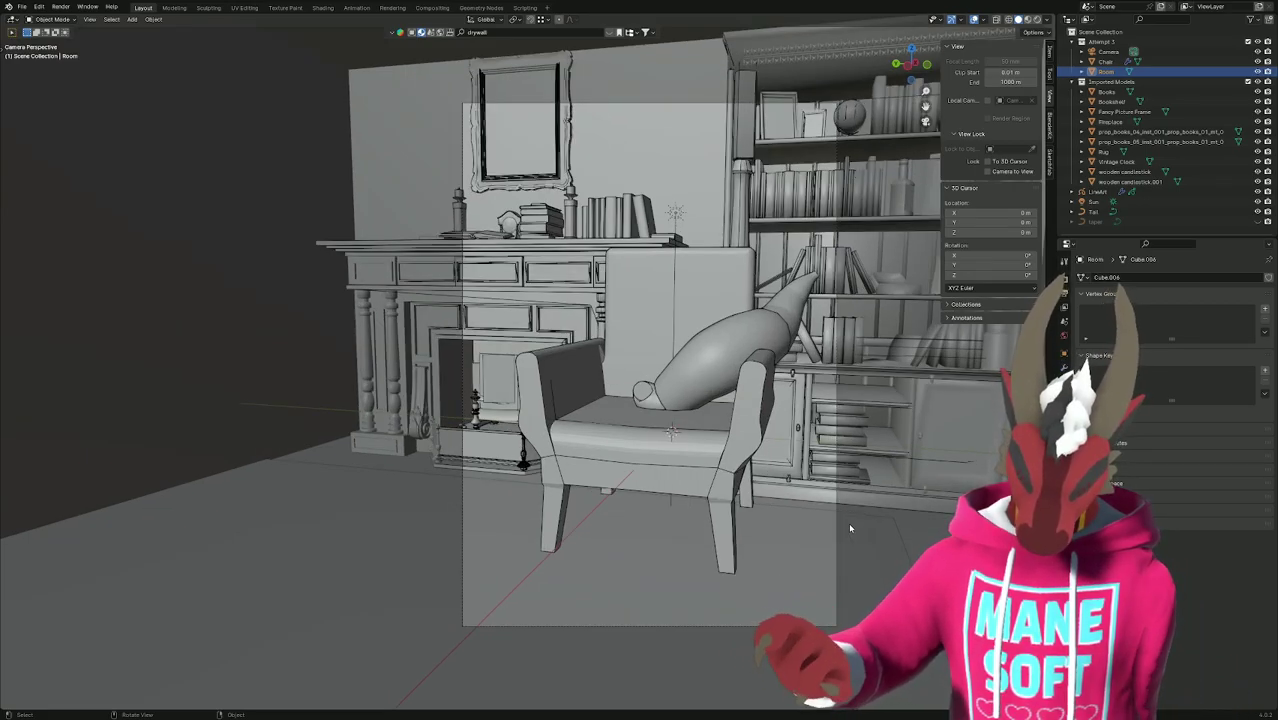
key(KP_0)
scroll(848, 522, down, 10)
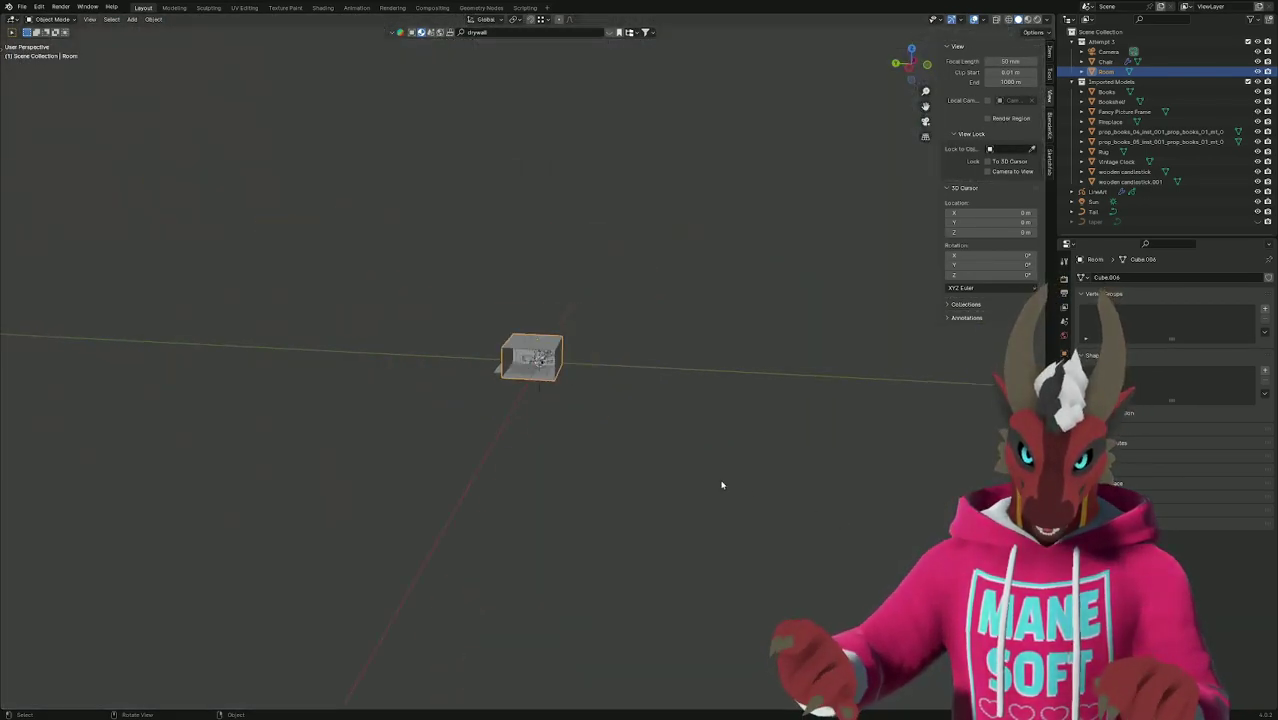
key(KP_0)
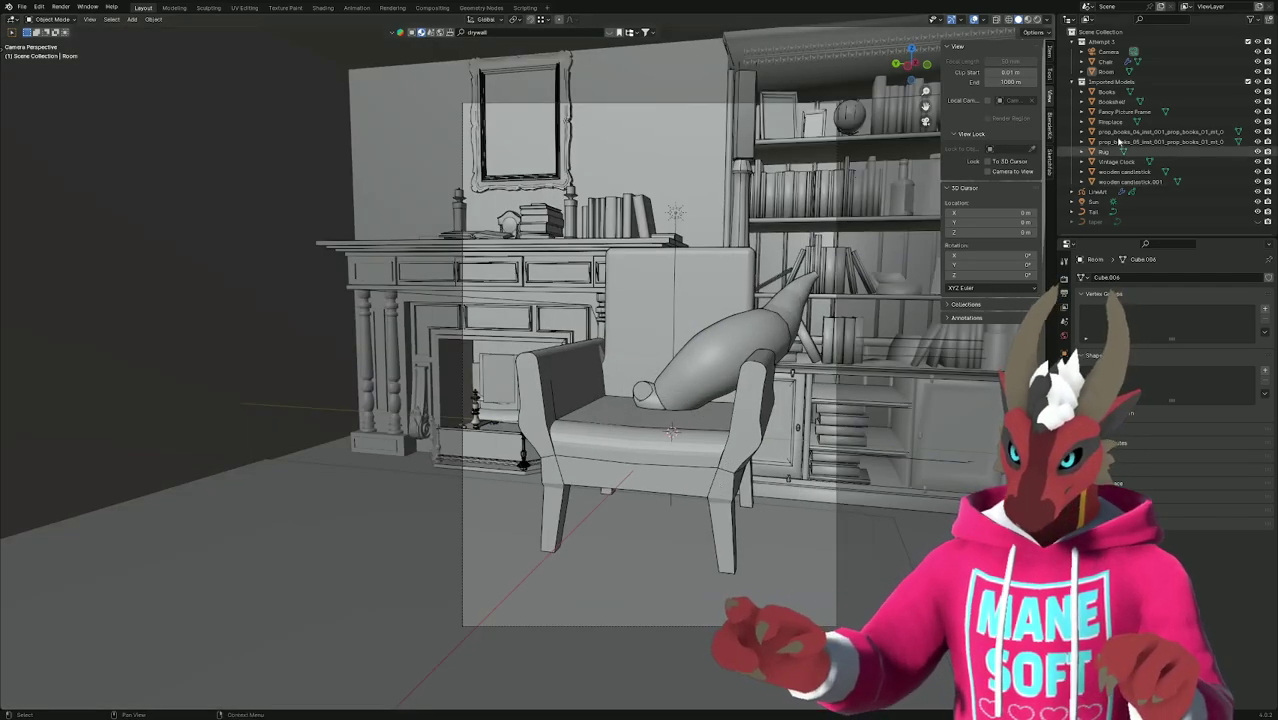
Select the LineArt object and save the scene file.
click(1155, 200)
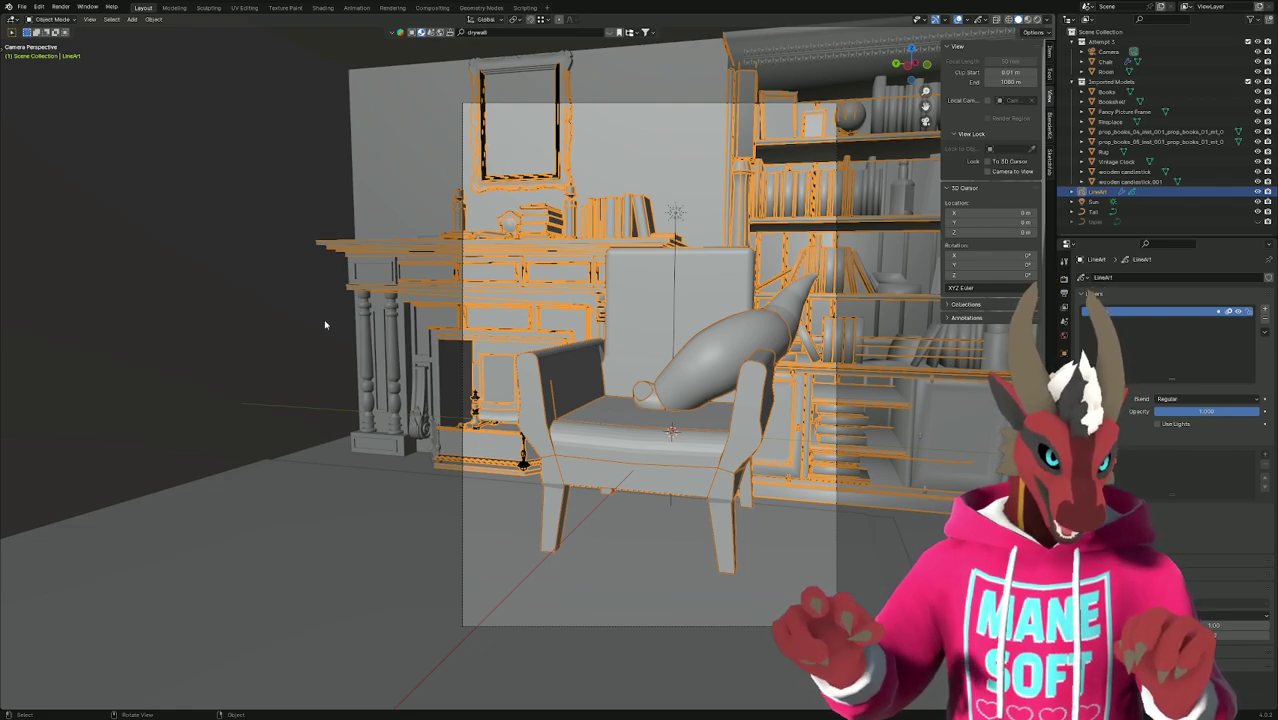
key(ctrl+s)
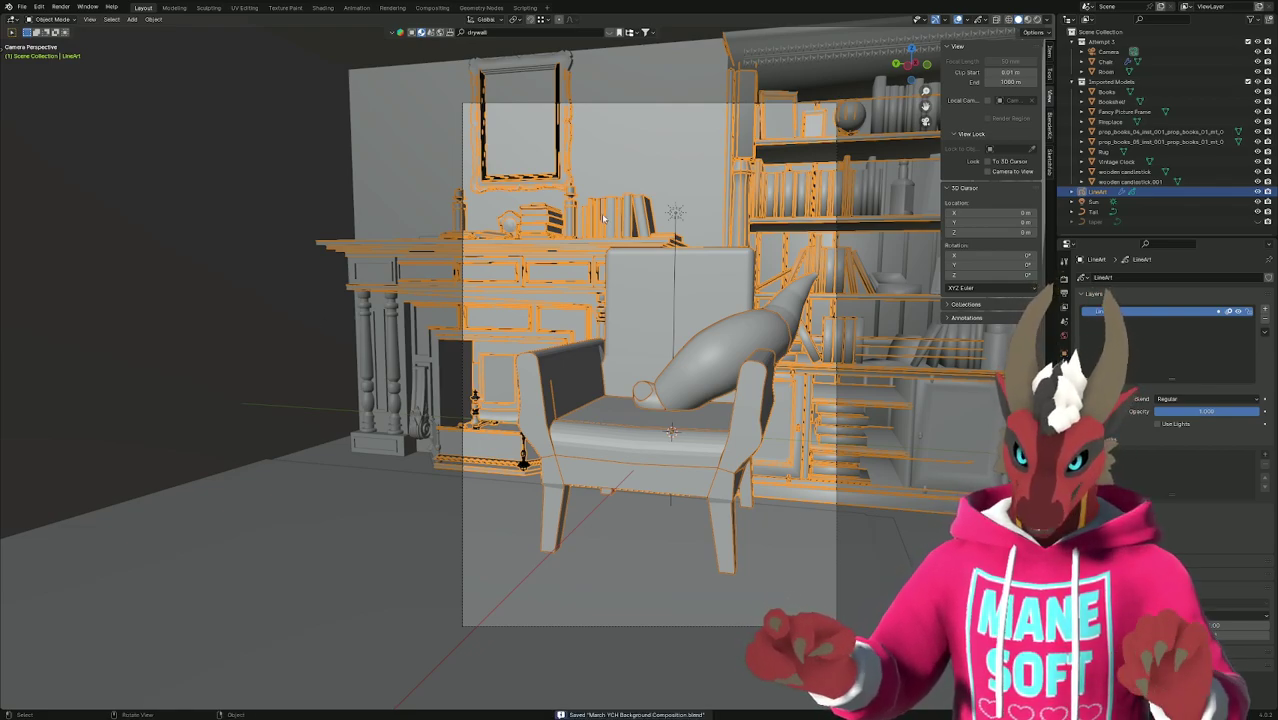
Switch to the browser, enter "make orange highlights" as a web search, and return to Blender.
key(alt+Tab)
key(alt+Tab)
key(alt+Tab)
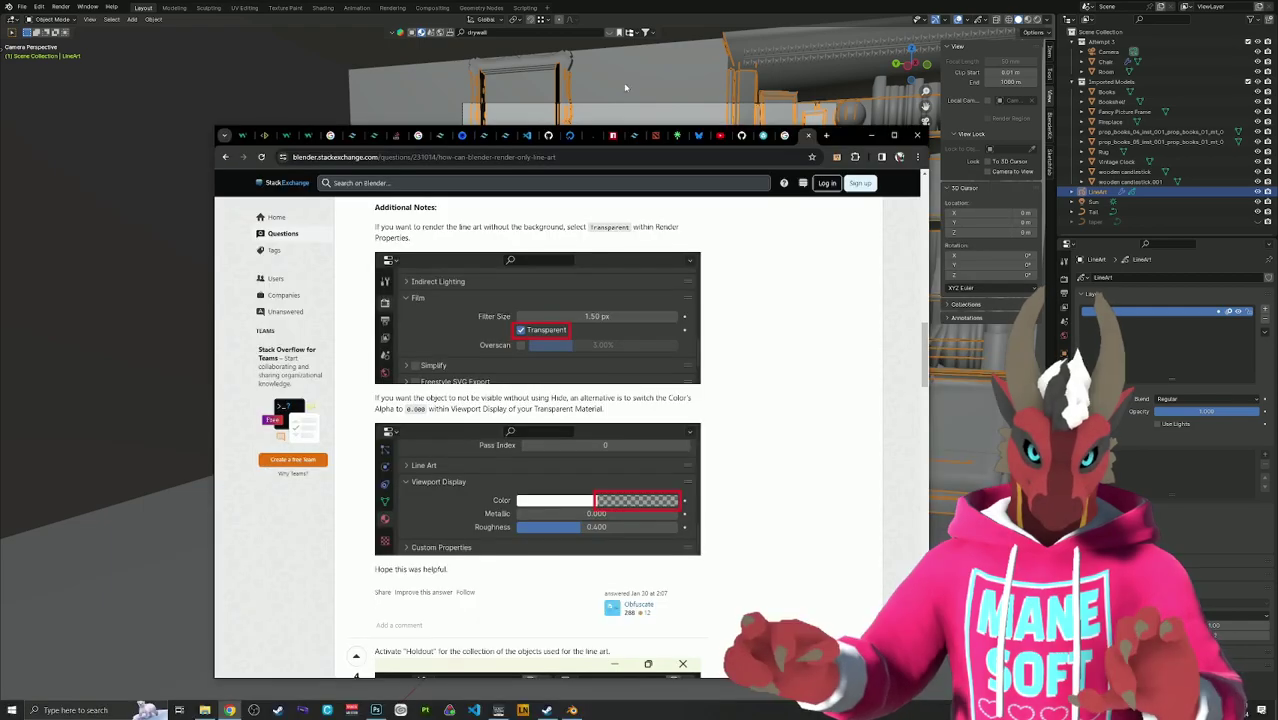
text(make o)
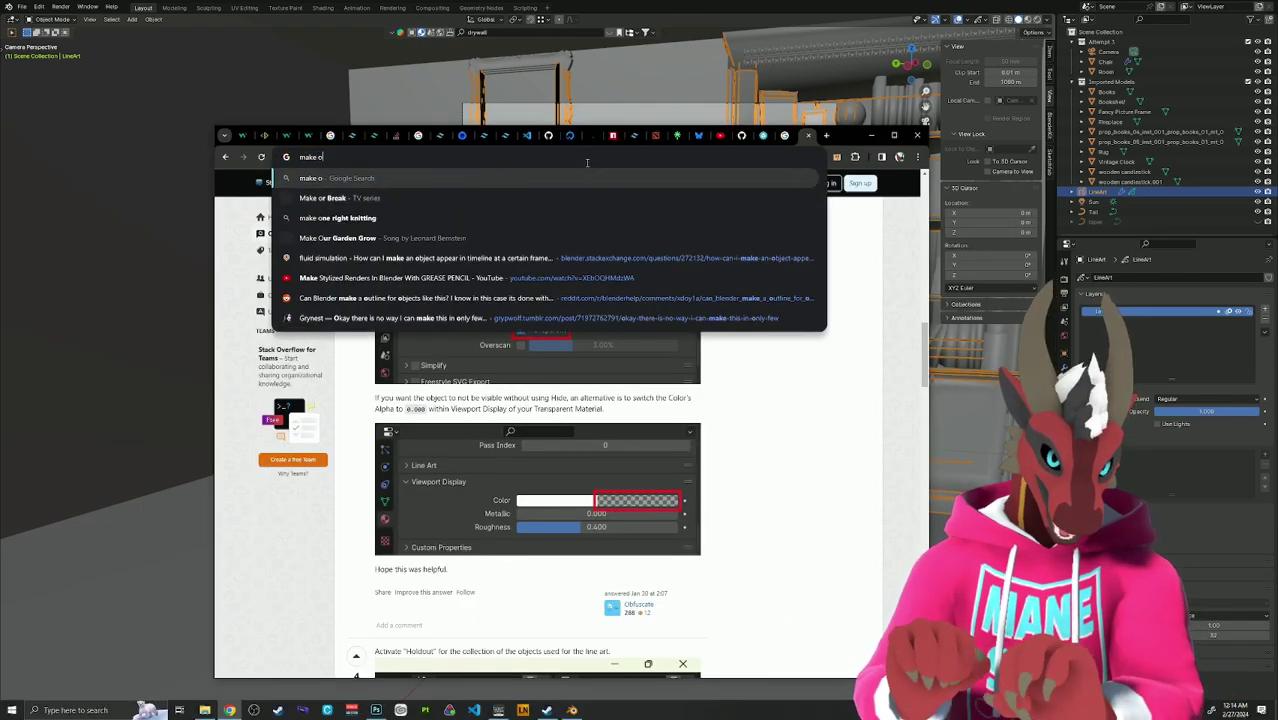
text(range highlights)
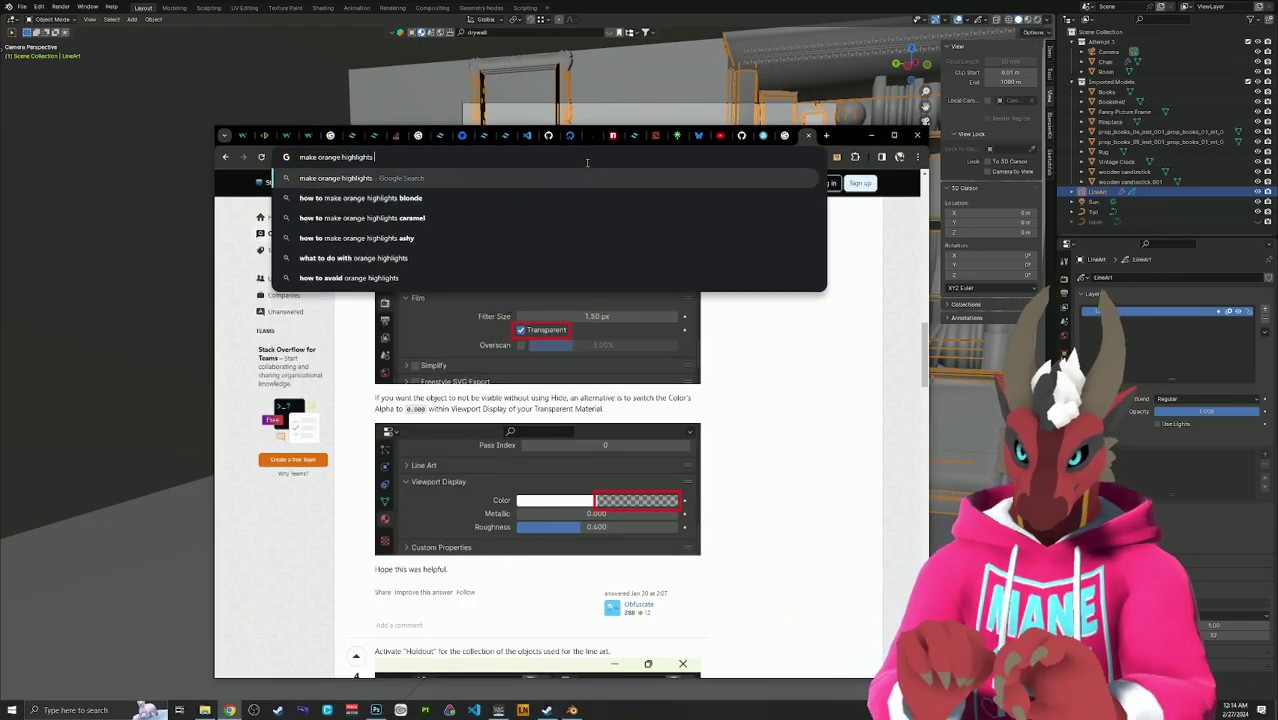
key(alt+Tab)
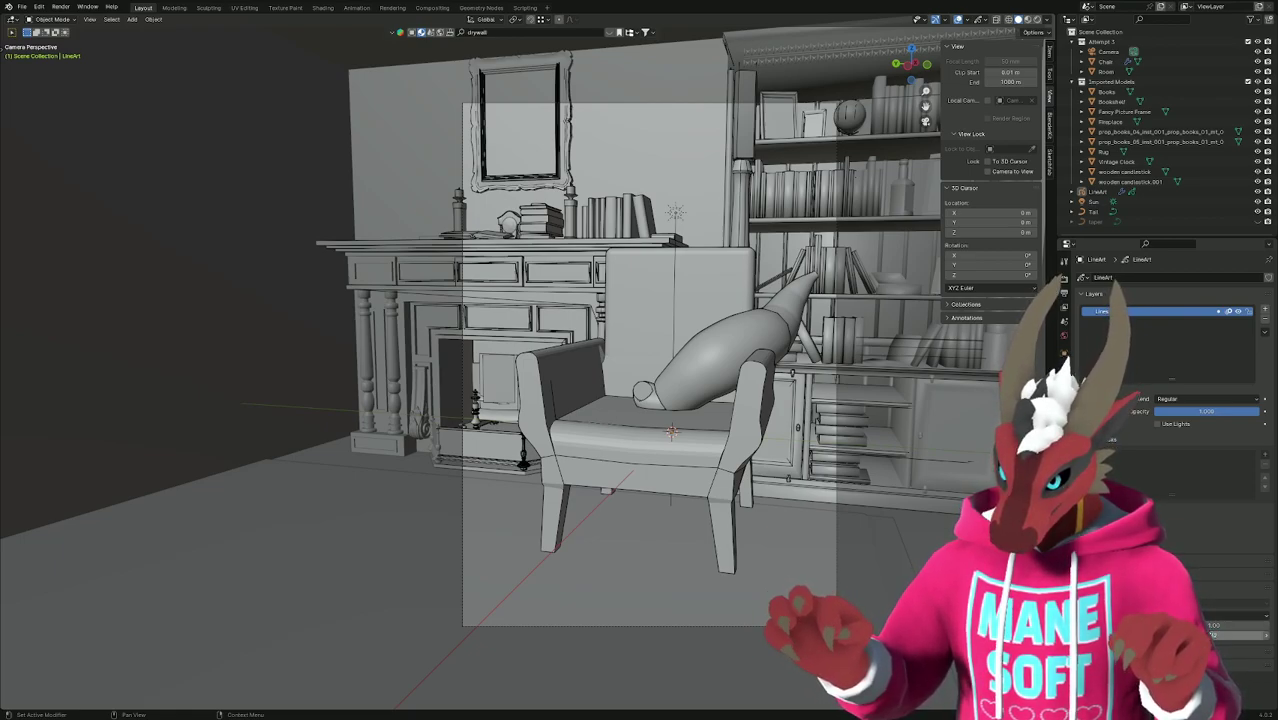
Try a stroke thickness scale of 0.10 on LineArt and inspect the lines around the chair and fireplace up close.
click(1262, 635)
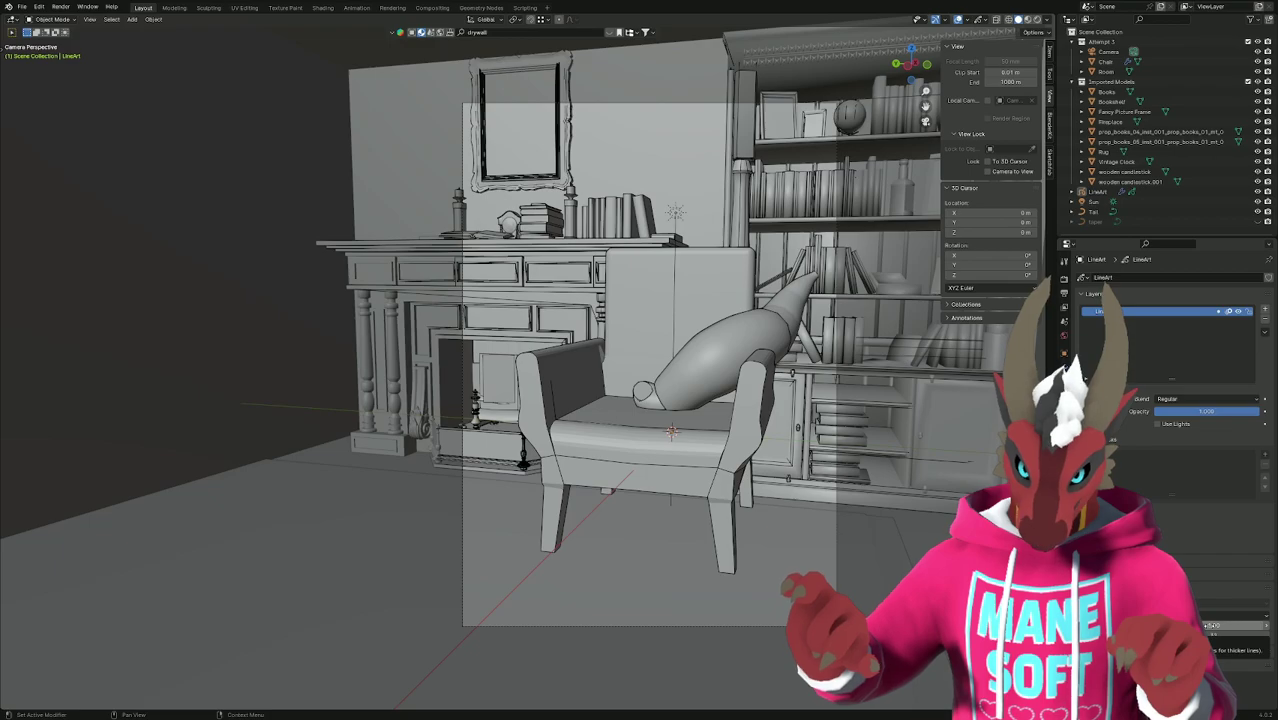
drag(1213, 626, 1185, 626)
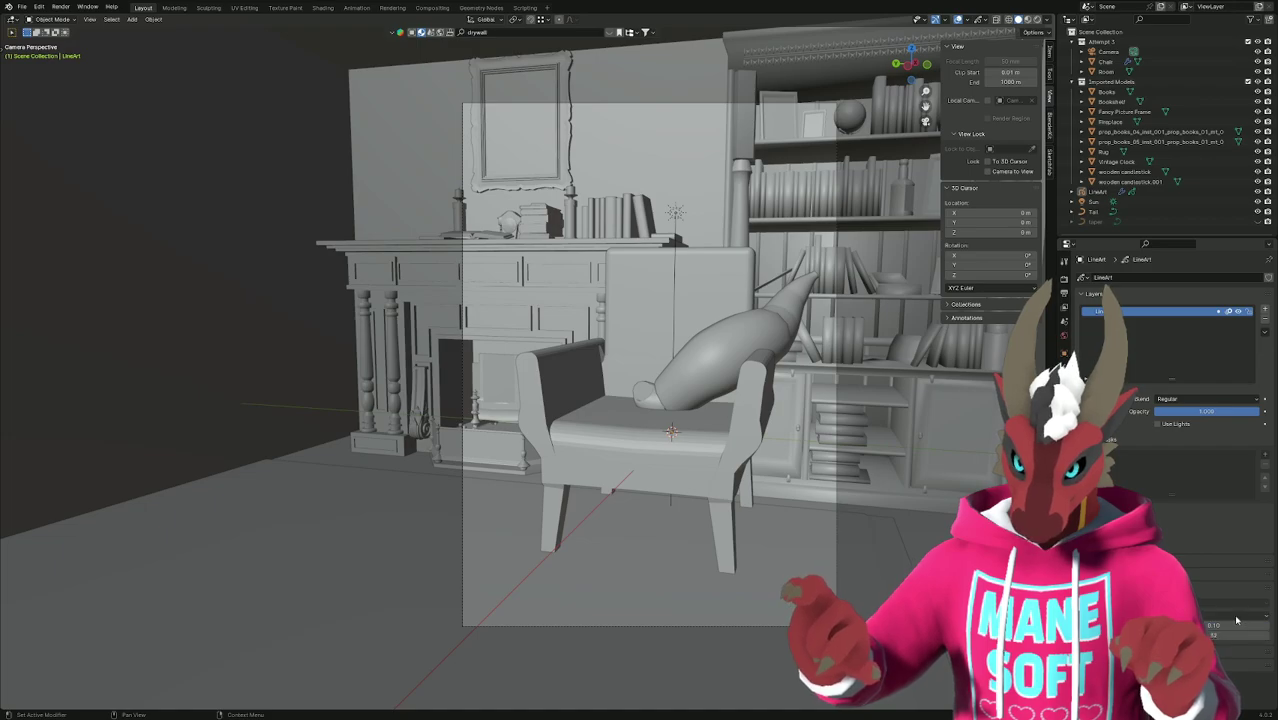
scroll(541, 410, up, 10)
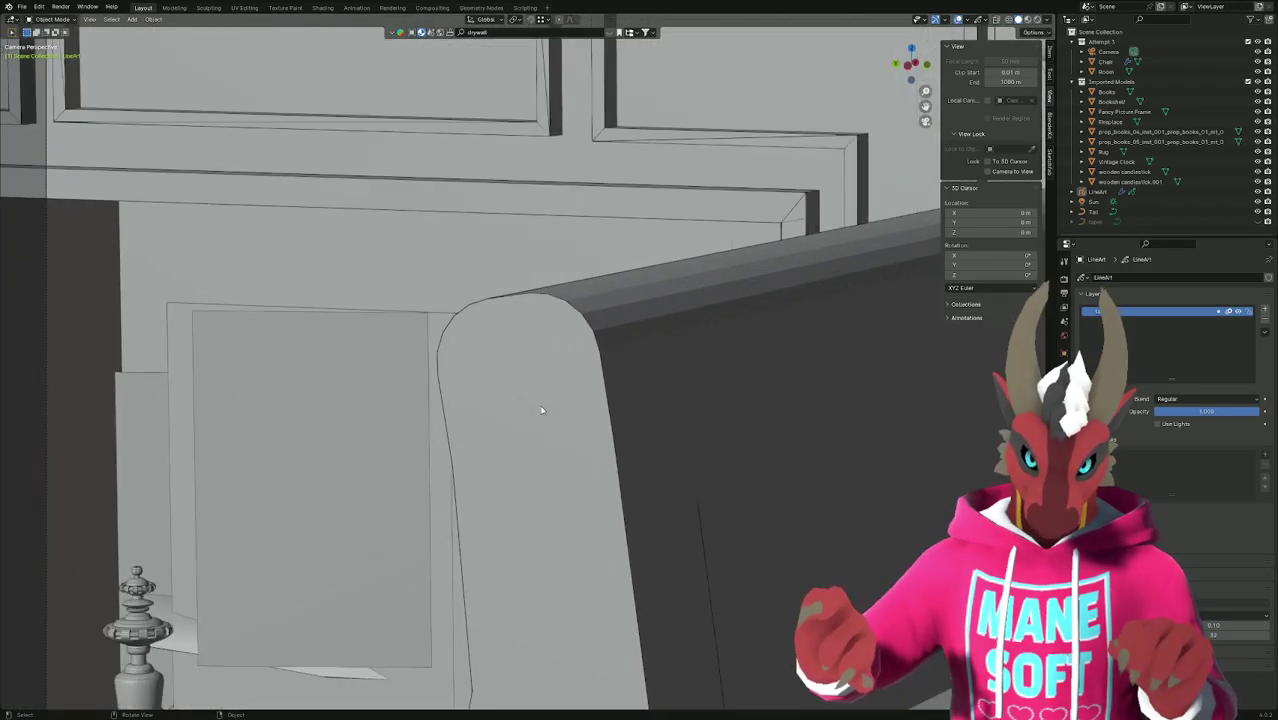
scroll(541, 410, down, 8)
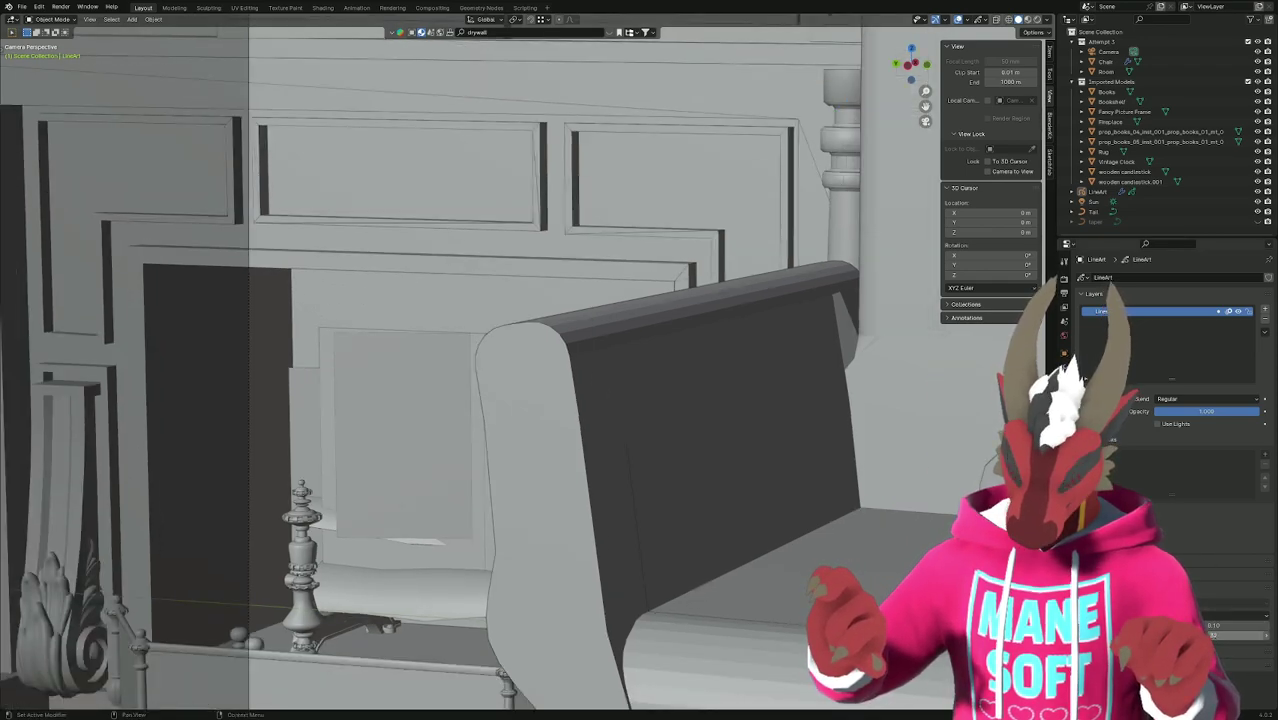
middle_drag(740, 550, 800, 548)
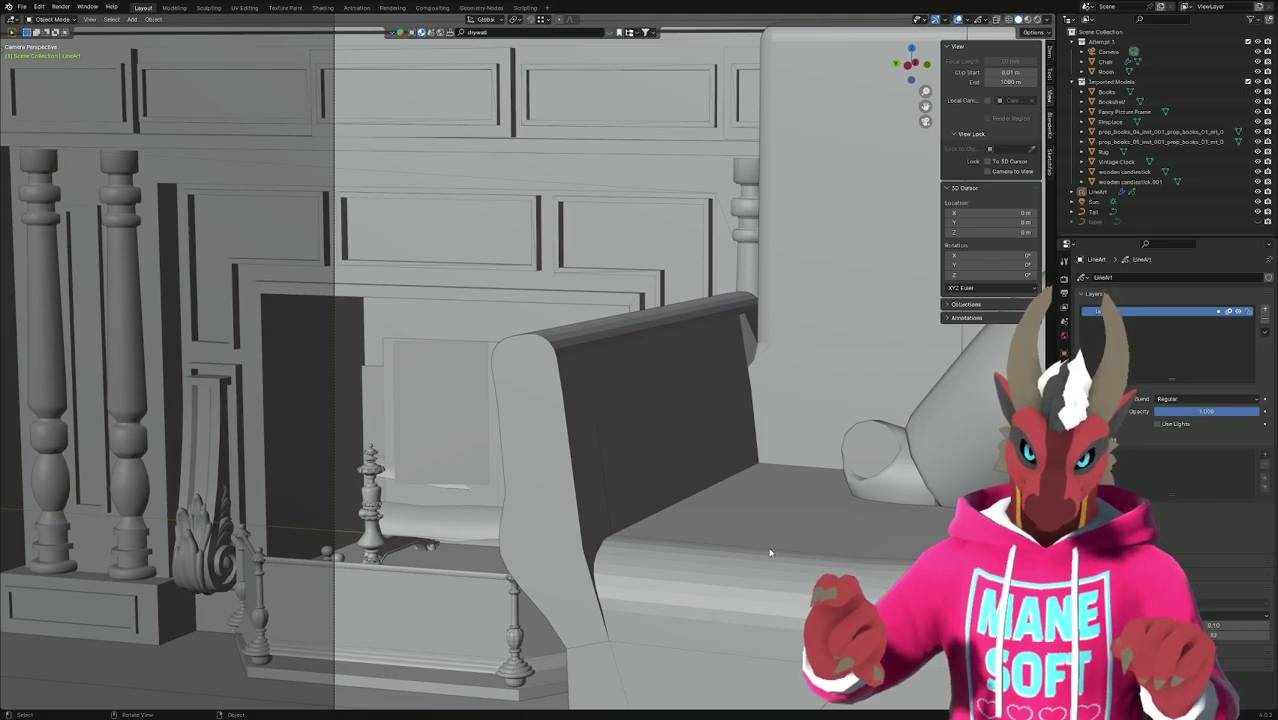
Try smooth shading on the chair and return it to flat shading.
click(646, 441)
right_click(646, 440)
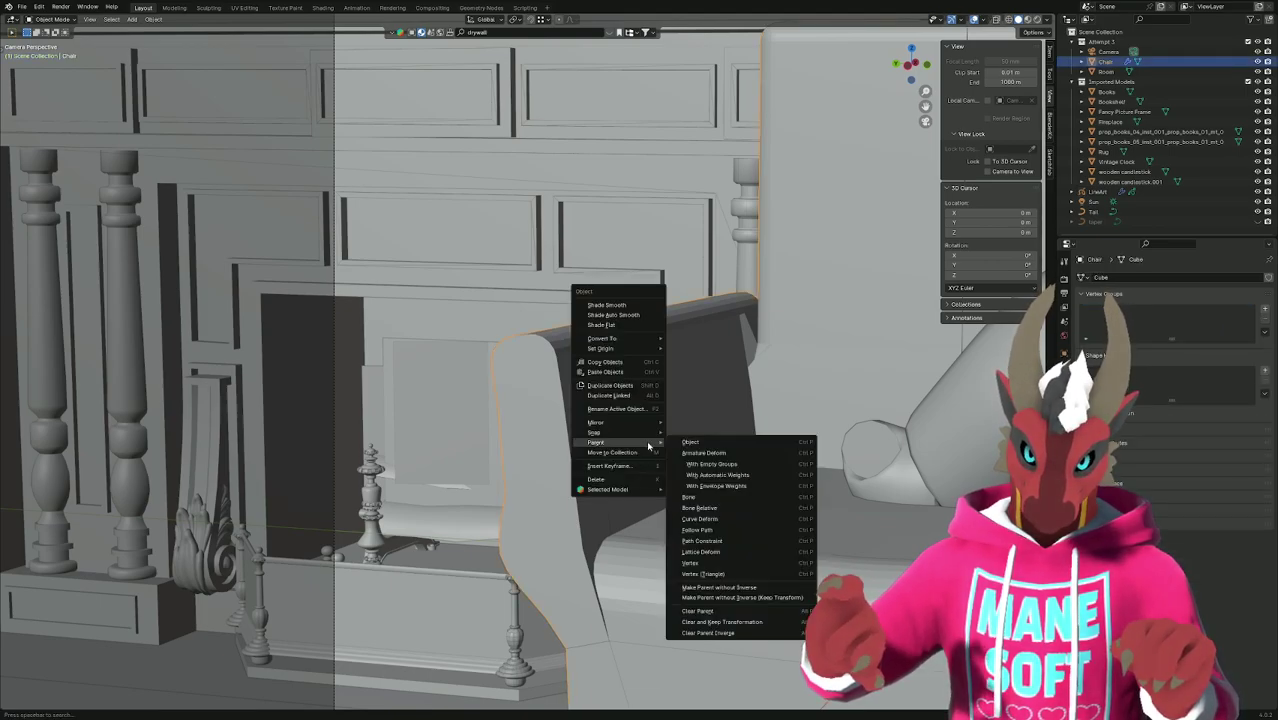
click(604, 305)
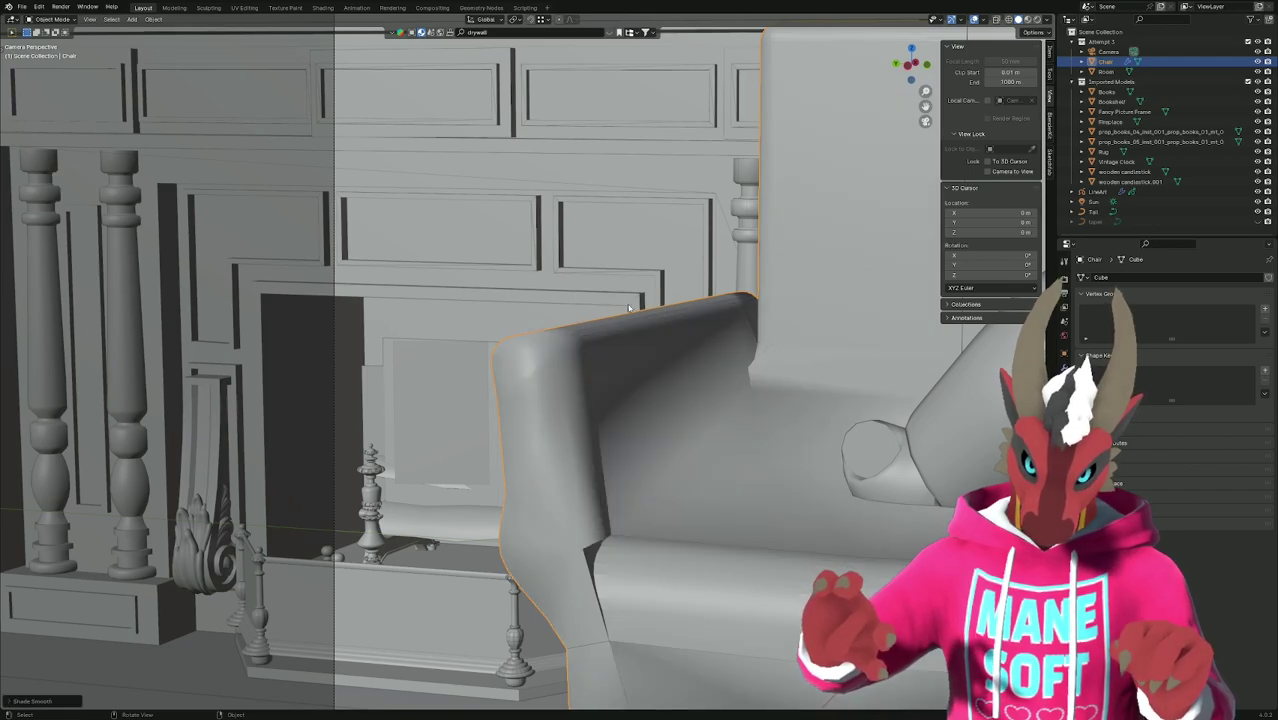
right_click(693, 463)
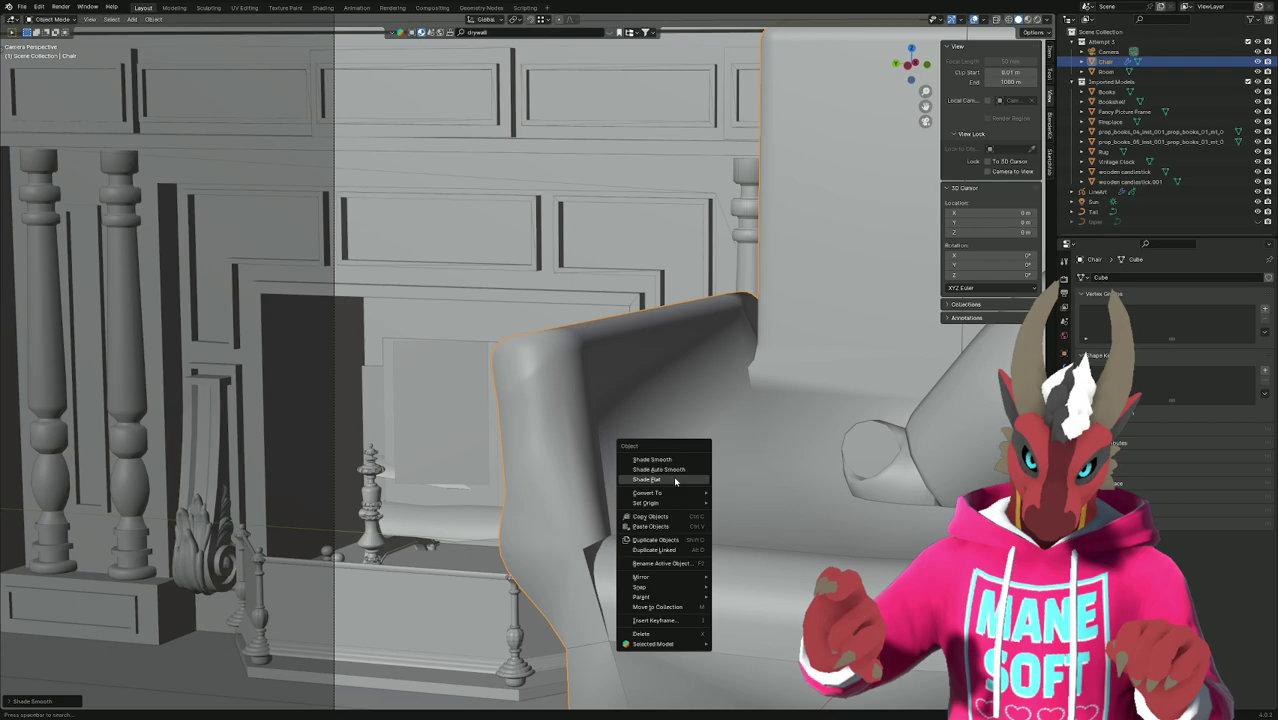
click(673, 486)
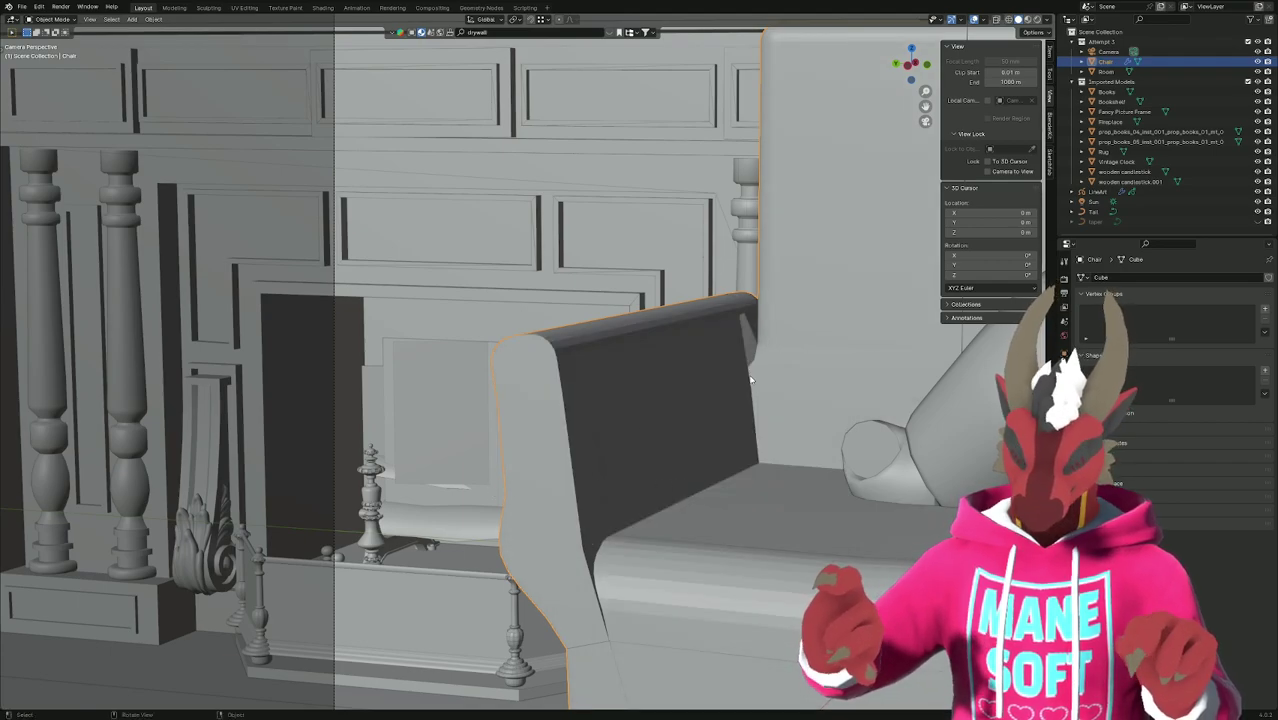
Reselect LineArt, check its lines around the chair and fireplace, and set its stroke thickness scale to 5.00.
click(1090, 192)
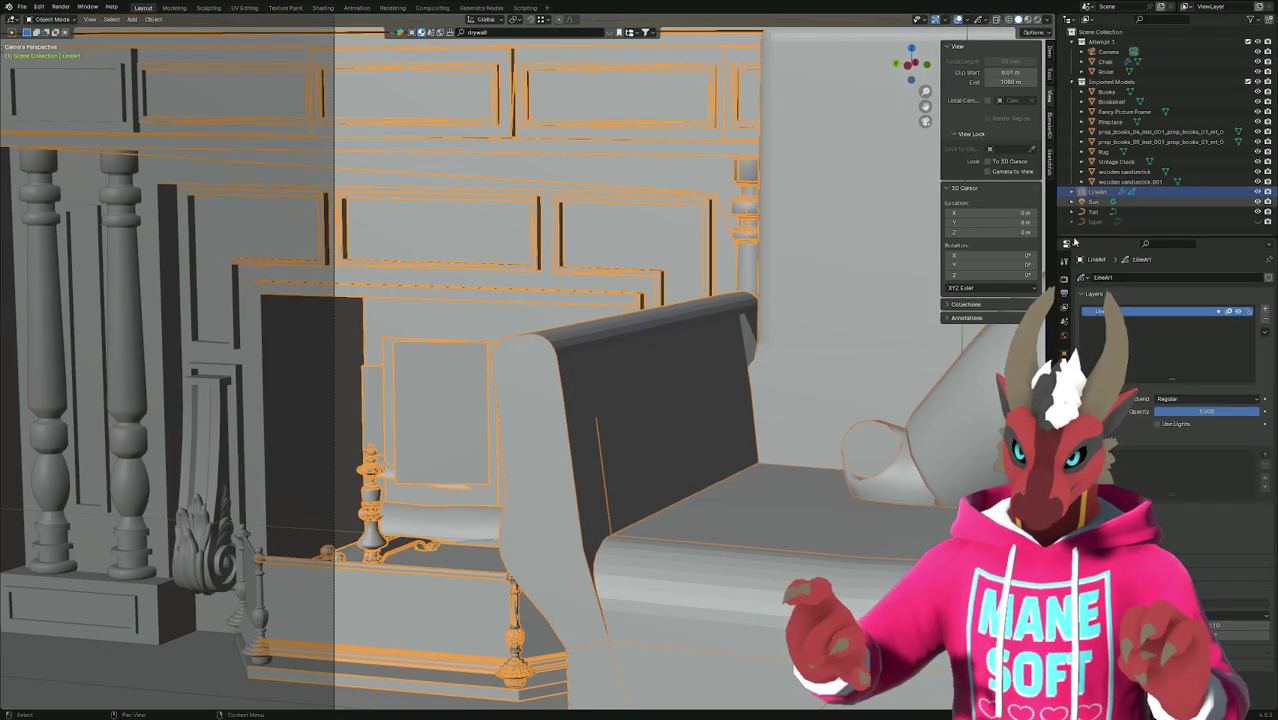
key(alt+a)
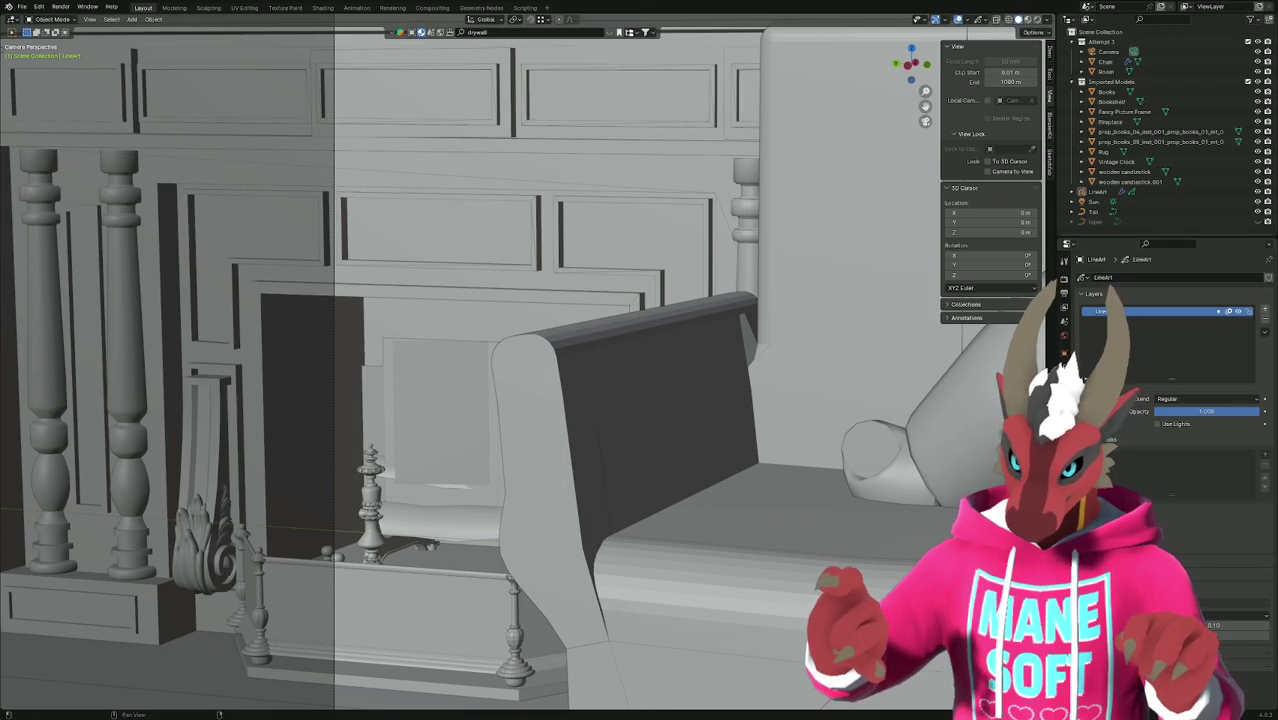
key(Home)
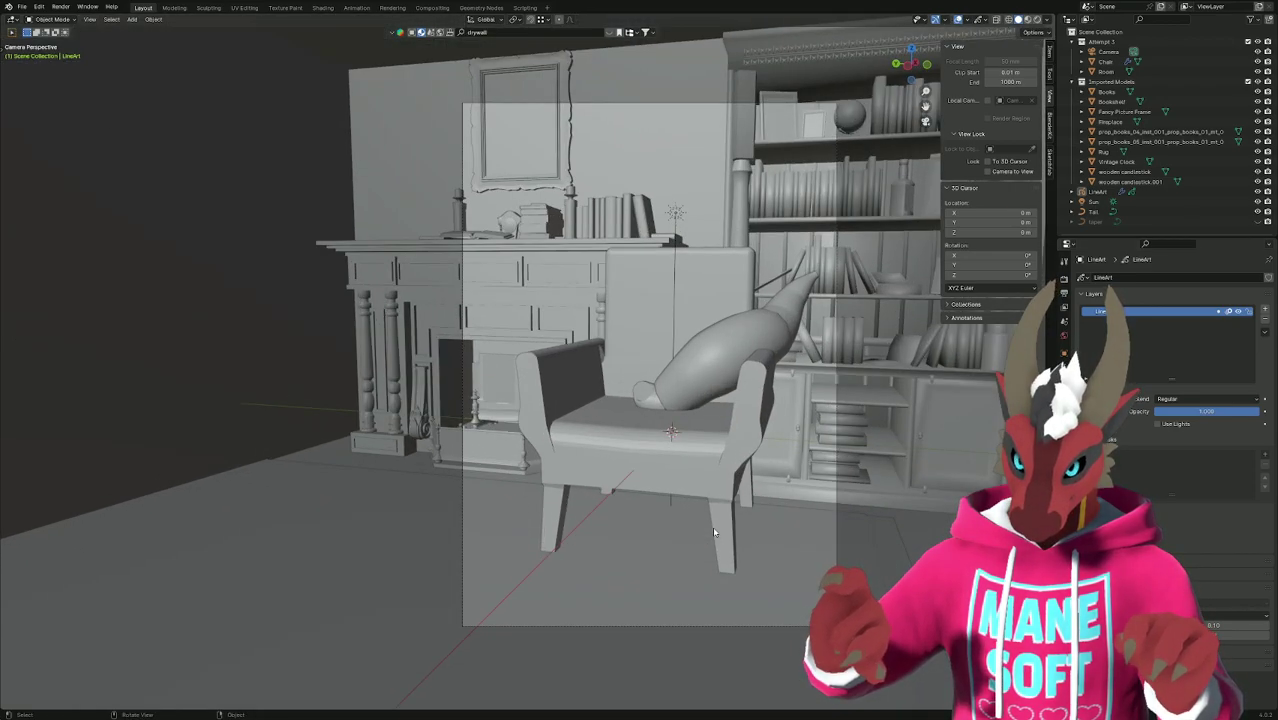
scroll(712, 526, up, 4)
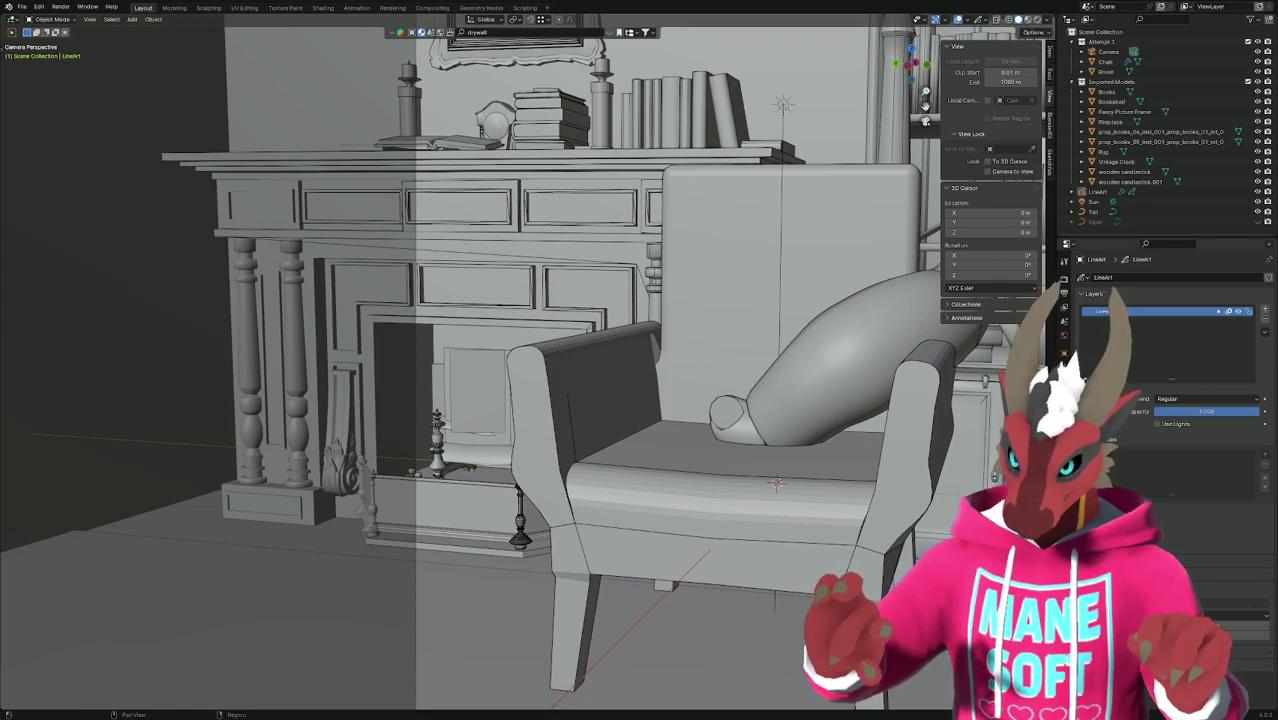
click(1064, 322)
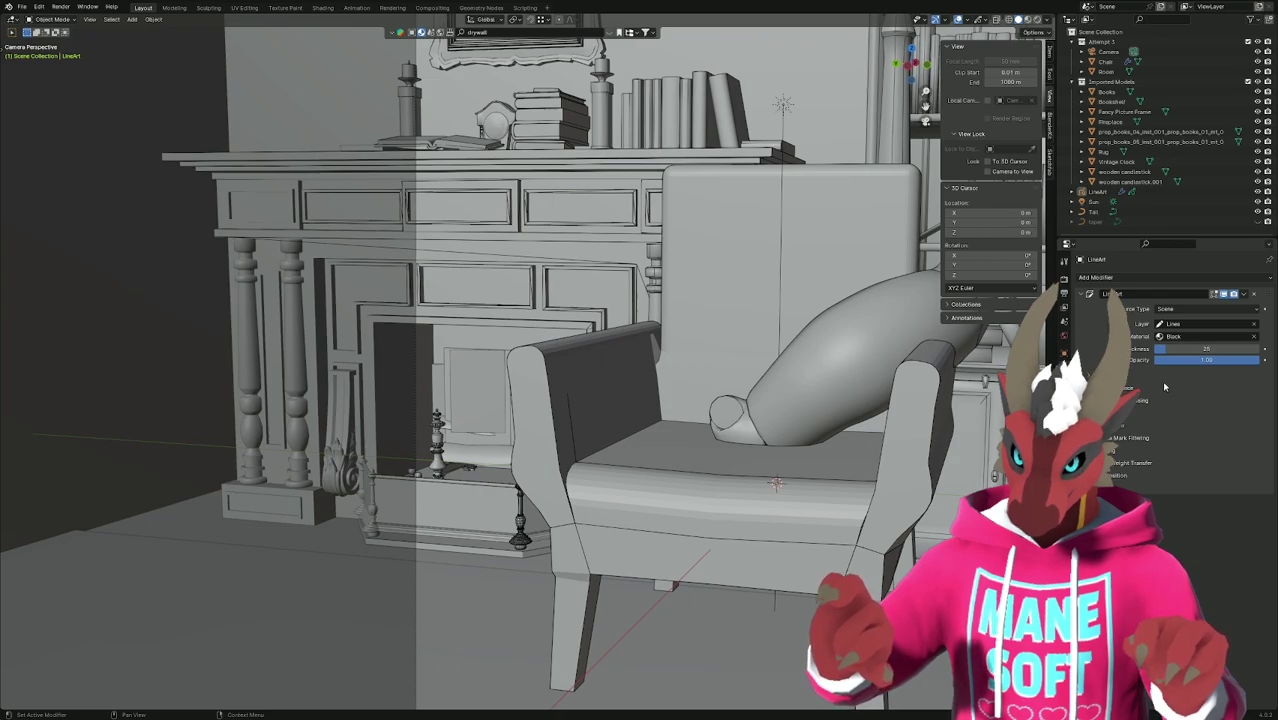
click(1064, 335)
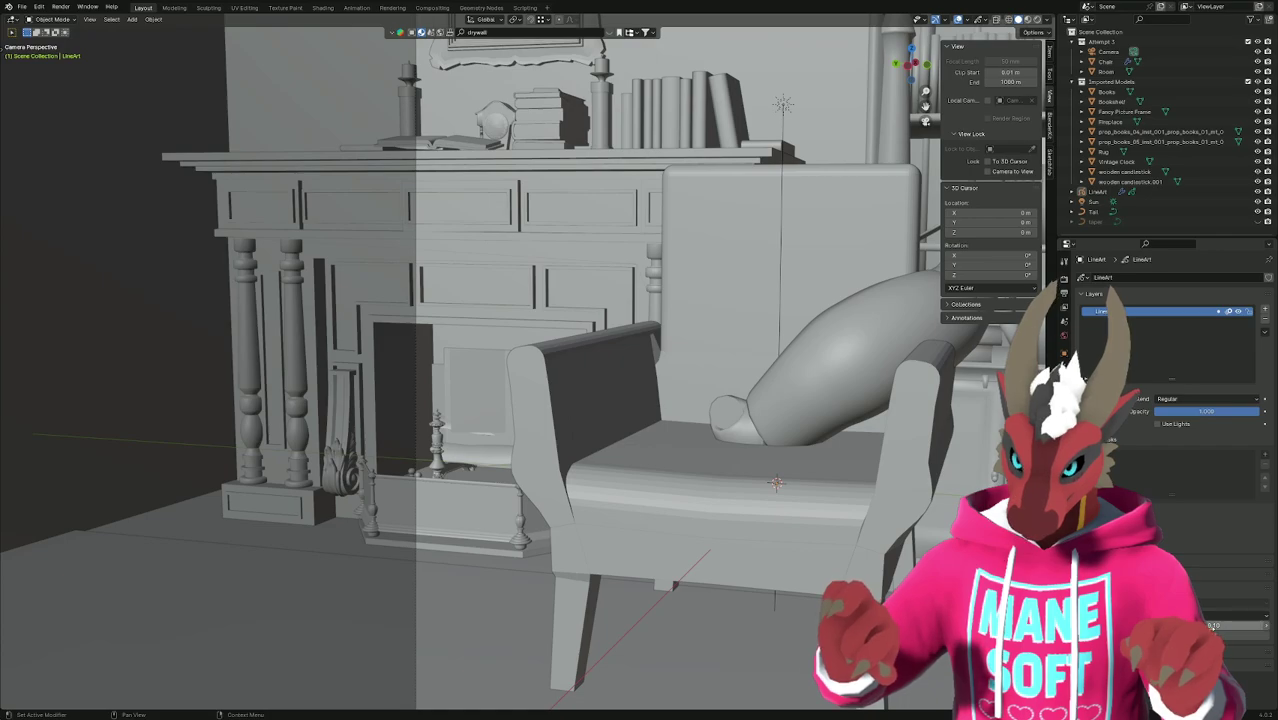
click(1220, 626)
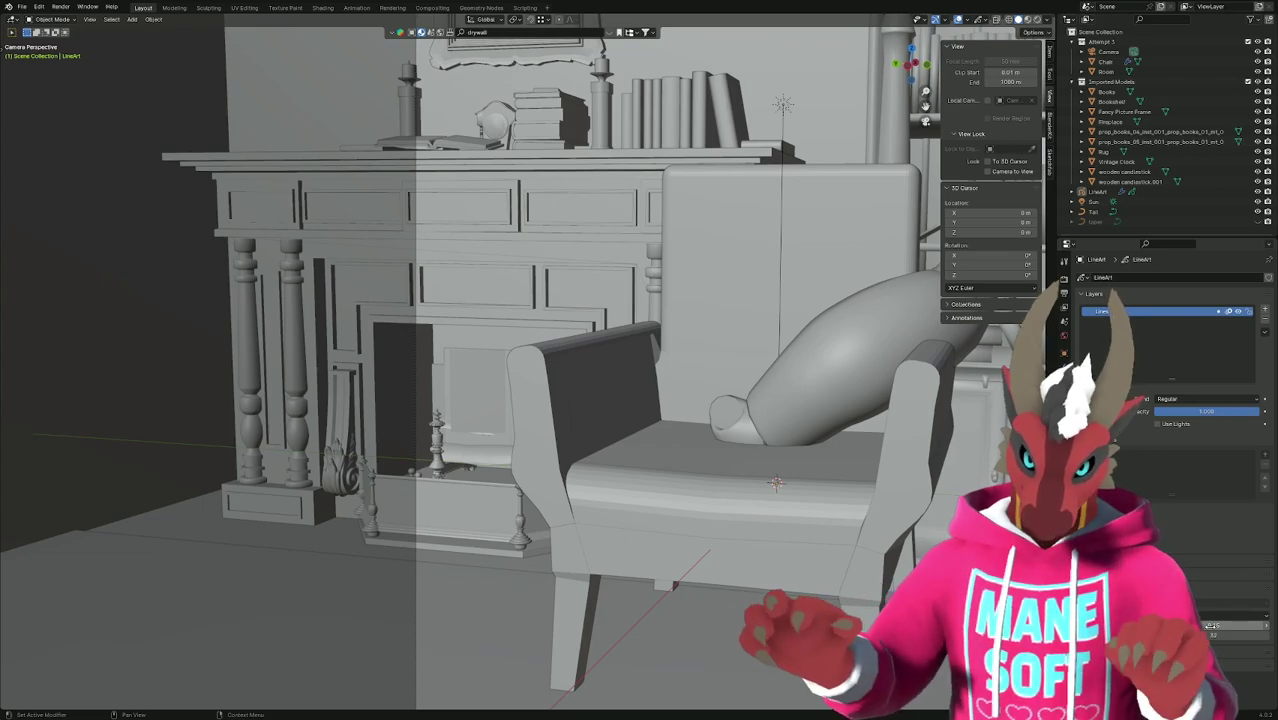
click(1211, 626)
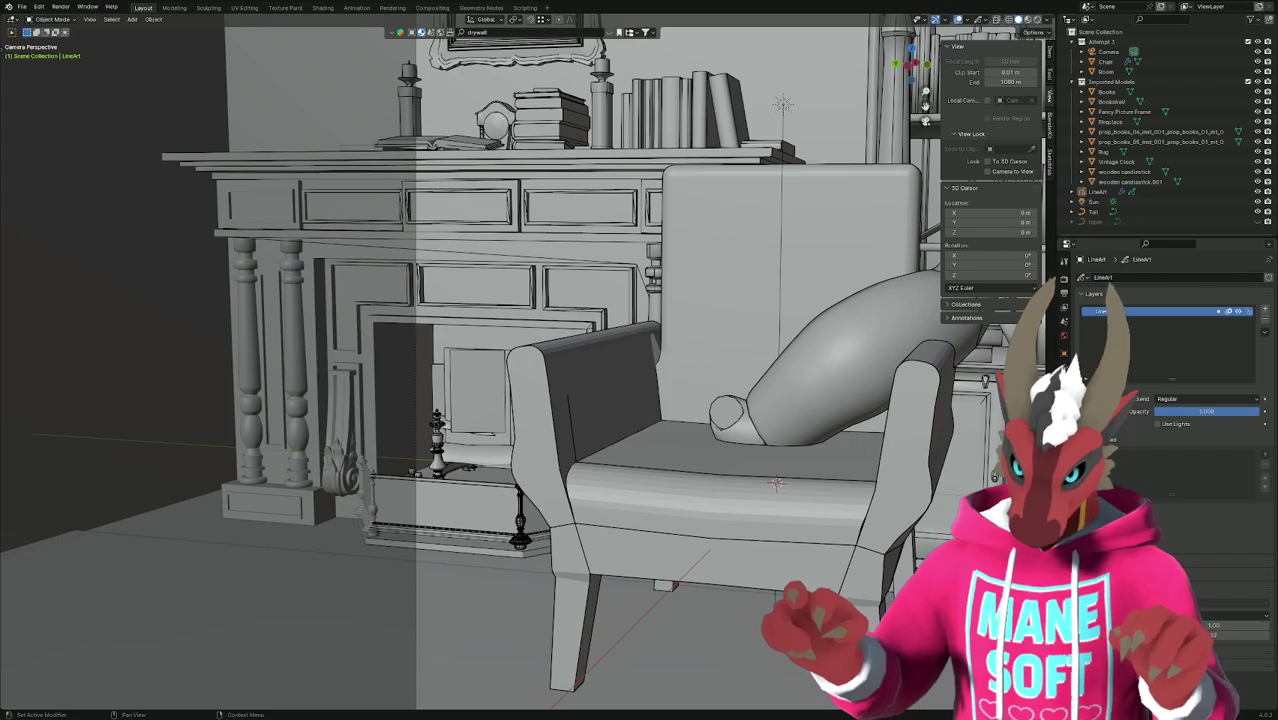
Show the edge types of LineArt's Line Art modifier, try a different Crease Threshold, and undo that change.
click(1064, 307)
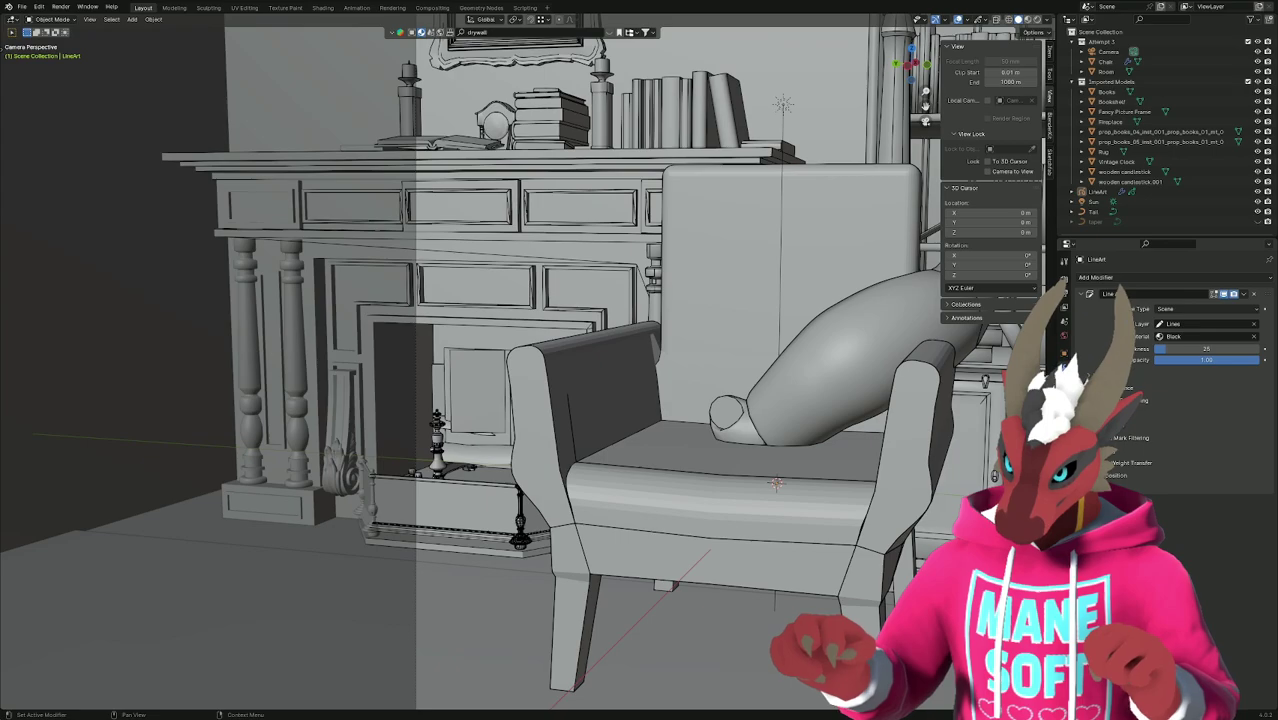
click(1190, 374)
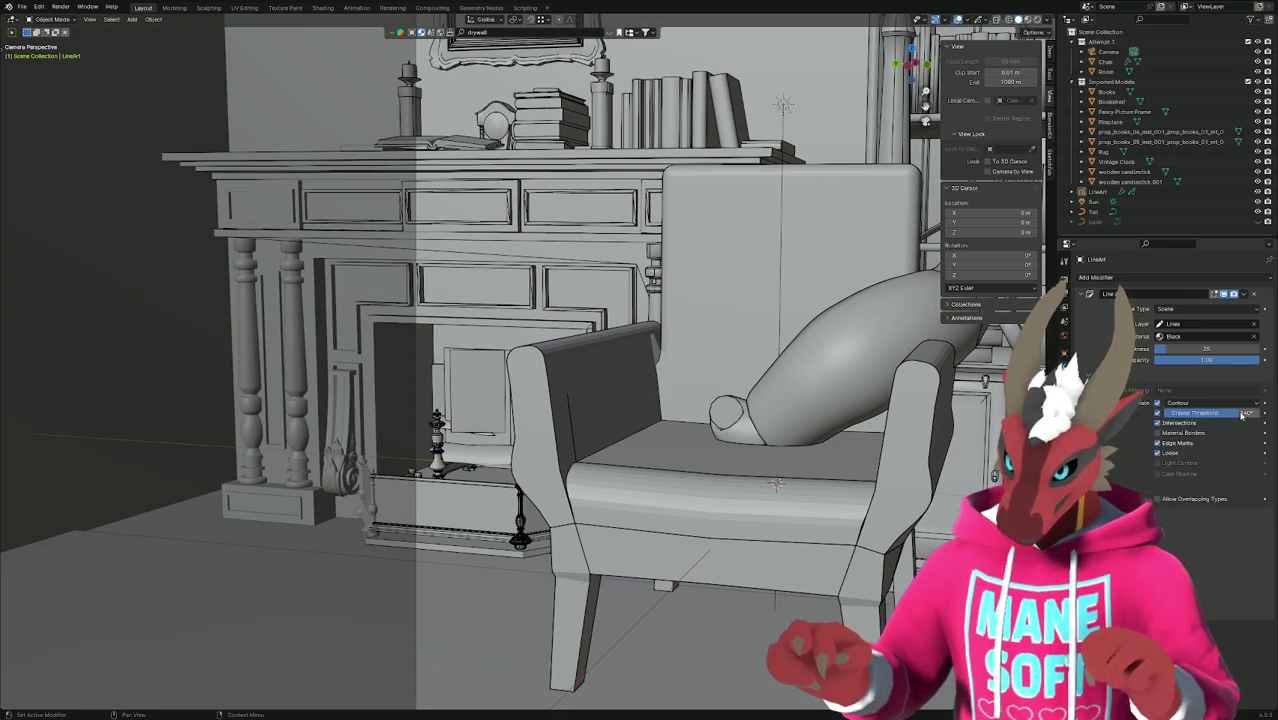
drag(1240, 413, 1170, 413)
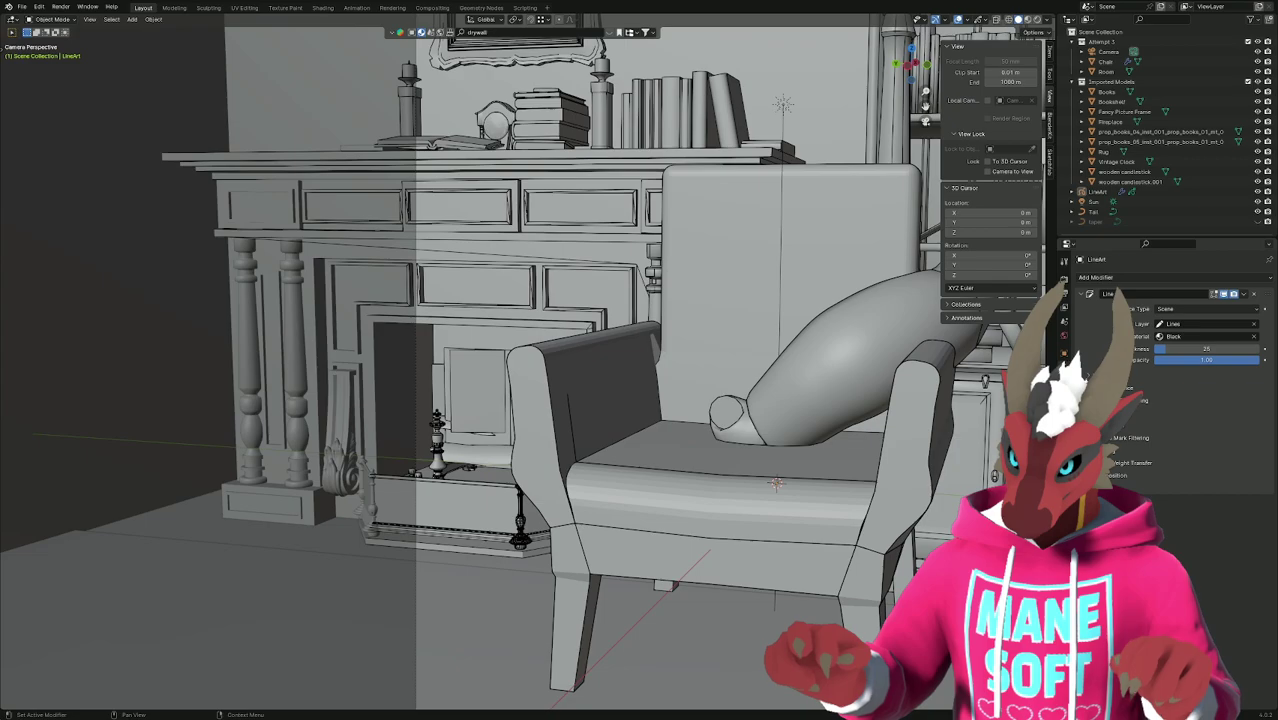
key(ctrl+z)
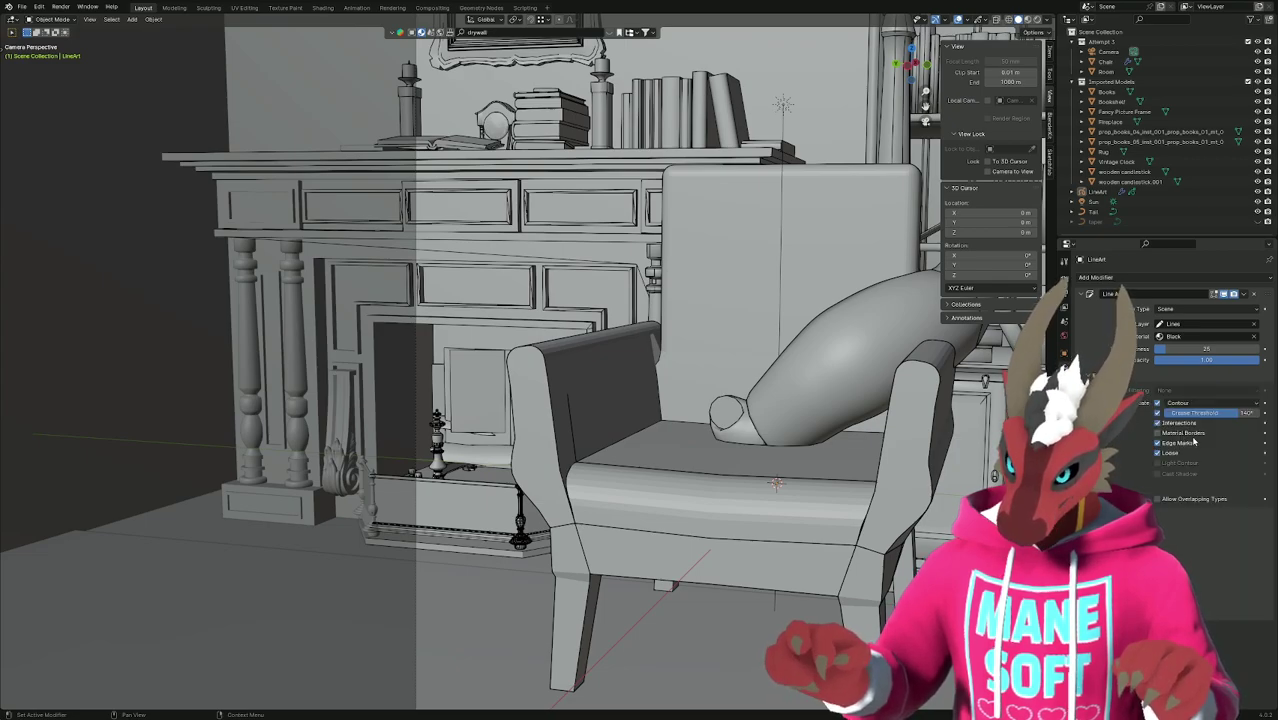
Test the Line Art modifier's edge types by switching Loose and Contour off and back on.
click(1158, 422)
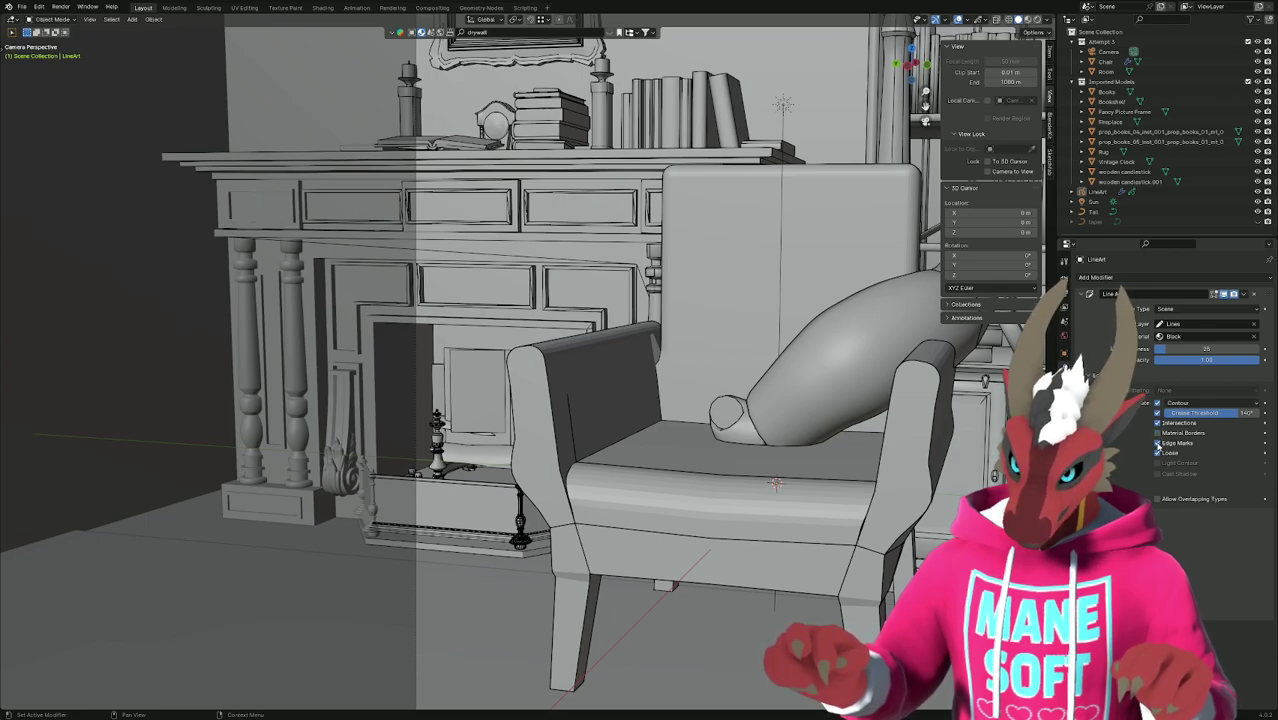
click(1158, 454)
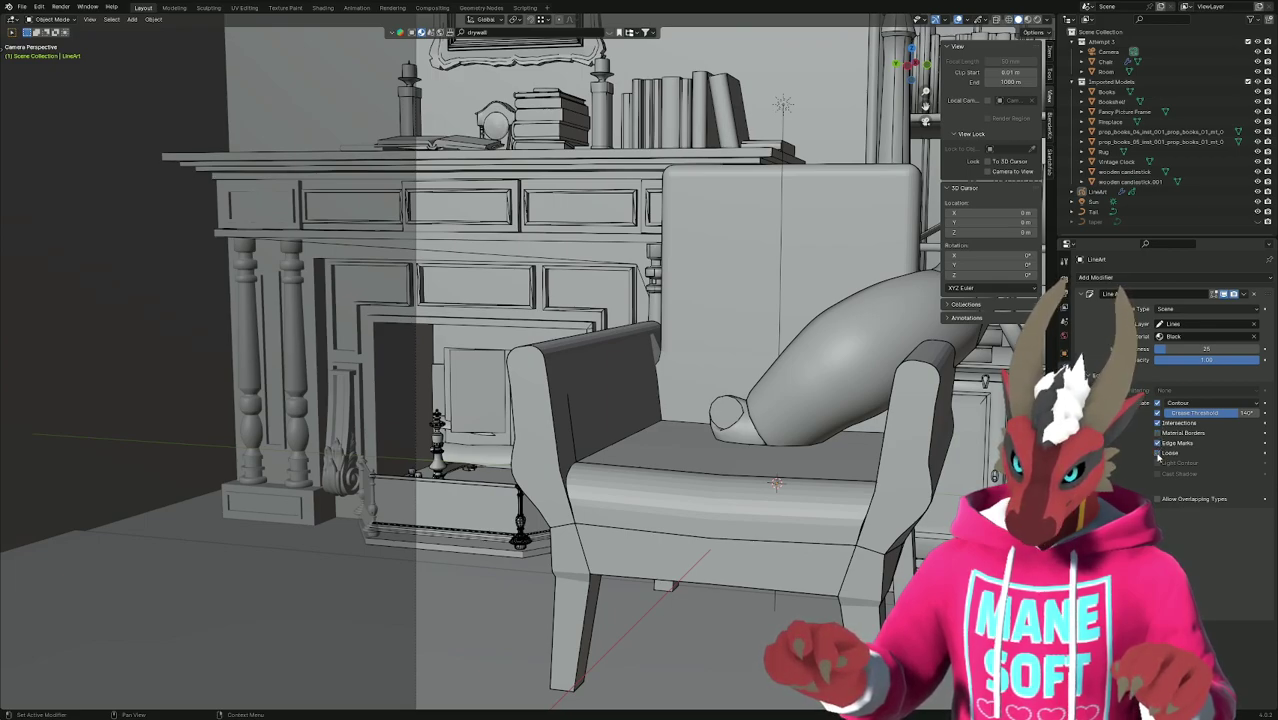
click(1158, 455)
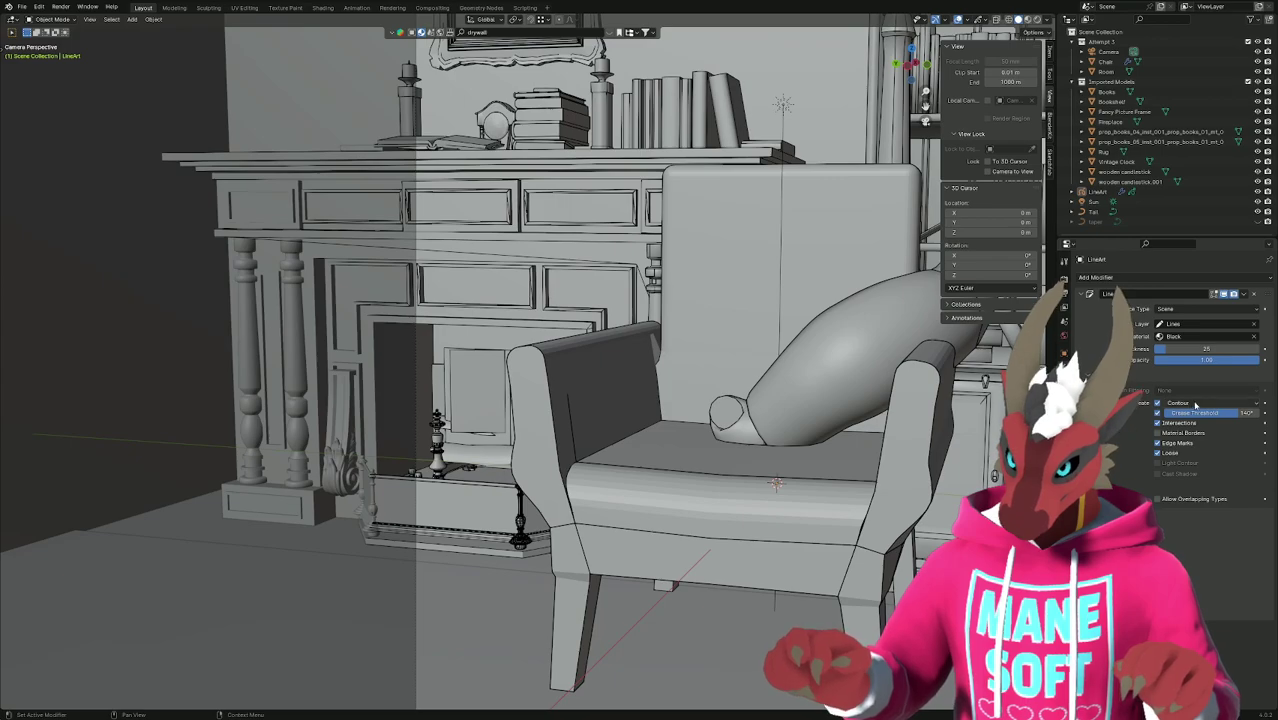
click(1158, 403)
click(1158, 403)
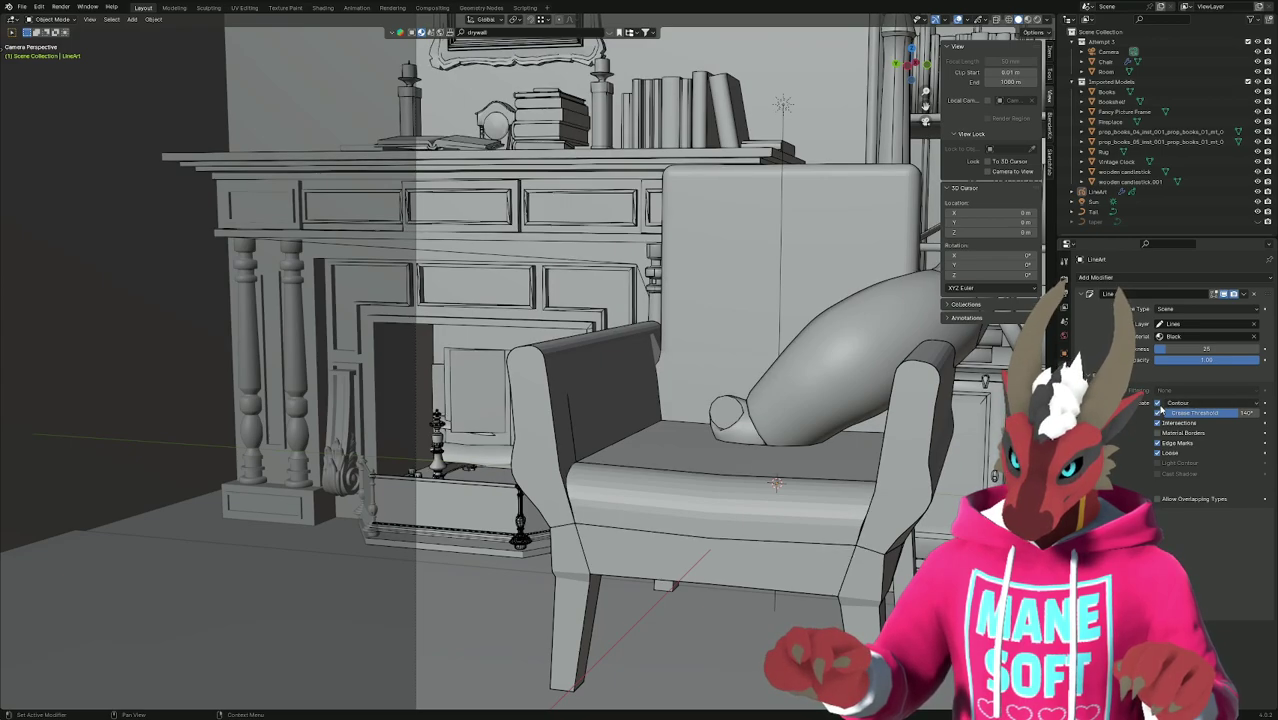
Keep the silhouette filtering on Contour, try changing the Crease Threshold once more, and undo it.
click(1254, 403)
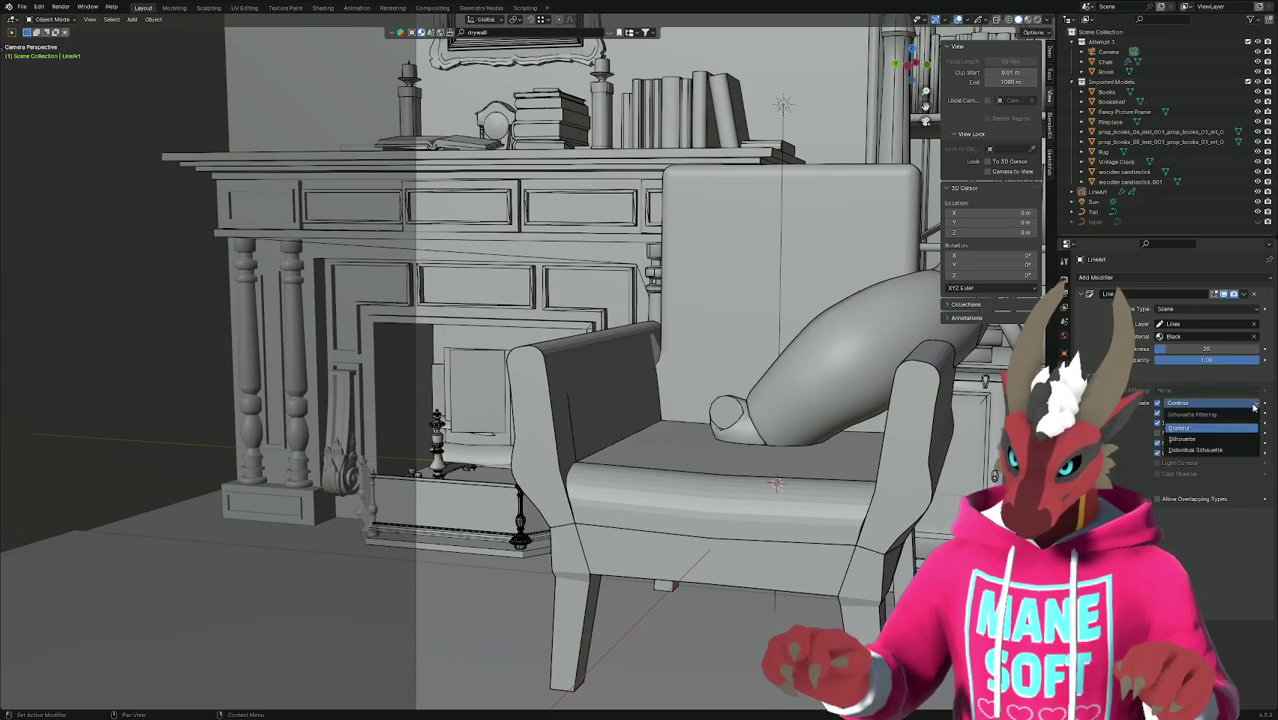
click(1205, 428)
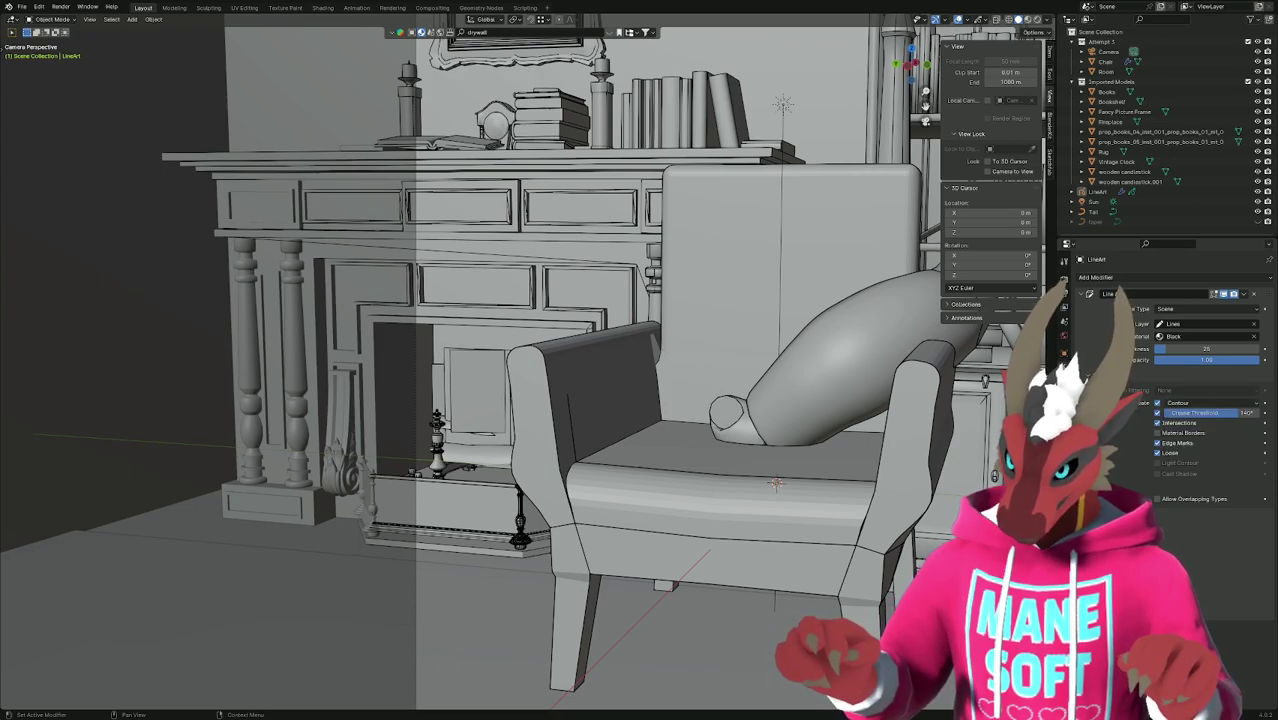
mouse_move(1205, 412)
mouse_down()
mouse_move(1262, 415)
mouse_move(1180, 415)
mouse_up()
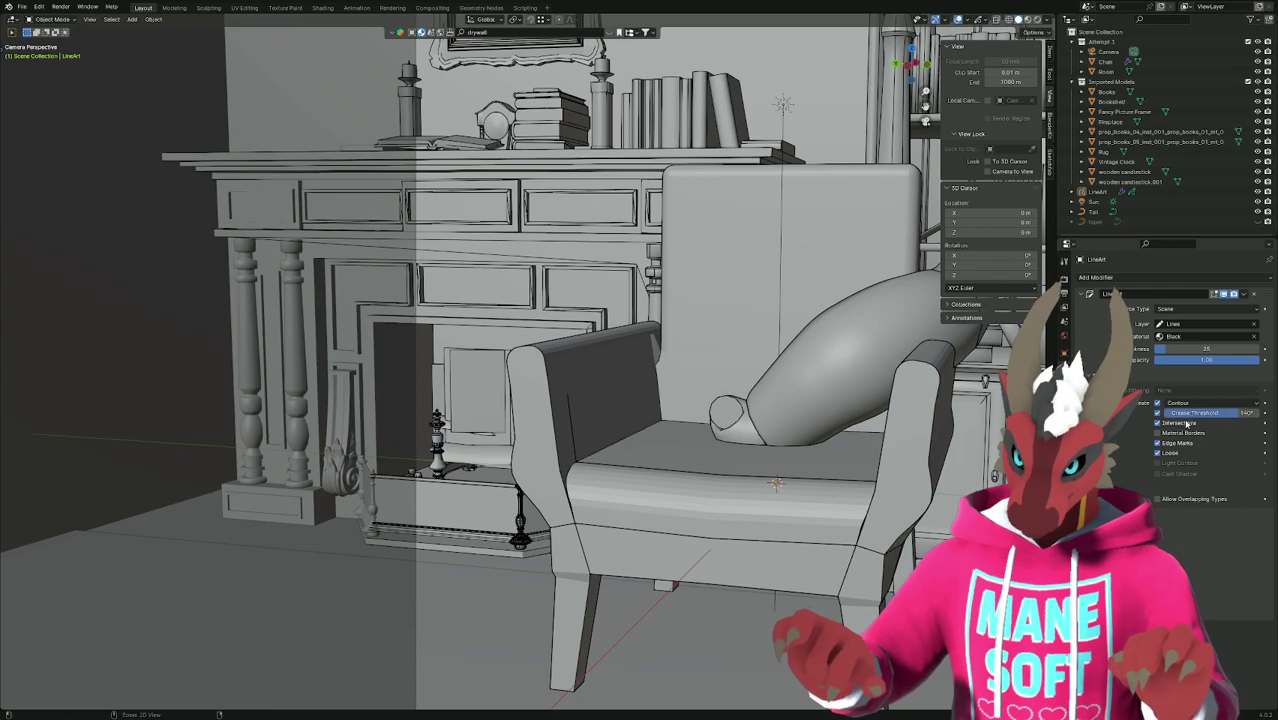
key(ctrl+z)
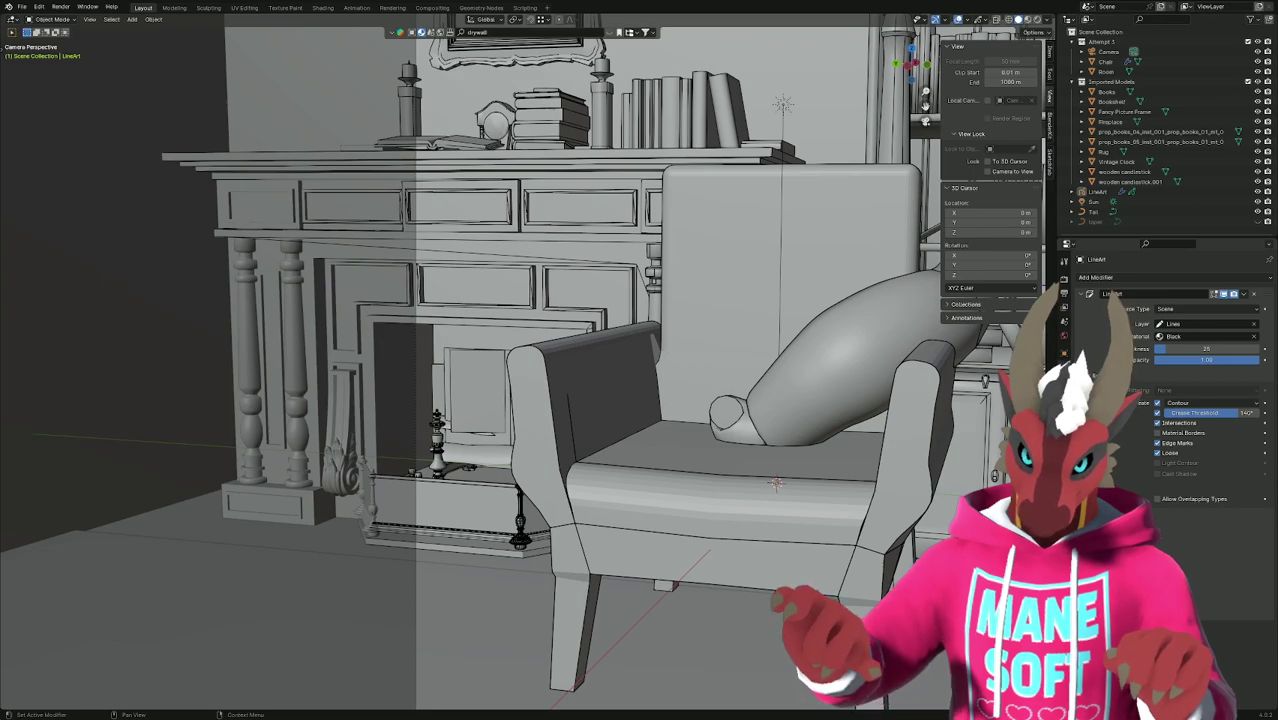
Check the Line Art modifier's geometry processing options and collapse them again.
scroll(520, 360, down, 2)
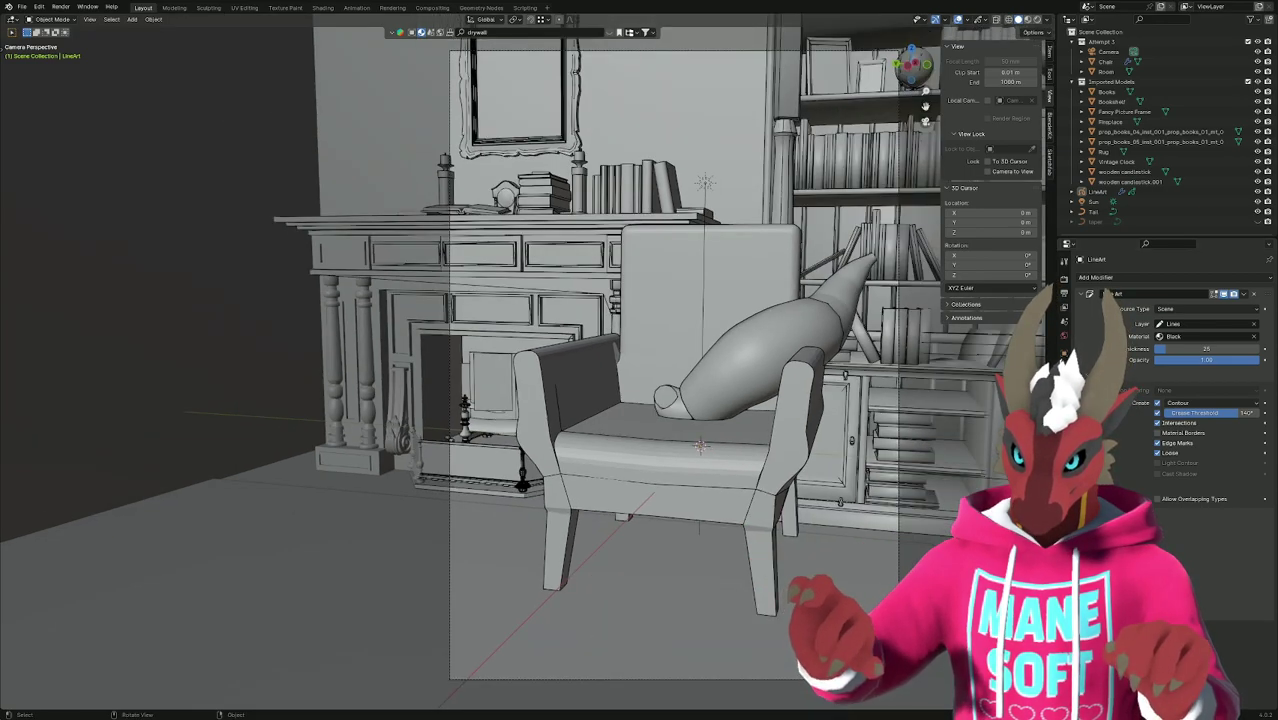
scroll(640, 360, up, 2)
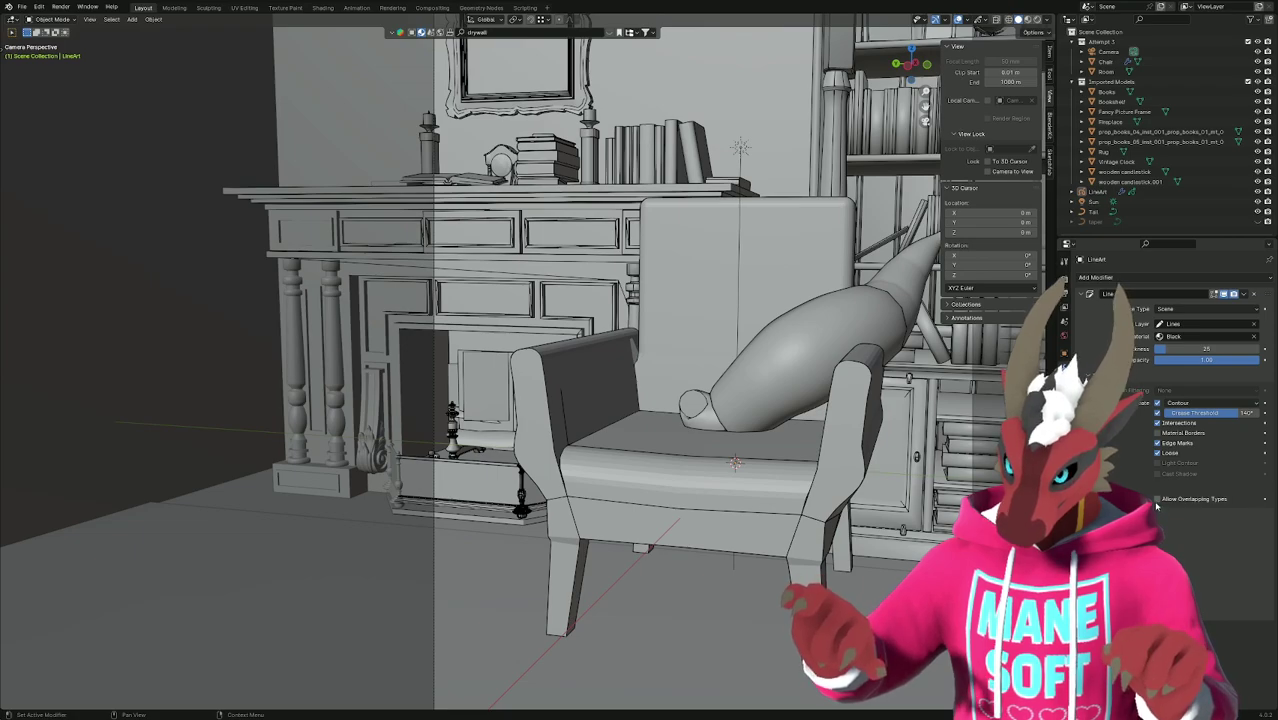
click(1157, 502)
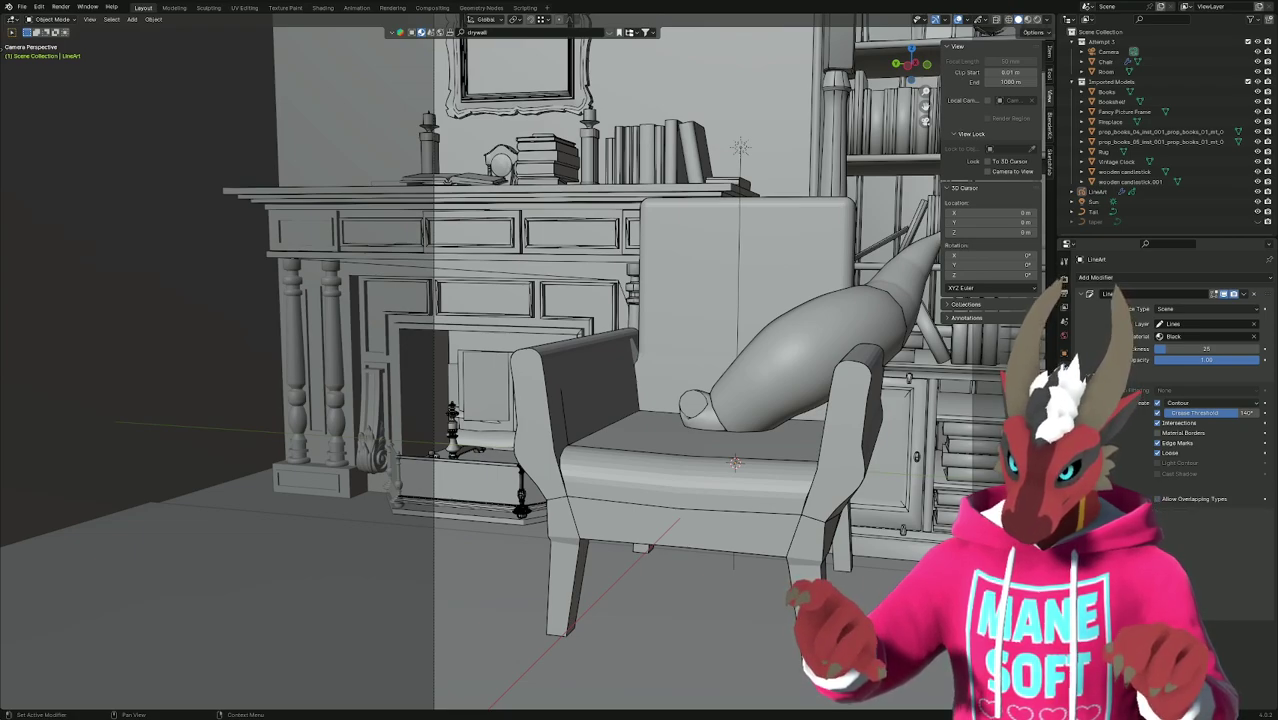
click(1169, 541)
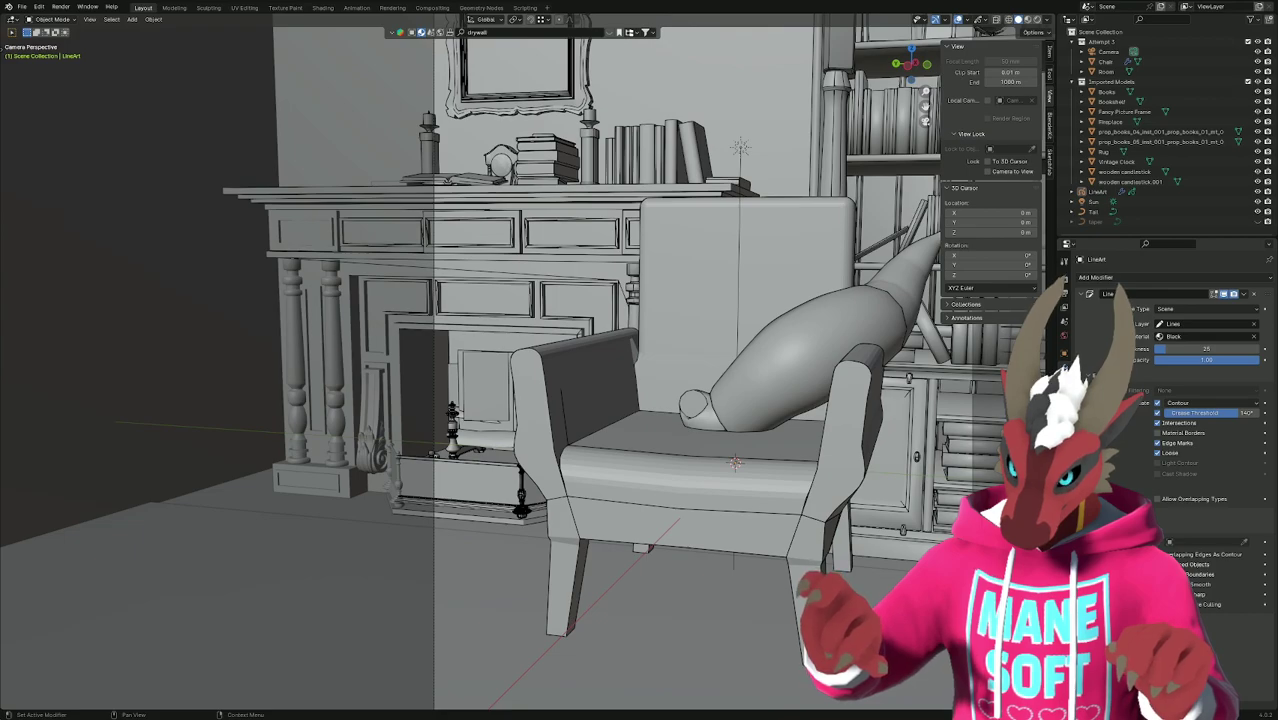
click(1169, 541)
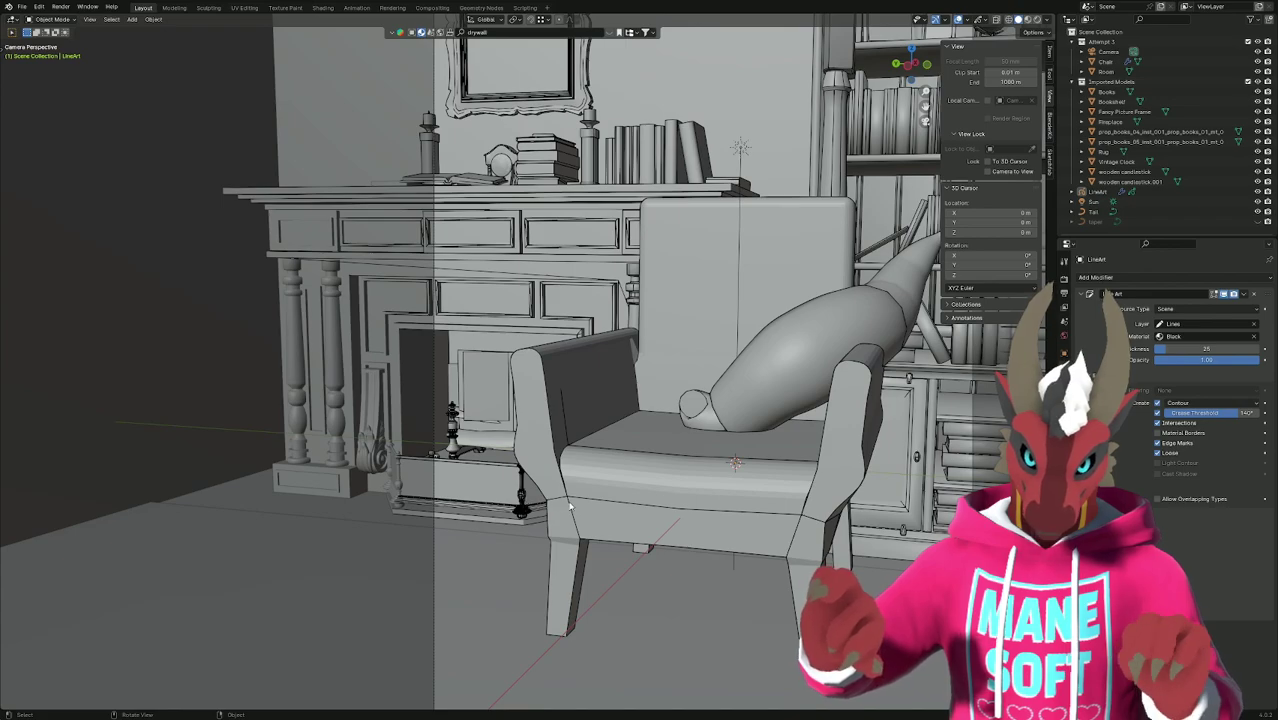
Switch to Photoshop and examine the imported line art over the seated character, from the mantel details to the whole composition.
key(alt+Tab)
key(Tab)
scroll(594, 428, down, 2)
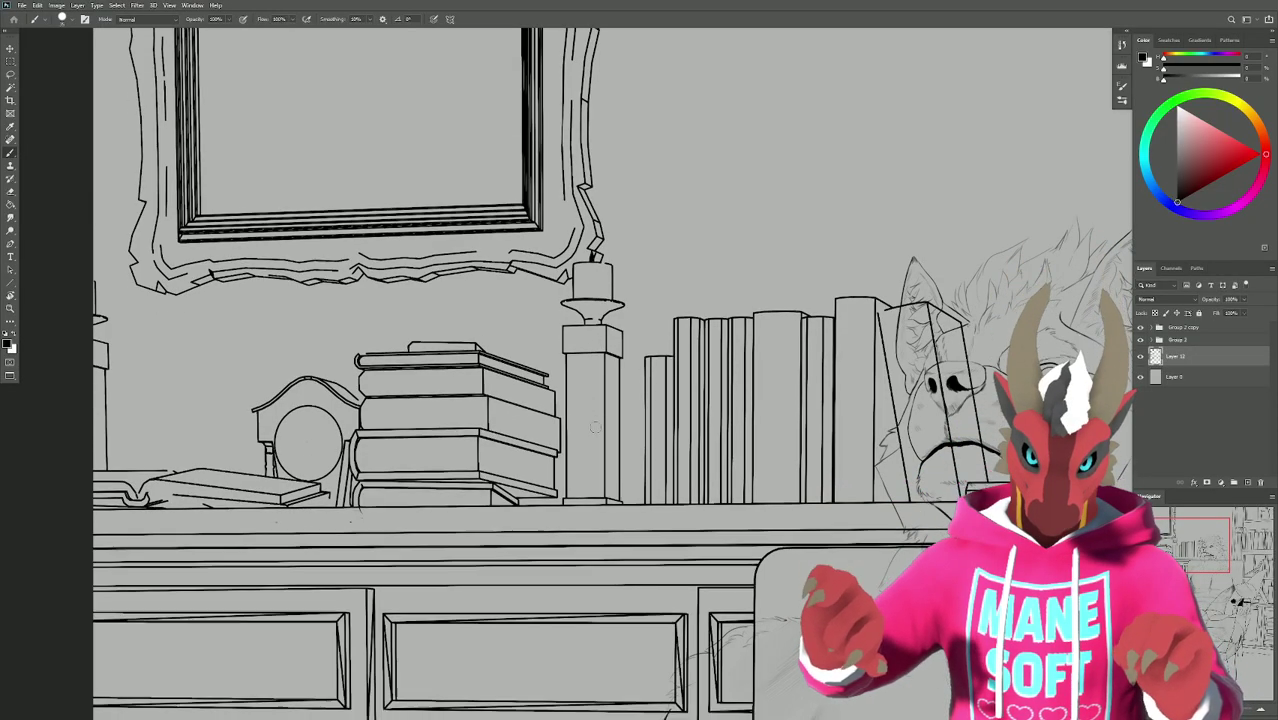
scroll(594, 428, down, 2)
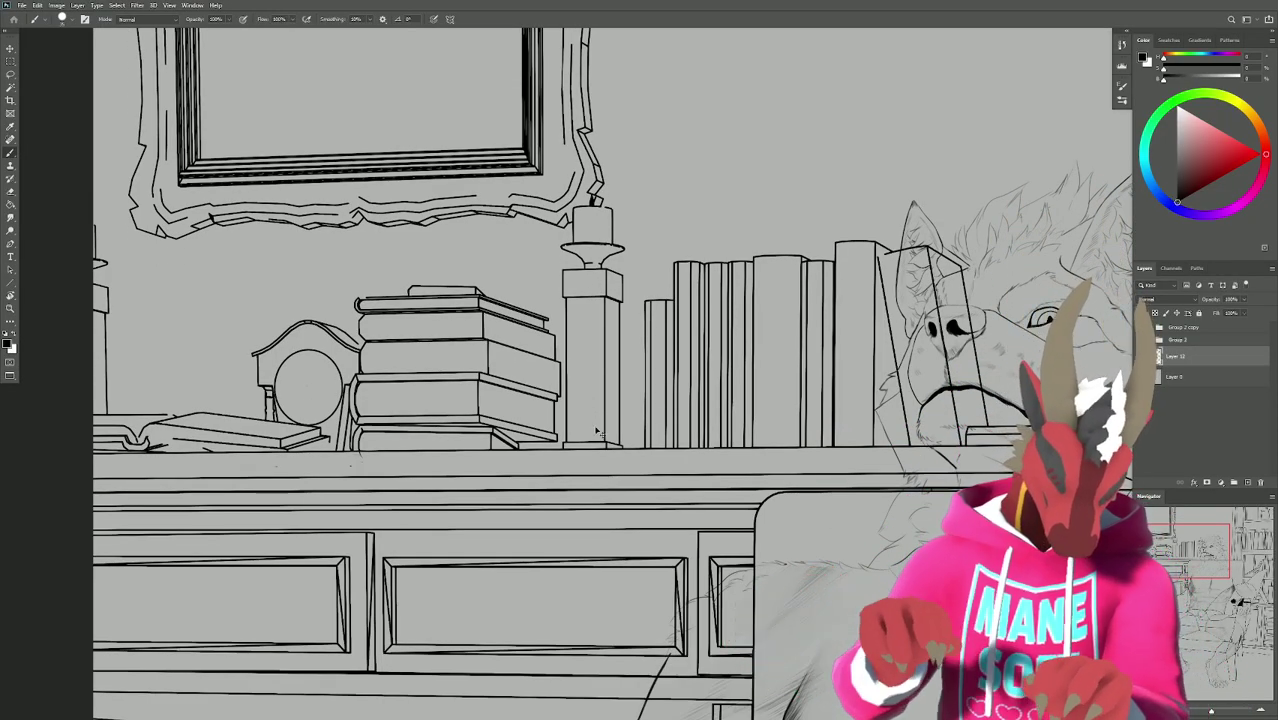
alt+scroll(596, 431, down, 5)
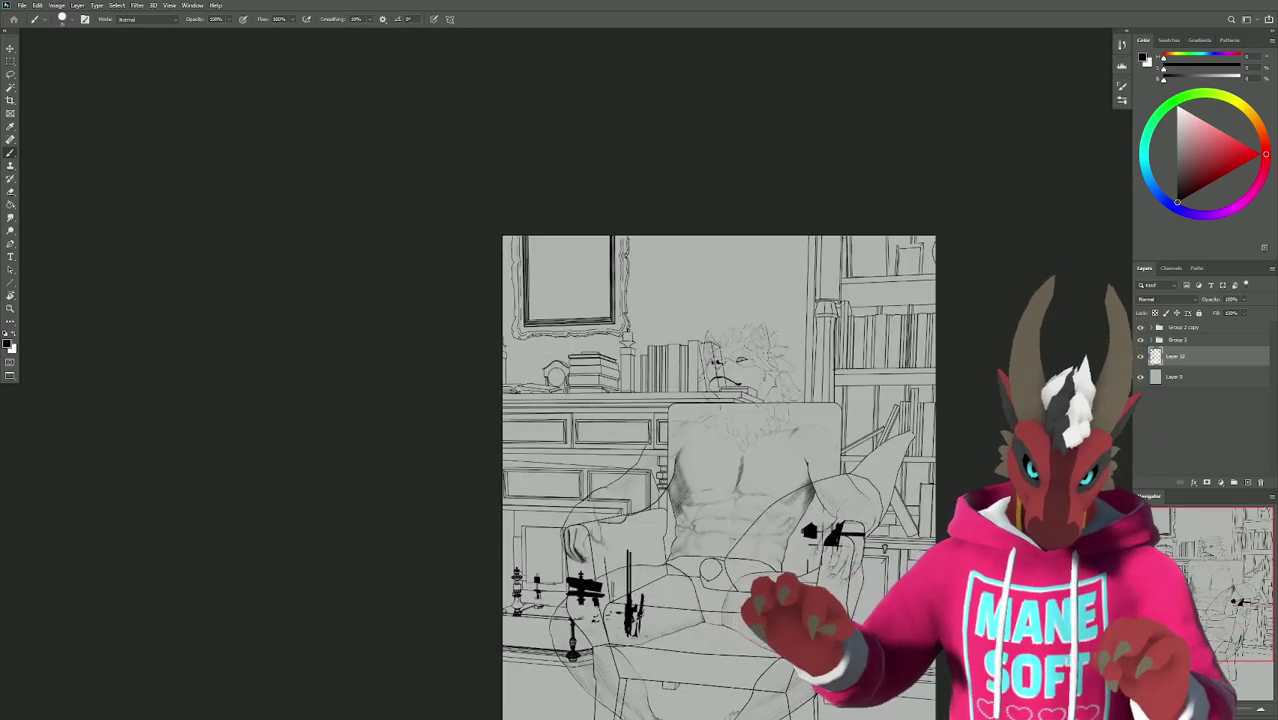
scroll(596, 431, down, 3)
ctrl+scroll(596, 431, right, 3)
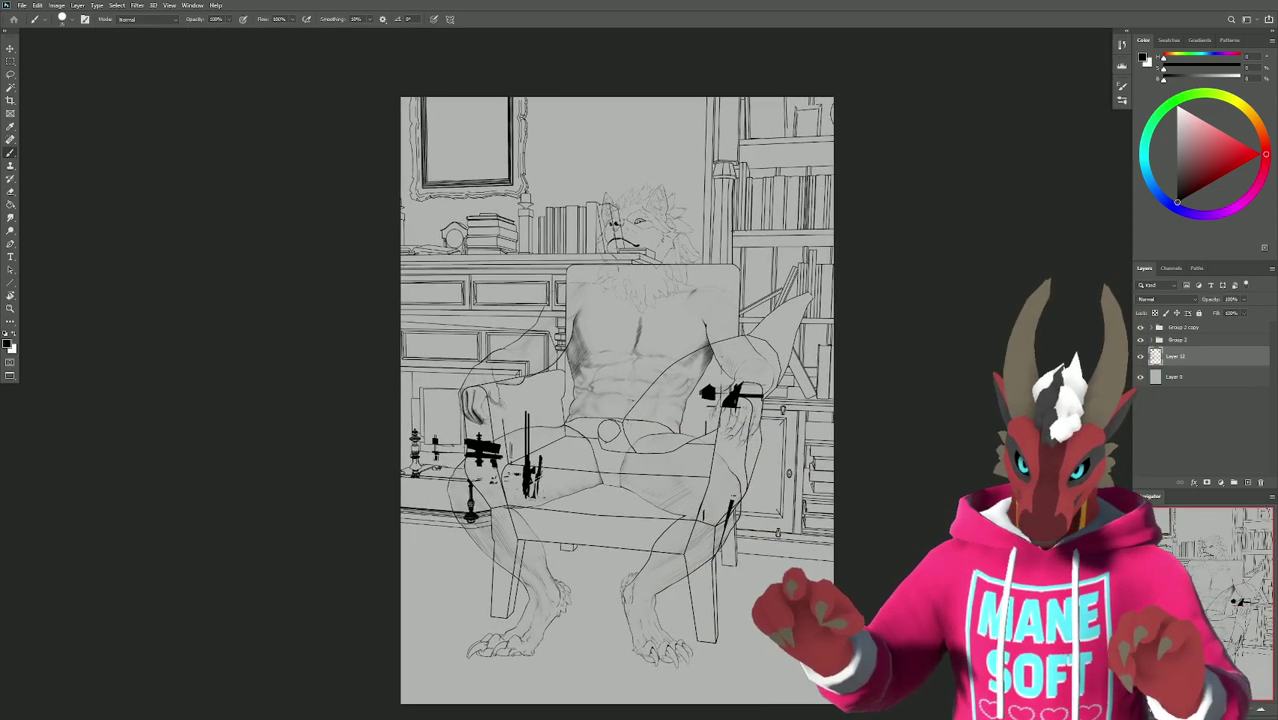
scroll(616, 400, up, 2)
scroll(616, 400, down, 2)
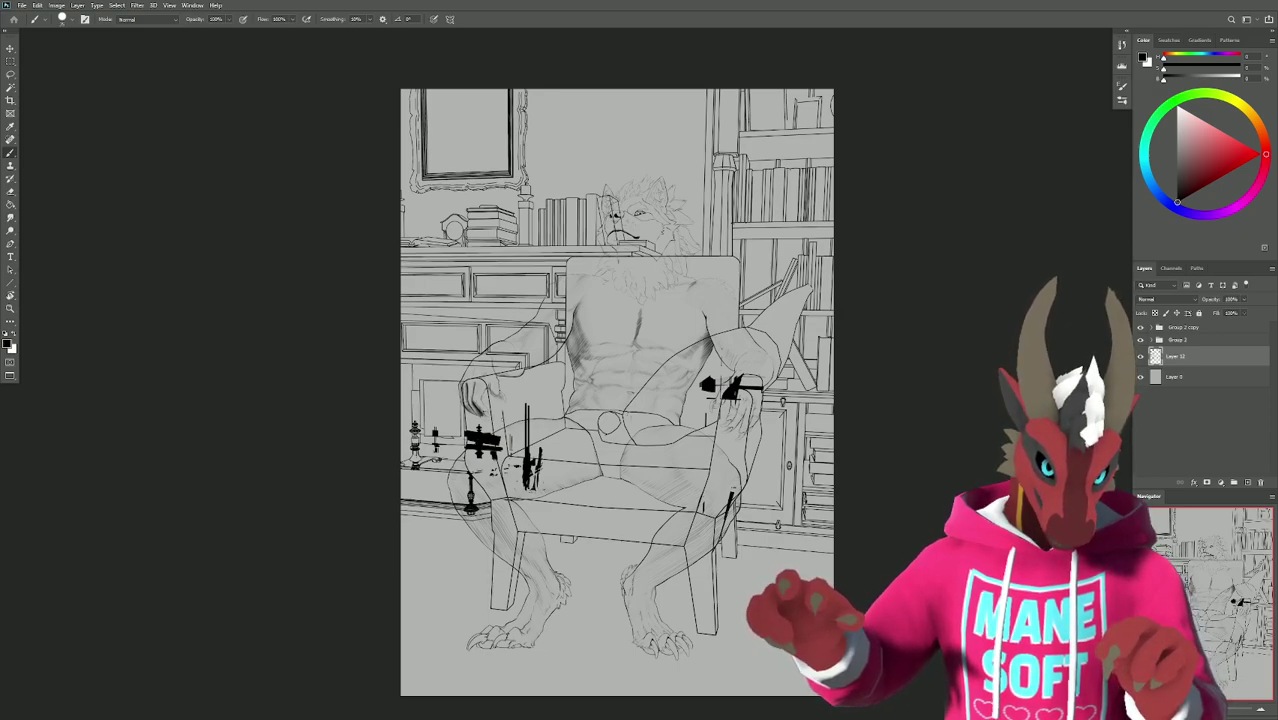
Switch back to Blender, select the fireplace, and review its material slots in the Shading workspace.
key(alt+Tab)
middle_drag(490, 440, 450, 453)
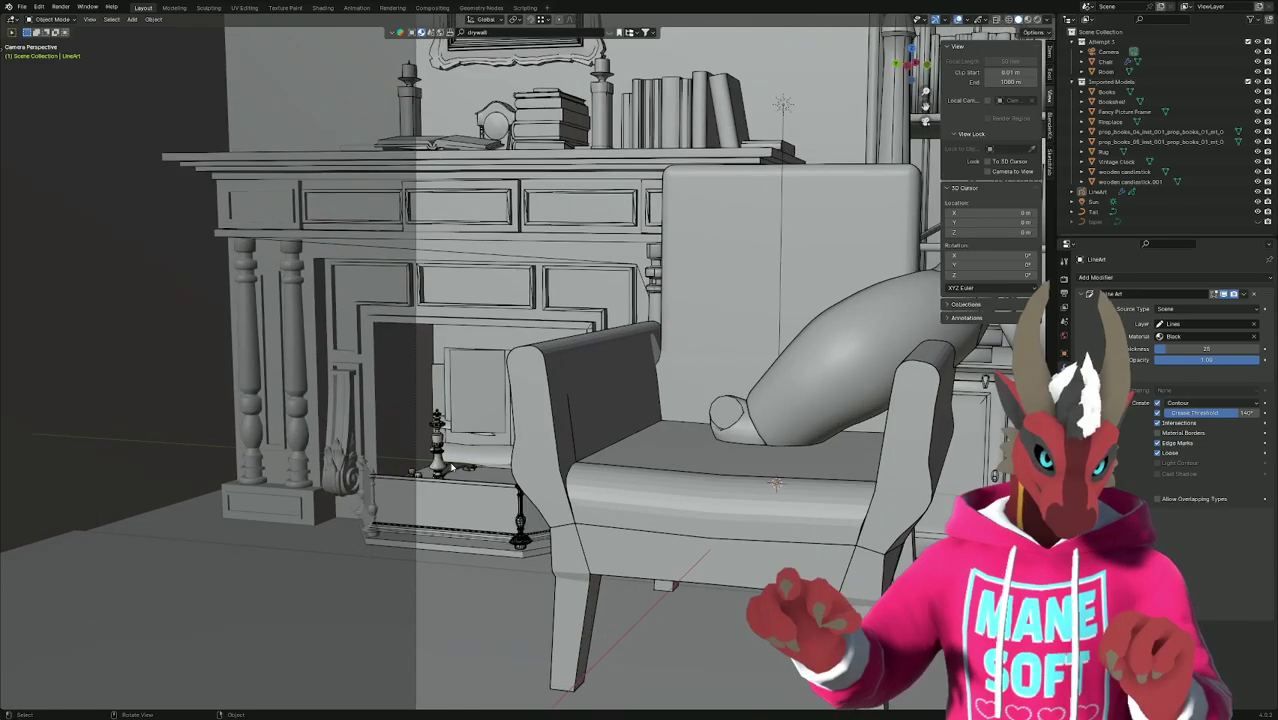
scroll(450, 453, up, 5)
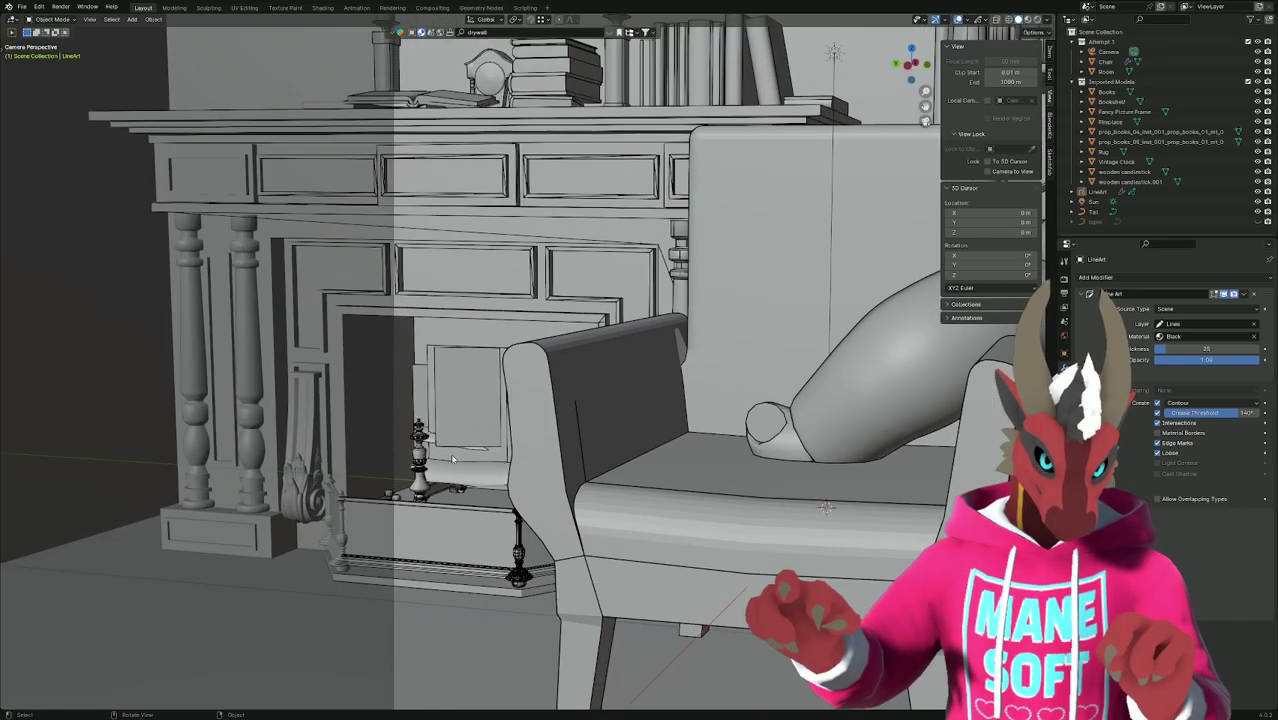
click(458, 398)
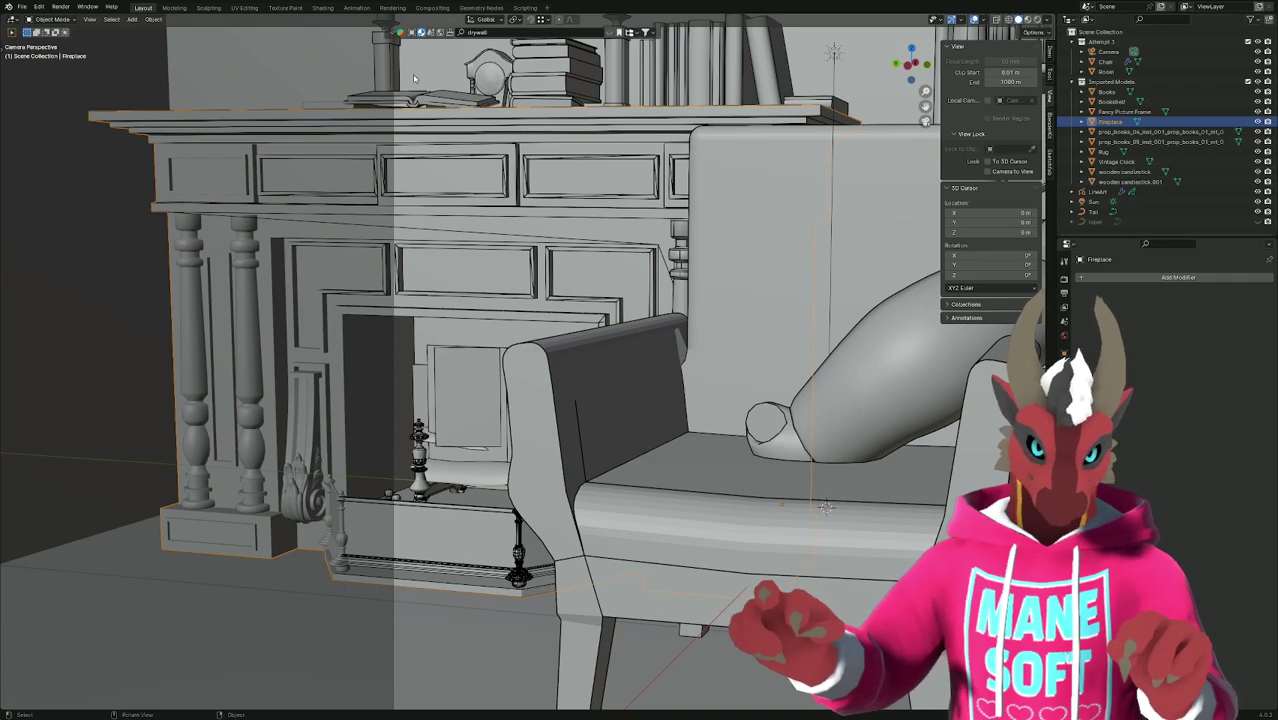
click(322, 7)
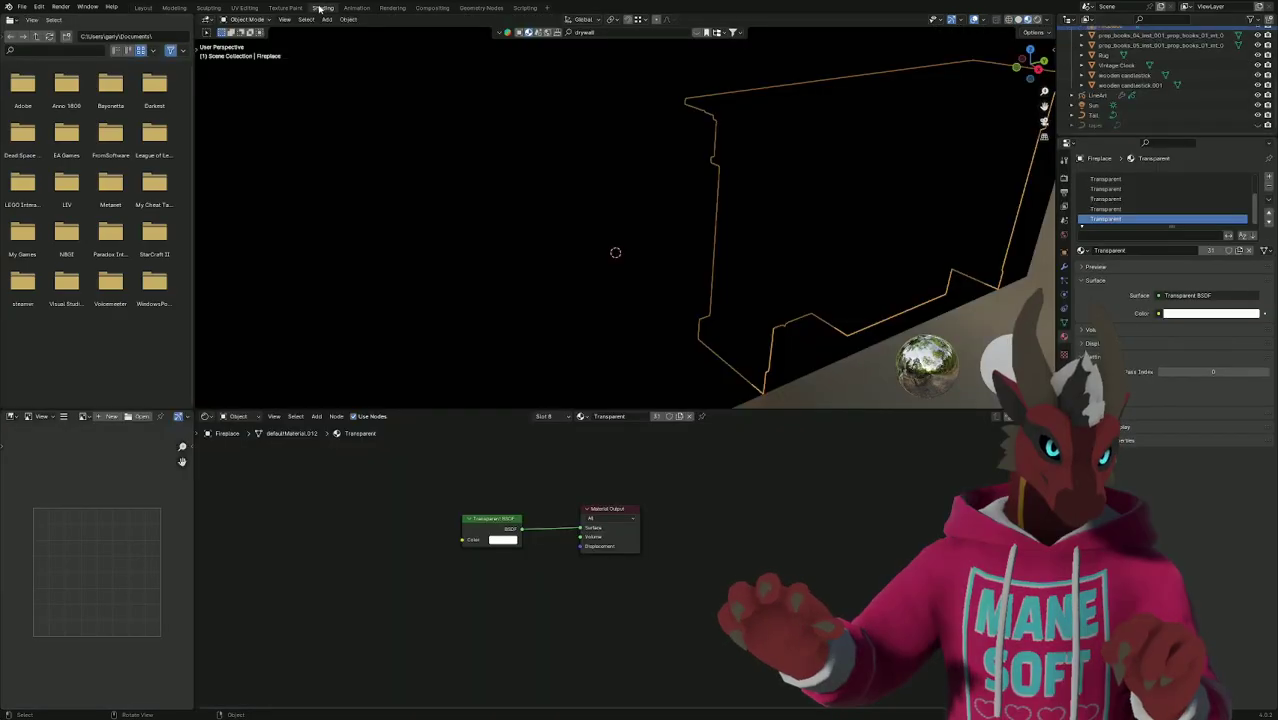
click(552, 416)
scroll(537, 467, up, 1)
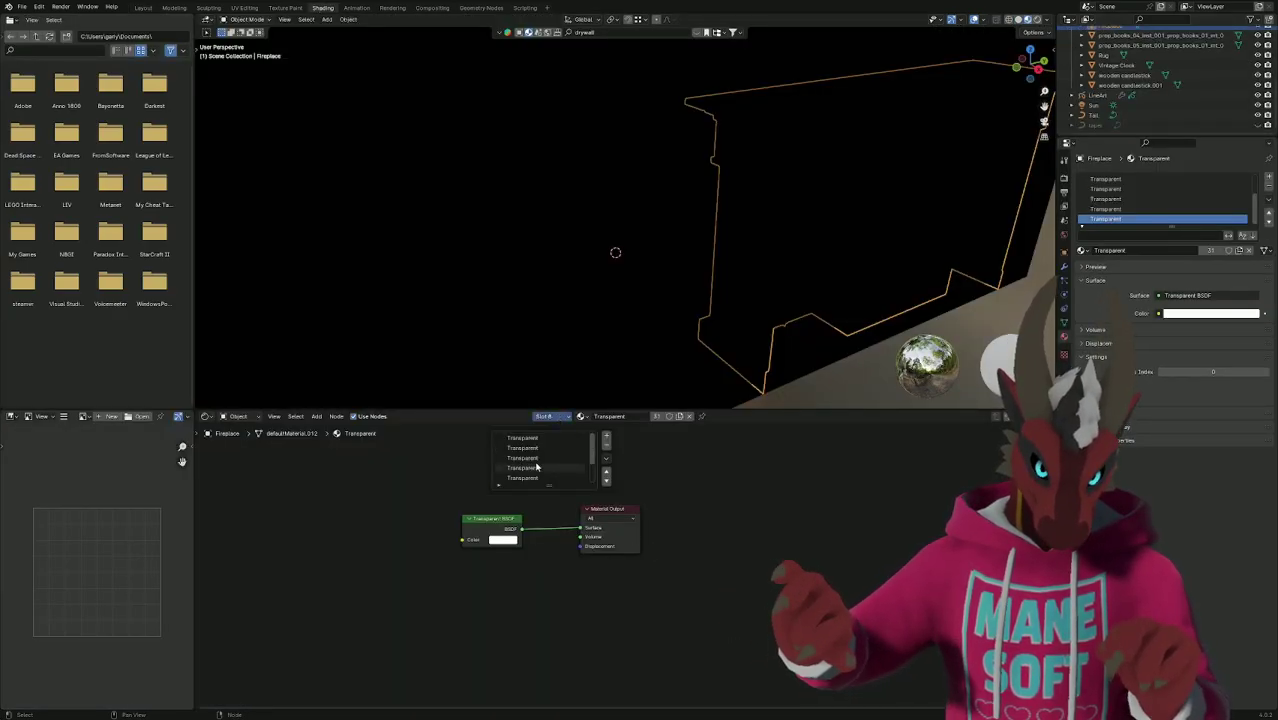
scroll(537, 467, down, 1)
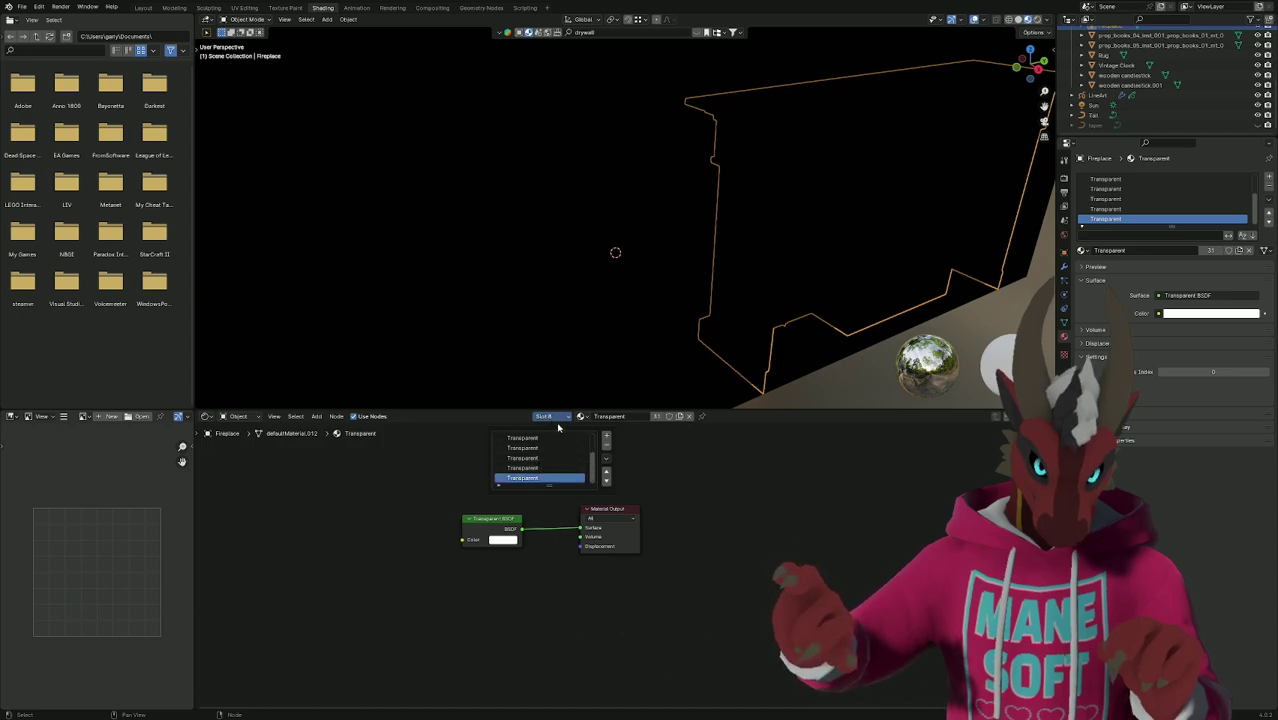
List the materials under the fireplace's mesh data and inspect its second Transparent material.
middle_drag(693, 286, 726, 270)
scroll(1088, 105, up, 4)
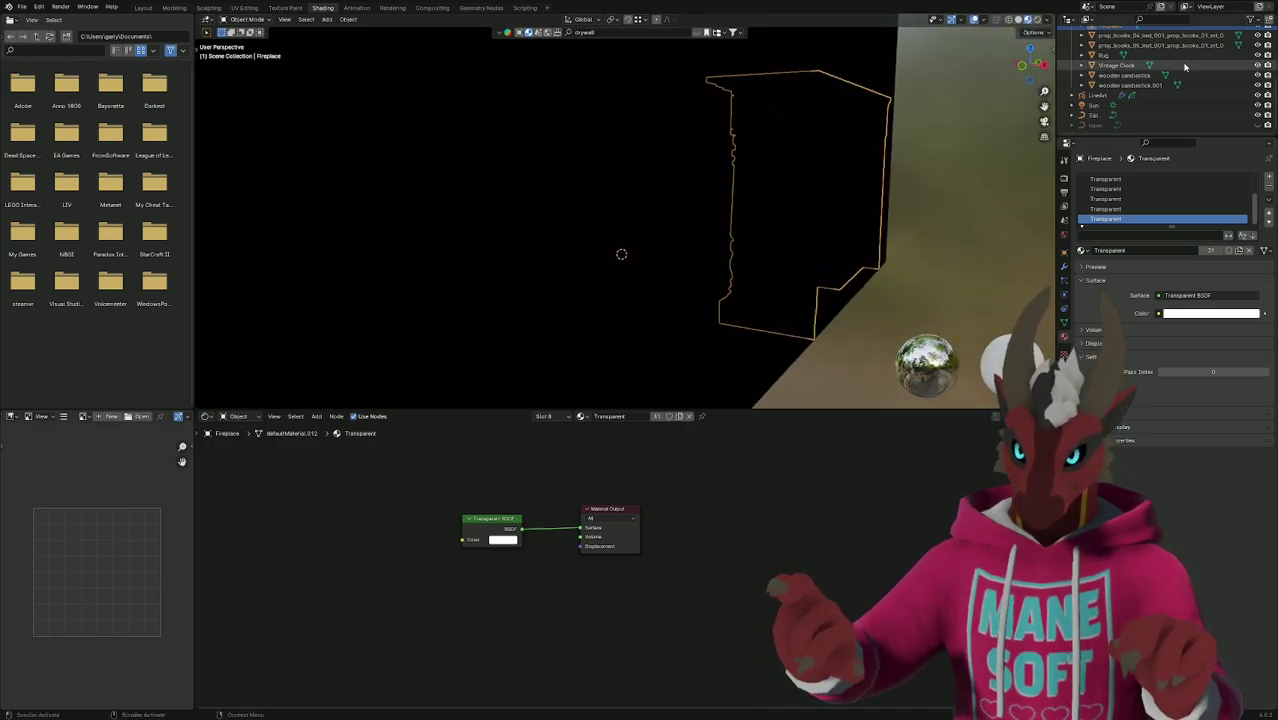
click(1086, 105)
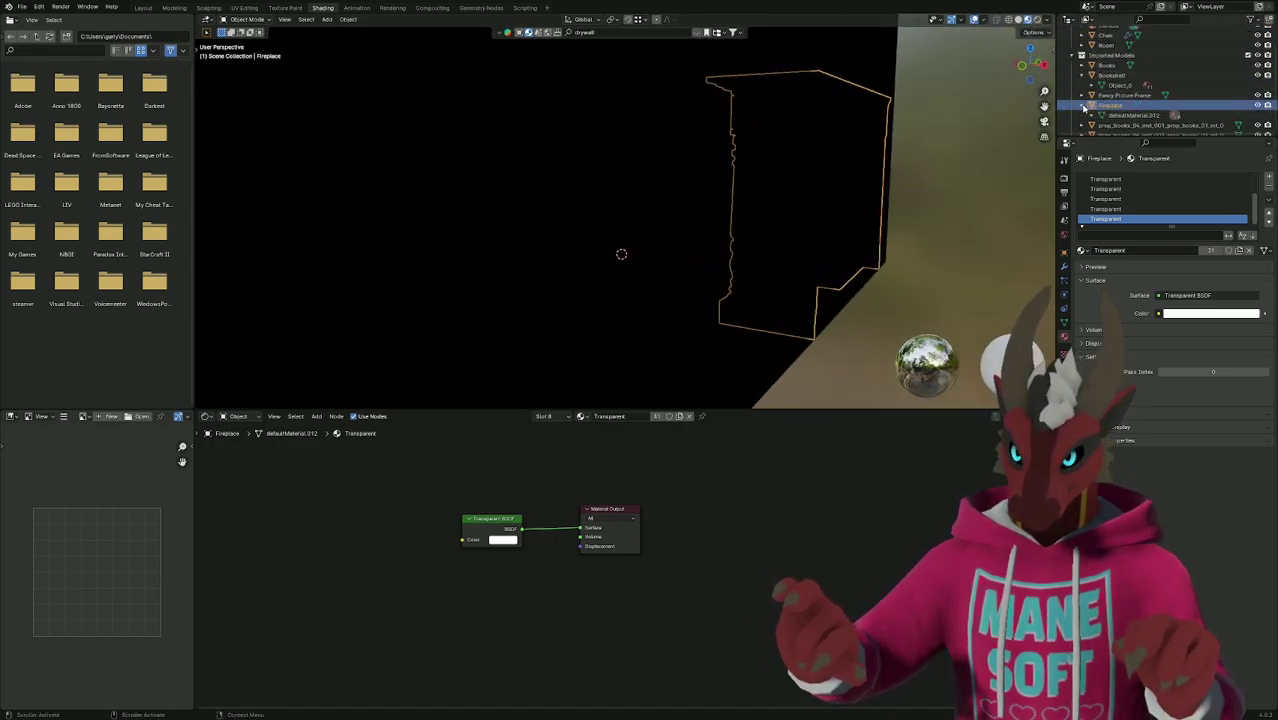
click(1092, 115)
scroll(1140, 95, down, 3)
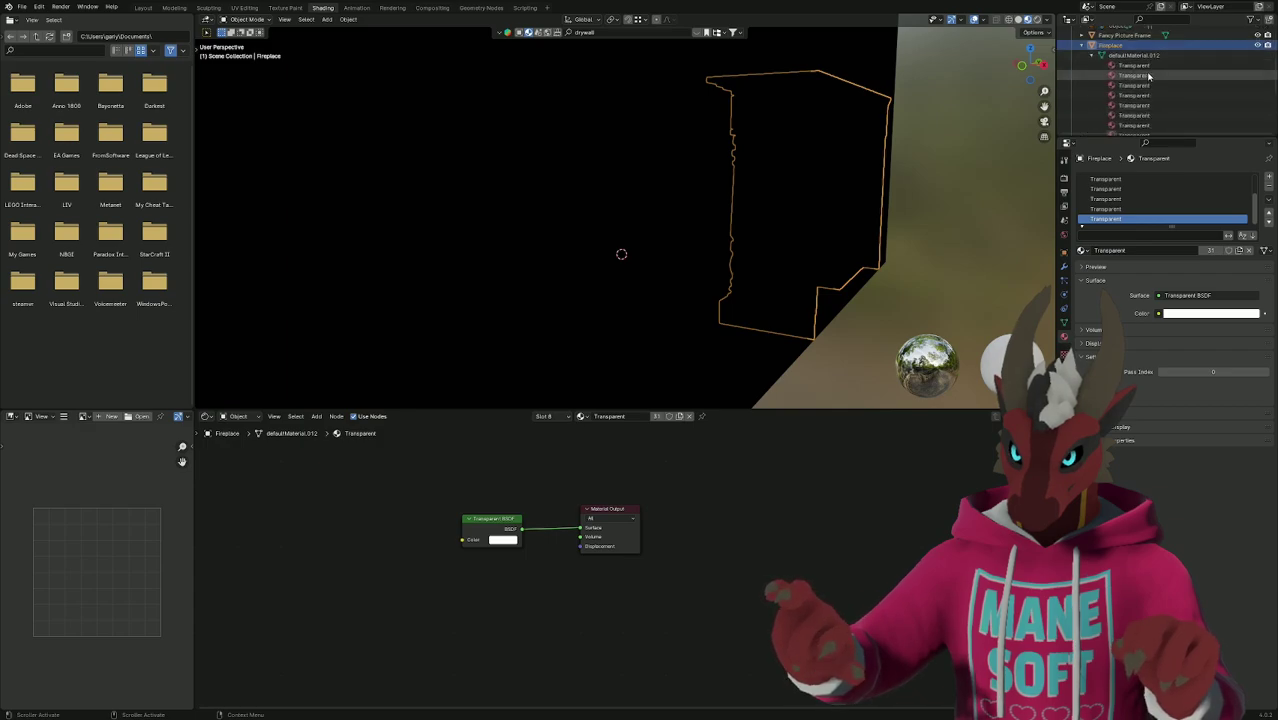
click(1145, 75)
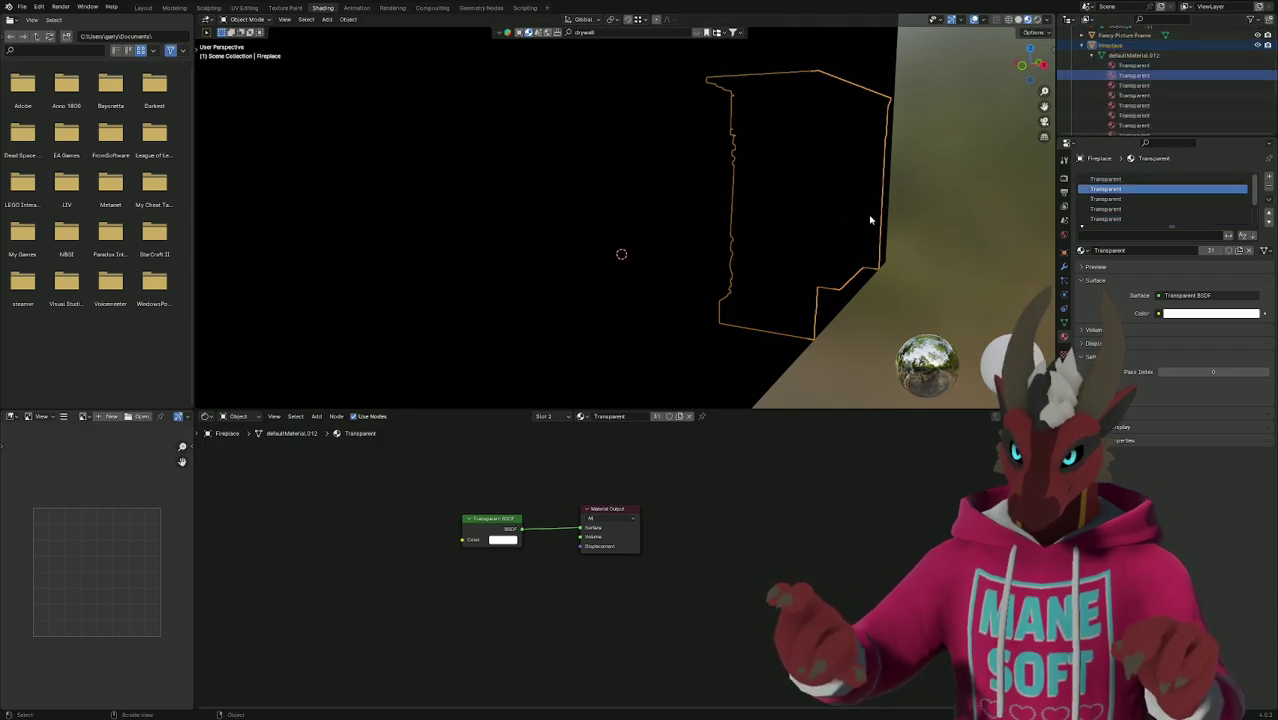
middle_drag(870, 220, 836, 229)
scroll(1159, 100, down, 2)
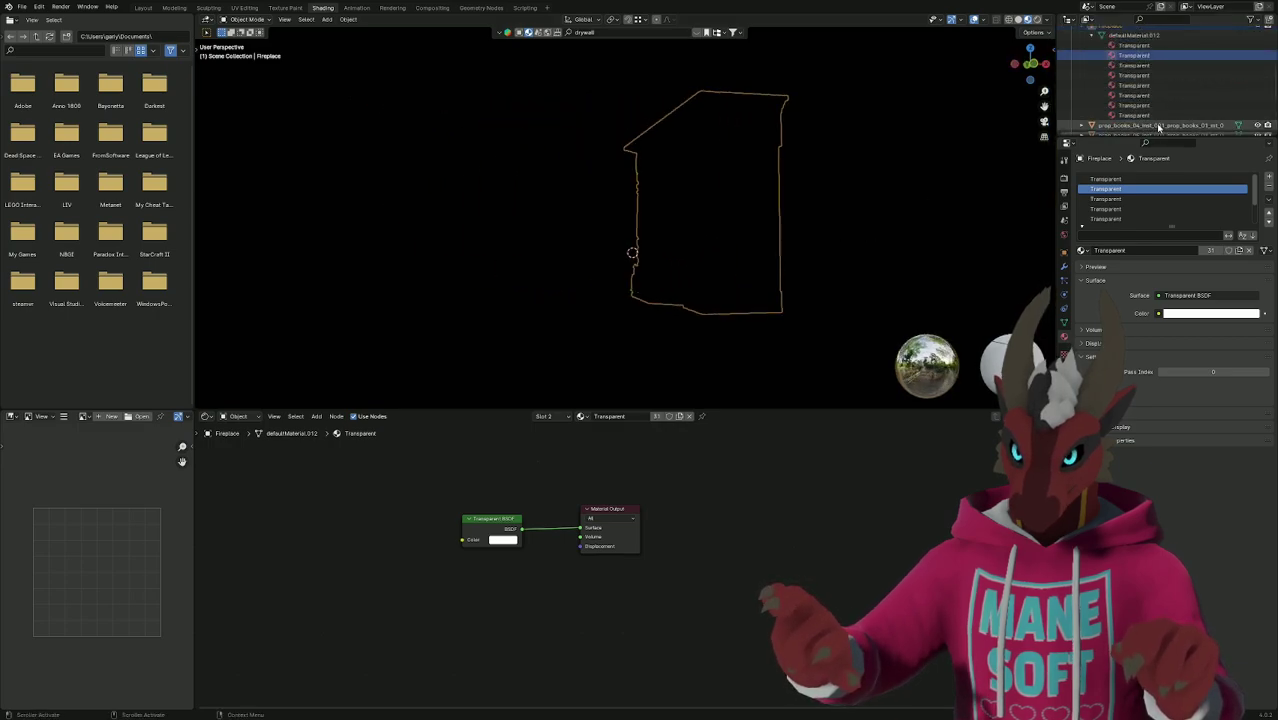
Return to the Layout workspace, check the lines around the picture frame, and make LineArt the active object.
click(143, 8)
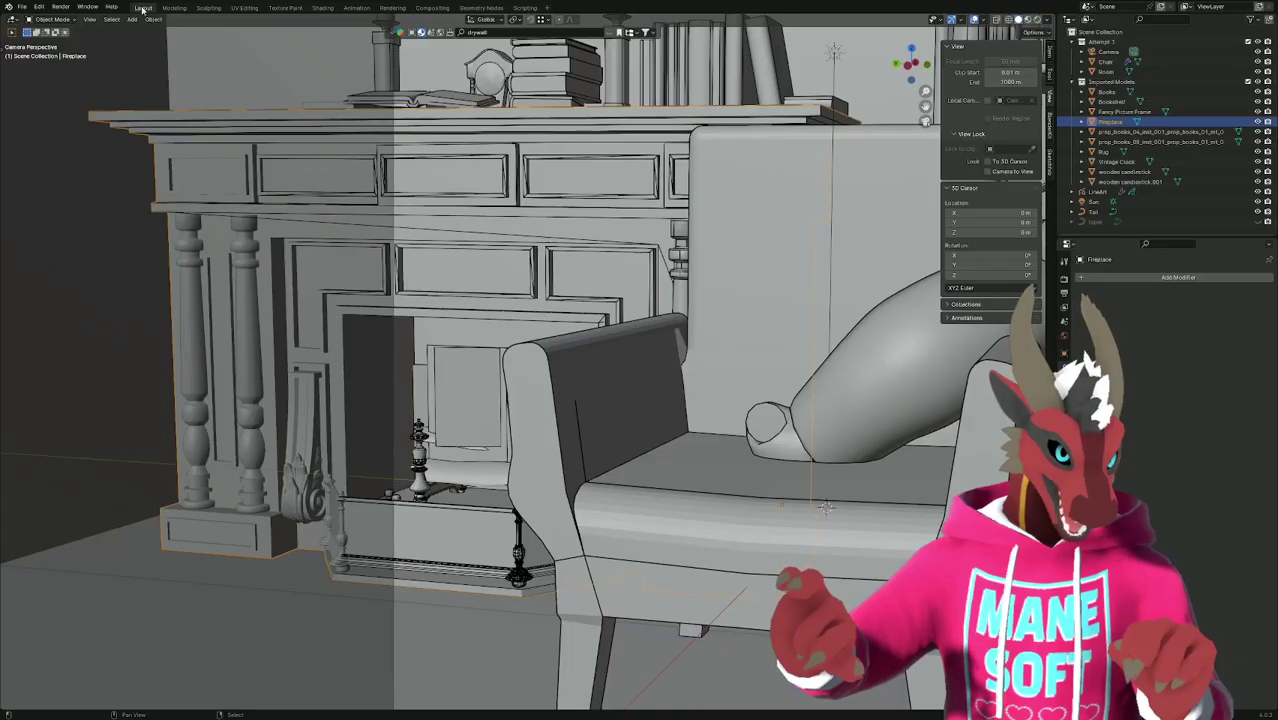
scroll(624, 294, down, 4)
scroll(624, 294, up, 1)
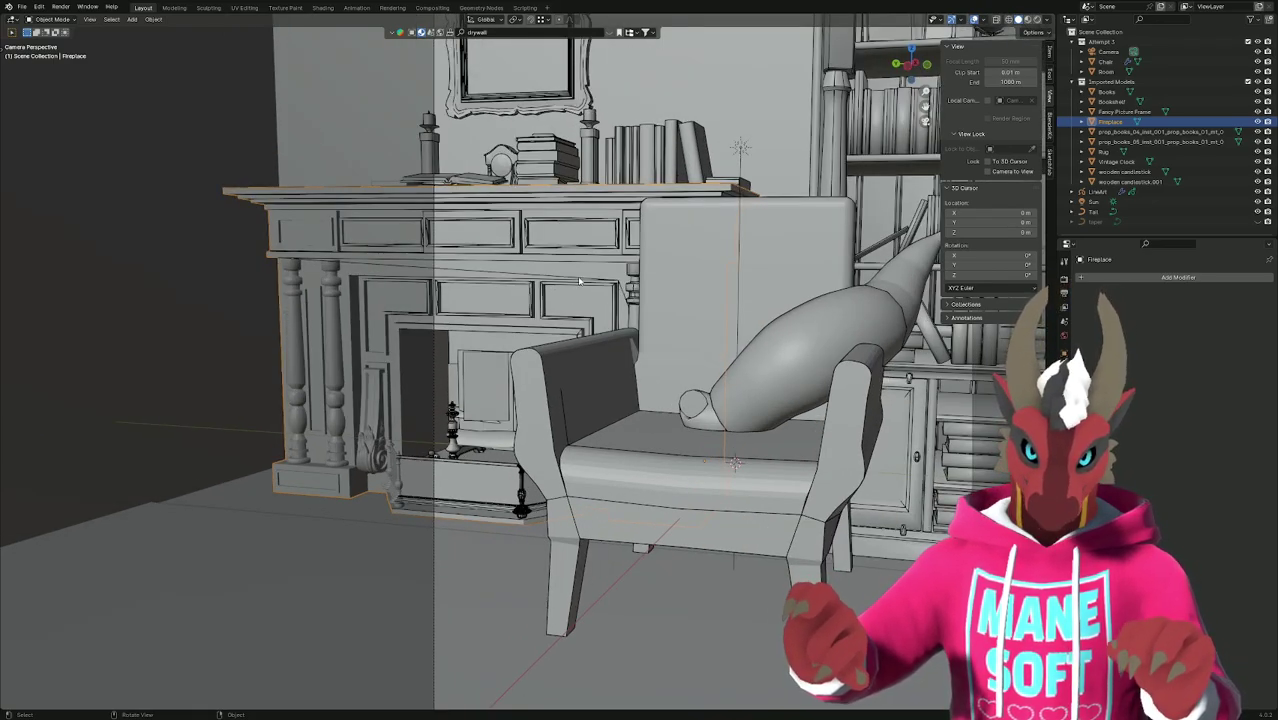
middle_drag(579, 281, 569, 350)
scroll(569, 350, up, 5)
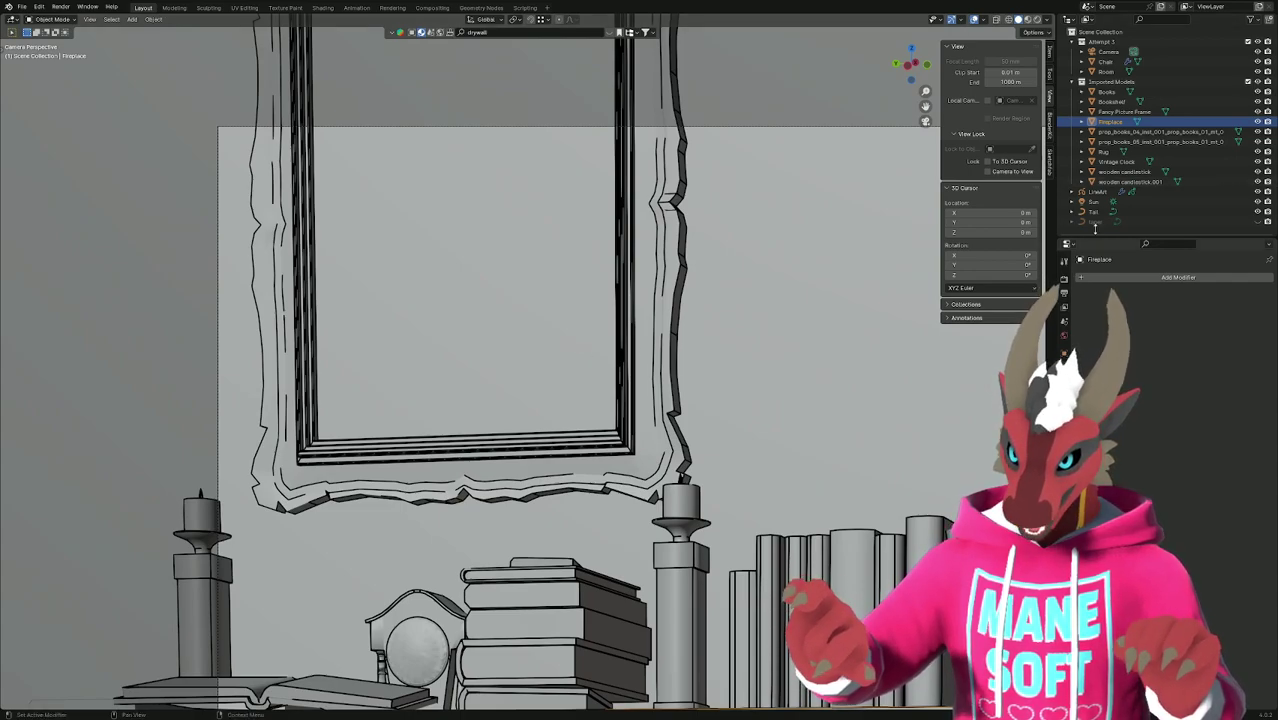
click(1157, 191)
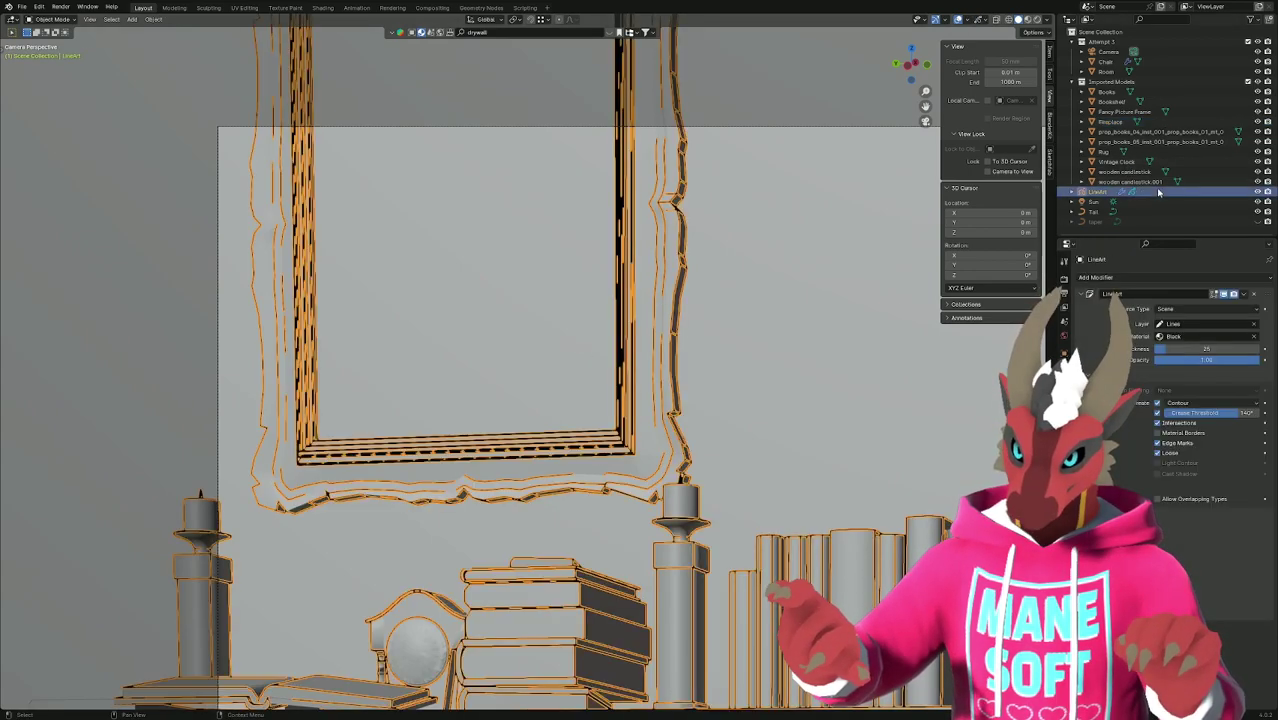
click(881, 361)
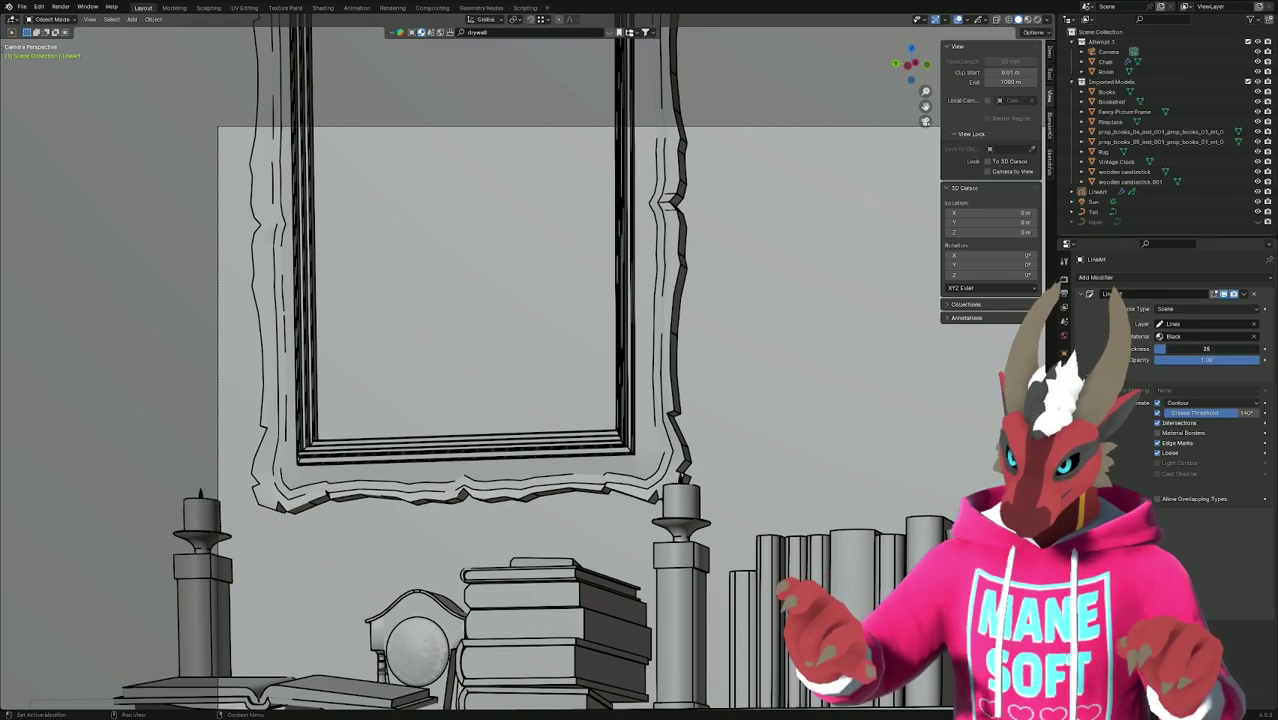
Try a lower Line Thickness on the Line Art modifier and undo that change.
click(1192, 349)
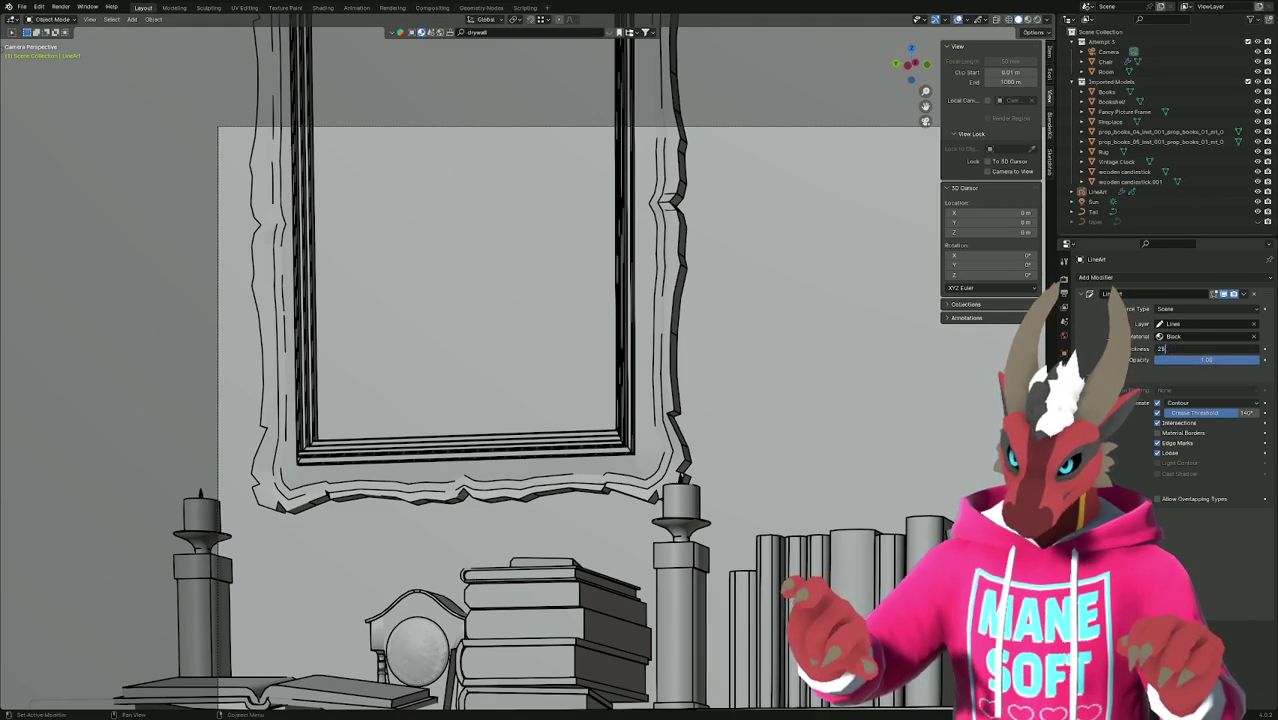
key(Return)
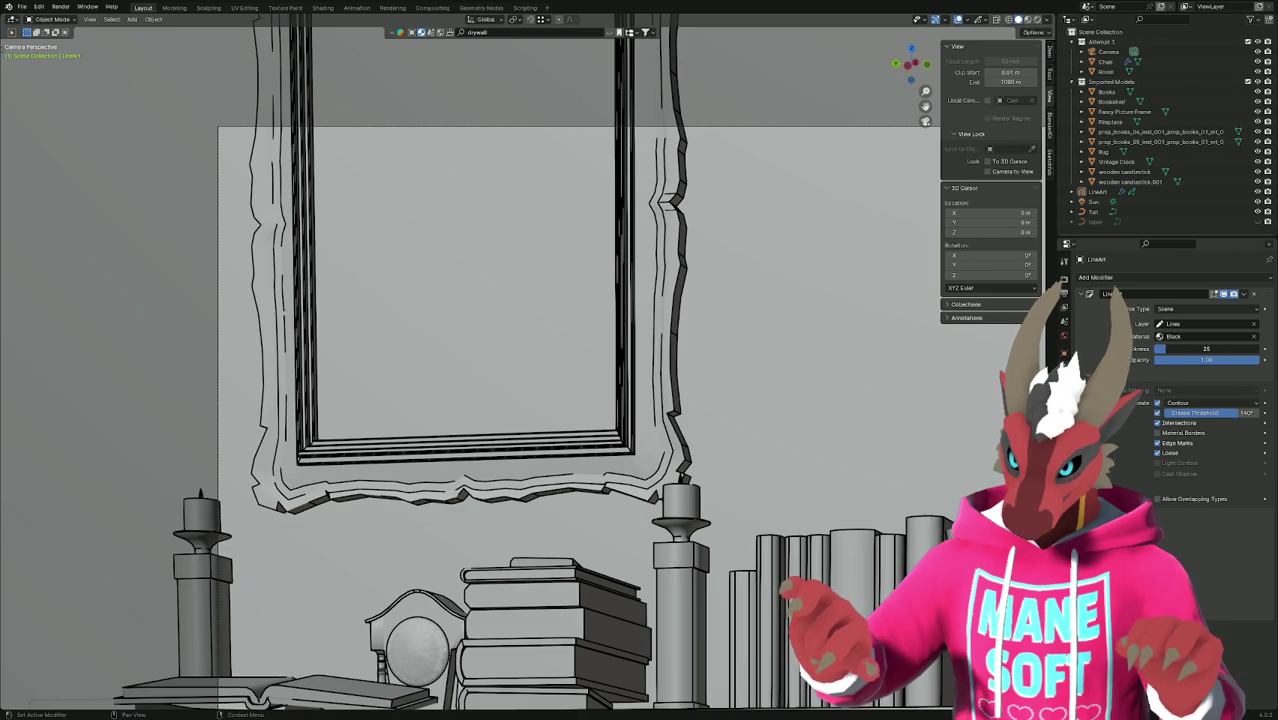
drag(1205, 349, 1183, 349)
scroll(853, 467, down, 6)
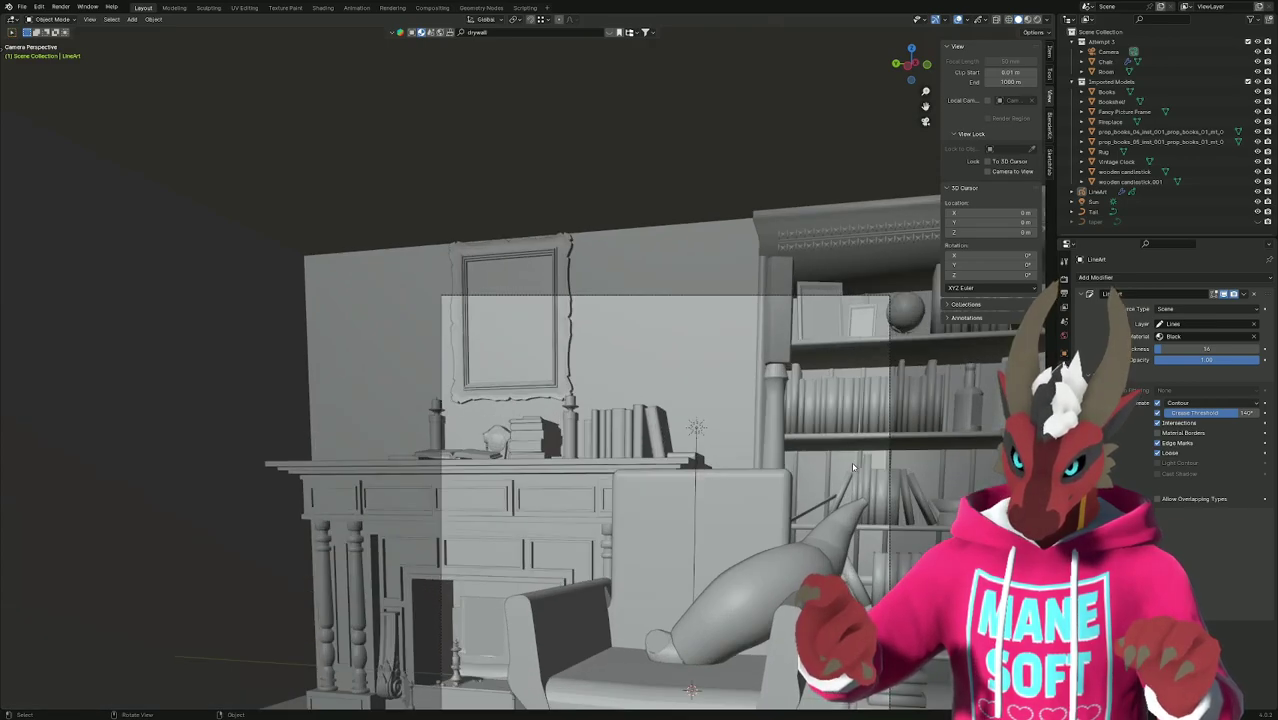
key(ctrl+z)
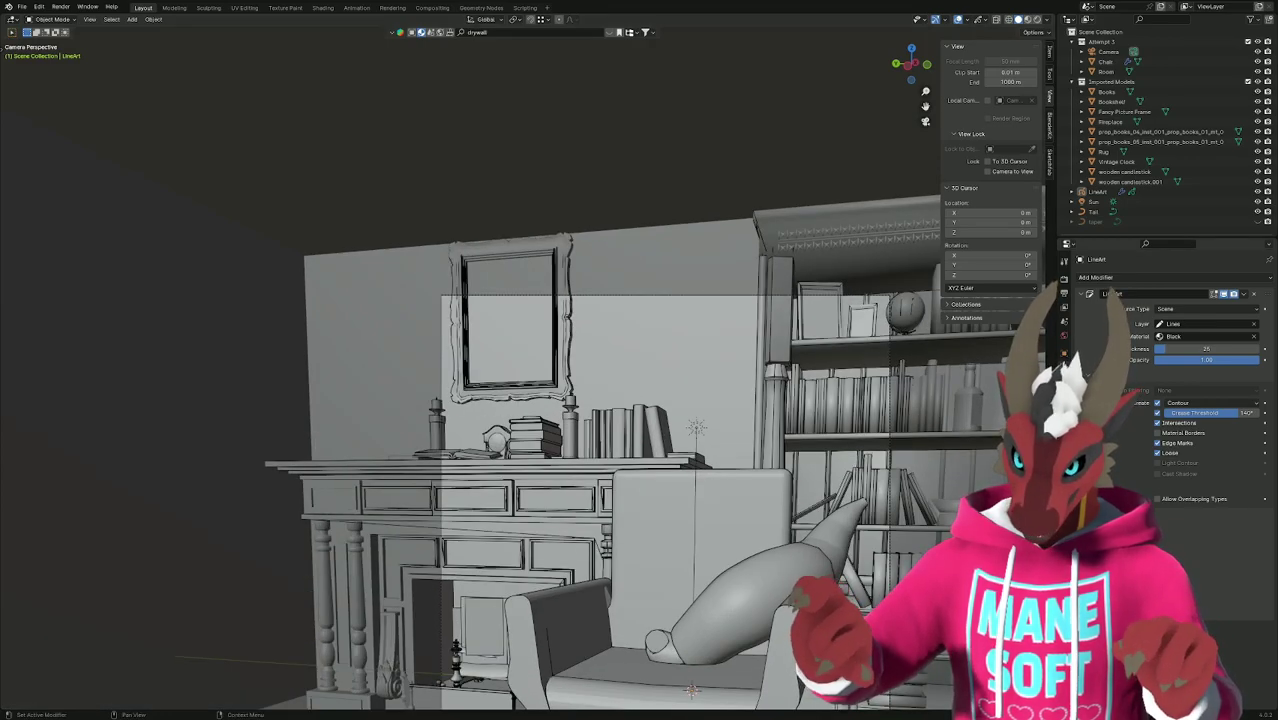
Set the Line Art modifier's Line Thickness to 100 and reduce LineArt's stroke thickness scale.
click(1200, 349)
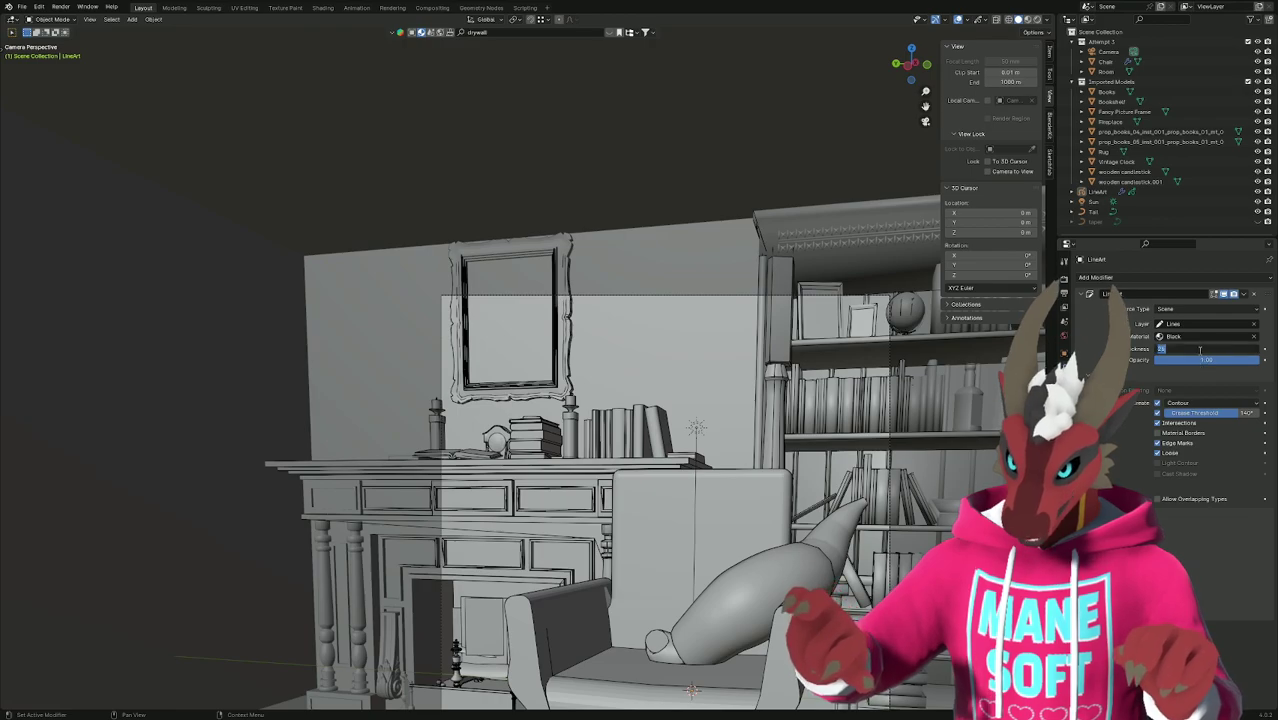
text(100)
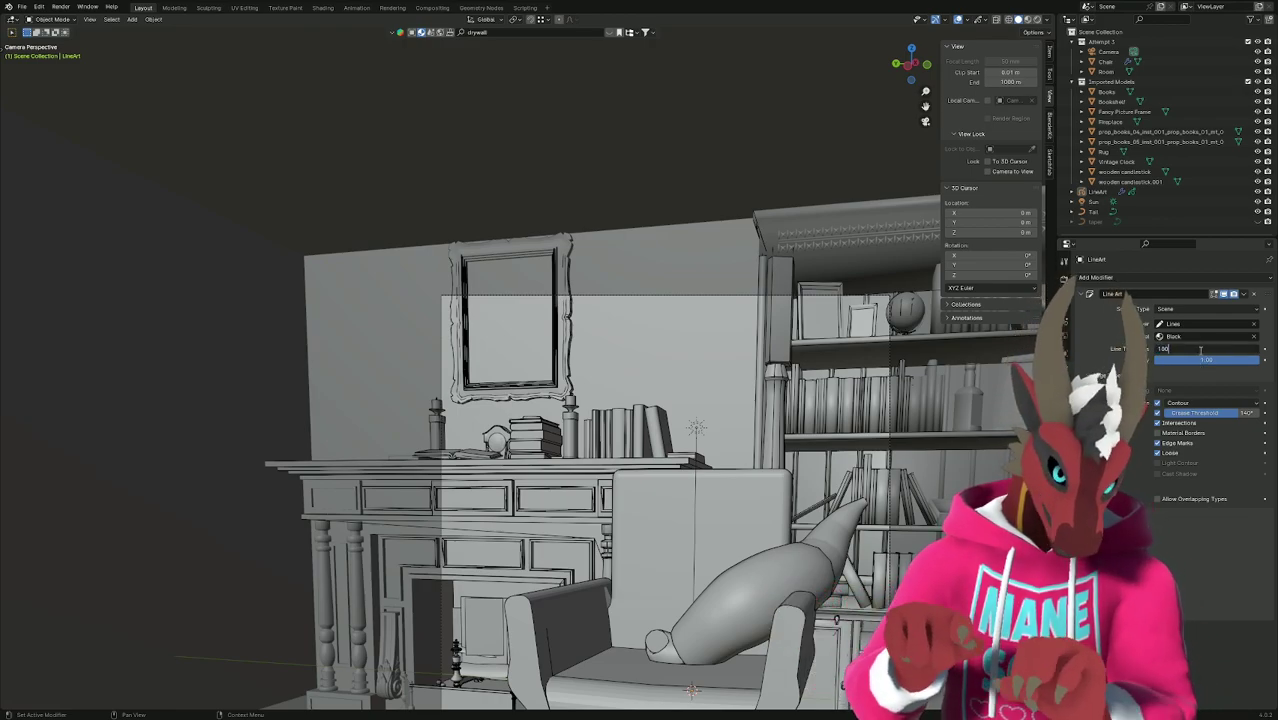
key(Return)
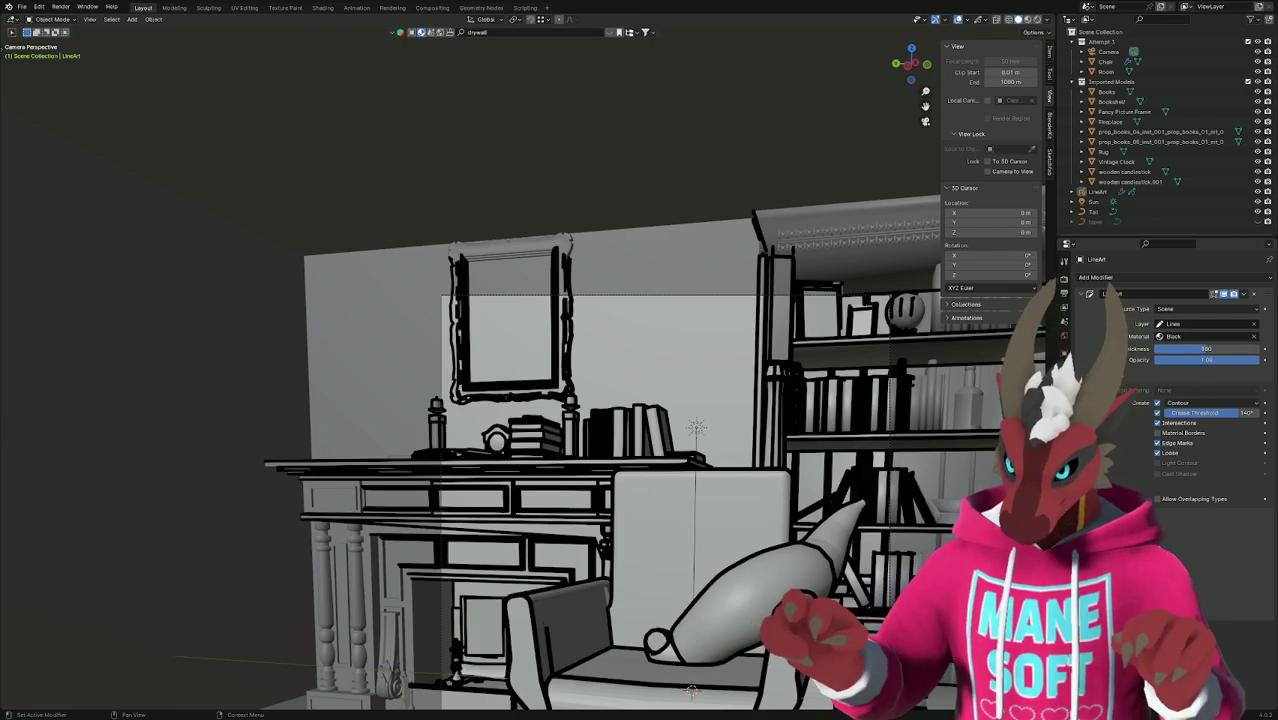
click(1064, 380)
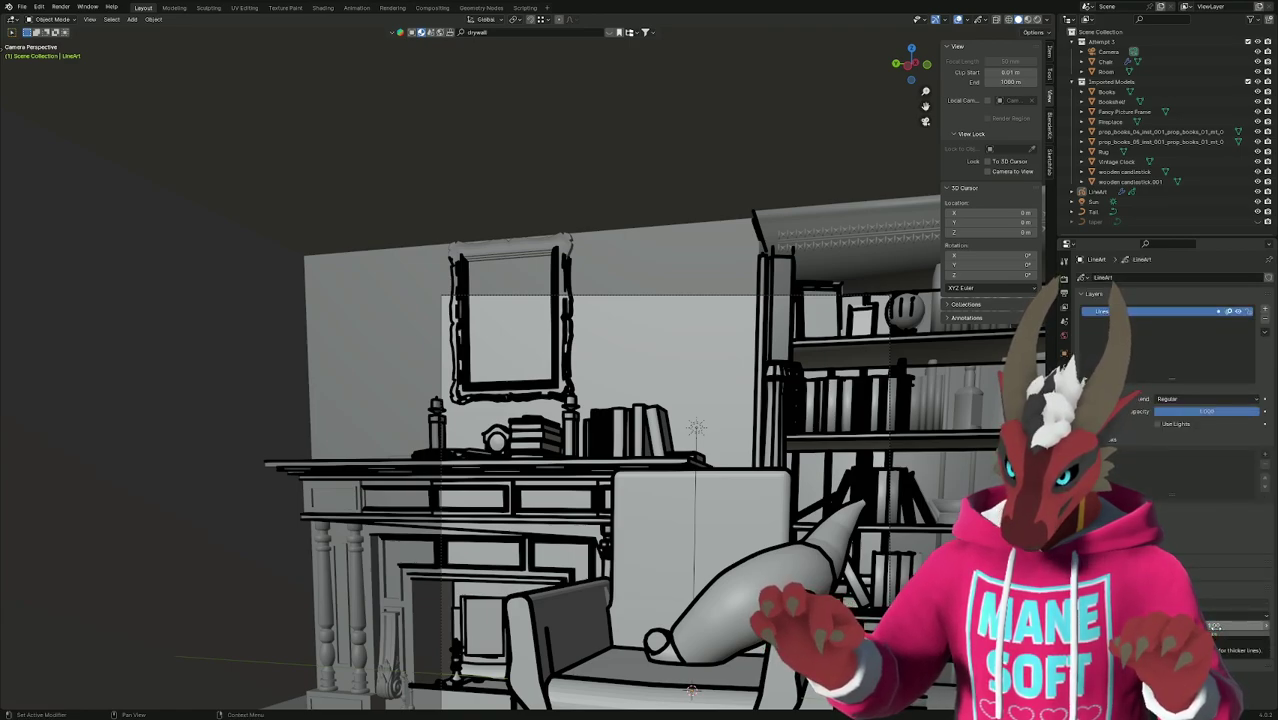
drag(1216, 626, 1180, 626)
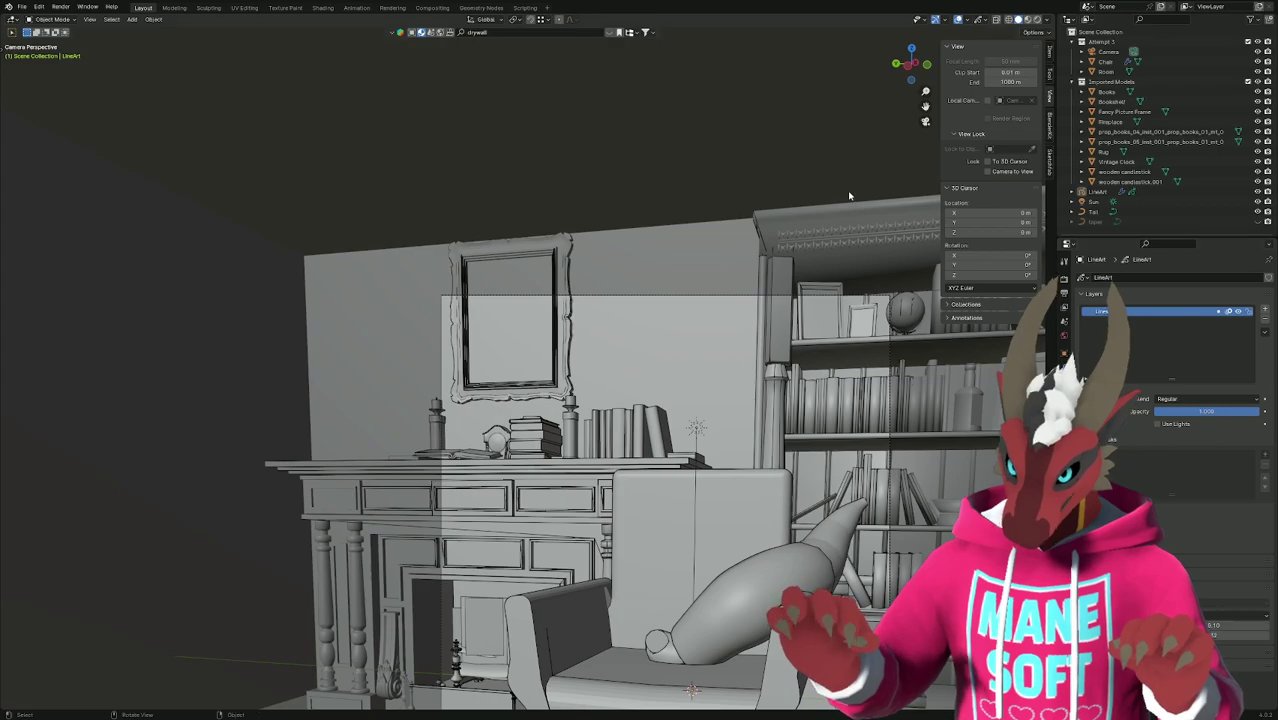
Inspect the lines around the picture frame and chair, and show the Line Art modifier's settings for LineArt.
click(631, 324)
scroll(631, 324, up, 7)
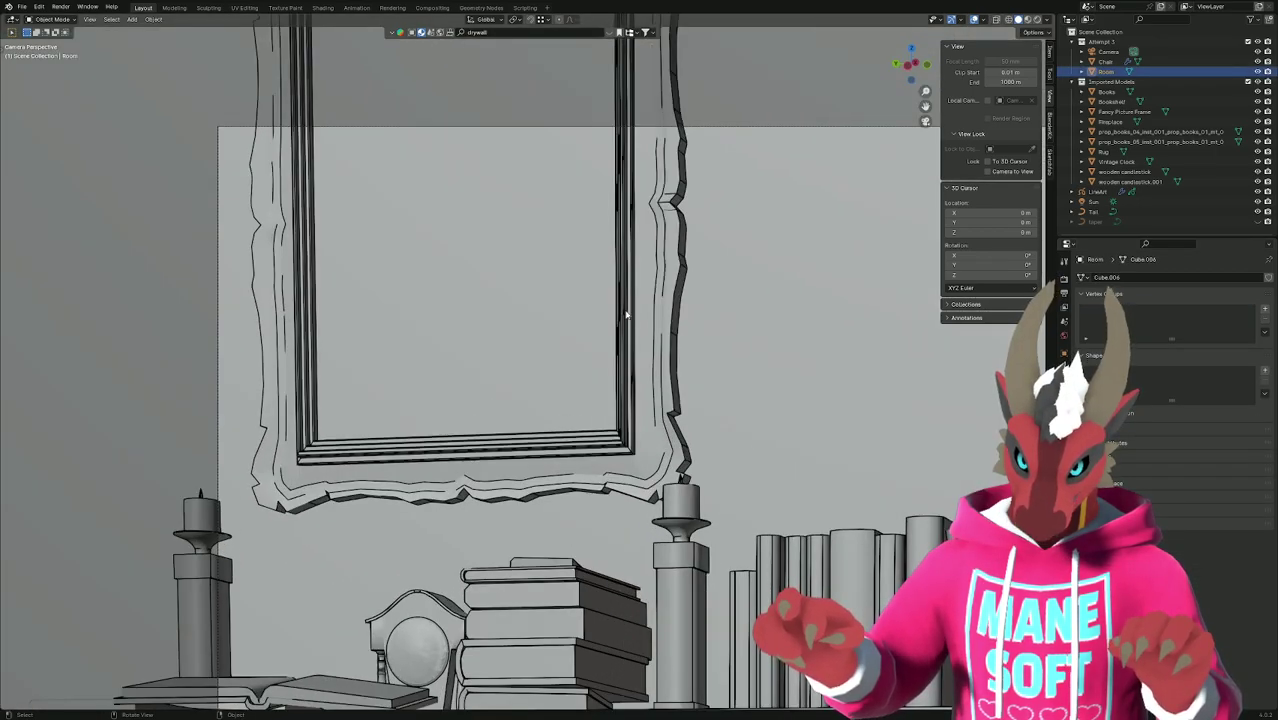
scroll(664, 360, down, 7)
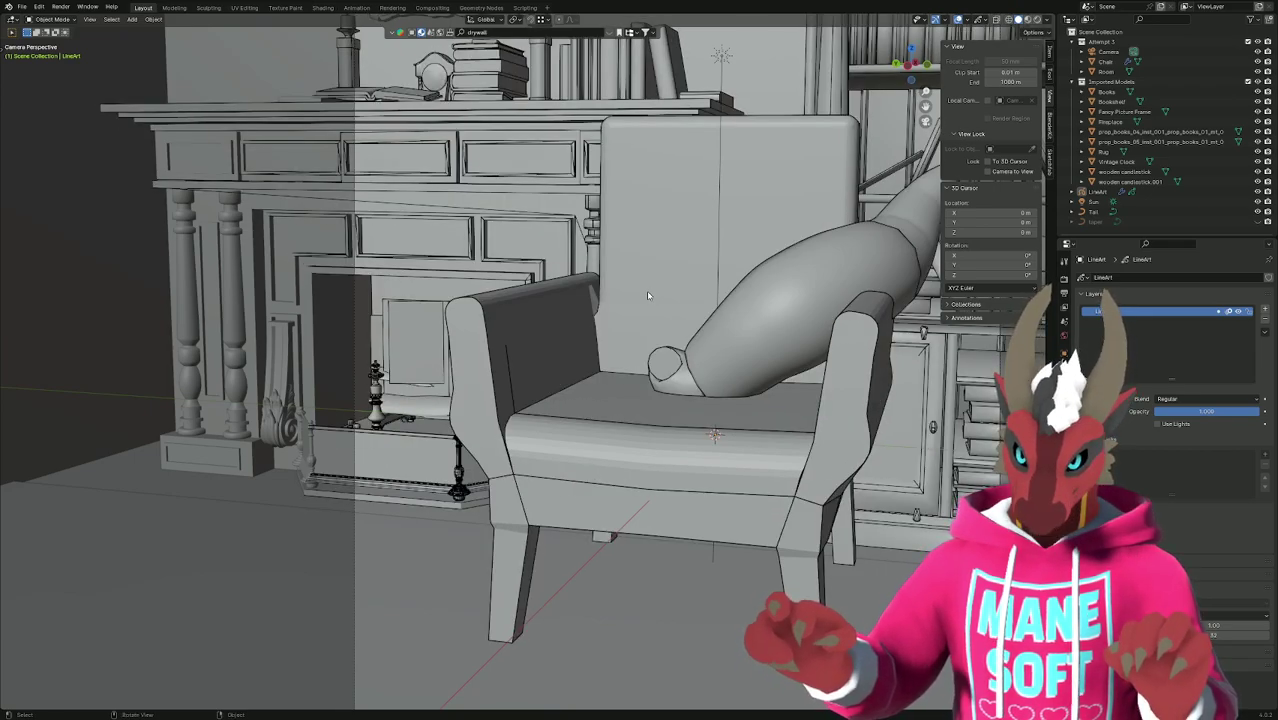
click(1064, 320)
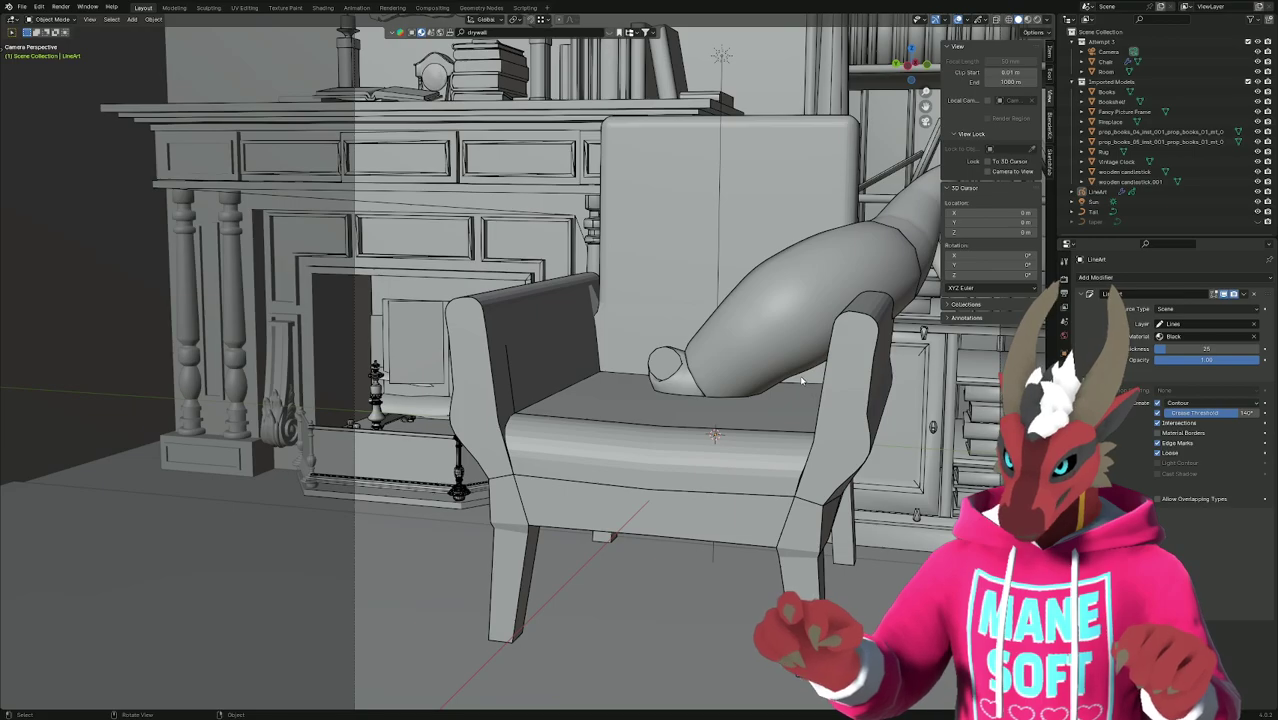
scroll(801, 381, down, 3)
middle_drag(801, 381, 750, 330)
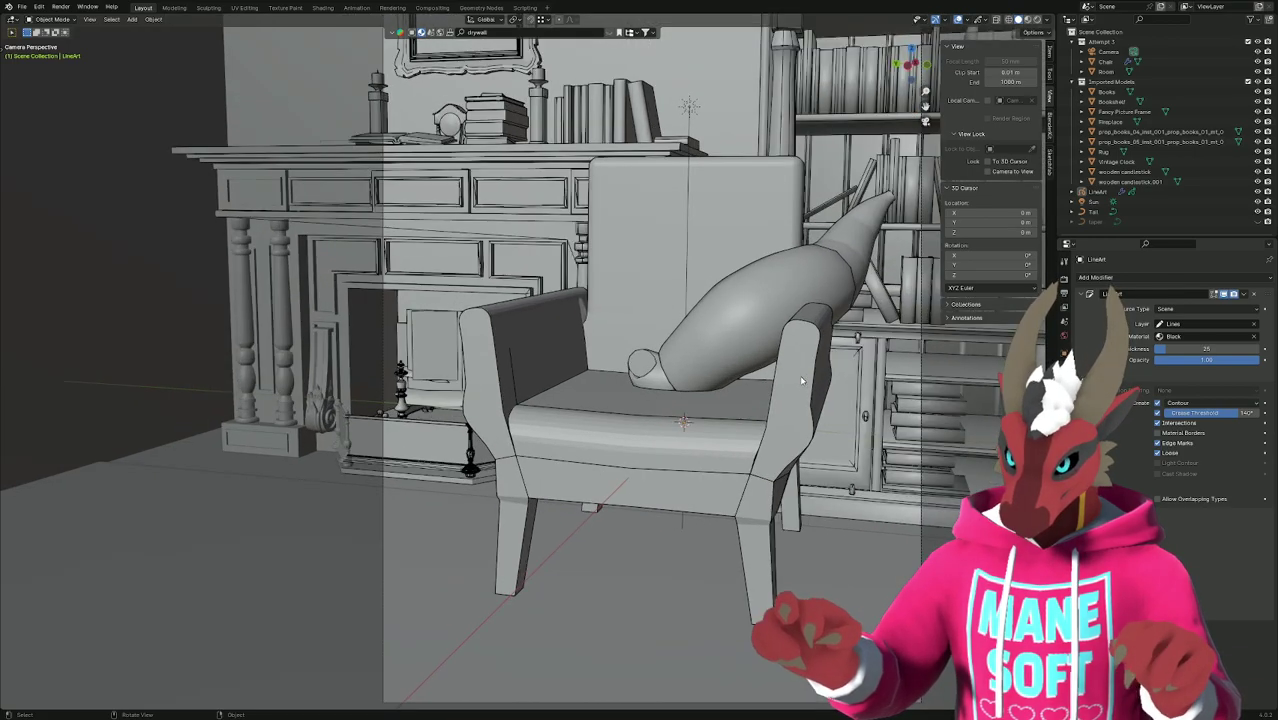
scroll(699, 295, up, 3)
scroll(638, 425, down, 3)
Switch to Photoshop to review the imported line art behind the character, and compare it with the Blender camera view.
key(alt+Tab)
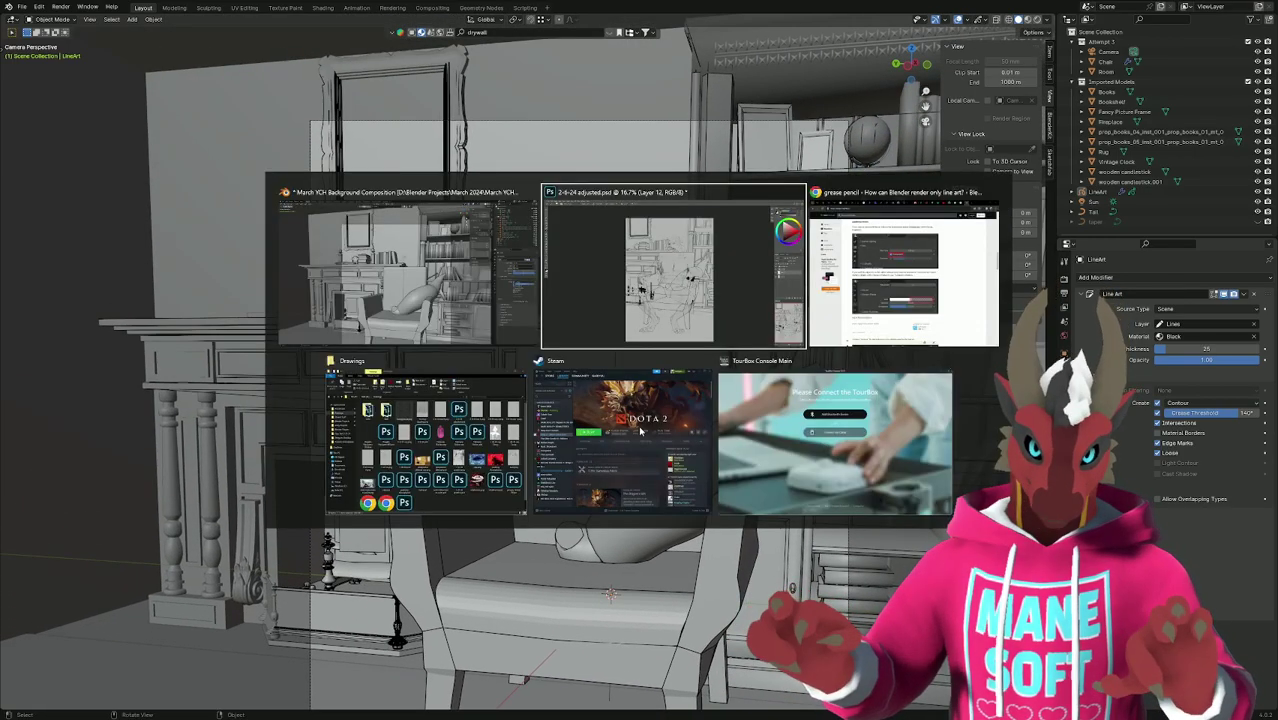
scroll(616, 400, up, 1)
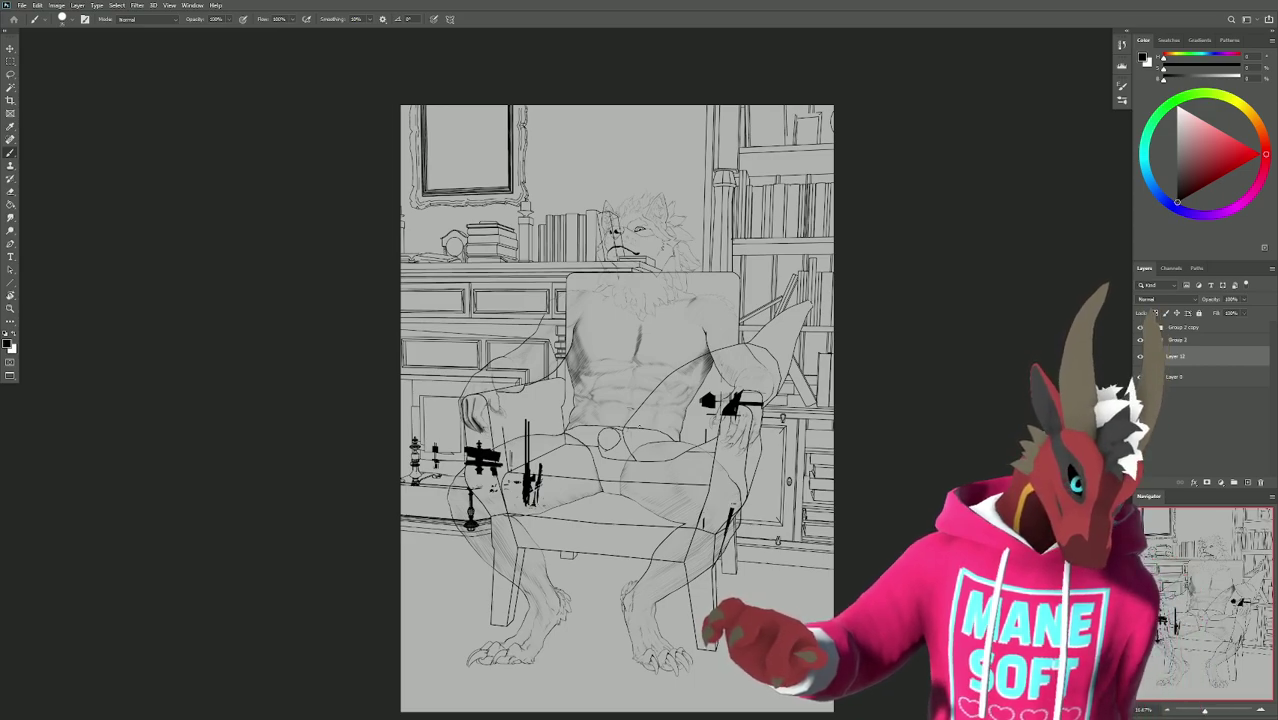
scroll(617, 410, up, 1)
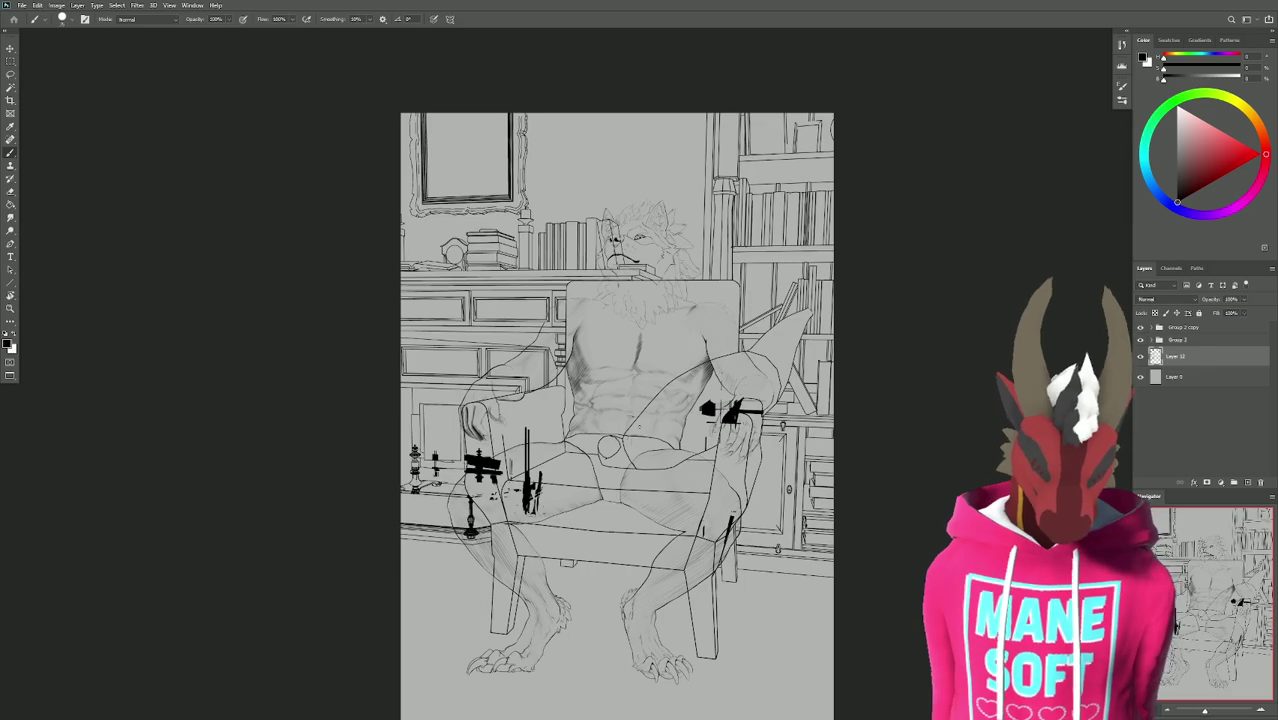
key(alt+Tab)
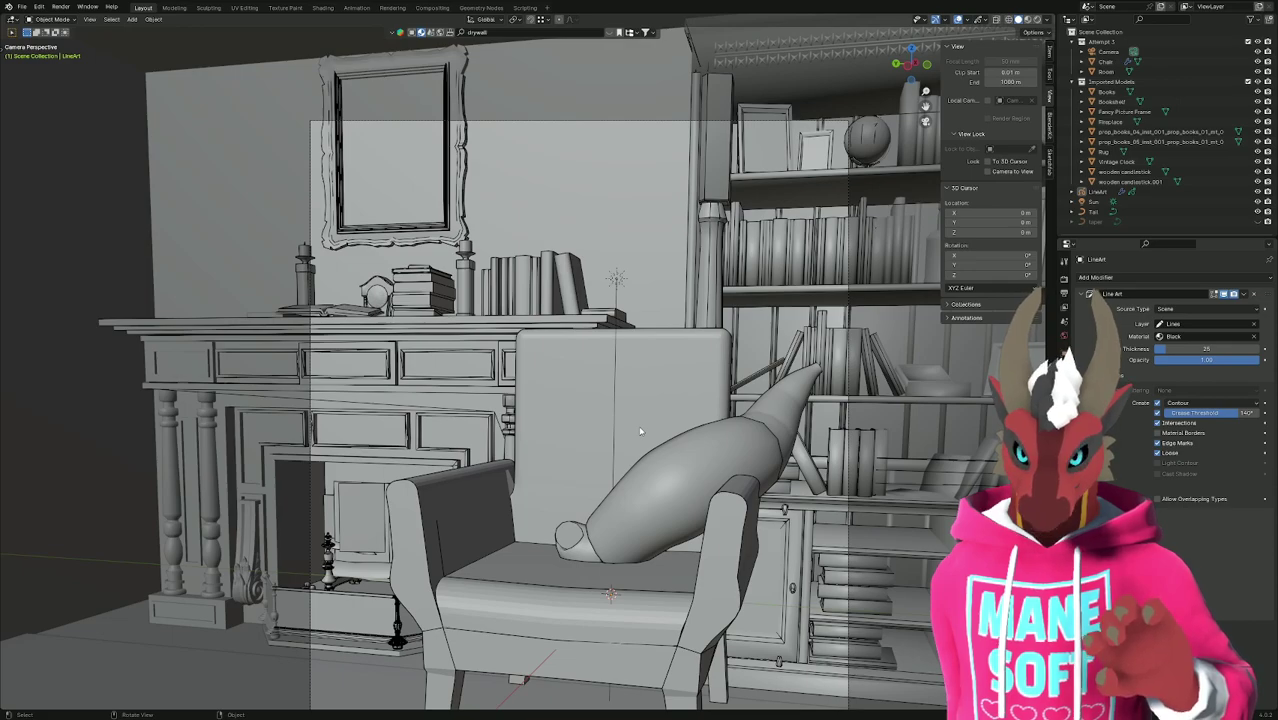
scroll(640, 432, down, 3)
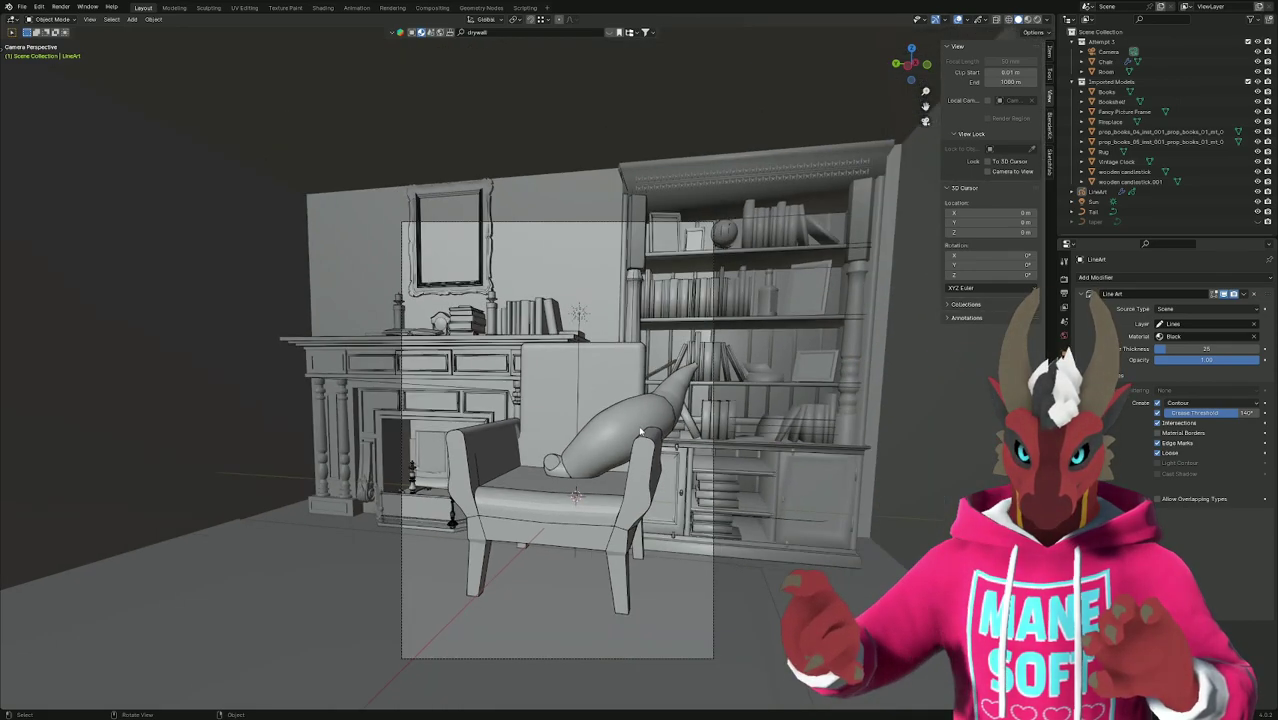
scroll(640, 432, up, 1)
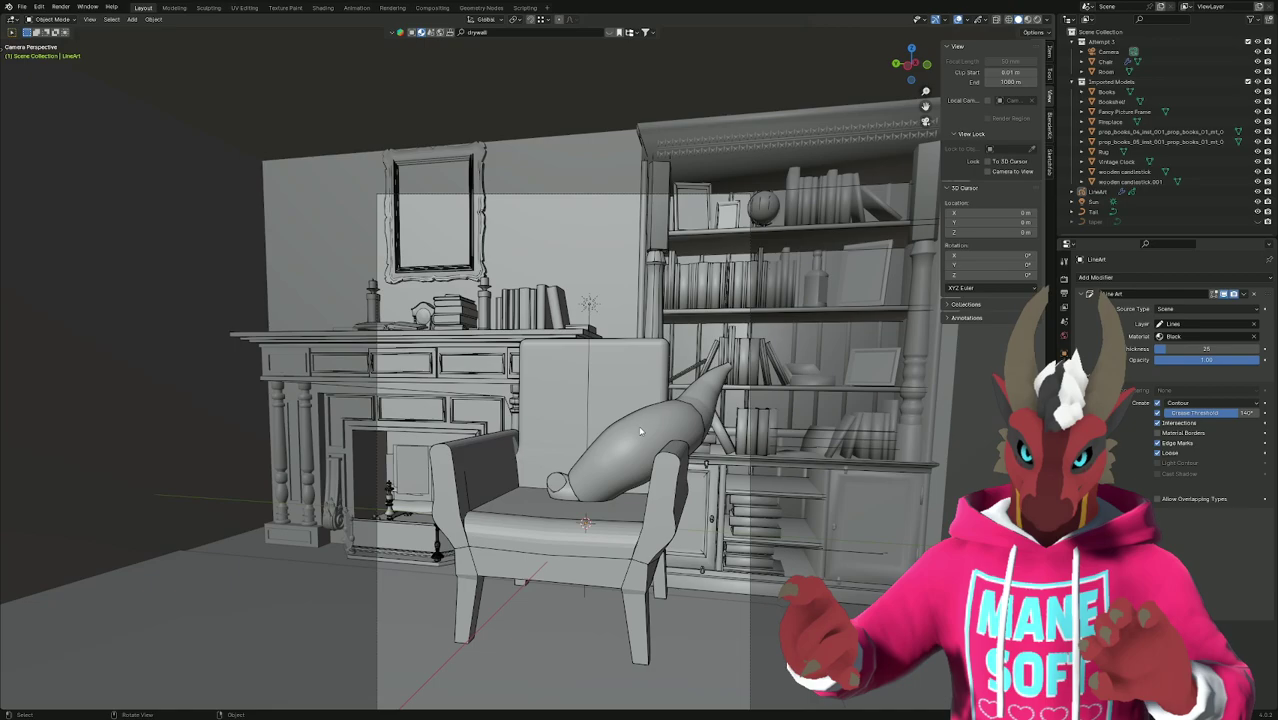
Return to the Photoshop drawing and examine the line weight up close around the character's head and the bookshelf.
key(alt+Tab)
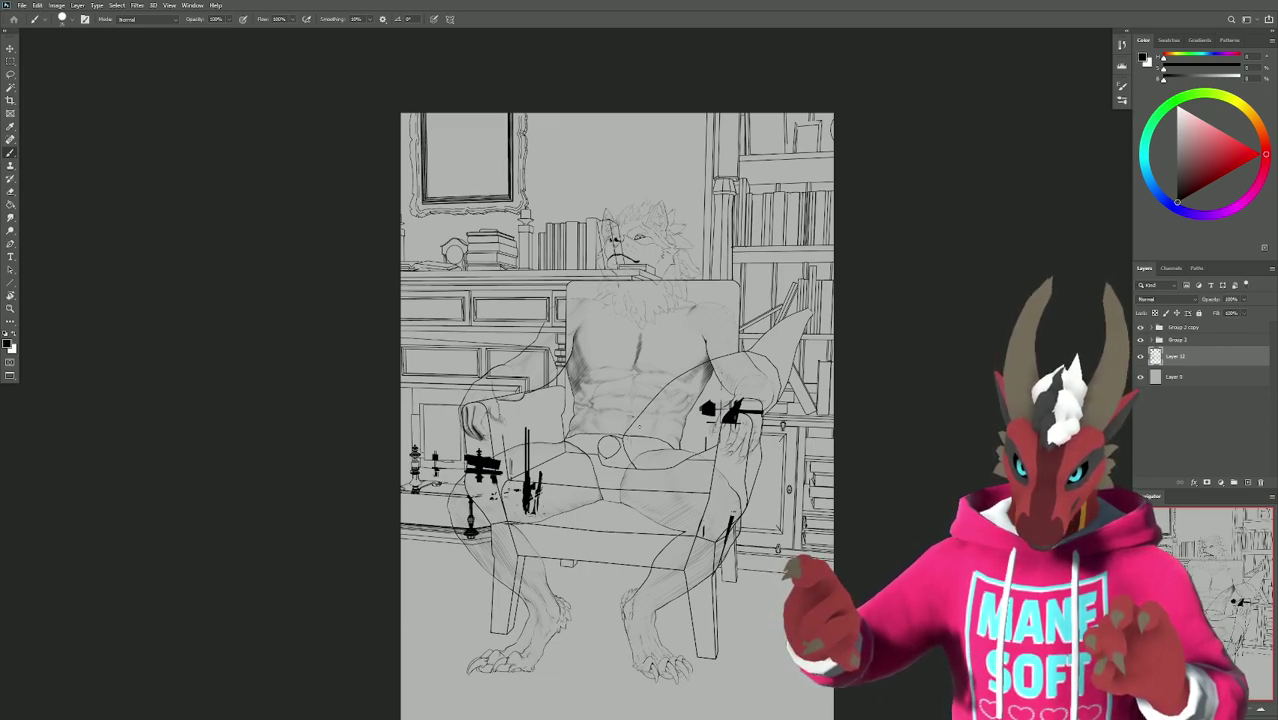
scroll(616, 415, up, 2)
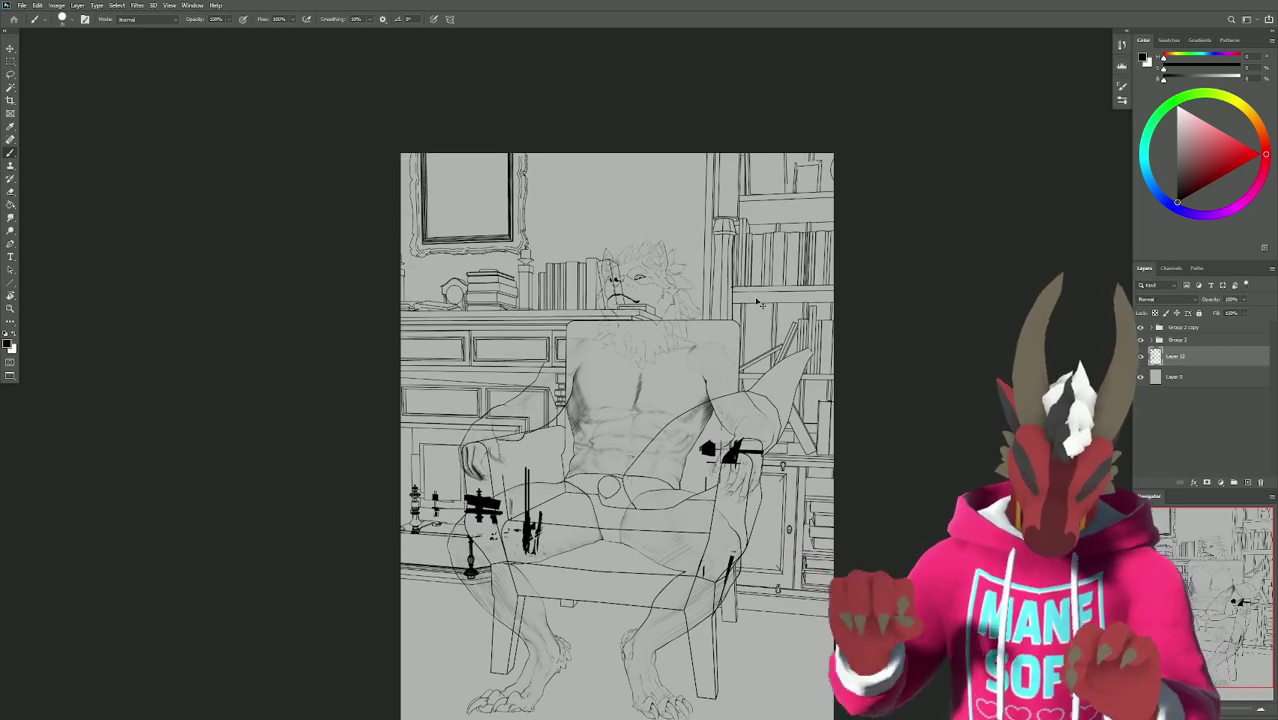
alt+scroll(640, 376, up, 3)
drag(769, 291, 984, 390)
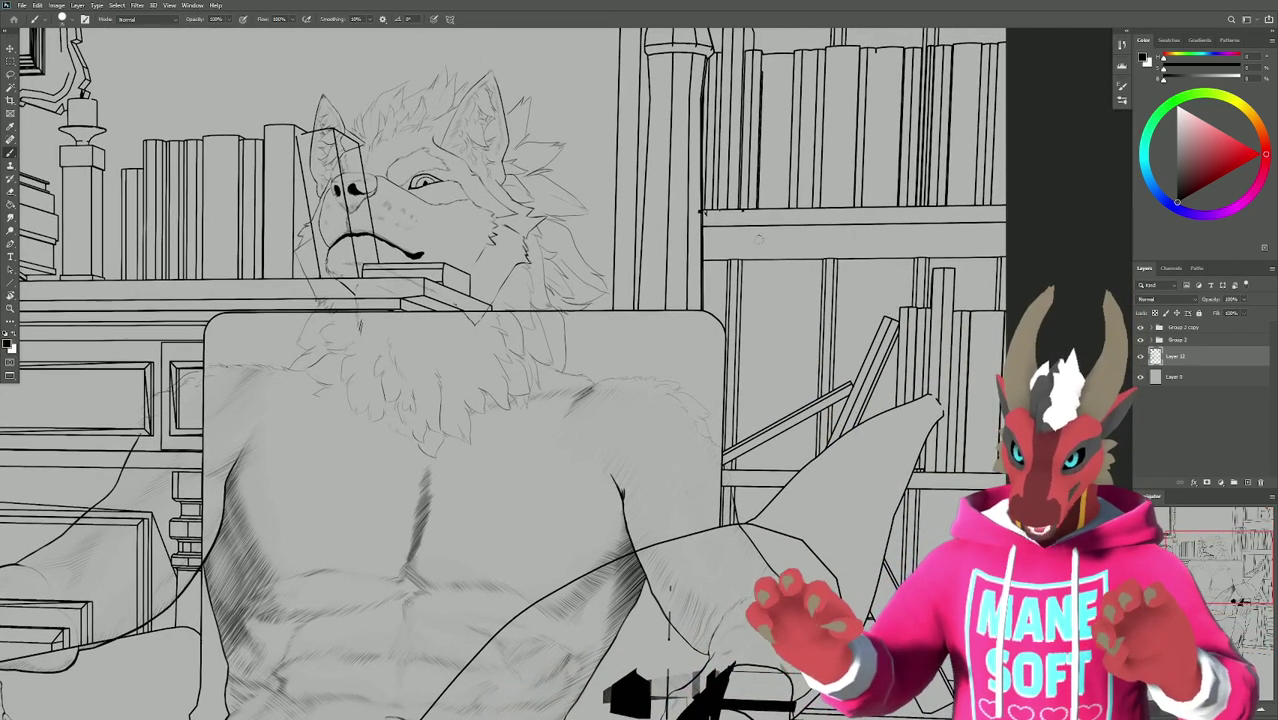
alt+scroll(702, 213, down, 2)
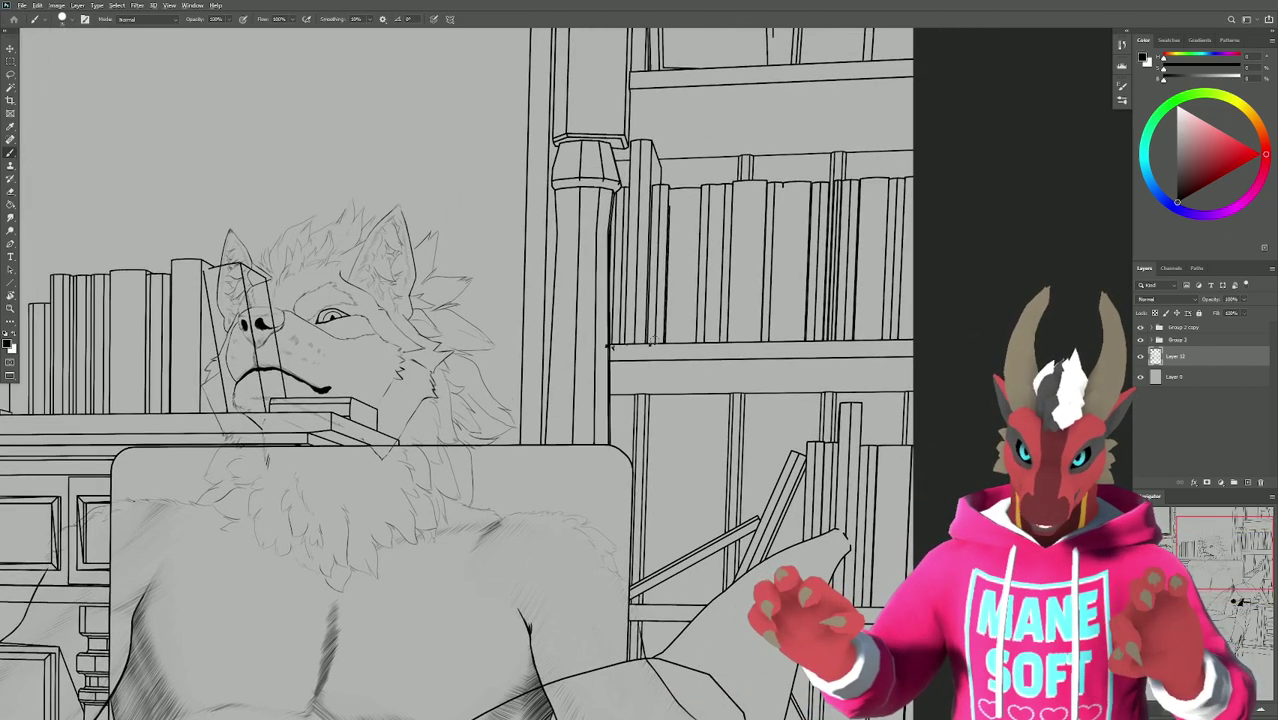
Switch back to Blender and show the scene in Rendered shading, focusing on the lines around the chair's backrest.
key(alt+Tab)
scroll(700, 305, up, 3)
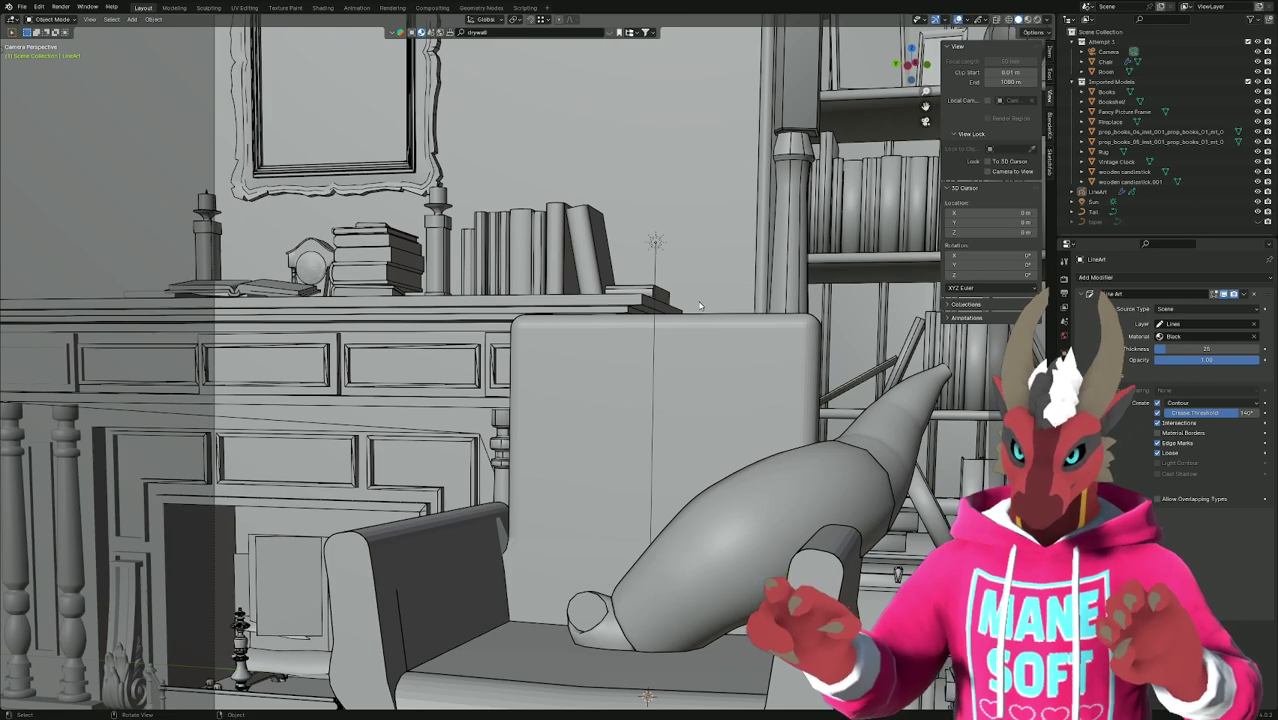
key(z)
click(702, 245)
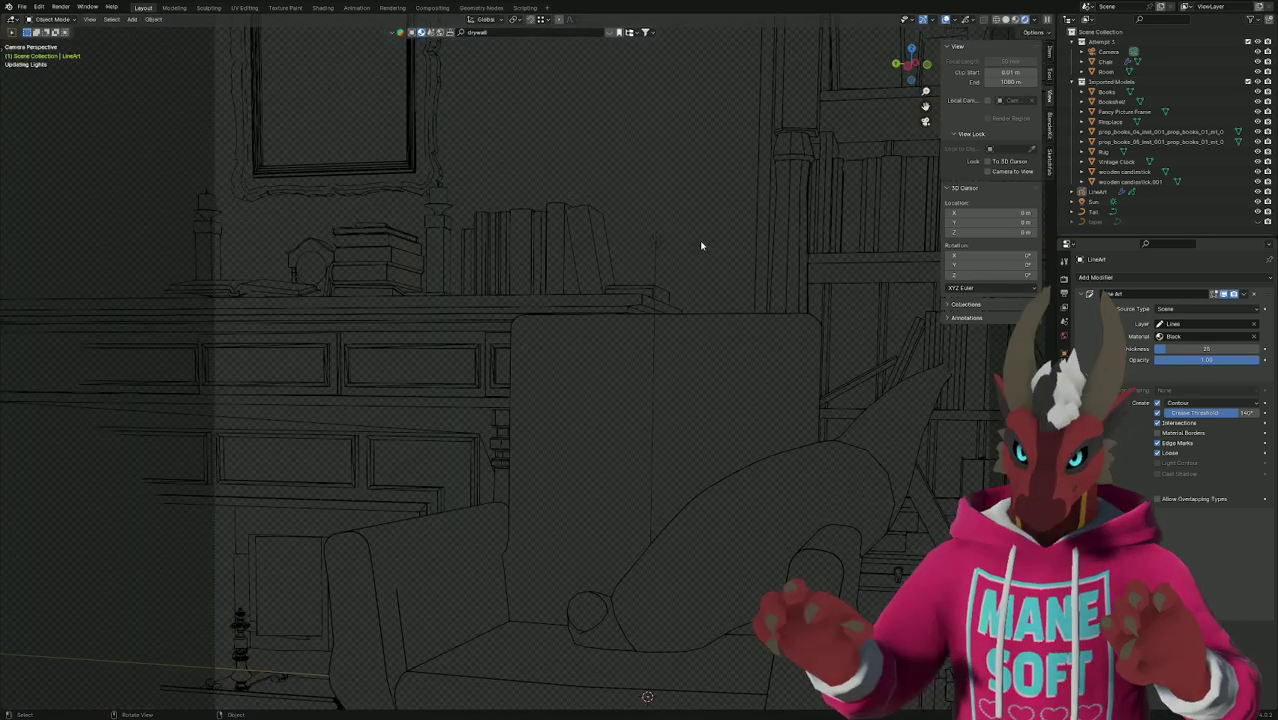
scroll(658, 305, up, 2)
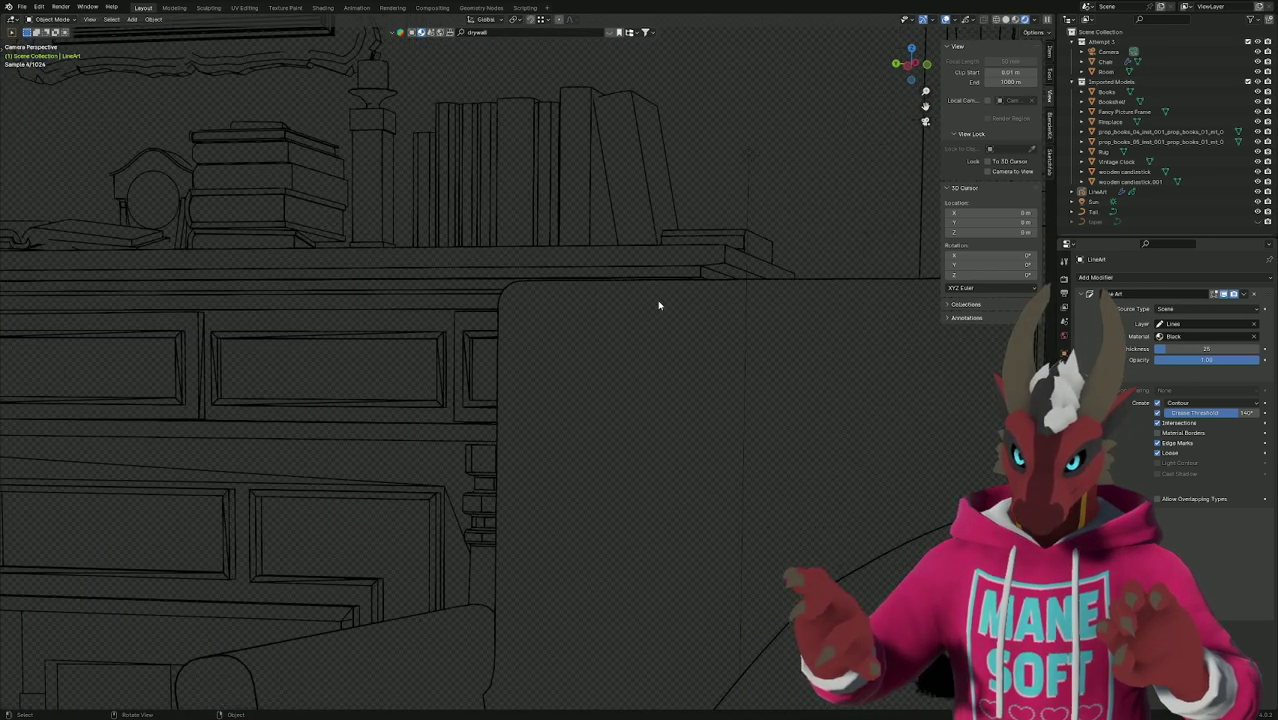
shift+middle_drag(739, 294, 511, 205)
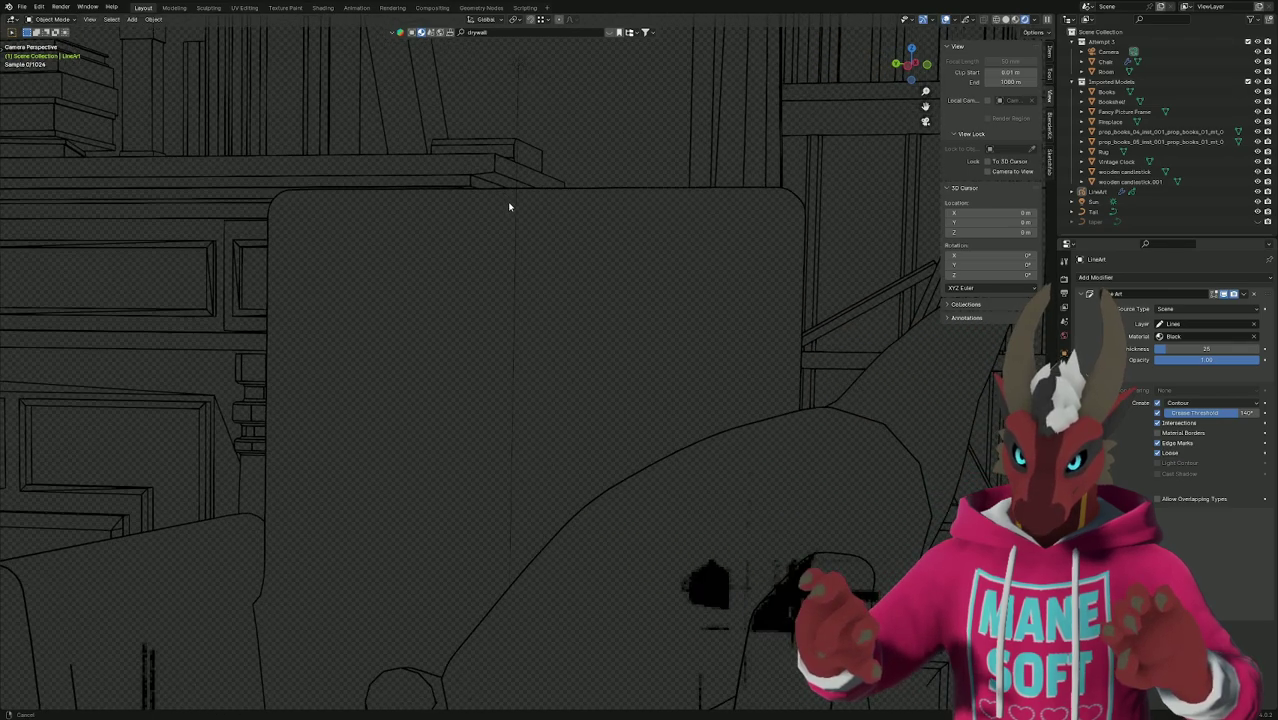
Examine the black patches in the rendered line art from several angles and return to the camera view.
middle_drag(785, 457, 696, 496)
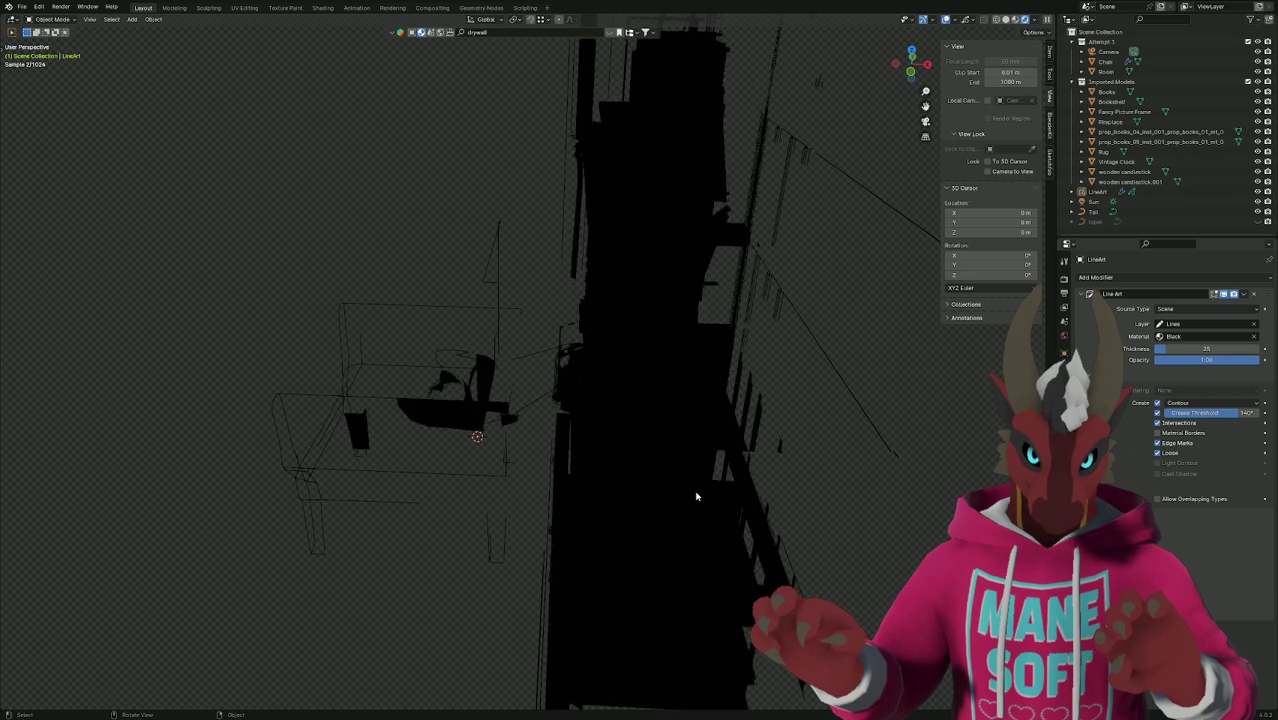
scroll(630, 476, down, 4)
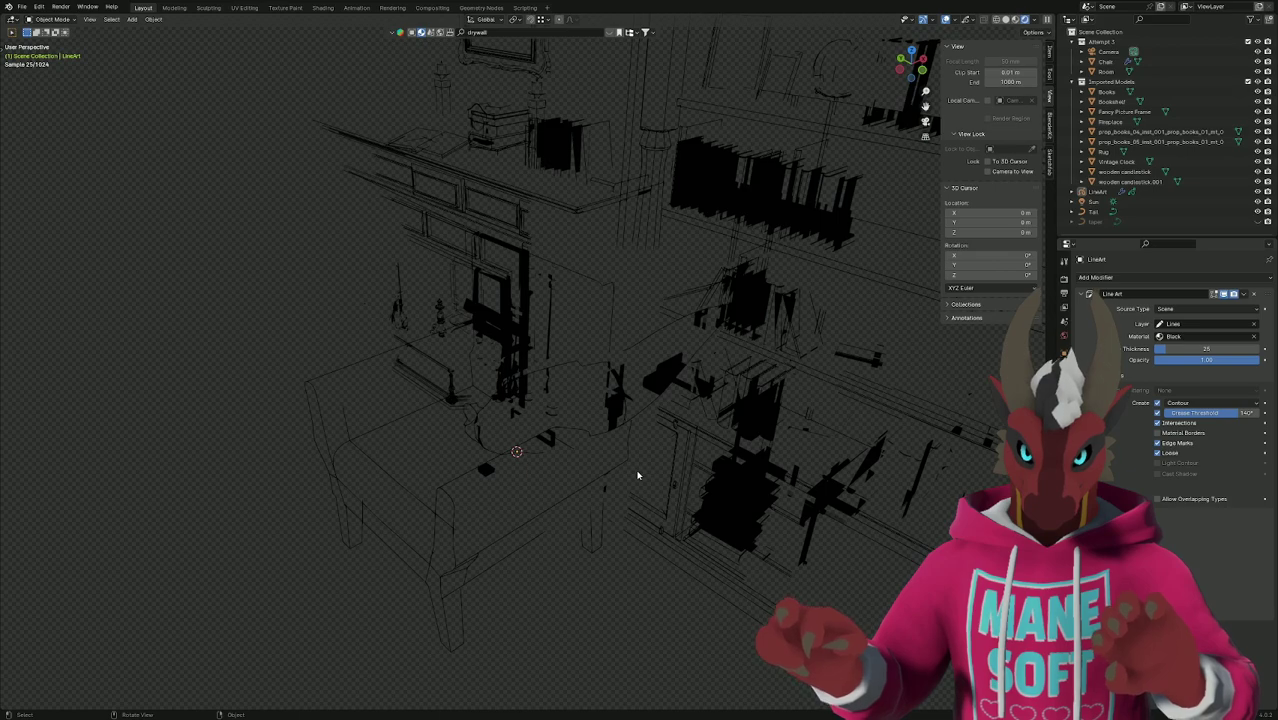
middle_drag(637, 475, 682, 442)
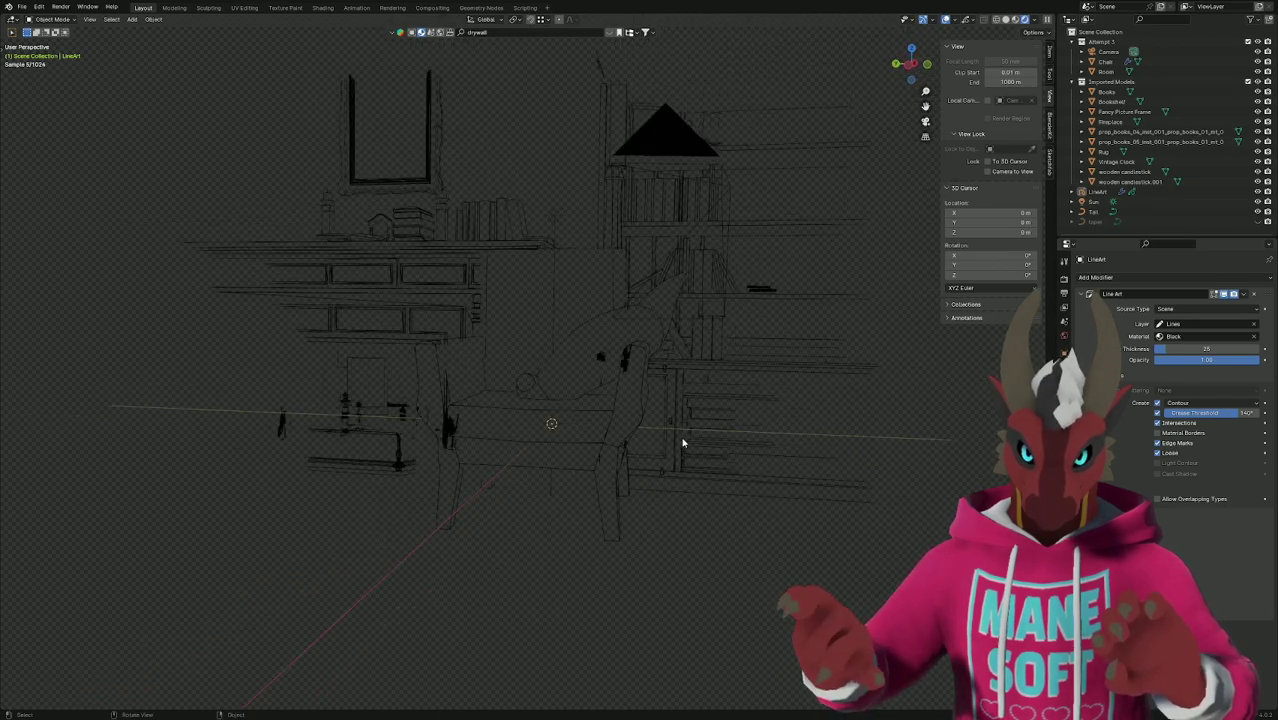
key(KP_0)
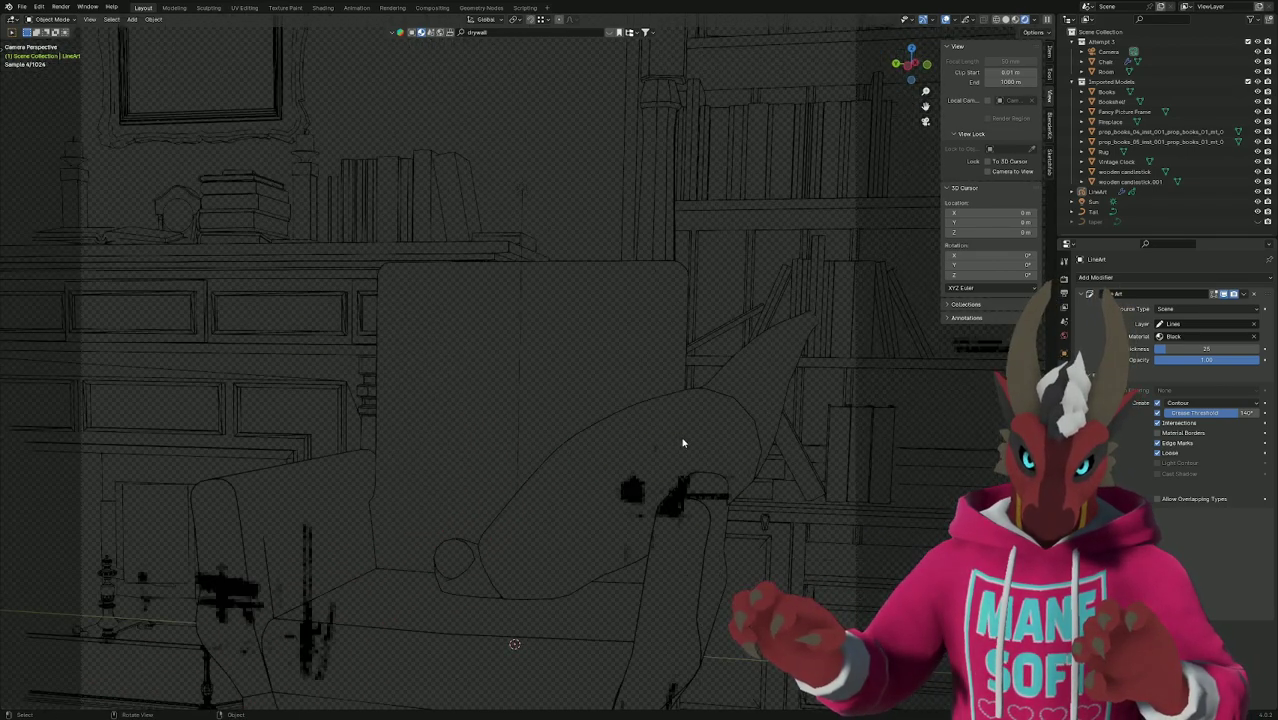
scroll(683, 443, down, 2)
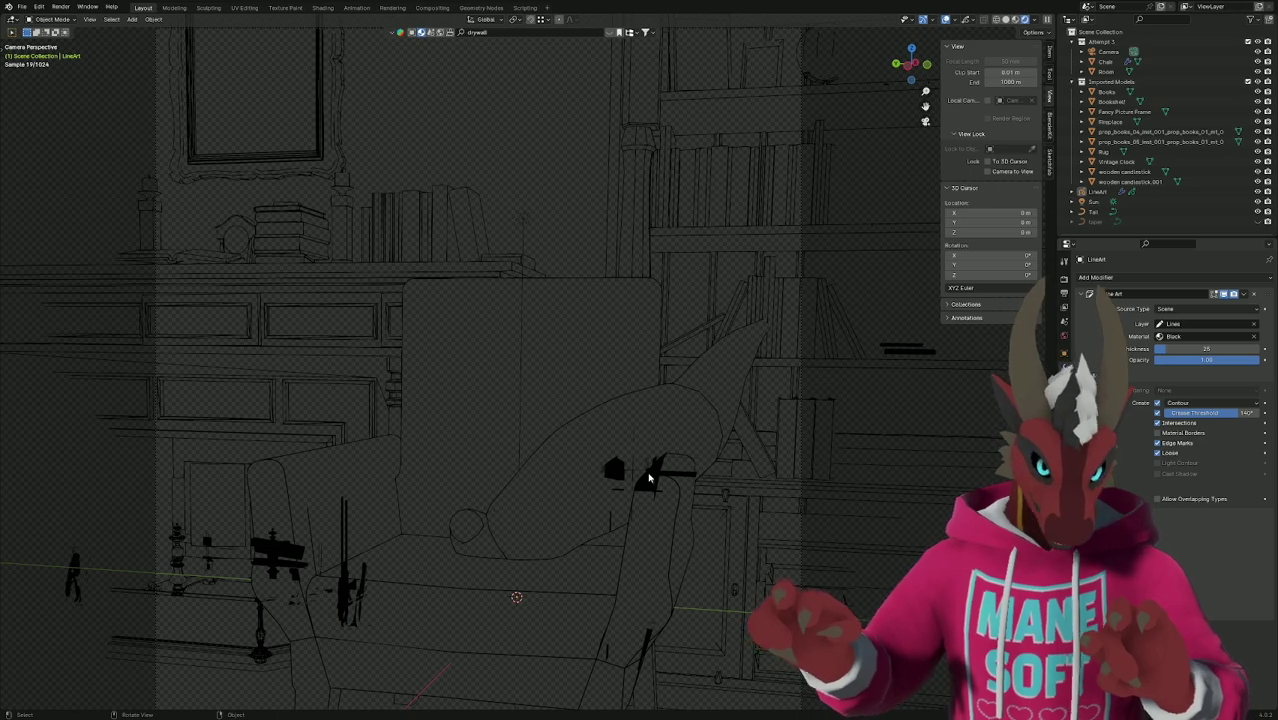
scroll(648, 478, down, 2)
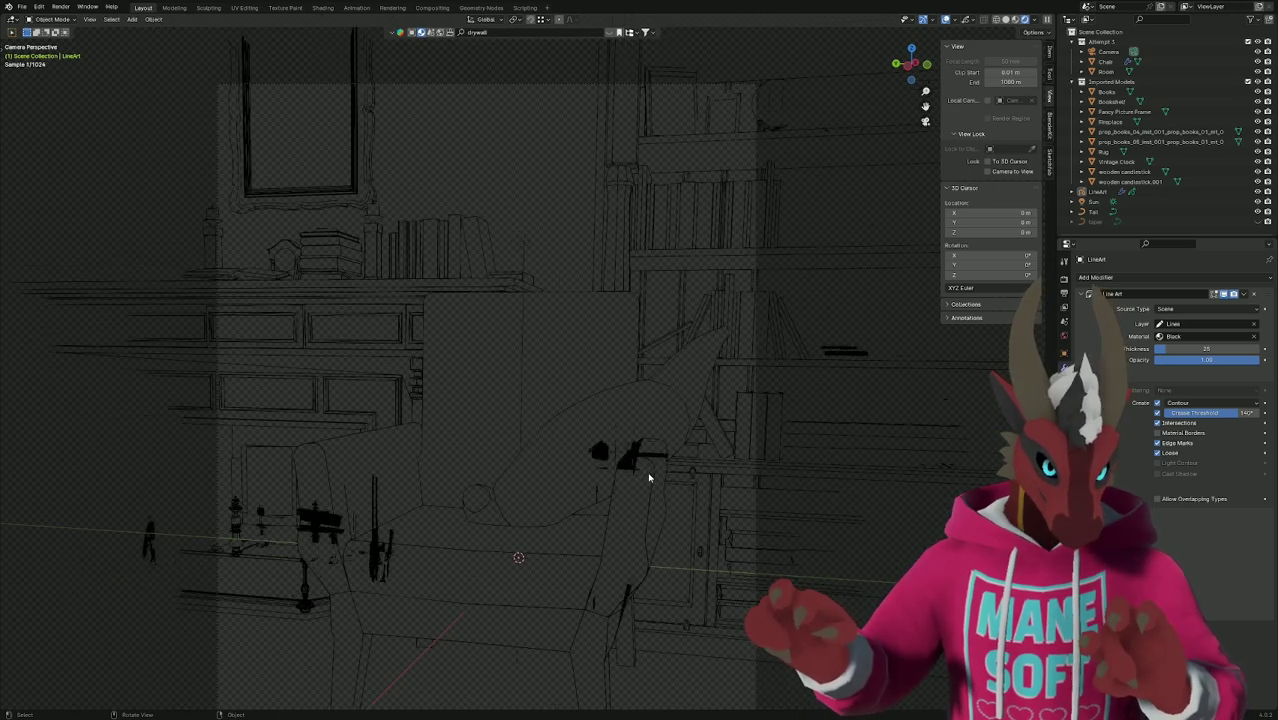
Open the Shading workspace and select the Bookshelf to show its material nodes.
click(329, 8)
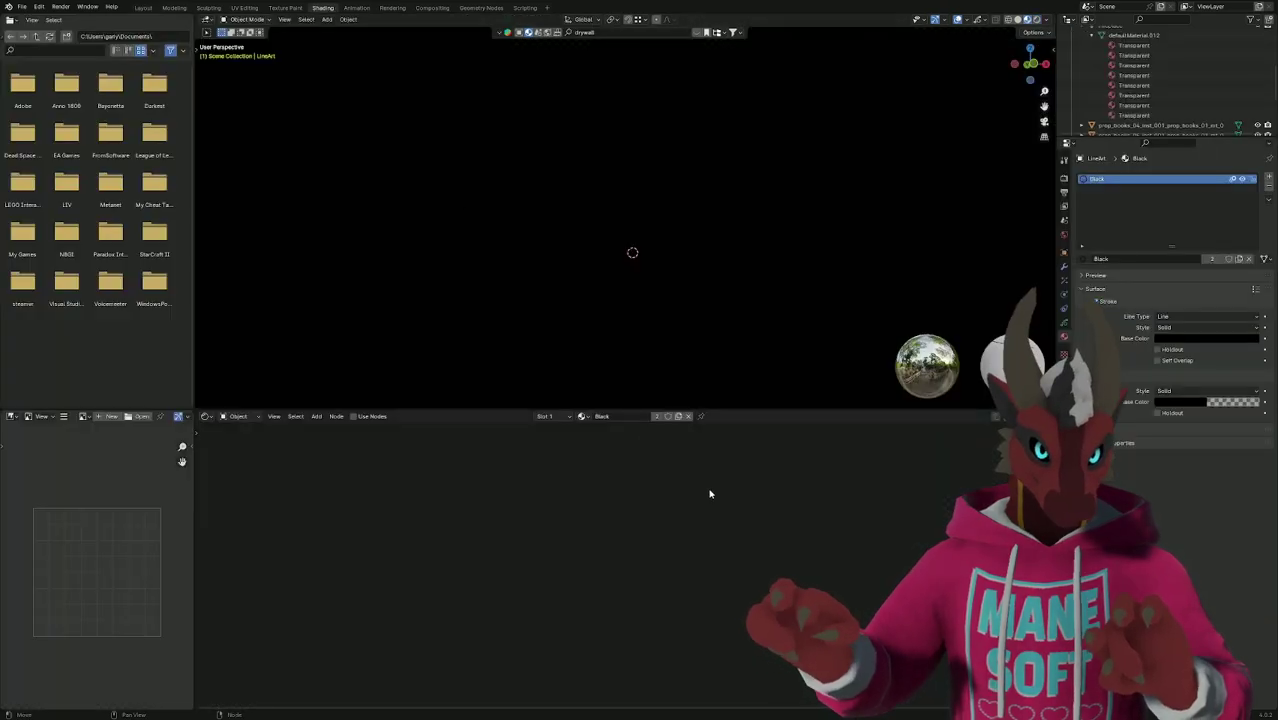
scroll(1143, 97, up, 3)
click(1090, 86)
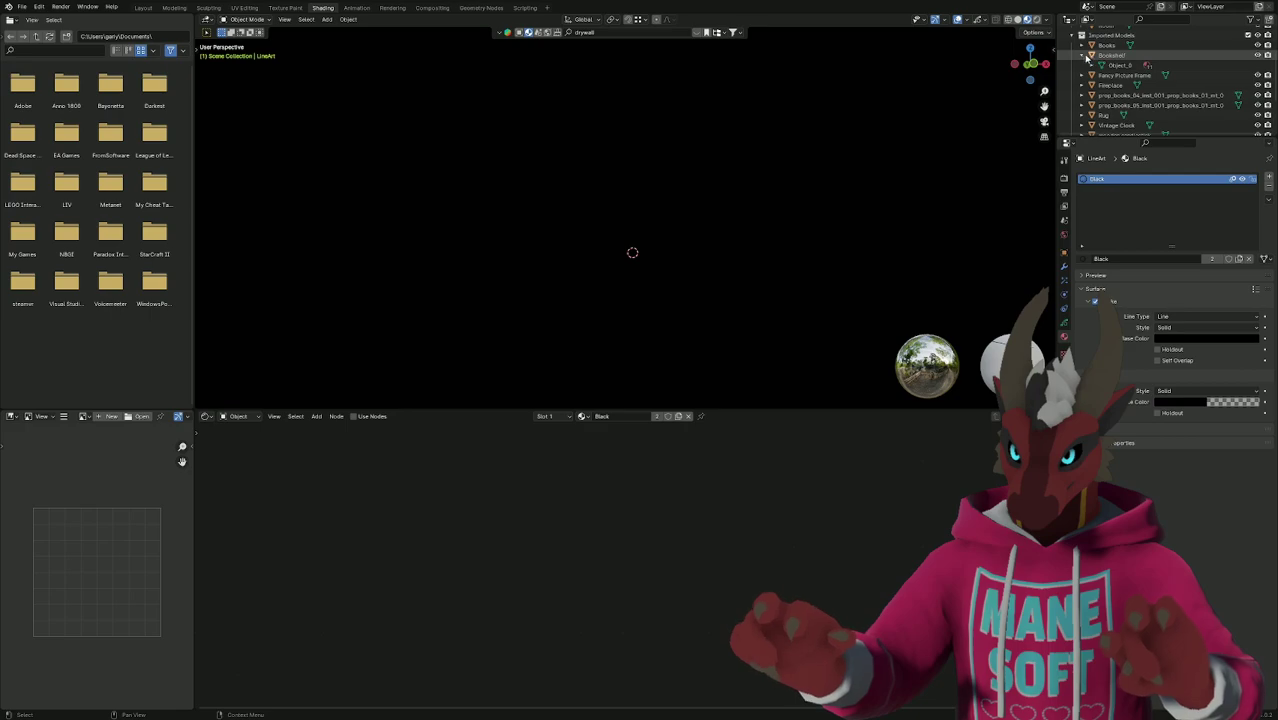
click(1087, 57)
click(1113, 56)
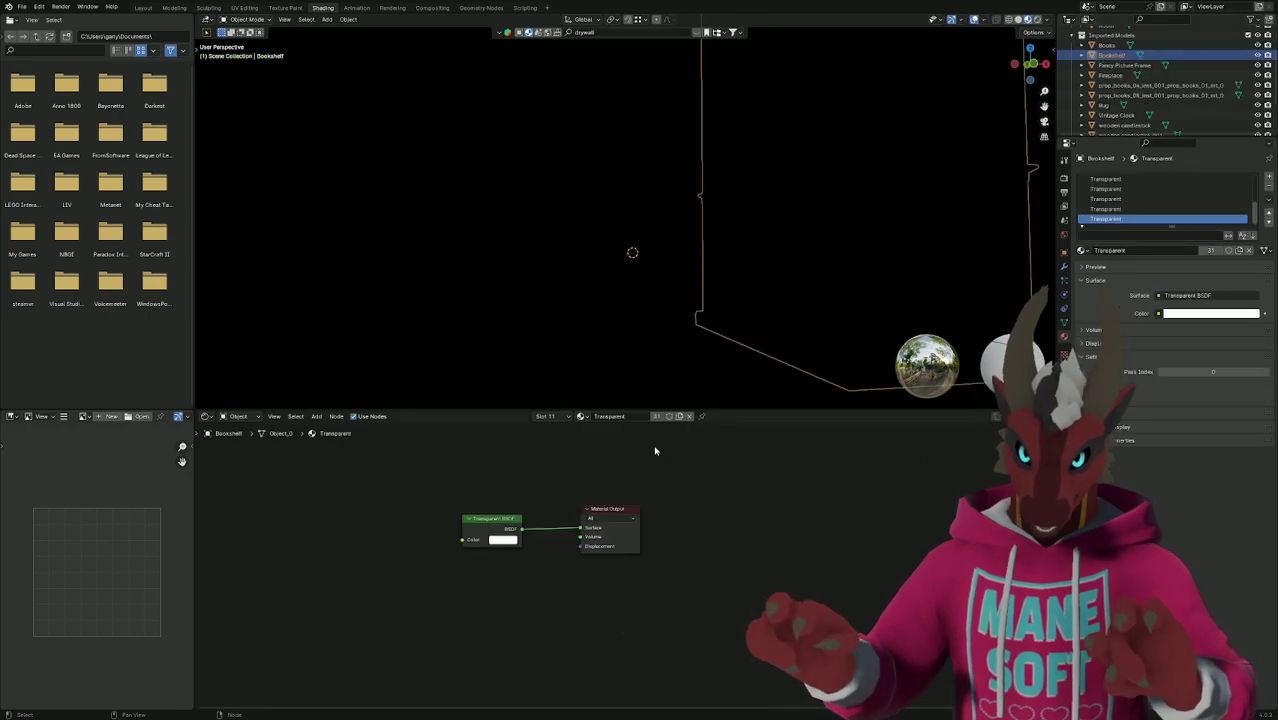
Check the first four material slots of the Bookshelf one after another.
click(564, 418)
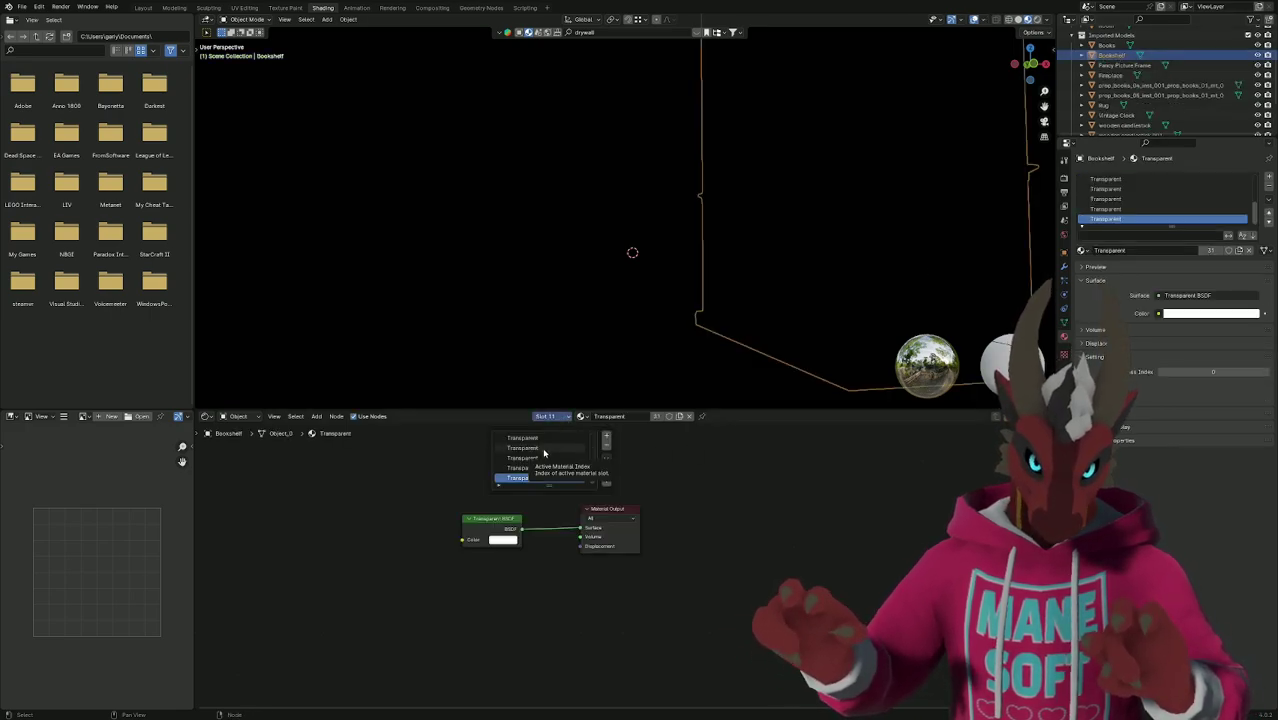
scroll(541, 467, up, 5)
click(535, 439)
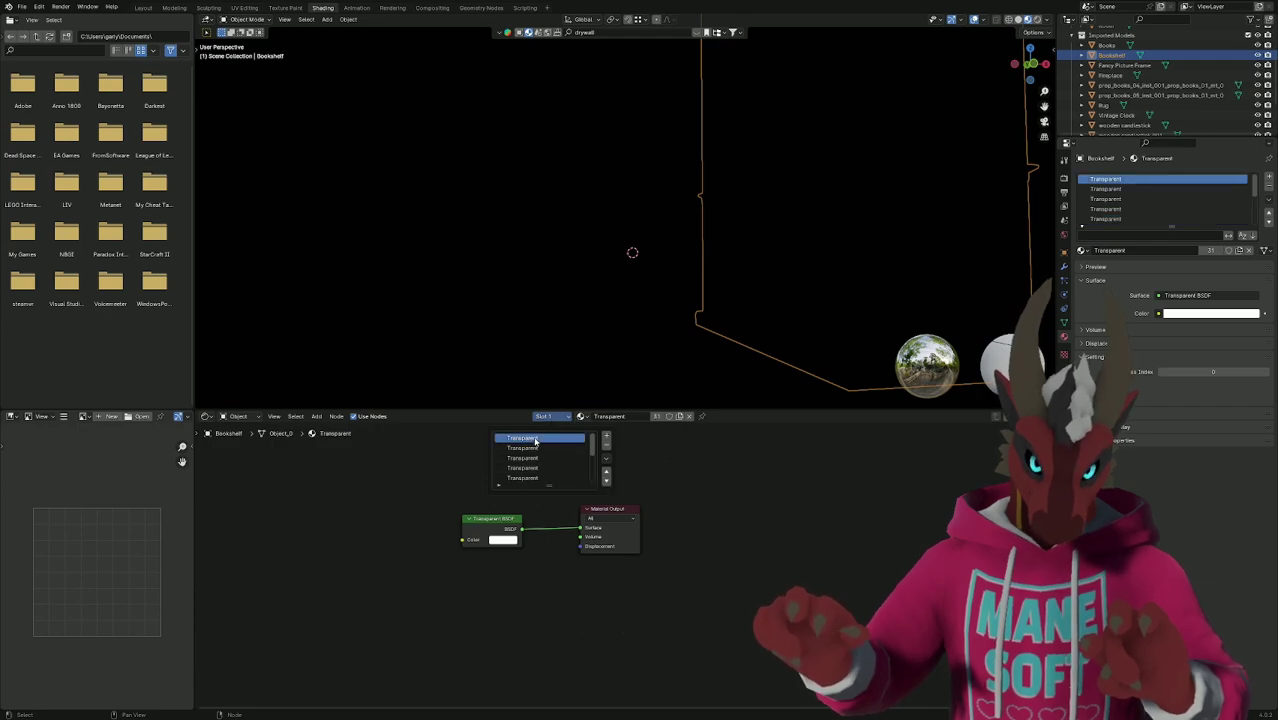
click(528, 448)
click(528, 458)
click(528, 468)
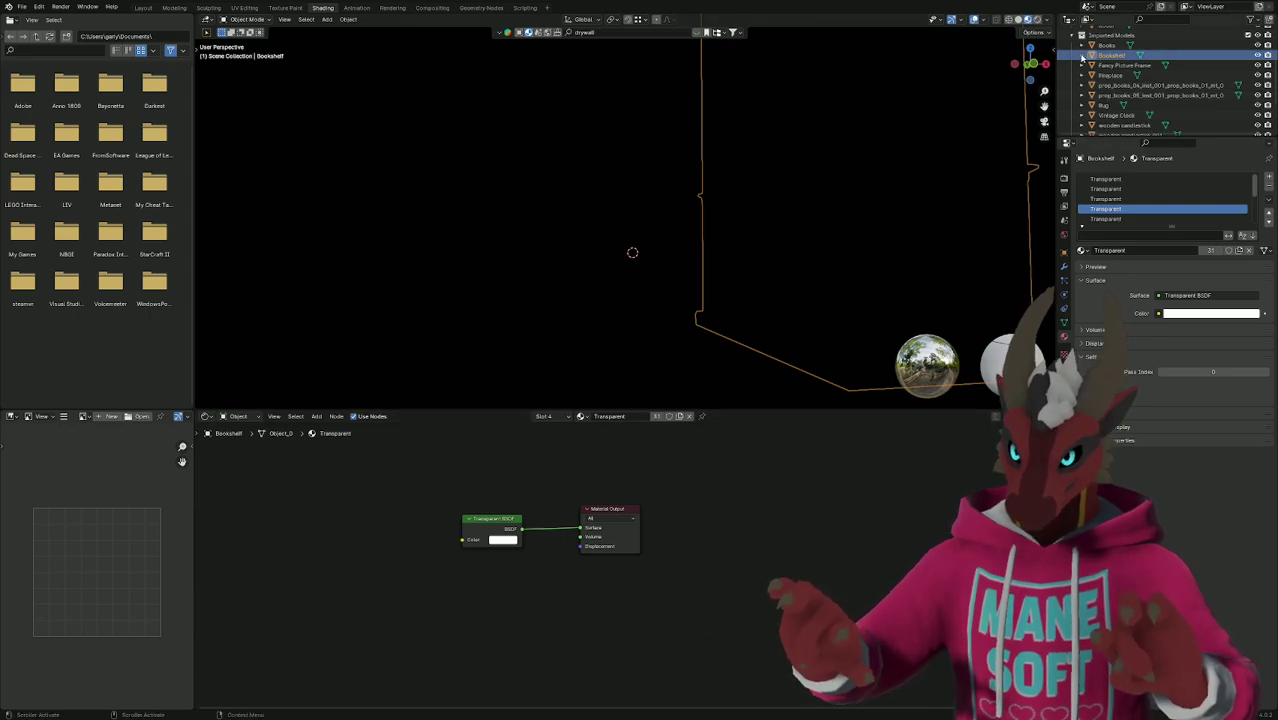
List the materials under the Bookshelf's mesh data, collapse the list, and return to the Layout workspace.
click(1082, 56)
click(1110, 65)
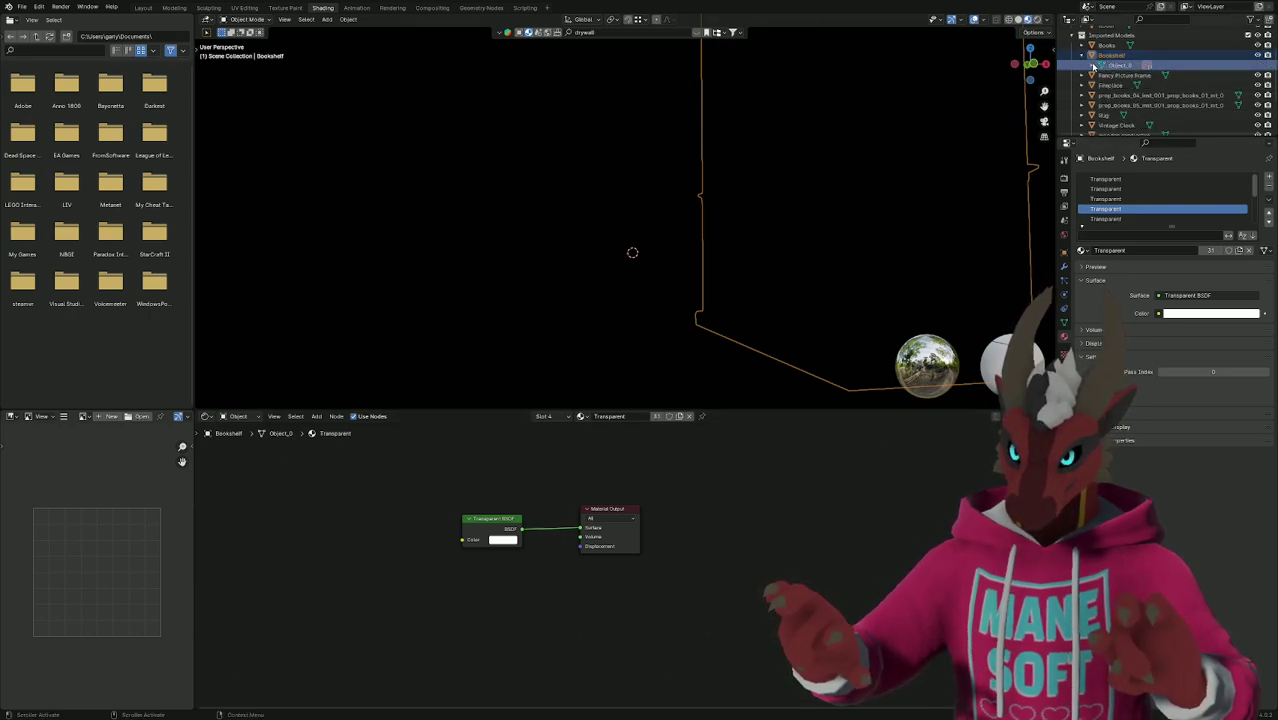
click(1092, 65)
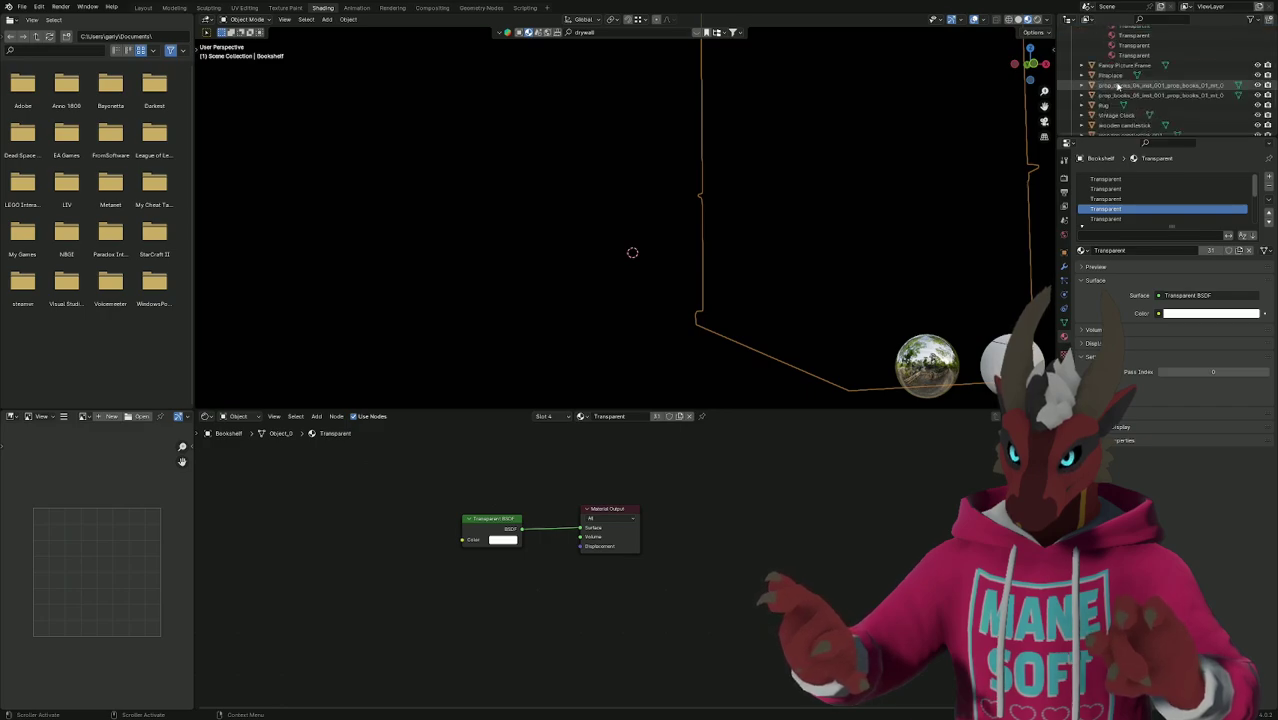
click(1081, 57)
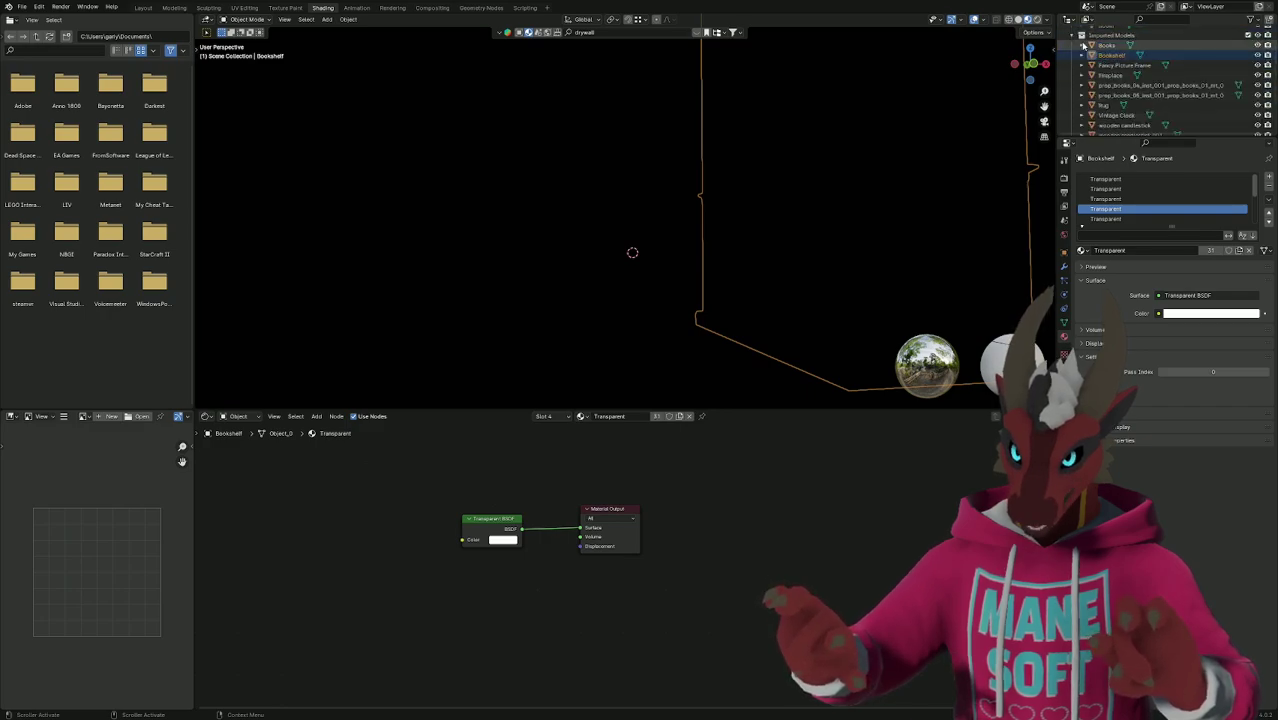
click(143, 7)
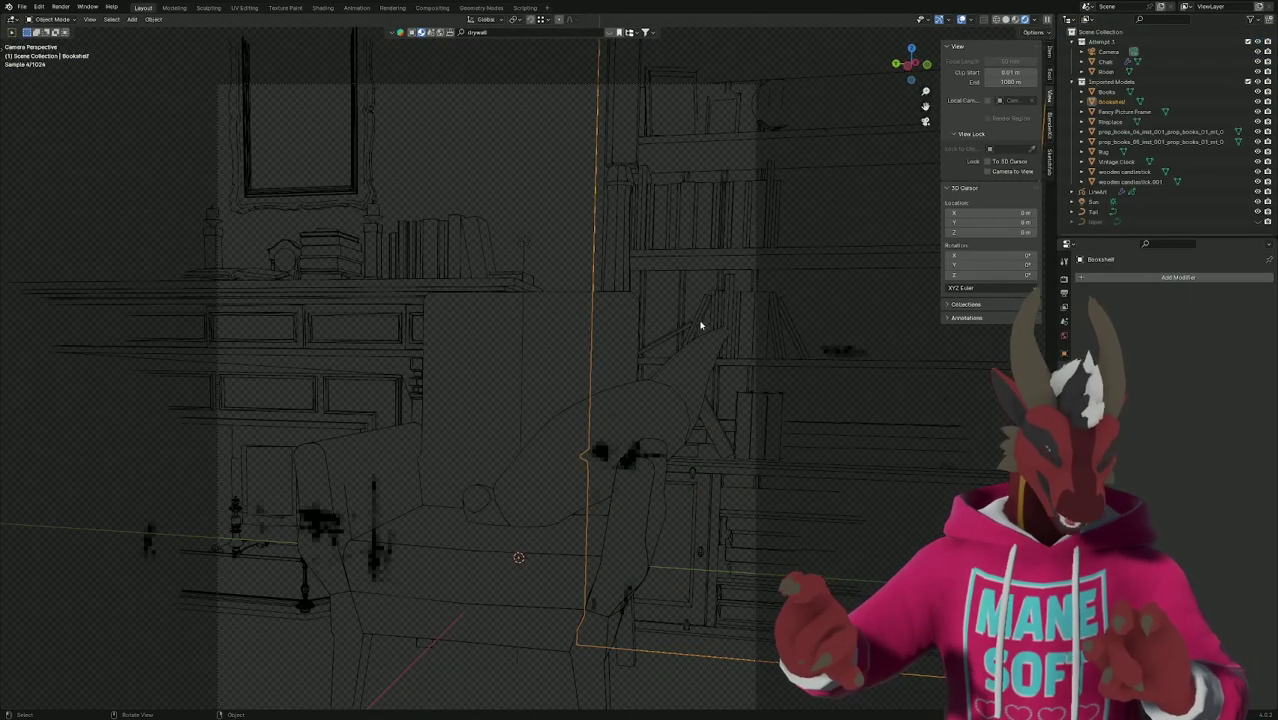
scroll(647, 331, down, 3)
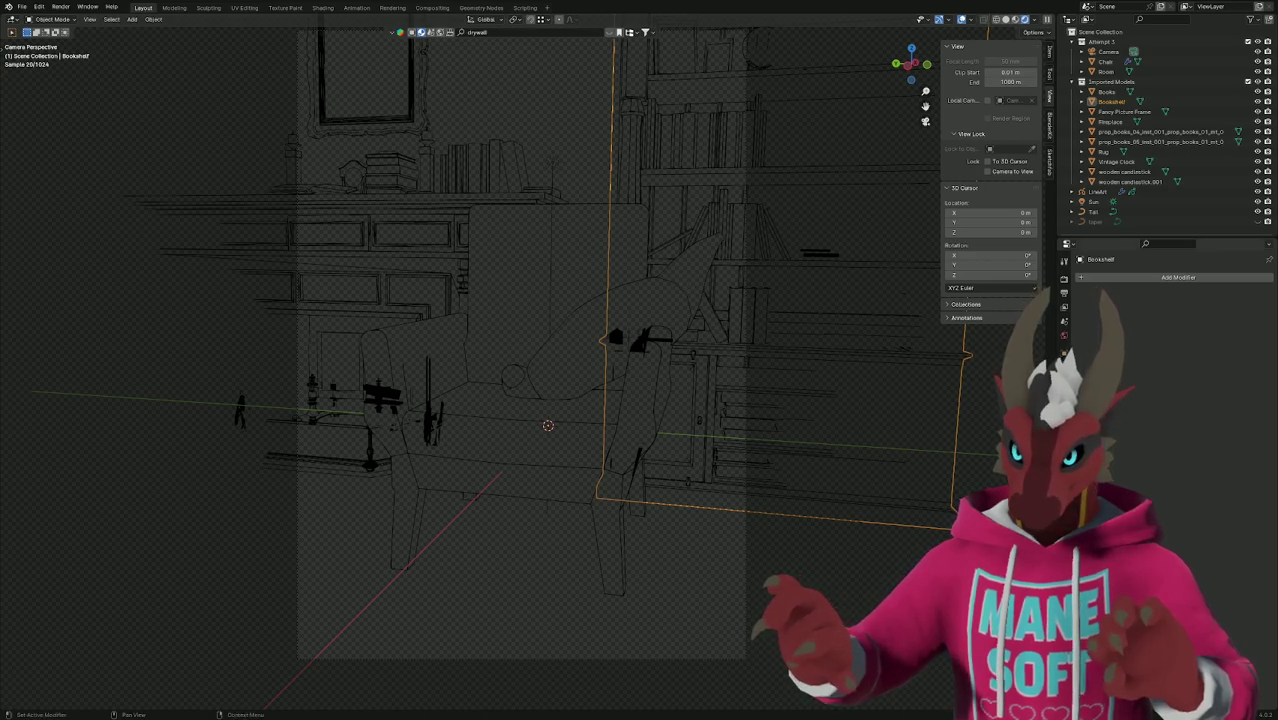
Select the LineArt object and set its layer's Stroke Thickness adjustment to 0 px.
click(1064, 440)
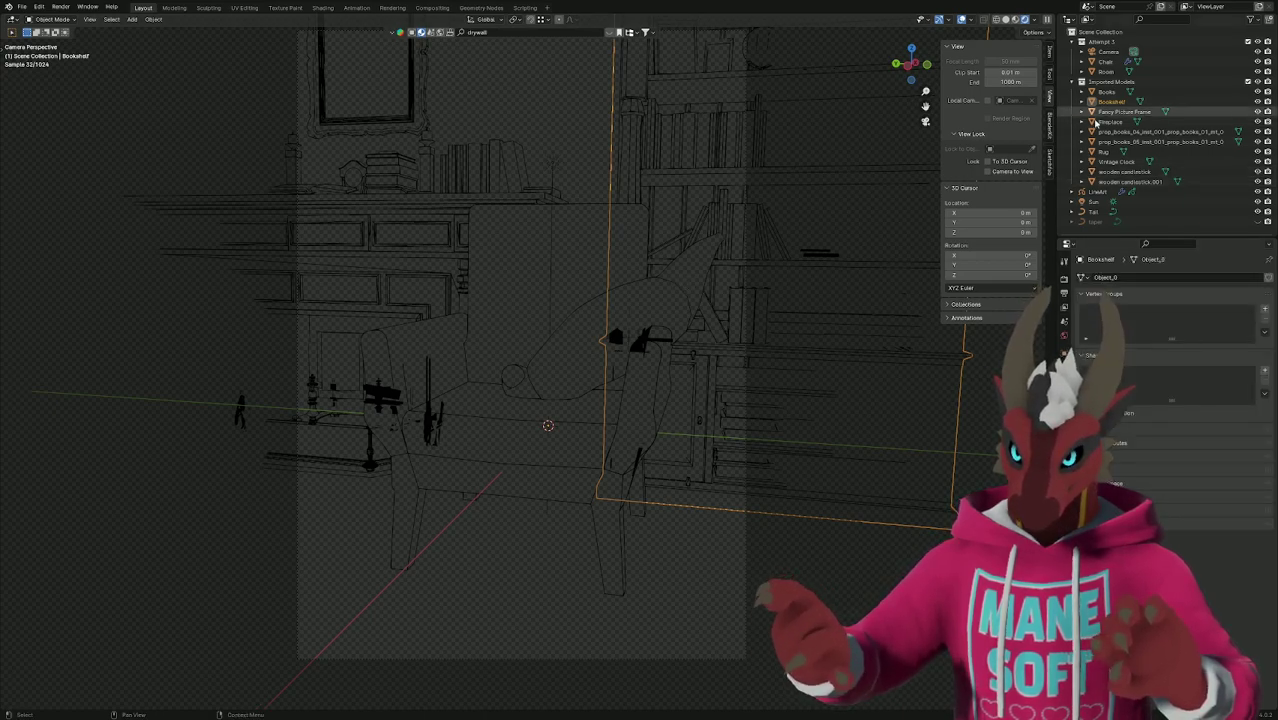
click(855, 325)
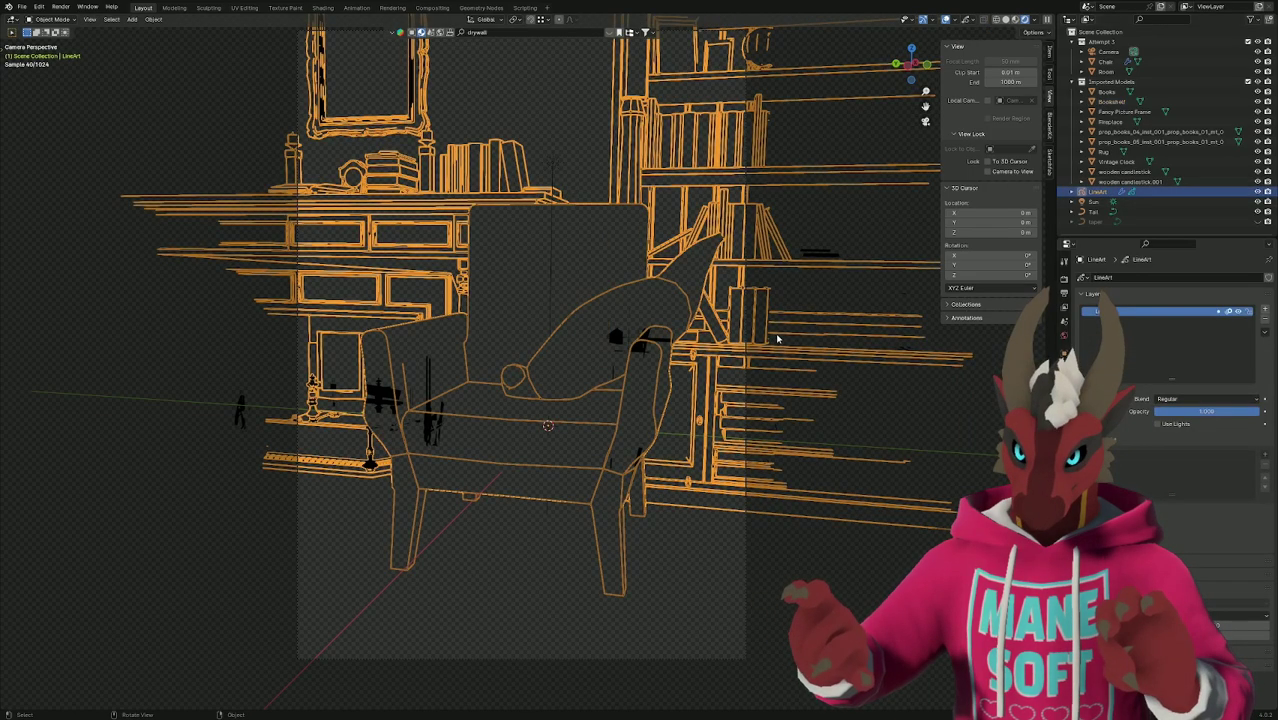
click(903, 407)
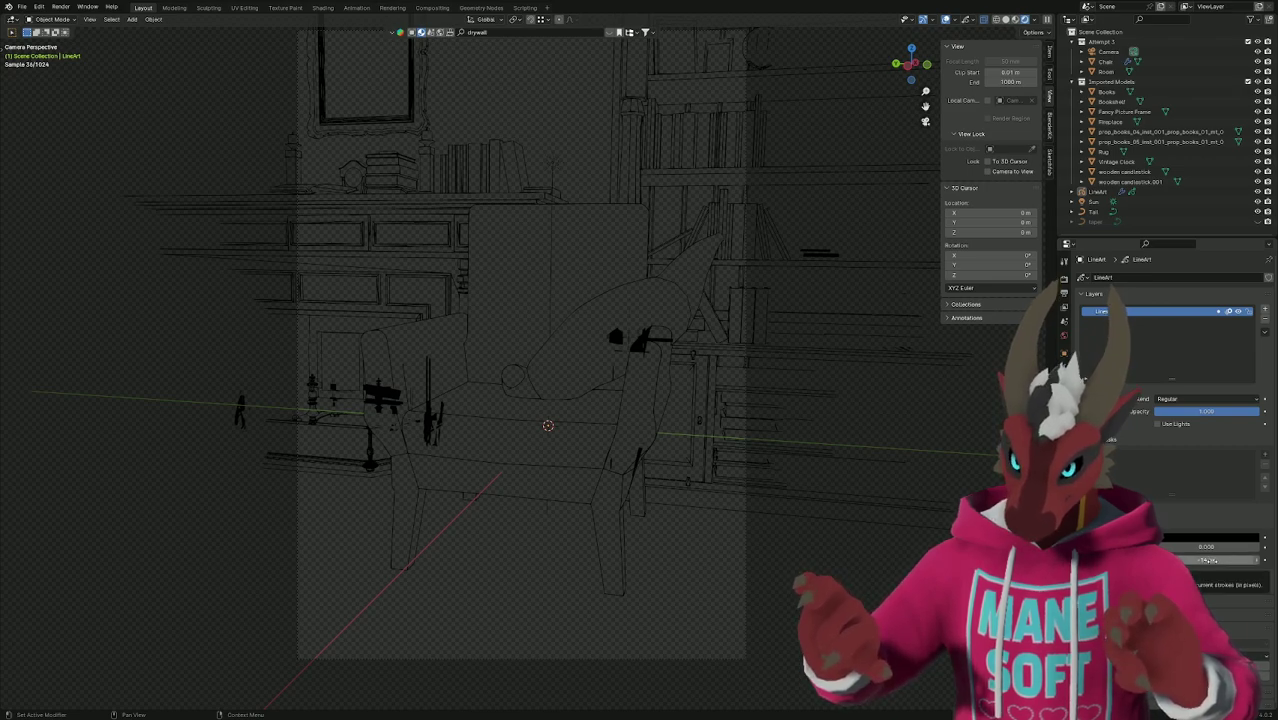
click(1212, 562)
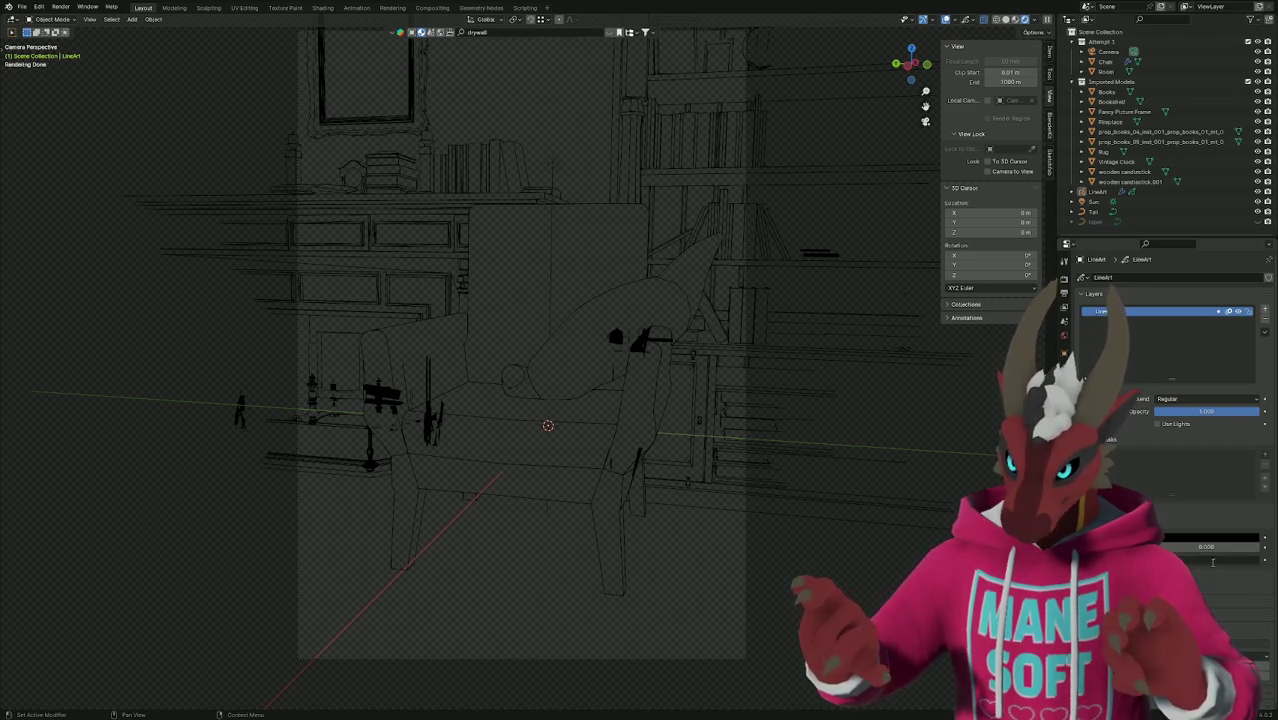
text(0)
key(Return)
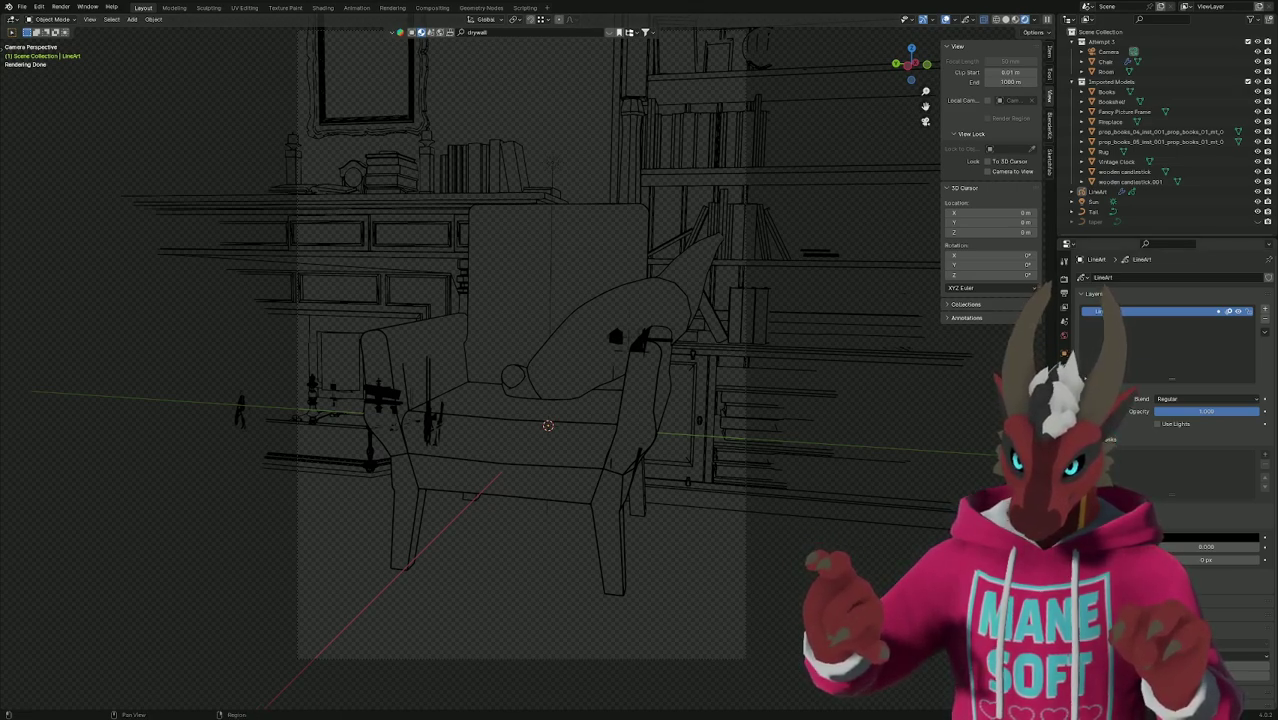
Set the line thickness in the LineArt object's Line Art modifier to 11.
click(1064, 381)
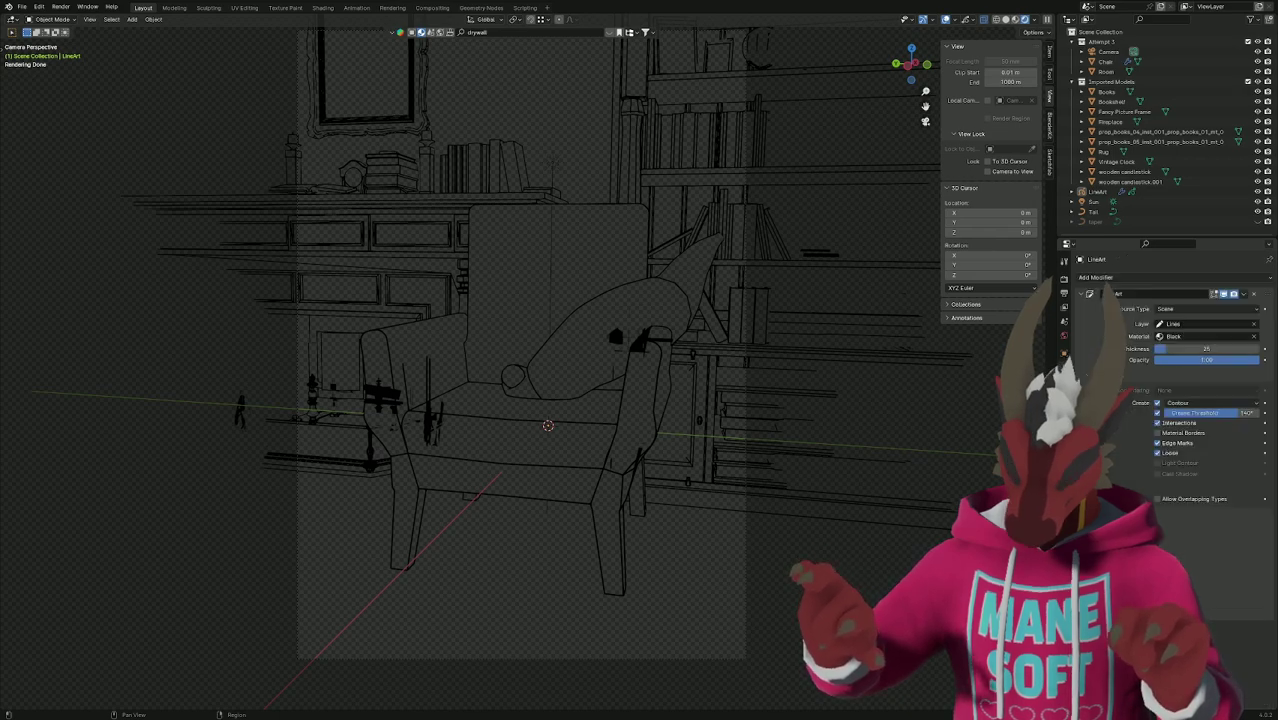
click(1218, 348)
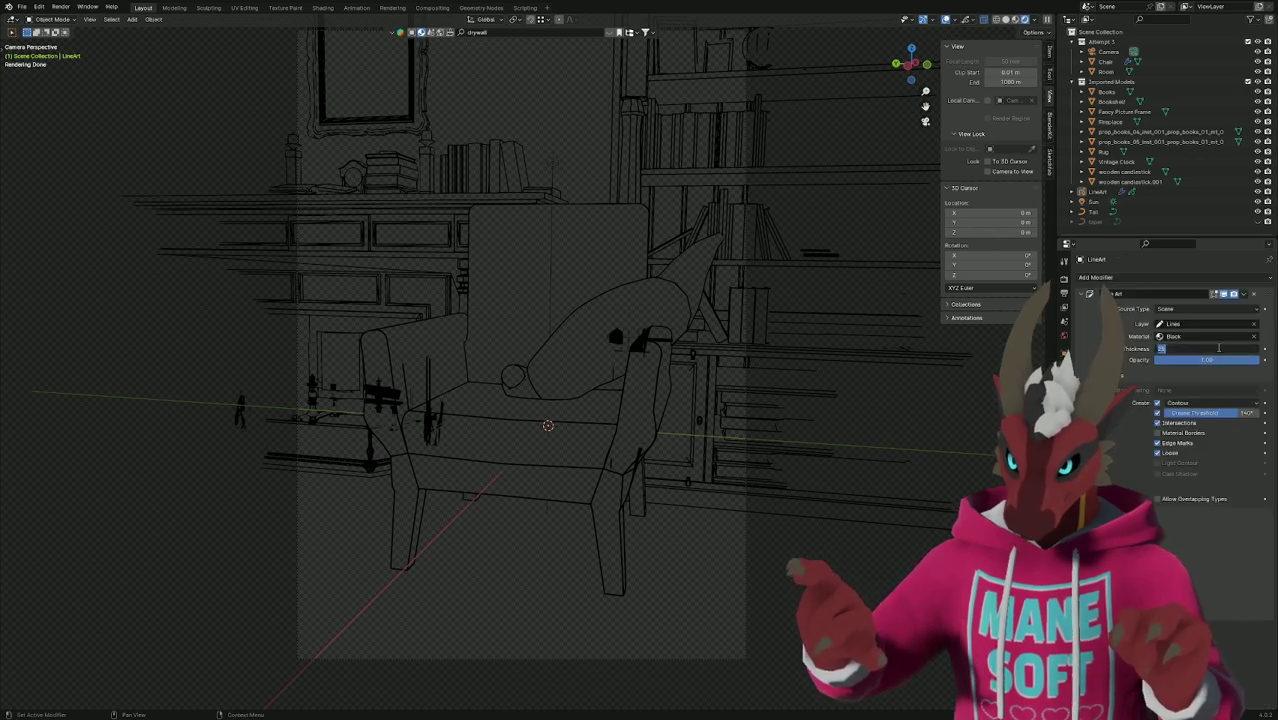
text(11)
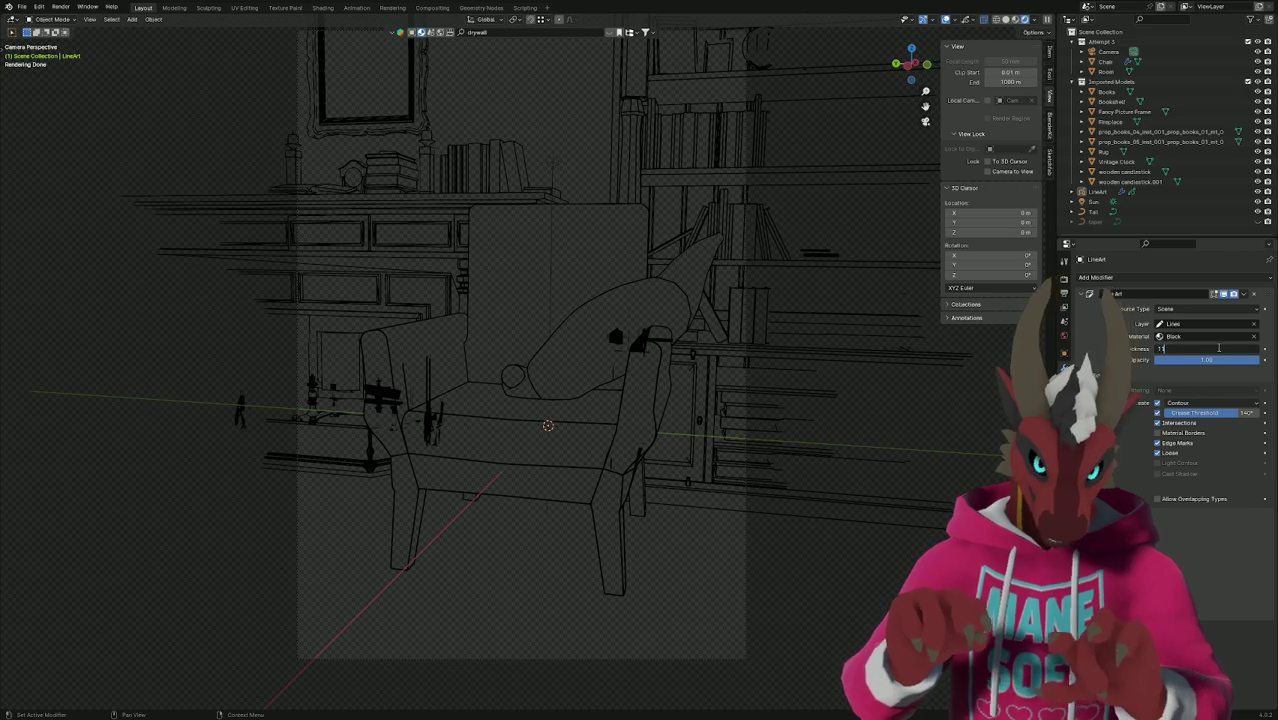
key(Return)
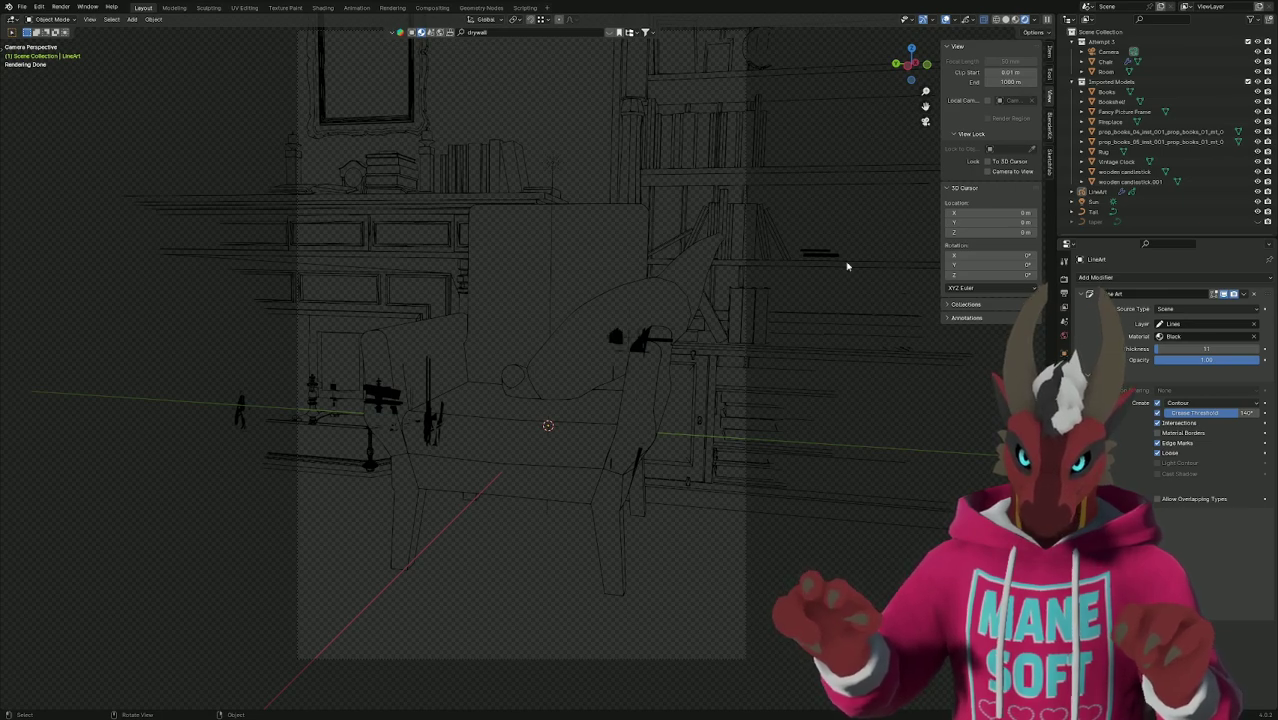
Toggle the viewport visibility of the Bookshelf and the Fireplace to compare the black patches, leaving both hidden.
click(1268, 102)
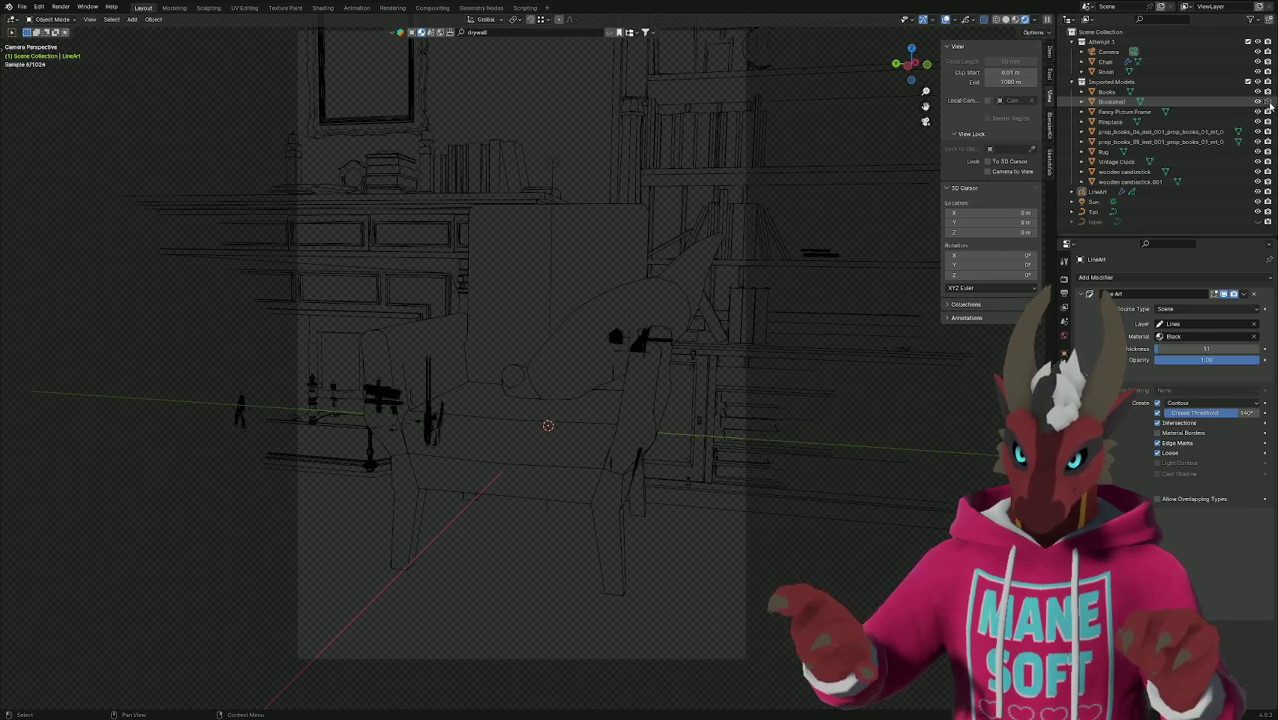
click(1259, 102)
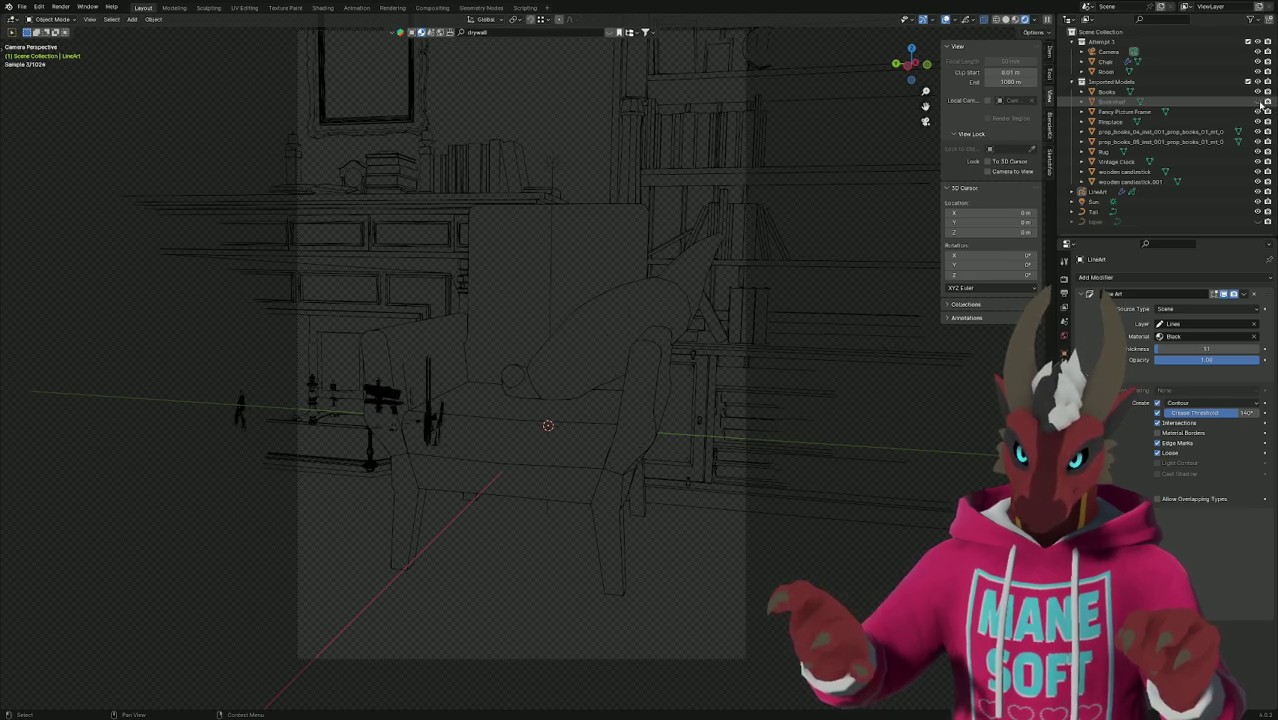
click(1259, 102)
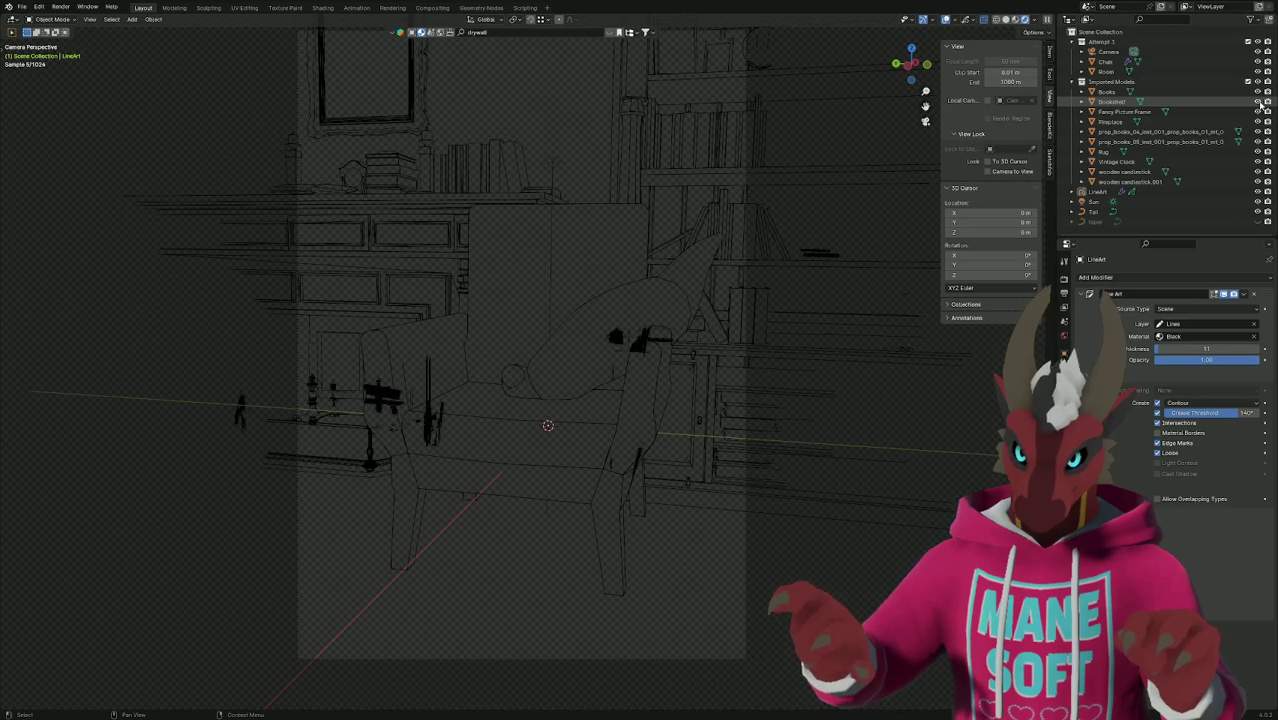
click(1259, 102)
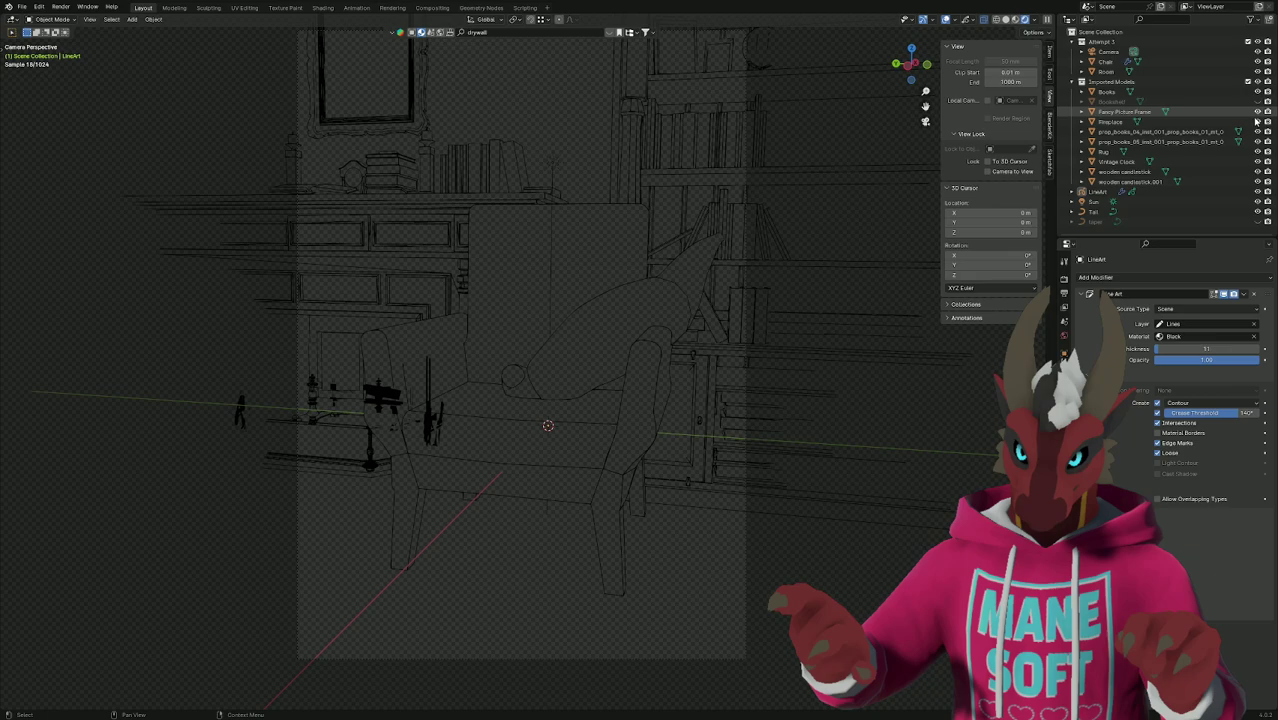
click(1258, 121)
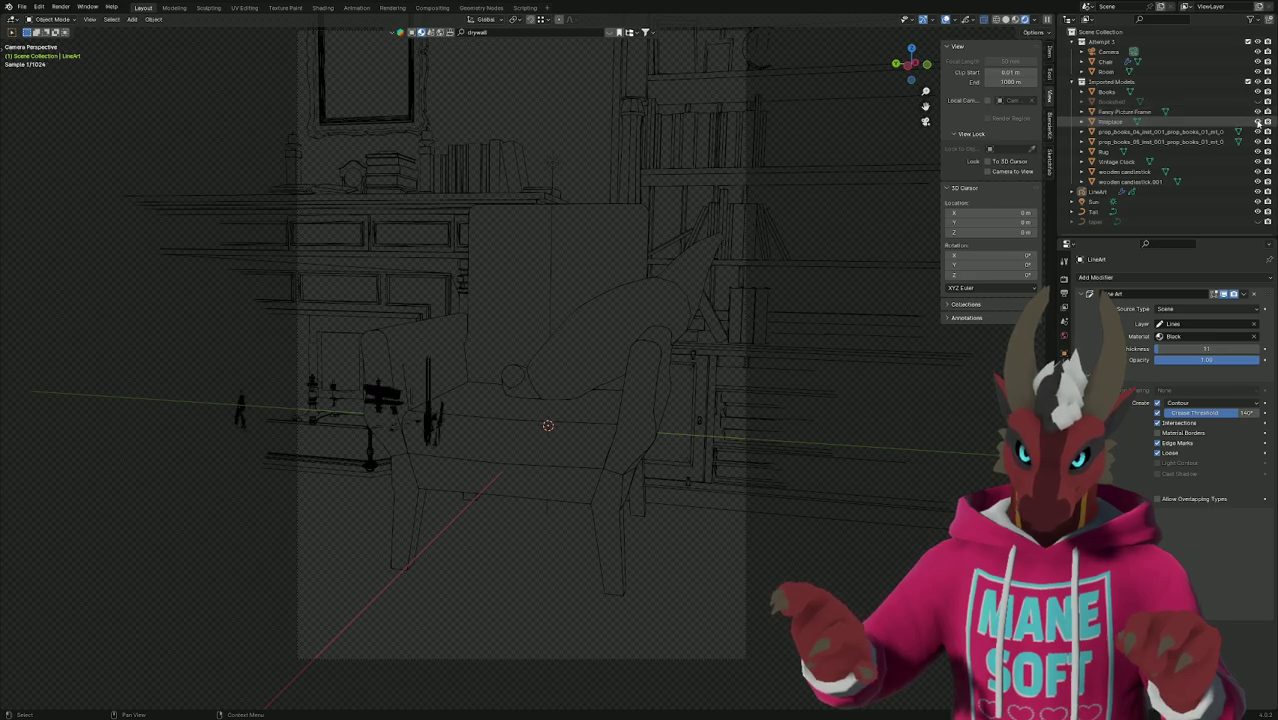
click(1257, 121)
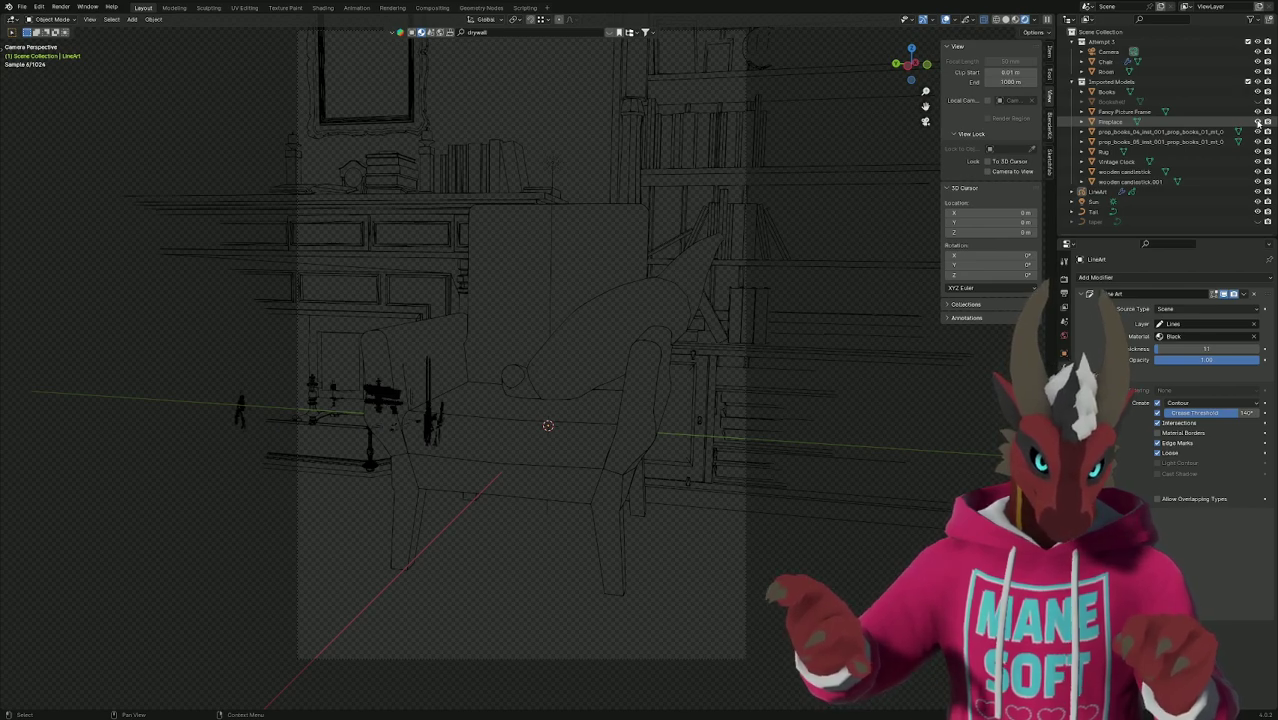
click(1257, 121)
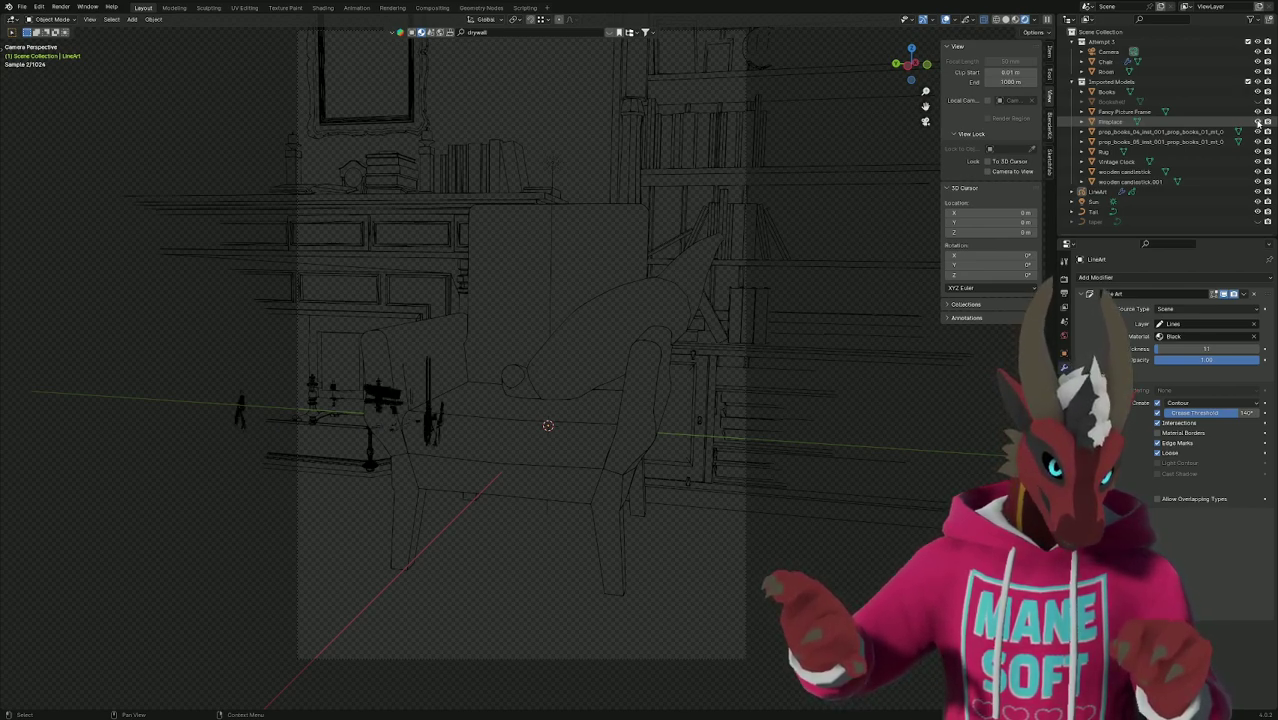
click(1257, 121)
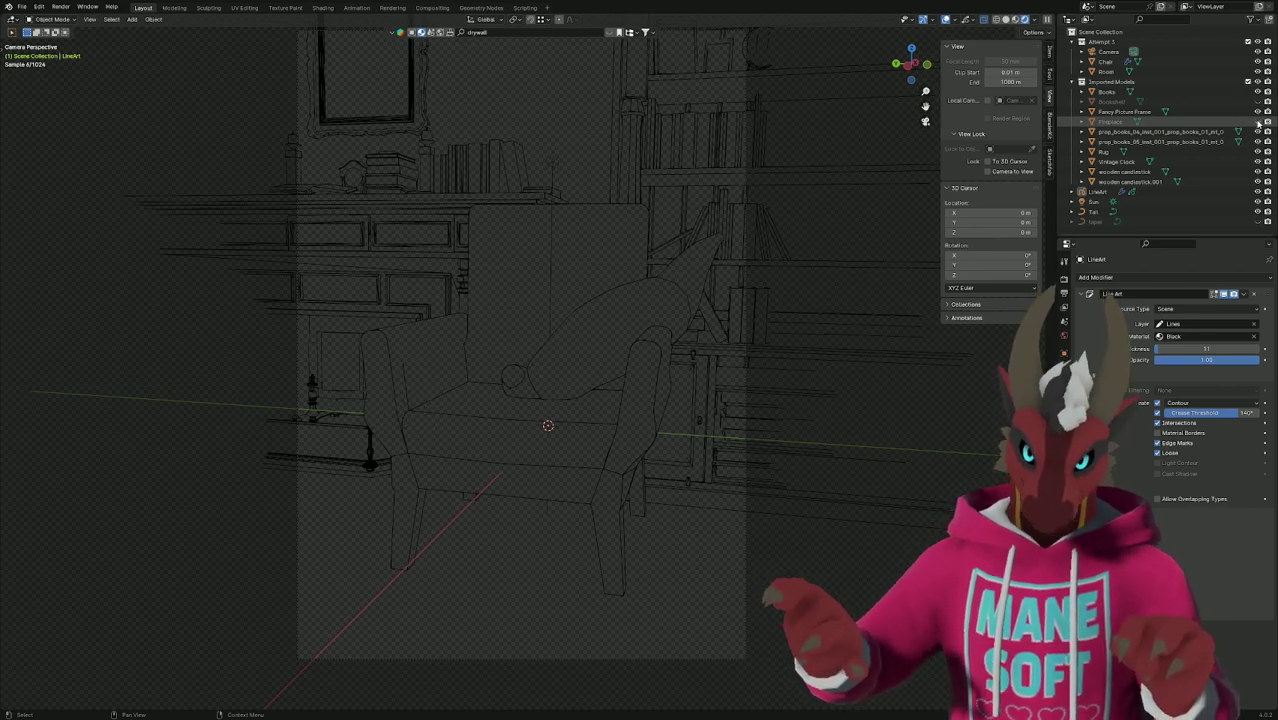
Recheck the patches with the Bookshelf shown and hidden, then exclude the hidden Bookshelf and Fireplace from renders.
click(1257, 151)
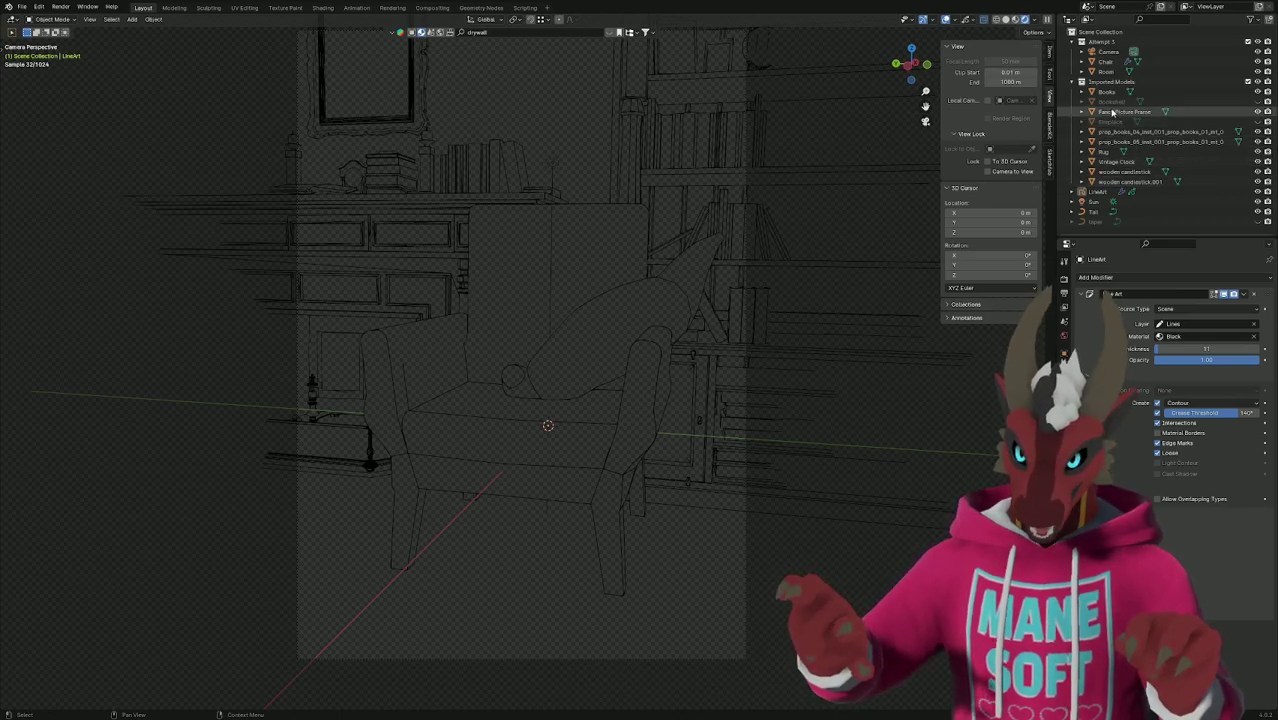
click(1267, 121)
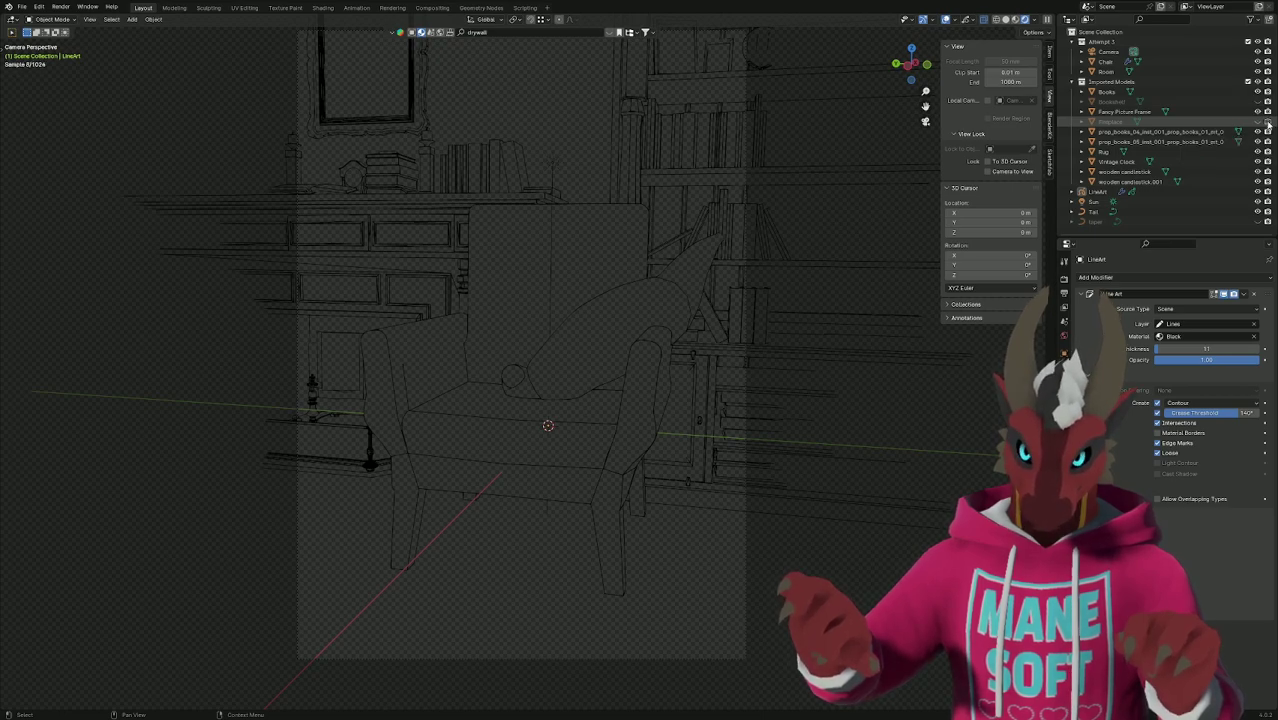
click(1257, 102)
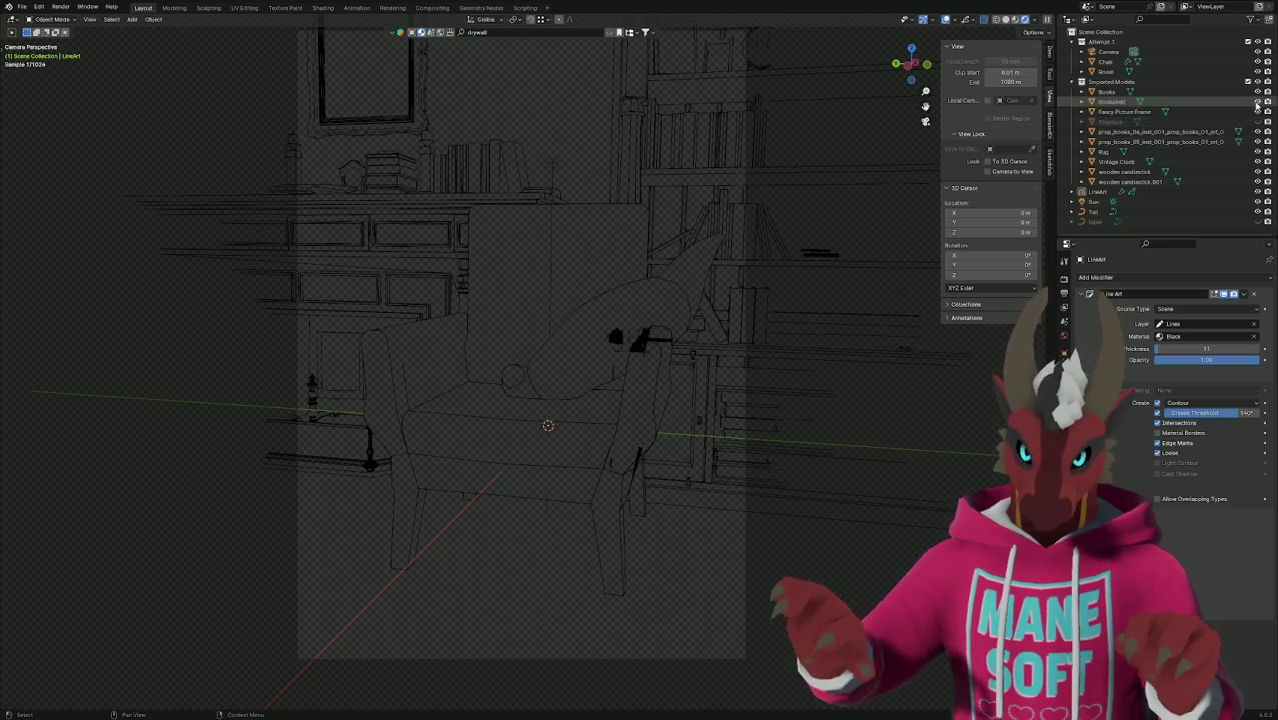
click(1257, 102)
click(1257, 102)
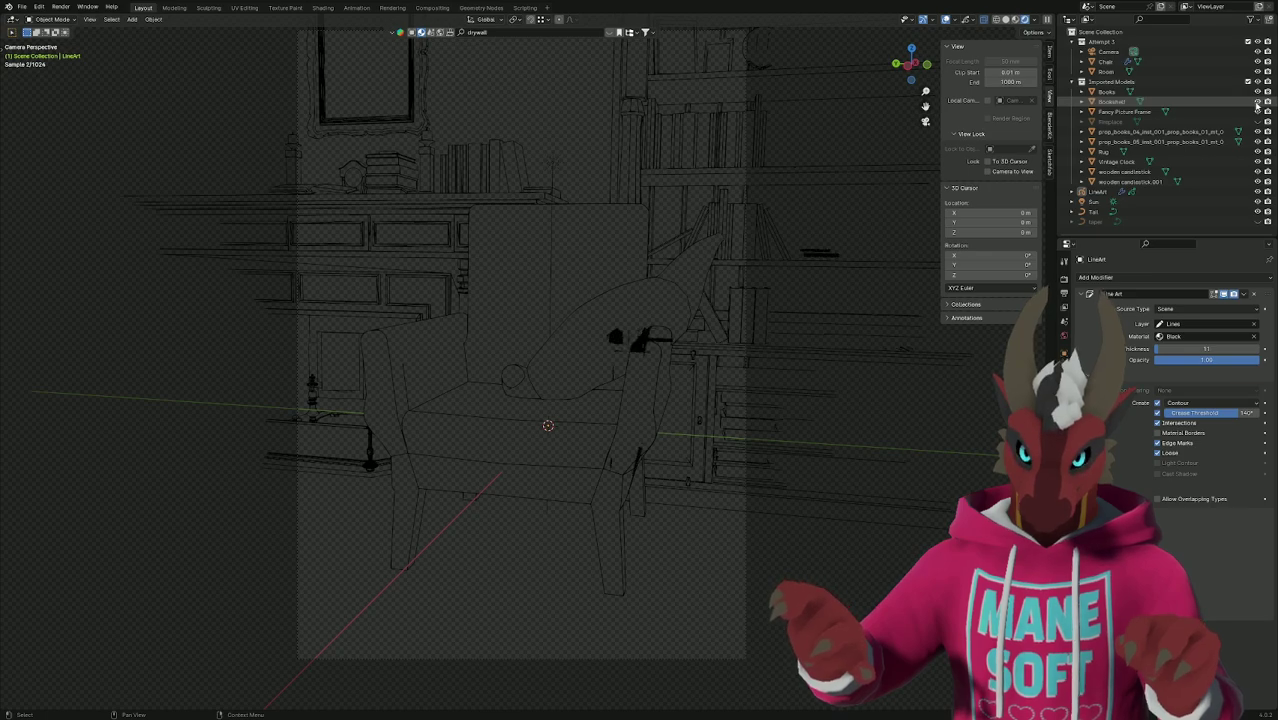
click(1257, 102)
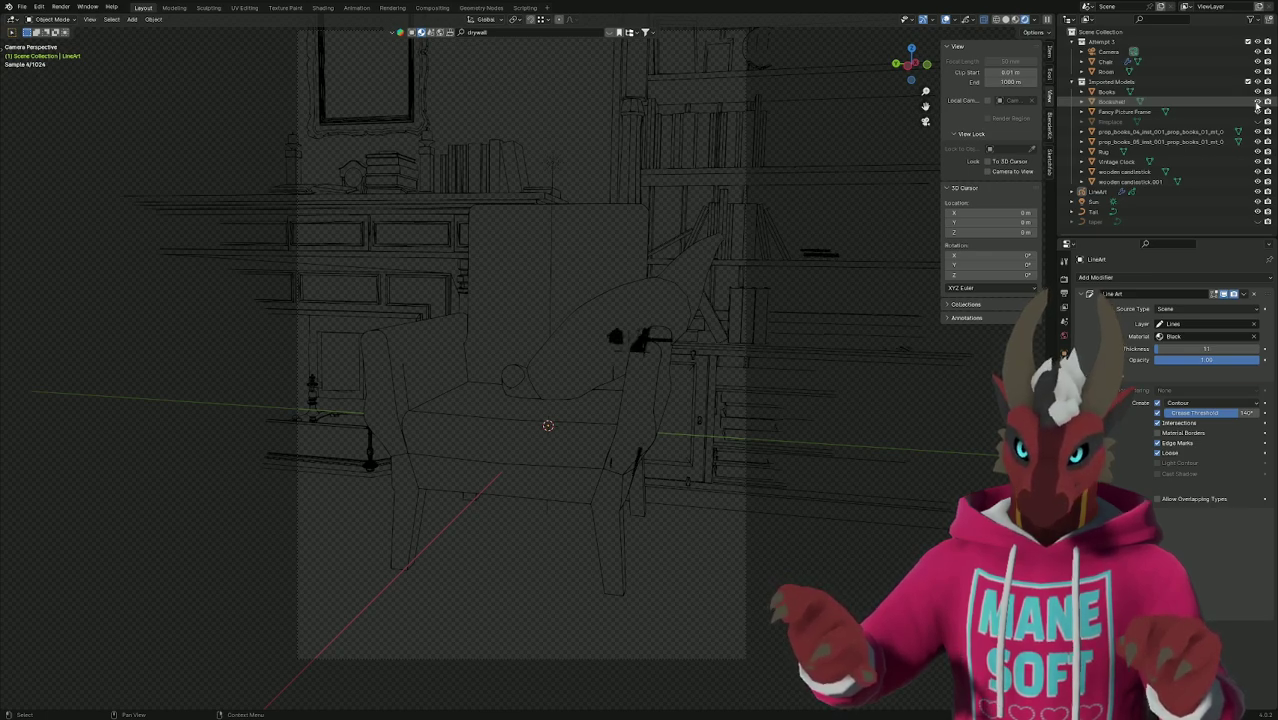
click(1267, 102)
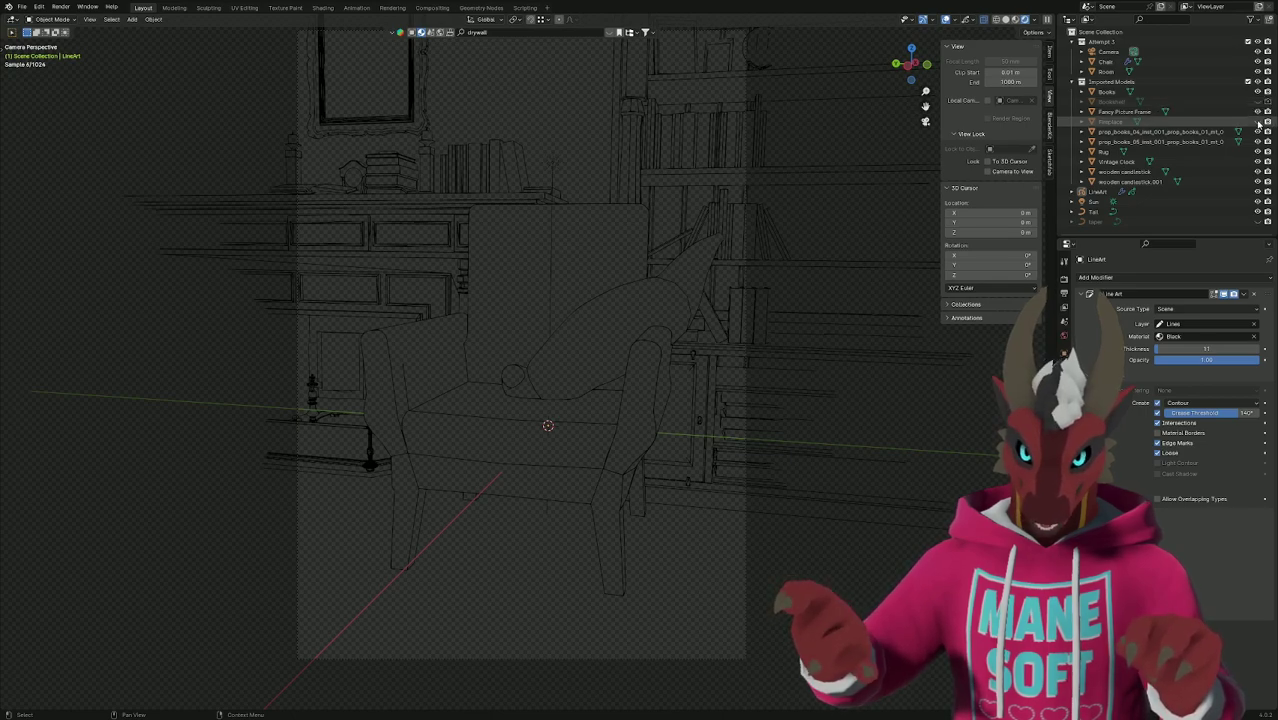
click(1258, 122)
click(1267, 122)
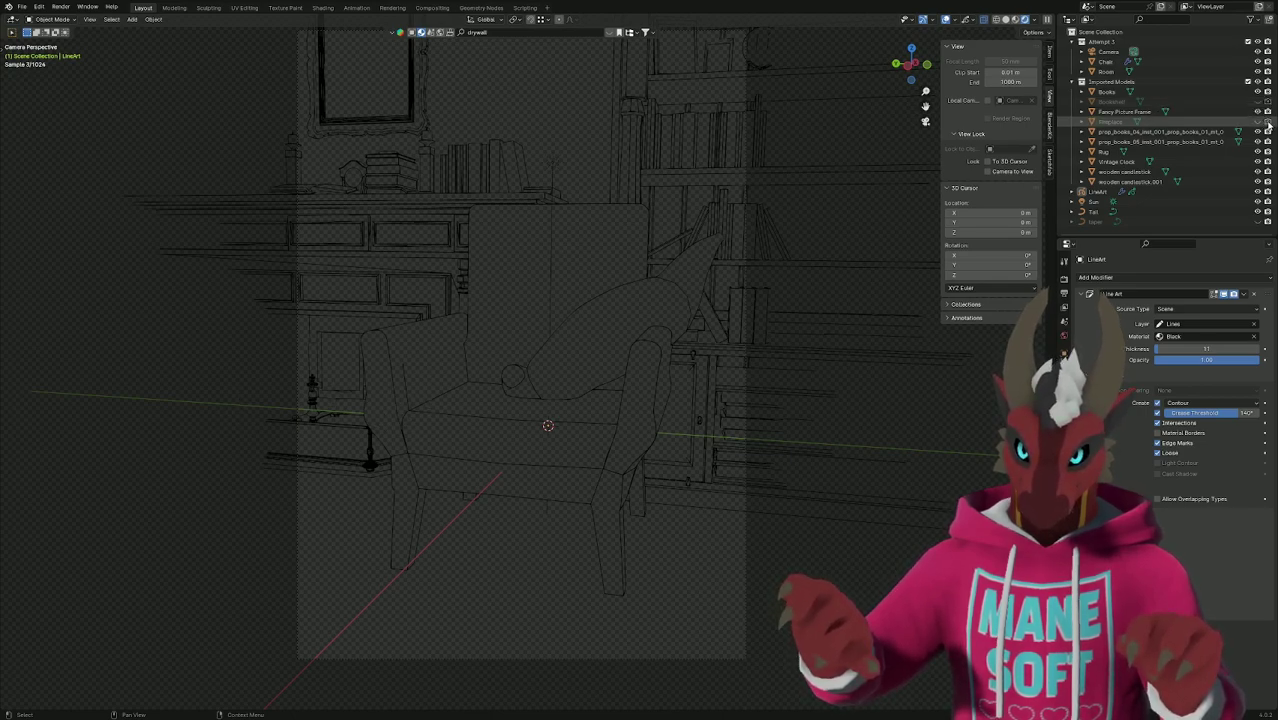
Toggle the Imported Models collection and the Room off and on to check their effect on the line art.
click(1258, 131)
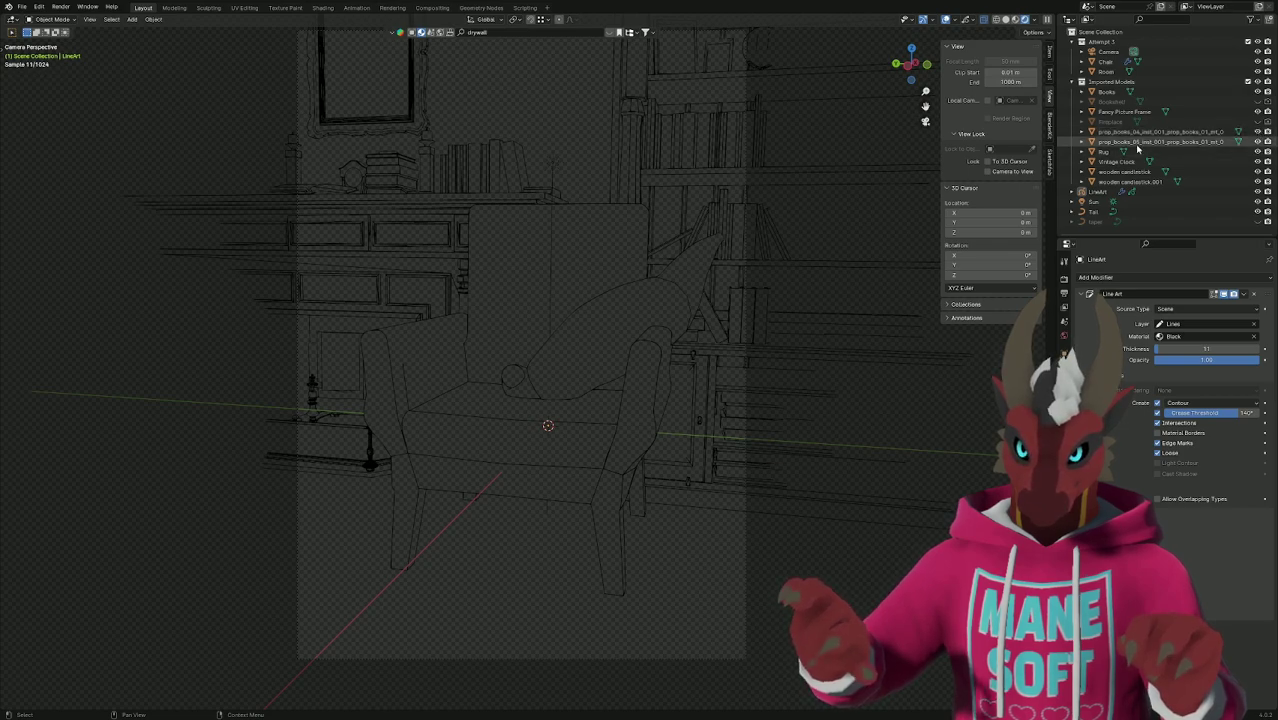
click(1263, 83)
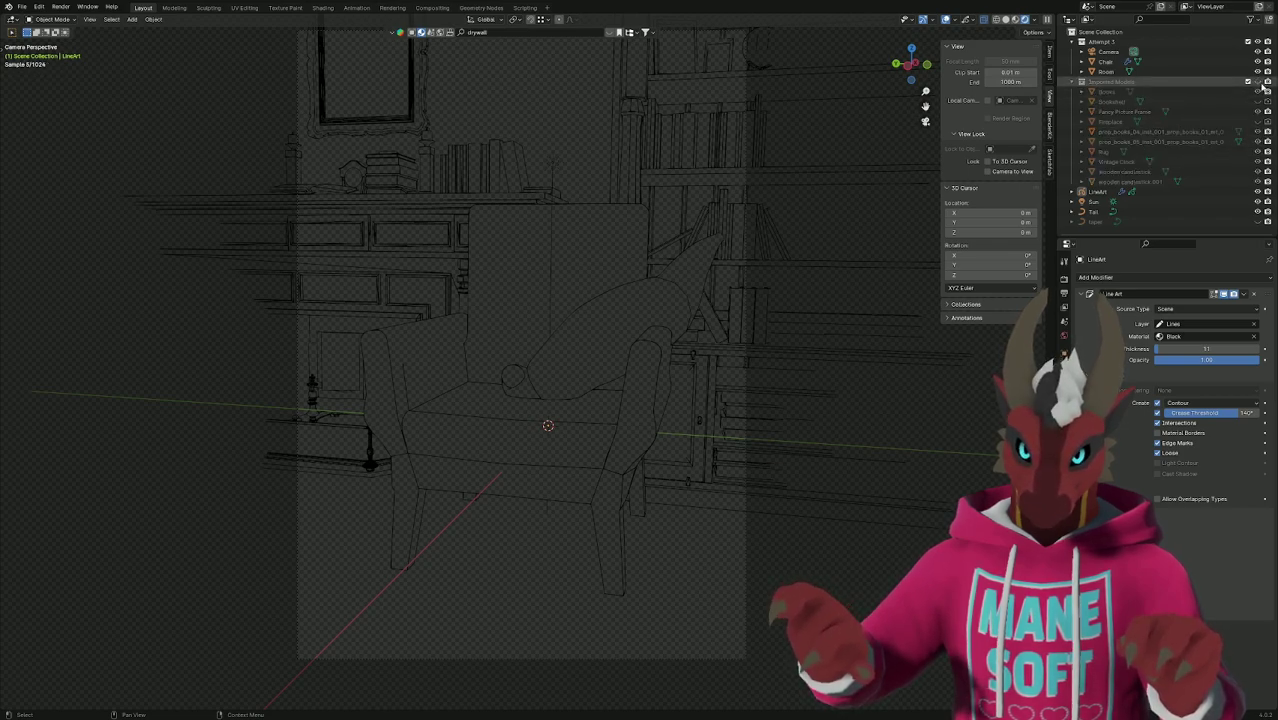
click(1263, 83)
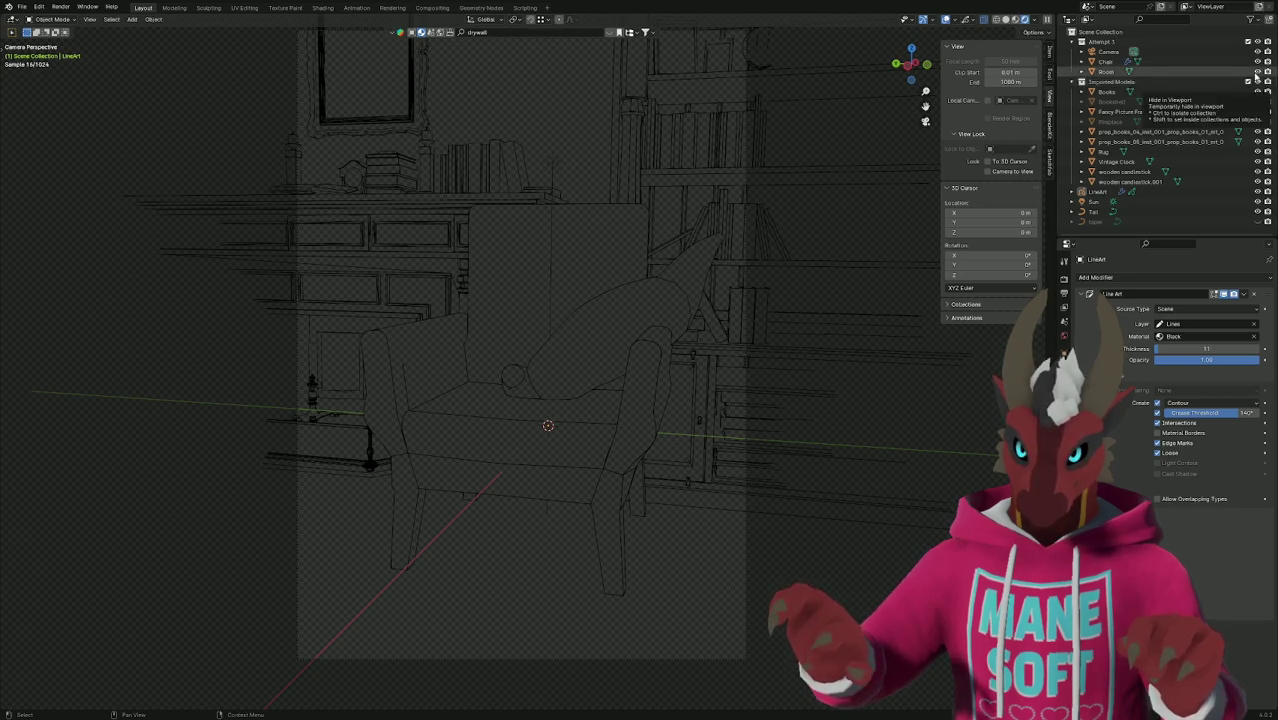
click(1257, 72)
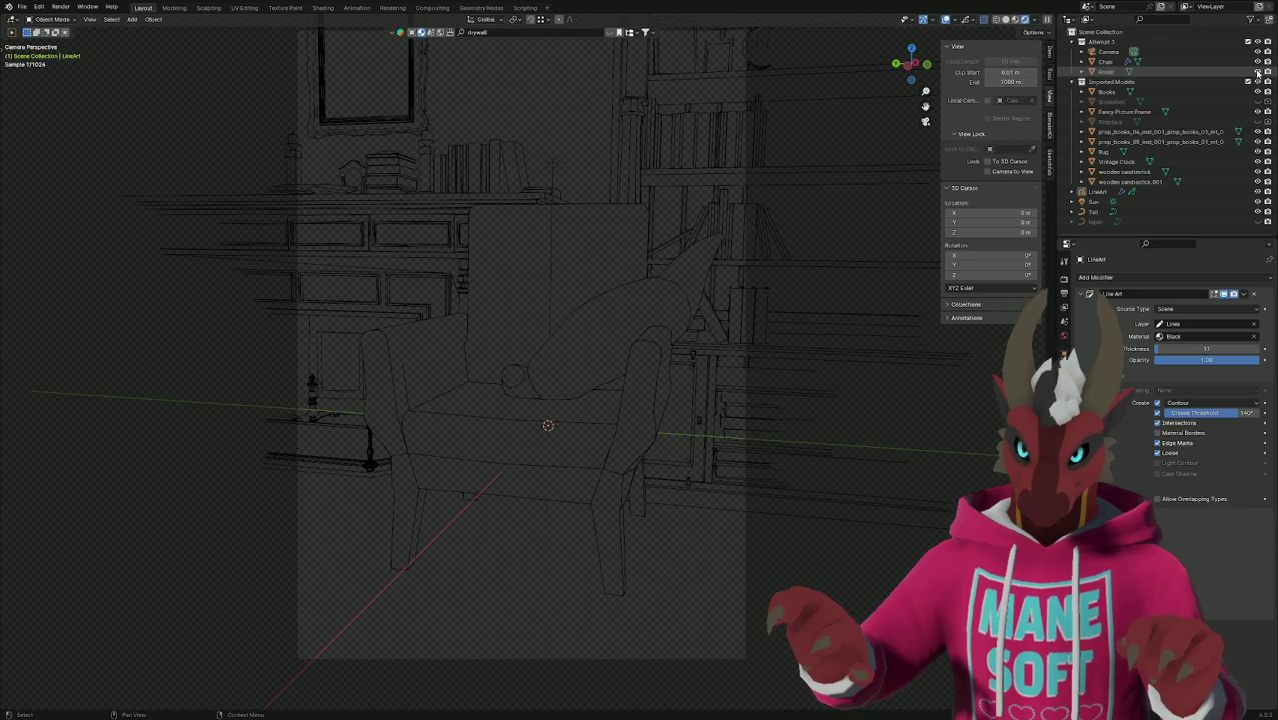
click(1257, 72)
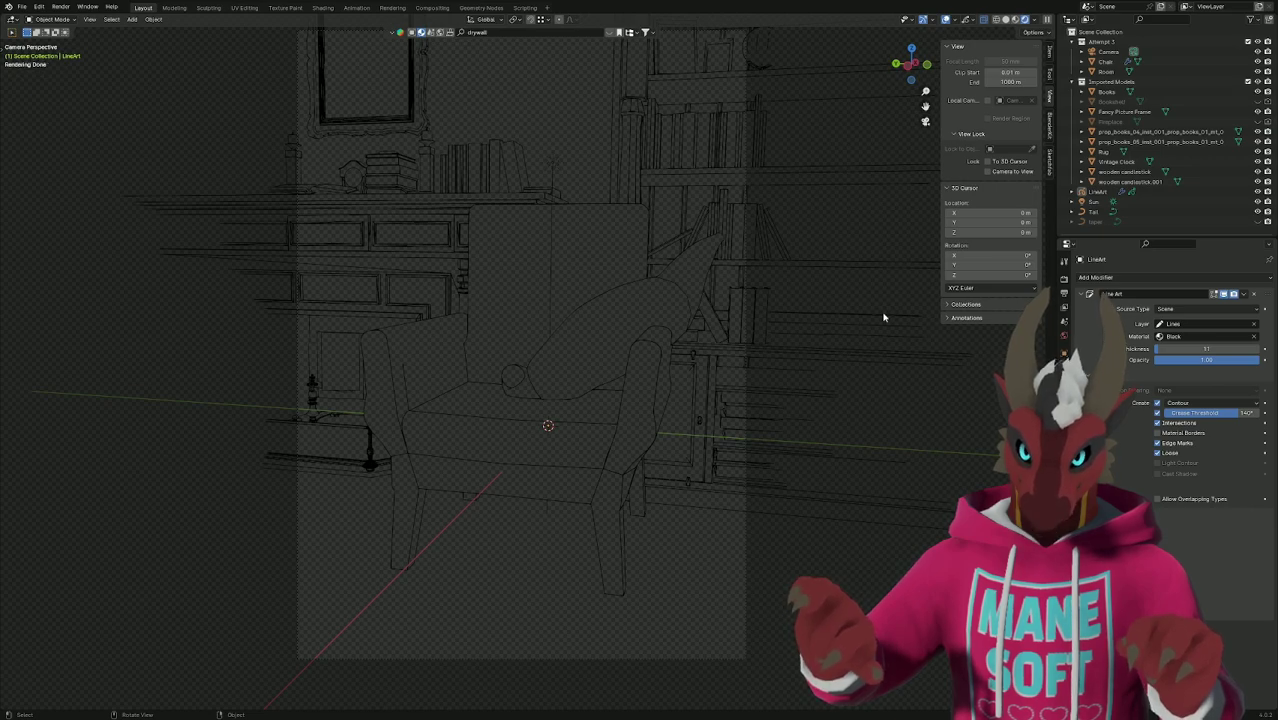
Make the Fireplace and the Bookshelf visible again.
click(1257, 121)
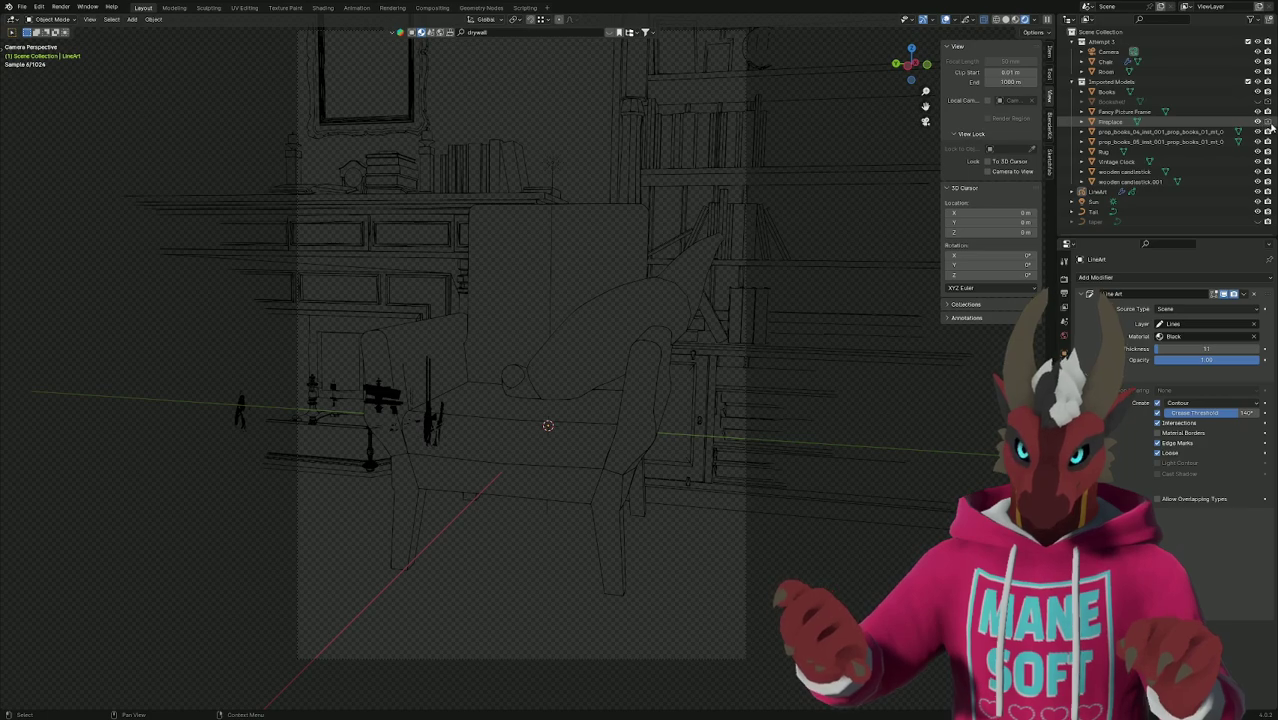
click(1258, 102)
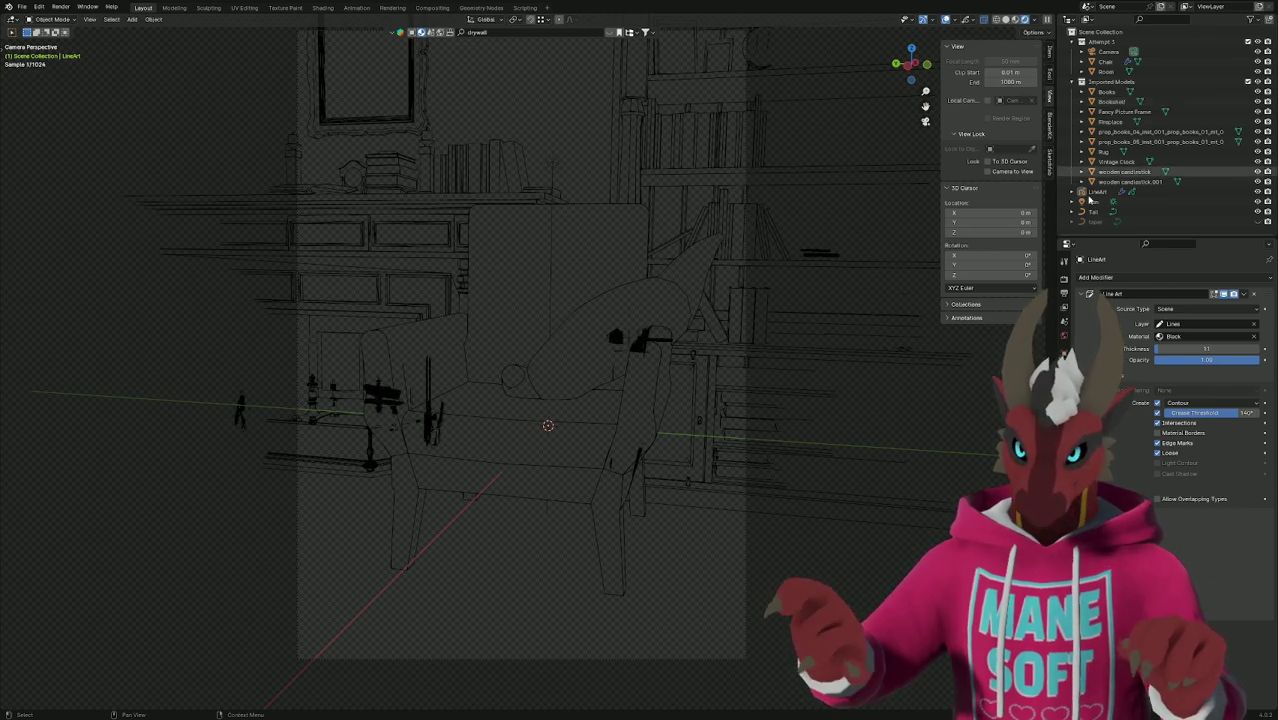
Examine the line art of the picture frame above the fireplace up close.
scroll(805, 266, down, 2)
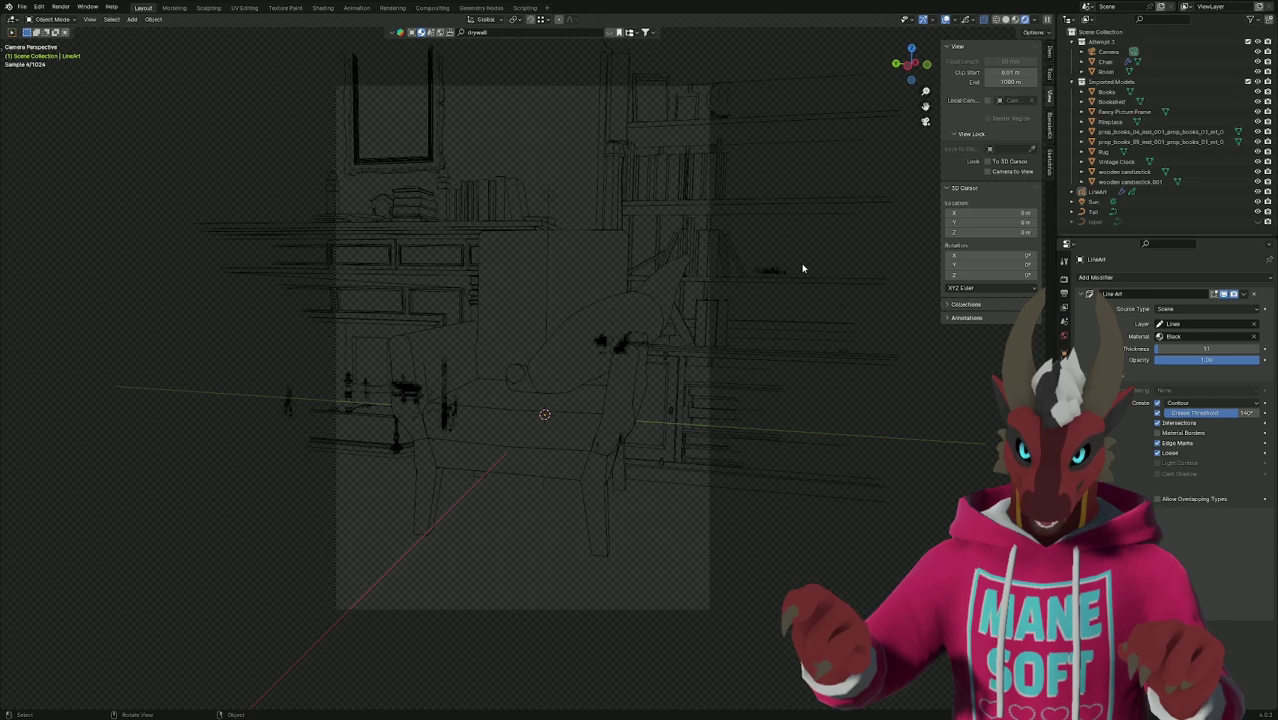
scroll(803, 267, up, 4)
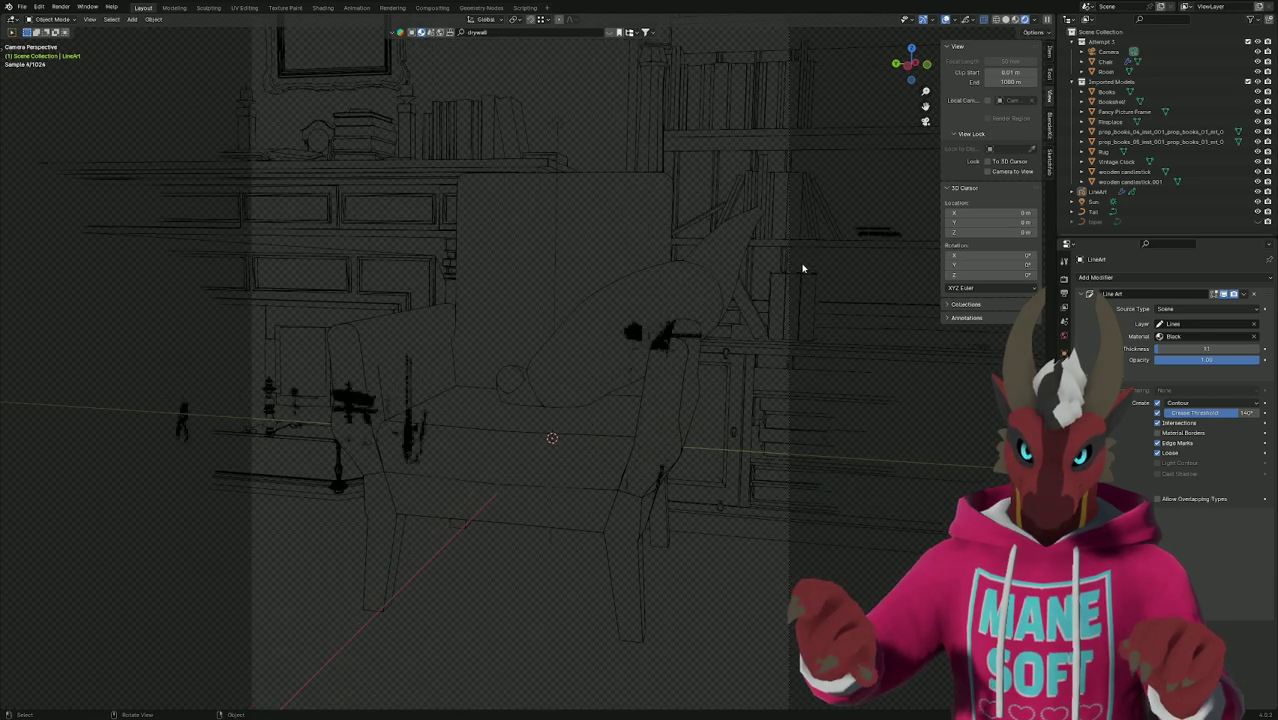
shift+middle_drag(442, 177, 650, 491)
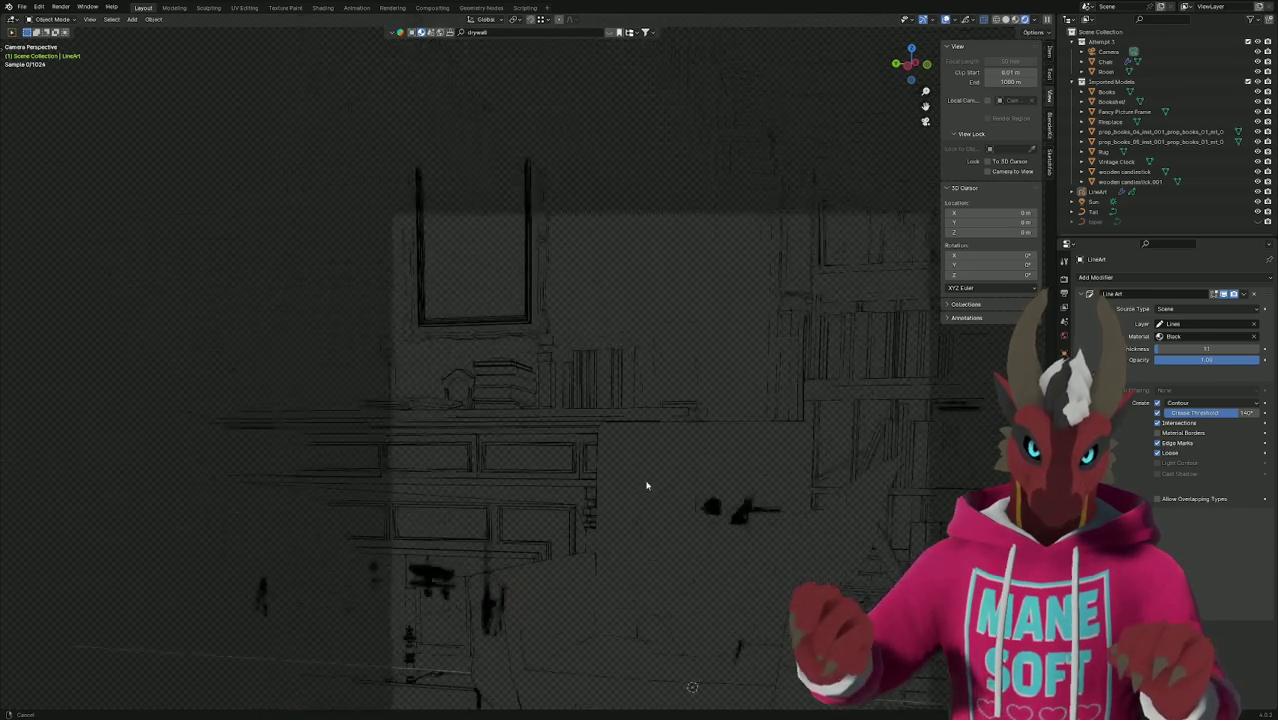
scroll(679, 393, up, 5)
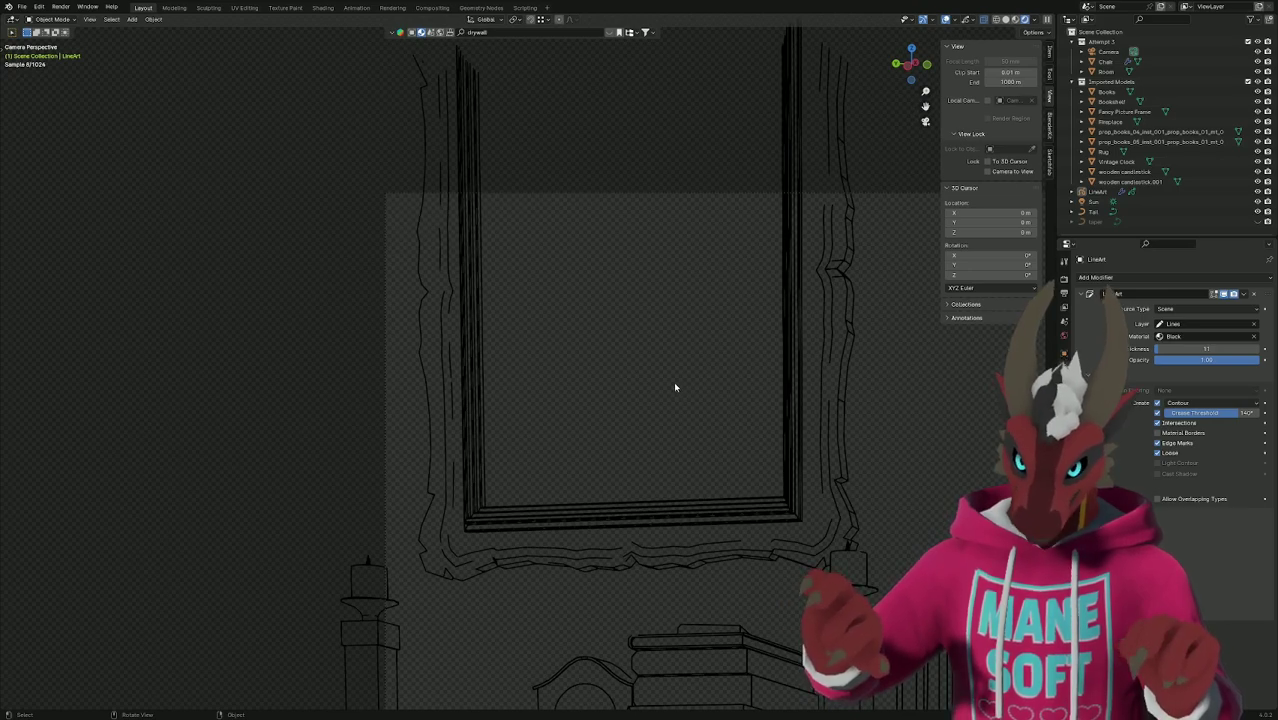
Switch to Photoshop and examine how the black patches in the line art overlap the seated character and armchair.
key(alt+Tab)
scroll(674, 382, down, 1)
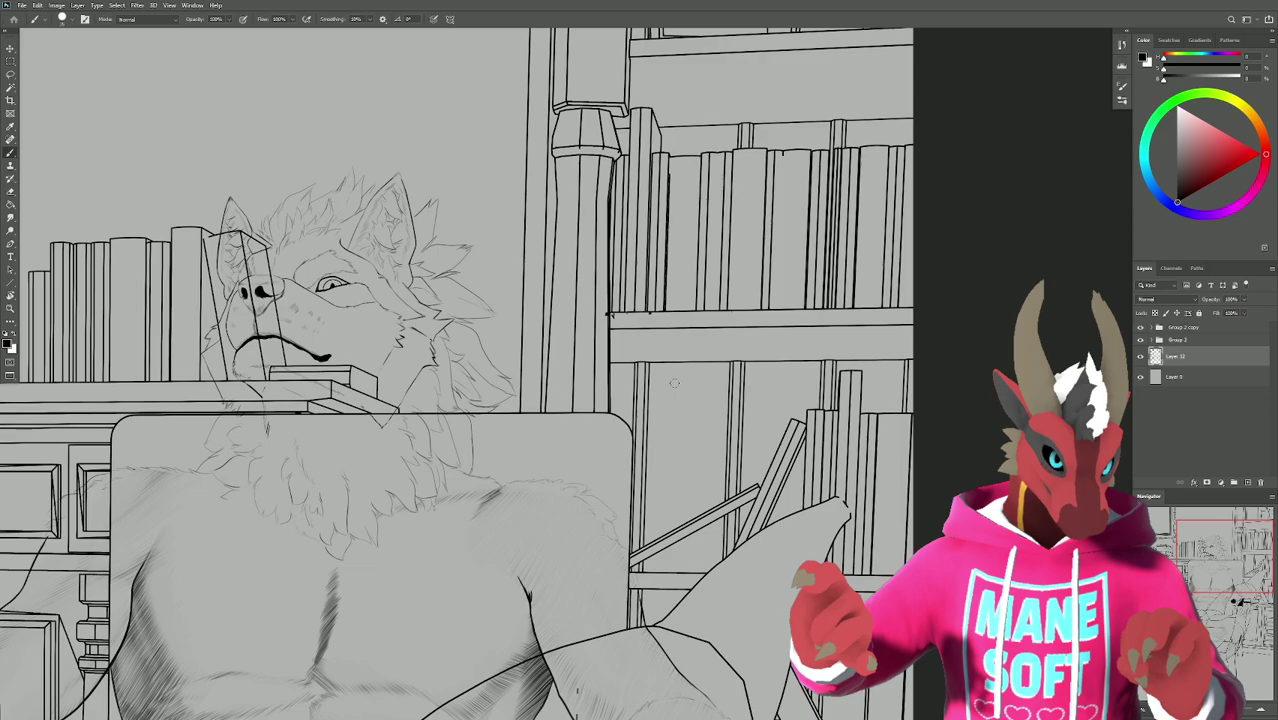
alt+scroll(674, 382, down, 3)
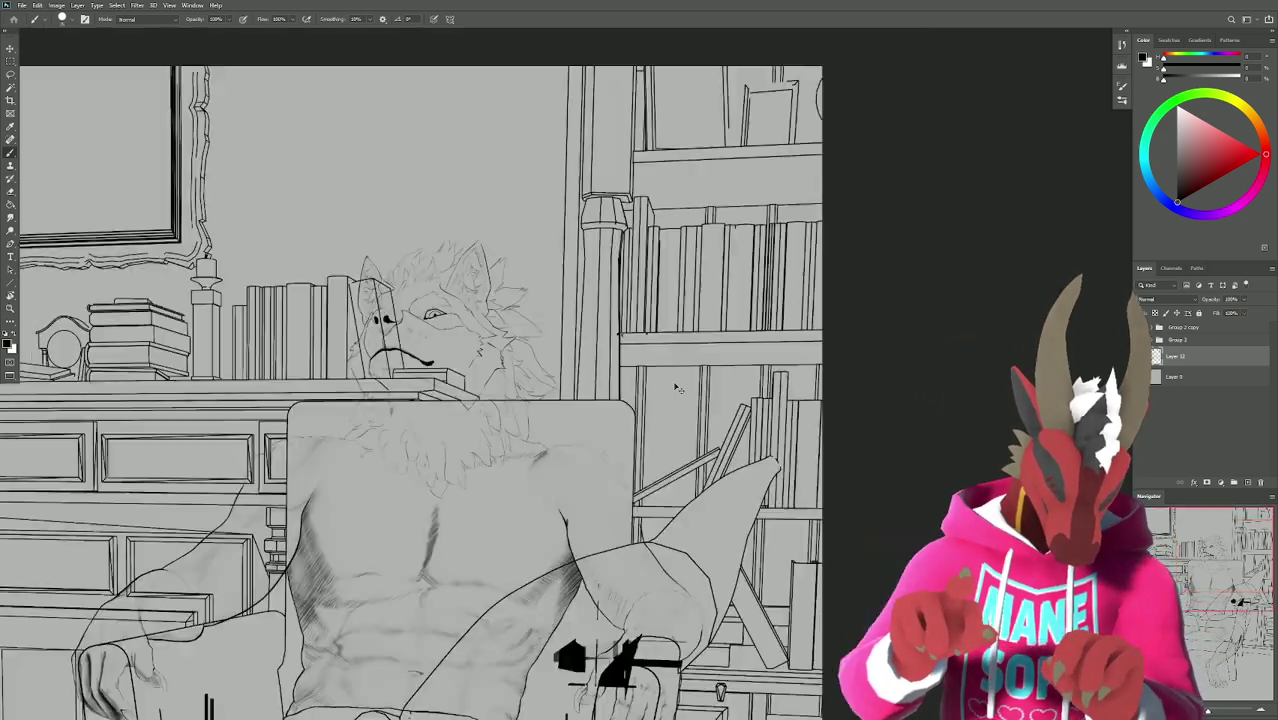
scroll(692, 533, down, 2)
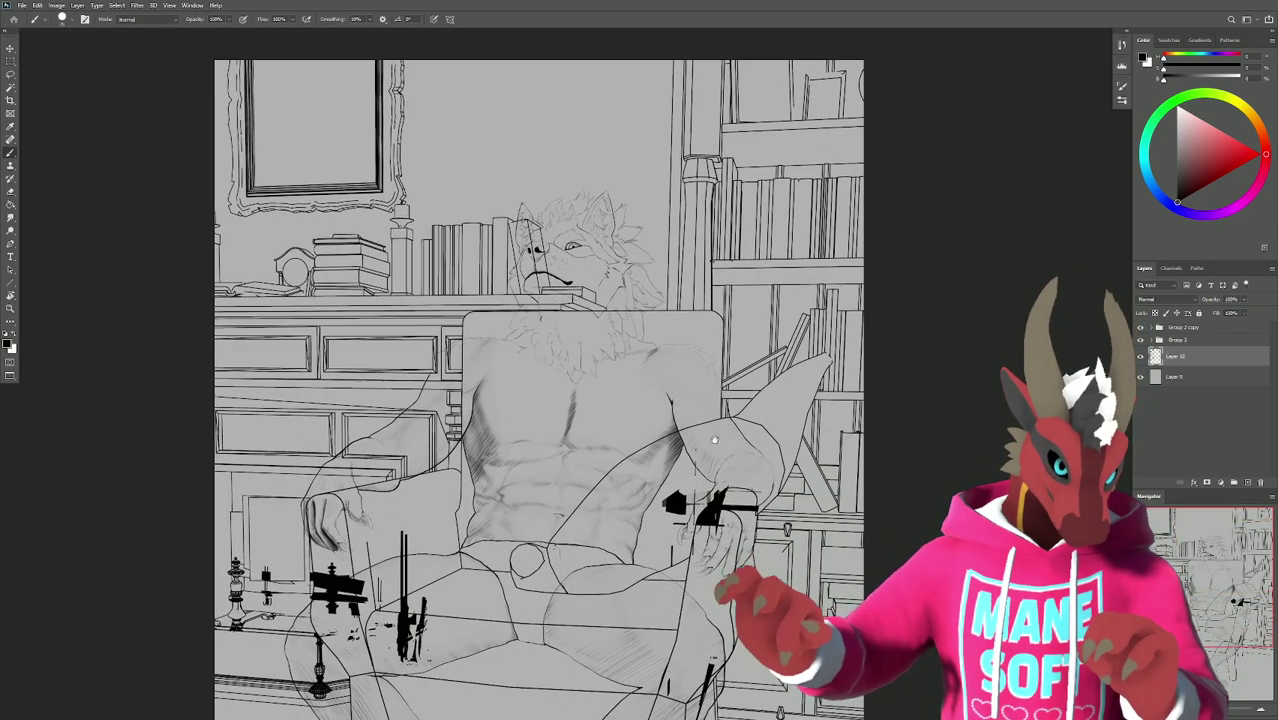
scroll(714, 440, down, 5)
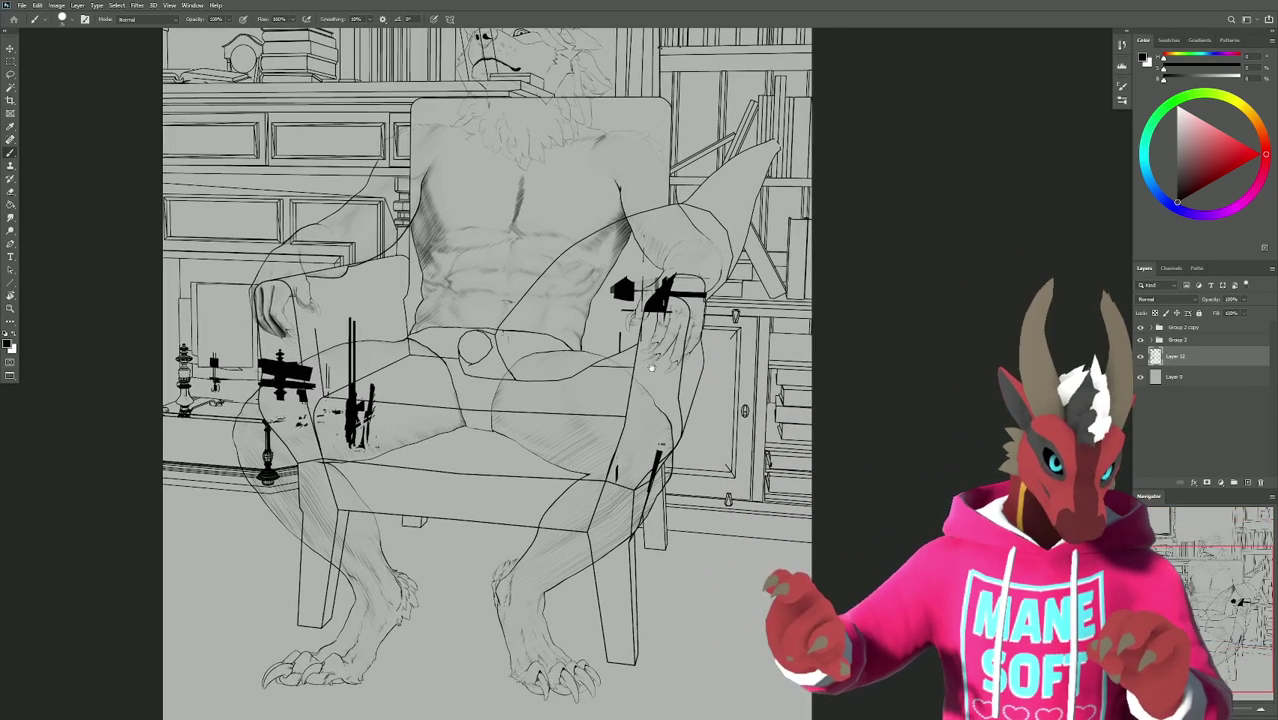
scroll(651, 368, right, 2)
scroll(630, 368, left, 3)
scroll(630, 368, down, 1)
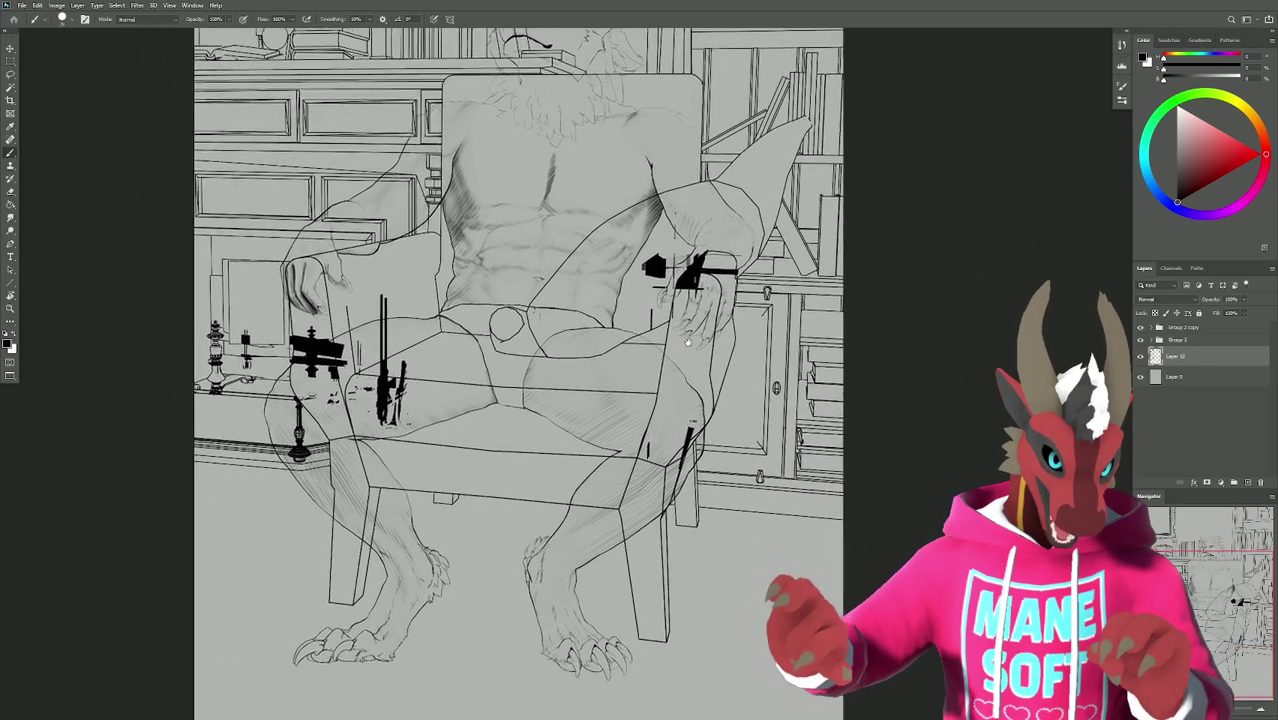
scroll(688, 344, up, 1)
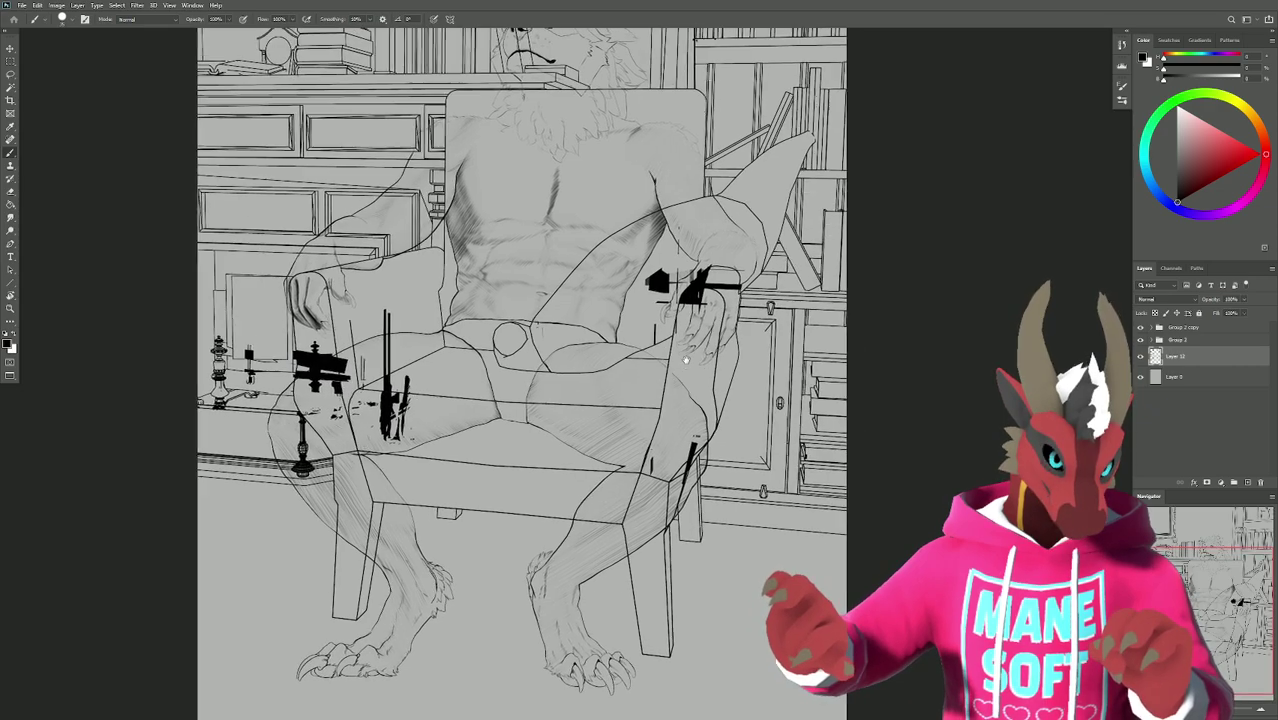
scroll(688, 344, right, 2)
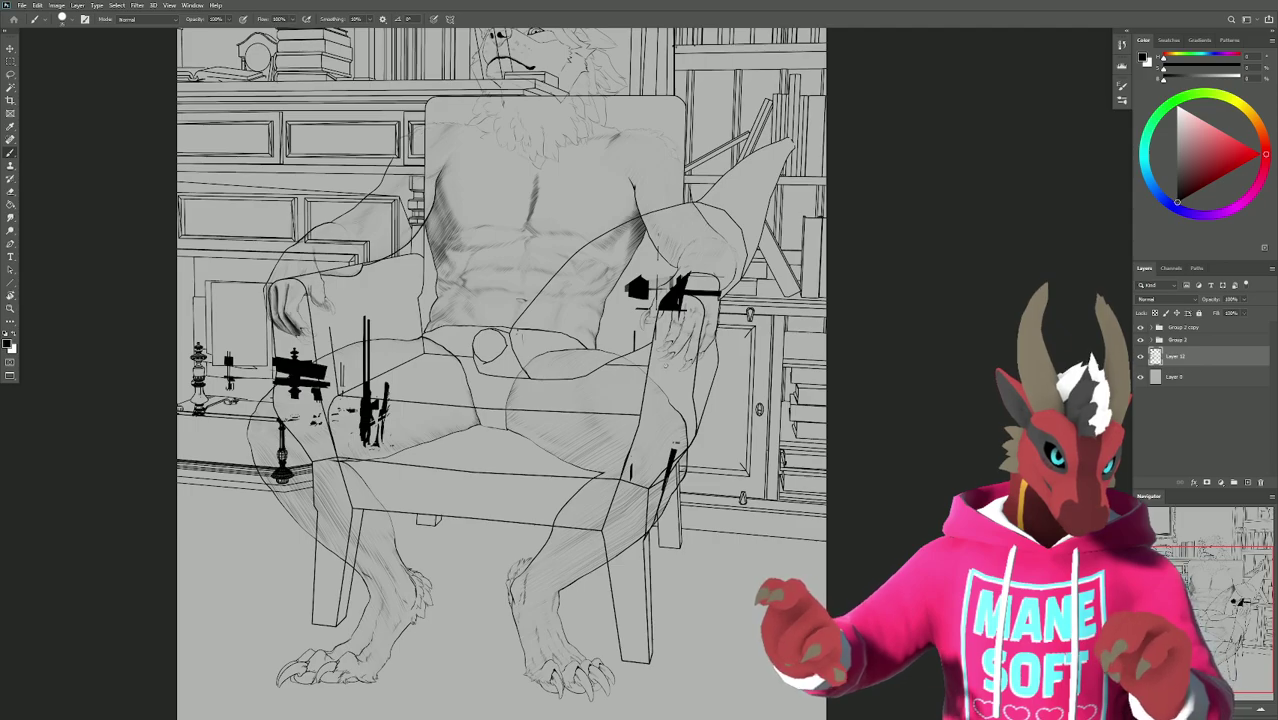
drag(665, 366, 705, 522)
Switch back to Blender and show the whole room in solid shading outside the camera view, with nothing selected.
key(alt+Tab)
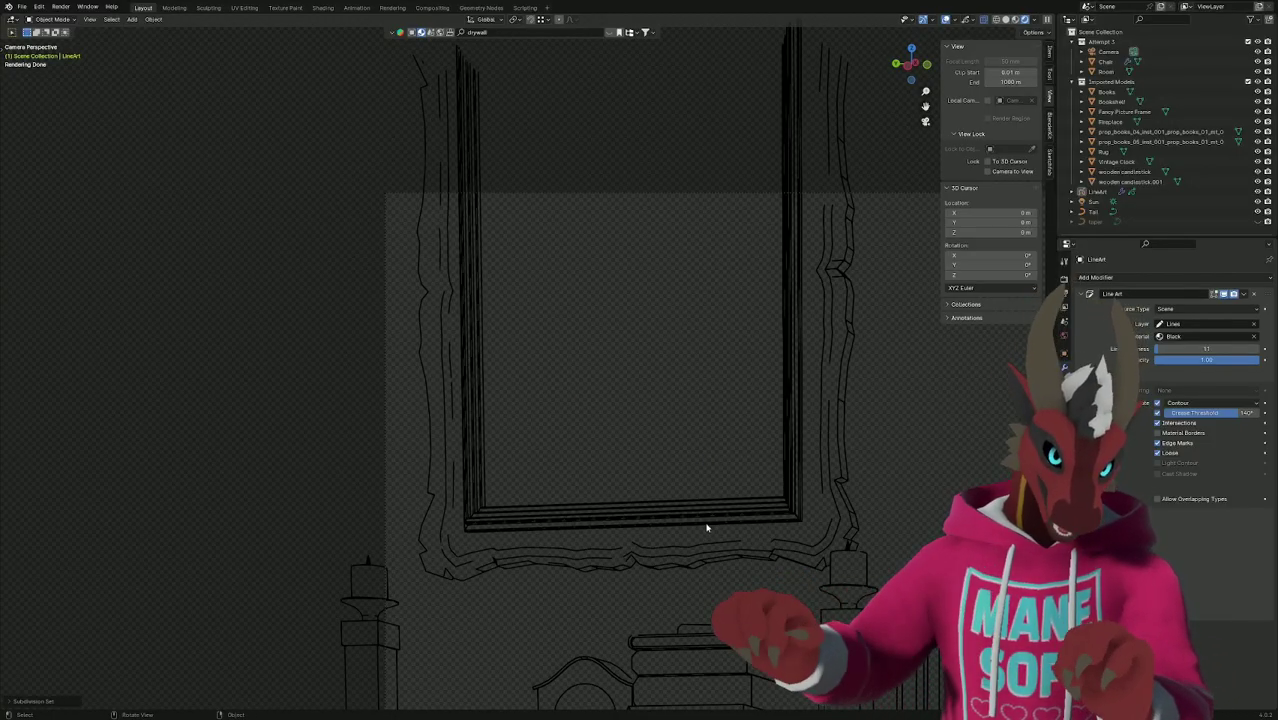
key(z)
click(780, 524)
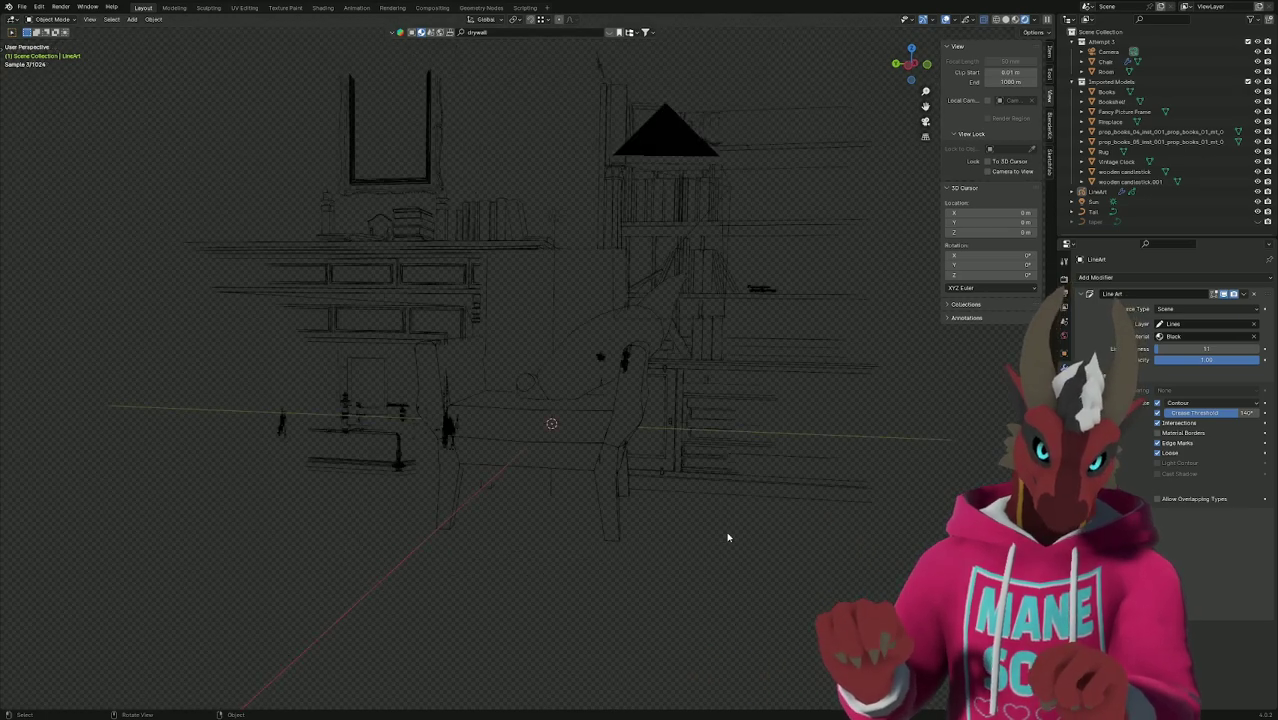
key(z)
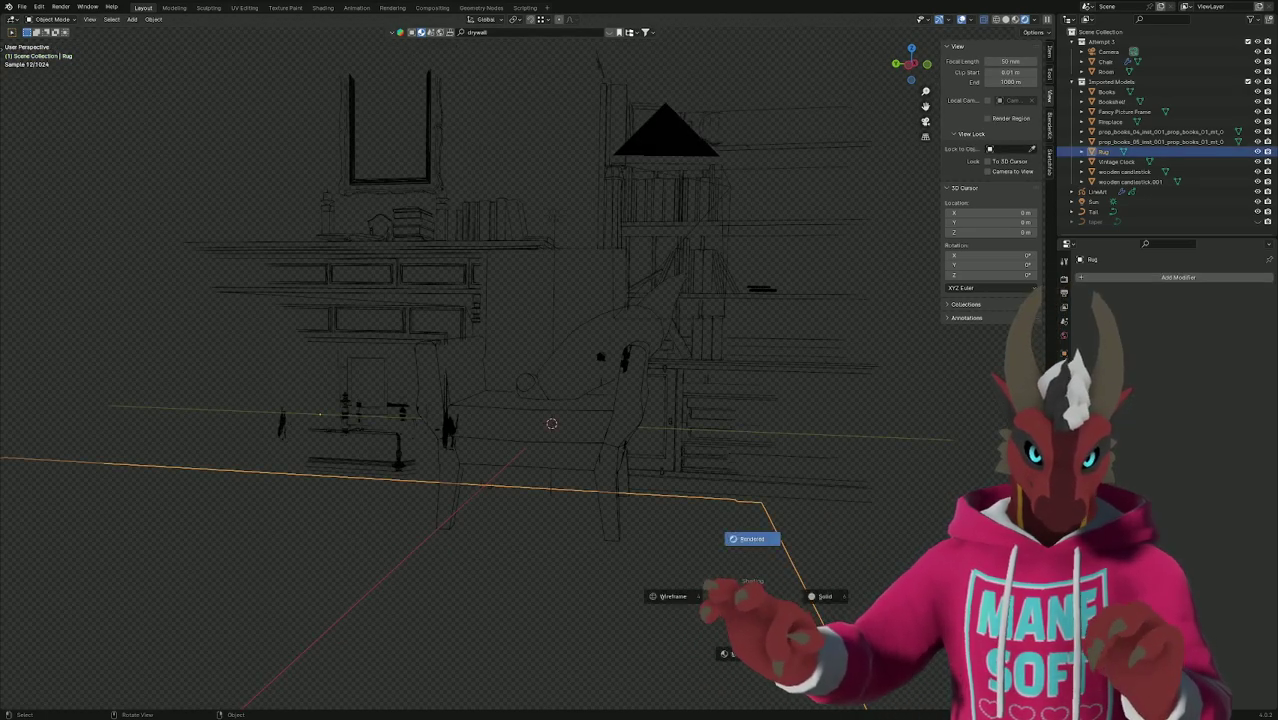
click(782, 575)
middle_drag(782, 575, 829, 582)
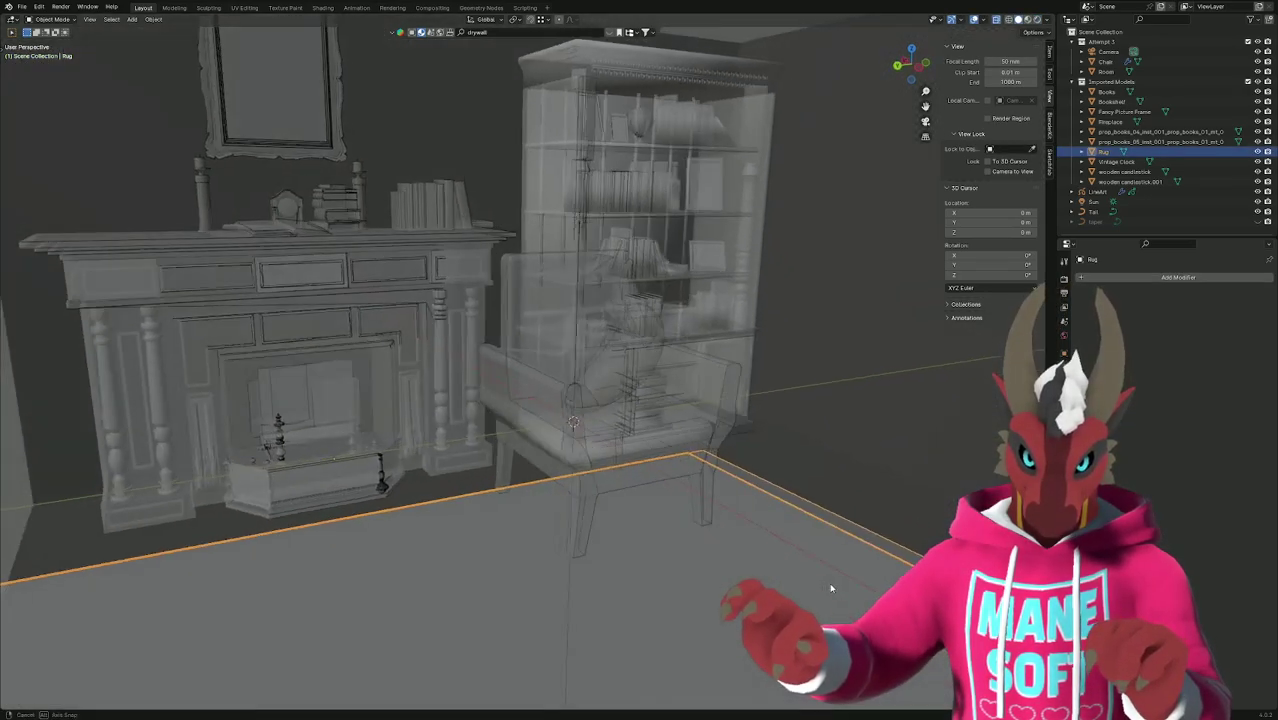
key(KP_0)
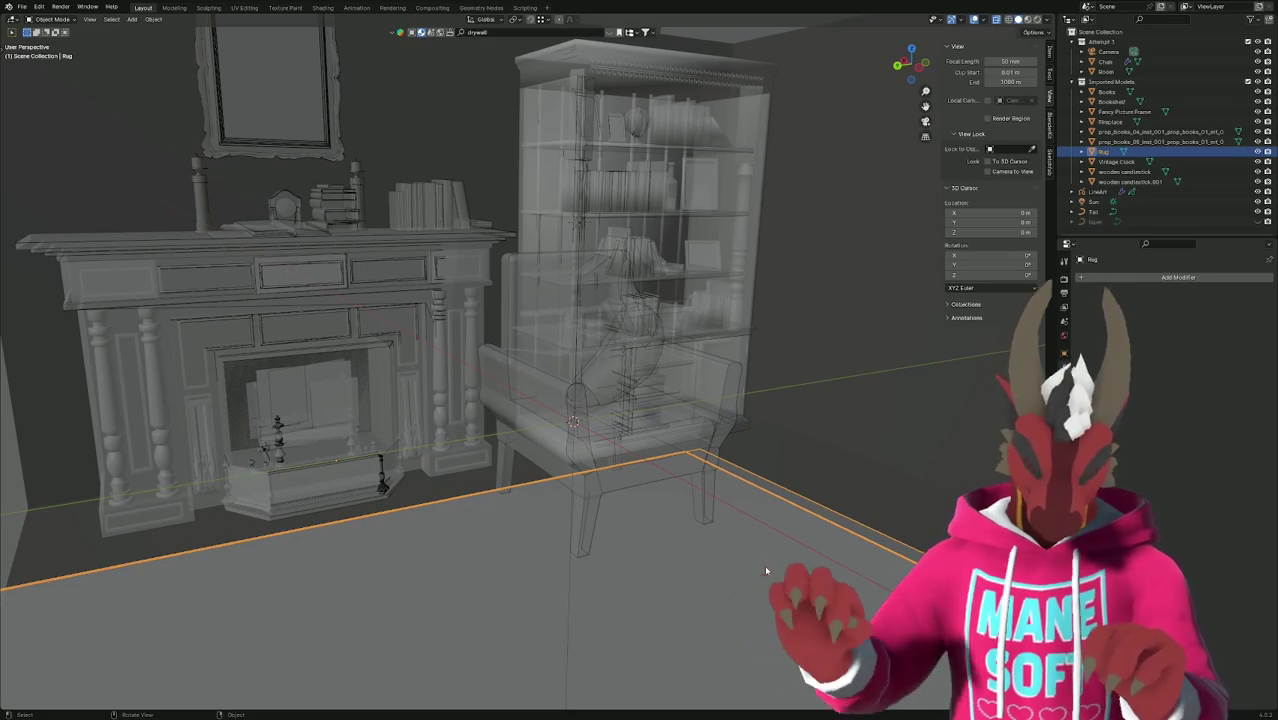
click(641, 457)
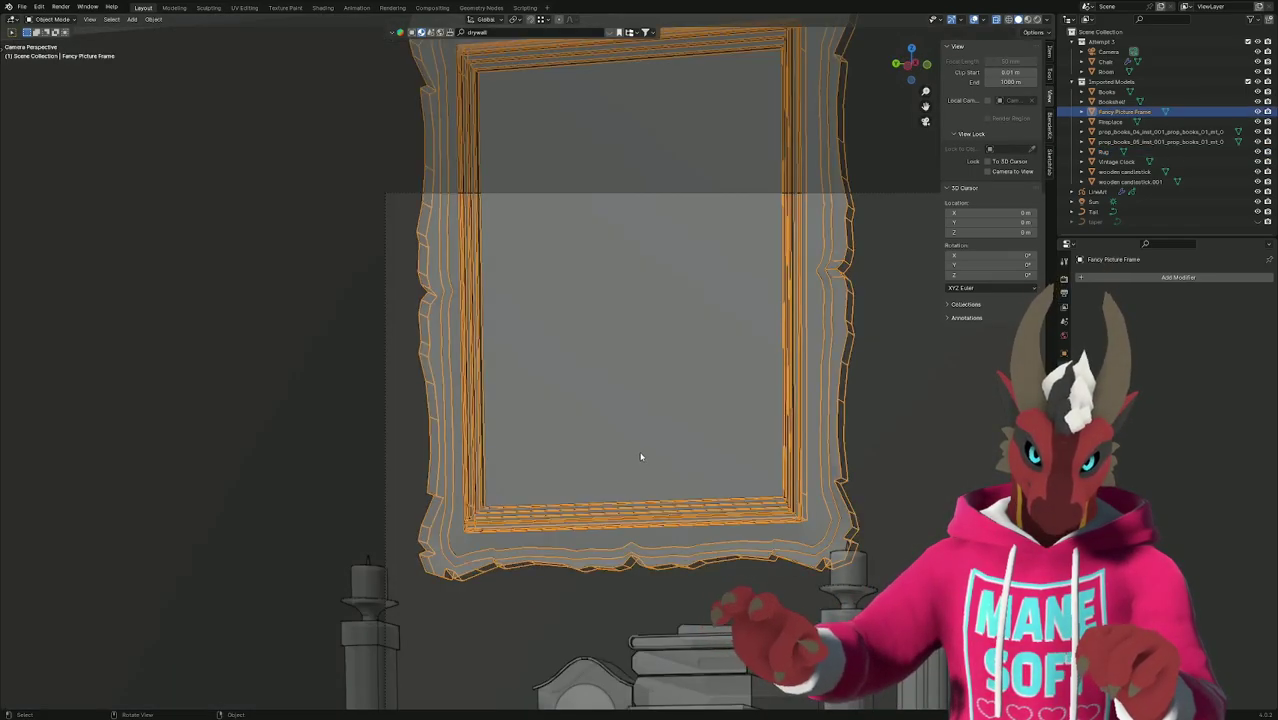
key(KP_0)
middle_drag(641, 455, 795, 462)
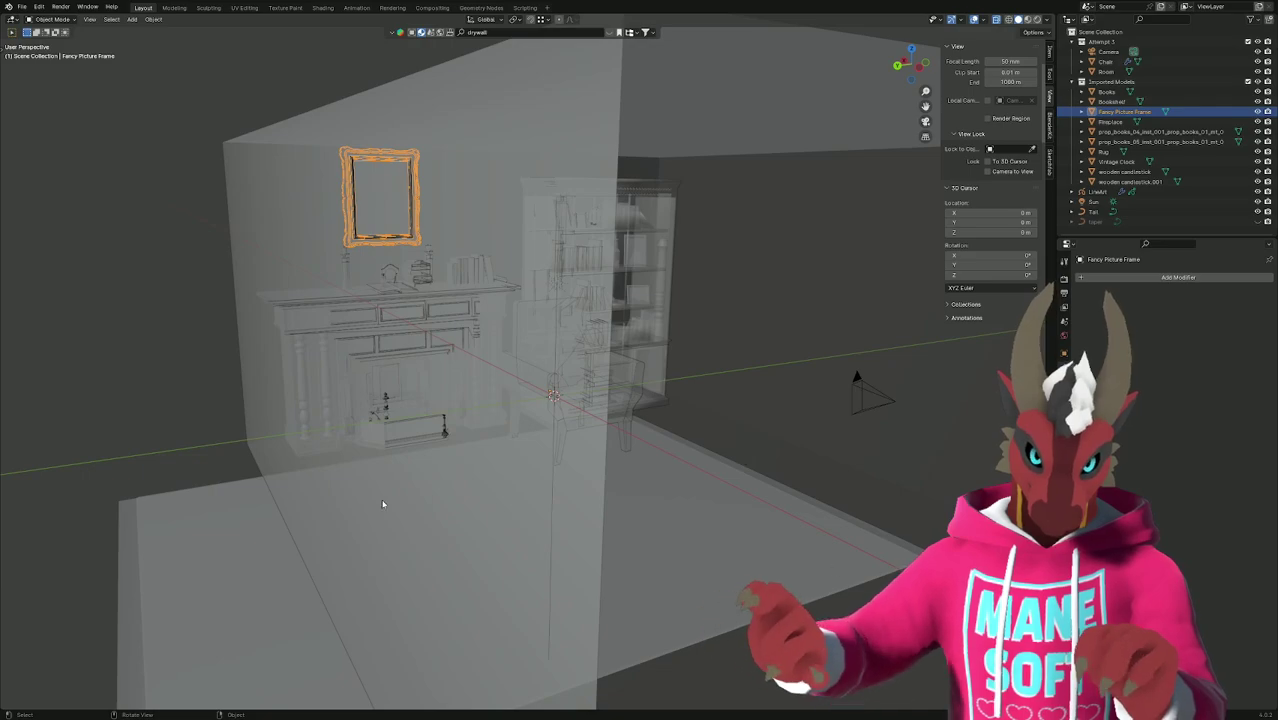
click(20, 351)
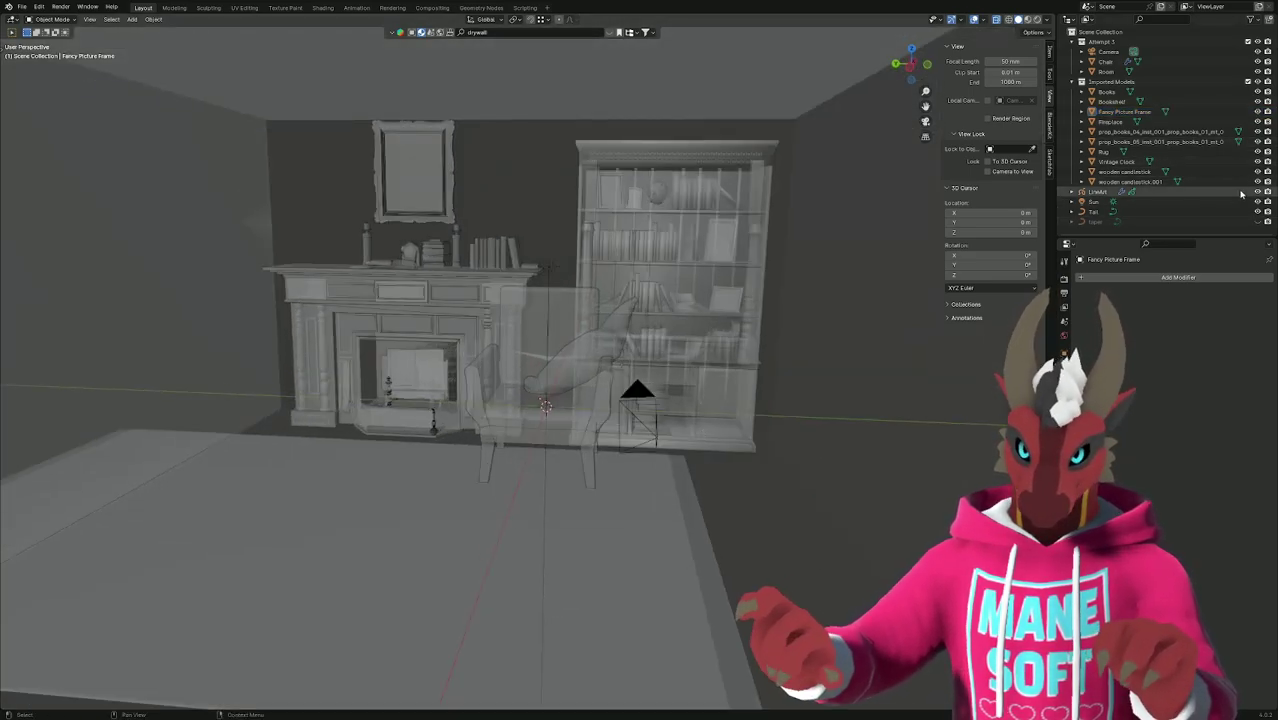
Toggle the LineArt object's viewport visibility, turn off X-ray, and save the Blender file.
click(1258, 192)
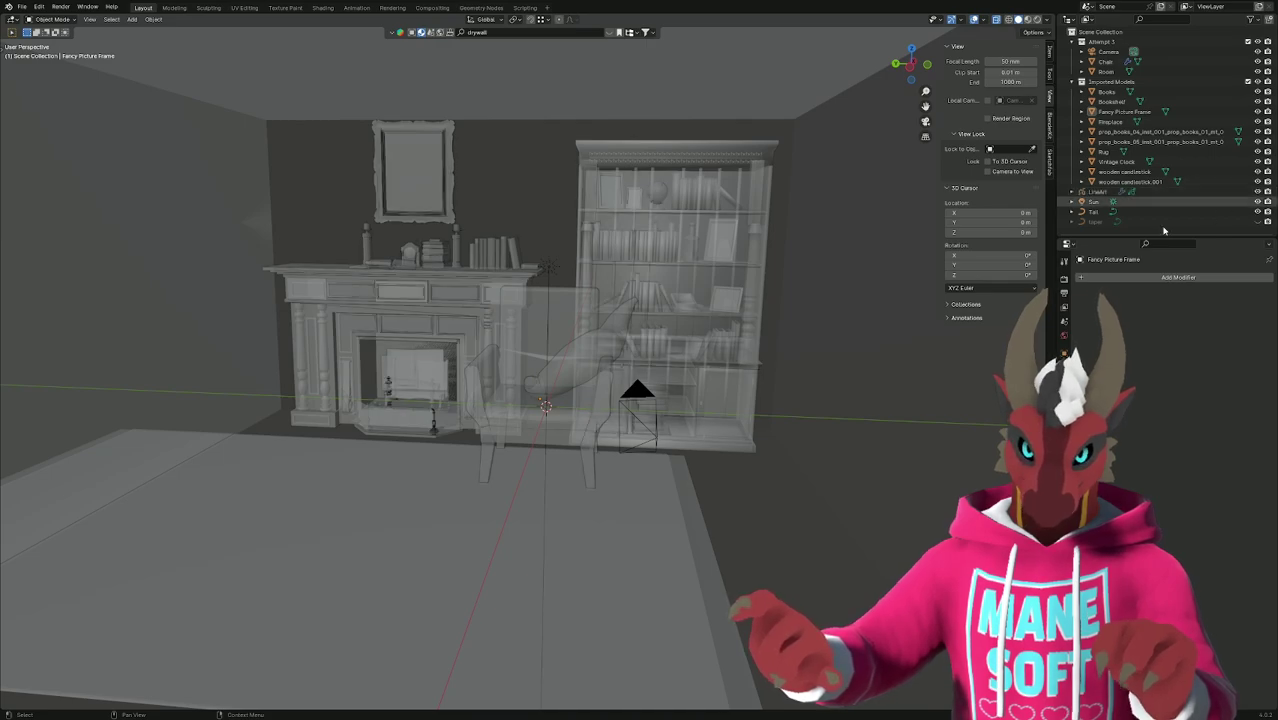
key(alt+z)
middle_drag(719, 398, 726, 400)
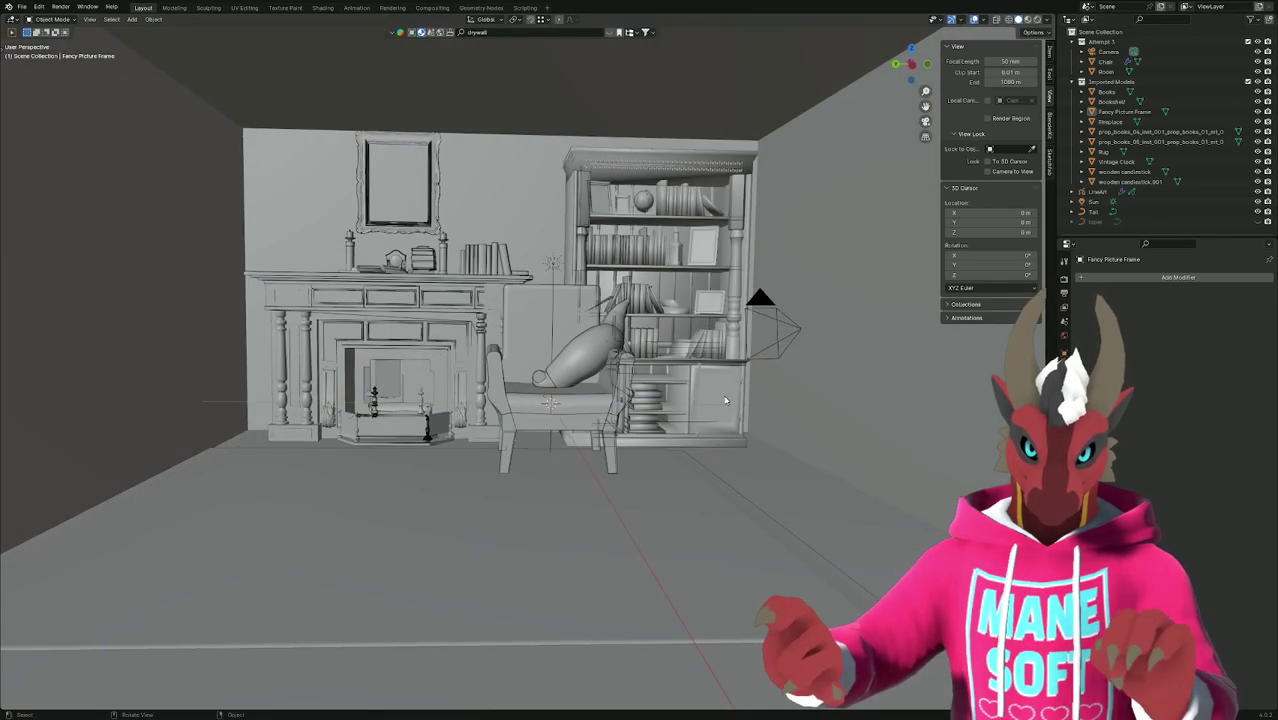
key(ctrl+s)
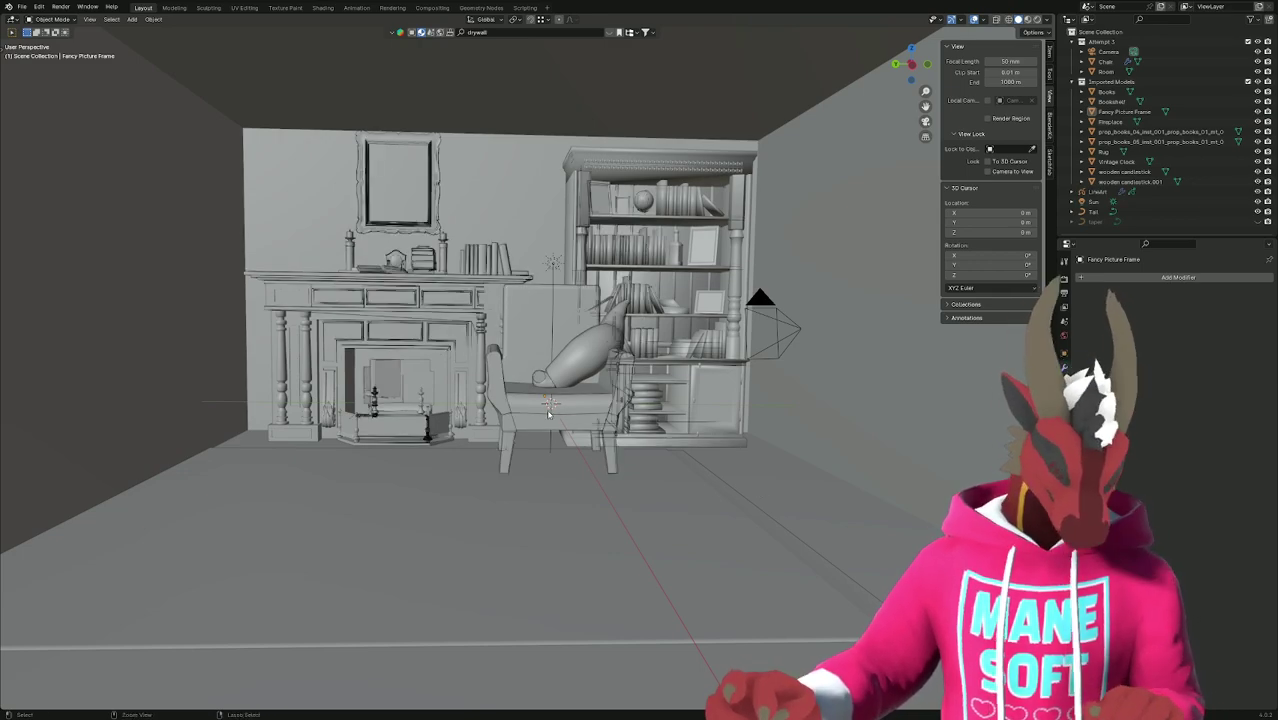
key(ctrl+s)
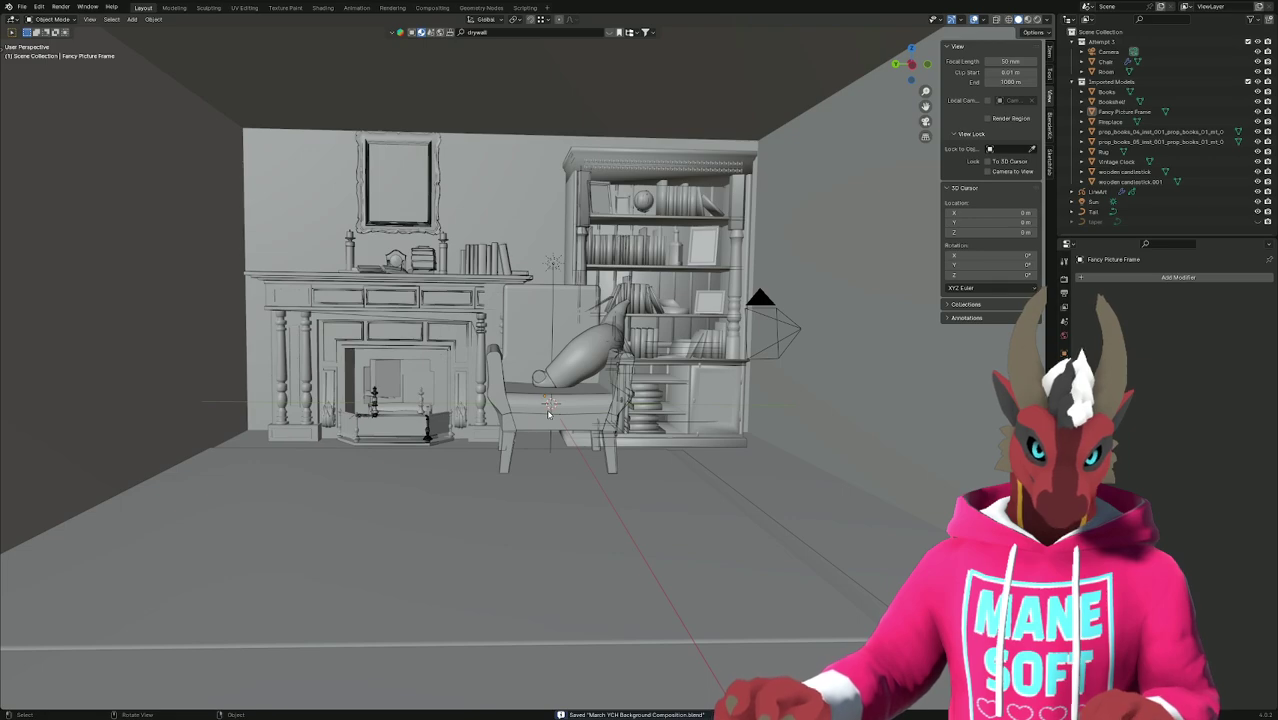
Toggle Blender's window fullscreen mode and return to the Photoshop drawing.
click(19, 7)
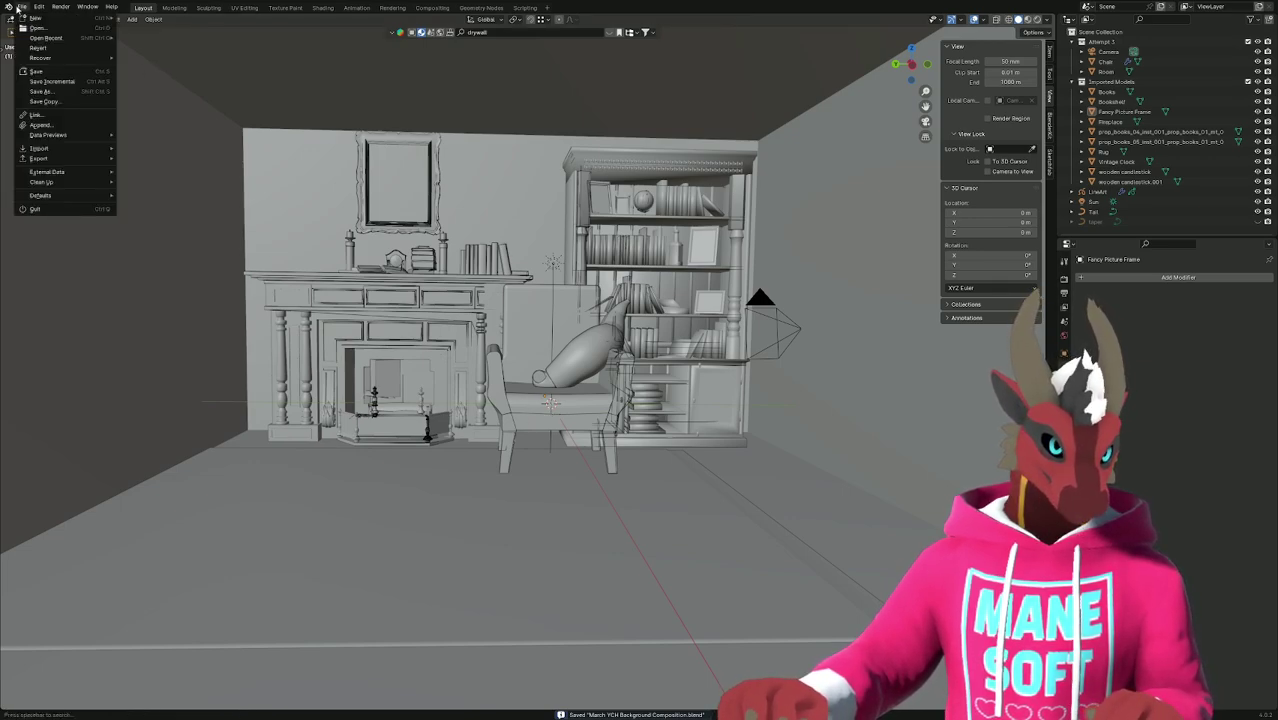
click(18, 8)
click(87, 7)
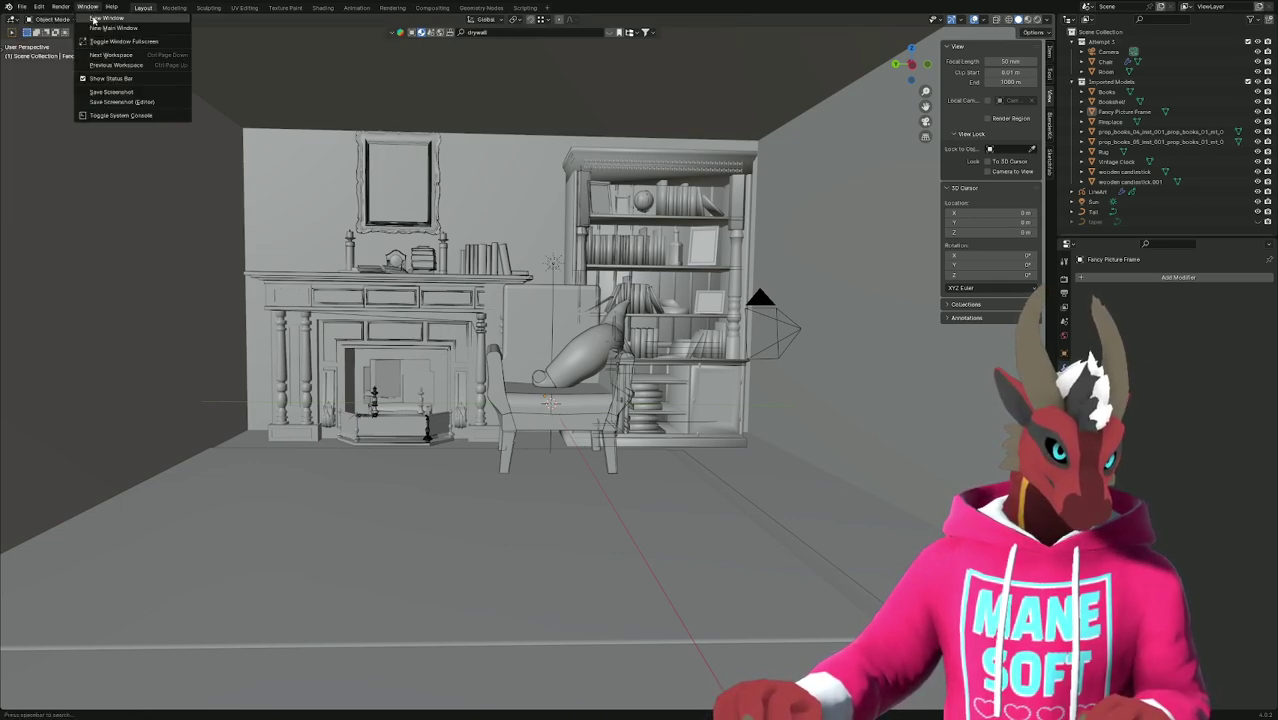
click(93, 42)
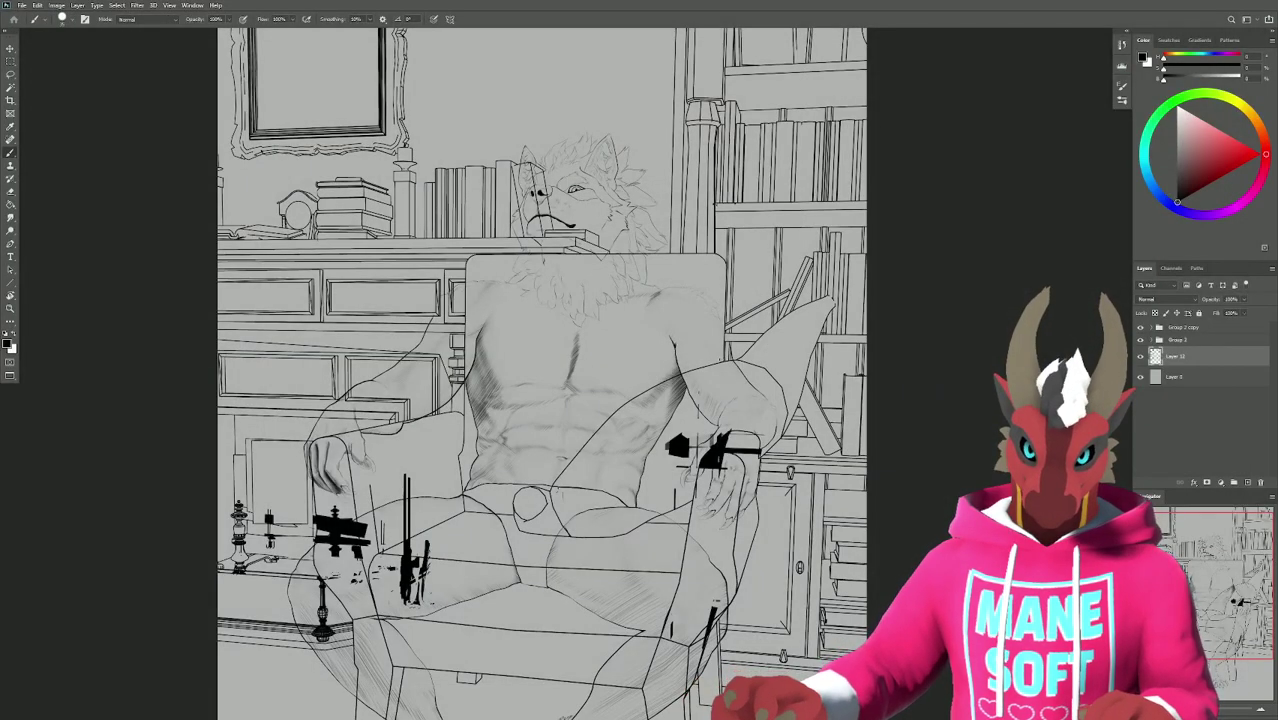
Rename the line art layer as Background, duplicate it as Background copy, and hide the original.
scroll(543, 374, down, 3)
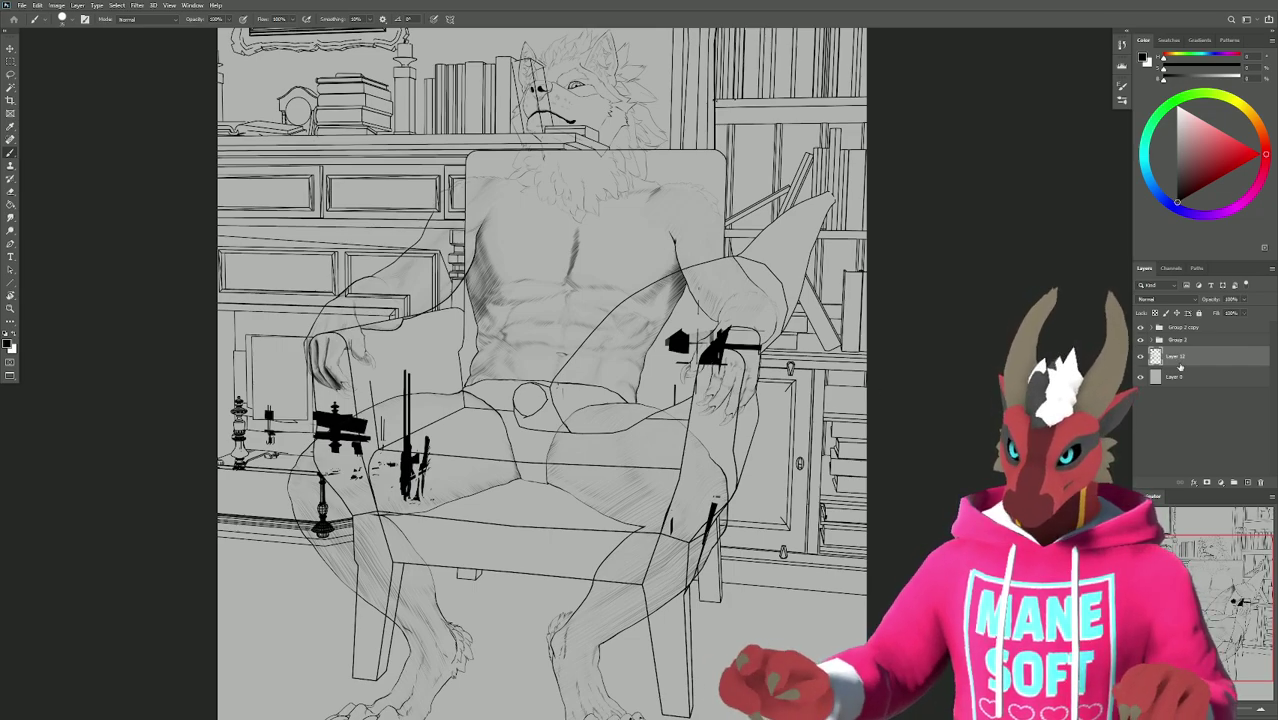
alt+click(1142, 357)
alt+click(1142, 357)
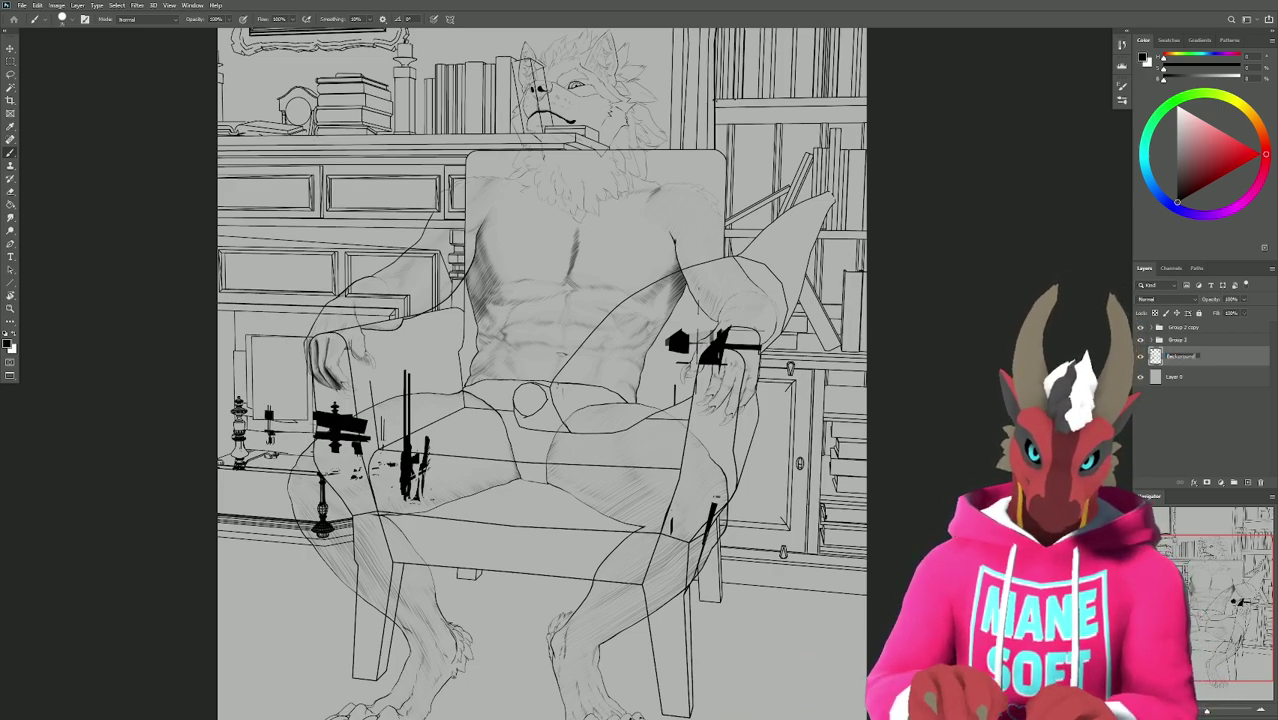
right_click(1182, 358)
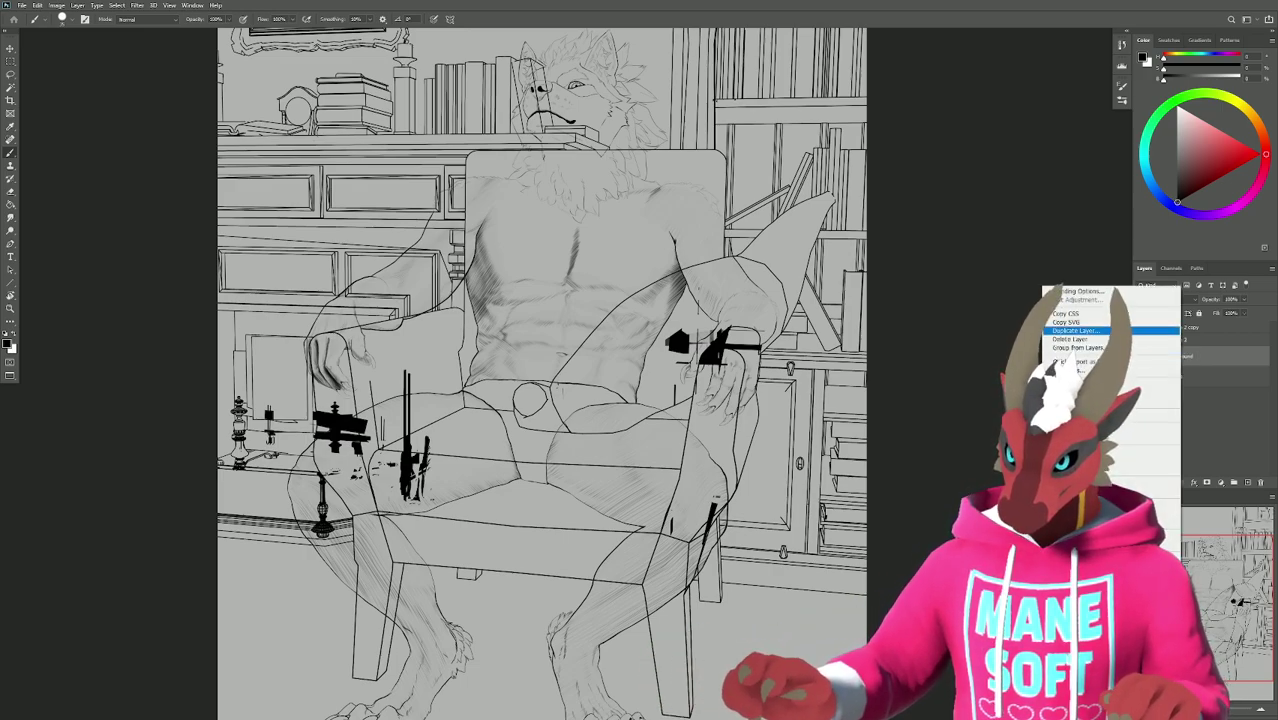
click(1075, 330)
key(Return)
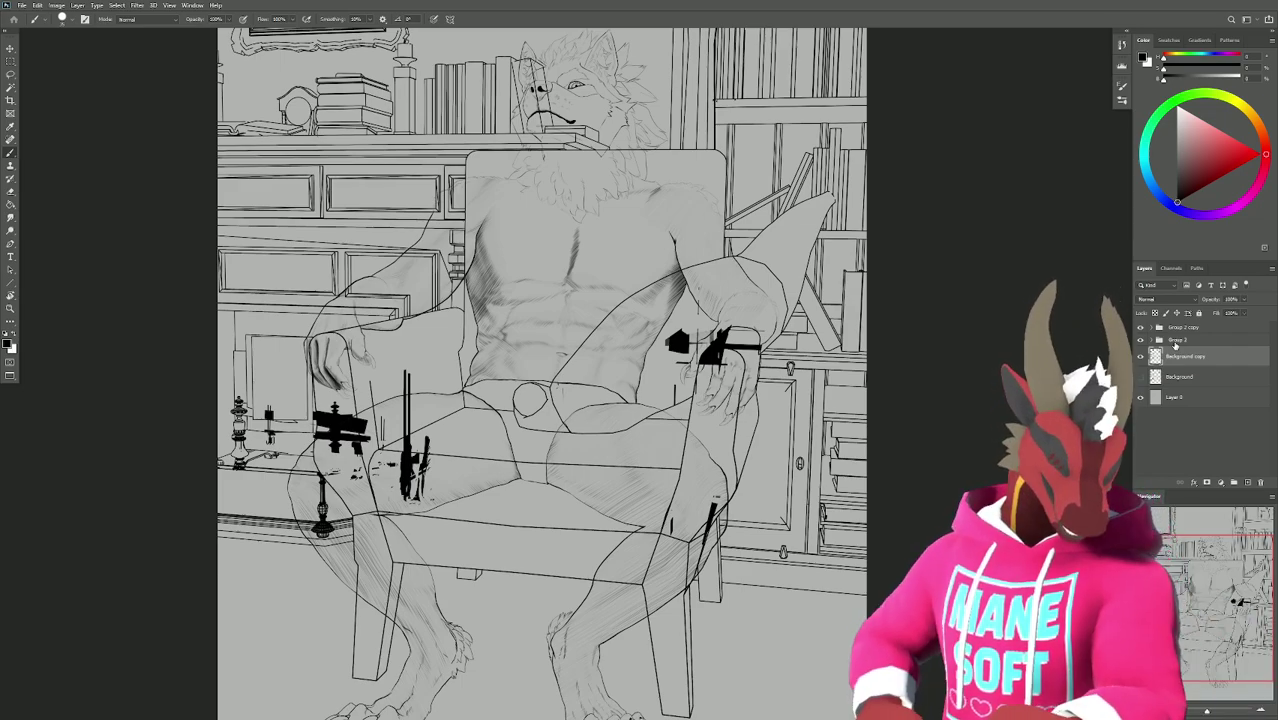
key(super)
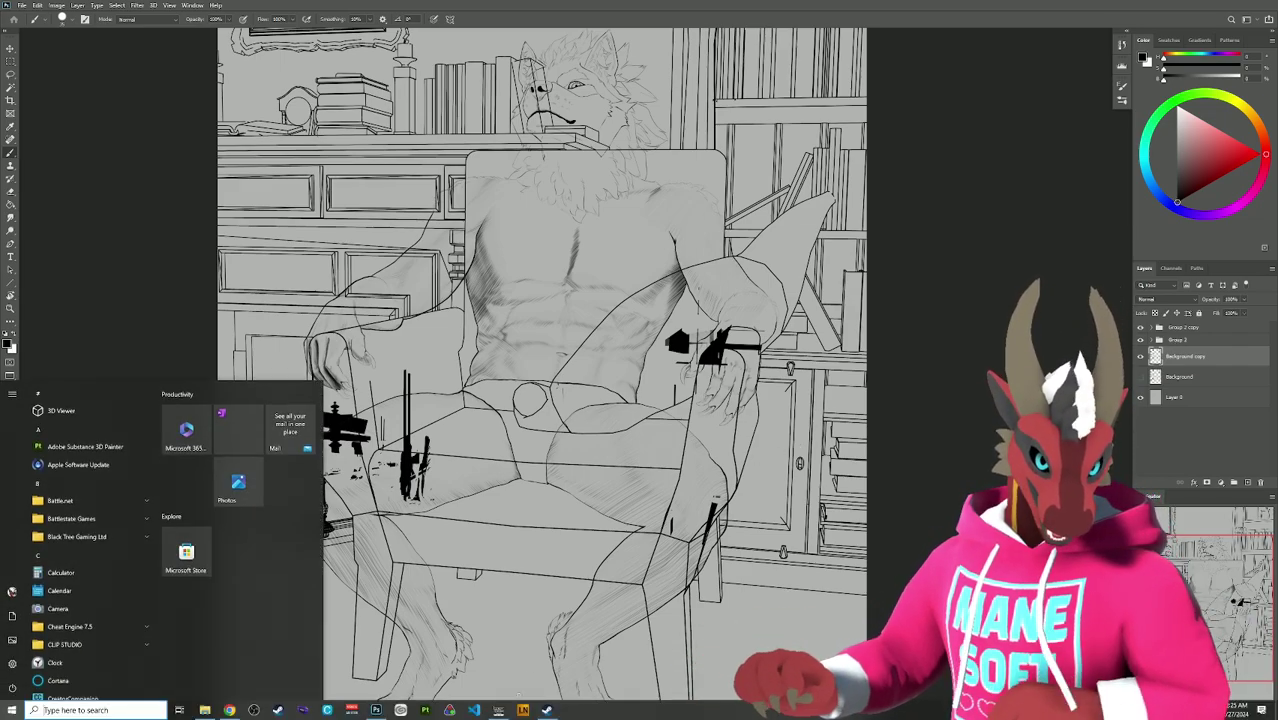
click(499, 710)
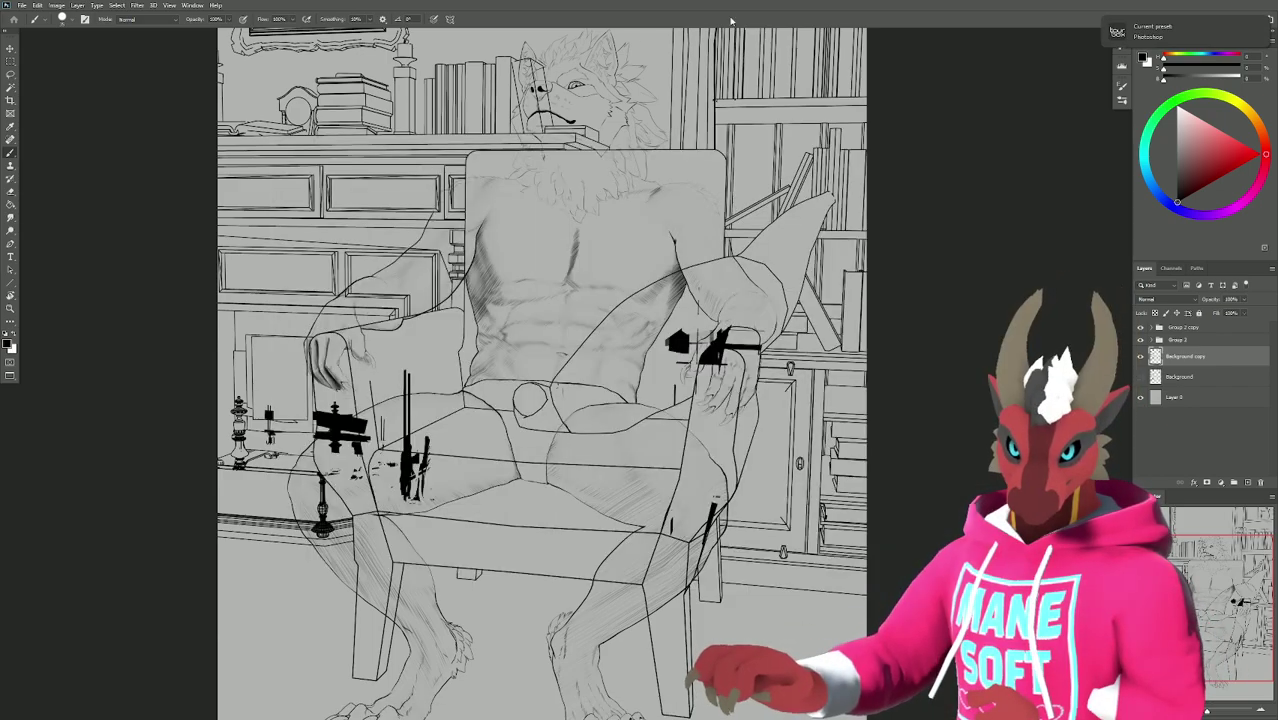
click(731, 20)
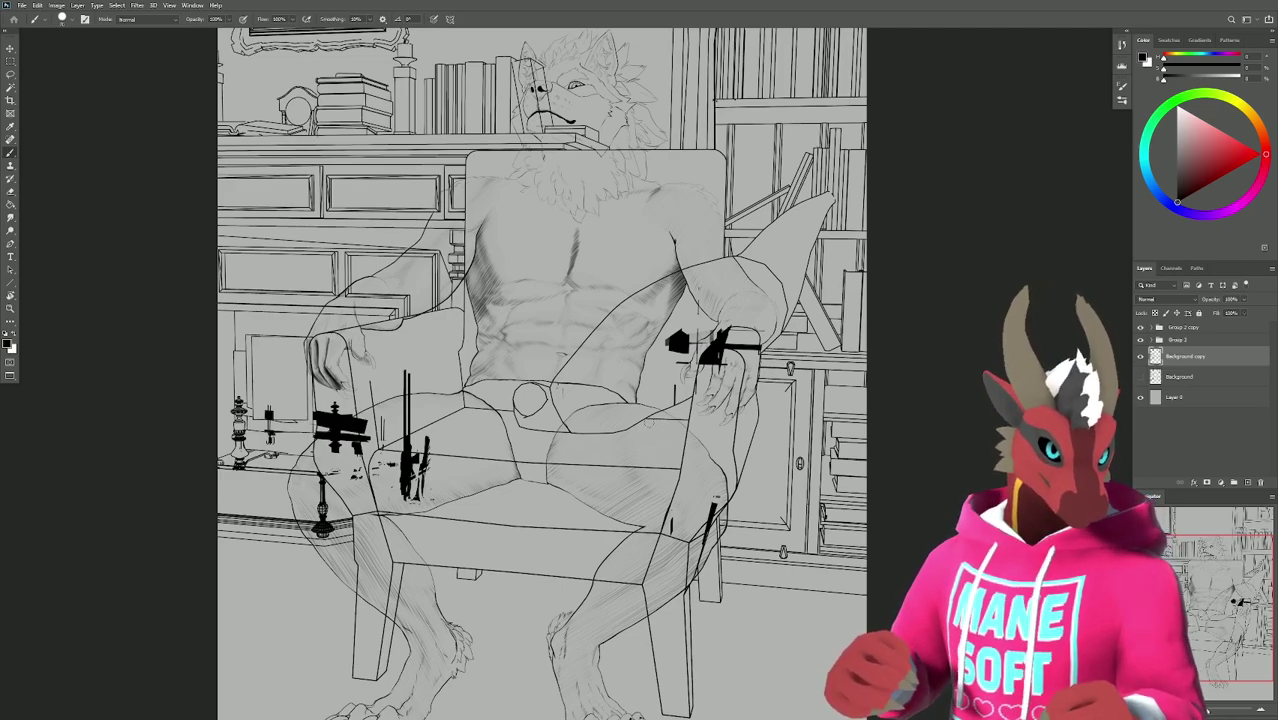
Set up the Eraser with a hard round brush at 100% opacity for cleaning the Background copy layer.
key(e)
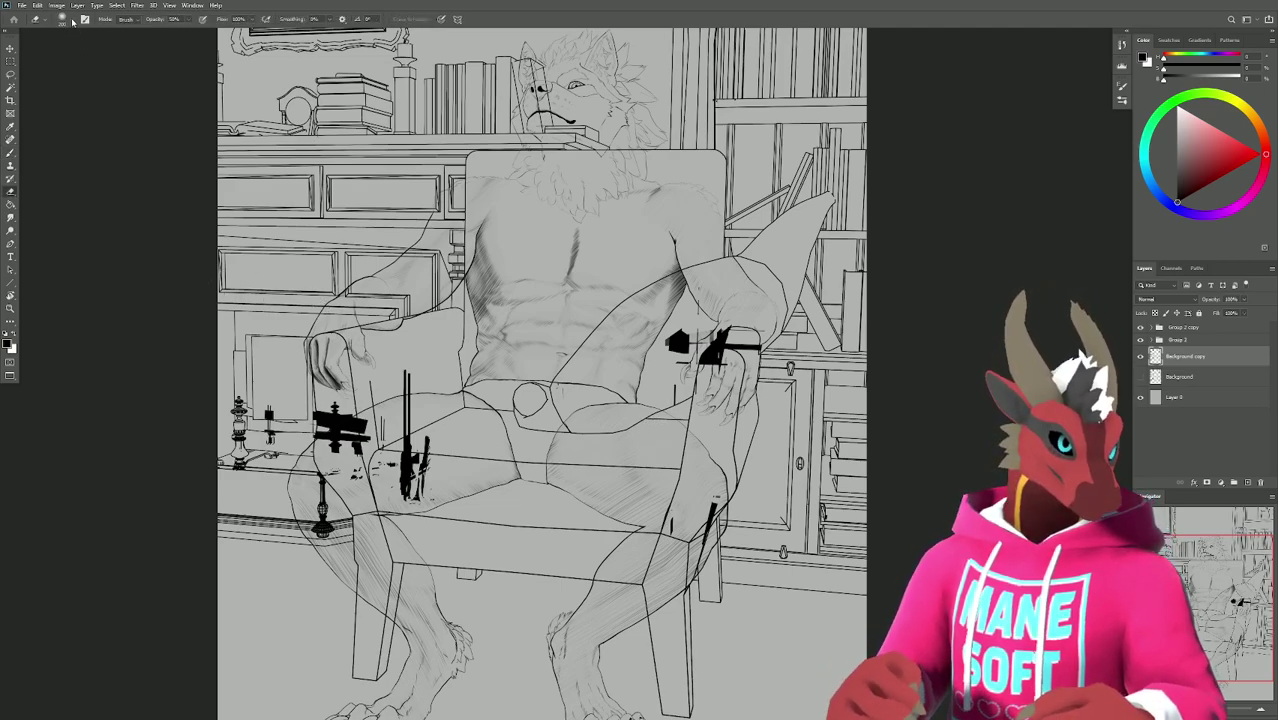
click(71, 20)
key(Return)
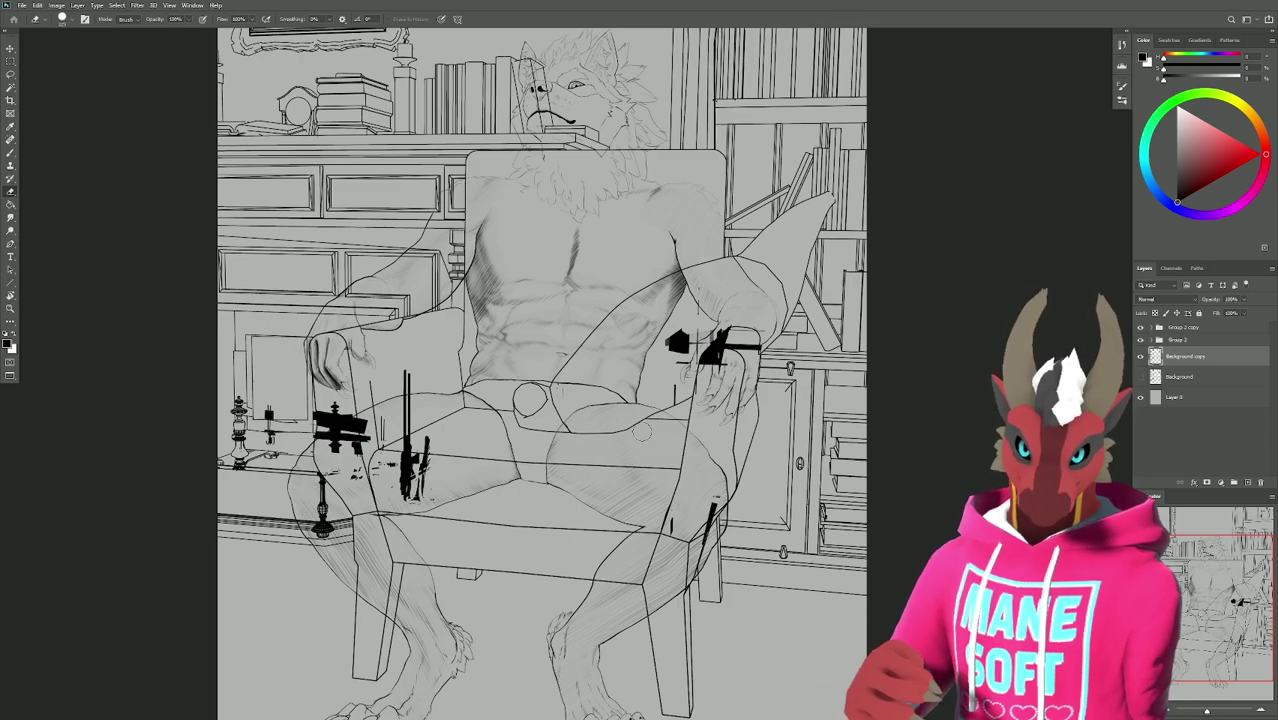
drag(541, 422, 603, 402)
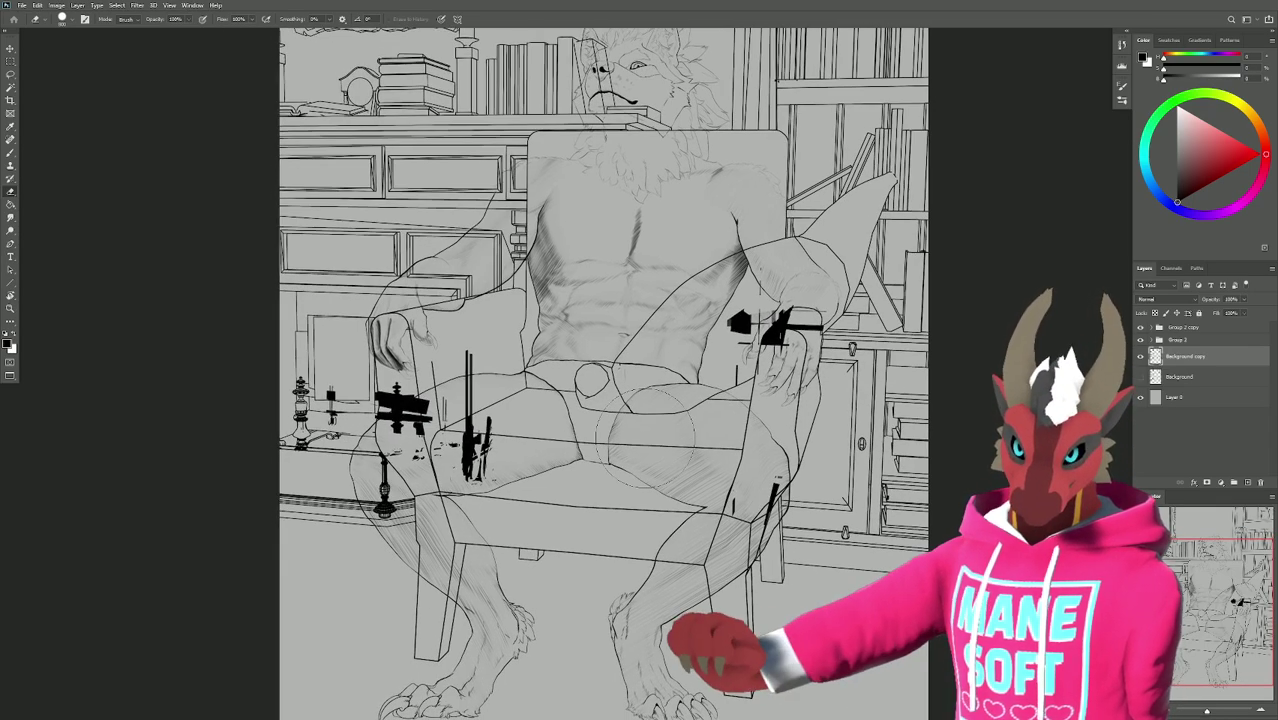
Expand the layer group directly above Background copy to look through its layers, and collapse it again.
click(1157, 341)
scroll(1184, 430, down, 2)
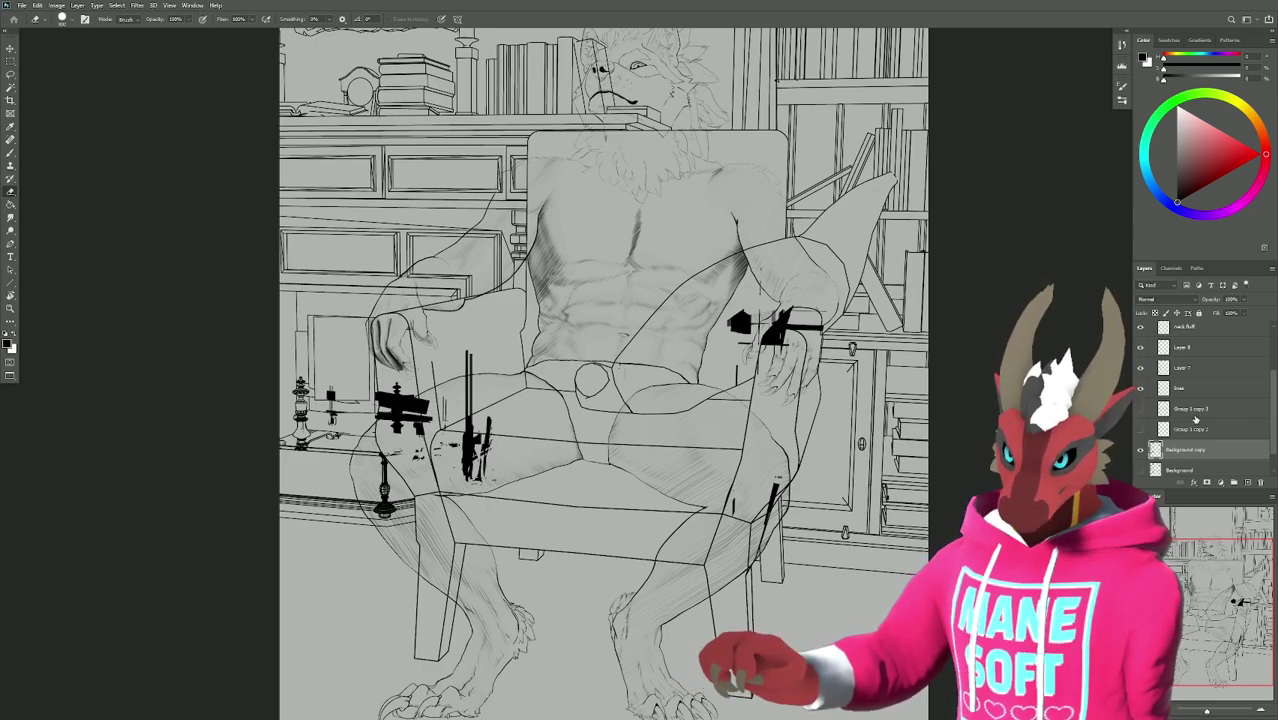
scroll(1196, 420, up, 2)
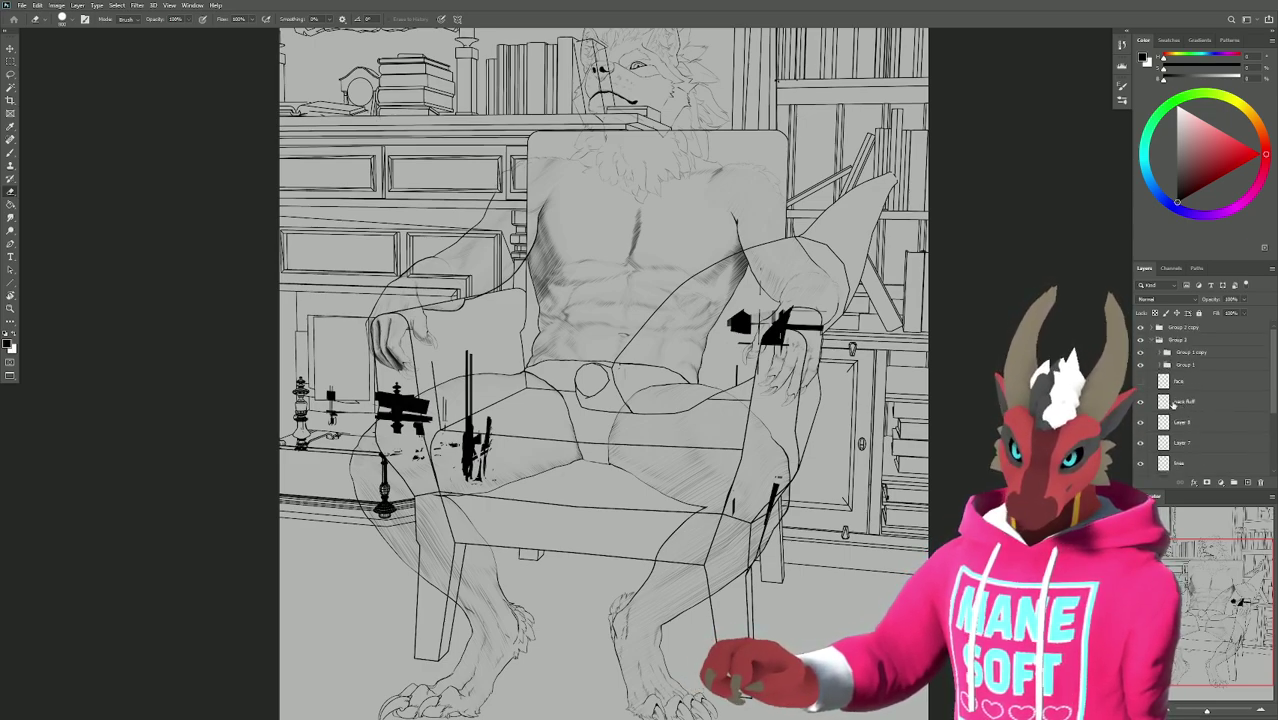
click(1158, 340)
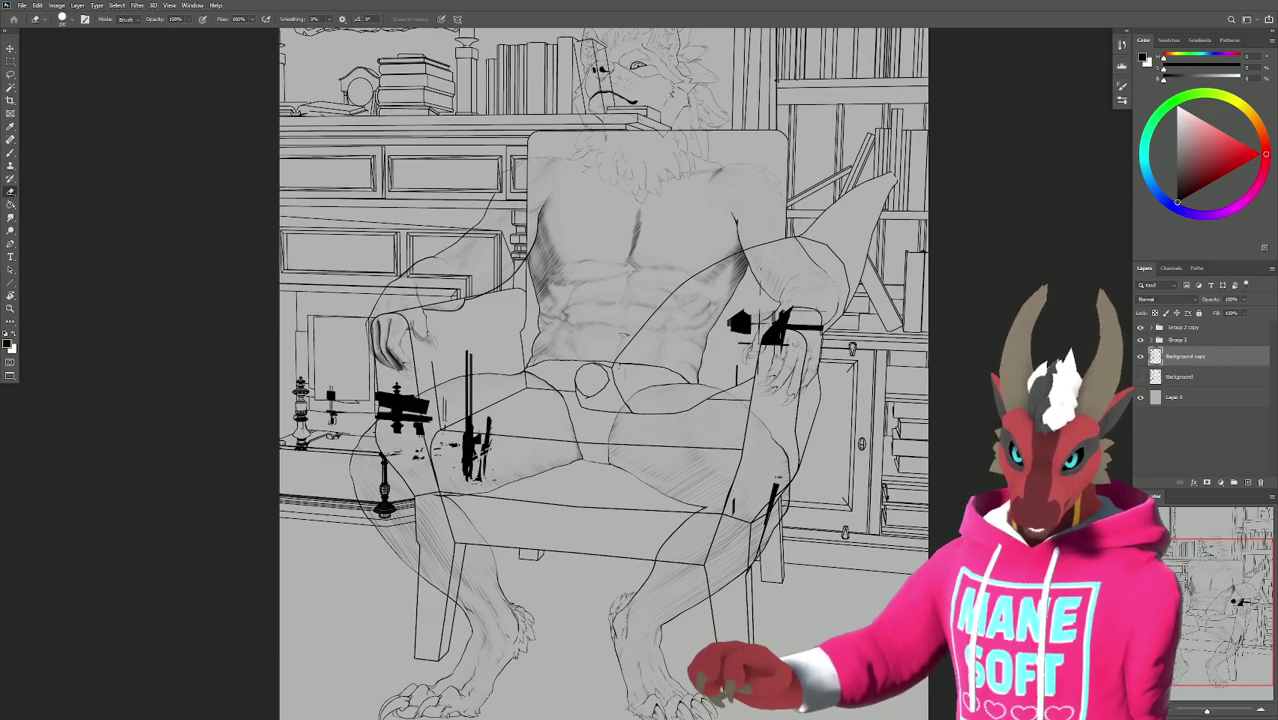
Hide the Background copy layer and add a new empty layer above it.
click(1140, 356)
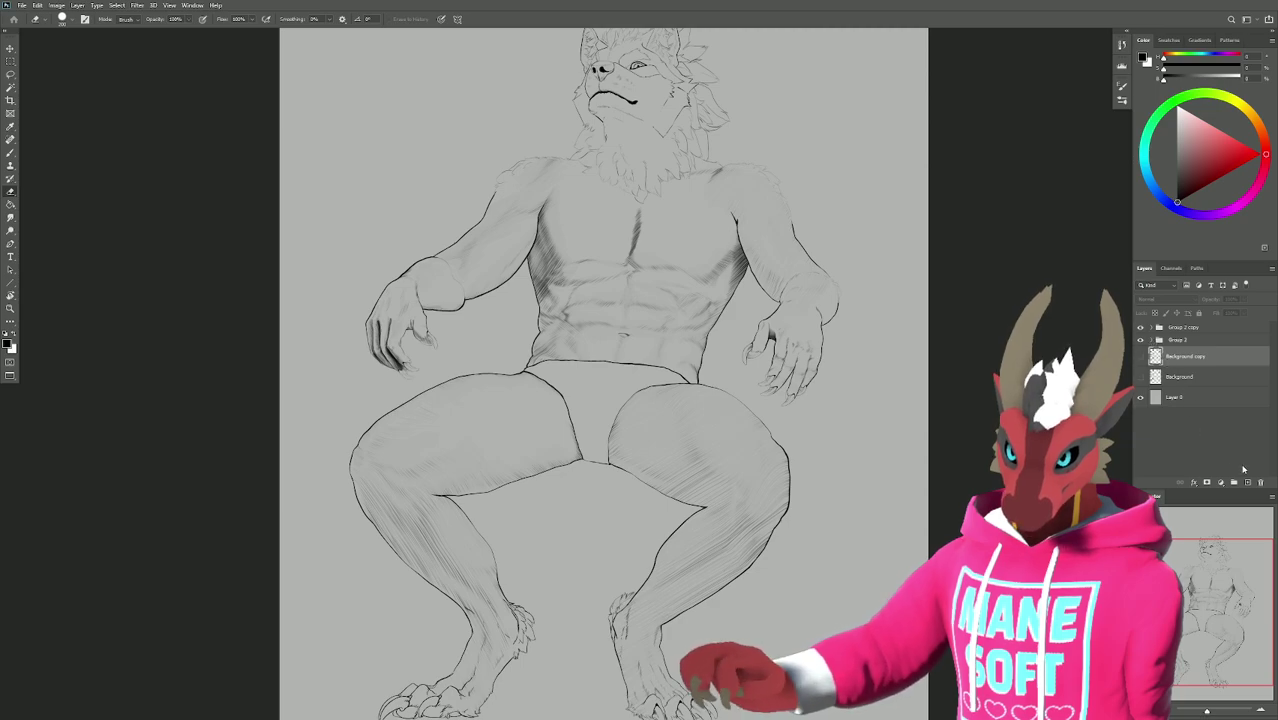
click(1247, 482)
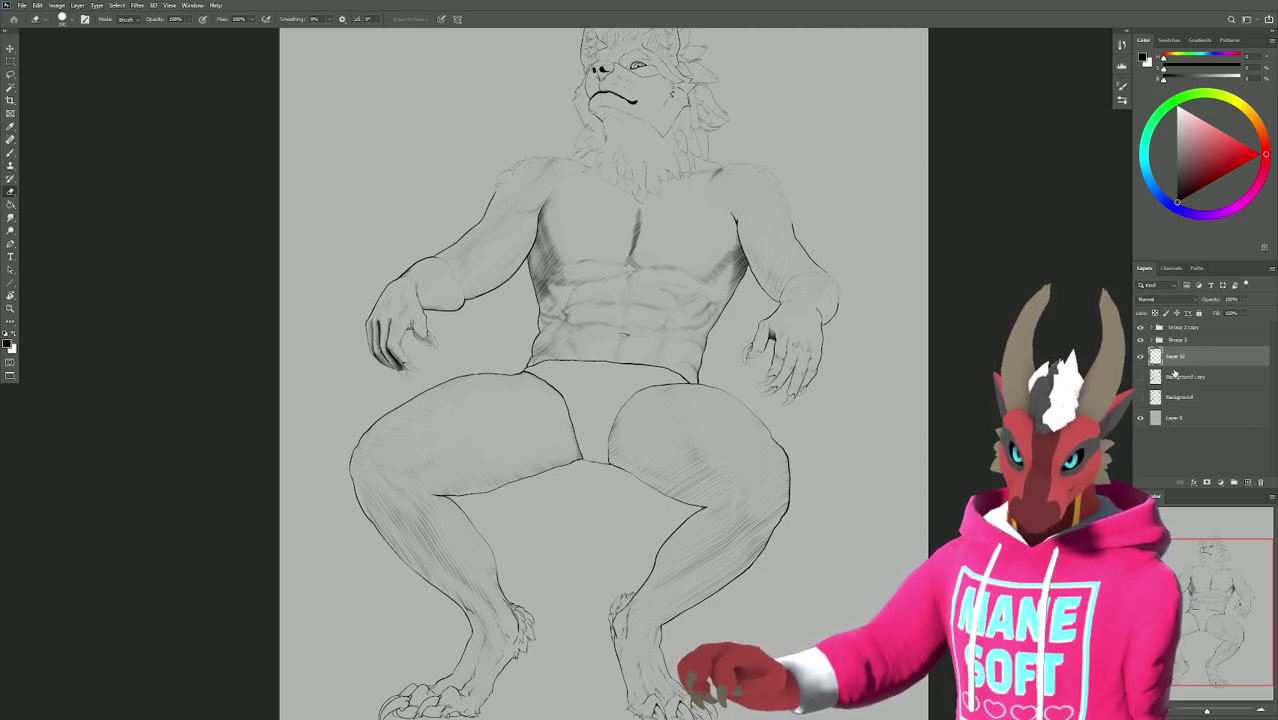
Duplicate the Group 2 copy group as Group 2 copy 2 and merge the duplicate into a single layer.
click(1181, 329)
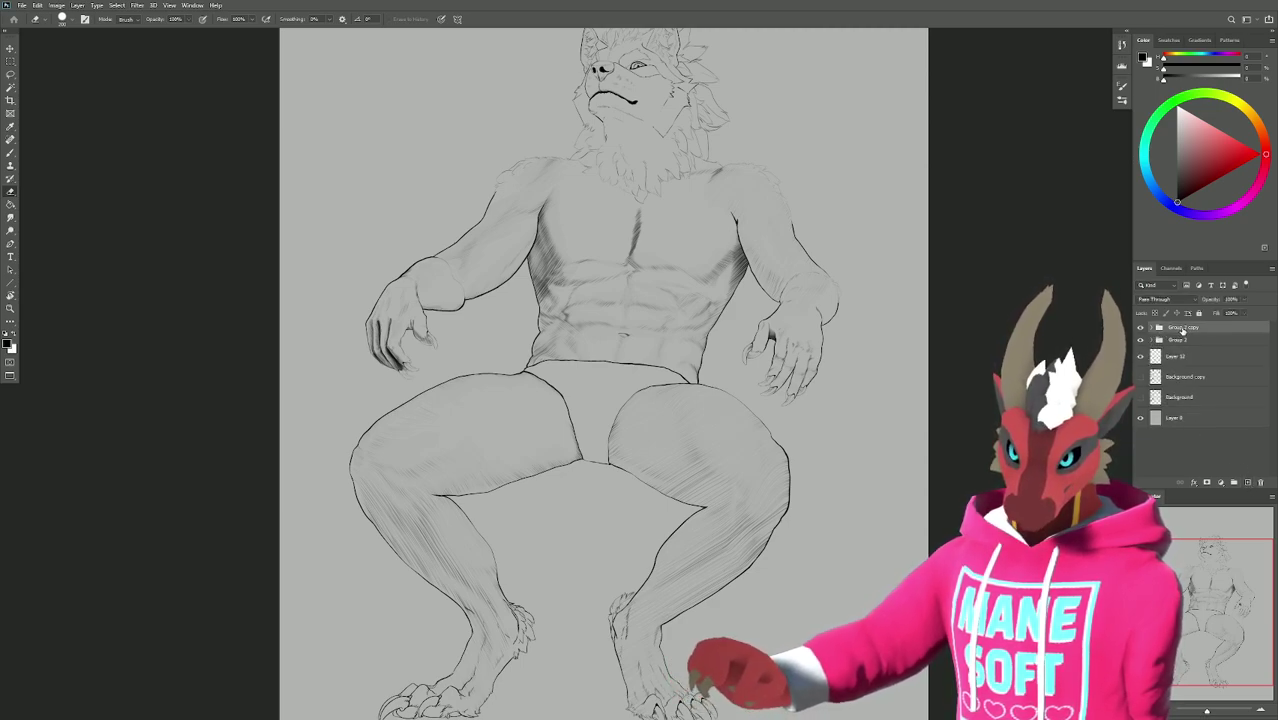
right_click(1181, 331)
click(1150, 337)
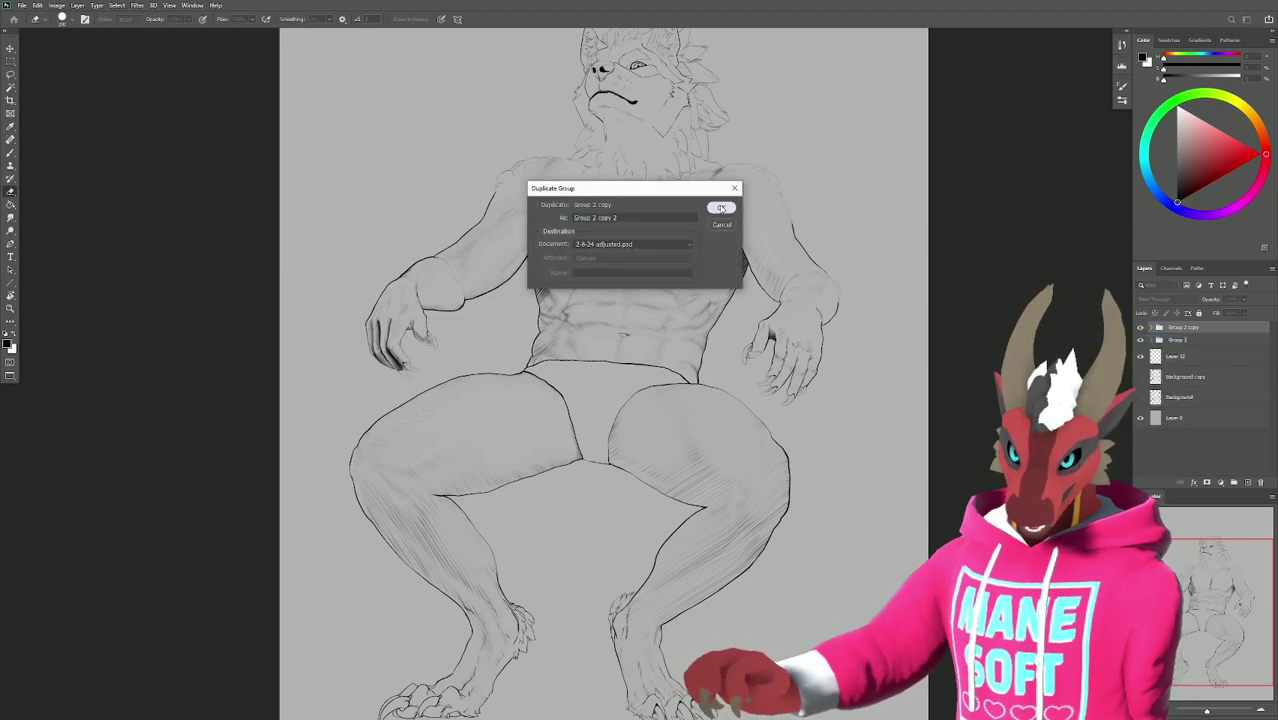
key(Return)
key(ctrl+e)
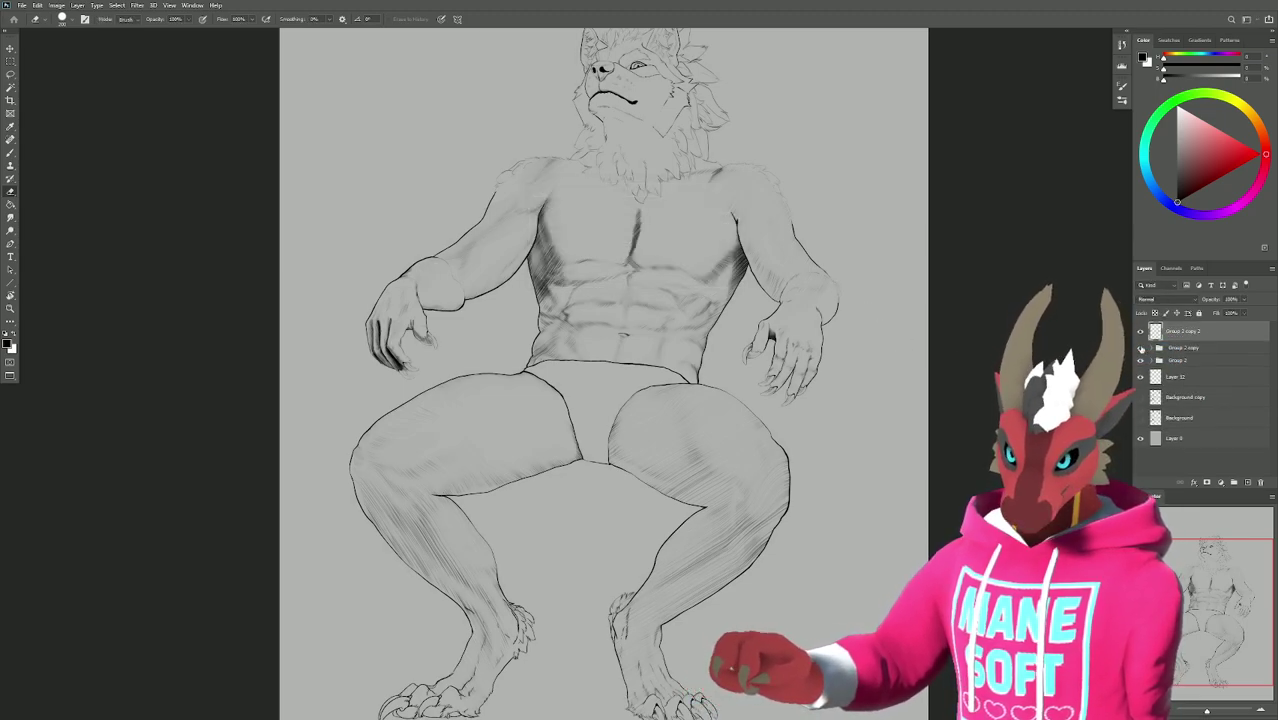
Duplicate the merged Group 2 copy 2 layer and merge it with its copy to strengthen the lines.
right_click(1150, 331)
click(1150, 340)
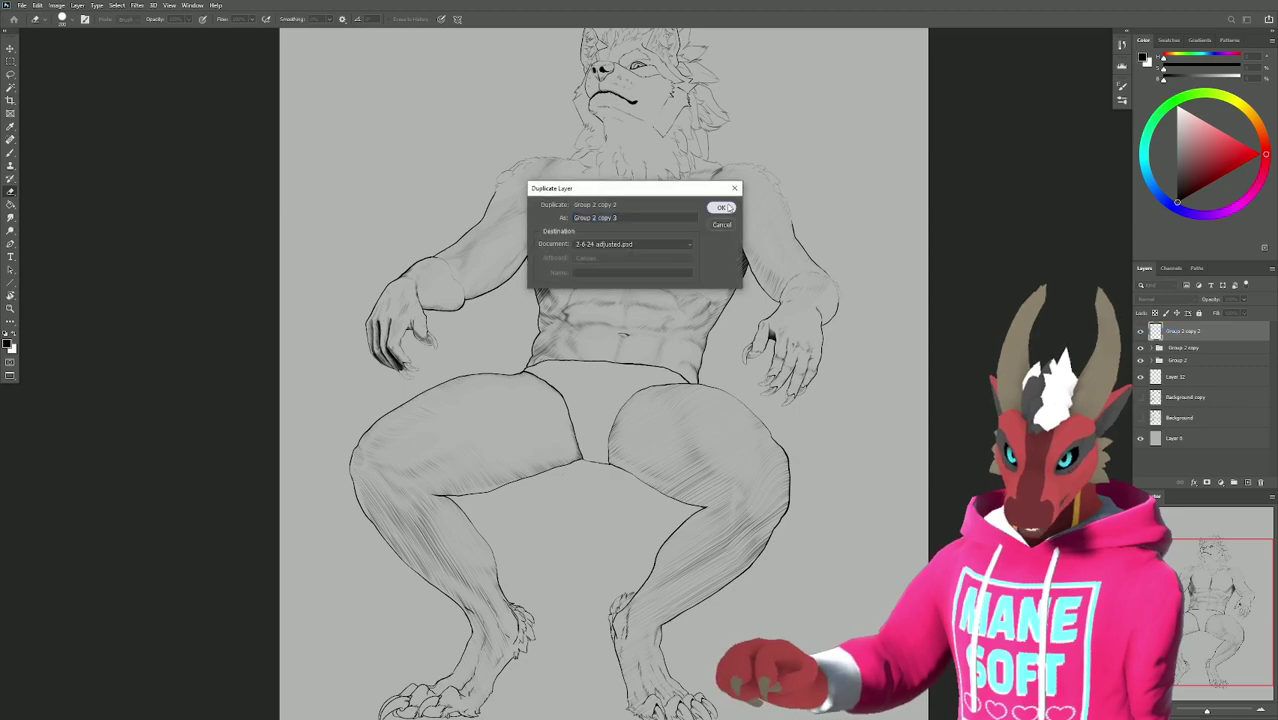
click(721, 207)
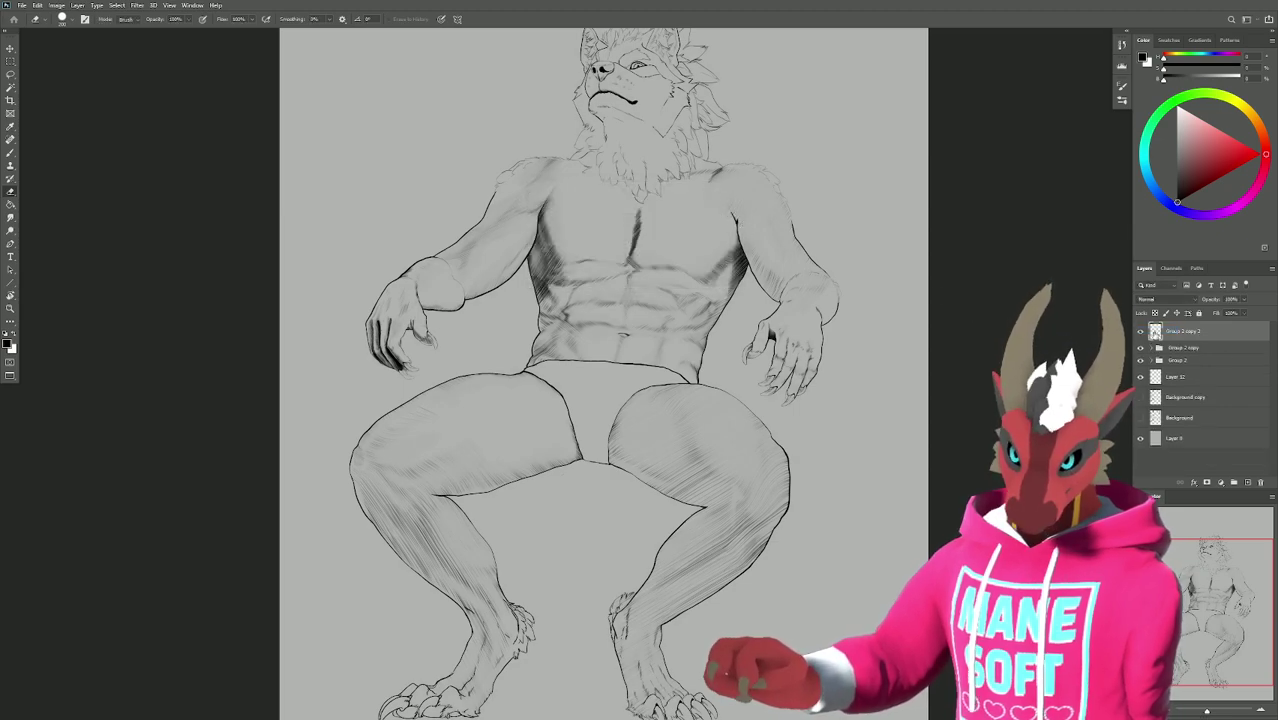
Try to select the empty area around the character with the Magic Wand, with Contiguous on and off.
key(w)
click(880, 233)
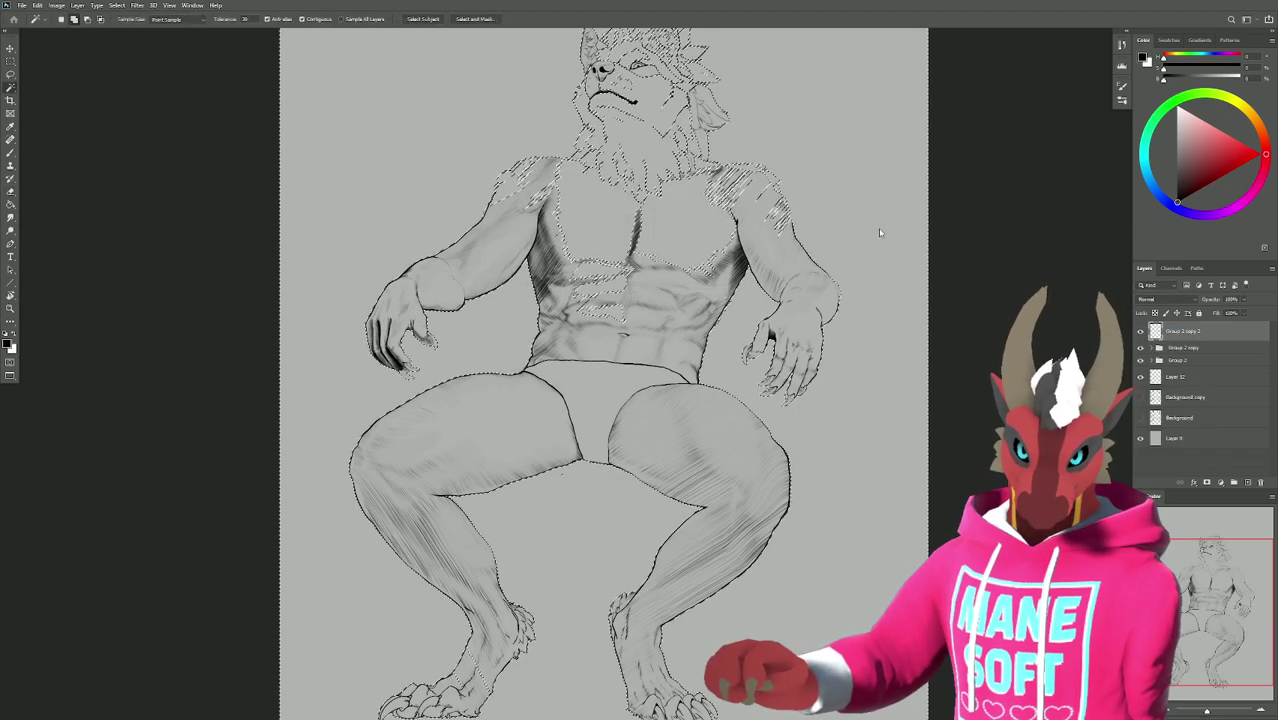
key(ctrl+d)
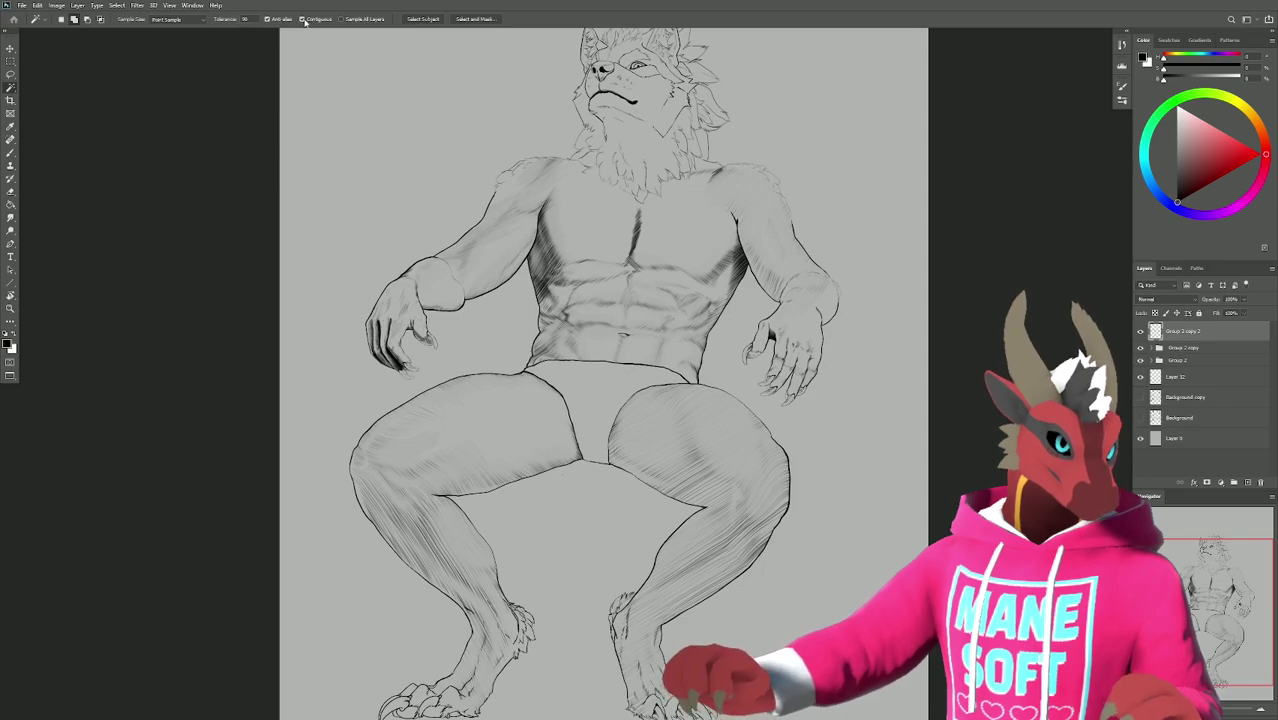
click(876, 96)
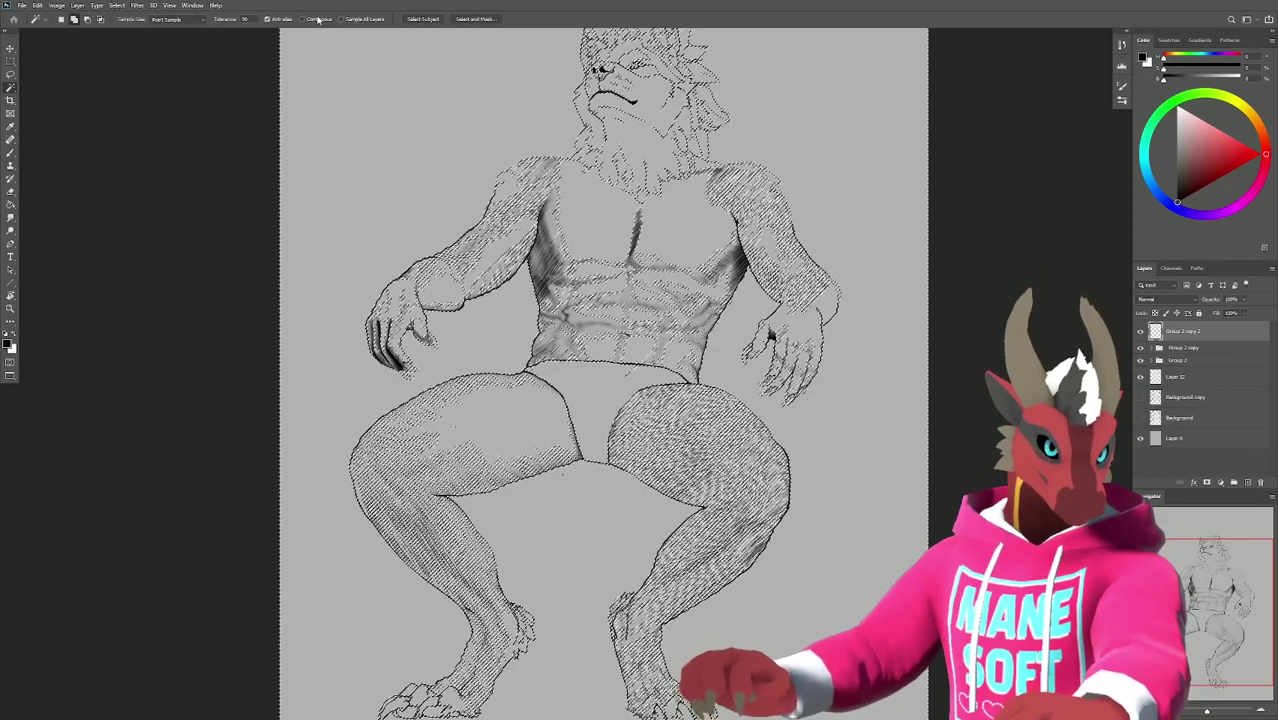
key(ctrl+d)
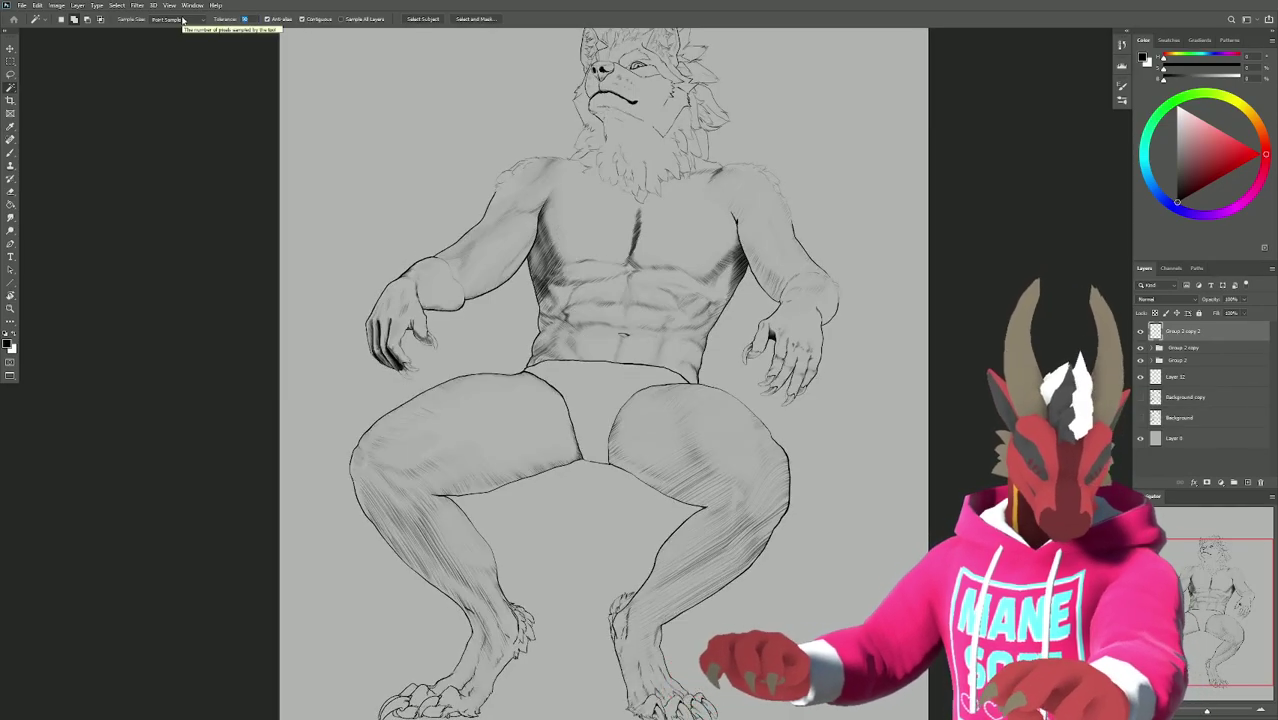
click(796, 116)
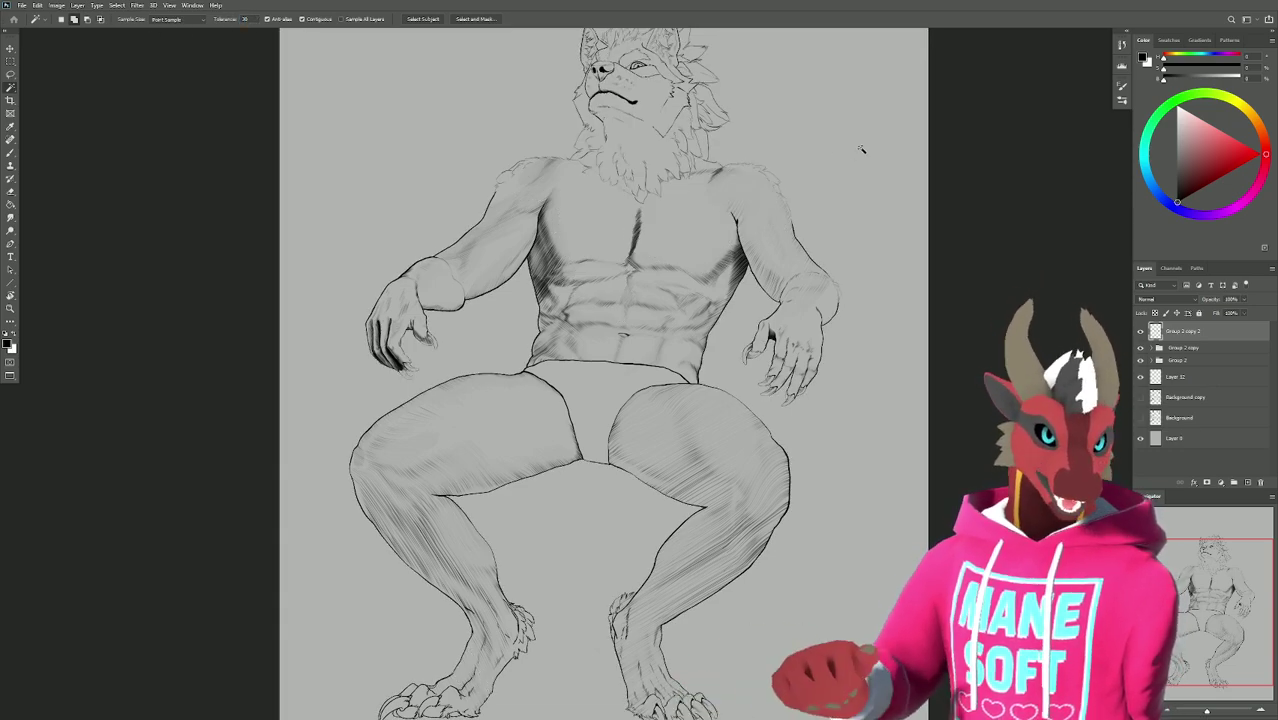
Paint a thick black line with a hard round brush along the shoulder nearest the muzzle, closing the outline up to the neck.
key(b)
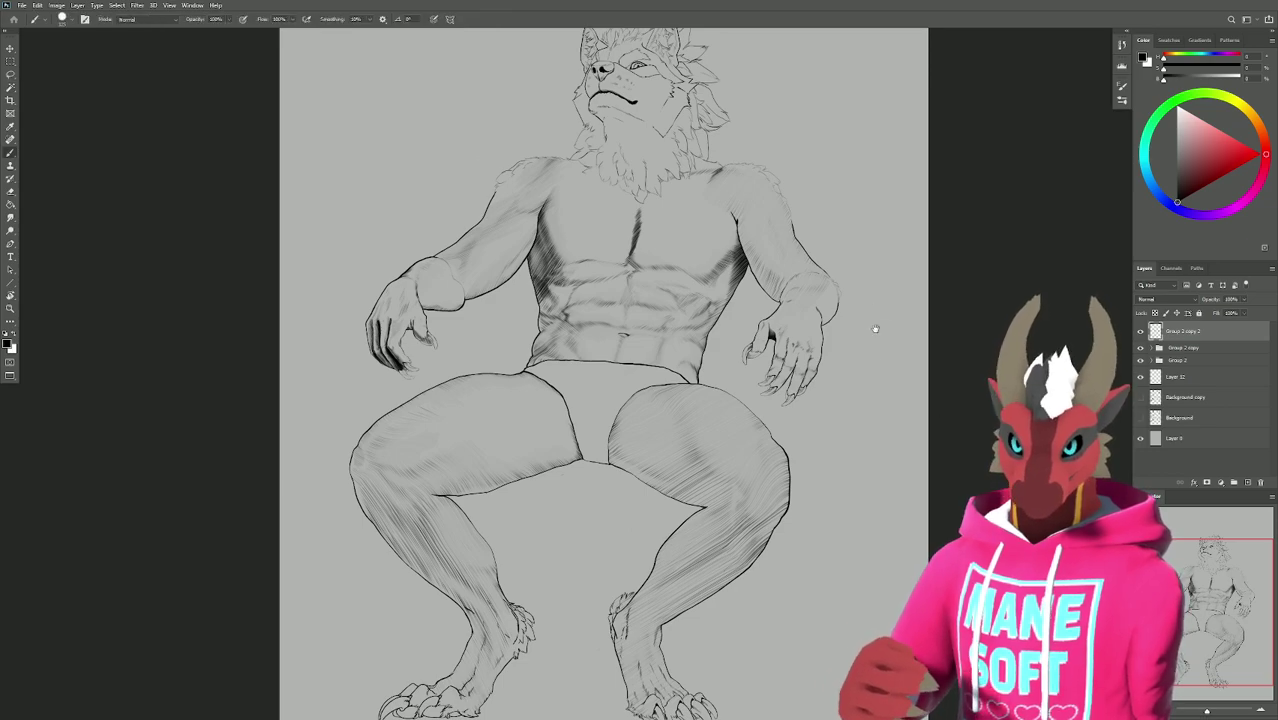
alt+scroll(372, 338, up, 5)
alt+scroll(372, 338, down, 5)
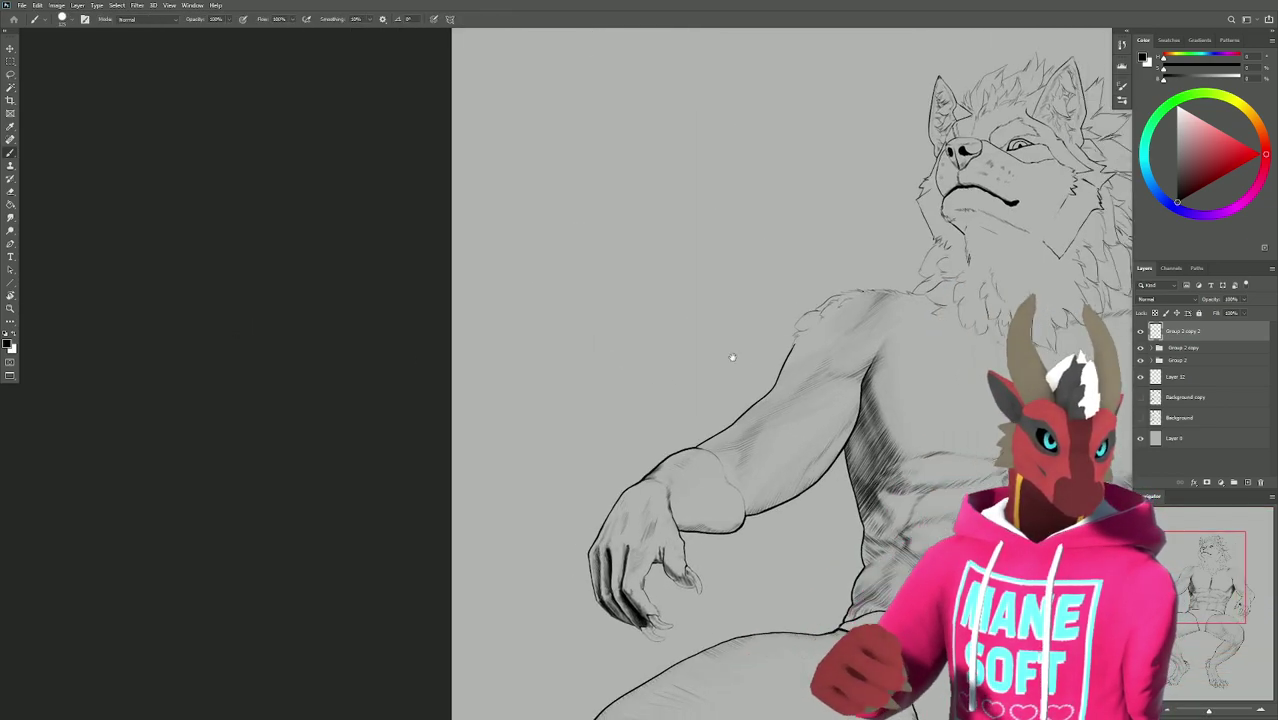
click(66, 19)
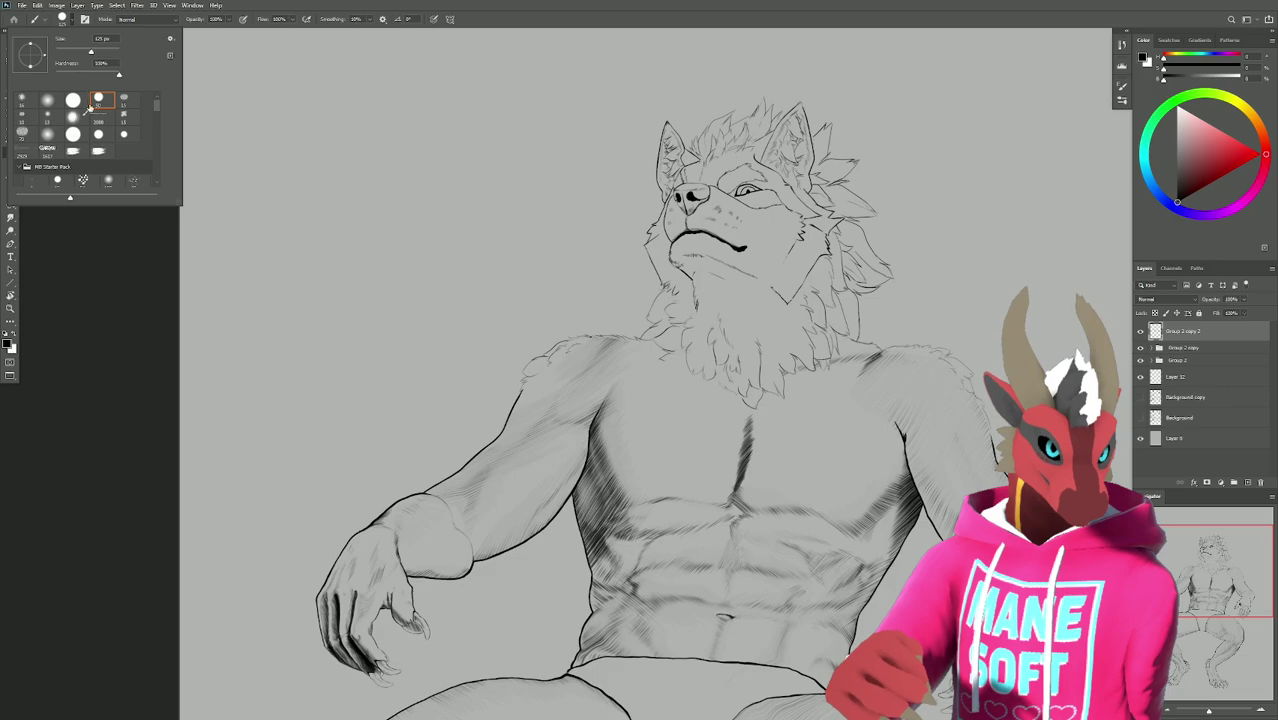
click(76, 19)
alt+scroll(485, 334, up, 6)
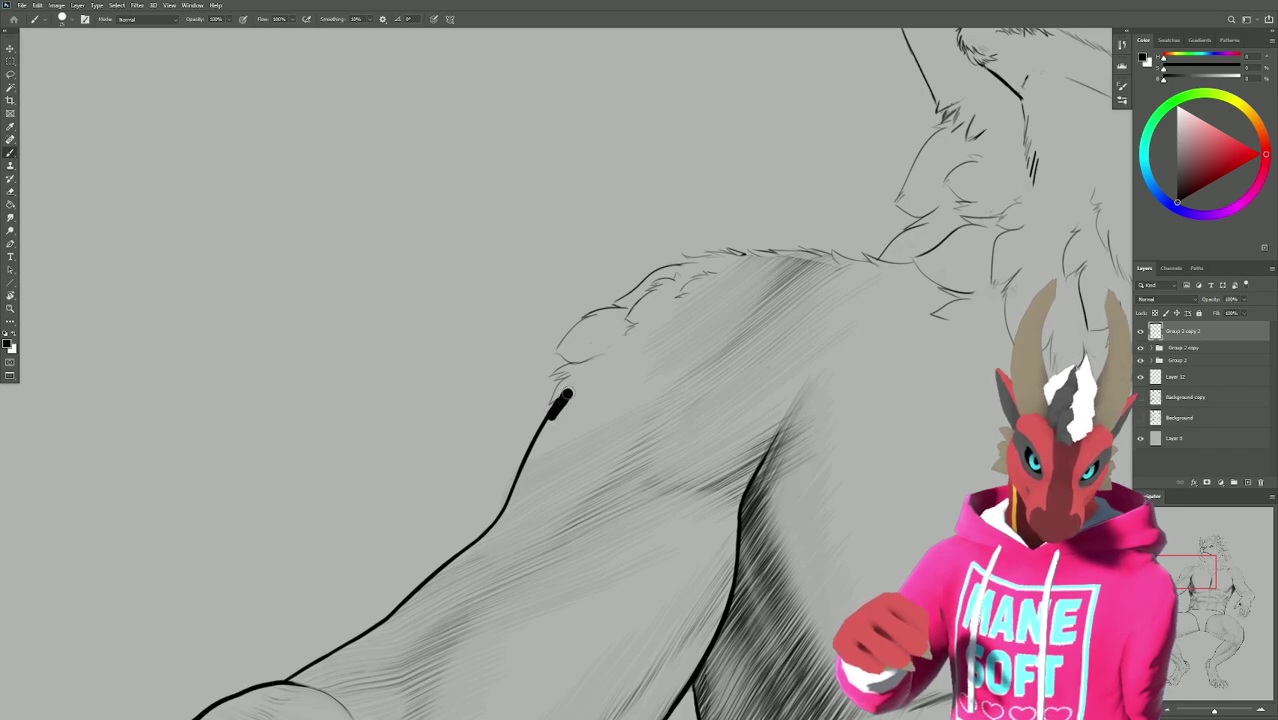
mouse_move(565, 395)
mouse_down()
mouse_move(630, 325)
mouse_move(735, 273)
mouse_move(843, 263)
mouse_up()
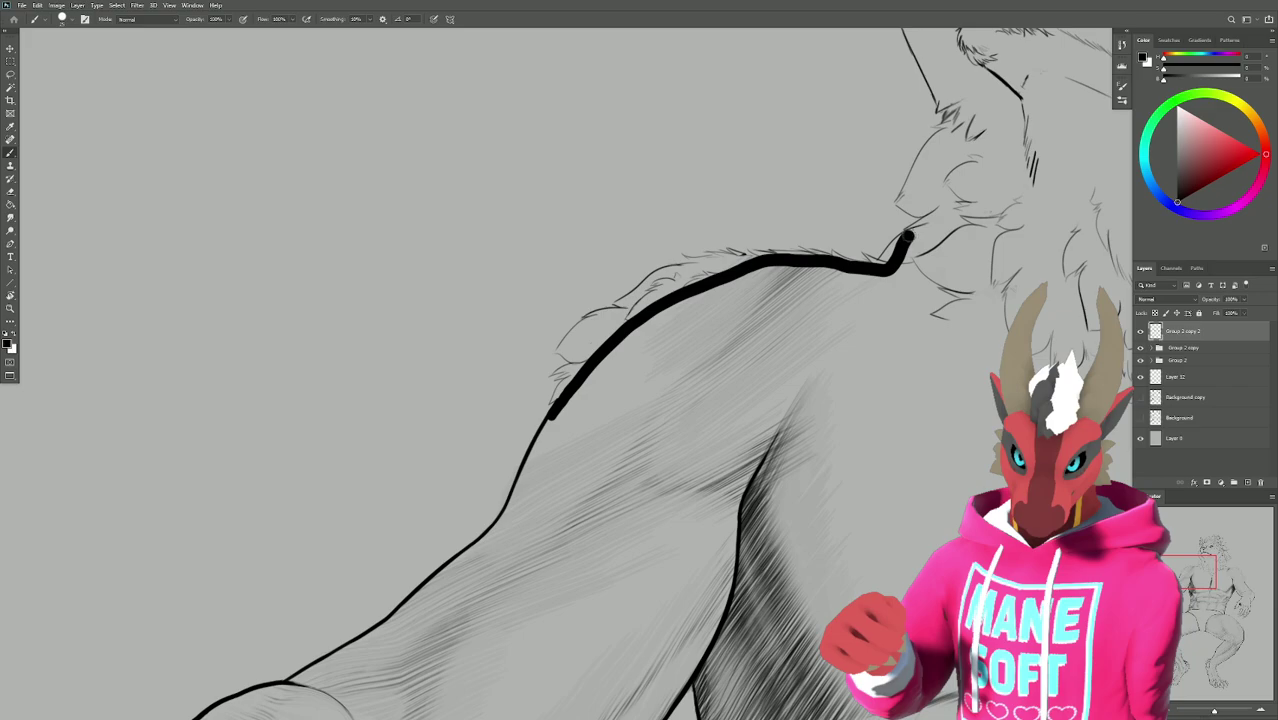
drag(939, 209, 683, 418)
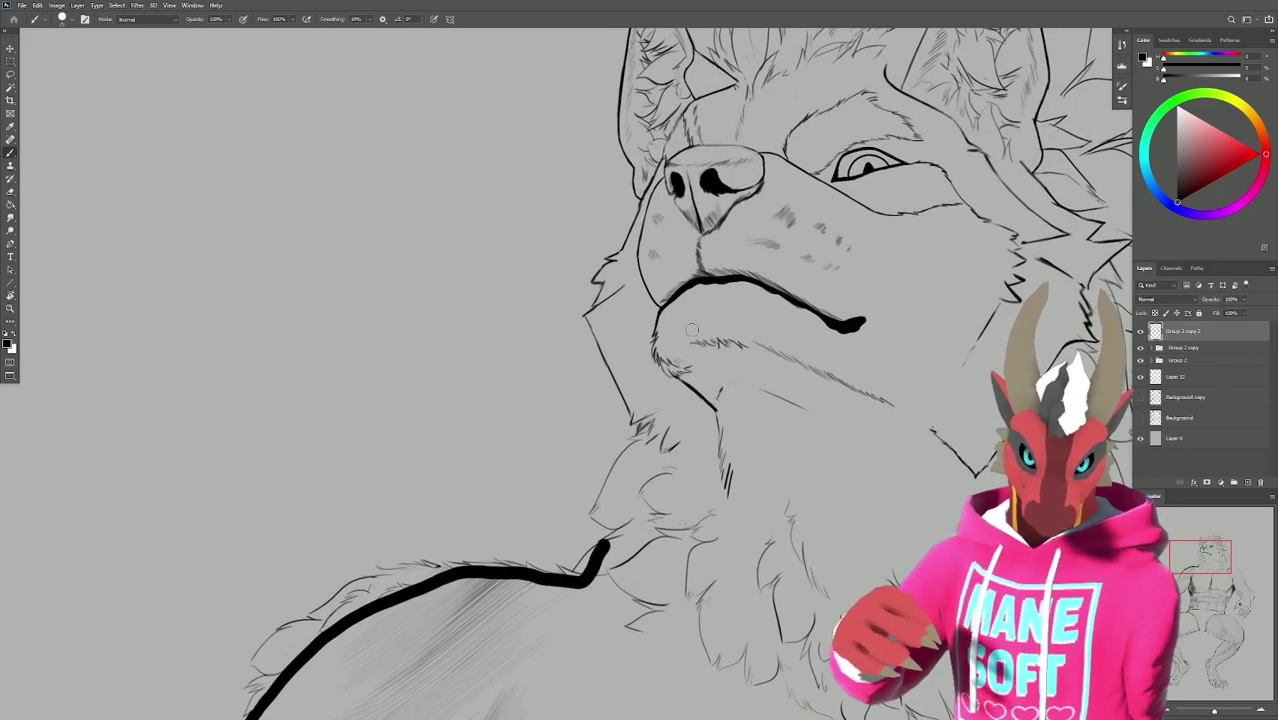
drag(672, 287, 557, 445)
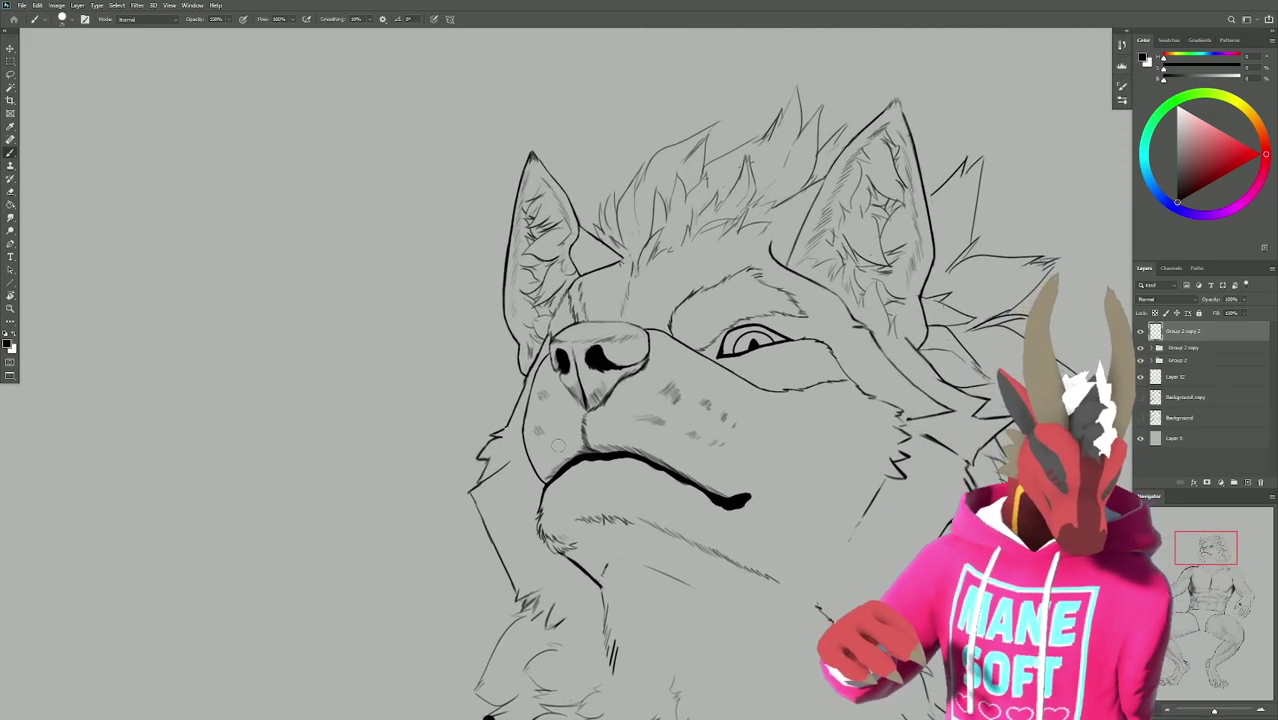
Paint a thick black line over the top of the head and down behind the neck to the opposite shoulder.
key(w)
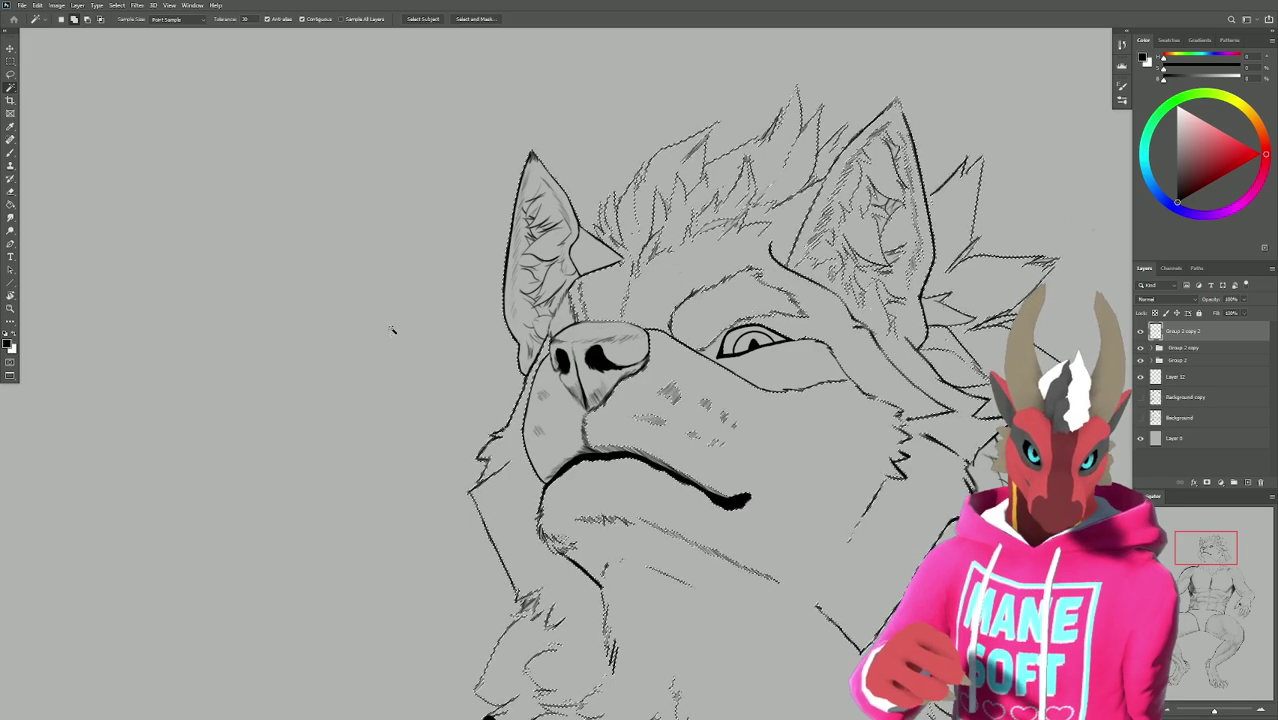
key(b)
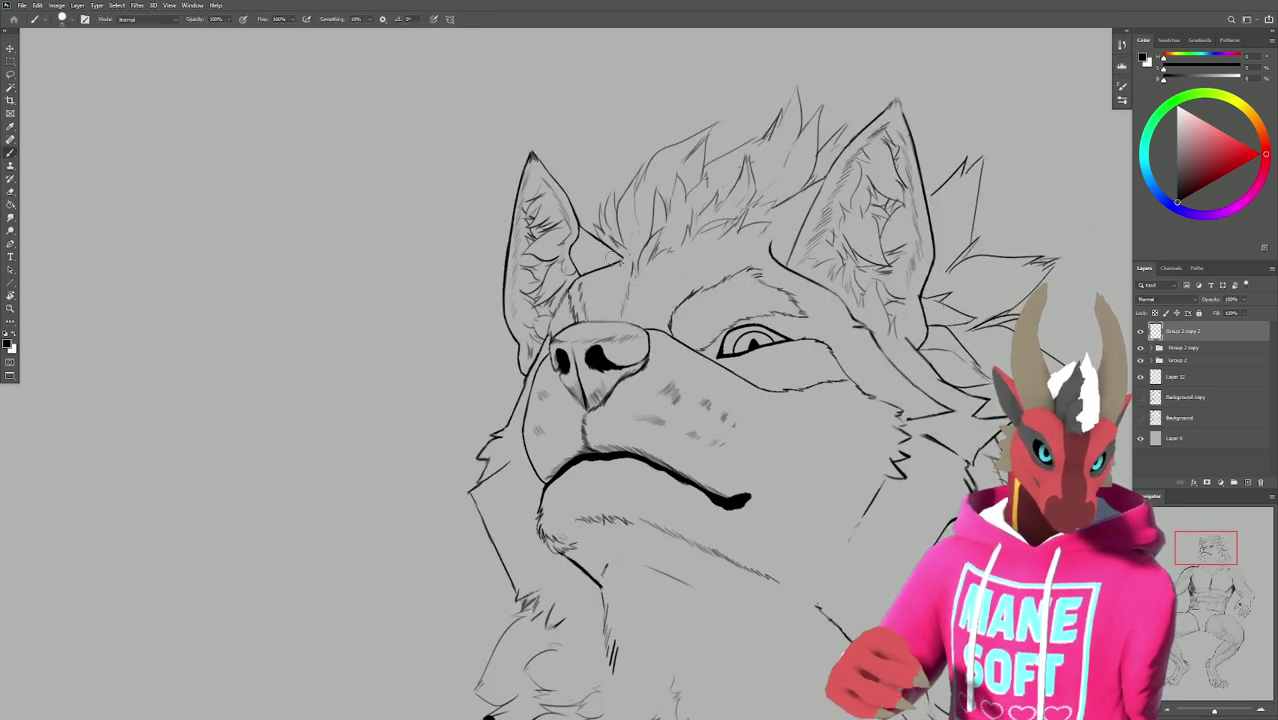
mouse_move(604, 258)
mouse_down()
mouse_move(672, 231)
mouse_move(792, 220)
mouse_move(919, 278)
mouse_move(978, 320)
mouse_move(1000, 360)
mouse_up()
alt+scroll(560, 400, down, 2)
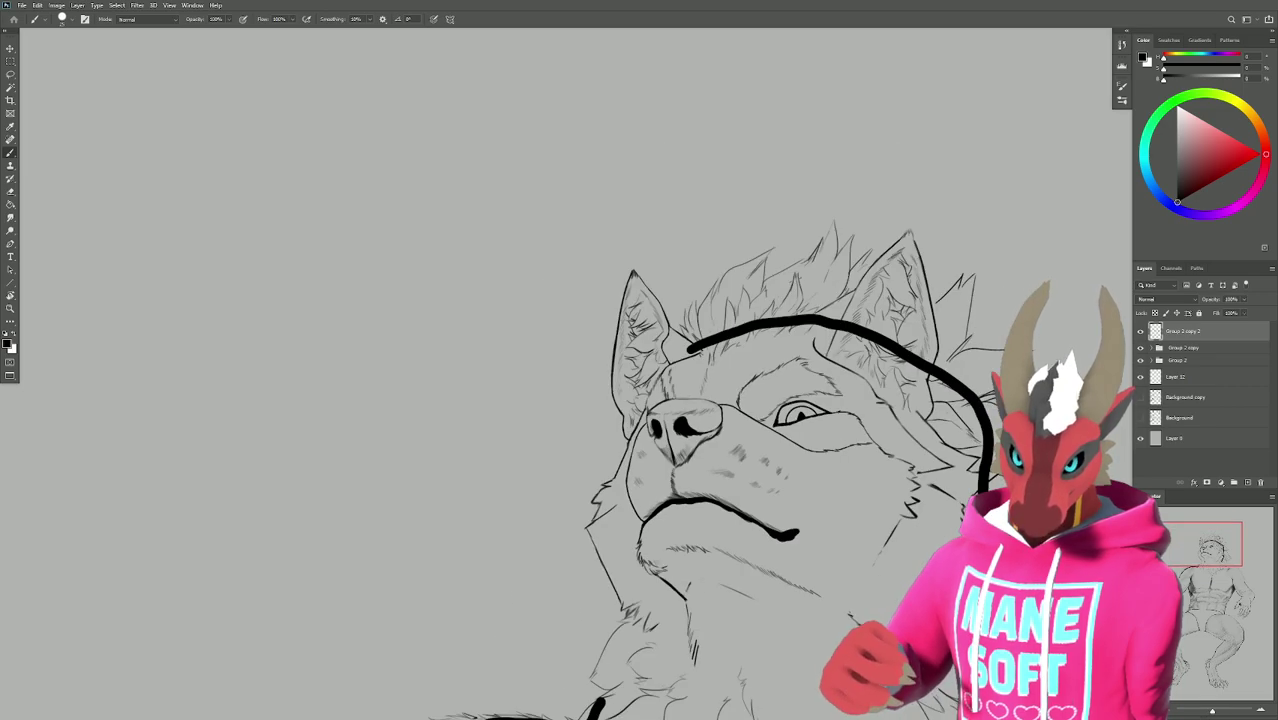
scroll(560, 400, down, 10)
mouse_move(647, 250)
mouse_down()
mouse_move(712, 309)
mouse_move(758, 319)
mouse_up()
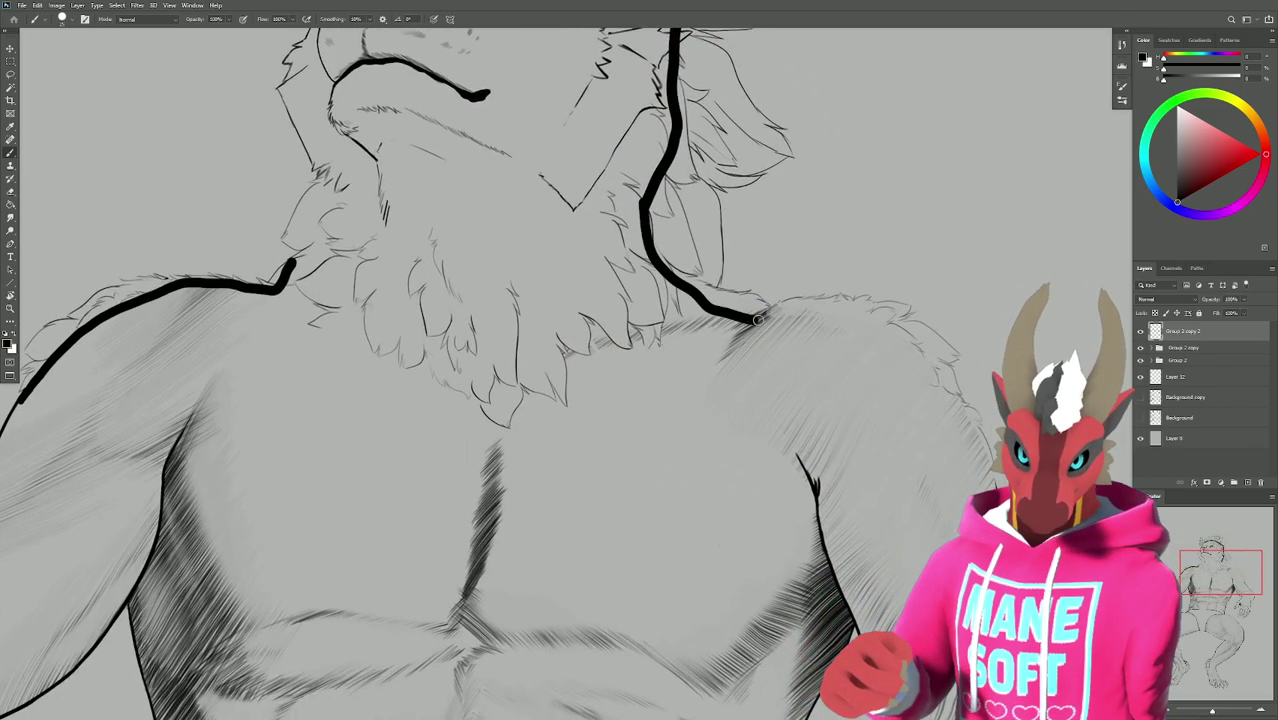
Test-select the area beside the head and neck line with the Magic Wand, and deselect it.
key(w)
click(884, 181)
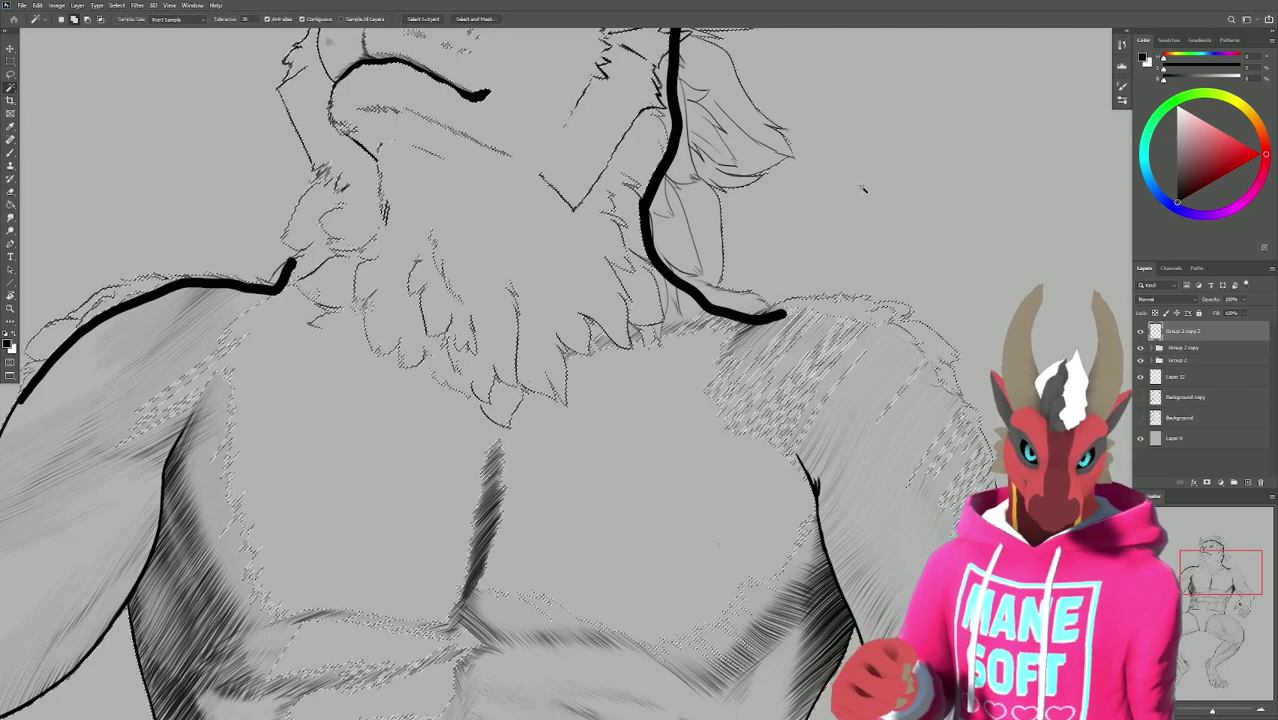
key(ctrl+d)
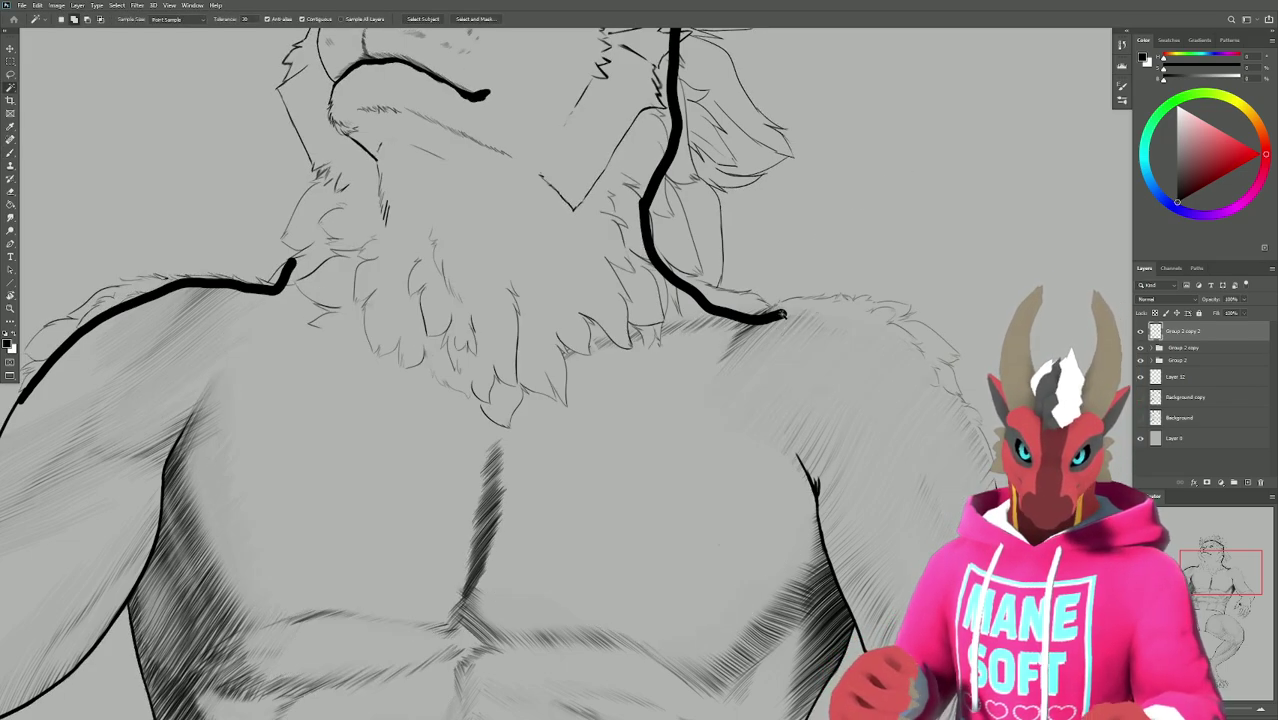
Continue the thick black line over the second shoulder and down to the solid outline of the upper arm.
key(b)
mouse_move(783, 316)
mouse_down()
mouse_move(822, 310)
mouse_move(900, 336)
mouse_move(965, 407)
mouse_up()
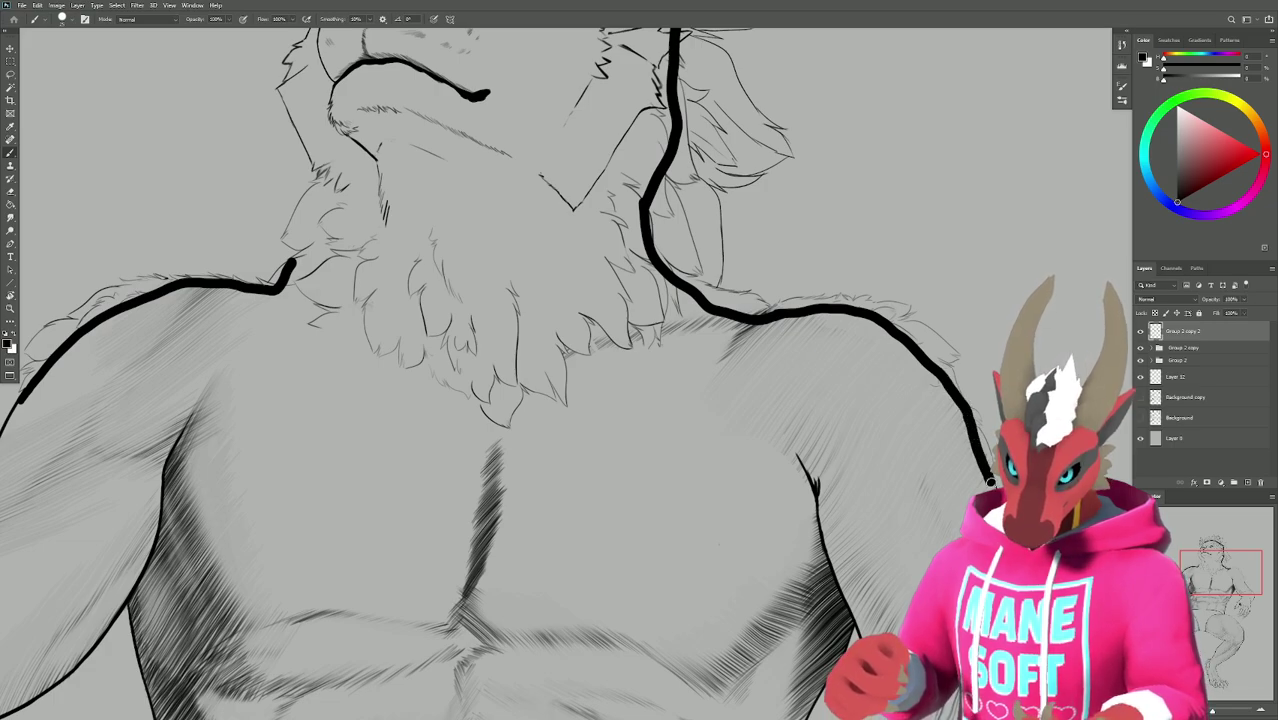
alt+scroll(990, 480, down, 3)
drag(990, 480, 852, 323)
Select the area outside the character with the Magic Wand and check the legs and feet for selection leaks.
key(w)
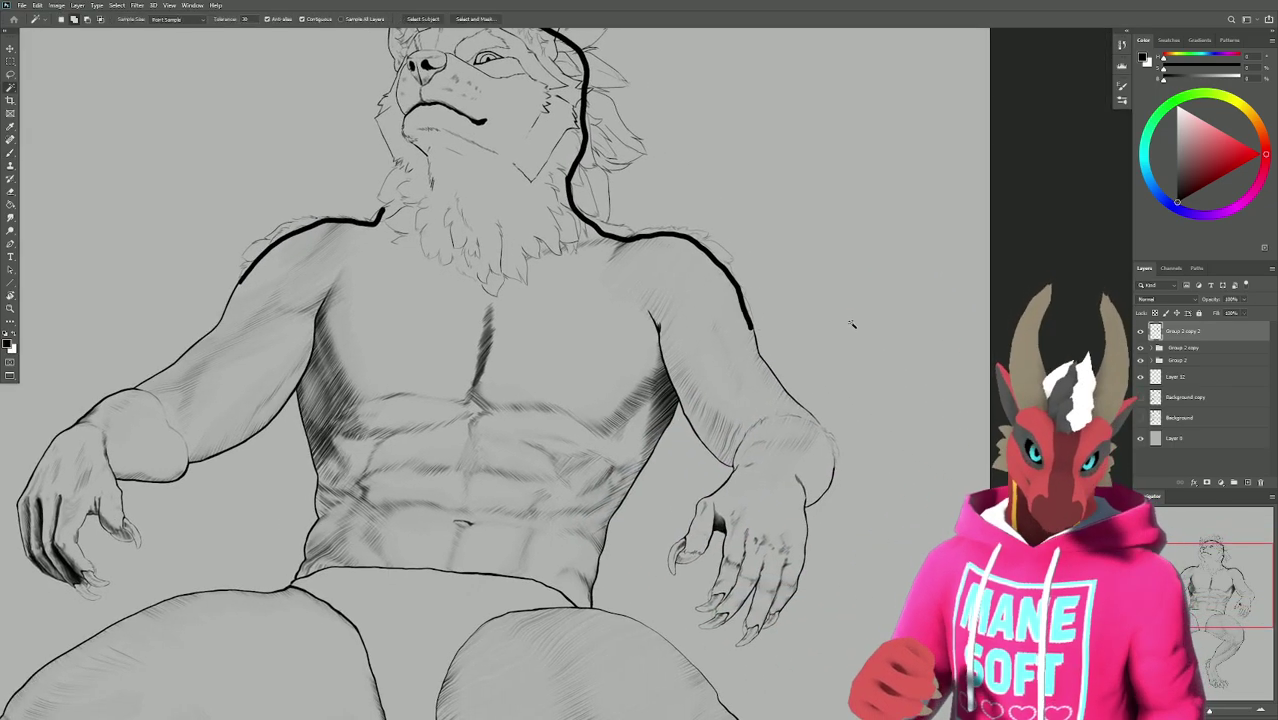
click(852, 323)
alt+scroll(800, 352, down, 1)
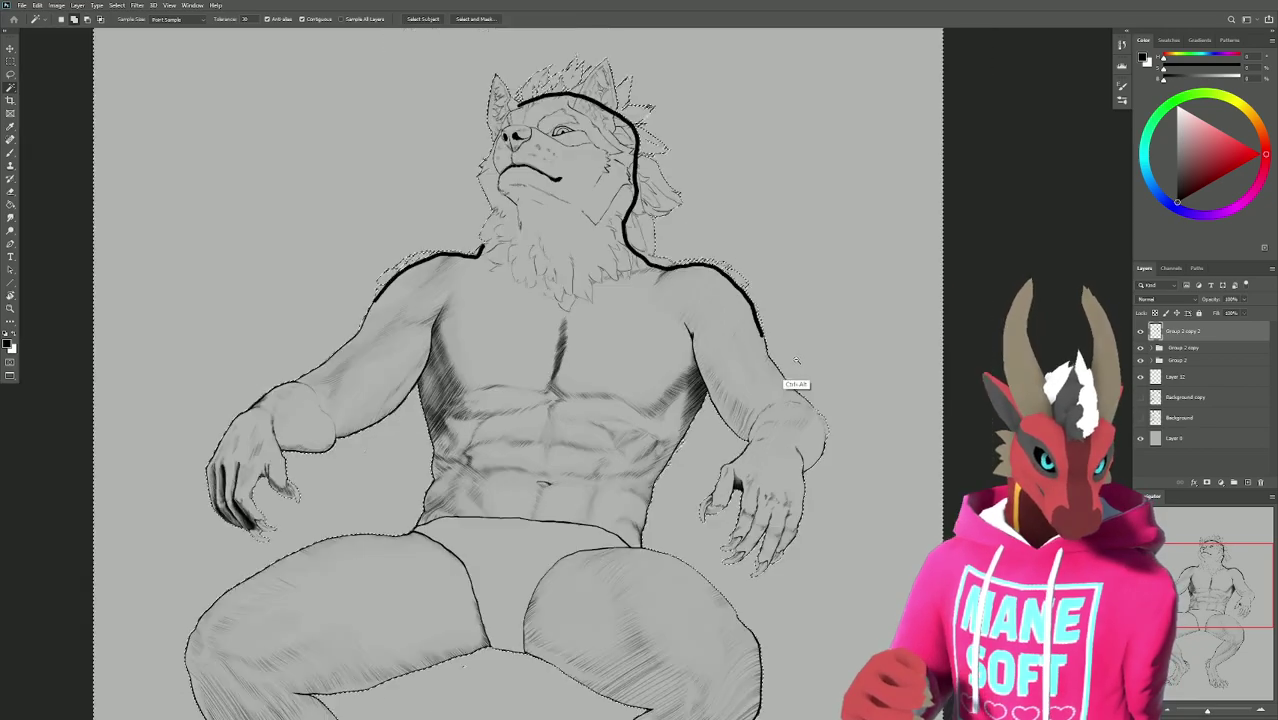
alt+scroll(797, 361, down, 1)
scroll(800, 365, down, 5)
ctrl+scroll(806, 378, left, 1)
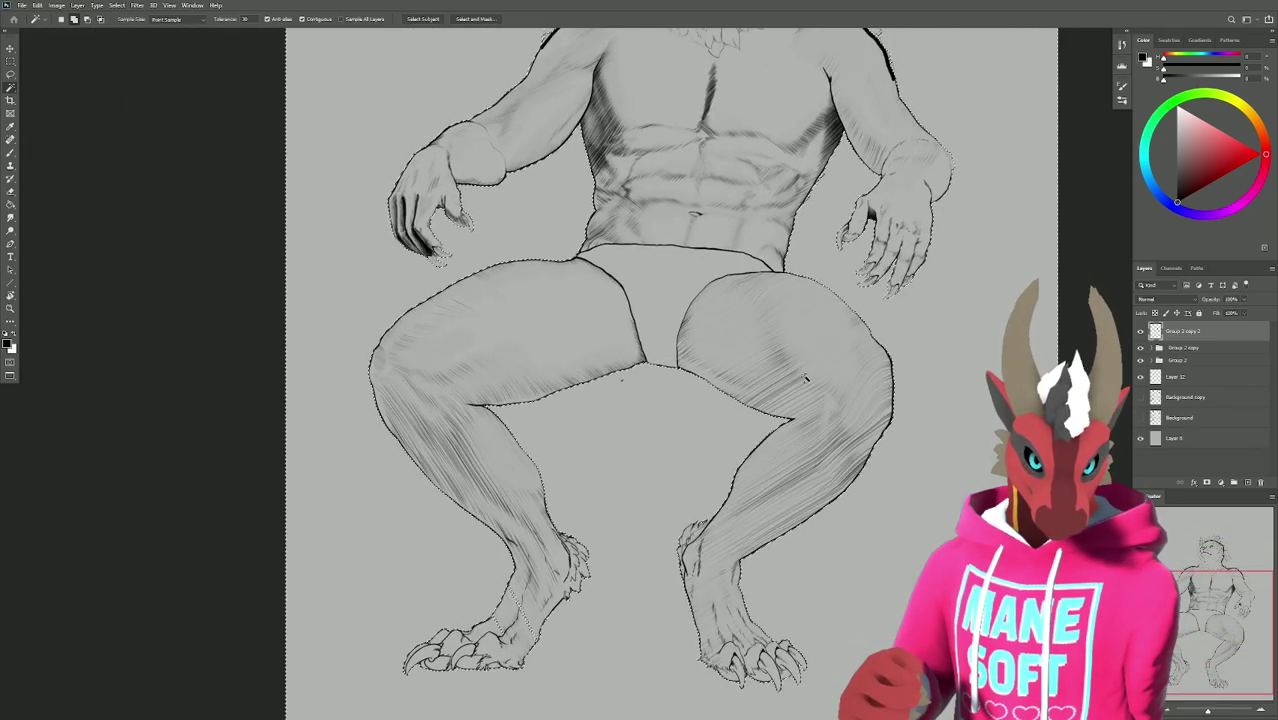
scroll(804, 370, down, 4)
ctrl+scroll(802, 360, left, 2)
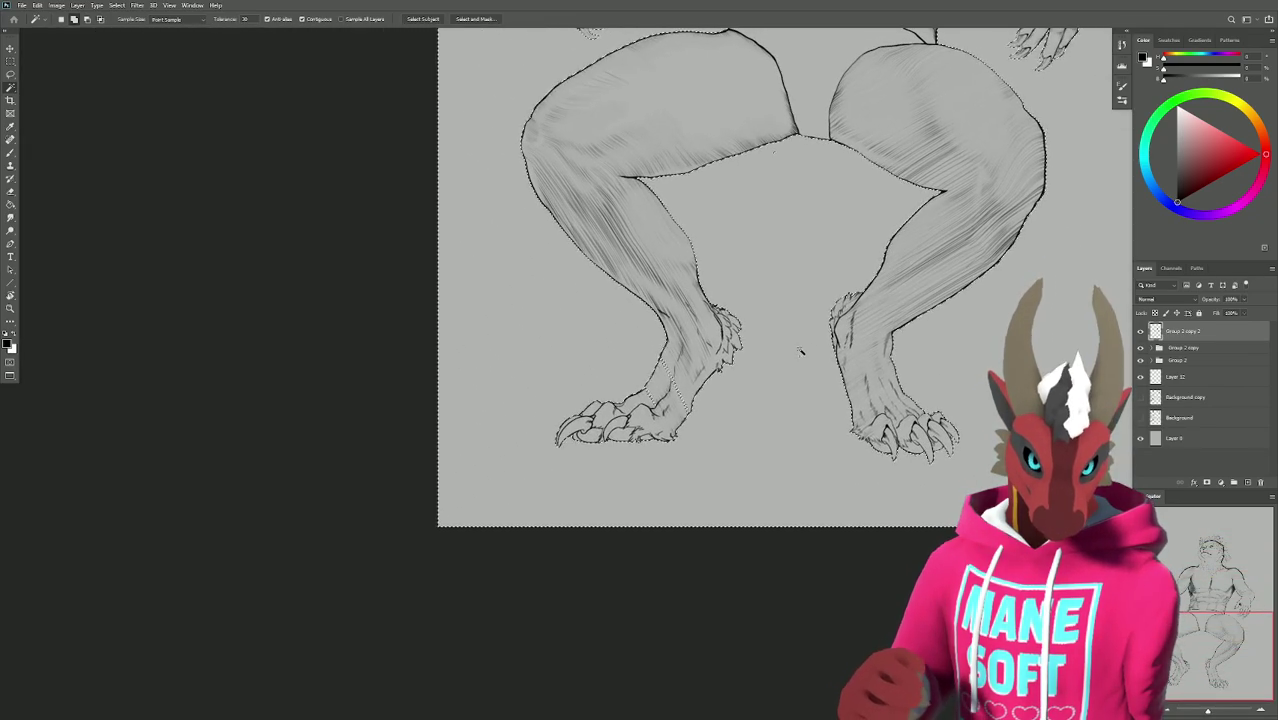
Paint over the small outline gaps at the front of the ankle and the heel of the leaking foot.
alt+scroll(746, 380, up, 1)
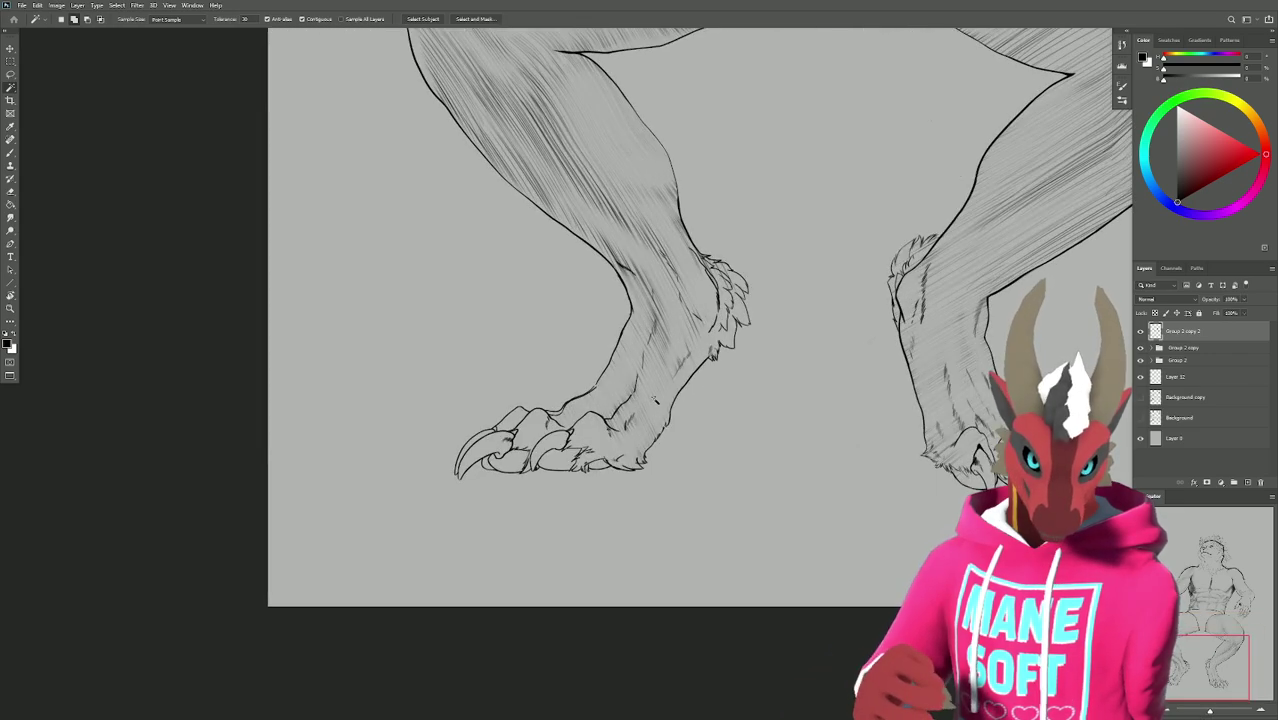
alt+scroll(655, 400, up, 1)
key(b)
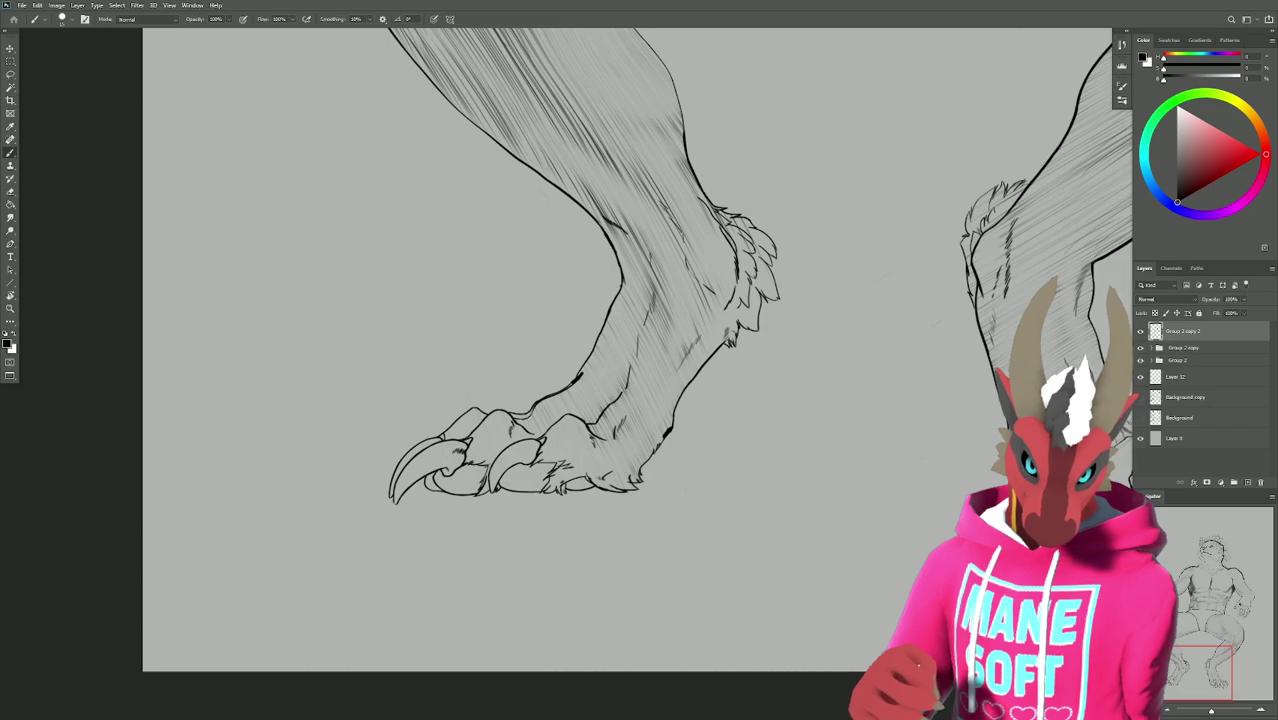
Select the area outside the character again with the Magic Wand and check its edge along the legs and torso.
key(w)
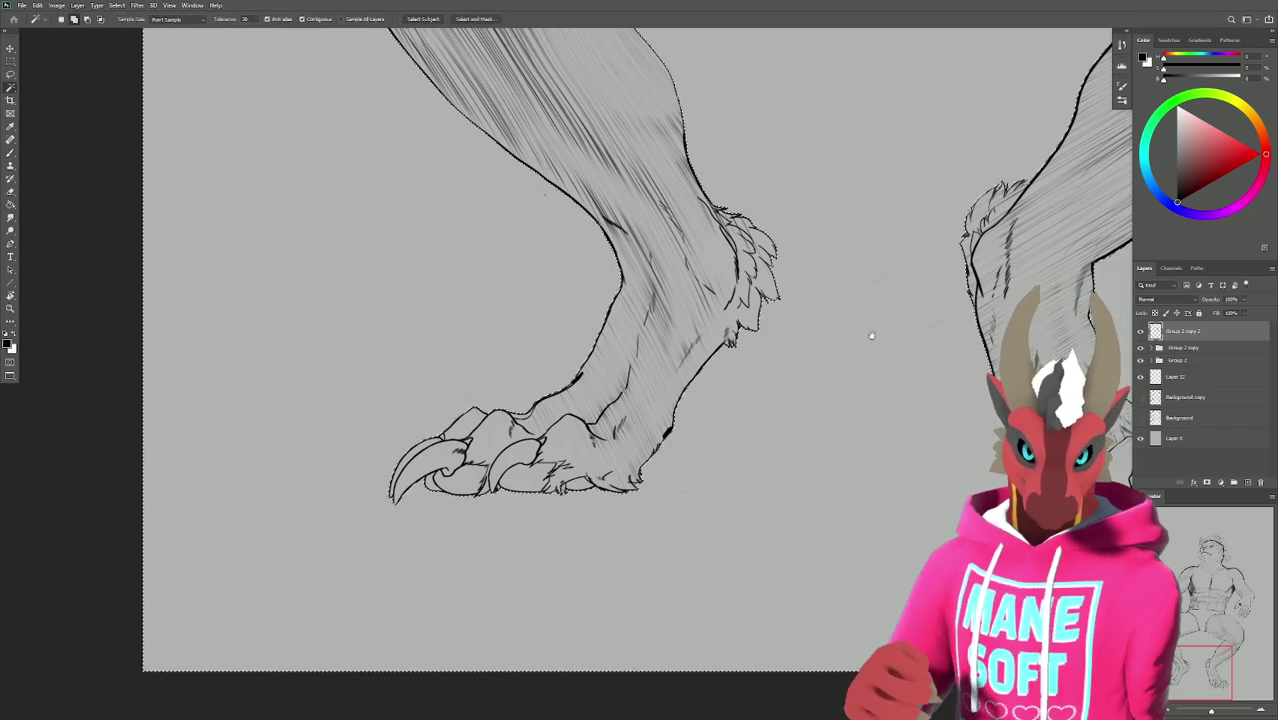
drag(870, 337, 538, 498)
alt+scroll(757, 606, up, 3)
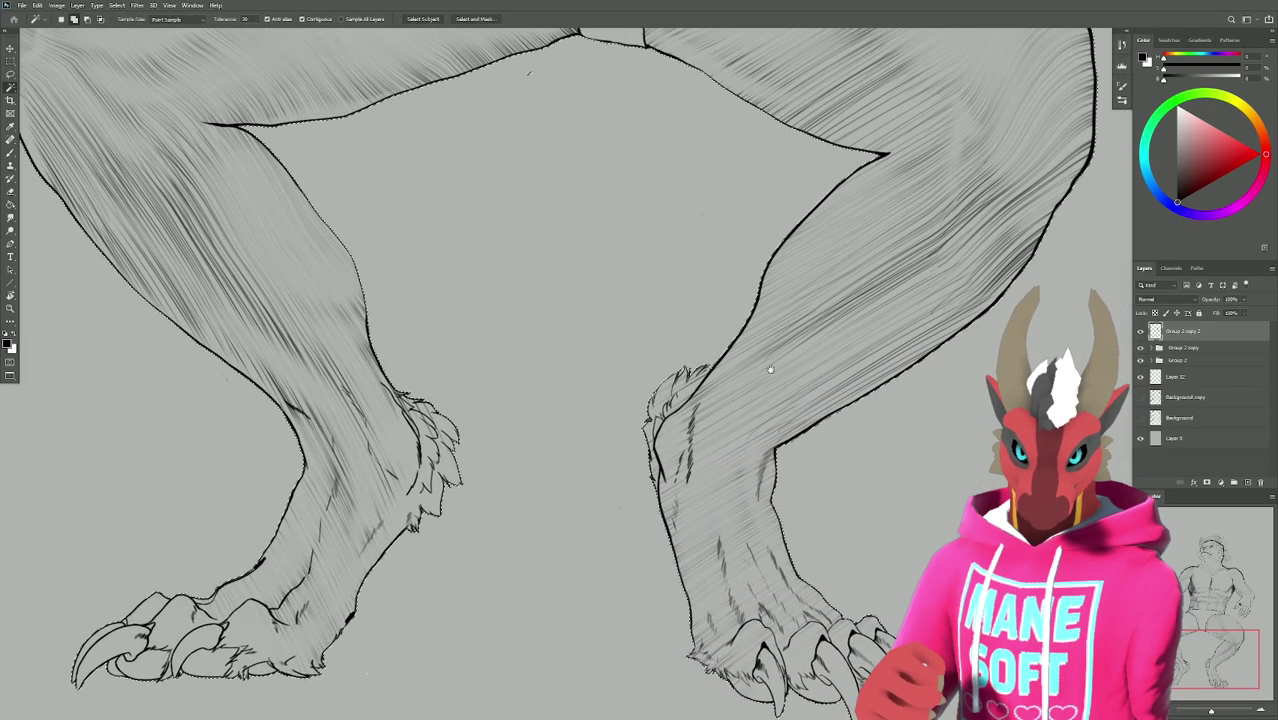
scroll(757, 606, up, 3)
drag(772, 472, 753, 494)
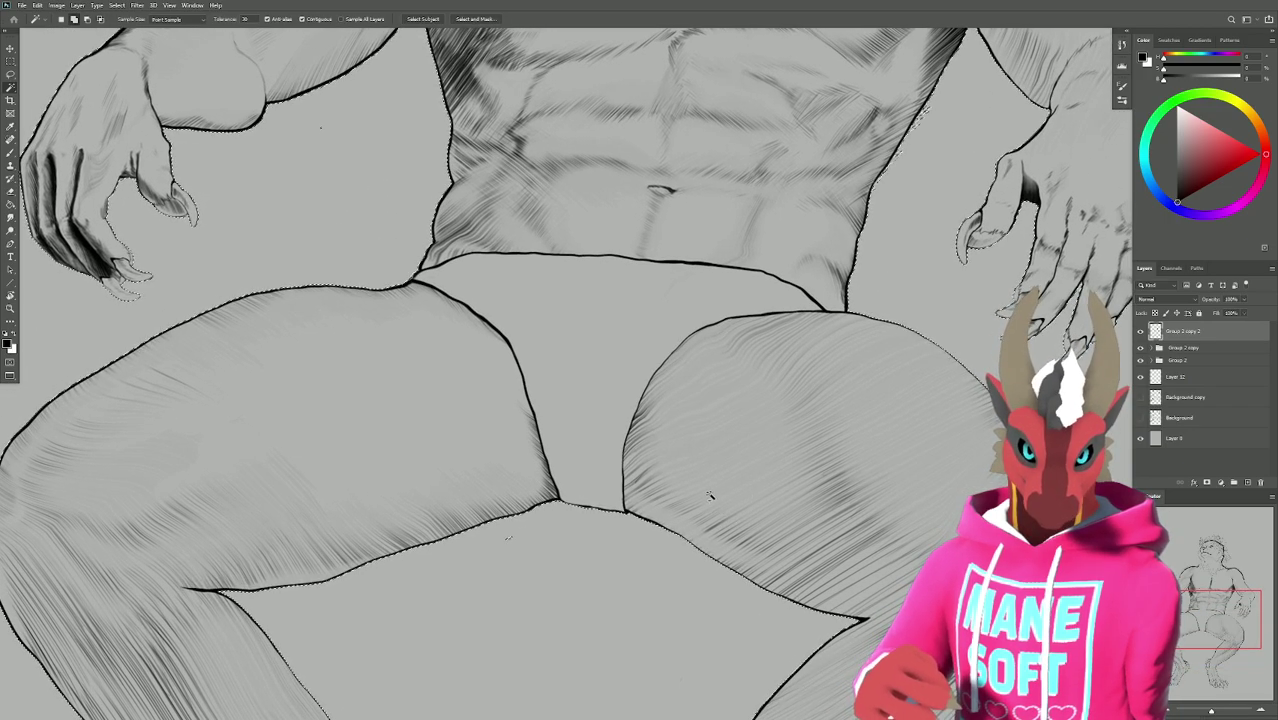
Erase the stray marks just below the inner thighs and reselect the area outside the character with the Magic Wand.
key(l)
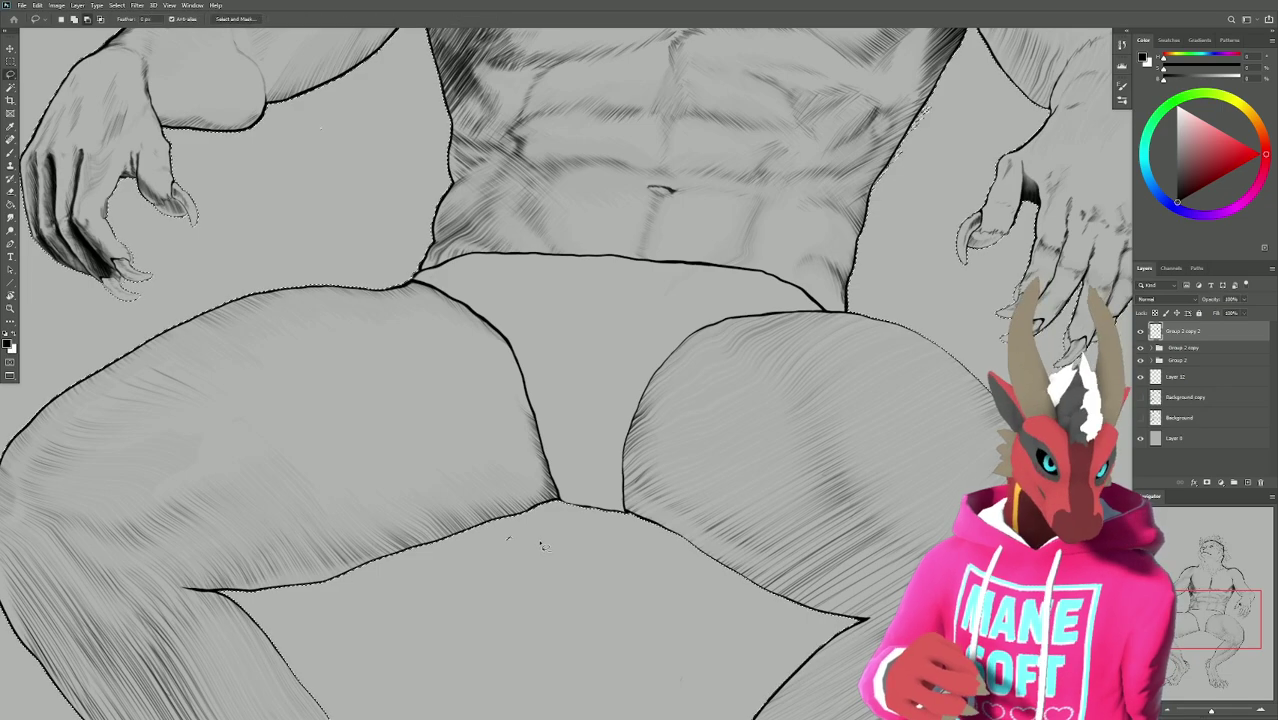
key(ctrl+z)
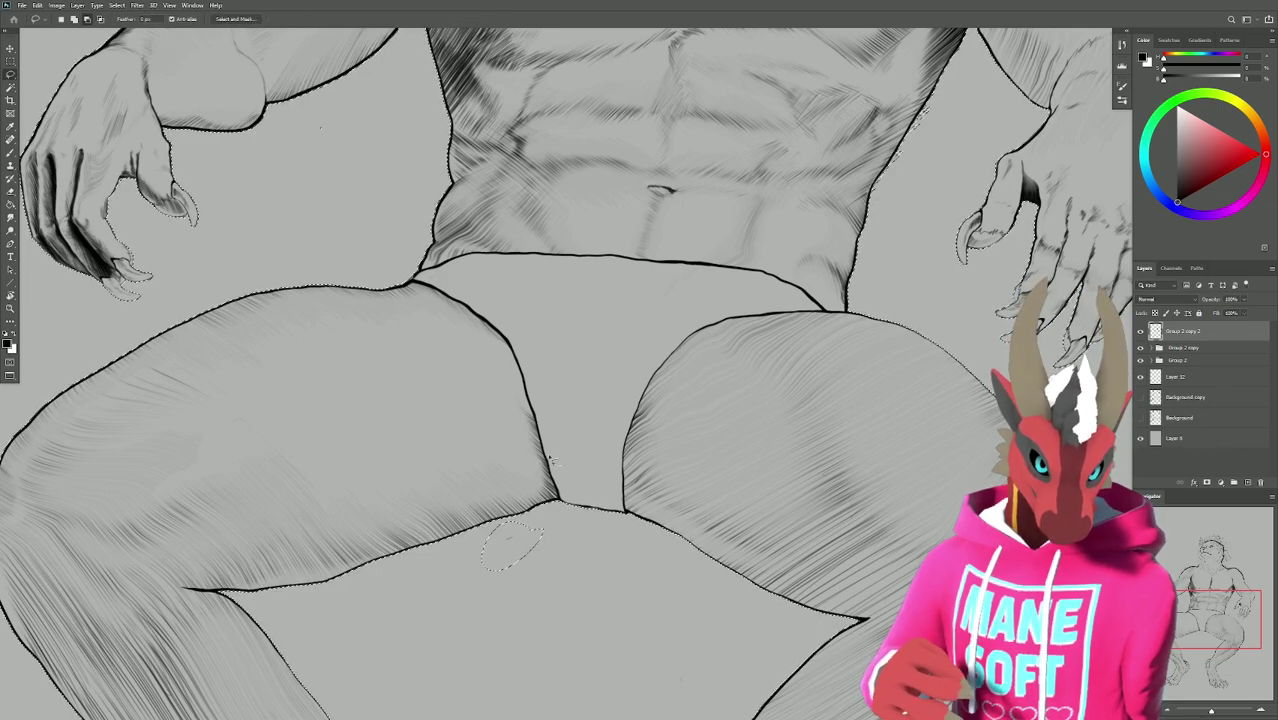
key(ctrl+d)
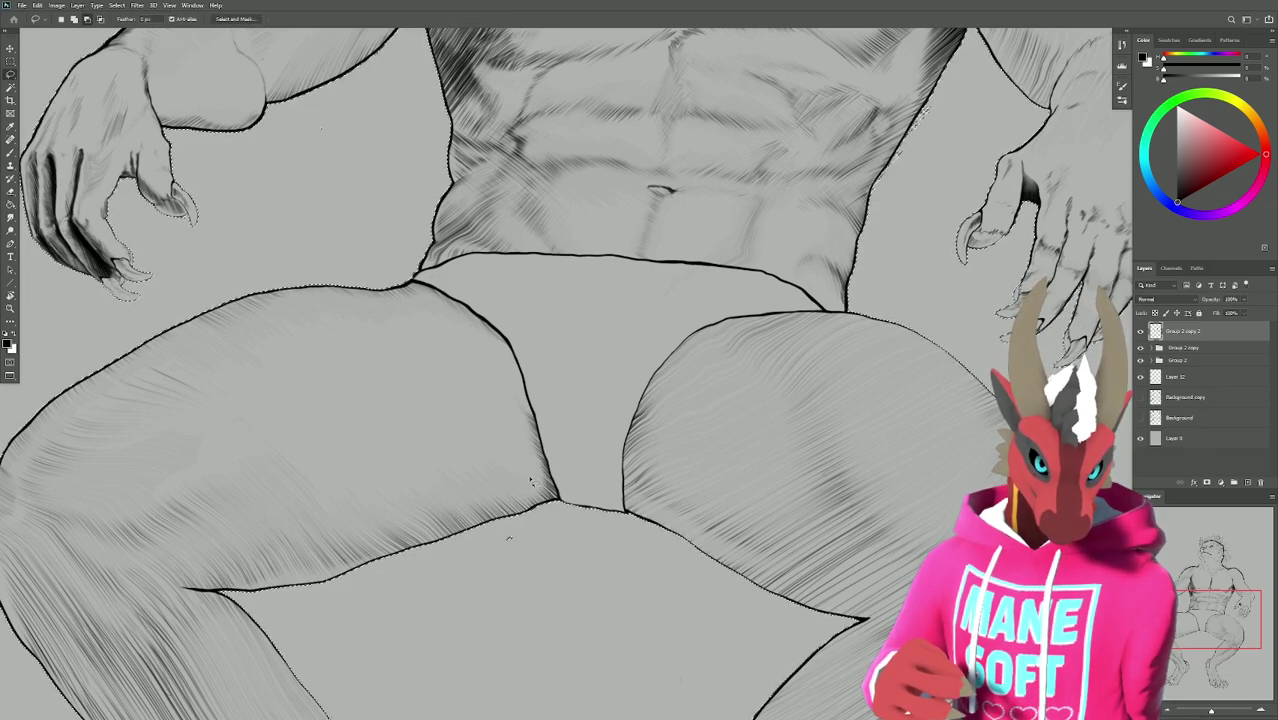
key(b)
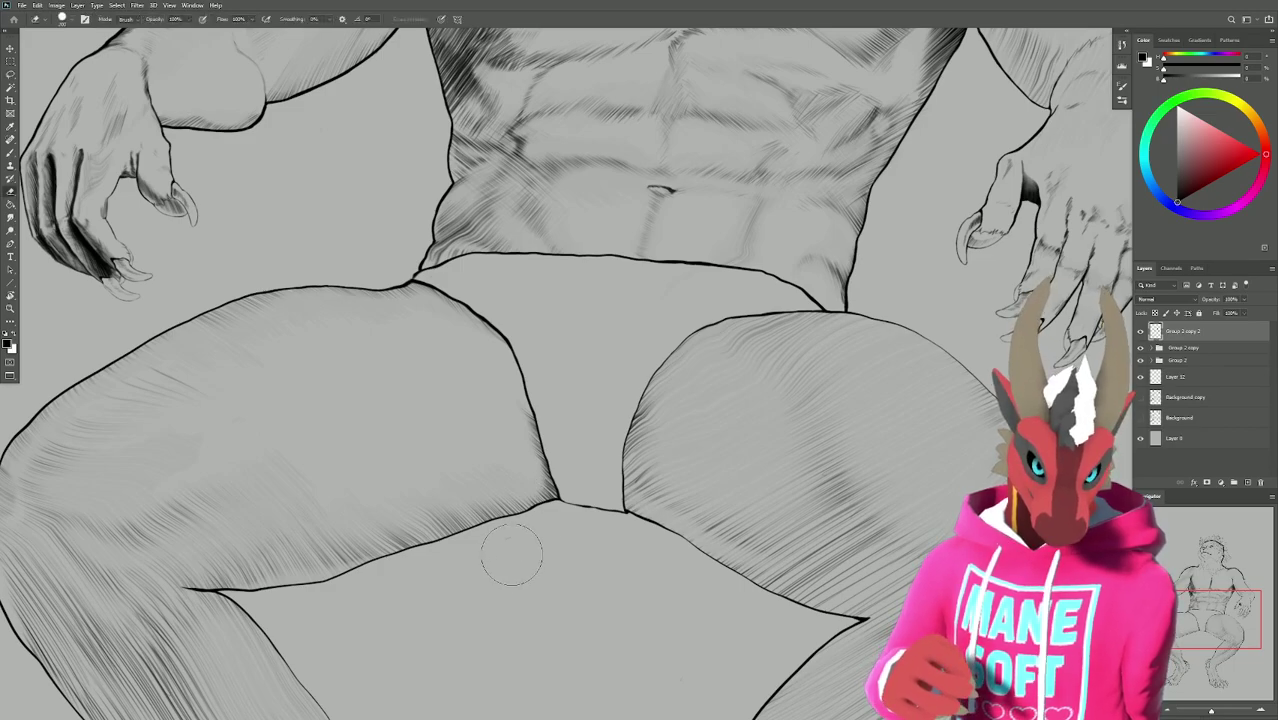
key(w)
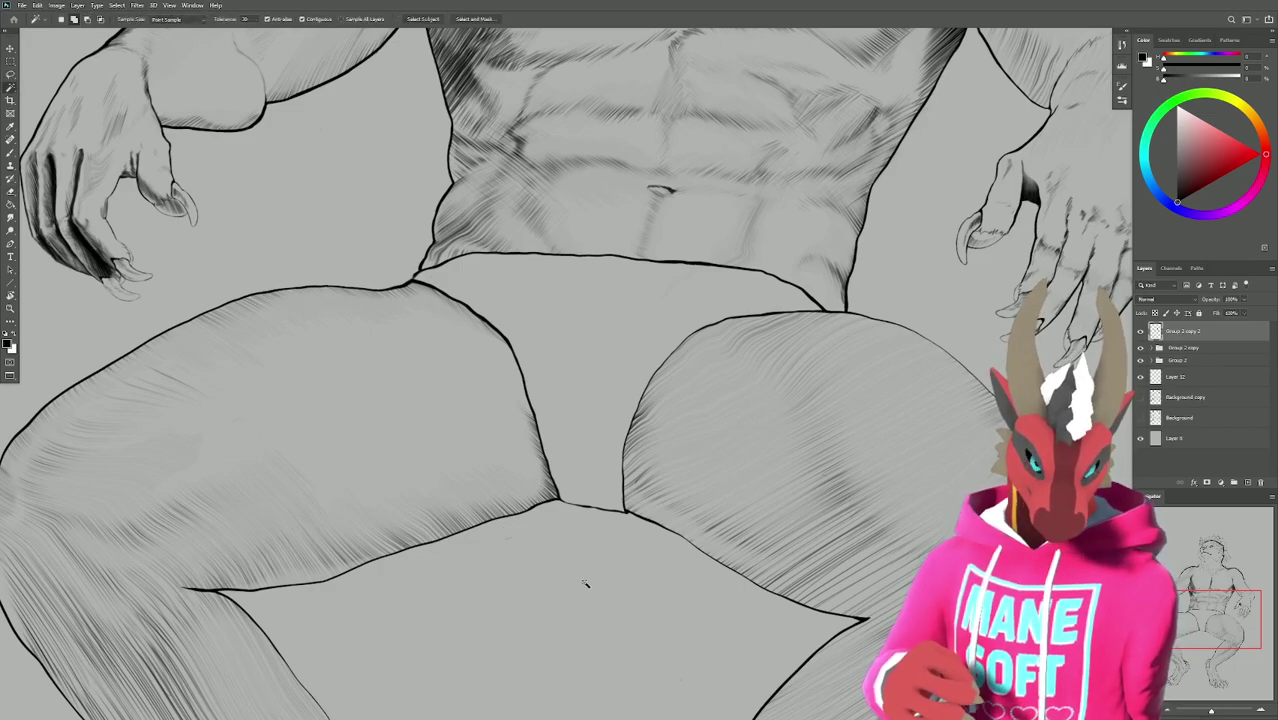
click(565, 599)
Erase the stray speck between the forearm and torso and select the area outside the character again with the Magic Wand.
ctrl+alt+scroll(562, 590, down, 2)
key(ctrl+d)
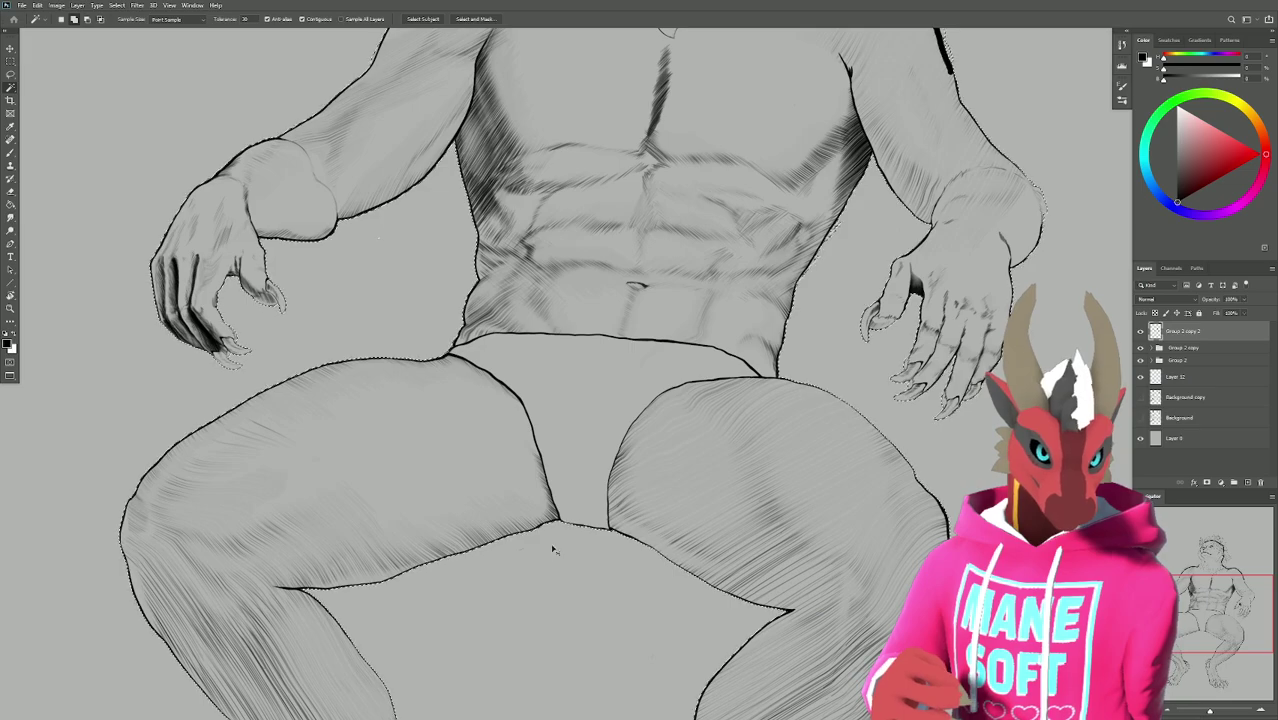
key(b)
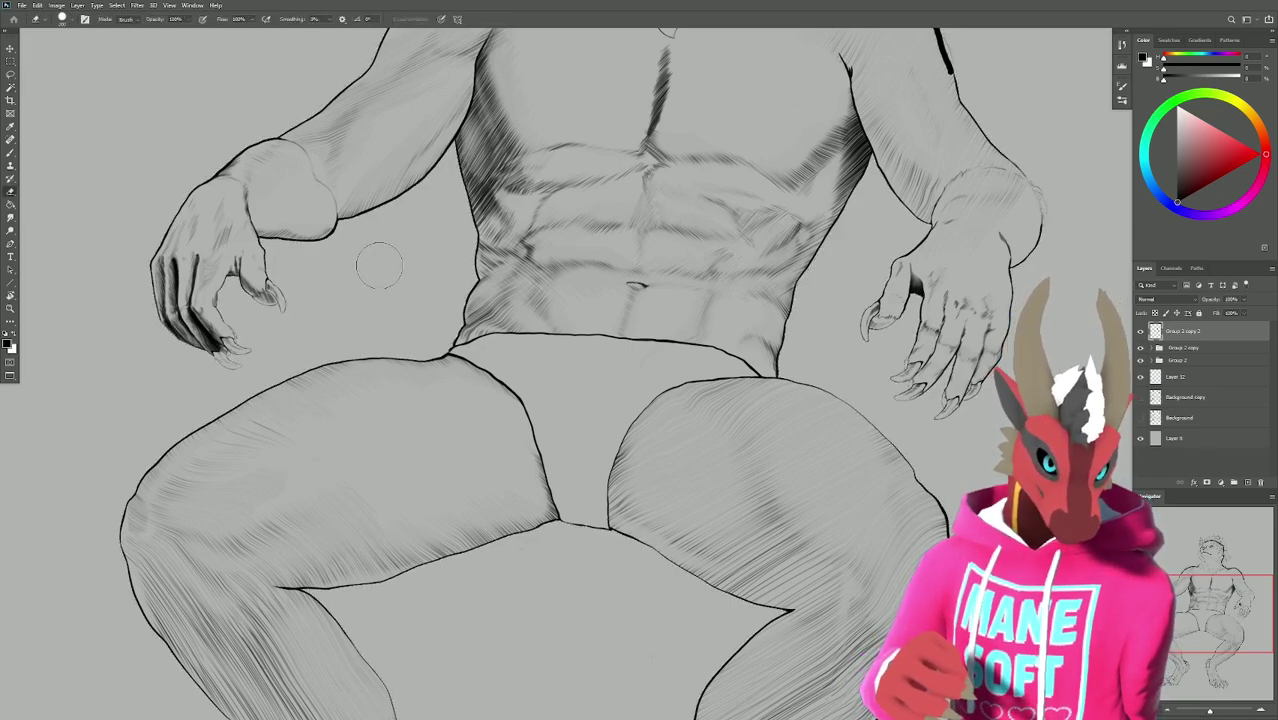
key(w)
click(566, 610)
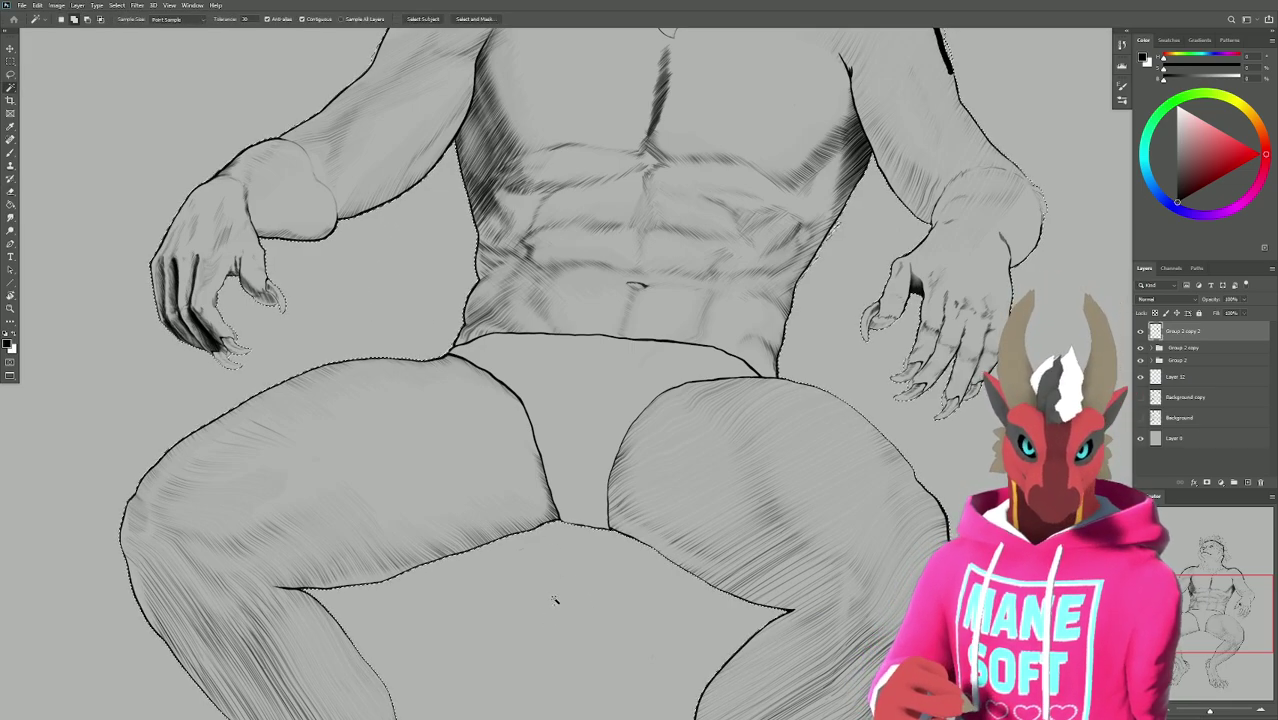
alt+scroll(555, 600, down, 3)
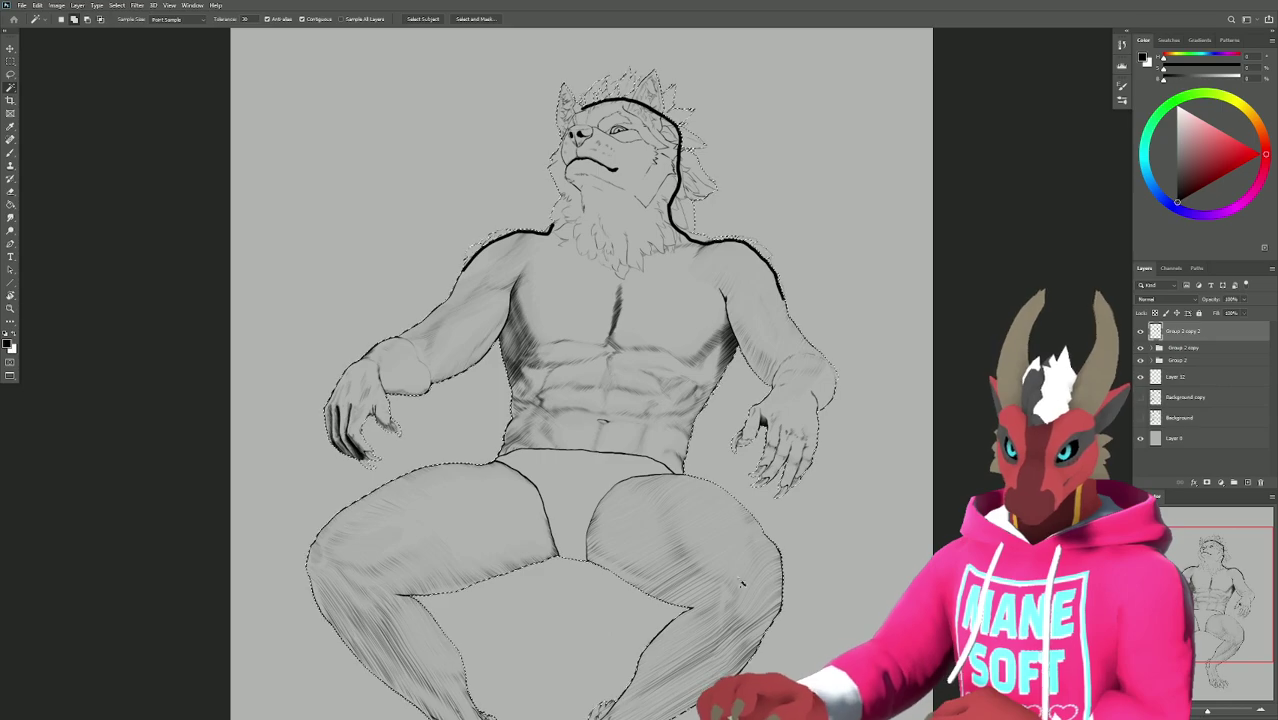
Fill the character's silhouette with white on the layer beneath the line art groups and delete the thick outline layer.
click(1178, 376)
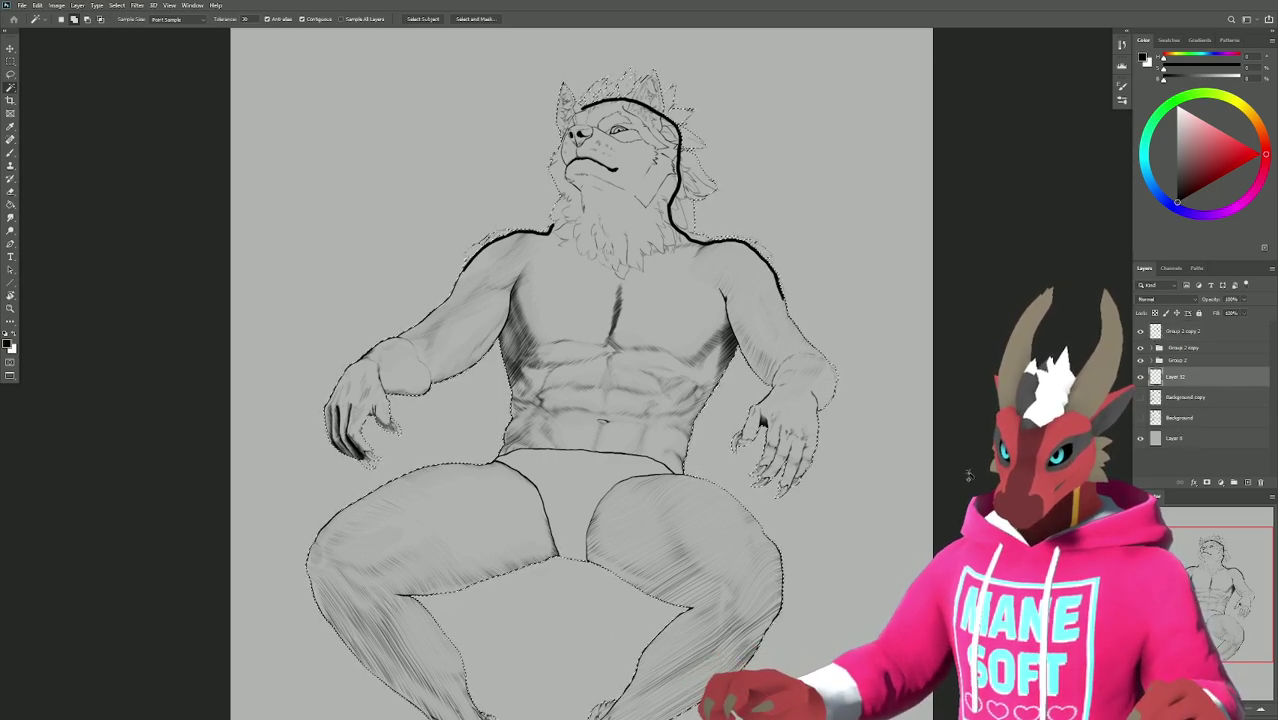
key(g)
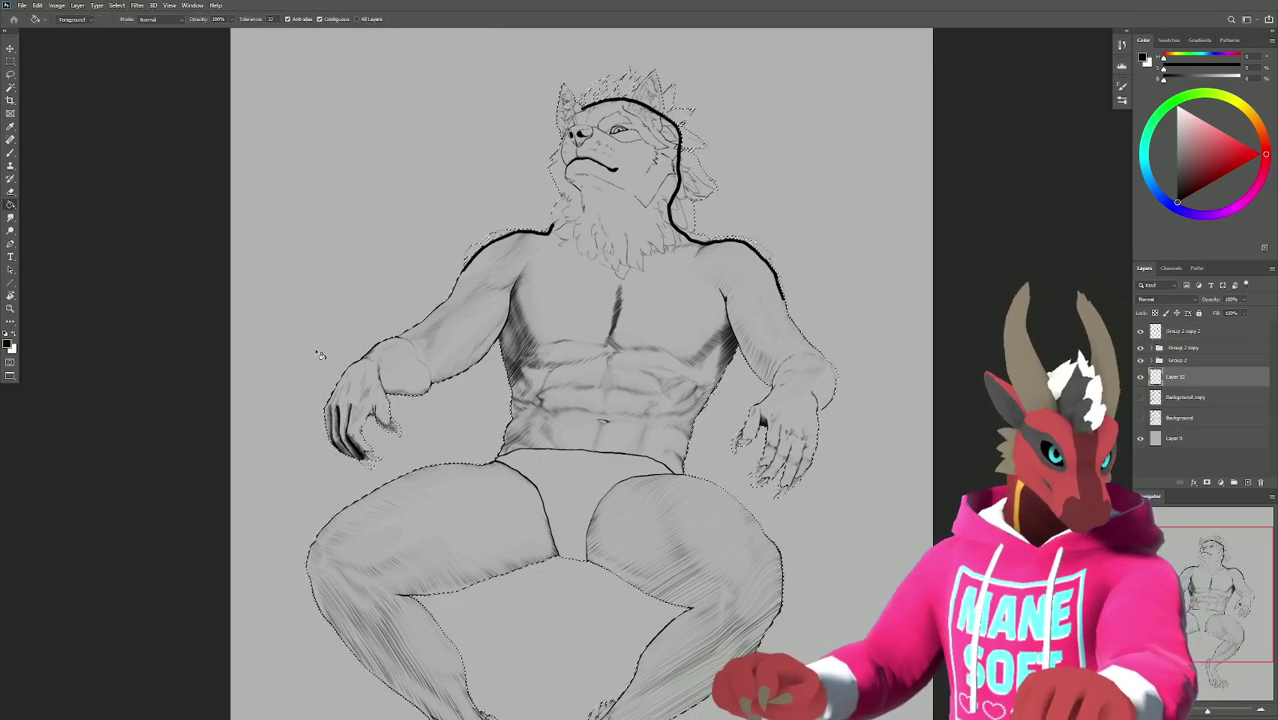
click(620, 360)
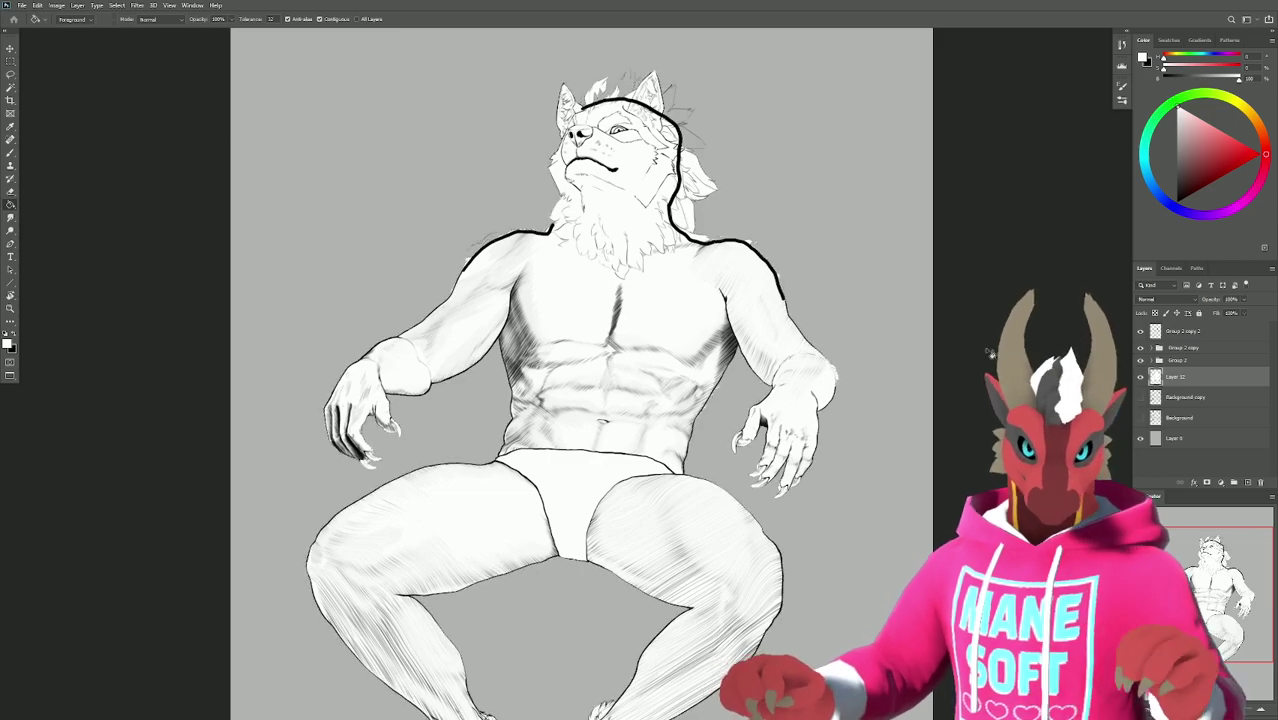
key(ctrl+z)
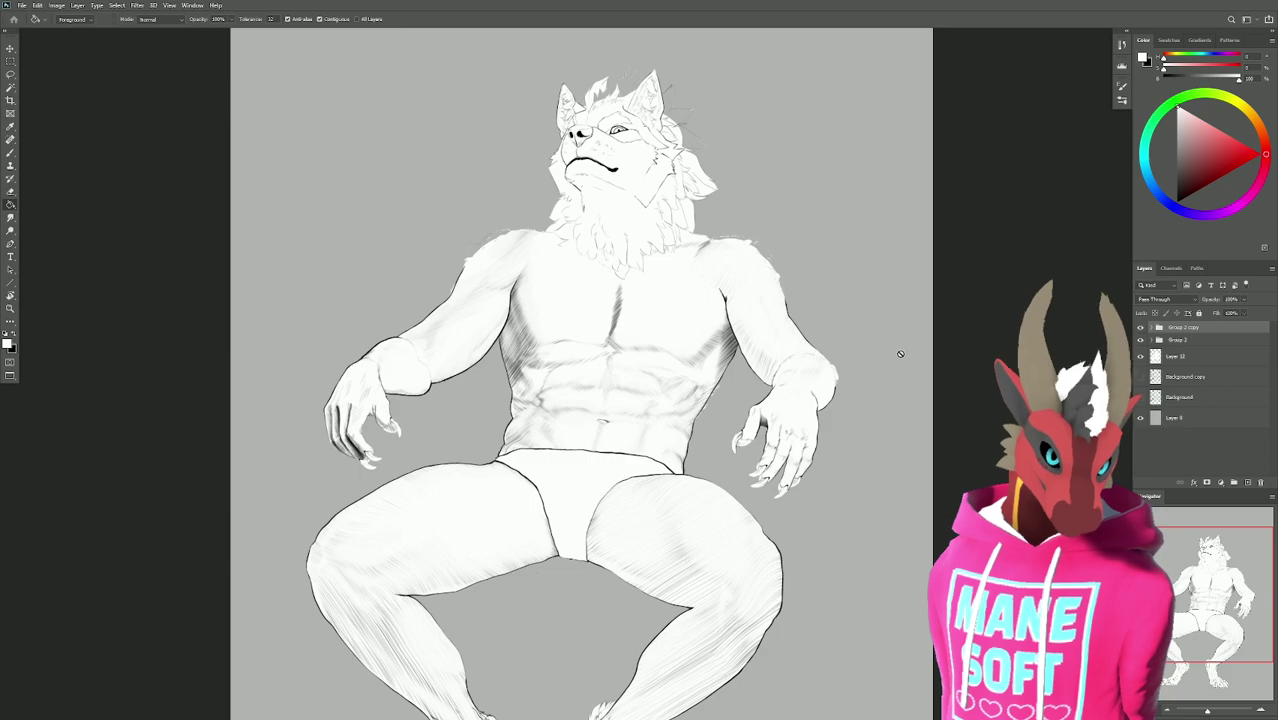
Inspect the white fill's edge along the side of the torso and undo the fill and the outline layer's deletion.
key(b)
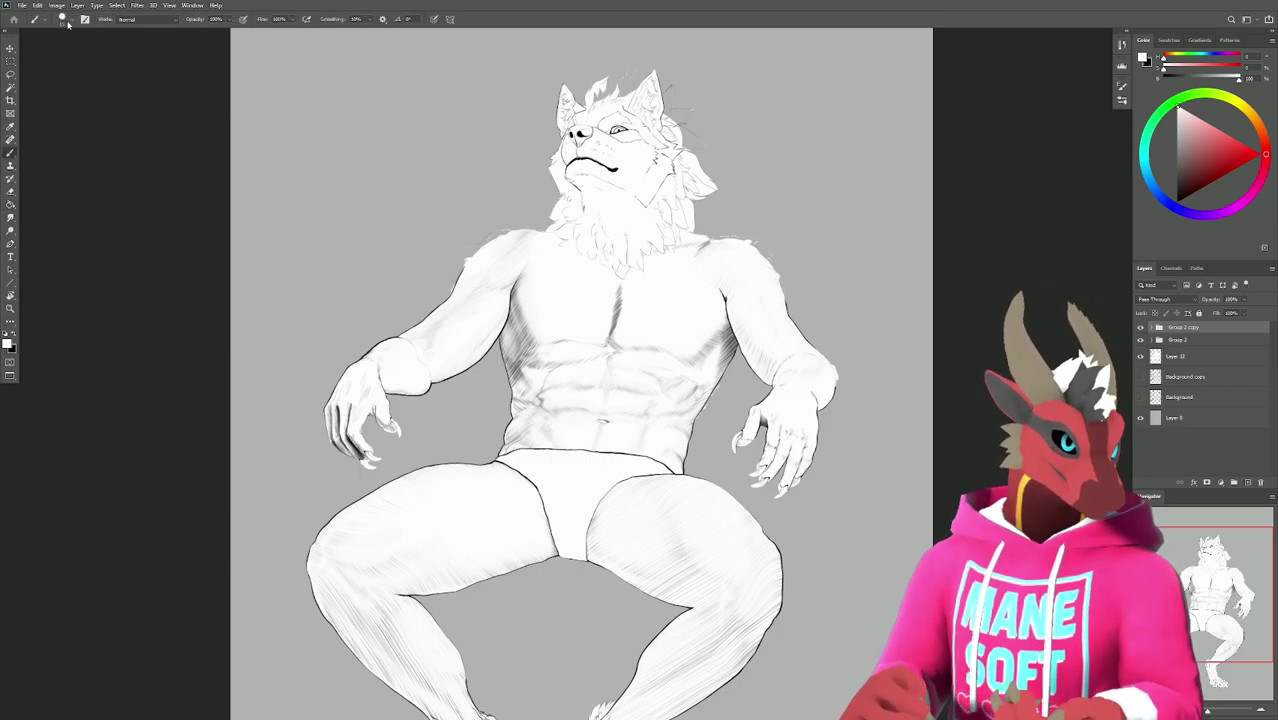
click(70, 22)
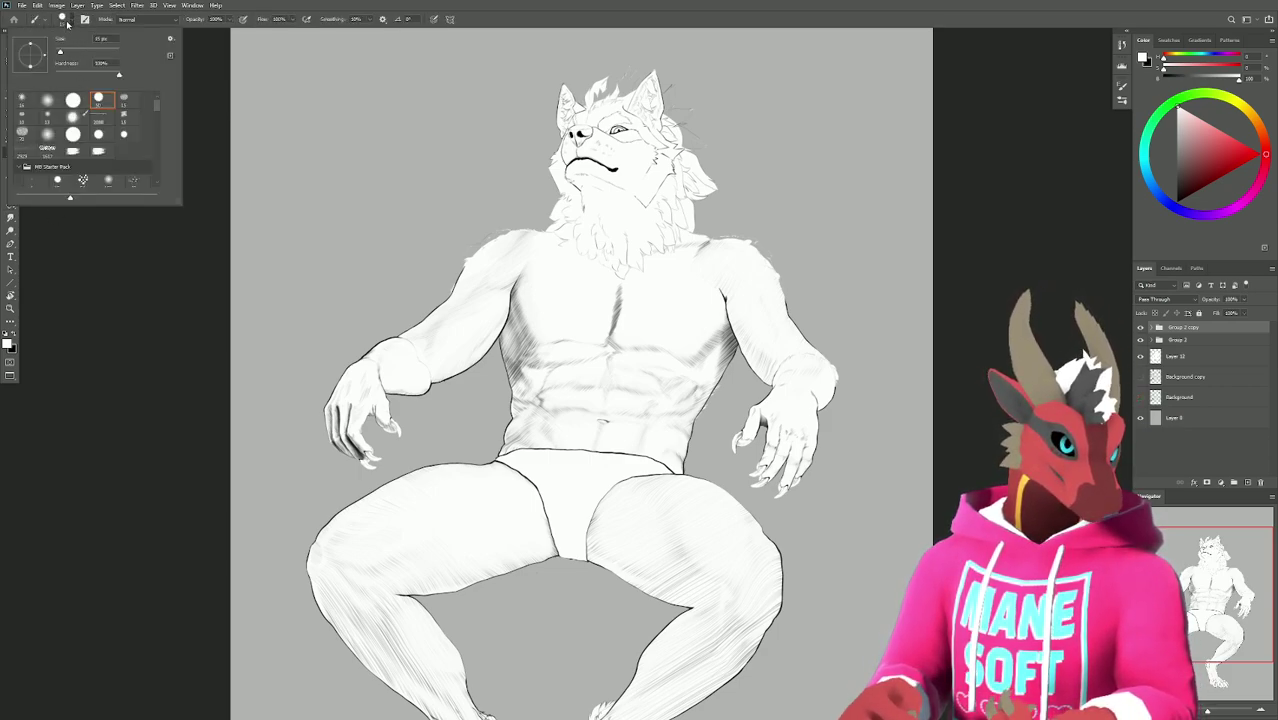
click(663, 378)
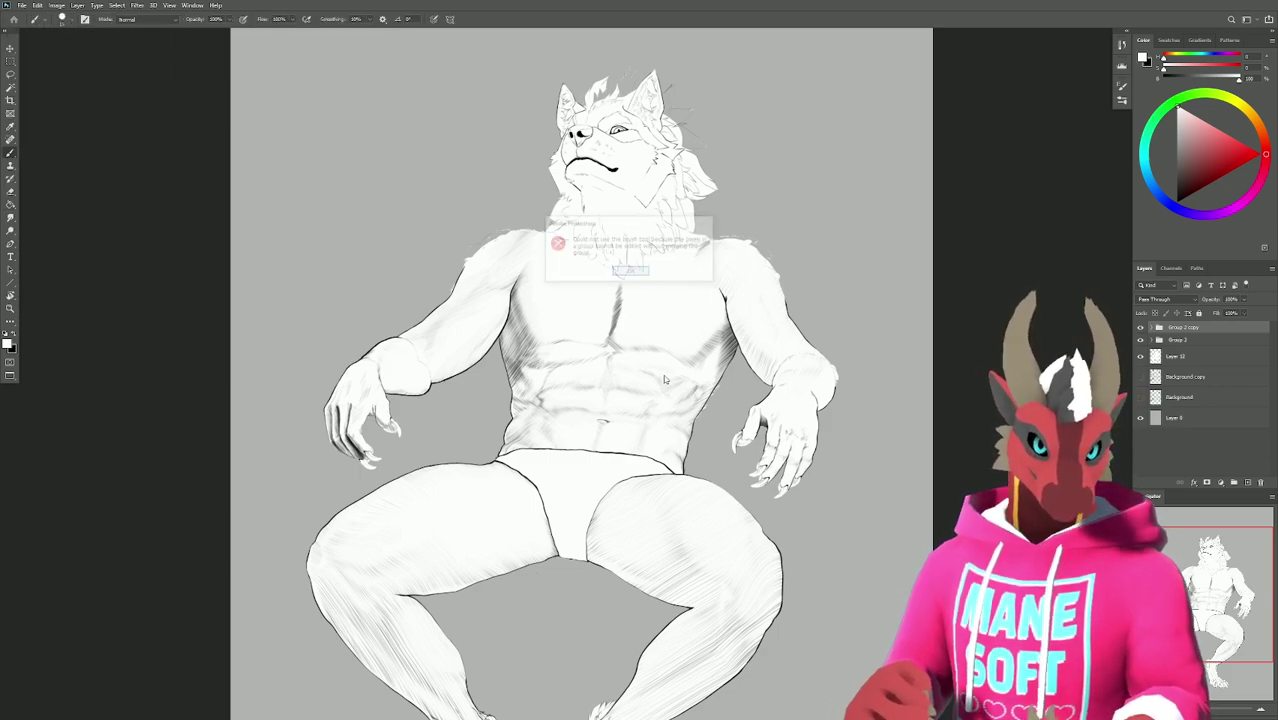
click(641, 270)
click(1176, 356)
alt+scroll(681, 350, up, 5)
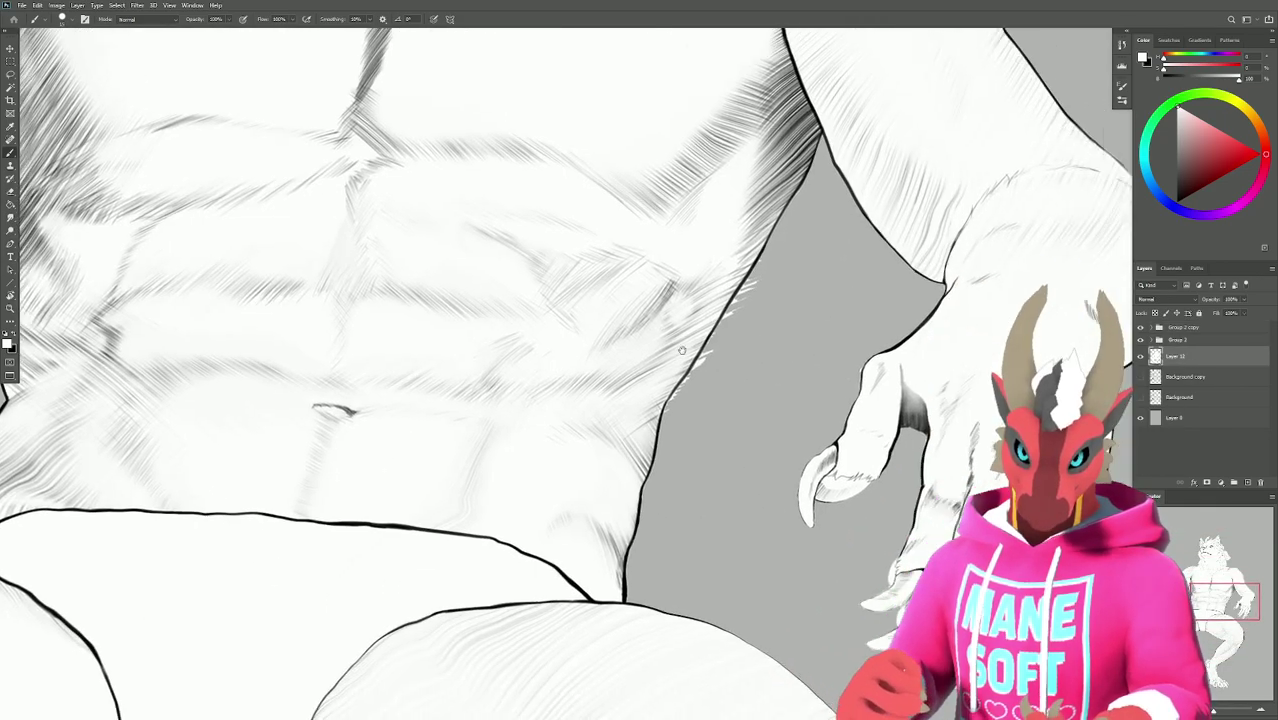
alt+scroll(681, 350, down, 3)
alt+scroll(632, 432, up, 4)
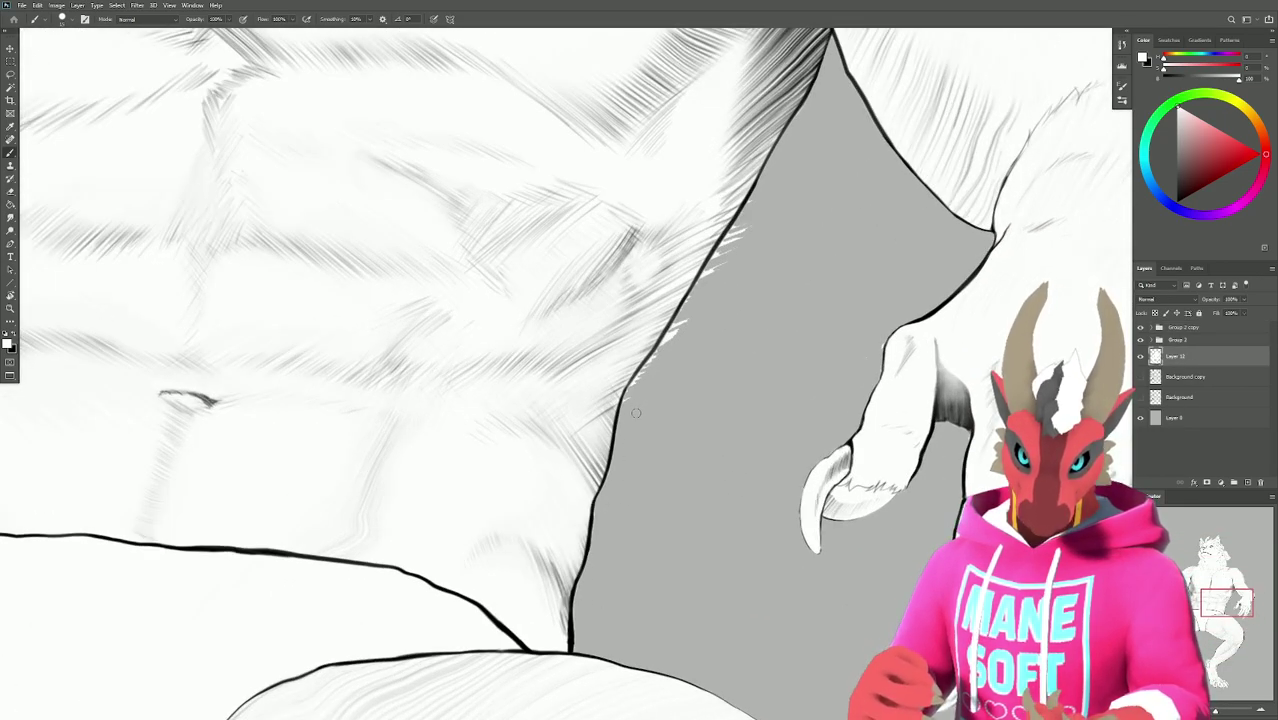
key(ctrl+j)
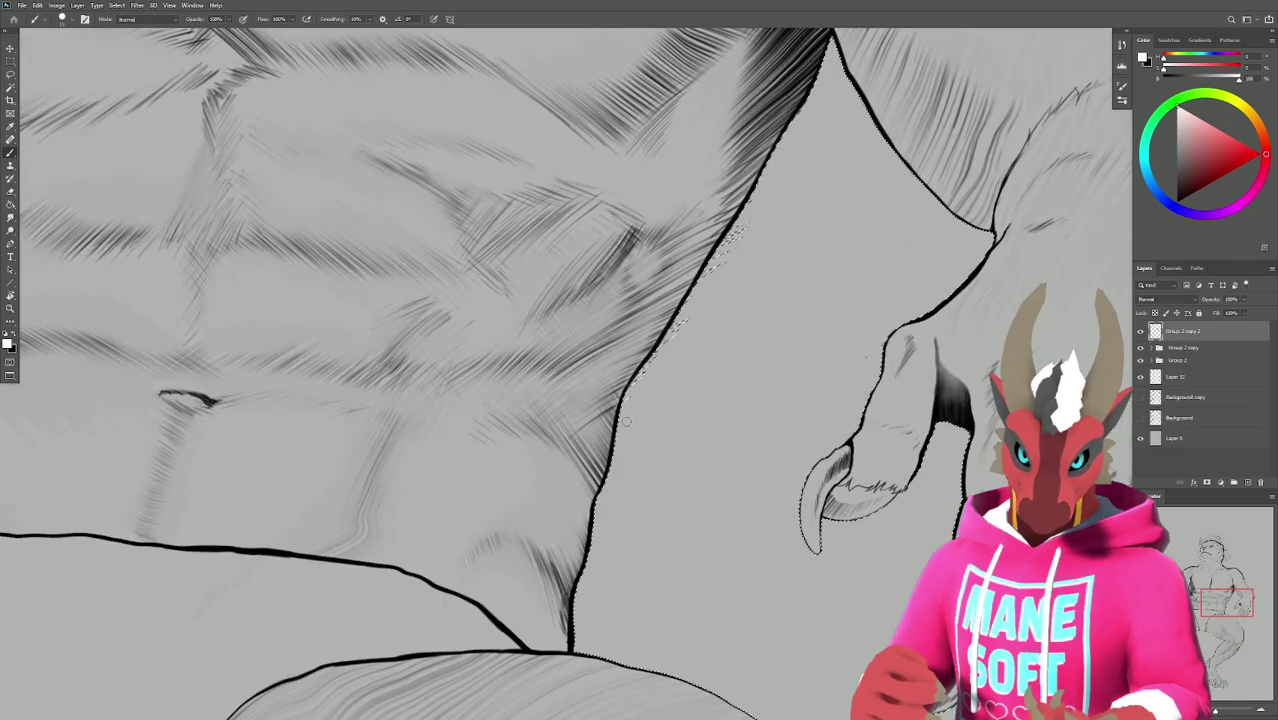
Contract the silhouette selection by 2 pixels.
click(117, 5)
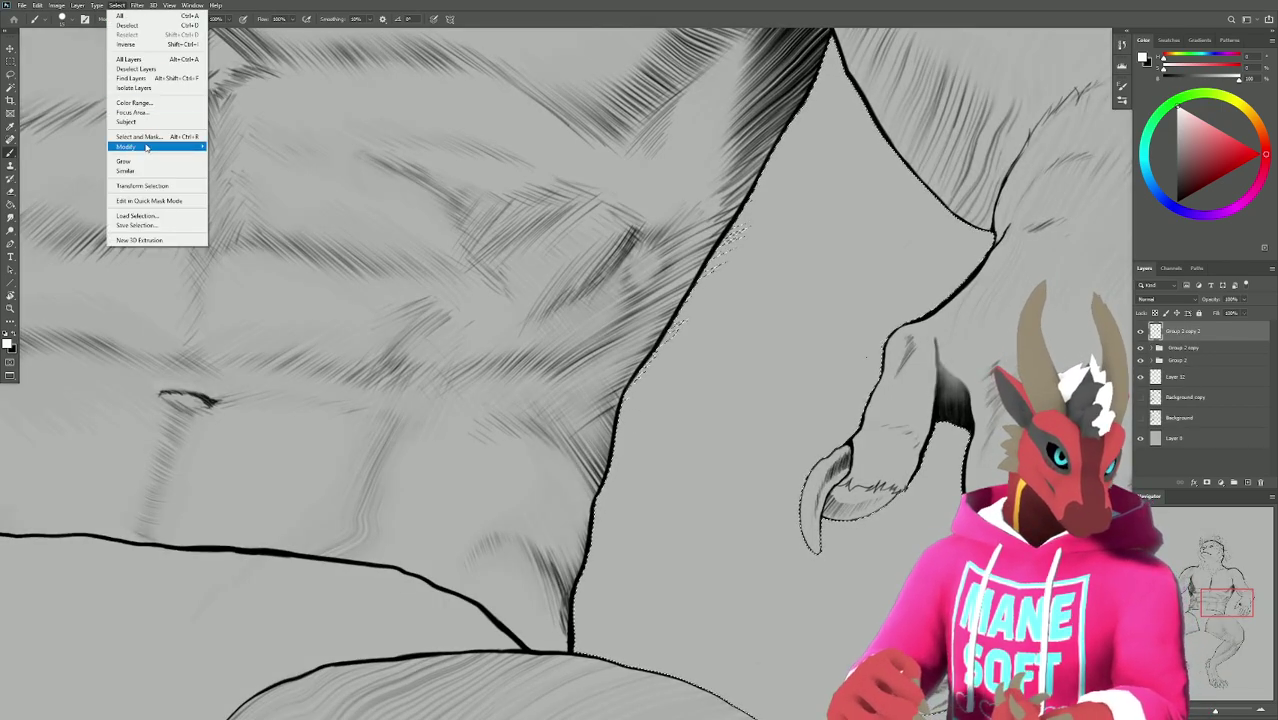
mouse_move(146, 147)
click(240, 175)
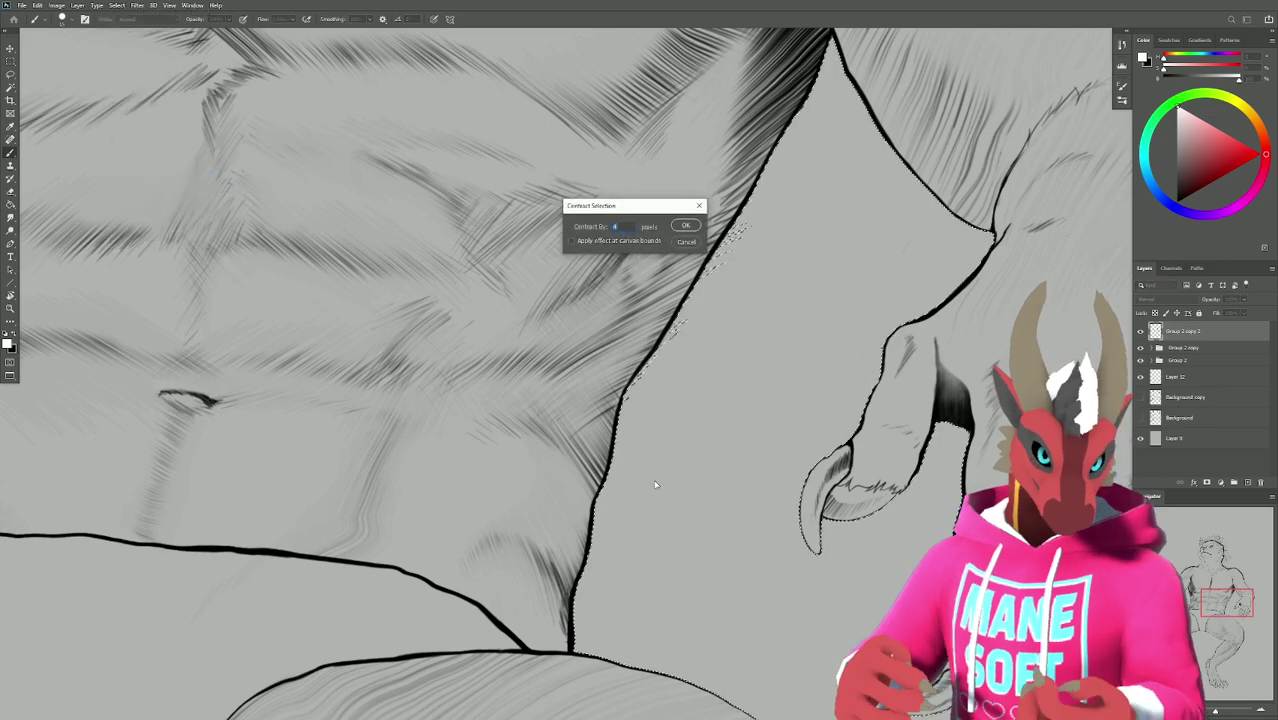
text(2)
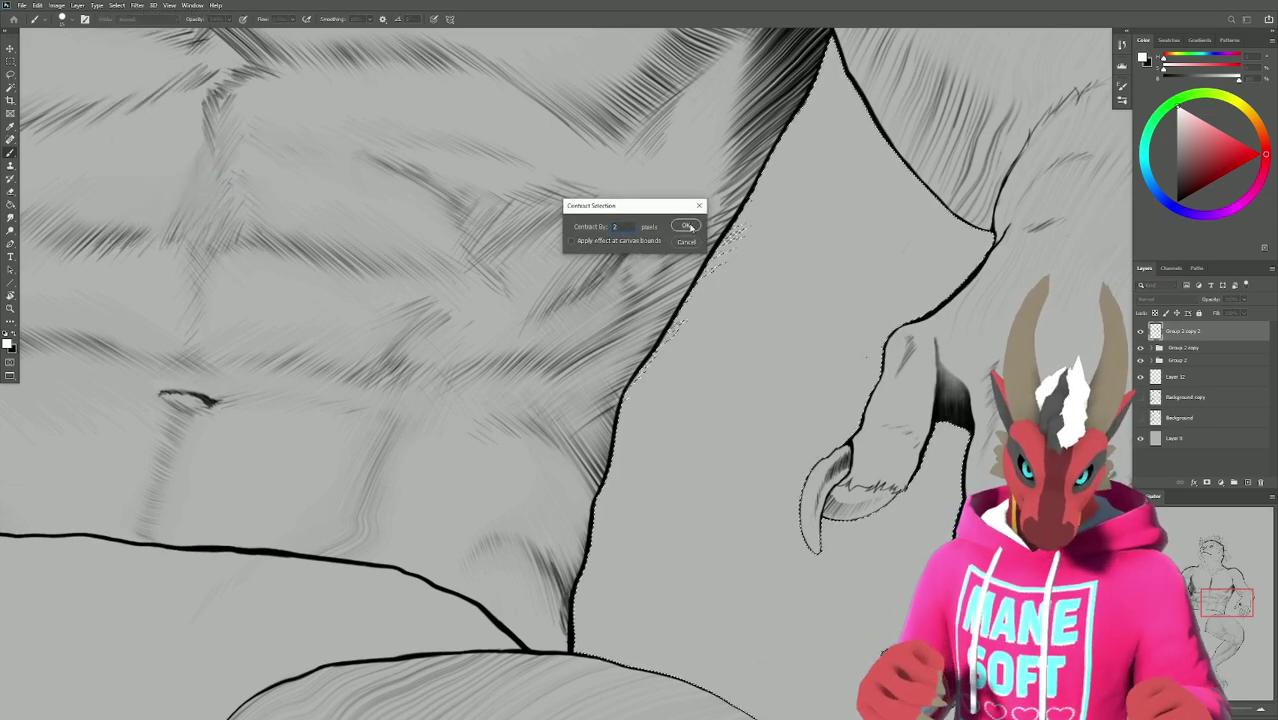
click(688, 227)
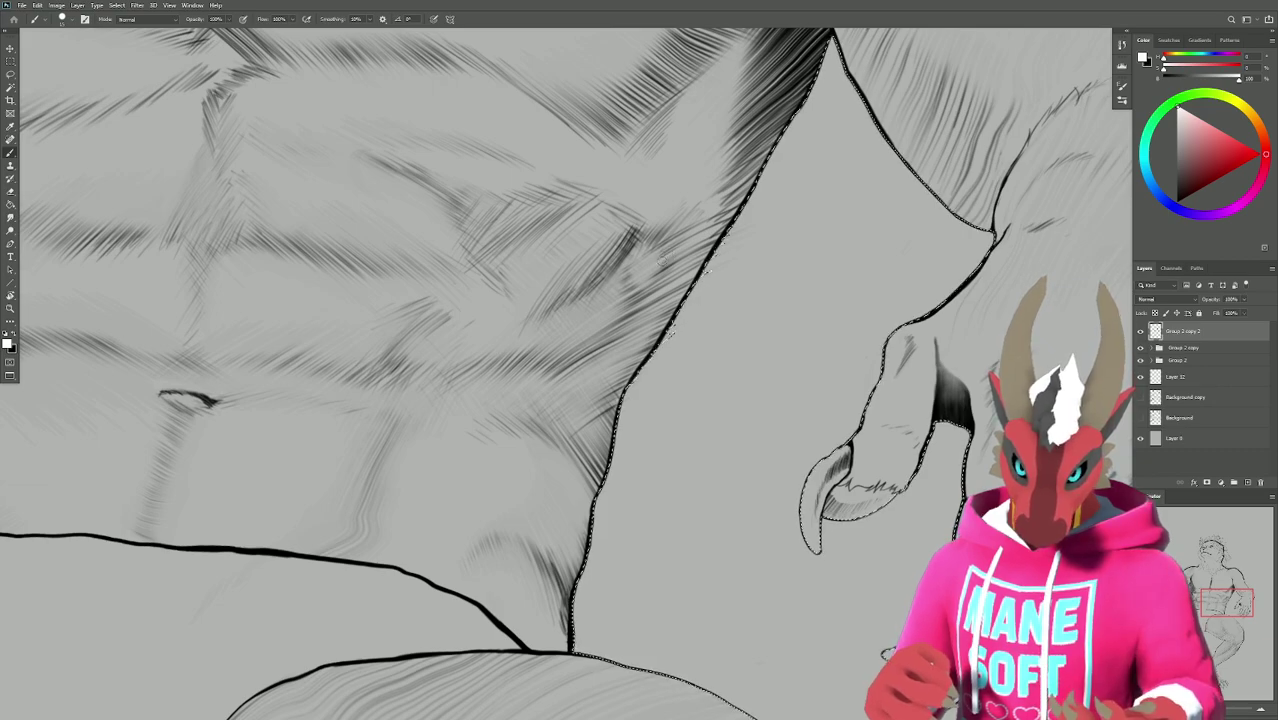
Contract the original silhouette selection by 1 pixel.
click(117, 5)
mouse_move(156, 148)
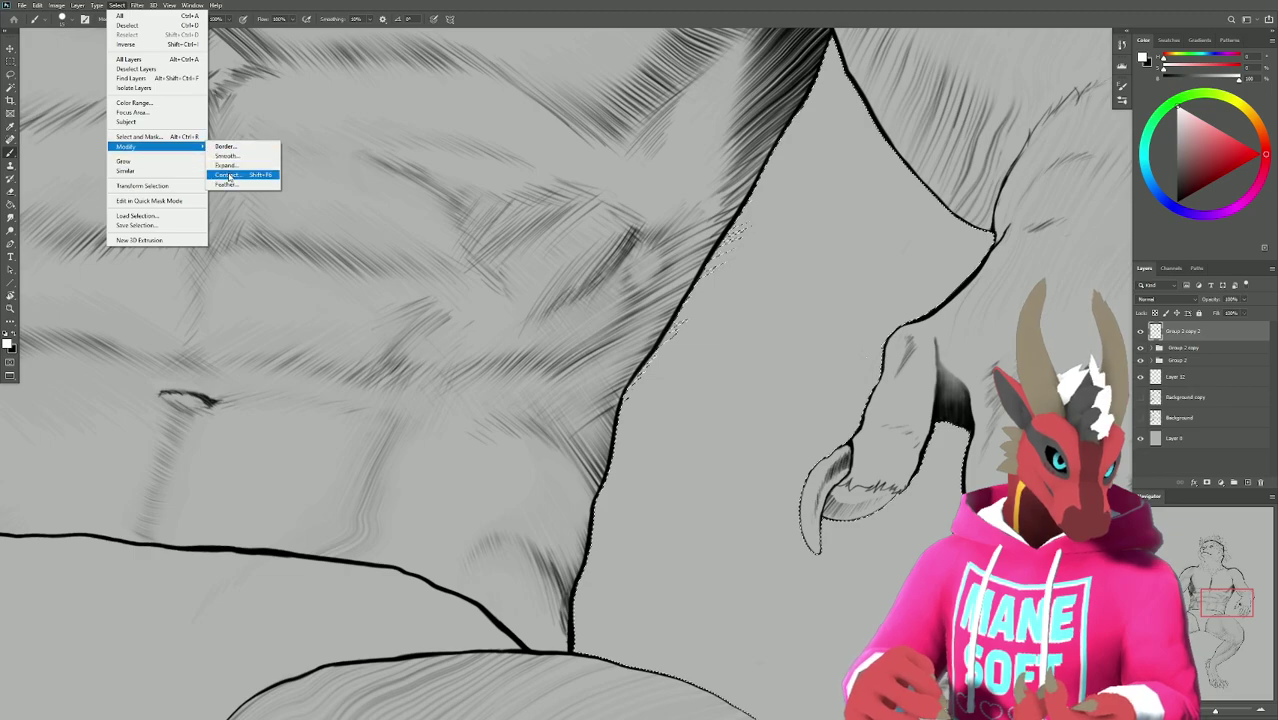
click(228, 174)
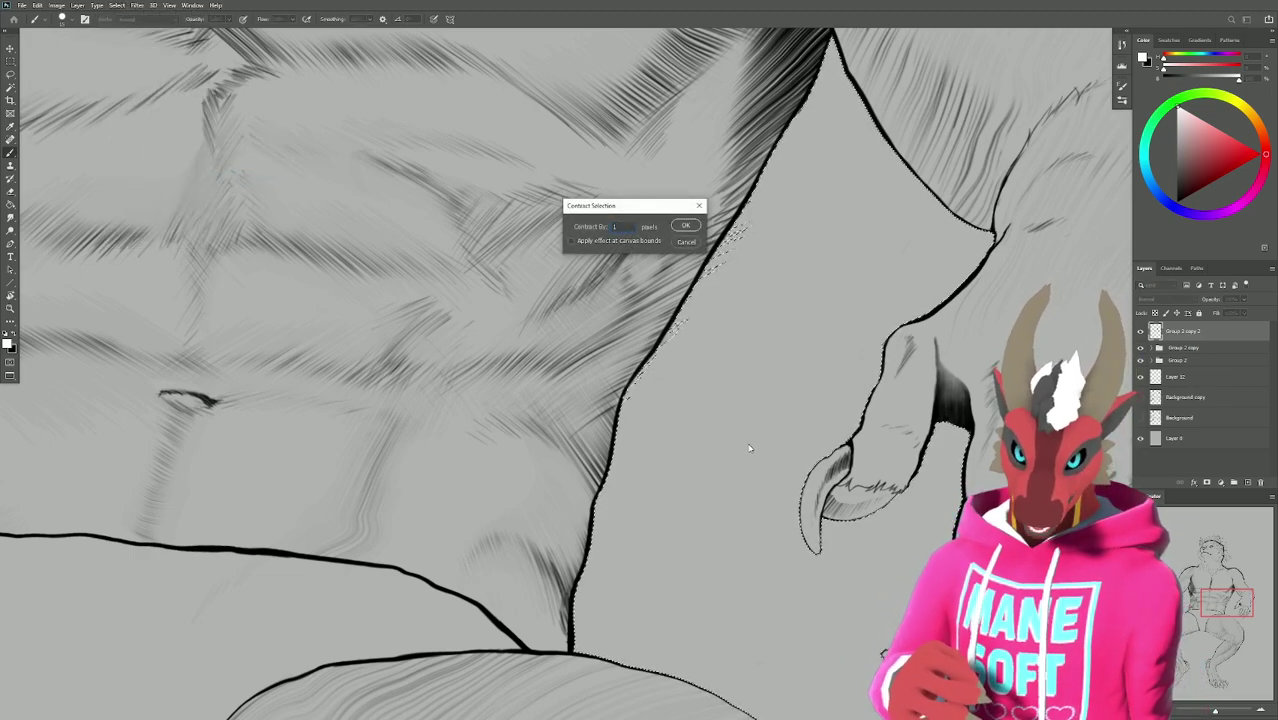
key(Return)
Fill the contracted silhouette selection with white on the layer beneath the line art groups, using the Paint Bucket.
key(alt+bracketleft)
key(alt+bracketleft)
key(alt+bracketleft)
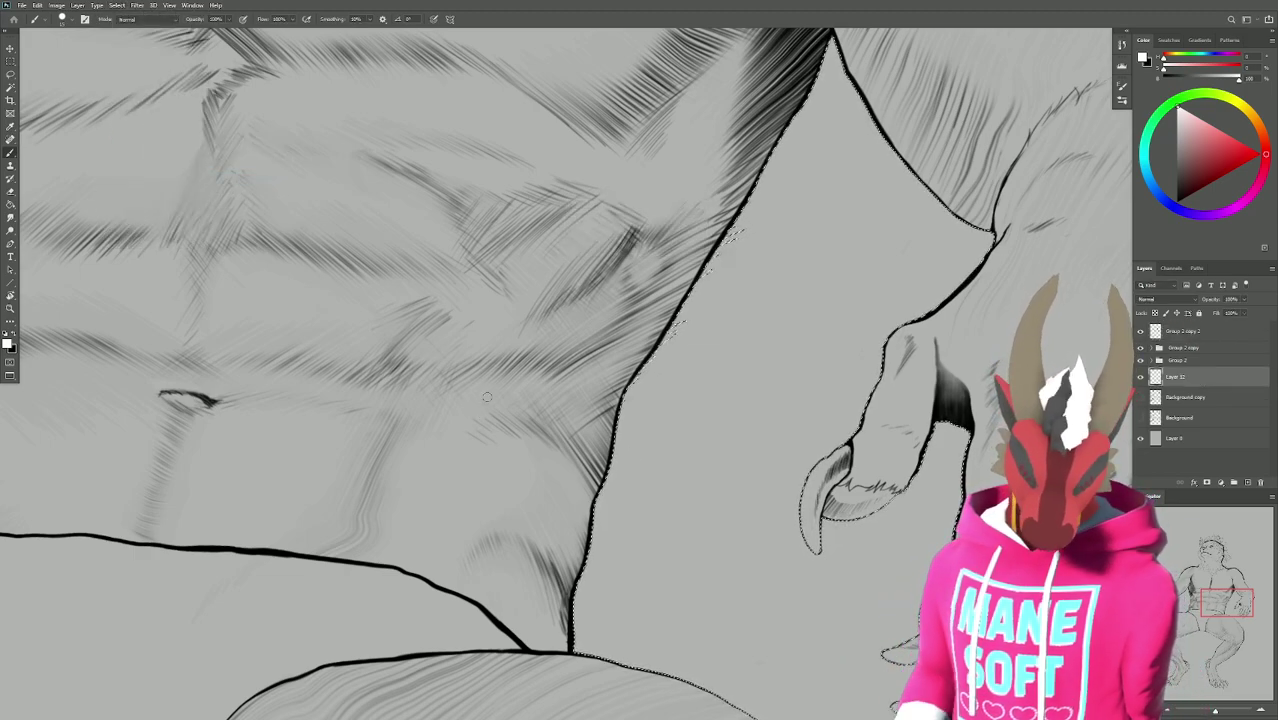
key(g)
click(724, 240)
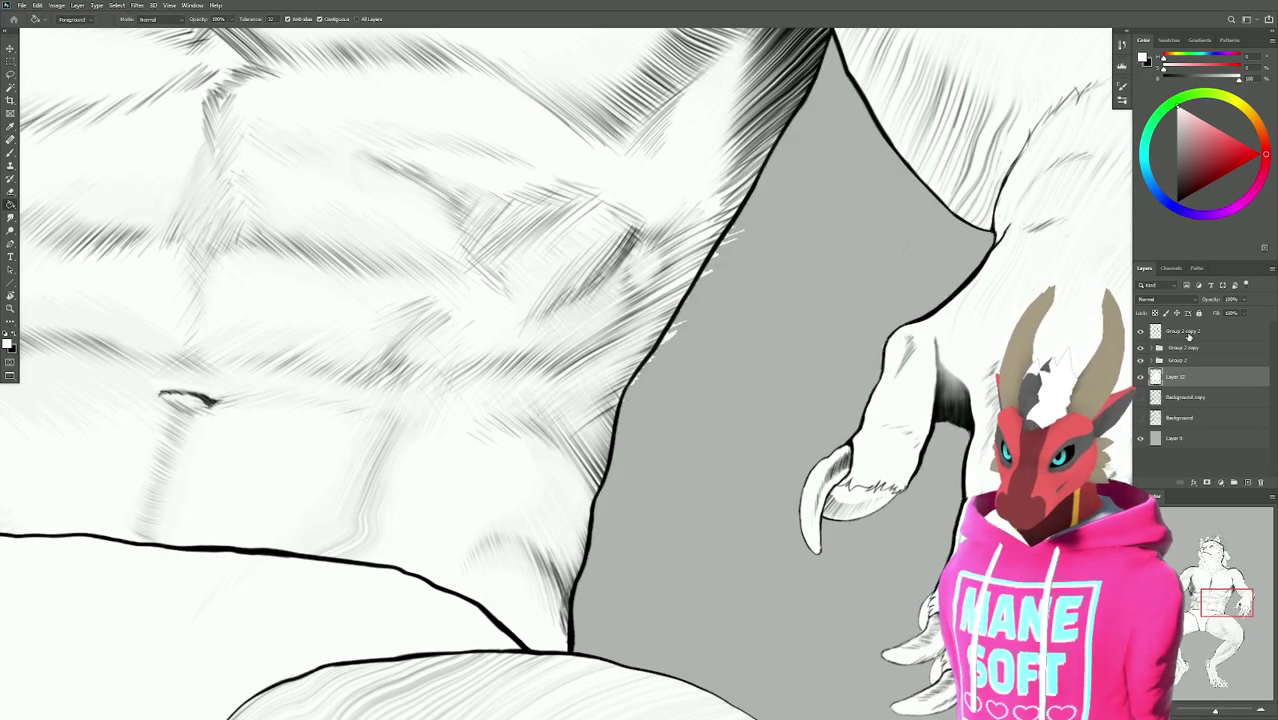
Deselect the silhouette and delete the merged outline layer Group 2 copy 2.
key(alt+bracketright)
key(alt+bracketright)
key(alt+bracketright)
key(ctrl+d)
key(Delete)
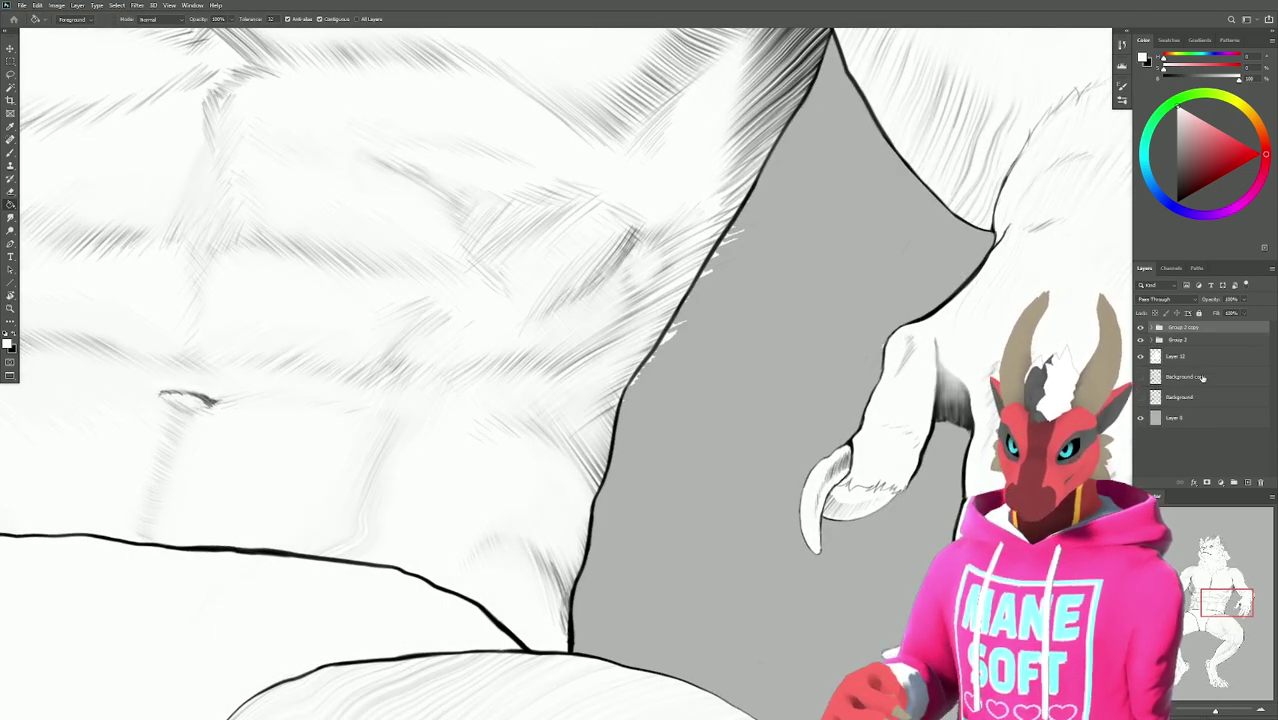
Erase the white fill spilling past the outline along the side of the torso, on the white fill layer.
key(alt+bracketleft)
key(alt+bracketleft)
key(b)
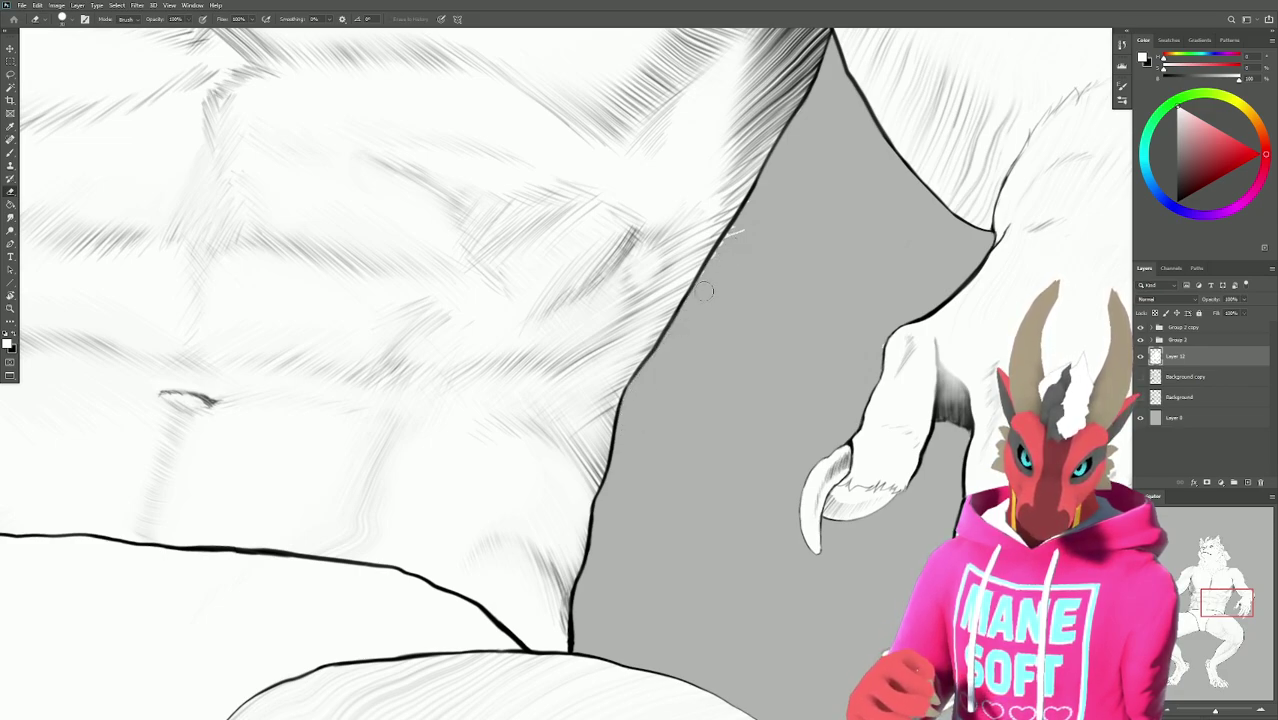
mouse_move(704, 290)
mouse_down()
mouse_move(740, 228)
mouse_move(678, 342)
mouse_move(708, 262)
mouse_up()
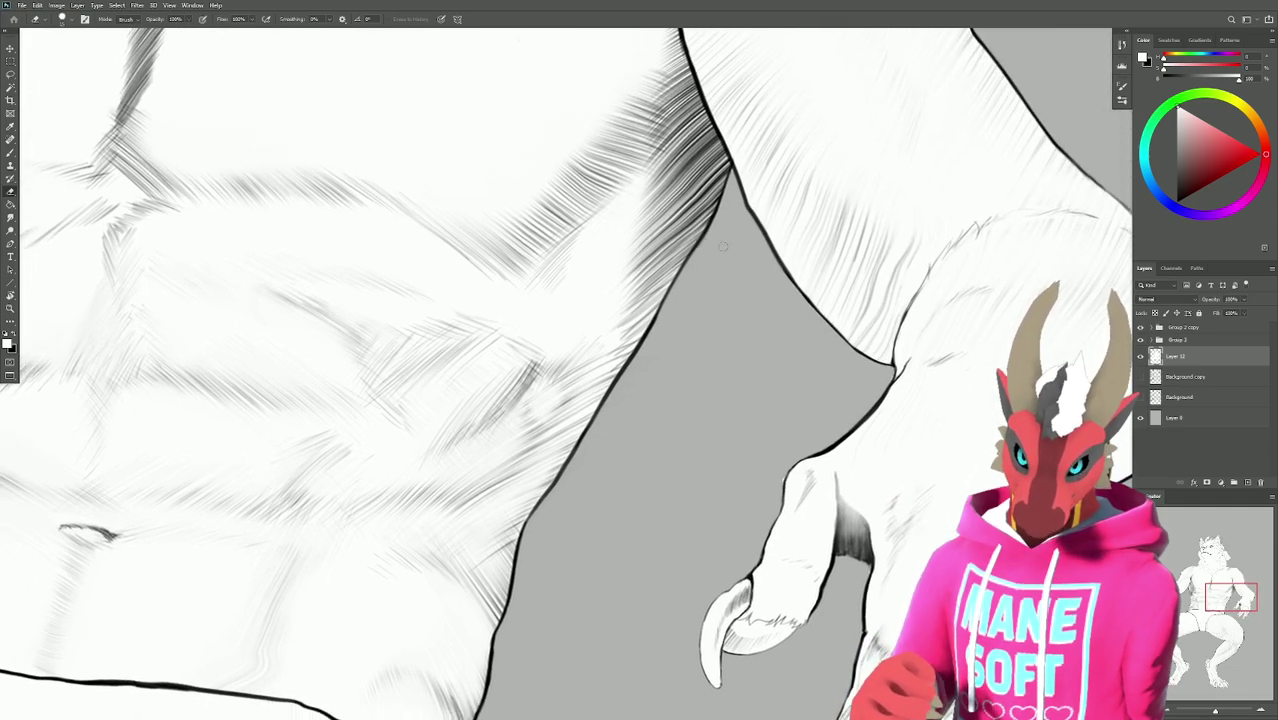
Erase the excess white fill where the elbow's fur tuft meets the arm outline, on the white fill layer.
scroll(722, 359, down, 5)
scroll(699, 340, right, 3)
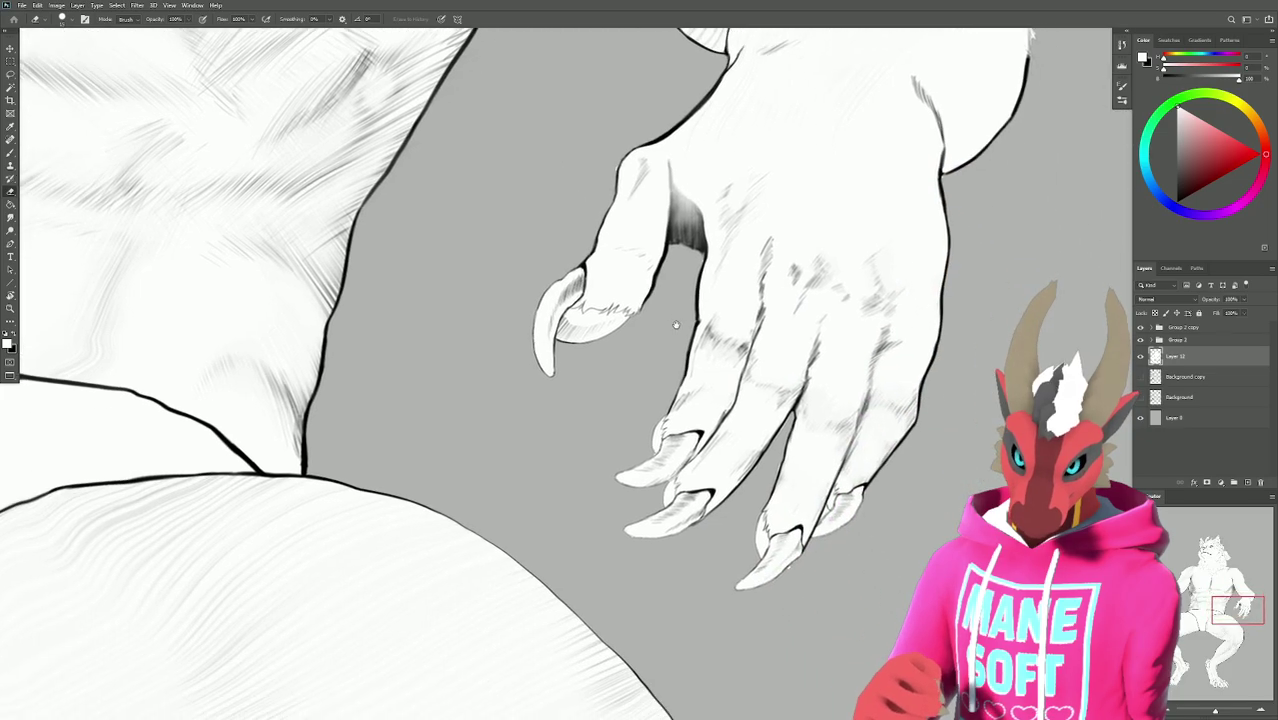
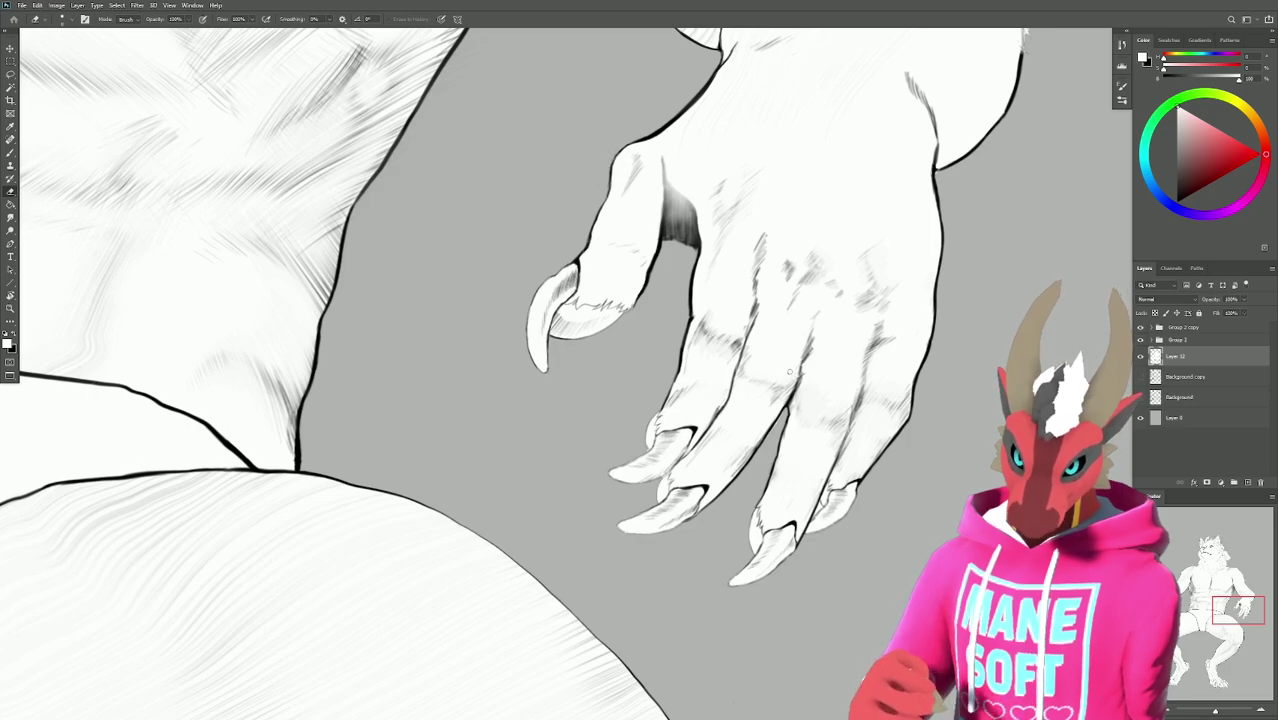
drag(620, 142, 454, 304)
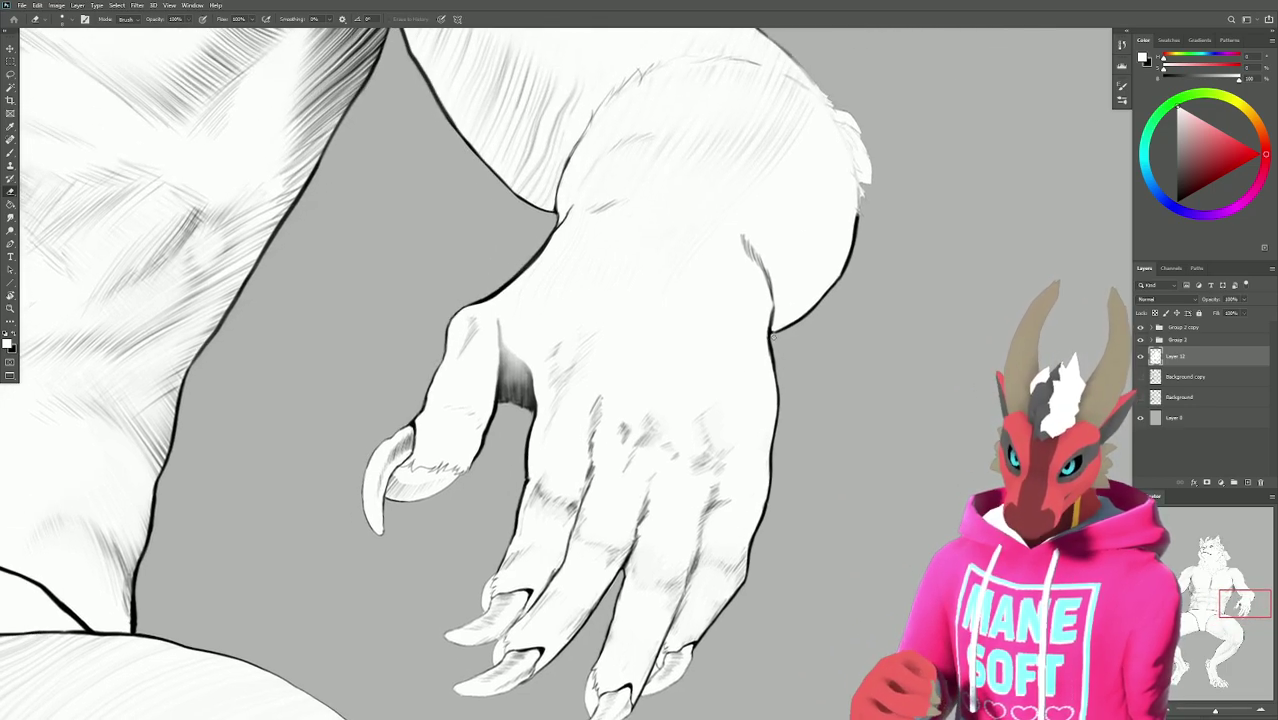
mouse_move(803, 340)
mouse_down()
mouse_move(790, 440)
mouse_move(712, 355)
mouse_move(618, 355)
mouse_up()
key(r)
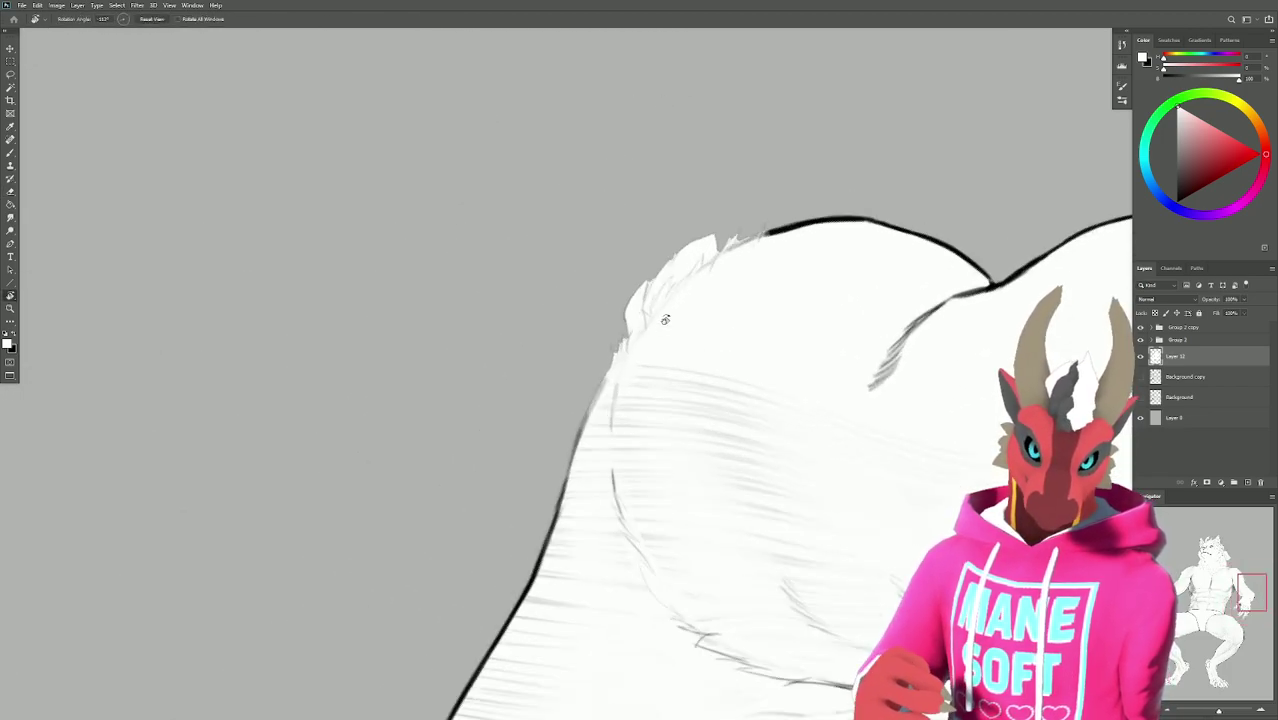
key(b)
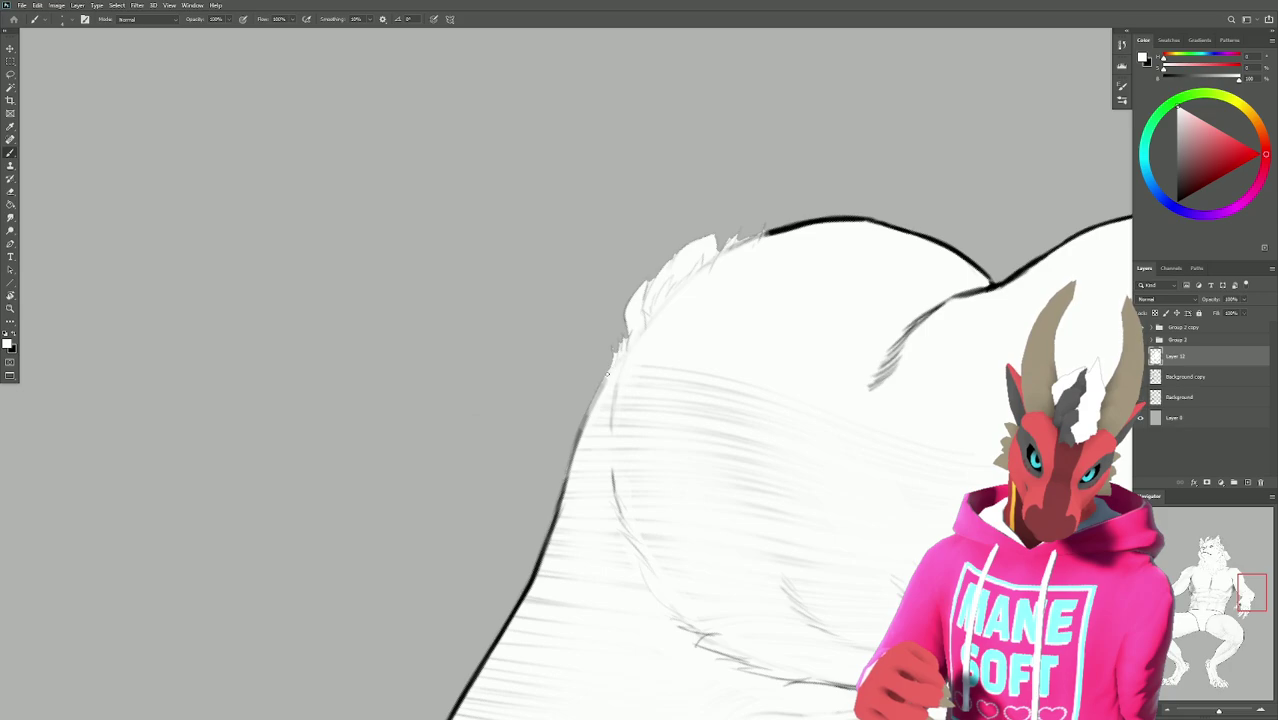
key(e)
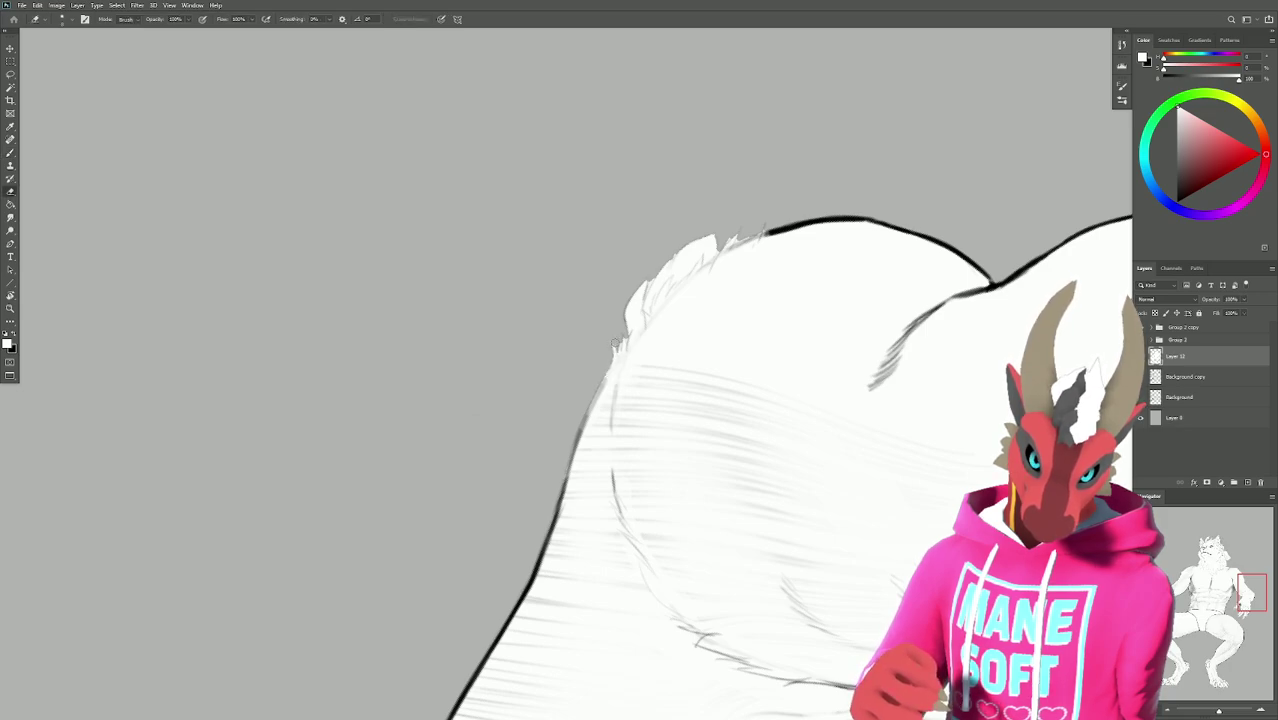
drag(615, 345, 605, 375)
Refine the white fill around the small fur spikes at the arm-side base of the elbow tuft, alternating Brush and Eraser.
key(b)
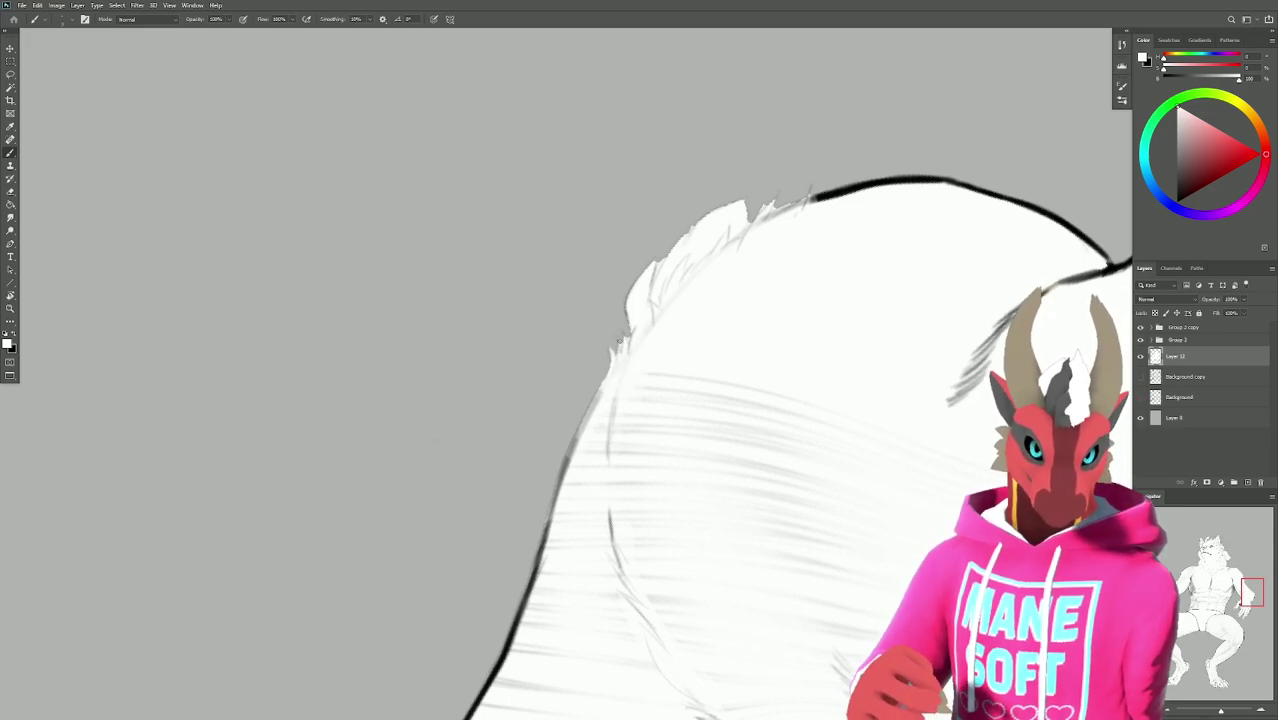
key(e)
key(b)
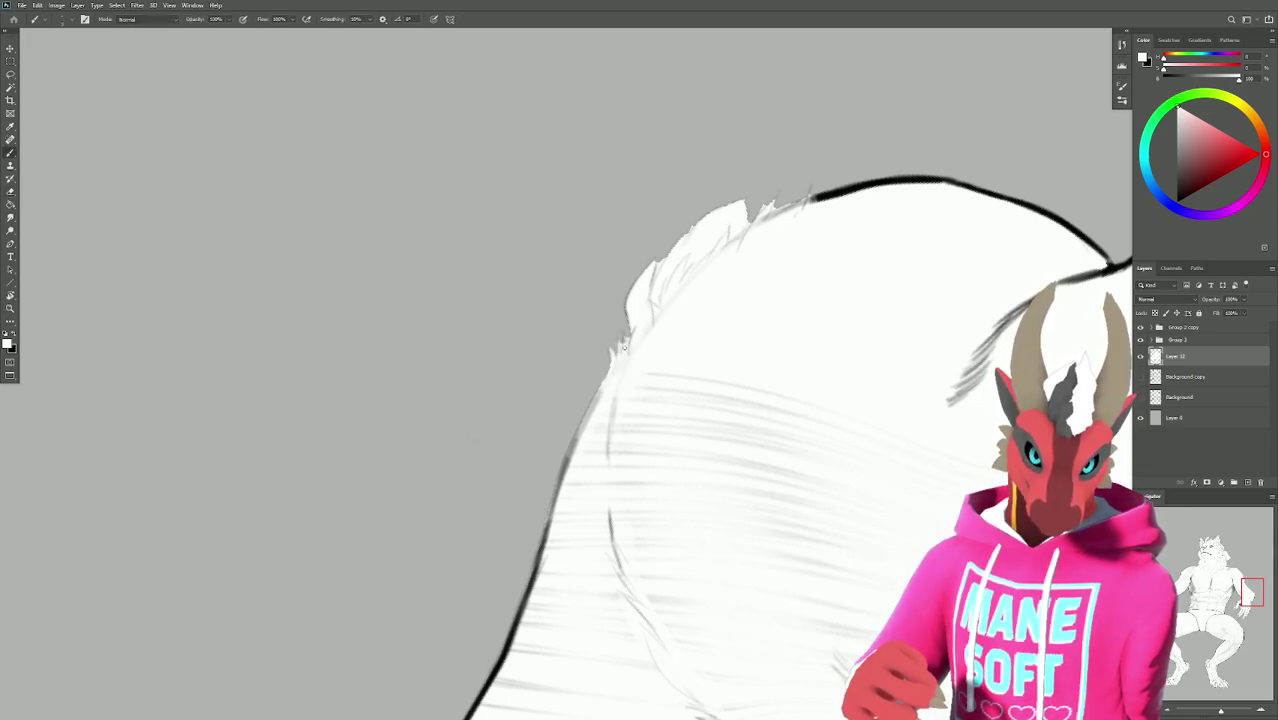
key(e)
key(b)
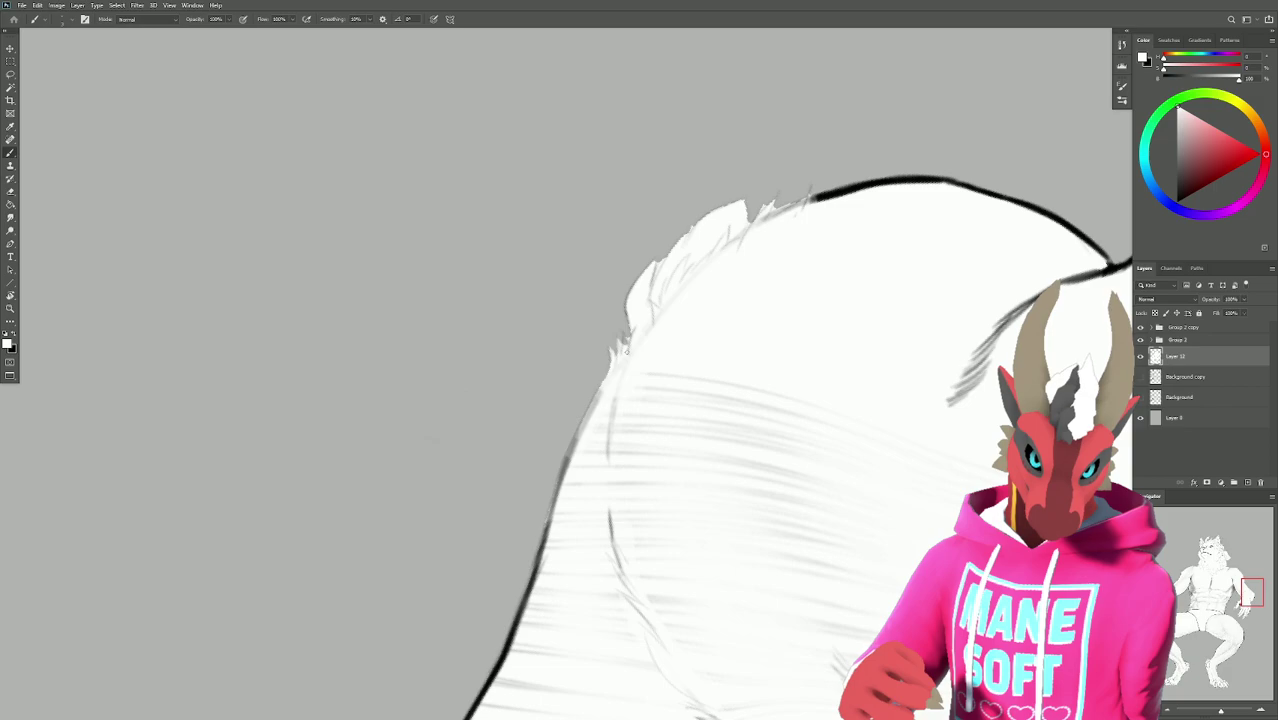
key(e)
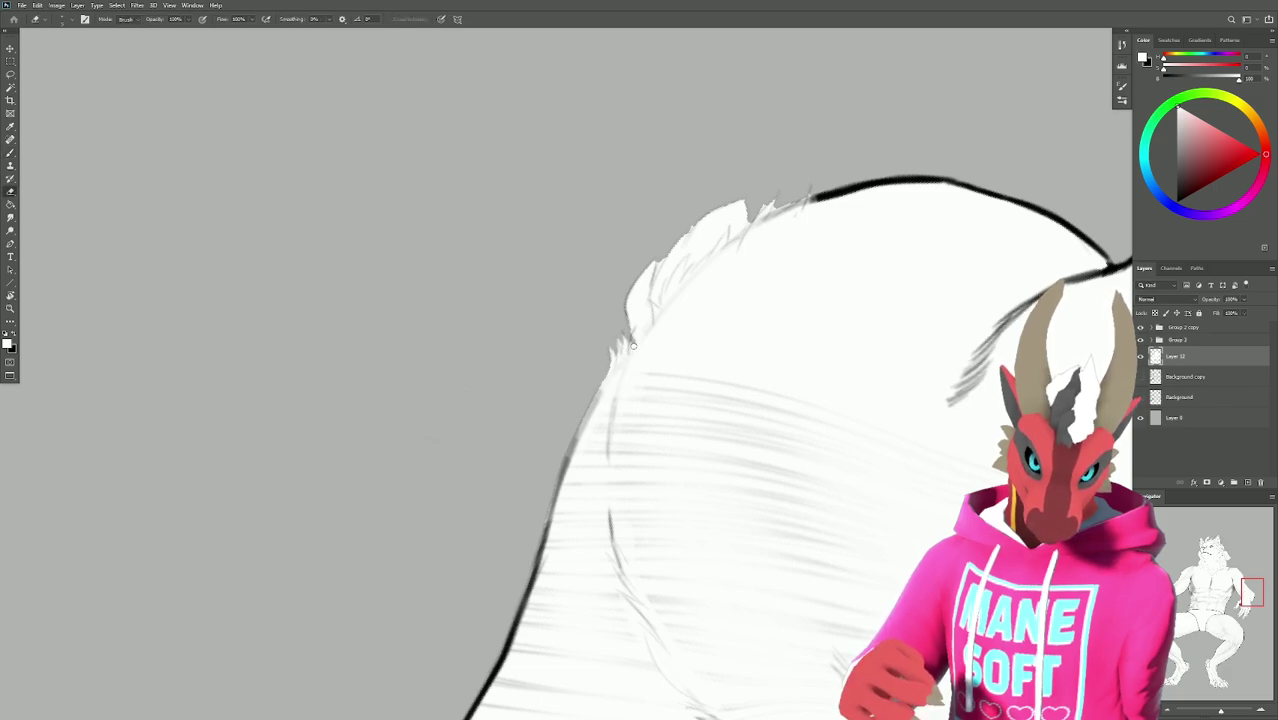
key(b)
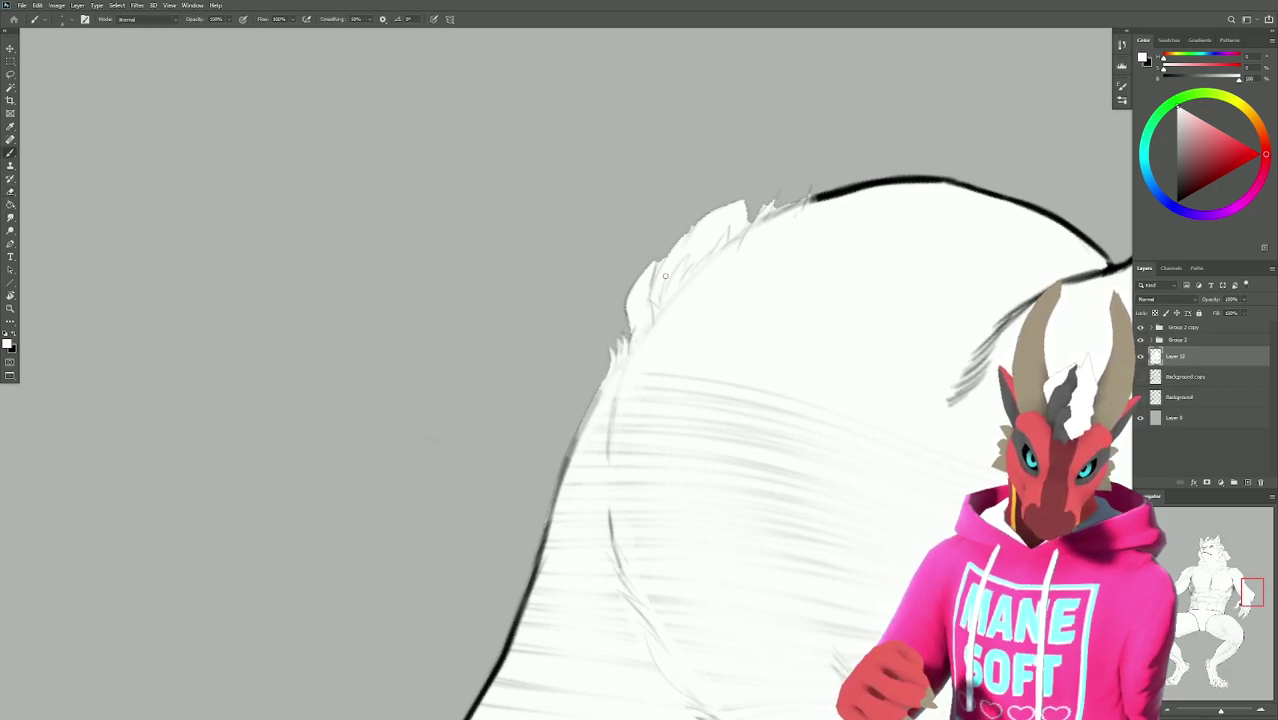
Carve a narrow notch in the white fill between the two large fur locks of the elbow tuft and clean its edges.
key(e)
drag(655, 292, 667, 246)
key(b)
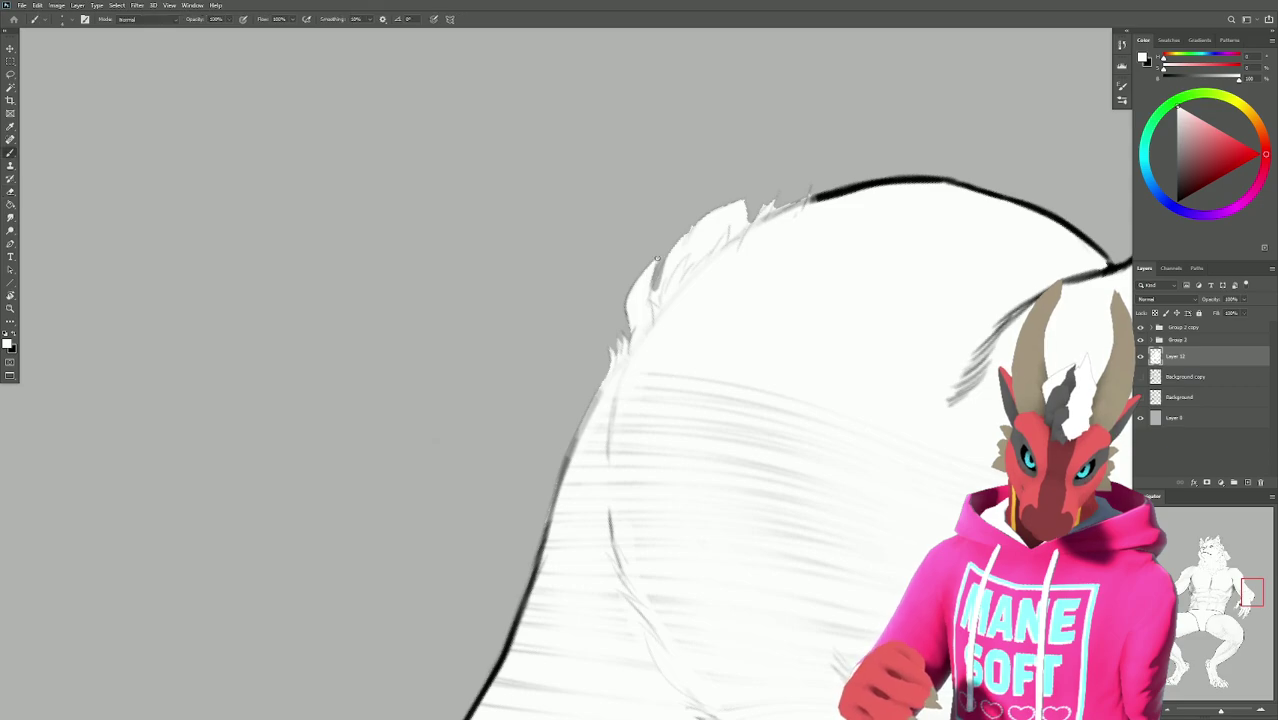
key(e)
key(b)
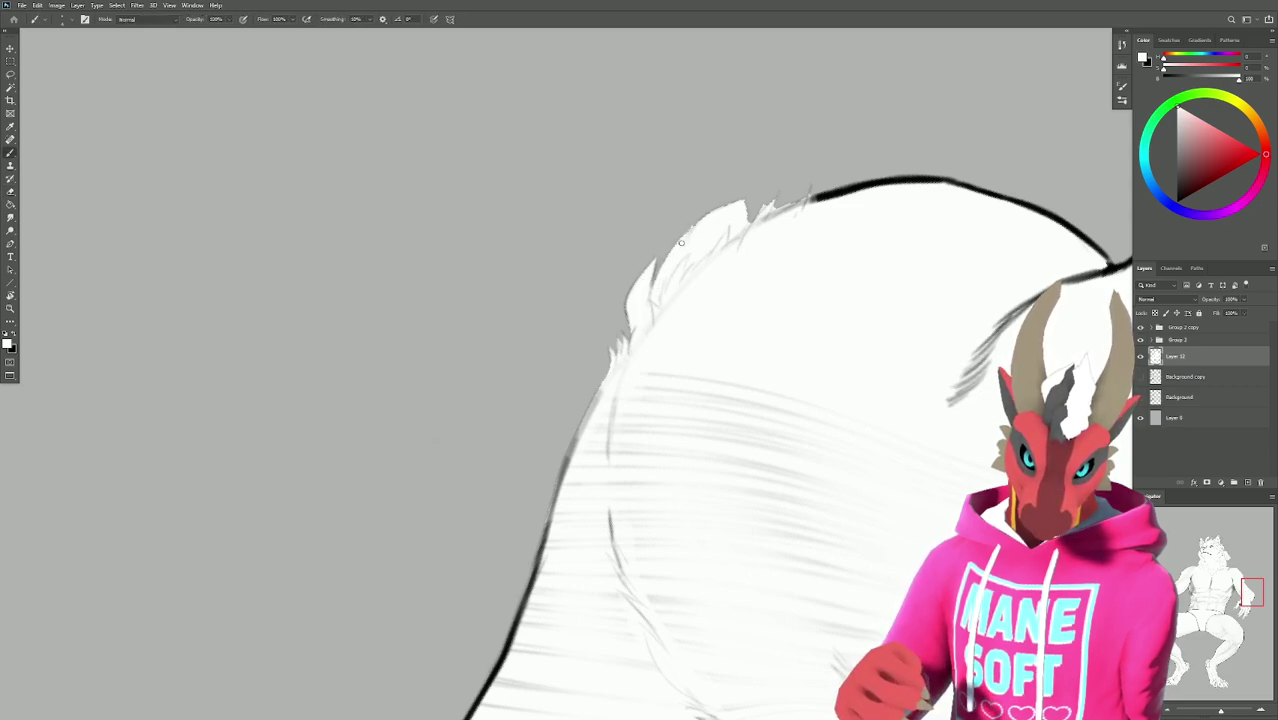
Touch up the white fill along the larger fur lock and in the gap beside its tip, matching the line art.
drag(693, 225, 686, 257)
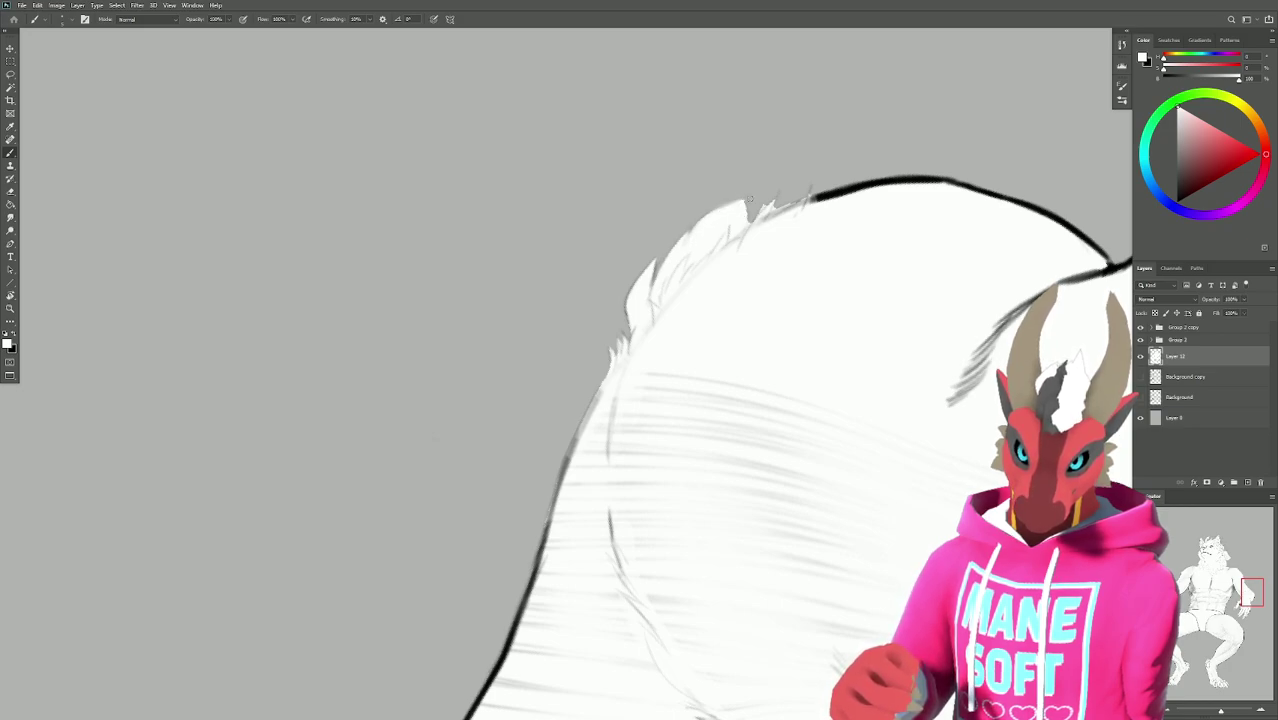
key(e)
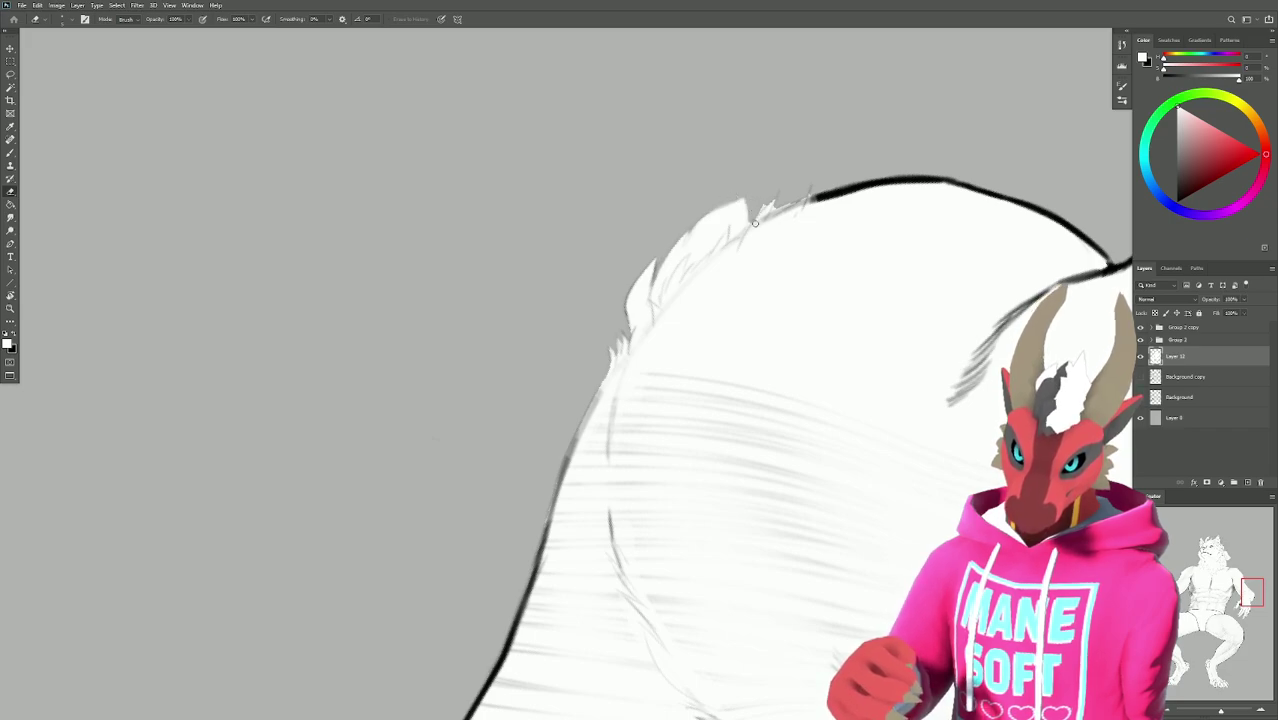
key(b)
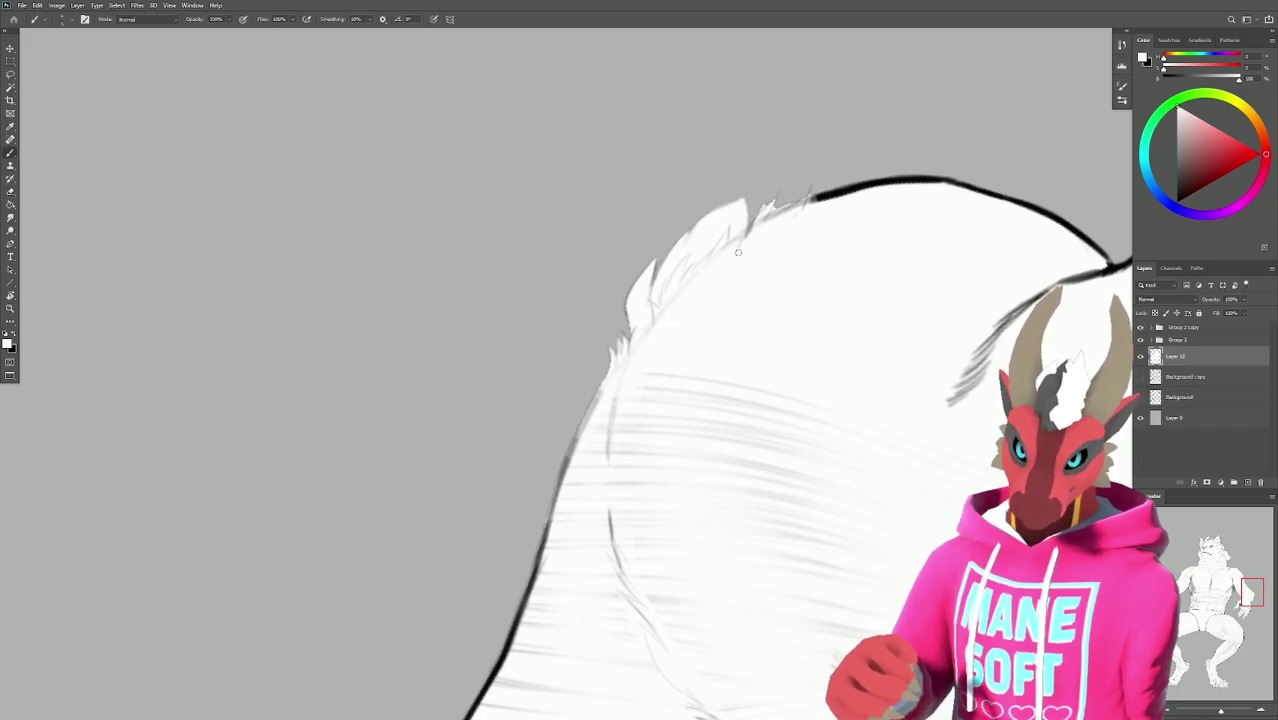
key(e)
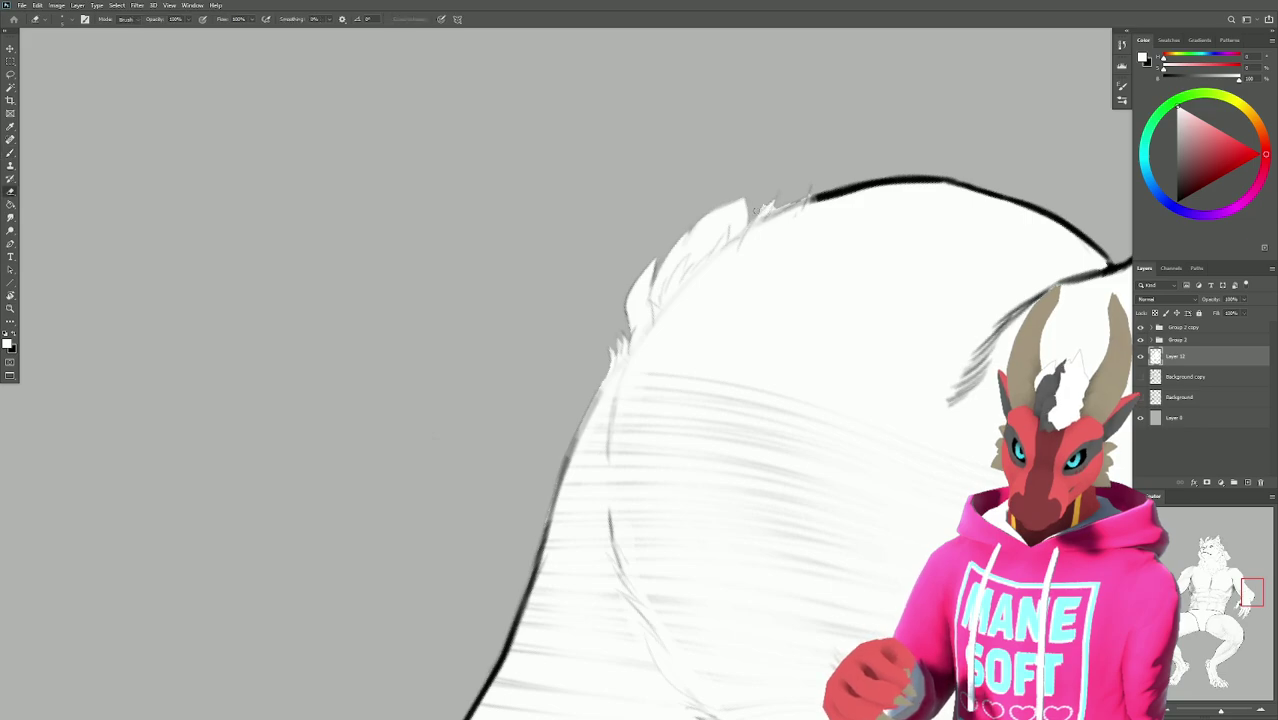
Fill the small fur tufts along the elbow's outer edge with white and erase the paint spilling outside the lines.
key(b)
key(e)
key(b)
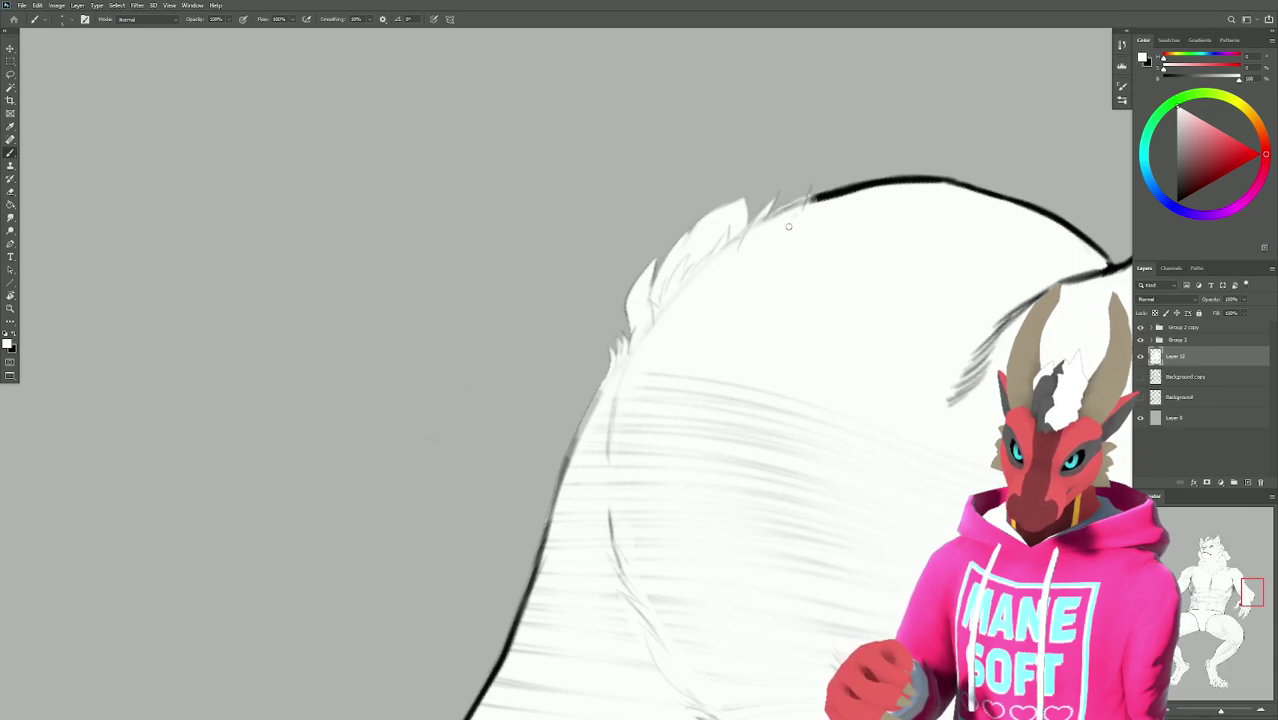
key(e)
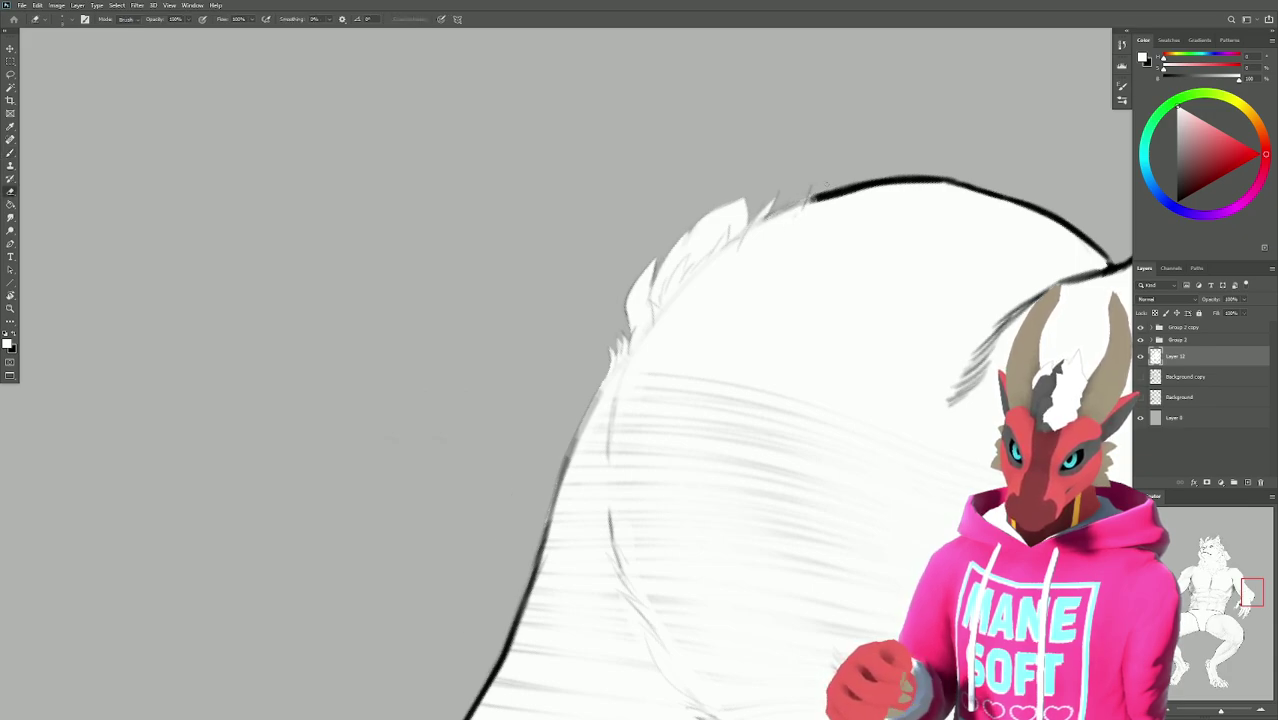
key(b)
mouse_move(768, 212)
mouse_down()
mouse_move(695, 417)
mouse_move(742, 314)
mouse_move(628, 357)
mouse_move(612, 515)
mouse_up()
key(e)
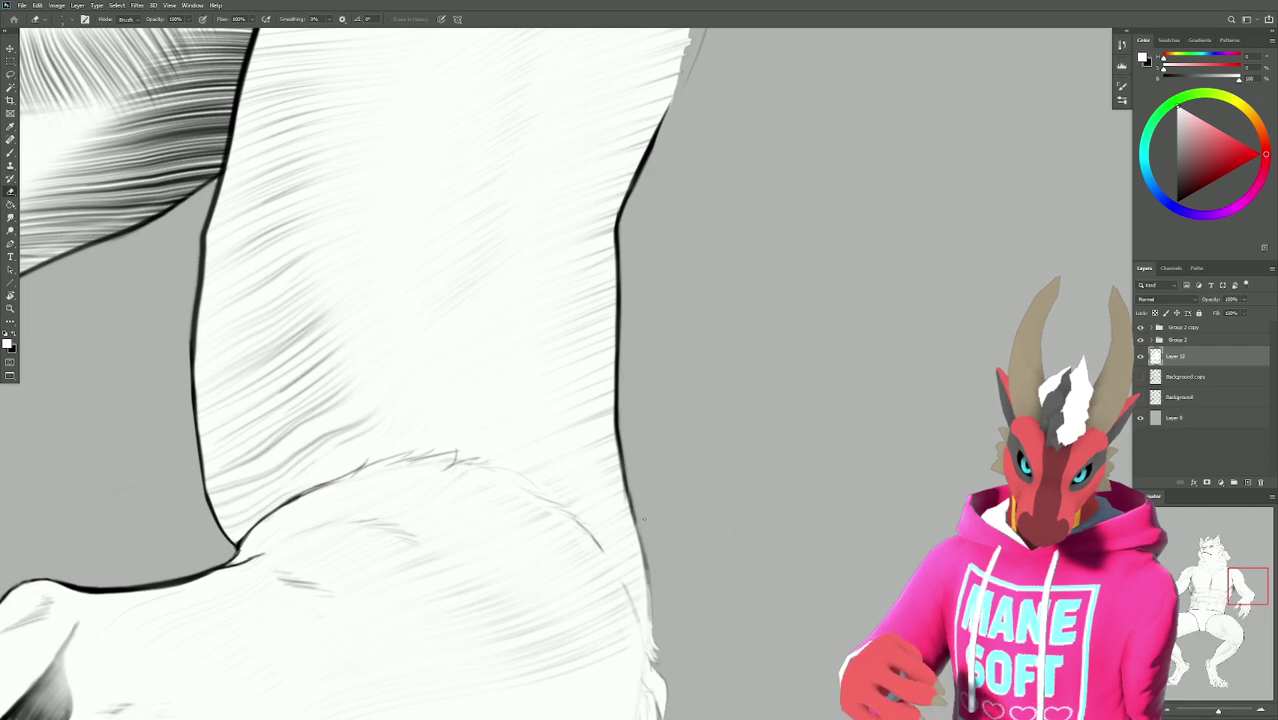
mouse_move(653, 390)
mouse_down()
mouse_move(640, 460)
mouse_move(644, 166)
mouse_move(893, 451)
mouse_move(776, 257)
mouse_move(864, 322)
mouse_move(661, 350)
mouse_up()
key(e)
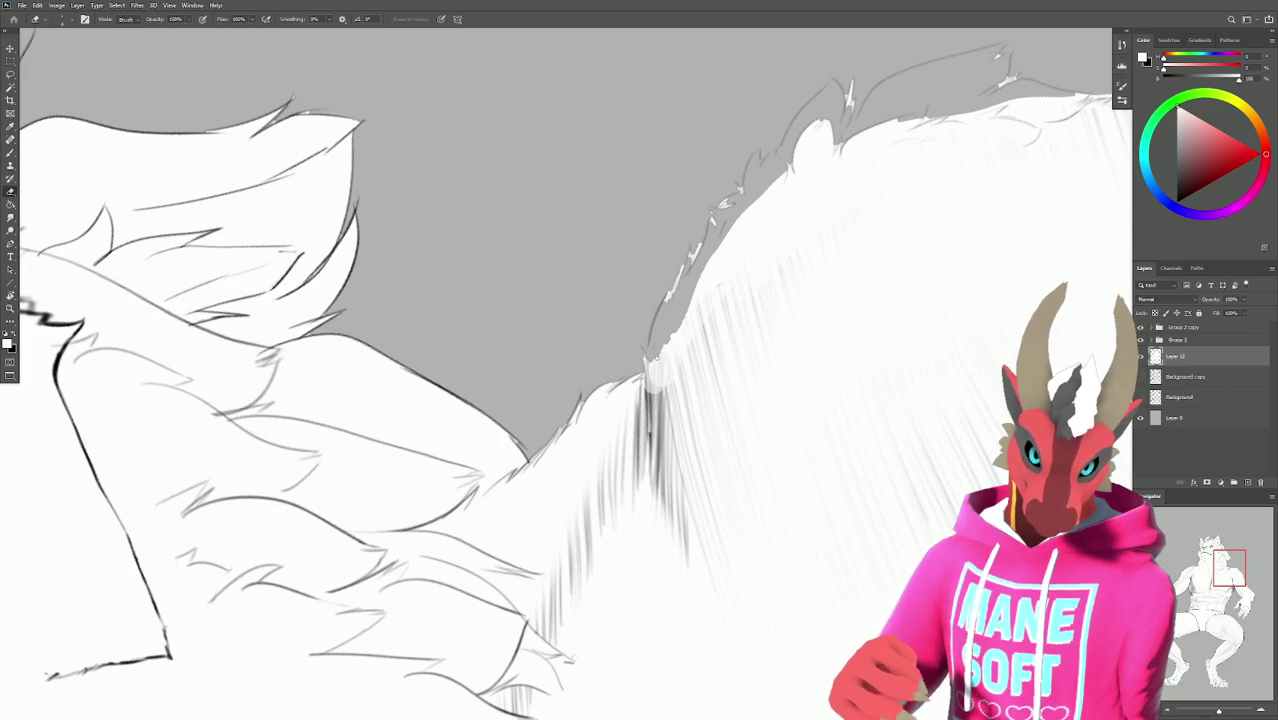
Paint white into the lowest fur tufts where the shoulder meets the neck and erase the overspill.
key(b)
key(e)
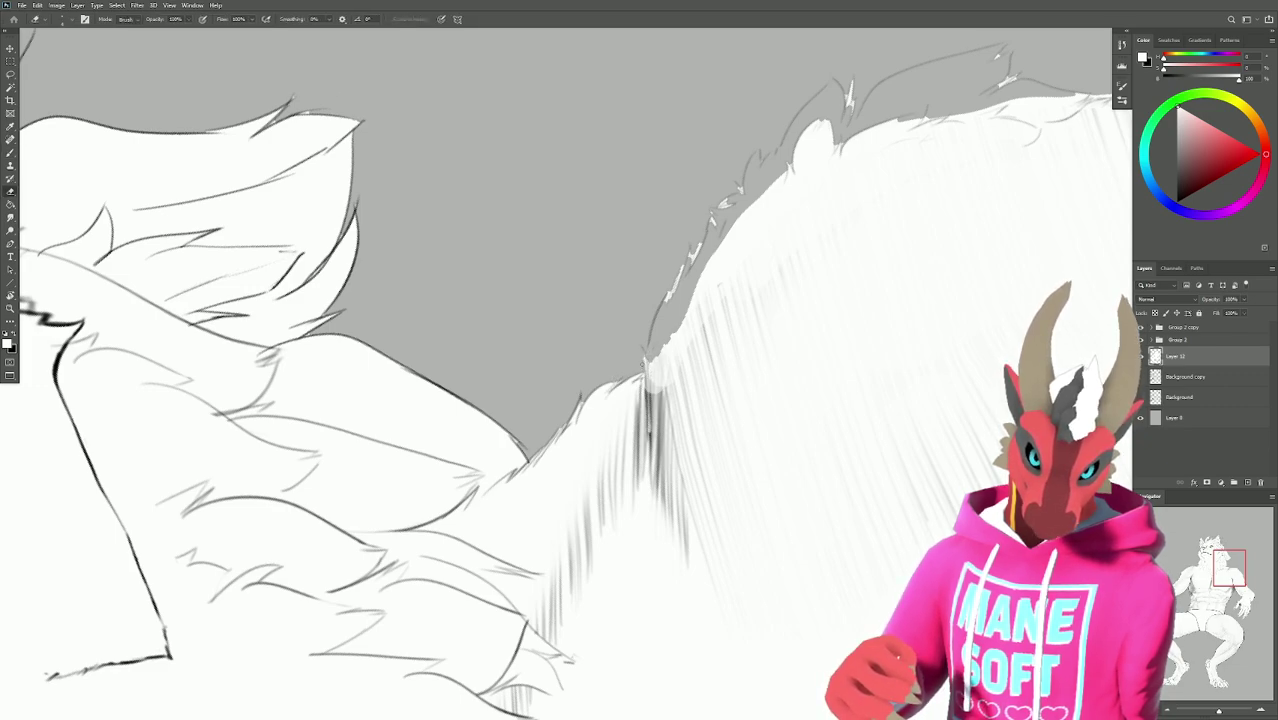
key(b)
mouse_move(652, 362)
mouse_down()
mouse_move(670, 295)
mouse_move(693, 290)
mouse_move(688, 260)
mouse_up()
key(e)
key(b)
key(e)
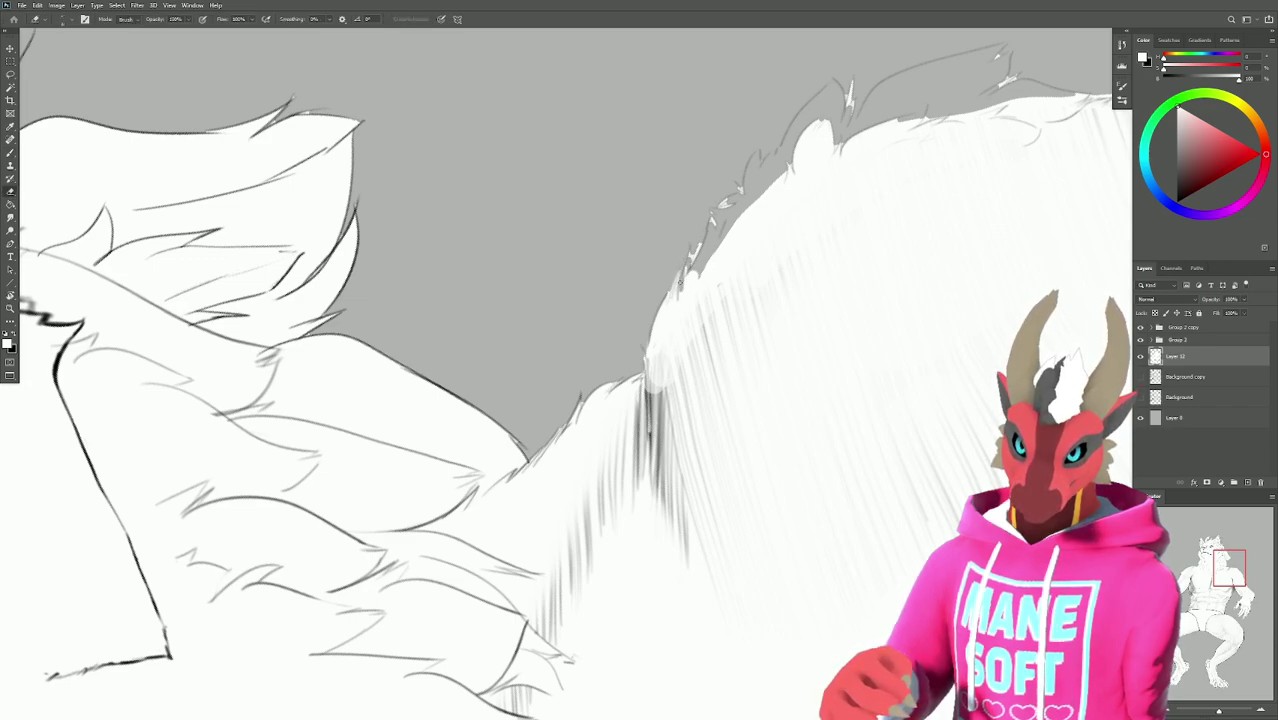
Extend the white fill up the shoulder's small pointed tufts and clean their edges with the eraser.
key(b)
mouse_move(678, 300)
mouse_down()
mouse_move(698, 242)
mouse_move(670, 285)
mouse_move(625, 311)
mouse_up()
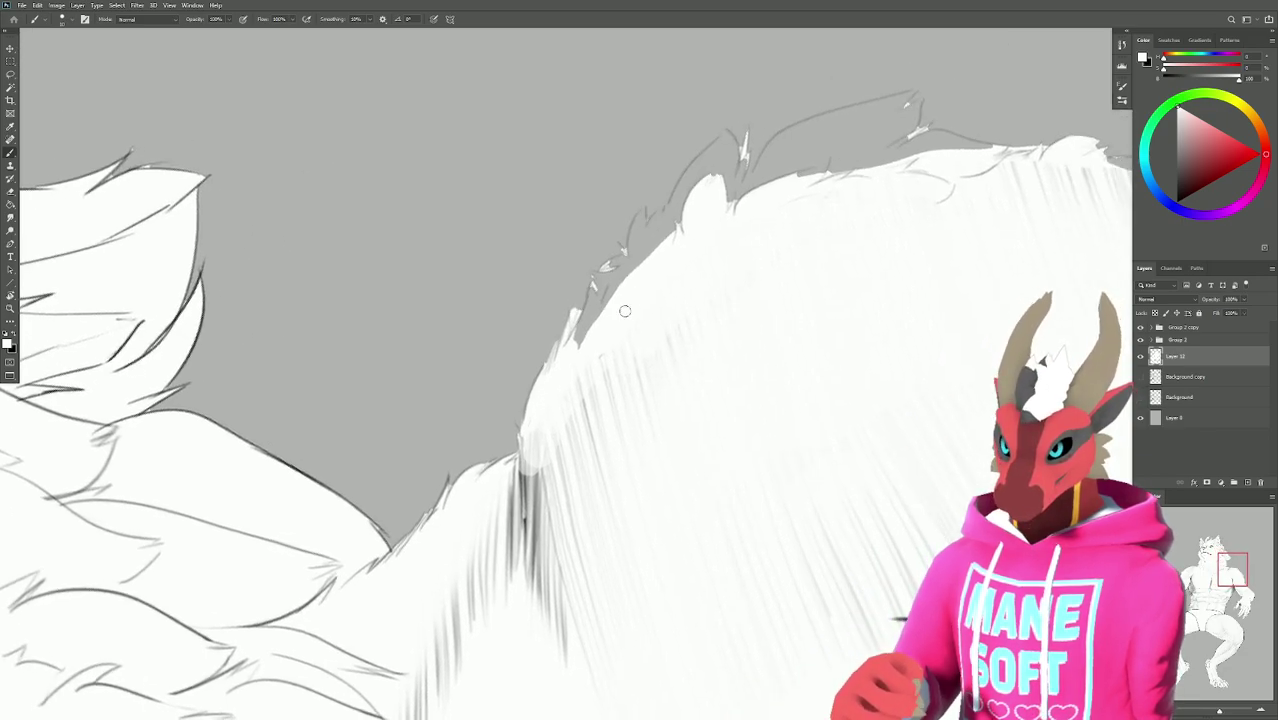
alt+scroll(600, 300, up, 1)
key(e)
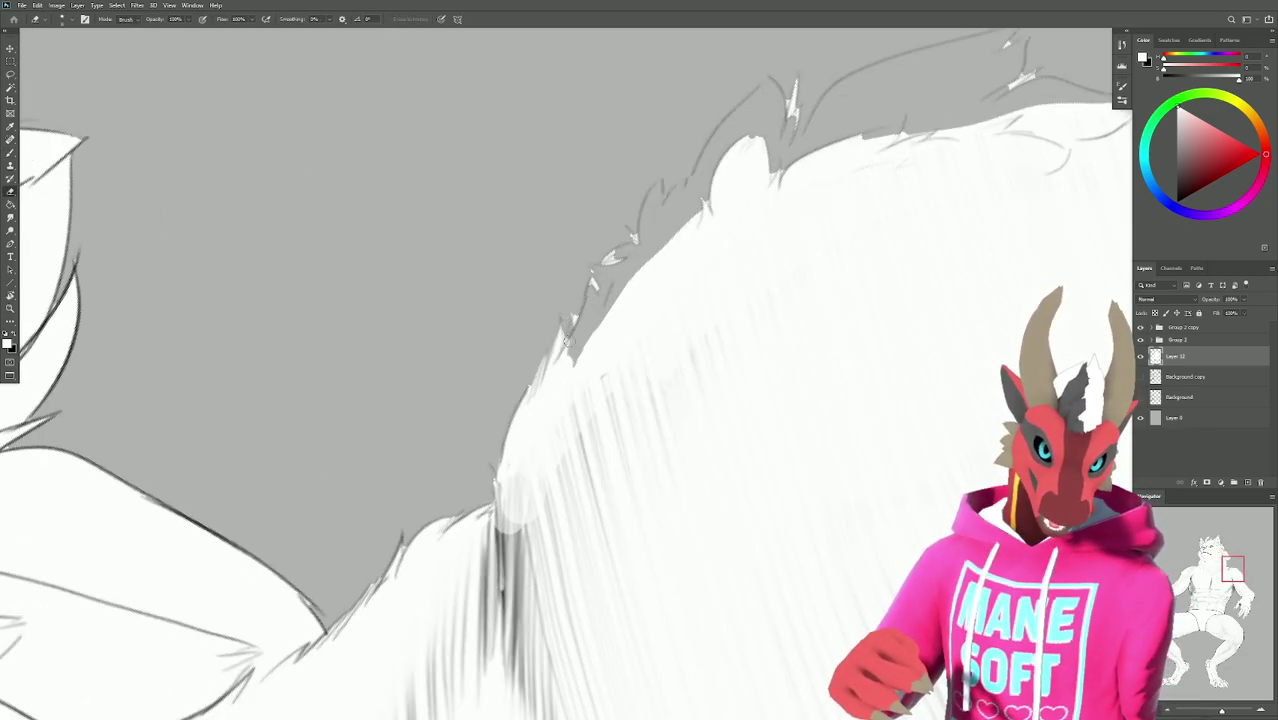
mouse_move(577, 348)
mouse_down()
mouse_move(583, 299)
mouse_move(572, 375)
mouse_move(597, 283)
mouse_move(744, 359)
mouse_move(657, 301)
mouse_move(668, 256)
mouse_up()
key(r)
key(b)
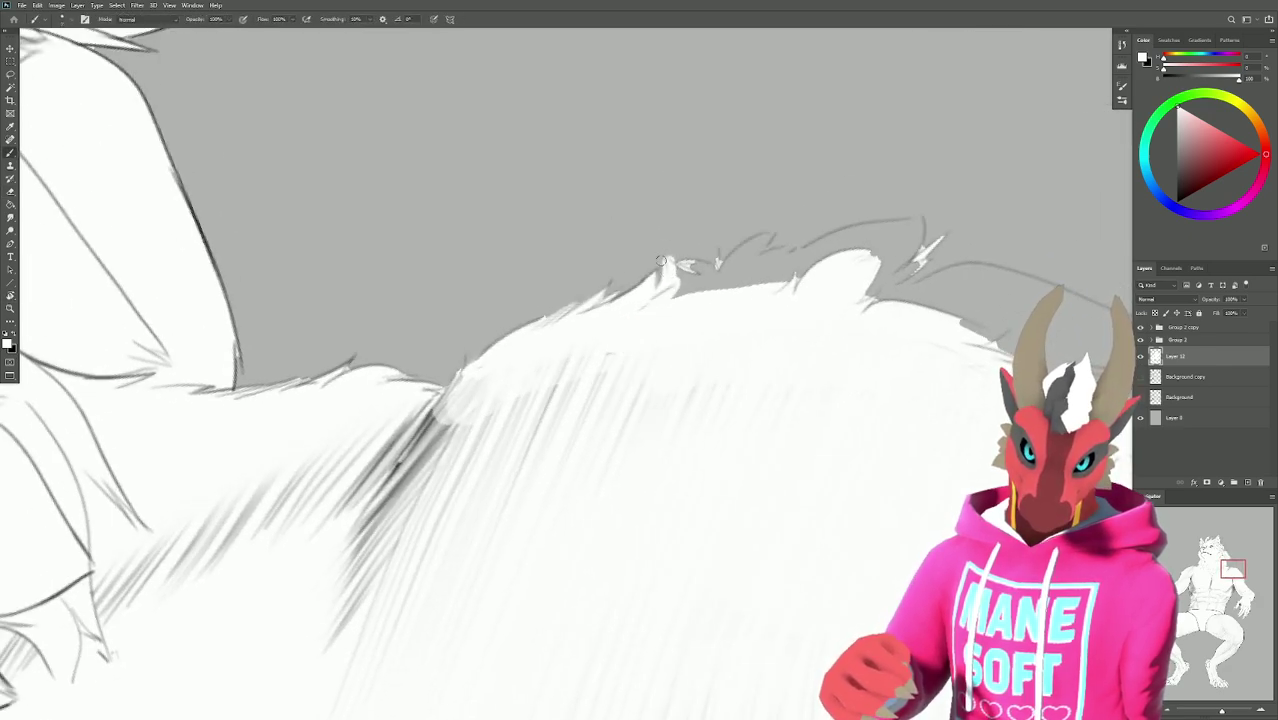
key(e)
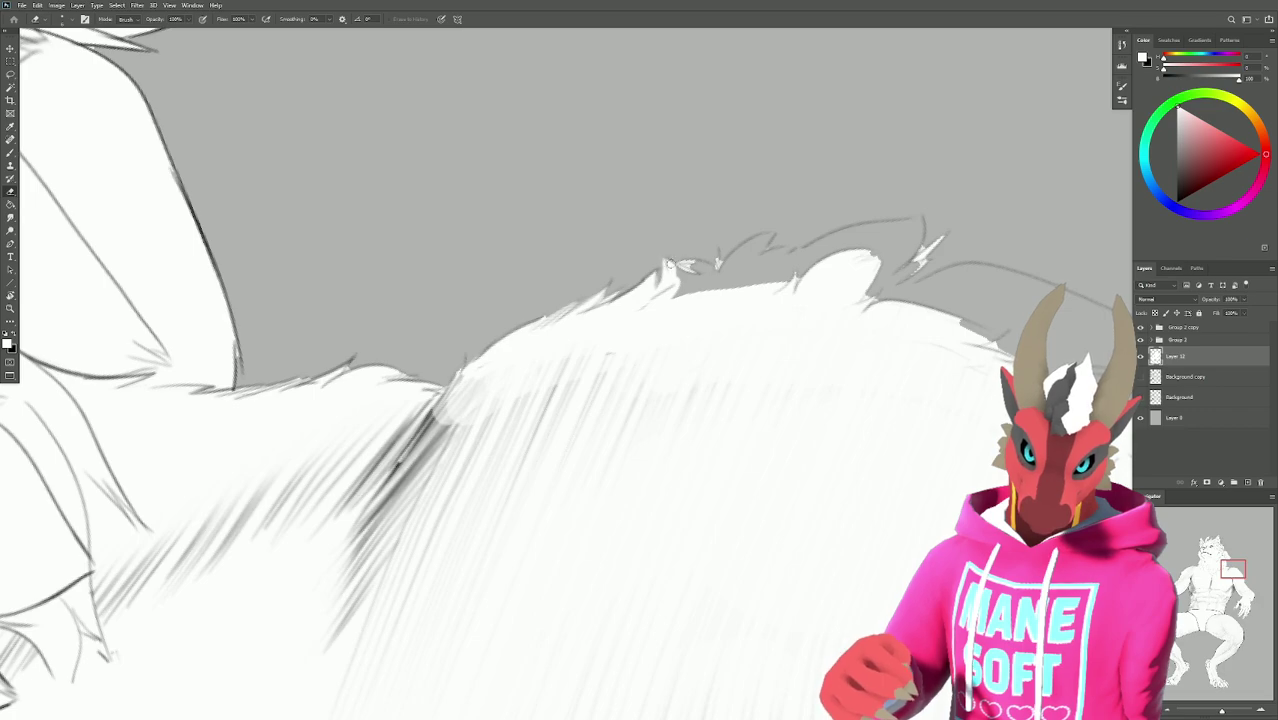
Trim the white around the thin fur spikes halfway up the shoulder and fill their base.
key(b)
mouse_move(674, 286)
mouse_down()
mouse_move(640, 165)
mouse_move(625, 180)
mouse_up()
key(e)
key(r)
key(b)
mouse_move(548, 310)
mouse_down()
mouse_move(572, 284)
mouse_move(580, 308)
mouse_move(566, 271)
mouse_move(558, 280)
mouse_up()
key(e)
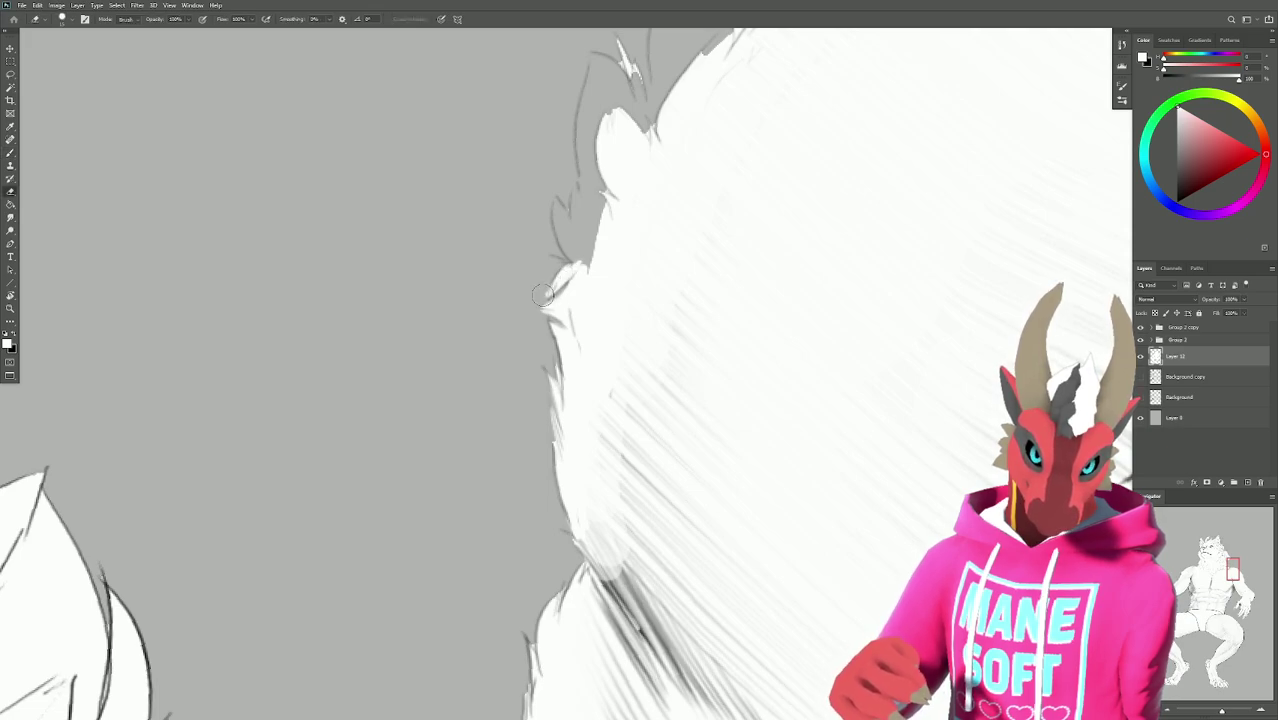
Fill the short pointed tuft just below the shoulder's big rounded tuft with white and tidy its outline.
key(b)
key(r)
mouse_move(571, 259)
mouse_down()
mouse_move(702, 339)
mouse_move(686, 243)
mouse_move(671, 271)
mouse_move(696, 199)
mouse_move(686, 194)
mouse_move(712, 181)
mouse_move(680, 246)
mouse_up()
key(e)
key(b)
key(e)
key(b)
mouse_move(694, 198)
mouse_down()
mouse_move(682, 260)
mouse_move(604, 342)
mouse_move(553, 335)
mouse_up()
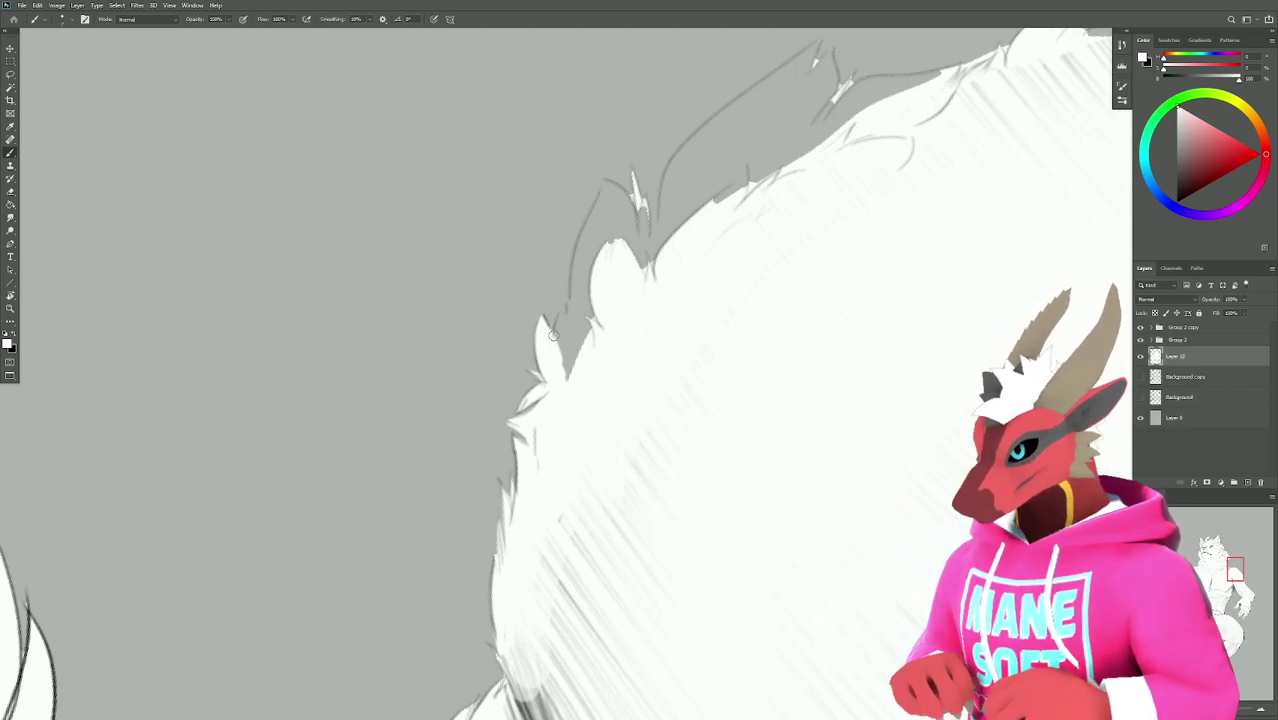
Fill the big rounded shoulder tuft with white up to its tip and trim its outer edge.
mouse_move(562, 337)
mouse_down()
mouse_move(575, 377)
mouse_move(564, 399)
mouse_move(575, 335)
mouse_move(565, 340)
mouse_move(562, 320)
mouse_move(591, 288)
mouse_move(578, 262)
mouse_move(612, 196)
mouse_move(604, 186)
mouse_move(628, 214)
mouse_move(600, 285)
mouse_up()
key(e)
key(b)
key(e)
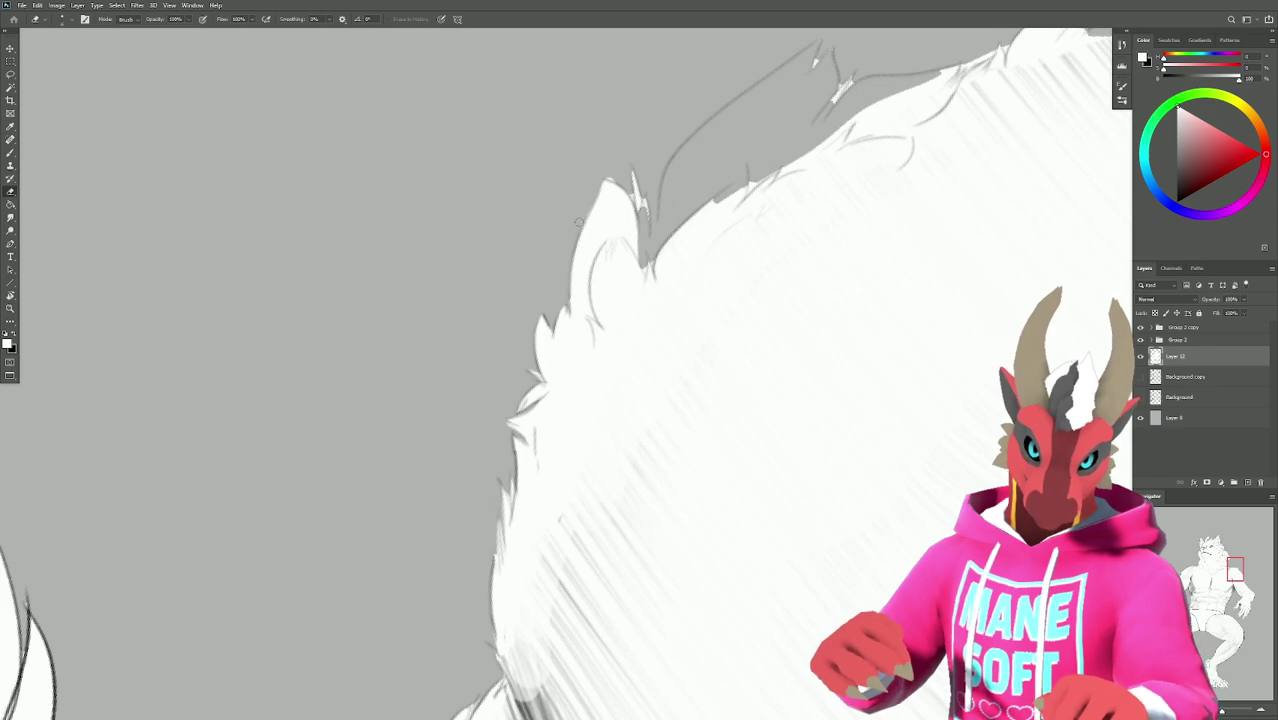
Shape the narrow spike beside the big rounded shoulder tuft by painting white inside its lines and erasing the excess.
key(r)
mouse_move(582, 217)
mouse_down()
mouse_move(761, 215)
mouse_move(750, 306)
mouse_move(722, 298)
mouse_move(778, 234)
mouse_move(766, 268)
mouse_up()
key(b)
key(e)
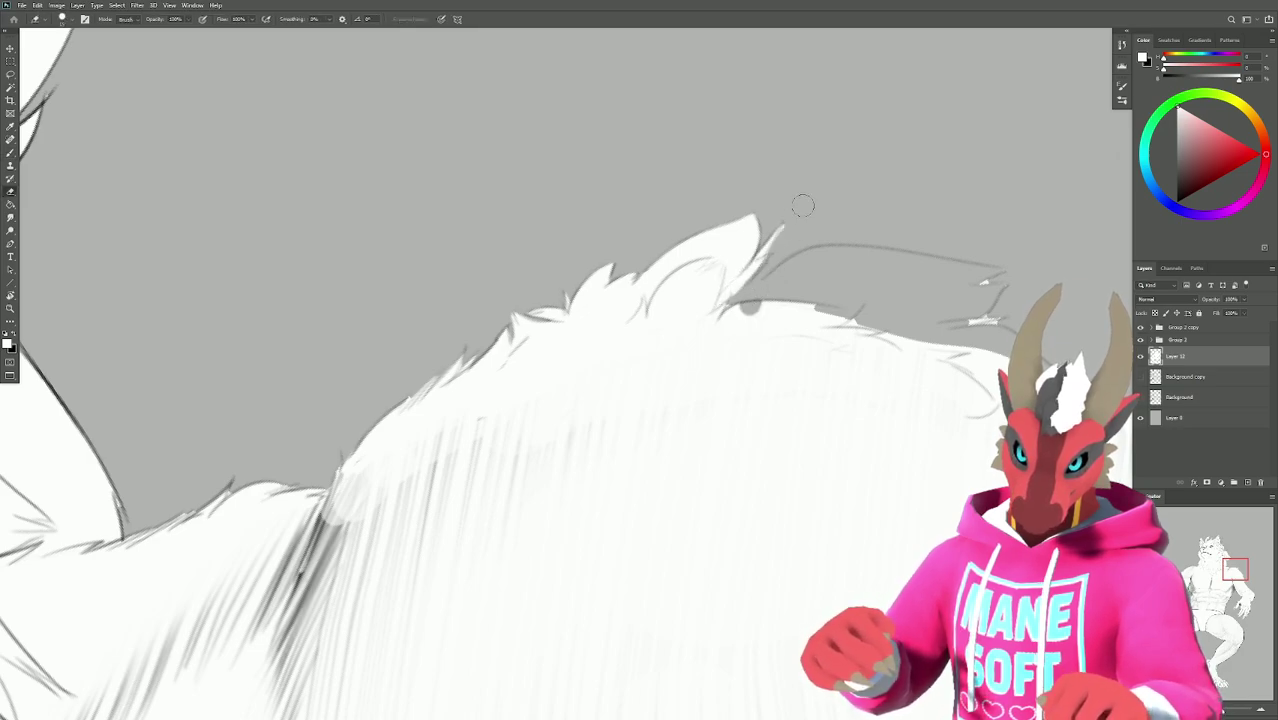
key(b)
mouse_move(803, 203)
mouse_down()
mouse_move(713, 227)
mouse_move(705, 250)
mouse_up()
key(e)
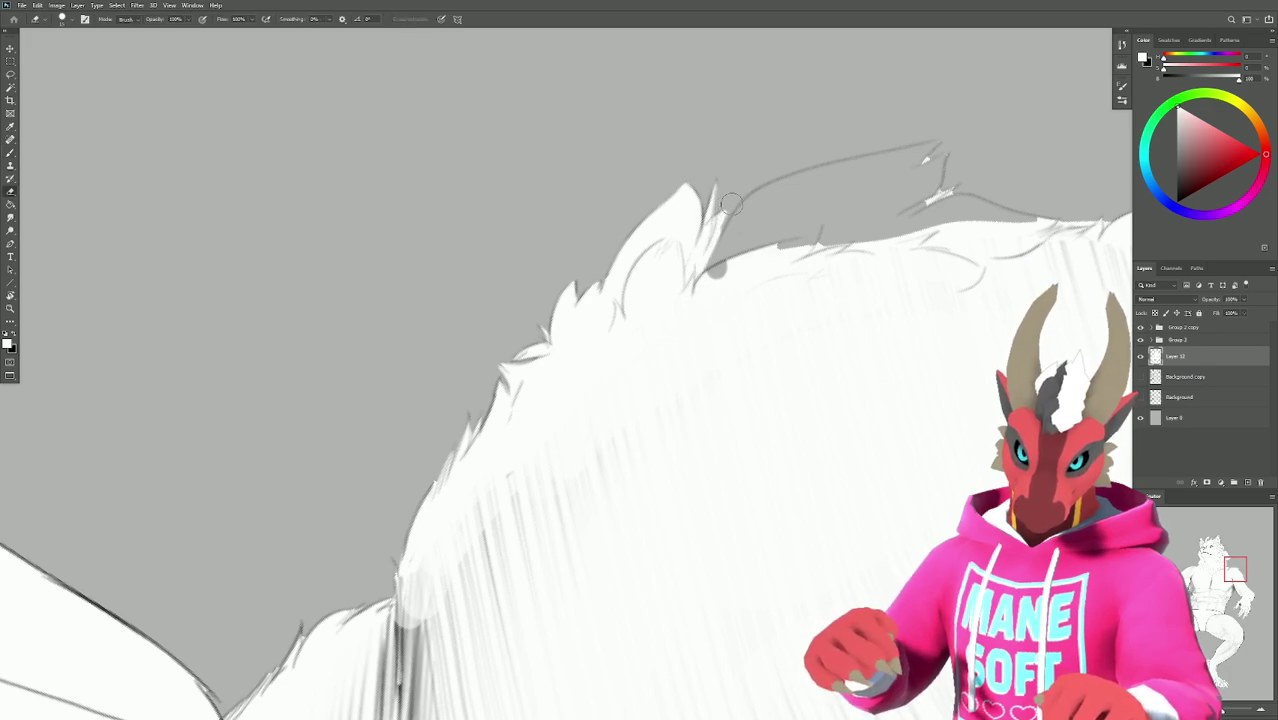
mouse_move(730, 202)
mouse_down()
mouse_move(750, 105)
mouse_move(676, 206)
mouse_move(707, 226)
mouse_move(680, 340)
mouse_move(636, 389)
mouse_move(757, 334)
mouse_move(850, 160)
mouse_up()
Paint white along the base and outer edge of the long tuft on top of the shoulder, trimming near its tip.
key(r)
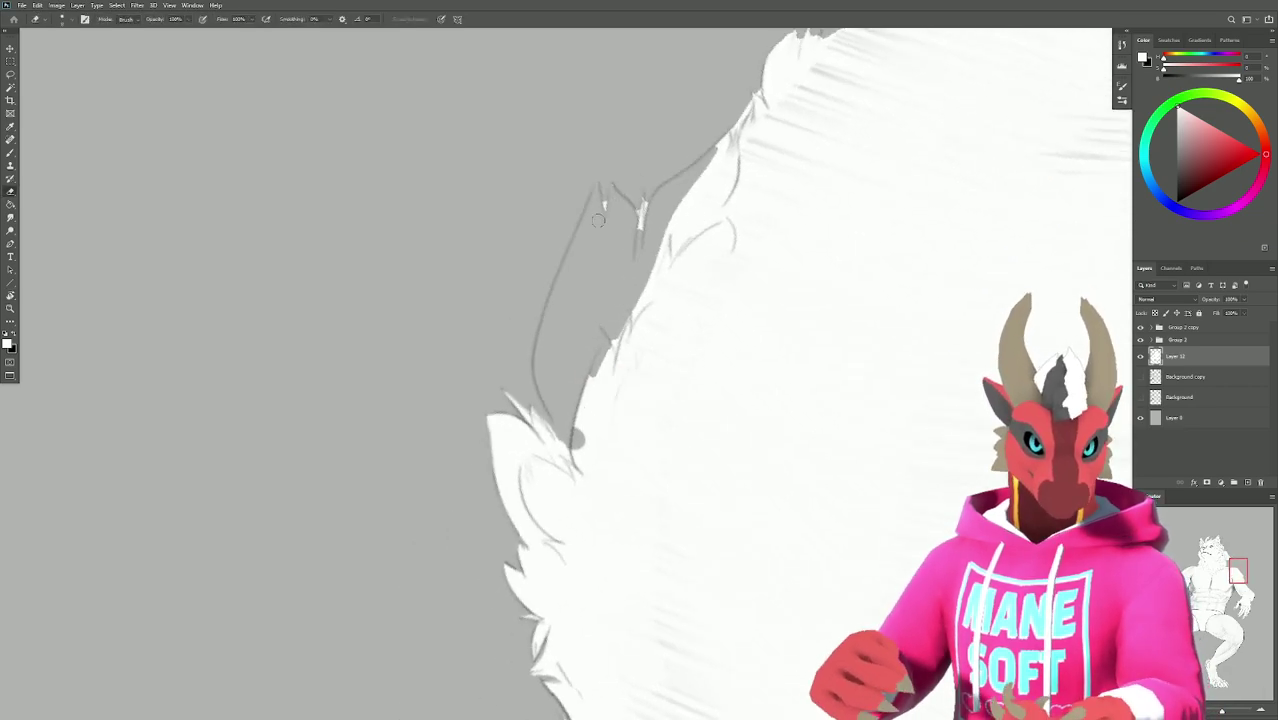
key(b)
key(bracketright)
mouse_move(576, 384)
mouse_down()
mouse_move(612, 387)
mouse_move(607, 336)
mouse_move(581, 444)
mouse_move(572, 428)
mouse_move(580, 462)
mouse_move(544, 360)
mouse_move(553, 408)
mouse_move(540, 363)
mouse_move(556, 408)
mouse_up()
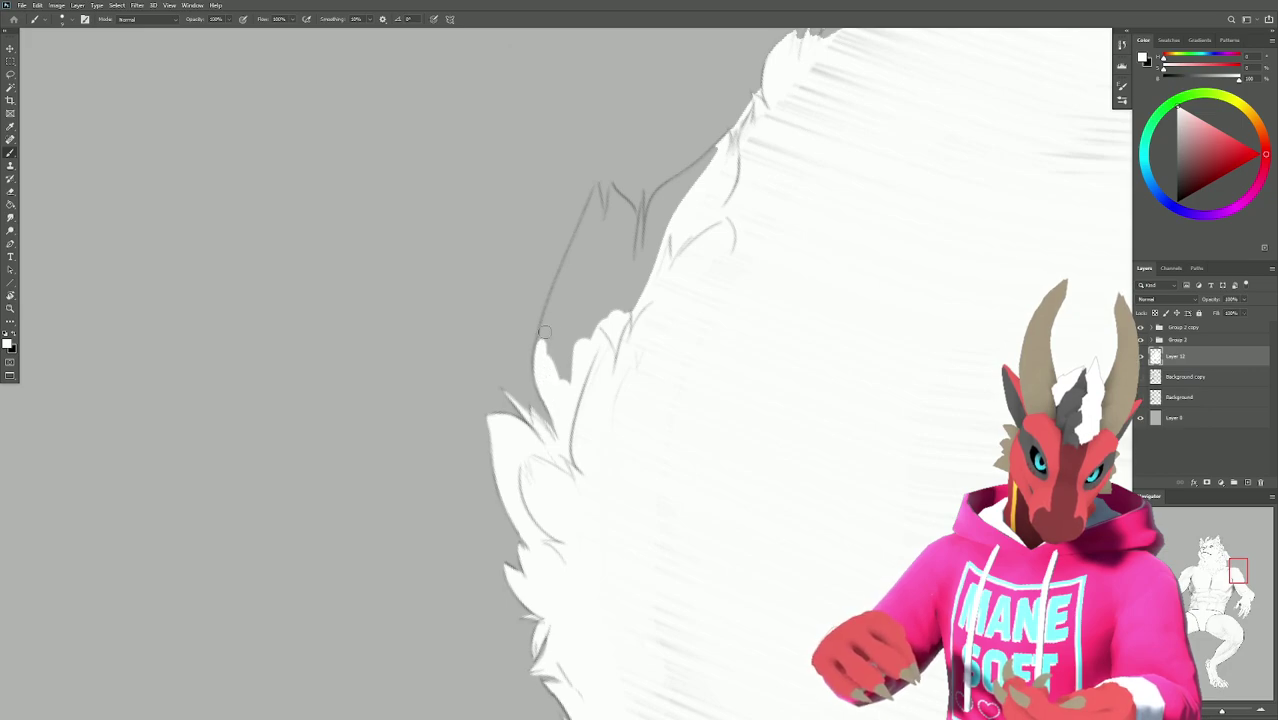
mouse_move(544, 331)
mouse_down()
mouse_move(542, 377)
mouse_move(540, 343)
mouse_move(542, 365)
mouse_move(601, 184)
mouse_move(592, 212)
mouse_move(616, 179)
mouse_move(680, 235)
mouse_up()
key(e)
drag(680, 175, 694, 185)
key(bracketleft)
key(bracketleft)
key(bracketleft)
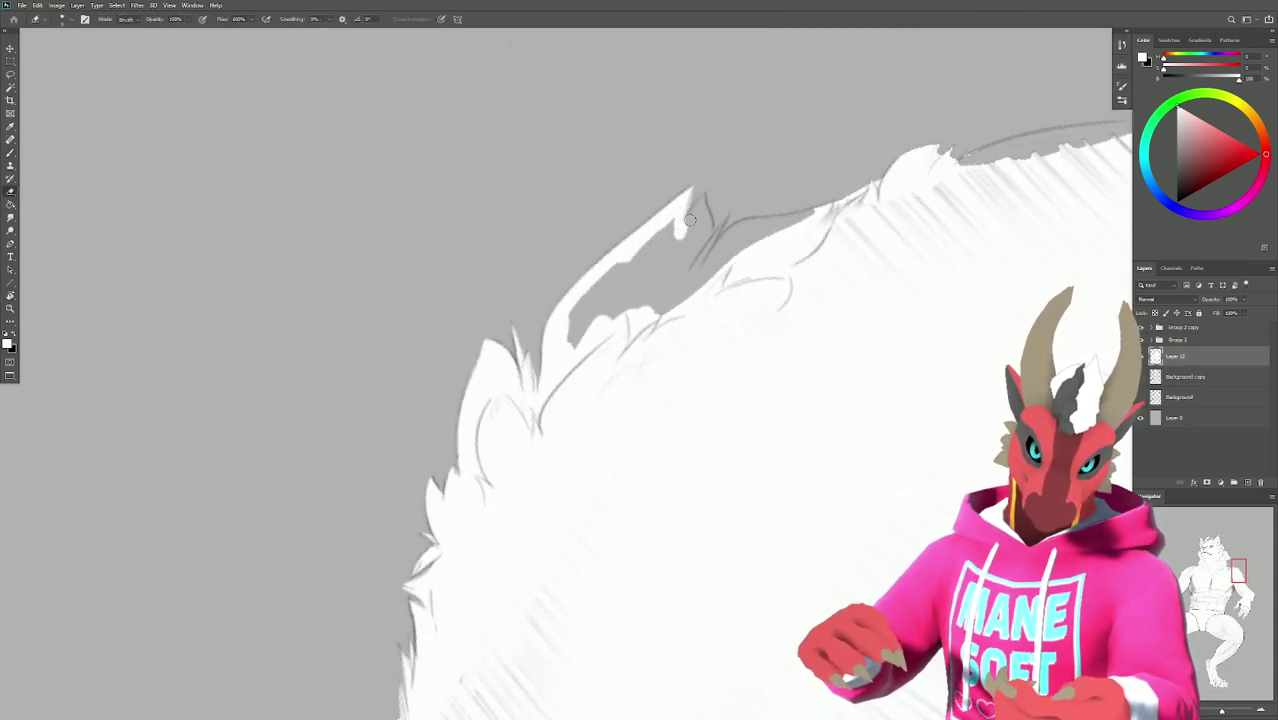
Paint the split points at the end of the long shoulder tuft white and erase the spill between them.
drag(729, 173, 690, 200)
key(b)
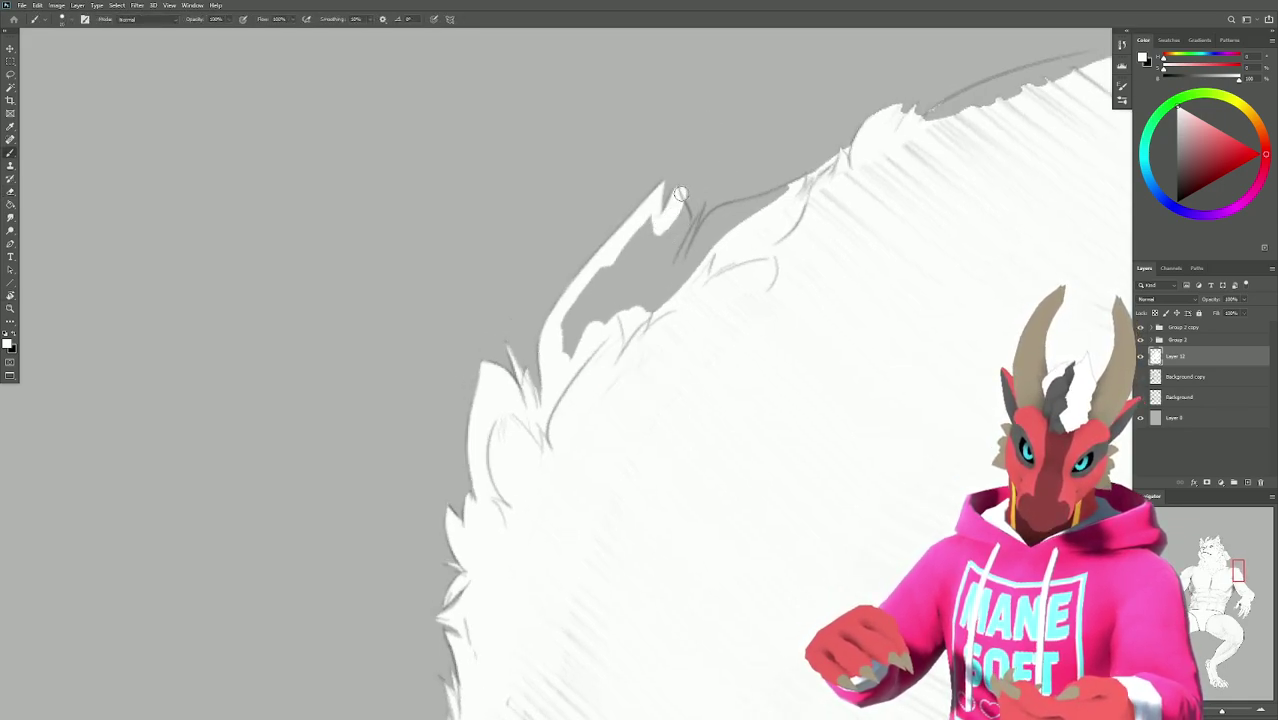
drag(685, 220, 735, 222)
key(e)
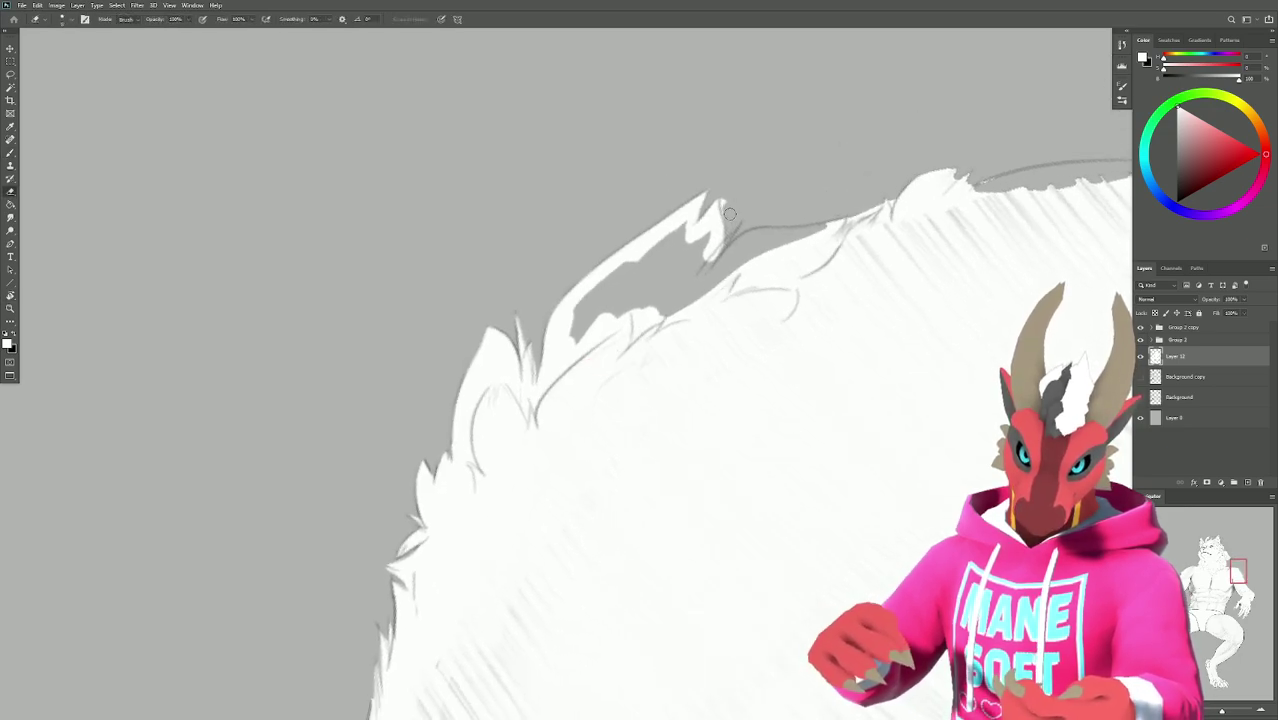
drag(727, 202, 690, 243)
key(b)
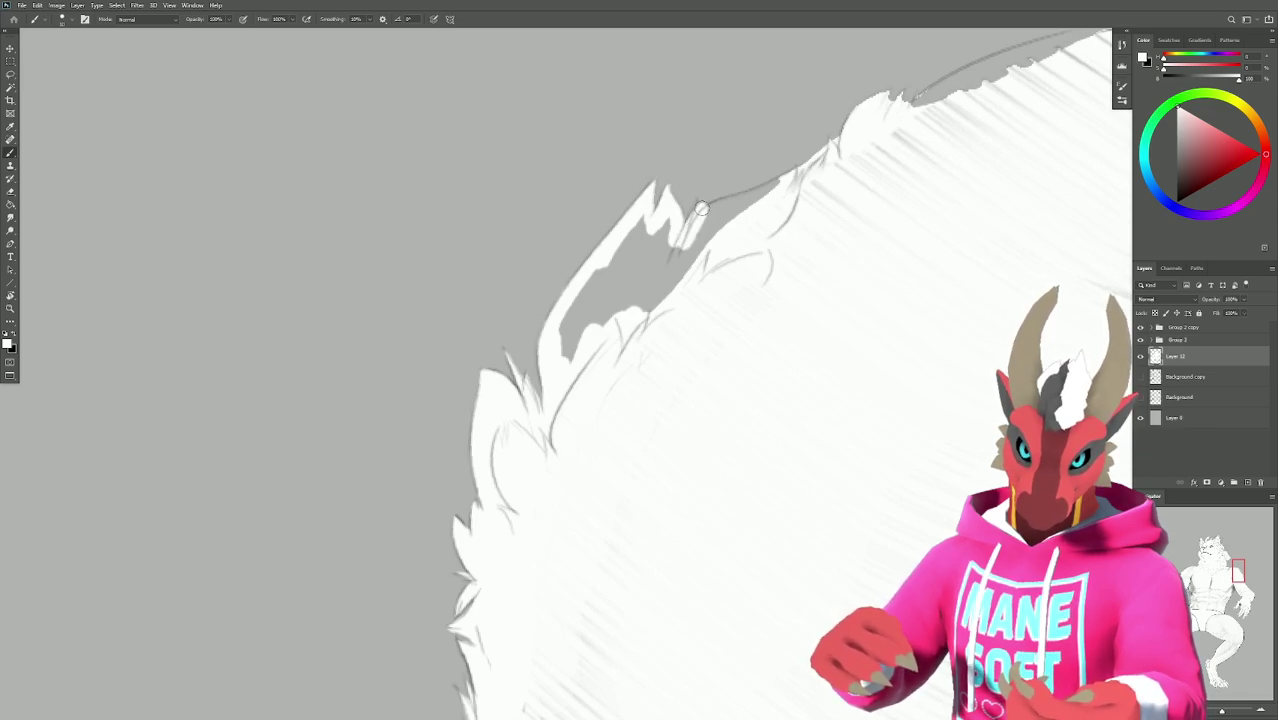
key(e)
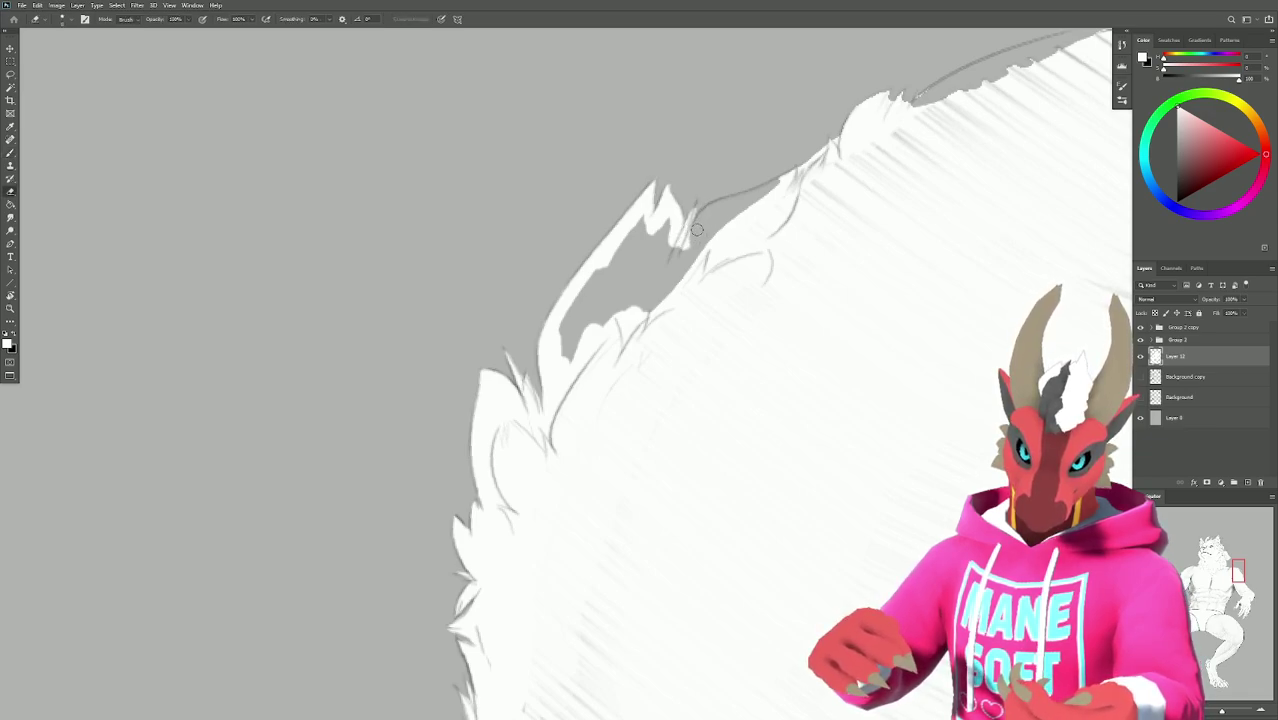
Fill the remaining grey inside the long shoulder tuft and the adjoining curved tuft with white.
key(r)
drag(703, 207, 652, 206)
key(b)
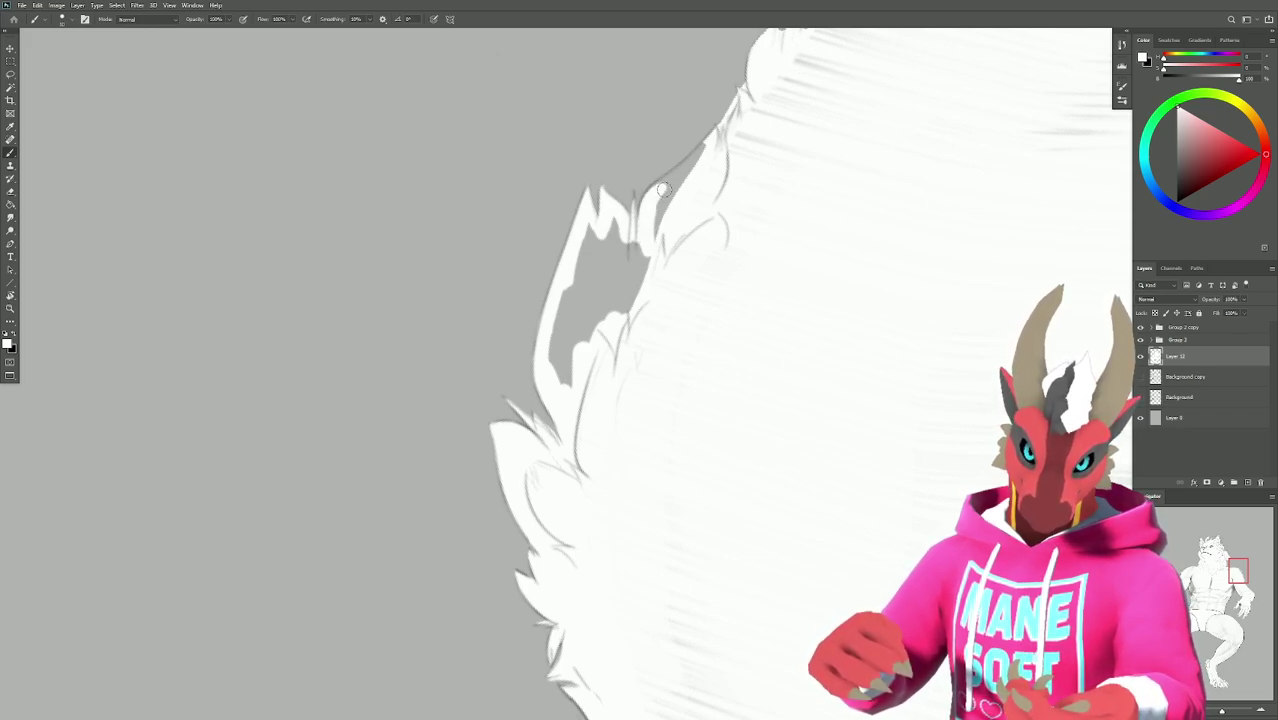
mouse_move(656, 188)
mouse_down()
mouse_move(703, 153)
mouse_move(676, 202)
mouse_move(701, 191)
mouse_move(644, 295)
mouse_move(620, 236)
mouse_move(602, 247)
mouse_move(596, 229)
mouse_move(559, 346)
mouse_move(601, 295)
mouse_move(590, 331)
mouse_up()
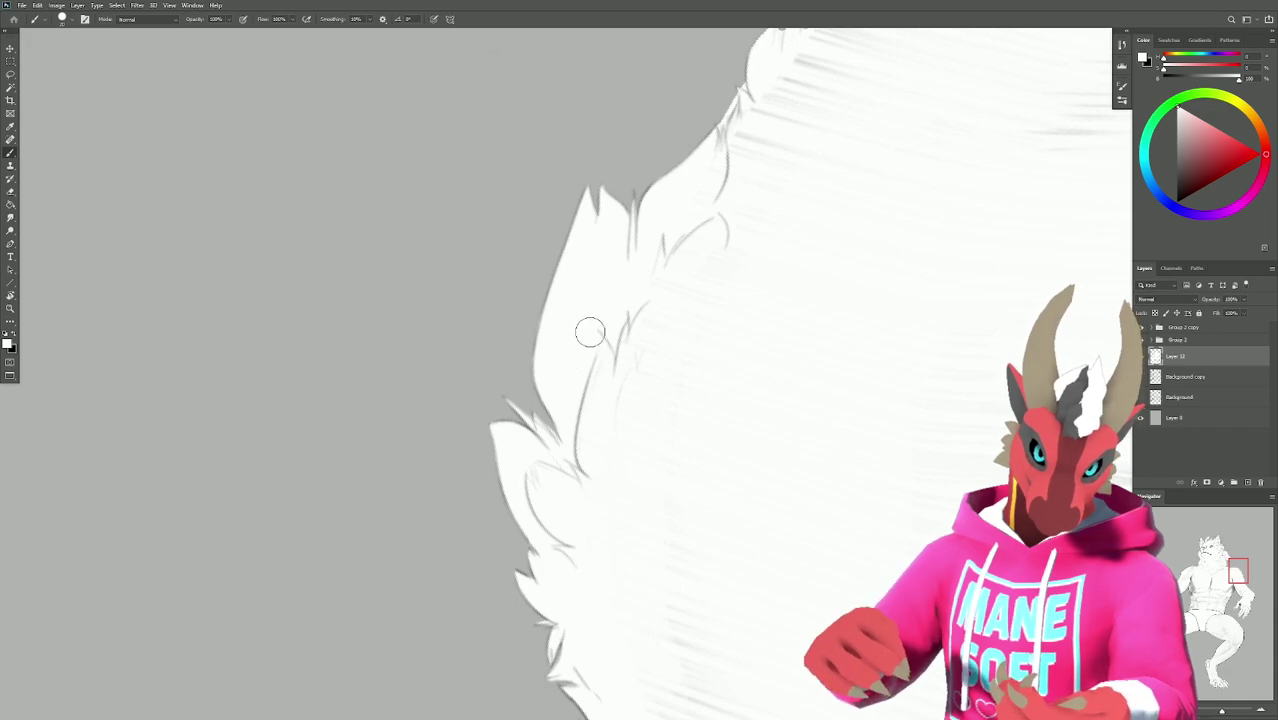
mouse_move(642, 251)
mouse_down()
mouse_move(625, 368)
mouse_move(542, 470)
mouse_move(598, 318)
mouse_up()
Fill the narrow grey gap between the curved shoulder tuft and the small rounded tuft with white.
key(x)
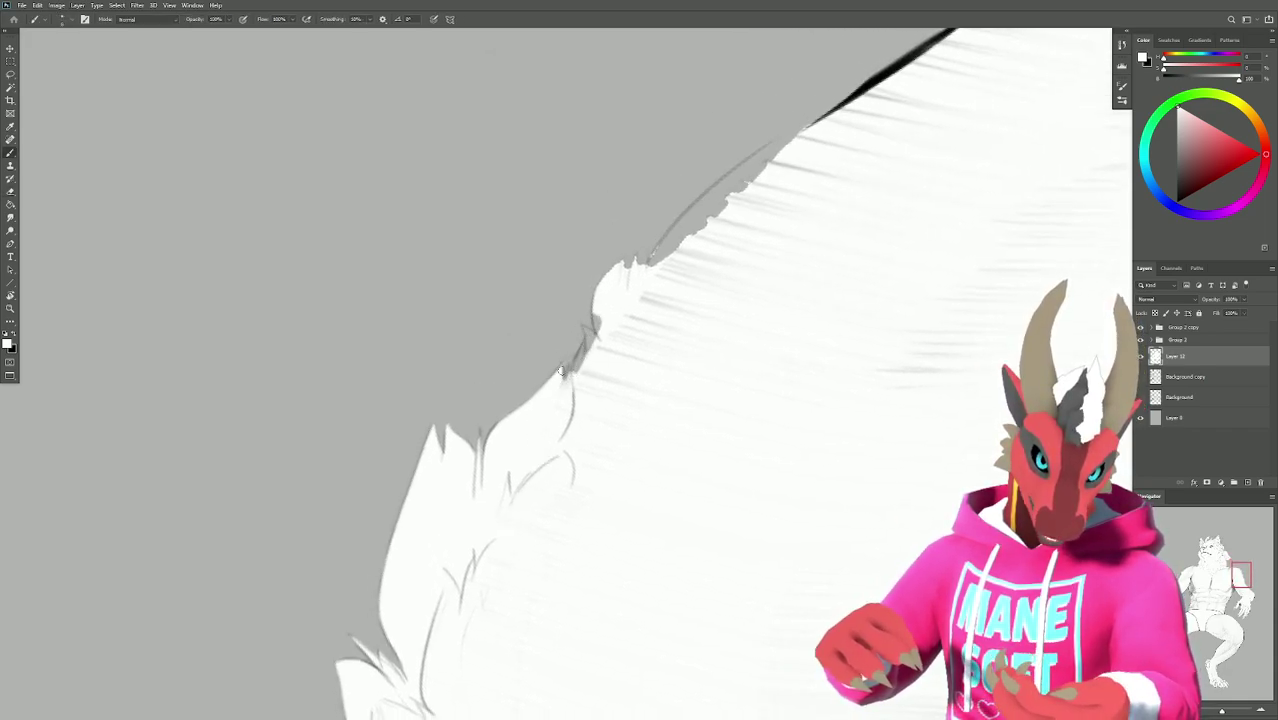
drag(572, 382, 587, 341)
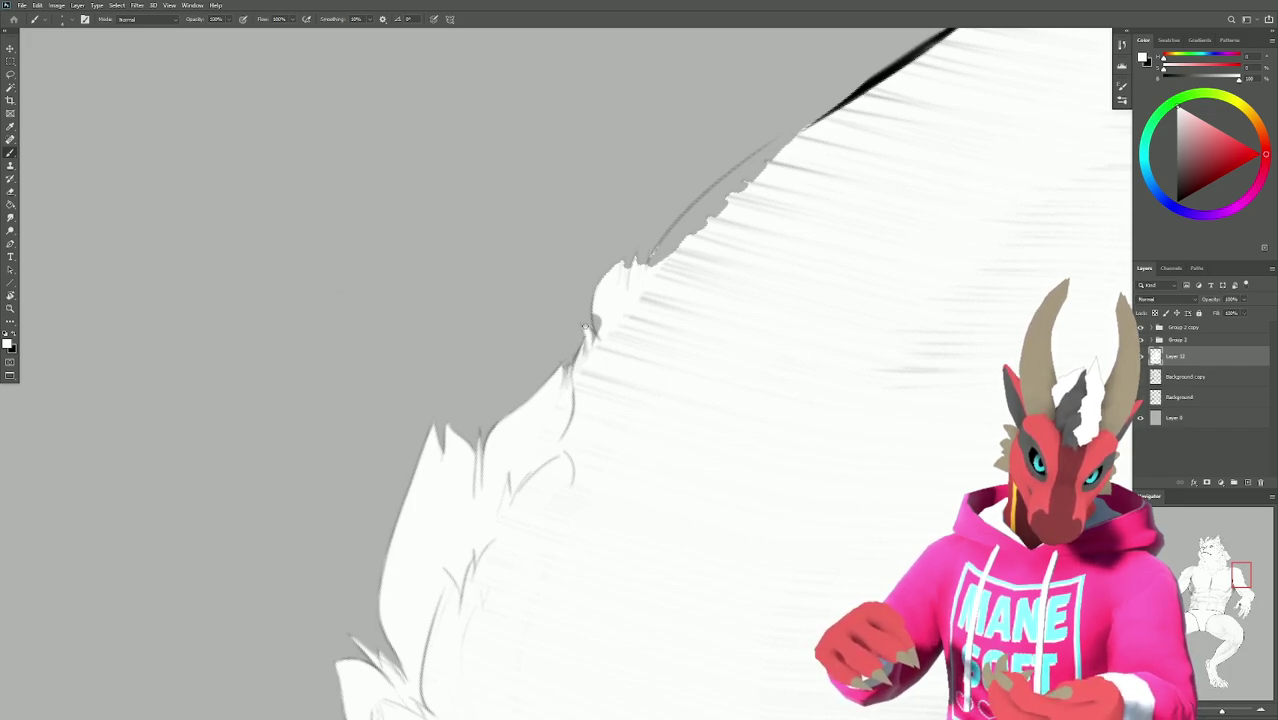
key(r)
drag(862, 291, 820, 540)
key(e)
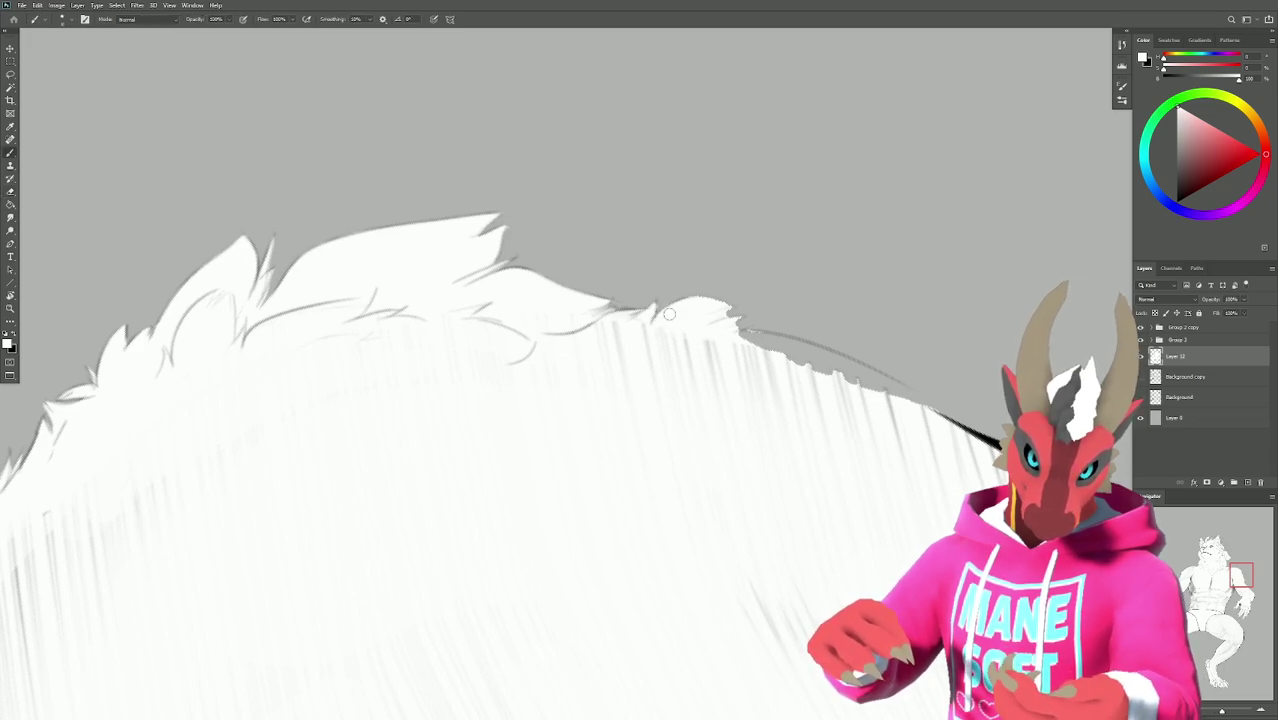
Refine the small rounded tuft on the upper arm by painting its tips white and erasing a notch between them.
key(r)
mouse_move(663, 300)
mouse_down()
mouse_move(631, 248)
mouse_move(599, 286)
mouse_up()
key(b)
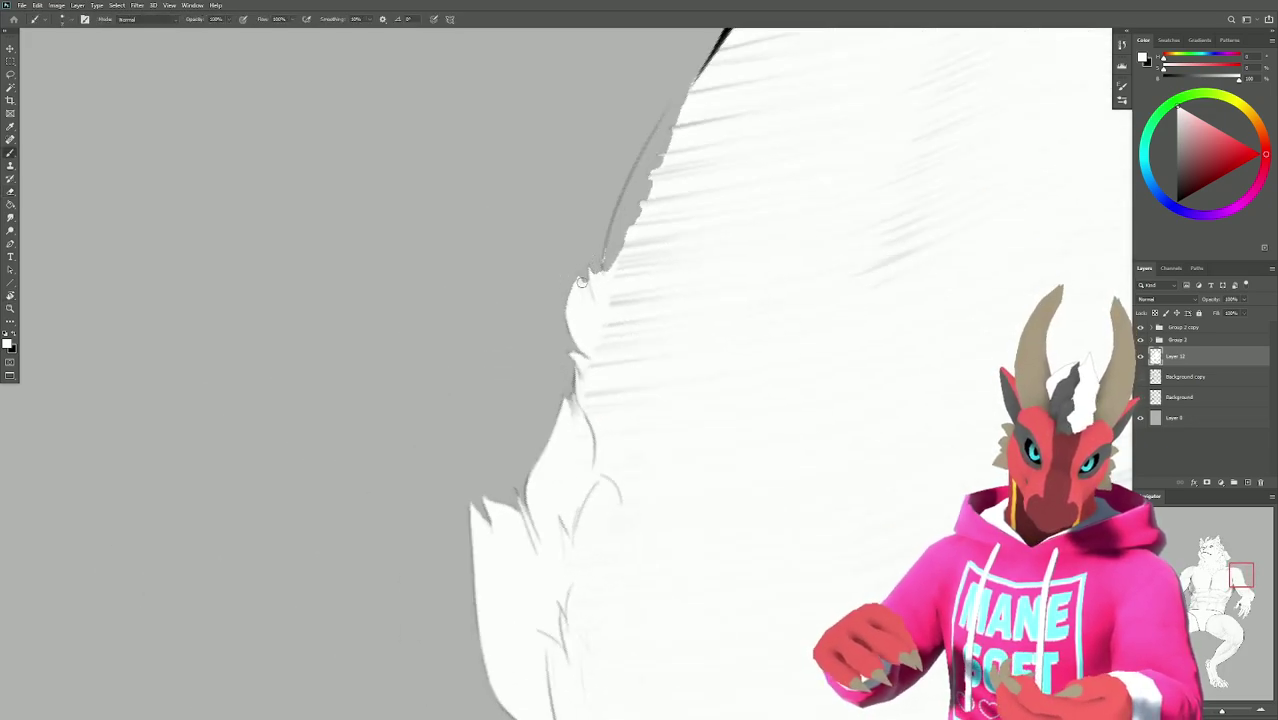
key(e)
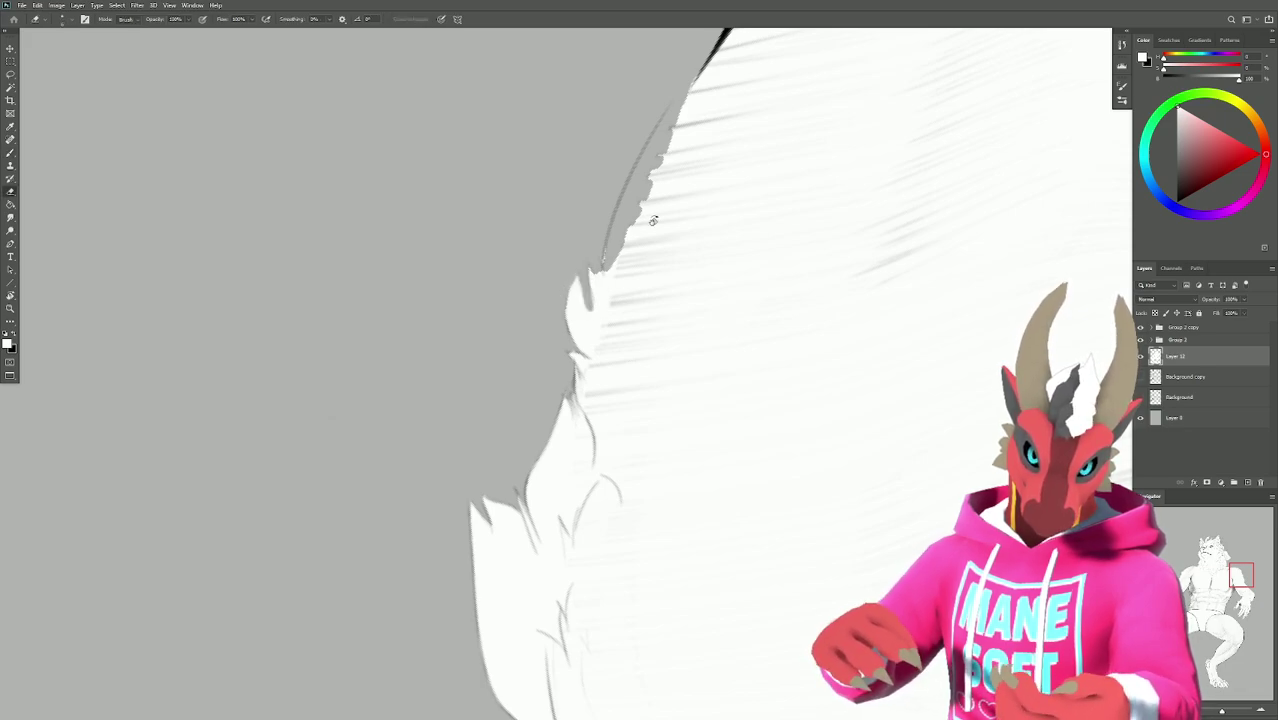
drag(650, 214, 664, 309)
key(b)
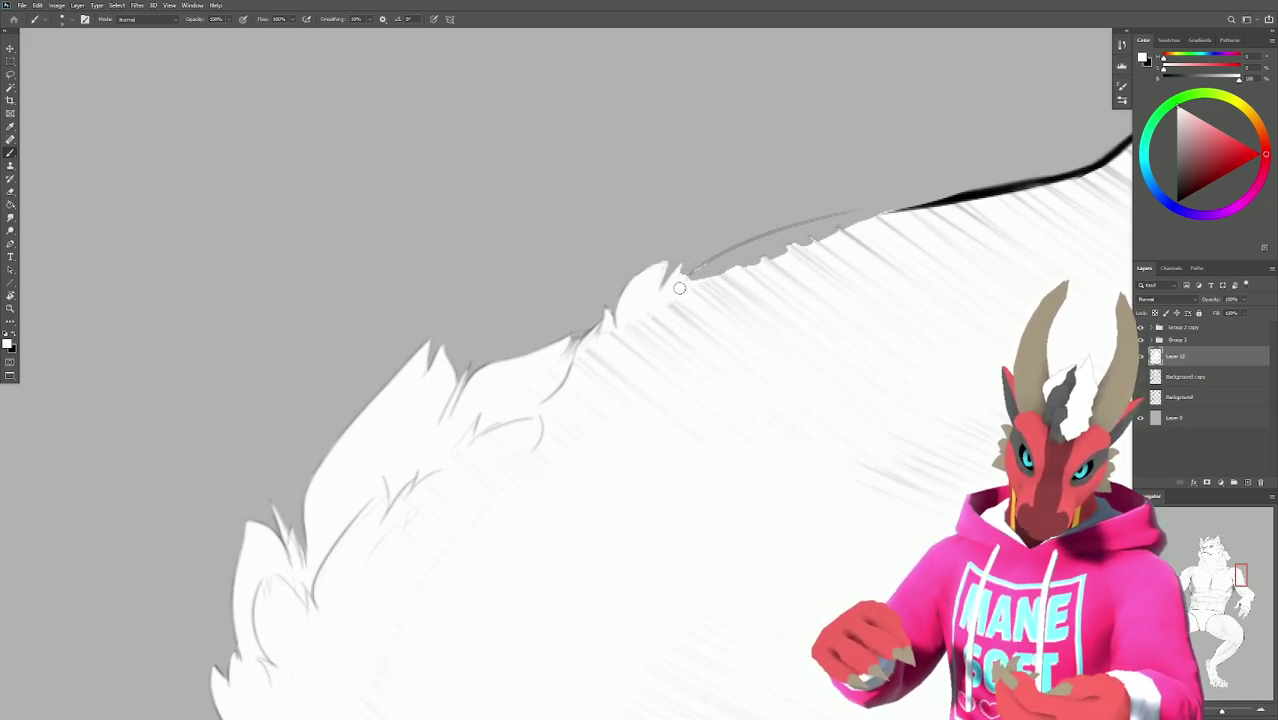
Fill the last grey gap between the small rounded tuft and the arm's thick black outline with white.
mouse_move(679, 288)
mouse_down()
mouse_move(715, 266)
mouse_move(646, 263)
mouse_up()
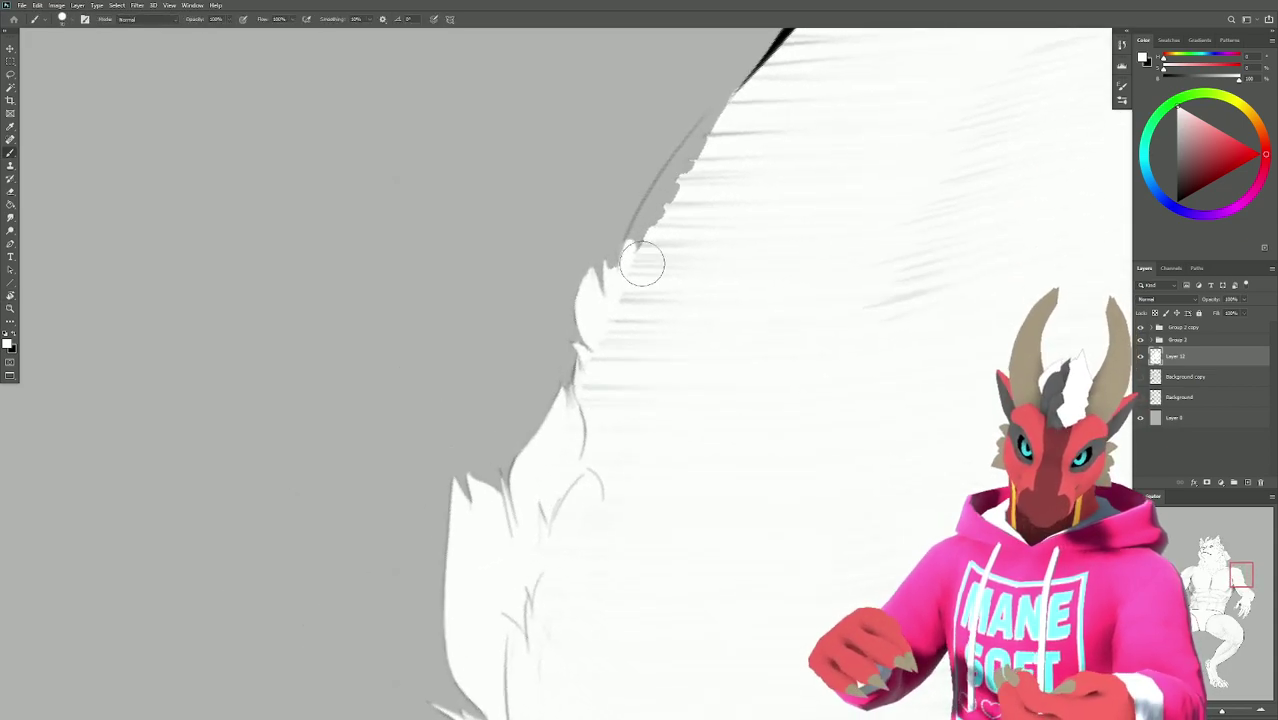
mouse_move(668, 193)
mouse_down()
mouse_move(635, 260)
mouse_move(658, 197)
mouse_up()
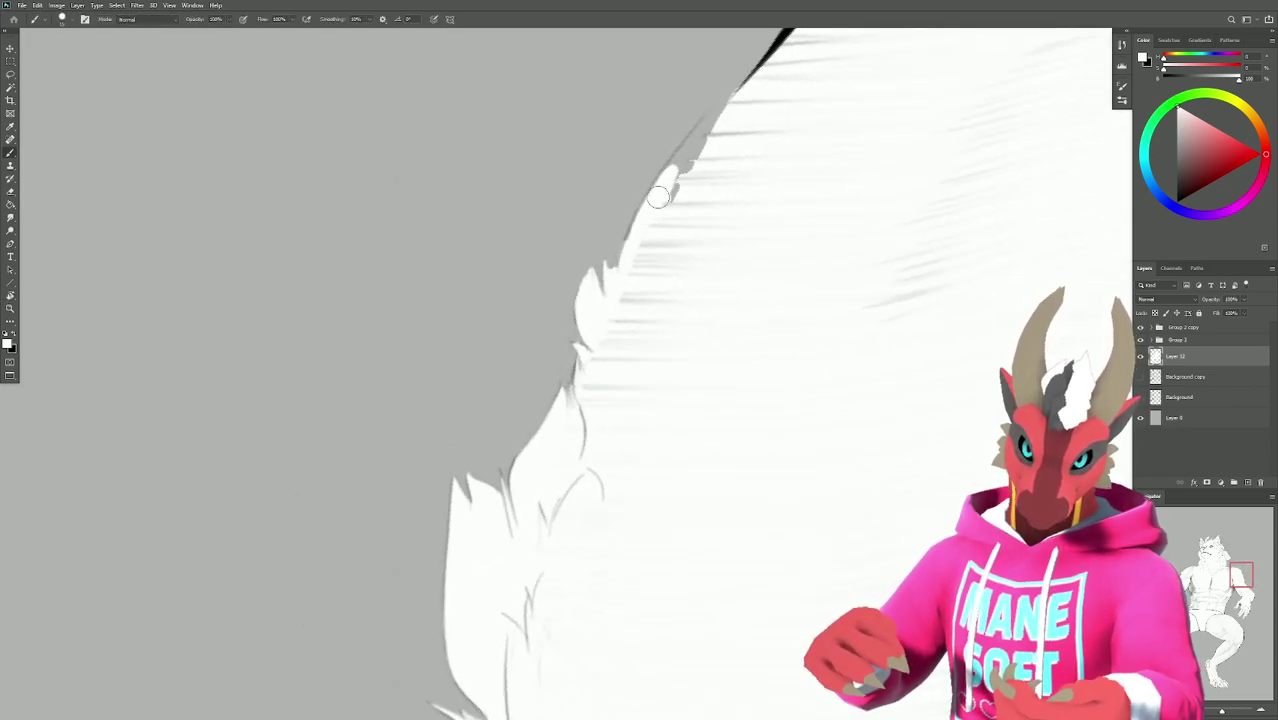
mouse_move(636, 250)
mouse_down()
mouse_move(717, 124)
mouse_move(696, 148)
mouse_move(760, 78)
mouse_move(687, 339)
mouse_move(765, 342)
mouse_move(669, 343)
mouse_move(757, 375)
mouse_move(662, 330)
mouse_move(727, 248)
mouse_move(756, 277)
mouse_move(745, 393)
mouse_up()
key(r)
key(b)
alt+scroll(745, 393, up, 2)
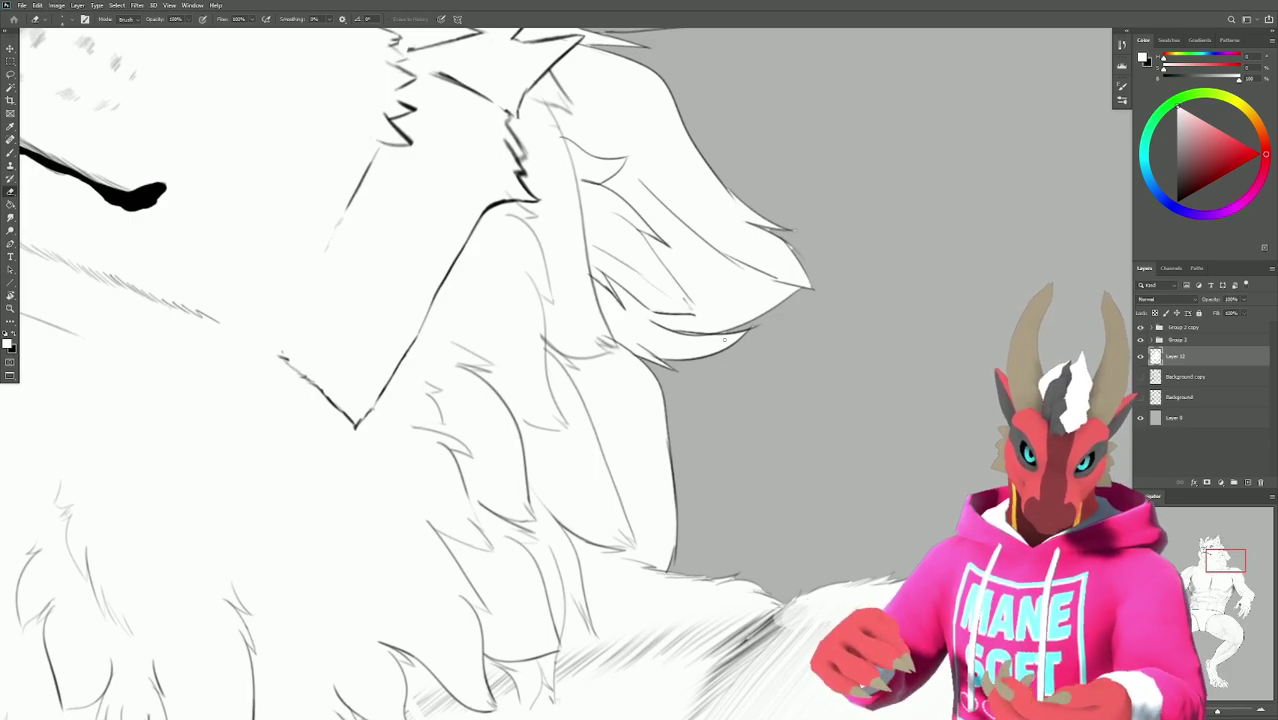
drag(652, 360, 605, 325)
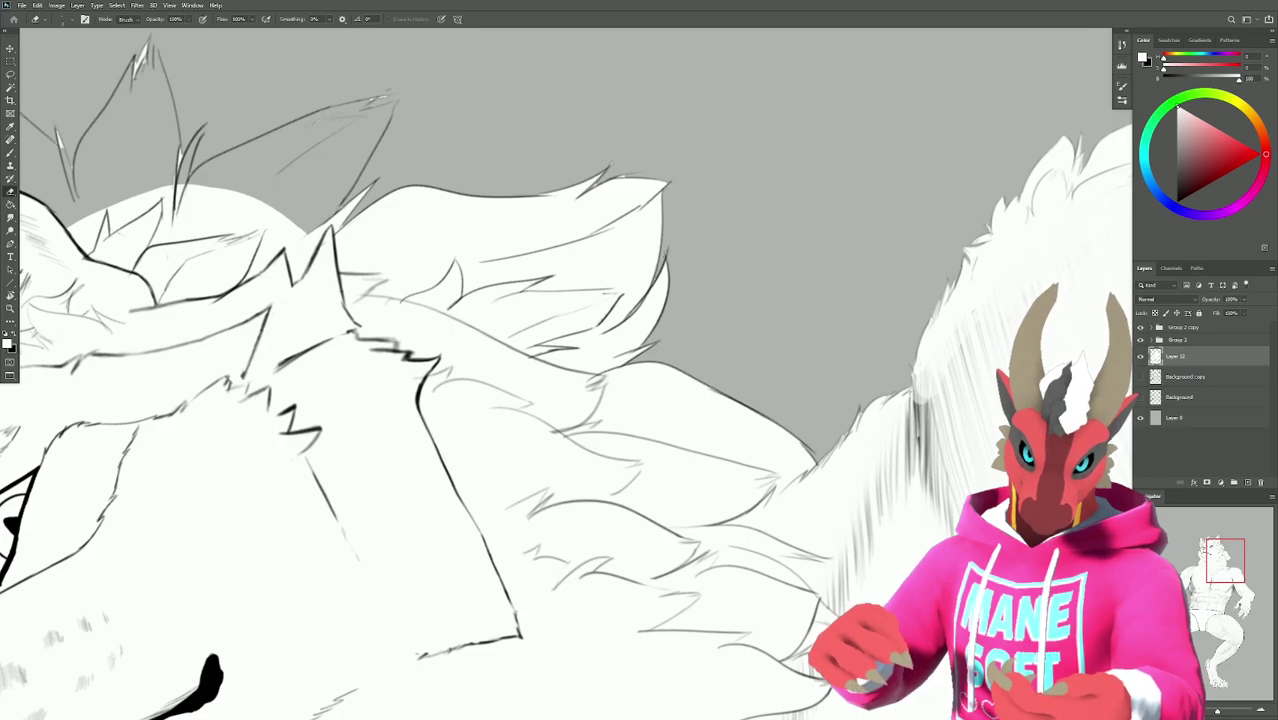
mouse_move(640, 360)
mouse_down()
mouse_move(676, 354)
mouse_move(640, 370)
mouse_up()
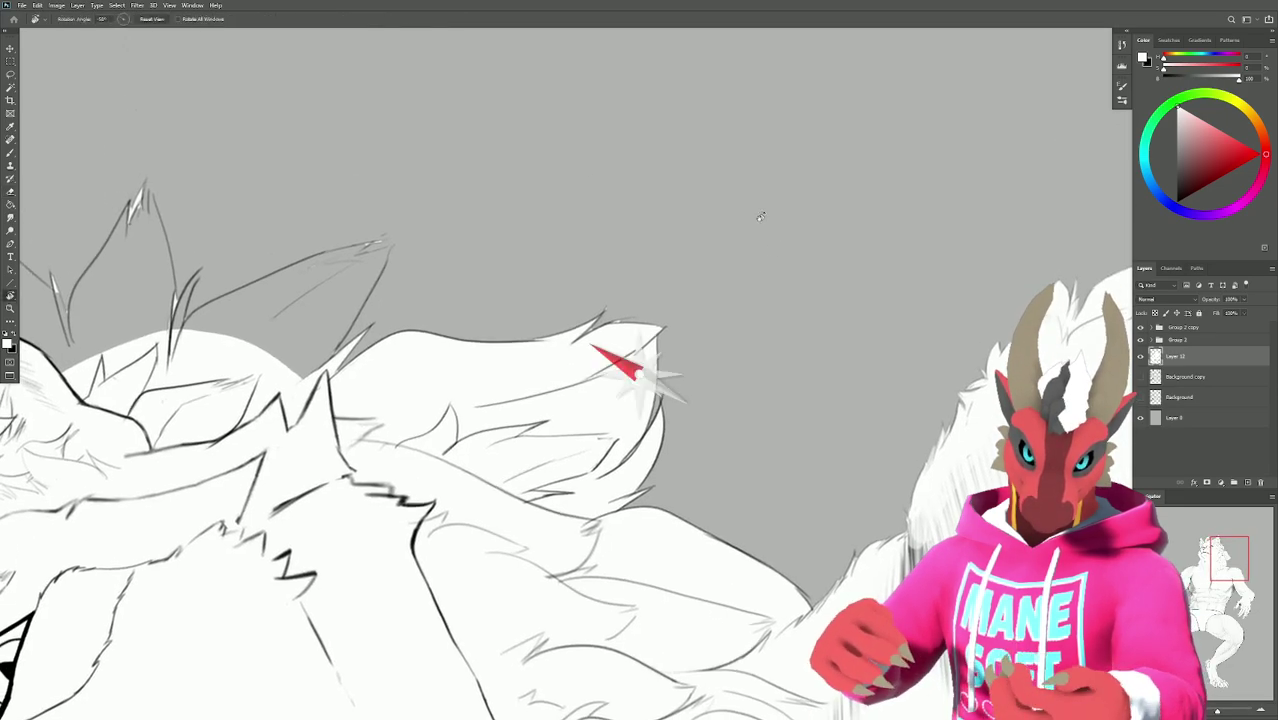
Erase the stray white around the large neck tuft's edge and from the tips of the unfilled tufts behind the ear.
alt+scroll(593, 299, up, 3)
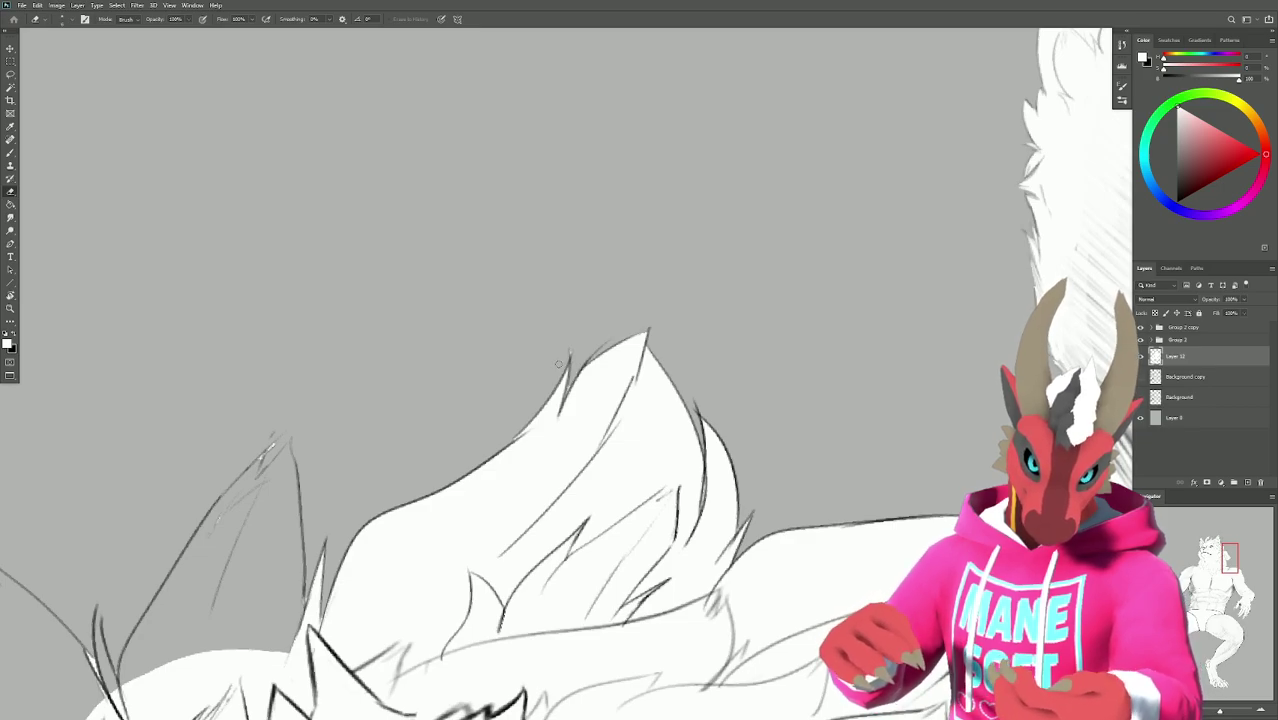
drag(573, 346, 673, 298)
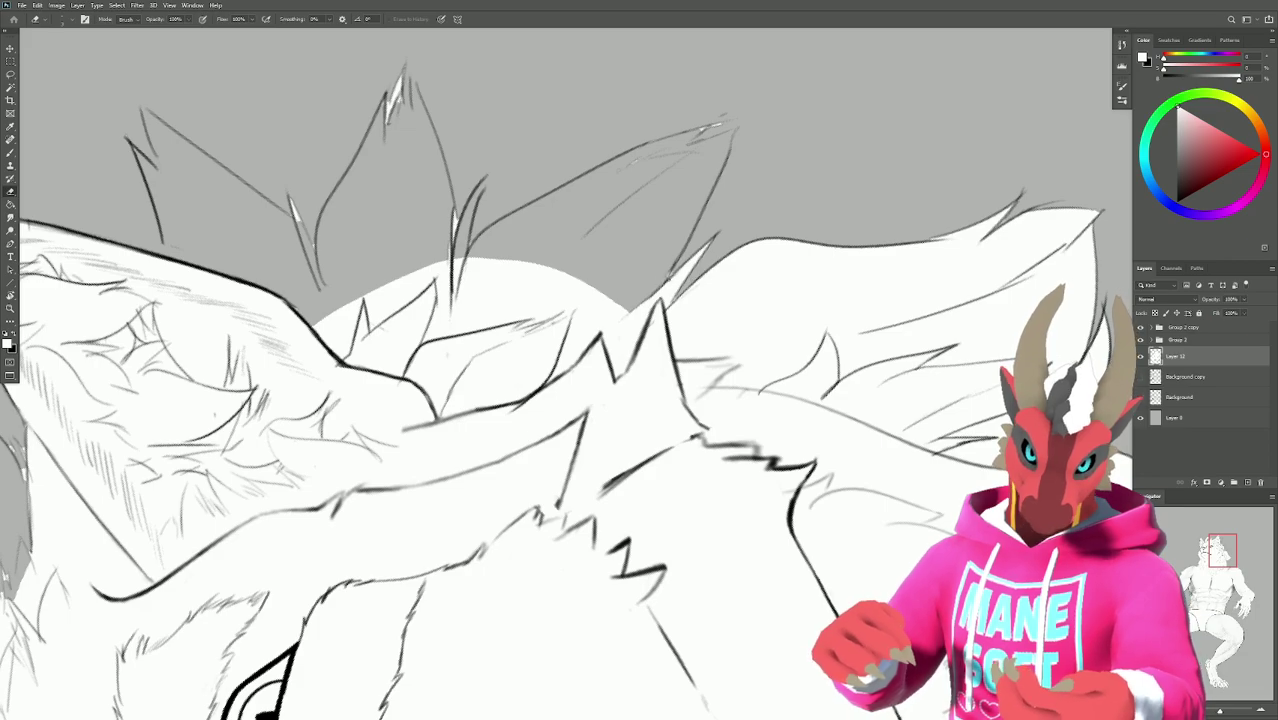
drag(456, 228, 576, 348)
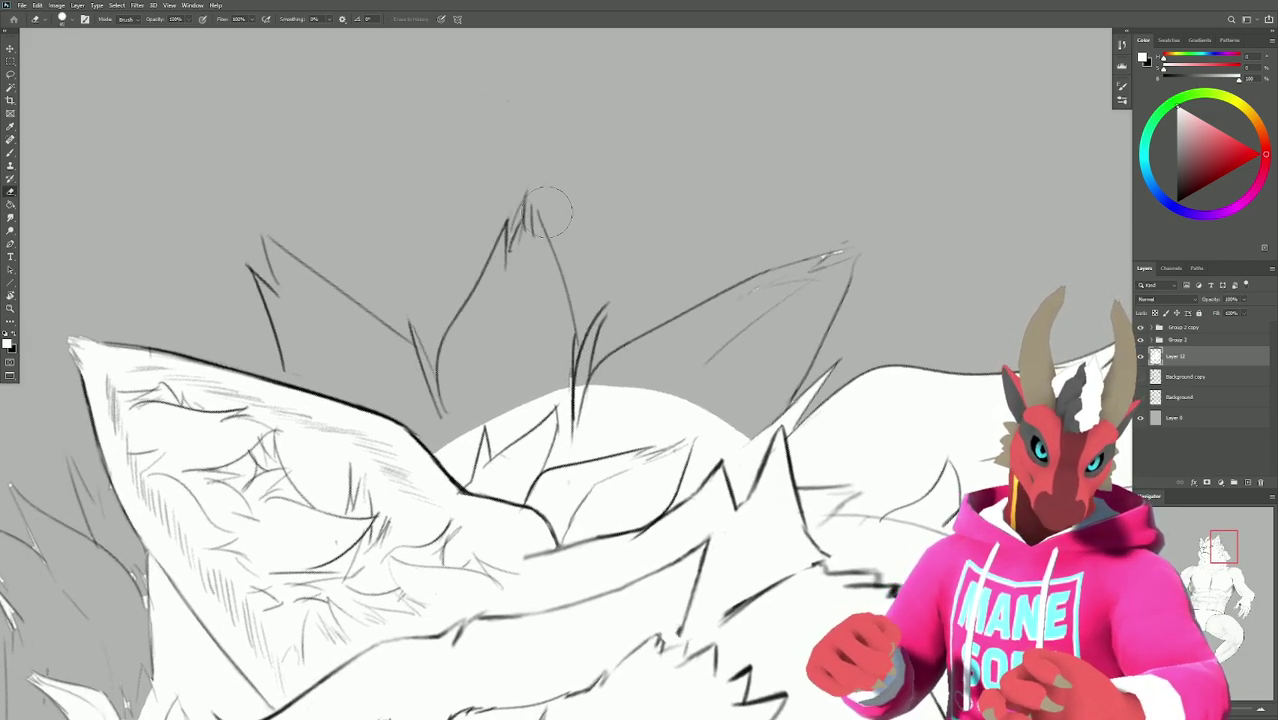
mouse_move(748, 295)
mouse_down()
mouse_move(790, 340)
mouse_move(650, 330)
mouse_move(522, 379)
mouse_move(515, 350)
mouse_up()
Paint white along the ear-side edge and into the pointed tips of the first tuft behind the ear.
key(r)
click(750, 340)
mouse_move(492, 420)
mouse_down()
mouse_move(515, 327)
mouse_move(506, 370)
mouse_move(496, 340)
mouse_up()
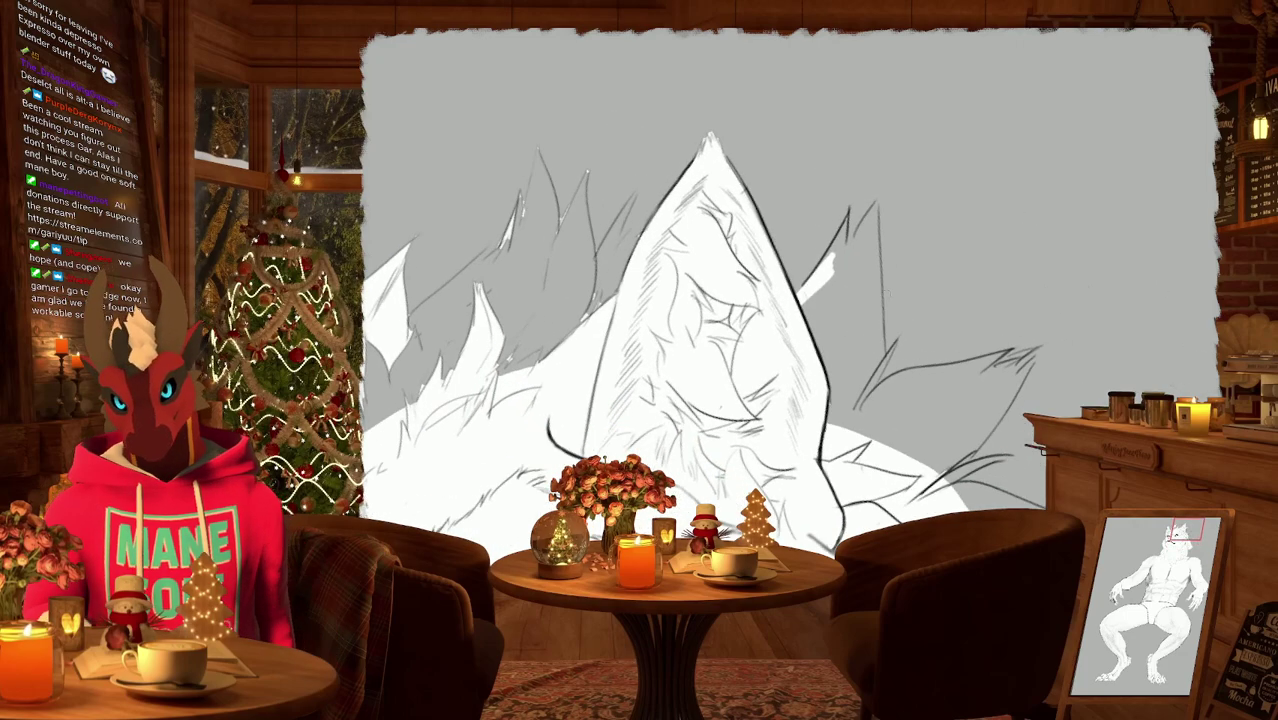
mouse_move(802, 305)
mouse_down()
mouse_move(838, 262)
mouse_move(818, 281)
mouse_up()
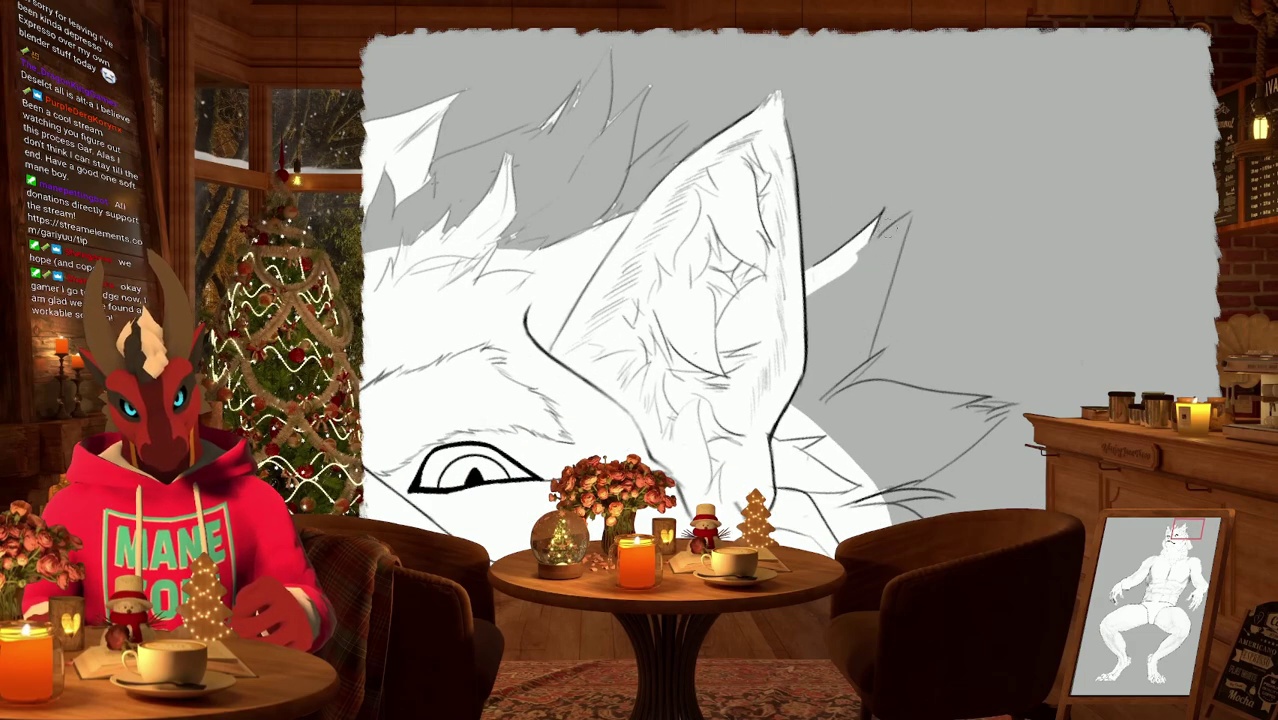
drag(842, 288, 890, 212)
mouse_move(852, 345)
mouse_down()
mouse_move(877, 248)
mouse_move(835, 355)
mouse_up()
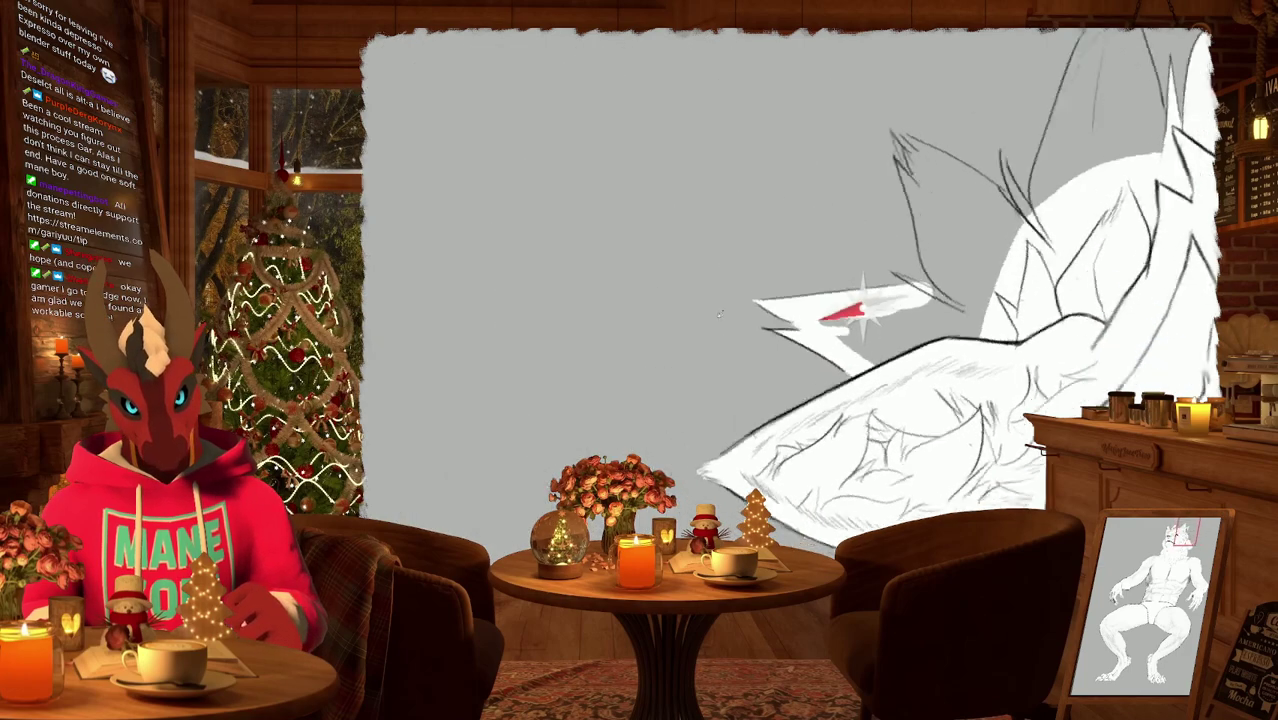
Fill the remaining body of the first tuft behind the ear with white up to its line art.
mouse_move(935, 255)
mouse_down()
mouse_move(855, 345)
mouse_move(950, 280)
mouse_move(915, 300)
mouse_up()
drag(960, 230, 840, 340)
scroll(848, 286, up, 3)
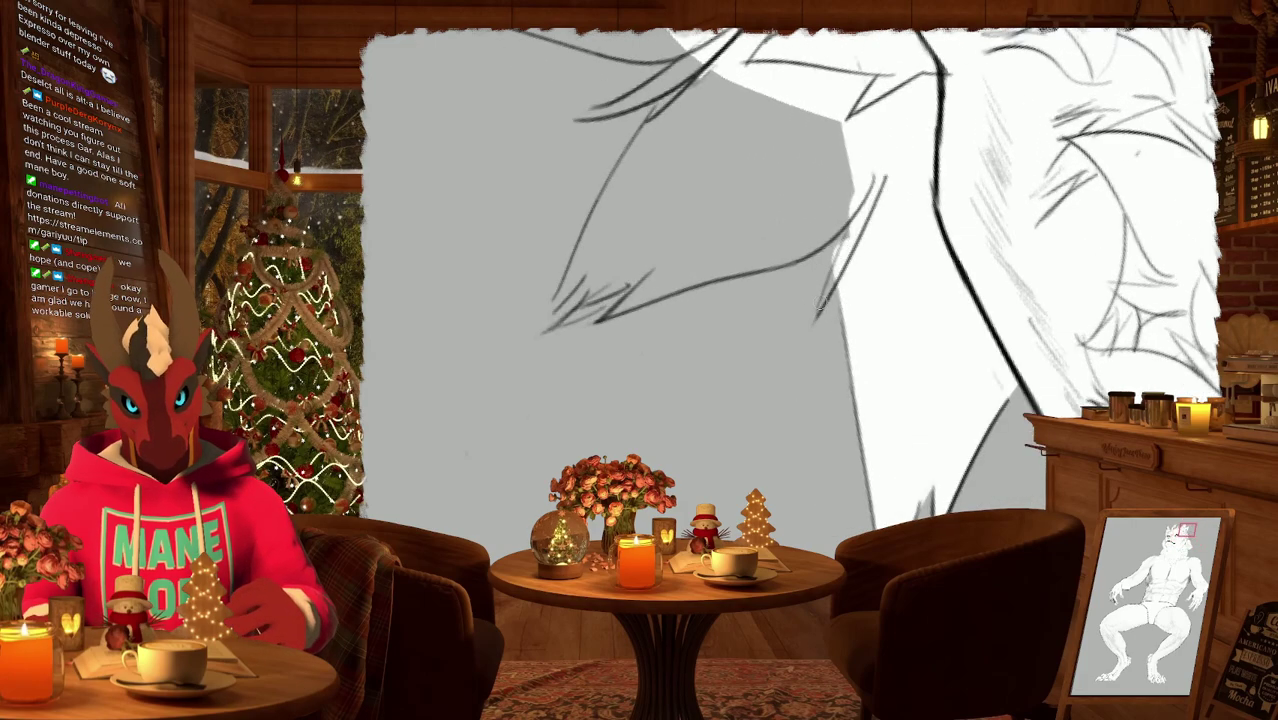
Fill the thin pointed strand between the first and second tufts behind the ear with white.
drag(875, 188, 836, 288)
drag(808, 330, 850, 222)
key(6)
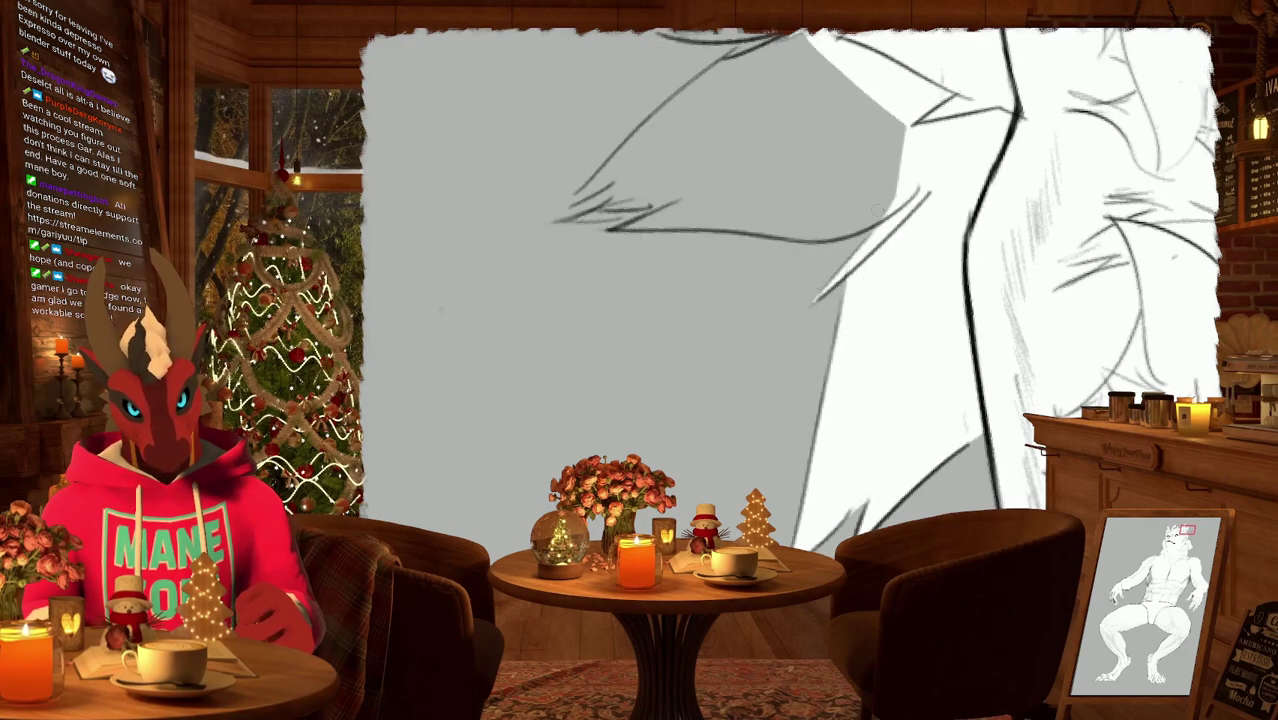
drag(900, 225, 825, 345)
key(6)
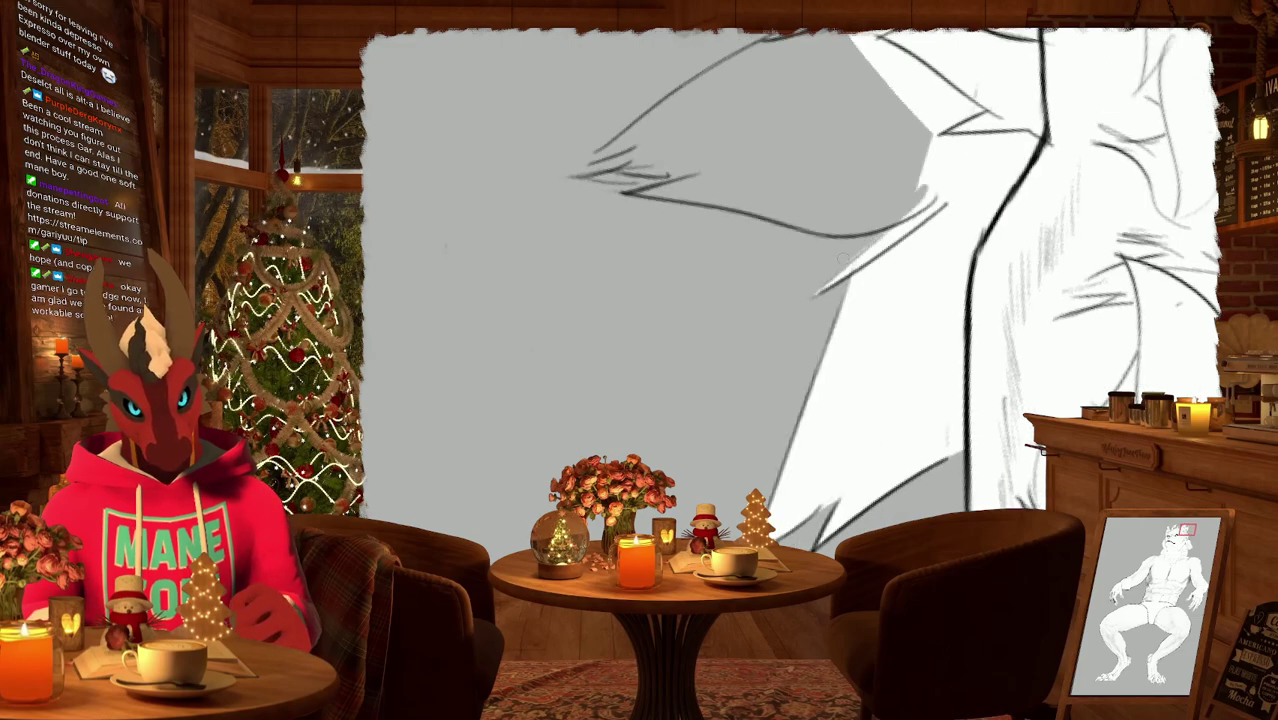
Paint a white band along the near edge of the second tuft behind the ear, from its base toward the tip.
key(5)
drag(950, 430, 1007, 335)
middle_drag(1007, 335, 812, 415)
mouse_move(812, 415)
mouse_down()
mouse_move(760, 490)
mouse_move(748, 465)
mouse_move(758, 398)
mouse_move(840, 275)
mouse_move(845, 330)
mouse_up()
drag(962, 282, 995, 325)
key(ctrl+z)
key(ctrl+bracketright)
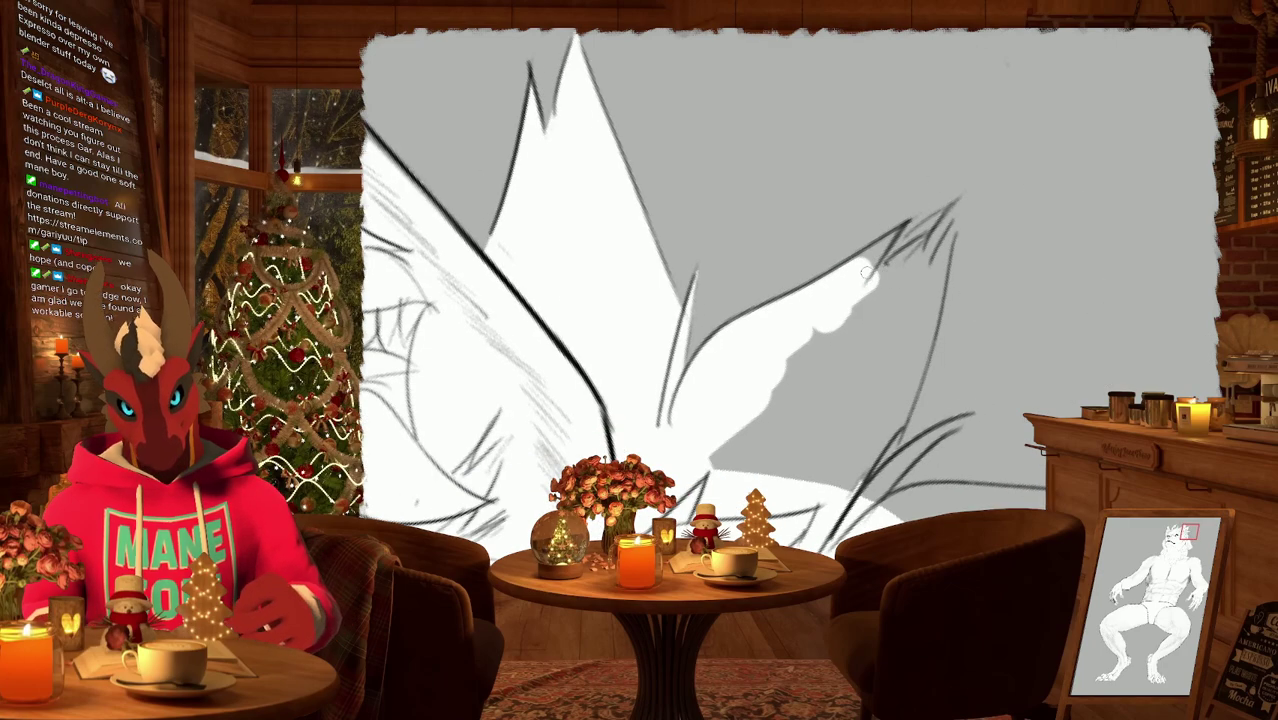
Fill the frayed tip of the second tuft behind the ear with white, following its jagged strands.
mouse_move(854, 263)
mouse_down()
mouse_move(895, 238)
mouse_move(886, 228)
mouse_up()
key(ctrl+z)
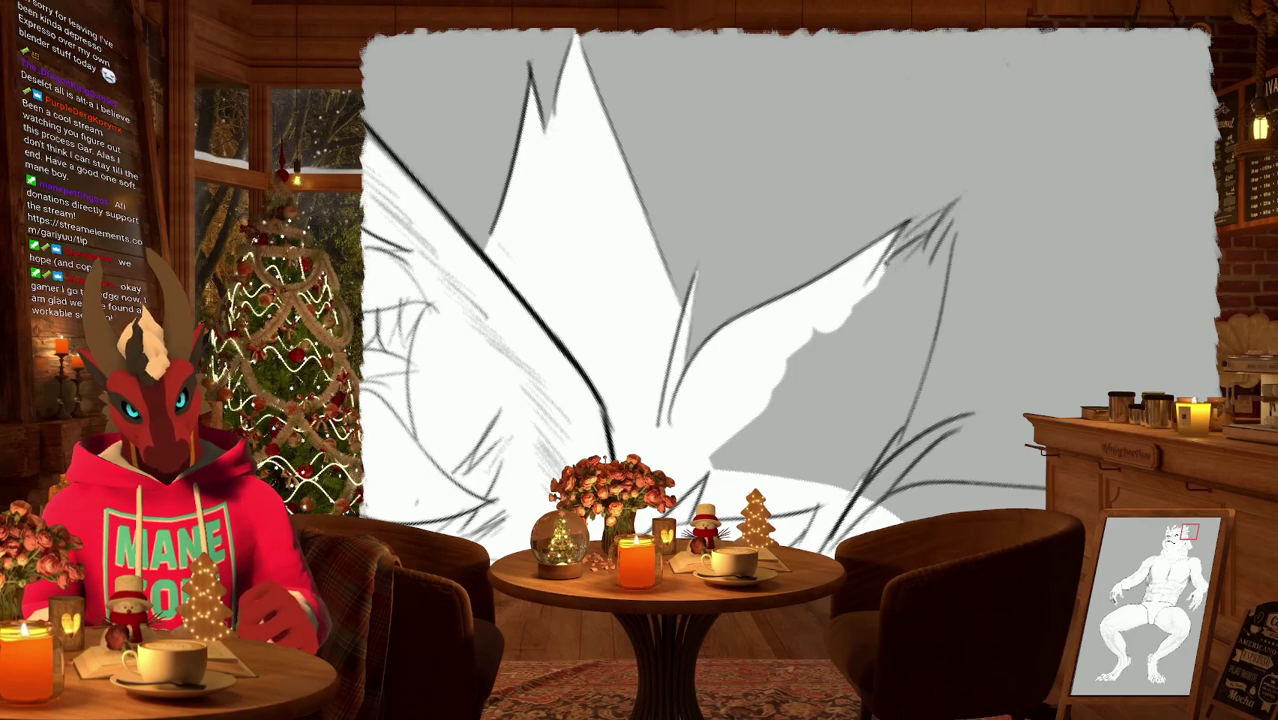
mouse_move(868, 292)
mouse_down()
mouse_move(940, 218)
mouse_move(955, 208)
mouse_move(930, 242)
mouse_move(965, 217)
mouse_up()
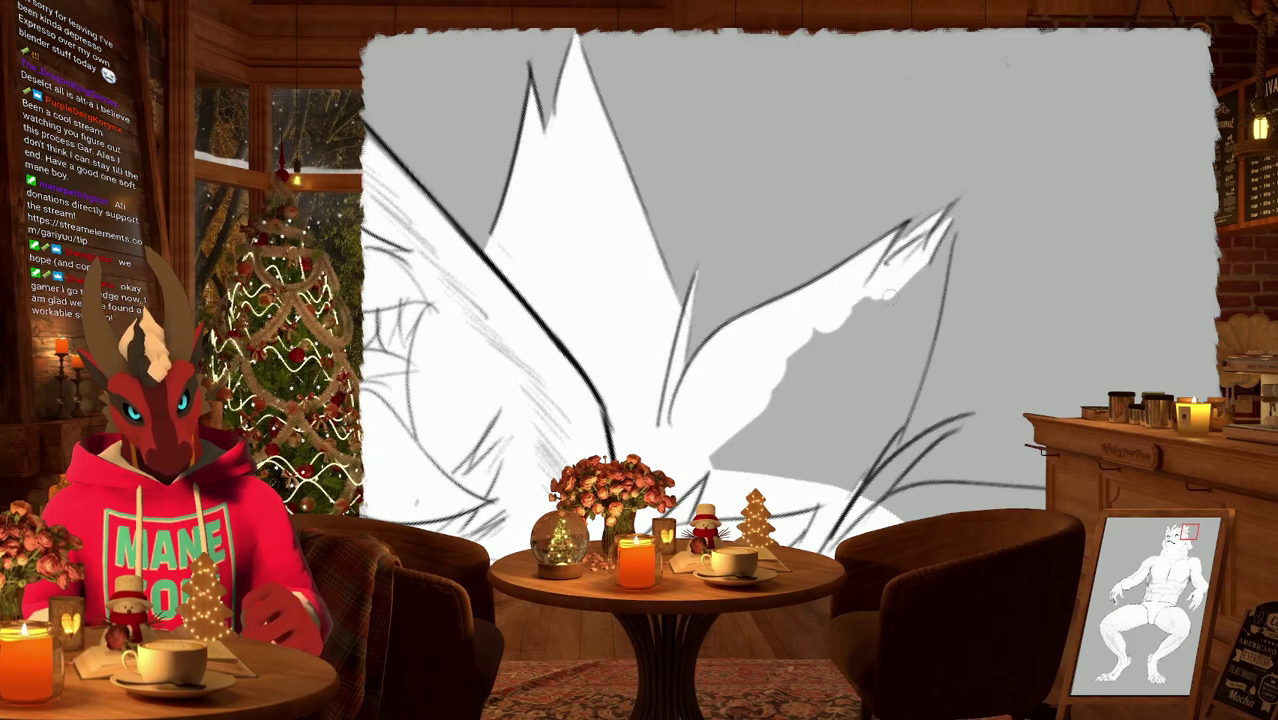
drag(888, 296, 958, 236)
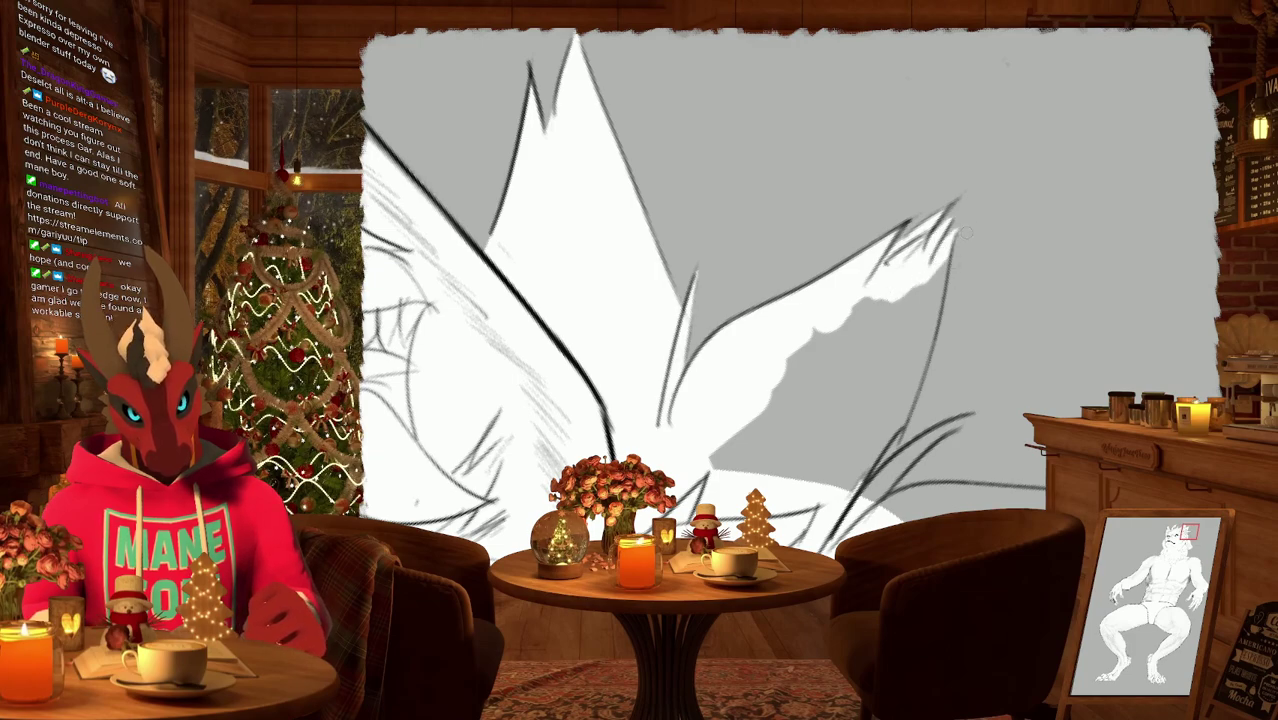
Paint the far edge and remaining grey interior of the second tuft behind the ear white.
scroll(935, 263, down, 3)
scroll(805, 346, up, 3)
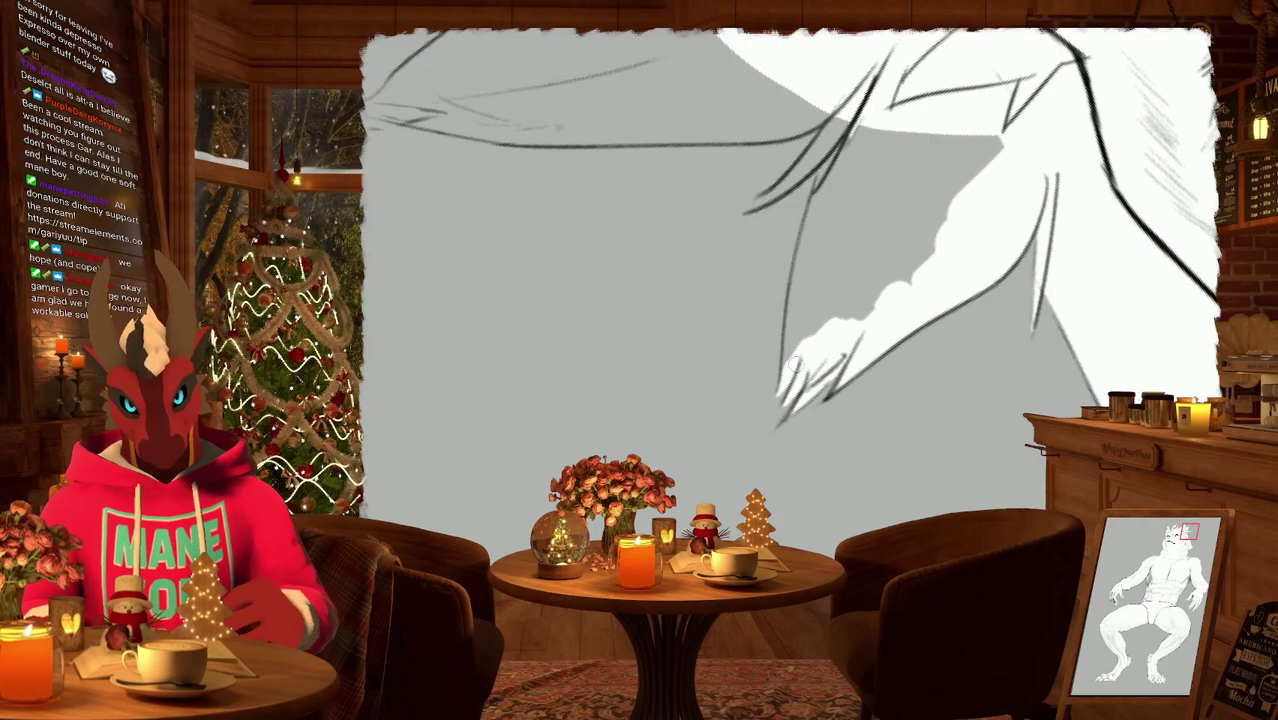
mouse_move(805, 346)
mouse_down()
mouse_move(812, 245)
mouse_move(817, 262)
mouse_move(860, 250)
mouse_move(900, 260)
mouse_move(940, 220)
mouse_move(853, 250)
mouse_up()
Fill the thin curved strand between the second and third tufts with white and clean its edge.
scroll(853, 250, up, 2)
scroll(870, 305, down, 2)
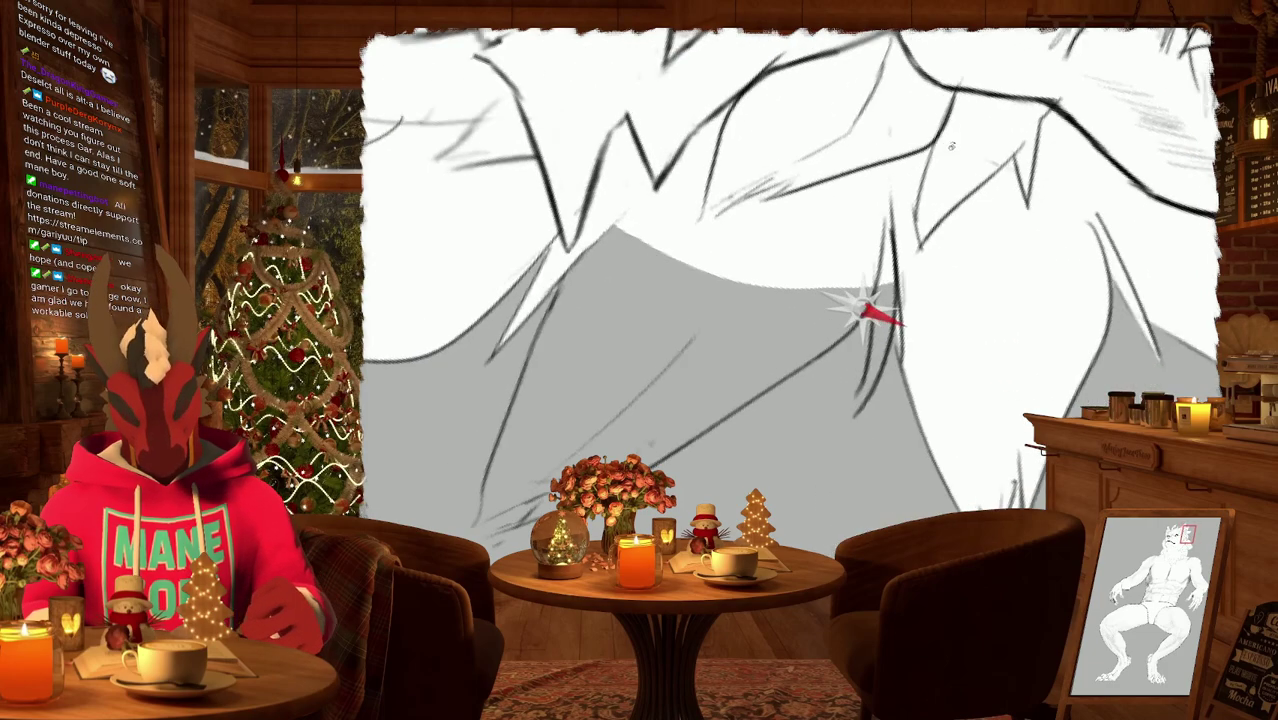
drag(890, 300, 866, 412)
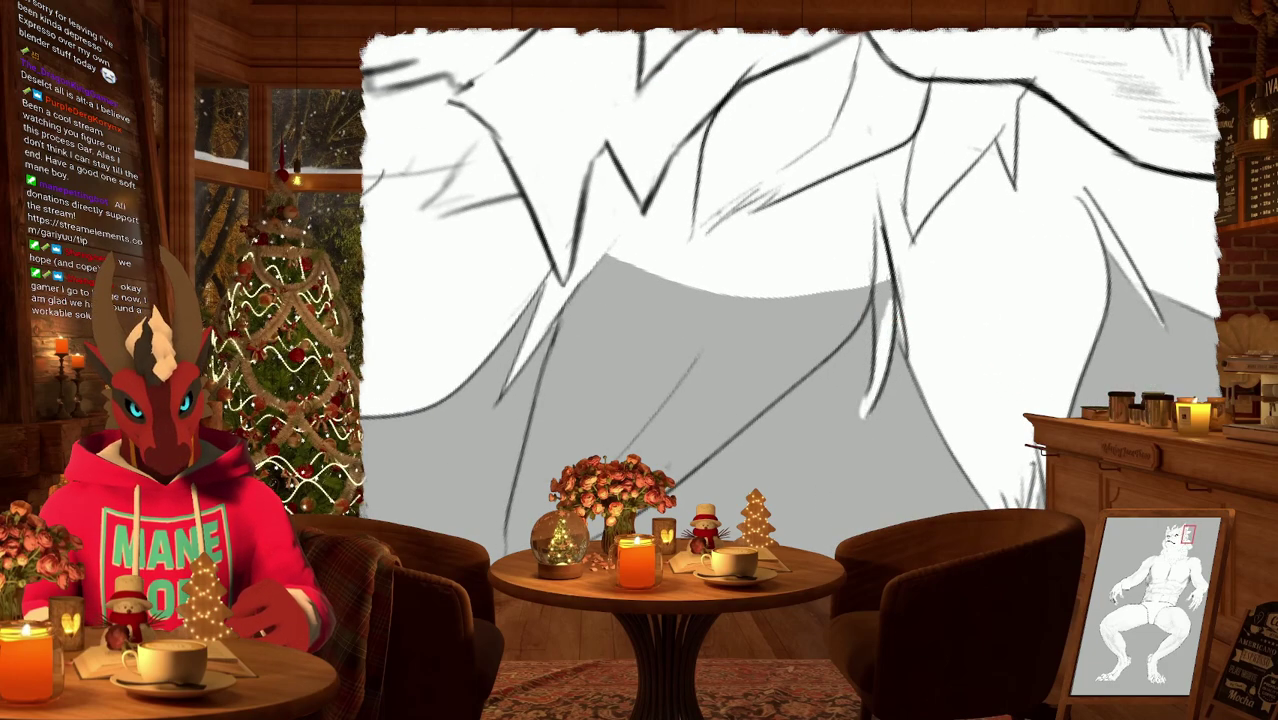
drag(883, 335, 882, 280)
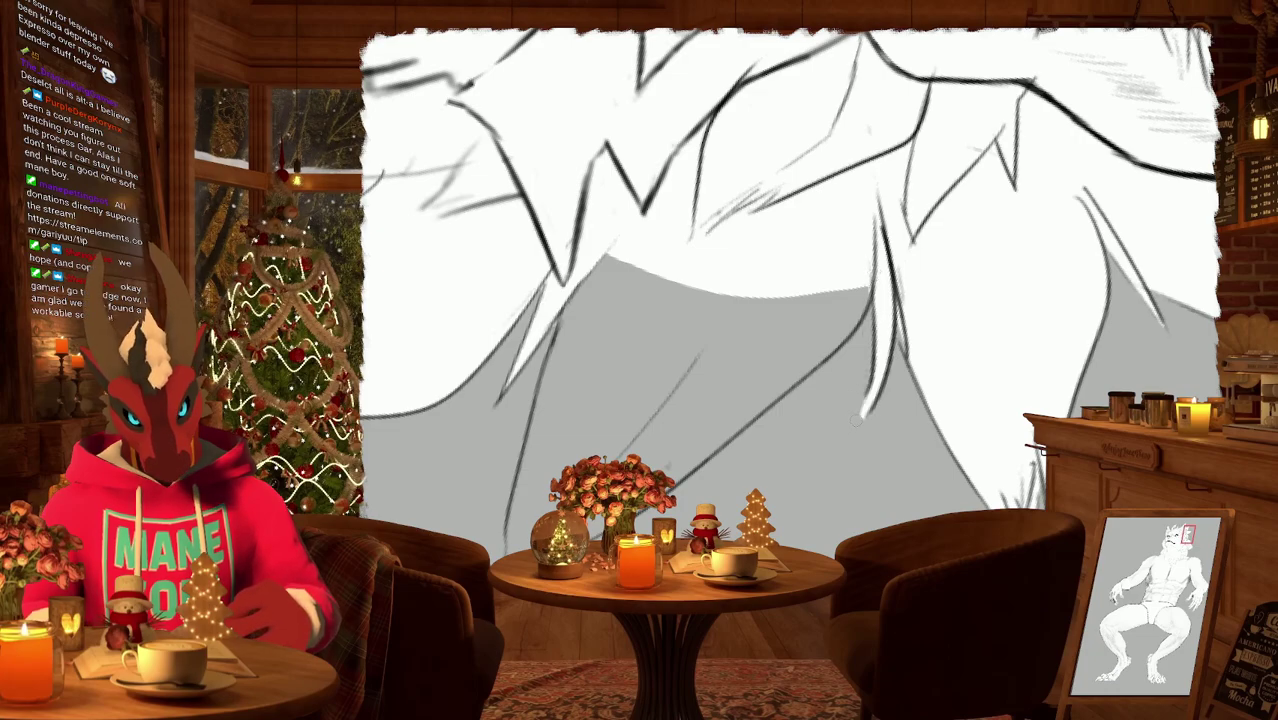
Paint white along both edges and the tip of the third tuft behind the ear.
scroll(807, 392, down, 5)
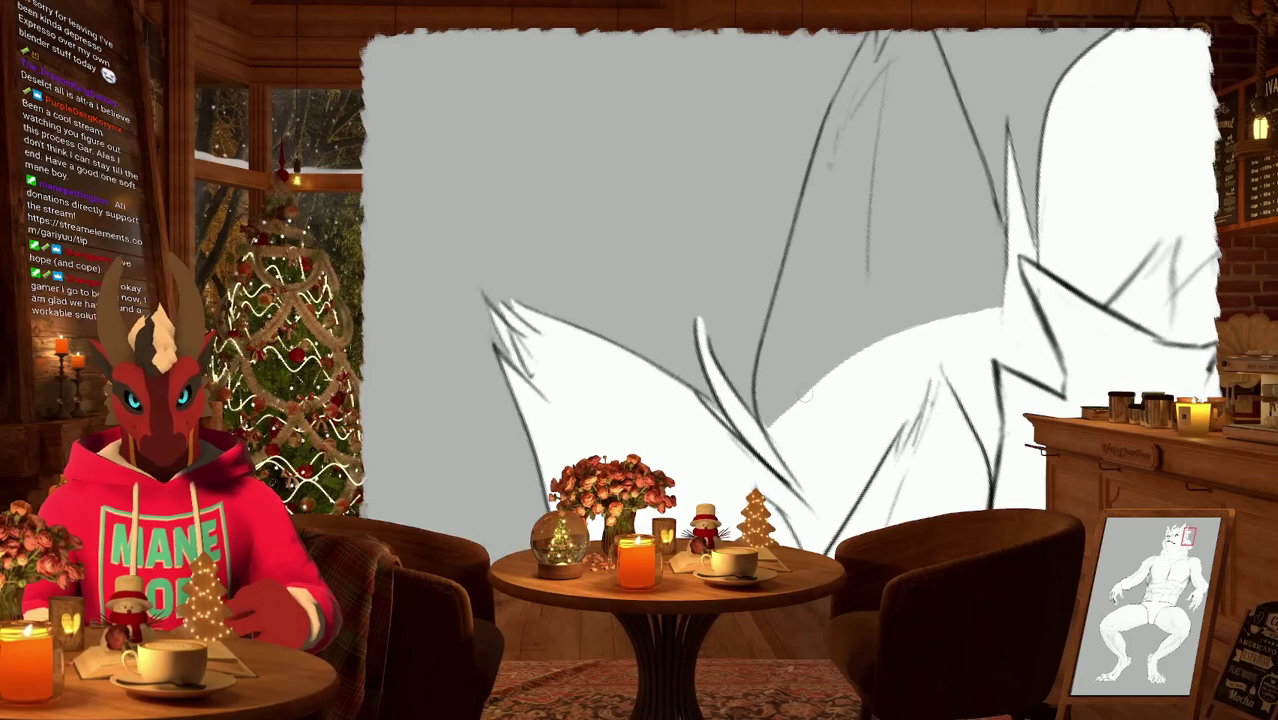
mouse_move(790, 430)
mouse_down()
mouse_move(780, 370)
mouse_move(775, 381)
mouse_move(790, 333)
mouse_move(769, 377)
mouse_move(785, 308)
mouse_move(768, 372)
mouse_move(800, 235)
mouse_up()
scroll(790, 300, up, 3)
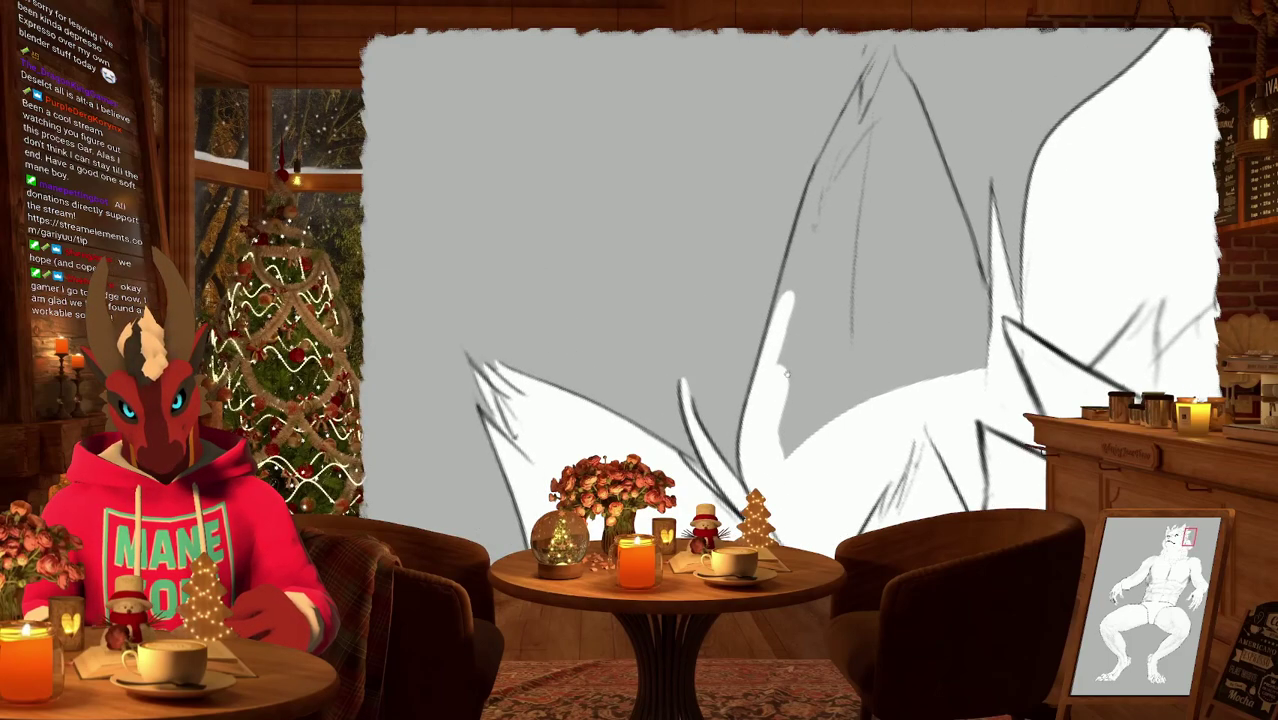
drag(740, 482, 790, 305)
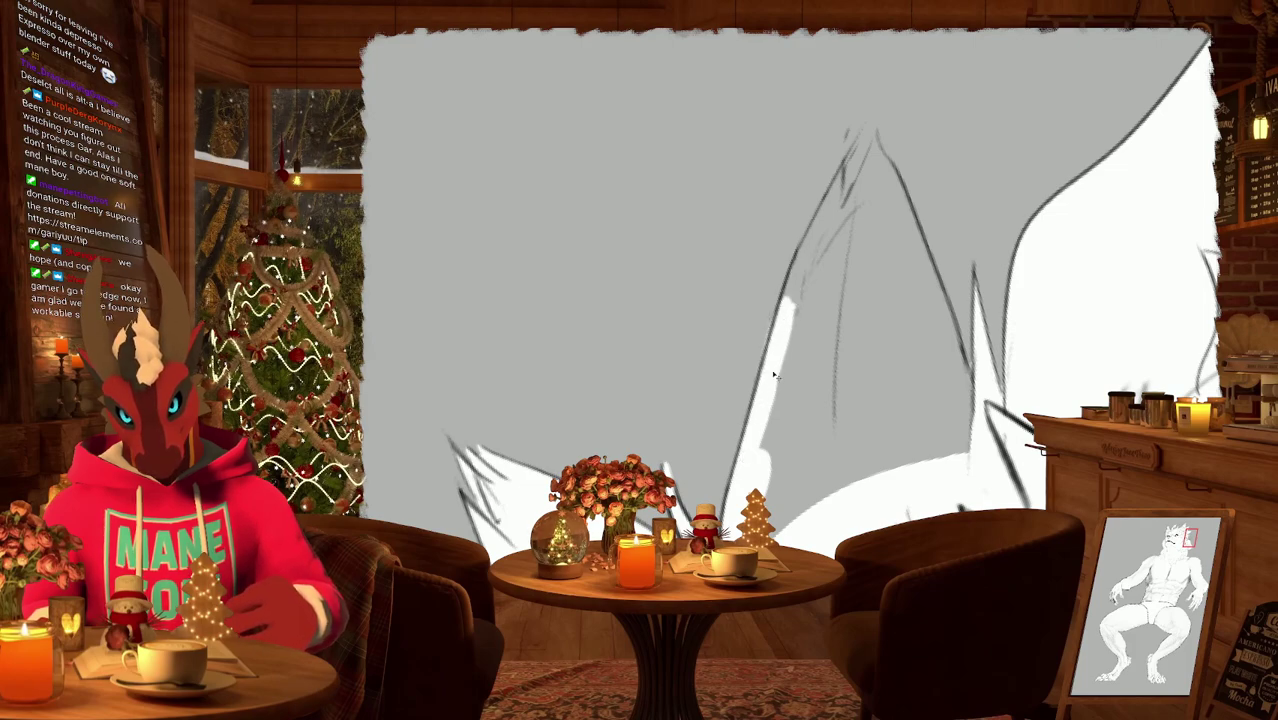
mouse_move(766, 369)
mouse_down()
mouse_move(809, 247)
mouse_move(803, 274)
mouse_move(857, 154)
mouse_move(853, 166)
mouse_move(1002, 226)
mouse_move(1003, 210)
mouse_move(986, 247)
mouse_up()
mouse_move(958, 300)
mouse_down()
mouse_move(977, 263)
mouse_move(902, 358)
mouse_move(980, 270)
mouse_up()
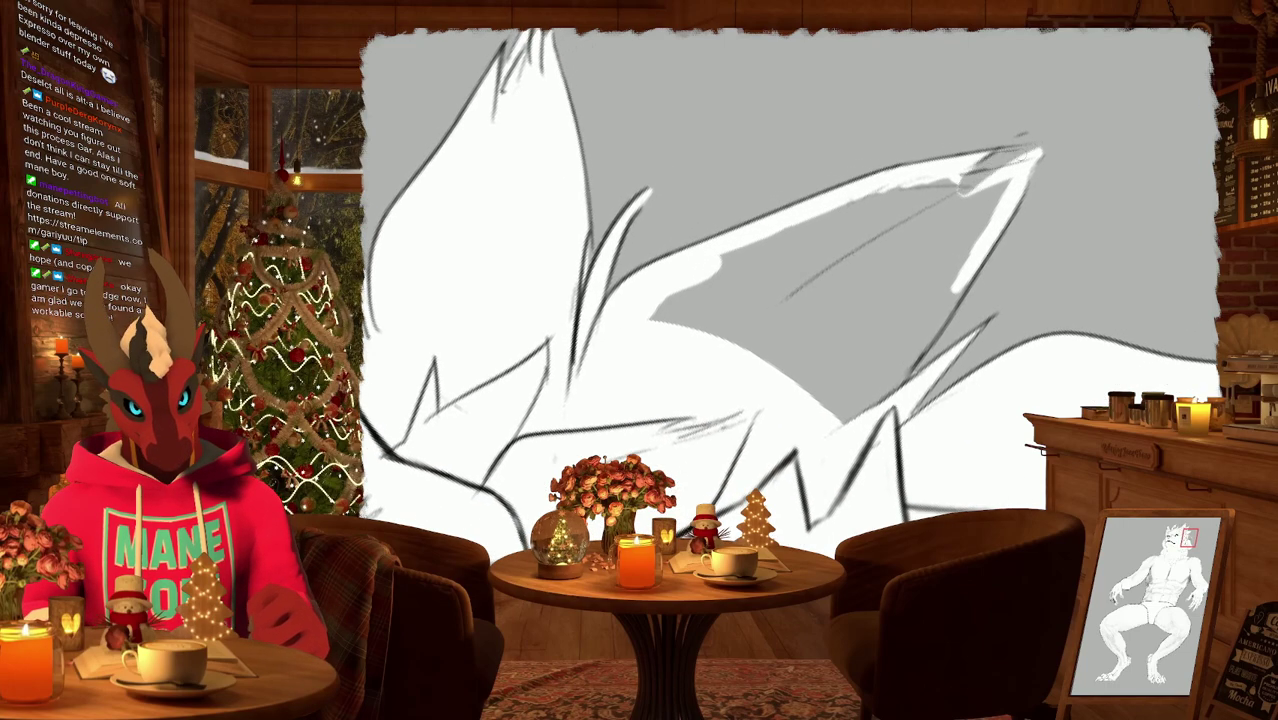
Fill the grey interior of the third tuft behind the ear with white.
mouse_move(847, 305)
shift+mouse_down()
mouse_move(875, 175)
mouse_move(944, 119)
mouse_move(880, 170)
mouse_move(918, 128)
mouse_move(880, 195)
mouse_move(912, 385)
shift+mouse_up()
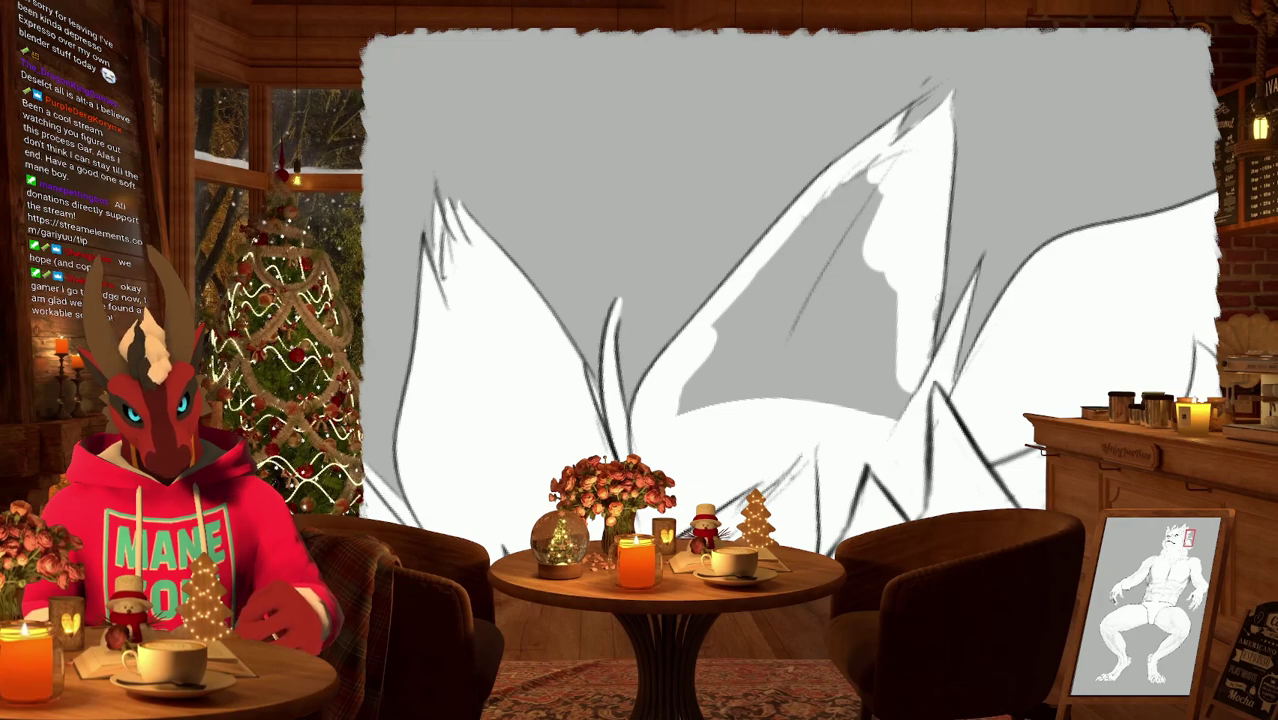
mouse_move(917, 384)
mouse_down()
mouse_move(888, 430)
mouse_move(893, 380)
mouse_move(869, 379)
mouse_move(863, 204)
mouse_move(814, 234)
mouse_move(714, 360)
mouse_move(733, 423)
mouse_move(821, 328)
mouse_move(865, 400)
mouse_up()
scroll(843, 485, down, 3)
scroll(843, 487, down, 5)
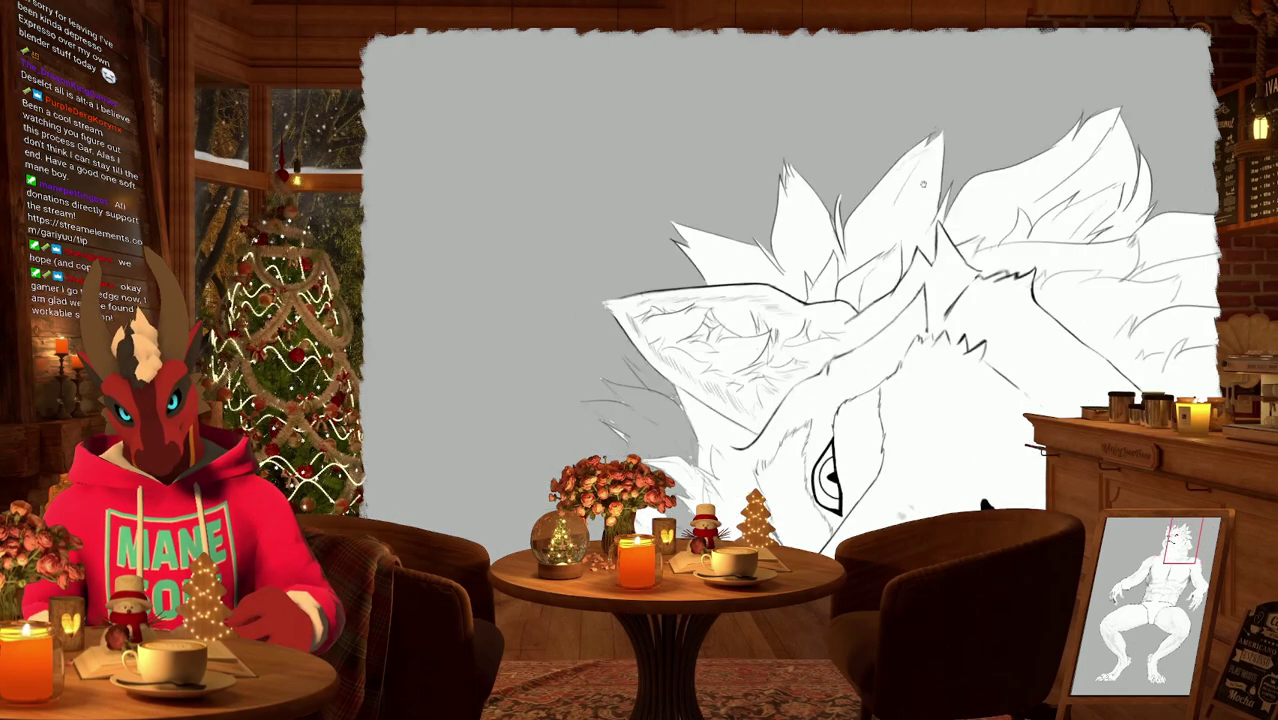
Erase the stray white flecks from the unfilled hair tufts on top of the head between the ears.
scroll(790, 300, up, 5)
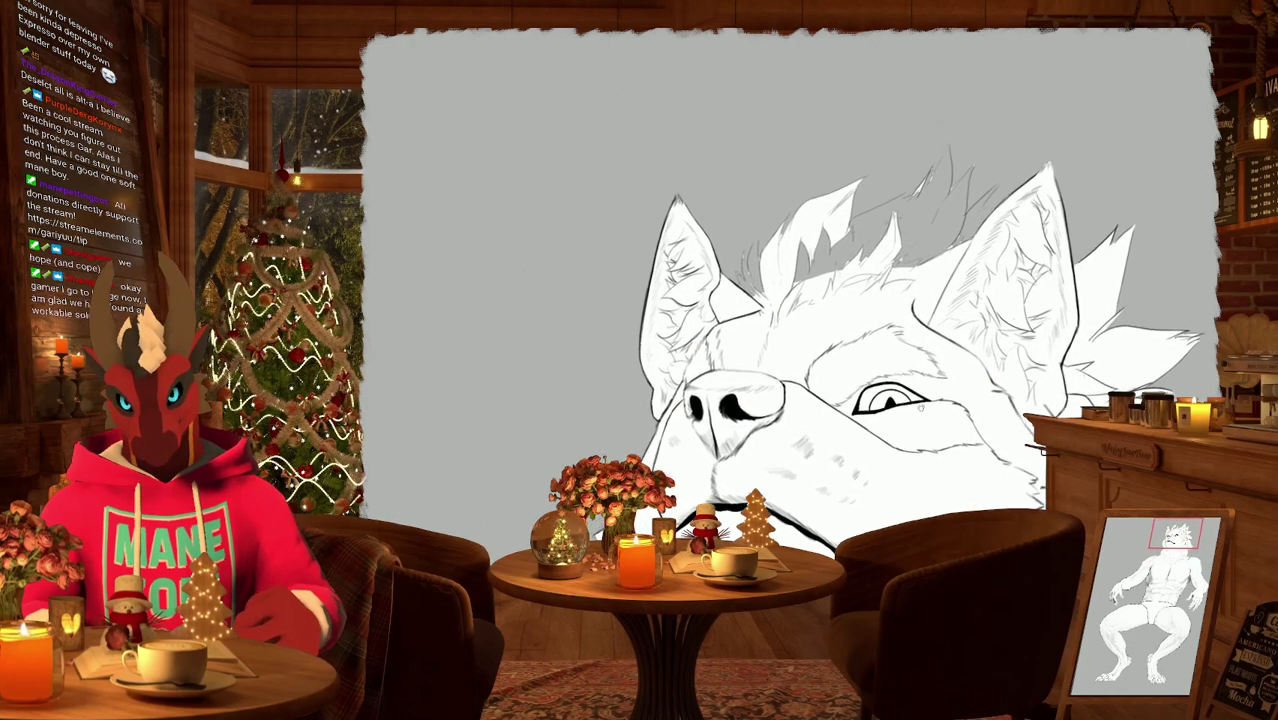
scroll(894, 270, up, 3)
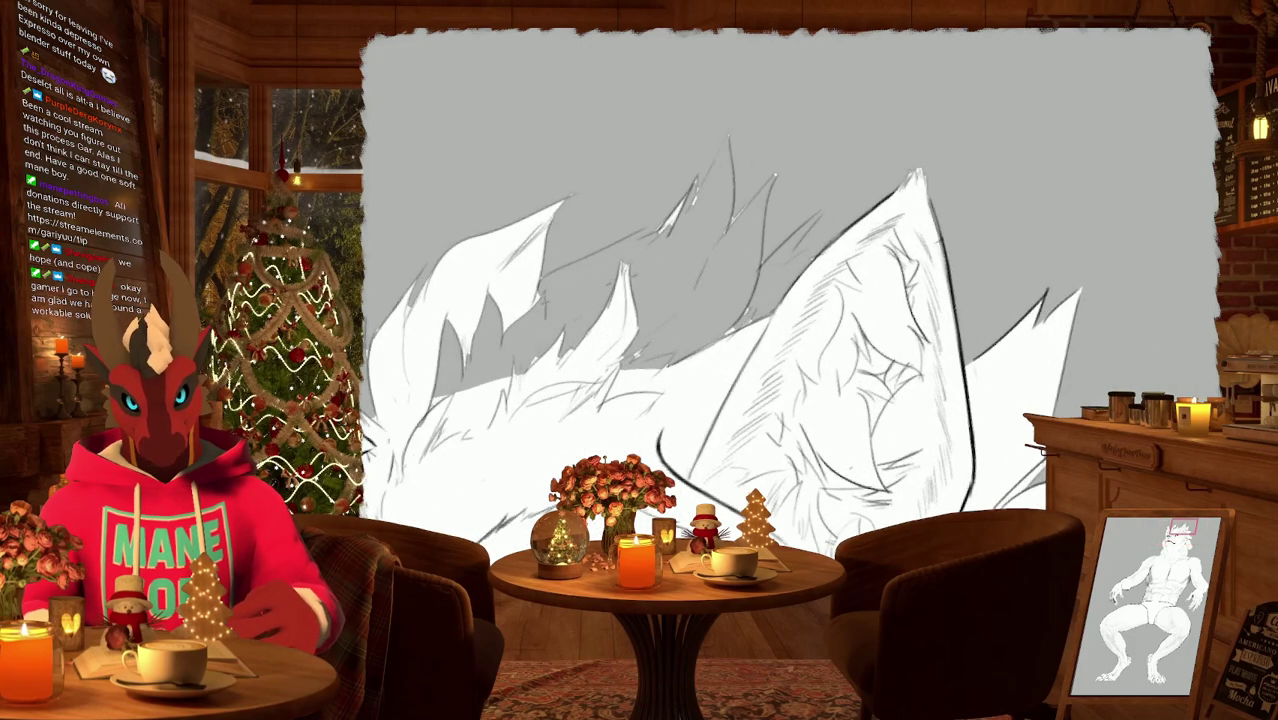
scroll(887, 263, up, 2)
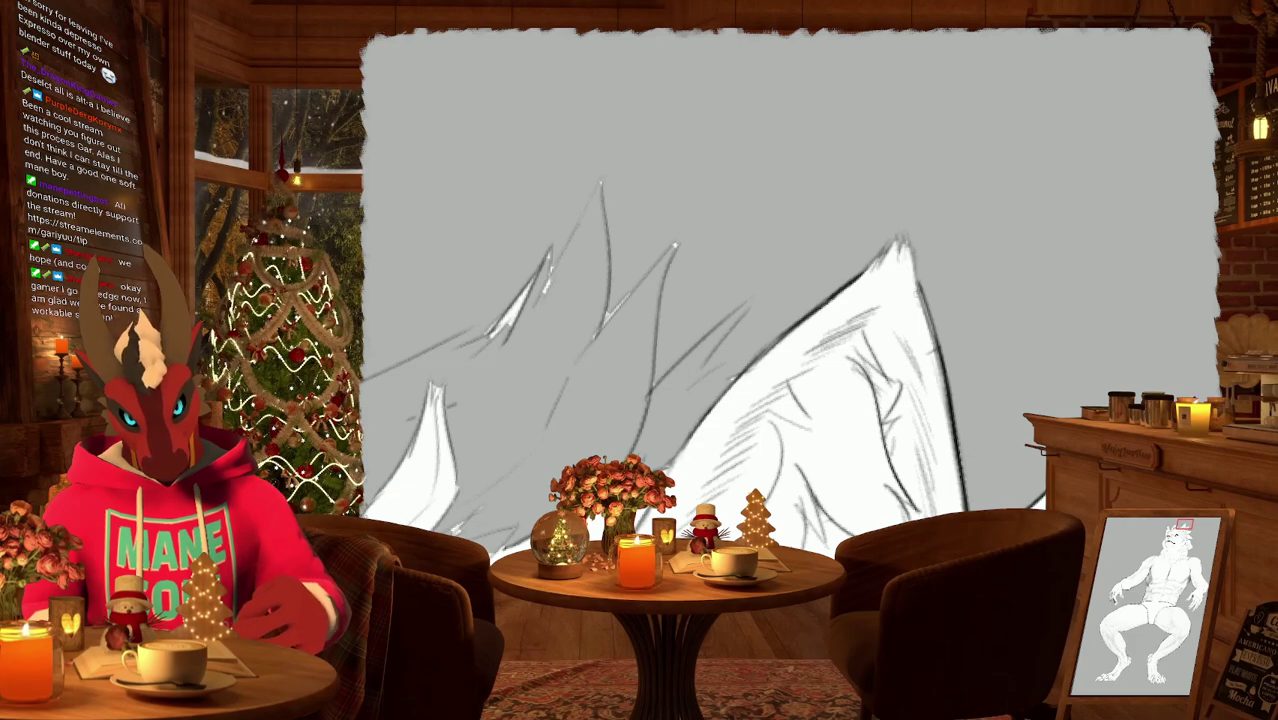
middle_drag(905, 416, 1047, 309)
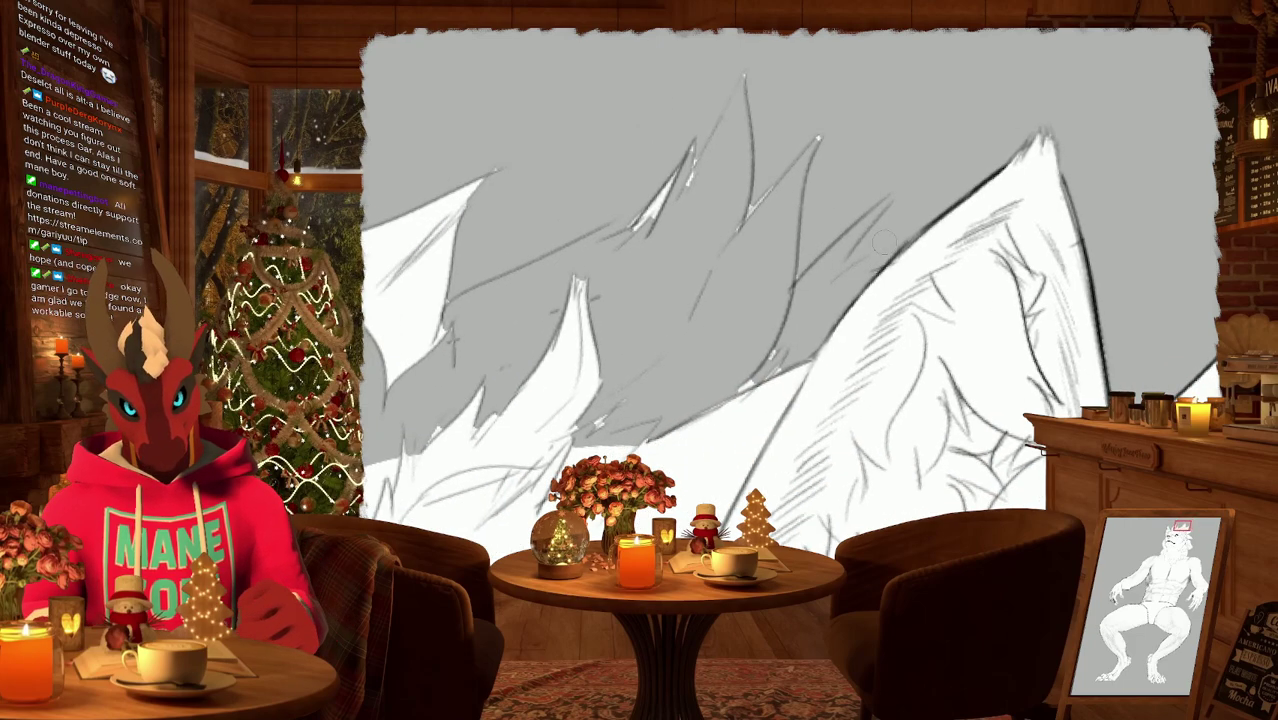
middle_drag(787, 300, 910, 297)
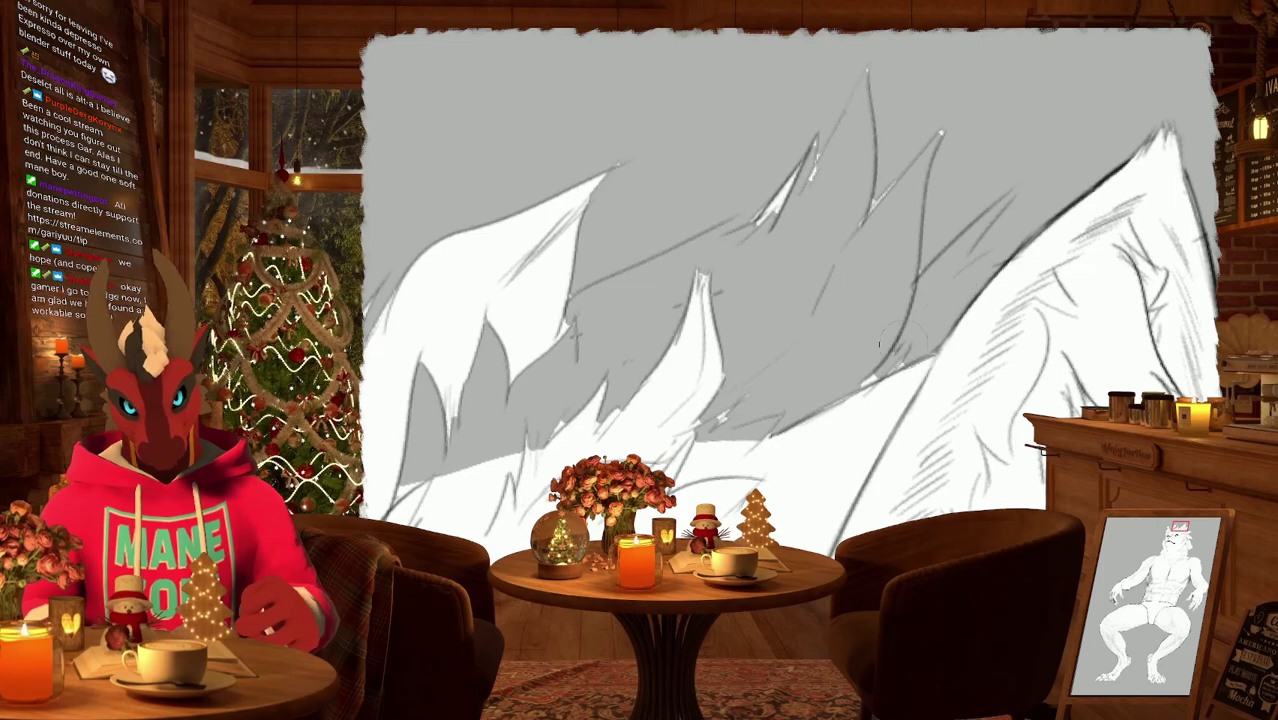
ctrl+scroll(872, 180, down, 1)
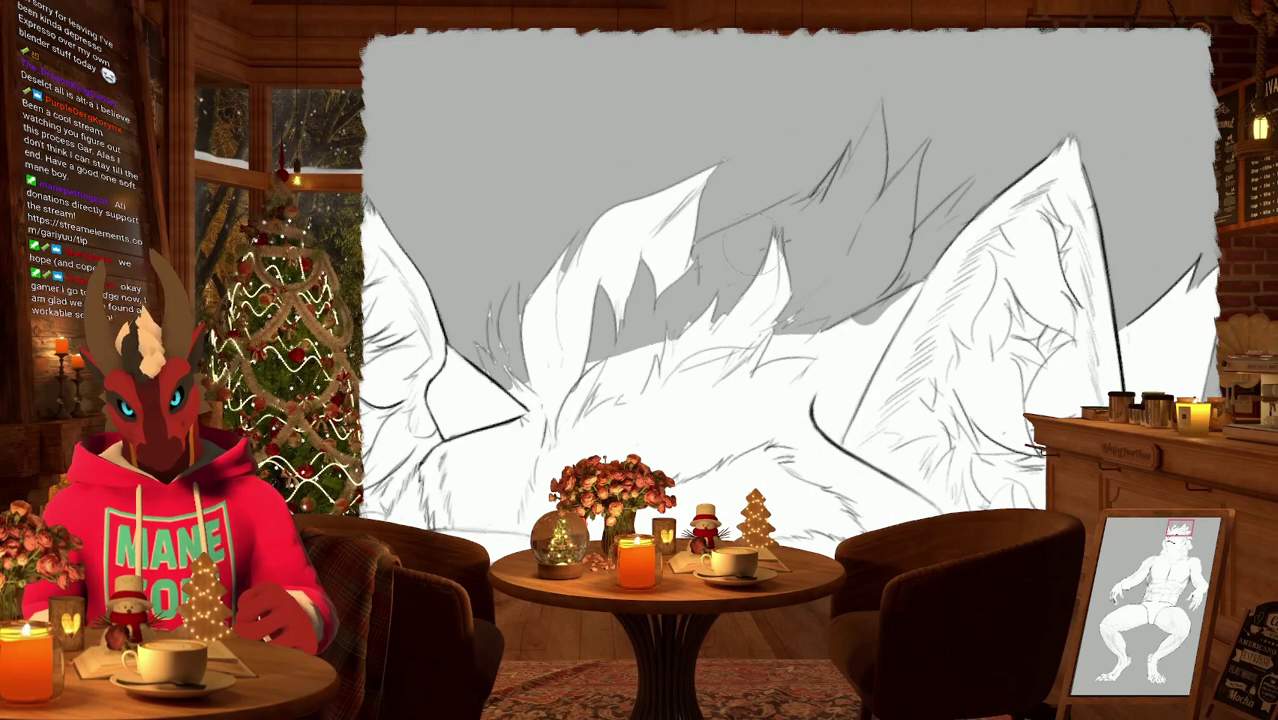
middle_drag(787, 108, 886, 184)
drag(930, 334, 938, 286)
drag(972, 255, 1004, 202)
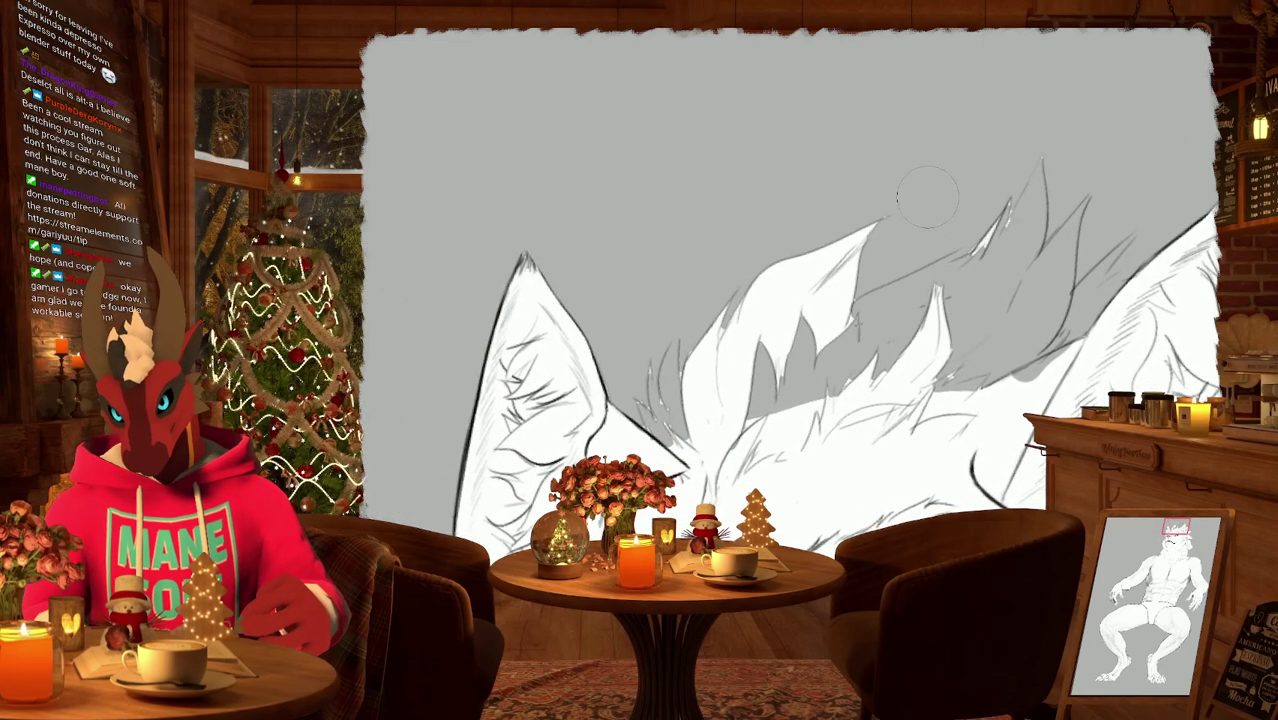
drag(930, 326, 940, 286)
drag(966, 256, 1008, 202)
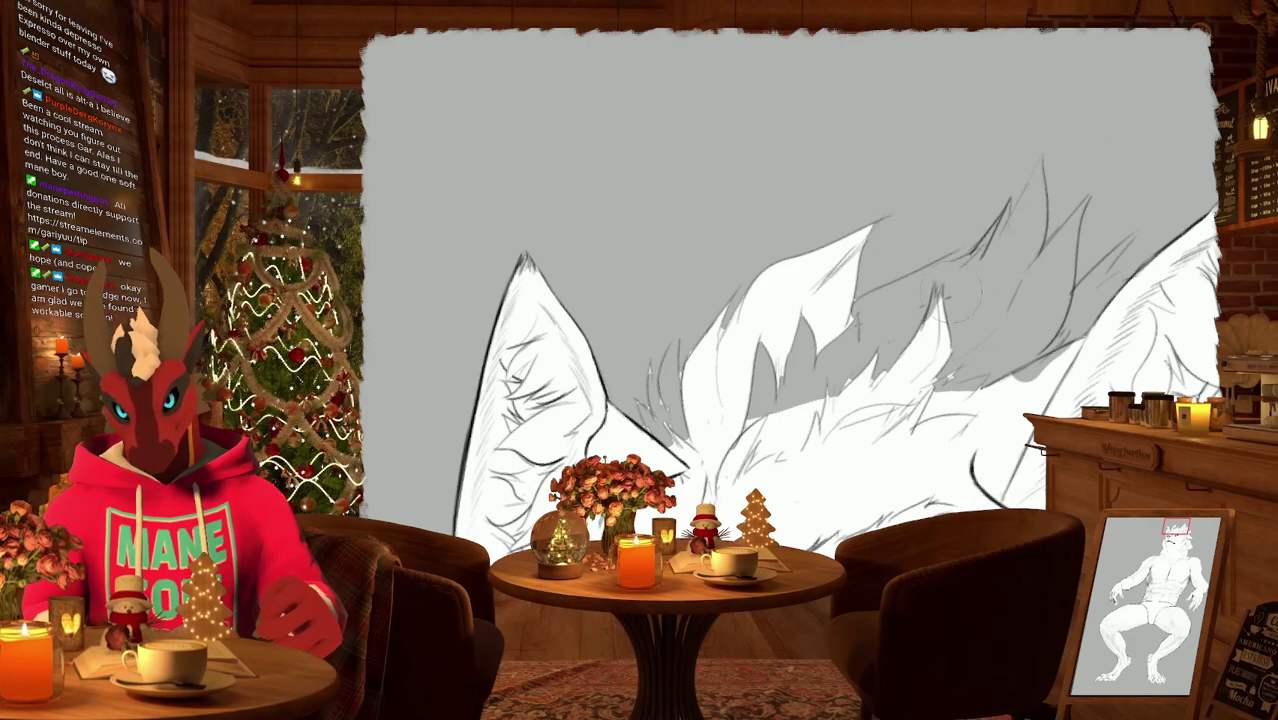
Erase the rough white from the small central hair tuft and along the large hair tuft's upper edge.
drag(950, 296, 905, 365)
drag(925, 352, 862, 390)
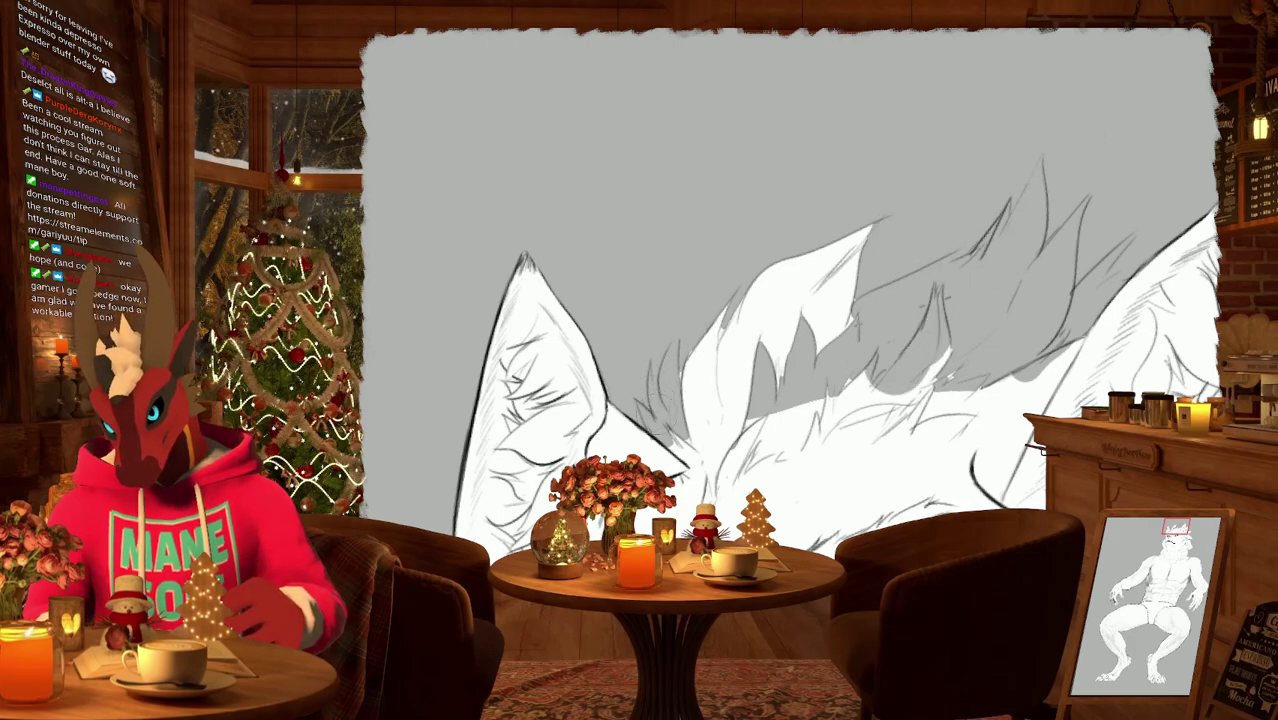
mouse_move(692, 398)
mouse_down()
mouse_move(732, 300)
mouse_move(866, 228)
mouse_up()
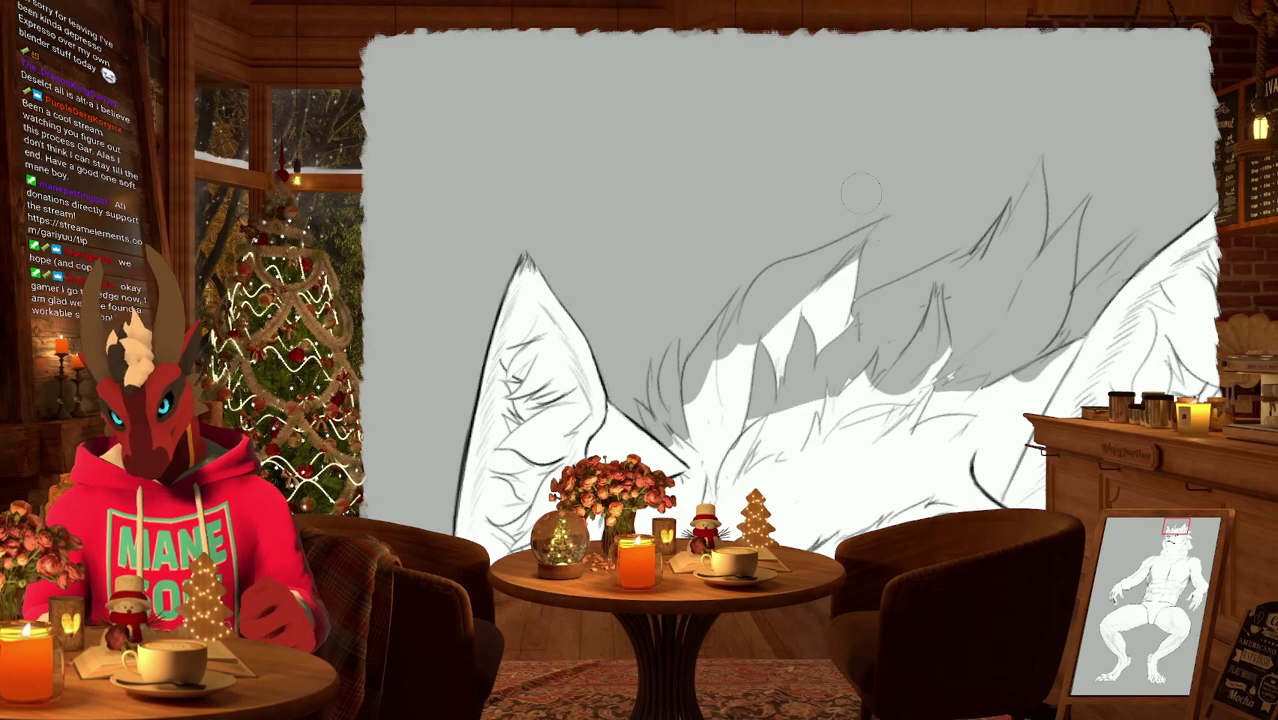
Fill the grey lower interior of the hair tufts between the ears with white, down to the base of the near ear.
drag(1002, 237, 927, 290)
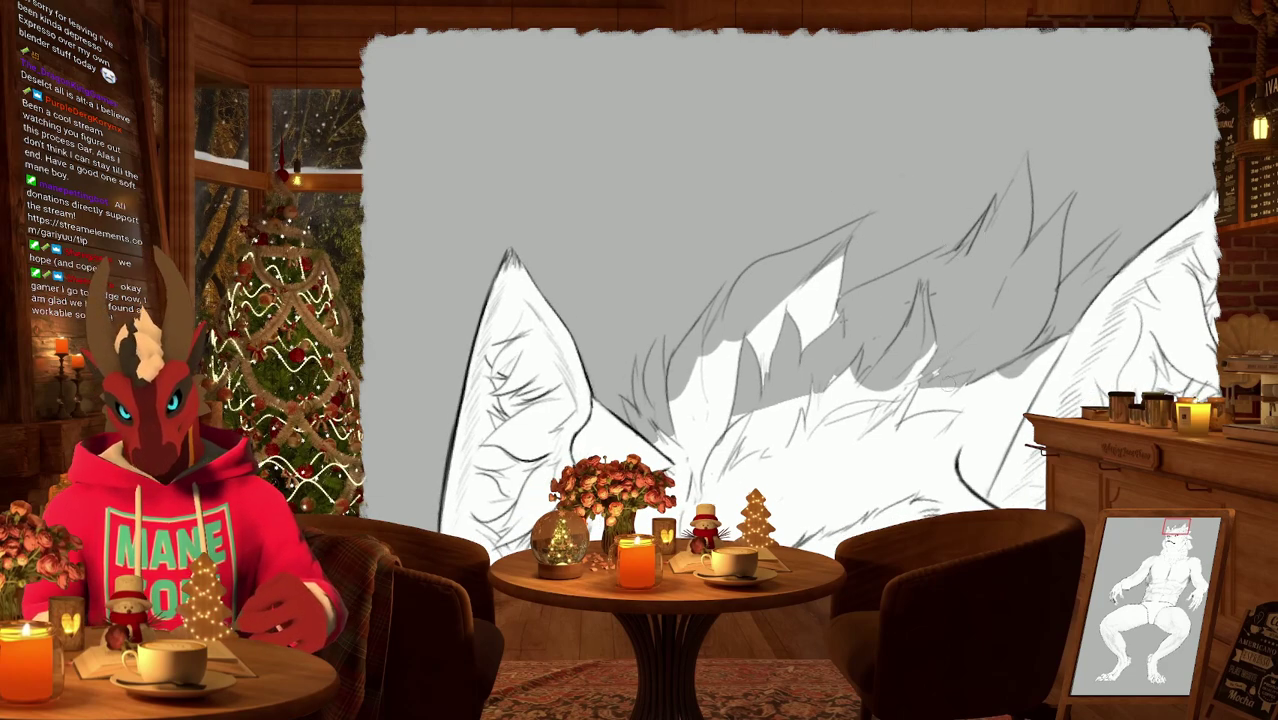
mouse_move(965, 390)
mouse_down()
mouse_move(960, 295)
mouse_move(840, 355)
mouse_move(810, 323)
mouse_move(778, 383)
mouse_move(752, 387)
mouse_move(825, 369)
mouse_up()
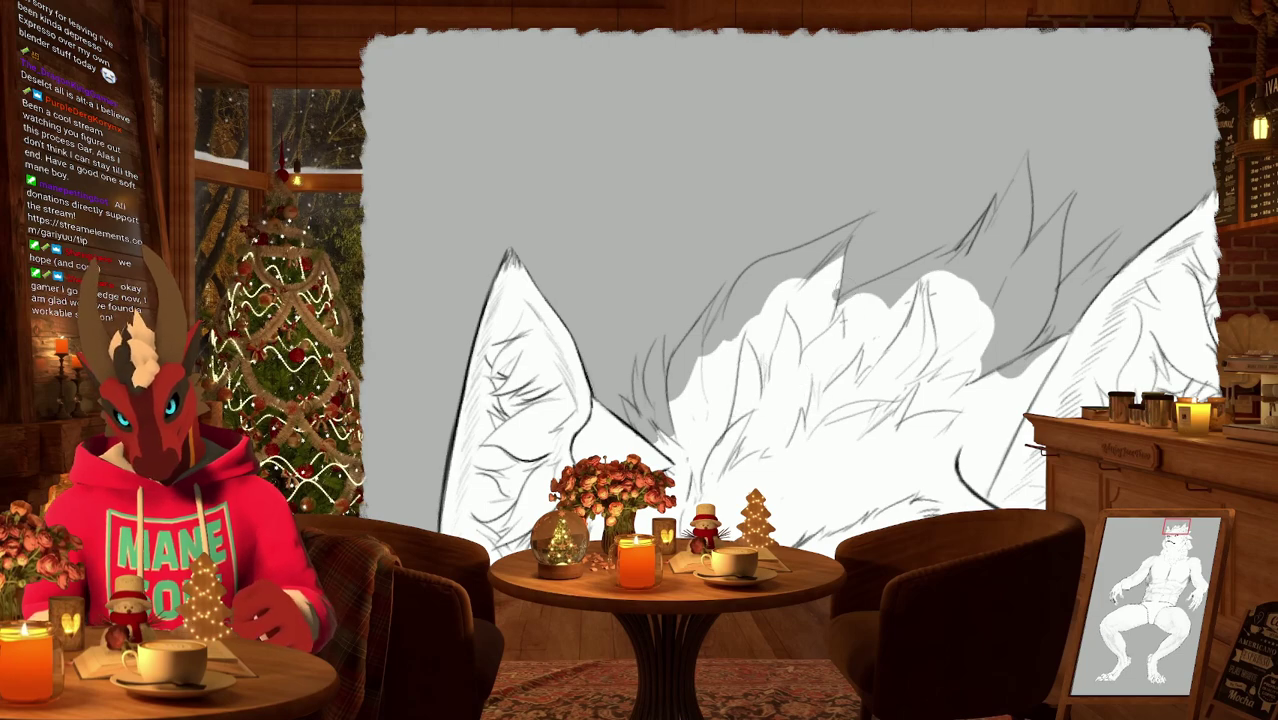
drag(706, 427, 928, 370)
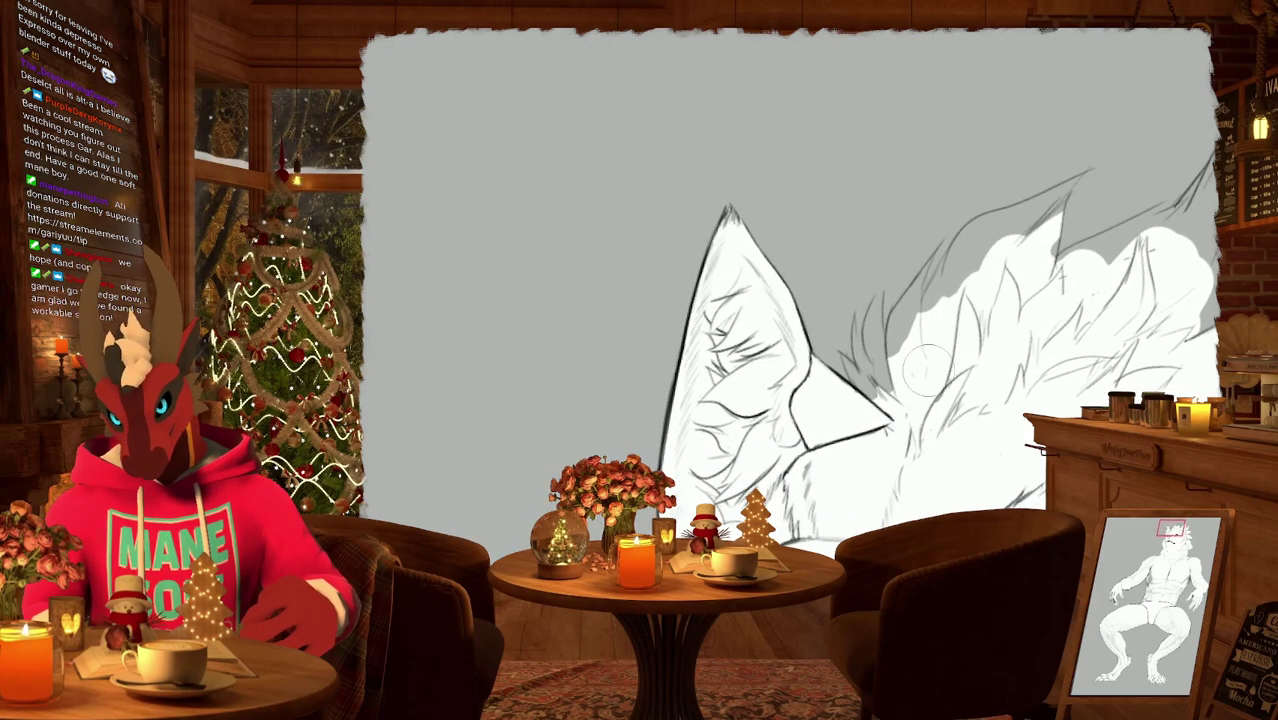
scroll(928, 370, up, 3)
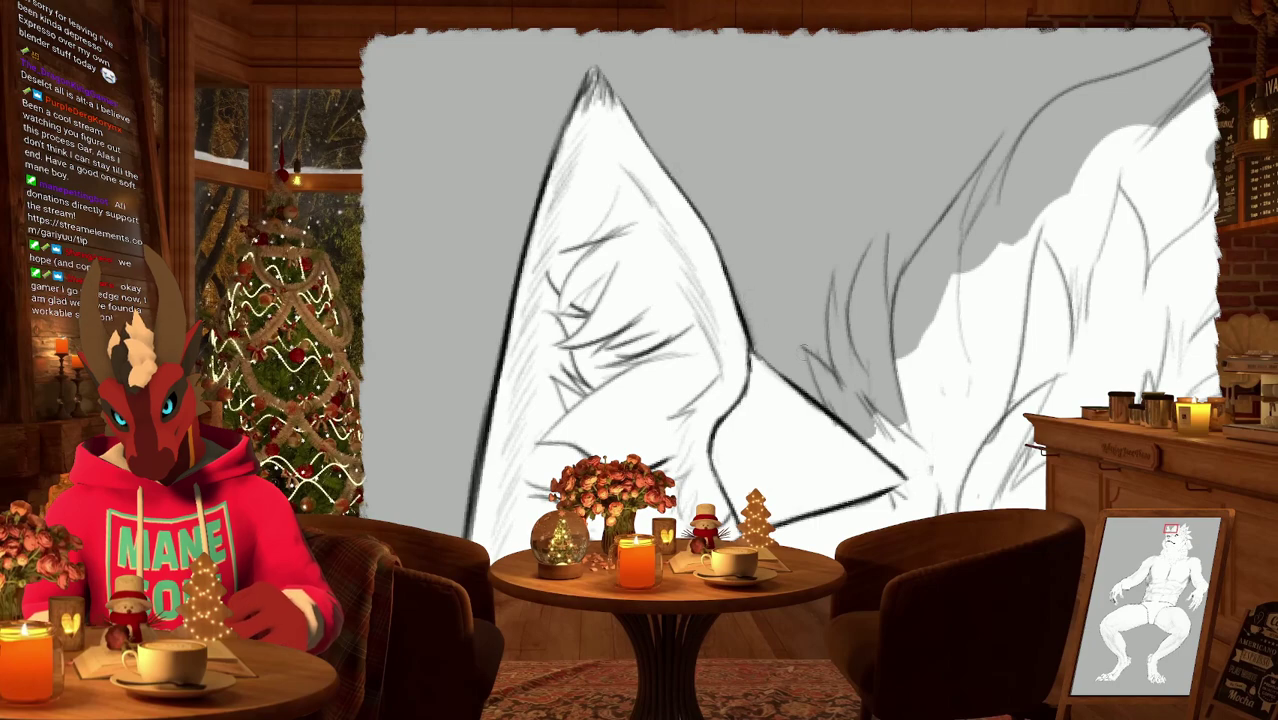
mouse_move(865, 450)
mouse_down()
mouse_move(880, 410)
mouse_move(950, 425)
mouse_up()
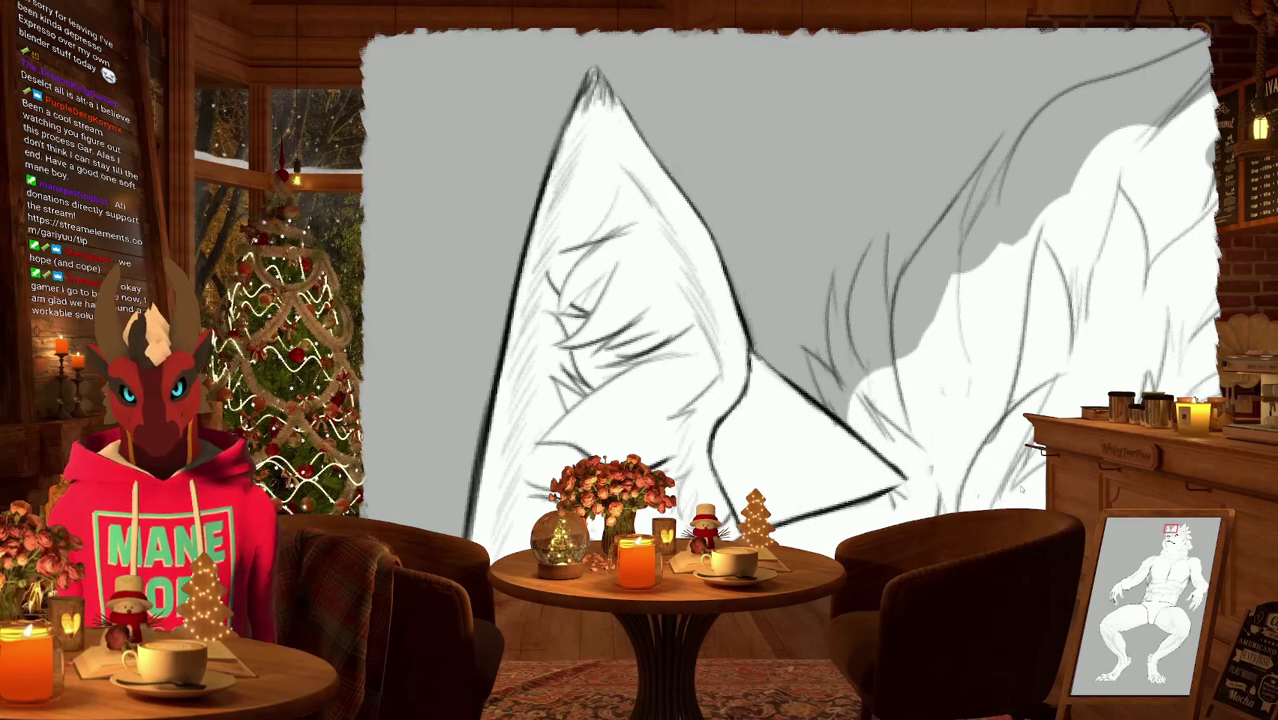
Paint the small pointed hair tufts beside the near ear white, following their outlines up to the tips.
drag(1029, 368, 745, 350)
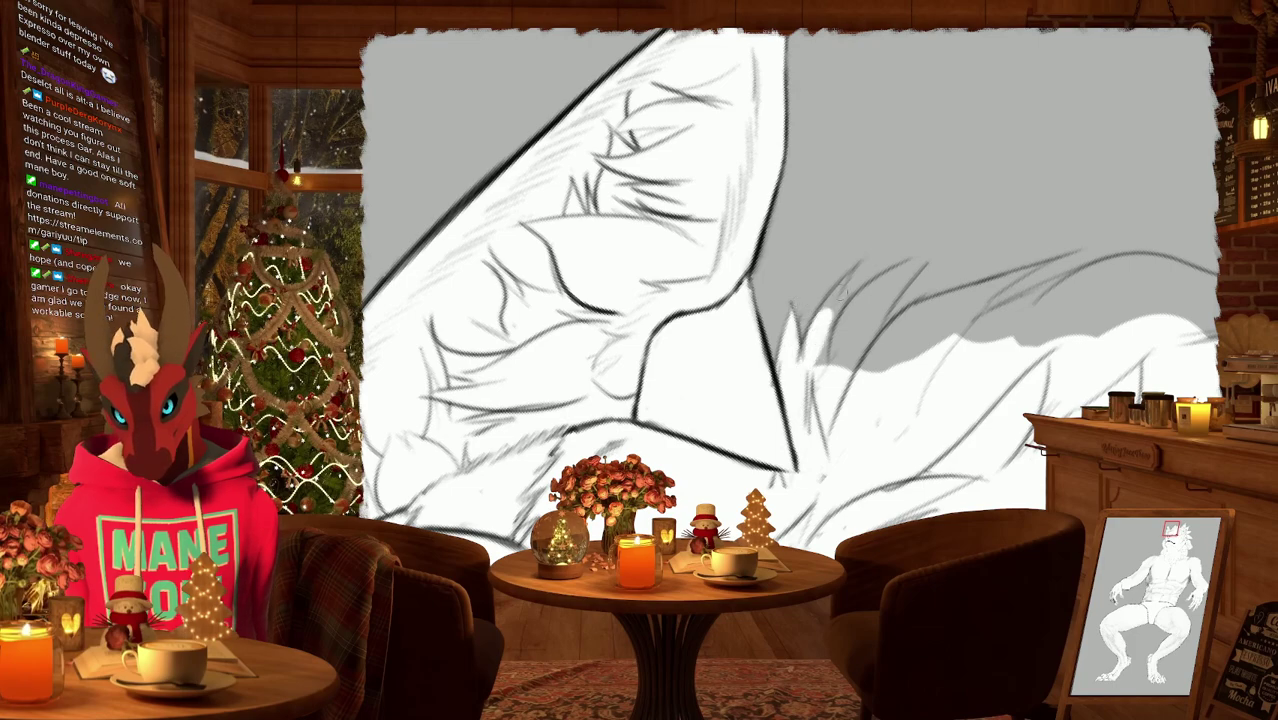
key(6)
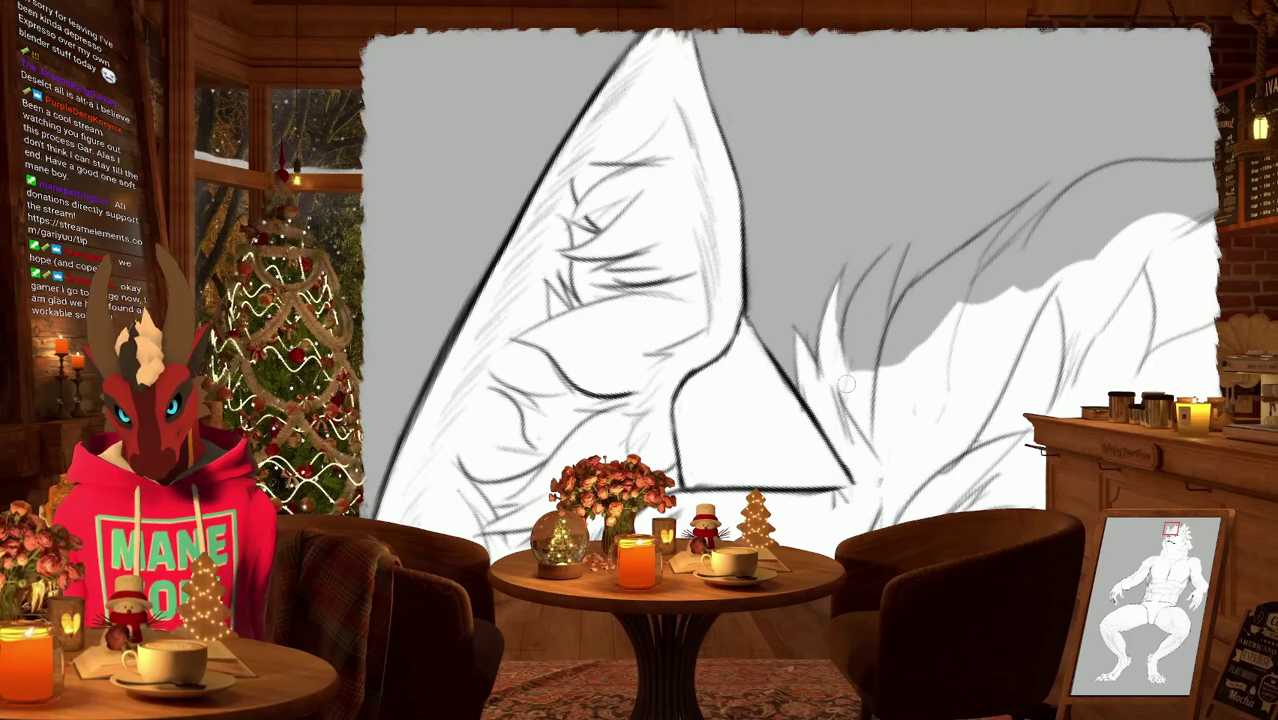
key(6)
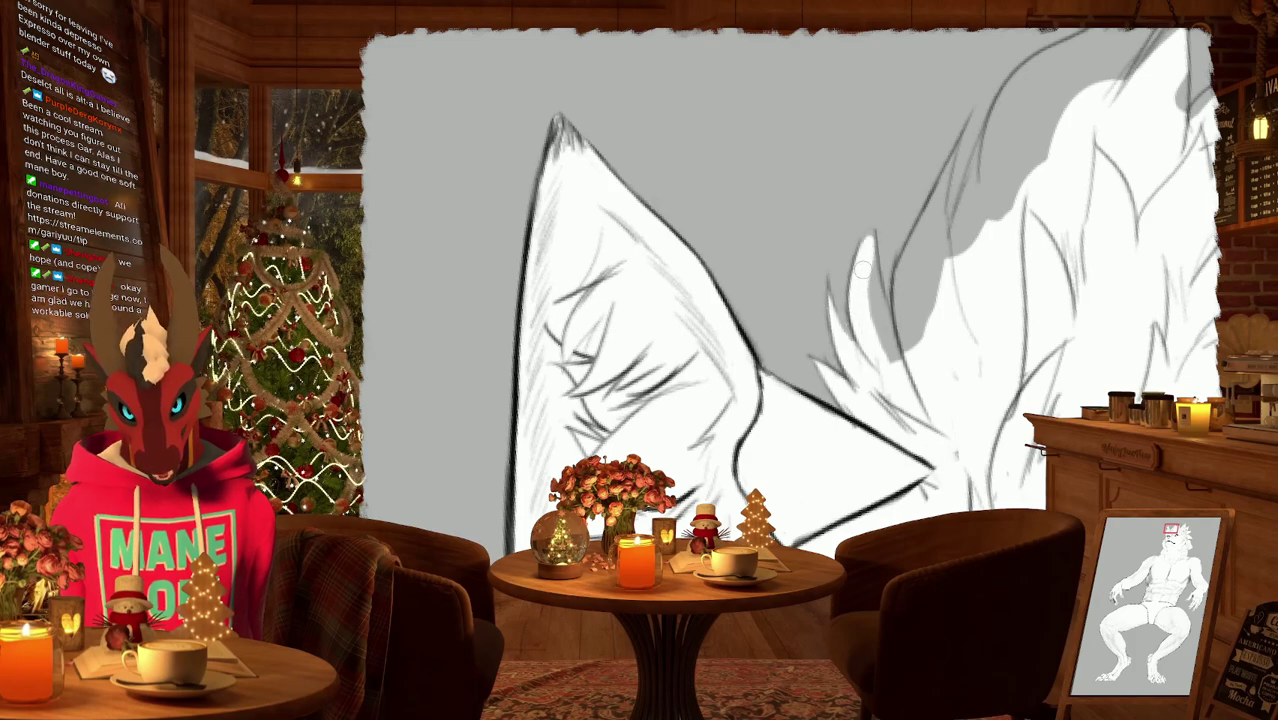
key(6)
drag(902, 261, 853, 391)
key(4)
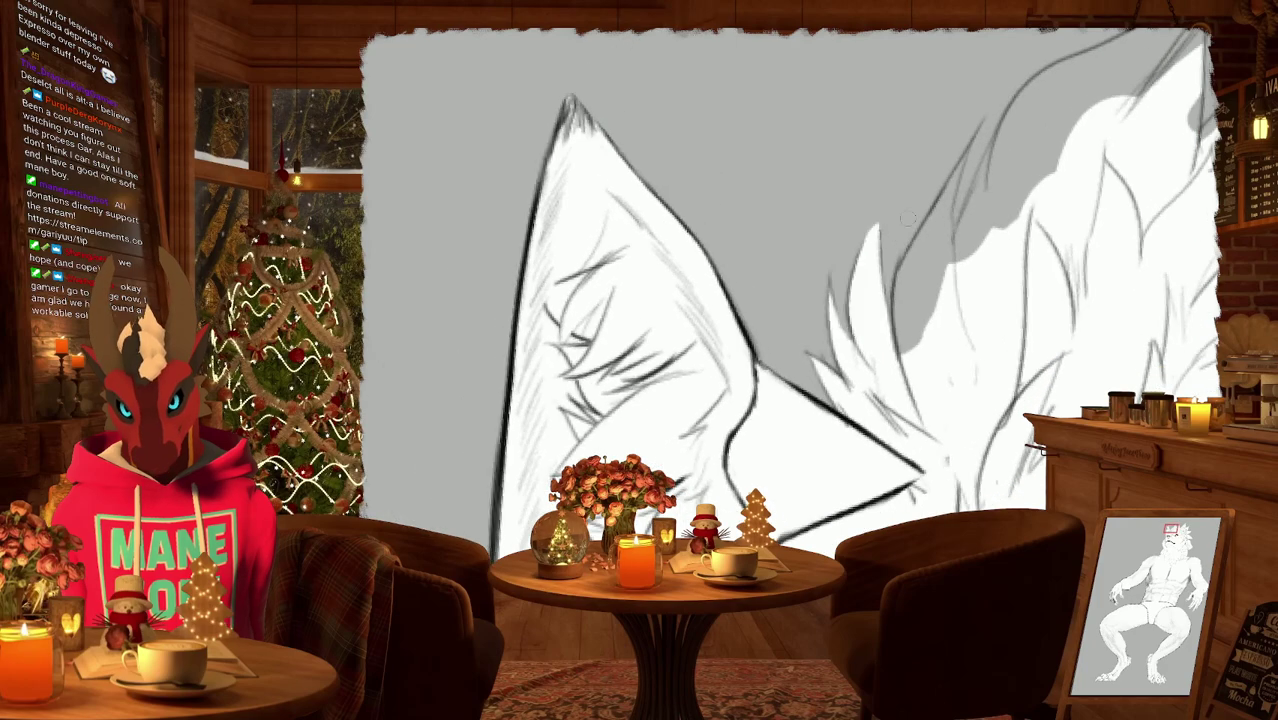
Paint the outer edge and lower interior of the large hair tuft beside the small ones white.
mouse_move(918, 325)
mouse_down()
mouse_move(910, 270)
mouse_move(943, 215)
mouse_up()
key(6)
mouse_move(870, 340)
mouse_down()
mouse_move(902, 271)
mouse_move(890, 380)
mouse_up()
mouse_move(888, 336)
mouse_down()
mouse_move(884, 306)
mouse_move(875, 333)
mouse_move(905, 262)
mouse_up()
mouse_move(897, 352)
mouse_down()
mouse_move(876, 392)
mouse_move(915, 285)
mouse_move(902, 321)
mouse_move(910, 374)
mouse_move(994, 273)
mouse_move(896, 370)
mouse_up()
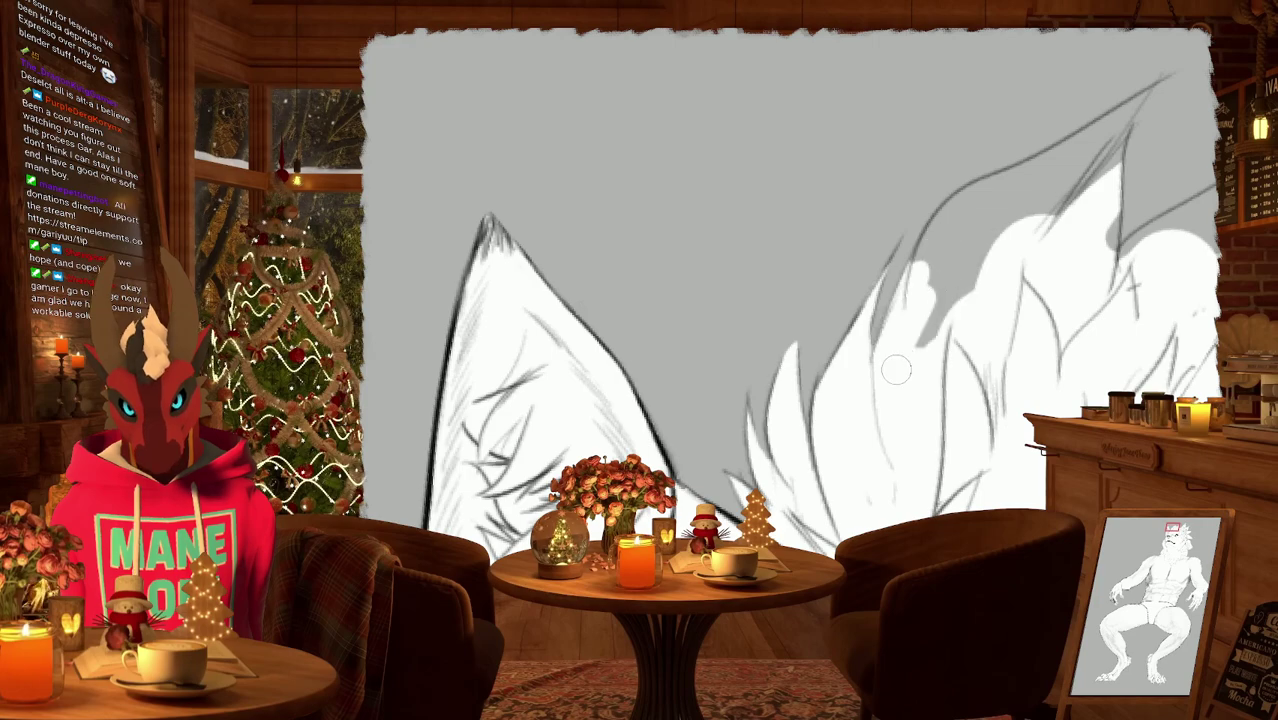
Fill the large hair tuft with white along its curved upper edge to the tip and erase the overflow past the tip.
scroll(898, 346, up, 3)
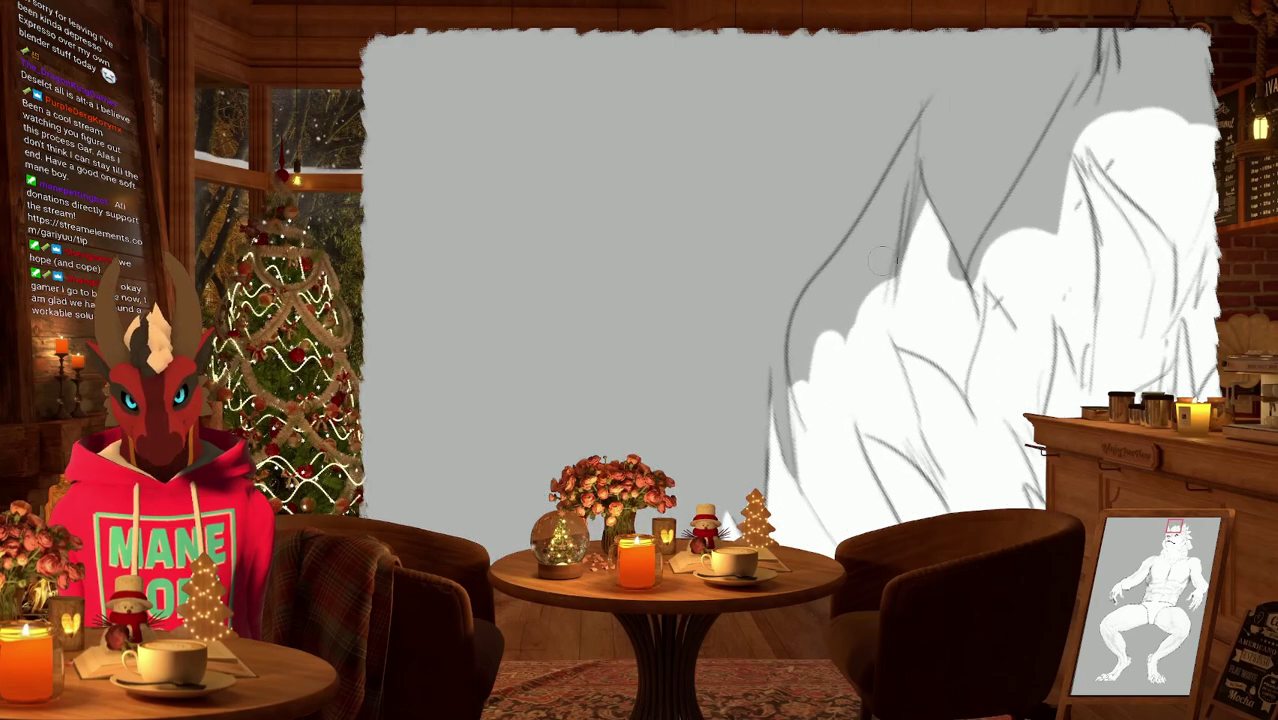
mouse_move(810, 392)
mouse_down()
mouse_move(817, 306)
mouse_move(809, 313)
mouse_move(800, 346)
mouse_move(849, 256)
mouse_move(845, 293)
mouse_move(887, 285)
mouse_move(905, 240)
mouse_up()
scroll(911, 348, up, 2)
scroll(910, 348, up, 2)
mouse_move(842, 368)
mouse_down()
mouse_move(819, 413)
mouse_move(905, 258)
mouse_move(895, 340)
mouse_up()
middle_drag(895, 340, 932, 233)
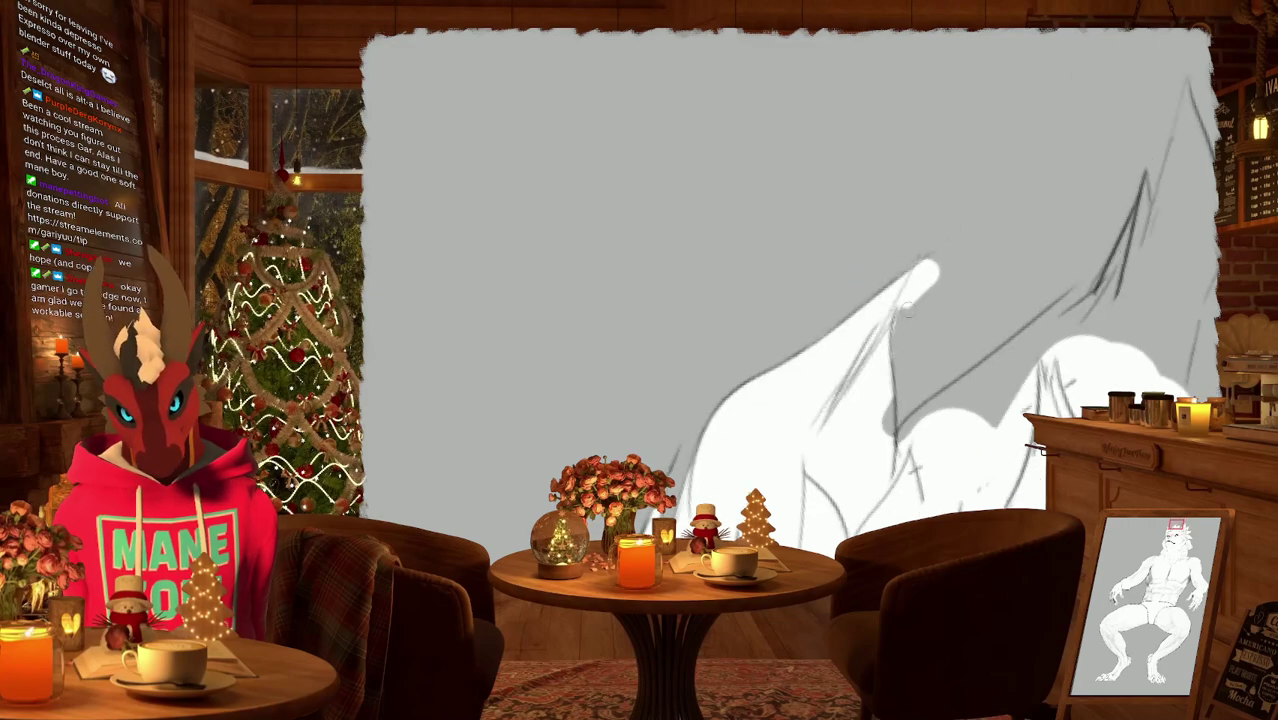
mouse_move(903, 312)
mouse_down()
mouse_move(926, 272)
mouse_move(908, 308)
mouse_up()
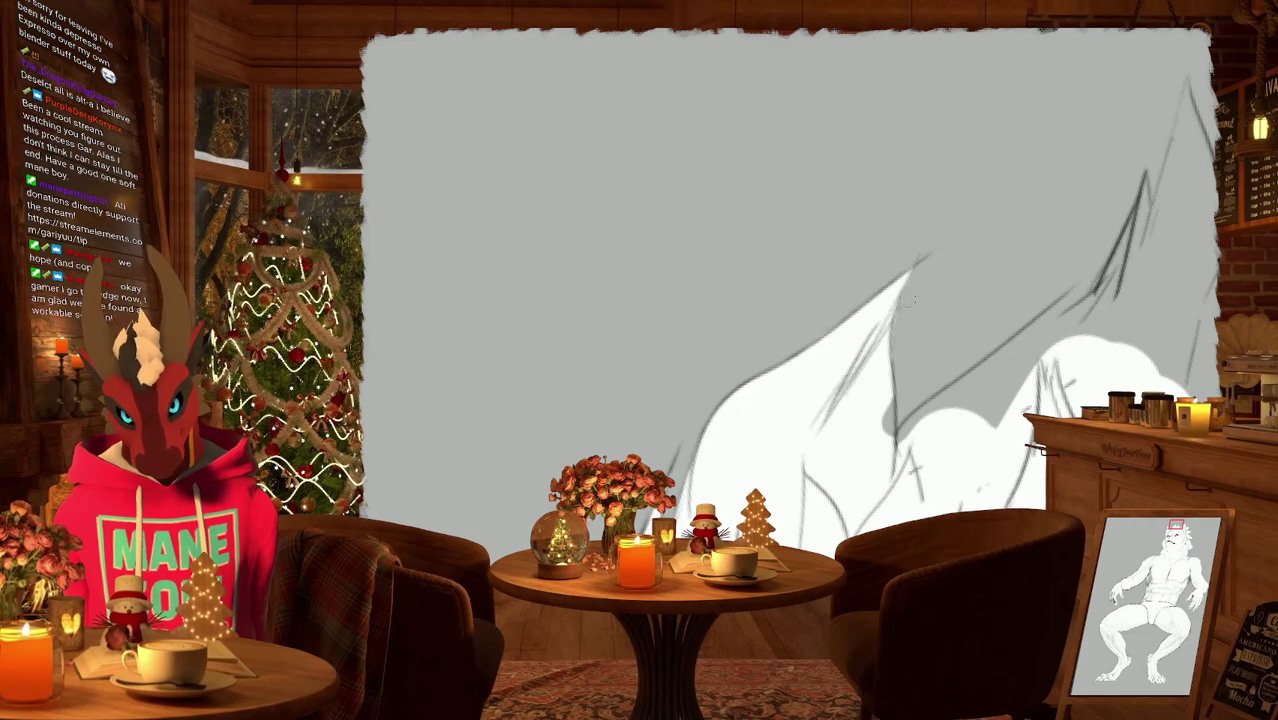
Fill the notch behind the large tuft with white and follow the next tuft's long upper edge towards its dark spike.
scroll(920, 340, up, 2)
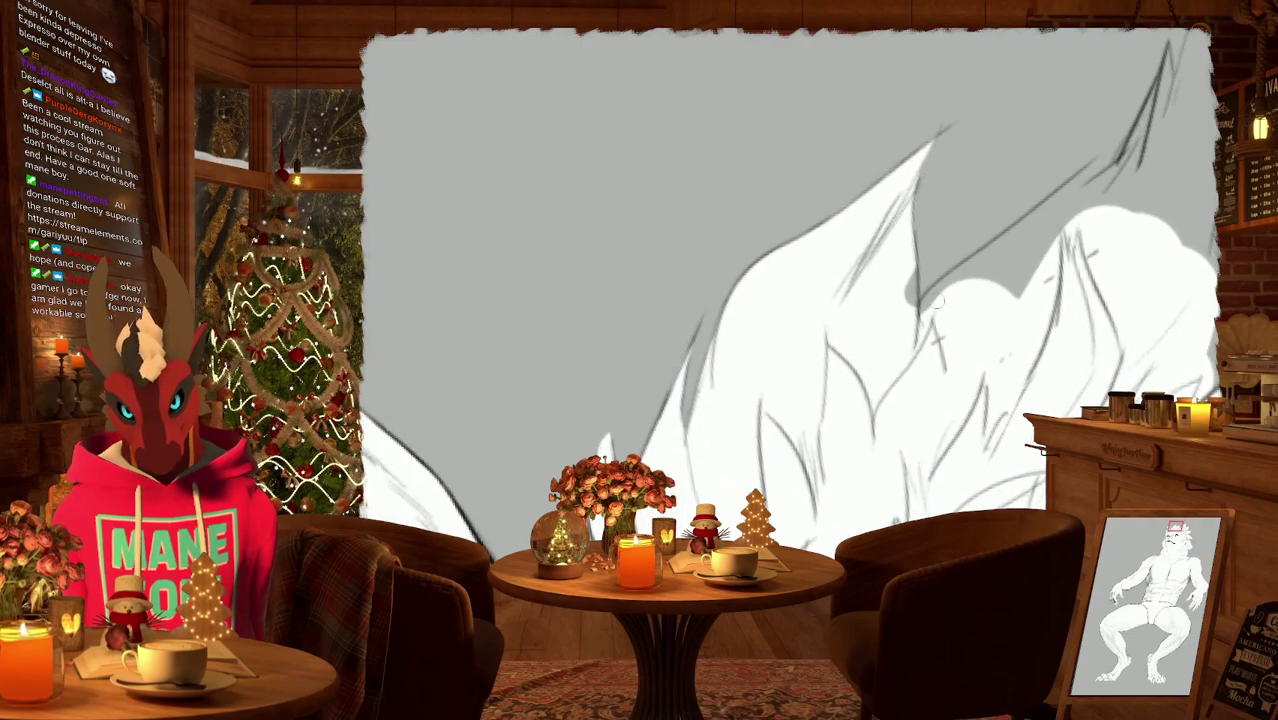
mouse_move(905, 280)
mouse_down()
mouse_move(905, 319)
mouse_move(907, 303)
mouse_move(949, 326)
mouse_move(975, 285)
mouse_up()
middle_drag(1108, 254, 892, 329)
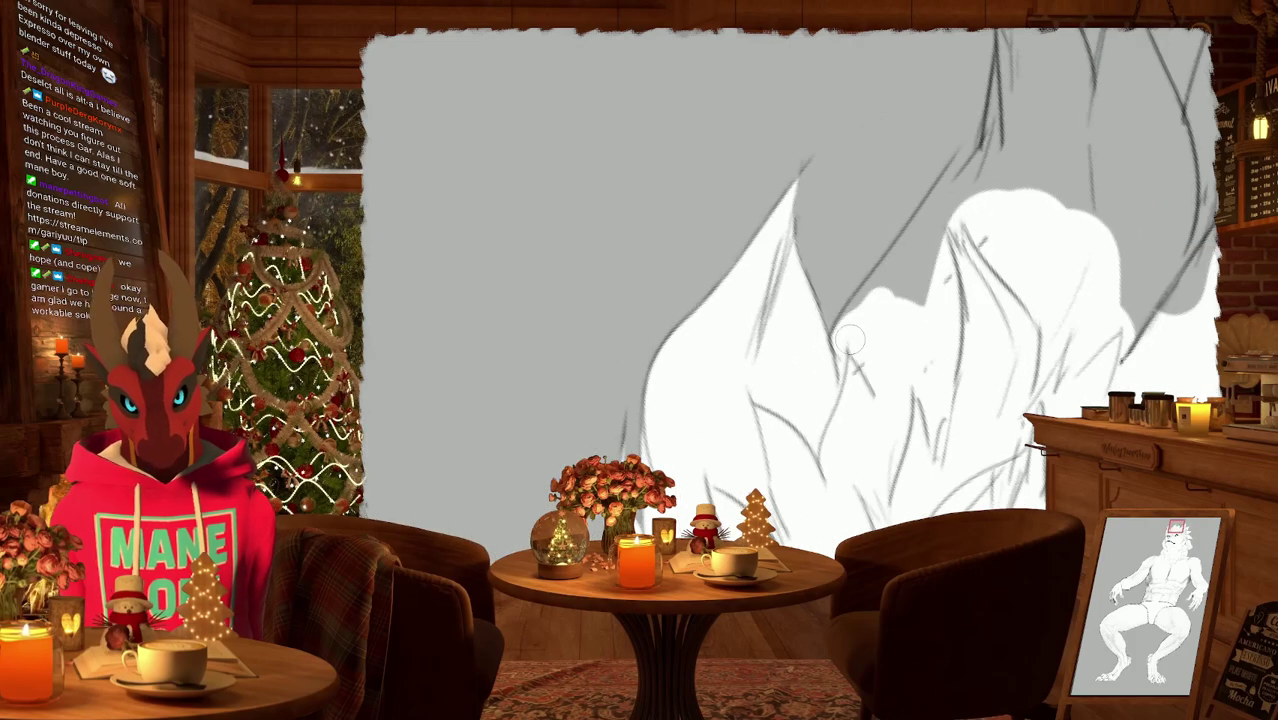
mouse_move(872, 294)
mouse_down()
mouse_move(892, 262)
mouse_move(866, 341)
mouse_move(901, 328)
mouse_move(970, 211)
mouse_move(890, 262)
mouse_move(872, 296)
mouse_move(928, 205)
mouse_up()
middle_drag(928, 205, 873, 311)
mouse_move(796, 398)
mouse_down()
mouse_move(853, 335)
mouse_move(831, 358)
mouse_move(887, 264)
mouse_move(845, 340)
mouse_up()
mouse_move(845, 340)
middle_down()
mouse_move(856, 286)
mouse_move(900, 256)
middle_up()
mouse_move(902, 262)
mouse_down()
mouse_move(856, 345)
mouse_move(905, 282)
mouse_up()
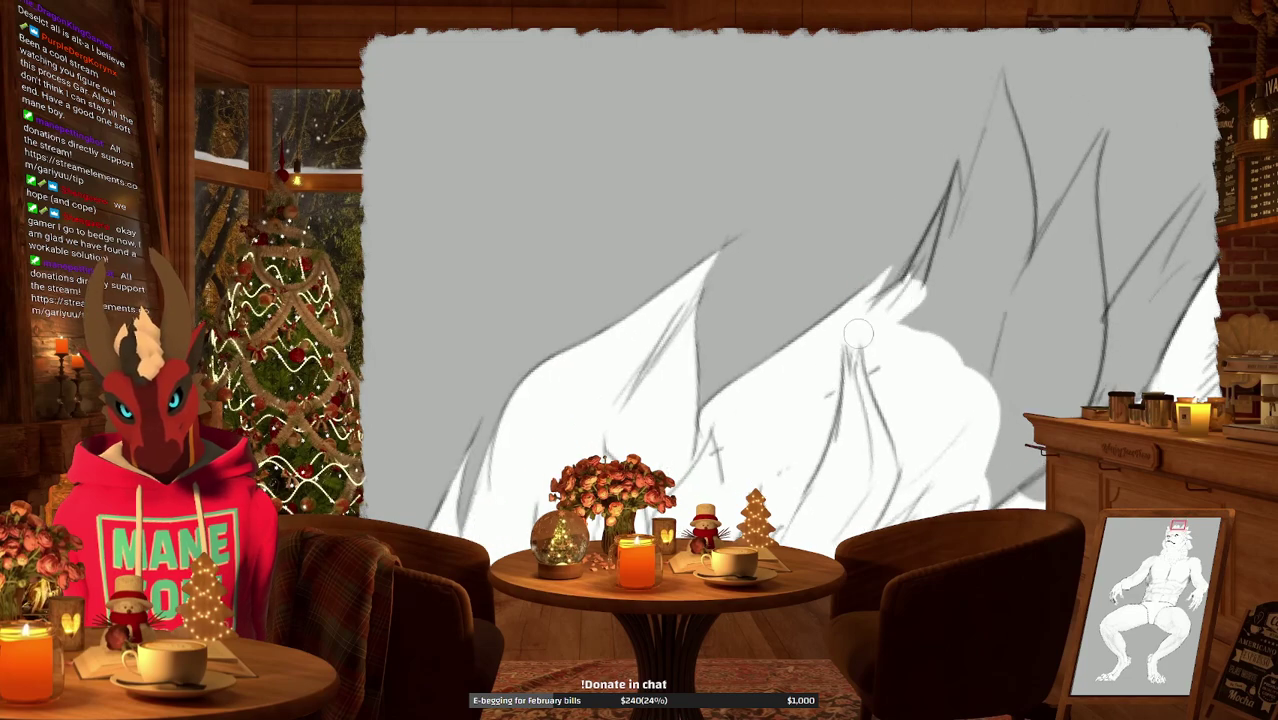
Paint the narrow dark-lined hair spike white and roughly fill the gap in front of the far ear.
mouse_move(875, 315)
middle_down()
mouse_move(960, 250)
mouse_move(1063, 198)
mouse_move(925, 338)
middle_up()
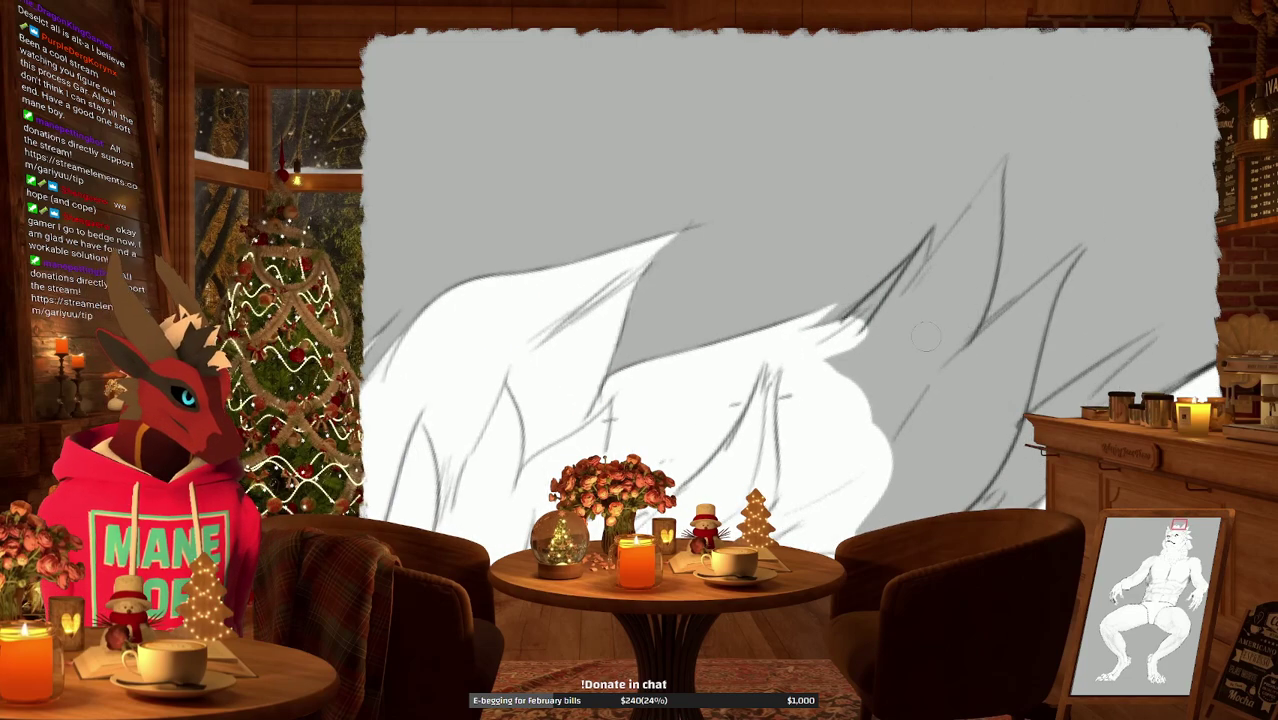
mouse_move(845, 340)
mouse_down()
mouse_move(940, 235)
mouse_move(922, 286)
mouse_up()
middle_drag(993, 298, 880, 330)
mouse_move(880, 330)
mouse_down()
mouse_move(900, 420)
mouse_move(1020, 480)
mouse_up()
mouse_move(1040, 420)
middle_down()
mouse_move(916, 444)
mouse_move(986, 388)
middle_up()
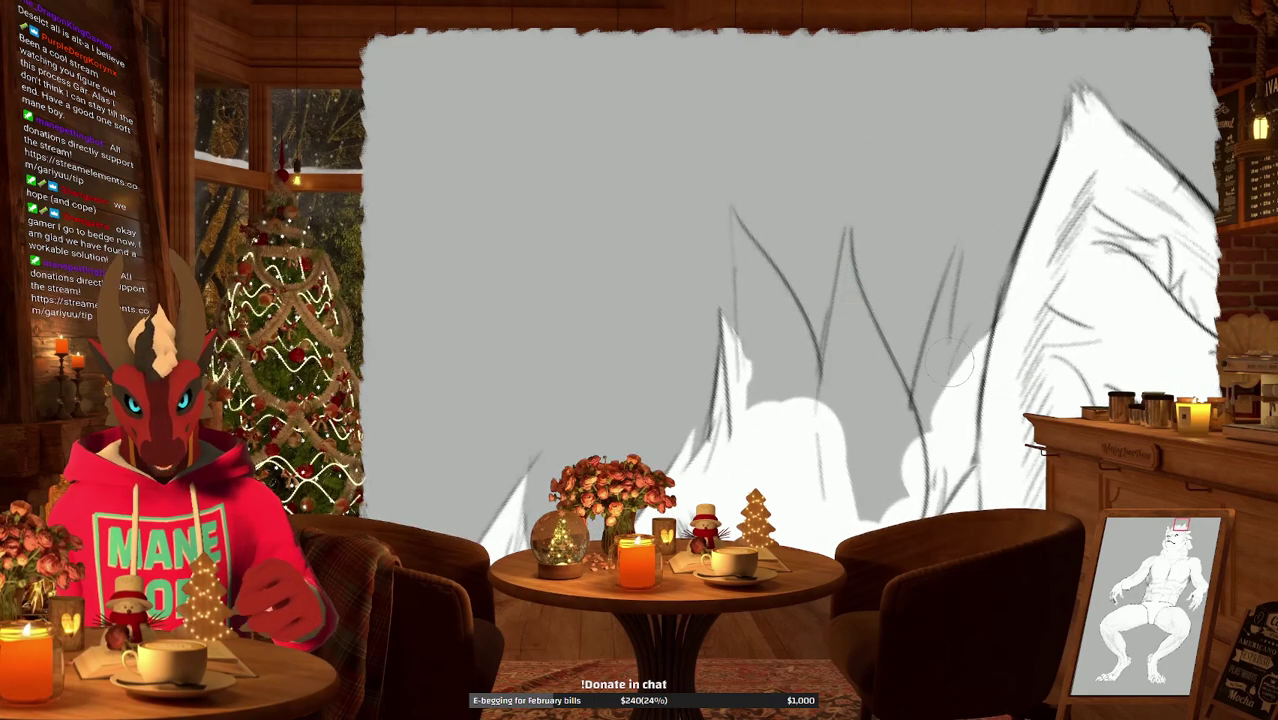
Shape the white of the small hair tuft beside the far ear along its edges and extend it to the tip.
mouse_move(962, 367)
mouse_down()
mouse_move(950, 400)
mouse_move(962, 368)
mouse_up()
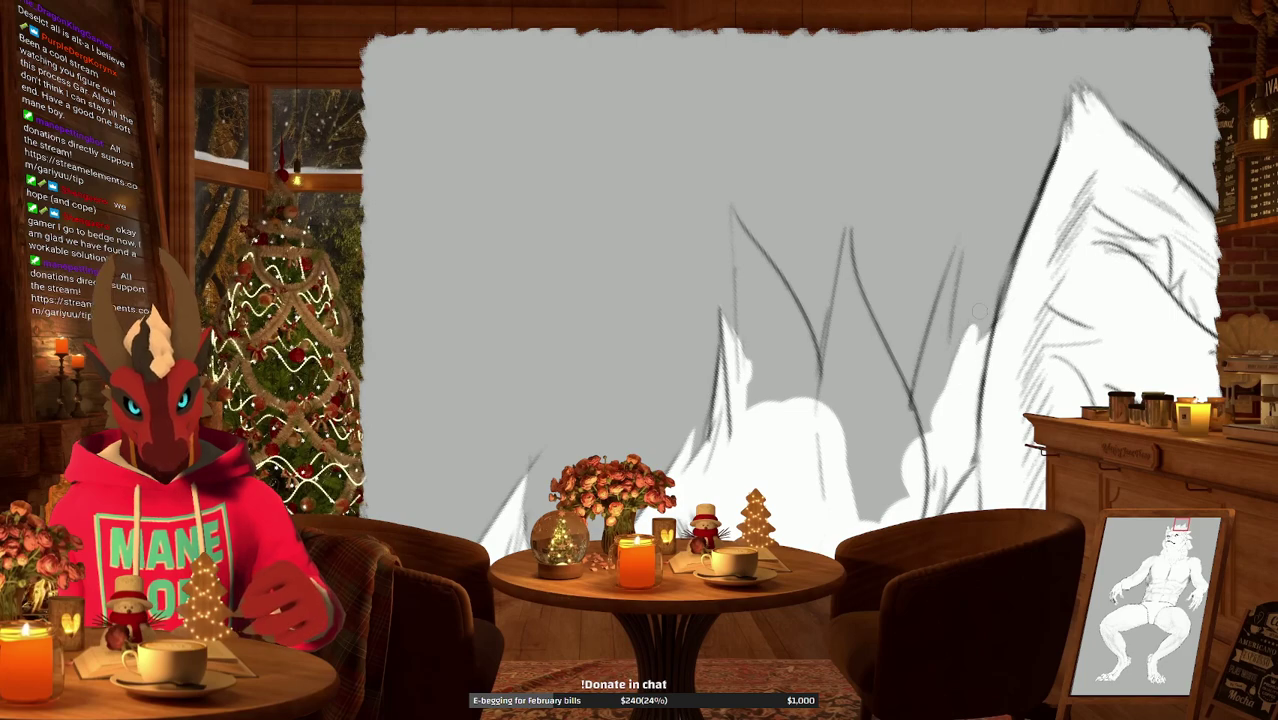
mouse_move(980, 312)
mouse_down()
mouse_move(966, 398)
mouse_move(972, 352)
mouse_move(1008, 323)
mouse_up()
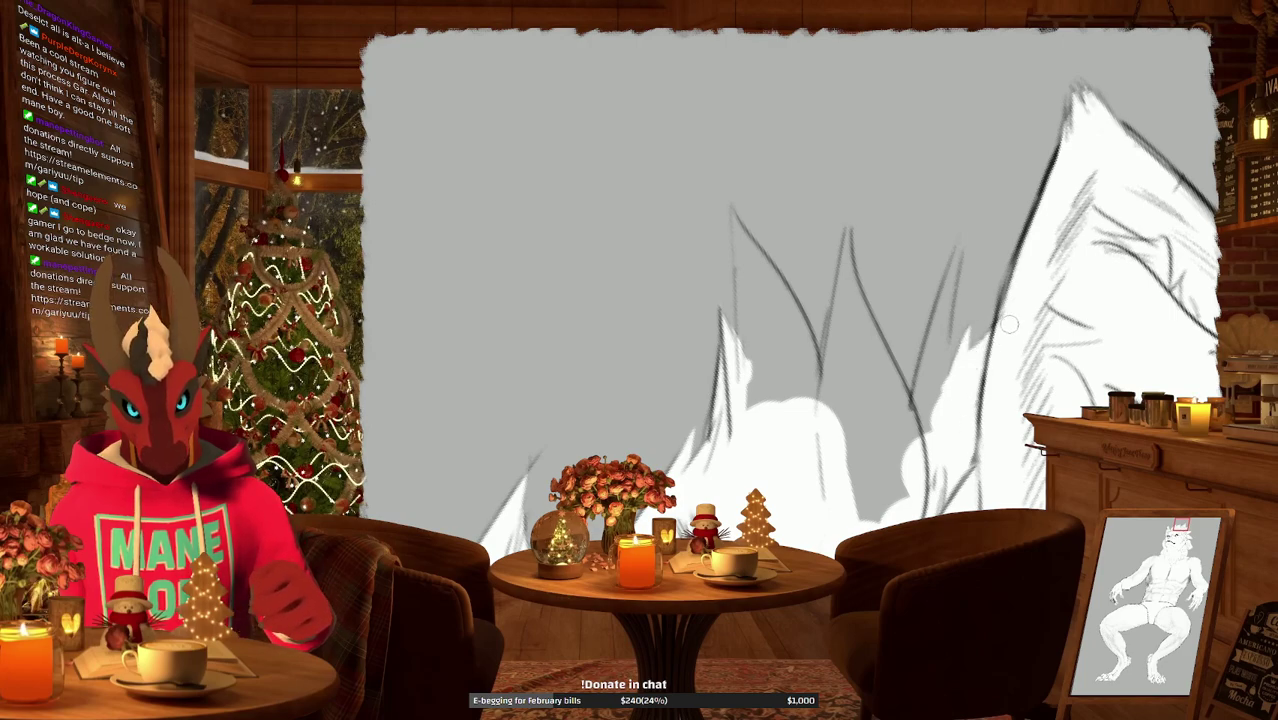
key(minus)
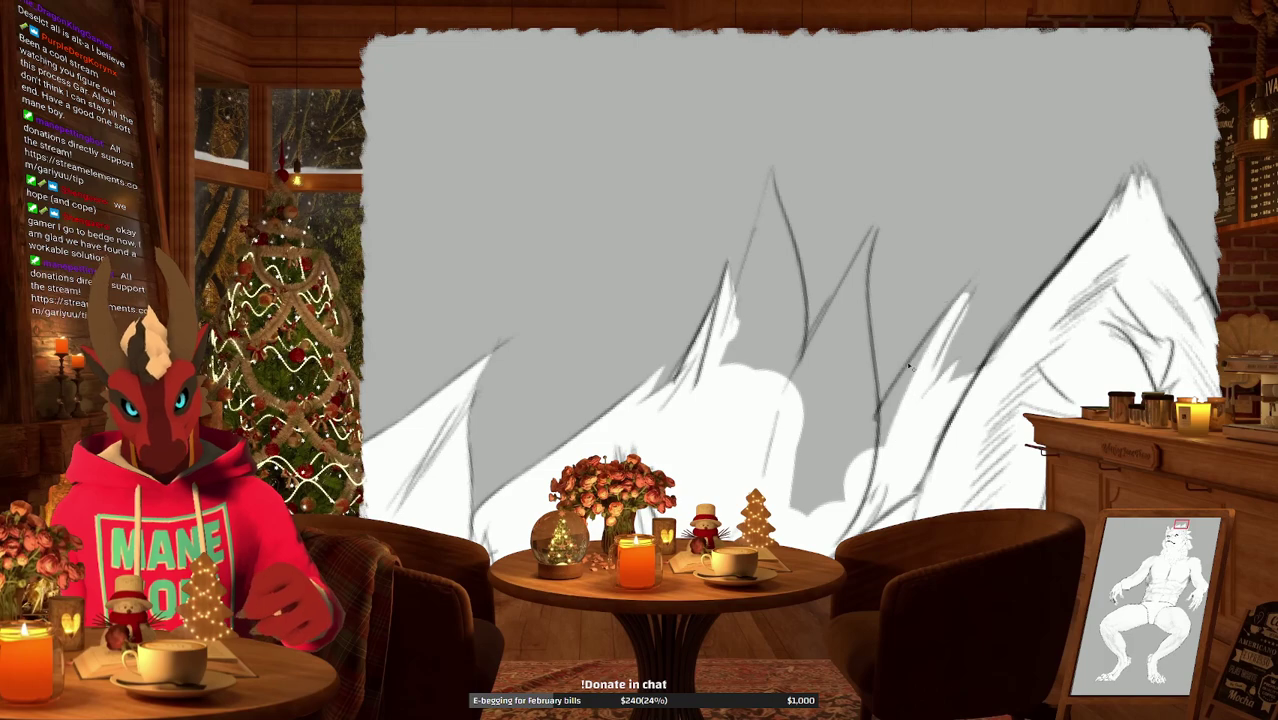
drag(898, 443, 940, 336)
key(ctrl+z)
drag(896, 440, 972, 280)
drag(900, 390, 978, 278)
mouse_move(866, 448)
mouse_down()
mouse_move(920, 348)
mouse_move(938, 340)
mouse_up()
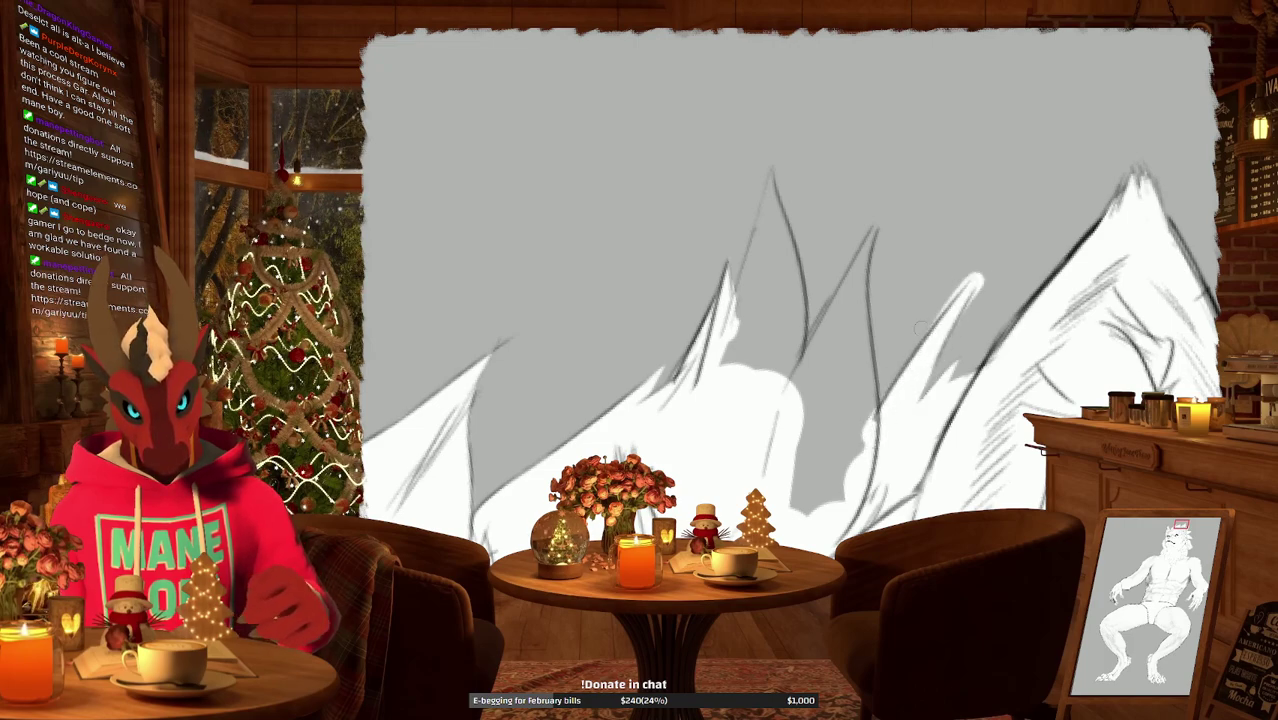
Fill the two remaining tall hair tufts with white up to their tips and trim the overflow along their outlines.
mouse_move(980, 280)
mouse_down()
mouse_move(944, 346)
mouse_move(900, 330)
mouse_move(859, 285)
mouse_move(927, 312)
mouse_move(930, 340)
mouse_move(900, 400)
mouse_move(864, 371)
mouse_move(887, 316)
mouse_move(806, 379)
mouse_move(838, 320)
mouse_move(930, 218)
mouse_move(898, 262)
mouse_up()
key(ctrl+z)
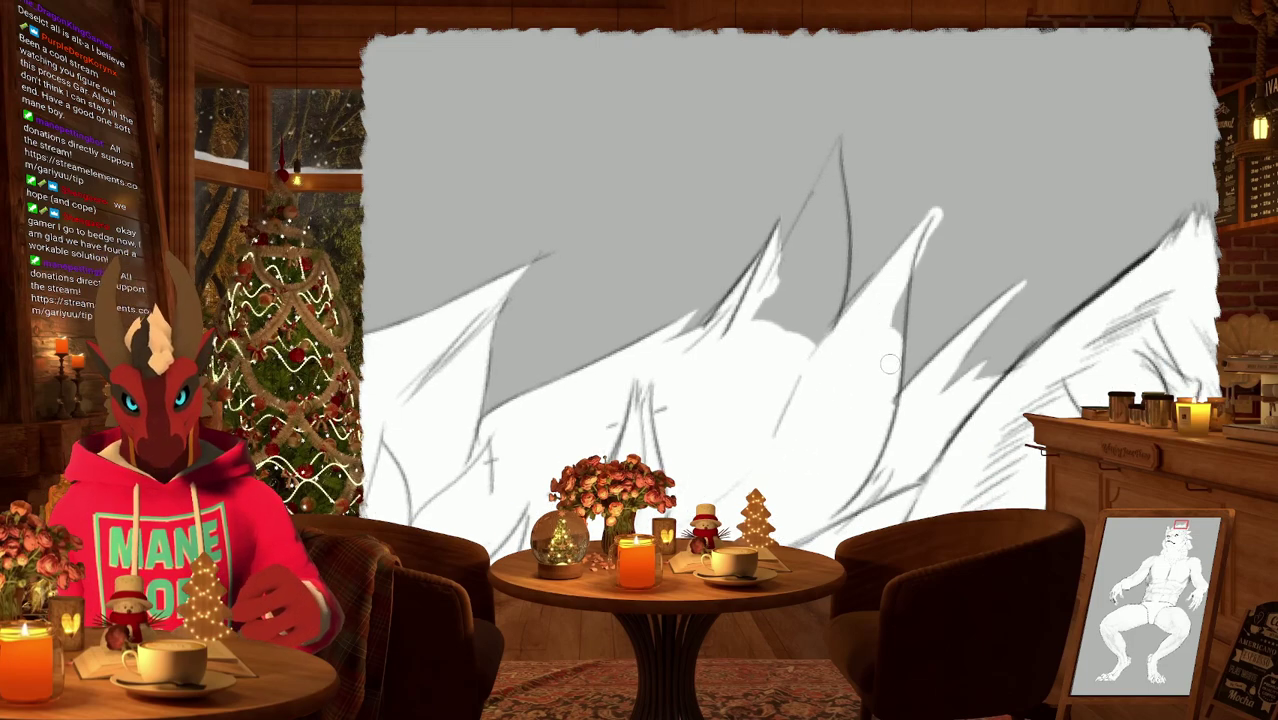
drag(888, 344, 912, 282)
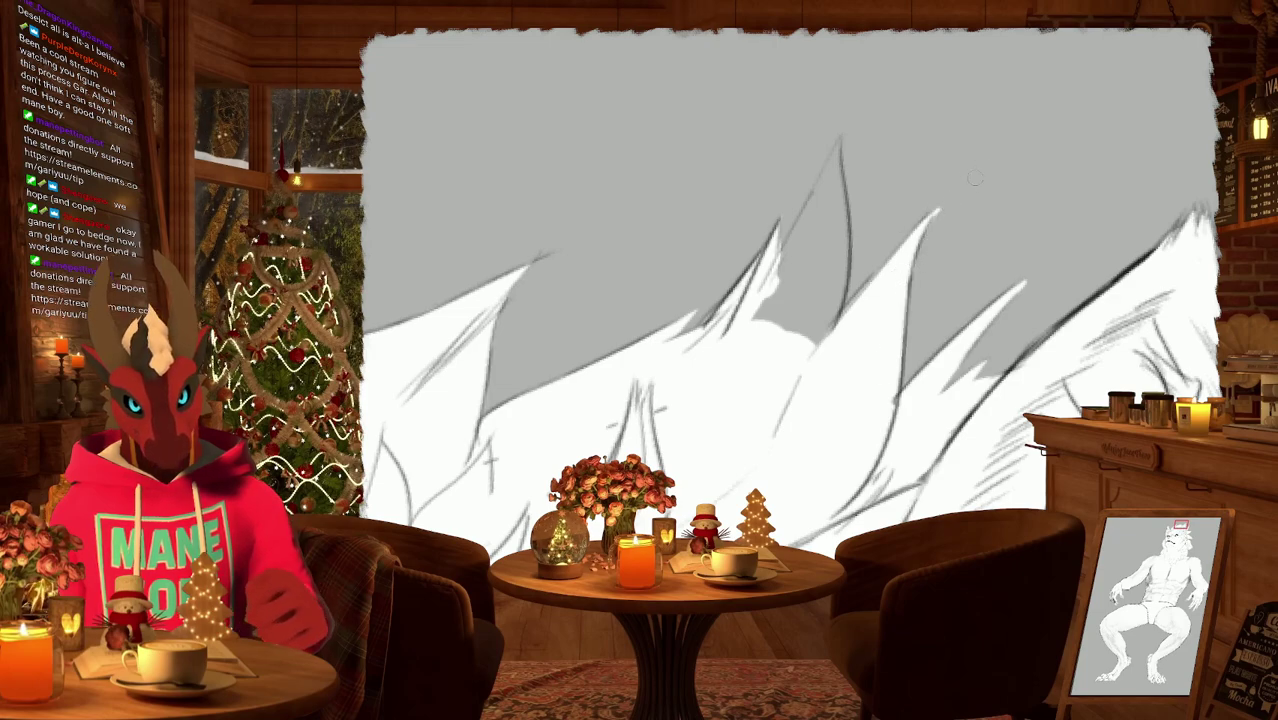
mouse_move(957, 181)
middle_down()
mouse_move(978, 232)
mouse_move(1042, 251)
middle_up()
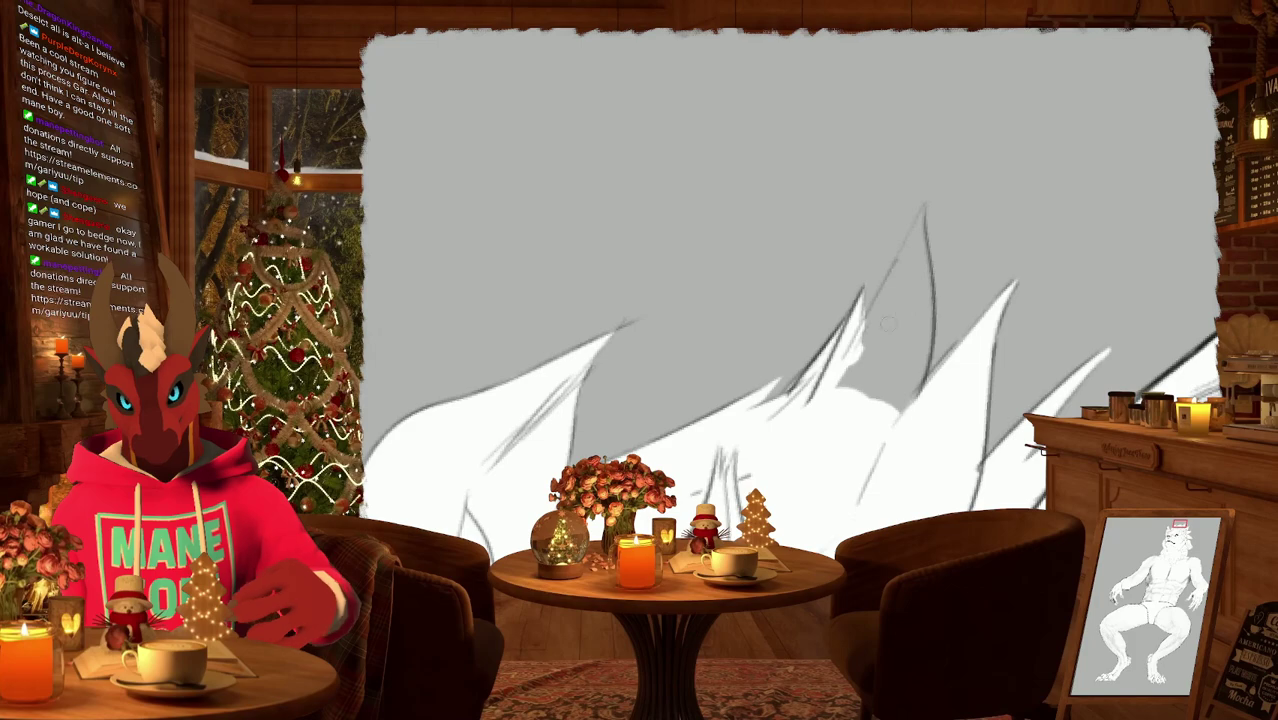
mouse_move(840, 375)
mouse_down()
mouse_move(855, 350)
mouse_move(885, 430)
mouse_move(896, 330)
mouse_move(878, 305)
mouse_move(929, 209)
mouse_move(870, 277)
mouse_move(854, 401)
mouse_move(930, 300)
mouse_move(873, 343)
mouse_up()
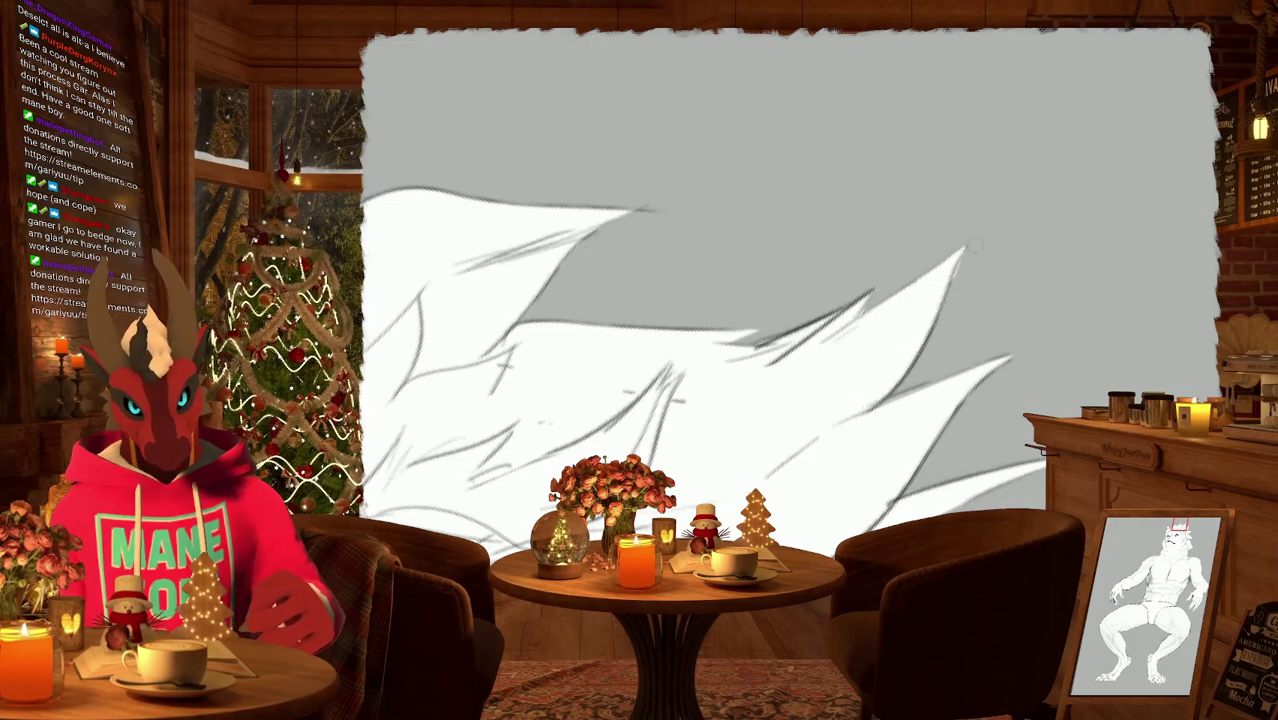
Mirror the canvas view and examine the white fill's edge from the hair and ear down the muzzle, cheek and neck.
key(ctrl+0)
scroll(900, 300, up, 2)
mouse_move(855, 325)
mouse_down()
mouse_move(960, 262)
mouse_move(935, 330)
mouse_move(905, 300)
mouse_move(882, 426)
mouse_move(973, 415)
mouse_up()
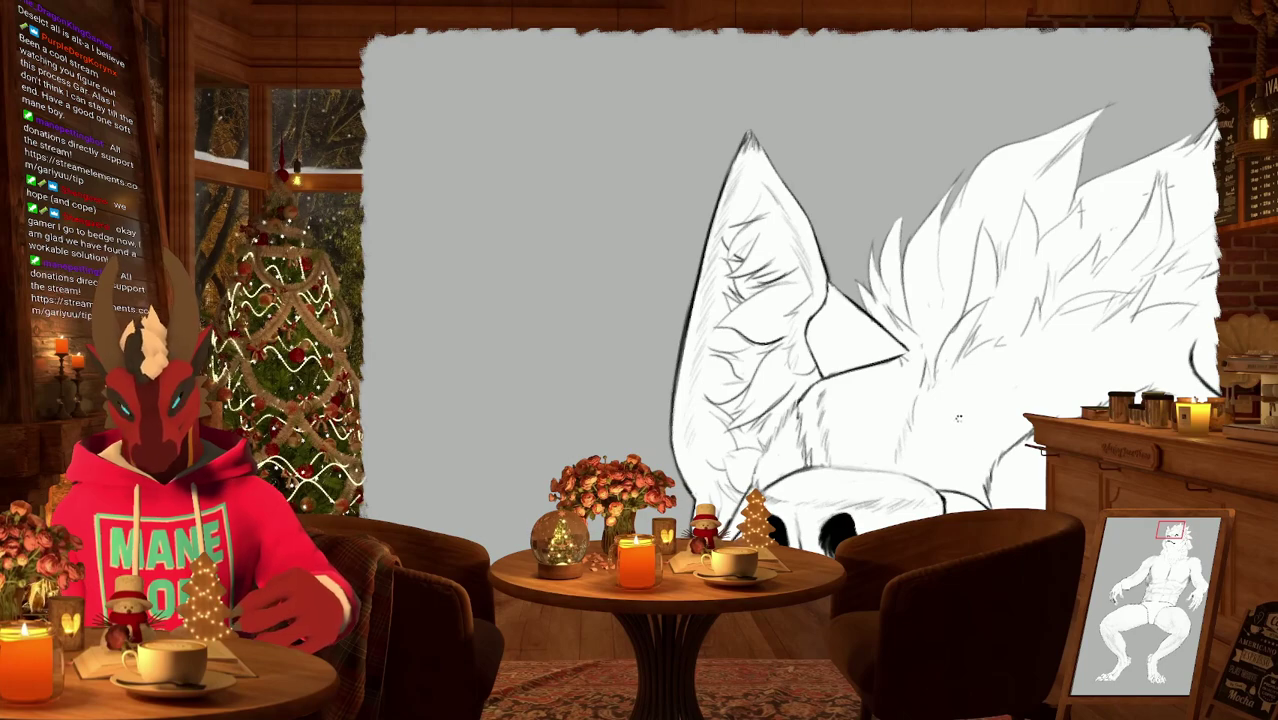
key(h)
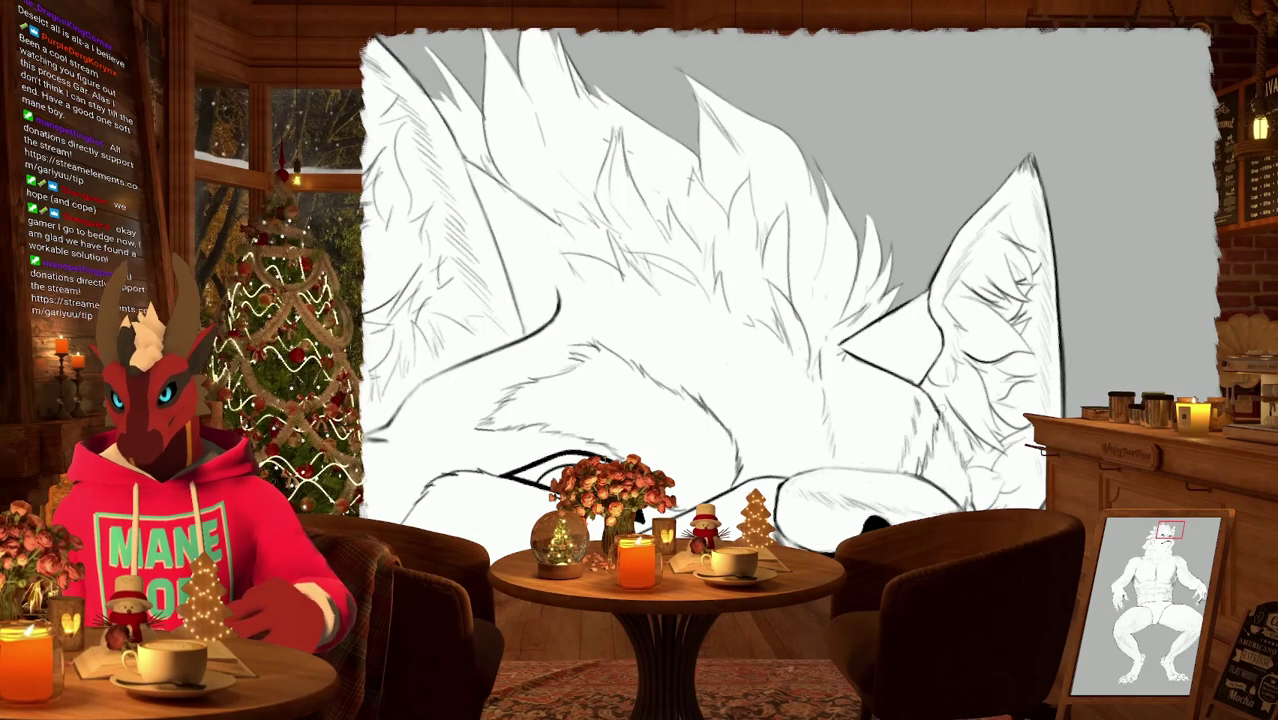
mouse_move(1083, 357)
mouse_down()
mouse_move(960, 320)
mouse_move(955, 338)
mouse_up()
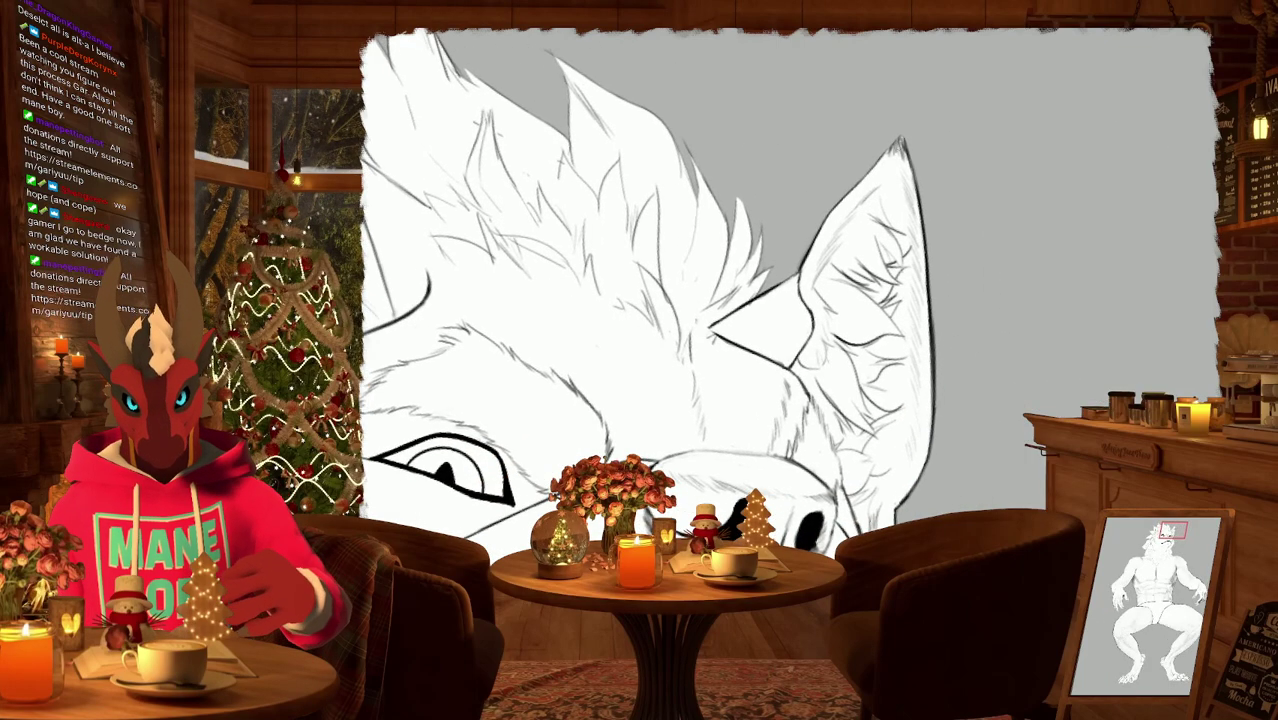
scroll(968, 260, down, 4)
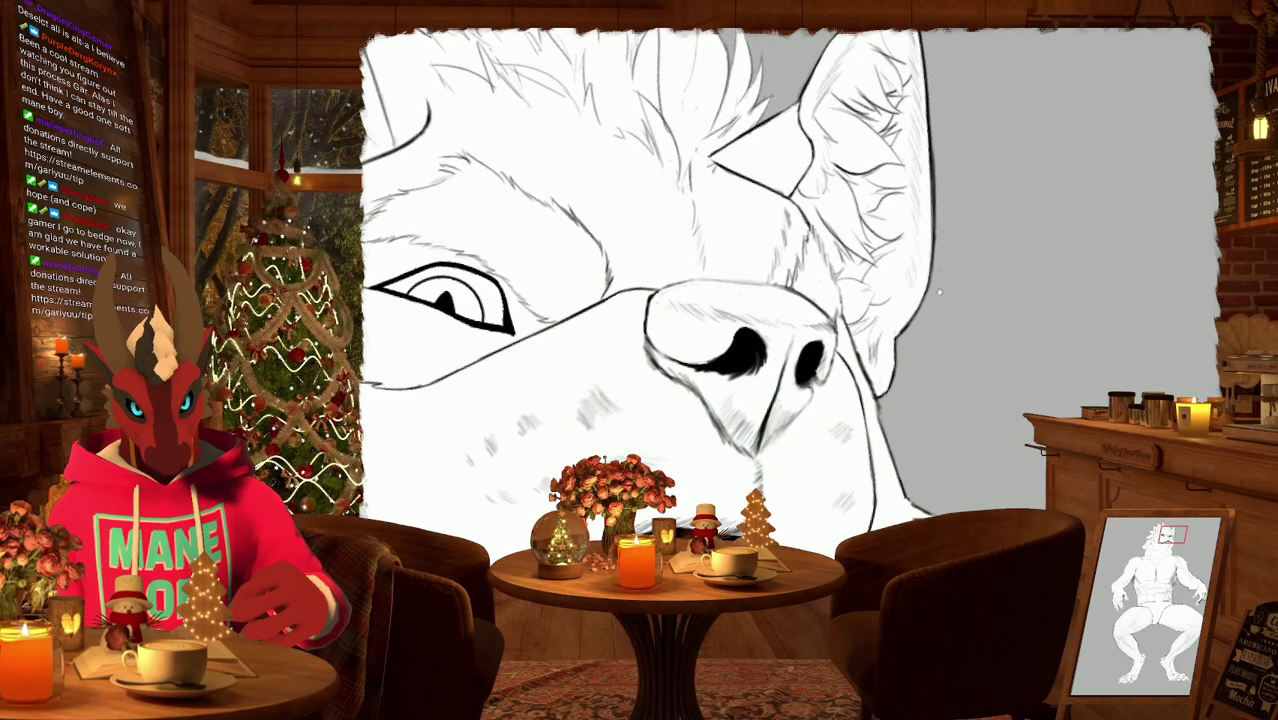
scroll(939, 292, down, 2)
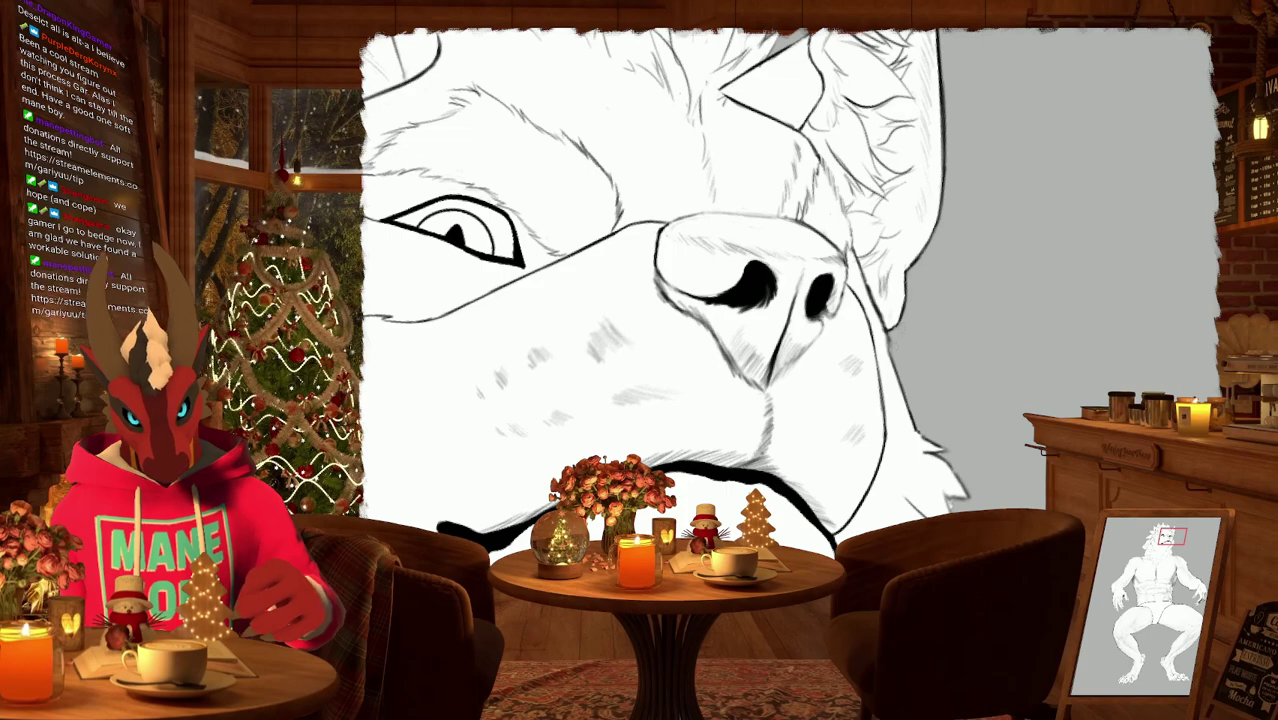
scroll(905, 367, down, 3)
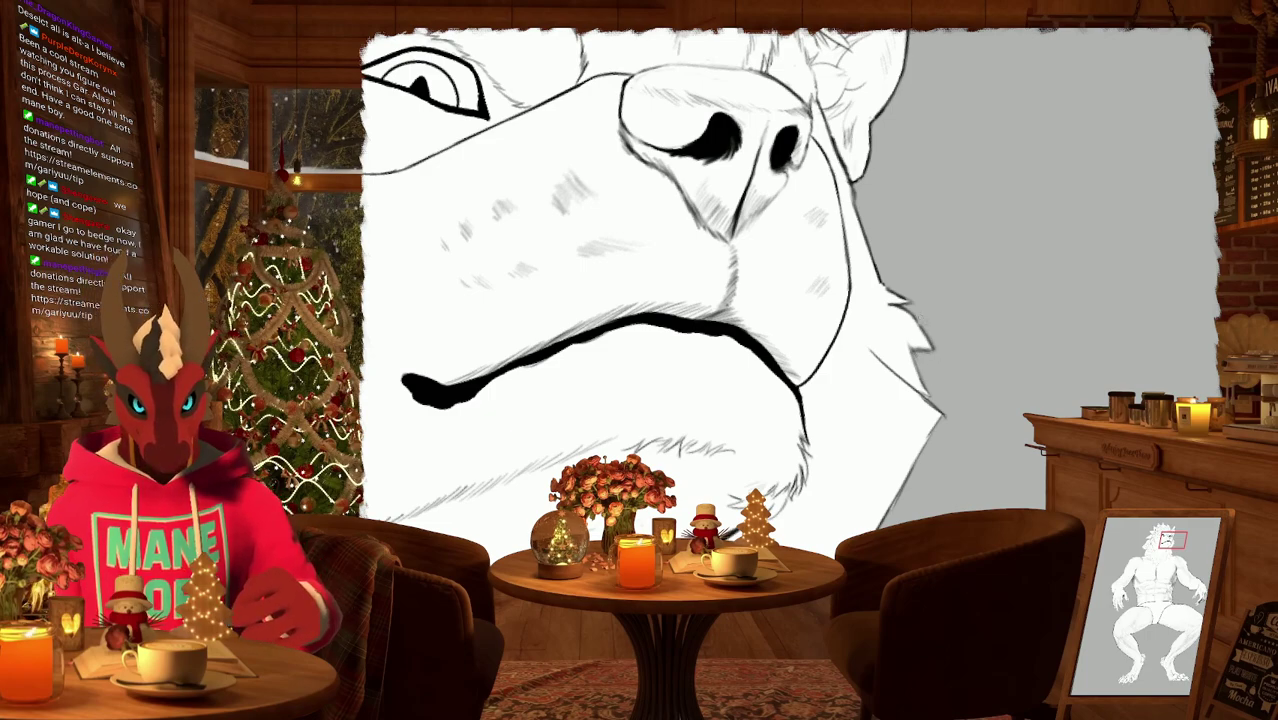
scroll(654, 294, down, 2)
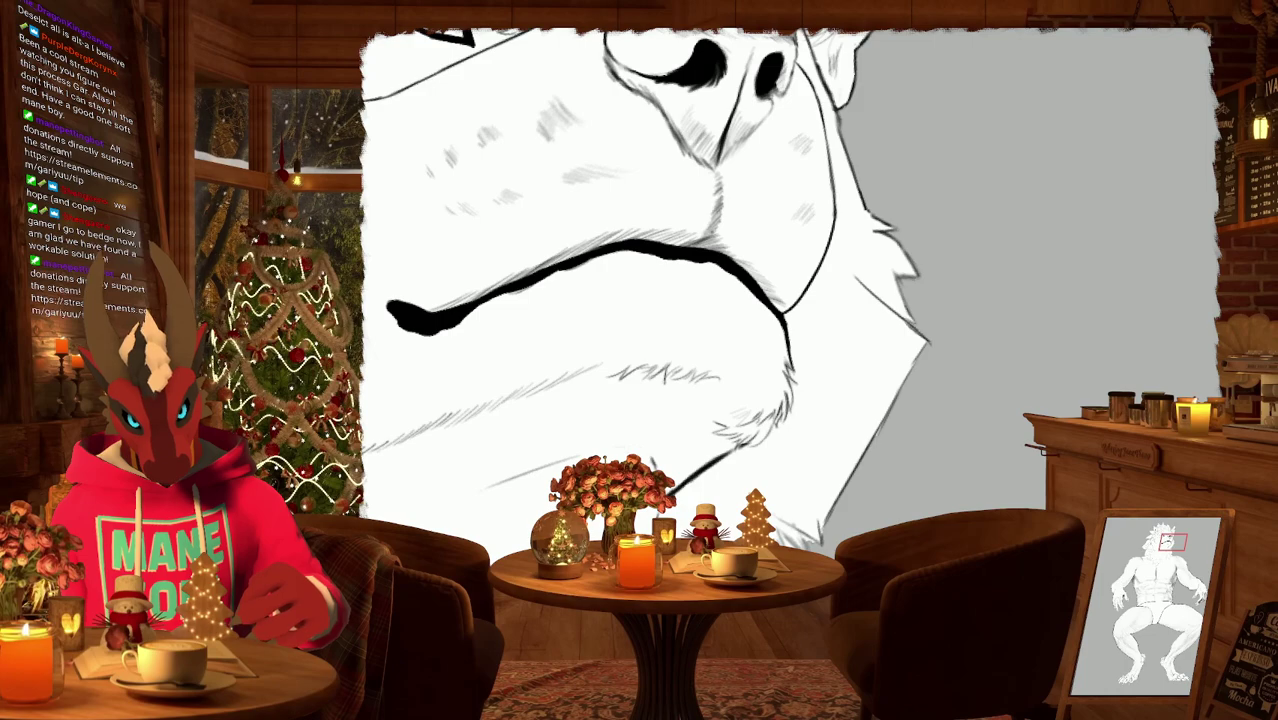
scroll(654, 294, down, 3)
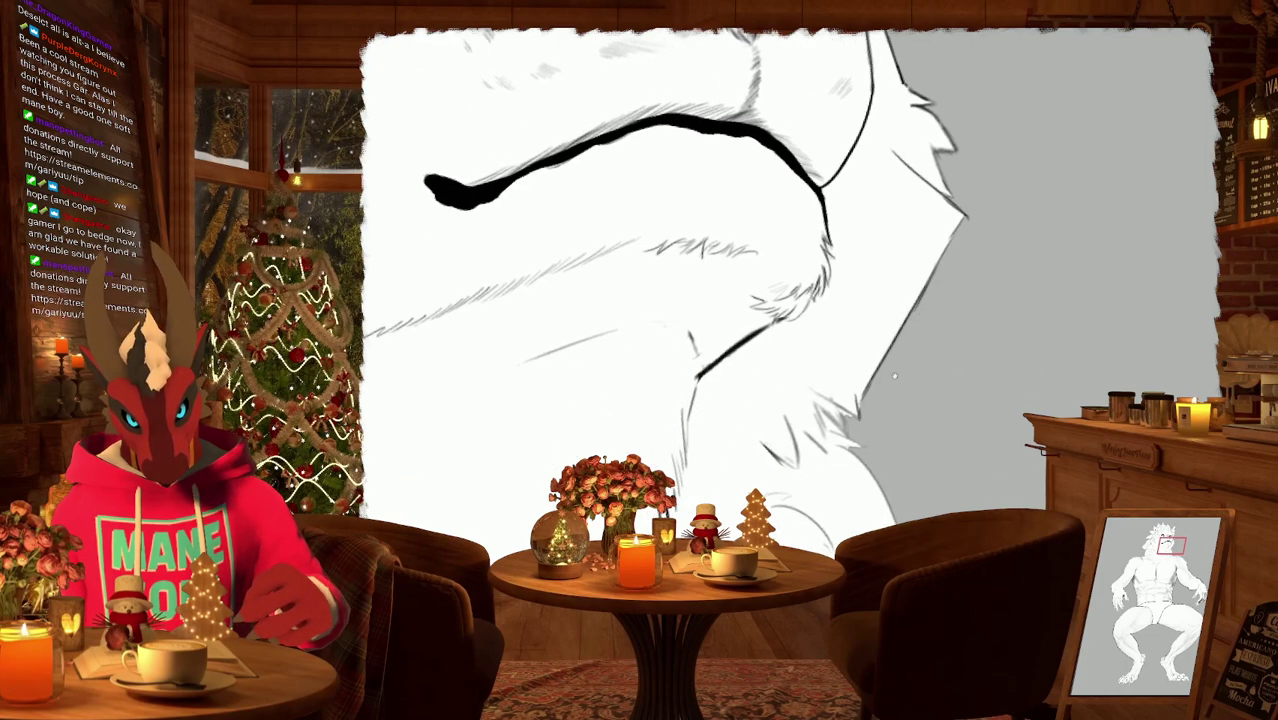
scroll(895, 377, down, 3)
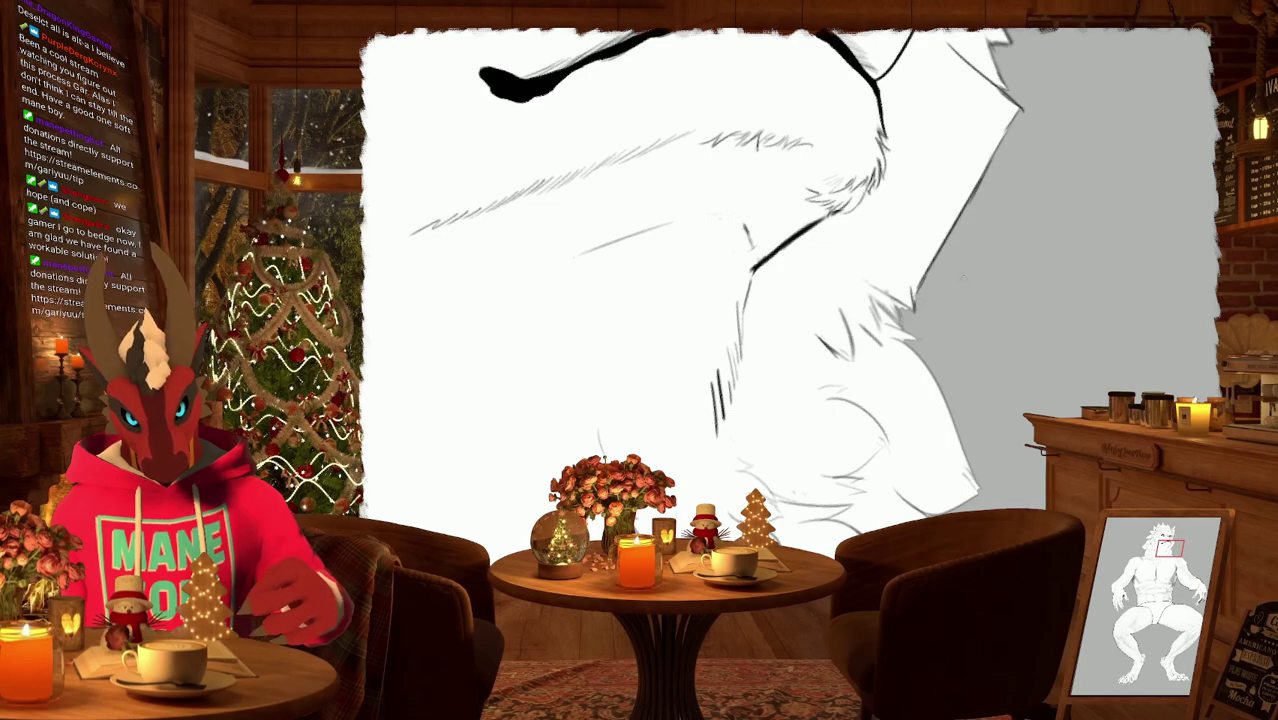
Examine the white fill's edge along the cheek and mane tufts down to the shoulder fur for gaps and overflow.
scroll(790, 280, down, 3)
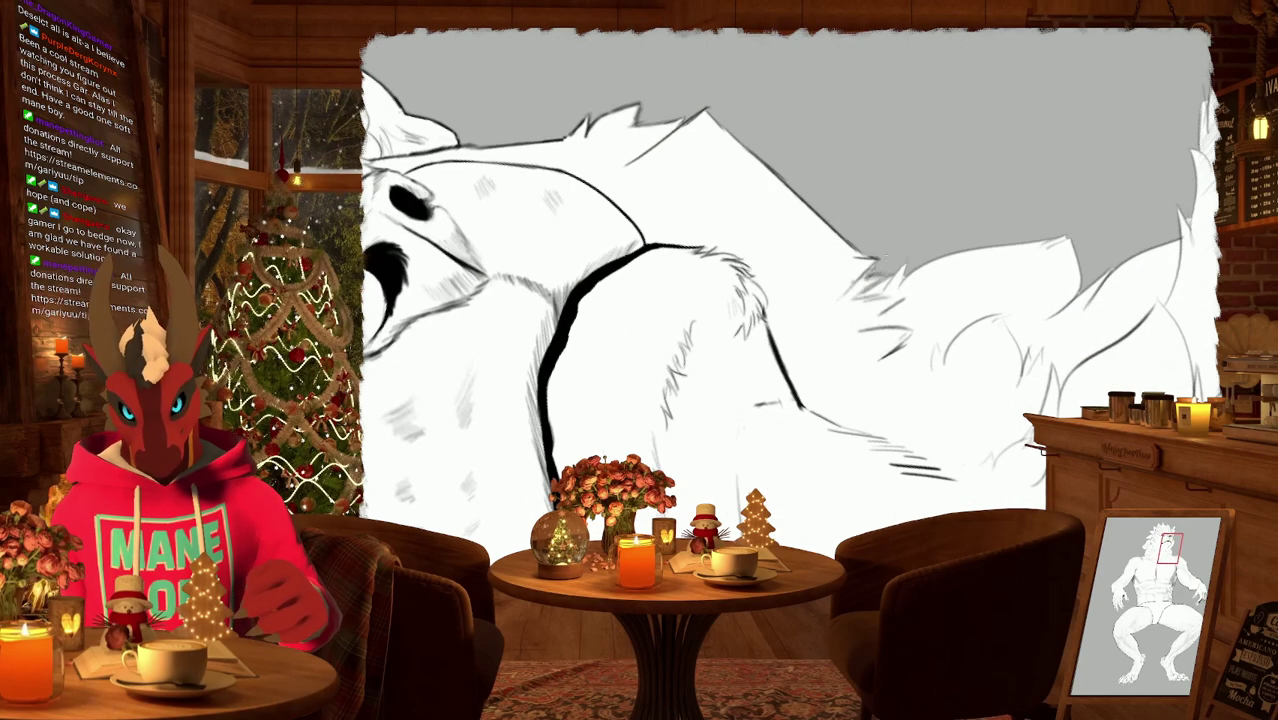
scroll(947, 198, up, 5)
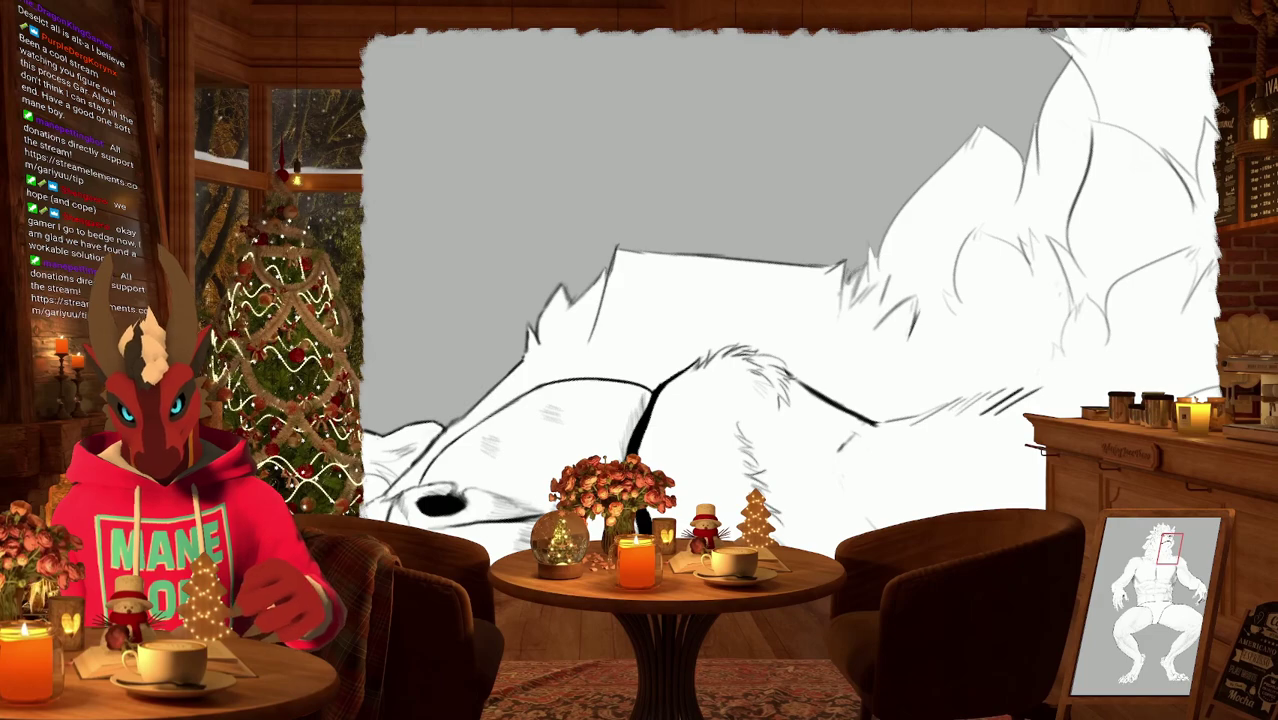
scroll(790, 300, up, 1)
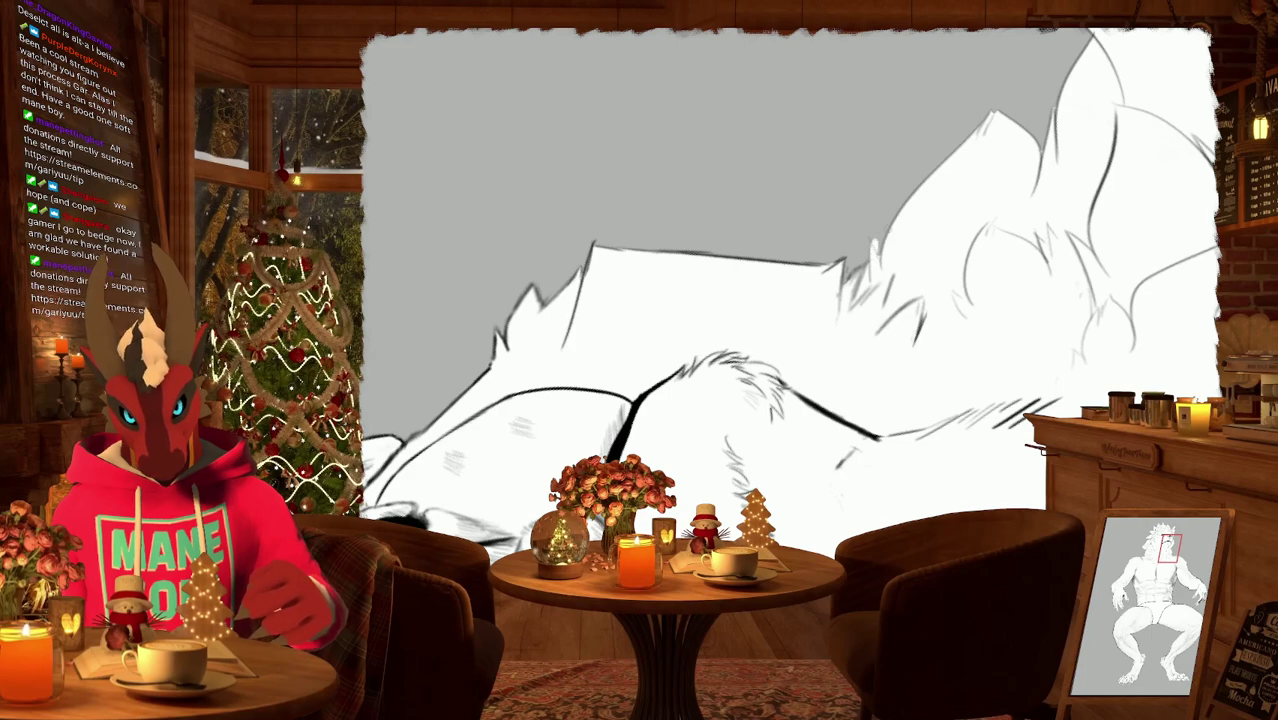
scroll(905, 274, up, 1)
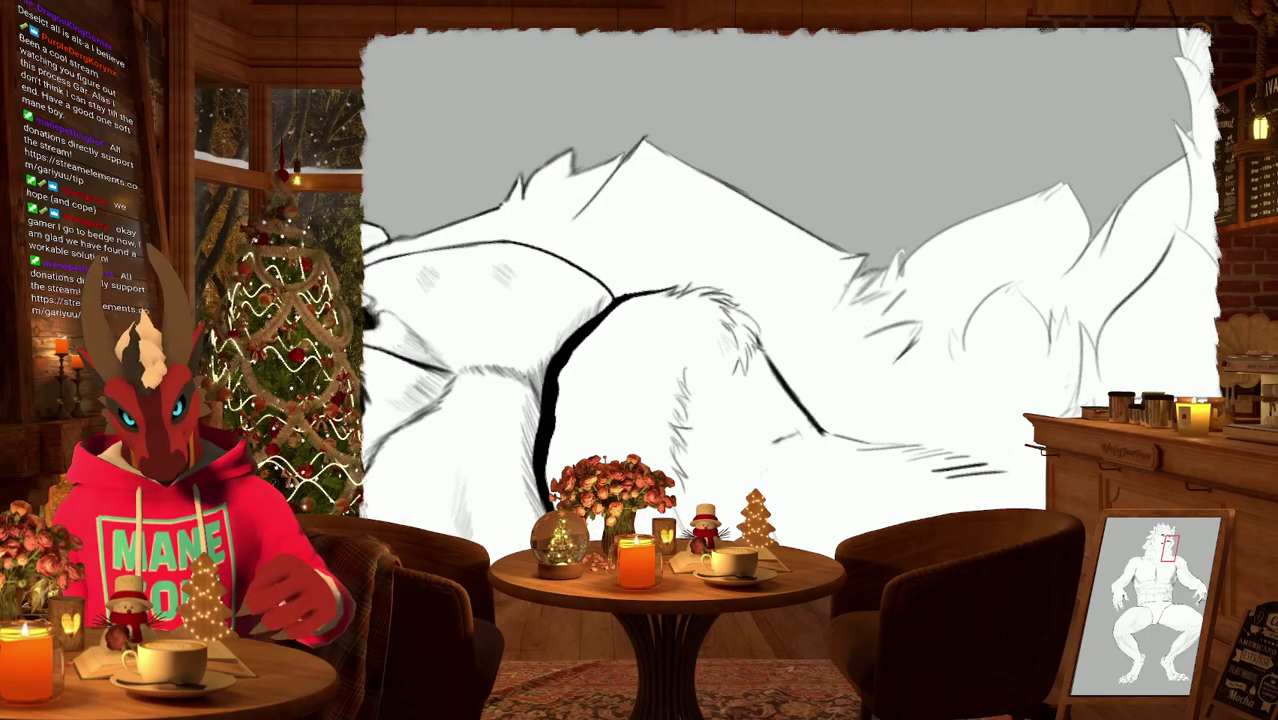
scroll(842, 300, down, 1)
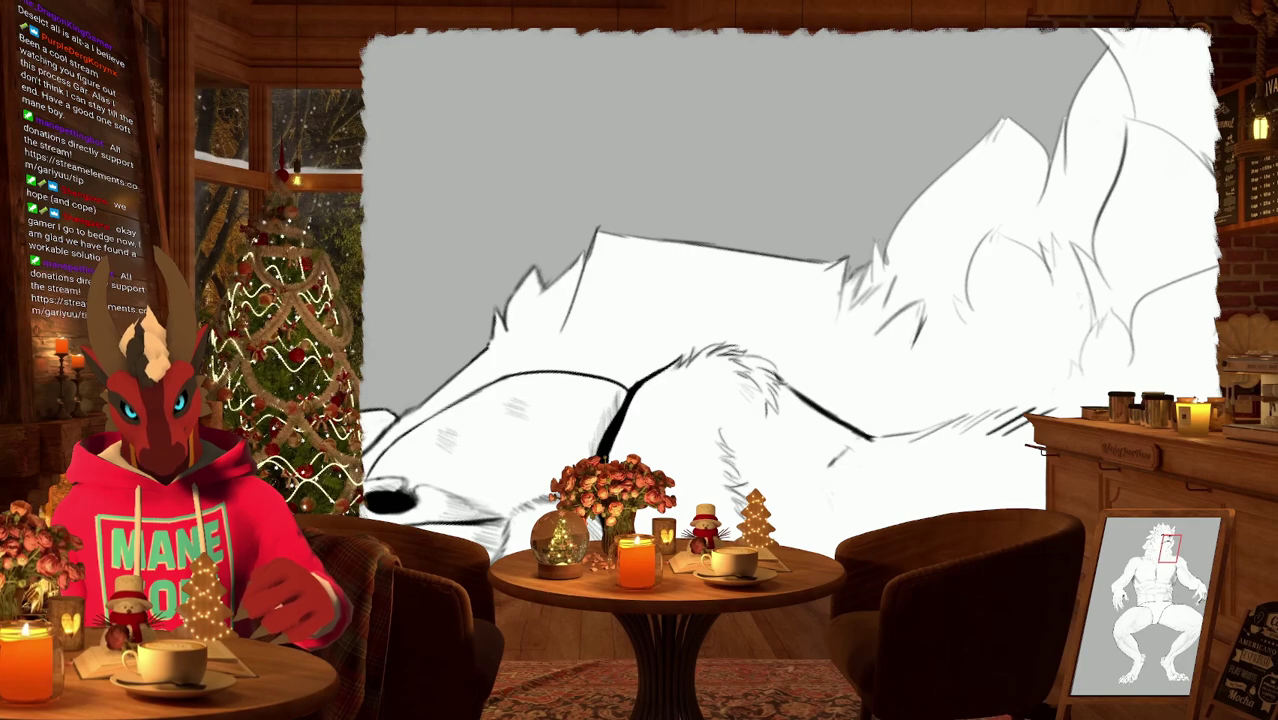
mouse_move(890, 252)
mouse_down()
mouse_move(740, 362)
mouse_move(730, 392)
mouse_up()
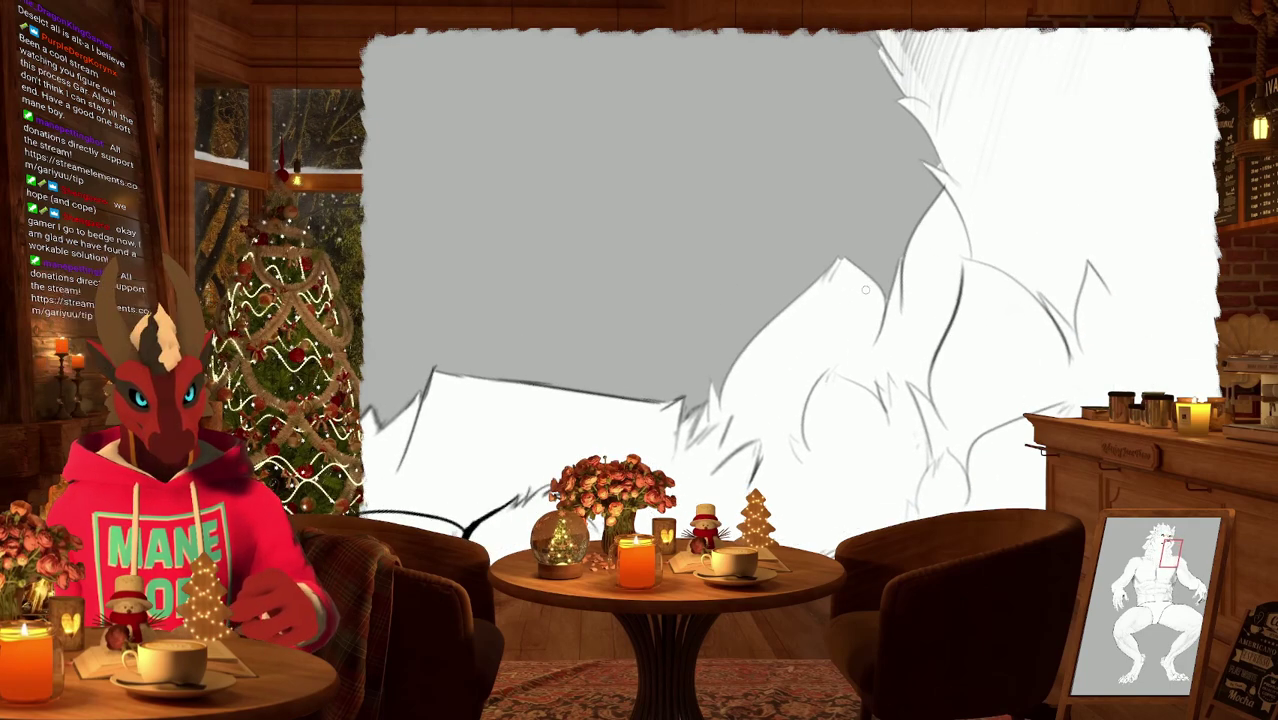
scroll(850, 292, up, 1)
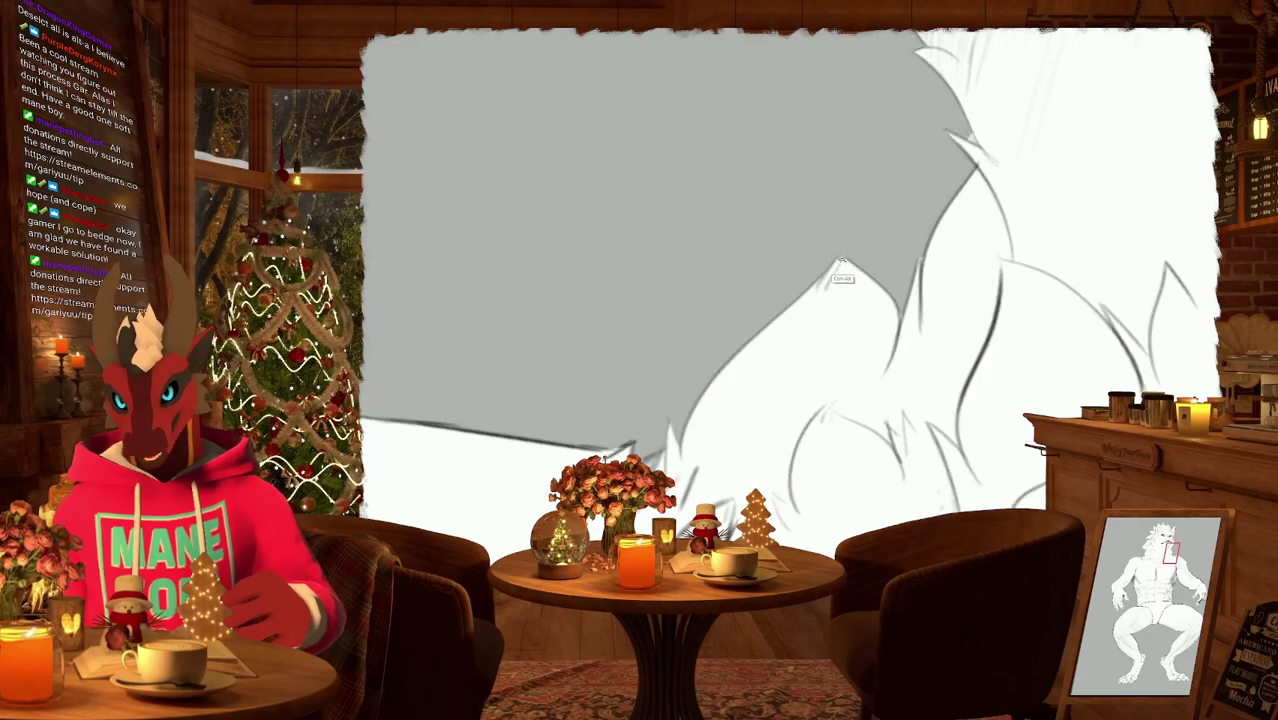
scroll(825, 285, down, 2)
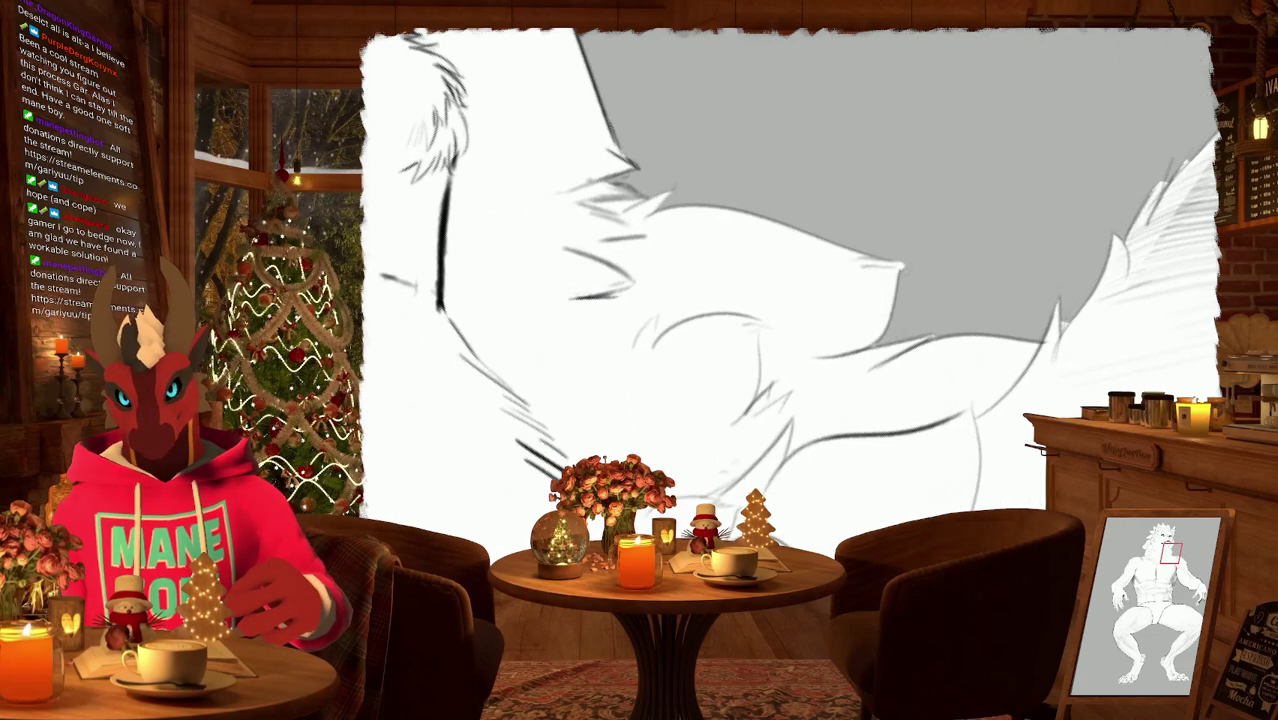
scroll(920, 277, down, 2)
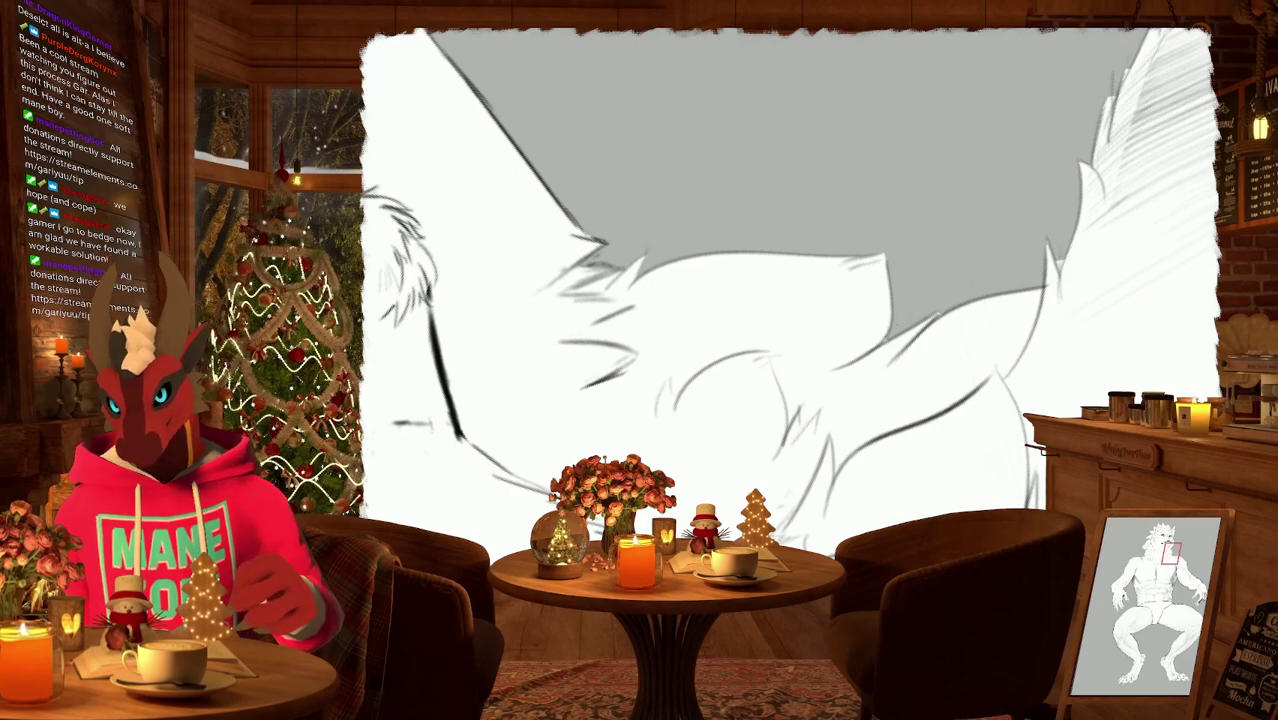
scroll(894, 345, down, 3)
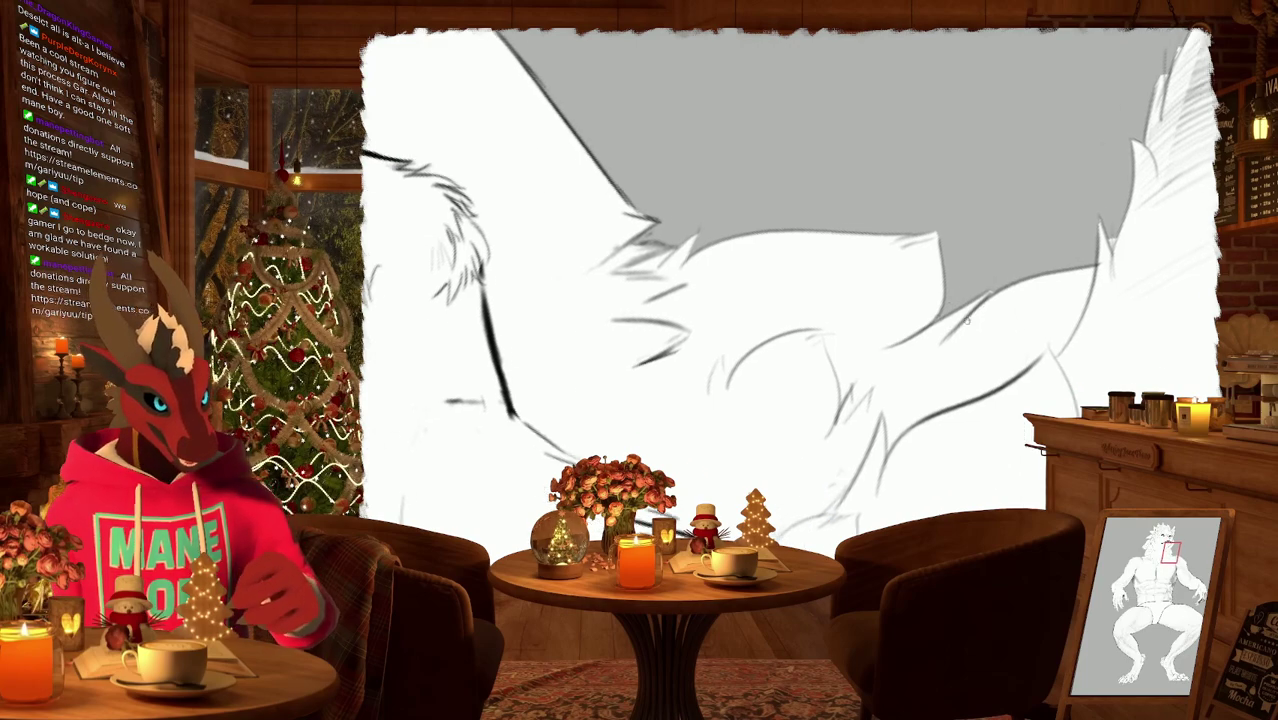
scroll(989, 265, down, 2)
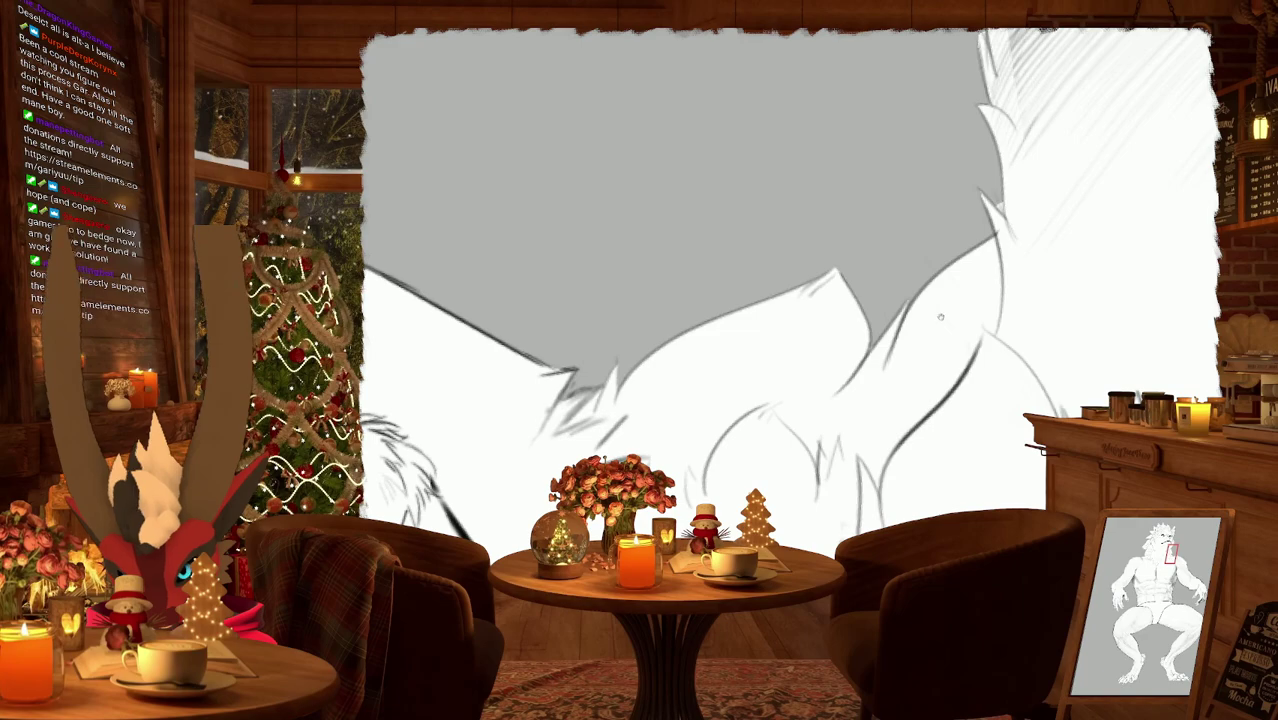
scroll(950, 304, down, 2)
scroll(950, 304, down, 3)
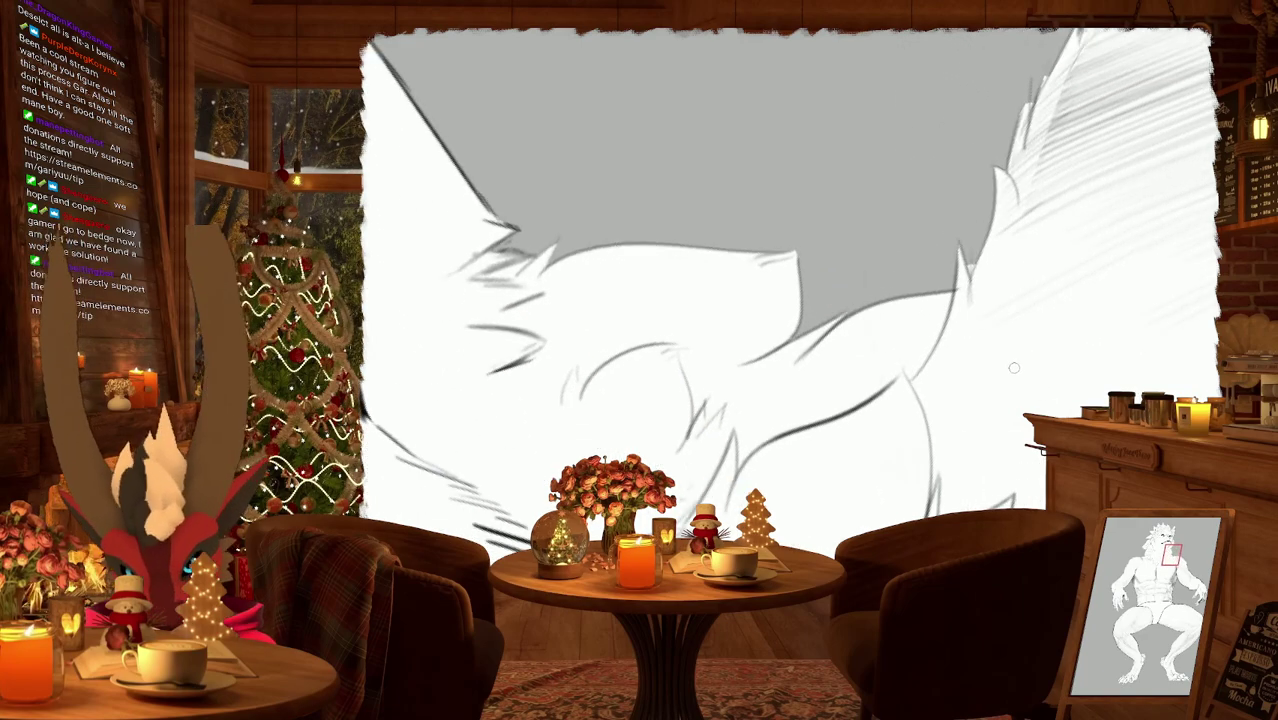
scroll(1010, 341, down, 3)
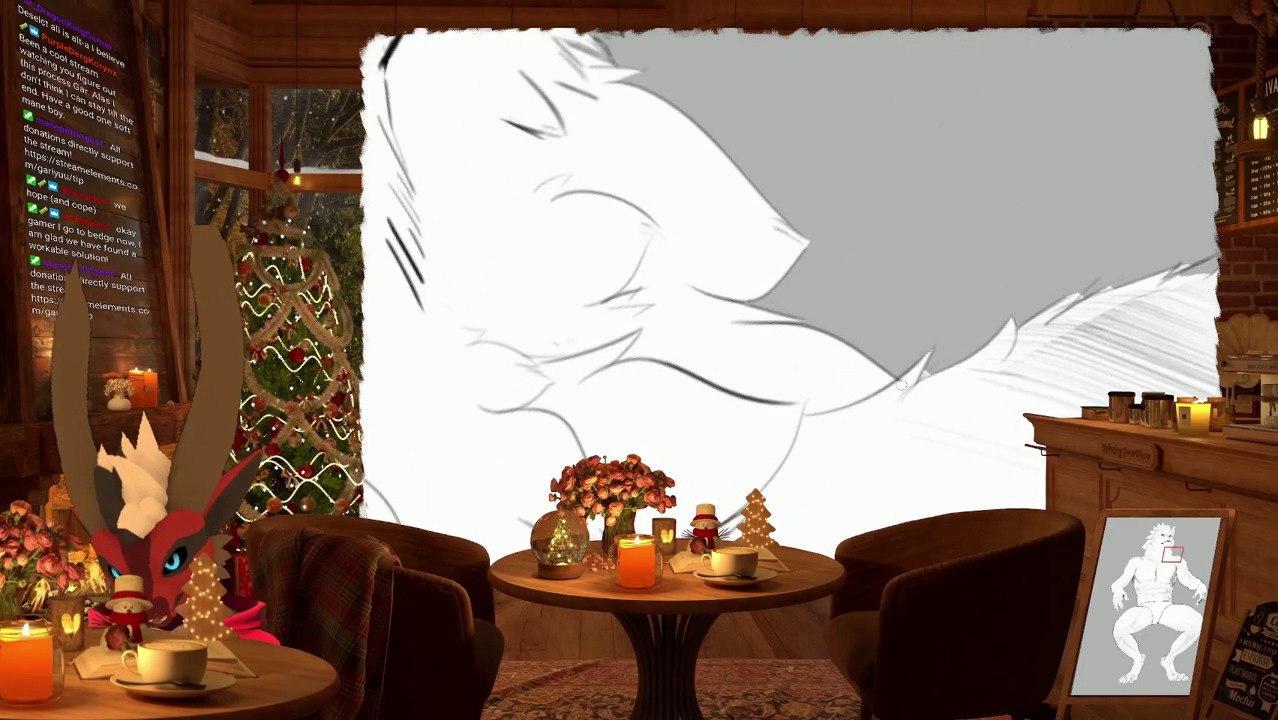
middle_drag(917, 350, 852, 318)
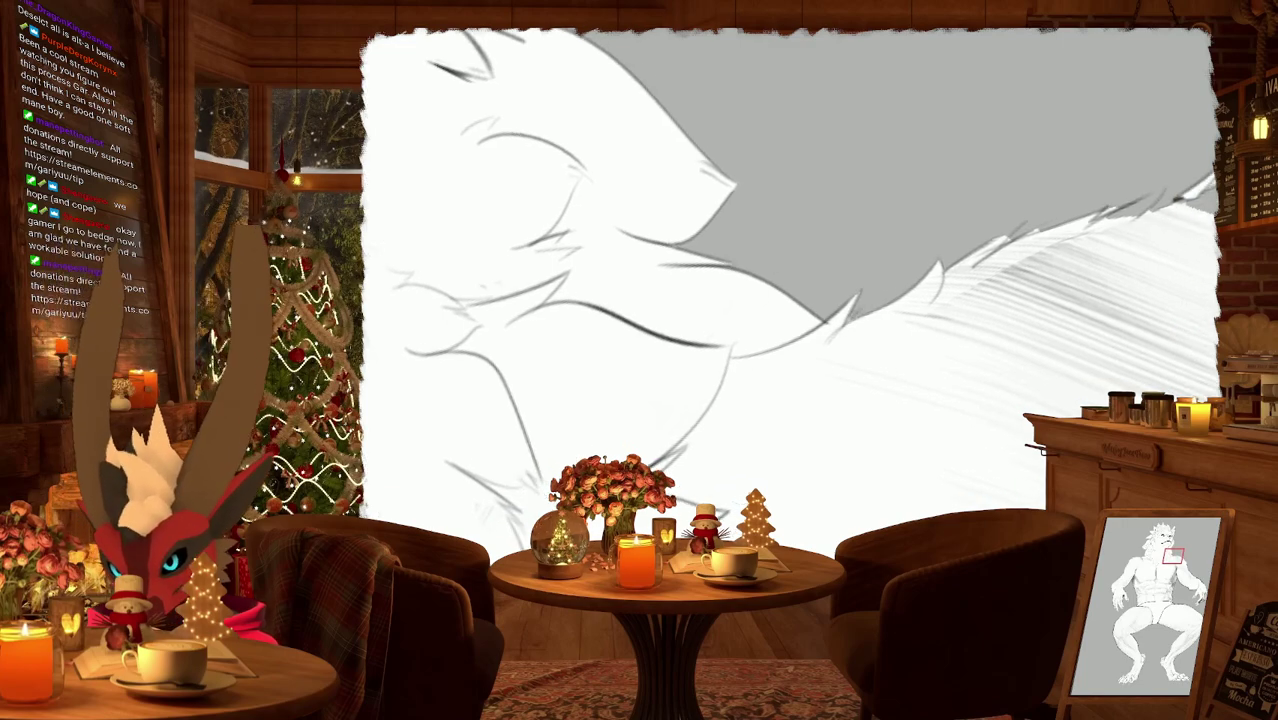
mouse_move(921, 264)
middle_down()
mouse_move(845, 285)
mouse_move(893, 248)
middle_up()
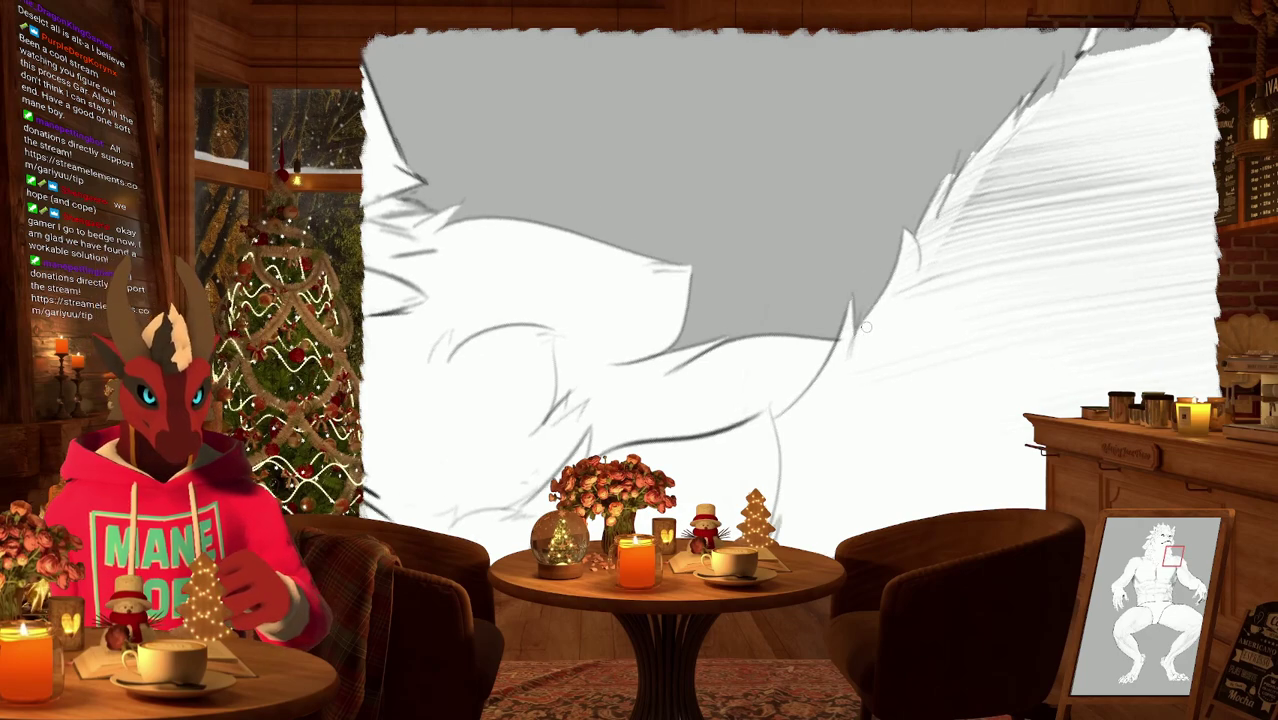
Trim the white overflow and reshape the fill along the small fur tufts on the hatched fur edge rising toward the shoulder.
middle_drag(885, 303, 856, 319)
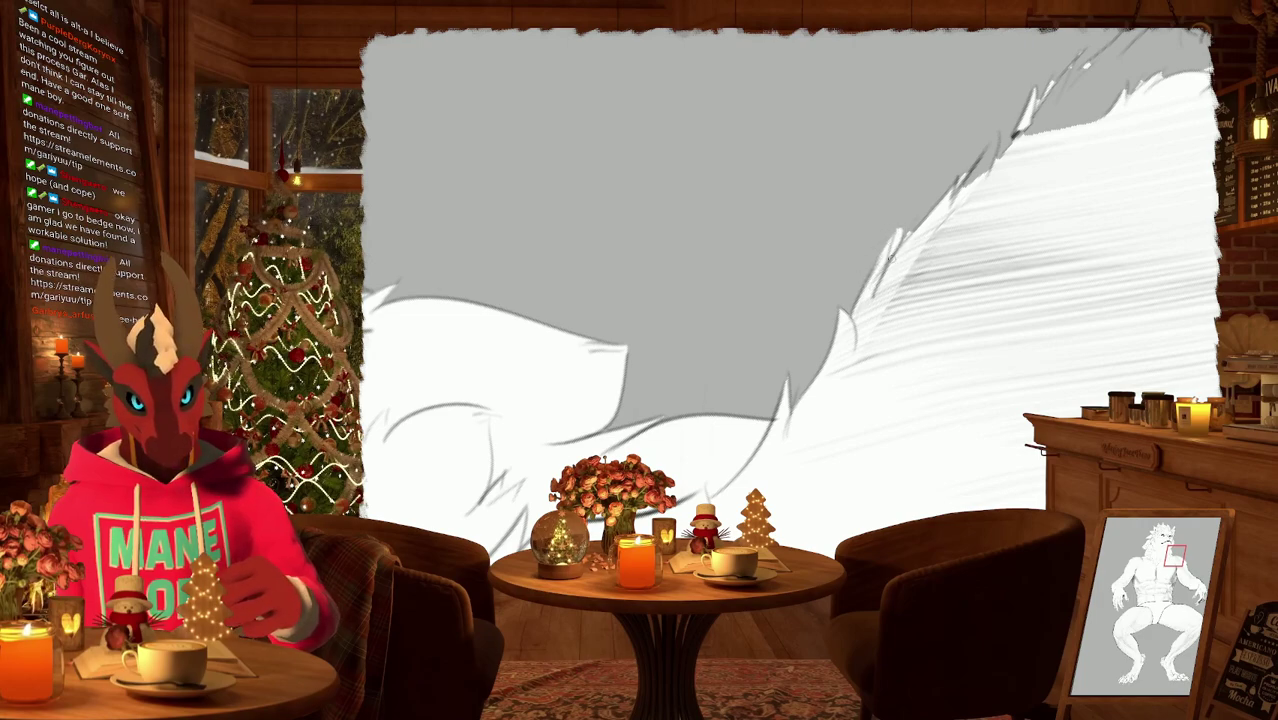
drag(889, 258, 893, 236)
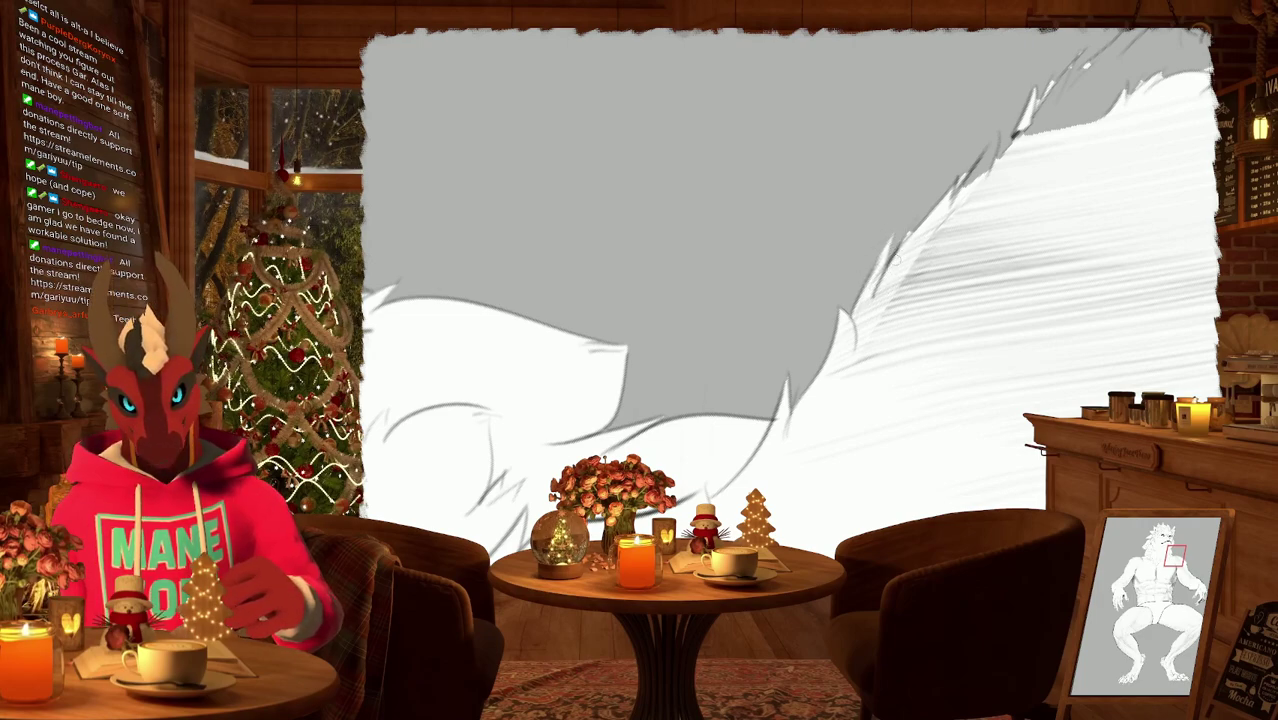
middle_drag(892, 285, 874, 280)
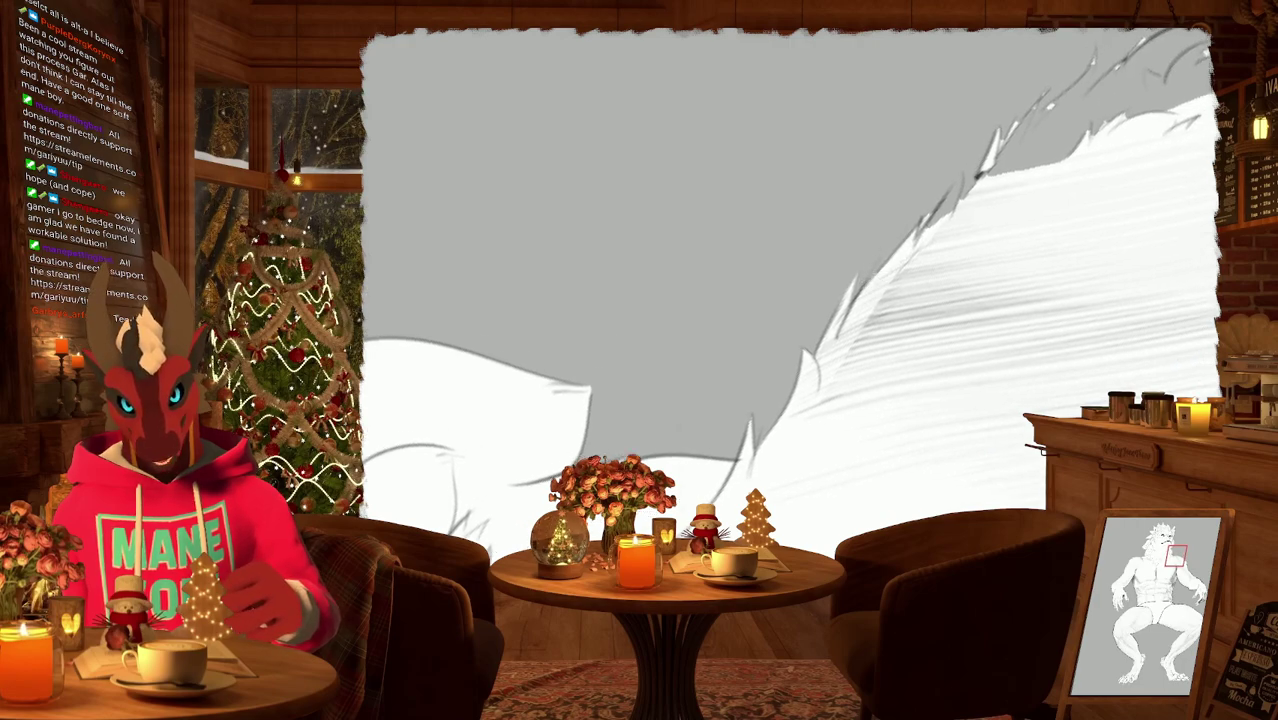
drag(877, 276, 930, 213)
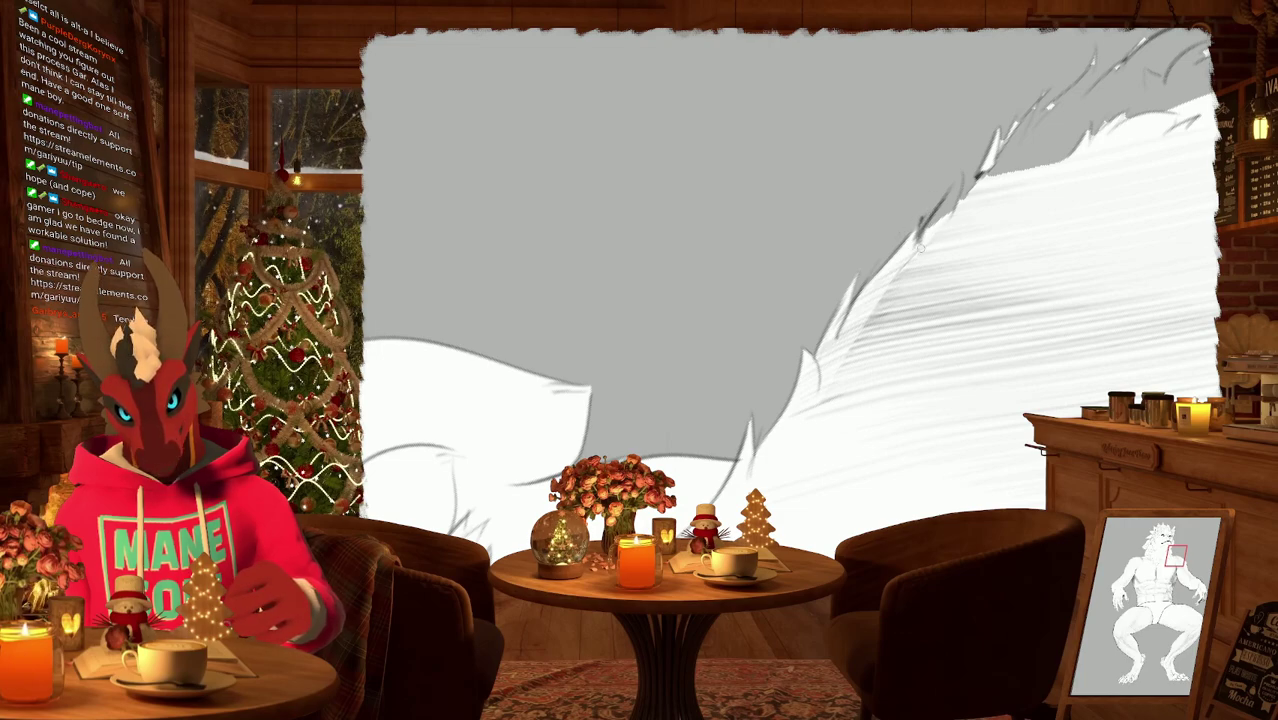
drag(958, 190, 887, 296)
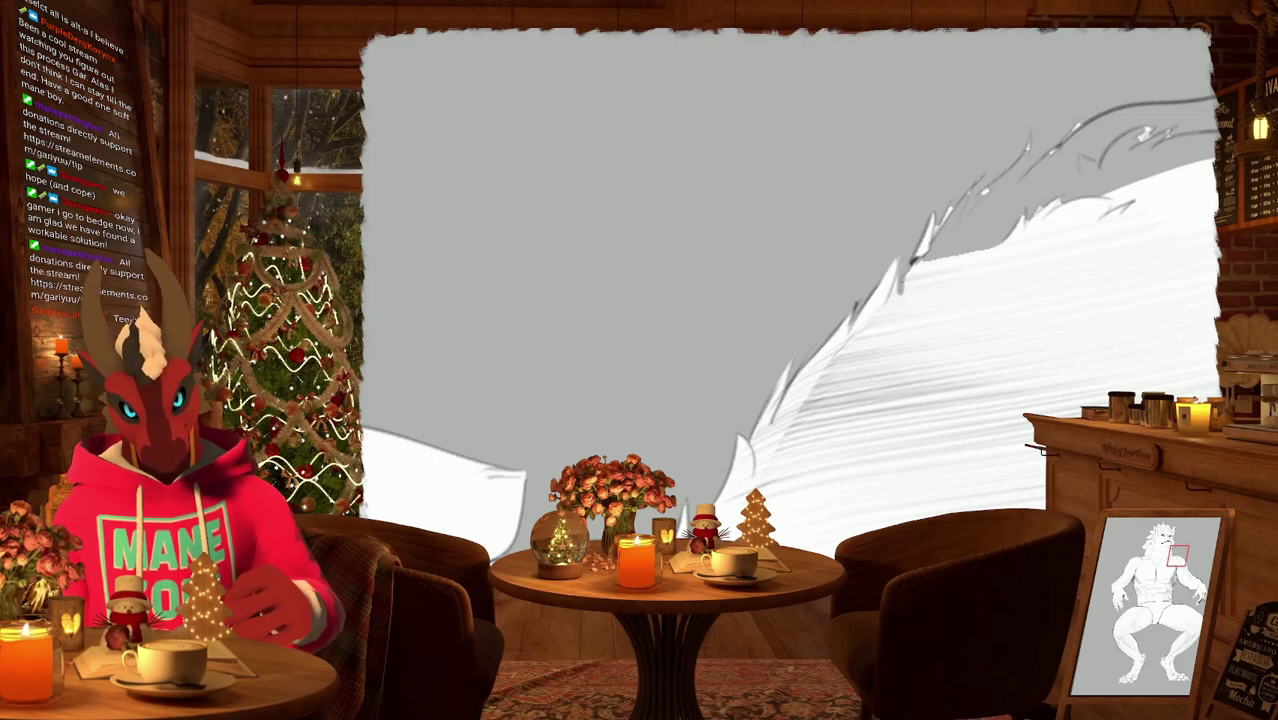
drag(966, 213, 900, 290)
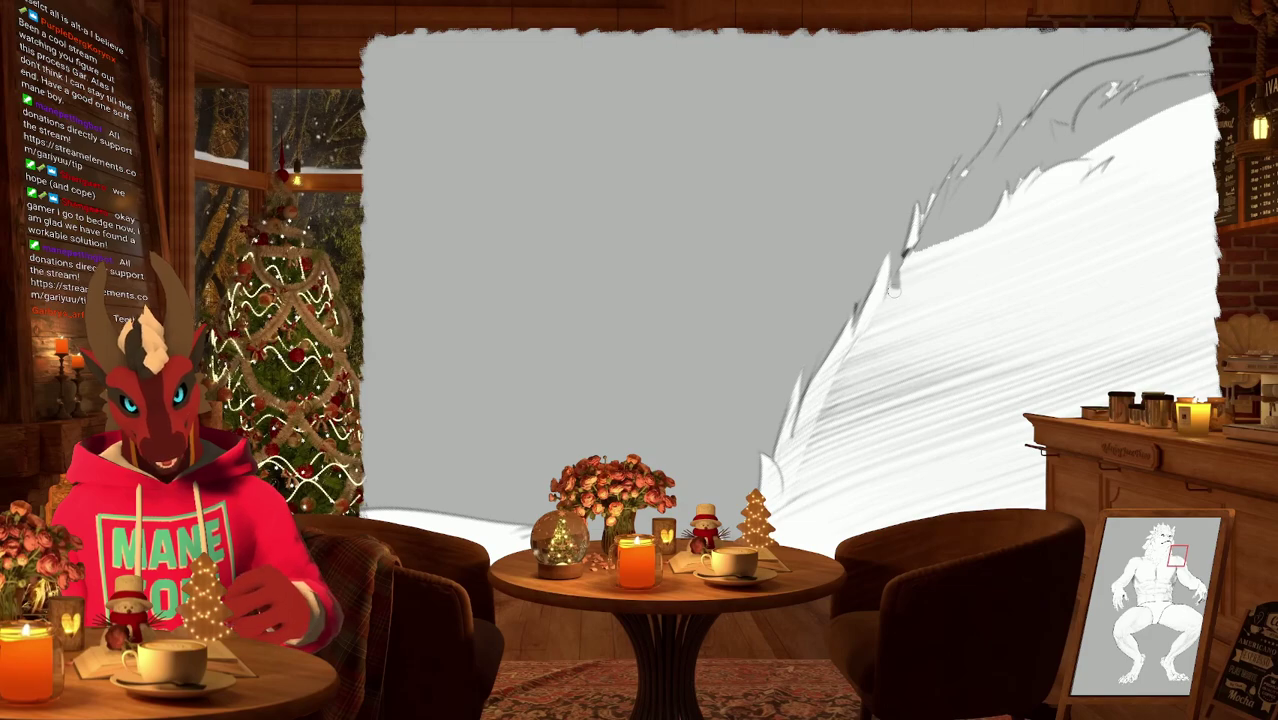
mouse_move(921, 248)
mouse_down()
mouse_move(928, 228)
mouse_move(910, 262)
mouse_up()
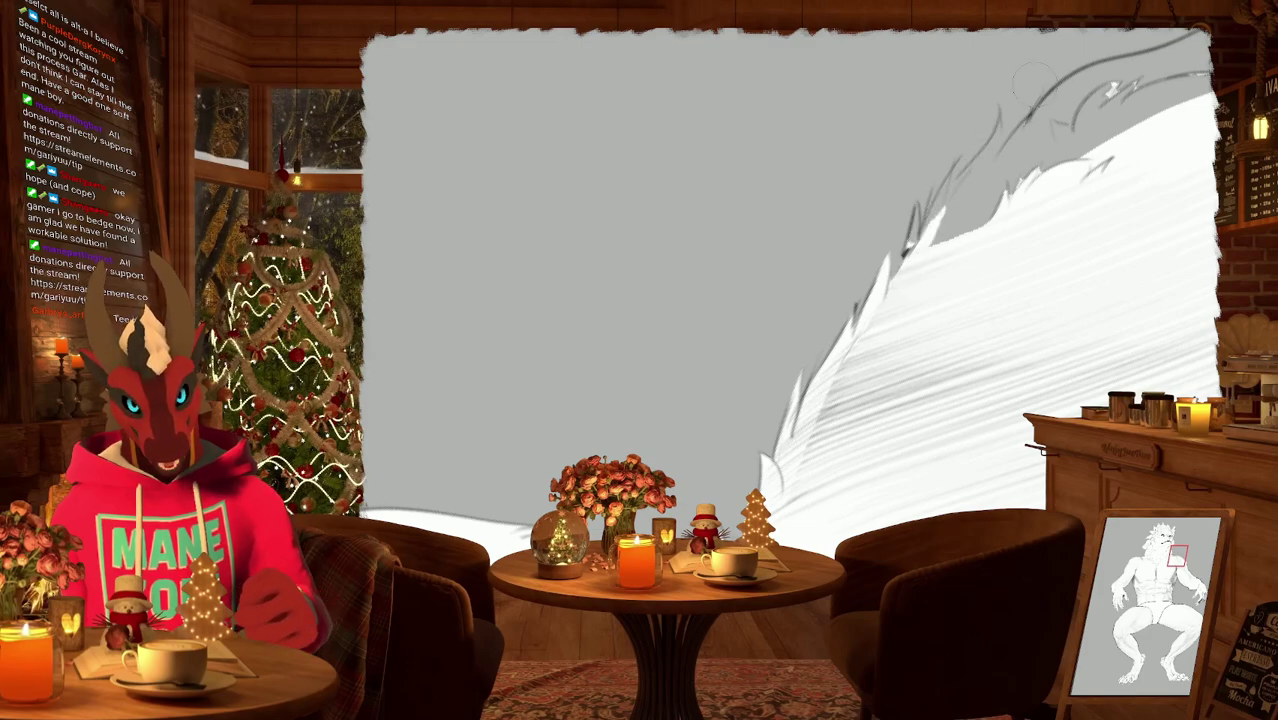
Erase the stray white specks along the unfilled outer fur outline of the shoulder.
mouse_move(1036, 107)
mouse_down()
mouse_move(806, 357)
mouse_move(800, 330)
mouse_up()
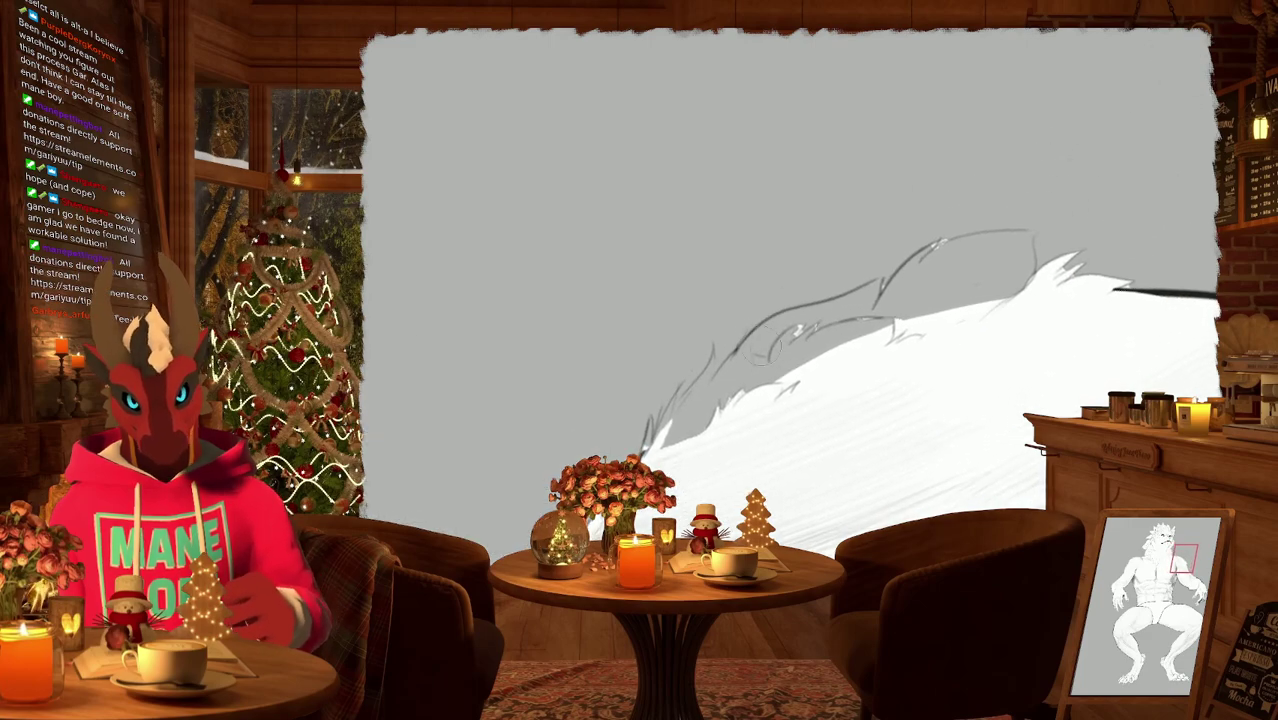
drag(880, 300, 946, 240)
mouse_move(1030, 256)
mouse_down()
mouse_move(1127, 268)
mouse_move(1022, 261)
mouse_move(855, 312)
mouse_move(957, 284)
mouse_move(831, 368)
mouse_move(782, 462)
mouse_up()
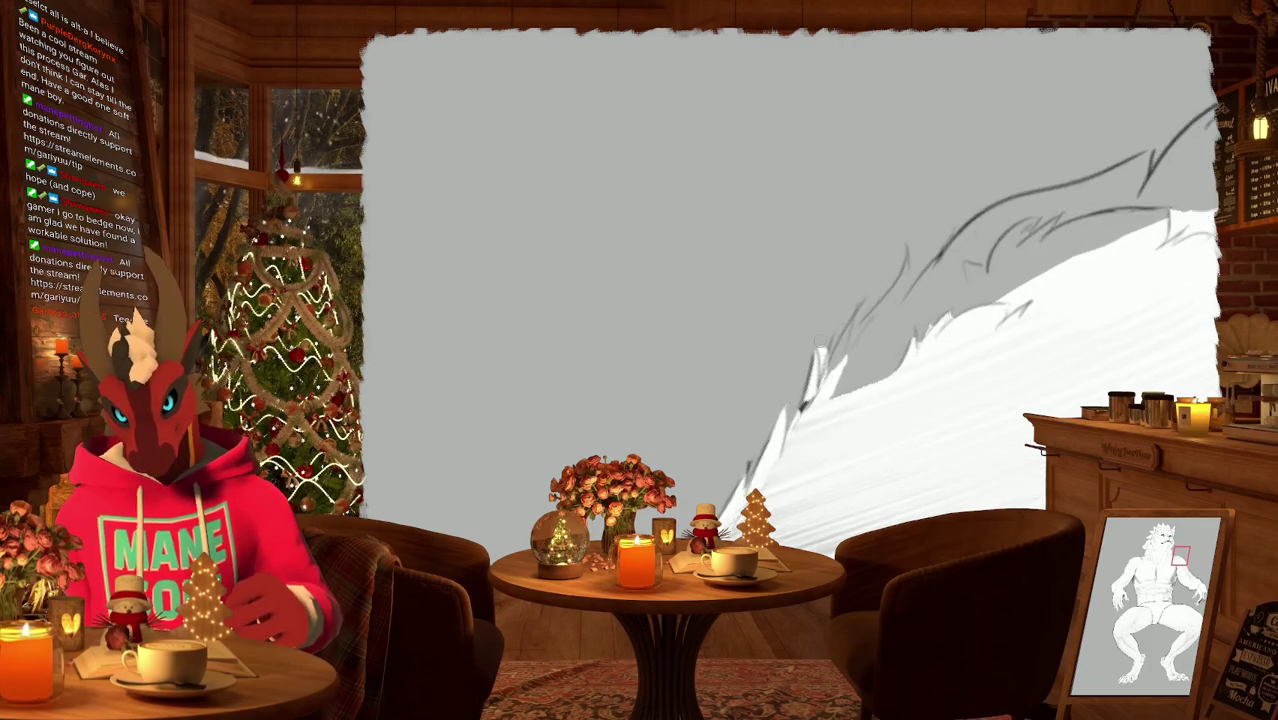
Fill the narrow fur spikes and the grey gap inside the shoulder's outer fur outline with white.
drag(822, 390, 840, 338)
mouse_move(822, 398)
mouse_down()
mouse_move(845, 325)
mouse_move(860, 314)
mouse_move(836, 378)
mouse_move(905, 282)
mouse_move(917, 234)
mouse_move(912, 256)
mouse_up()
key(ctrl+z)
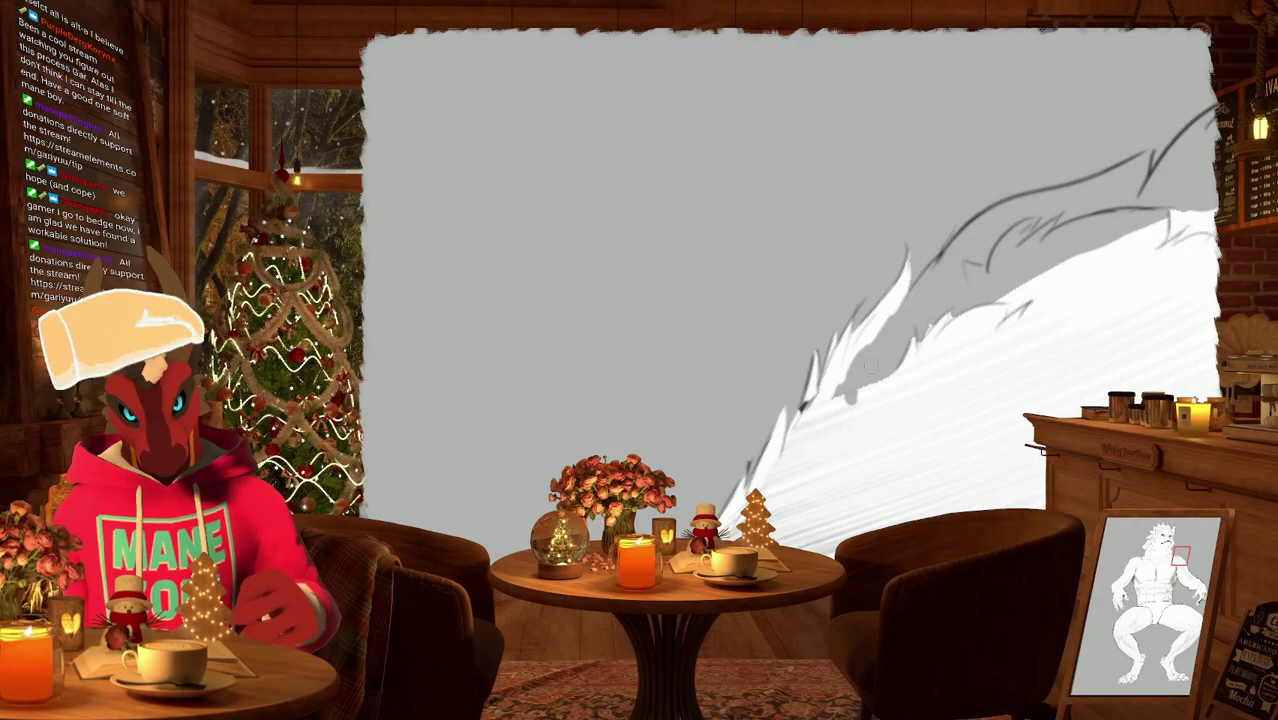
mouse_move(912, 330)
mouse_down()
mouse_move(850, 376)
mouse_move(848, 330)
mouse_move(872, 316)
mouse_move(894, 226)
mouse_move(968, 104)
mouse_up()
mouse_move(887, 237)
shift+mouse_down()
mouse_move(941, 291)
mouse_move(1015, 205)
mouse_move(1074, 196)
mouse_move(987, 110)
mouse_move(866, 404)
mouse_move(844, 389)
mouse_move(858, 302)
mouse_move(931, 230)
mouse_move(979, 216)
mouse_move(890, 371)
mouse_move(917, 374)
mouse_move(908, 298)
mouse_move(834, 384)
mouse_move(823, 370)
mouse_move(805, 405)
mouse_move(810, 358)
mouse_move(791, 424)
mouse_move(819, 300)
mouse_move(827, 316)
mouse_move(882, 262)
shift+mouse_up()
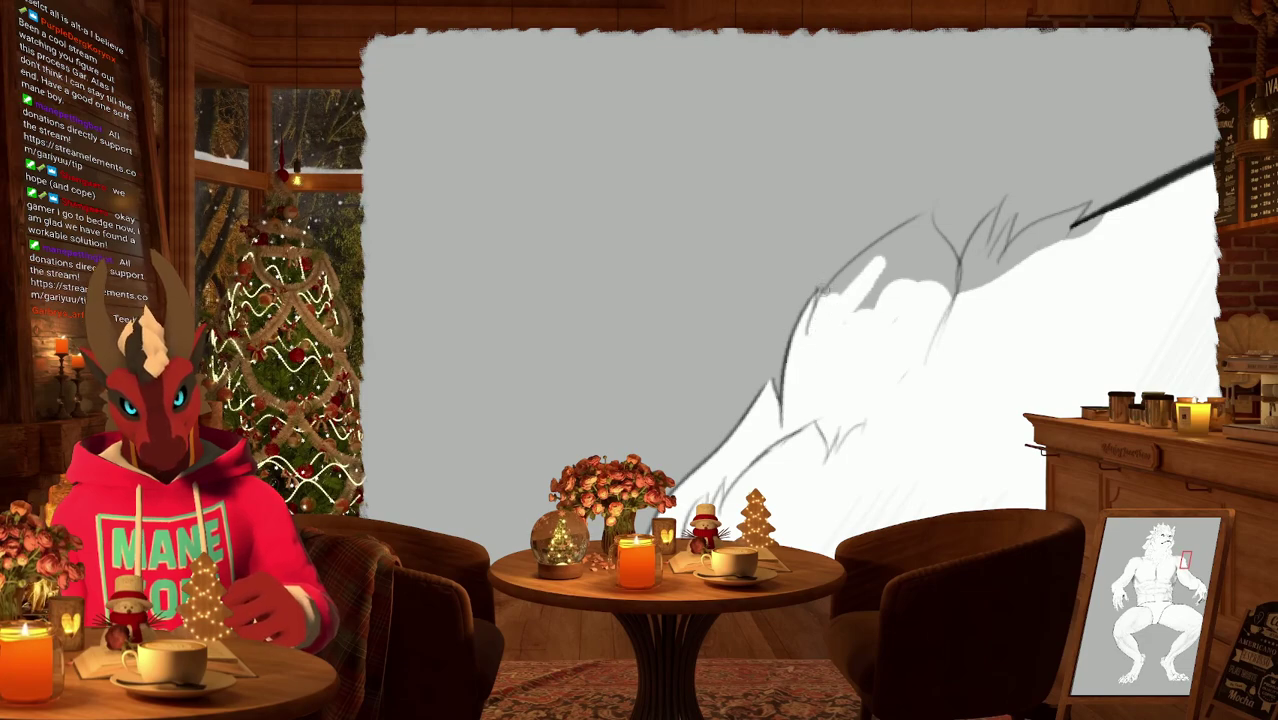
Fill the large rounded shoulder tuft with white out to its tip and trim the overflow there.
mouse_move(822, 330)
mouse_down()
mouse_move(877, 262)
mouse_move(840, 286)
mouse_move(874, 234)
mouse_move(880, 261)
mouse_move(936, 252)
mouse_move(859, 258)
mouse_move(848, 284)
mouse_move(868, 233)
mouse_move(871, 308)
mouse_move(918, 286)
mouse_up()
key(Delete)
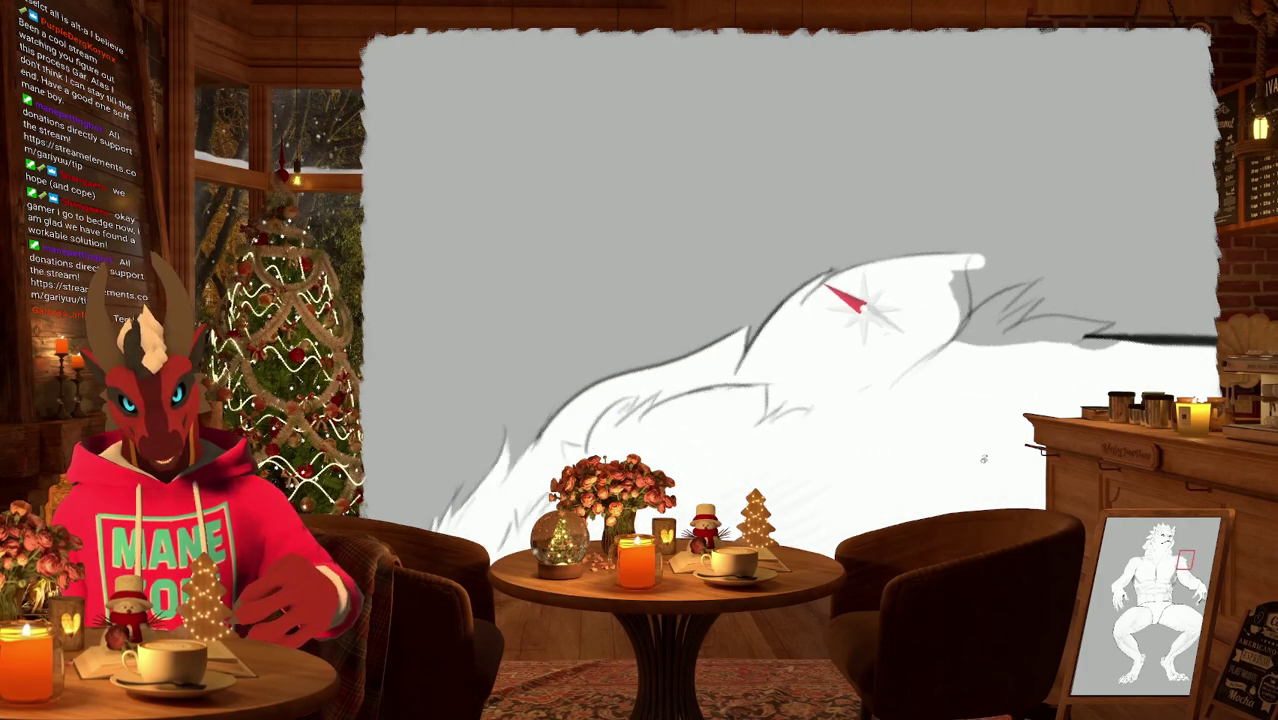
key(Delete)
drag(940, 335, 962, 295)
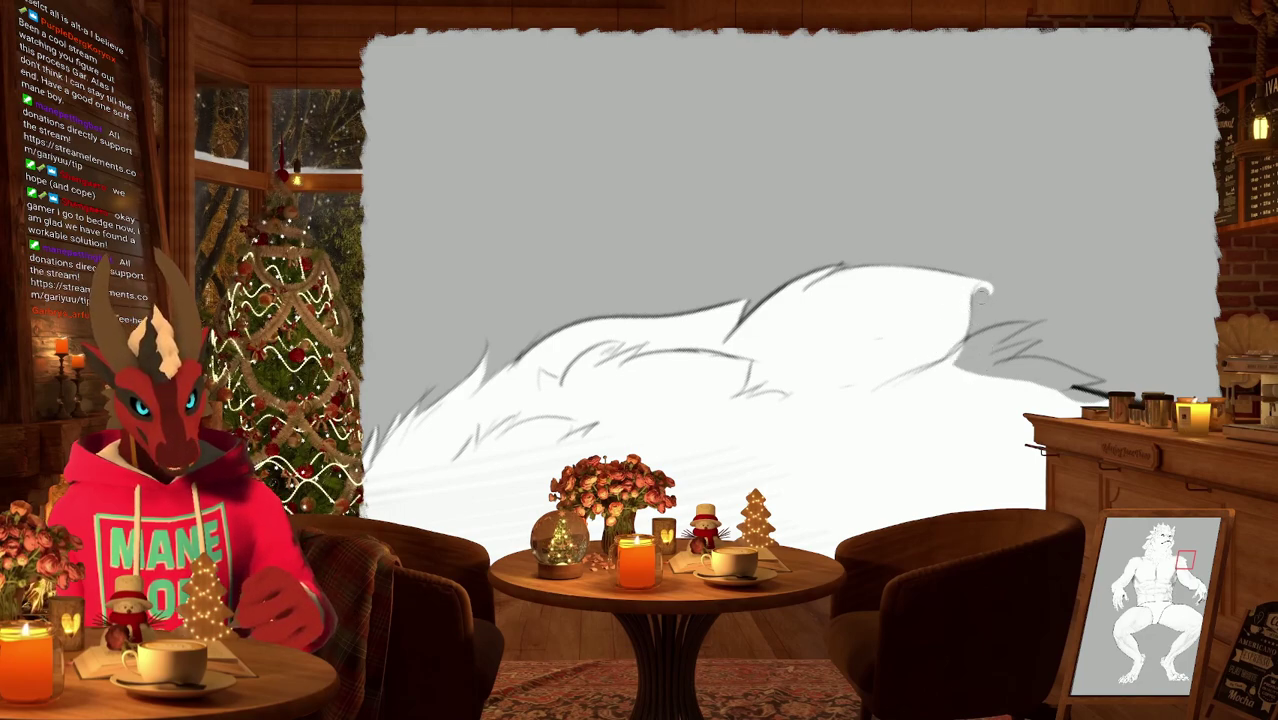
mouse_move(985, 290)
mouse_down()
mouse_move(965, 295)
mouse_move(970, 255)
mouse_move(967, 276)
mouse_move(1014, 206)
mouse_move(1010, 222)
mouse_up()
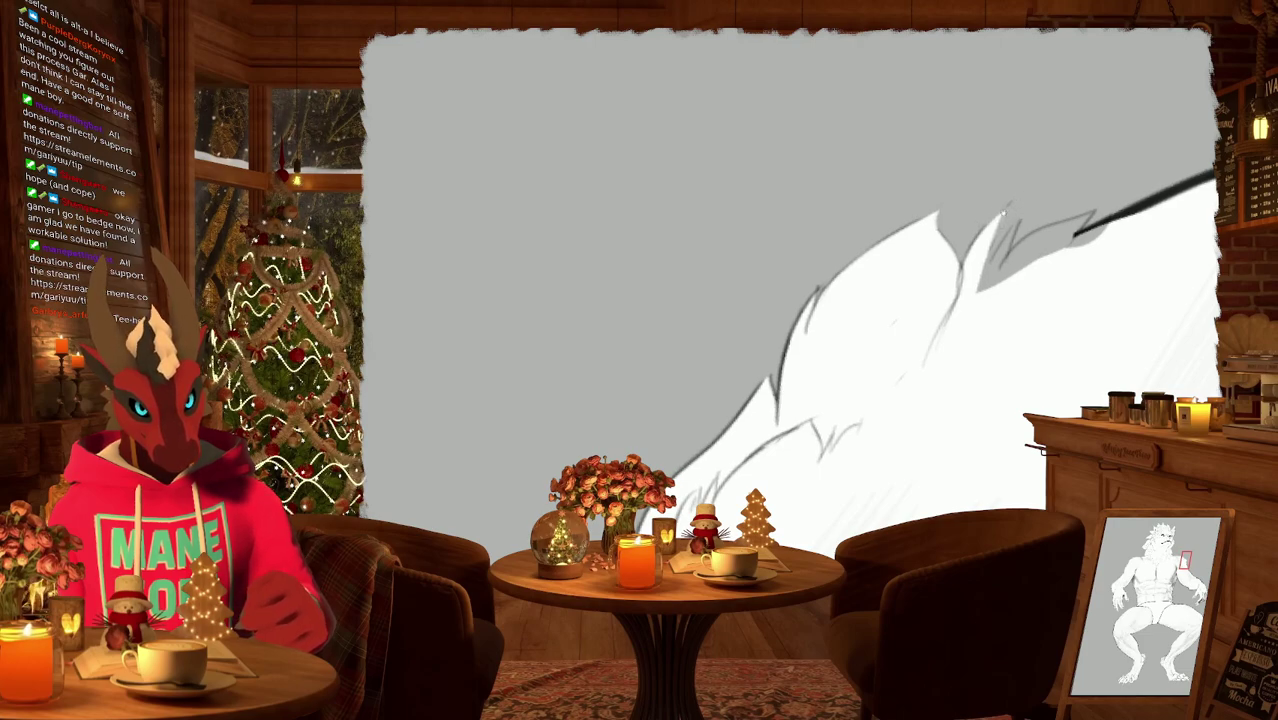
Fill the remaining small fur spikes beside the rounded shoulder tuft with white up to the arm's thick outline.
drag(950, 300, 860, 300)
mouse_move(912, 252)
mouse_down()
mouse_move(894, 296)
mouse_move(937, 222)
mouse_move(886, 288)
mouse_move(938, 222)
mouse_up()
mouse_move(1000, 300)
mouse_down()
mouse_move(900, 260)
mouse_move(922, 208)
mouse_up()
drag(888, 272, 918, 196)
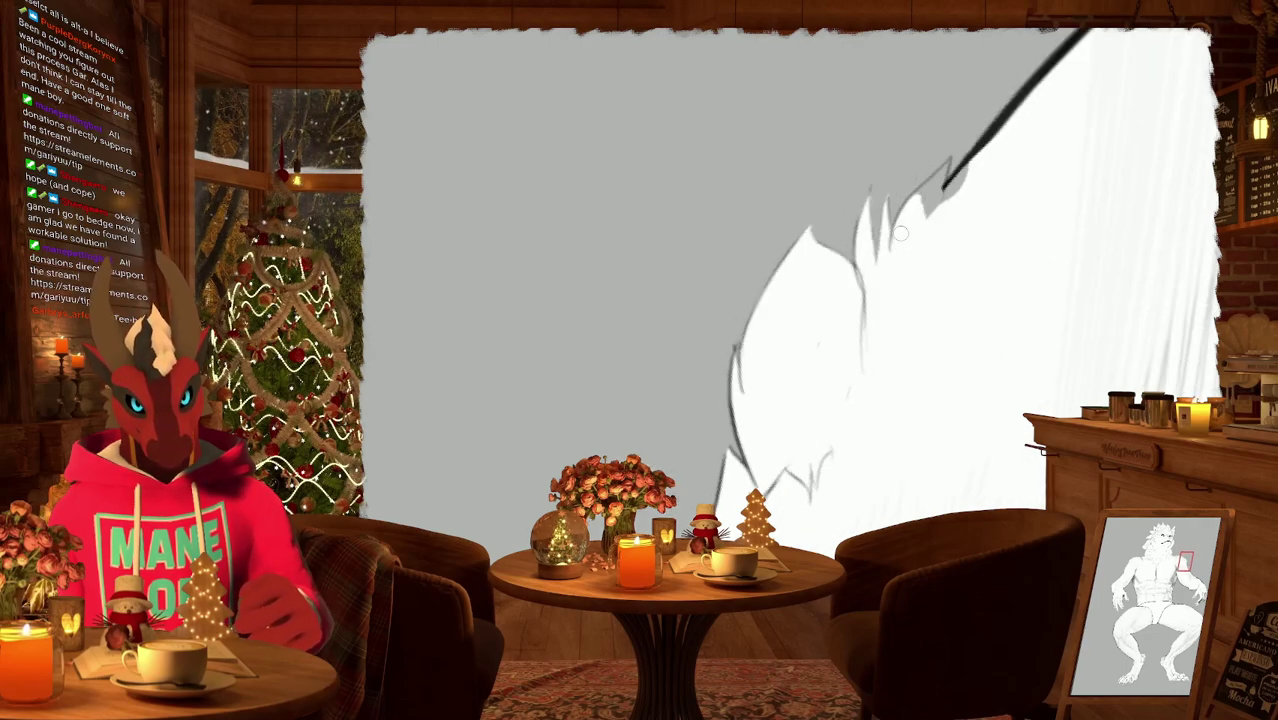
drag(895, 240, 960, 156)
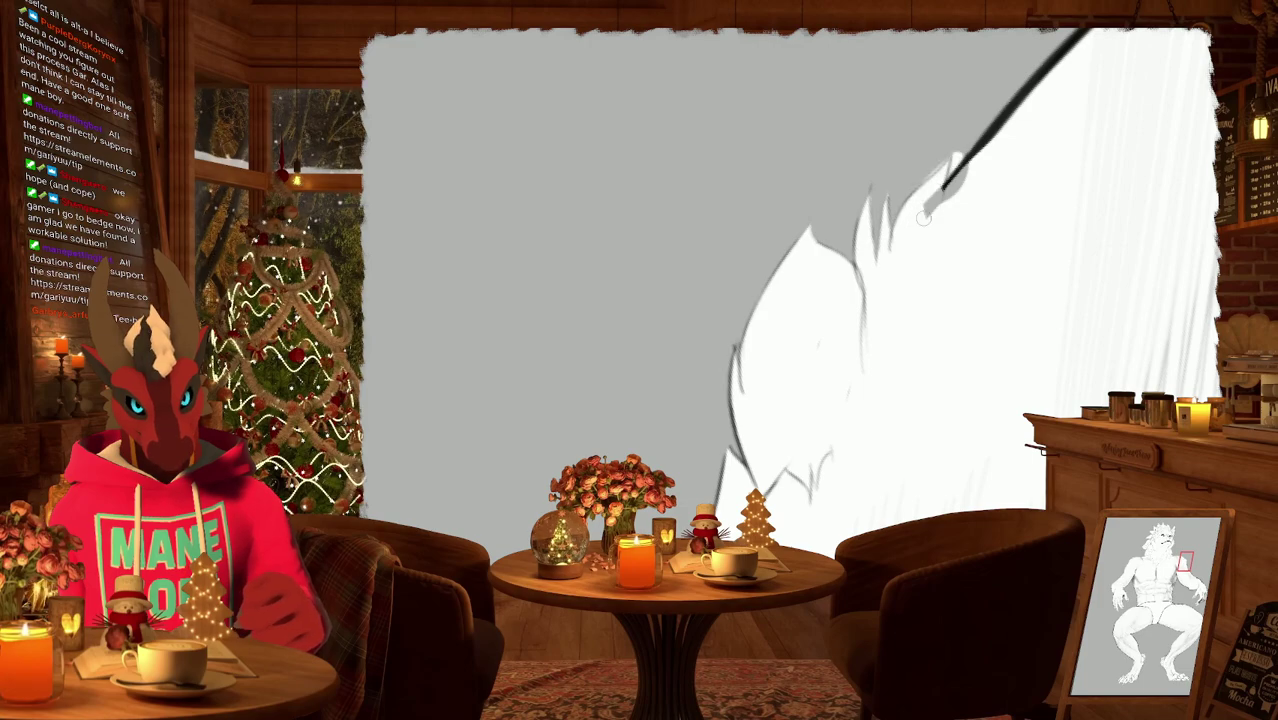
drag(920, 236, 958, 154)
scroll(878, 270, down, 3)
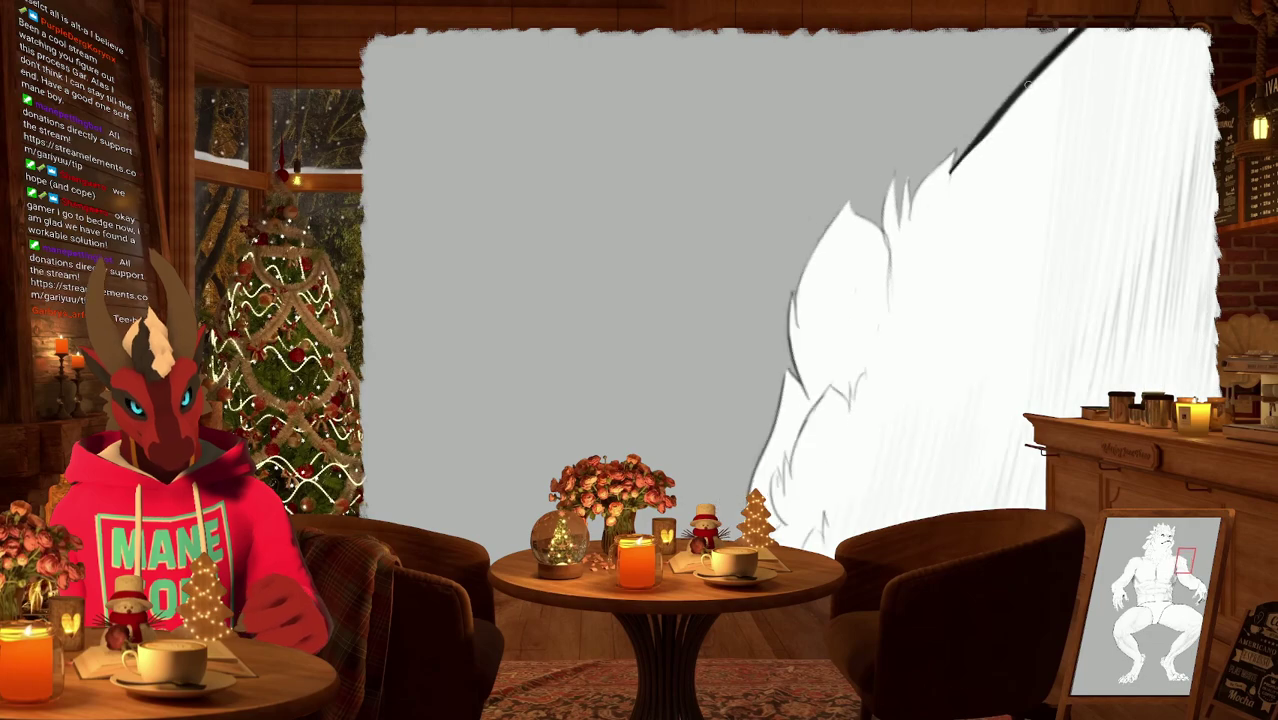
Erase the white overflow outside the upper arm's thick outline, working down from the shoulder fur.
drag(765, 345, 825, 285)
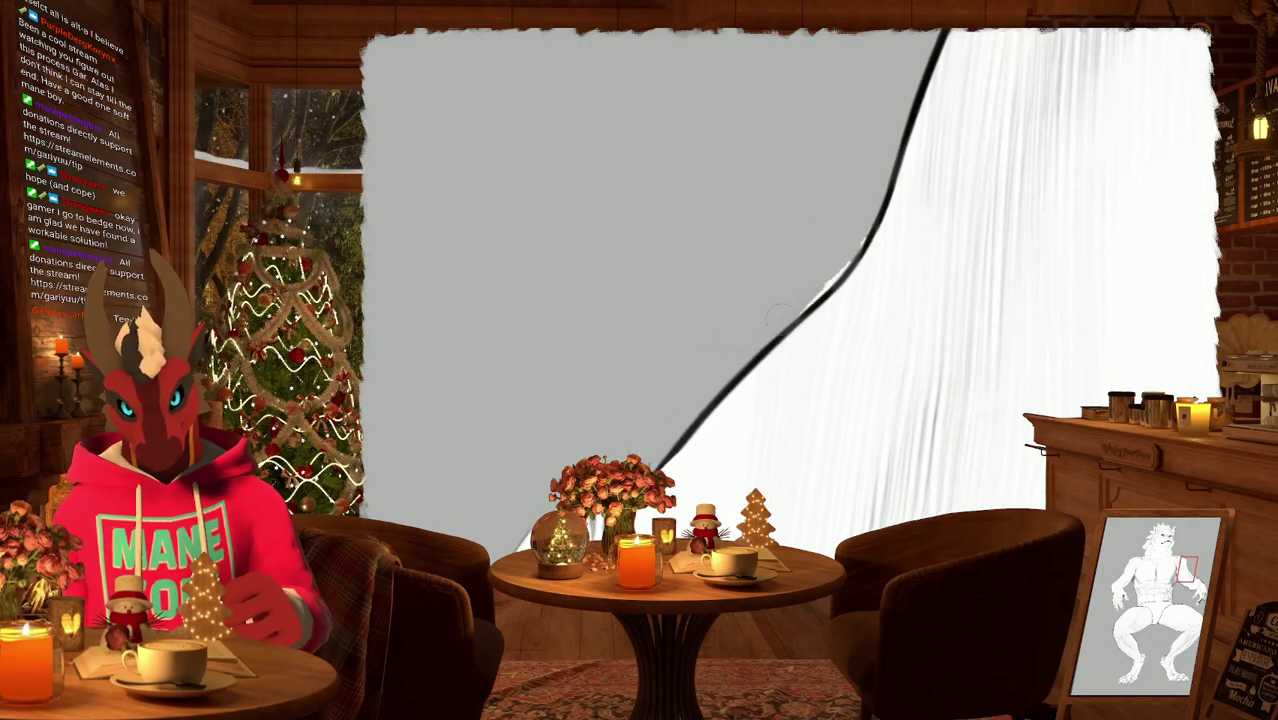
drag(790, 325, 840, 272)
key(ctrl+z)
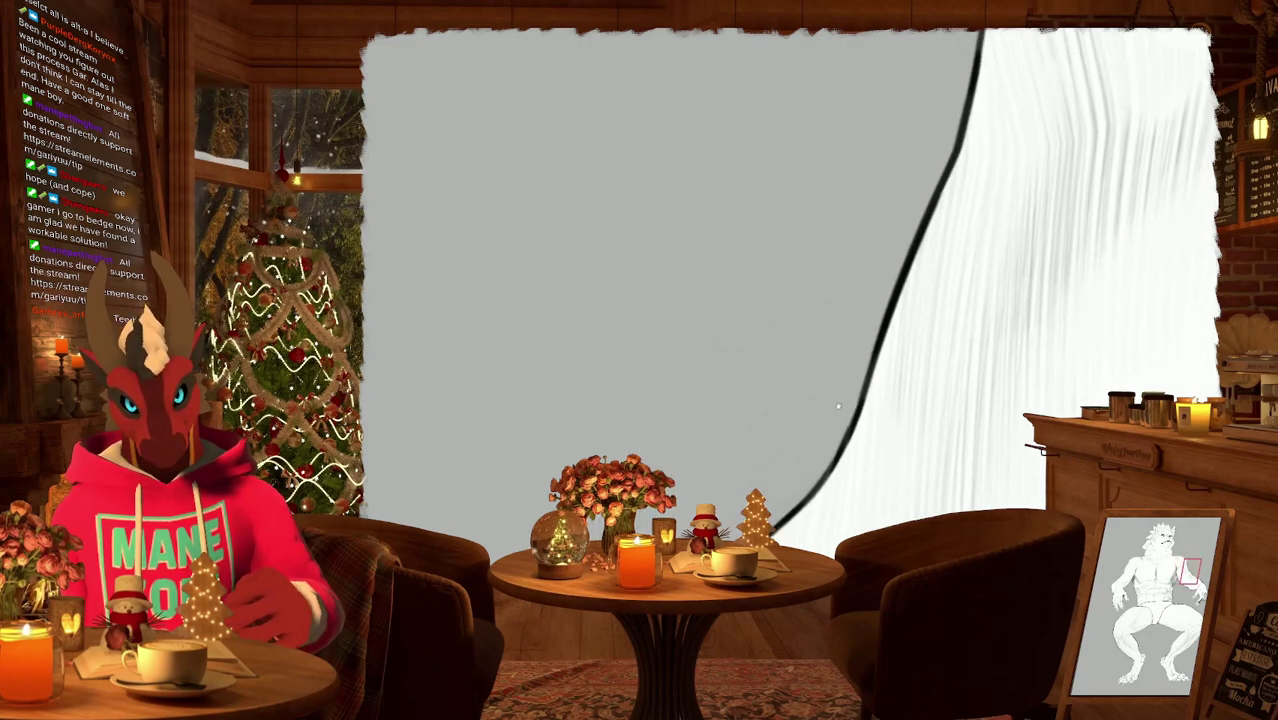
key(ctrl+z)
key(ctrl+z)
key(ctrl+z)
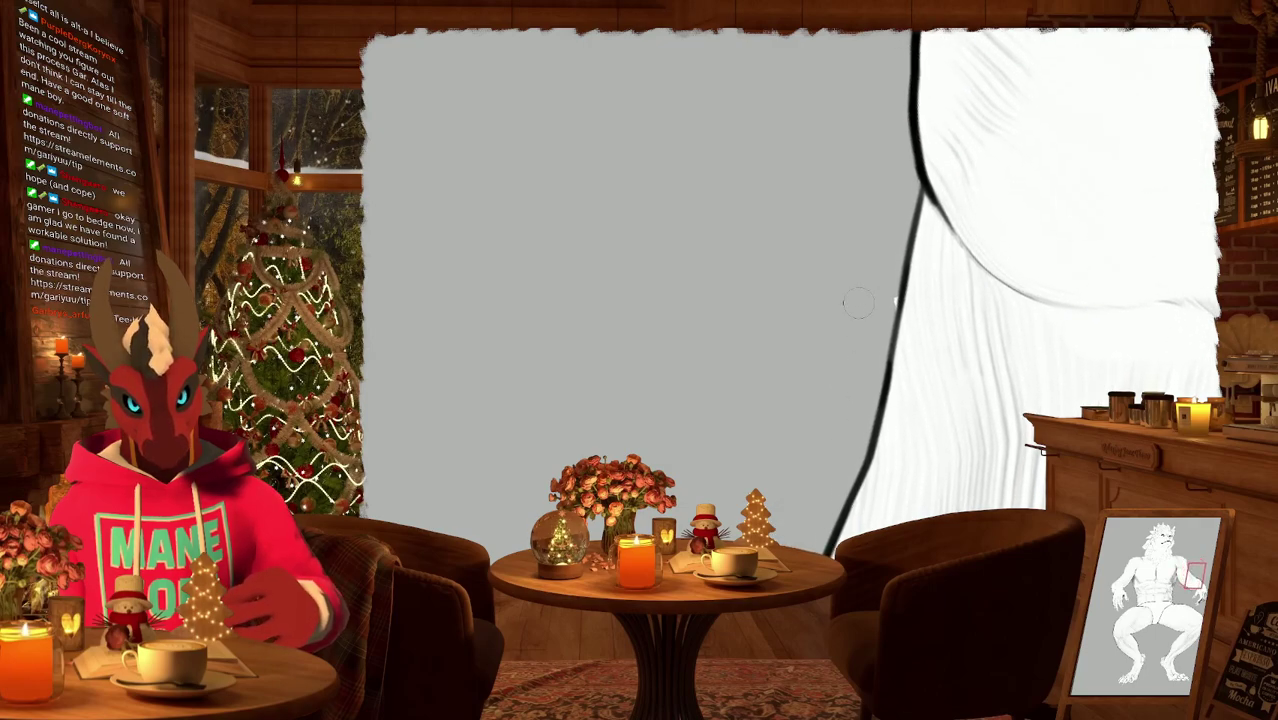
Clean up the white base's edge around the outer outline of the elbow and the rounded forearm muscle.
key(ctrl+z)
key(ctrl+z)
key(ctrl+z)
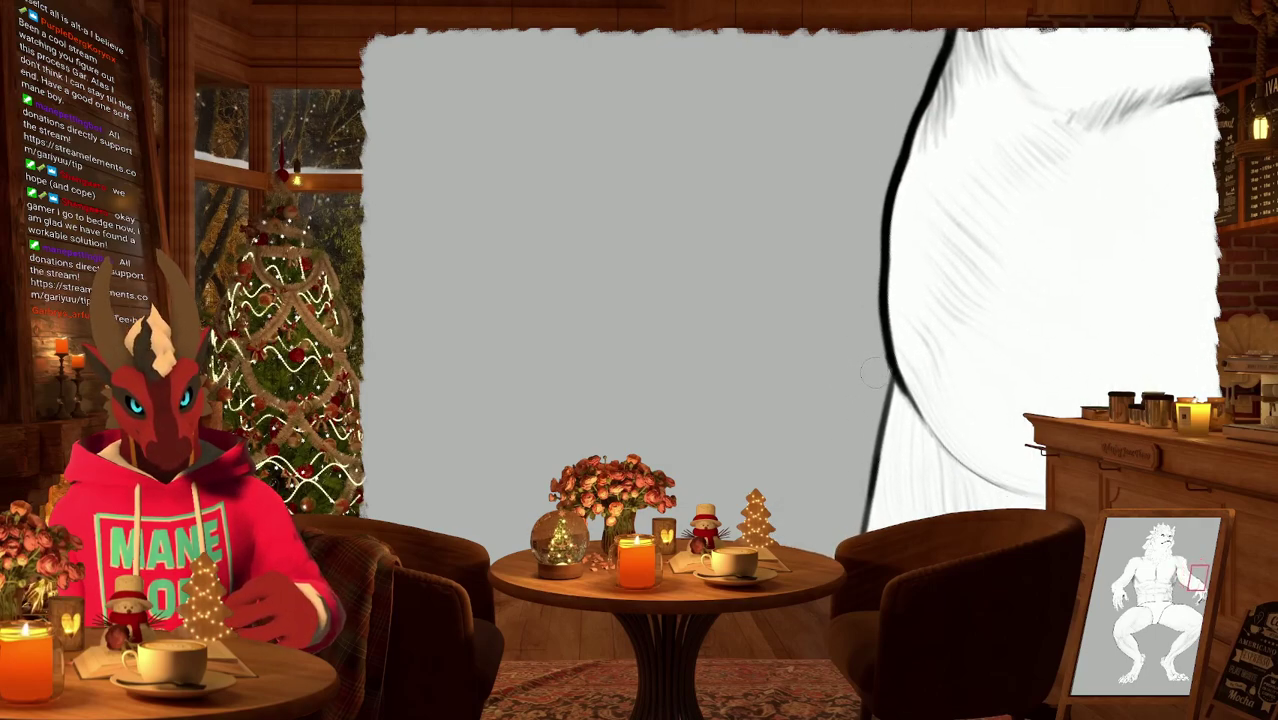
key(ctrl+z)
key(ctrl+z)
key(ctrl+z)
key(ctrl+z)
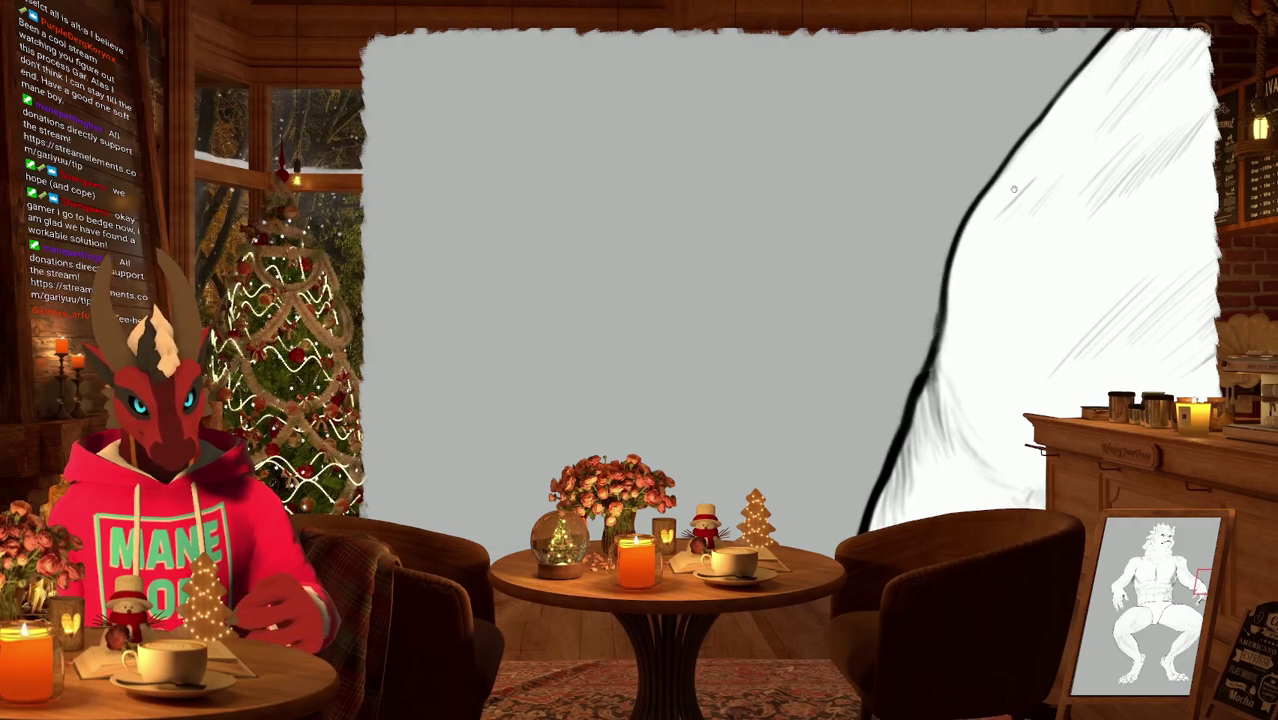
Trim the white base along the outer outline from the forearm over the wrist to the back of the hand.
key(ctrl+z)
key(ctrl+z)
key(ctrl+z)
key(ctrl+z)
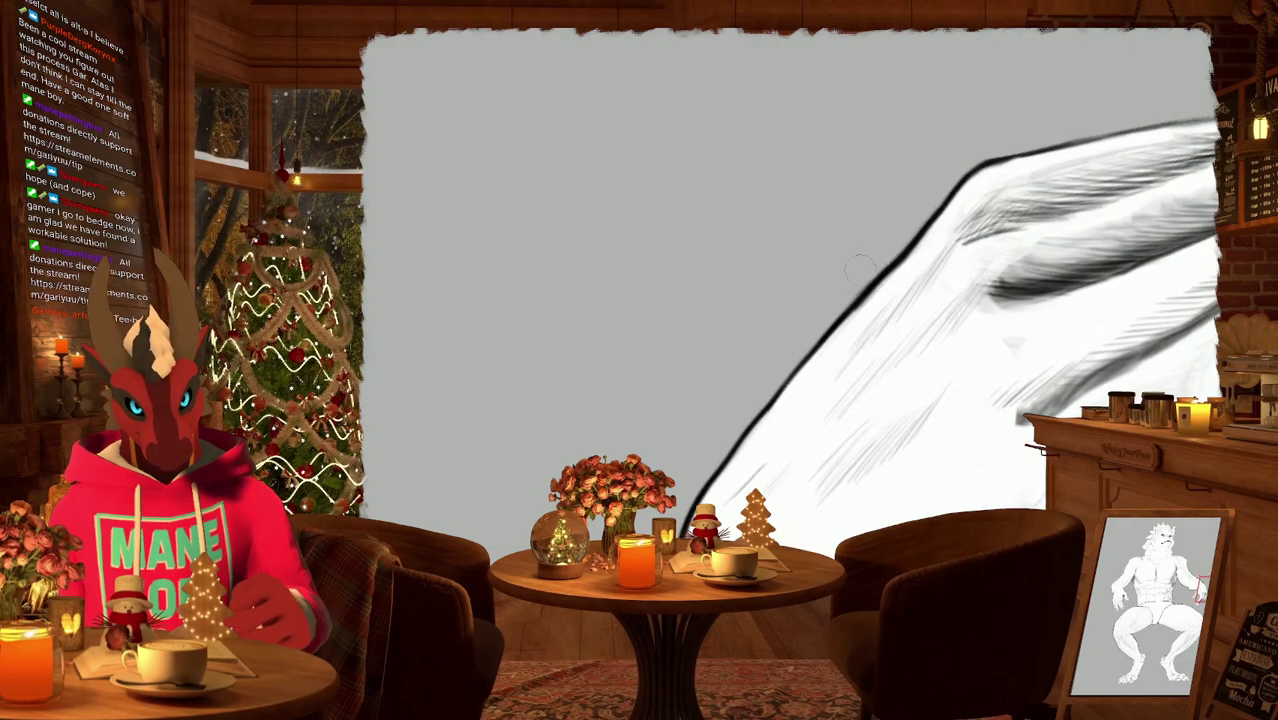
key(ctrl+z)
key(ctrl+z)
key(ctrl+z)
key(ctrl+z)
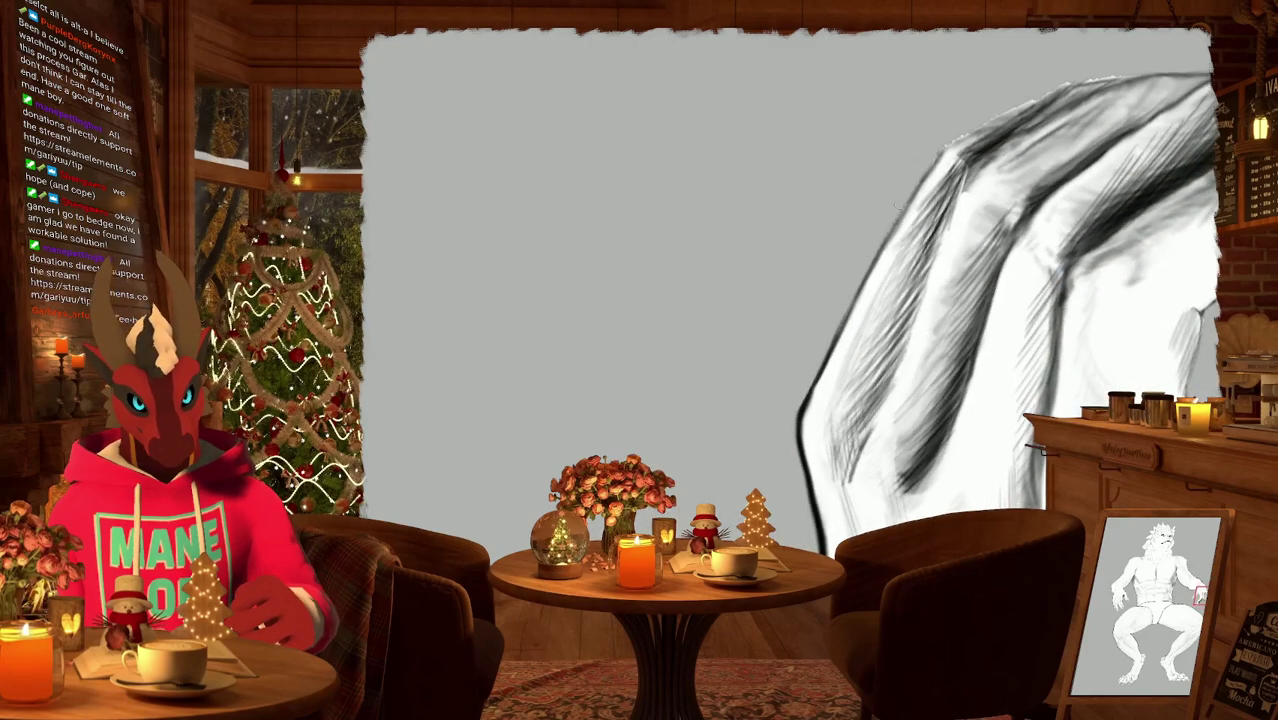
Match the white base to the outer edge of the hand along the knuckles and the outermost fingers.
drag(895, 223, 879, 249)
drag(937, 157, 909, 199)
drag(947, 145, 805, 372)
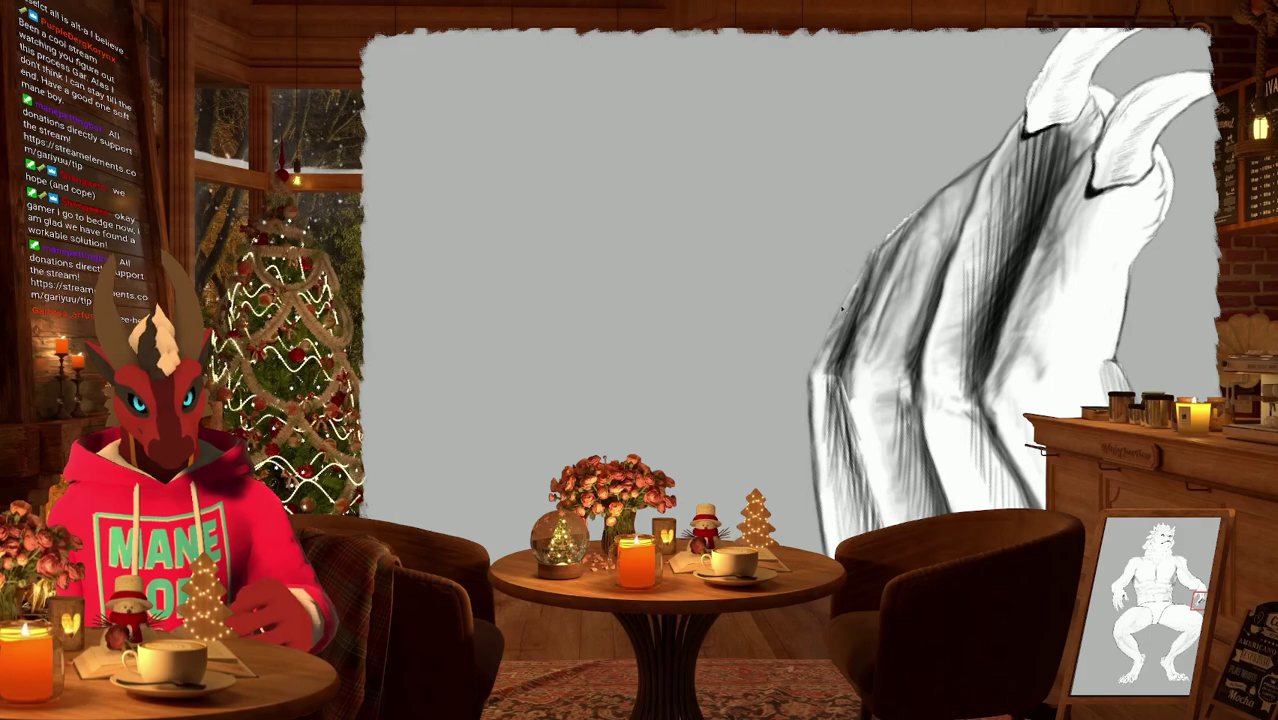
key(4)
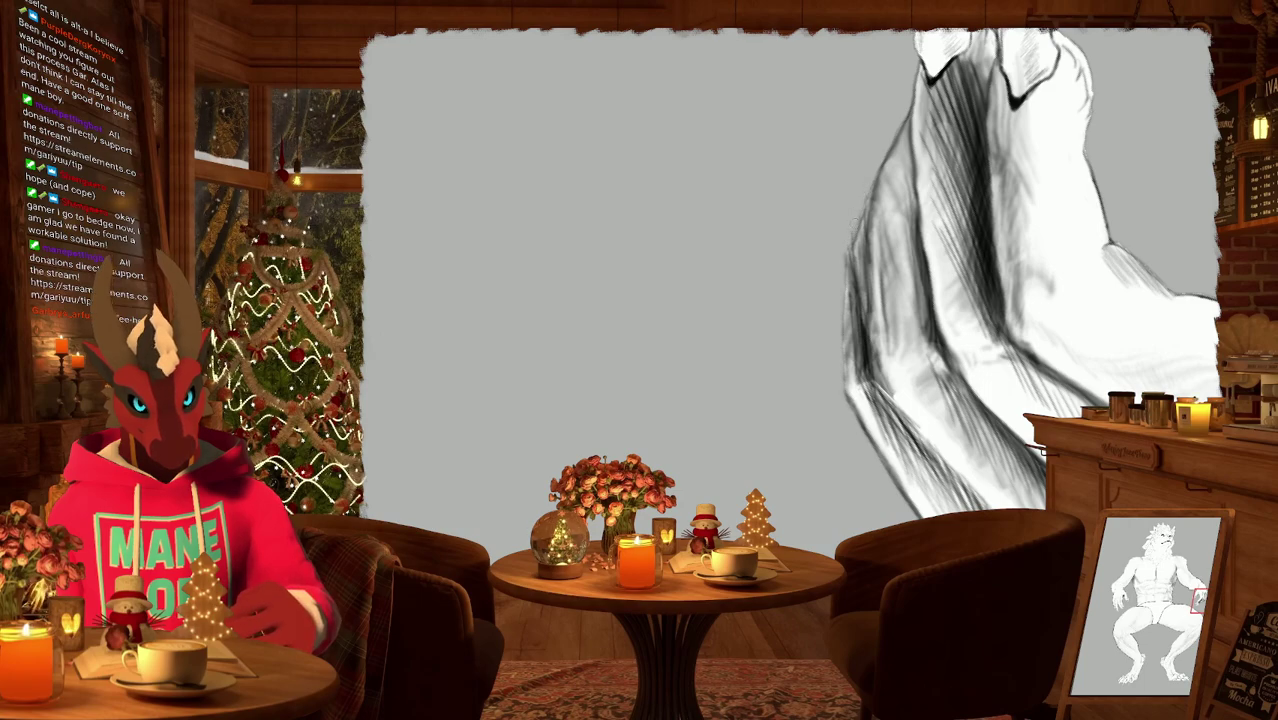
key(6)
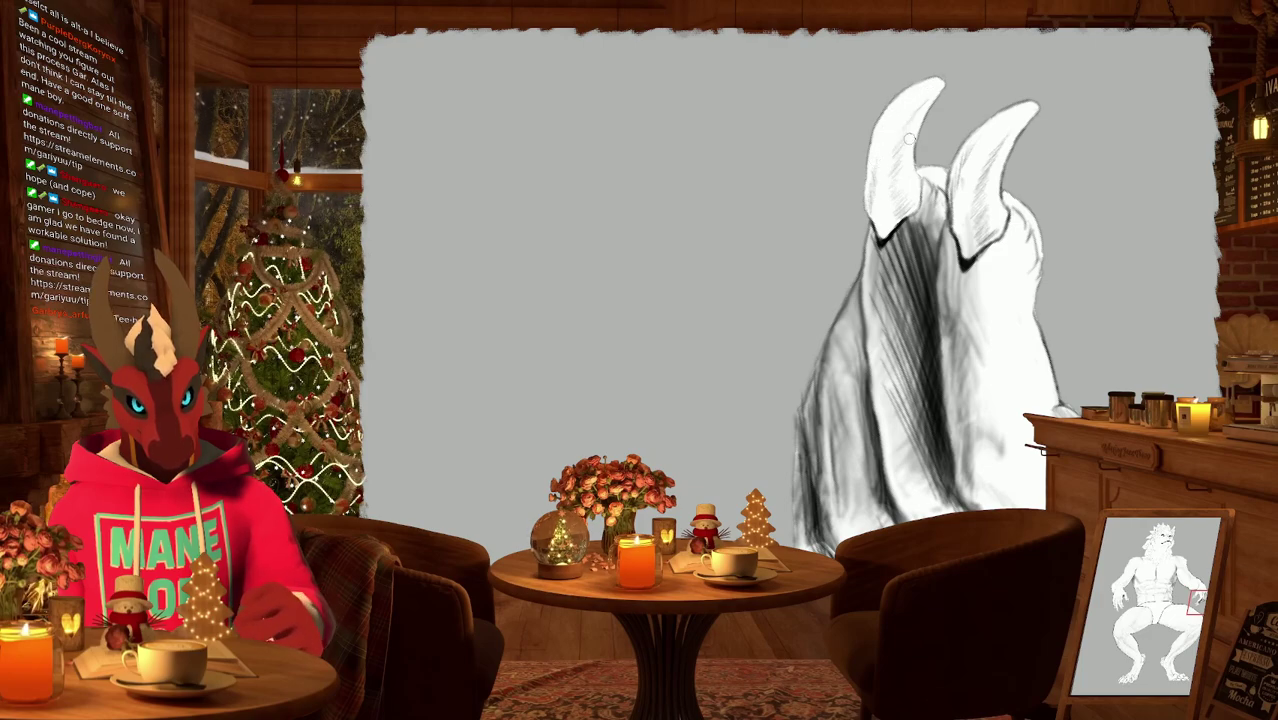
Clean the white base's edges around the hand's curved claws and fingertips.
middle_drag(919, 87, 844, 238)
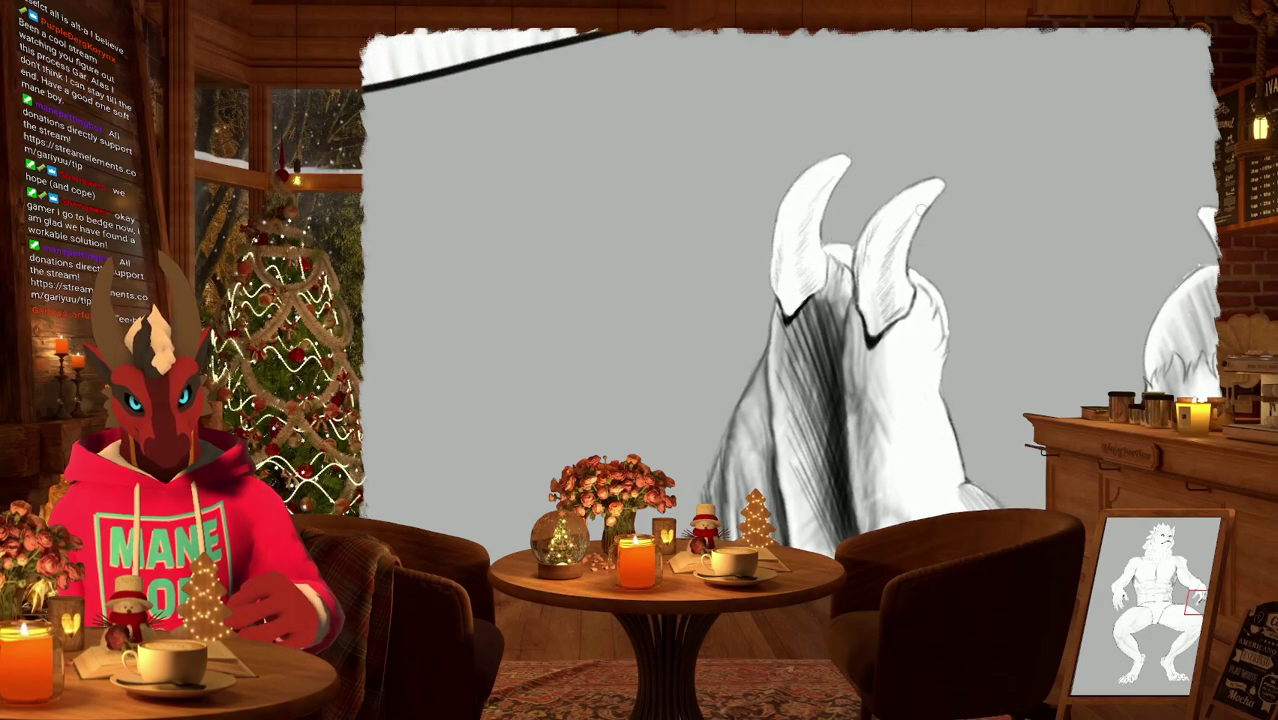
shift+middle_drag(914, 197, 872, 182)
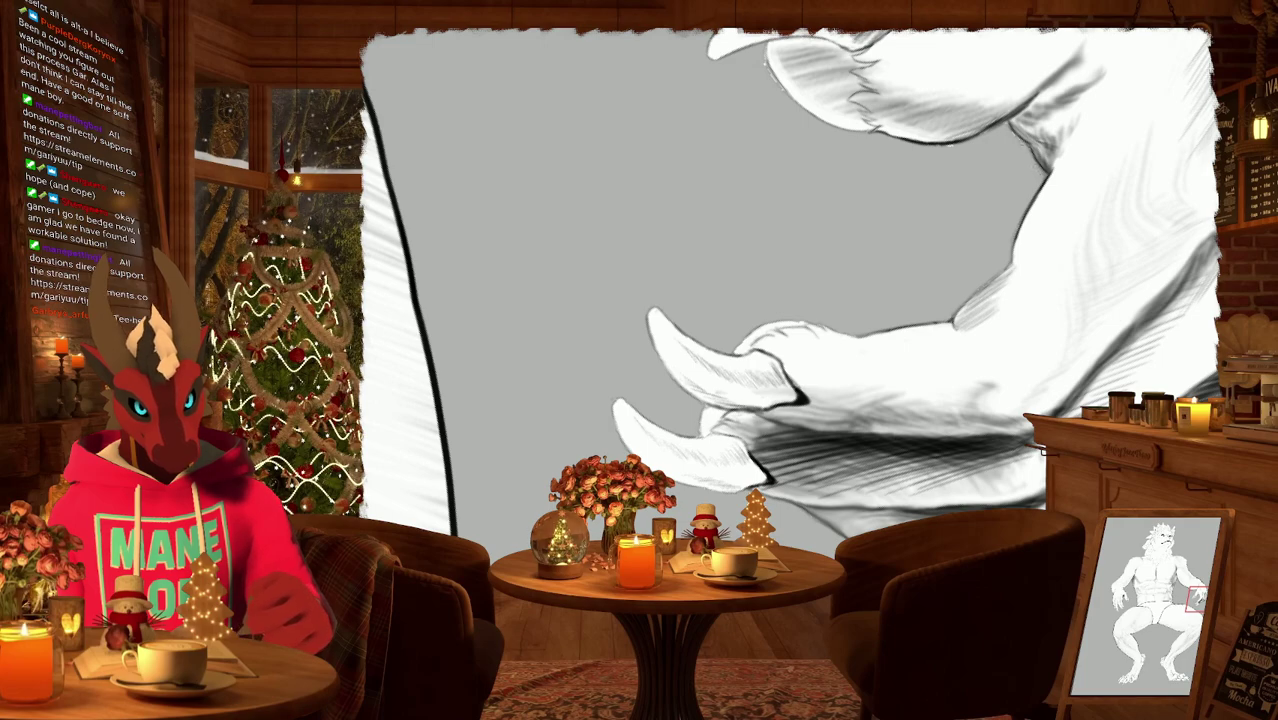
mouse_move(900, 290)
mouse_down()
mouse_move(933, 277)
mouse_move(840, 310)
mouse_move(790, 290)
mouse_move(760, 300)
mouse_up()
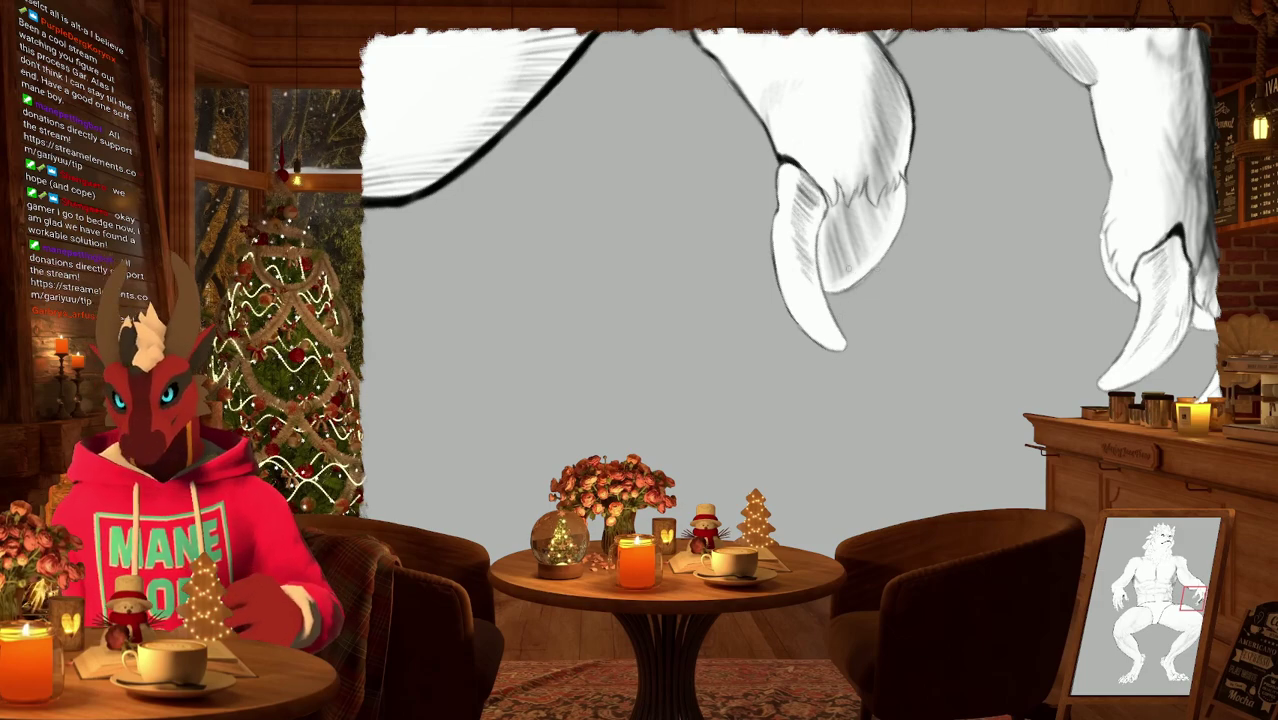
scroll(865, 235, up, 3)
drag(856, 285, 856, 200)
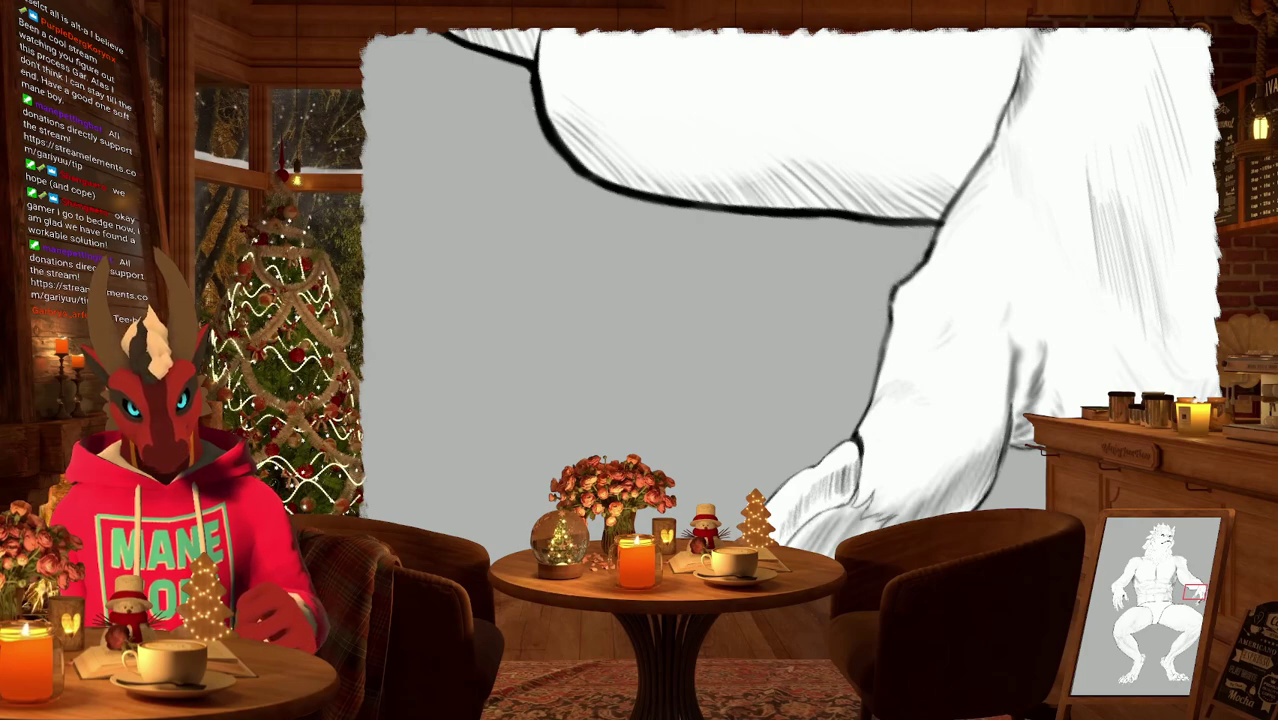
Trim the white base around the thumb and along the inner outline of the wrist, forearm and upper arm.
drag(1085, 219, 1085, 60)
drag(934, 358, 922, 394)
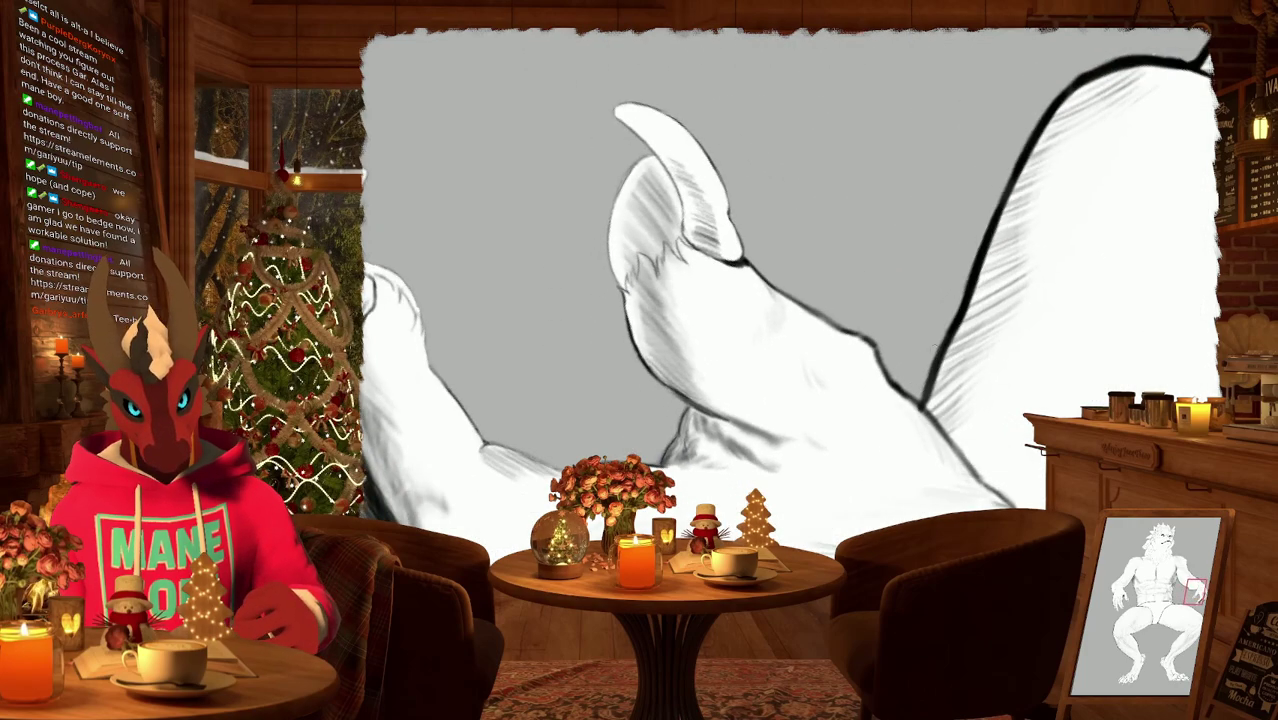
mouse_move(967, 265)
mouse_down()
mouse_move(851, 457)
mouse_move(862, 555)
mouse_up()
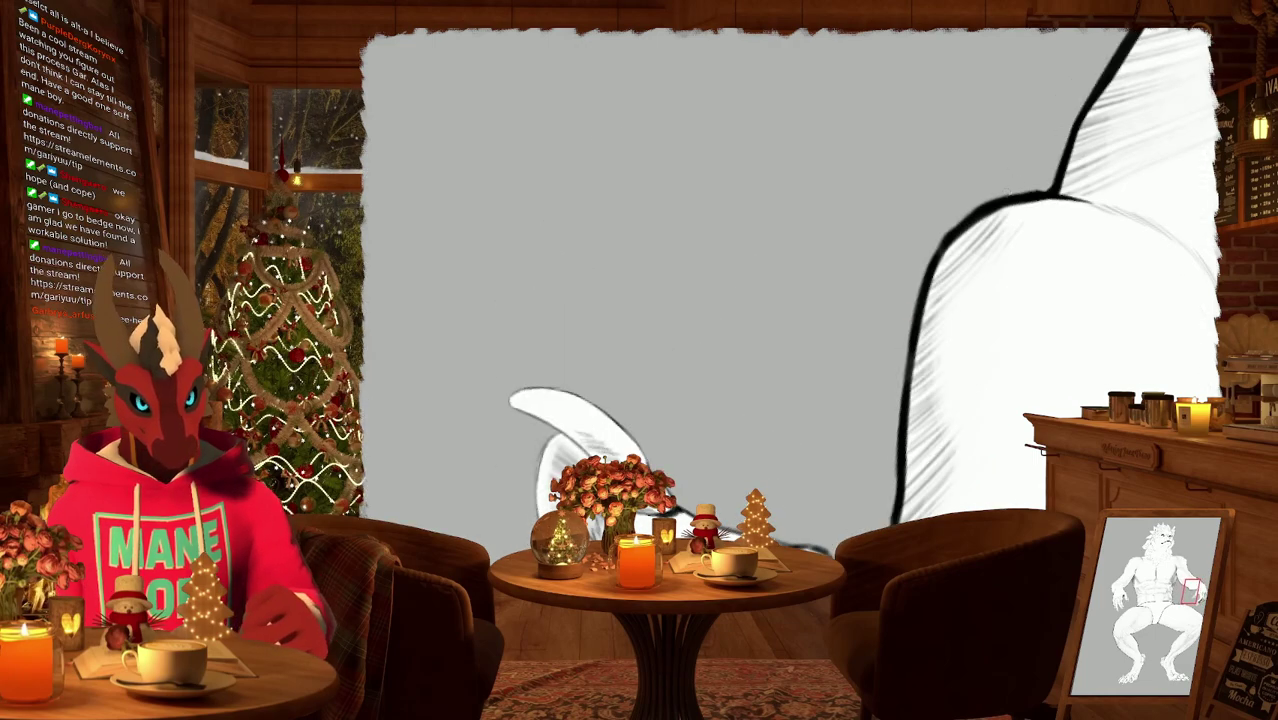
drag(1014, 182, 886, 342)
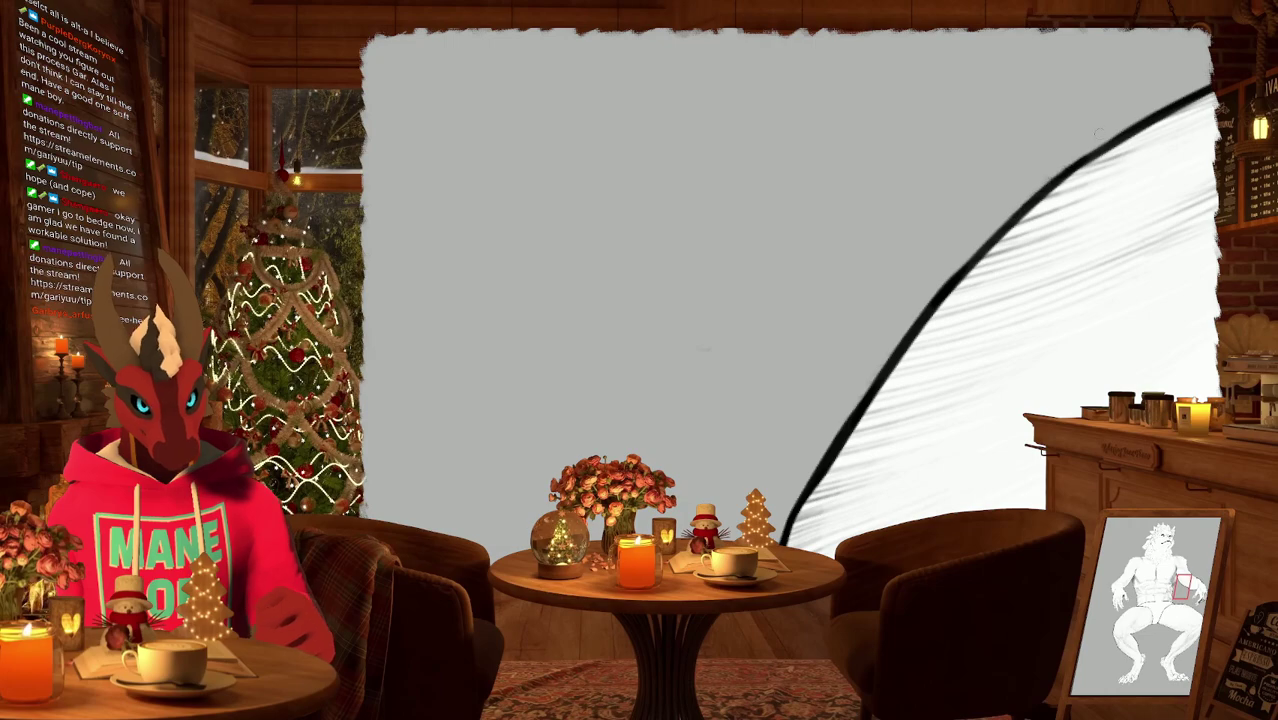
drag(1040, 188, 869, 406)
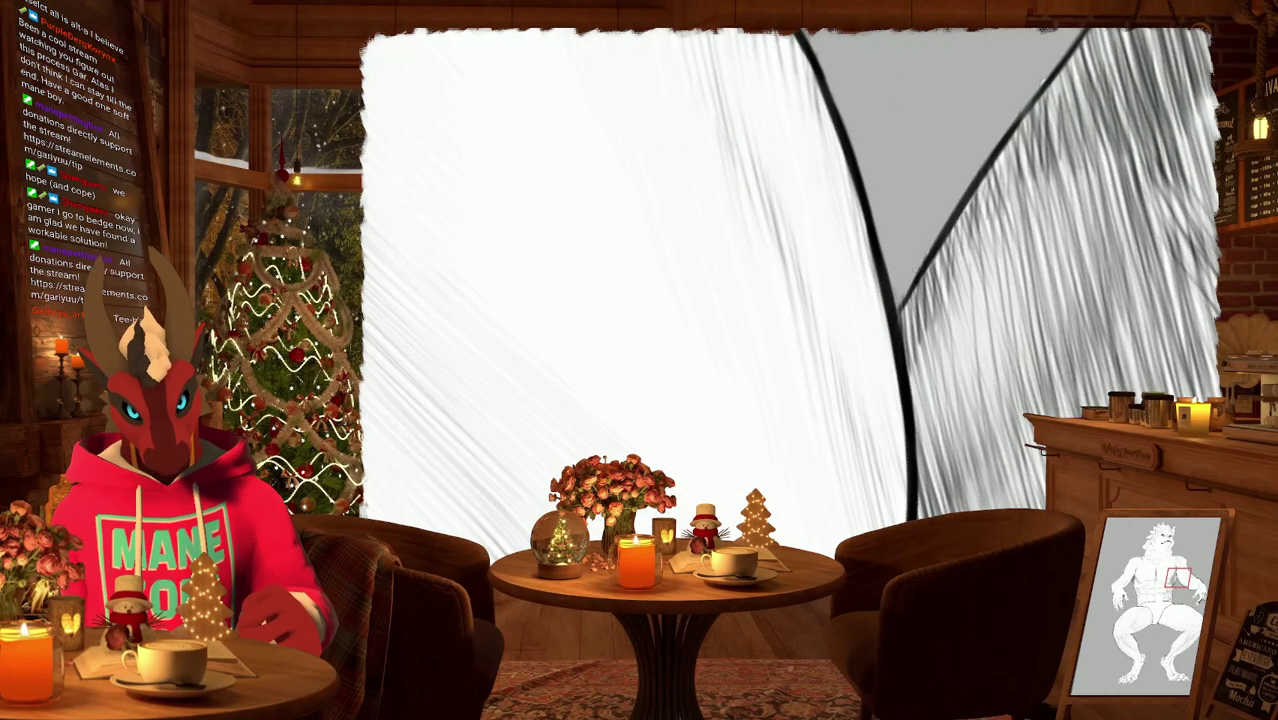
Clean the white base's edge from the armpit down the torso's side to the waist, hip and upper thigh.
drag(929, 253, 872, 318)
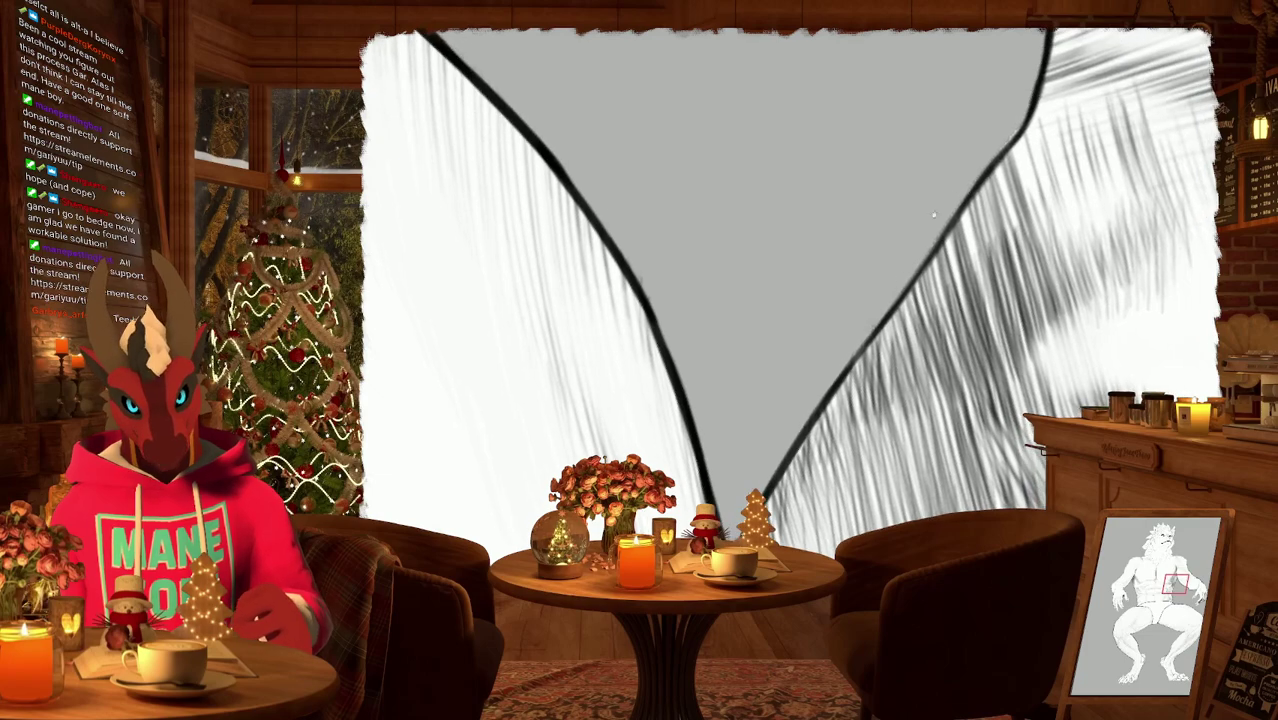
drag(933, 215, 884, 306)
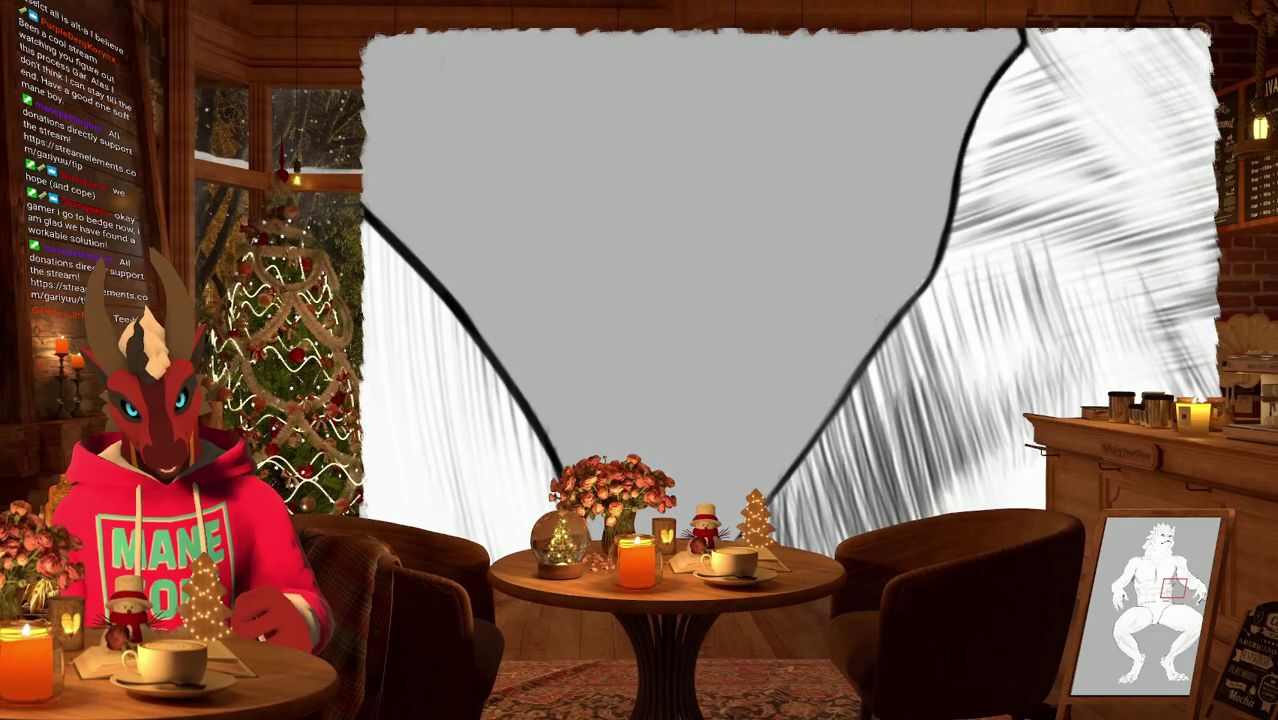
mouse_move(946, 228)
mouse_down()
mouse_move(912, 265)
mouse_move(960, 280)
mouse_move(1024, 333)
mouse_up()
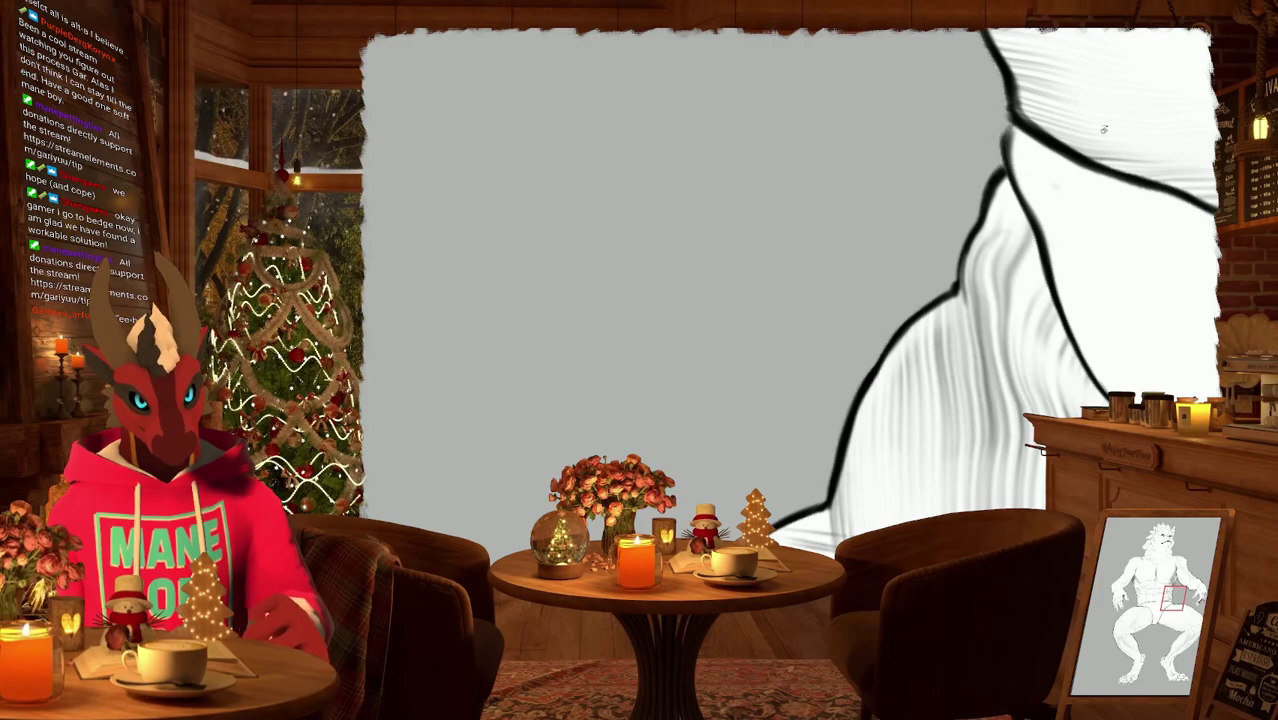
drag(1006, 115, 885, 303)
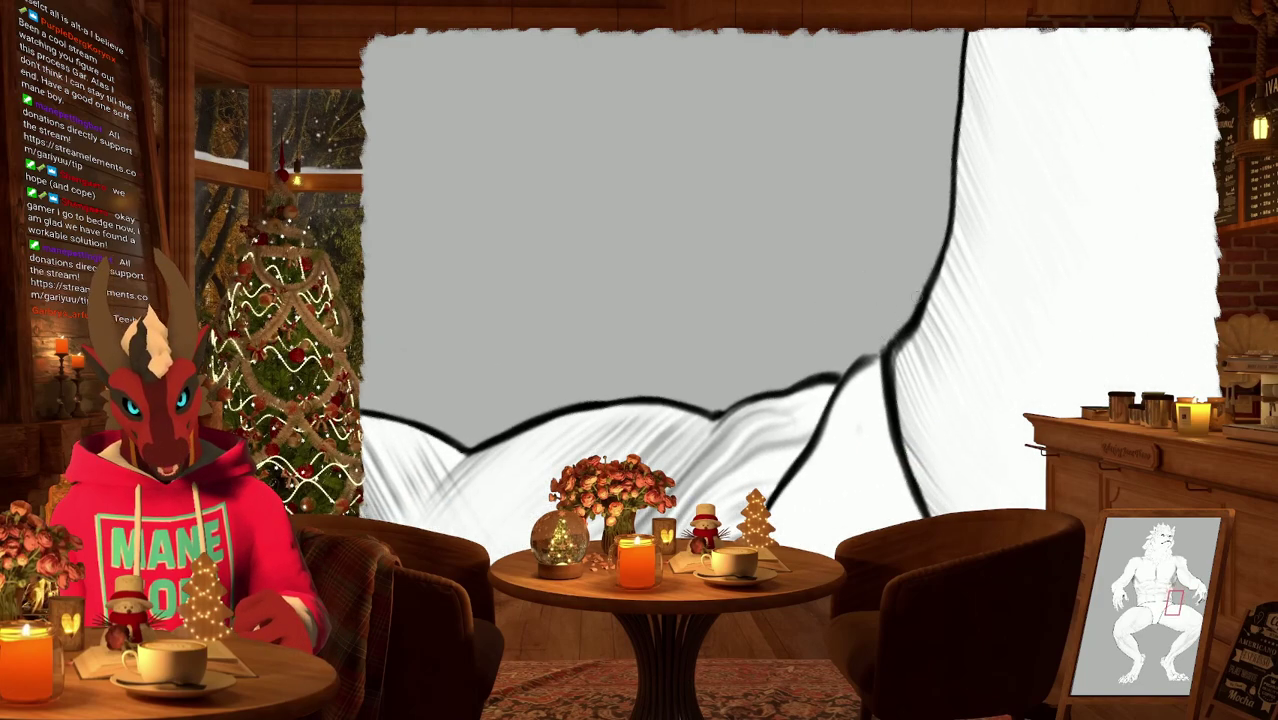
mouse_move(960, 195)
mouse_down()
mouse_move(907, 340)
mouse_move(934, 272)
mouse_move(809, 385)
mouse_move(856, 403)
mouse_move(870, 447)
mouse_up()
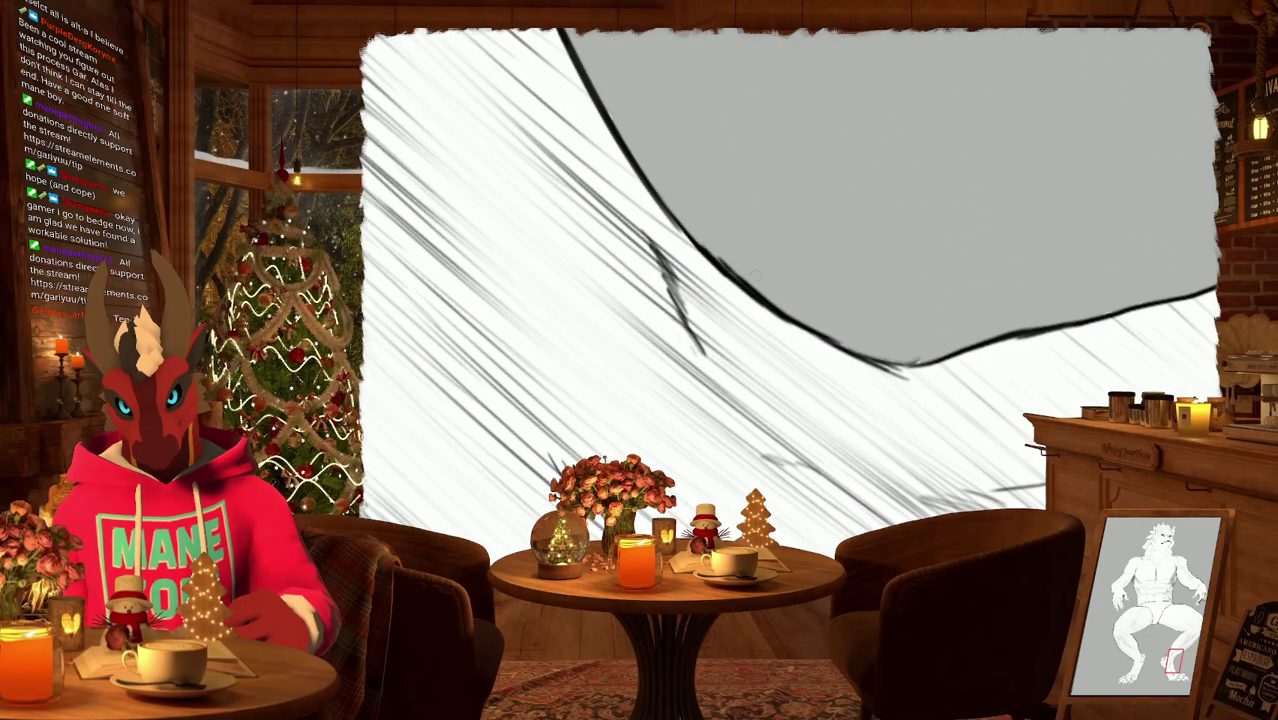
Trim white overflow along the same side's lower leg and around the foot, toe claws and ankle fur.
drag(726, 269, 948, 292)
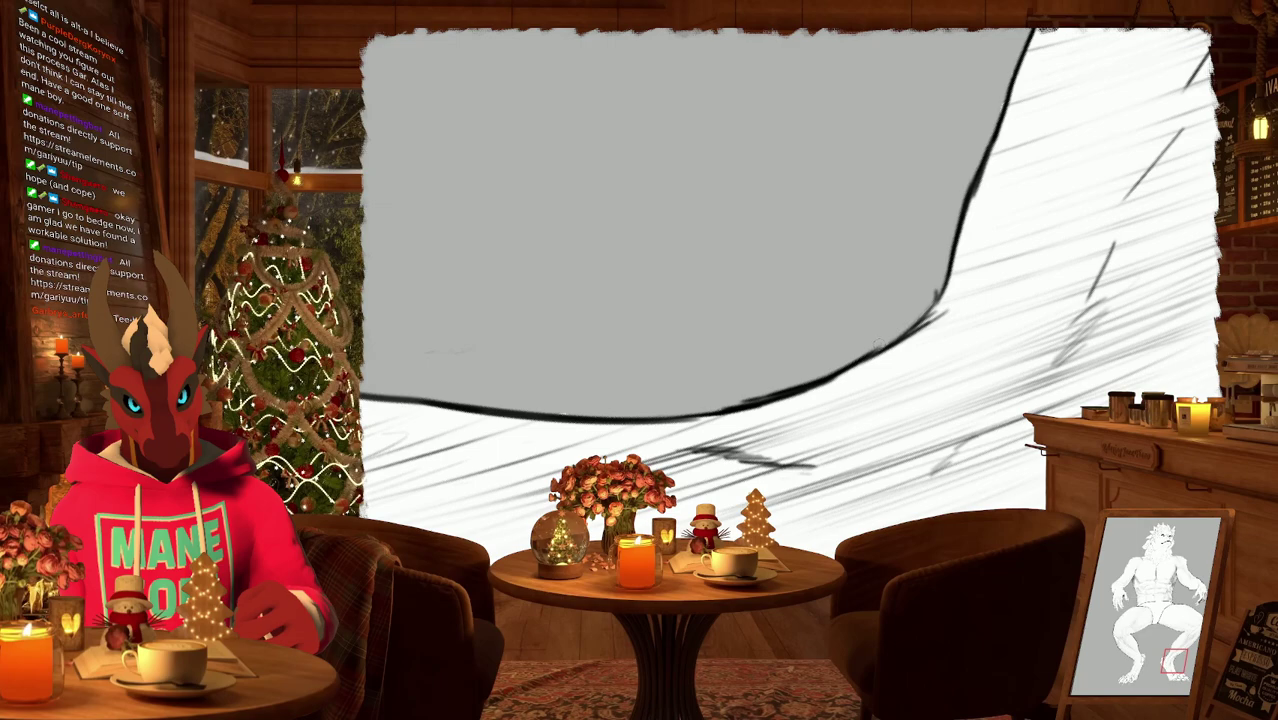
mouse_move(878, 345)
mouse_down()
mouse_move(935, 379)
mouse_move(856, 302)
mouse_move(878, 370)
mouse_up()
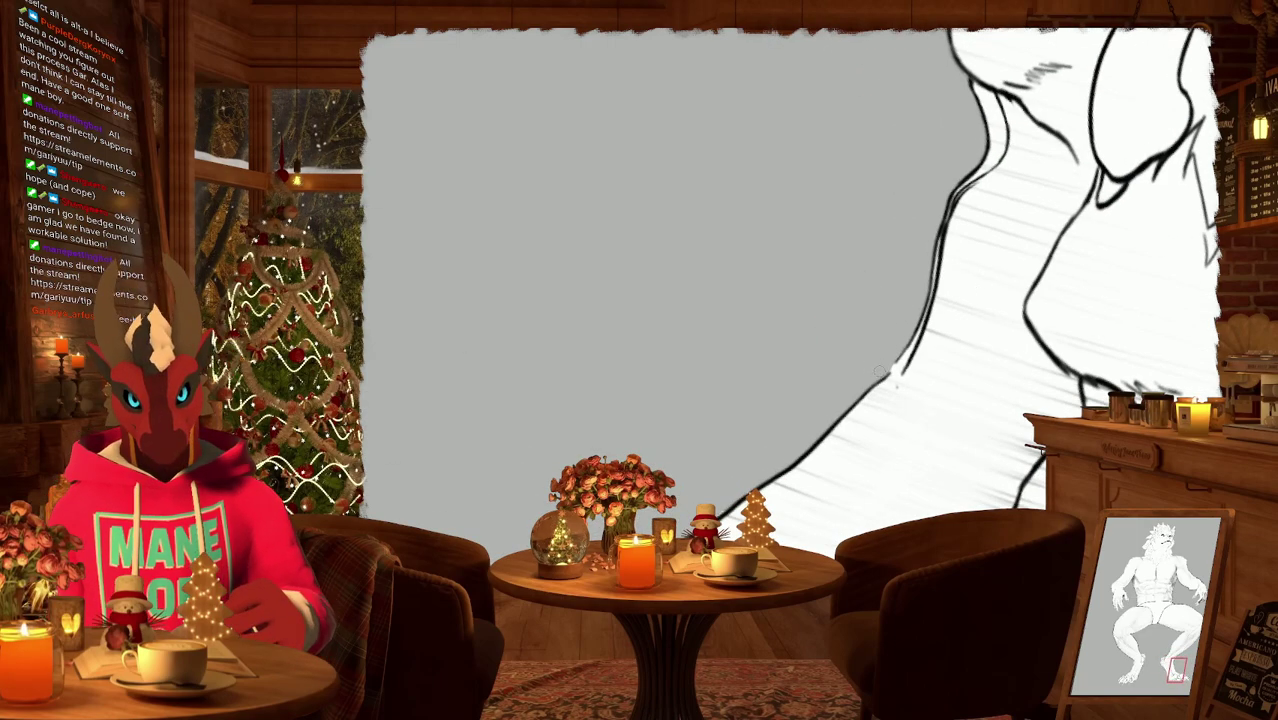
mouse_move(898, 318)
mouse_down()
mouse_move(795, 312)
mouse_move(957, 221)
mouse_up()
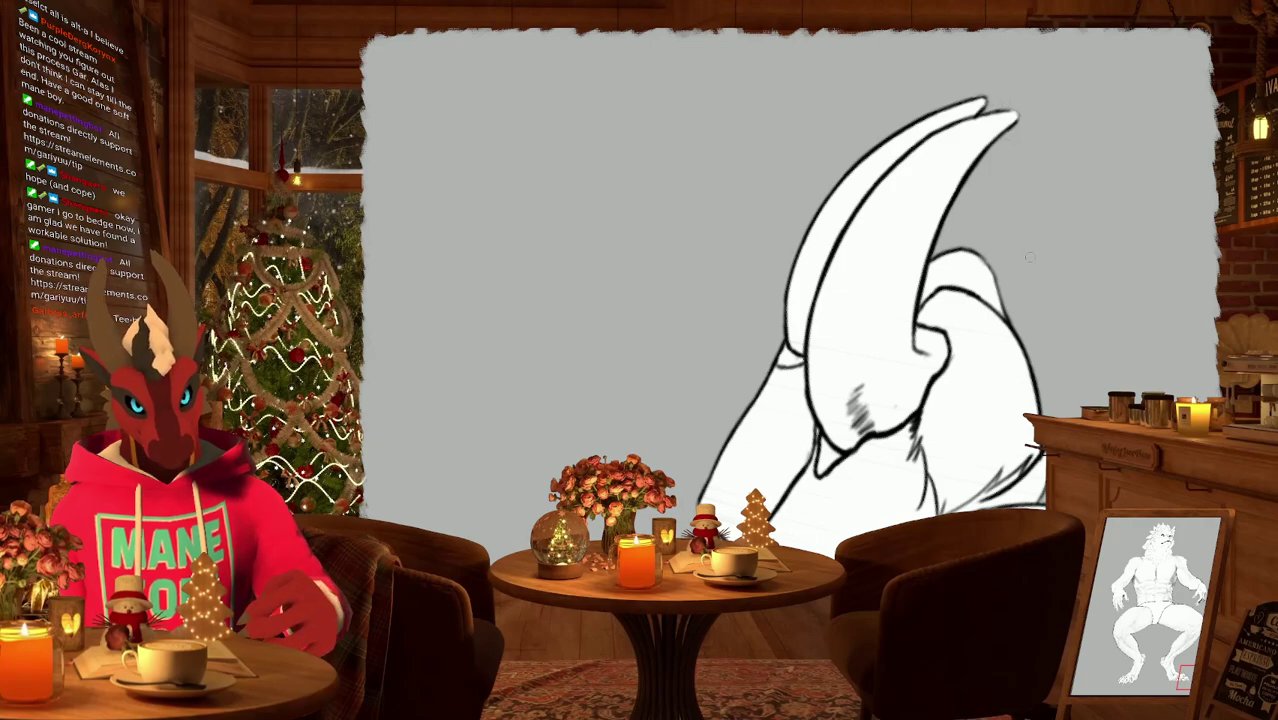
mouse_move(1038, 318)
mouse_down()
mouse_move(948, 284)
mouse_move(953, 194)
mouse_move(933, 176)
mouse_move(921, 20)
mouse_move(891, 0)
mouse_up()
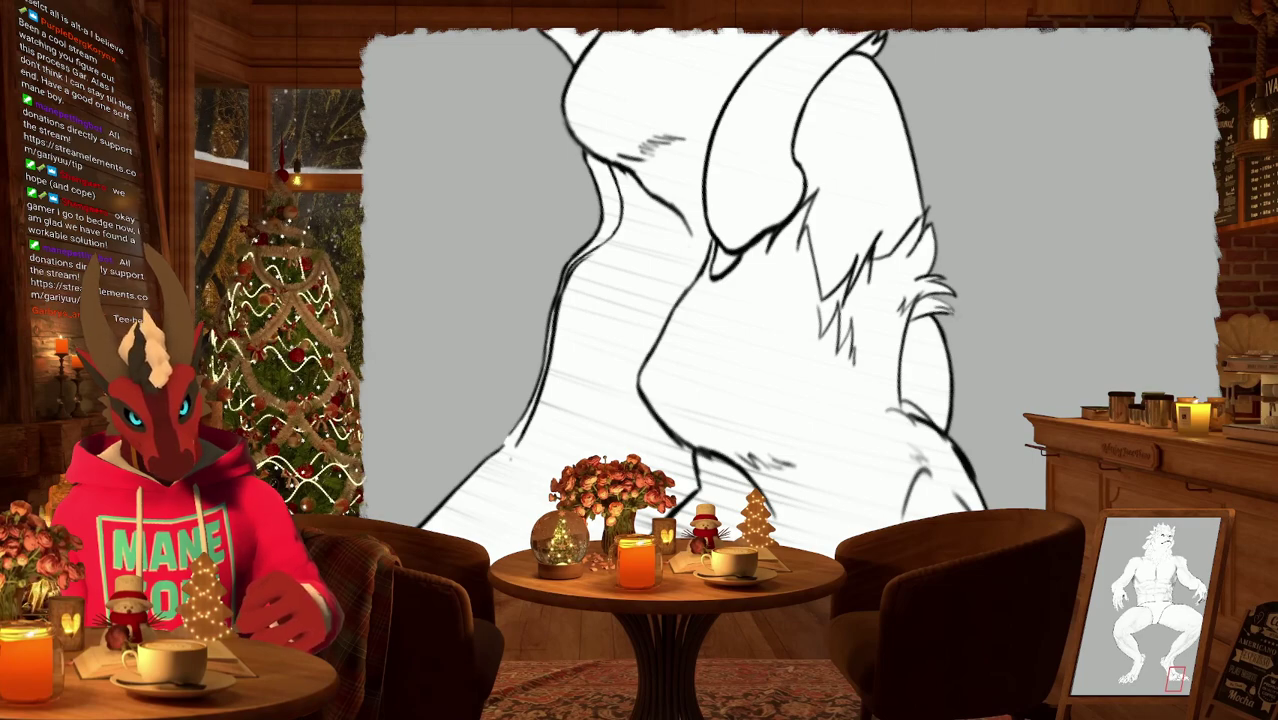
mouse_move(963, 344)
mouse_down()
mouse_move(920, 320)
mouse_move(950, 340)
mouse_move(1100, 360)
mouse_up()
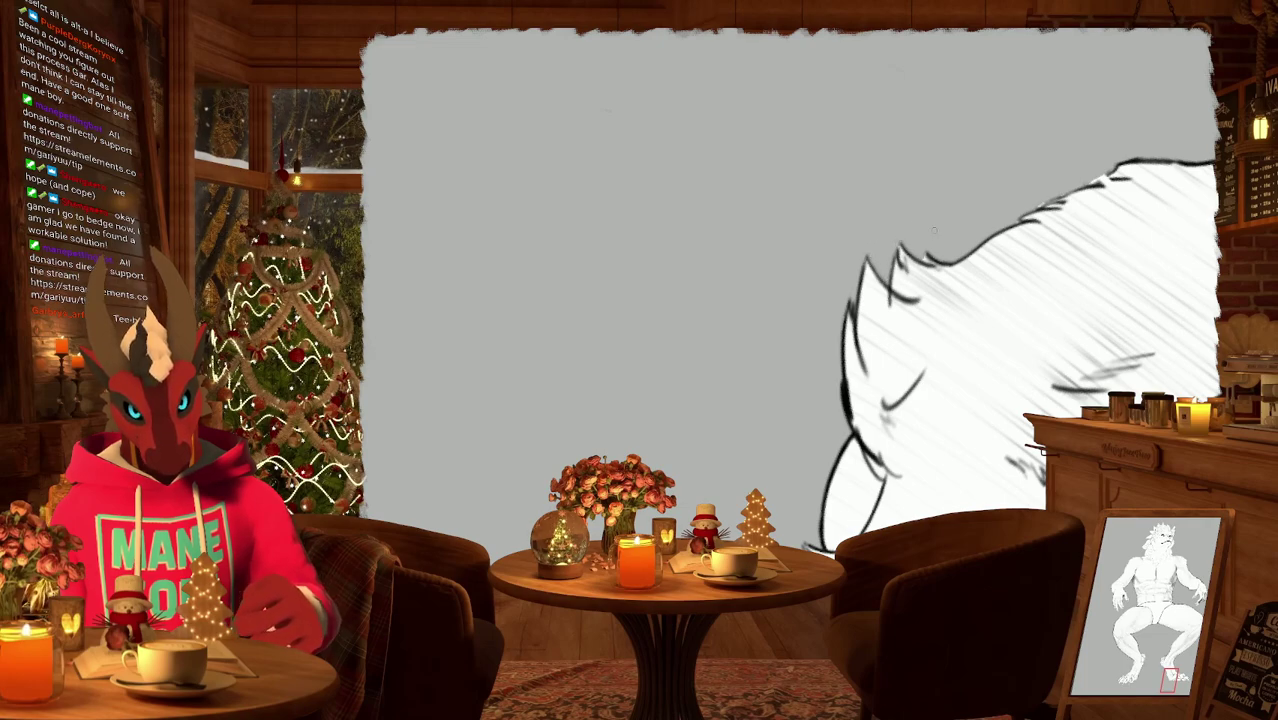
middle_drag(939, 228, 839, 268)
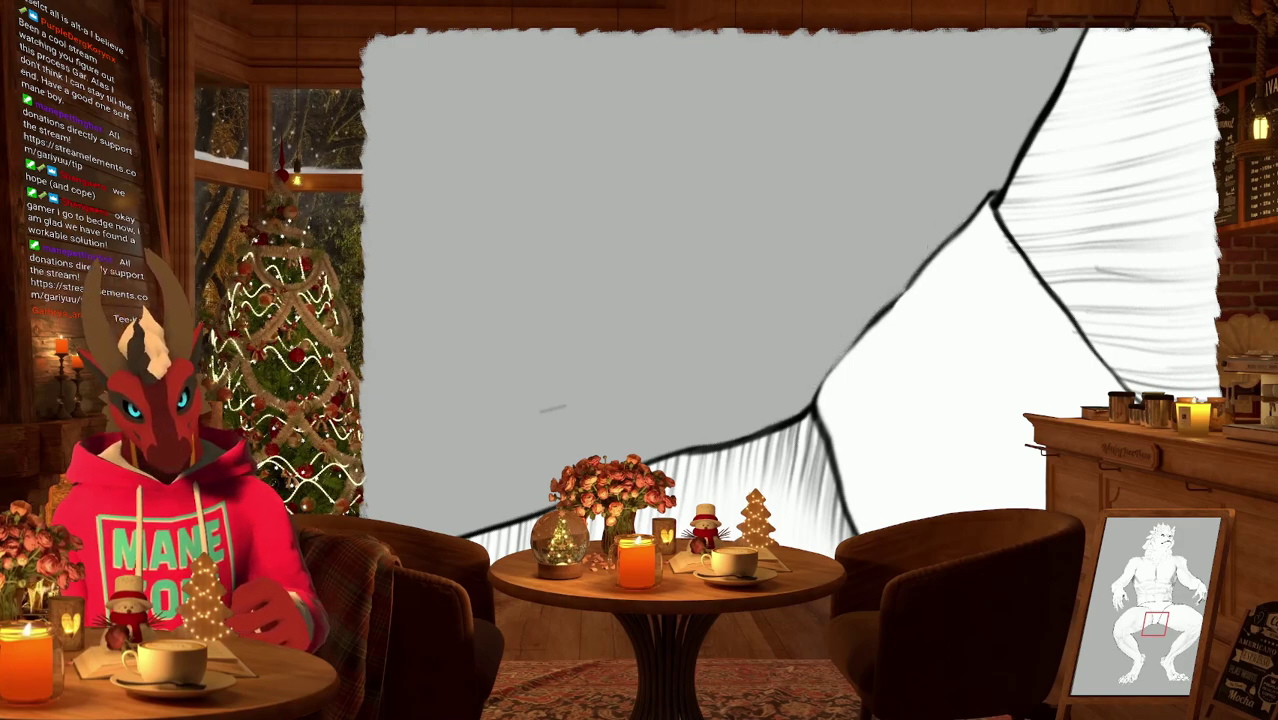
Clean the white base's edge between the thighs and along the fur tufts of the other lower leg.
mouse_move(996, 188)
mouse_down()
mouse_move(909, 334)
mouse_move(940, 318)
mouse_move(974, 465)
mouse_move(826, 216)
mouse_move(858, 233)
mouse_move(898, 325)
mouse_up()
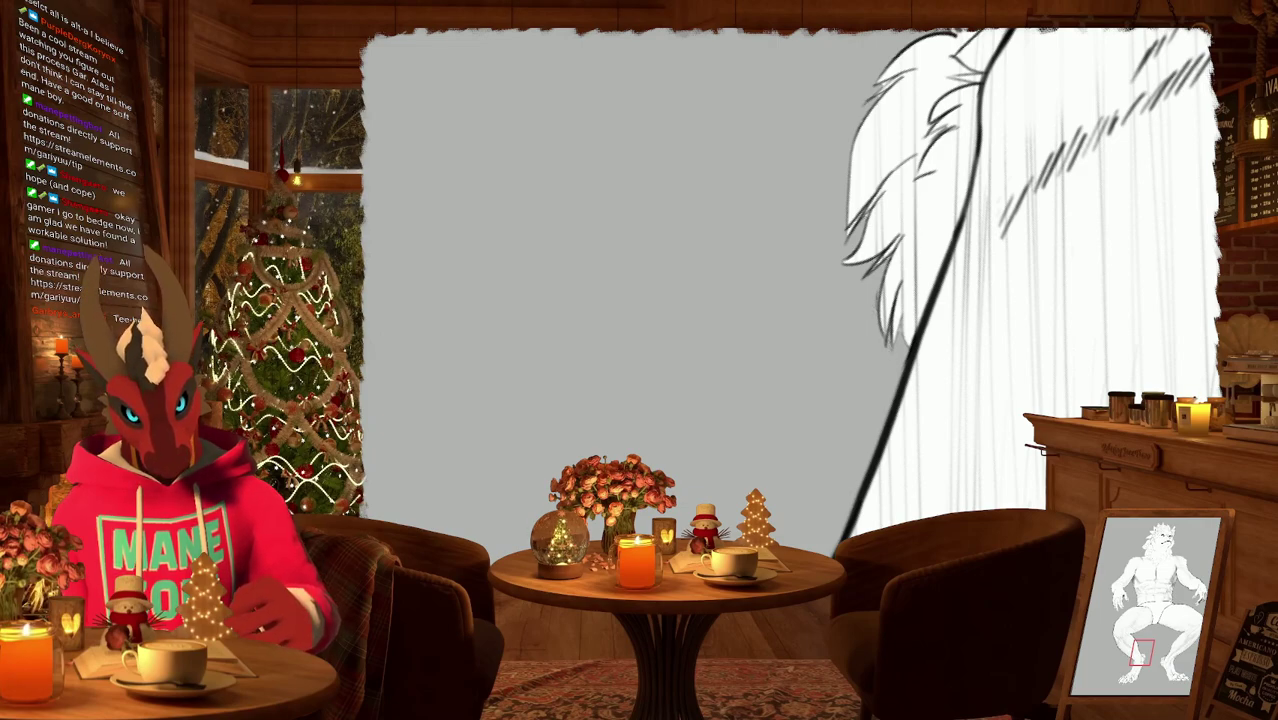
key(-)
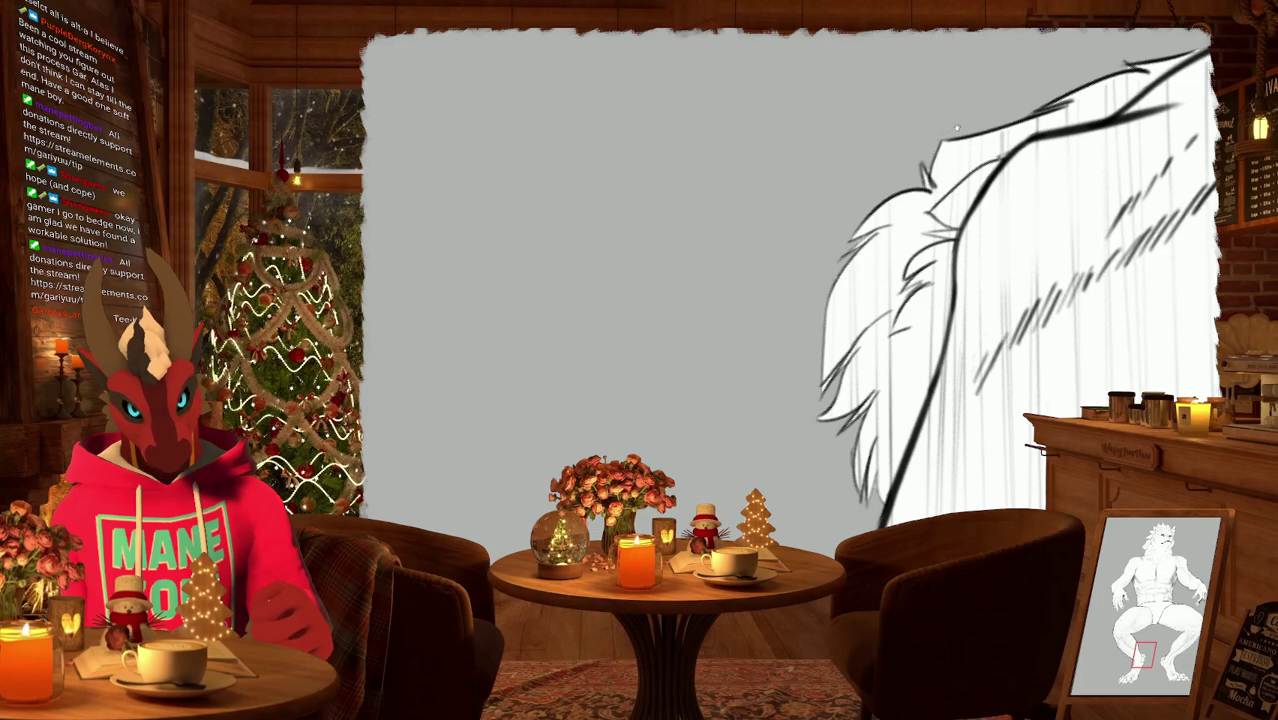
drag(930, 150, 884, 151)
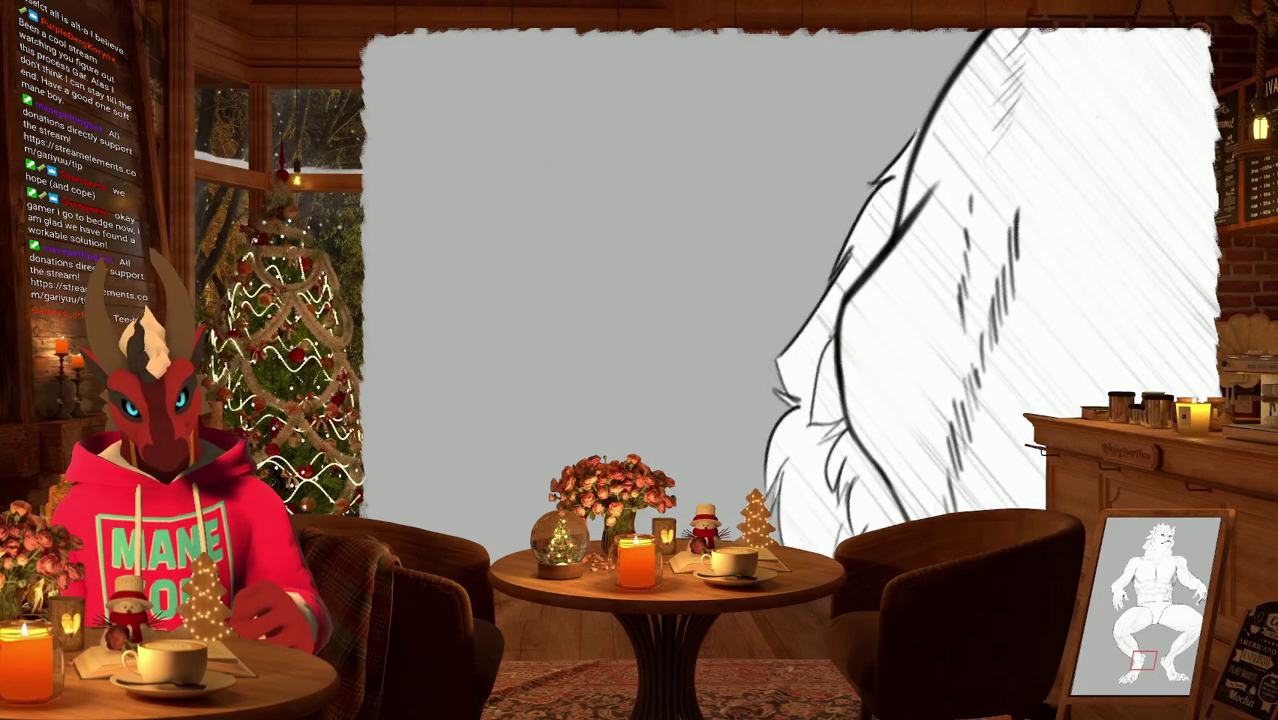
drag(884, 151, 830, 154)
drag(878, 188, 782, 178)
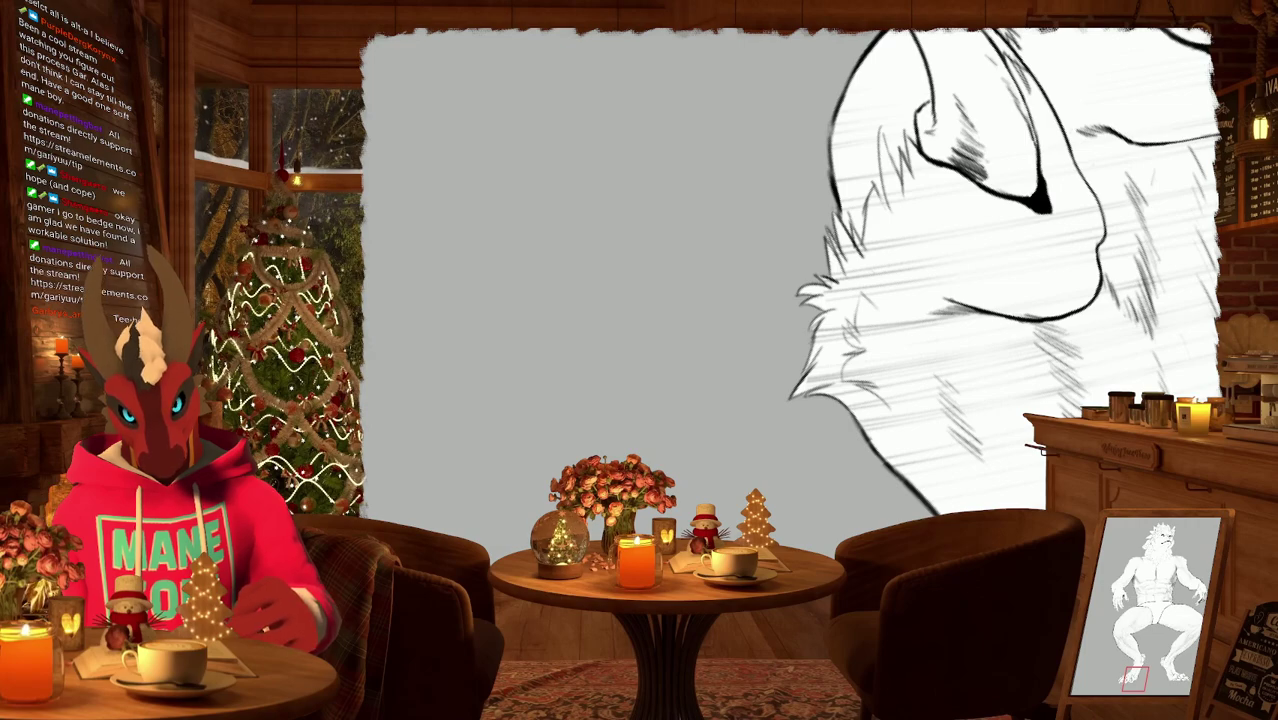
Trim white overflow along the ankle fur and around the toe claws of the other foot.
mouse_move(830, 204)
mouse_down()
mouse_move(791, 318)
mouse_move(805, 292)
mouse_up()
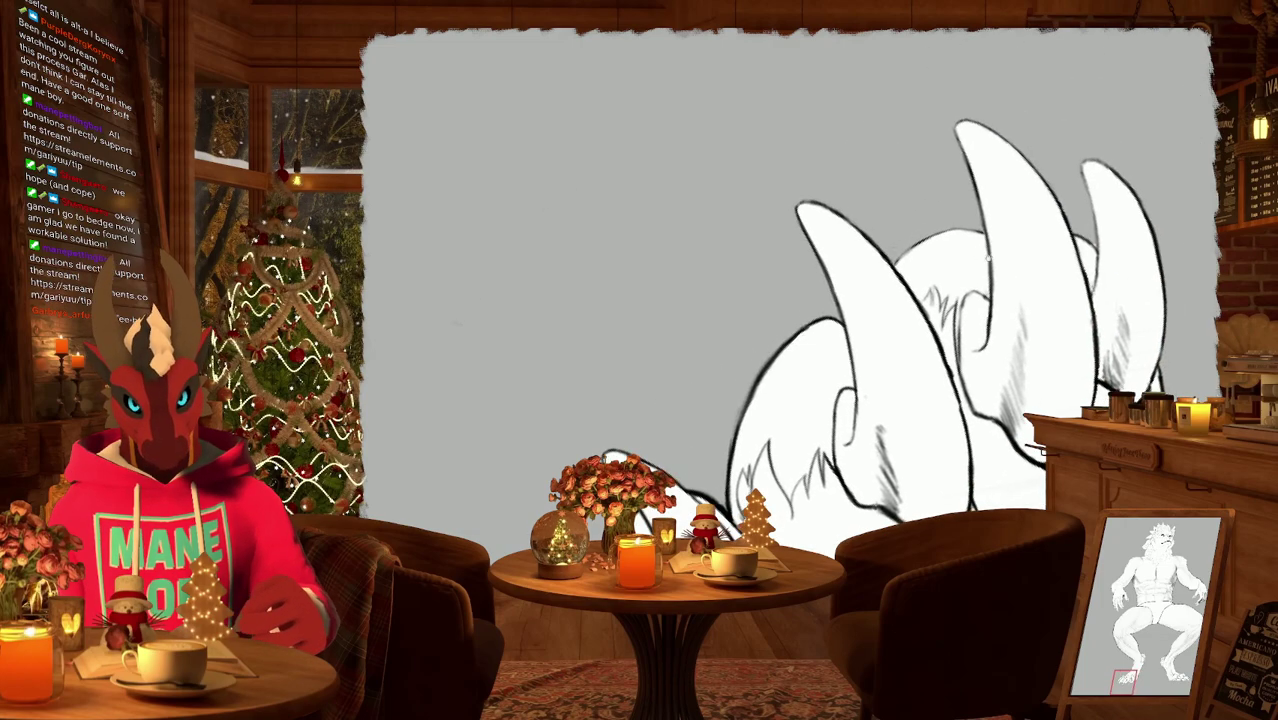
drag(988, 258, 891, 277)
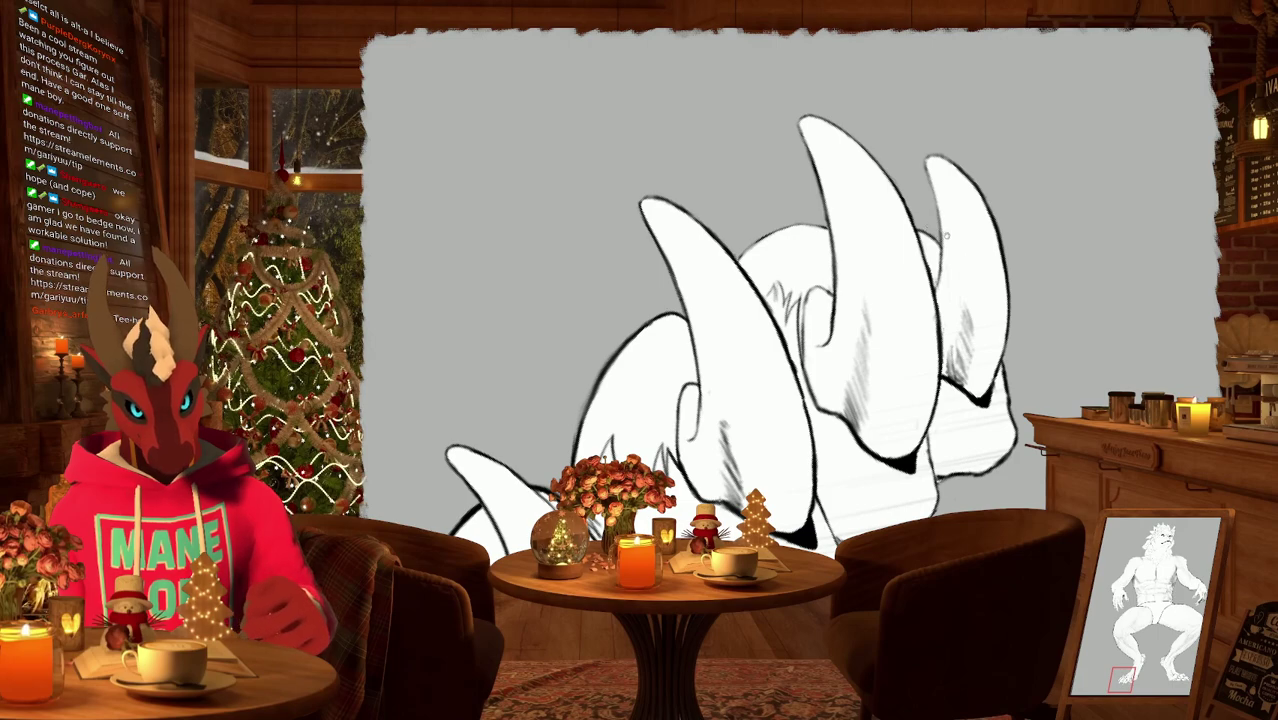
drag(945, 235, 875, 100)
mouse_move(900, 350)
mouse_down()
mouse_move(856, 276)
mouse_move(840, 330)
mouse_move(930, 296)
mouse_move(856, 300)
mouse_move(1003, 240)
mouse_move(940, 265)
mouse_move(885, 330)
mouse_up()
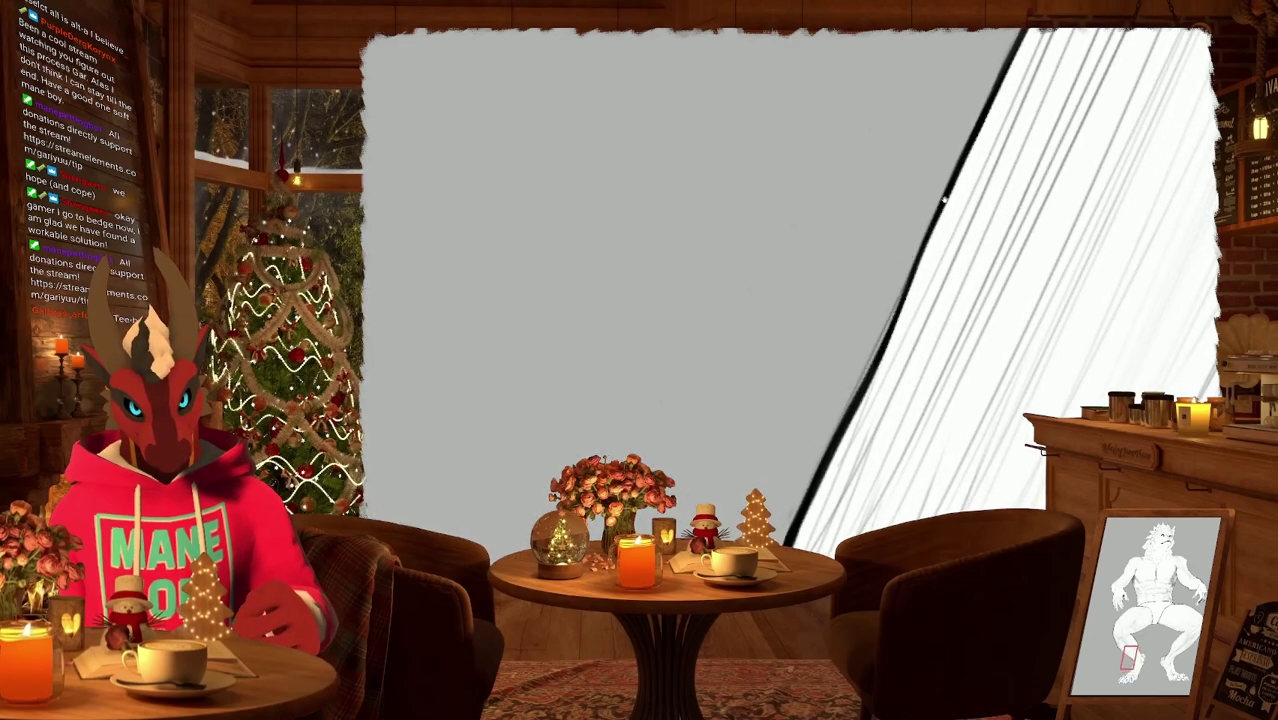
Clean the white base's outer edge along the same leg, from the shin up around the knee.
mouse_move(902, 296)
mouse_down()
mouse_move(862, 349)
mouse_move(870, 306)
mouse_up()
drag(1052, 158, 935, 228)
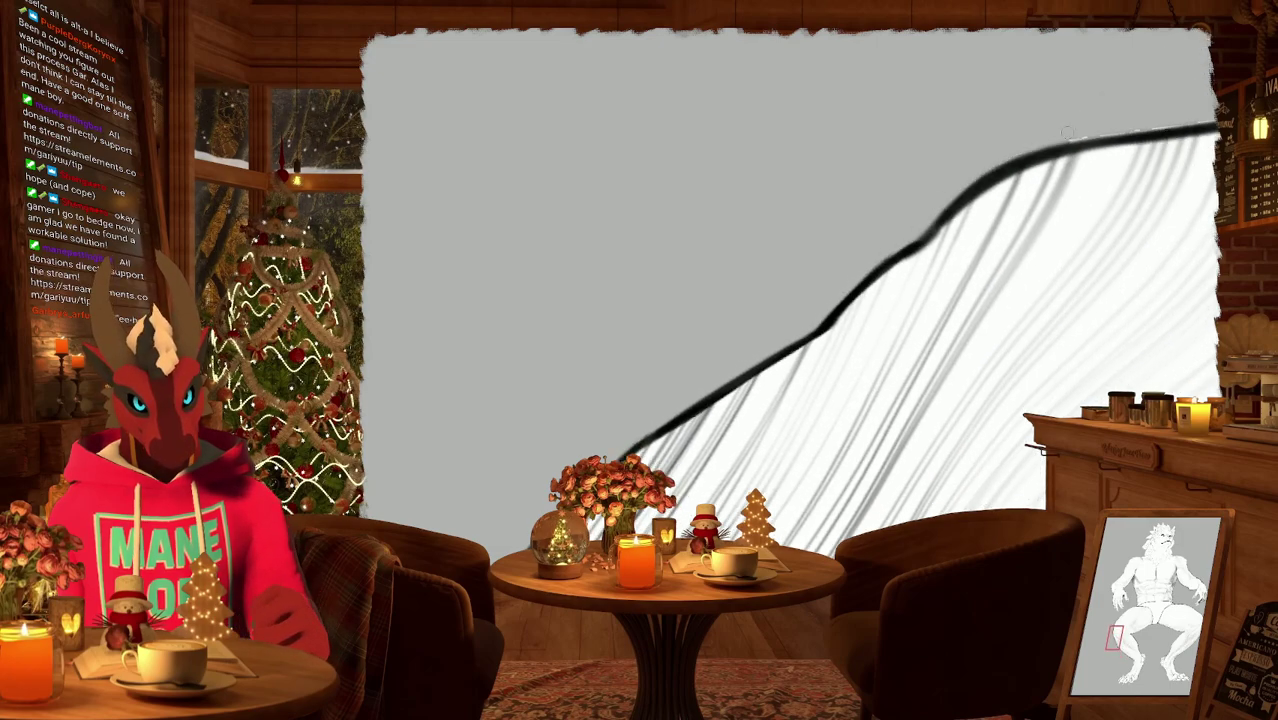
mouse_move(1060, 145)
mouse_down()
mouse_move(936, 127)
mouse_move(789, 384)
mouse_up()
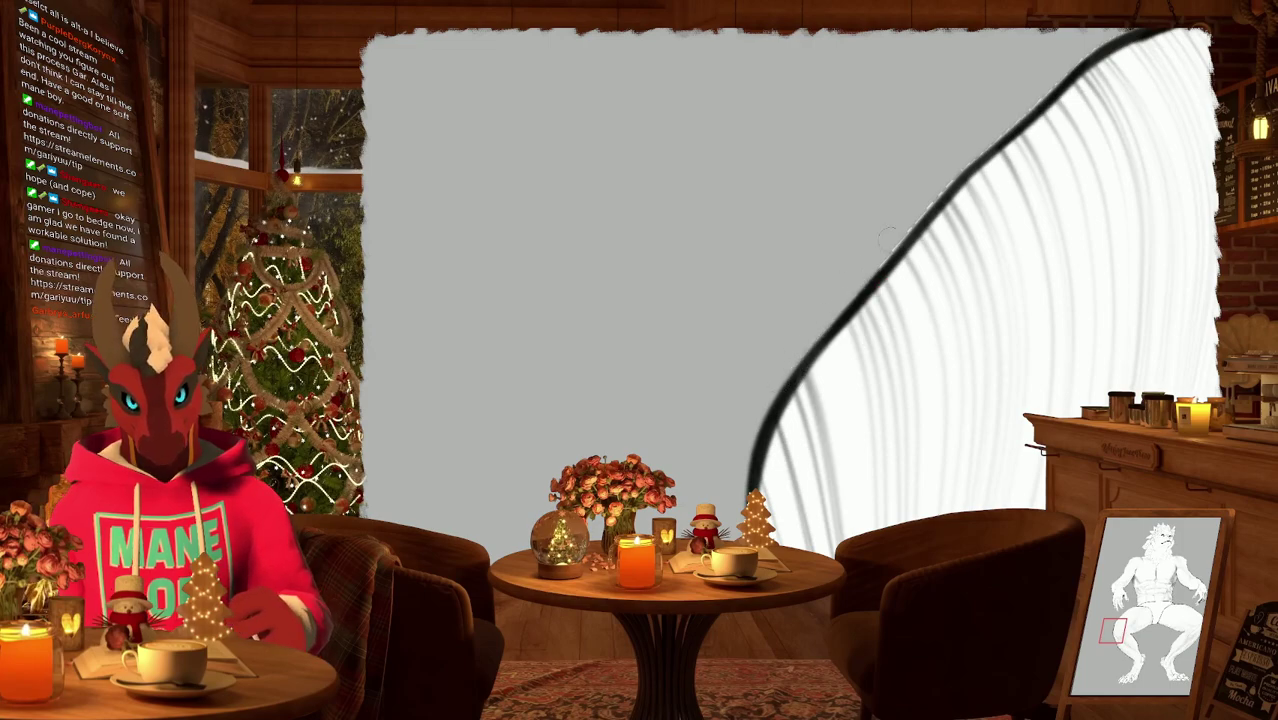
drag(992, 125, 779, 352)
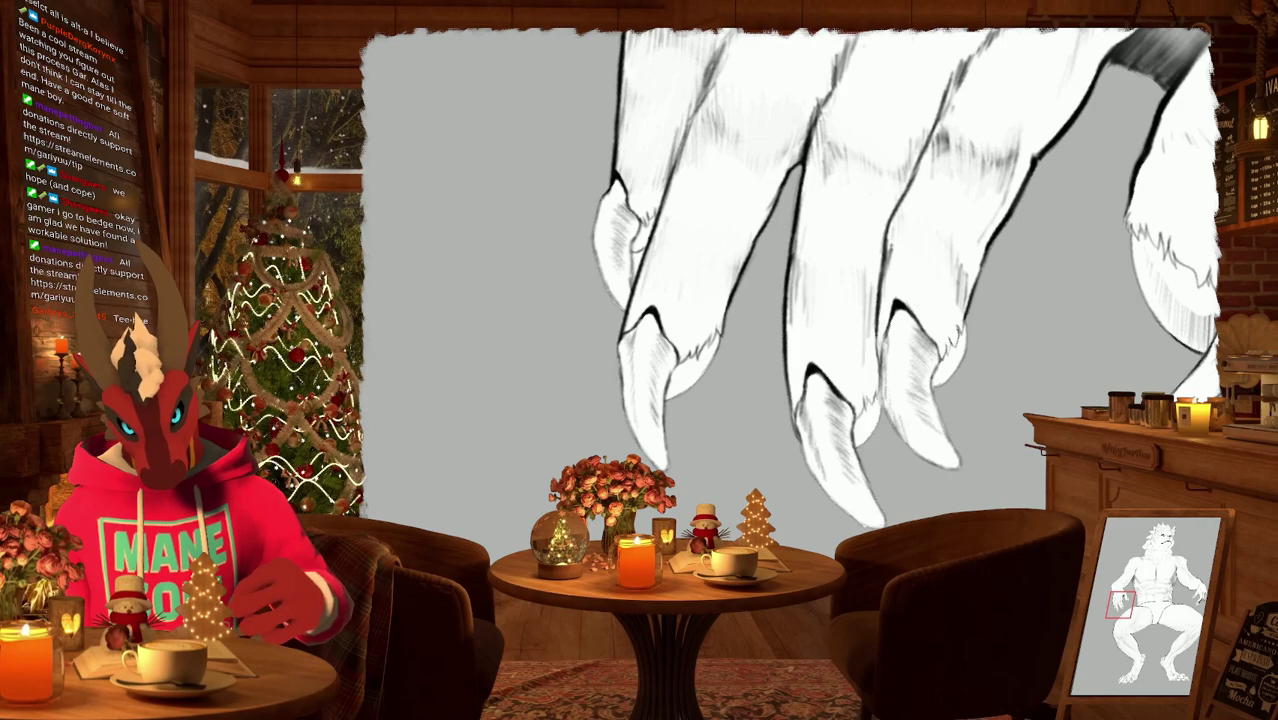
Check the white base's edges around the fingers, claws and forearm, and across the whole figure.
middle_drag(917, 555, 797, 500)
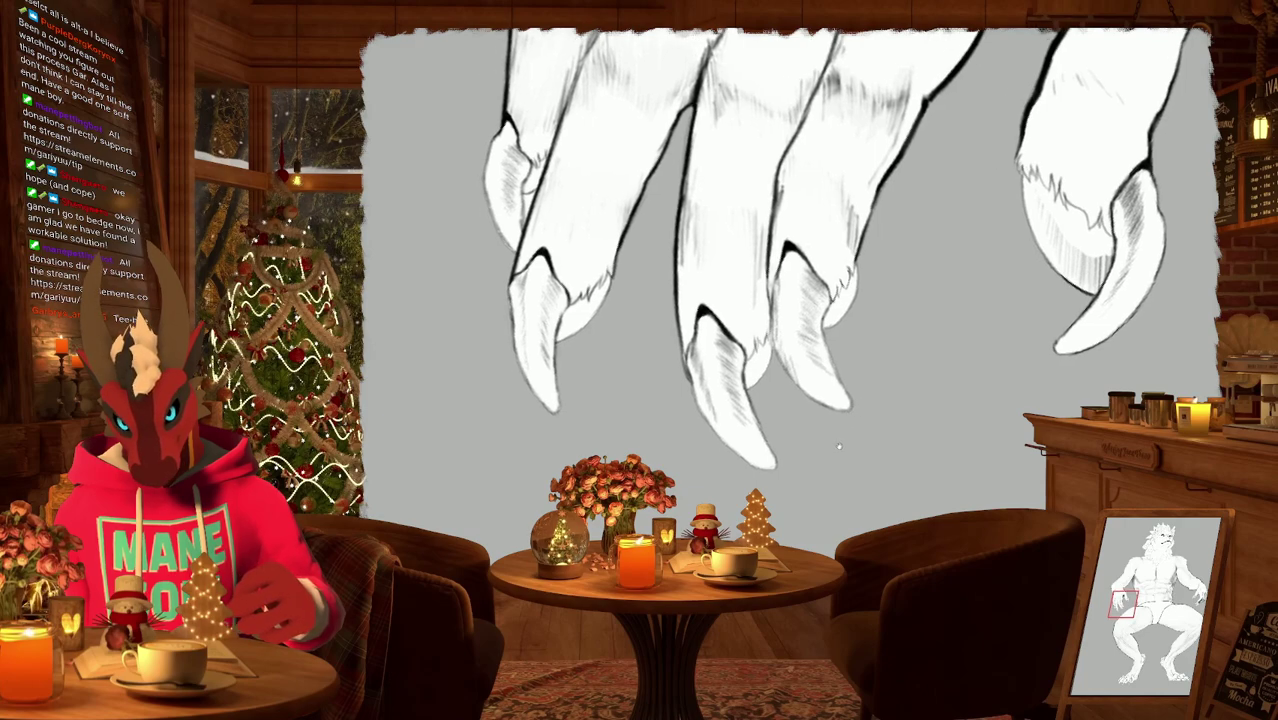
middle_drag(540, 395, 775, 378)
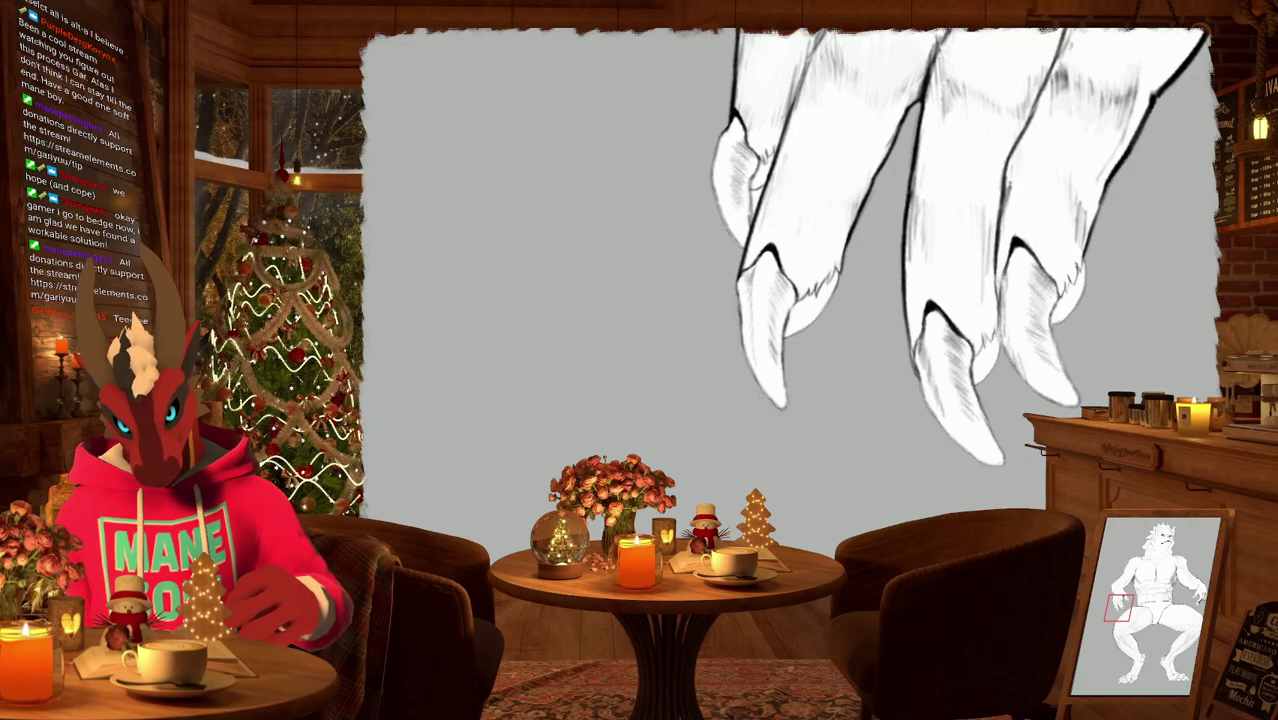
scroll(803, 437, up, 3)
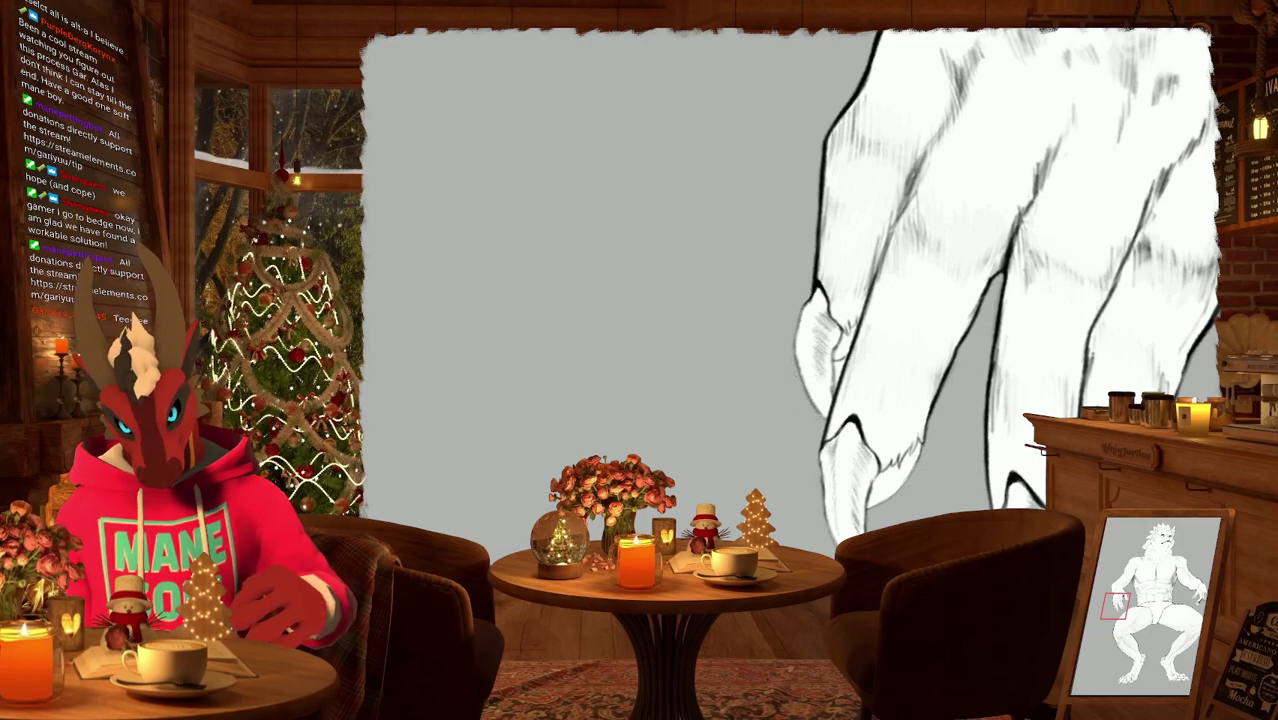
key(6)
scroll(788, 290, down, 3)
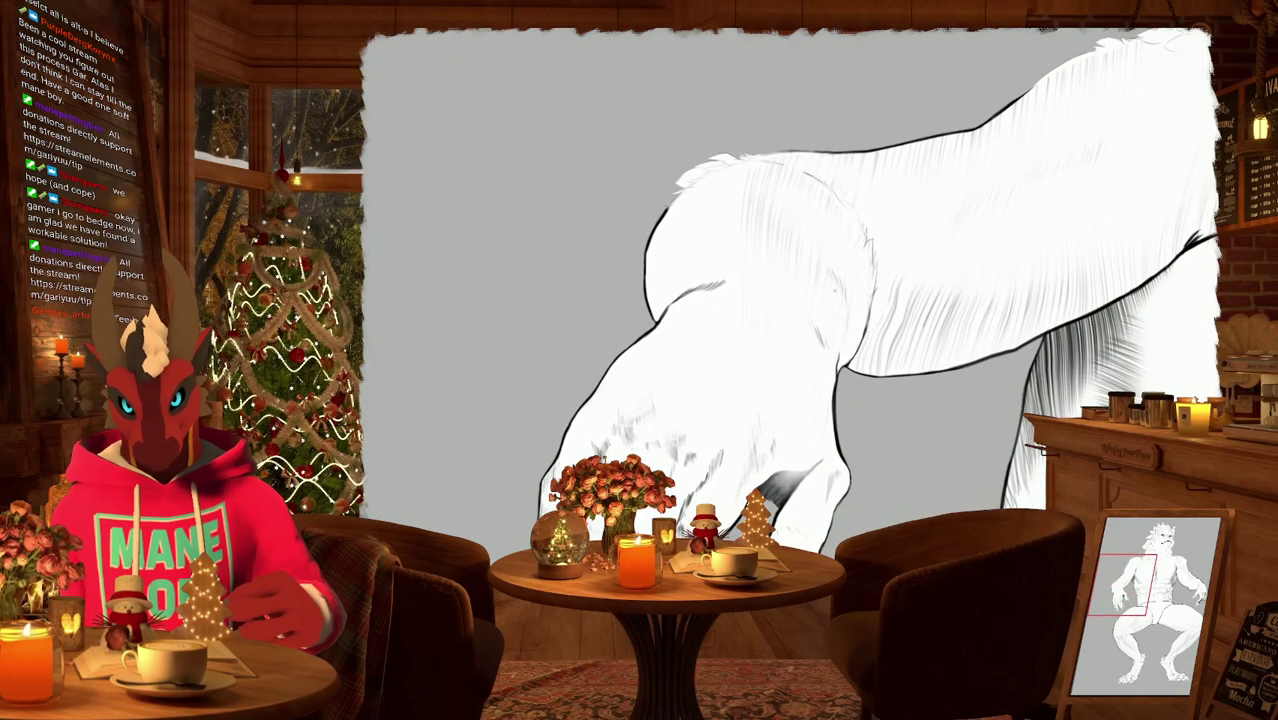
key(5)
scroll(788, 290, right, 5)
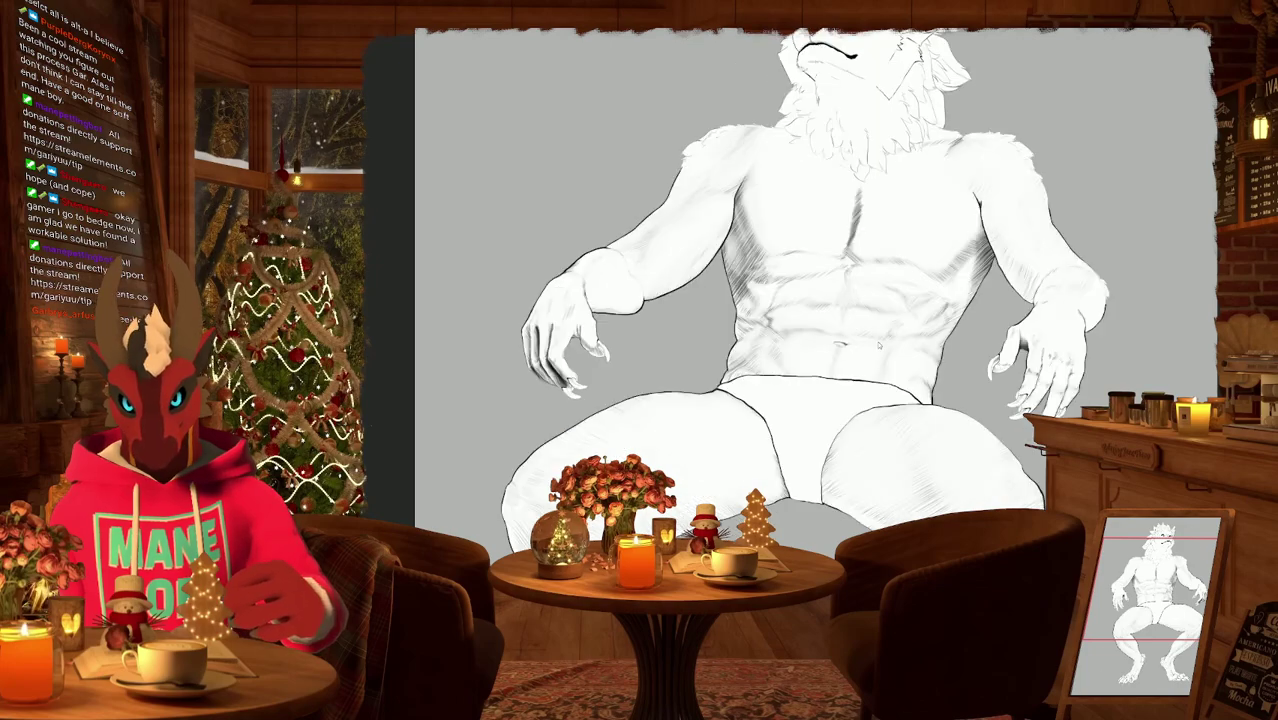
key(2)
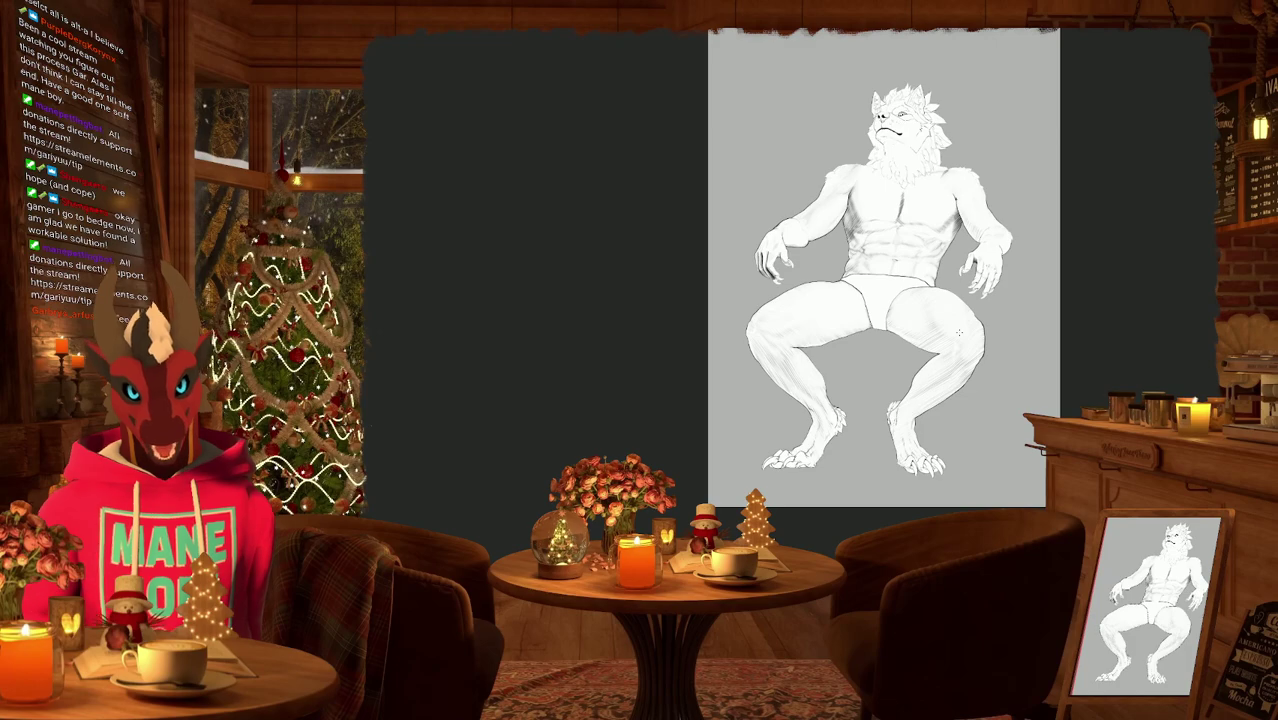
Show the background line art, compare it with and without the white base, and hide the character's layers.
key(ctrl+Tab)
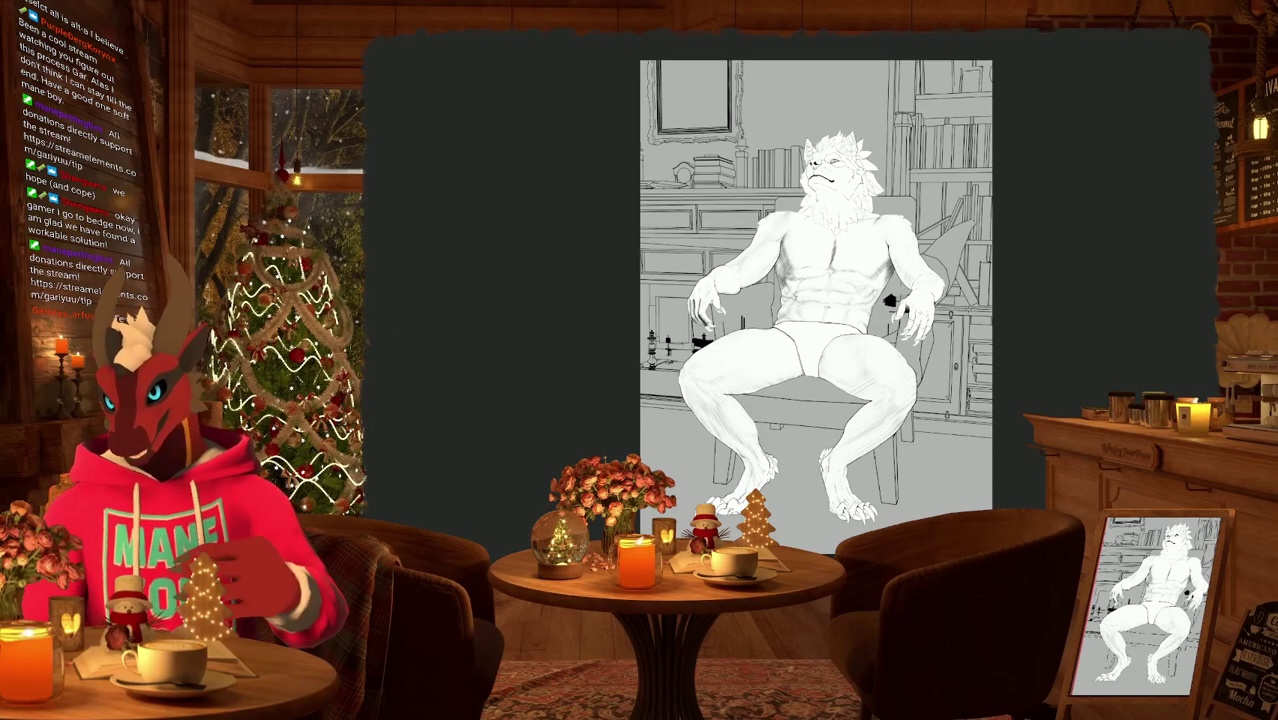
scroll(816, 380, up, 2)
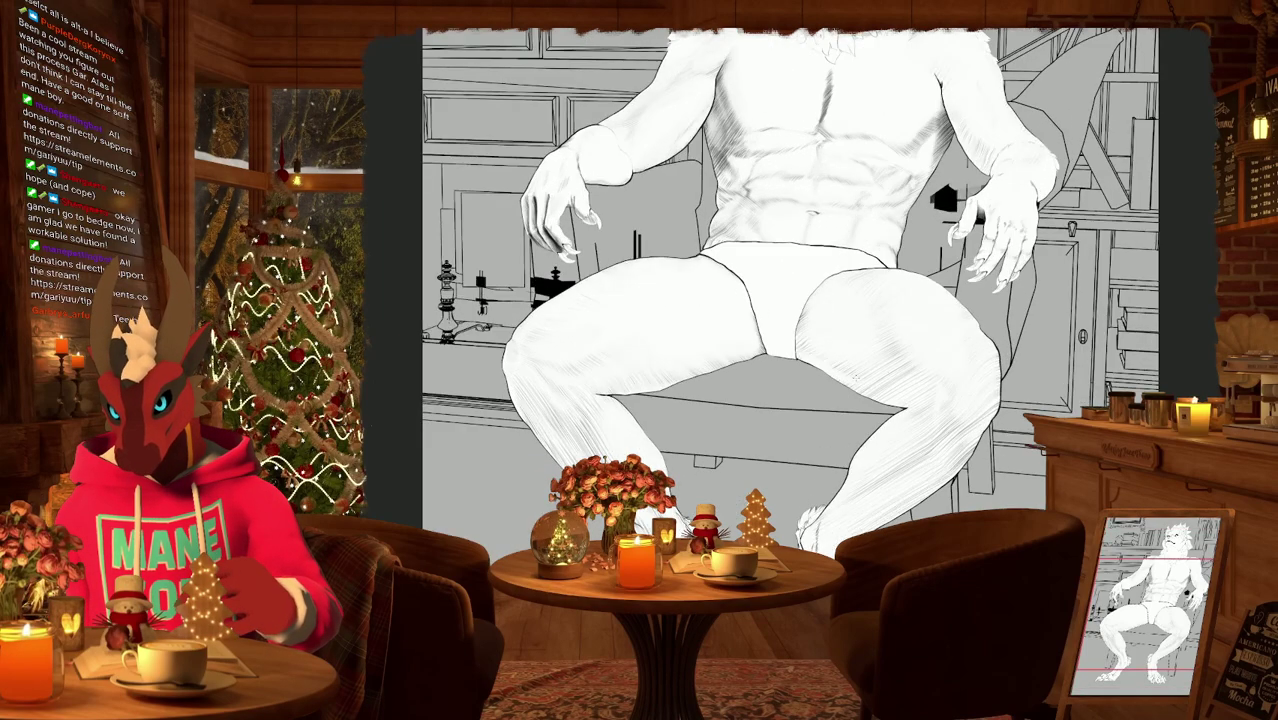
key(ctrl+Tab)
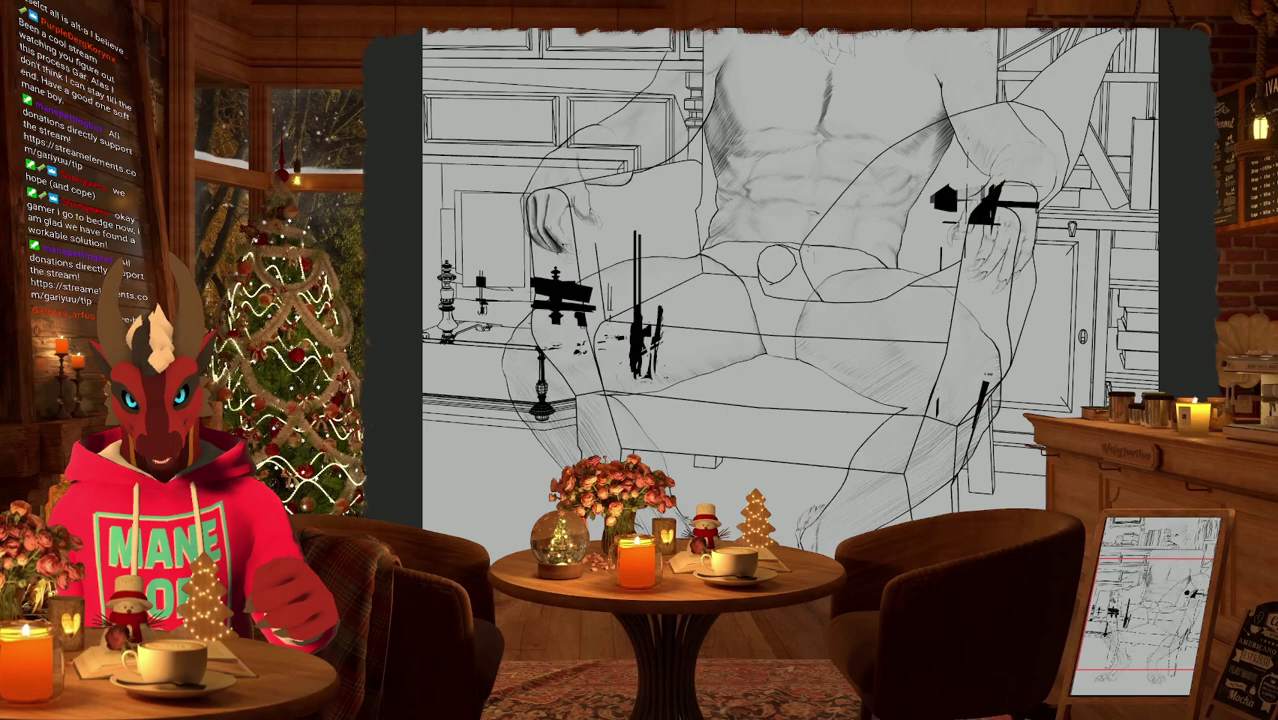
key(ctrl+Tab)
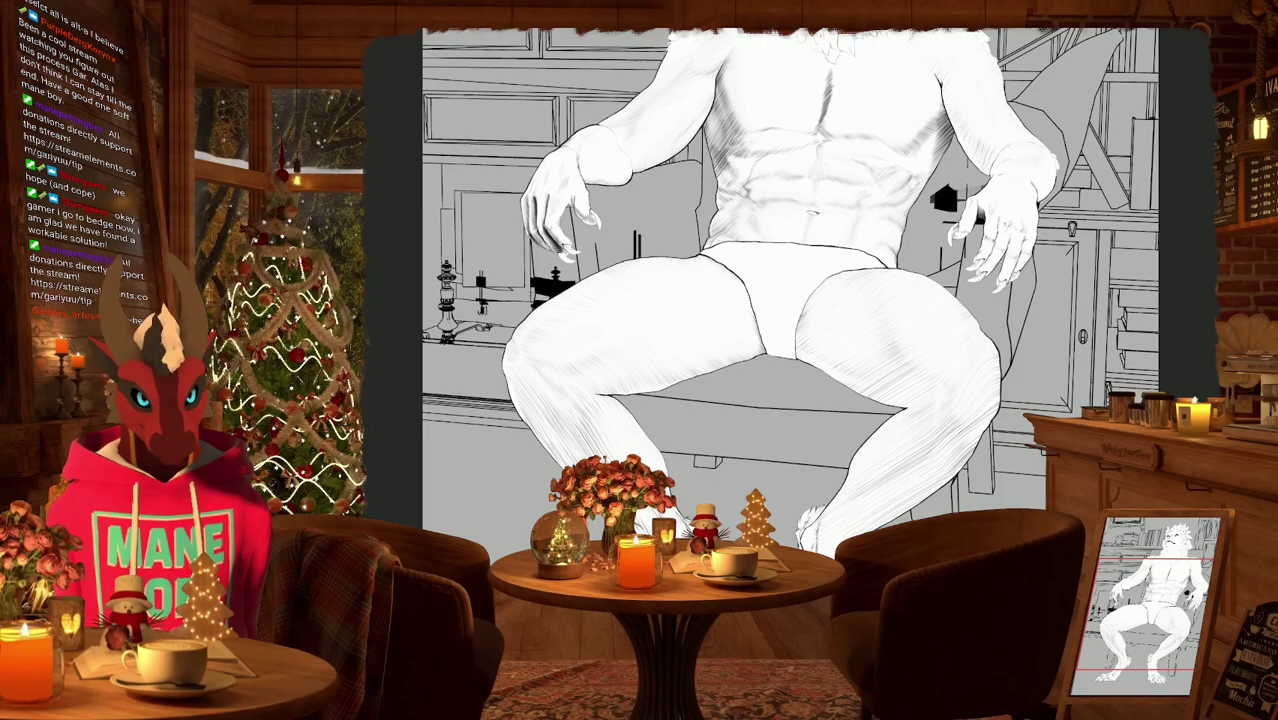
drag(790, 300, 930, 430)
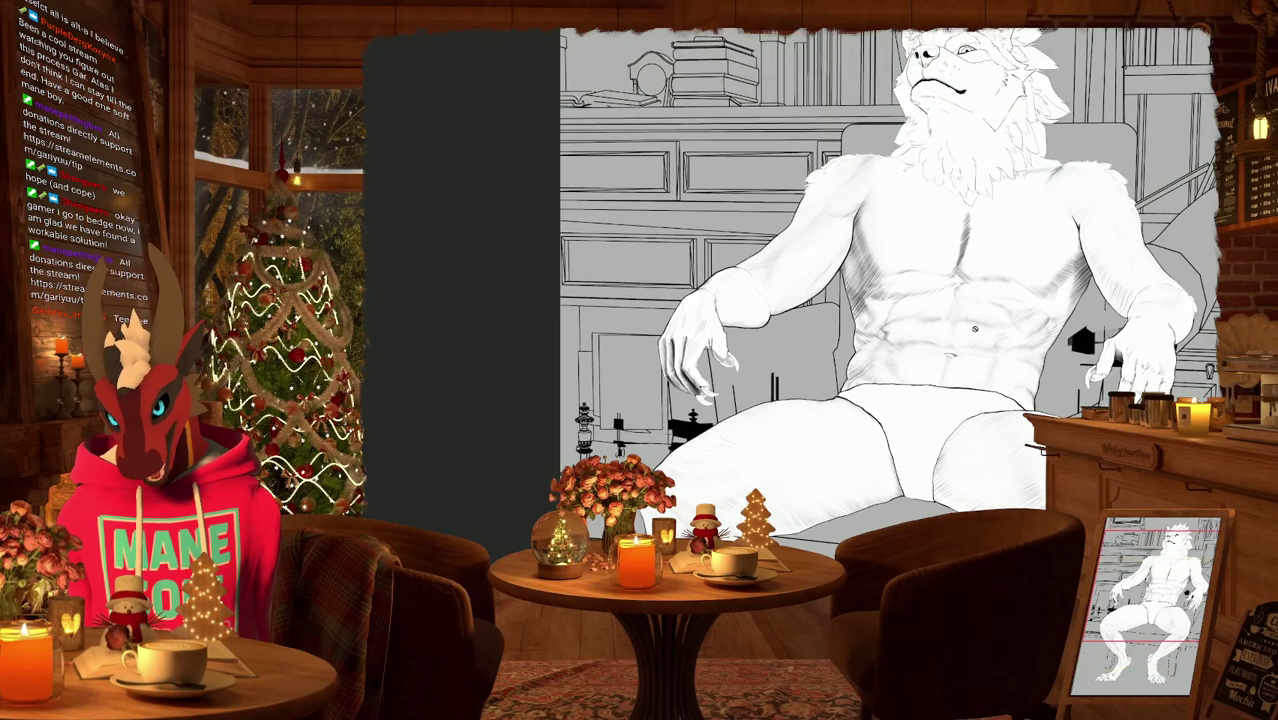
key(ctrl+h)
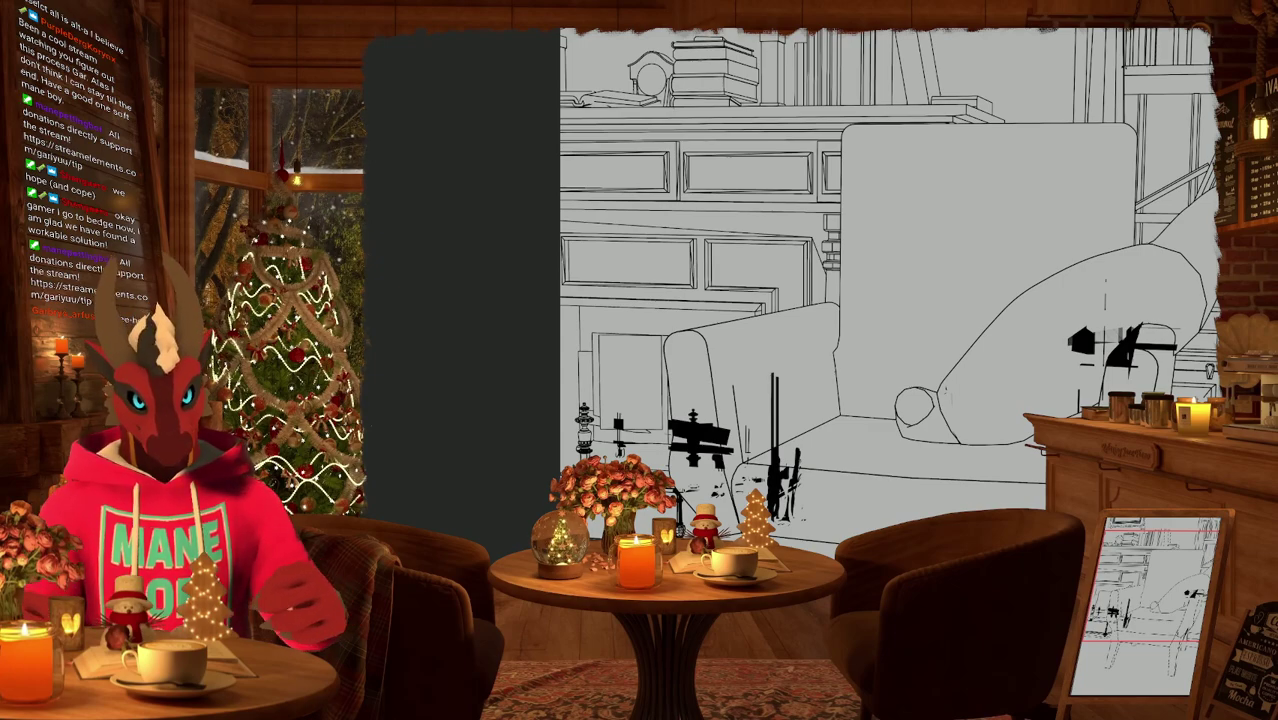
Erase the stray black marks around the front curve of the armchair's armrest beside the cushion.
scroll(838, 371, up, 5)
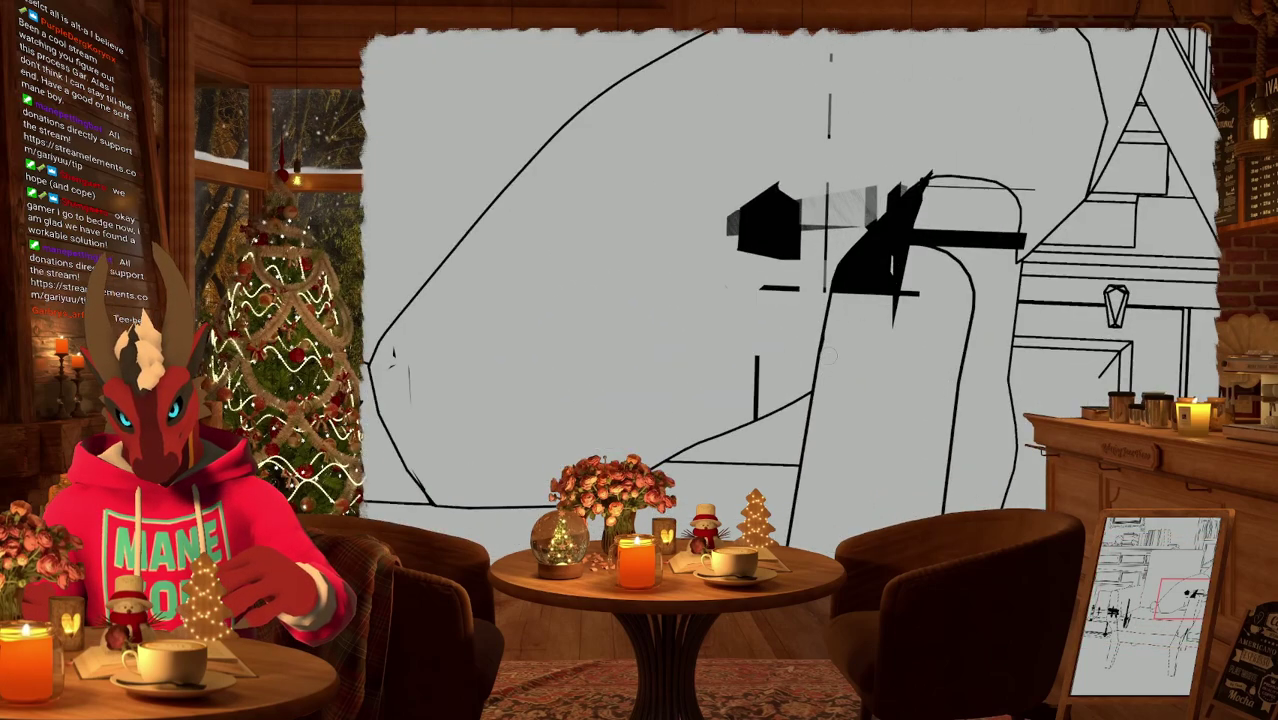
mouse_move(880, 275)
mouse_down()
mouse_move(890, 300)
mouse_move(912, 294)
mouse_move(885, 256)
mouse_move(855, 296)
mouse_up()
scroll(855, 296, up, 1)
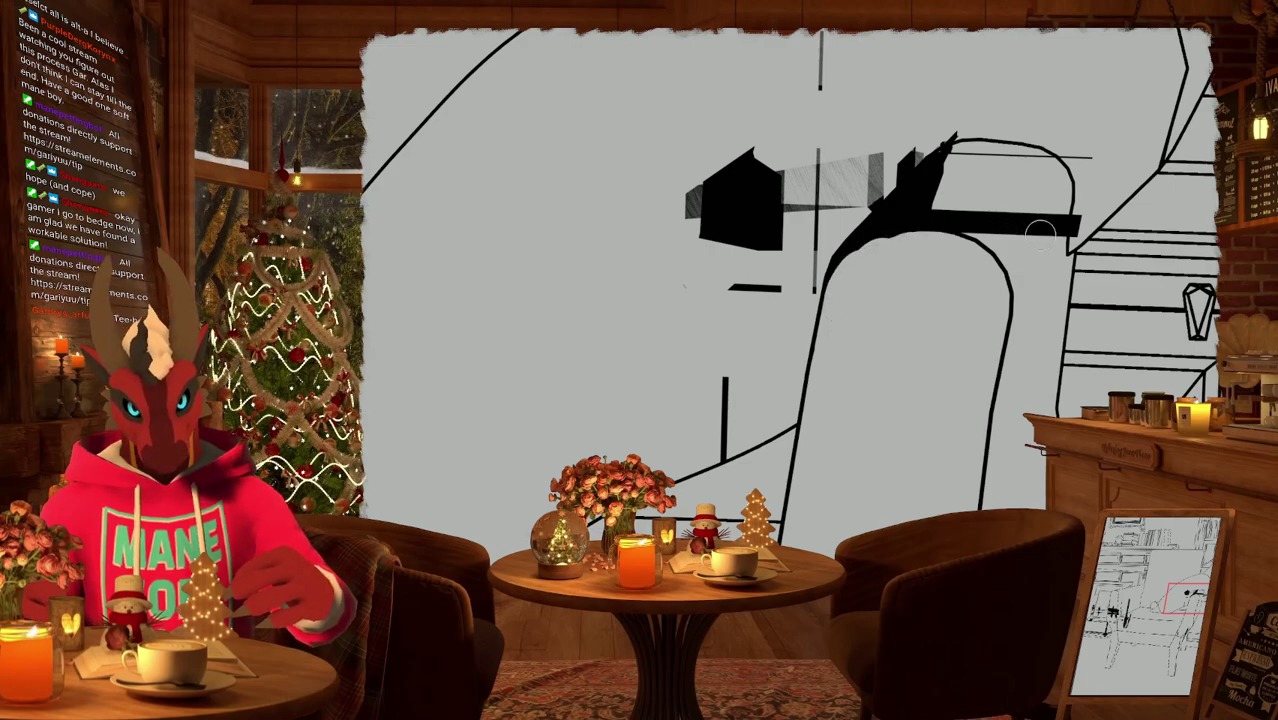
middle_drag(1060, 220, 890, 292)
scroll(888, 291, down, 3)
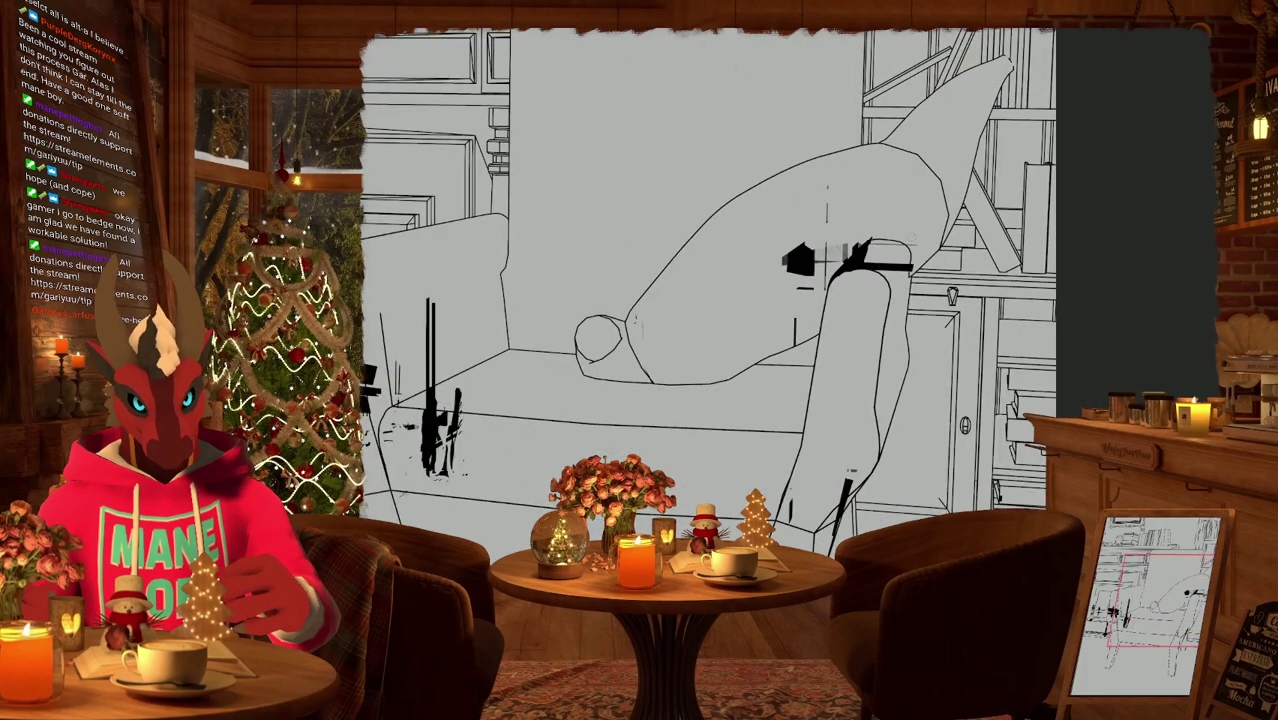
Compare against the character's hand and erase the leftover black blocks on the cushion between the torso and arm.
scroll(900, 285, up, 3)
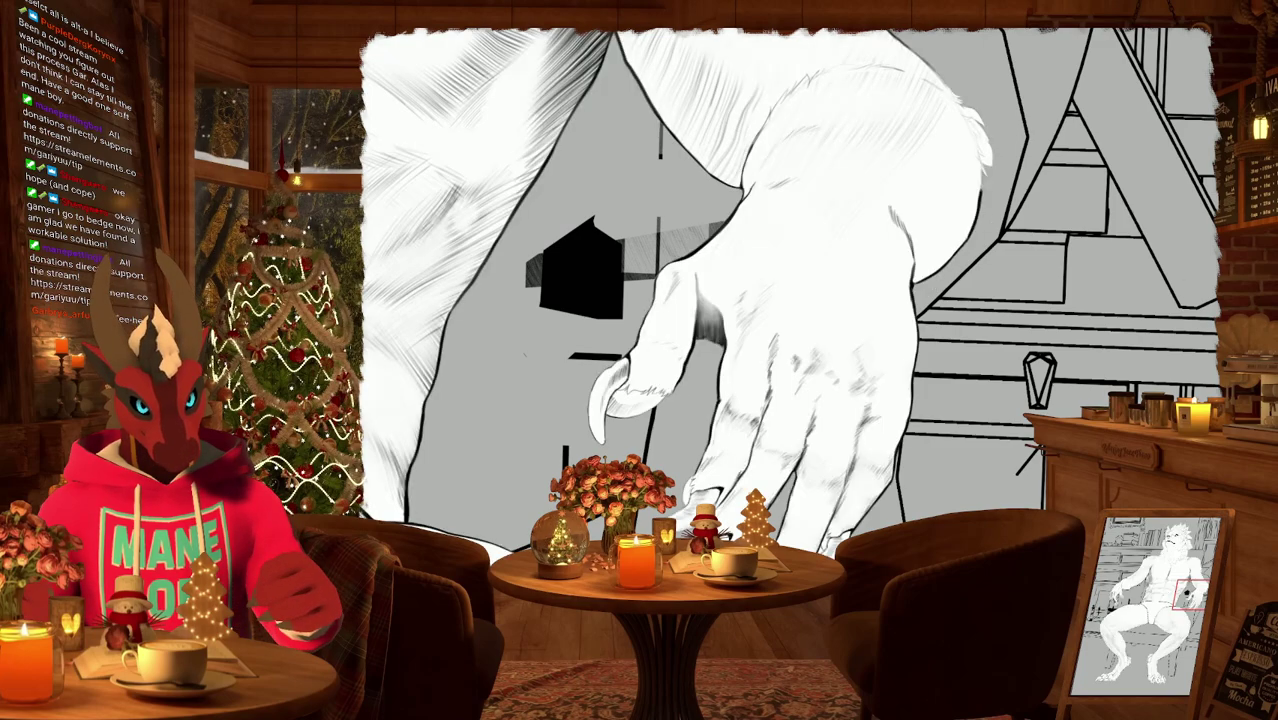
key(ctrl+z)
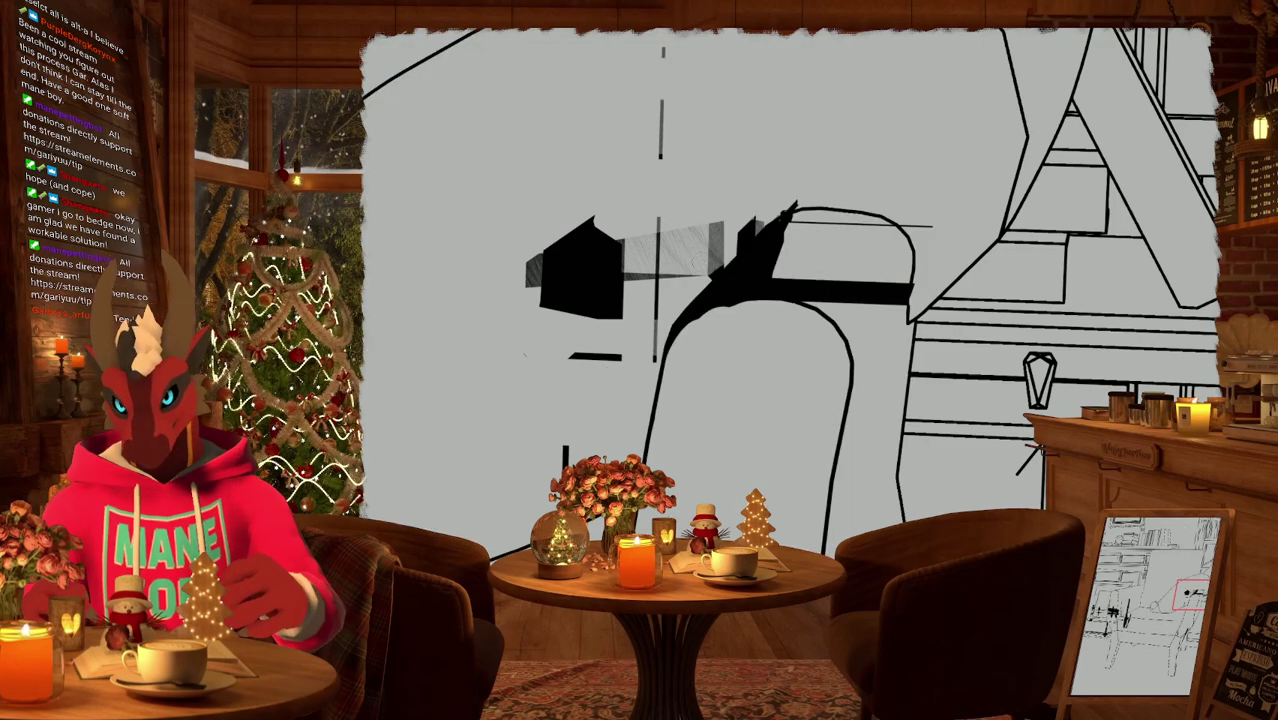
mouse_move(716, 268)
mouse_down()
mouse_move(635, 303)
mouse_move(675, 268)
mouse_move(632, 381)
mouse_move(603, 377)
mouse_move(603, 318)
mouse_move(545, 360)
mouse_move(515, 350)
mouse_up()
scroll(516, 350, down, 3)
mouse_move(618, 236)
mouse_down()
mouse_move(775, 259)
mouse_move(1046, 253)
mouse_up()
mouse_move(700, 400)
mouse_down()
mouse_move(936, 365)
mouse_move(956, 300)
mouse_move(1095, 190)
mouse_up()
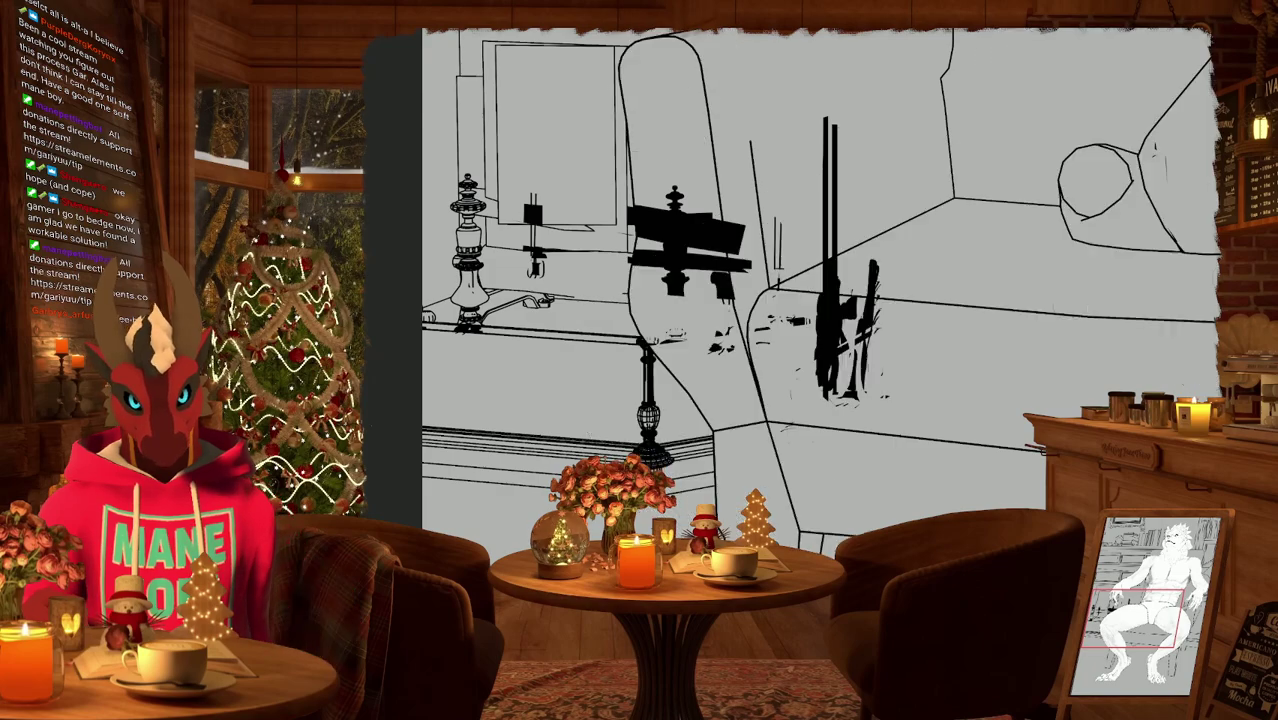
Erase the solid black bars crossing the other armrest's outline beside the ornamental post.
drag(800, 300, 960, 420)
scroll(821, 385, up, 2)
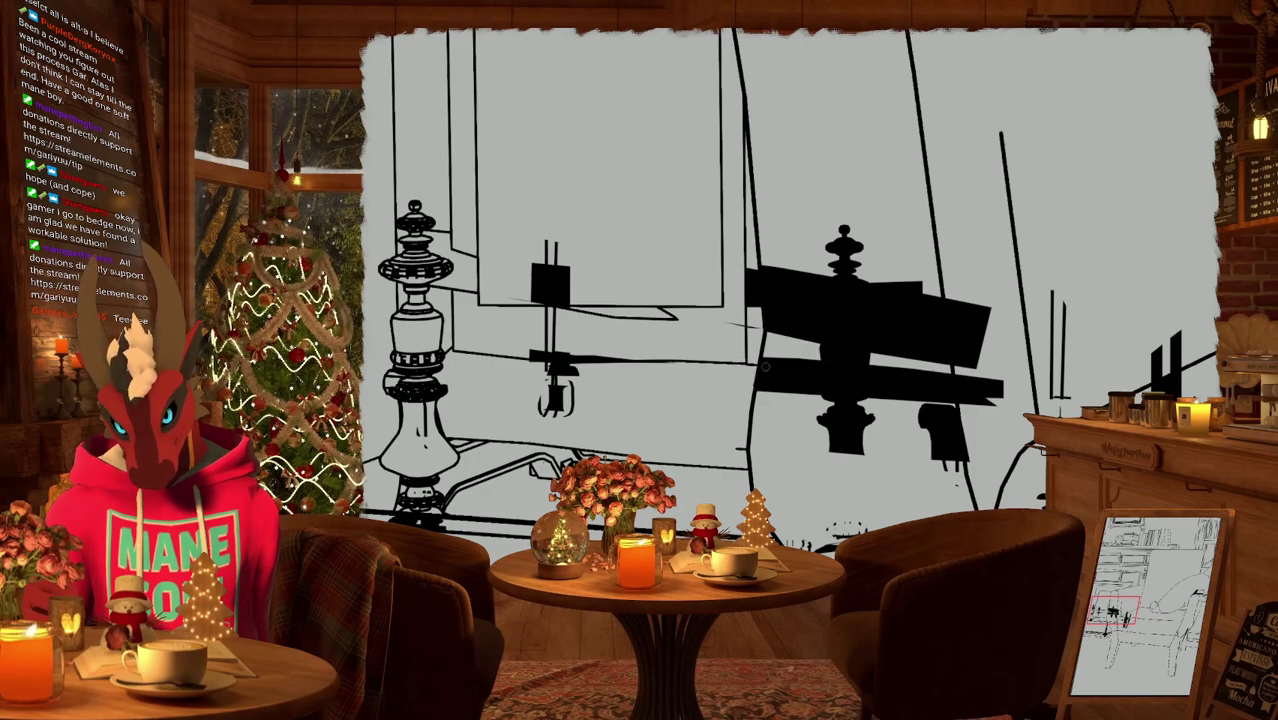
scroll(752, 374, up, 1)
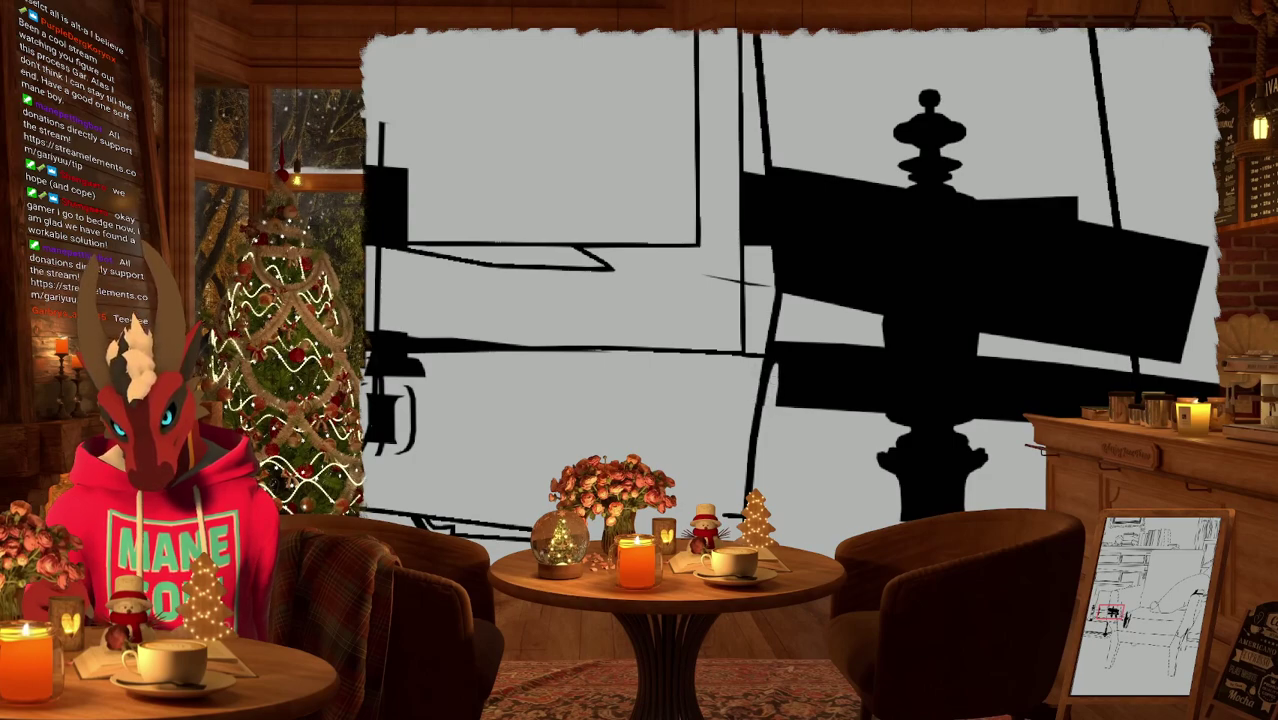
drag(776, 342, 772, 402)
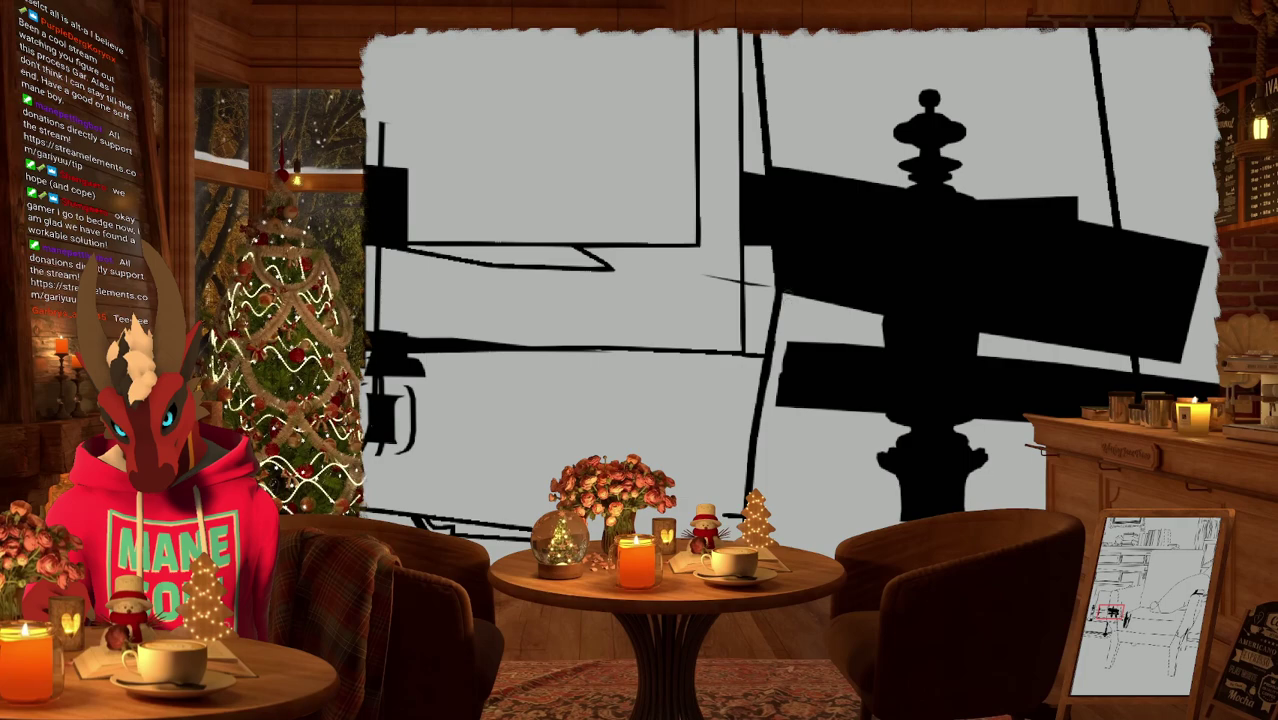
drag(795, 300, 790, 256)
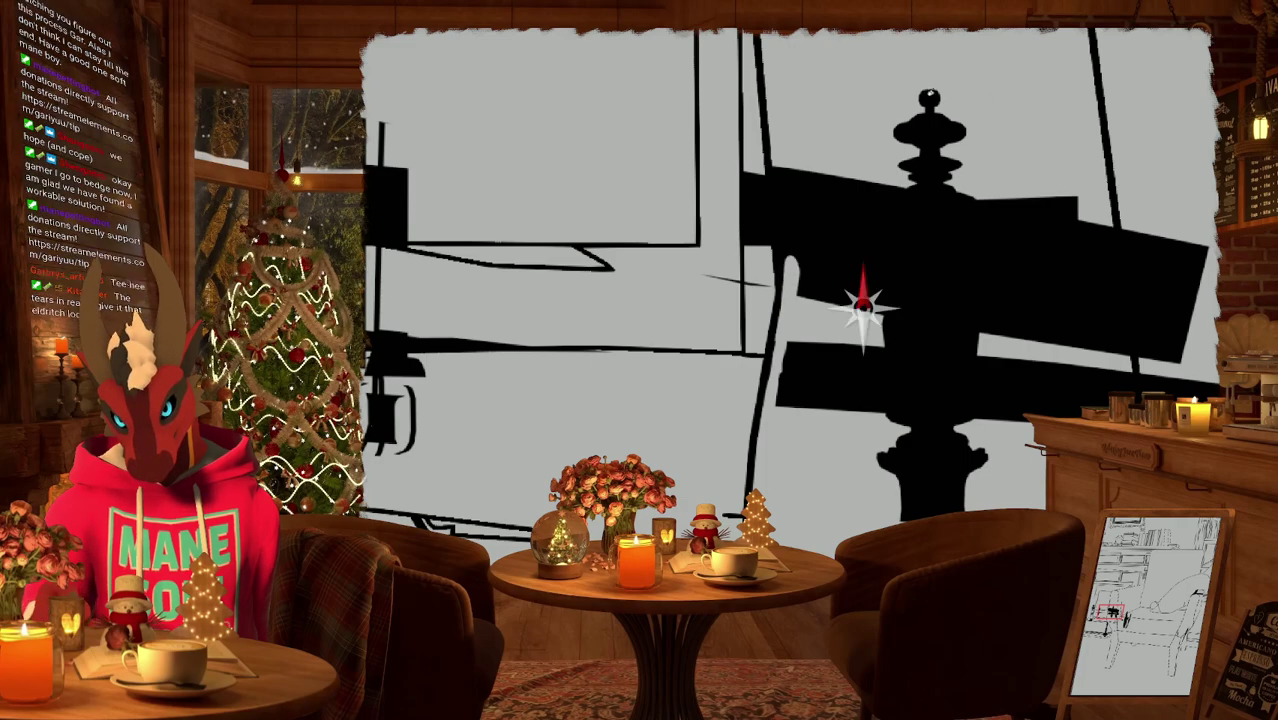
Erase the ornamental post's black silhouette and the surrounding black blocks inside the armrest.
drag(862, 285, 864, 445)
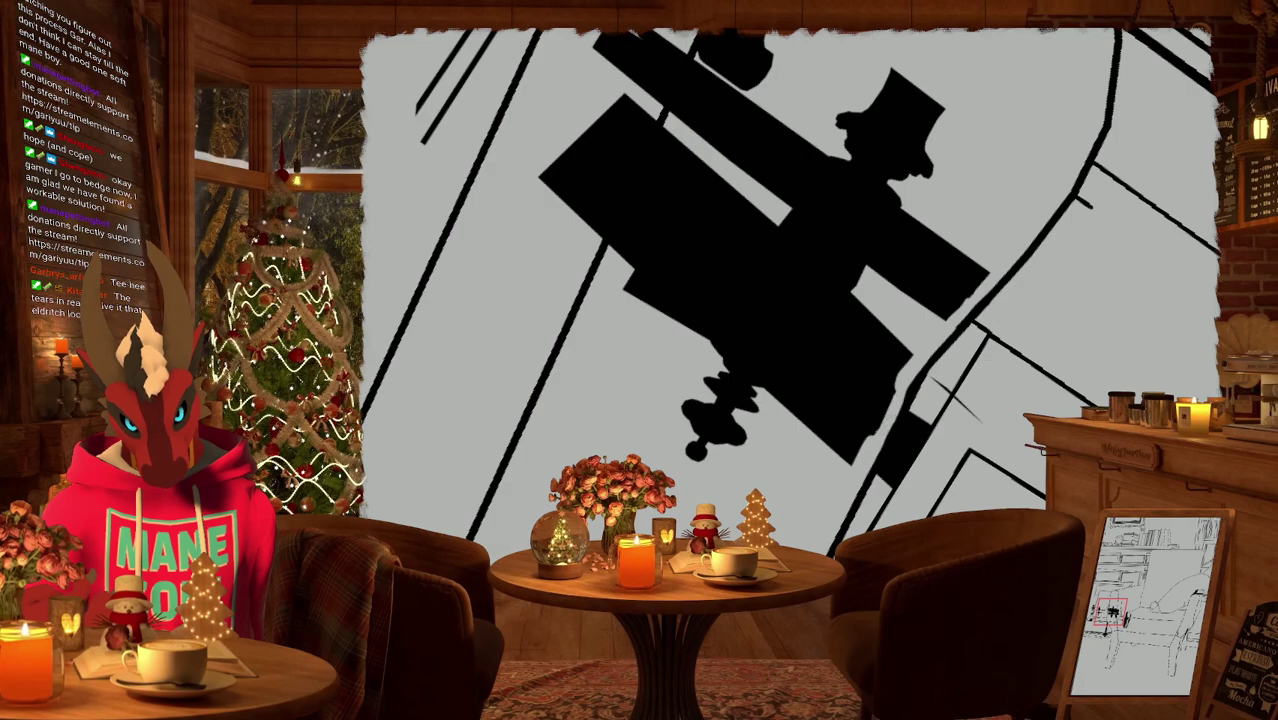
mouse_move(912, 355)
mouse_down()
mouse_move(870, 420)
mouse_move(723, 455)
mouse_move(725, 362)
mouse_move(785, 377)
mouse_move(850, 350)
mouse_move(925, 276)
mouse_move(905, 307)
mouse_move(927, 302)
mouse_move(972, 262)
mouse_move(932, 185)
mouse_move(1016, 168)
mouse_up()
shift+middle_drag(1016, 168, 856, 300)
scroll(856, 300, up, 2)
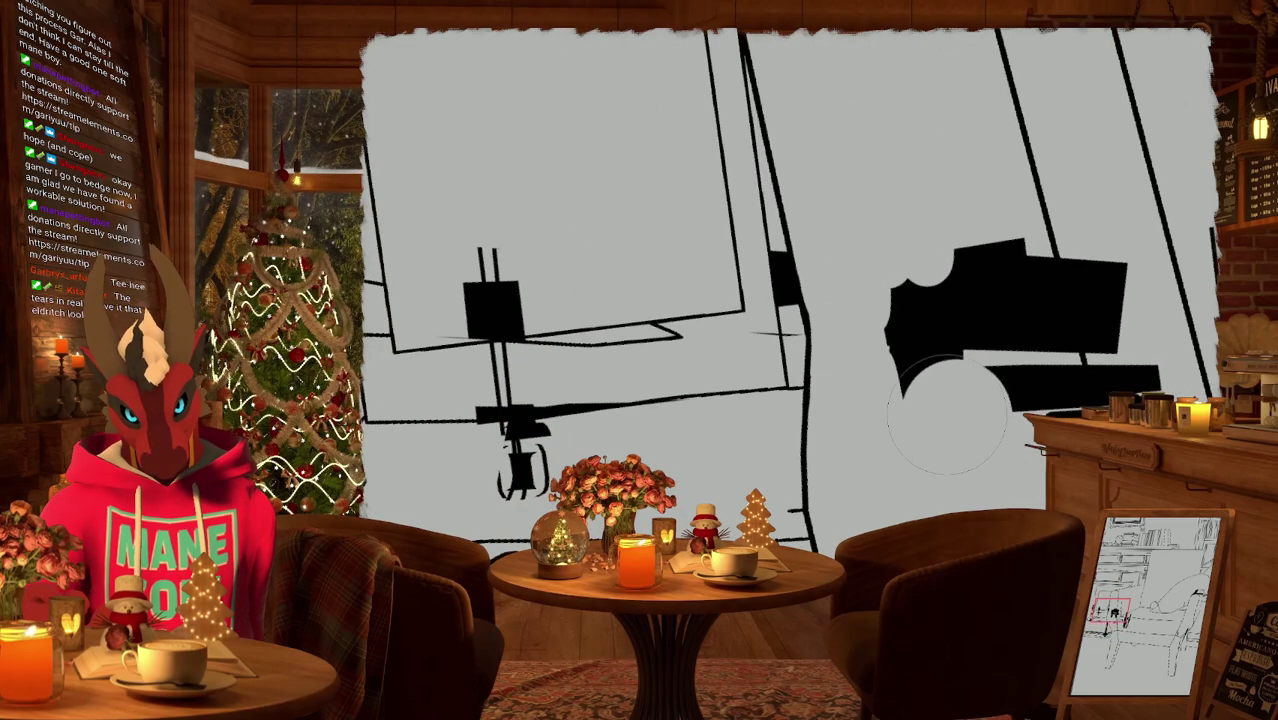
mouse_move(937, 311)
shift+middle_down()
mouse_move(856, 294)
mouse_move(900, 310)
shift+middle_up()
mouse_move(972, 345)
mouse_down()
mouse_move(1015, 262)
mouse_move(960, 345)
mouse_move(975, 310)
mouse_move(952, 335)
mouse_move(1008, 232)
mouse_move(988, 276)
mouse_up()
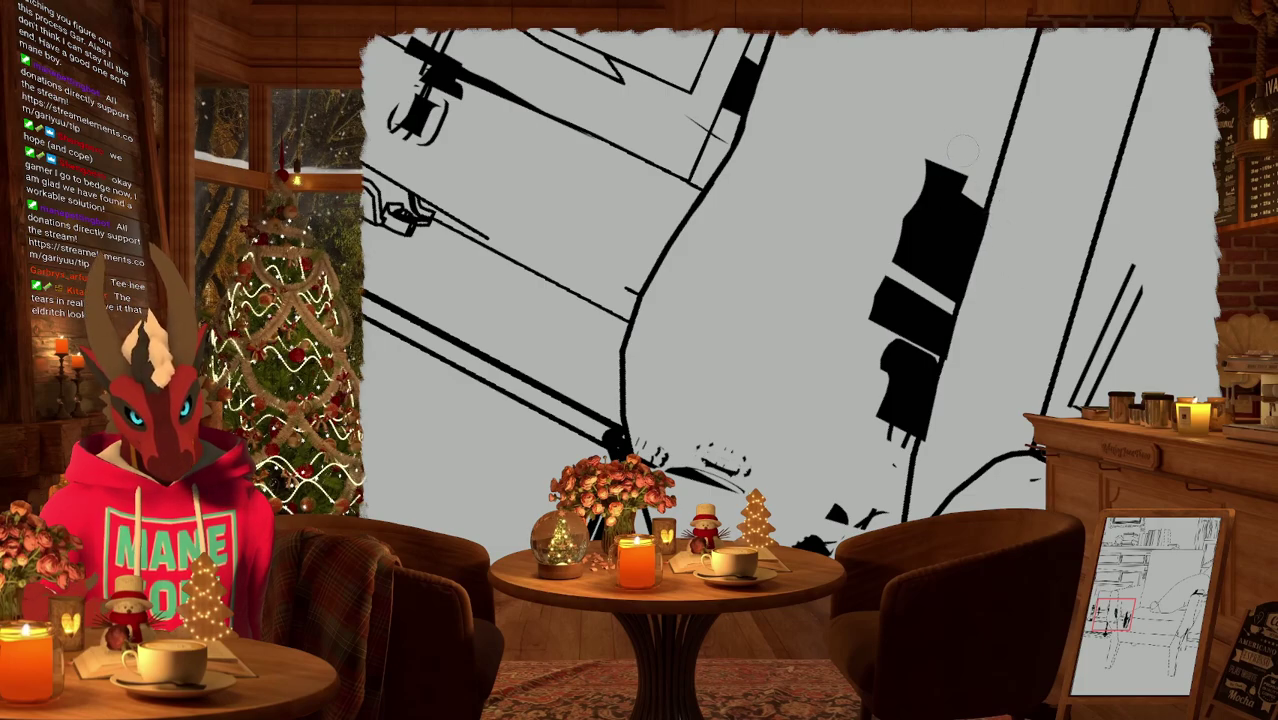
mouse_move(962, 150)
mouse_down()
mouse_move(900, 270)
mouse_move(800, 340)
mouse_up()
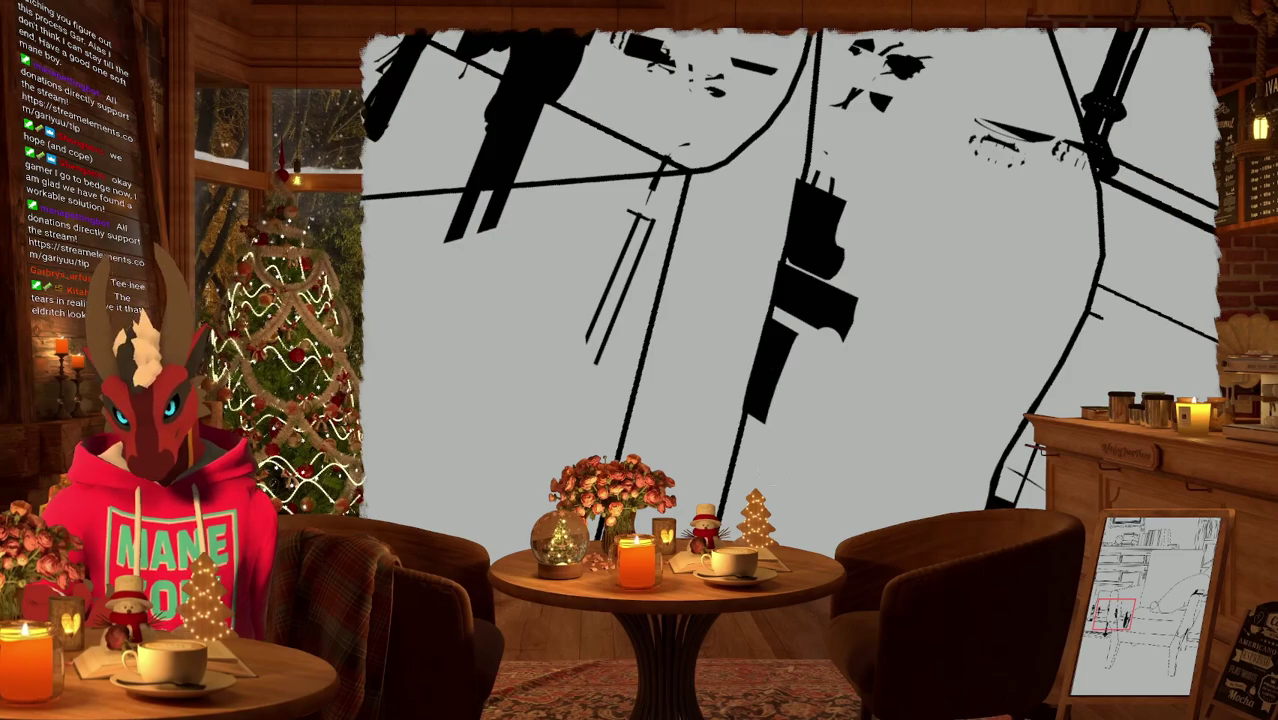
Show the character's layers again and check the whole illustration against the cleaned background.
key(ctrl+z)
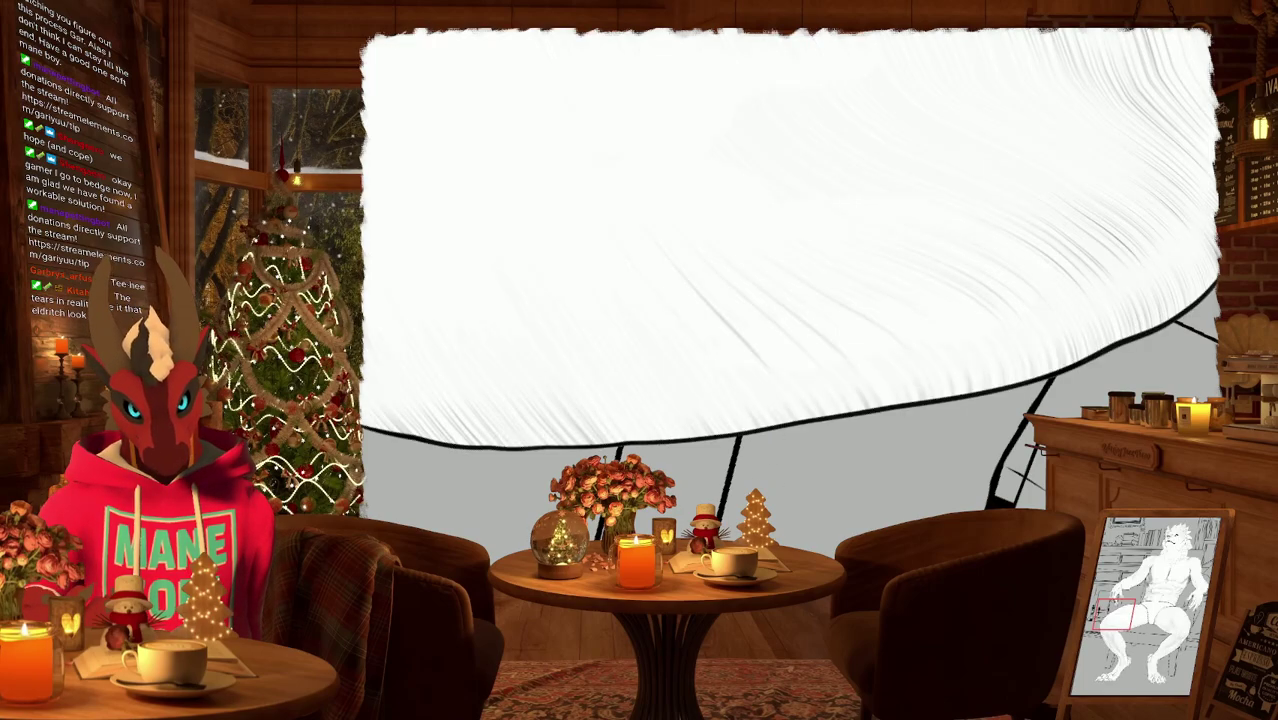
mouse_move(900, 250)
mouse_down()
mouse_move(973, 325)
mouse_move(856, 285)
mouse_move(820, 300)
mouse_move(860, 300)
mouse_up()
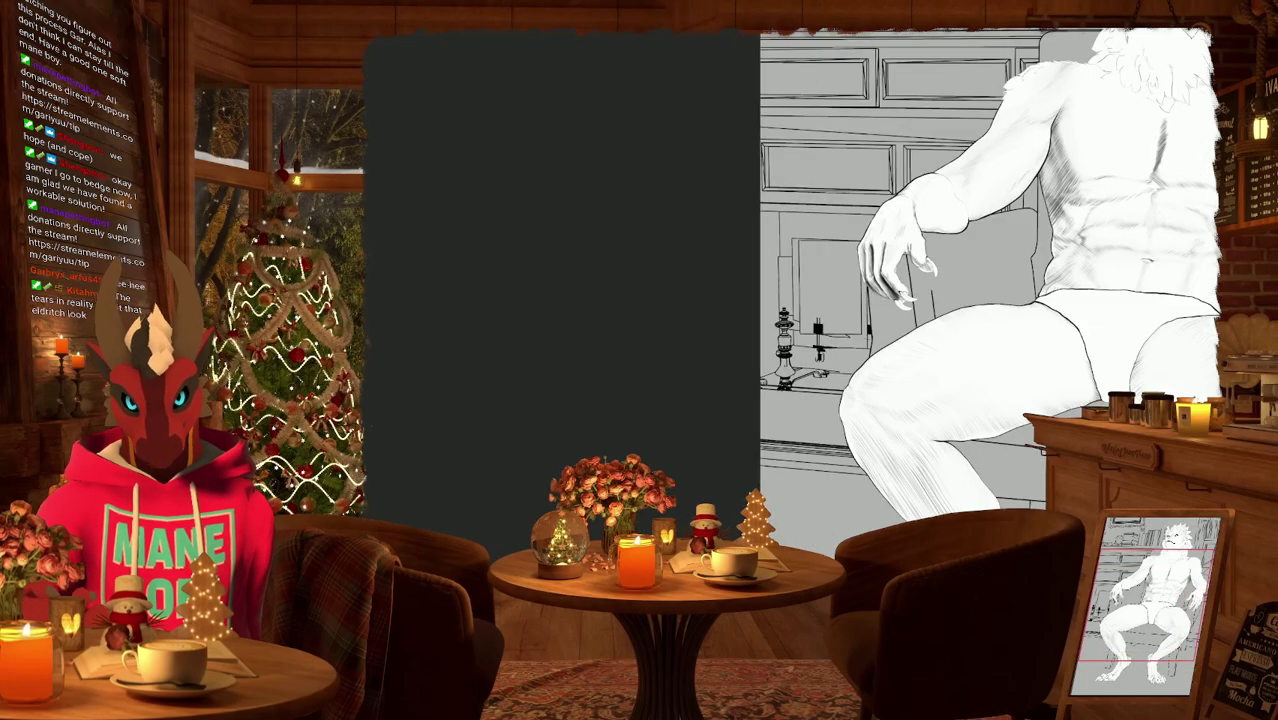
scroll(855, 296, down, 3)
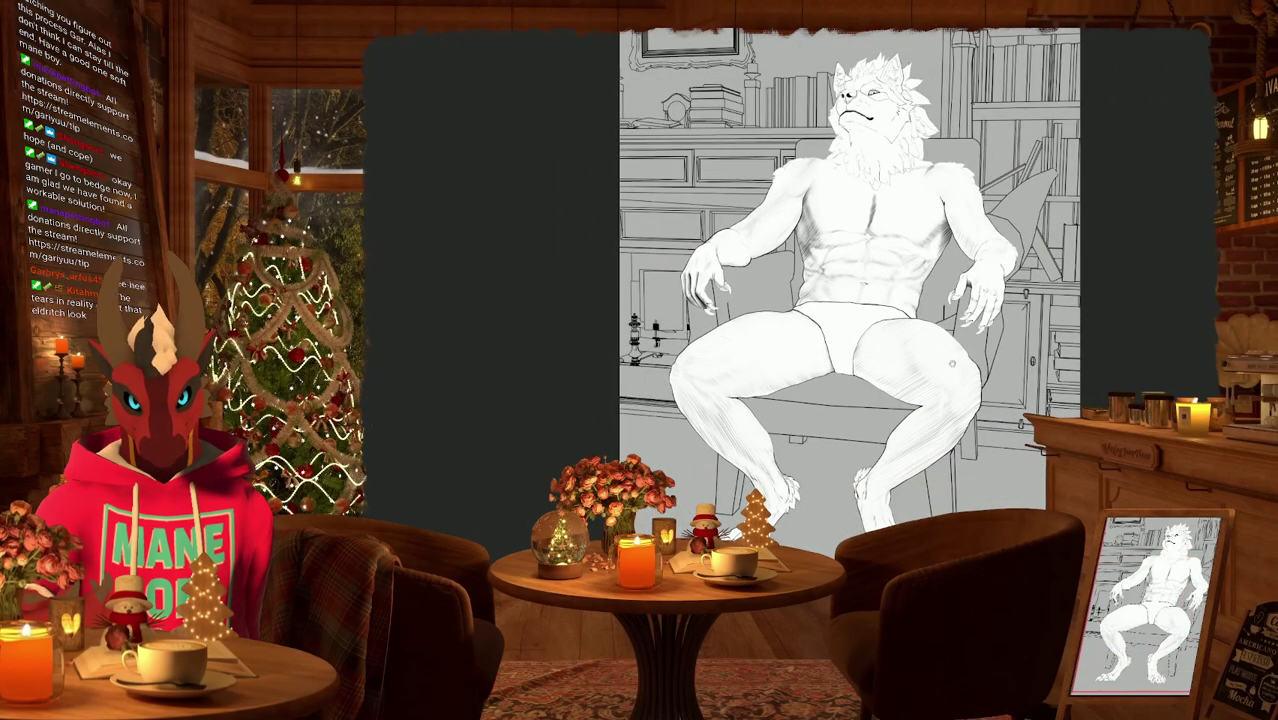
Look over the figure and the surrounding room, ending at the cabinet drawers, for line work that still needs cleaning.
drag(860, 300, 834, 326)
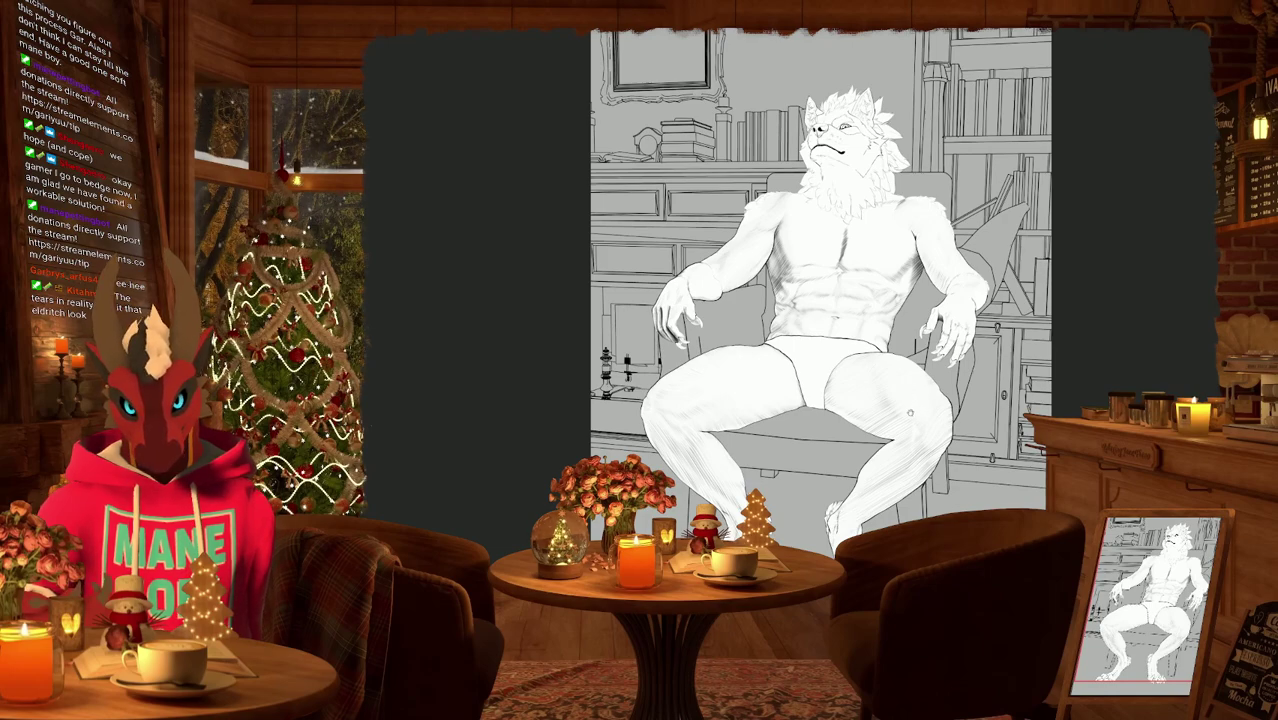
scroll(908, 412, up, 2)
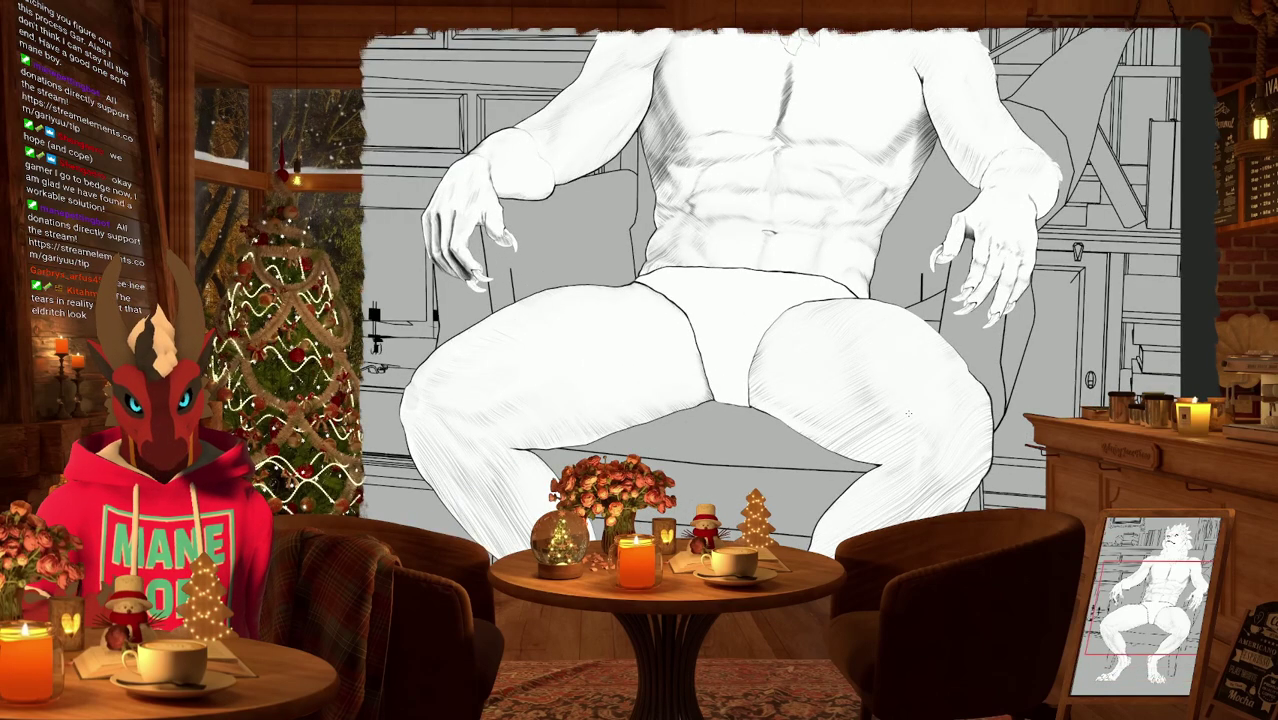
scroll(908, 412, down, 3)
mouse_move(936, 382)
mouse_down()
mouse_move(887, 376)
mouse_move(948, 446)
mouse_move(1123, 485)
mouse_up()
scroll(955, 470, down, 5)
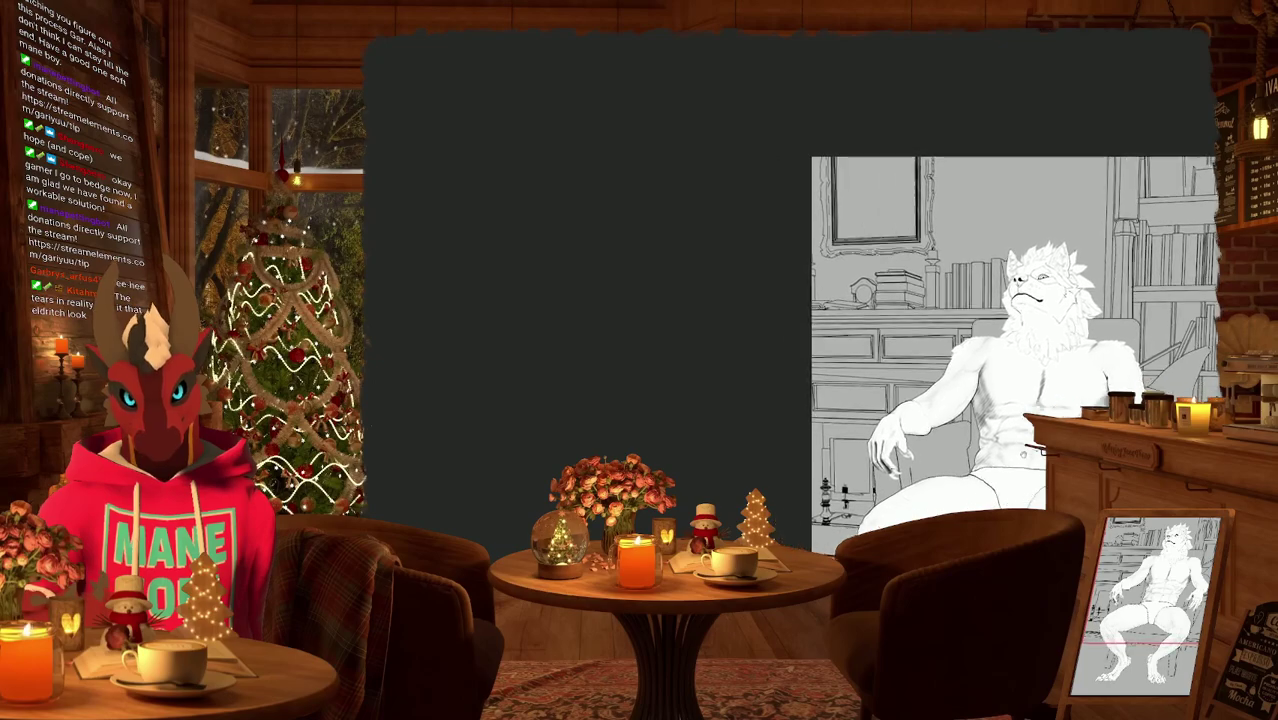
scroll(884, 420, up, 2)
scroll(888, 420, up, 2)
mouse_move(888, 420)
mouse_down()
mouse_move(1025, 420)
mouse_move(1060, 440)
mouse_up()
scroll(668, 444, up, 2)
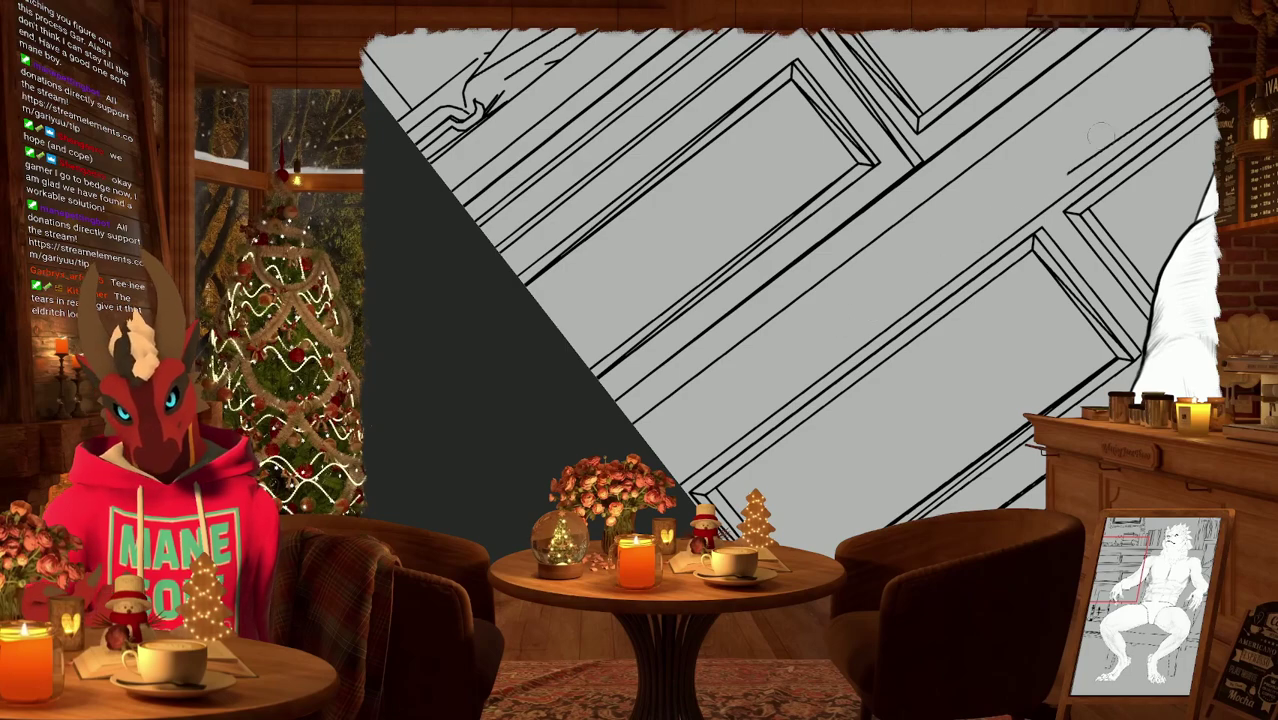
Clean the jagged, doubled bevel line on the short side of the upper cabinet drawer's panel, left of the character's arm.
drag(1090, 155, 898, 310)
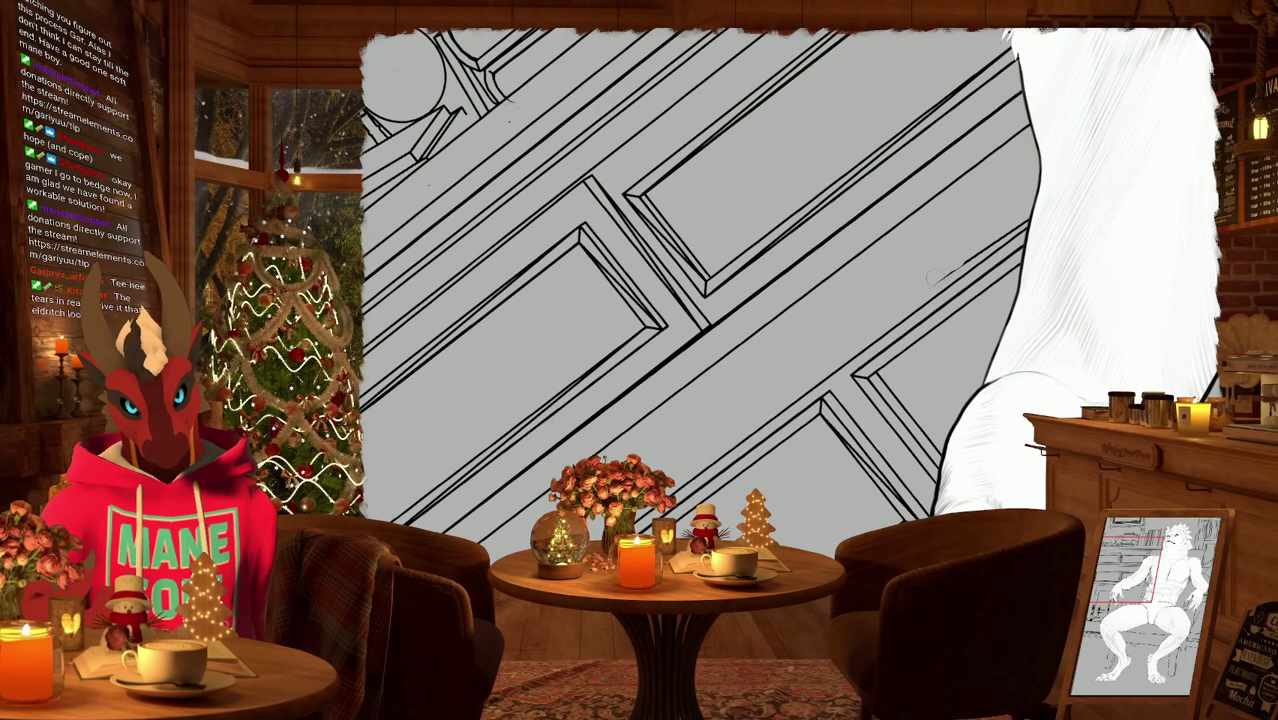
mouse_move(999, 210)
mouse_down()
mouse_move(907, 342)
mouse_move(858, 300)
mouse_move(820, 360)
mouse_up()
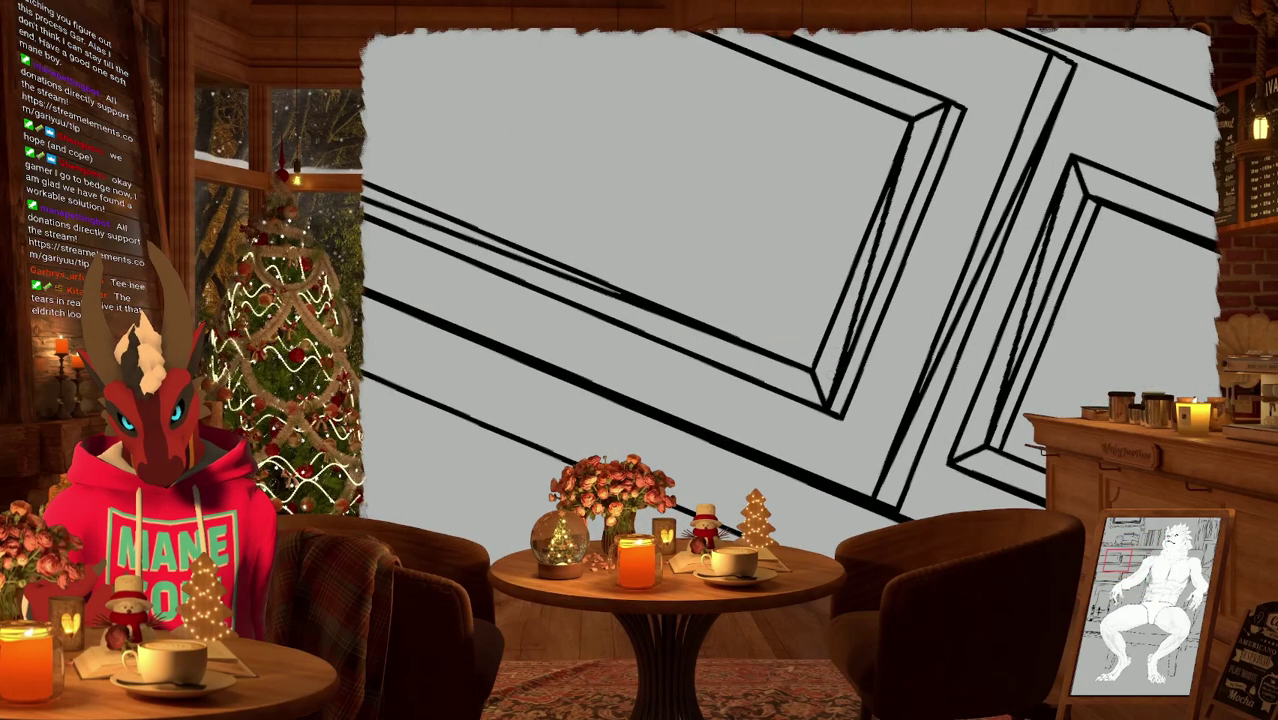
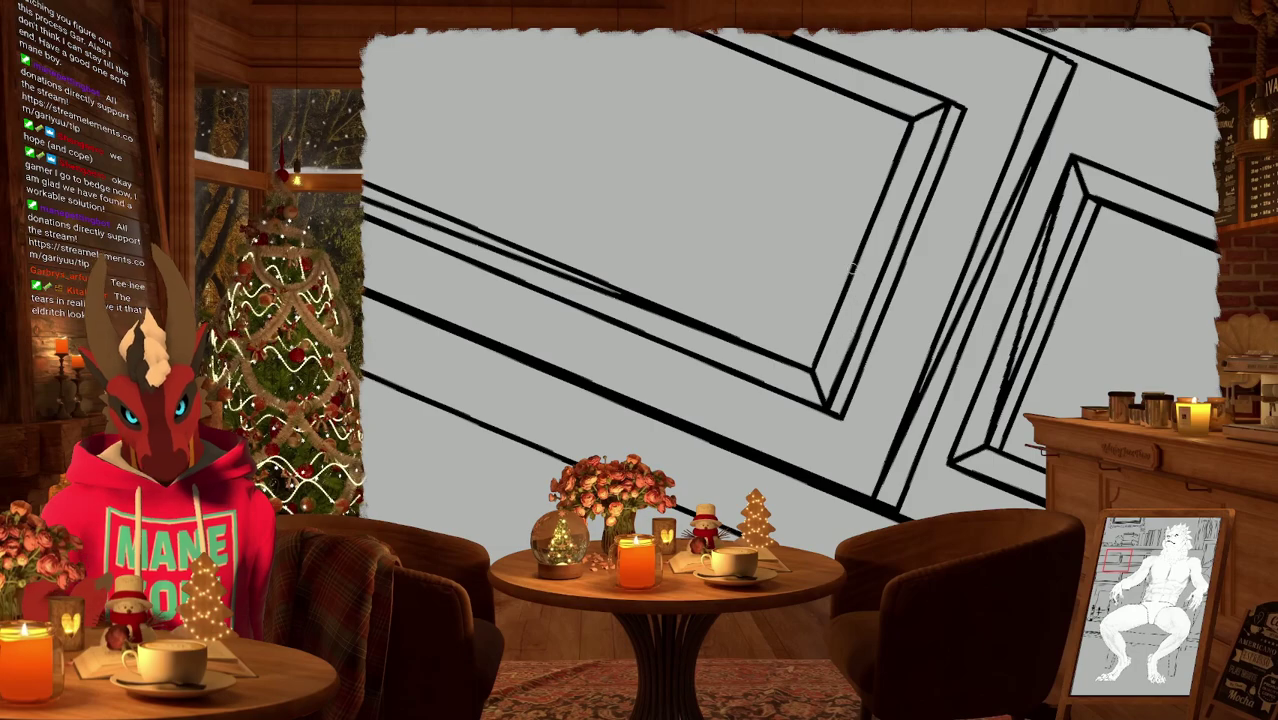
scroll(864, 328, up, 2)
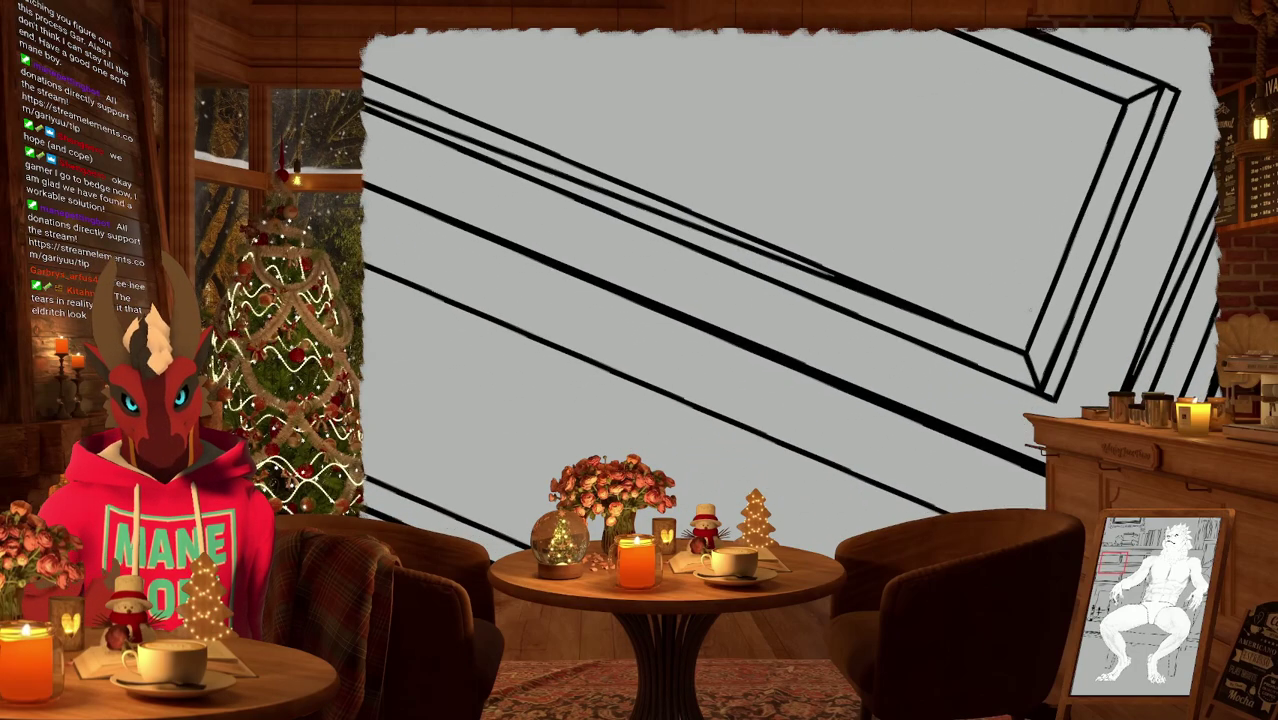
mouse_move(1013, 314)
mouse_down()
mouse_move(856, 294)
mouse_move(811, 369)
mouse_move(944, 244)
mouse_up()
drag(989, 201, 911, 399)
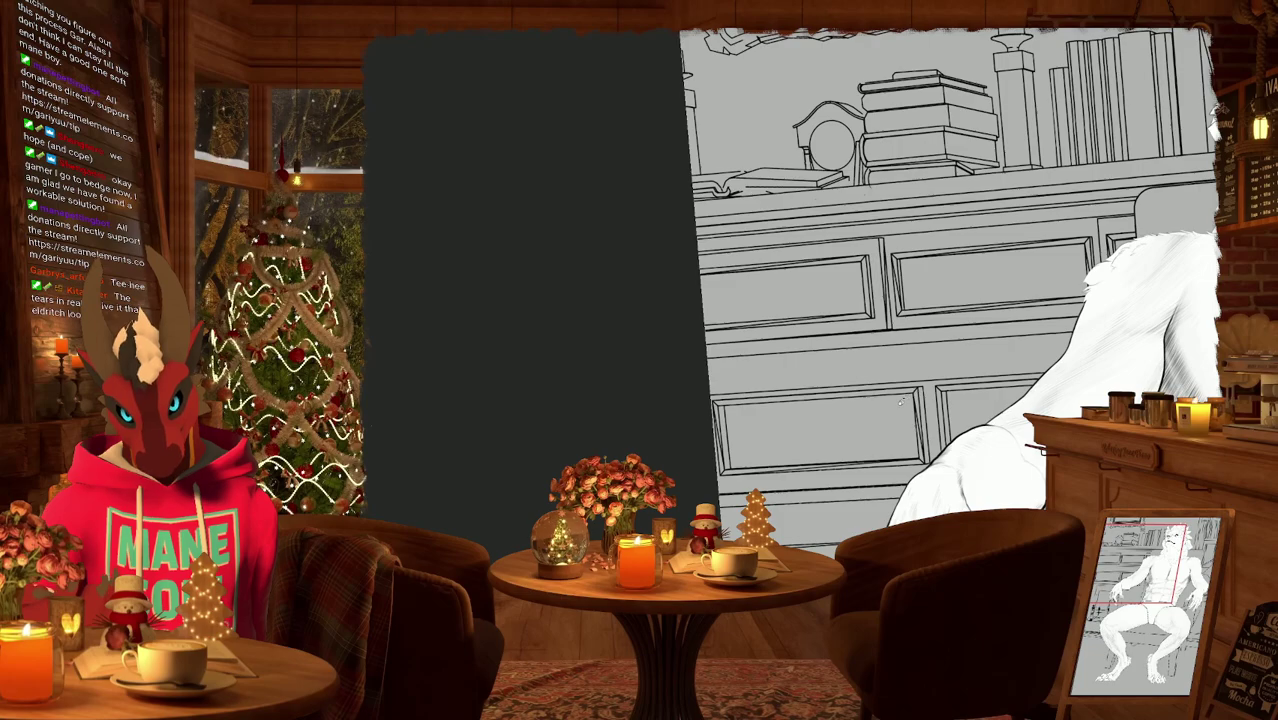
Erase the surplus doubled line along the long upper edge of the same drawer's inset panel.
scroll(897, 370, up, 5)
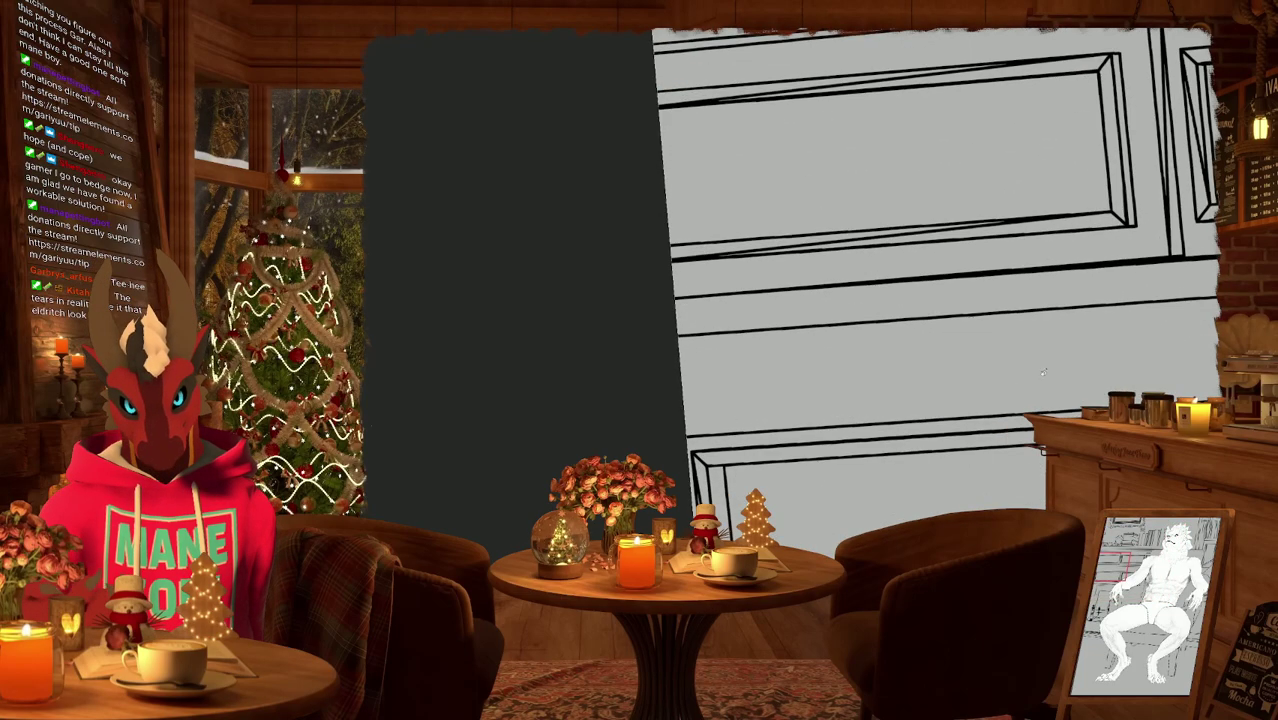
mouse_move(897, 370)
mouse_down()
mouse_move(965, 133)
mouse_move(990, 290)
mouse_move(984, 434)
mouse_move(785, 417)
mouse_up()
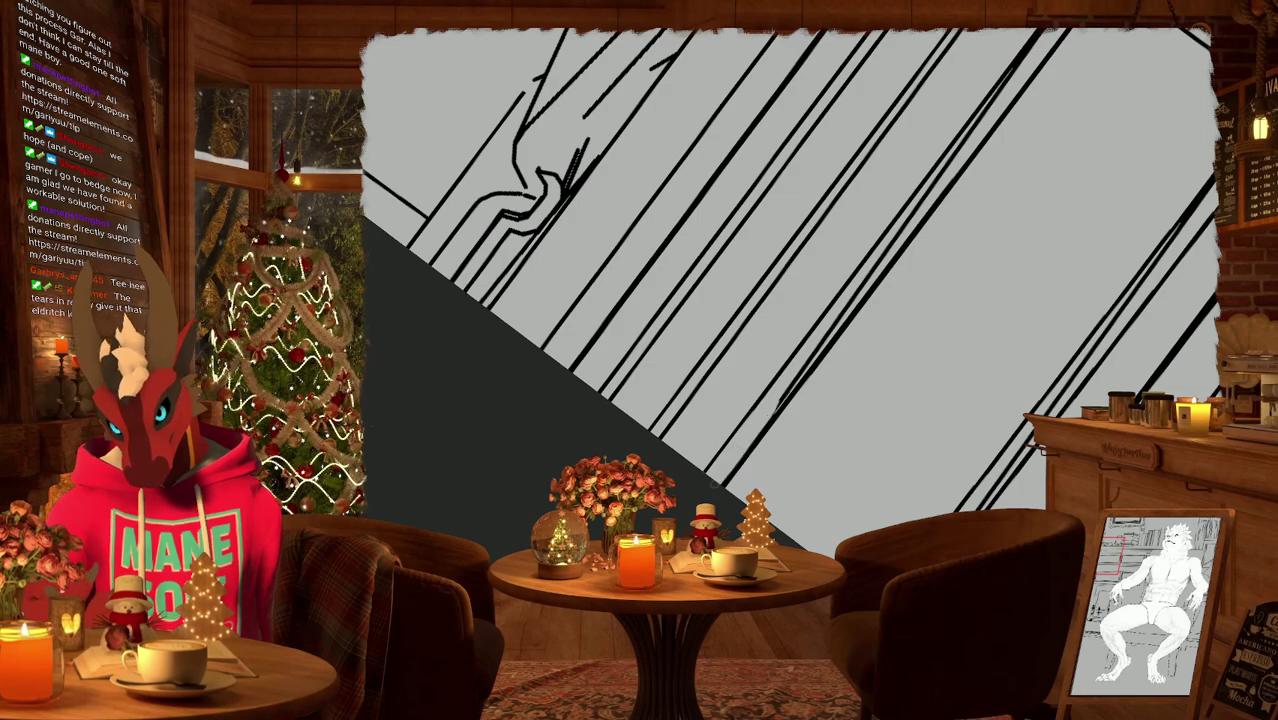
drag(906, 548, 766, 428)
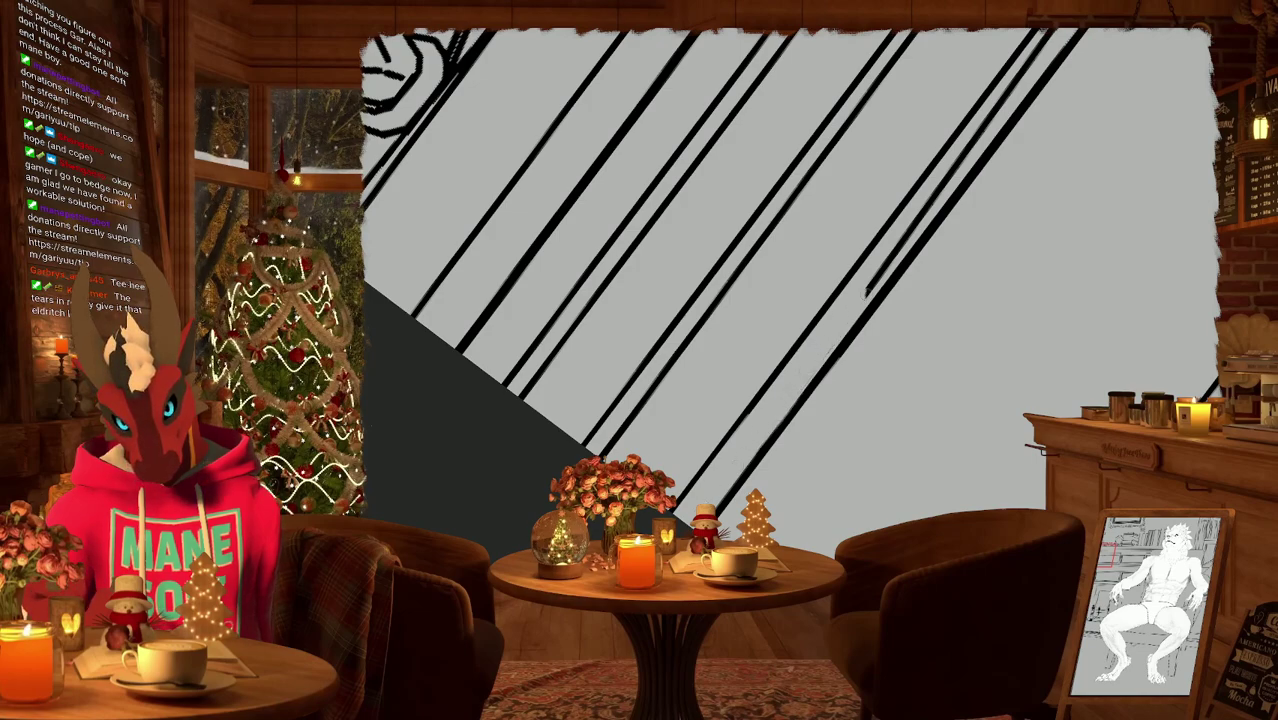
mouse_move(912, 228)
middle_down()
mouse_move(890, 250)
mouse_move(897, 262)
middle_up()
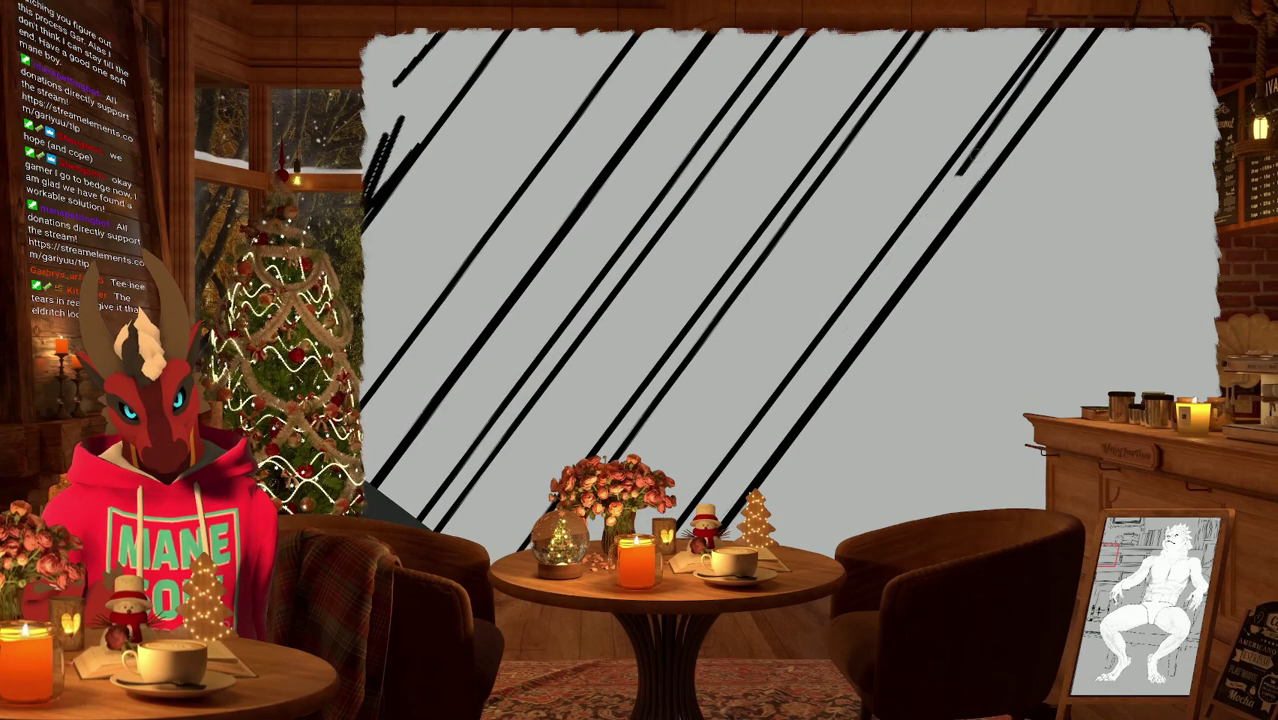
middle_drag(965, 160, 875, 305)
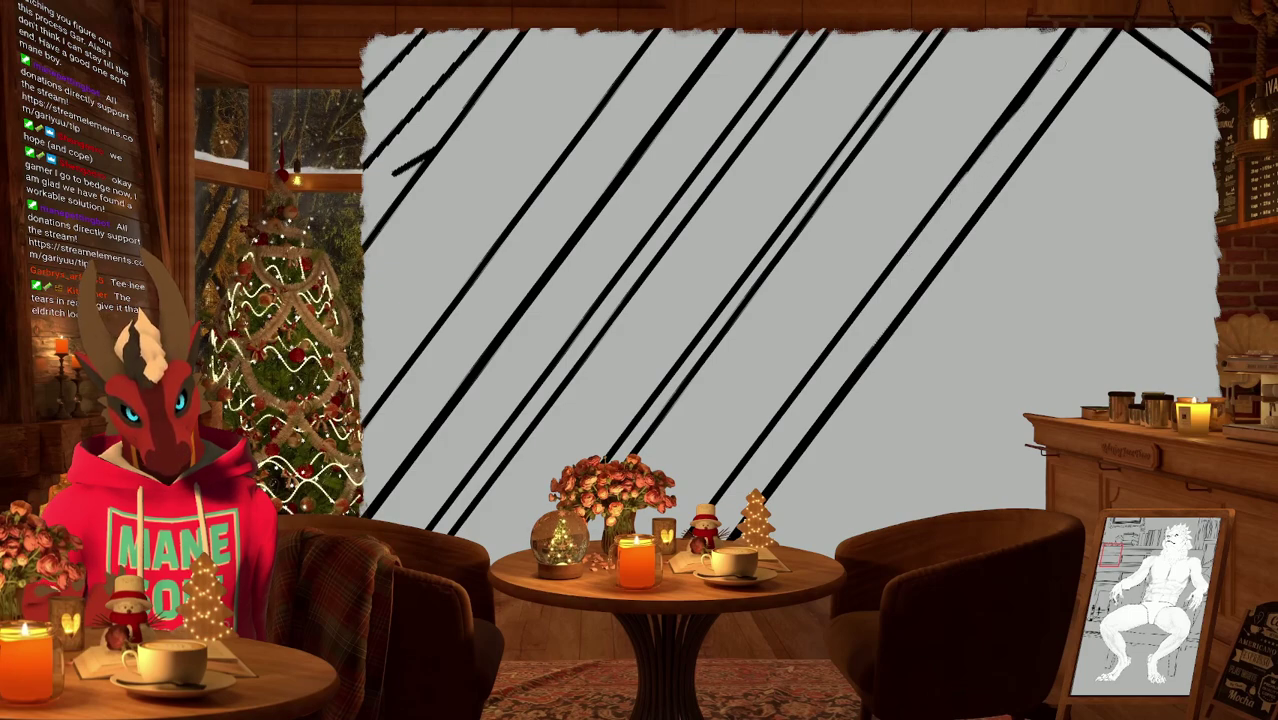
scroll(965, 196, down, 5)
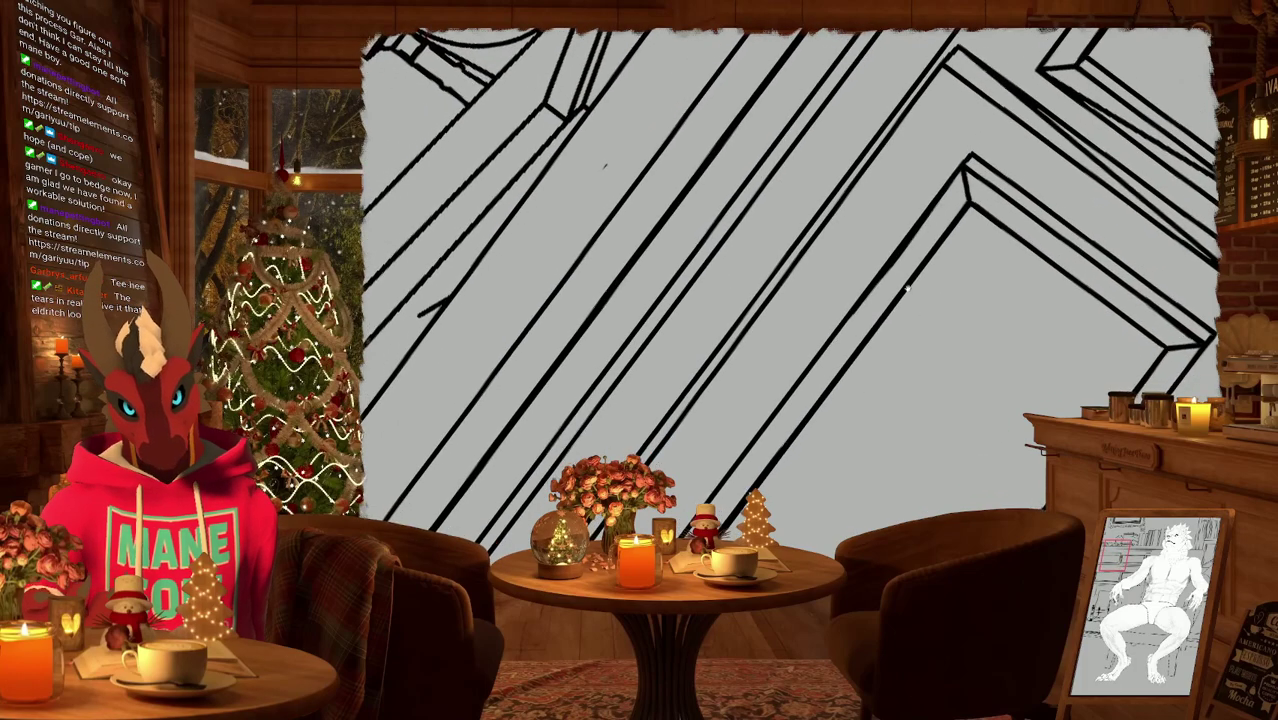
Erase the extra converging line along the long lower edge of the drawer panel, leaving clean parallel bevel lines.
scroll(956, 294, up, 4)
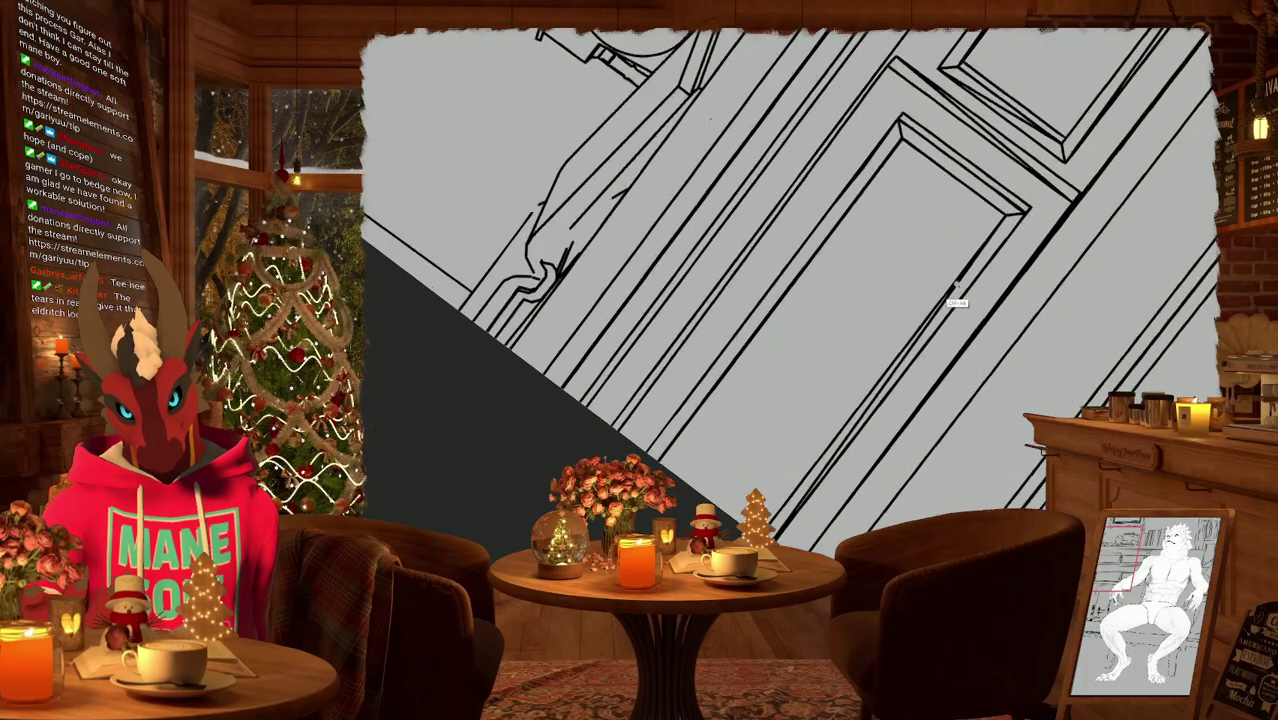
scroll(870, 300, up, 4)
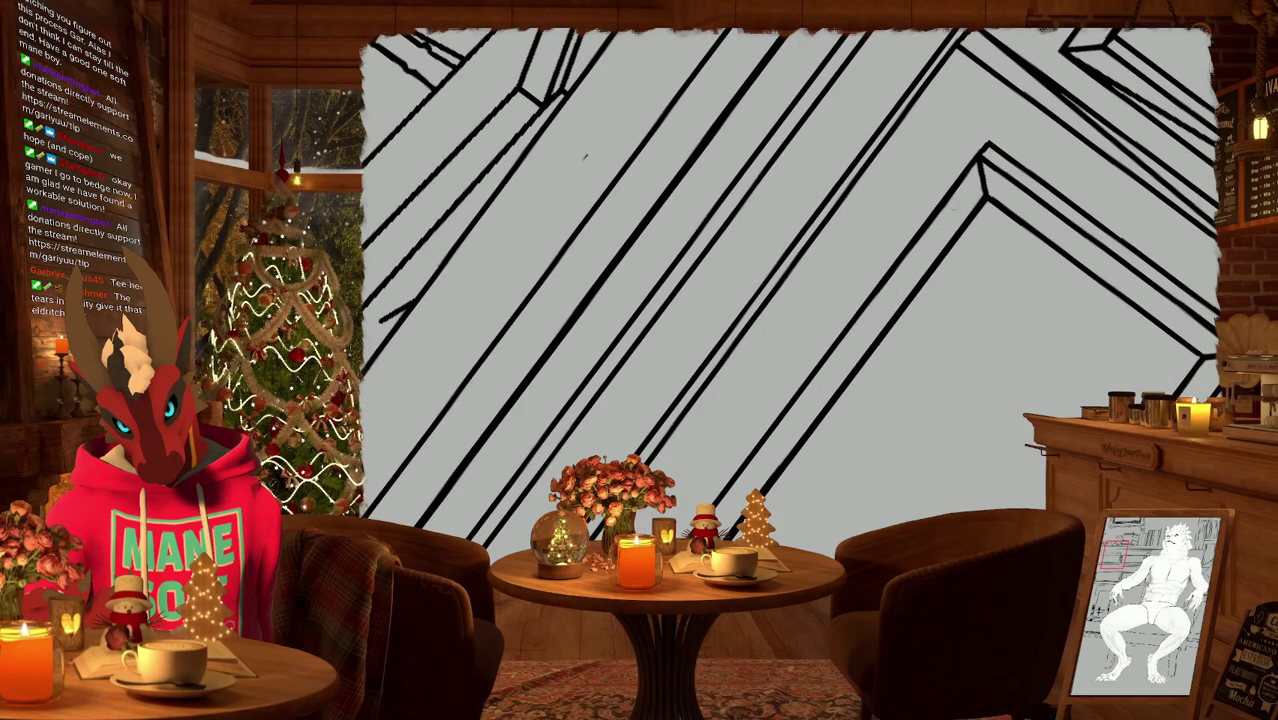
scroll(585, 156, down, 2)
scroll(787, 290, up, 4)
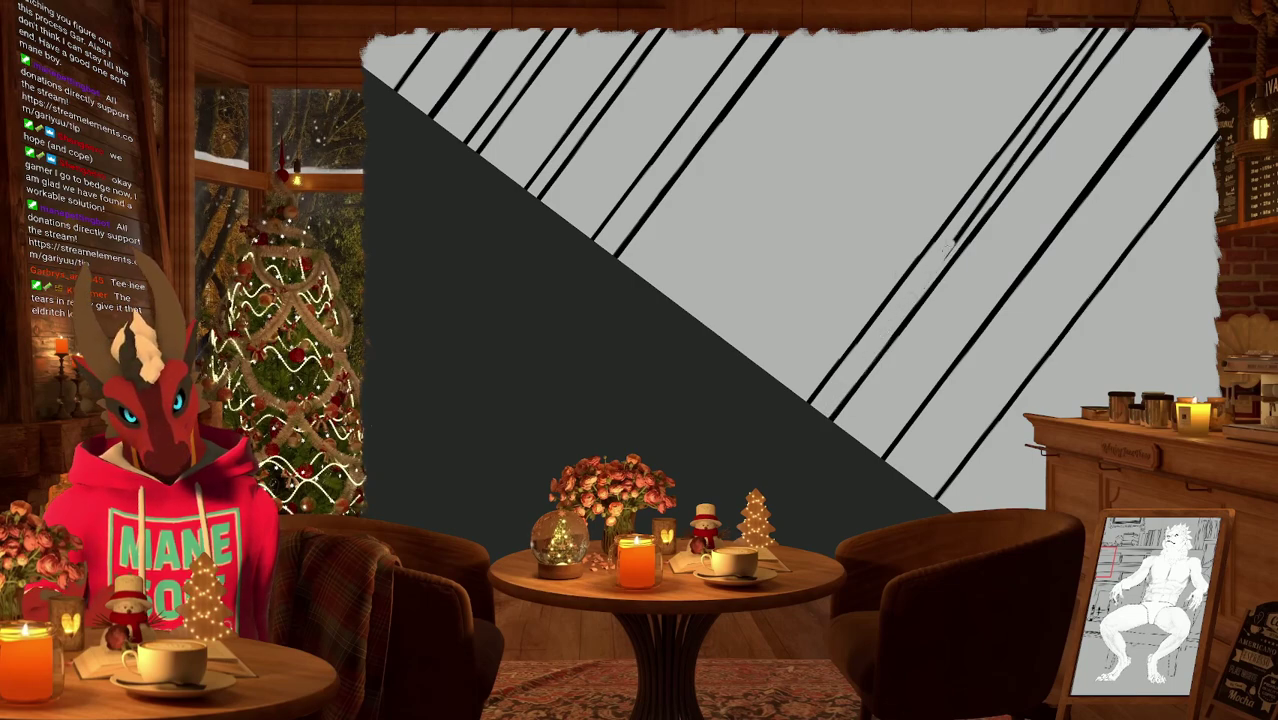
mouse_move(1007, 166)
mouse_down()
mouse_move(888, 339)
mouse_move(997, 169)
mouse_up()
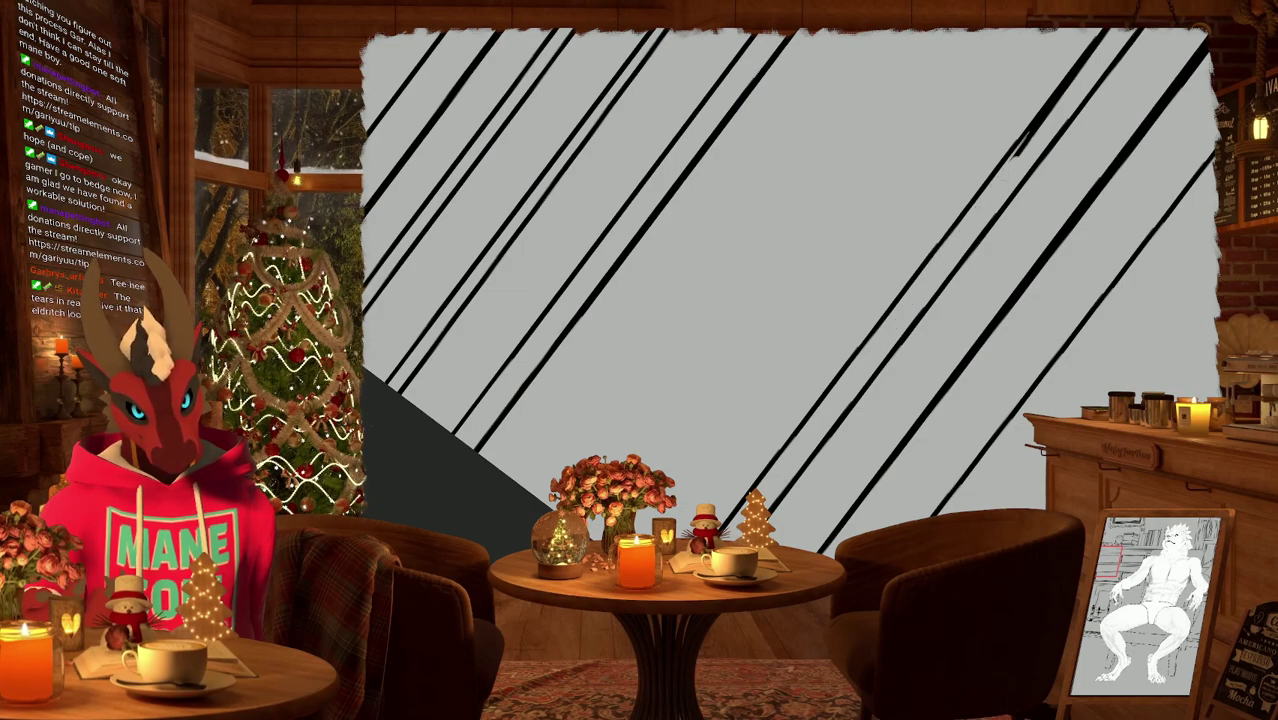
drag(1005, 165, 910, 312)
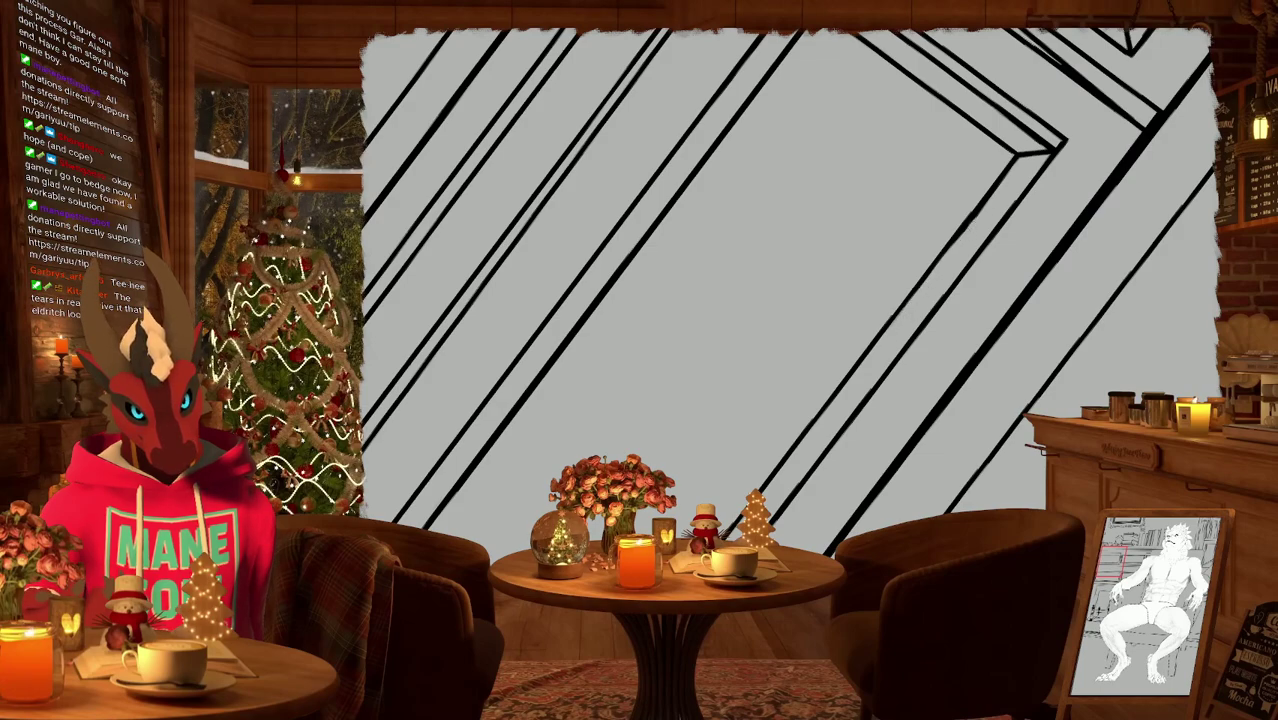
scroll(853, 290, down, 3)
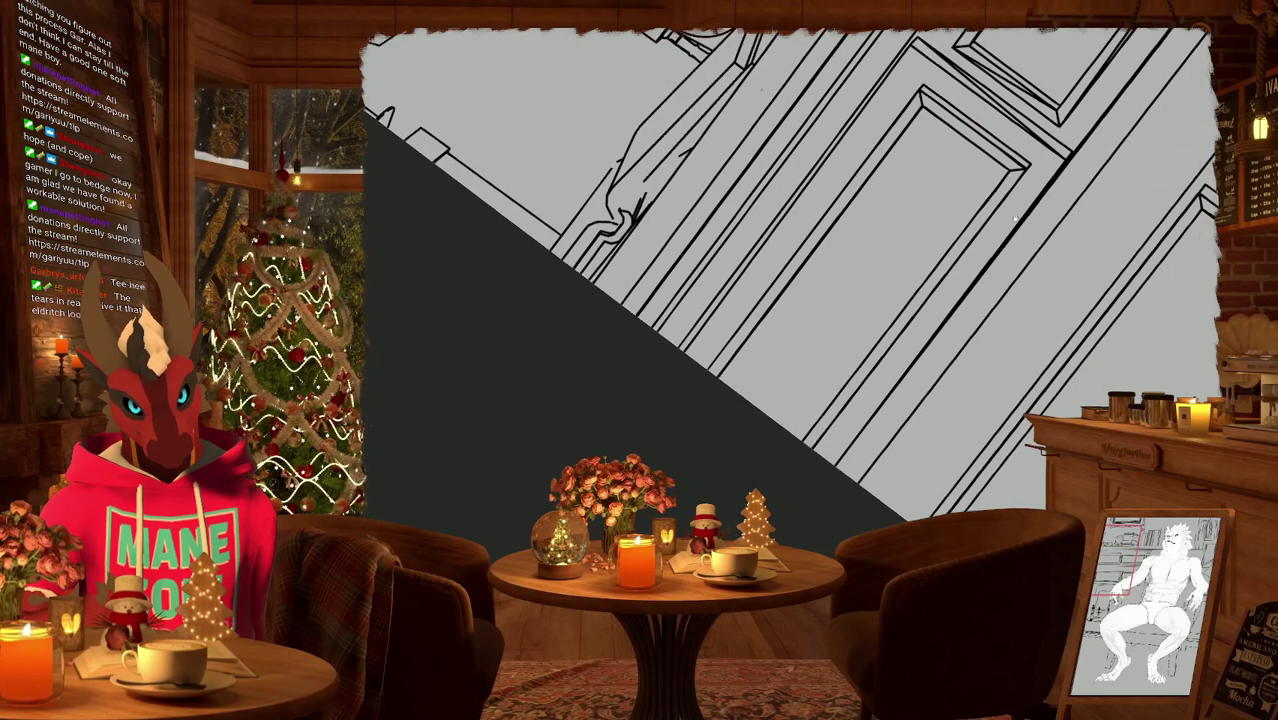
Draw the missing line that closes the end of the flat book beside the shelf clock's base.
scroll(853, 290, up, 3)
key(5)
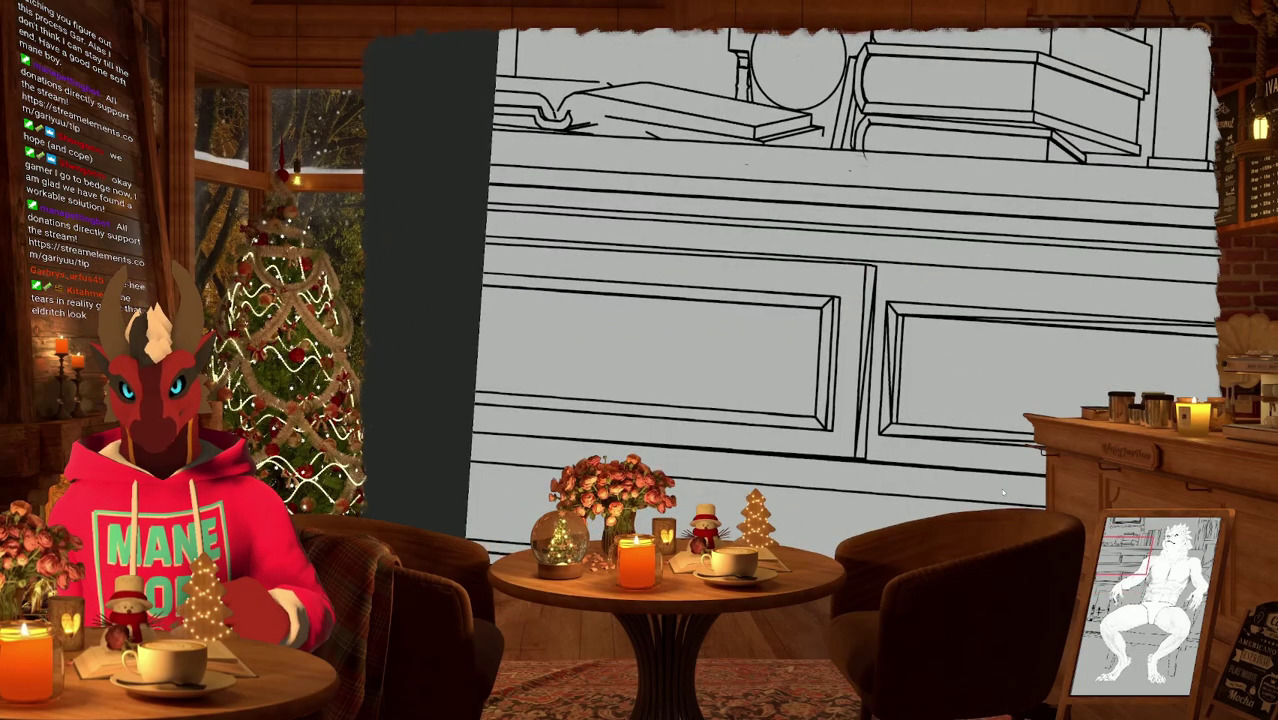
drag(800, 250, 865, 405)
key(4)
key(4)
key(4)
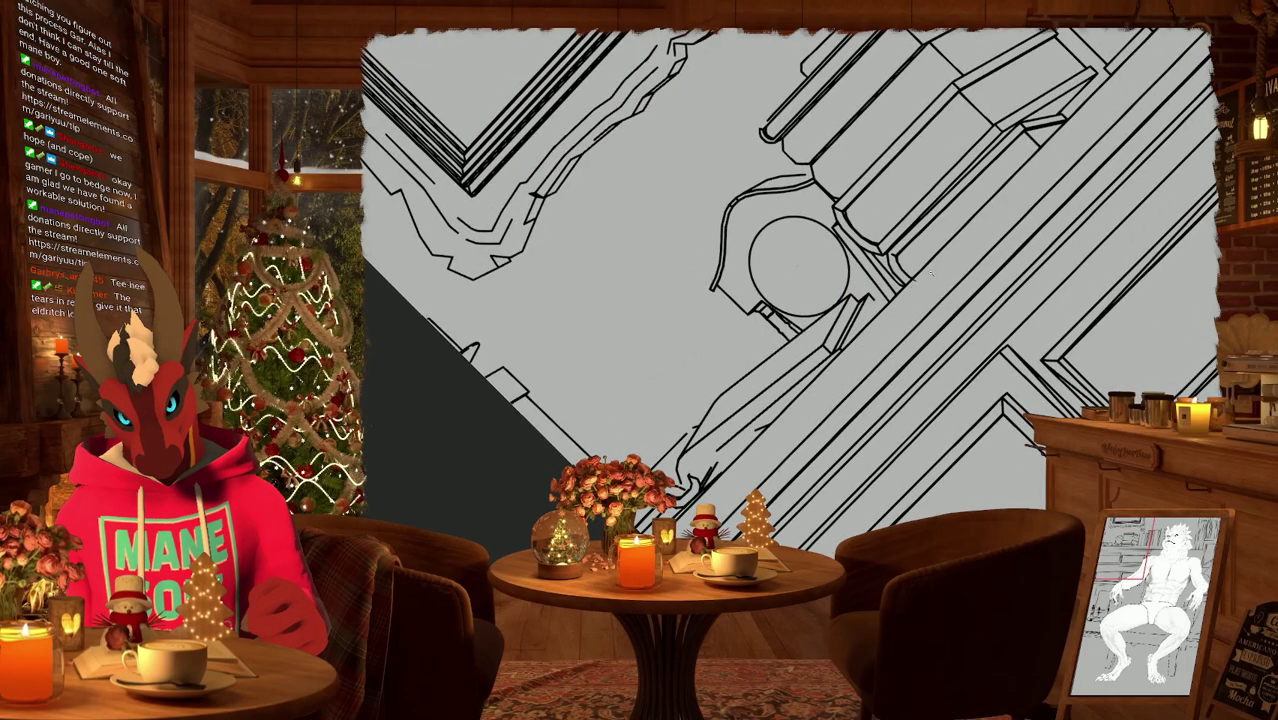
scroll(930, 272, up, 4)
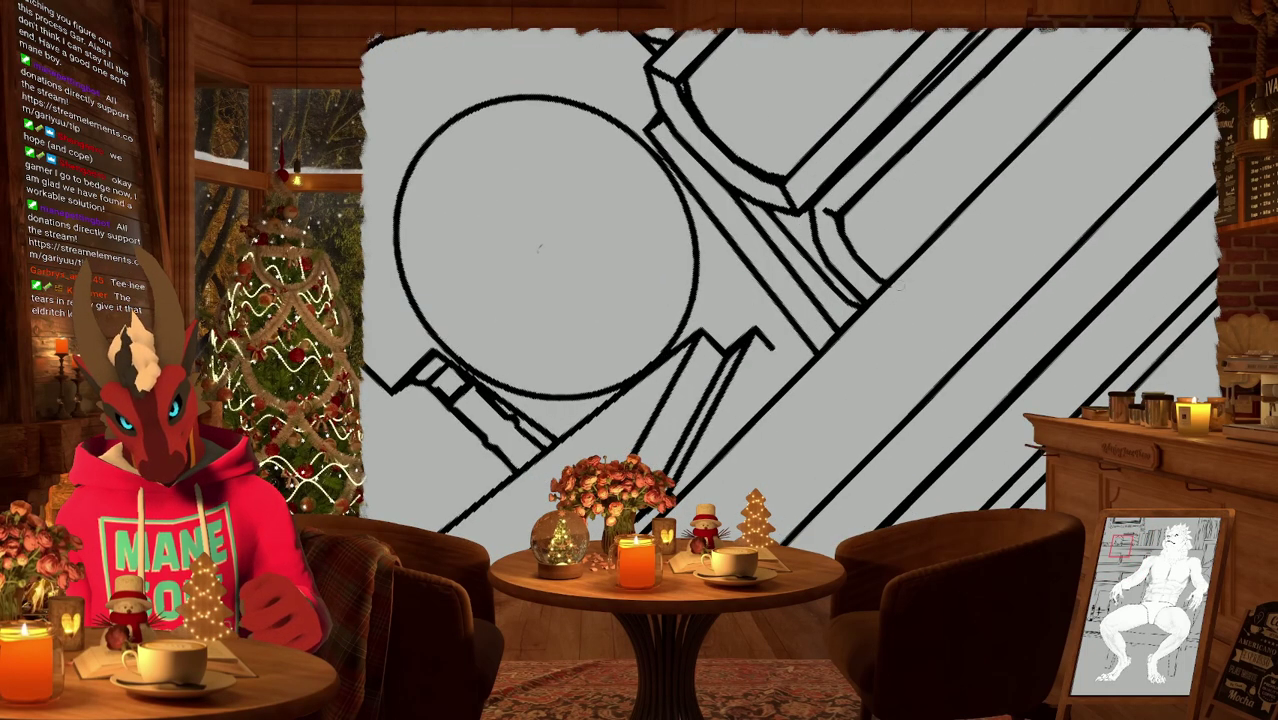
scroll(836, 321, down, 3)
middle_drag(700, 290, 772, 198)
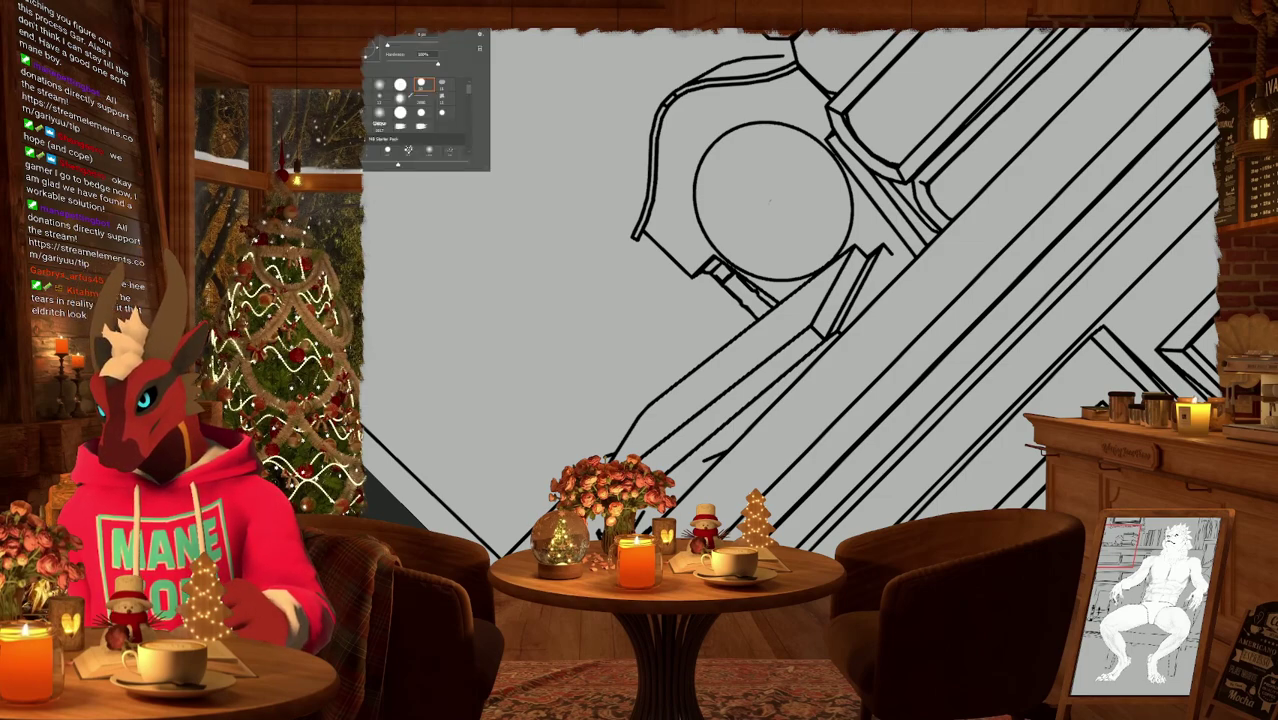
key(Escape)
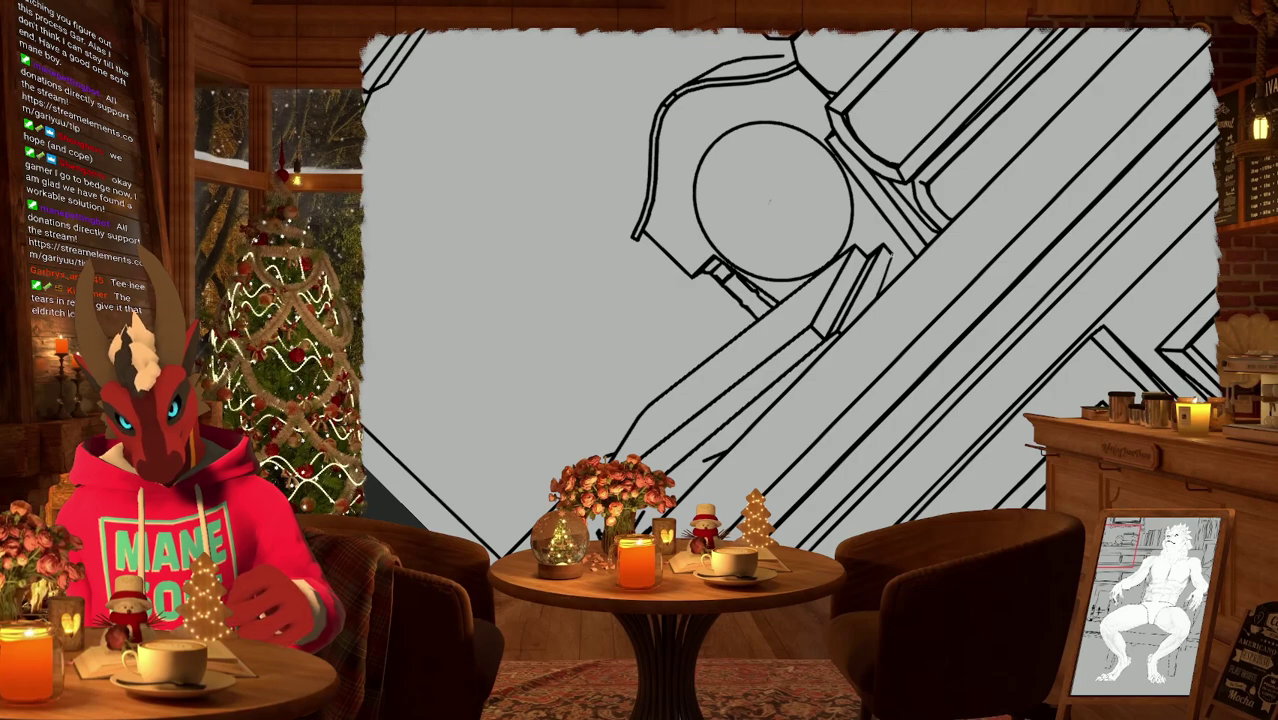
Replace the scribbled strokes beside the open book's fold with a clean continuous page edge on the cabinet top.
key(ctrl+minus)
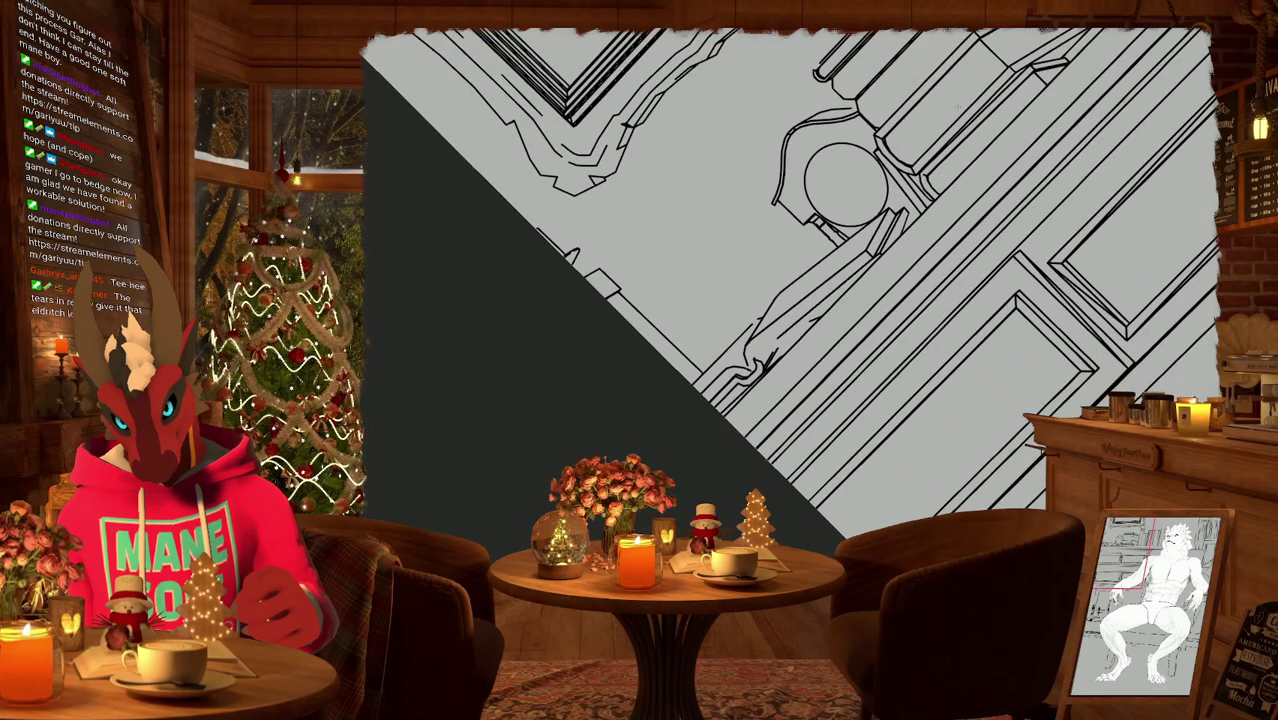
key(ctrl+plus)
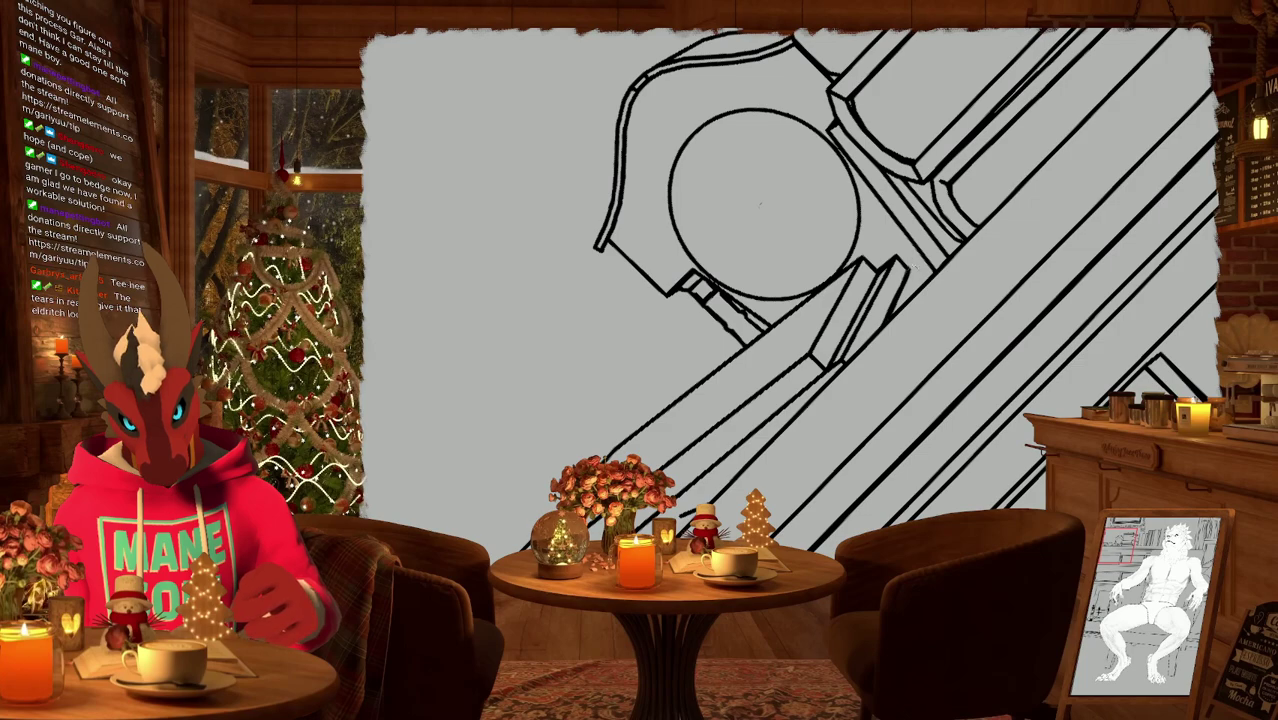
scroll(903, 264, up, 3)
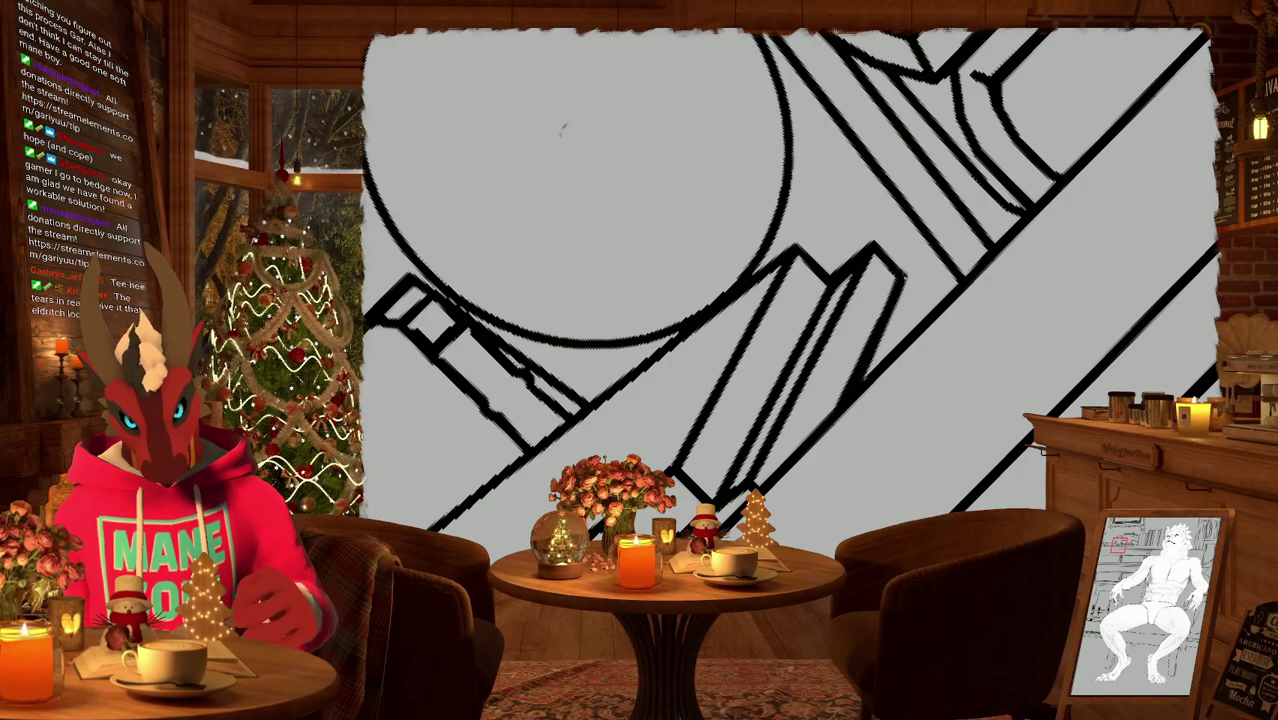
scroll(563, 128, down, 3)
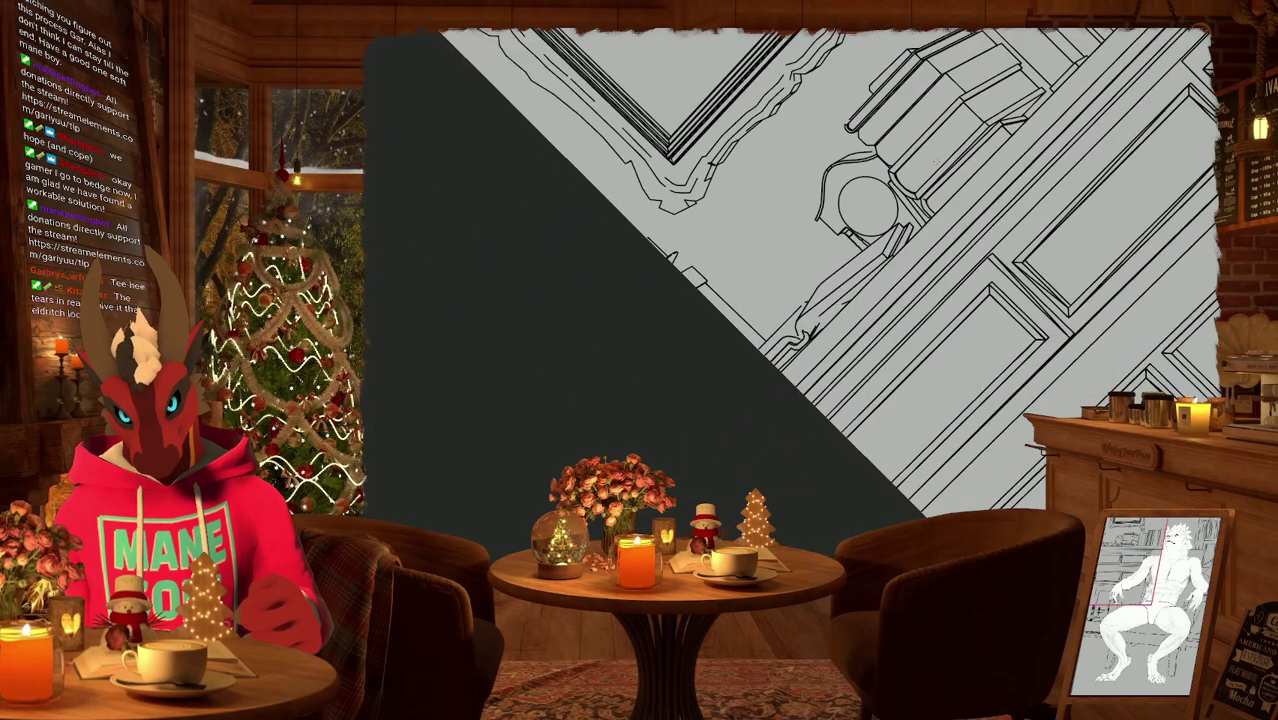
scroll(790, 290, up, 2)
scroll(790, 290, up, 2)
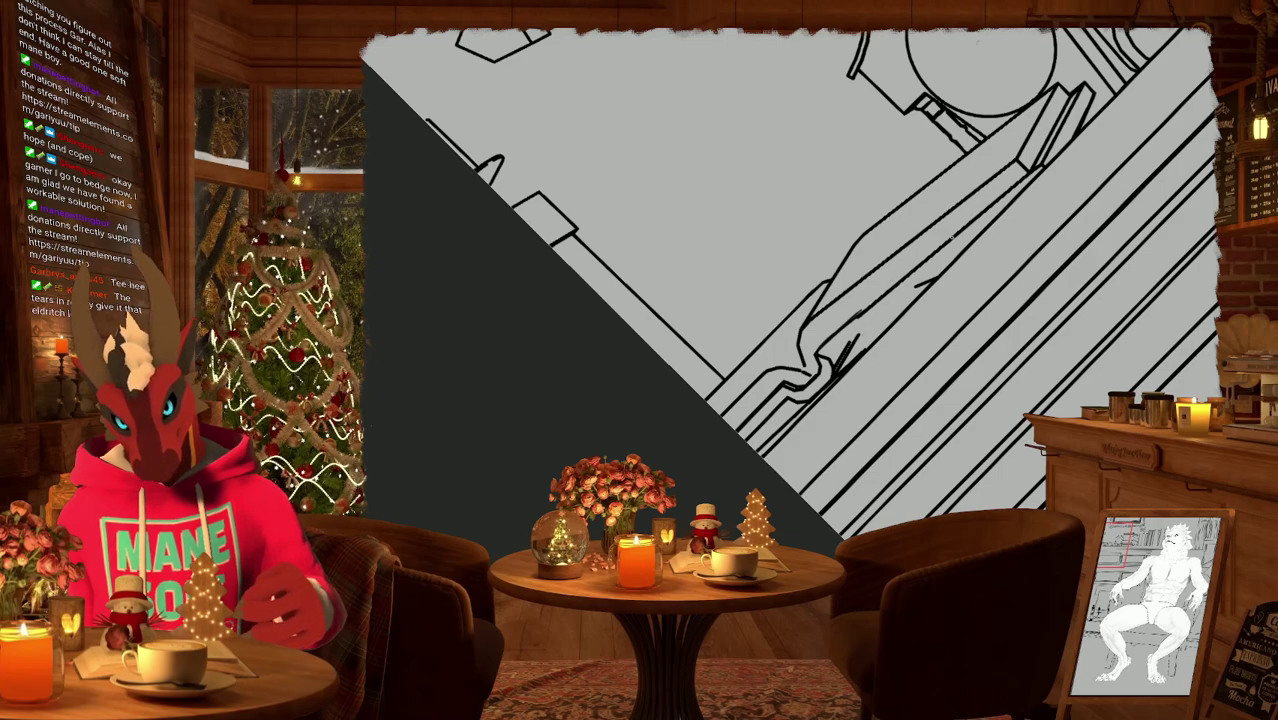
key(ctrl+minus)
drag(850, 294, 860, 300)
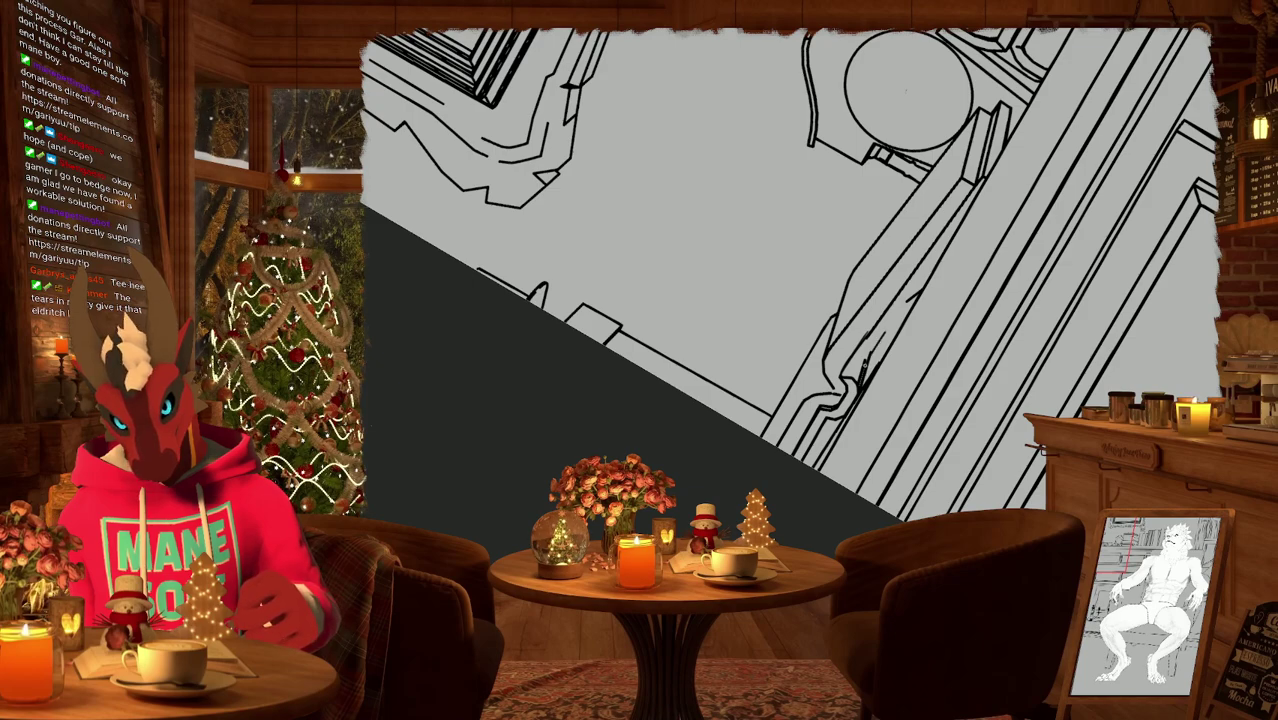
drag(872, 350, 912, 294)
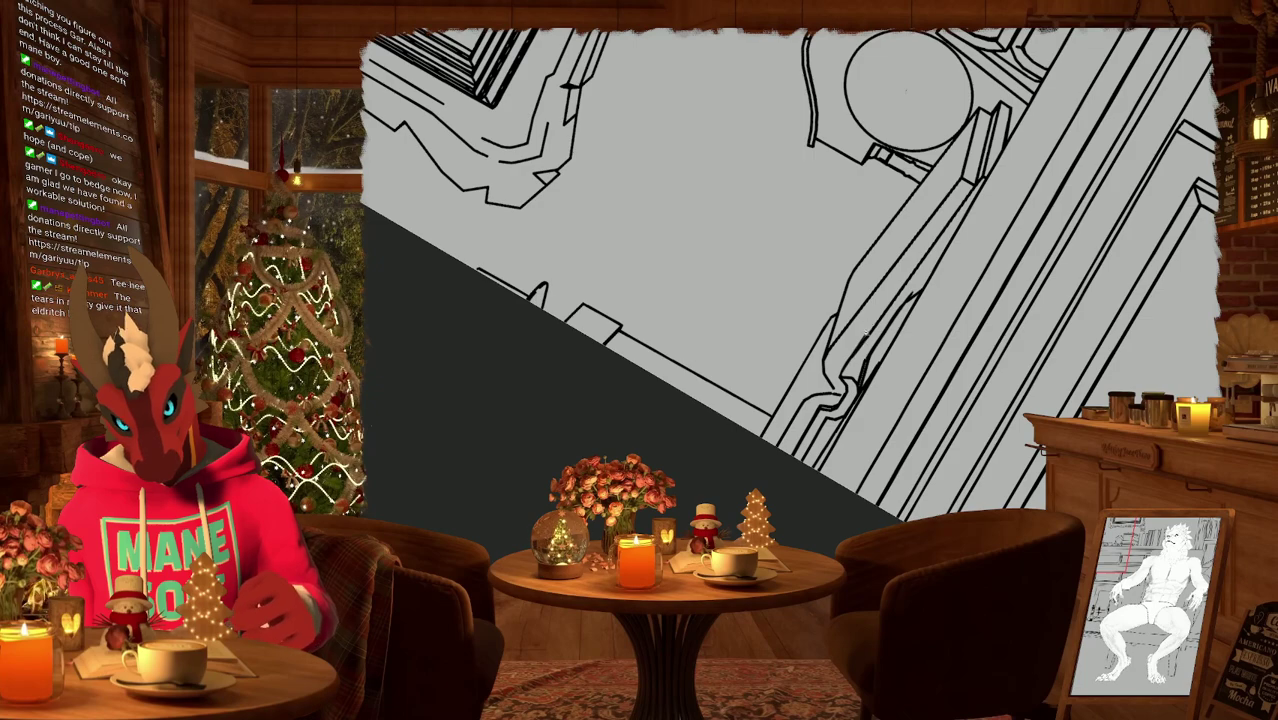
drag(865, 333, 853, 343)
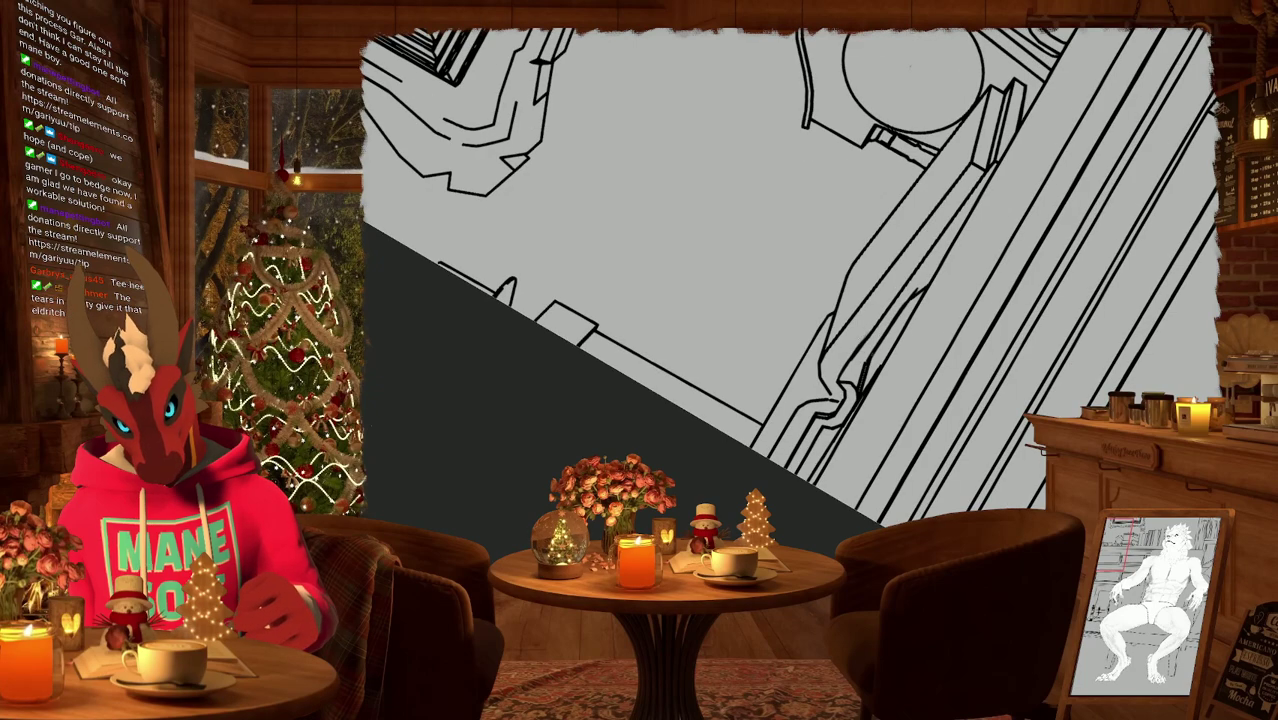
mouse_move(790, 280)
mouse_down()
mouse_move(760, 300)
mouse_move(740, 290)
mouse_up()
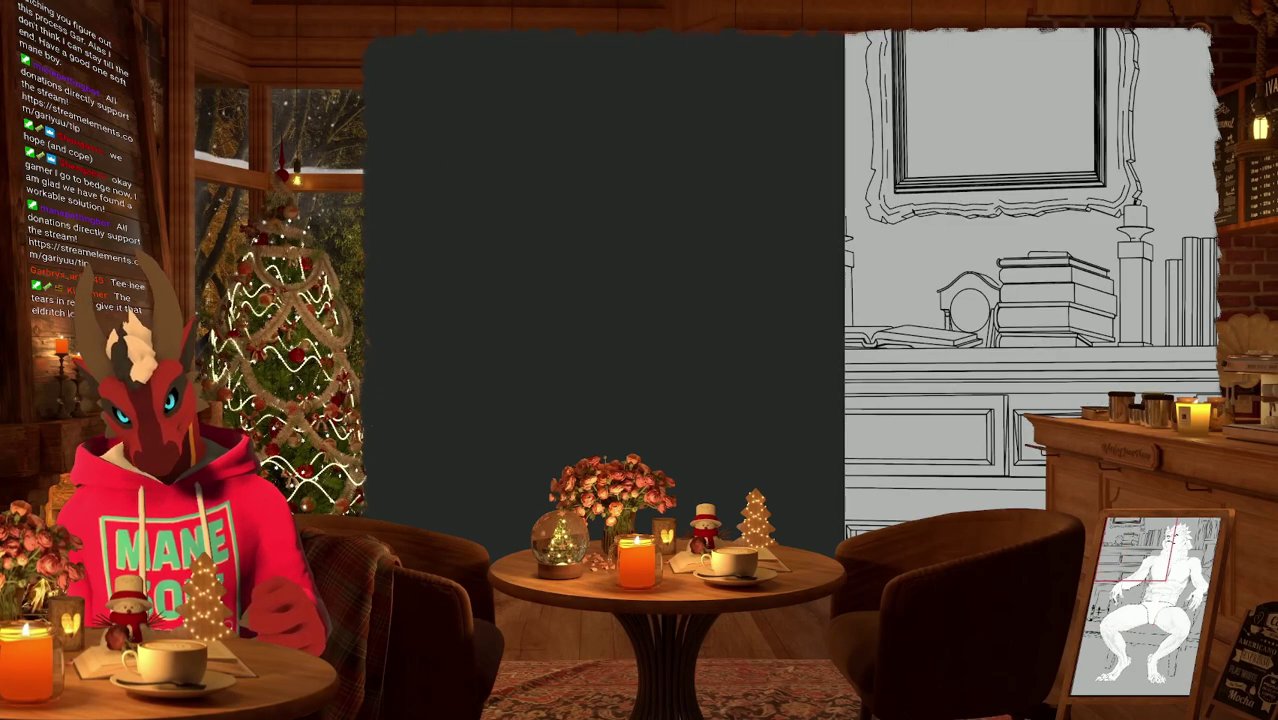
Examine the open book, shelf clock, stacked books and upright books on the cabinet top for remaining gaps and stray lines.
scroll(1030, 290, down, 3)
scroll(1060, 290, up, 4)
mouse_move(1035, 290)
mouse_down()
mouse_move(856, 308)
mouse_move(944, 400)
mouse_move(982, 356)
mouse_up()
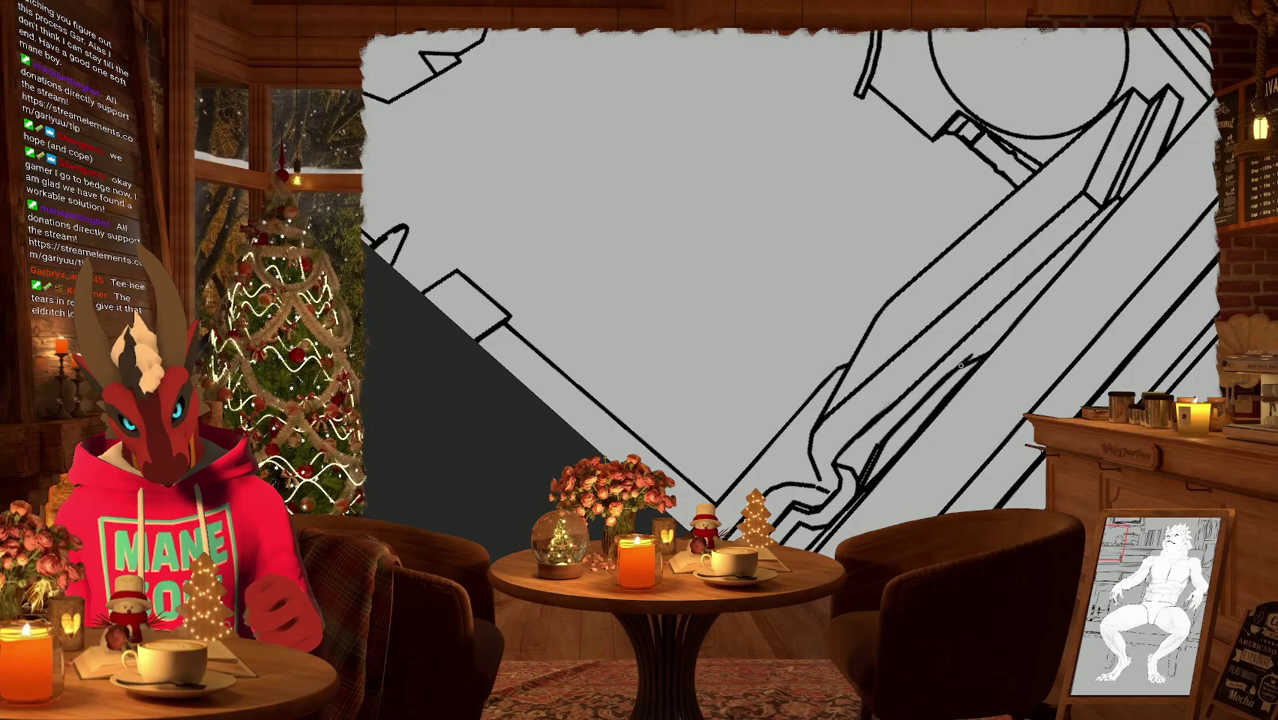
key(ctrl+z)
key(ctrl+z)
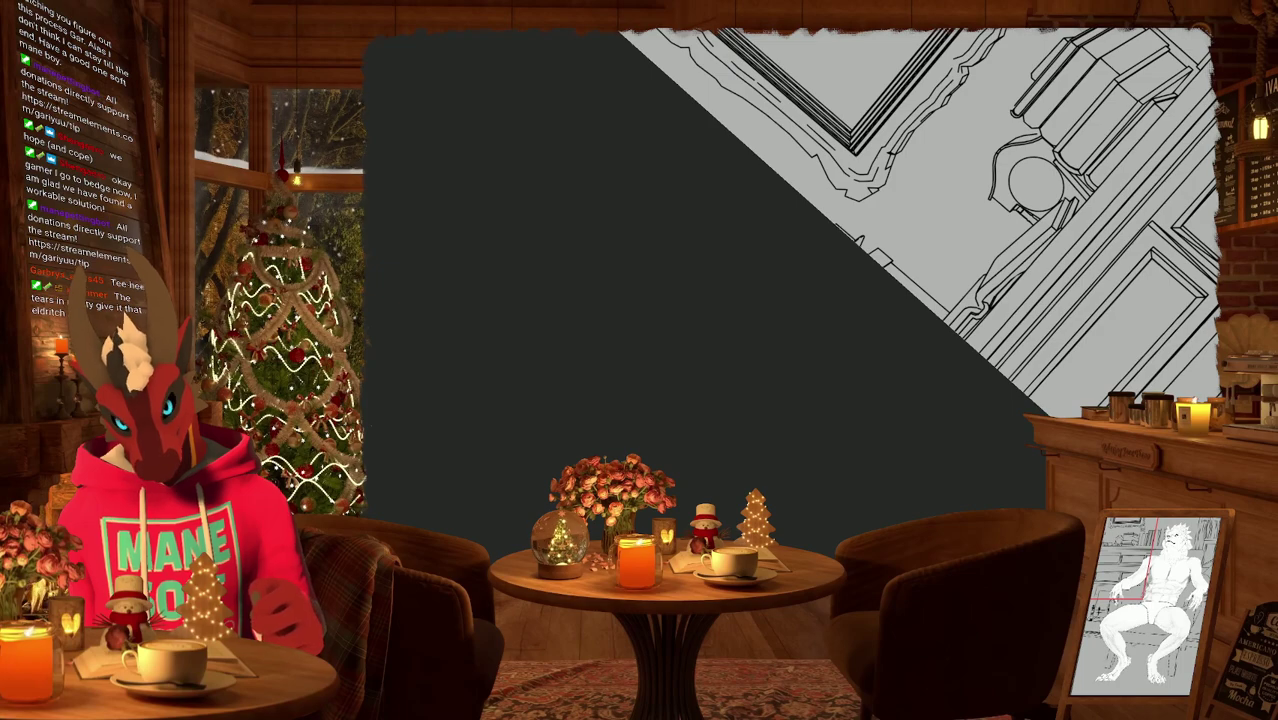
key(5)
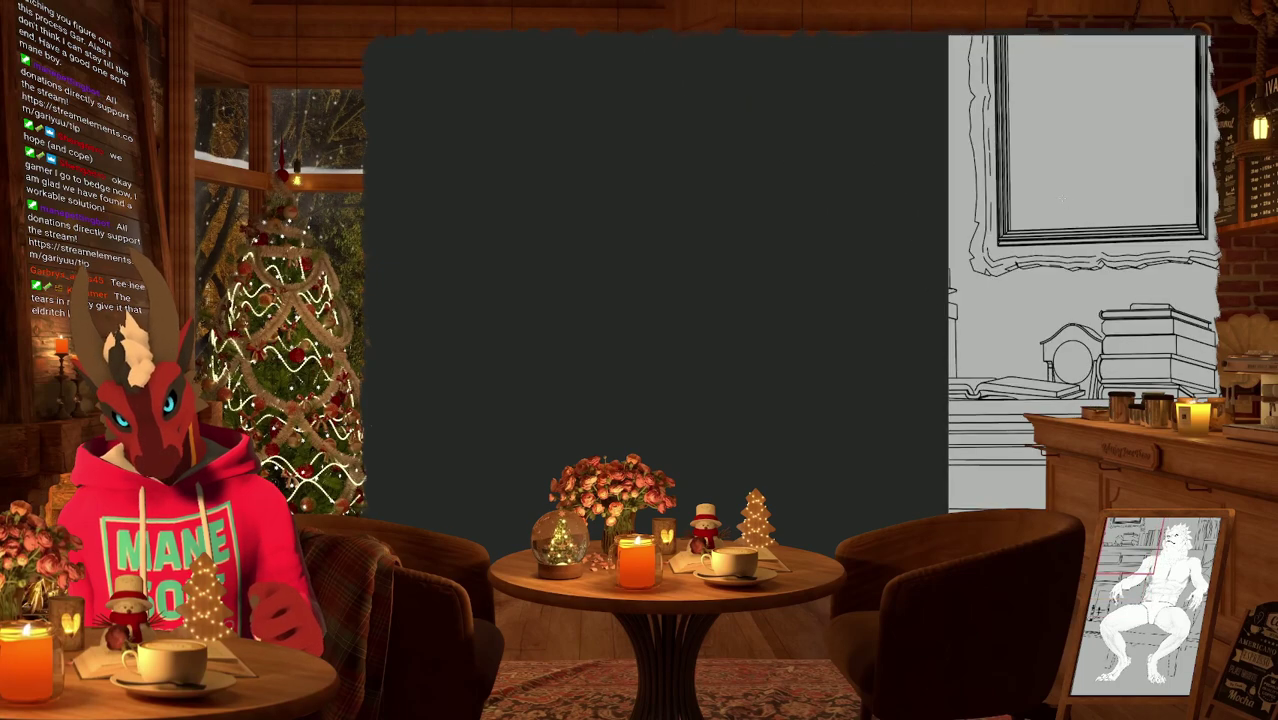
scroll(950, 280, right, 5)
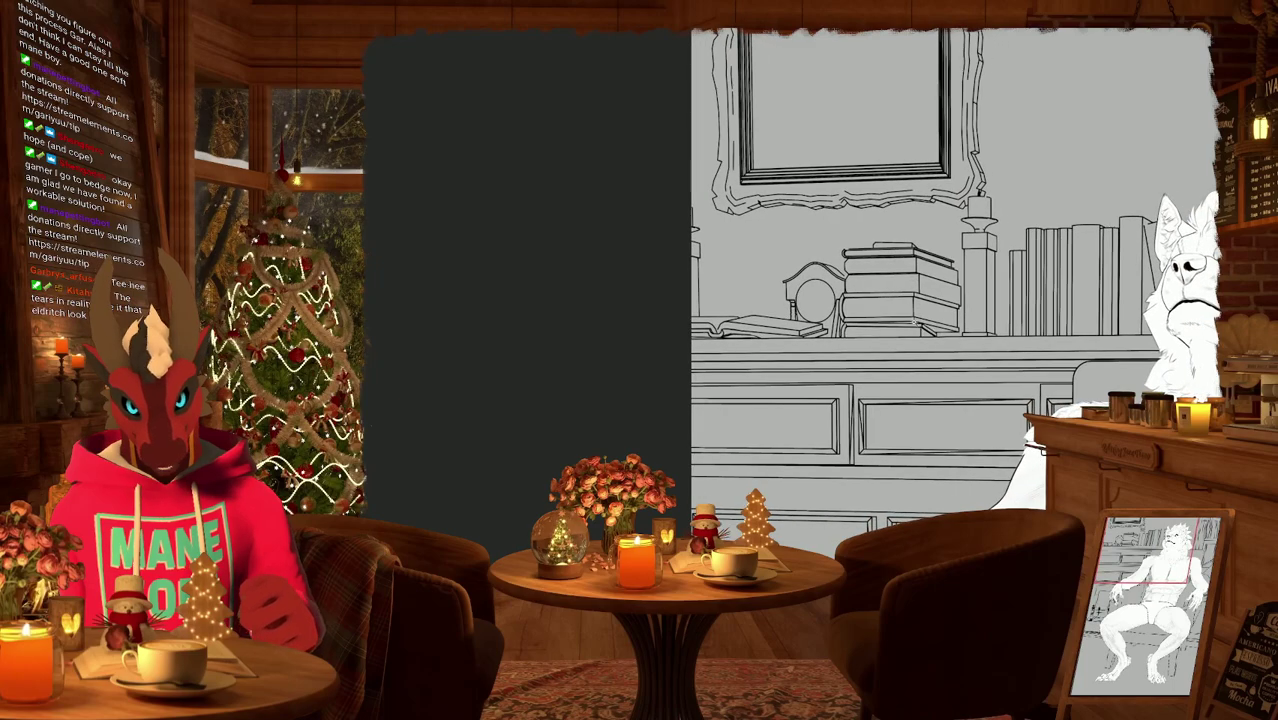
key(ctrl+plus)
key(4)
key(4)
key(4)
key(ctrl+plus)
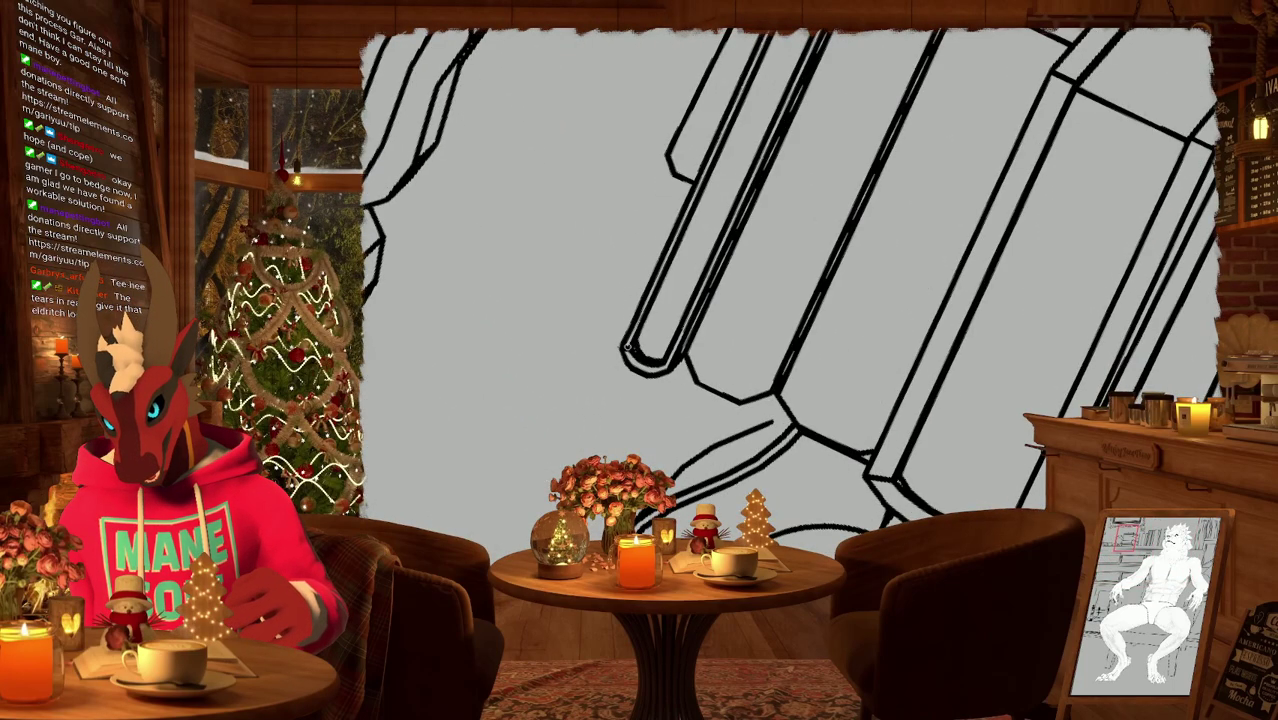
key(ctrl+minus)
key(ctrl+minus)
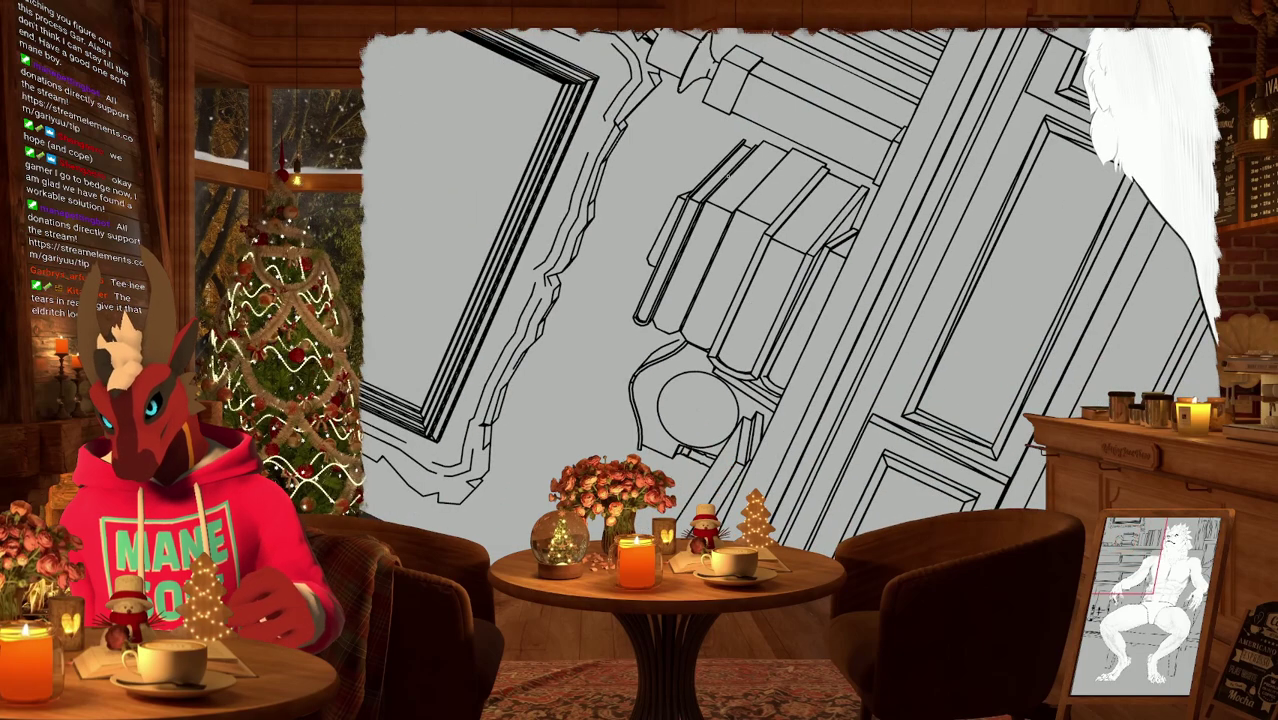
key(5)
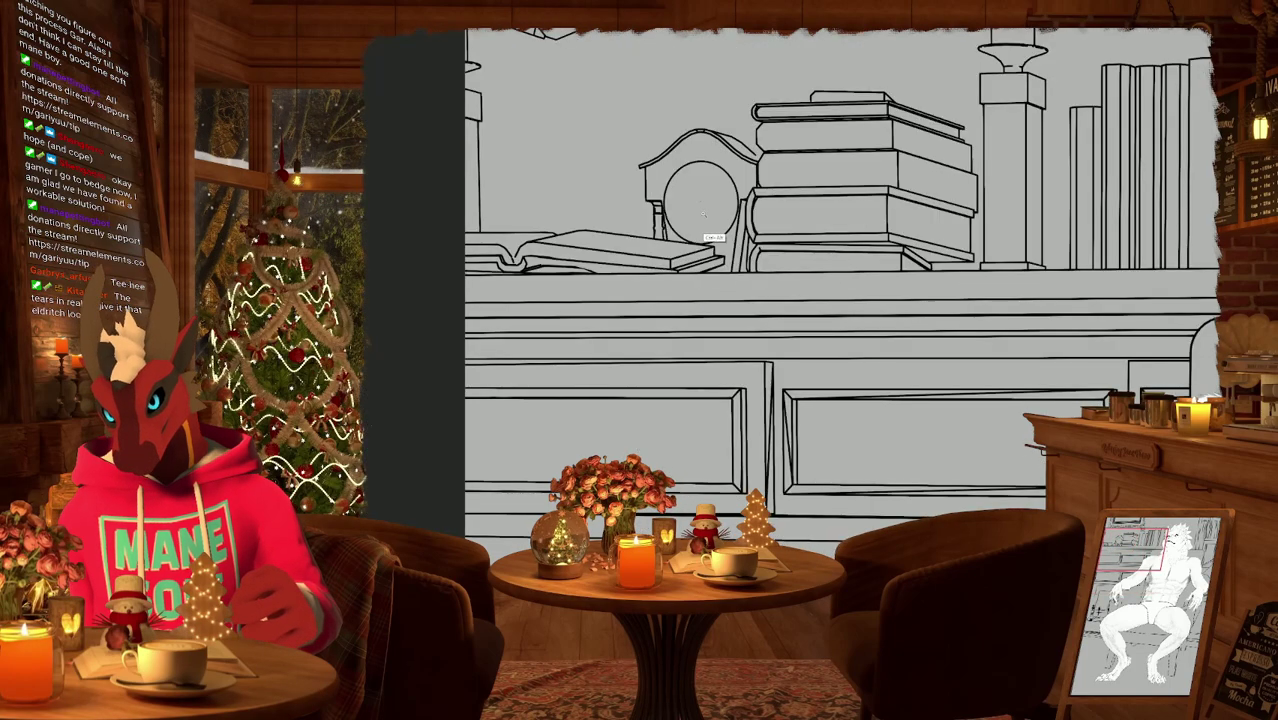
key(ctrl+minus)
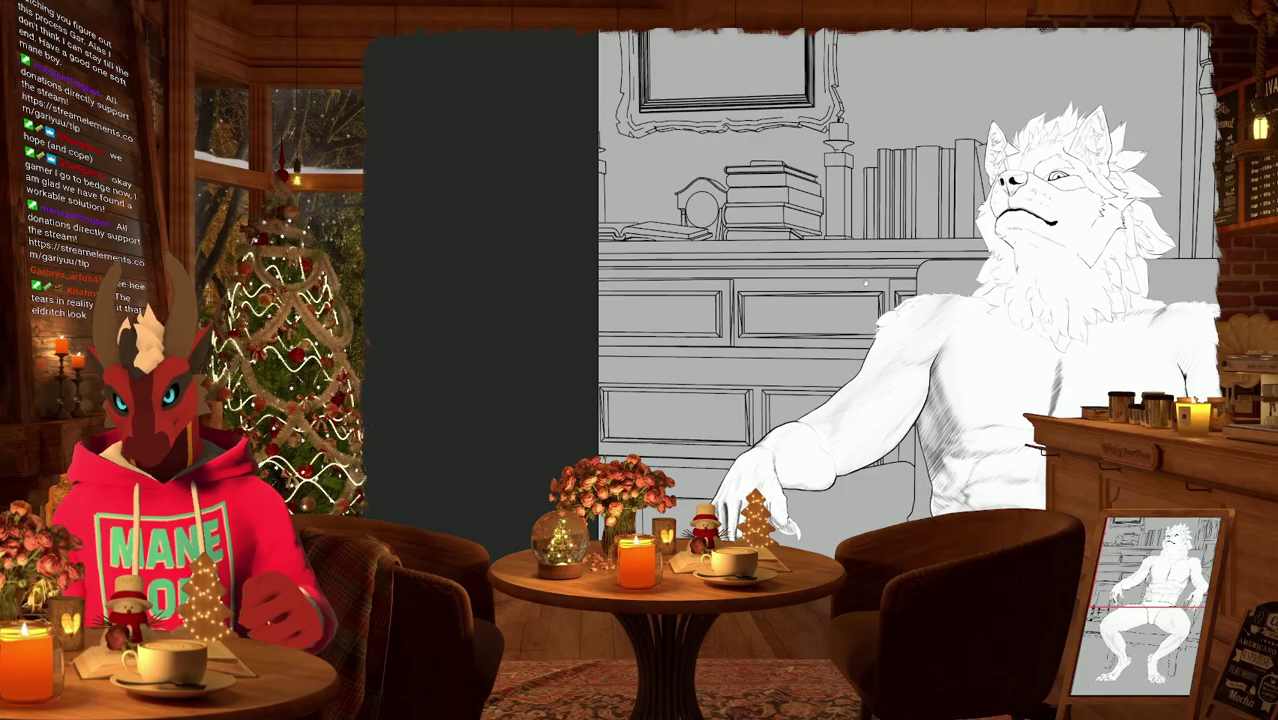
mouse_move(855, 280)
mouse_down()
mouse_move(872, 388)
mouse_move(1028, 127)
mouse_move(1080, 300)
mouse_move(1060, 400)
mouse_move(1000, 470)
mouse_move(933, 337)
mouse_up()
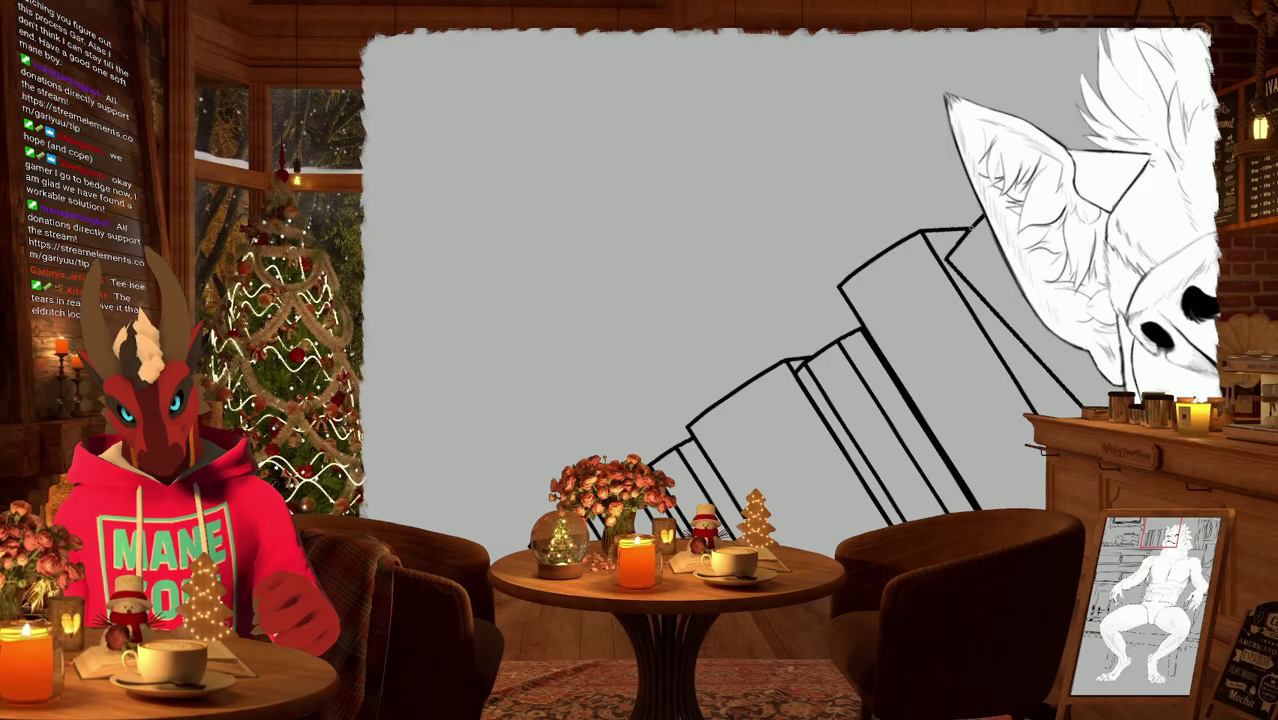
drag(933, 337, 790, 201)
Erase the surplus diagonal line along the short edge of the second upper drawer's inset panel, next to the divider.
scroll(790, 290, up, 5)
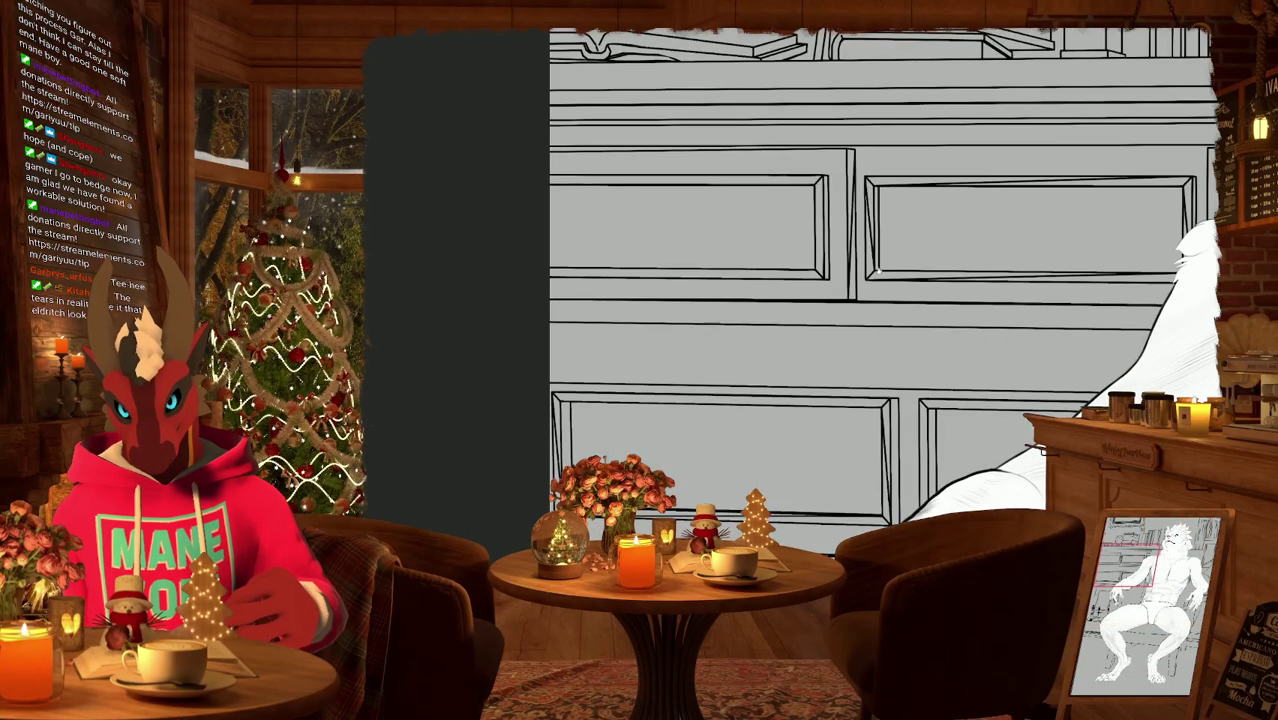
scroll(790, 290, up, 4)
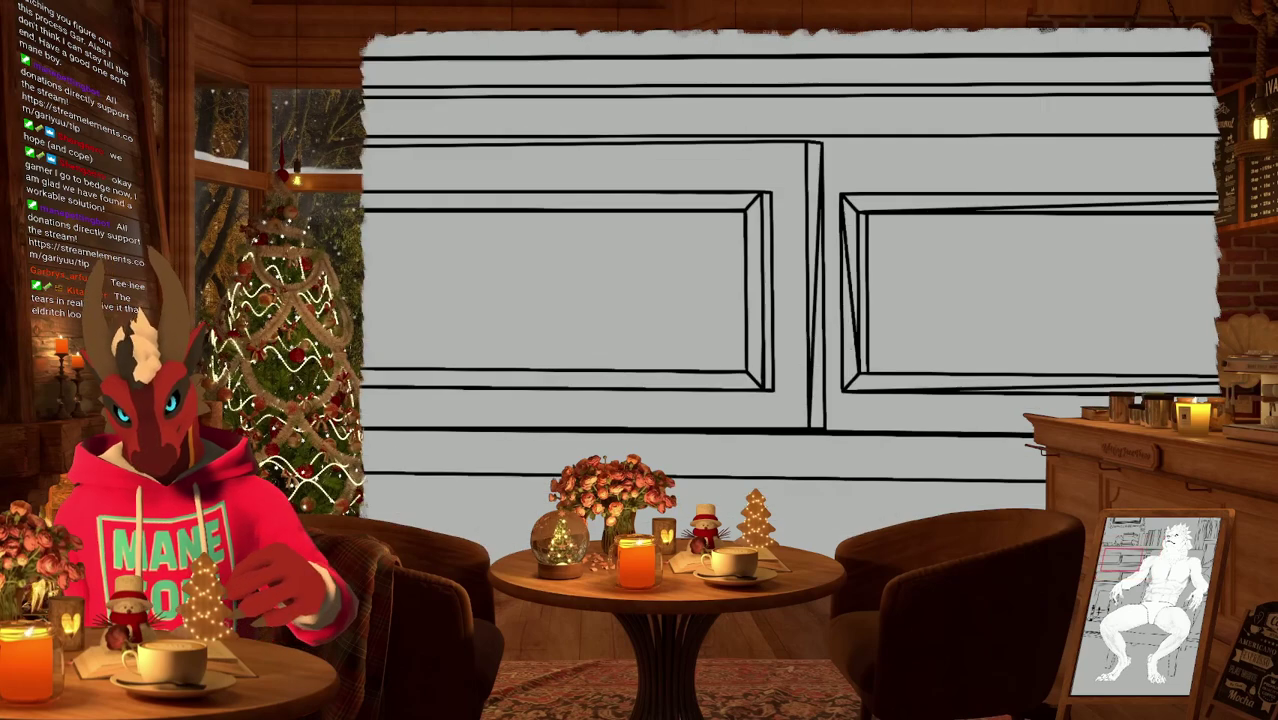
key(ctrl+z)
drag(853, 308, 853, 350)
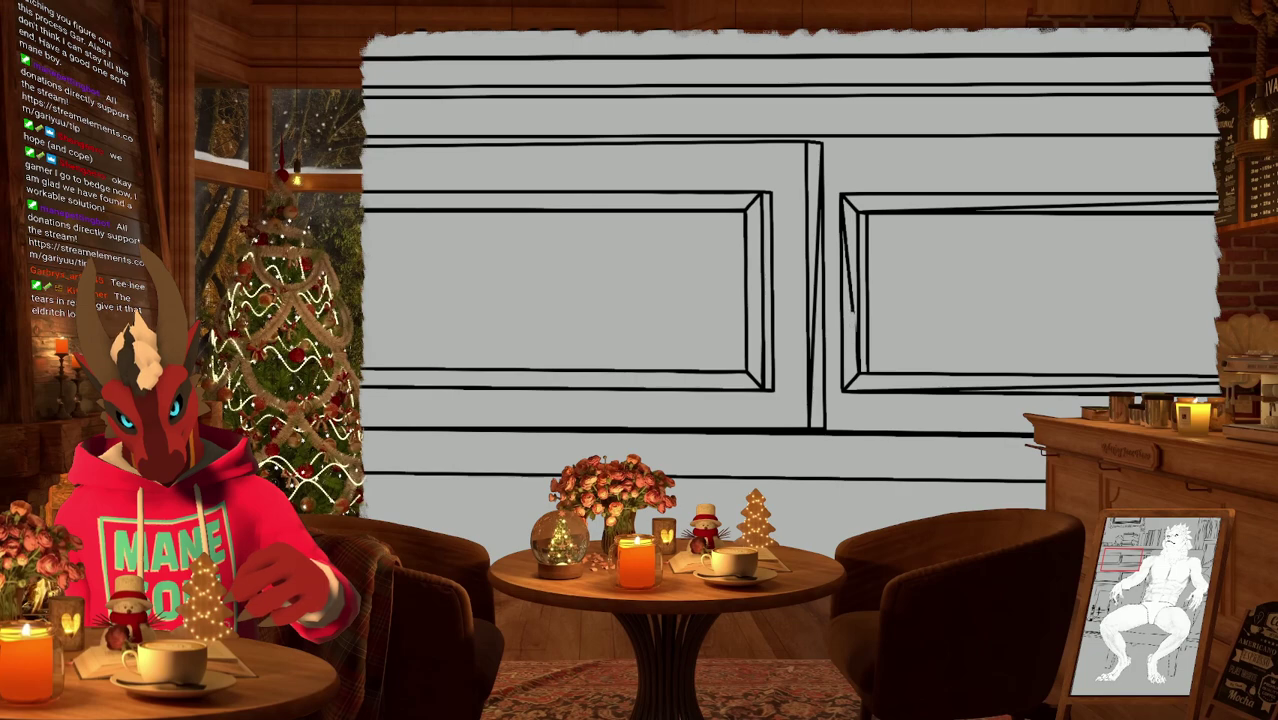
key(ctrl+z)
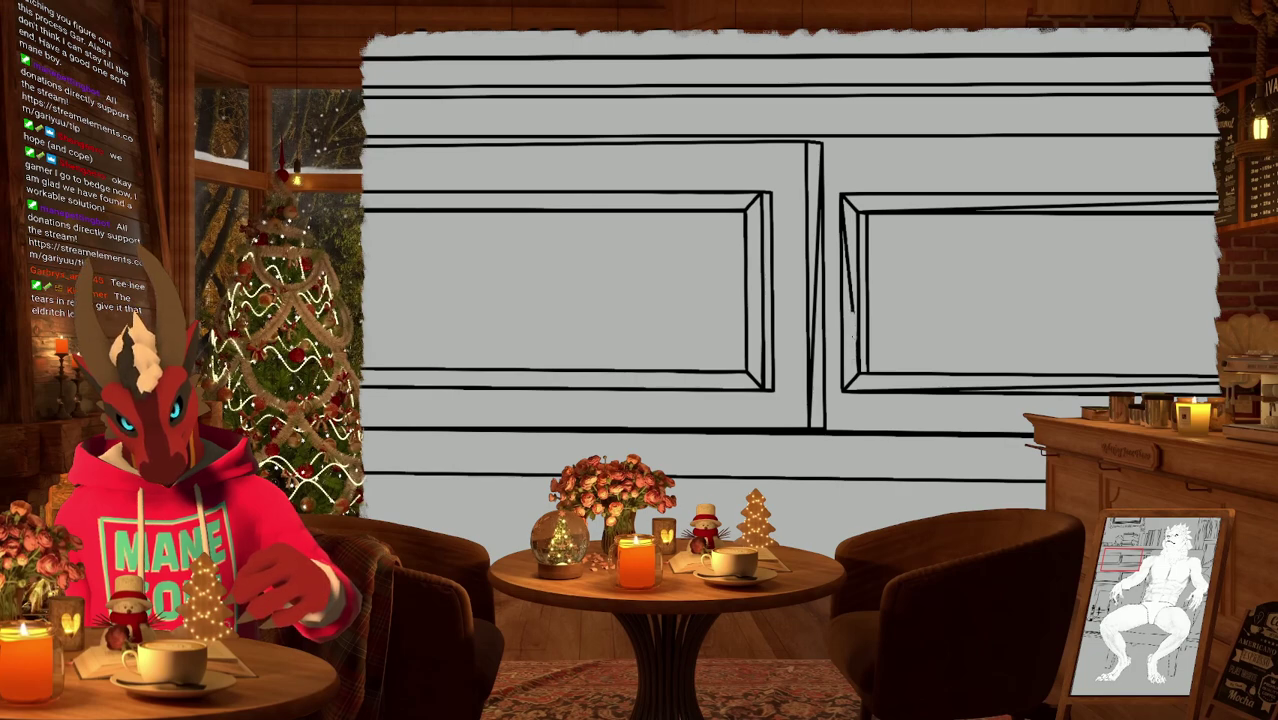
key(ctrl+z)
key(ctrl+z)
key(ctrl+z)
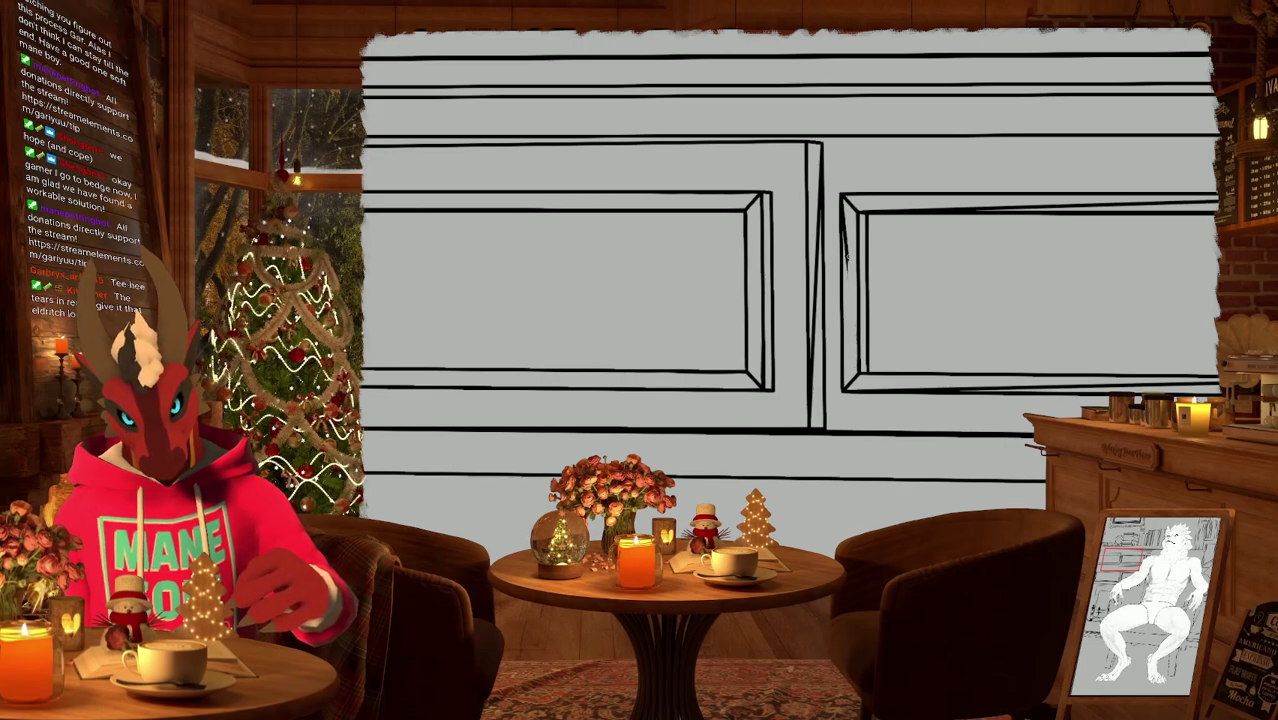
key(ctrl+z)
key(ctrl+z)
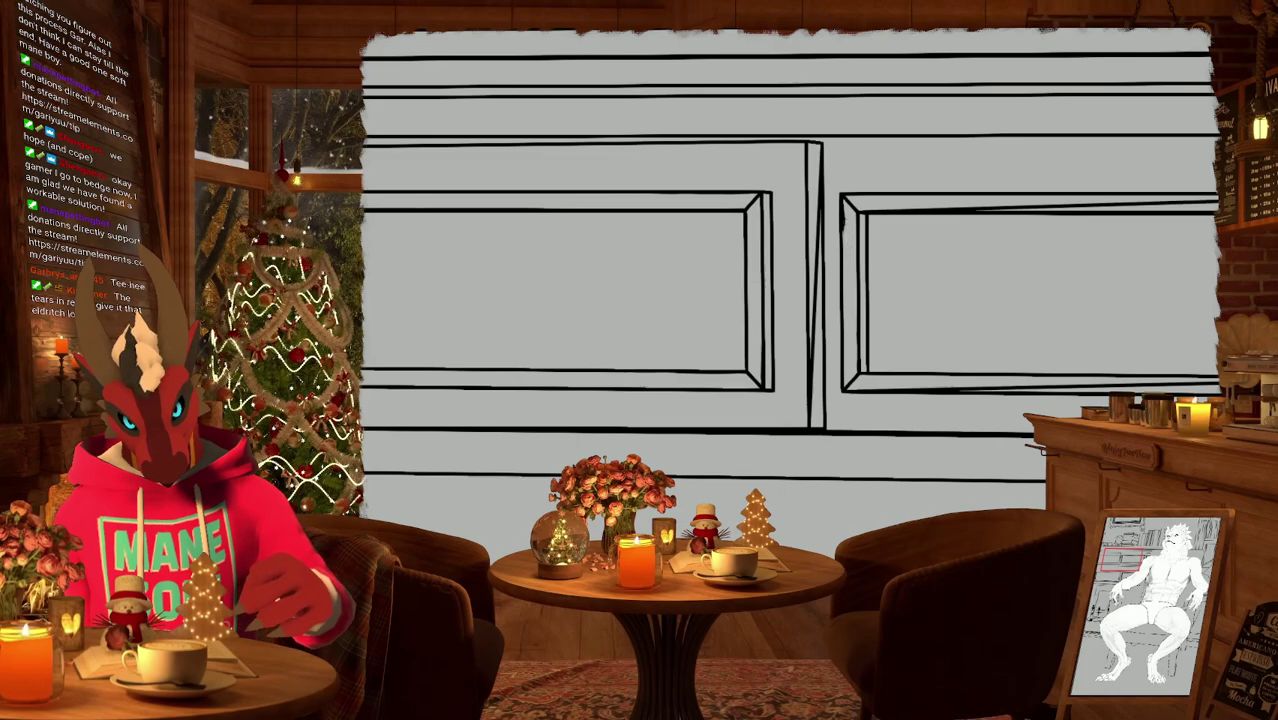
Erase the converging extra line along the long upper edge of the second upper drawer's inset panel.
scroll(788, 290, down, 1)
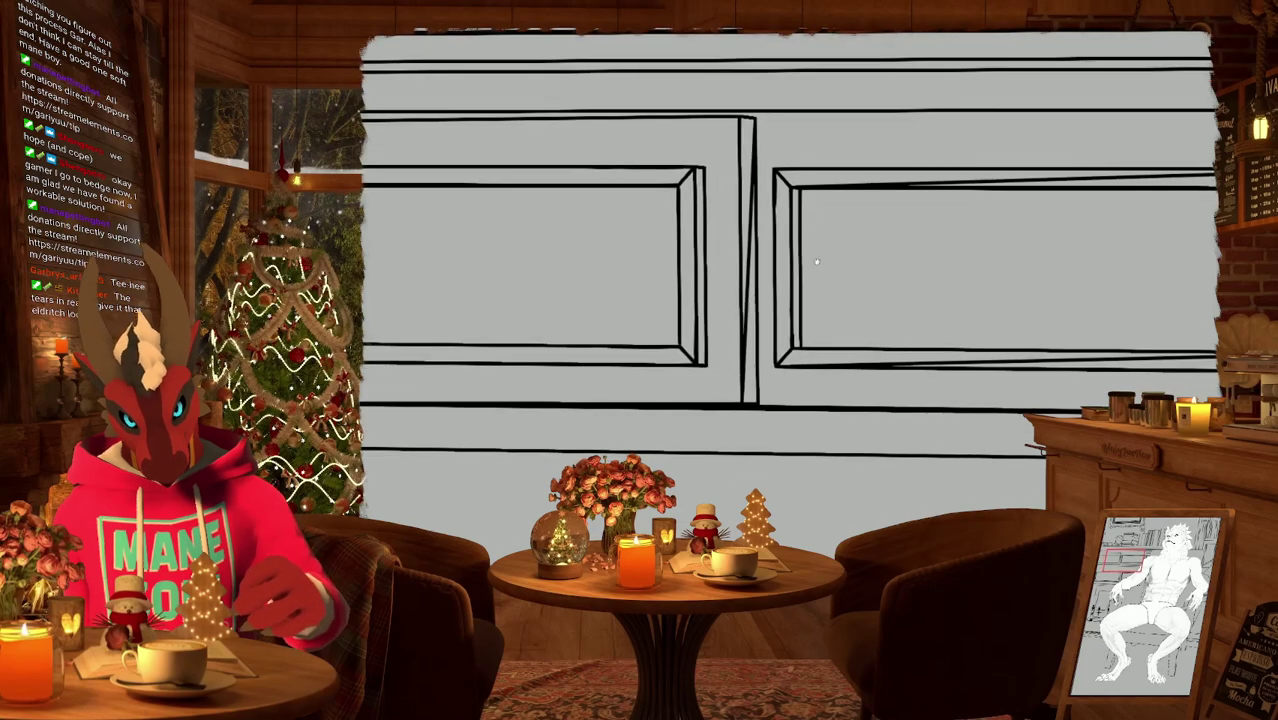
drag(859, 303, 820, 230)
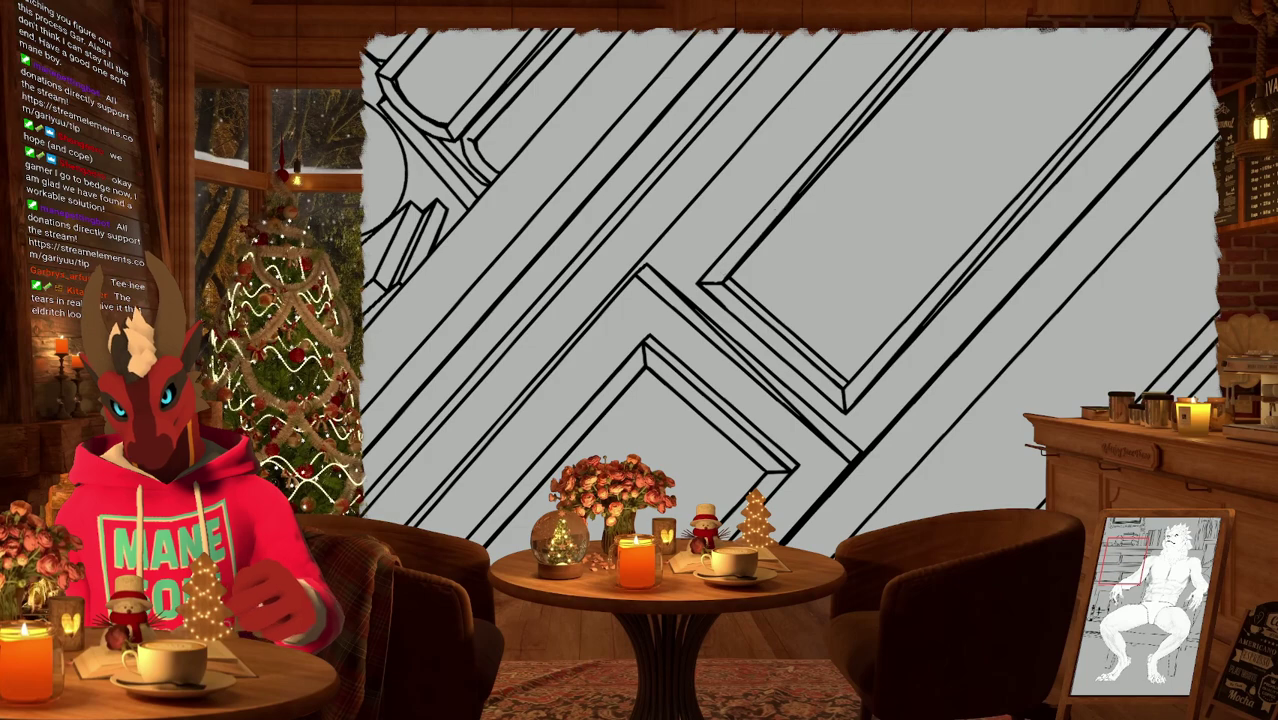
scroll(743, 263, up, 2)
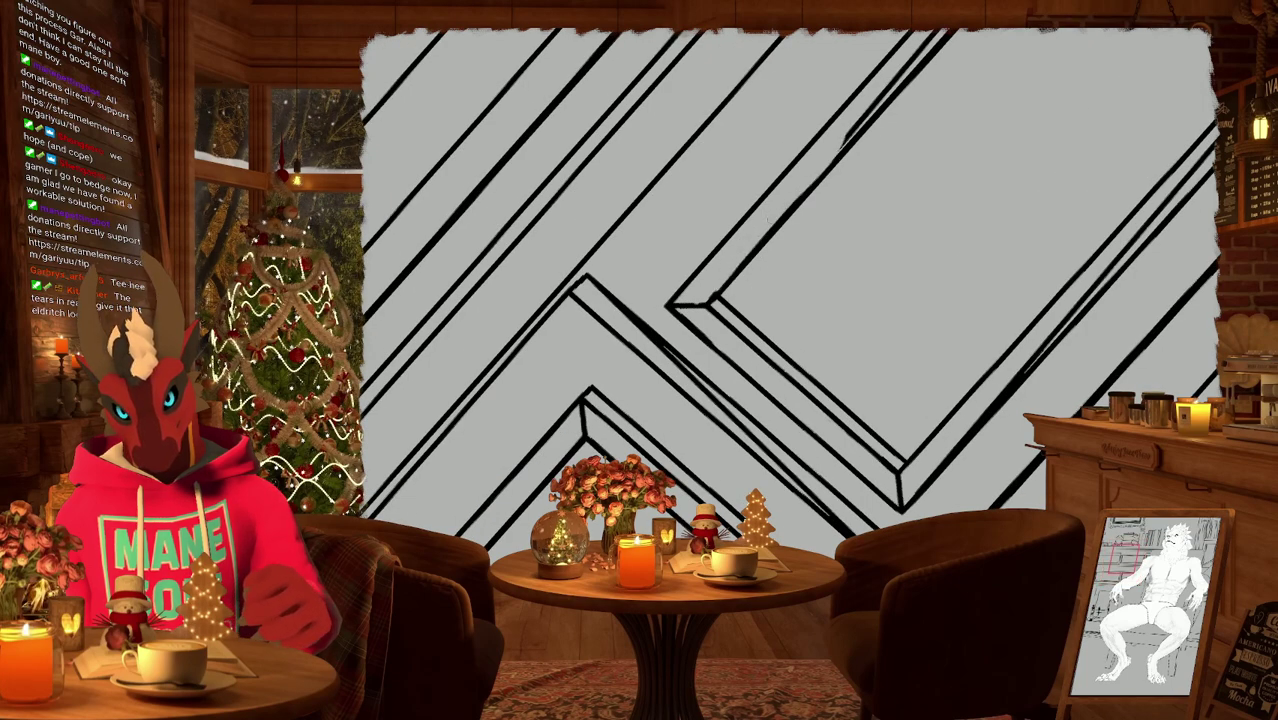
scroll(790, 290, up, 2)
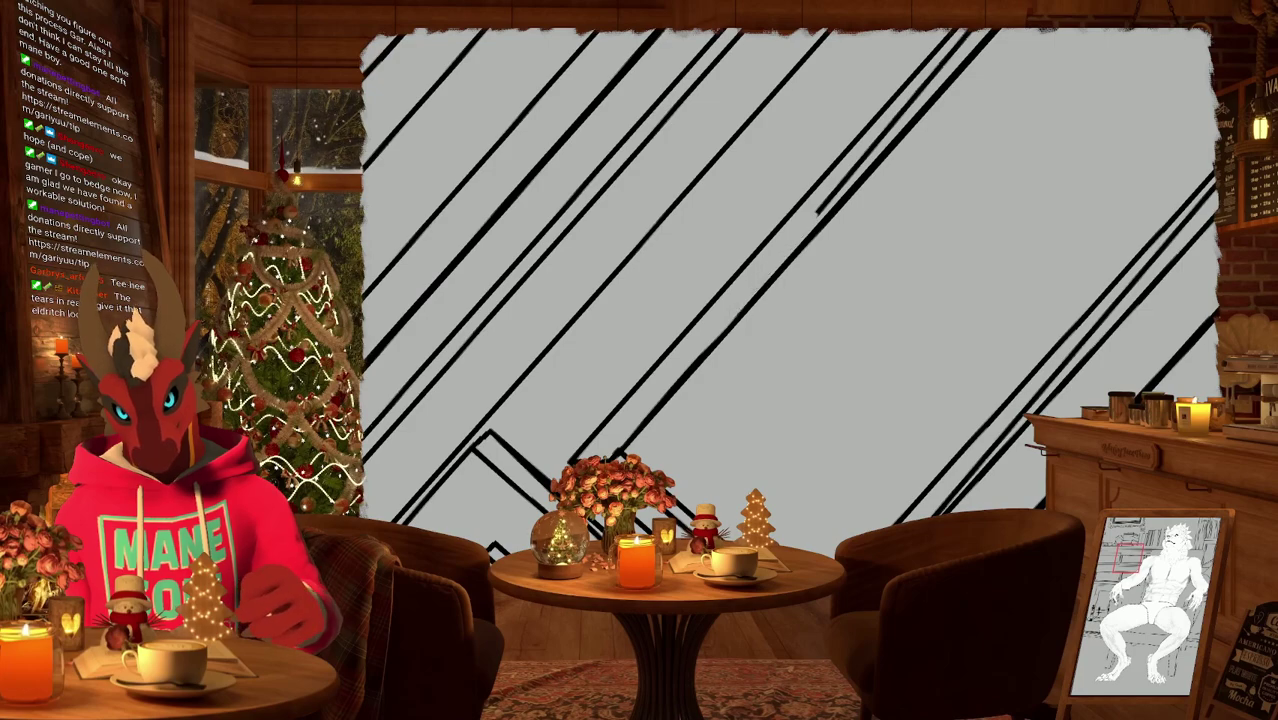
scroll(775, 274, up, 3)
scroll(775, 275, up, 2)
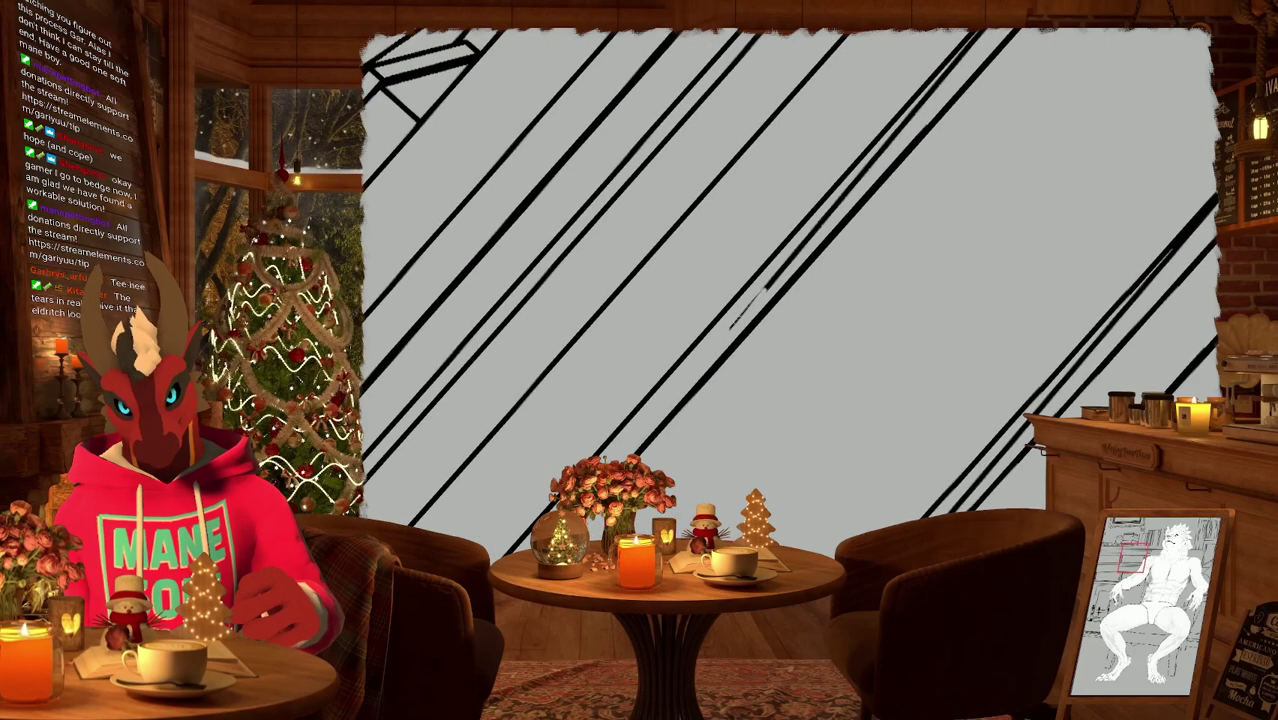
scroll(775, 300, up, 2)
scroll(775, 302, up, 2)
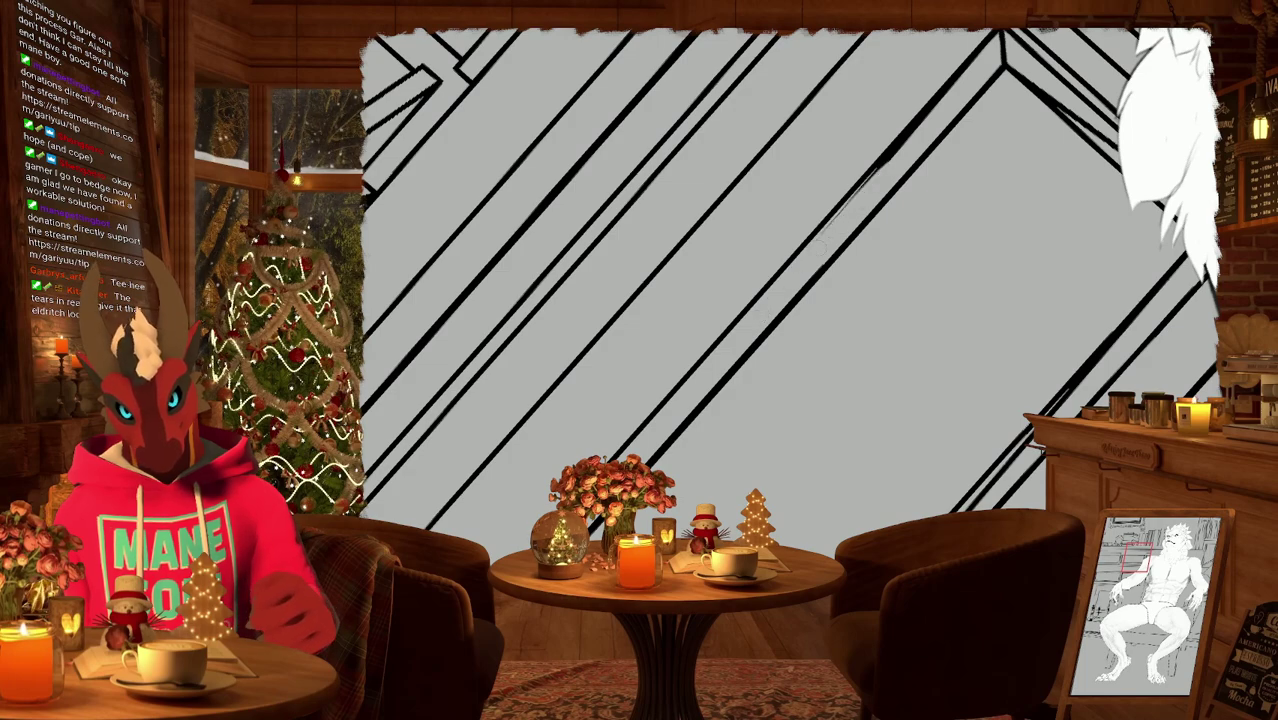
scroll(915, 130, up, 2)
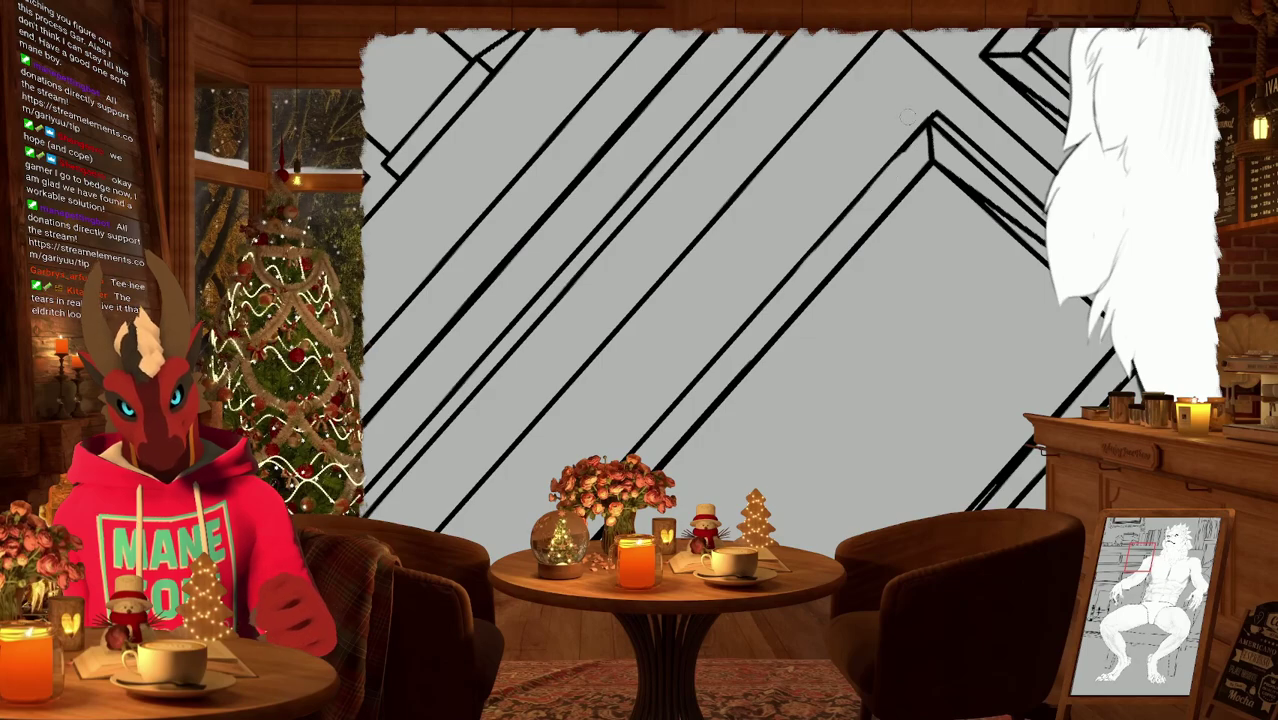
Clean away the doubled line on the same panel's short edge beside the character's furry arm.
drag(907, 117, 859, 292)
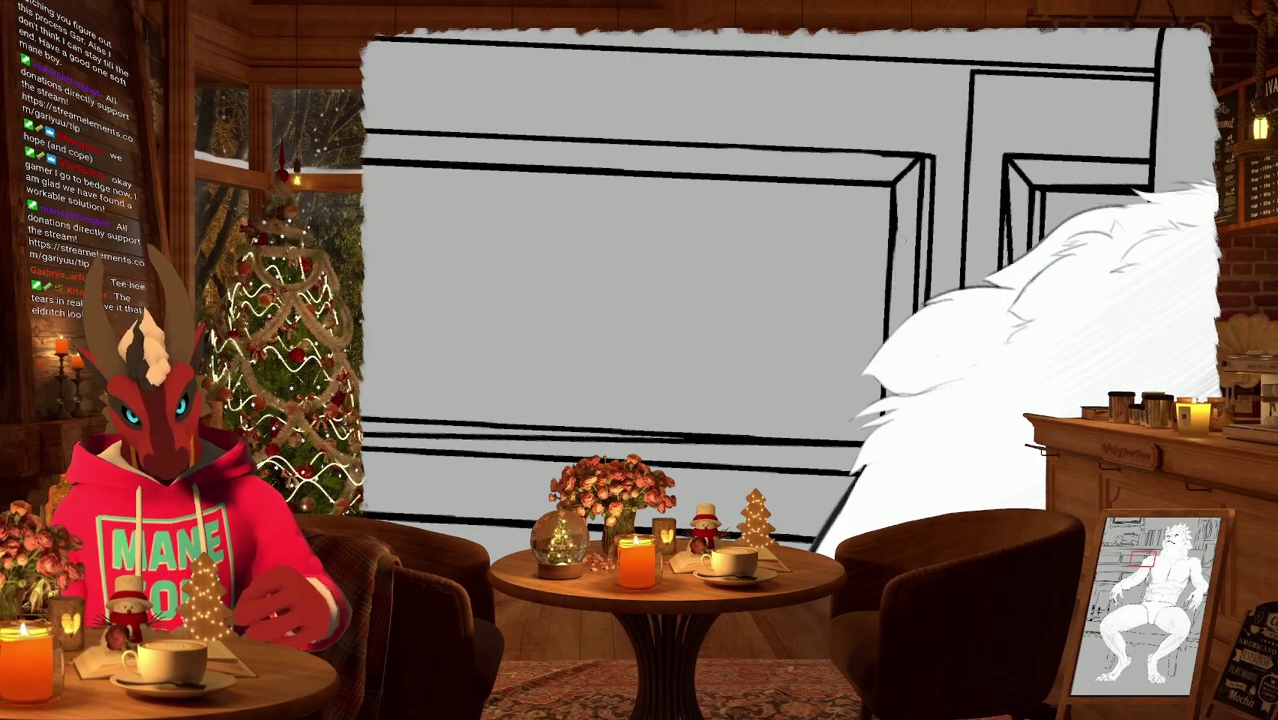
scroll(900, 251, down, 4)
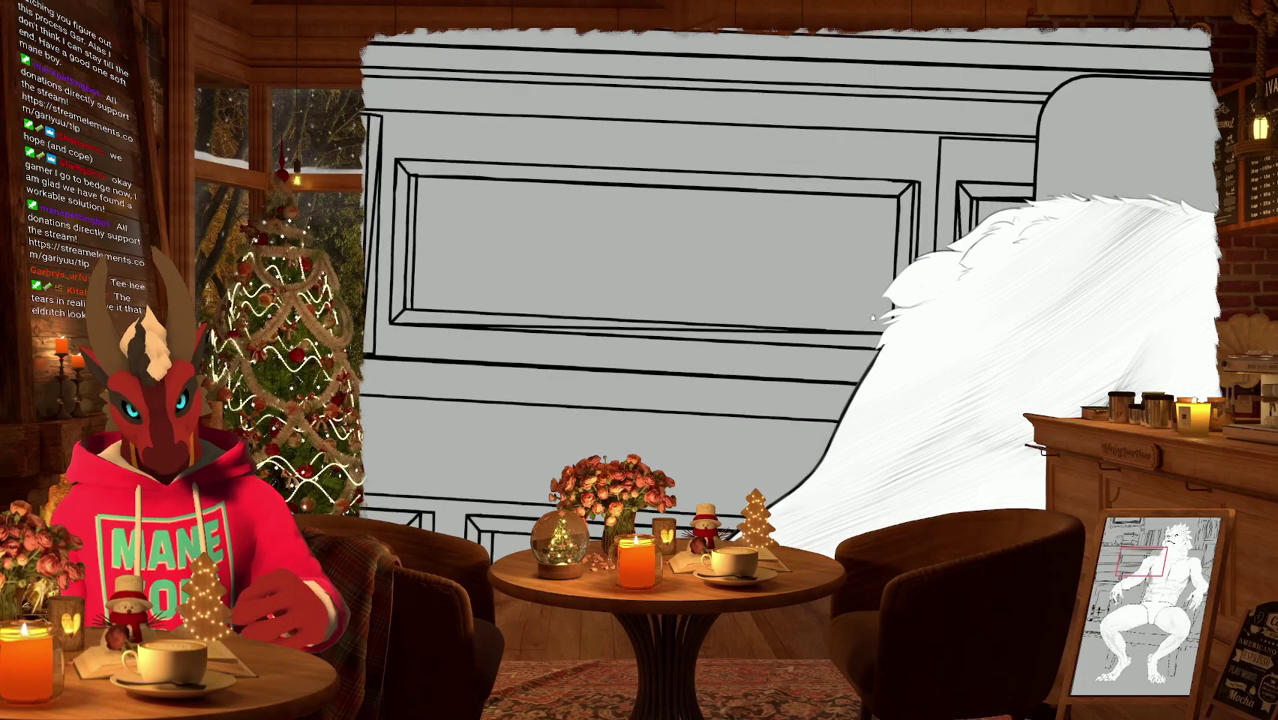
mouse_move(900, 251)
mouse_down()
mouse_move(856, 285)
mouse_move(860, 300)
mouse_up()
Erase the surplus line along the long lower edge of the same drawer panel, leaving two parallel bevel lines.
scroll(742, 442, up, 4)
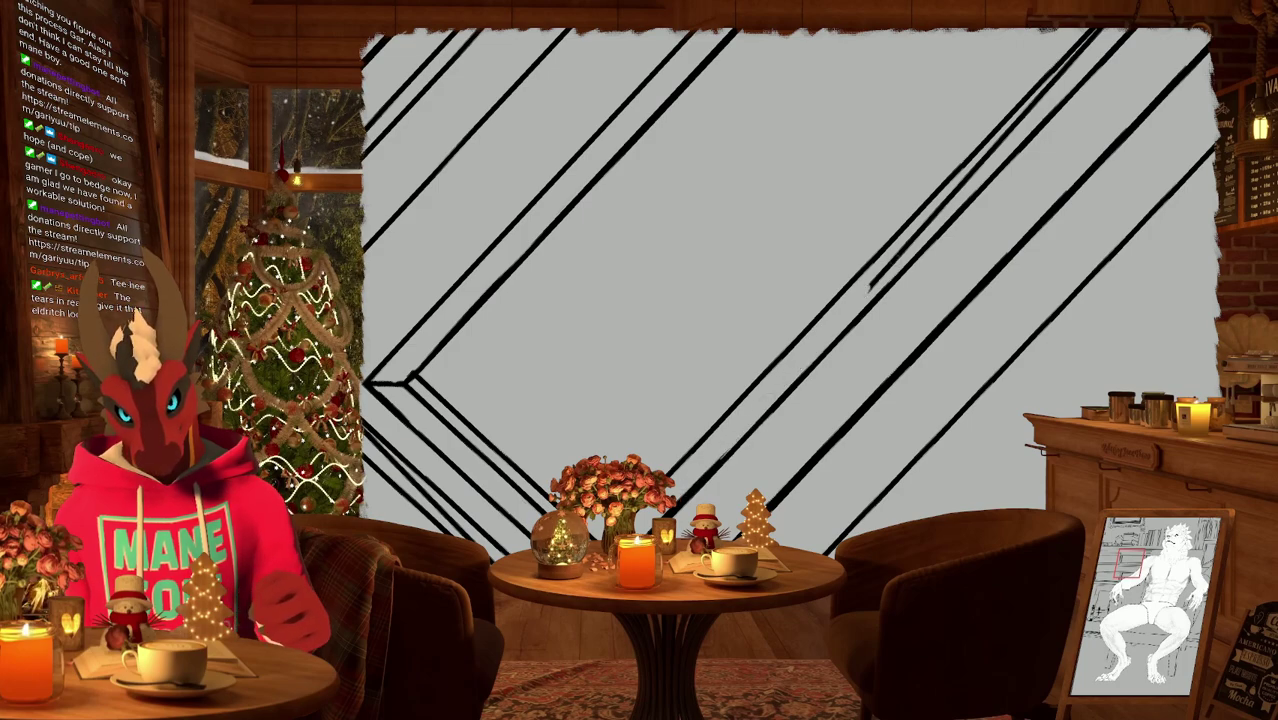
scroll(866, 290, down, 2)
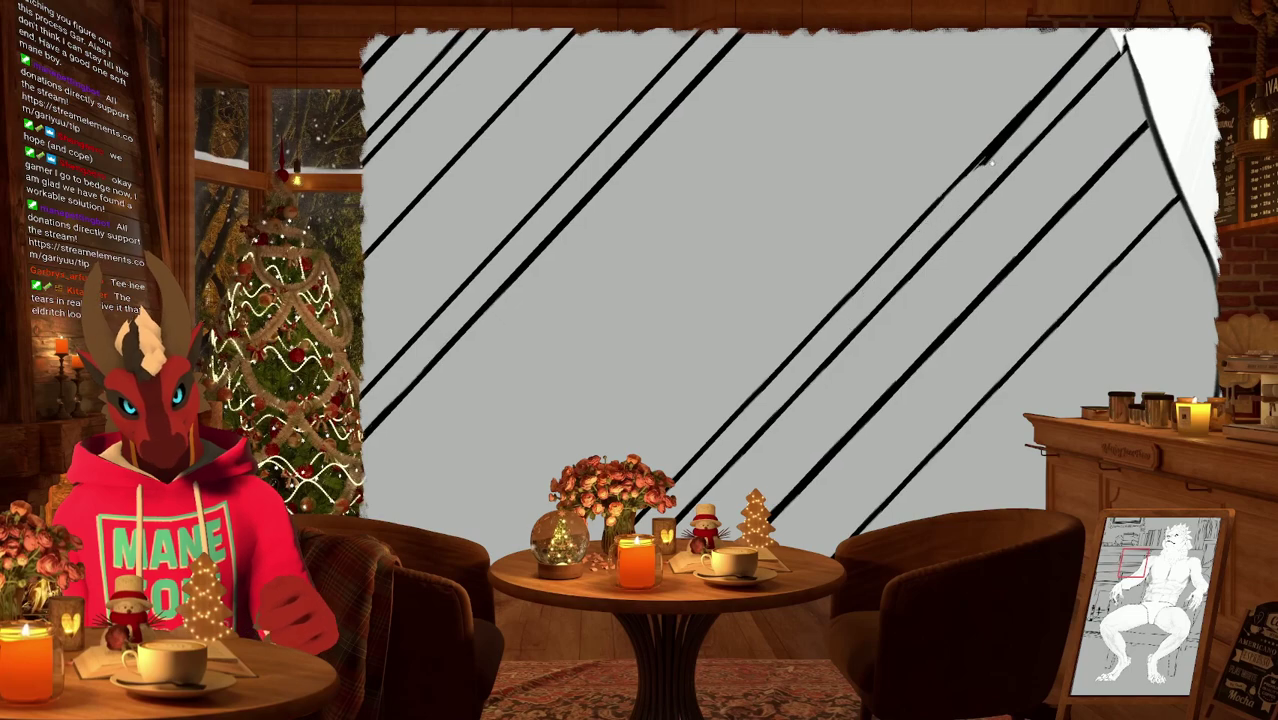
scroll(864, 322, down, 1)
scroll(966, 178, down, 1)
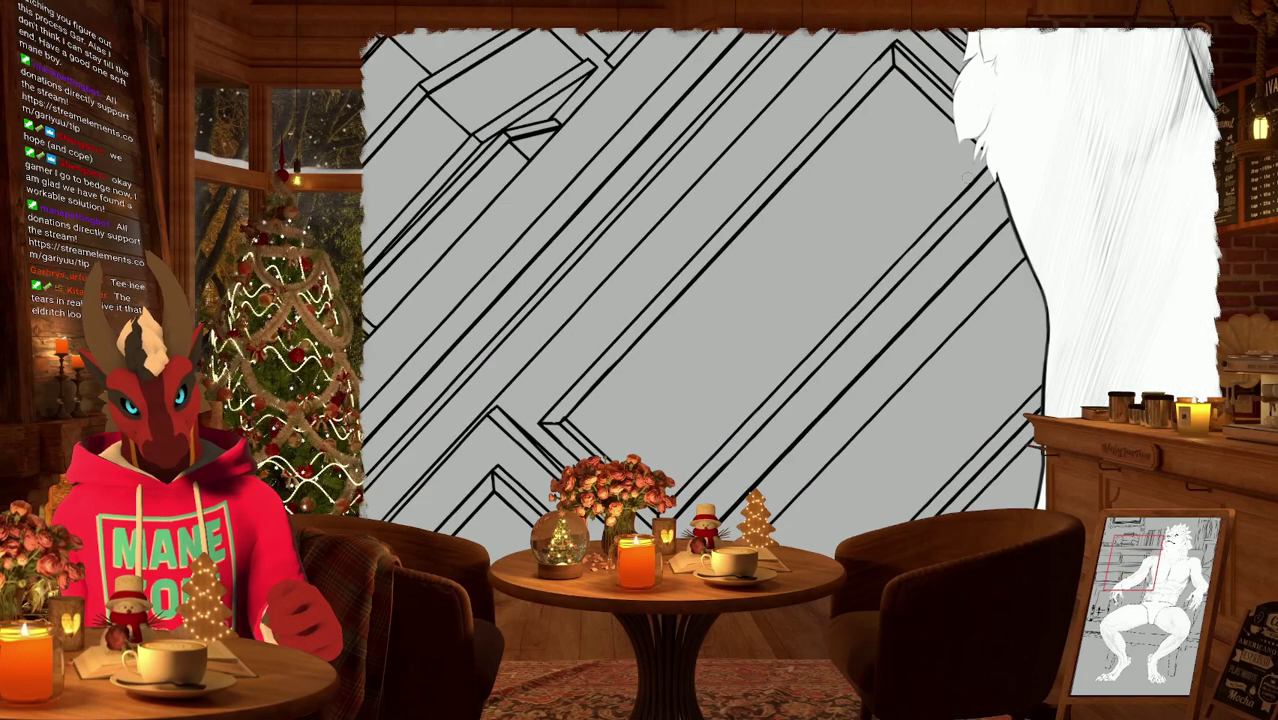
Erase the extra converging line along the long lower edge of the inset panel on the drawer in the row below.
scroll(848, 350, up, 4)
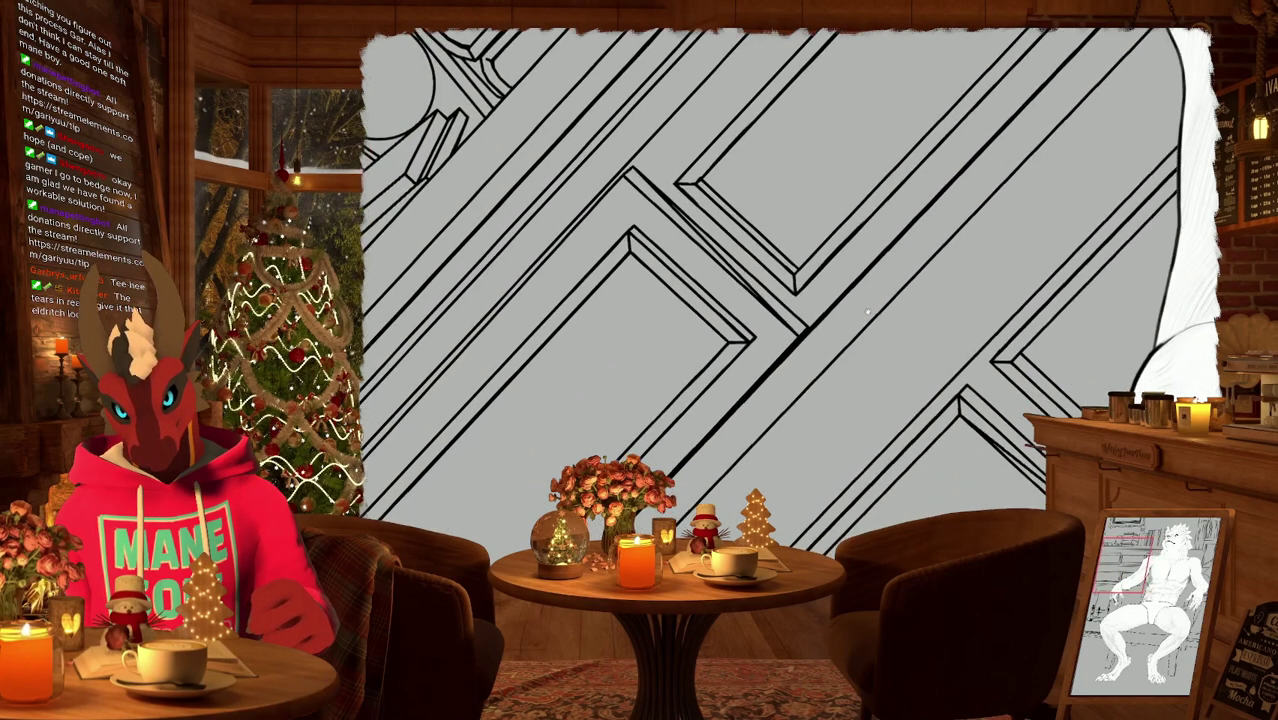
scroll(848, 338, down, 2)
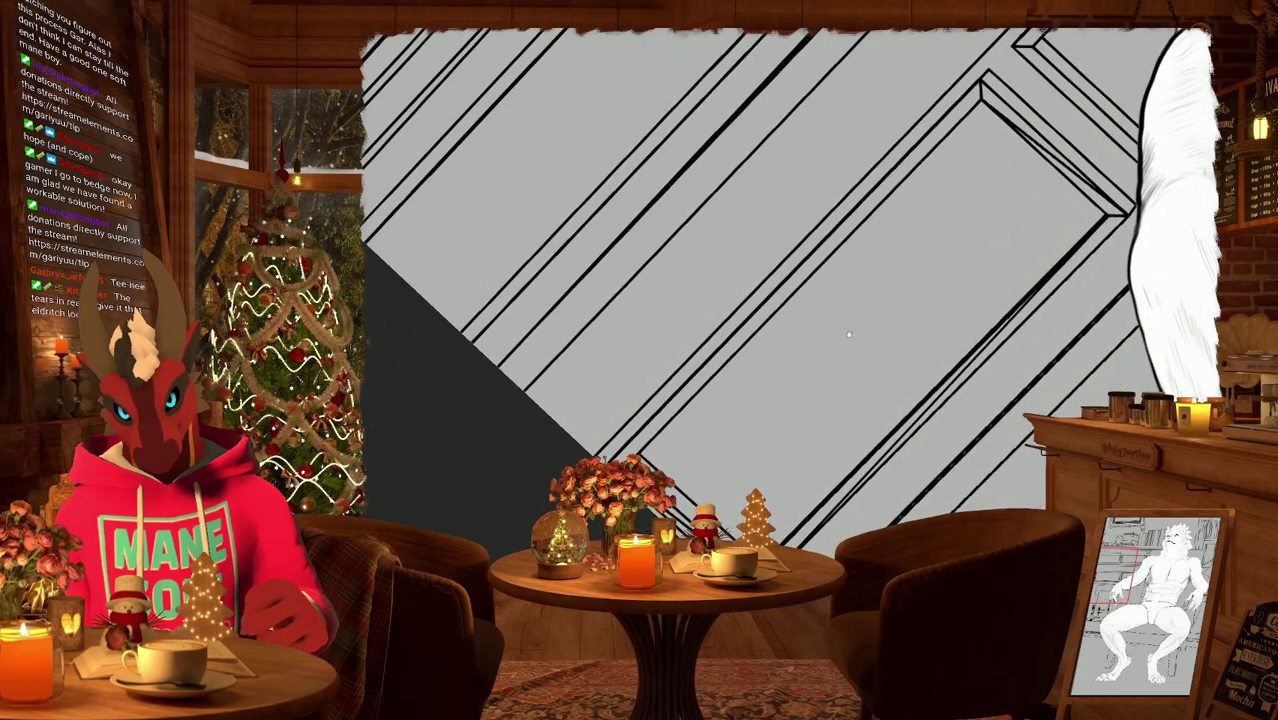
scroll(897, 234, up, 2)
scroll(903, 351, up, 1)
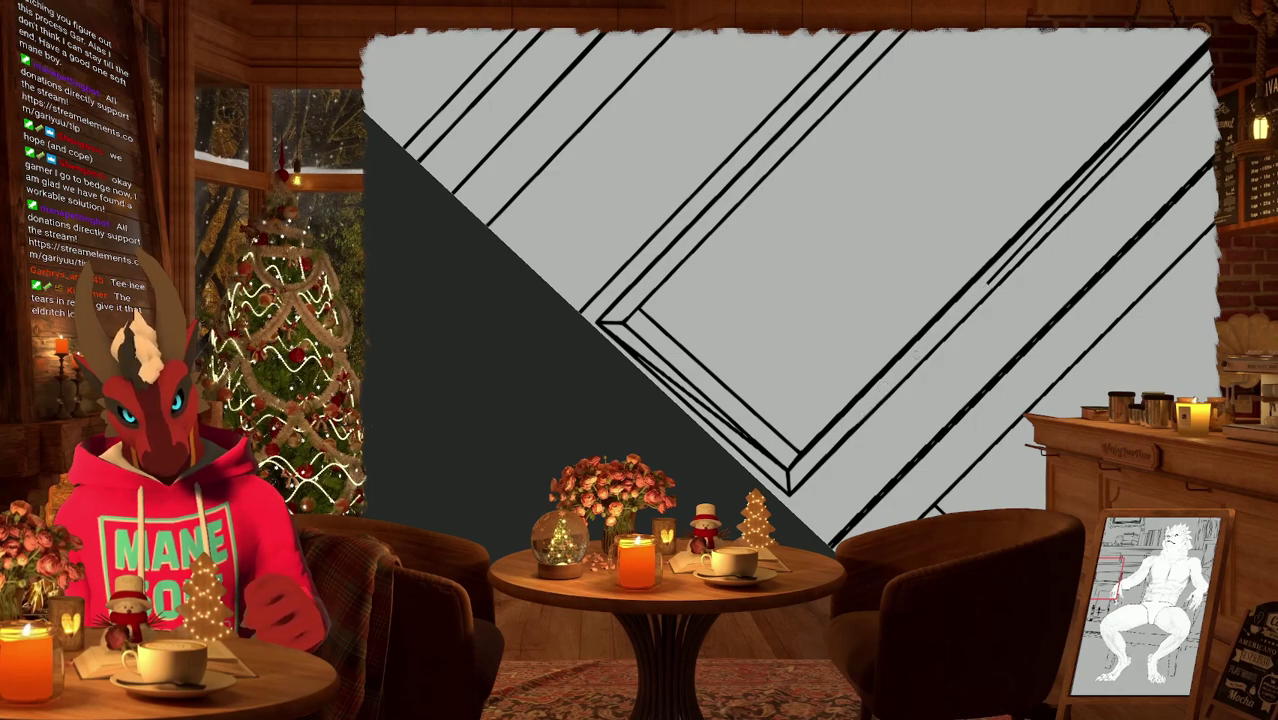
drag(860, 420, 885, 407)
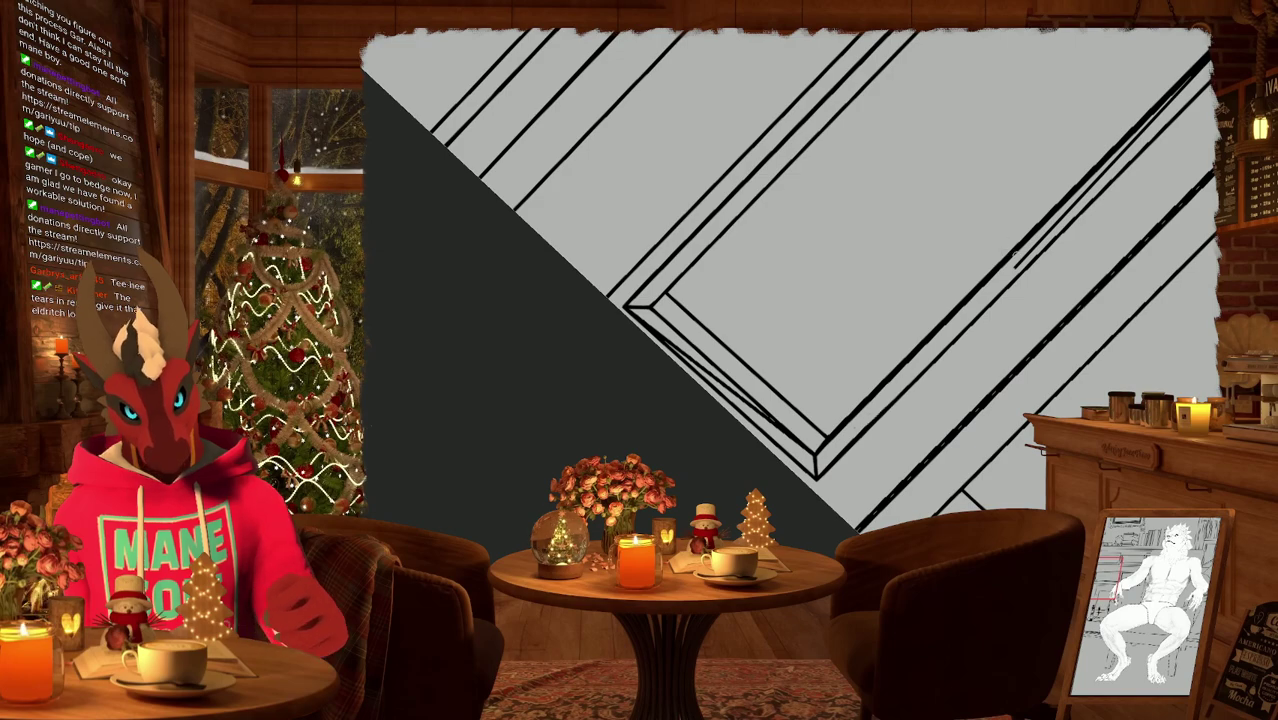
drag(1085, 192, 1000, 265)
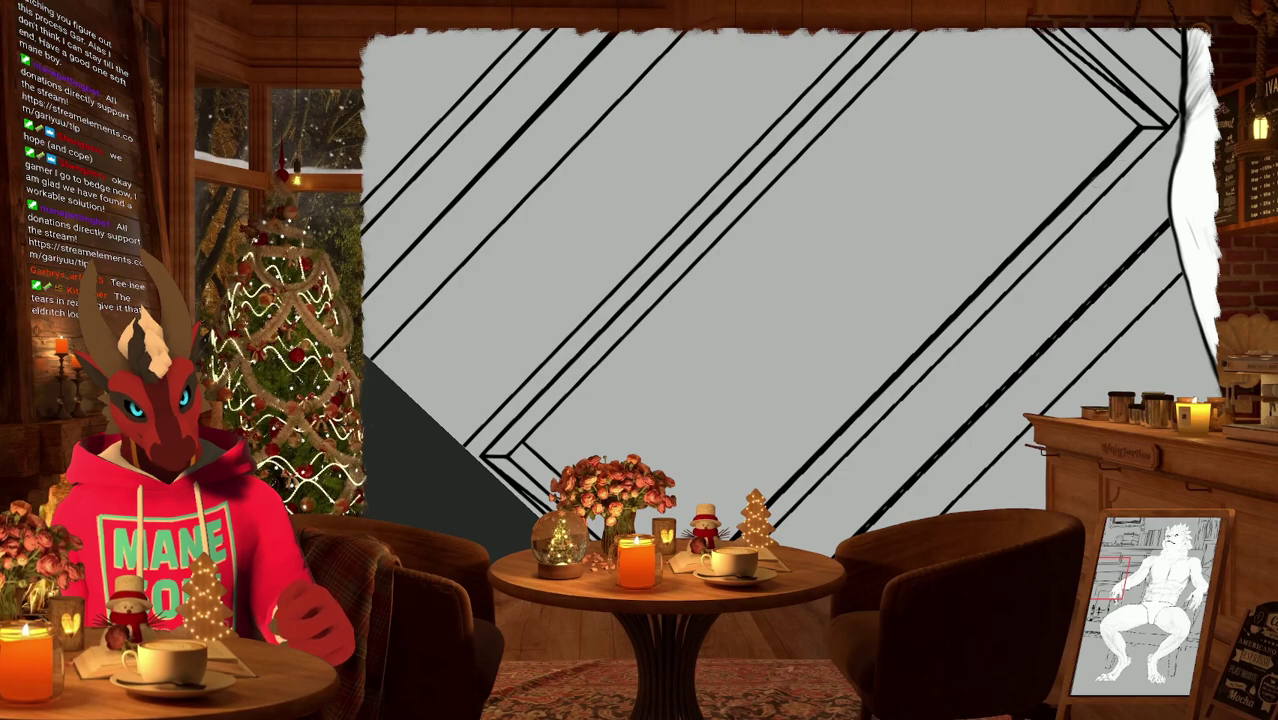
Erase the surplus diagonal lines along both short edges of the lower drawer's inset panel.
drag(1138, 128, 855, 437)
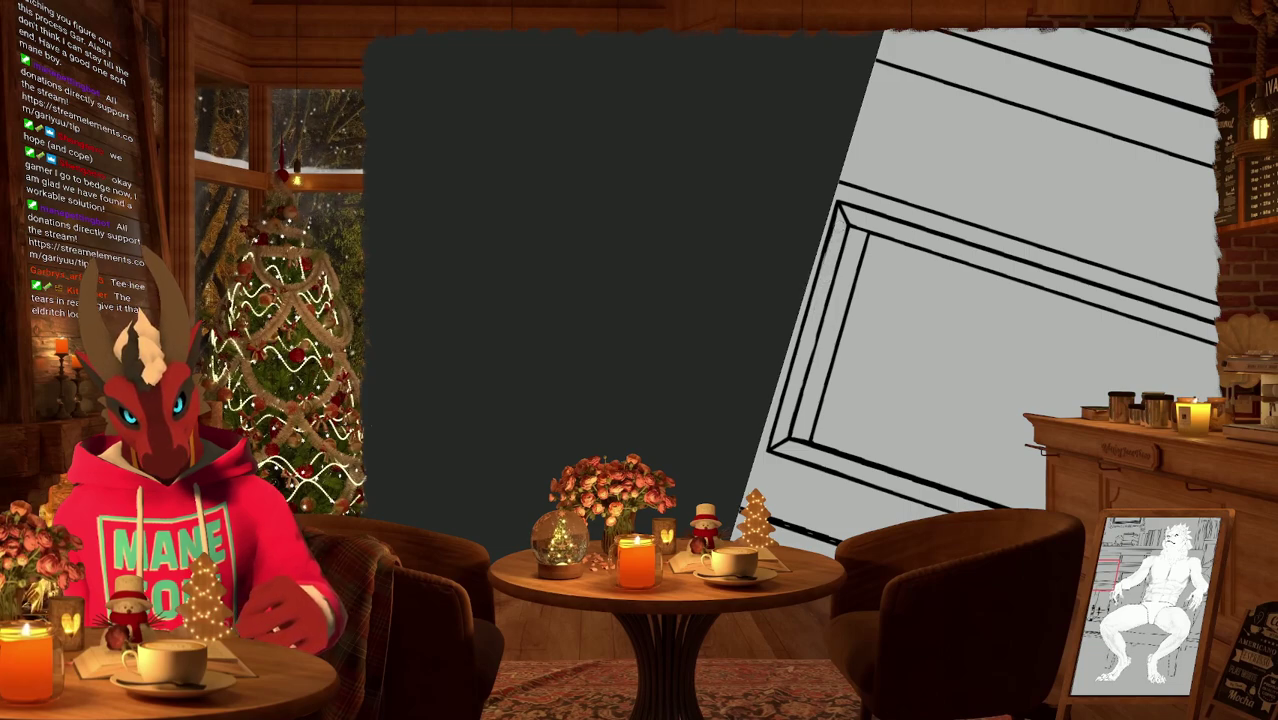
mouse_move(640, 300)
mouse_down()
mouse_move(760, 320)
mouse_move(818, 378)
mouse_up()
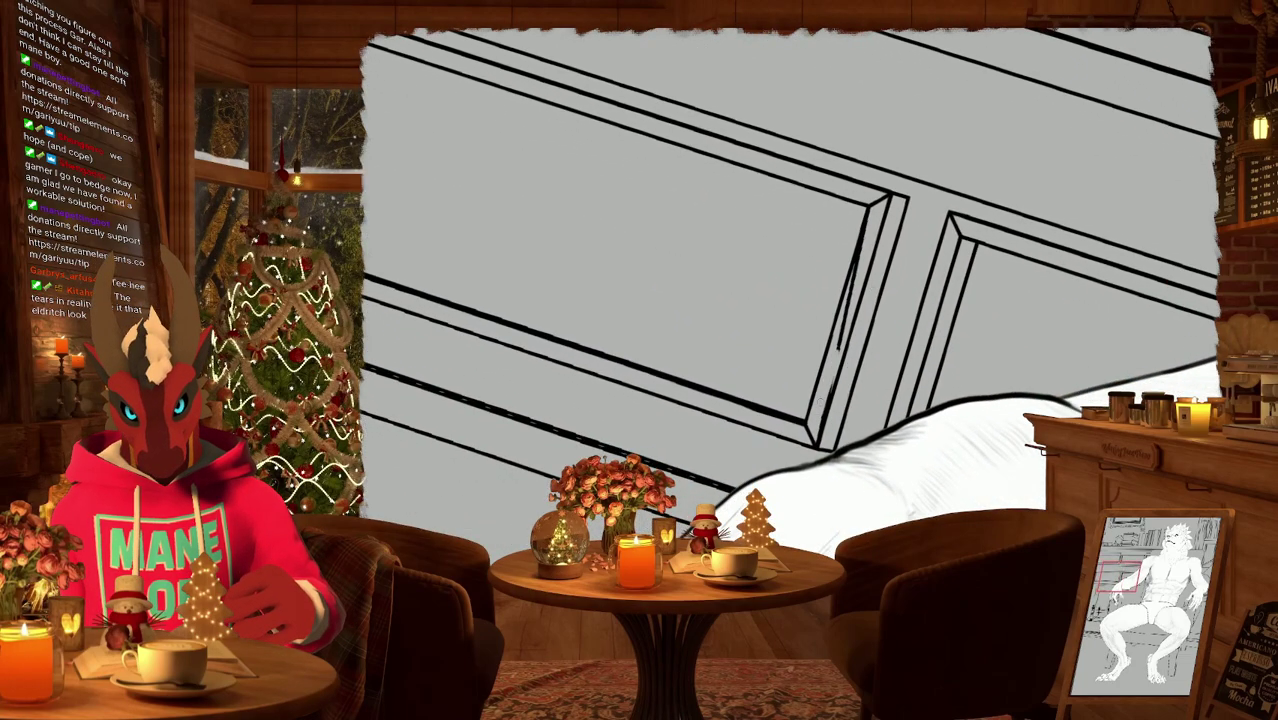
drag(828, 402, 860, 236)
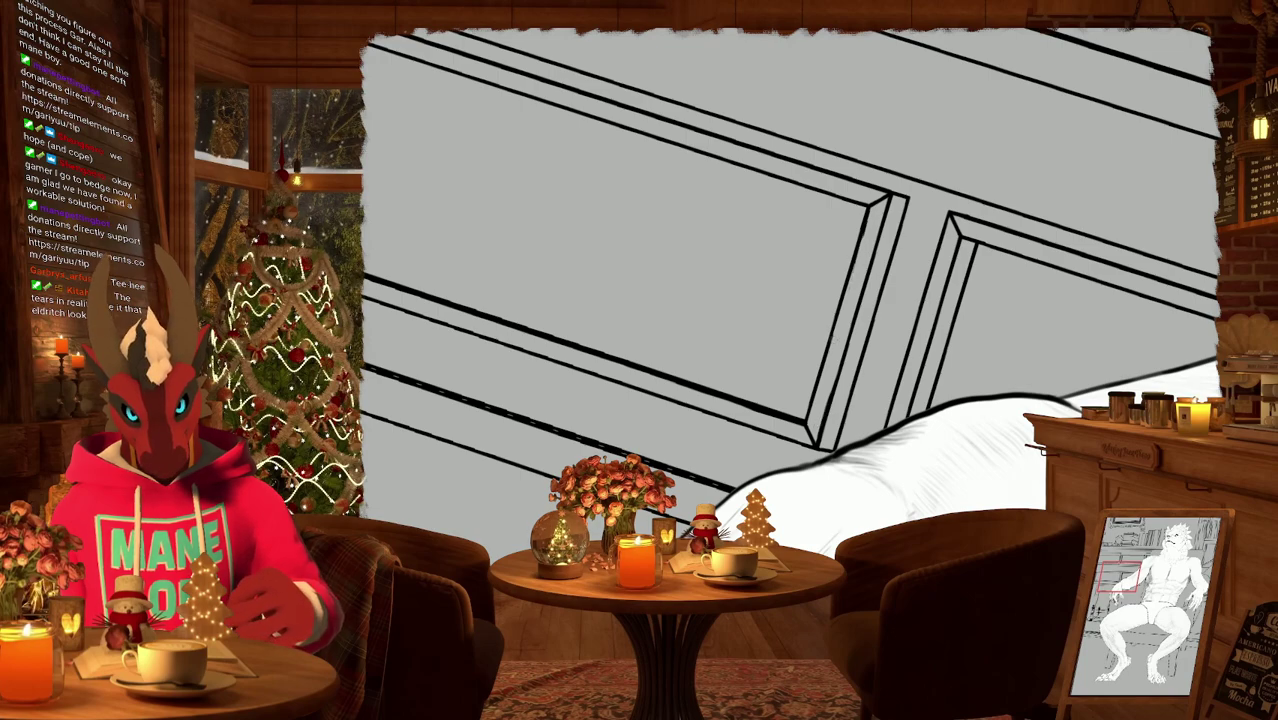
Examine the drawer panels and cabinet mouldings around the character's arm for leftover stray or doubled lines.
mouse_move(843, 330)
mouse_down()
mouse_move(735, 317)
mouse_move(700, 330)
mouse_up()
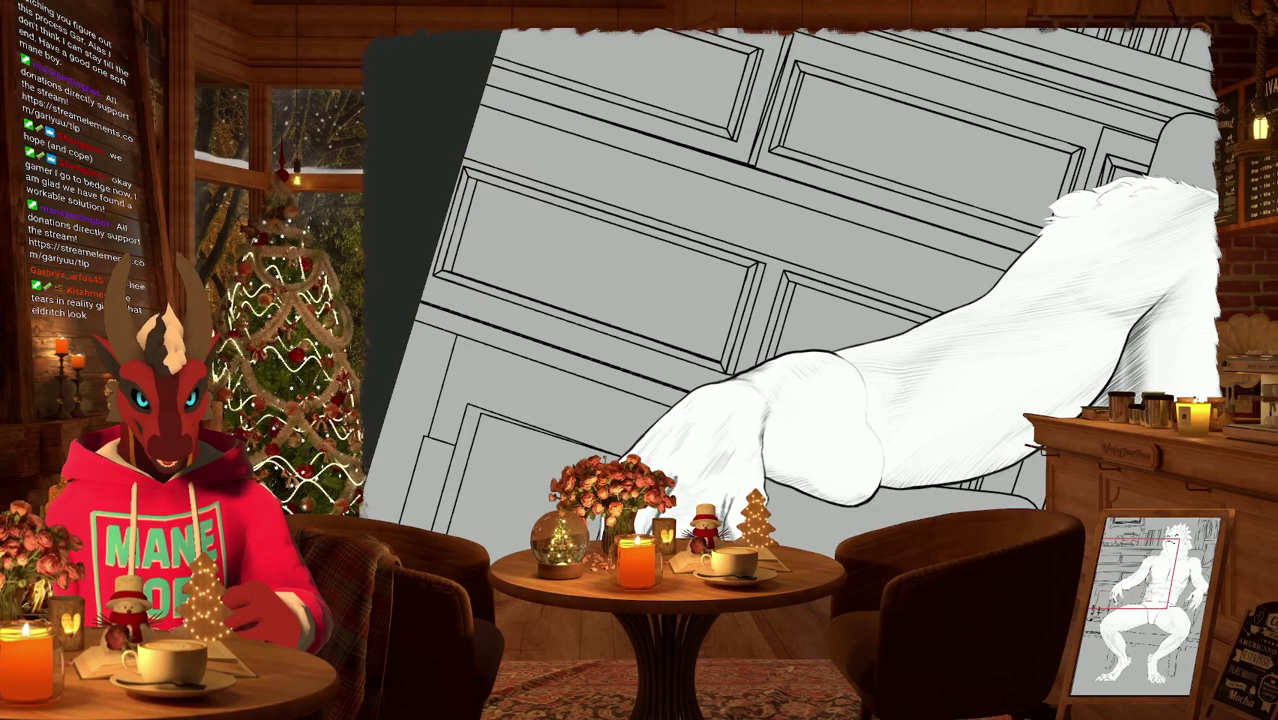
scroll(790, 300, down, 3)
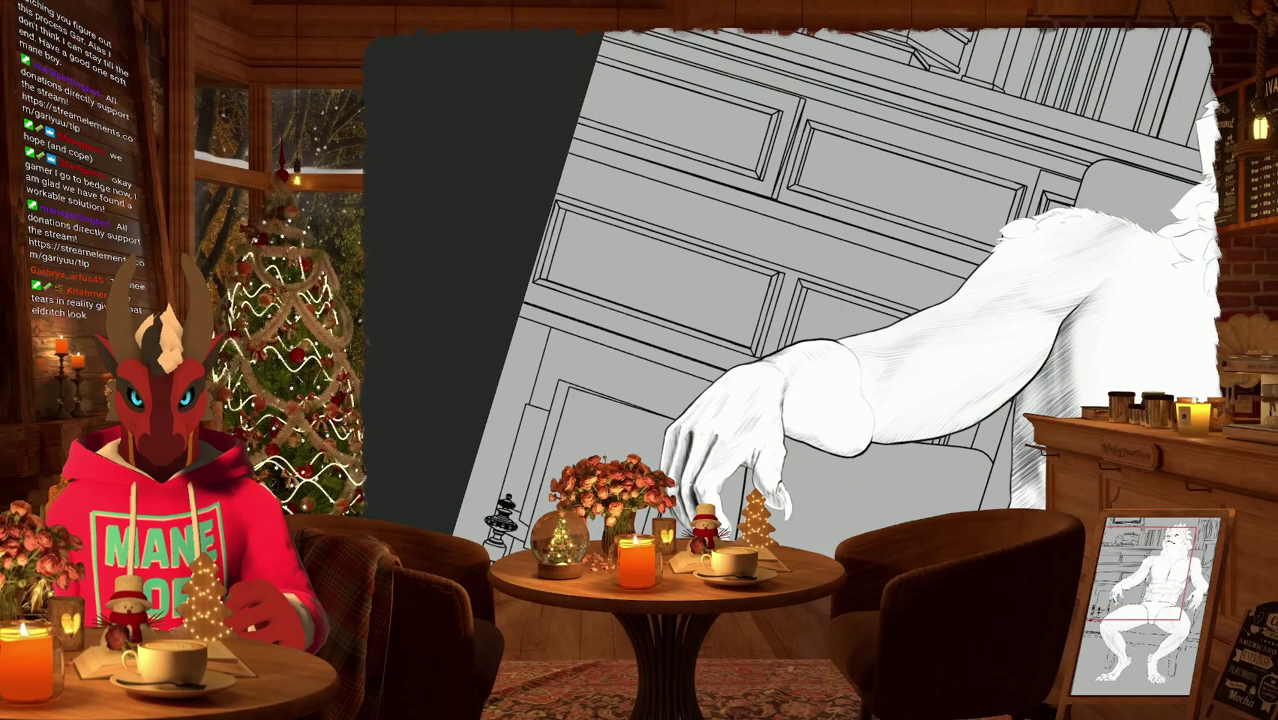
scroll(790, 300, up, 3)
mouse_move(850, 300)
mouse_down()
mouse_move(856, 286)
mouse_move(756, 248)
mouse_up()
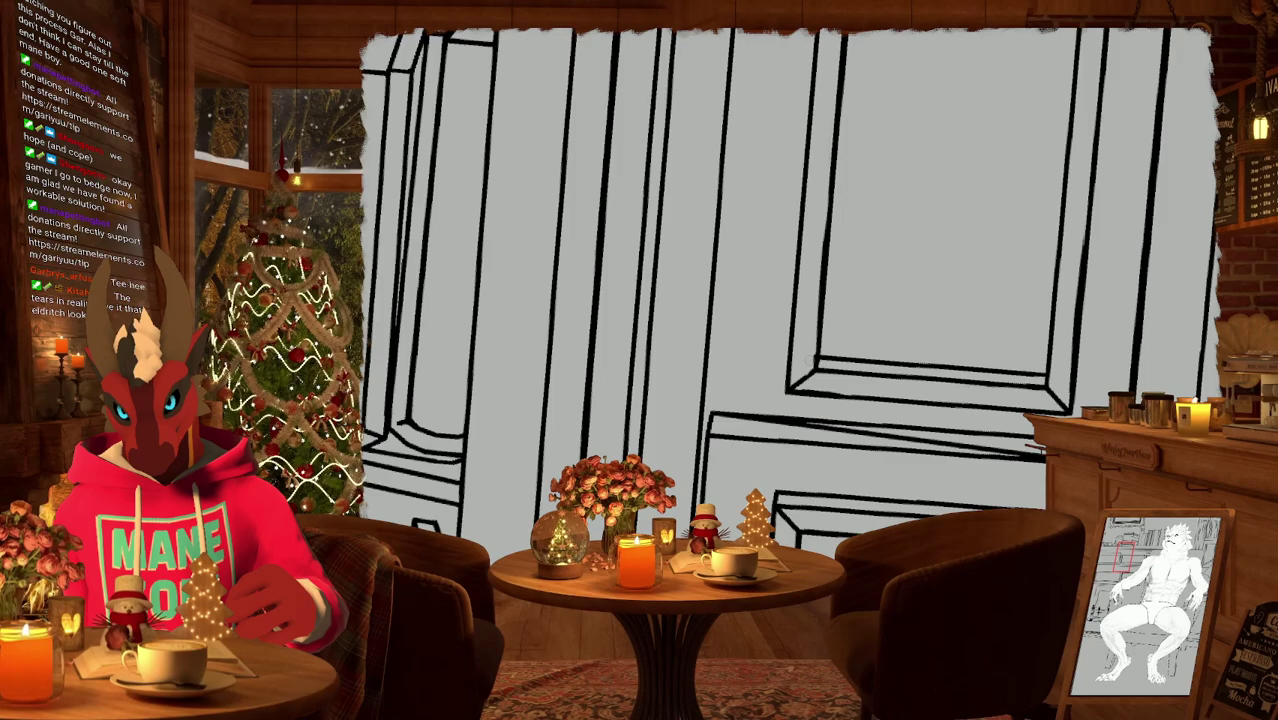
mouse_move(812, 344)
mouse_down()
mouse_move(856, 285)
mouse_move(953, 401)
mouse_move(950, 370)
mouse_move(860, 298)
mouse_up()
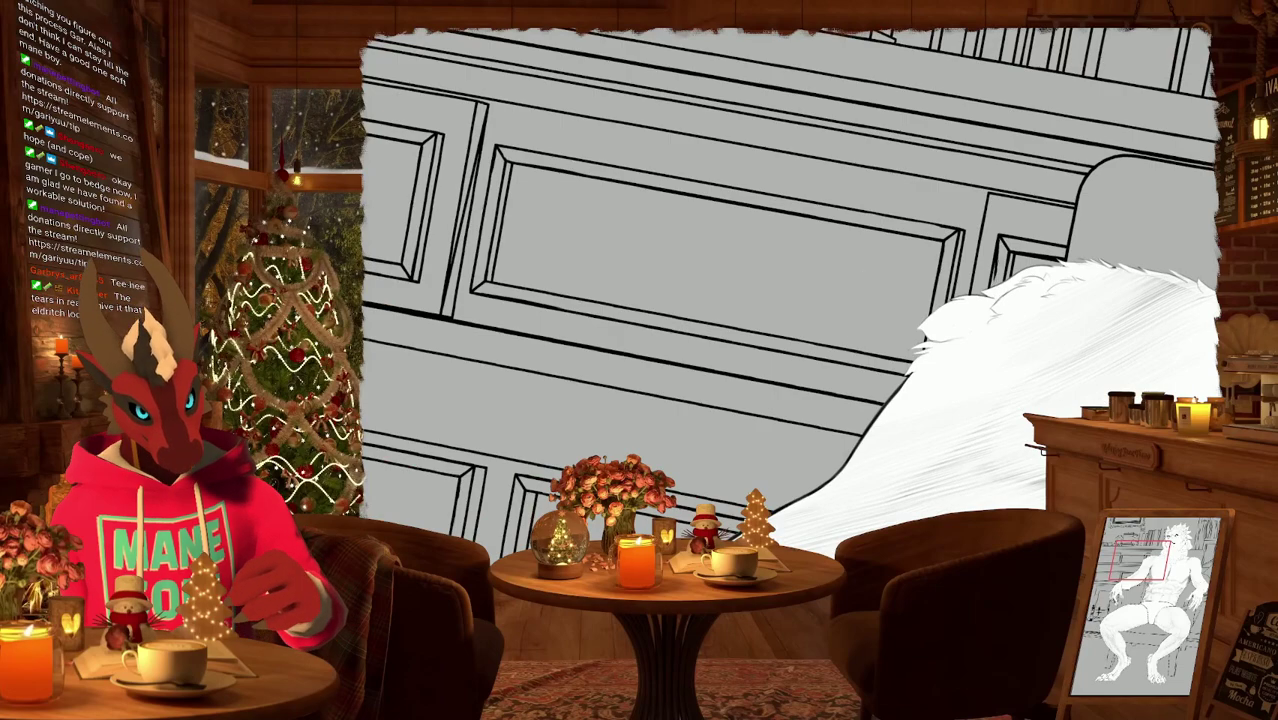
scroll(993, 280, up, 1)
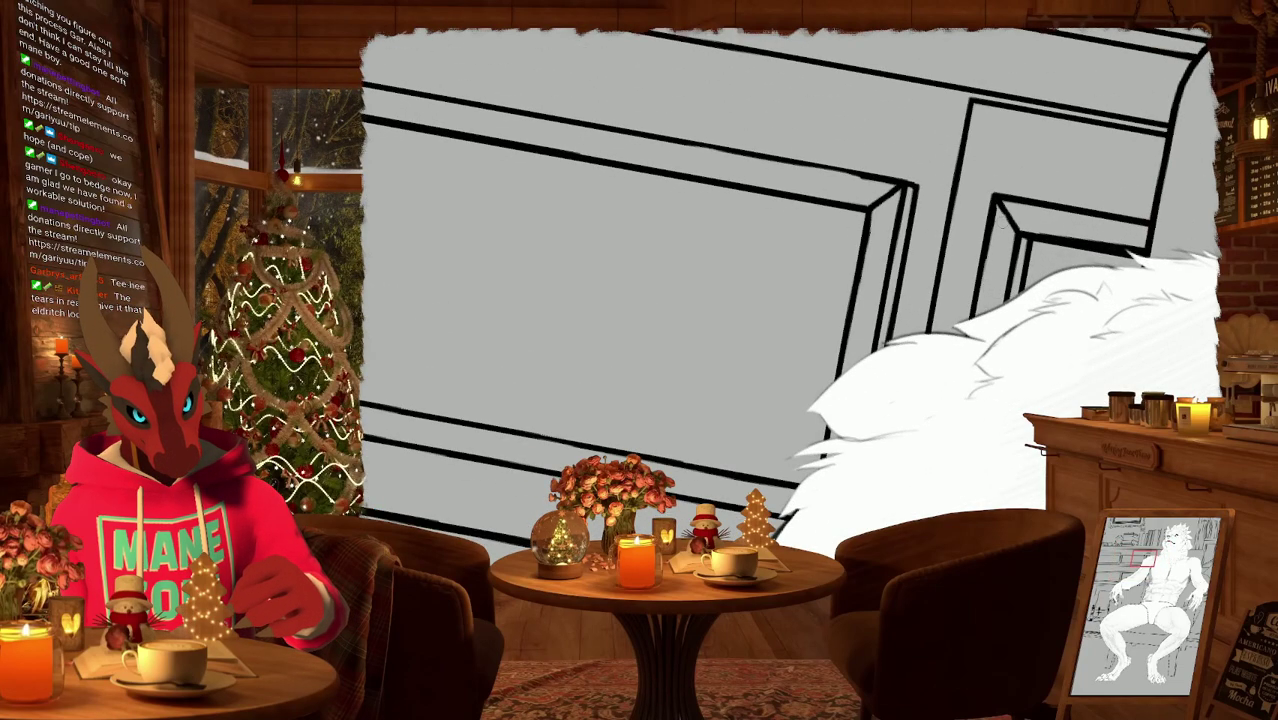
scroll(790, 300, down, 5)
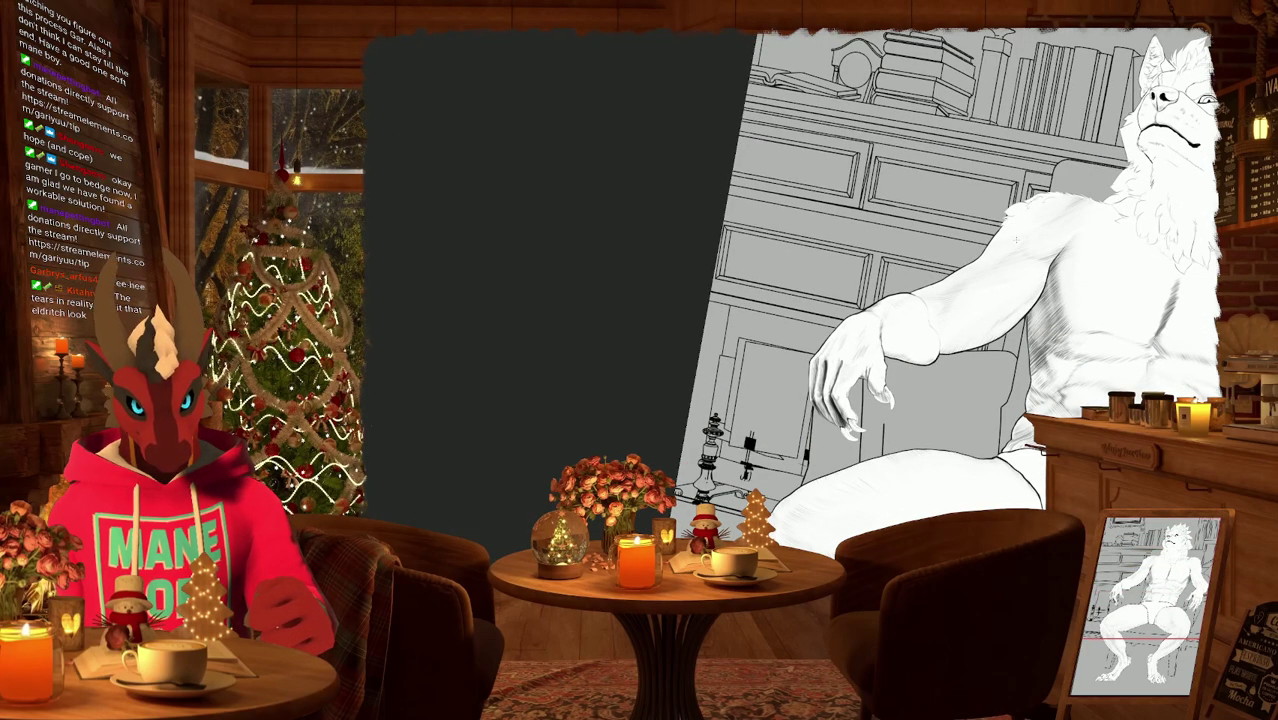
scroll(986, 372, up, 5)
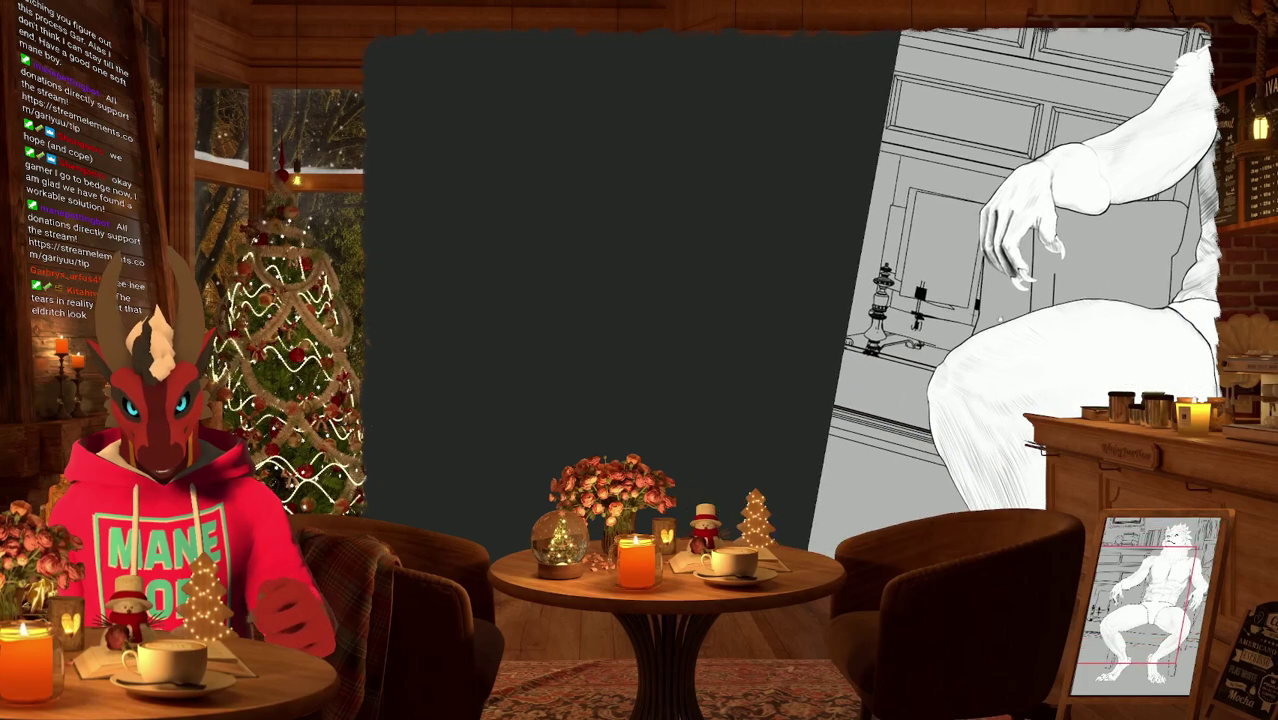
Erase the black clutter inside the wide disc of the turned andiron post and the surplus lines on the collar above its body.
scroll(899, 285, up, 2)
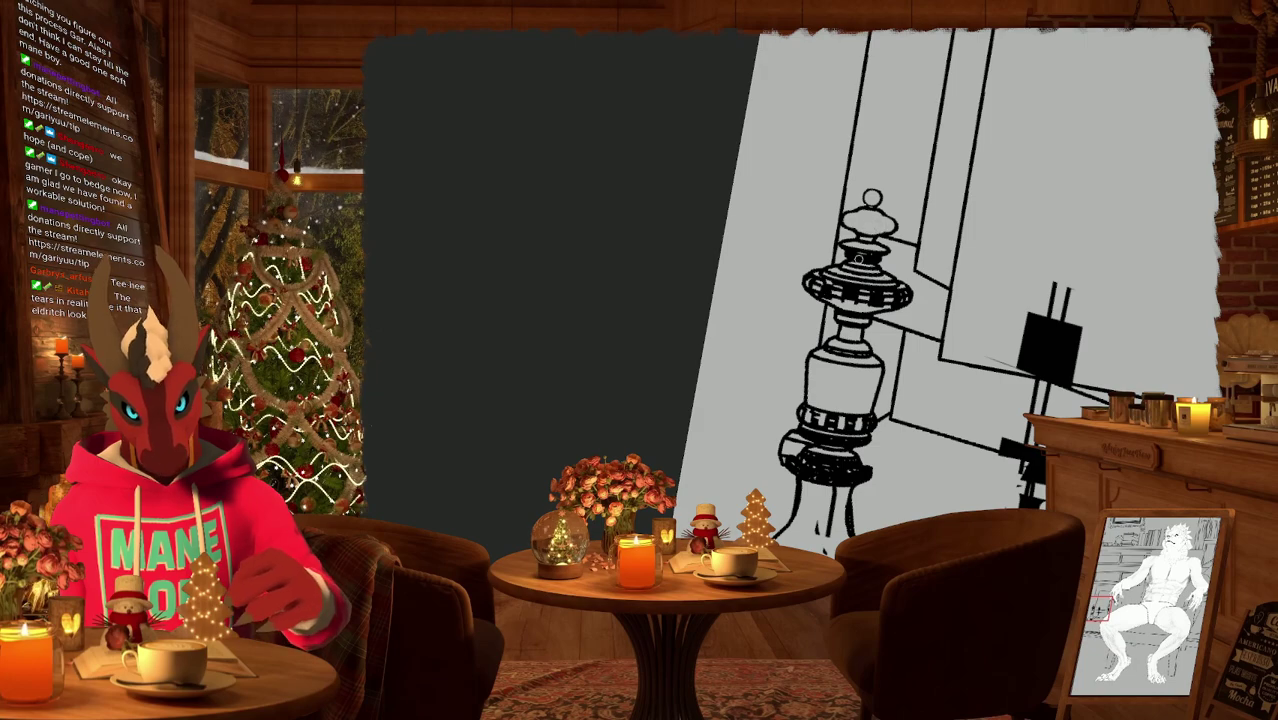
scroll(850, 257, up, 3)
key(4)
key(4)
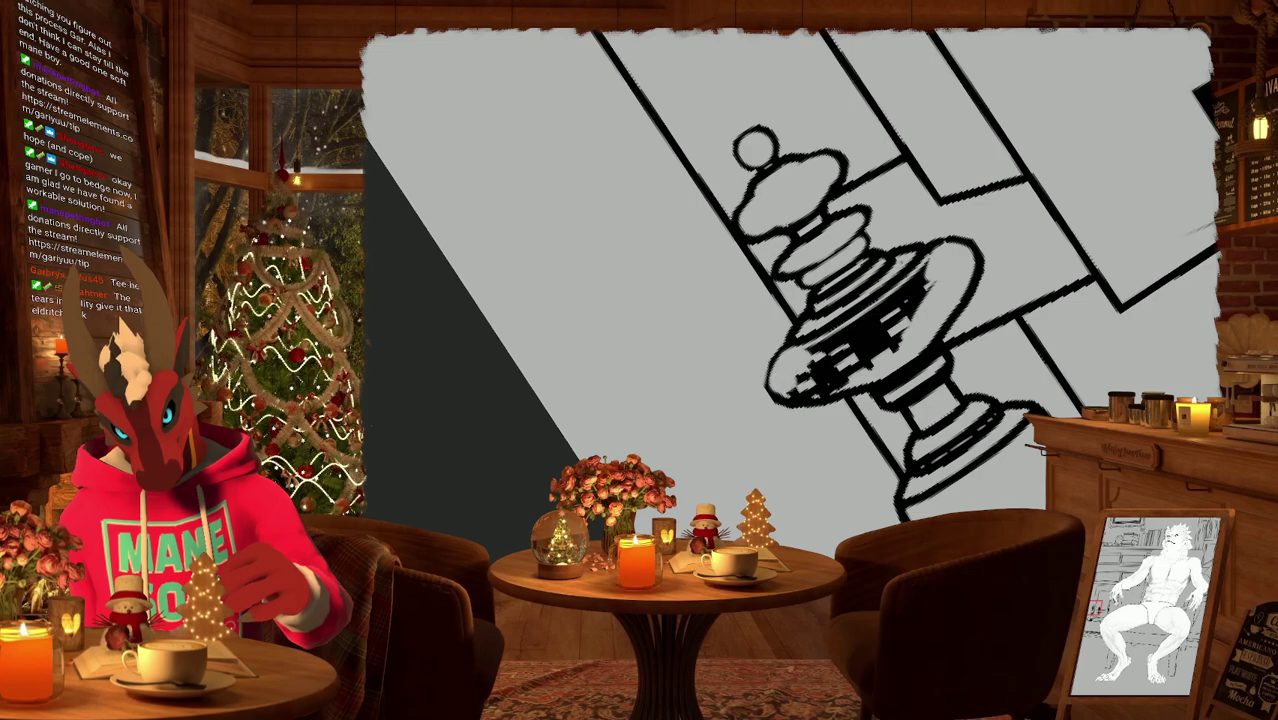
mouse_move(790, 385)
mouse_down()
mouse_move(866, 364)
mouse_move(886, 339)
mouse_move(803, 369)
mouse_move(871, 342)
mouse_move(861, 354)
mouse_move(906, 309)
mouse_move(864, 329)
mouse_move(932, 274)
mouse_up()
middle_drag(932, 280, 880, 205)
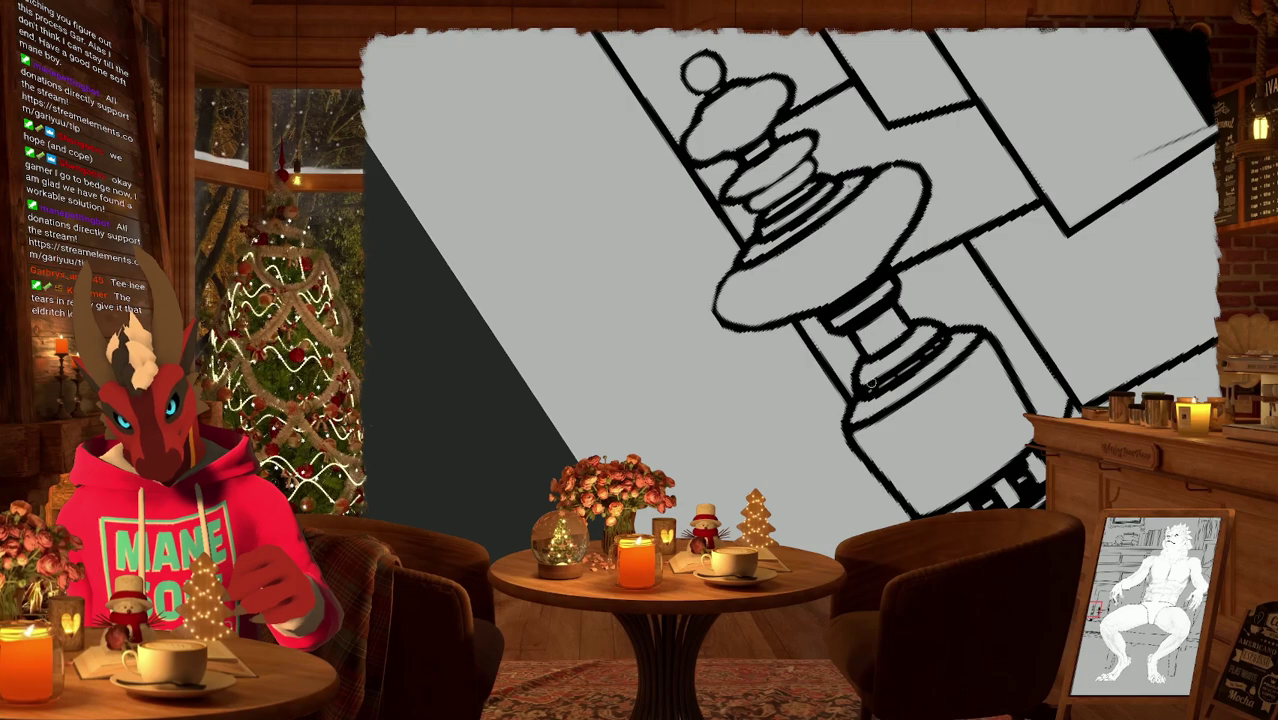
drag(860, 386, 940, 334)
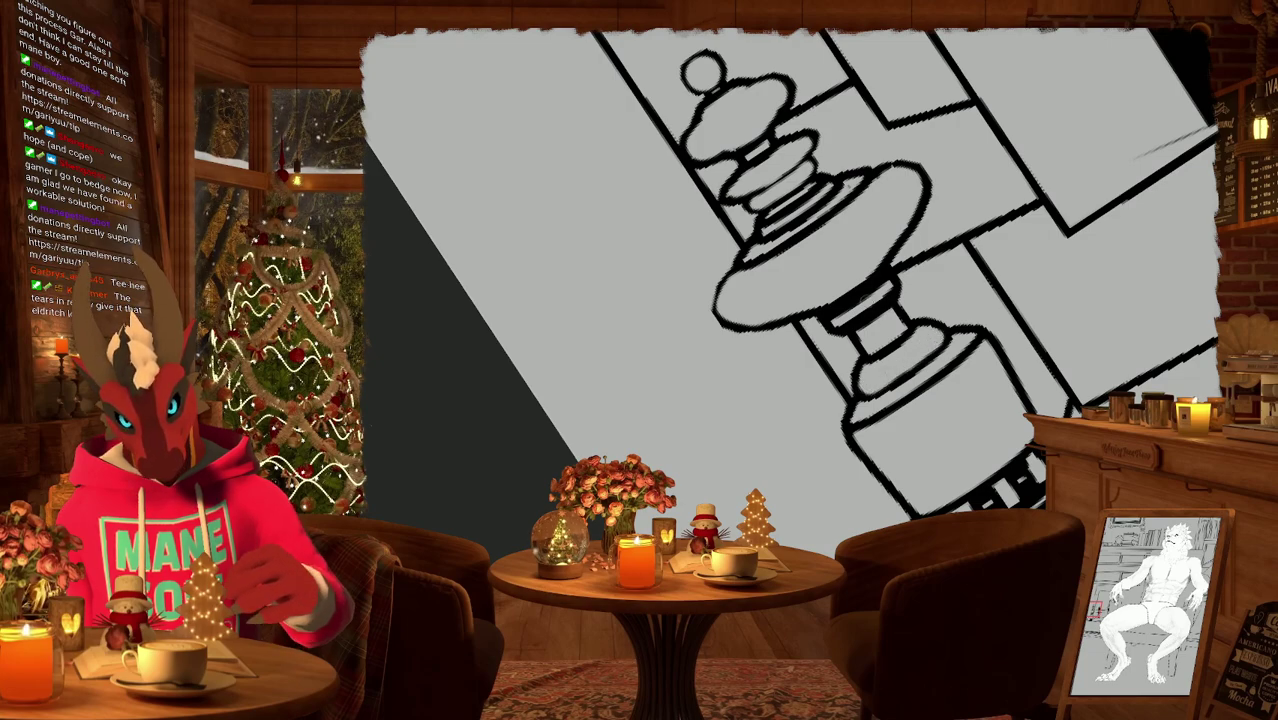
Clear the black blotches from the stacked rings below the andiron's body, leaving clean ring outlines.
scroll(790, 294, down, 3)
scroll(964, 152, up, 4)
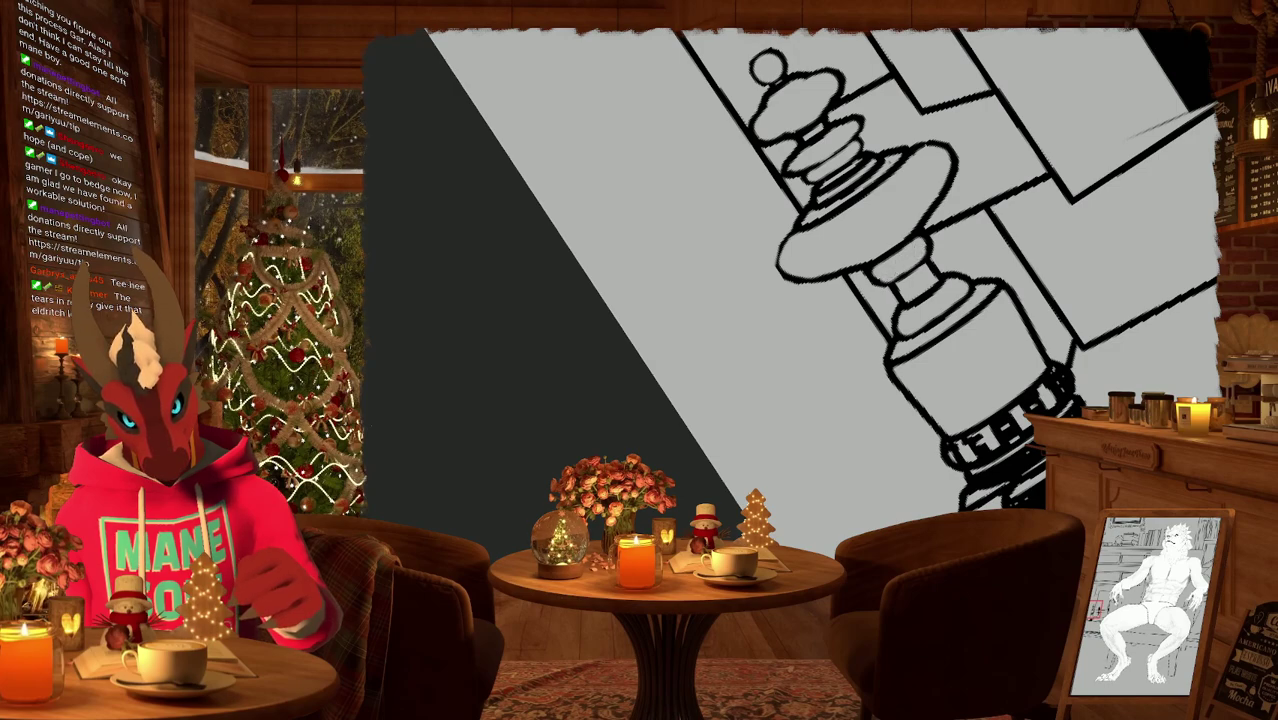
mouse_move(1000, 420)
mouse_down()
mouse_move(941, 428)
mouse_move(900, 330)
mouse_move(838, 350)
mouse_move(888, 340)
mouse_move(854, 337)
mouse_move(950, 278)
mouse_move(948, 302)
mouse_move(900, 326)
mouse_up()
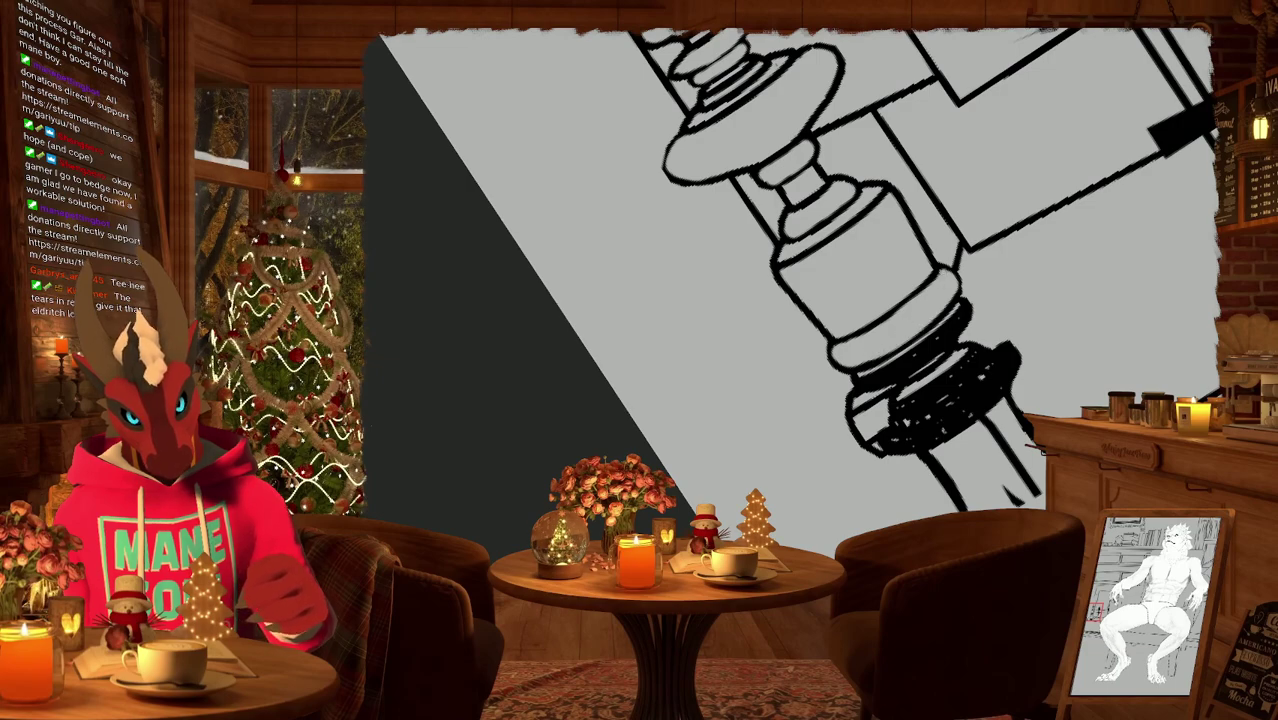
mouse_move(900, 326)
mouse_down()
mouse_move(856, 285)
mouse_move(1153, 258)
mouse_move(878, 378)
mouse_move(942, 316)
mouse_move(942, 330)
mouse_move(954, 294)
mouse_move(820, 290)
mouse_up()
mouse_move(899, 387)
mouse_down()
mouse_move(891, 352)
mouse_move(867, 340)
mouse_move(950, 312)
mouse_up()
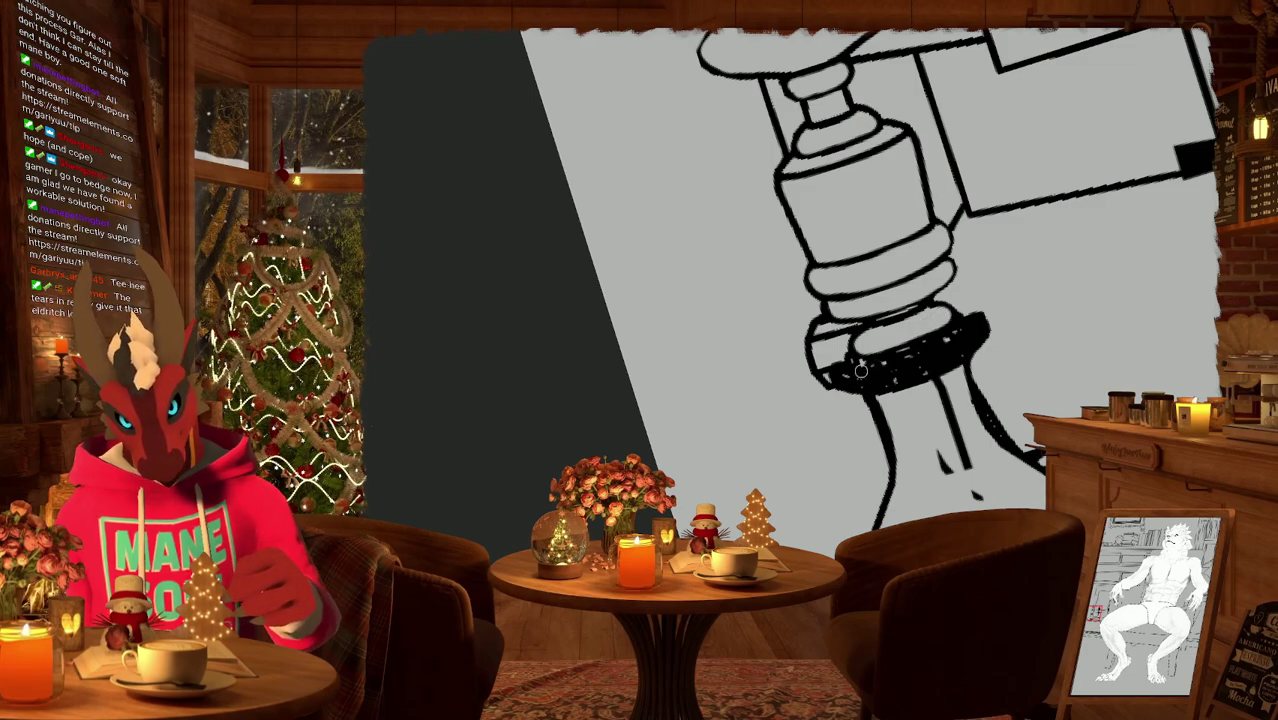
mouse_move(858, 372)
mouse_down()
mouse_move(866, 384)
mouse_move(908, 374)
mouse_move(966, 345)
mouse_move(975, 324)
mouse_up()
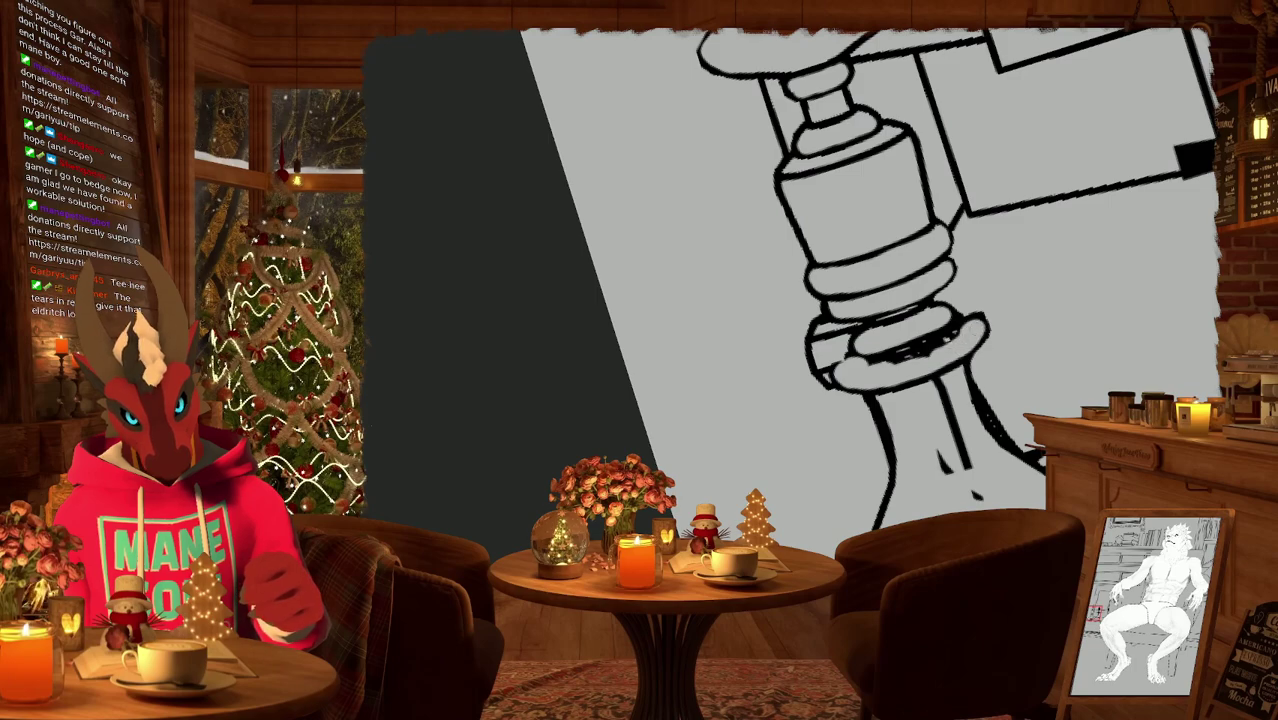
mouse_move(903, 343)
mouse_down()
mouse_move(870, 362)
mouse_move(945, 338)
mouse_move(932, 338)
mouse_up()
Erase the stray inner strokes from the andiron's flared base, leaving only its outline.
scroll(898, 435, down, 2)
scroll(898, 435, down, 3)
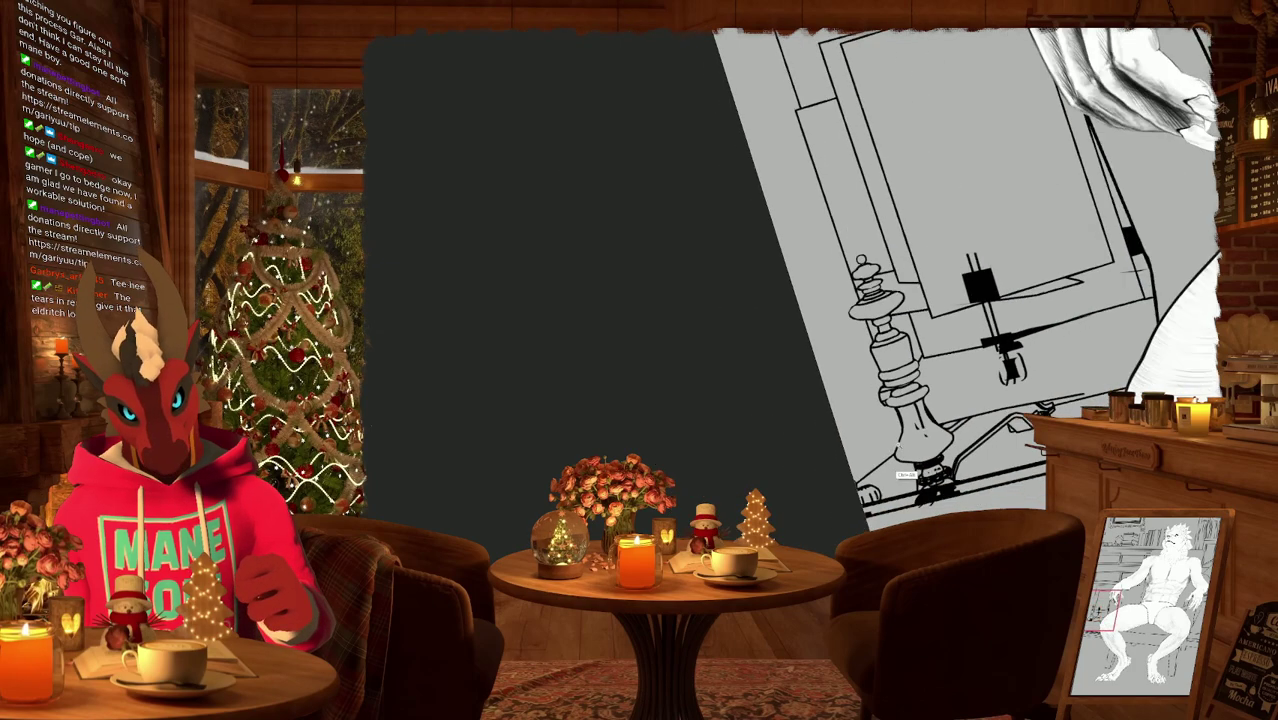
scroll(930, 444, up, 6)
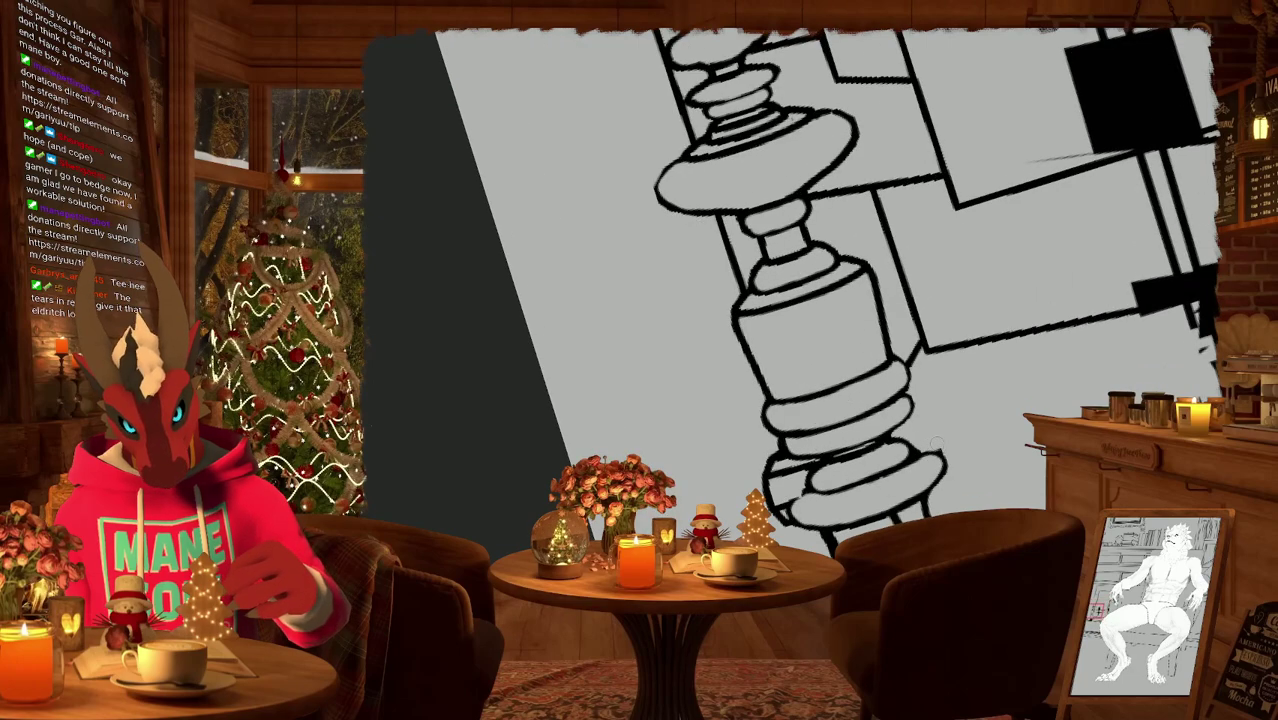
mouse_move(952, 481)
middle_down()
mouse_move(938, 336)
mouse_move(906, 253)
middle_up()
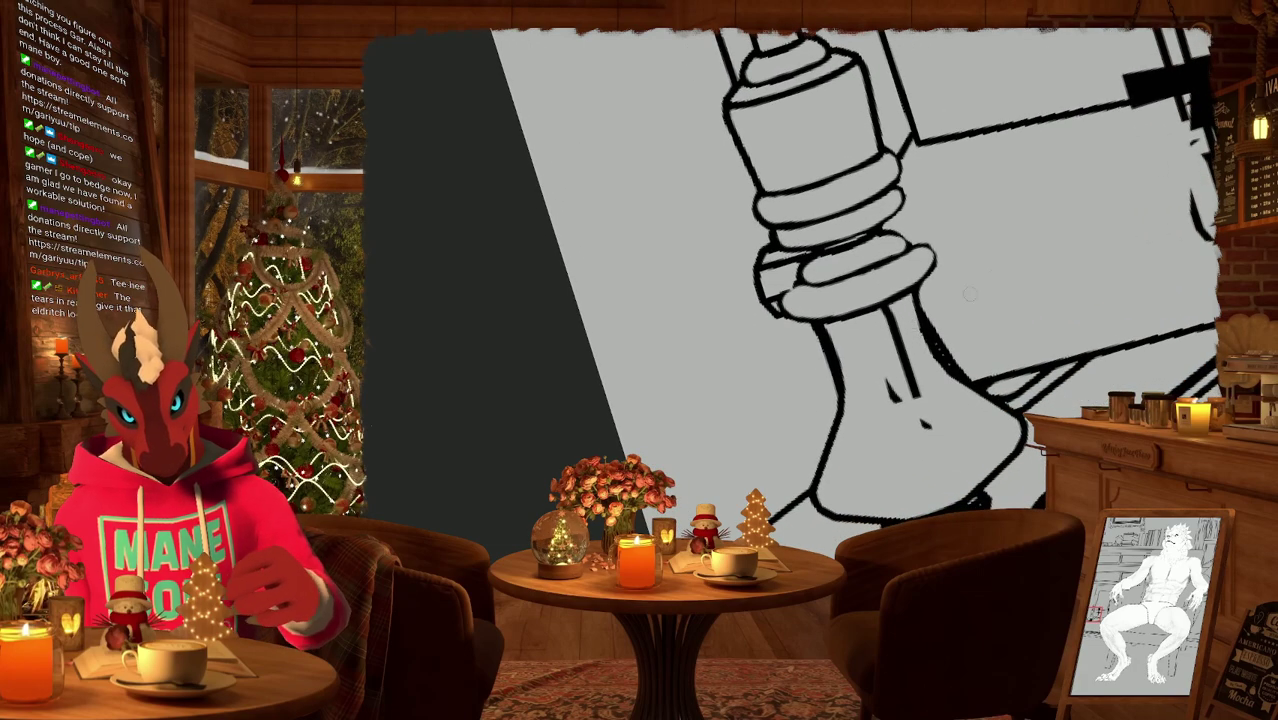
shift+middle_drag(969, 293, 910, 390)
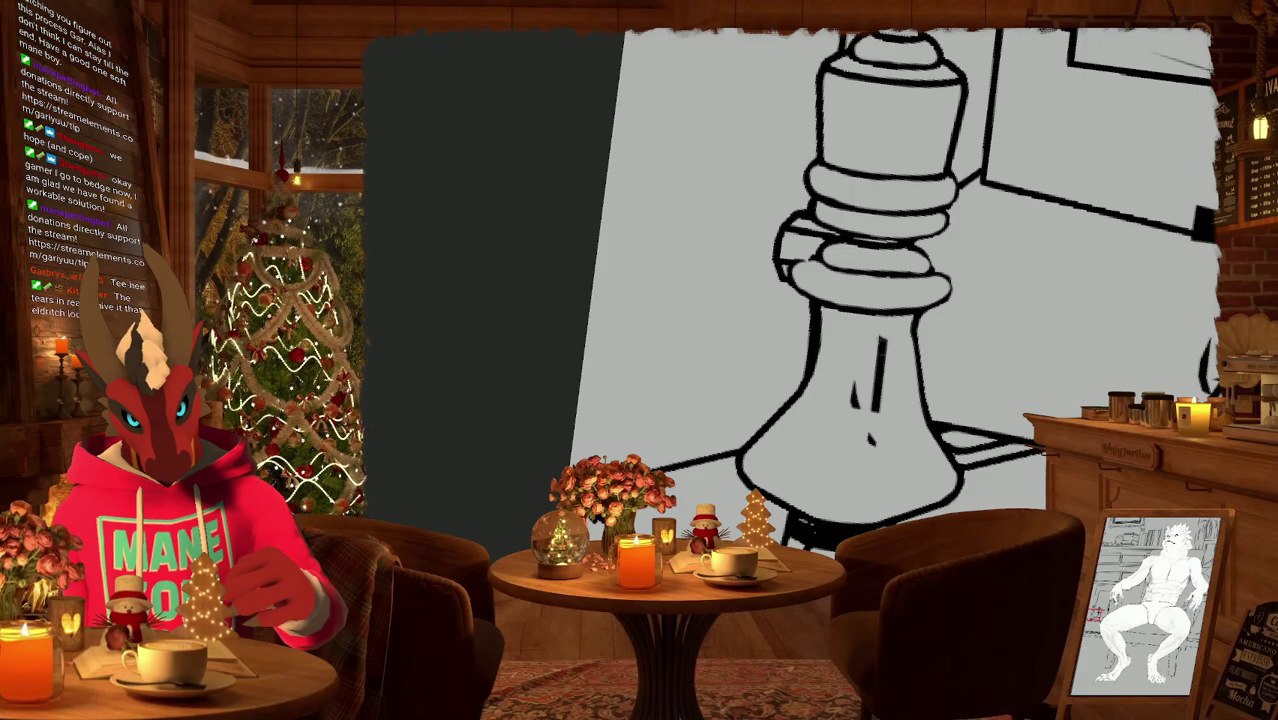
key(ctrl+z)
key(ctrl+z)
scroll(877, 437, down, 3)
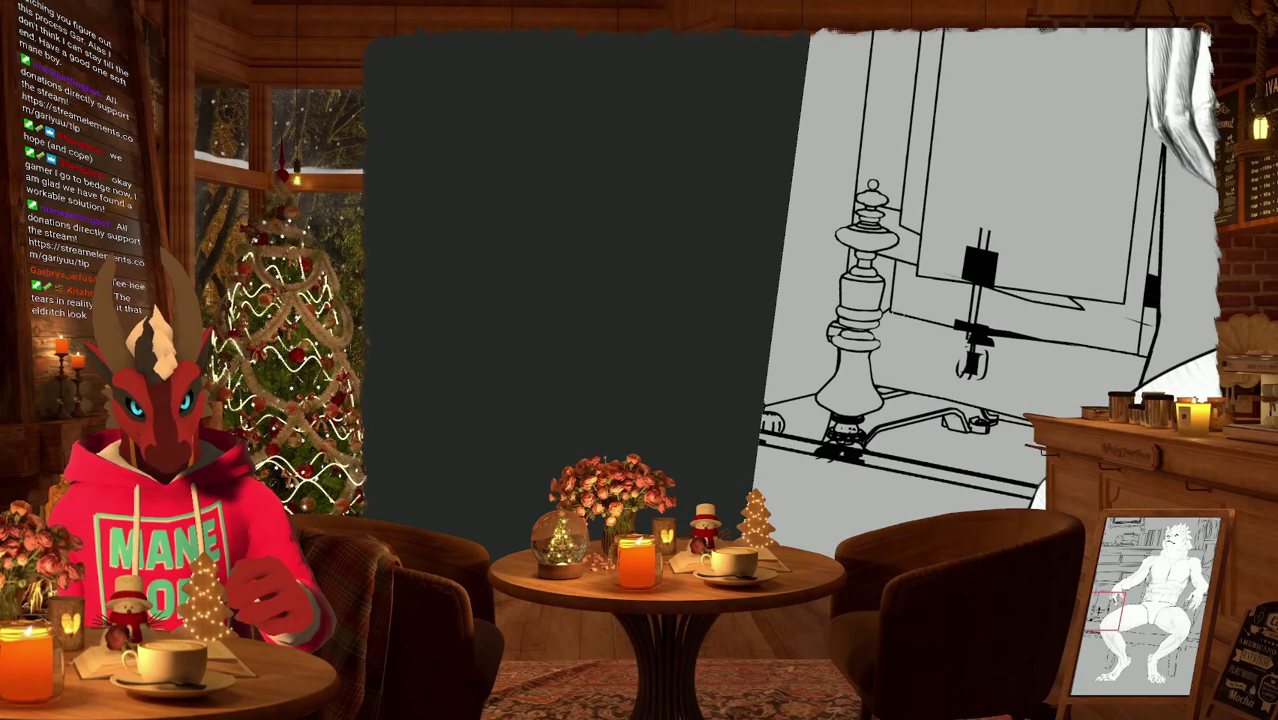
Erase the black clump between the two hearth edge lines below the andiron's foot and thin the outer edge line there.
scroll(885, 355, up, 5)
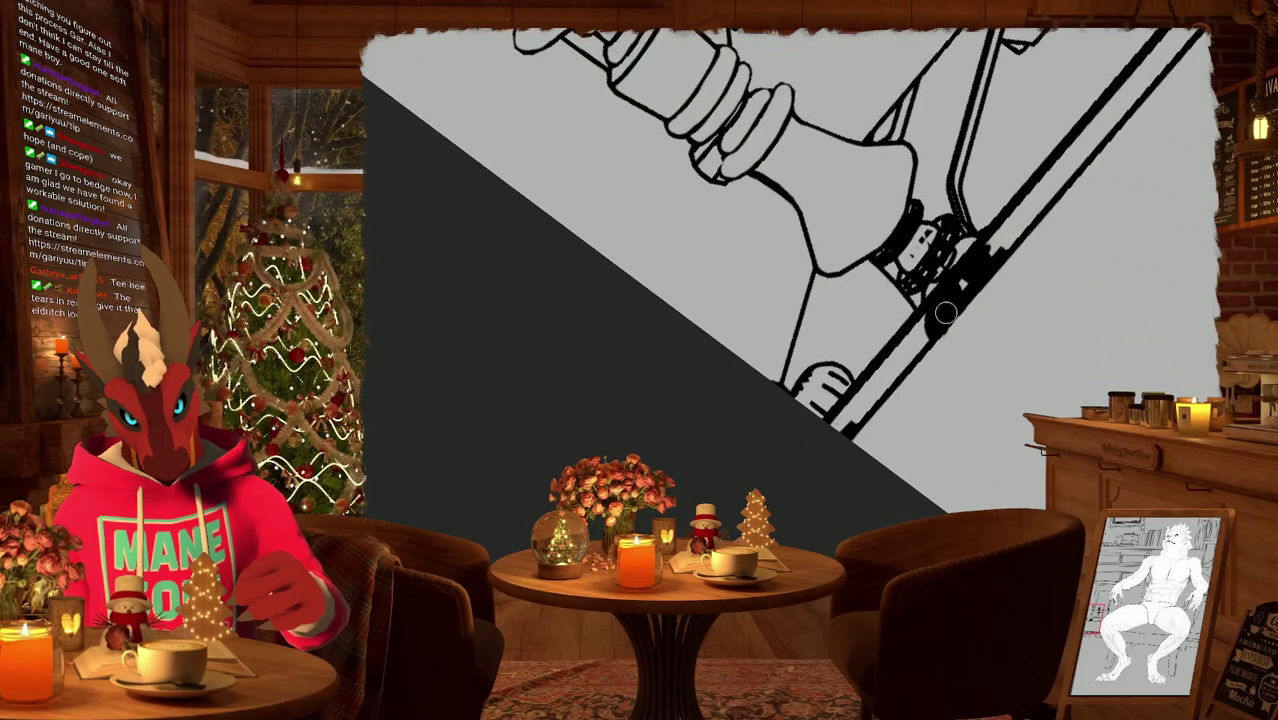
middle_drag(945, 313, 1012, 204)
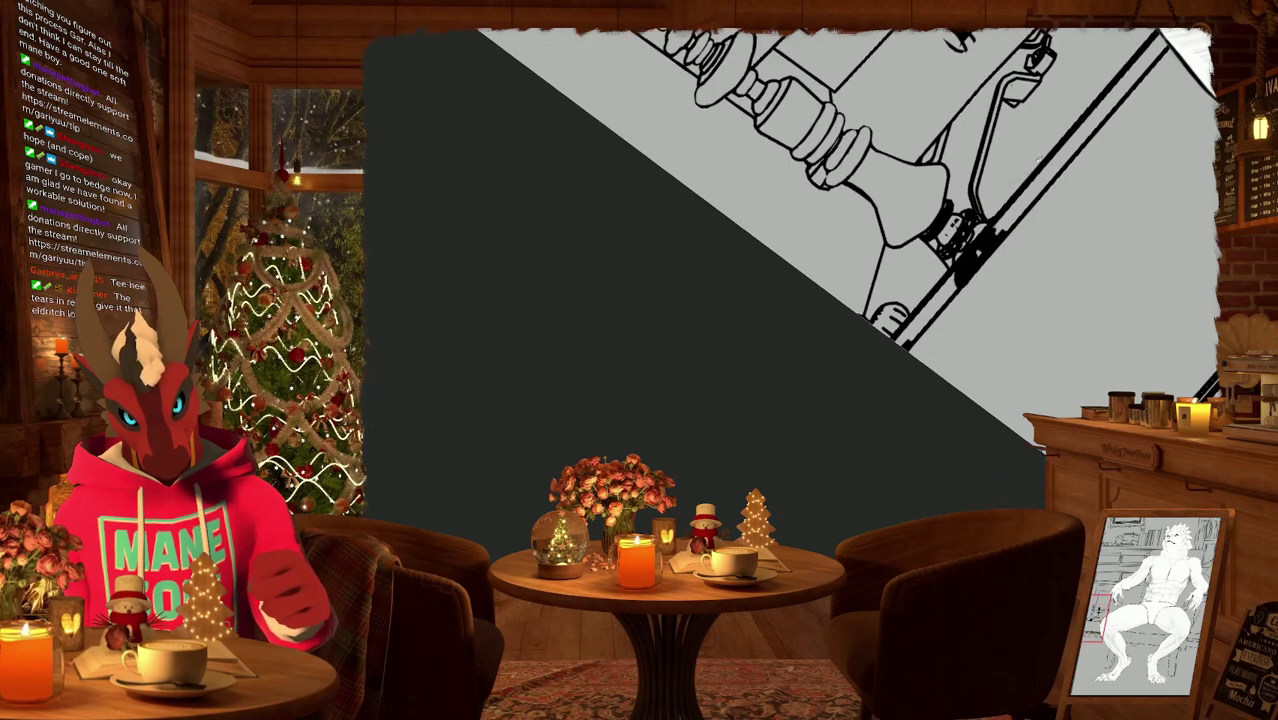
mouse_move(1039, 158)
middle_down()
mouse_move(856, 285)
mouse_move(995, 358)
middle_up()
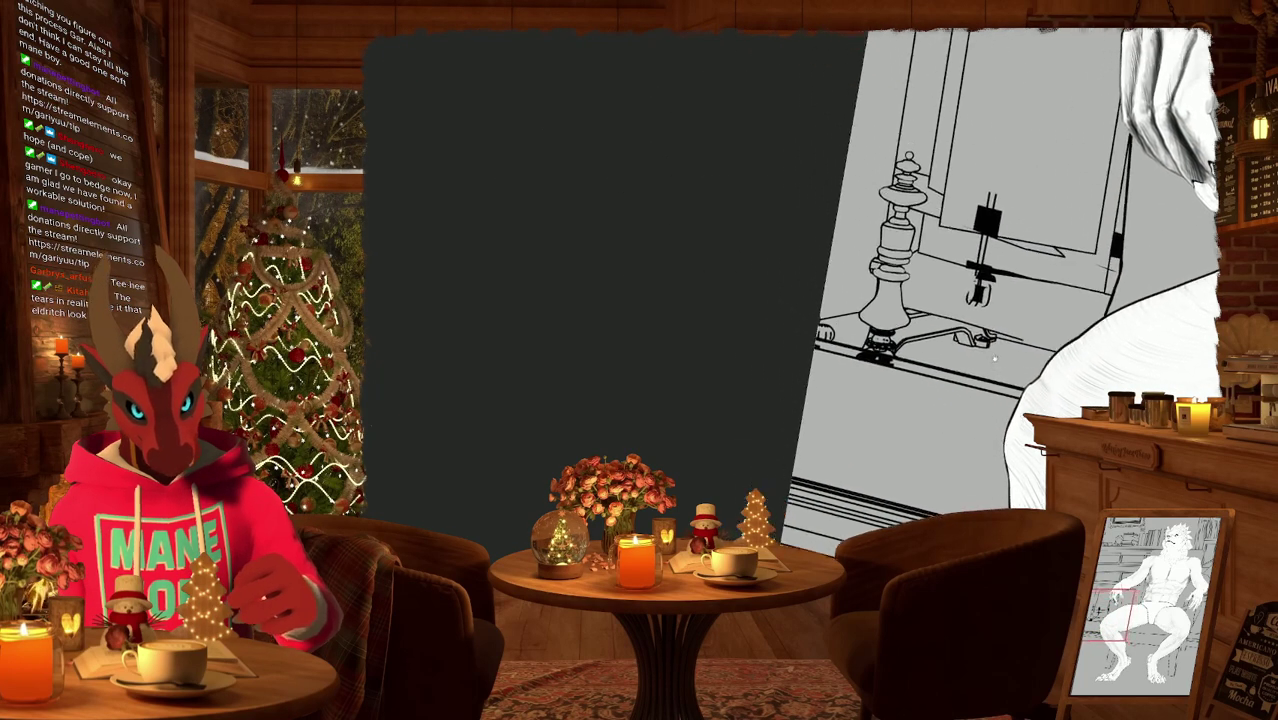
scroll(995, 358, up, 5)
scroll(884, 328, down, 3)
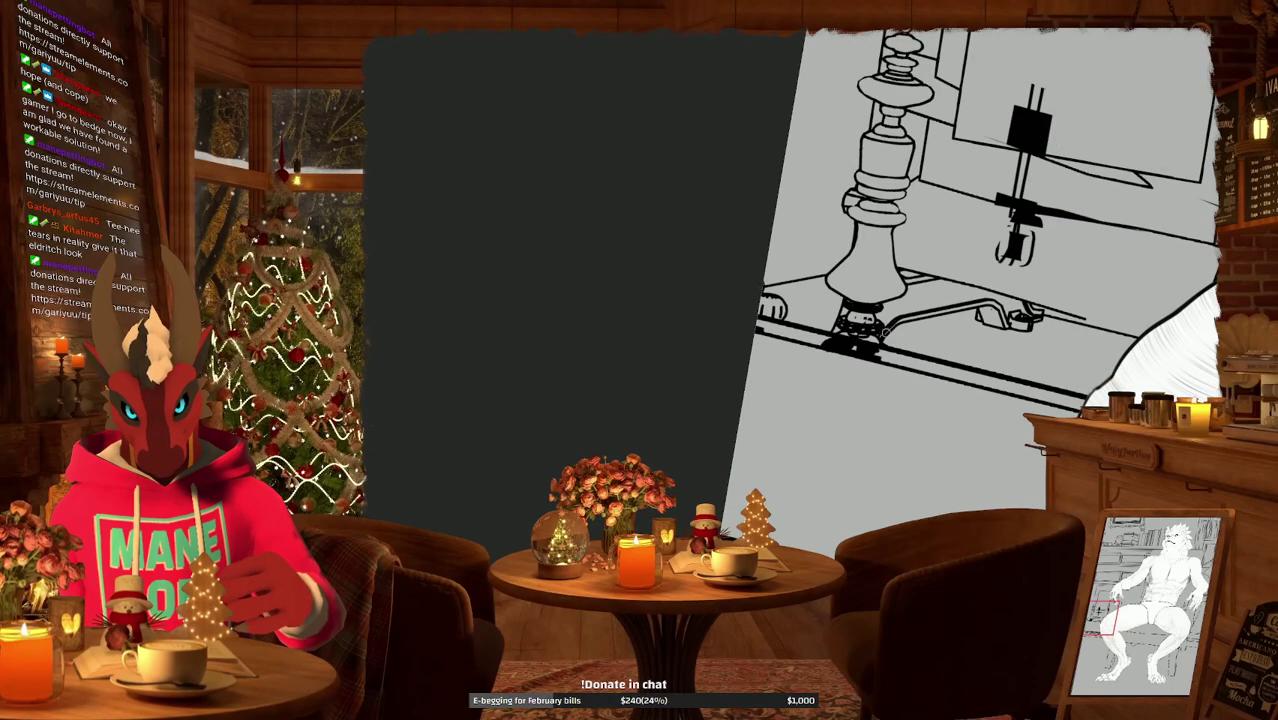
mouse_move(884, 330)
middle_down()
mouse_move(856, 285)
mouse_move(884, 348)
mouse_move(850, 300)
middle_up()
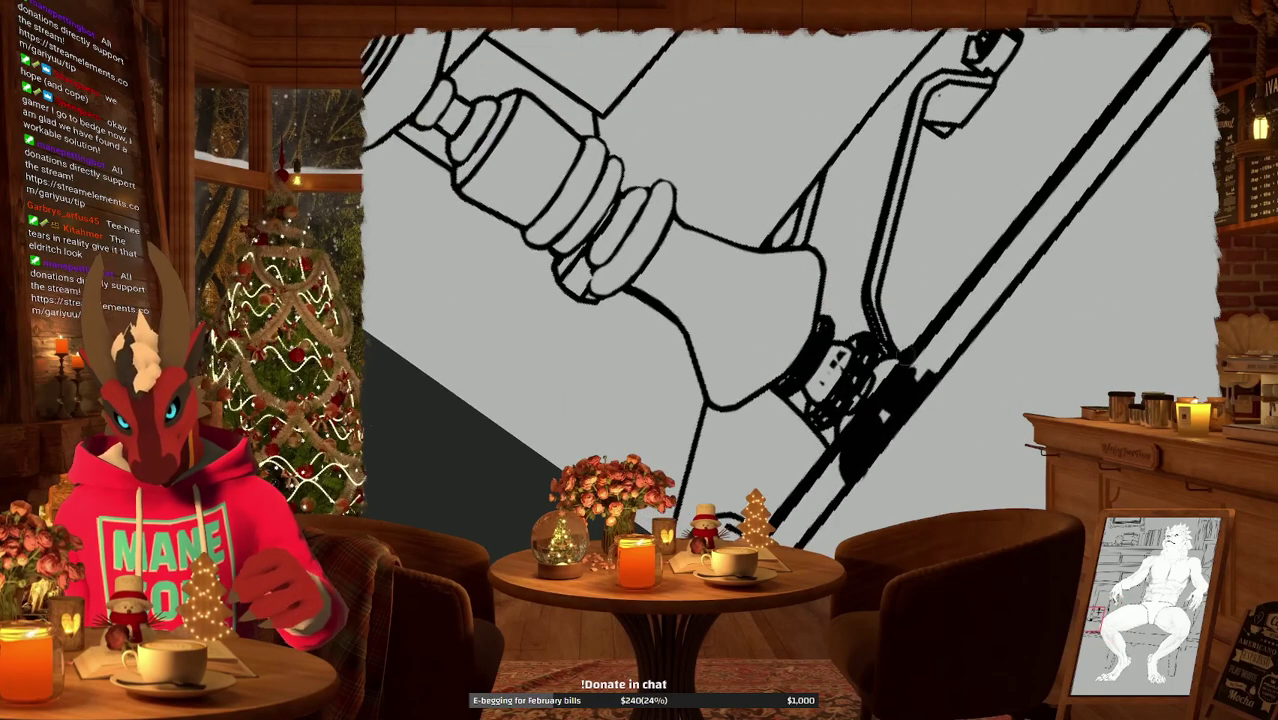
drag(855, 447, 895, 395)
key(ctrl+z)
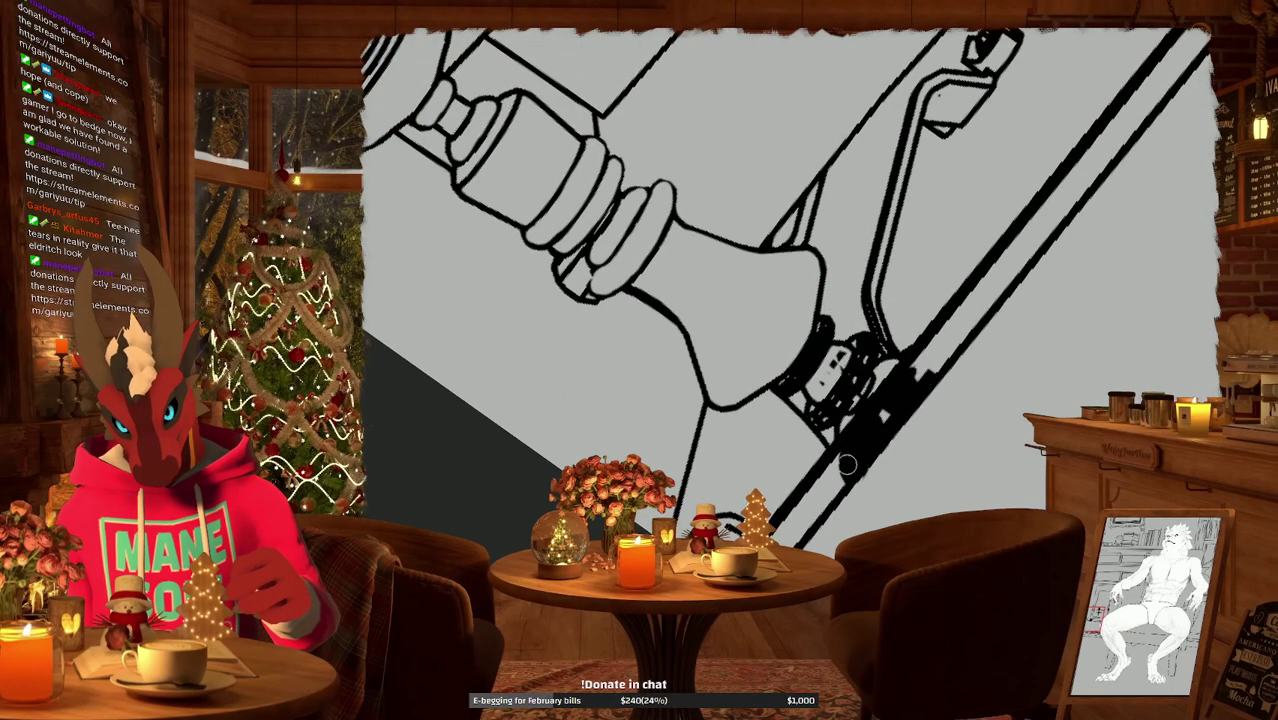
mouse_move(845, 472)
mouse_down()
mouse_move(912, 385)
mouse_move(865, 420)
mouse_up()
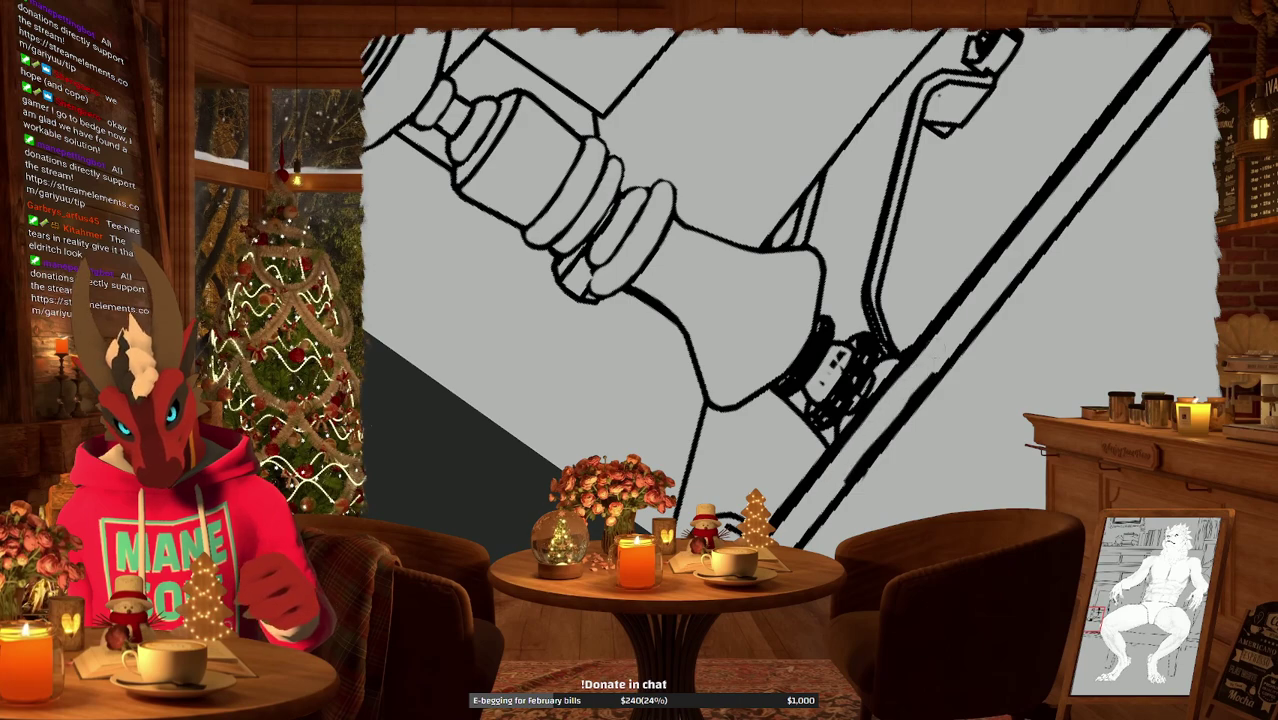
scroll(927, 340, down, 2)
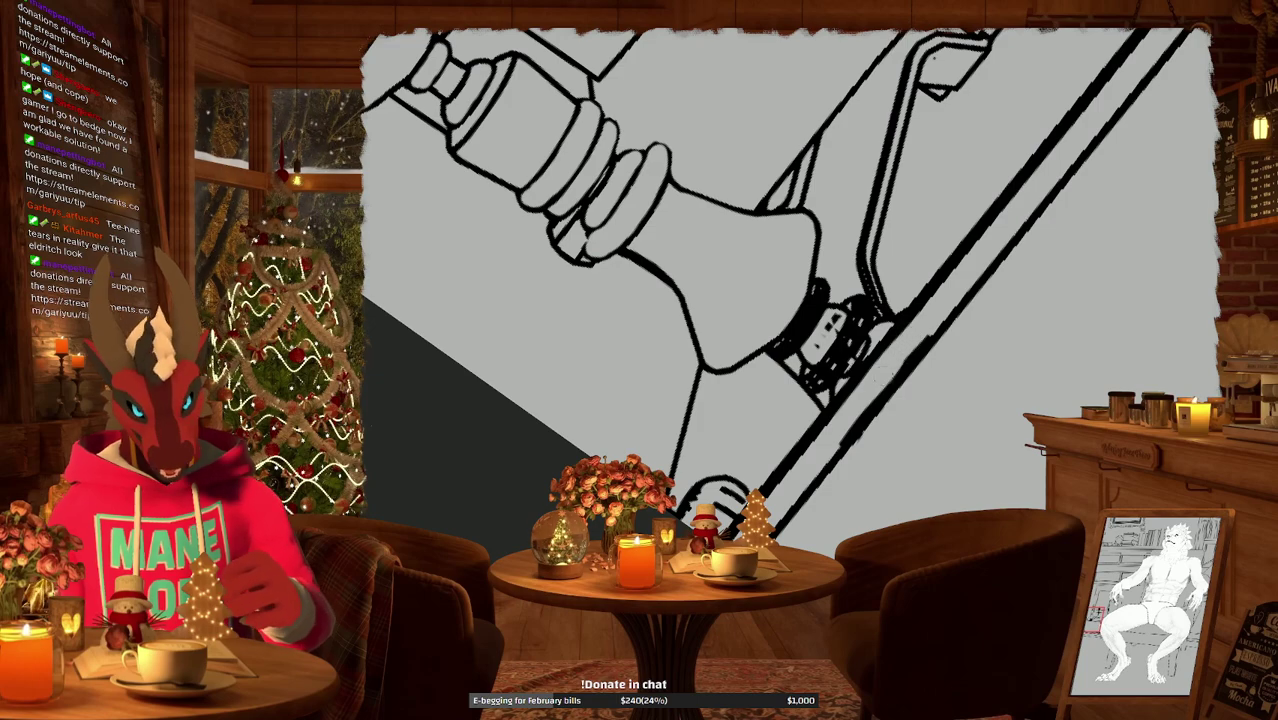
drag(850, 440, 905, 320)
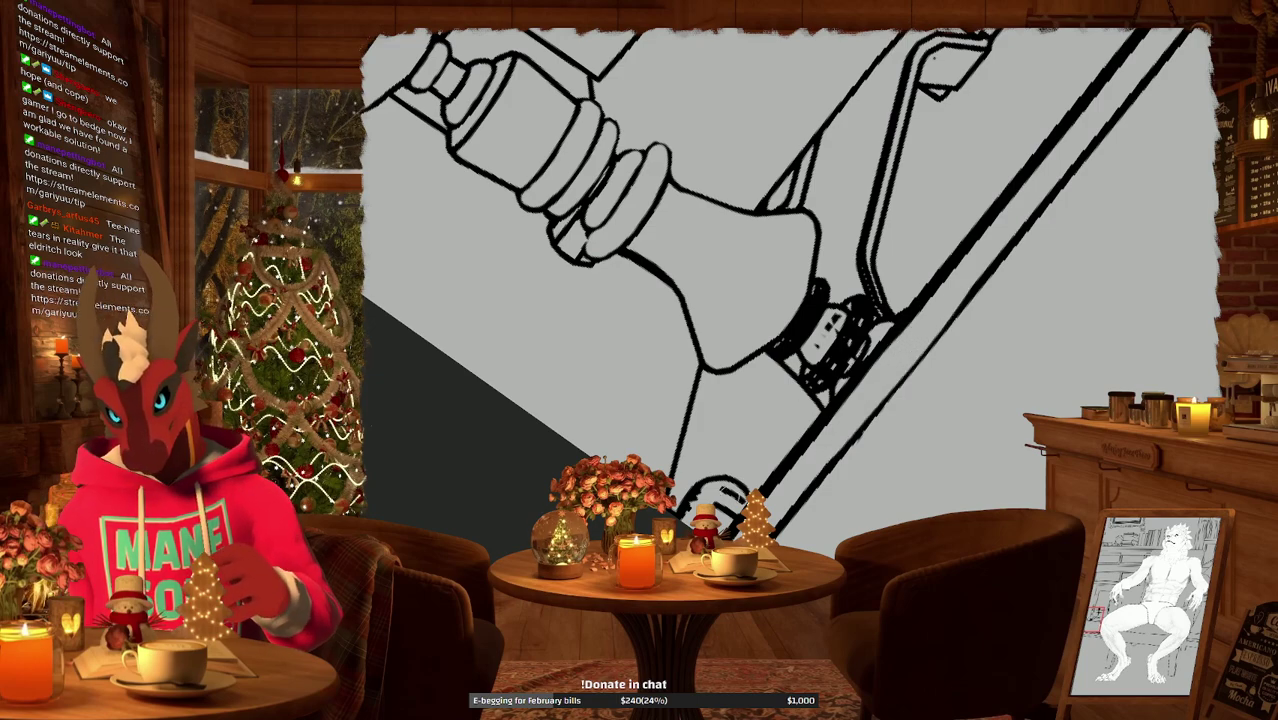
Clean the black scribbles out of the small foot rings beneath the andiron's flared base, leaving clear ring shapes.
scroll(740, 405, up, 2)
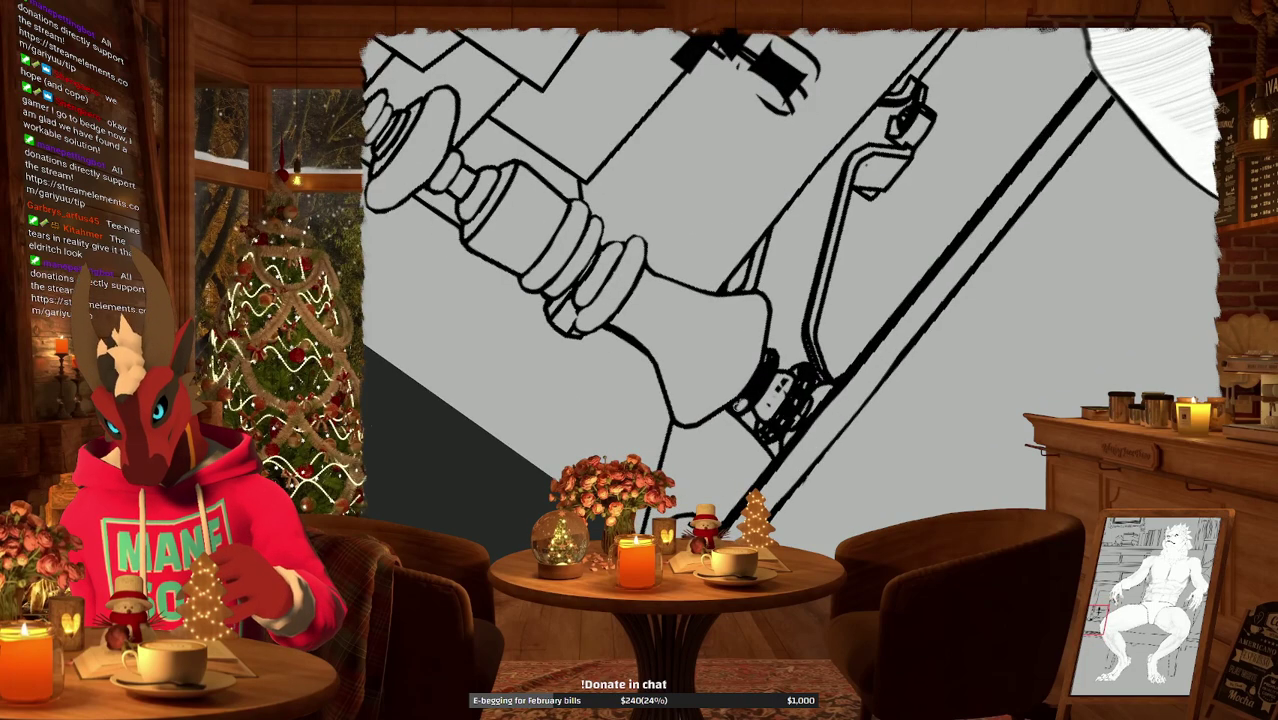
drag(746, 396, 768, 362)
mouse_move(775, 425)
mouse_down()
mouse_move(765, 430)
mouse_move(810, 378)
mouse_up()
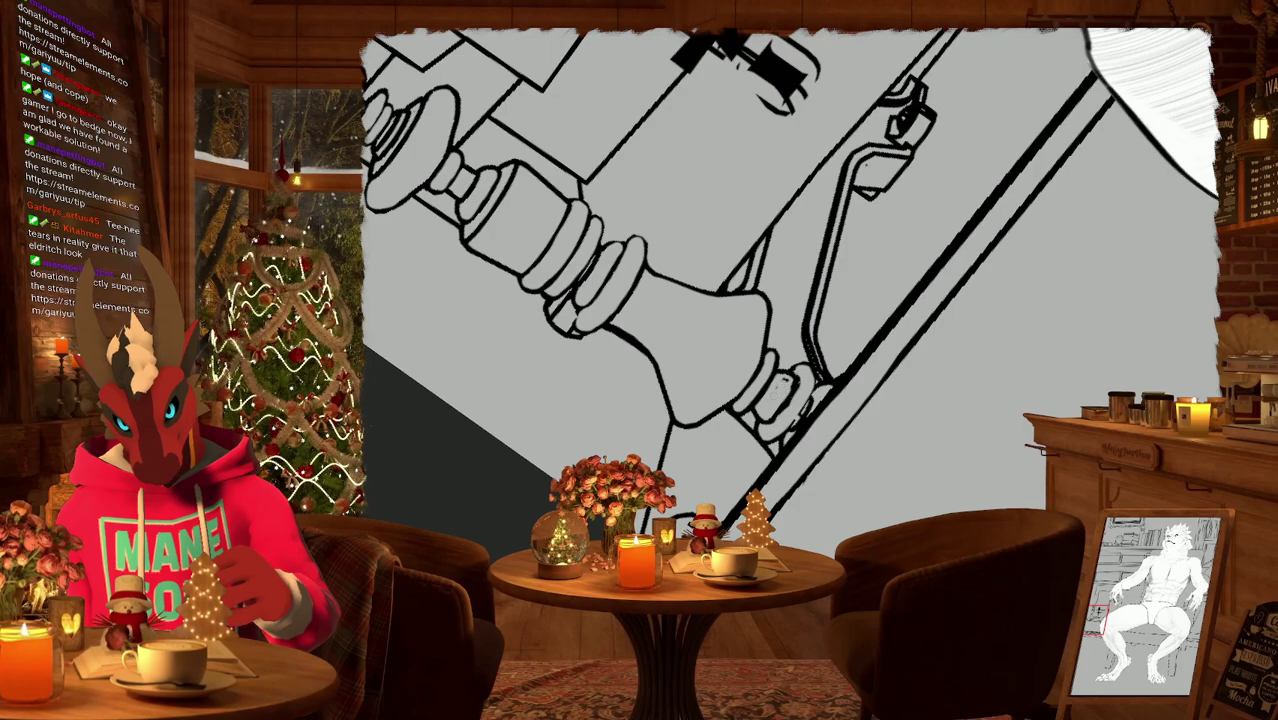
drag(772, 420, 796, 384)
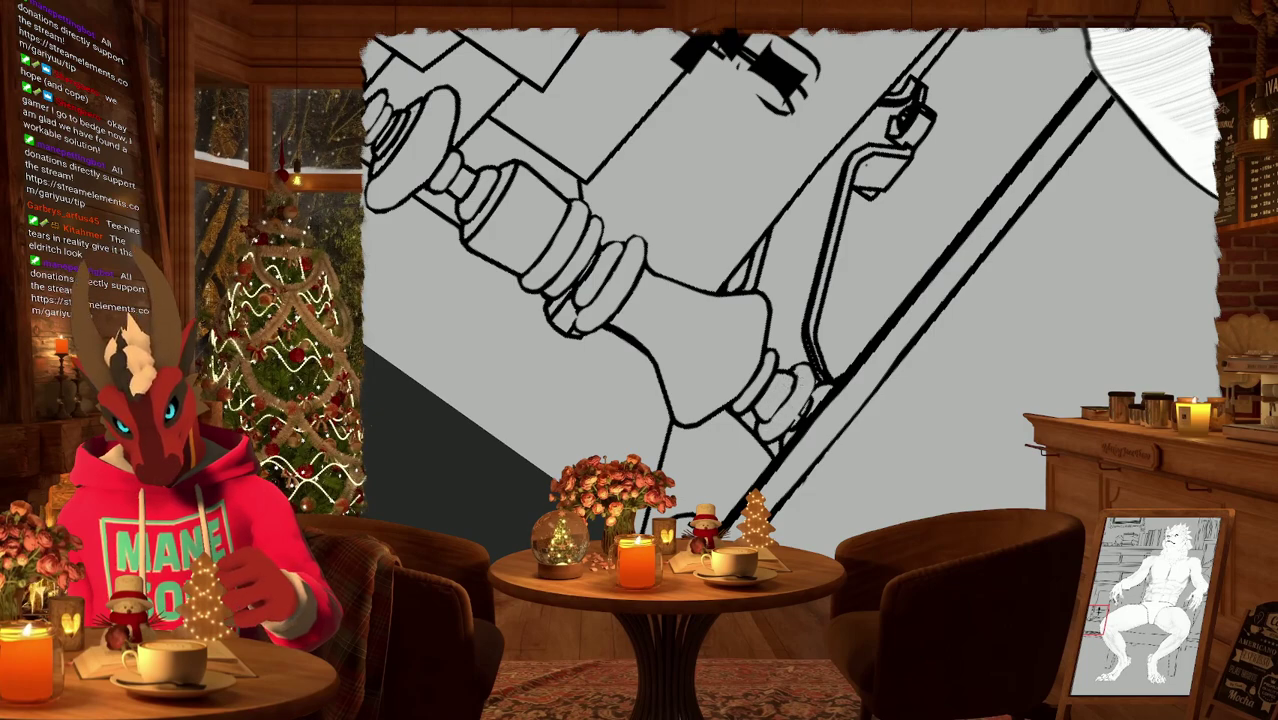
Erase the black crossbar and ragged marks at the lower end of the double rod beside the andiron.
scroll(760, 203, down, 3)
scroll(760, 203, up, 3)
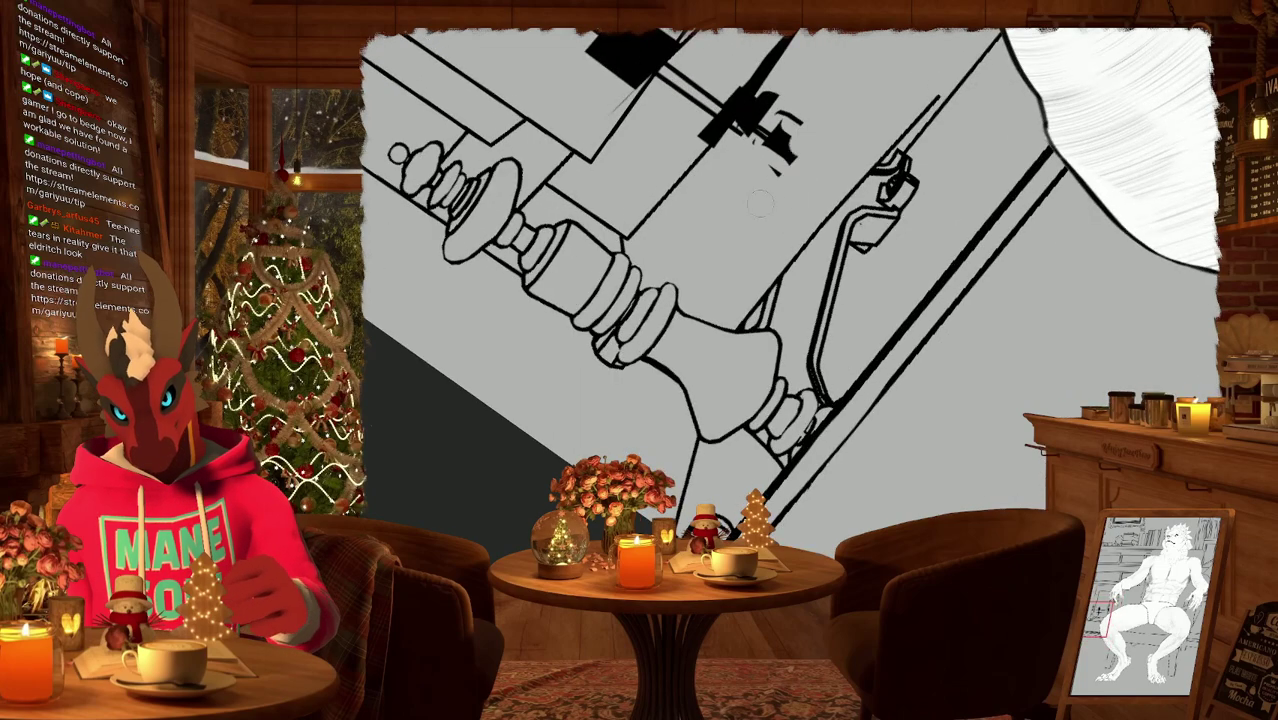
drag(780, 150, 765, 112)
middle_drag(765, 112, 855, 340)
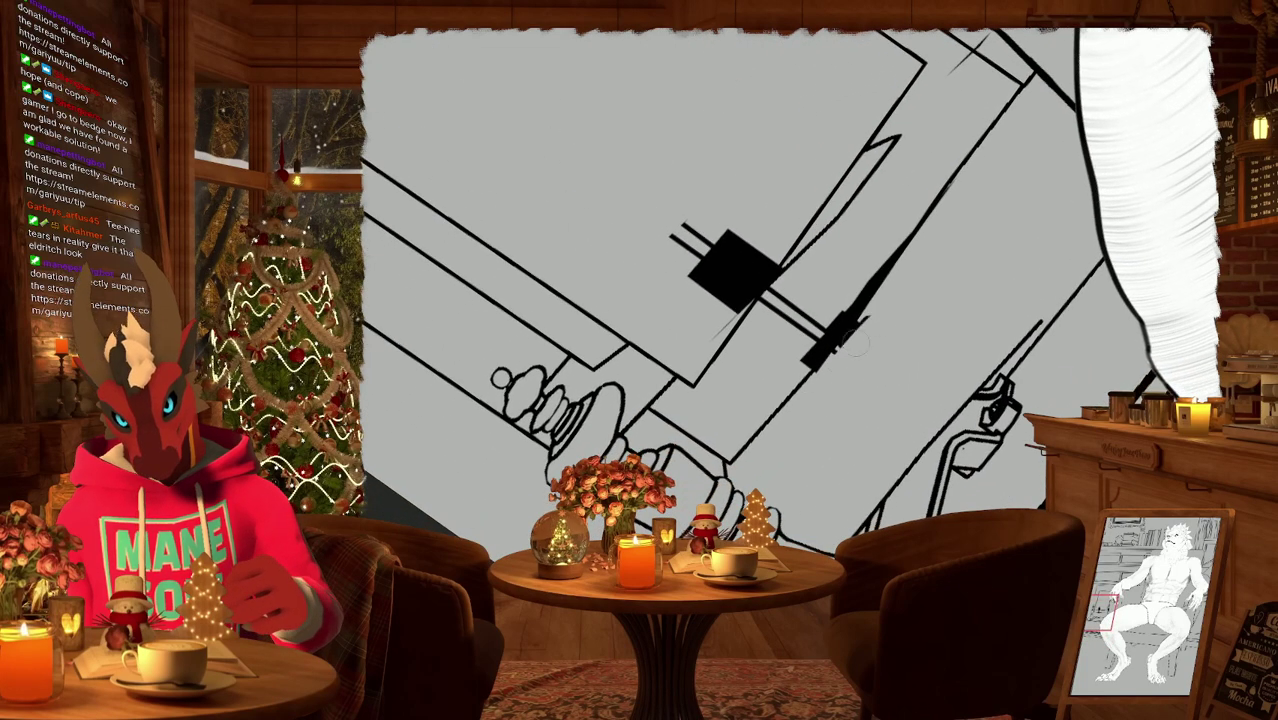
mouse_move(855, 340)
mouse_down()
mouse_move(832, 328)
mouse_move(806, 338)
mouse_move(848, 308)
mouse_move(812, 365)
mouse_up()
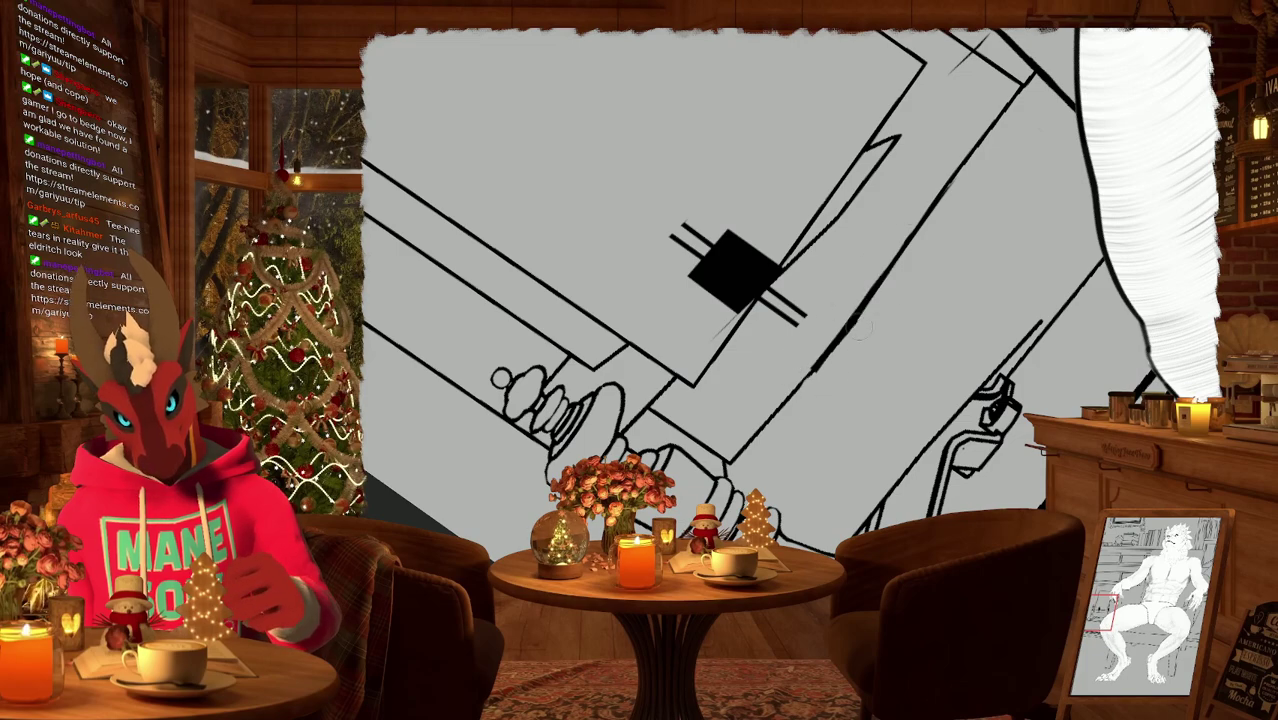
Thin the thick hearth edge line and erase the black square with its double rods from the fireplace opening.
drag(856, 328, 830, 348)
key(6)
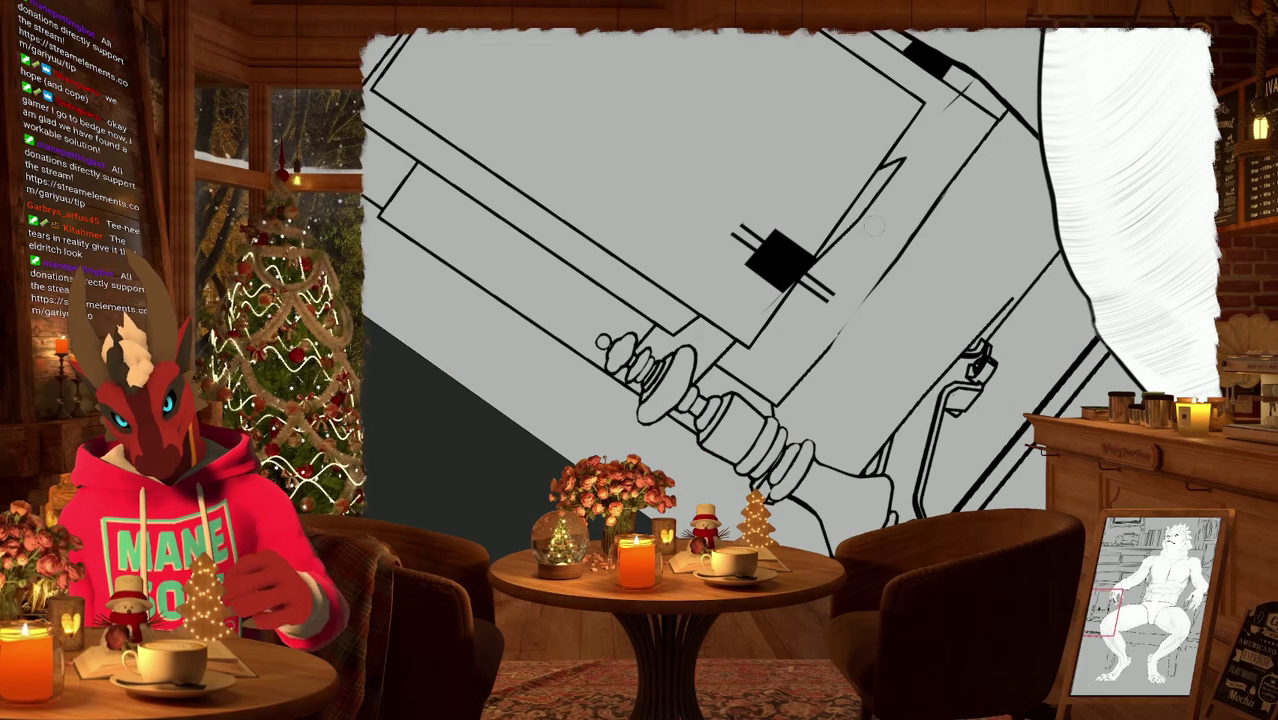
key(4)
key(4)
scroll(858, 470, up, 2)
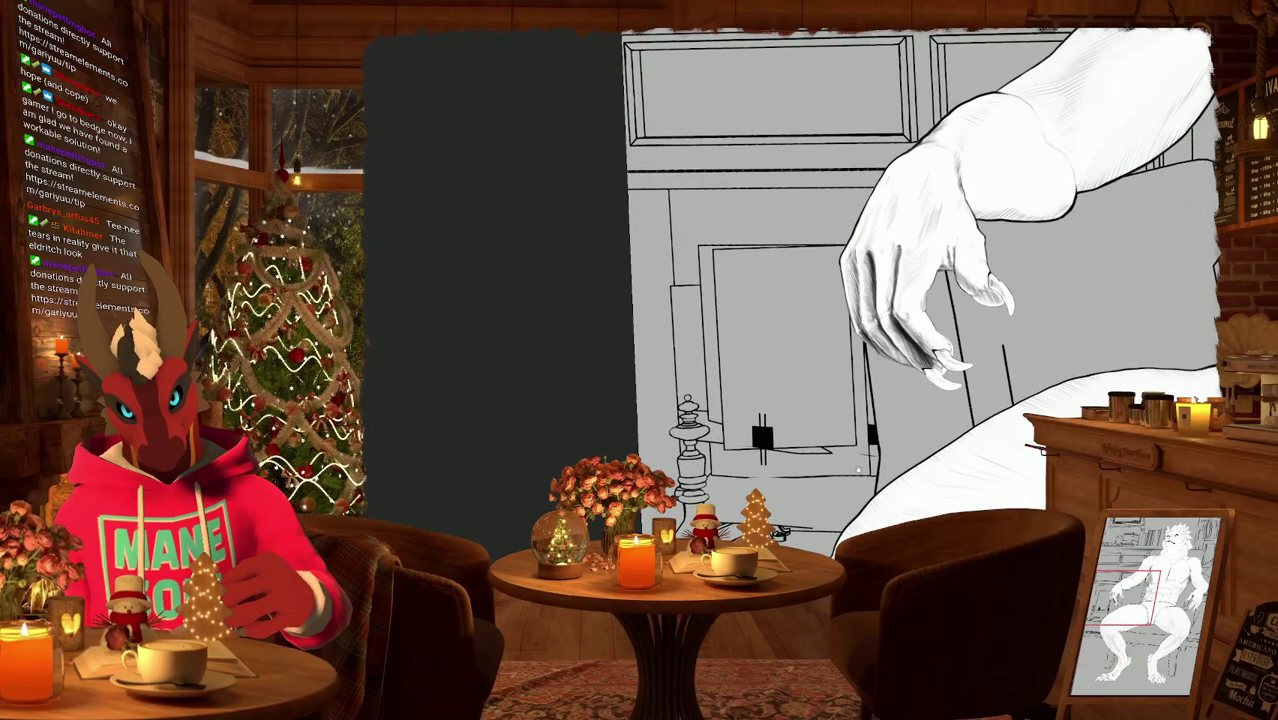
scroll(858, 470, down, 3)
scroll(858, 470, up, 3)
middle_drag(800, 384, 879, 346)
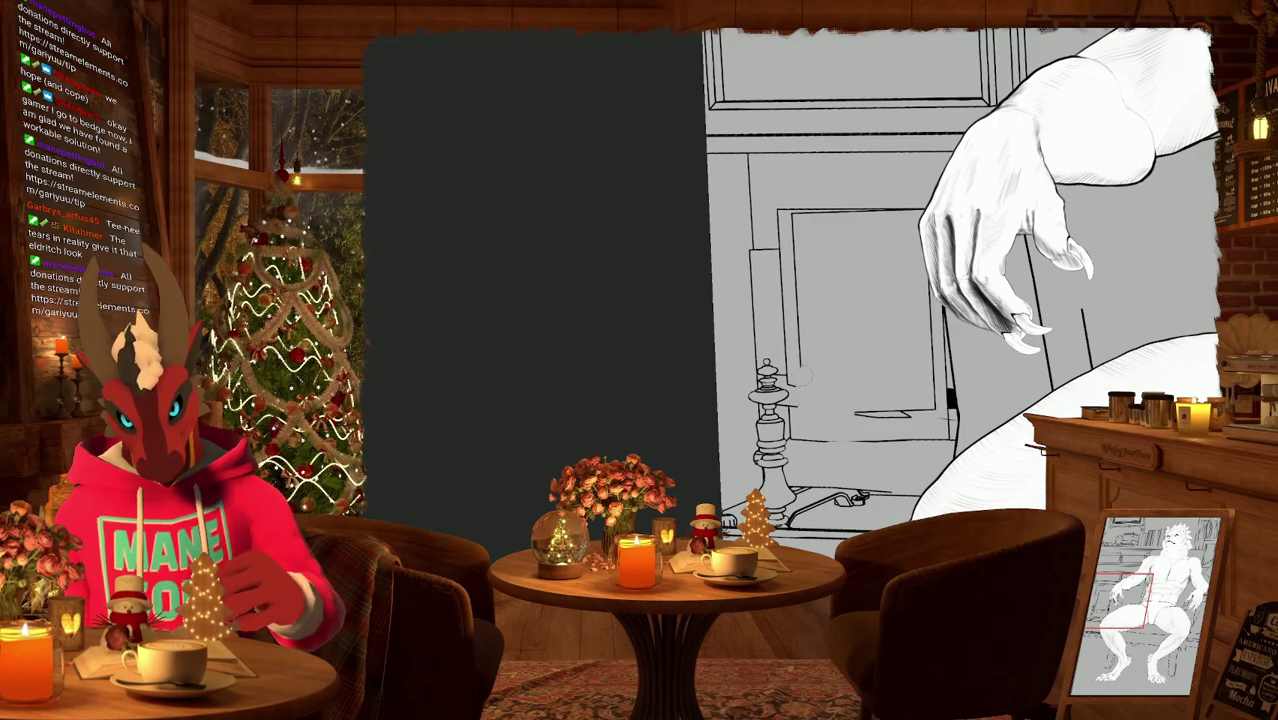
Erase the firebox's inner frame lines behind the andiron and the leftover vertical line beneath the character's hand.
mouse_move(795, 383)
mouse_down()
mouse_move(780, 226)
mouse_move(795, 197)
mouse_move(824, 212)
mouse_up()
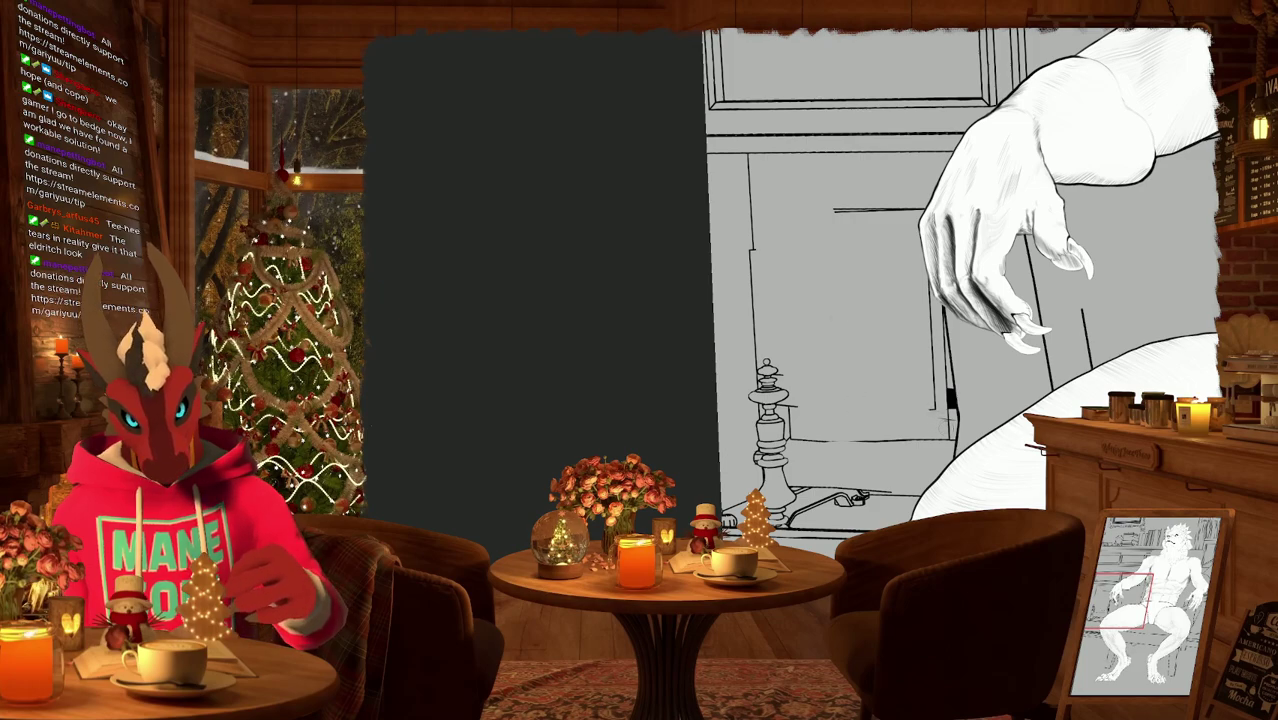
scroll(945, 410, up, 2)
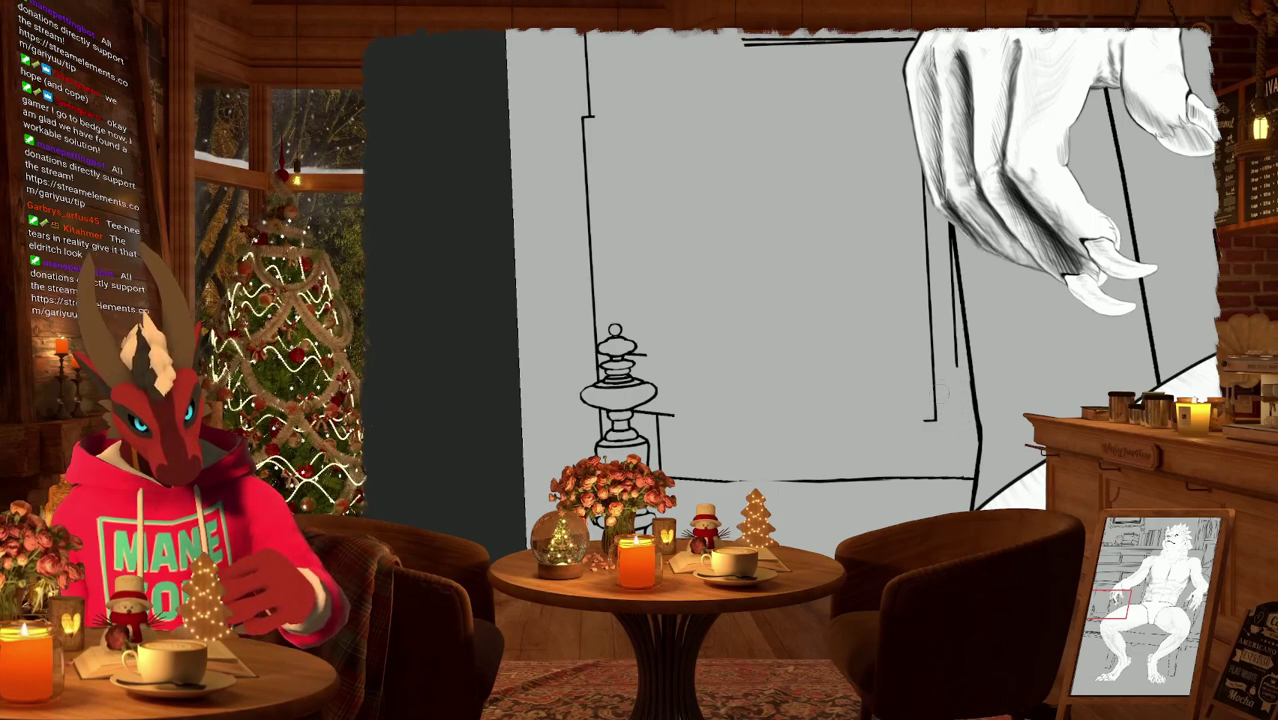
drag(935, 412, 925, 170)
Erase the slanted stray line inside the divider between the two panels of the lower drawer row.
key(ctrl+0)
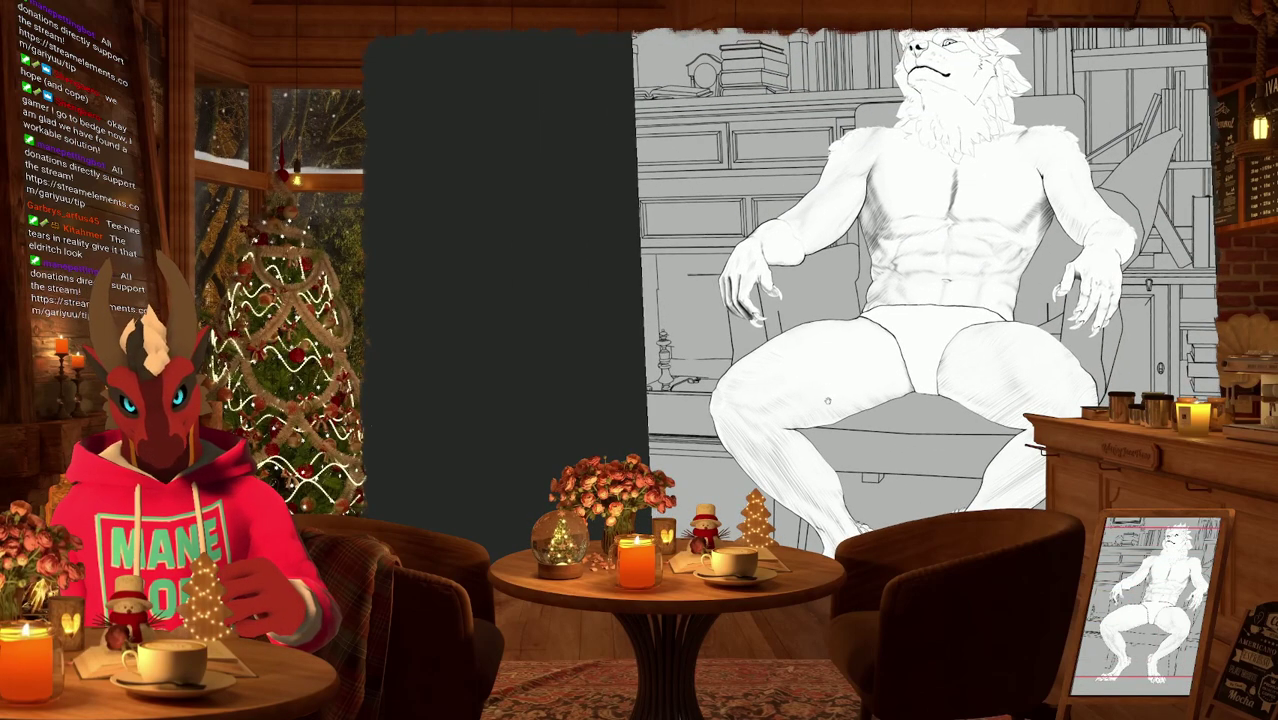
ctrl+scroll(828, 401, up, 5)
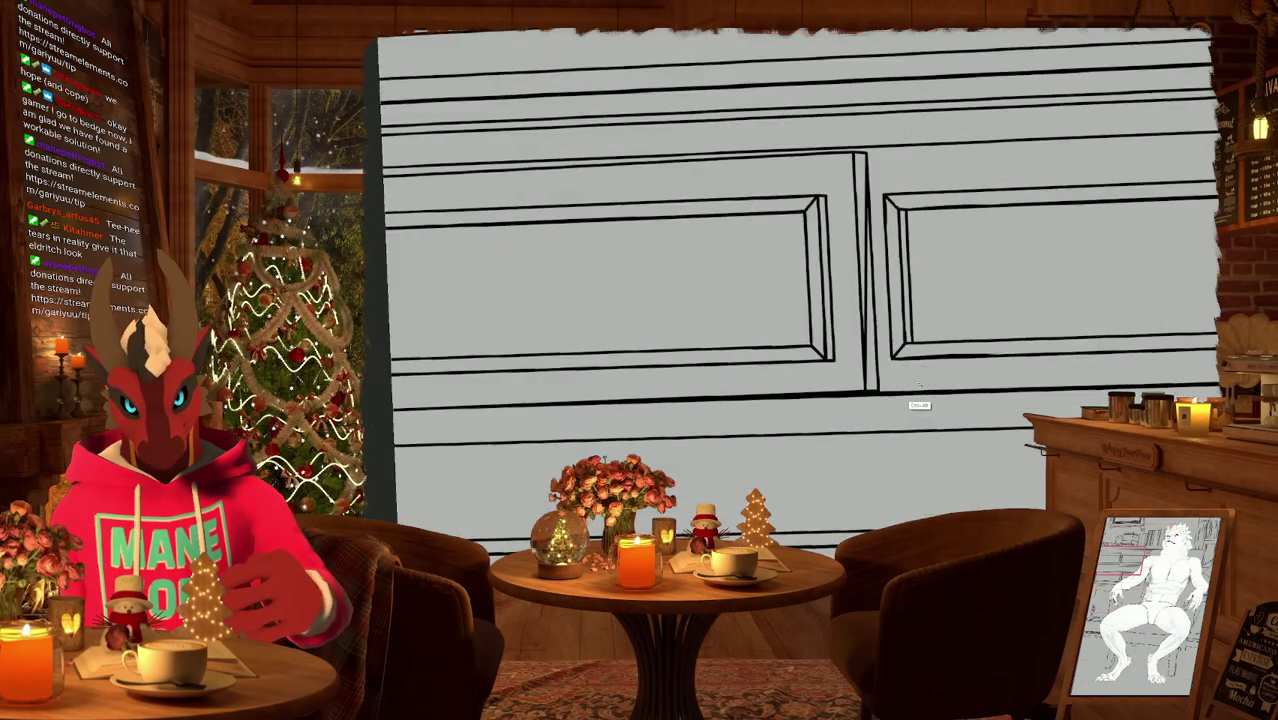
ctrl+alt+drag(920, 386, 856, 285)
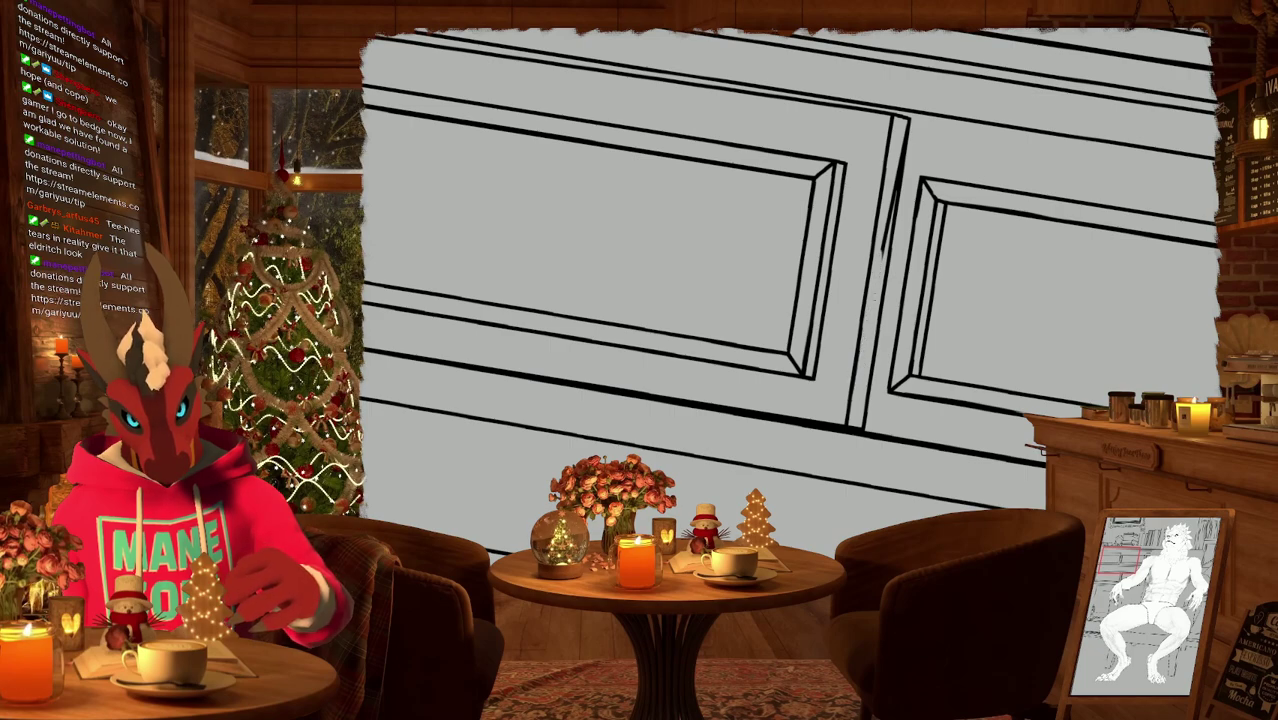
scroll(884, 245, up, 3)
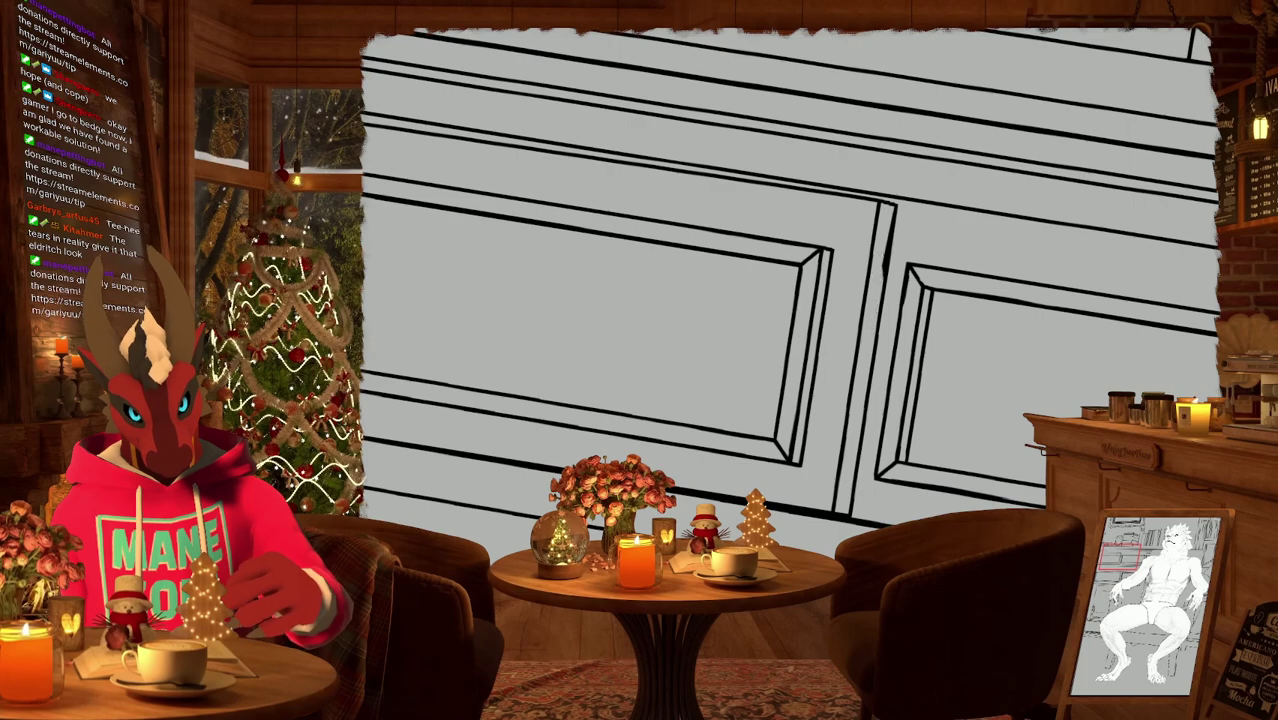
key(ctrl+0)
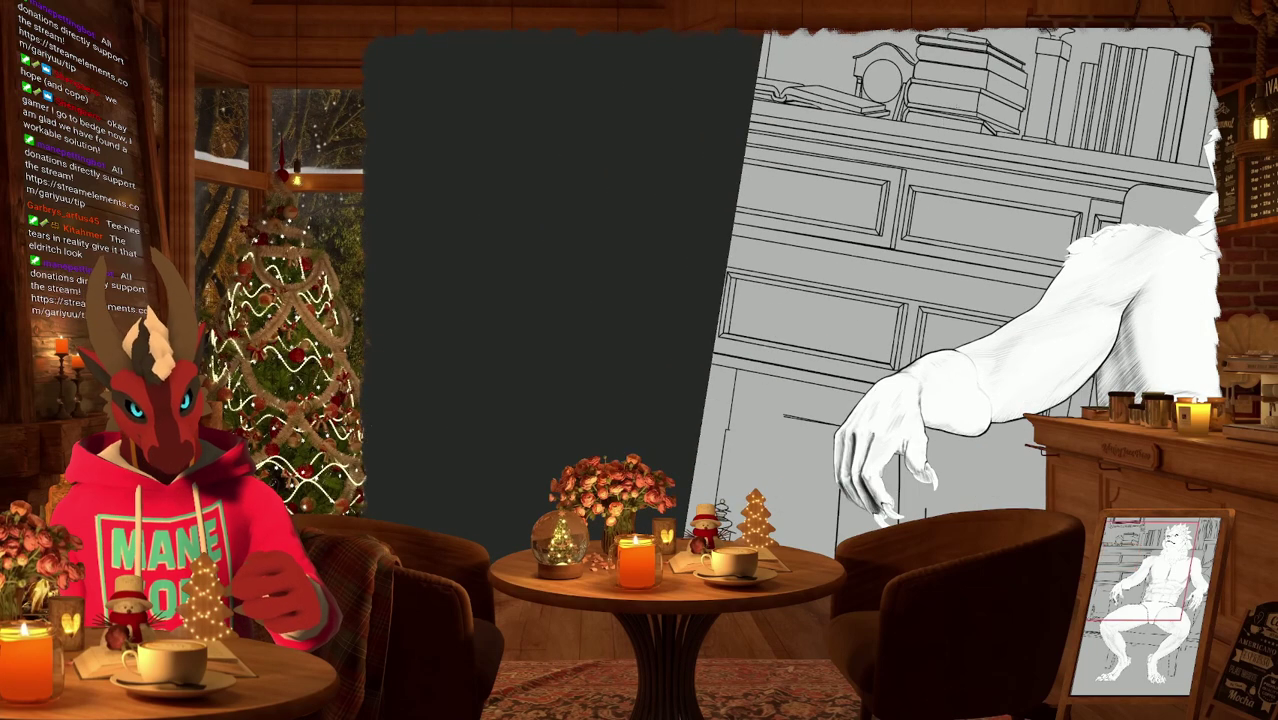
Trim the overhanging lines at the upper corner of the cabinet door's inset panel, leaving a clean mitre.
key(ctrl+minus)
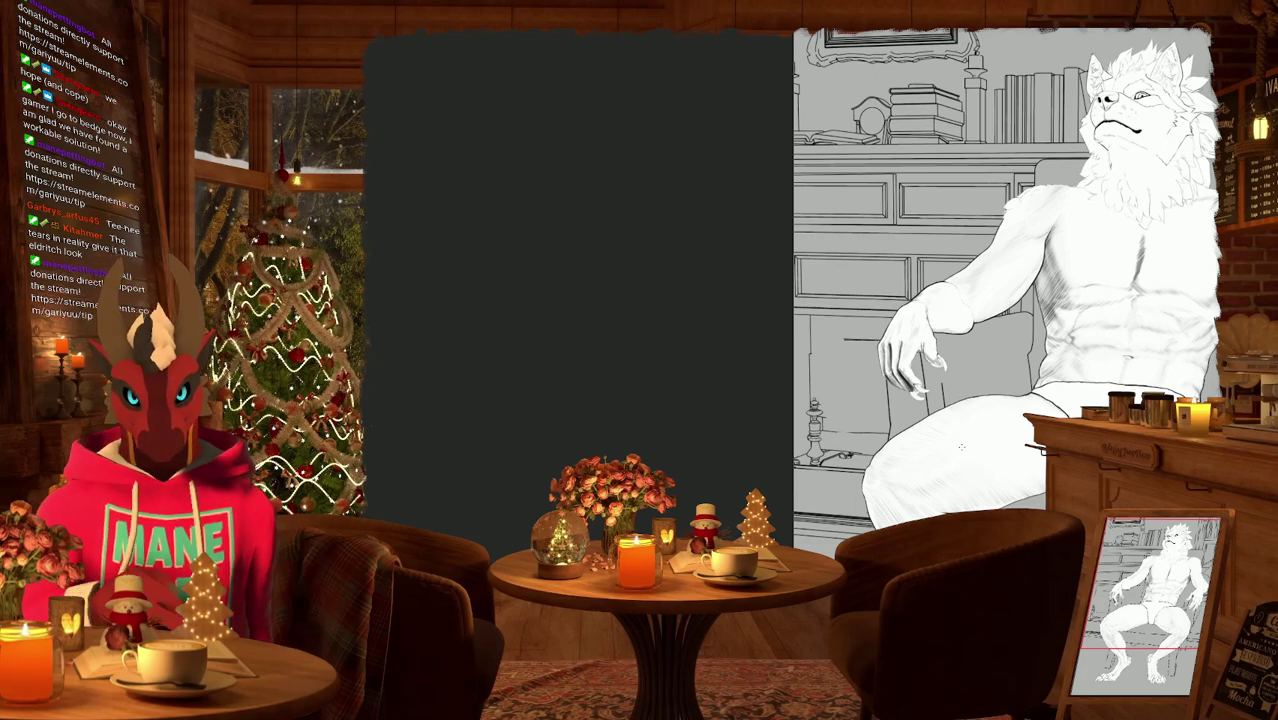
key(ctrl+minus)
key(ctrl+minus)
key(ctrl+minus)
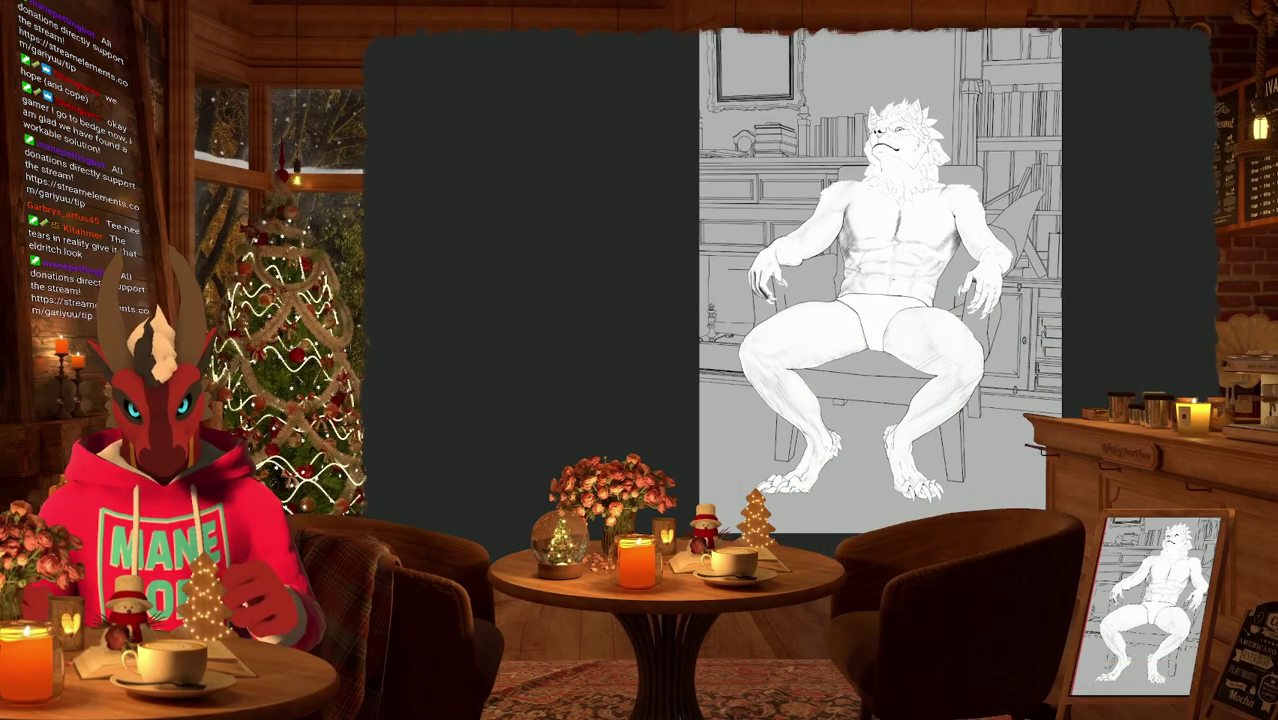
scroll(880, 290, up, 2)
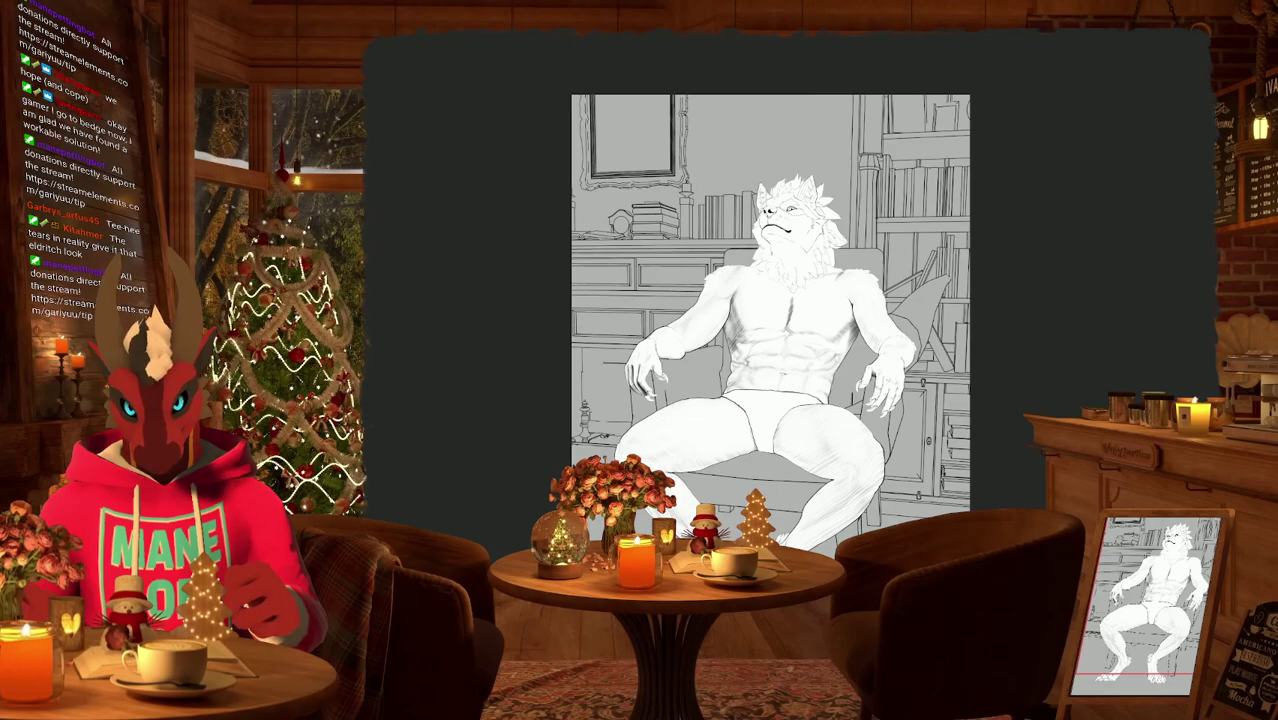
scroll(941, 506, up, 5)
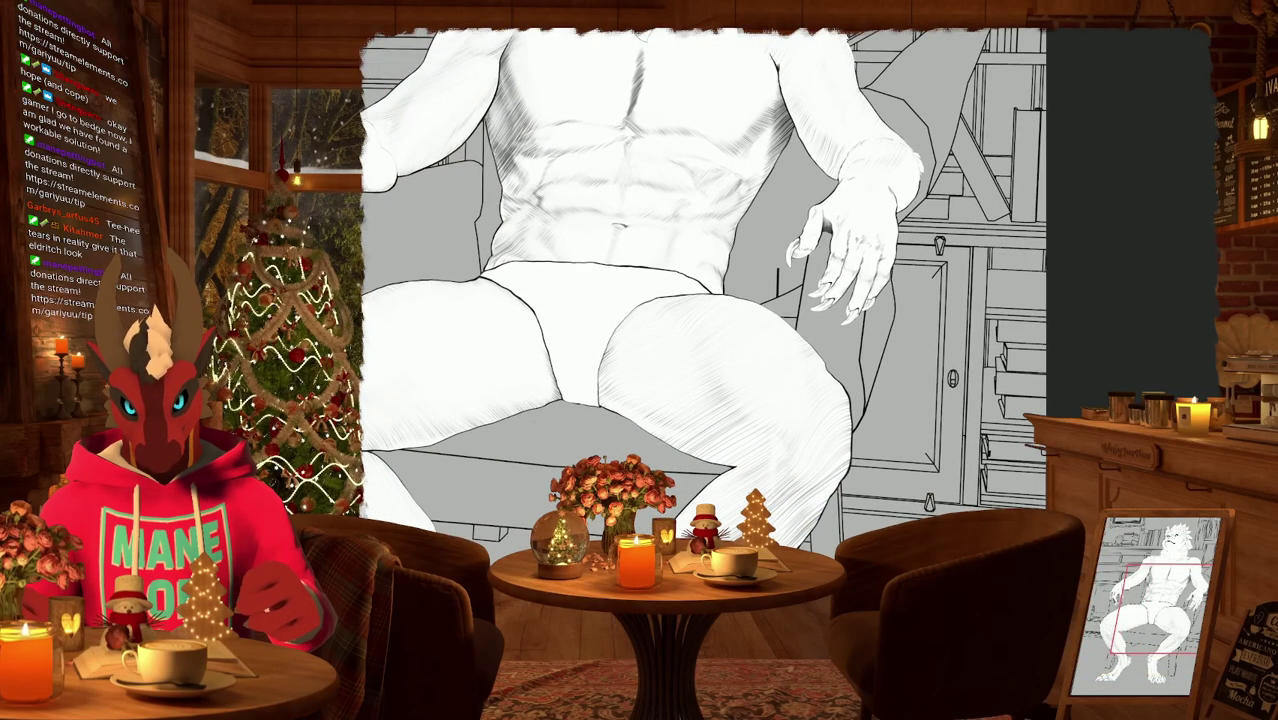
scroll(840, 250, up, 6)
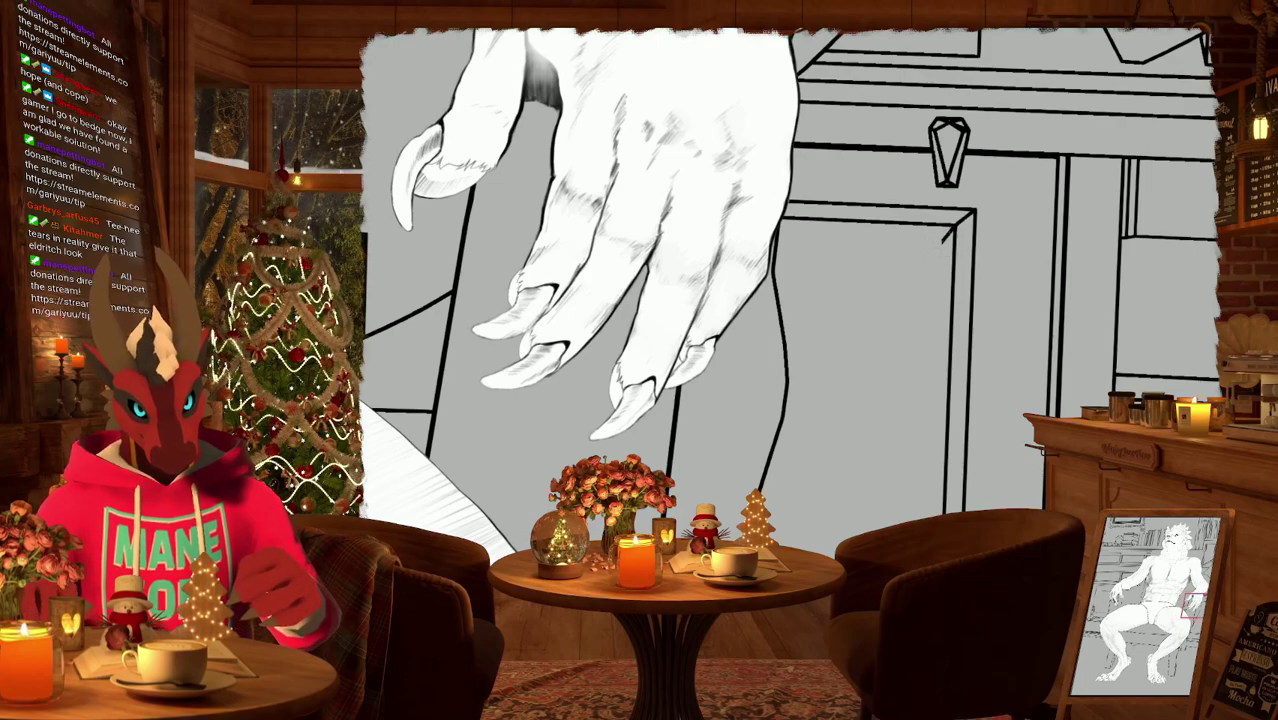
scroll(938, 250, up, 3)
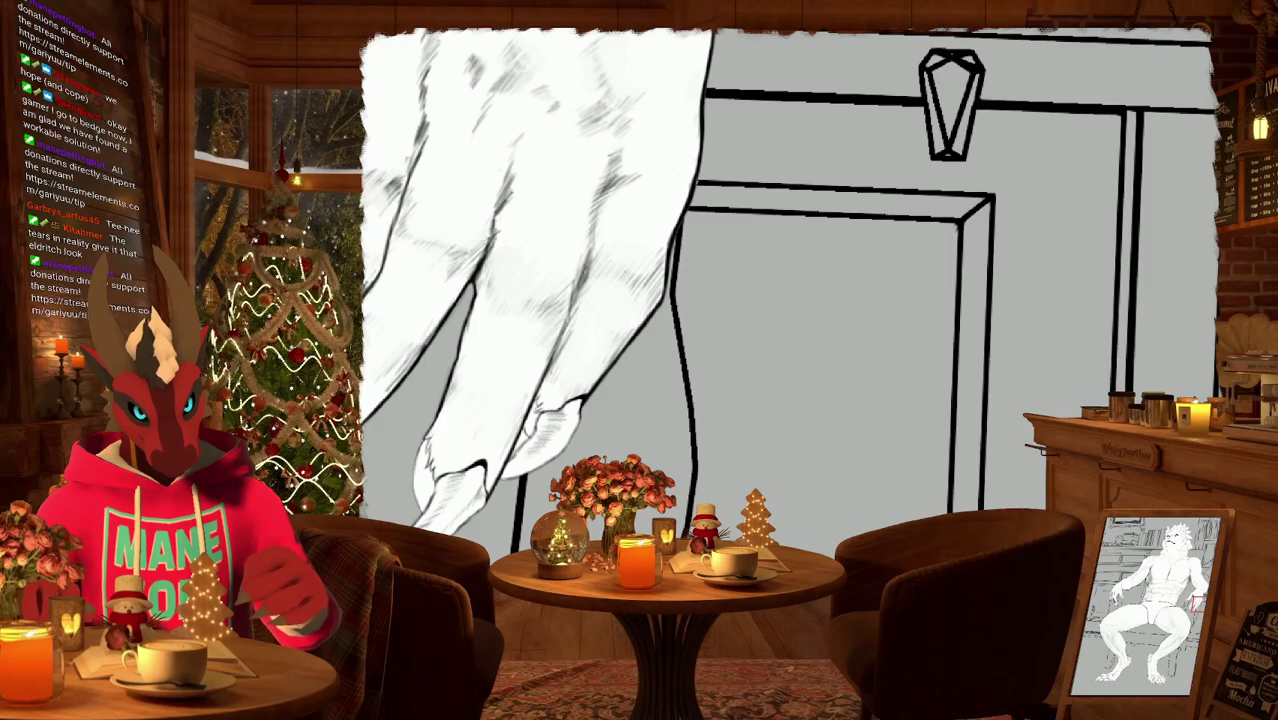
scroll(960, 240, down, 5)
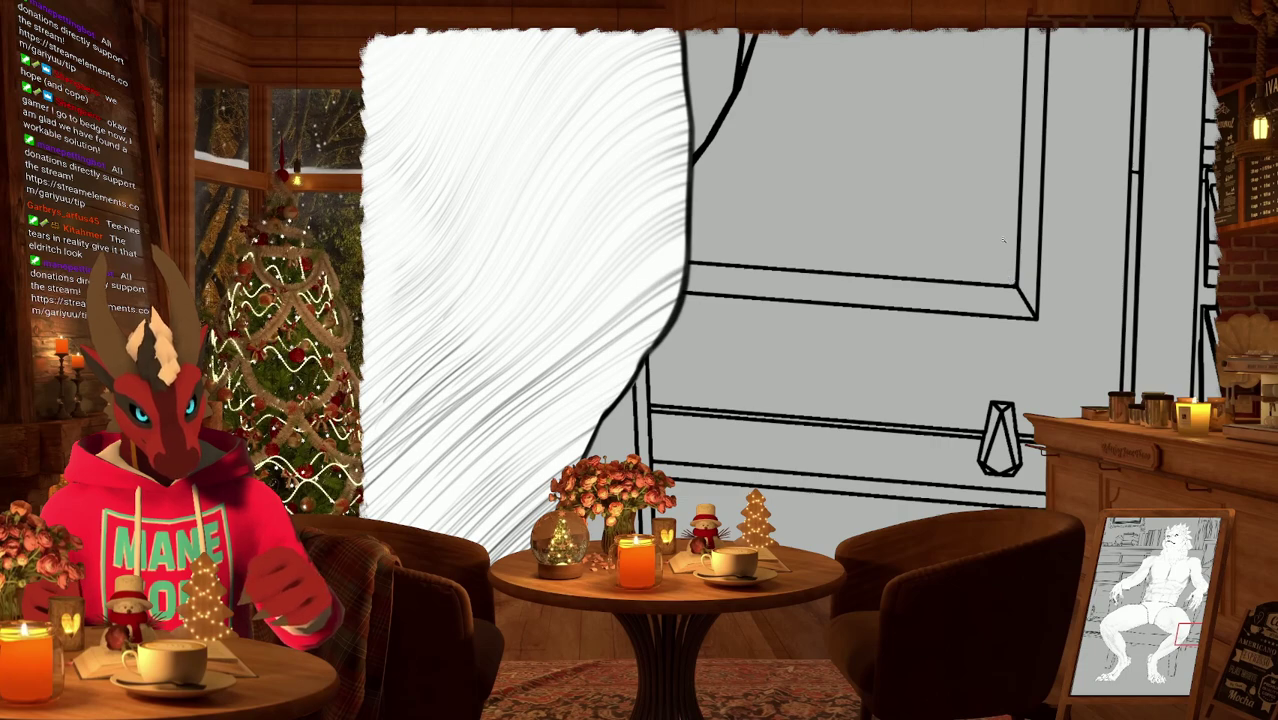
scroll(1003, 240, down, 2)
drag(1080, 152, 979, 310)
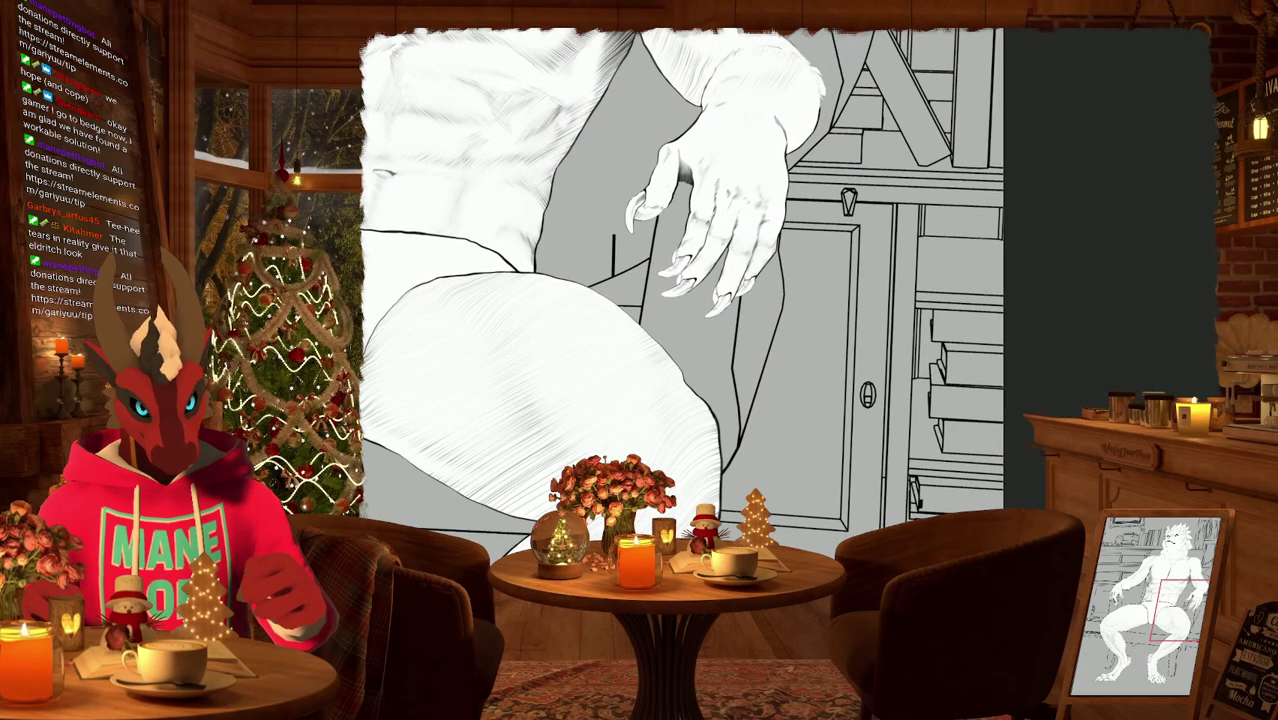
Extend the short upright line beside the shelved picture frame to the shelf edge and close the gap at the frame's inner corner.
scroll(1004, 328, down, 4)
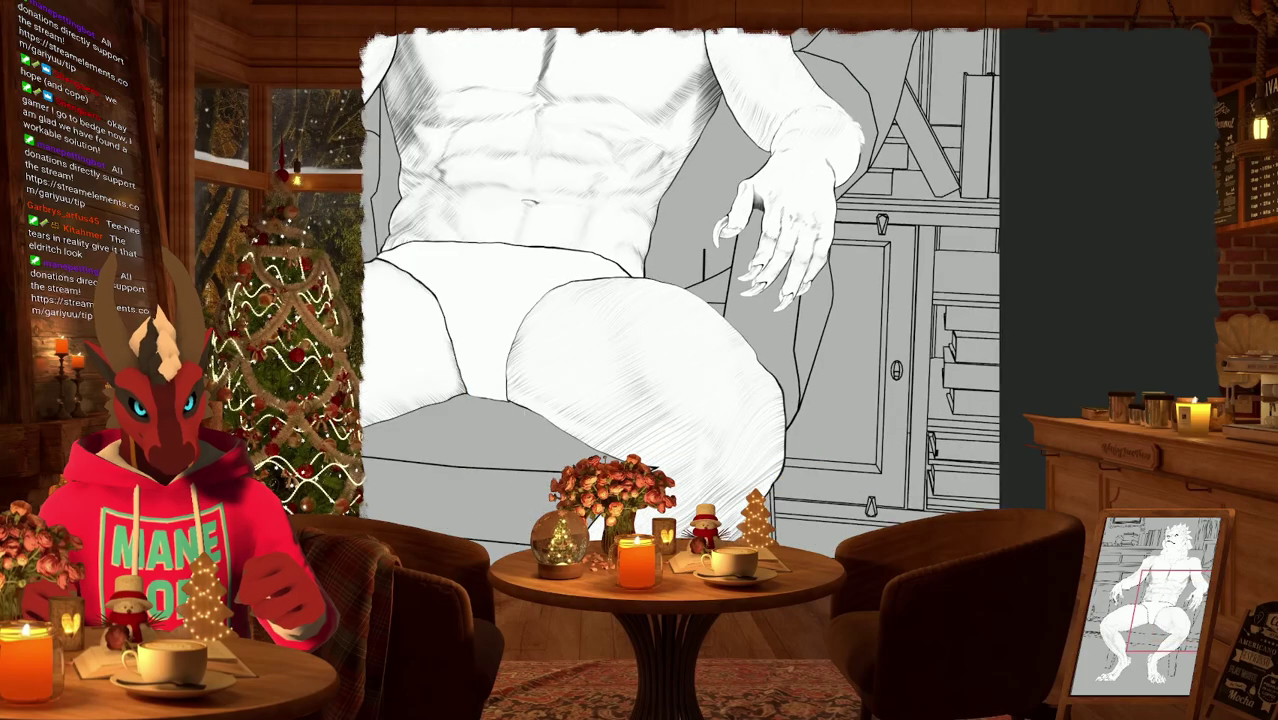
scroll(995, 326, down, 2)
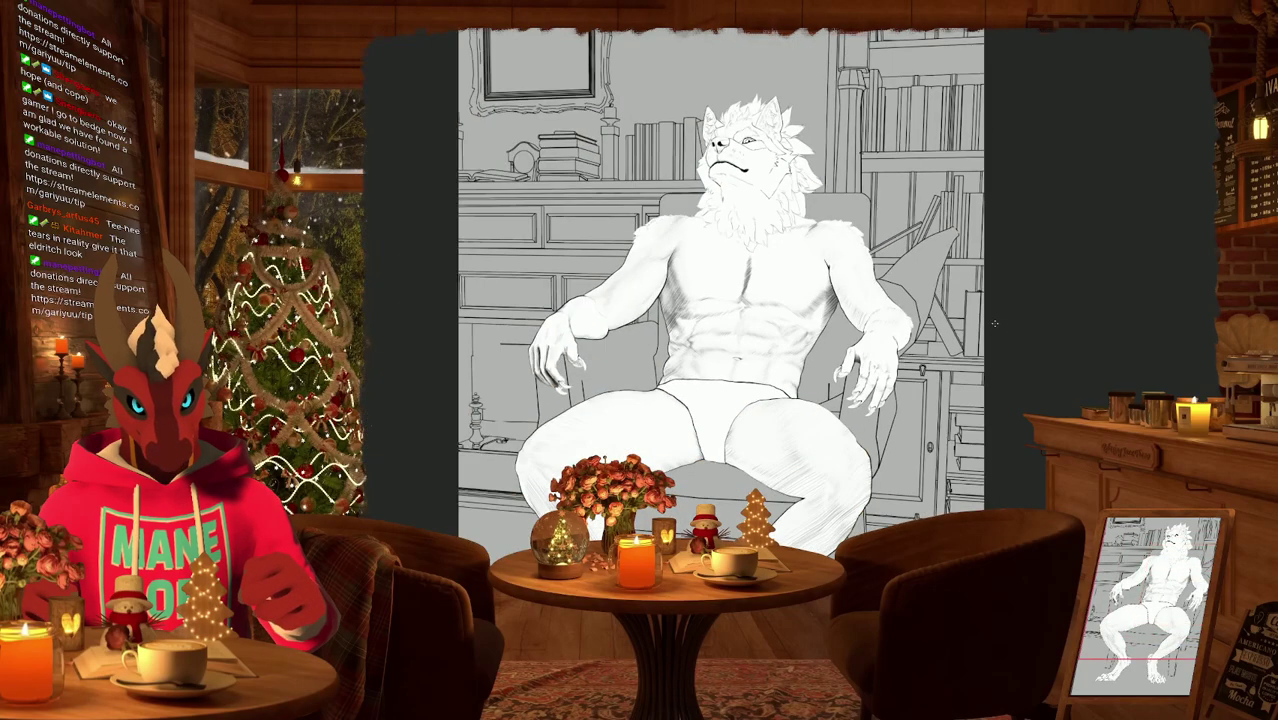
scroll(992, 320, up, 5)
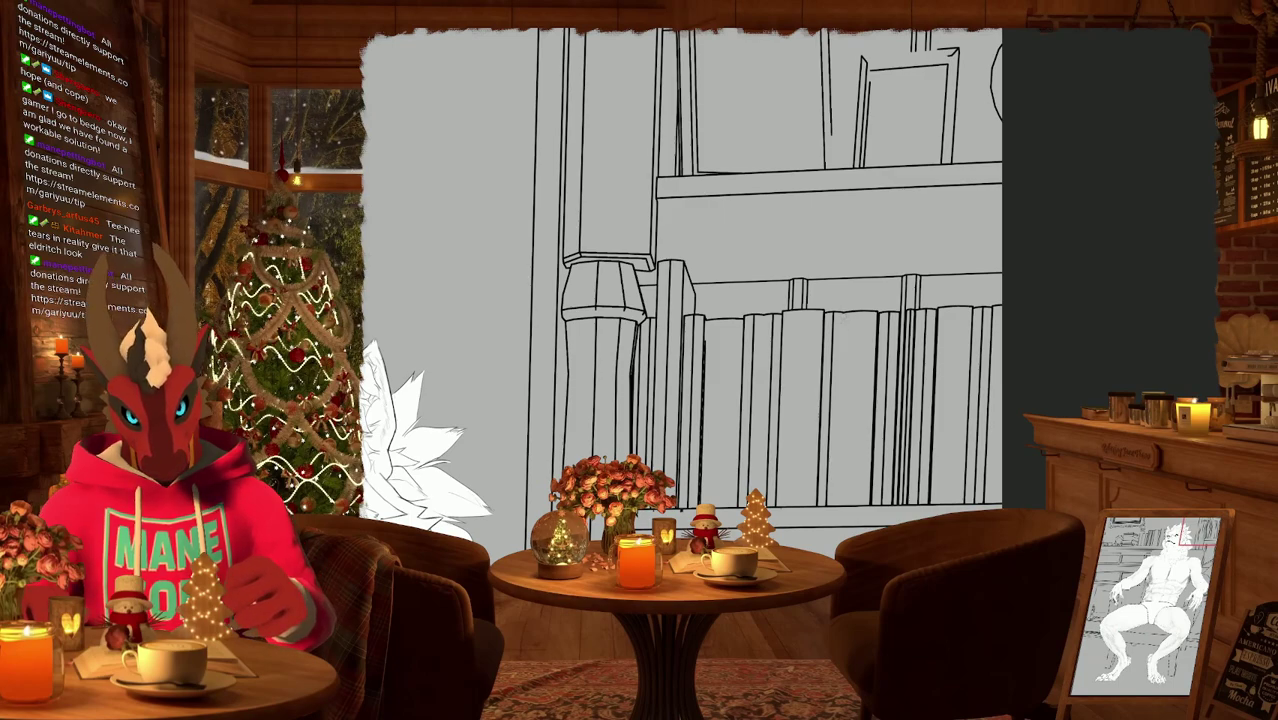
scroll(893, 237, down, 5)
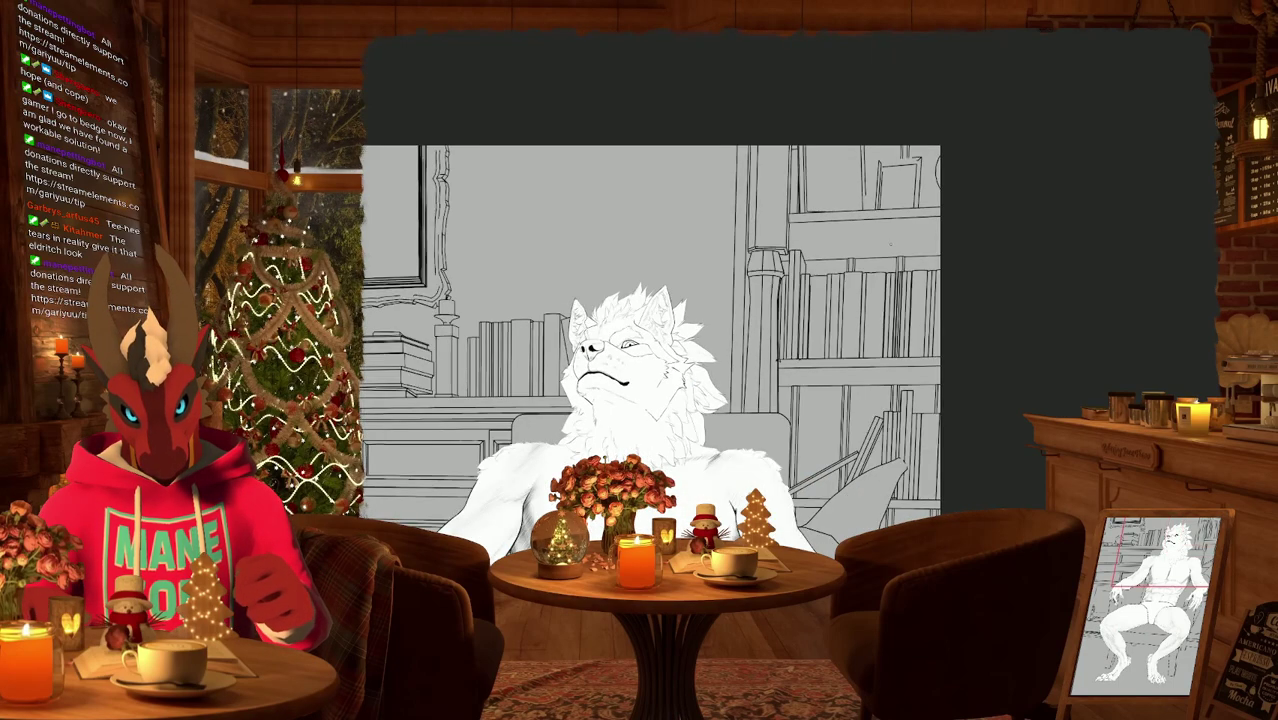
scroll(826, 398, up, 6)
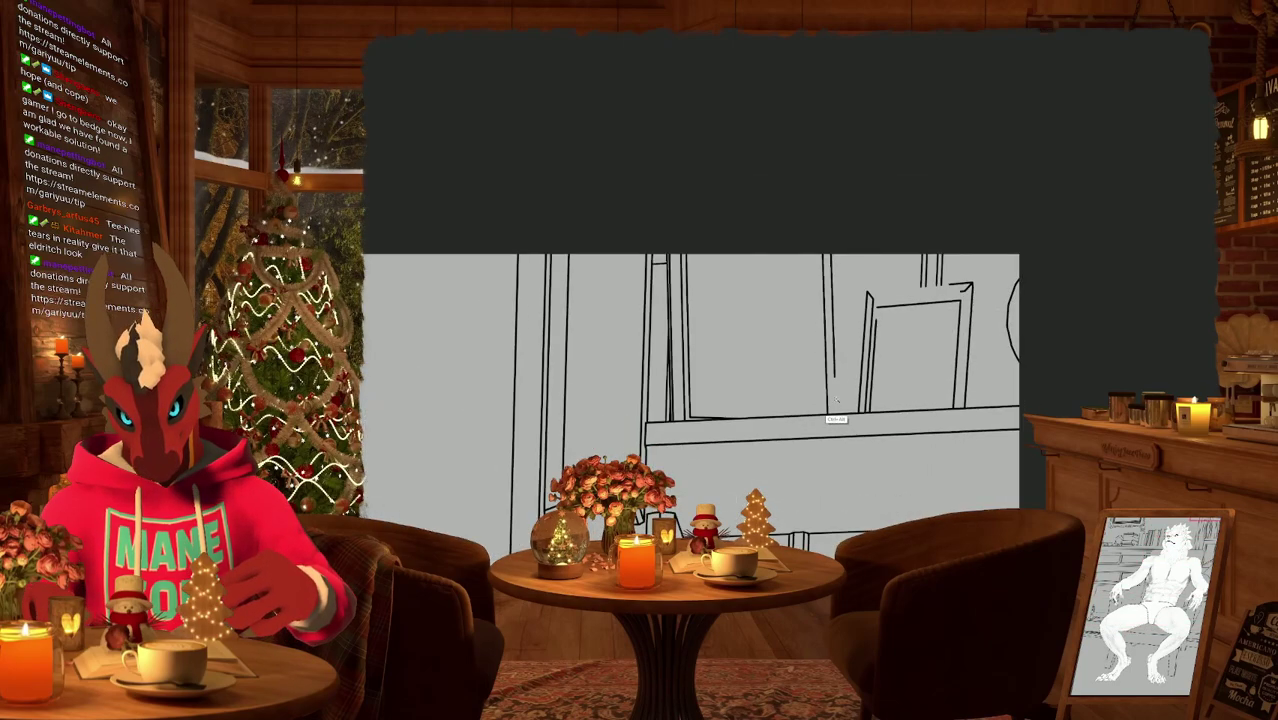
scroll(825, 392, up, 3)
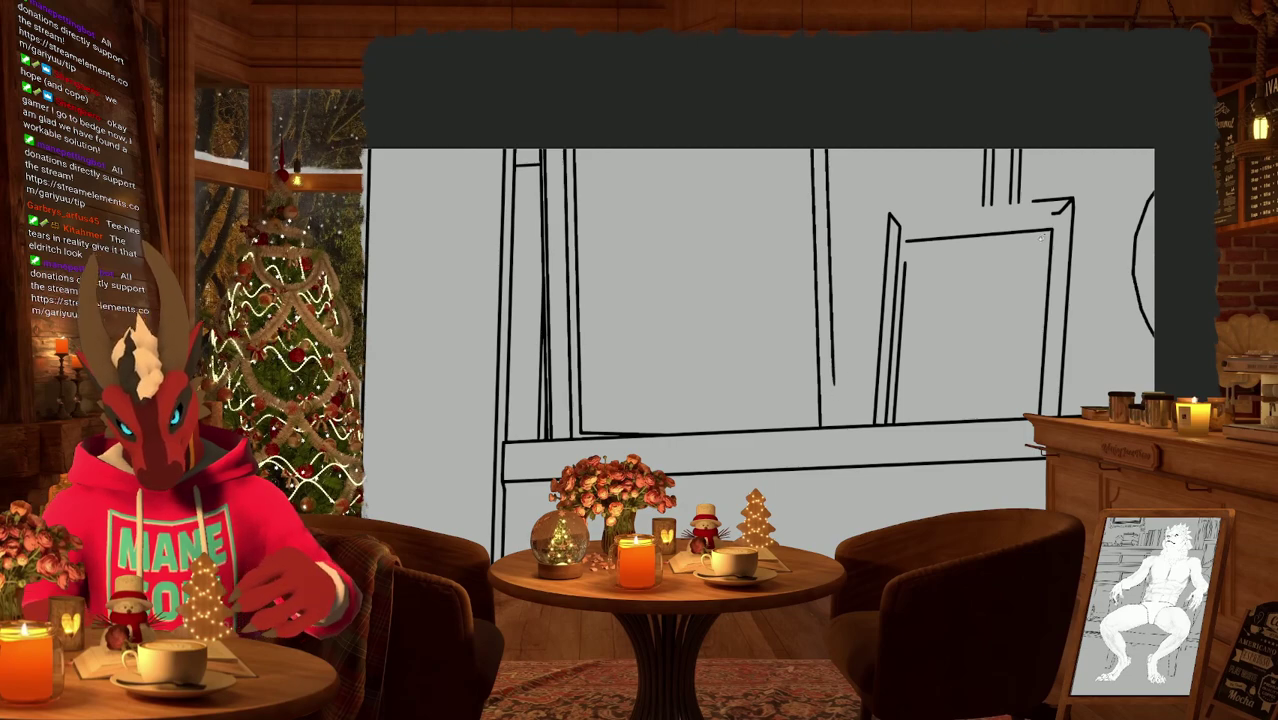
key(6)
key(6)
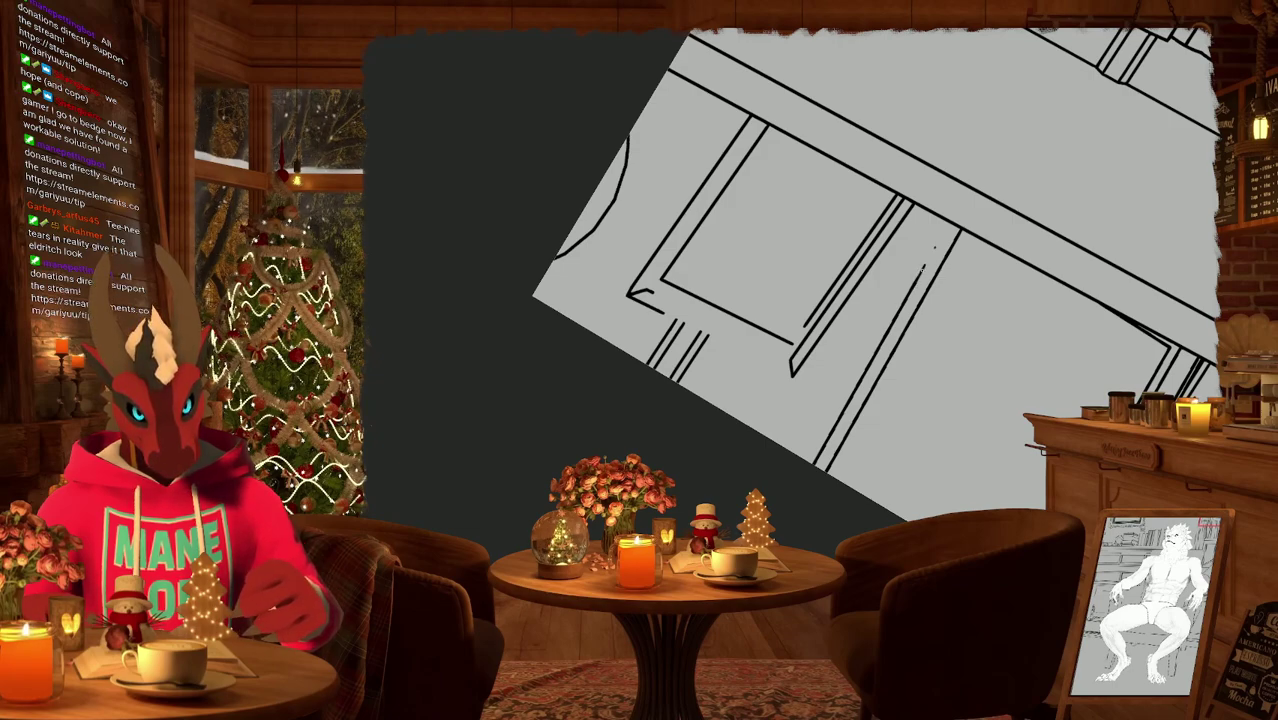
mouse_move(937, 241)
mouse_down()
mouse_move(917, 278)
mouse_move(944, 229)
mouse_up()
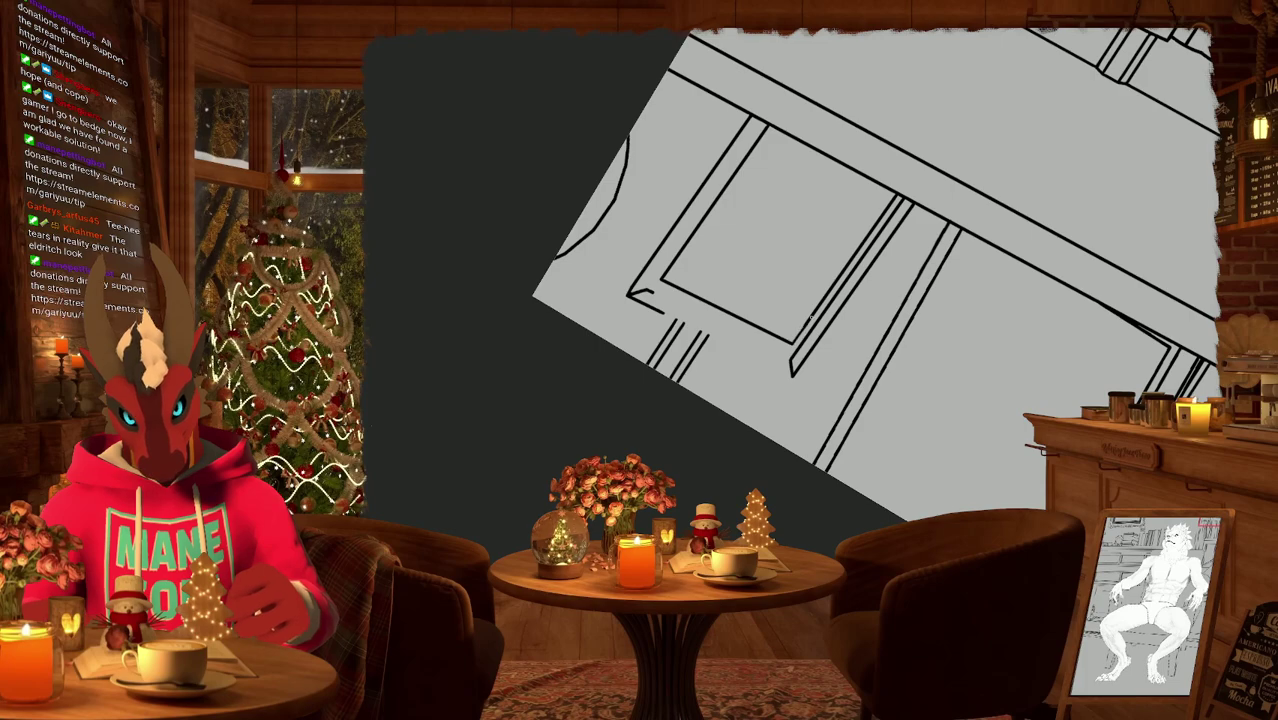
shift+drag(810, 318, 880, 300)
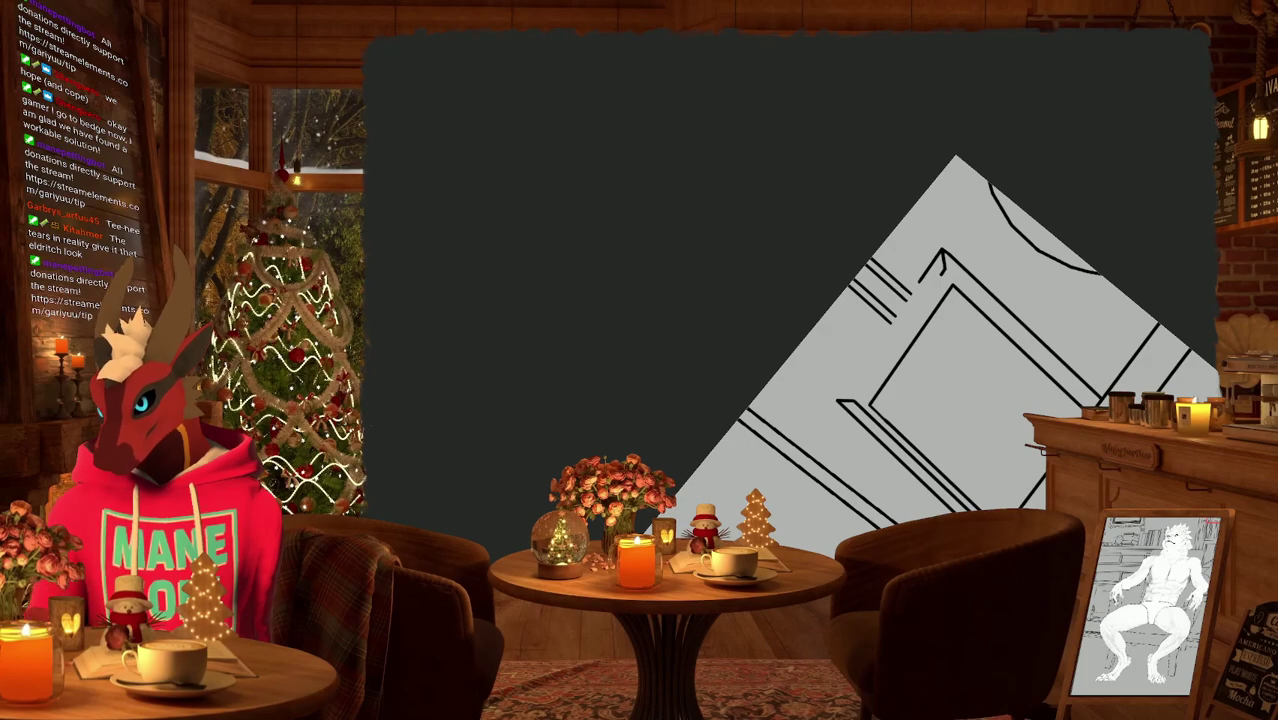
drag(857, 400, 930, 290)
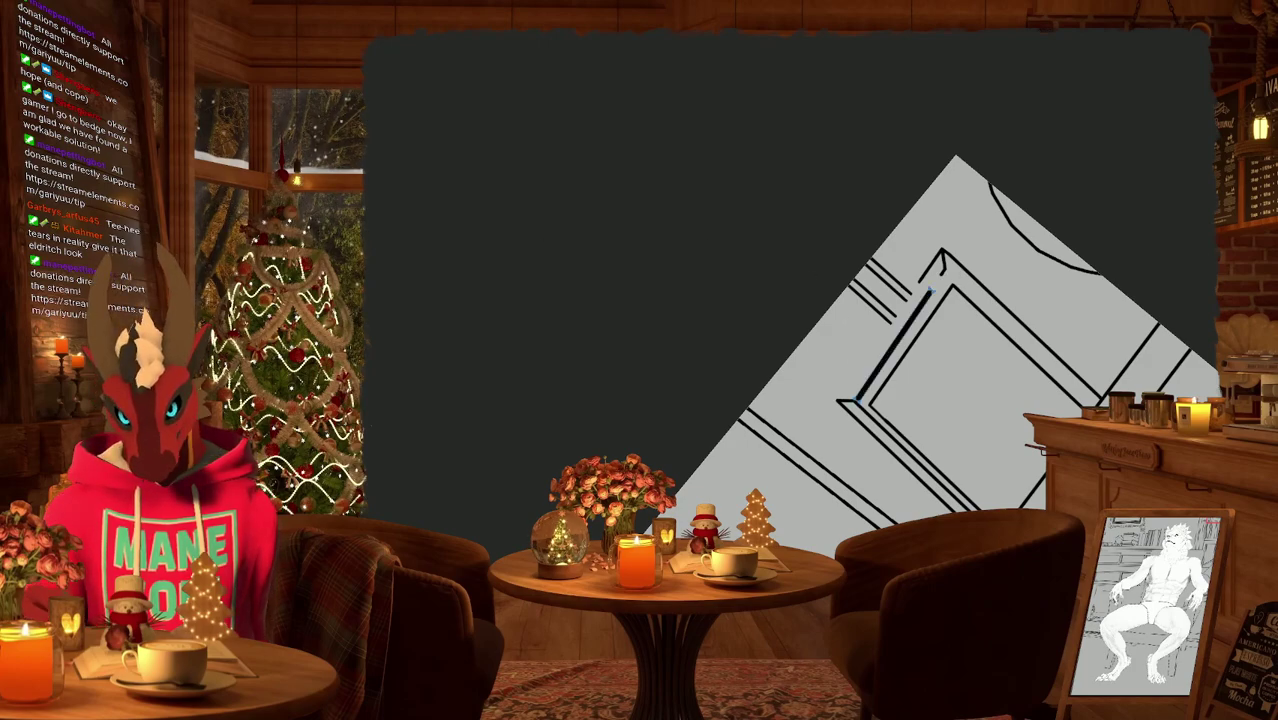
key(ctrl+z)
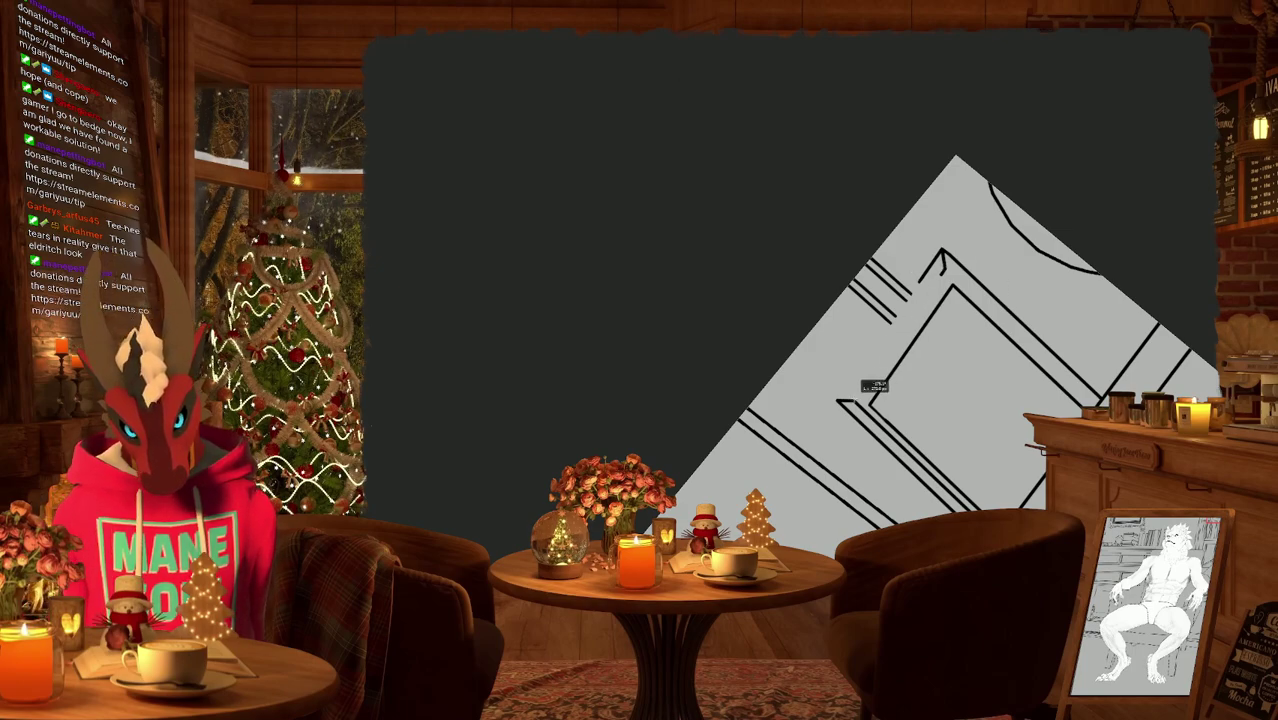
drag(854, 400, 941, 262)
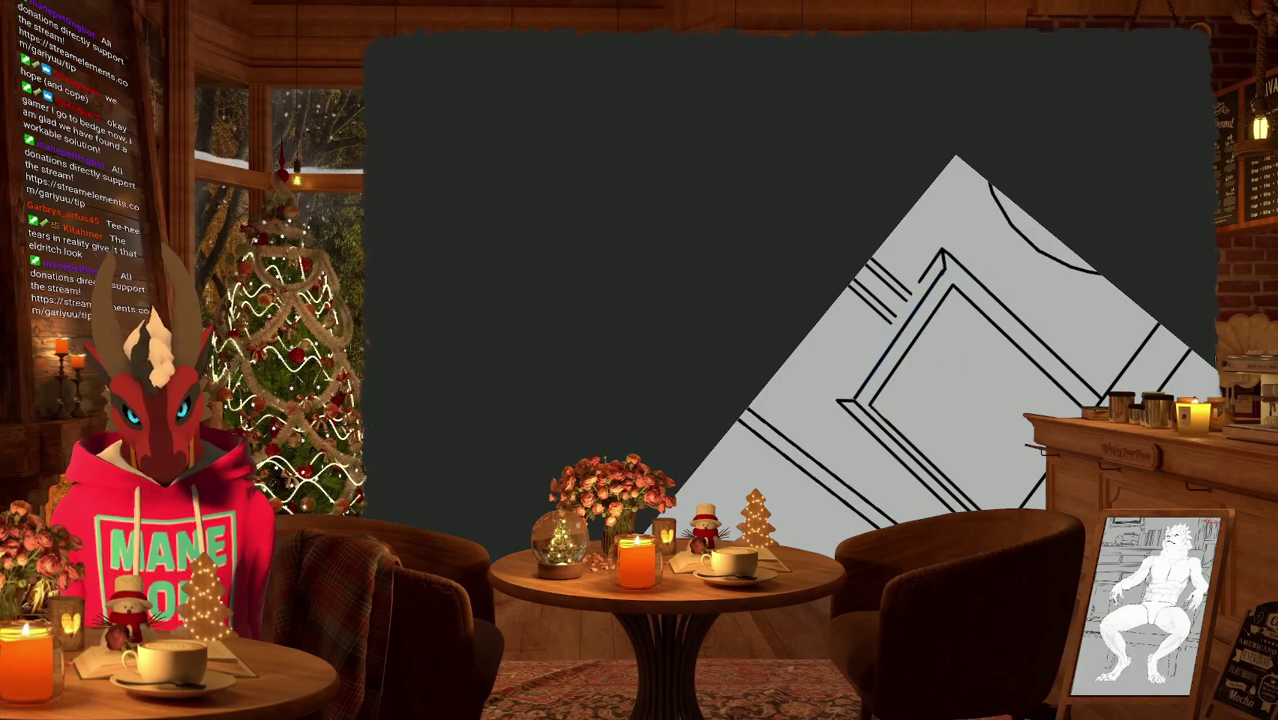
key(ctrl+z)
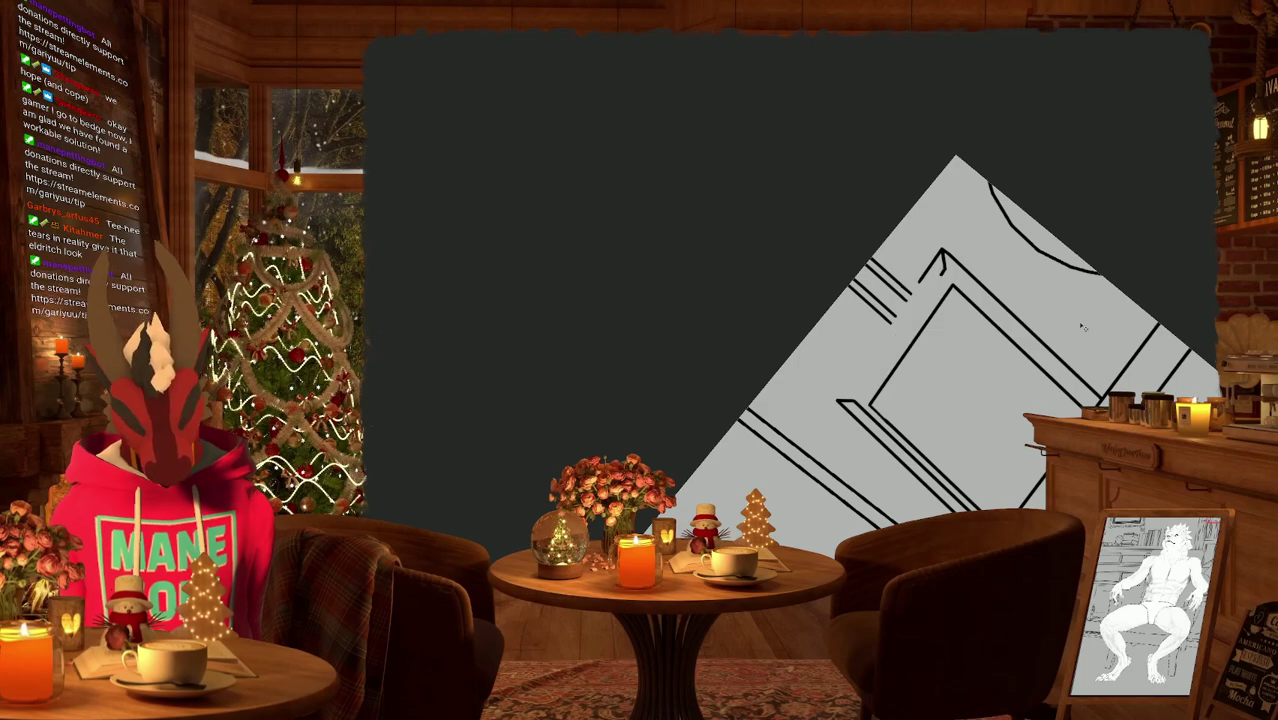
Draw the two missing top edge lines of the shelved picture frame, joining its mitred corners.
key(5)
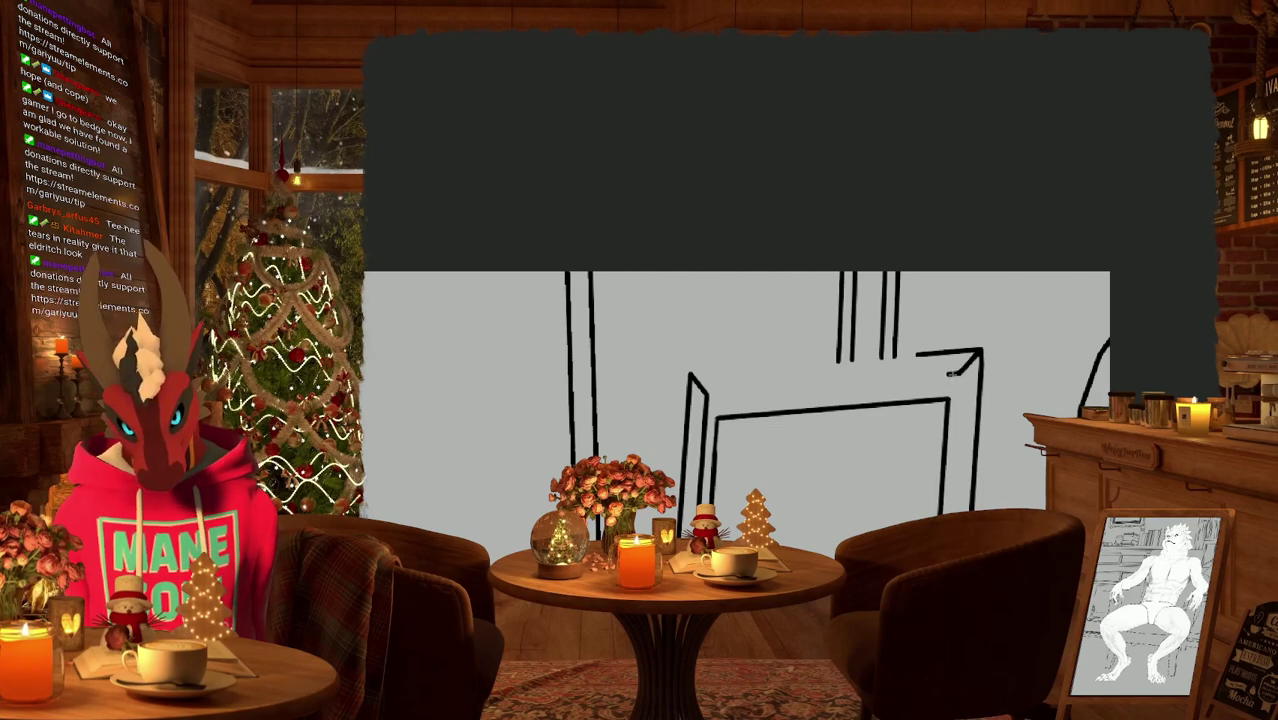
mouse_move(952, 372)
mouse_down()
mouse_move(684, 390)
mouse_move(696, 393)
mouse_up()
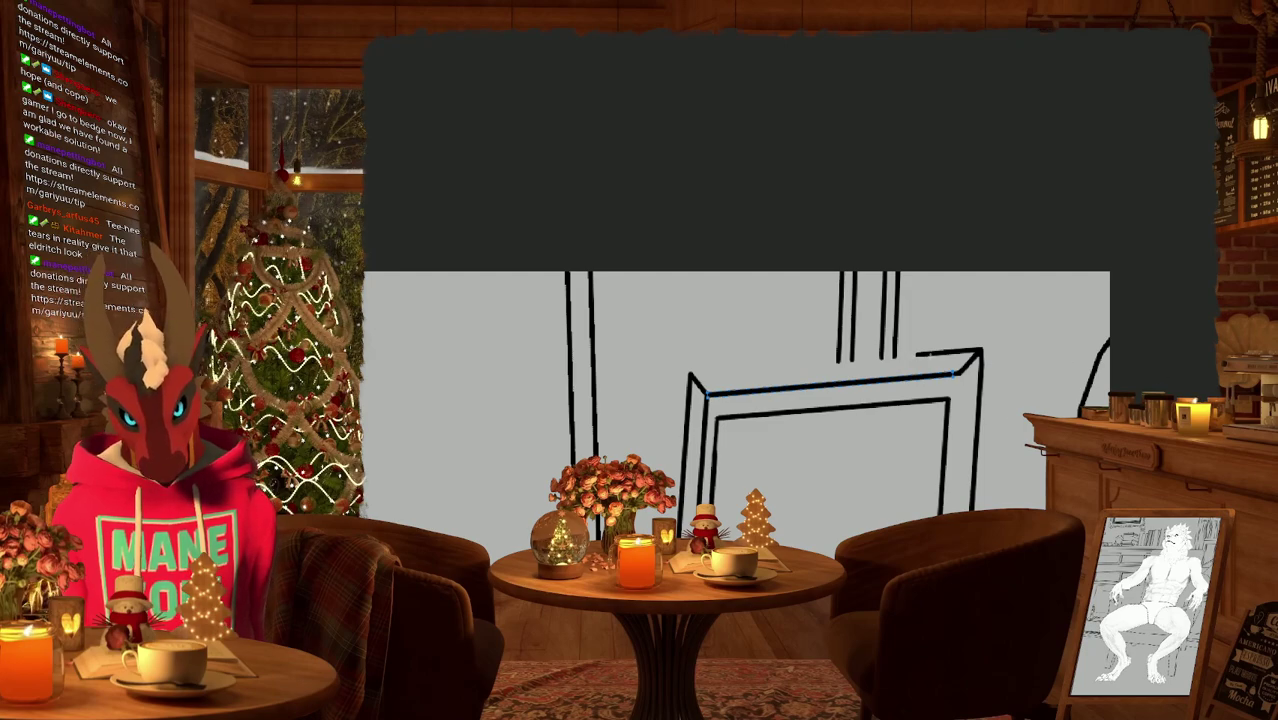
drag(940, 352, 688, 375)
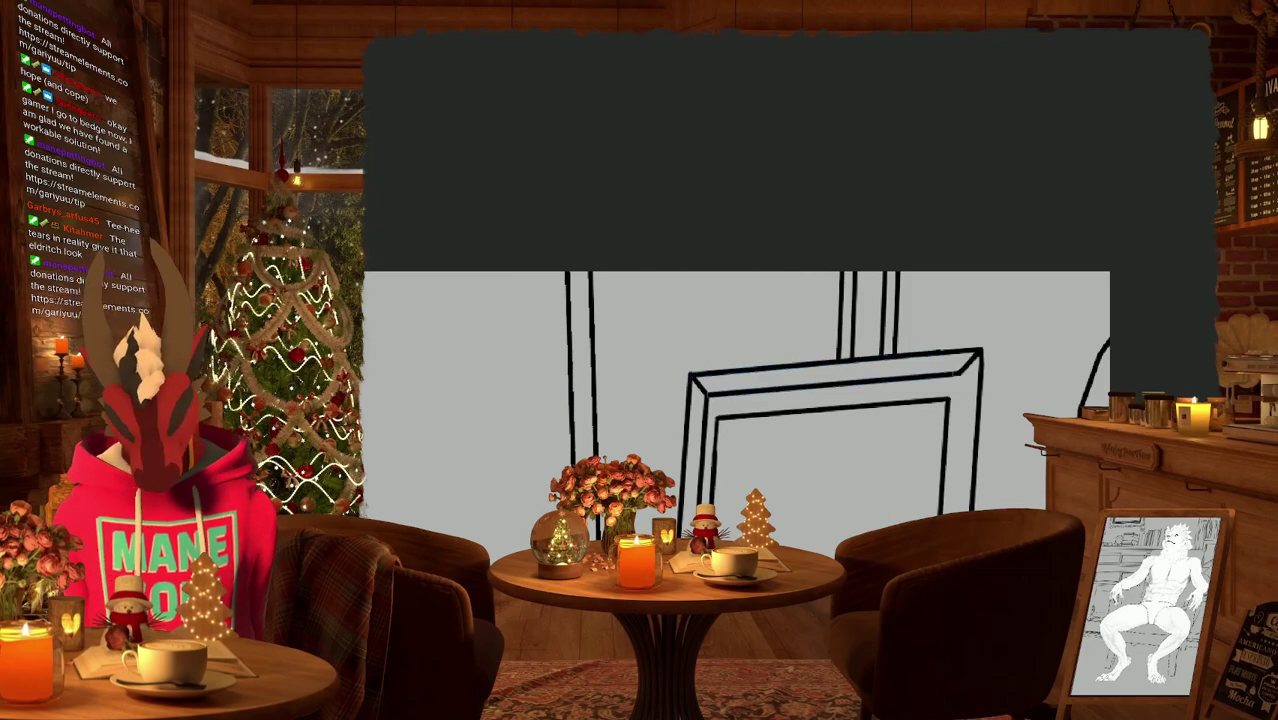
scroll(1199, 357, down, 3)
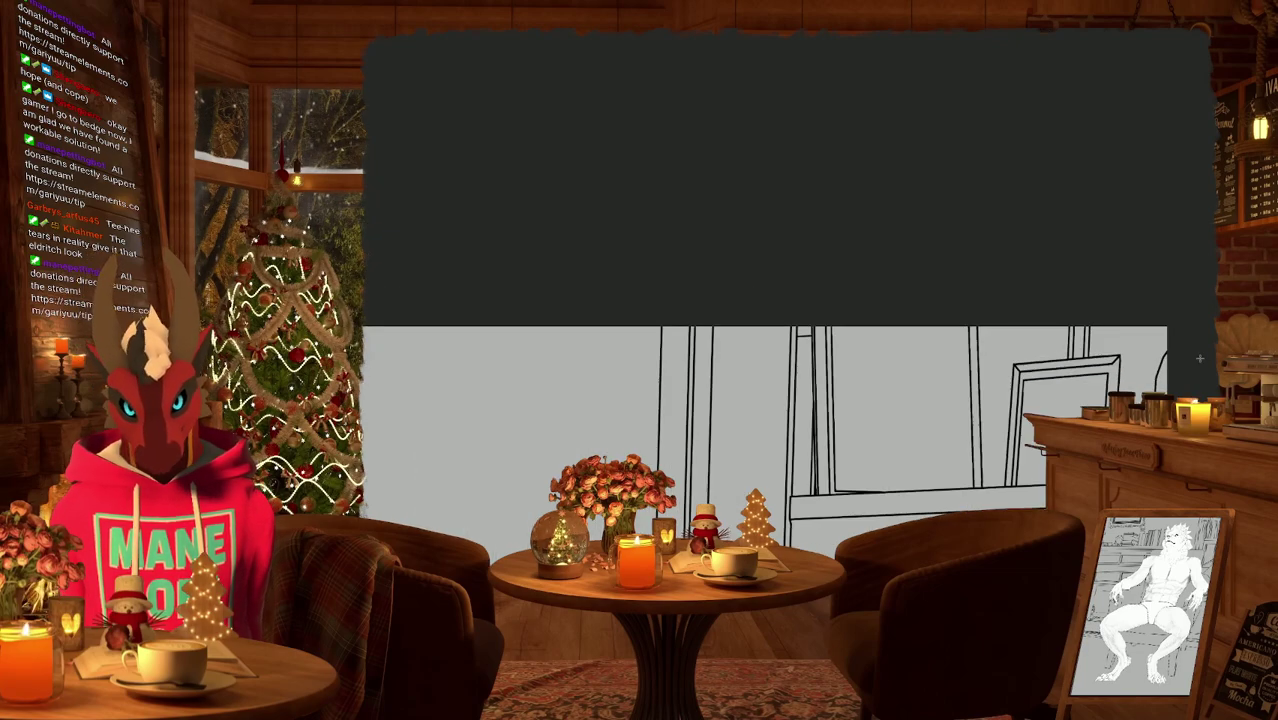
Examine the whole drawing, from the bookcase and fireplace wall to the cabinet beside the chair, for remaining line flaws.
scroll(1199, 357, down, 5)
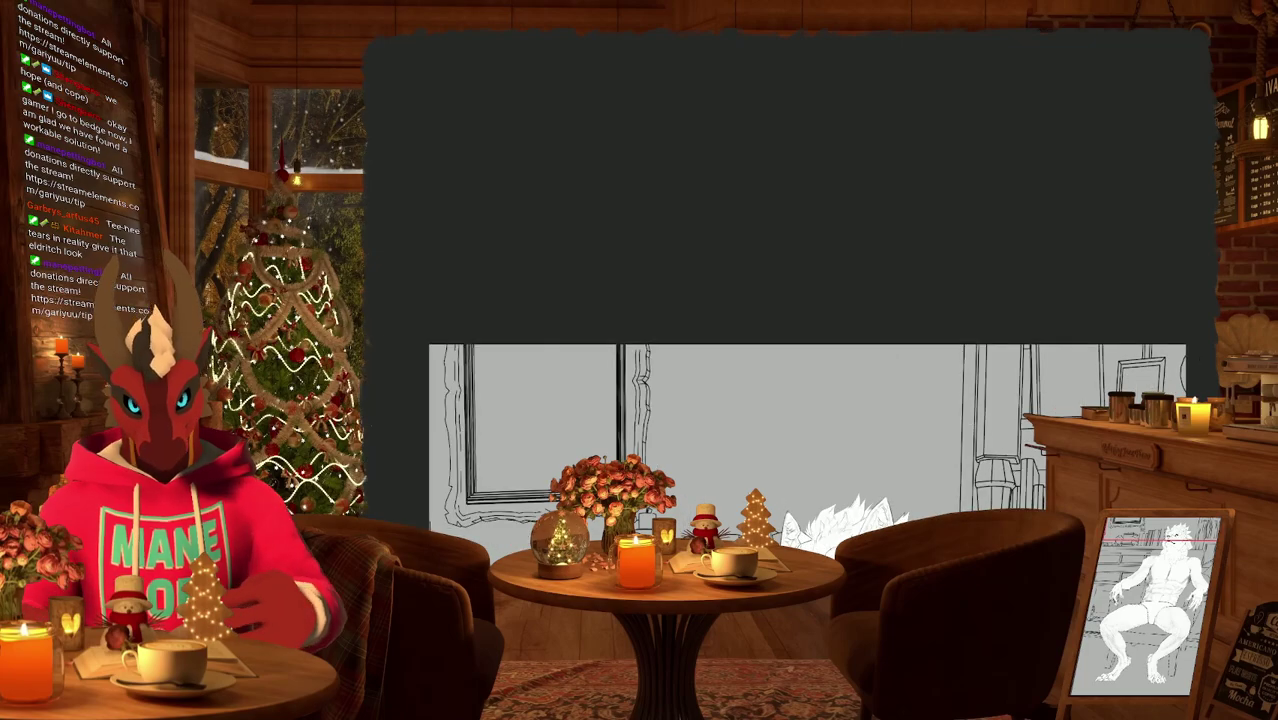
scroll(969, 416, up, 5)
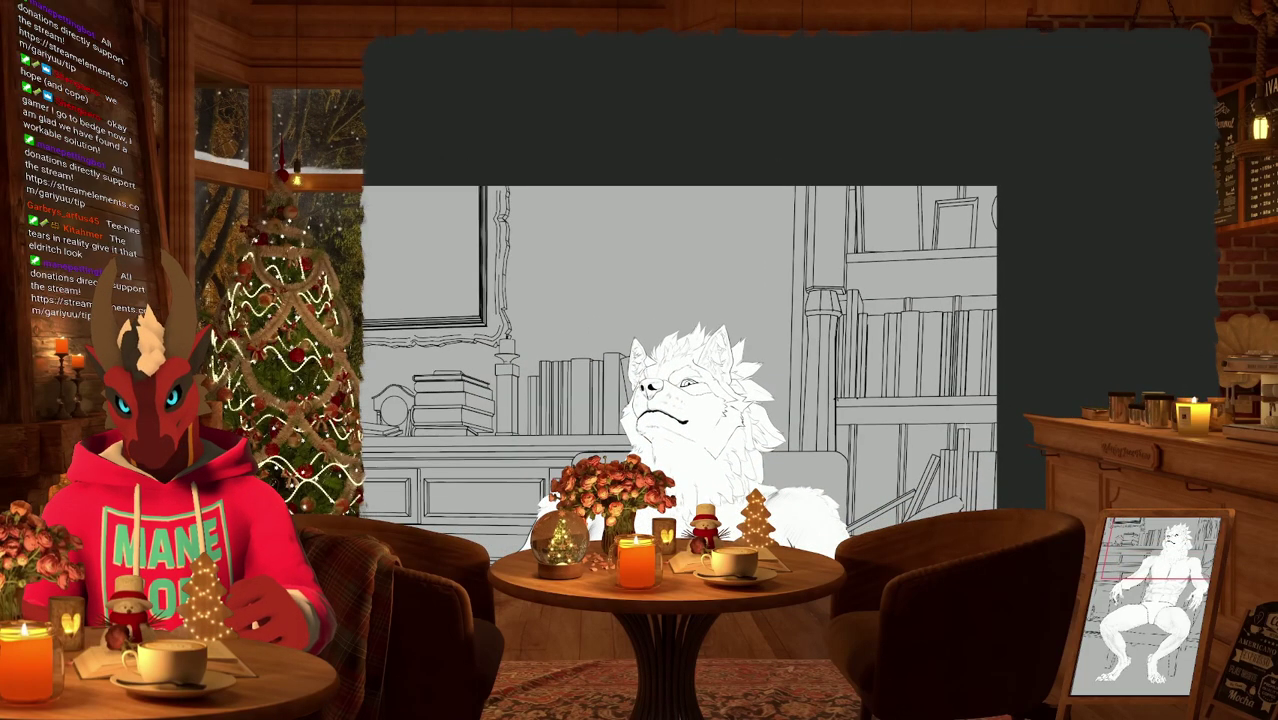
scroll(700, 300, up, 1)
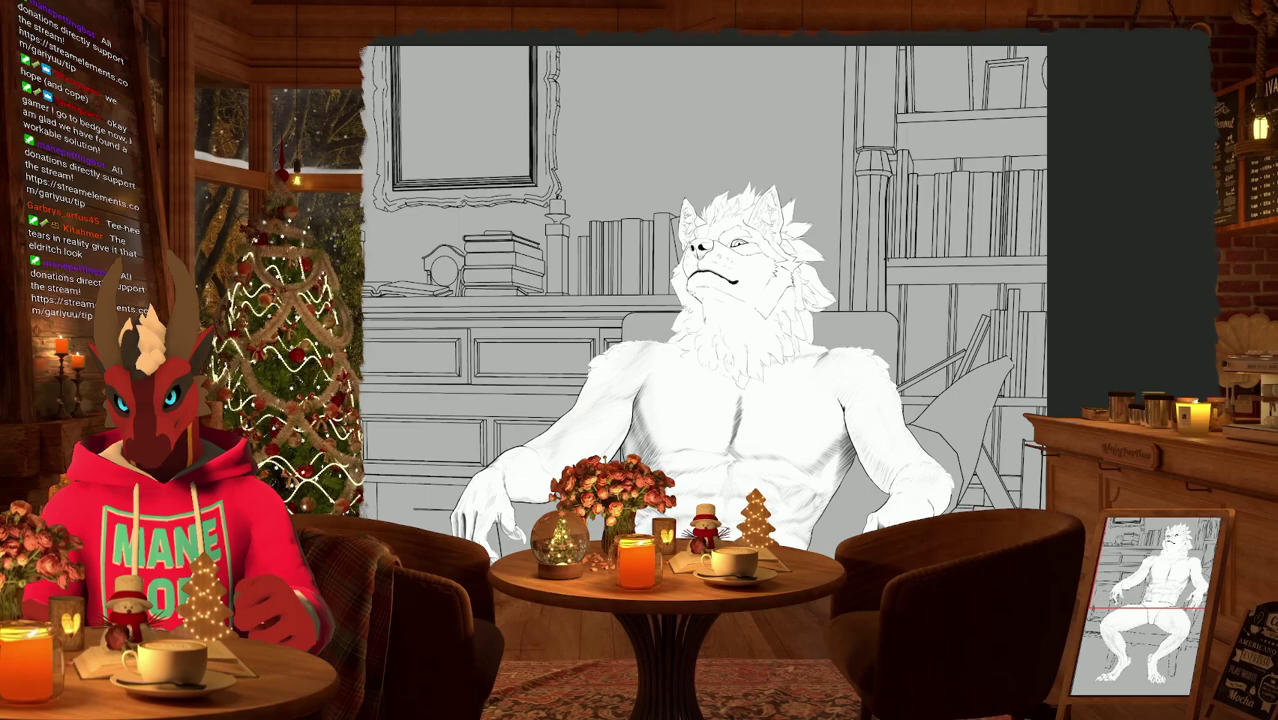
scroll(700, 300, down, 3)
scroll(830, 300, up, 3)
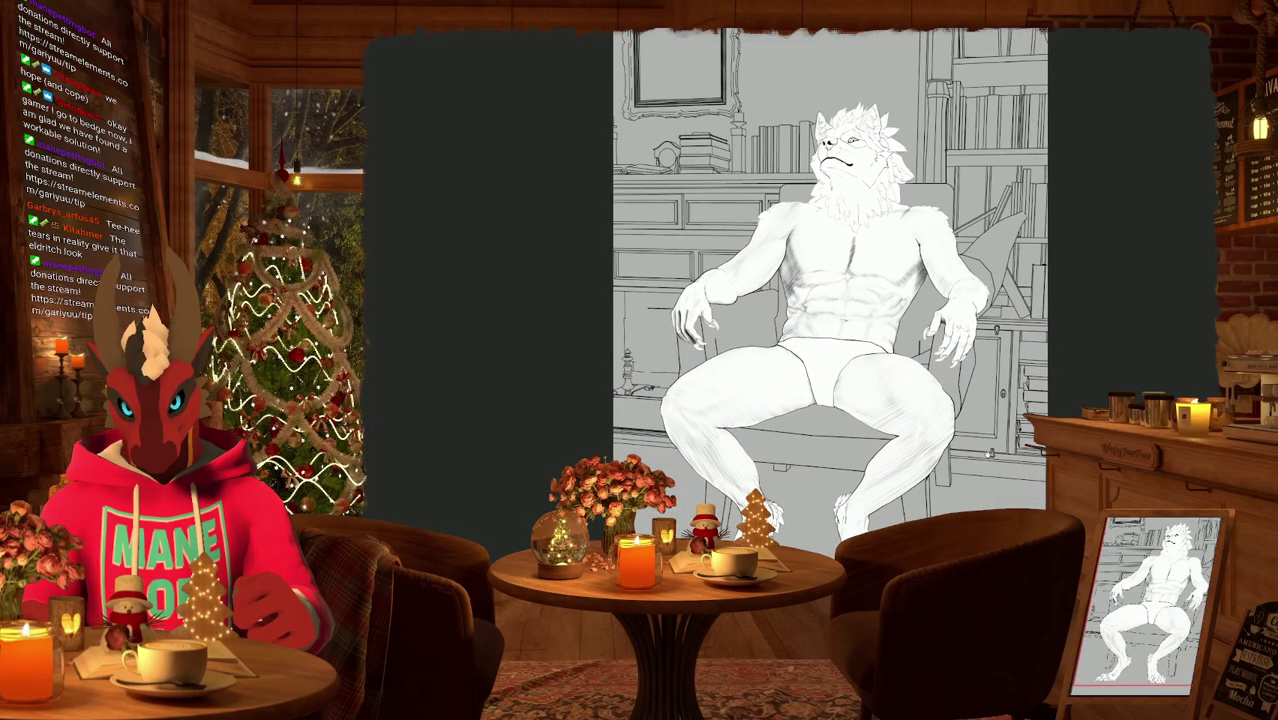
scroll(1000, 340, up, 3)
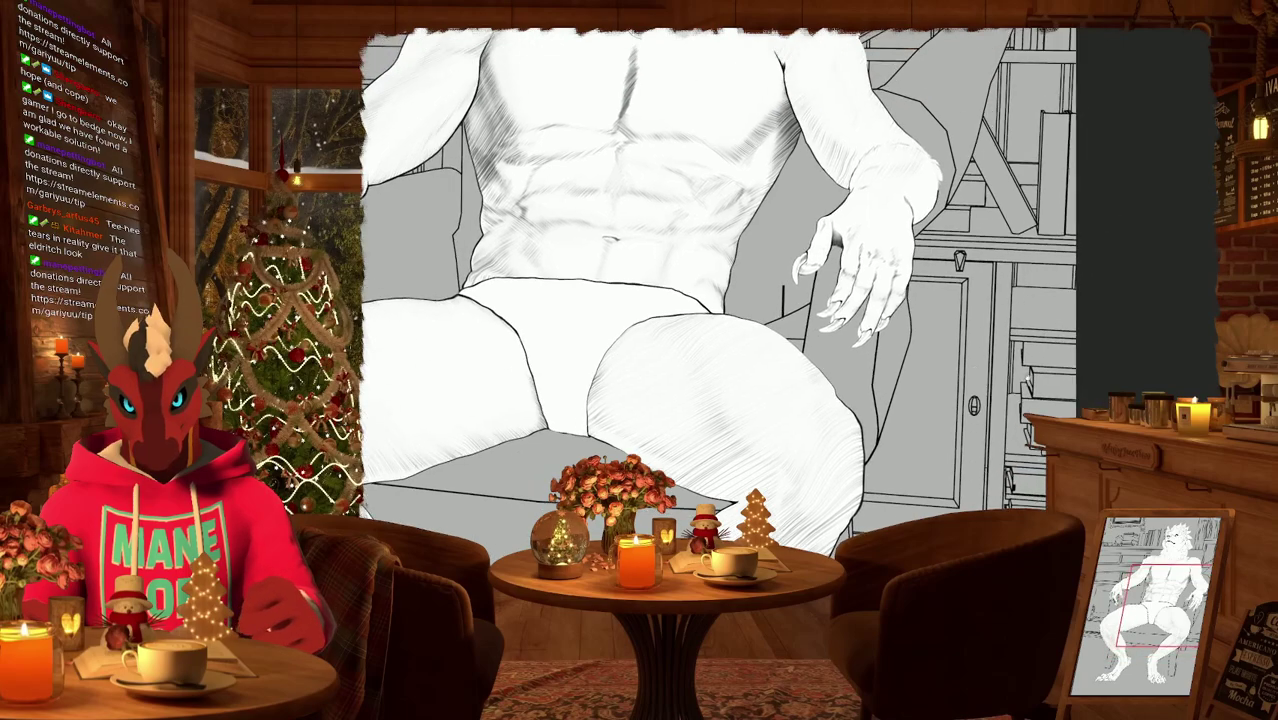
scroll(720, 290, down, 2)
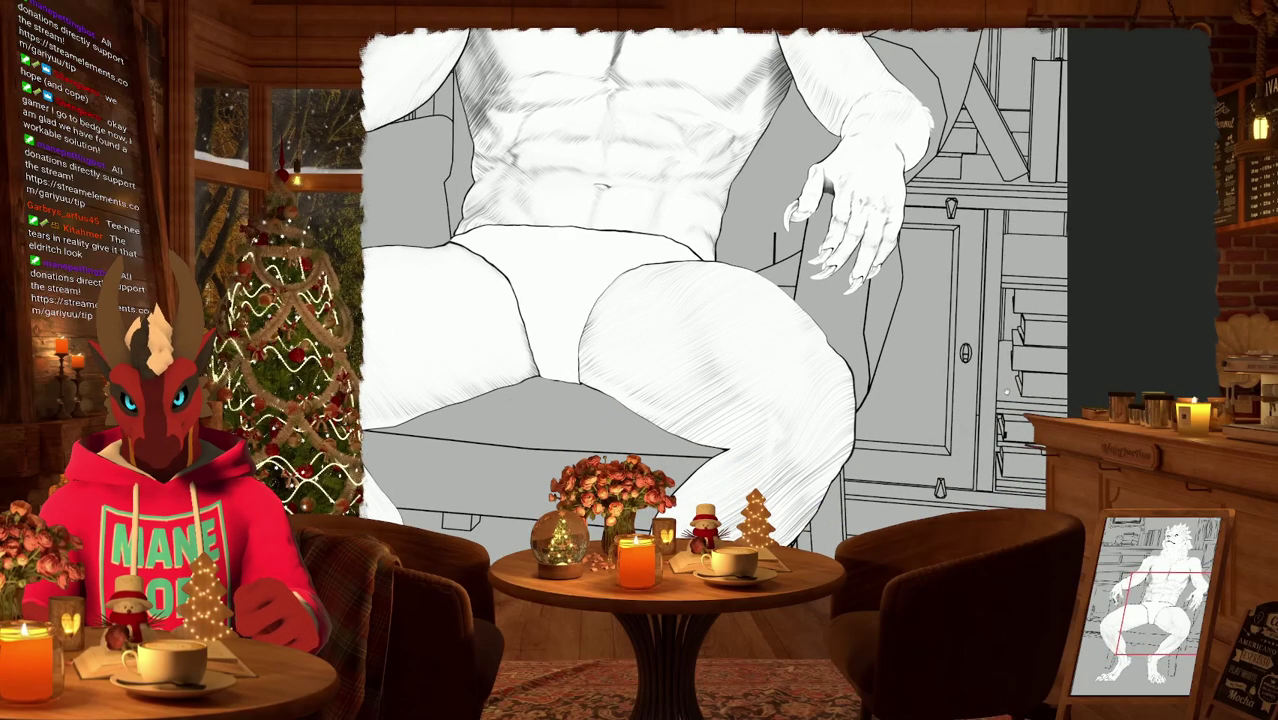
scroll(710, 290, up, 1)
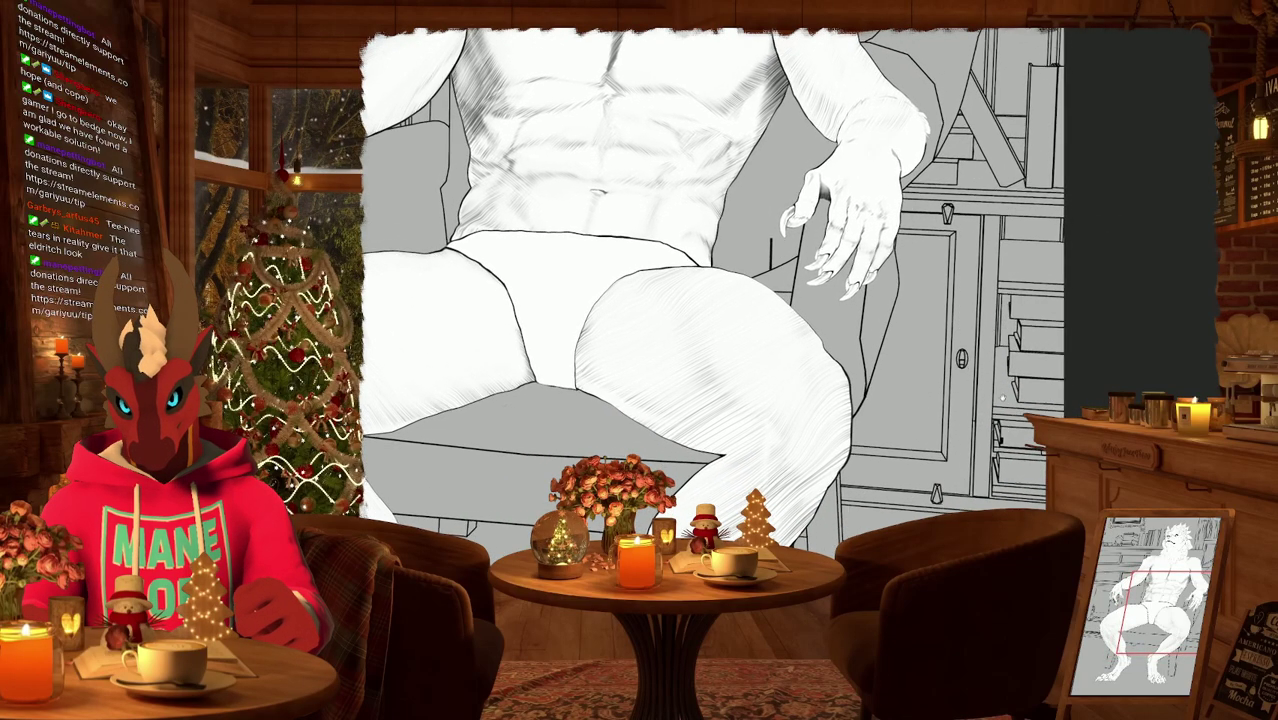
scroll(710, 290, up, 1)
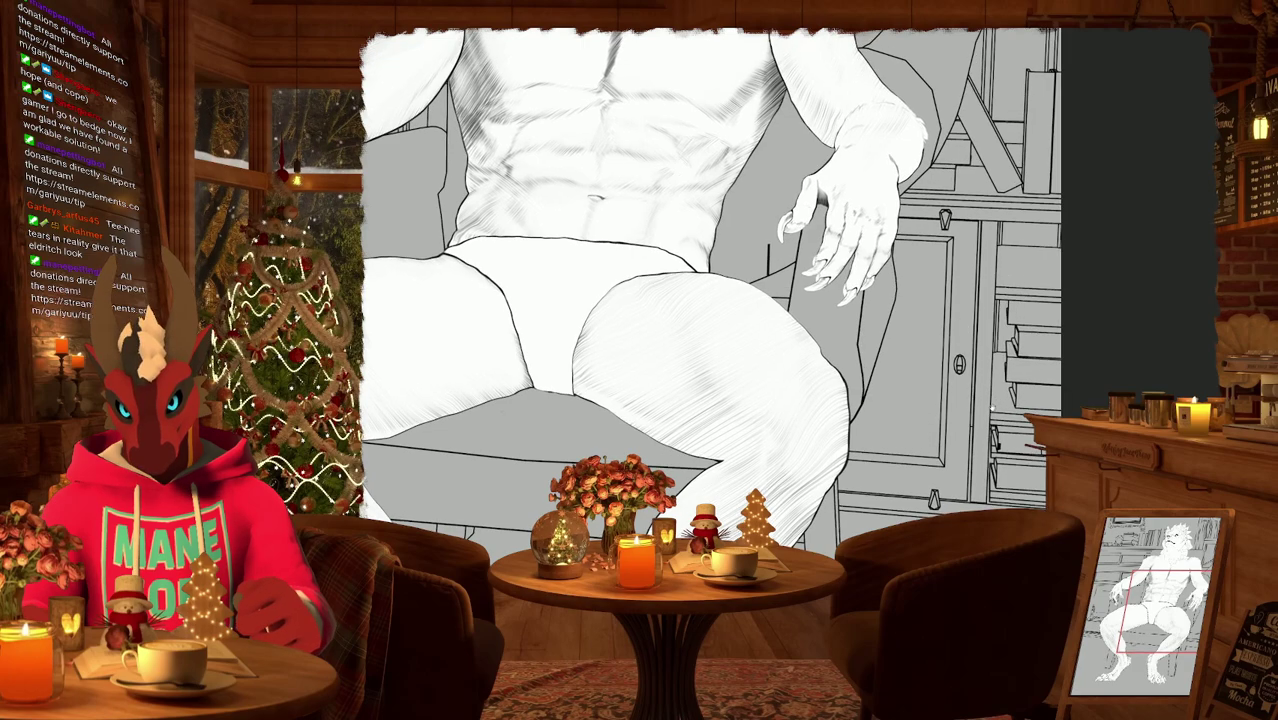
Try to thin the oval keyhole plate's lines on the cabinet door by contracting their selection and deleting its contents.
ctrl+scroll(998, 420, up, 3)
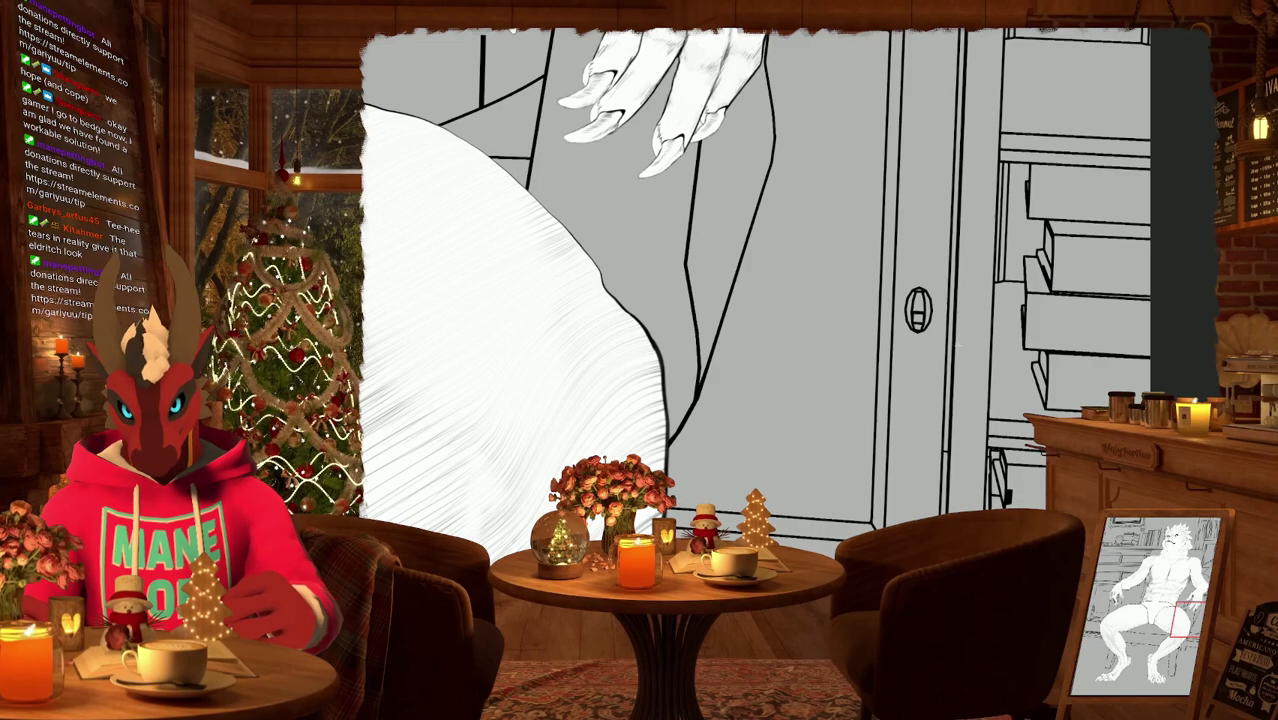
ctrl+scroll(960, 335, up, 2)
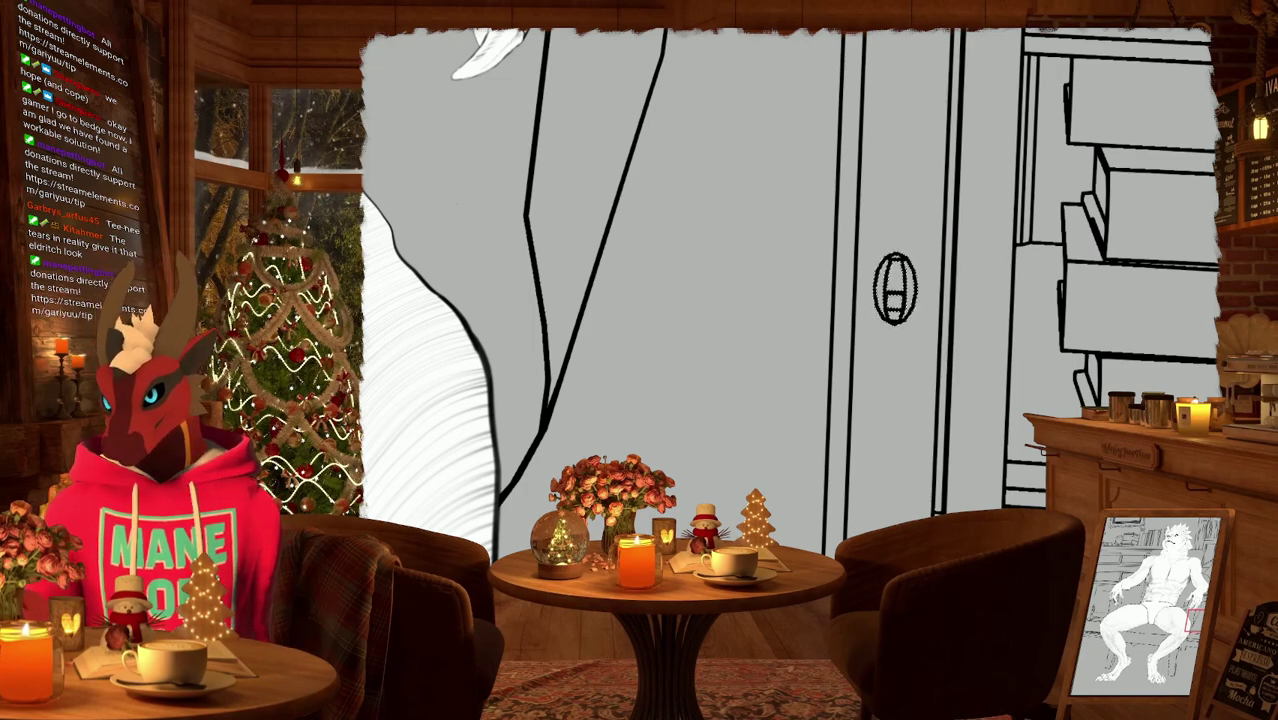
key(alt+s)
mouse_move(490, 122)
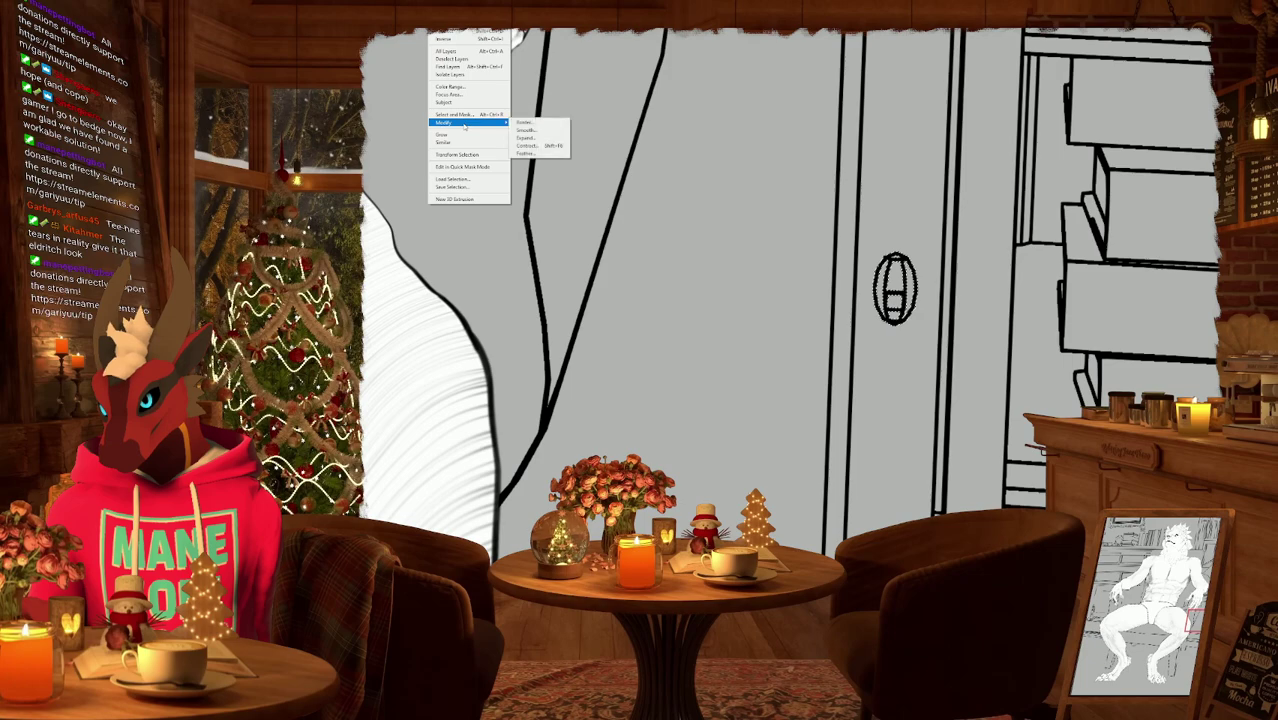
click(533, 147)
click(903, 188)
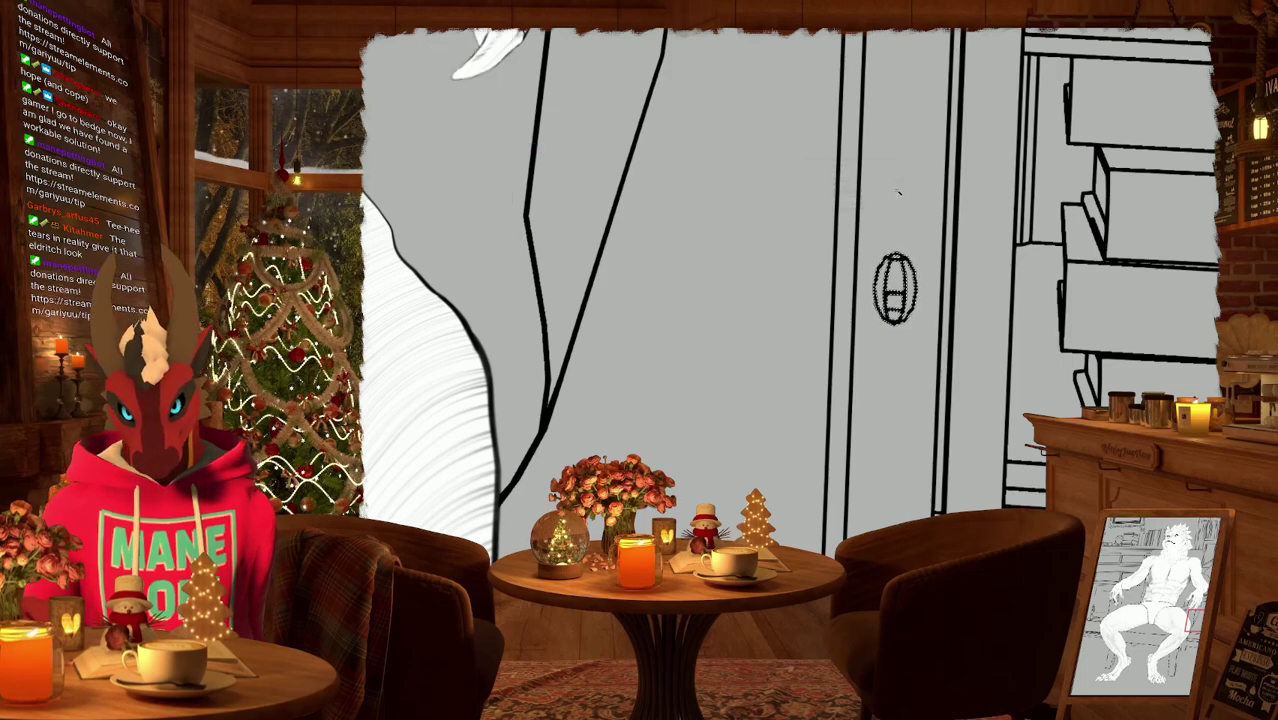
key(Delete)
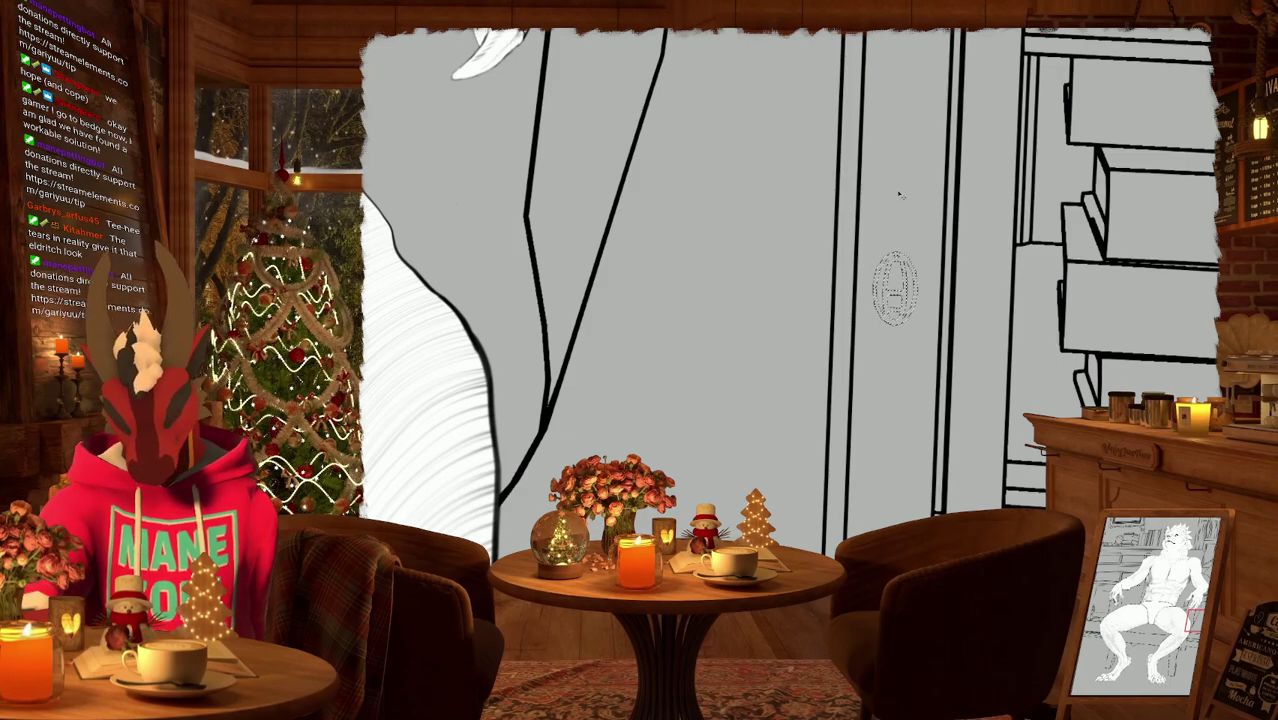
key(ctrl+z)
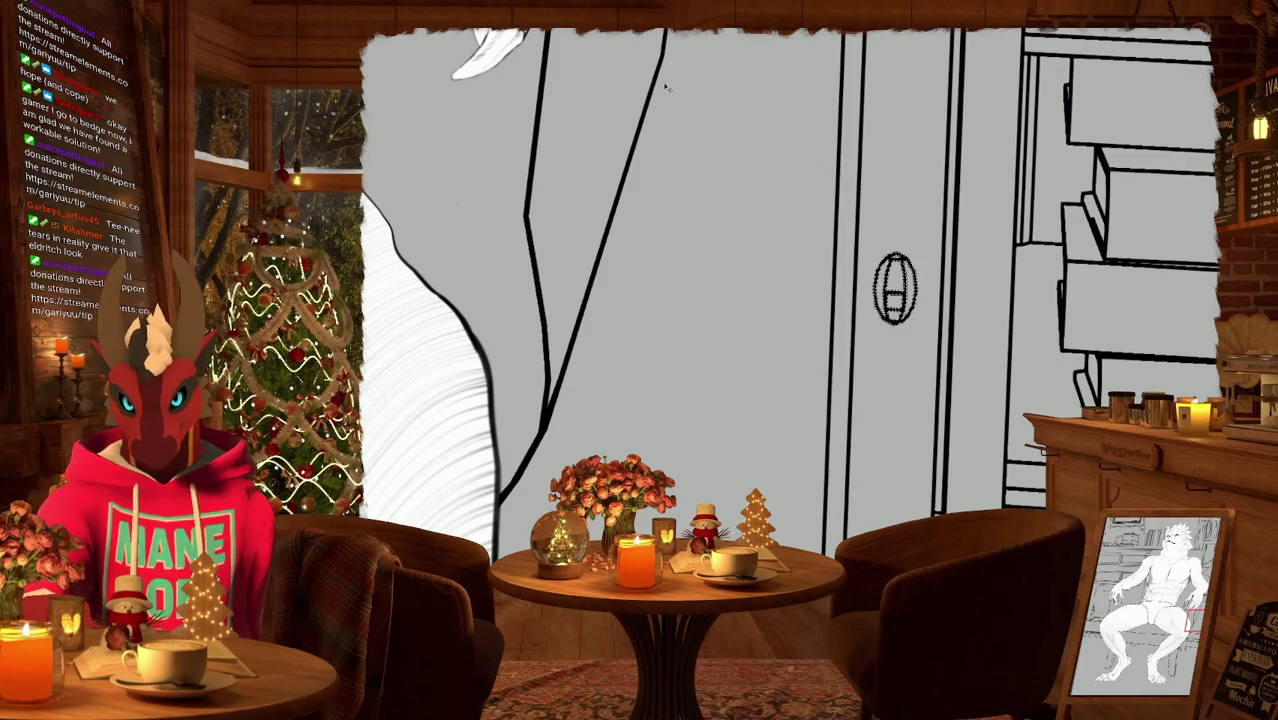
Contract the selection of the cabinet door's oval keyhole line art to refine its lines, and clear the selection.
key(alt+s)
mouse_move(470, 122)
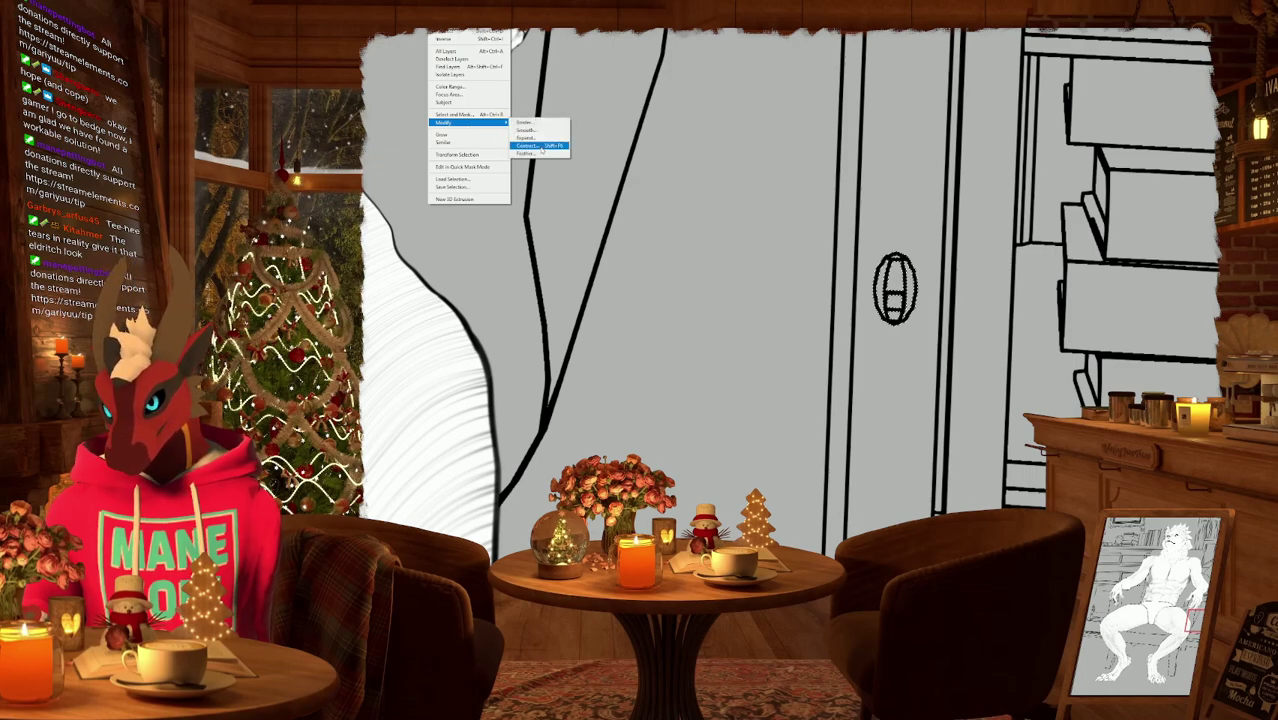
click(540, 147)
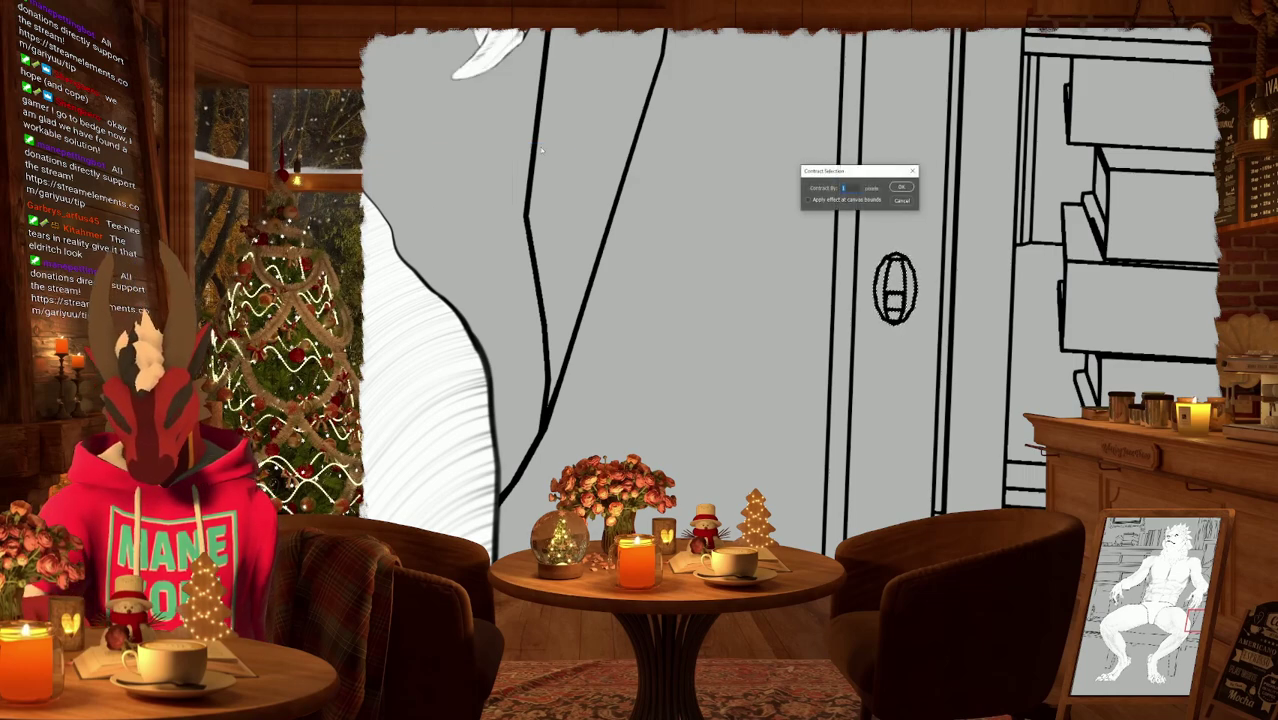
key(Return)
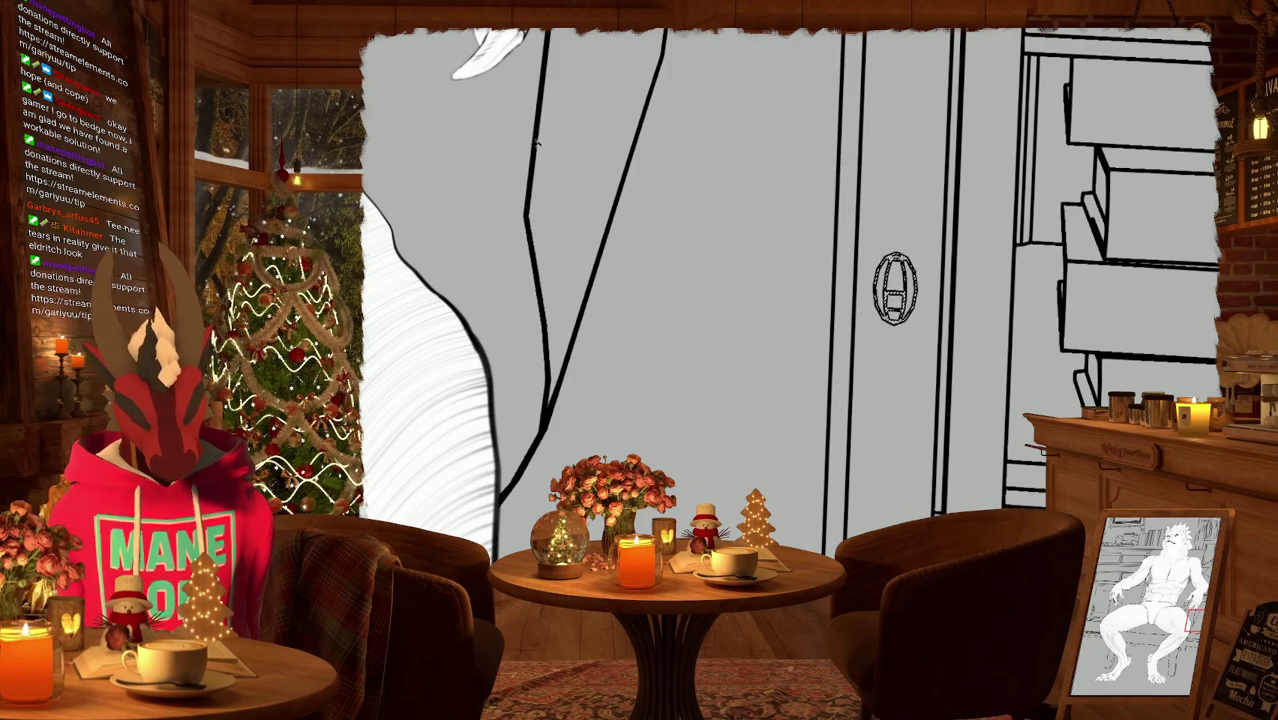
scroll(672, 131, down, 5)
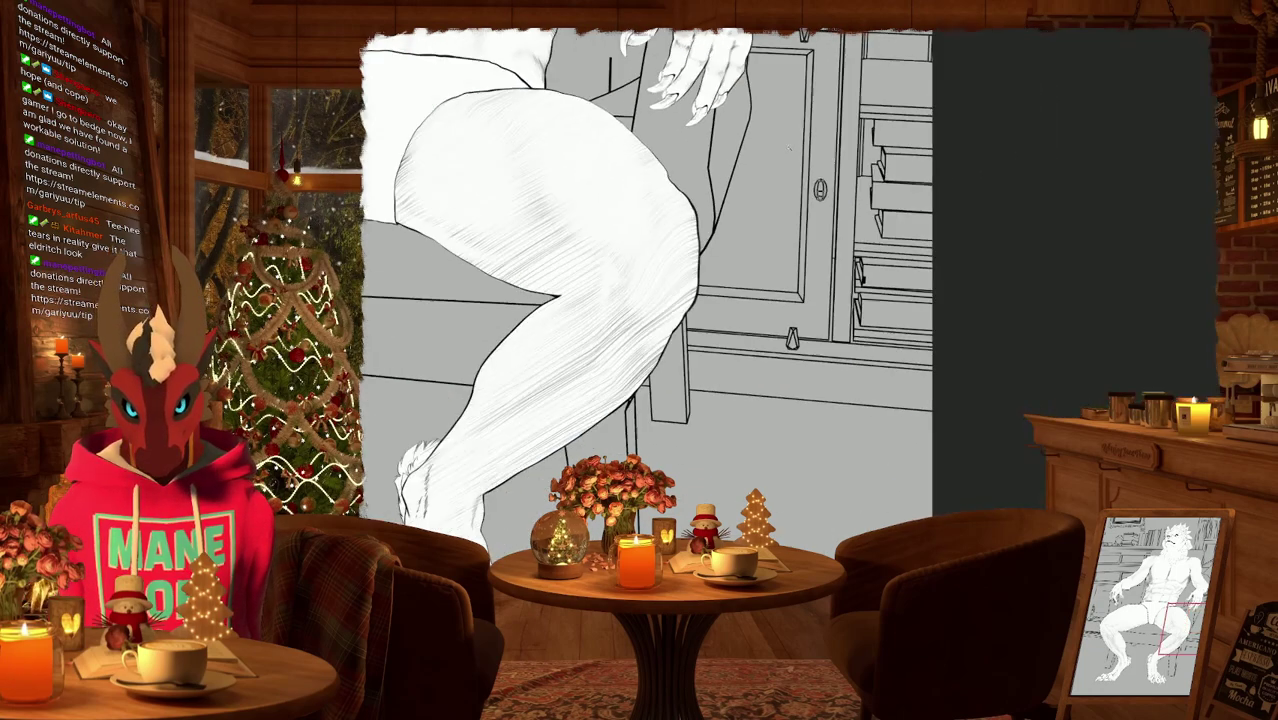
scroll(868, 146, up, 2)
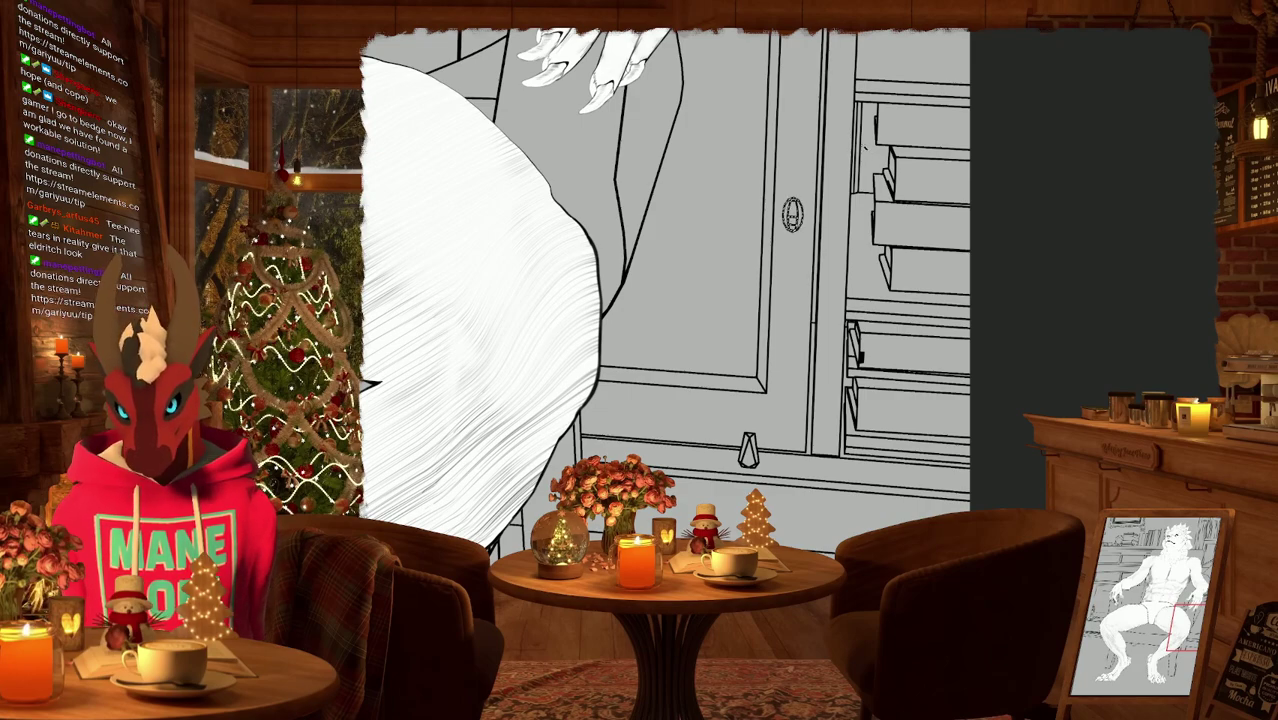
scroll(784, 148, up, 1)
drag(784, 148, 819, 196)
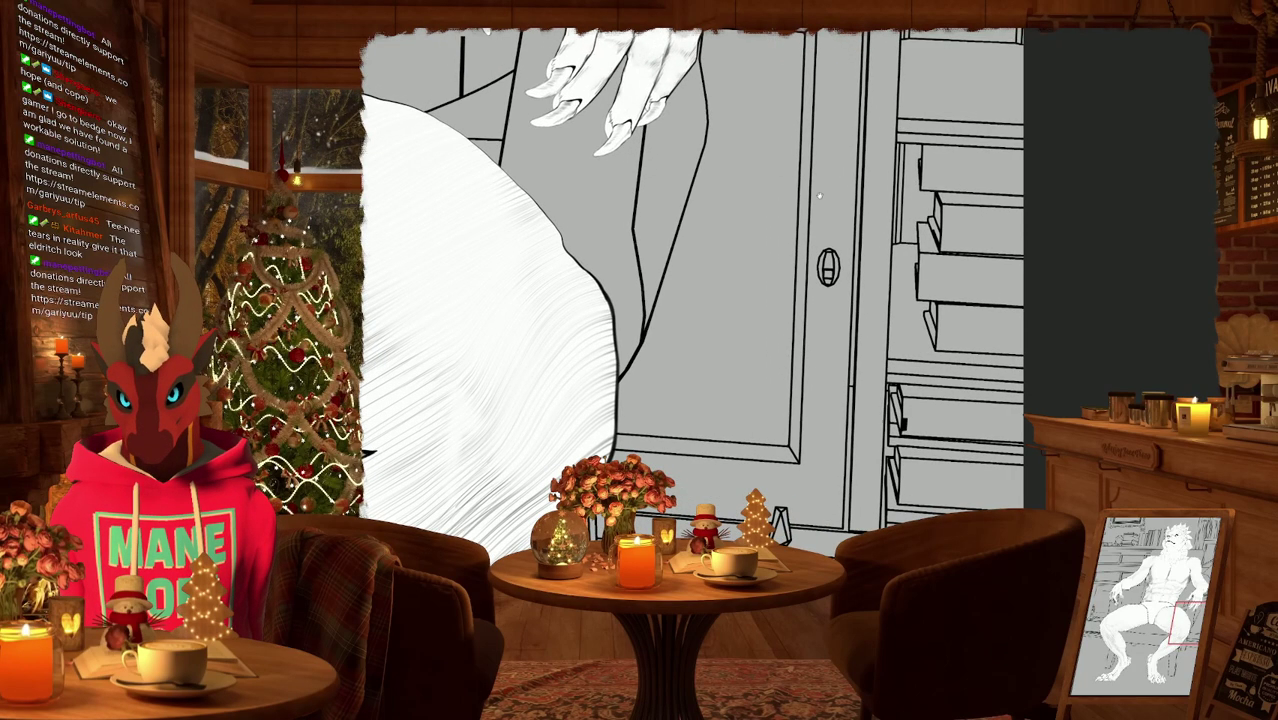
scroll(840, 215, up, 3)
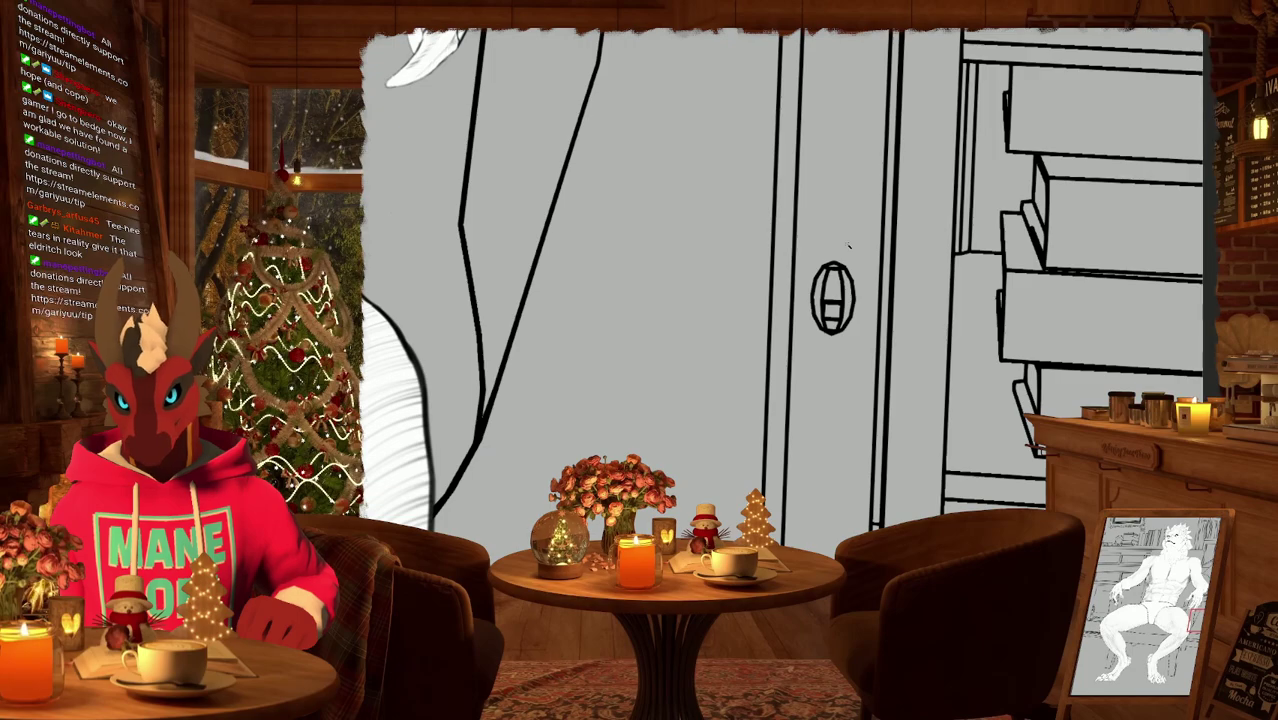
Erase the stray line ends poking below the bookcase shelf's upper edge under the row of upright books.
scroll(848, 246, down, 3)
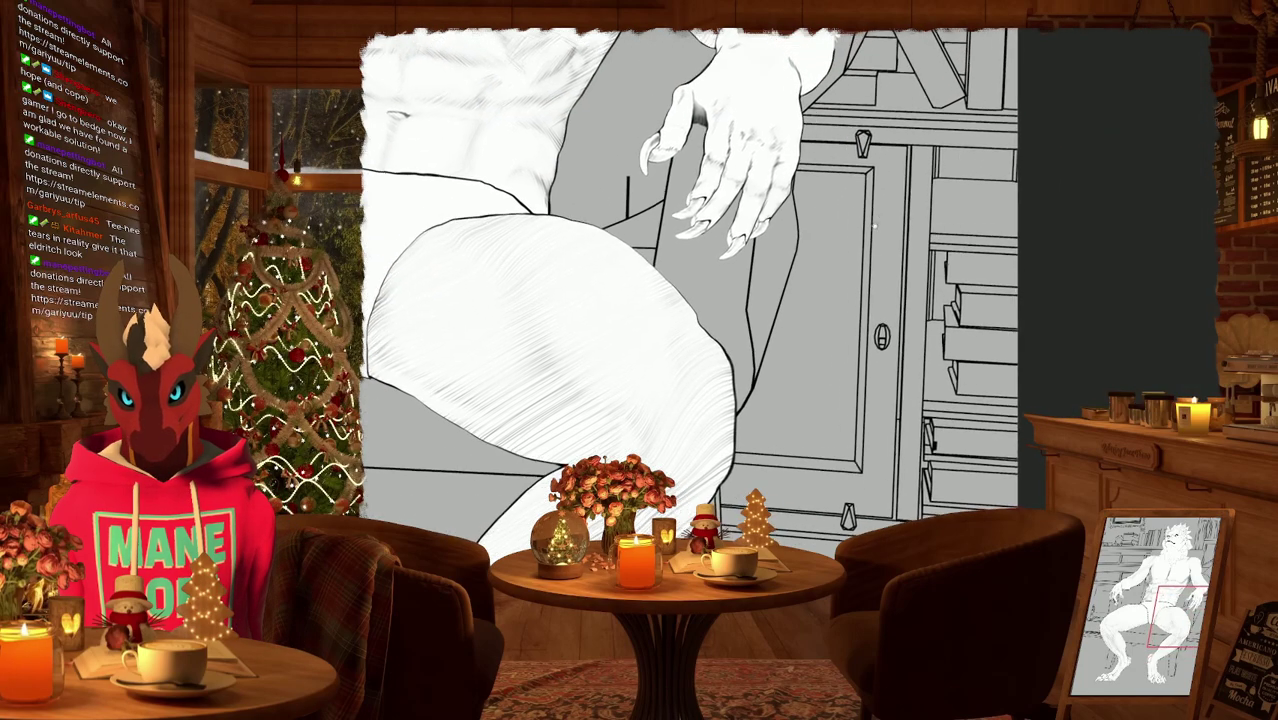
scroll(873, 226, down, 5)
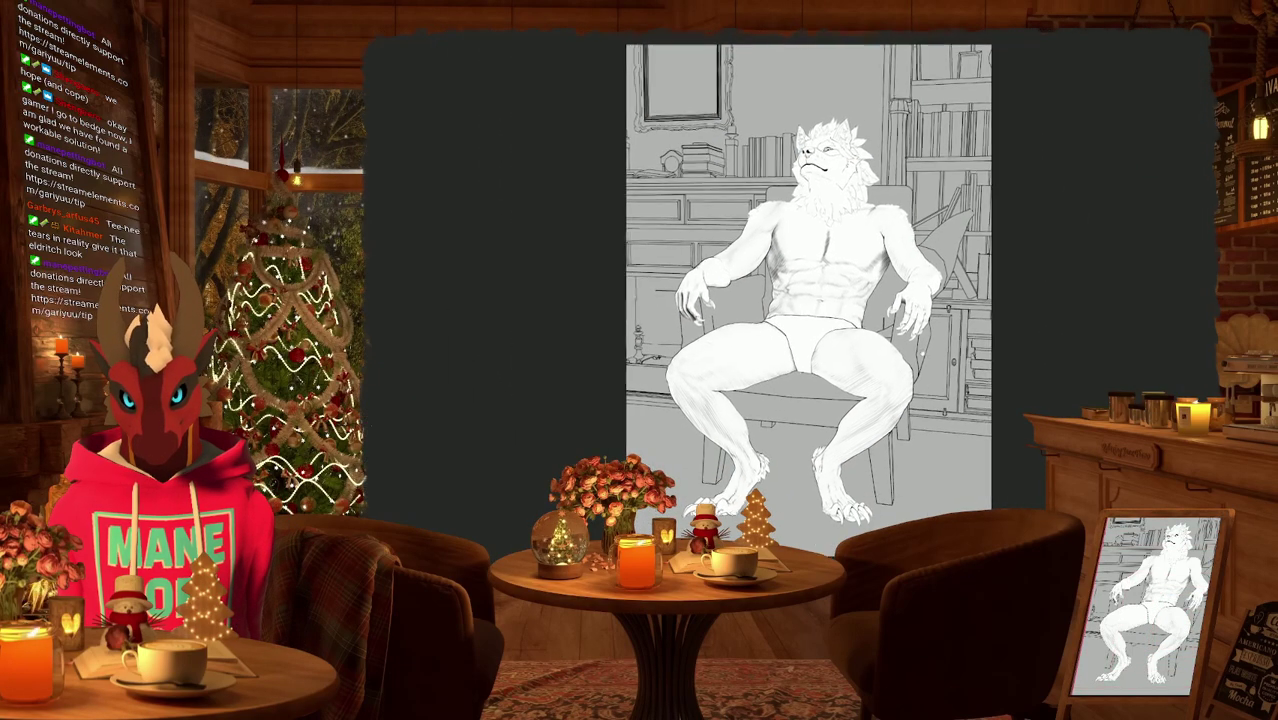
drag(832, 253, 826, 255)
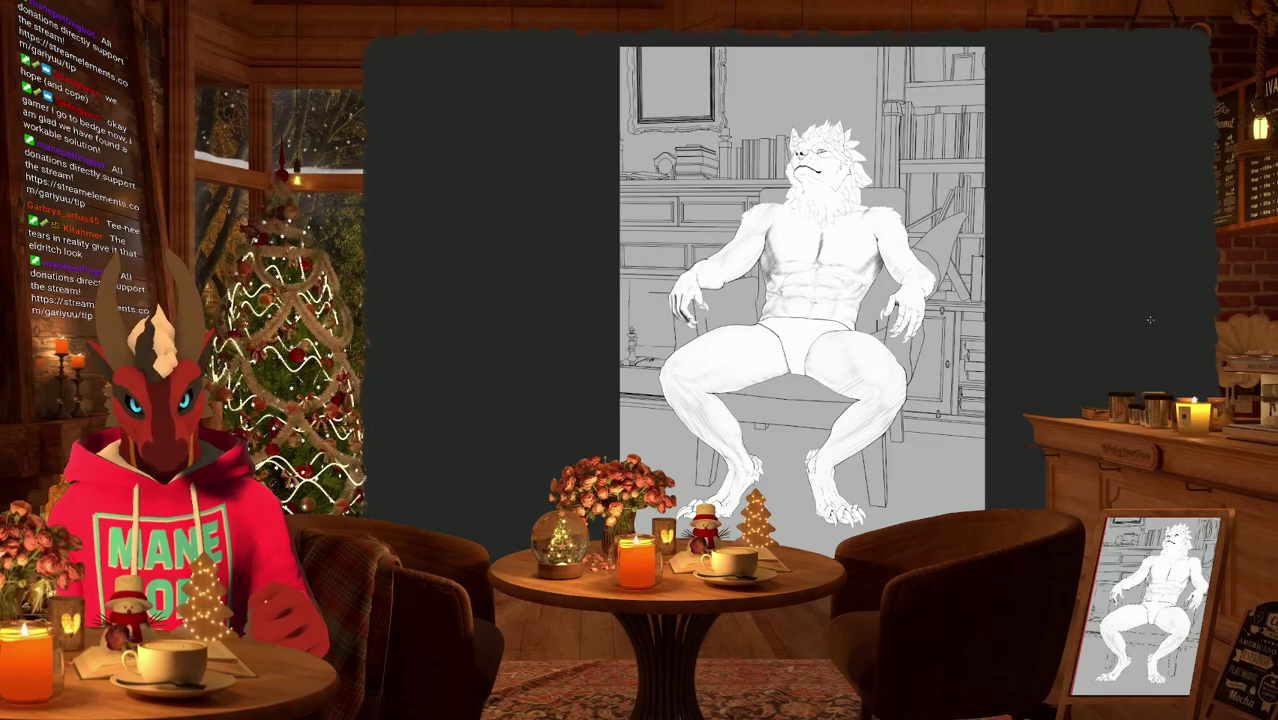
scroll(900, 150, up, 5)
scroll(920, 354, down, 3)
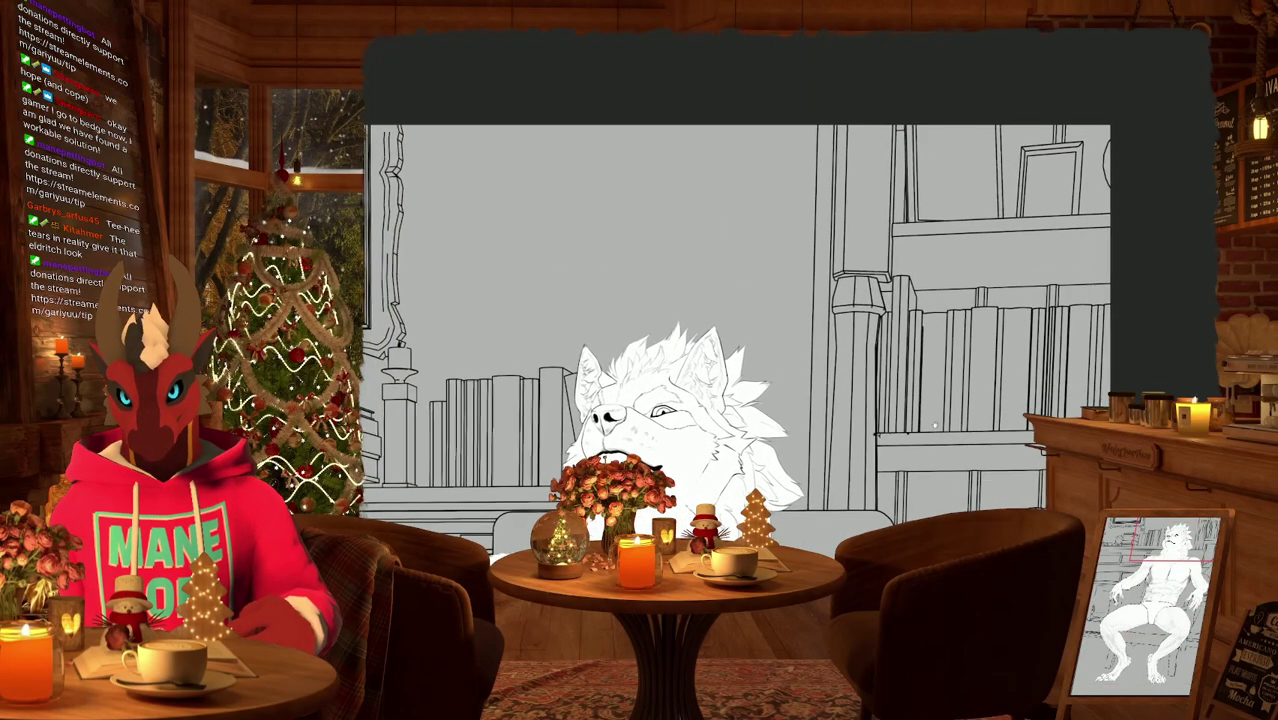
scroll(908, 401, up, 5)
scroll(908, 402, up, 4)
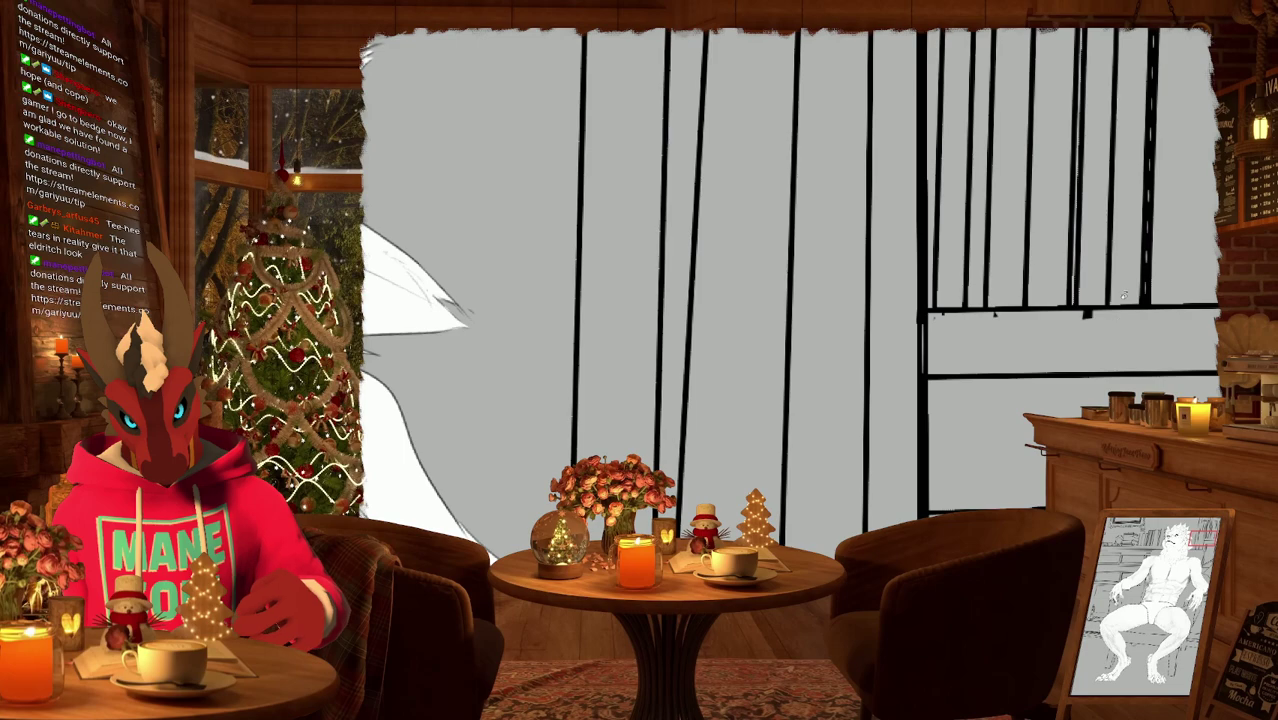
key(minus)
key(minus)
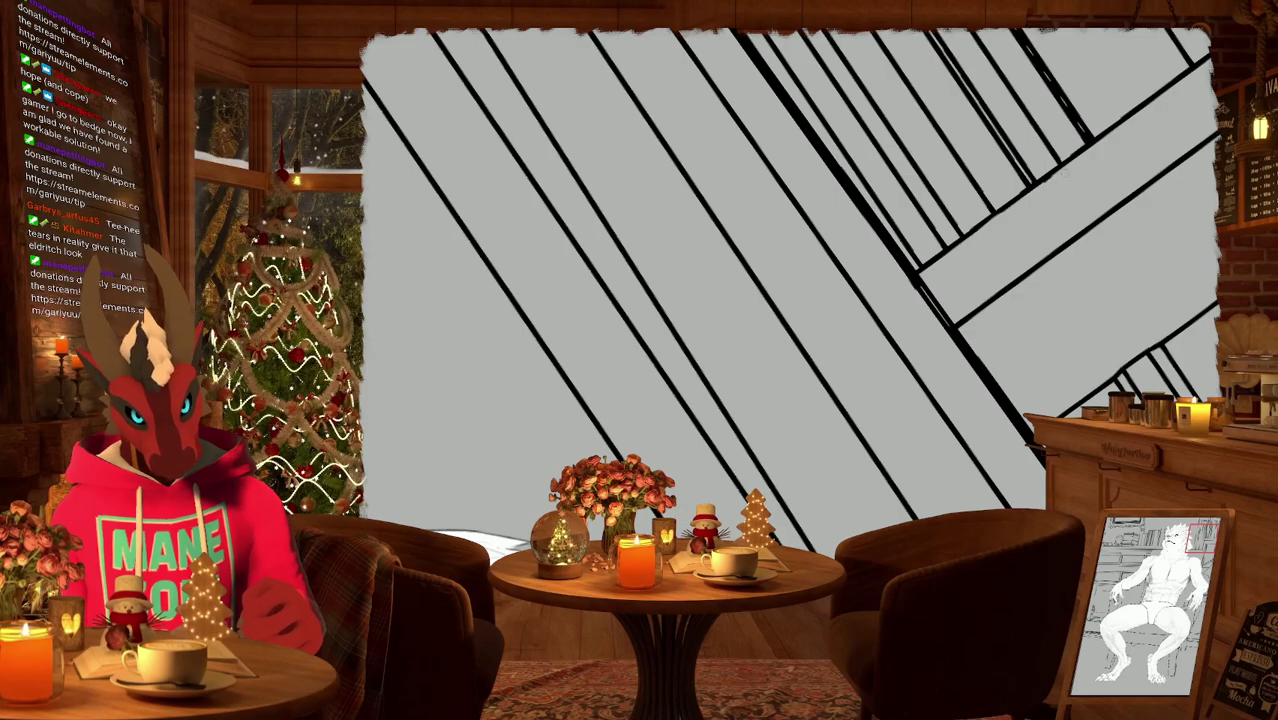
key(ctrl+0)
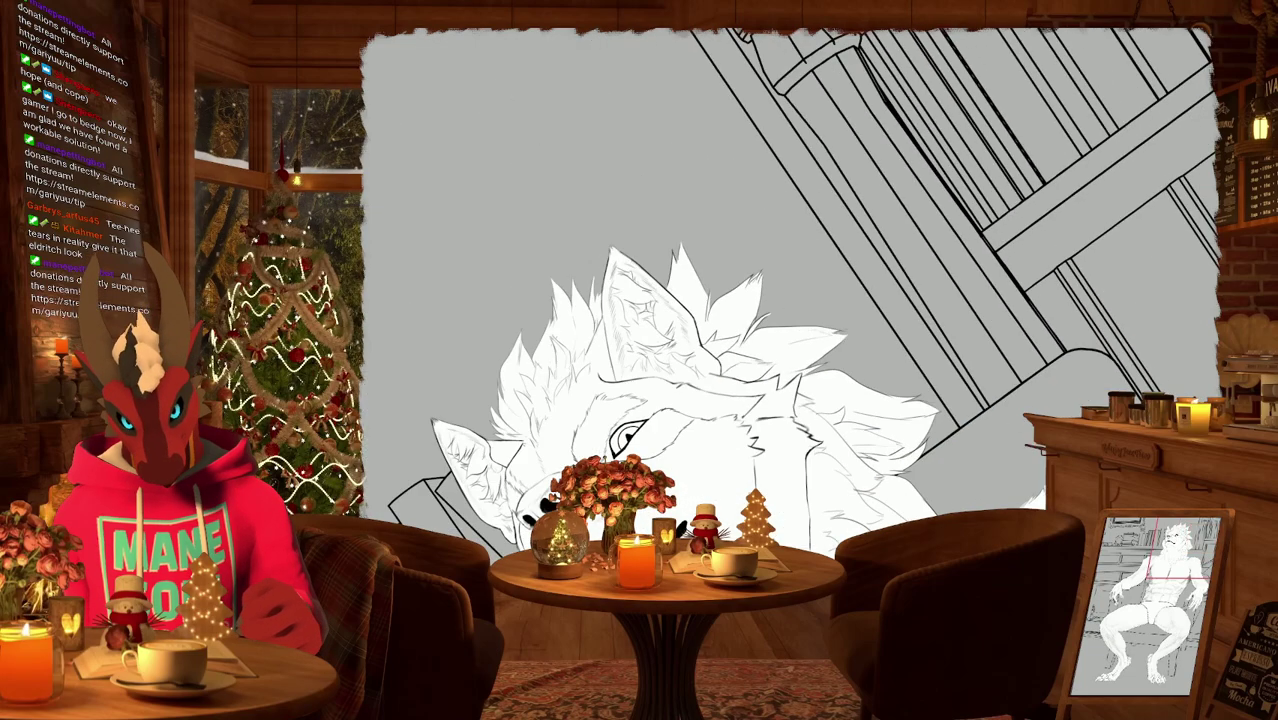
Examine the bookcase column's capital and the neighbouring row of books for remaining line flaws.
scroll(913, 295, up, 5)
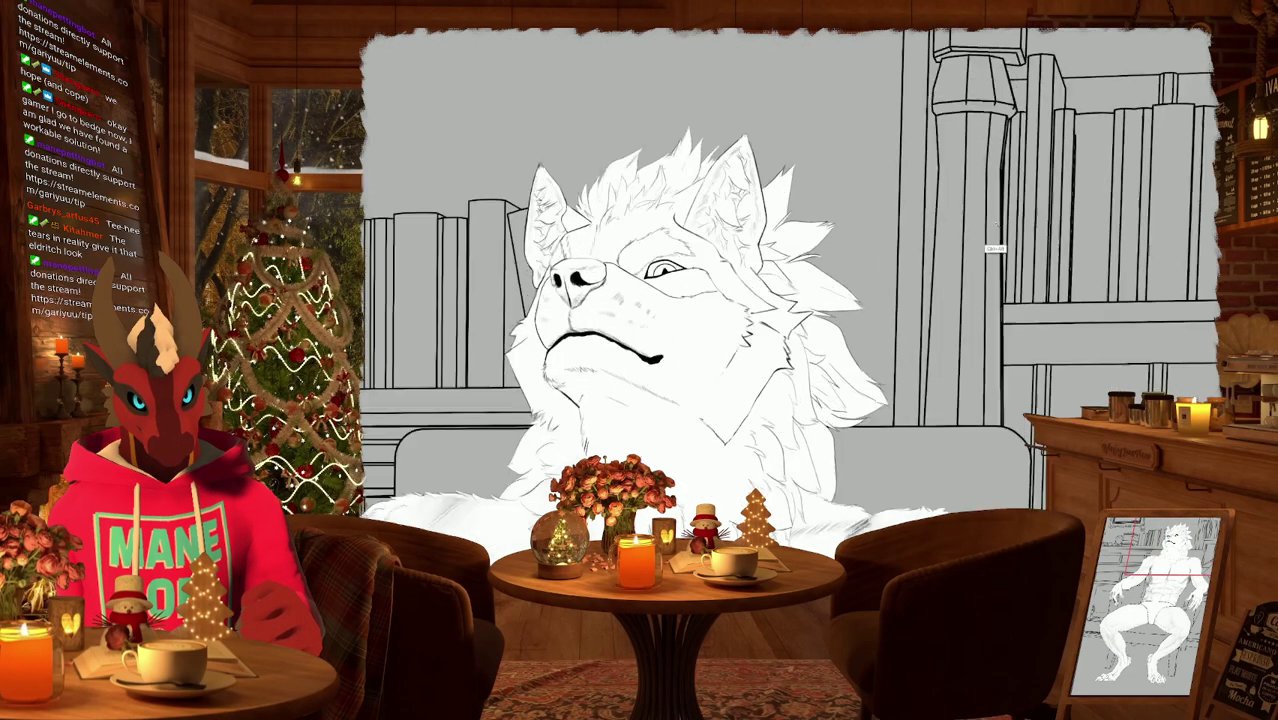
scroll(913, 295, up, 2)
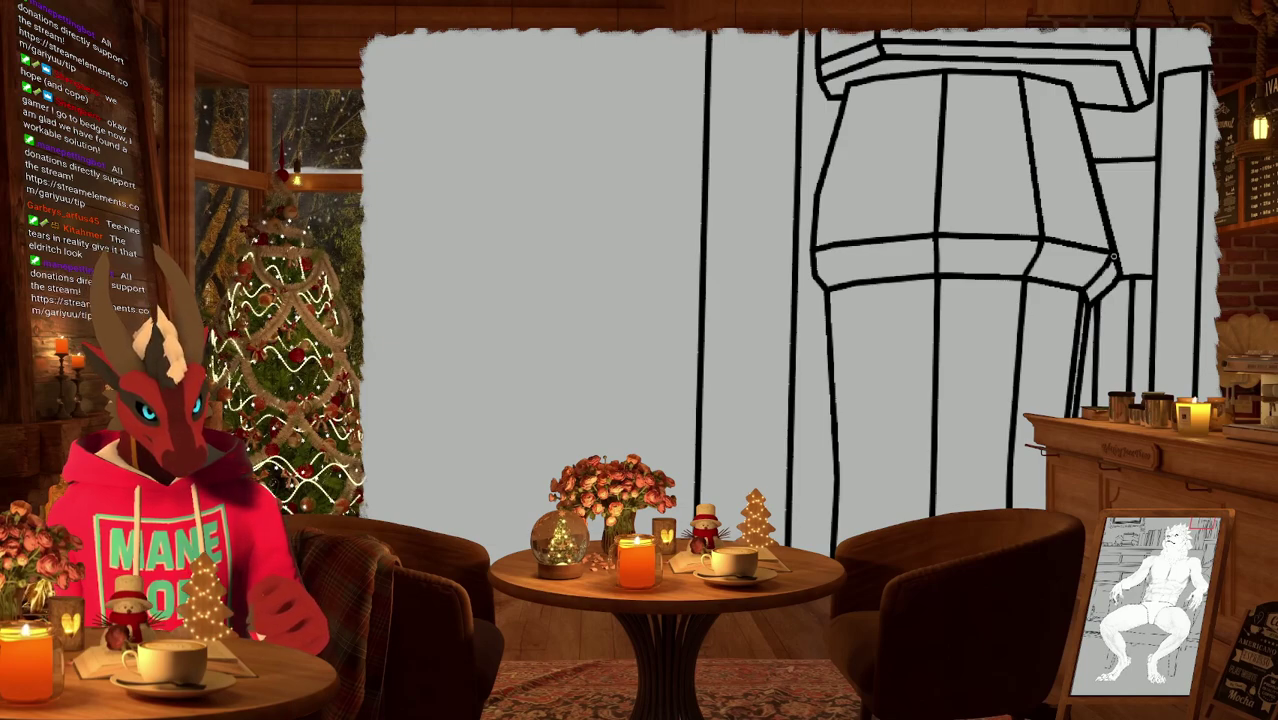
scroll(1112, 257, down, 2)
scroll(917, 367, down, 4)
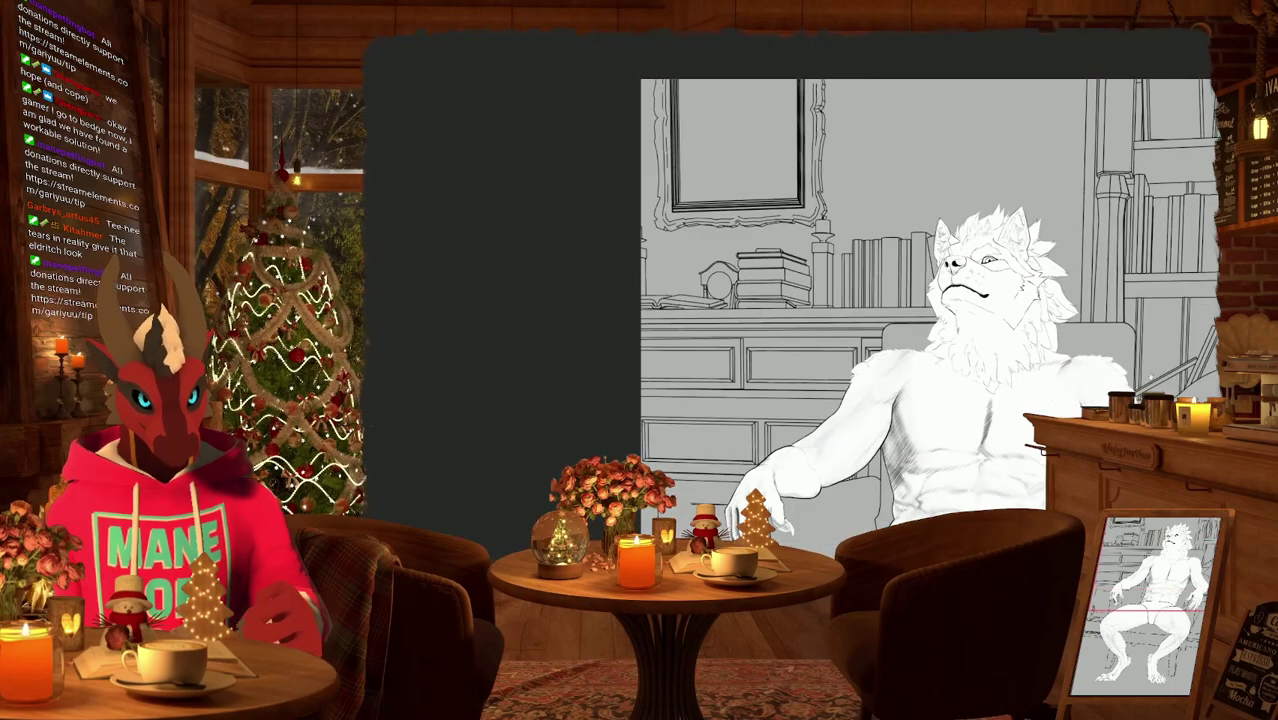
scroll(917, 367, down, 2)
scroll(930, 367, up, 1)
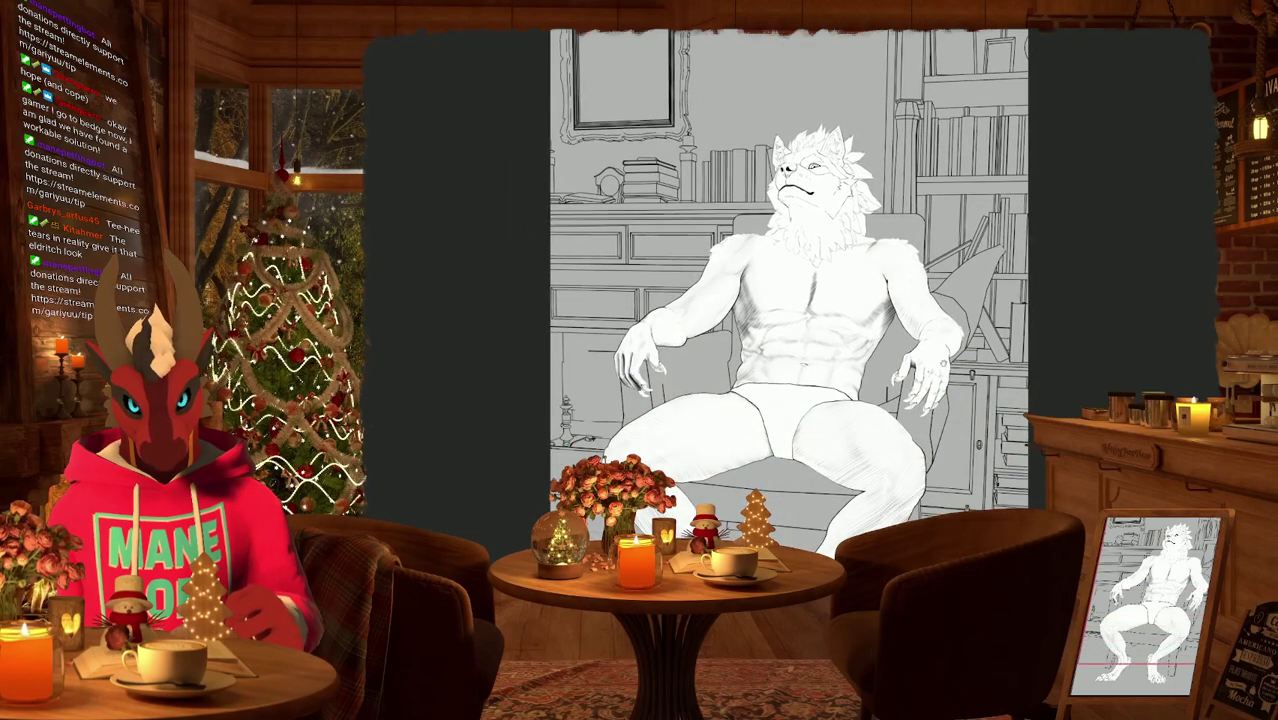
scroll(882, 418, up, 2)
scroll(882, 418, up, 3)
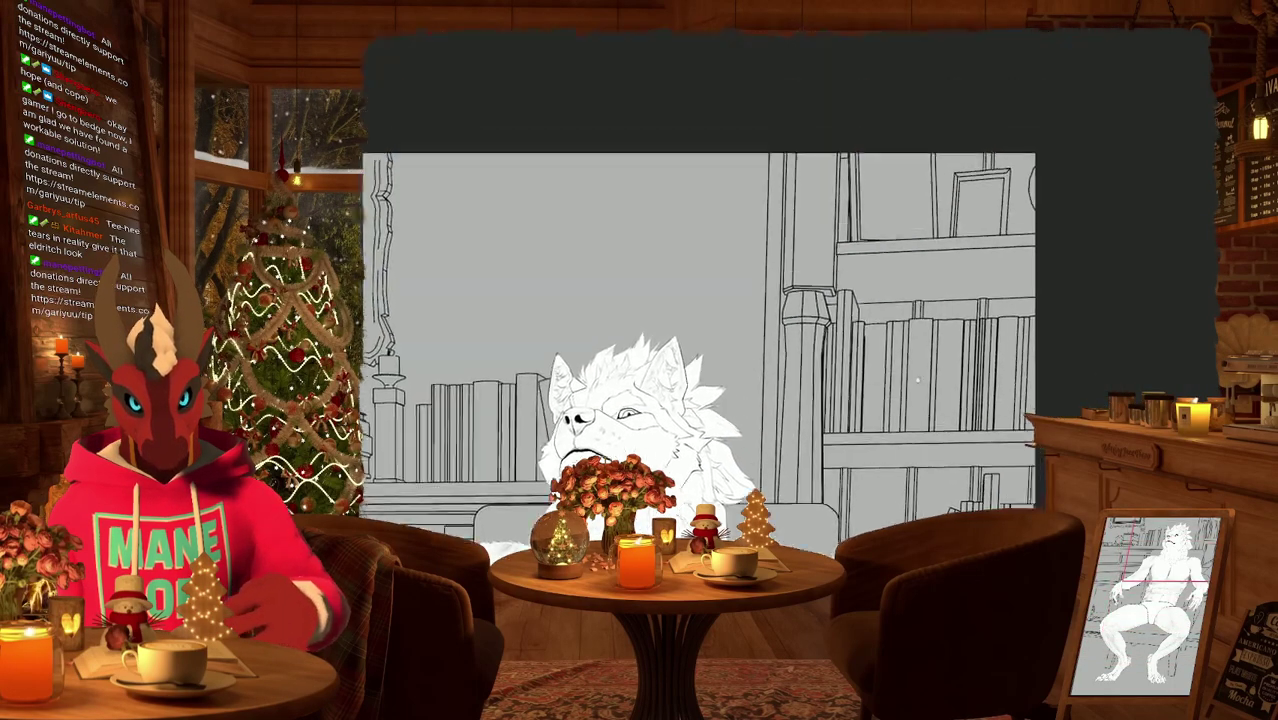
scroll(883, 418, up, 4)
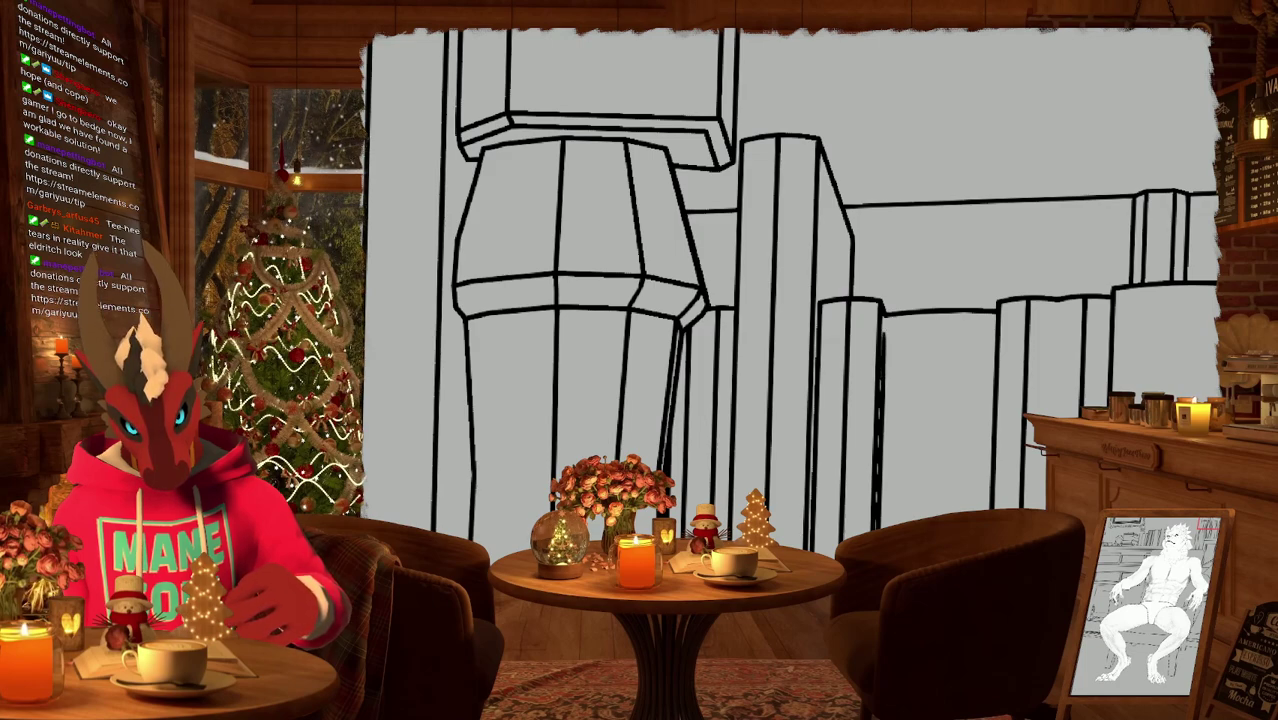
scroll(883, 330, down, 4)
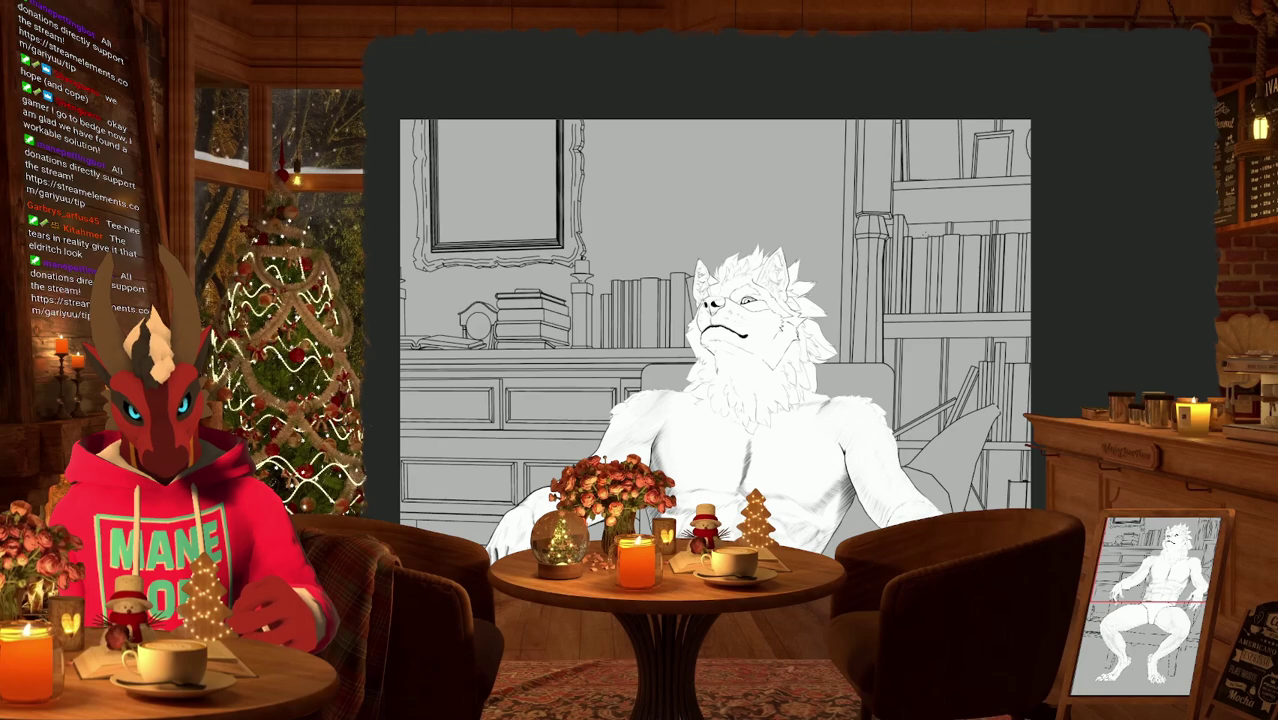
Draw the missing inner vertical edge down the right side of the small picture frame on the bookcase's top shelf.
scroll(715, 330, up, 5)
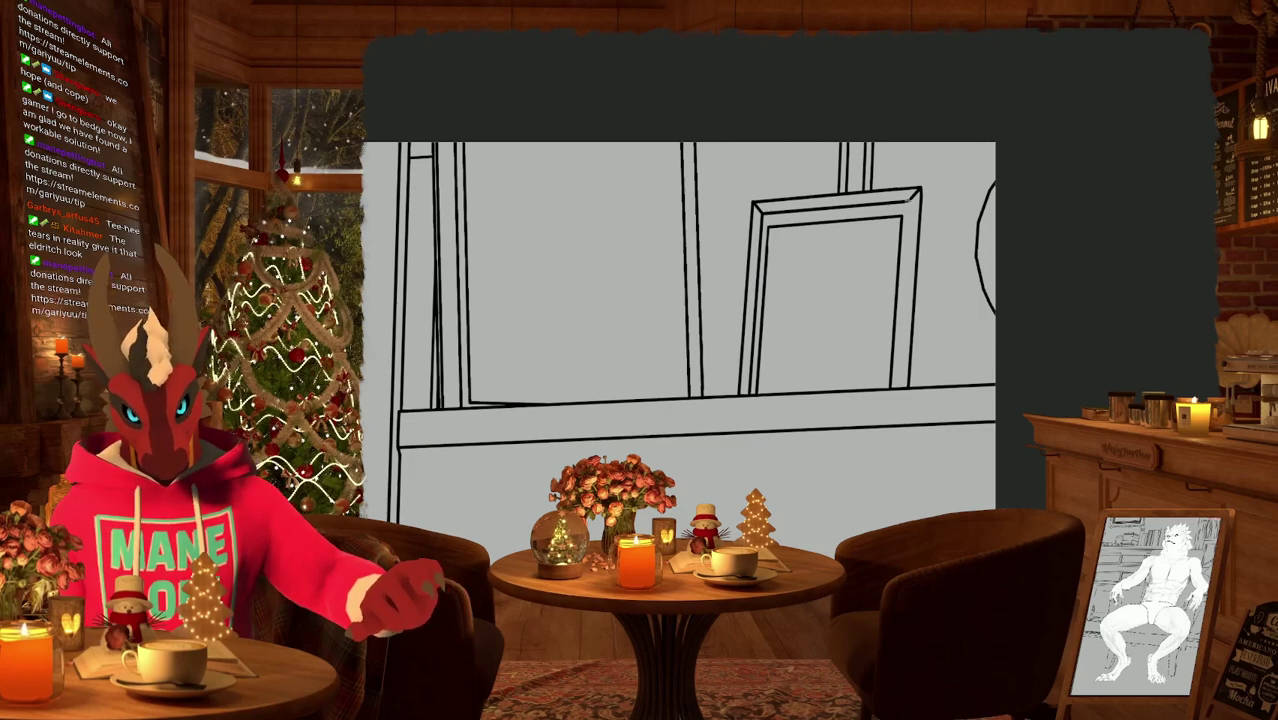
scroll(871, 204, up, 2)
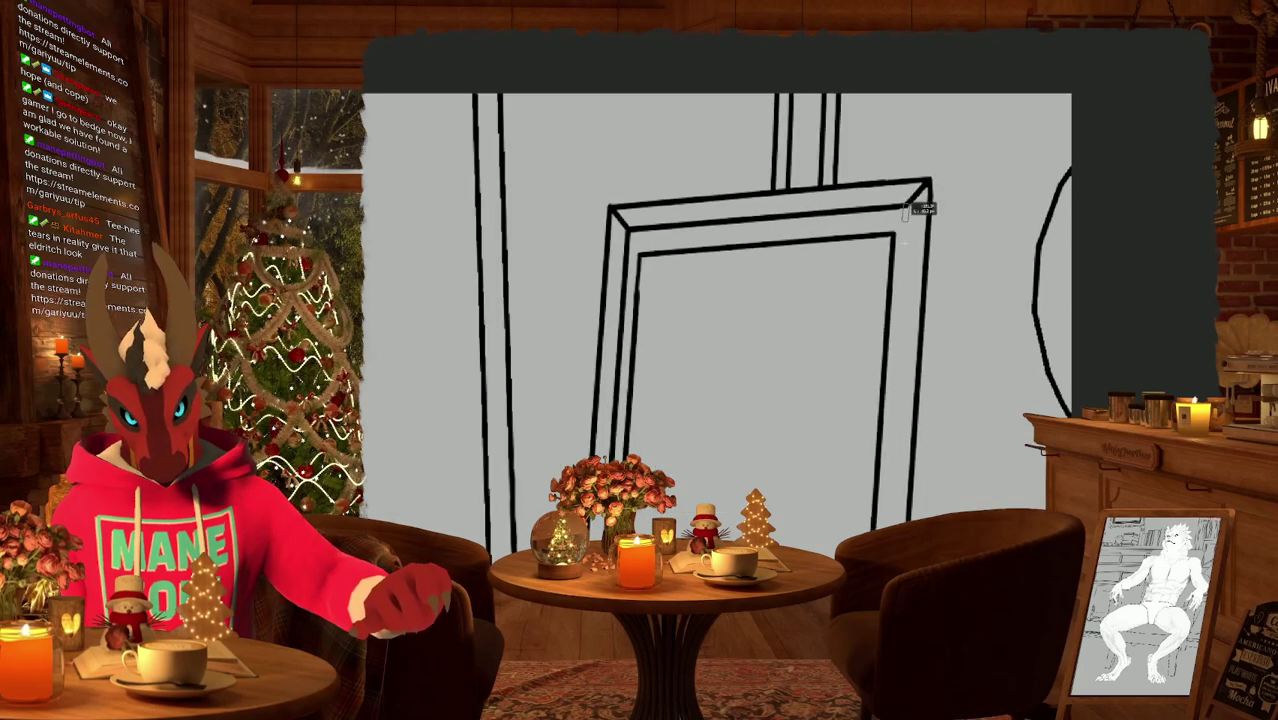
drag(906, 206, 882, 526)
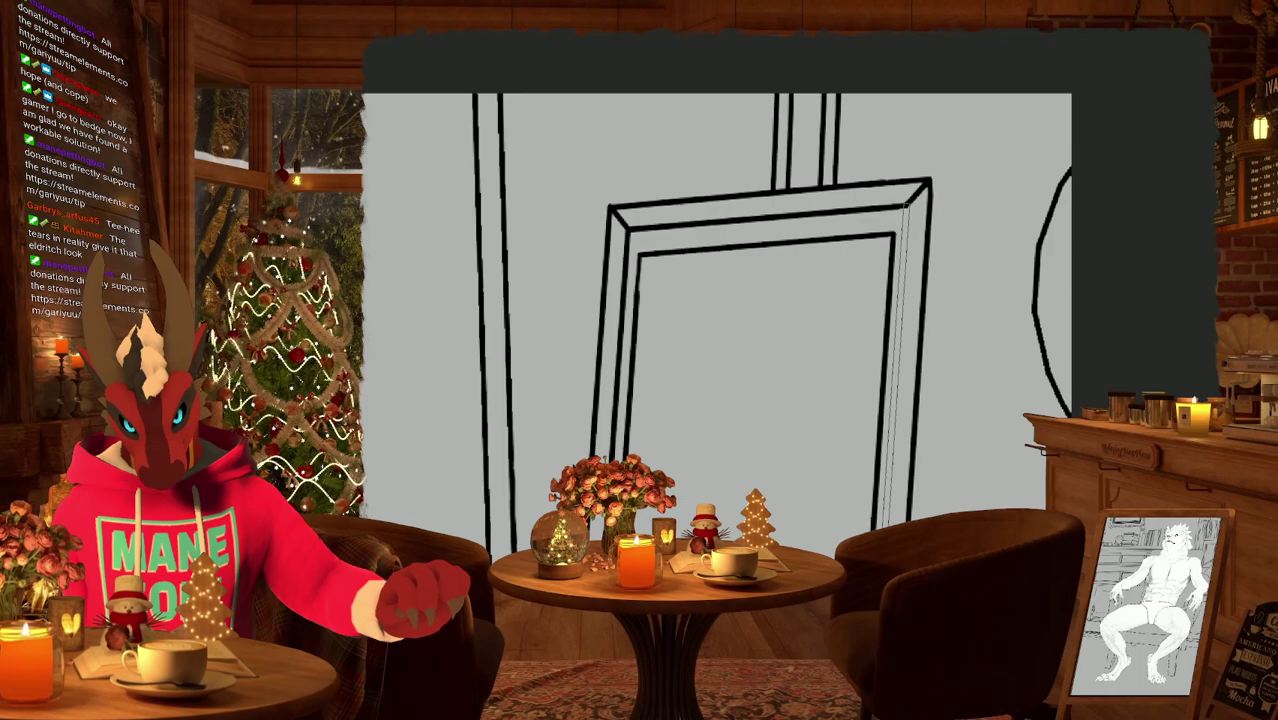
drag(905, 207, 886, 526)
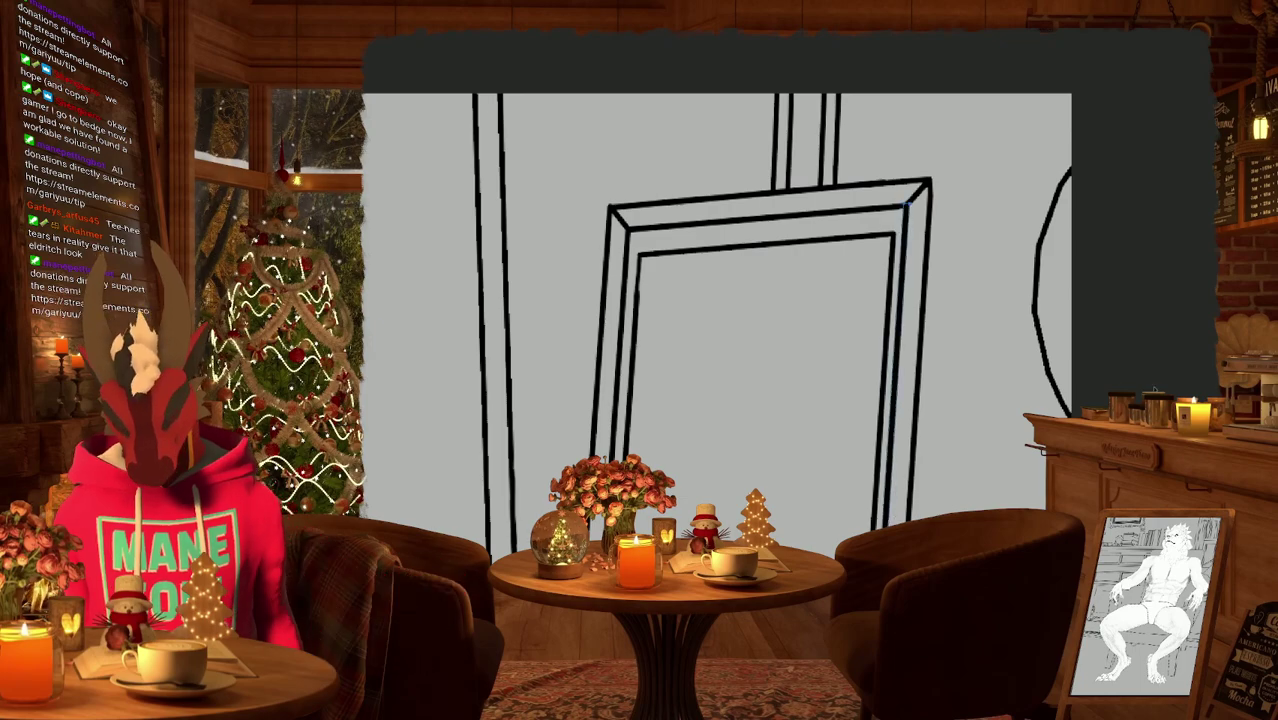
Examine the bookcase shelves, leaning books, lower cabinet door and stacked books beside it for remaining line flaws.
scroll(958, 494, down, 5)
drag(958, 494, 960, 198)
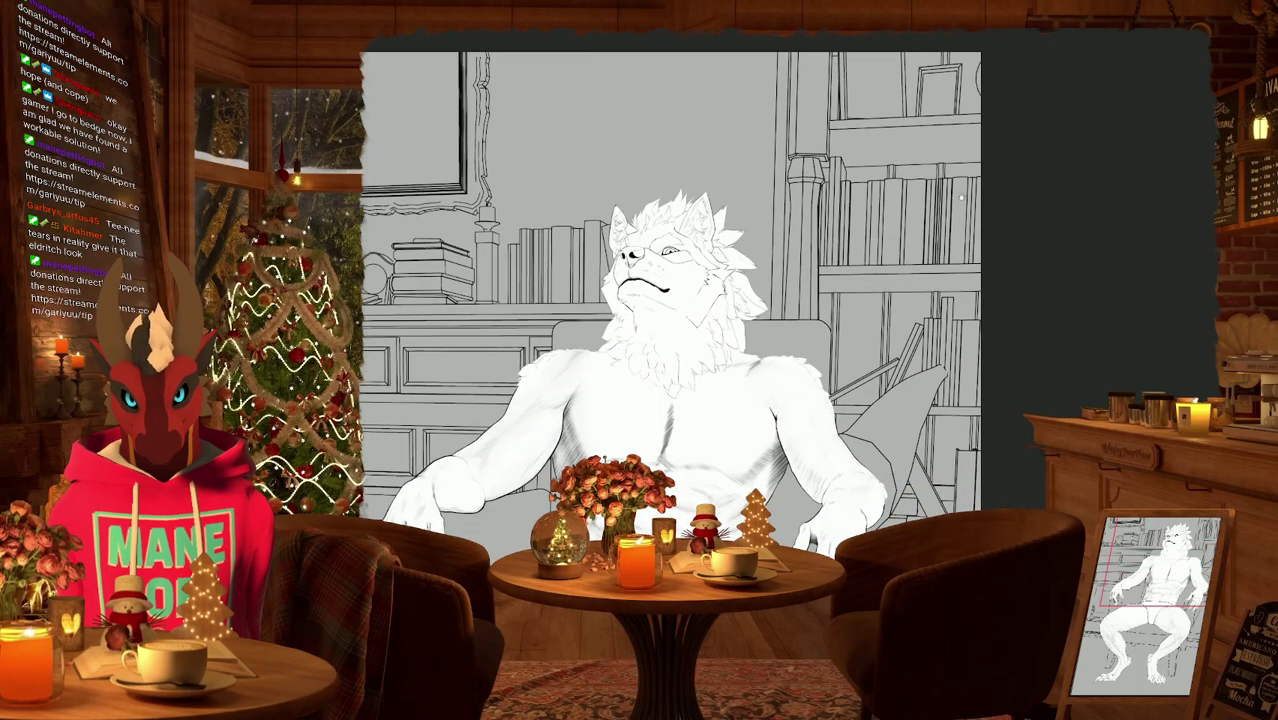
scroll(960, 197, up, 1)
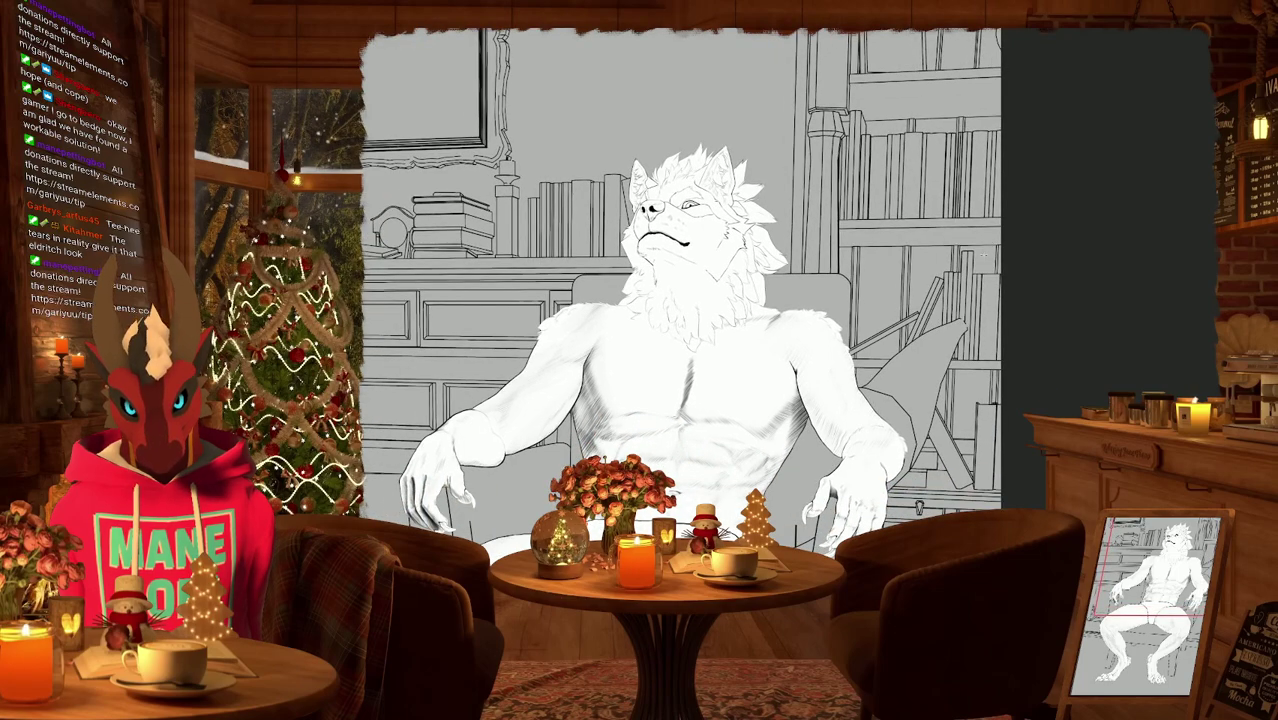
scroll(1009, 269, down, 1)
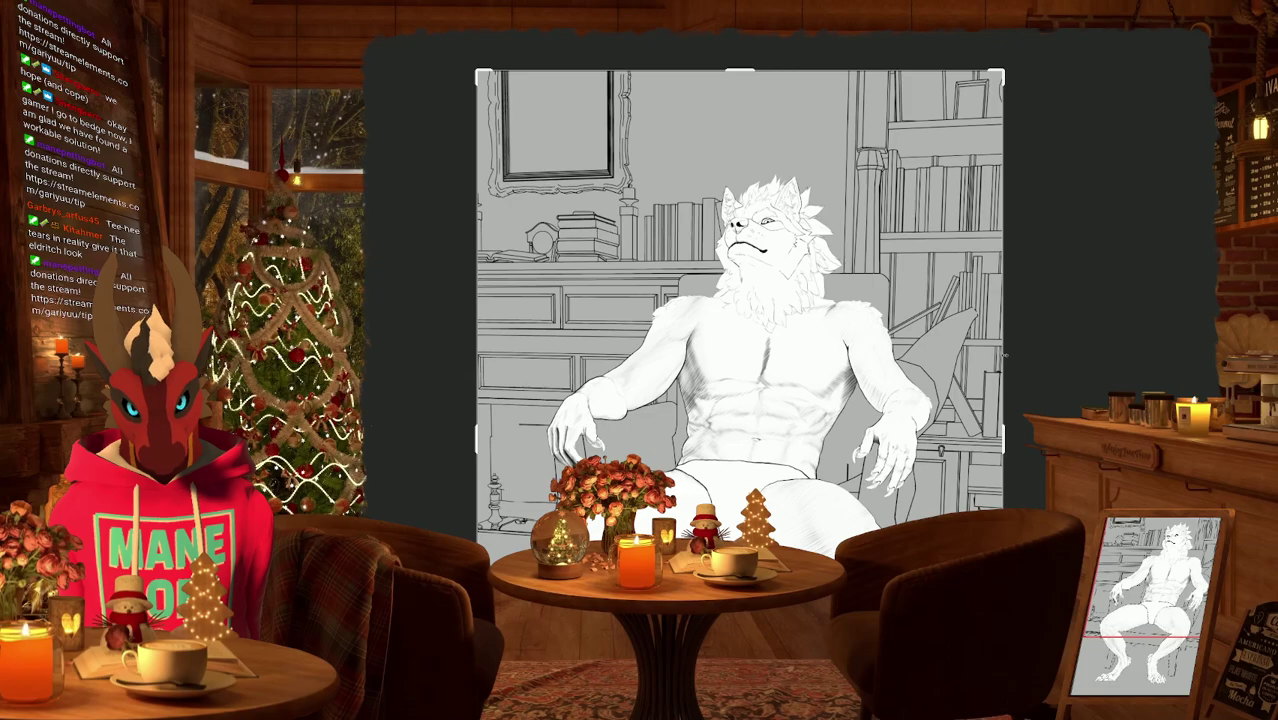
scroll(1021, 365, up, 3)
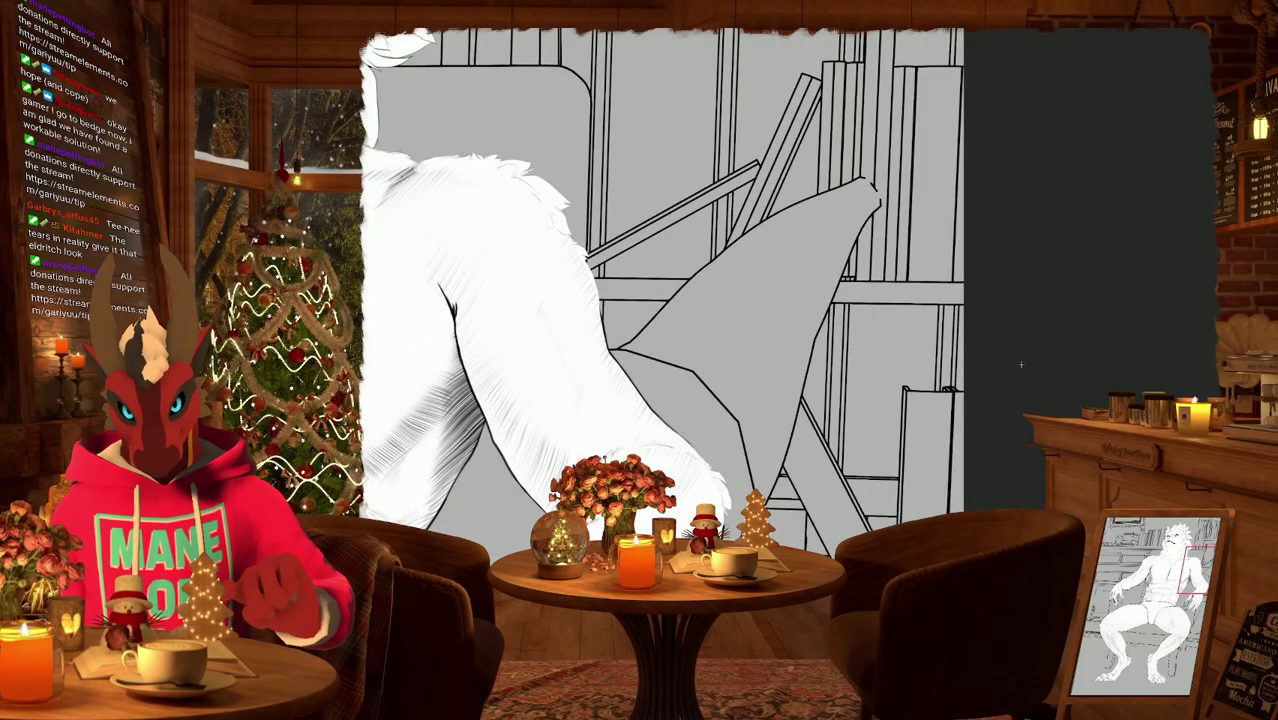
scroll(1021, 365, down, 3)
scroll(1021, 365, down, 1)
drag(1021, 365, 1002, 257)
scroll(1002, 257, up, 5)
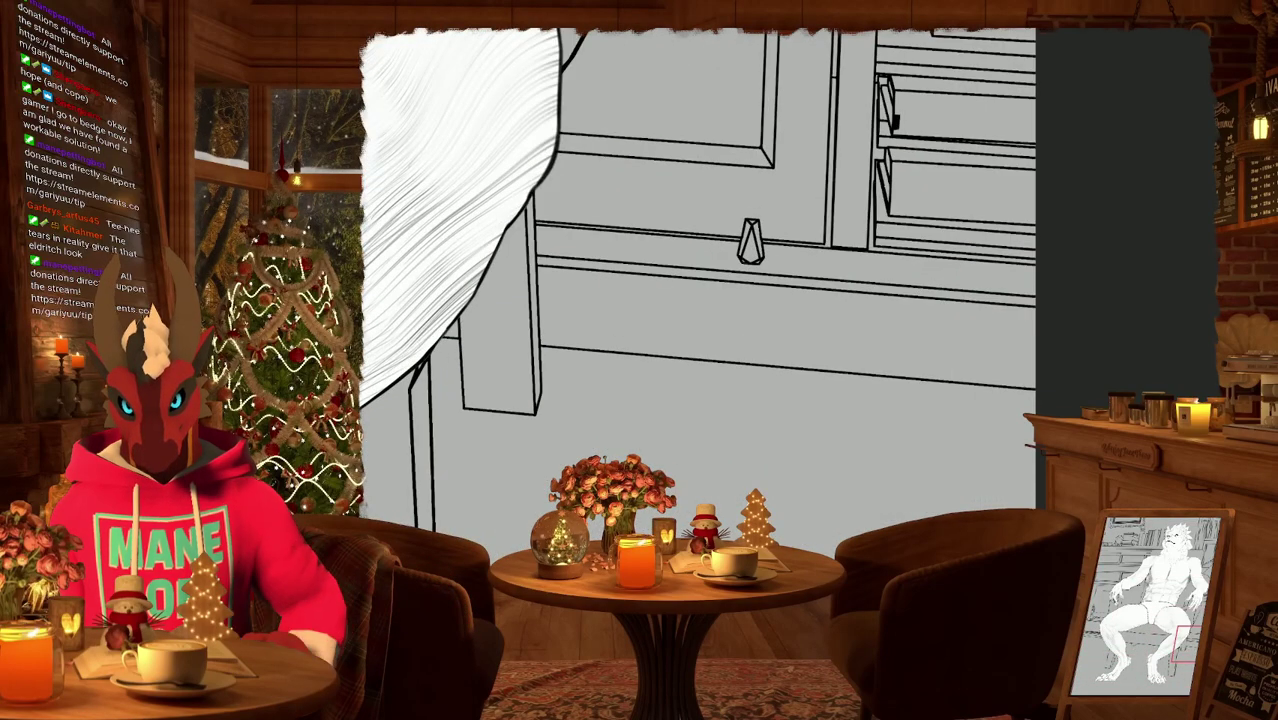
scroll(950, 200, up, 1)
scroll(901, 160, up, 2)
scroll(880, 240, up, 2)
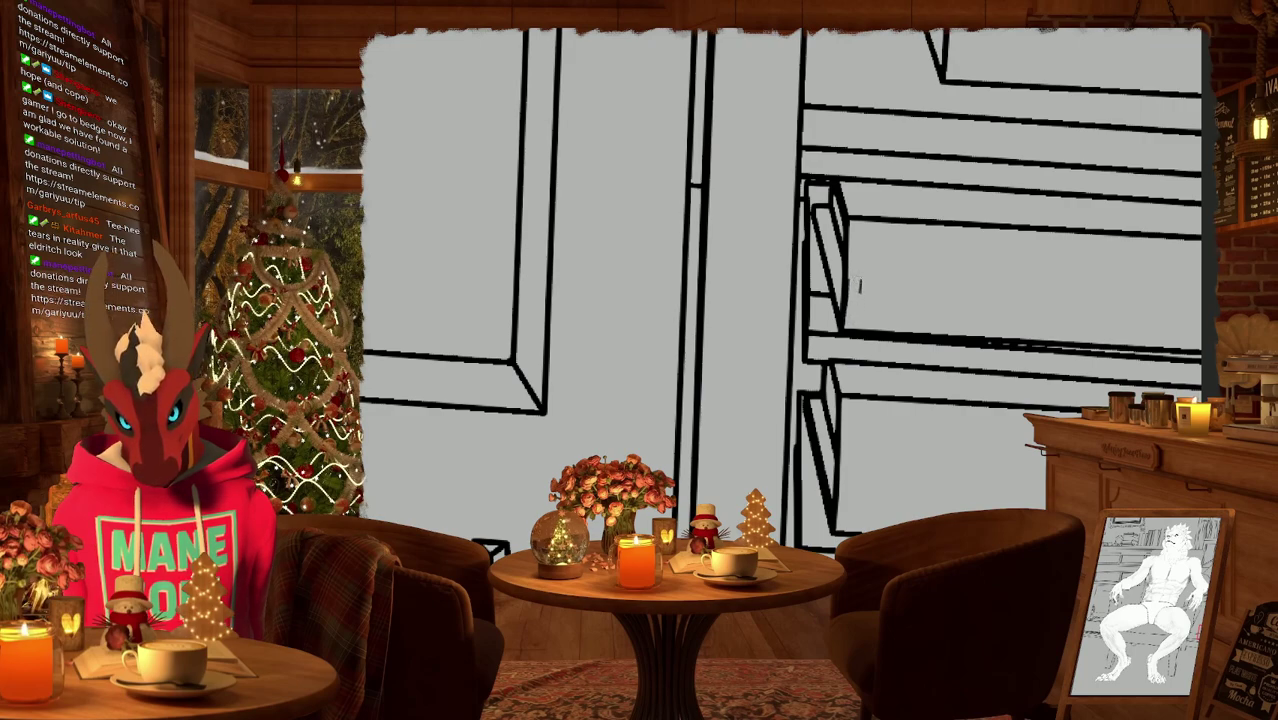
scroll(861, 297, down, 3)
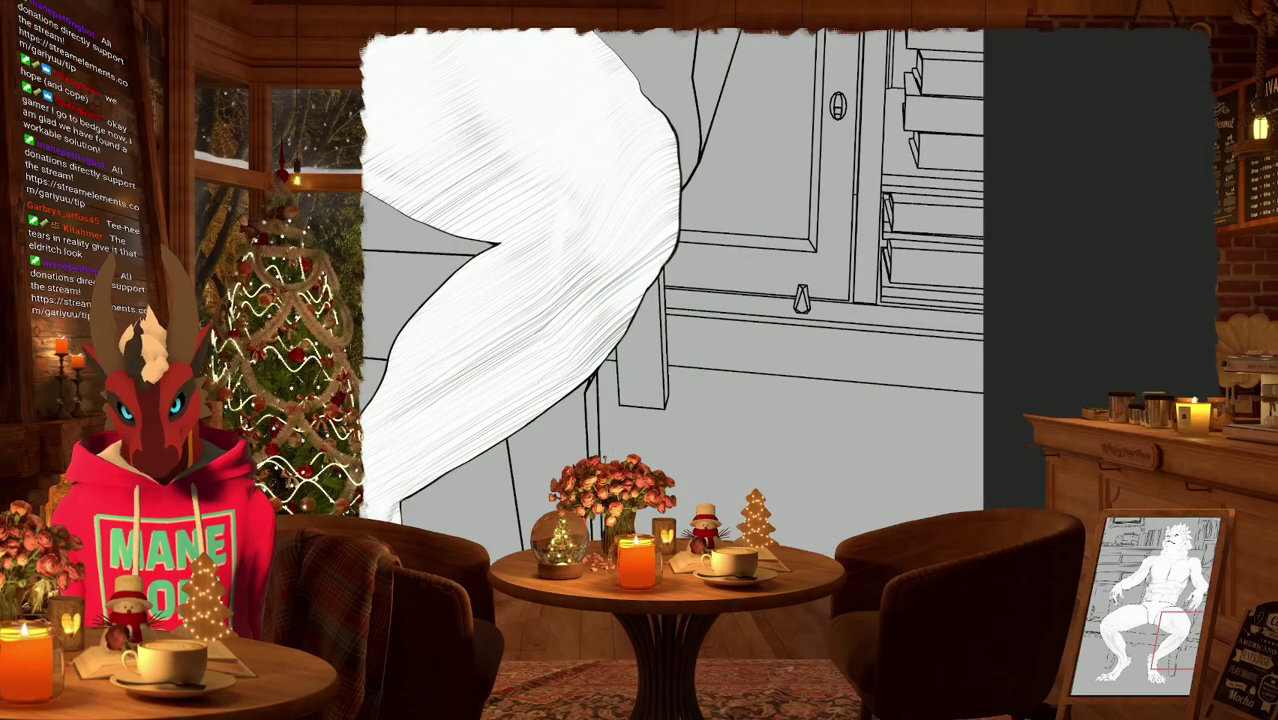
scroll(888, 208, up, 3)
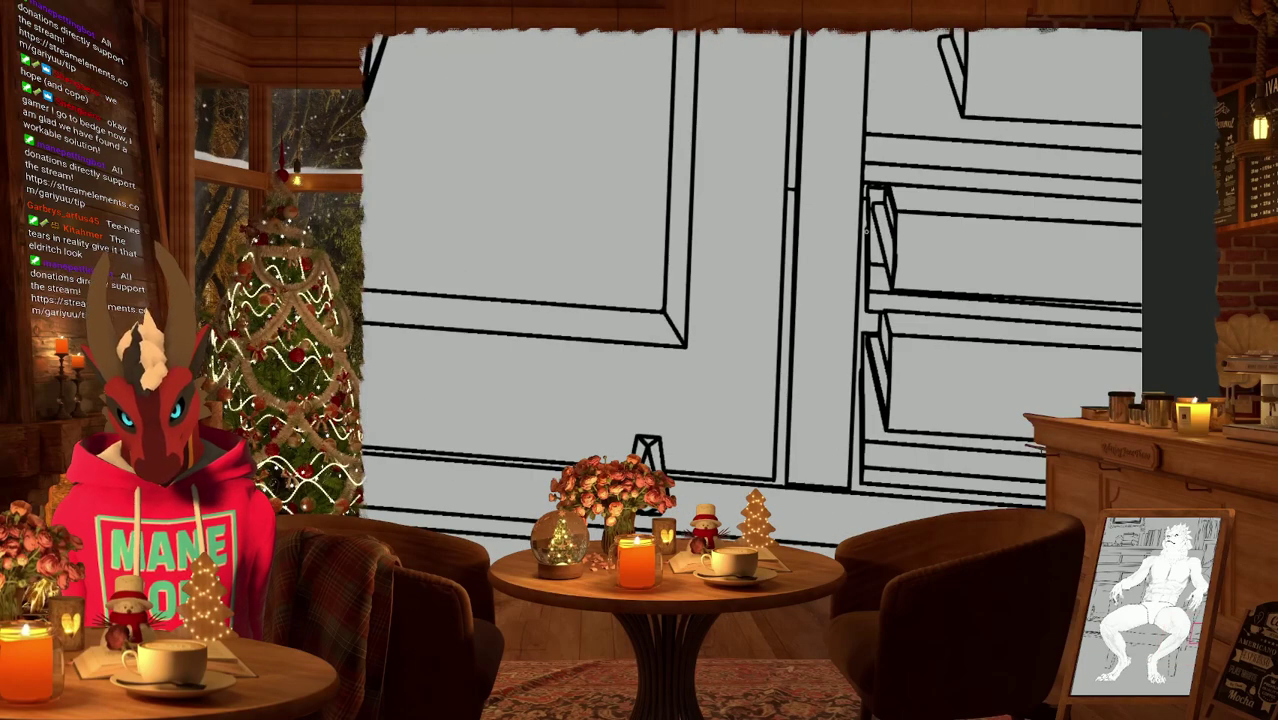
View the whole drawing in full-screen mode without the interface to check the finished line art.
scroll(882, 205, down, 6)
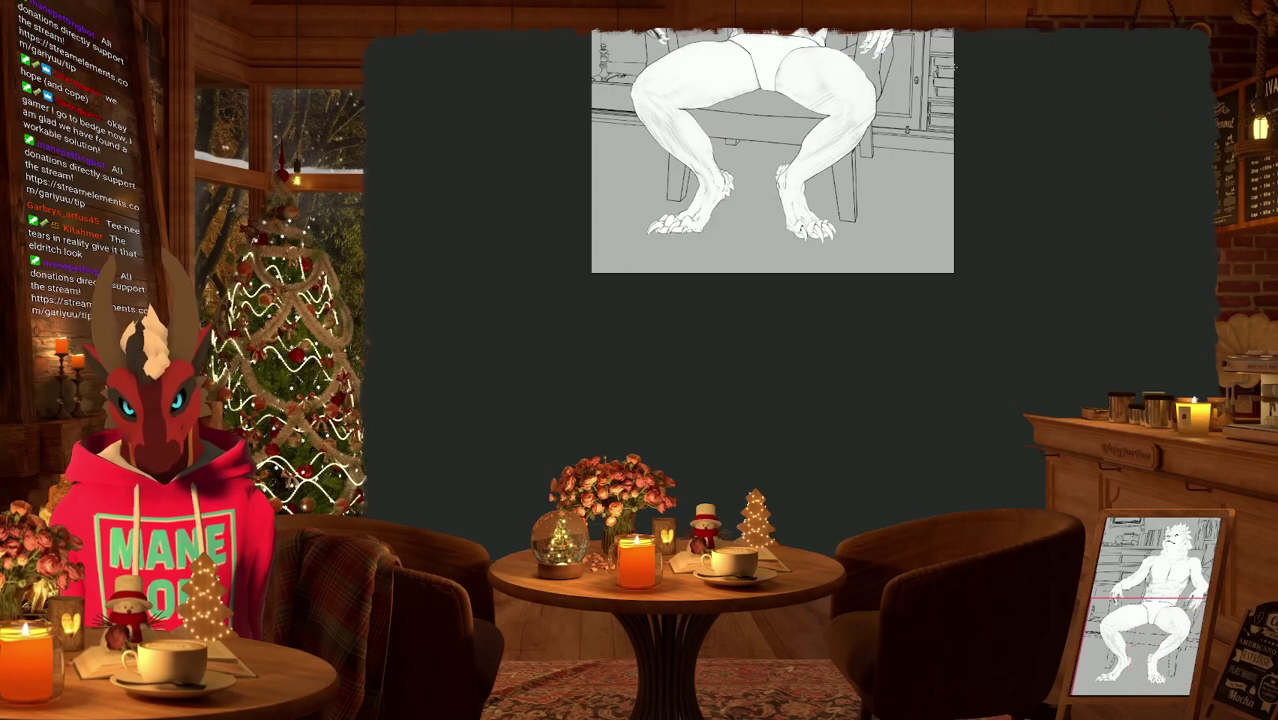
mouse_move(954, 50)
mouse_down()
mouse_move(960, 393)
mouse_move(960, 382)
mouse_move(977, 405)
mouse_move(979, 393)
mouse_up()
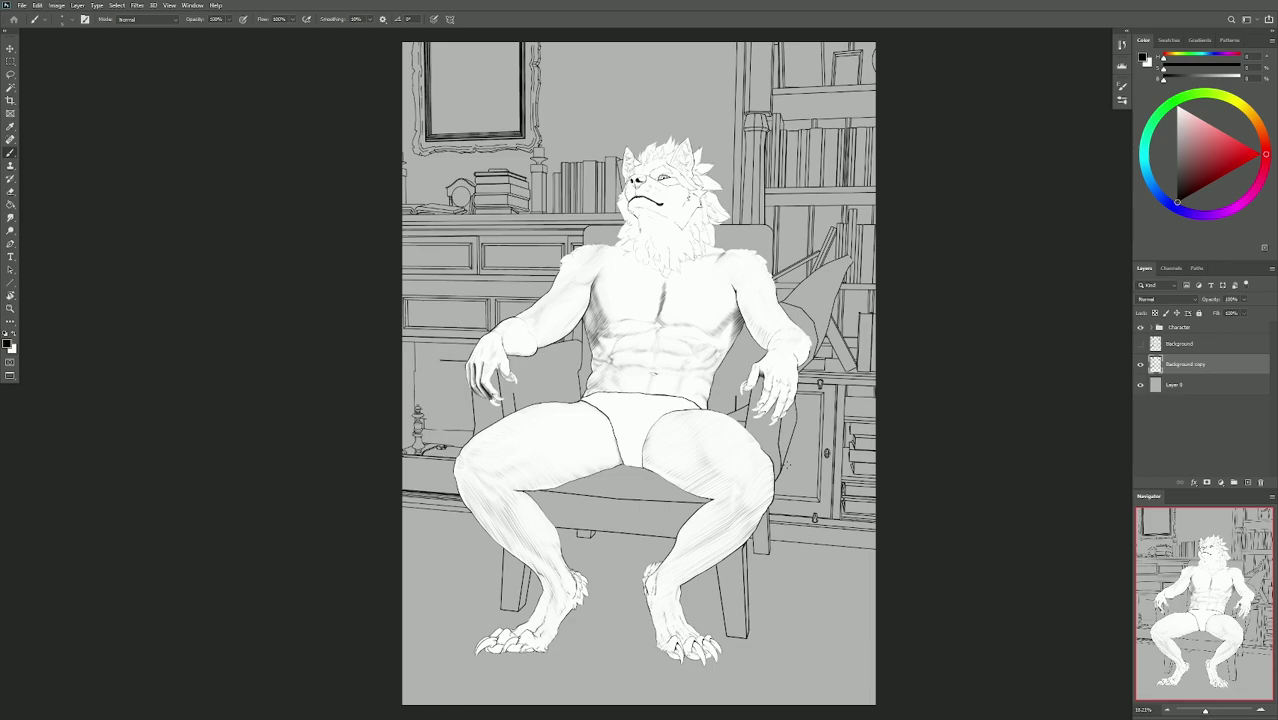
key(f)
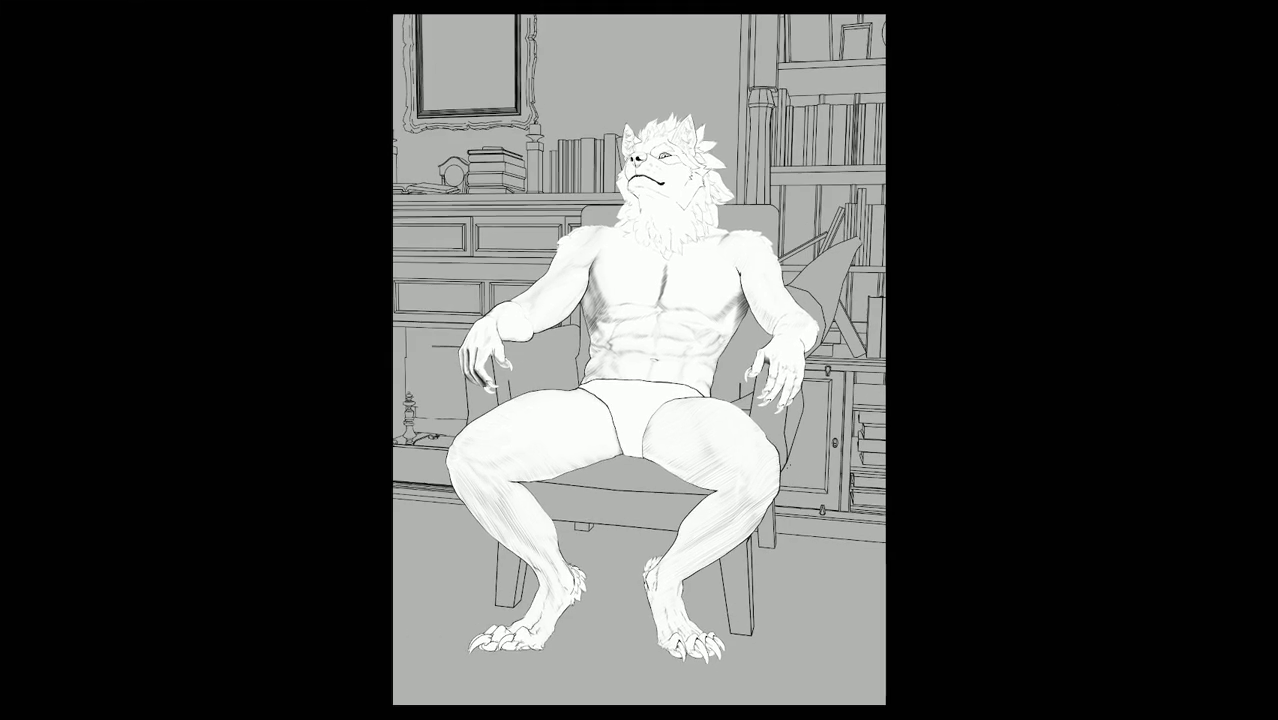